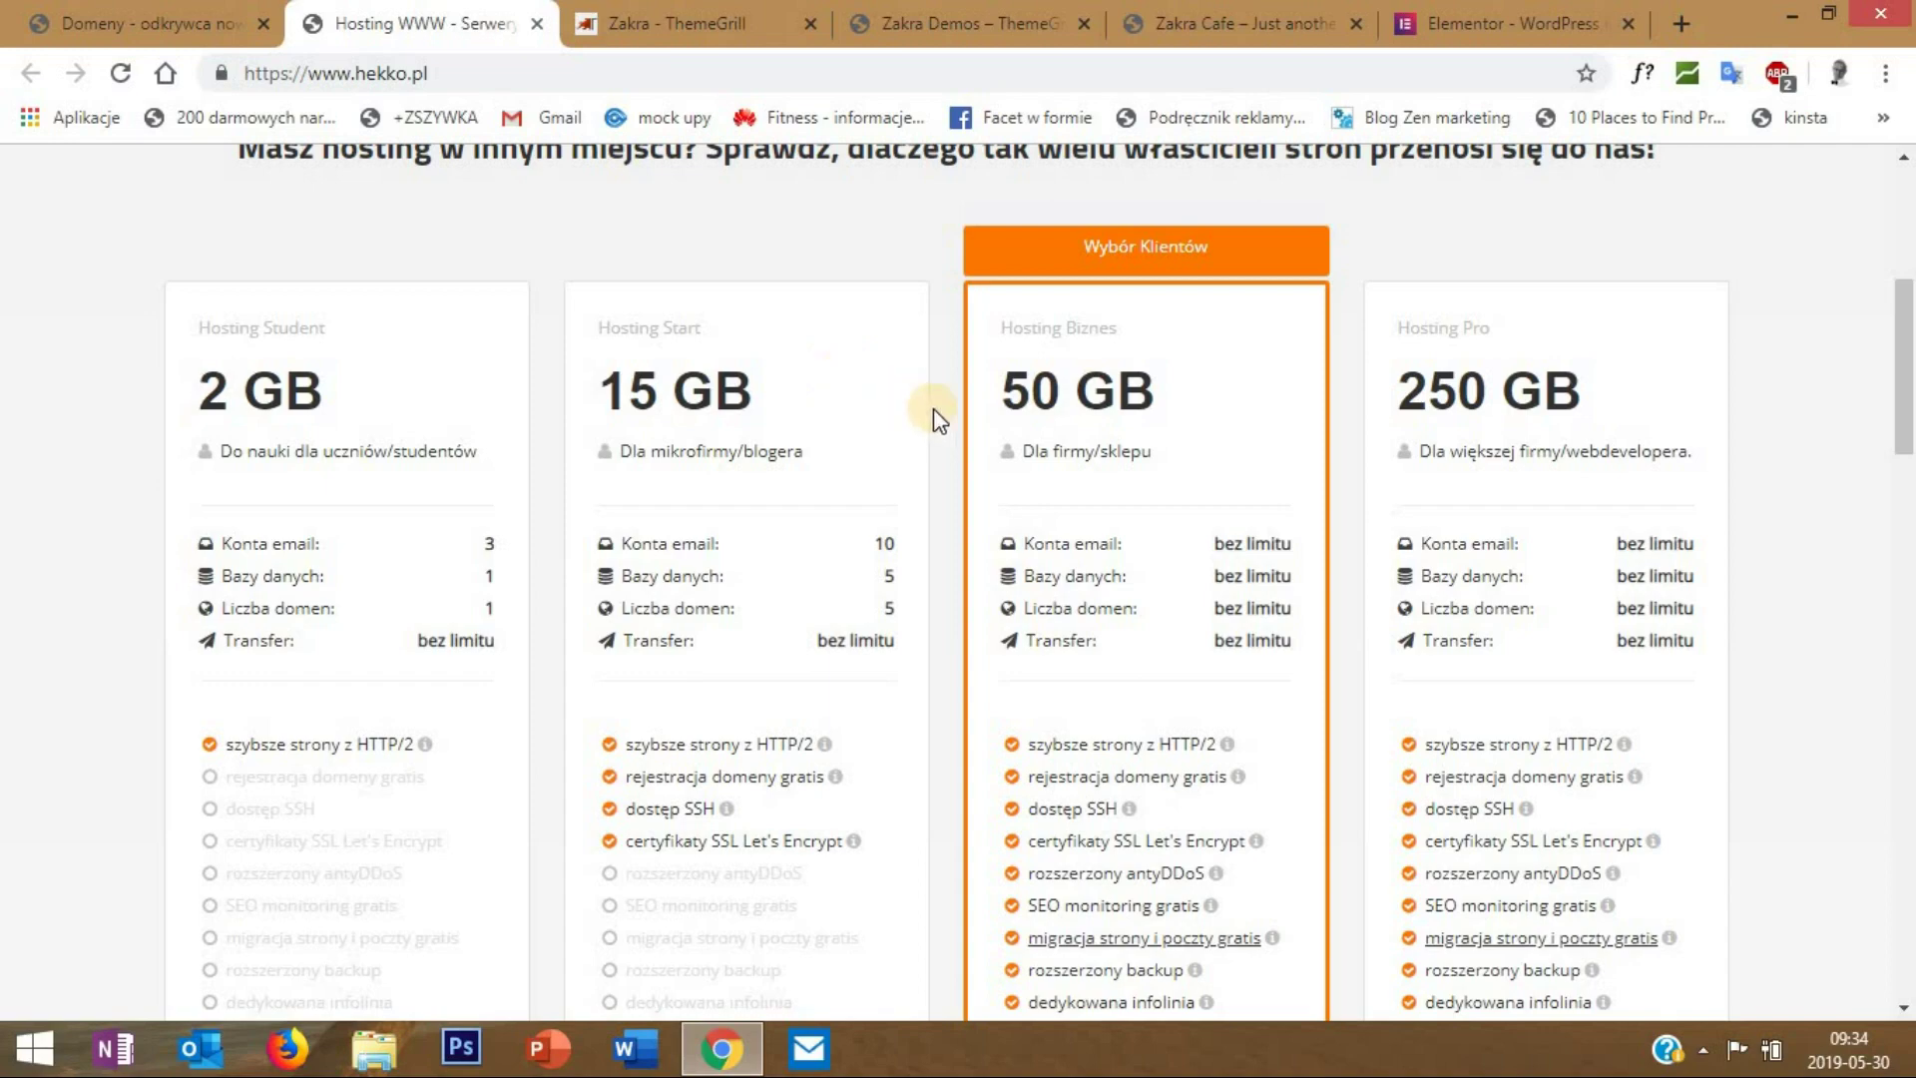
- Add makeupolsztyn.pl to the cart from the Domeny search results
{"action": "scroll", "coordinate": [823, 391], "scroll_direction": "up", "scroll_amount": 4}
{"action": "scroll", "coordinate": [767, 393], "scroll_direction": "up", "scroll_amount": 2}
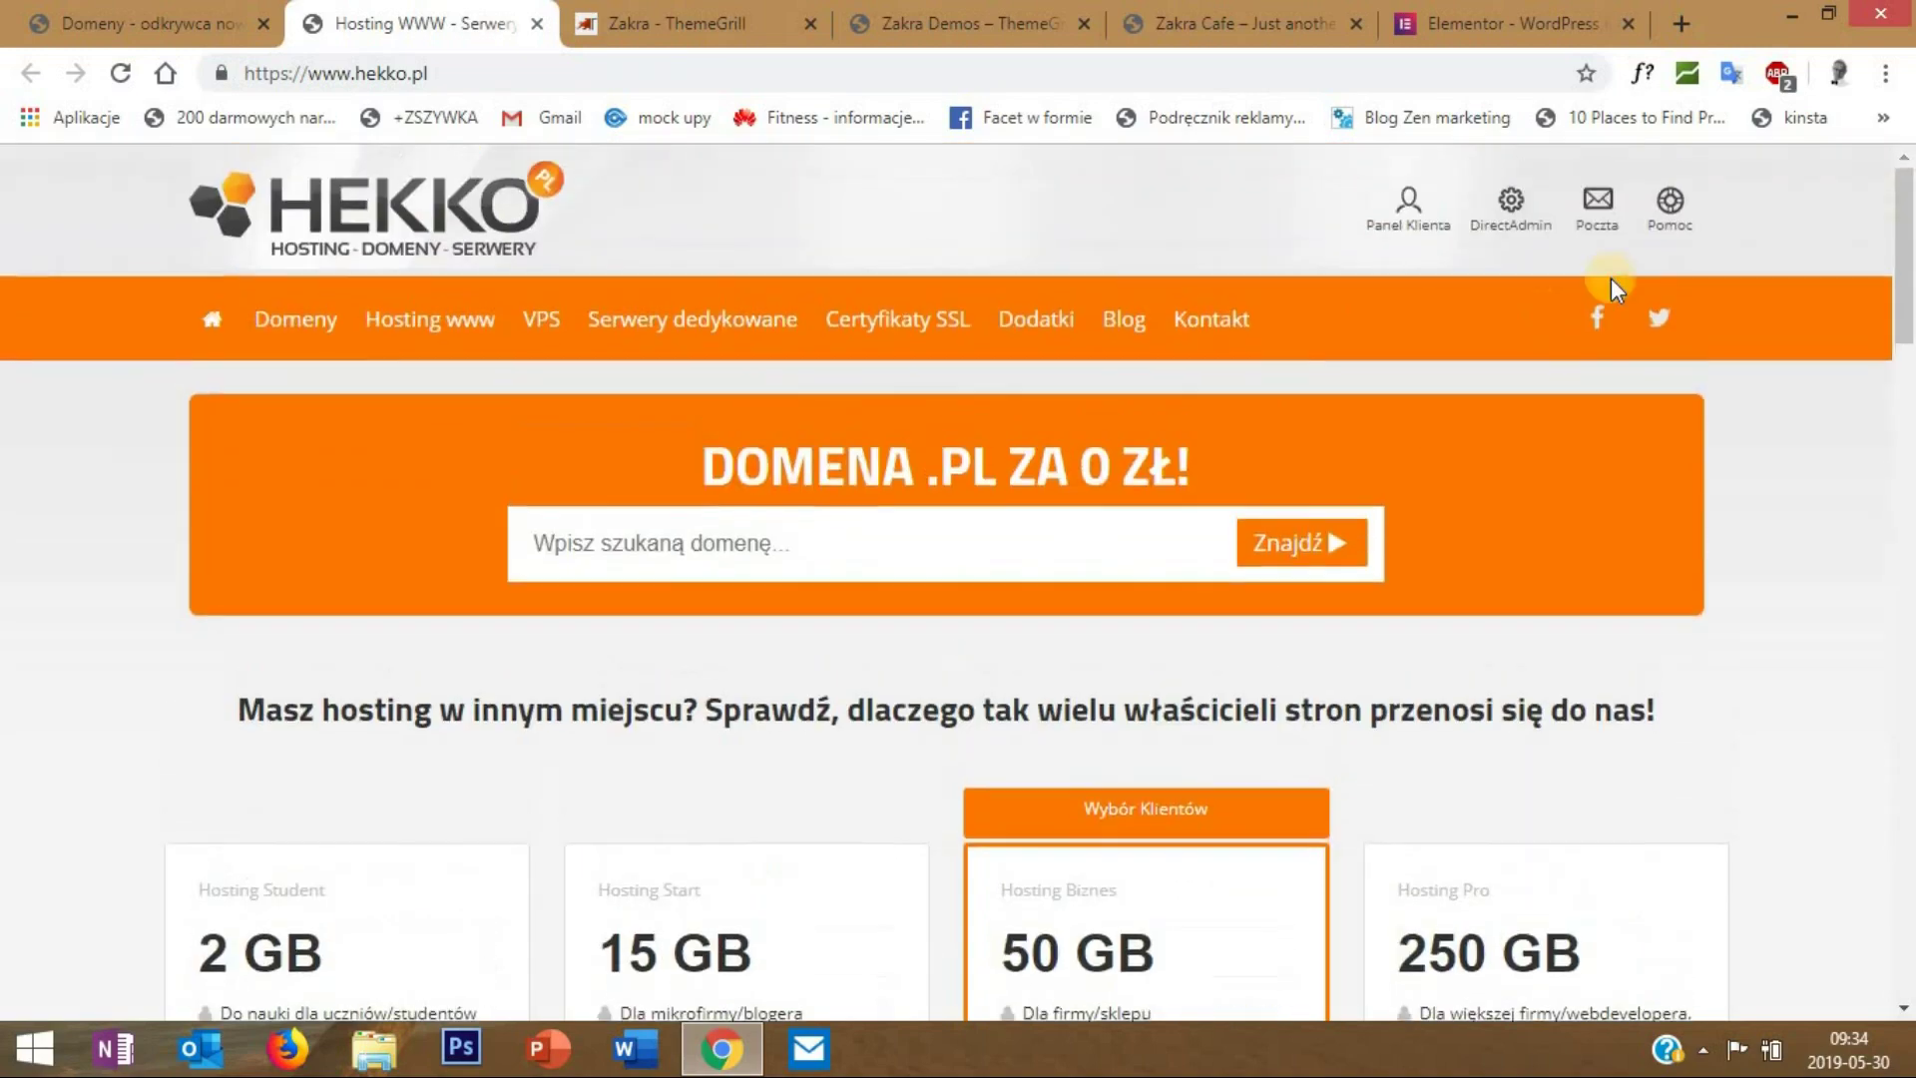
{"action": "scroll", "coordinate": [738, 447], "scroll_direction": "down", "scroll_amount": 2}
{"action": "scroll", "coordinate": [748, 469], "scroll_direction": "down", "scroll_amount": 2}
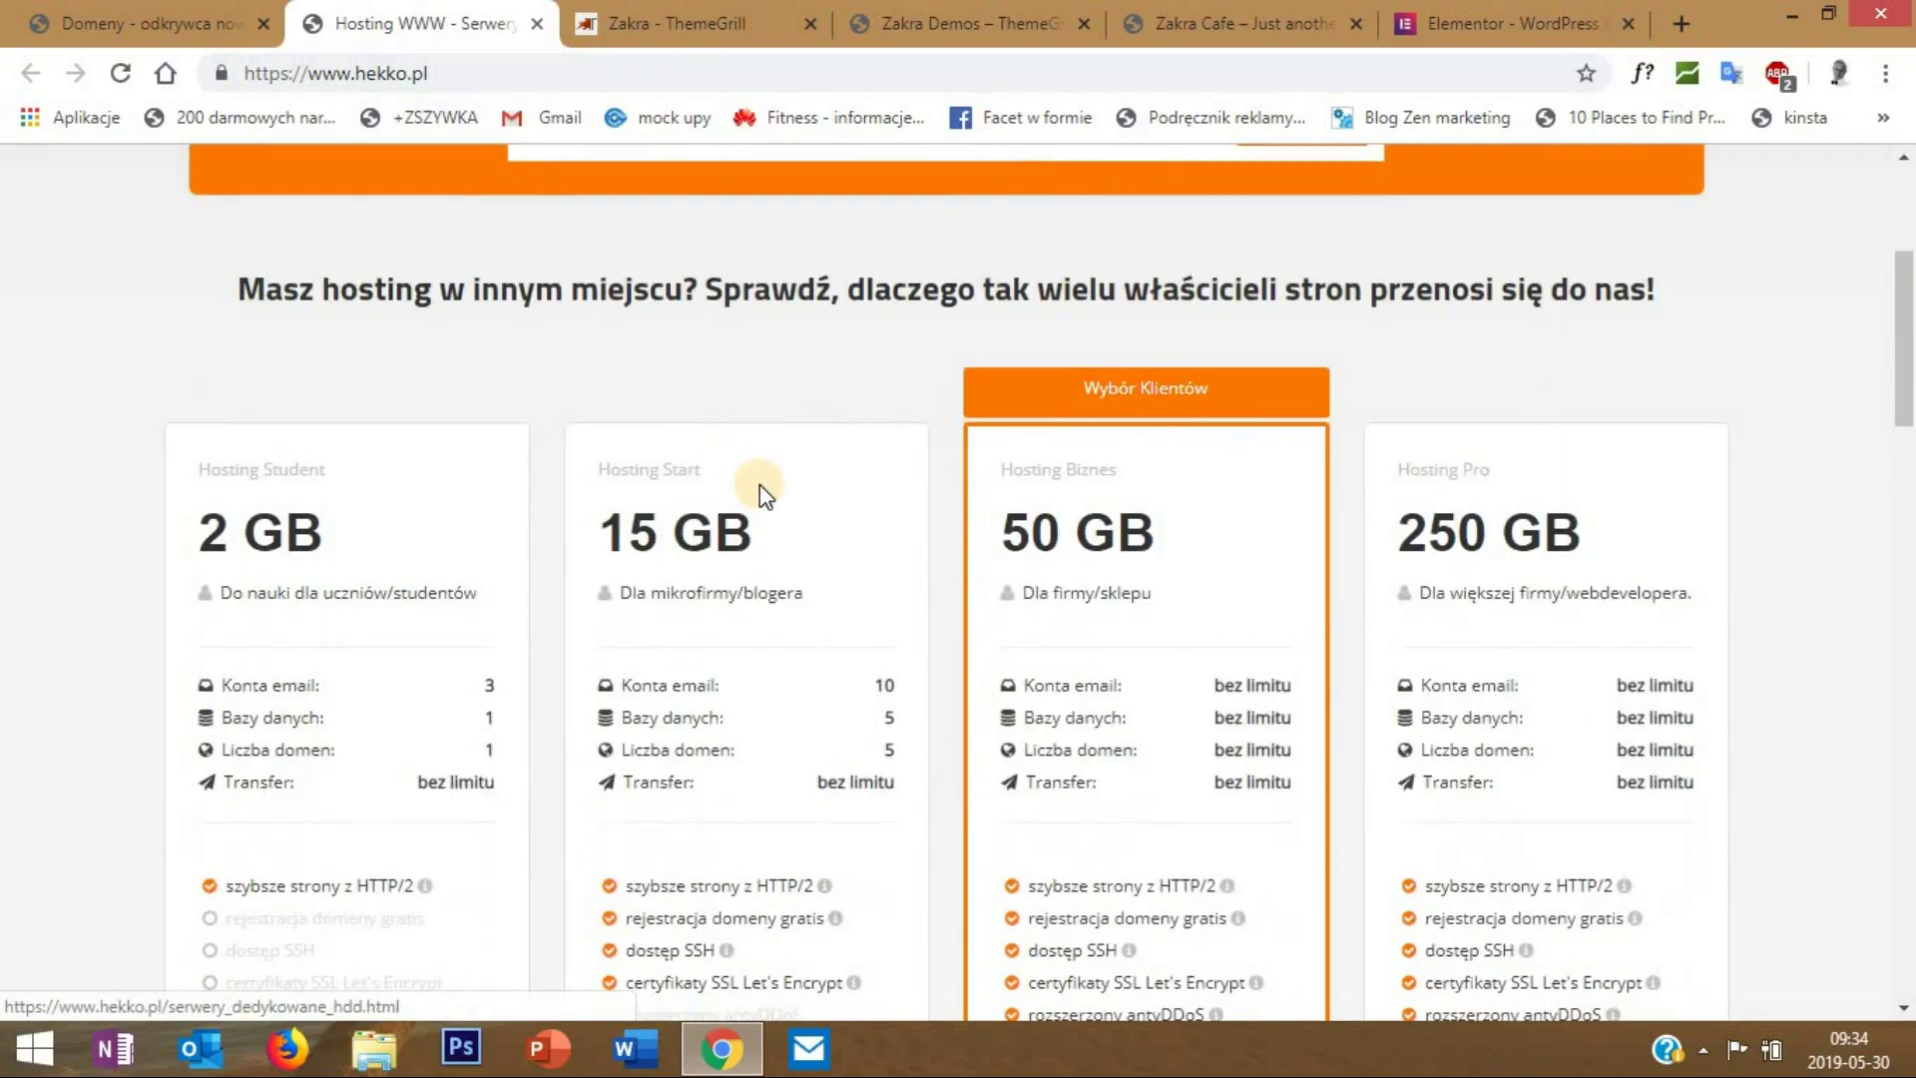
{"action": "scroll", "coordinate": [614, 644], "scroll_direction": "down", "scroll_amount": 2}
{"action": "scroll", "coordinate": [615, 643], "scroll_direction": "down", "scroll_amount": 4}
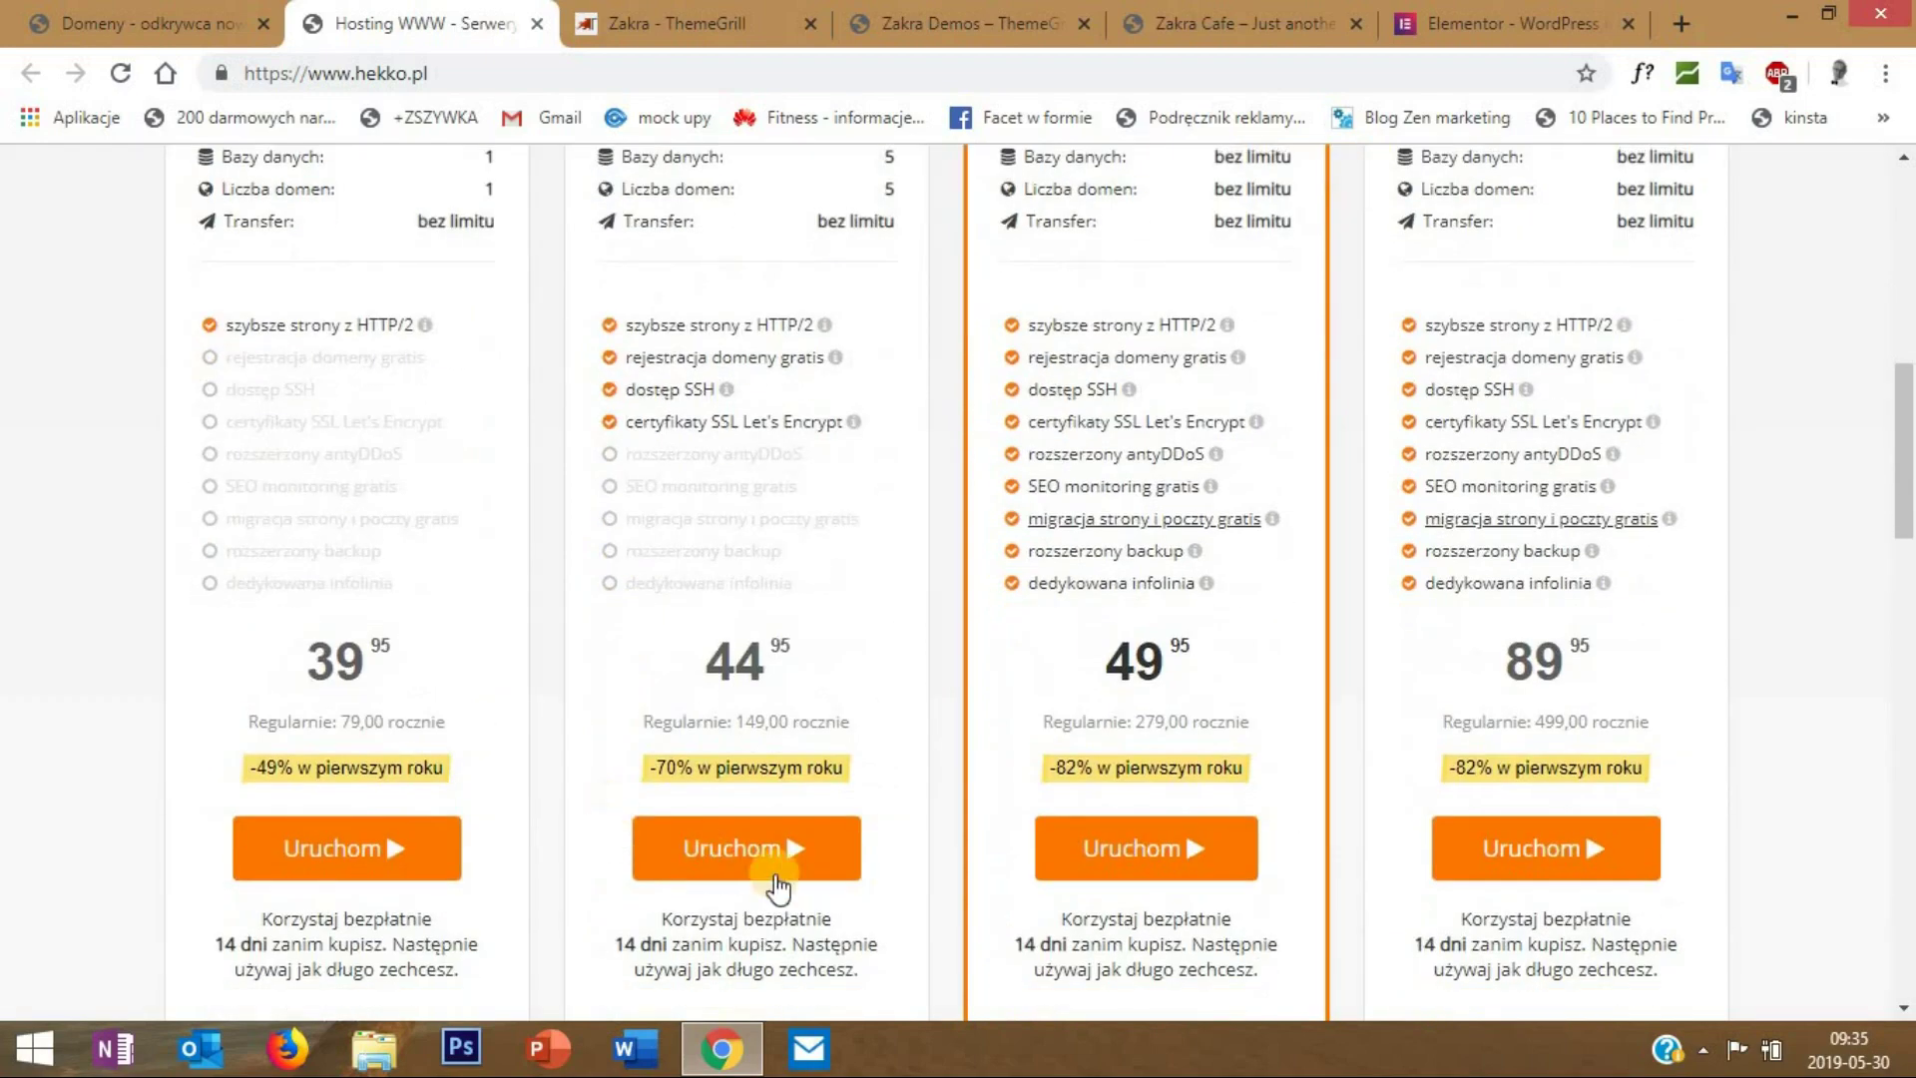
{"action": "scroll", "coordinate": [682, 294], "scroll_direction": "up", "scroll_amount": 3}
{"action": "scroll", "coordinate": [679, 300], "scroll_direction": "up", "scroll_amount": 3}
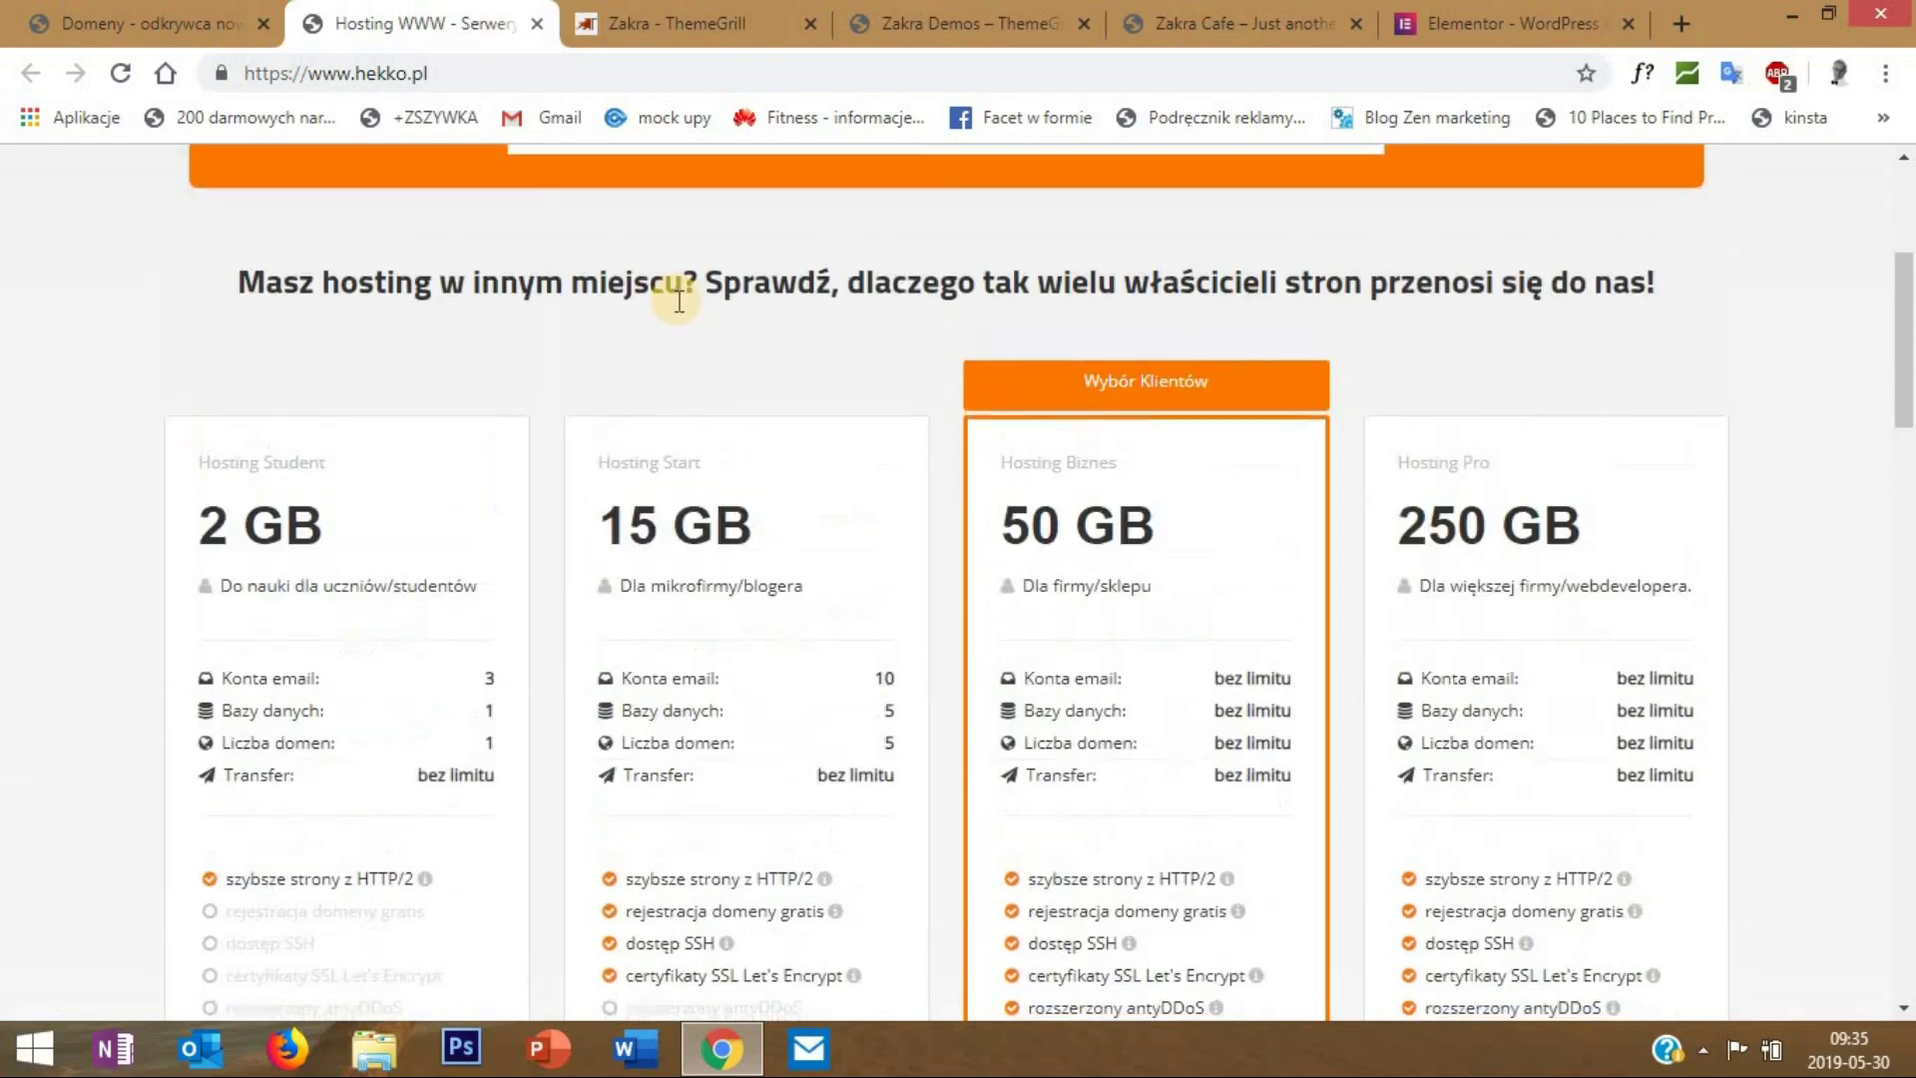
{"action": "scroll", "coordinate": [678, 300], "scroll_direction": "up", "scroll_amount": 3}
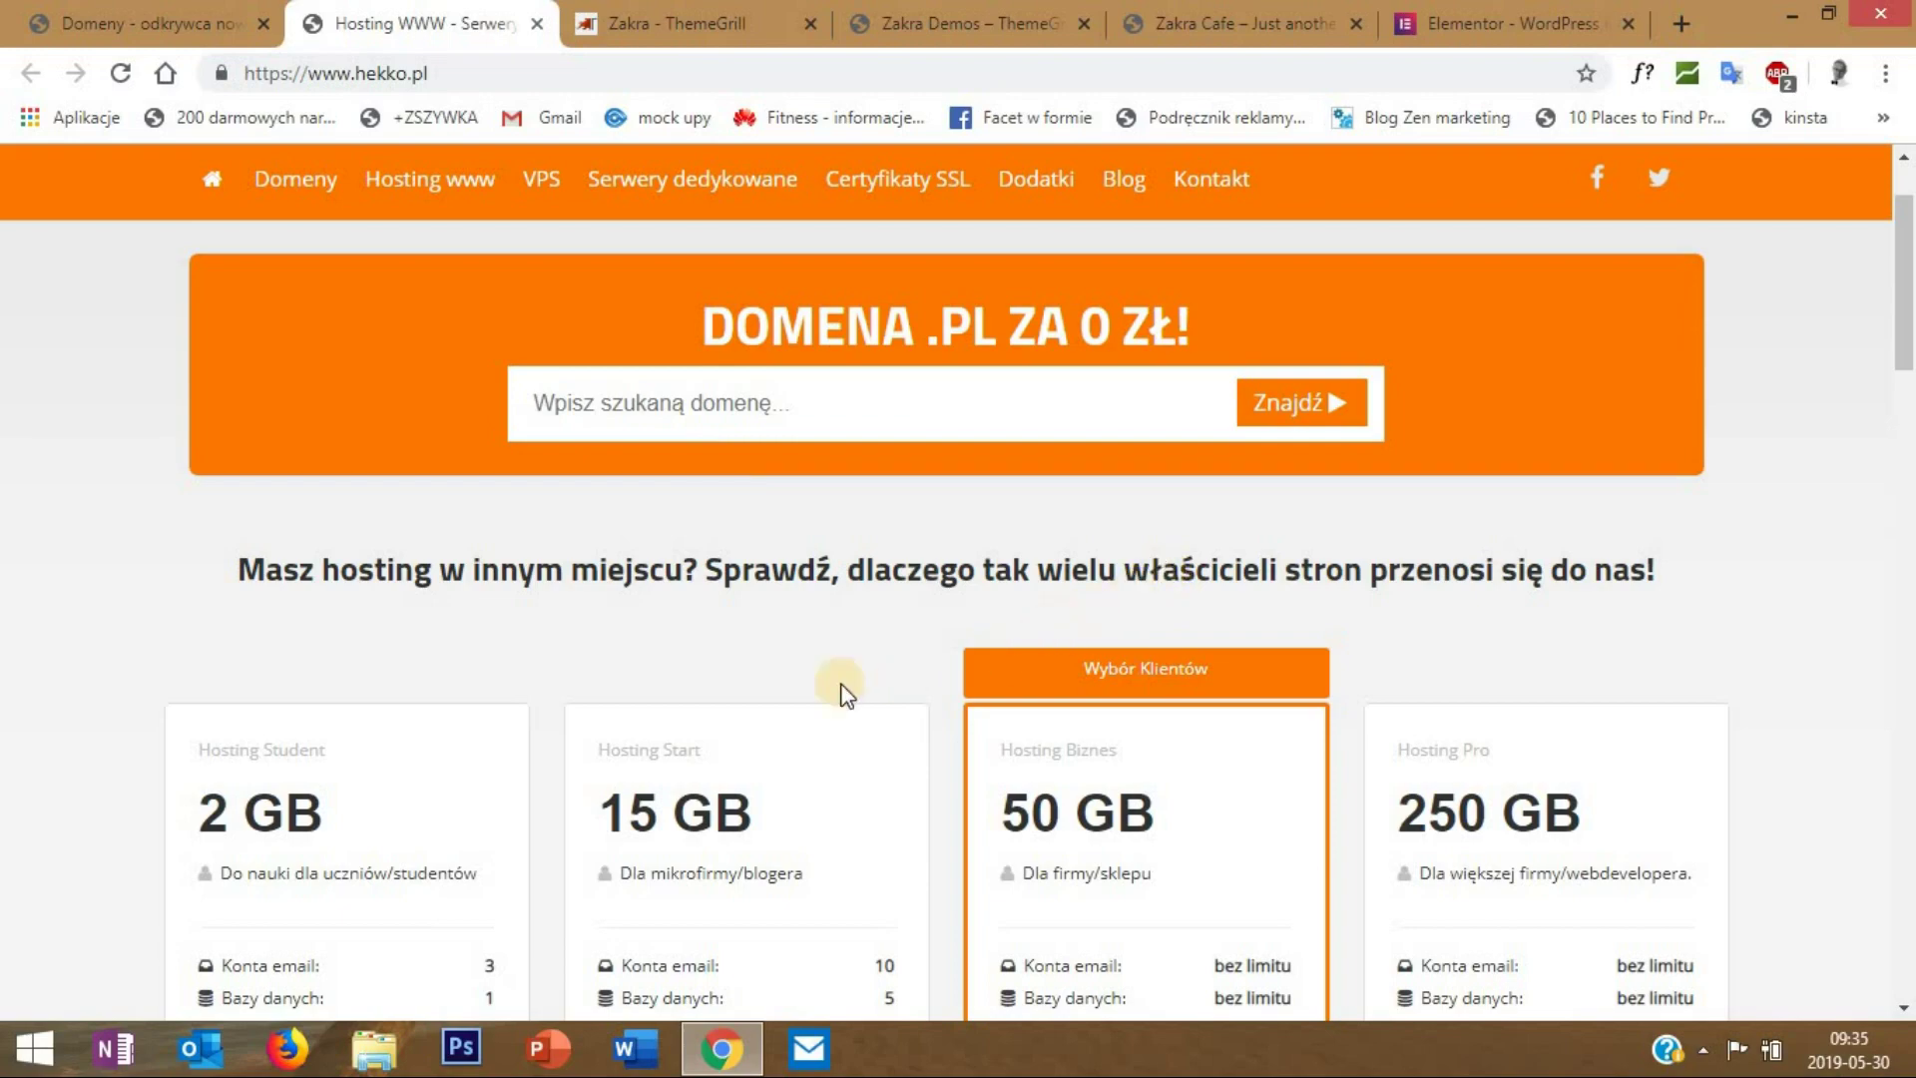
{"action": "scroll", "coordinate": [671, 683], "scroll_direction": "down", "scroll_amount": 10}
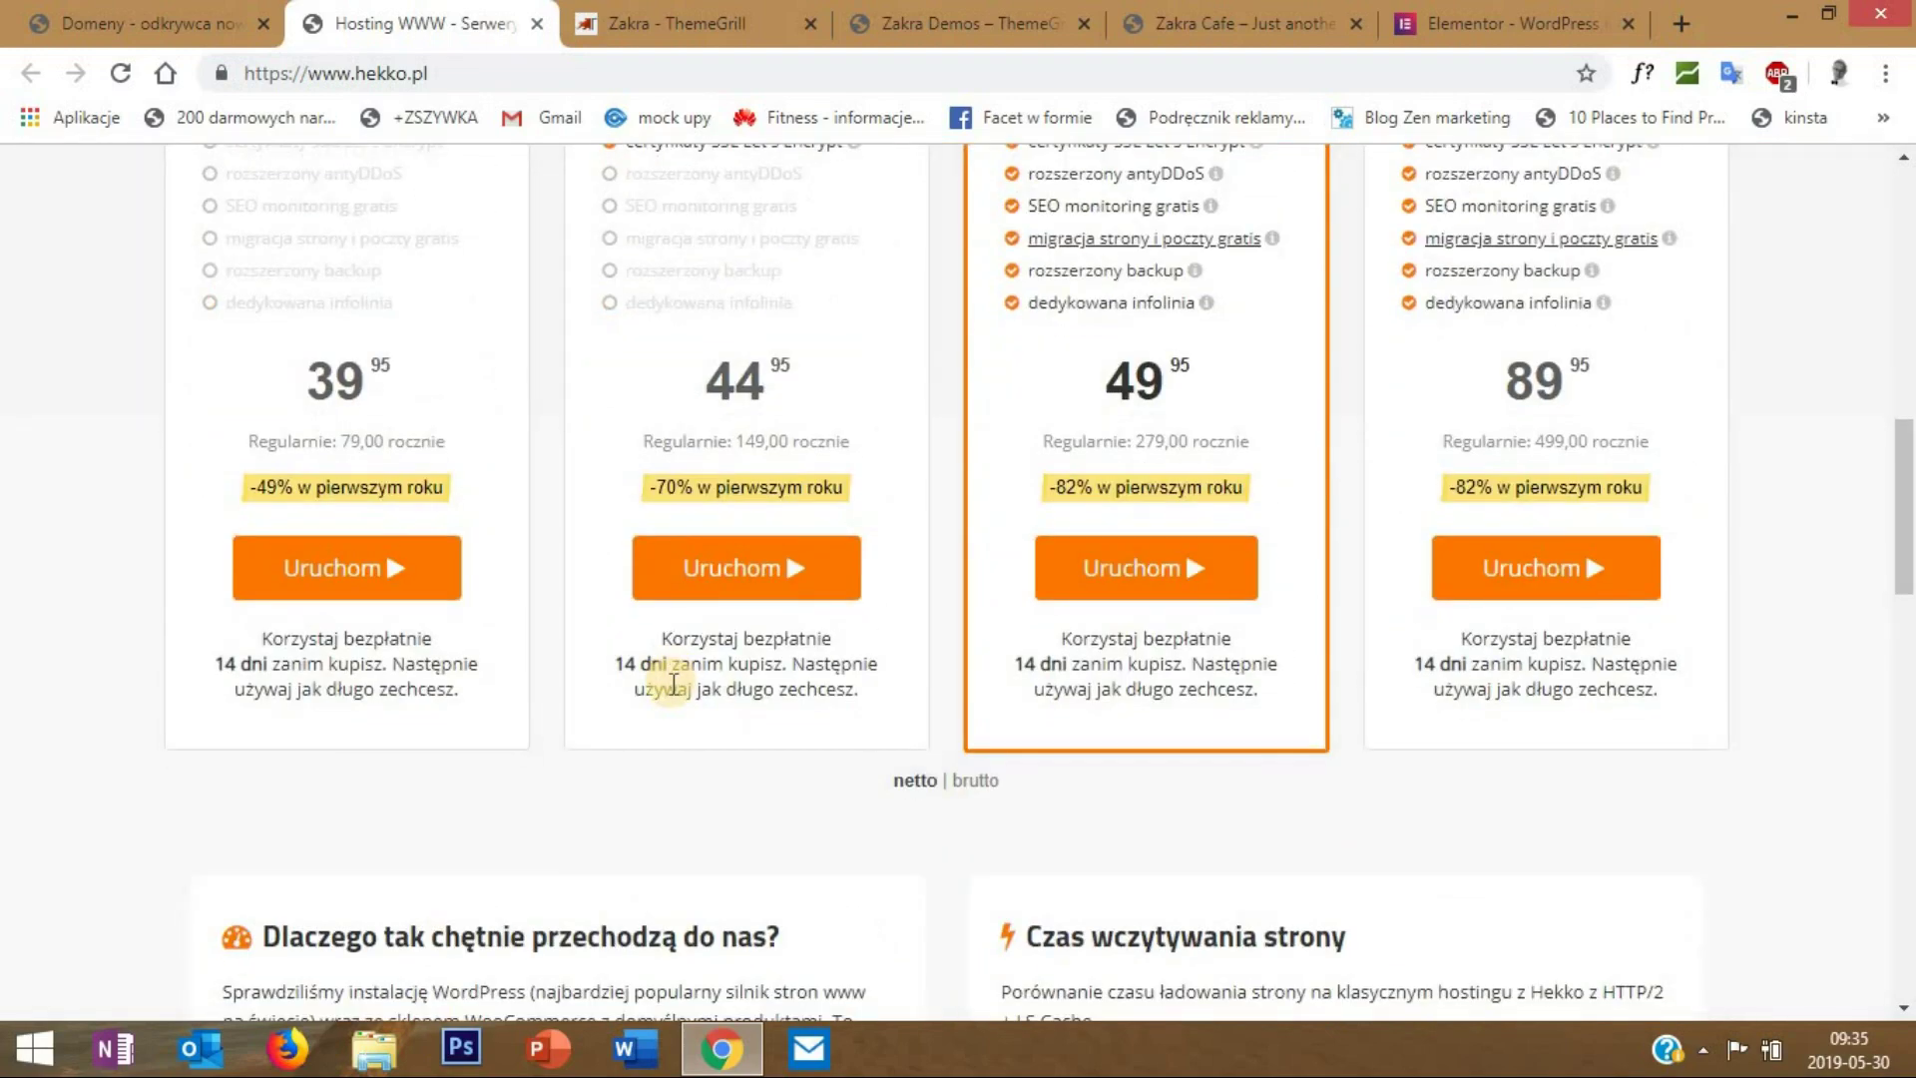
{"action": "scroll", "coordinate": [674, 685], "scroll_direction": "down", "scroll_amount": 1}
{"action": "scroll", "coordinate": [674, 684], "scroll_direction": "up", "scroll_amount": 11}
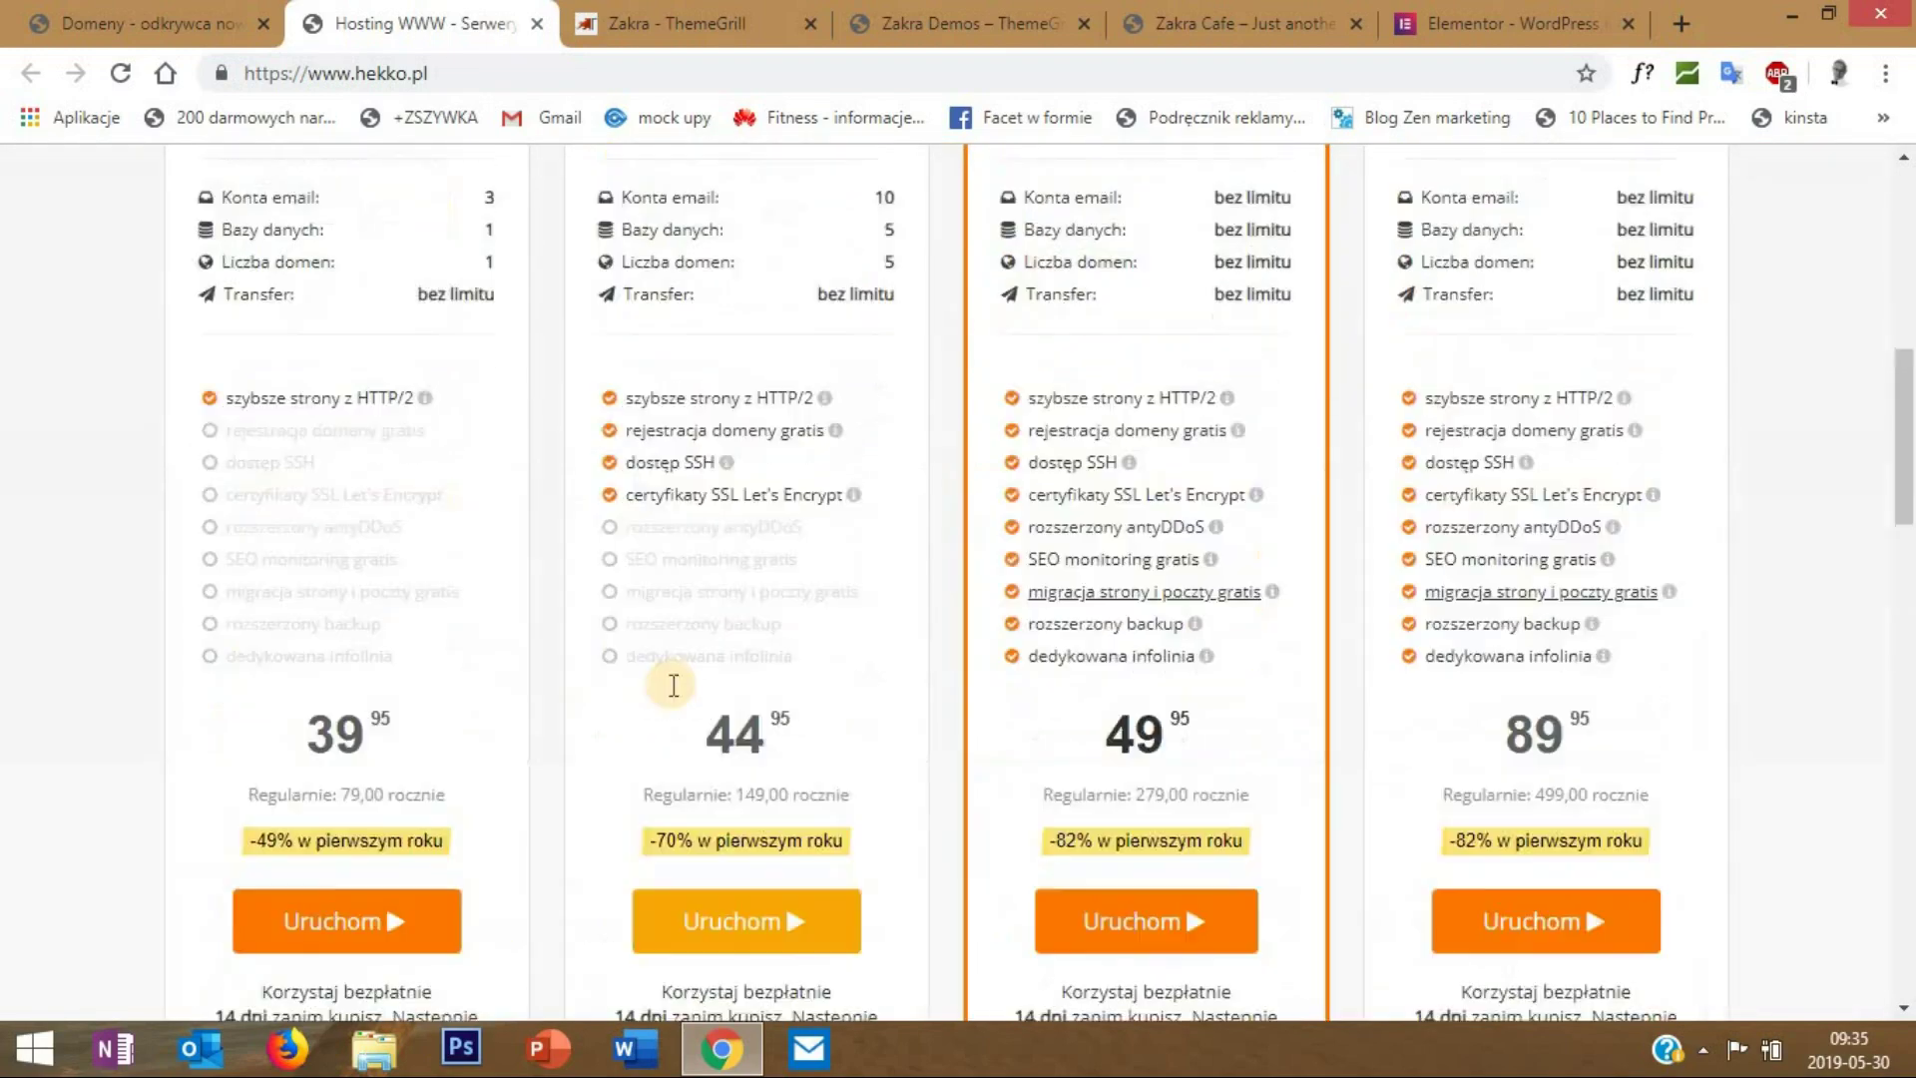
{"action": "scroll", "coordinate": [668, 685], "scroll_direction": "down", "scroll_amount": 3}
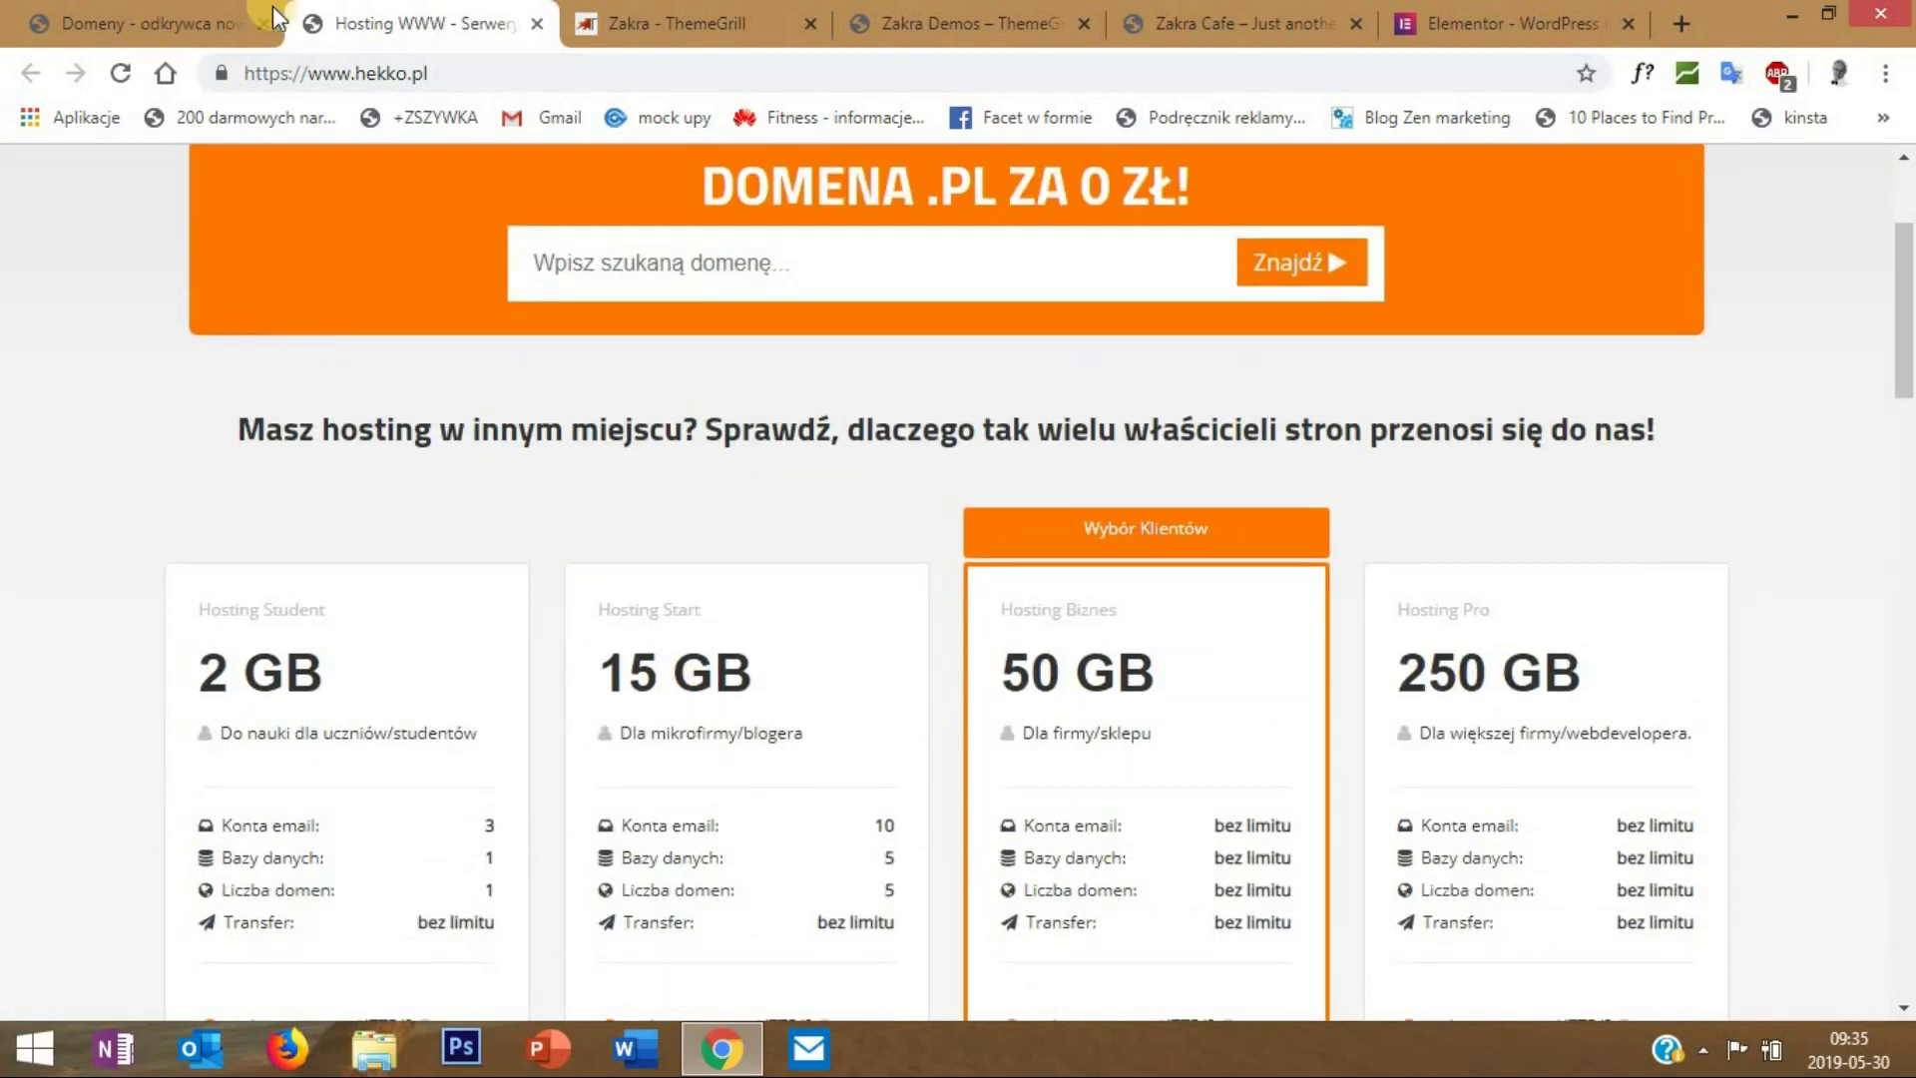
{"action": "left_click", "coordinate": [125, 22]}
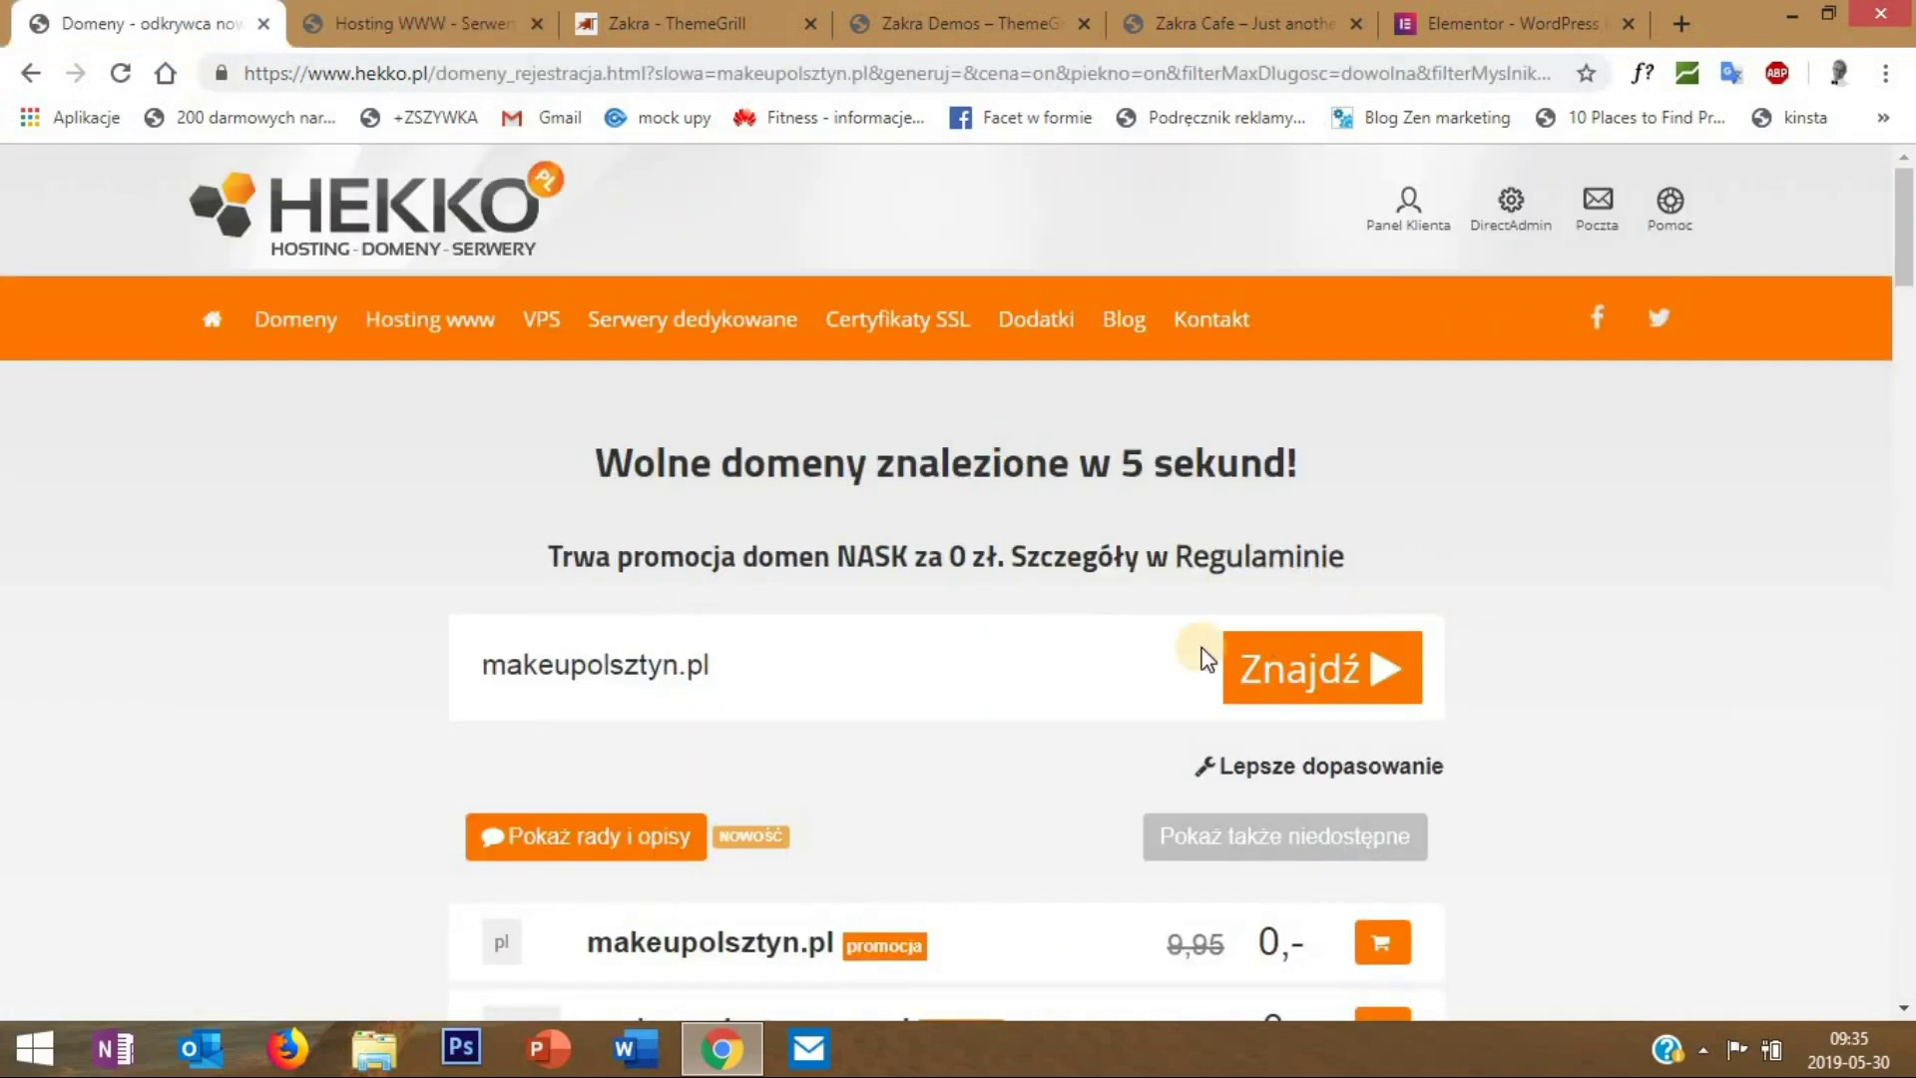
{"action": "mouse_move", "coordinate": [692, 329]}
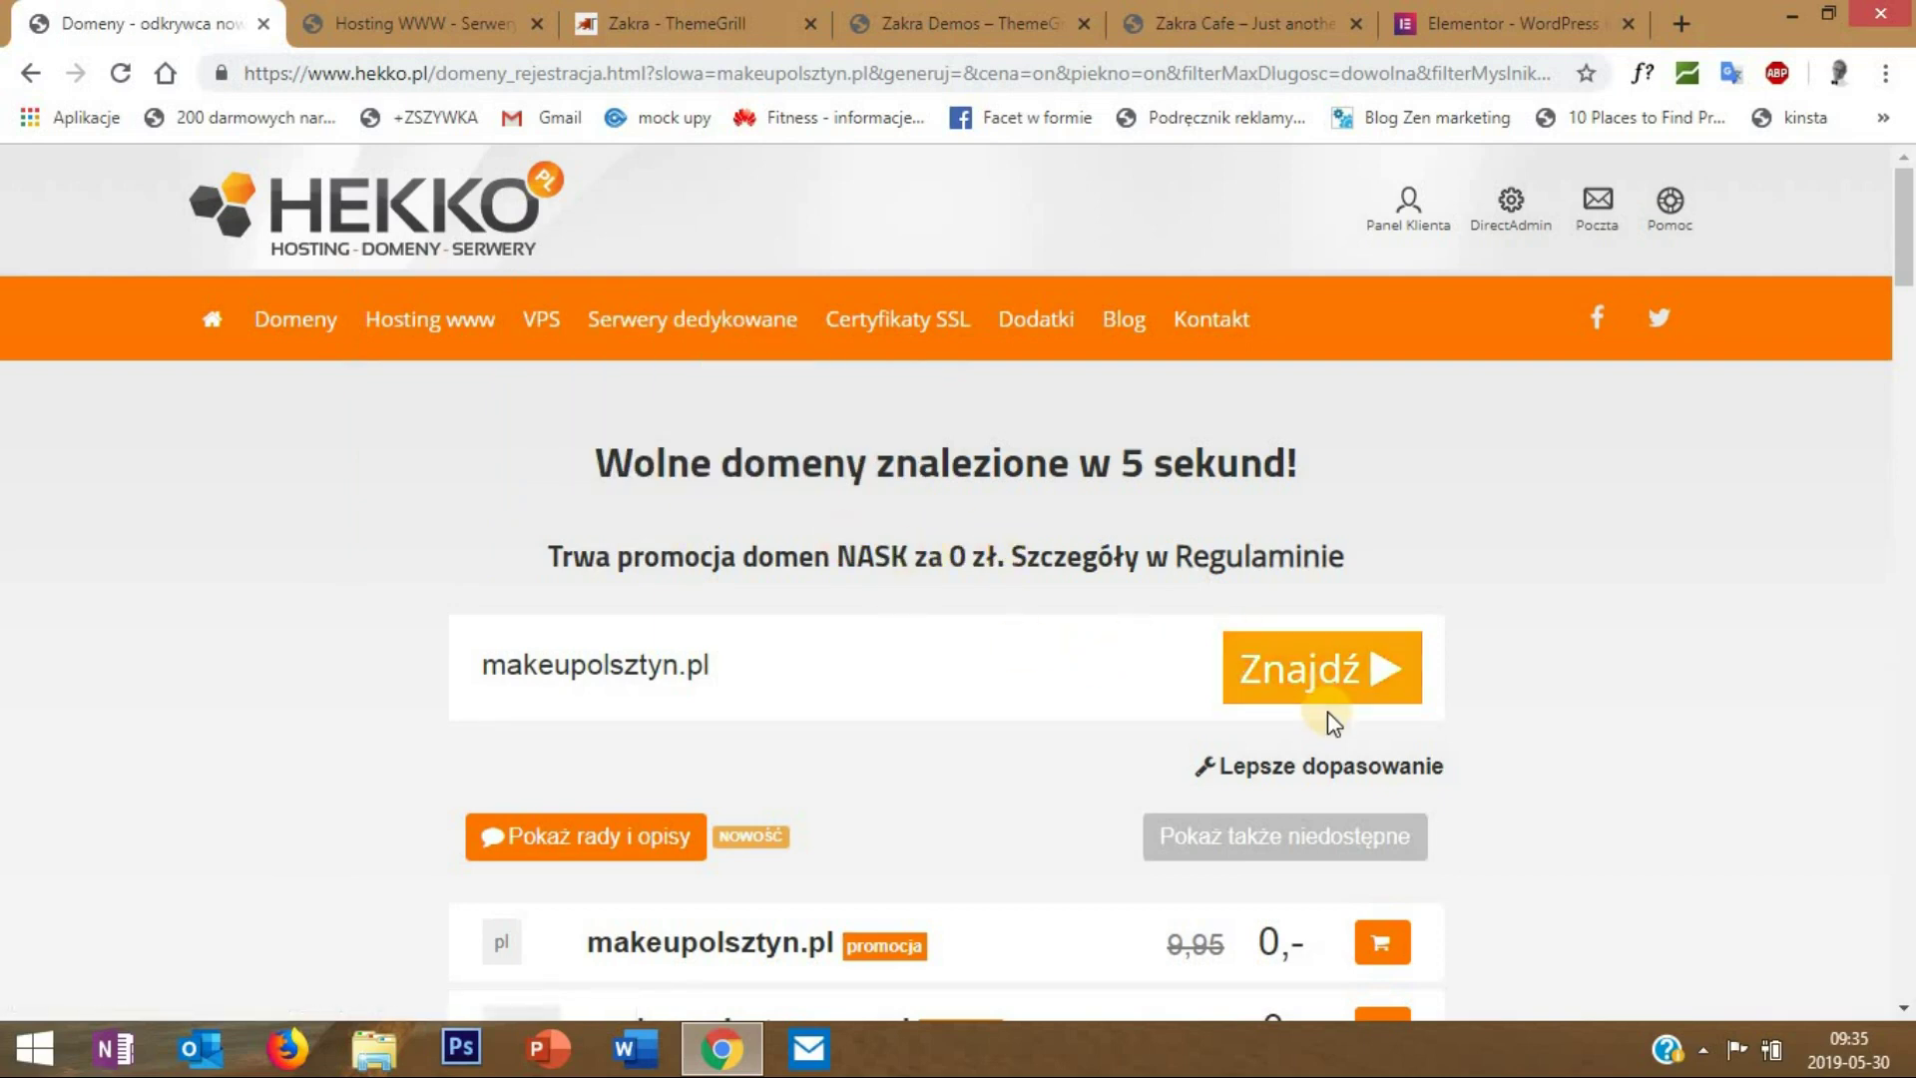
{"action": "scroll", "coordinate": [1327, 711], "scroll_direction": "down", "scroll_amount": 3}
{"action": "left_click", "coordinate": [1393, 667]}
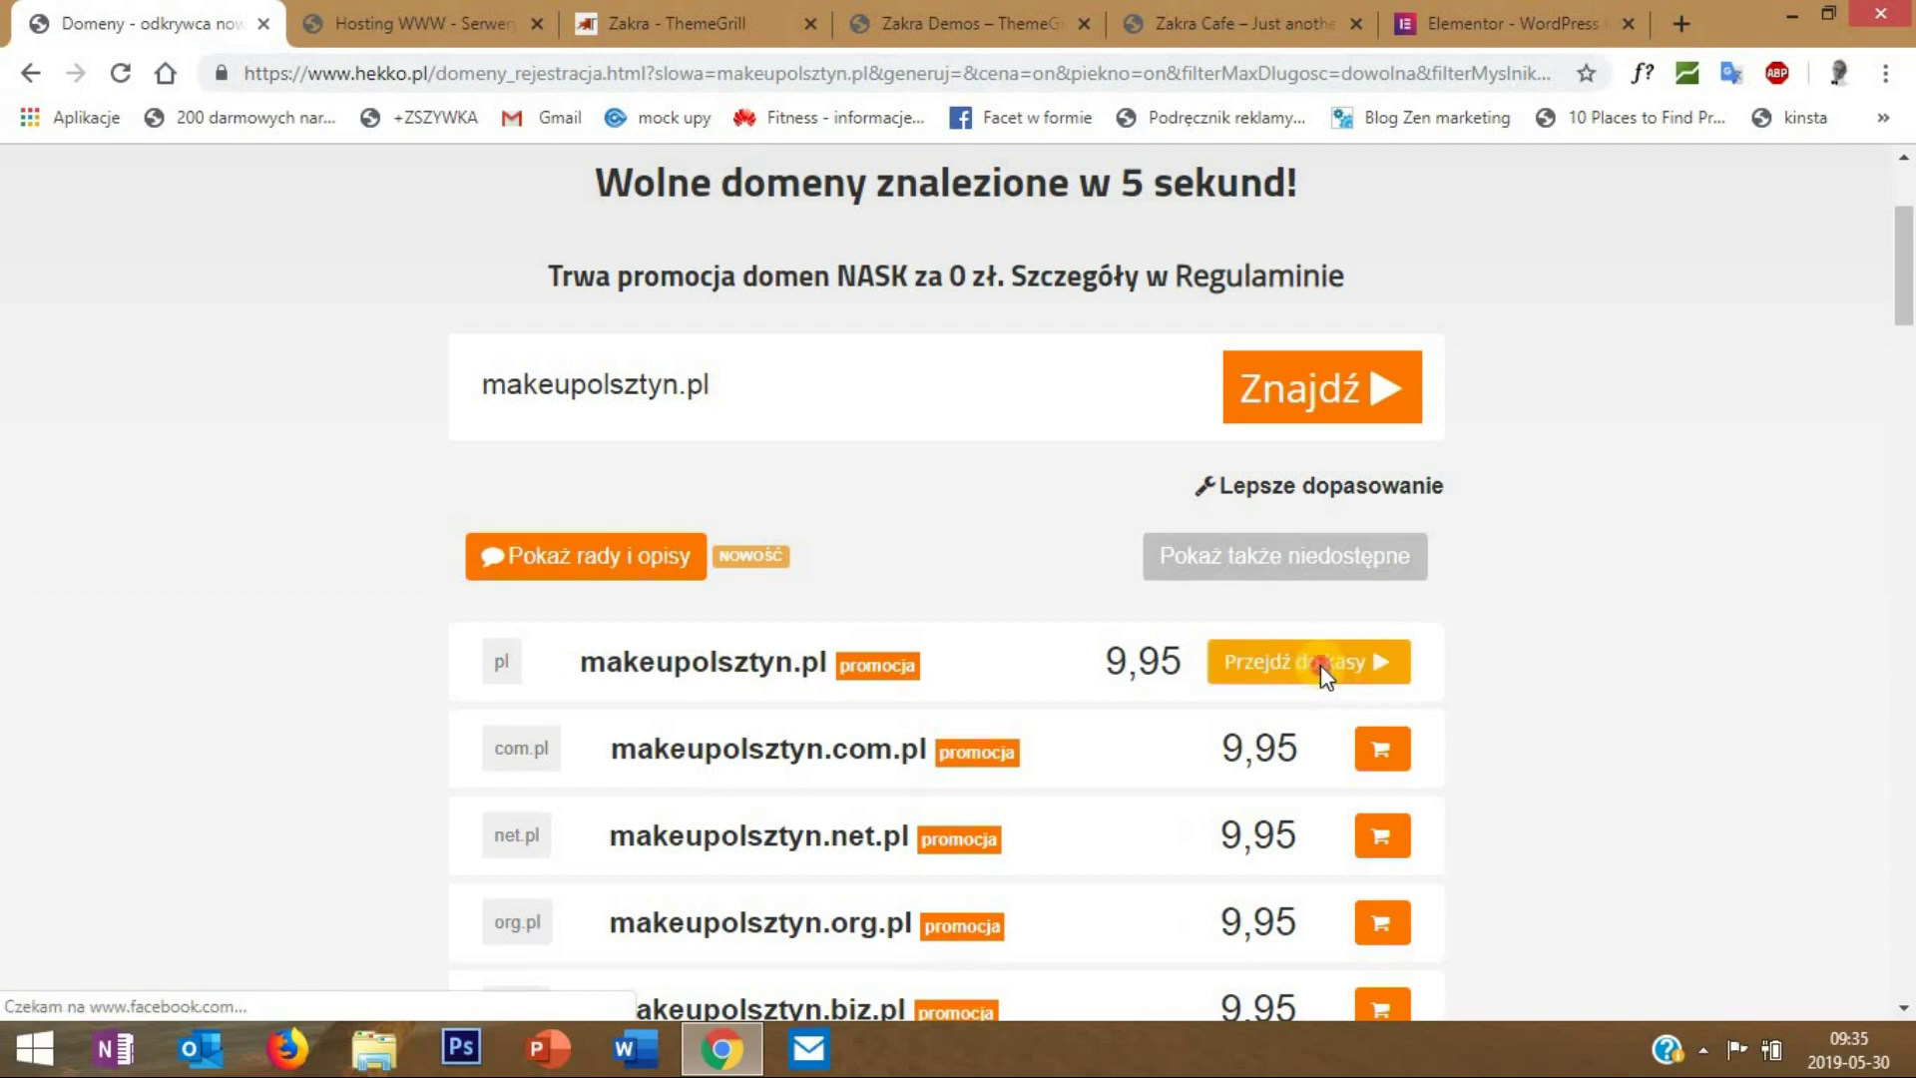
- Check out as an existing customer ('Mam już konto') and log in with the saved client-panel credentials
{"action": "left_click", "coordinate": [1320, 683]}
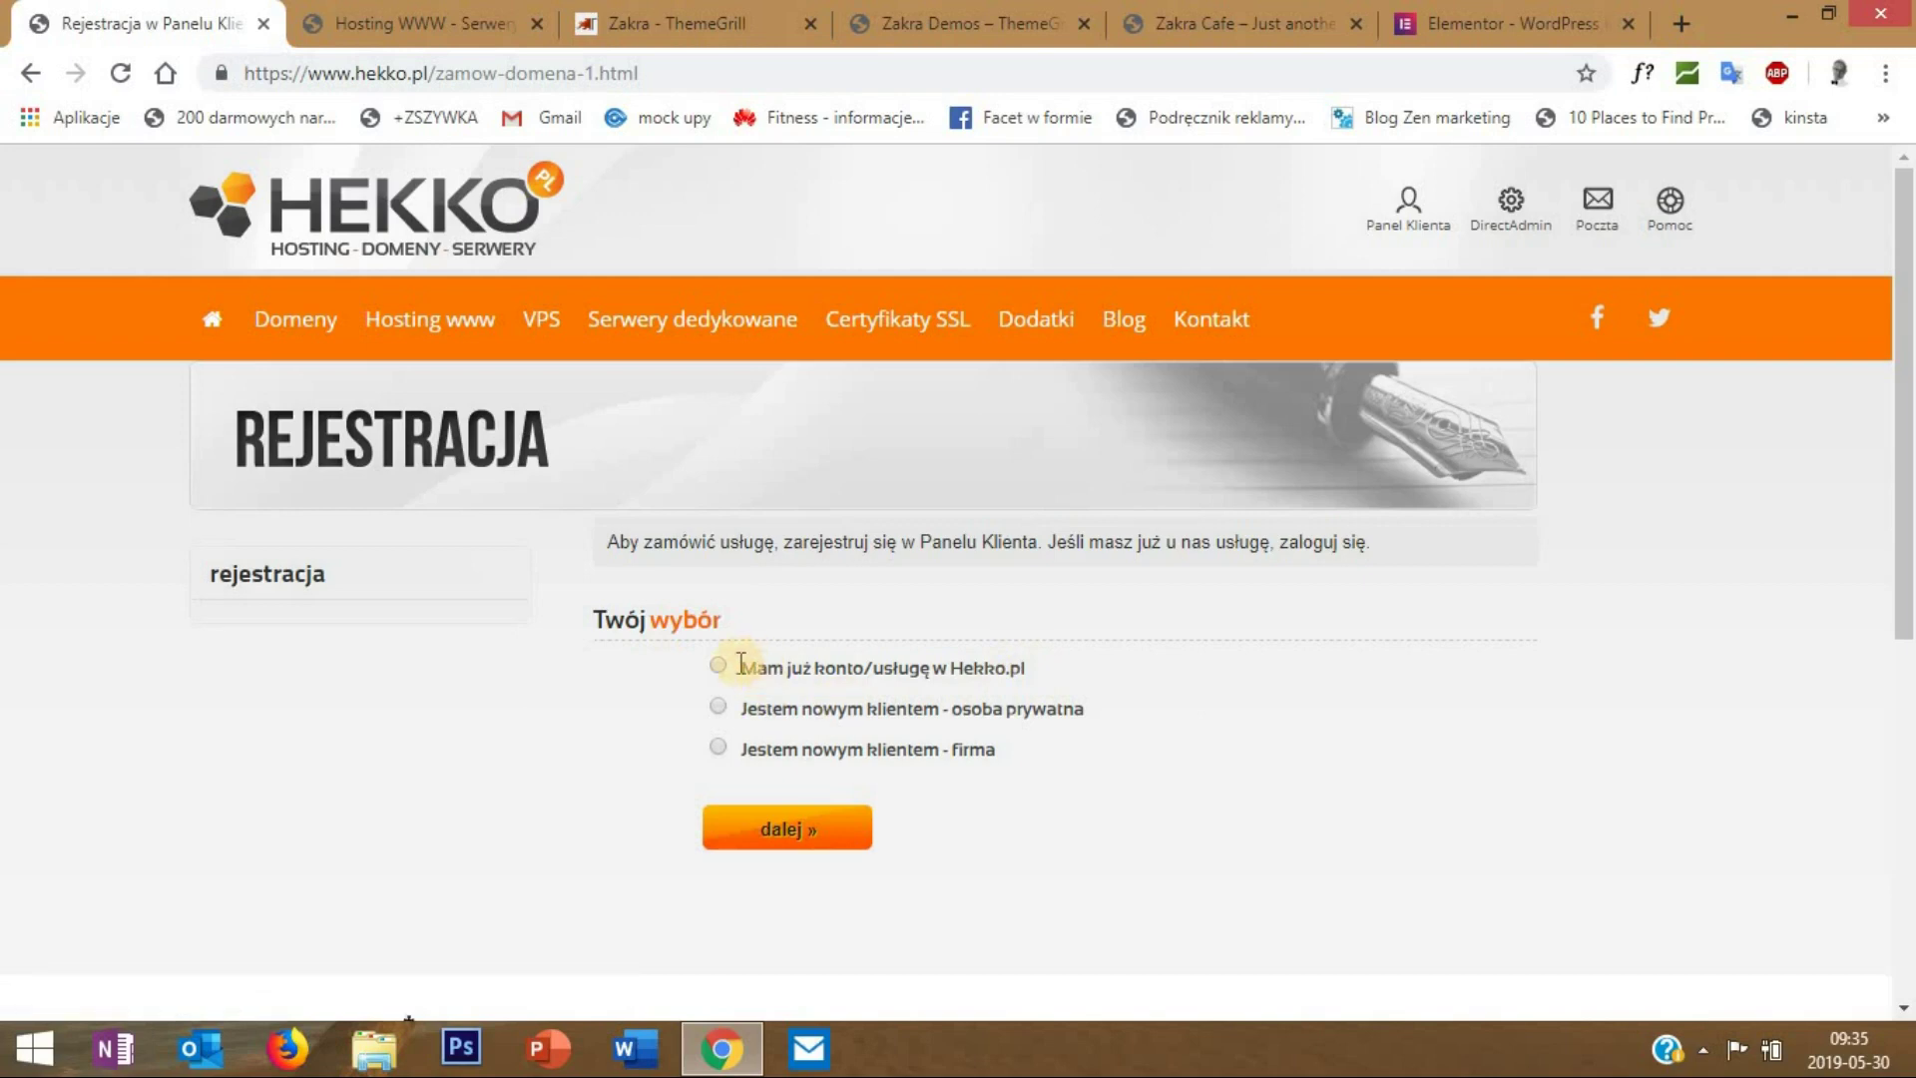
{"action": "left_click", "coordinate": [720, 666]}
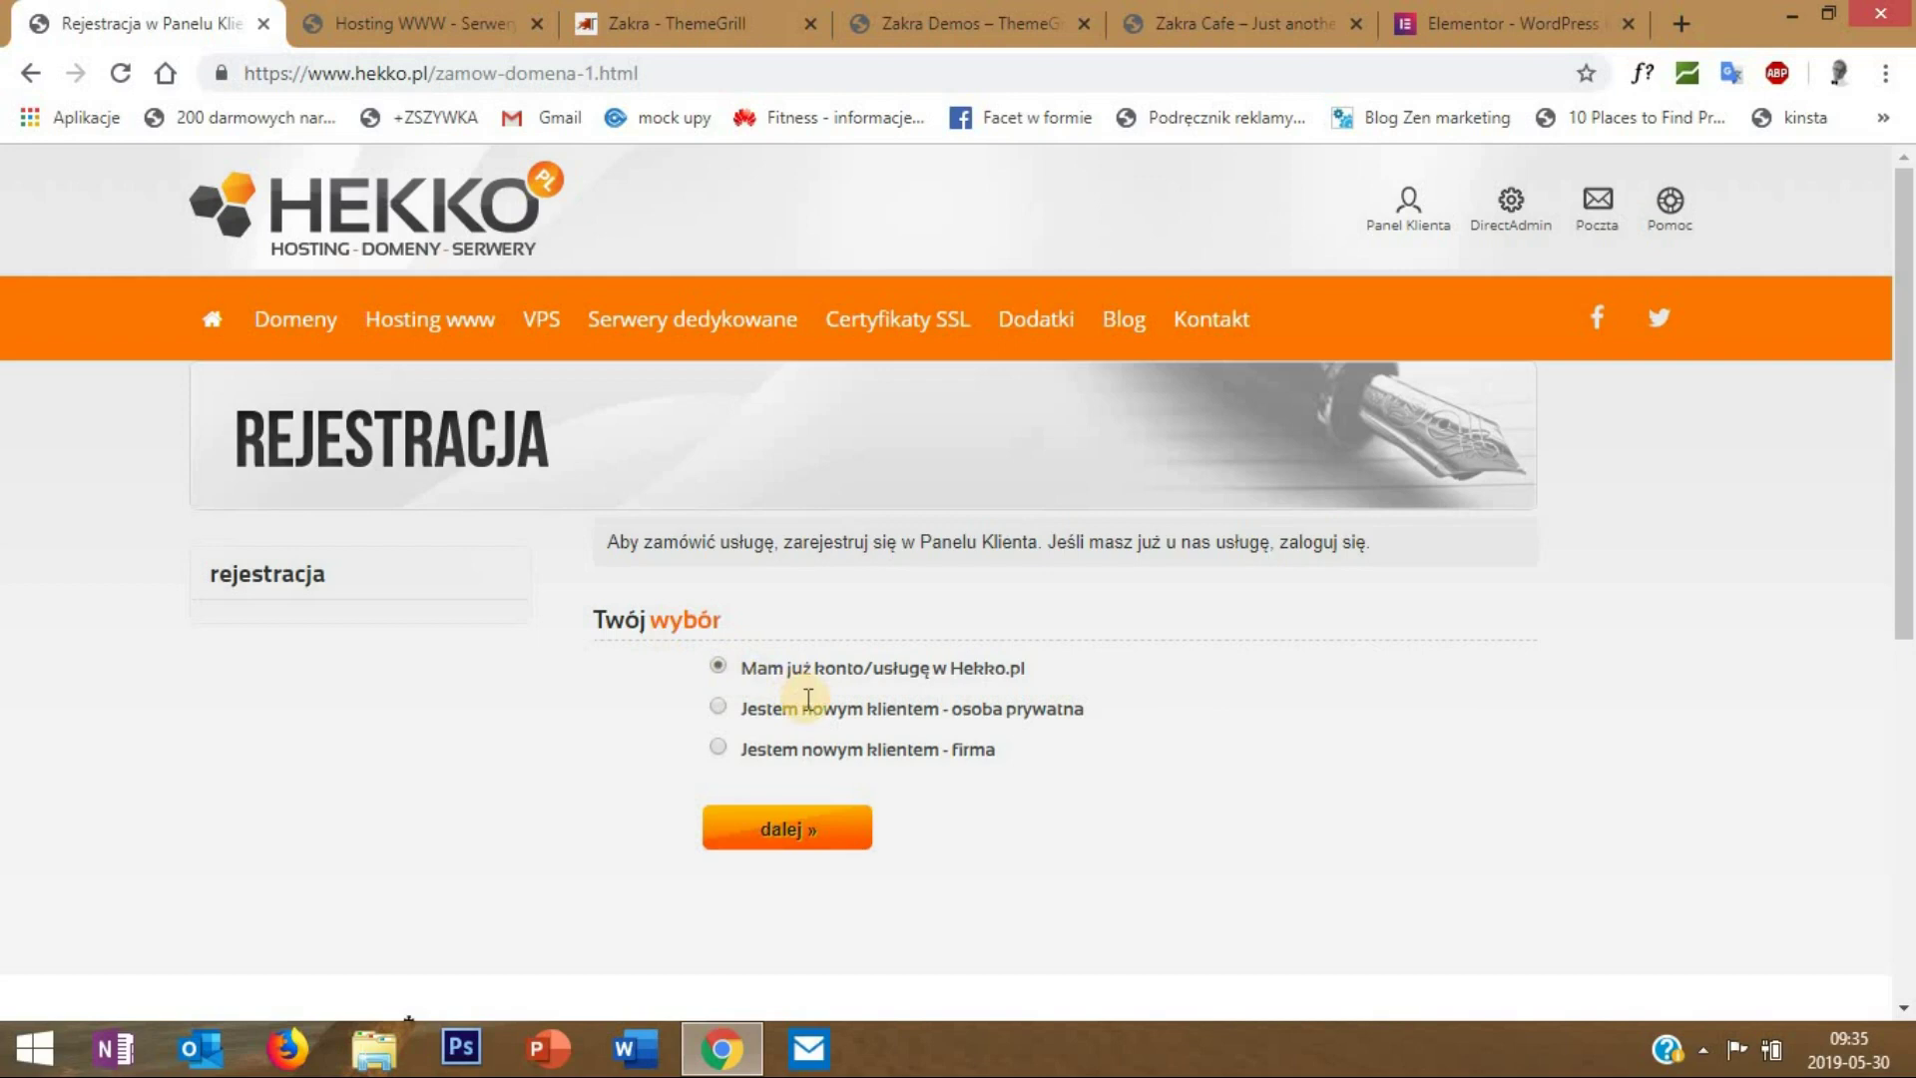
{"action": "left_click", "coordinate": [824, 839]}
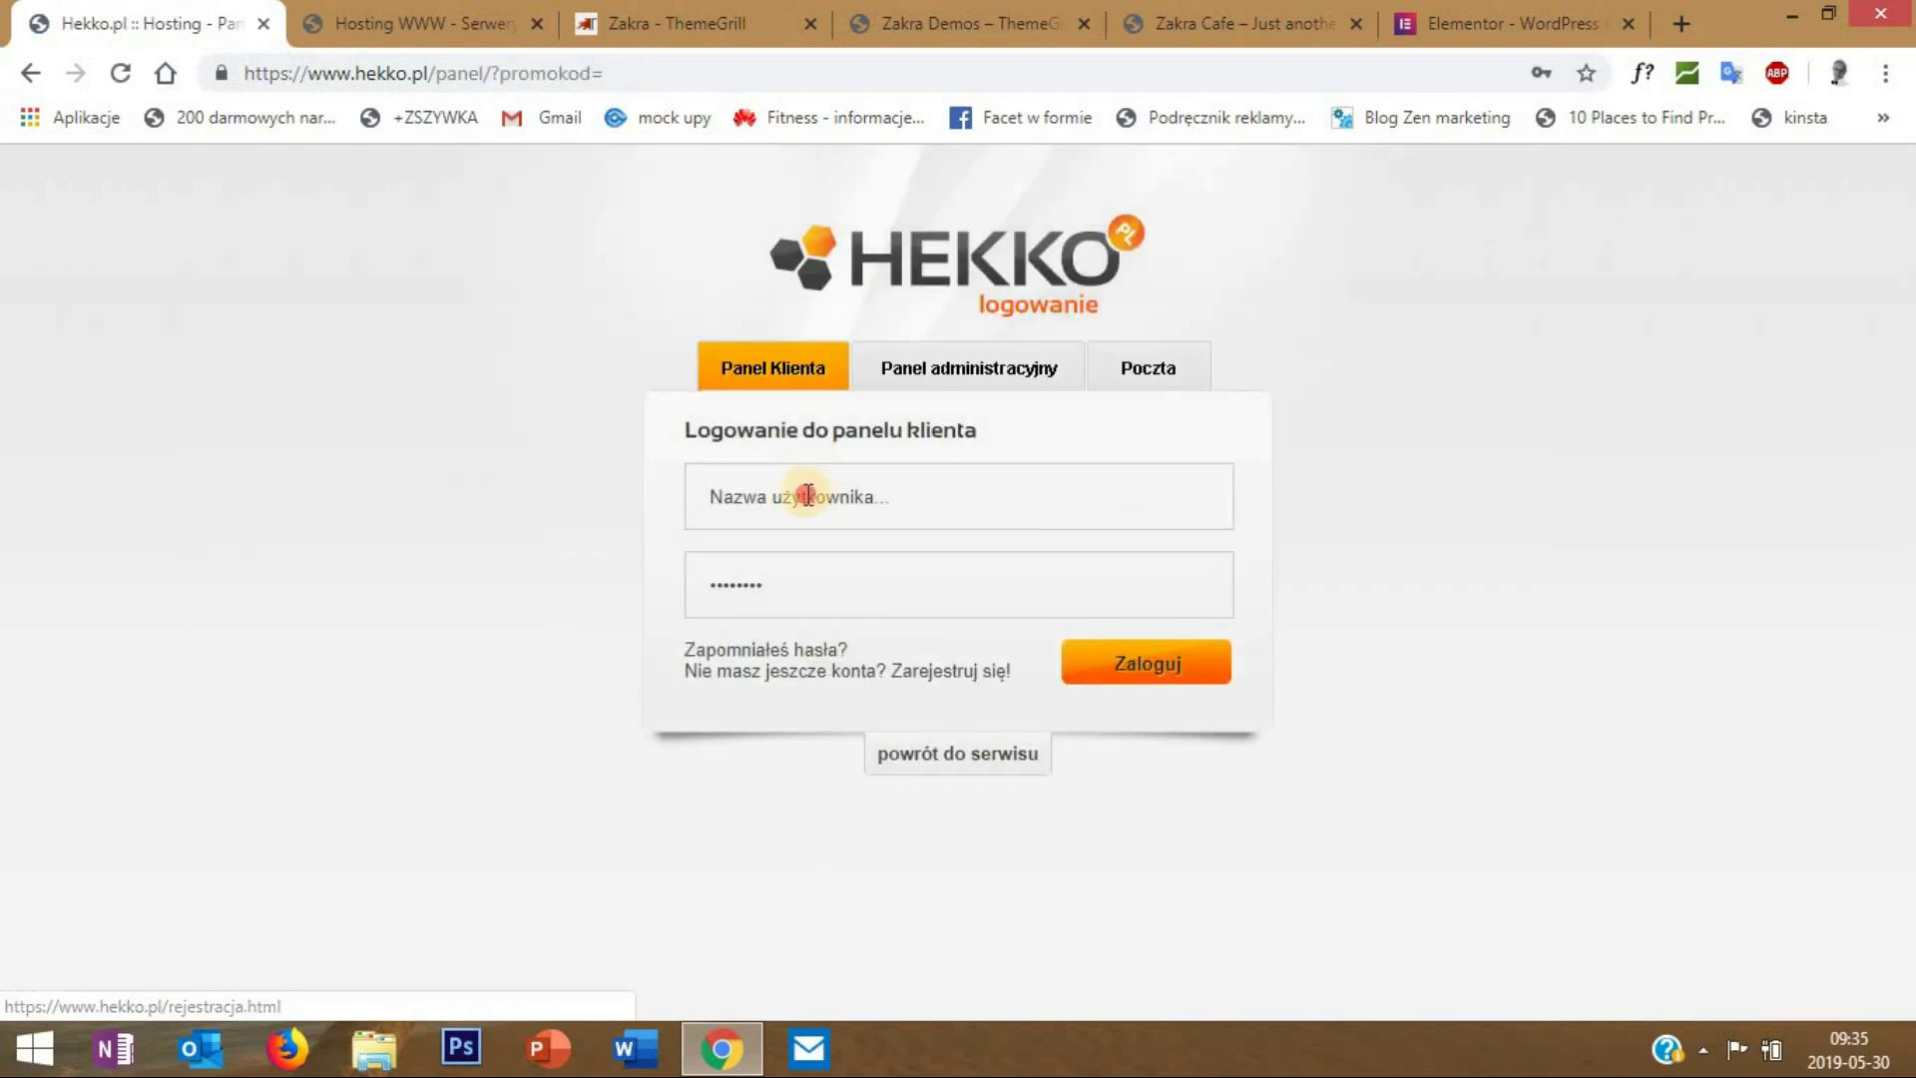
{"action": "left_click", "coordinate": [807, 496]}
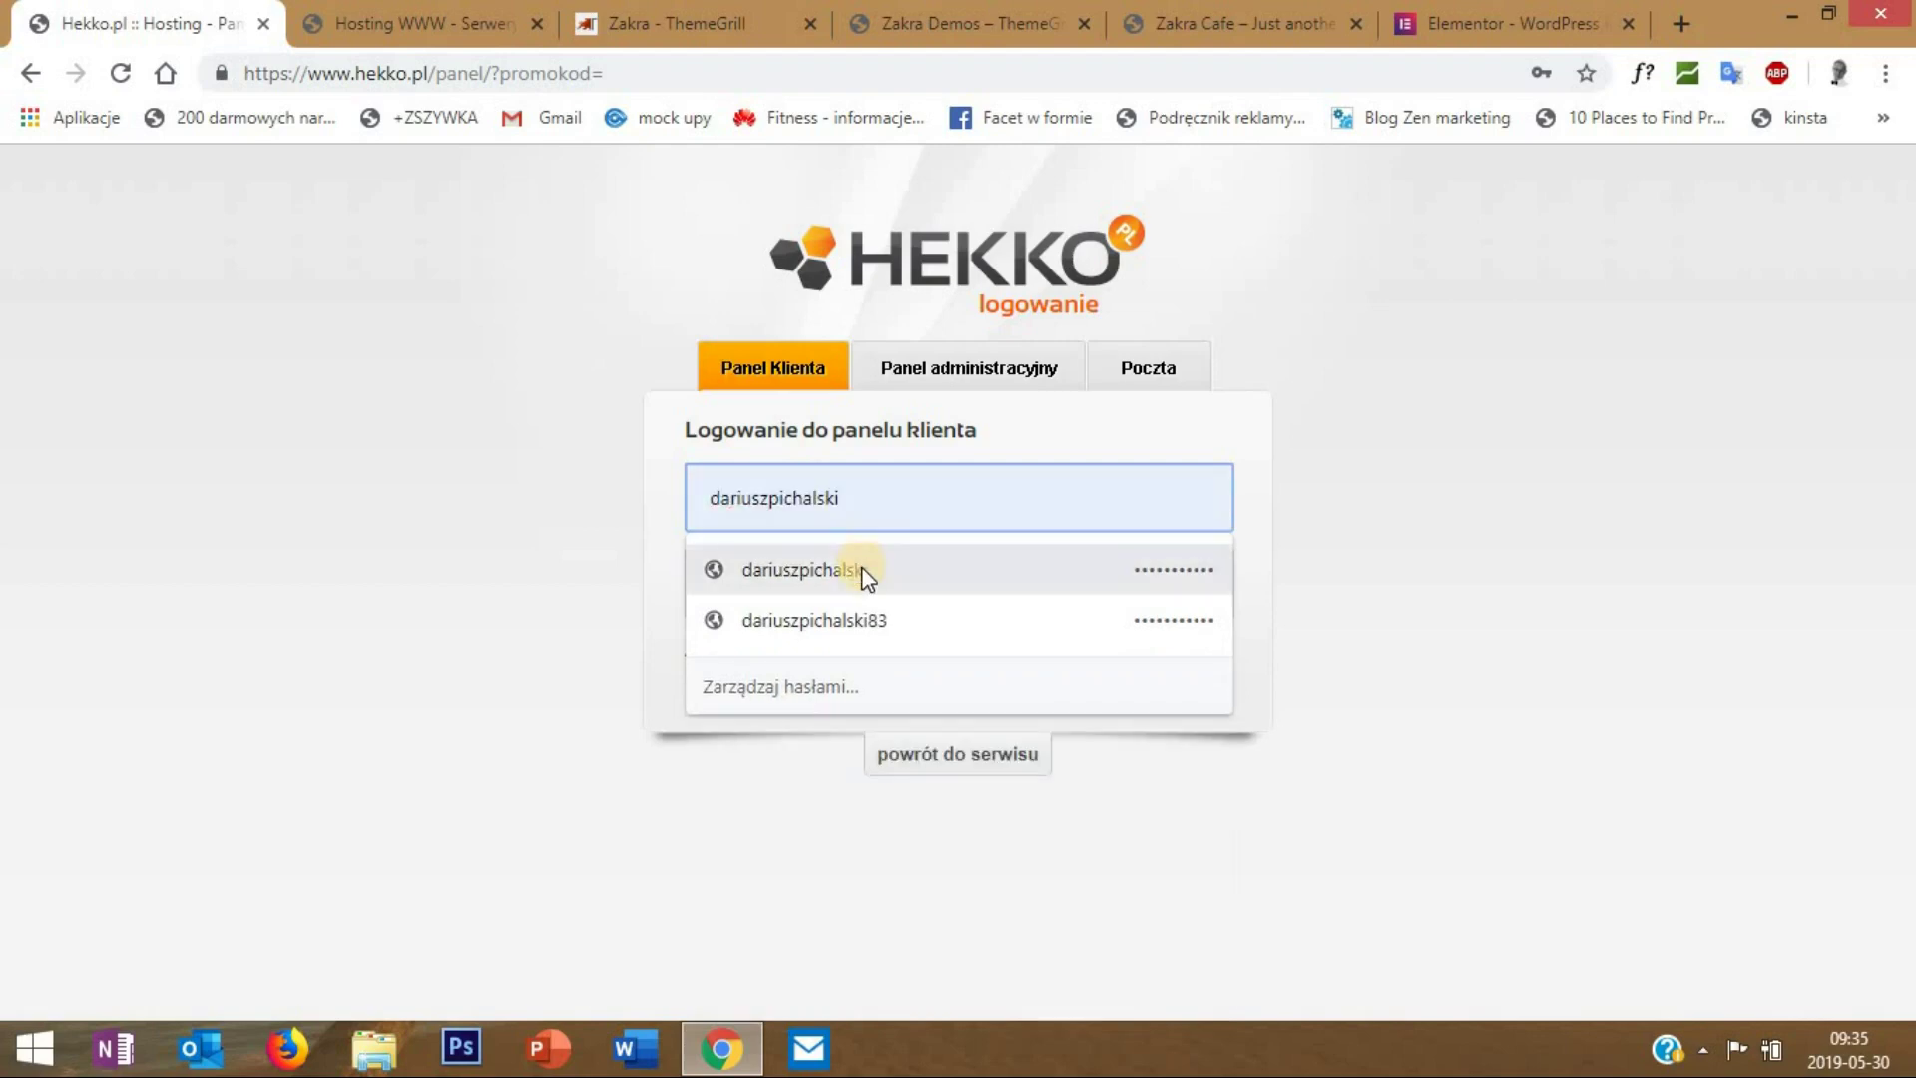
{"action": "left_click", "coordinate": [850, 569]}
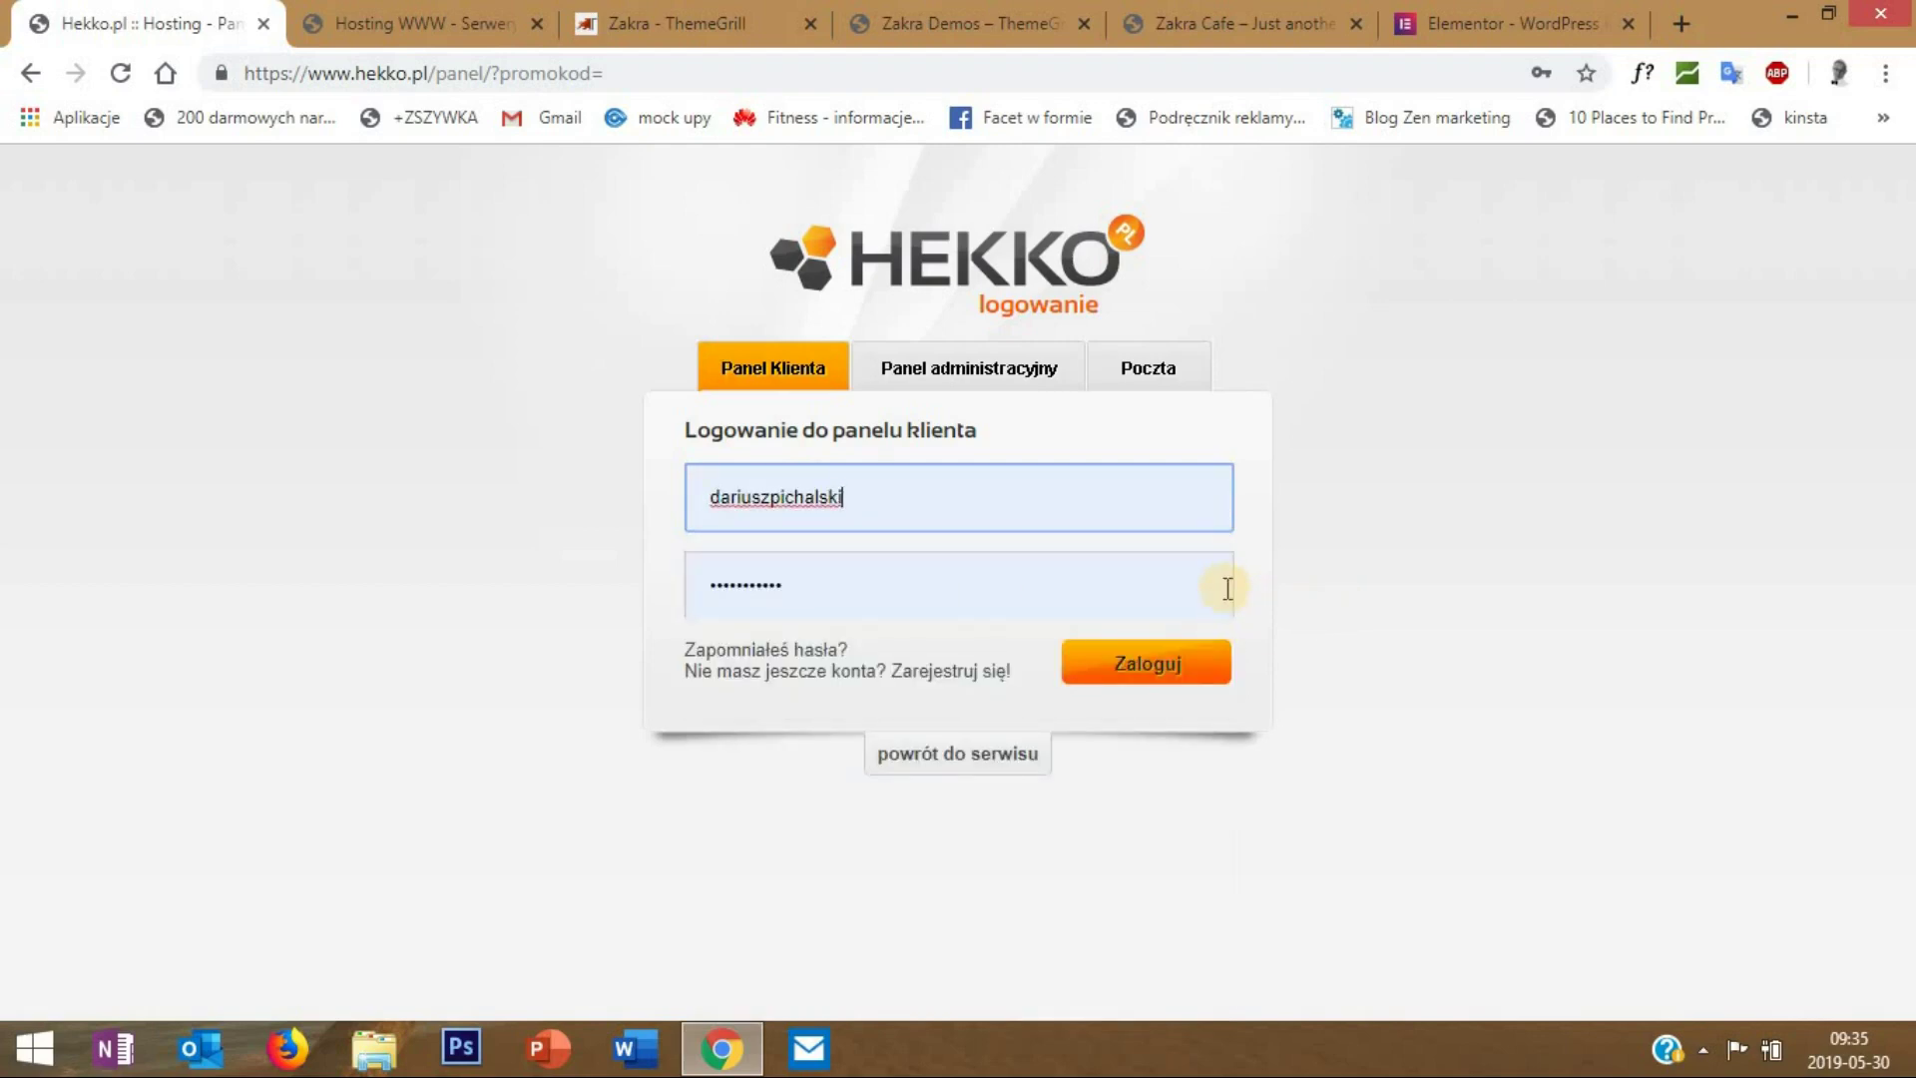
{"action": "left_click", "coordinate": [1181, 662]}
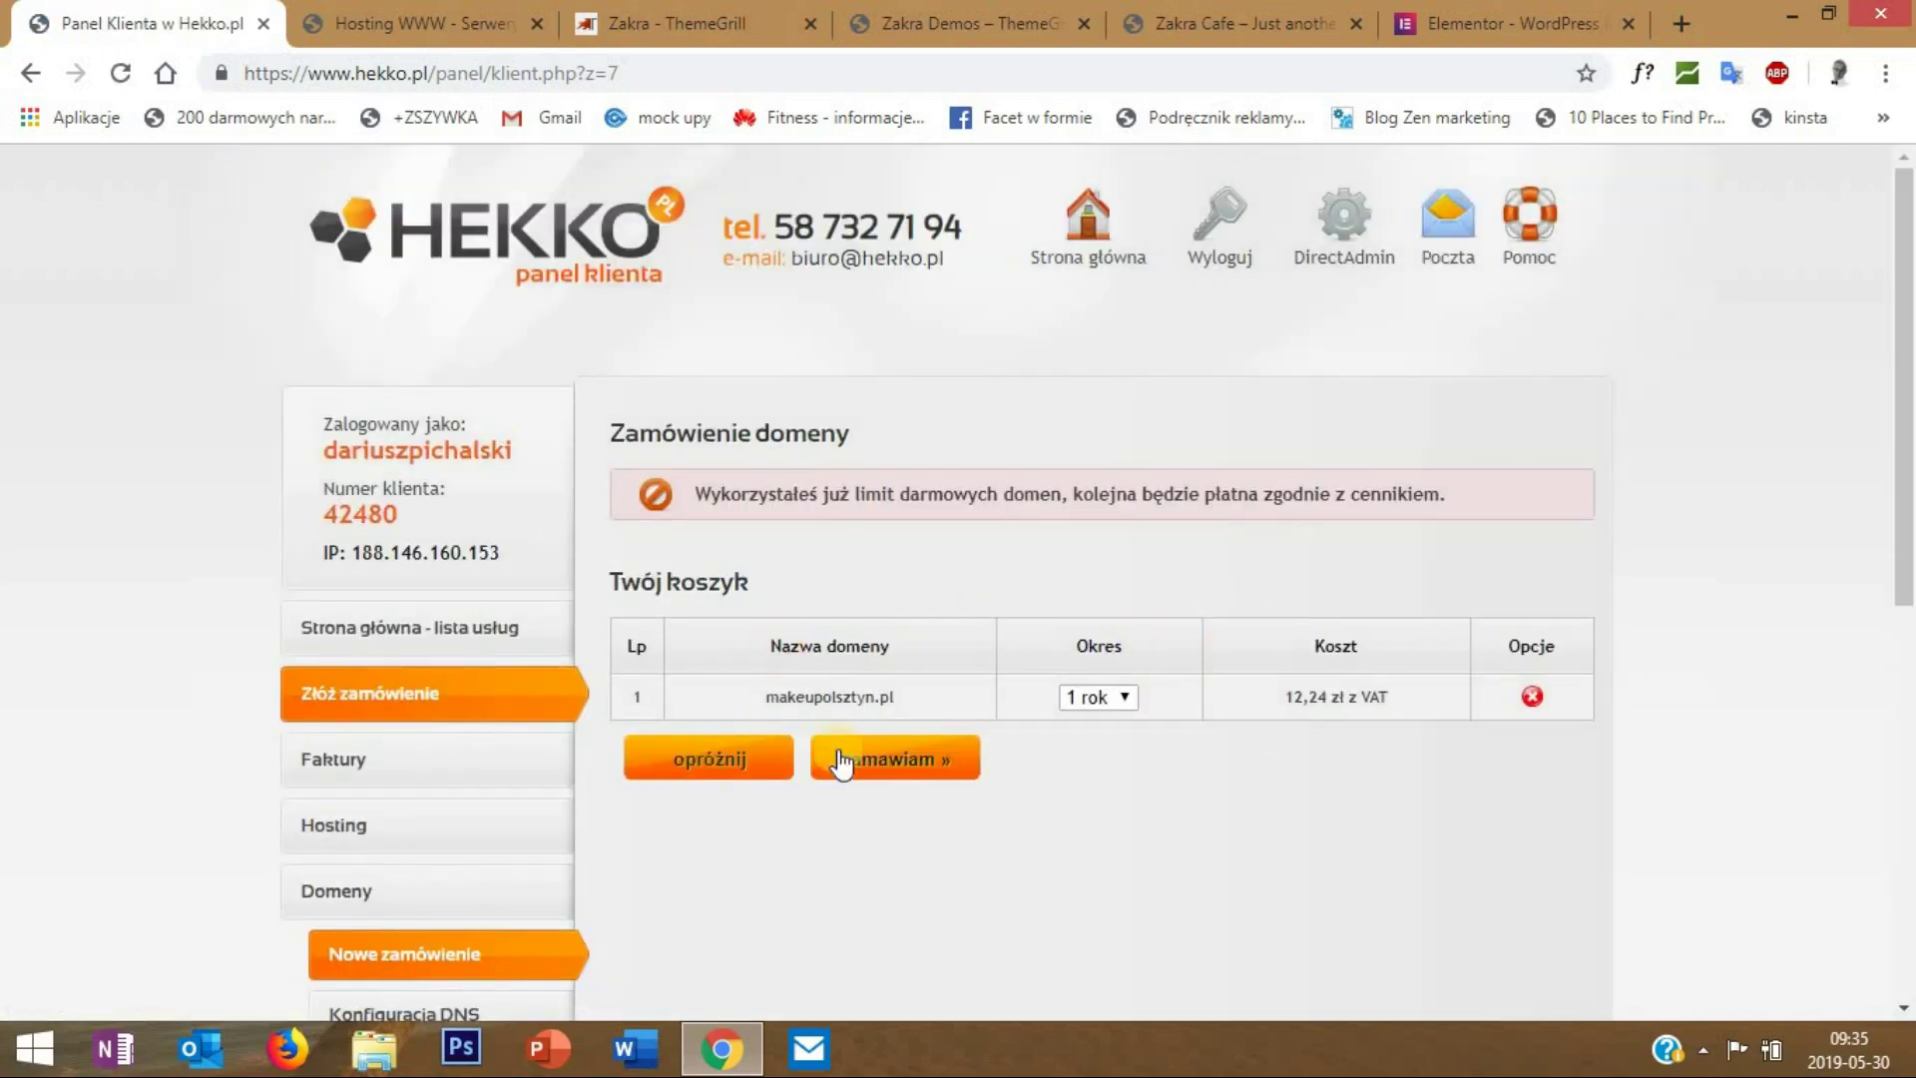
- Order makeupolsztyn.pl with both terms accepted and pay 12.24 zł via Szybkie płatności PayU
{"action": "left_click", "coordinate": [882, 756]}
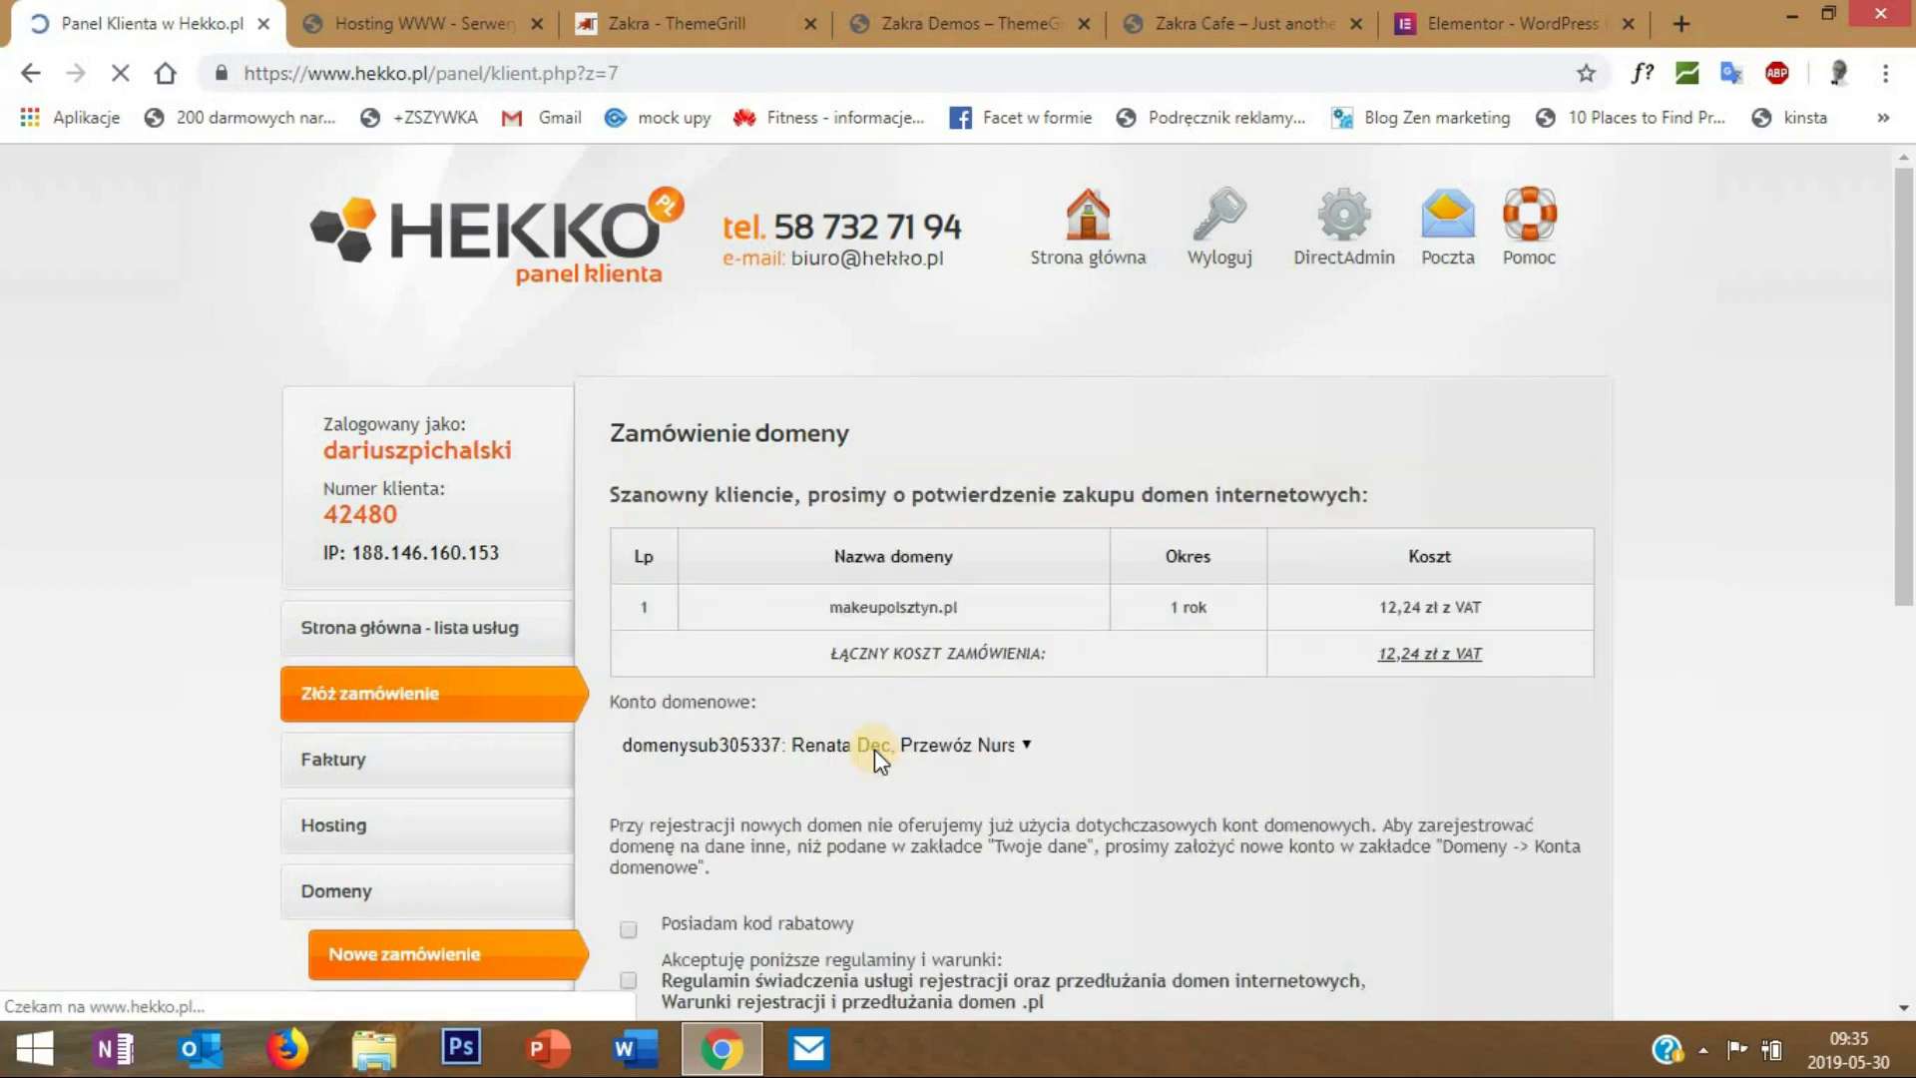
{"action": "scroll", "coordinate": [872, 751], "scroll_direction": "down", "scroll_amount": 4}
{"action": "left_click", "coordinate": [628, 560]}
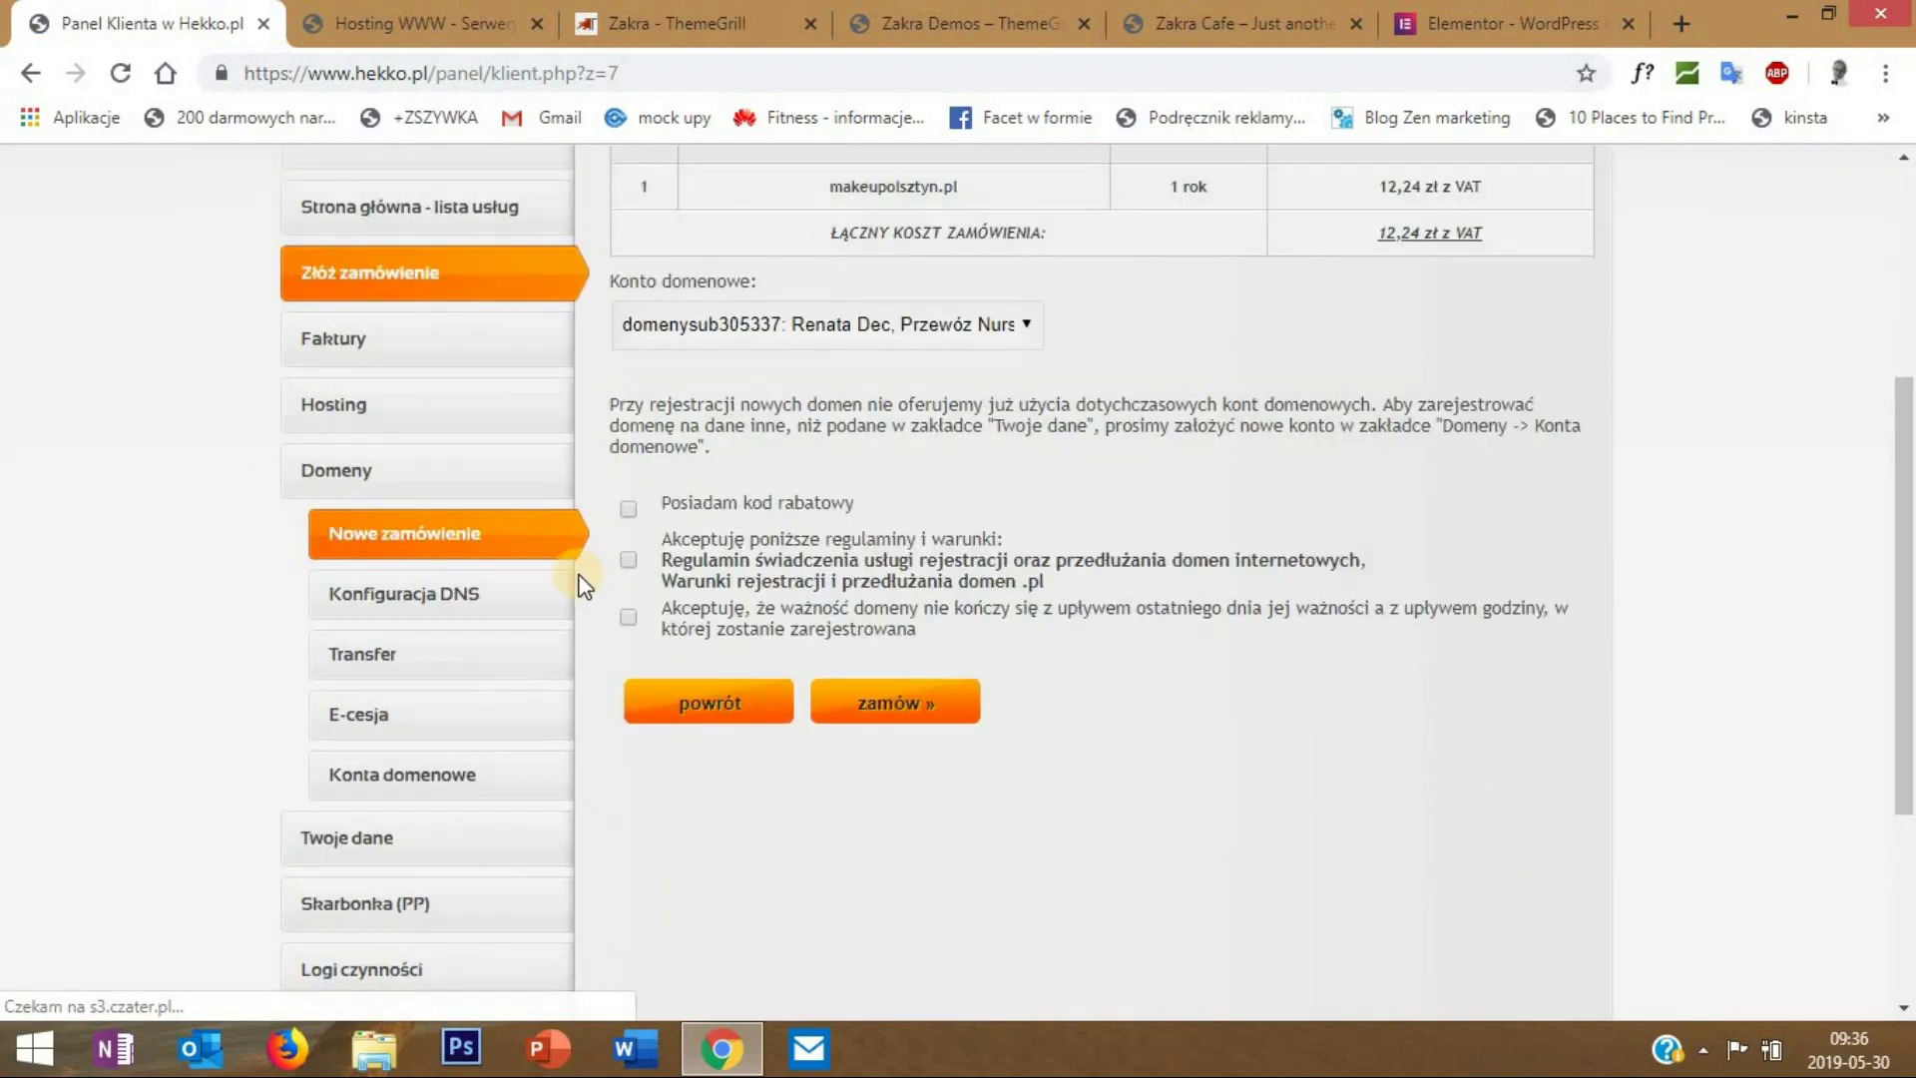
{"action": "left_click", "coordinate": [628, 617]}
{"action": "left_click", "coordinate": [895, 703]}
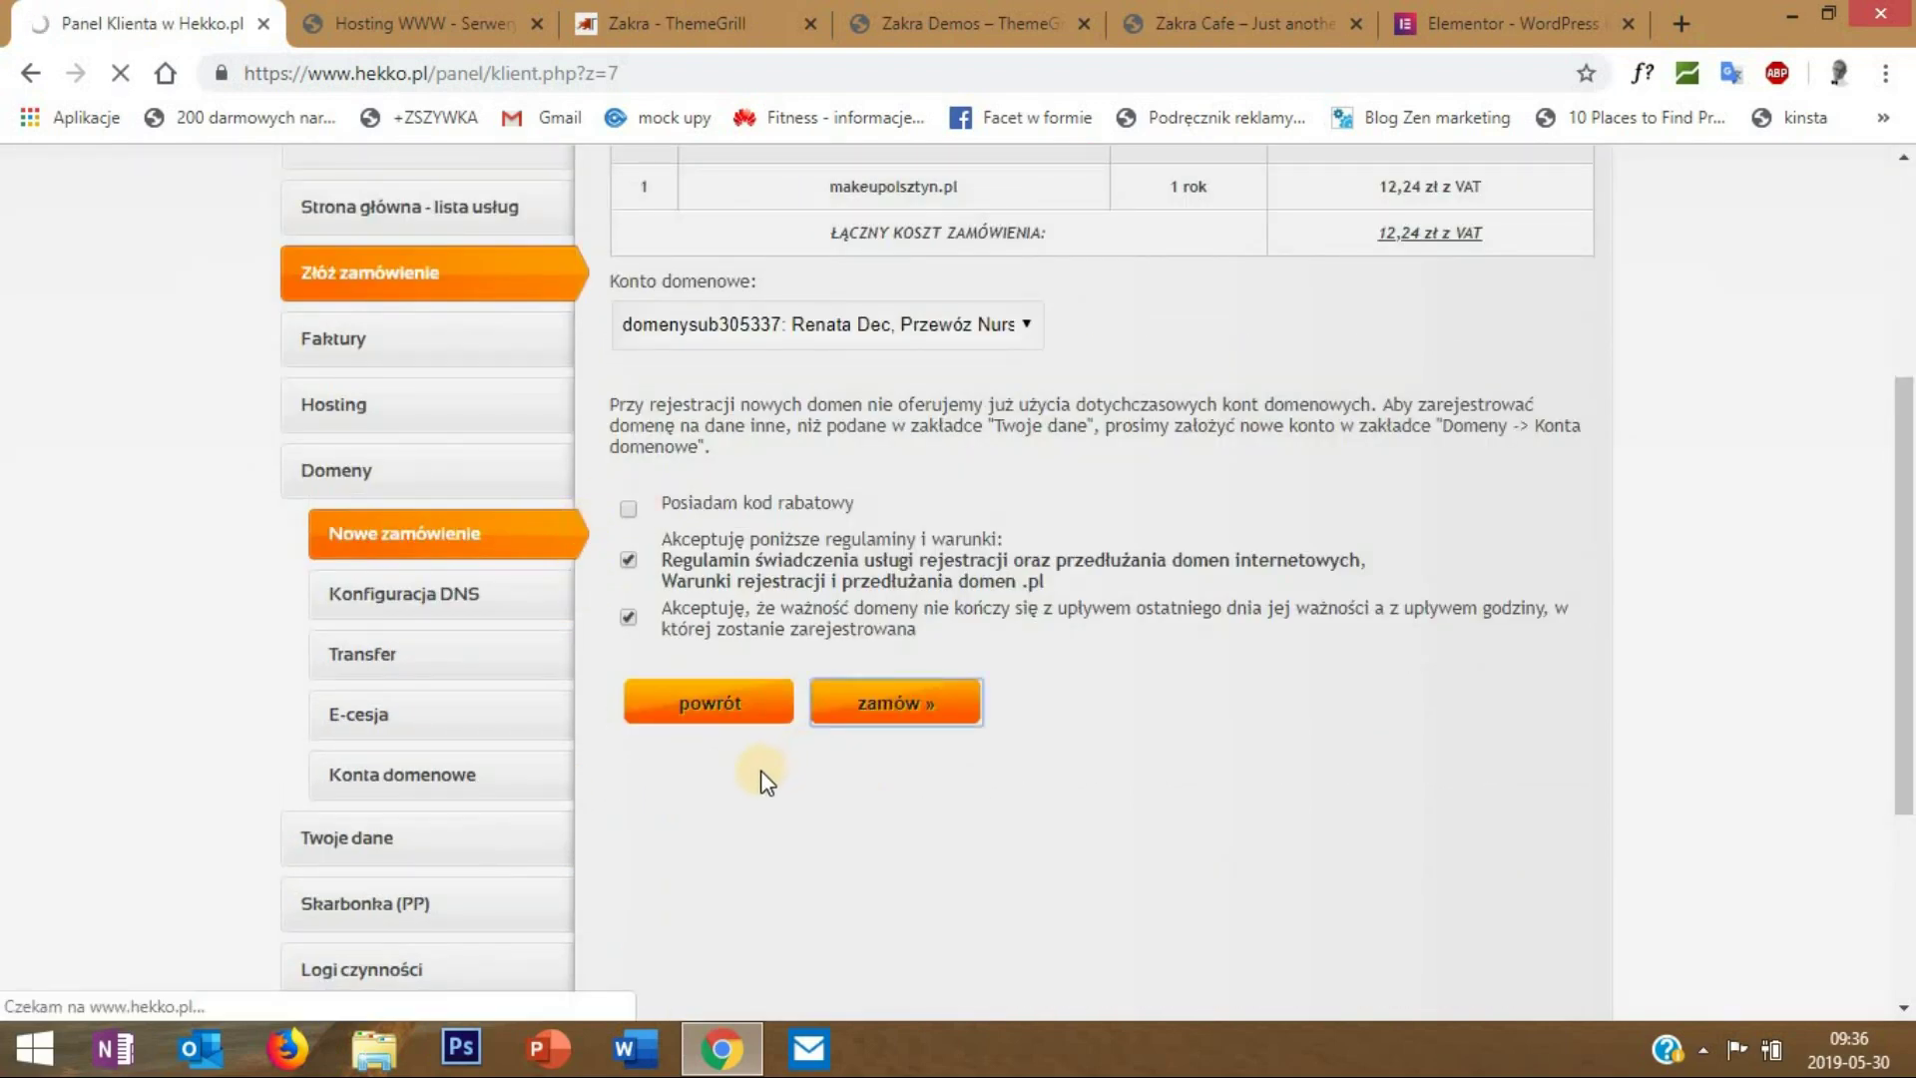
{"action": "left_click", "coordinate": [729, 764]}
{"action": "left_click", "coordinate": [859, 599]}
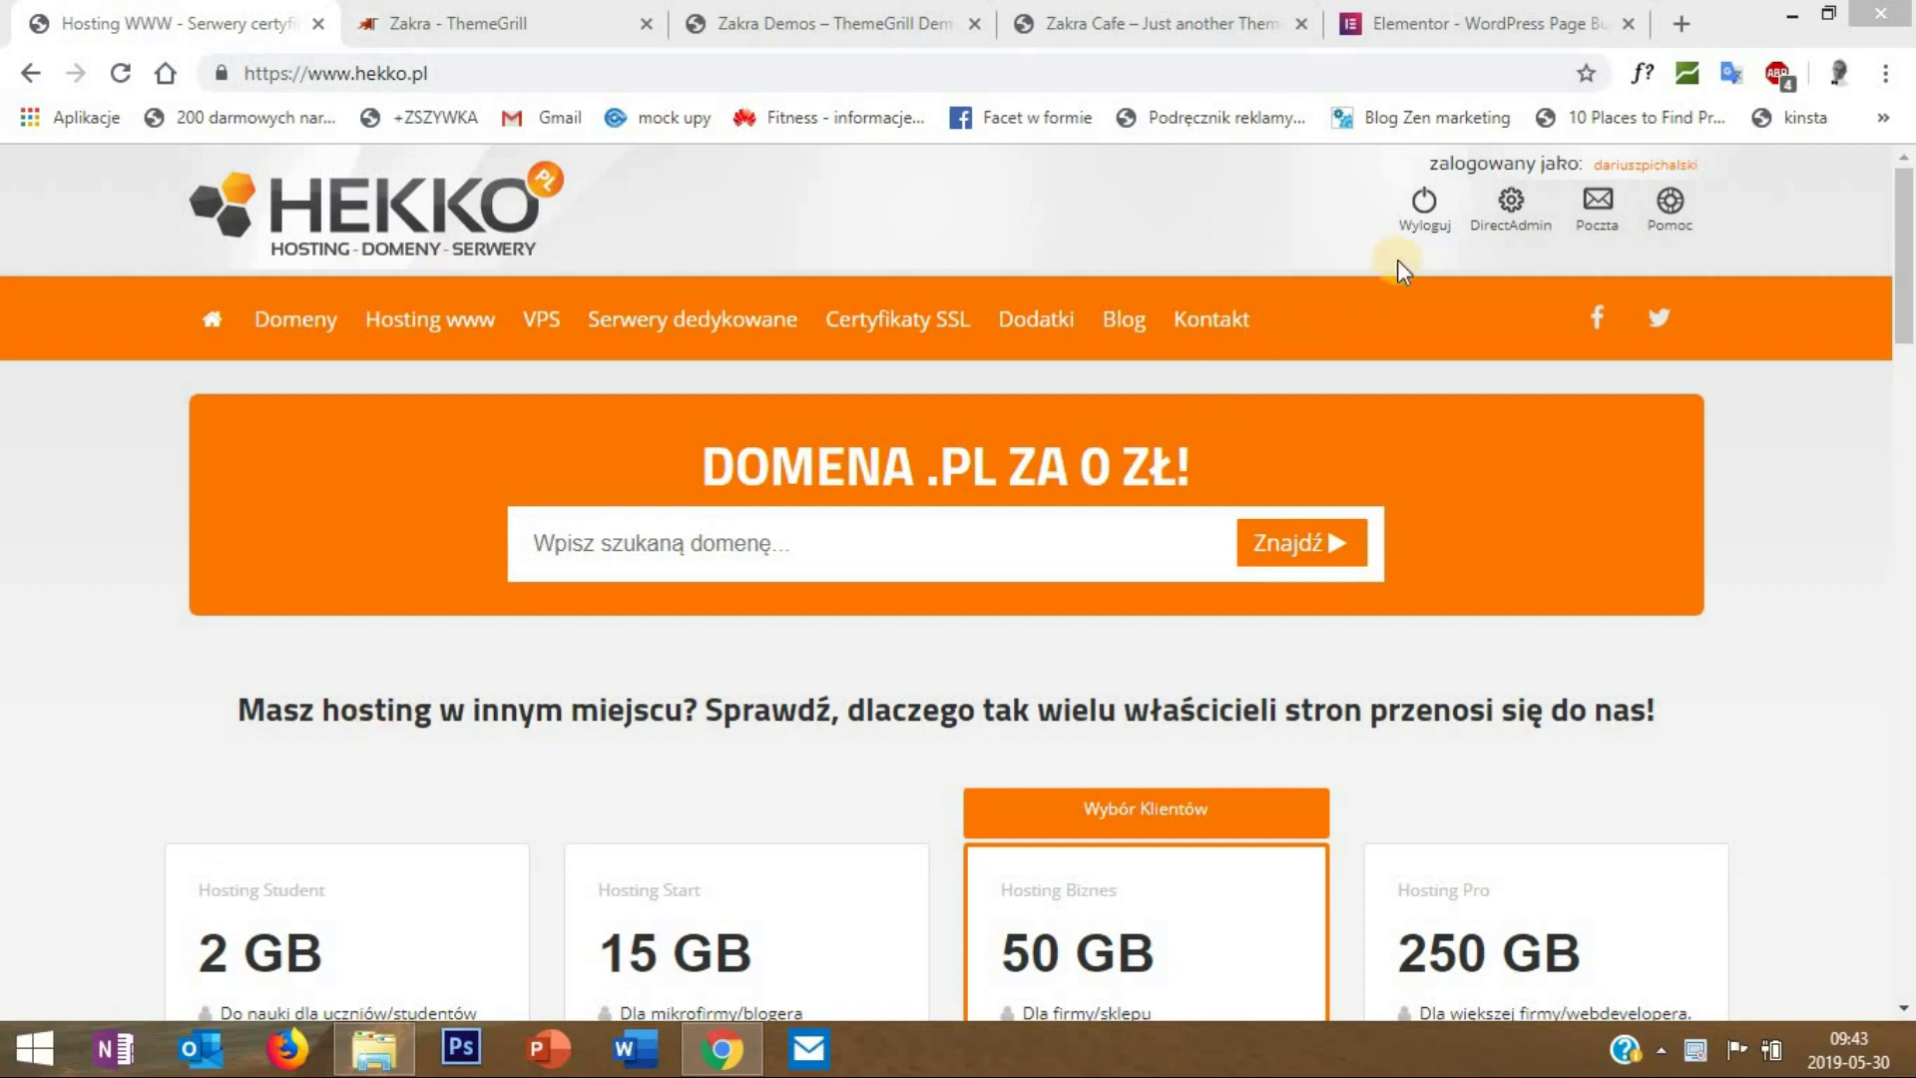
- Log in to DirectAdmin with the other saved account's username and login
{"action": "left_click", "coordinate": [1502, 205]}
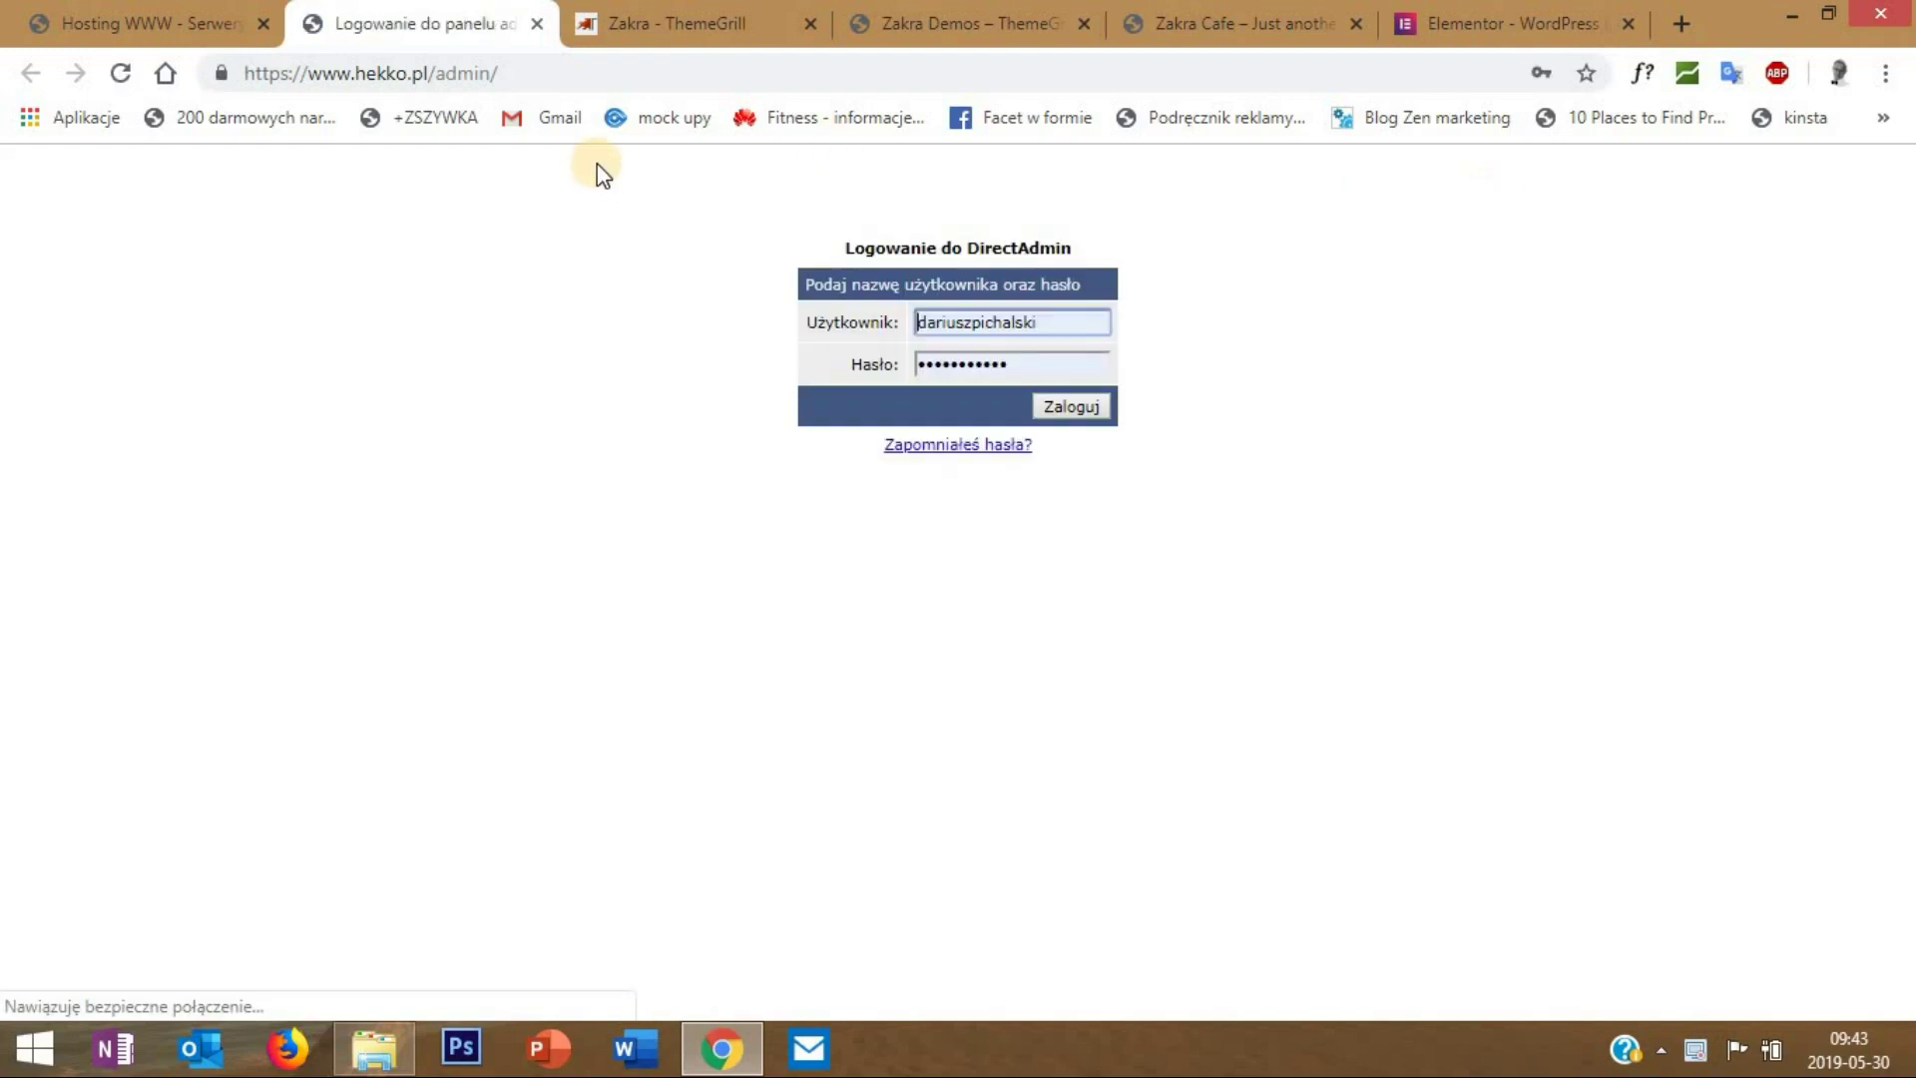
{"action": "left_click_drag", "start_coordinate": [1081, 324], "coordinate": [650, 301]}
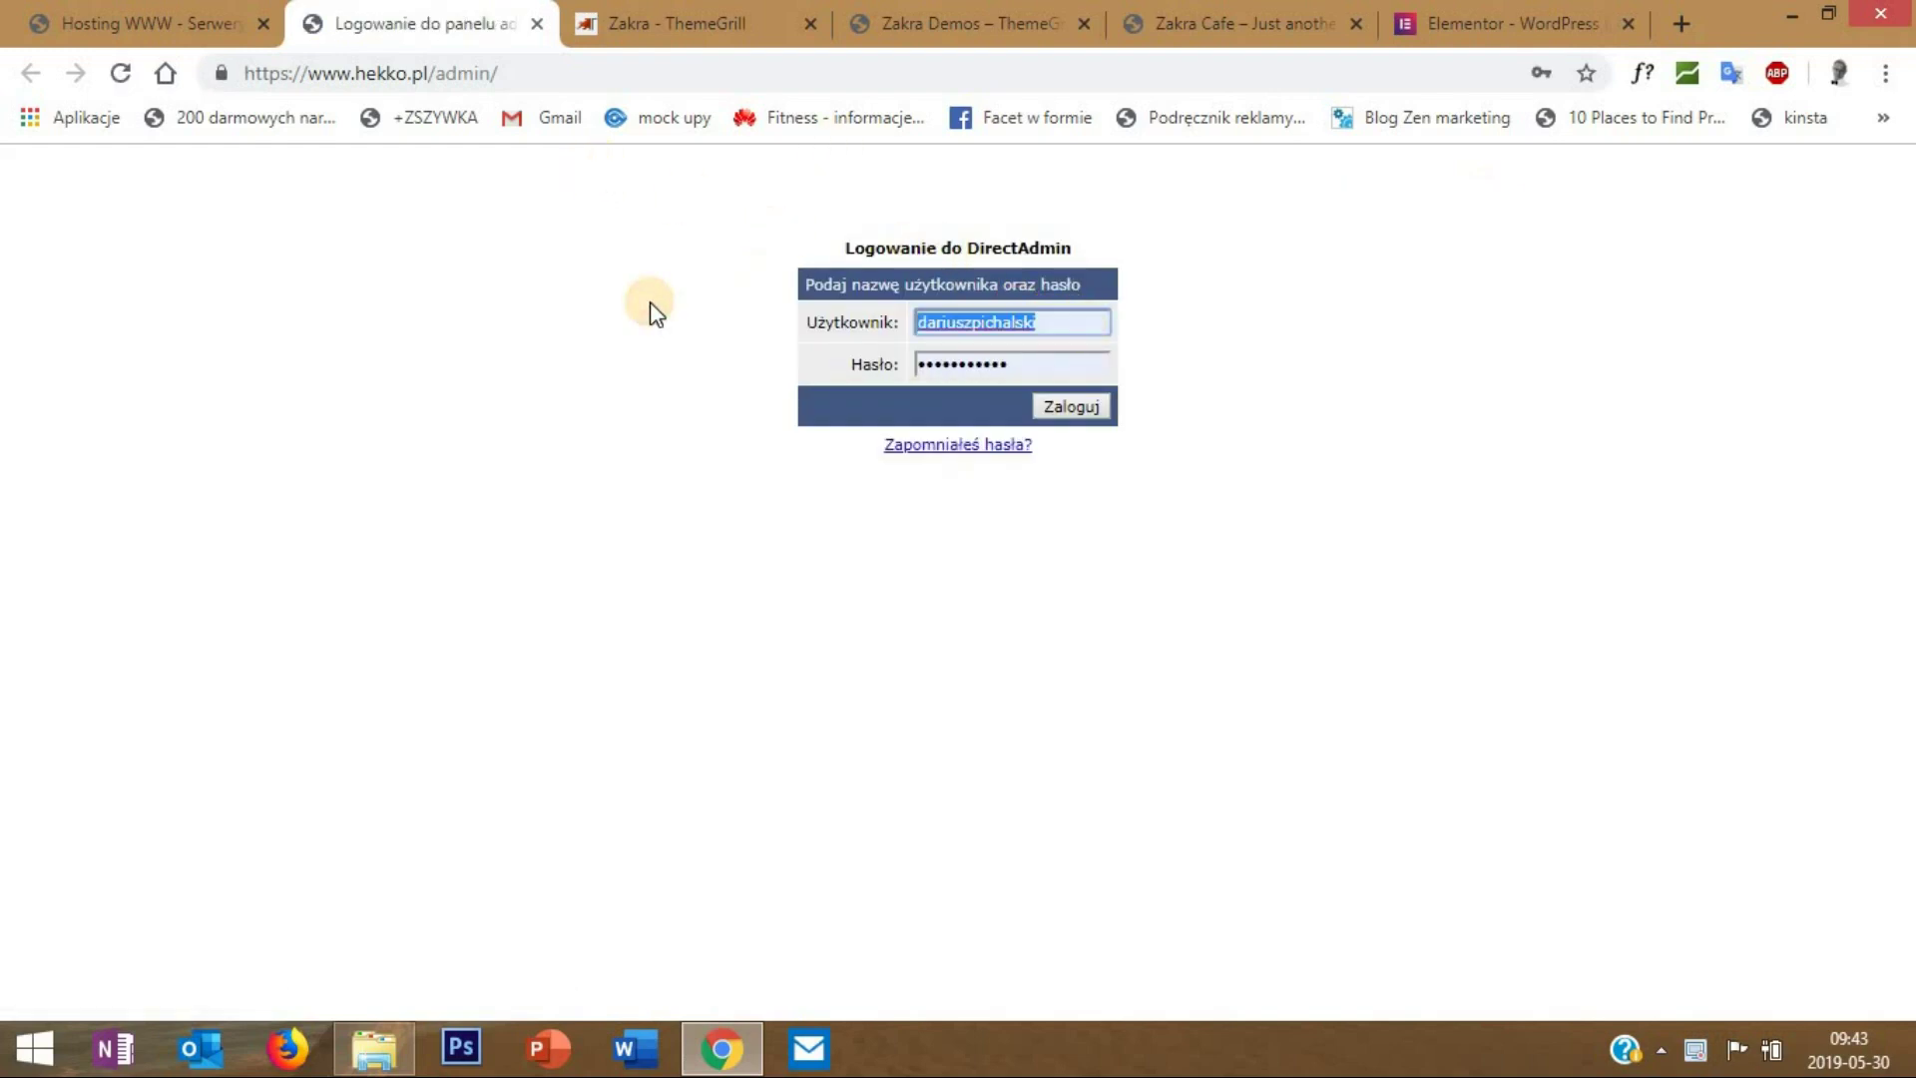
{"action": "type", "text": "pichalak"}
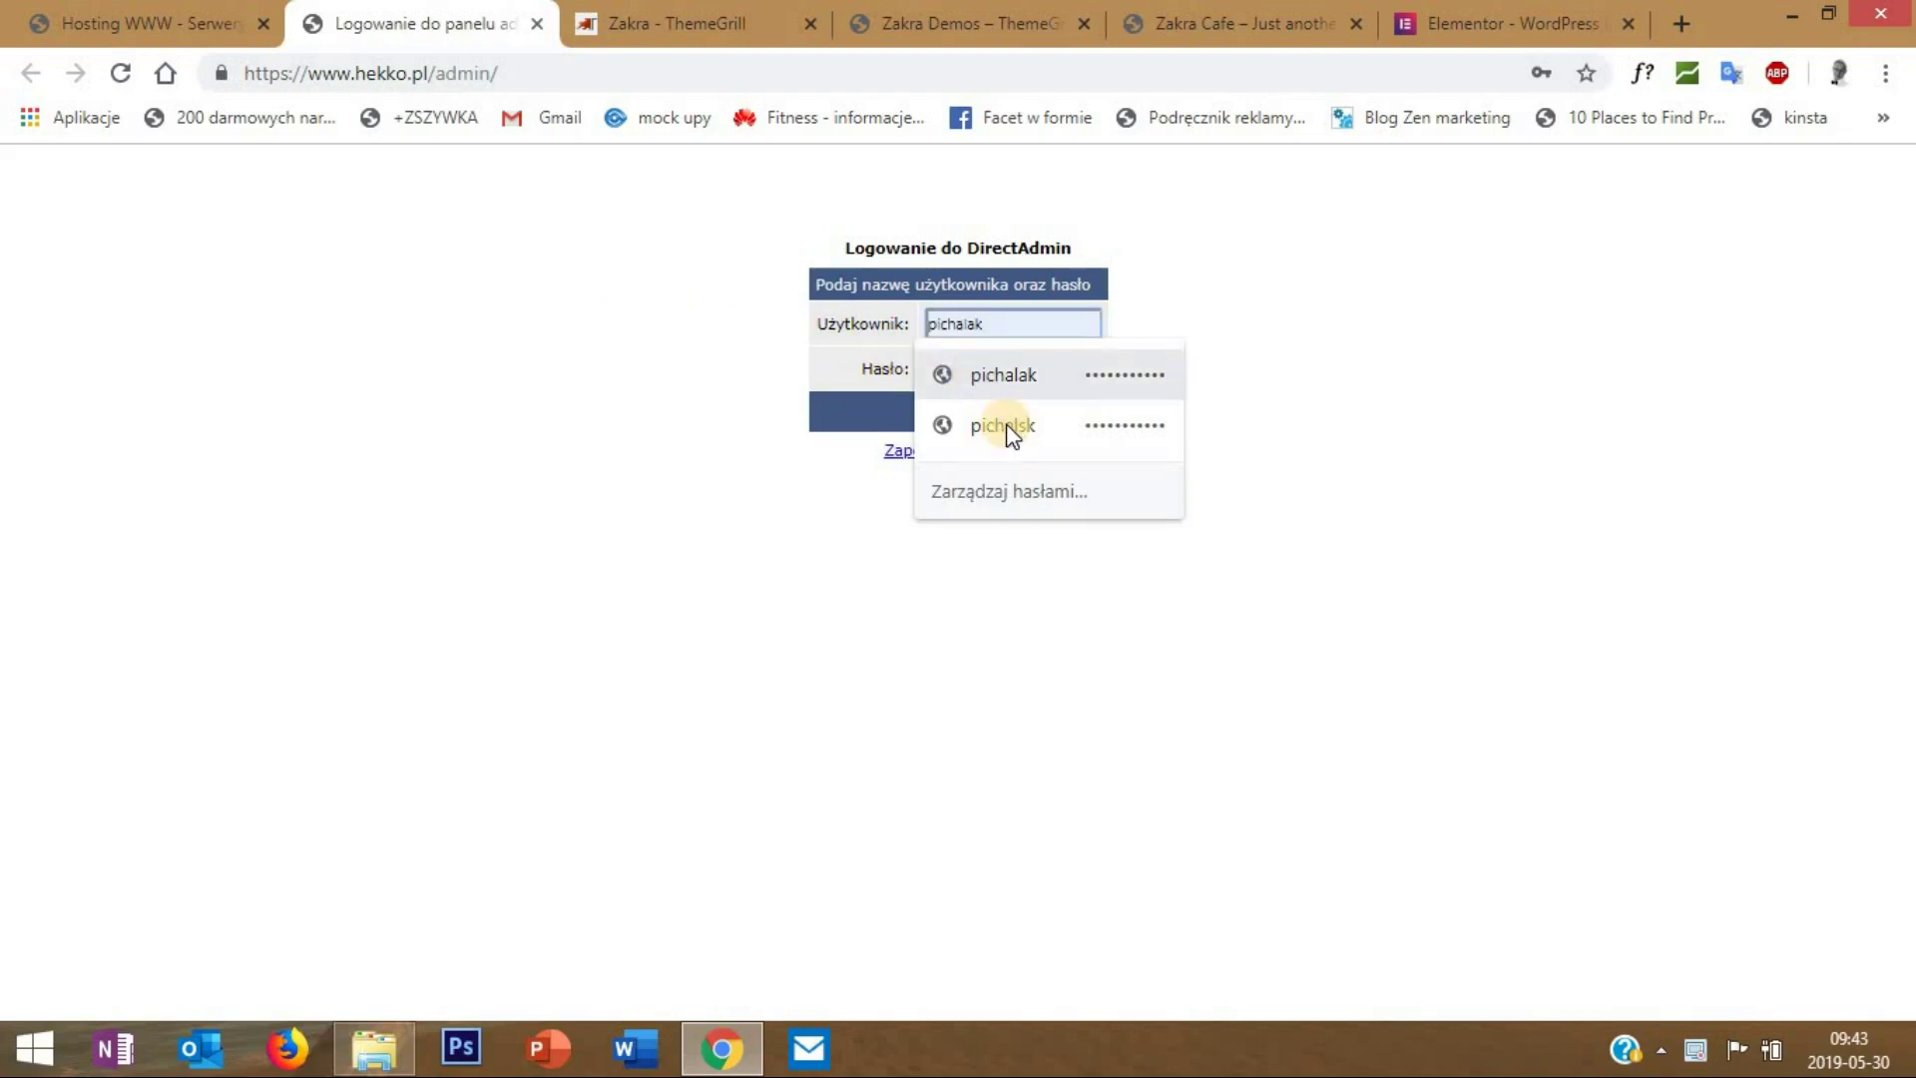
{"action": "left_click", "coordinate": [1006, 425]}
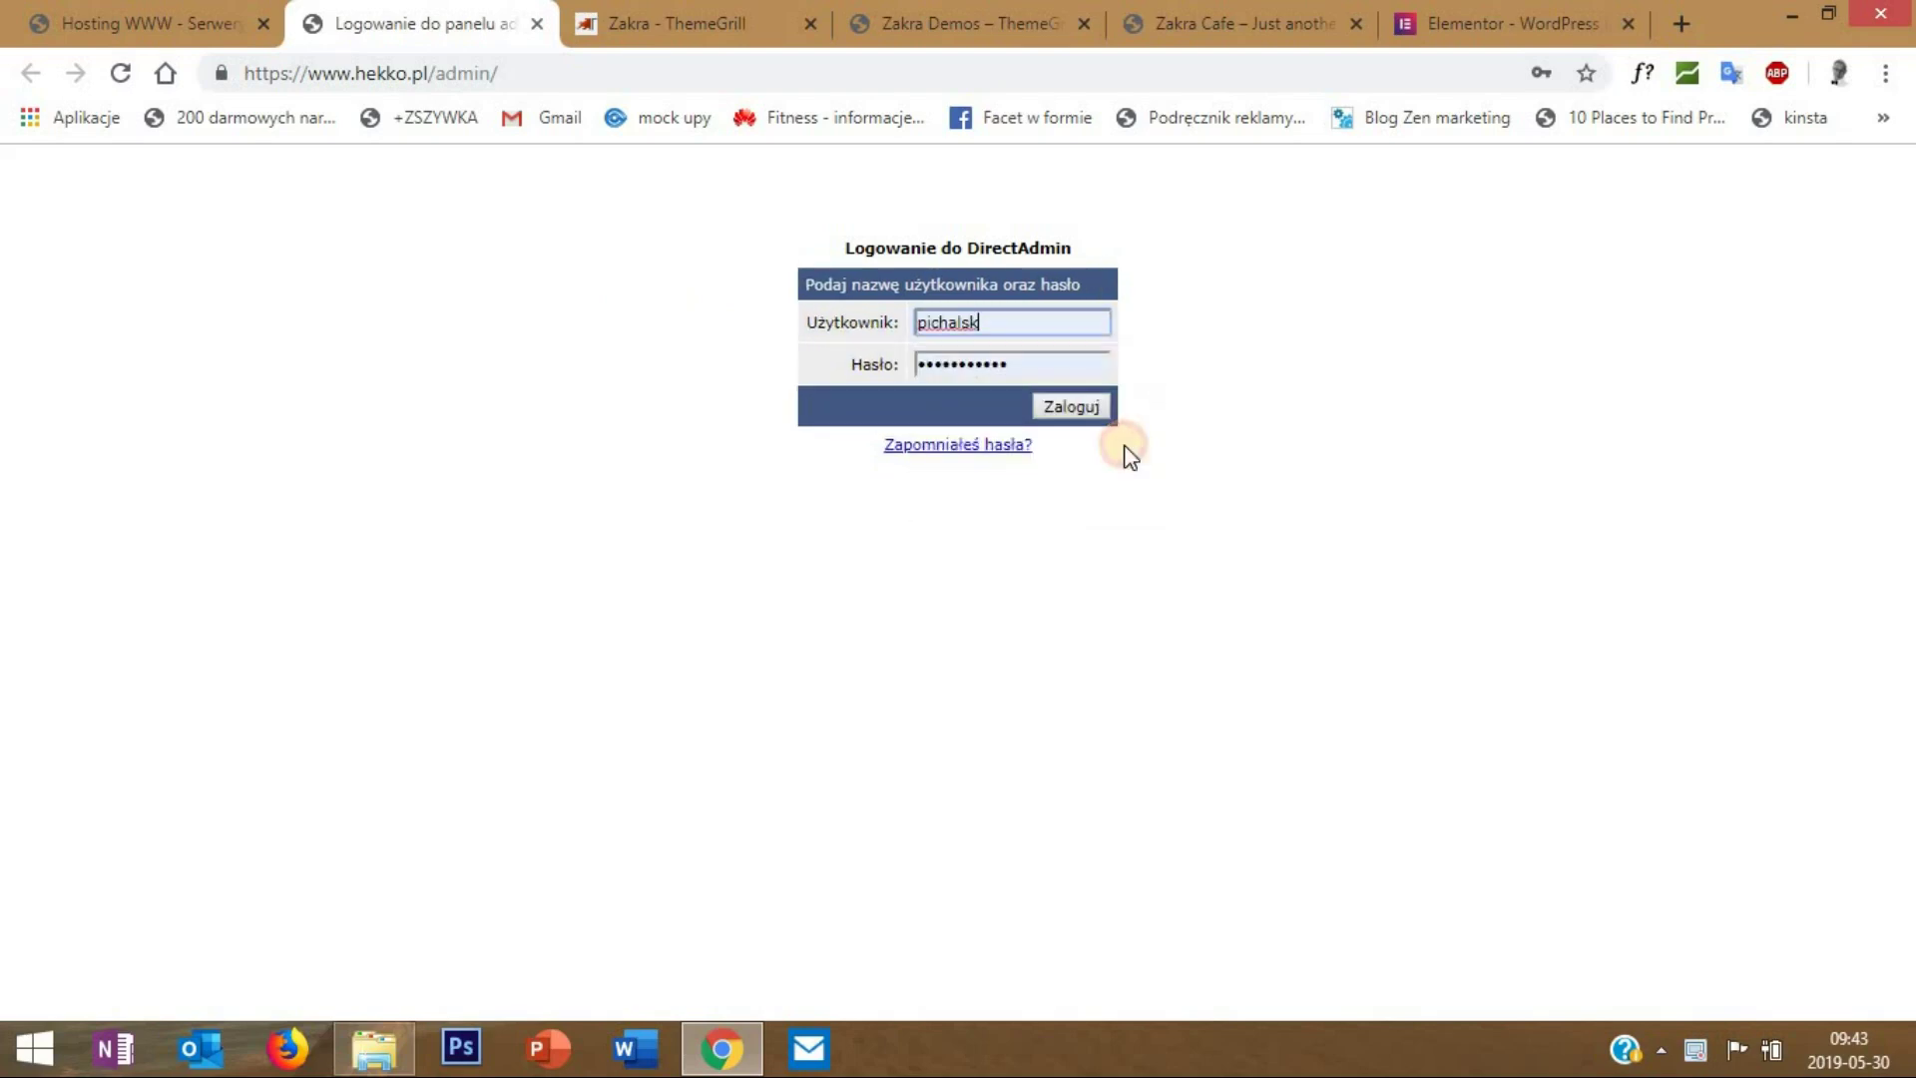
{"action": "left_click", "coordinate": [1070, 409]}
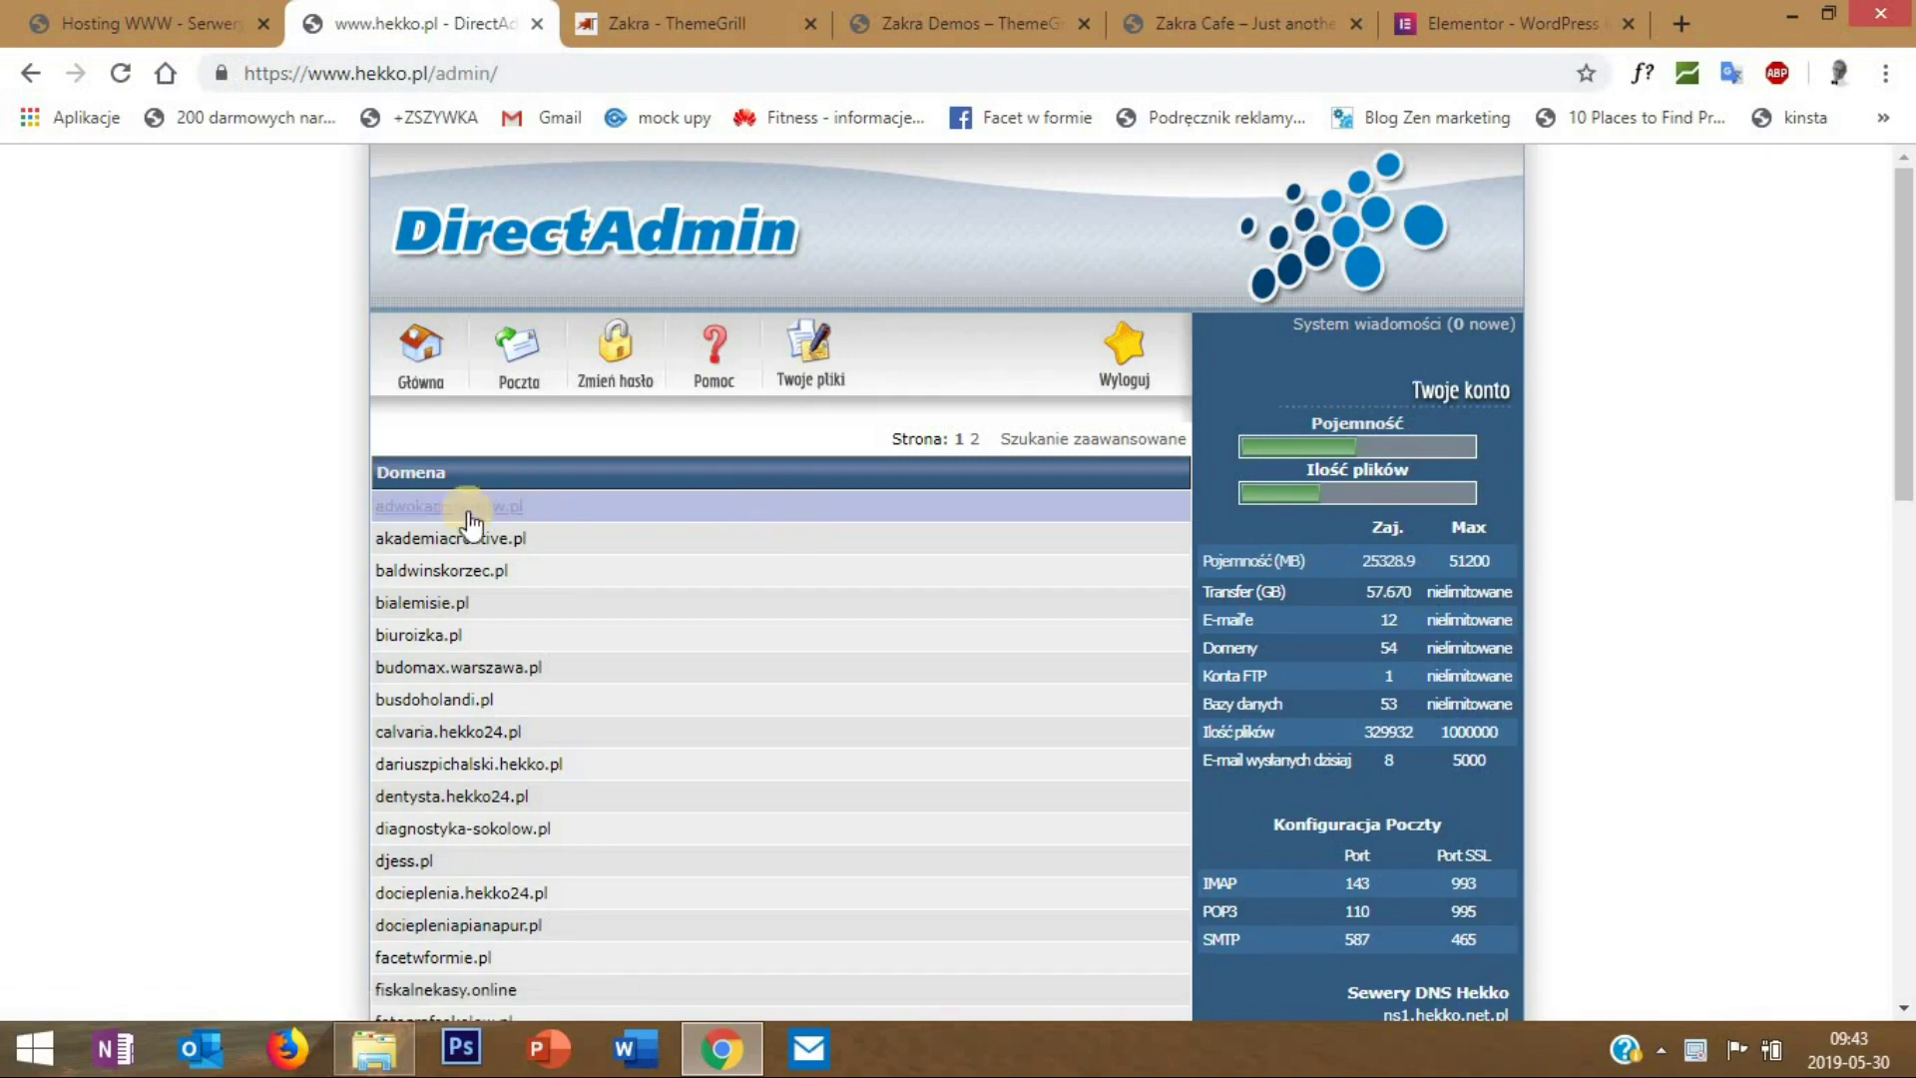
- Open Zarządzanie domenami from the bottom of the DirectAdmin main page
{"action": "scroll", "coordinate": [505, 522], "scroll_direction": "down", "scroll_amount": 8}
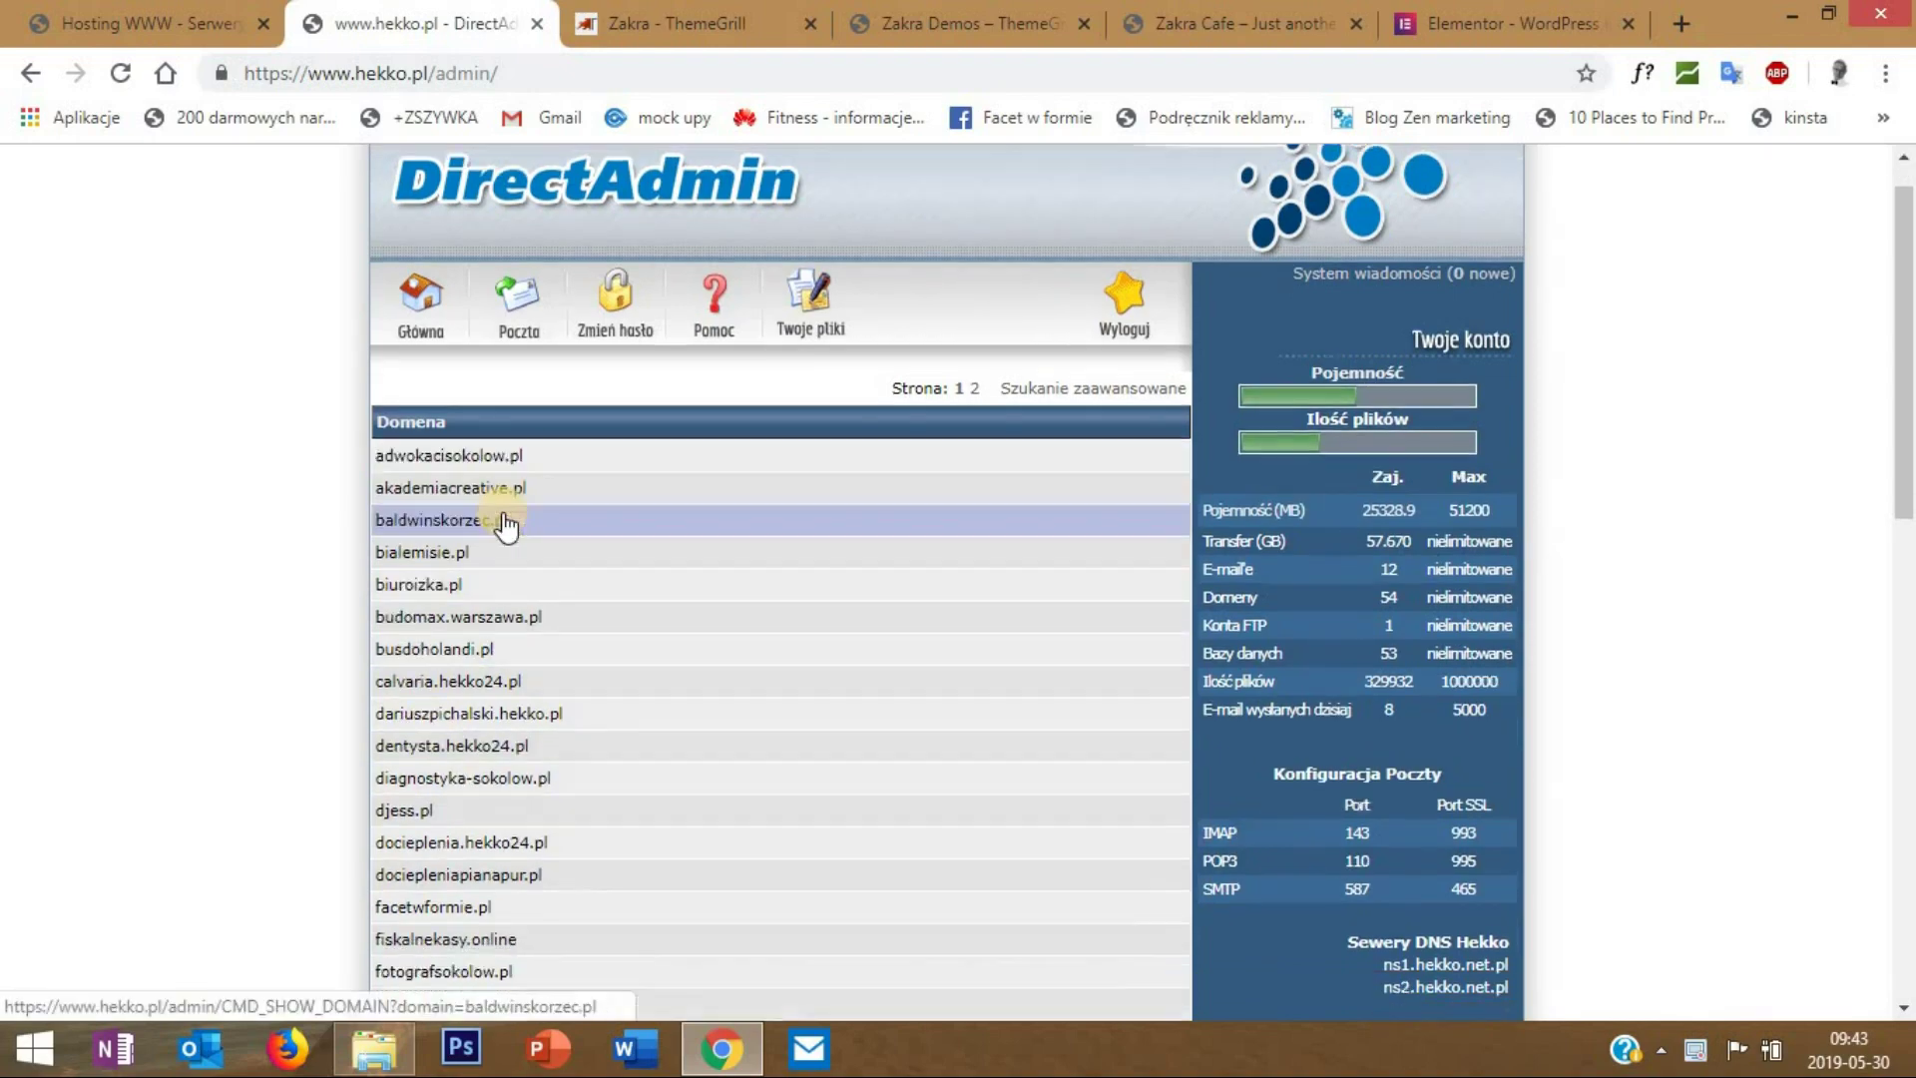
{"action": "scroll", "coordinate": [383, 666], "scroll_direction": "down", "scroll_amount": 5}
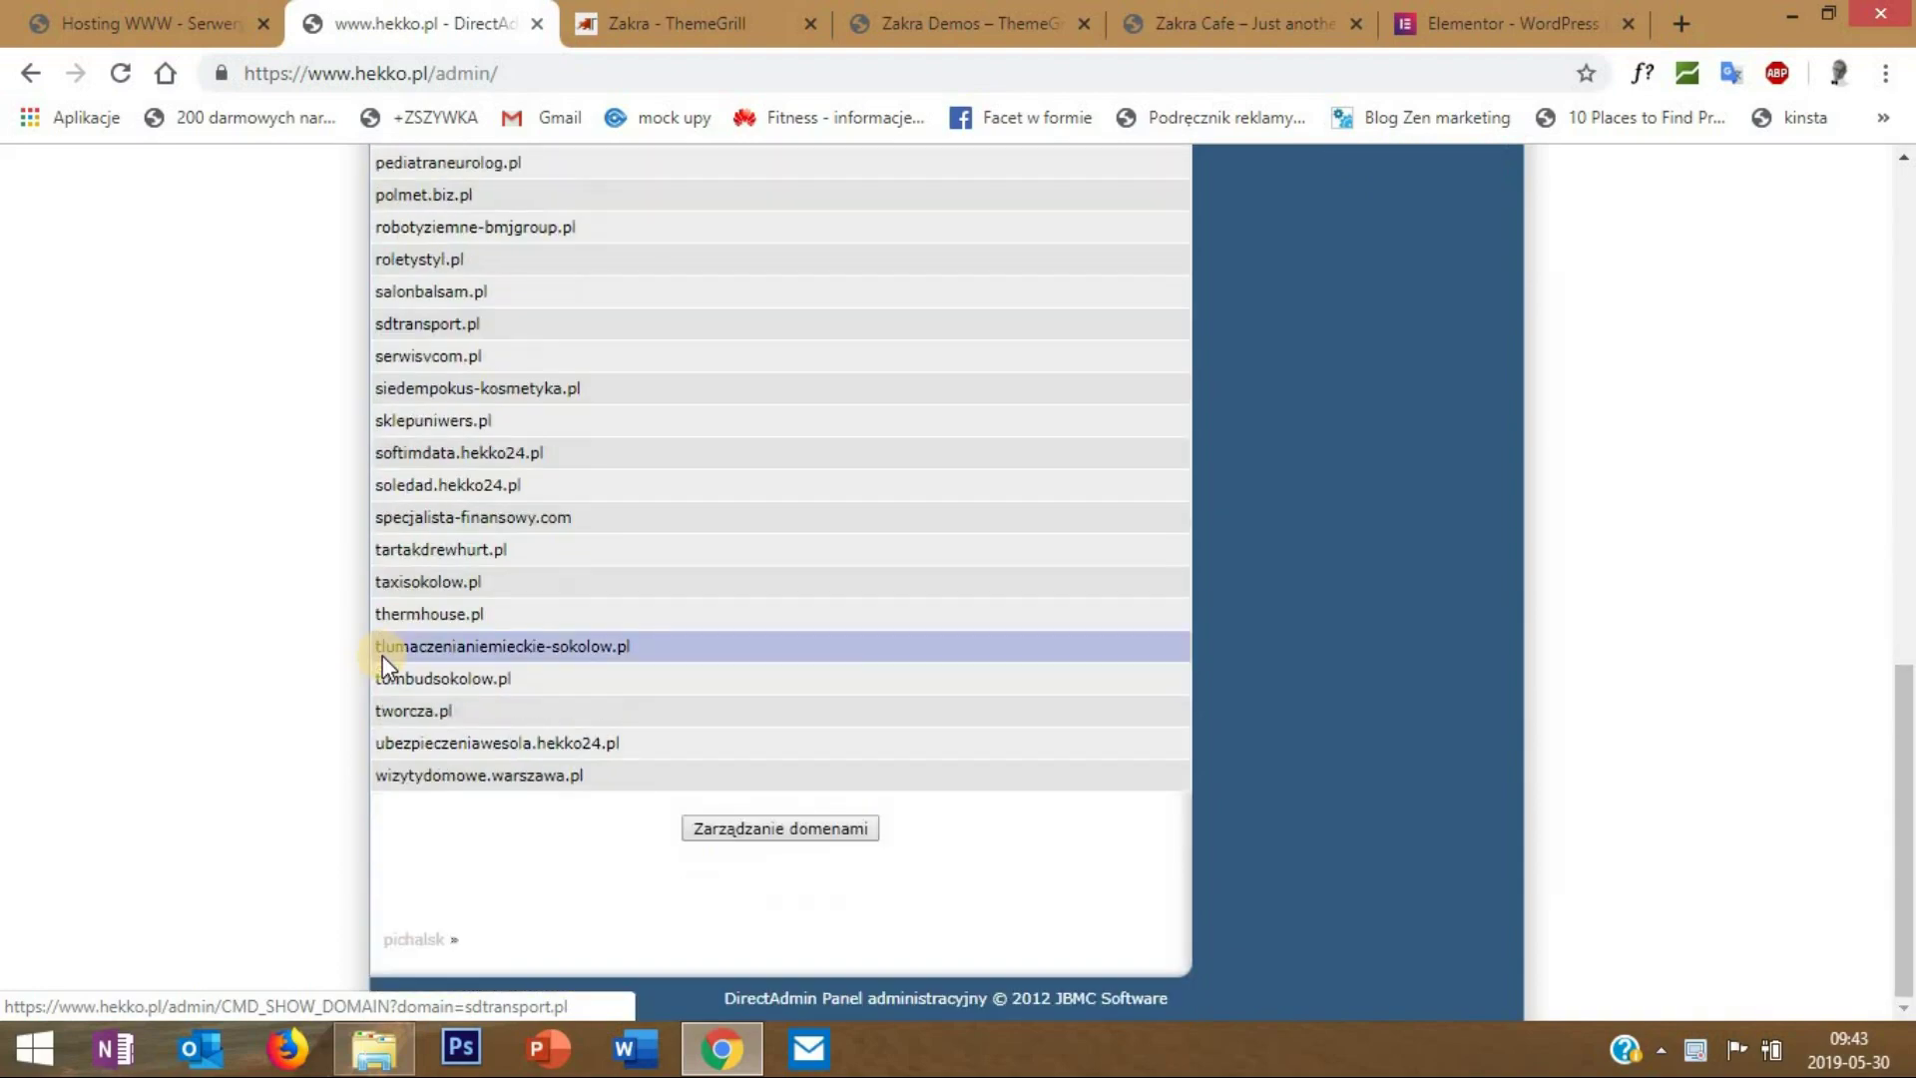
{"action": "scroll", "coordinate": [383, 659], "scroll_direction": "up", "scroll_amount": 12}
{"action": "scroll", "coordinate": [387, 648], "scroll_direction": "down", "scroll_amount": 14}
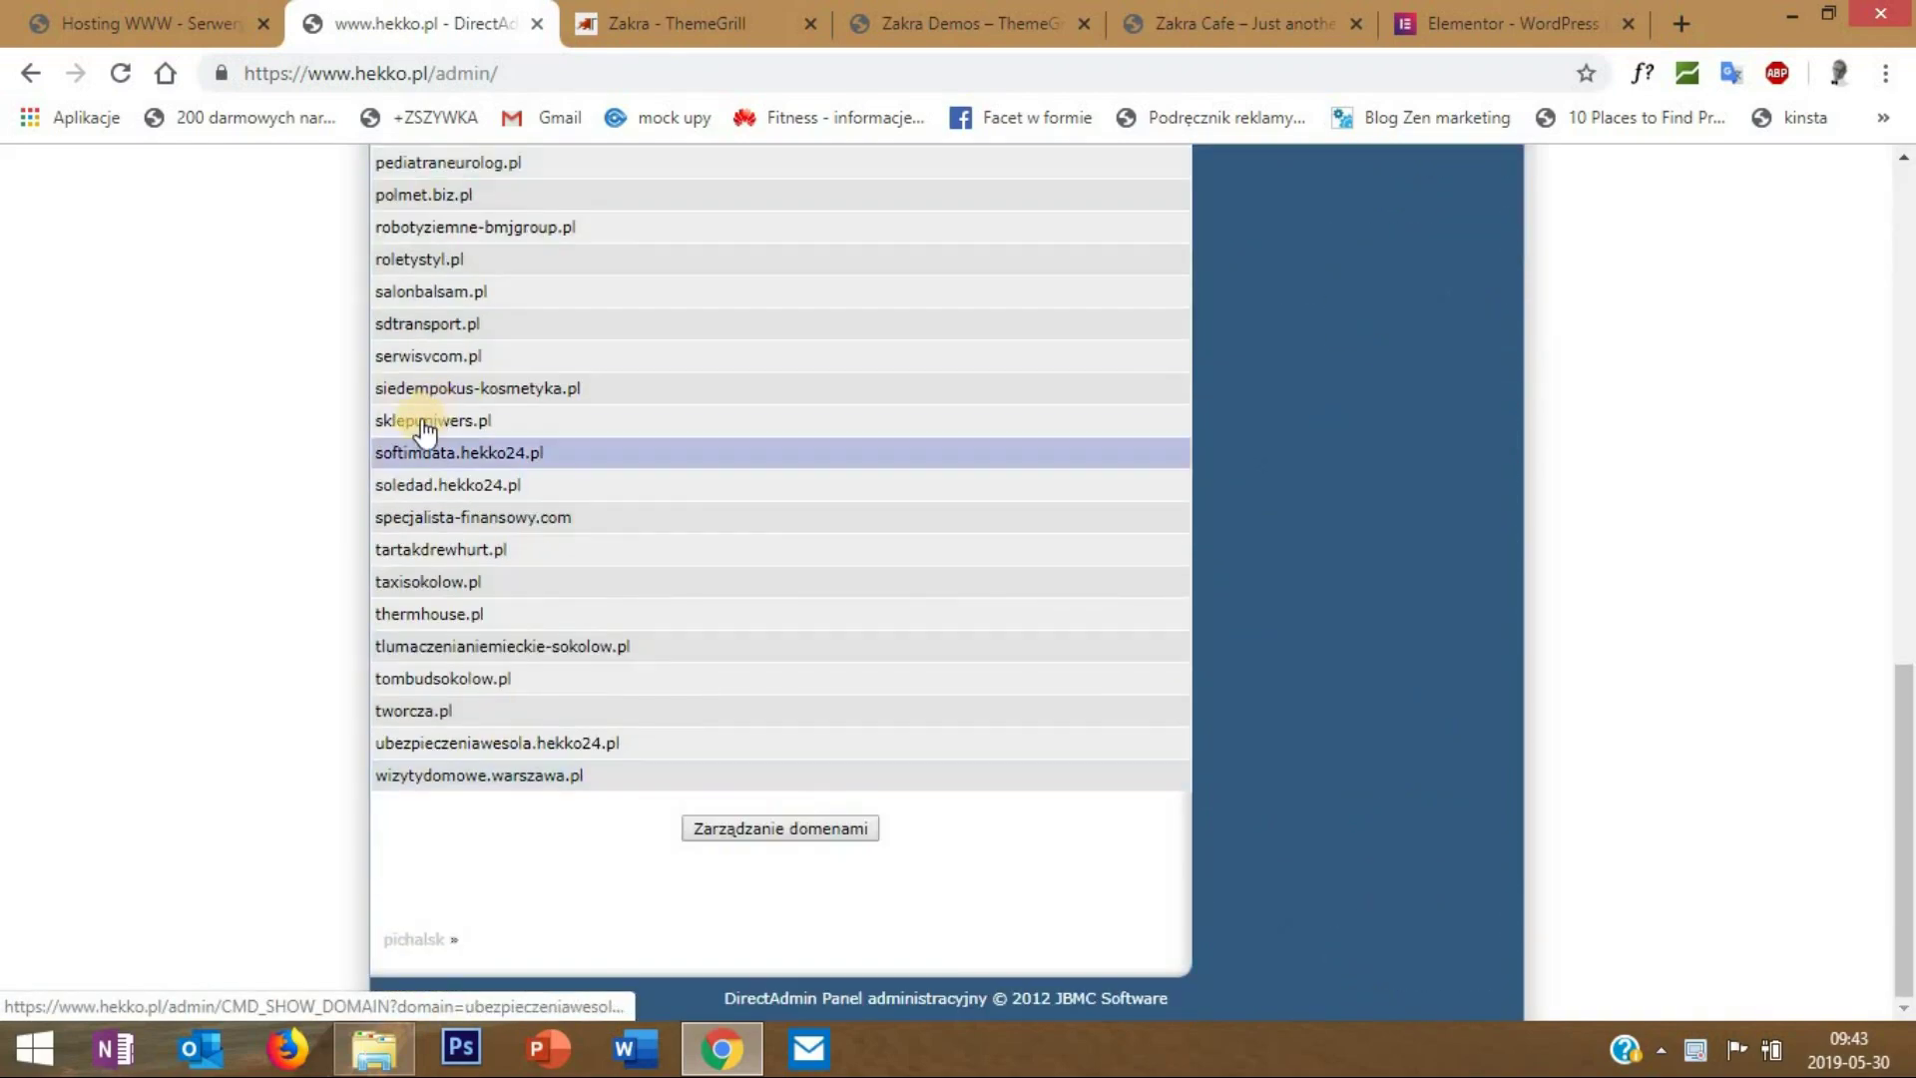
{"action": "scroll", "coordinate": [419, 415], "scroll_direction": "up", "scroll_amount": 5}
{"action": "scroll", "coordinate": [422, 424], "scroll_direction": "down", "scroll_amount": 4}
{"action": "scroll", "coordinate": [423, 432], "scroll_direction": "up", "scroll_amount": 12}
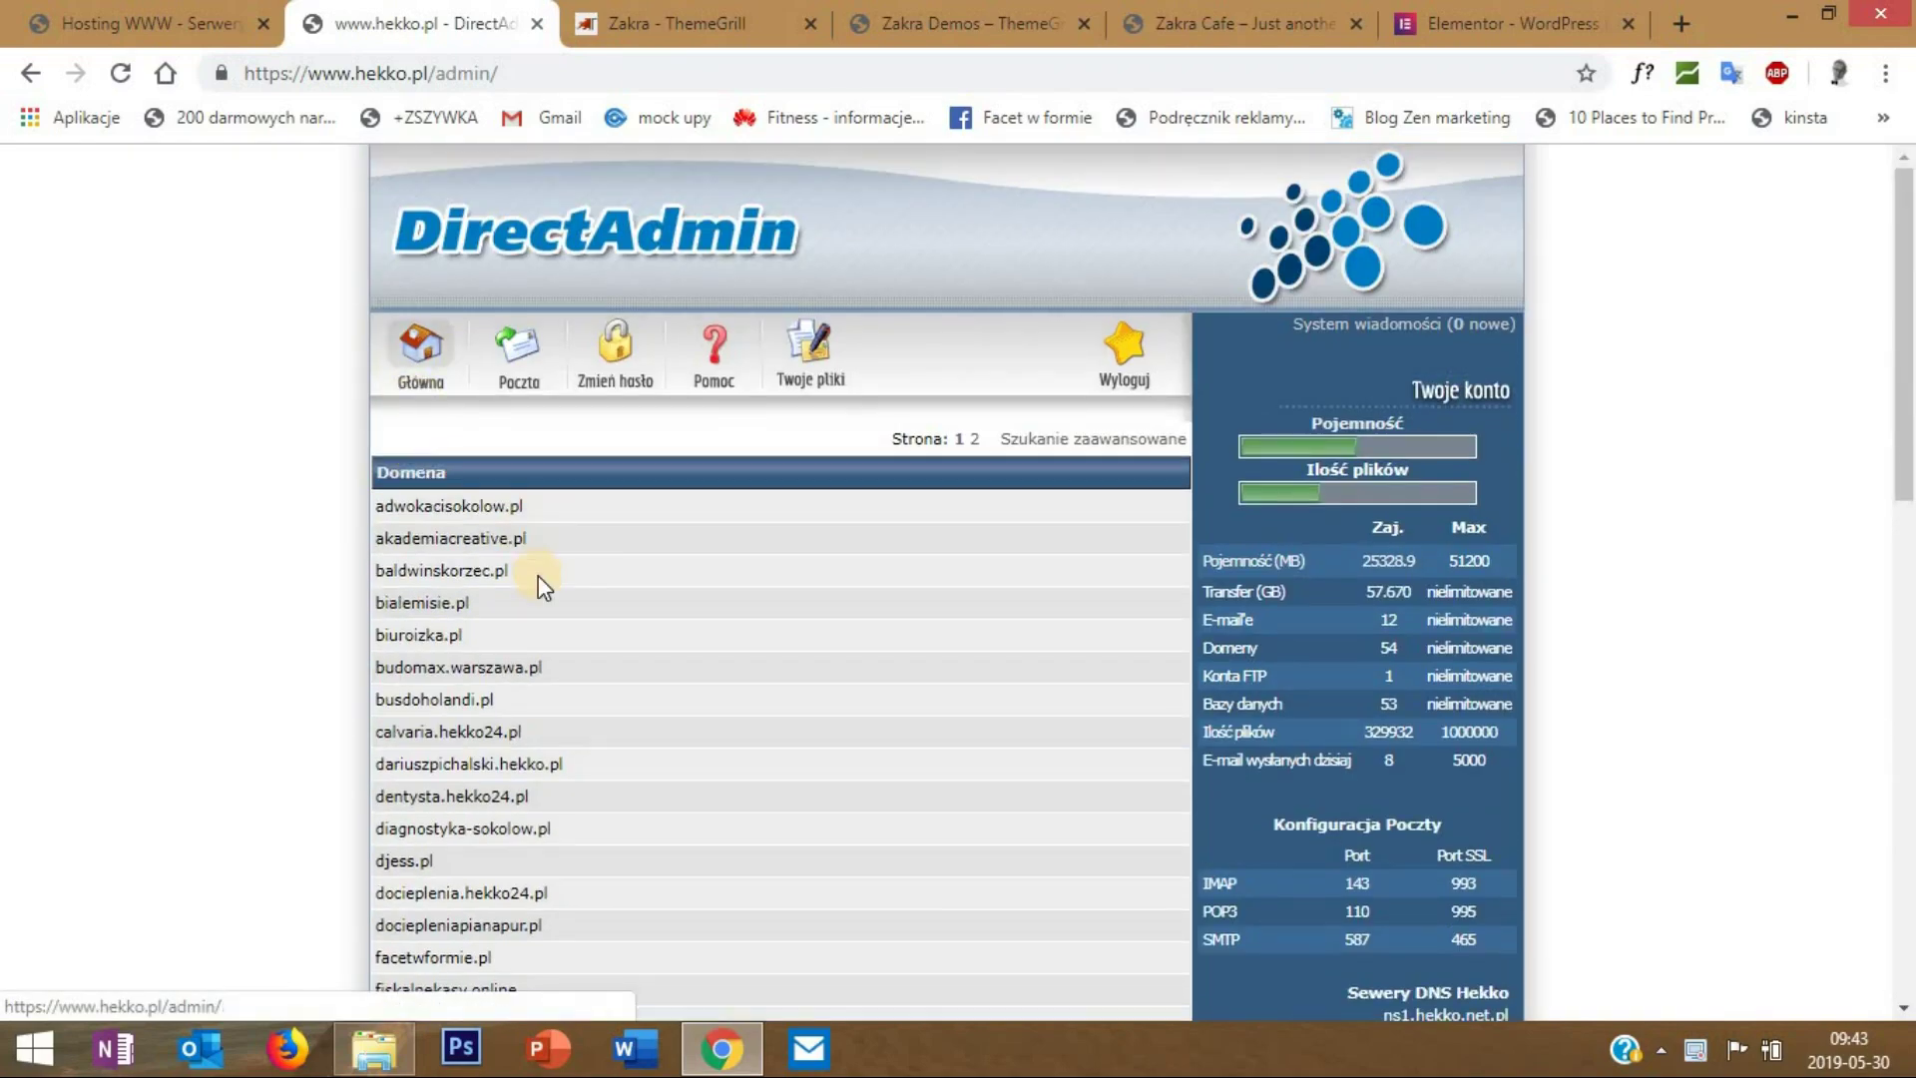
{"action": "scroll", "coordinate": [537, 569], "scroll_direction": "down", "scroll_amount": 13}
{"action": "left_click", "coordinate": [775, 820]}
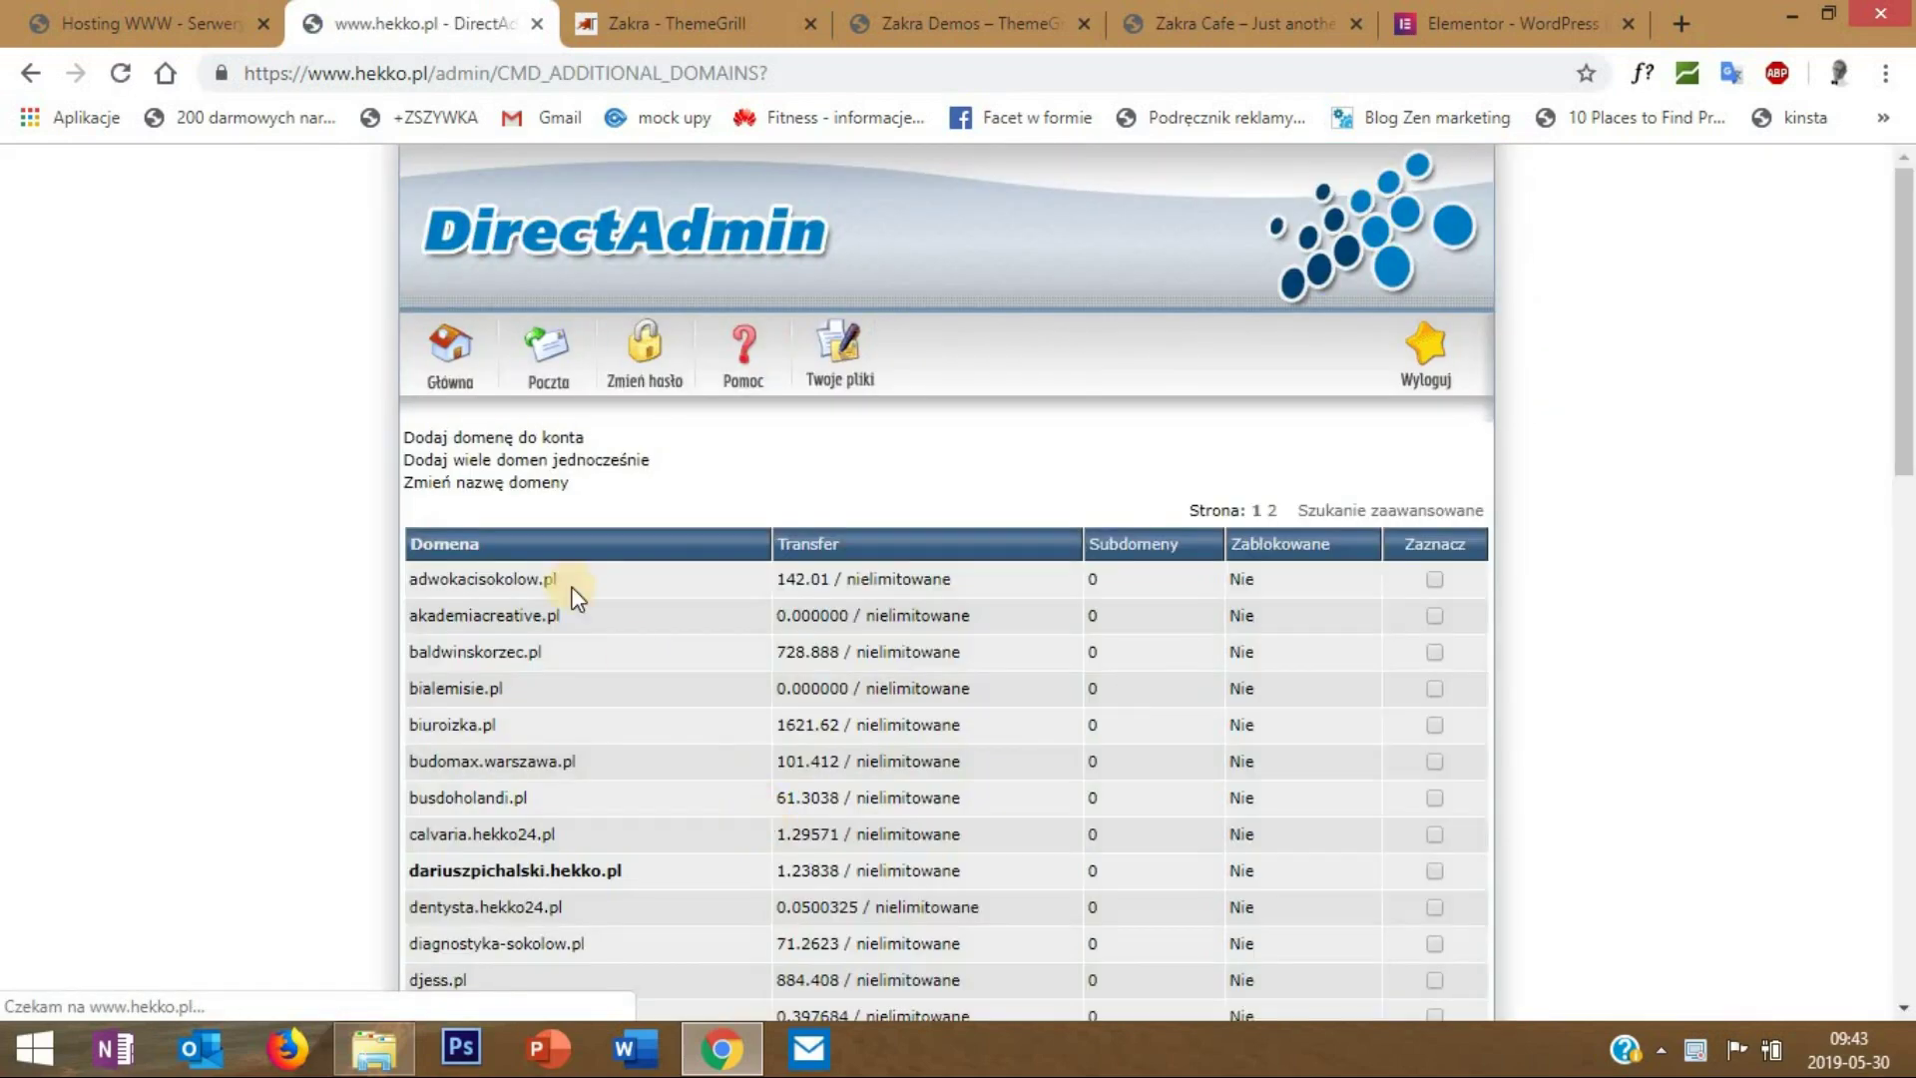
- Add makeupolsztyn.pl to the hosting account through the Dodaj domenę form
{"action": "left_click", "coordinate": [471, 437]}
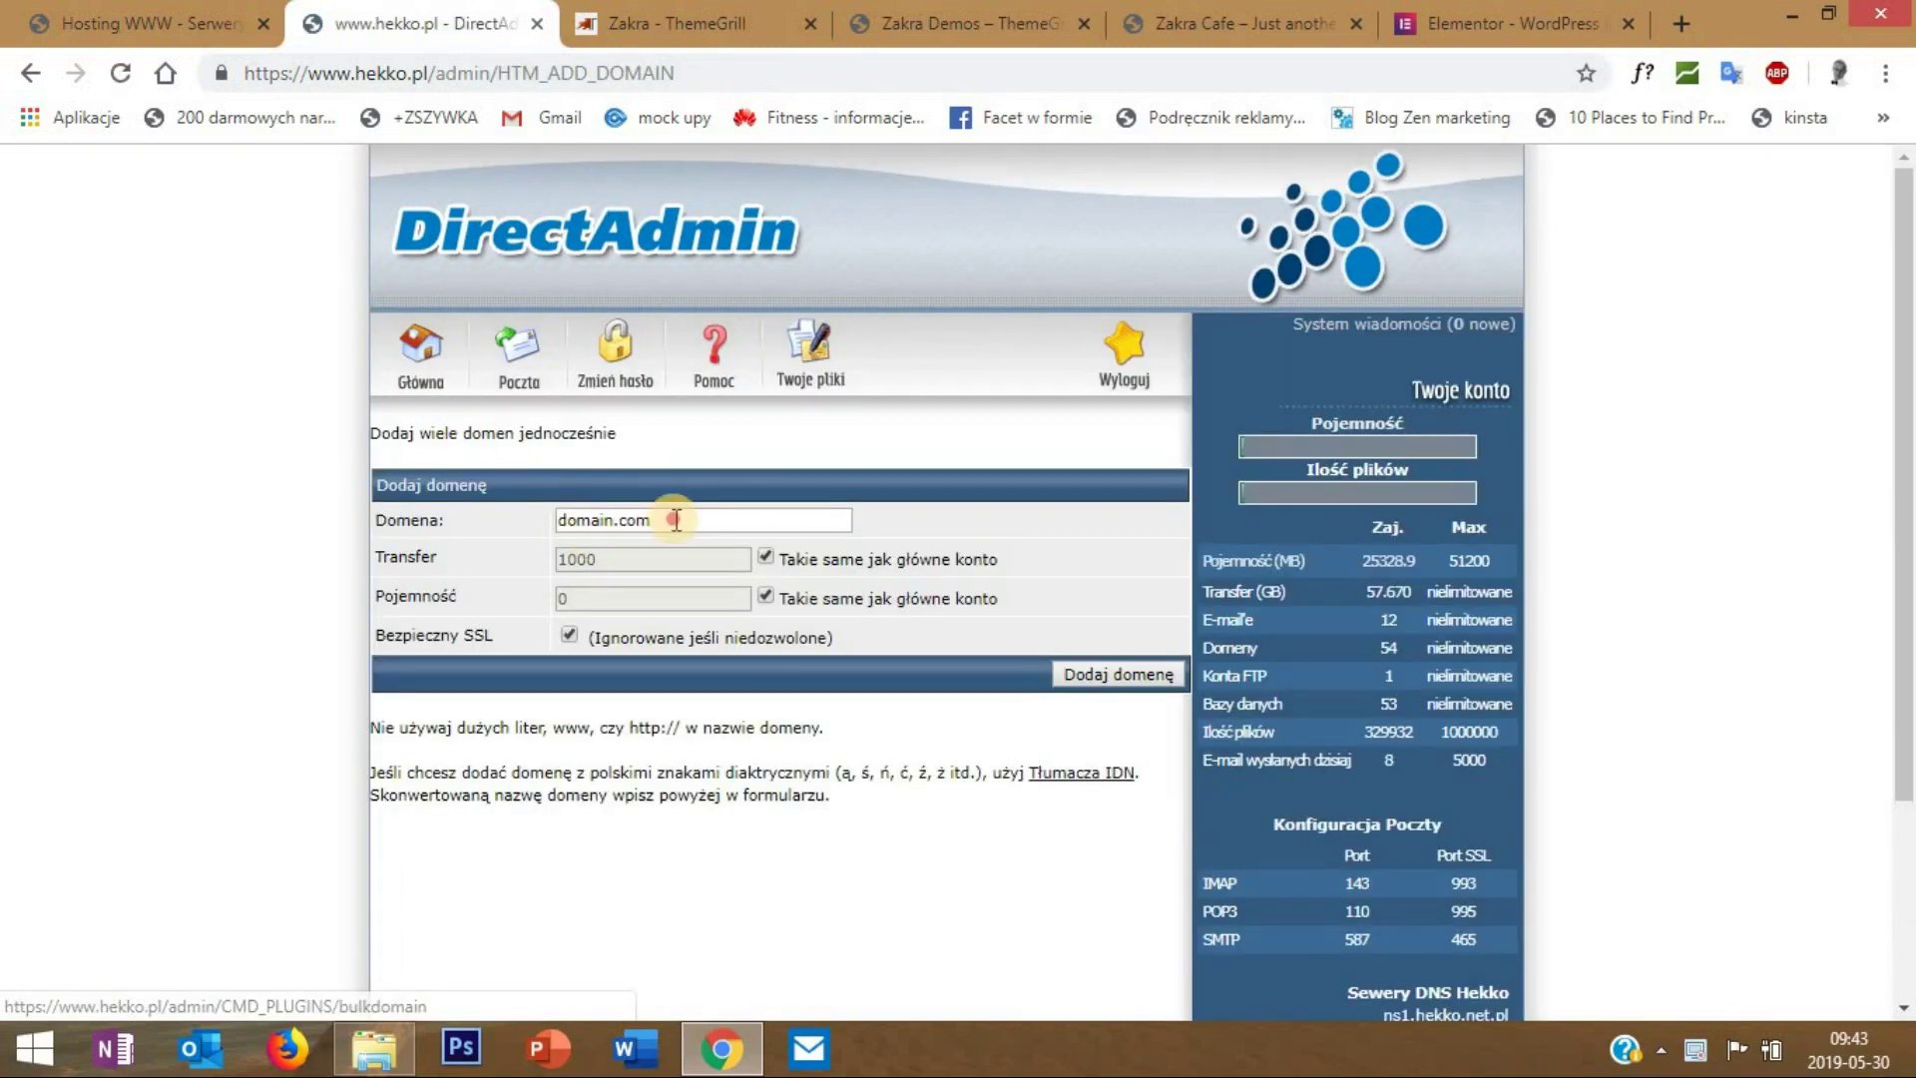
{"action": "left_click_drag", "start_coordinate": [788, 519], "coordinate": [373, 535]}
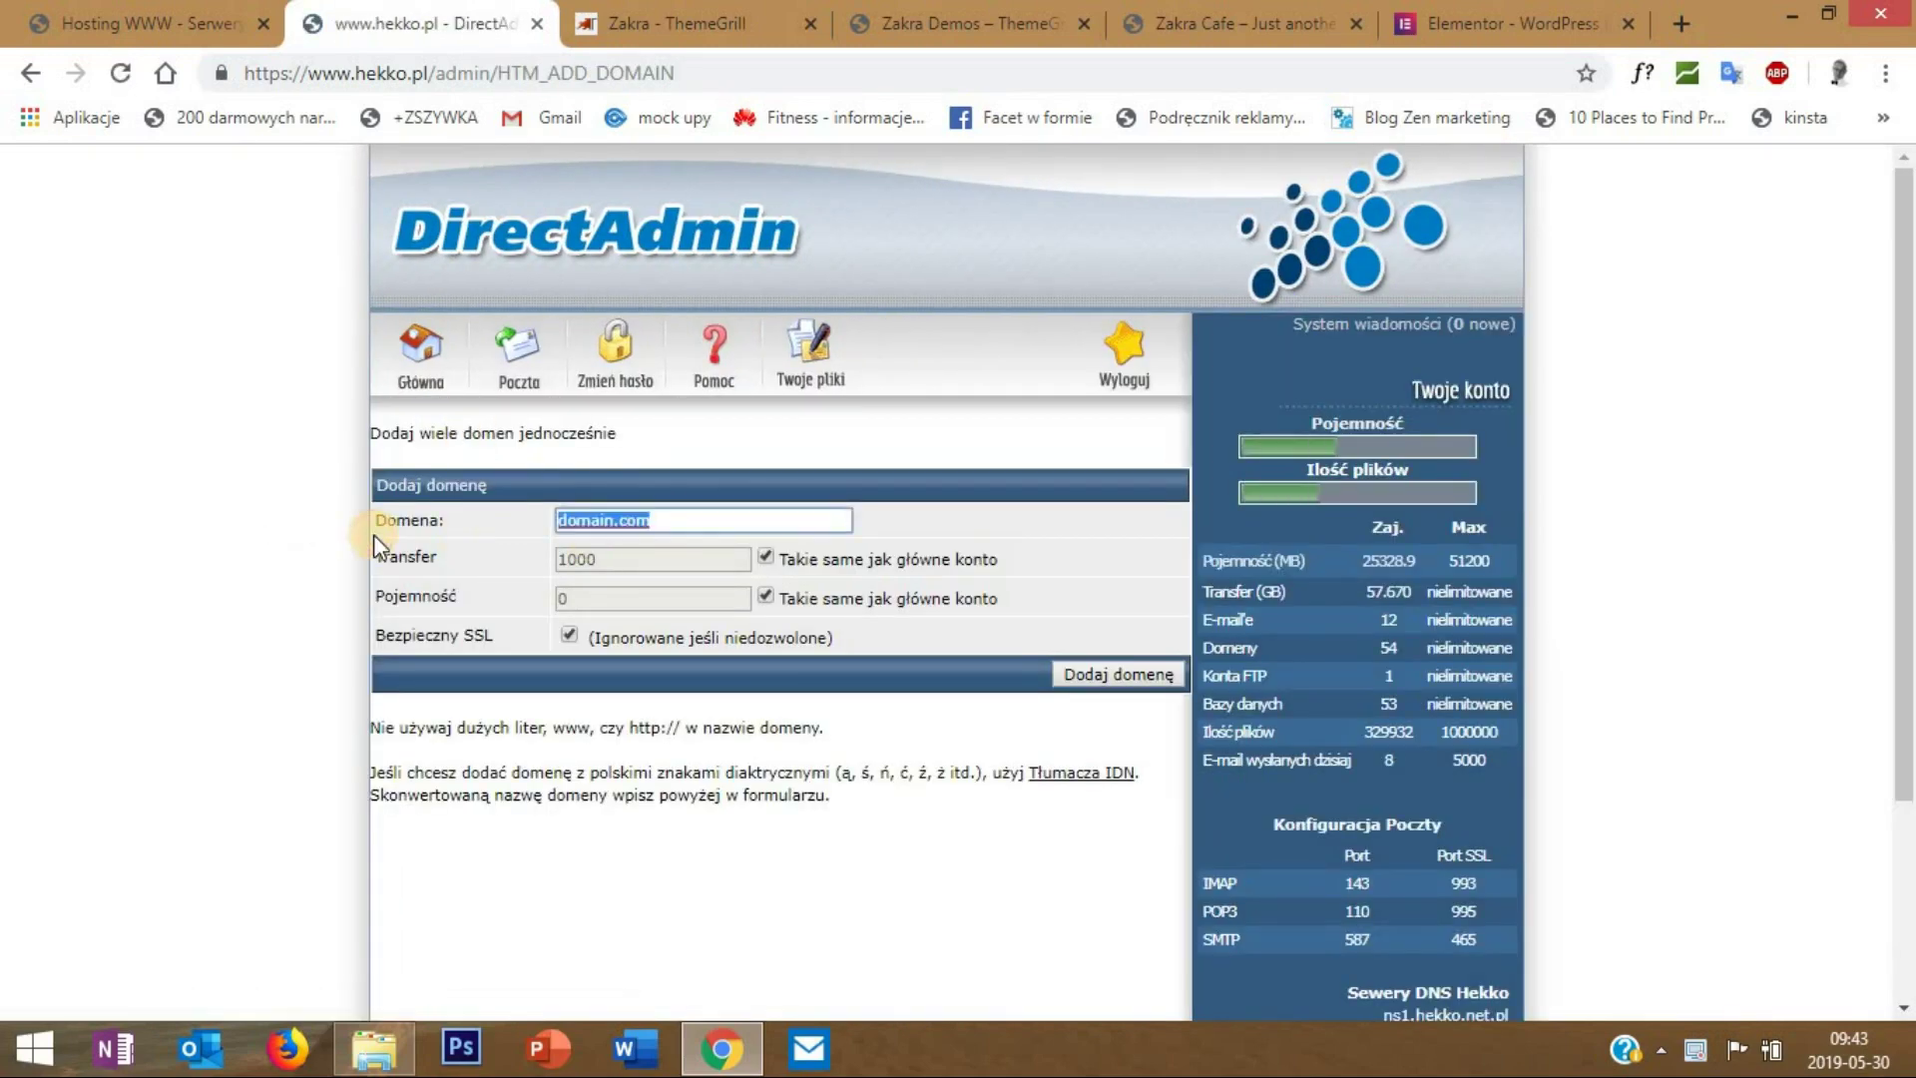
{"action": "type", "text": "makeup"}
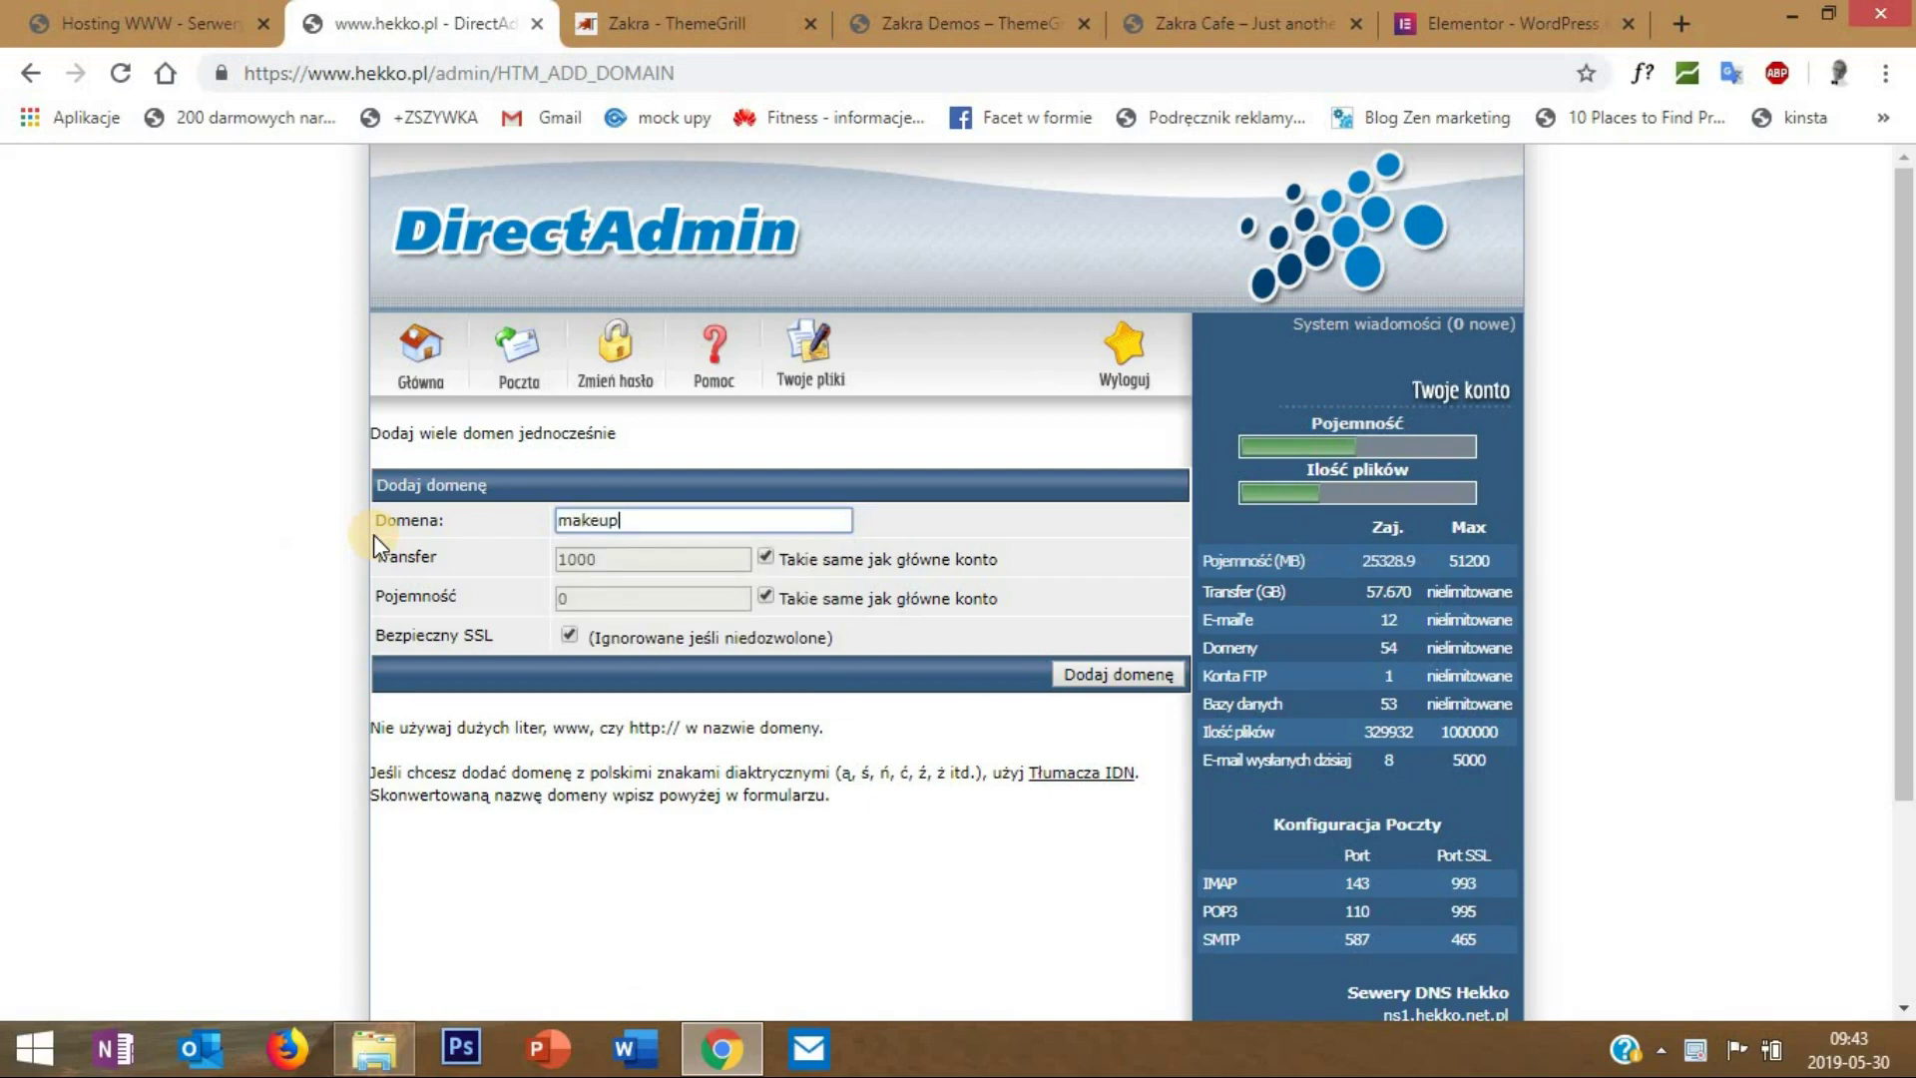
{"action": "type", "text": "olsztn.pl"}
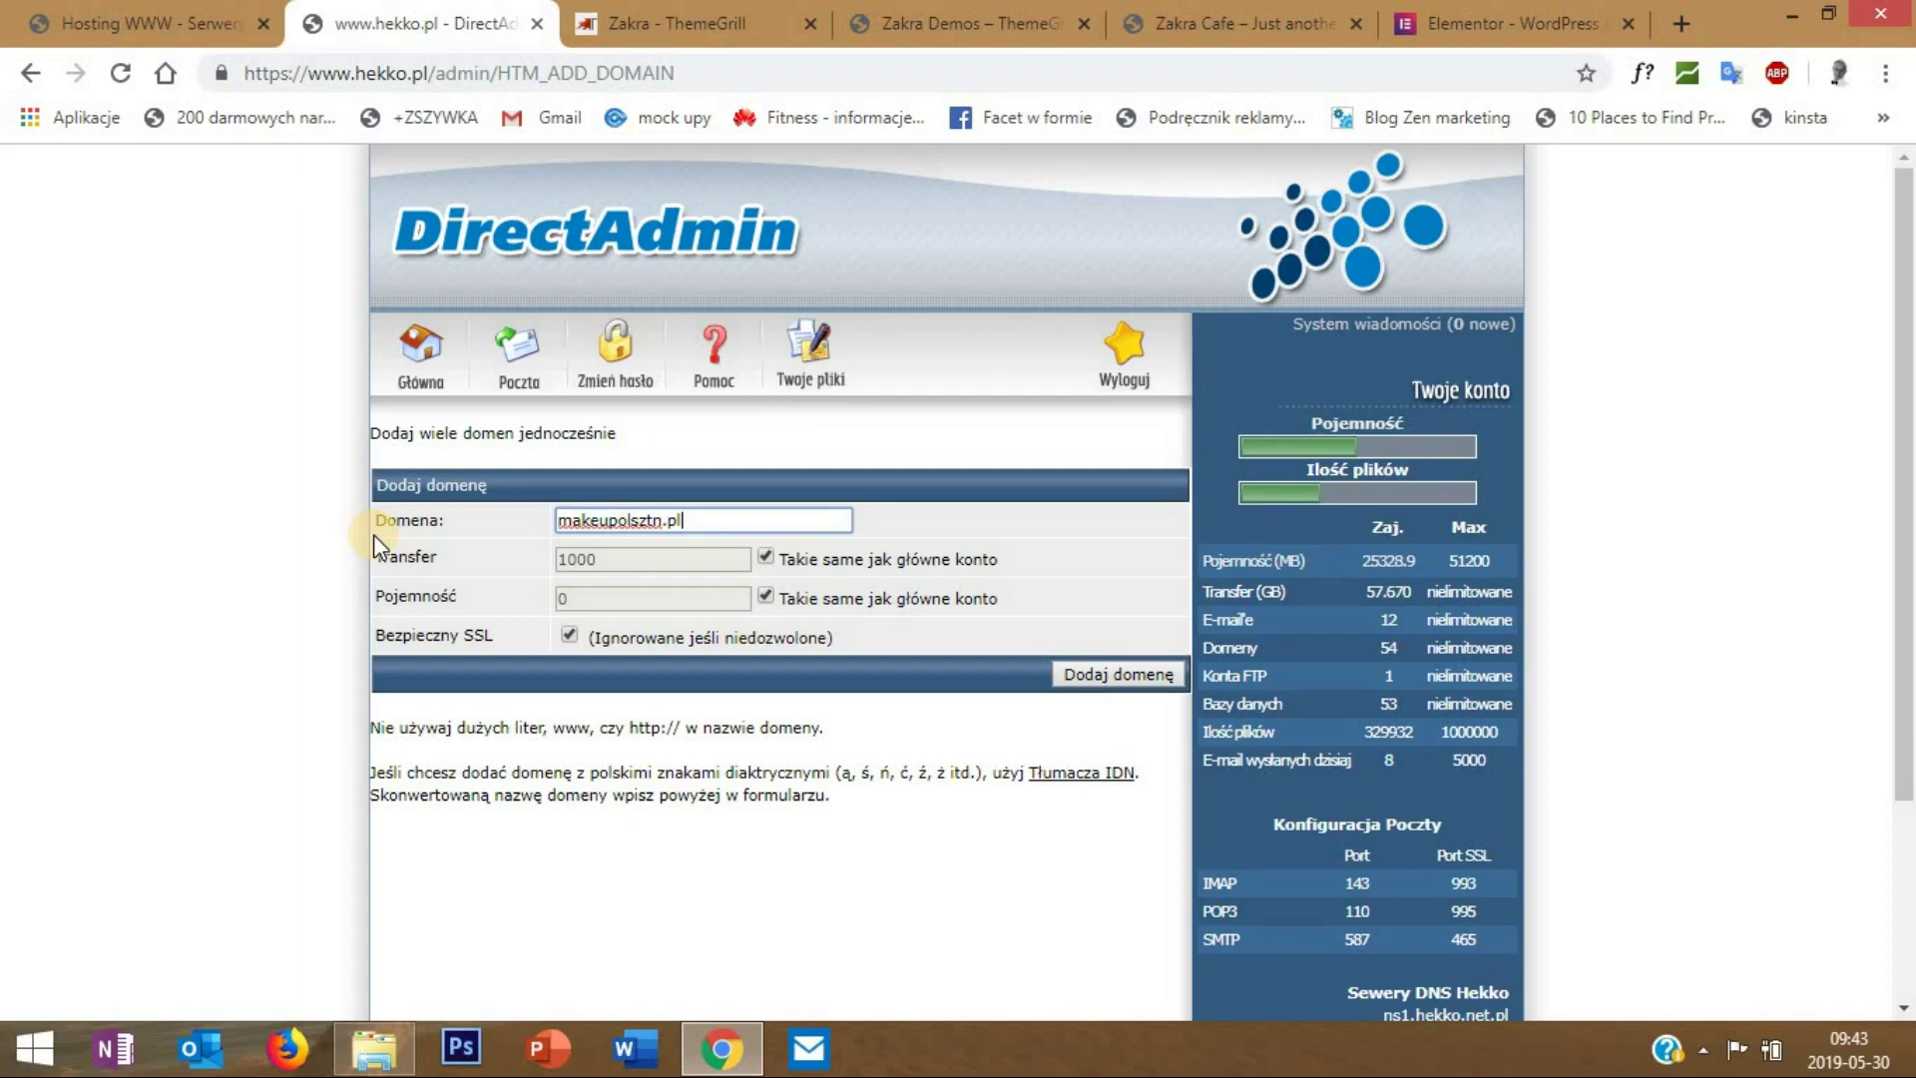
{"action": "type", "text": "y"}
{"action": "left_click", "coordinate": [1097, 674]}
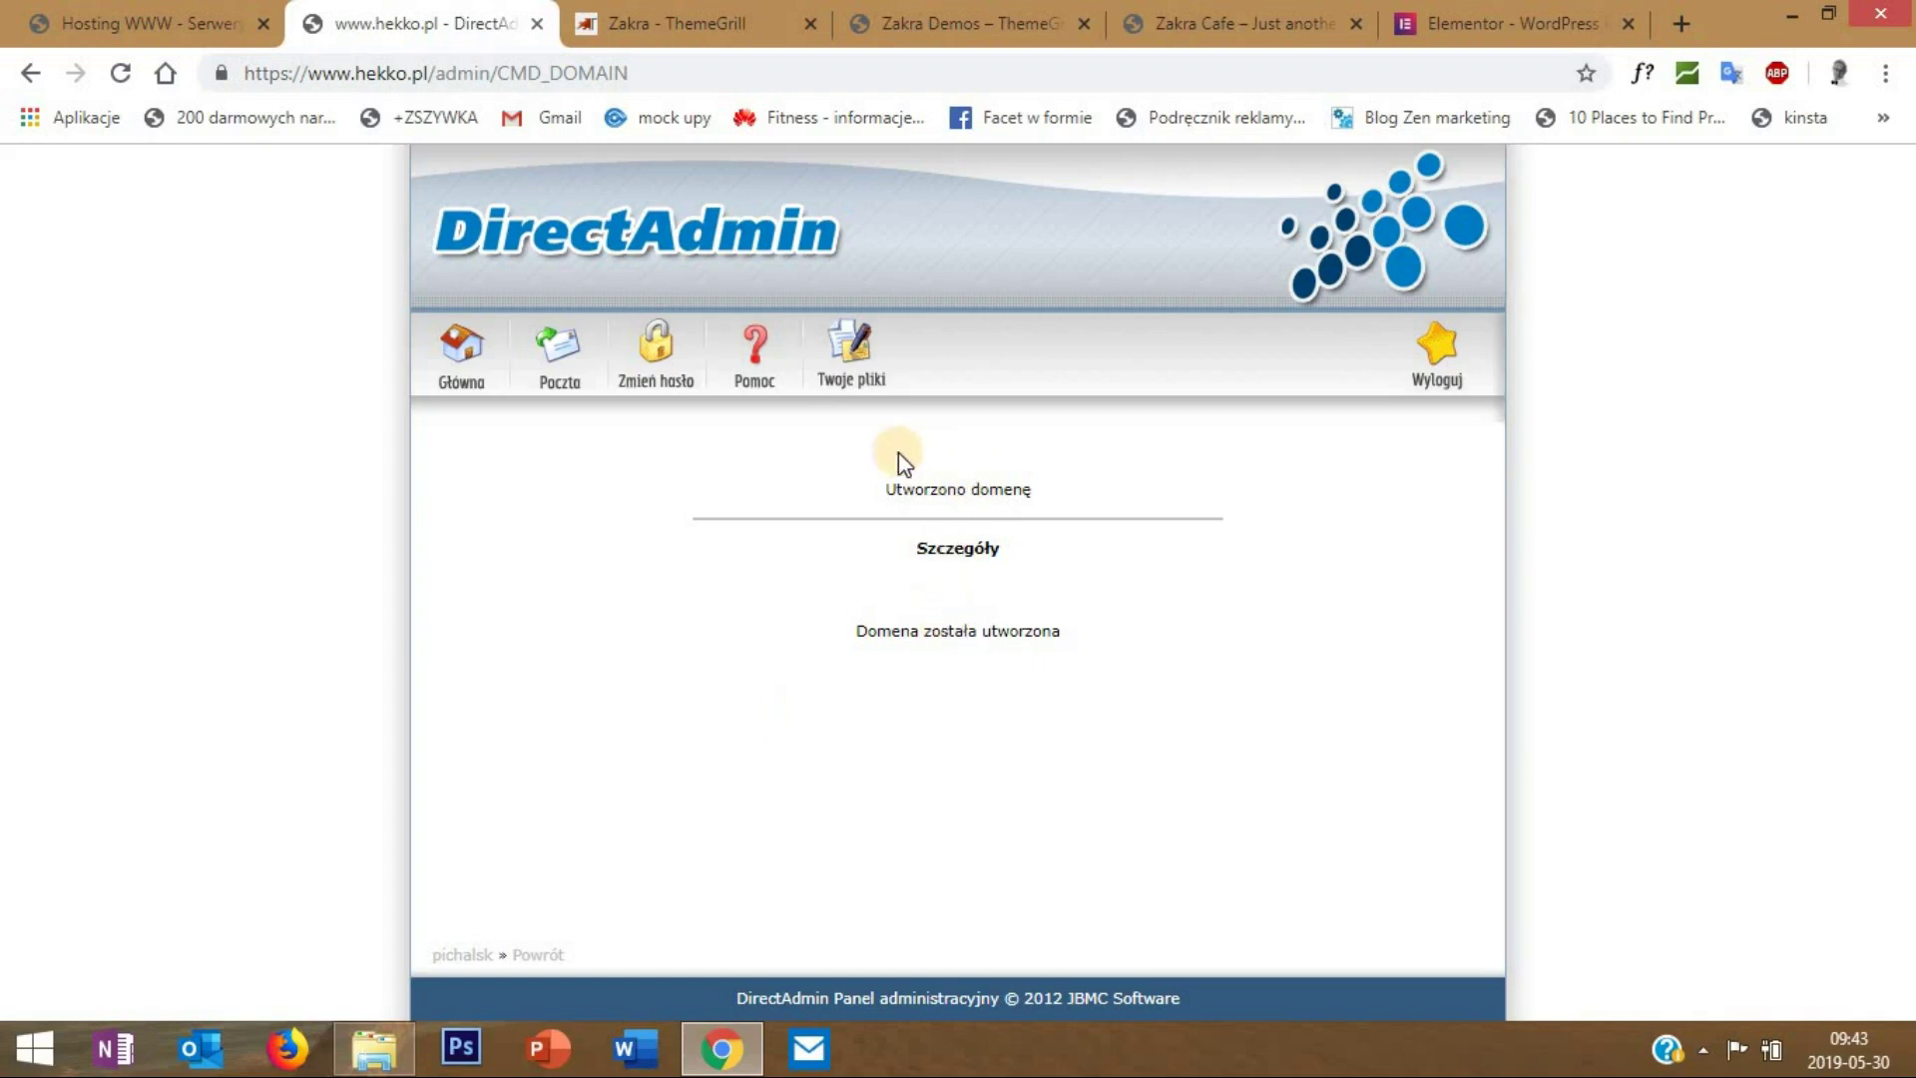
- From Główna, launch Instalator Aplikacji under Zaawansowane opcje for makeupolsztyn.pl
{"action": "left_click", "coordinate": [463, 353]}
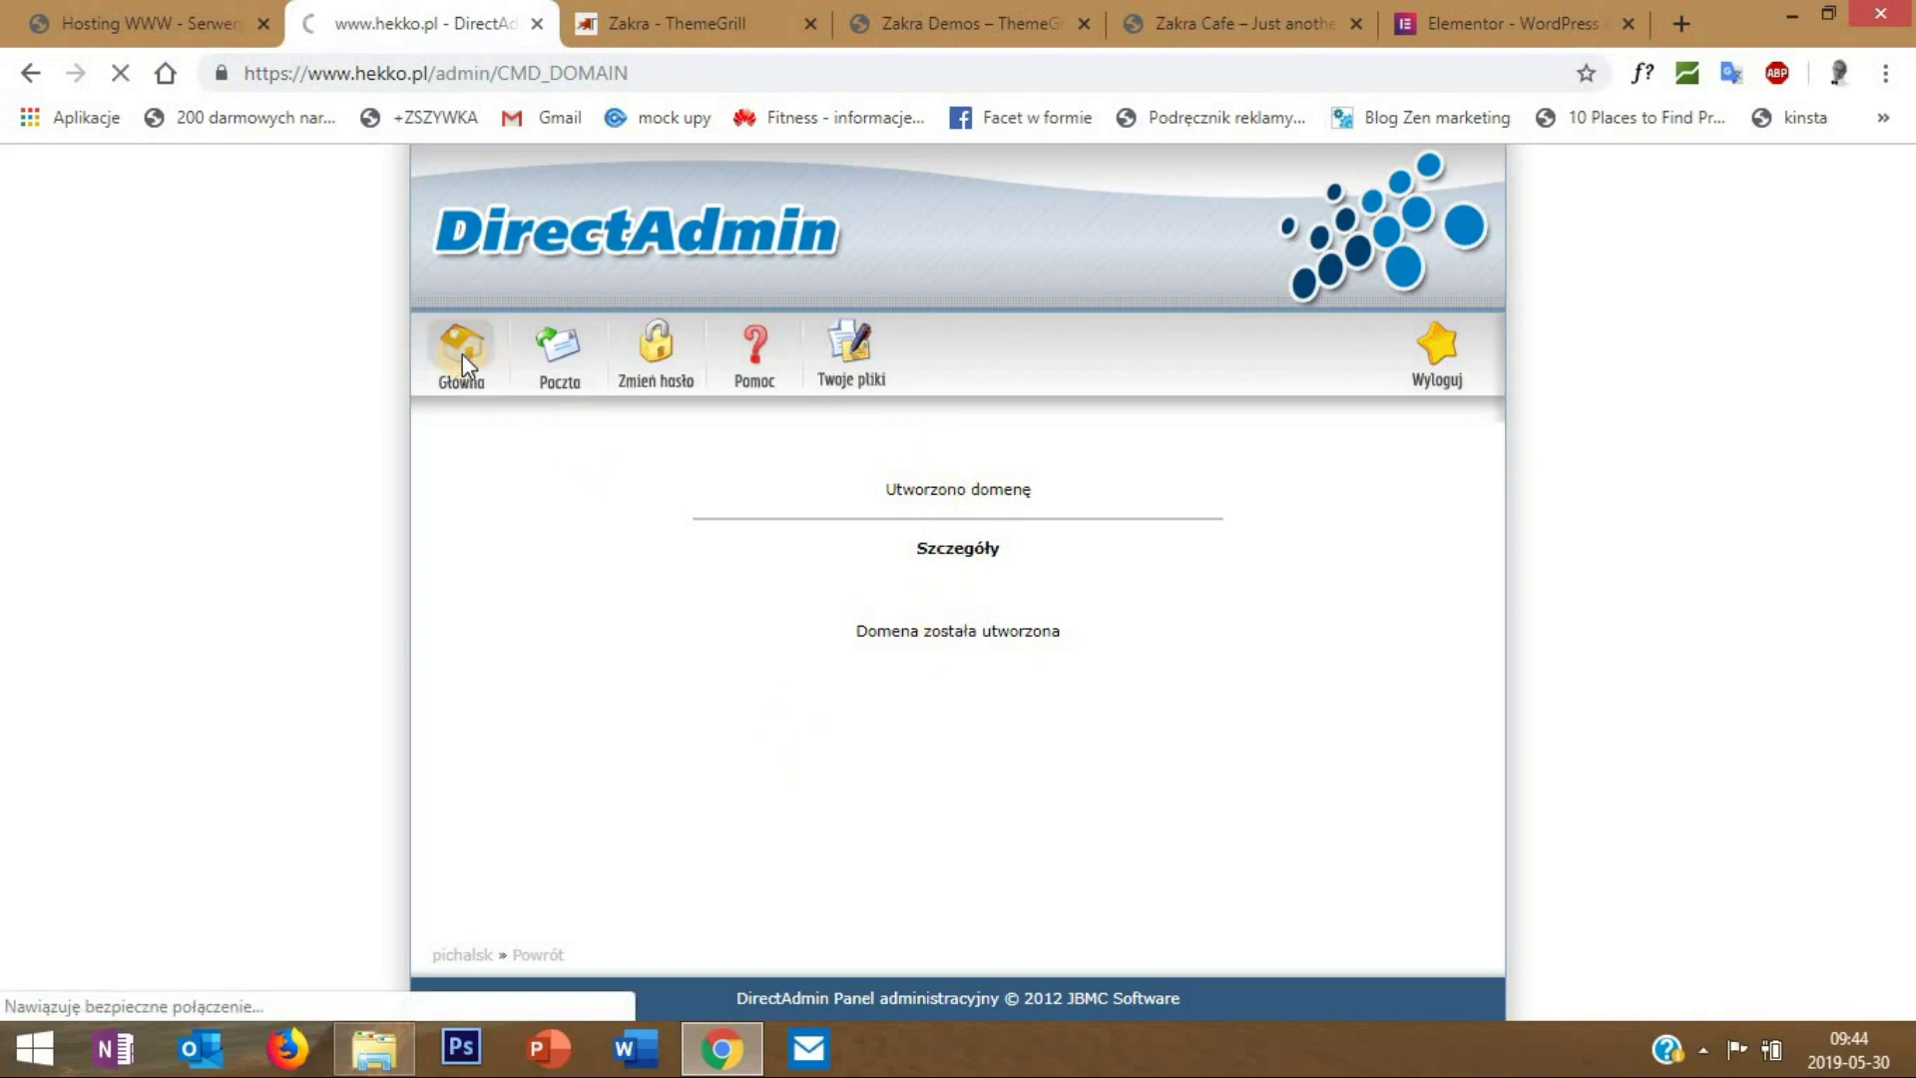
{"action": "scroll", "coordinate": [549, 509], "scroll_direction": "down", "scroll_amount": 6}
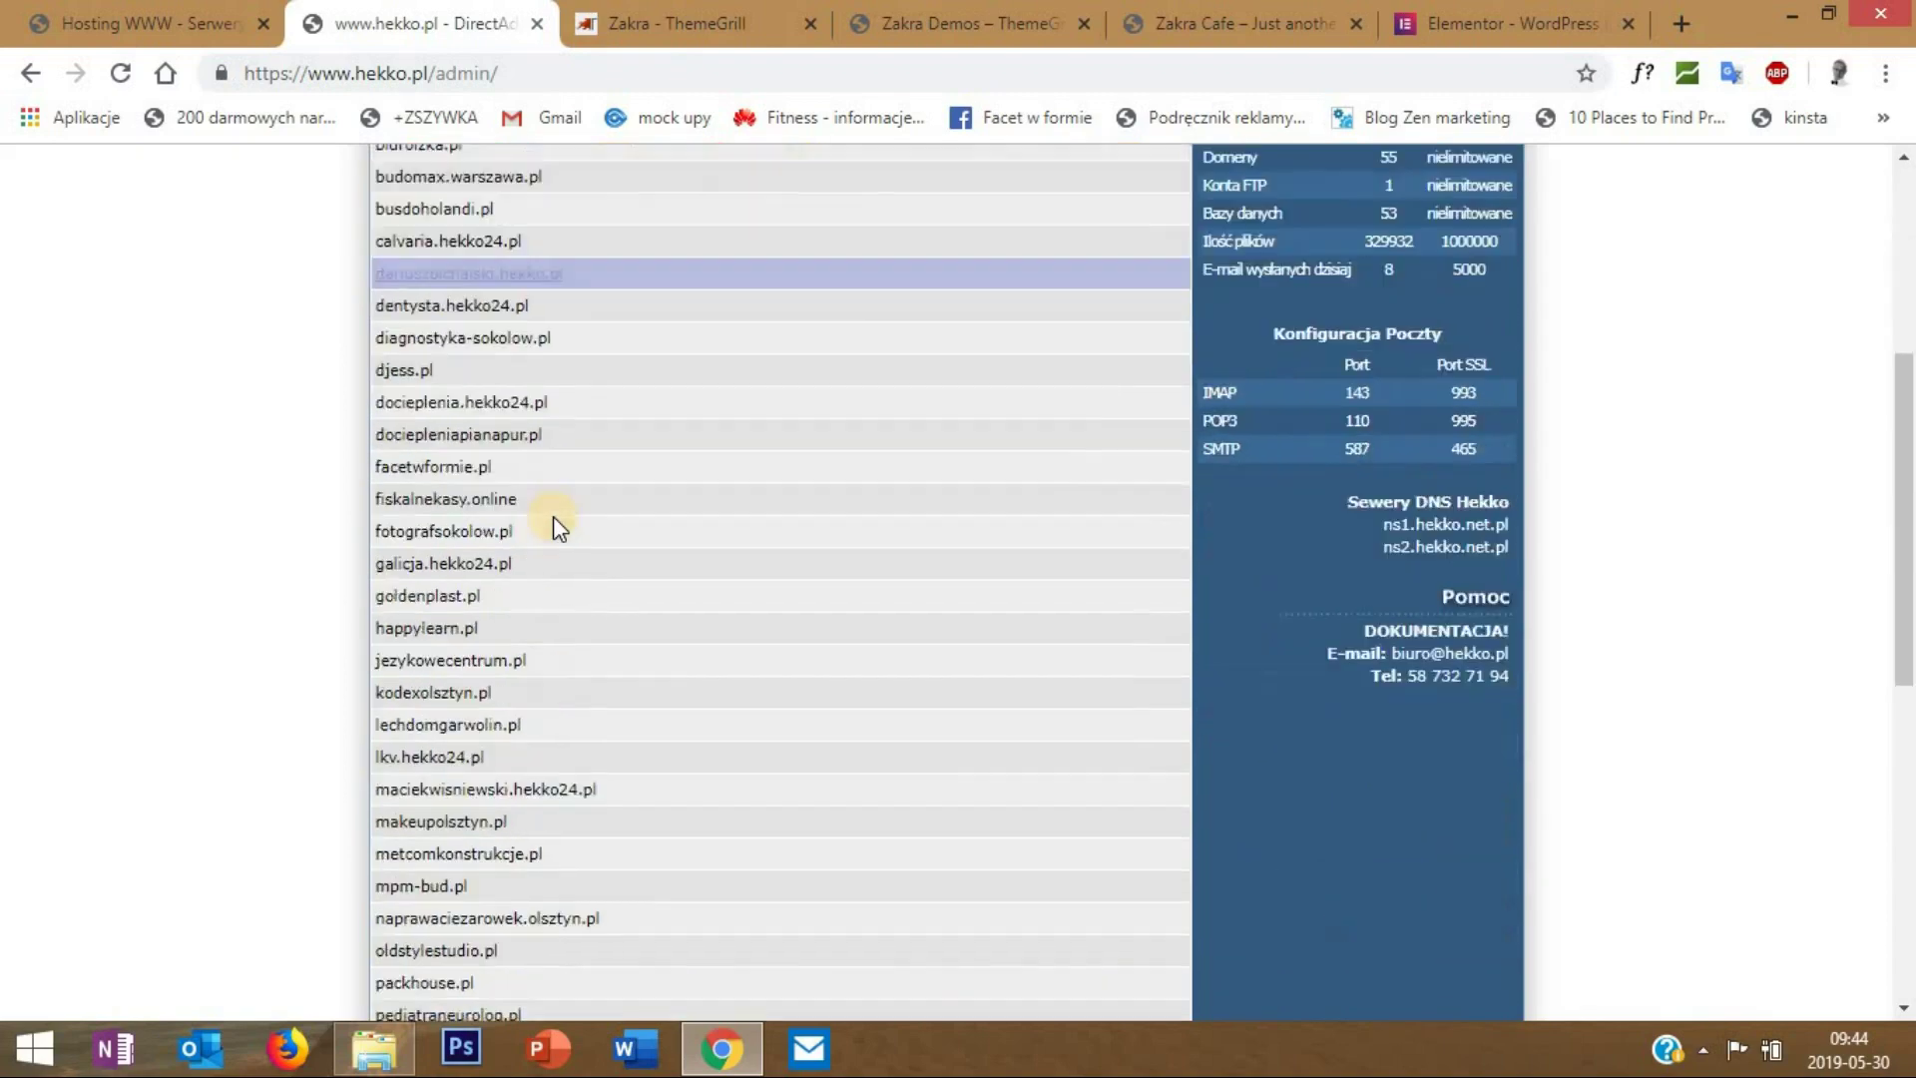
{"action": "scroll", "coordinate": [546, 519], "scroll_direction": "down", "scroll_amount": 3}
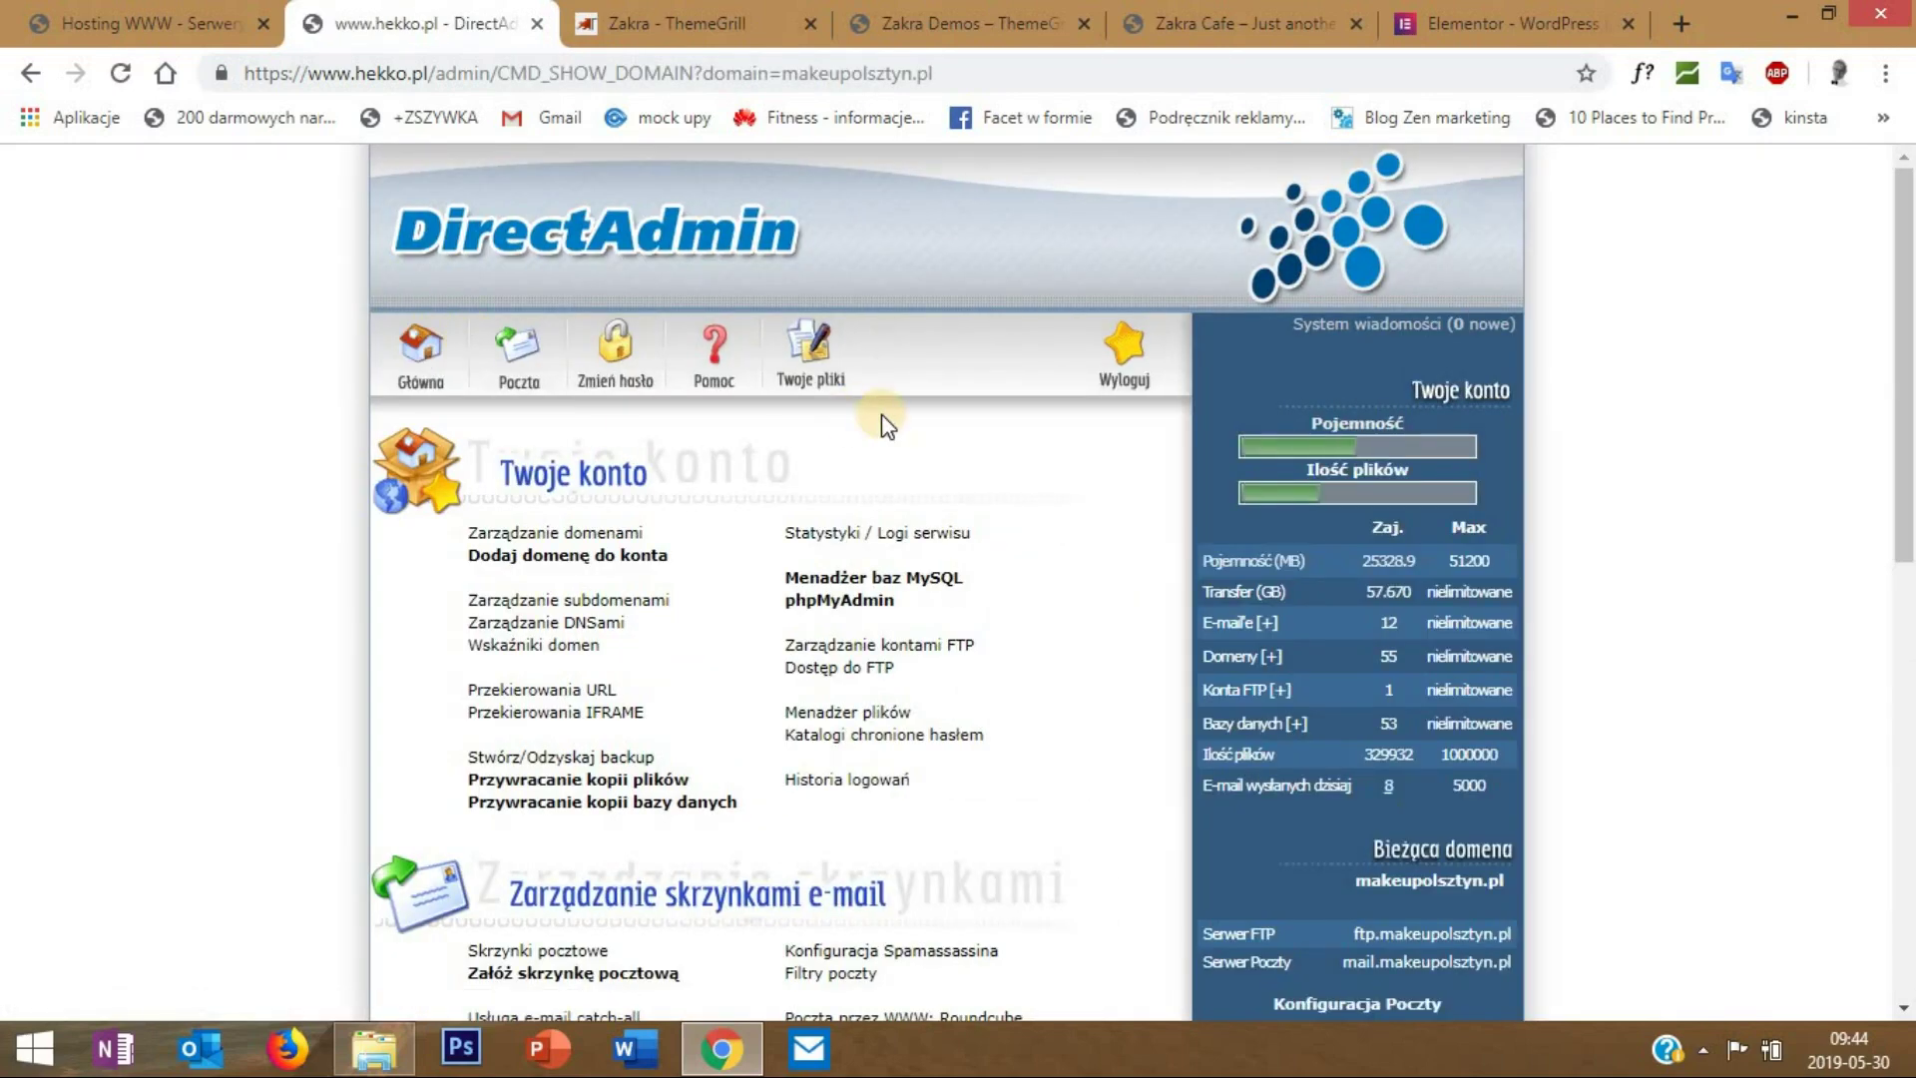
{"action": "scroll", "coordinate": [901, 639], "scroll_direction": "down", "scroll_amount": 6}
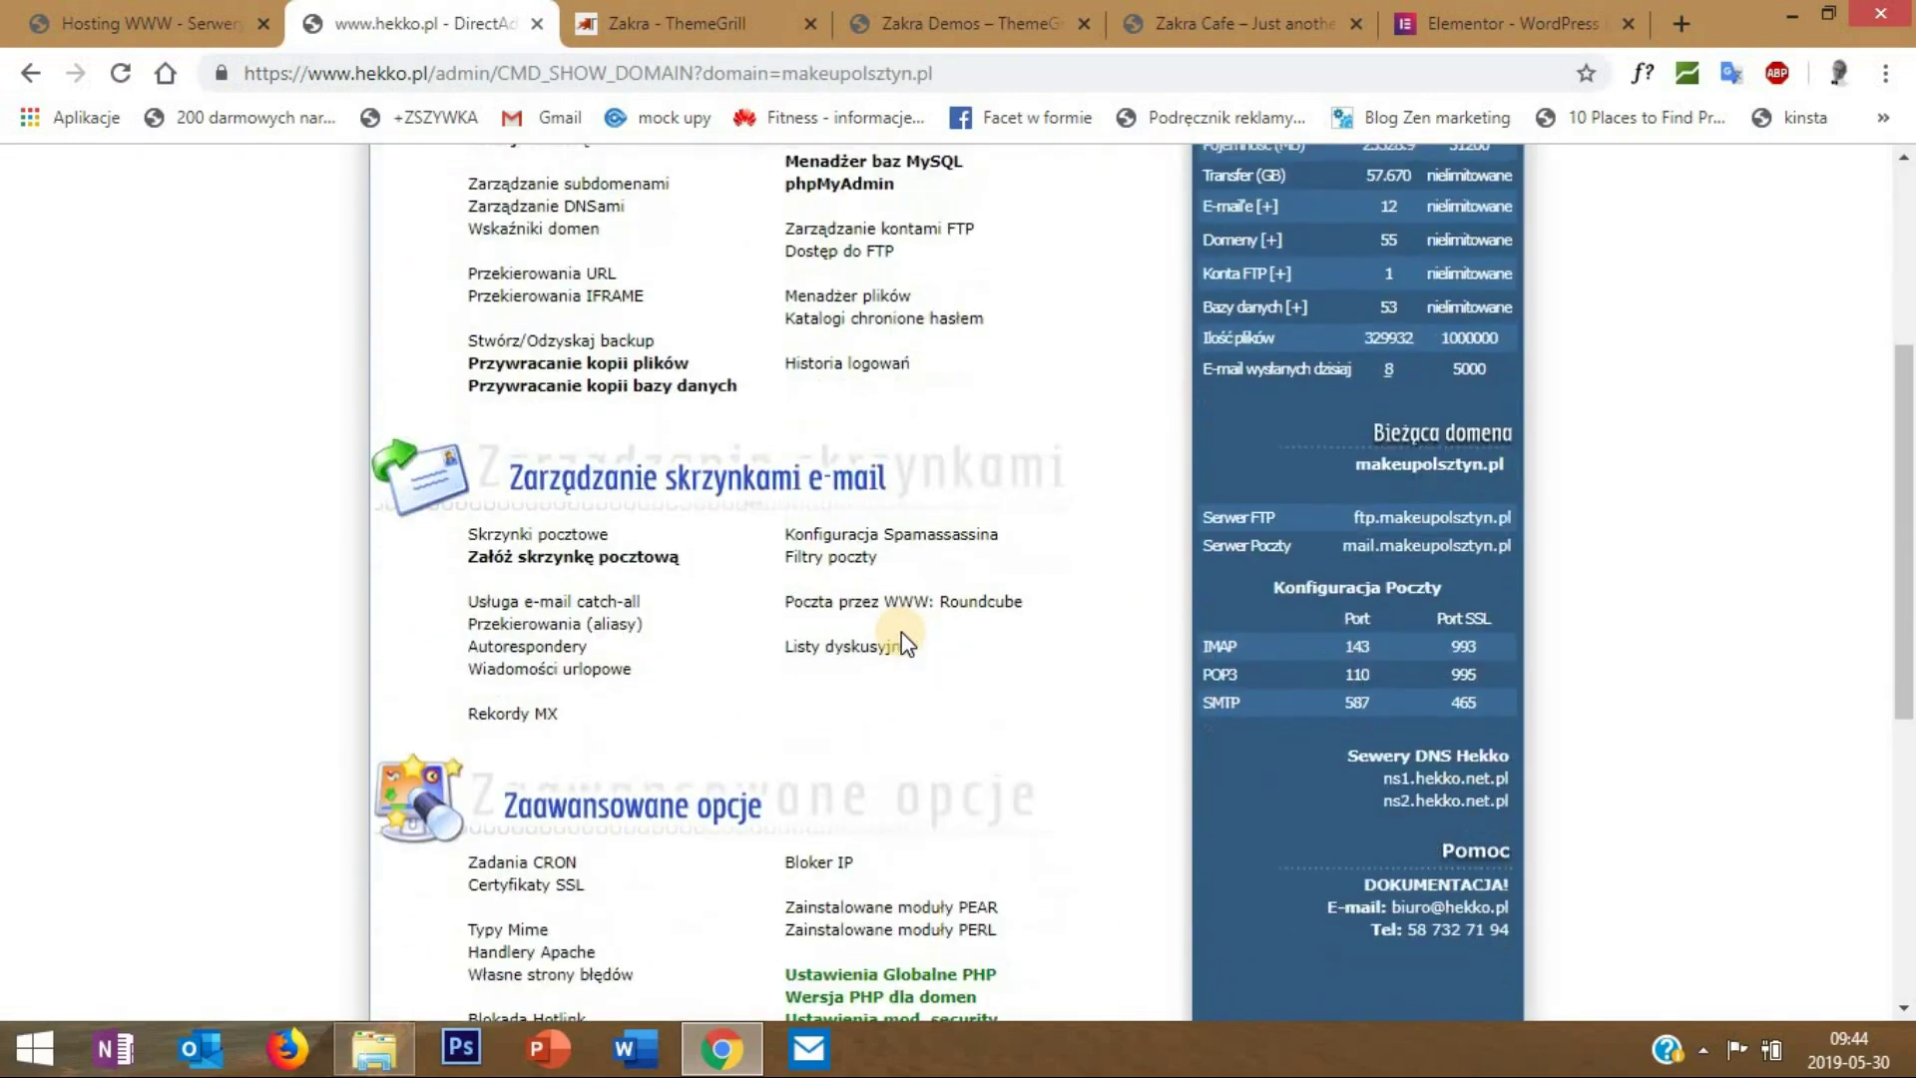
{"action": "scroll", "coordinate": [902, 639], "scroll_direction": "down", "scroll_amount": 1}
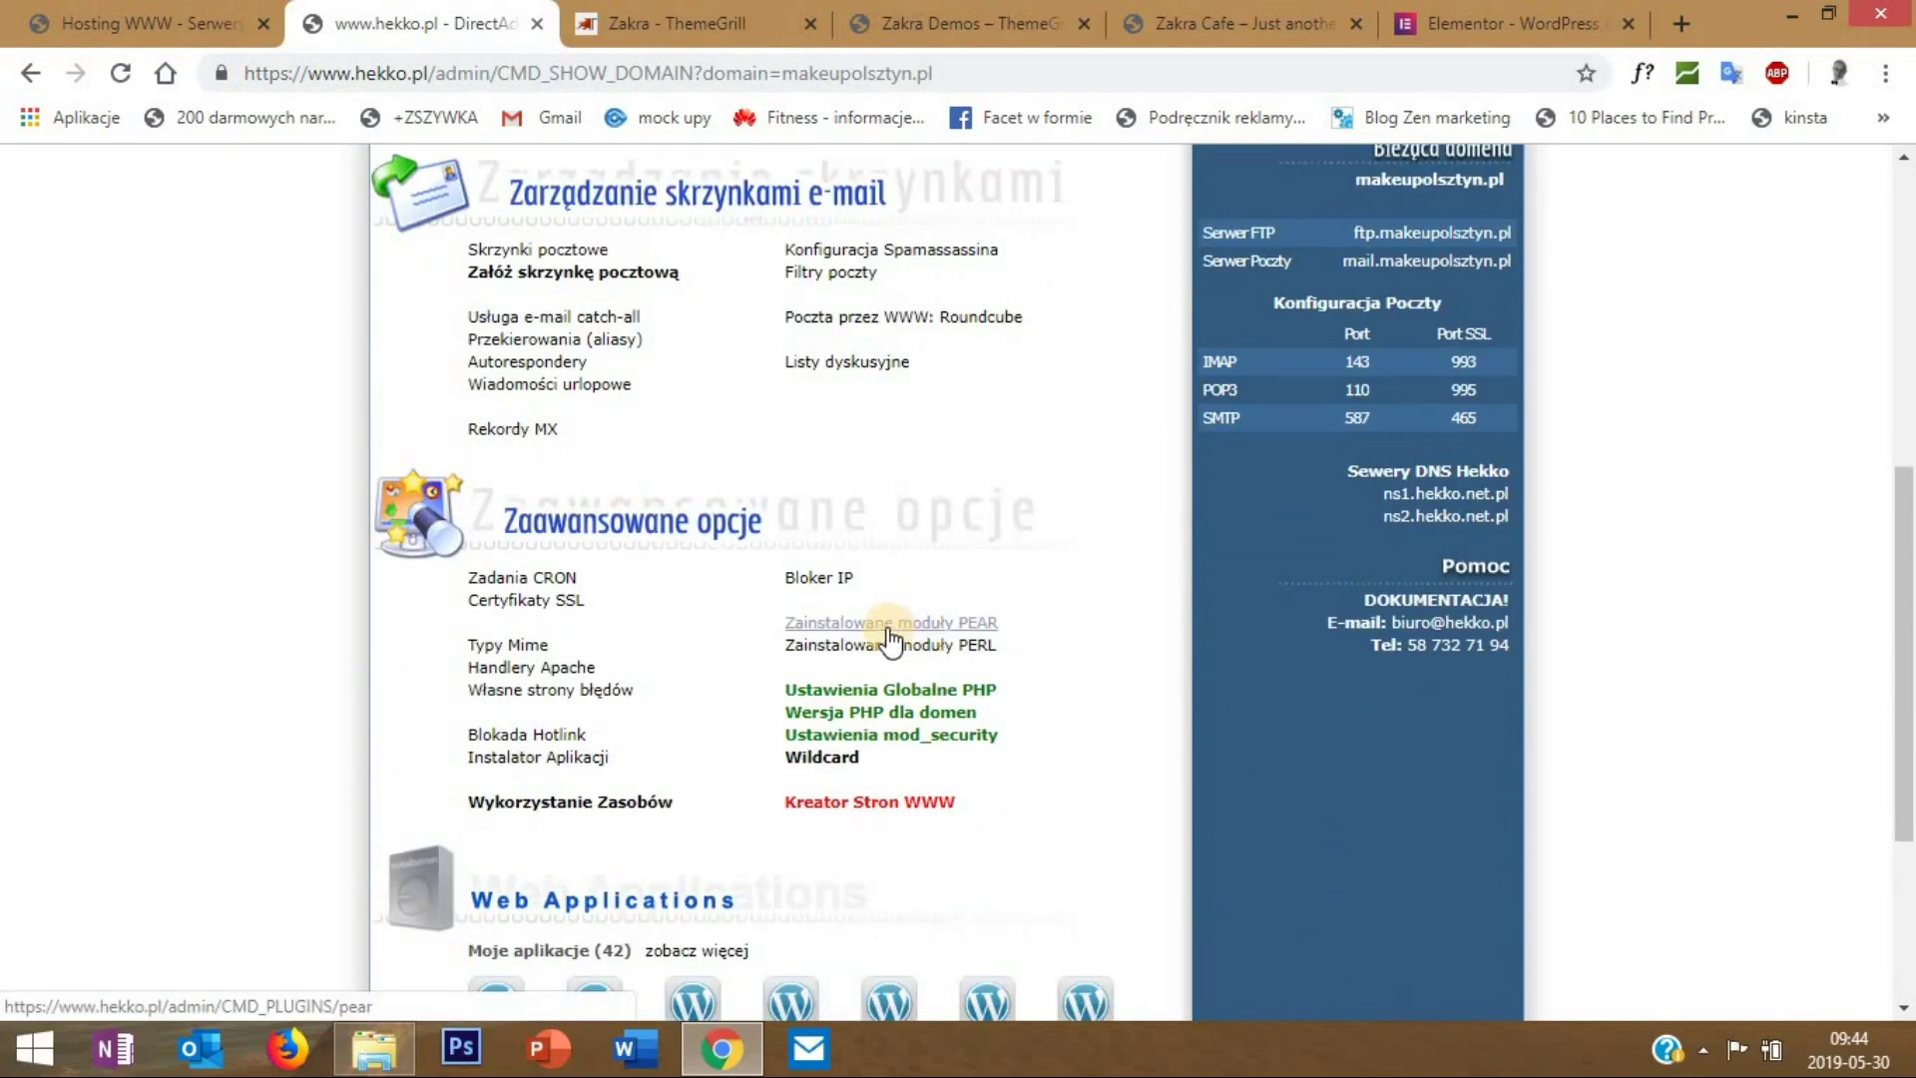
{"action": "left_click", "coordinate": [538, 758]}
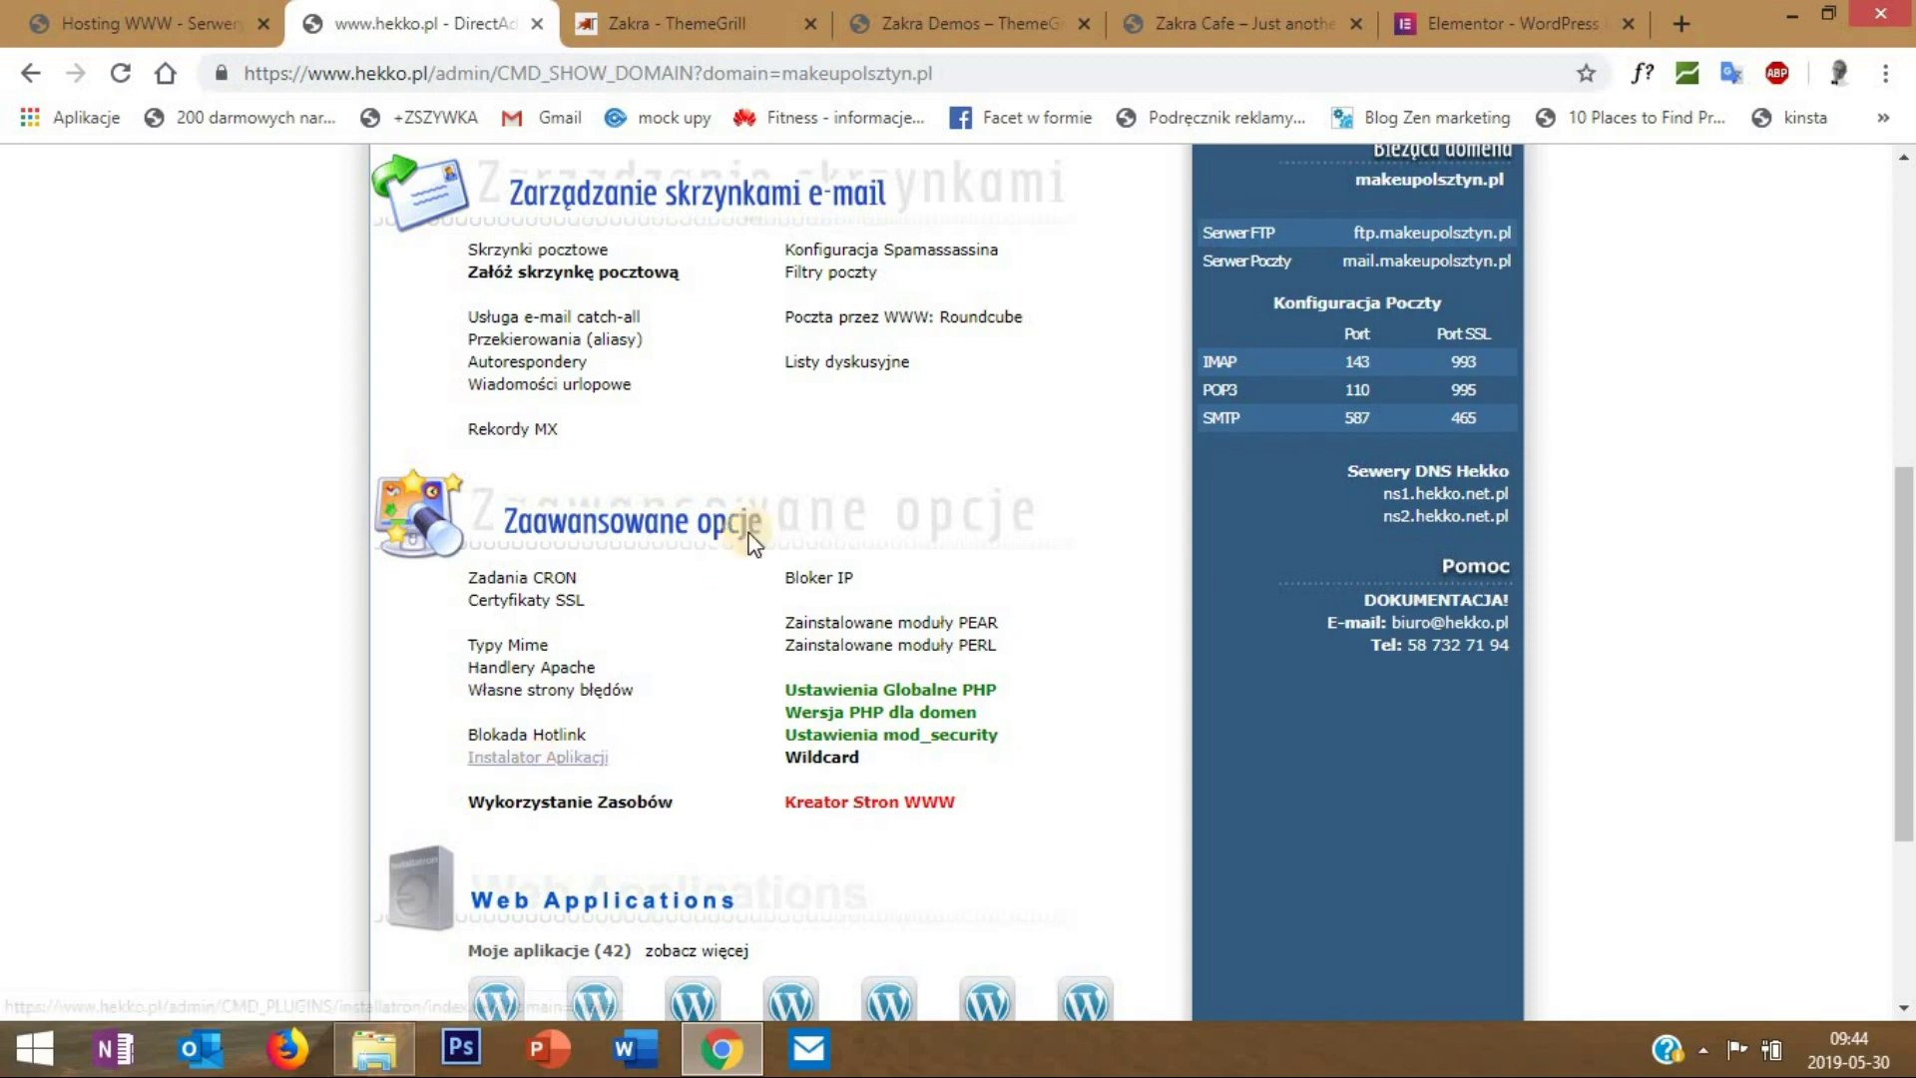
{"action": "left_click", "coordinate": [559, 763]}
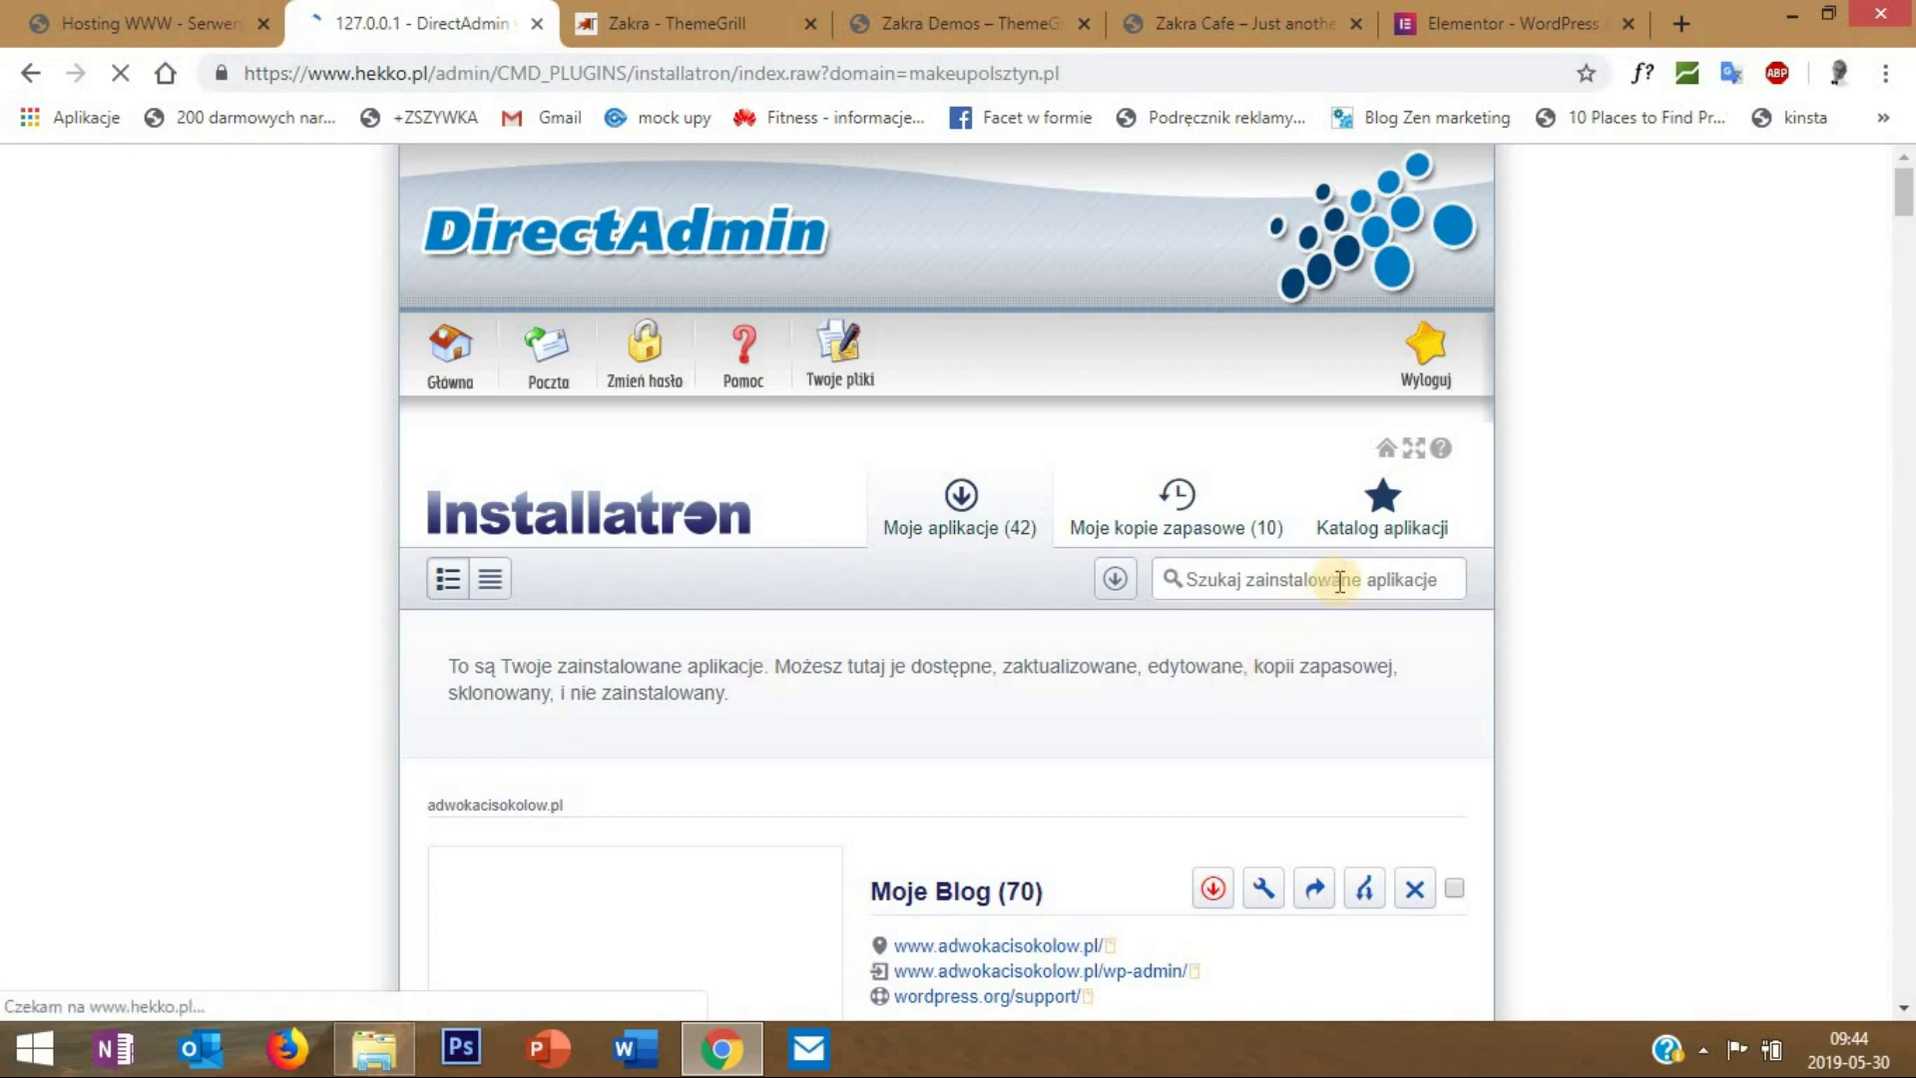
- Pick WordPress from the Katalog aplikacji and start a new installation
{"action": "left_click", "coordinate": [1382, 519]}
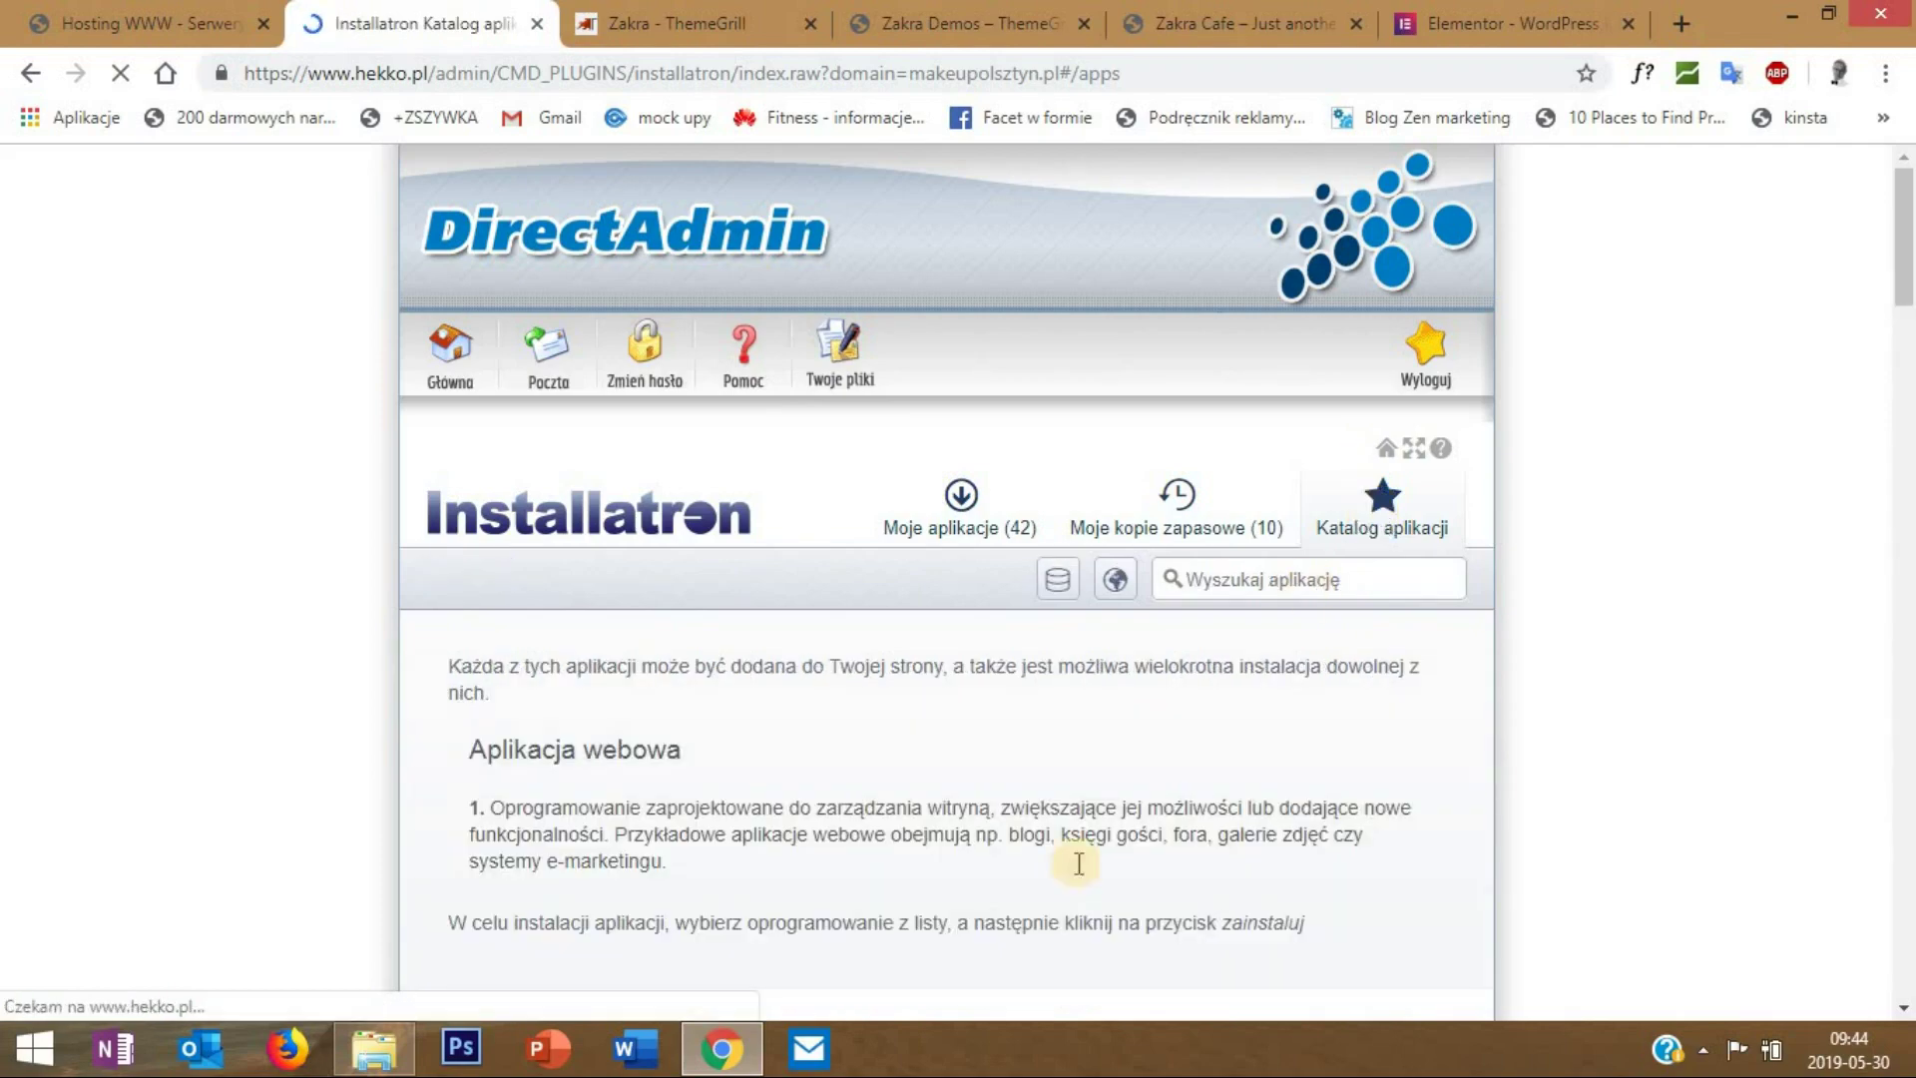
{"action": "scroll", "coordinate": [1030, 908], "scroll_direction": "down", "scroll_amount": 8}
{"action": "scroll", "coordinate": [1028, 893], "scroll_direction": "down", "scroll_amount": 11}
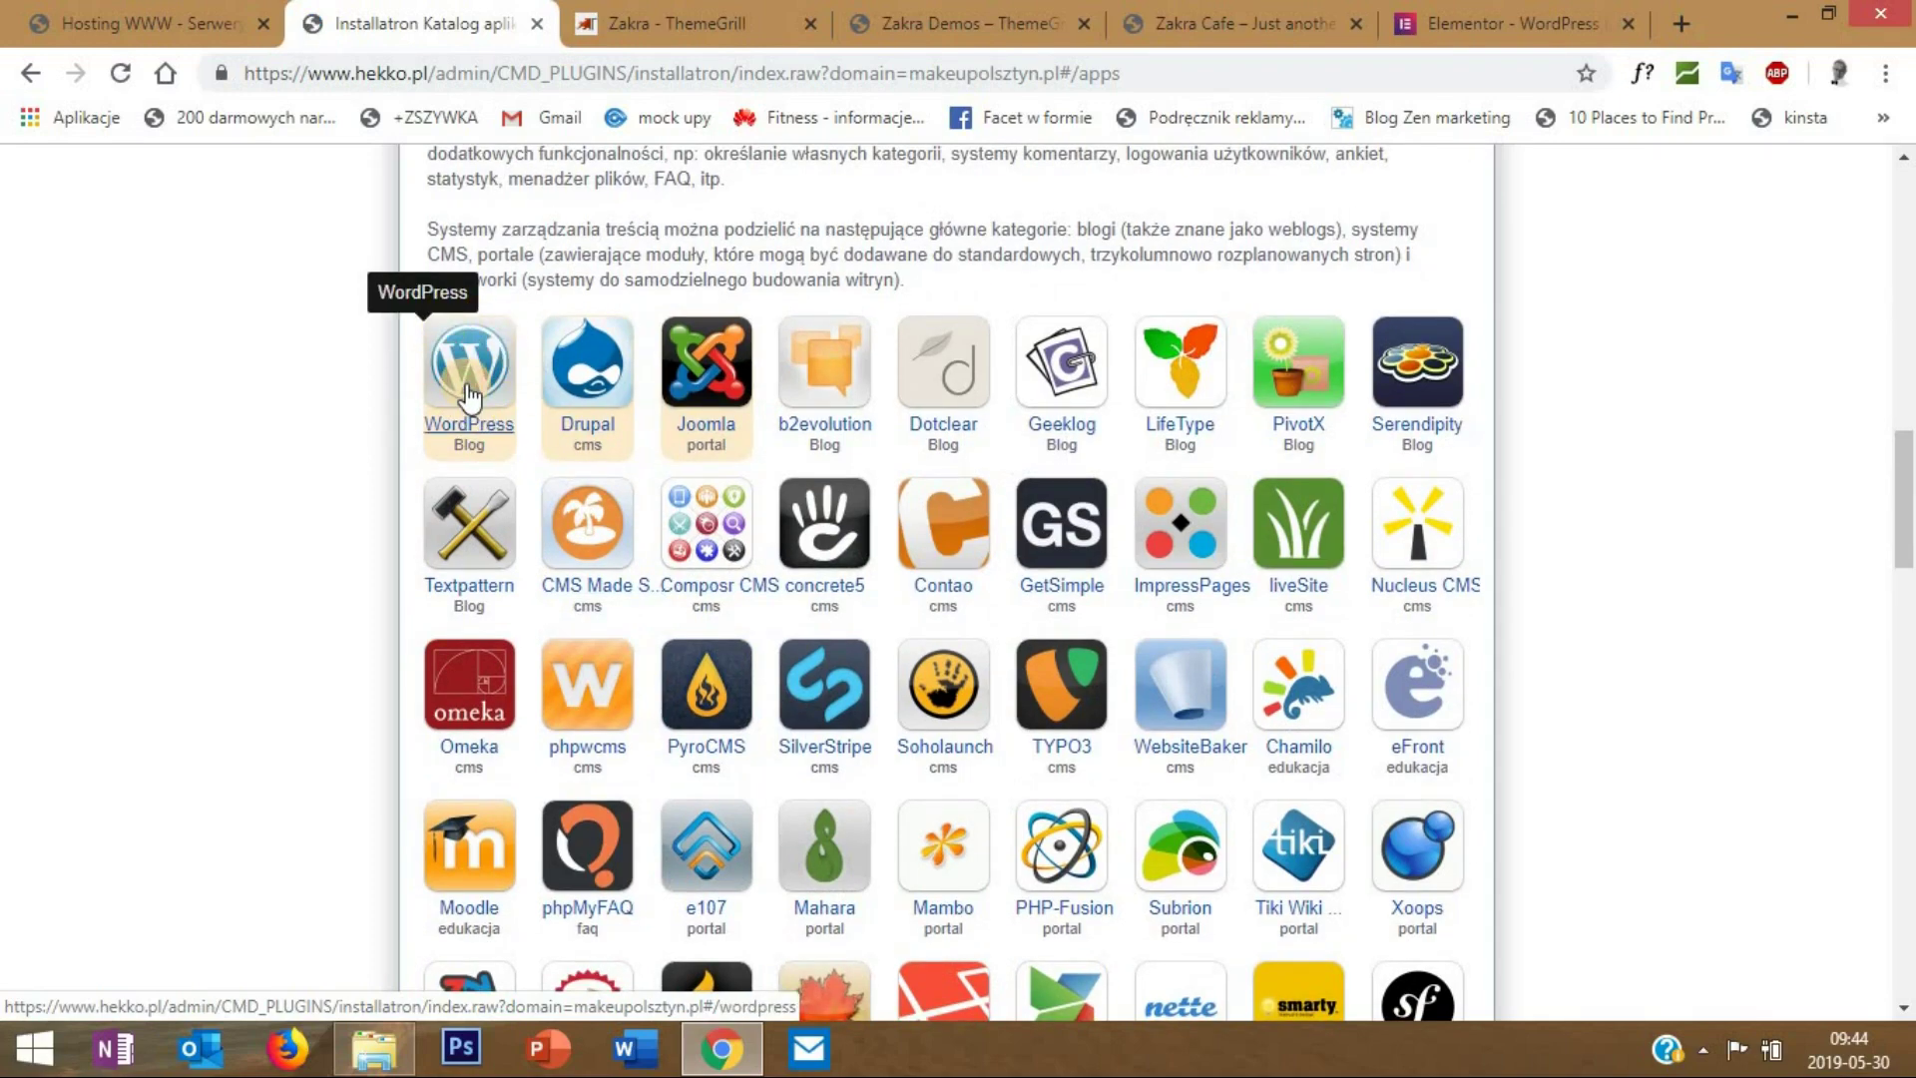
{"action": "left_click", "coordinate": [469, 397]}
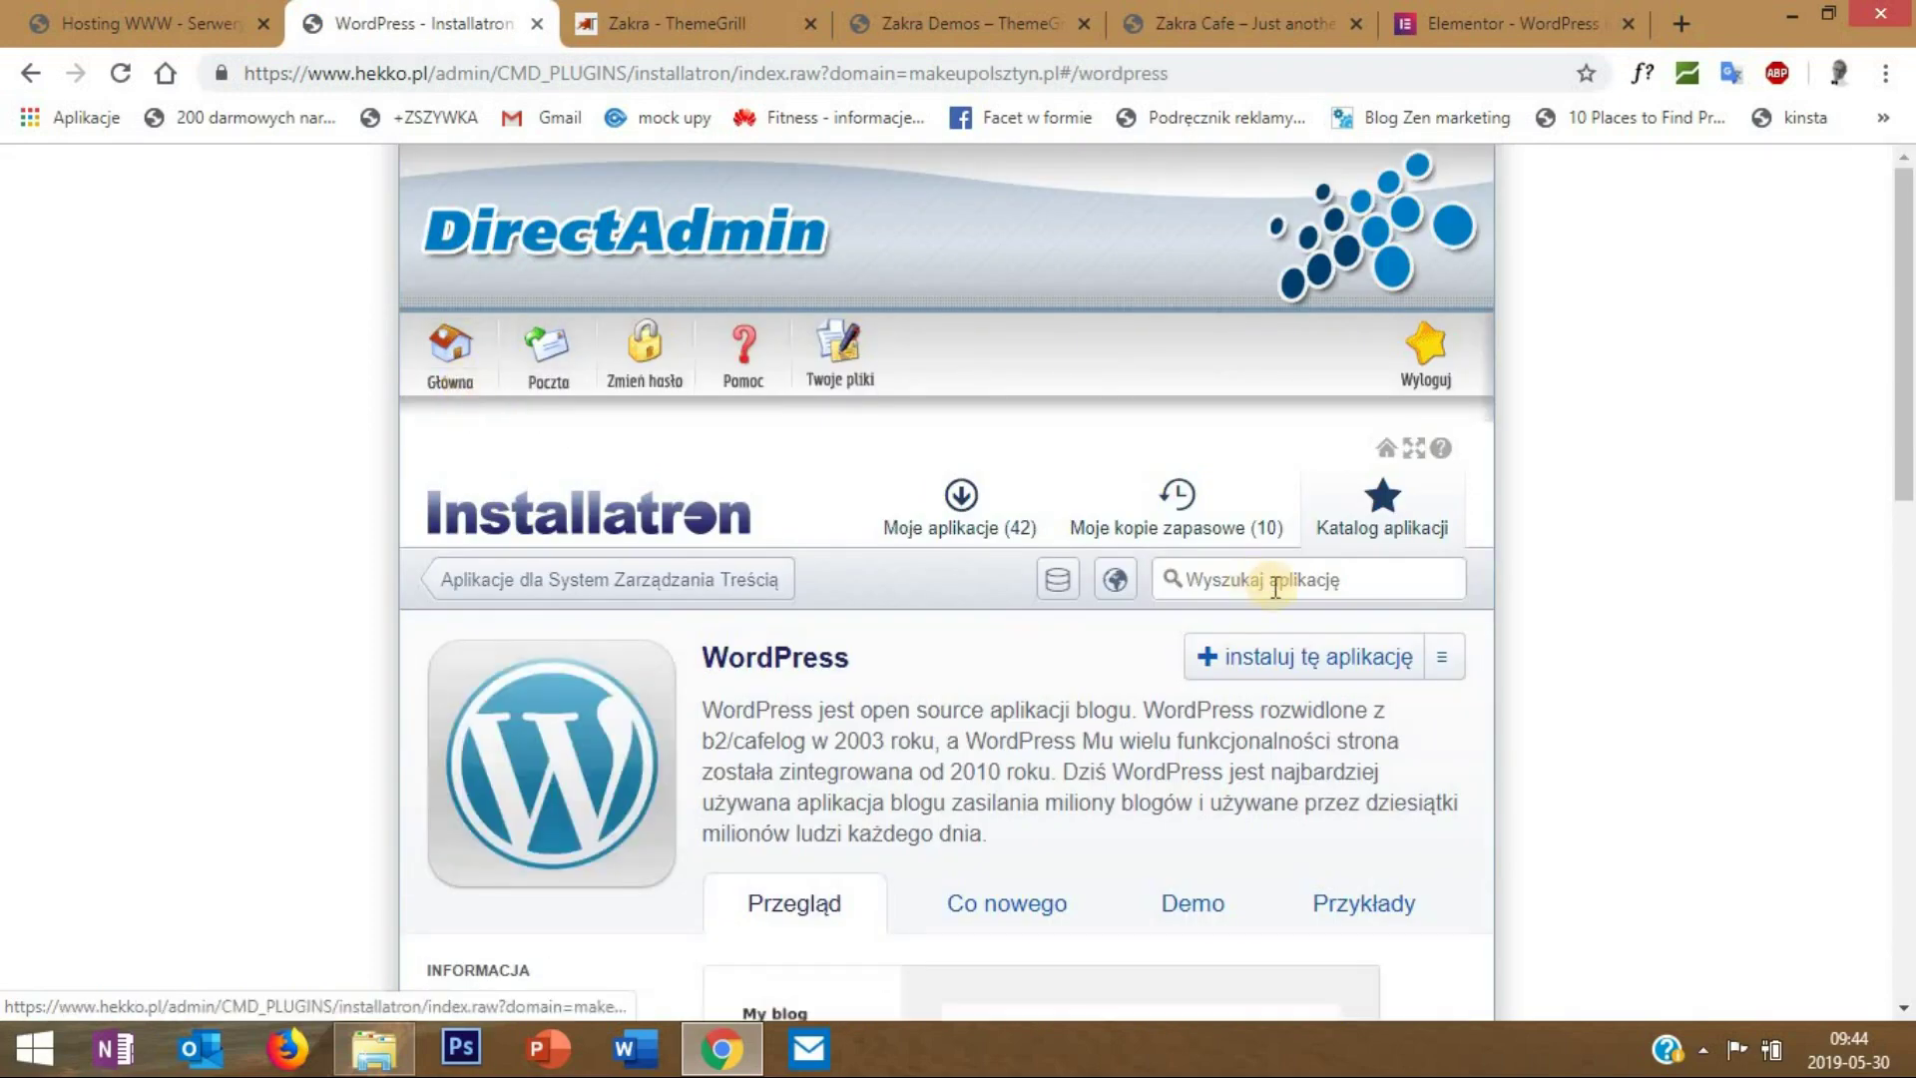
{"action": "scroll", "coordinate": [1297, 519], "scroll_direction": "down", "scroll_amount": 3}
{"action": "left_click", "coordinate": [1316, 656]}
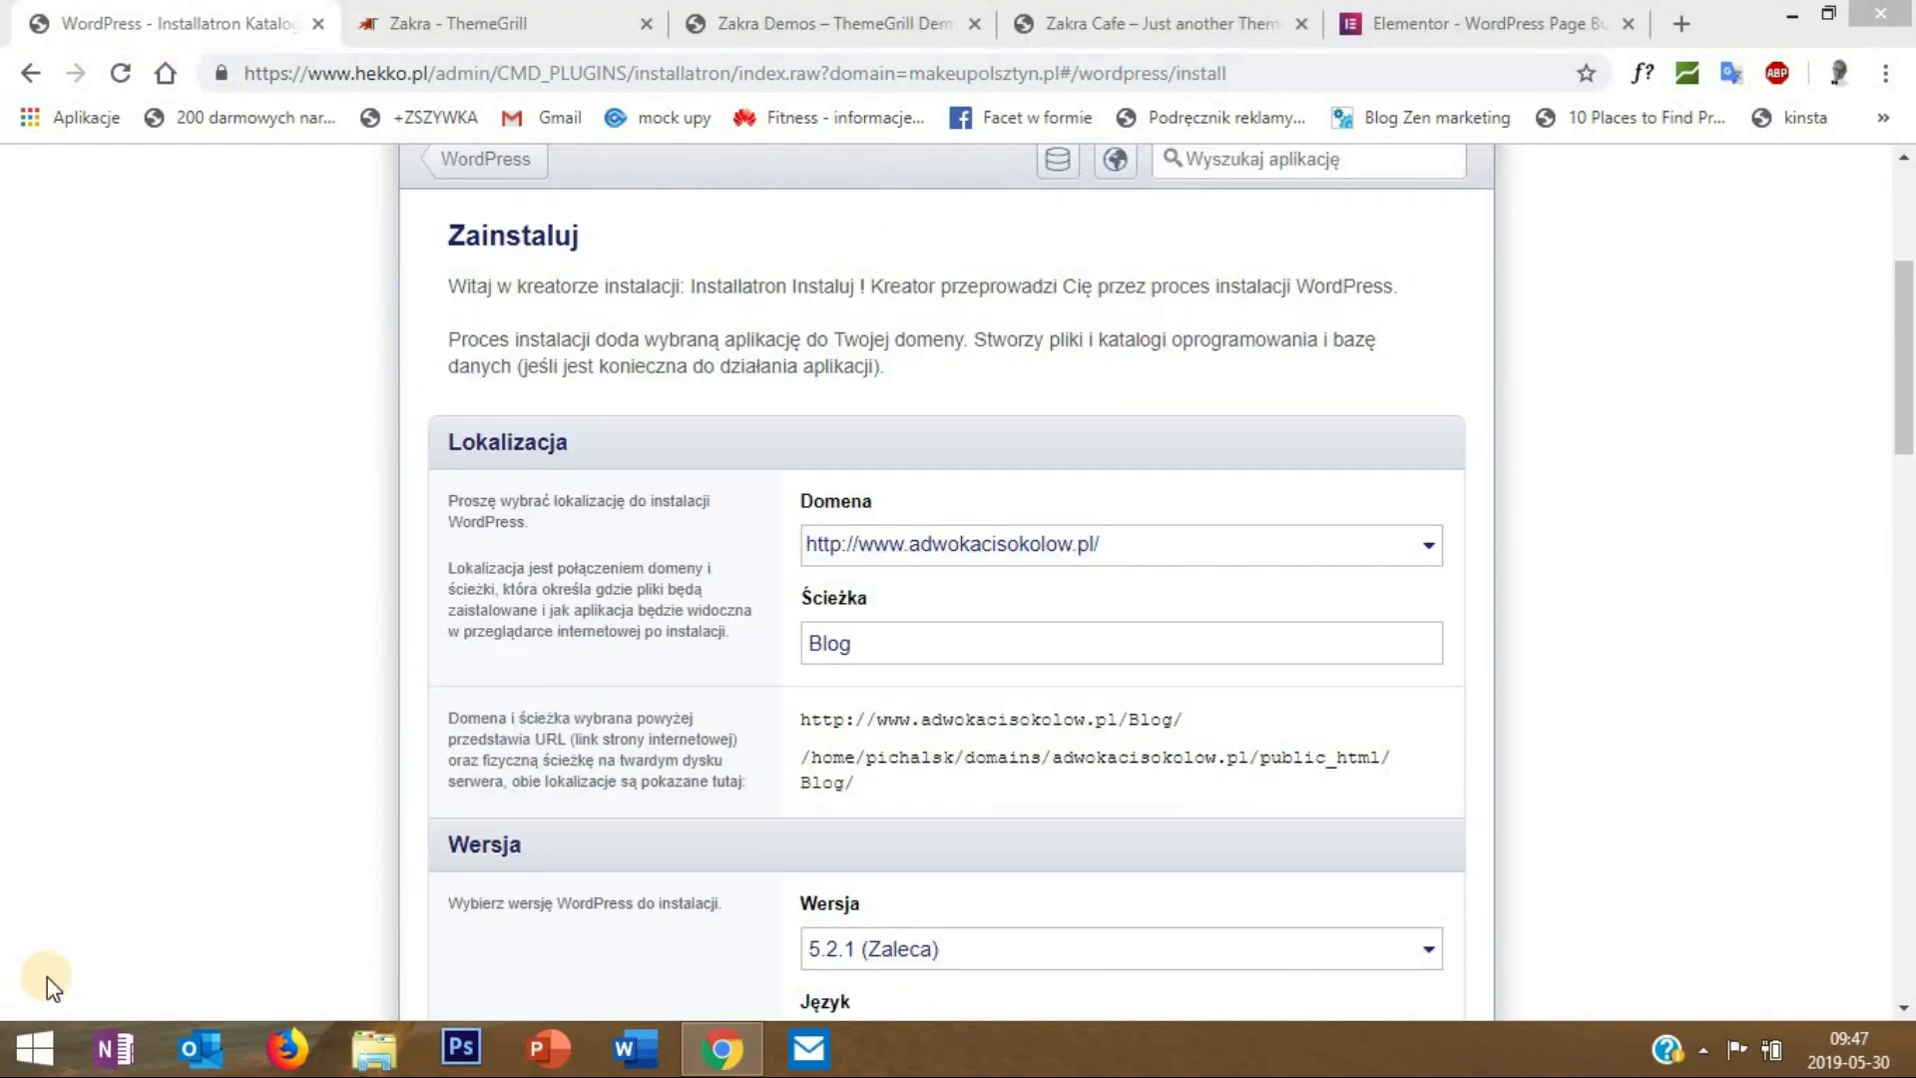
{"action": "left_click", "coordinate": [1405, 547]}
{"action": "left_click_drag", "start_coordinate": [1423, 643], "coordinate": [1427, 928]}
{"action": "scroll", "coordinate": [1338, 813], "scroll_direction": "down", "scroll_amount": 3}
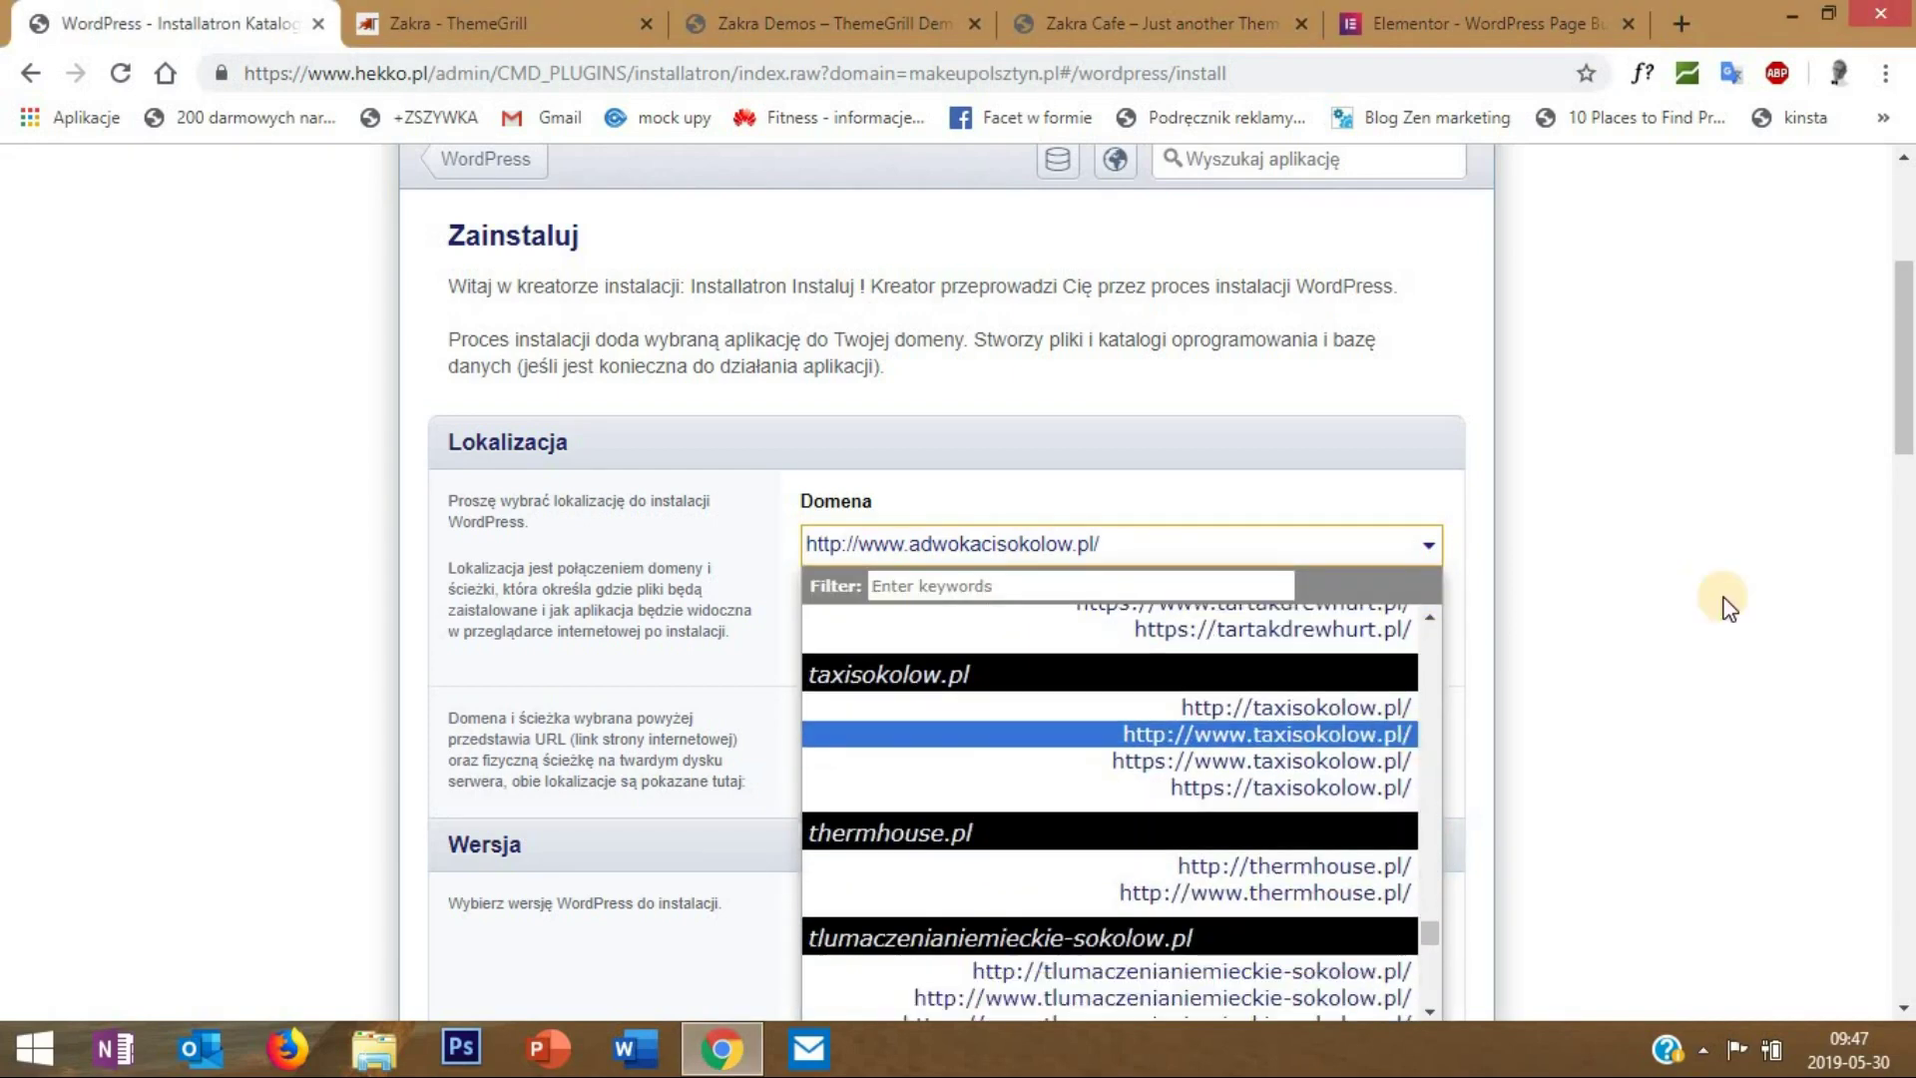
{"action": "left_click_drag", "start_coordinate": [1906, 417], "coordinate": [1864, 512]}
{"action": "scroll", "coordinate": [1497, 399], "scroll_direction": "up", "scroll_amount": 3}
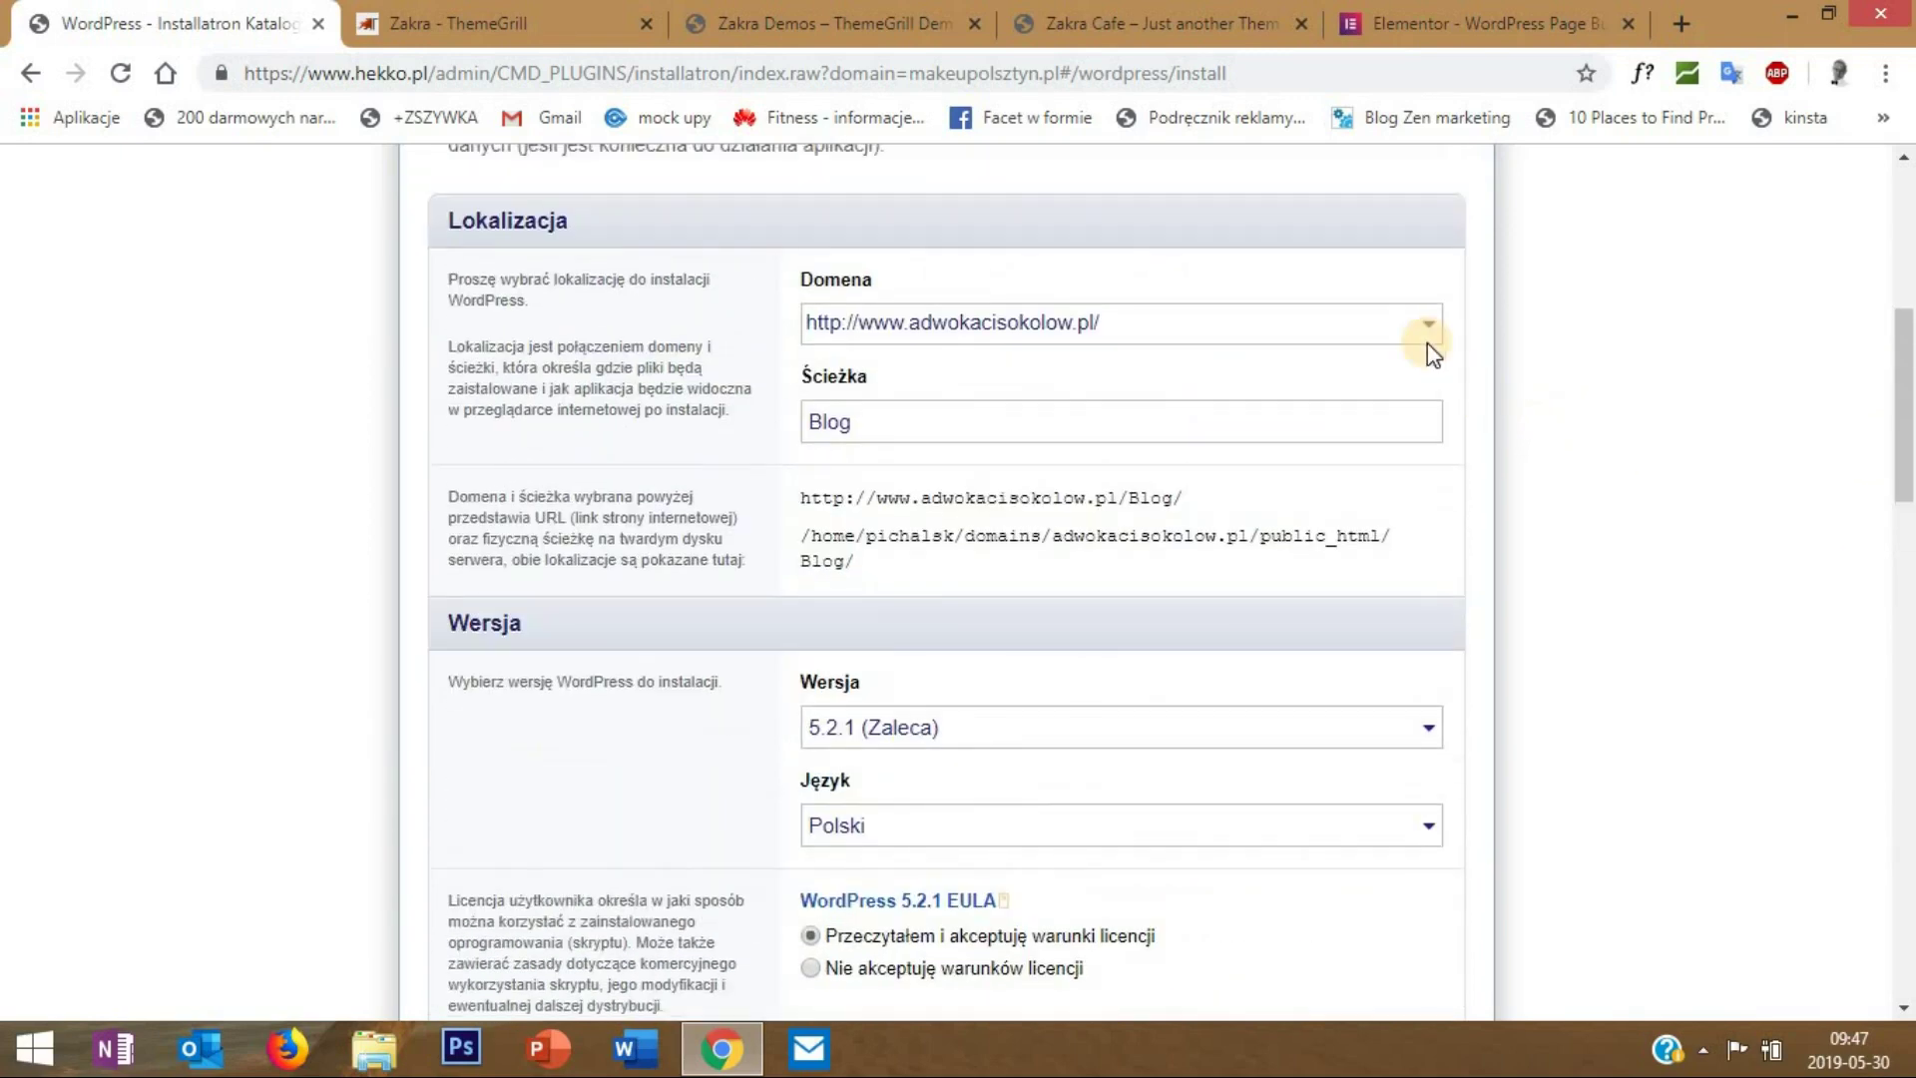
{"action": "left_click", "coordinate": [1430, 328]}
{"action": "left_click_drag", "start_coordinate": [1427, 729], "coordinate": [1430, 689]}
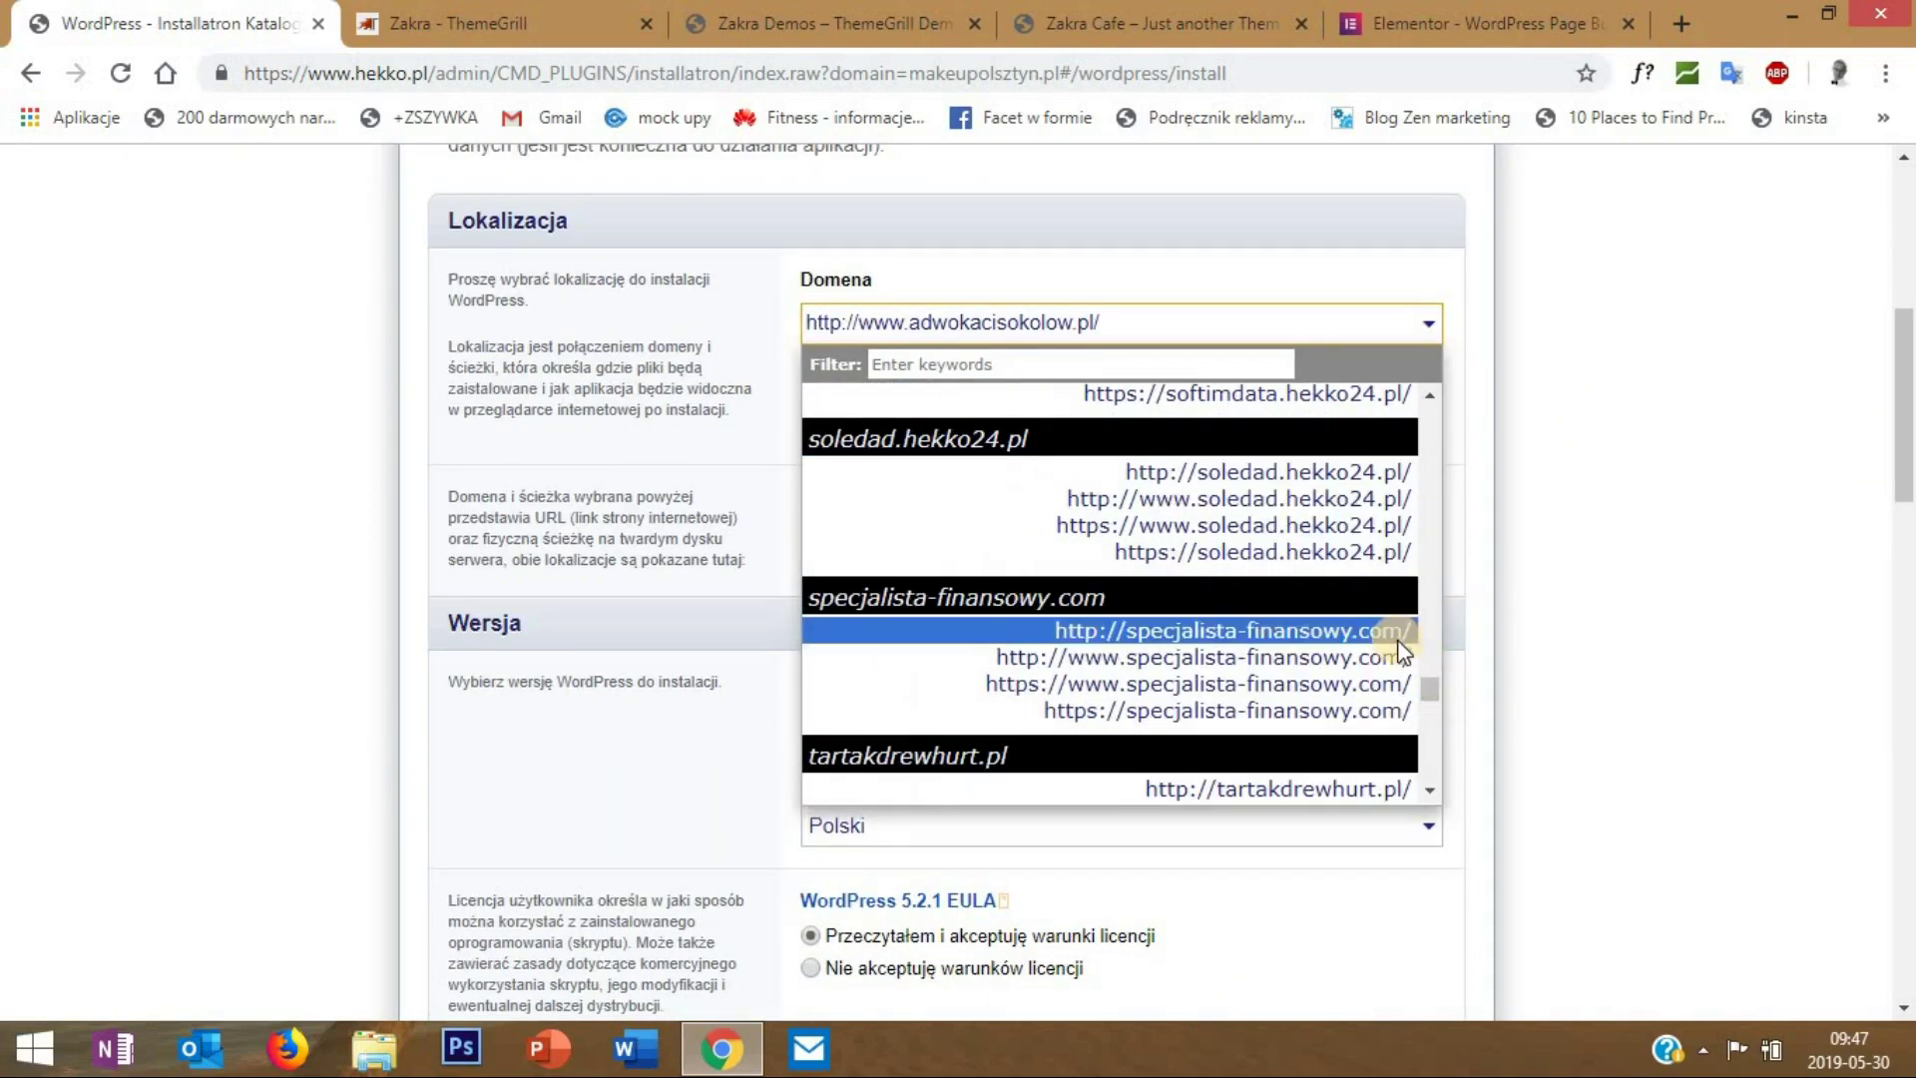
{"action": "scroll", "coordinate": [1404, 650], "scroll_direction": "up", "scroll_amount": 10}
{"action": "scroll", "coordinate": [1404, 650], "scroll_direction": "up", "scroll_amount": 10}
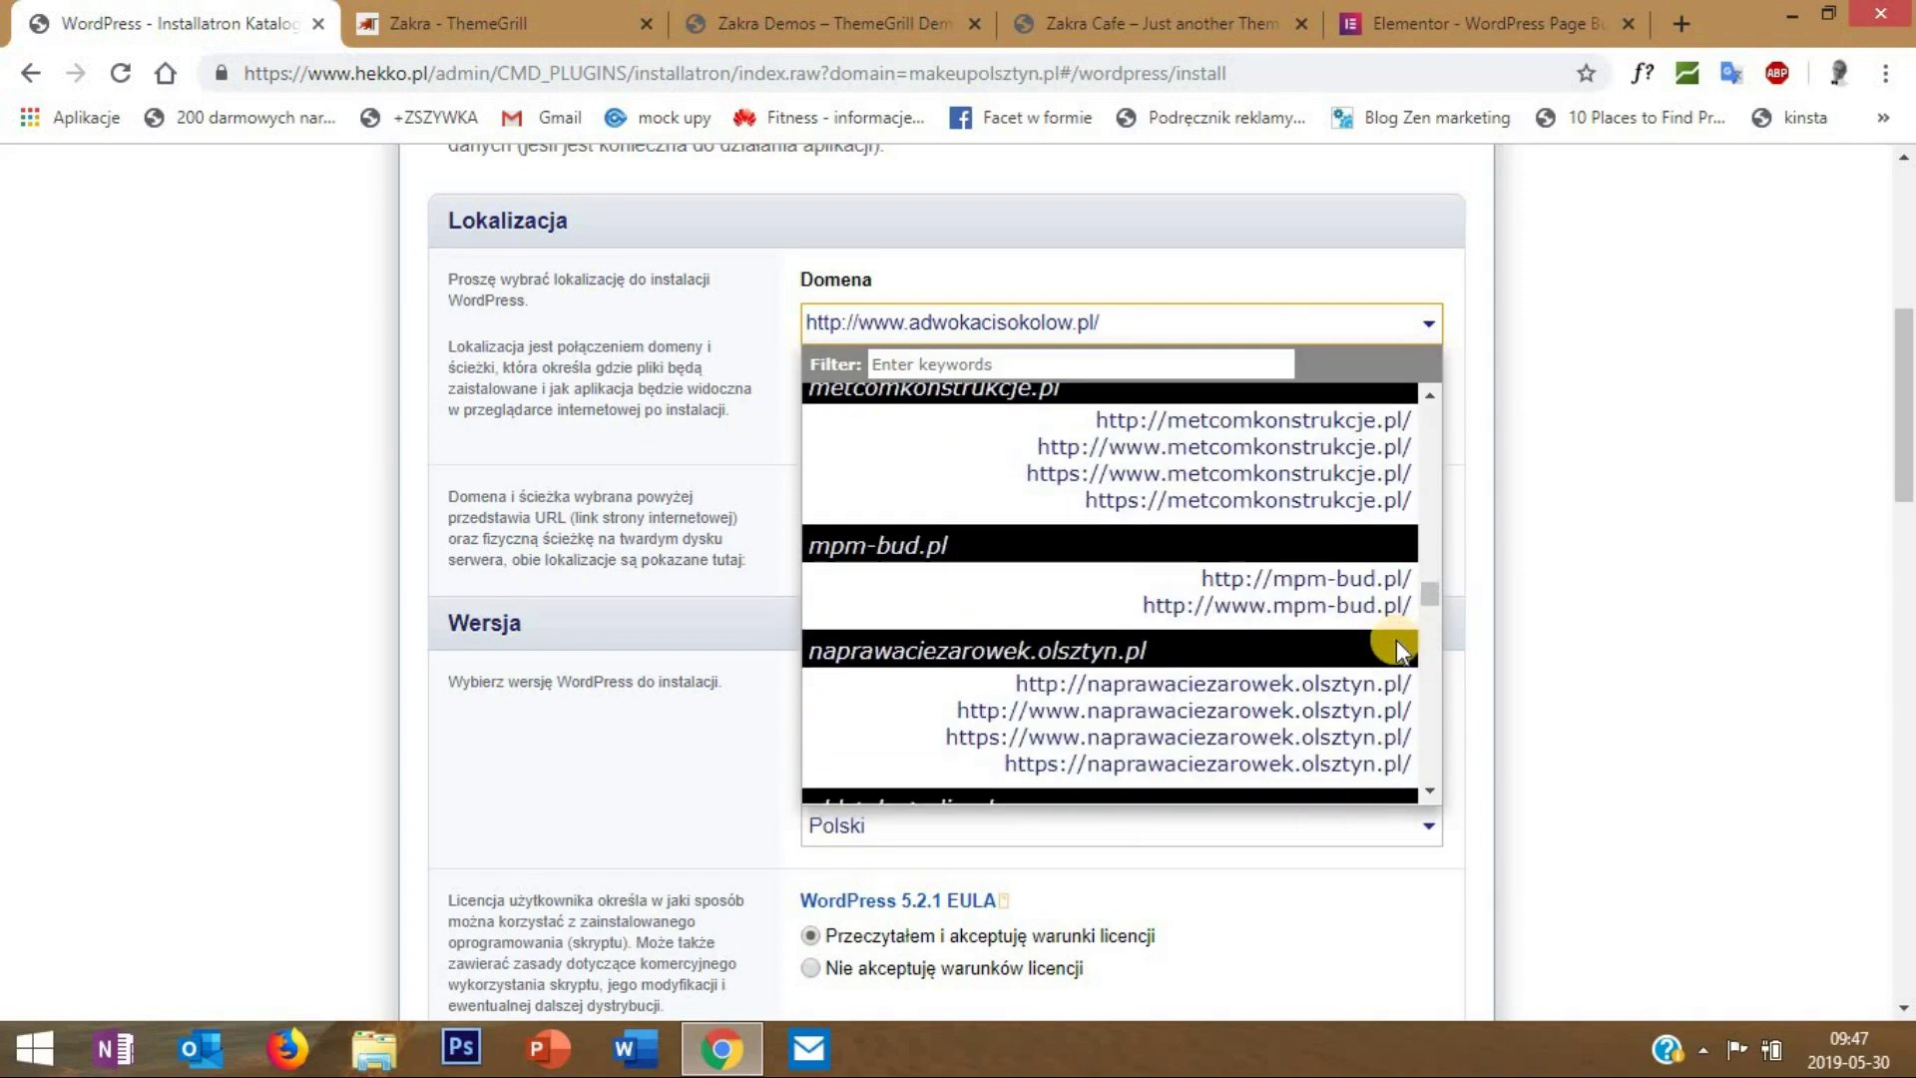
{"action": "scroll", "coordinate": [1402, 649], "scroll_direction": "up", "scroll_amount": 1}
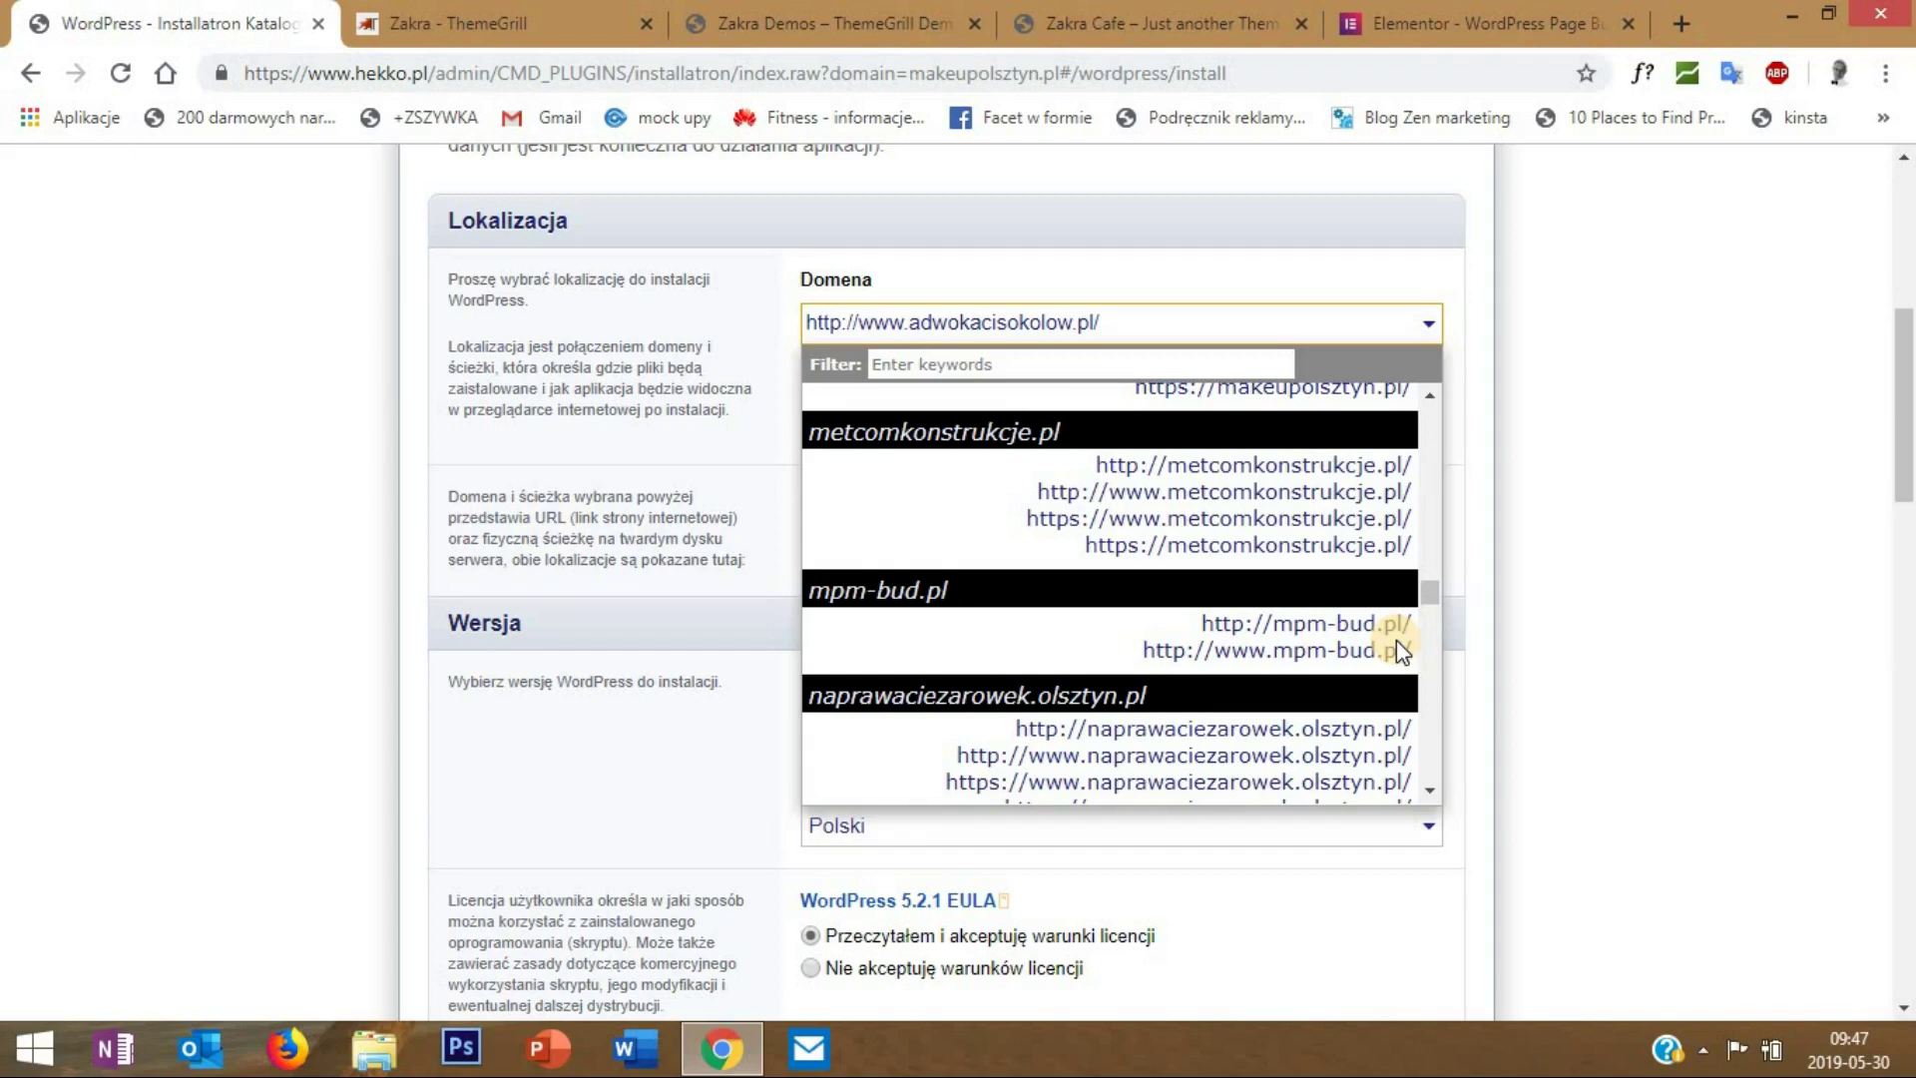
{"action": "scroll", "coordinate": [1397, 646], "scroll_direction": "up", "scroll_amount": 3}
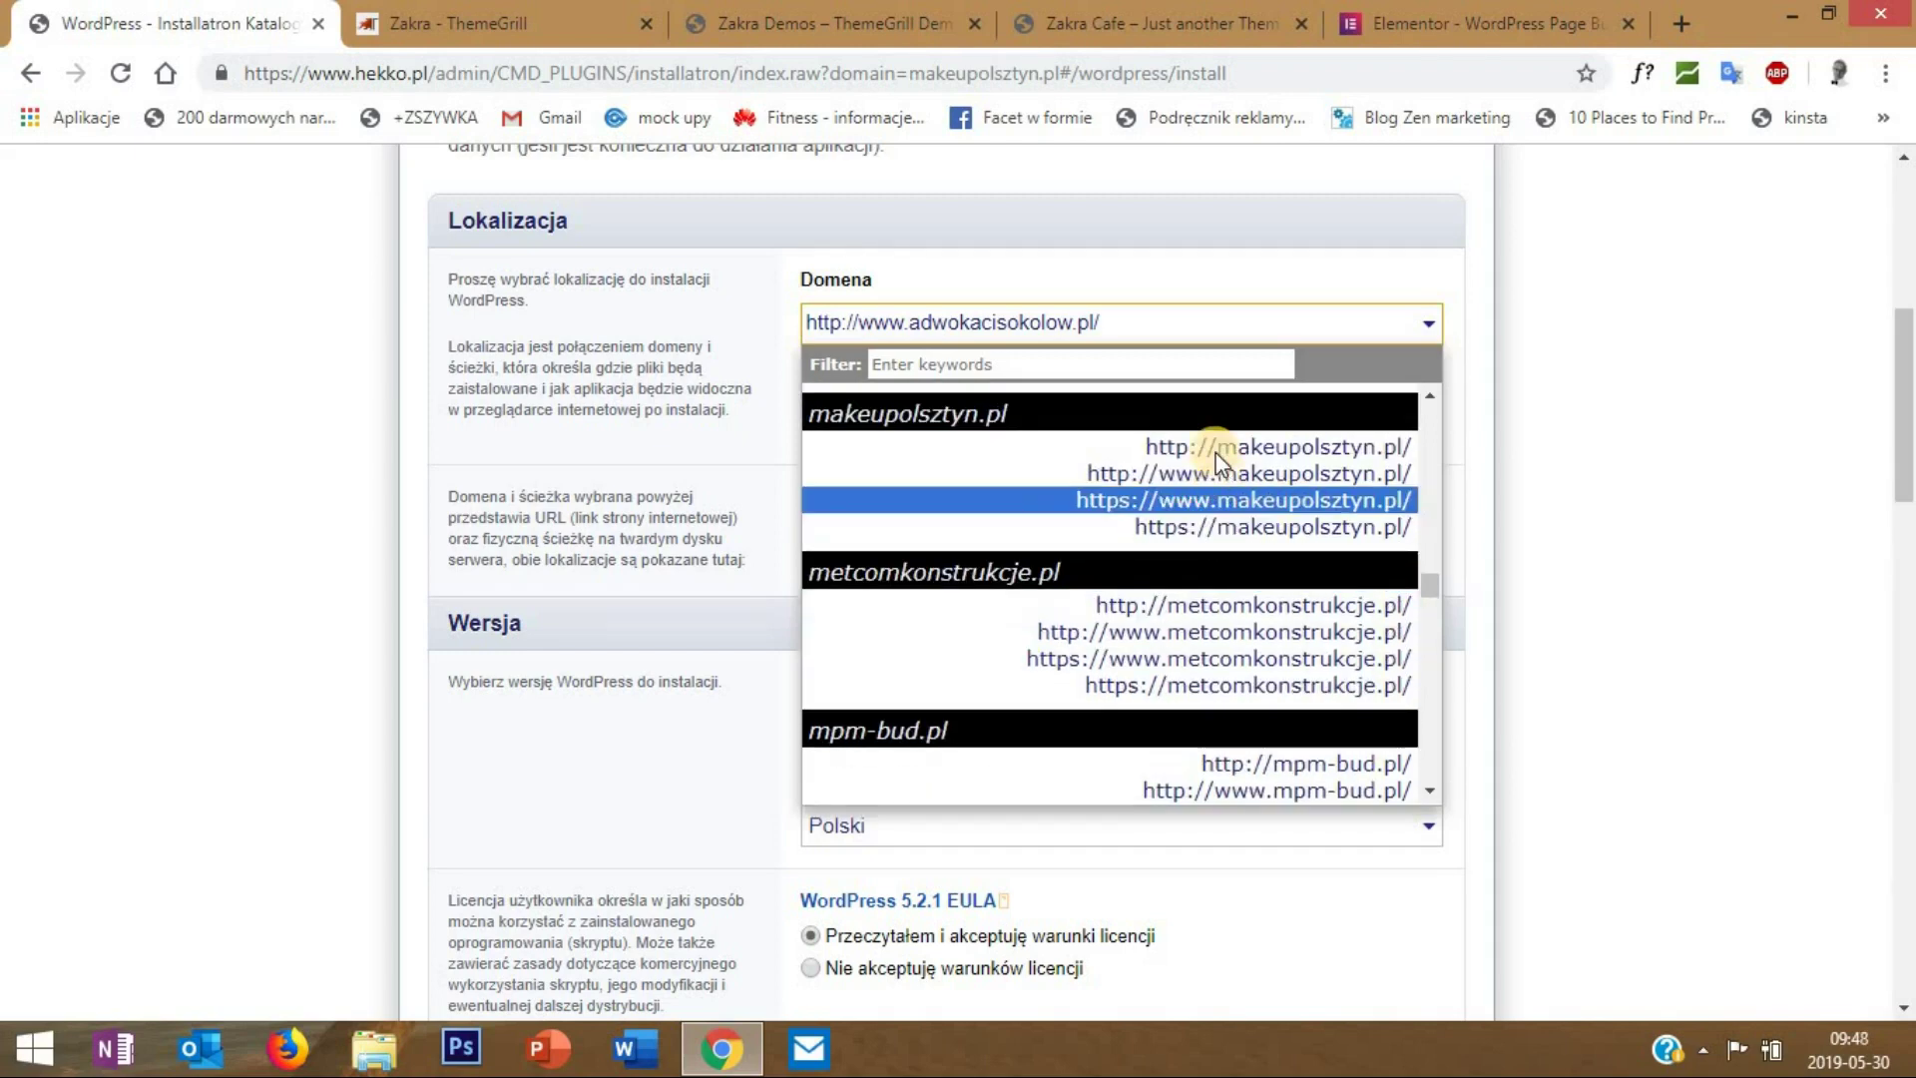
{"action": "left_click", "coordinate": [1200, 527]}
- Clear the Ścieżka field to install at the root and enter the administrator login and password
{"action": "key", "text": "Tab"}
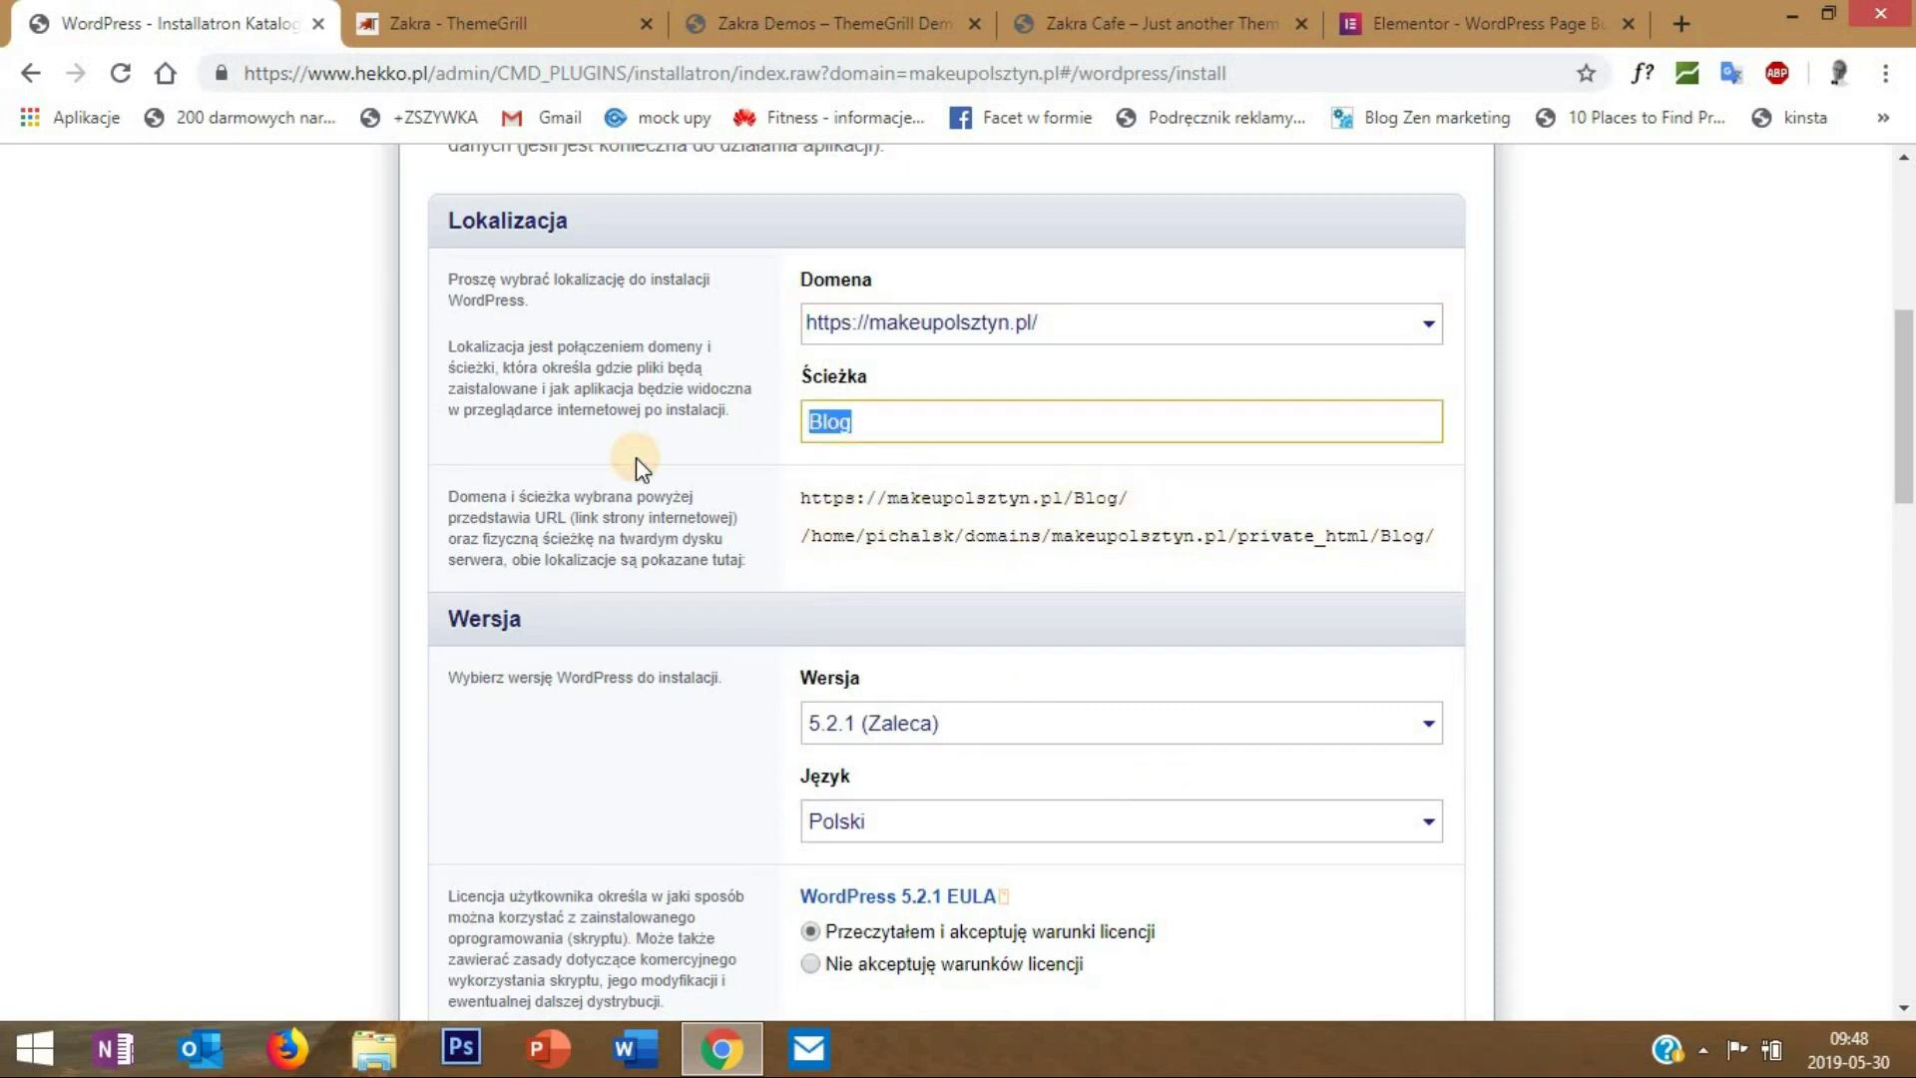
{"action": "key", "text": "BackSpace"}
{"action": "scroll", "coordinate": [699, 539], "scroll_direction": "down", "scroll_amount": 4}
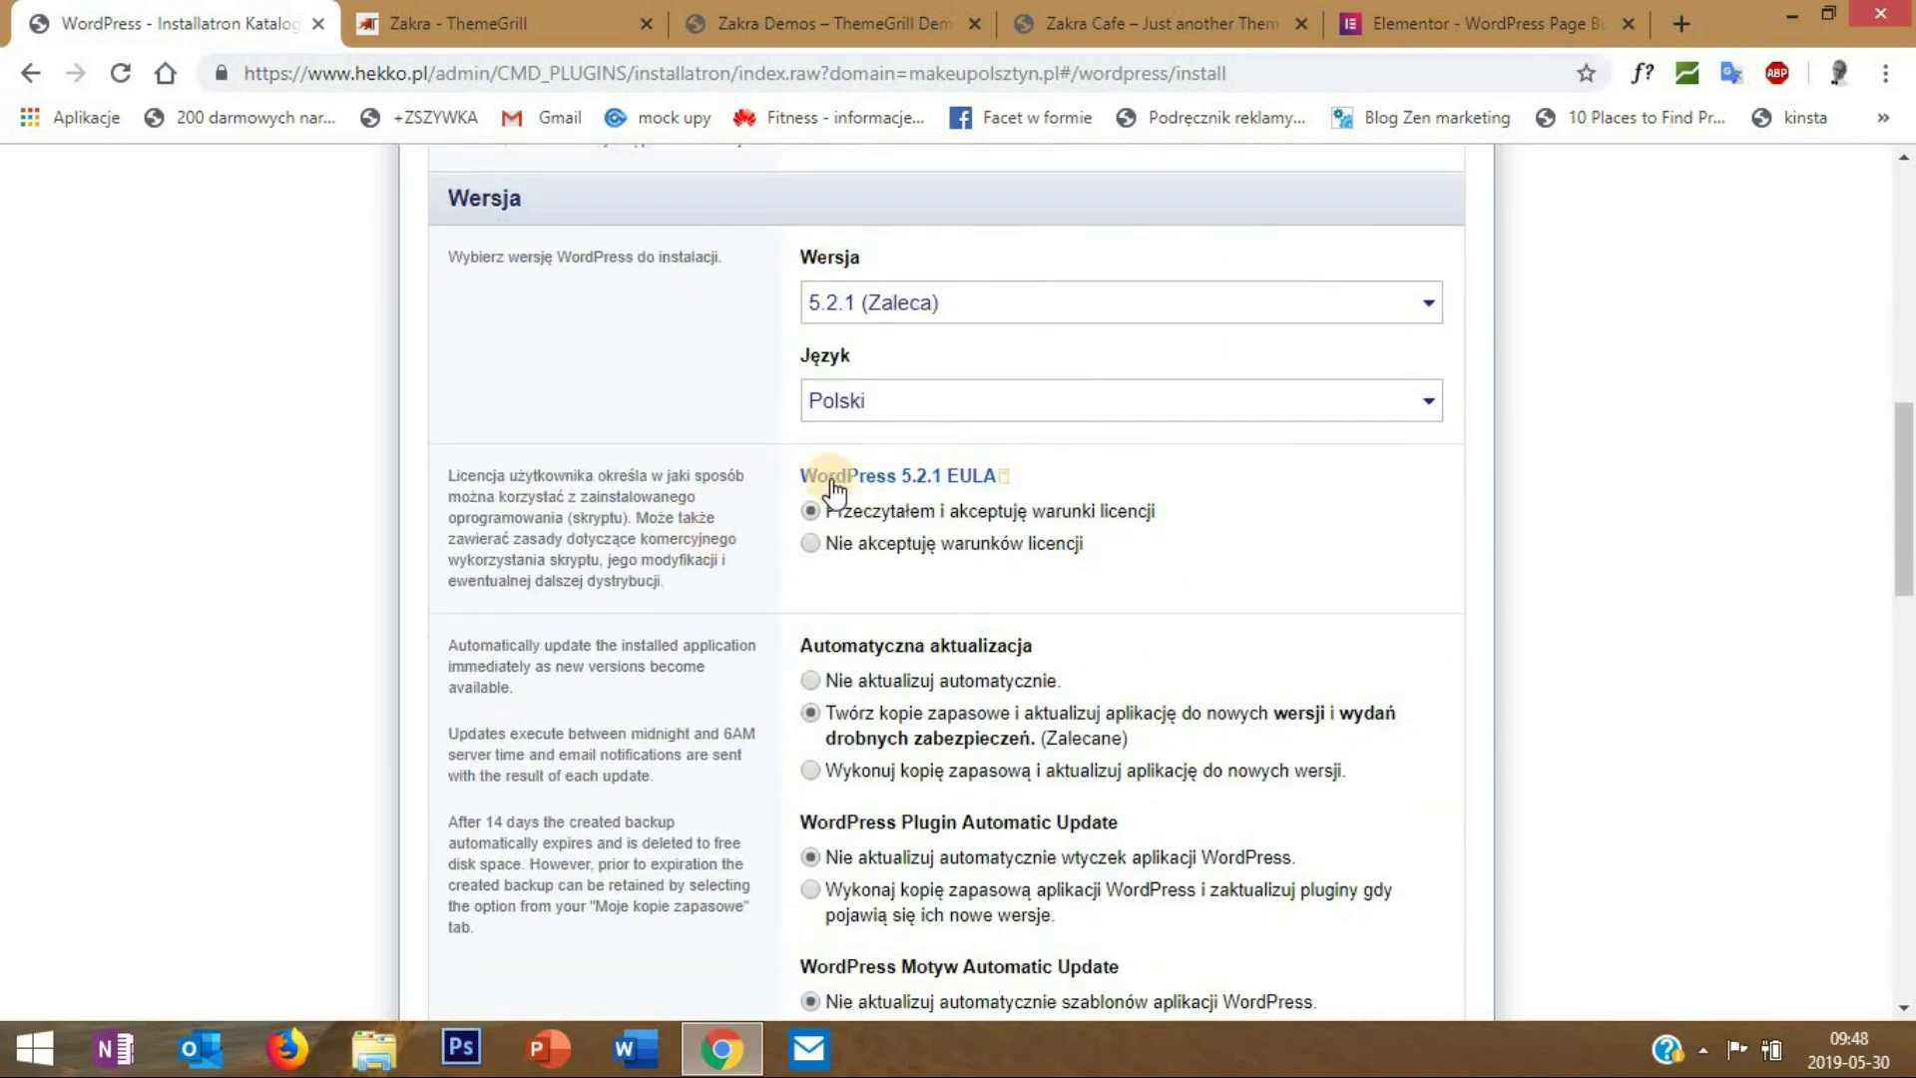
{"action": "scroll", "coordinate": [843, 474], "scroll_direction": "down", "scroll_amount": 7}
{"action": "key", "text": "Tab"}
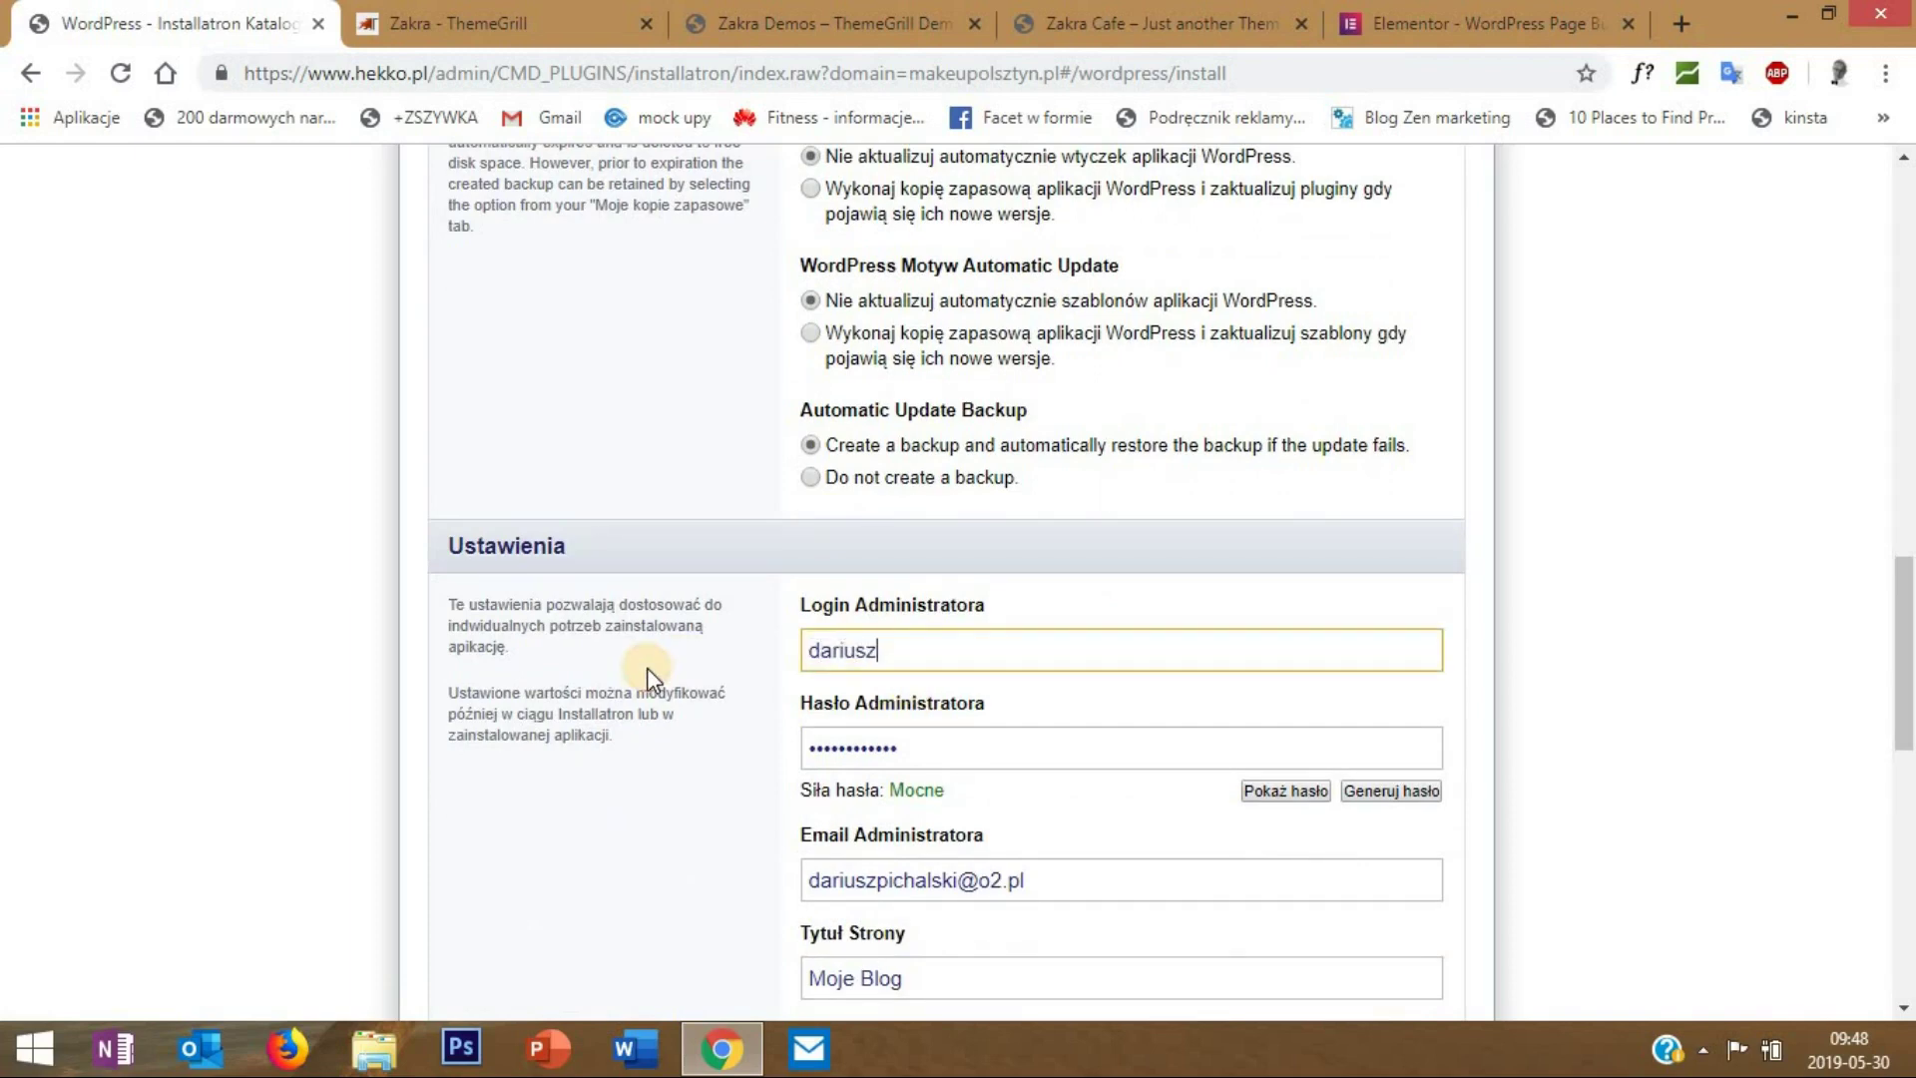
{"action": "key", "text": "Tab"}
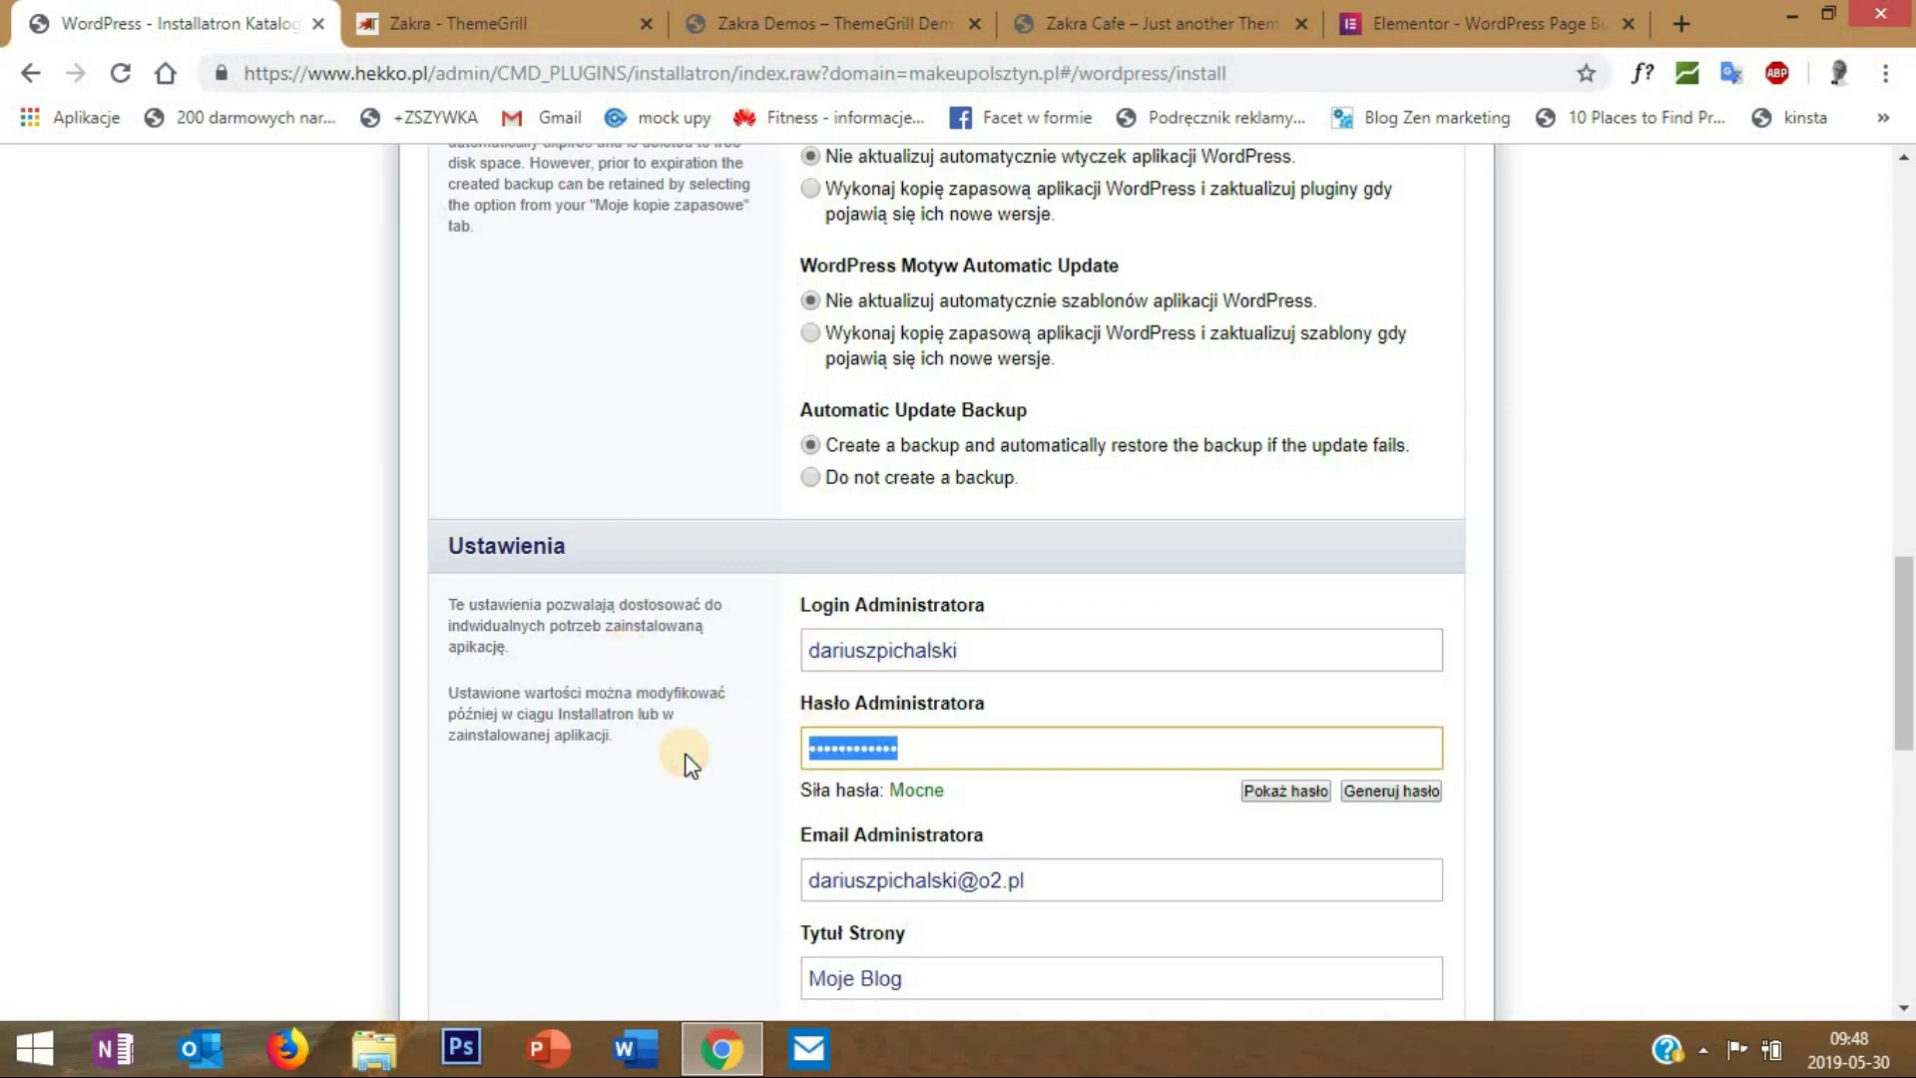
{"action": "type", "text": "•••••••••••"}
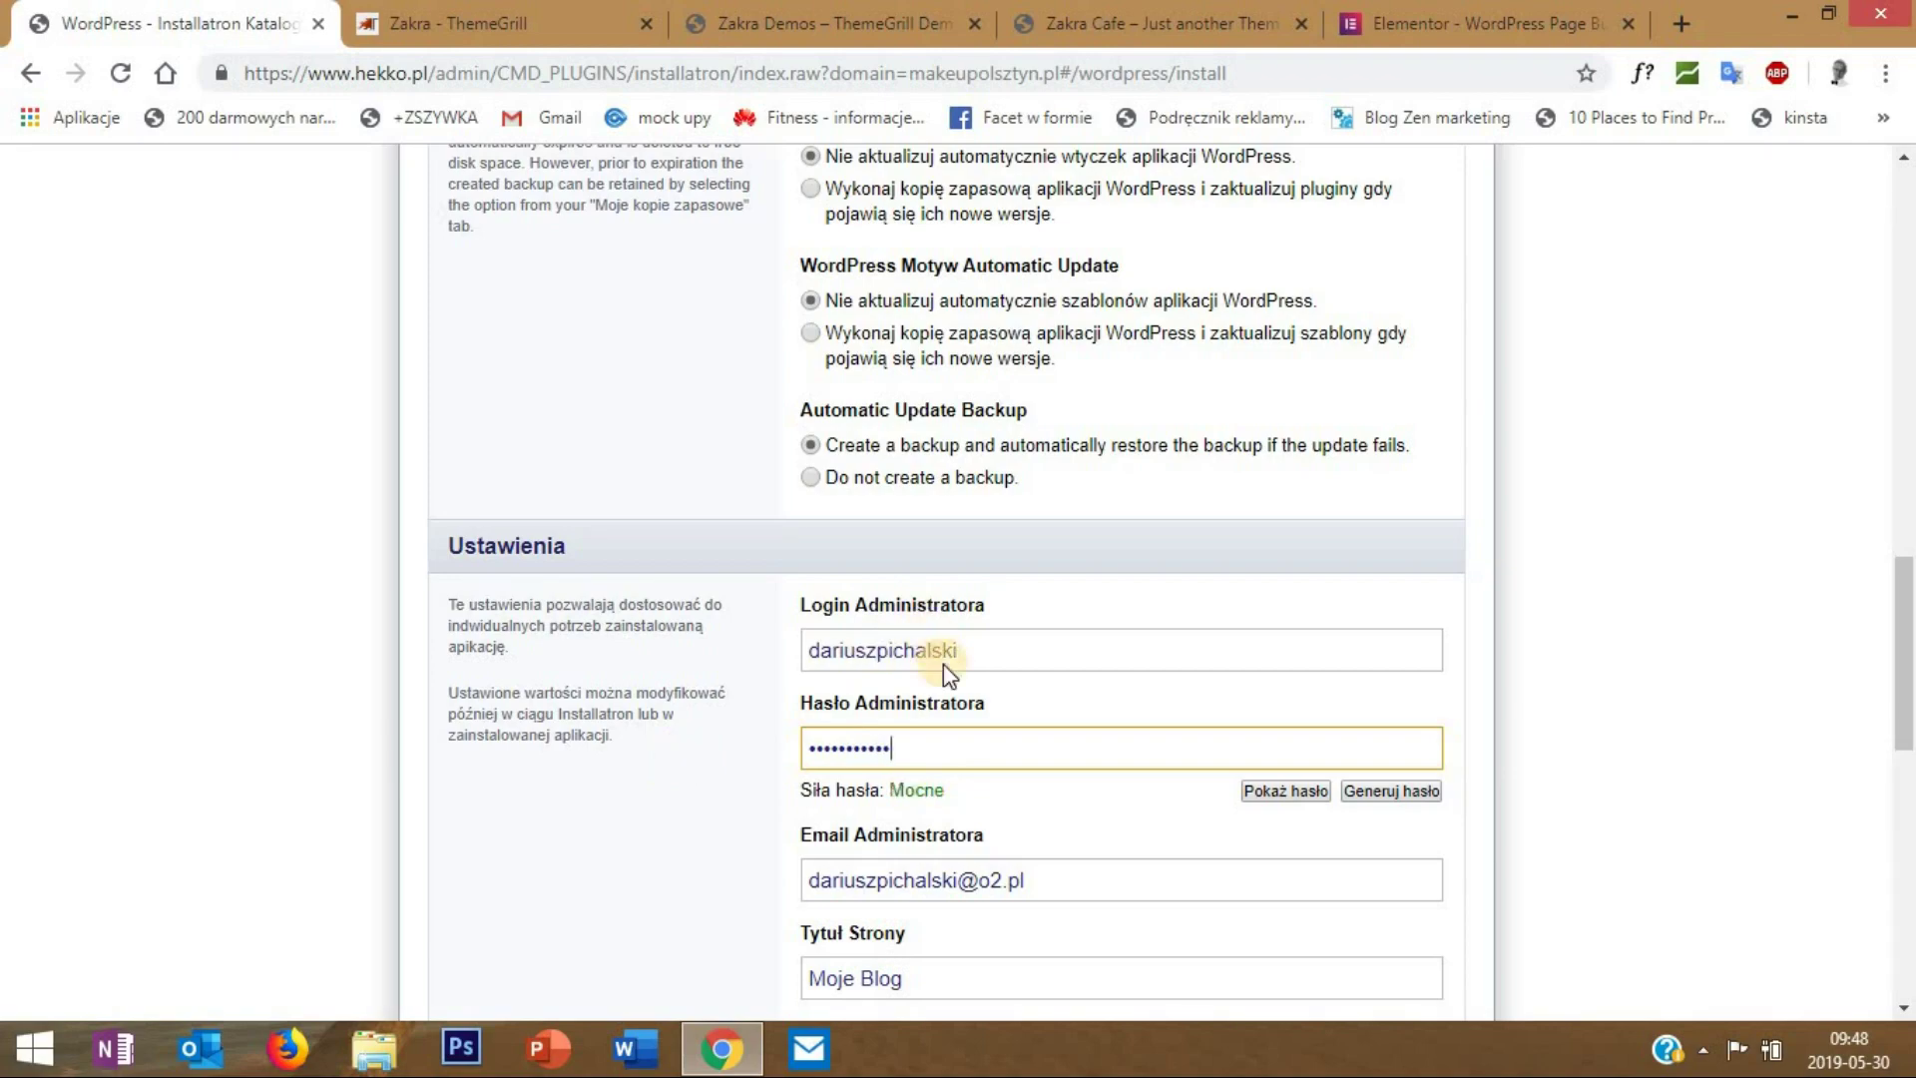
- Start the WordPress installation with Zainstaluj
{"action": "scroll", "coordinate": [945, 666], "scroll_direction": "down", "scroll_amount": 4}
{"action": "scroll", "coordinate": [948, 669], "scroll_direction": "down", "scroll_amount": 6}
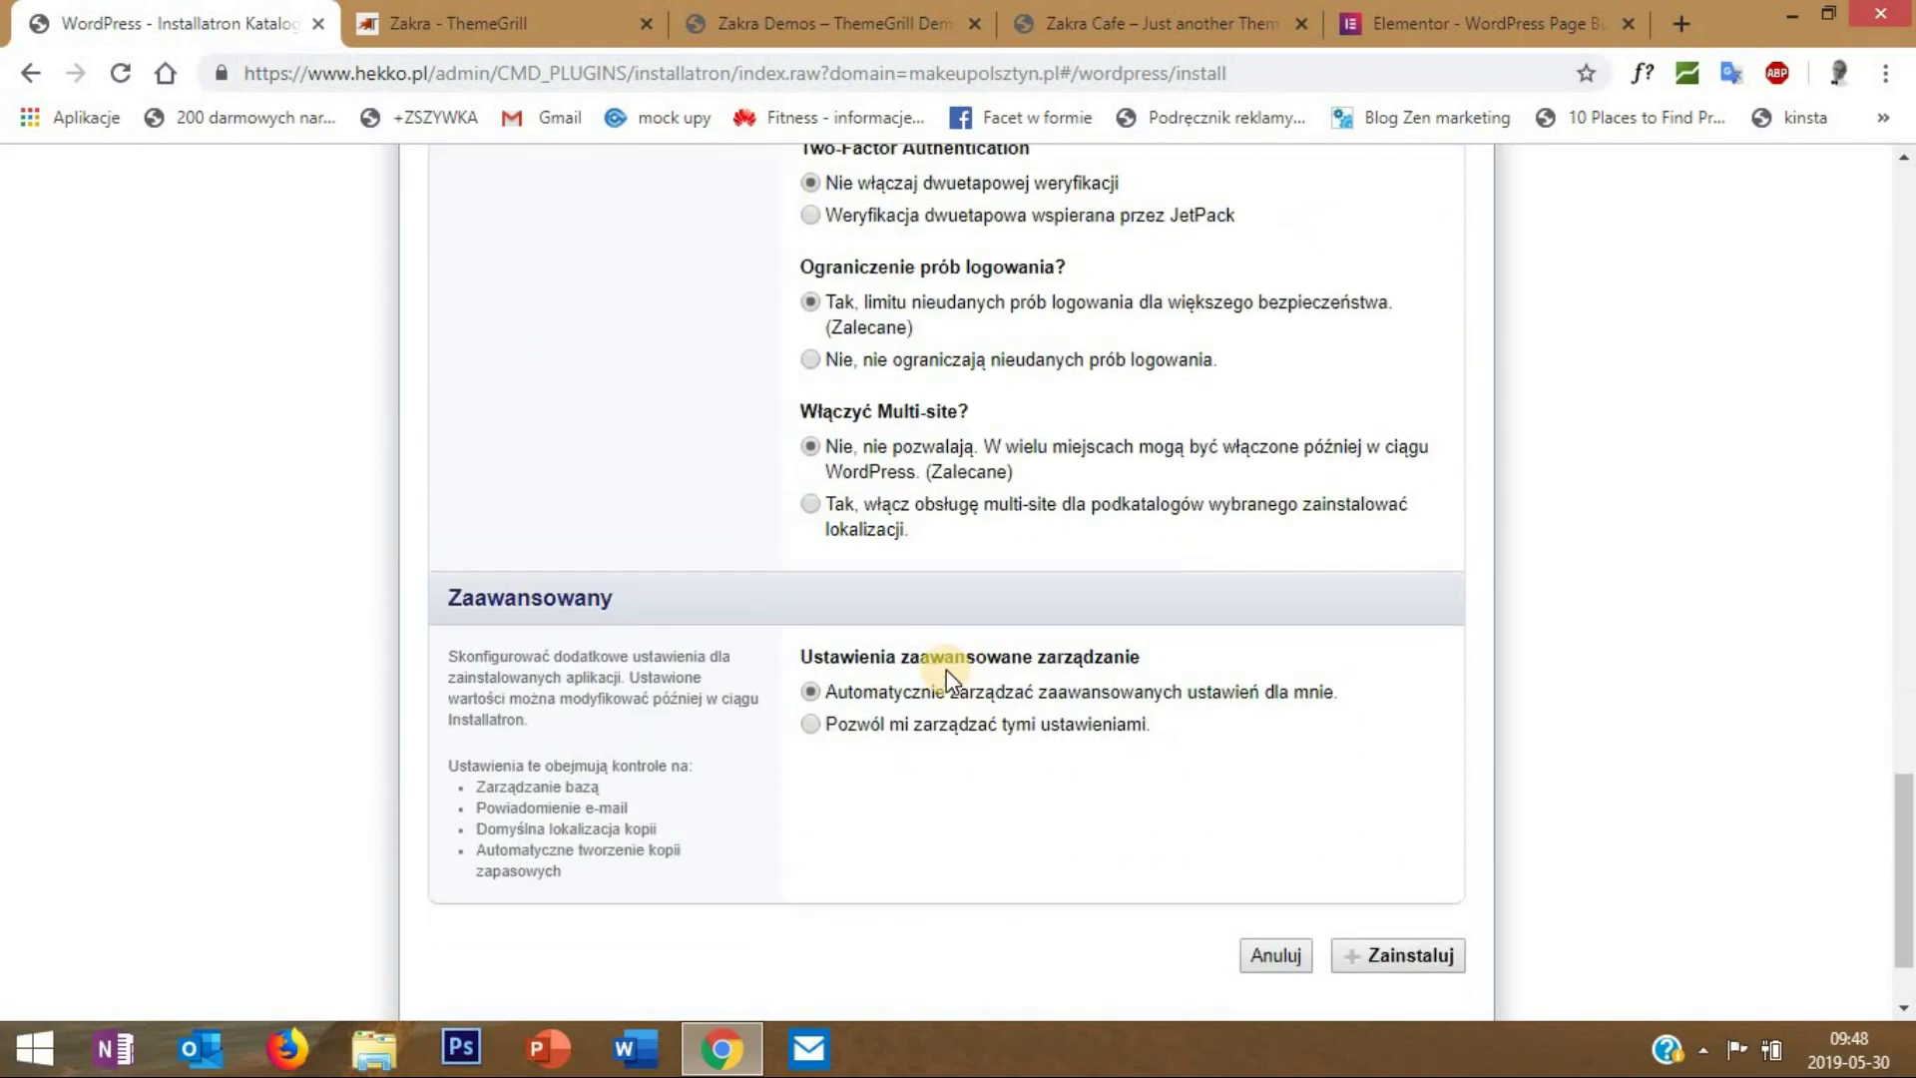
{"action": "scroll", "coordinate": [948, 668], "scroll_direction": "up", "scroll_amount": 7}
{"action": "scroll", "coordinate": [948, 668], "scroll_direction": "up", "scroll_amount": 1}
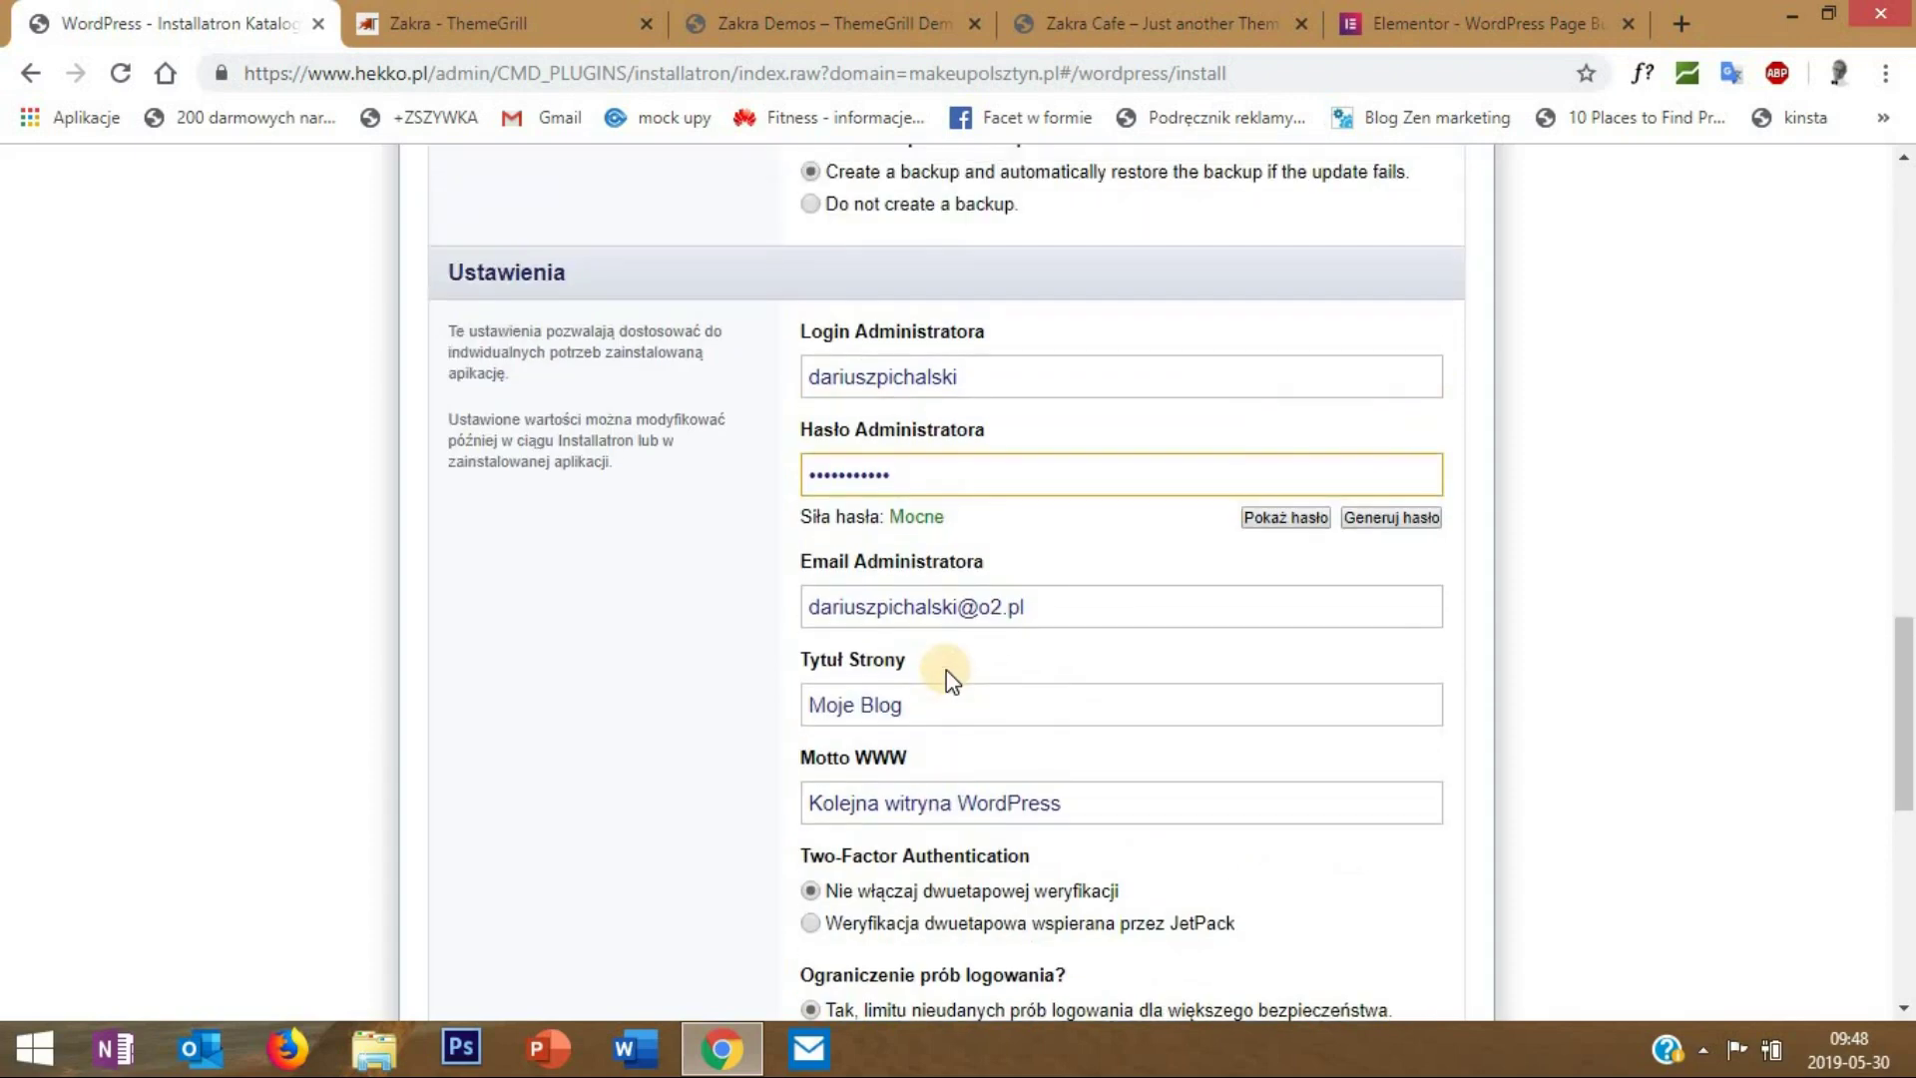
{"action": "scroll", "coordinate": [948, 669], "scroll_direction": "down", "scroll_amount": 8}
{"action": "left_click", "coordinate": [1410, 828]}
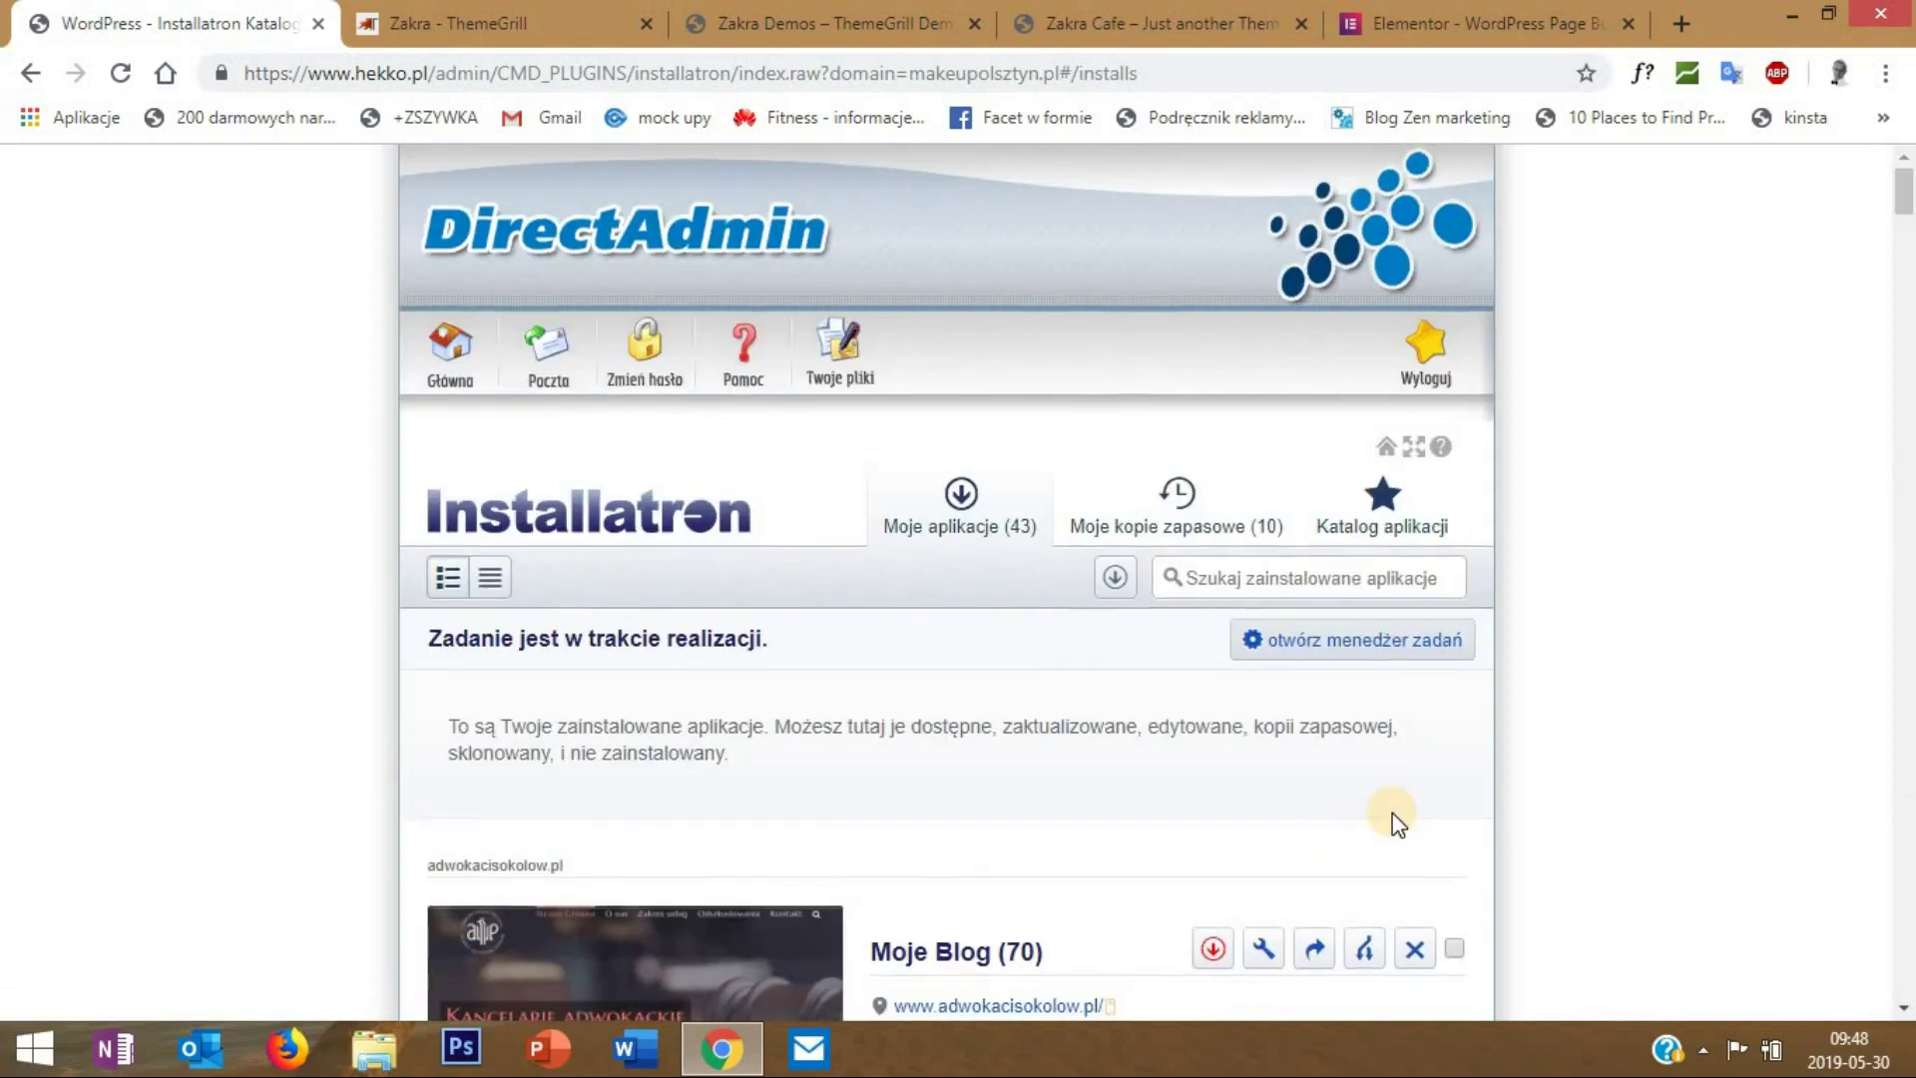
- Scroll to the makeupolsztyn.pl installation and open its site URL in a new tab
{"action": "scroll", "coordinate": [1395, 822], "scroll_direction": "down", "scroll_amount": 20}
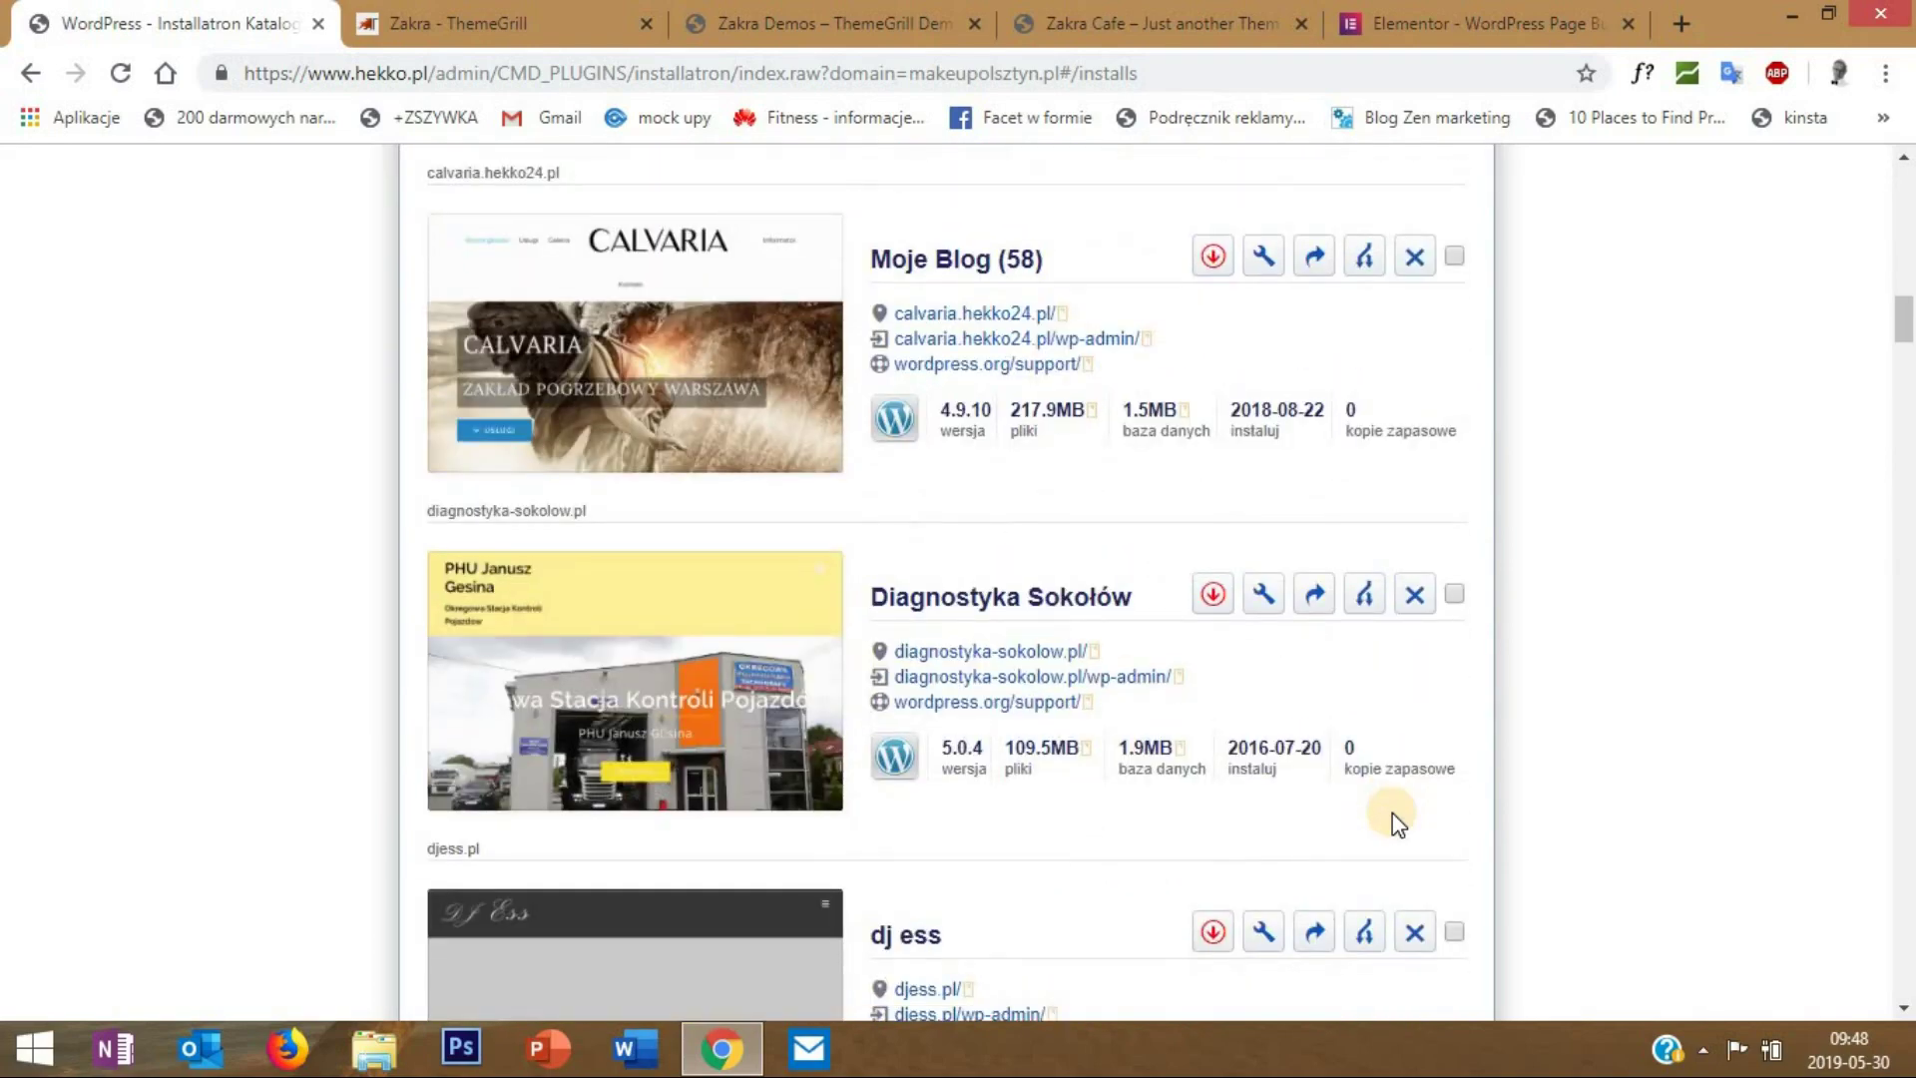
{"action": "scroll", "coordinate": [1392, 812], "scroll_direction": "down", "scroll_amount": 14}
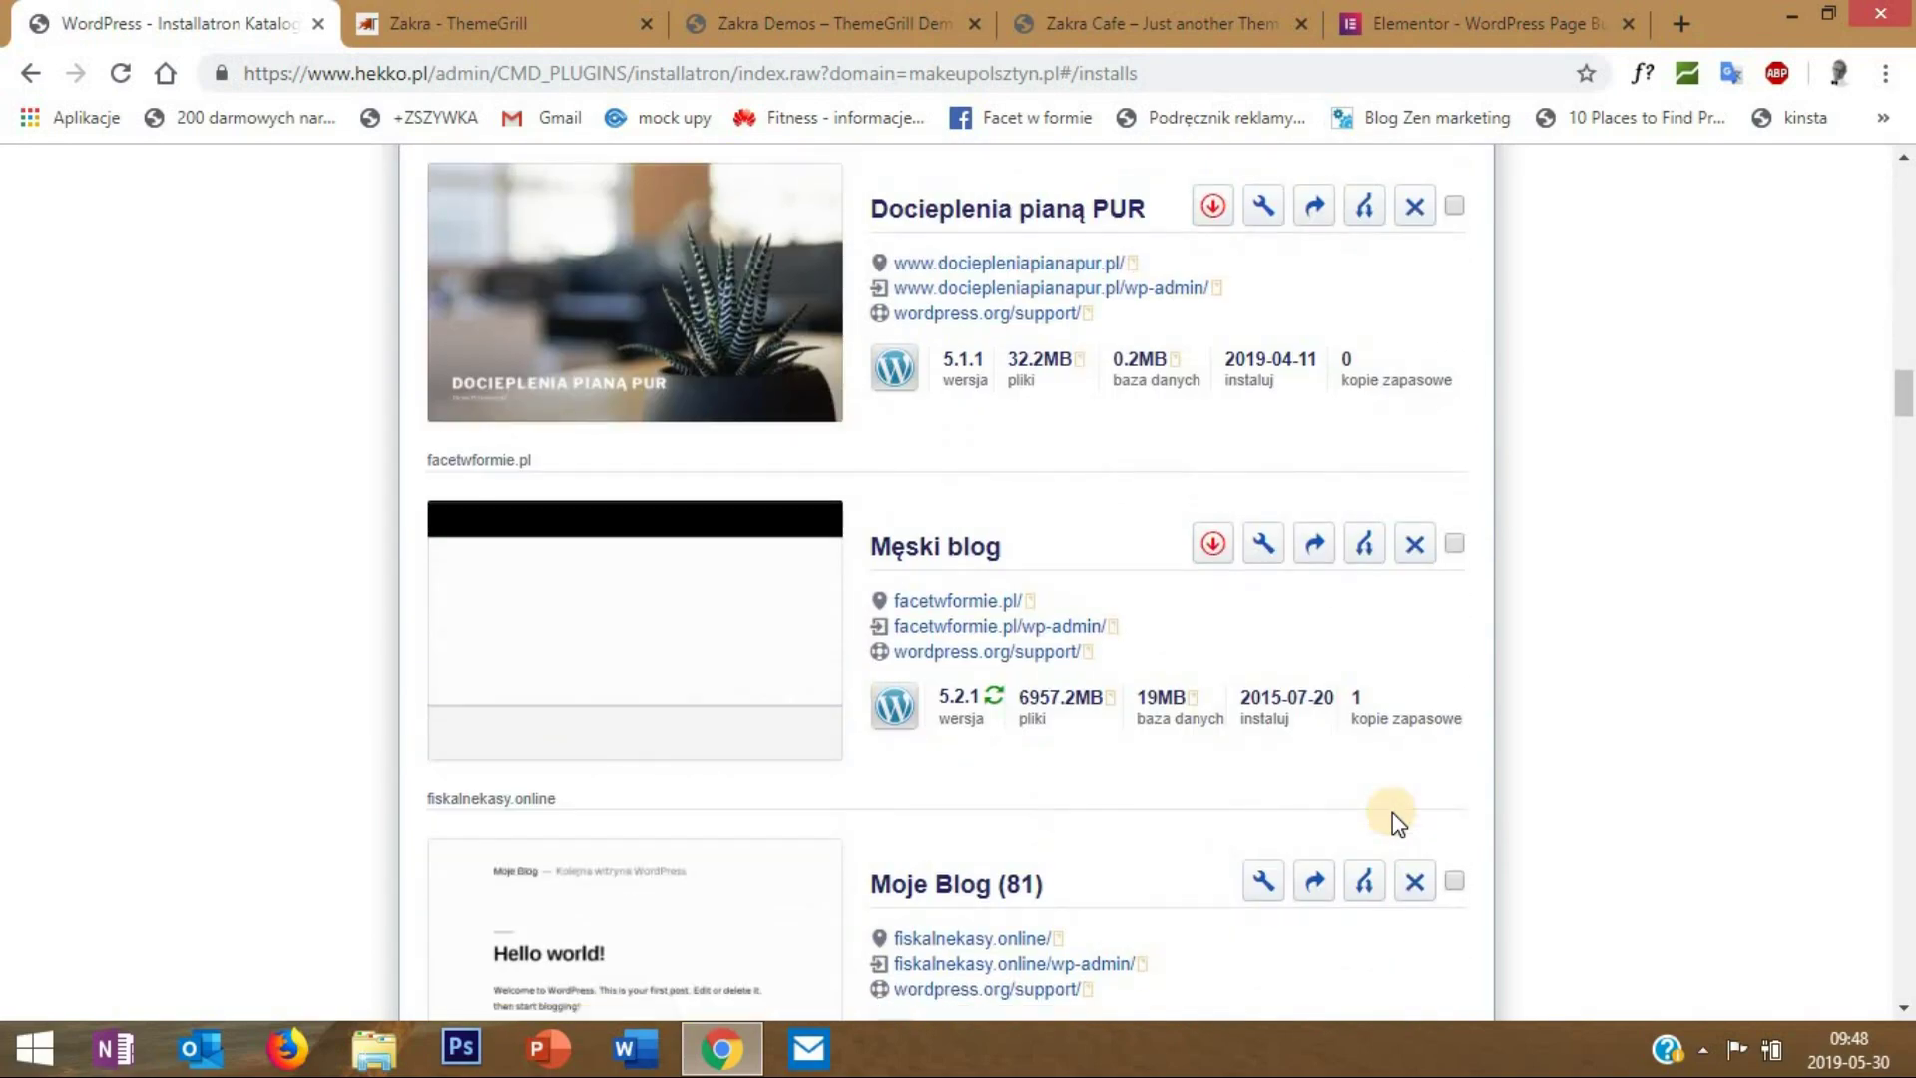
{"action": "scroll", "coordinate": [1392, 812], "scroll_direction": "down", "scroll_amount": 8}
{"action": "scroll", "coordinate": [1389, 812], "scroll_direction": "down", "scroll_amount": 7}
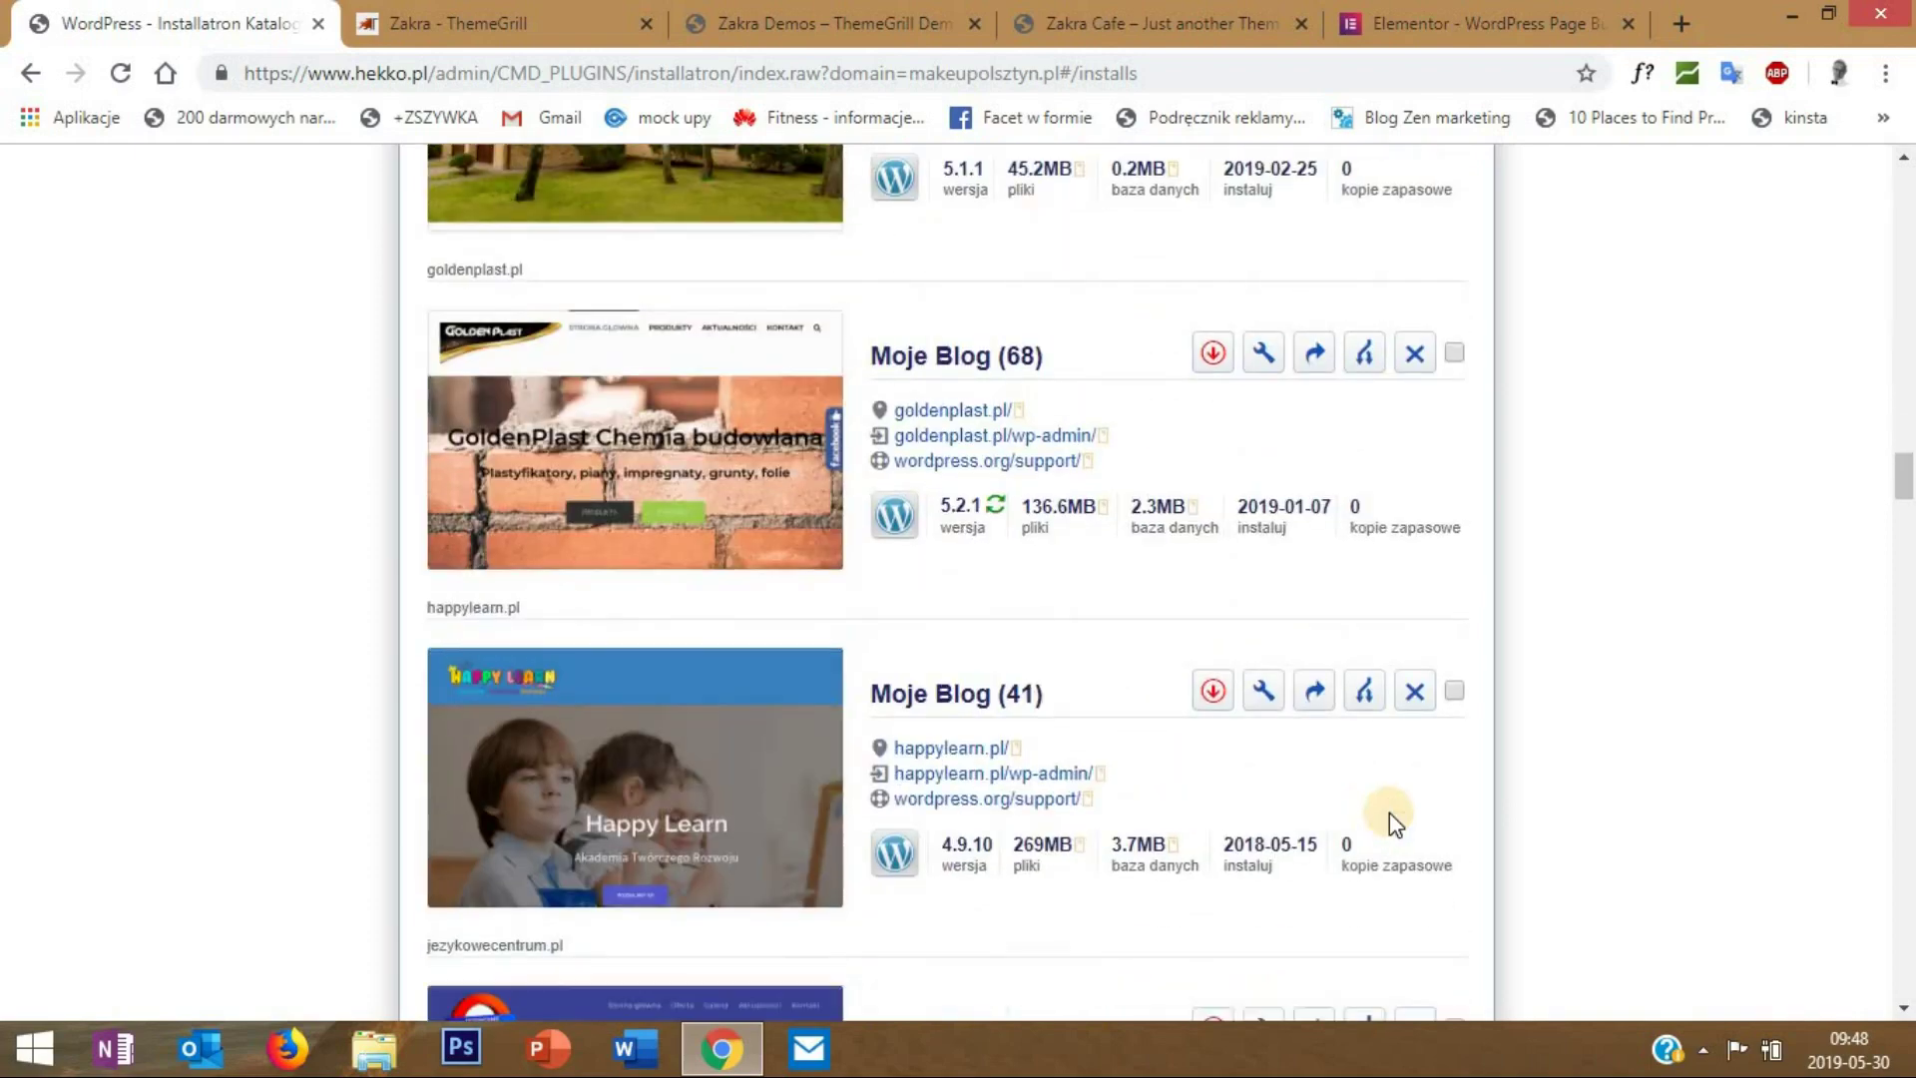
{"action": "scroll", "coordinate": [1389, 812], "scroll_direction": "down", "scroll_amount": 7}
{"action": "scroll", "coordinate": [1389, 812], "scroll_direction": "down", "scroll_amount": 3}
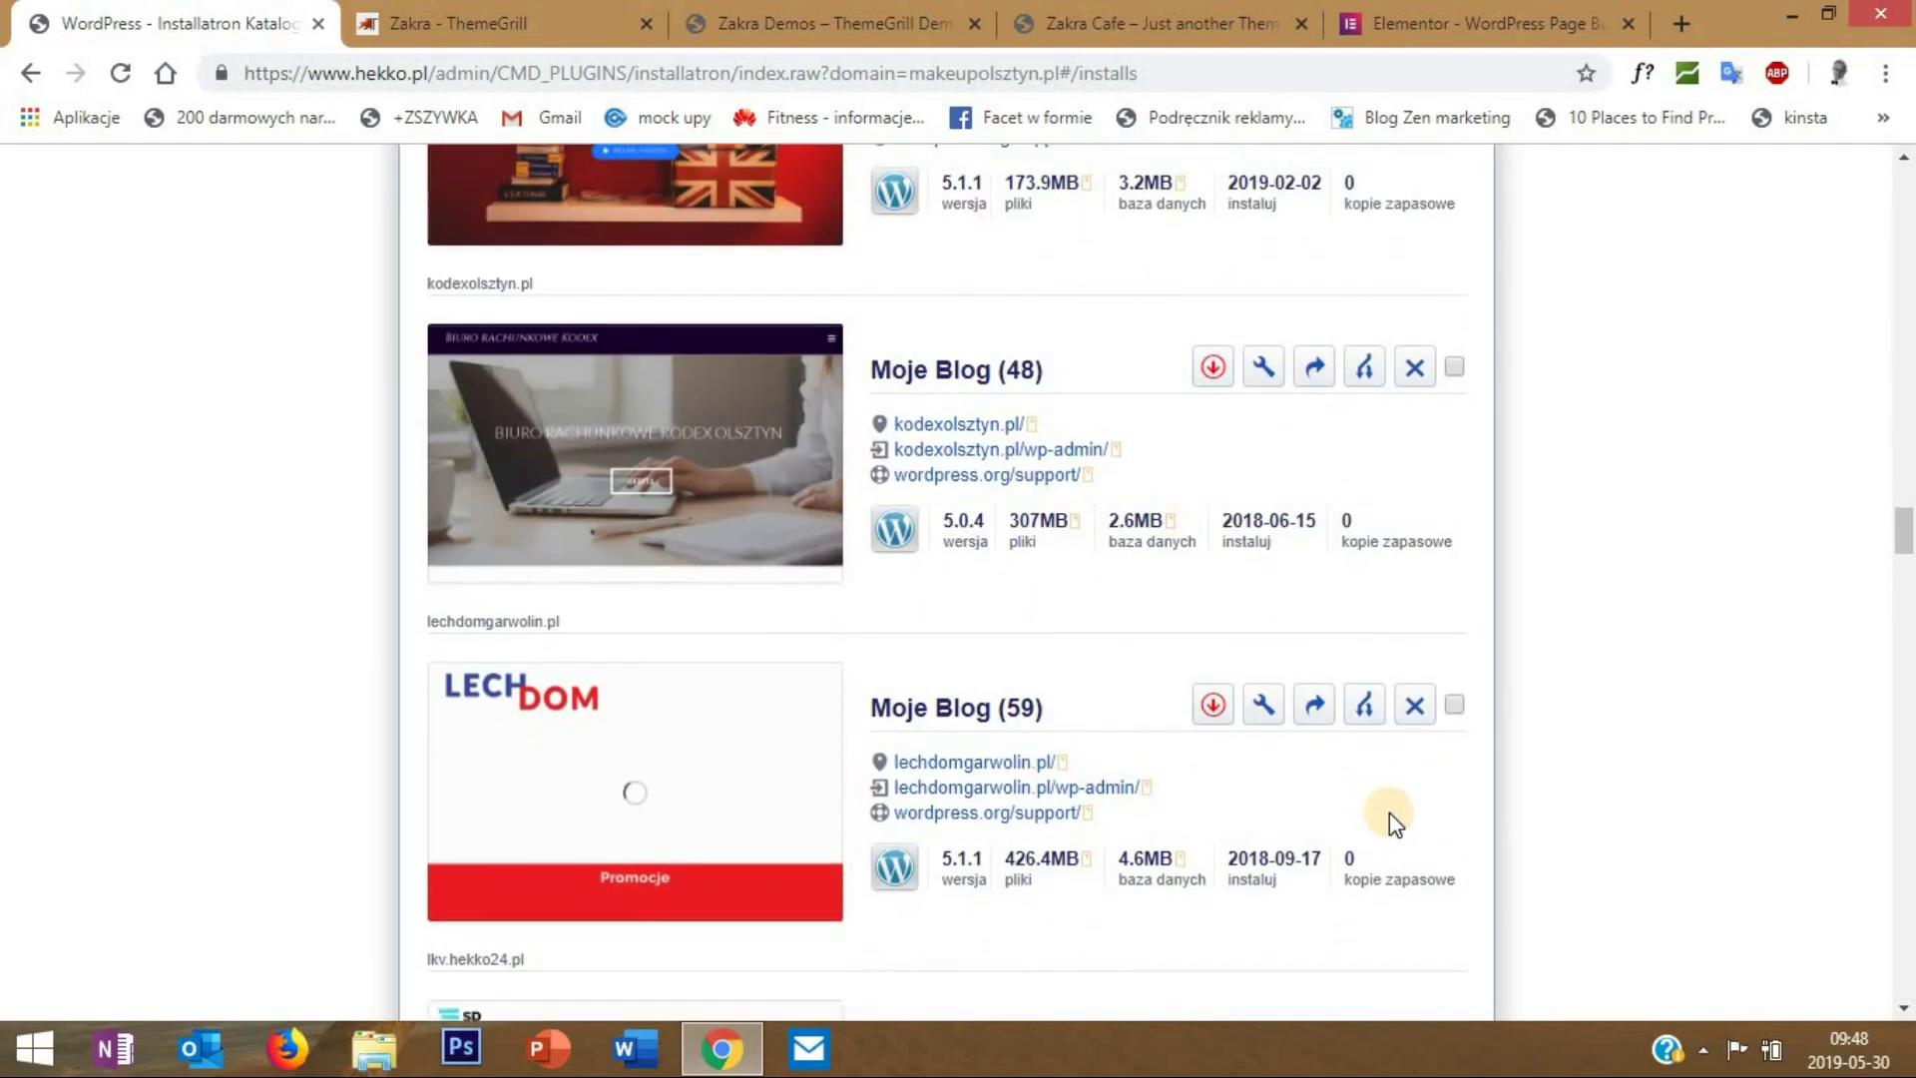
{"action": "scroll", "coordinate": [1389, 812], "scroll_direction": "down", "scroll_amount": 3}
{"action": "scroll", "coordinate": [1392, 820], "scroll_direction": "down", "scroll_amount": 11}
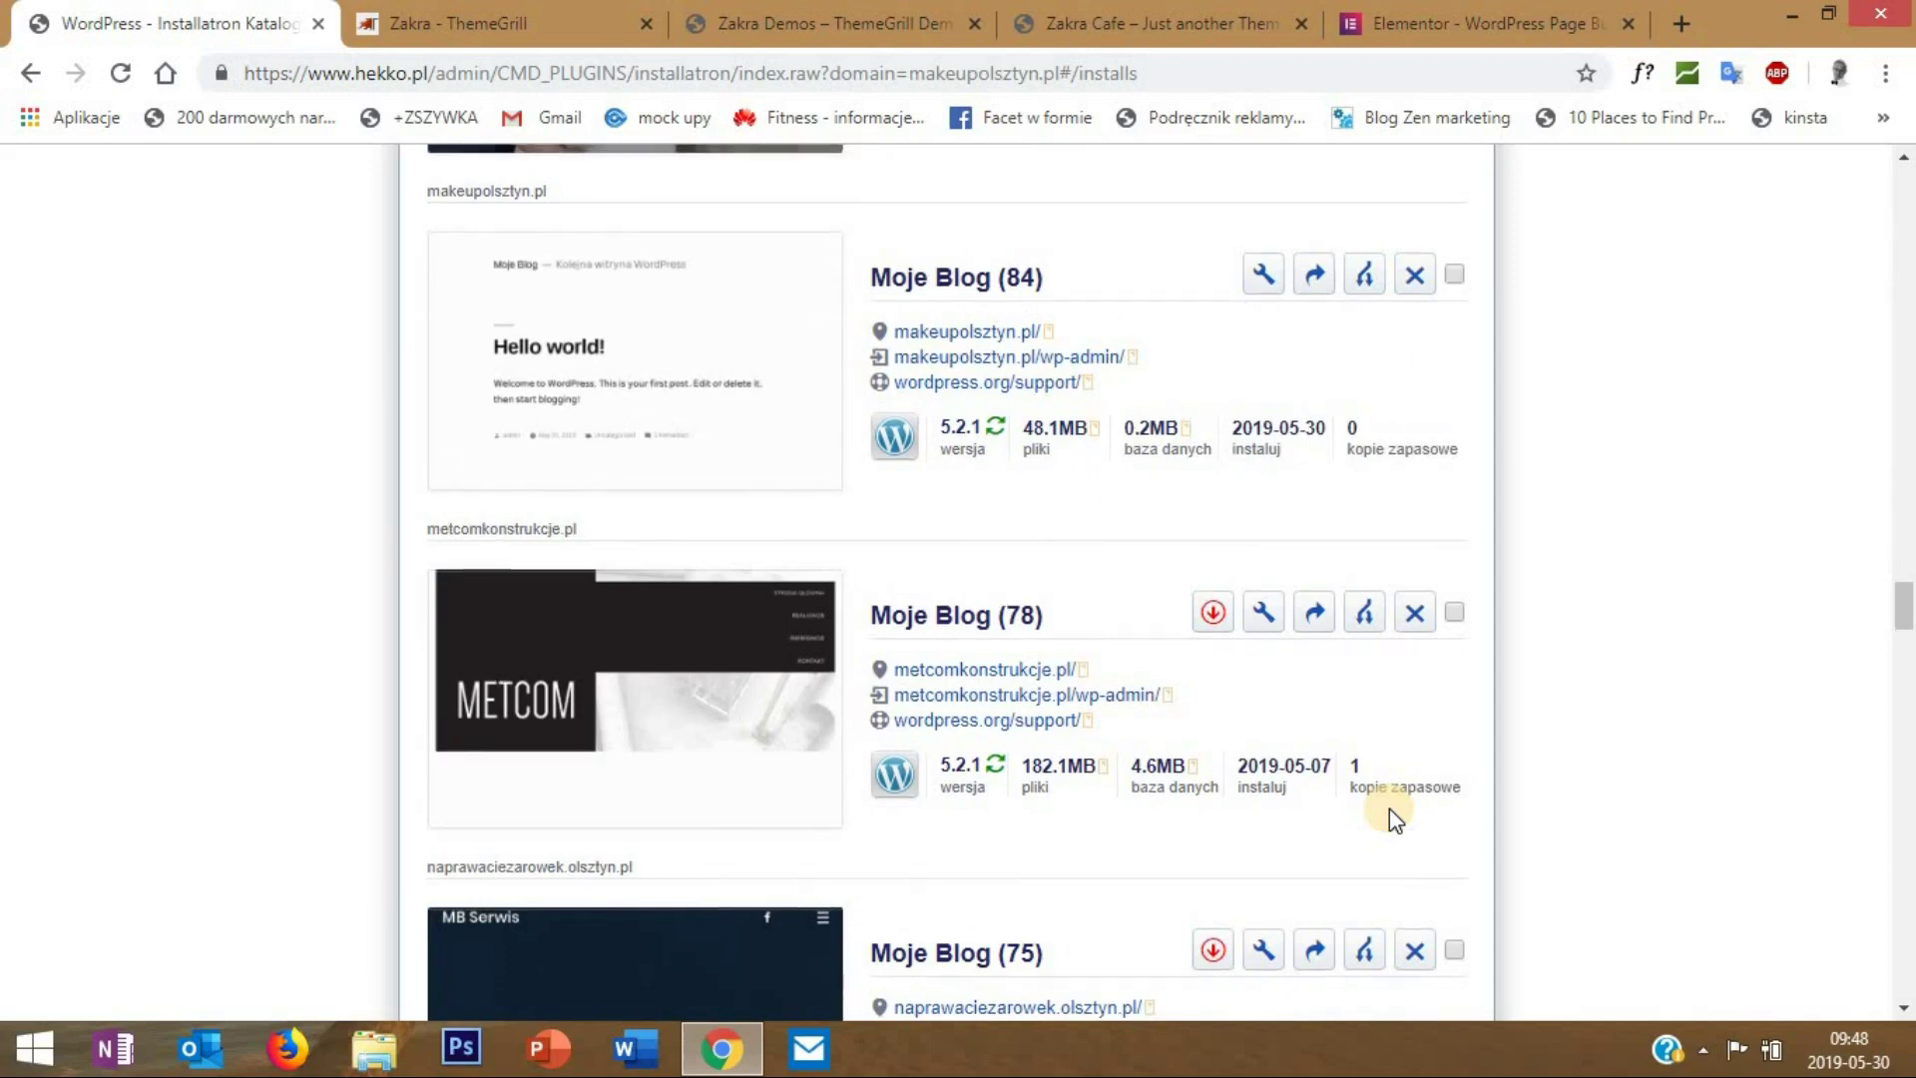
{"action": "scroll", "coordinate": [1394, 818], "scroll_direction": "up", "scroll_amount": 1}
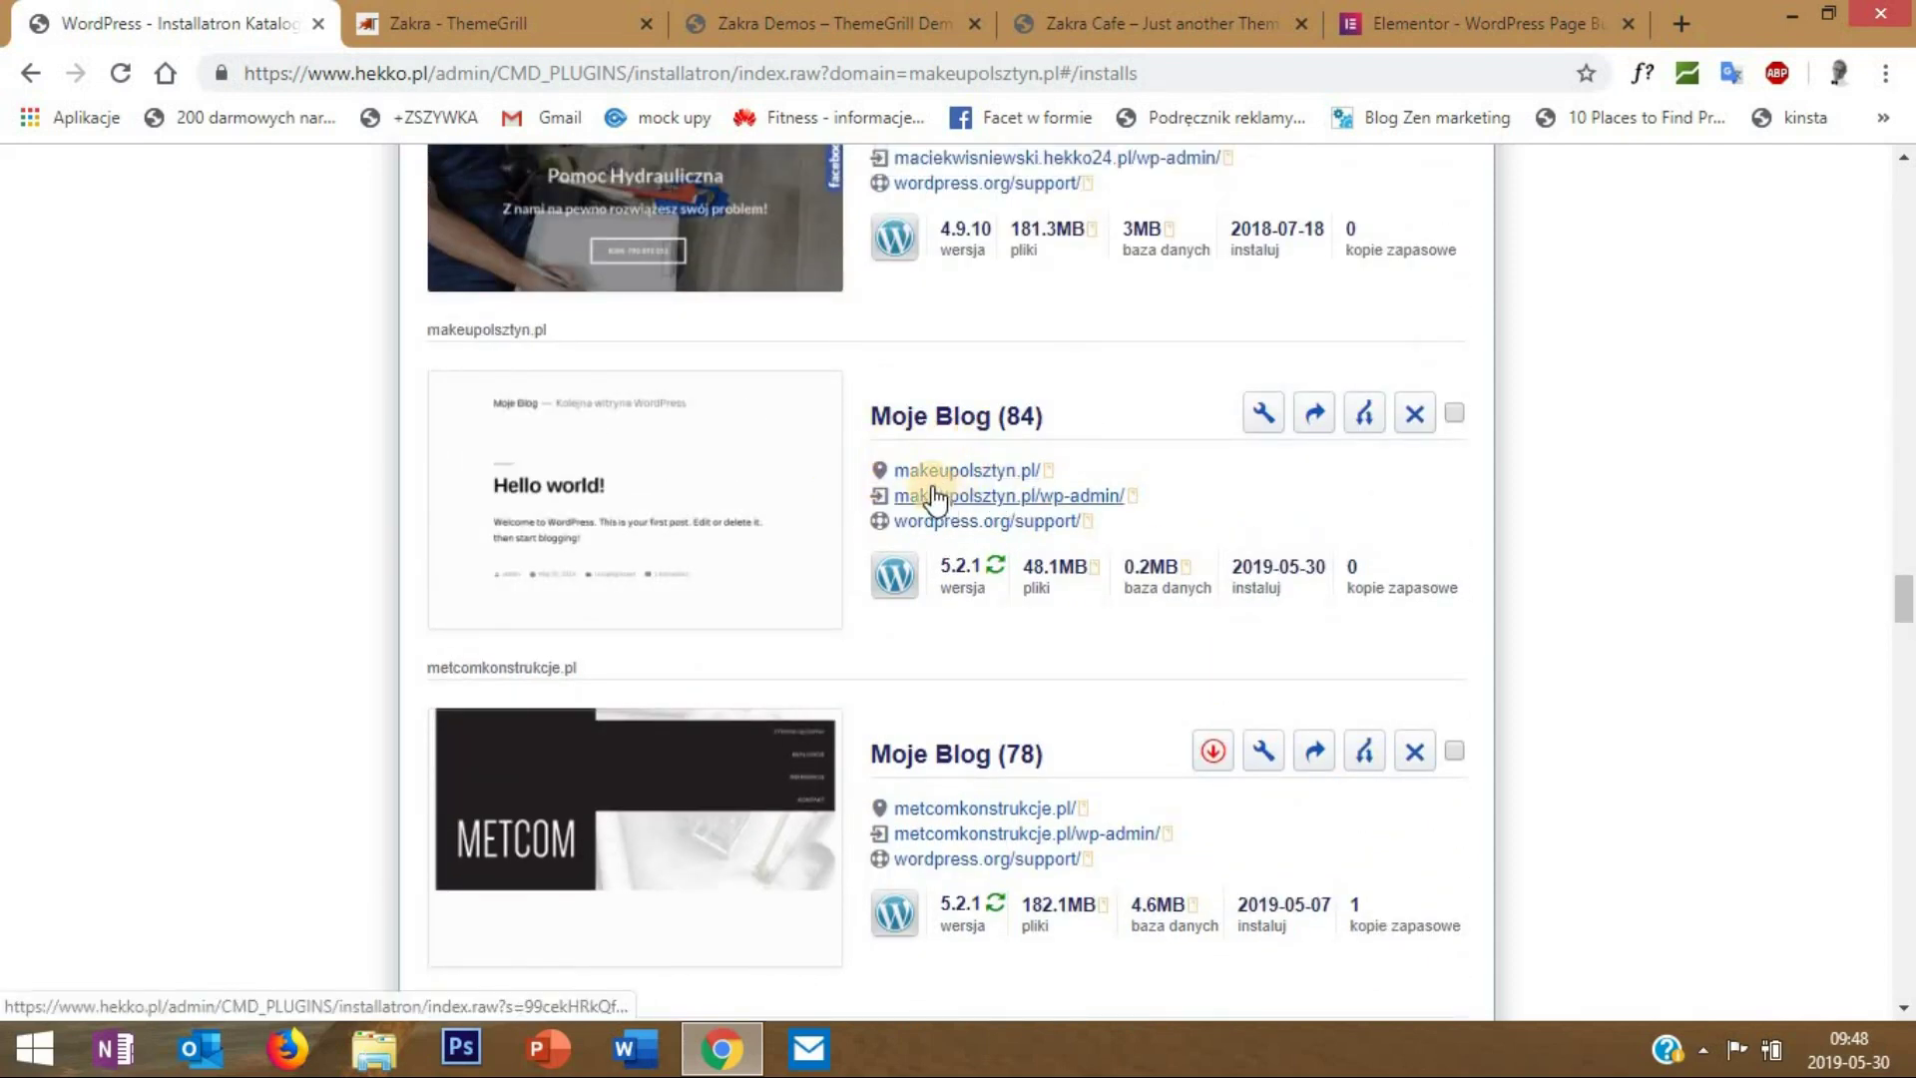
{"action": "left_click", "coordinate": [998, 475]}
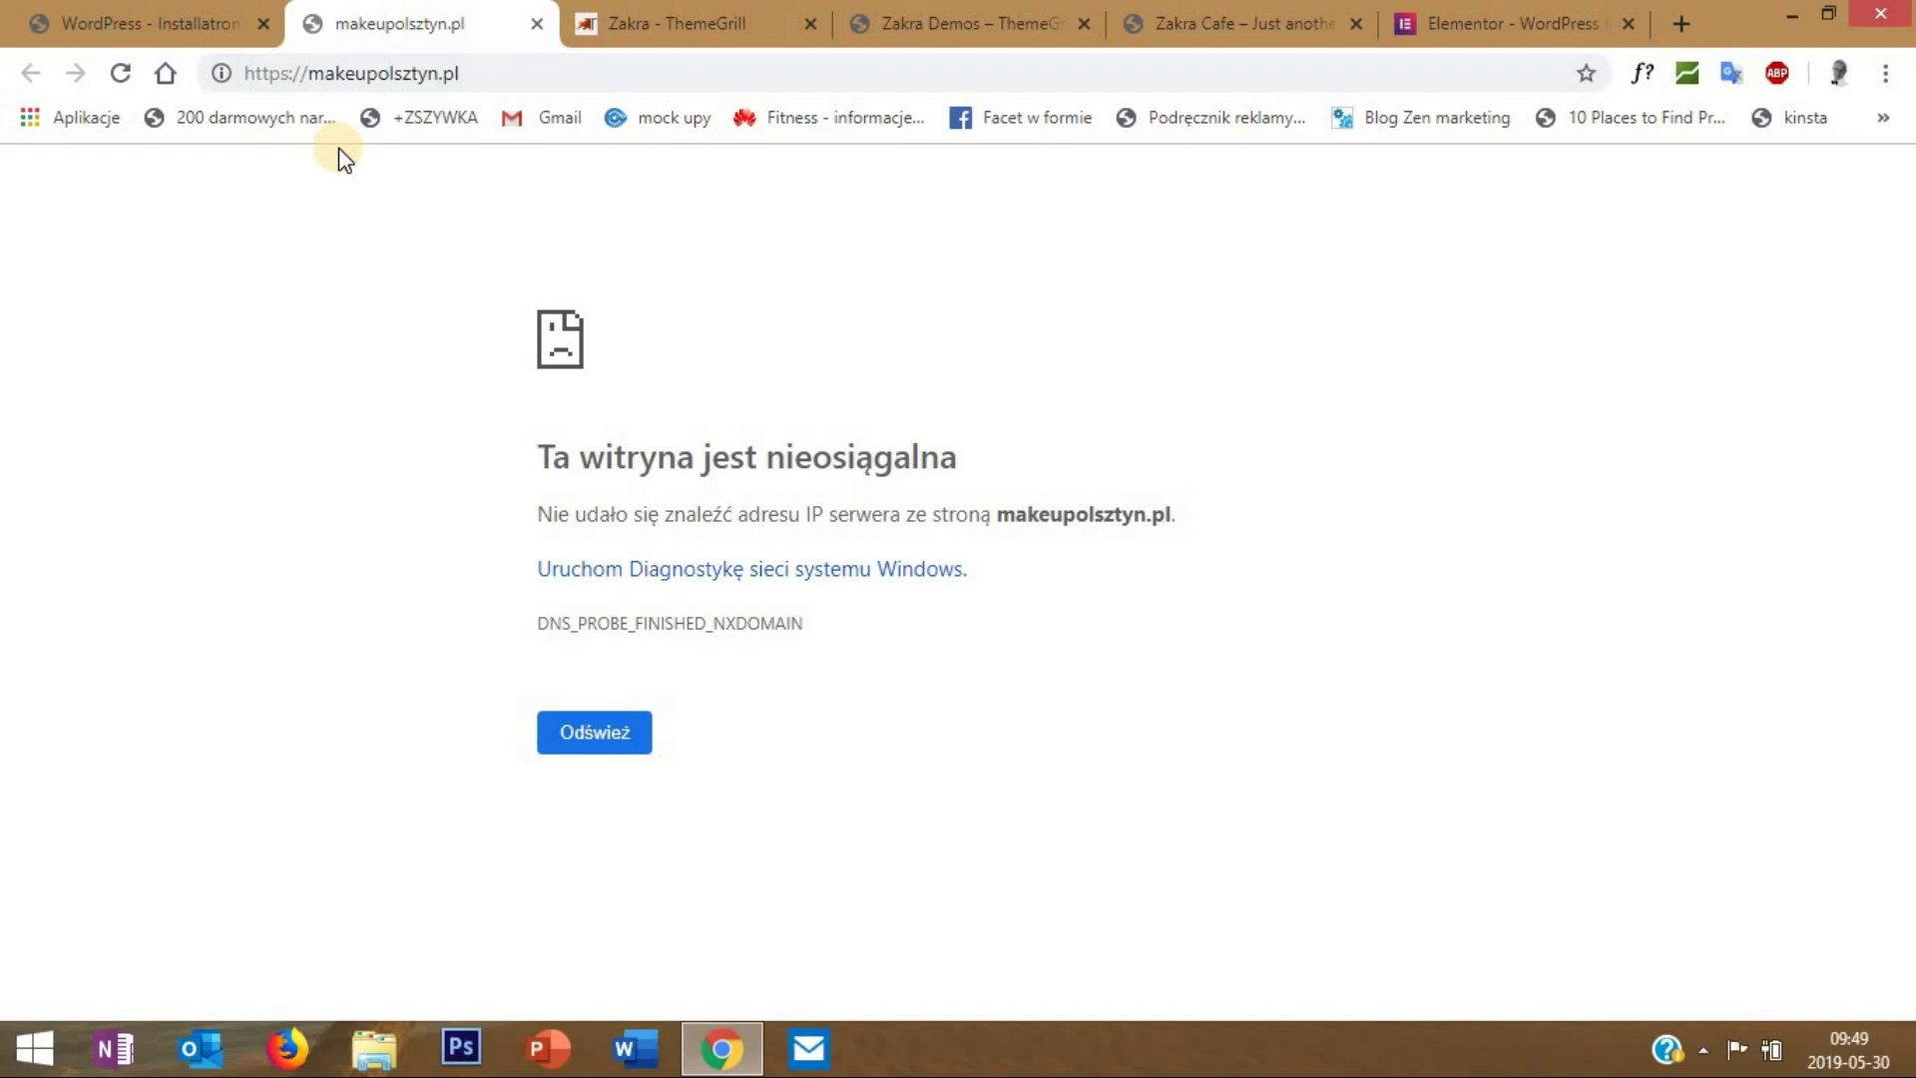
- Open the makeupolsztyn.pl wp-admin link from Installatron and select the domain in the address bar
{"action": "left_click", "coordinate": [150, 23]}
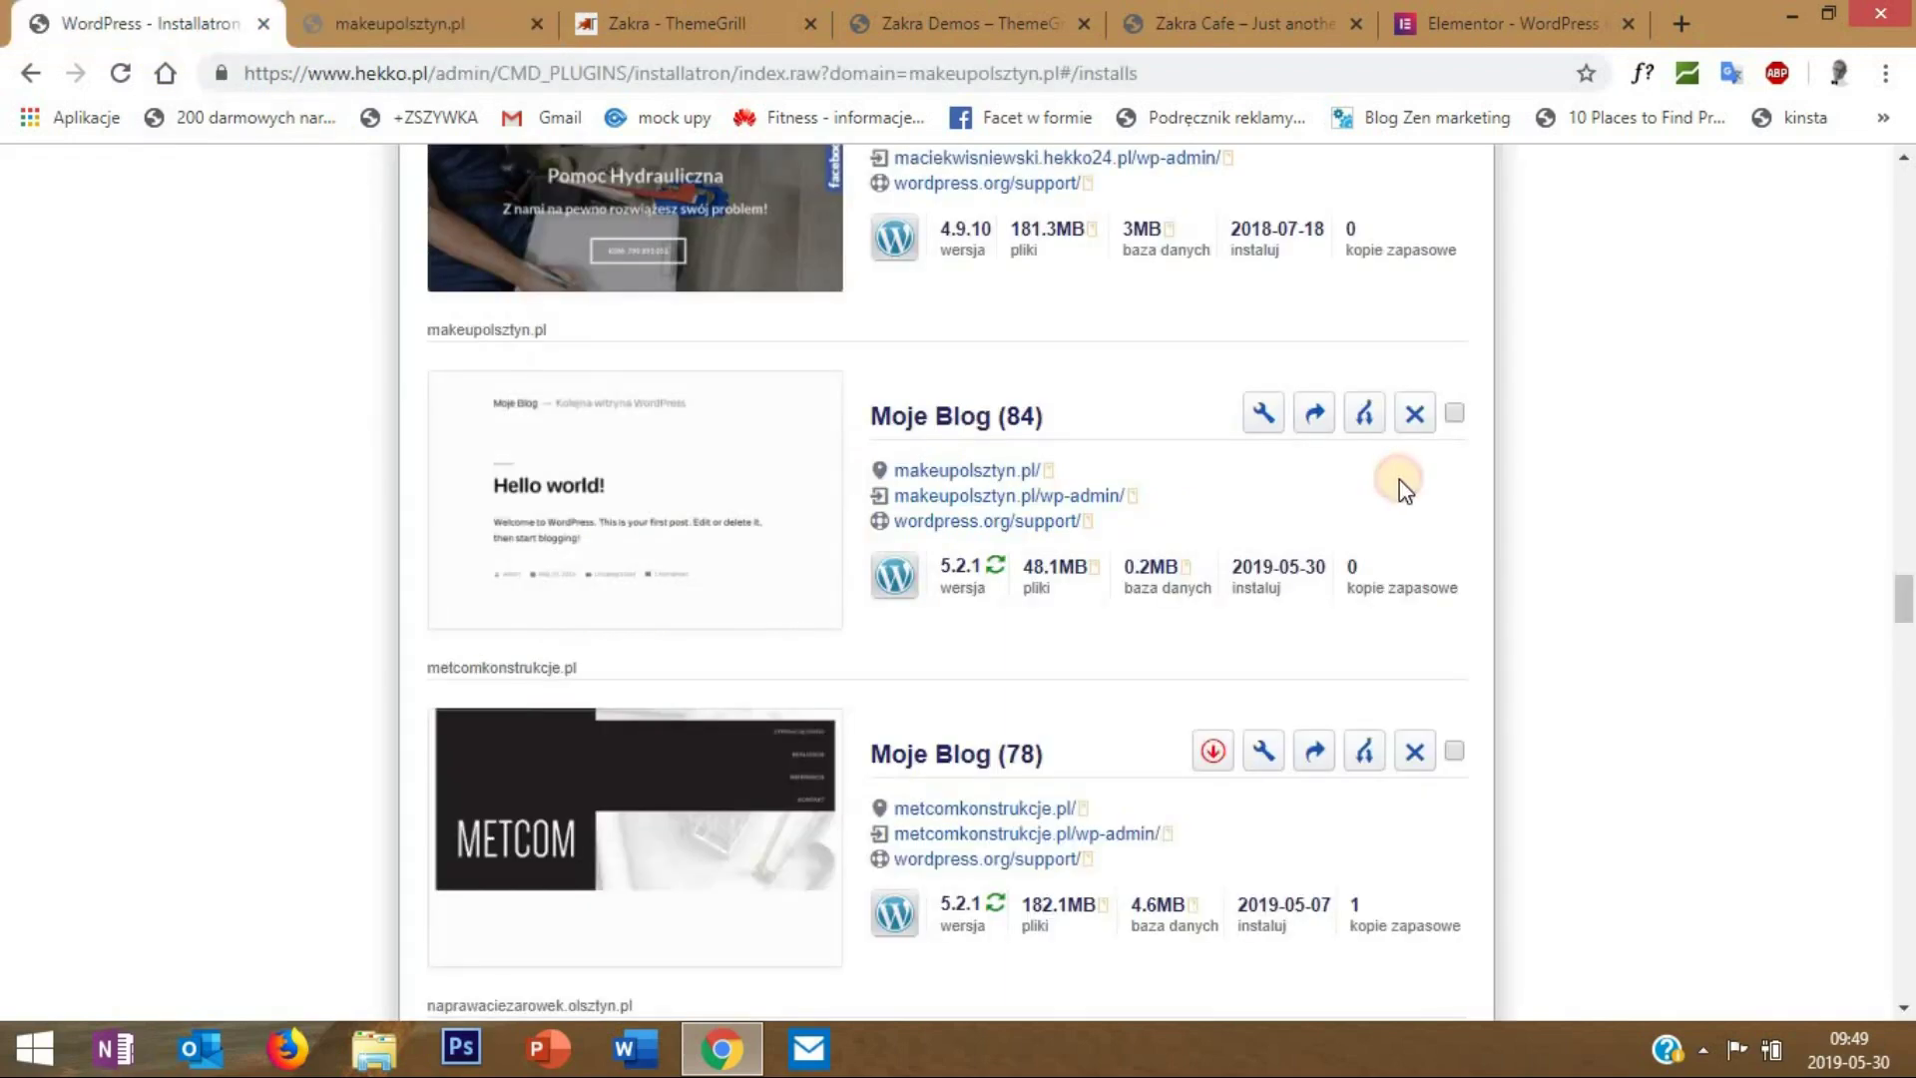
{"action": "left_click", "coordinate": [1002, 499]}
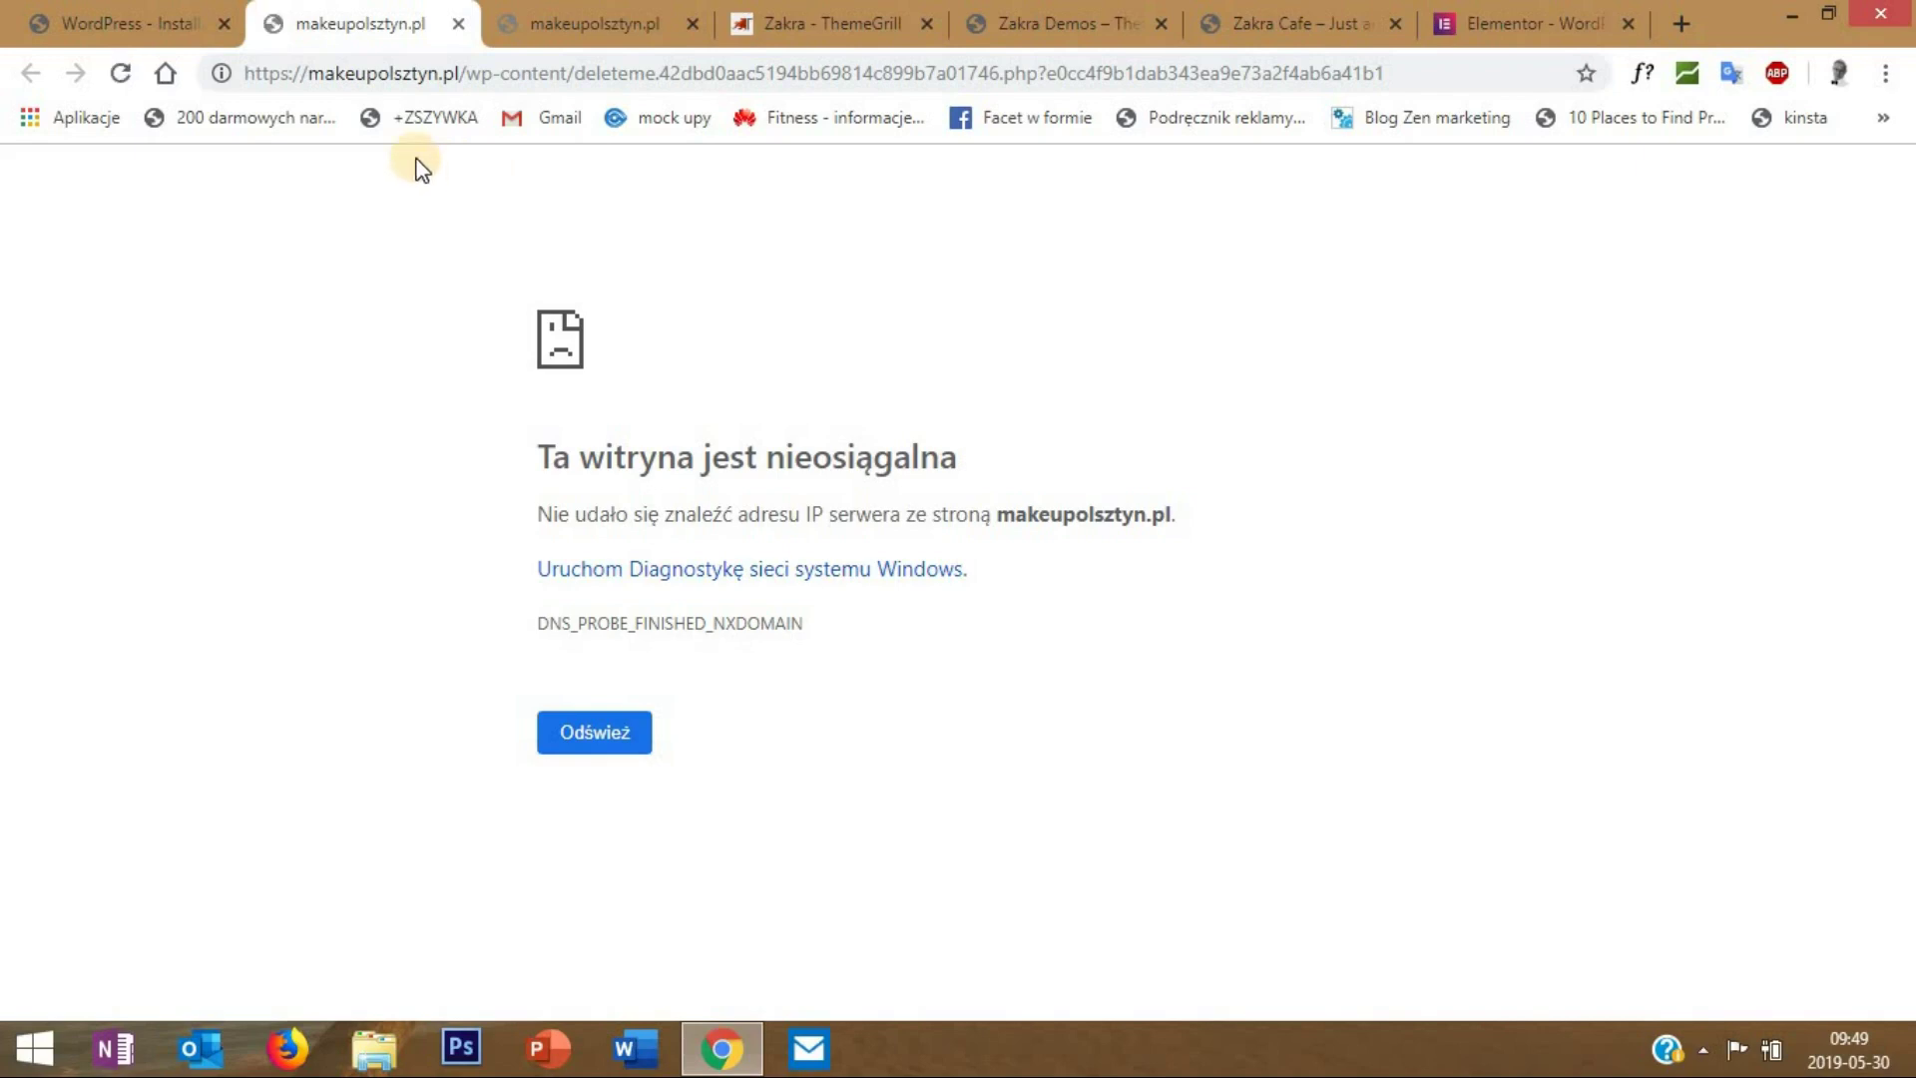
{"action": "left_click_drag", "start_coordinate": [453, 73], "coordinate": [204, 75]}
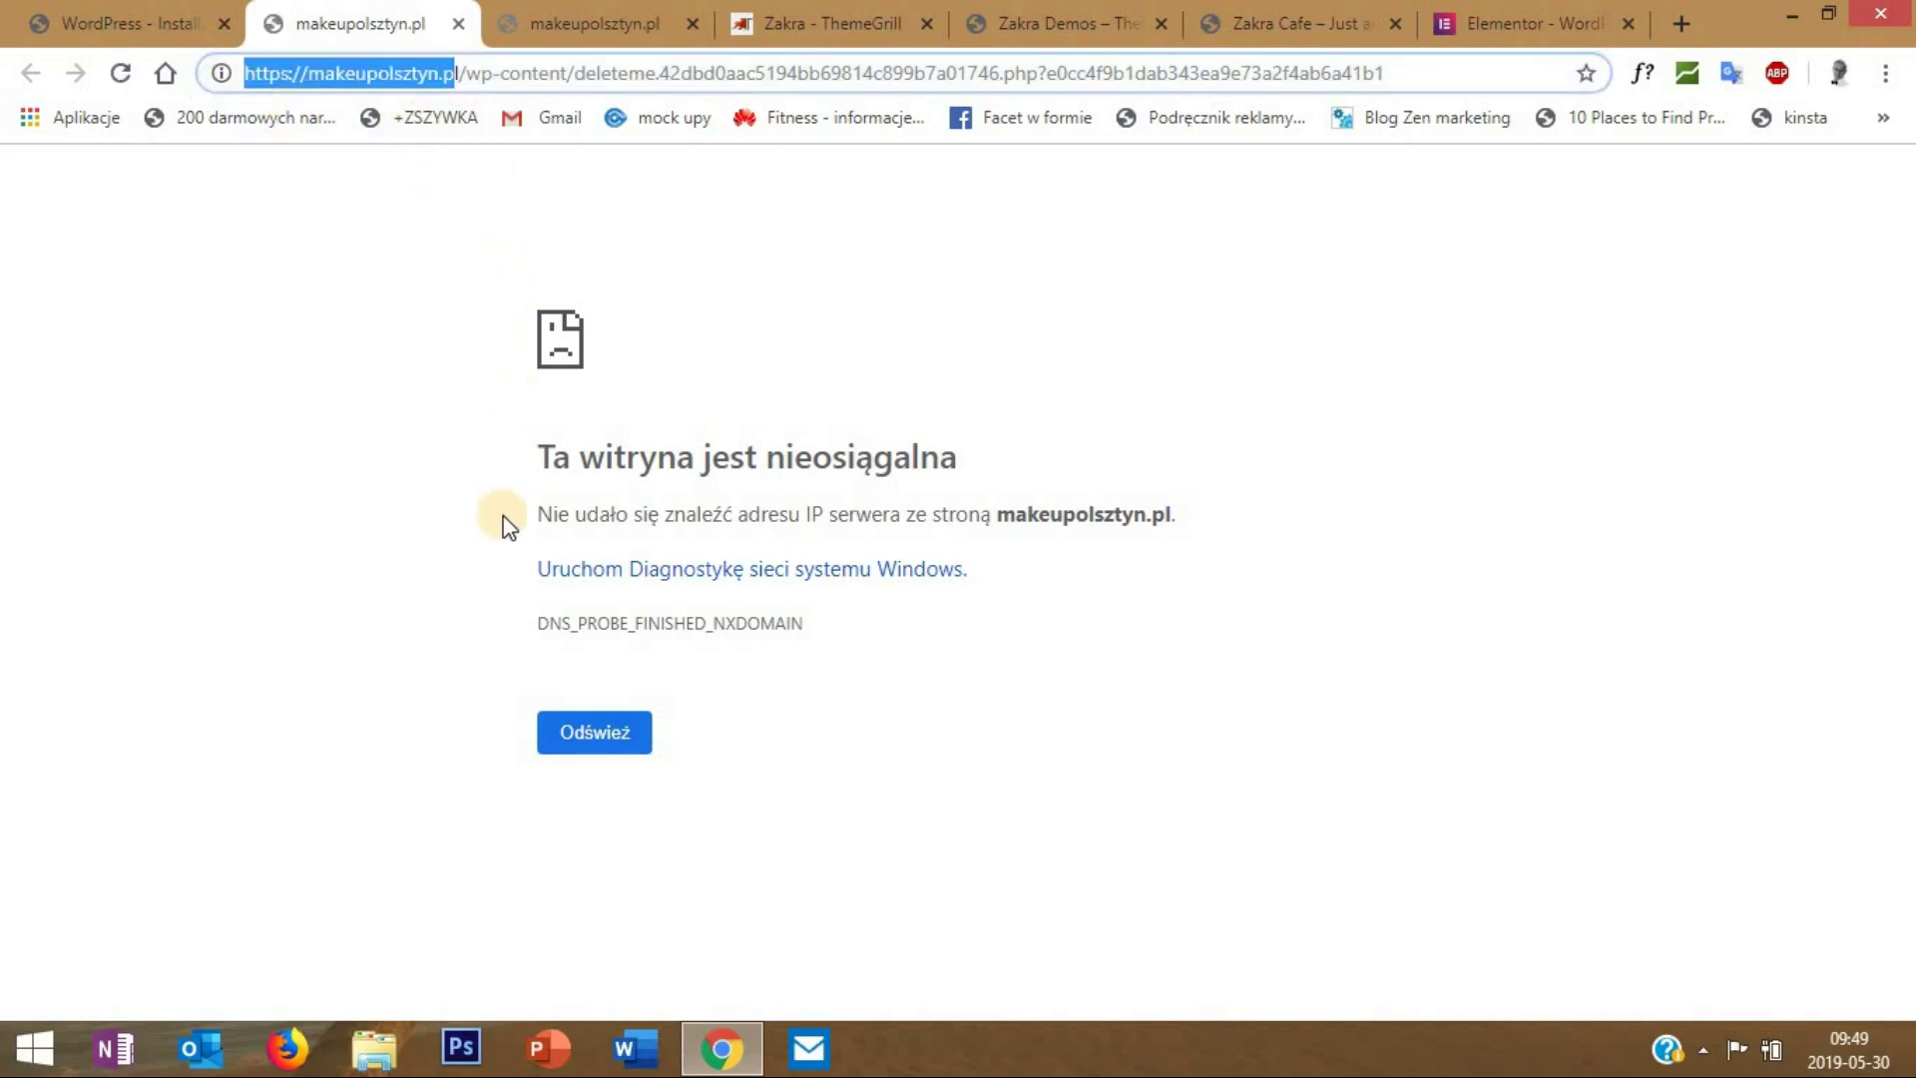
{"action": "left_click", "coordinate": [469, 614]}
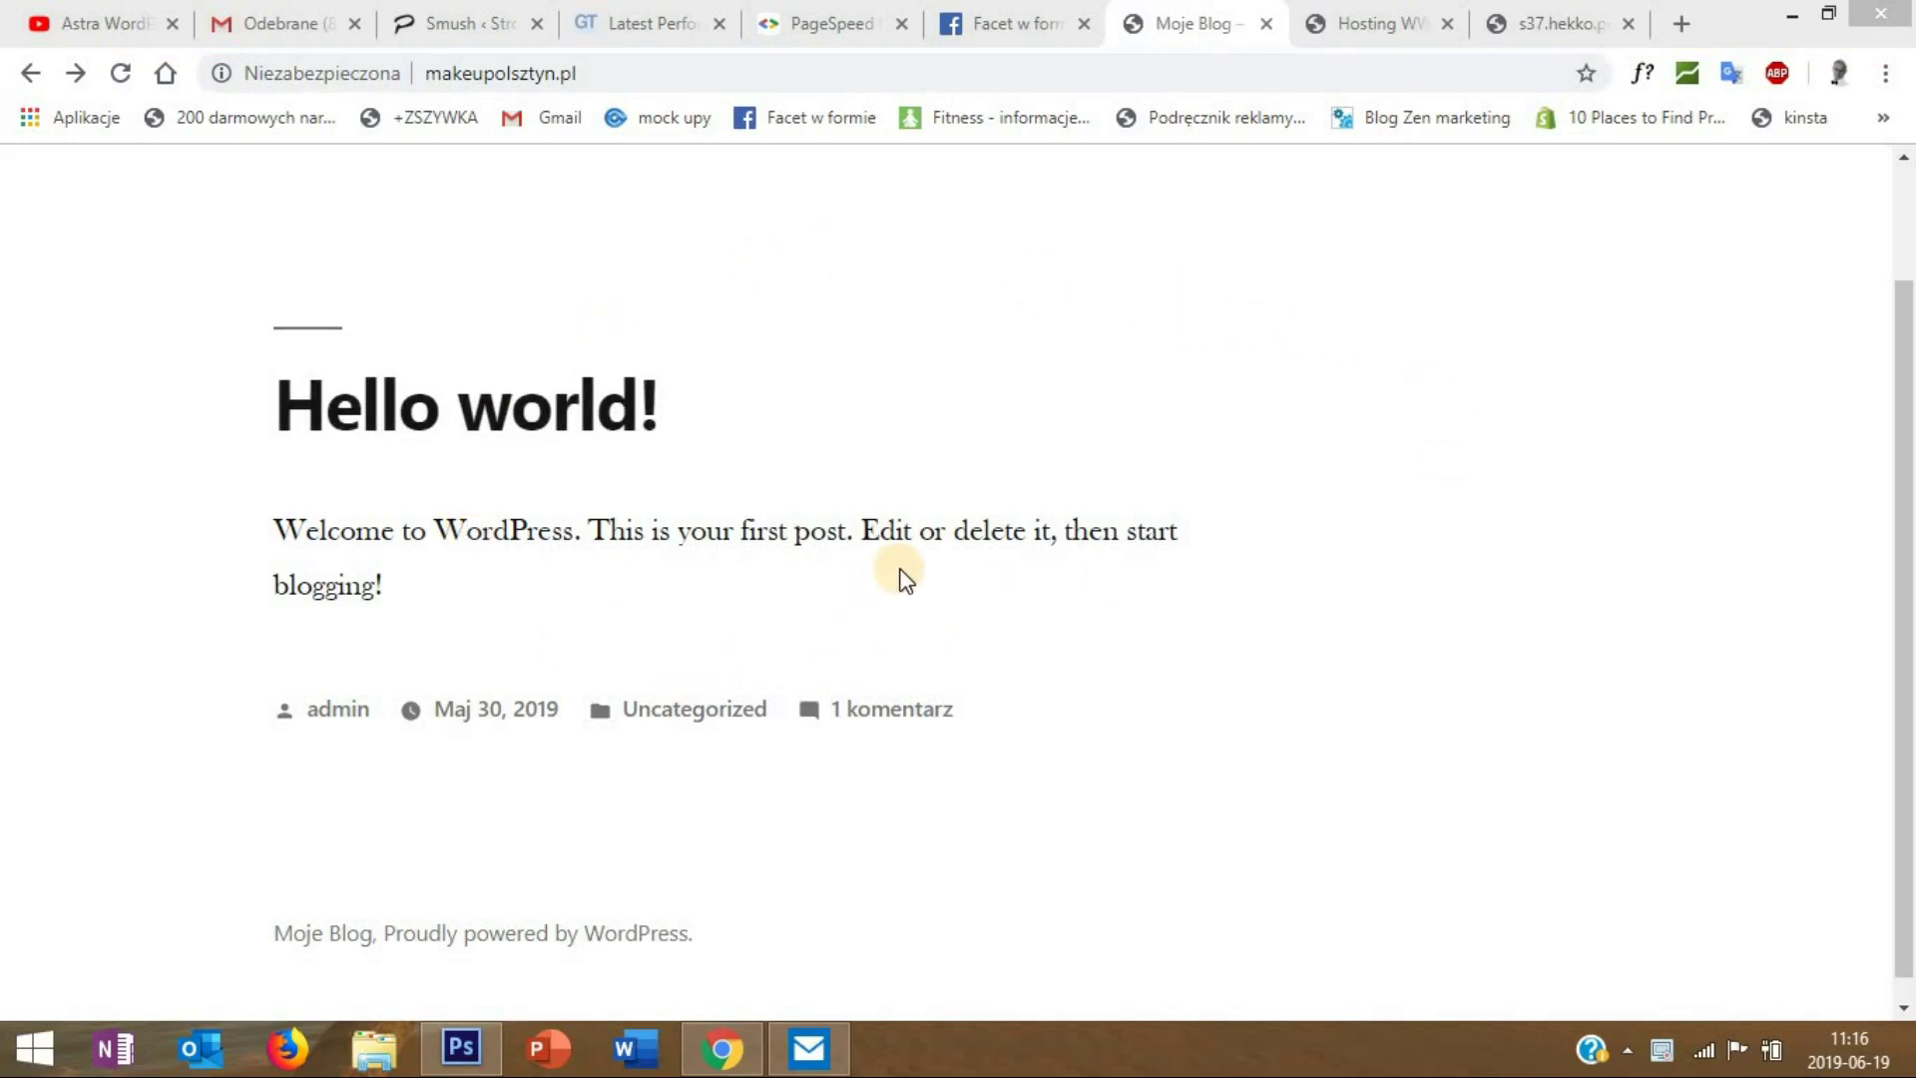
- In the s37.hekko DirectAdmin tab, select makeupolsztyn.pl from the Domena list
{"action": "left_click_drag", "start_coordinate": [1904, 310], "coordinate": [1904, 195]}
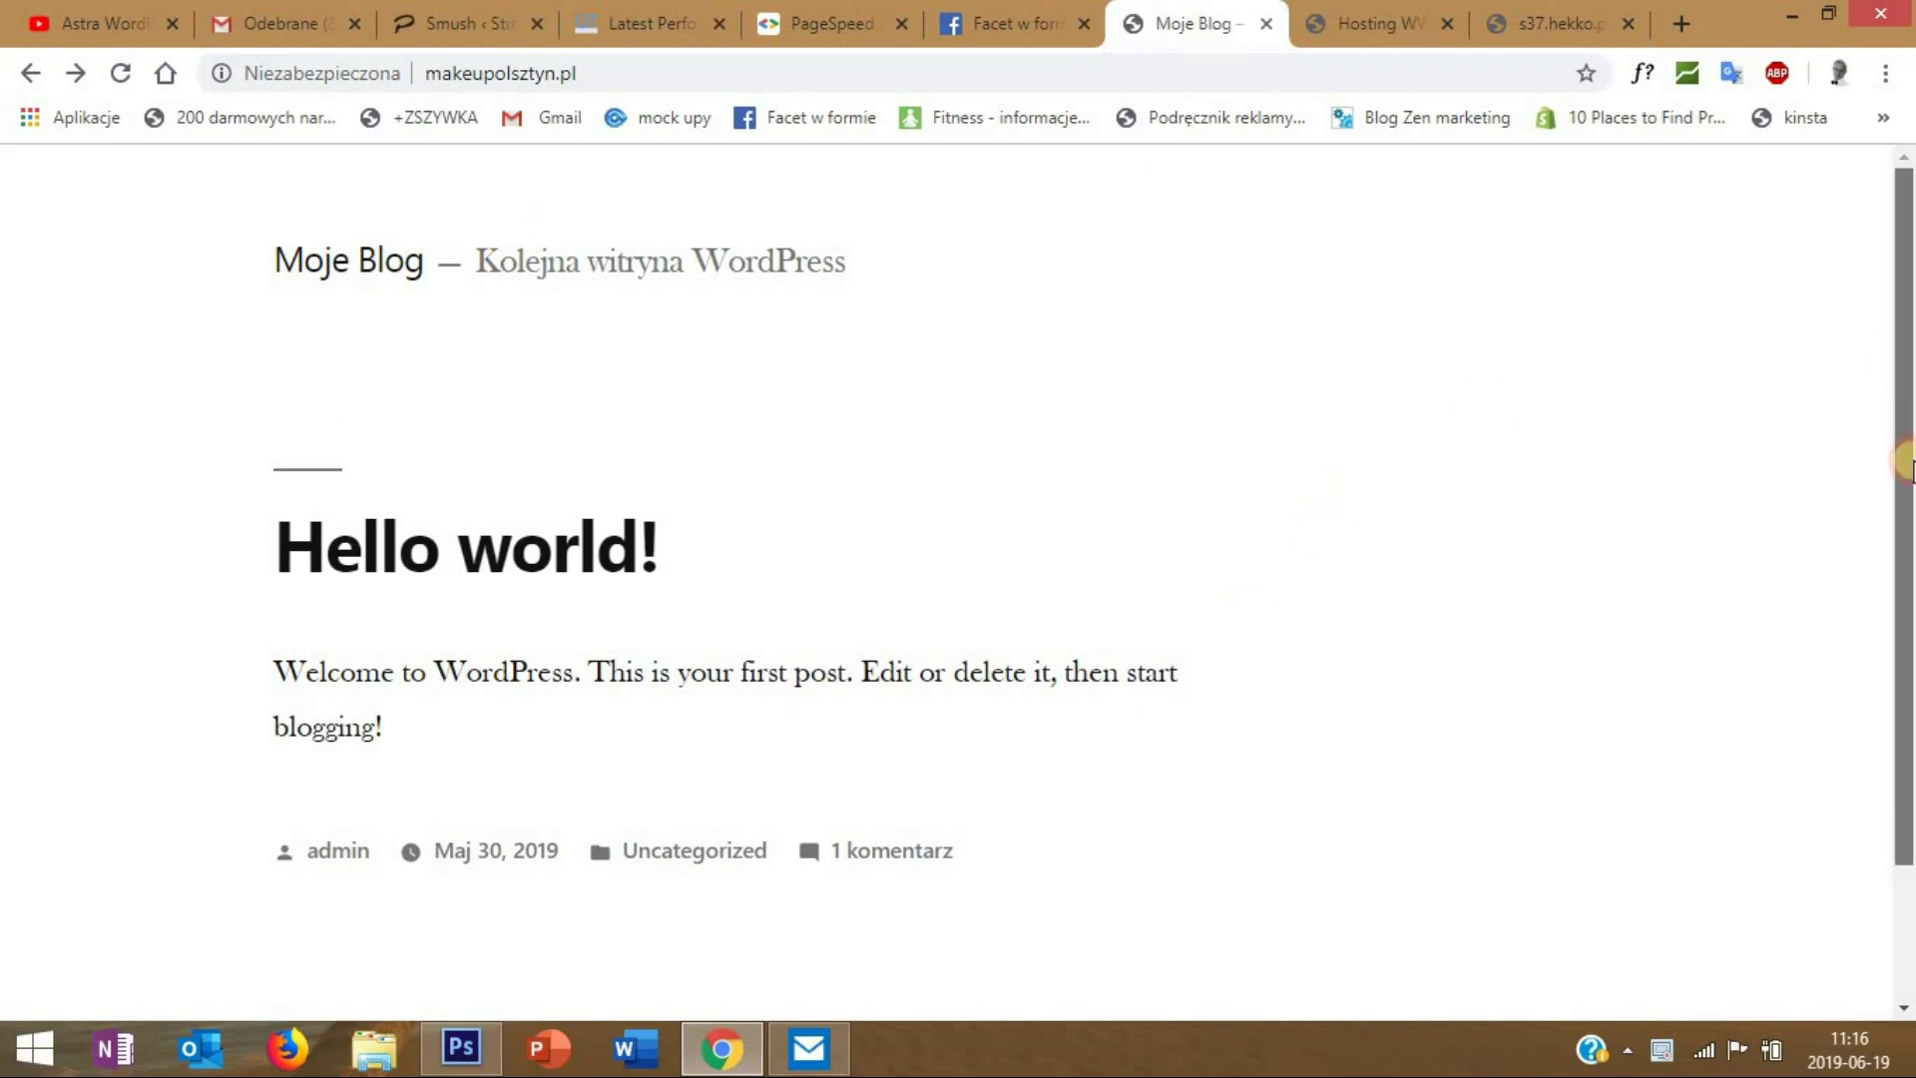
{"action": "left_click_drag", "start_coordinate": [1904, 462], "coordinate": [1906, 529]}
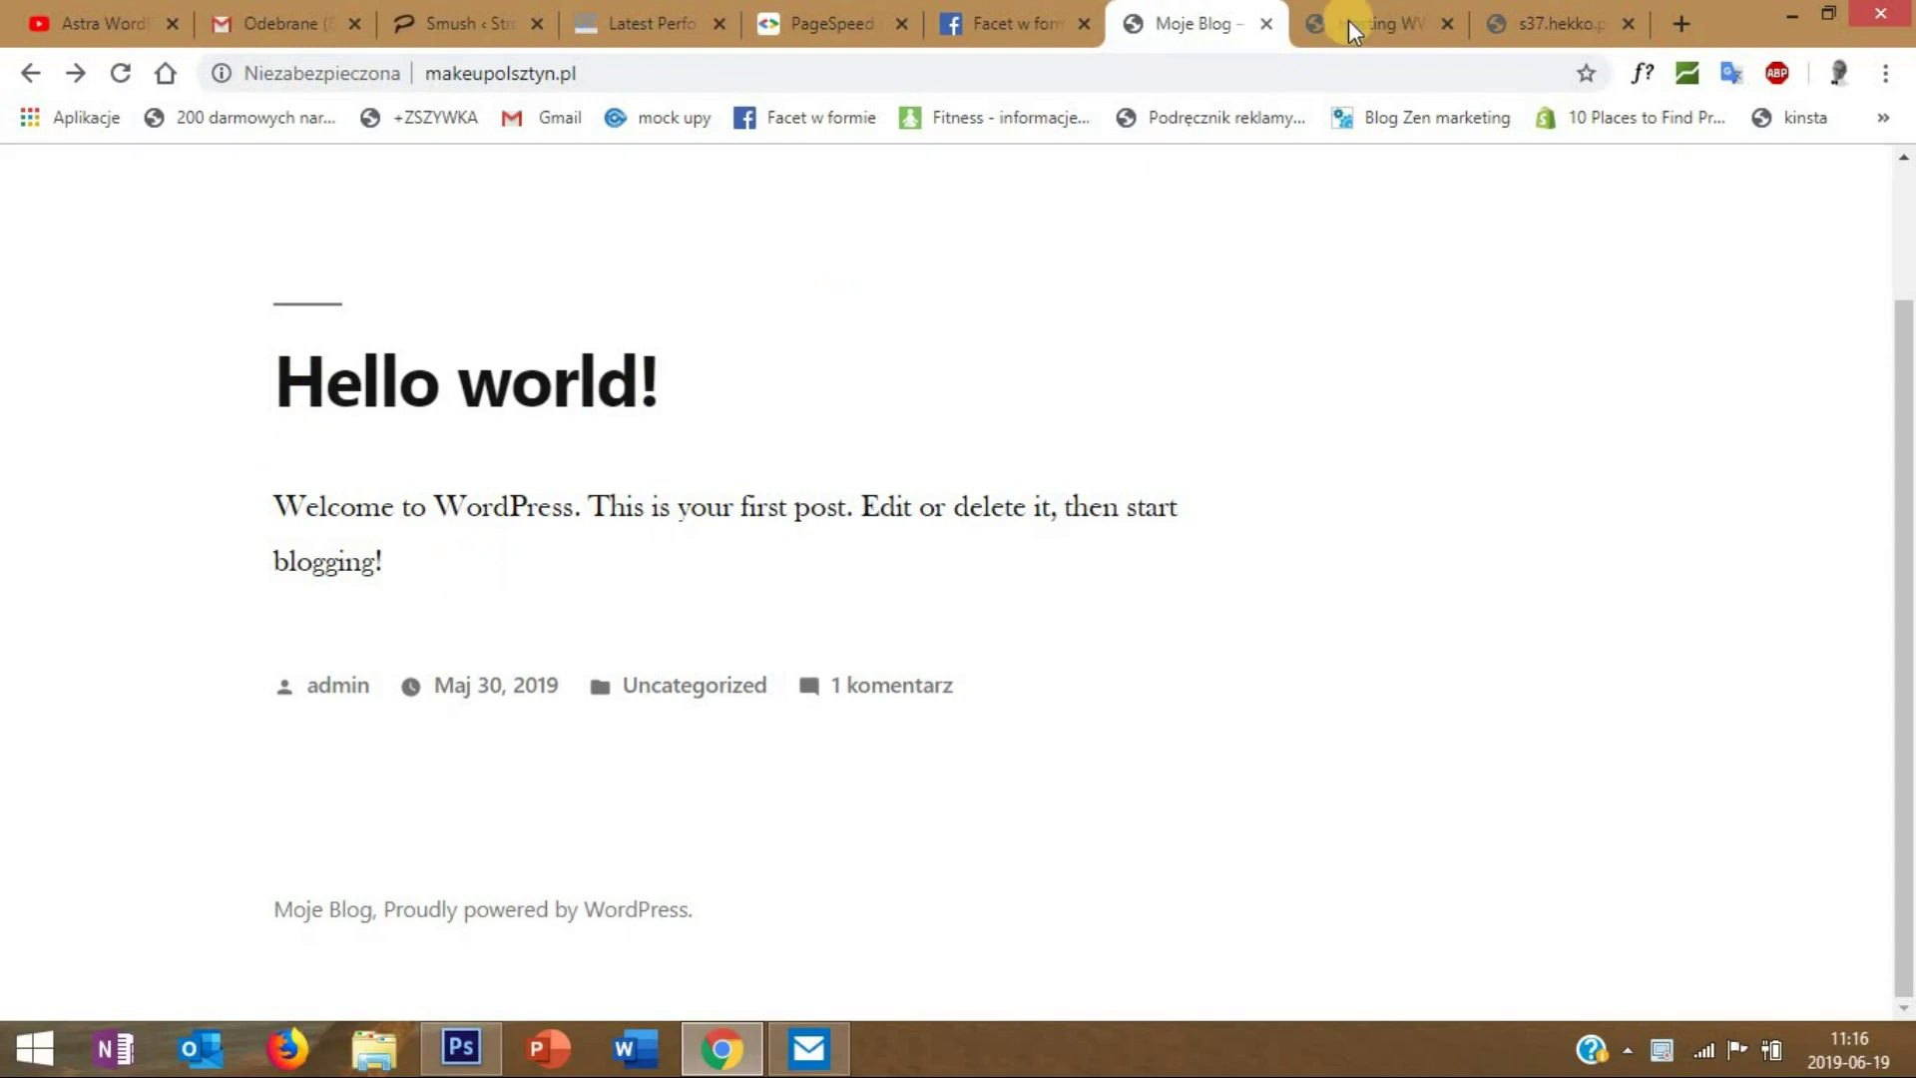
{"action": "left_click", "coordinate": [1552, 22]}
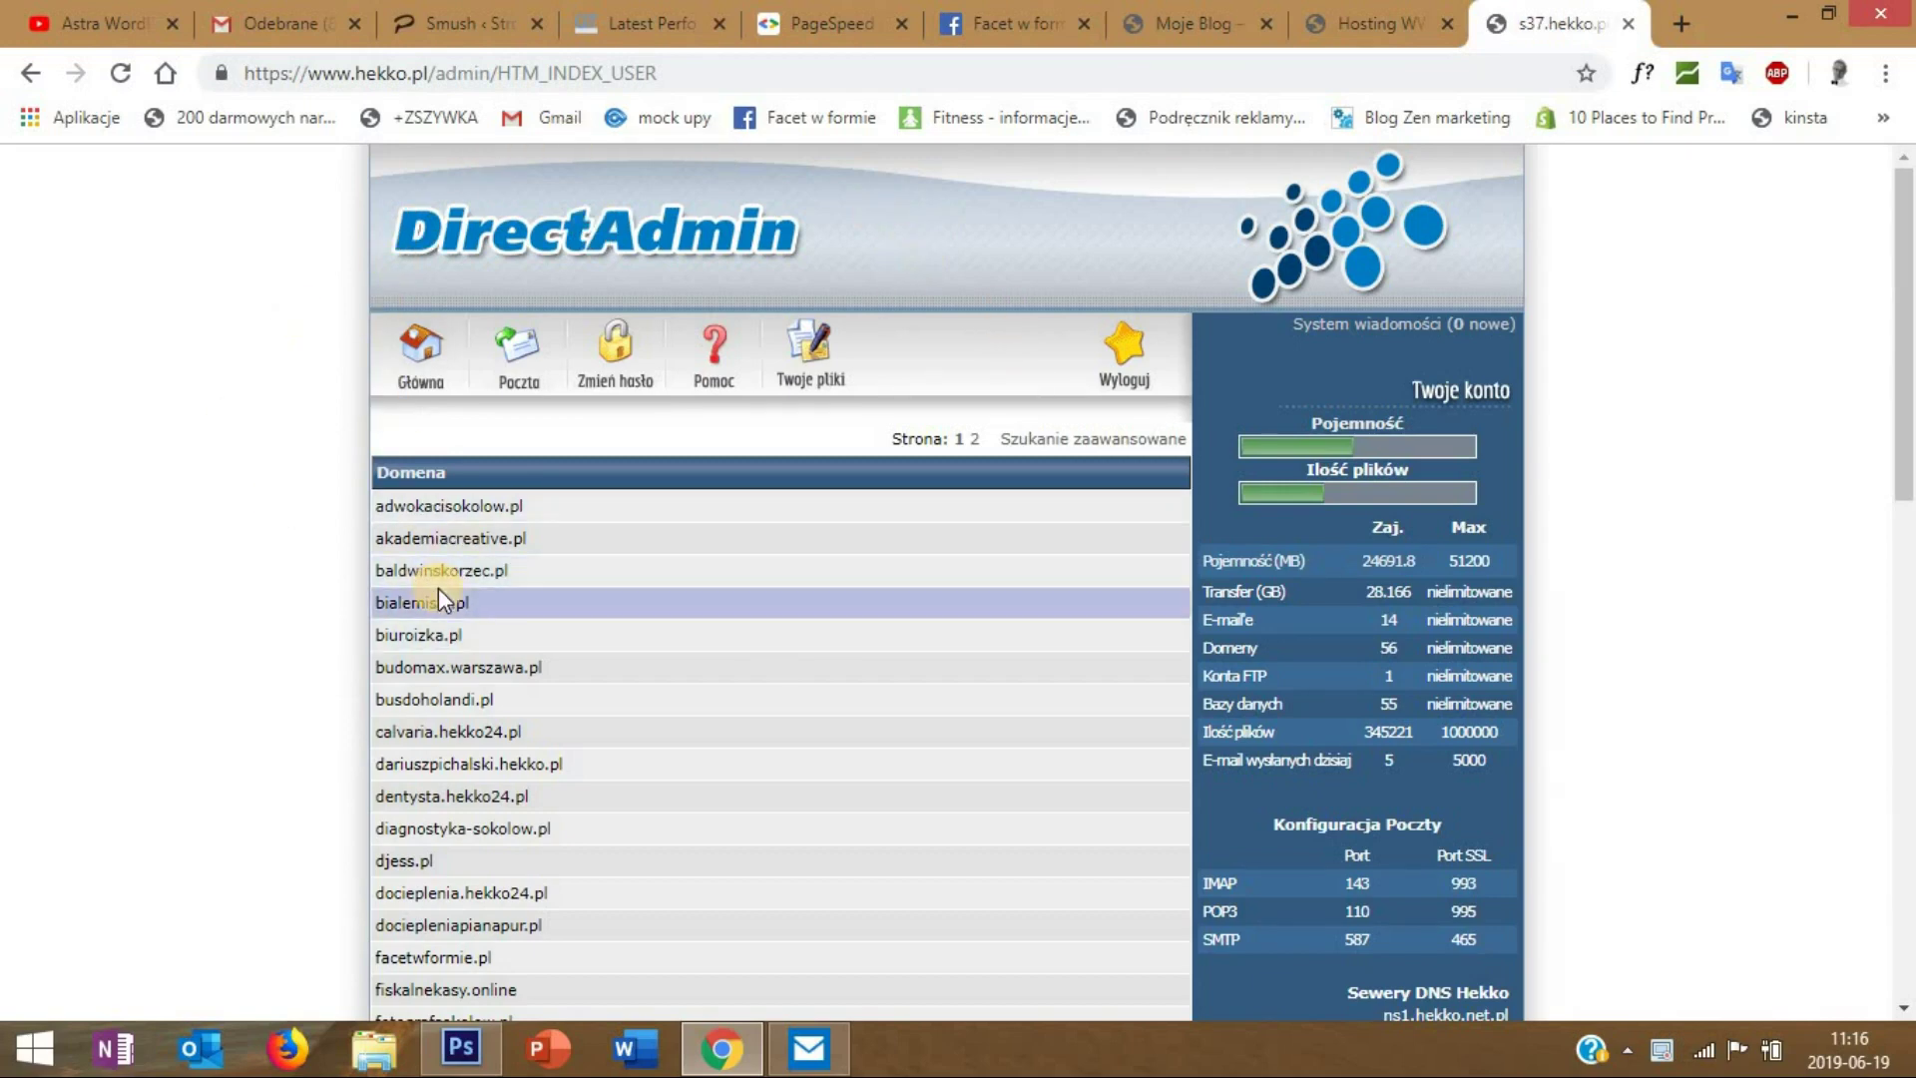
{"action": "scroll", "coordinate": [439, 588], "scroll_direction": "down", "scroll_amount": 4}
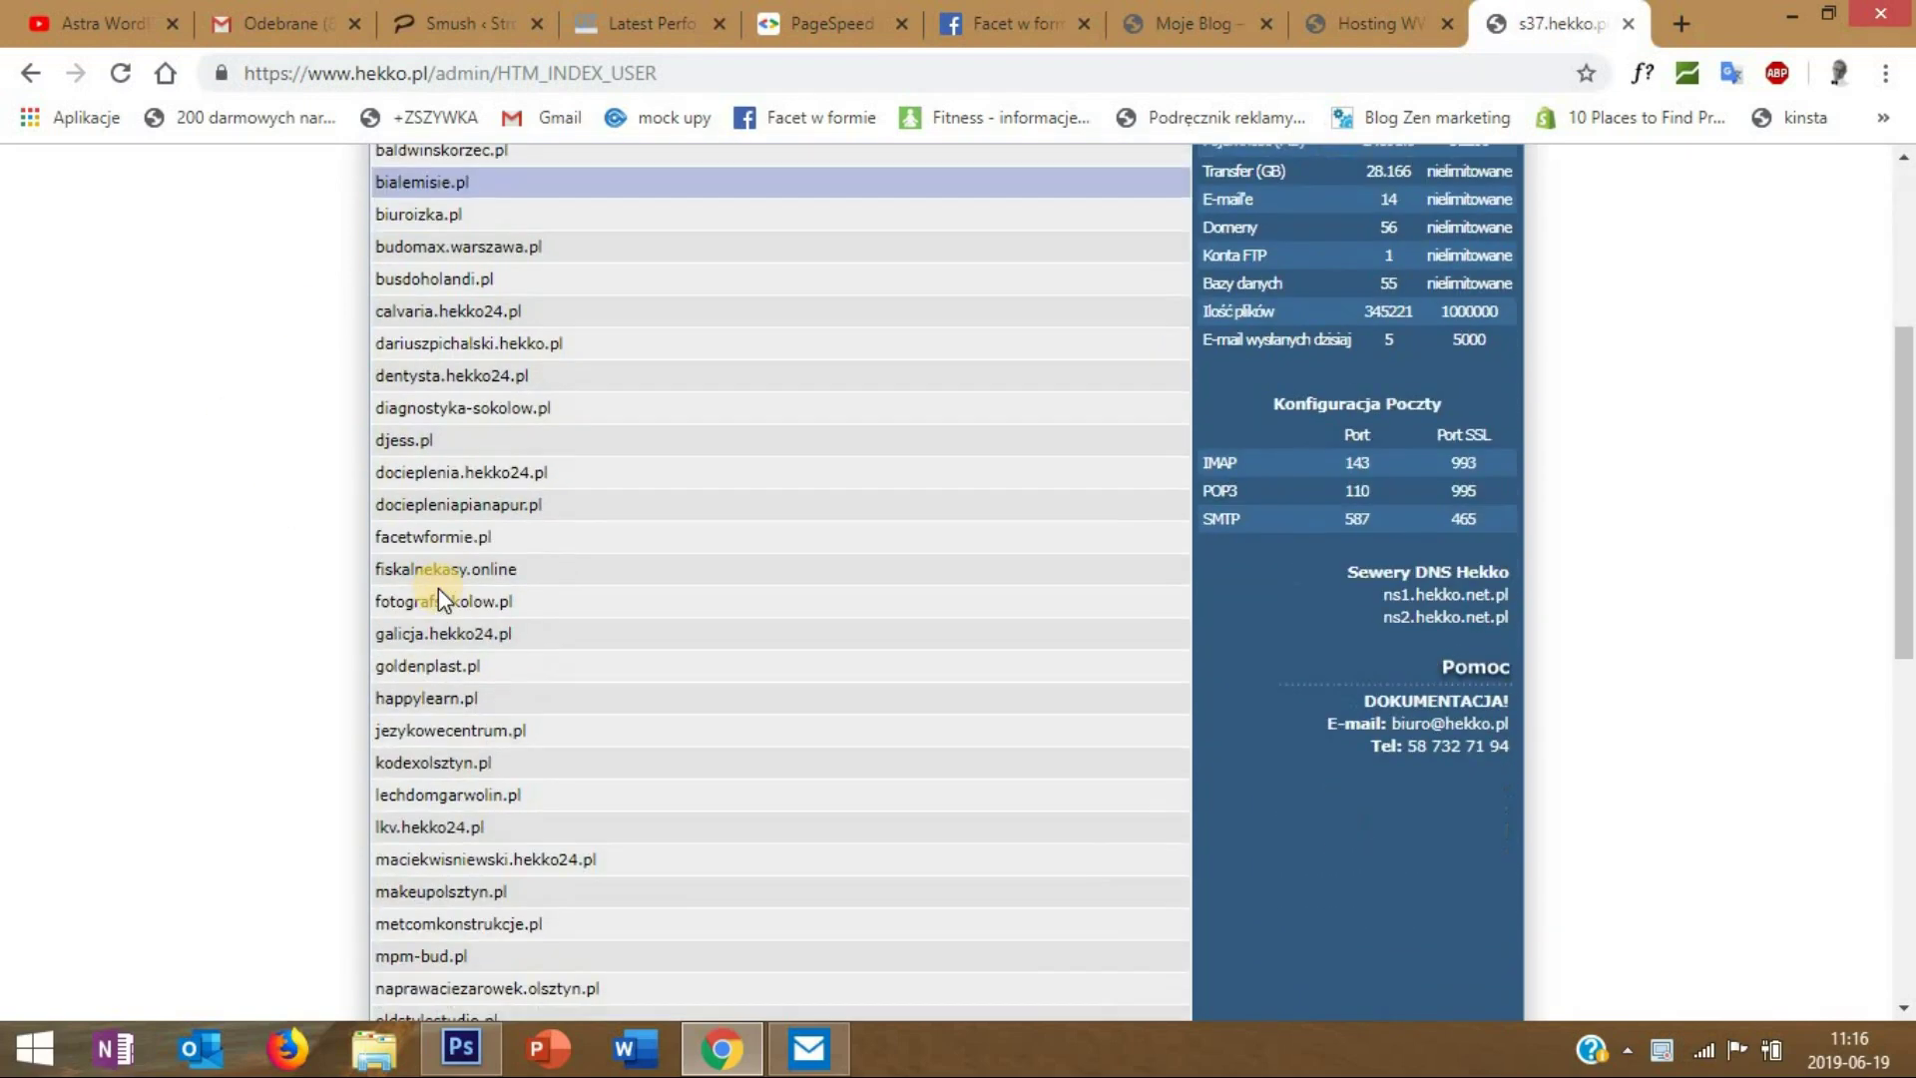
{"action": "scroll", "coordinate": [439, 588], "scroll_direction": "down", "scroll_amount": 3}
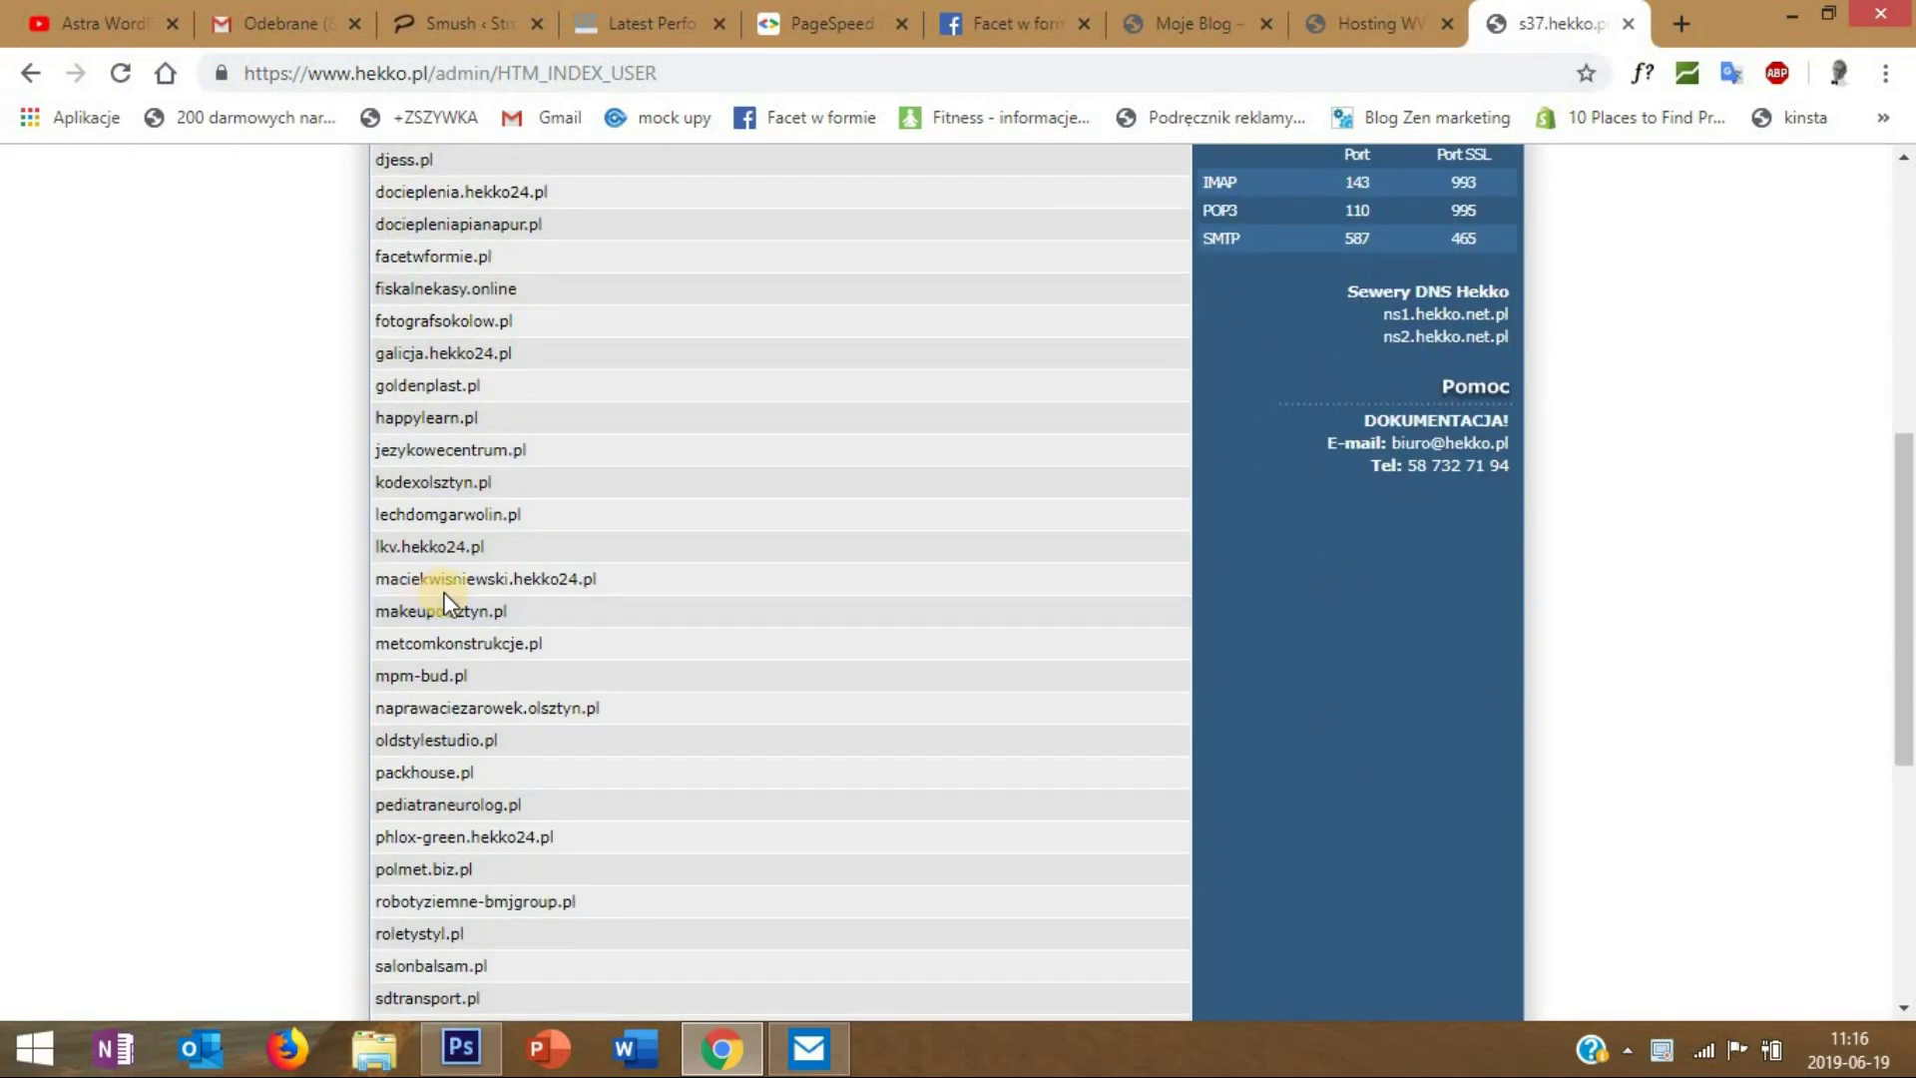
{"action": "scroll", "coordinate": [435, 599], "scroll_direction": "down", "scroll_amount": 1}
{"action": "left_click", "coordinate": [431, 604]}
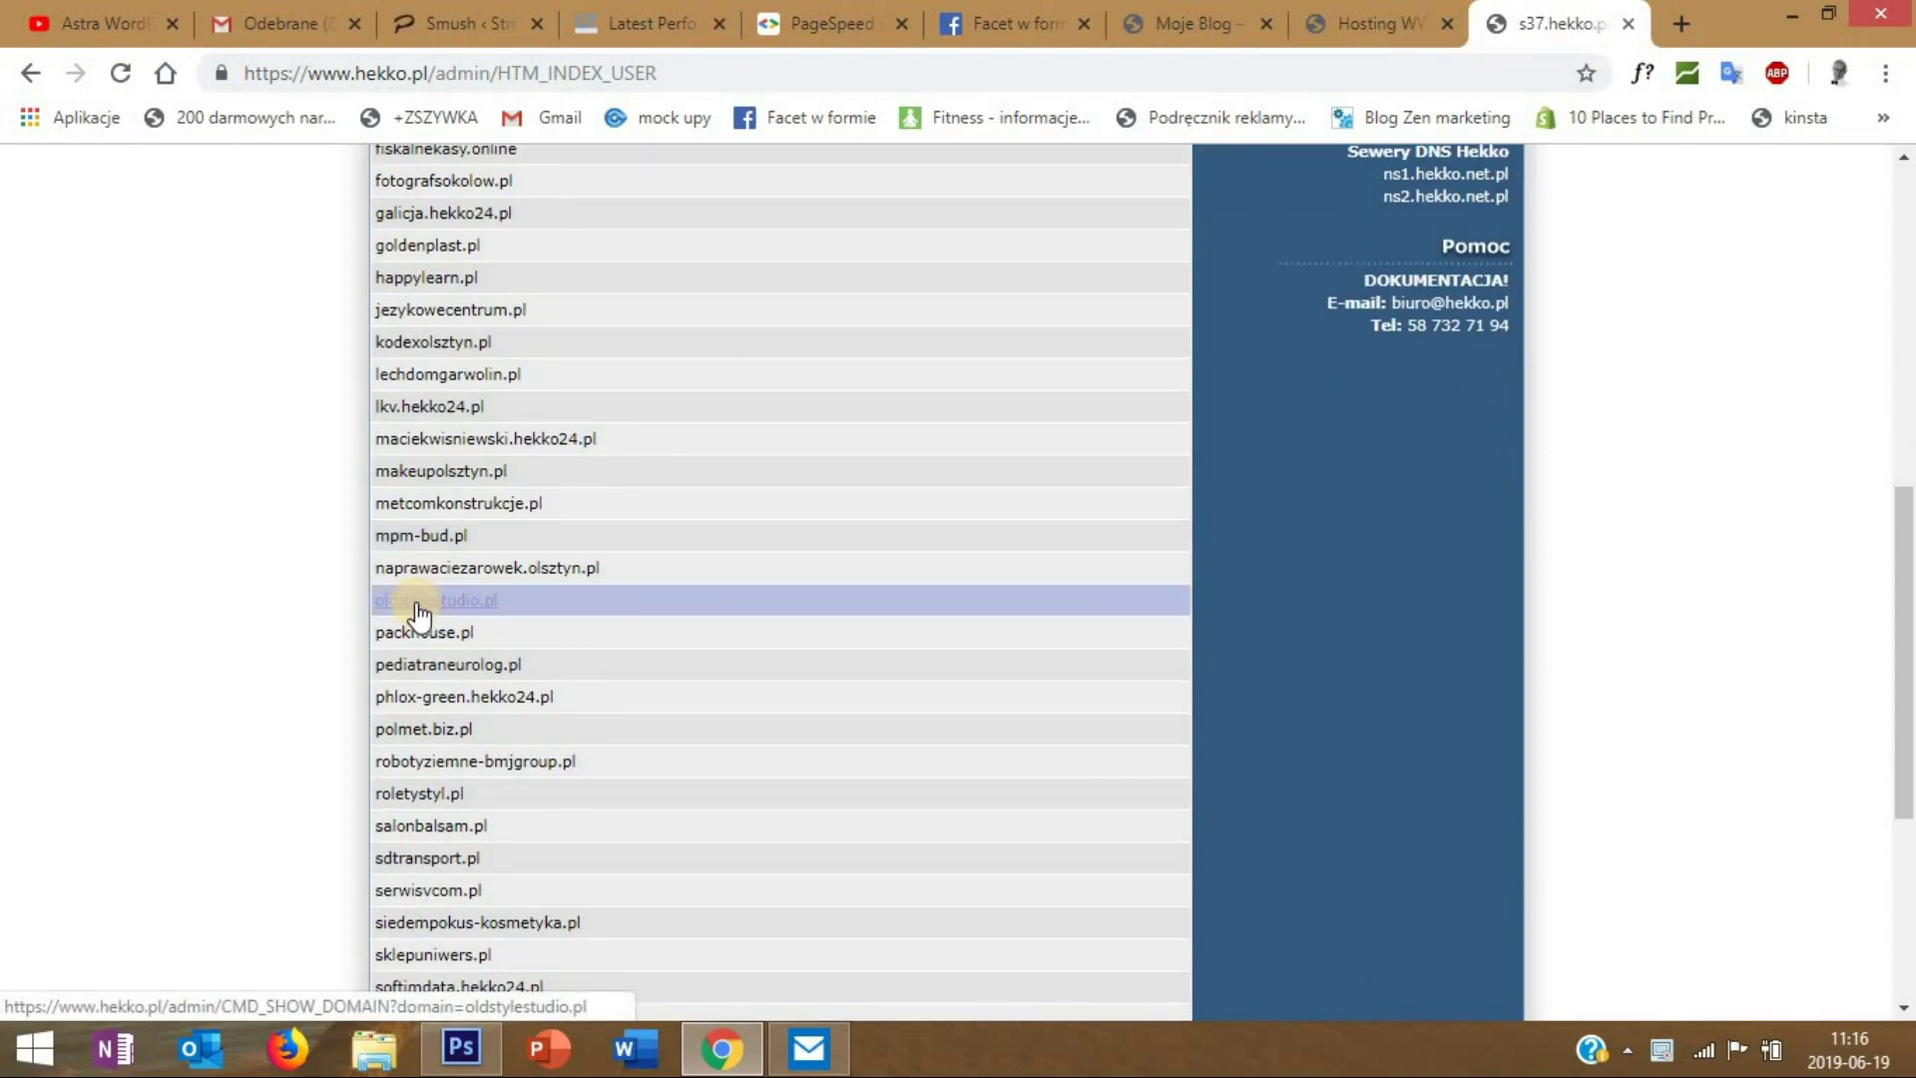
{"action": "scroll", "coordinate": [419, 613], "scroll_direction": "down", "scroll_amount": 1}
{"action": "scroll", "coordinate": [419, 621], "scroll_direction": "down", "scroll_amount": 3}
{"action": "scroll", "coordinate": [417, 622], "scroll_direction": "up", "scroll_amount": 4}
{"action": "left_click", "coordinate": [465, 421]}
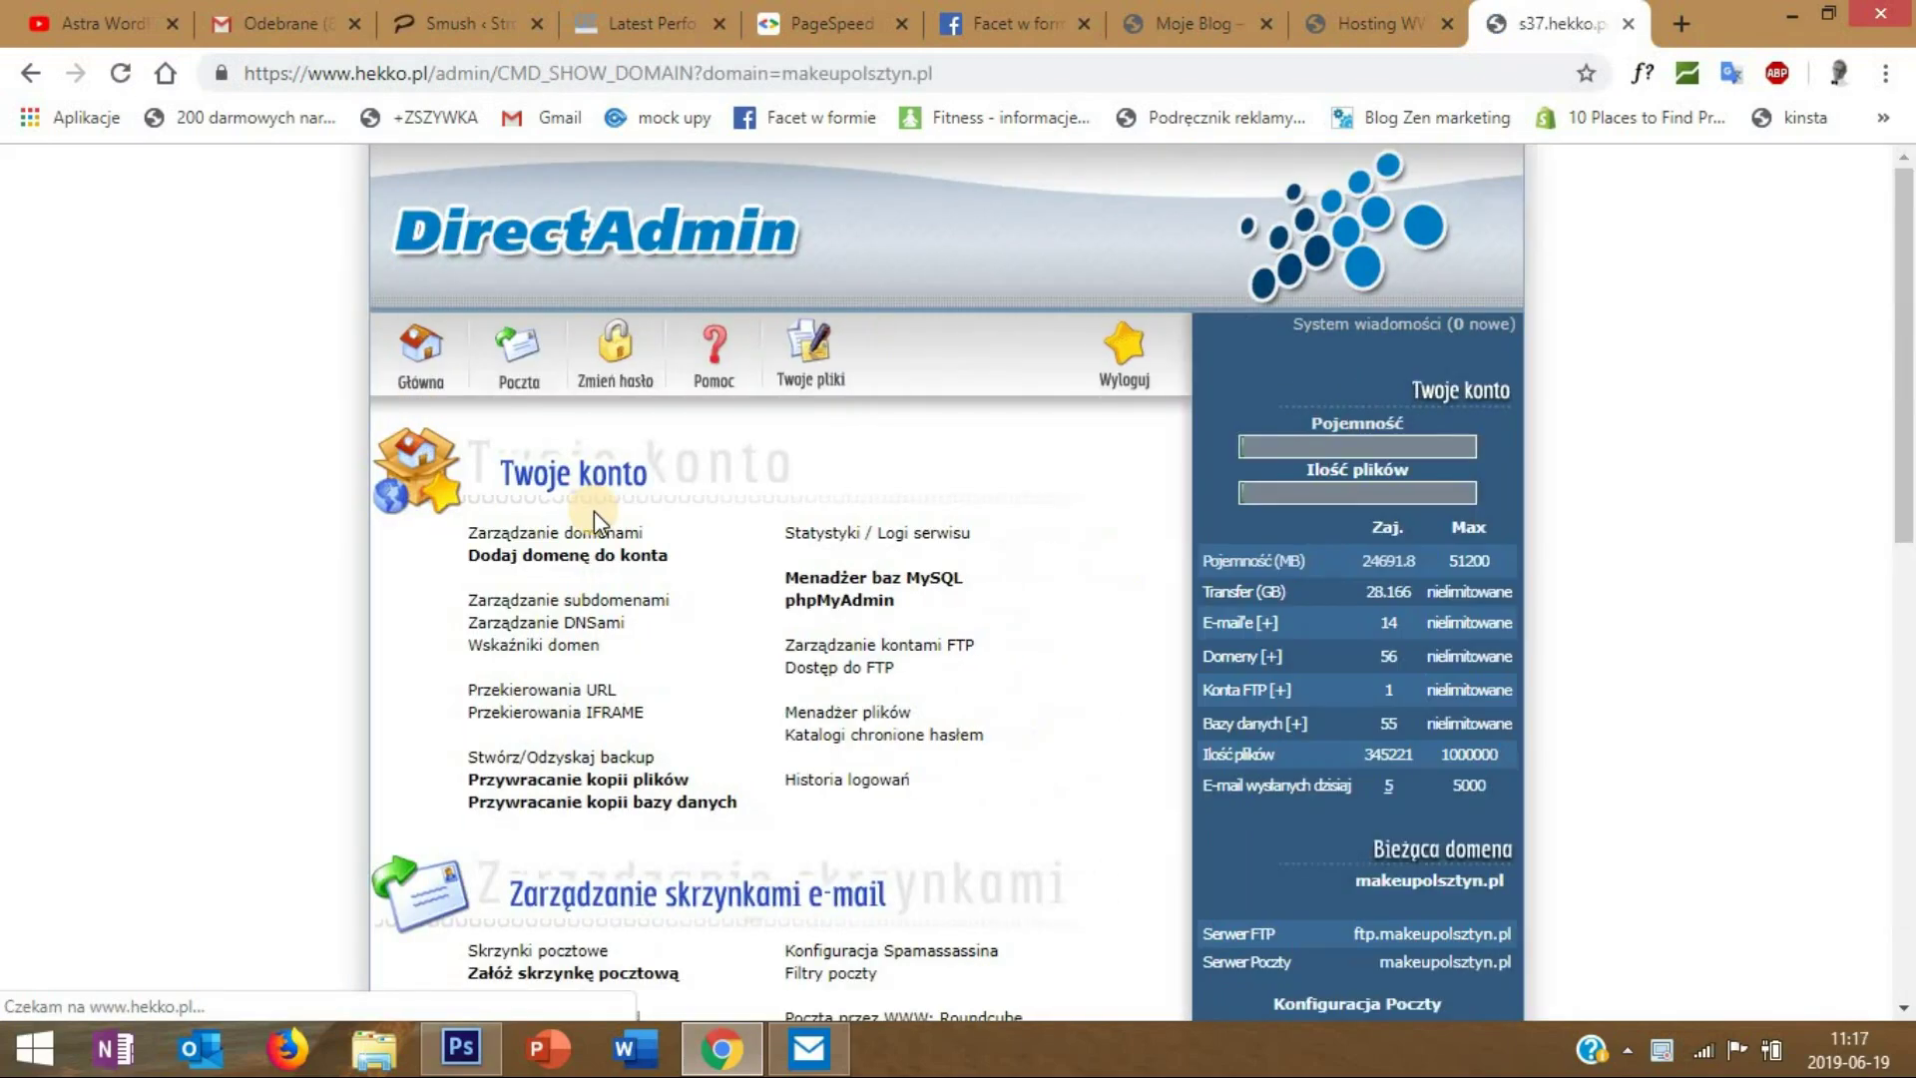
{"action": "scroll", "coordinate": [604, 529], "scroll_direction": "down", "scroll_amount": 7}
{"action": "scroll", "coordinate": [605, 529], "scroll_direction": "down", "scroll_amount": 1}
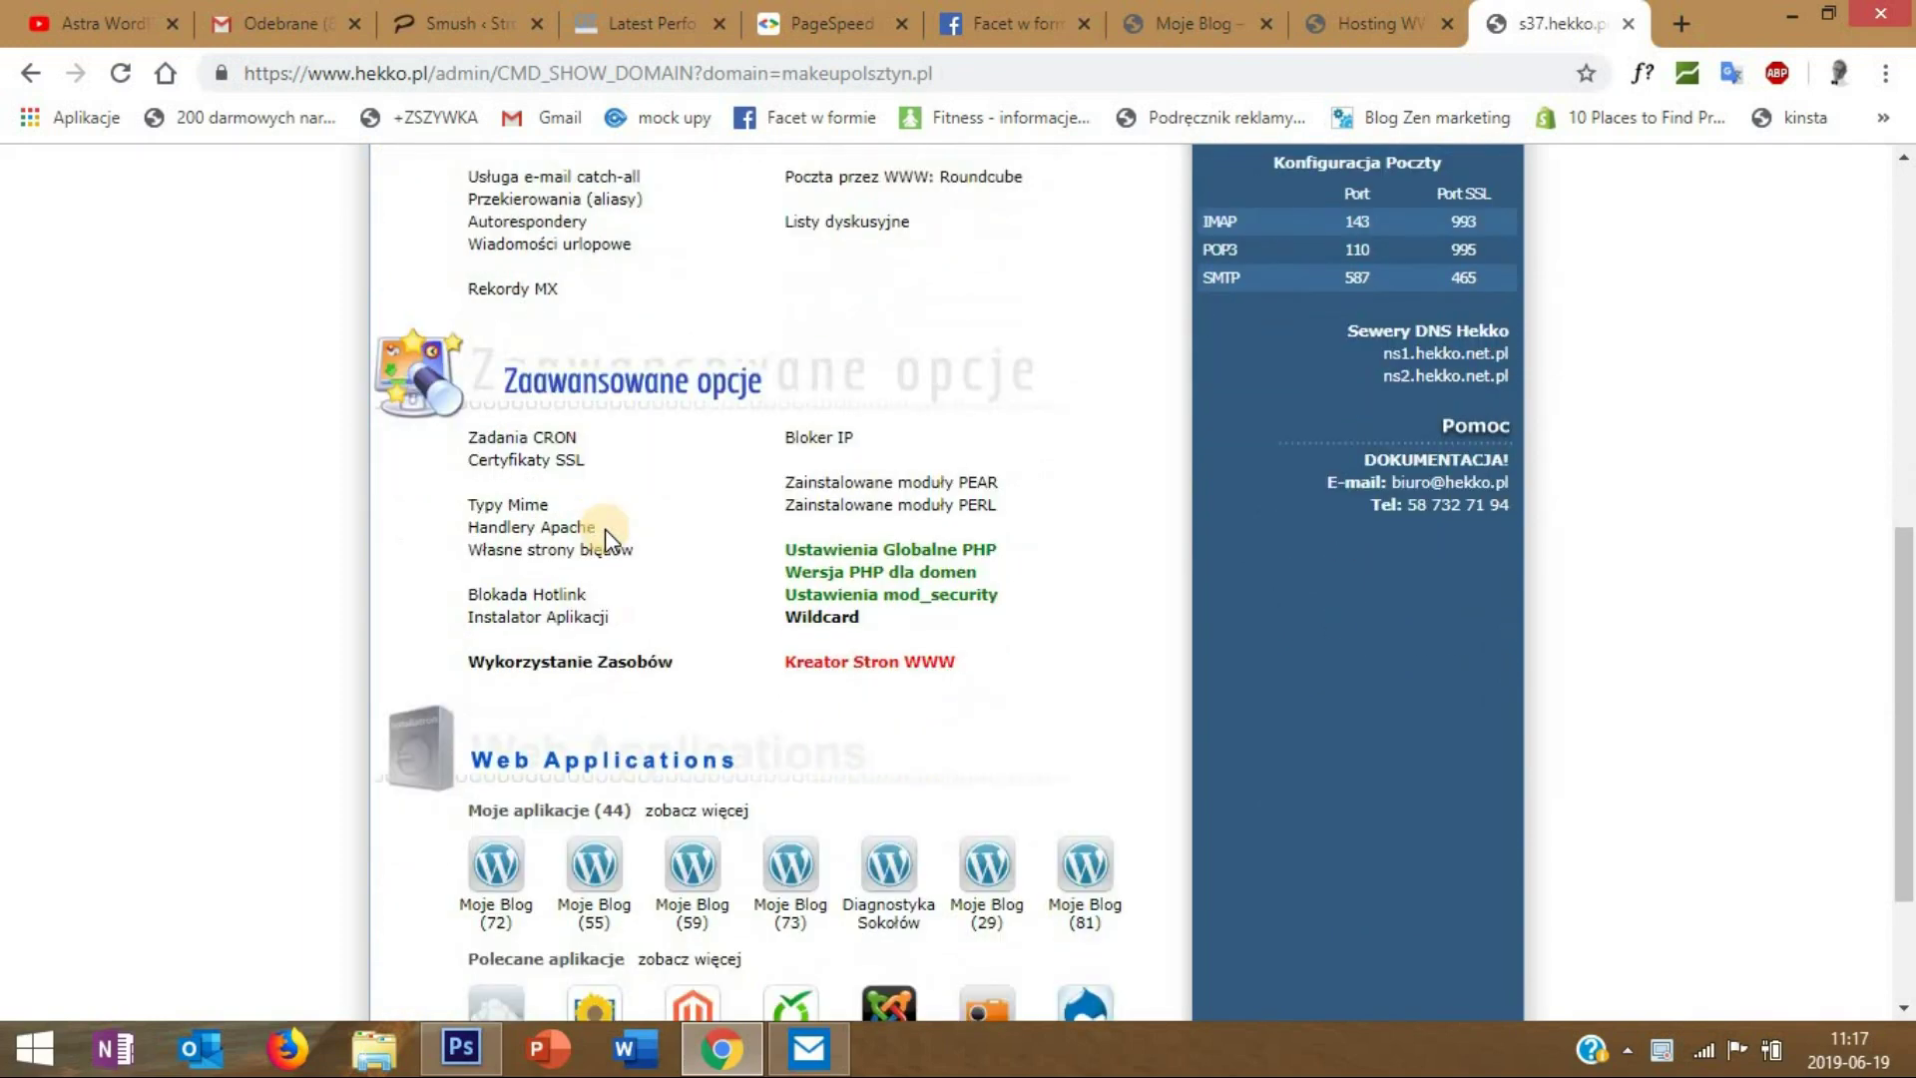
{"action": "left_click", "coordinate": [546, 464]}
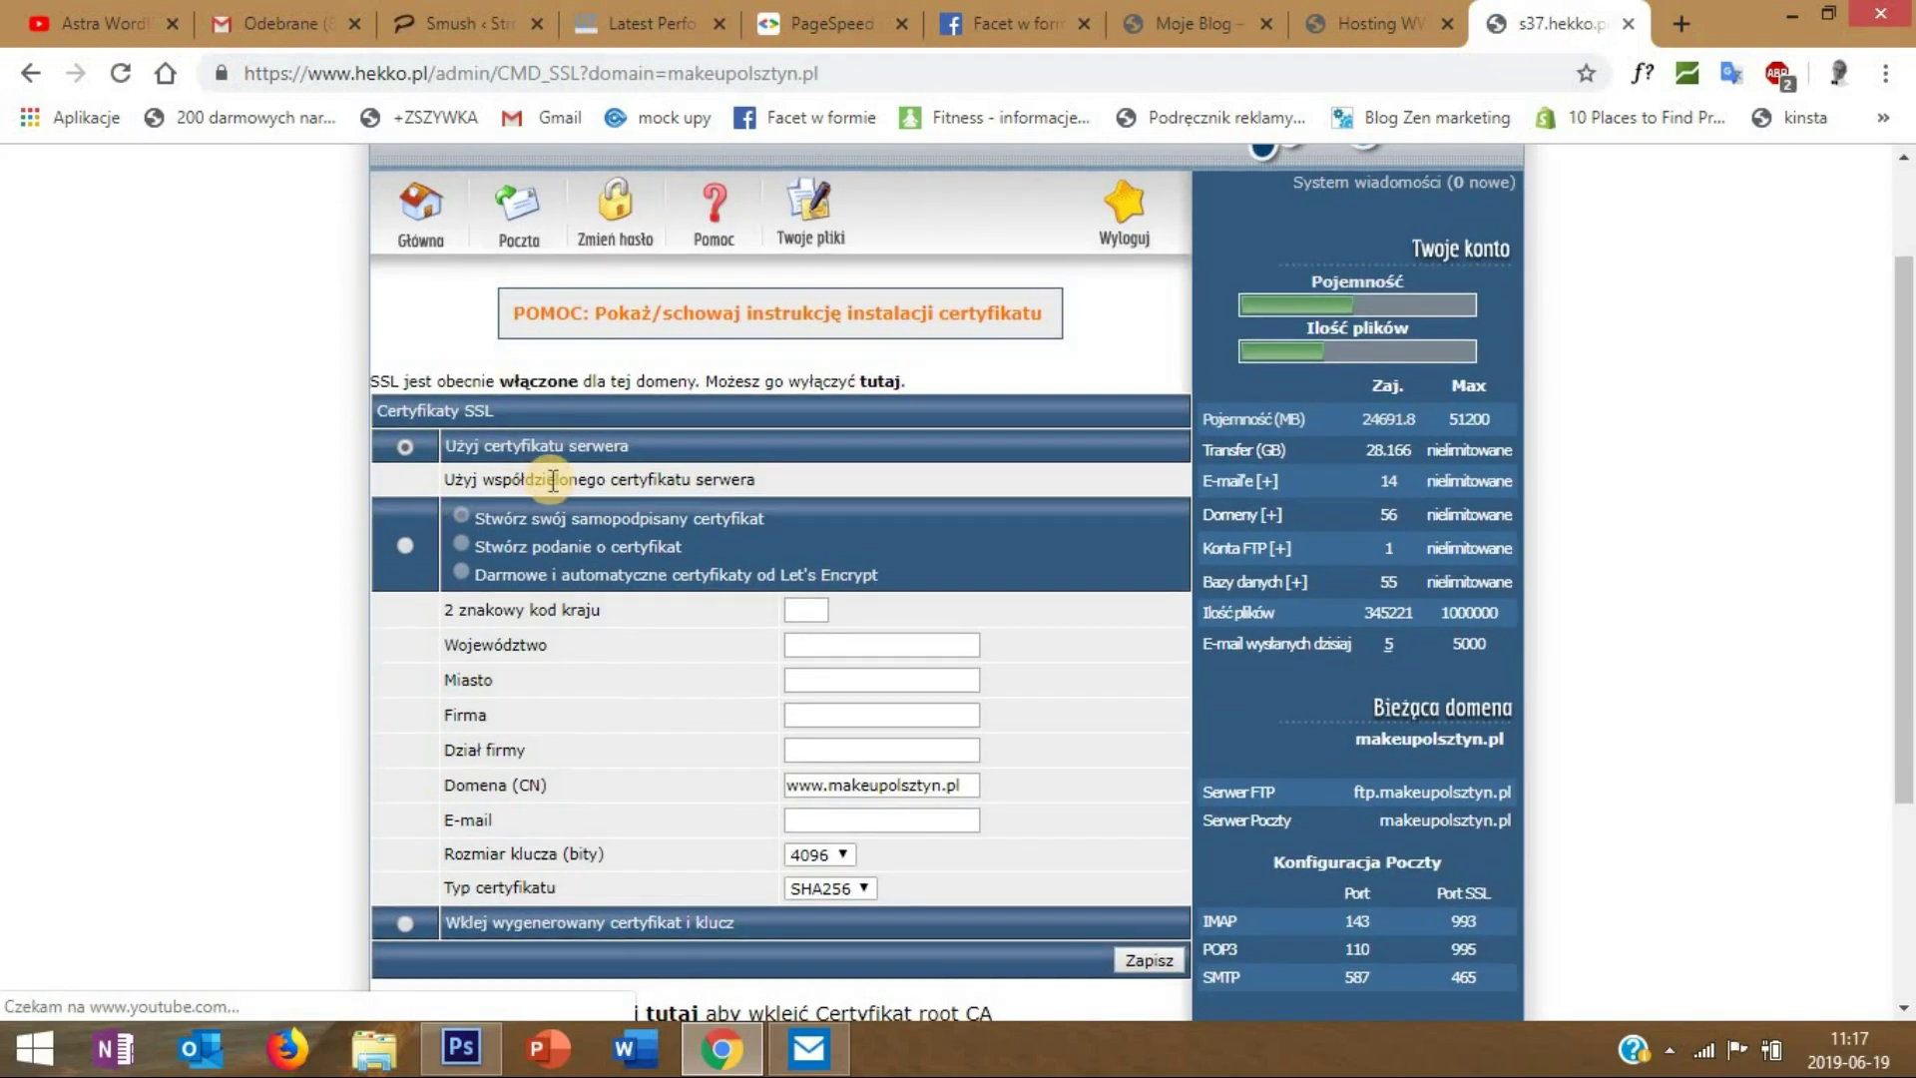
{"action": "left_click", "coordinate": [405, 544]}
{"action": "left_click", "coordinate": [461, 572]}
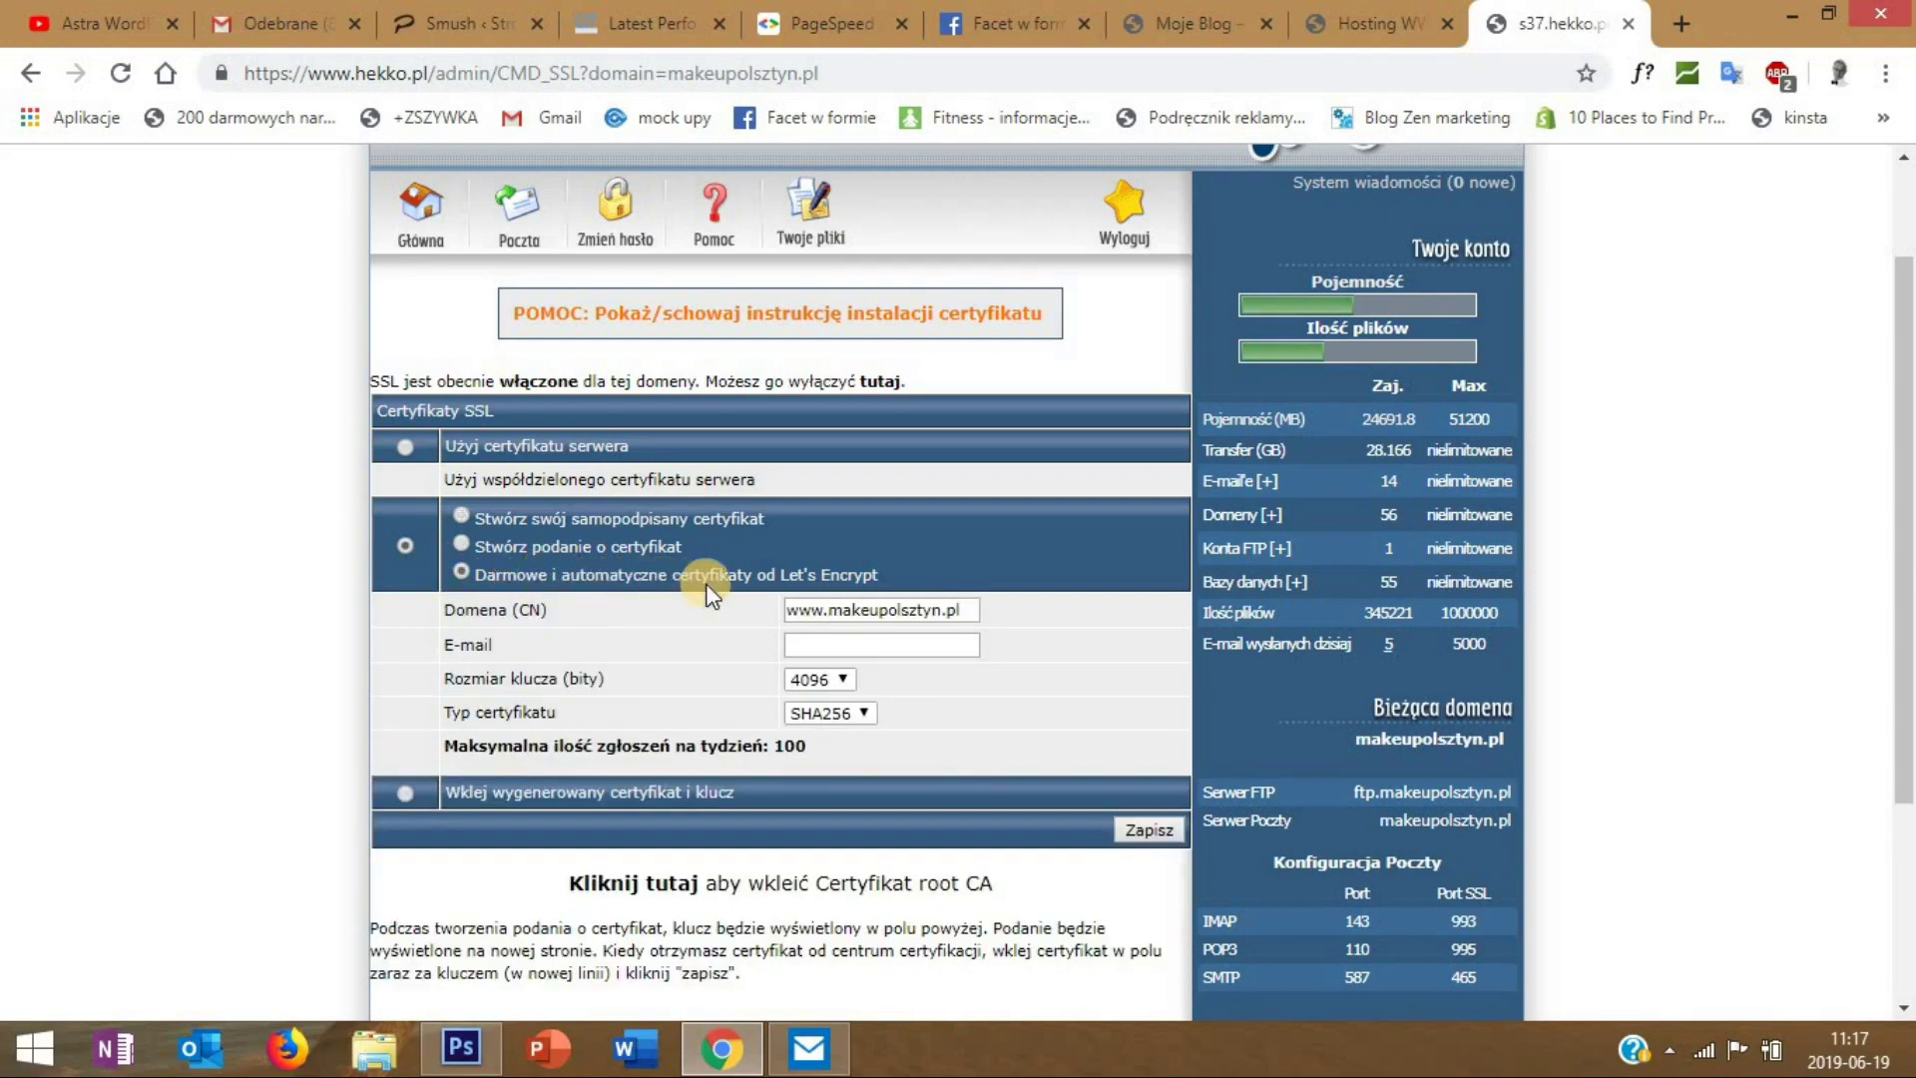
{"action": "left_click", "coordinate": [835, 647]}
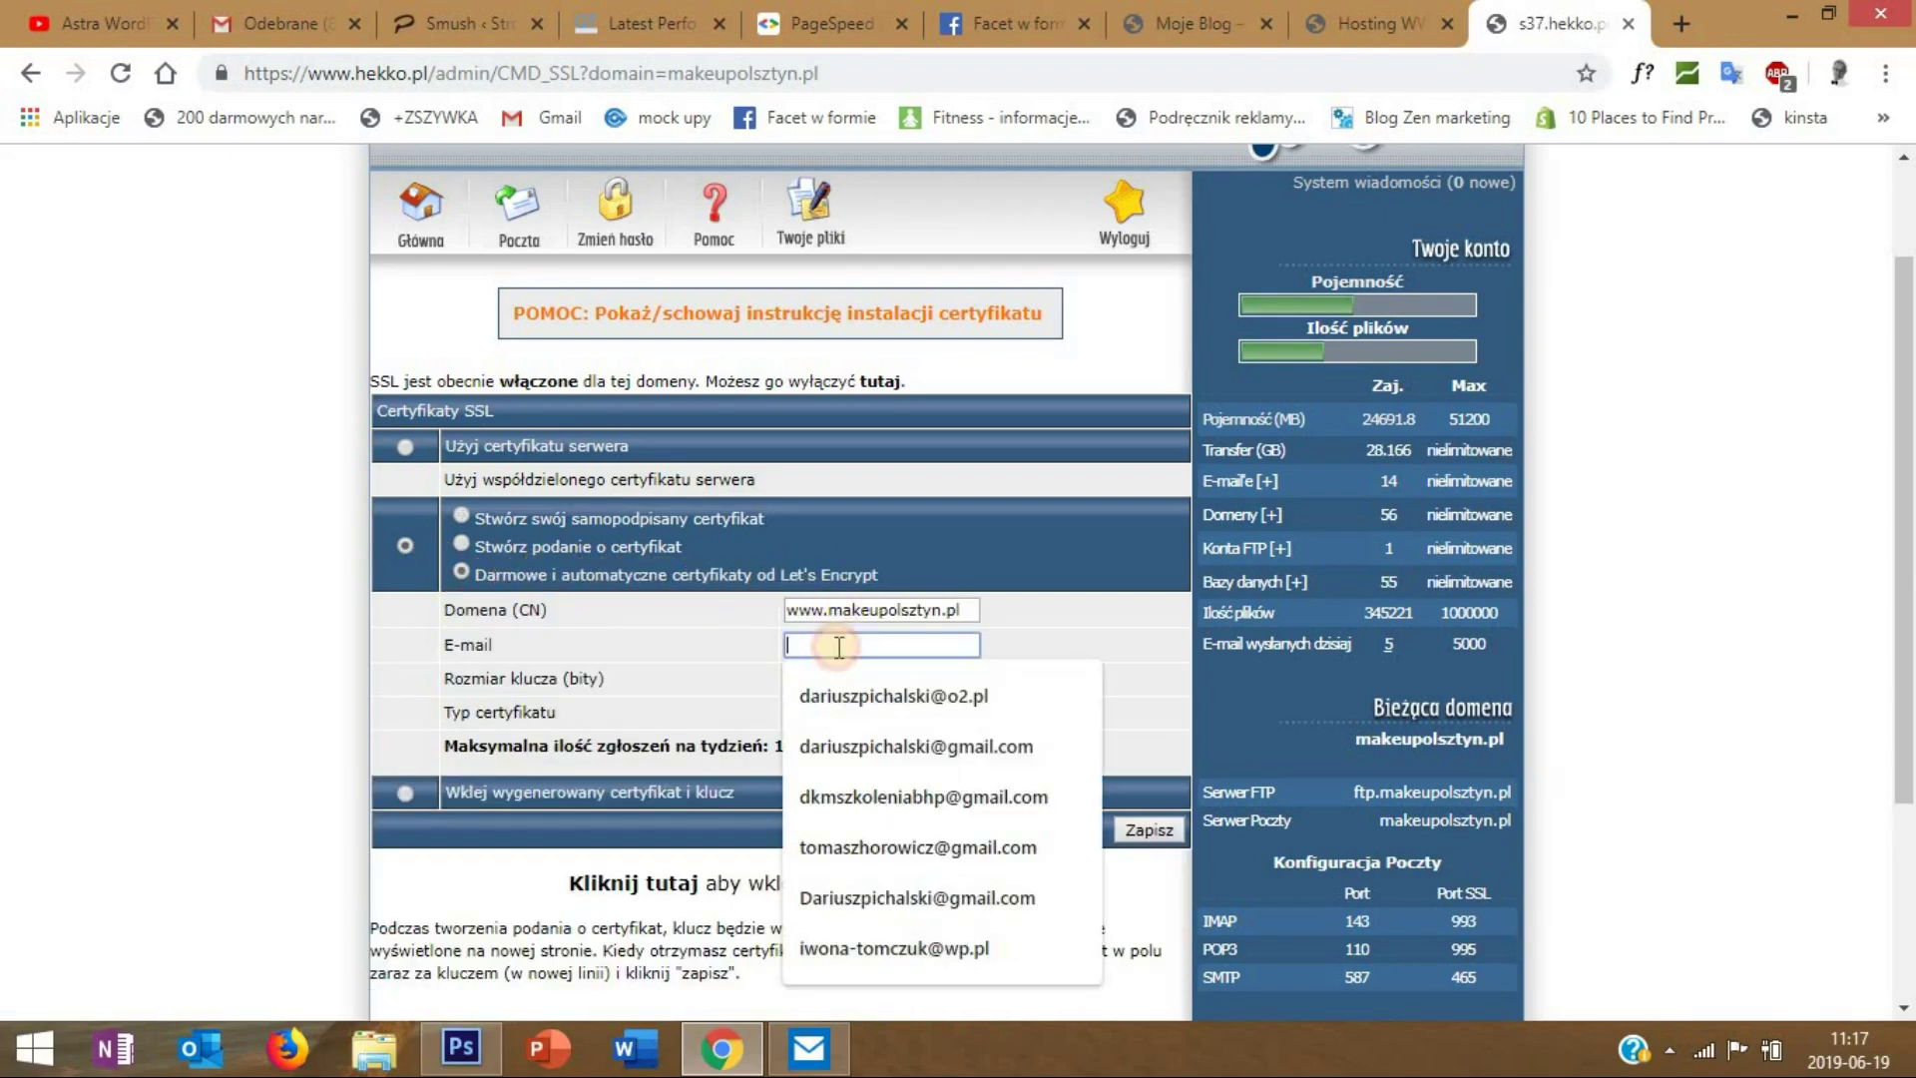
{"action": "left_click", "coordinate": [860, 695]}
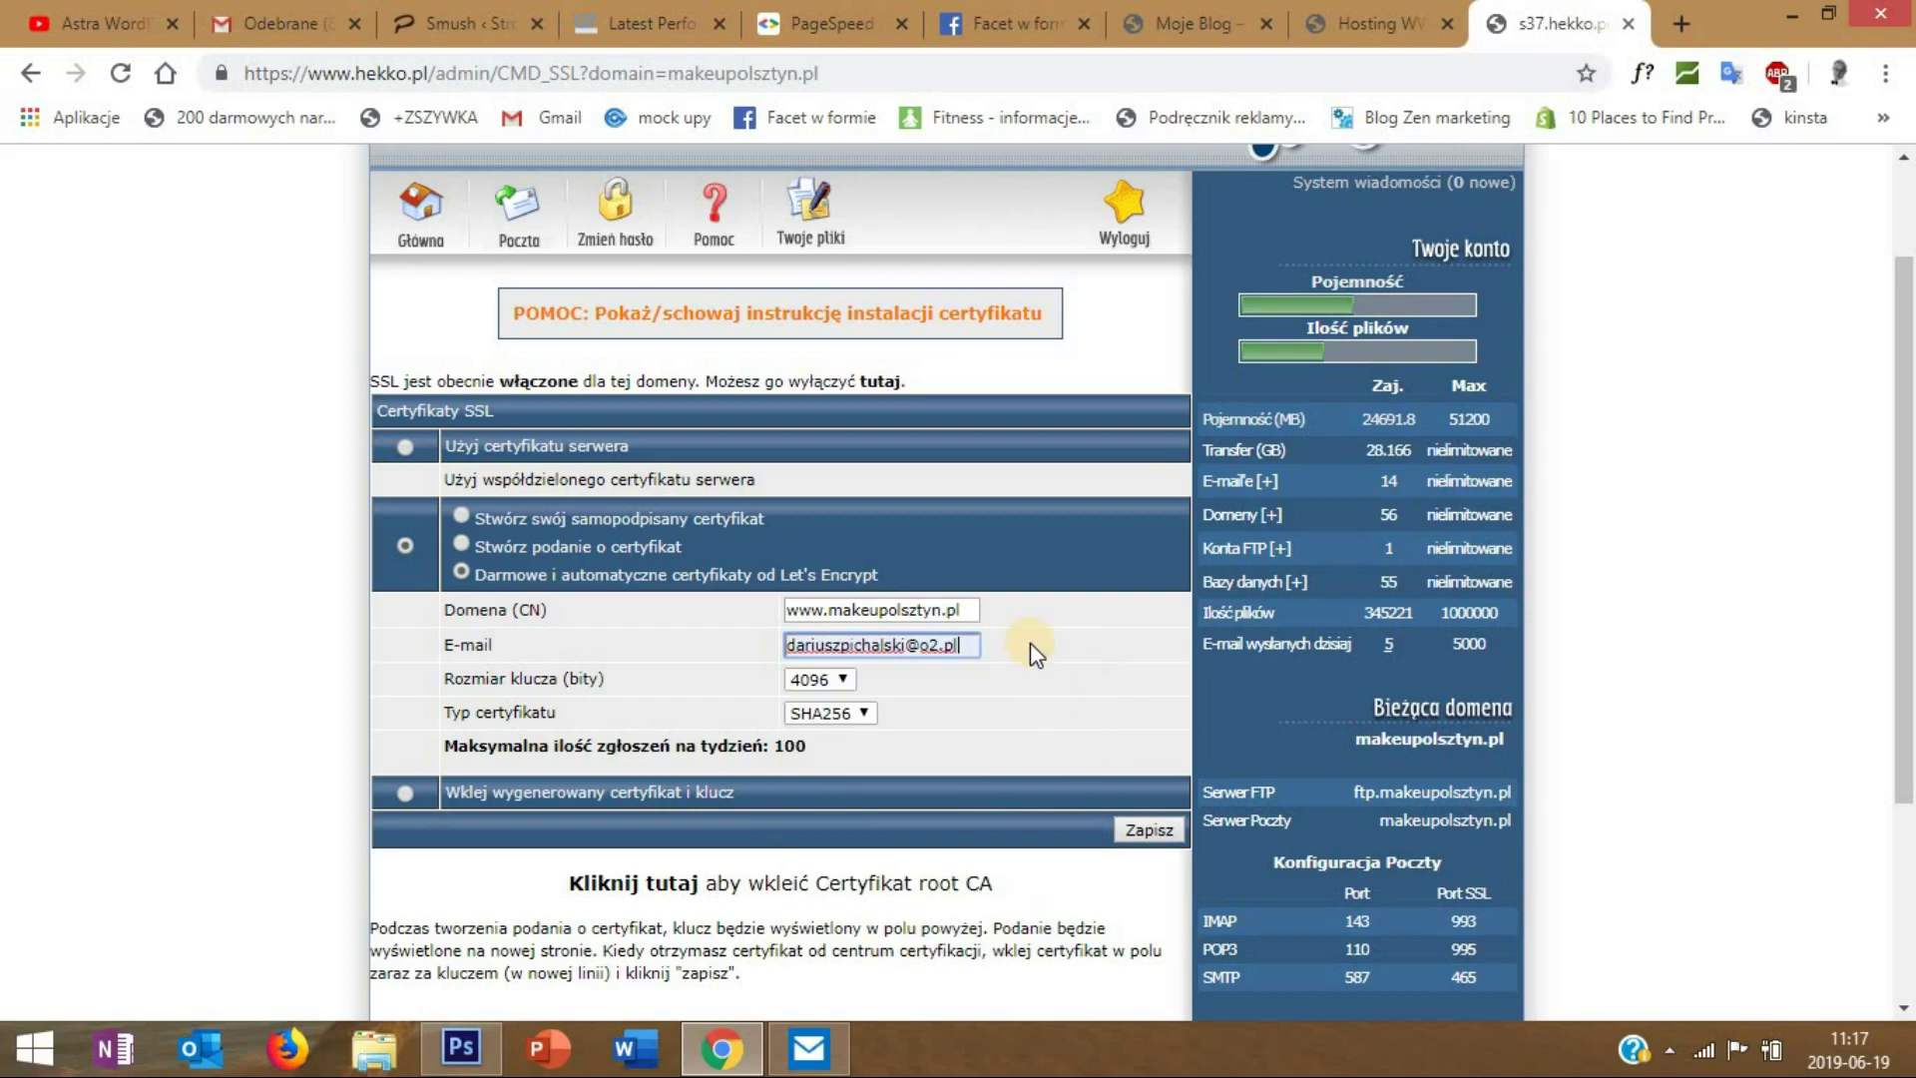
{"action": "left_click", "coordinate": [1146, 831]}
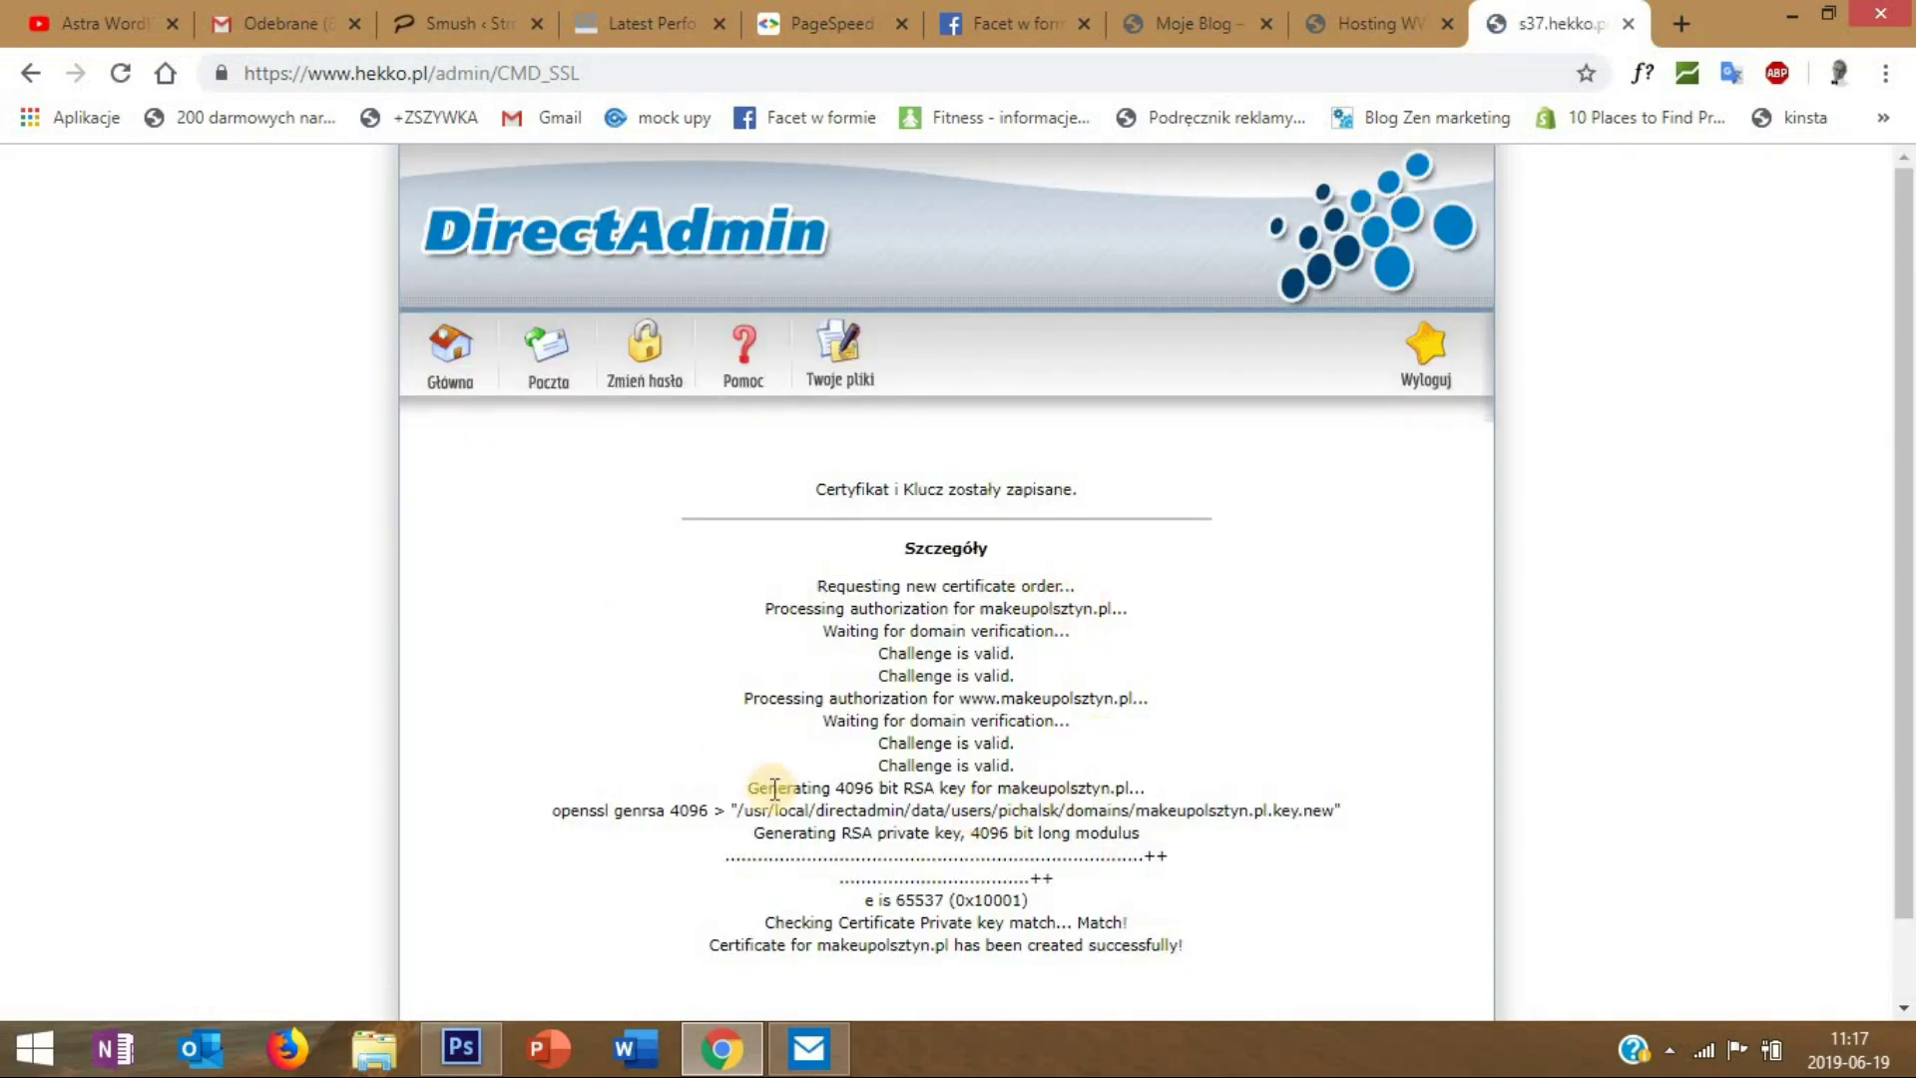
- Scroll through the certificate creation log to confirm it was created successfully
{"action": "scroll", "coordinate": [962, 649], "scroll_direction": "down", "scroll_amount": 2}
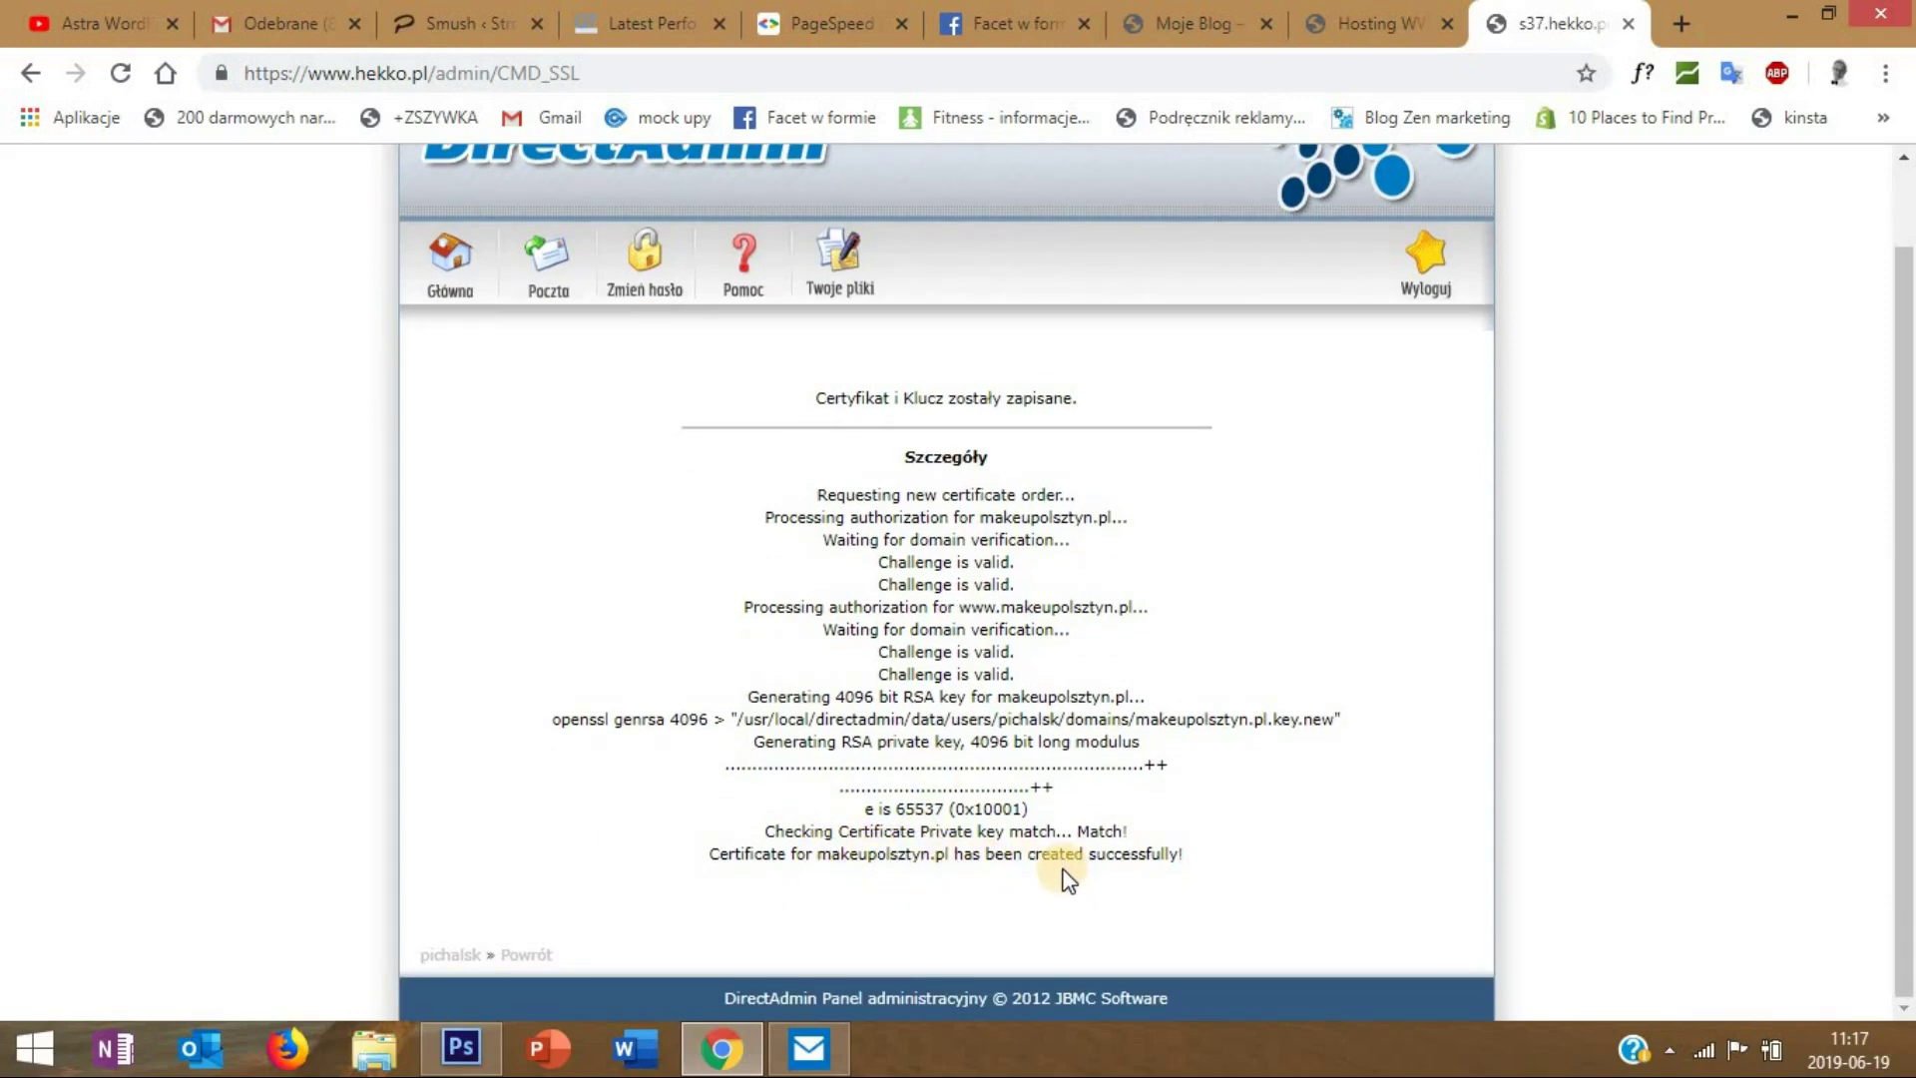
{"action": "scroll", "coordinate": [1064, 866], "scroll_direction": "up", "scroll_amount": 2}
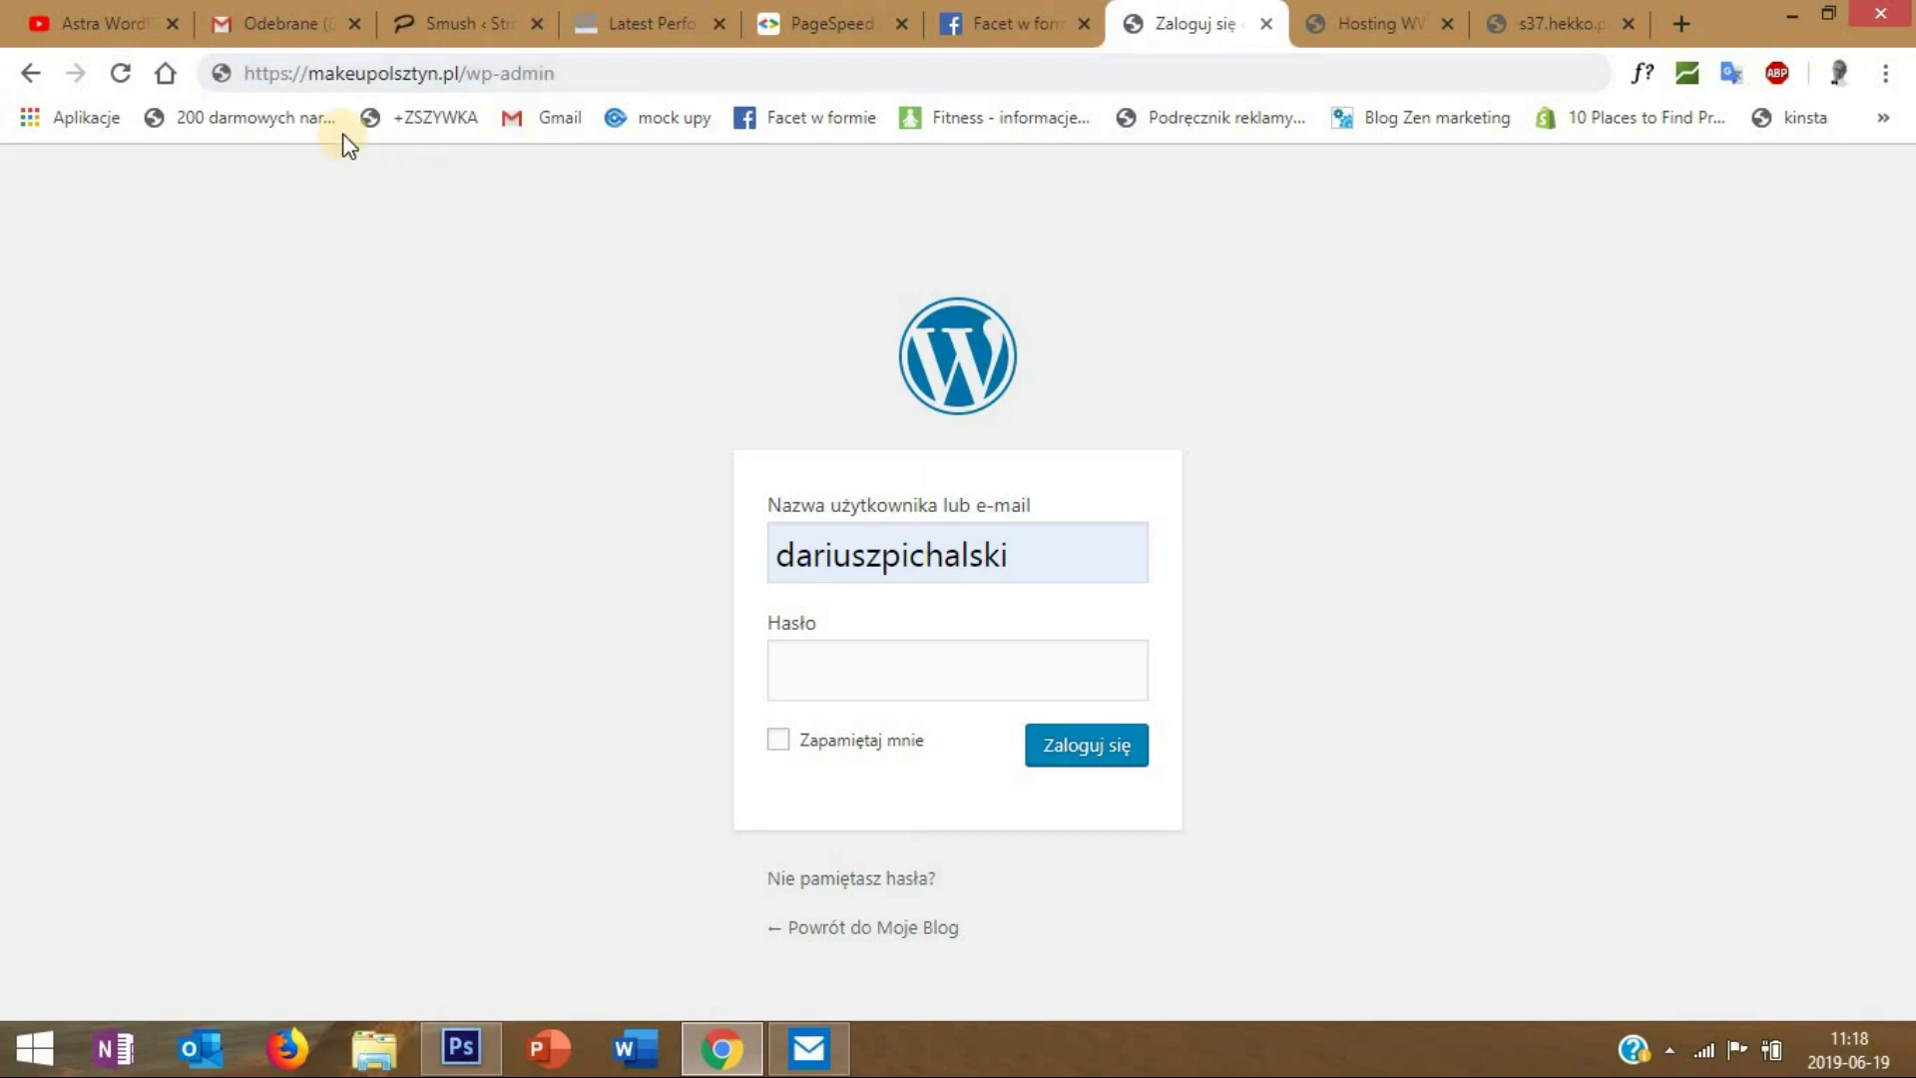
- Confirm the address now uses https and log in to WordPress with the account password
{"action": "left_click_drag", "start_coordinate": [309, 73], "coordinate": [219, 62]}
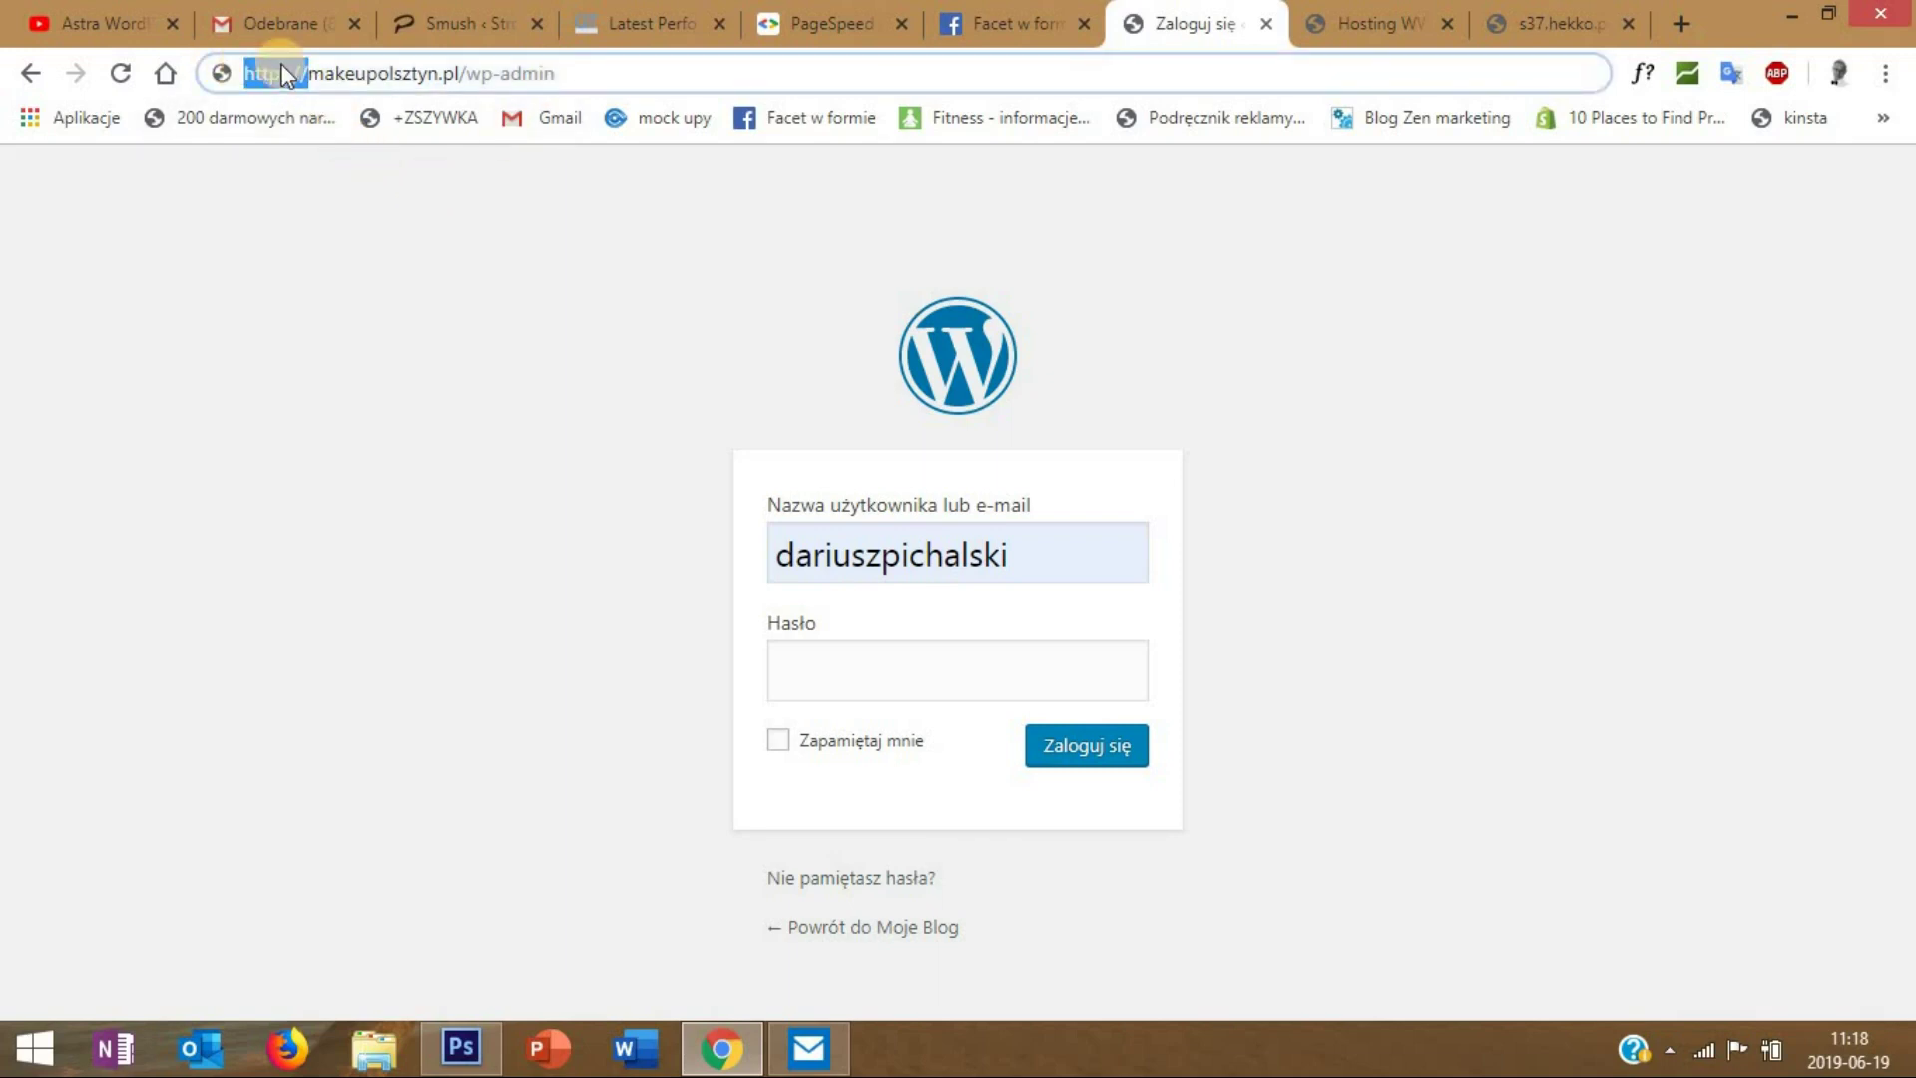
{"action": "left_click", "coordinate": [953, 666]}
{"action": "type", "text": "•••••••••"}
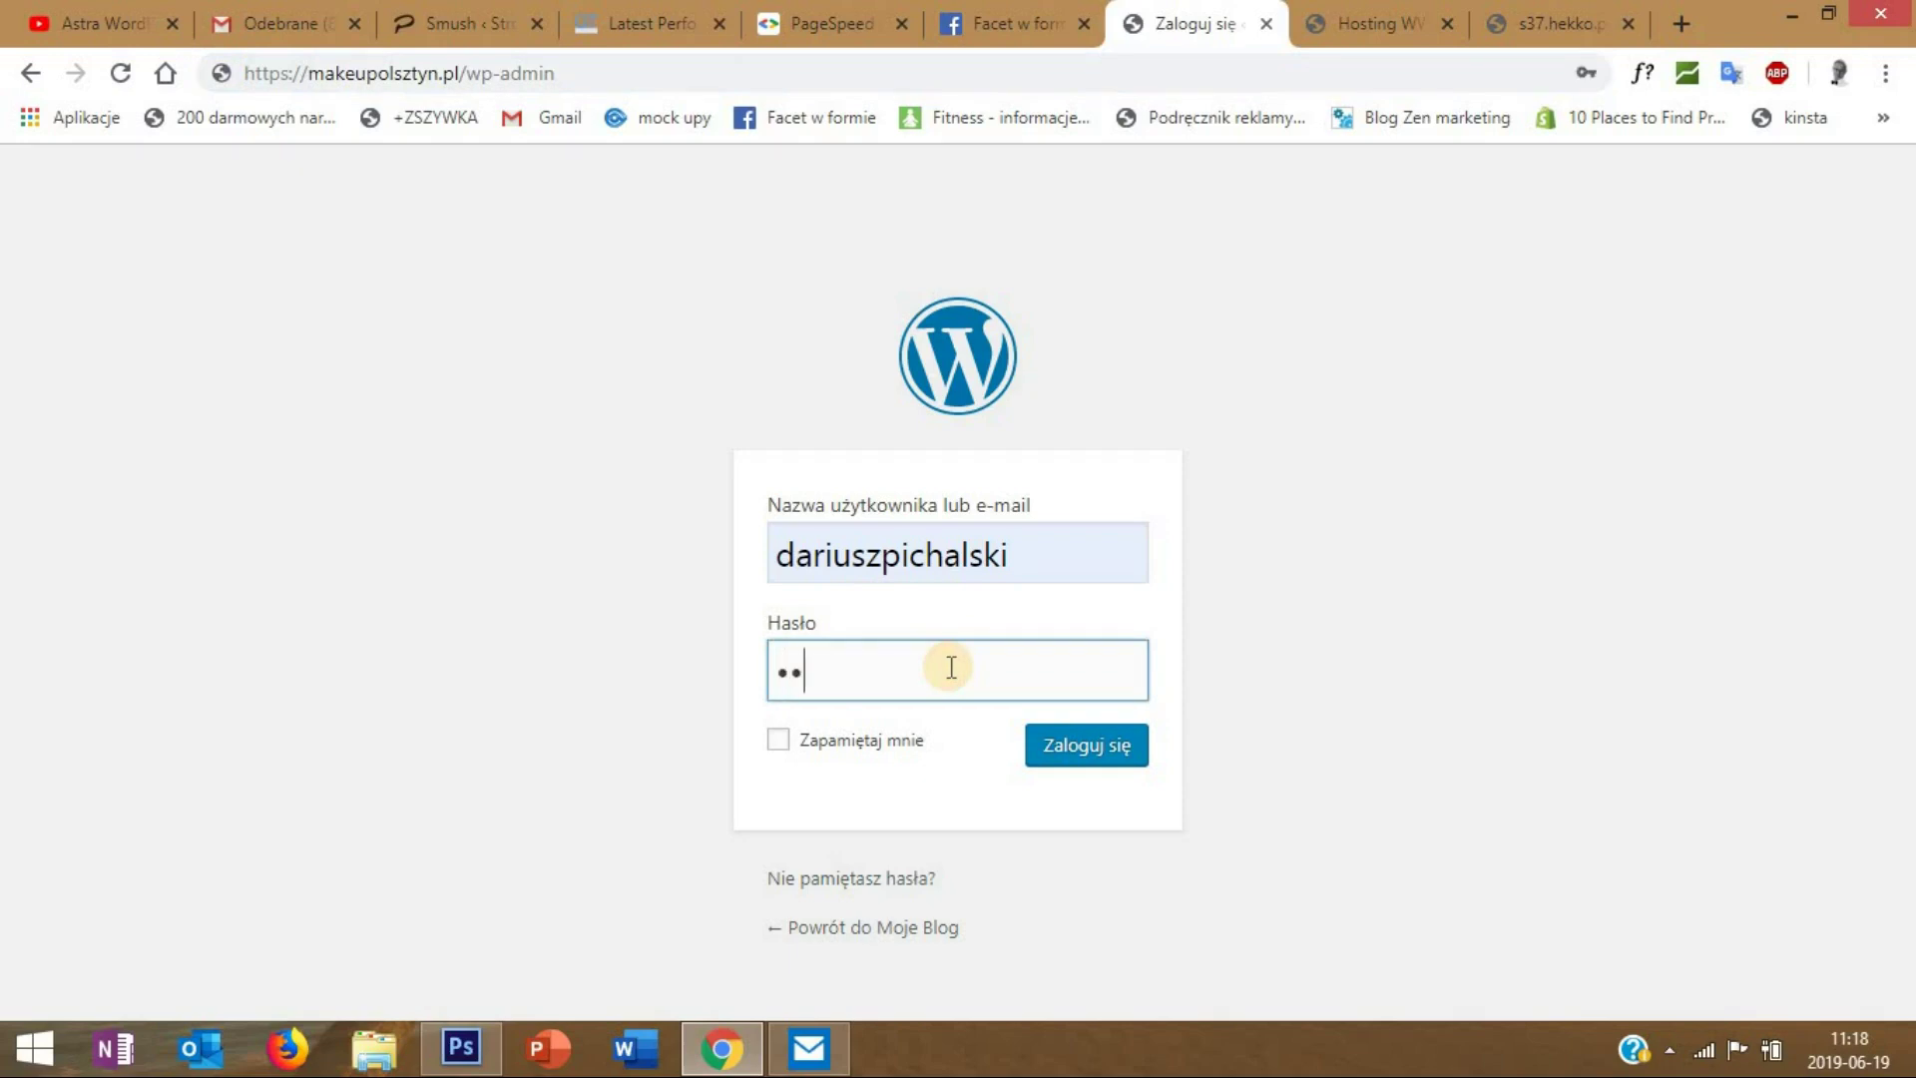
{"action": "type", "text": "••"}
{"action": "left_click", "coordinate": [1073, 769]}
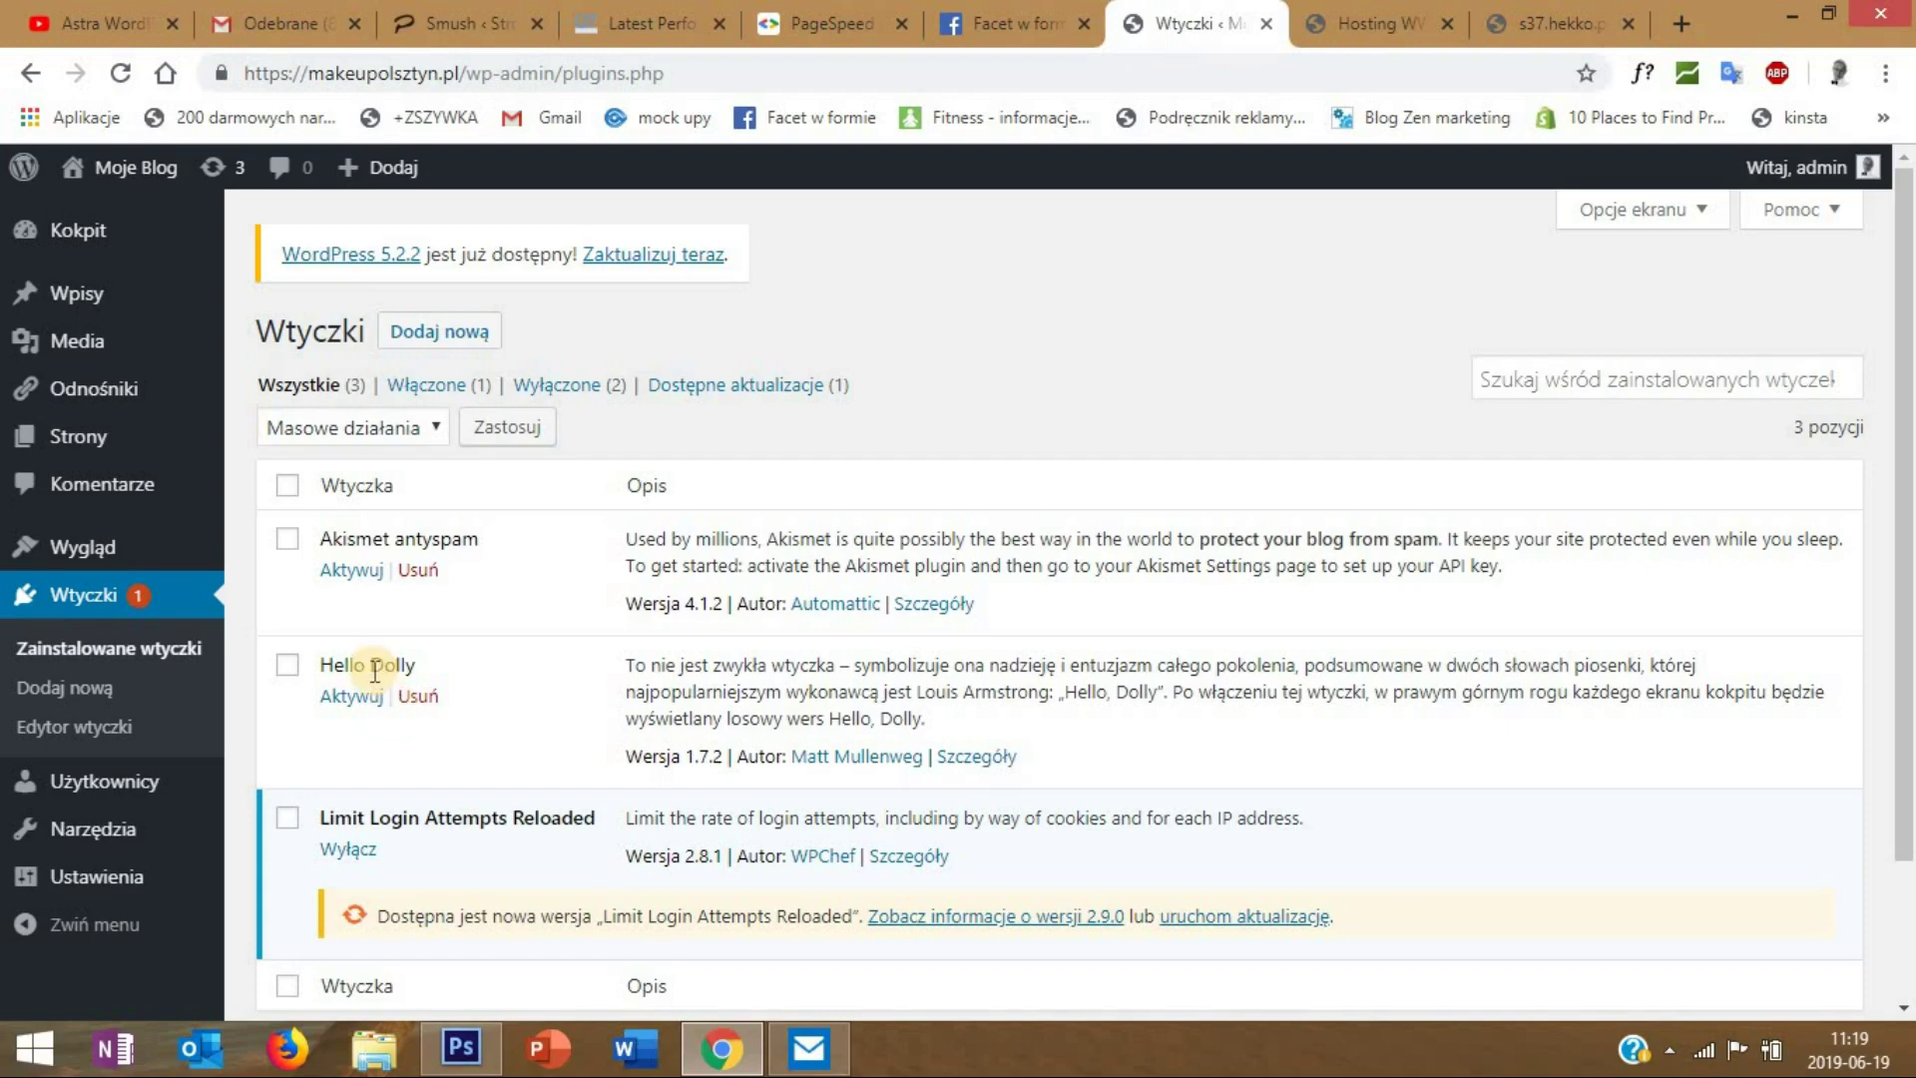
- Tick the checkboxes for Akismet antyspam and Hello Dolly in the plugin list
{"action": "scroll", "coordinate": [375, 671], "scroll_direction": "down", "scroll_amount": 2}
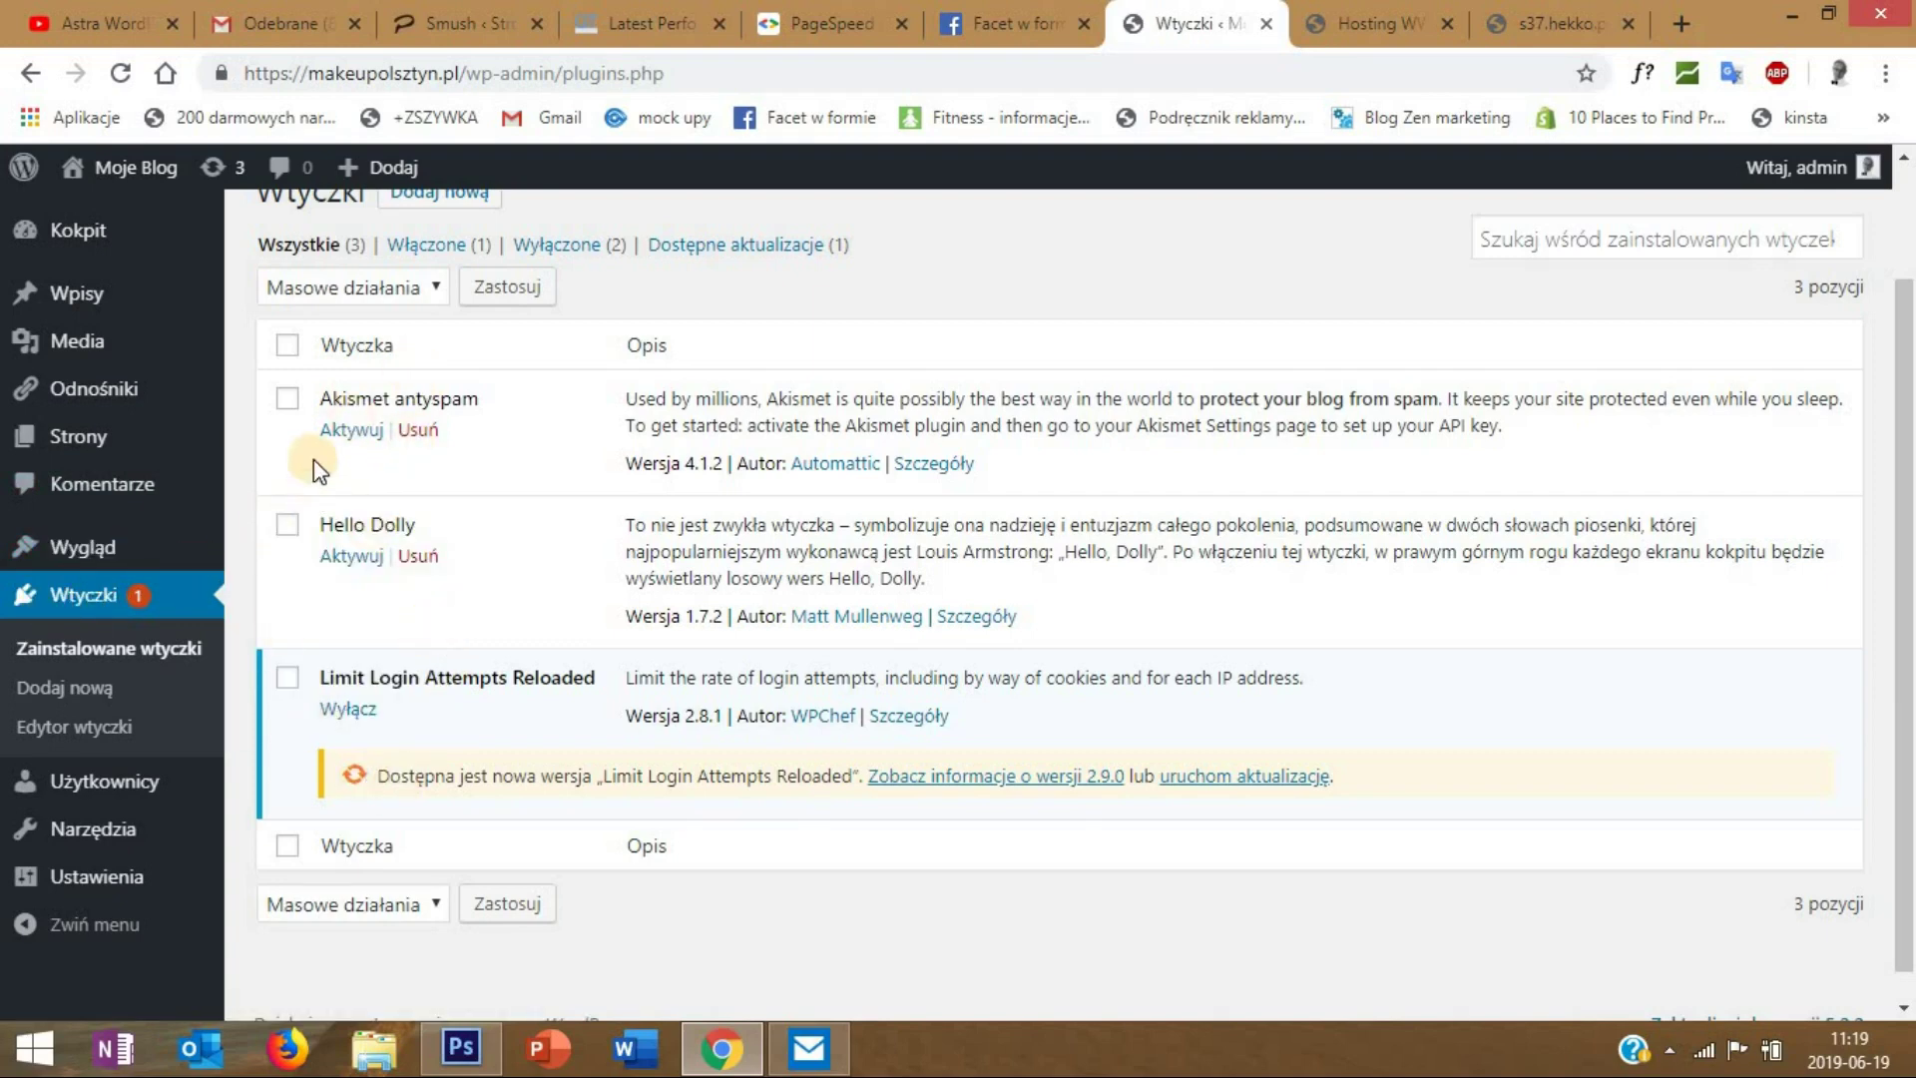
{"action": "left_click", "coordinate": [288, 400]}
{"action": "left_click", "coordinate": [289, 525]}
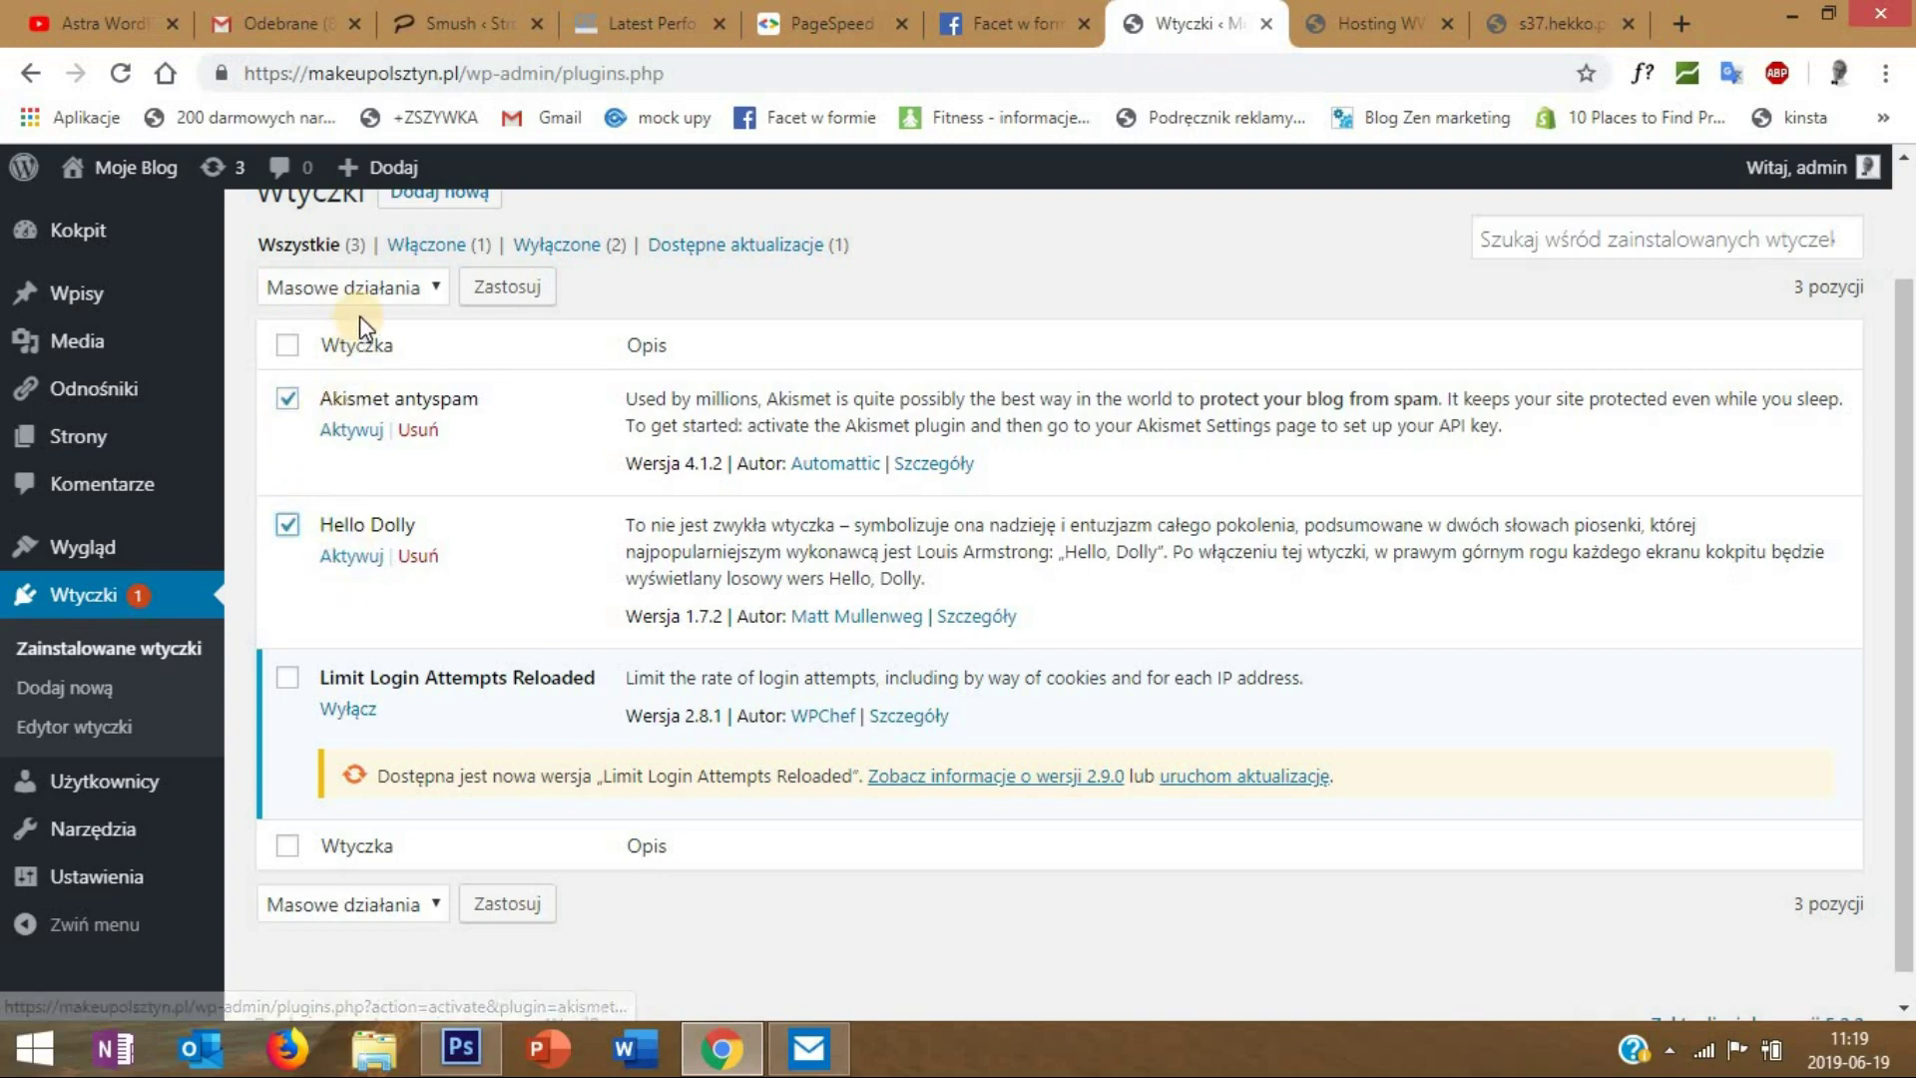
- Bulk-delete the checked Akismet antyspam and Hello Dolly plugins using Usuń, confirming the removal
{"action": "left_click", "coordinate": [359, 288]}
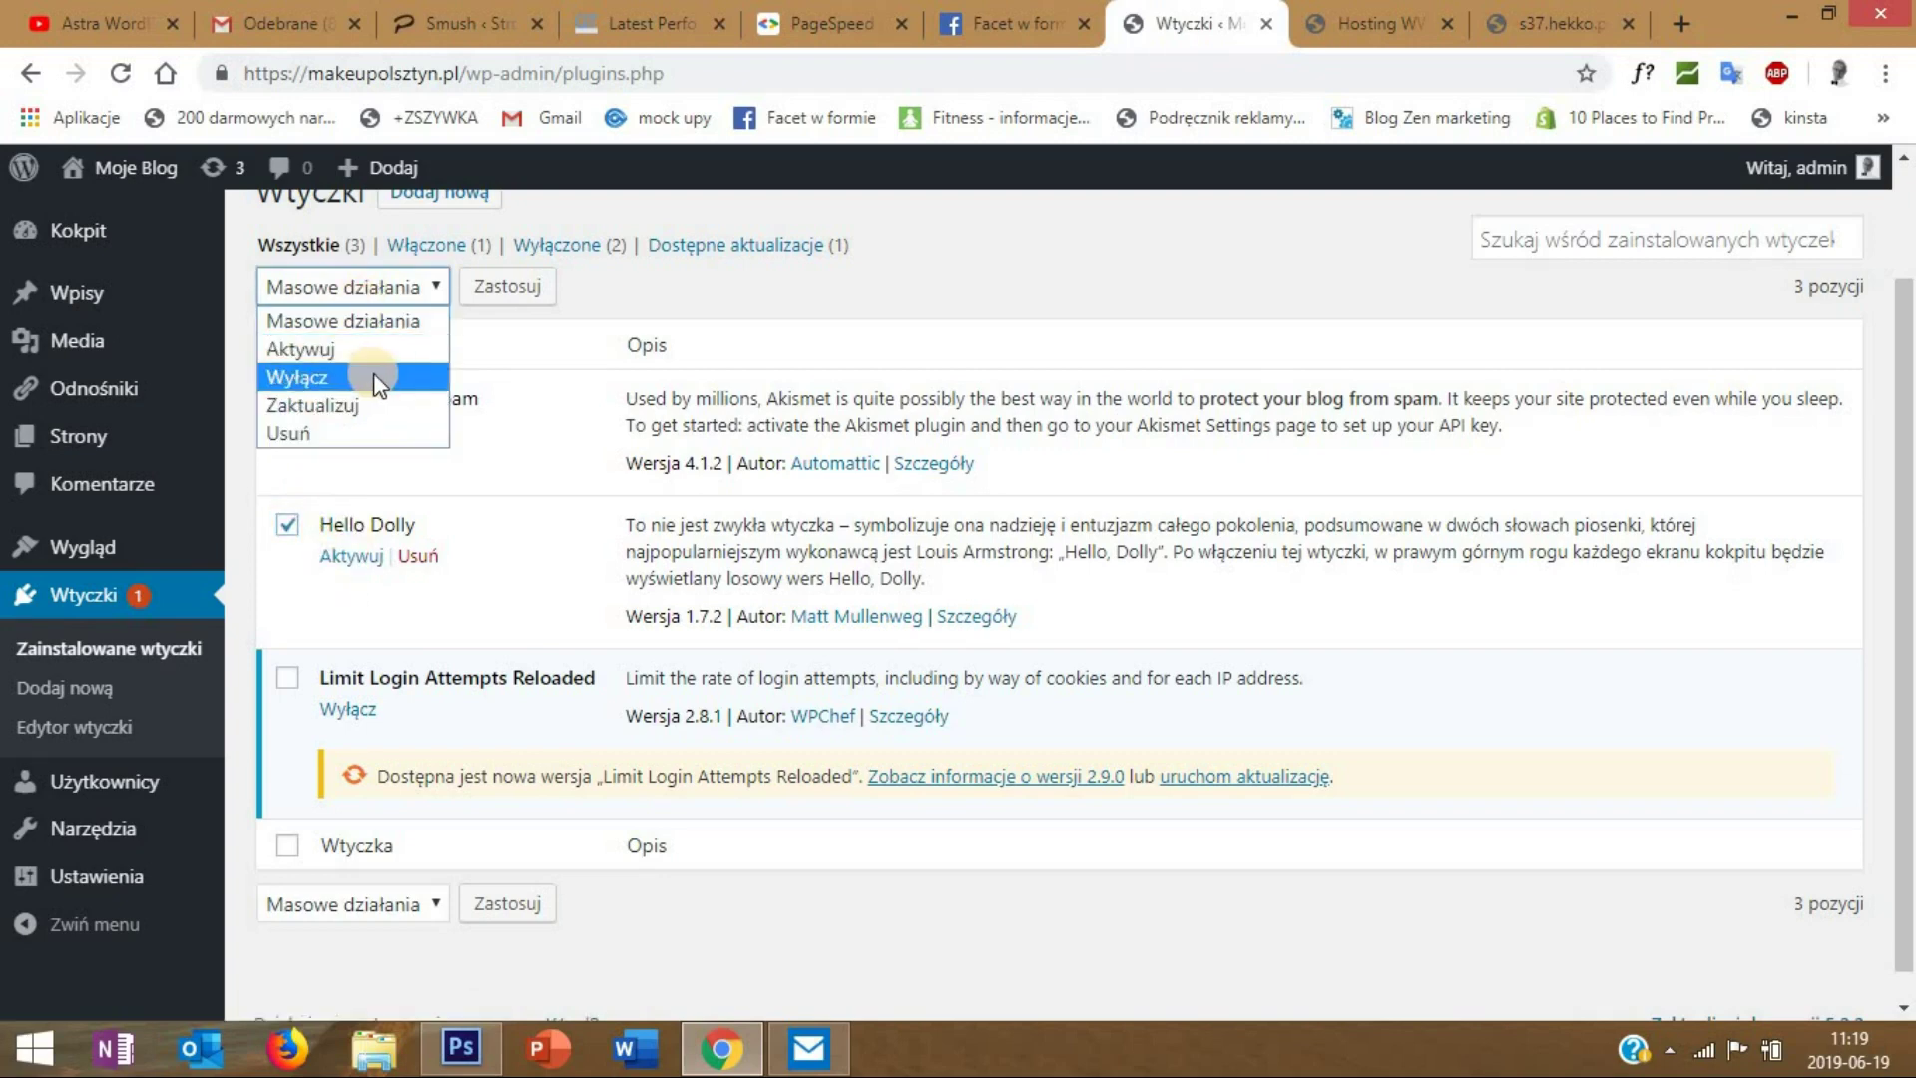
{"action": "left_click", "coordinate": [338, 431]}
{"action": "left_click", "coordinate": [511, 296]}
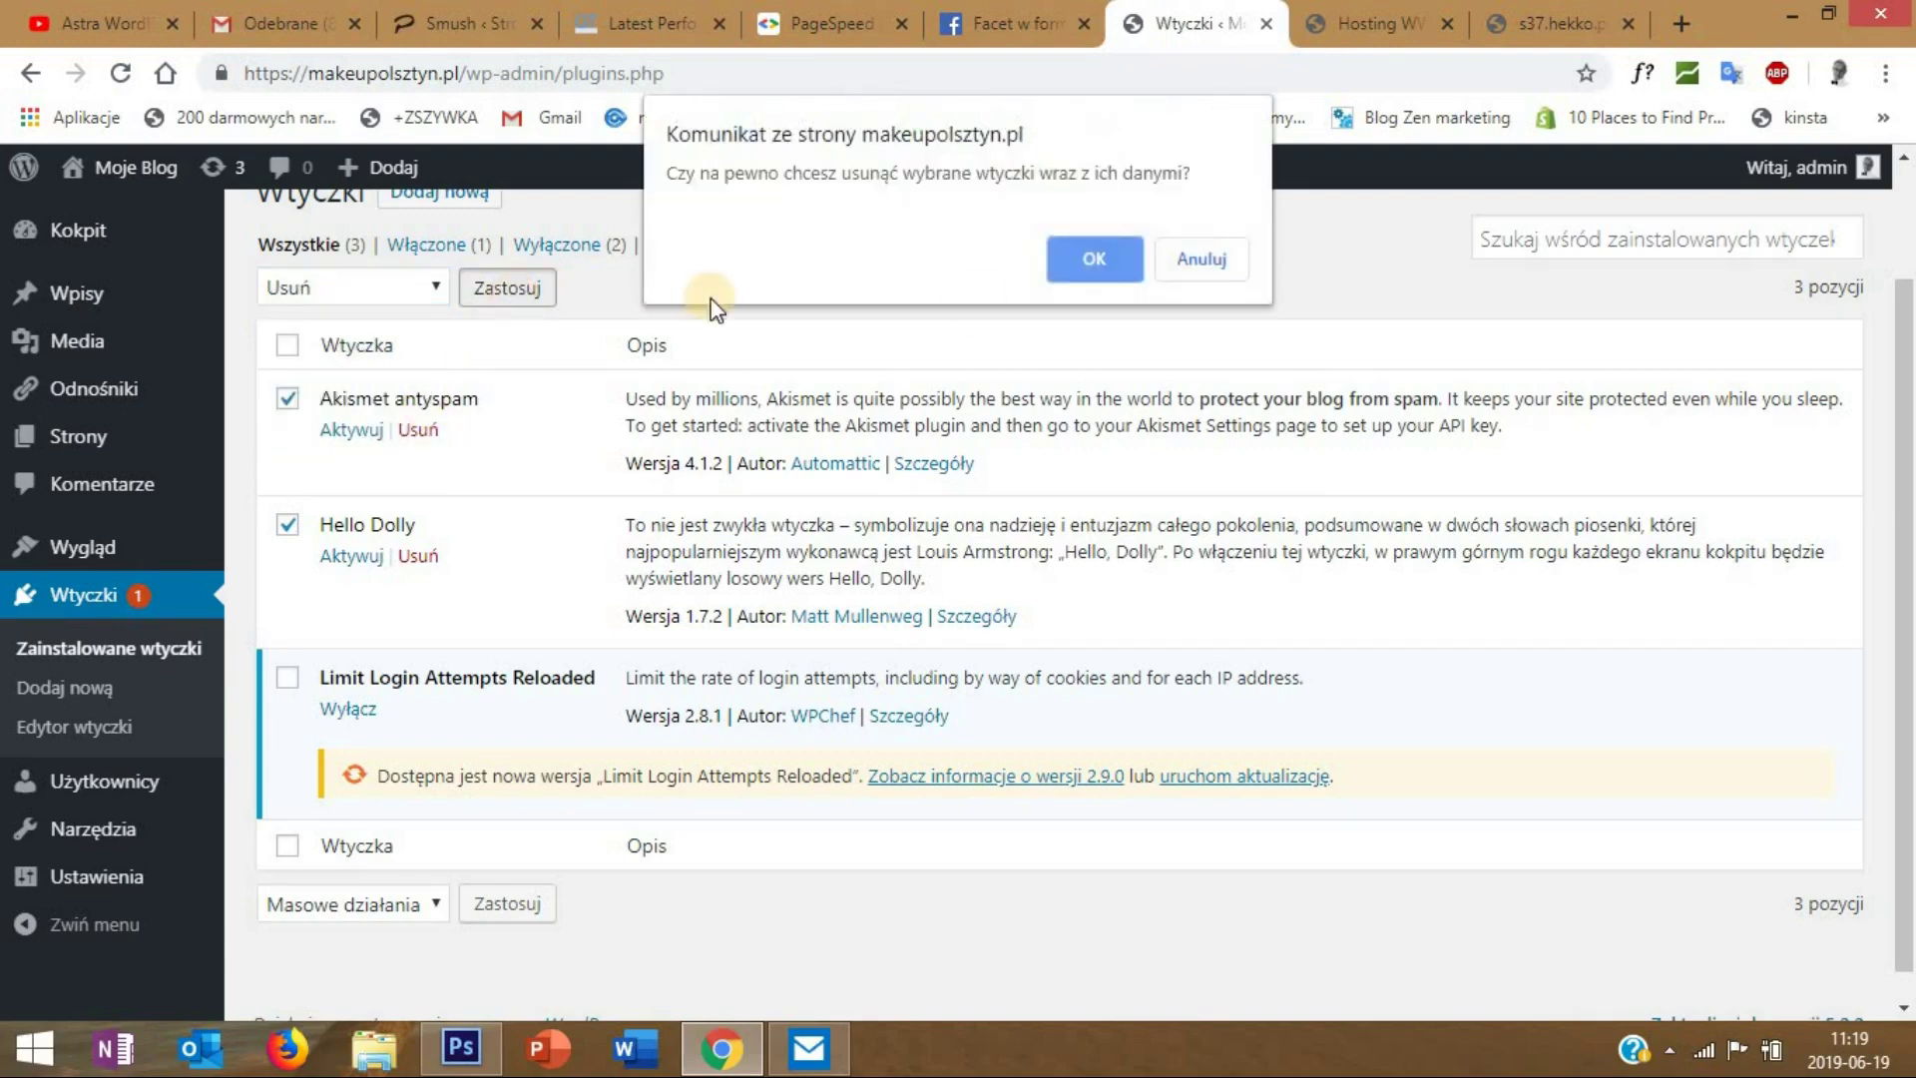
{"action": "left_click", "coordinate": [1070, 267]}
{"action": "left_click", "coordinate": [1080, 256]}
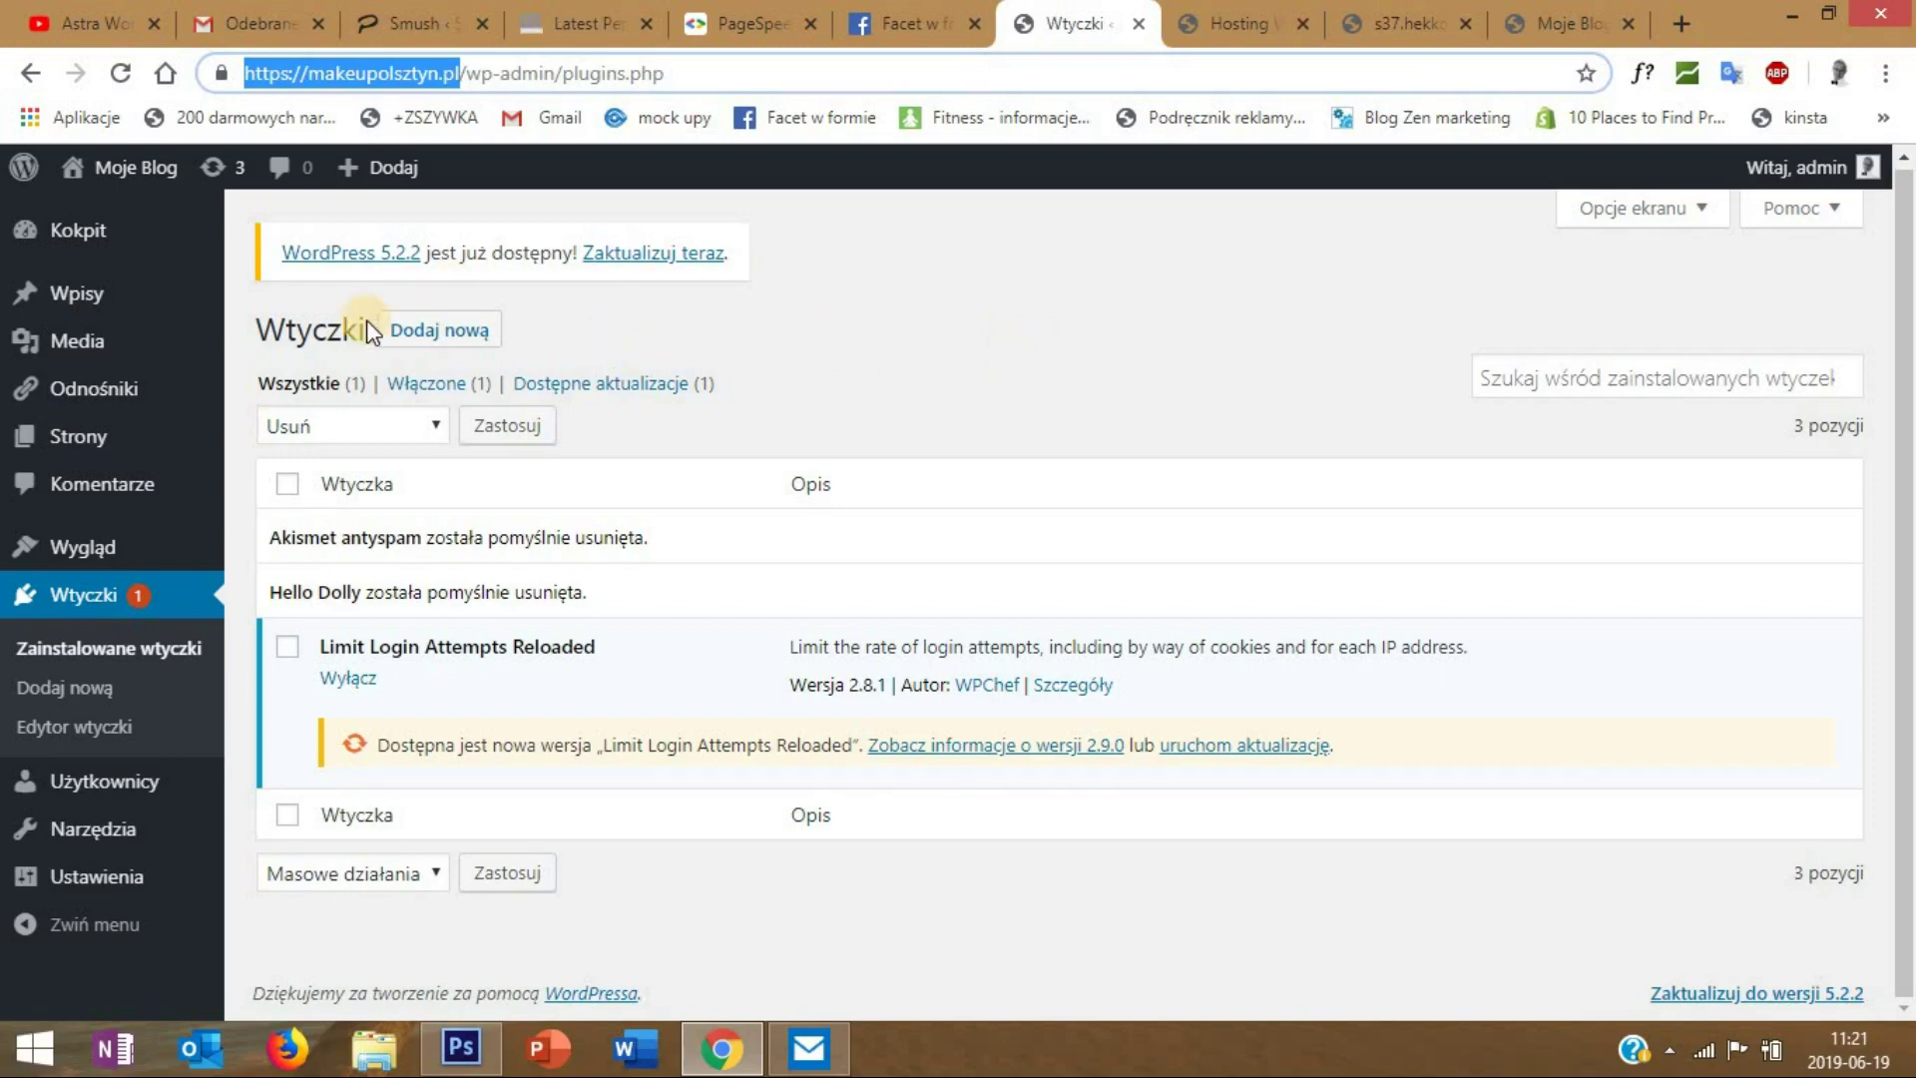
- Search plugins for 'ithemes', then install and activate iThemes Security
{"action": "left_click", "coordinate": [429, 329]}
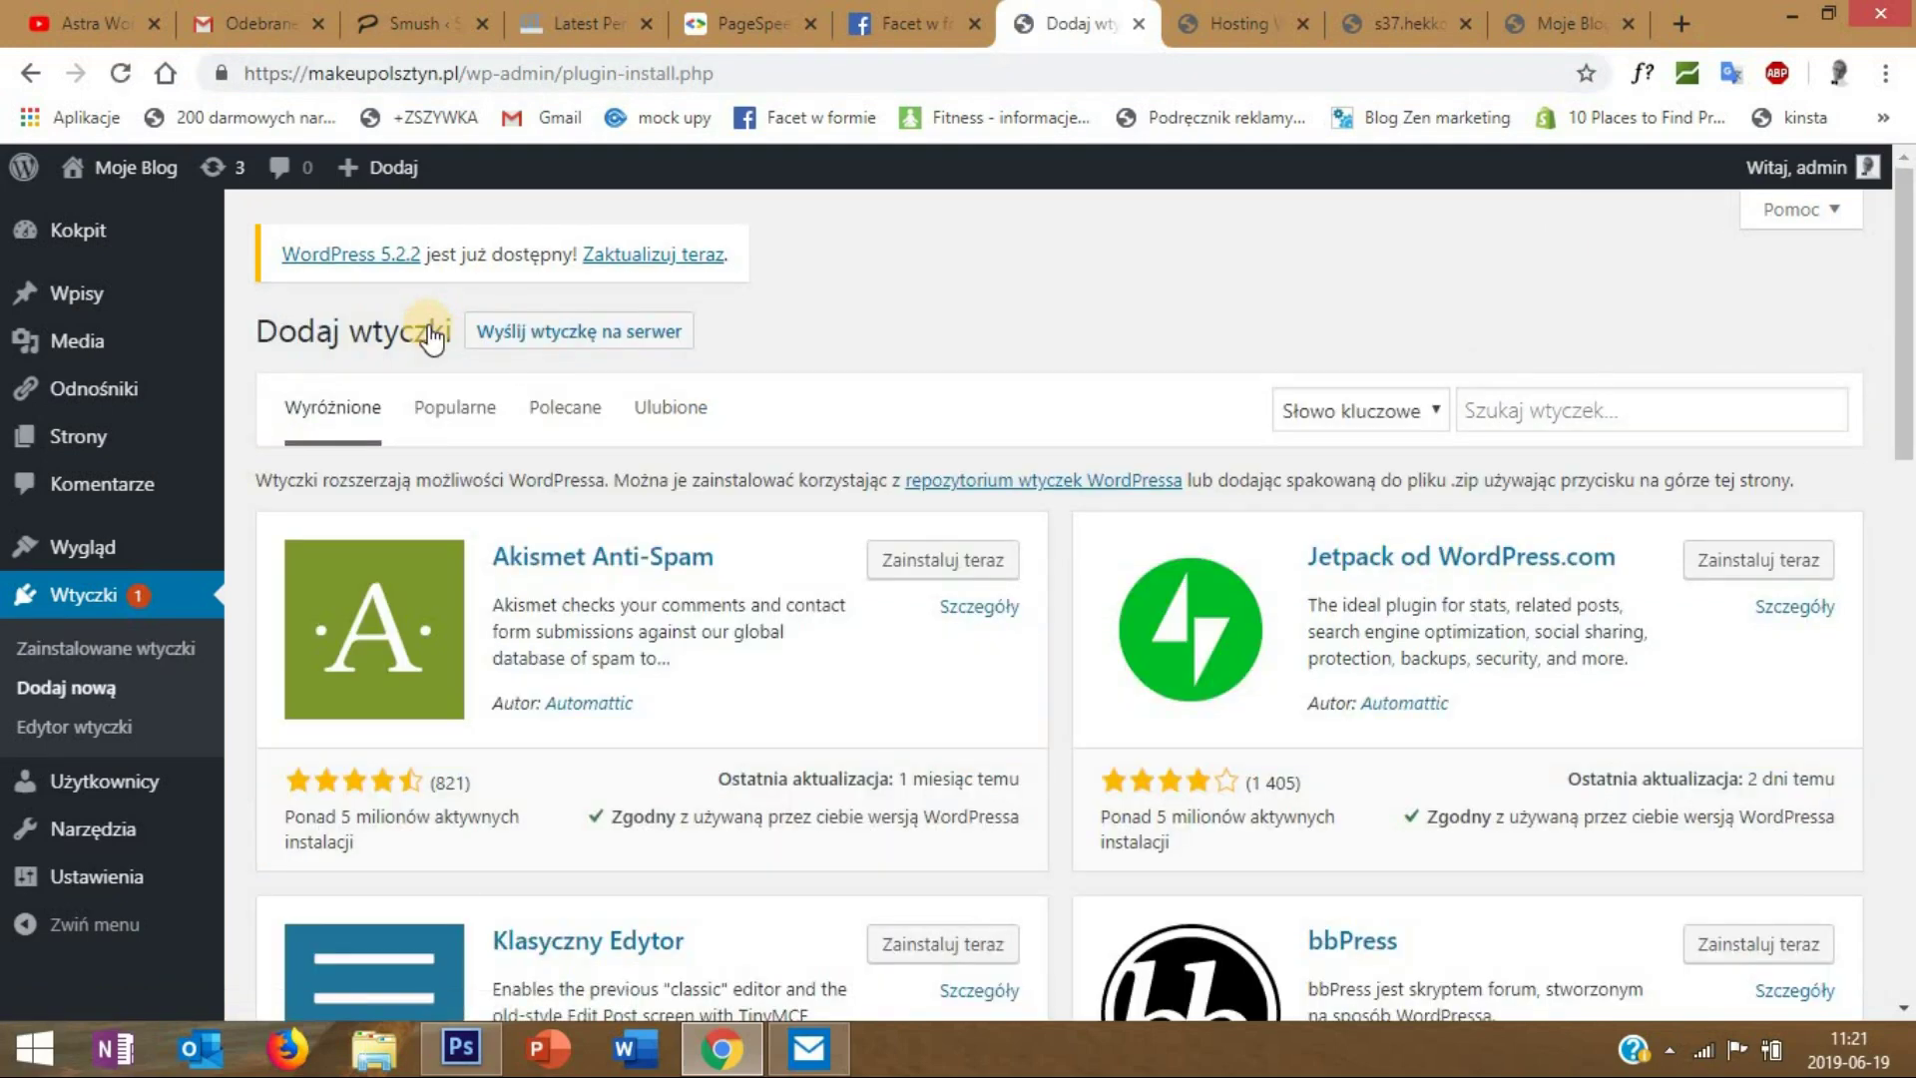
{"action": "left_click", "coordinate": [1504, 407]}
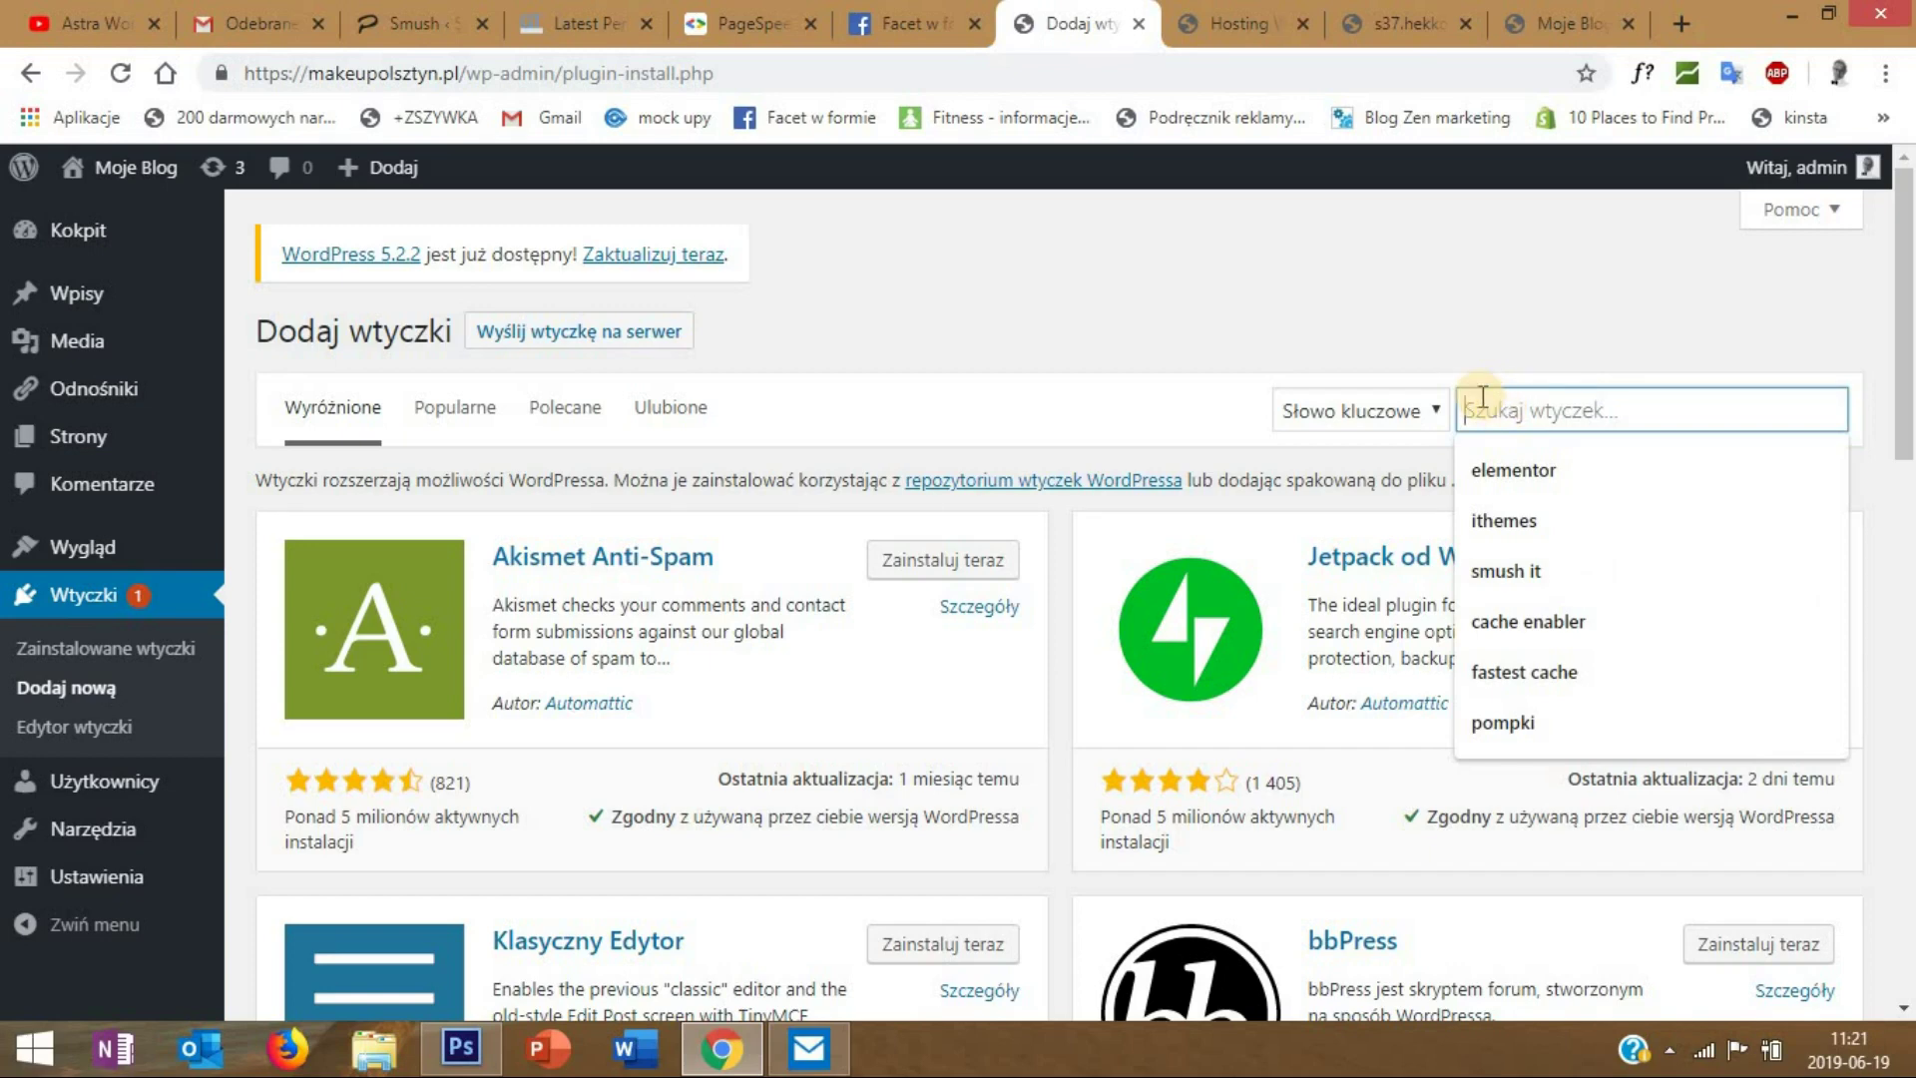
{"action": "type", "text": "ithemes"}
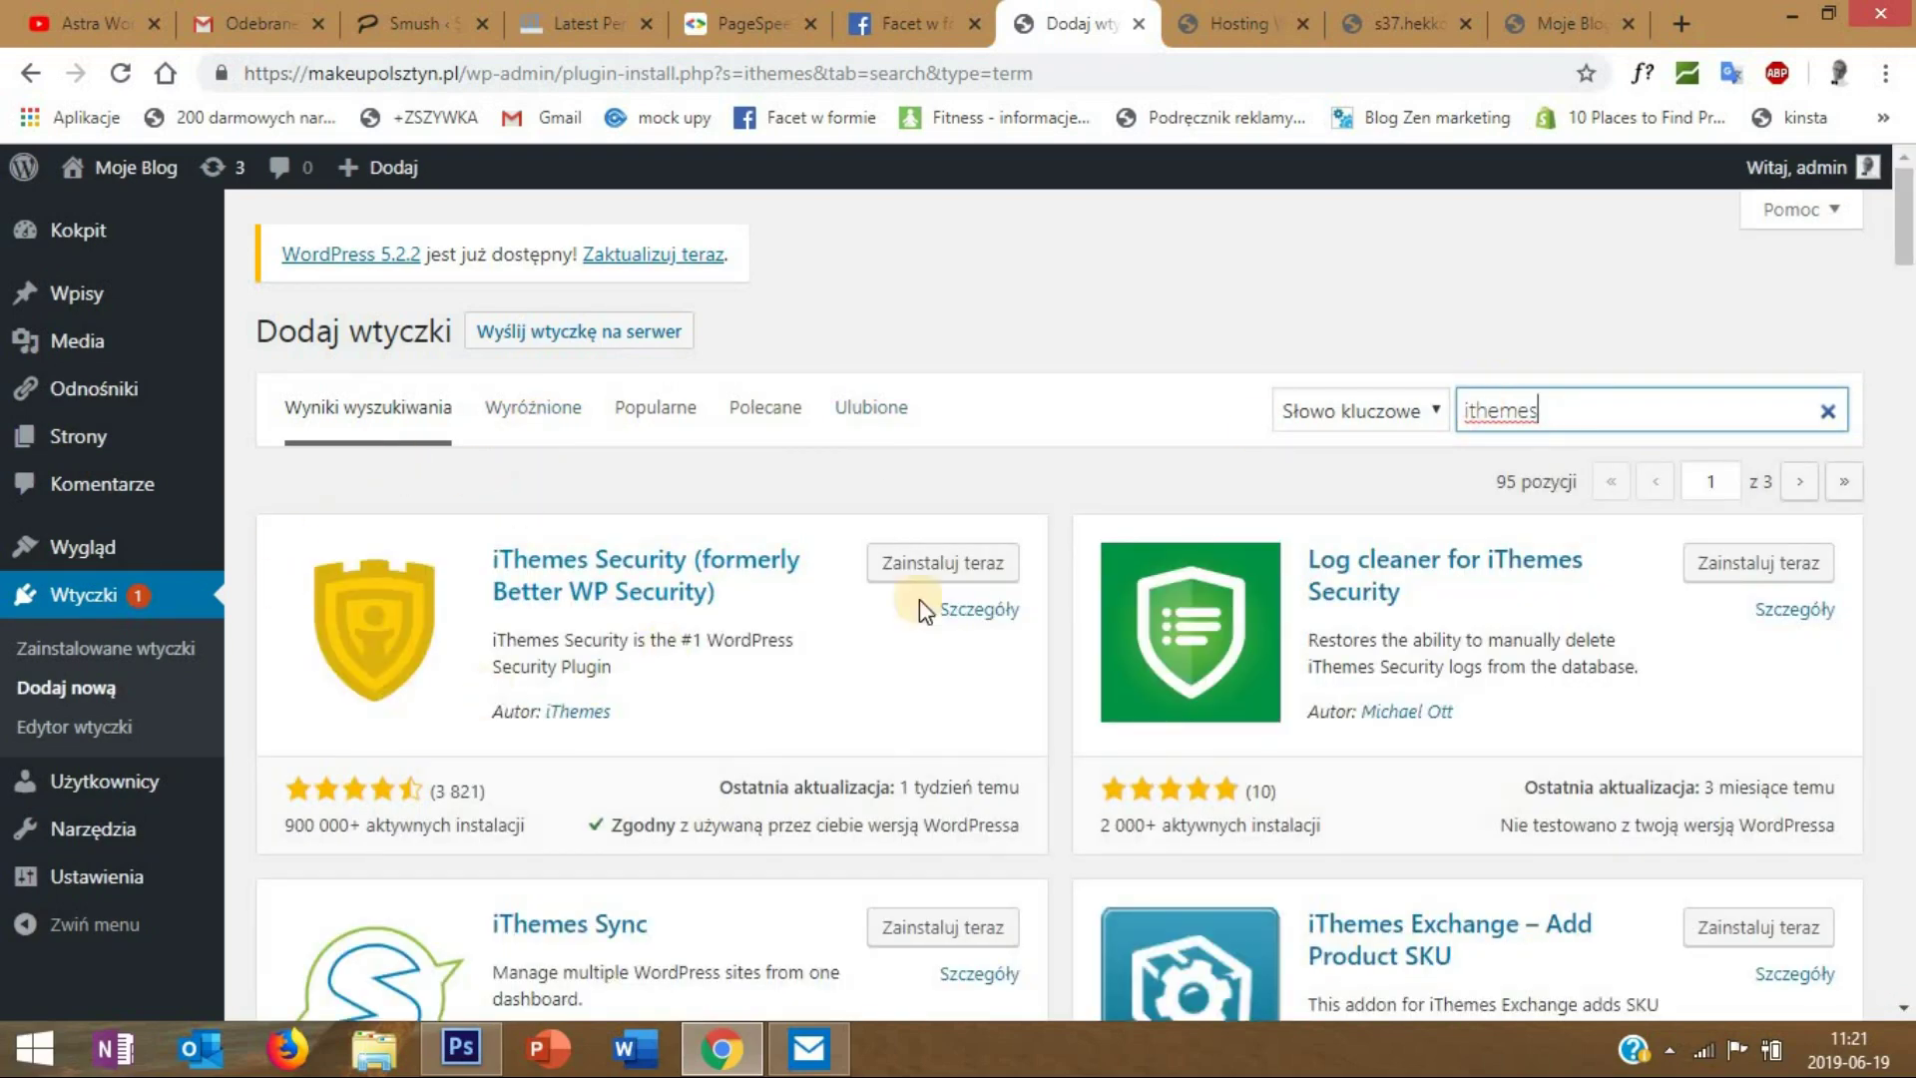
{"action": "left_click", "coordinate": [944, 570]}
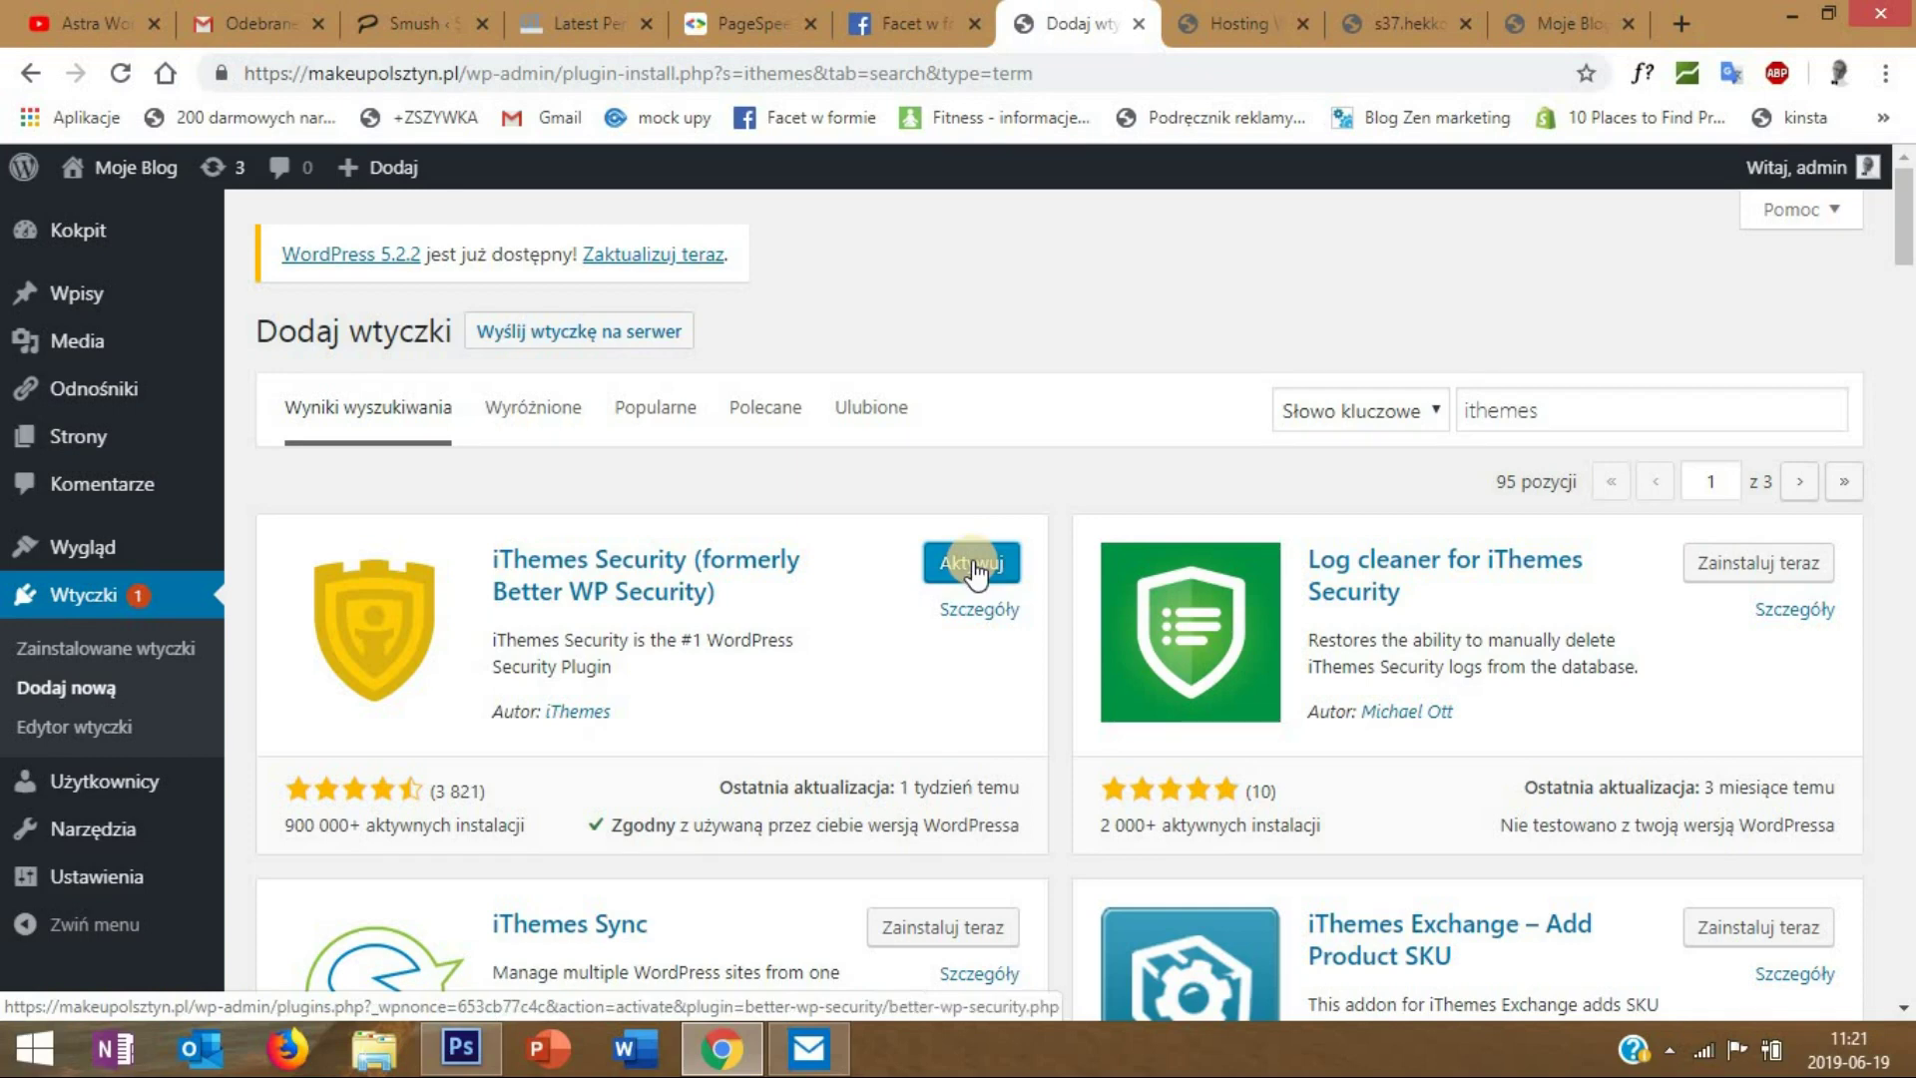
{"action": "left_click", "coordinate": [973, 565]}
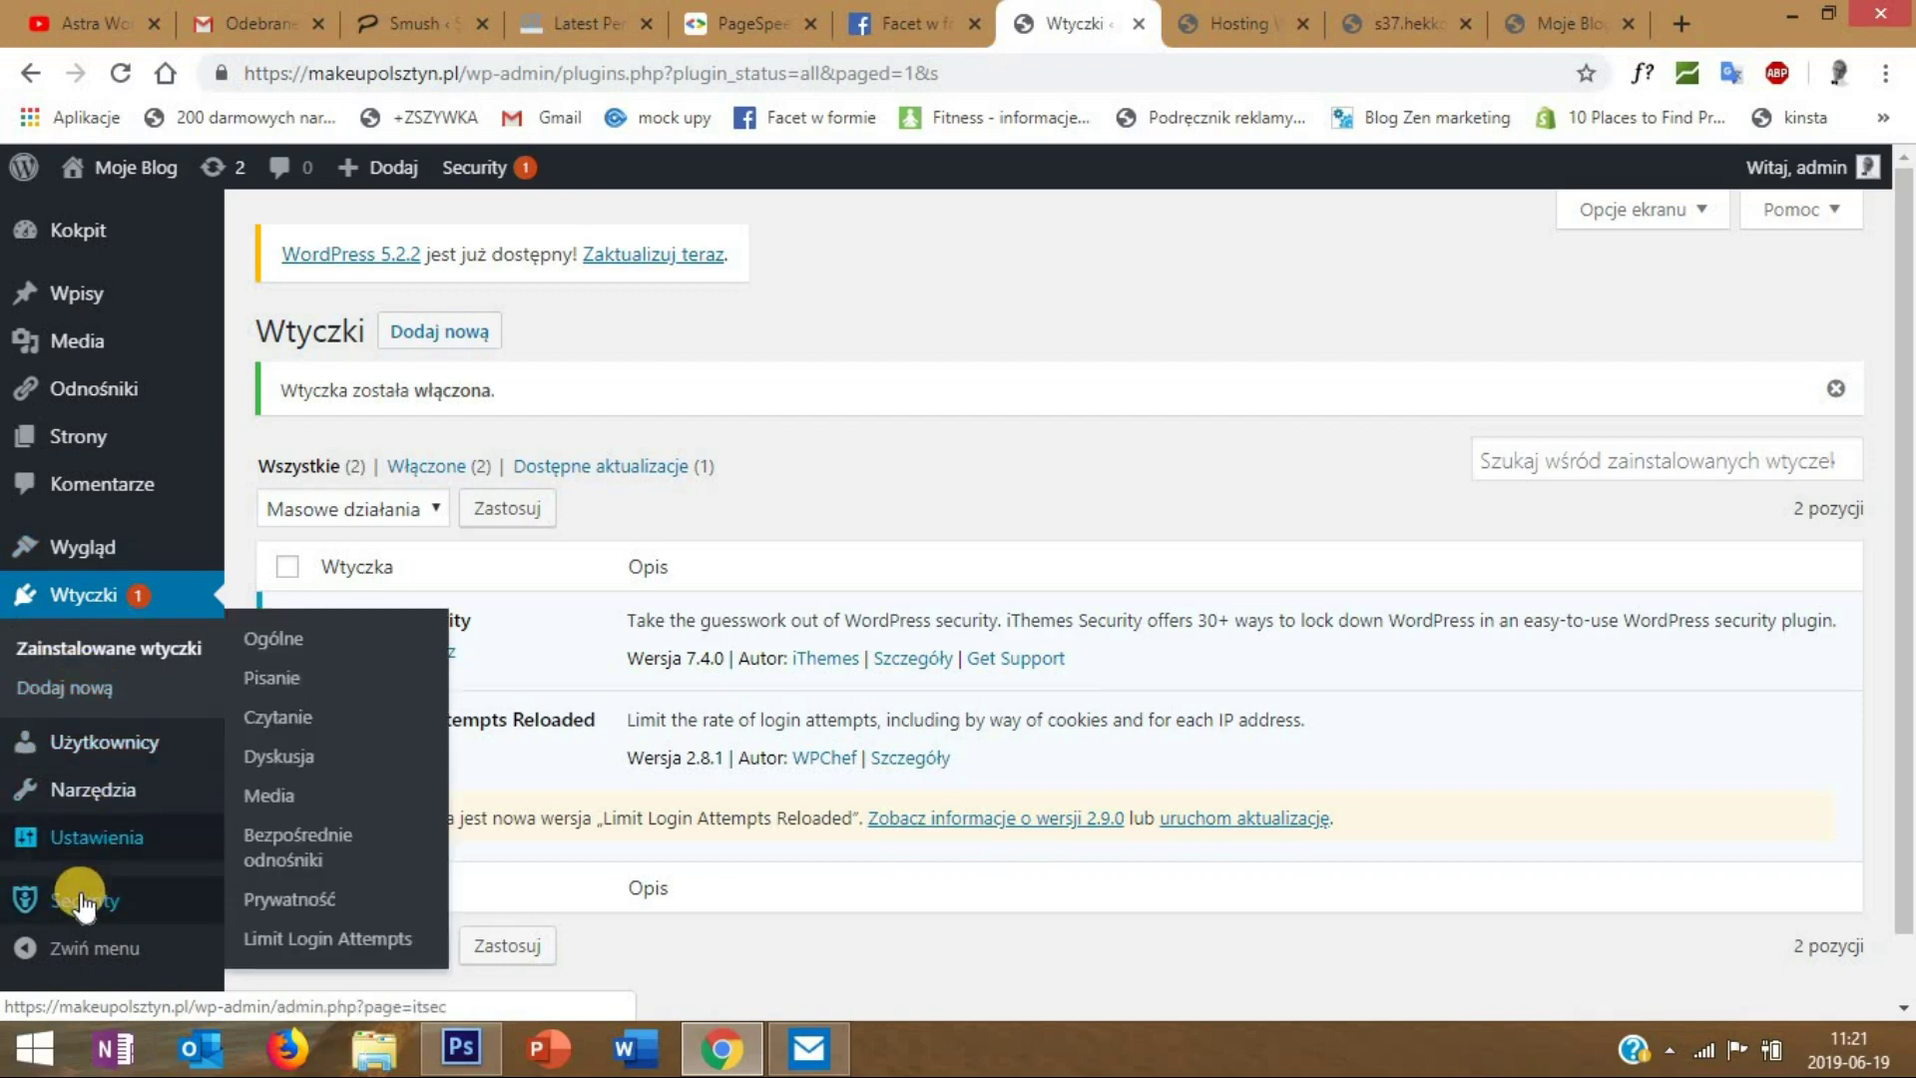
- Run iThemes Security Check's Secure Site and activate Network Brute Force Protection
{"action": "mouse_move", "coordinate": [84, 903]}
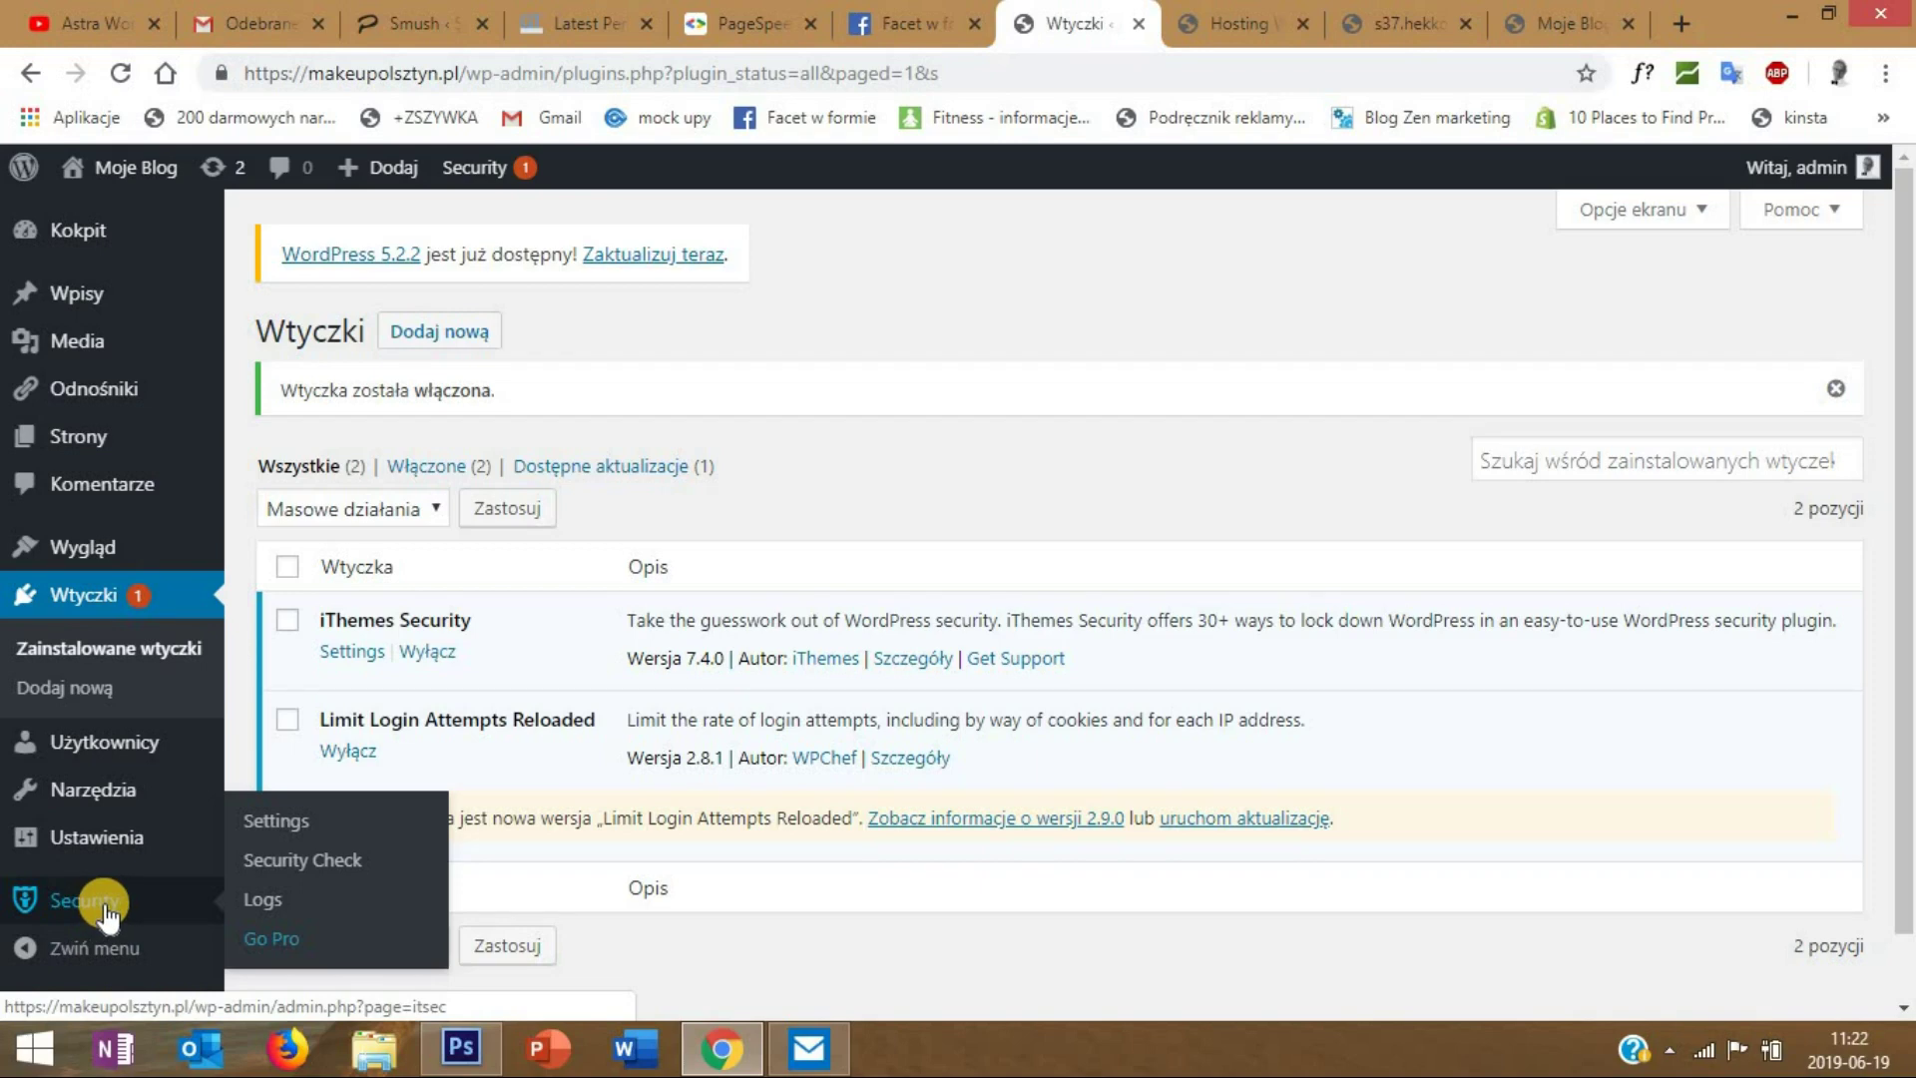
{"action": "left_click", "coordinate": [302, 858]}
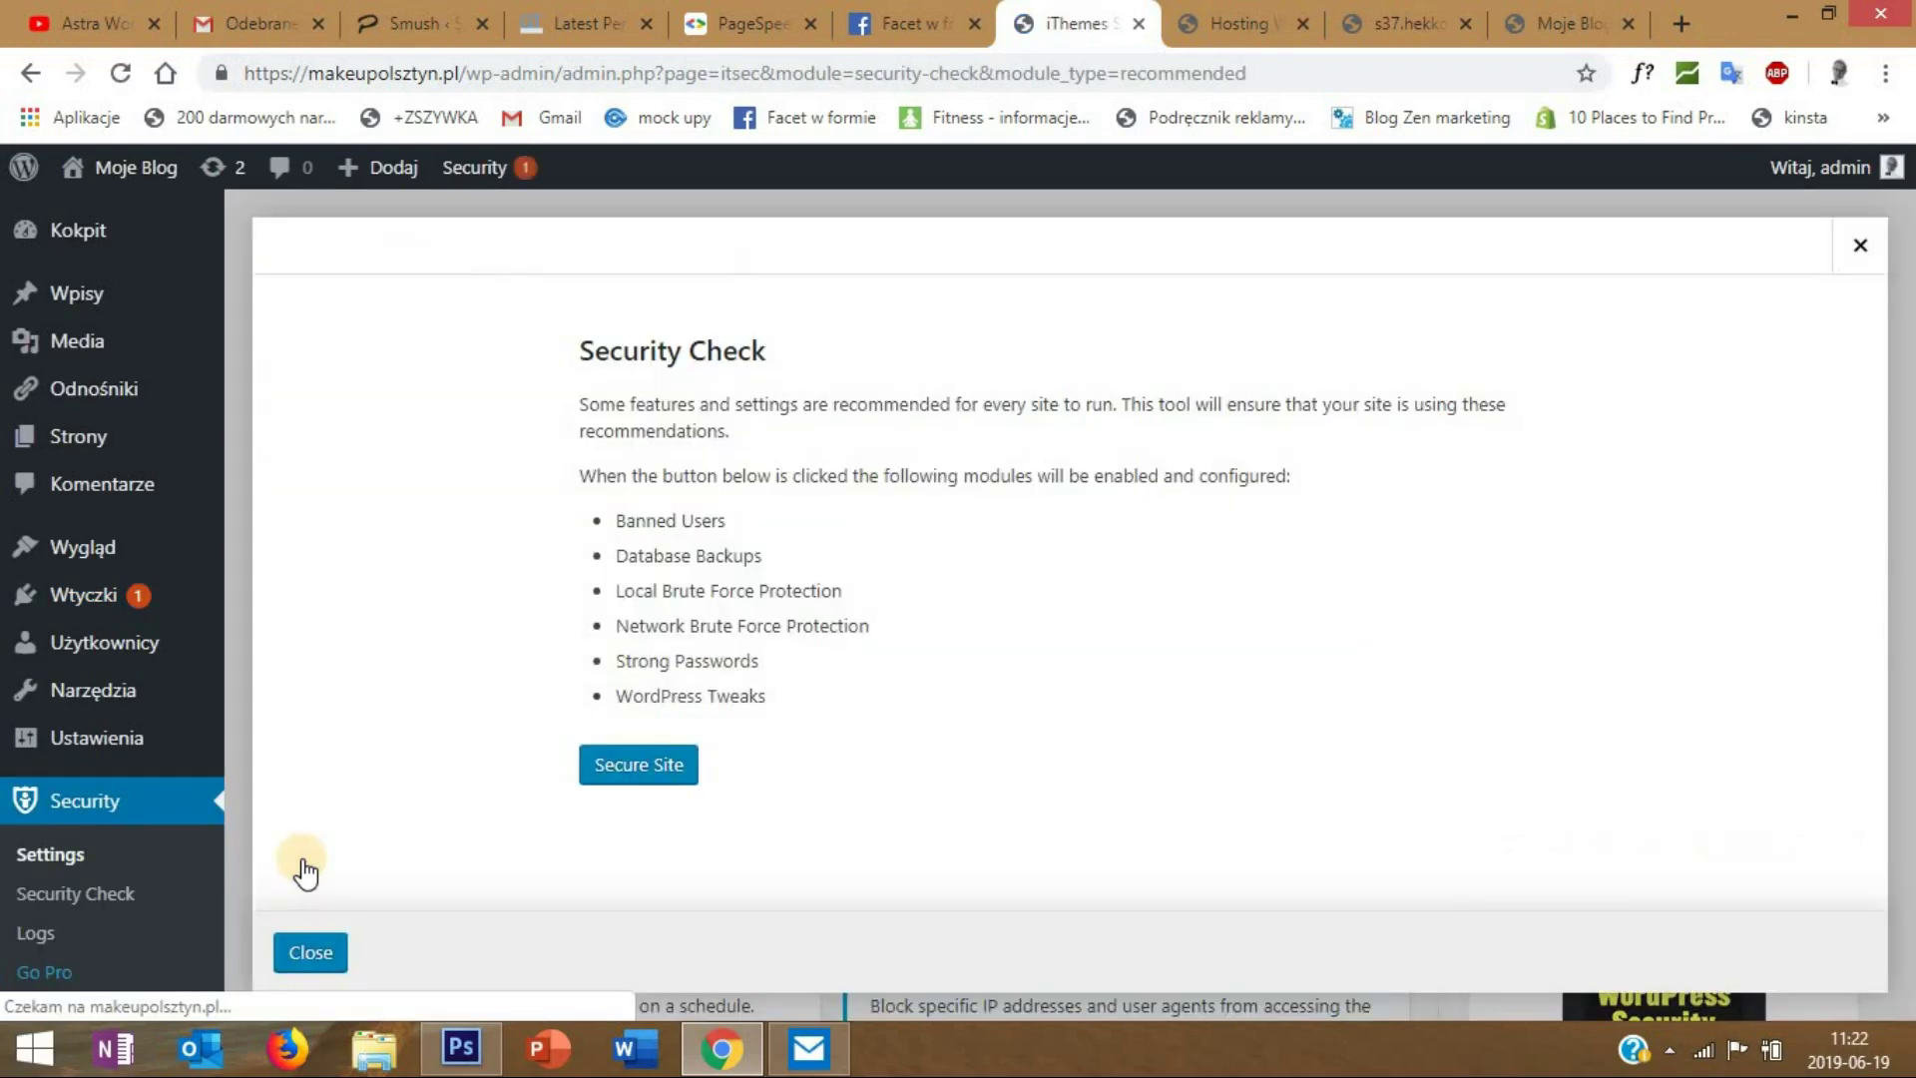
{"action": "left_click", "coordinate": [640, 769]}
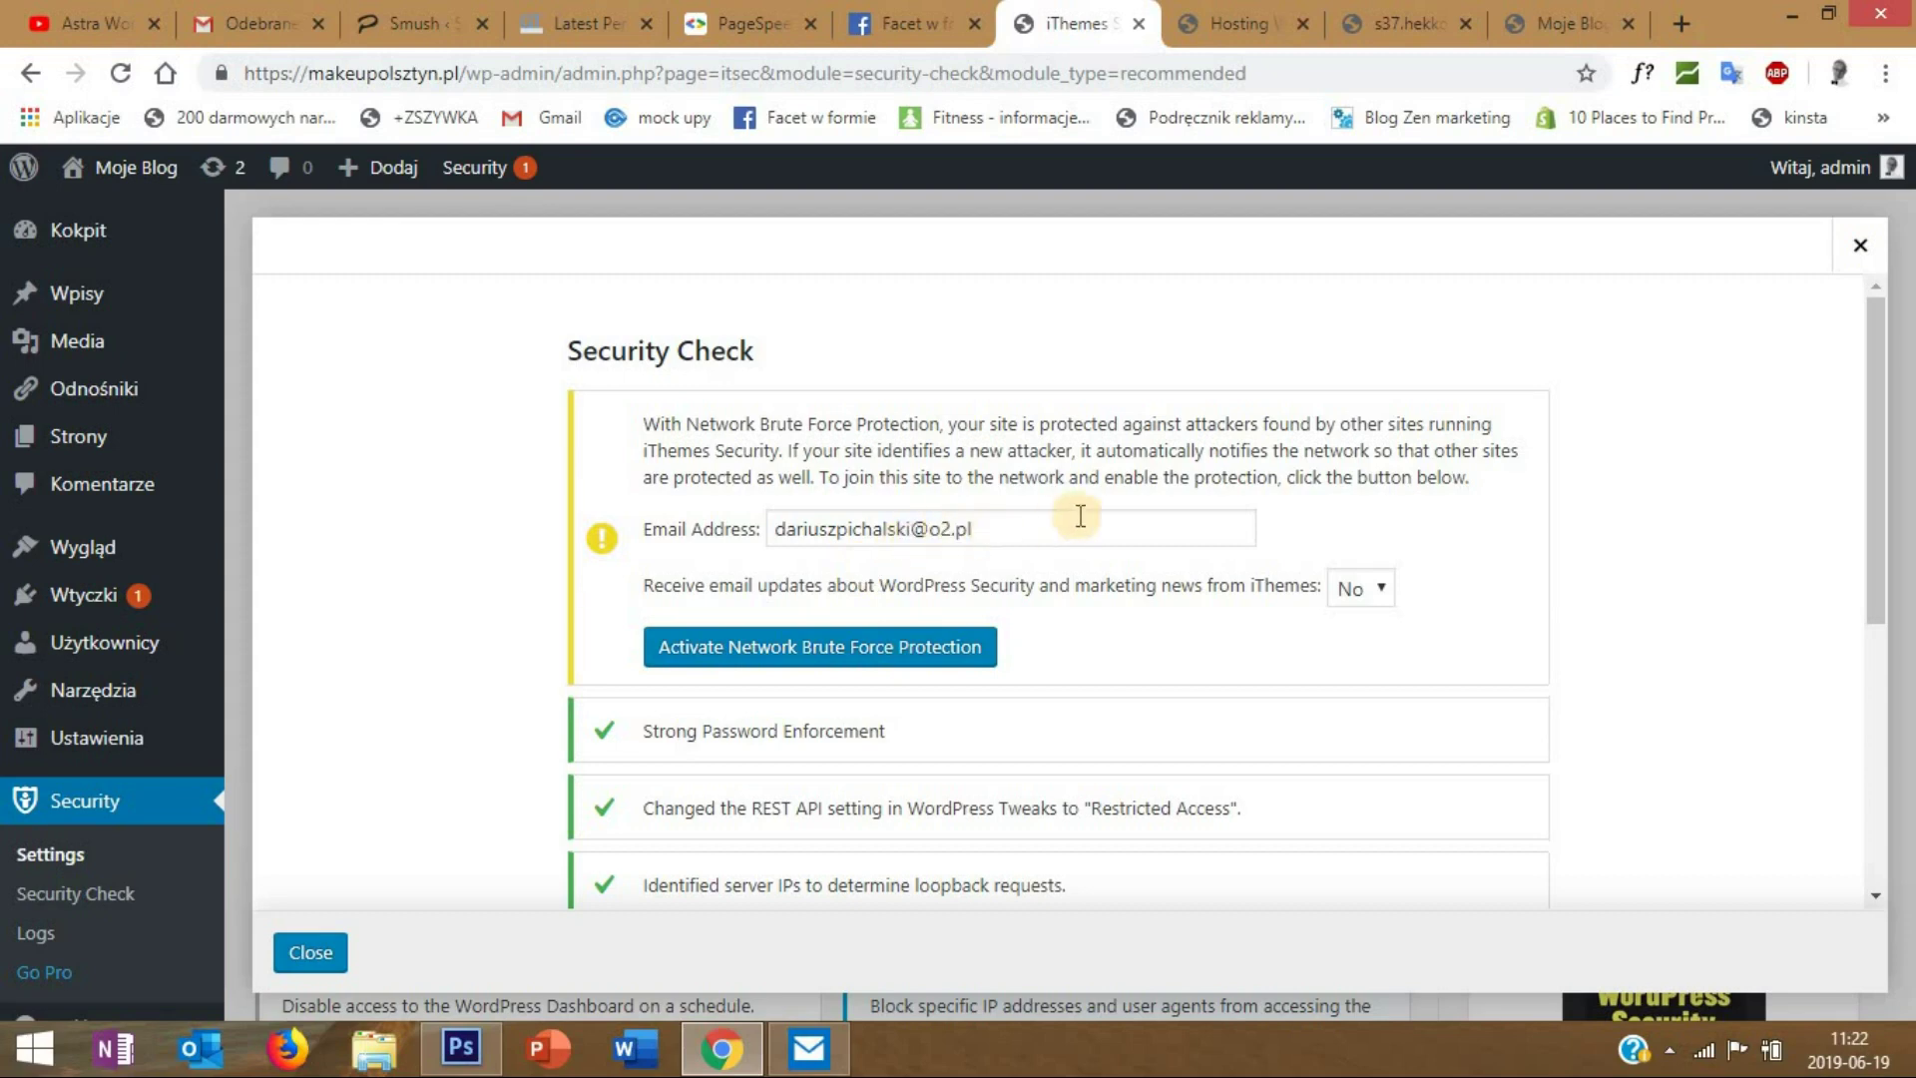
{"action": "left_click", "coordinate": [808, 643]}
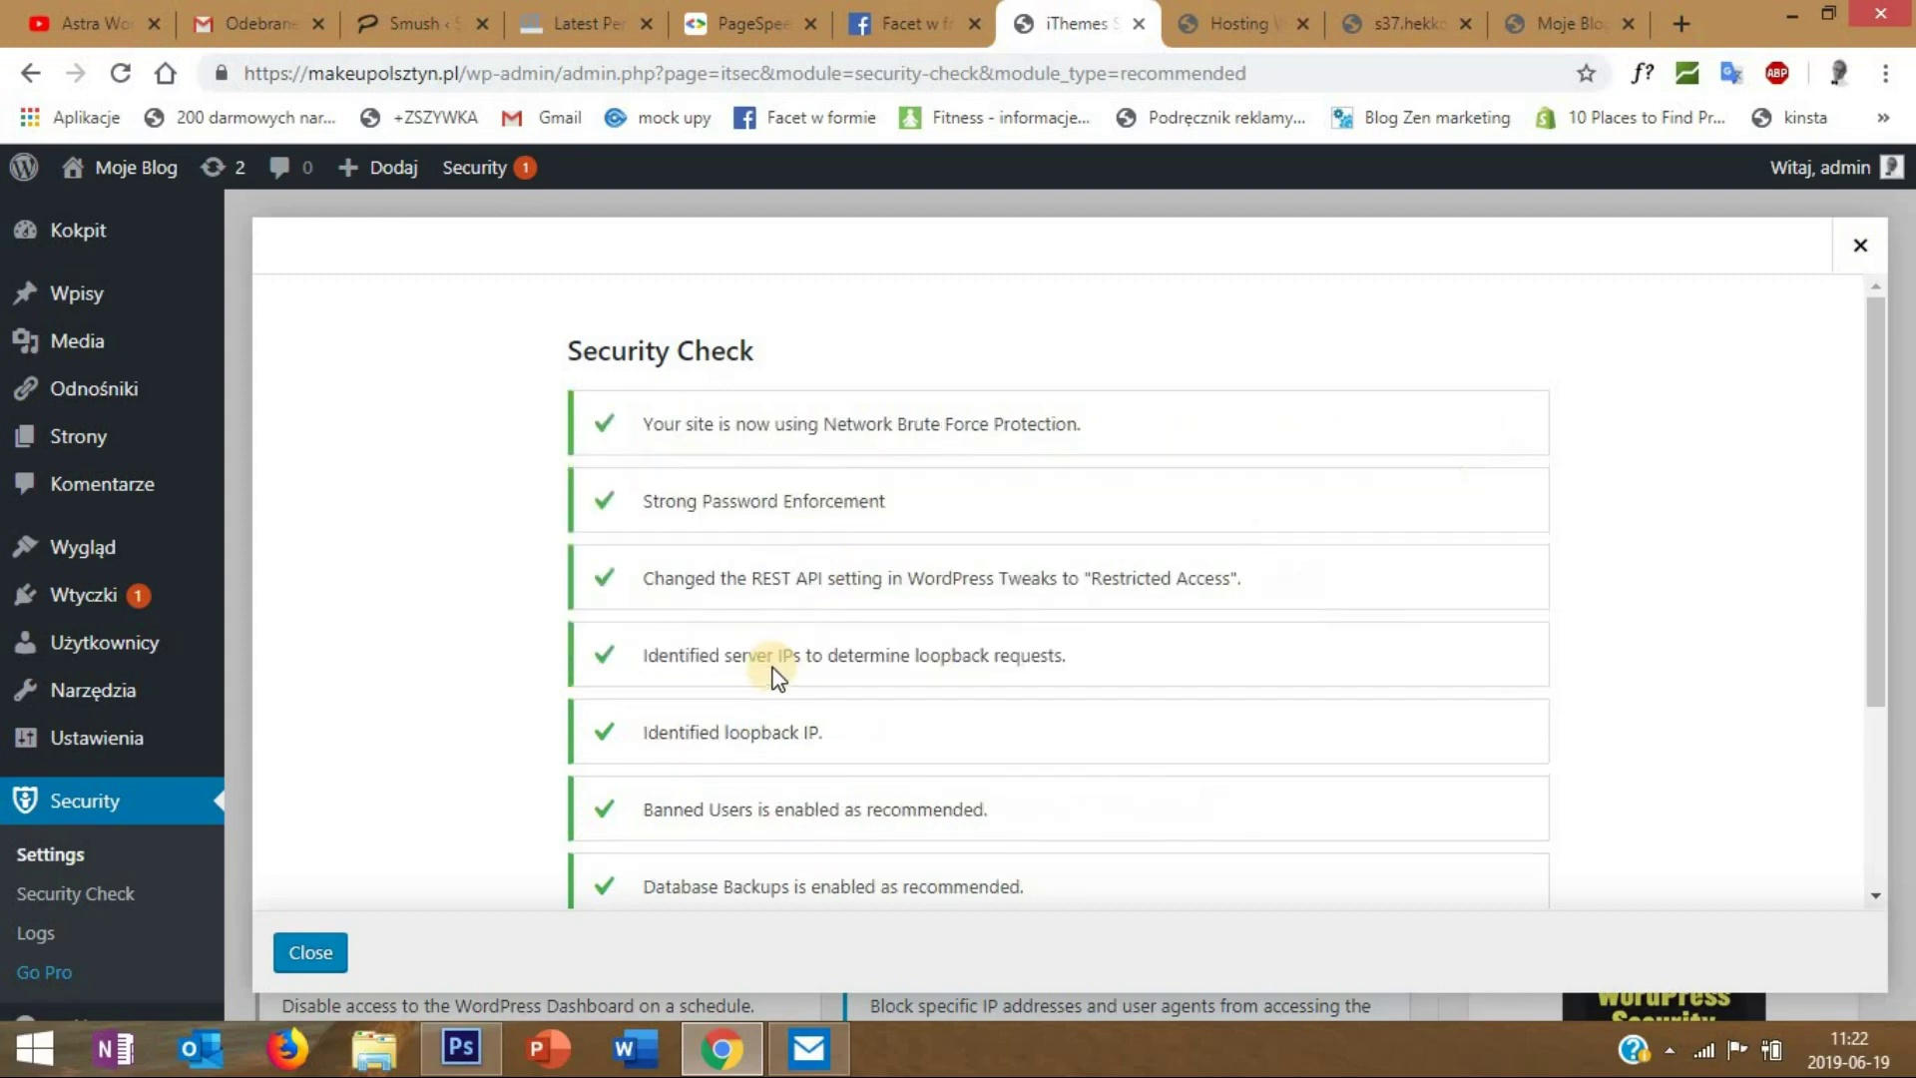
{"action": "left_click", "coordinate": [312, 953]}
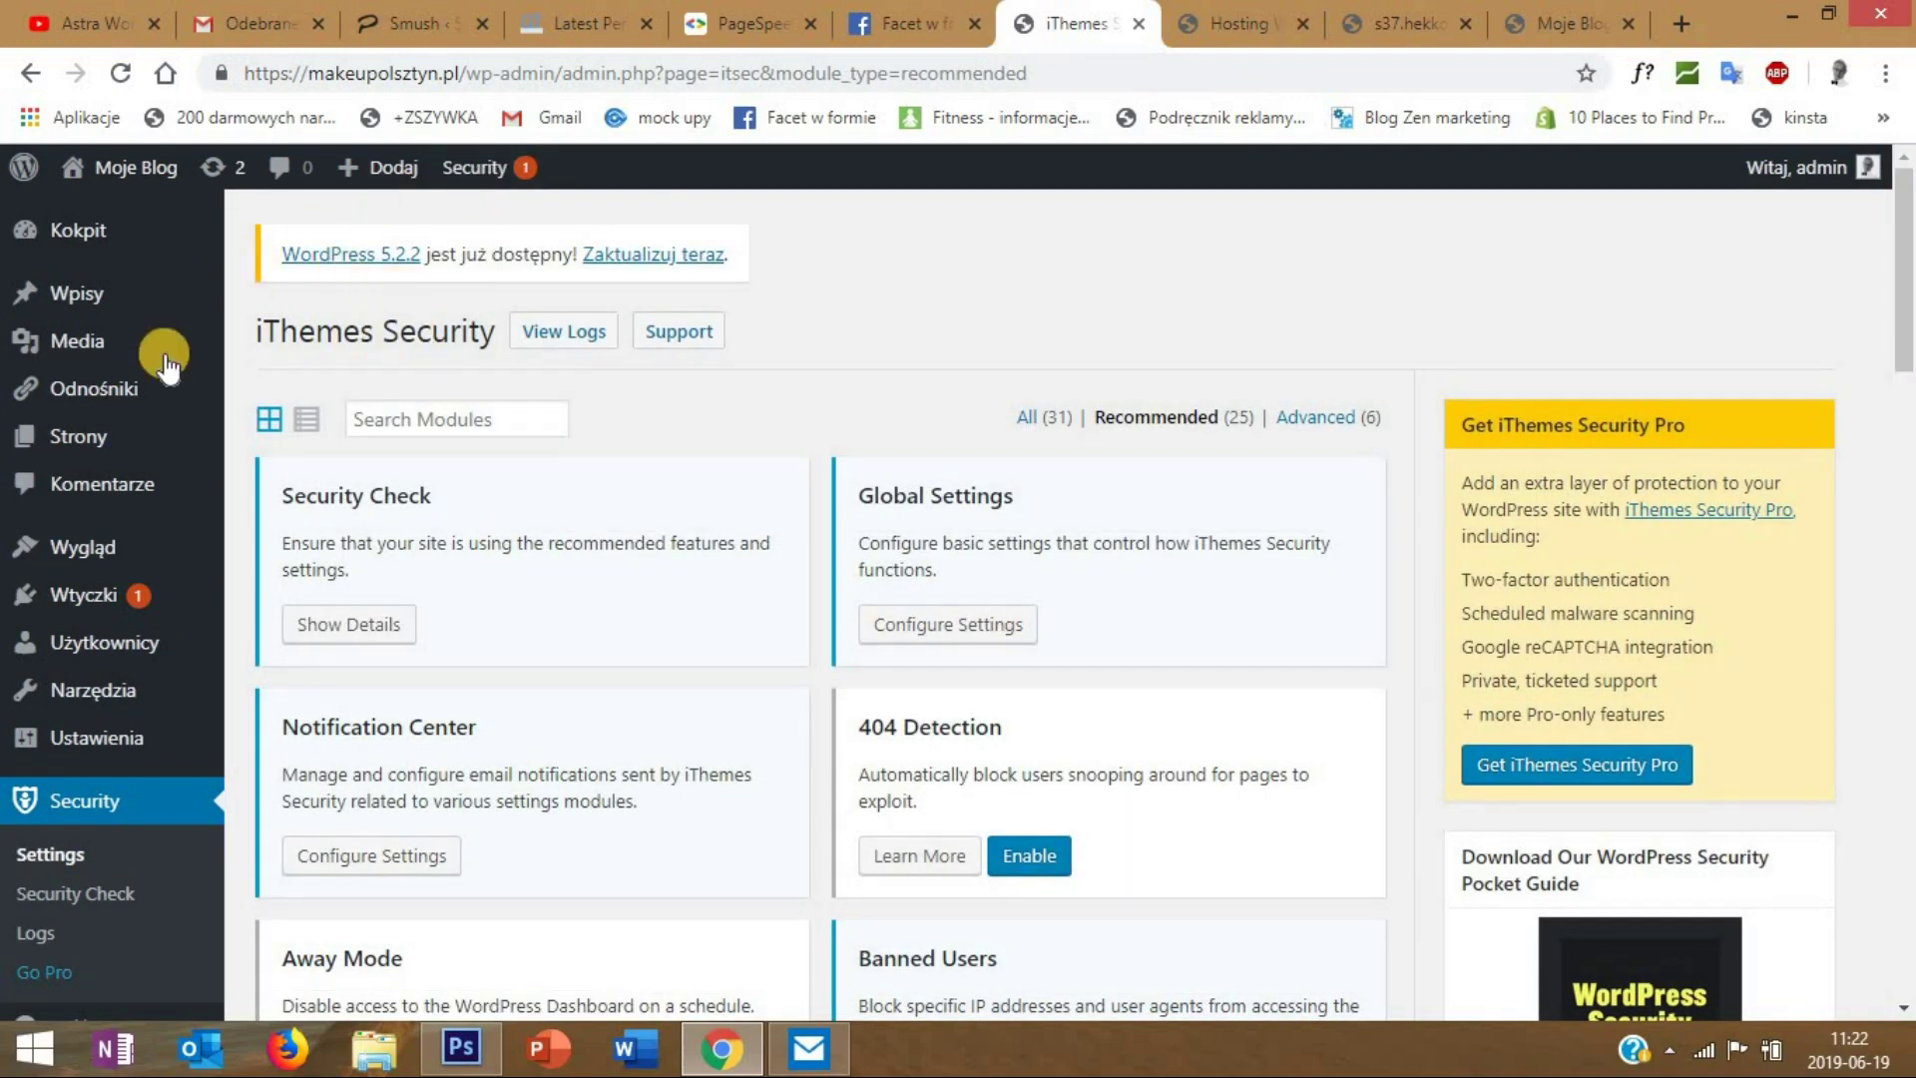
{"action": "mouse_move", "coordinate": [155, 367]}
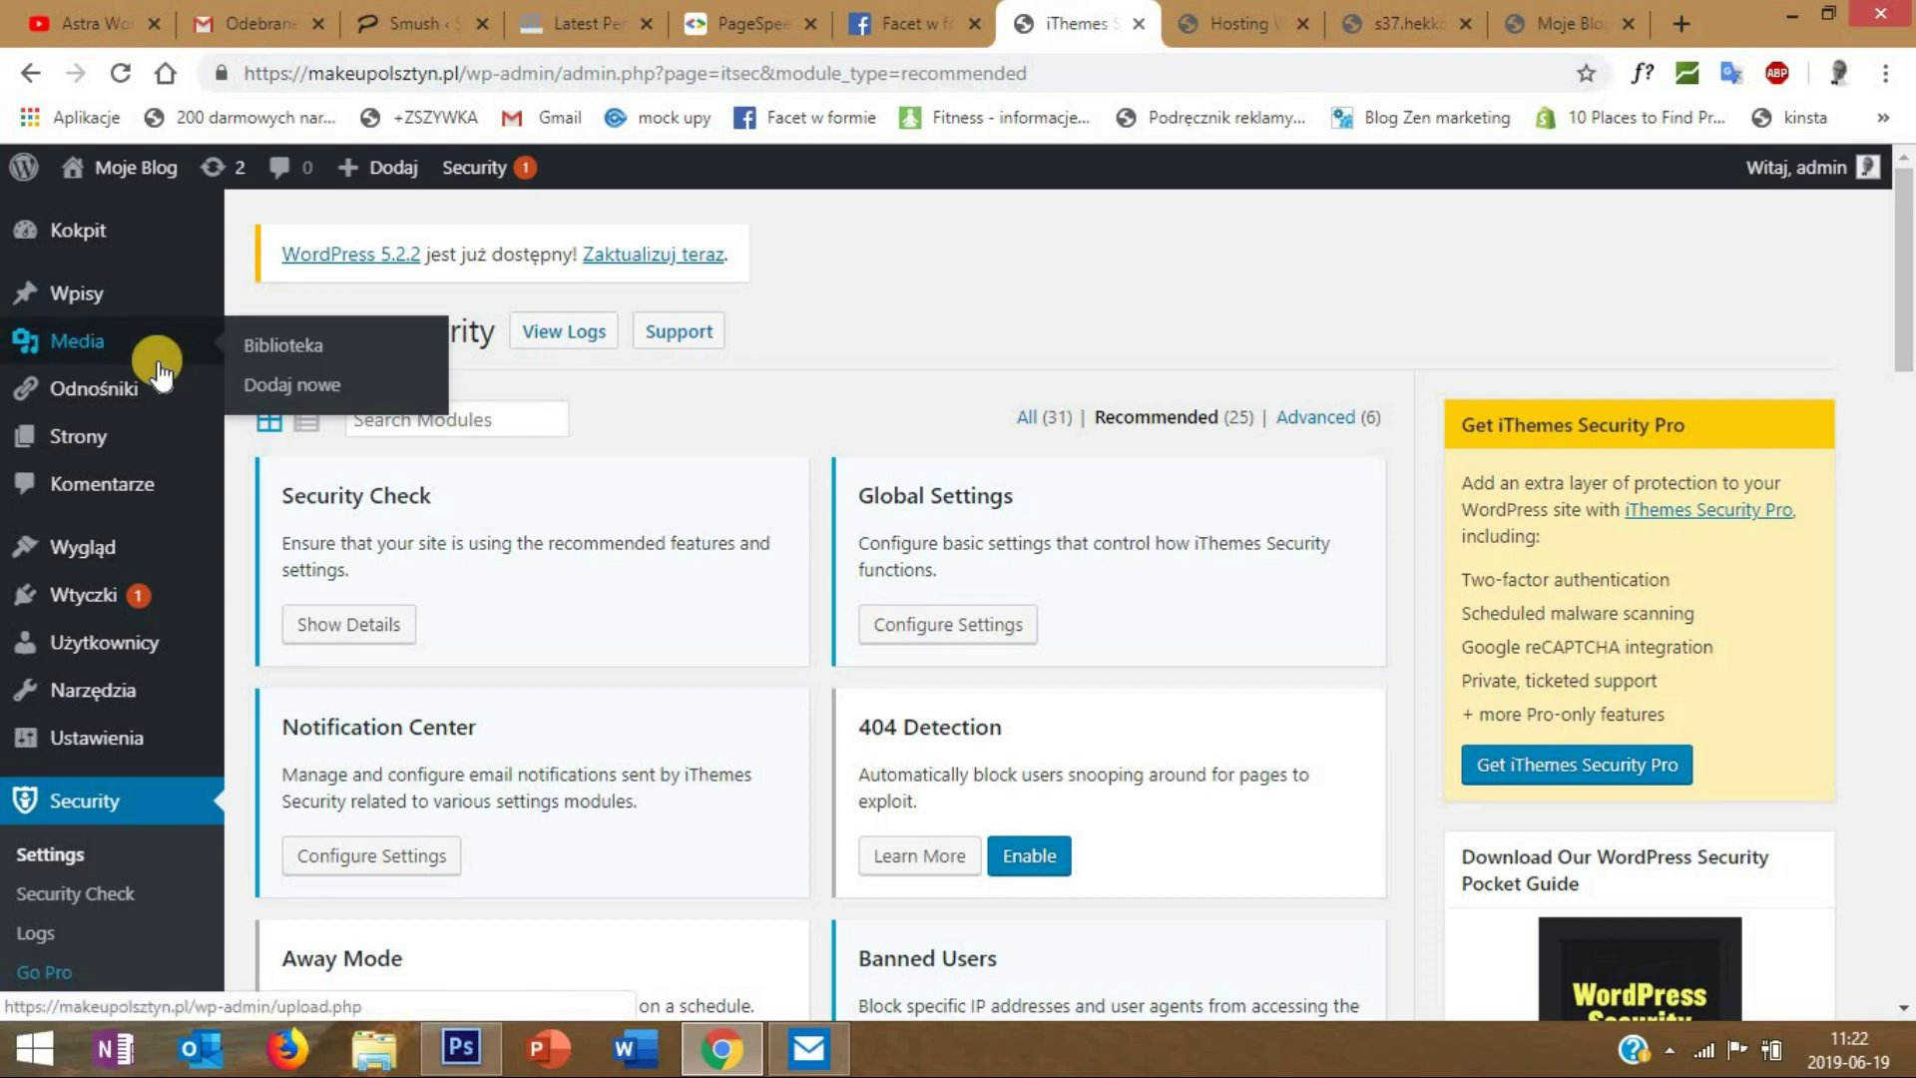
{"action": "mouse_move", "coordinate": [152, 589]}
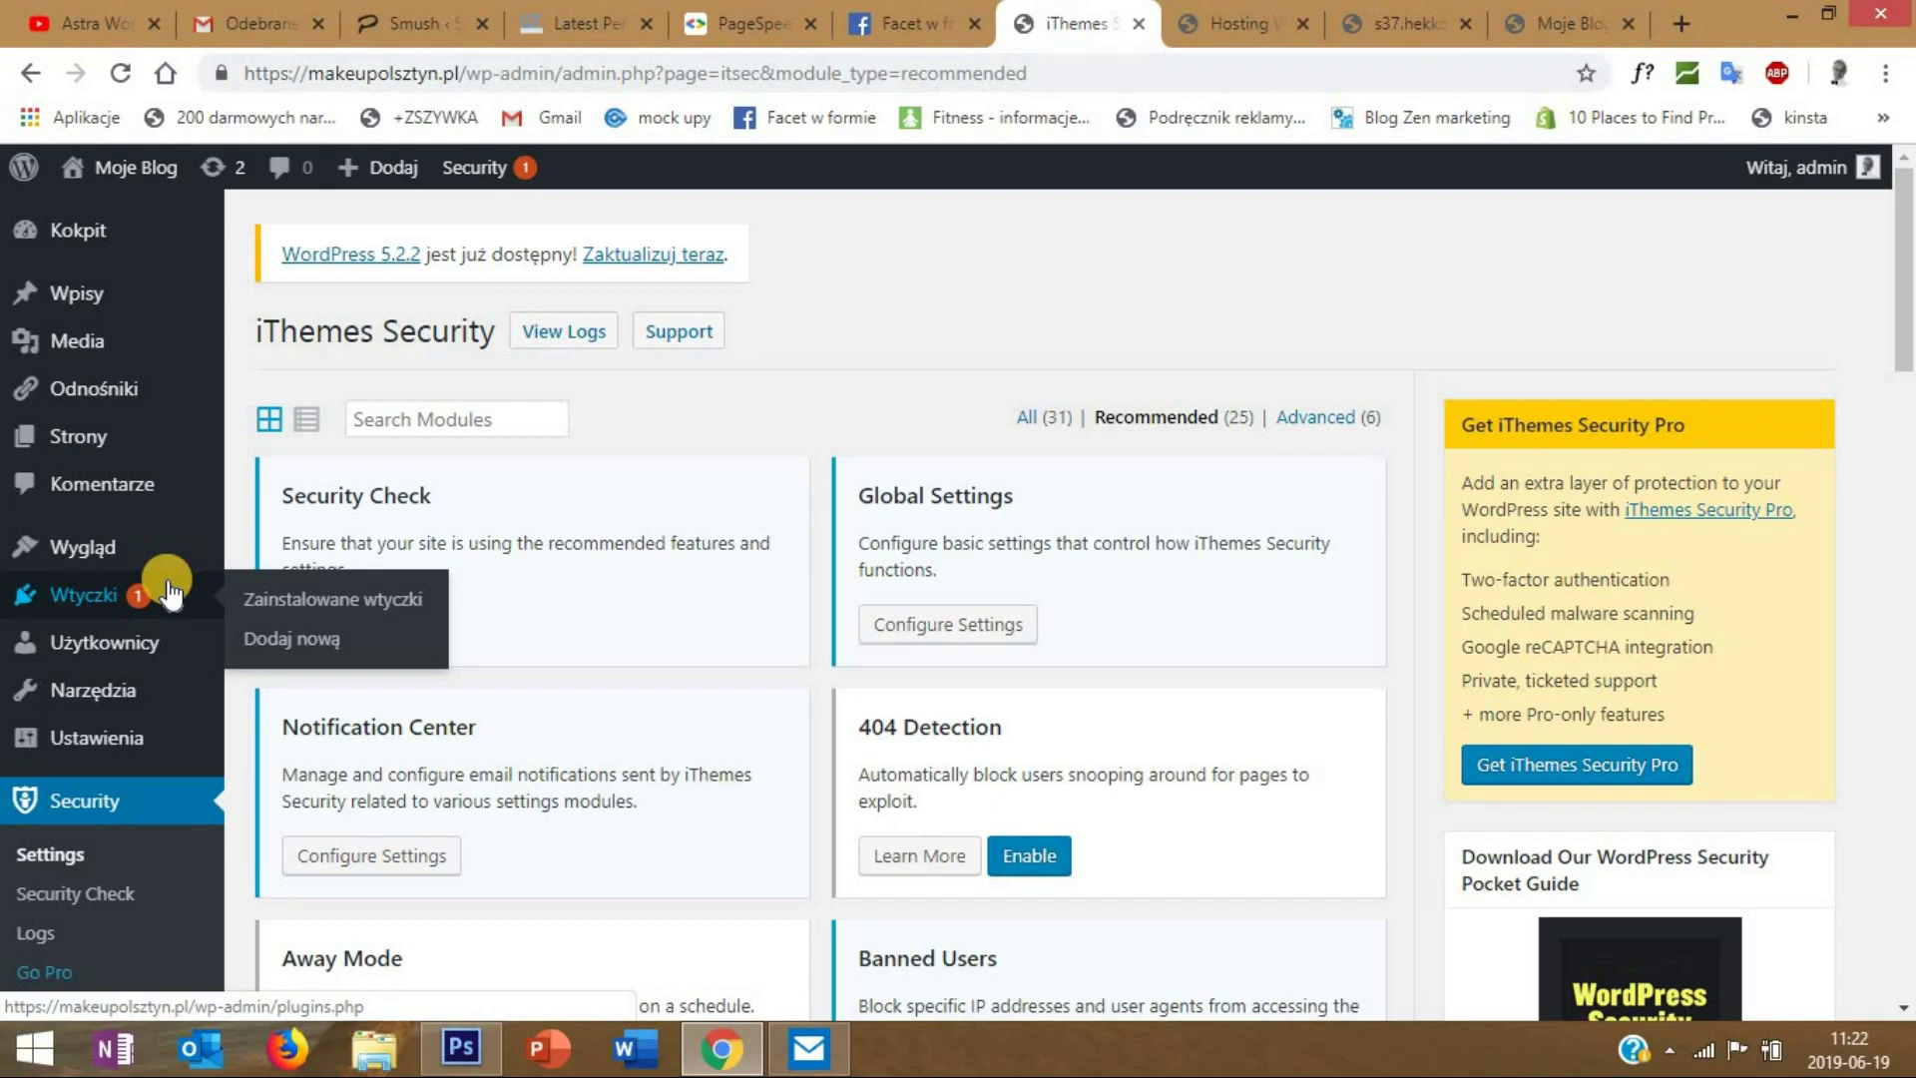
- Search plugins for 'robin', then install and activate Robin image optimizer
{"action": "left_click", "coordinate": [298, 638]}
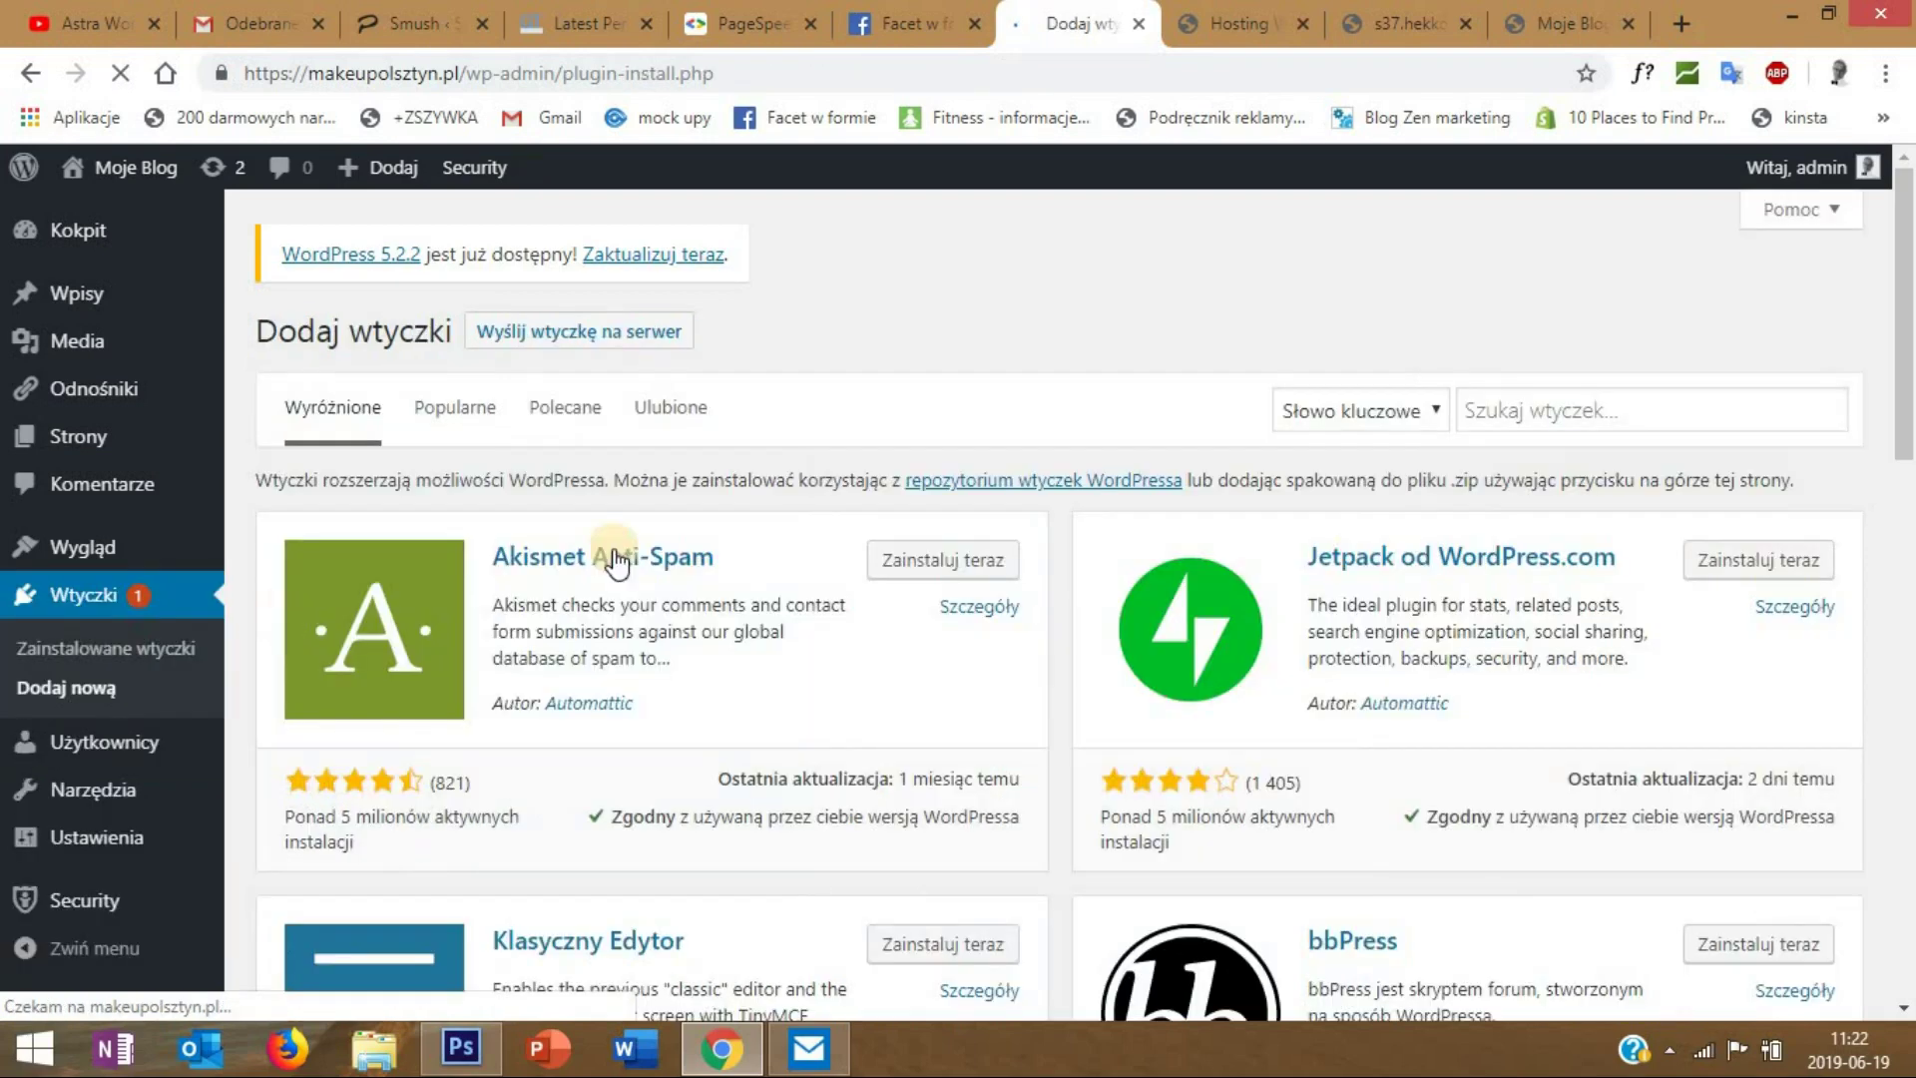
{"action": "left_click", "coordinate": [1537, 413]}
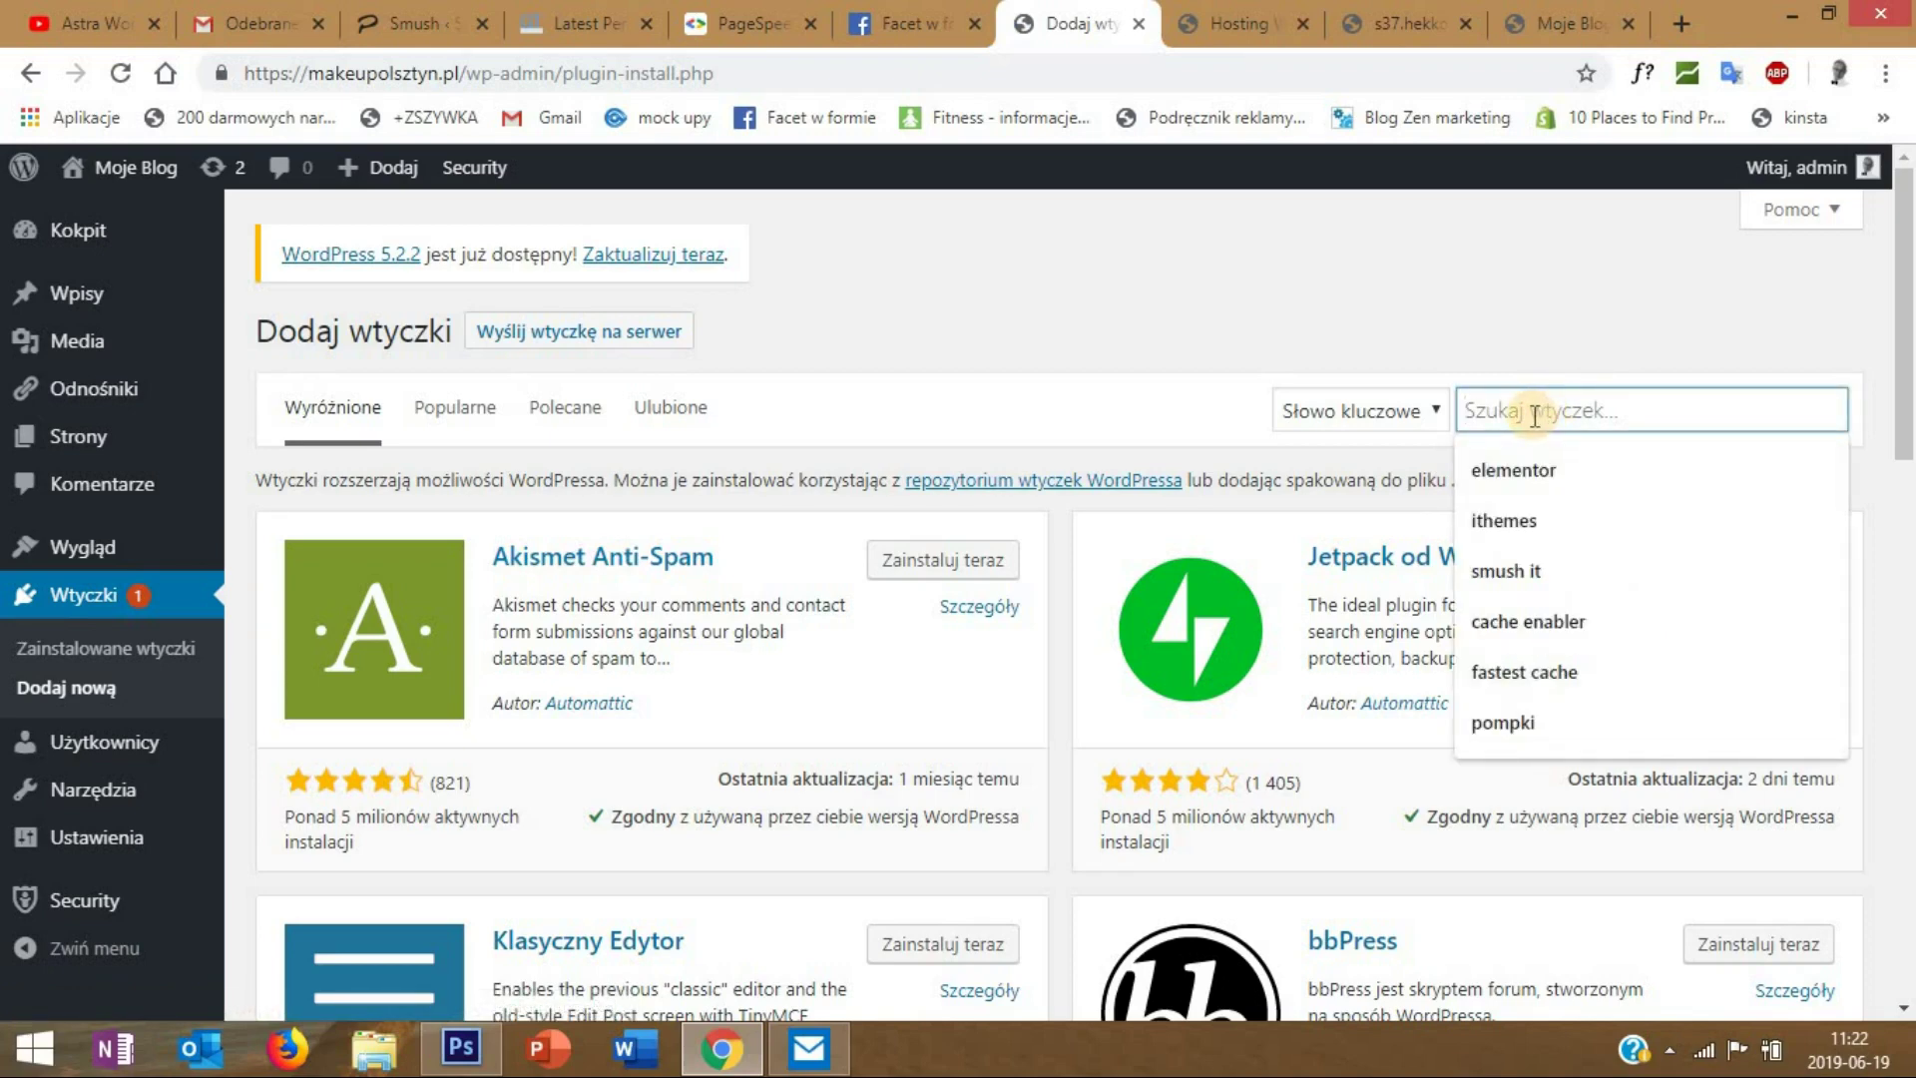
{"action": "type", "text": "robin"}
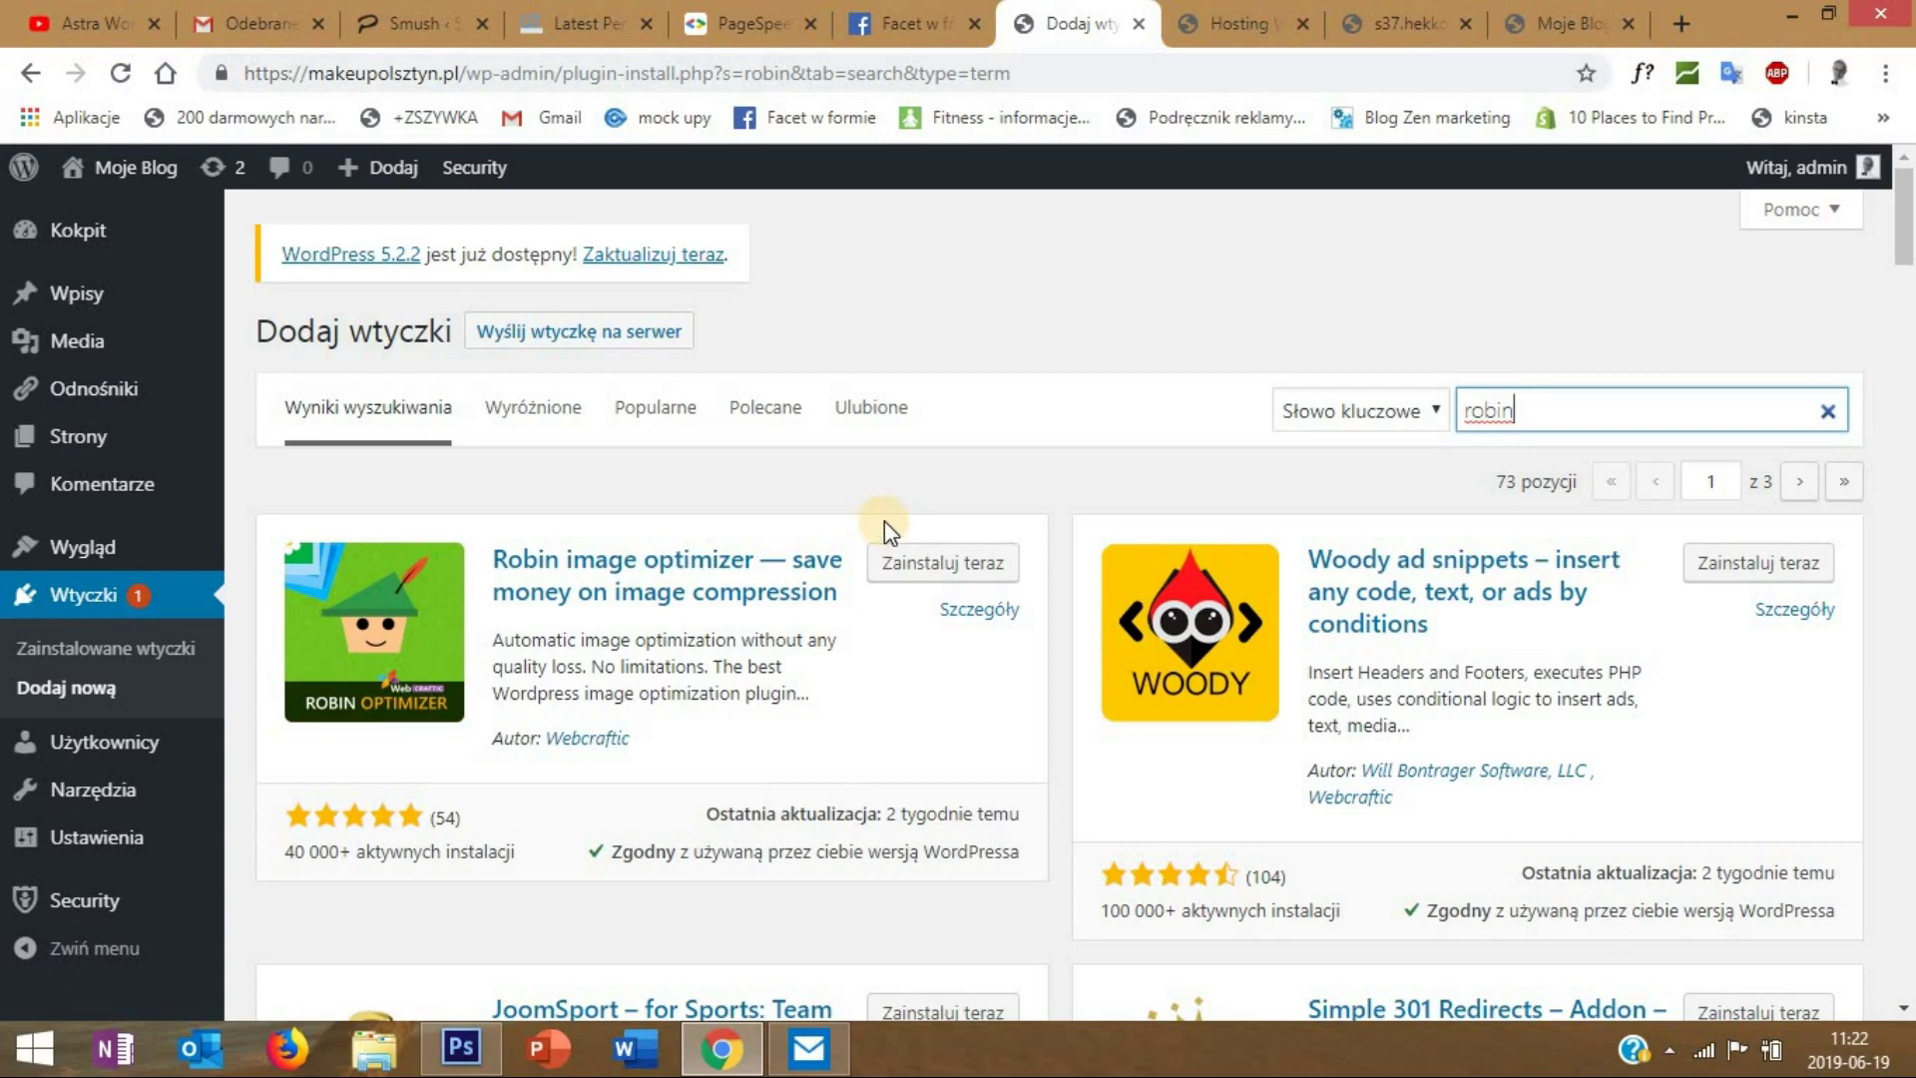
{"action": "left_click", "coordinate": [911, 561]}
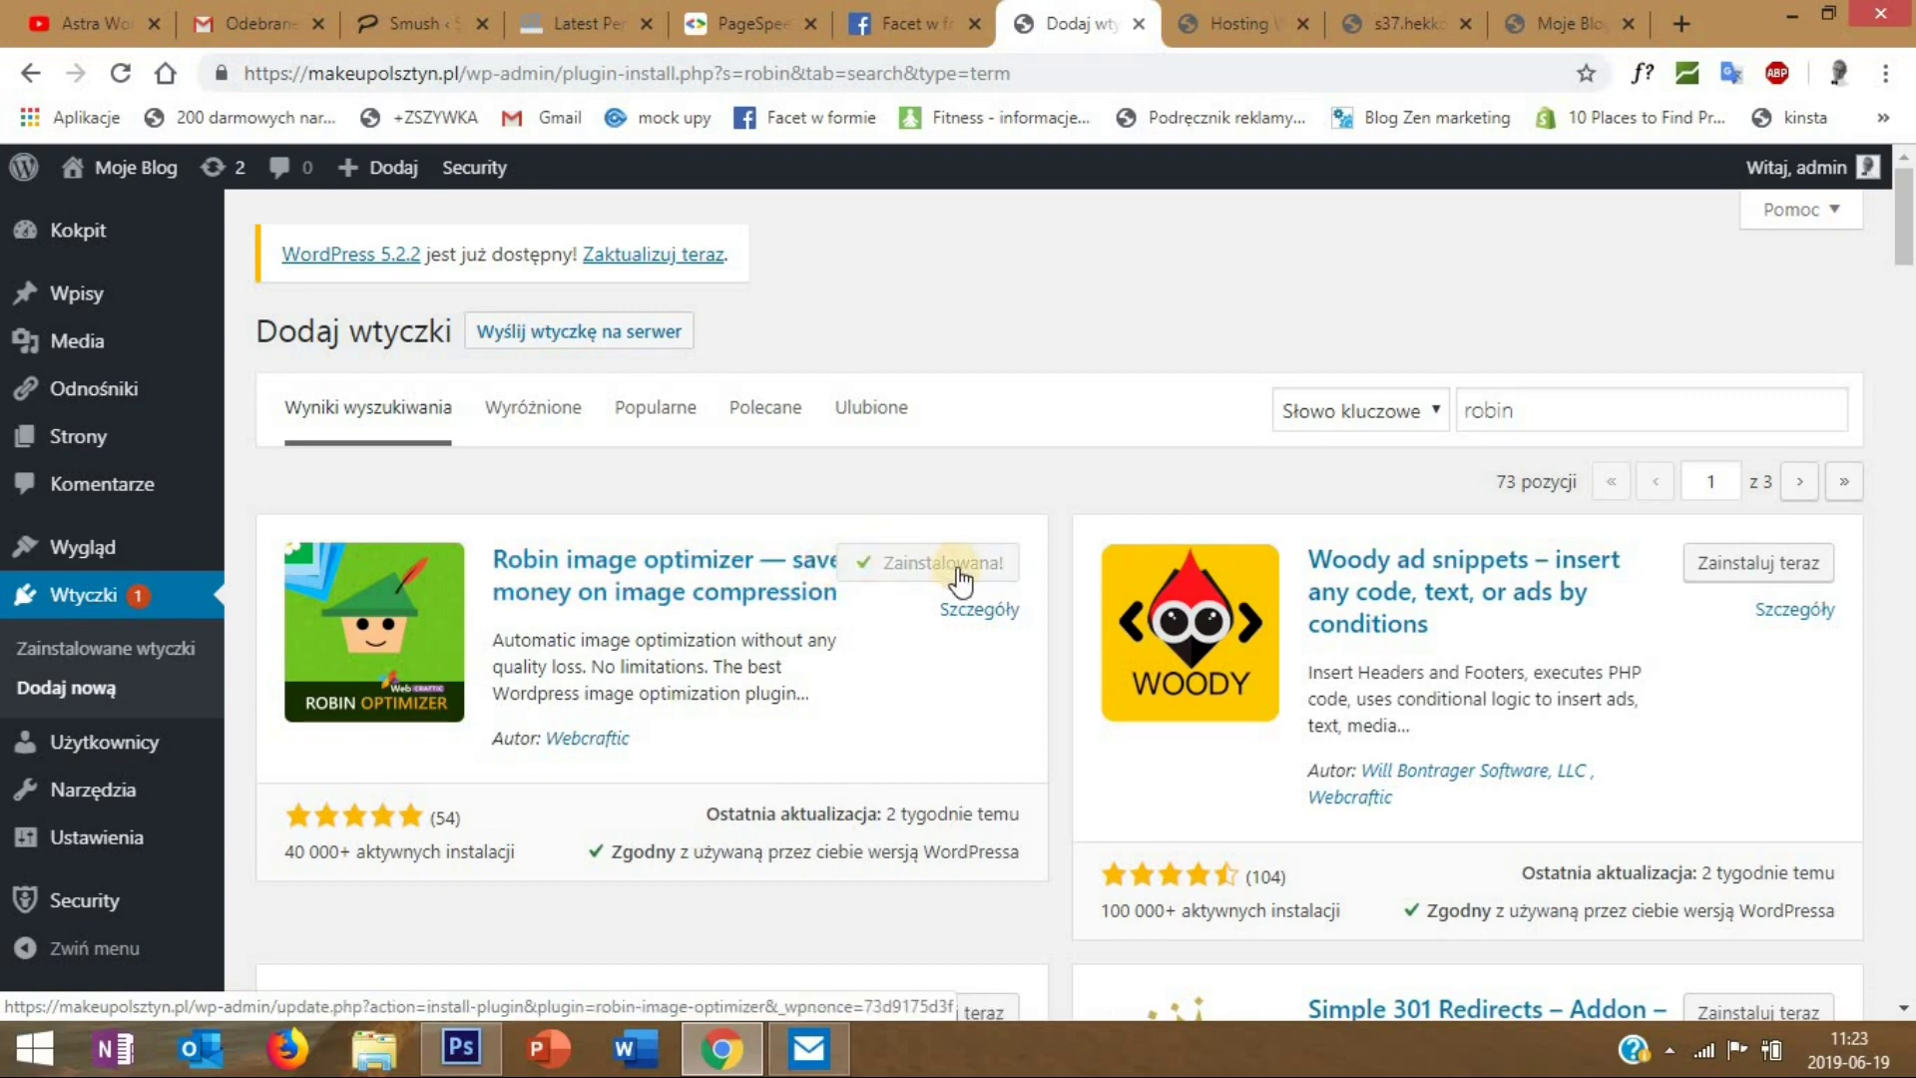
{"action": "left_click", "coordinate": [943, 570]}
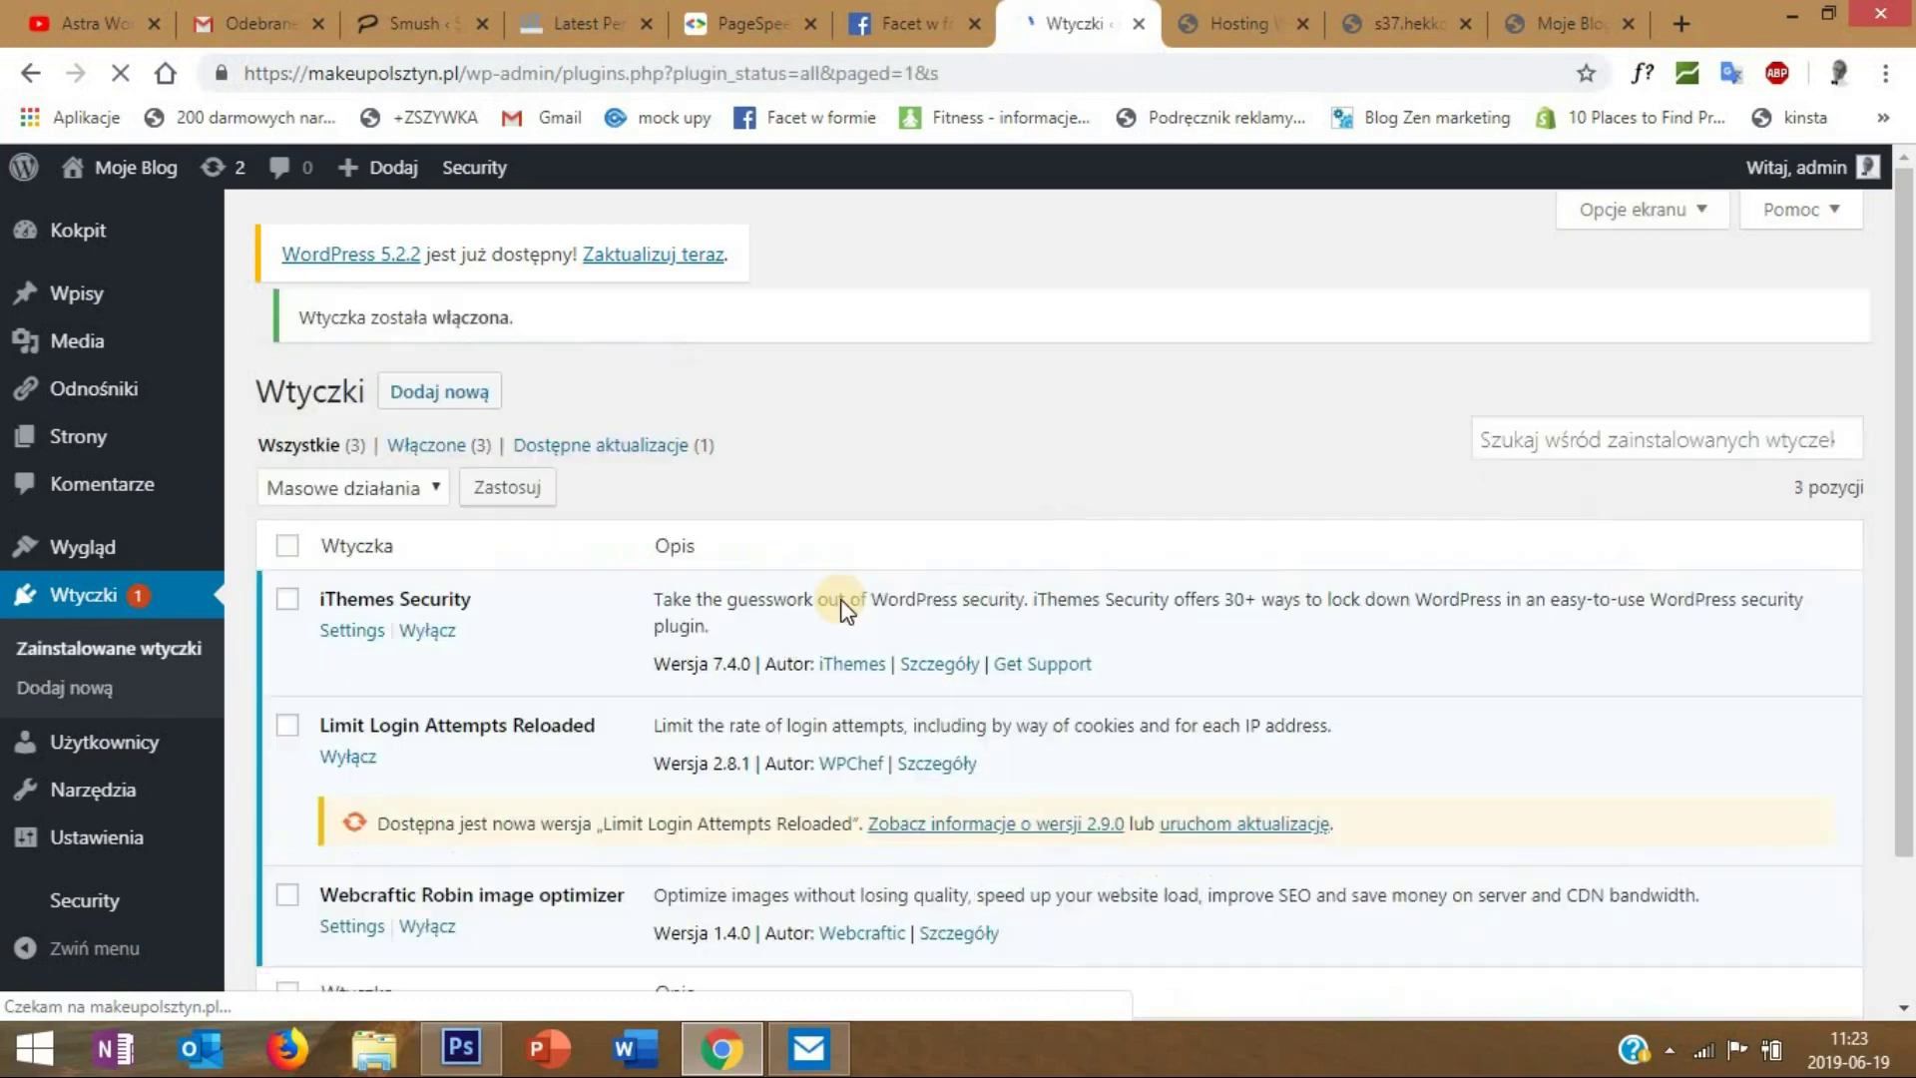
{"action": "scroll", "coordinate": [834, 604], "scroll_direction": "down", "scroll_amount": 3}
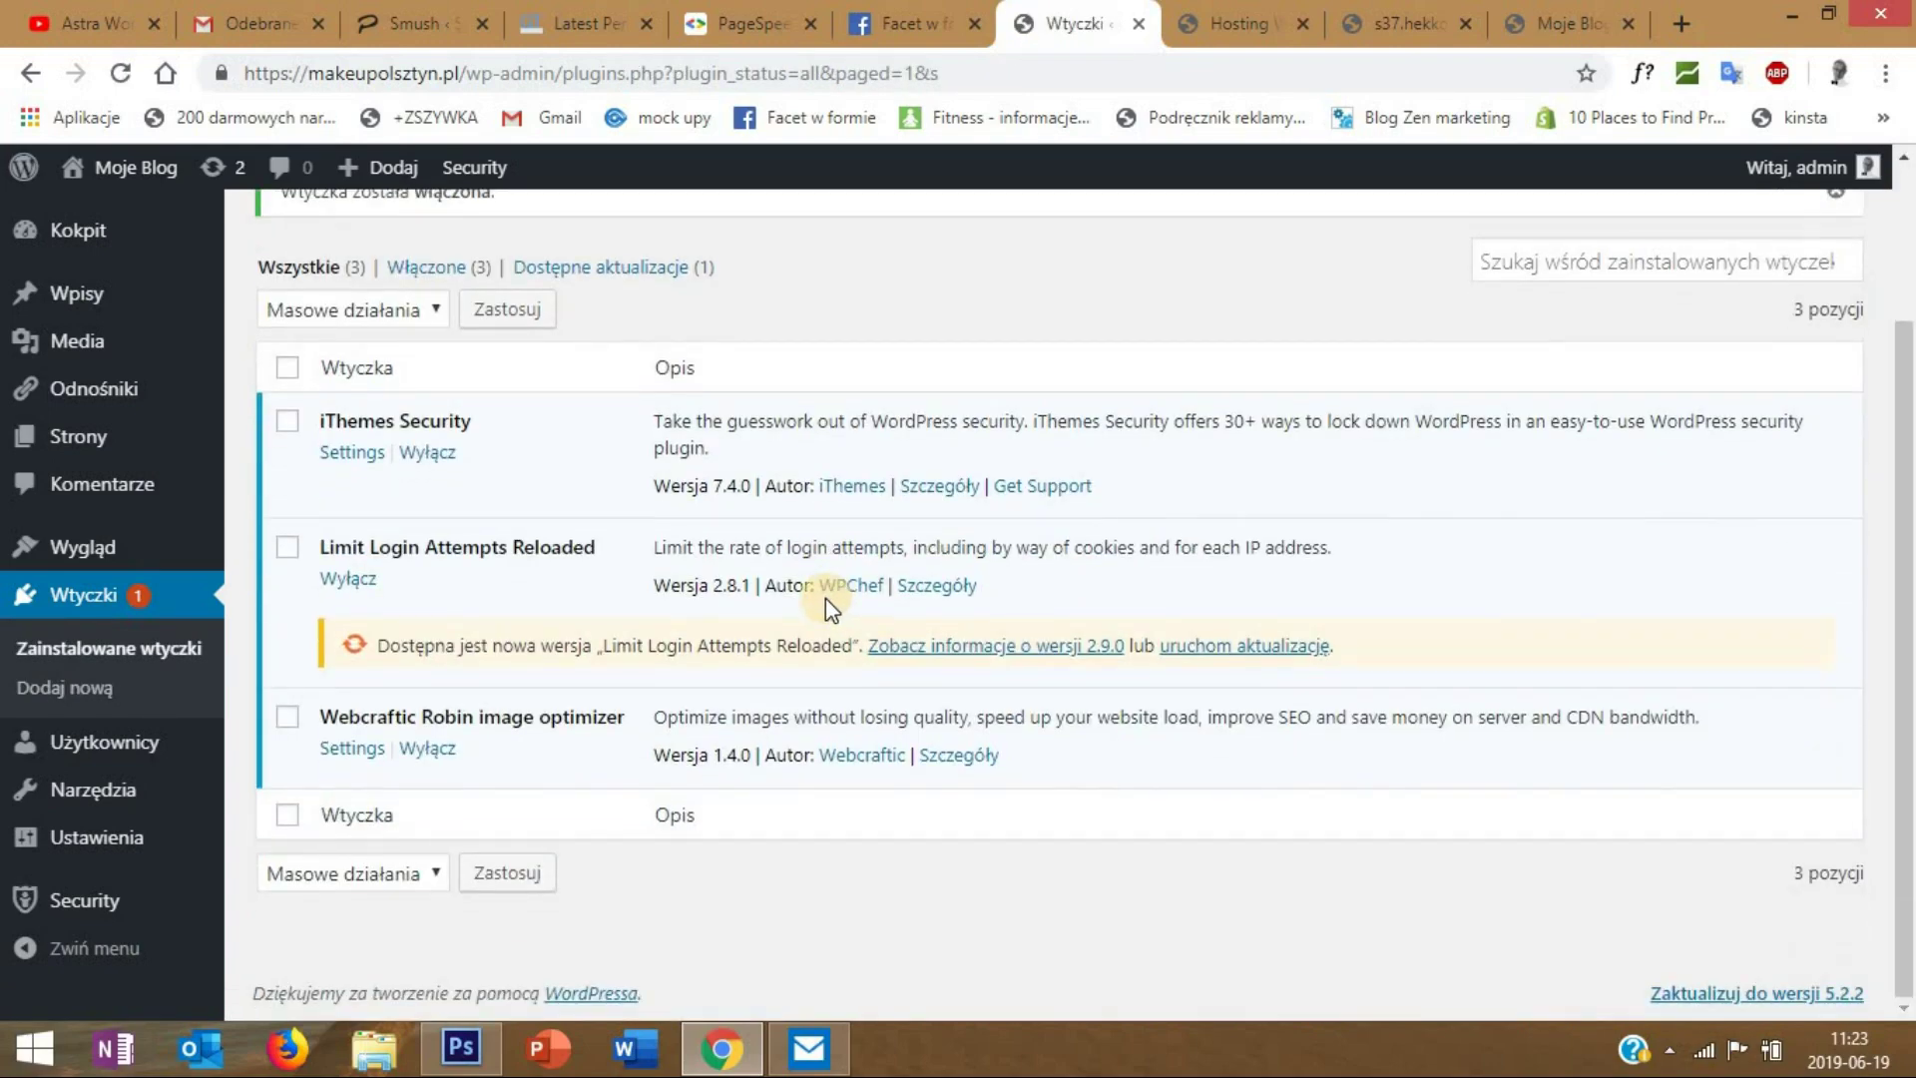
{"action": "scroll", "coordinate": [440, 386], "scroll_direction": "up", "scroll_amount": 3}
- Search plugins for 'fastest cache', then install and activate WP Fastest Cache
{"action": "left_click", "coordinate": [424, 335]}
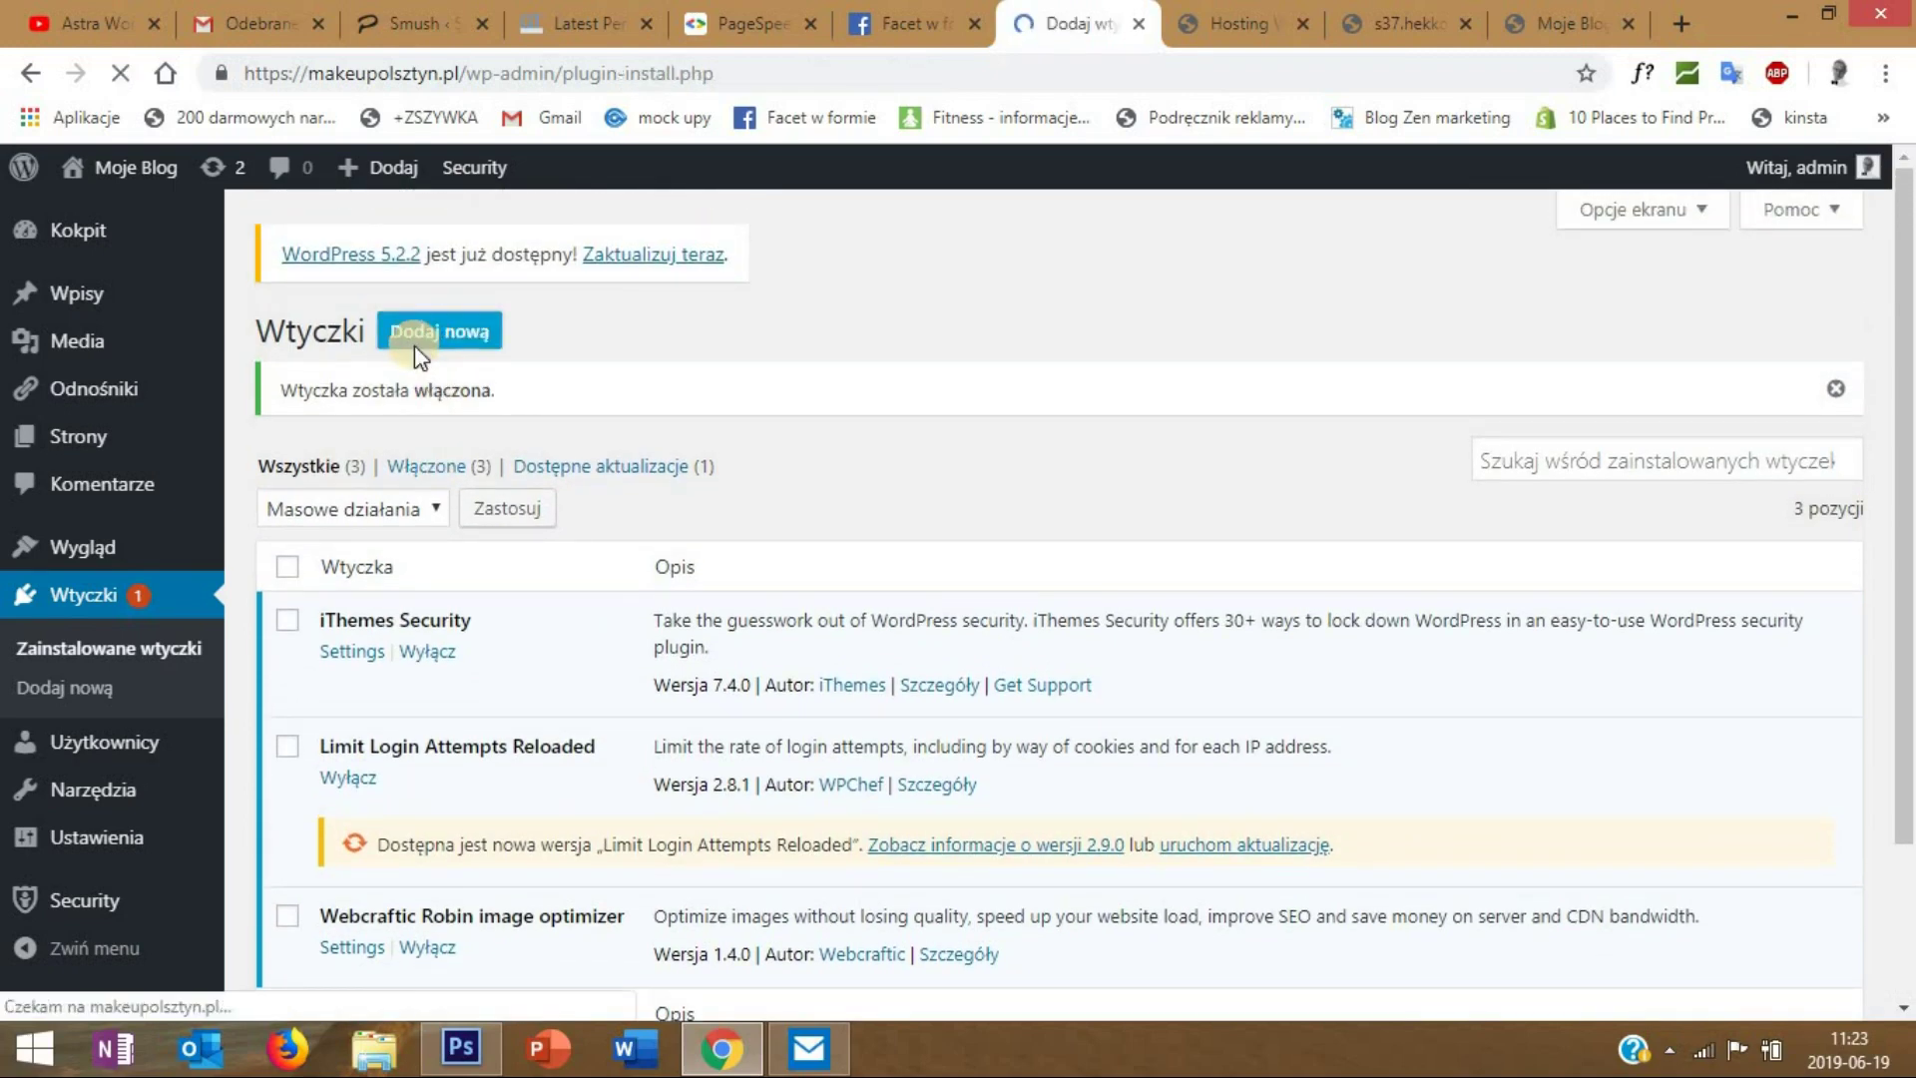
{"action": "left_click", "coordinate": [1484, 410]}
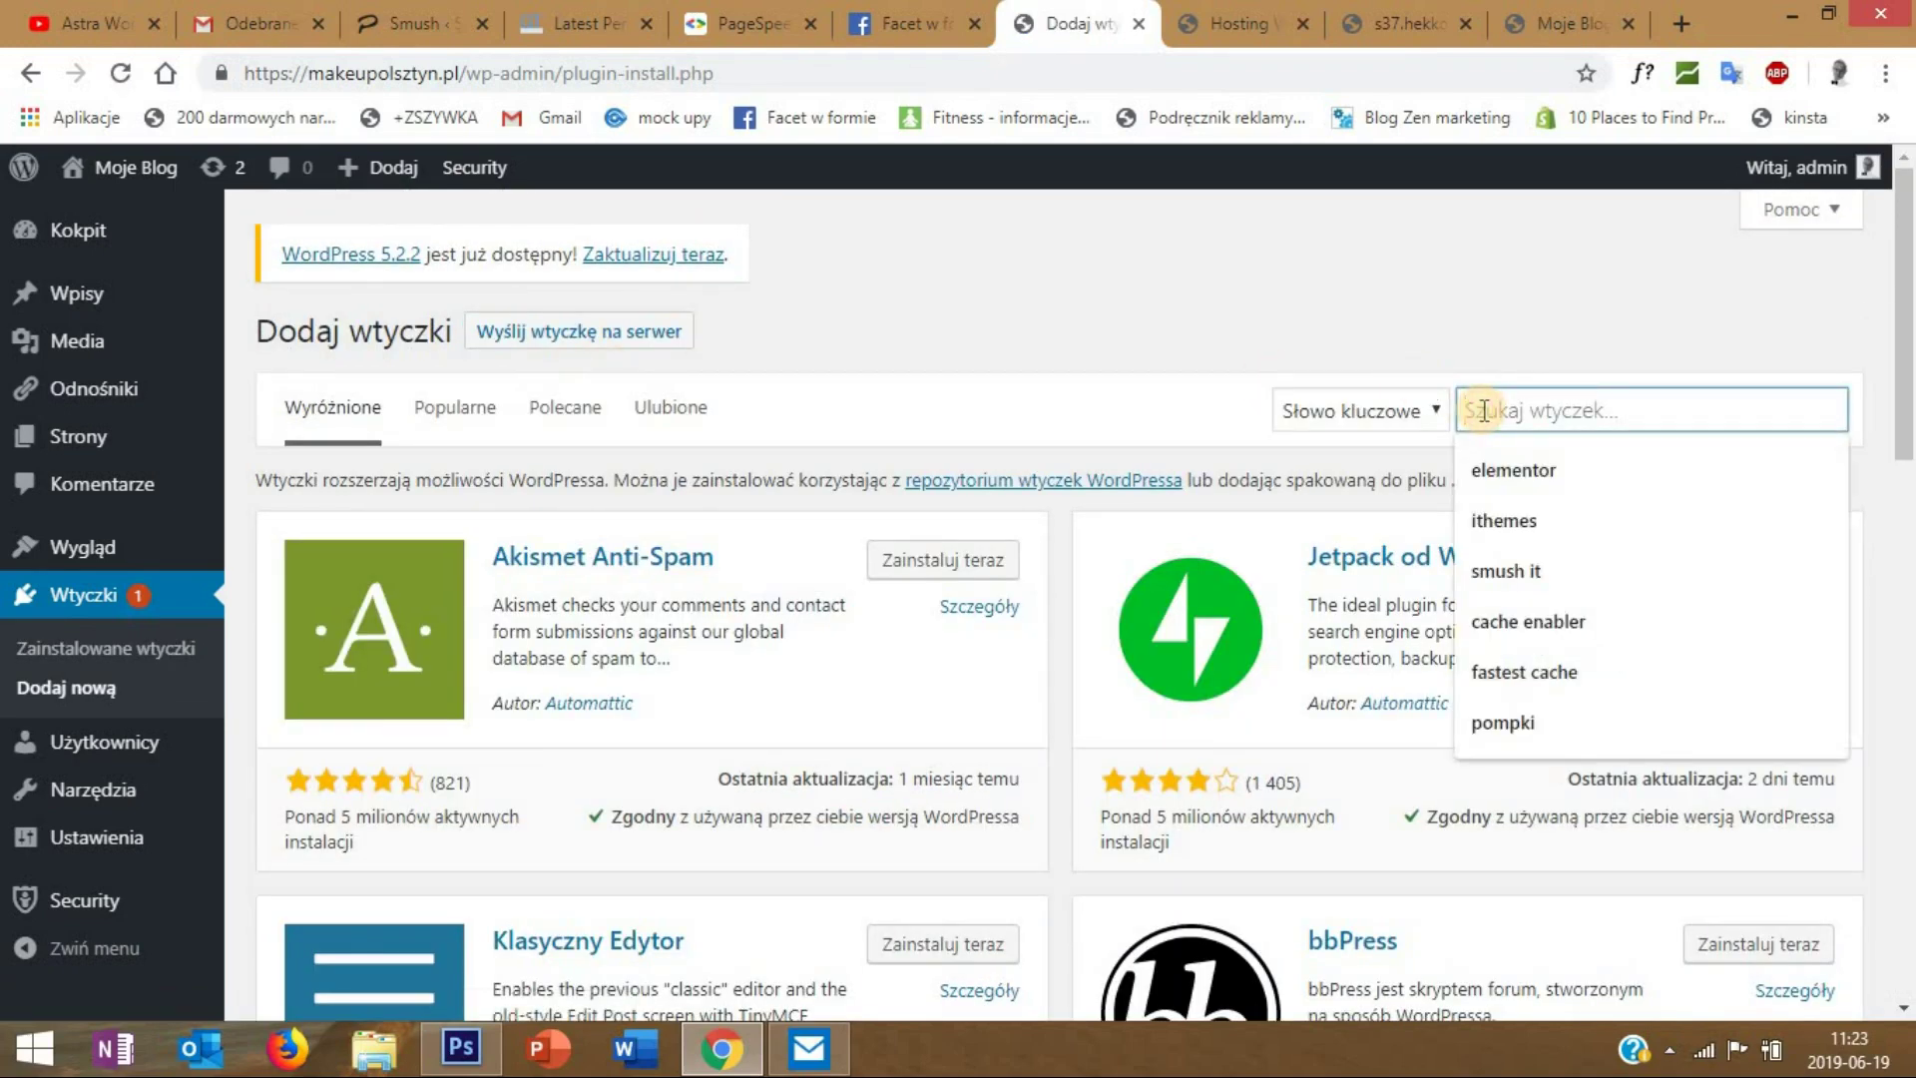
{"action": "type", "text": "faste"}
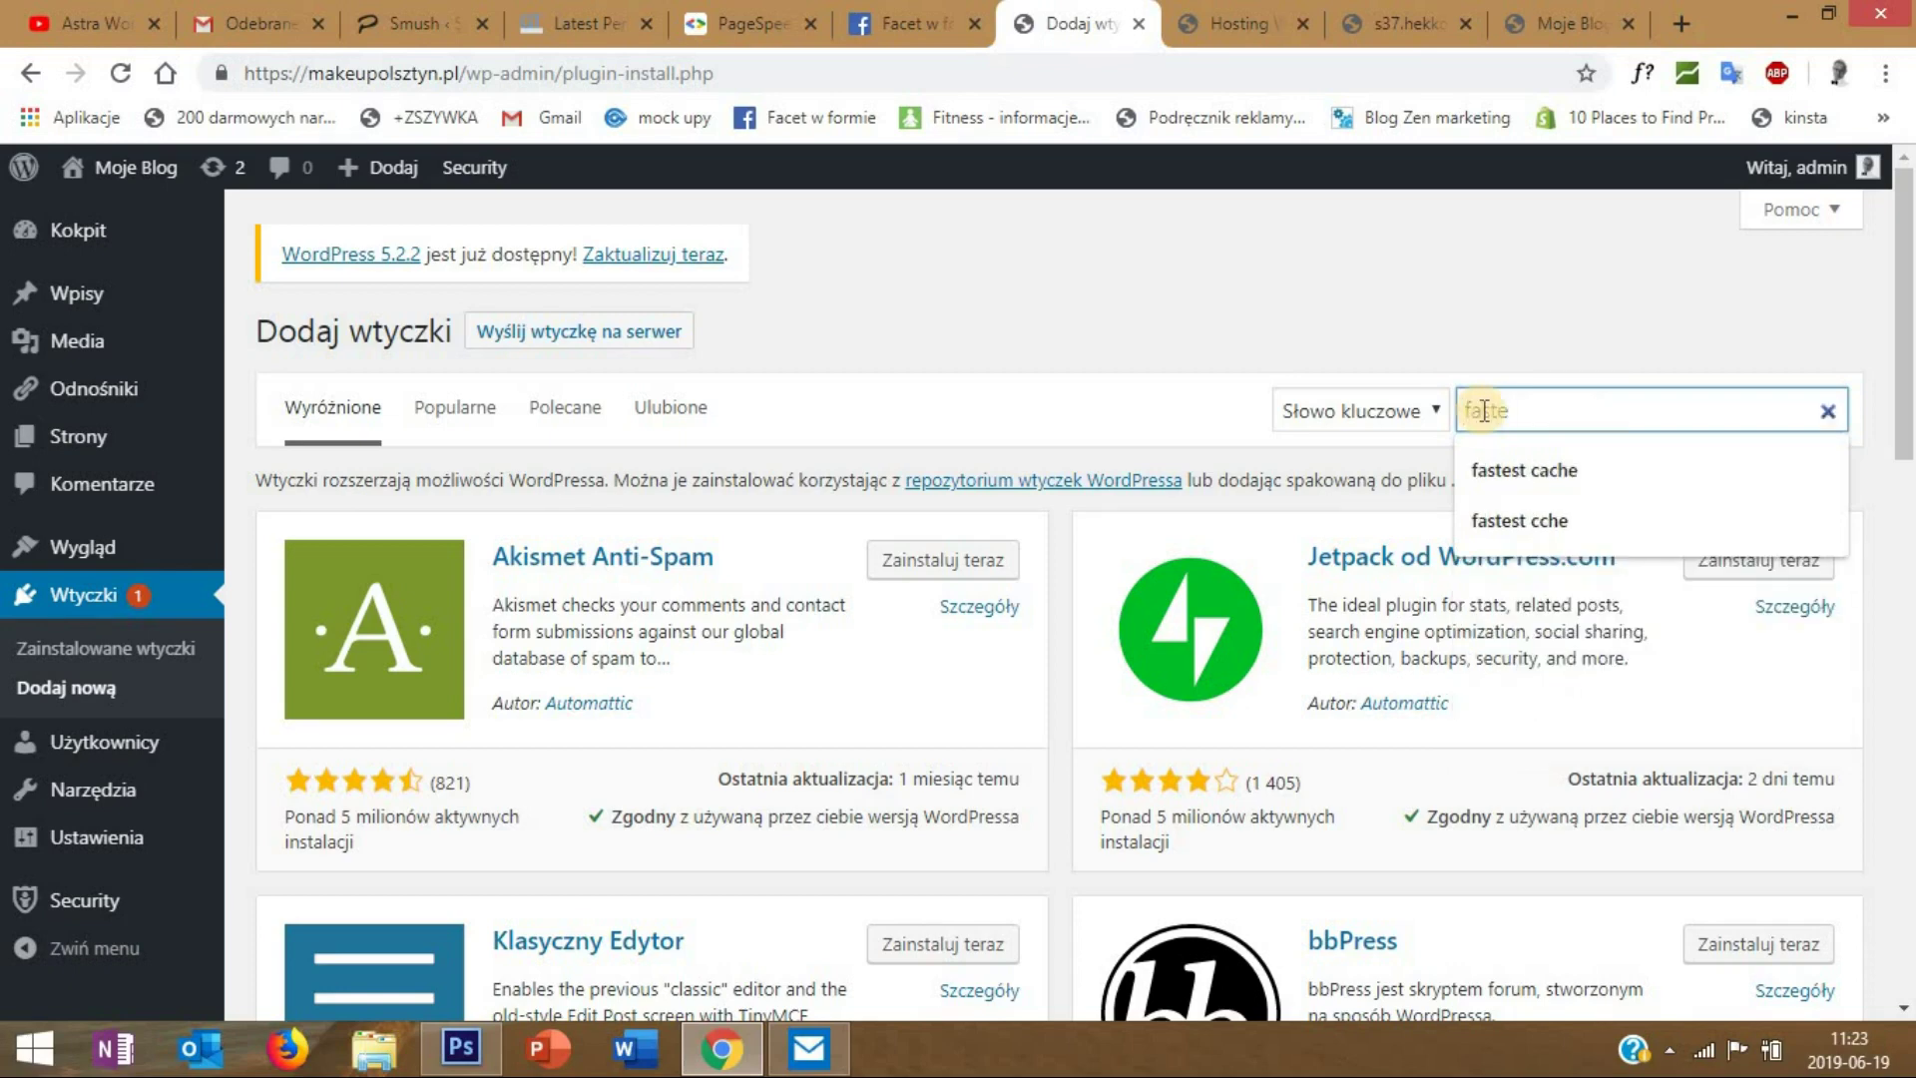
{"action": "type", "text": "st cache"}
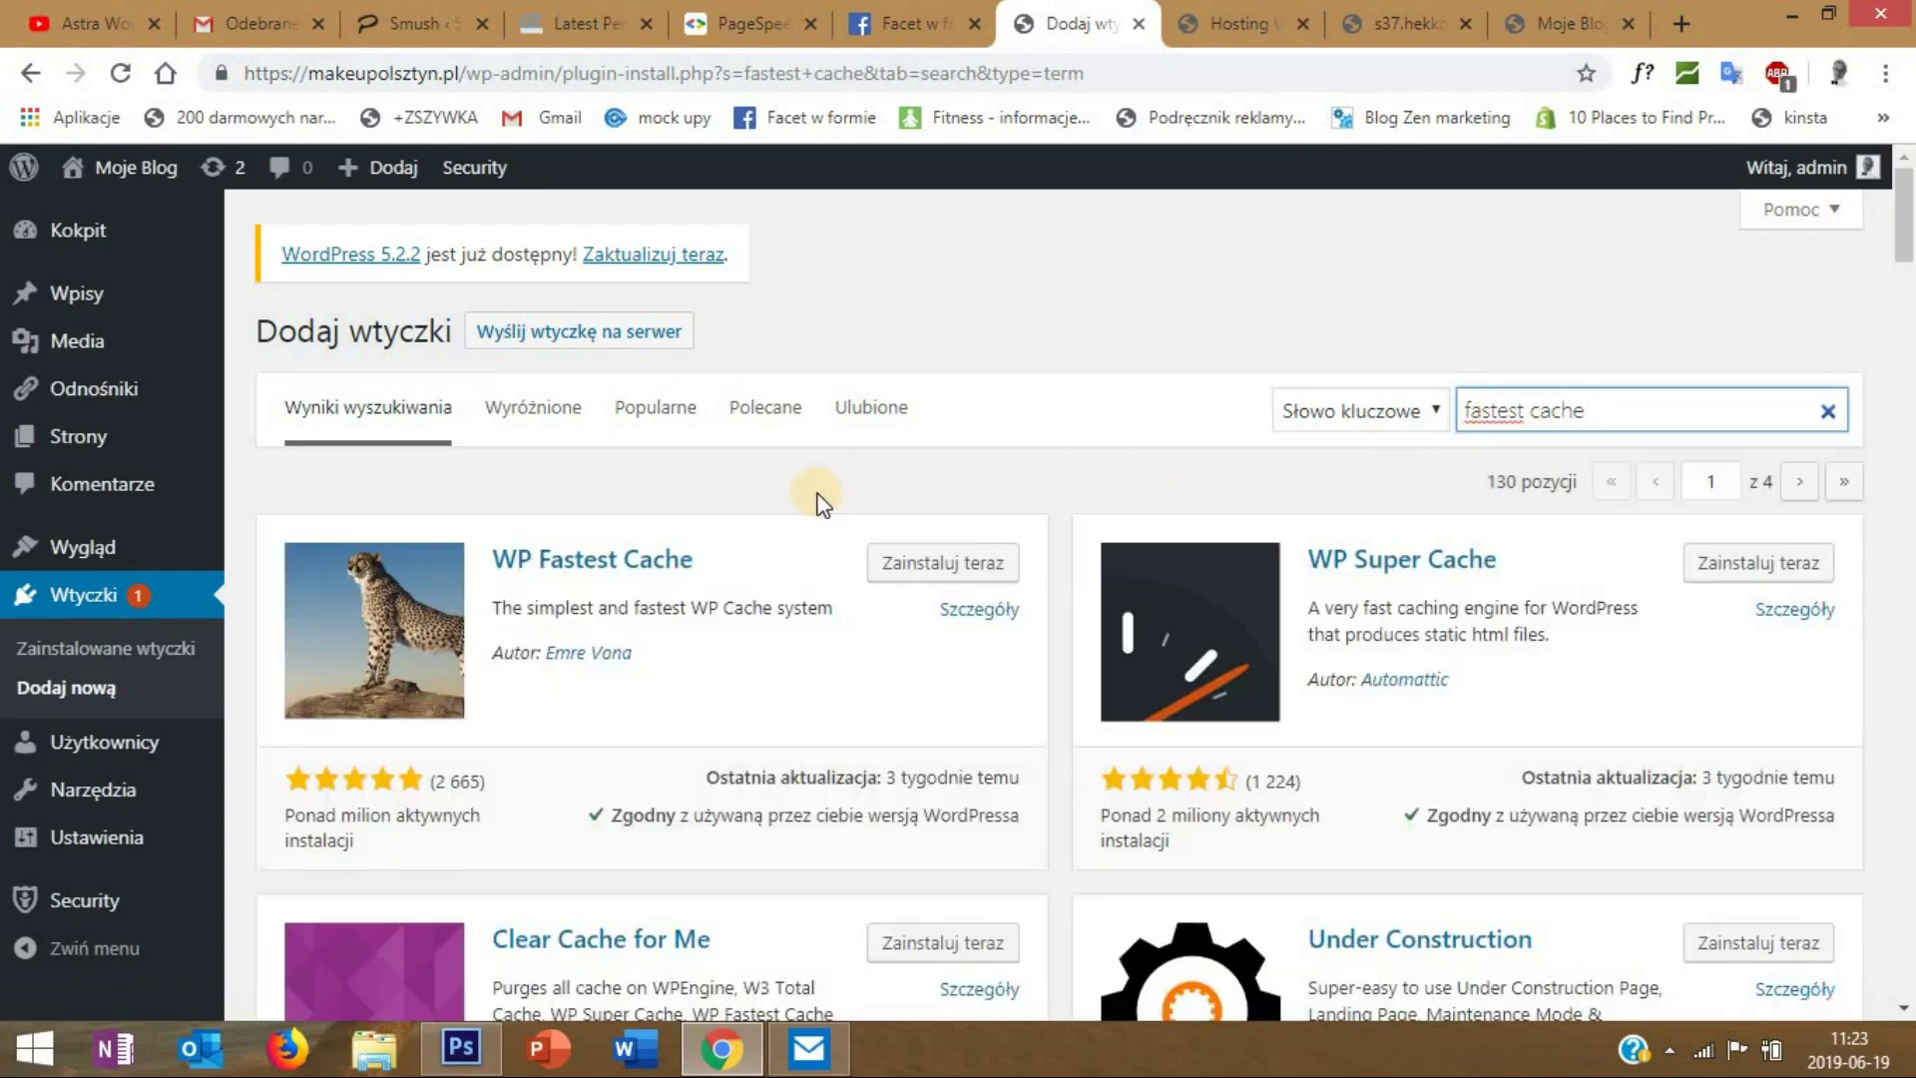
{"action": "left_click", "coordinate": [930, 569]}
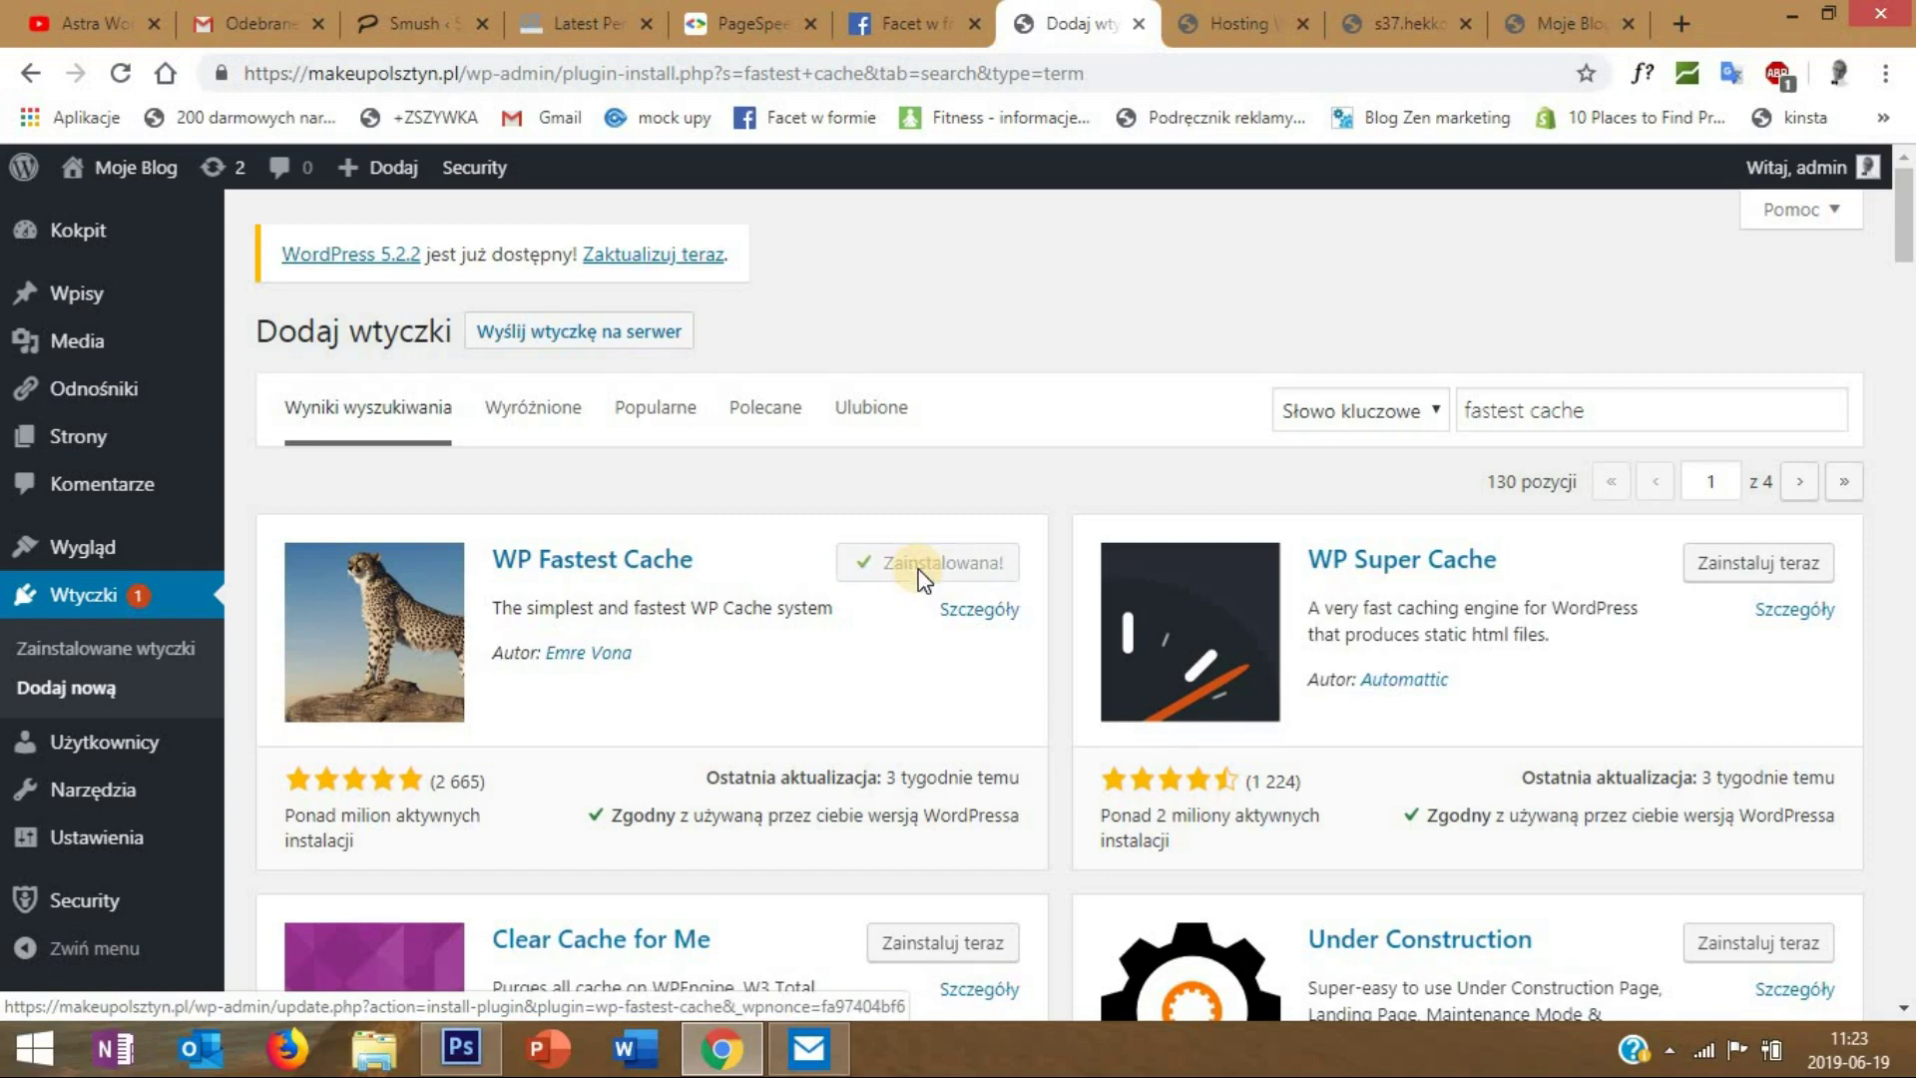
{"action": "left_click", "coordinate": [963, 559]}
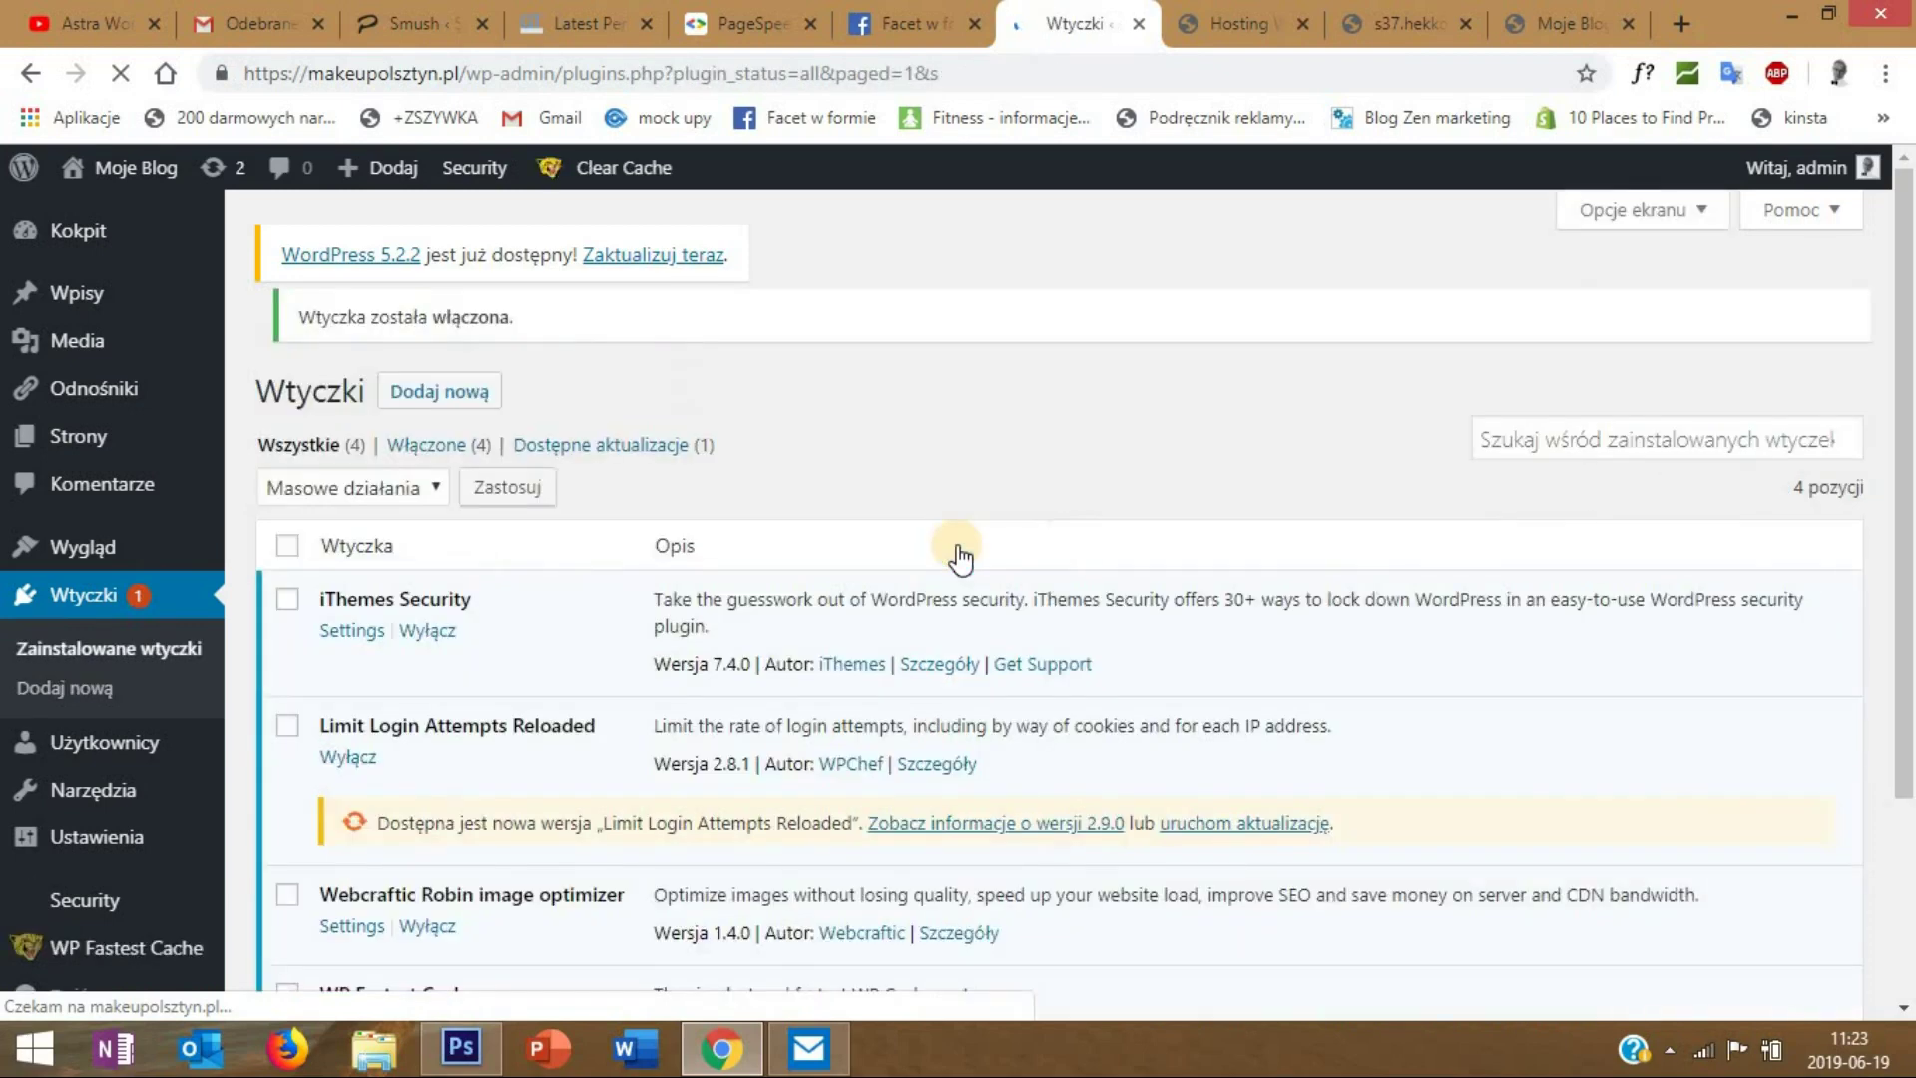
{"action": "scroll", "coordinate": [954, 547], "scroll_direction": "down", "scroll_amount": 1}
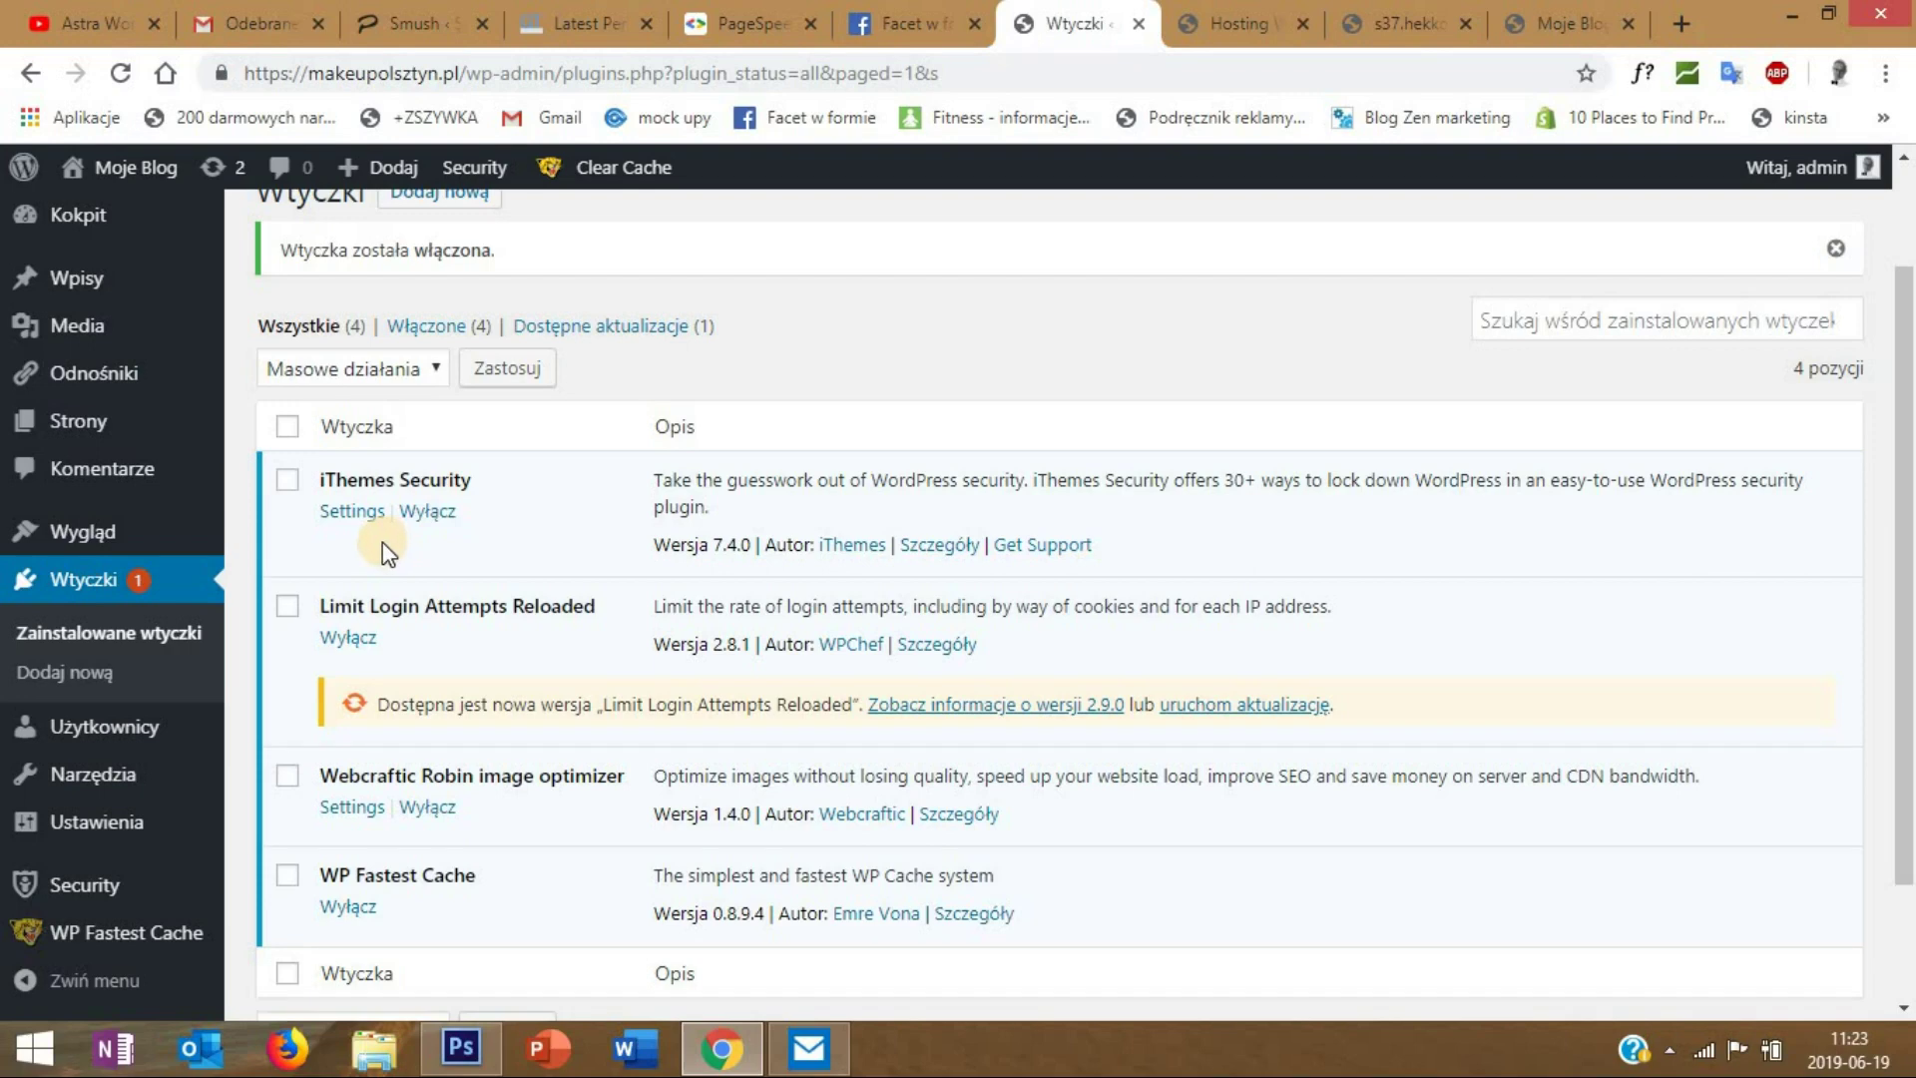
{"action": "mouse_move", "coordinate": [200, 545]}
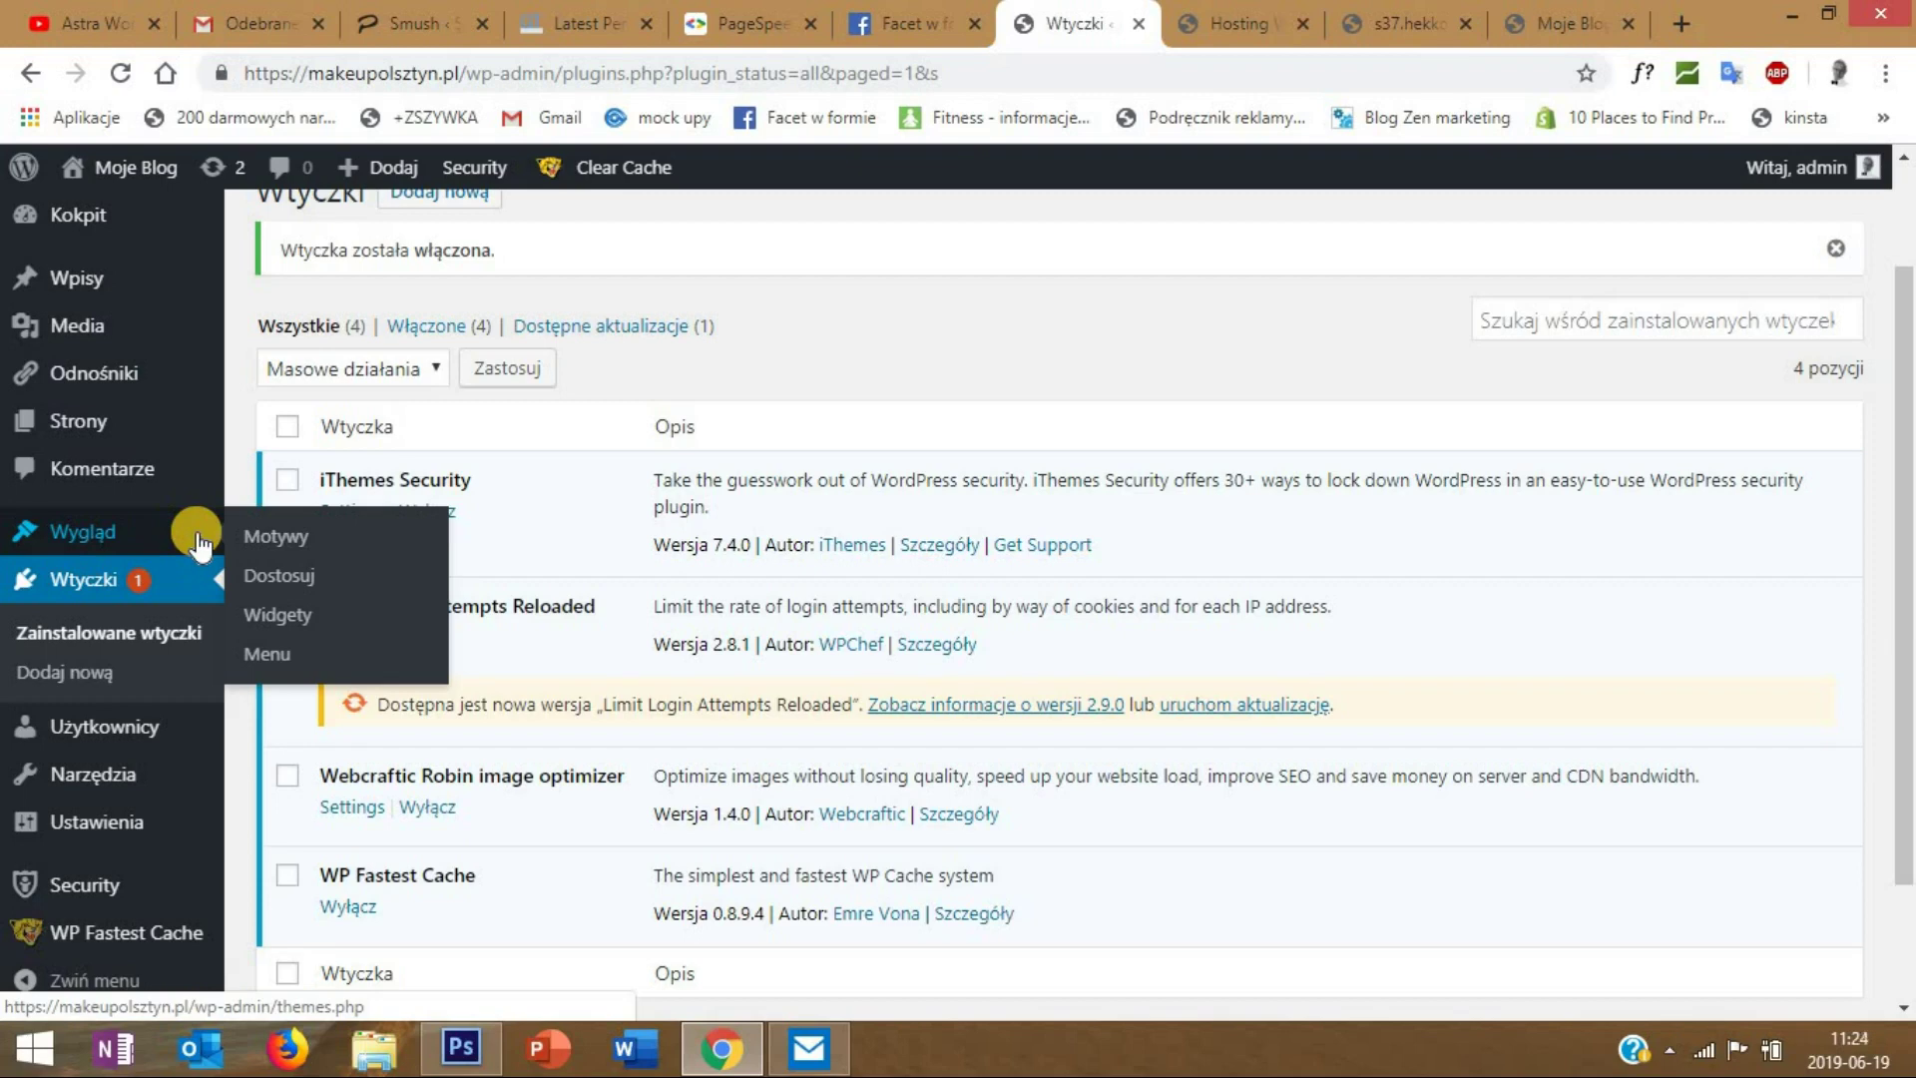
- Search the theme directory for Astra, then install and activate the Astra theme
{"action": "left_click", "coordinate": [247, 539]}
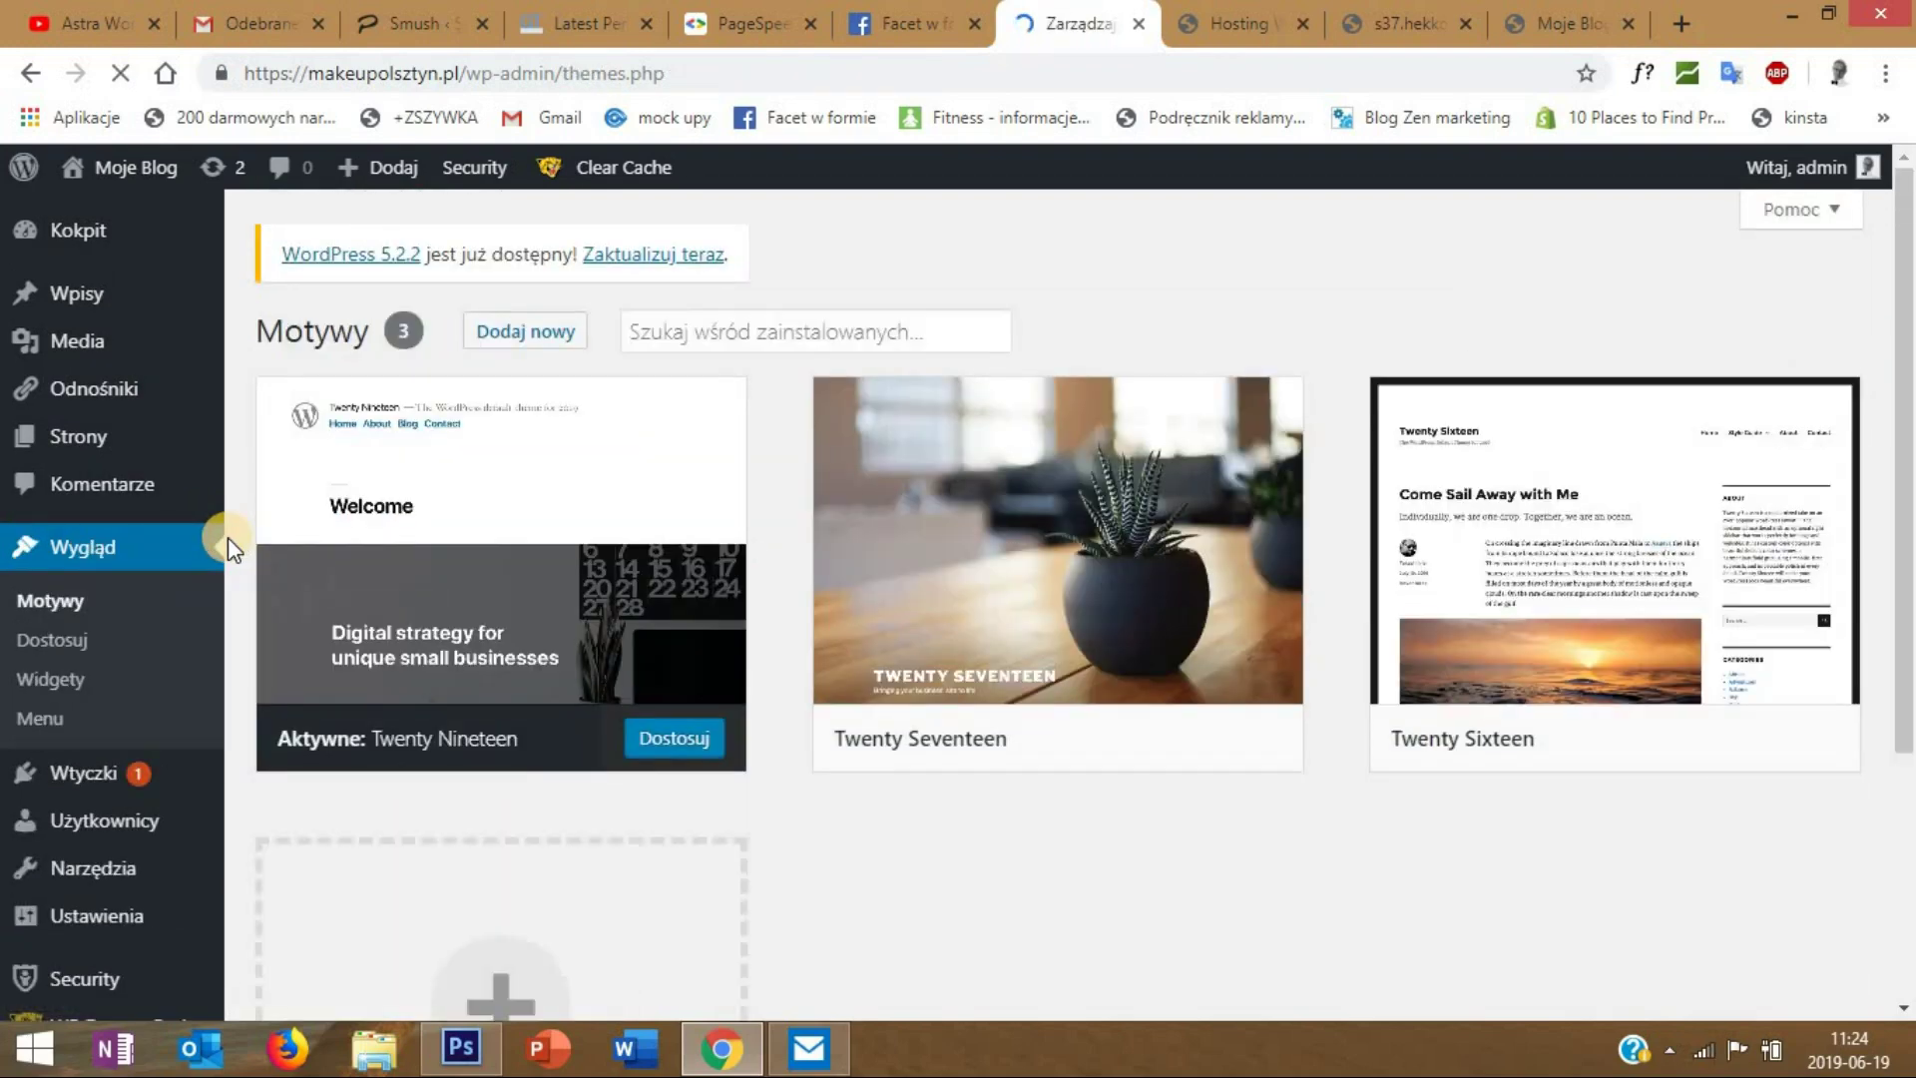
{"action": "mouse_move", "coordinate": [324, 499]}
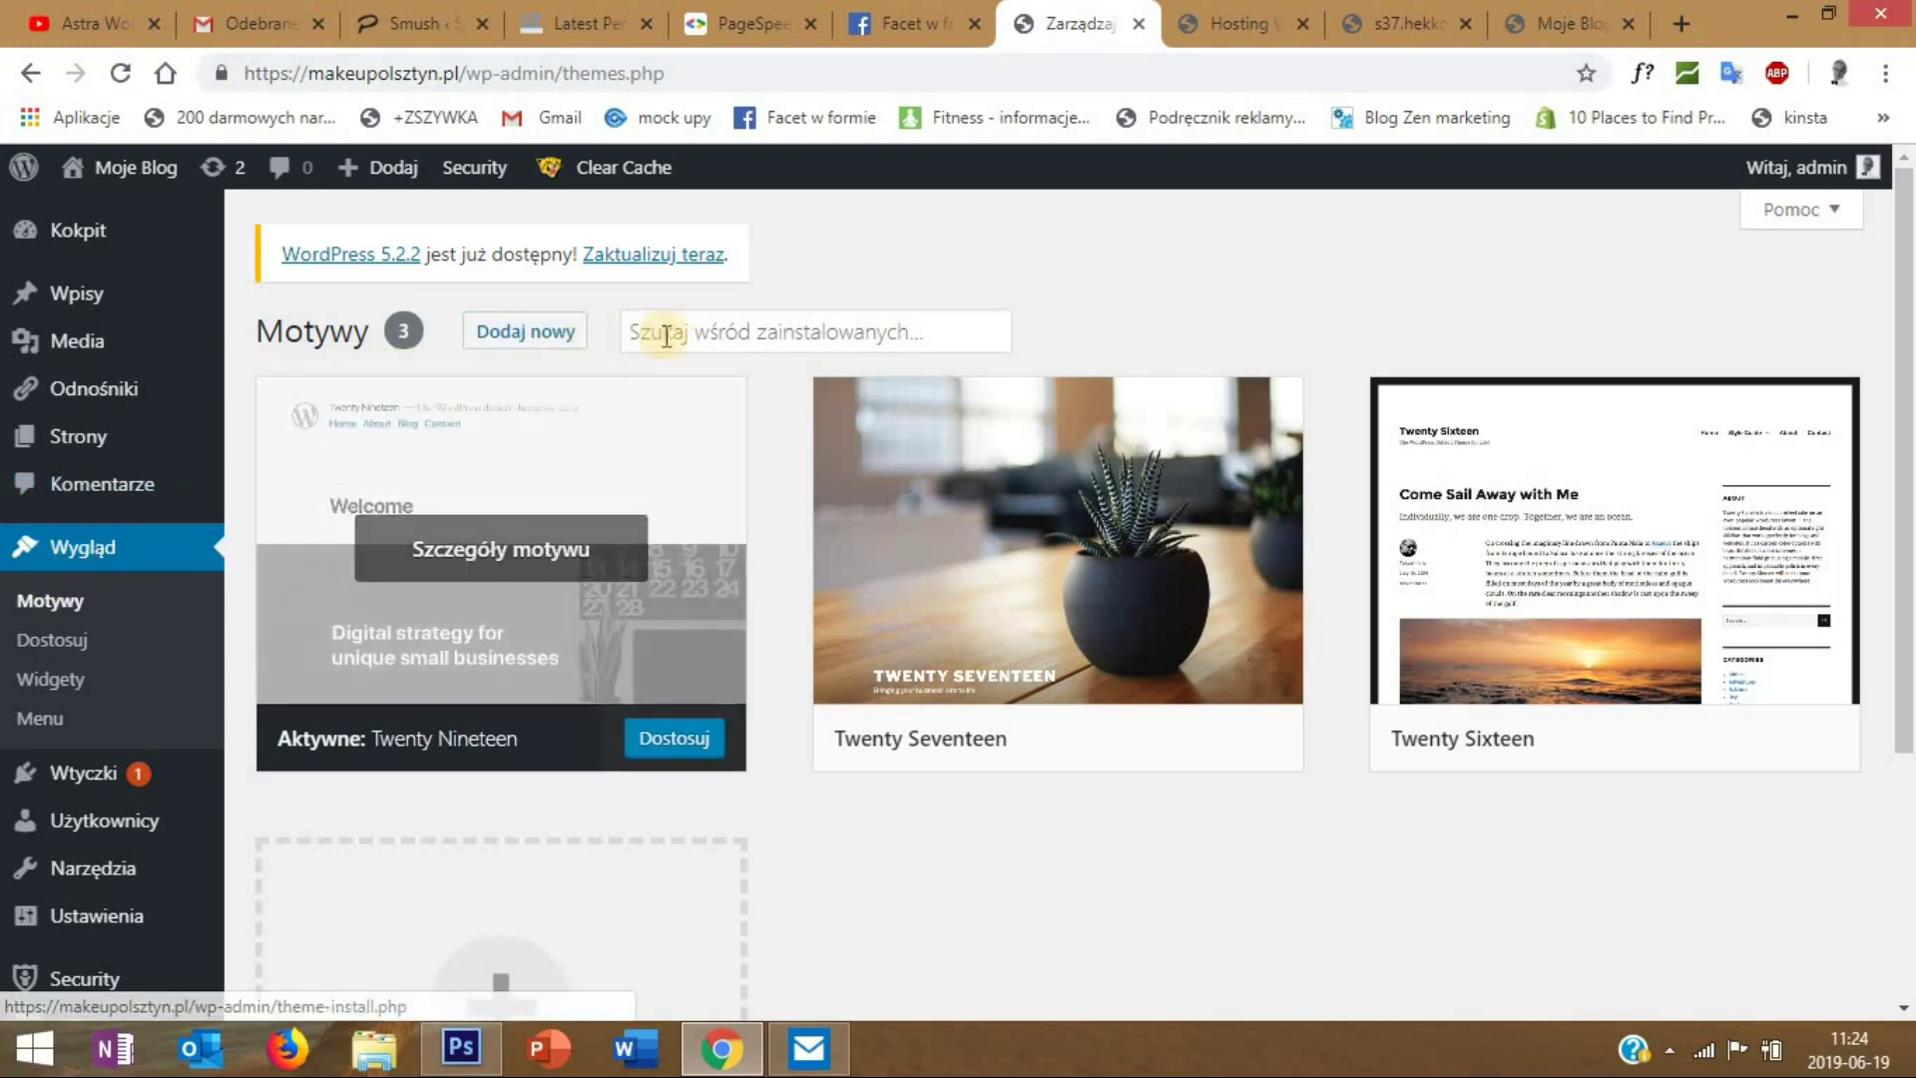
{"action": "left_click", "coordinate": [523, 332]}
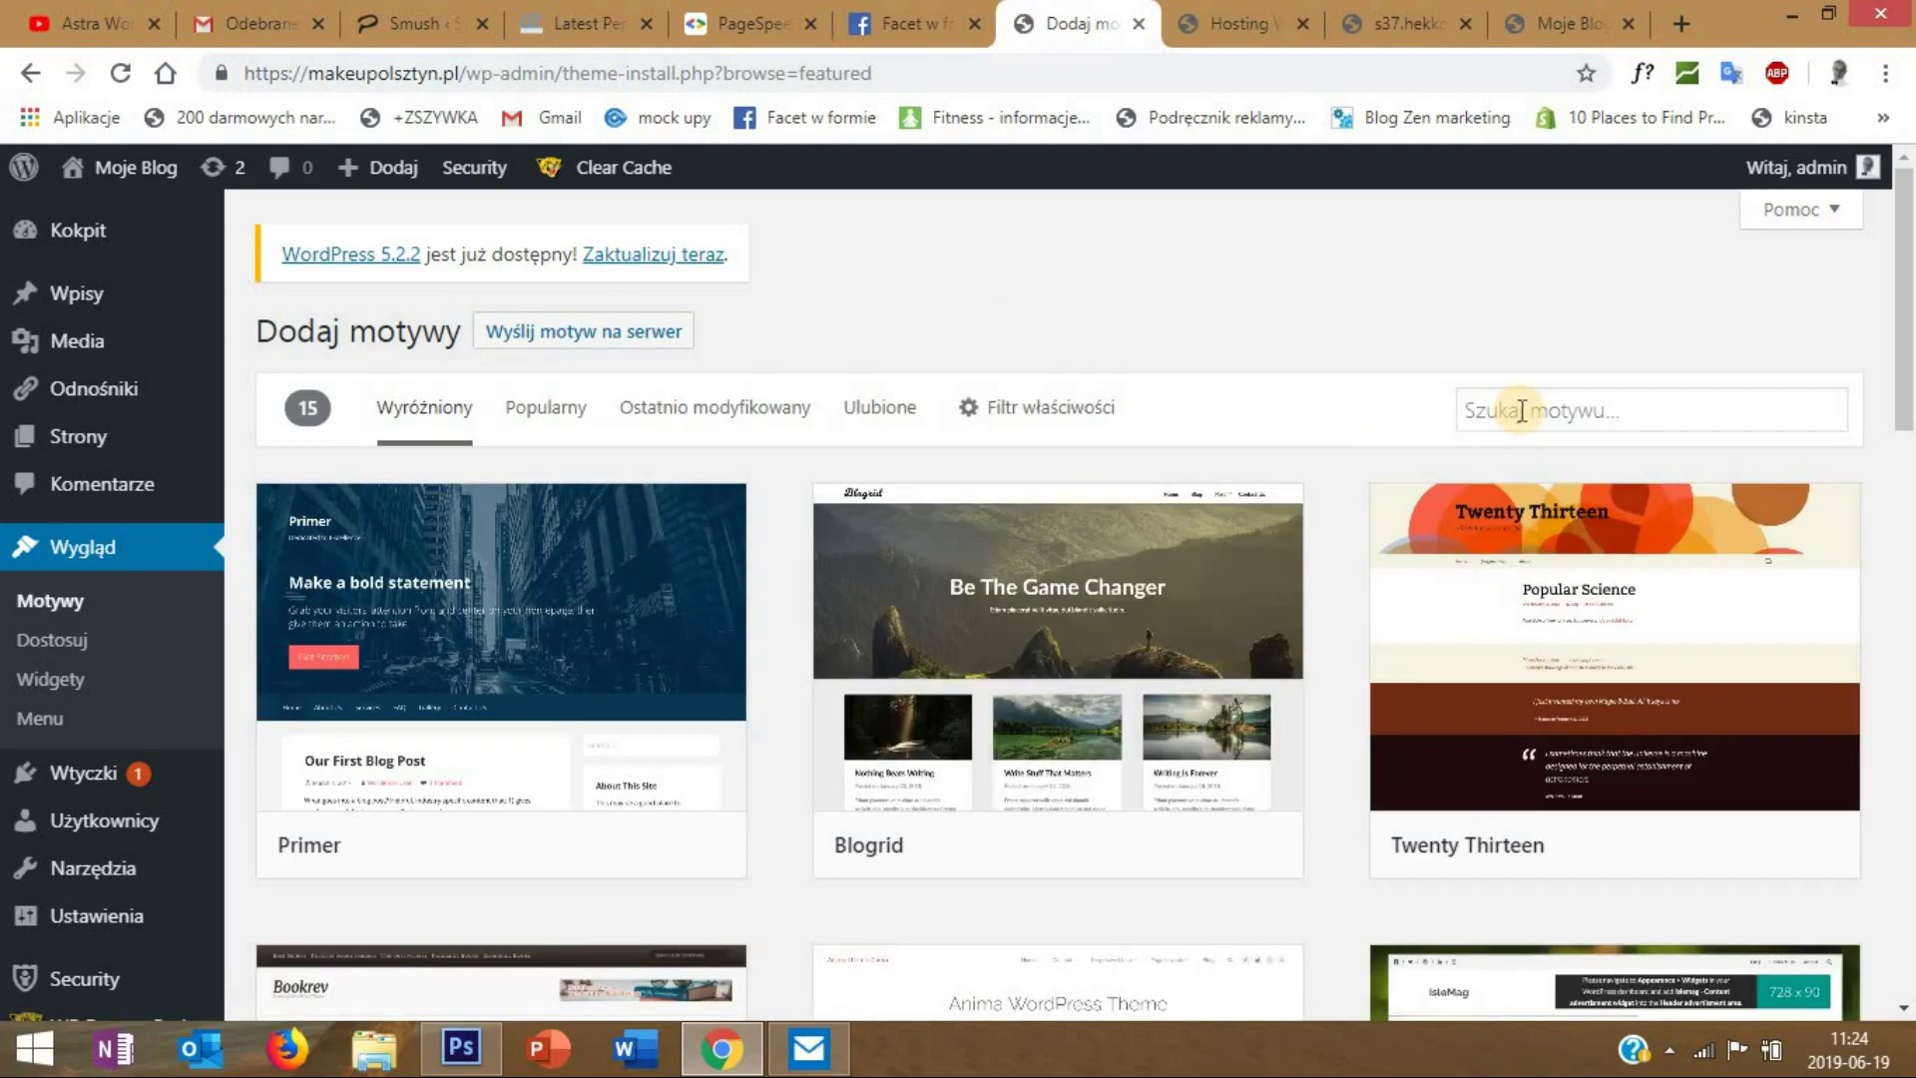
{"action": "left_click", "coordinate": [1522, 398]}
{"action": "type", "text": "astra"}
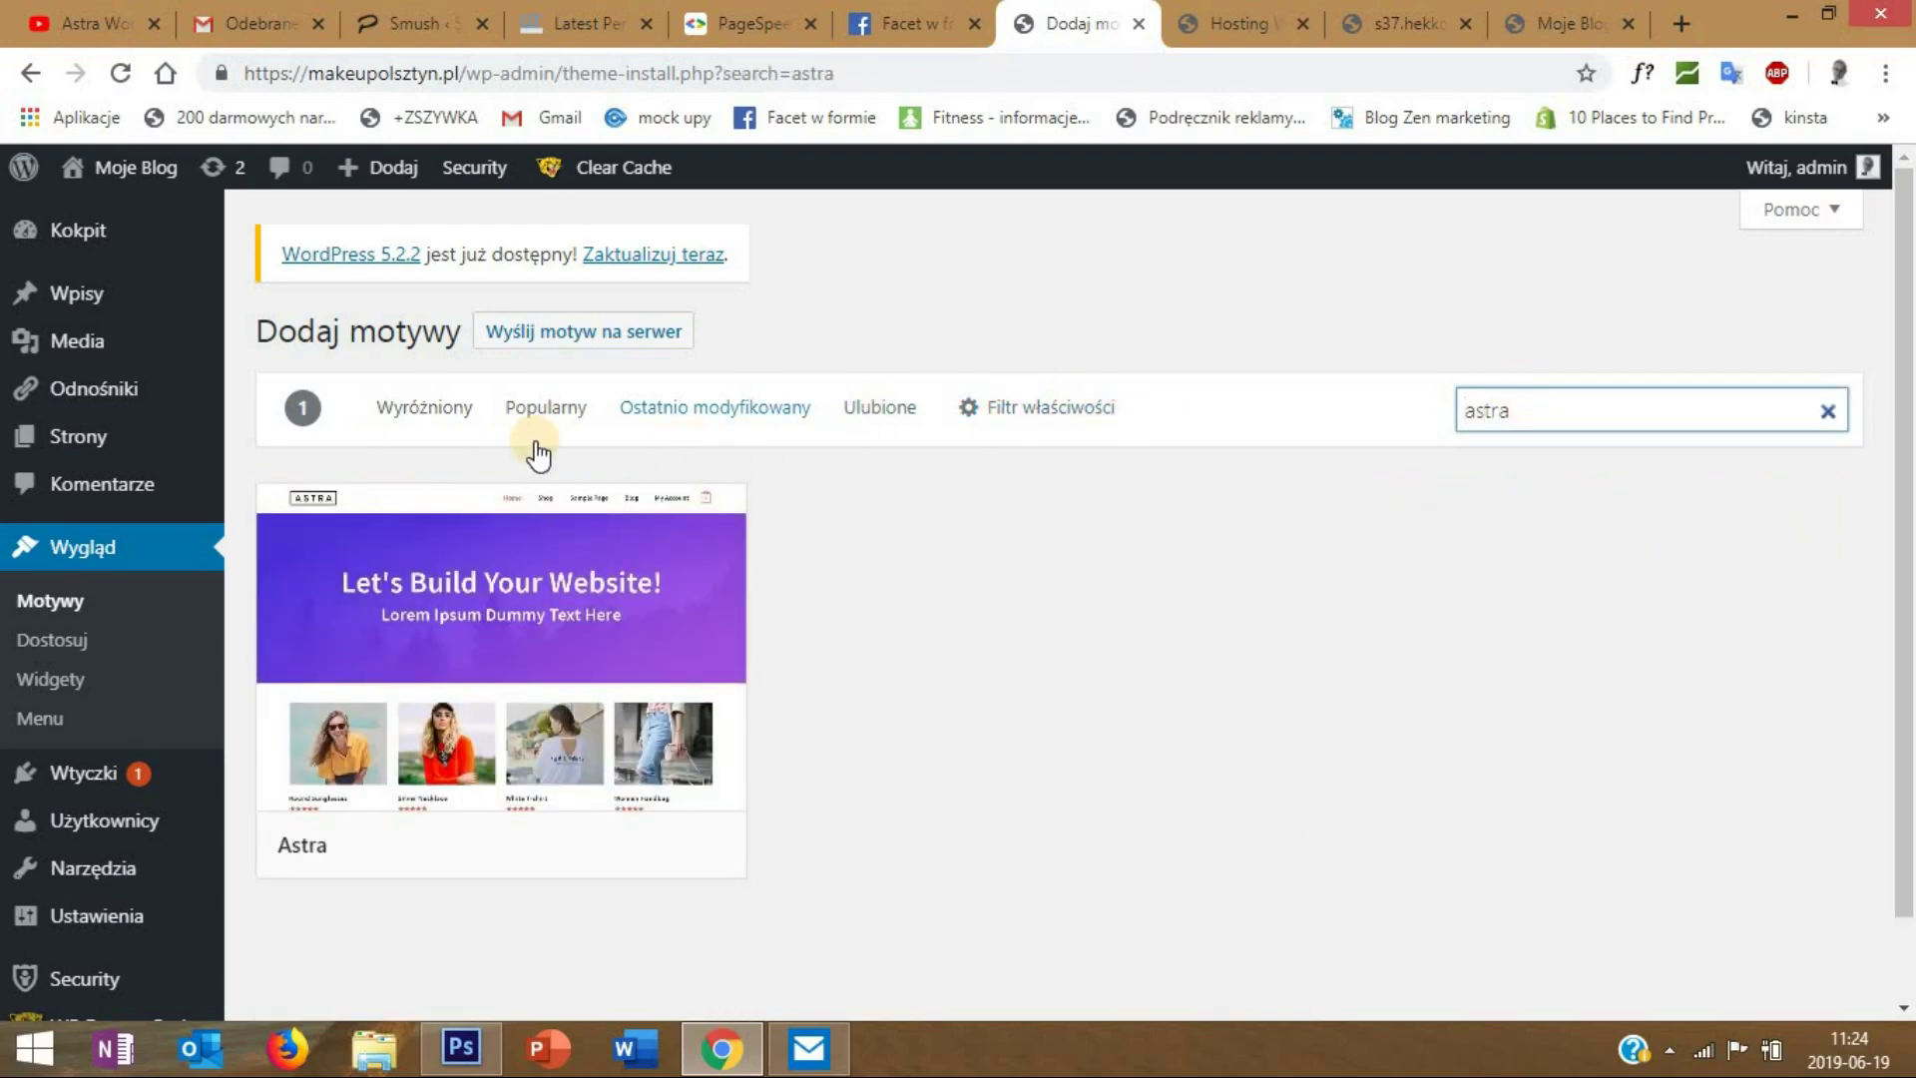
{"action": "mouse_move", "coordinate": [500, 650]}
{"action": "scroll", "coordinate": [539, 718], "scroll_direction": "down", "scroll_amount": 1}
{"action": "left_click", "coordinate": [568, 767]}
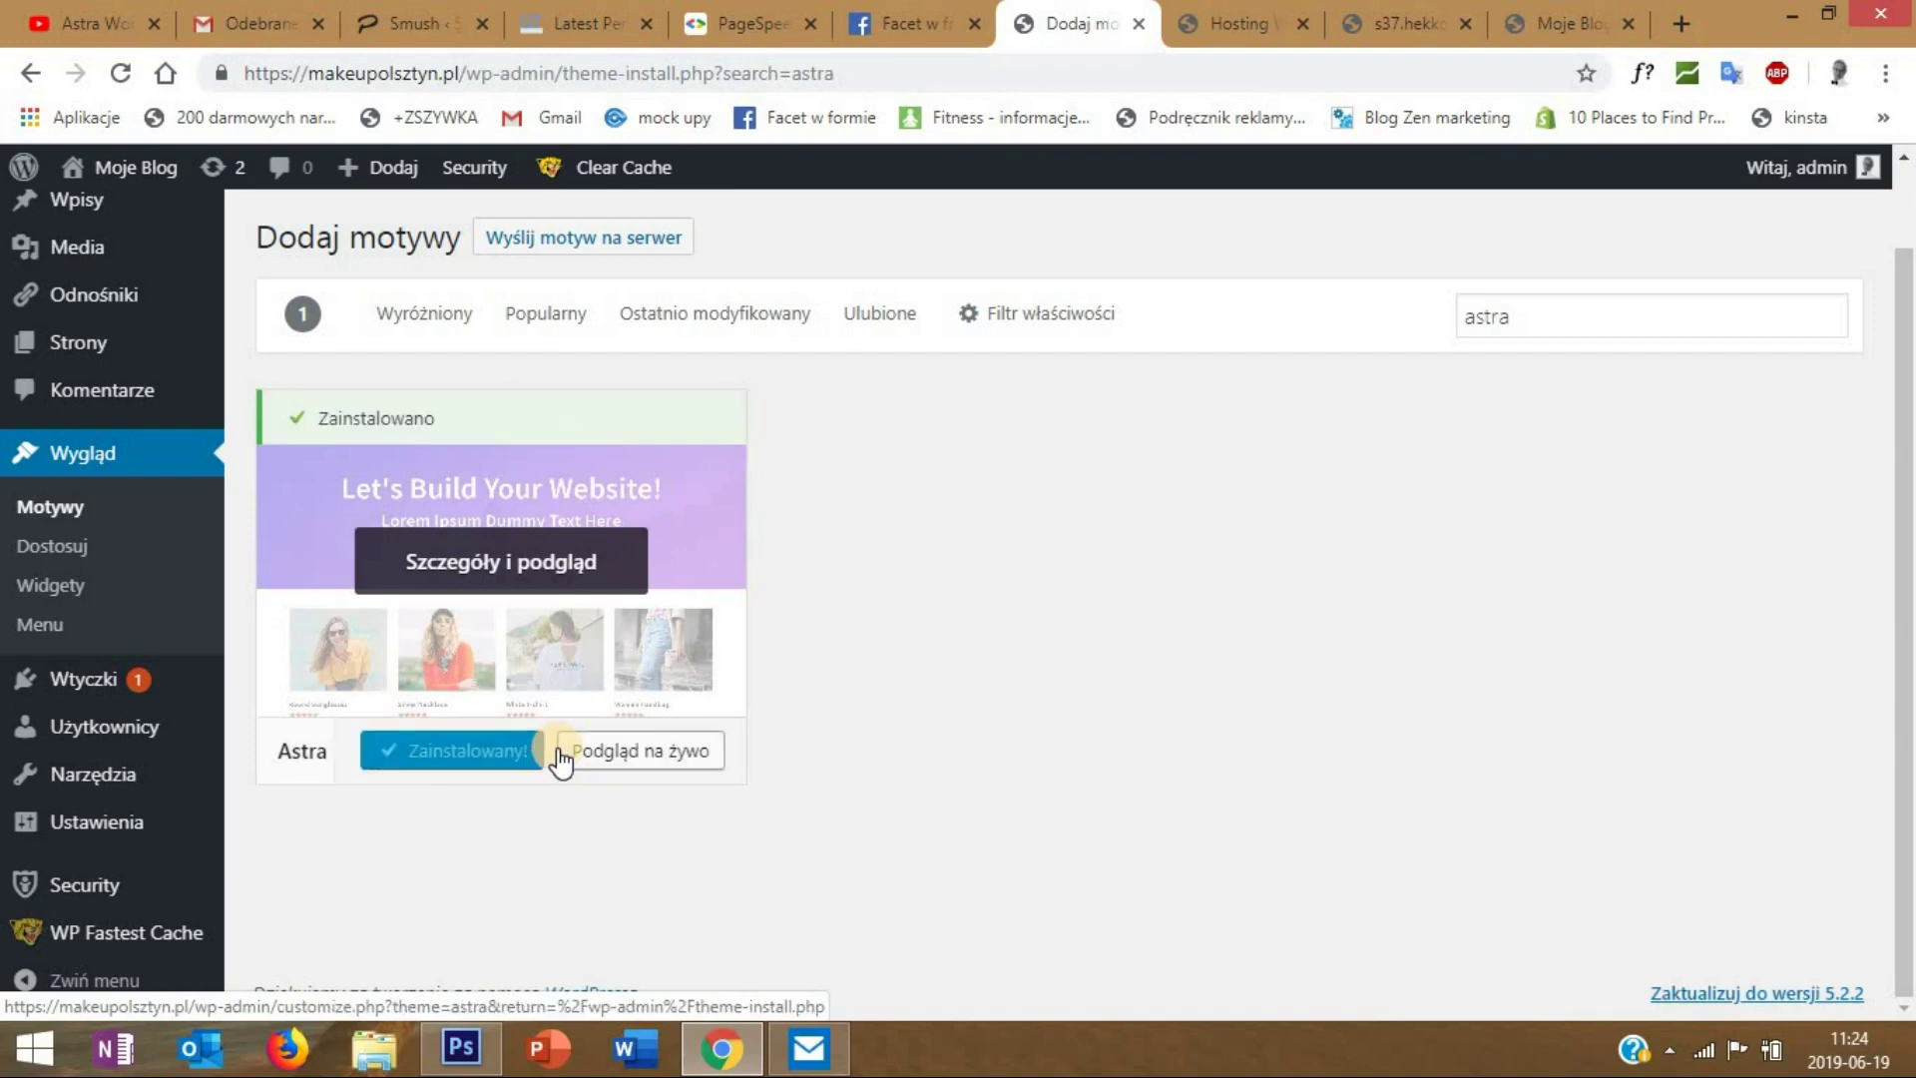
{"action": "left_click", "coordinate": [471, 758]}
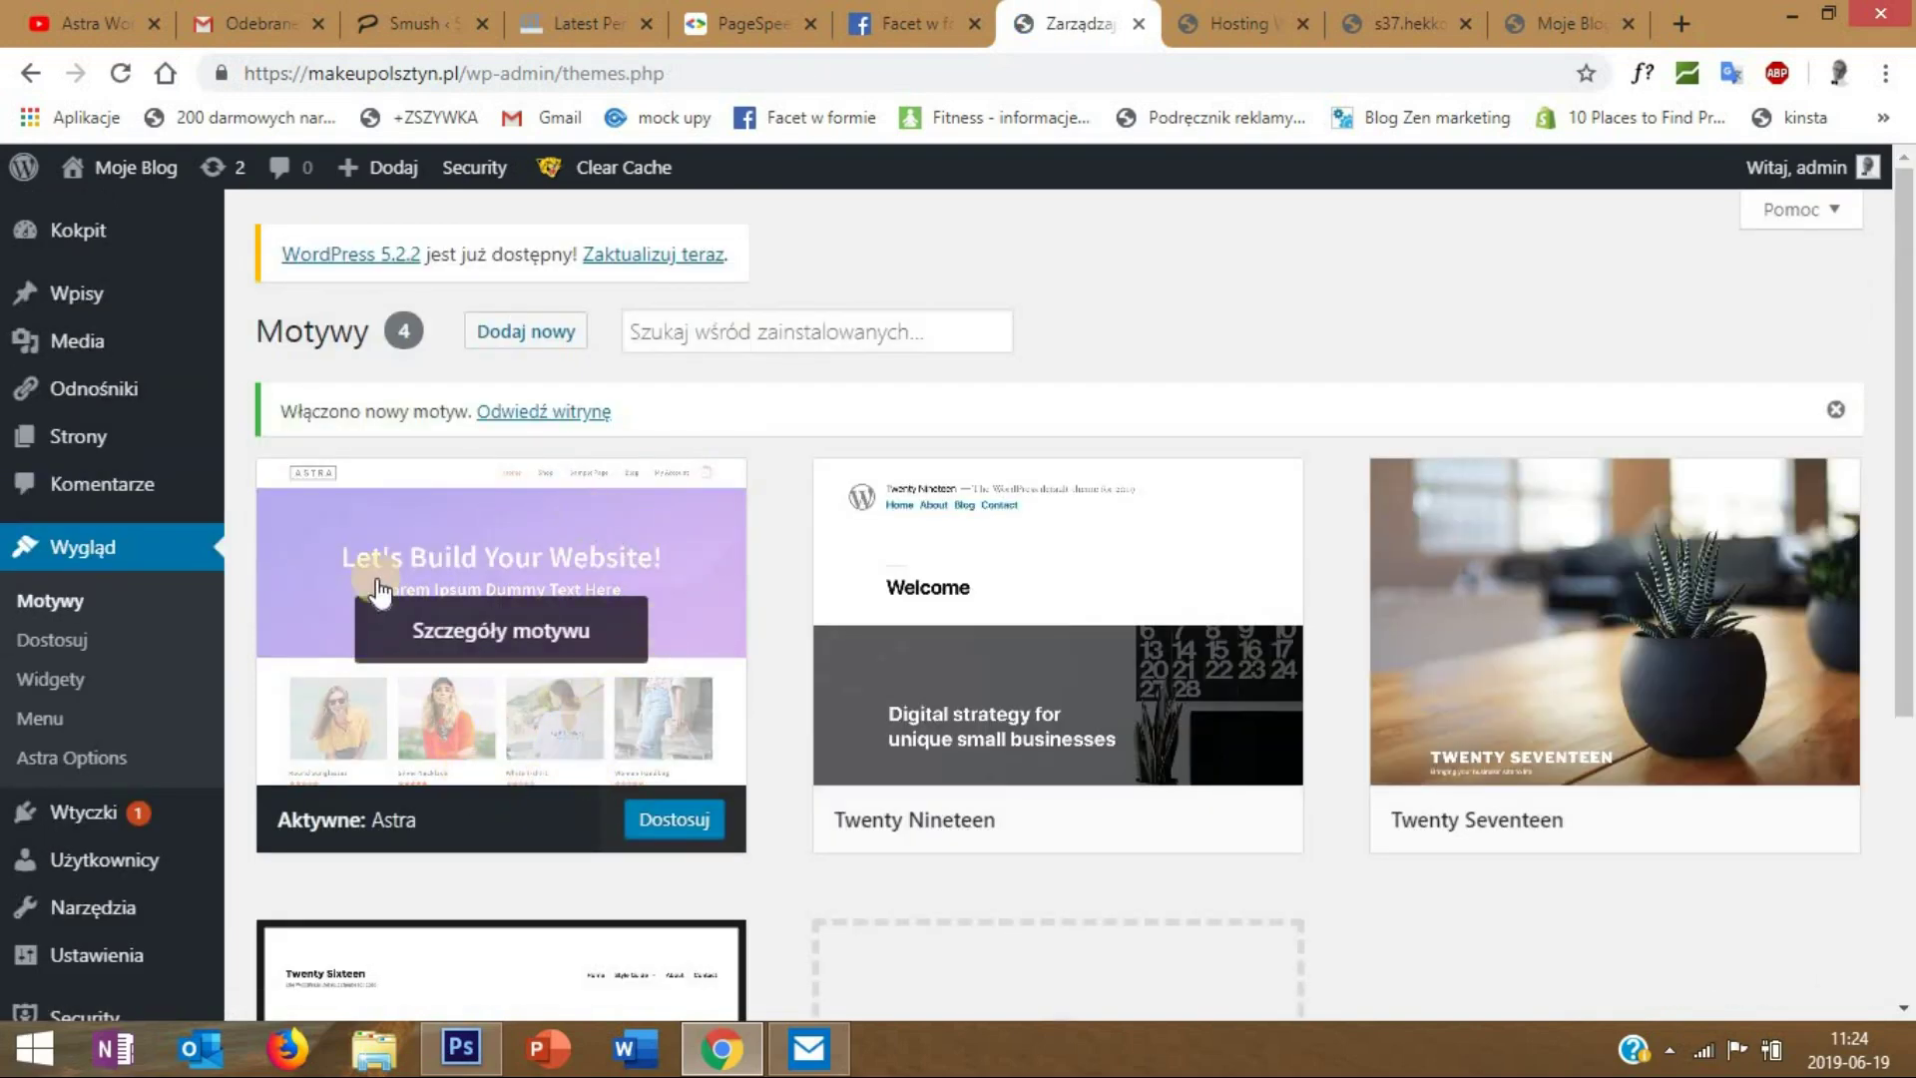
- In General Settings, set the site title to the owner's name and the tagline to 'Makijaż Permantny', and save
{"action": "scroll", "coordinate": [615, 539], "scroll_direction": "down", "scroll_amount": 1}
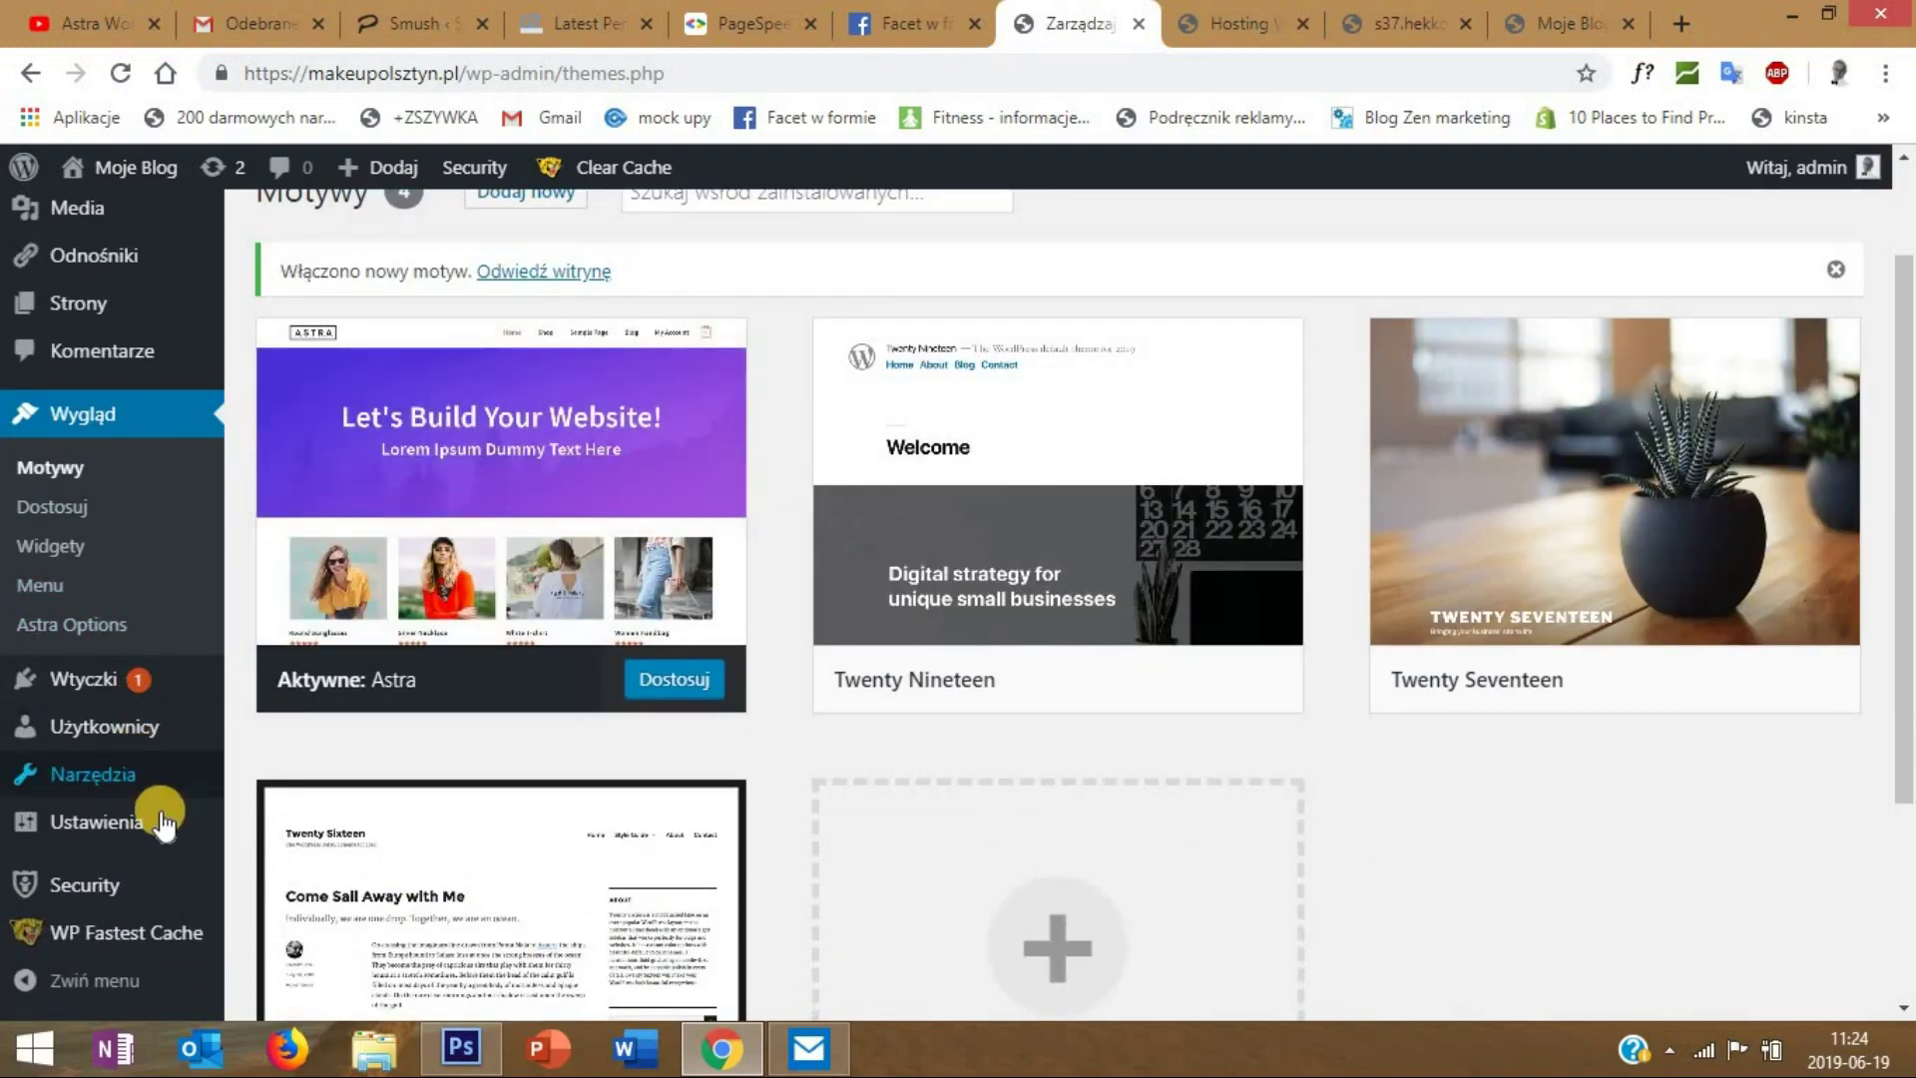
{"action": "mouse_move", "coordinate": [154, 813]}
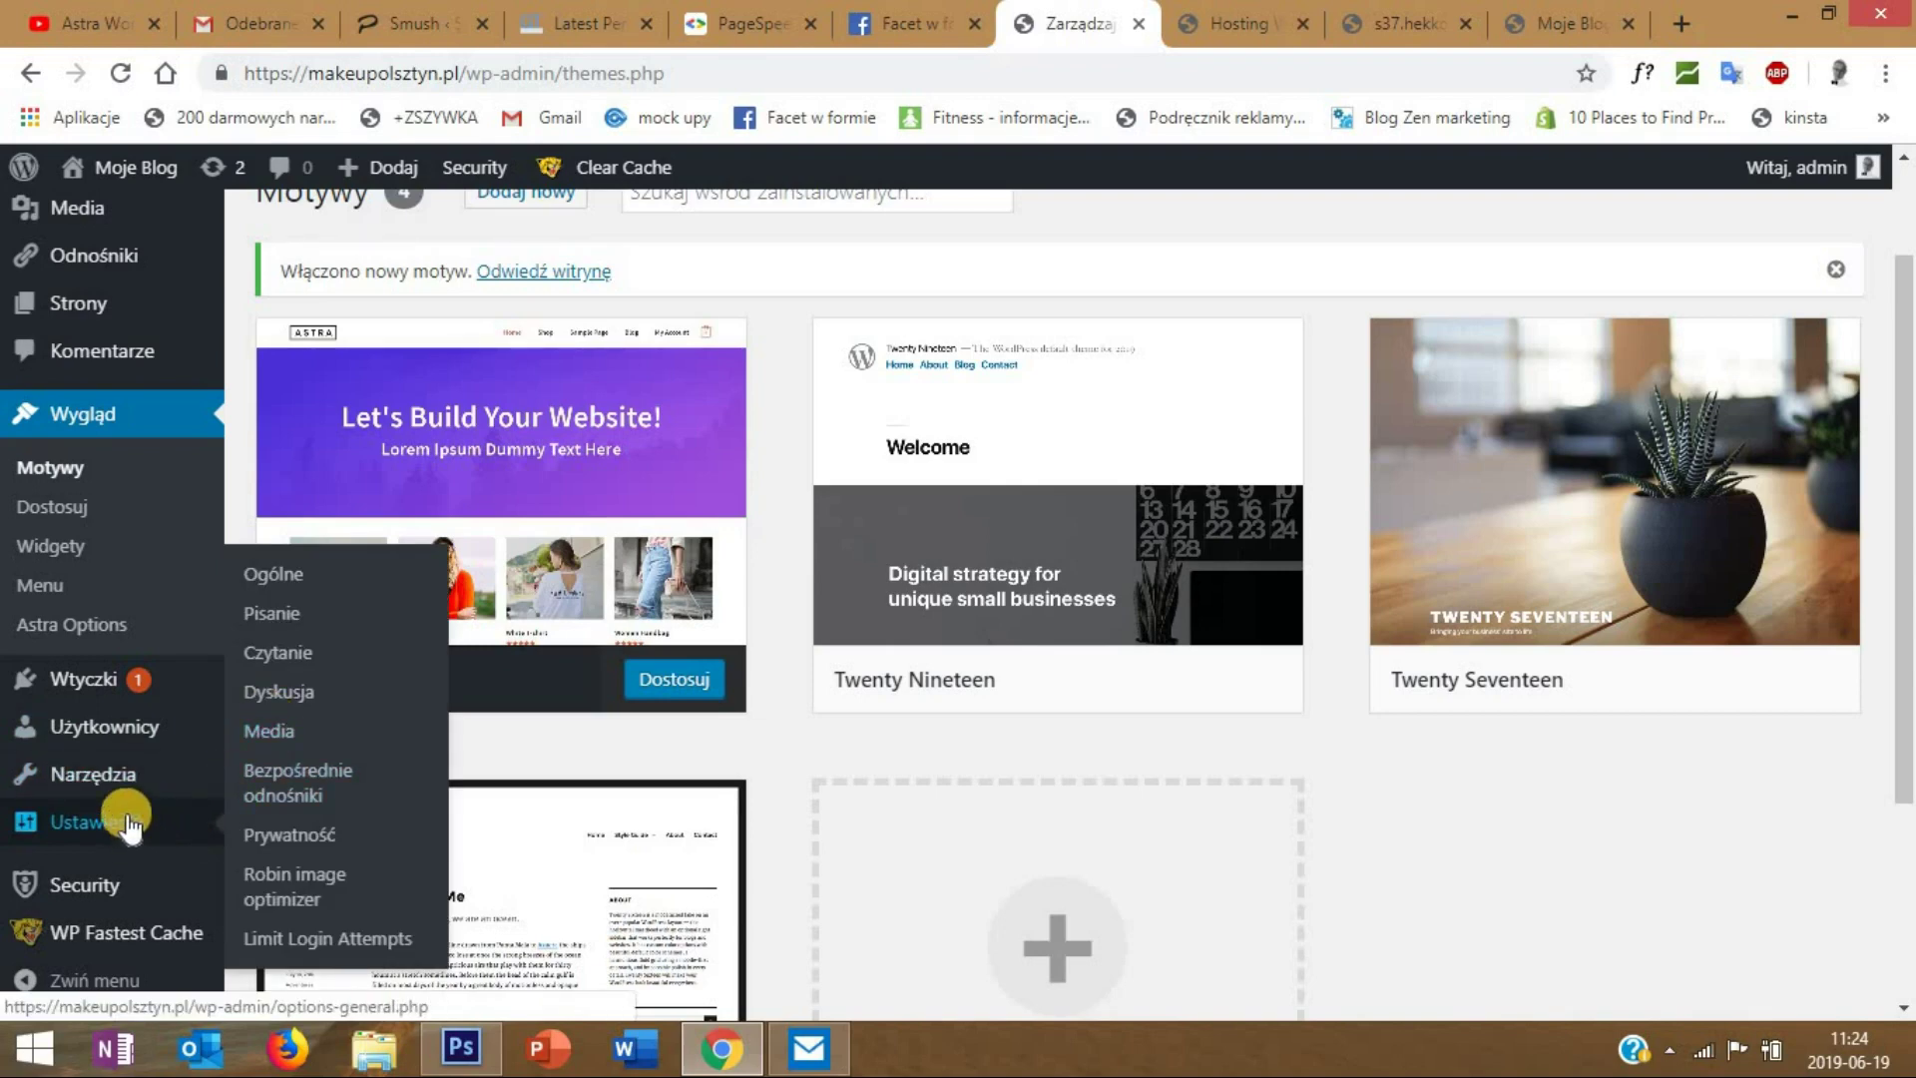
{"action": "left_click", "coordinate": [292, 577]}
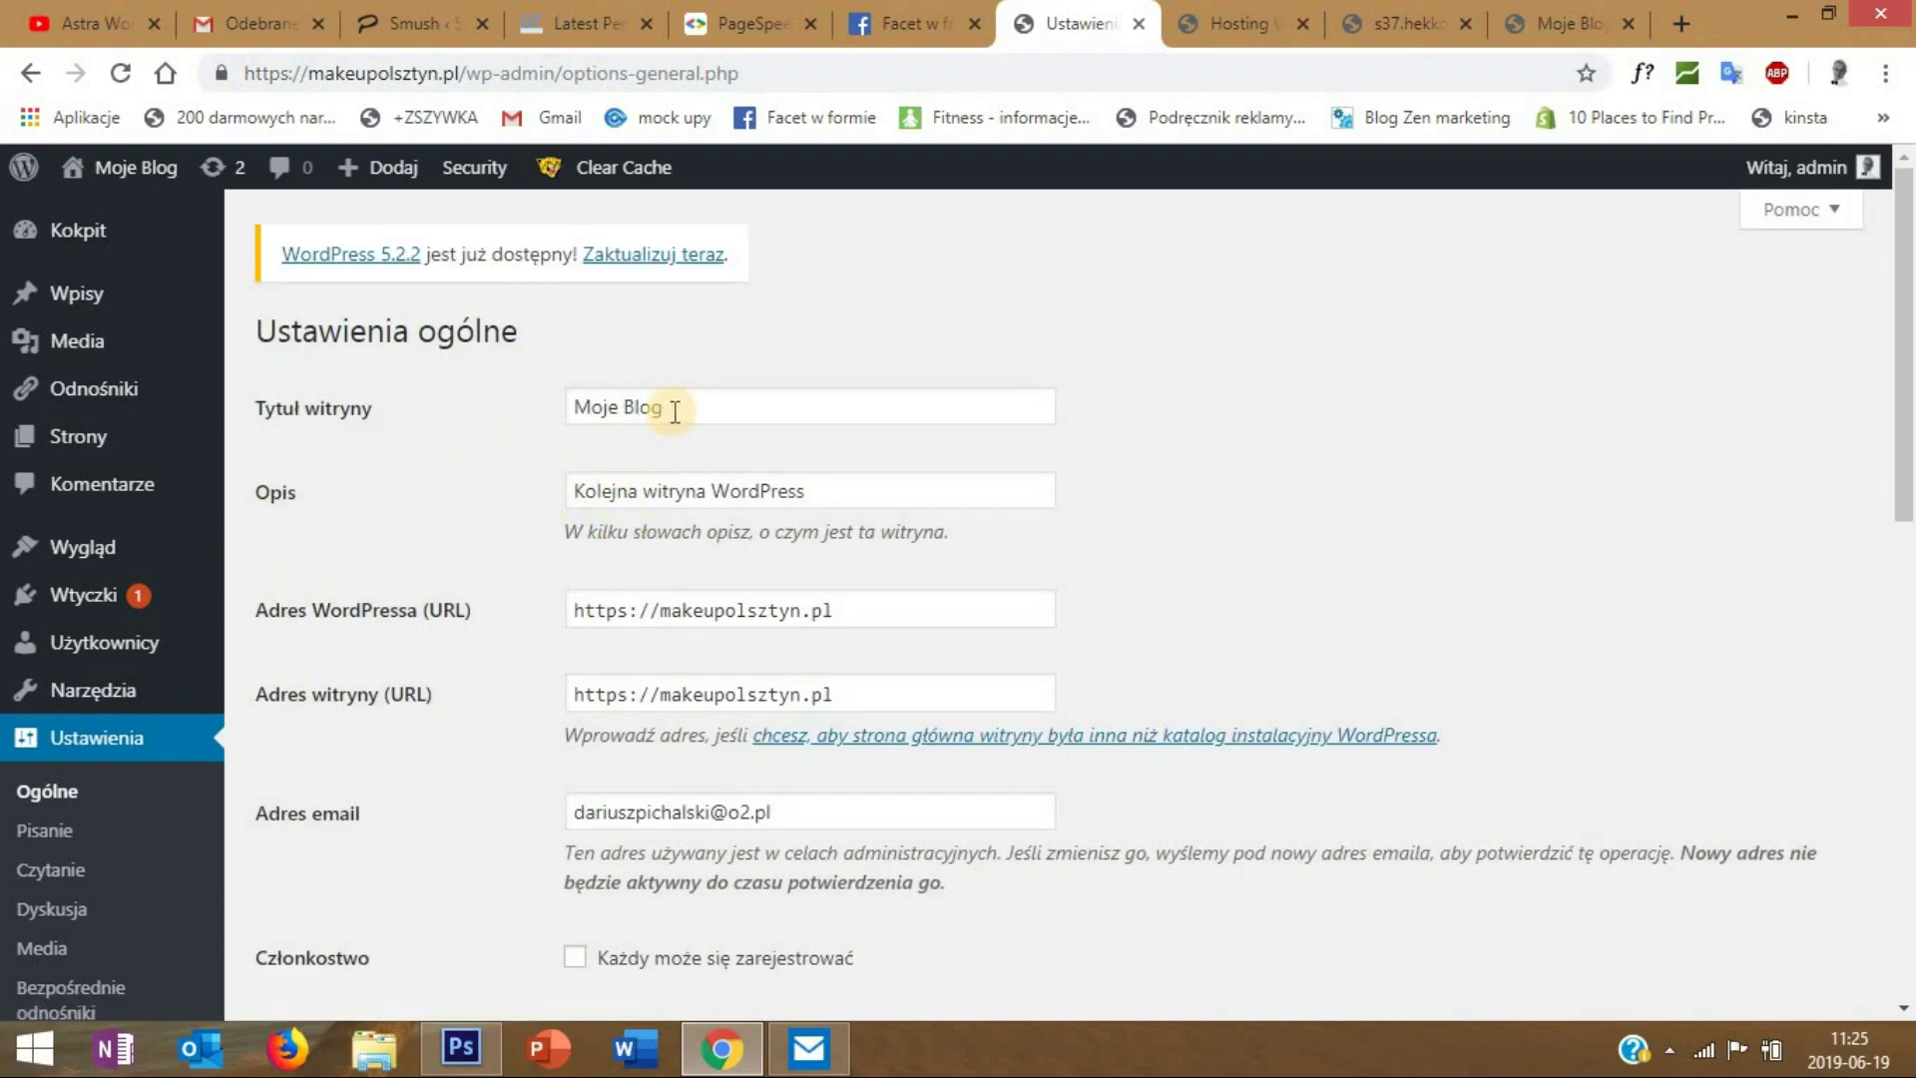
{"action": "left_click", "coordinate": [410, 407]}
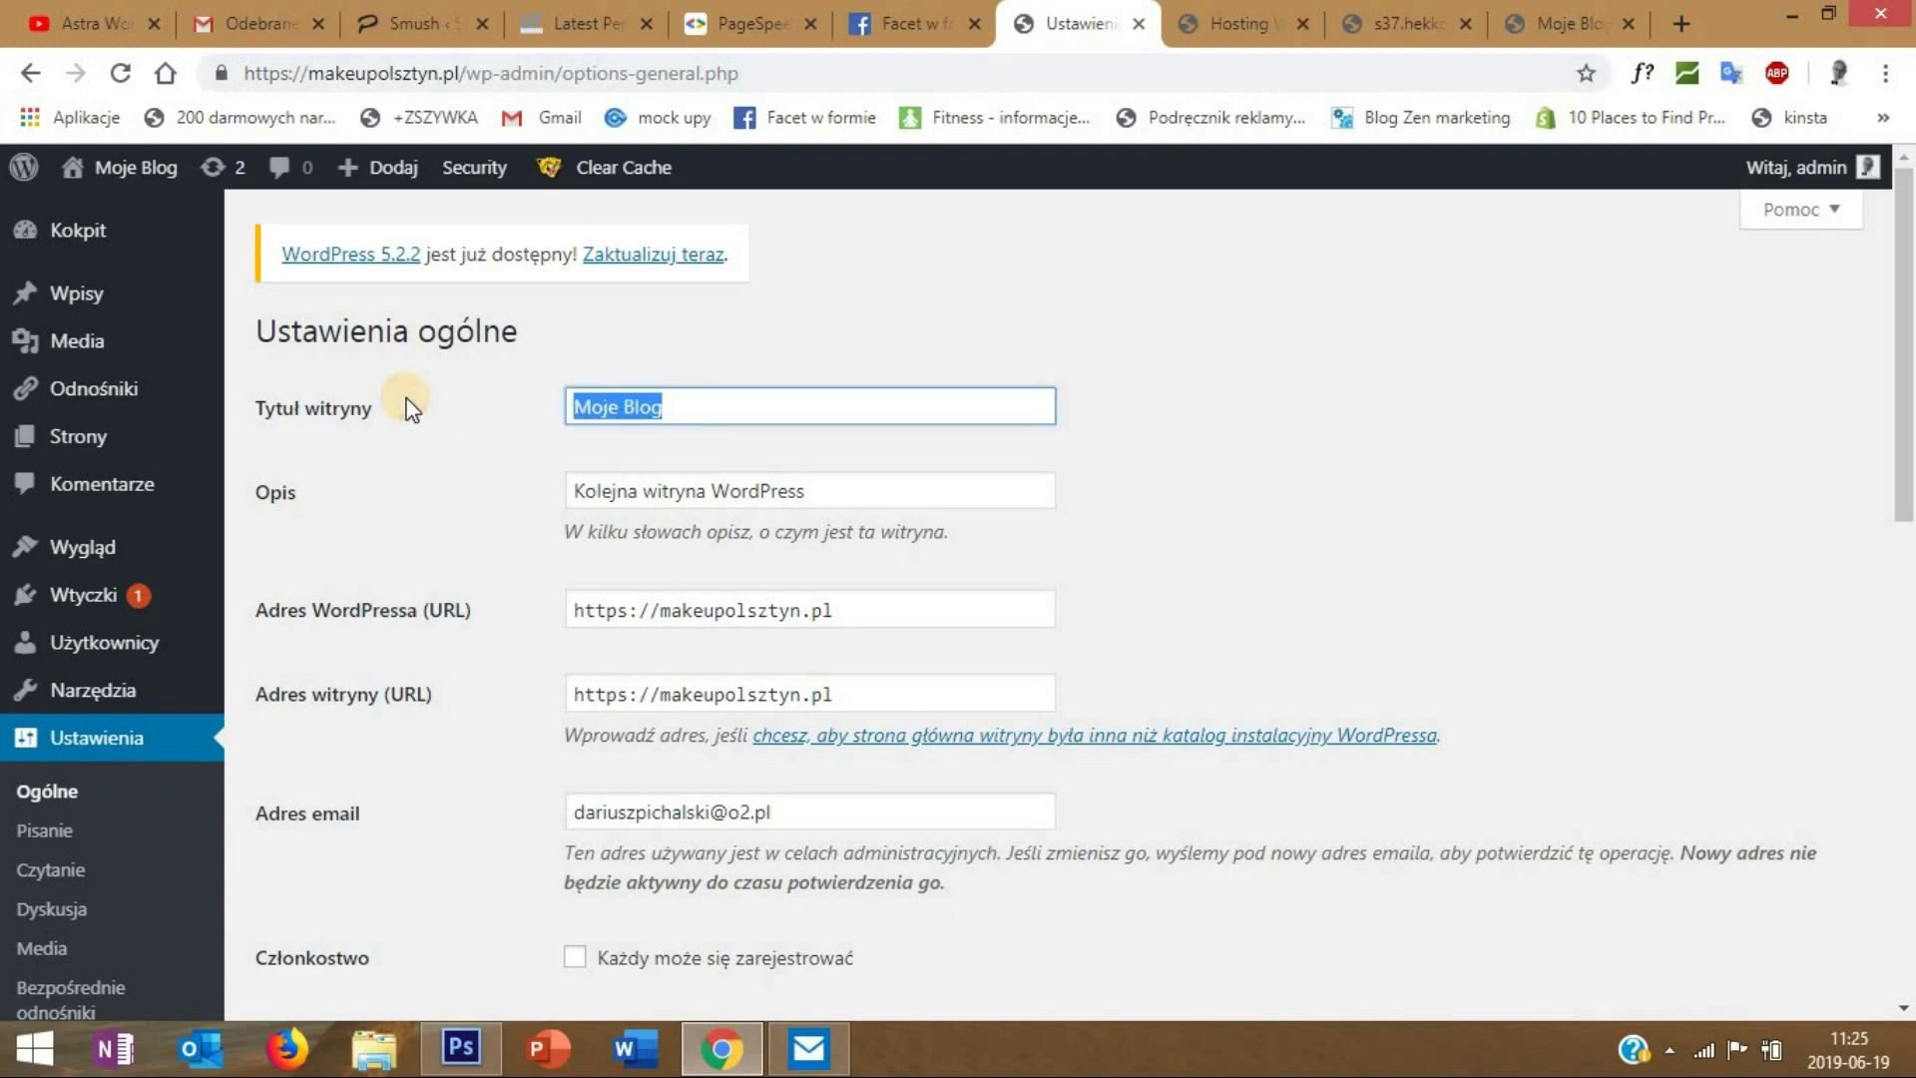
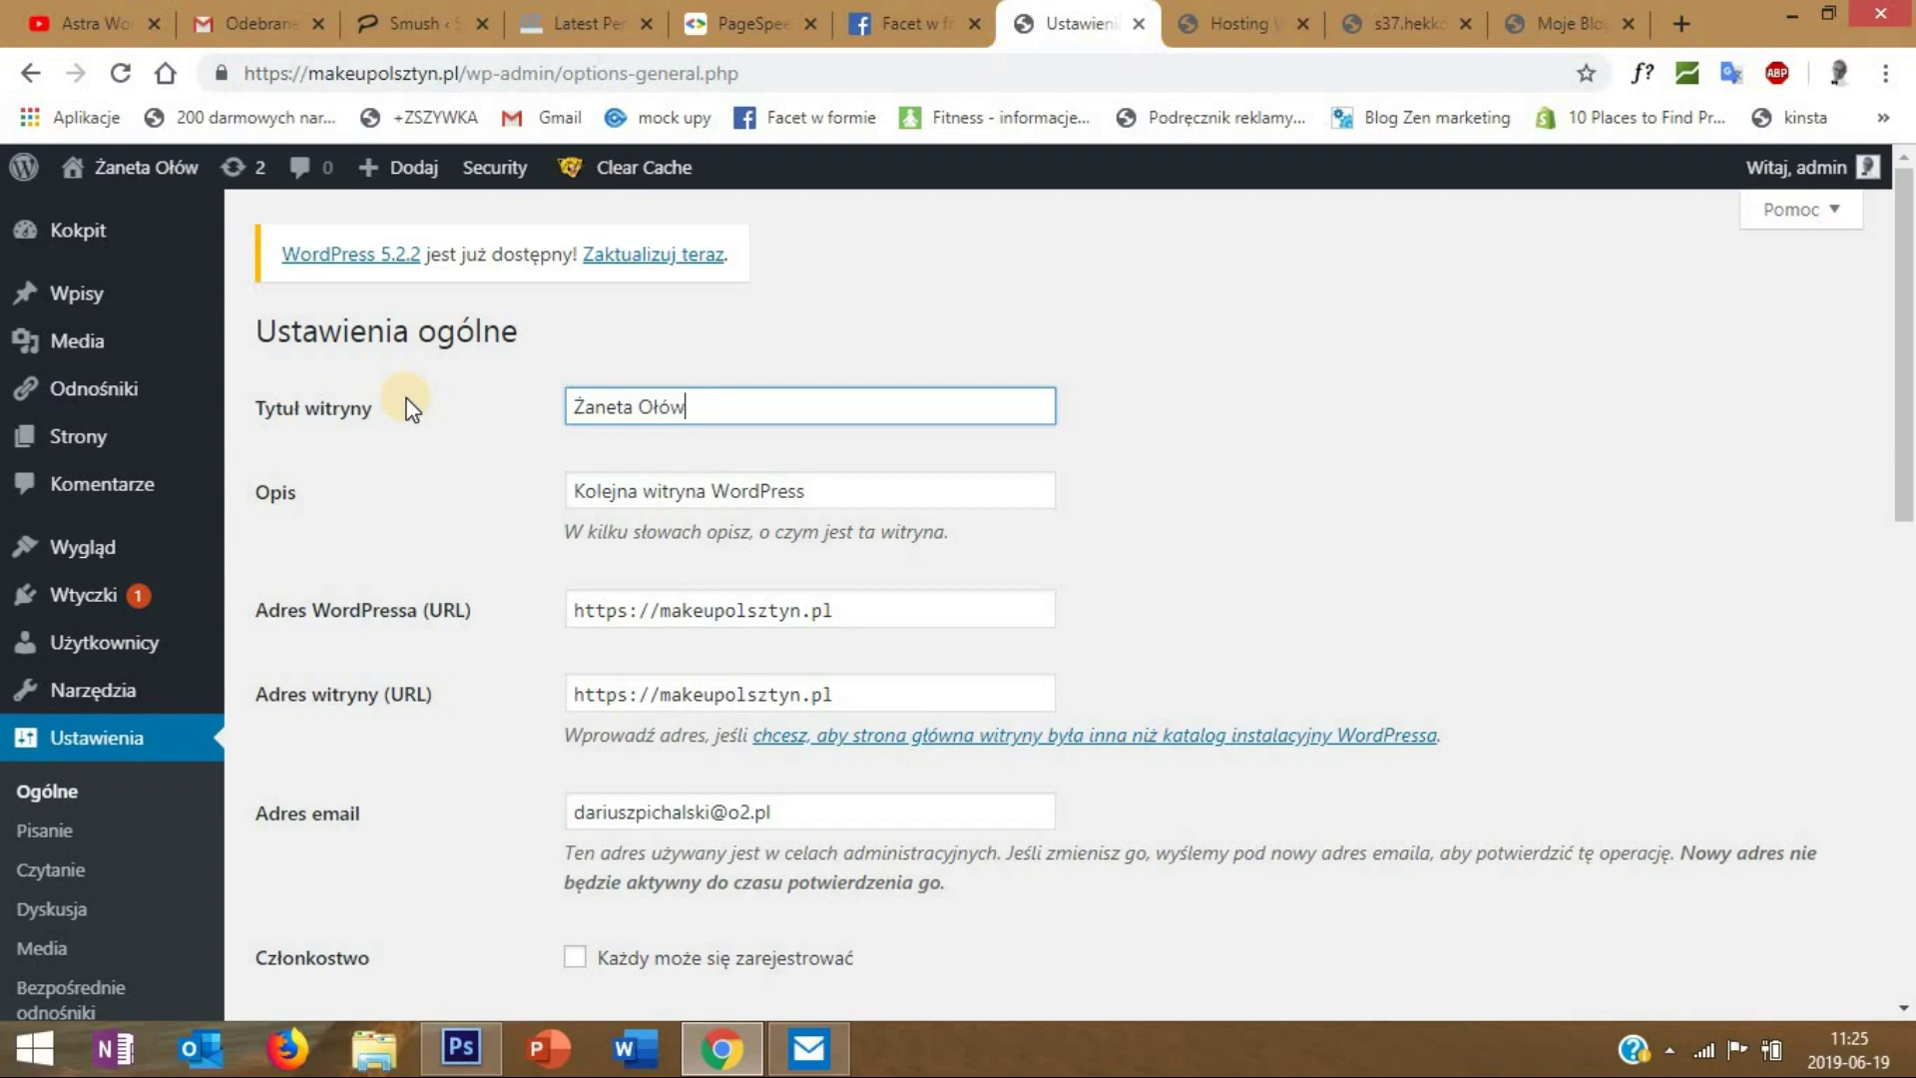
{"action": "key", "text": "Tab"}
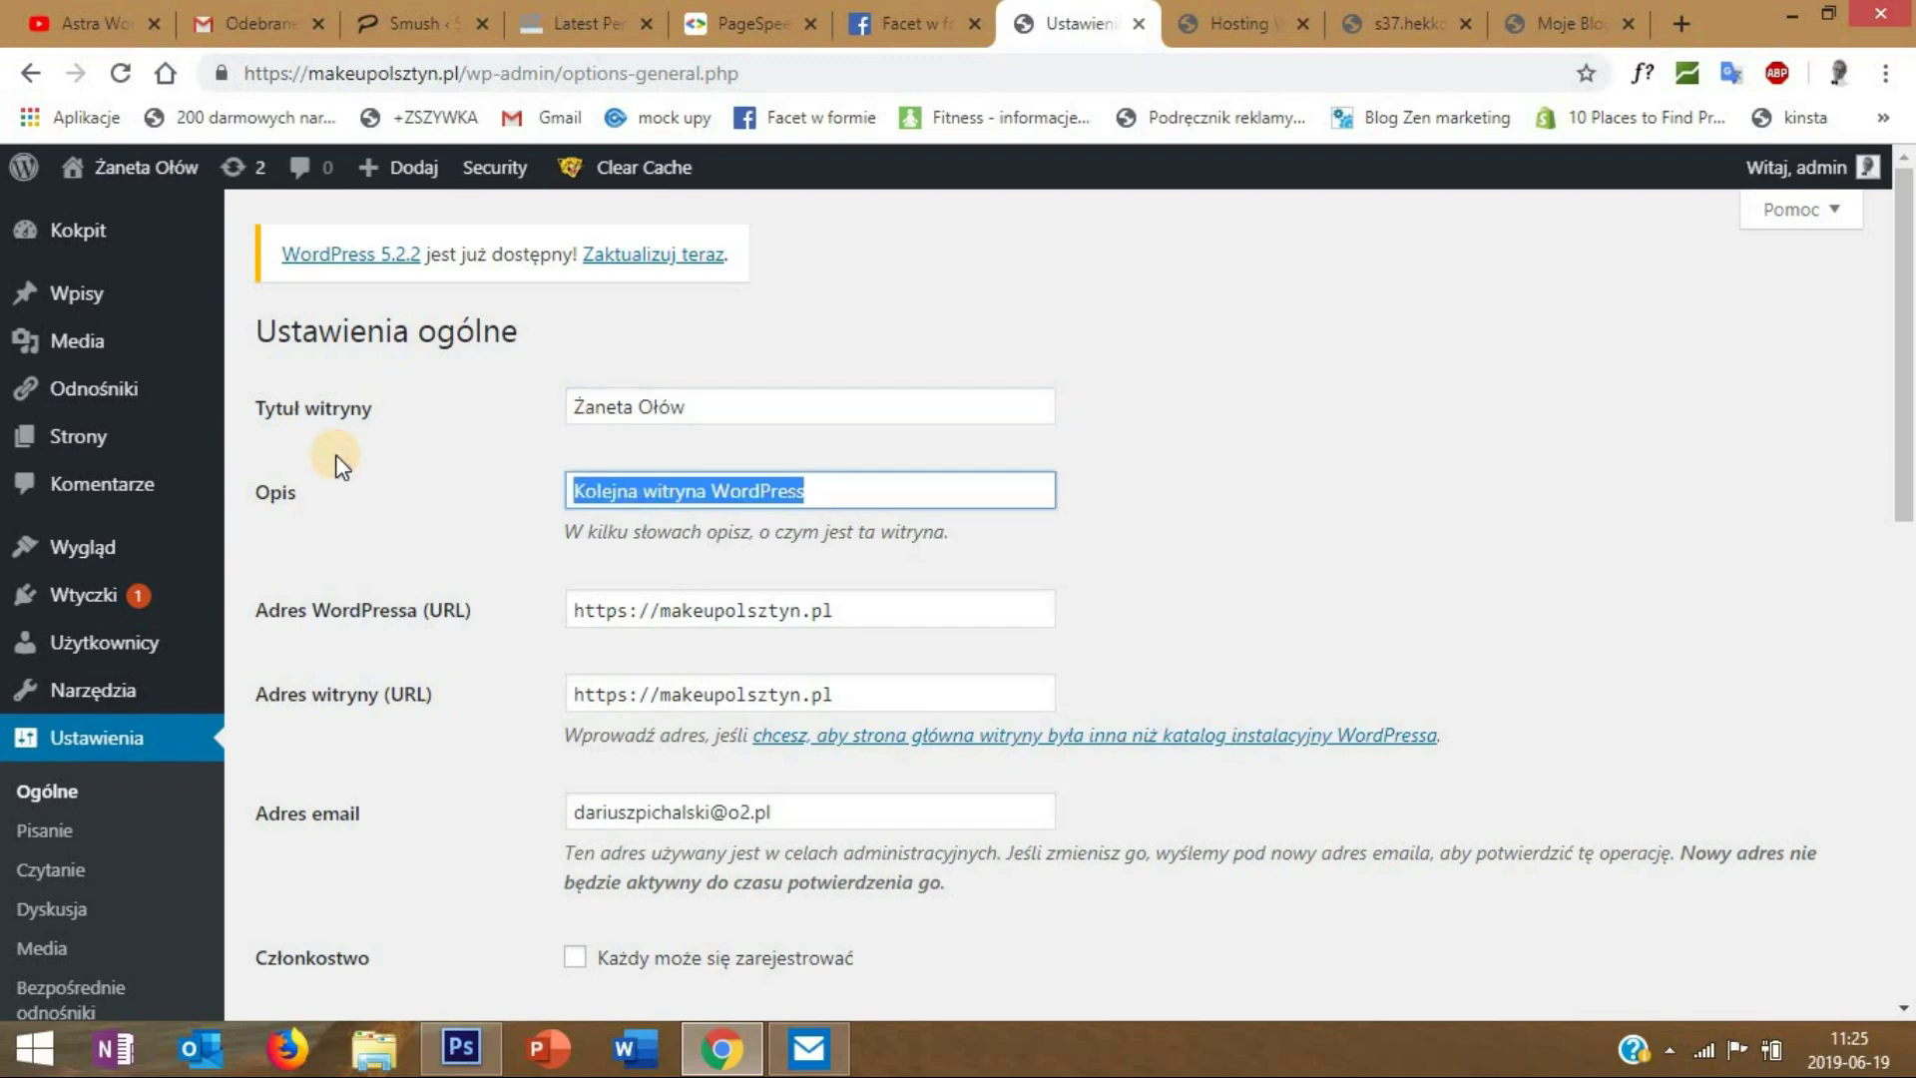
{"action": "type", "text": "Makijaż Perma"}
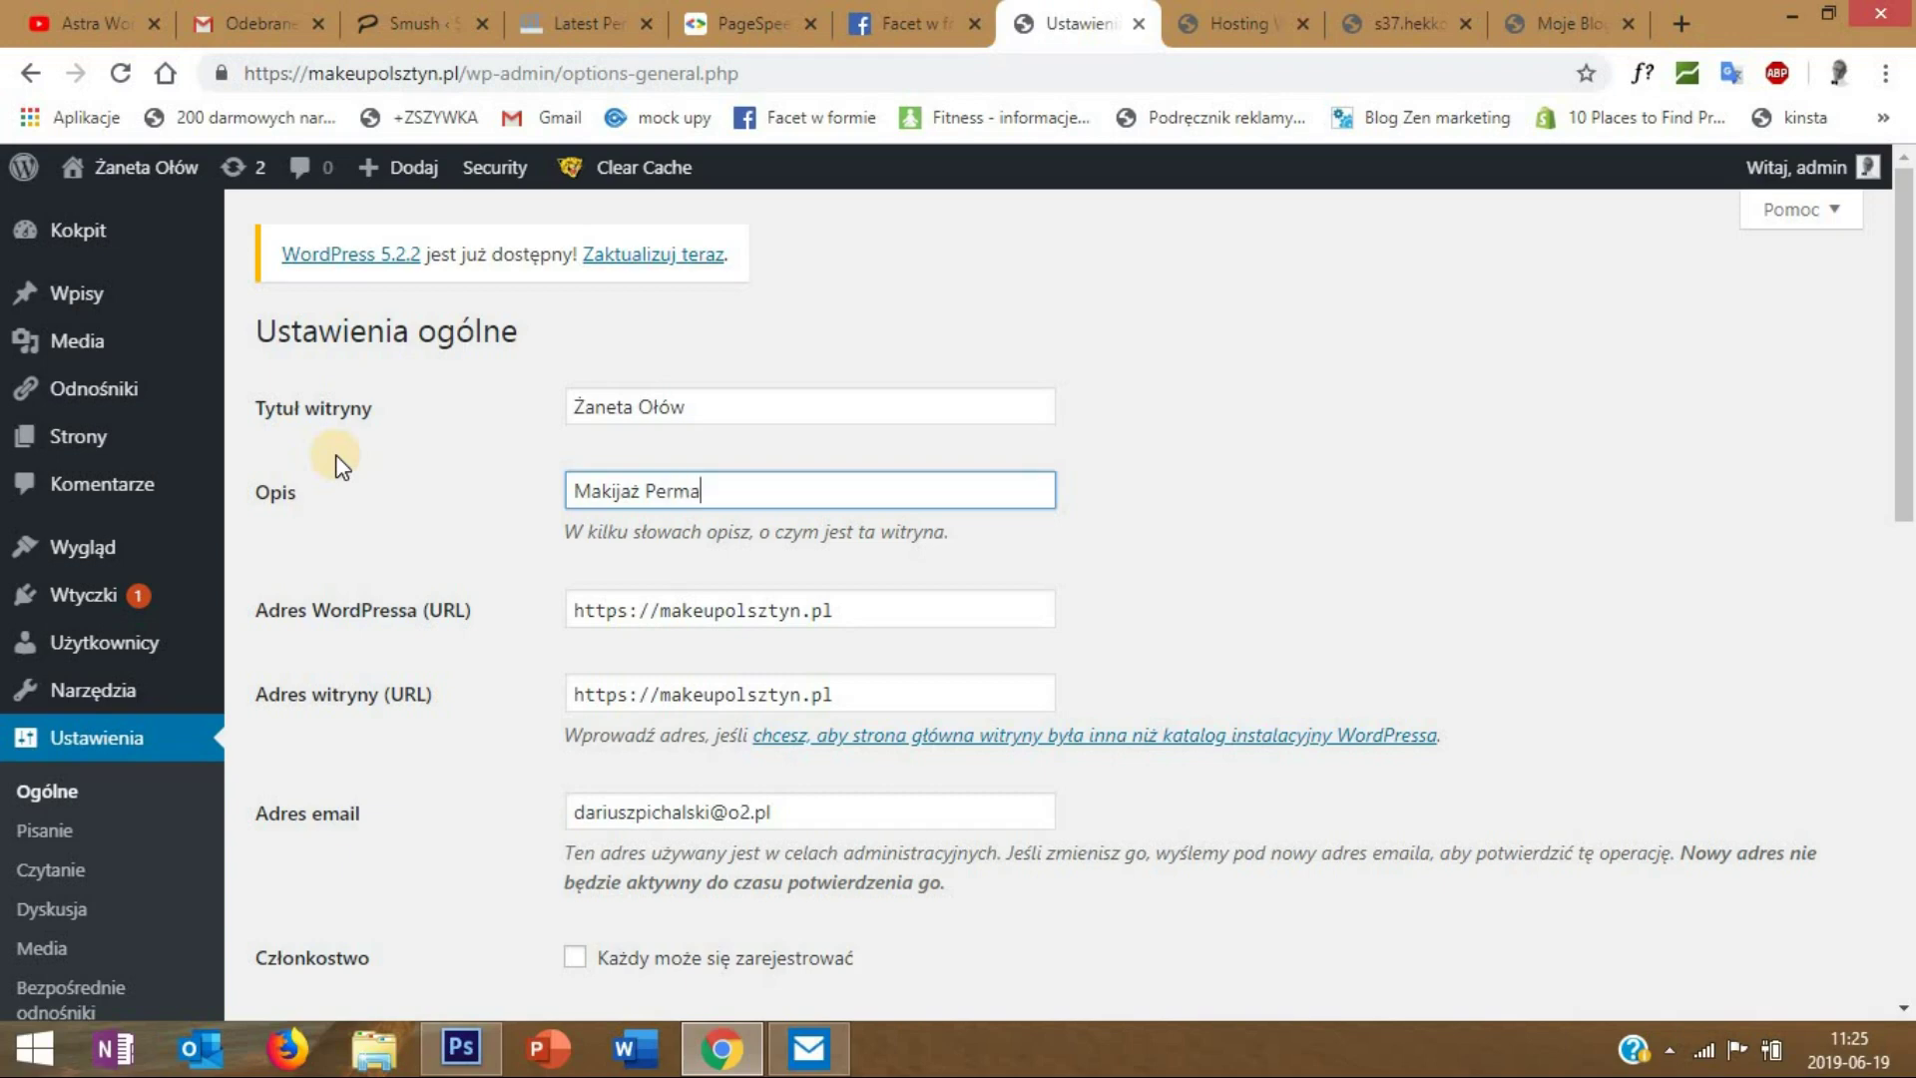
{"action": "type", "text": "ntny"}
{"action": "scroll", "coordinate": [586, 449], "scroll_direction": "down", "scroll_amount": 8}
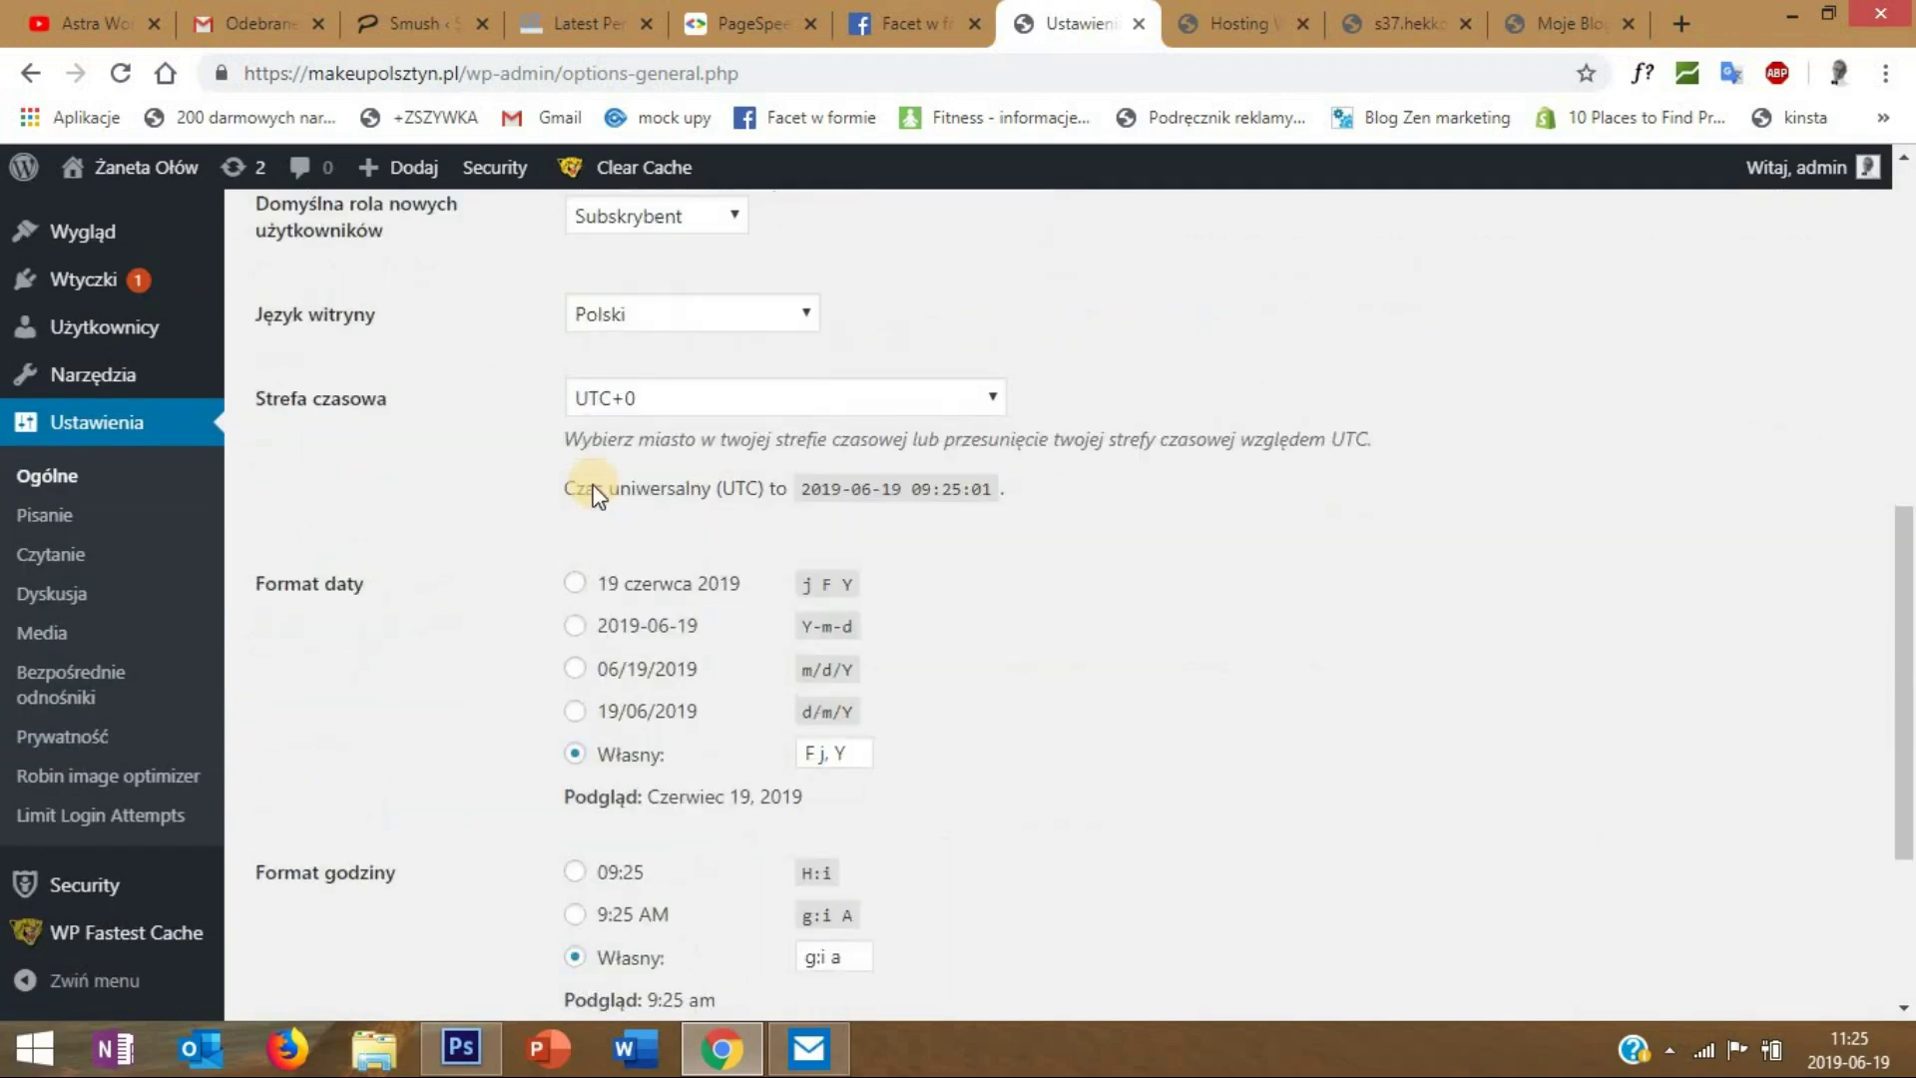
{"action": "scroll", "coordinate": [593, 494], "scroll_direction": "down", "scroll_amount": 3}
{"action": "left_click", "coordinate": [342, 875]}
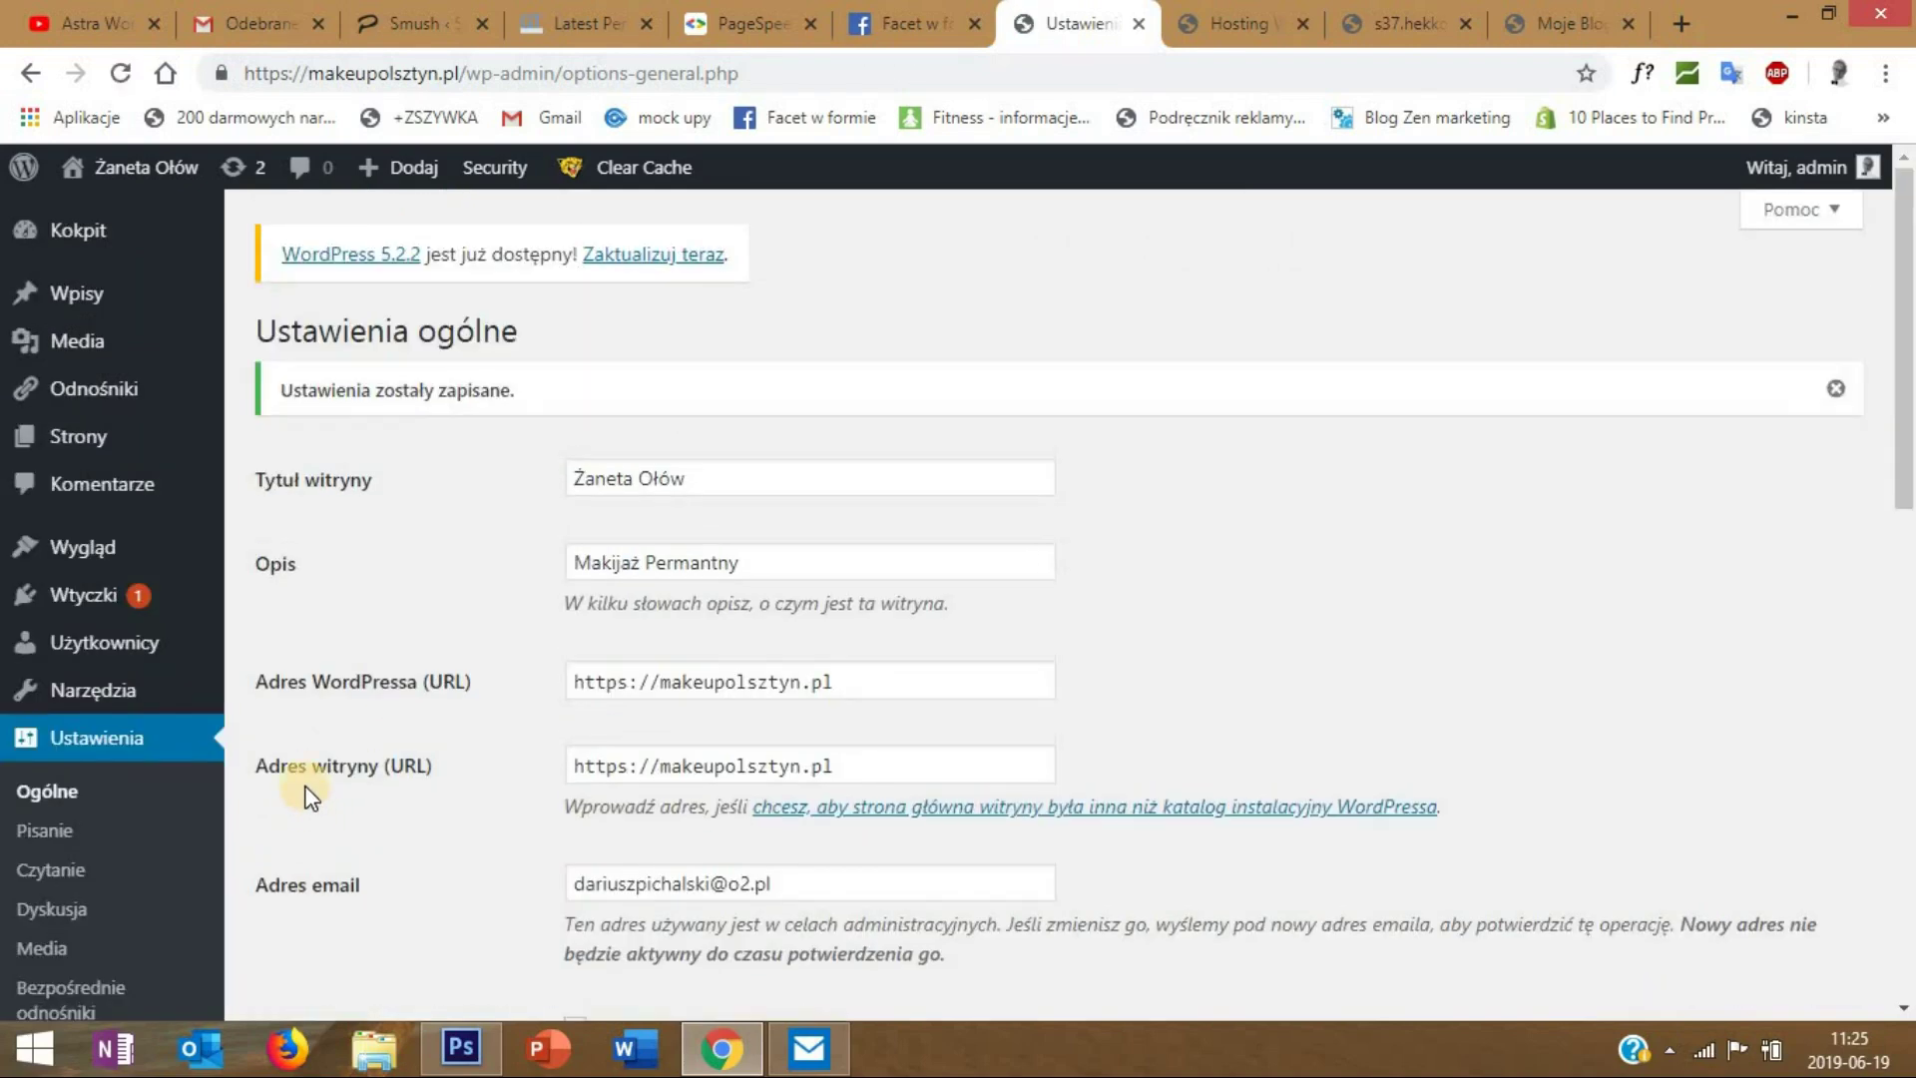
{"action": "scroll", "coordinate": [317, 711], "scroll_direction": "down", "scroll_amount": 4}
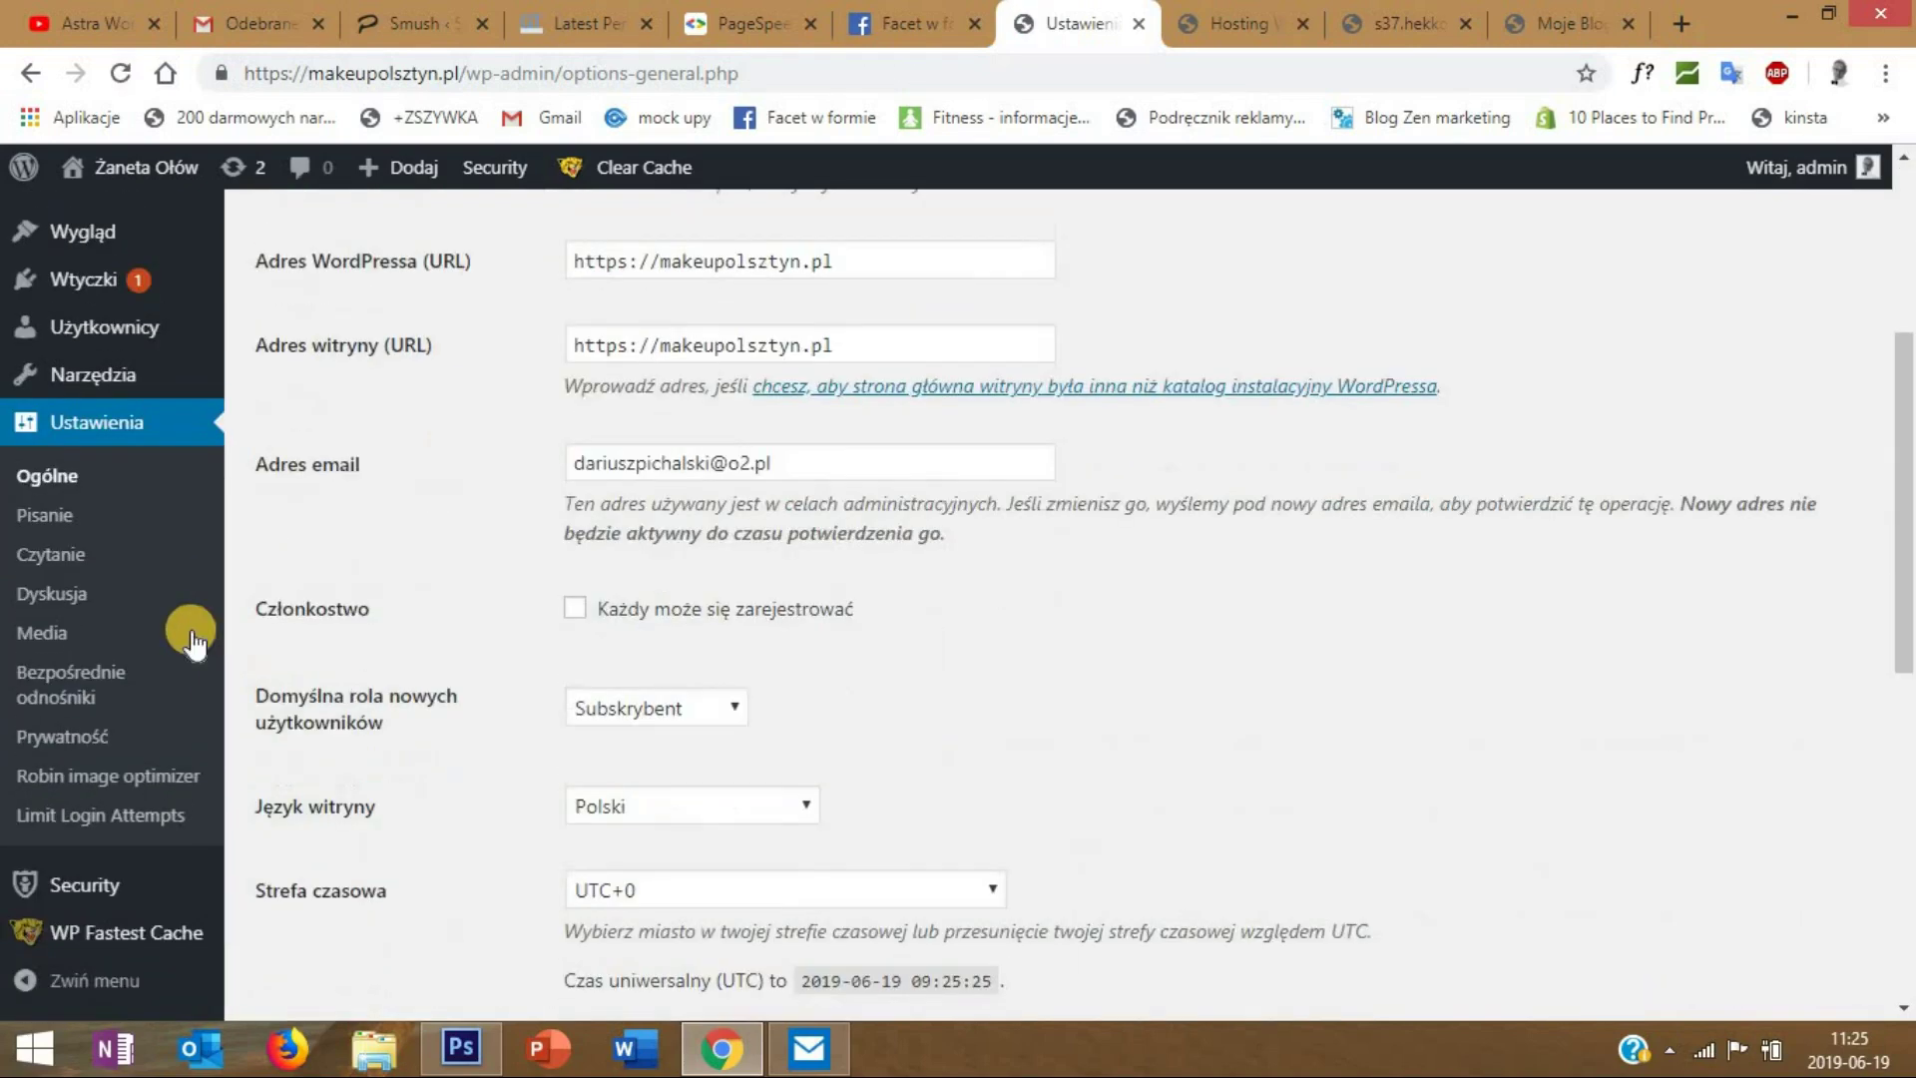
- Switch the permalink structure to Post name (/%postname%/) and save it
{"action": "left_click", "coordinate": [82, 681]}
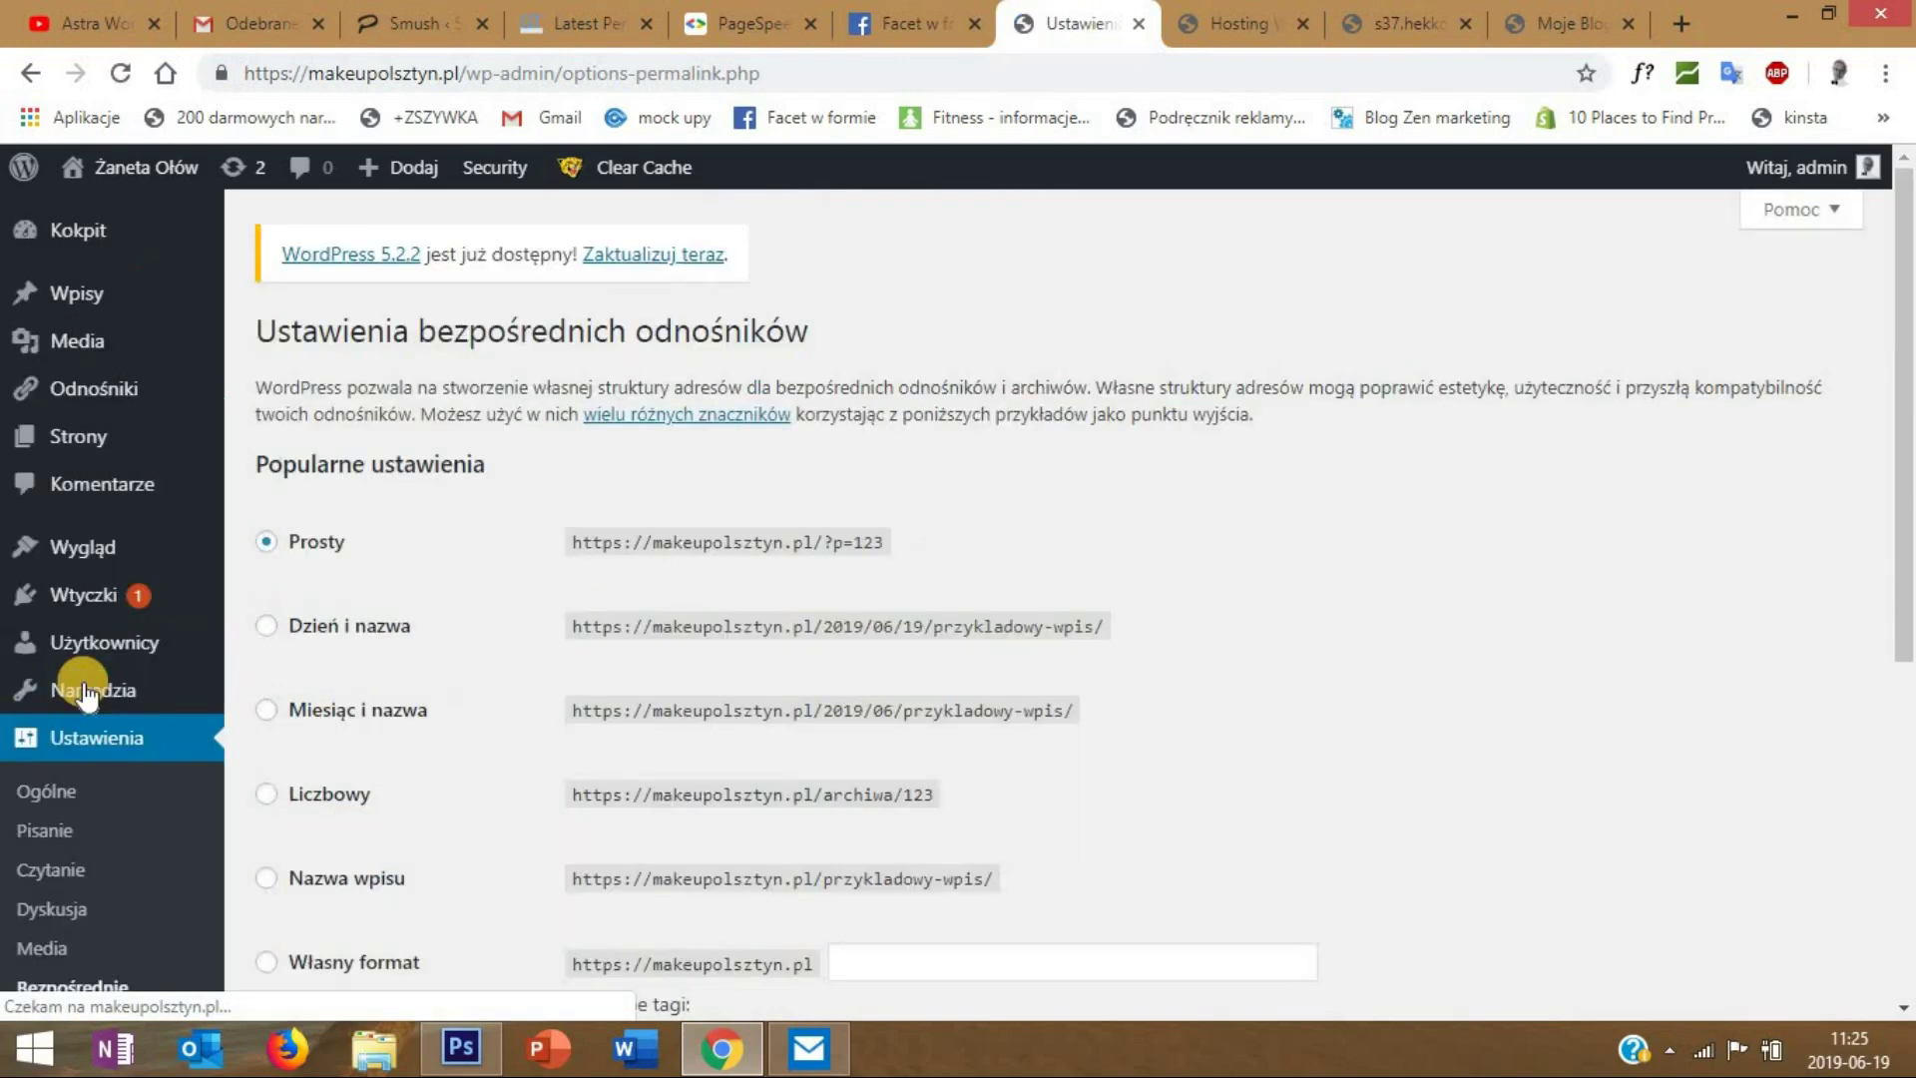
{"action": "scroll", "coordinate": [1016, 381], "scroll_direction": "down", "scroll_amount": 3}
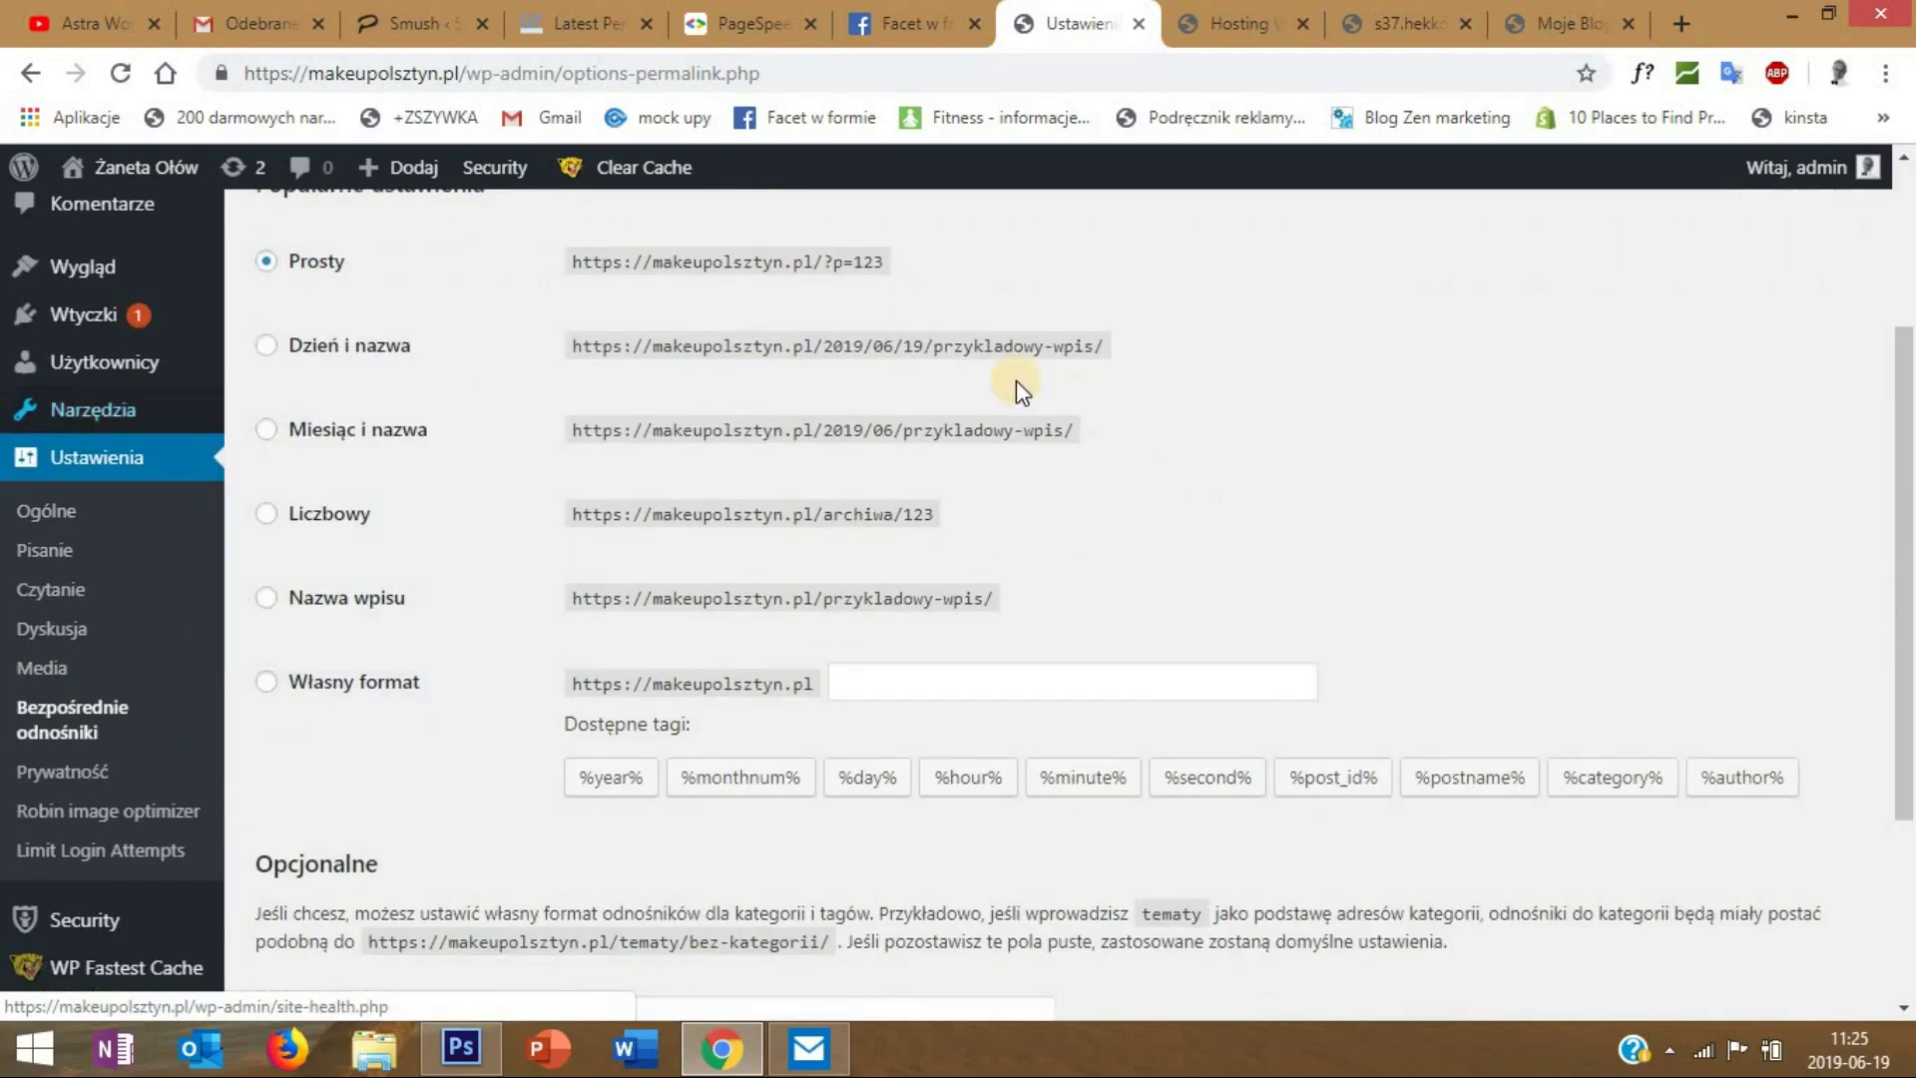
{"action": "left_click", "coordinate": [269, 599]}
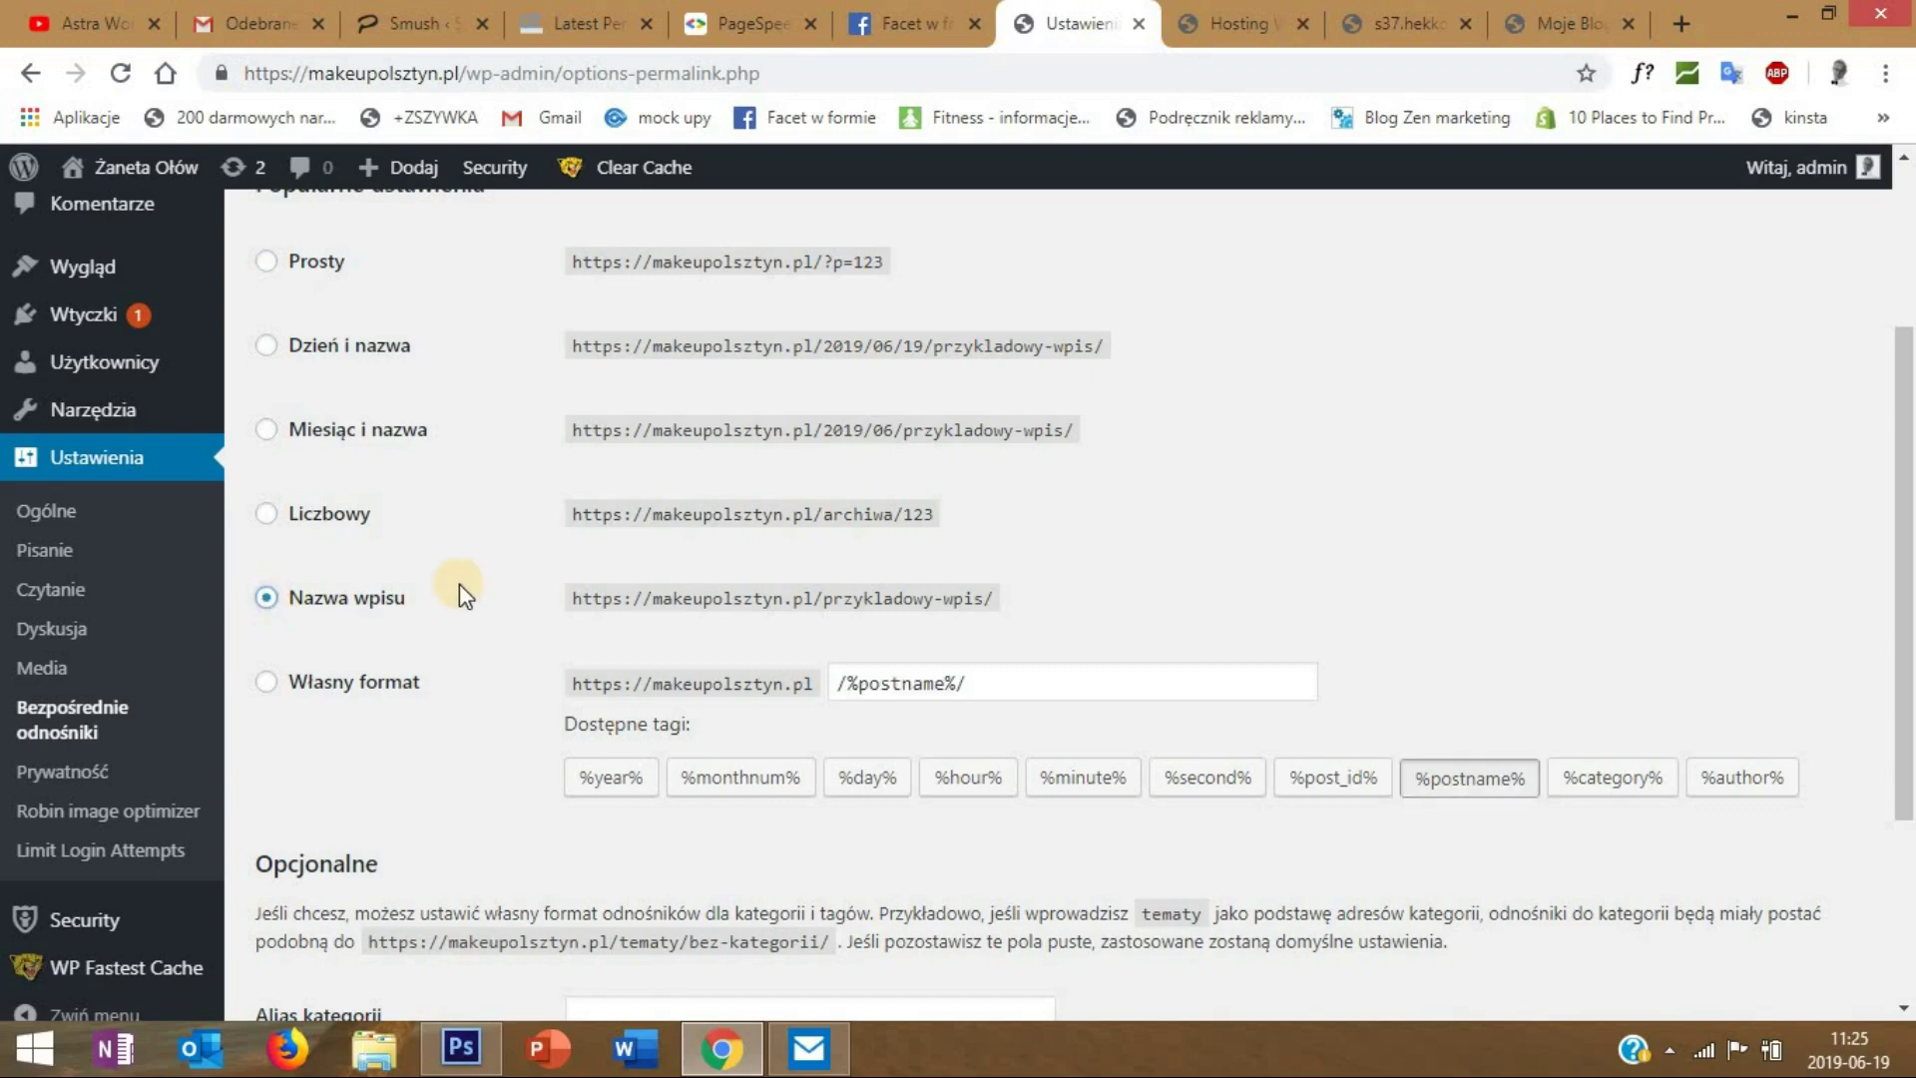
{"action": "scroll", "coordinate": [407, 825], "scroll_direction": "down", "scroll_amount": 3}
{"action": "left_click", "coordinate": [306, 884]}
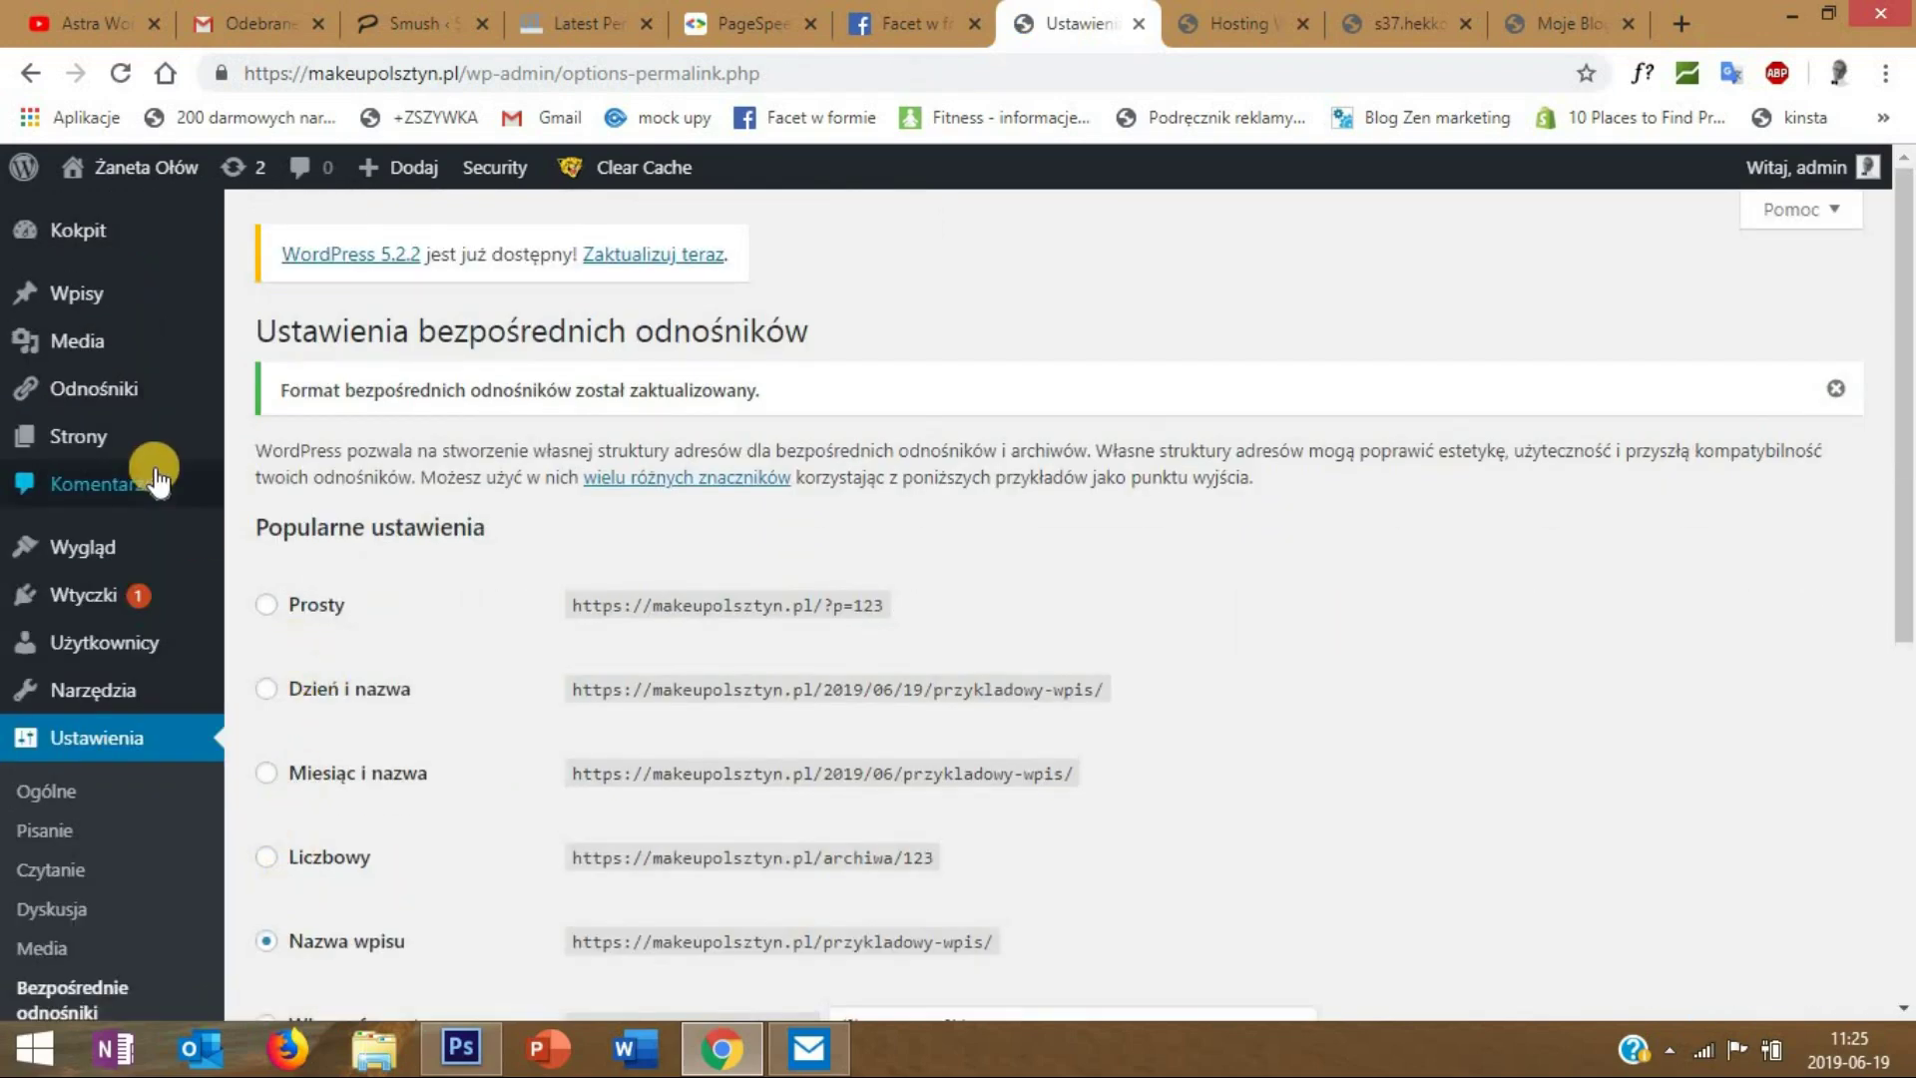
- Add a new empty page titled 'Strona Główna' and publish it
{"action": "mouse_move", "coordinate": [93, 437]}
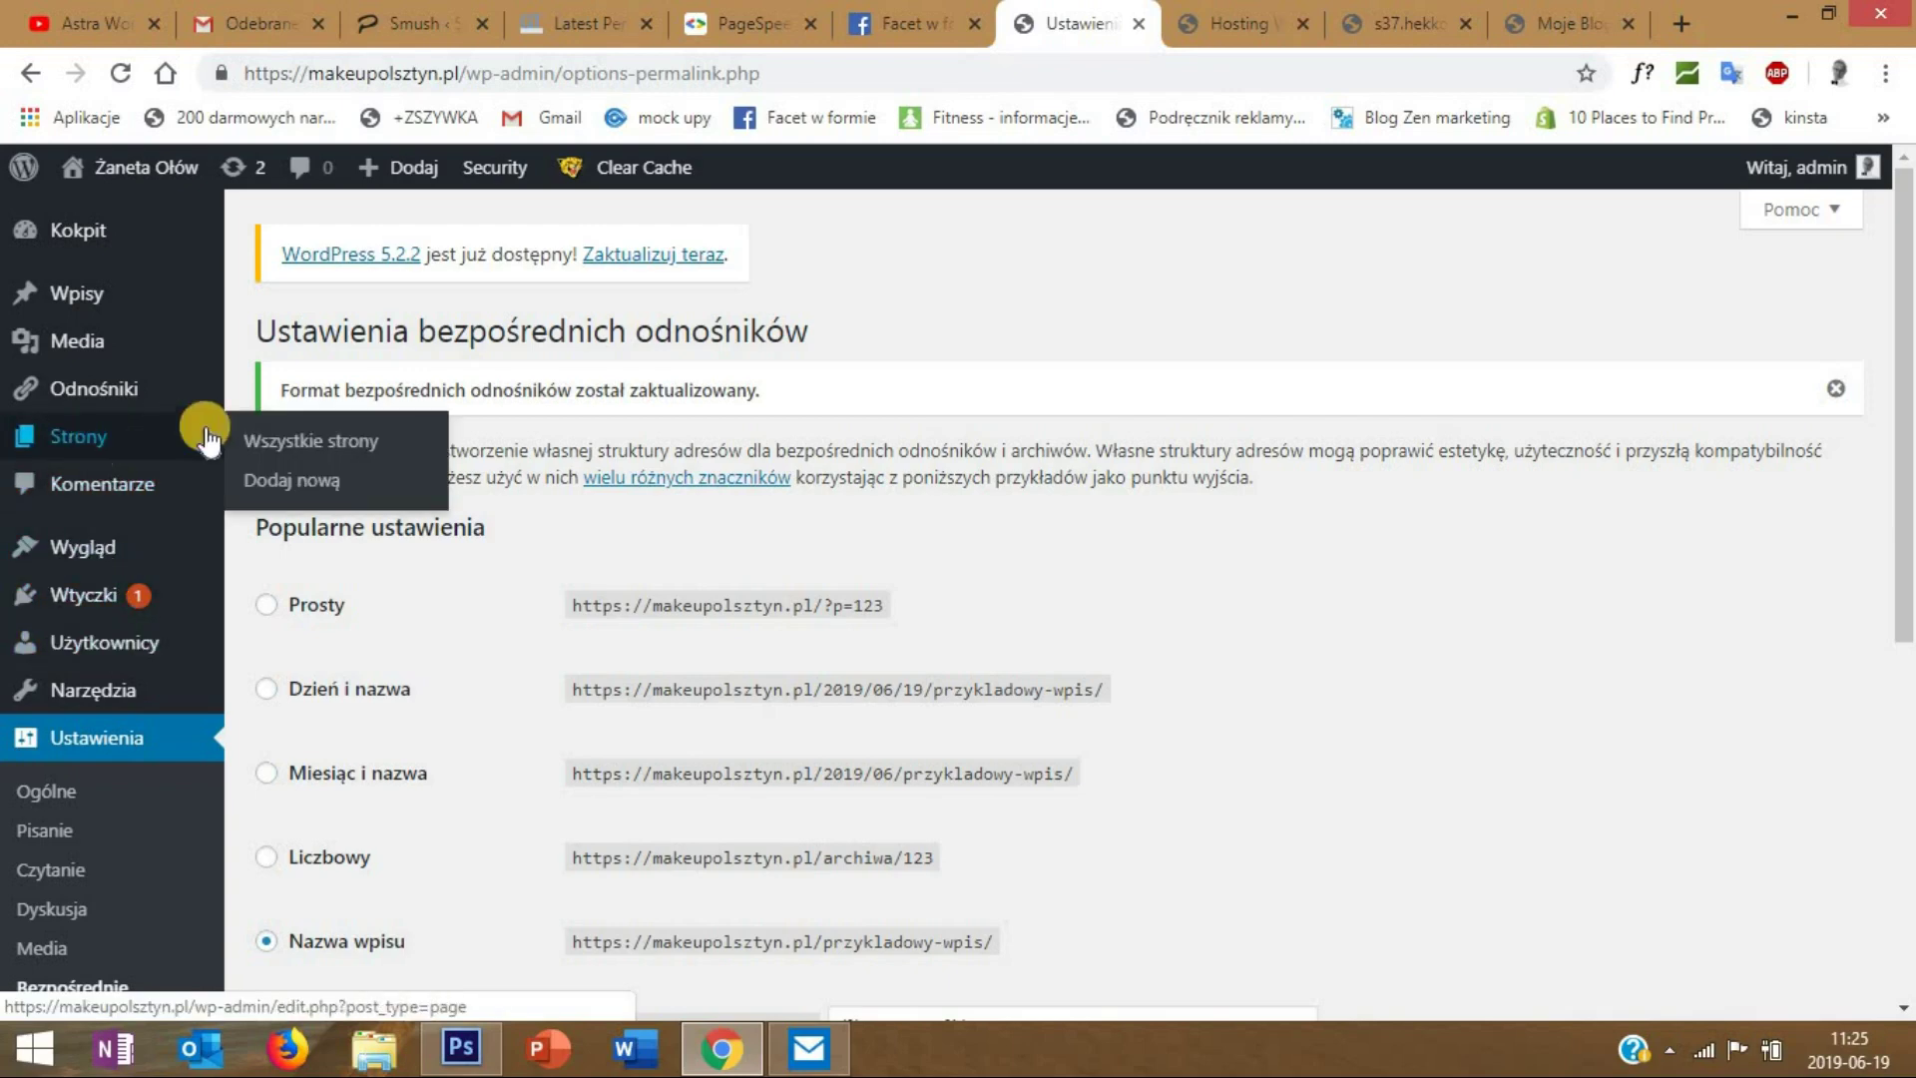
{"action": "left_click", "coordinate": [314, 444]}
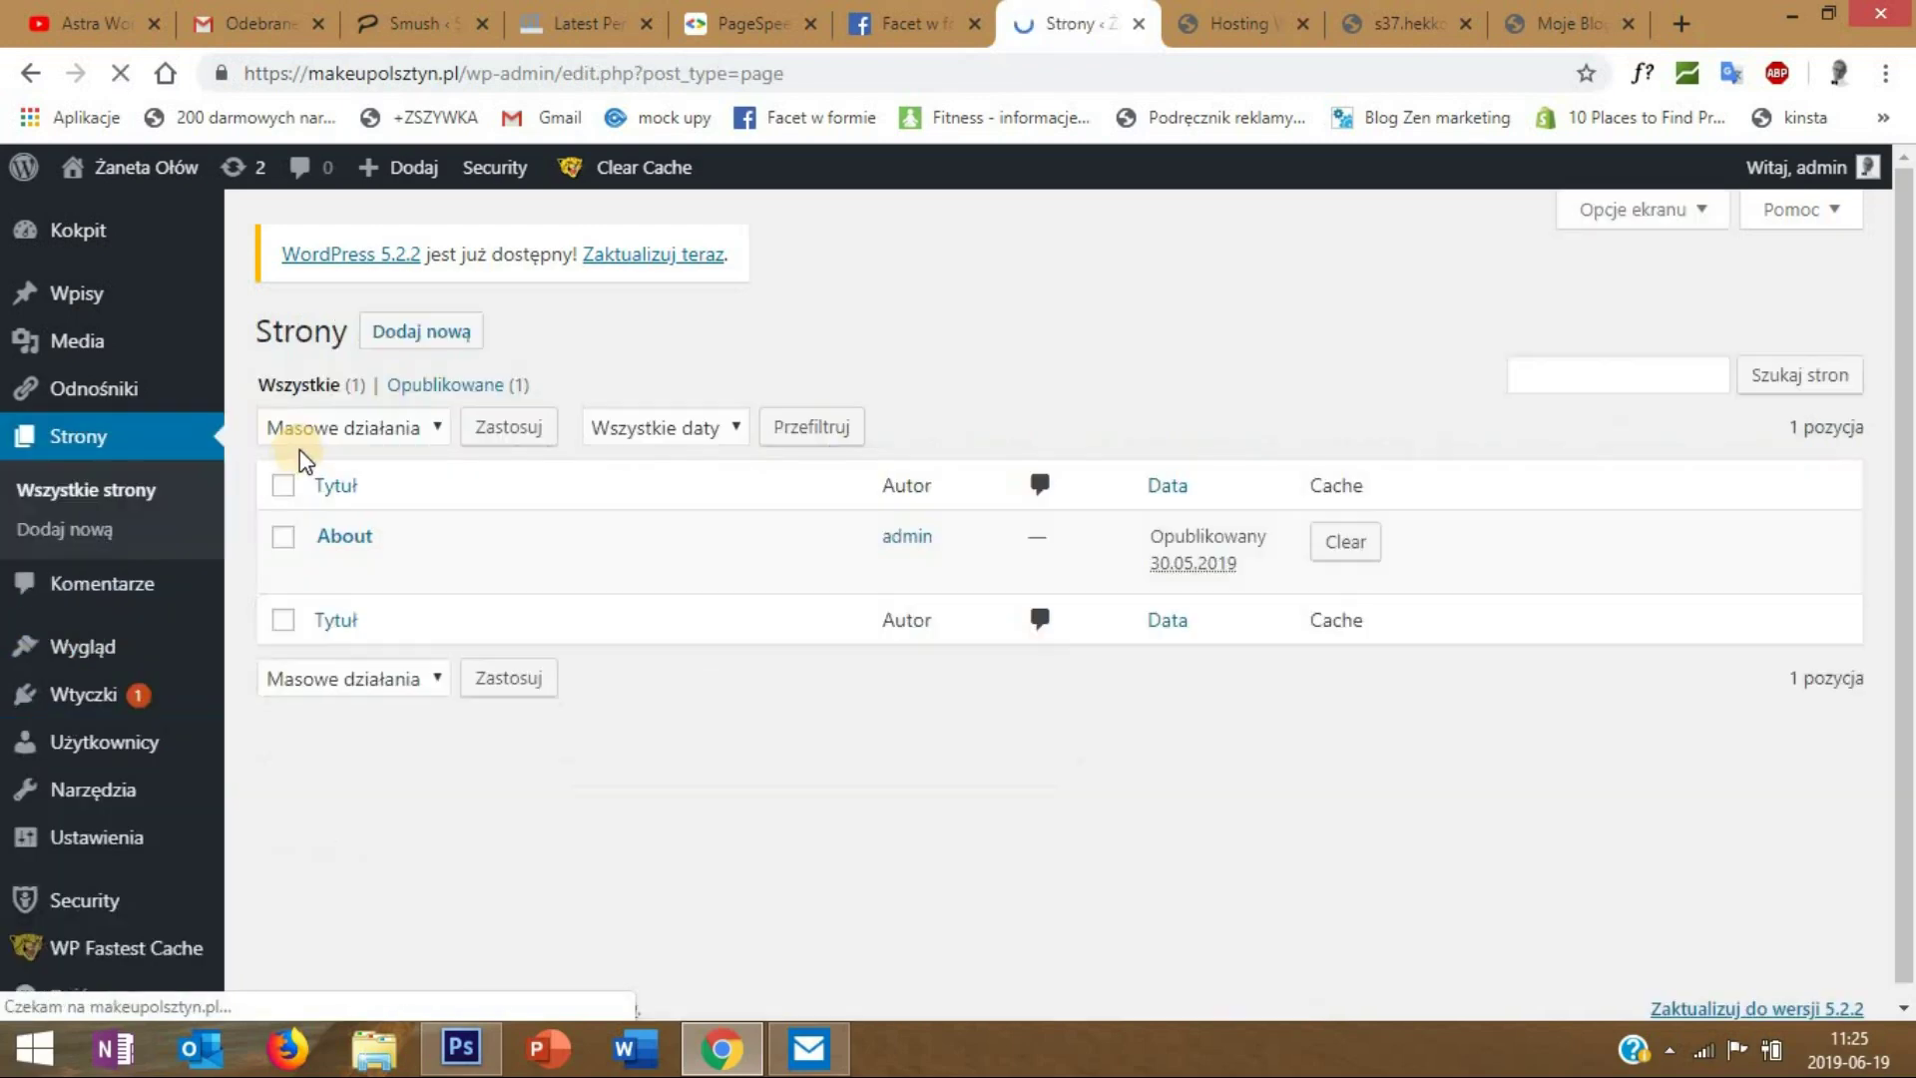
{"action": "left_click", "coordinate": [407, 335]}
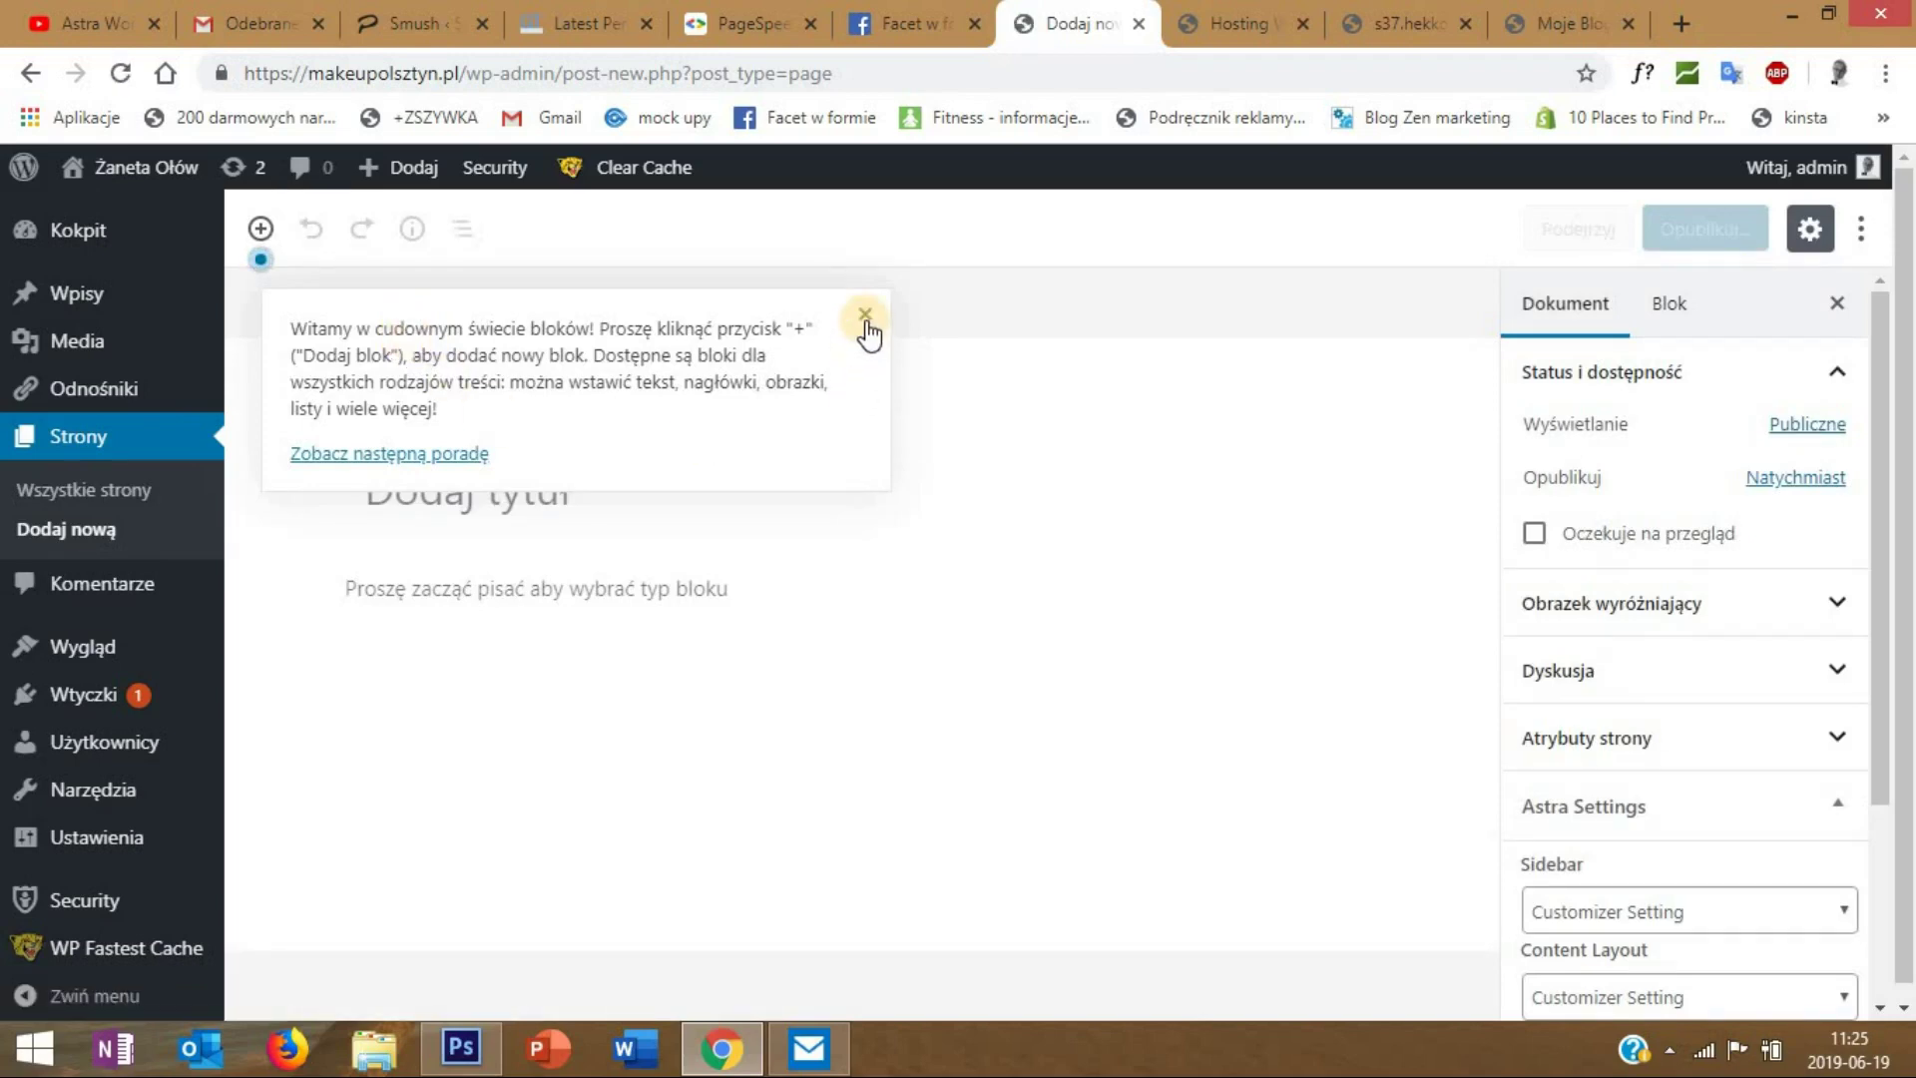
{"action": "left_click", "coordinate": [865, 319]}
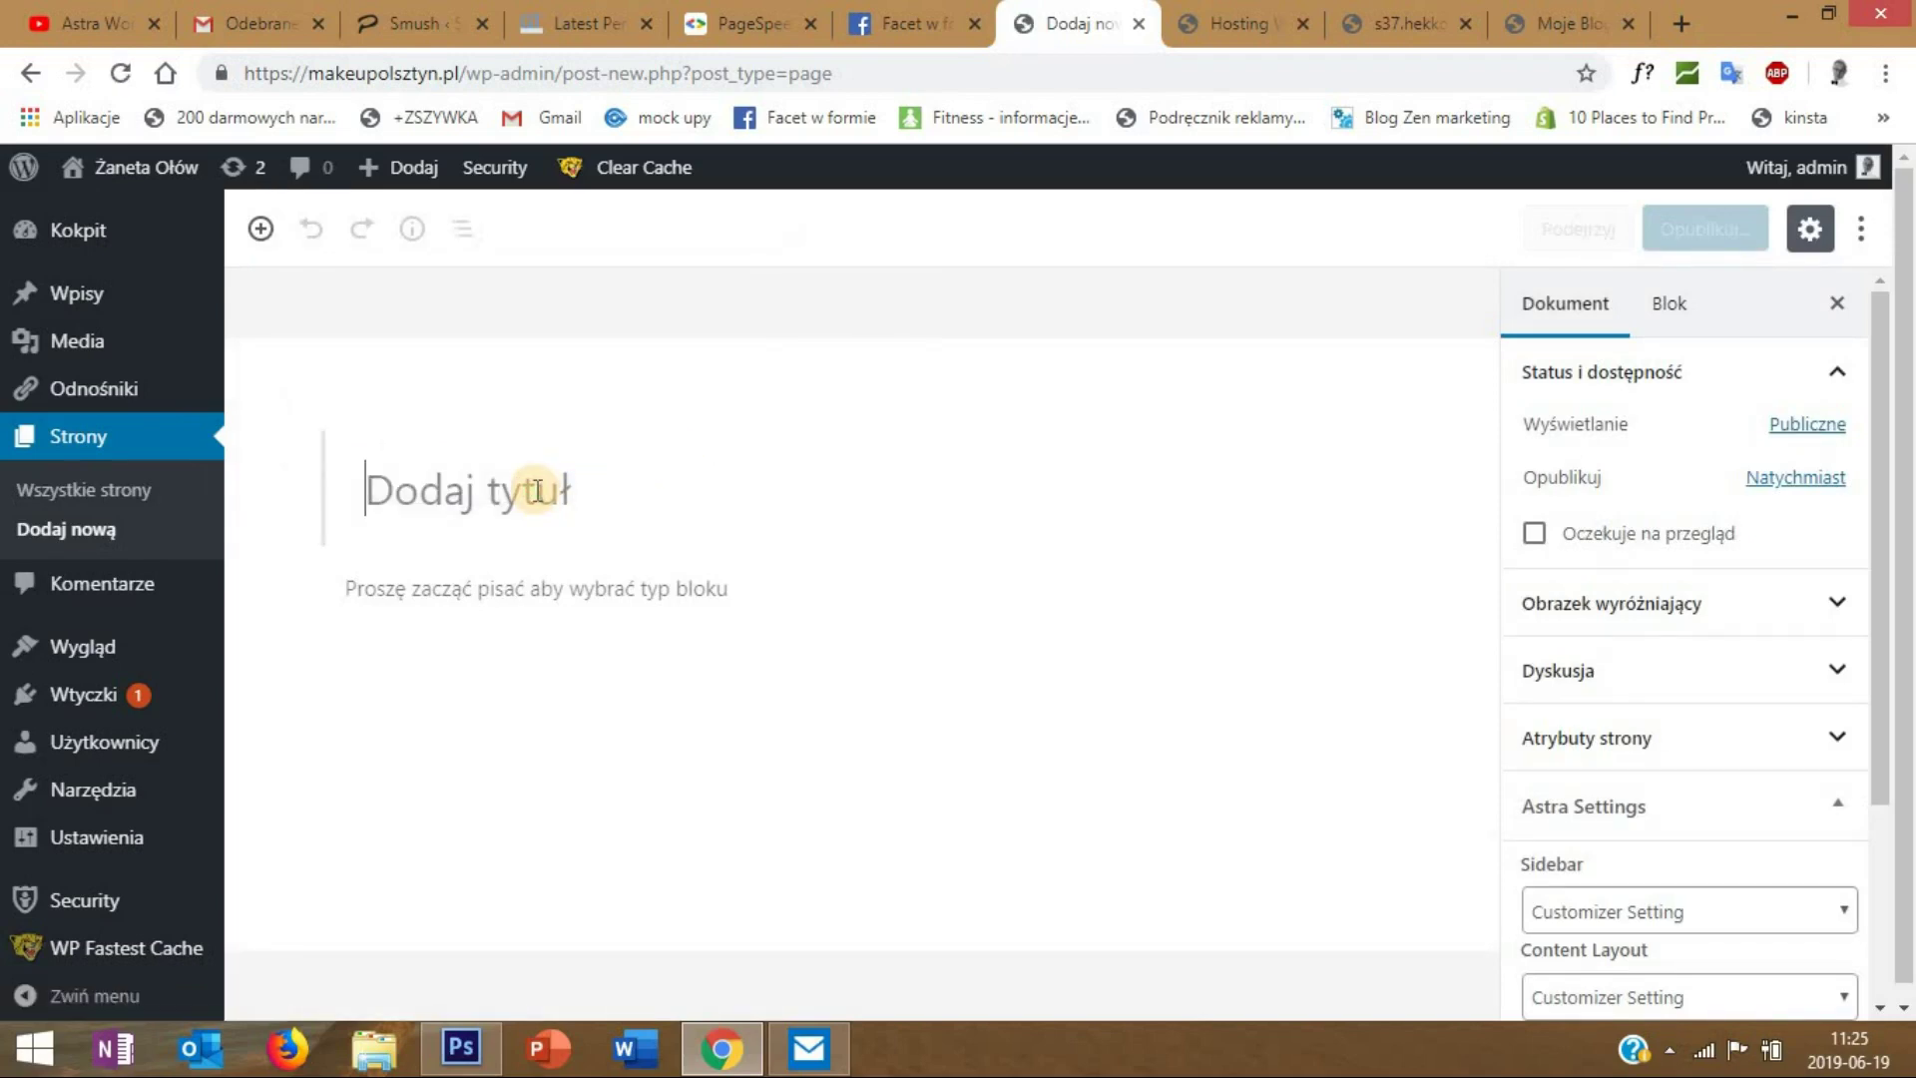
{"action": "type", "text": "Strona "}
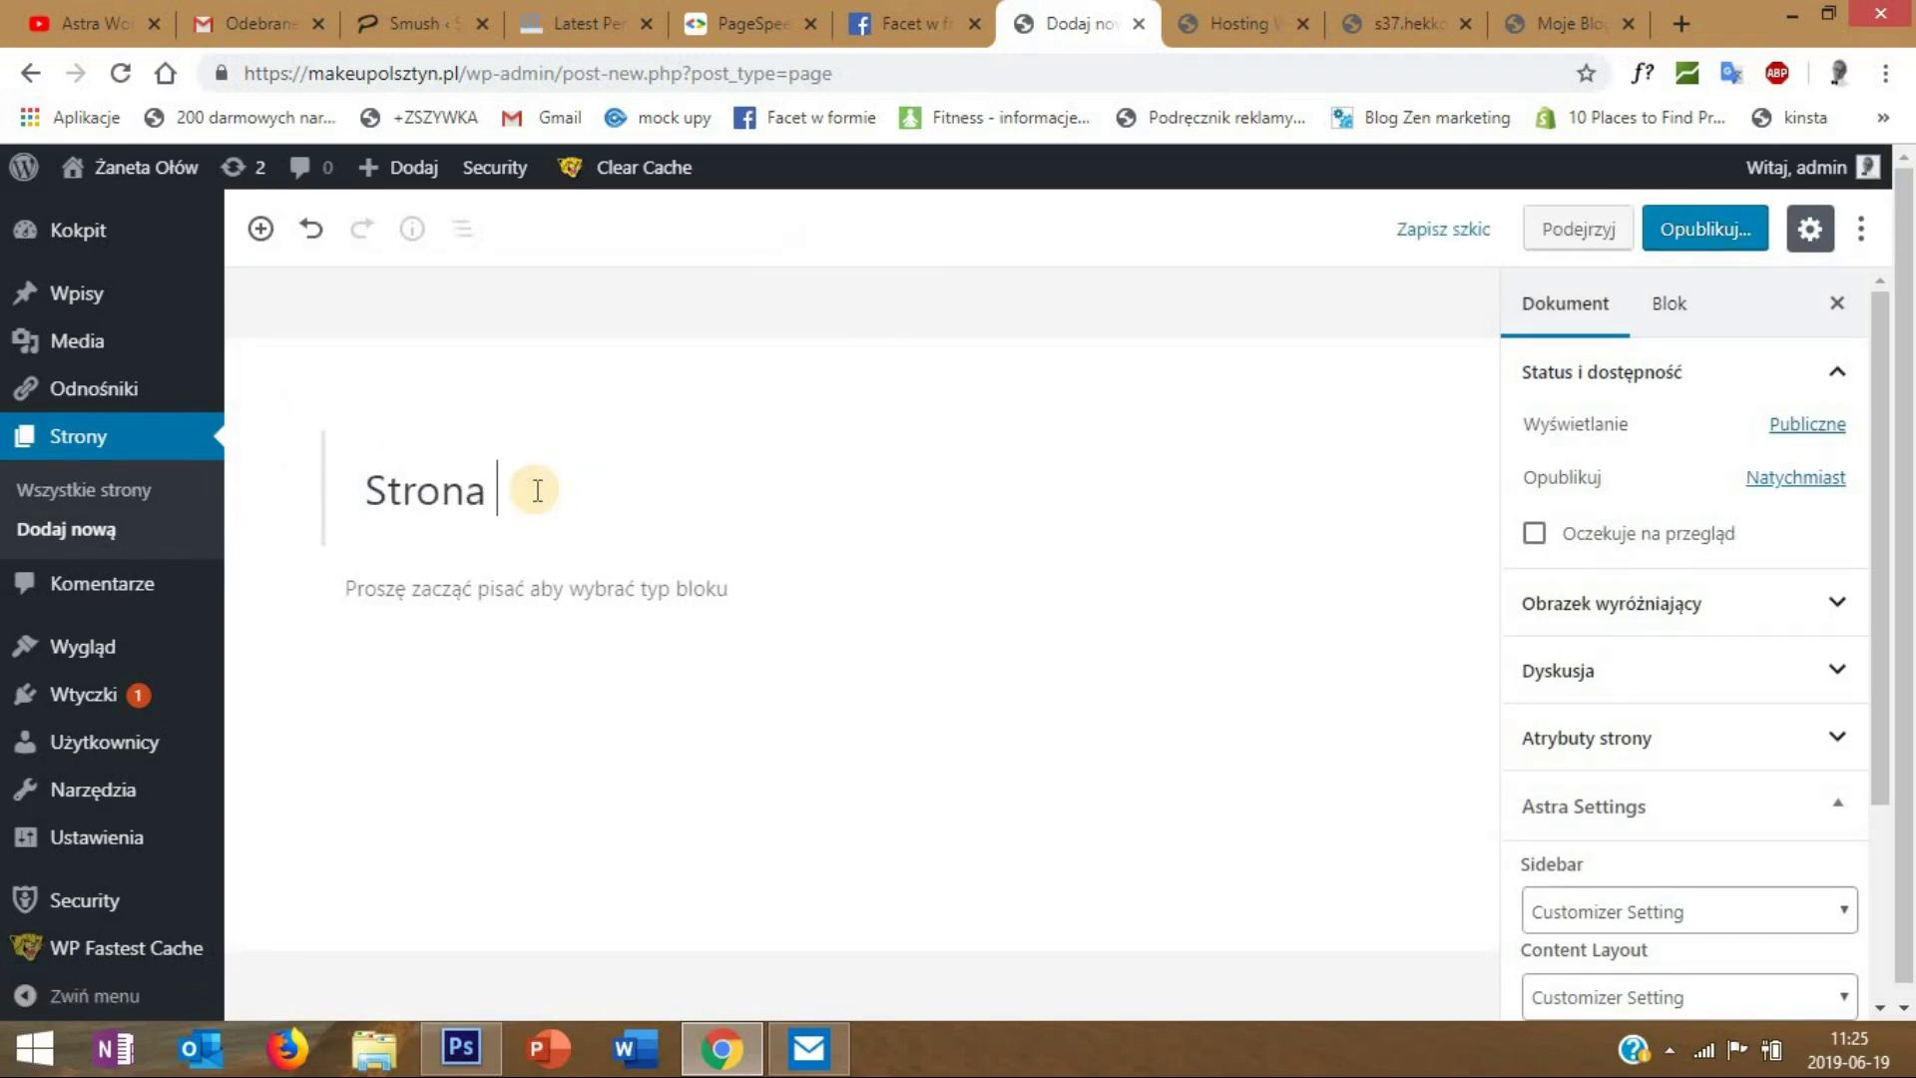
{"action": "type", "text": "Główna"}
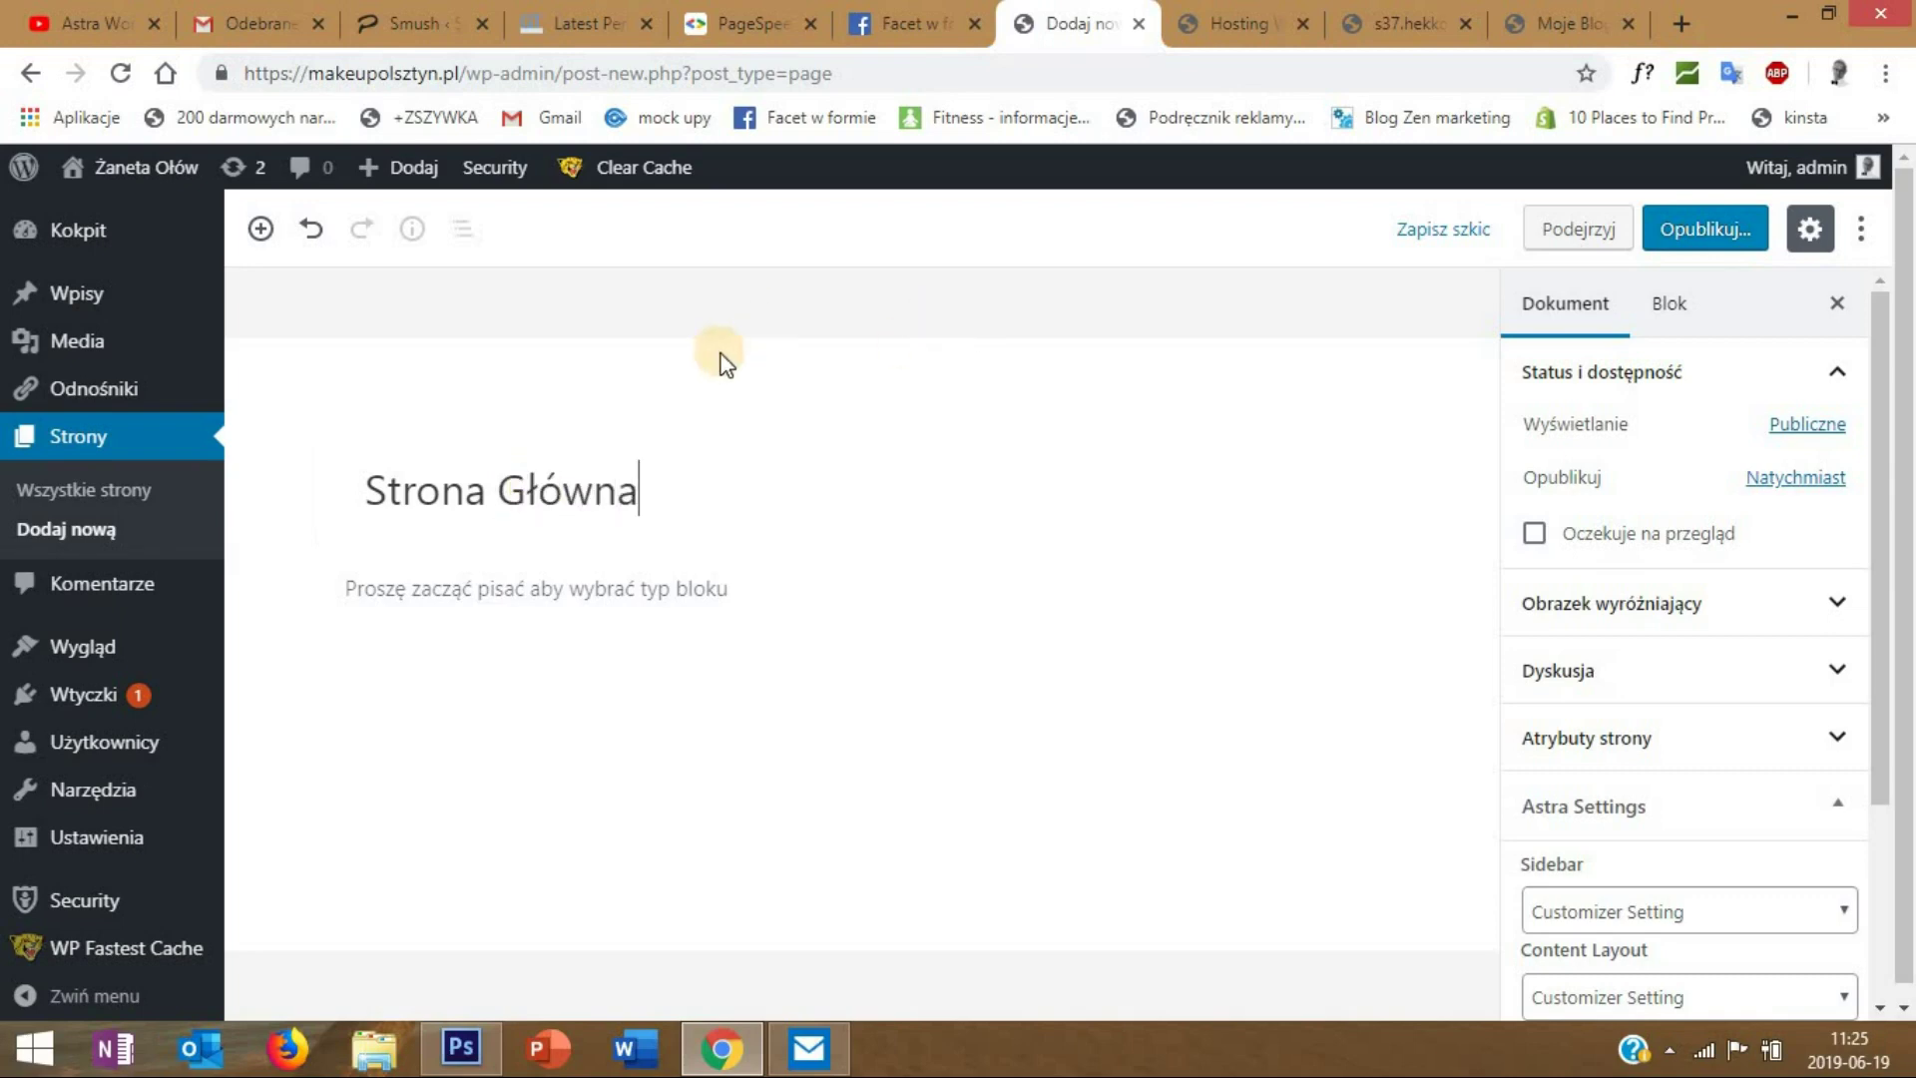
{"action": "left_click", "coordinate": [1707, 229]}
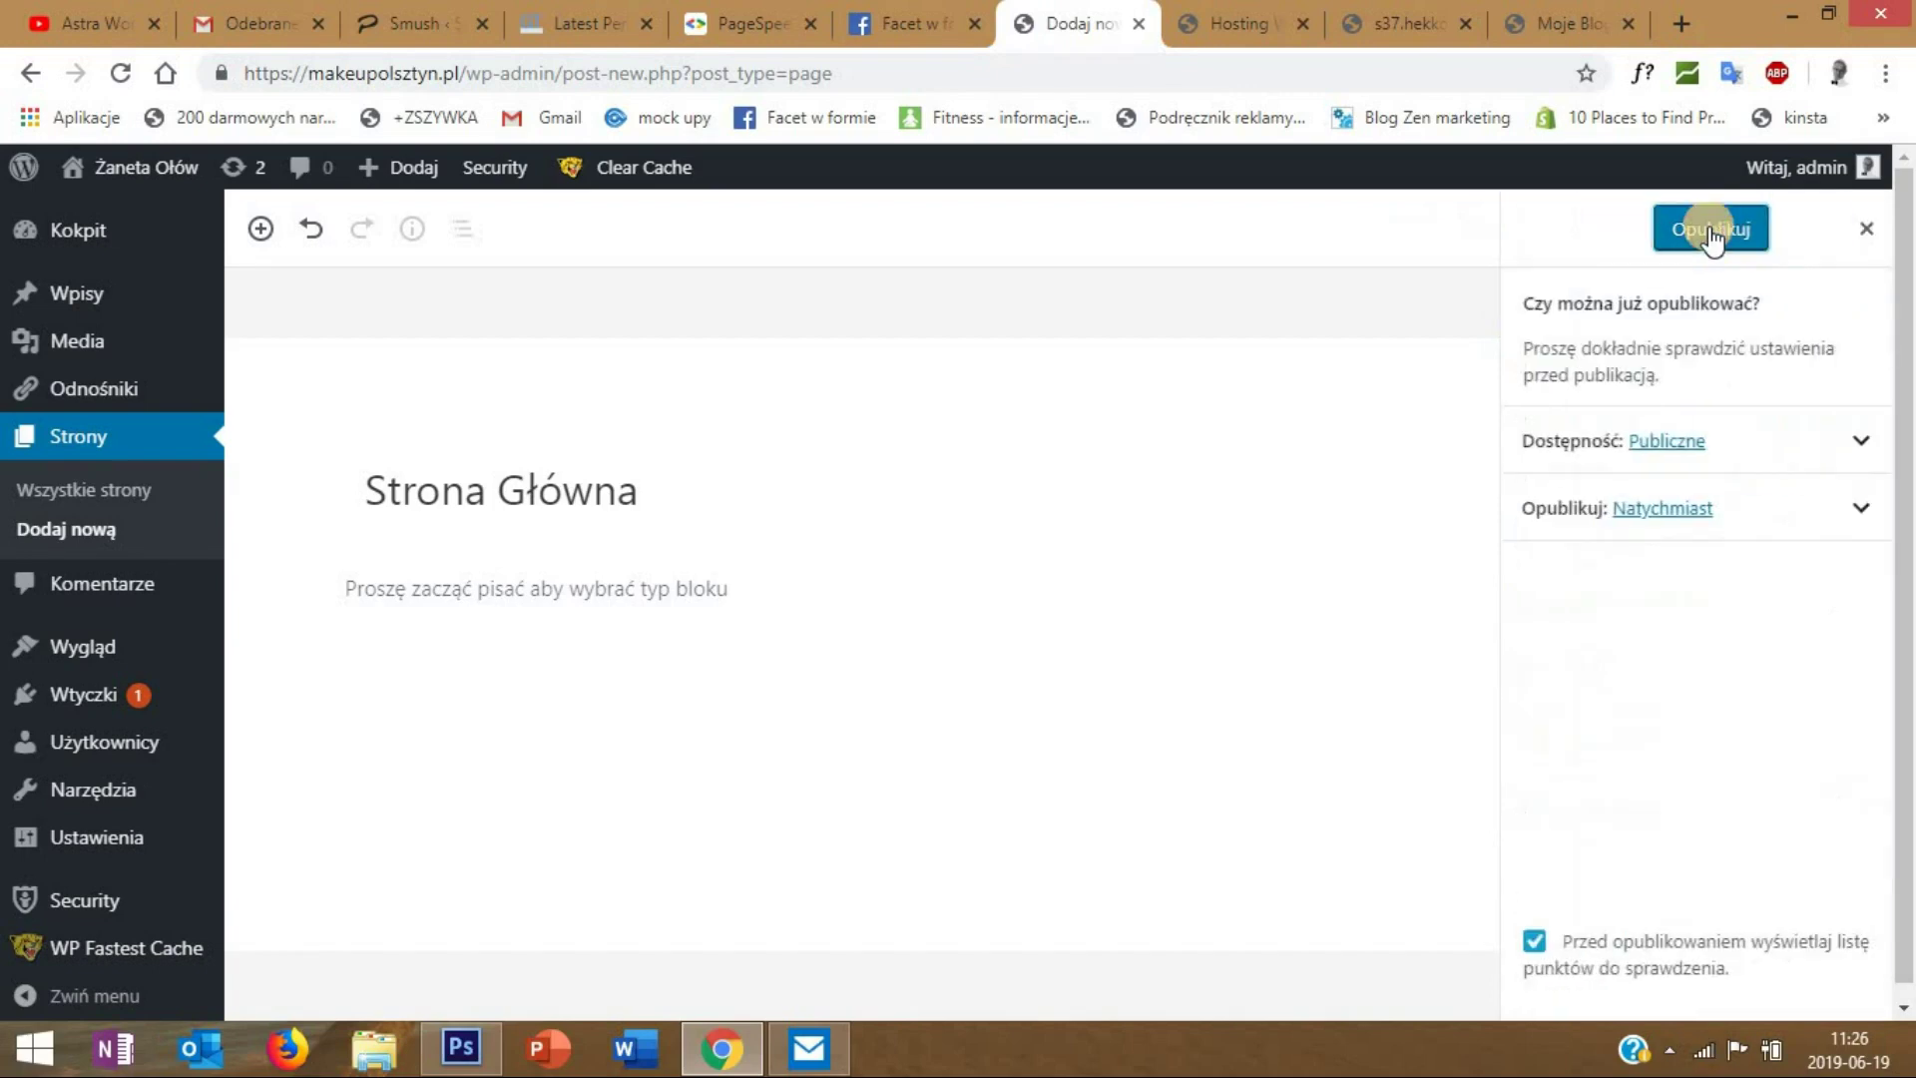
{"action": "left_click", "coordinate": [1709, 228]}
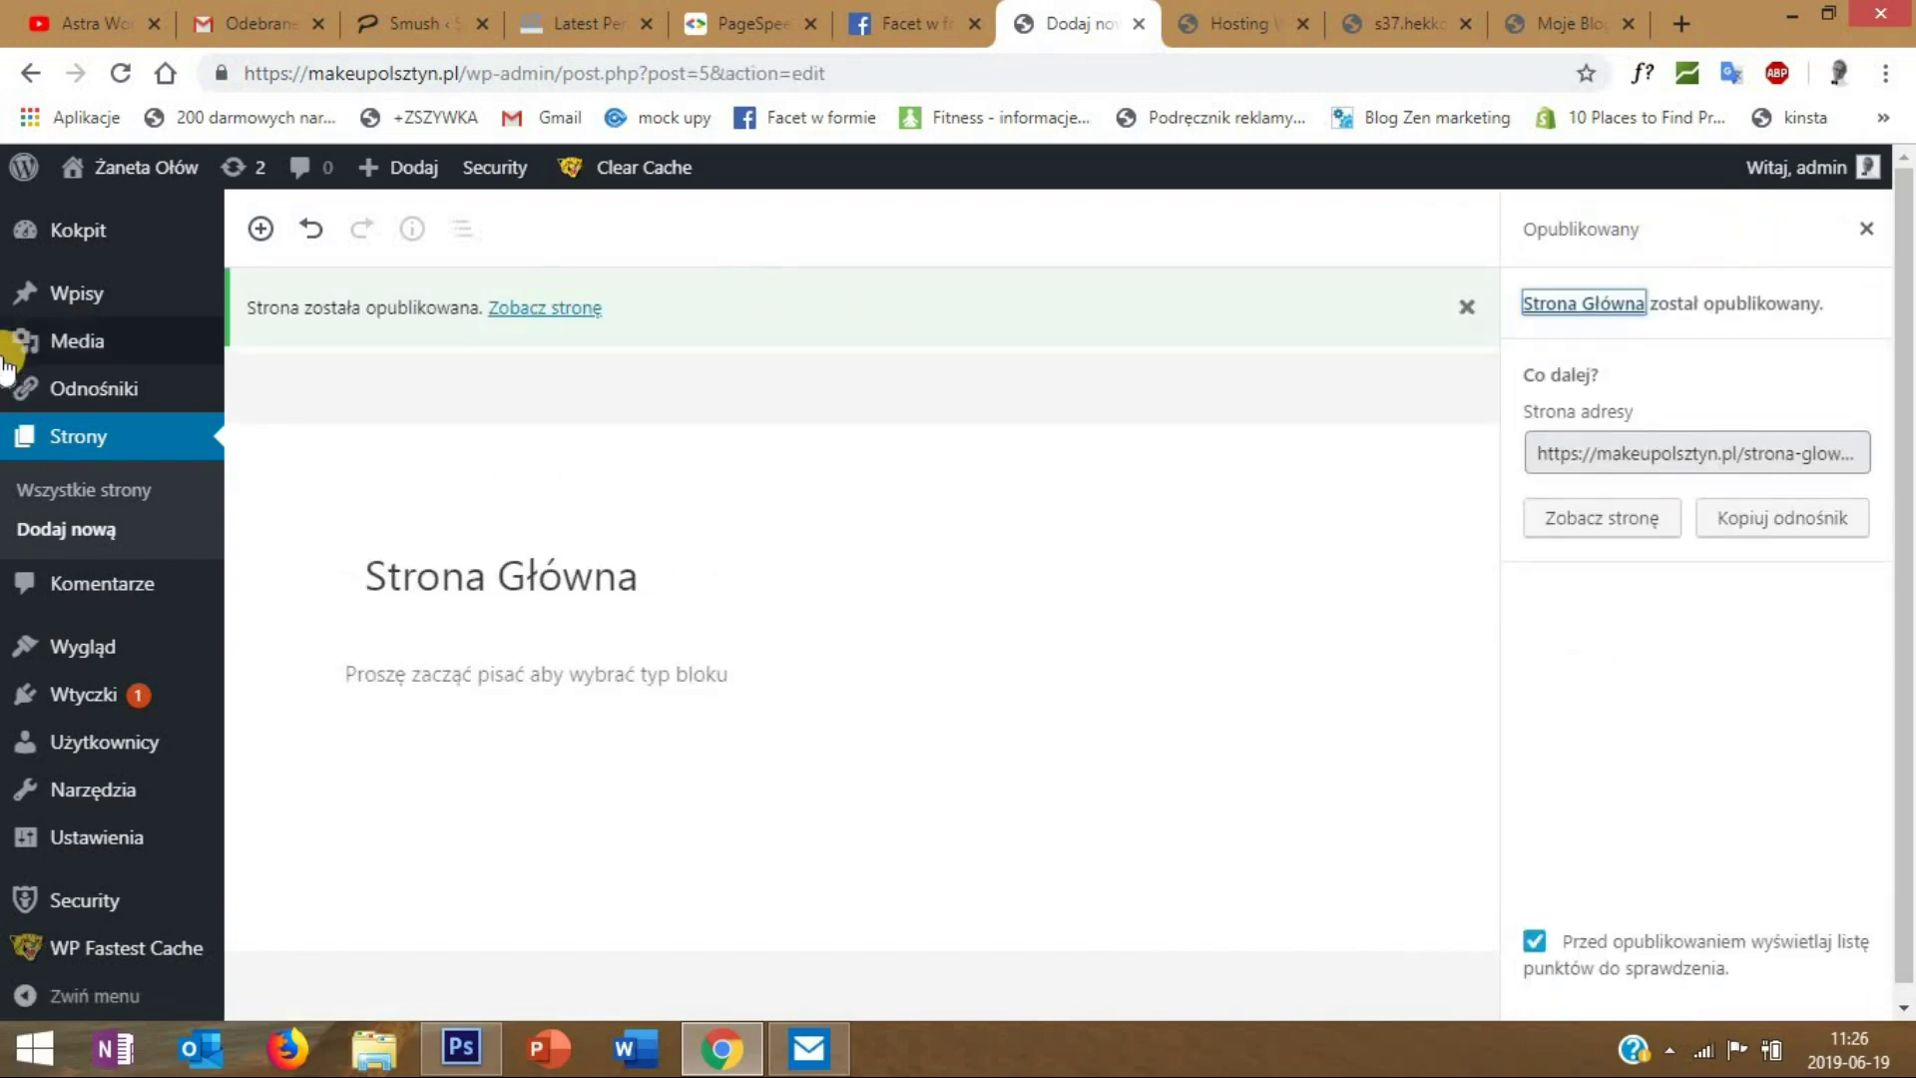
{"action": "mouse_move", "coordinate": [9, 359]}
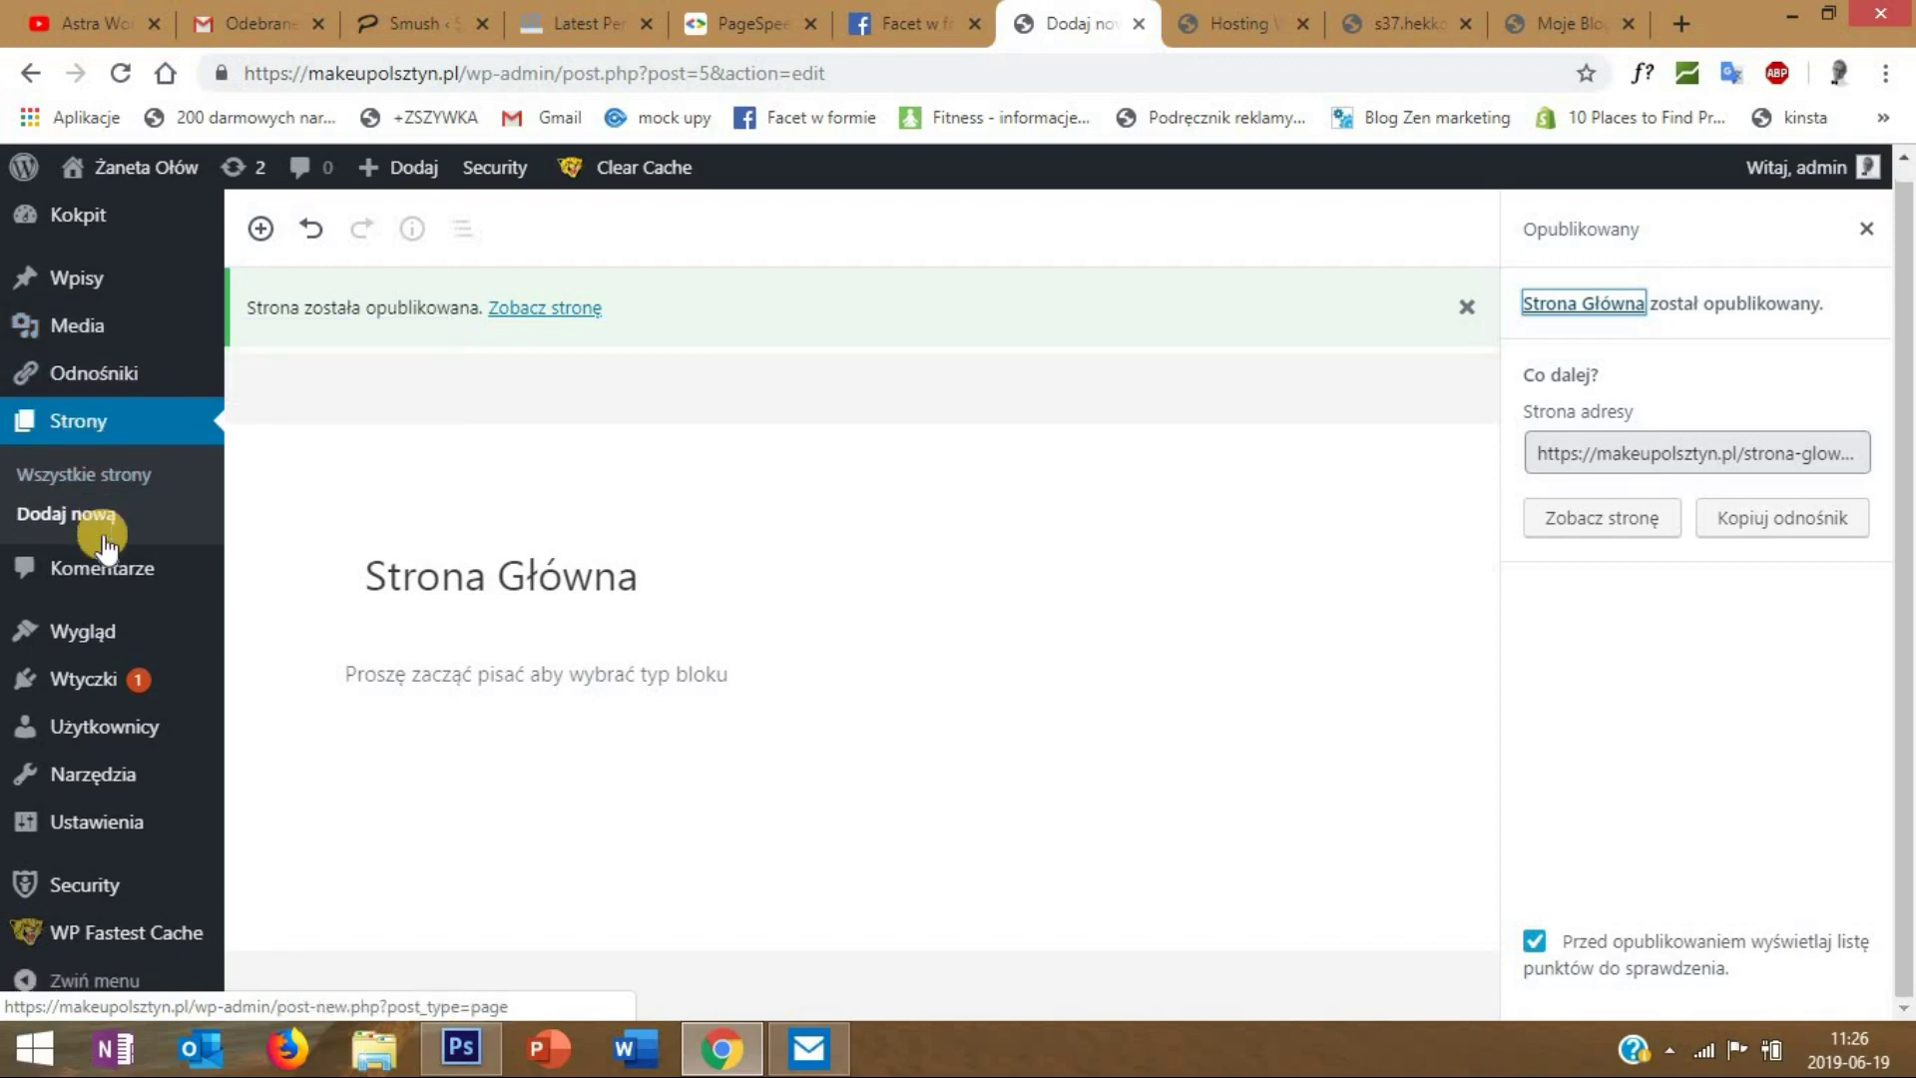
{"action": "mouse_move", "coordinate": [80, 834]}
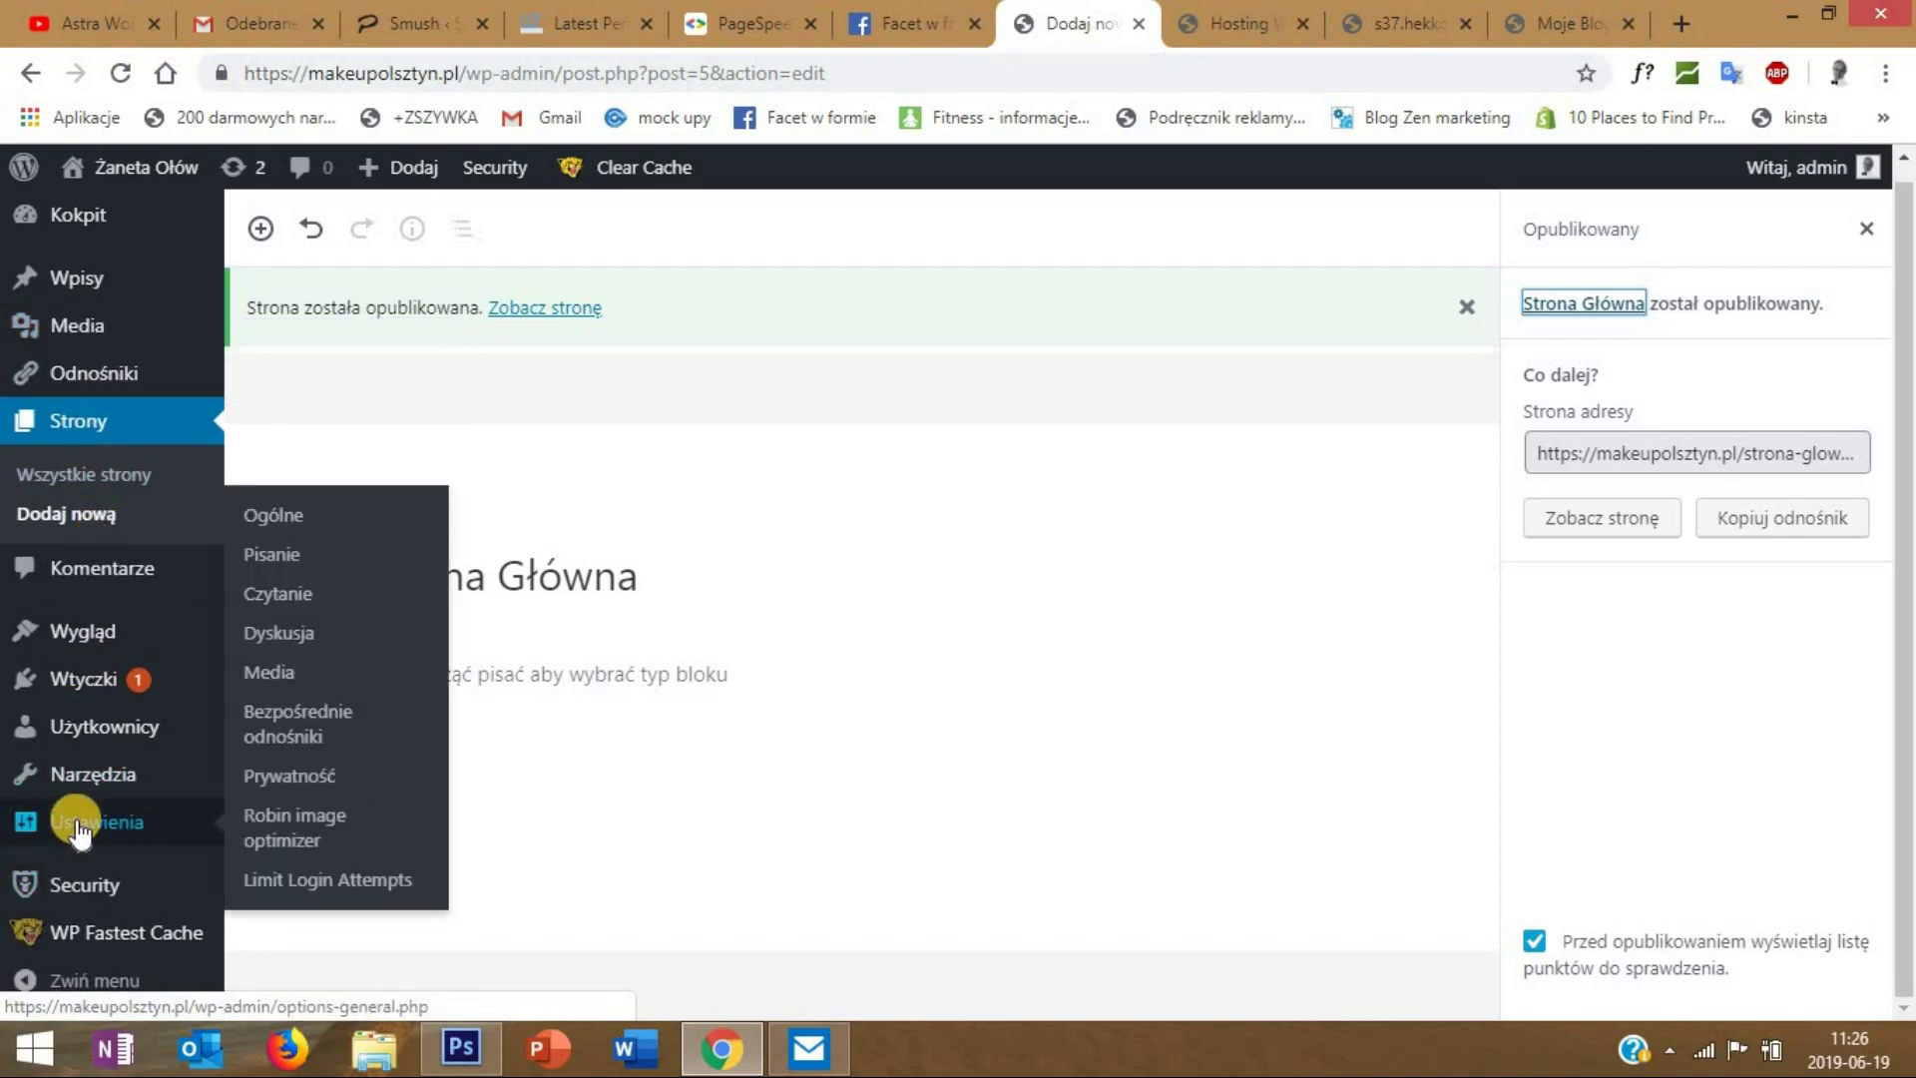
- Make the static page Strona Główna the homepage in Reading settings, save, and view the live site
{"action": "left_click", "coordinate": [289, 597]}
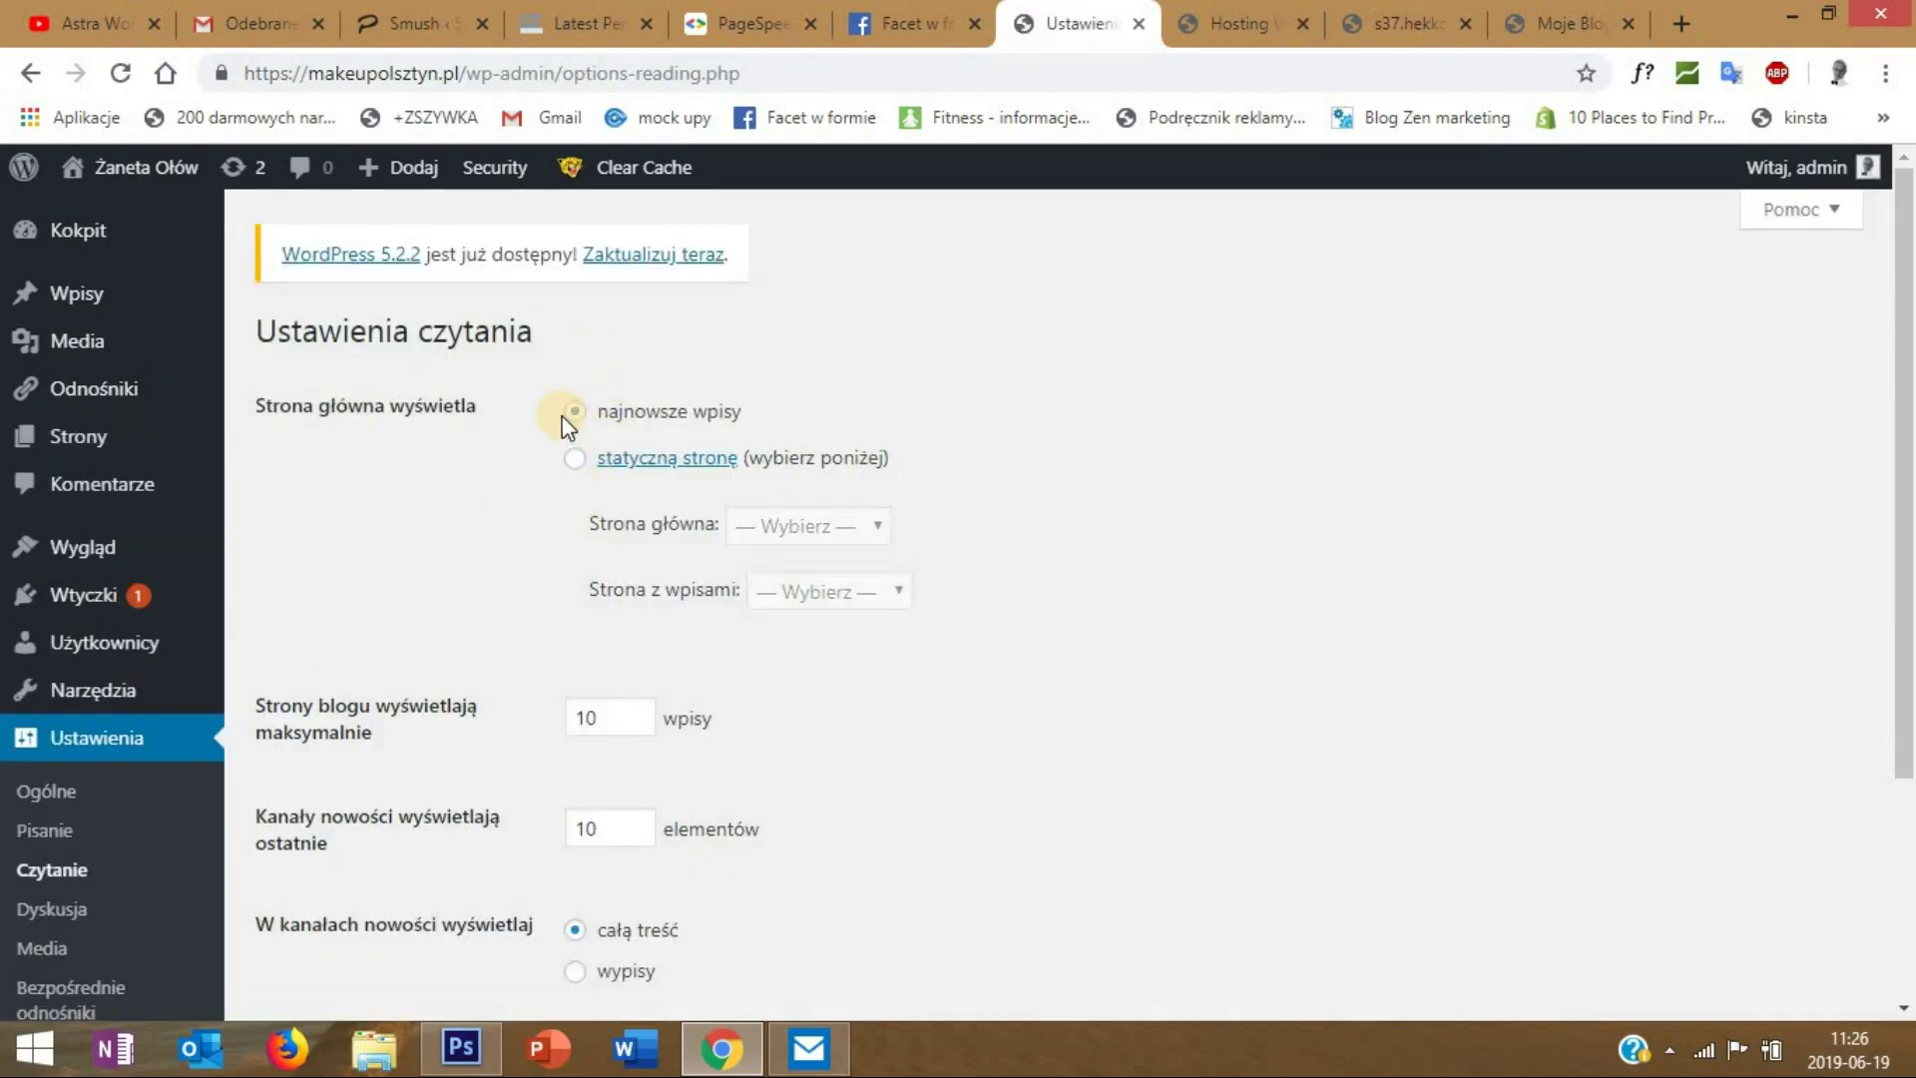
{"action": "left_click", "coordinate": [568, 420]}
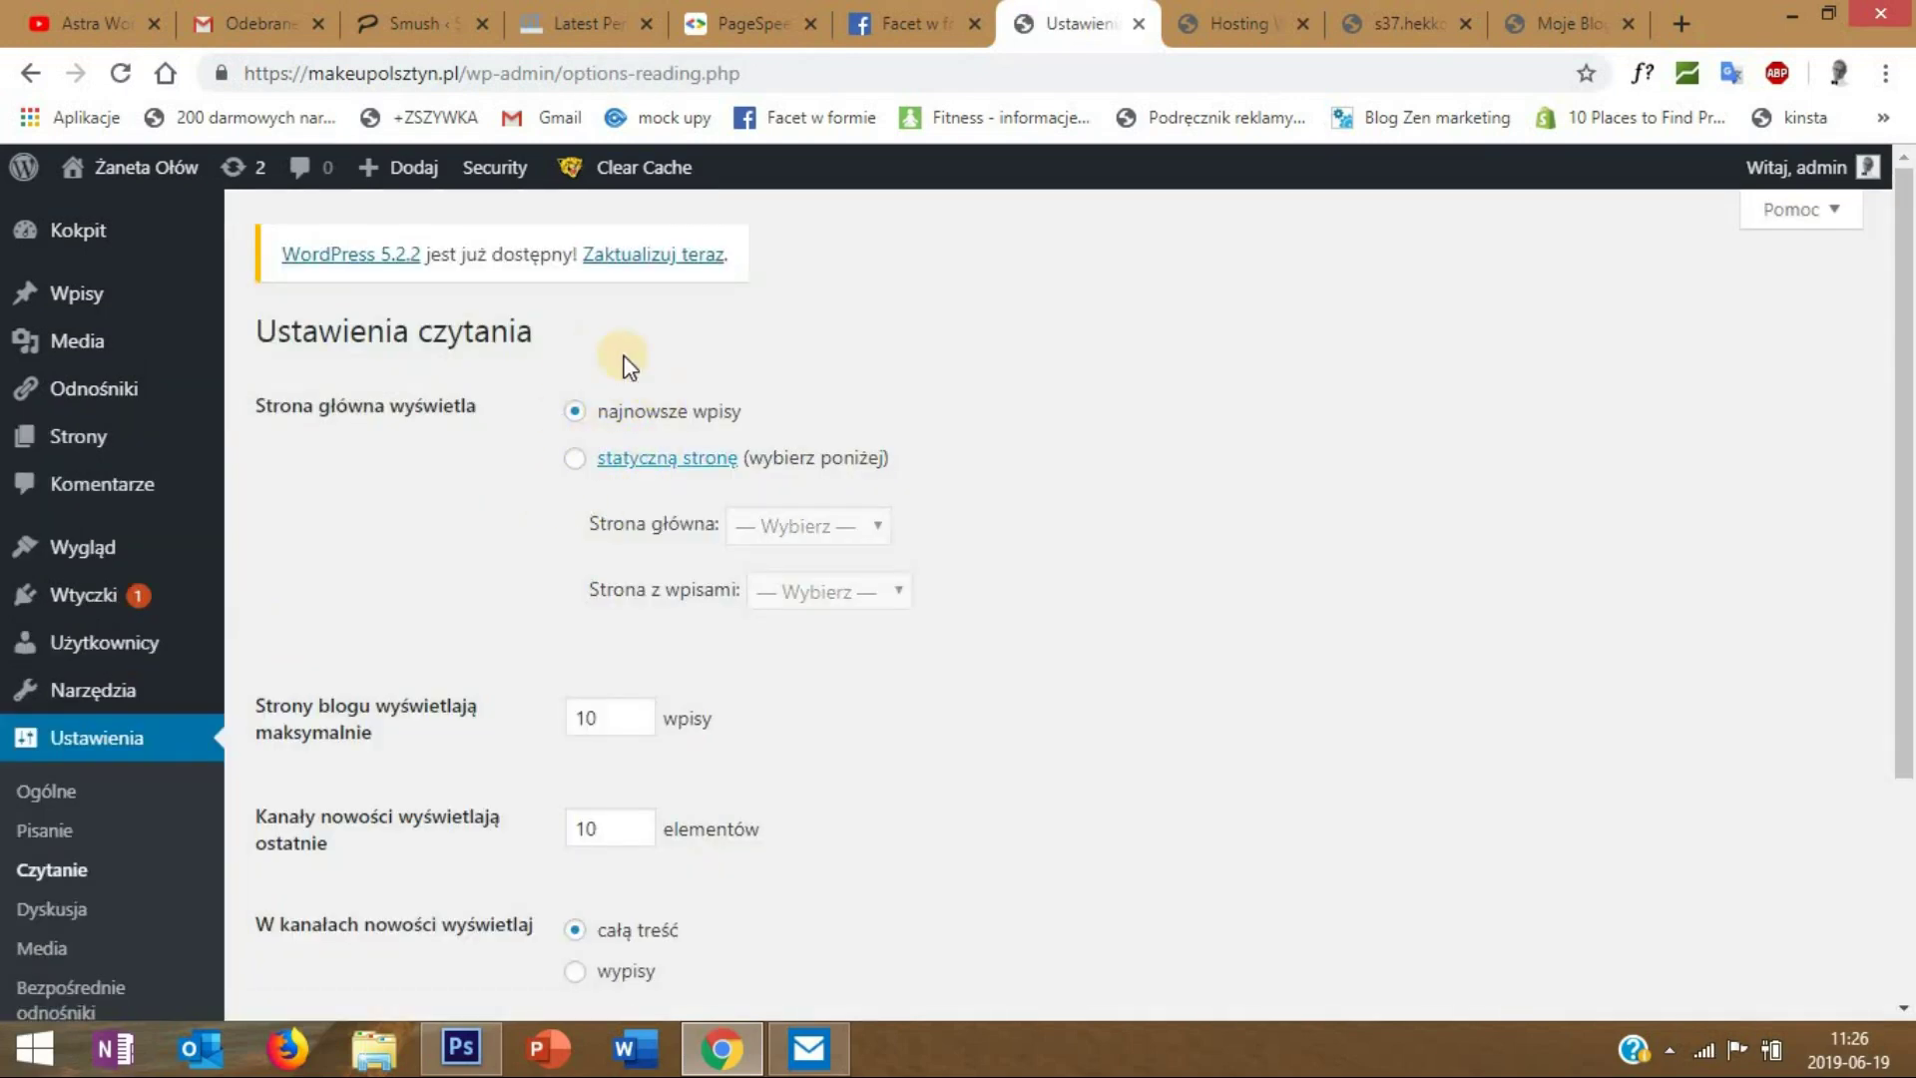
{"action": "left_click", "coordinate": [575, 458]}
{"action": "left_click", "coordinate": [866, 525]}
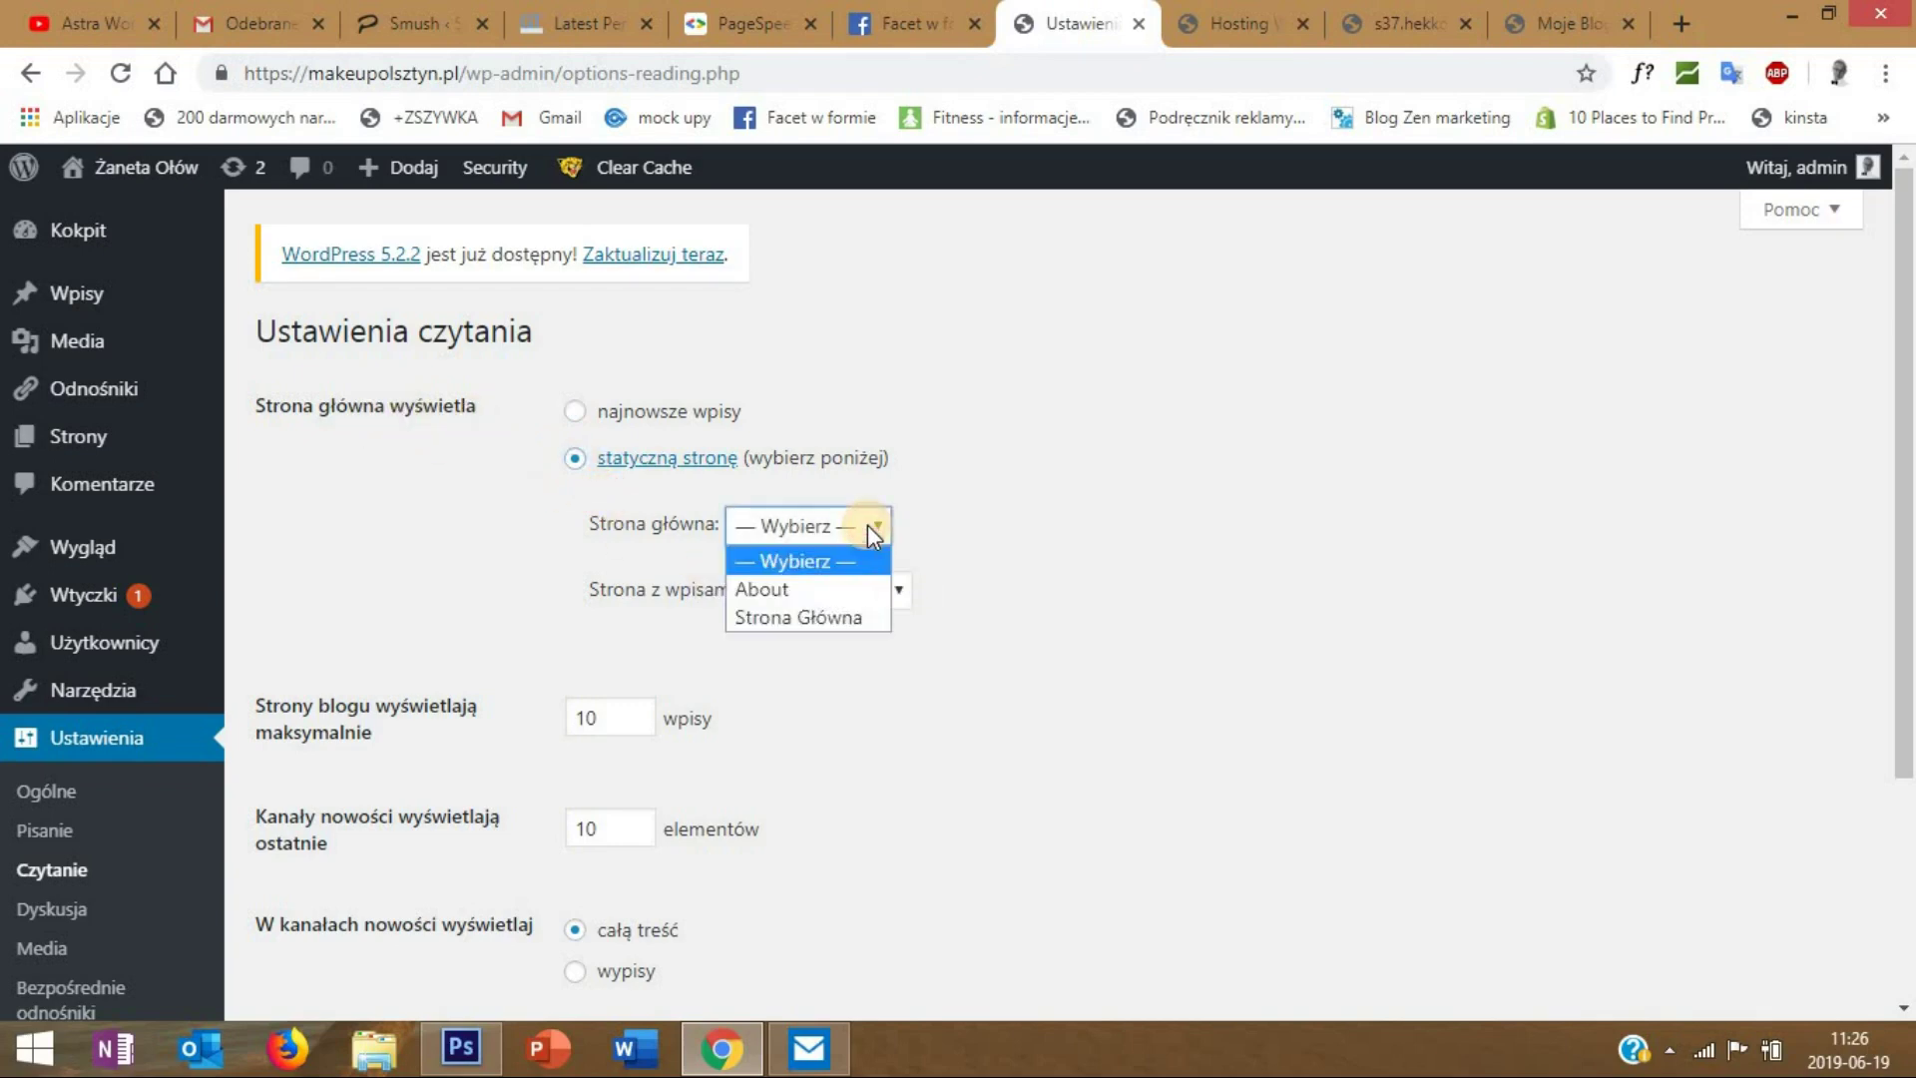
{"action": "left_click", "coordinate": [840, 615]}
{"action": "scroll", "coordinate": [916, 734], "scroll_direction": "down", "scroll_amount": 3}
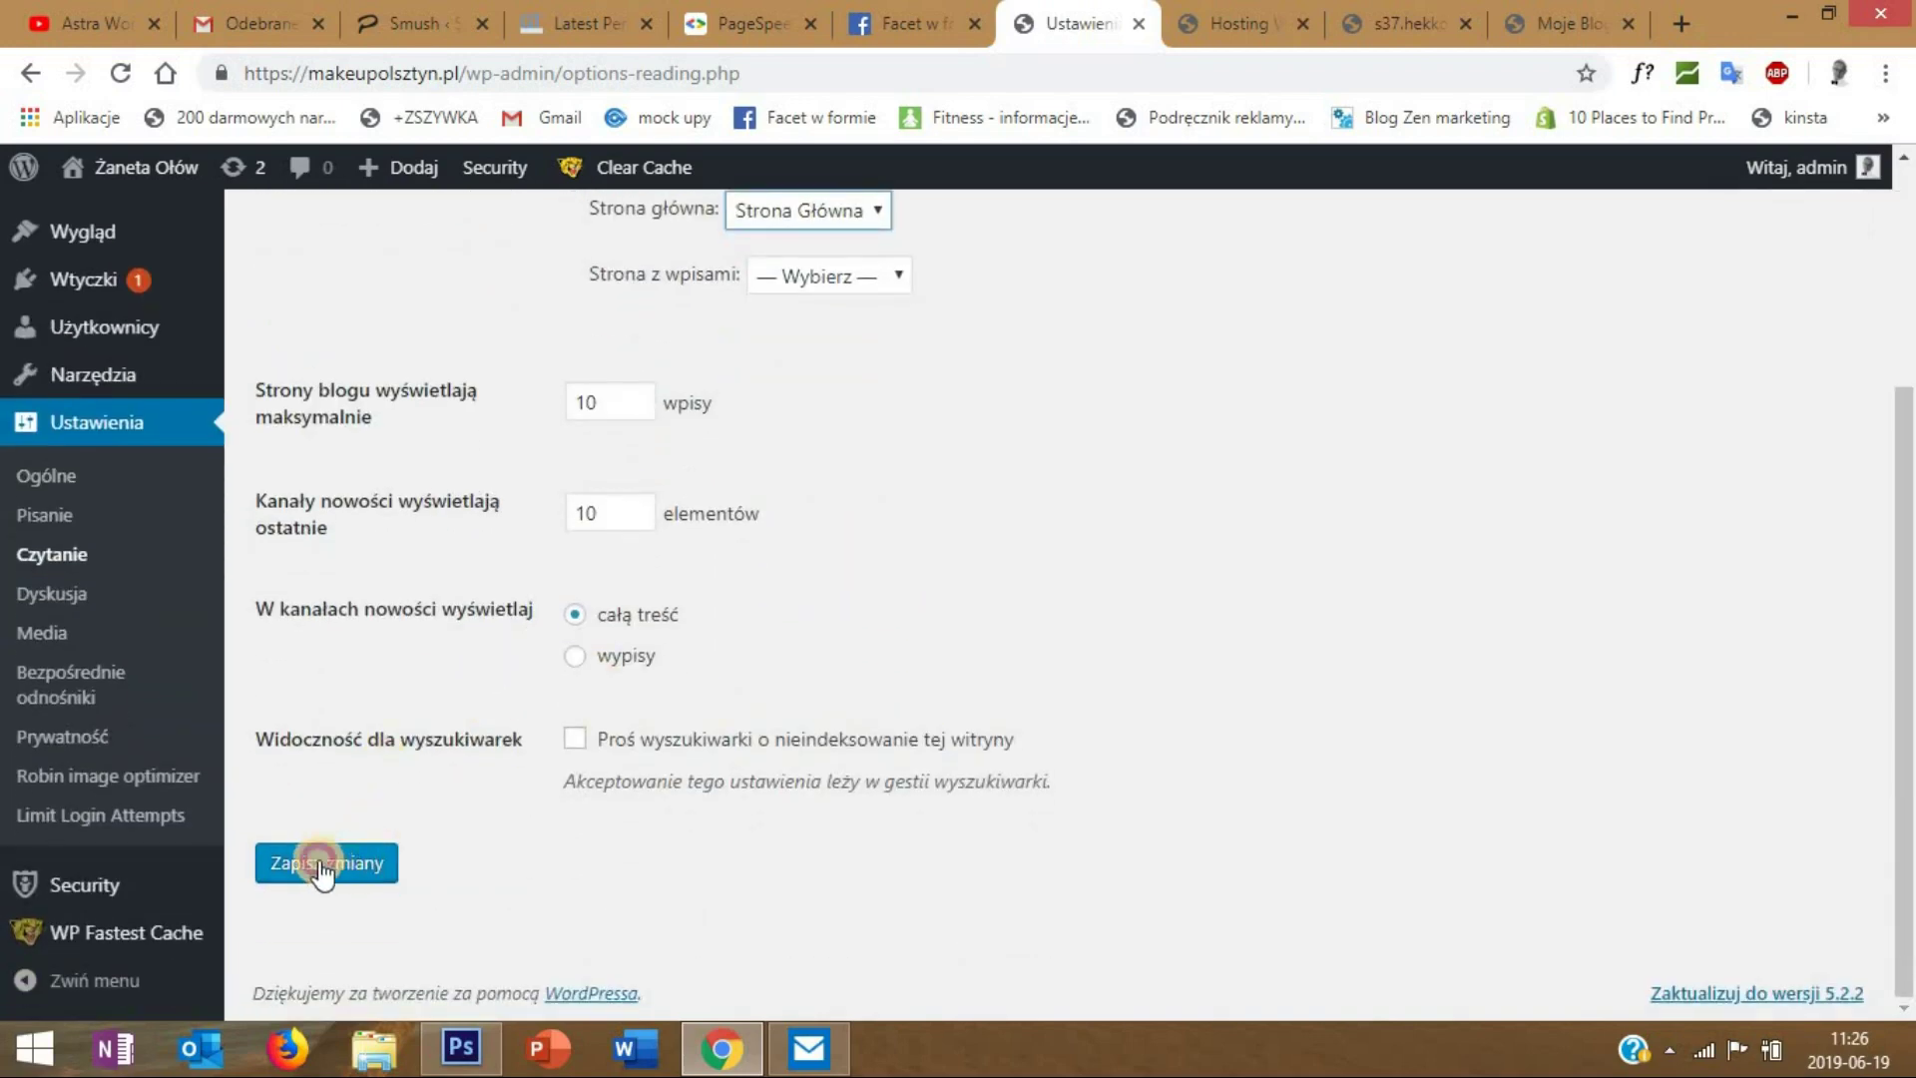
{"action": "left_click", "coordinate": [299, 870]}
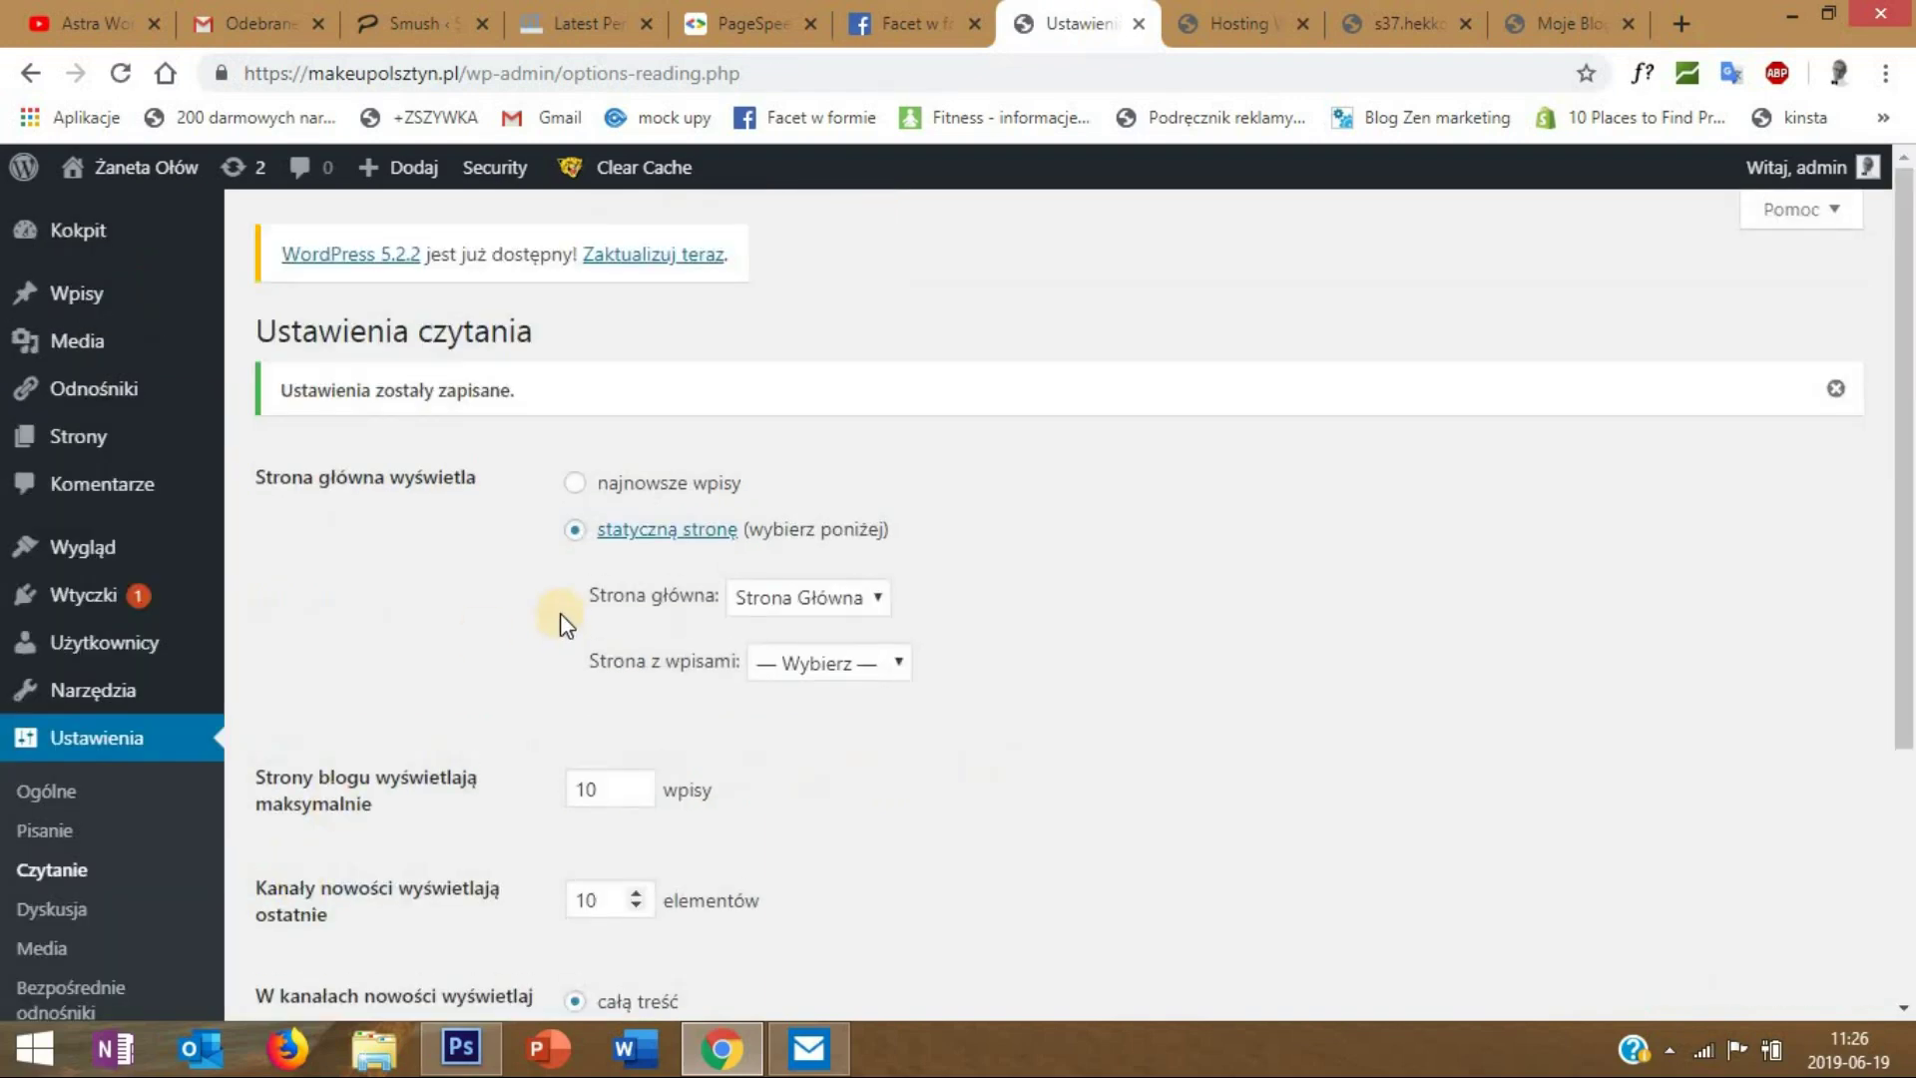
{"action": "left_click", "coordinate": [164, 170]}
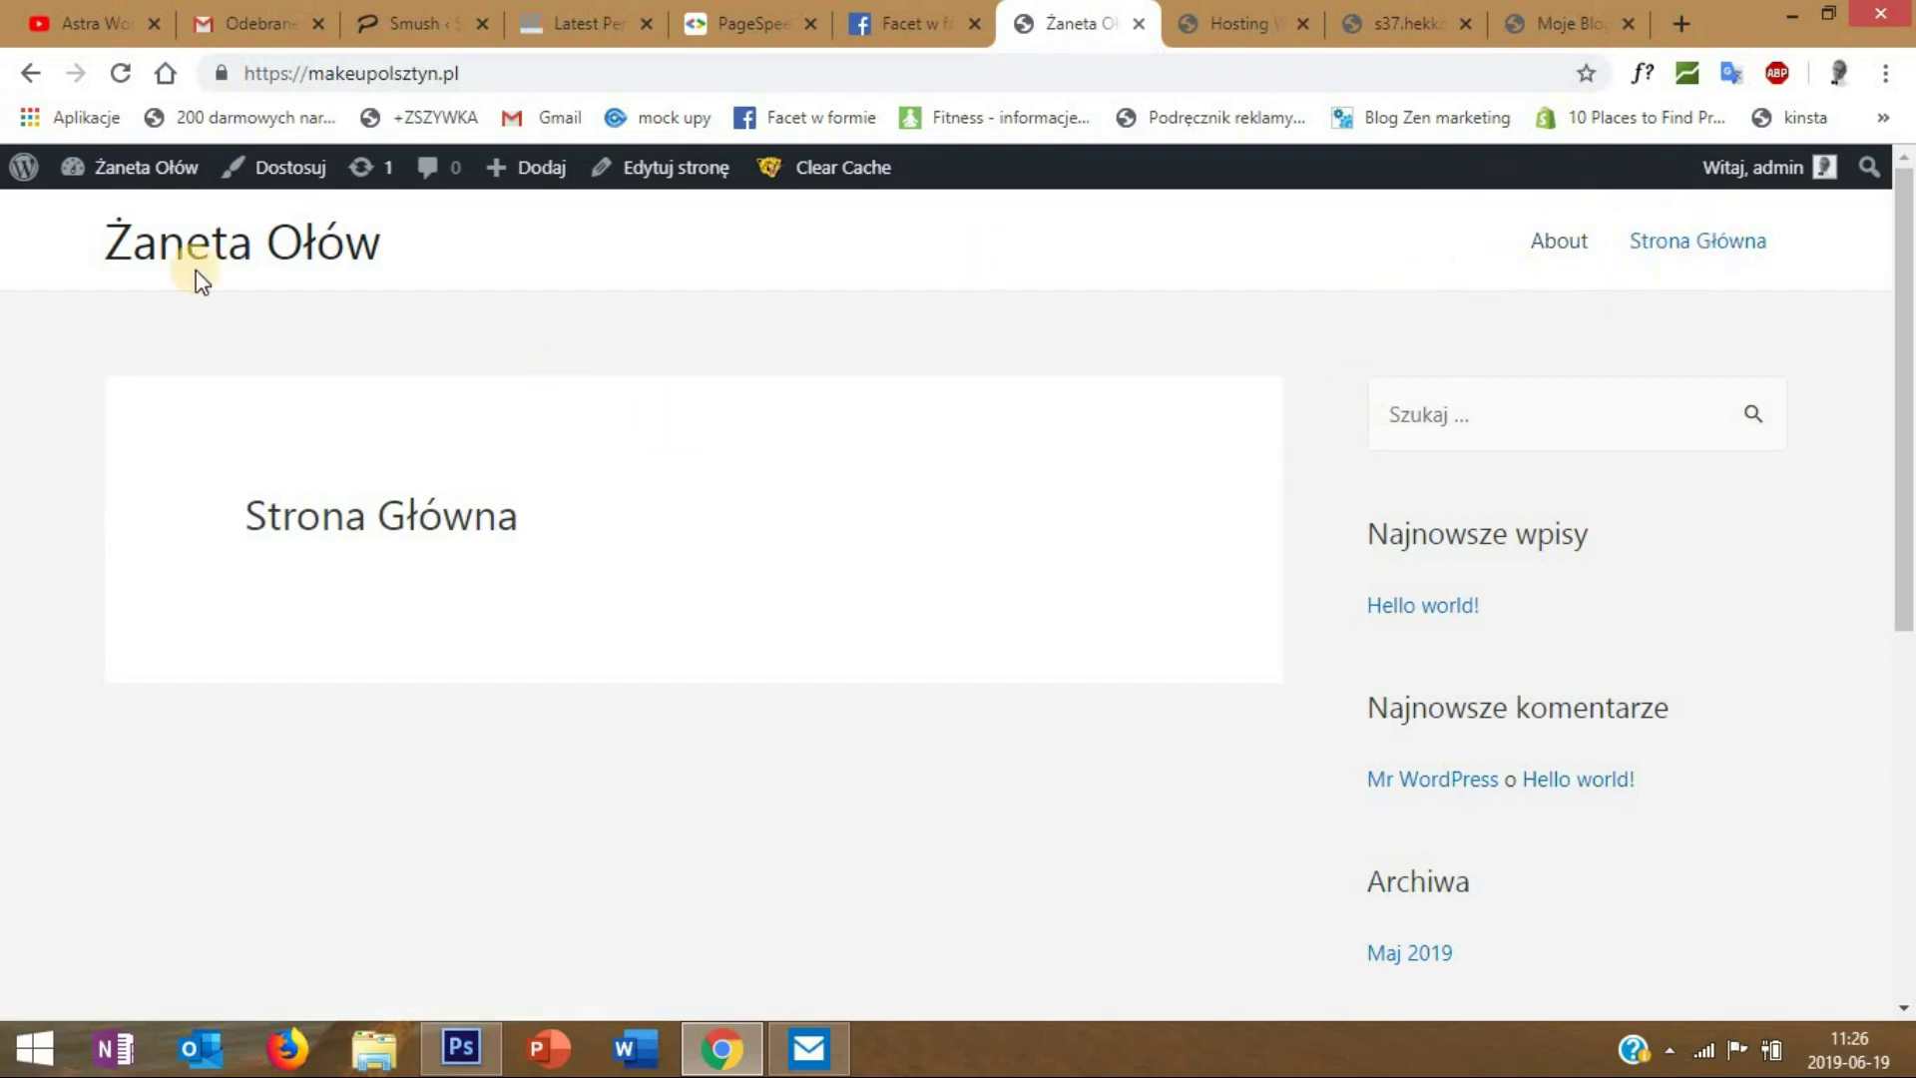
- Return from the live site to the admin dashboard via the admin bar's Kokpit link
{"action": "mouse_move", "coordinate": [90, 175]}
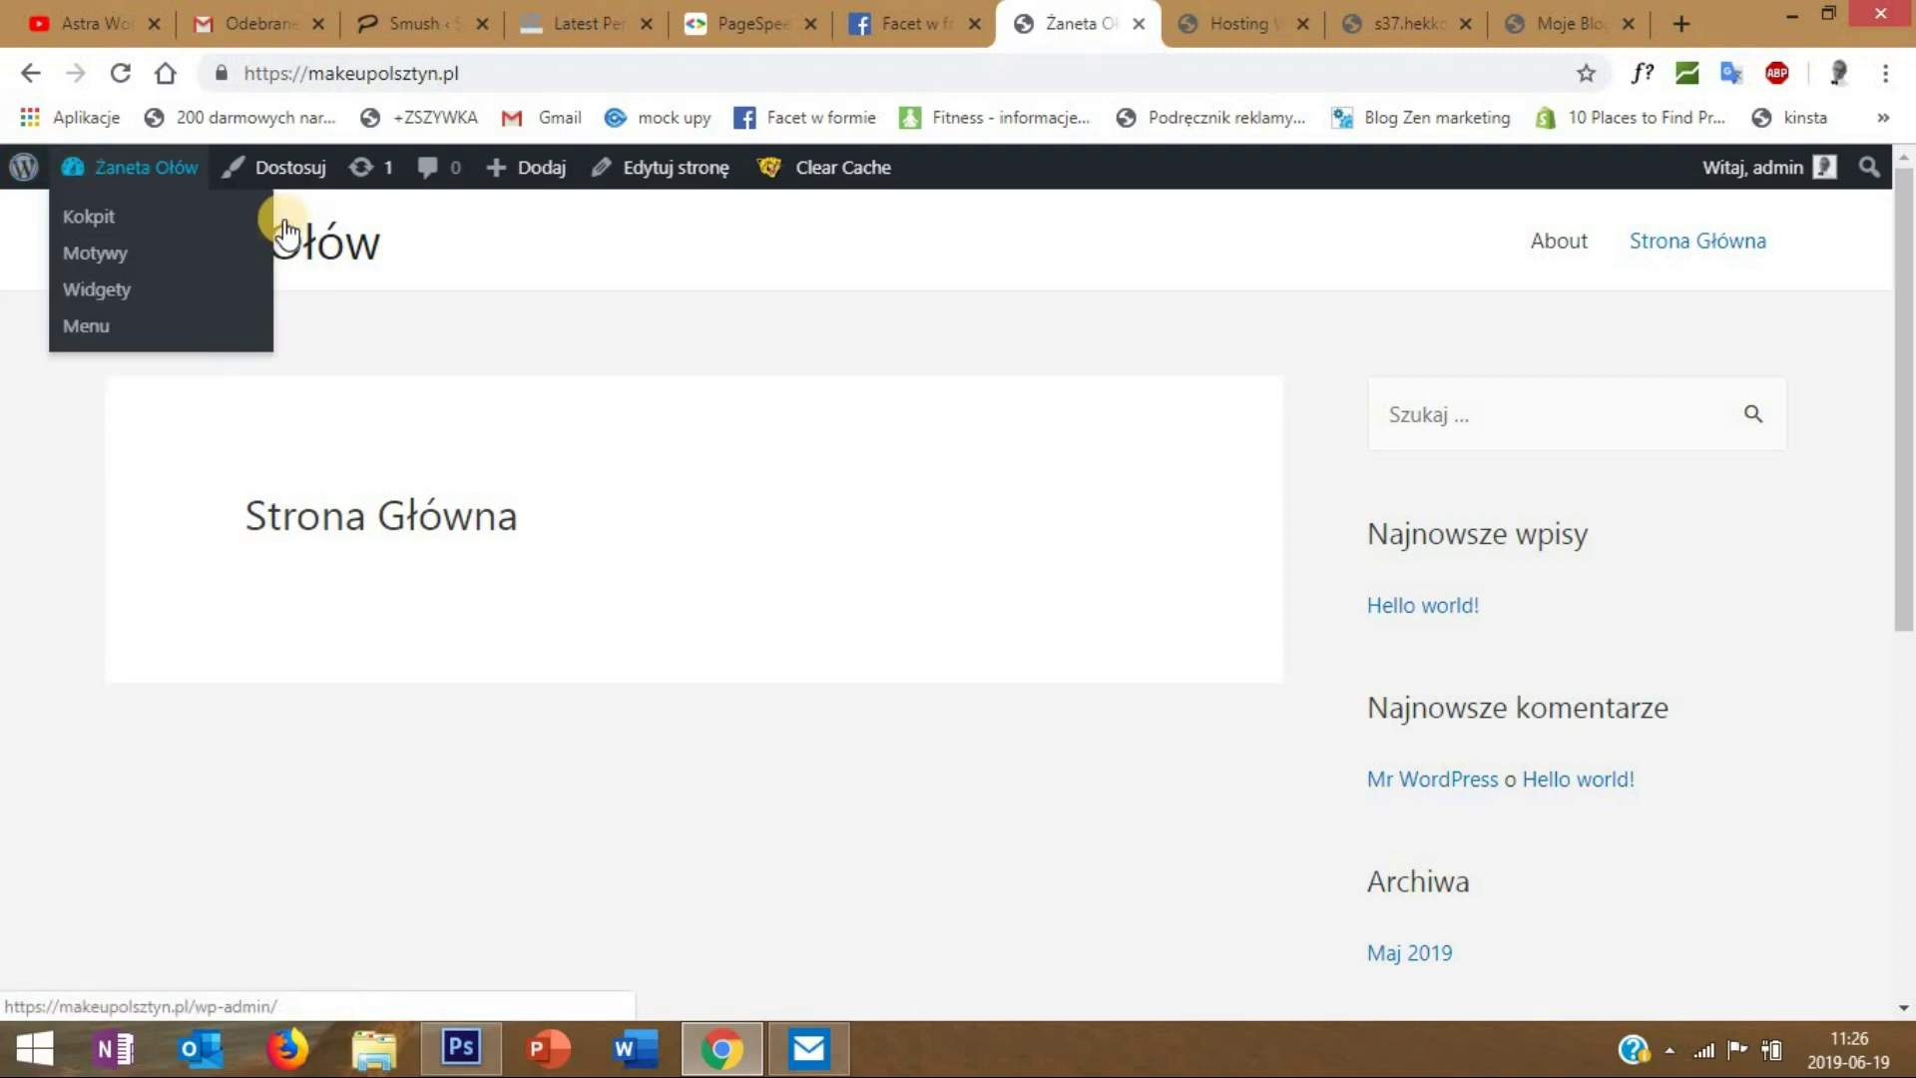
{"action": "left_click", "coordinate": [96, 212]}
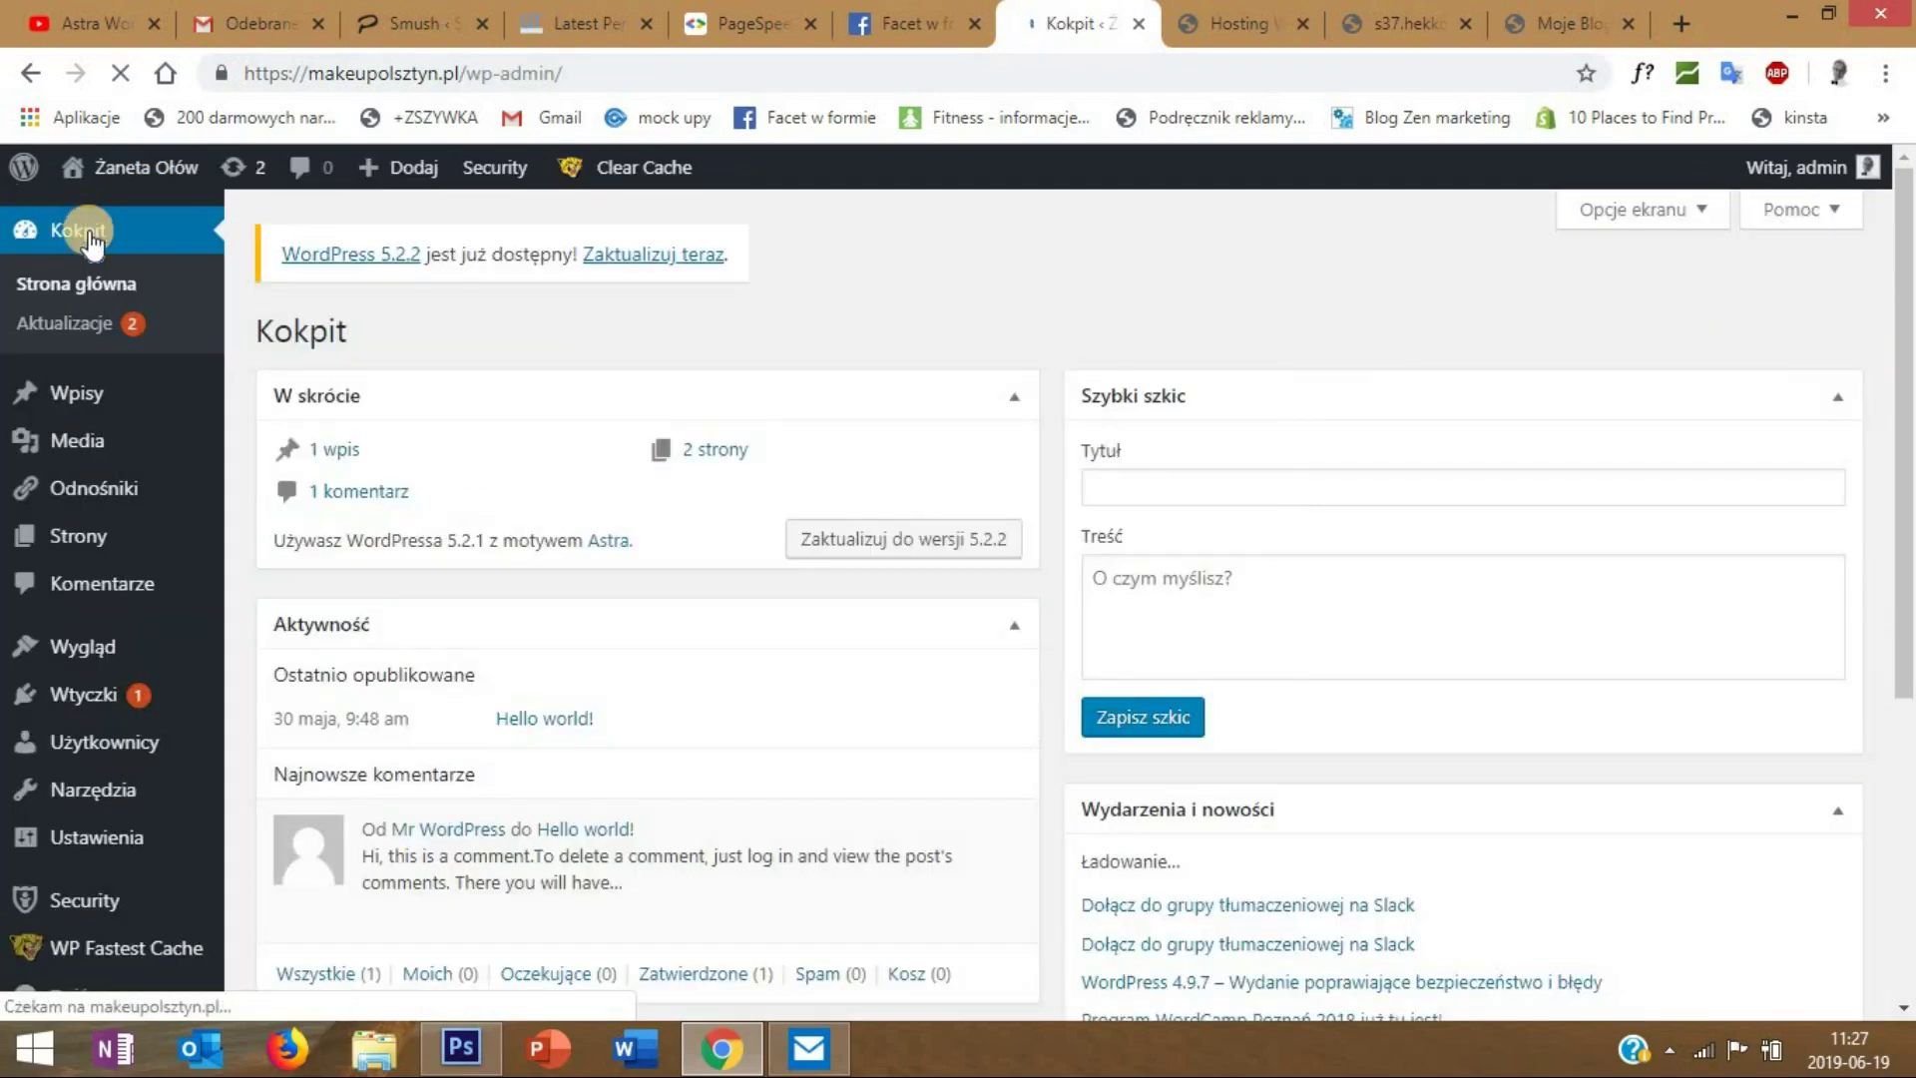
{"action": "mouse_move", "coordinate": [141, 644]}
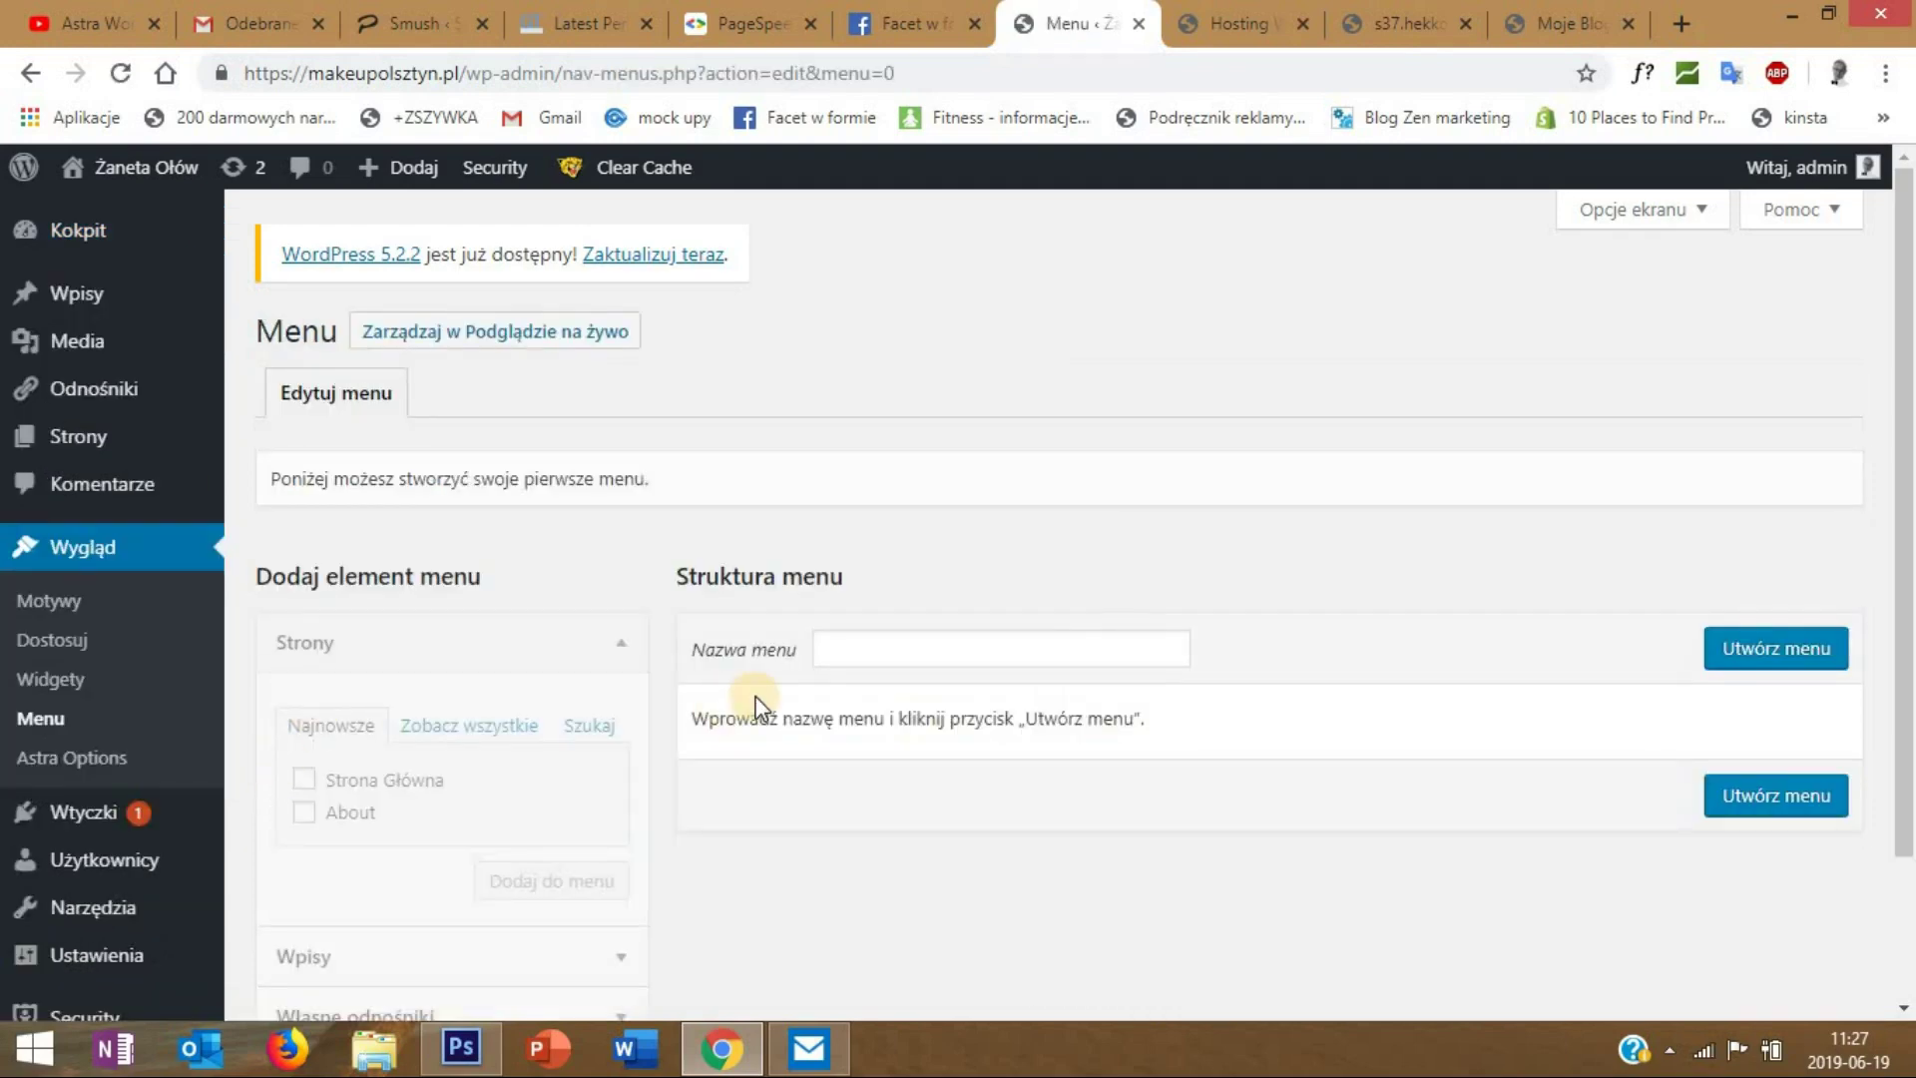
- Create a menu named NOWE and add the Strona Główna page to it
{"action": "left_click", "coordinate": [836, 650]}
{"action": "left_click", "coordinate": [953, 702]}
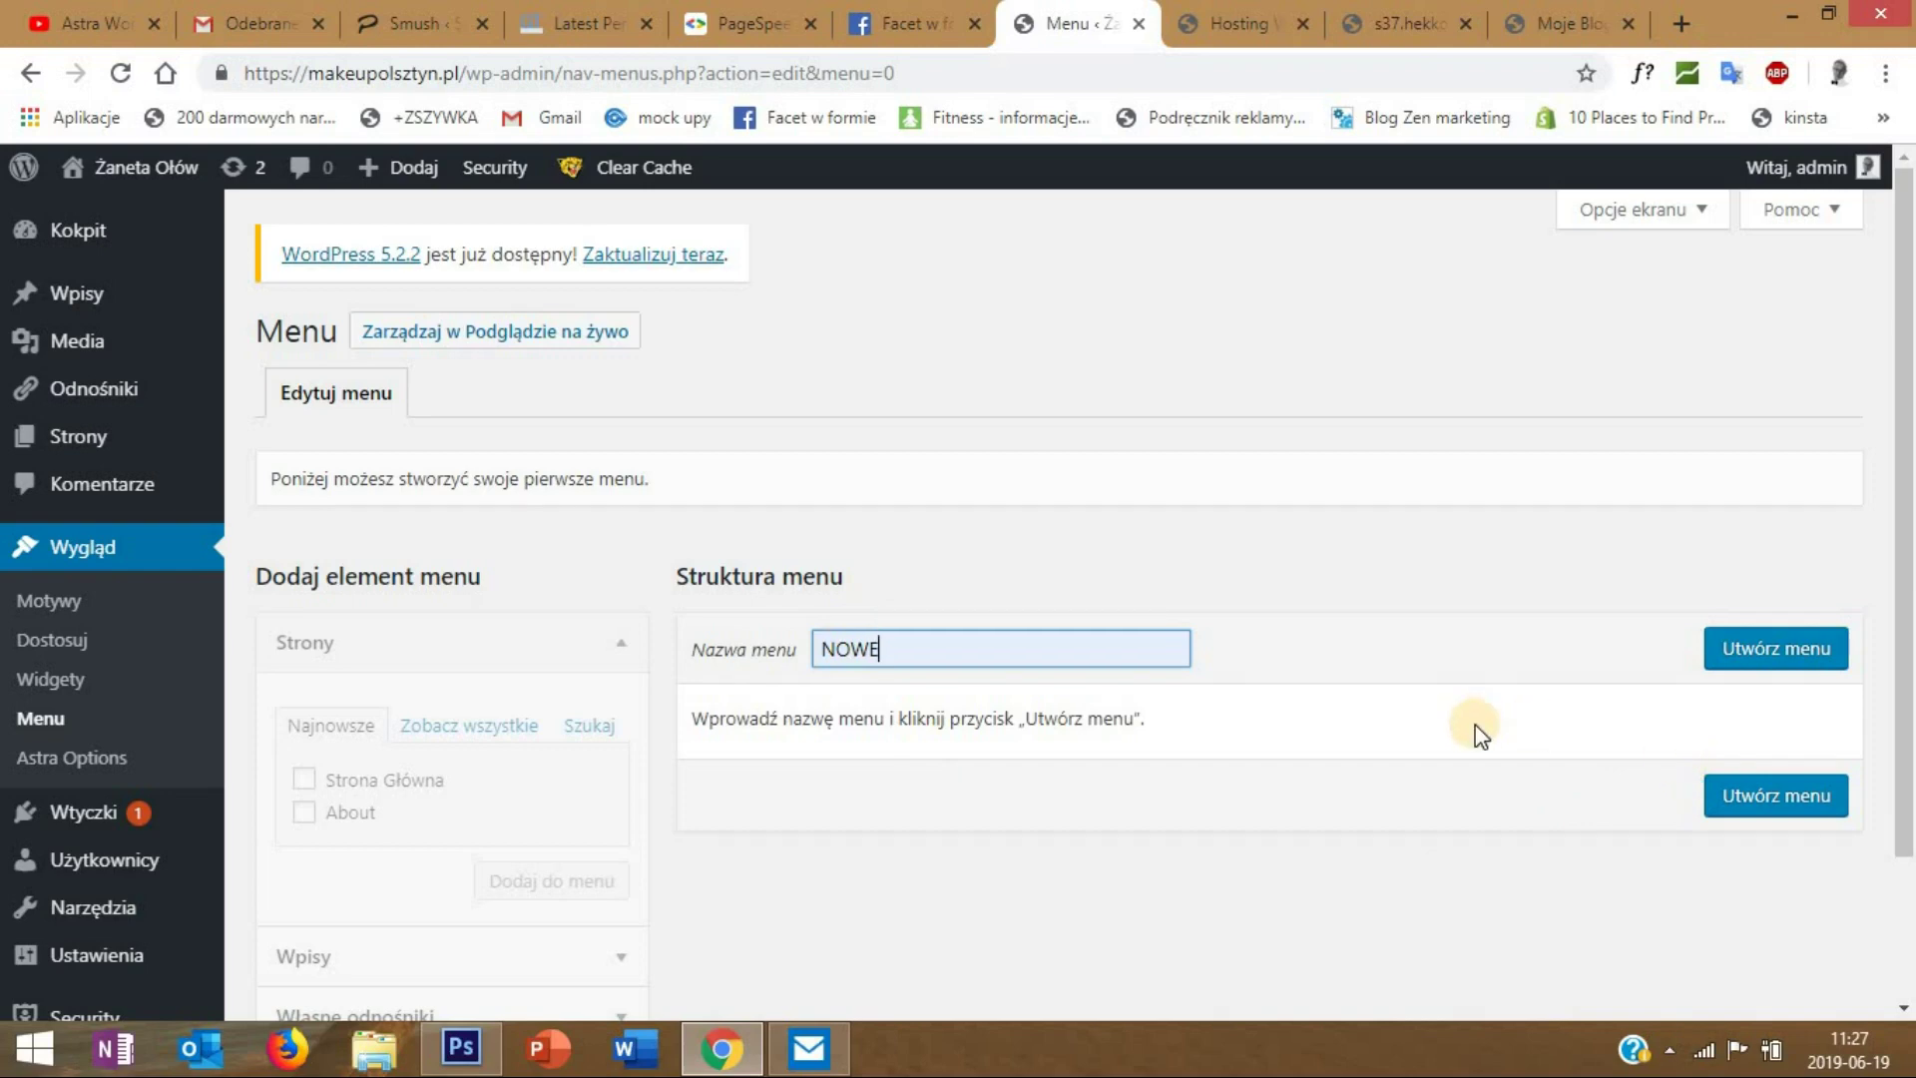
{"action": "left_click", "coordinate": [1789, 664]}
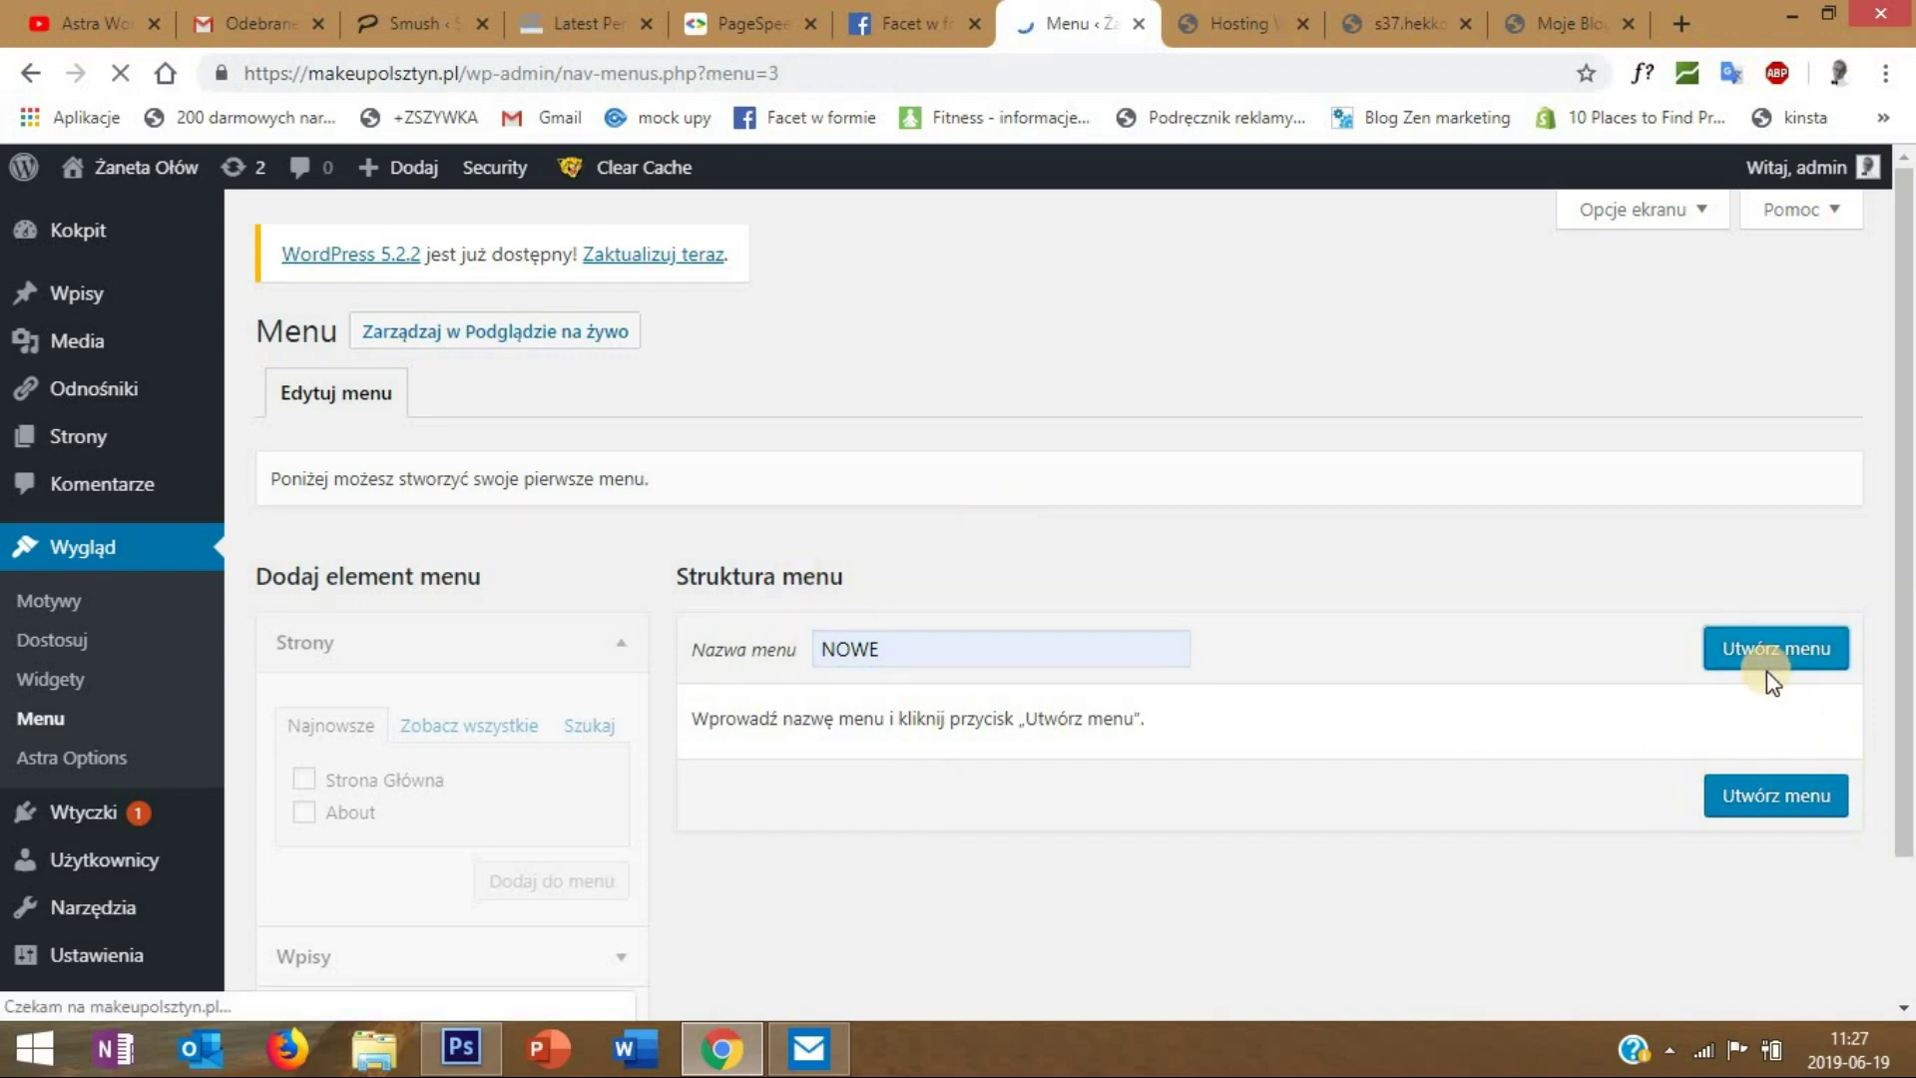
{"action": "scroll", "coordinate": [536, 642], "scroll_direction": "down", "scroll_amount": 2}
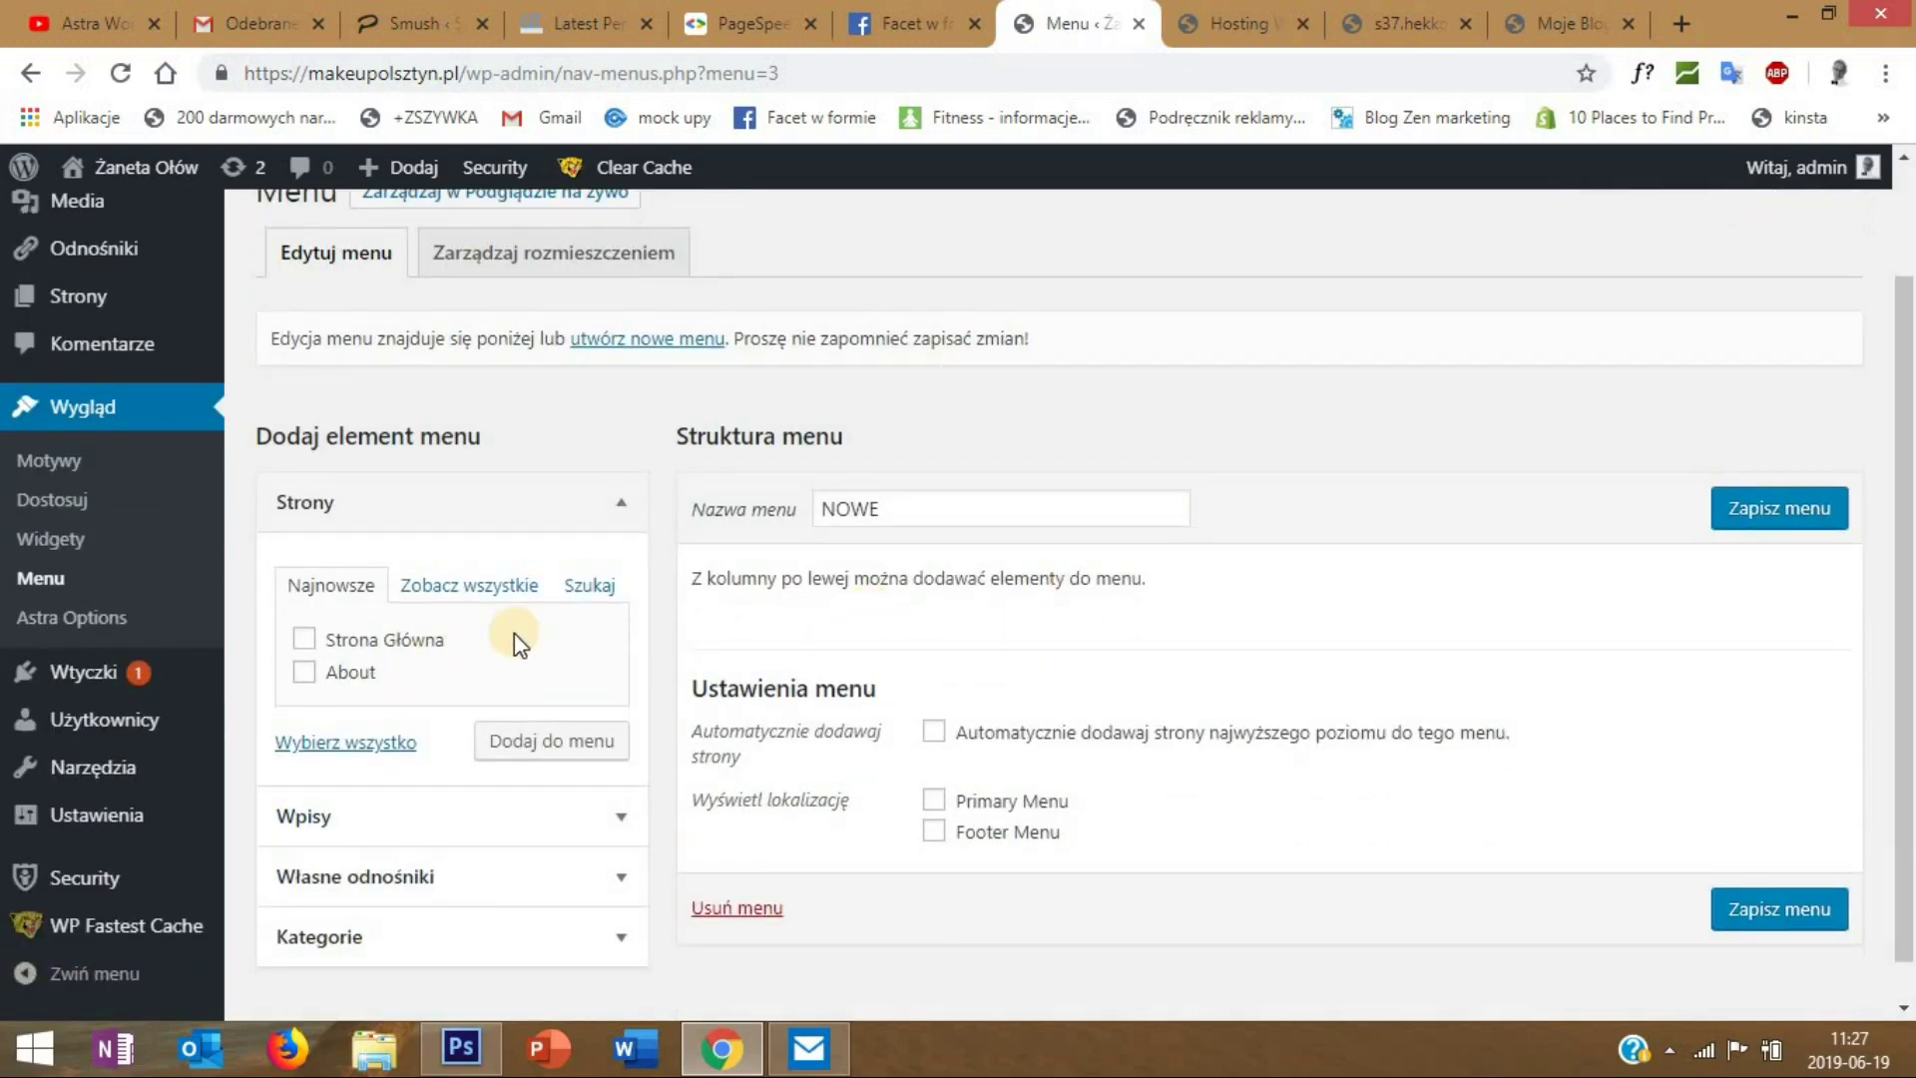
{"action": "left_click", "coordinate": [304, 639]}
{"action": "left_click", "coordinate": [565, 749]}
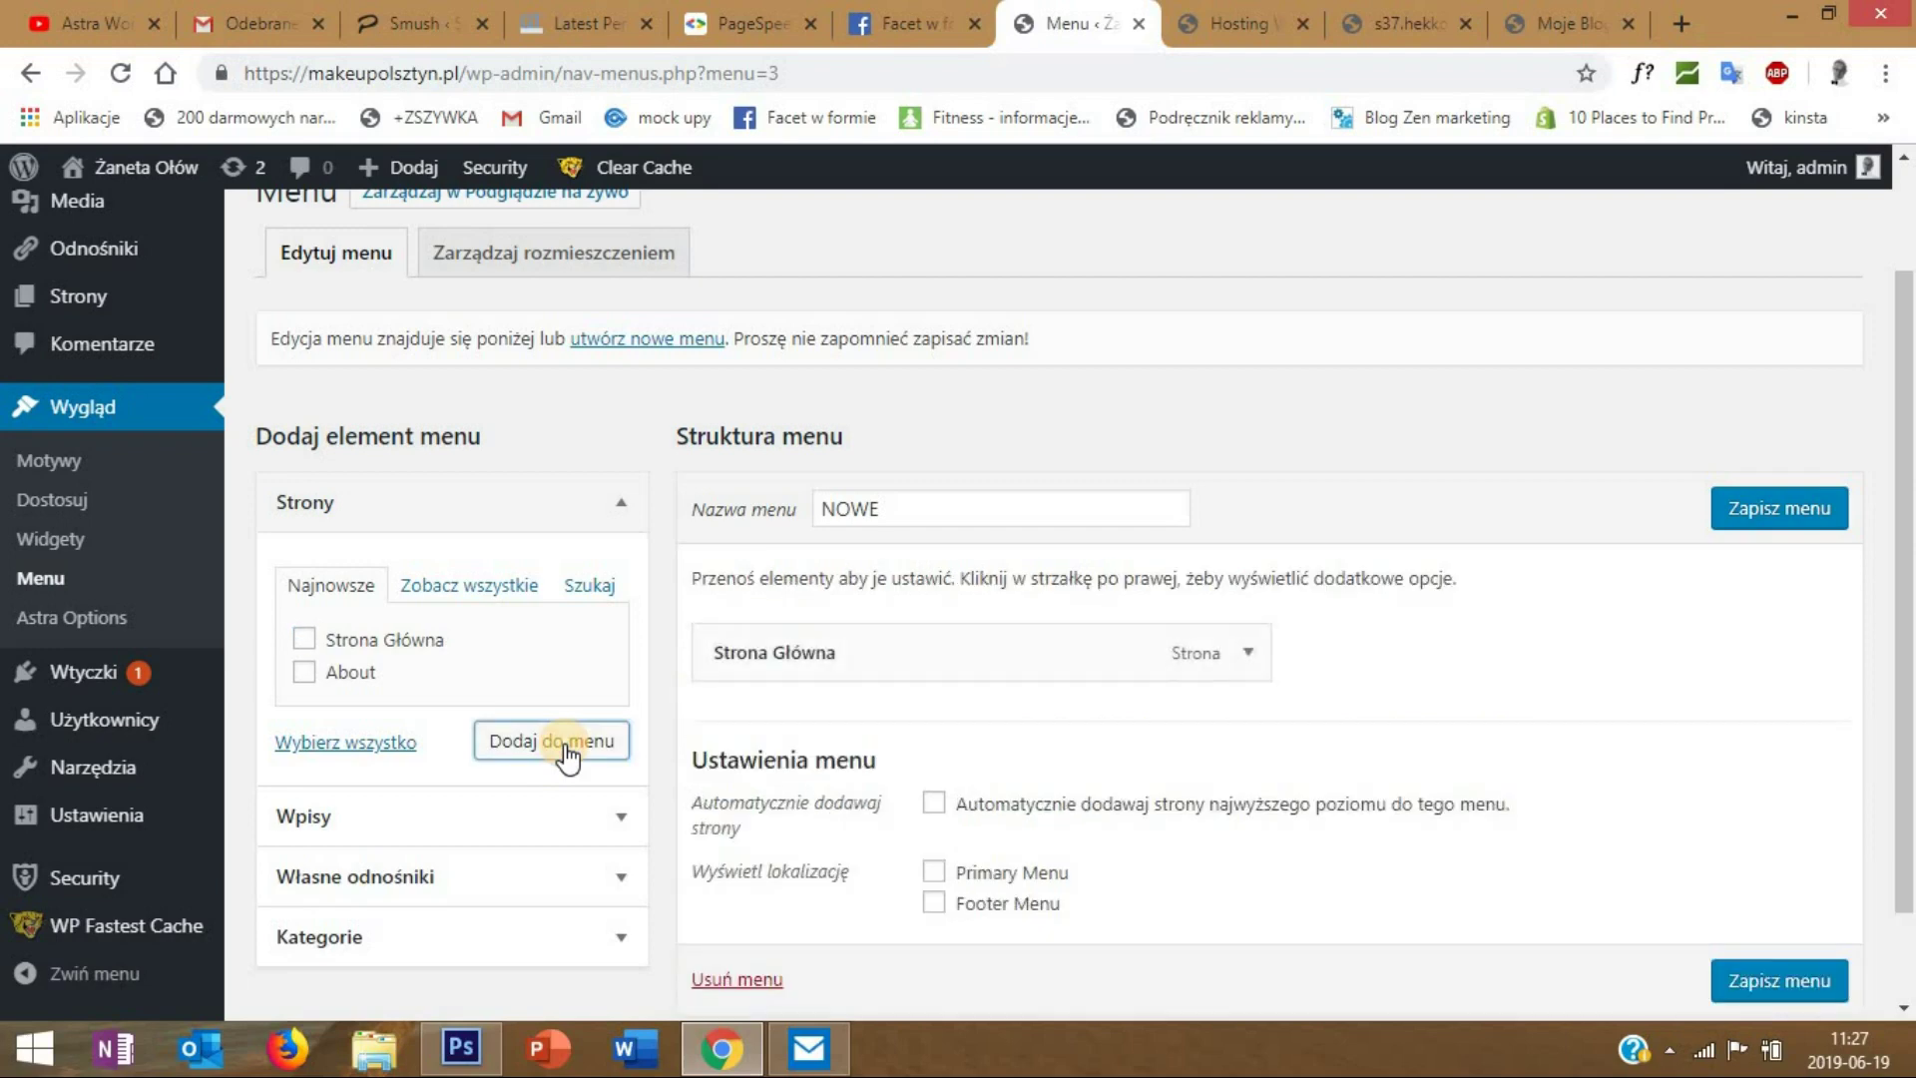
- Assign NOWE to the Primary Menu location with auto-add of new top-level pages, and save
{"action": "scroll", "coordinate": [938, 638], "scroll_direction": "down", "scroll_amount": 2}
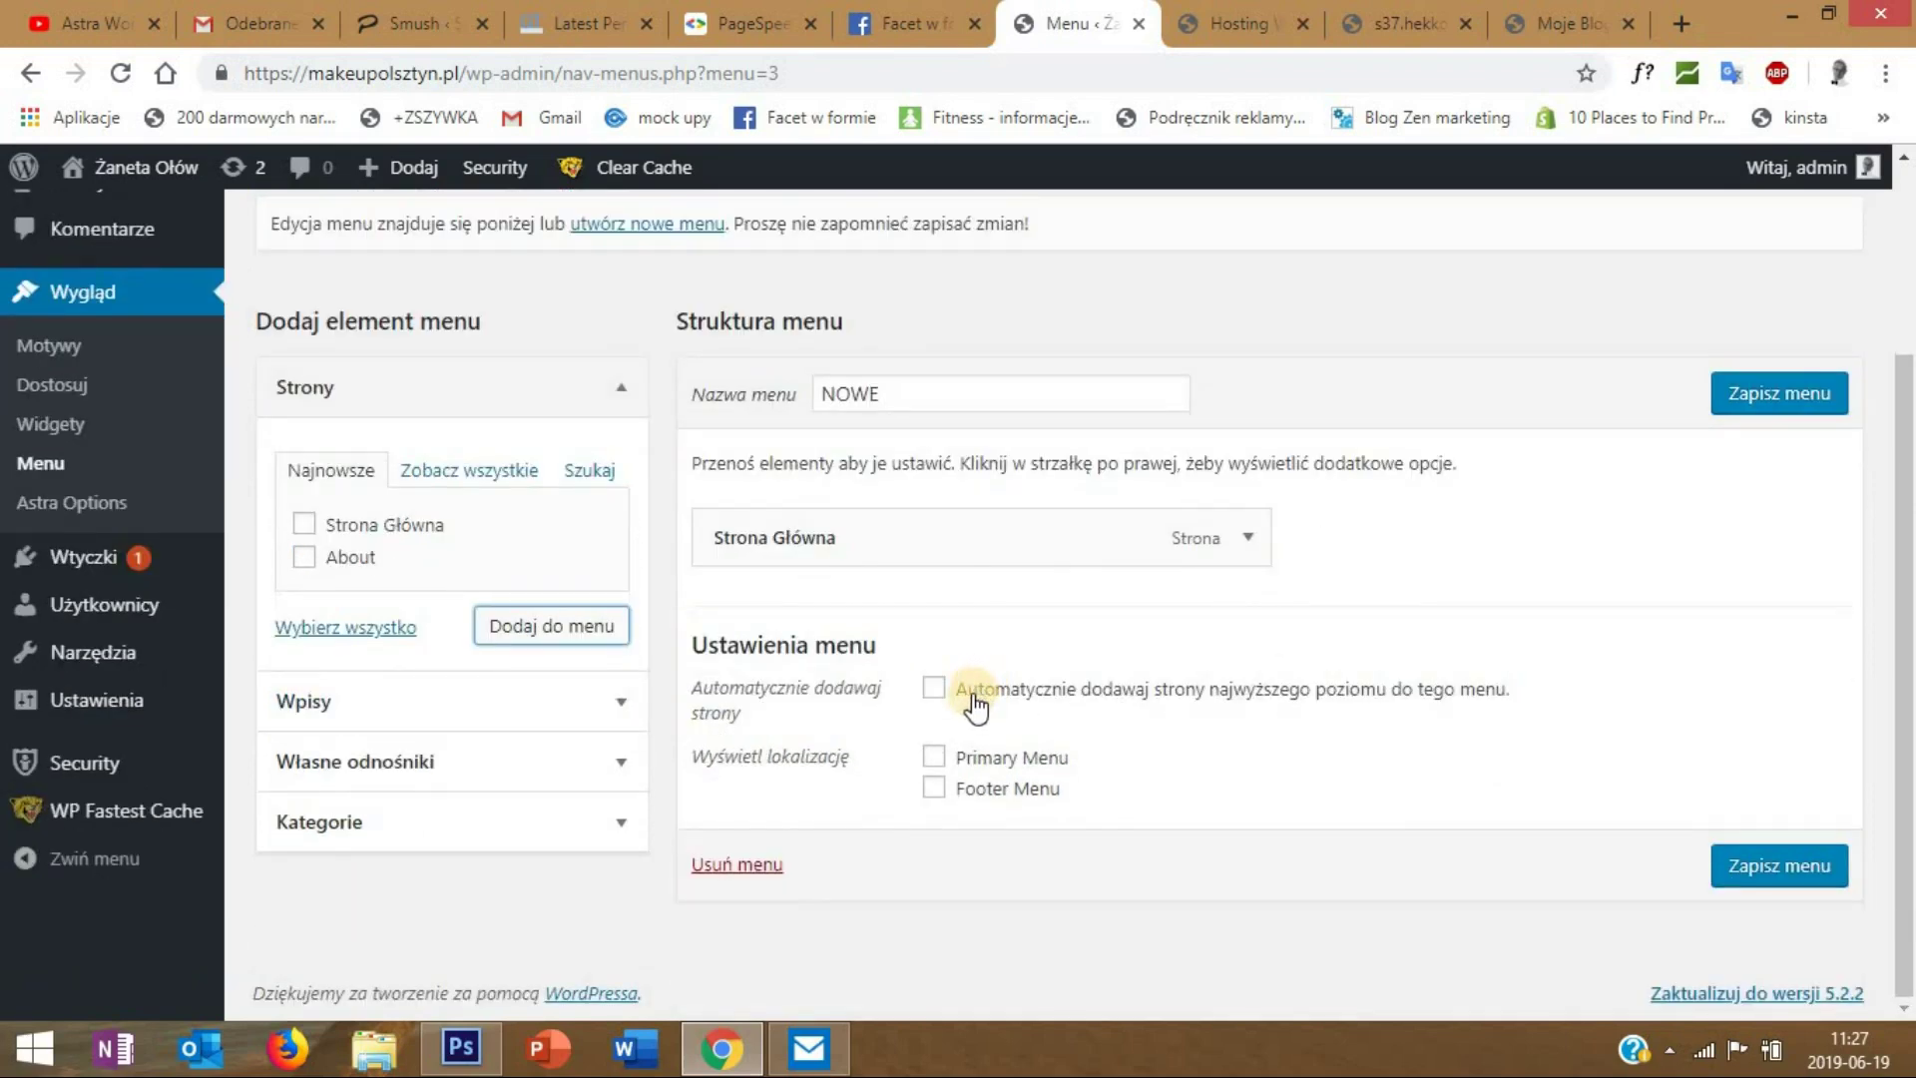
{"action": "left_click", "coordinate": [936, 759]}
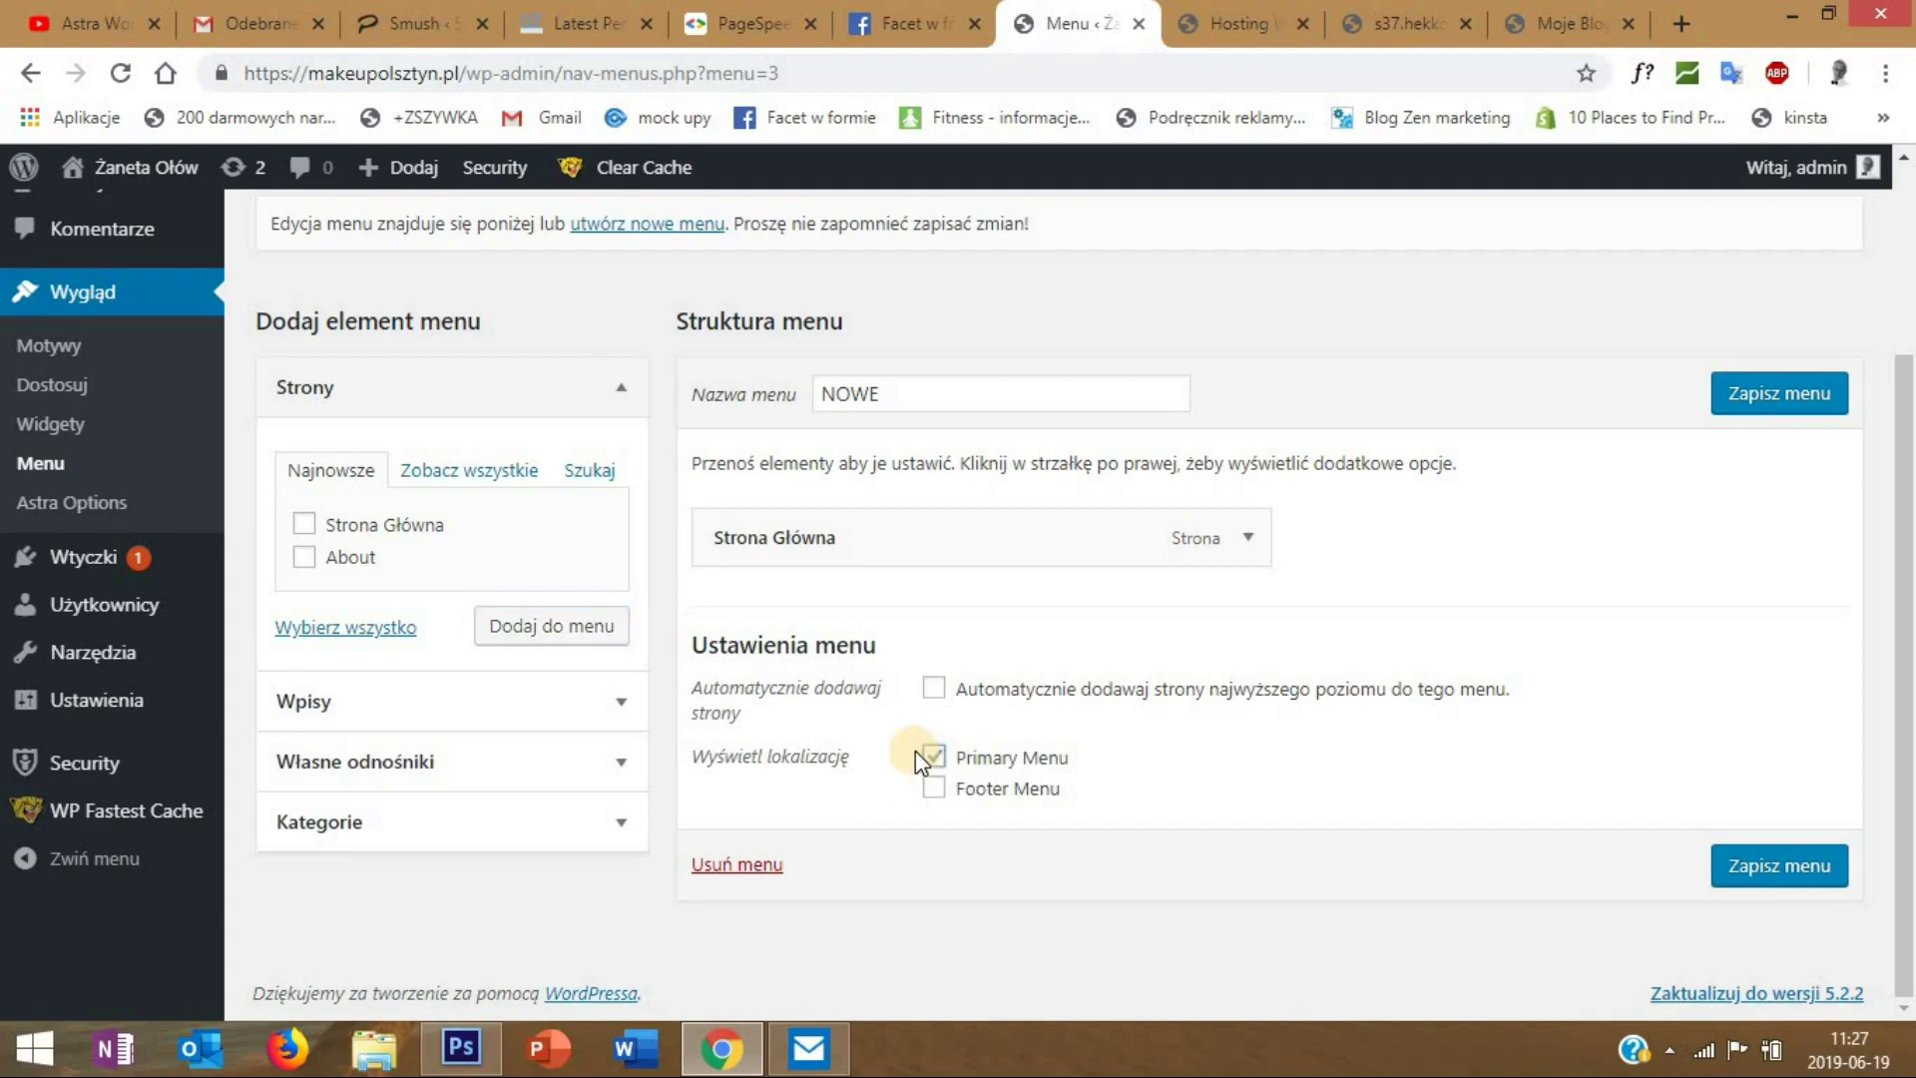
{"action": "left_click", "coordinate": [933, 689]}
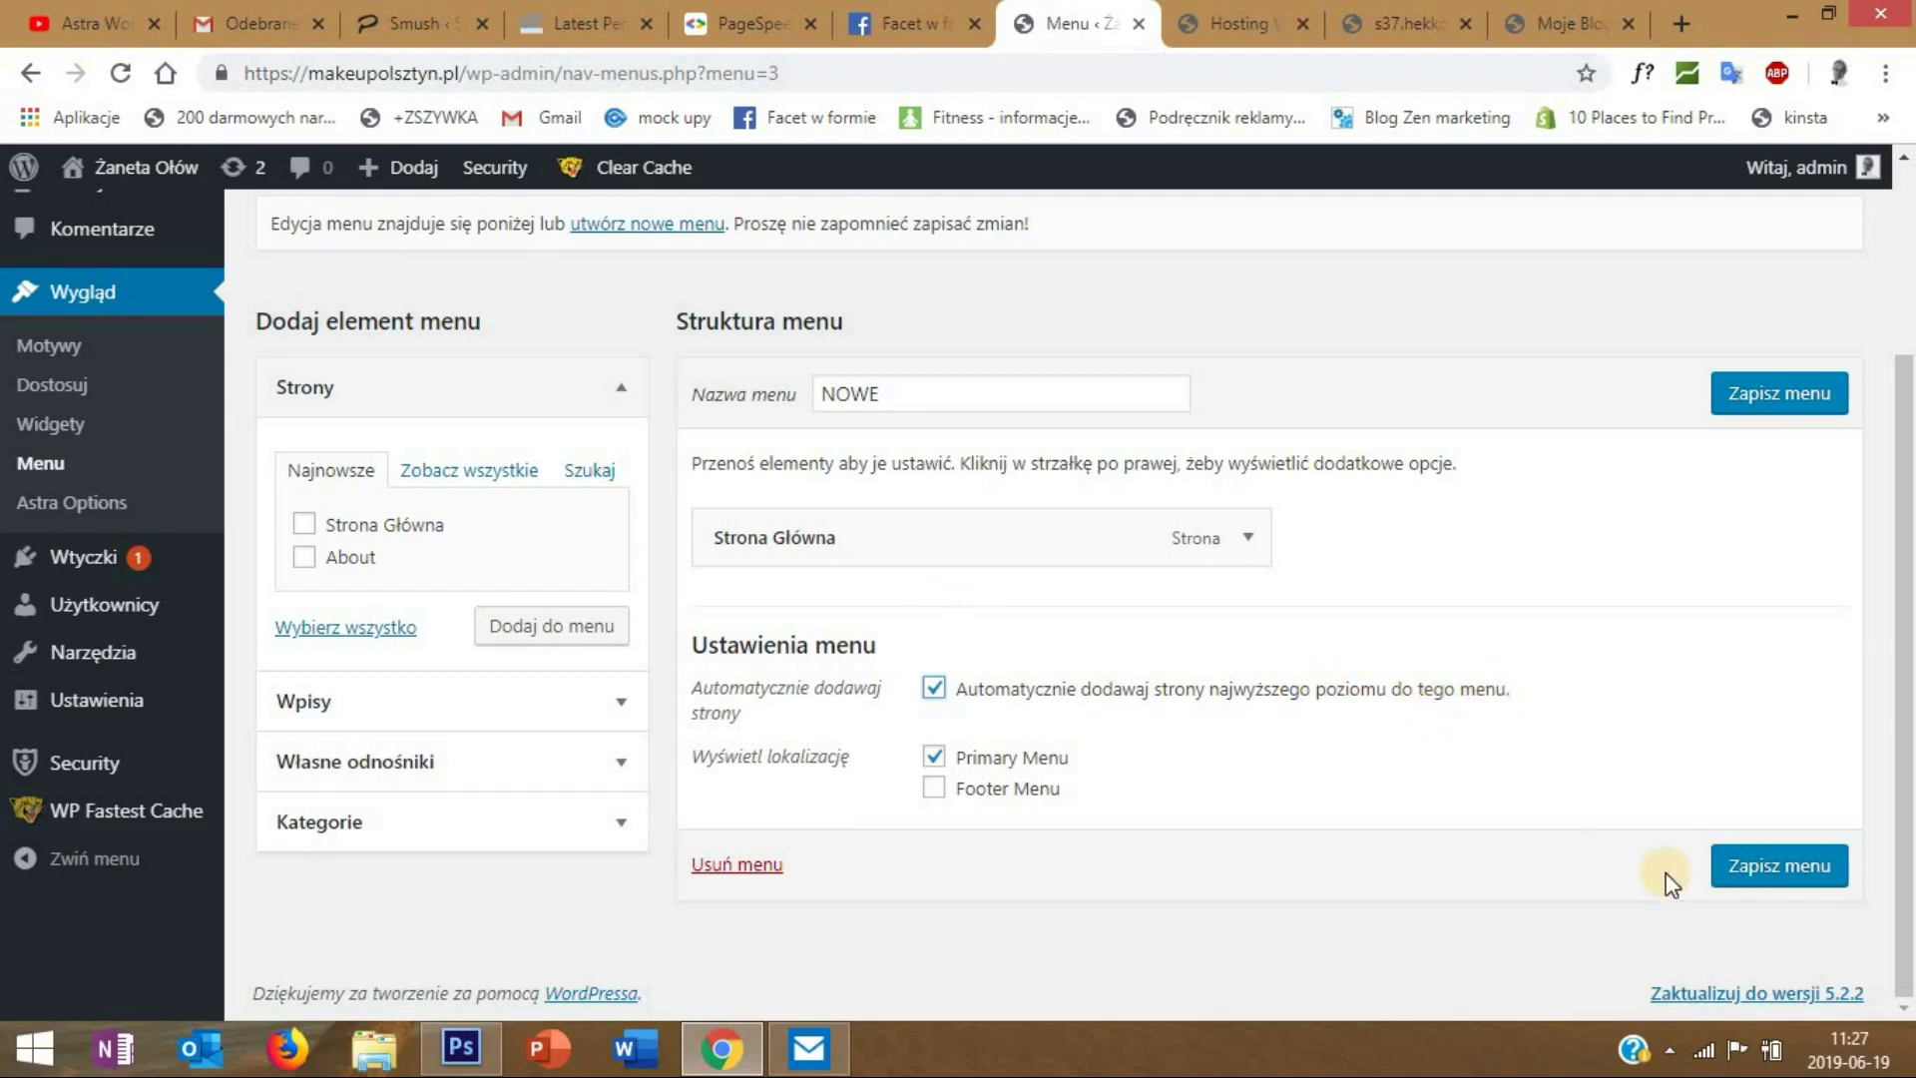
{"action": "left_click", "coordinate": [1769, 877]}
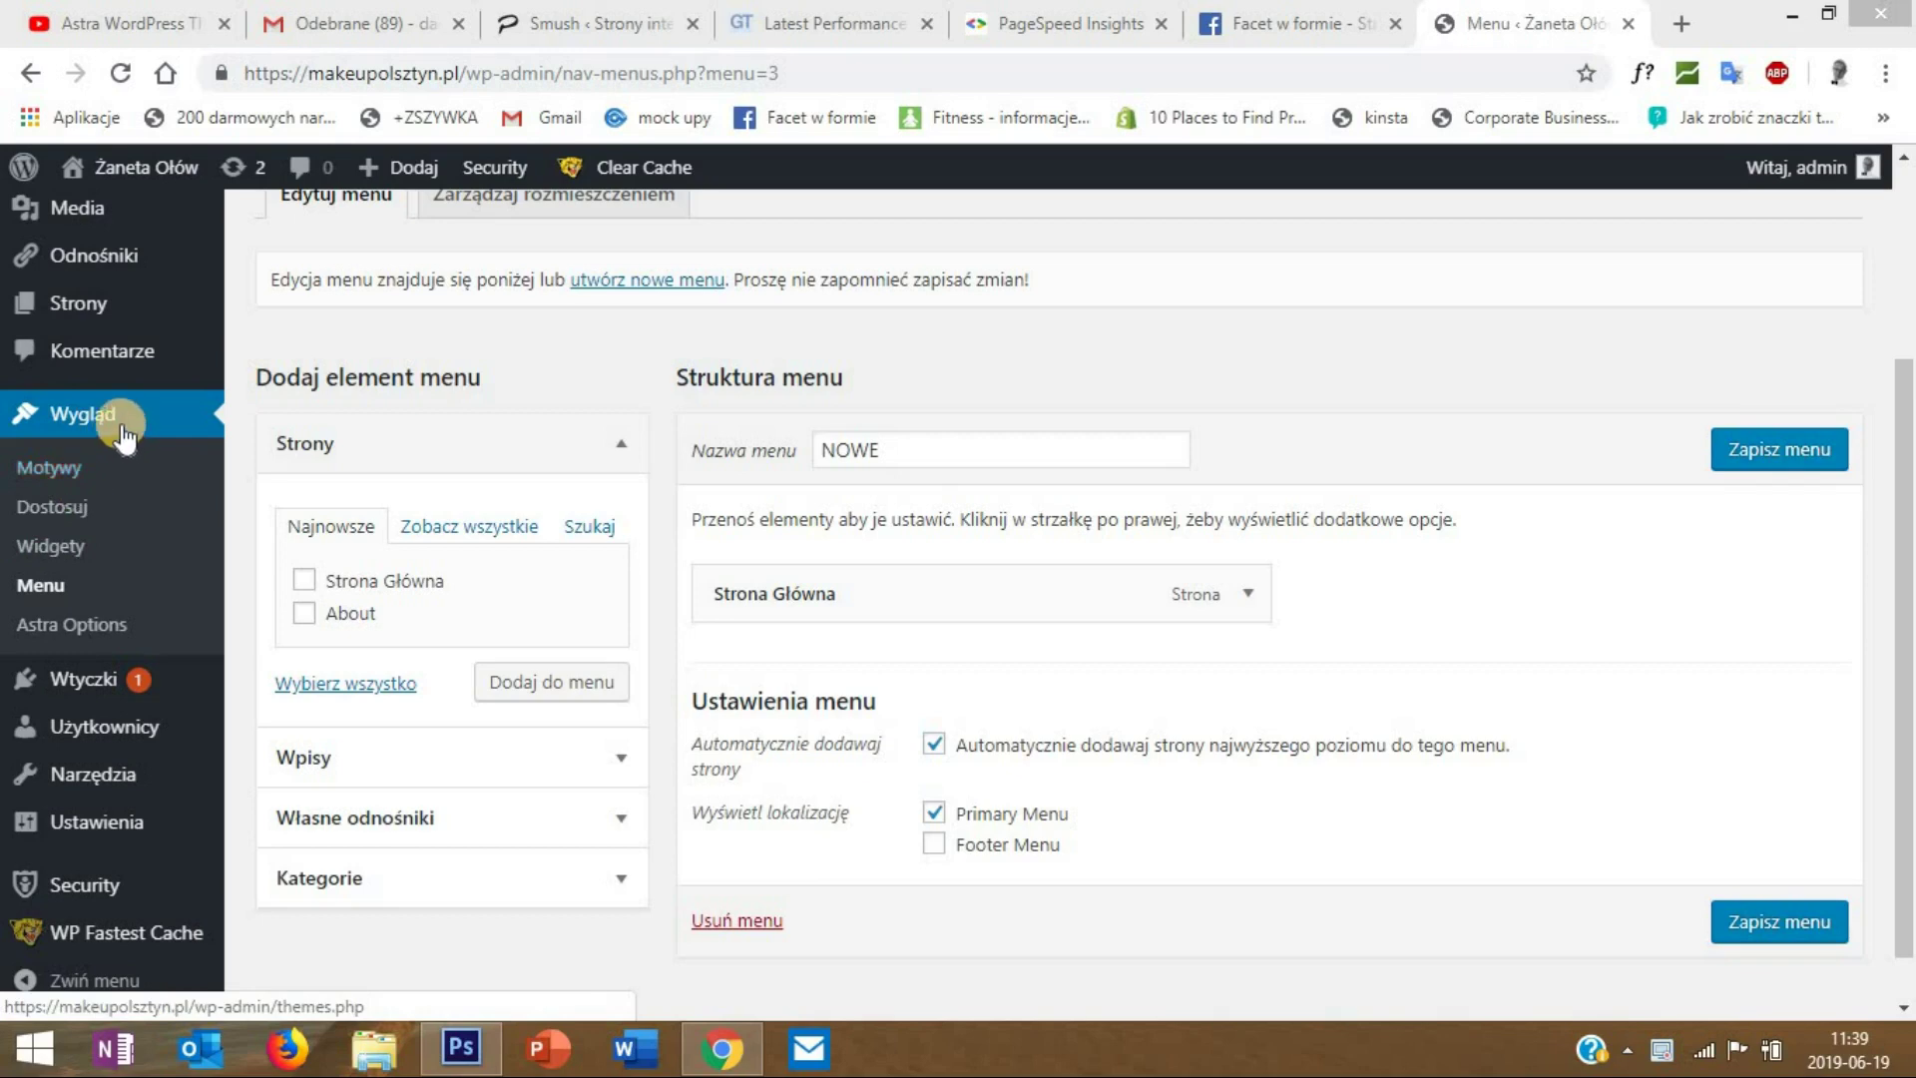
{"action": "left_click", "coordinate": [66, 506]}
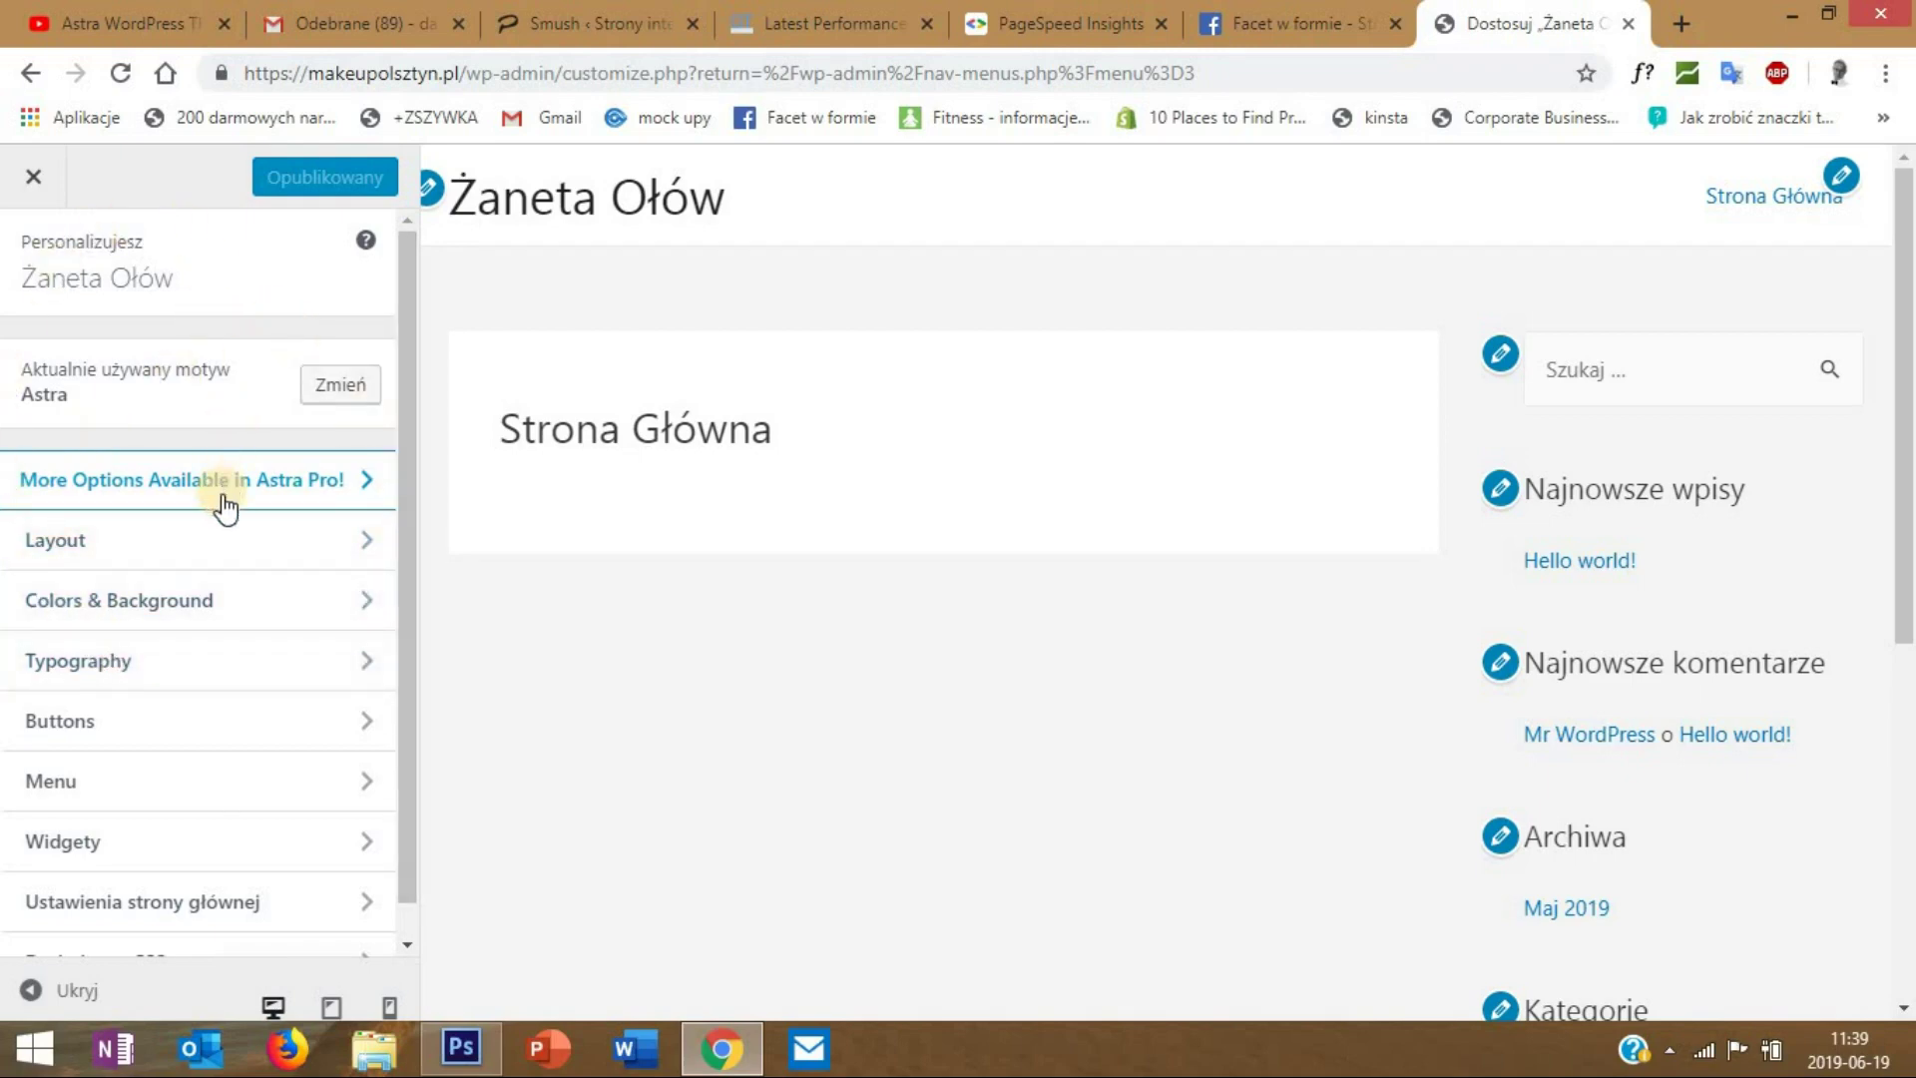
- Set the Customizer's default sidebar layout to No Sidebar
{"action": "scroll", "coordinate": [225, 507], "scroll_direction": "down", "scroll_amount": 1}
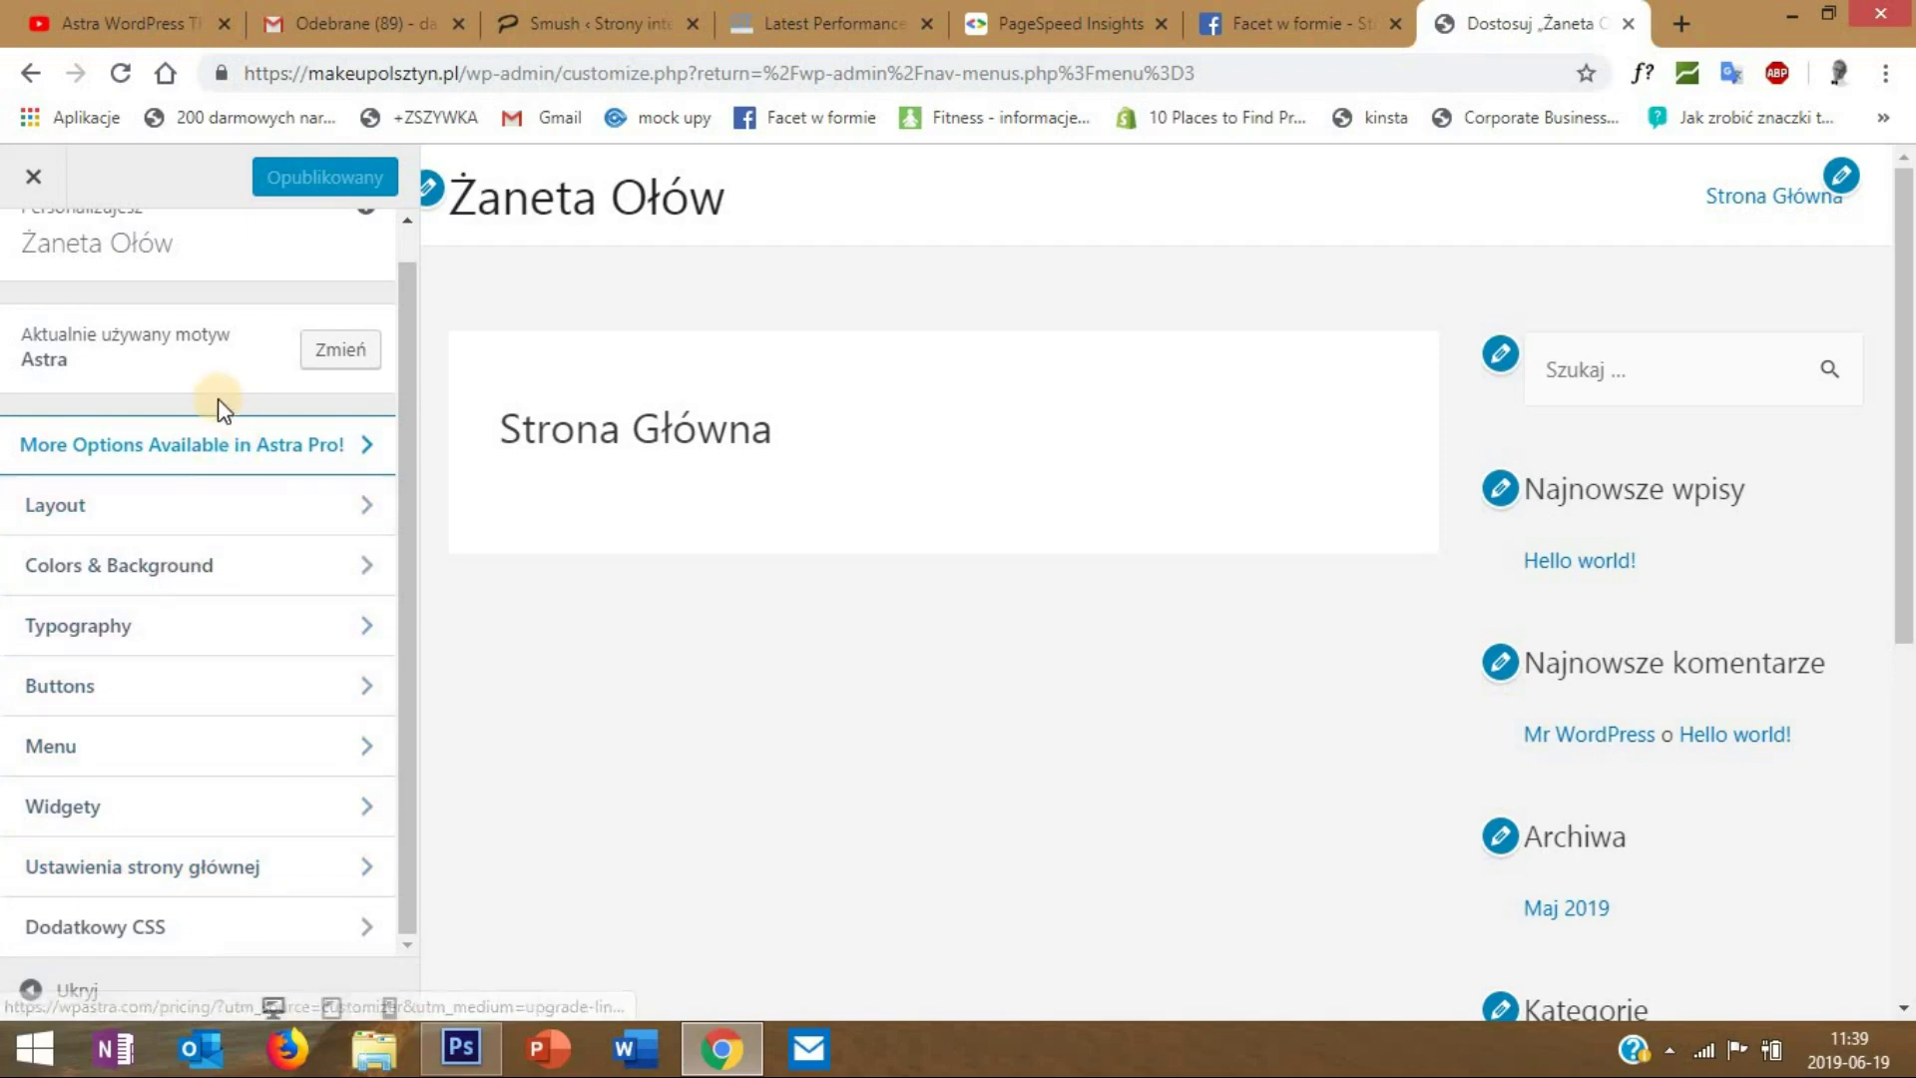
{"action": "left_click", "coordinate": [120, 511]}
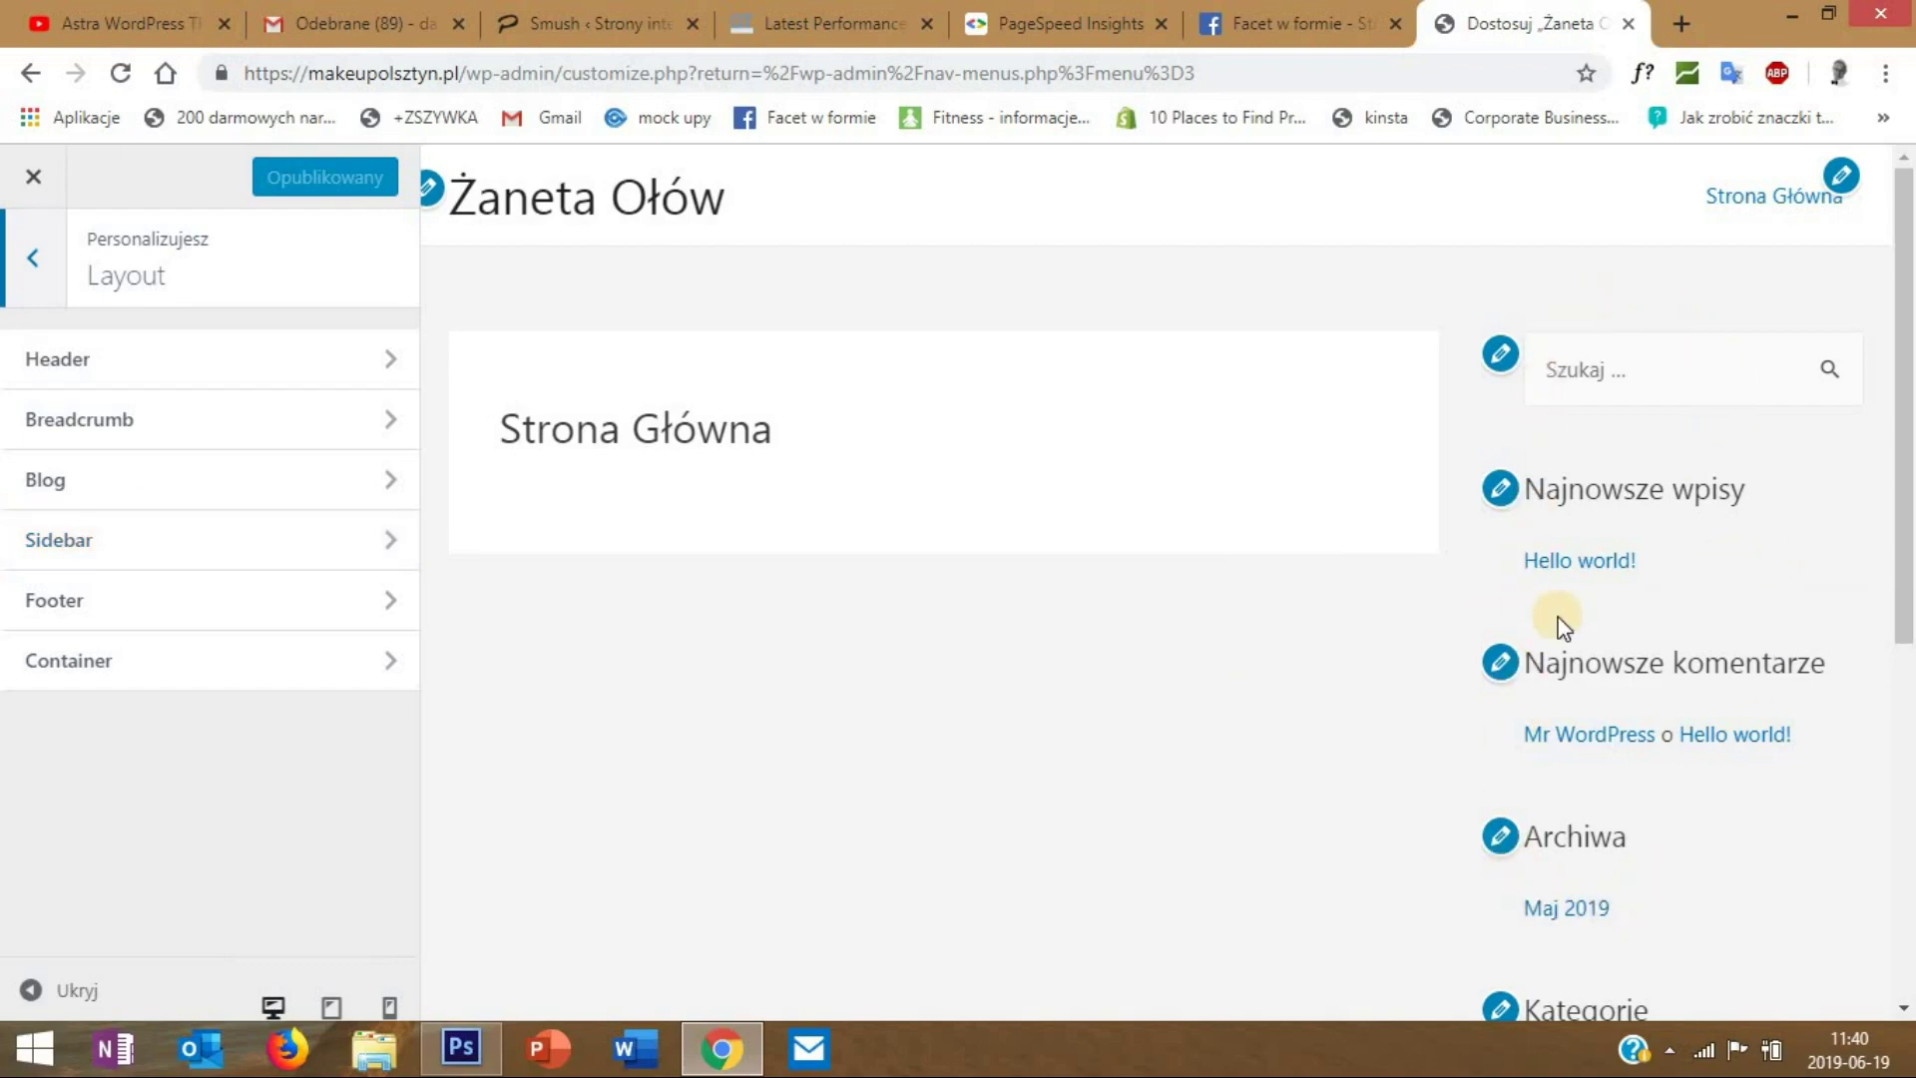
{"action": "left_click", "coordinate": [149, 544]}
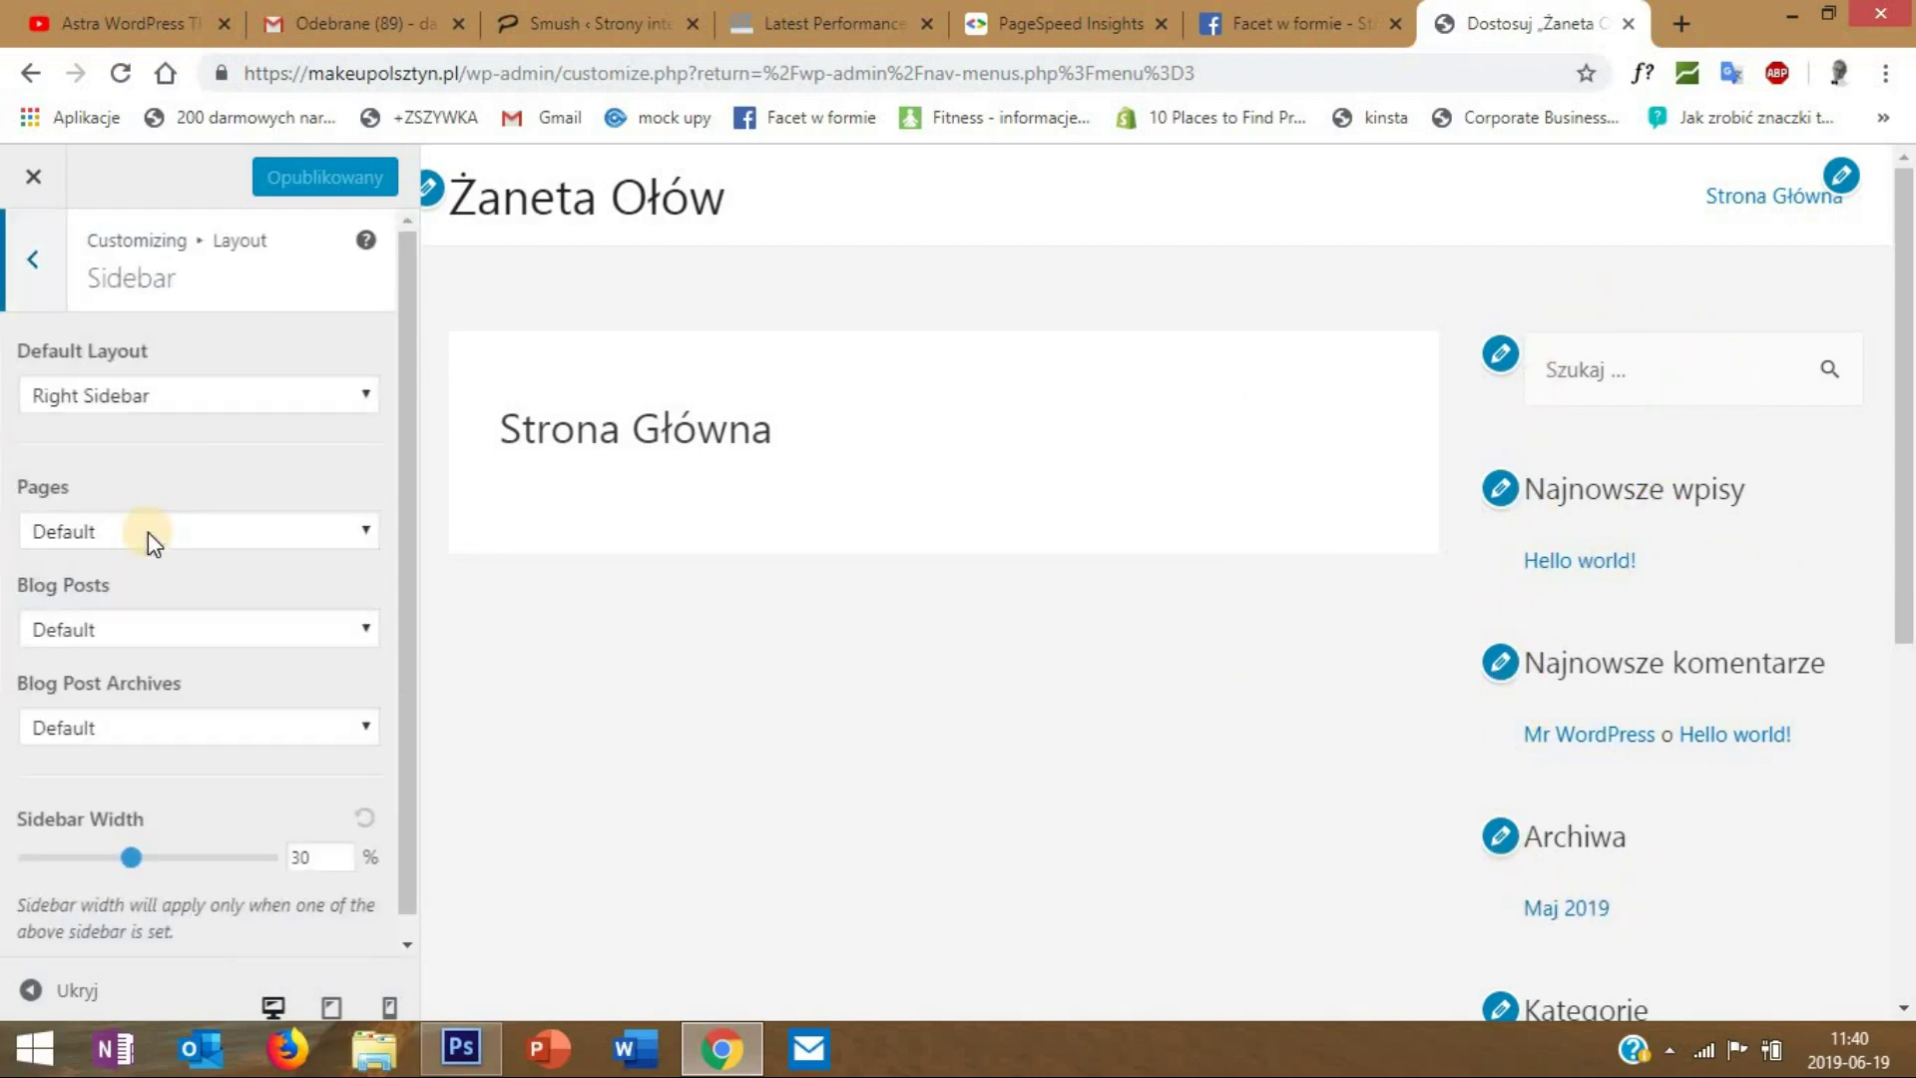
{"action": "left_click", "coordinate": [143, 398]}
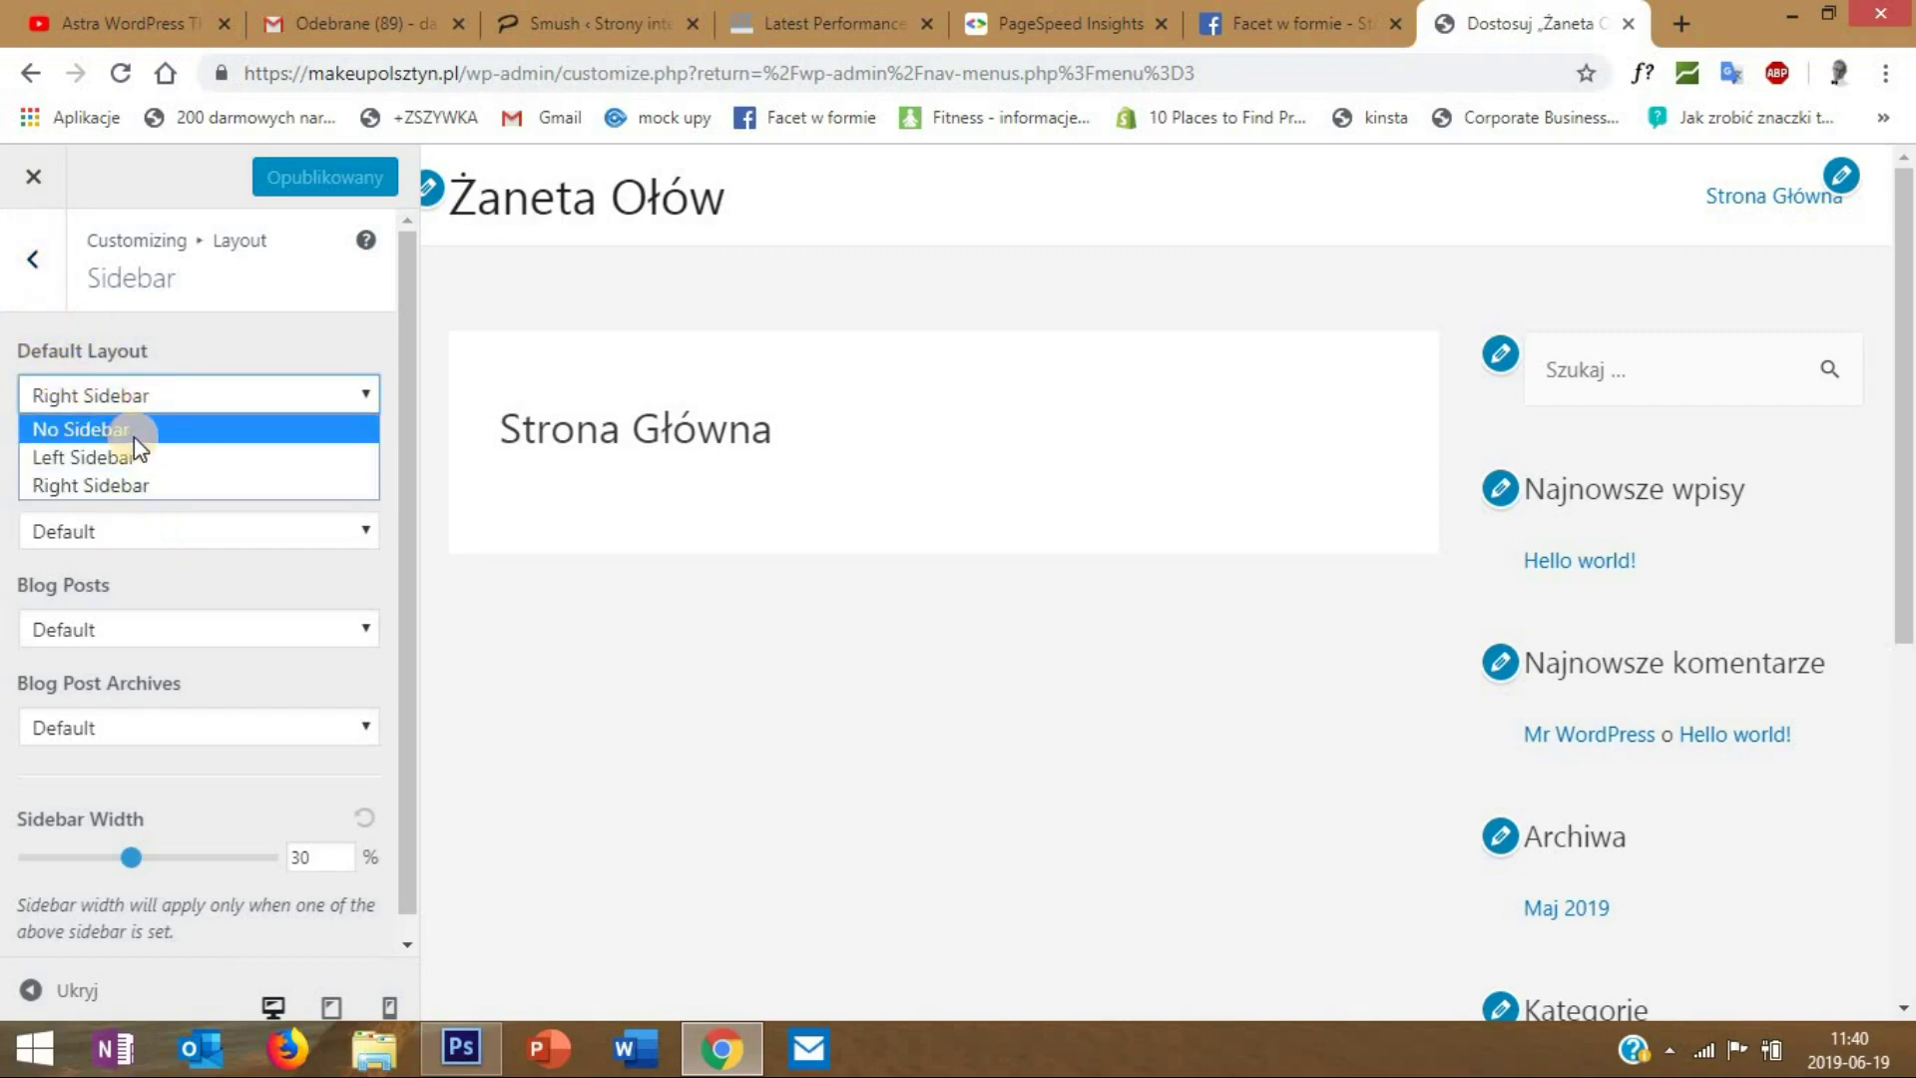
{"action": "left_click", "coordinate": [135, 434]}
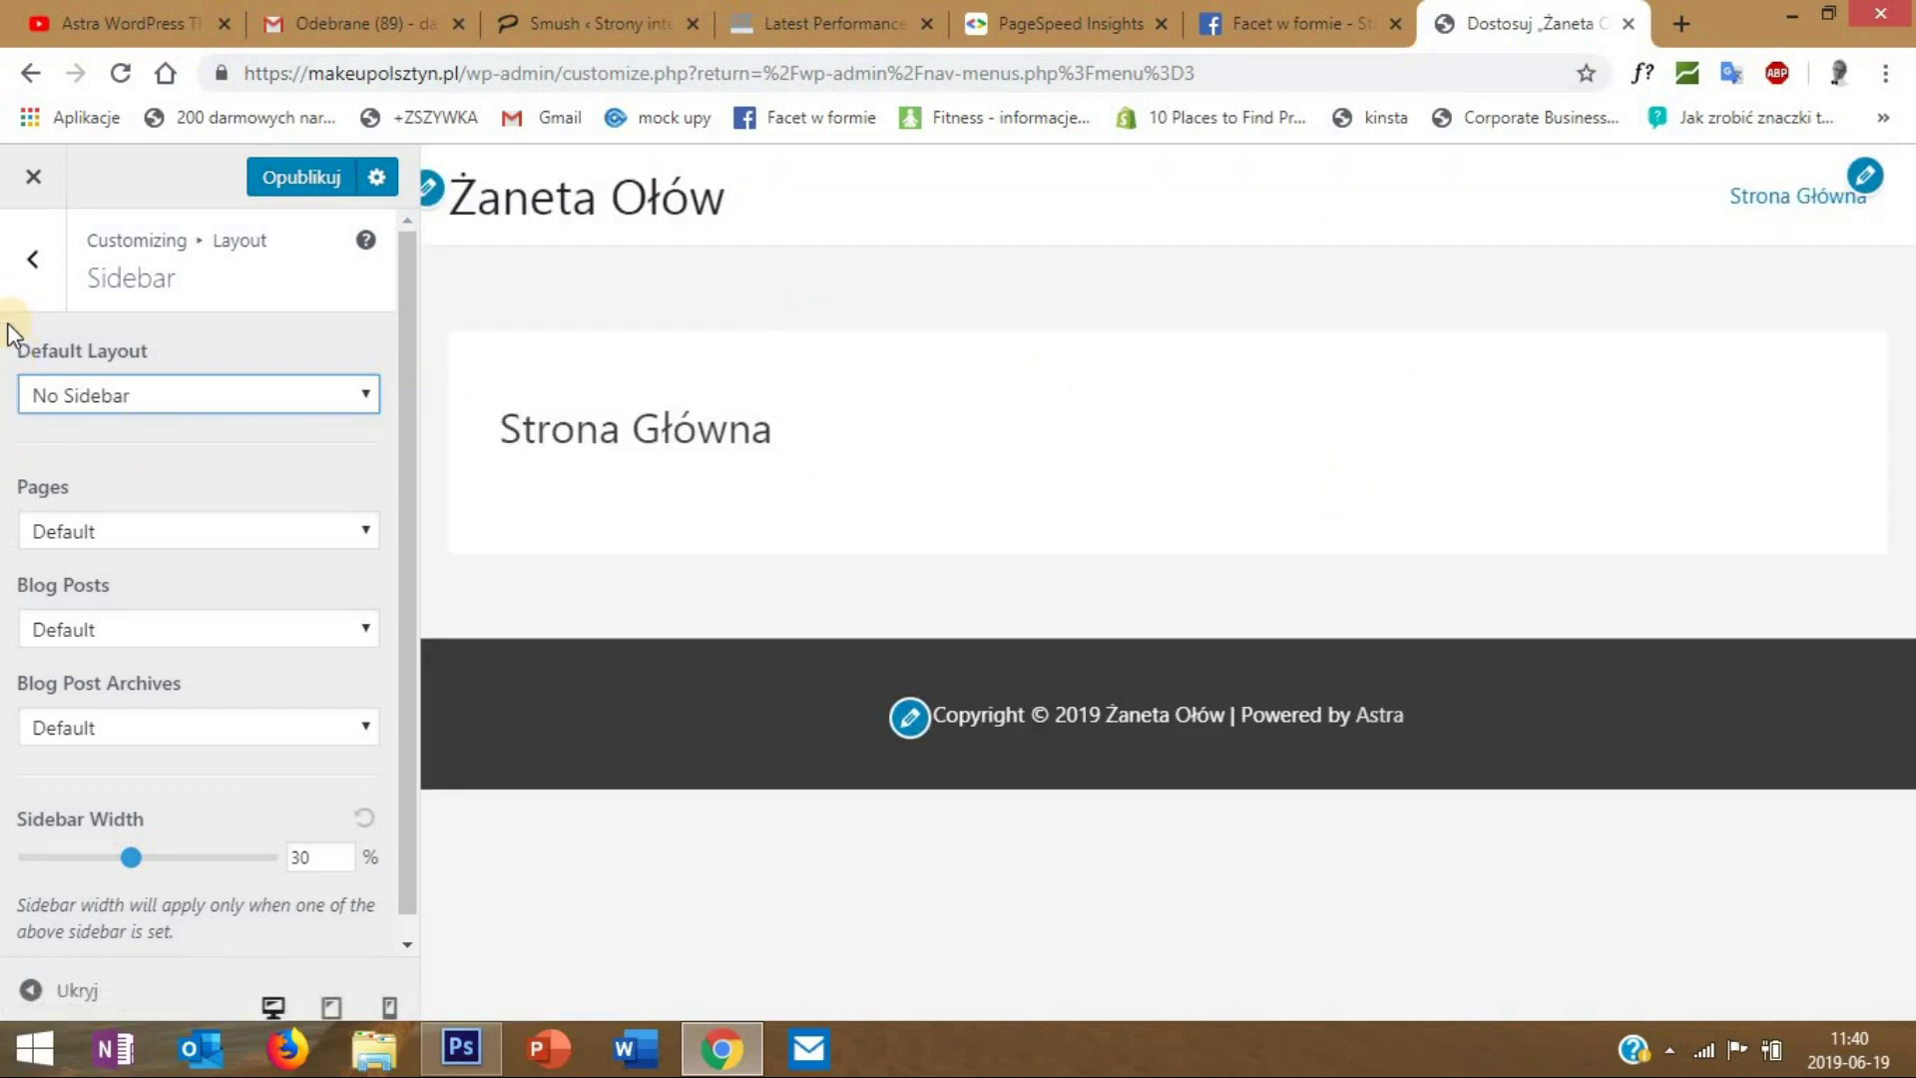
{"action": "left_click", "coordinate": [38, 261]}
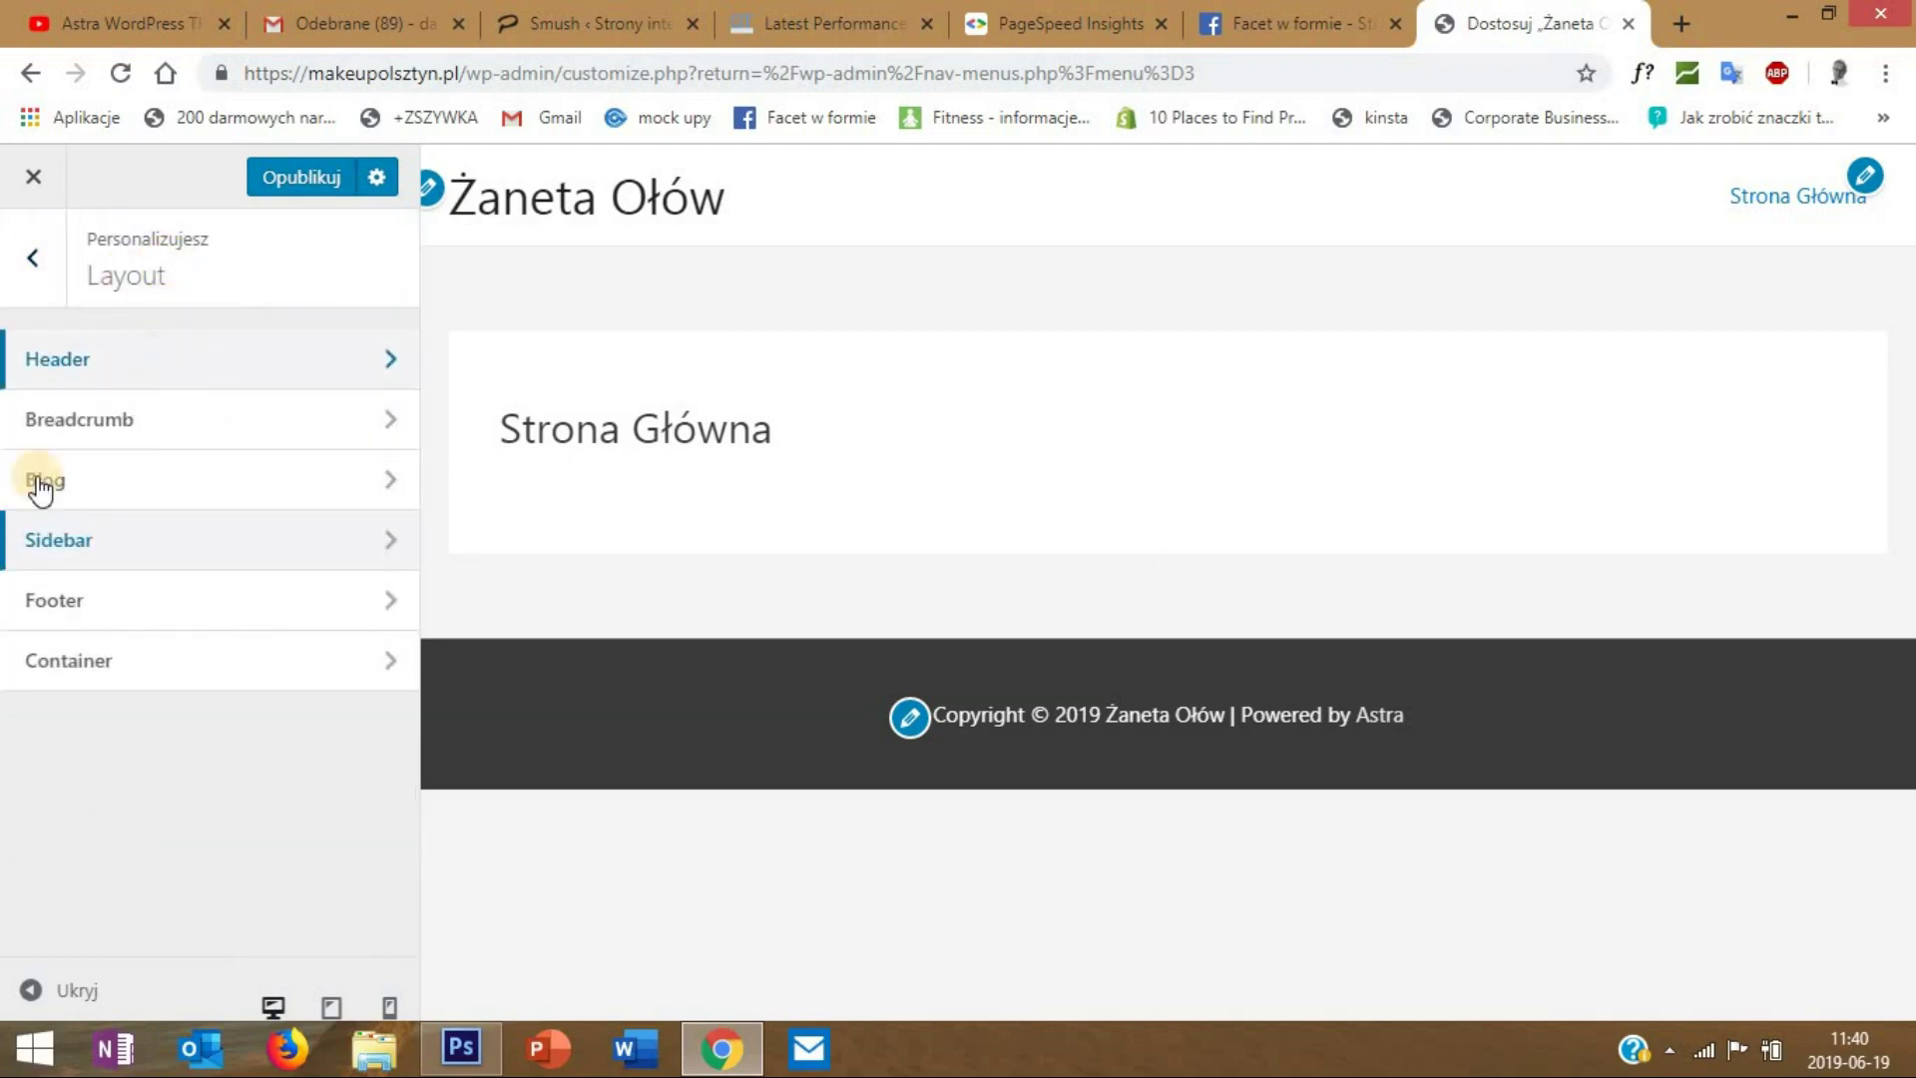
- Try Full Width / Contained as the default container and preview the page full-screen
{"action": "left_click", "coordinate": [159, 660]}
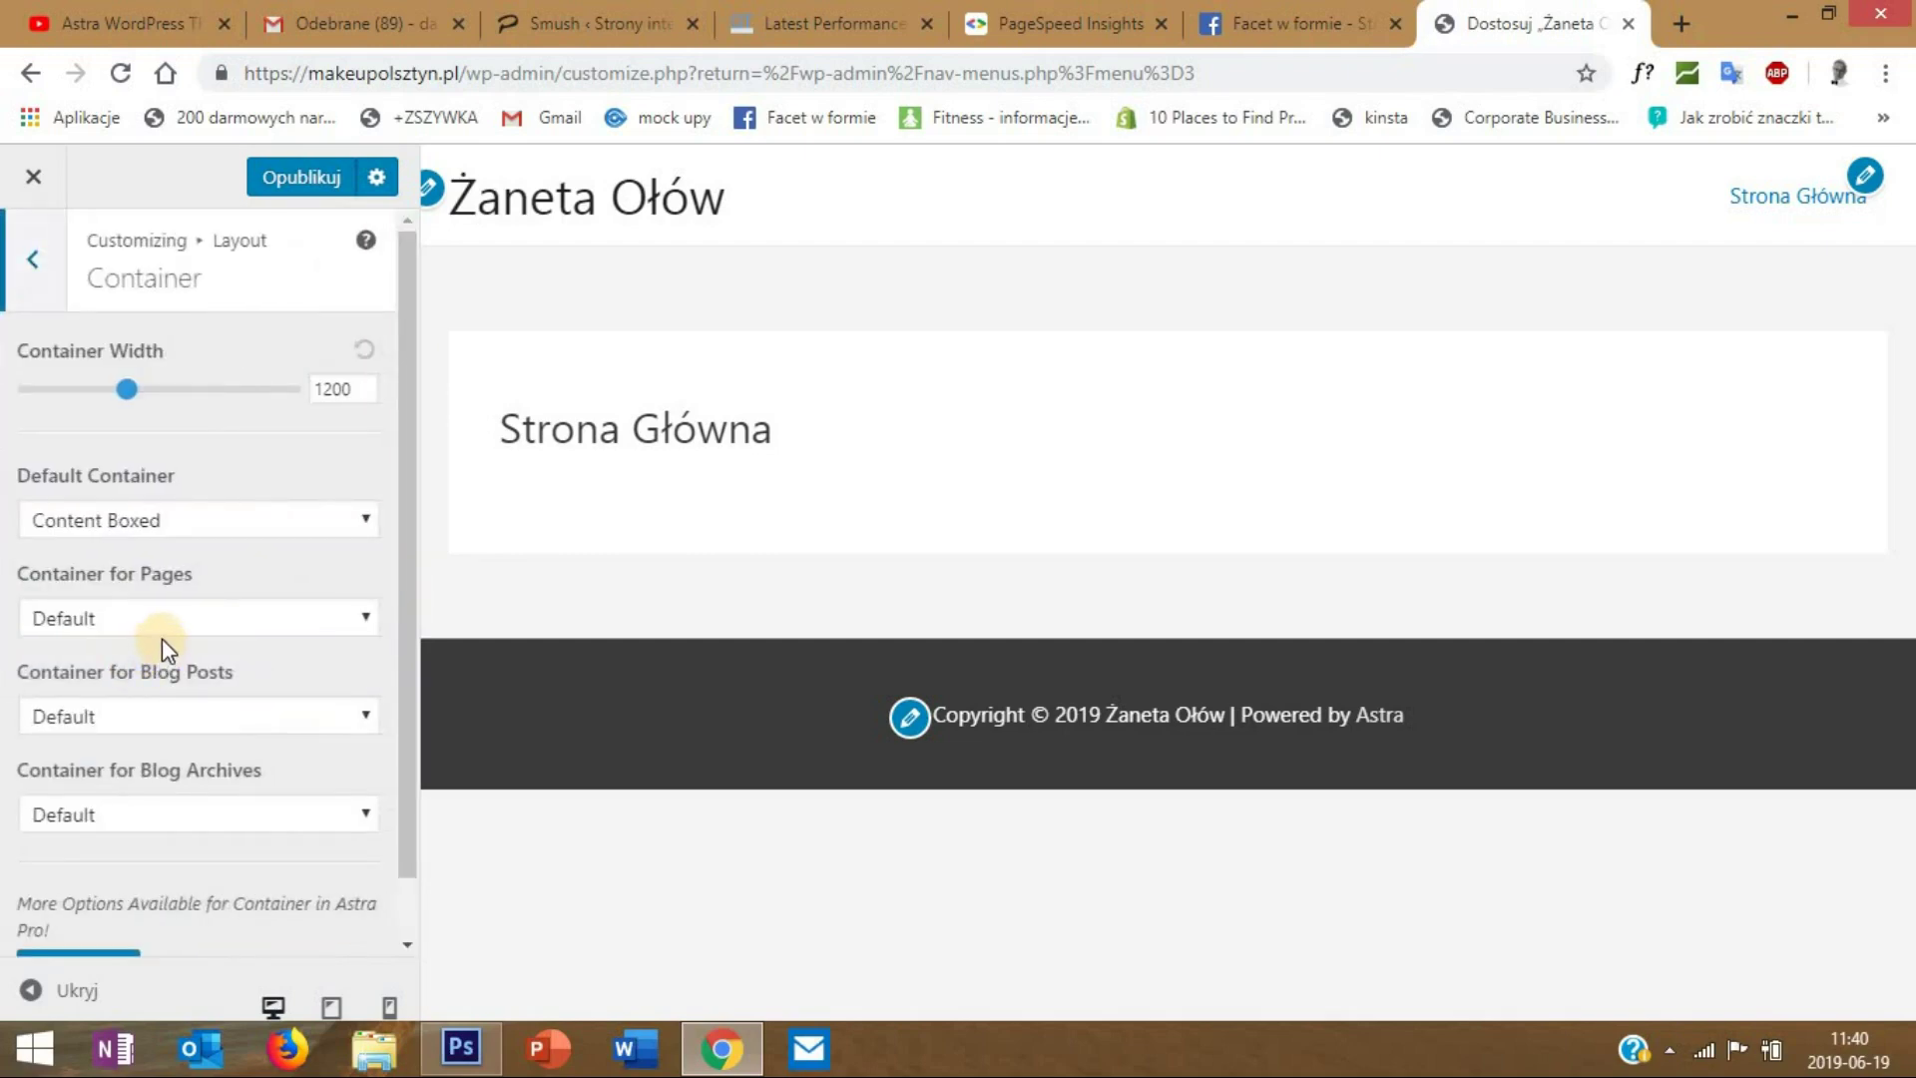
{"action": "left_click", "coordinate": [167, 540]}
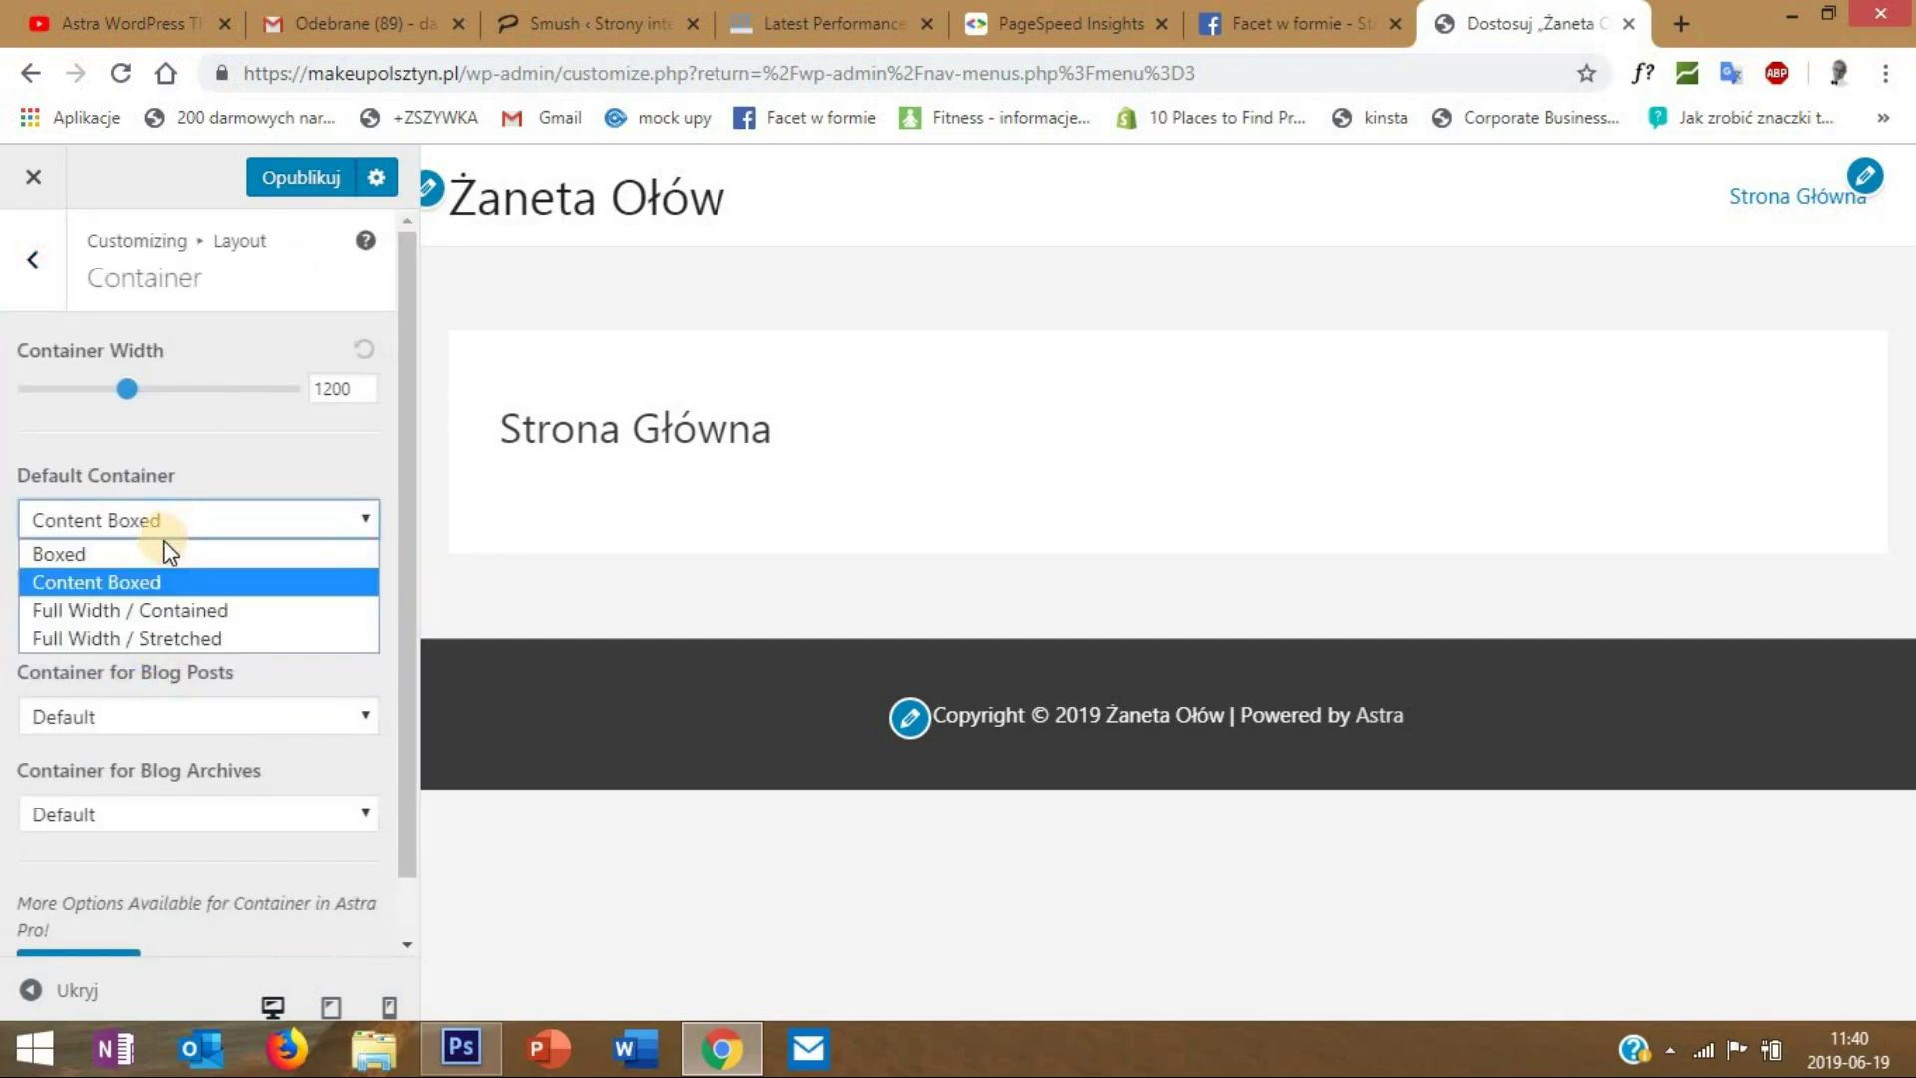
{"action": "left_click", "coordinate": [167, 608]}
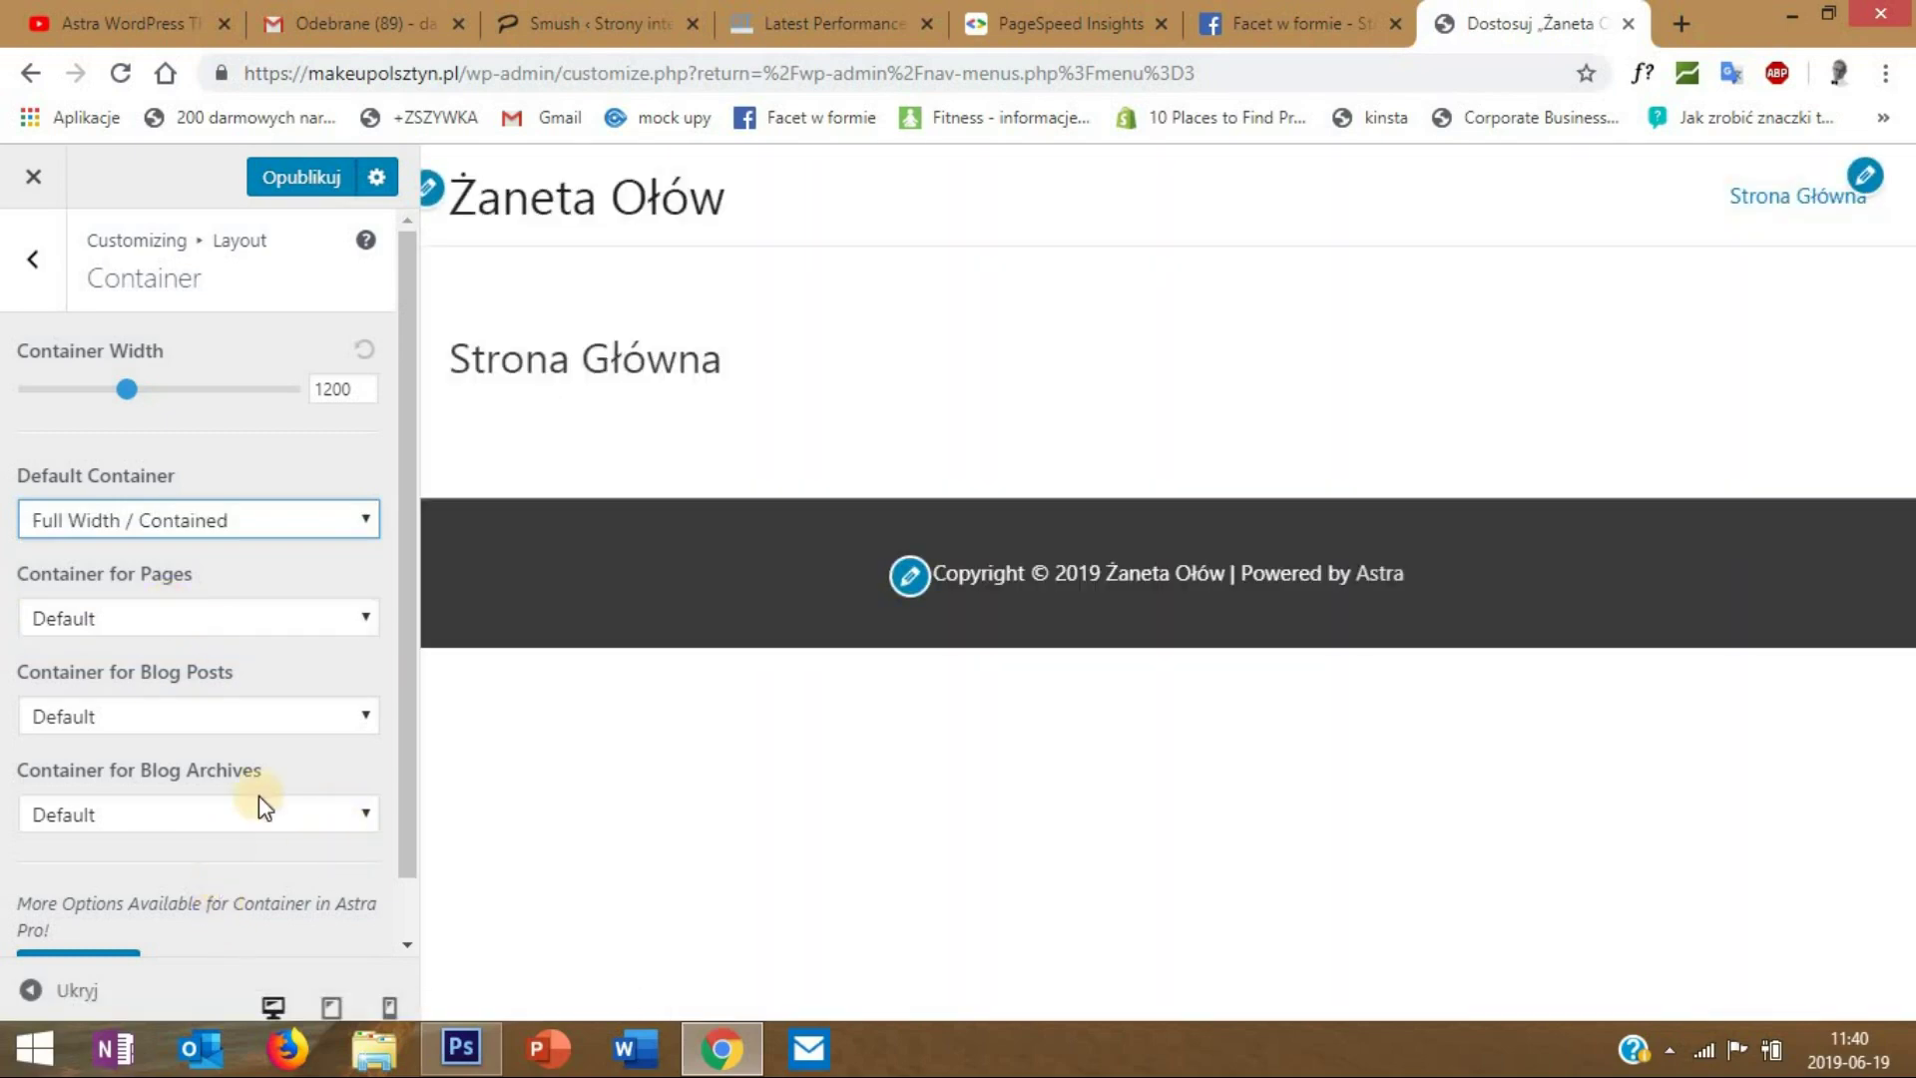
{"action": "left_click", "coordinate": [117, 864]}
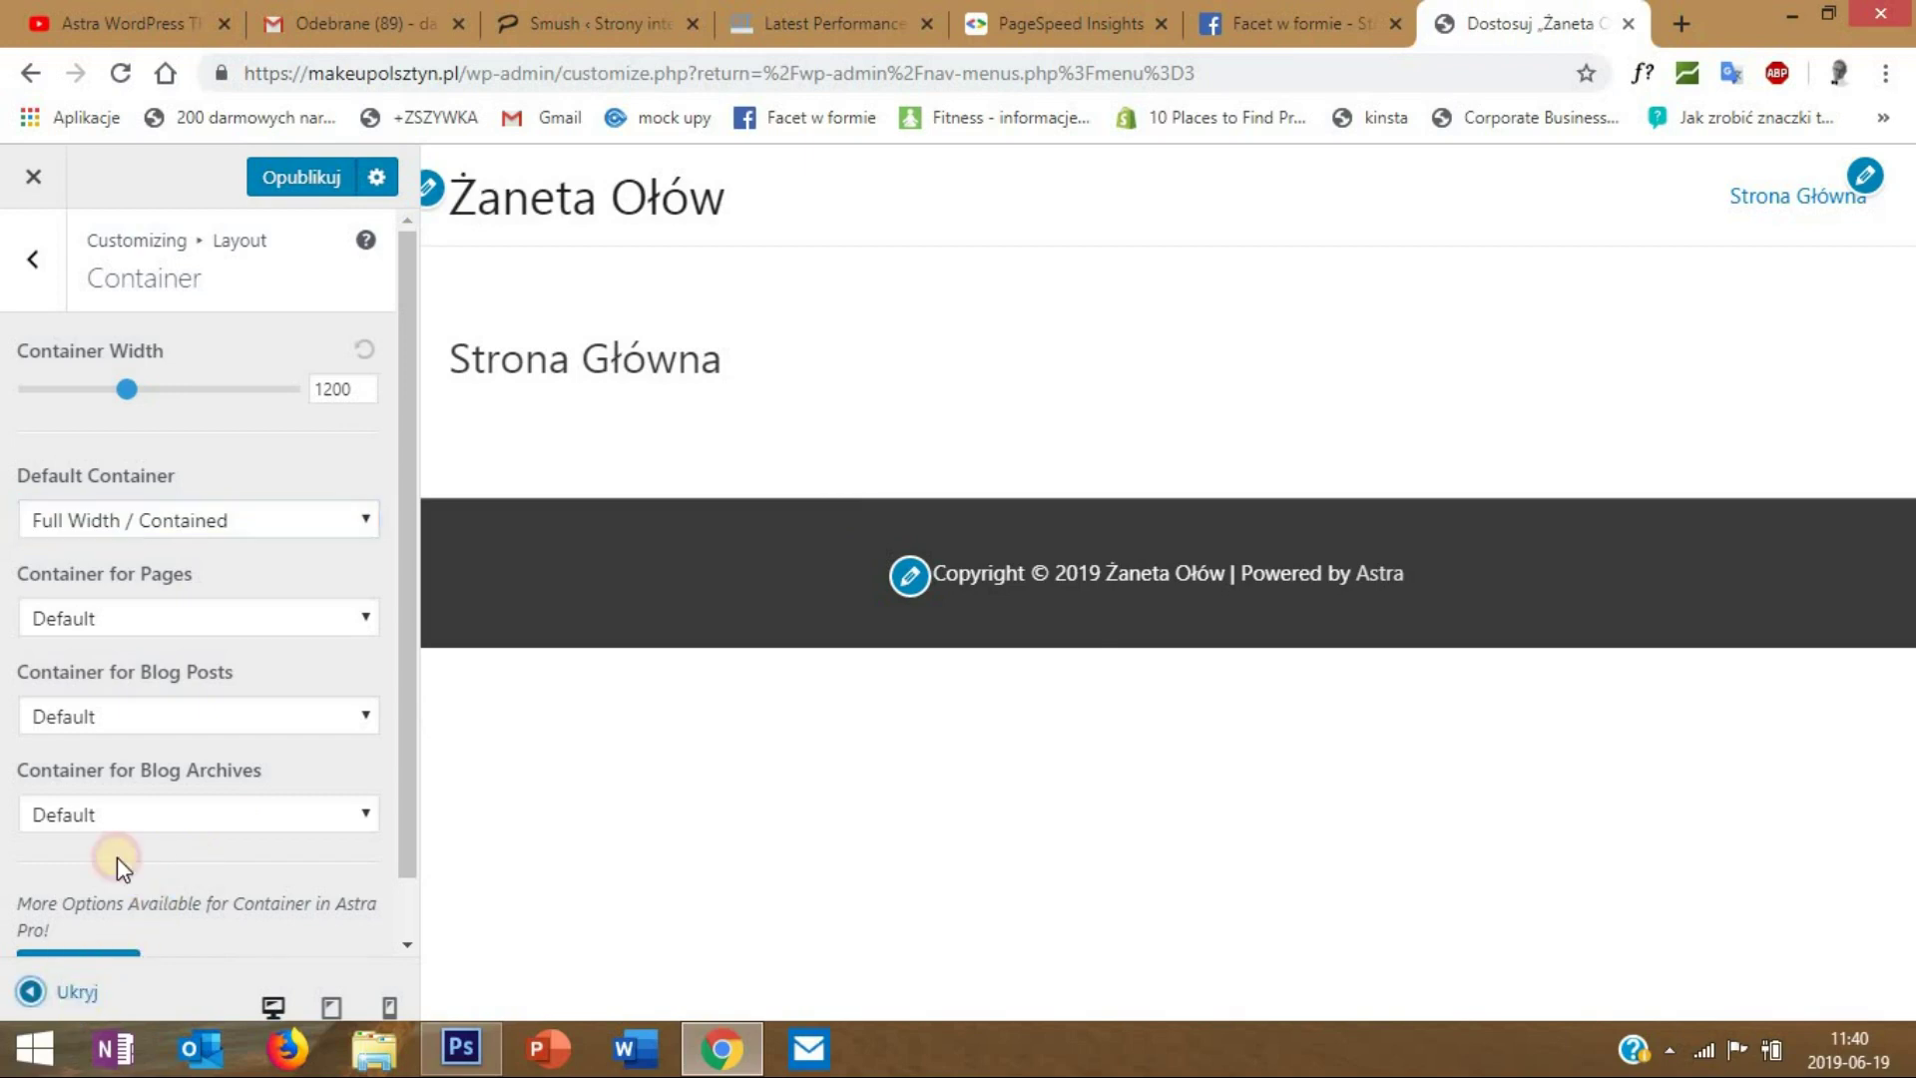
{"action": "left_click", "coordinate": [29, 990]}
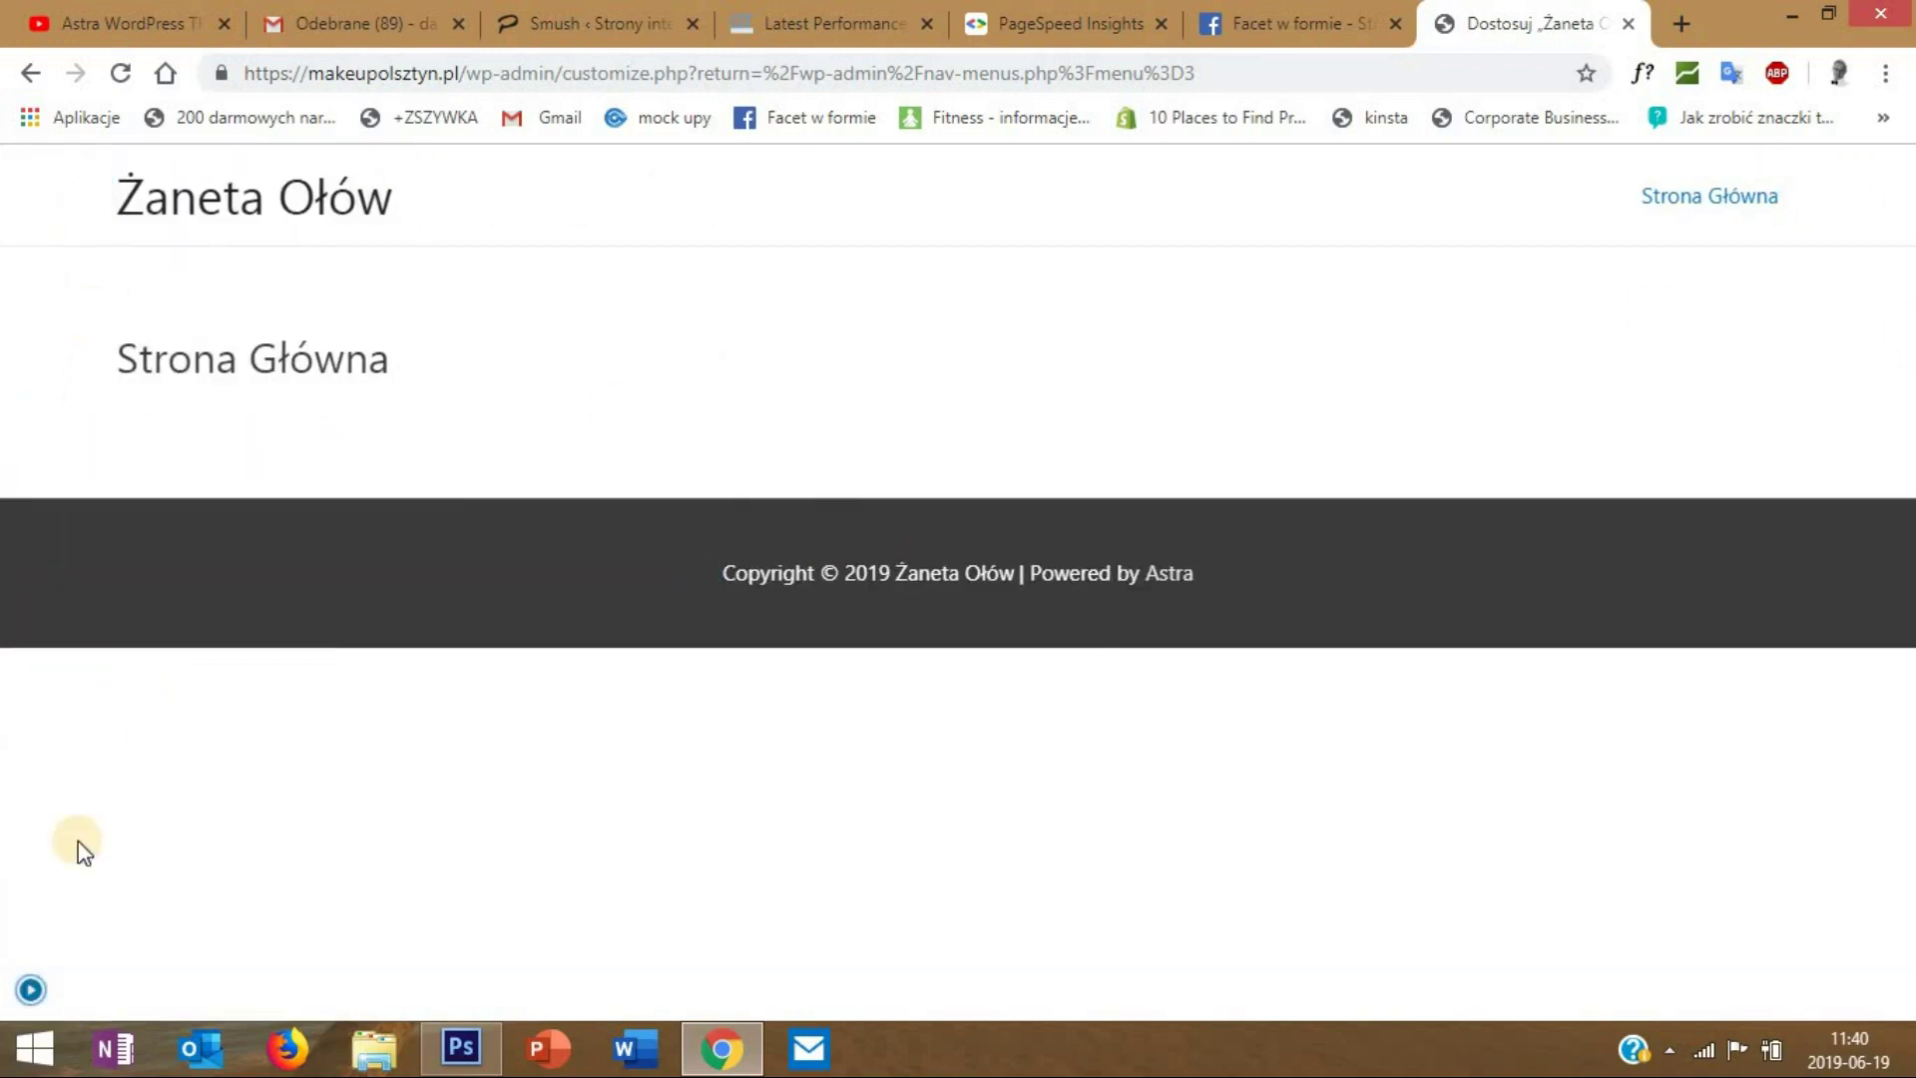
{"action": "left_click", "coordinate": [30, 992]}
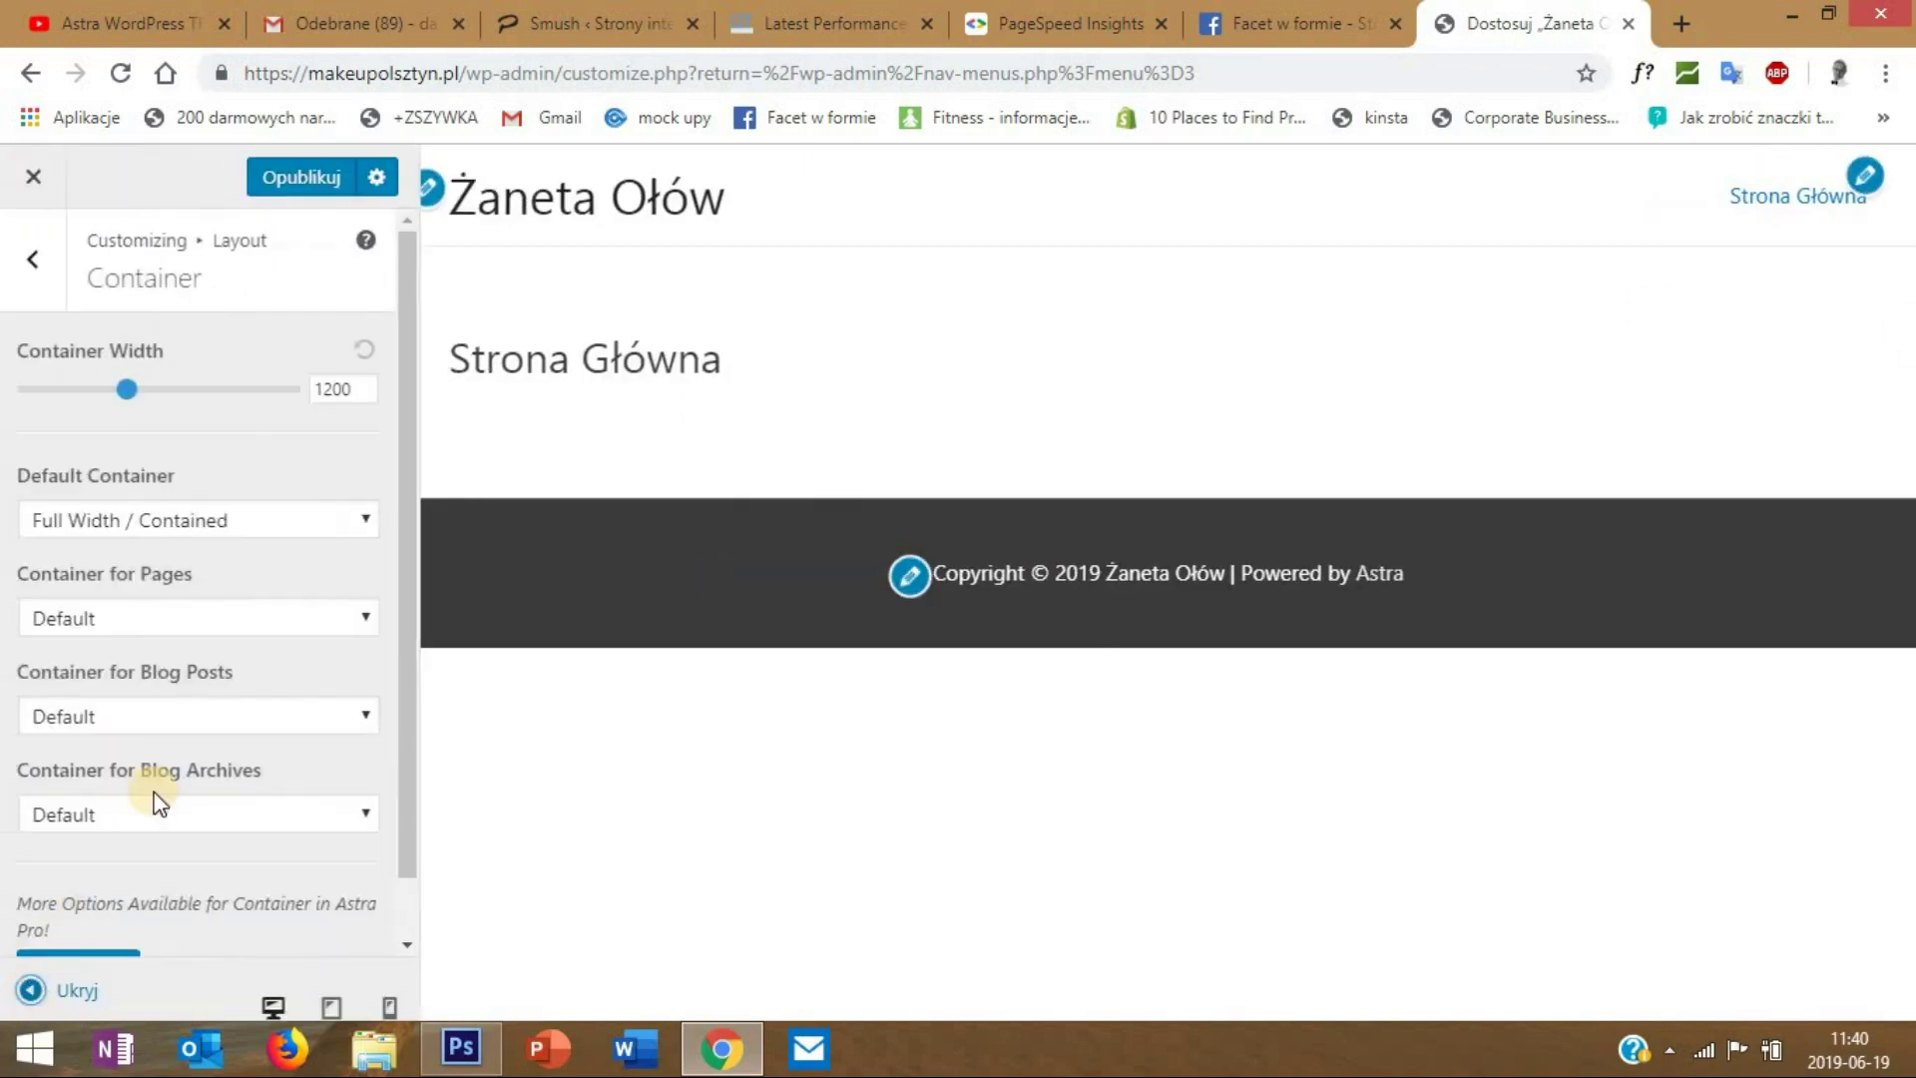
- Compare Boxed and Content Boxed containers, then settle on Full Width / Contained
{"action": "left_click", "coordinate": [165, 539]}
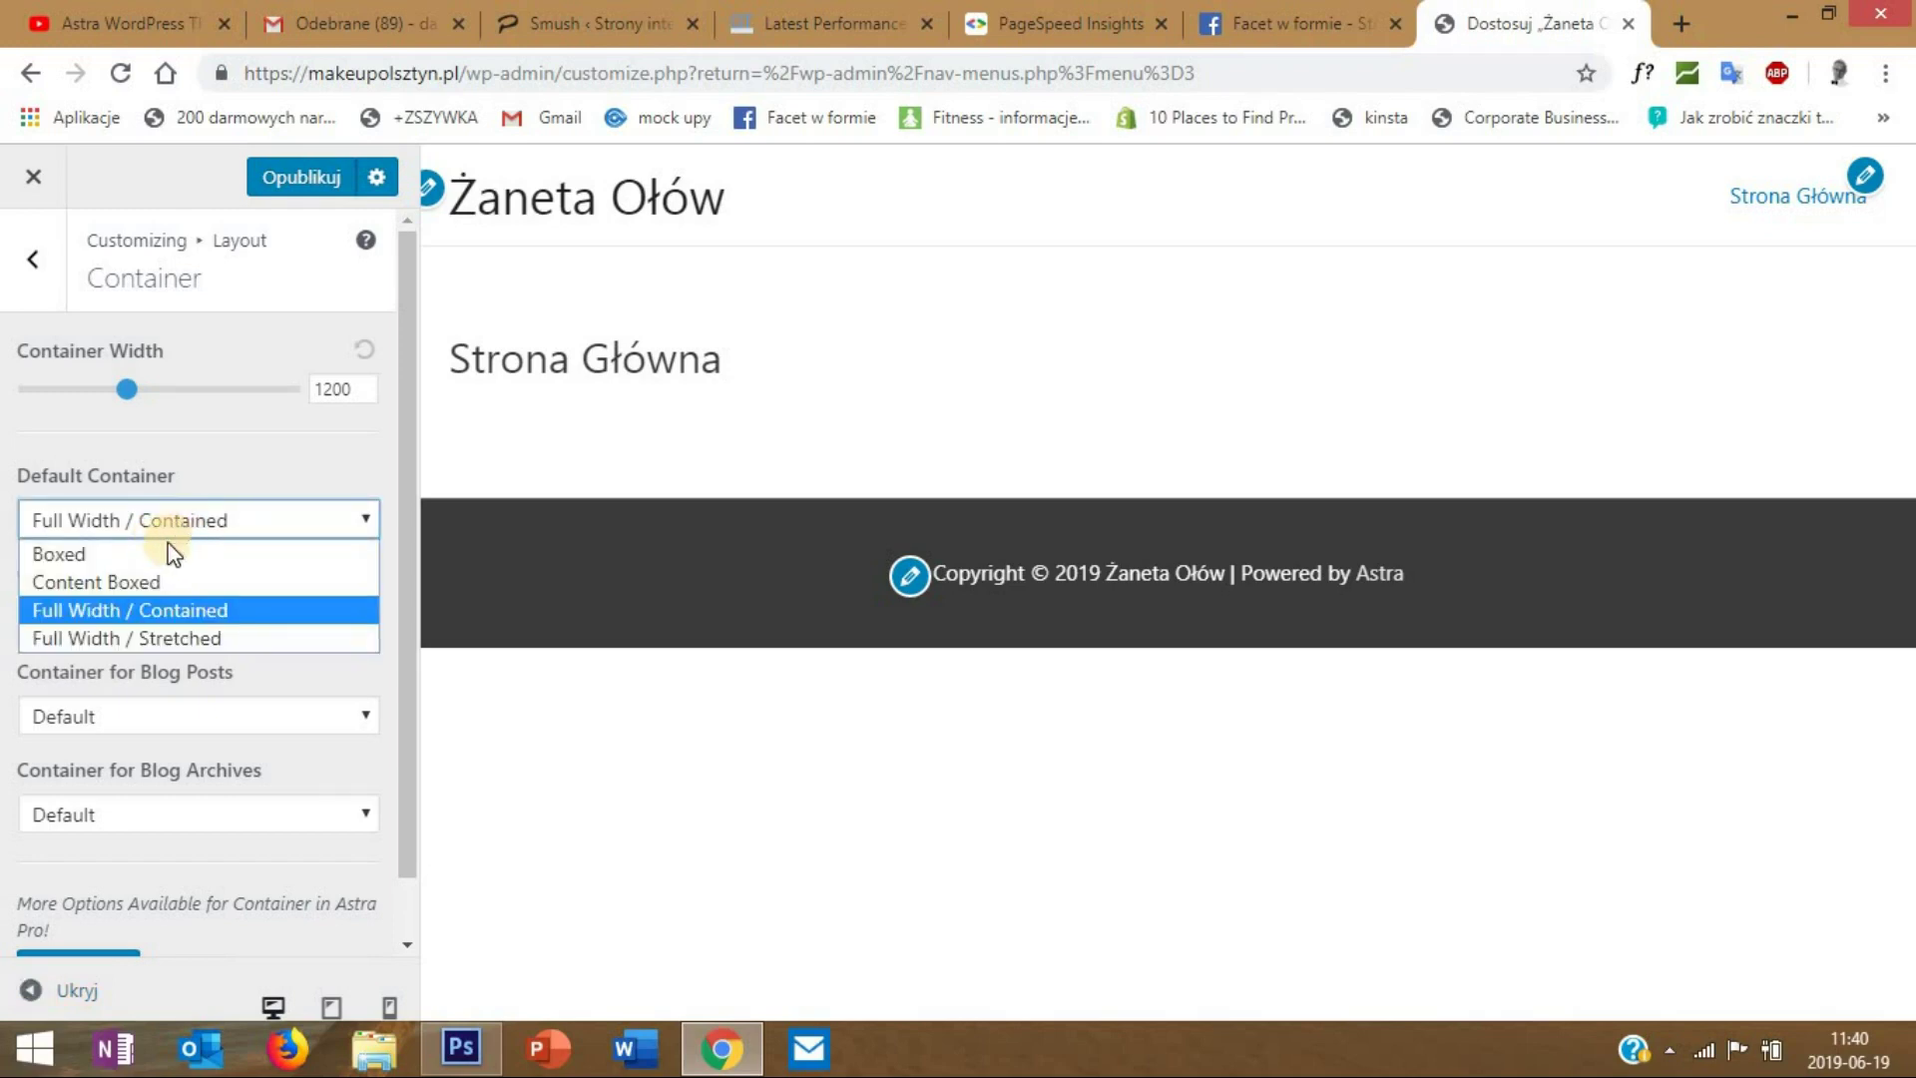
{"action": "left_click", "coordinate": [88, 557]}
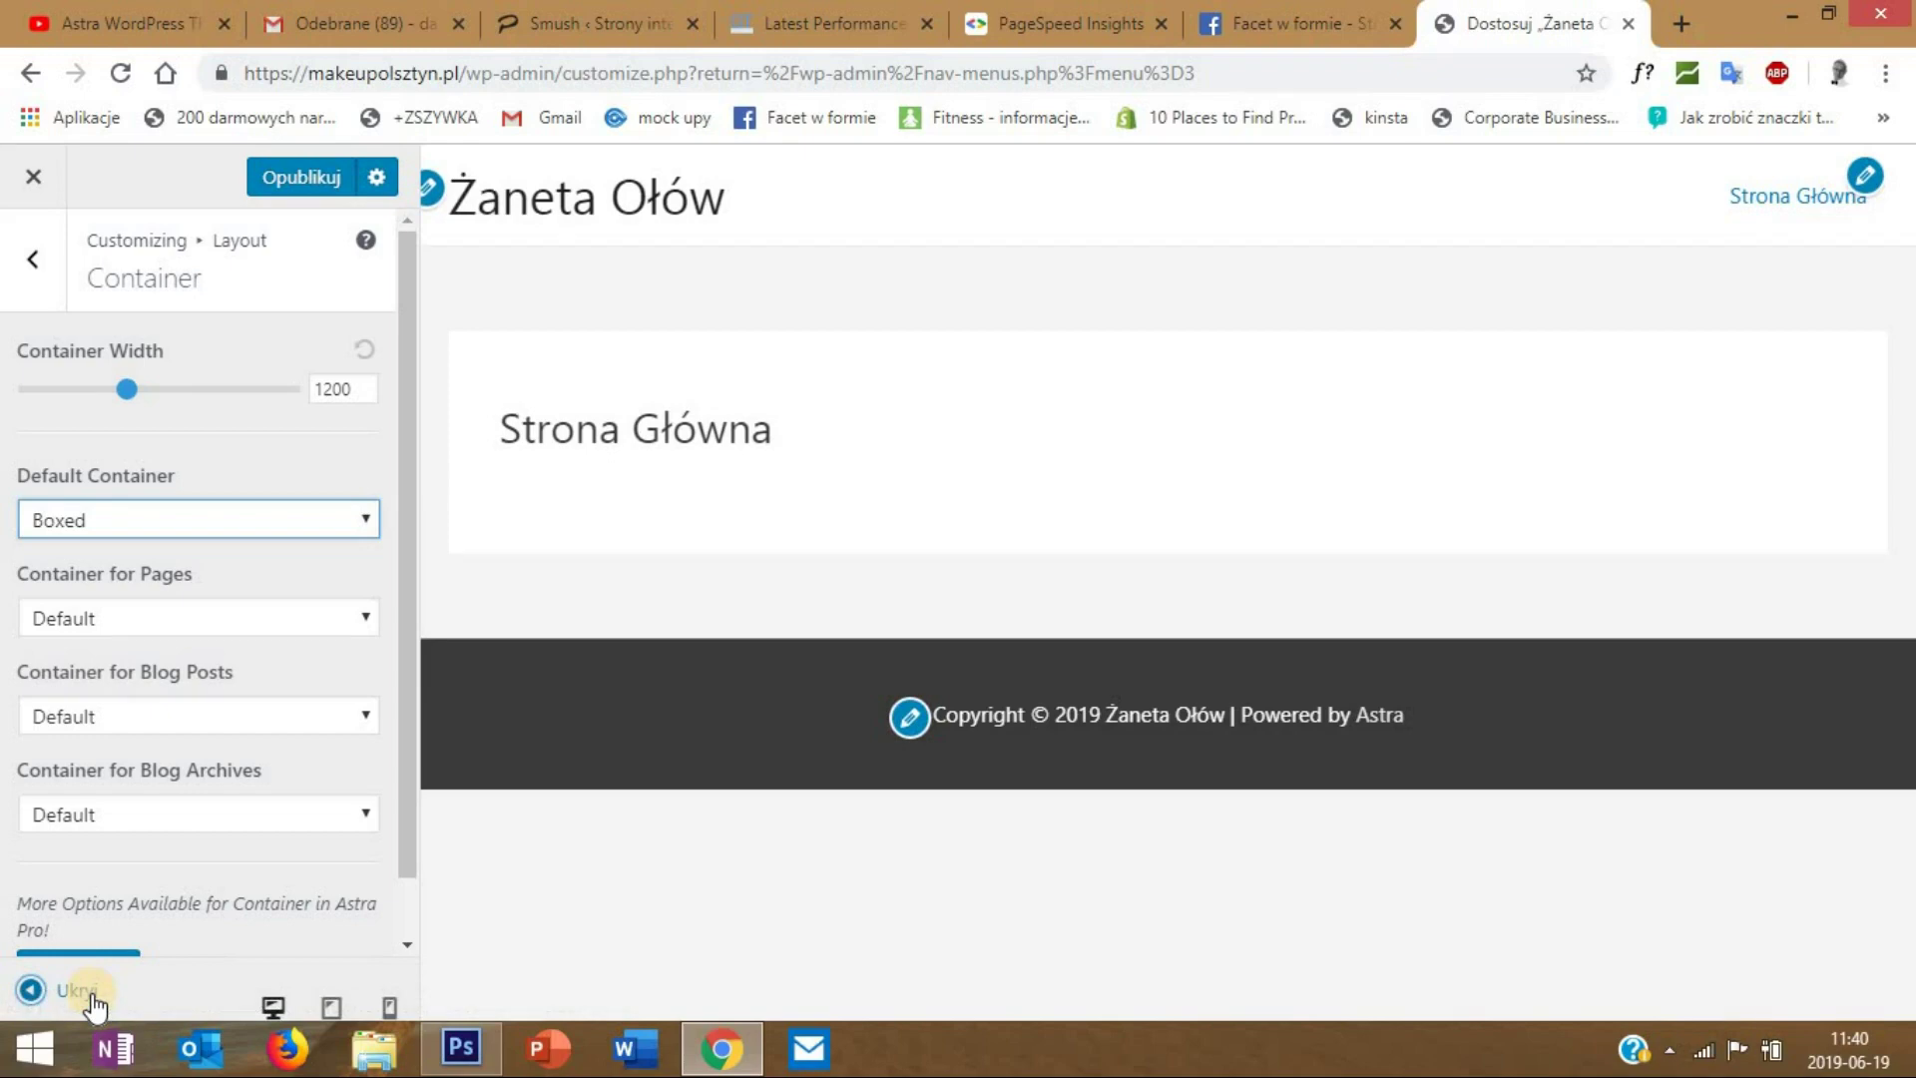
{"action": "left_click", "coordinate": [84, 991]}
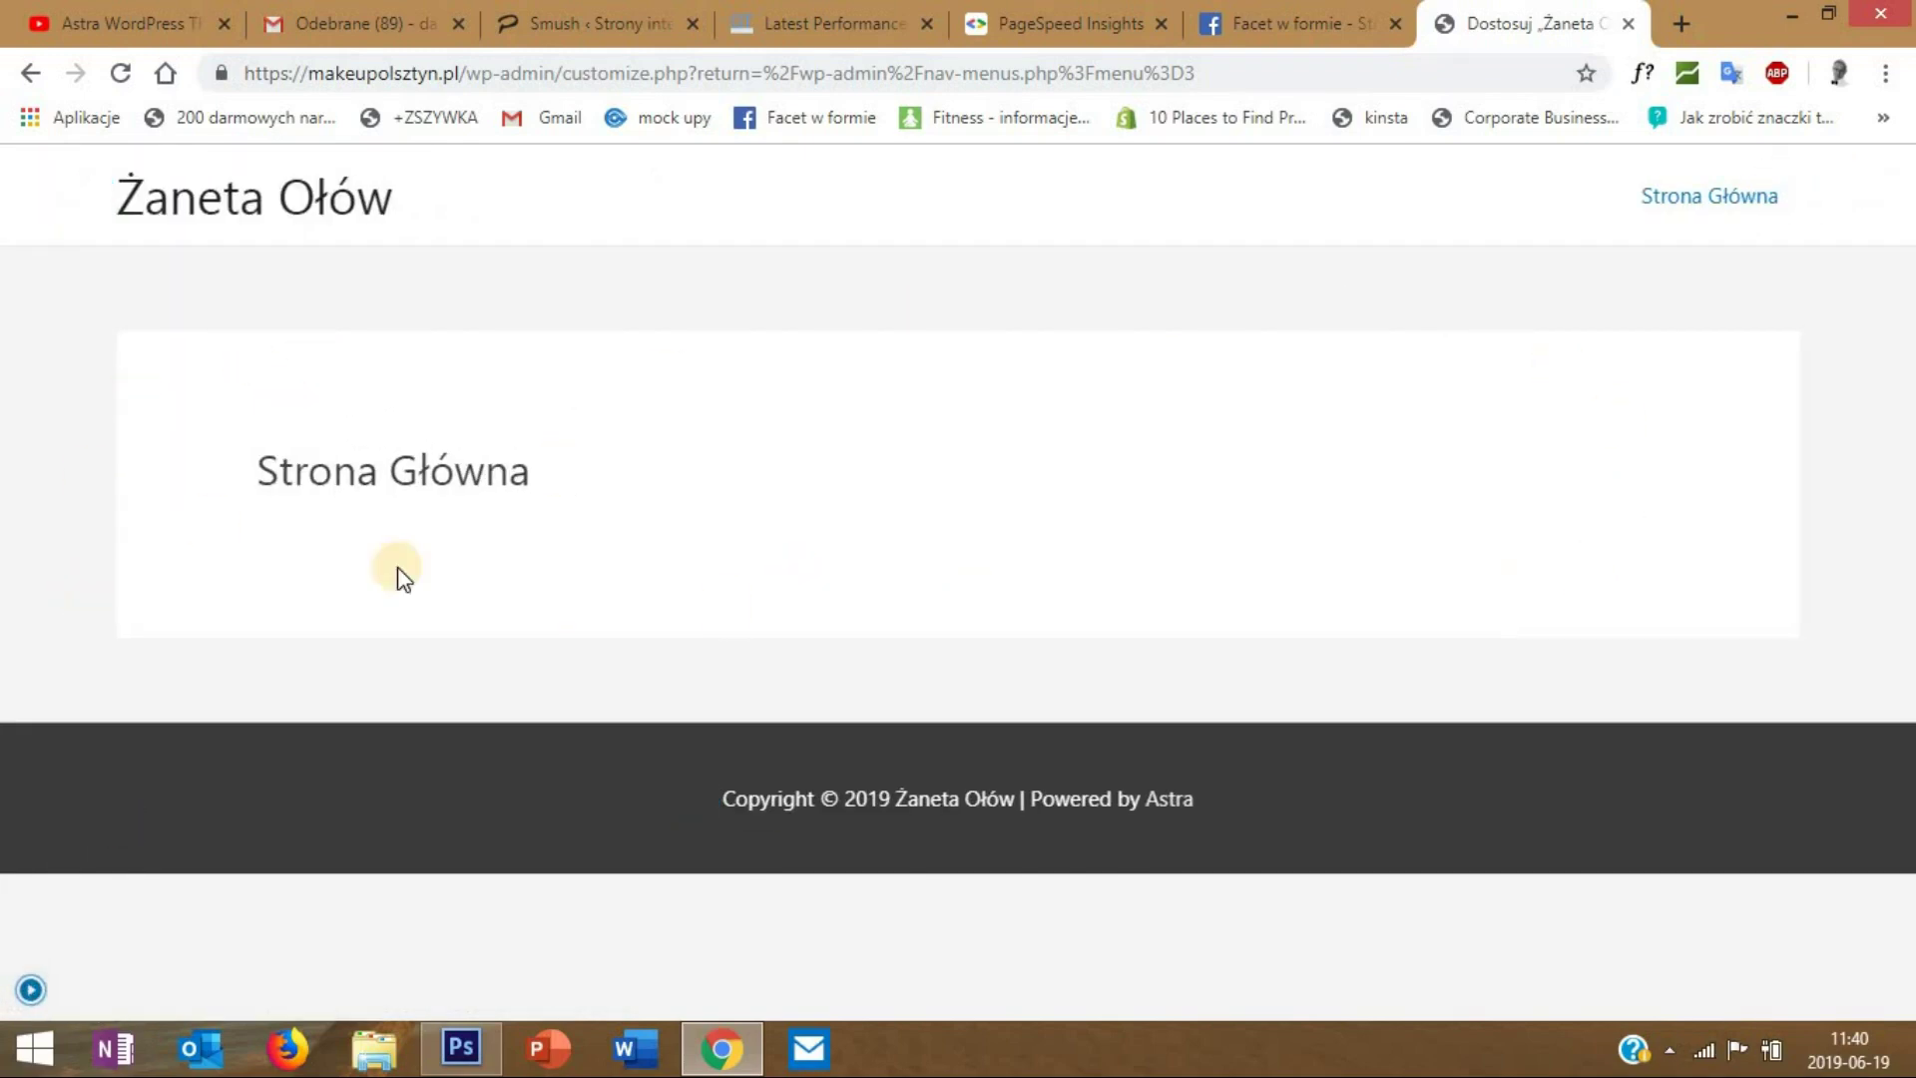
{"action": "left_click", "coordinate": [30, 989]}
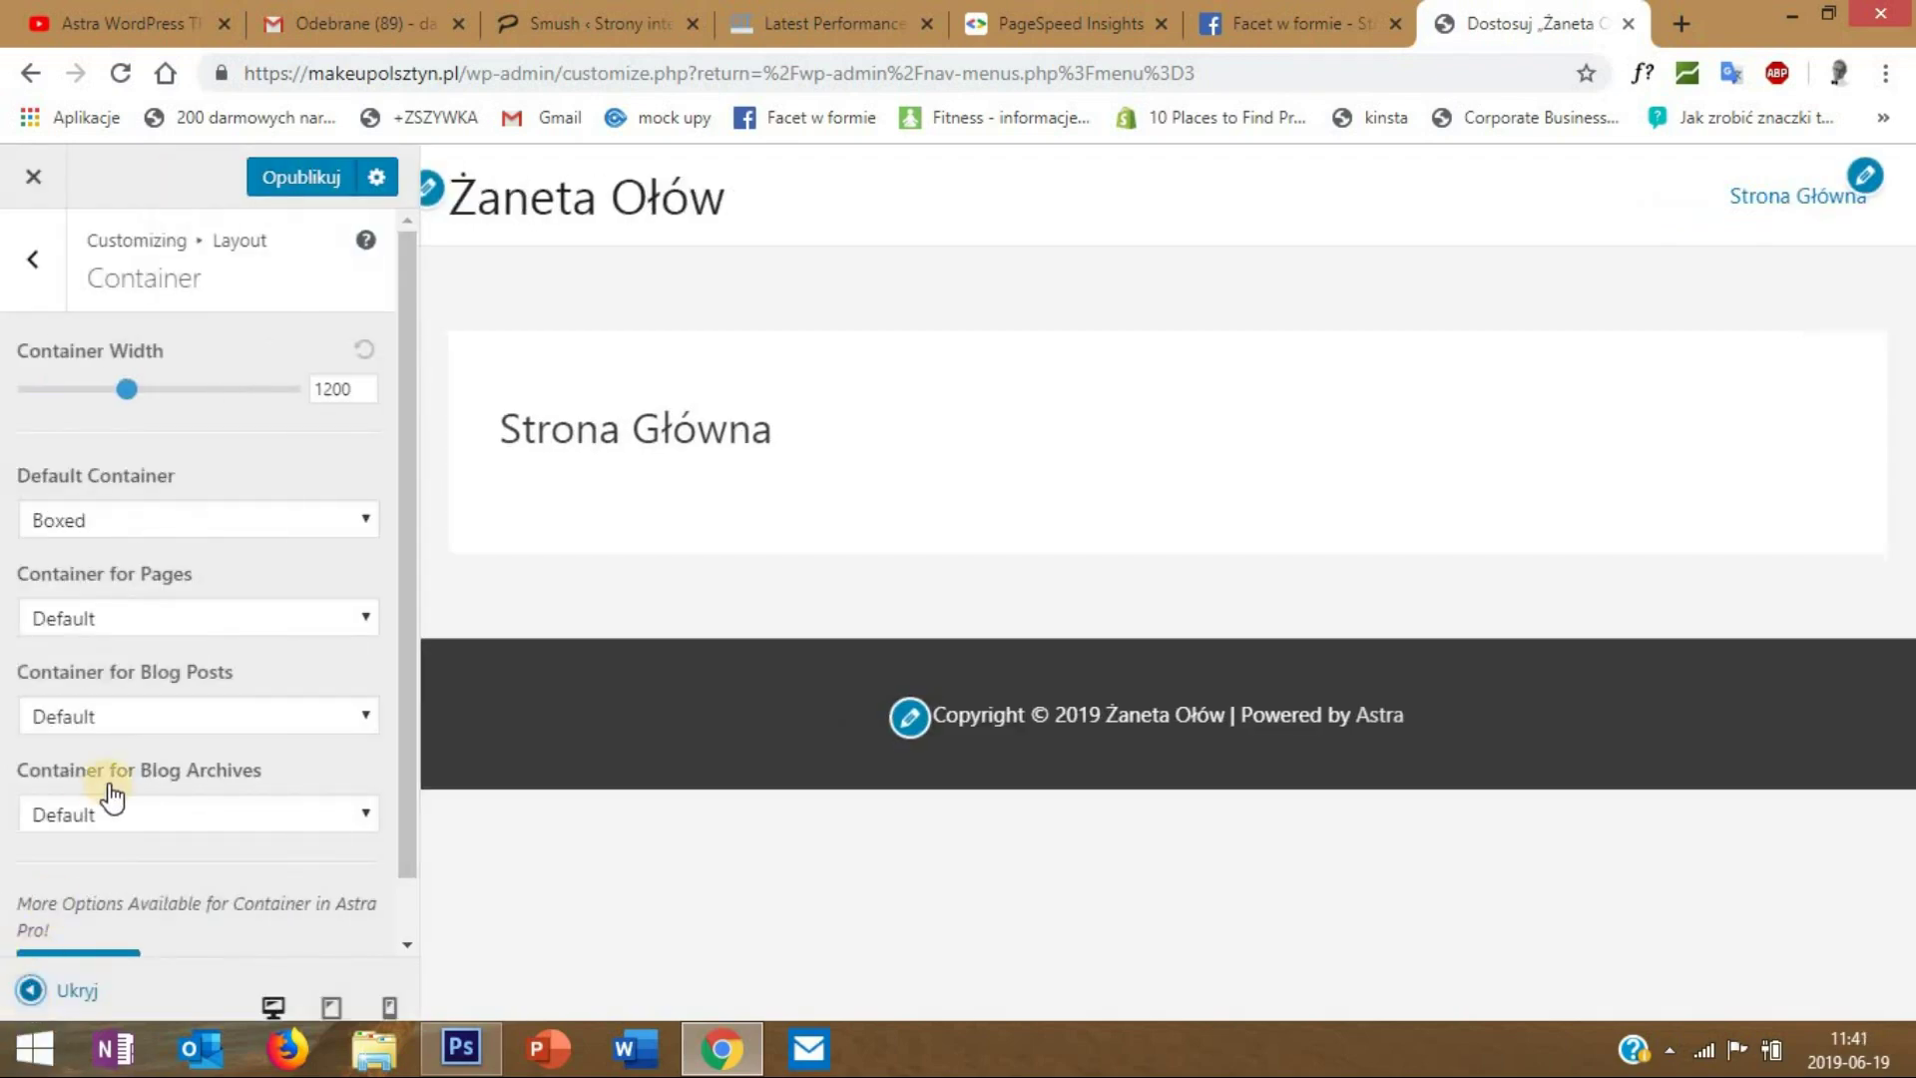
{"action": "left_click", "coordinate": [112, 536]}
{"action": "left_click", "coordinate": [120, 579]}
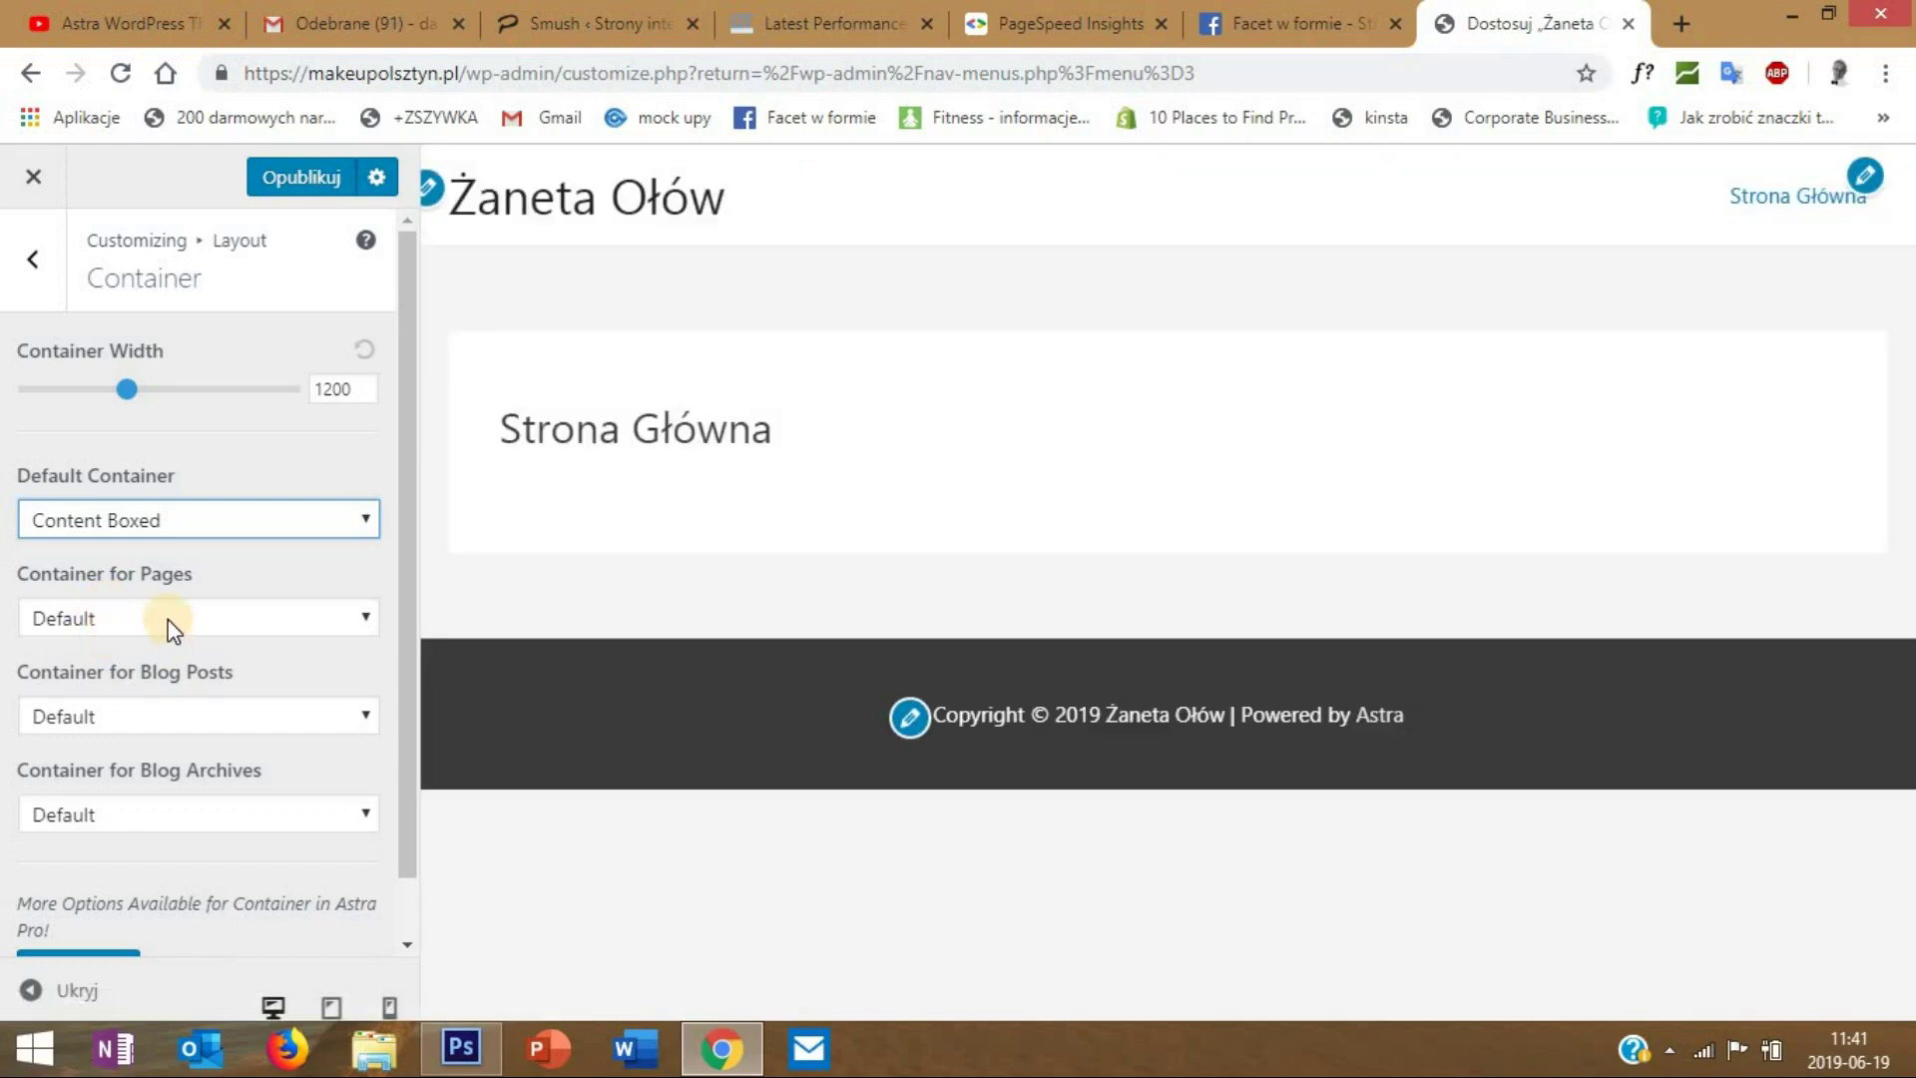
{"action": "left_click", "coordinate": [148, 517]}
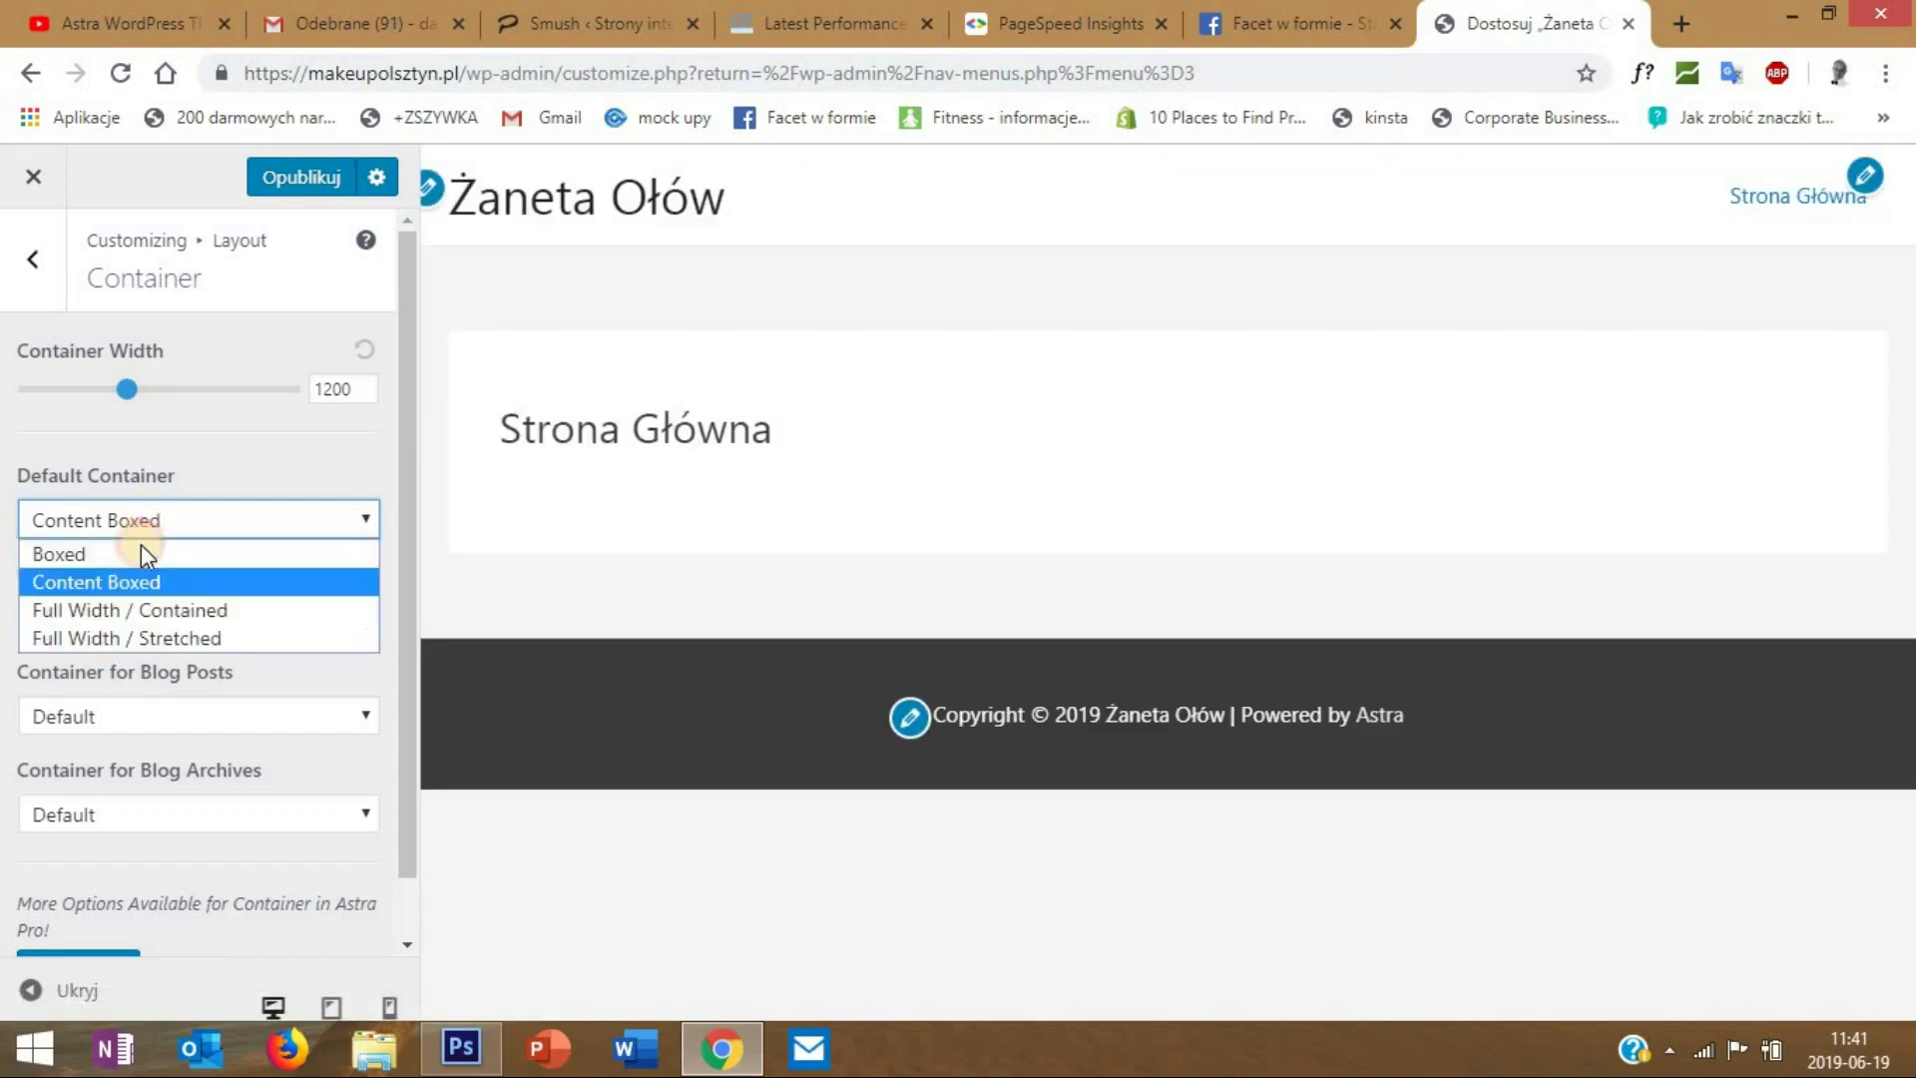
{"action": "left_click", "coordinate": [141, 611]}
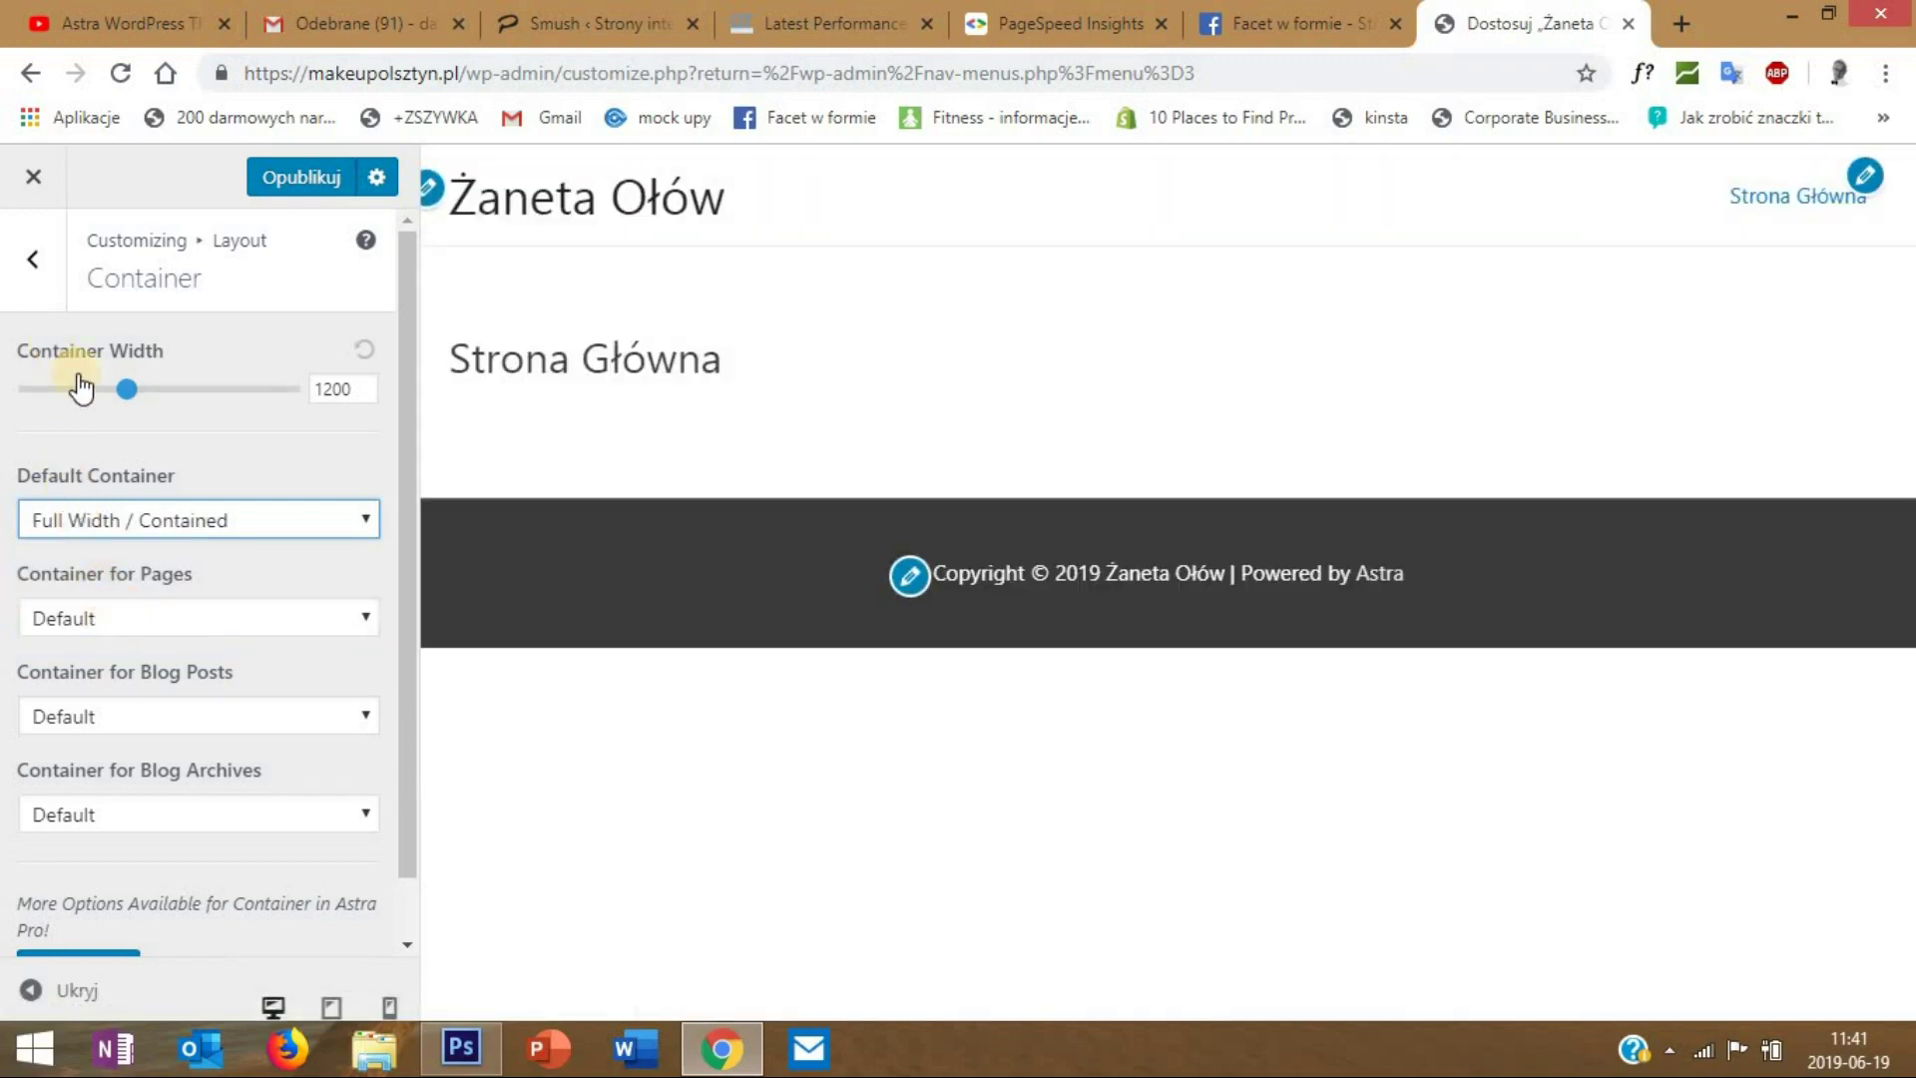
{"action": "left_click", "coordinate": [44, 273]}
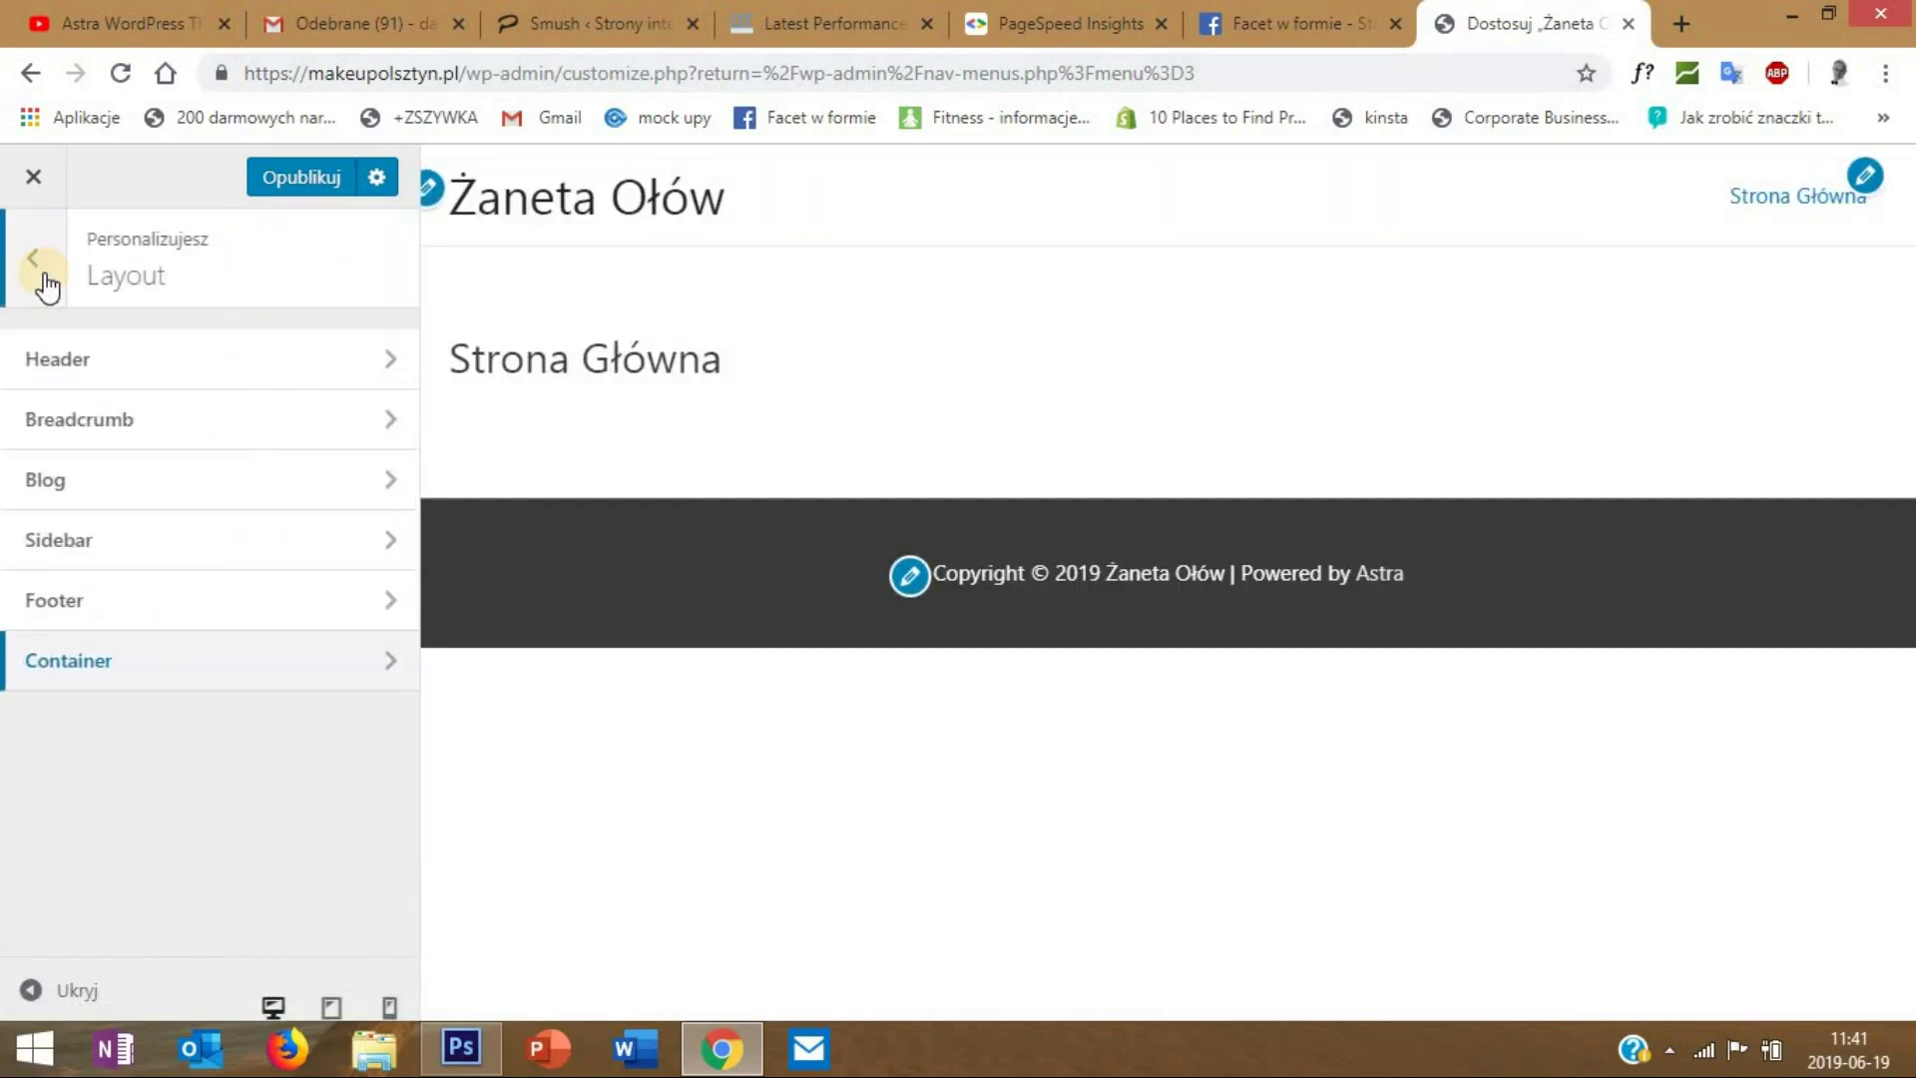
- In Site Identity, upload ling-logo.png and set it as the site logo without cropping
{"action": "left_click", "coordinate": [108, 362]}
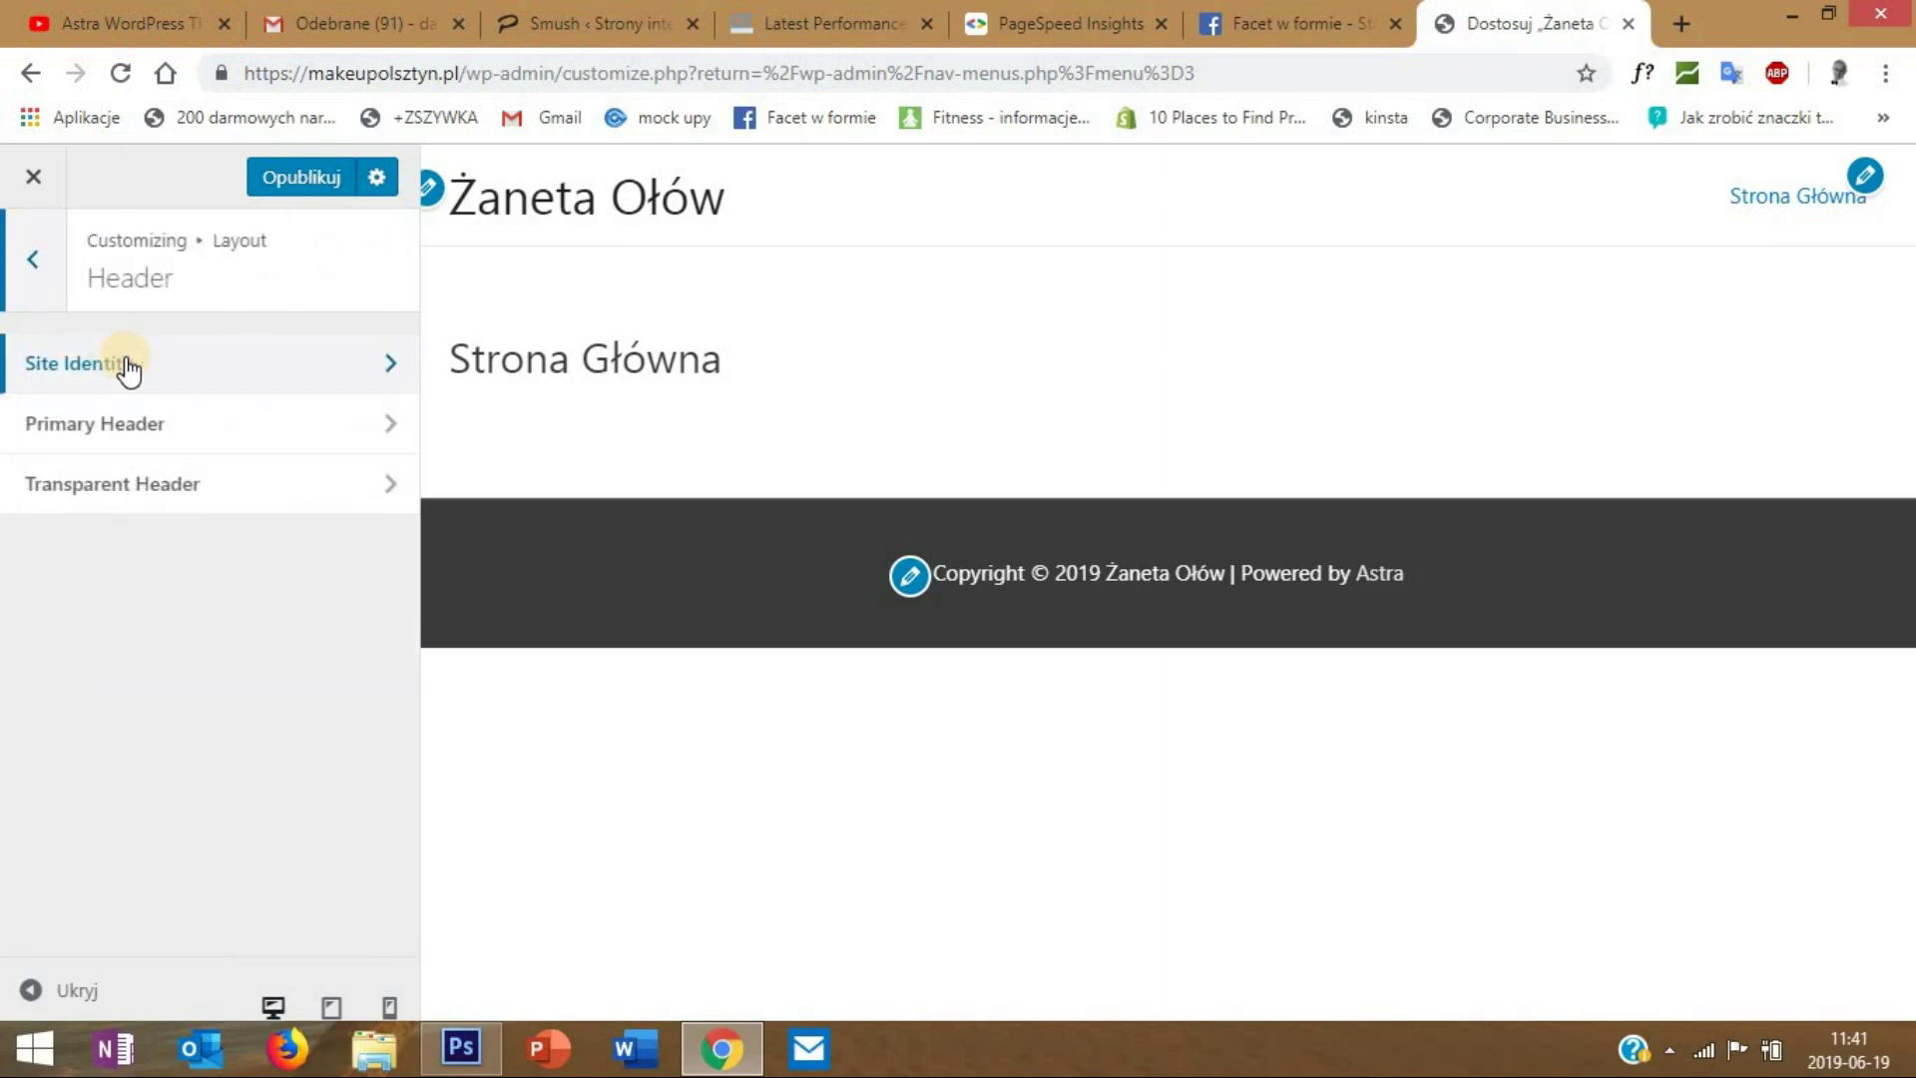
{"action": "left_click", "coordinate": [128, 369]}
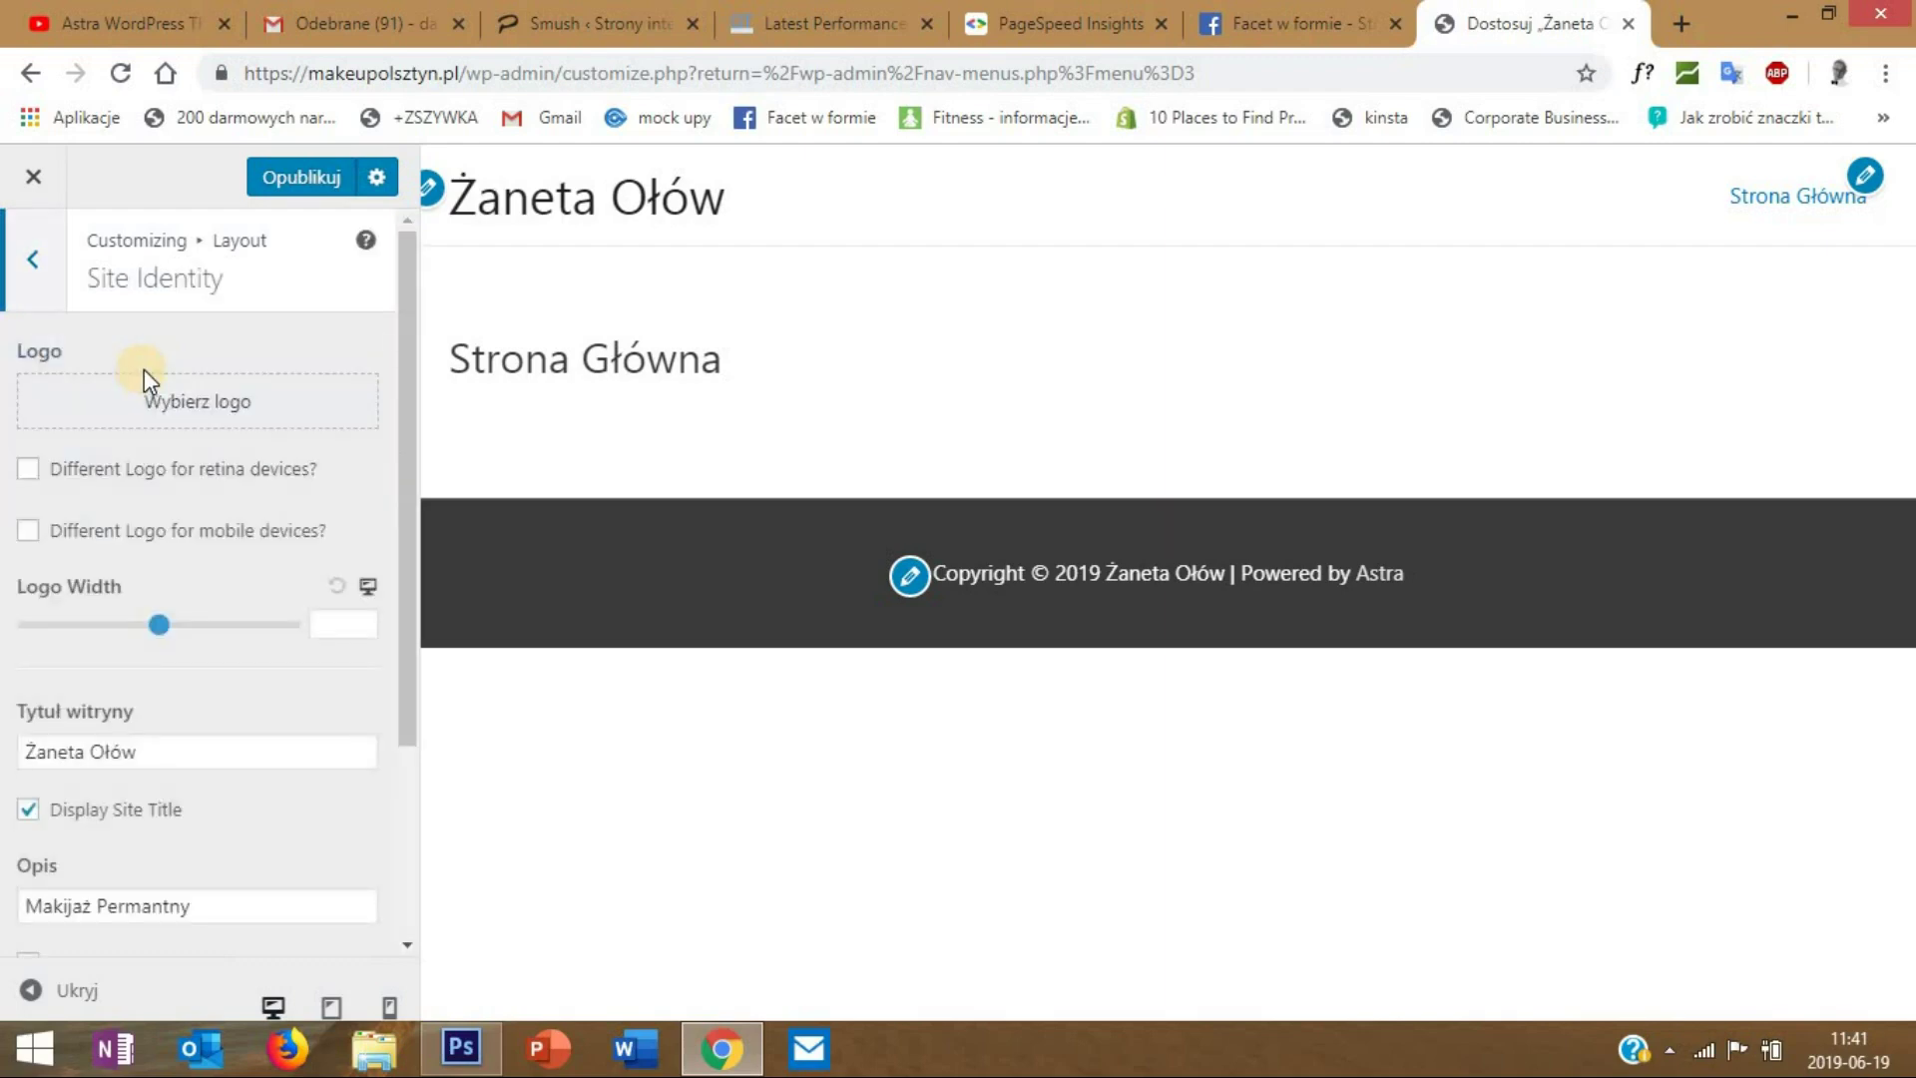
{"action": "left_click", "coordinate": [190, 404]}
{"action": "left_click", "coordinate": [910, 619]}
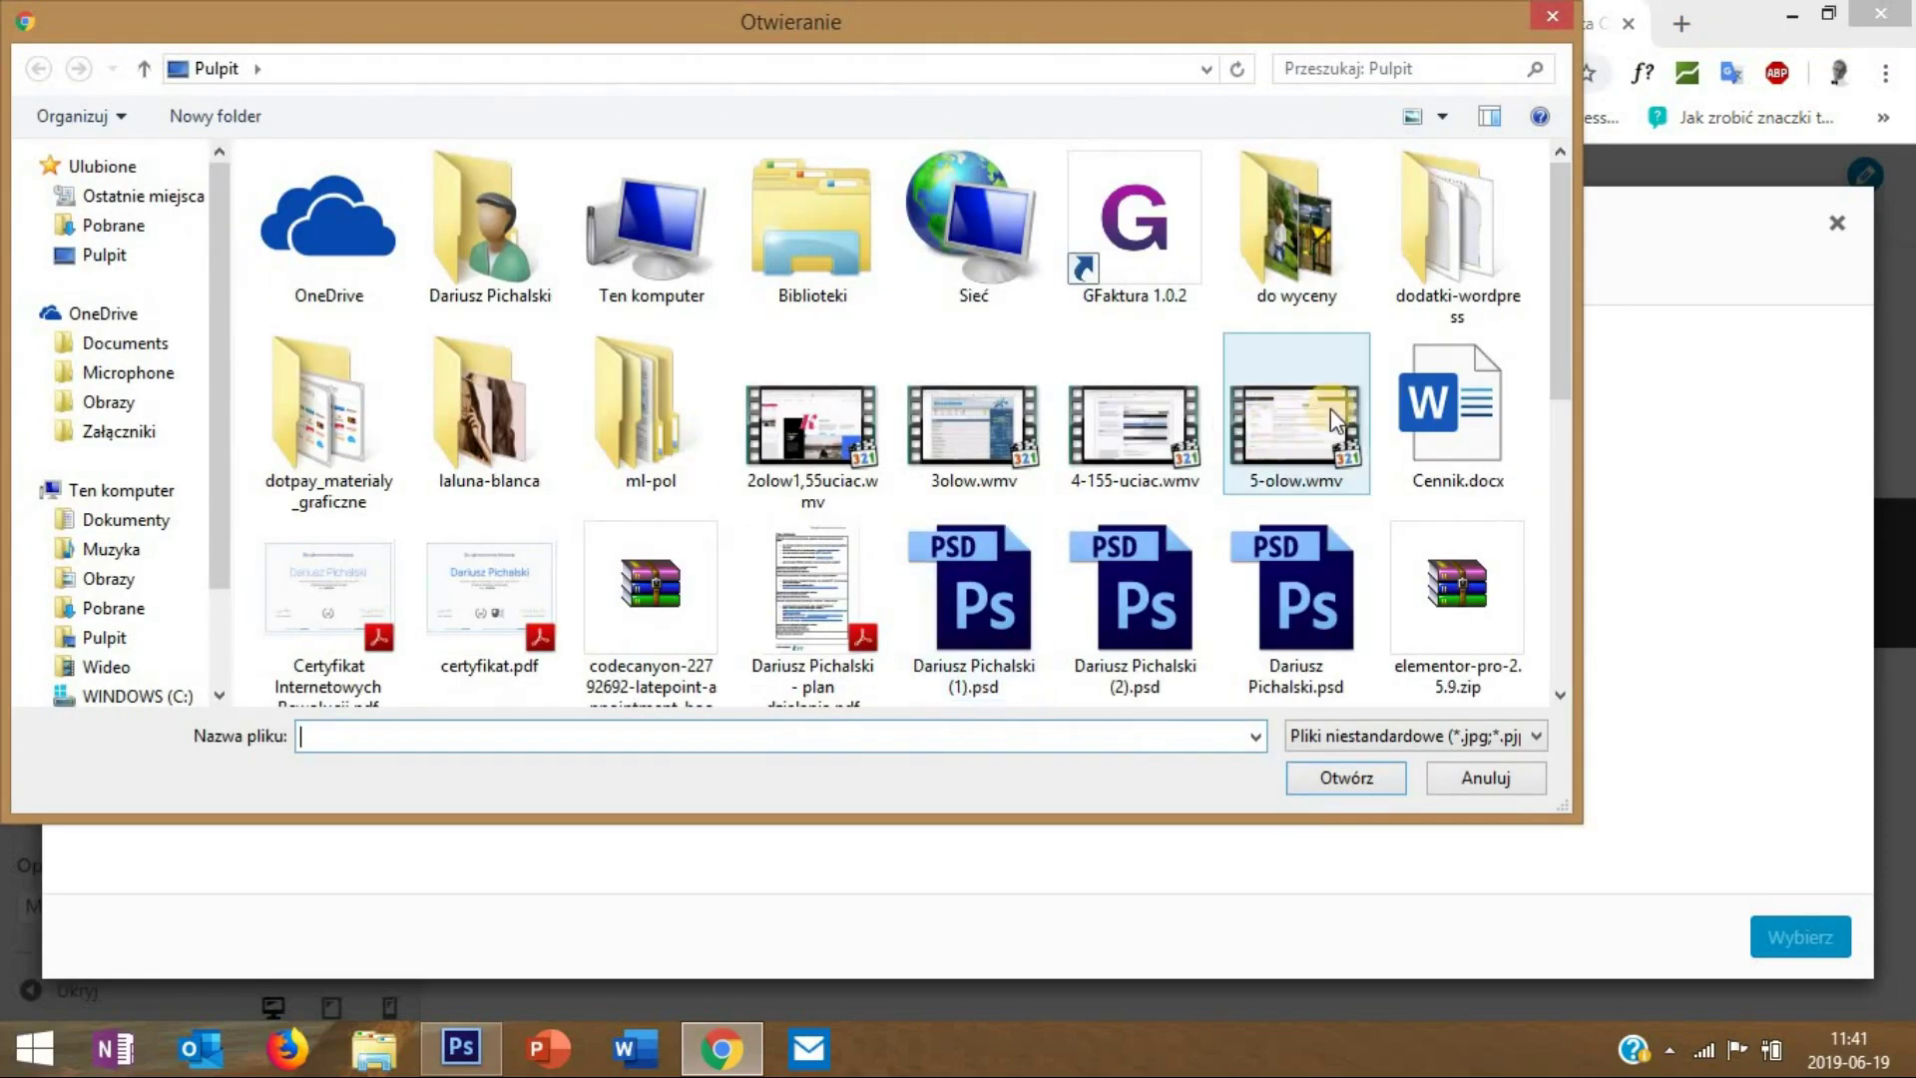
{"action": "scroll", "coordinate": [1547, 439], "scroll_direction": "down", "scroll_amount": 3}
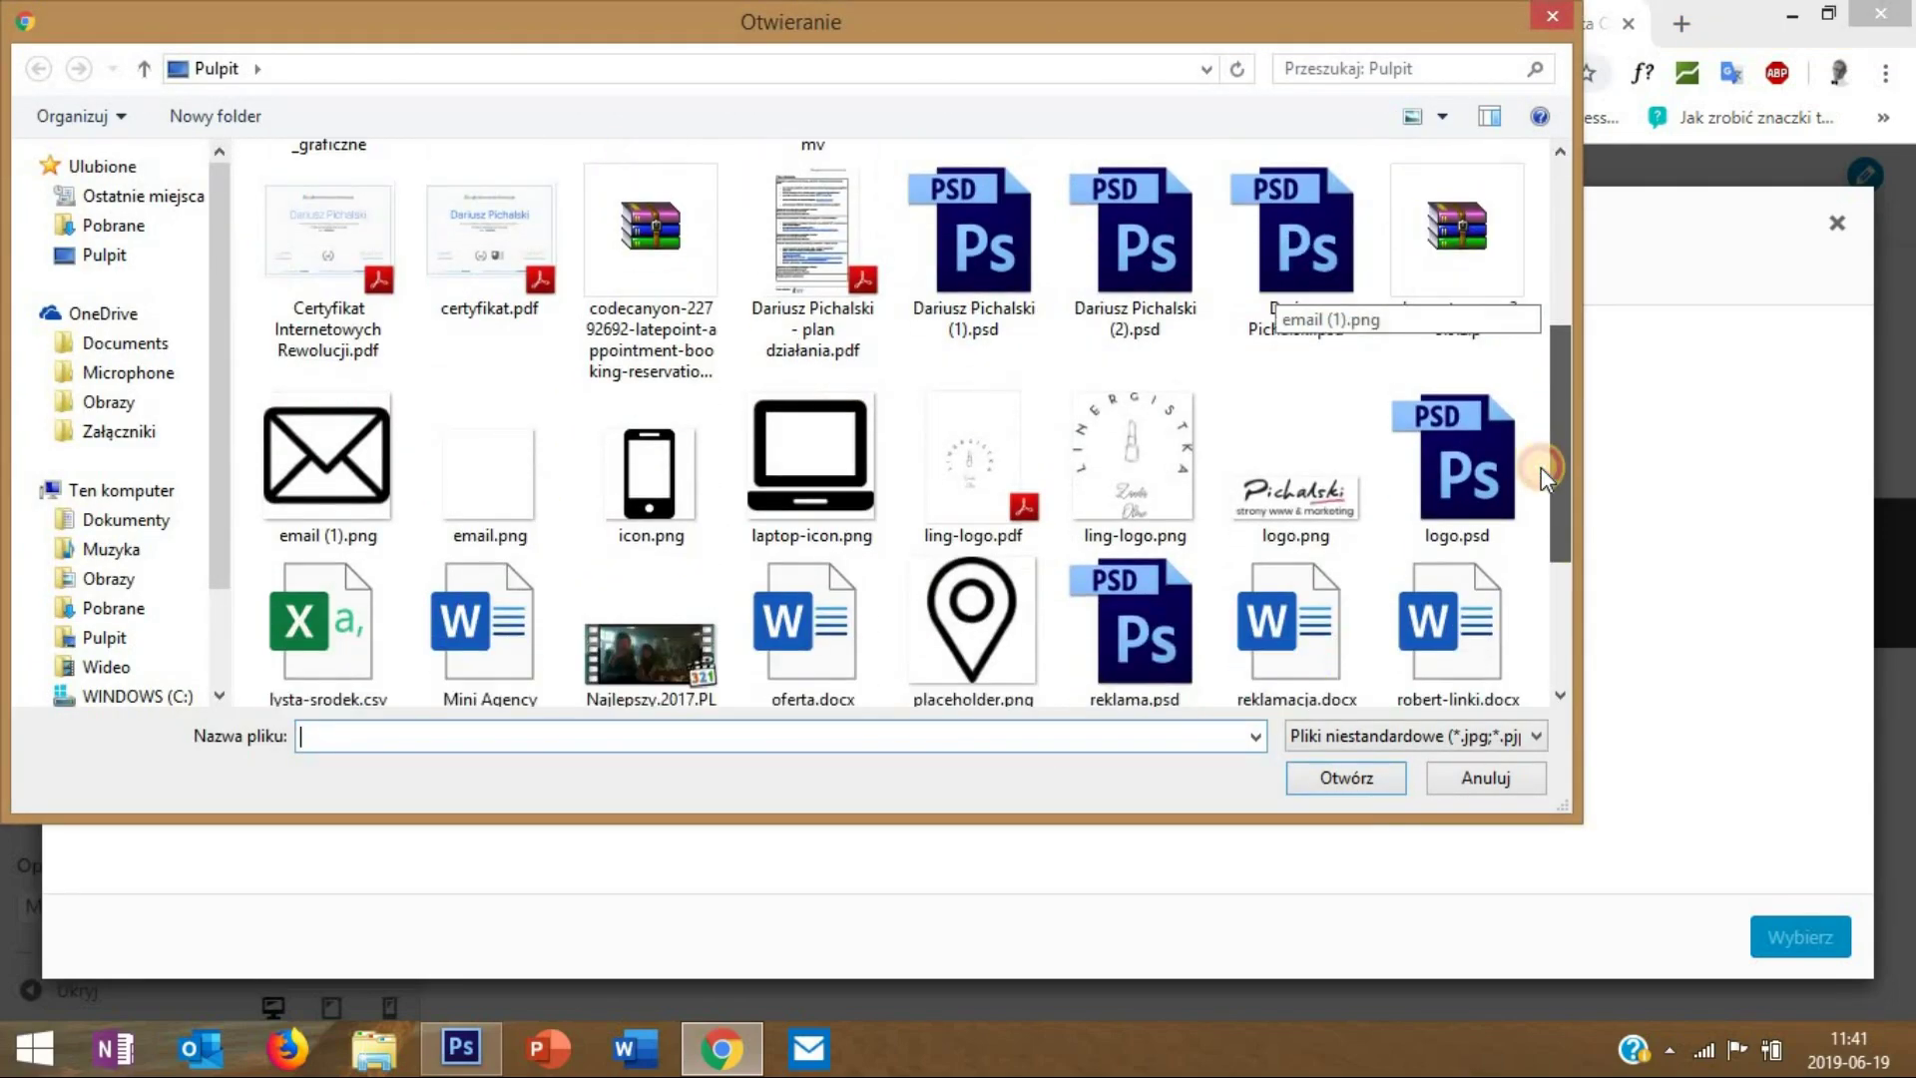
{"action": "left_click", "coordinate": [1192, 486]}
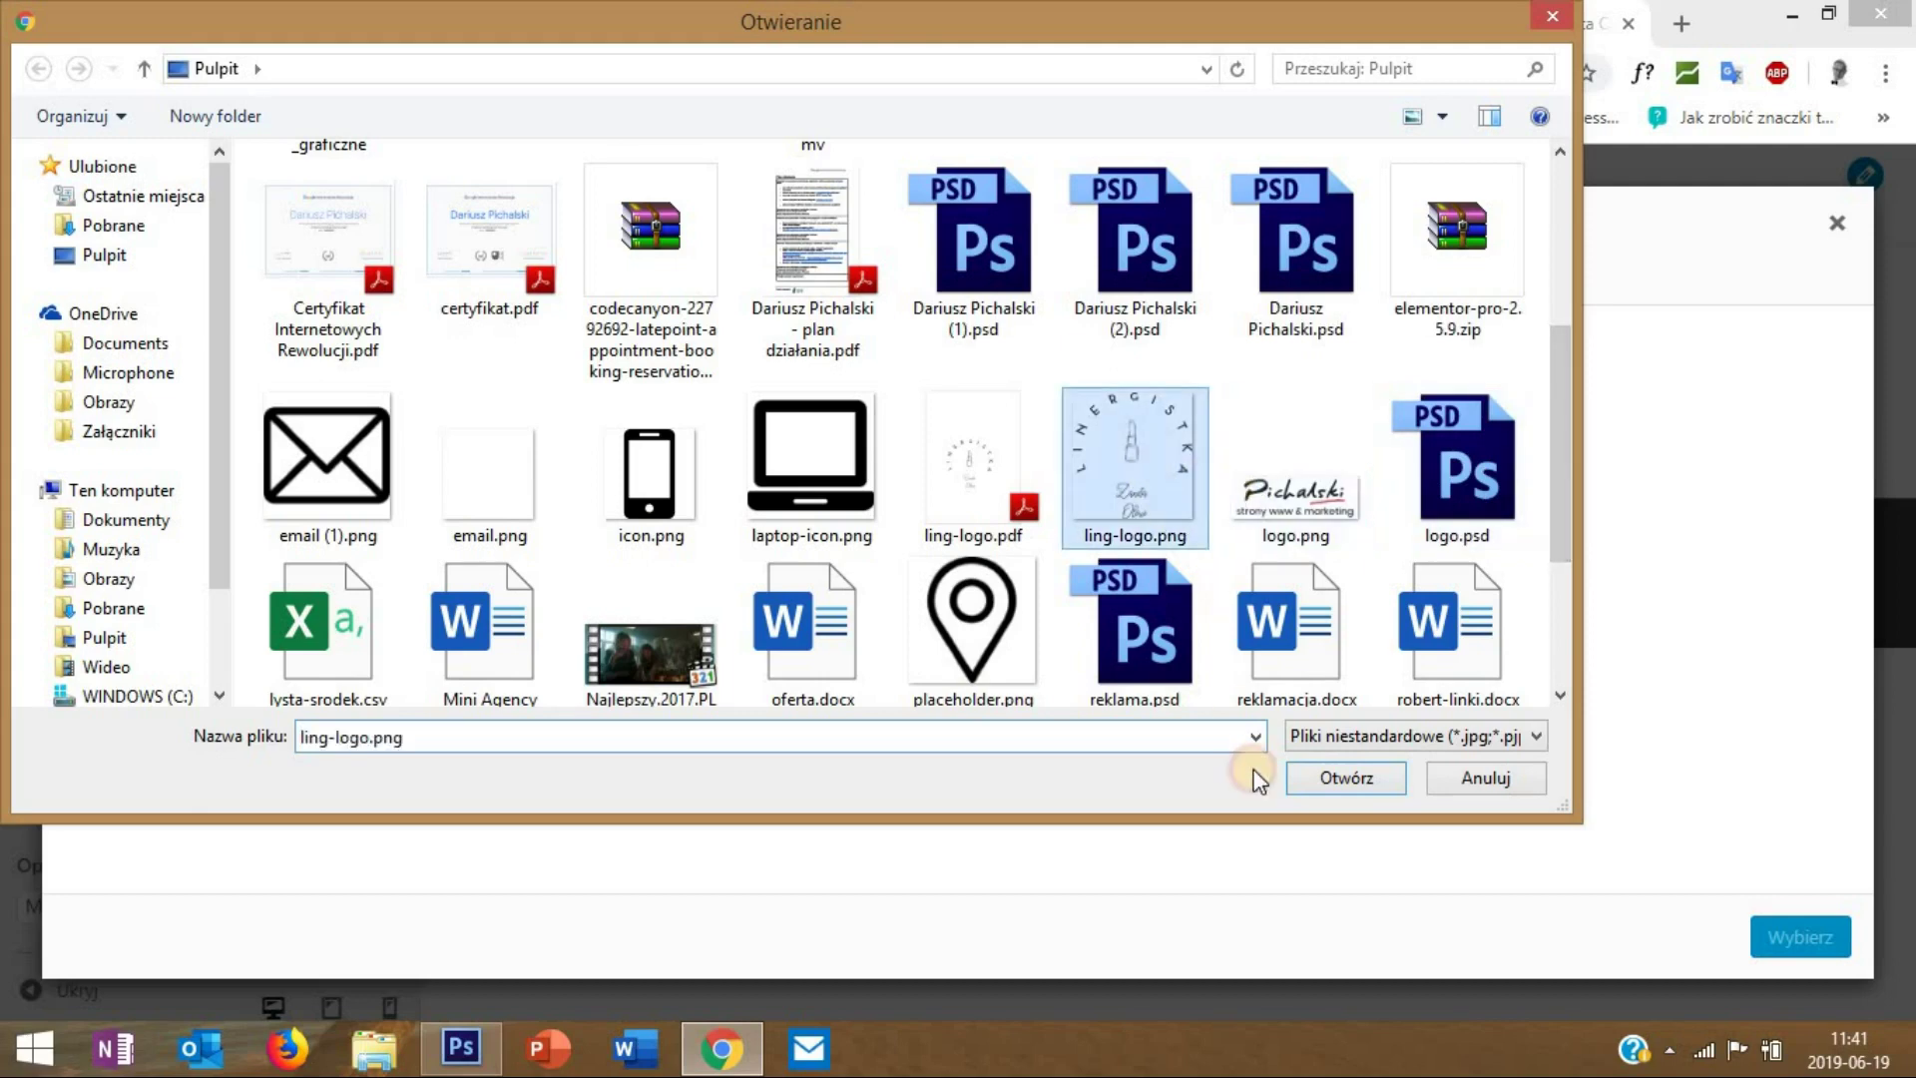
{"action": "left_click", "coordinate": [1361, 775]}
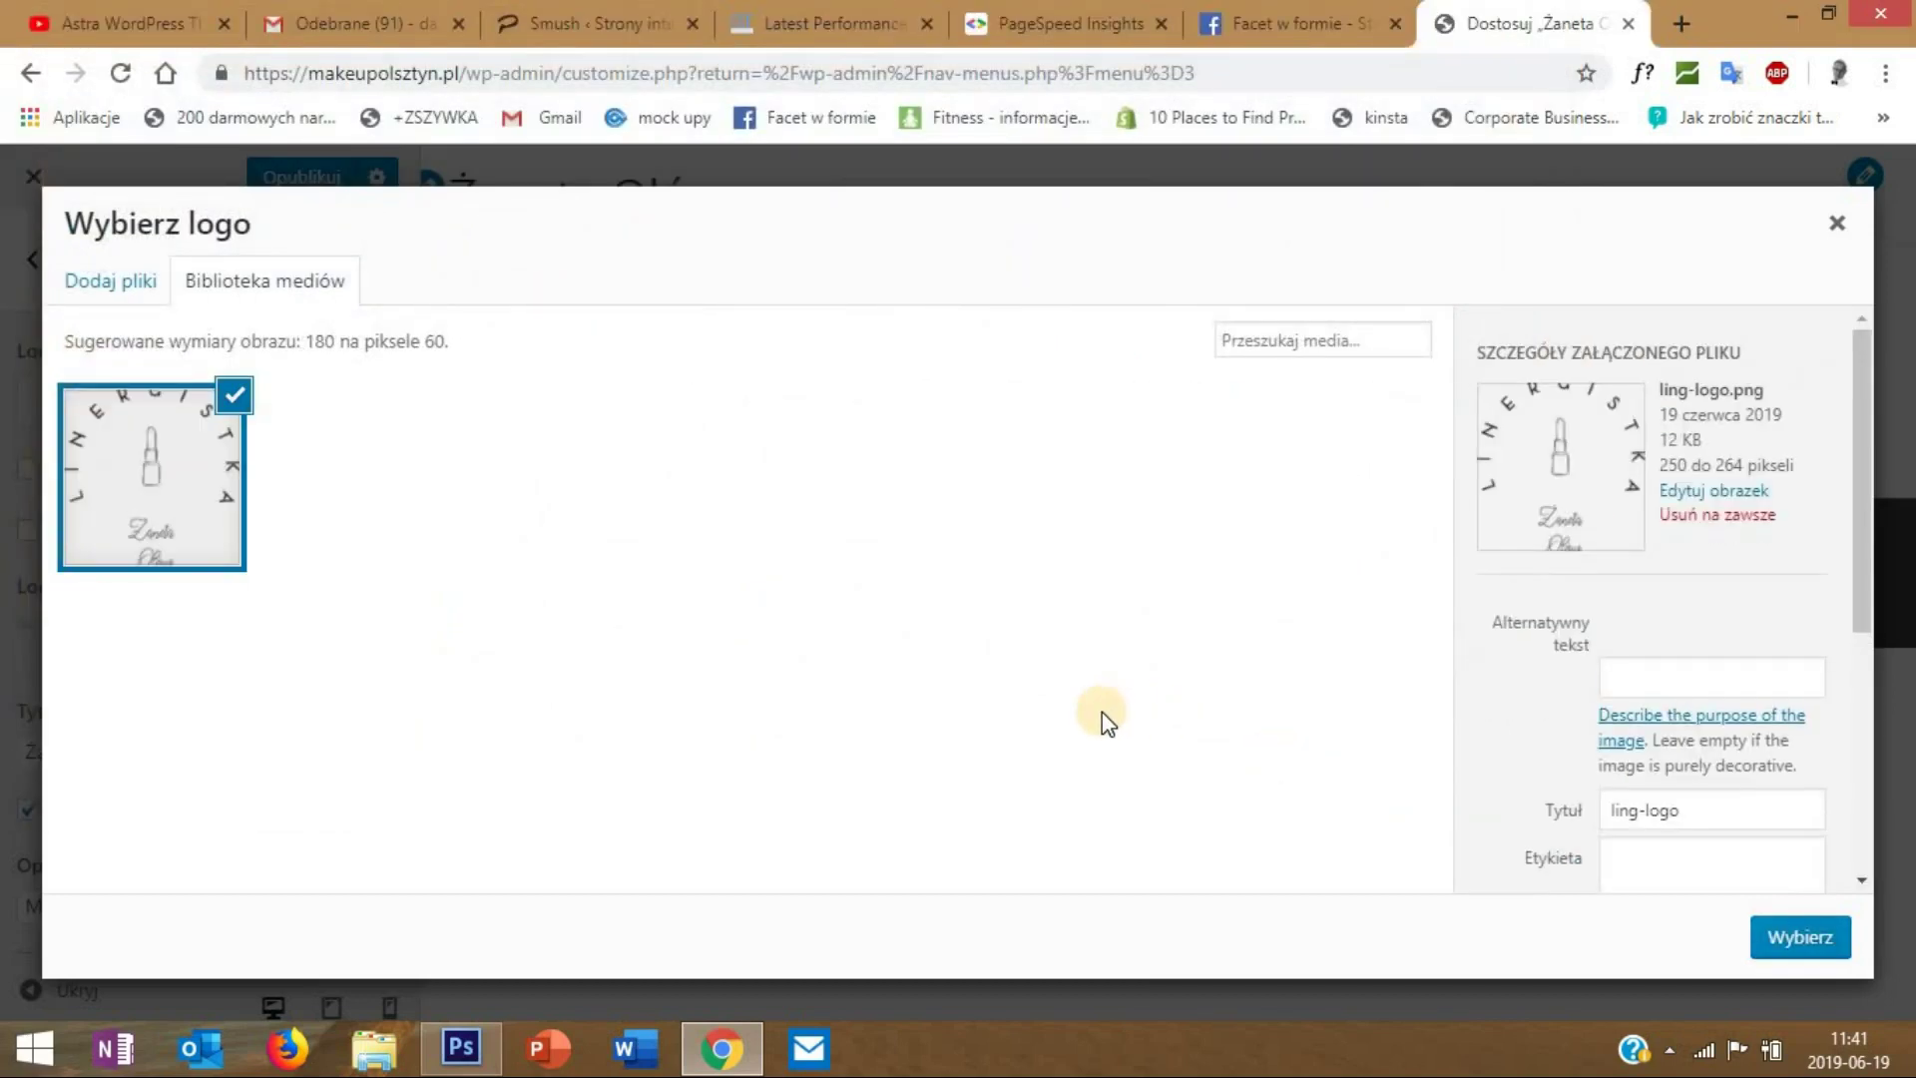
{"action": "left_click", "coordinate": [1790, 934]}
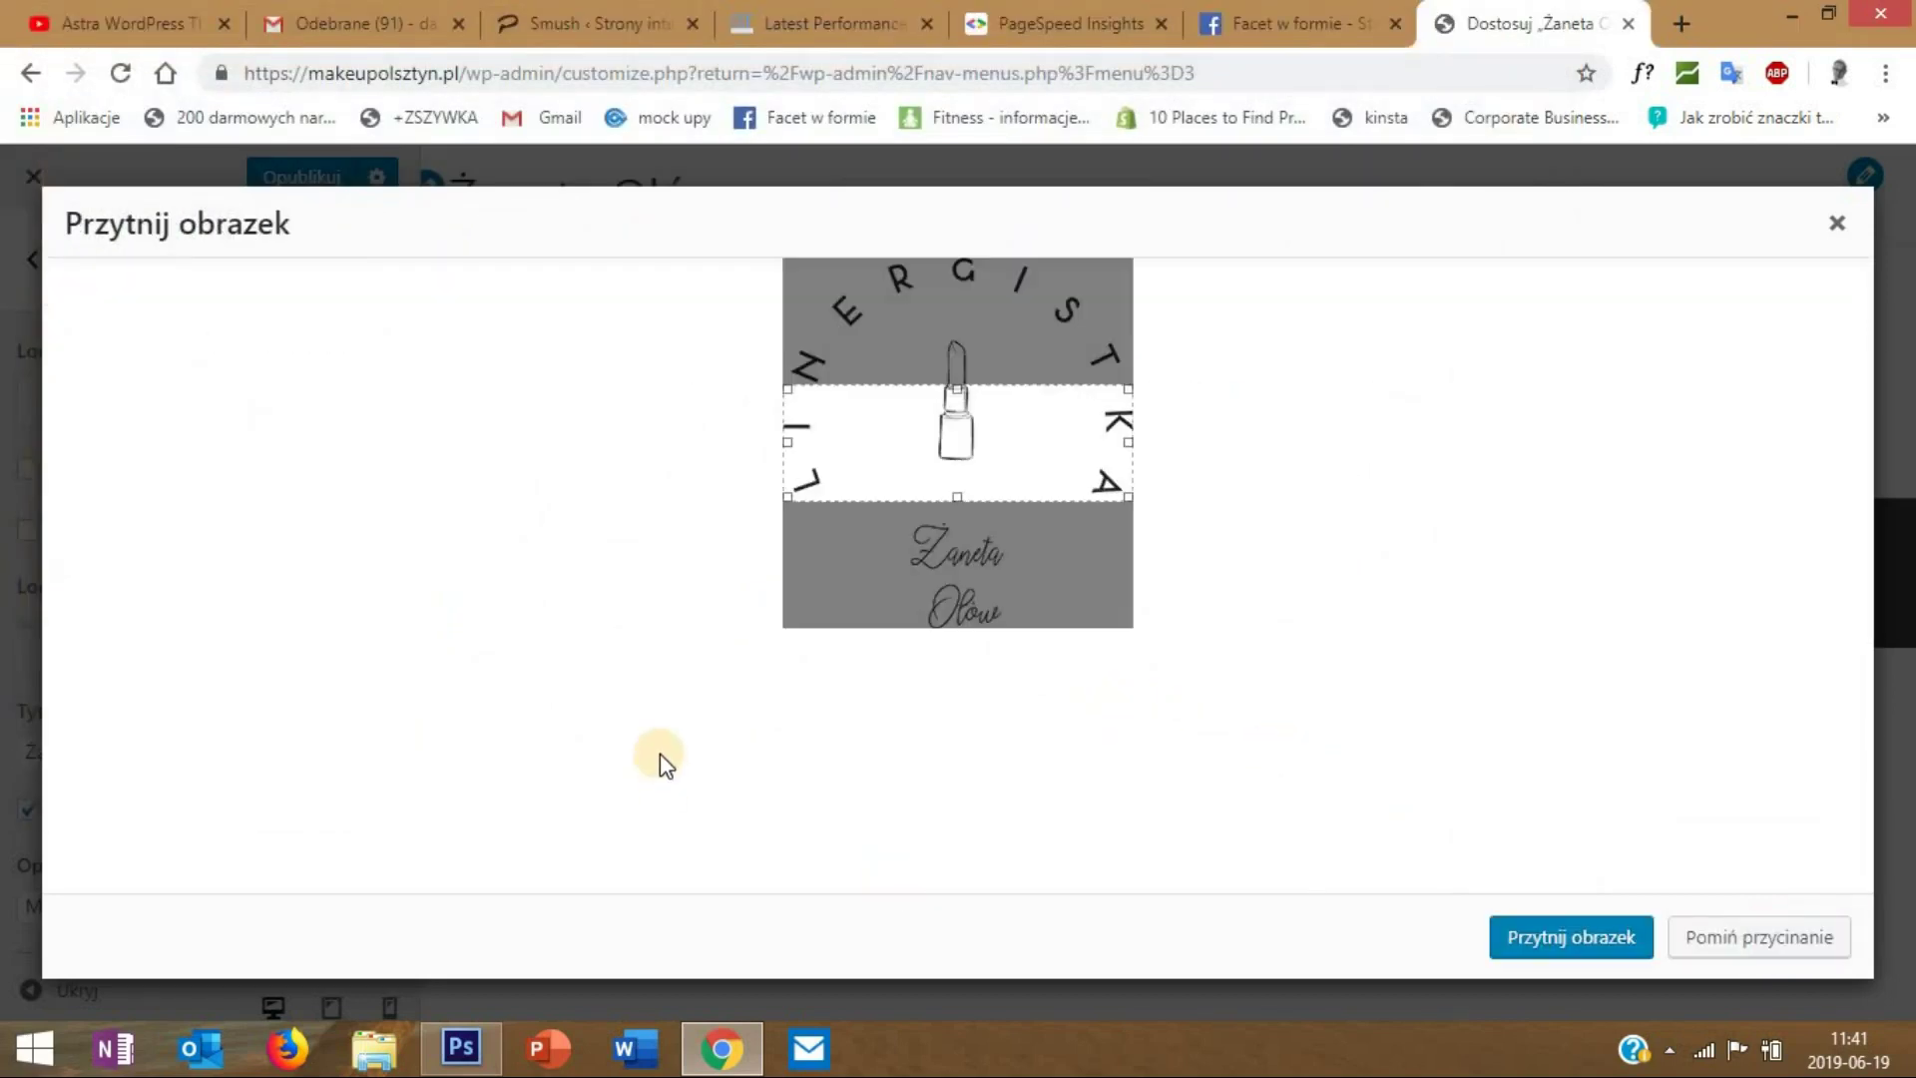
{"action": "left_click", "coordinate": [1686, 934]}
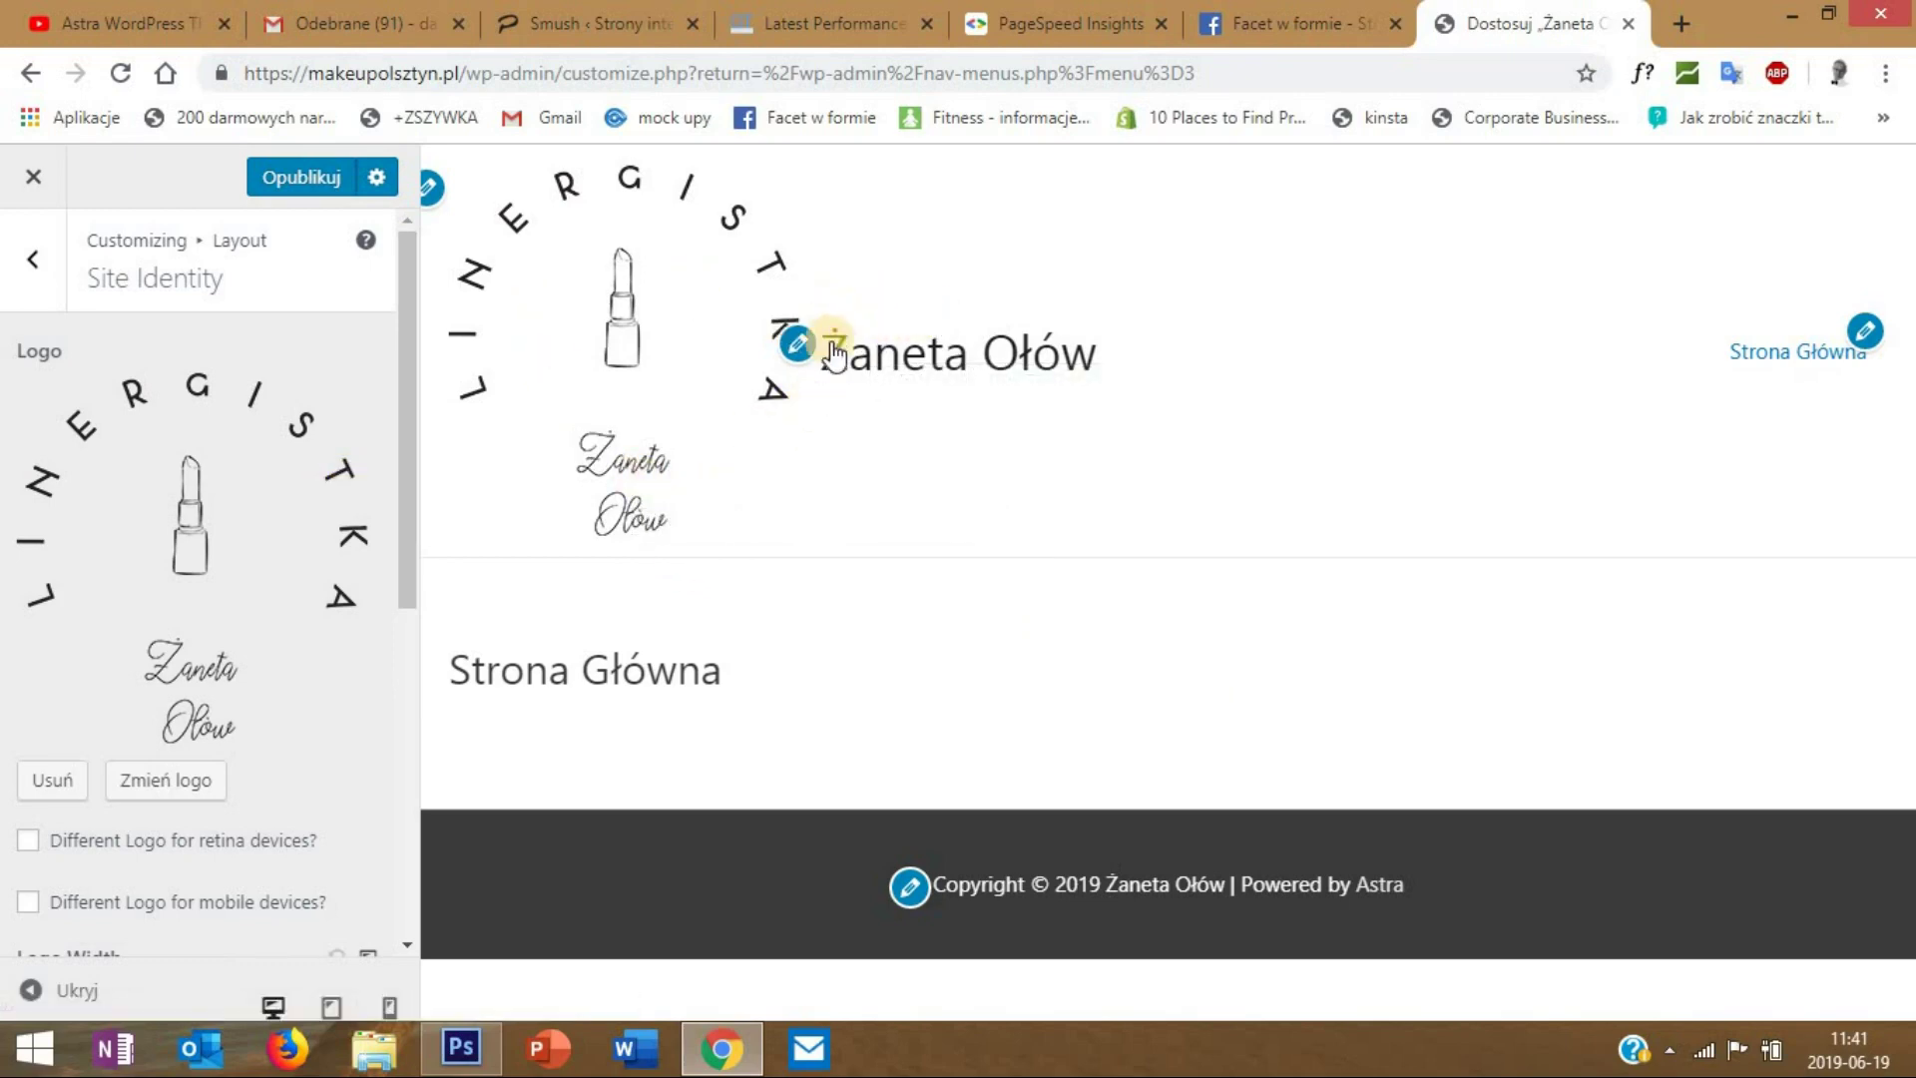
- Hide the site title and tagline in the header, keeping logo and title inline
{"action": "left_click", "coordinate": [404, 444]}
{"action": "left_click_drag", "start_coordinate": [405, 441], "coordinate": [394, 546]}
{"action": "left_click_drag", "start_coordinate": [391, 591], "coordinate": [142, 703]}
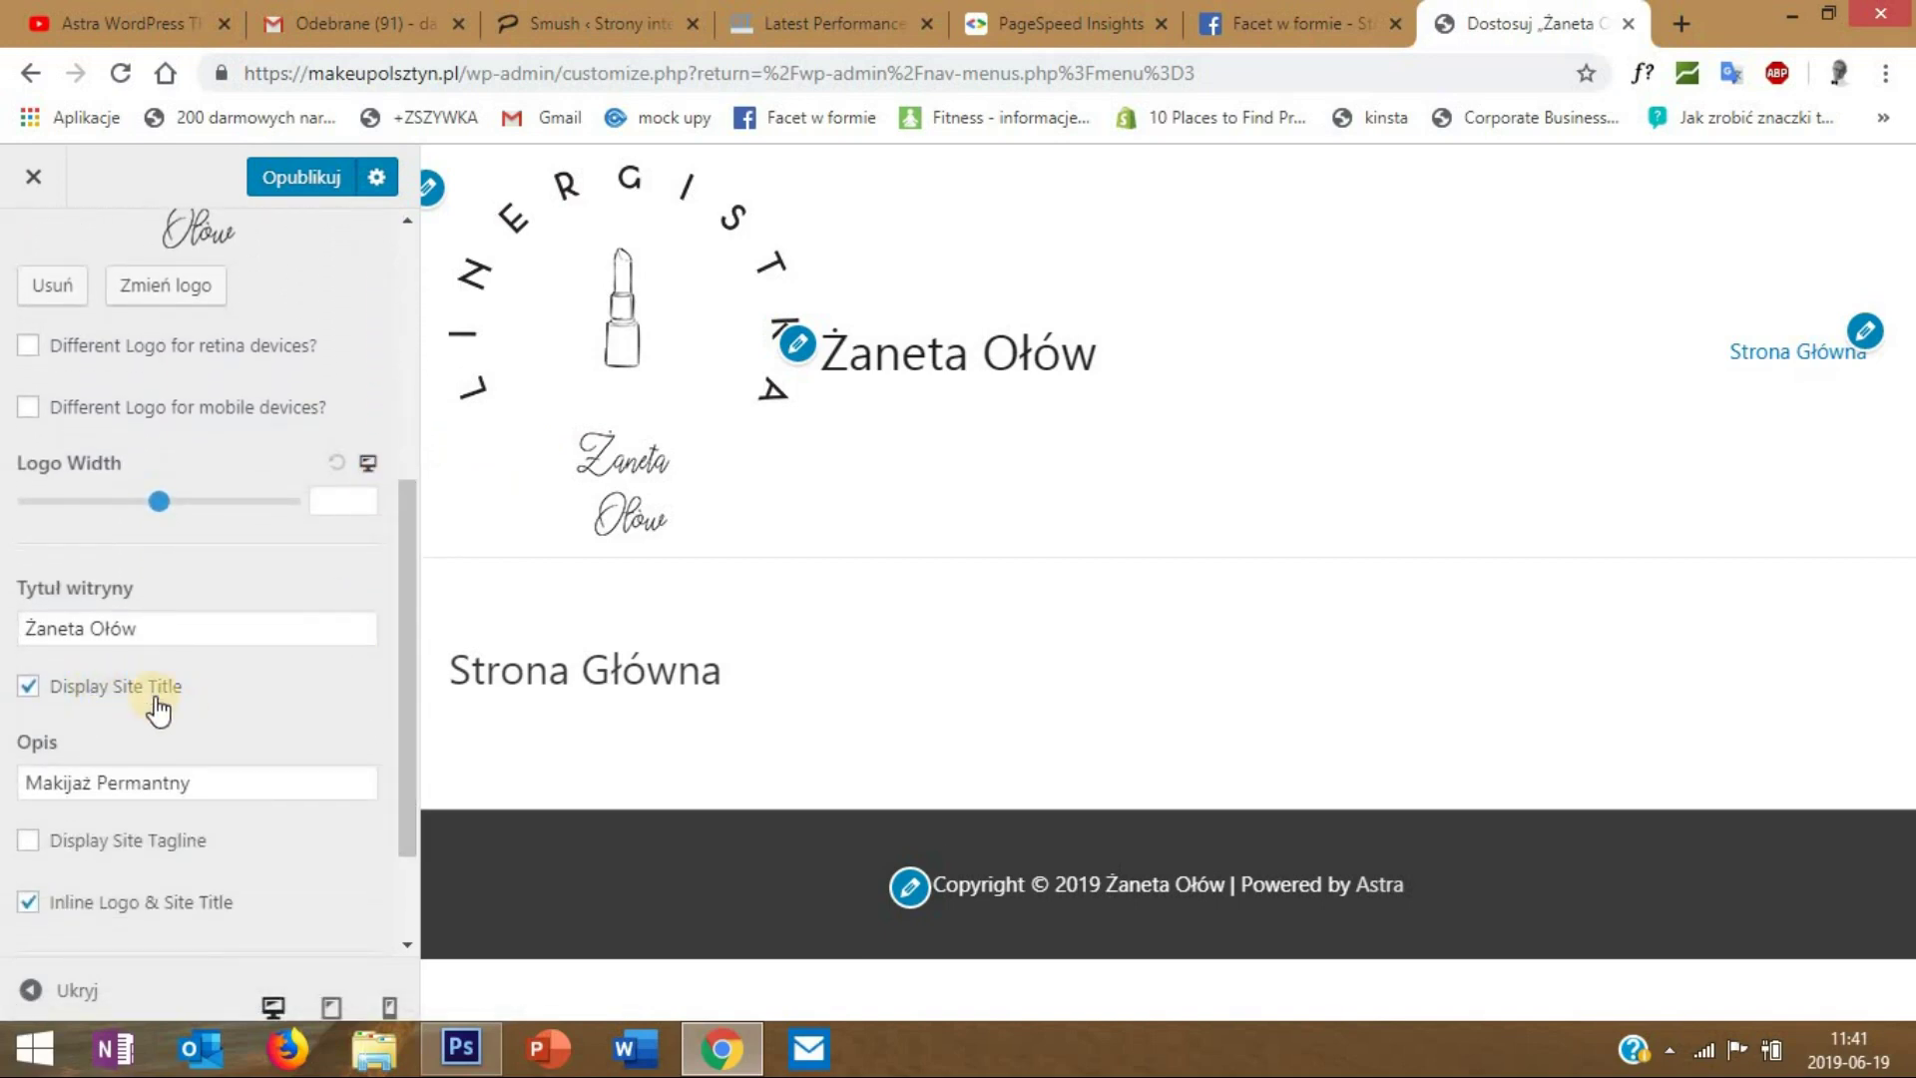
{"action": "left_click", "coordinate": [52, 696]}
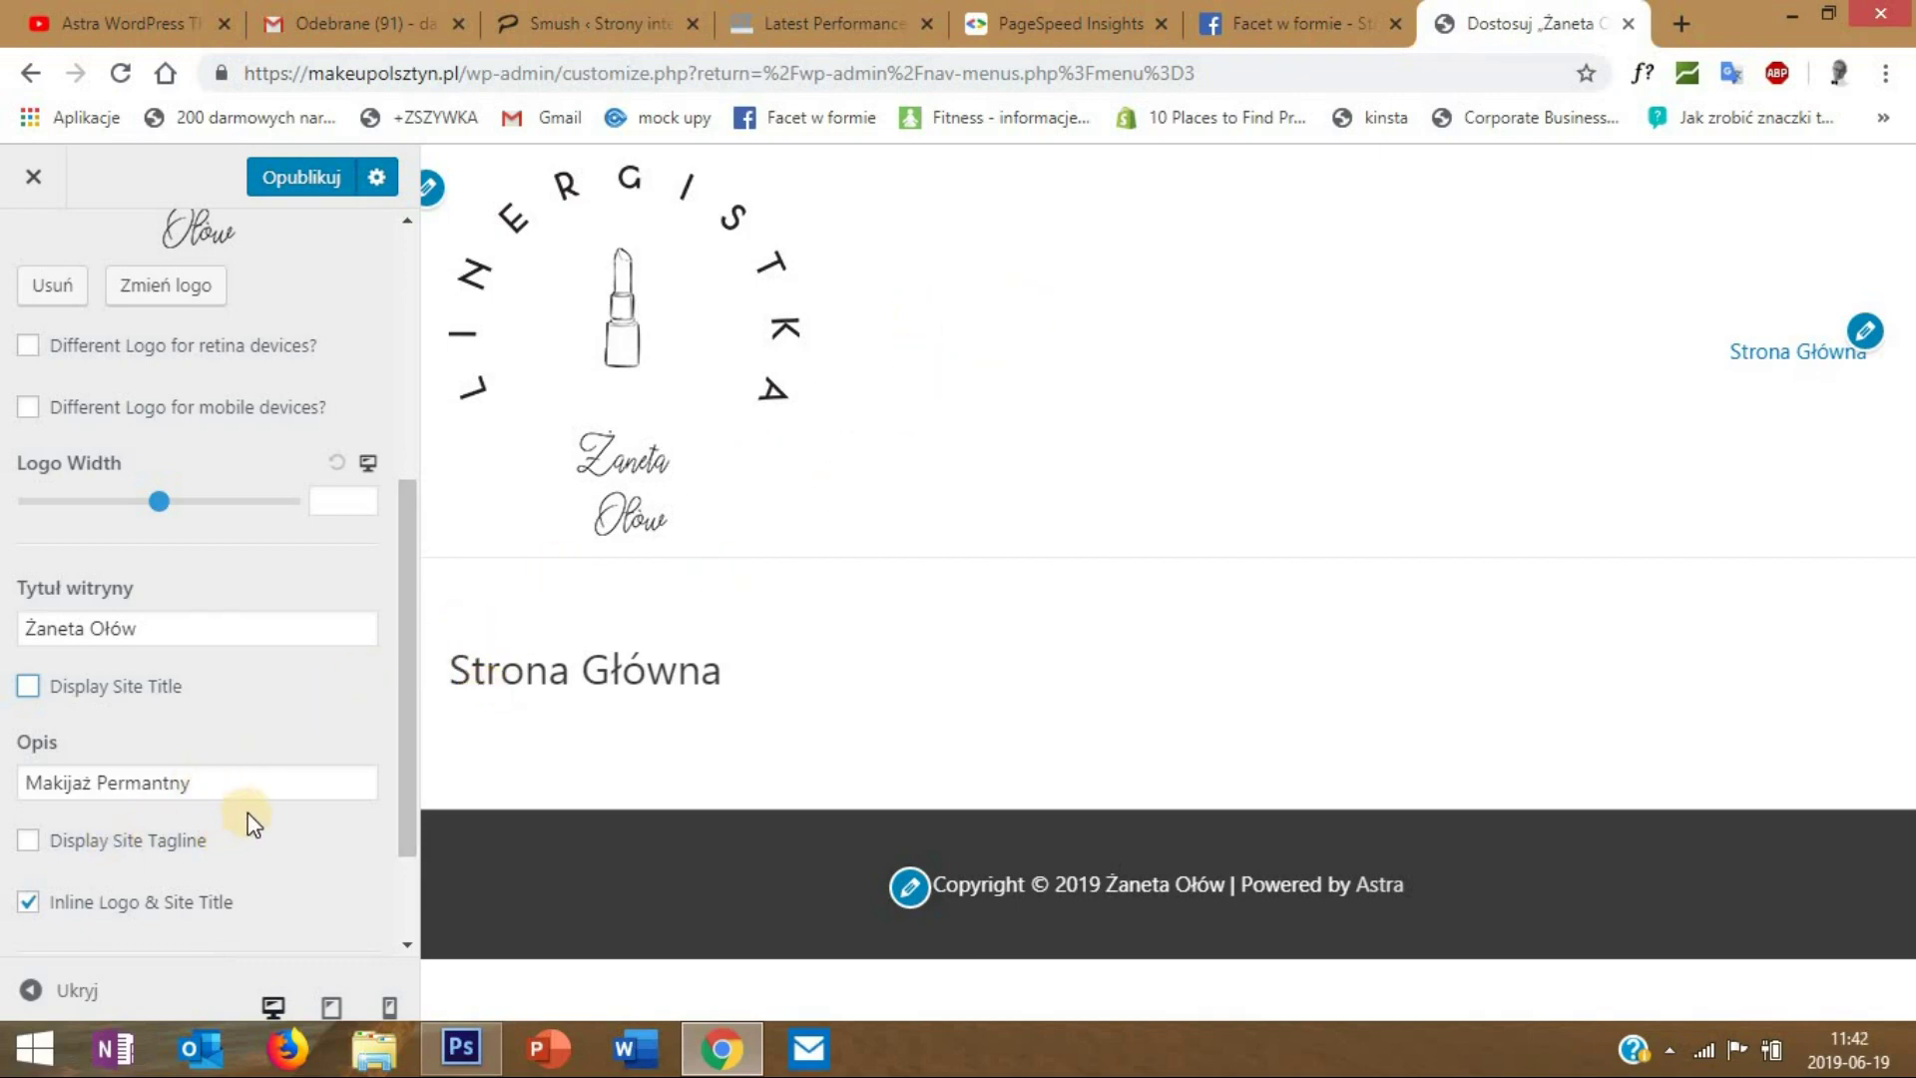
{"action": "left_click", "coordinate": [27, 843]}
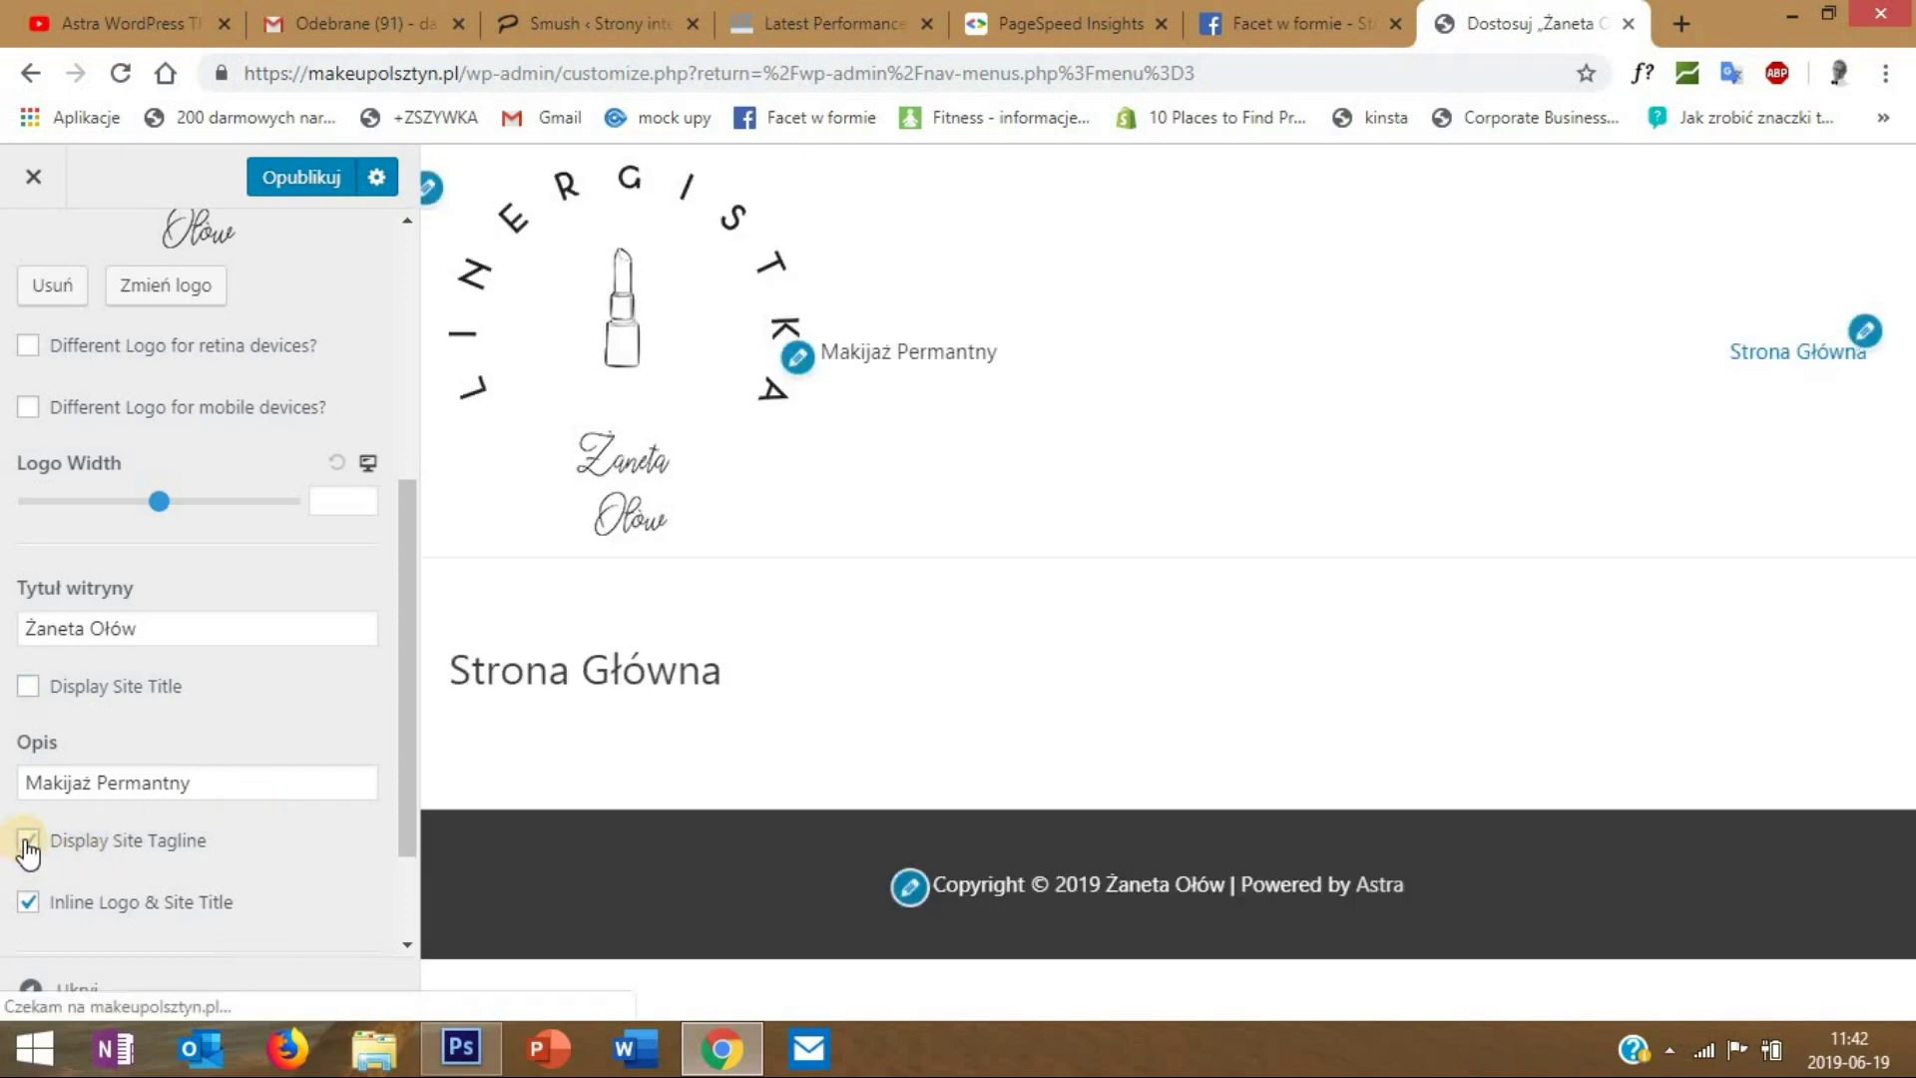
{"action": "left_click", "coordinate": [30, 903]}
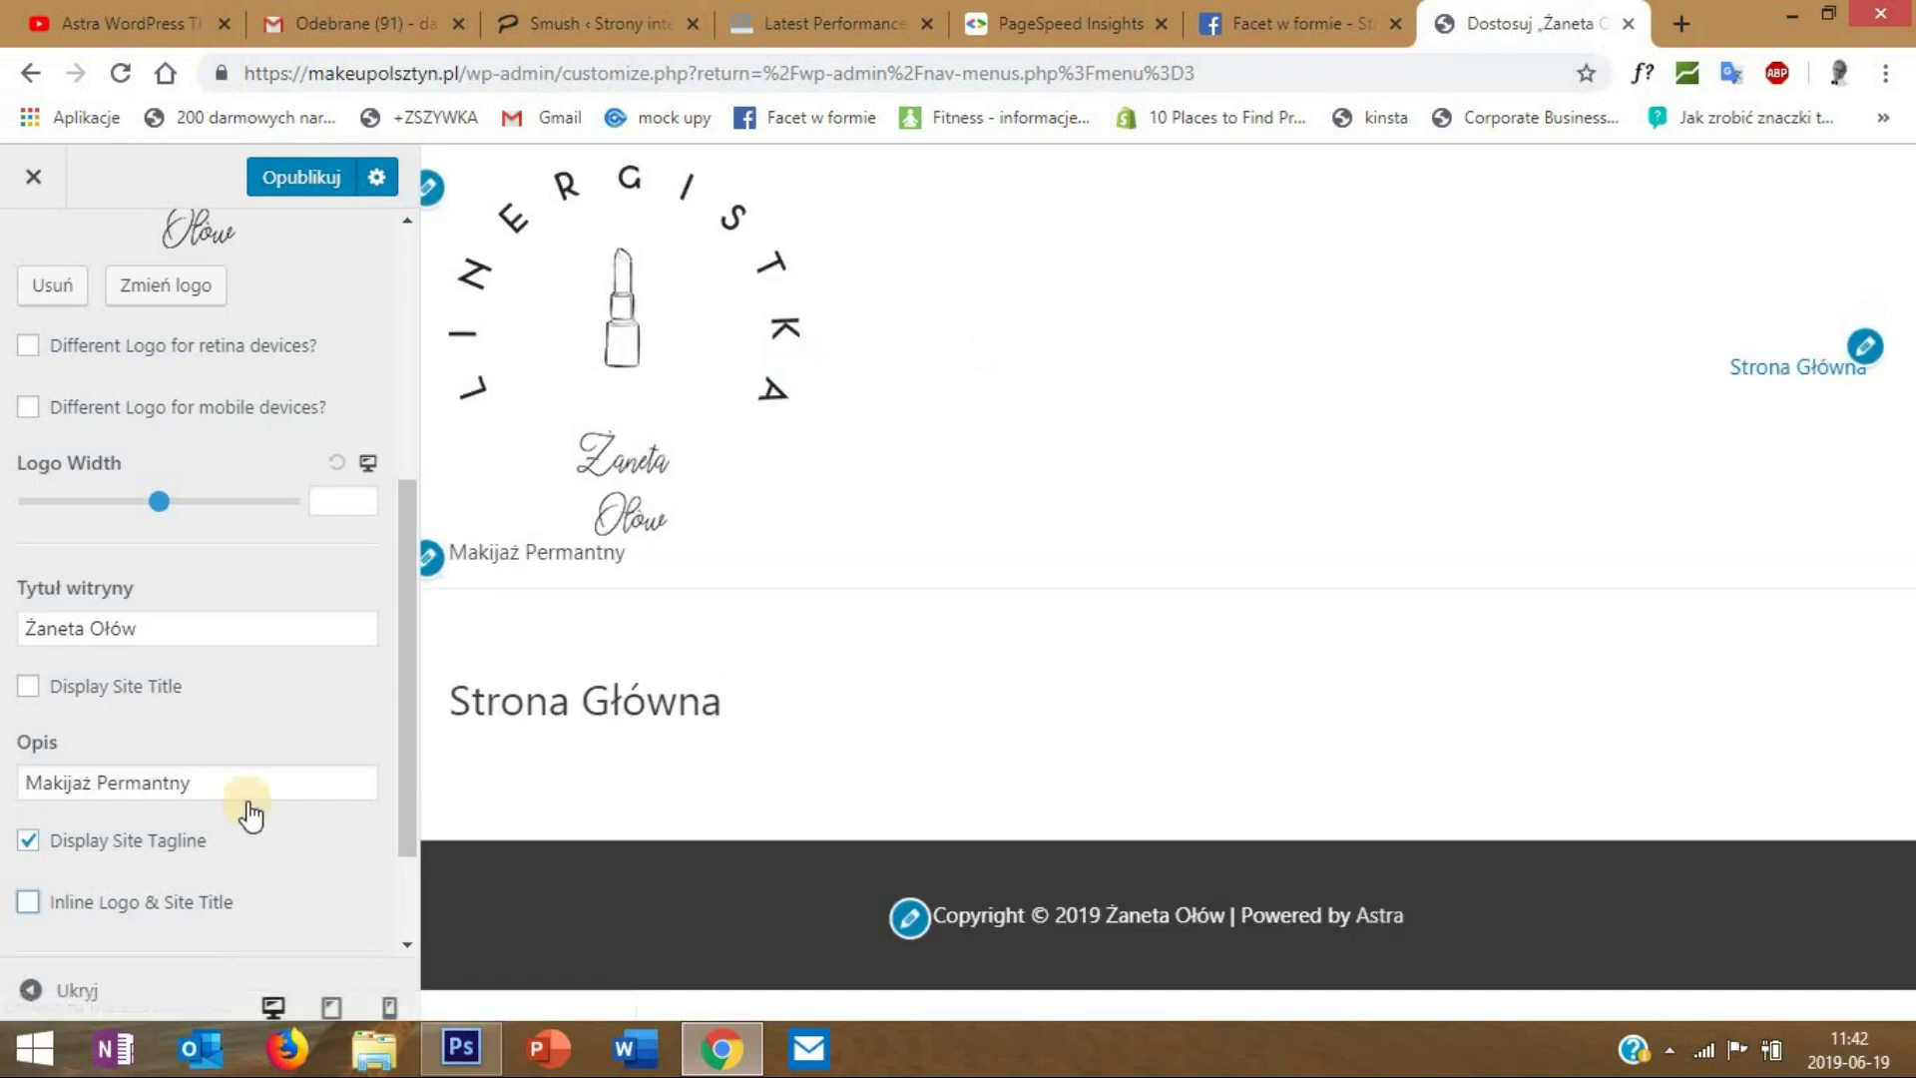
{"action": "left_click", "coordinate": [72, 924]}
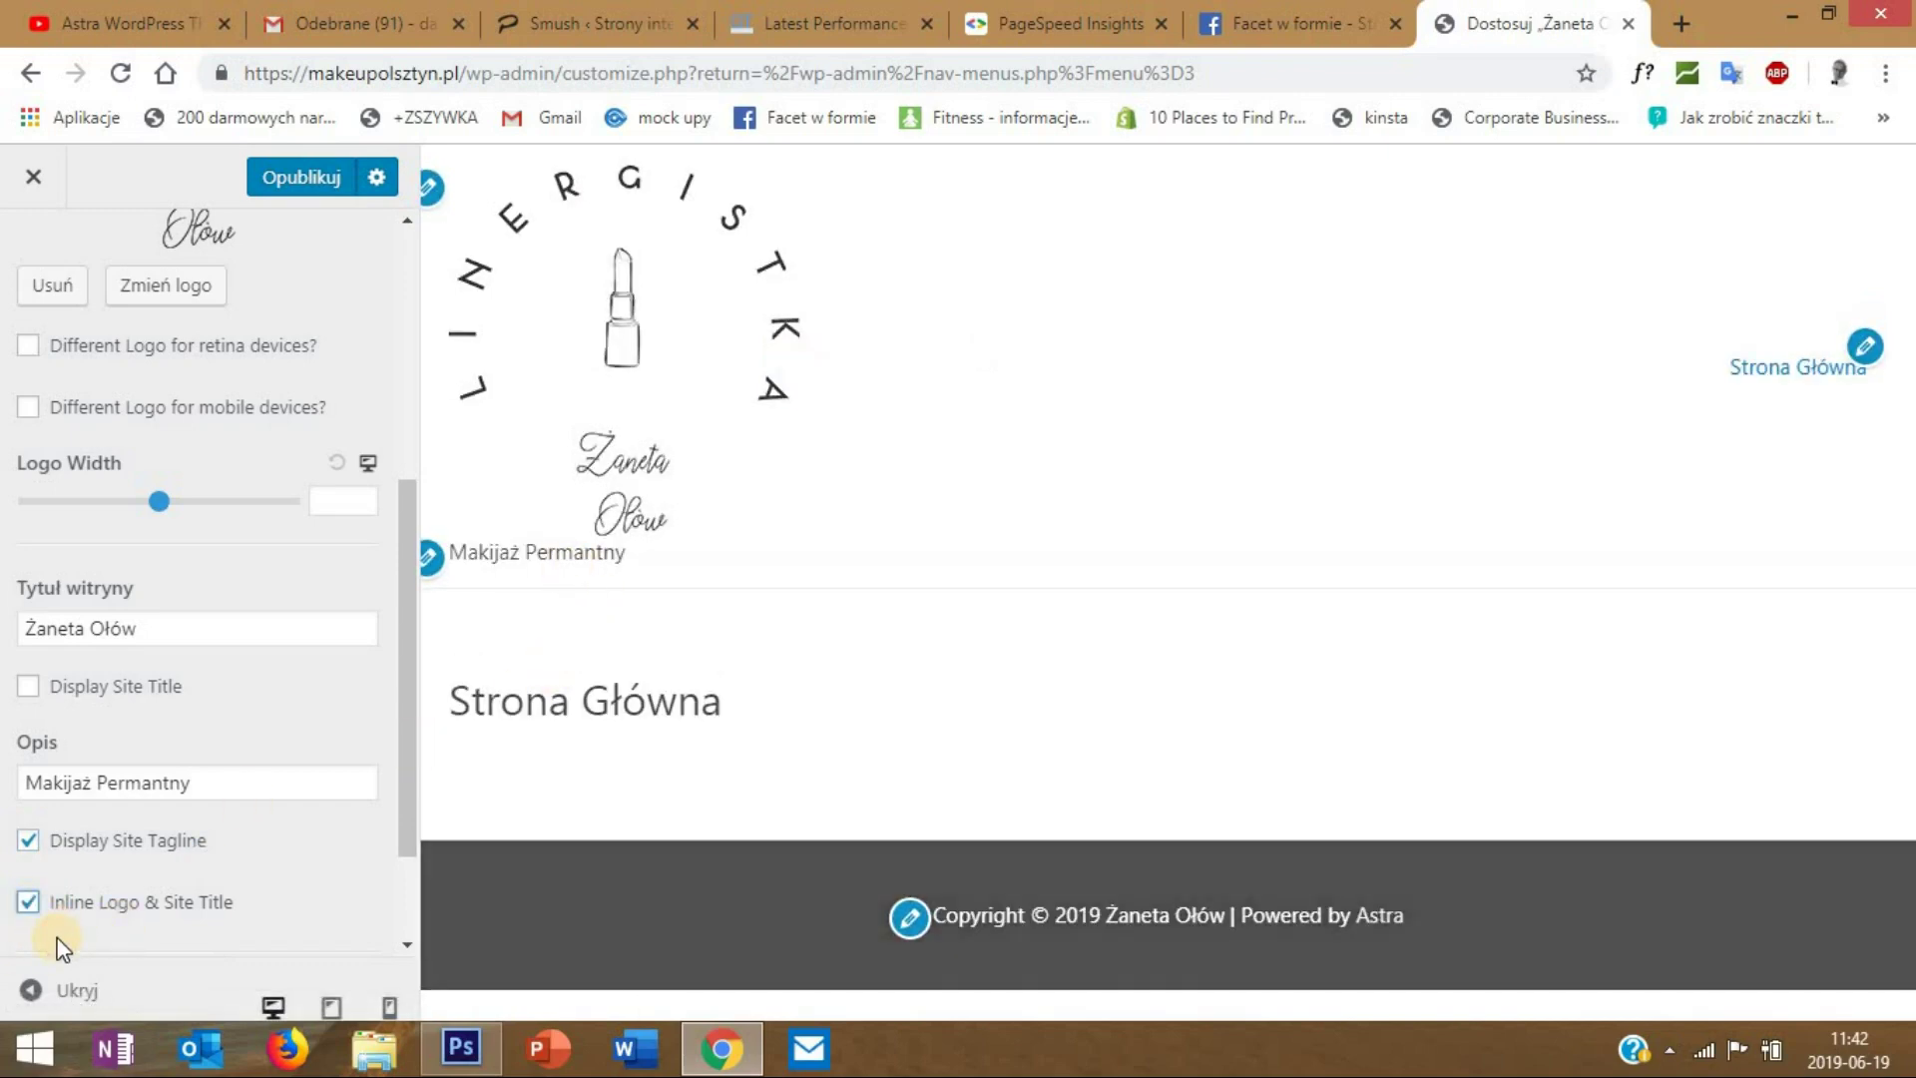
{"action": "left_click", "coordinate": [38, 841]}
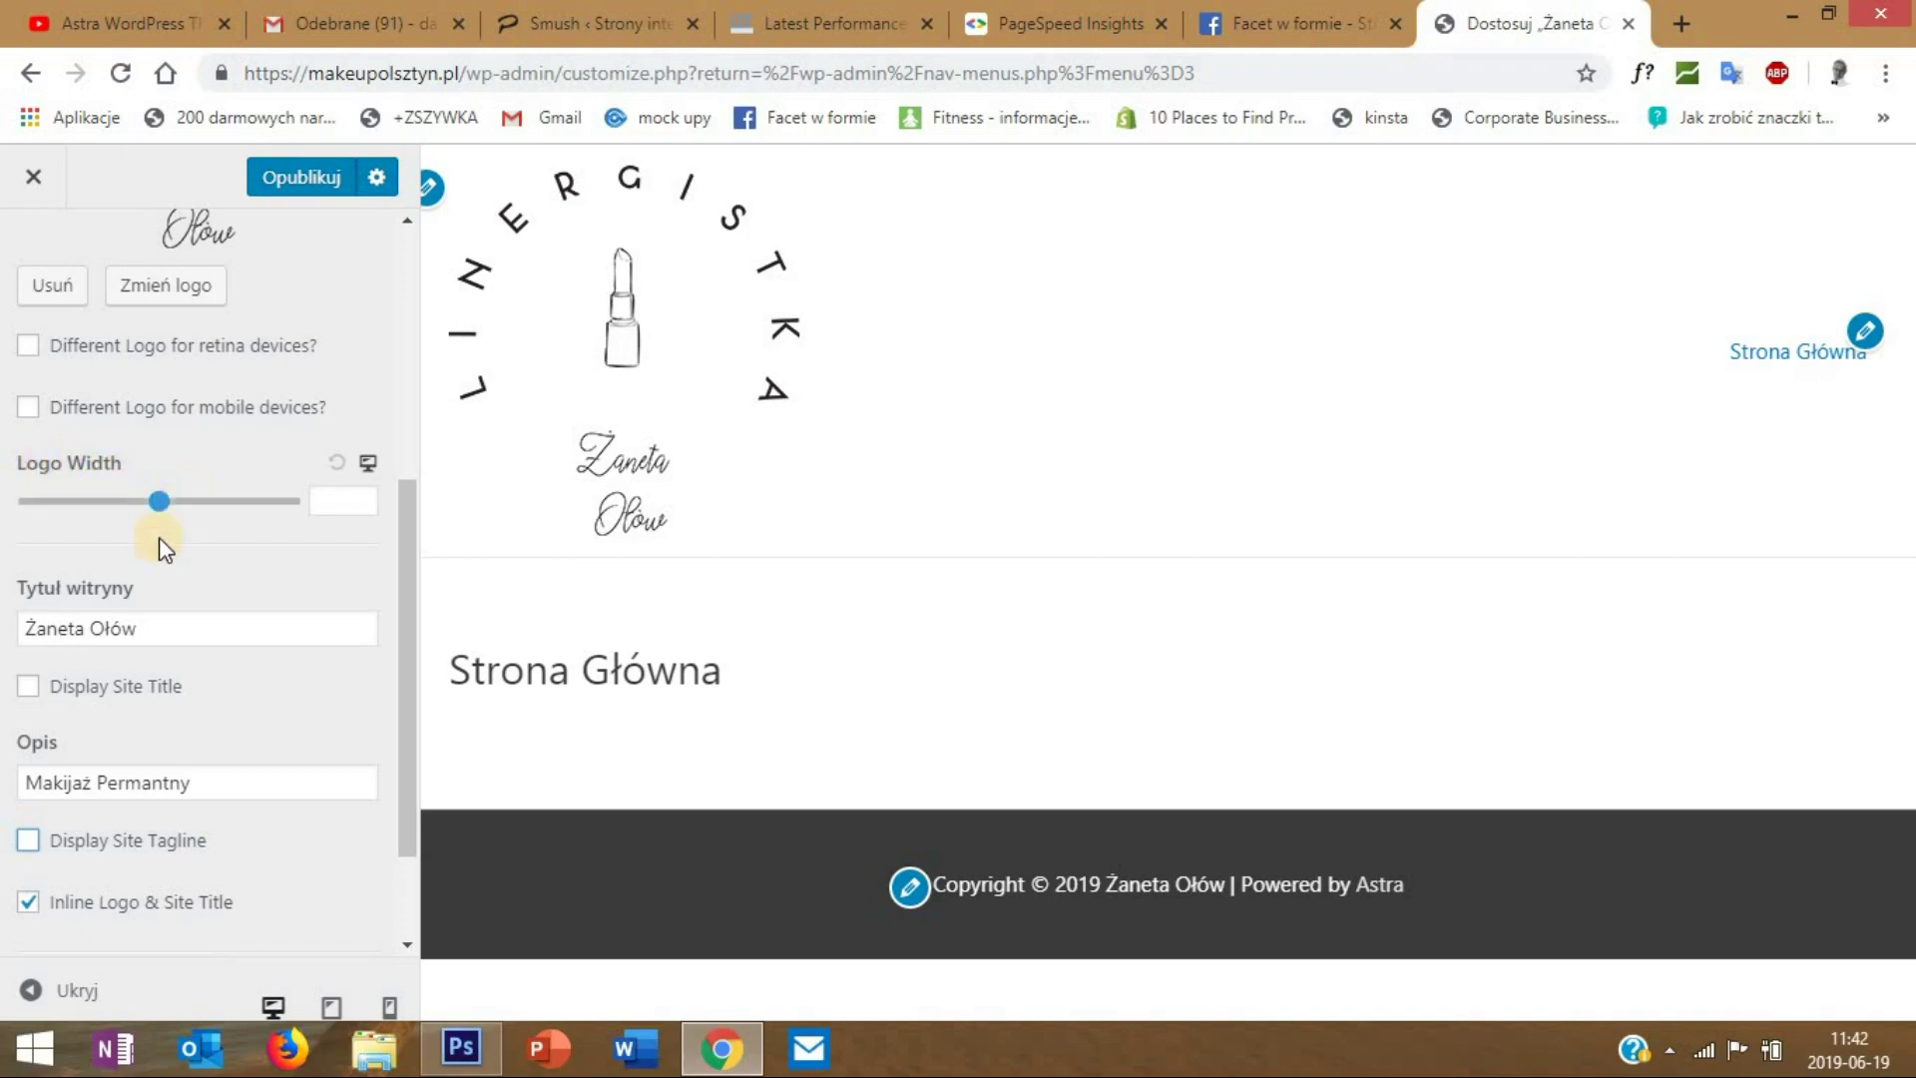
- Reduce the header logo width to 137
{"action": "left_click_drag", "start_coordinate": [158, 505], "coordinate": [88, 501]}
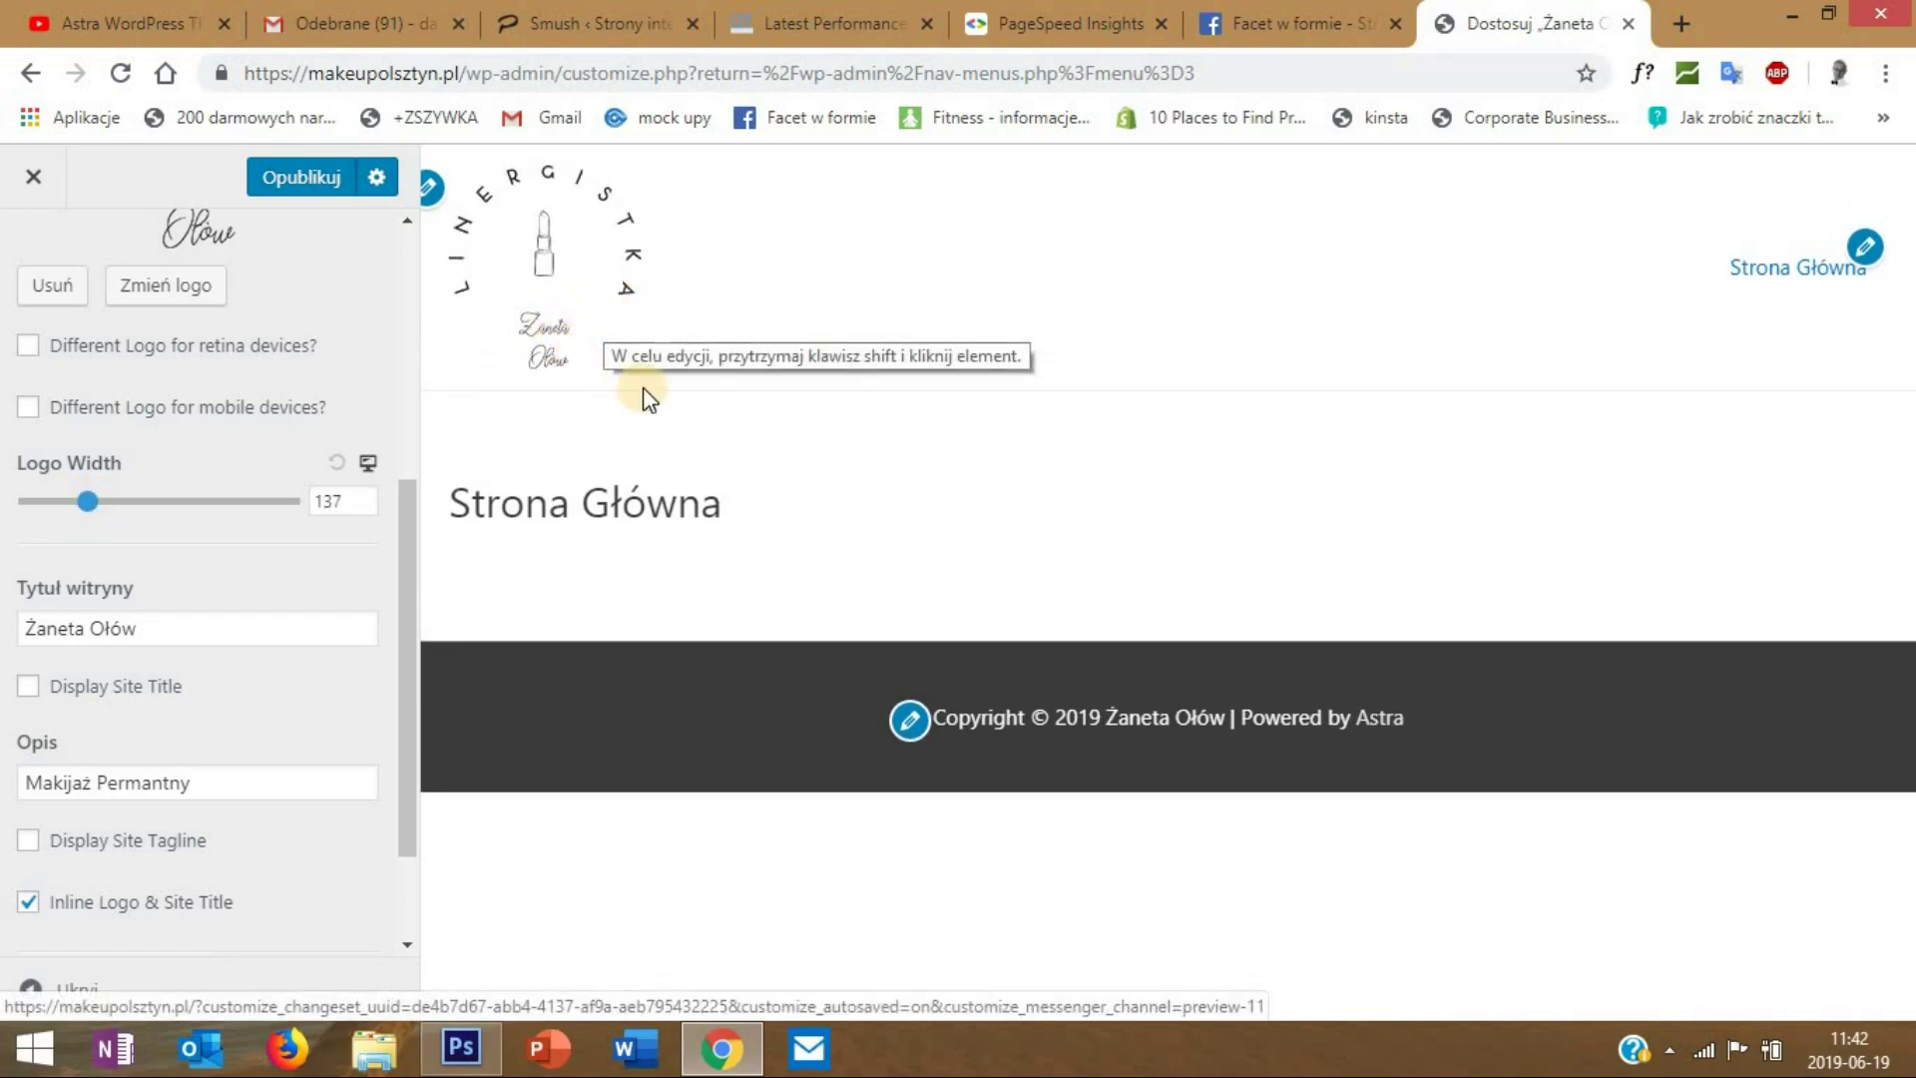
{"action": "left_click_drag", "start_coordinate": [410, 564], "coordinate": [424, 733]}
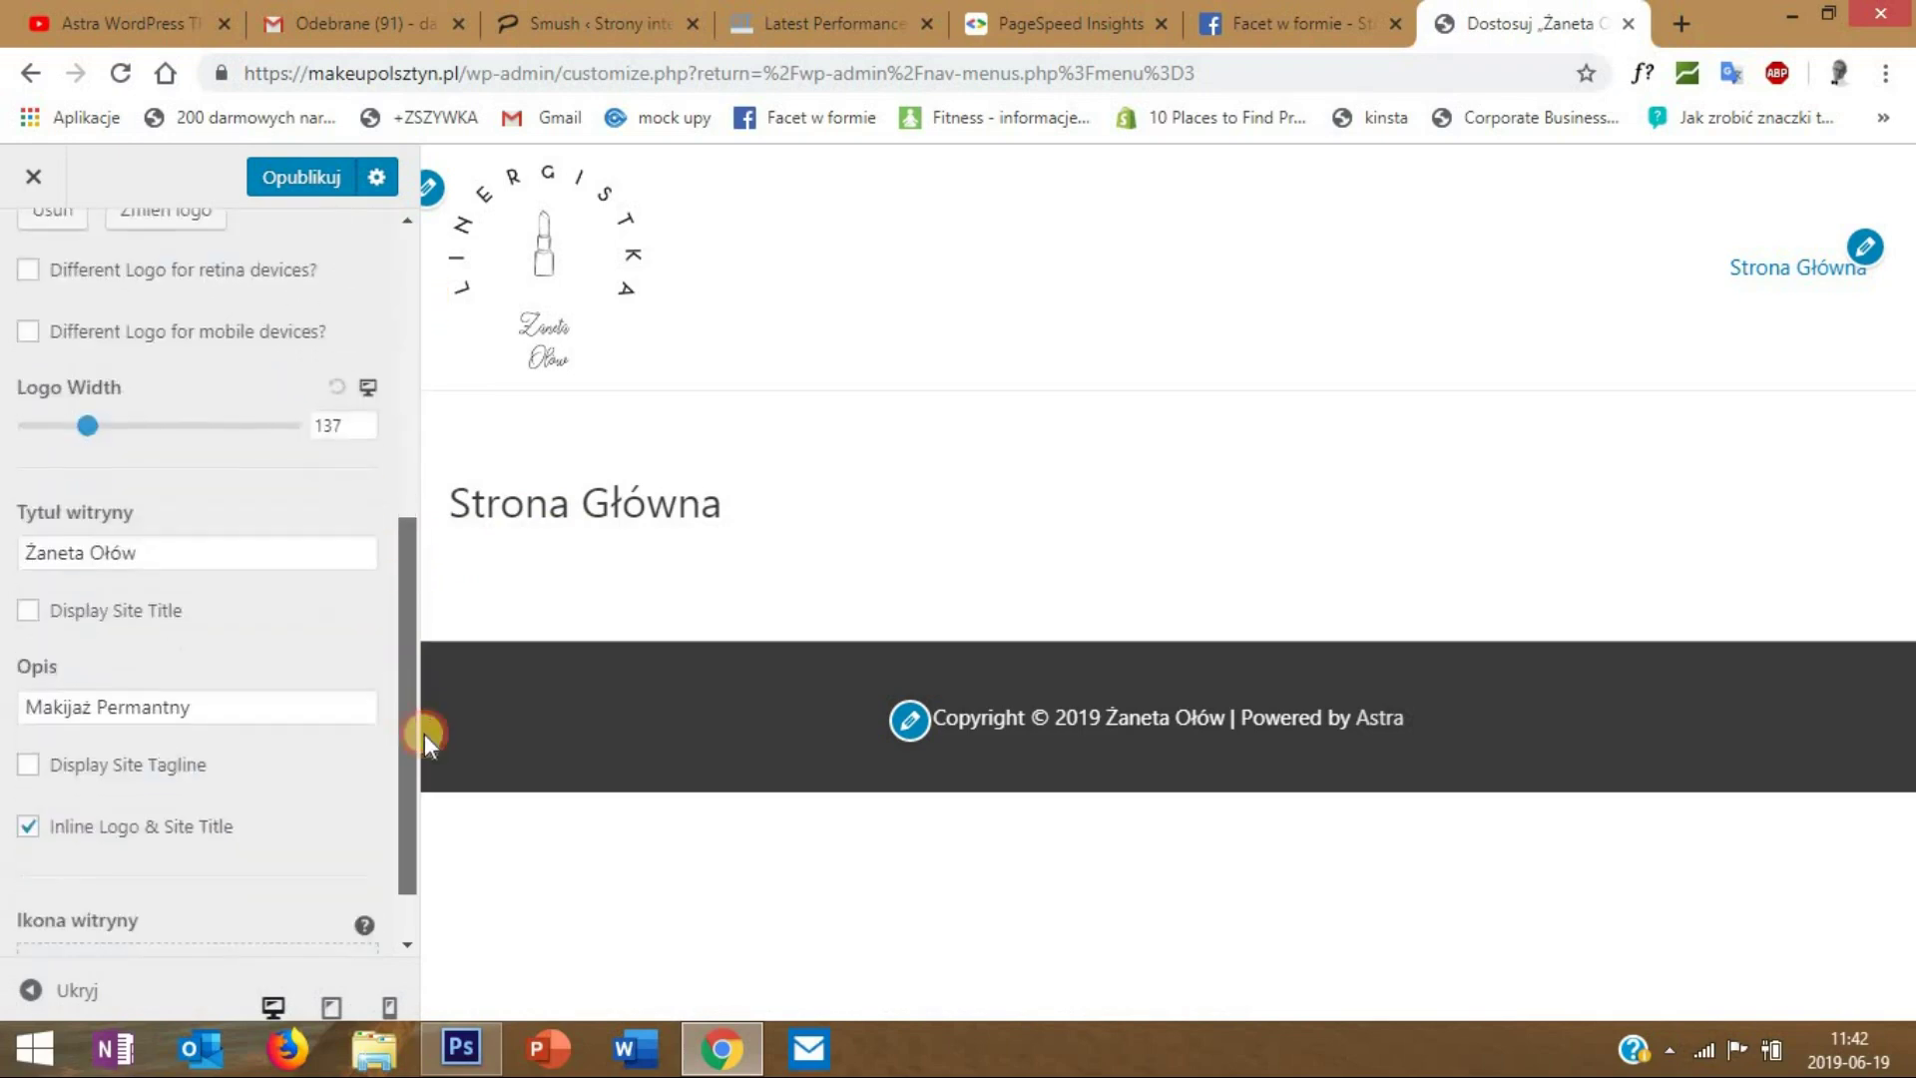
{"action": "scroll", "coordinate": [423, 734], "scroll_direction": "down", "scroll_amount": 1}
{"action": "left_click", "coordinate": [413, 685]}
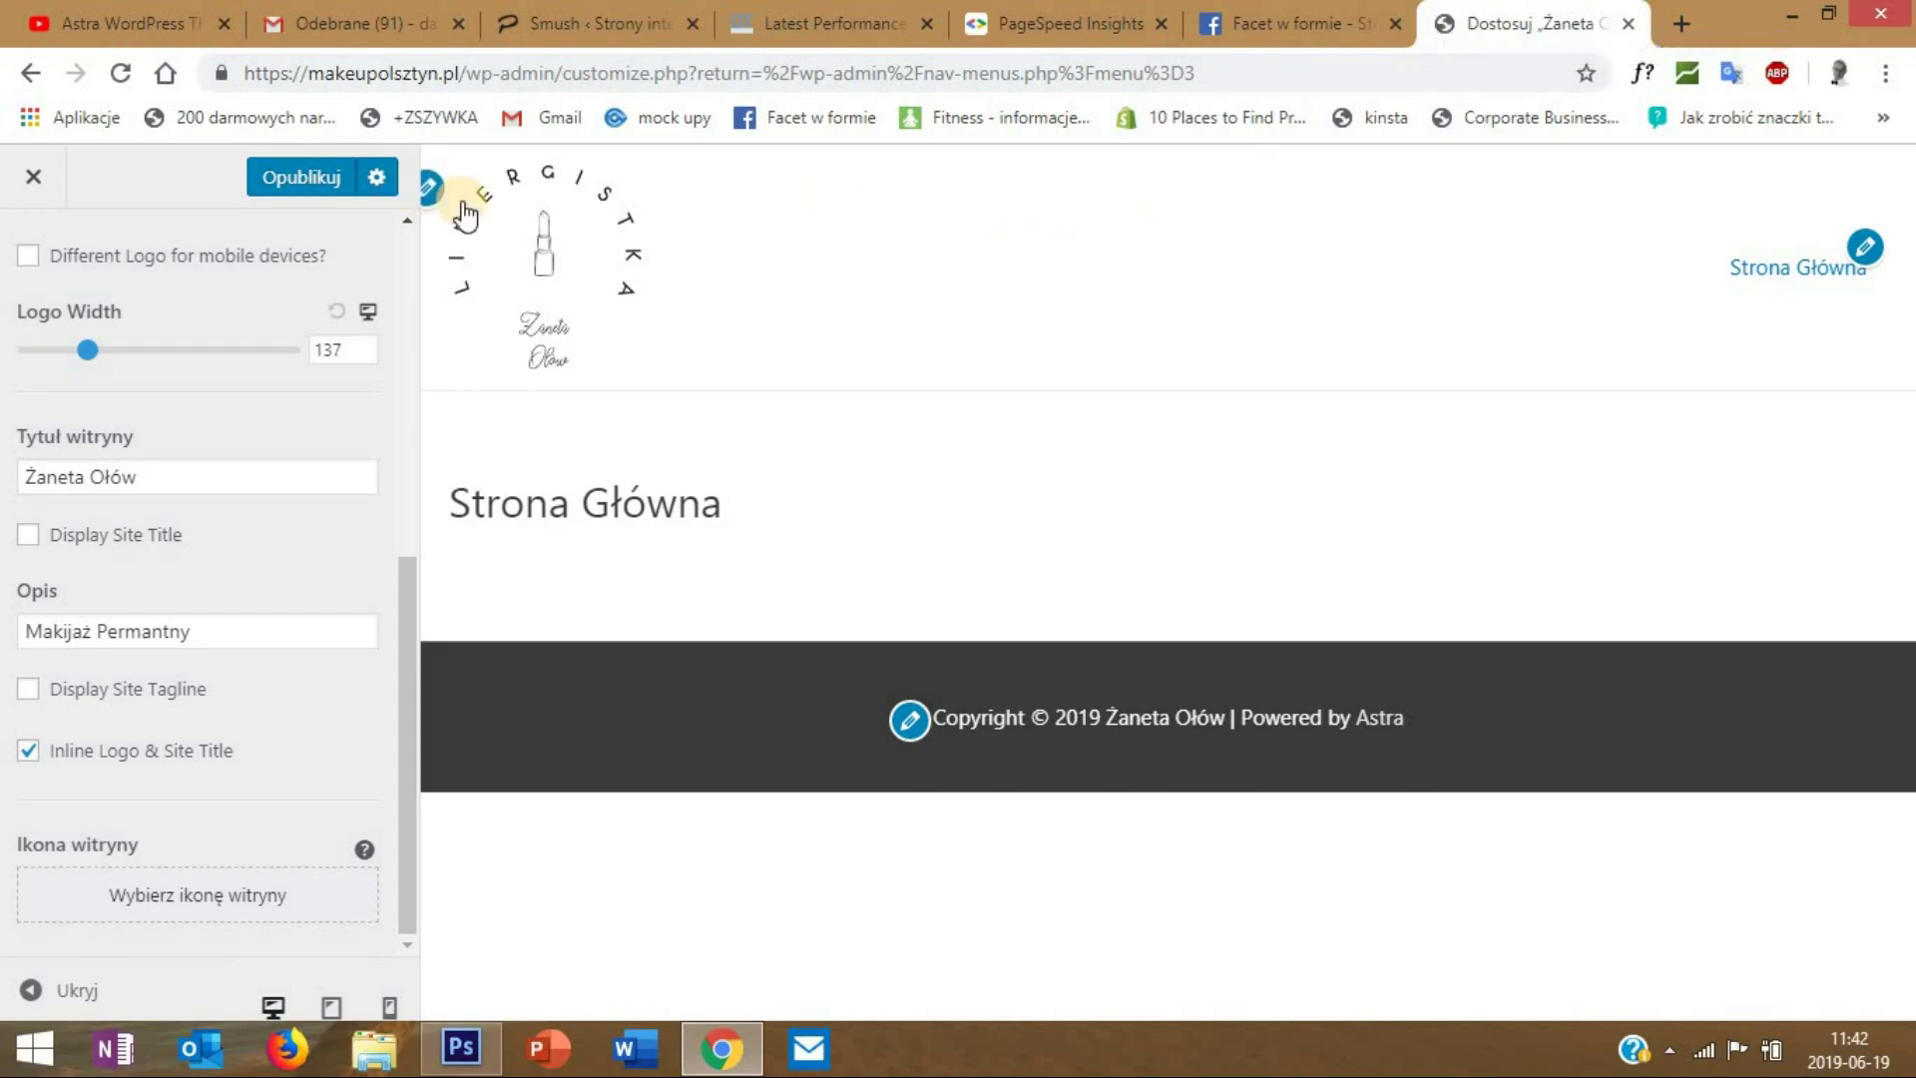
- Set the ling-logo image as the site icon, skipping the cropping step
{"action": "left_click", "coordinate": [296, 903]}
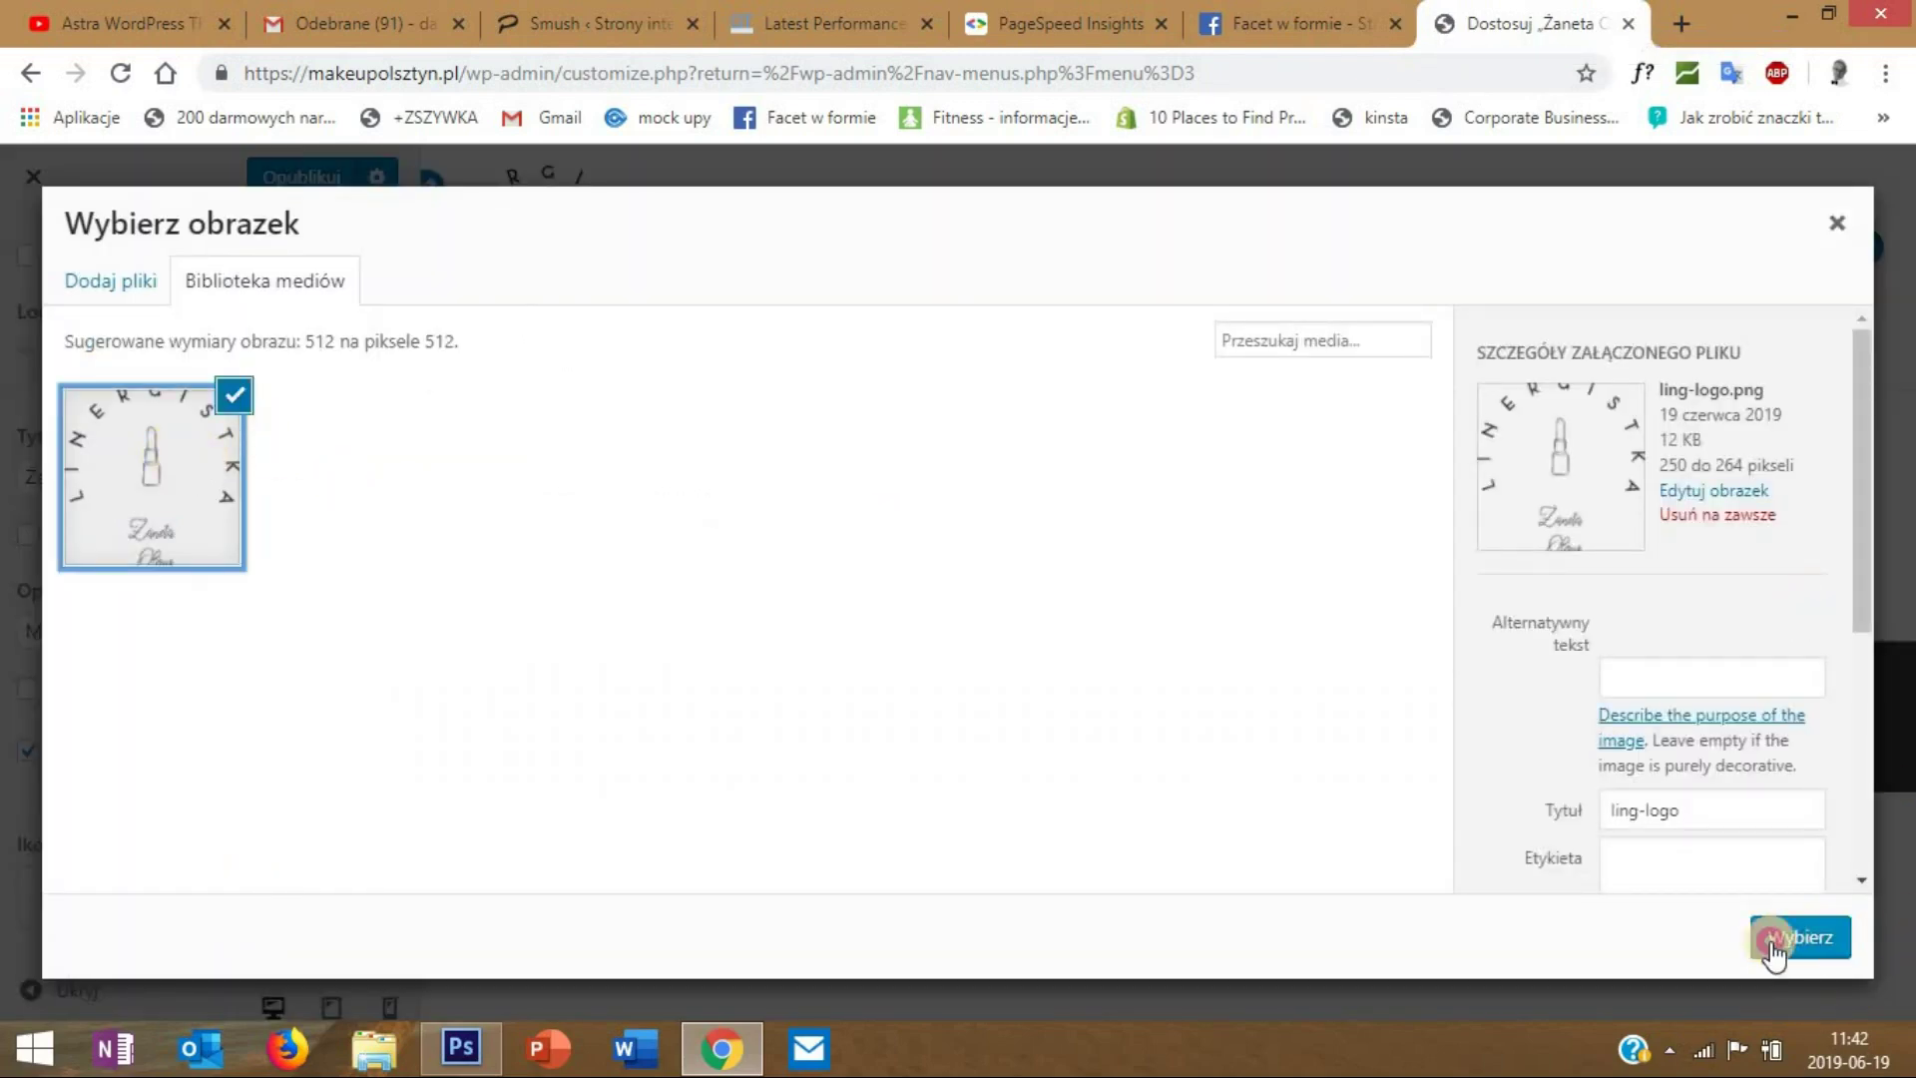
{"action": "left_click", "coordinate": [1772, 940]}
{"action": "left_click", "coordinate": [1787, 938]}
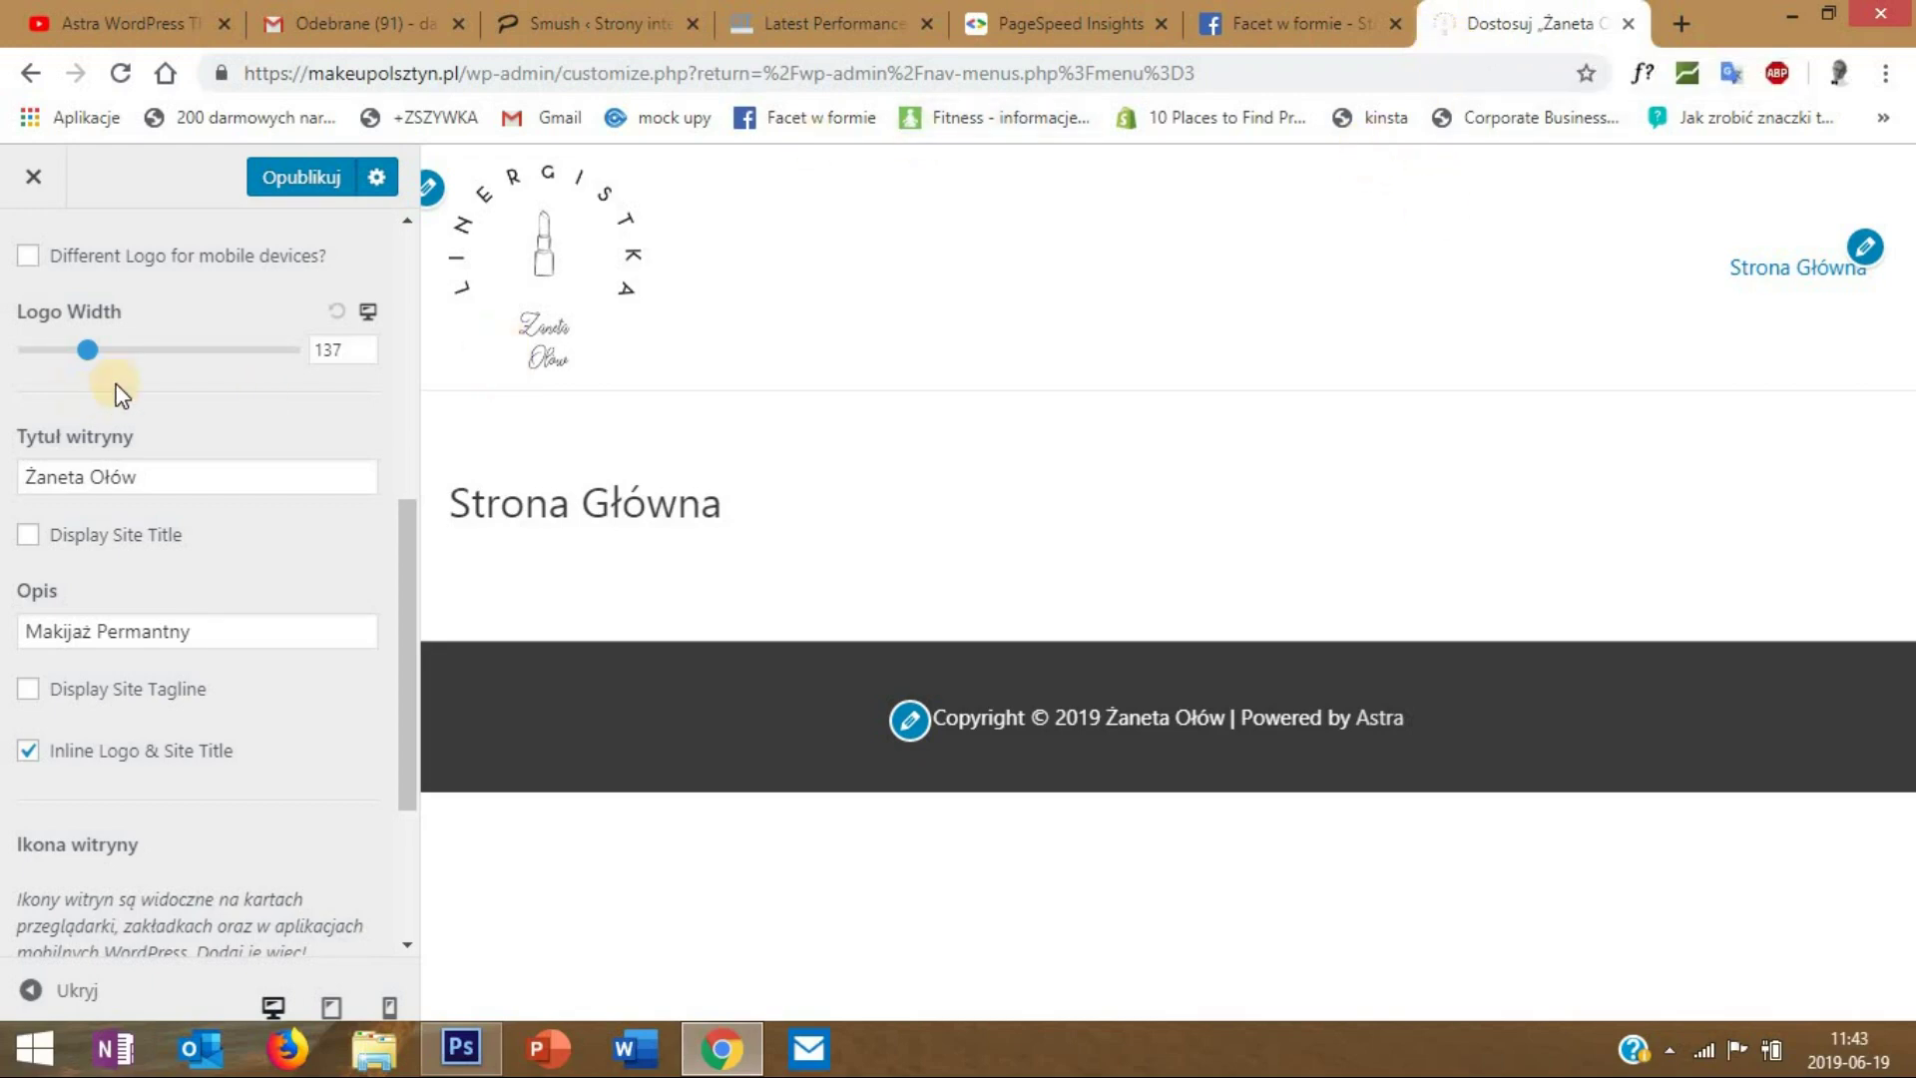
{"action": "left_click_drag", "start_coordinate": [407, 547], "coordinate": [393, 243]}
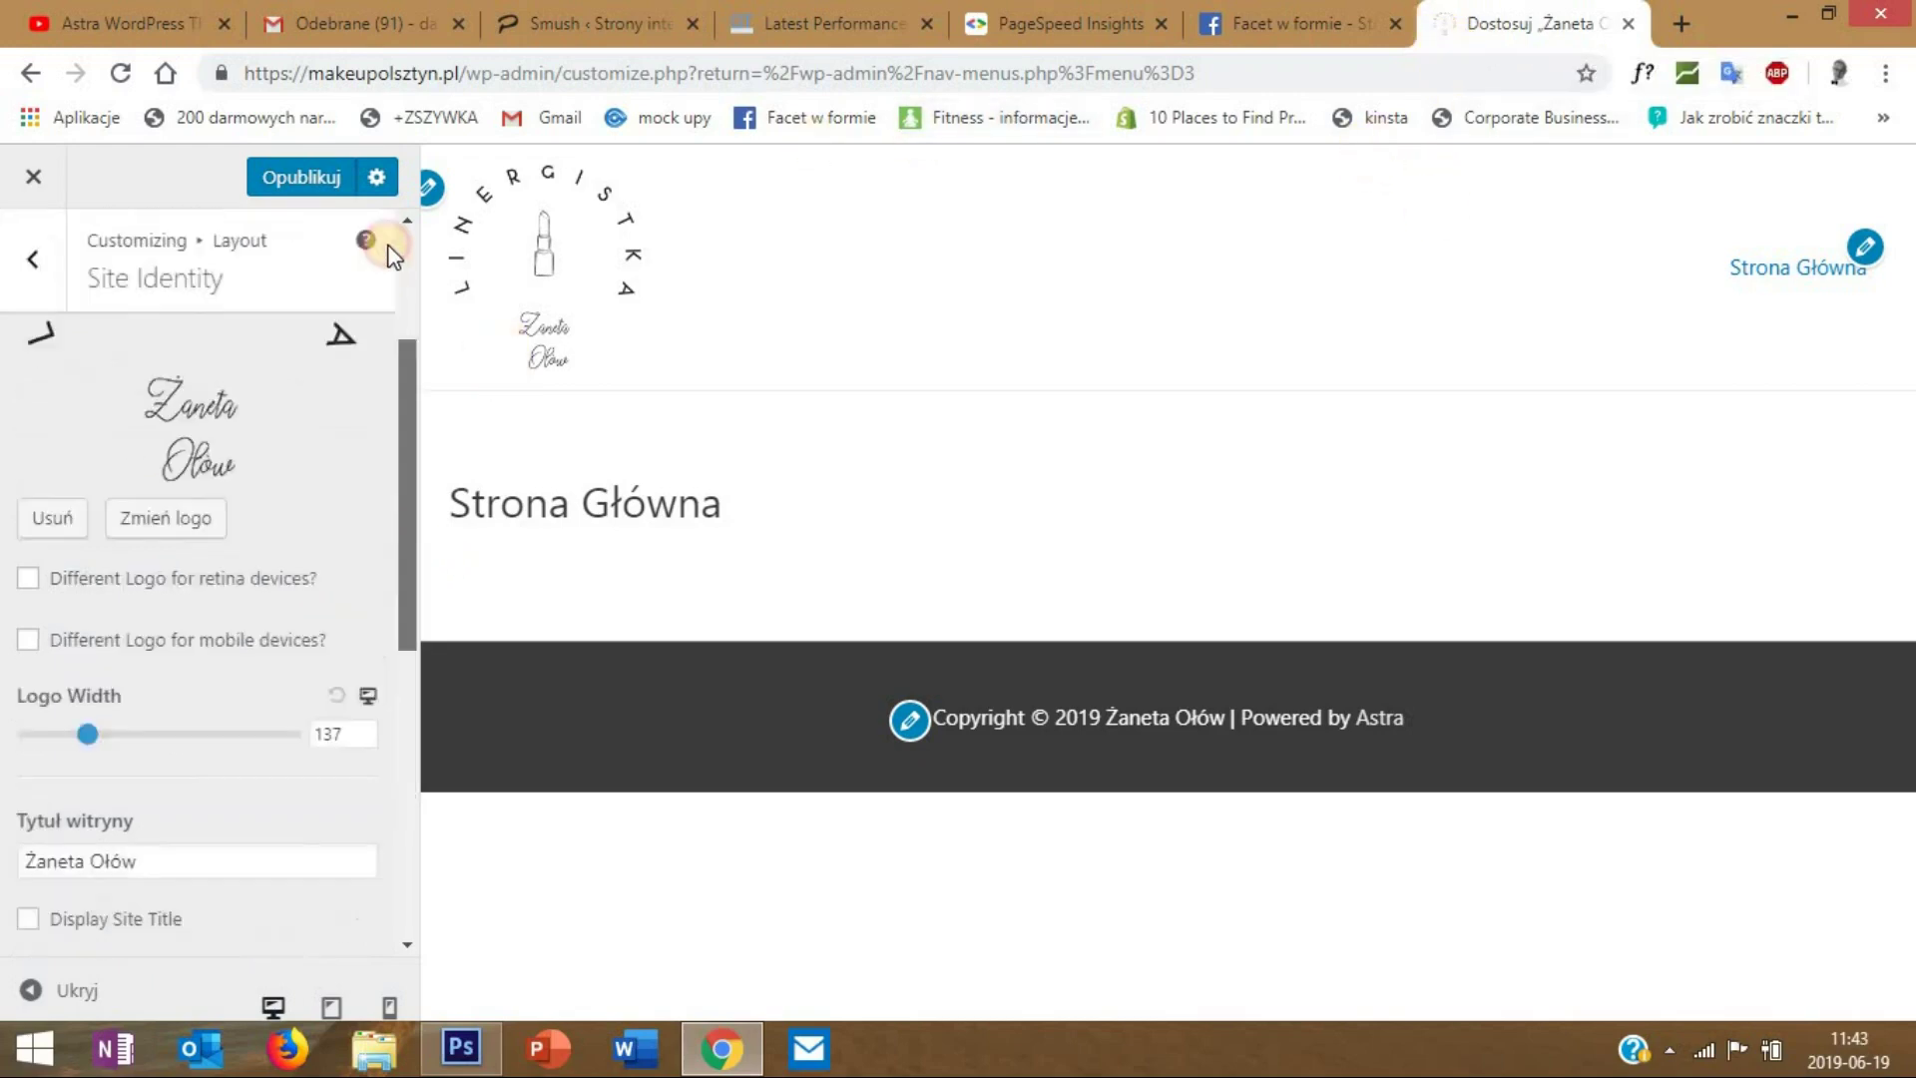
- Preview the centred-logo and right-logo Primary Header layouts, then restore the logo-left layout
{"action": "left_click", "coordinate": [37, 262]}
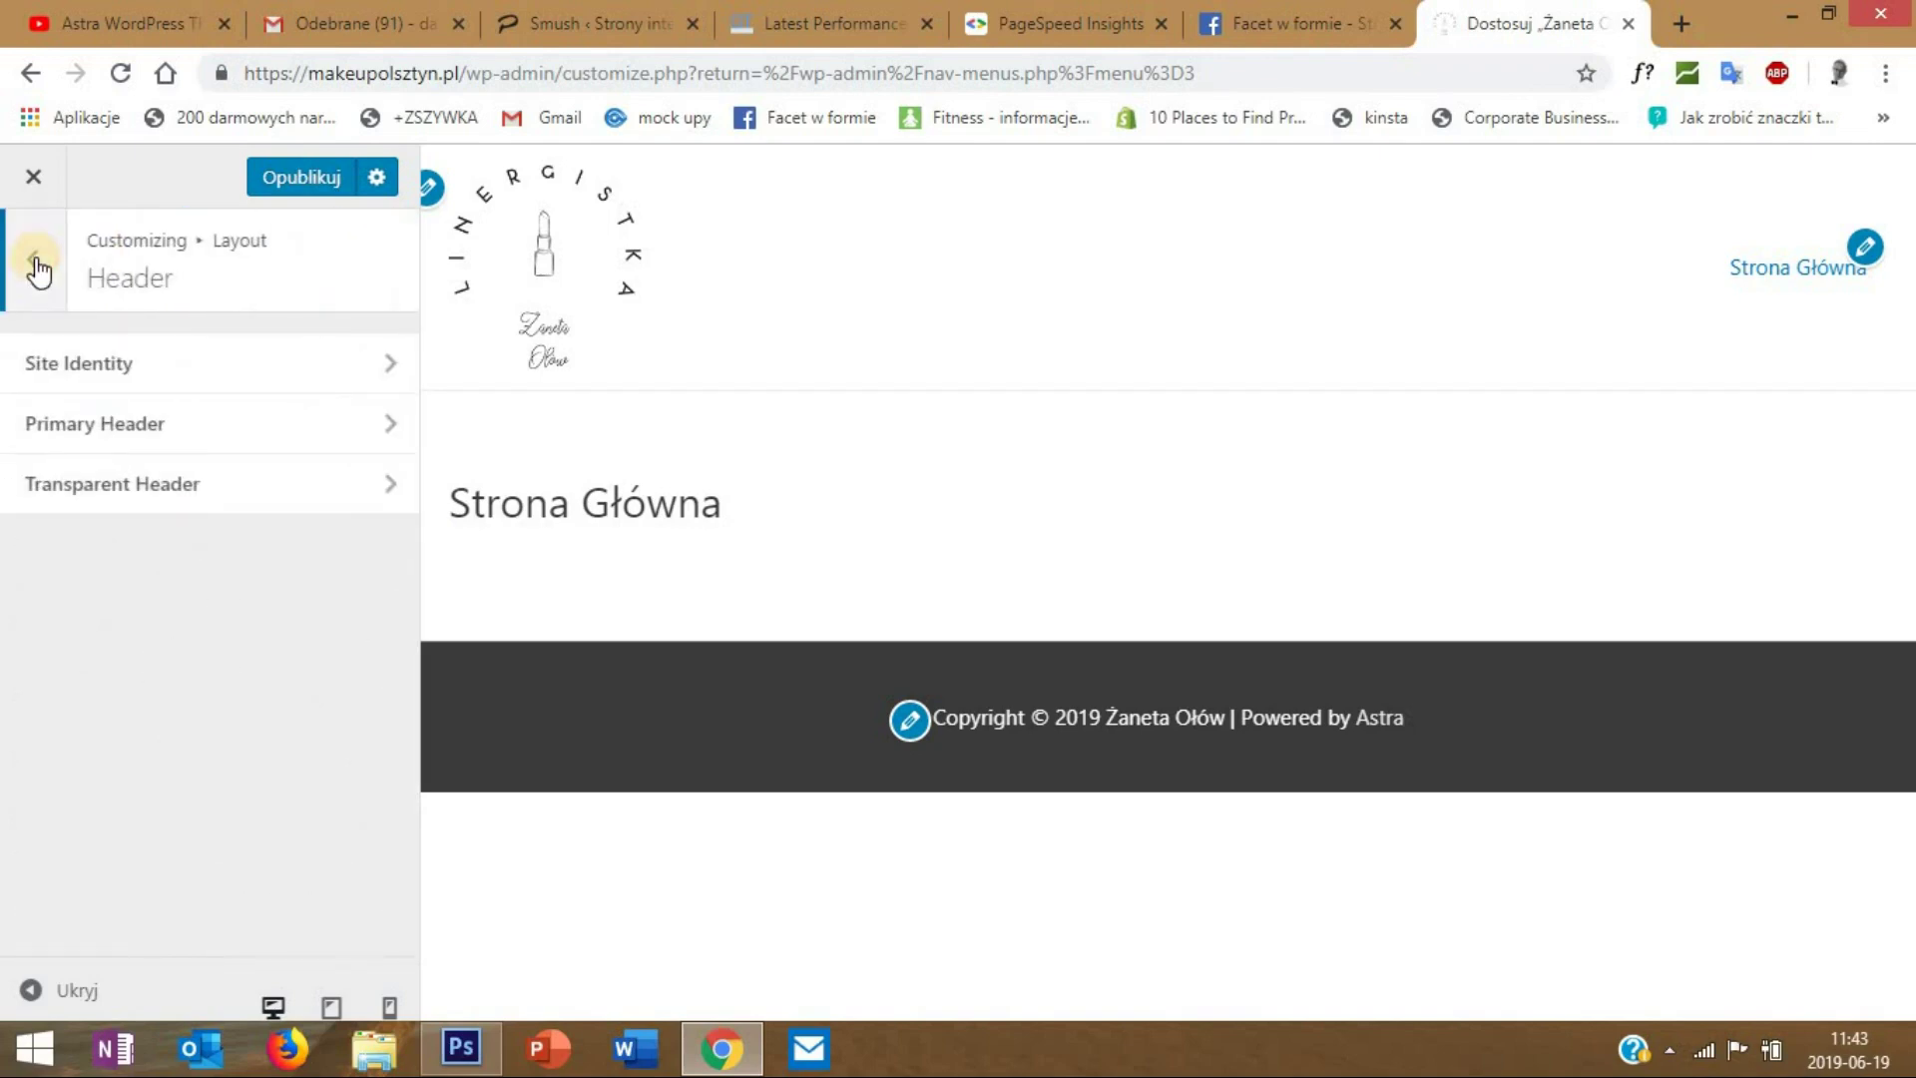
{"action": "left_click", "coordinate": [244, 440]}
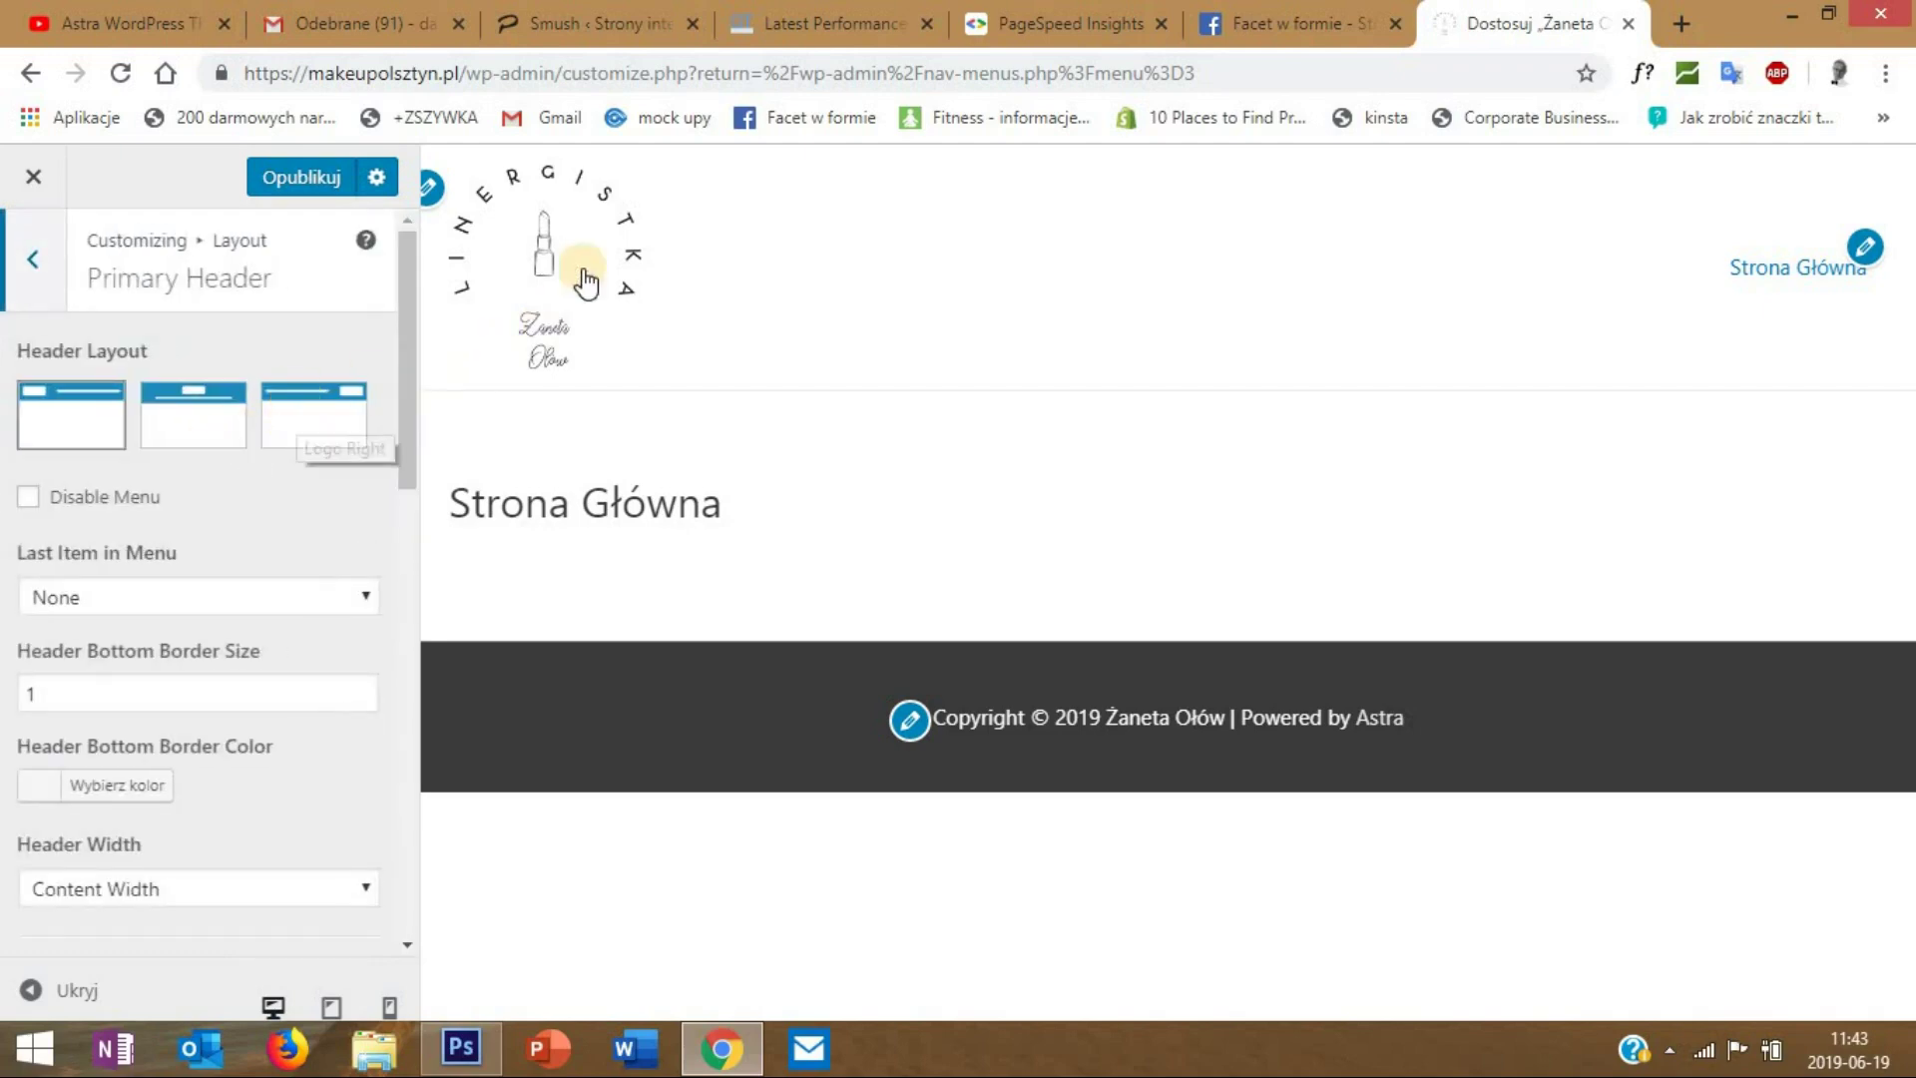
{"action": "left_click", "coordinate": [197, 409]}
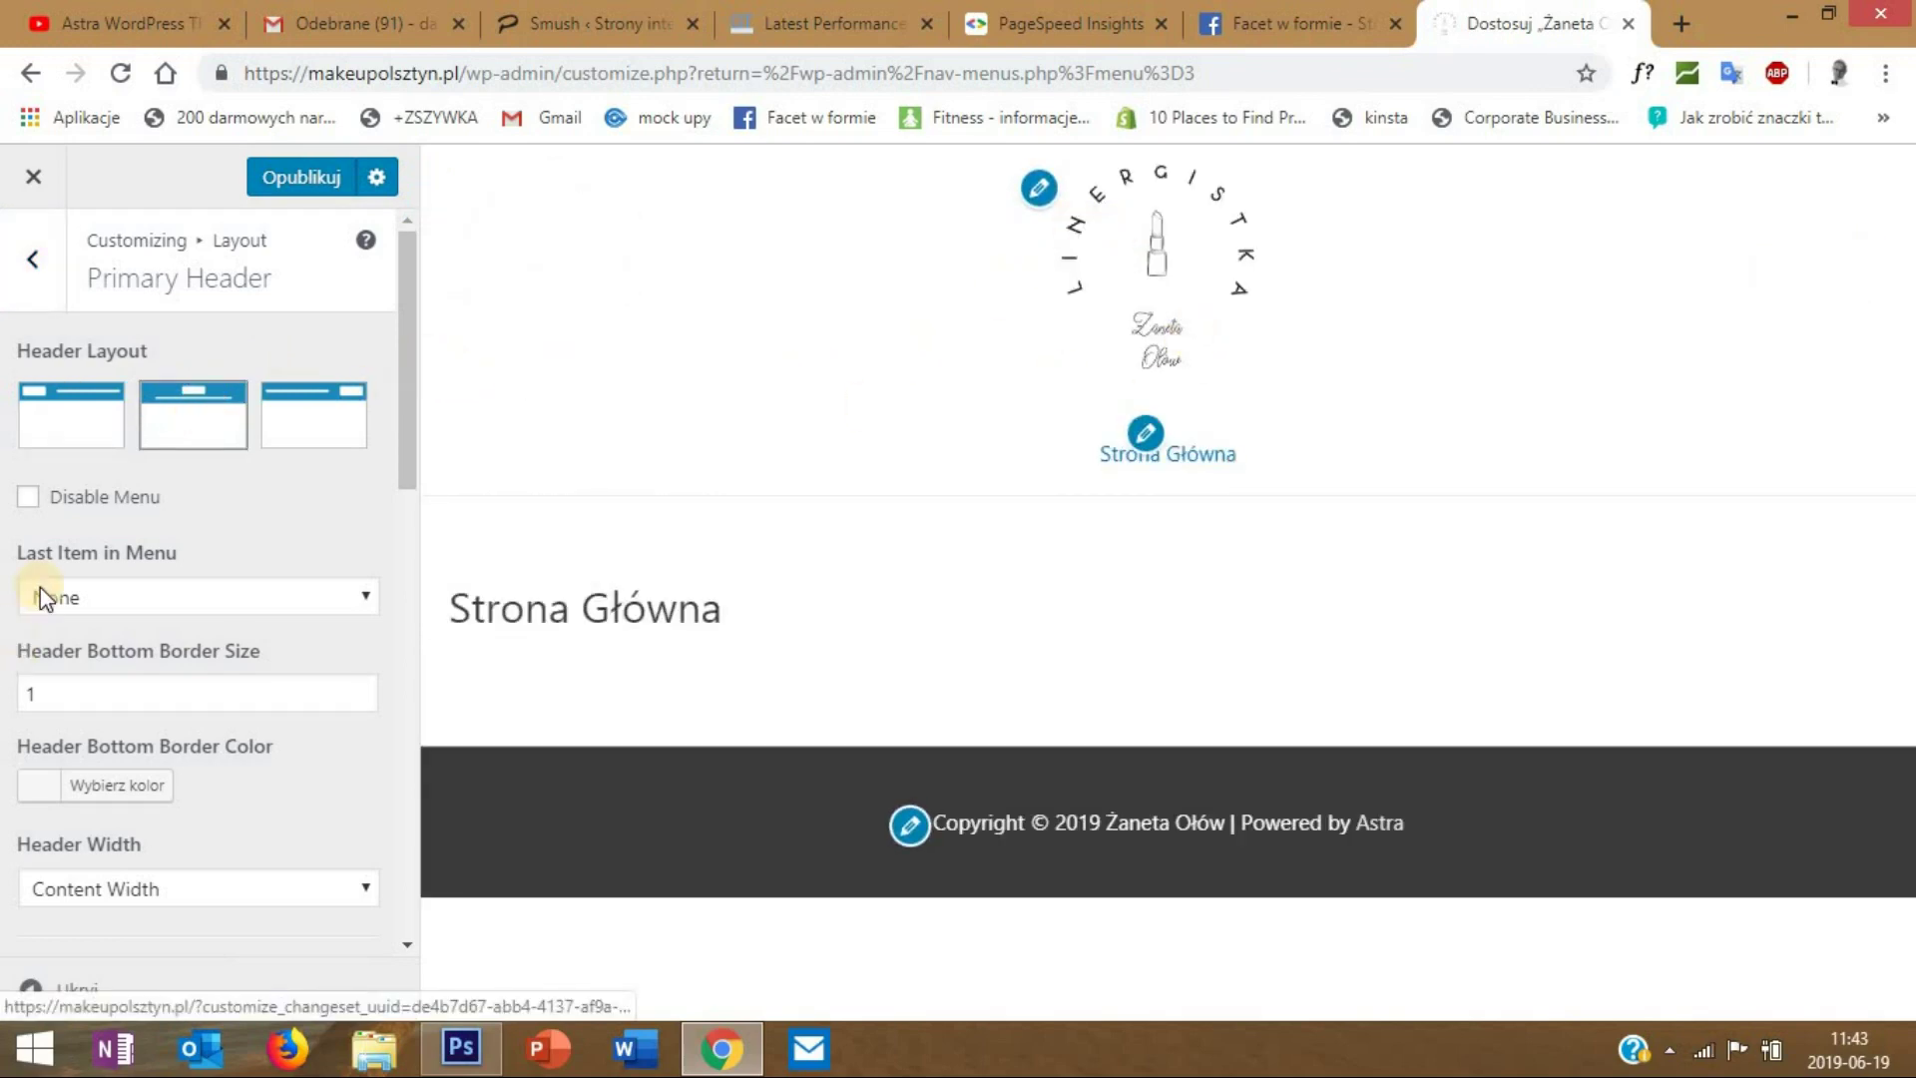
{"action": "left_click", "coordinate": [316, 434]}
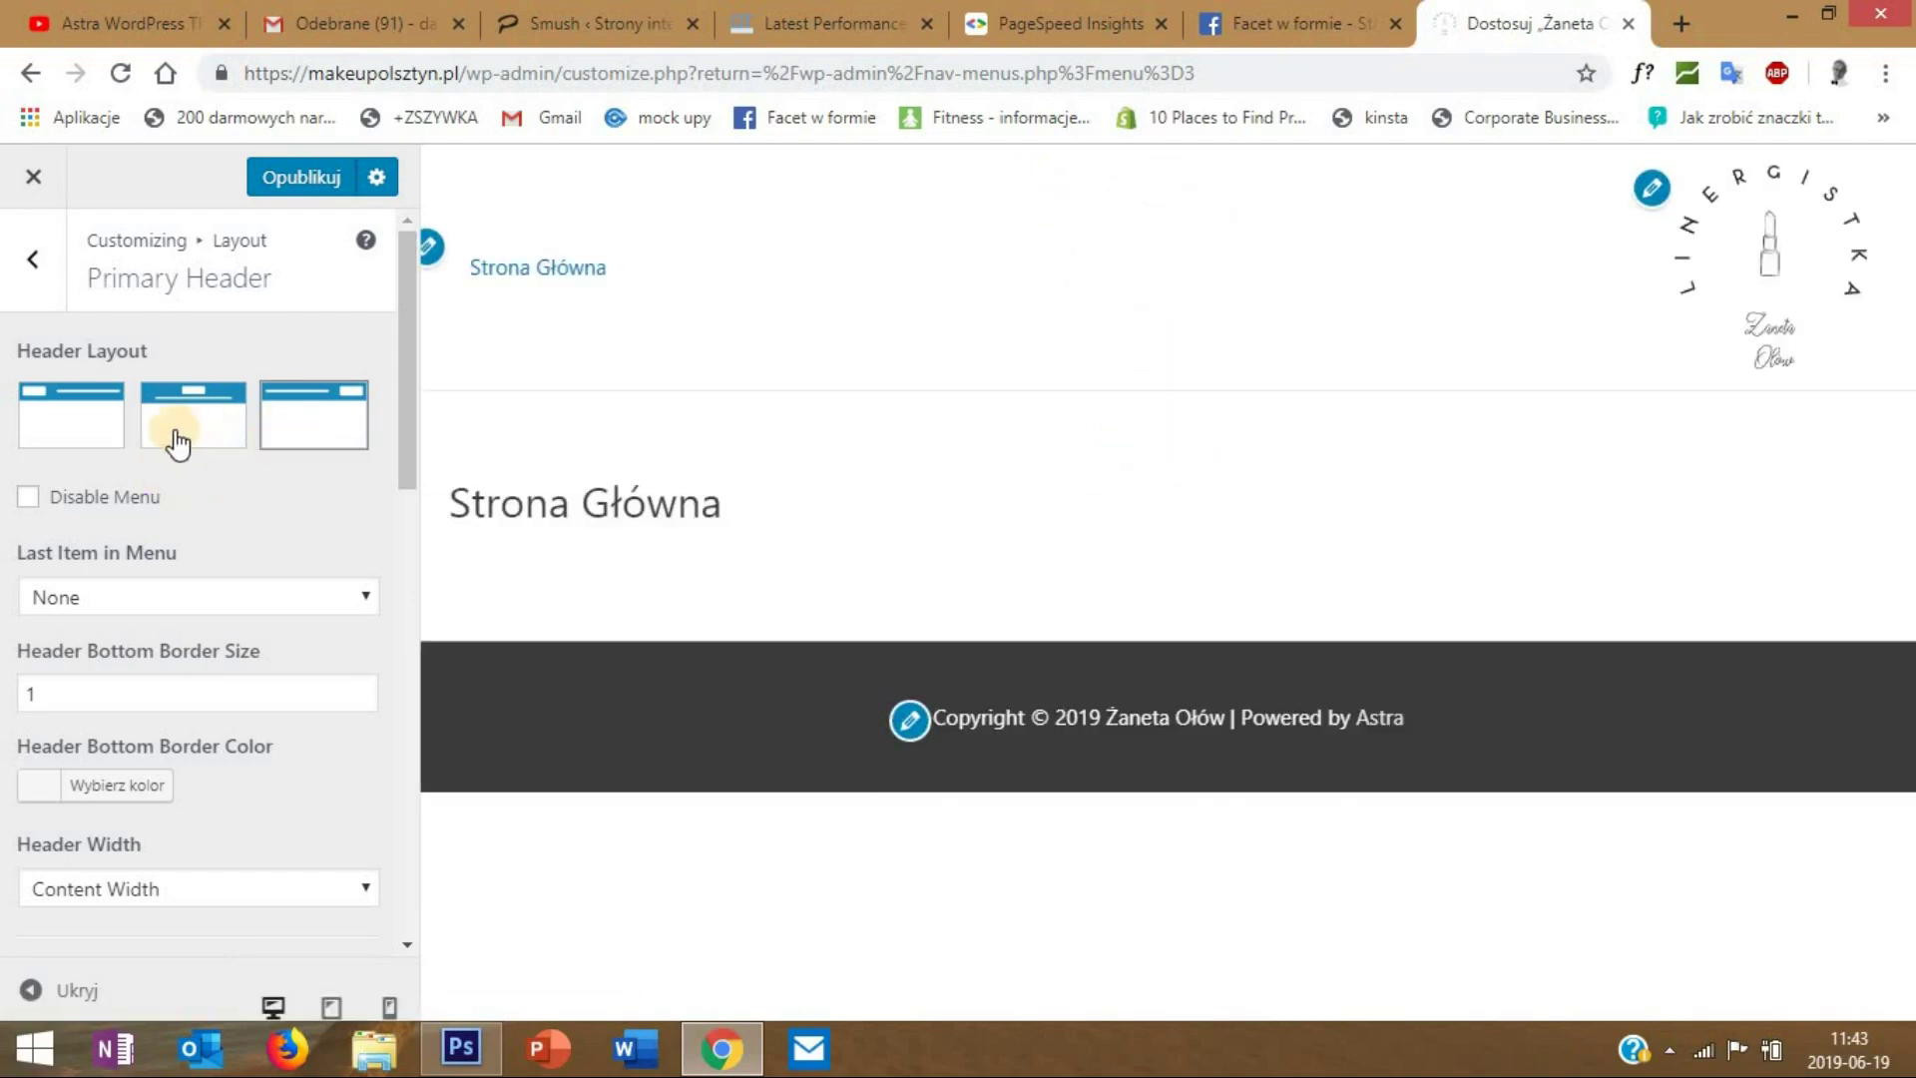
{"action": "left_click", "coordinate": [57, 436]}
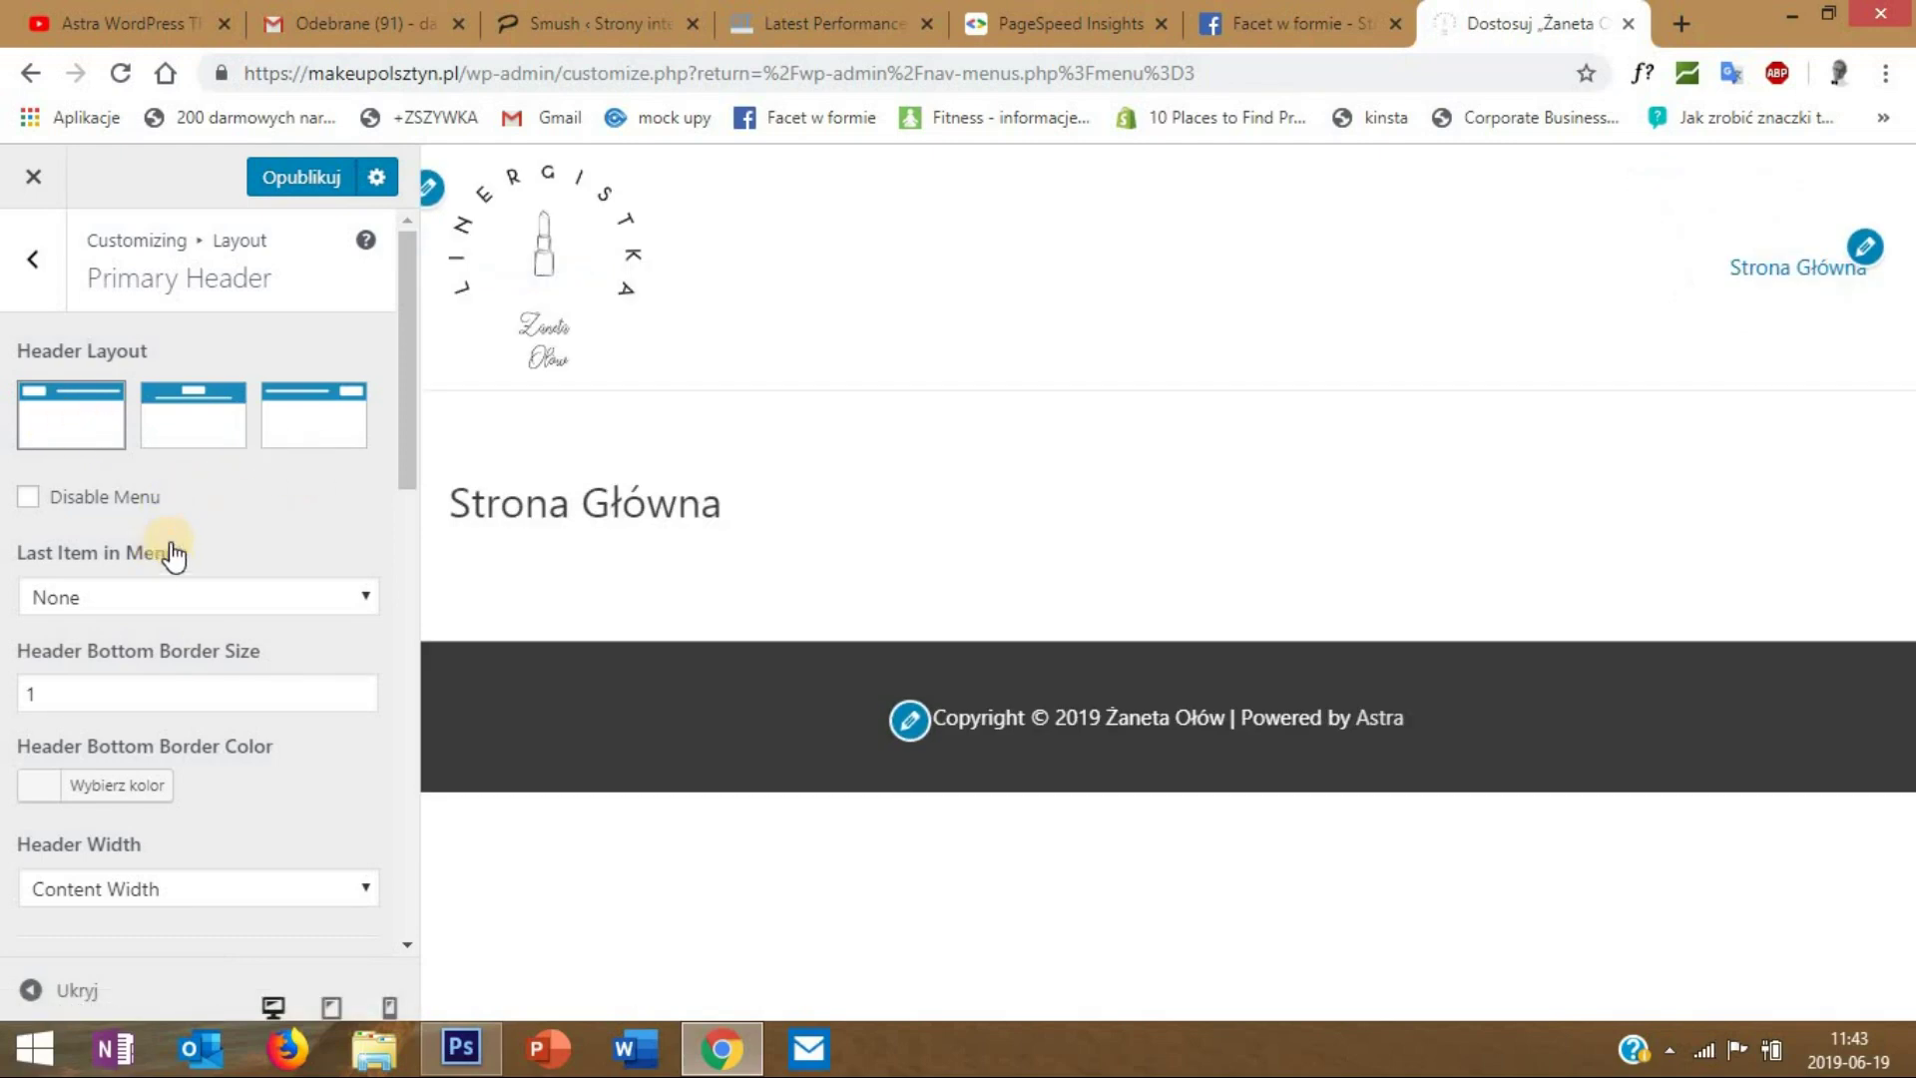
- Test a search icon as the menu's last item, then set Last Item in Menu back to None
{"action": "scroll", "coordinate": [170, 549], "scroll_direction": "down", "scroll_amount": 2}
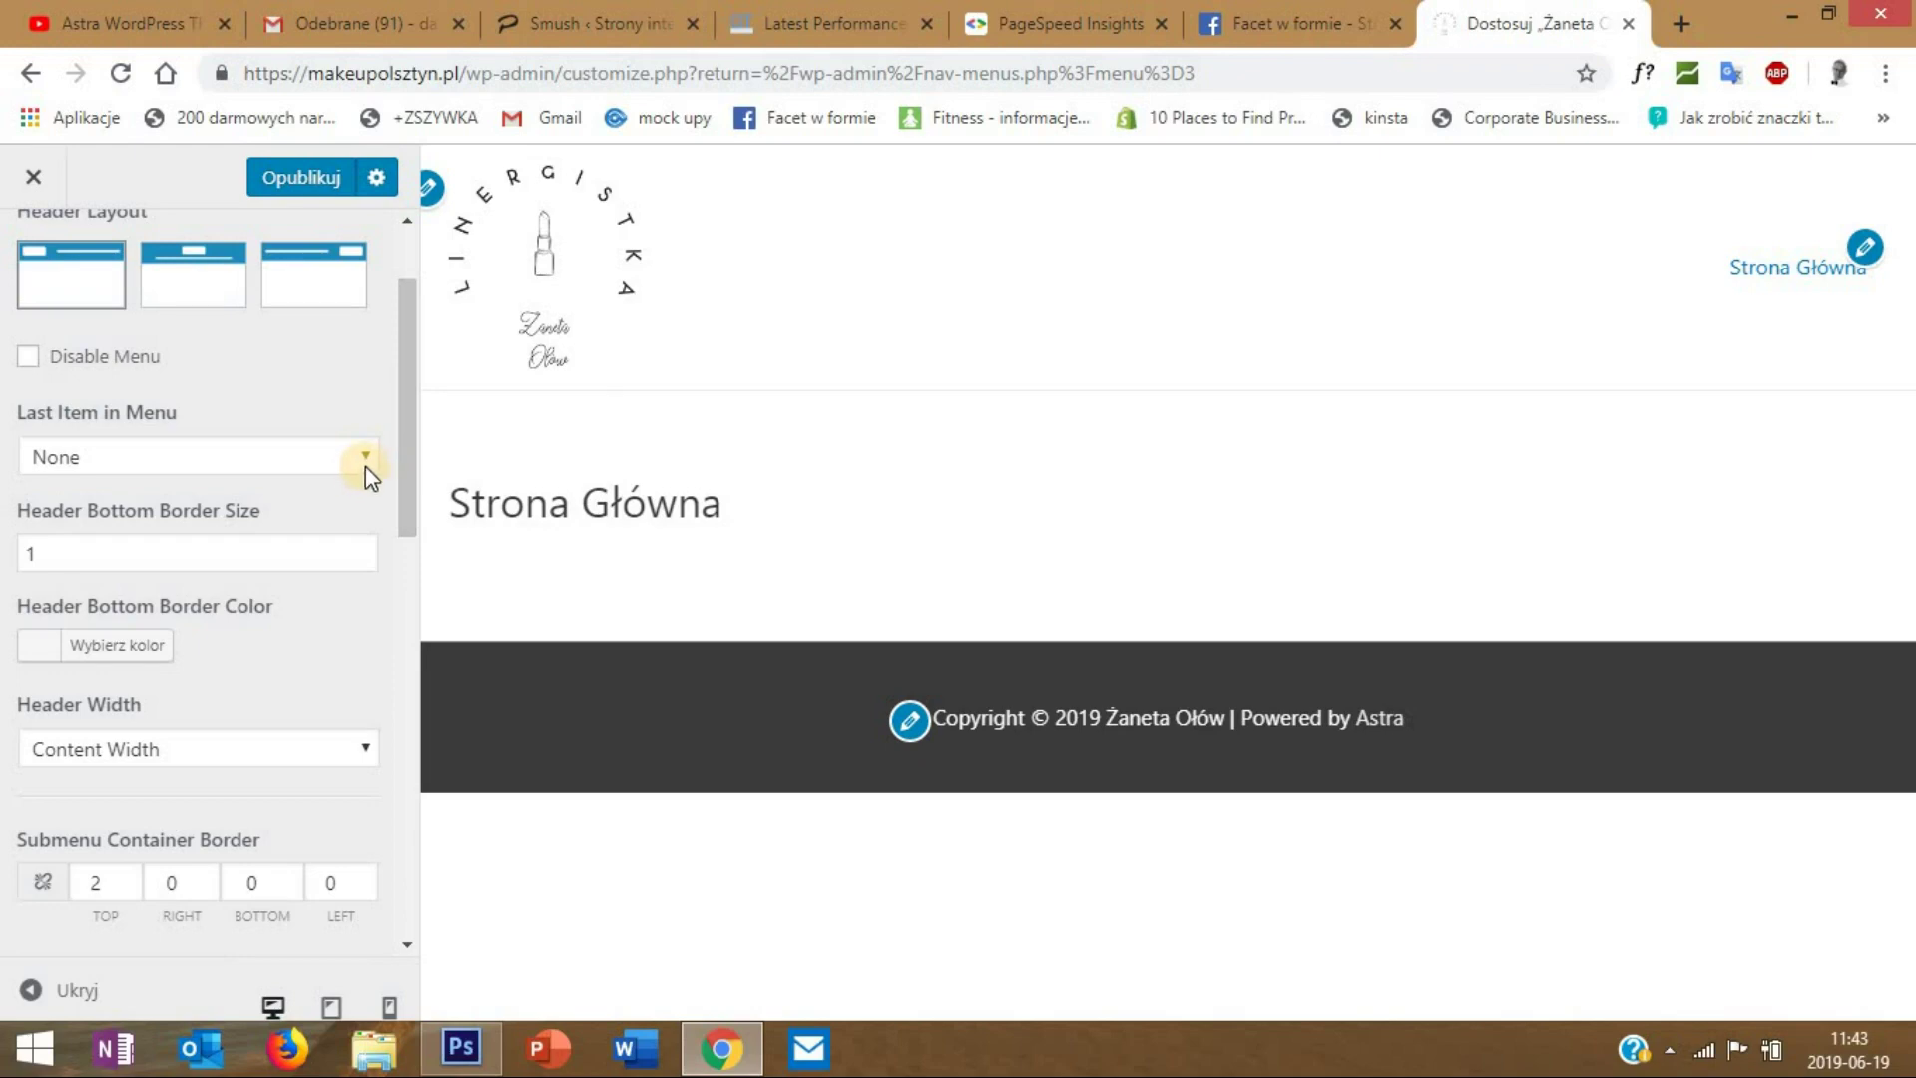
{"action": "left_click", "coordinate": [248, 465]}
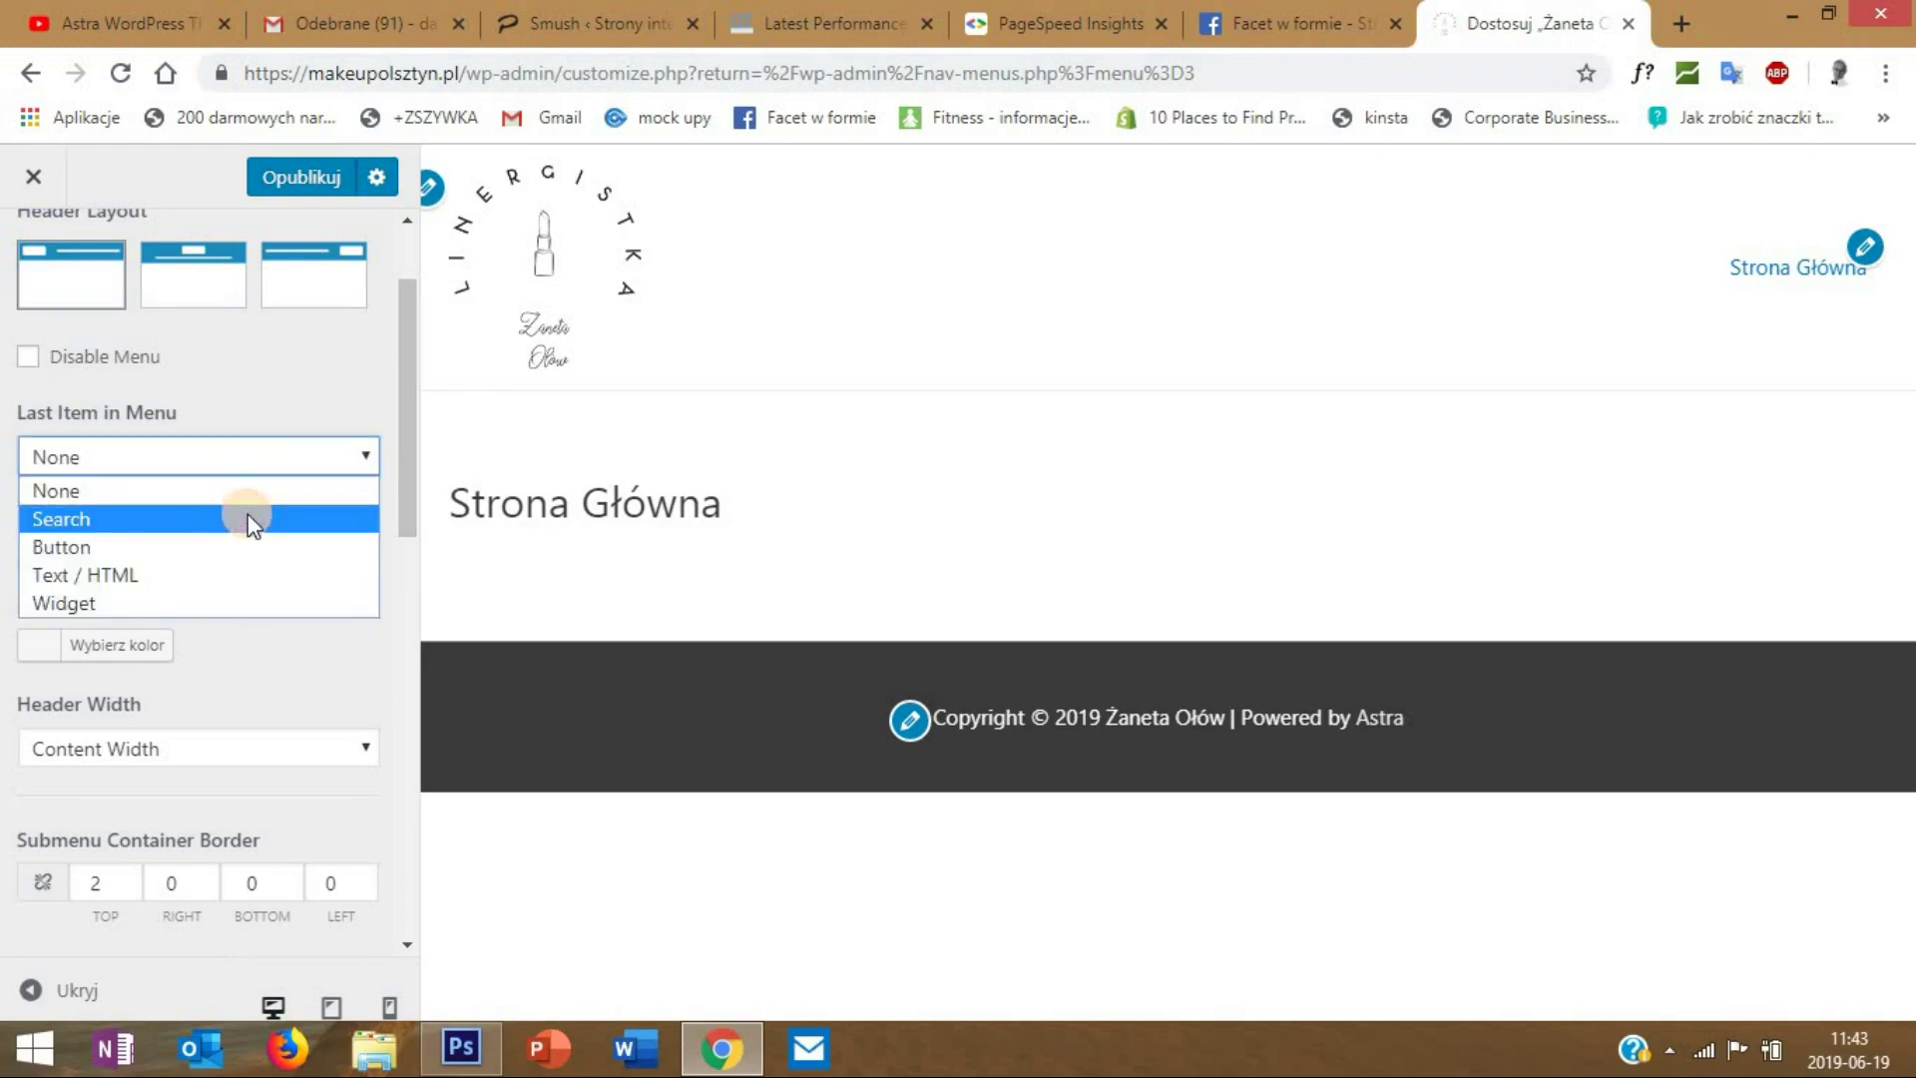
{"action": "left_click", "coordinate": [248, 518]}
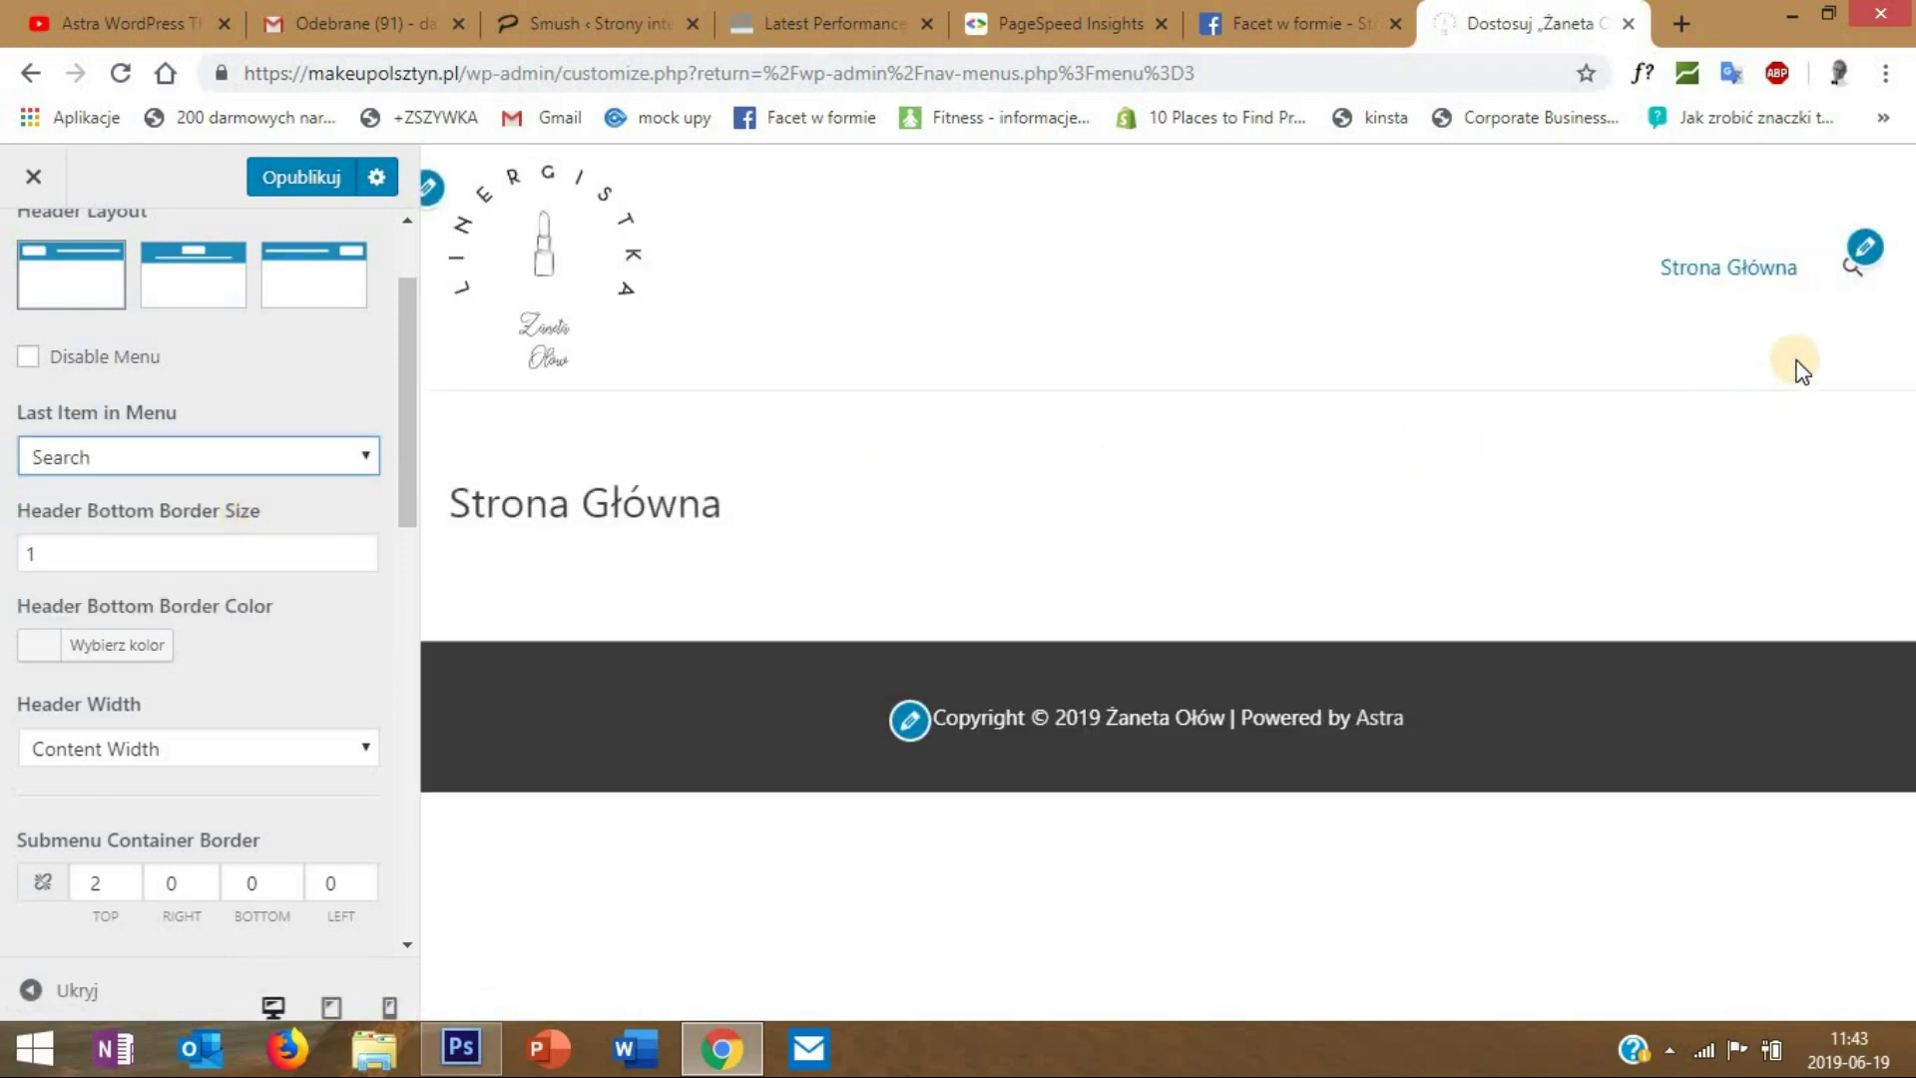
{"action": "left_click", "coordinate": [1851, 270]}
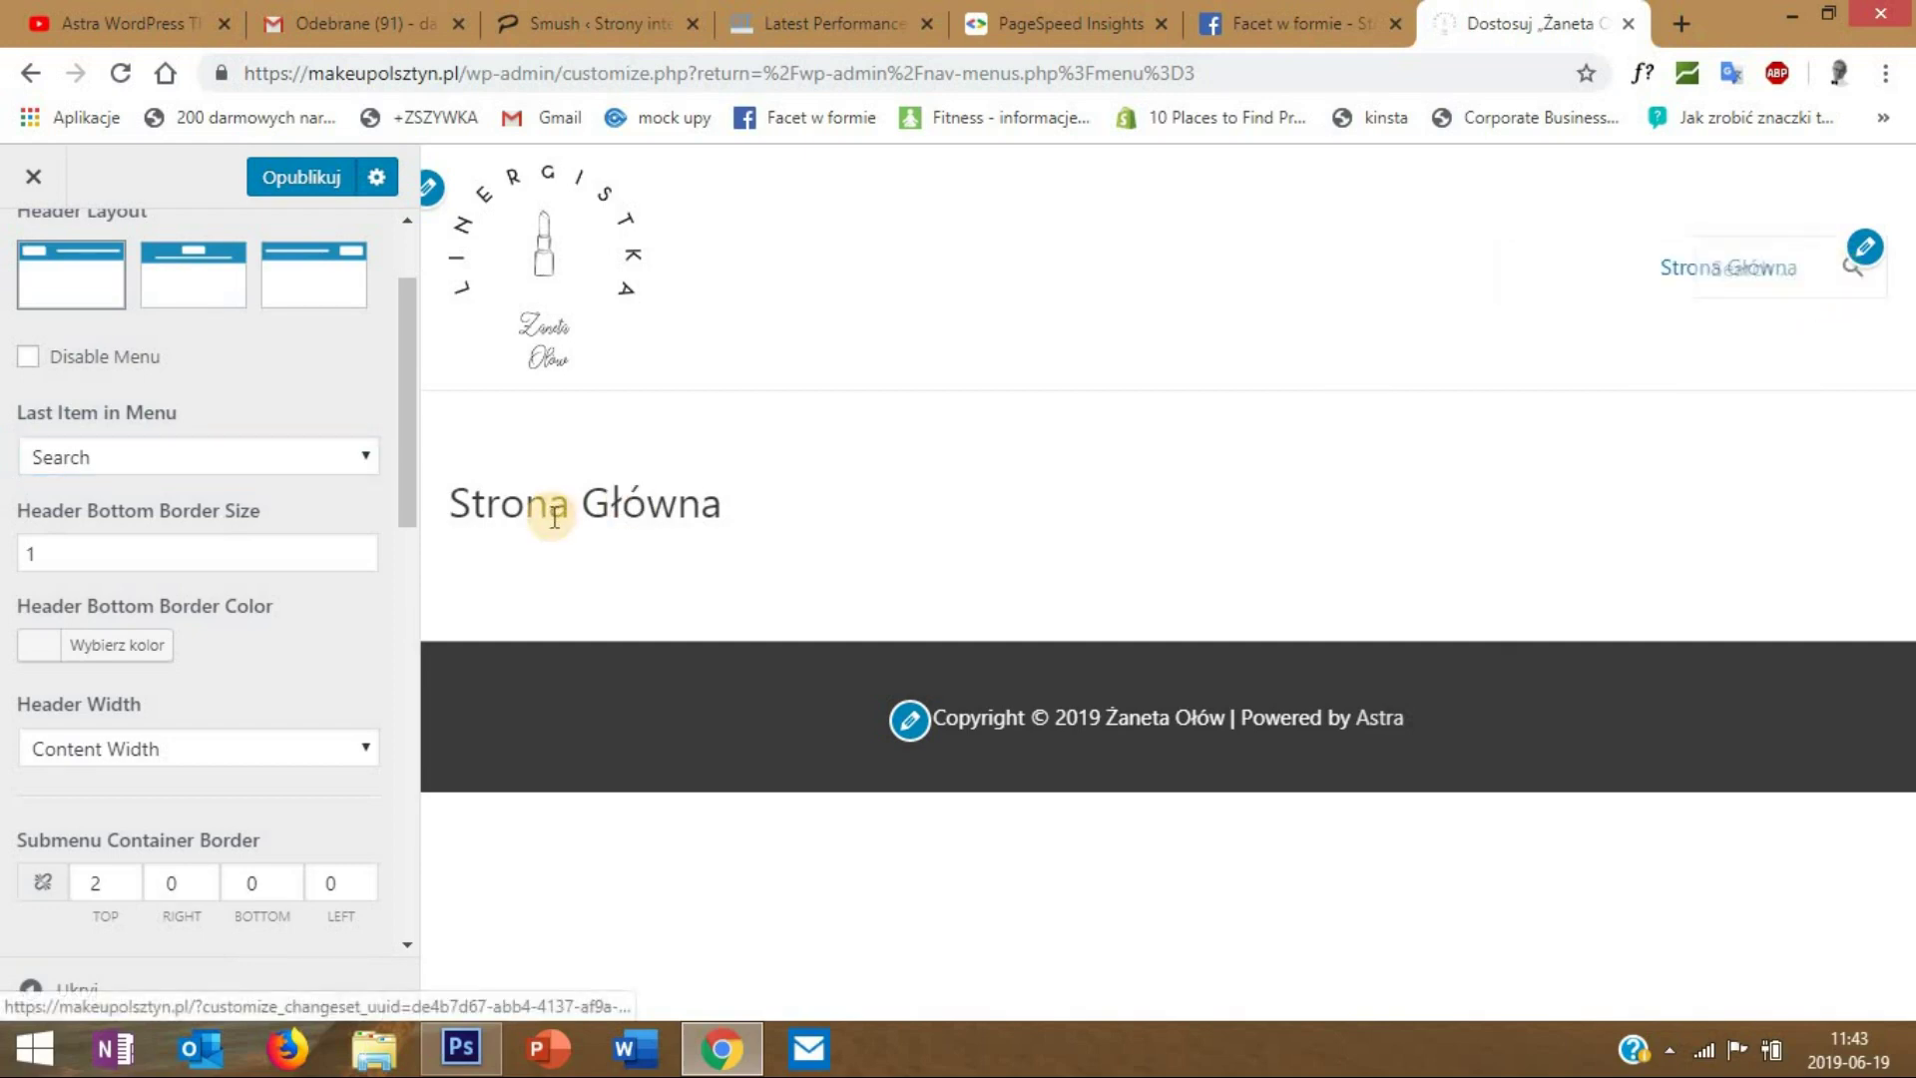
{"action": "left_click", "coordinate": [240, 467]}
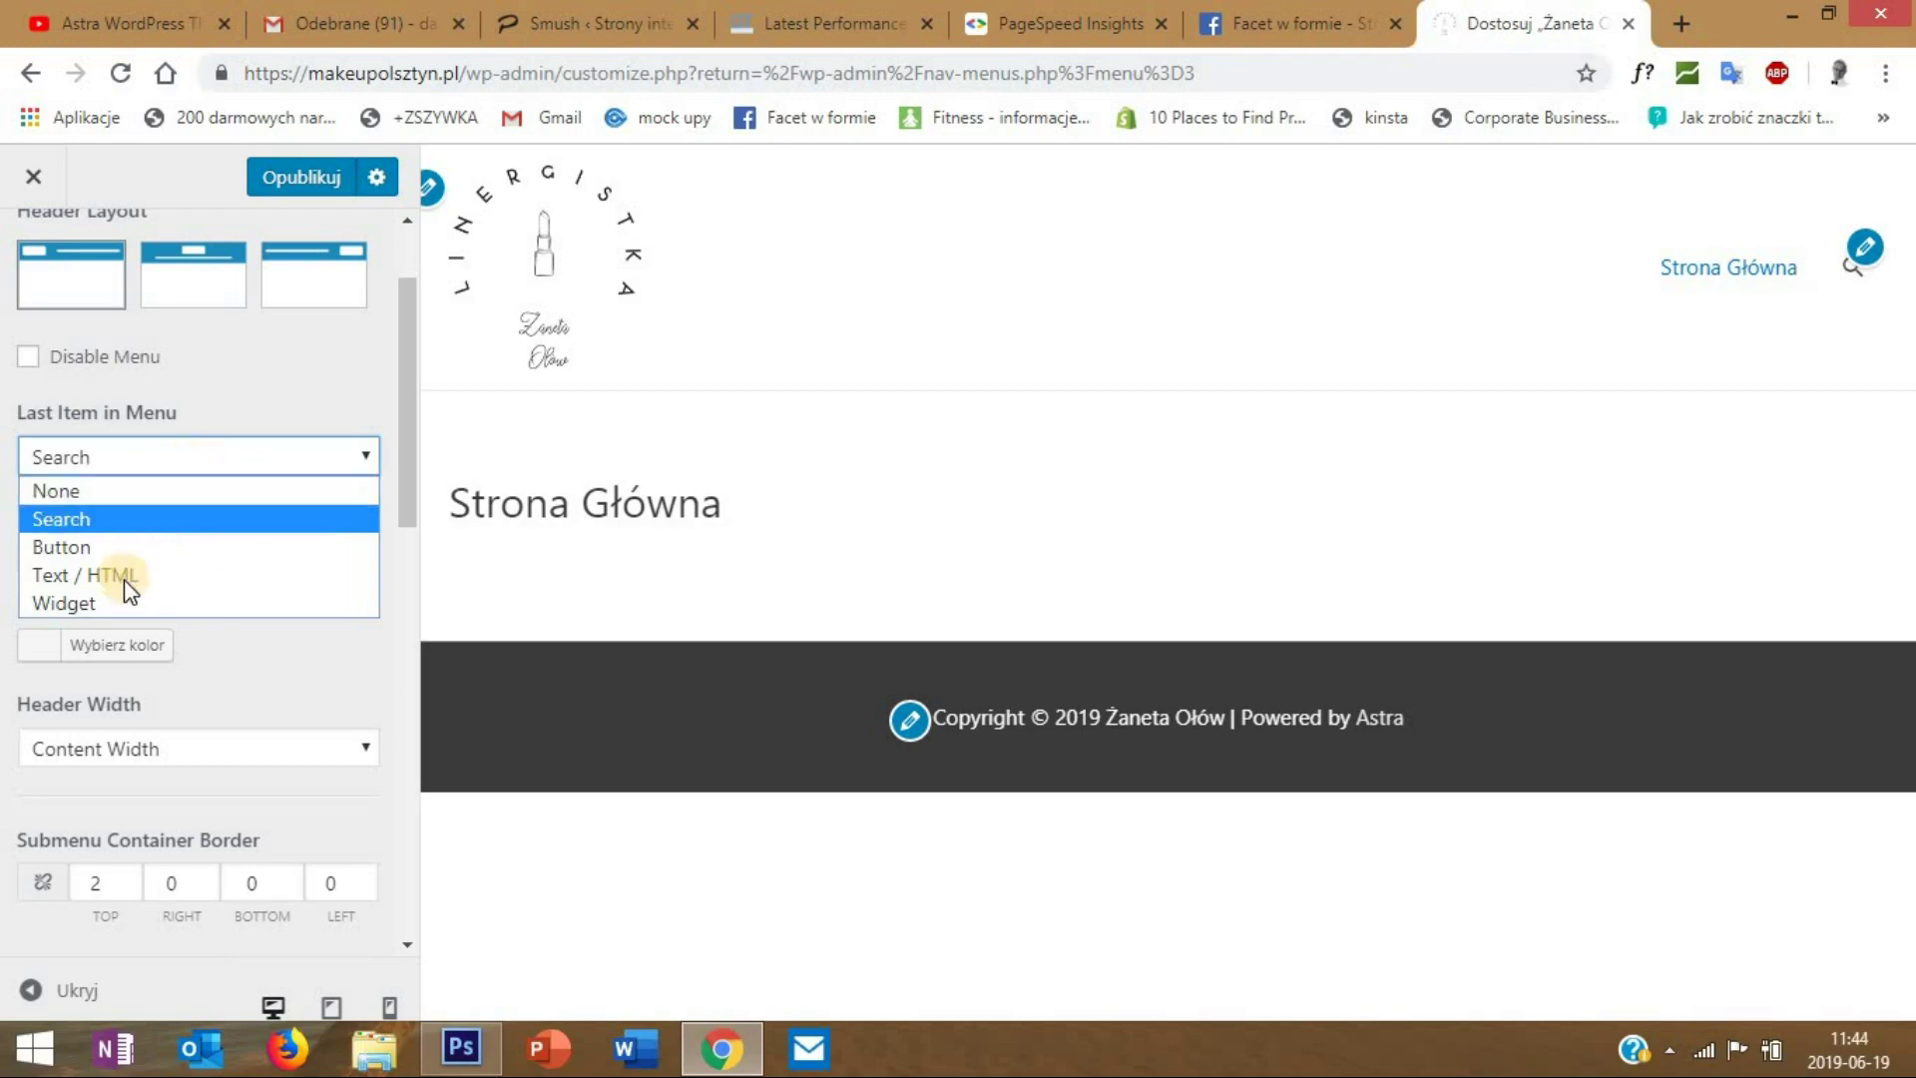
{"action": "left_click", "coordinate": [113, 489]}
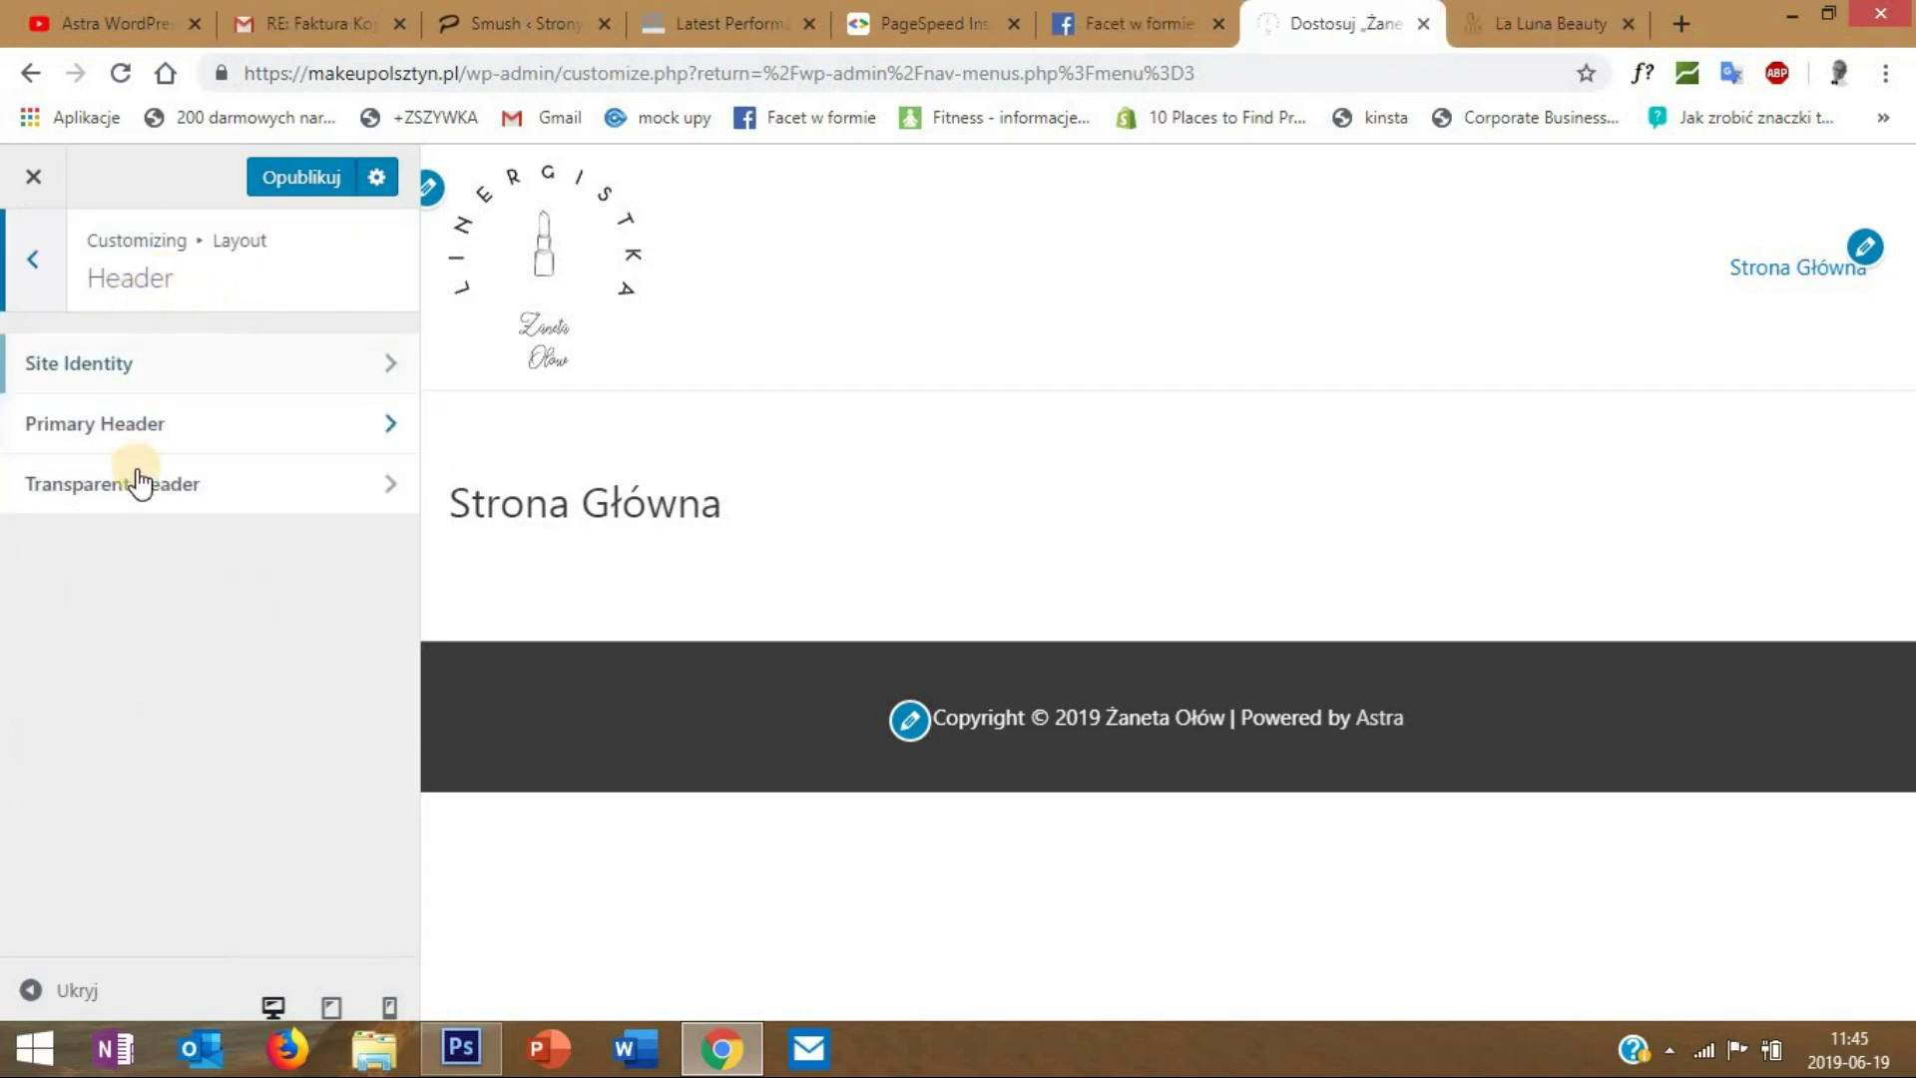
{"action": "left_click", "coordinate": [202, 491]}
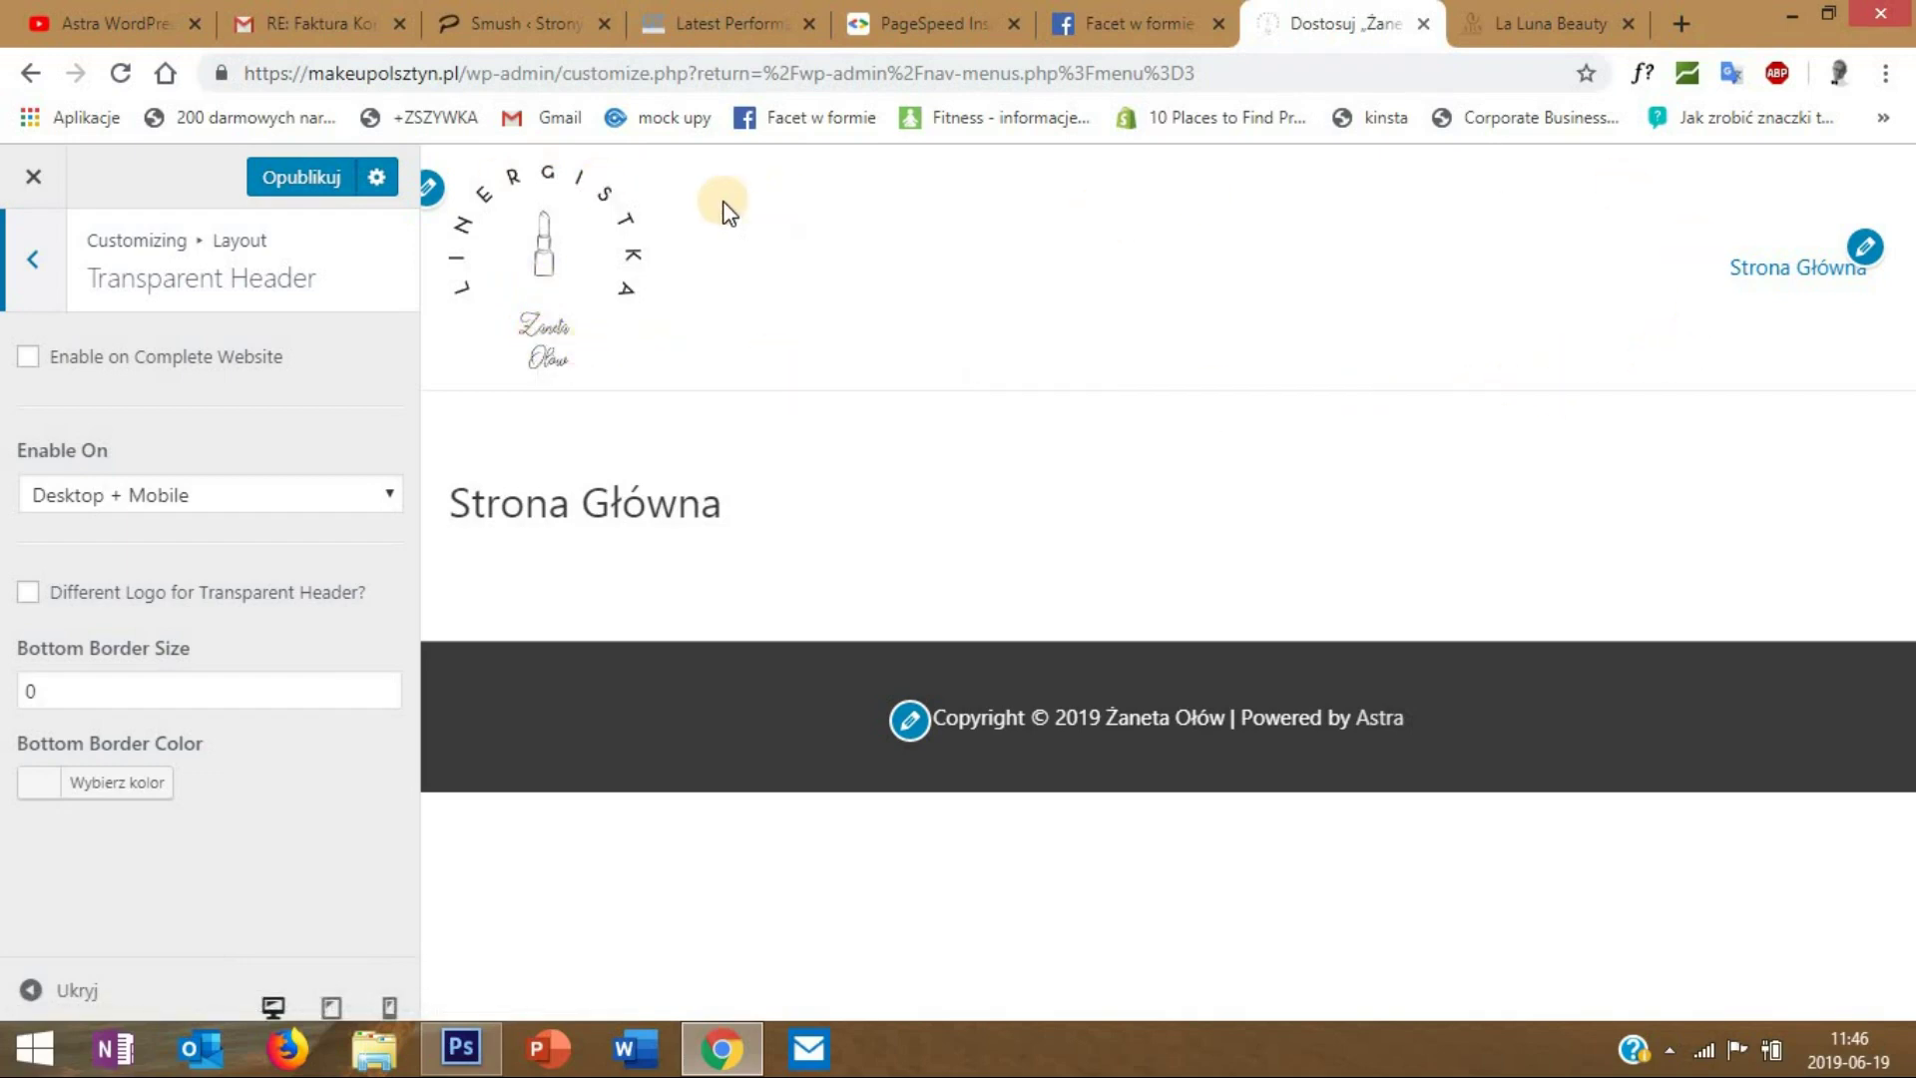
{"action": "left_click", "coordinate": [1514, 20]}
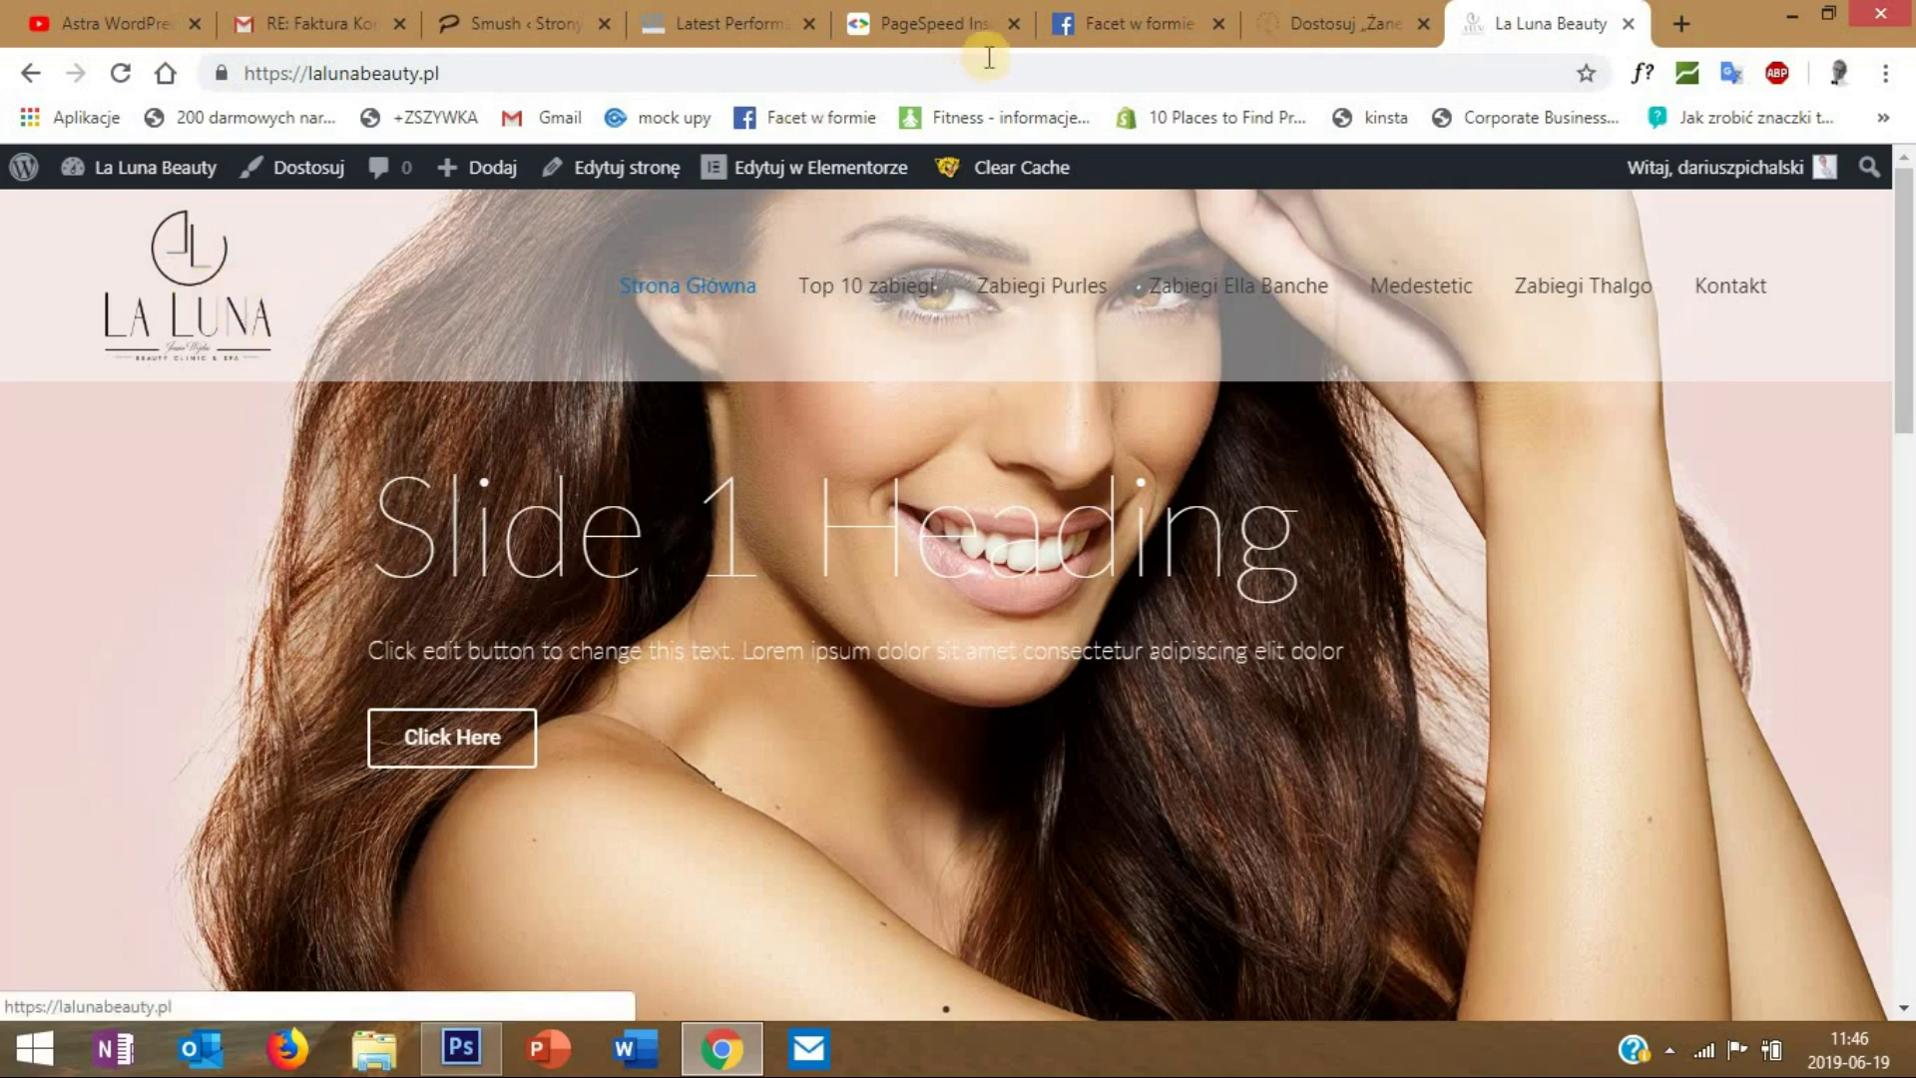
{"action": "left_click", "coordinate": [1358, 20]}
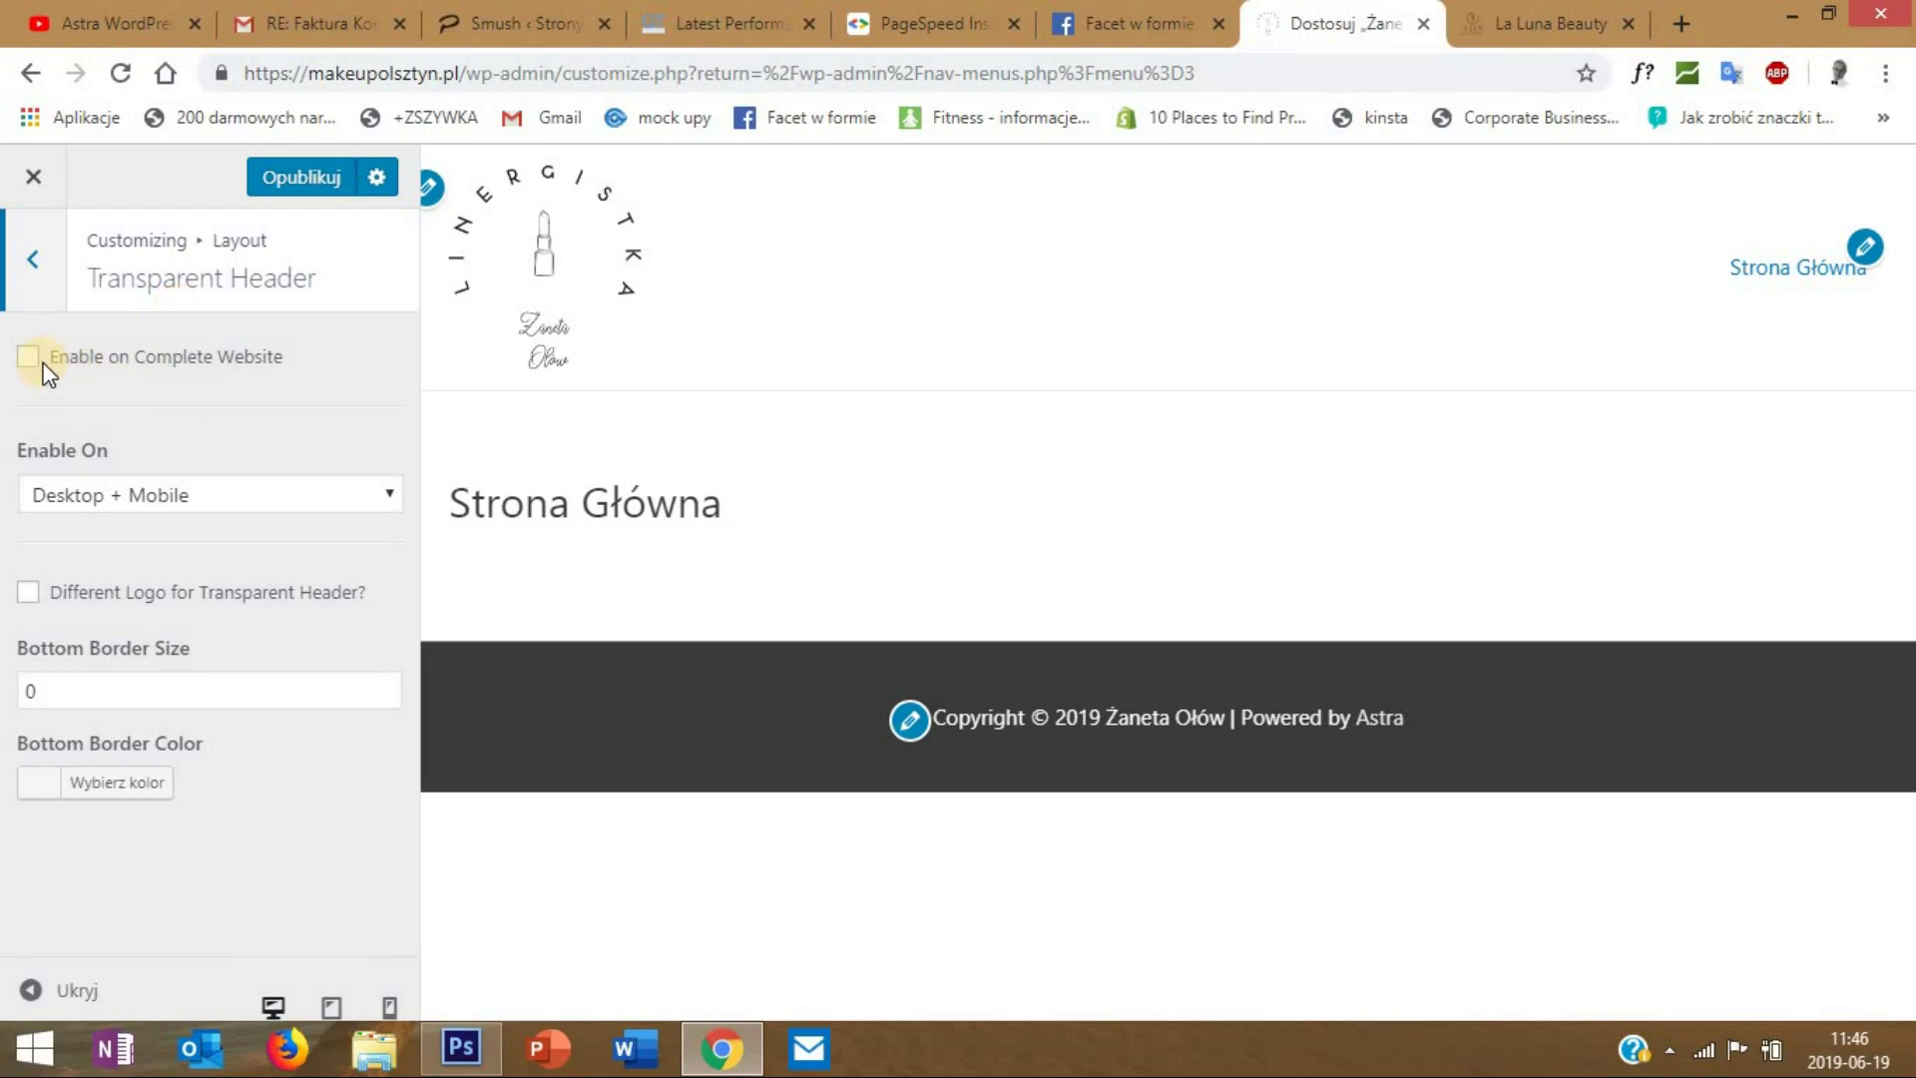
{"action": "left_click", "coordinate": [38, 261]}
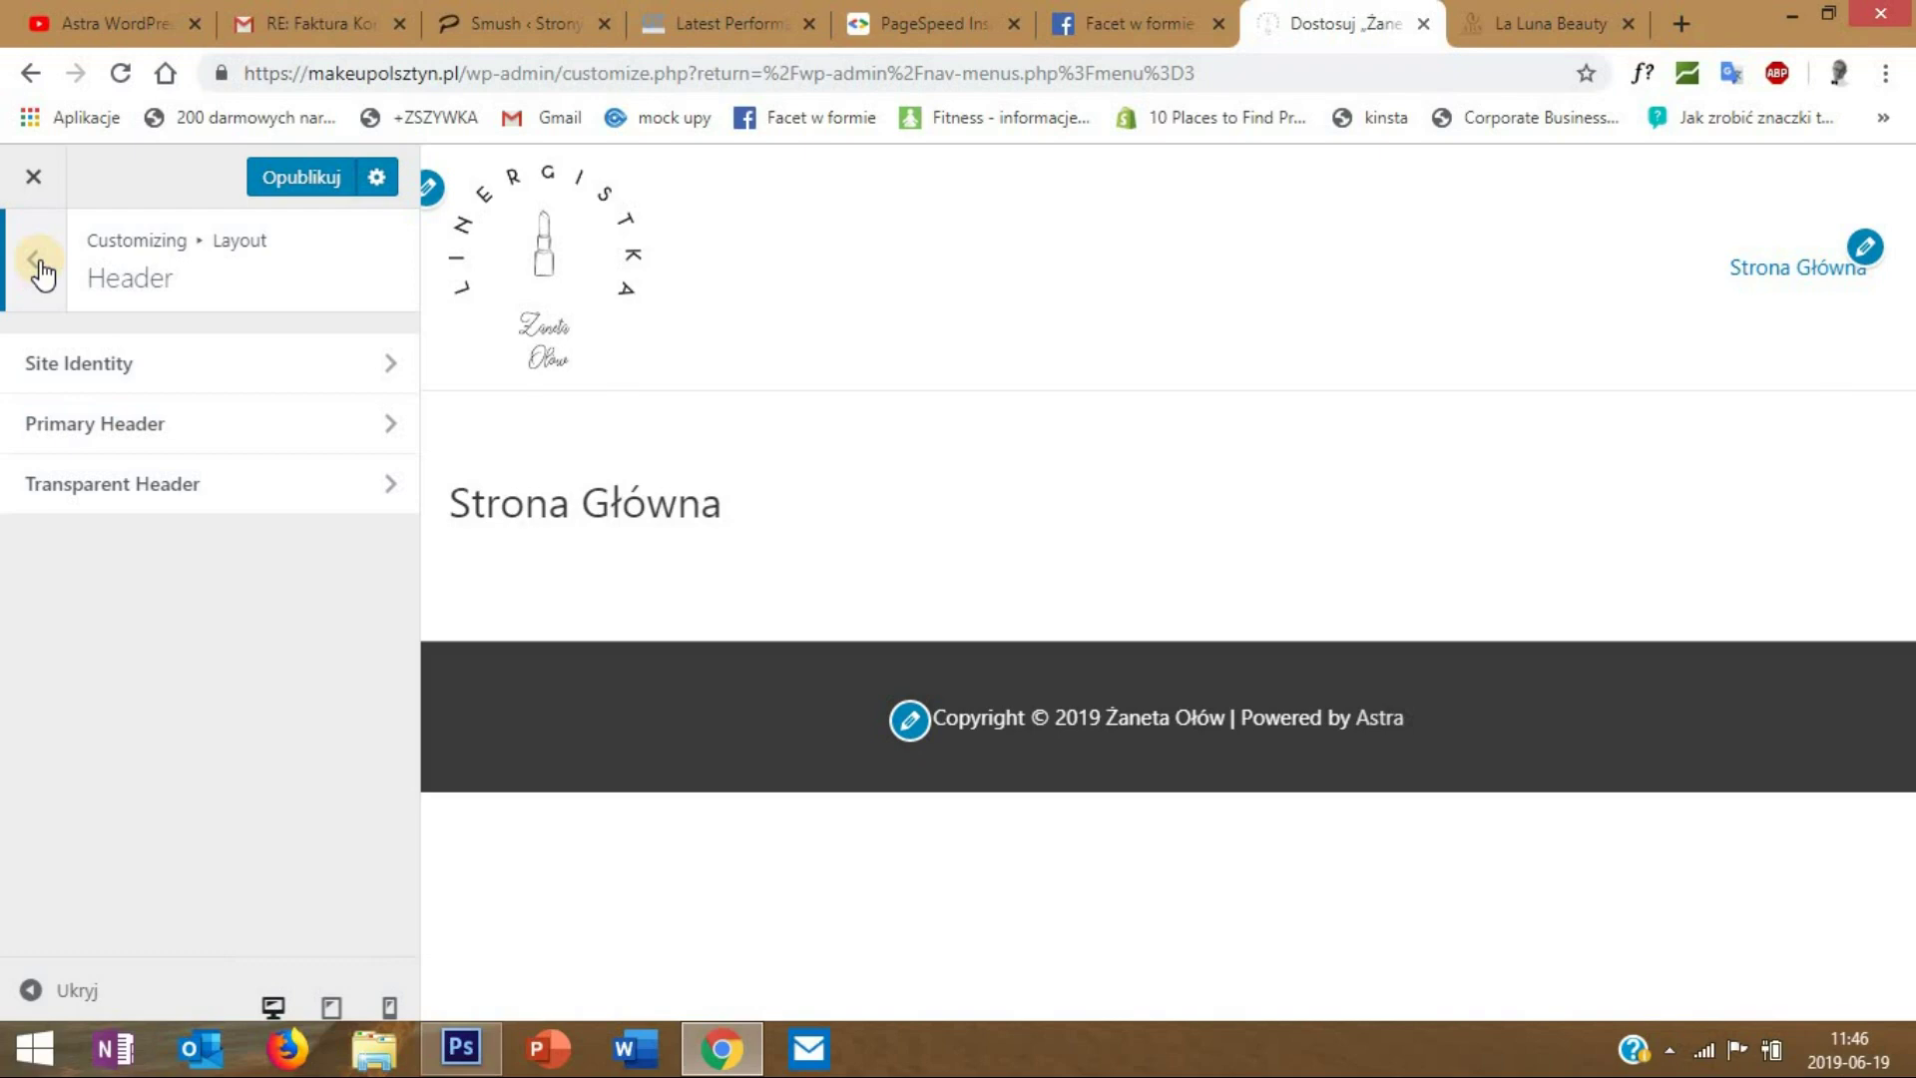
- Set the Base Typography body font family to Quicksand
{"action": "left_click", "coordinate": [38, 262]}
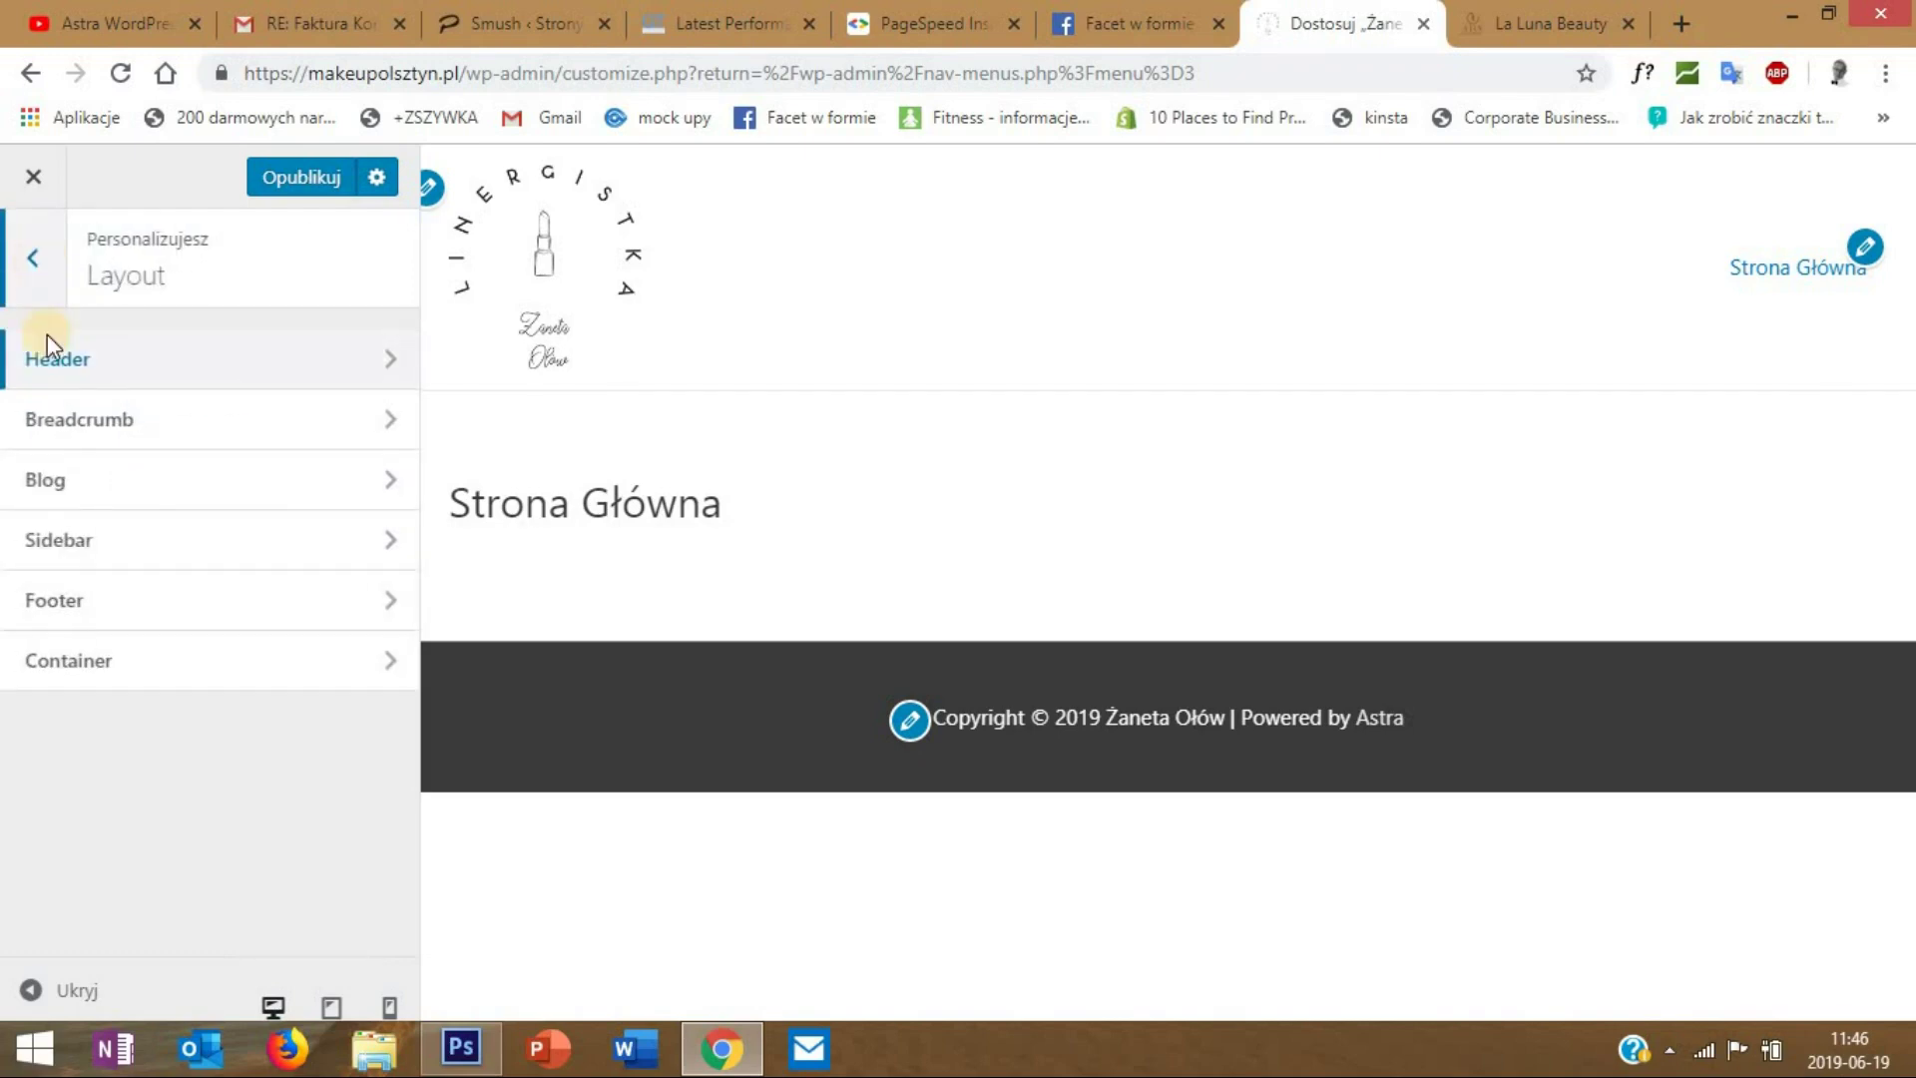
{"action": "left_click", "coordinate": [40, 255]}
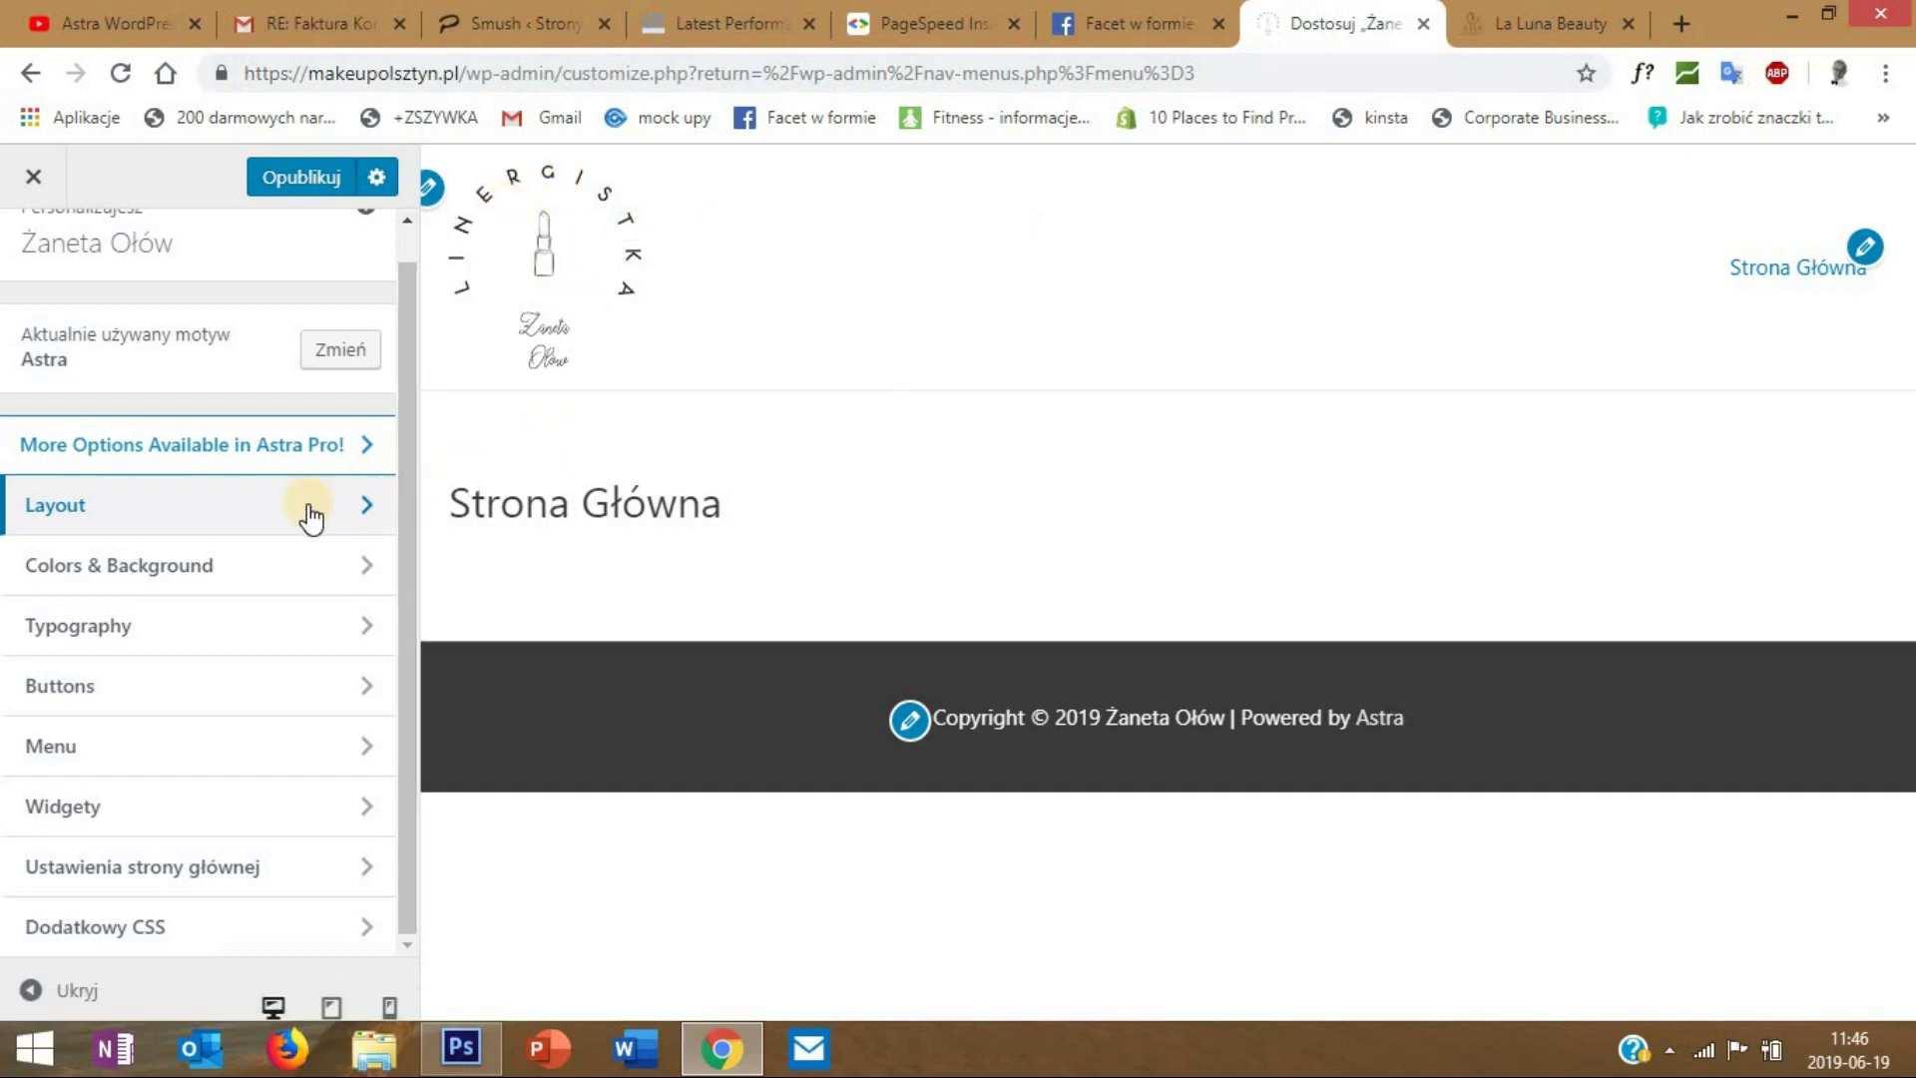
{"action": "left_click", "coordinate": [176, 626]}
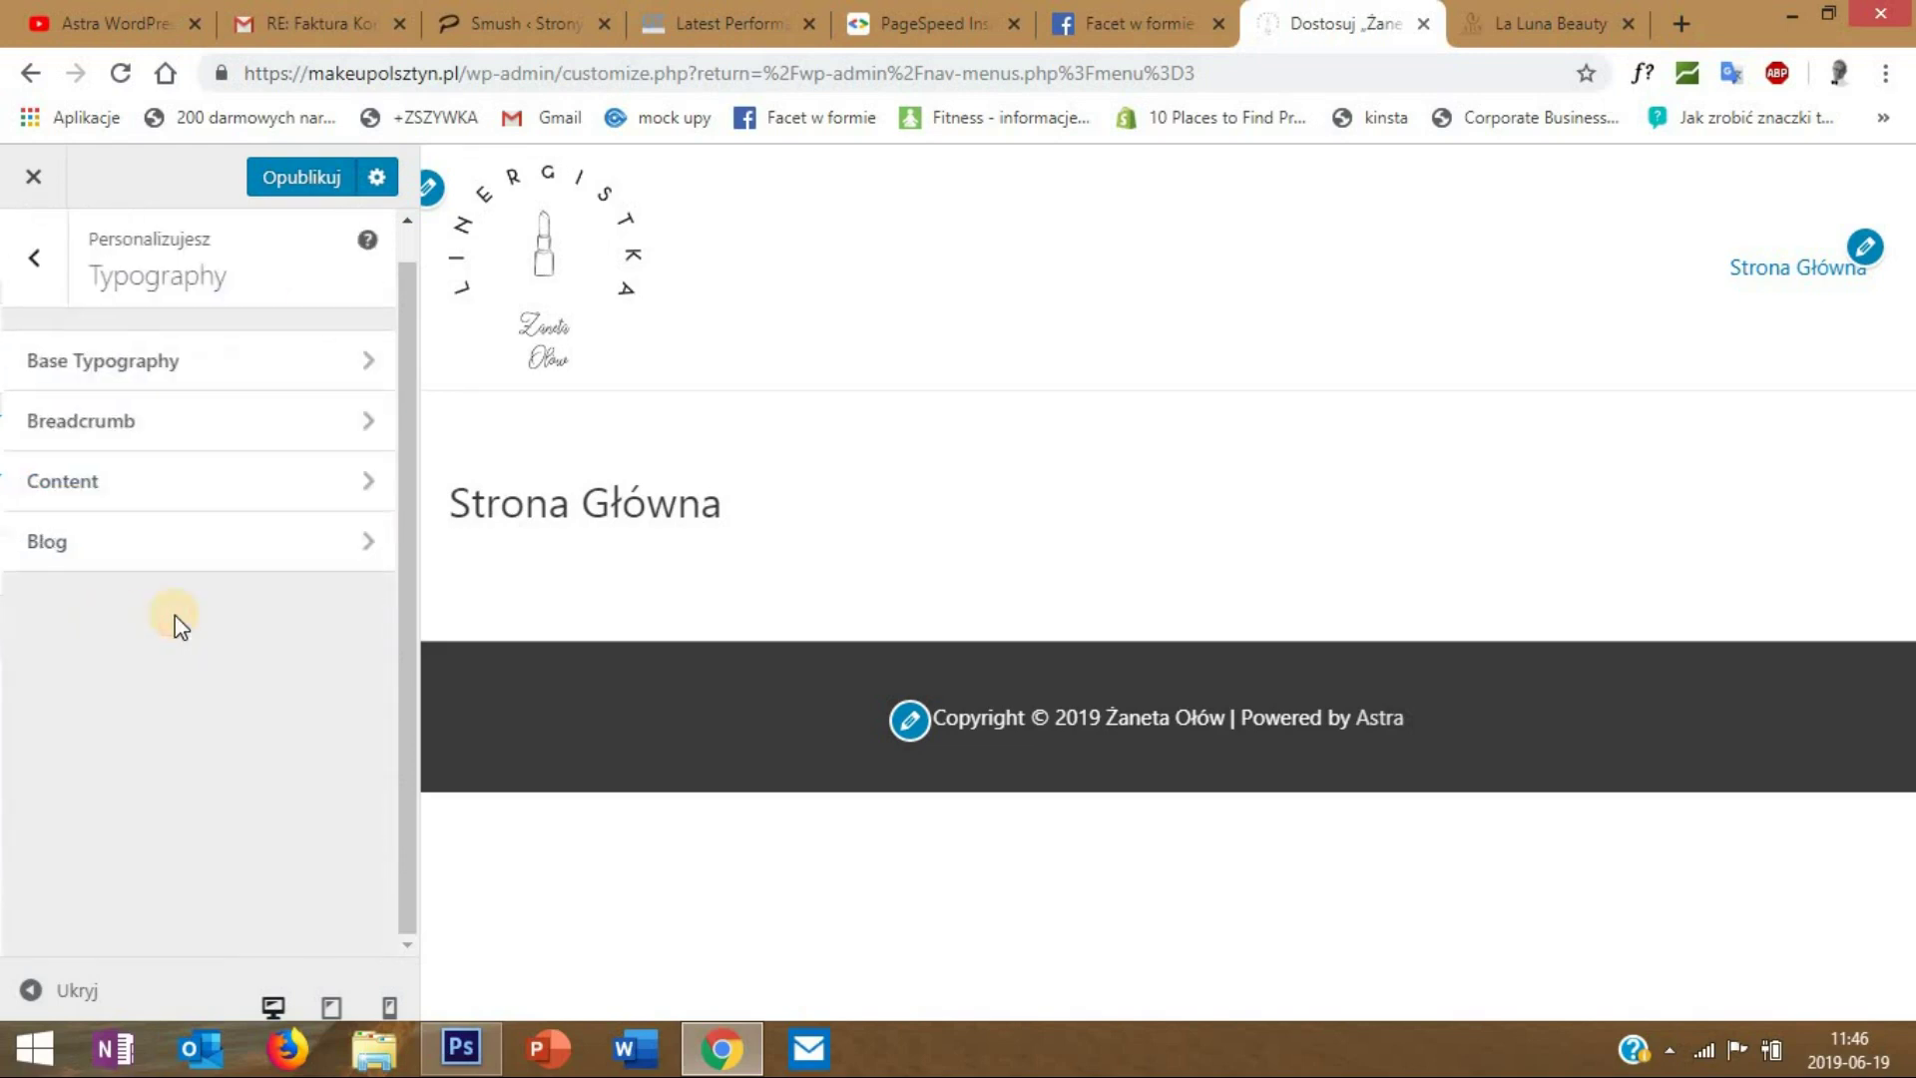
{"action": "left_click", "coordinate": [172, 371]}
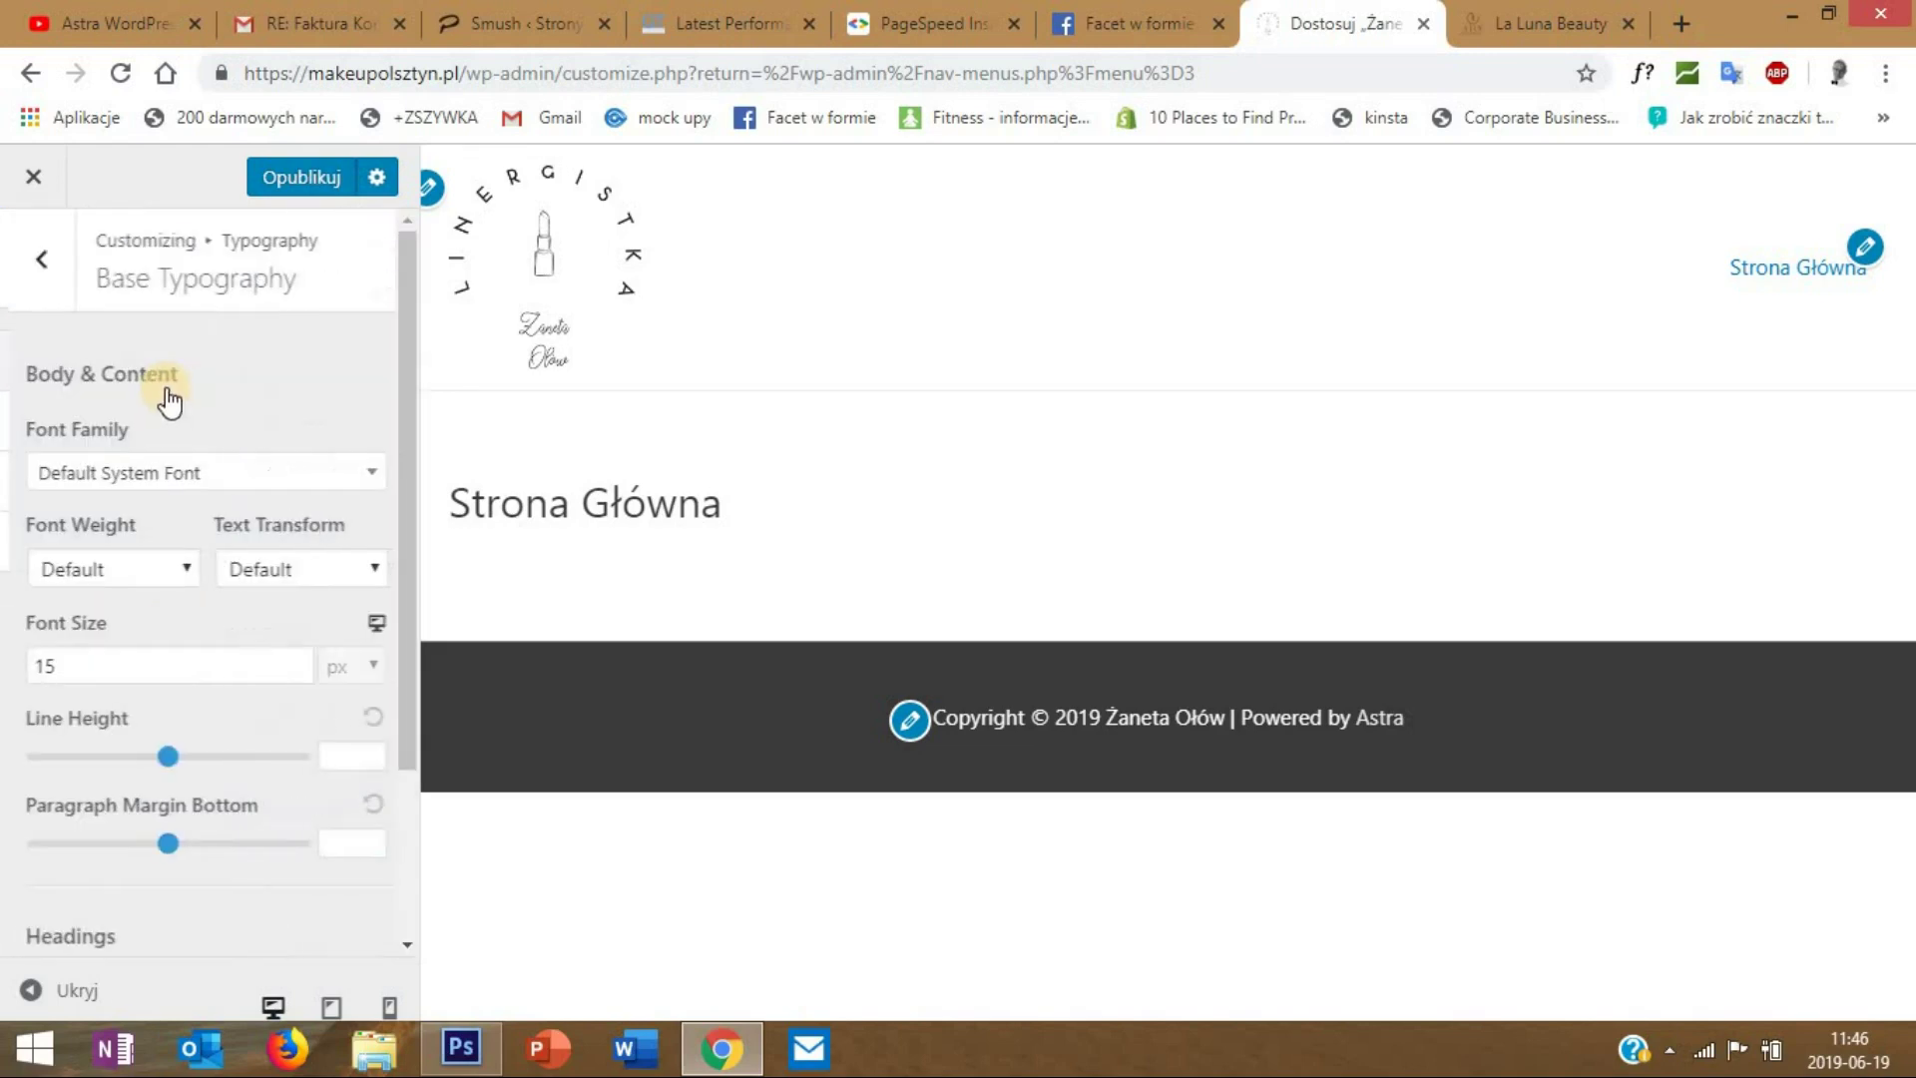
{"action": "left_click", "coordinate": [158, 474]}
{"action": "left_click", "coordinate": [180, 518]}
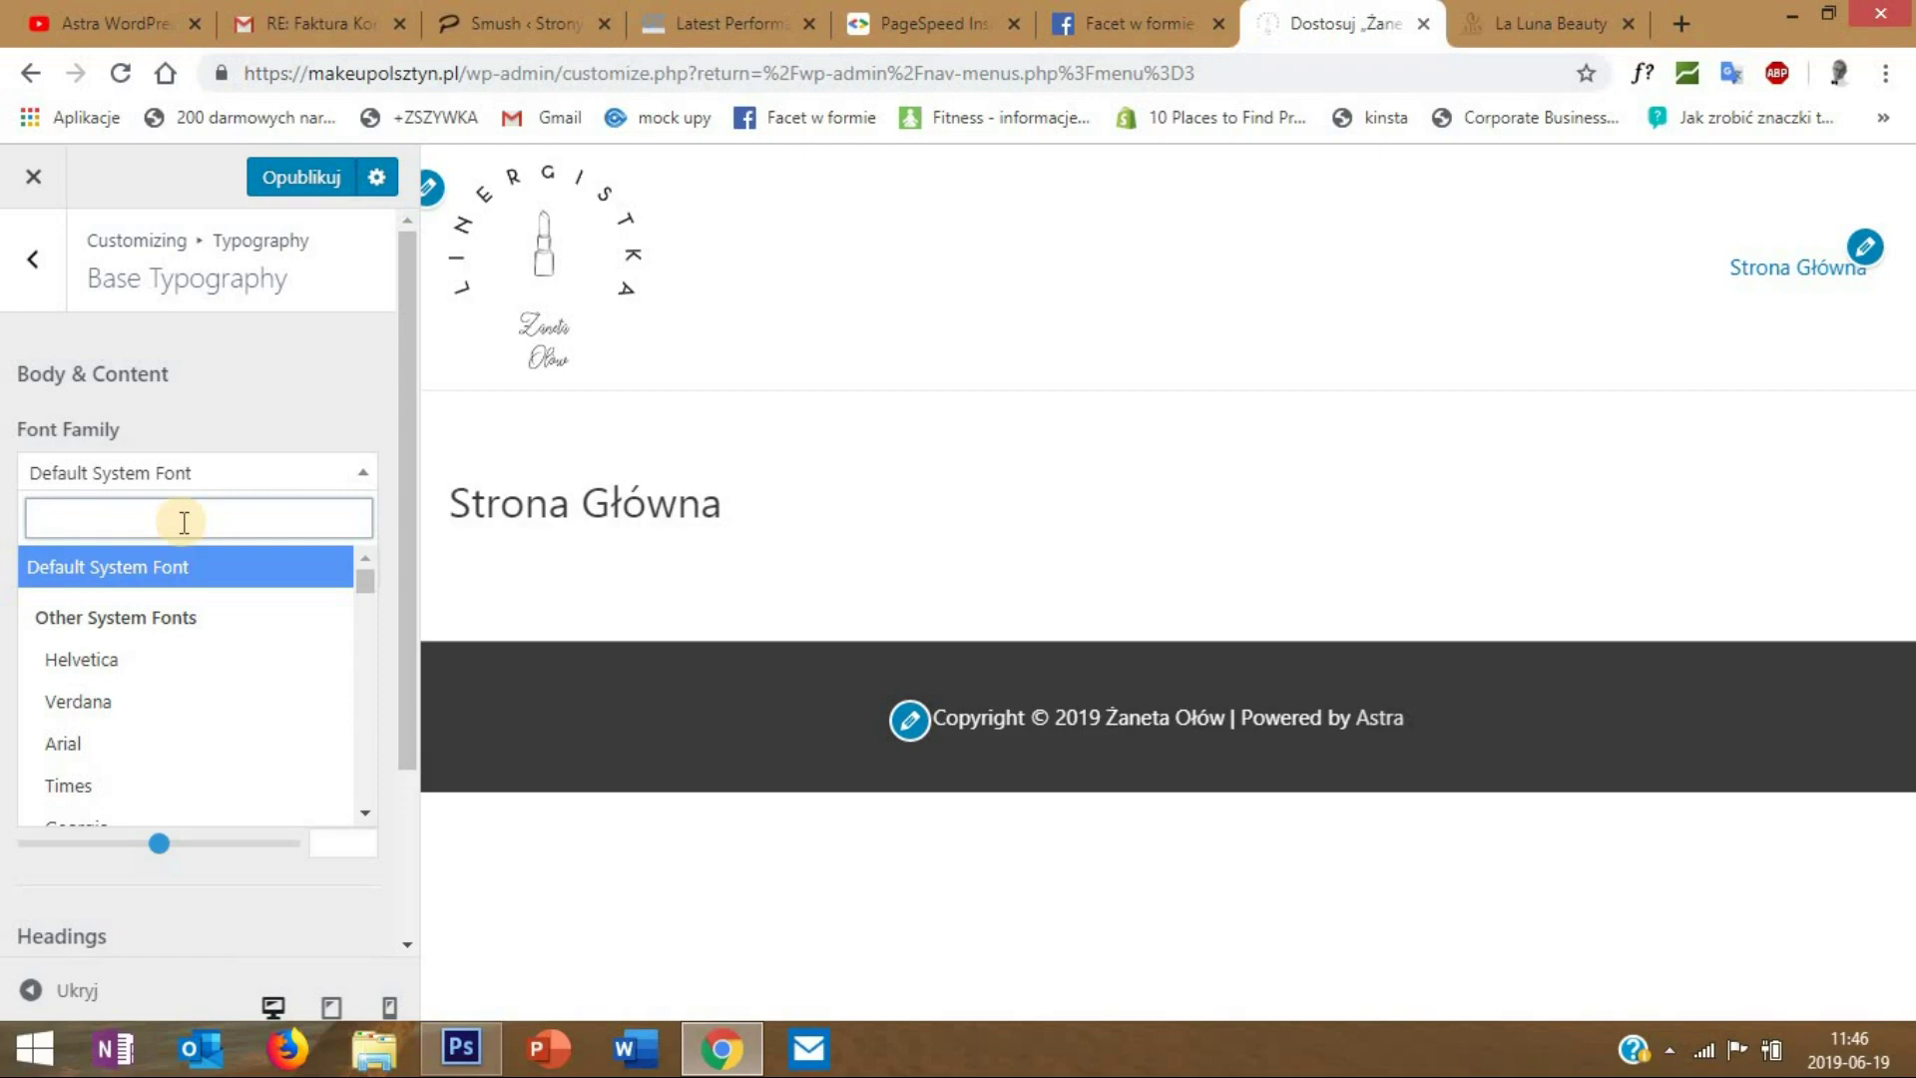
{"action": "type", "text": "qui"}
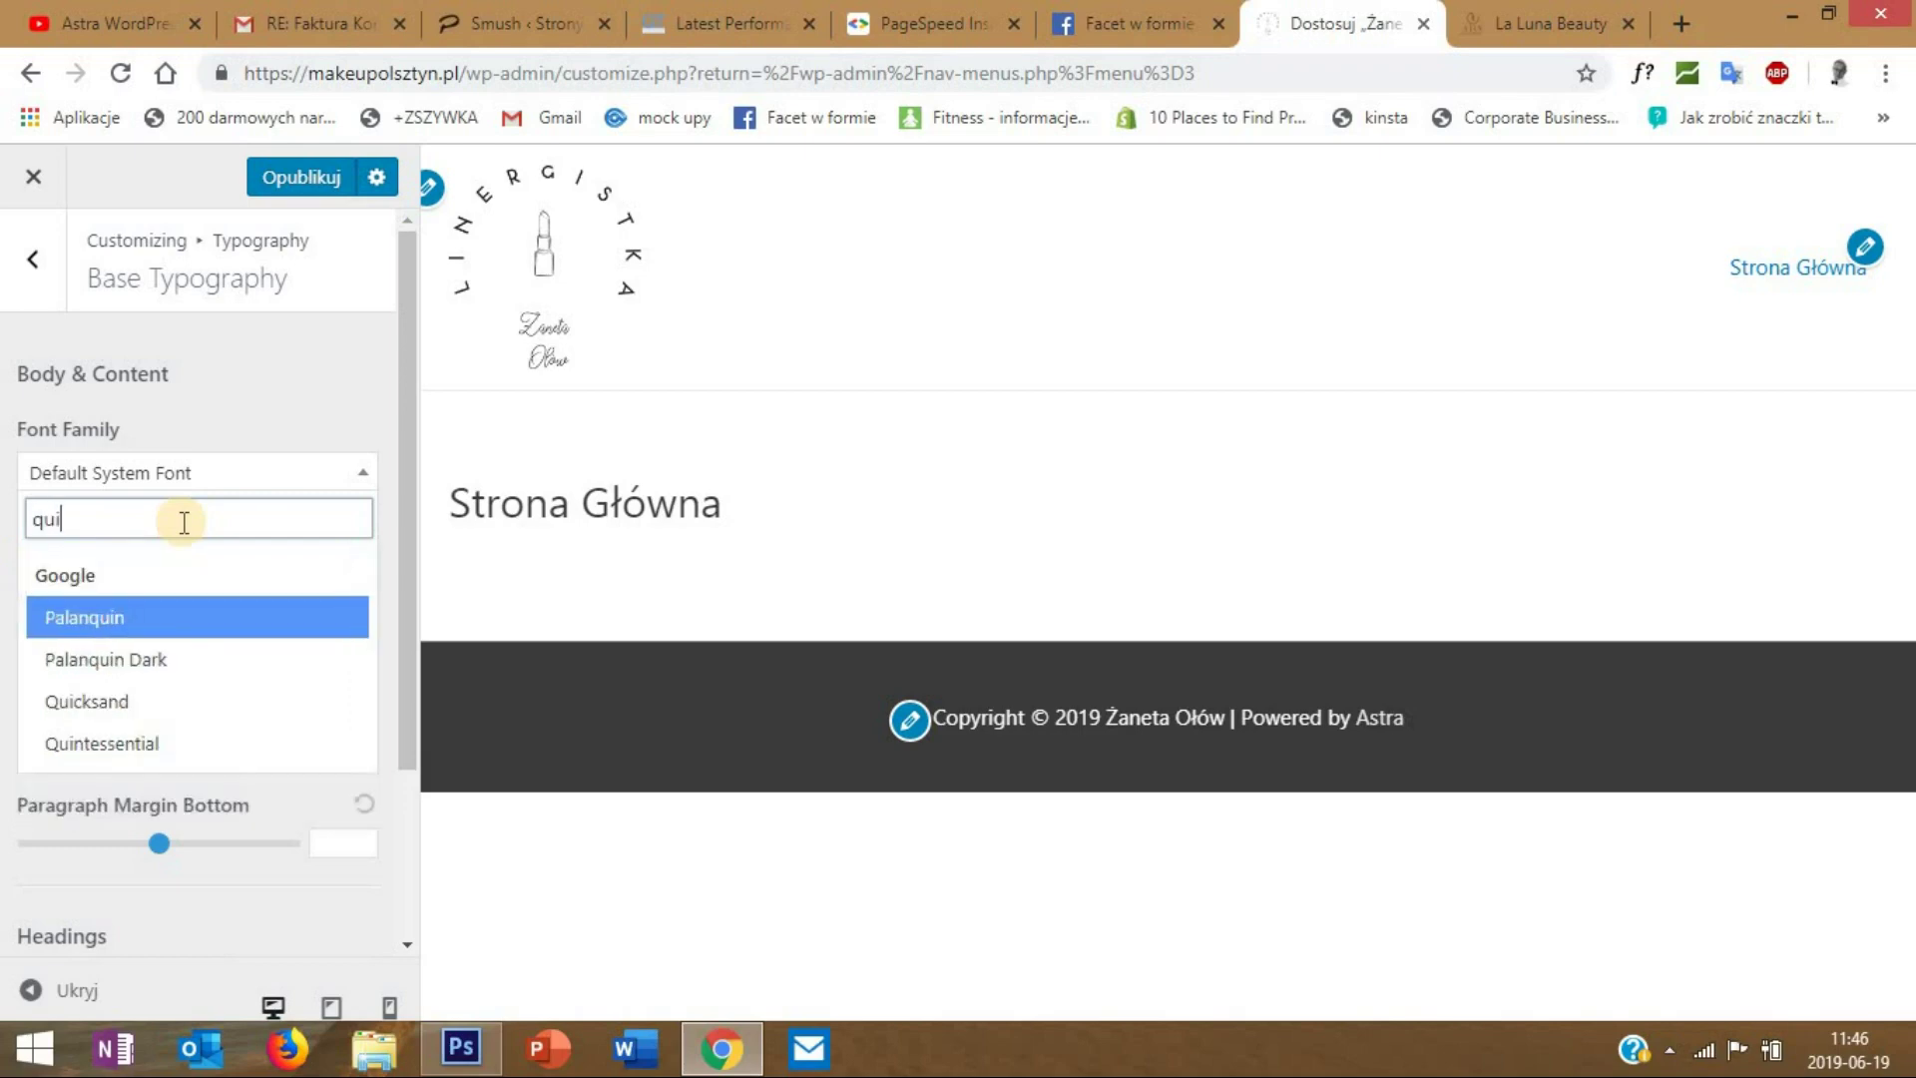
{"action": "left_click", "coordinate": [130, 700]}
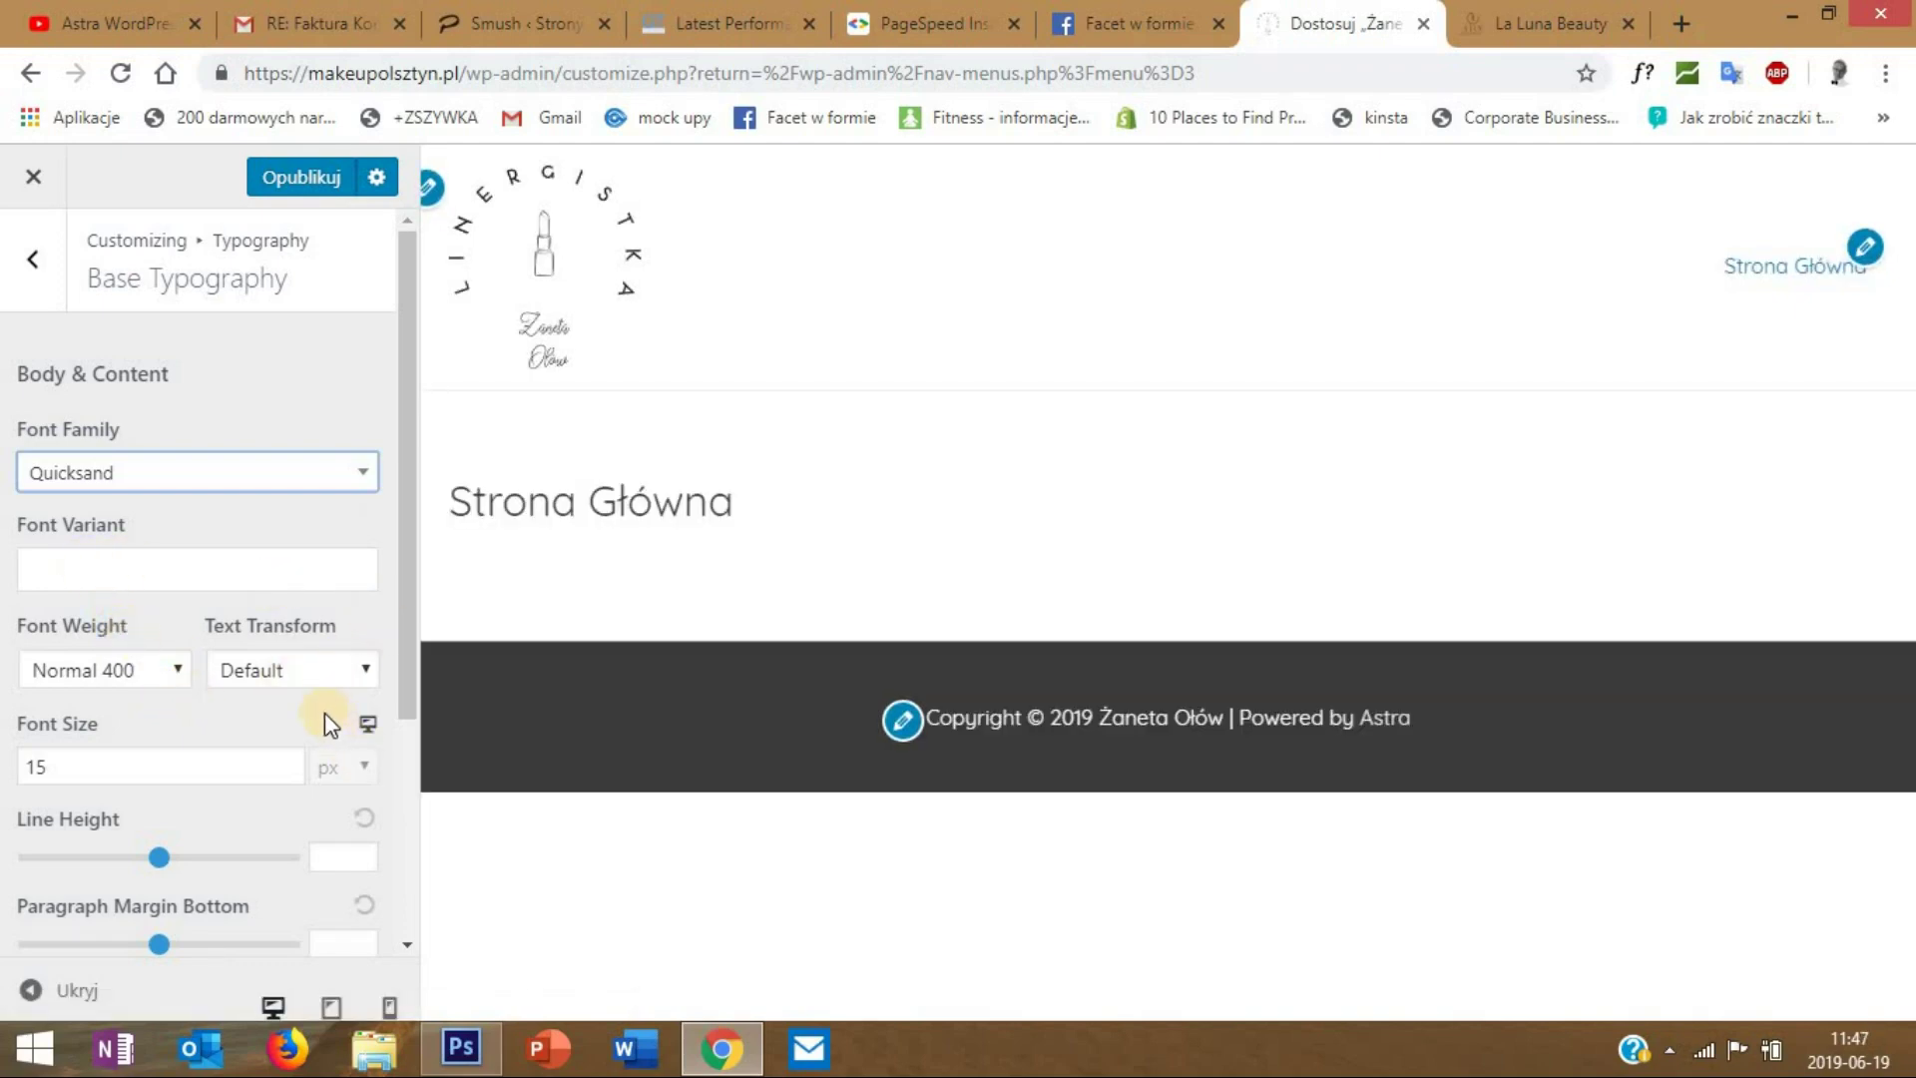
- Raise the body font size to 16 px and check the content heading sizes
{"action": "left_click", "coordinate": [289, 762]}
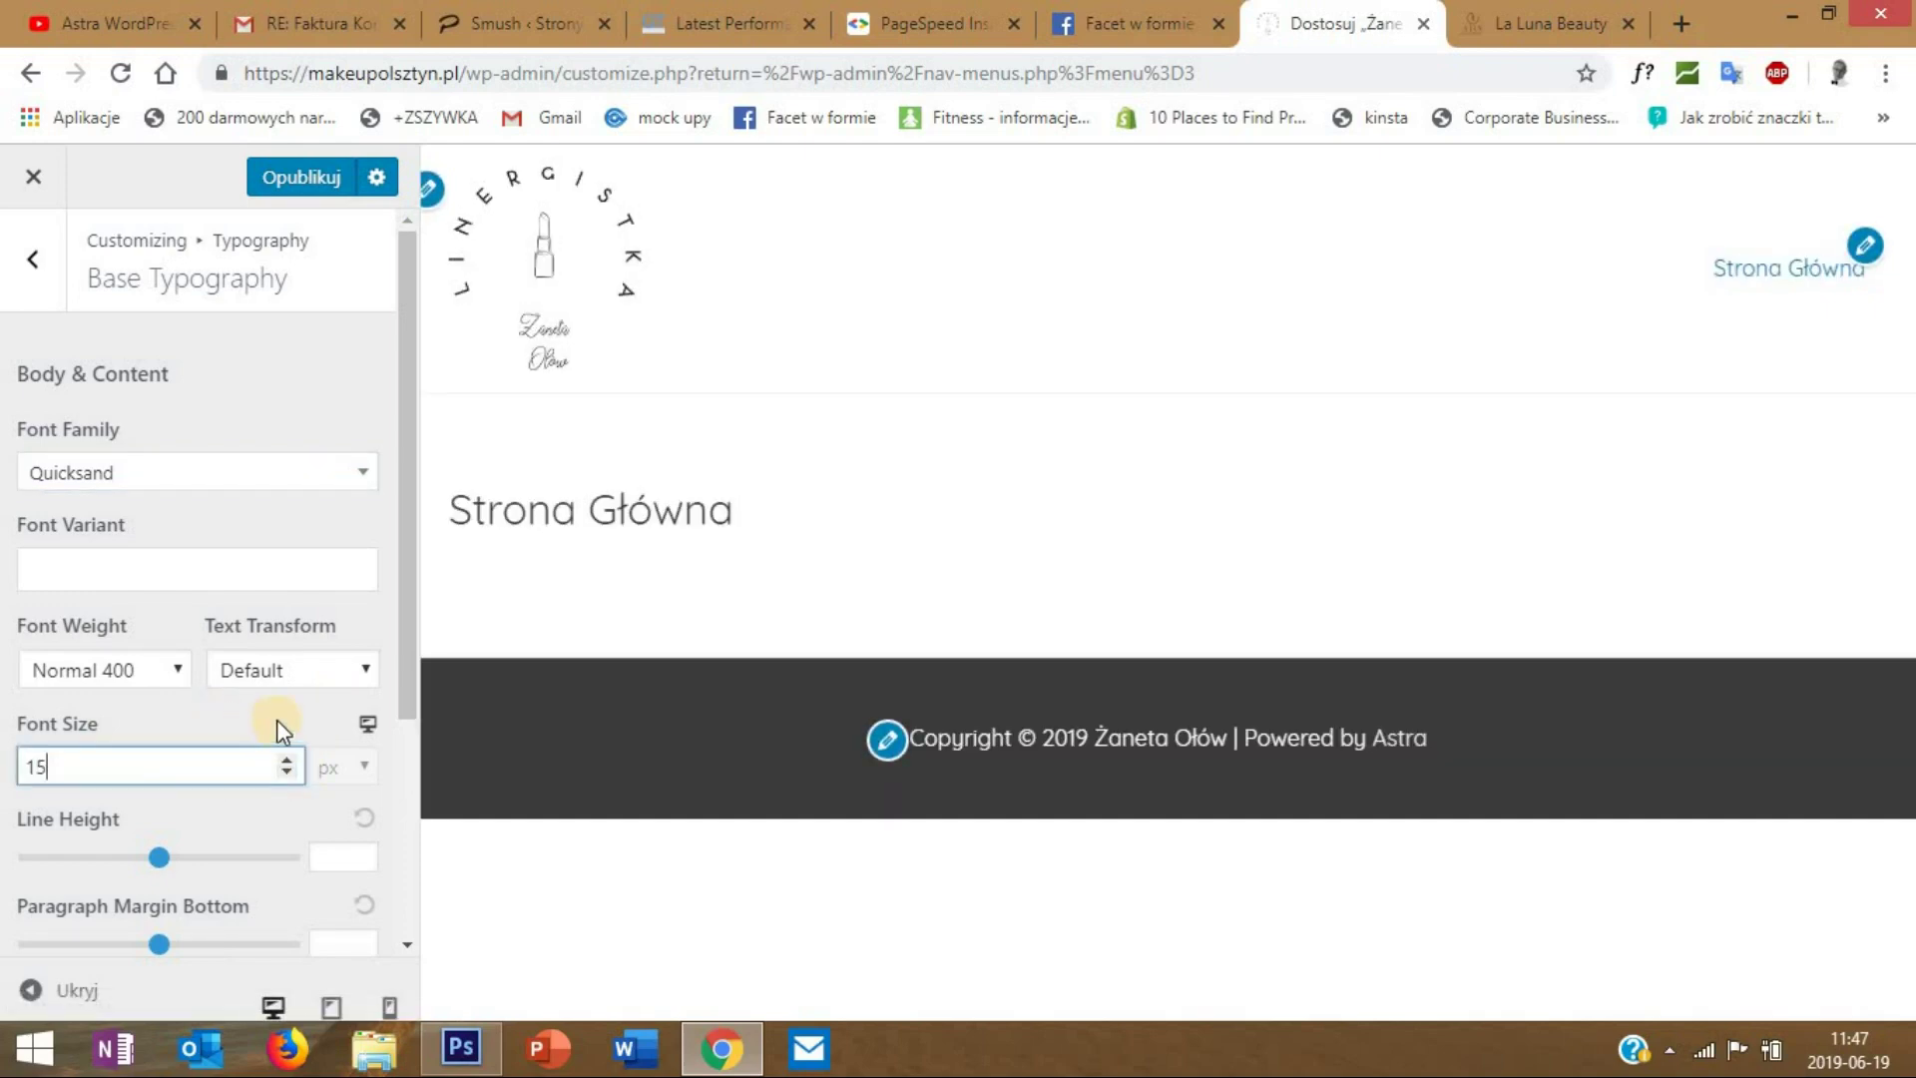
{"action": "left_click", "coordinate": [287, 759]}
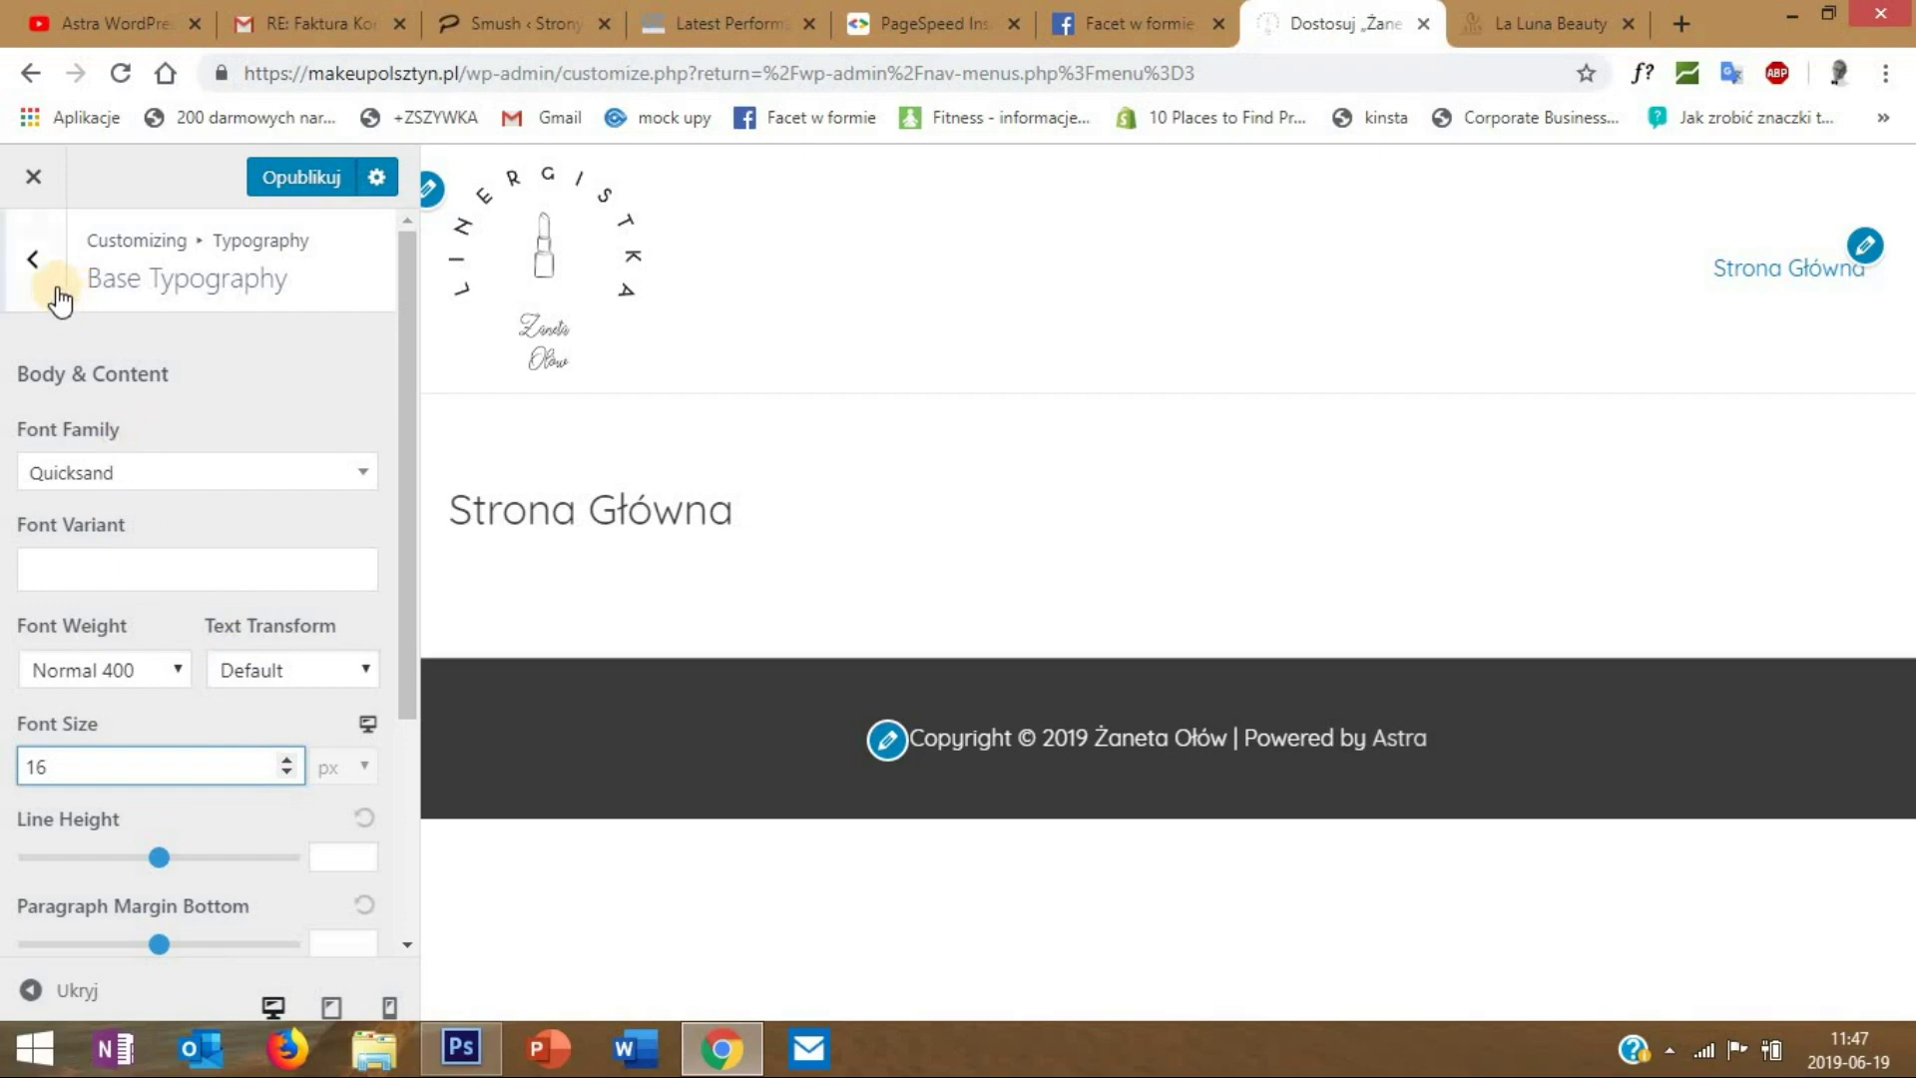
{"action": "left_click", "coordinate": [33, 260]}
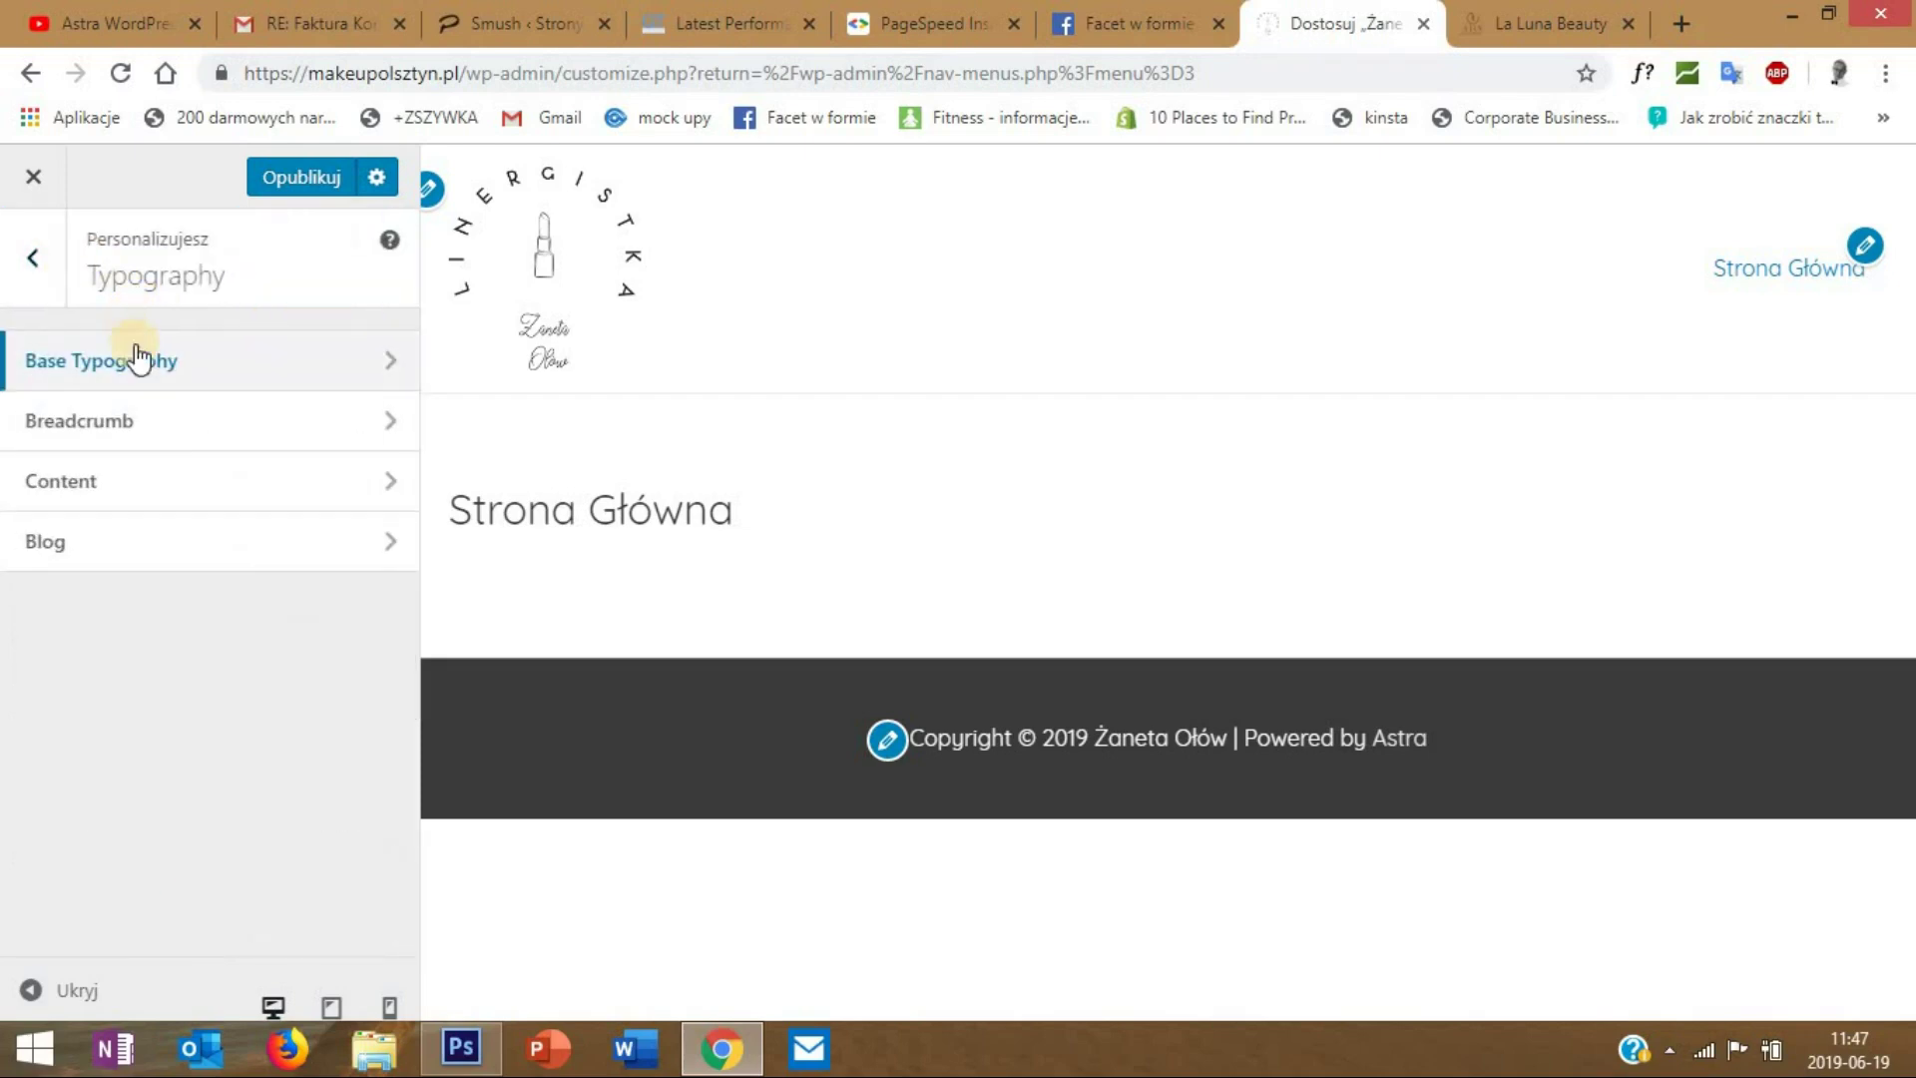
{"action": "left_click", "coordinate": [155, 477]}
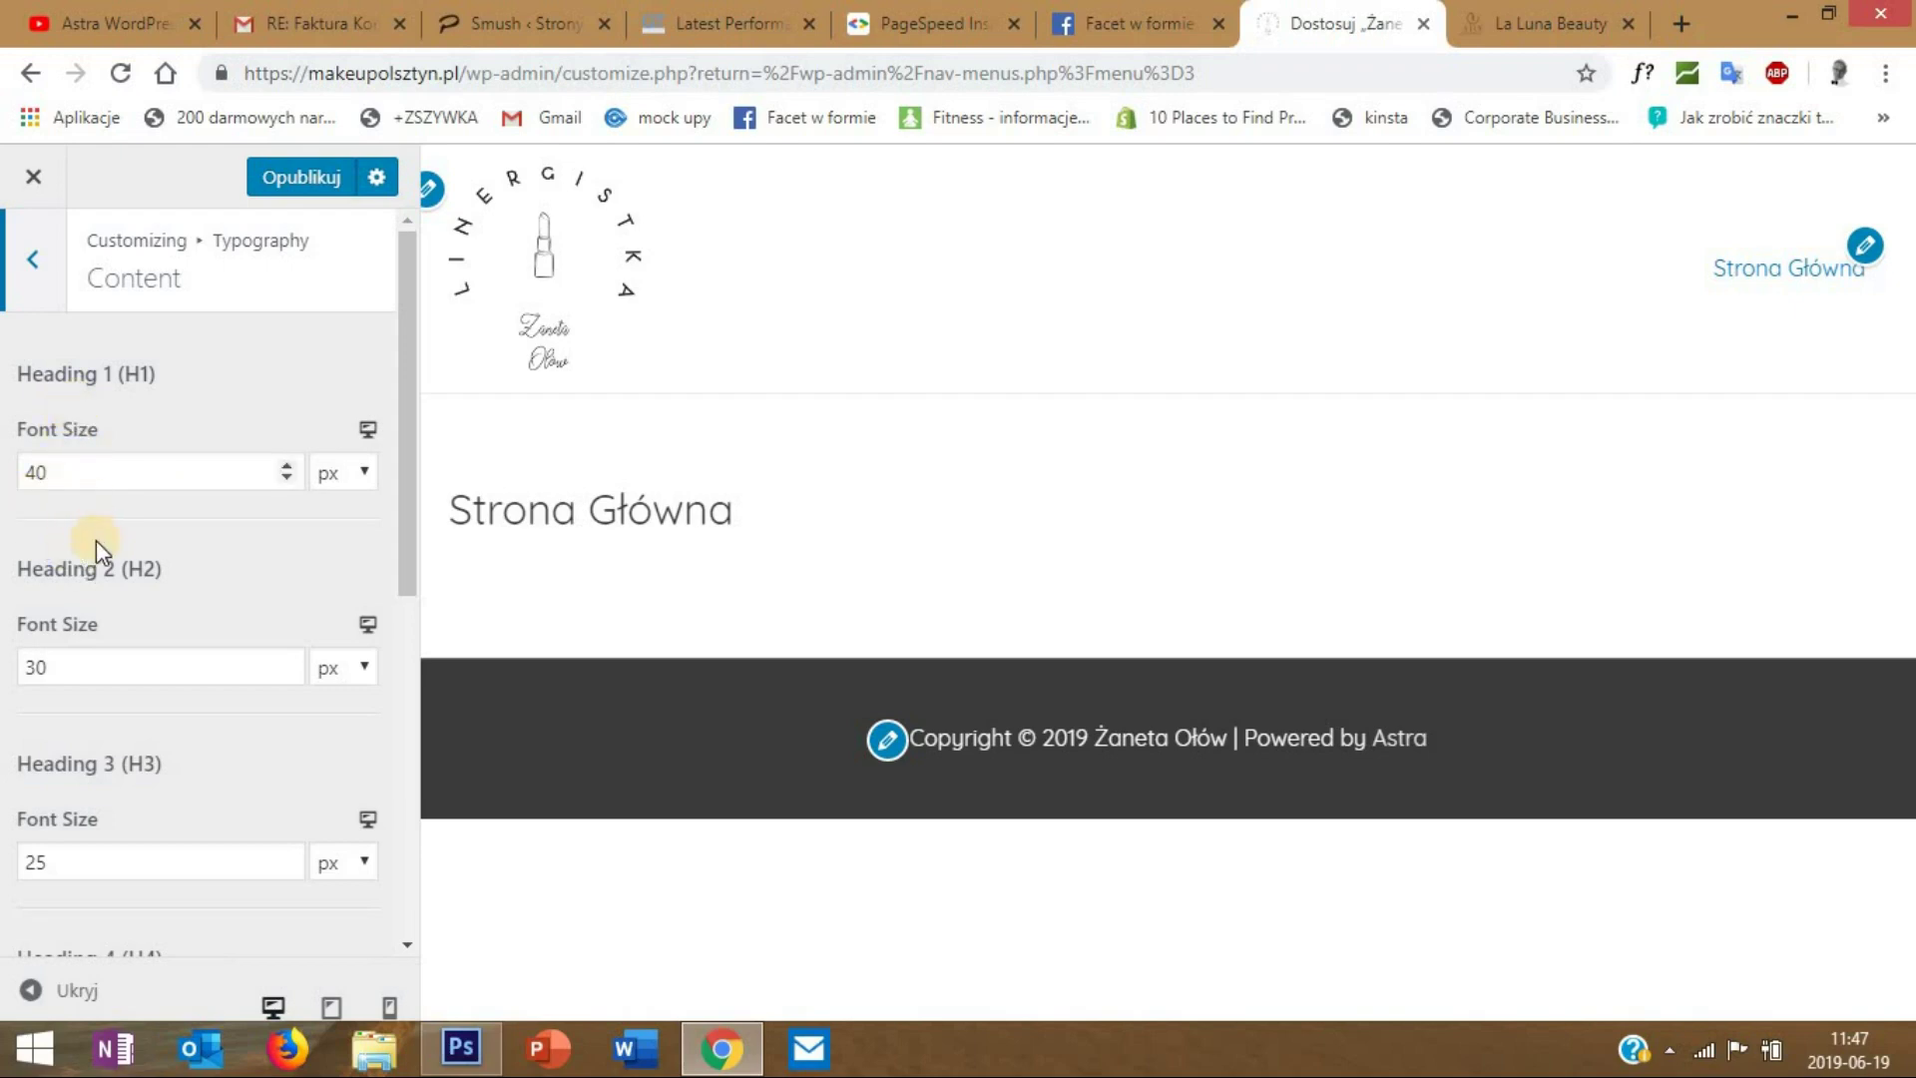
{"action": "left_click", "coordinate": [33, 261]}
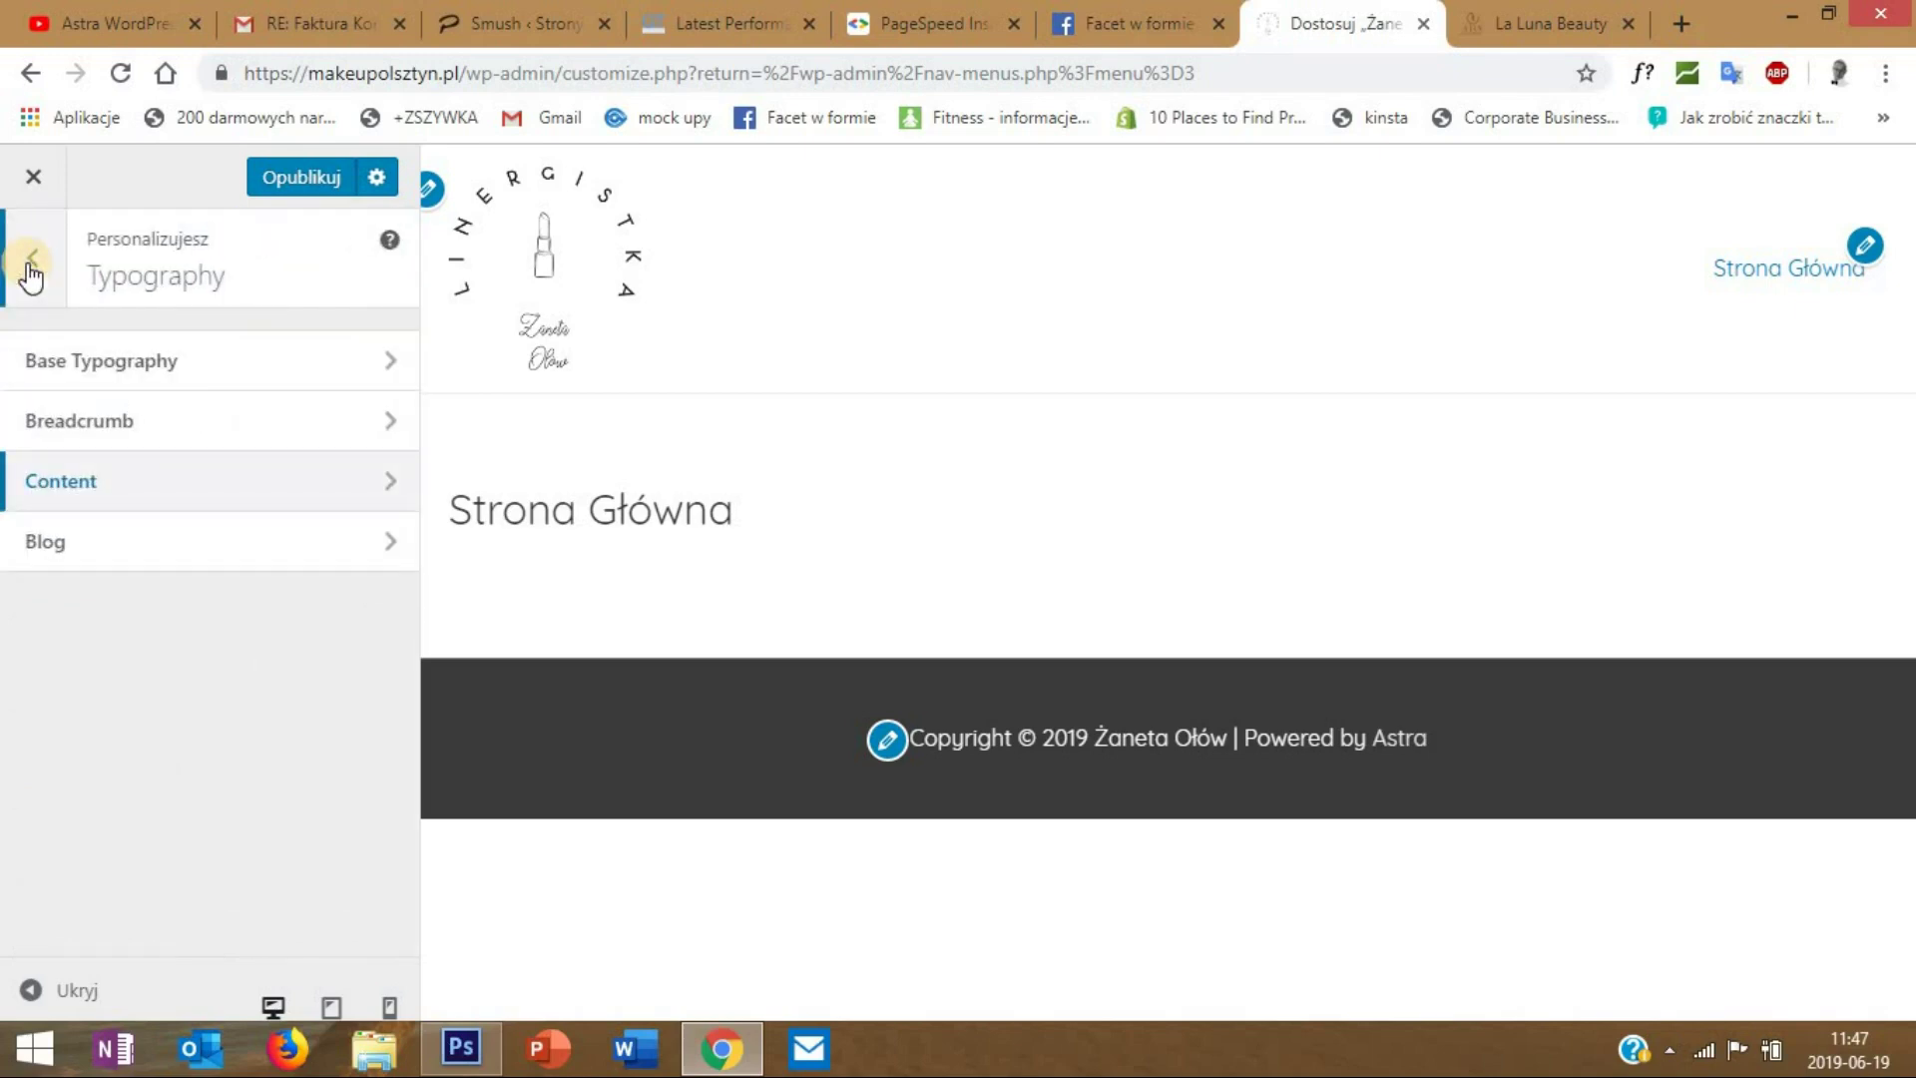
{"action": "left_click", "coordinate": [27, 261]}
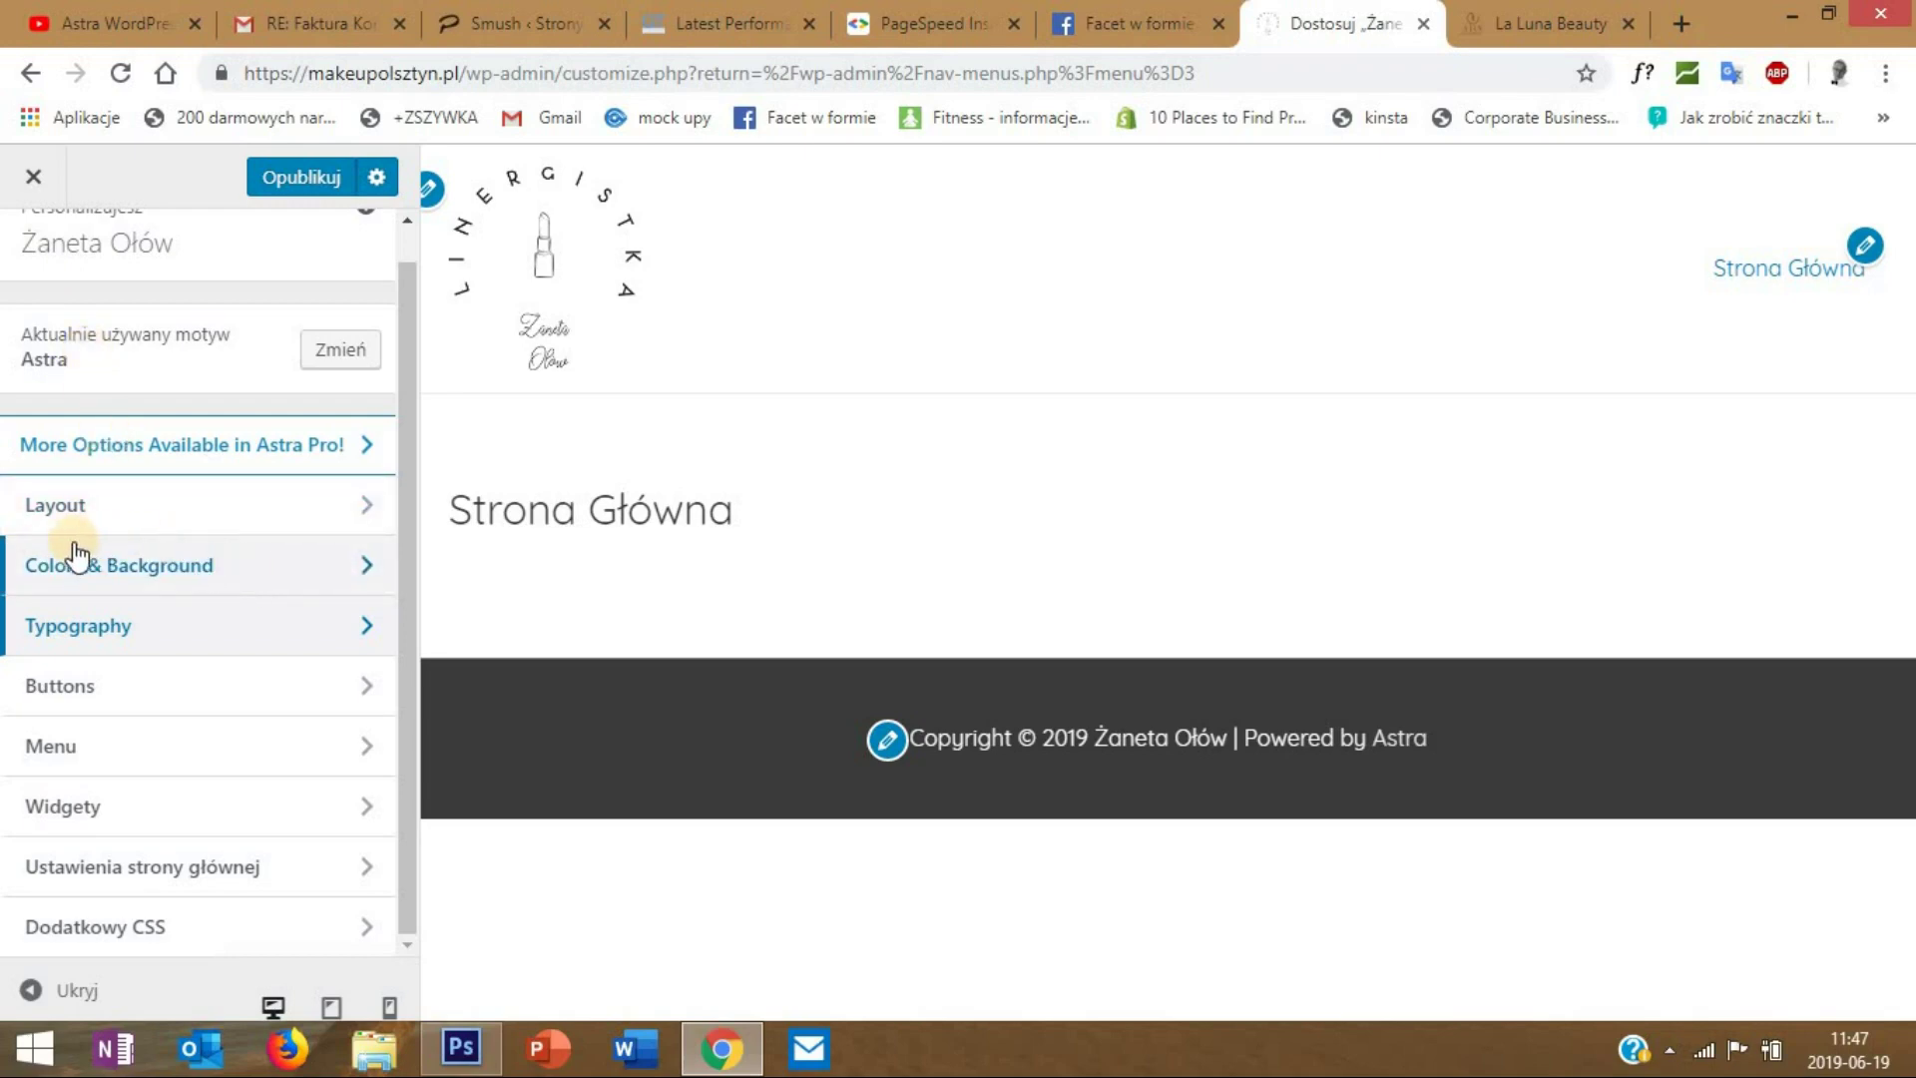
- Darken the Base Colors text colour to #1c1c1c
{"action": "left_click", "coordinate": [123, 559]}
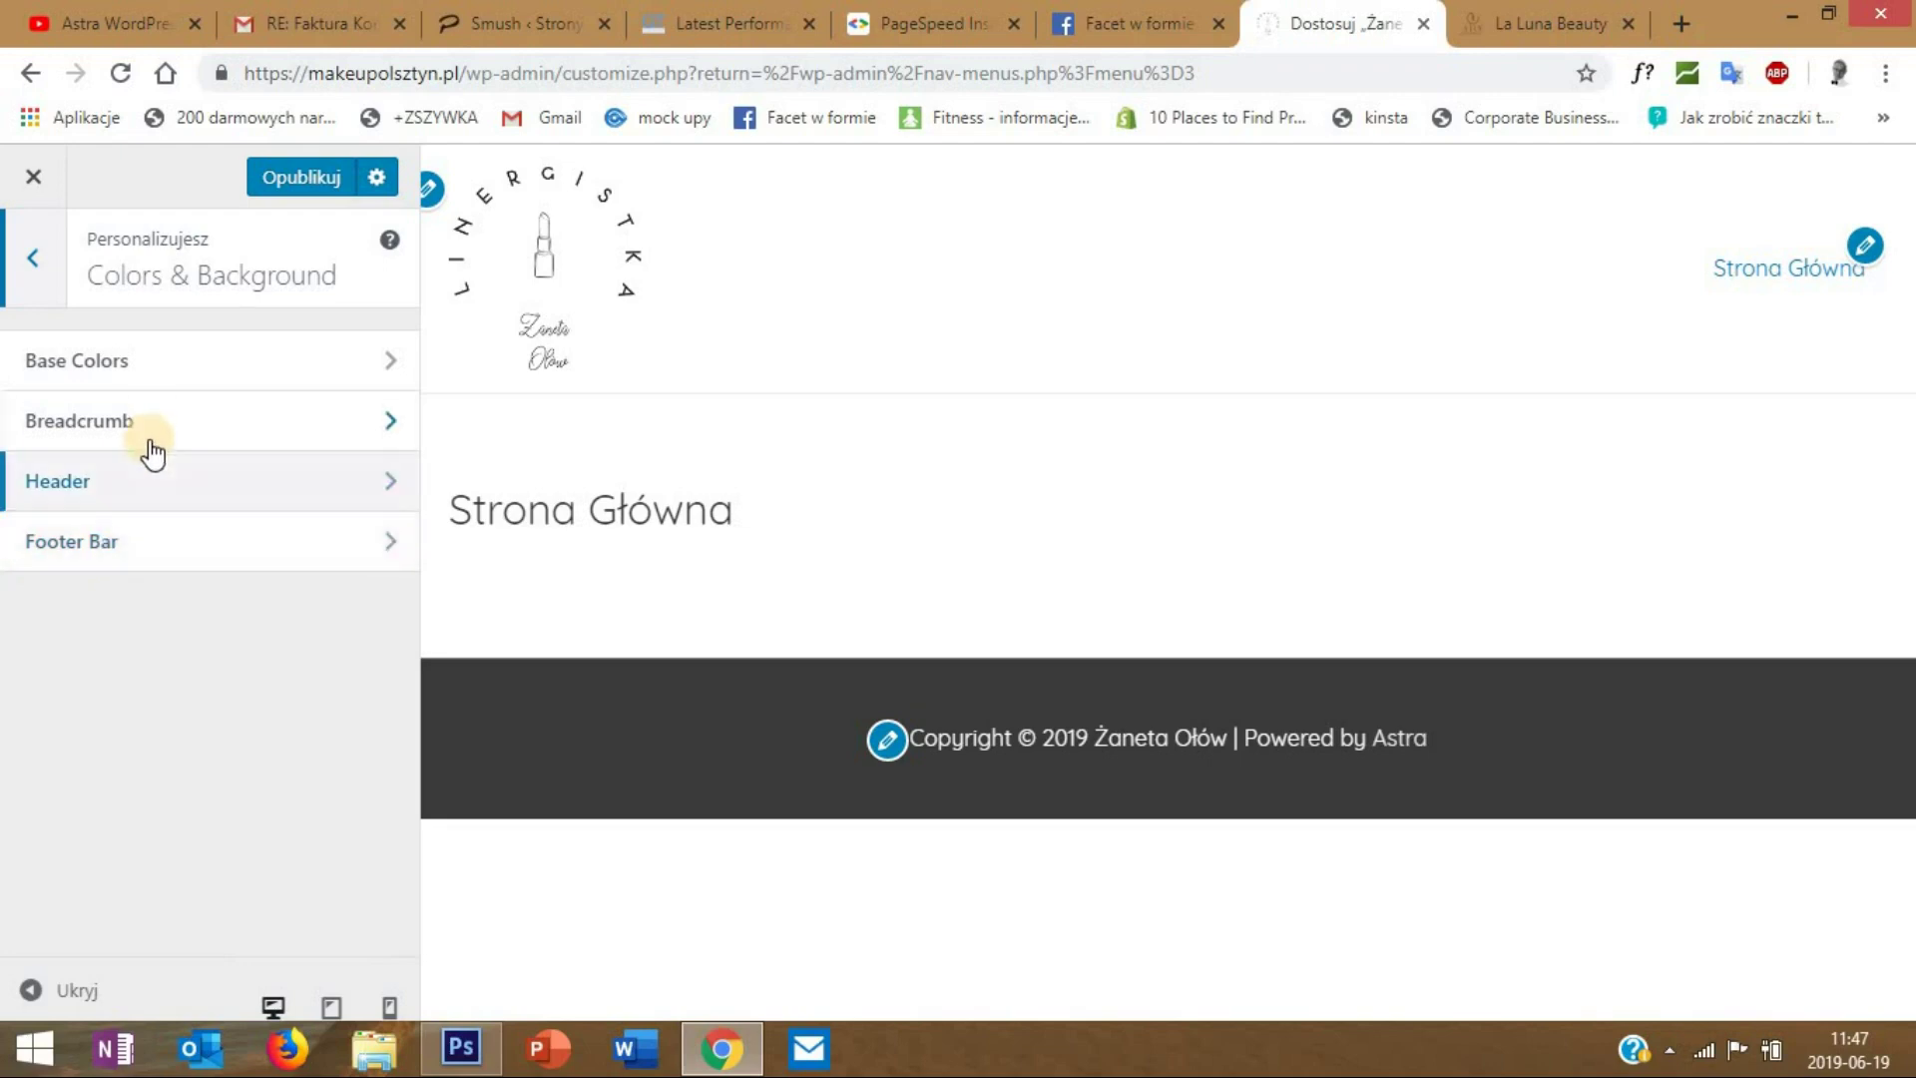
{"action": "left_click", "coordinate": [157, 365]}
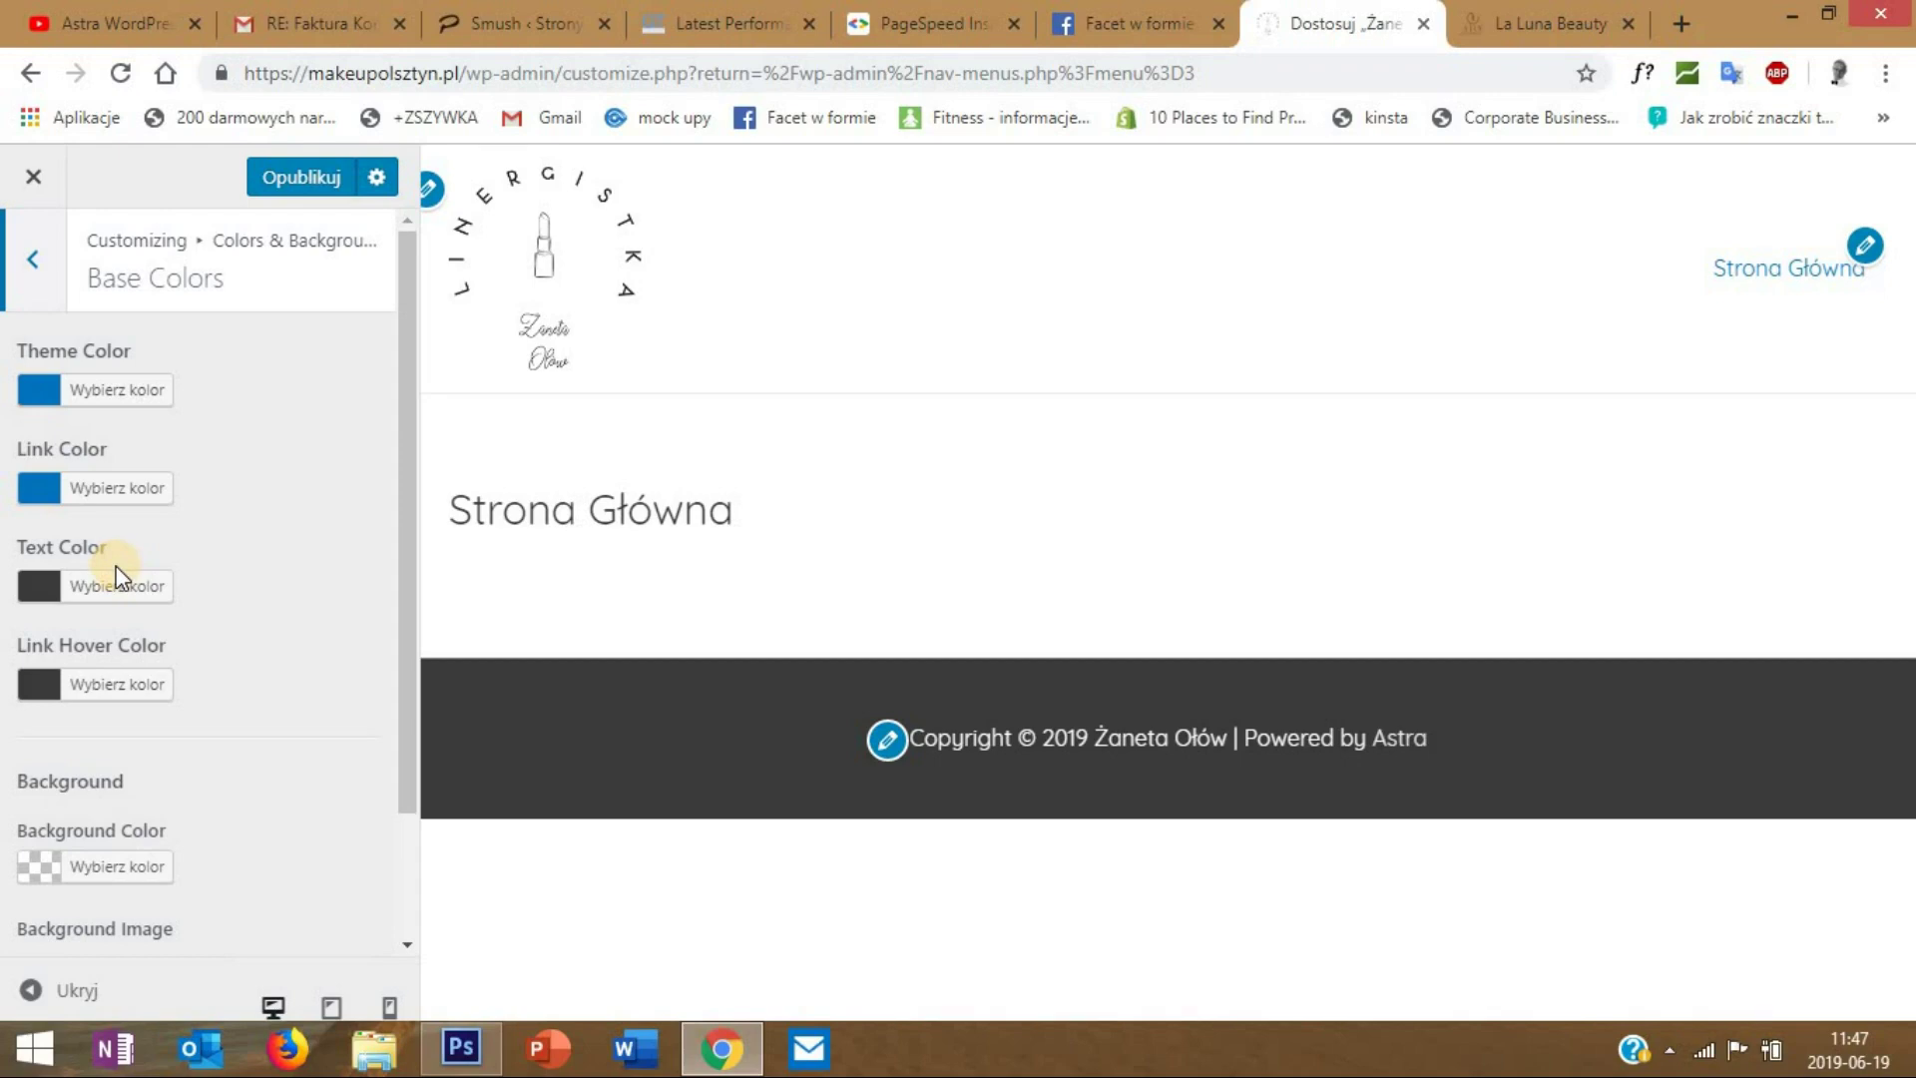
{"action": "left_click", "coordinate": [45, 589]}
{"action": "mouse_move", "coordinate": [32, 860]}
{"action": "left_mouse_down"}
{"action": "mouse_move", "coordinate": [24, 891]}
{"action": "mouse_move", "coordinate": [41, 886]}
{"action": "left_mouse_up"}
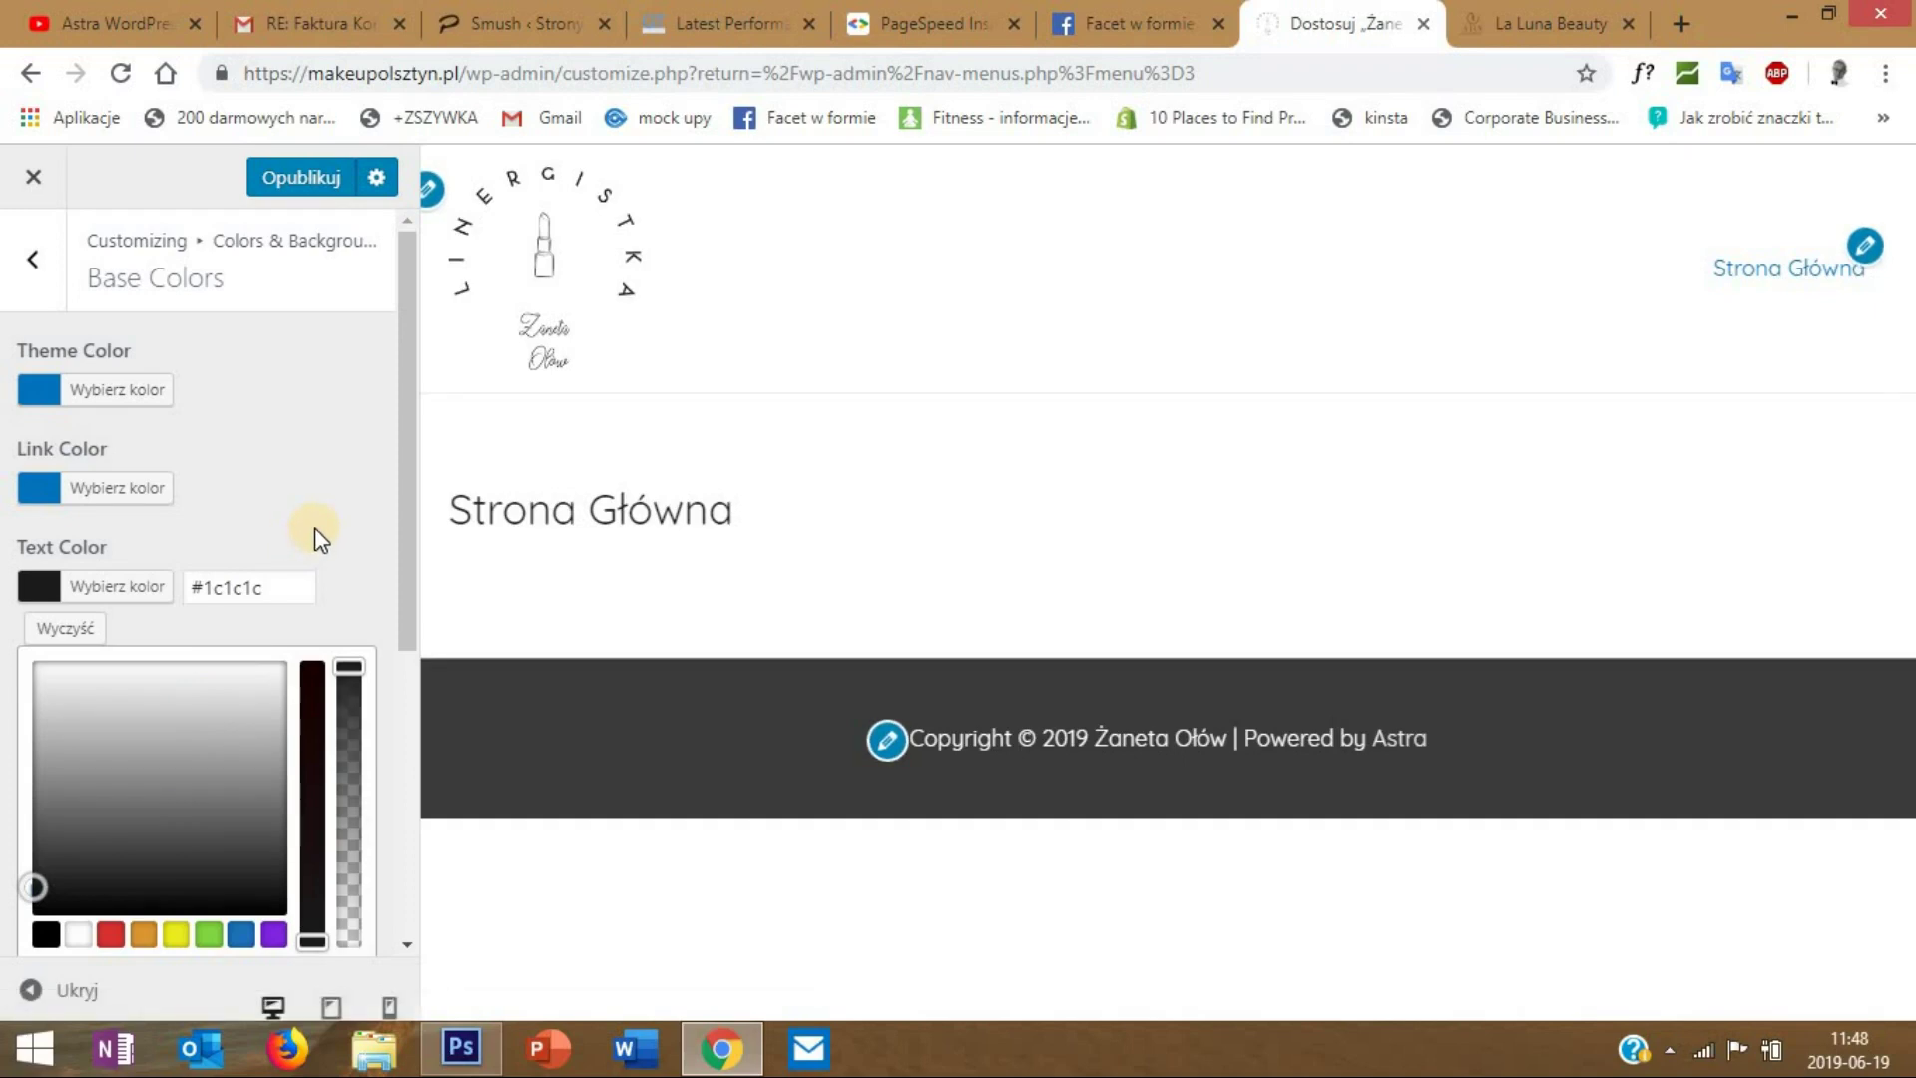
{"action": "left_click", "coordinate": [314, 527]}
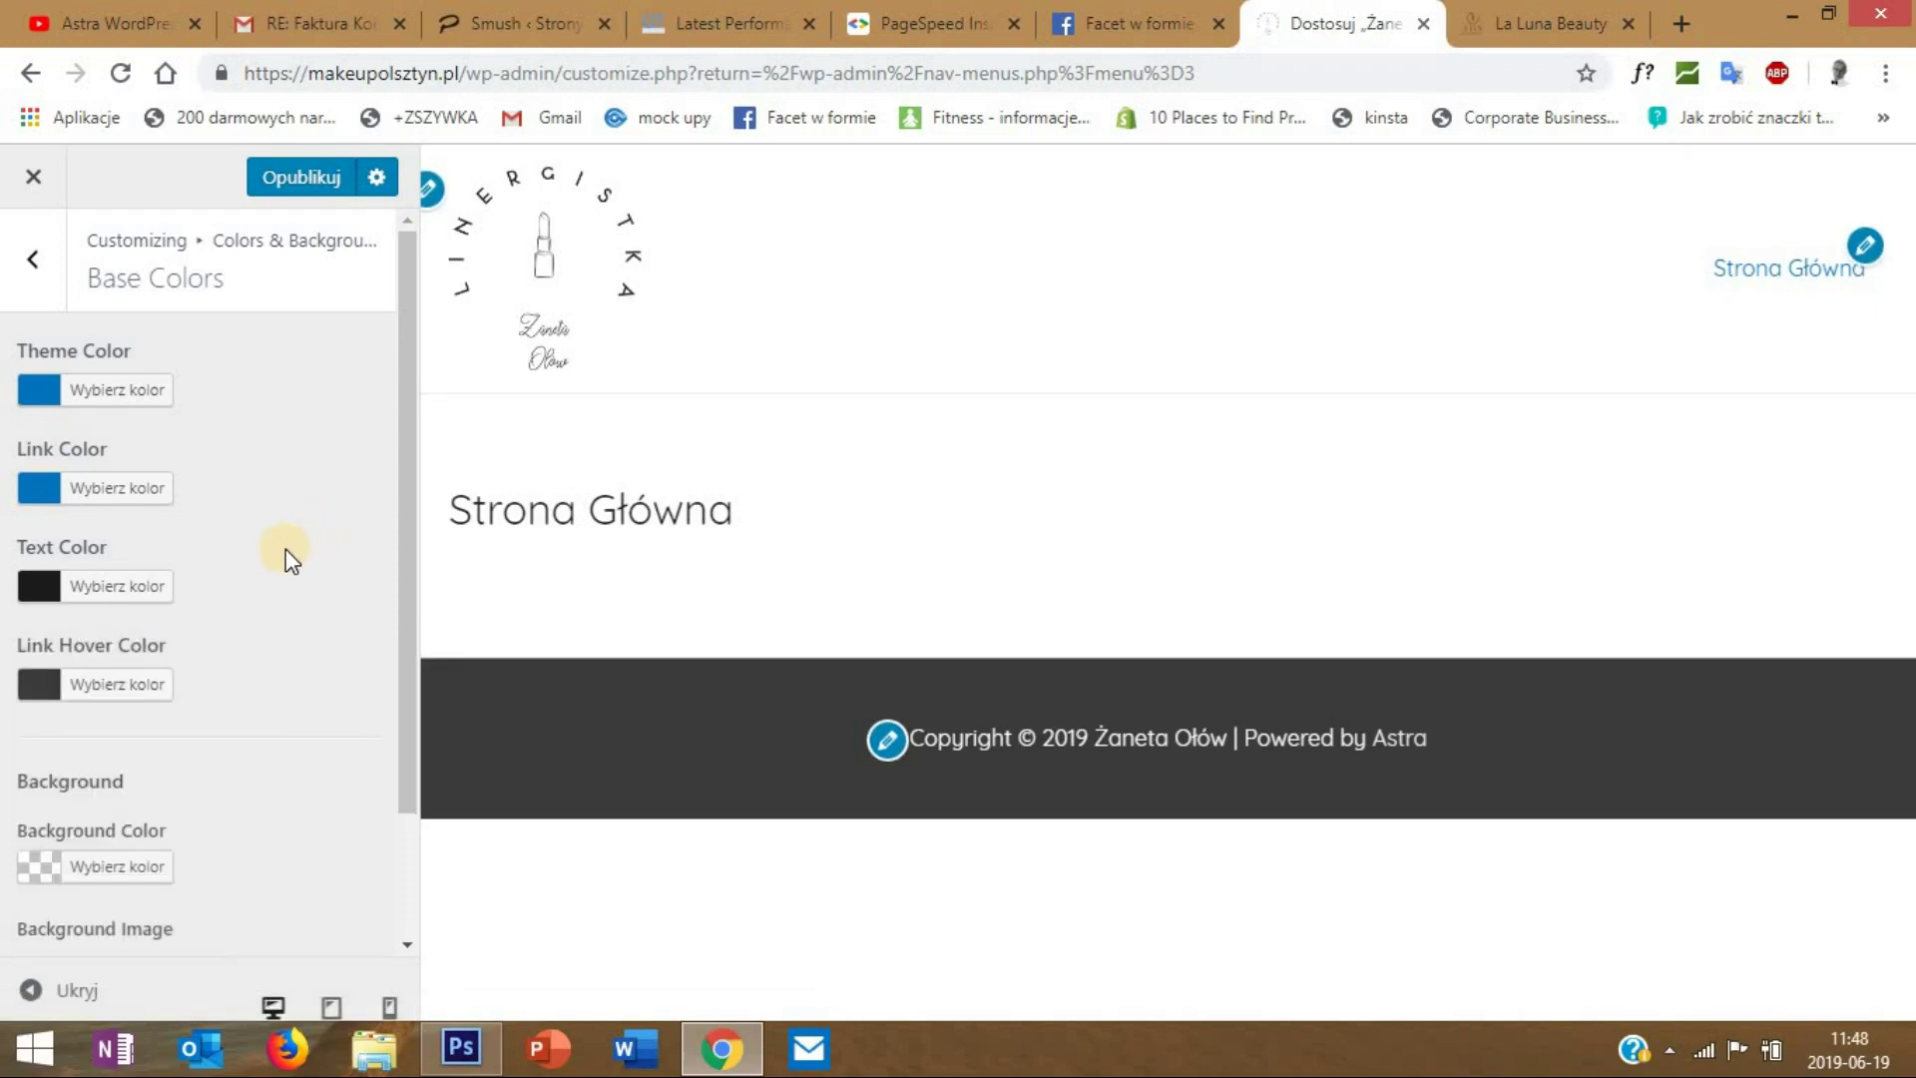
{"action": "scroll", "coordinate": [287, 556], "scroll_direction": "down", "scroll_amount": 1}
{"action": "scroll", "coordinate": [290, 479], "scroll_direction": "up", "scroll_amount": 1}
{"action": "left_click", "coordinate": [33, 261]}
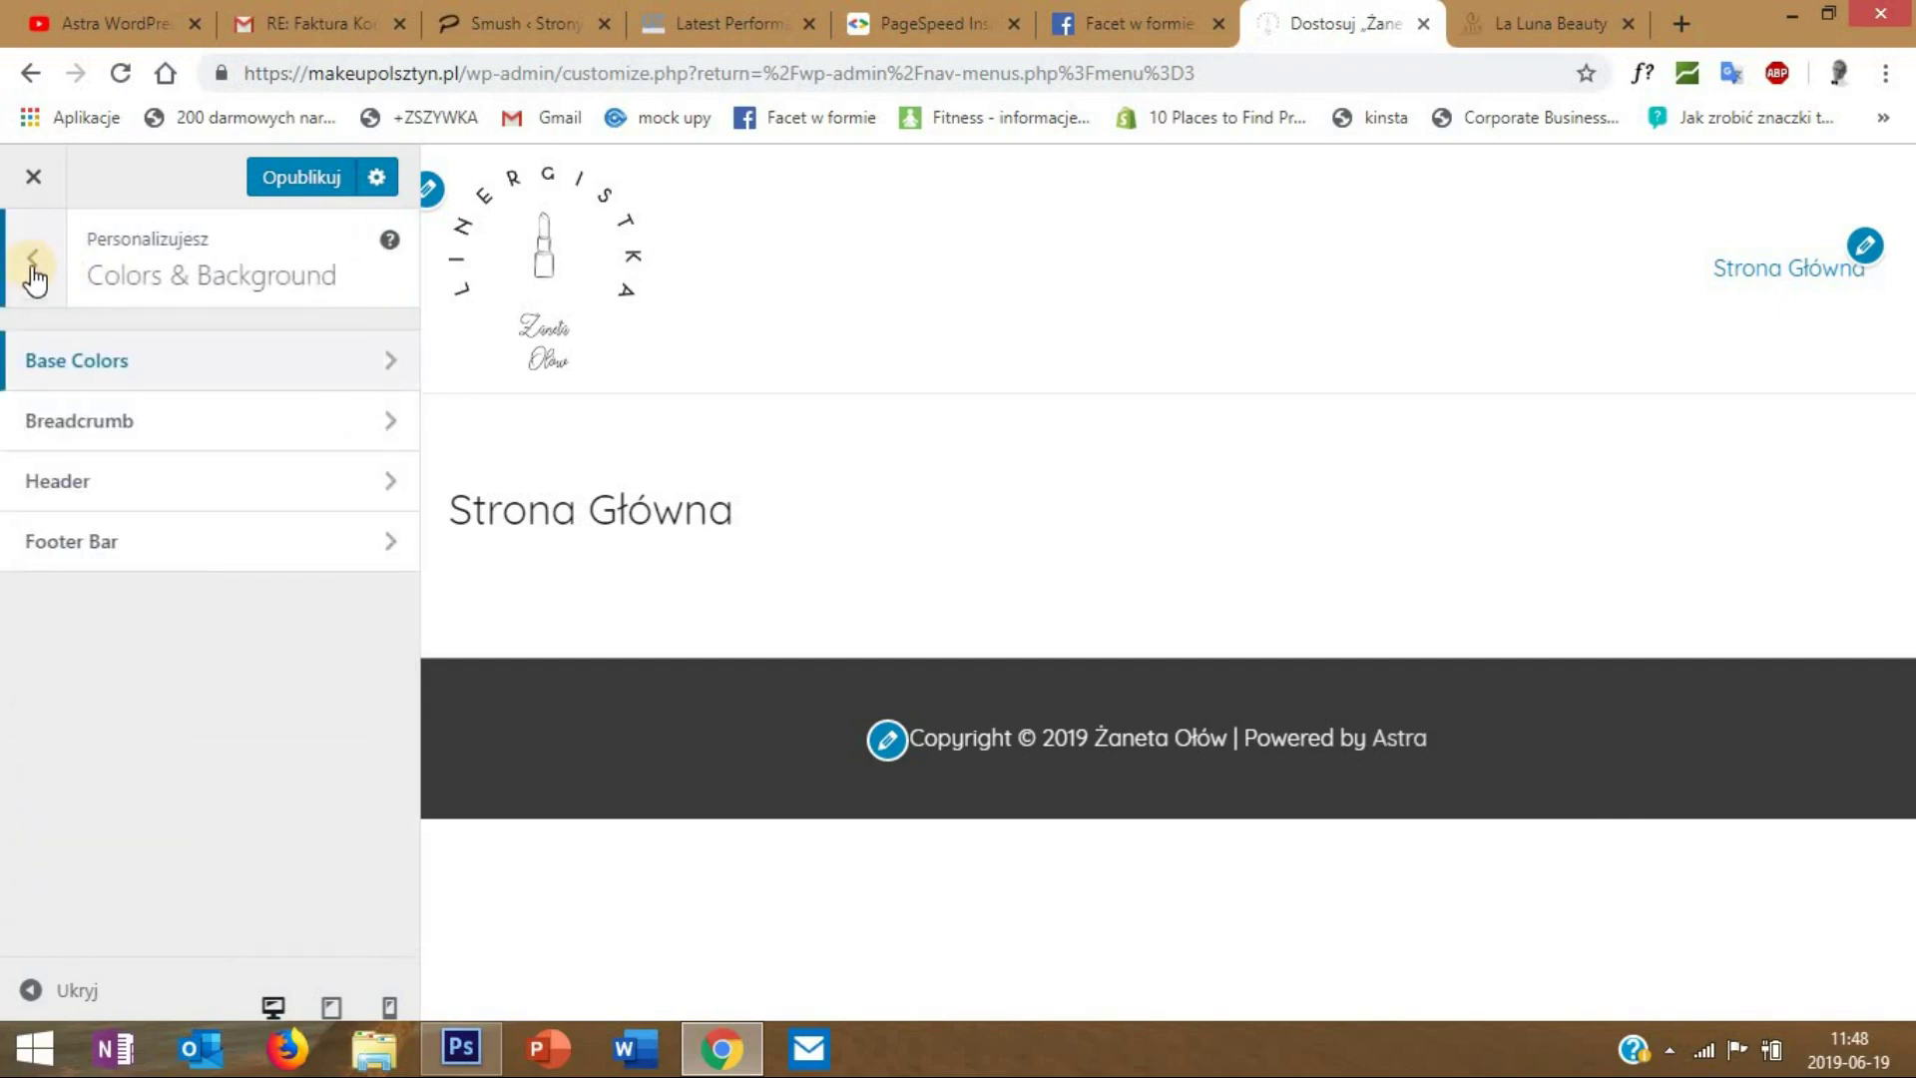
{"action": "left_click", "coordinate": [35, 266]}
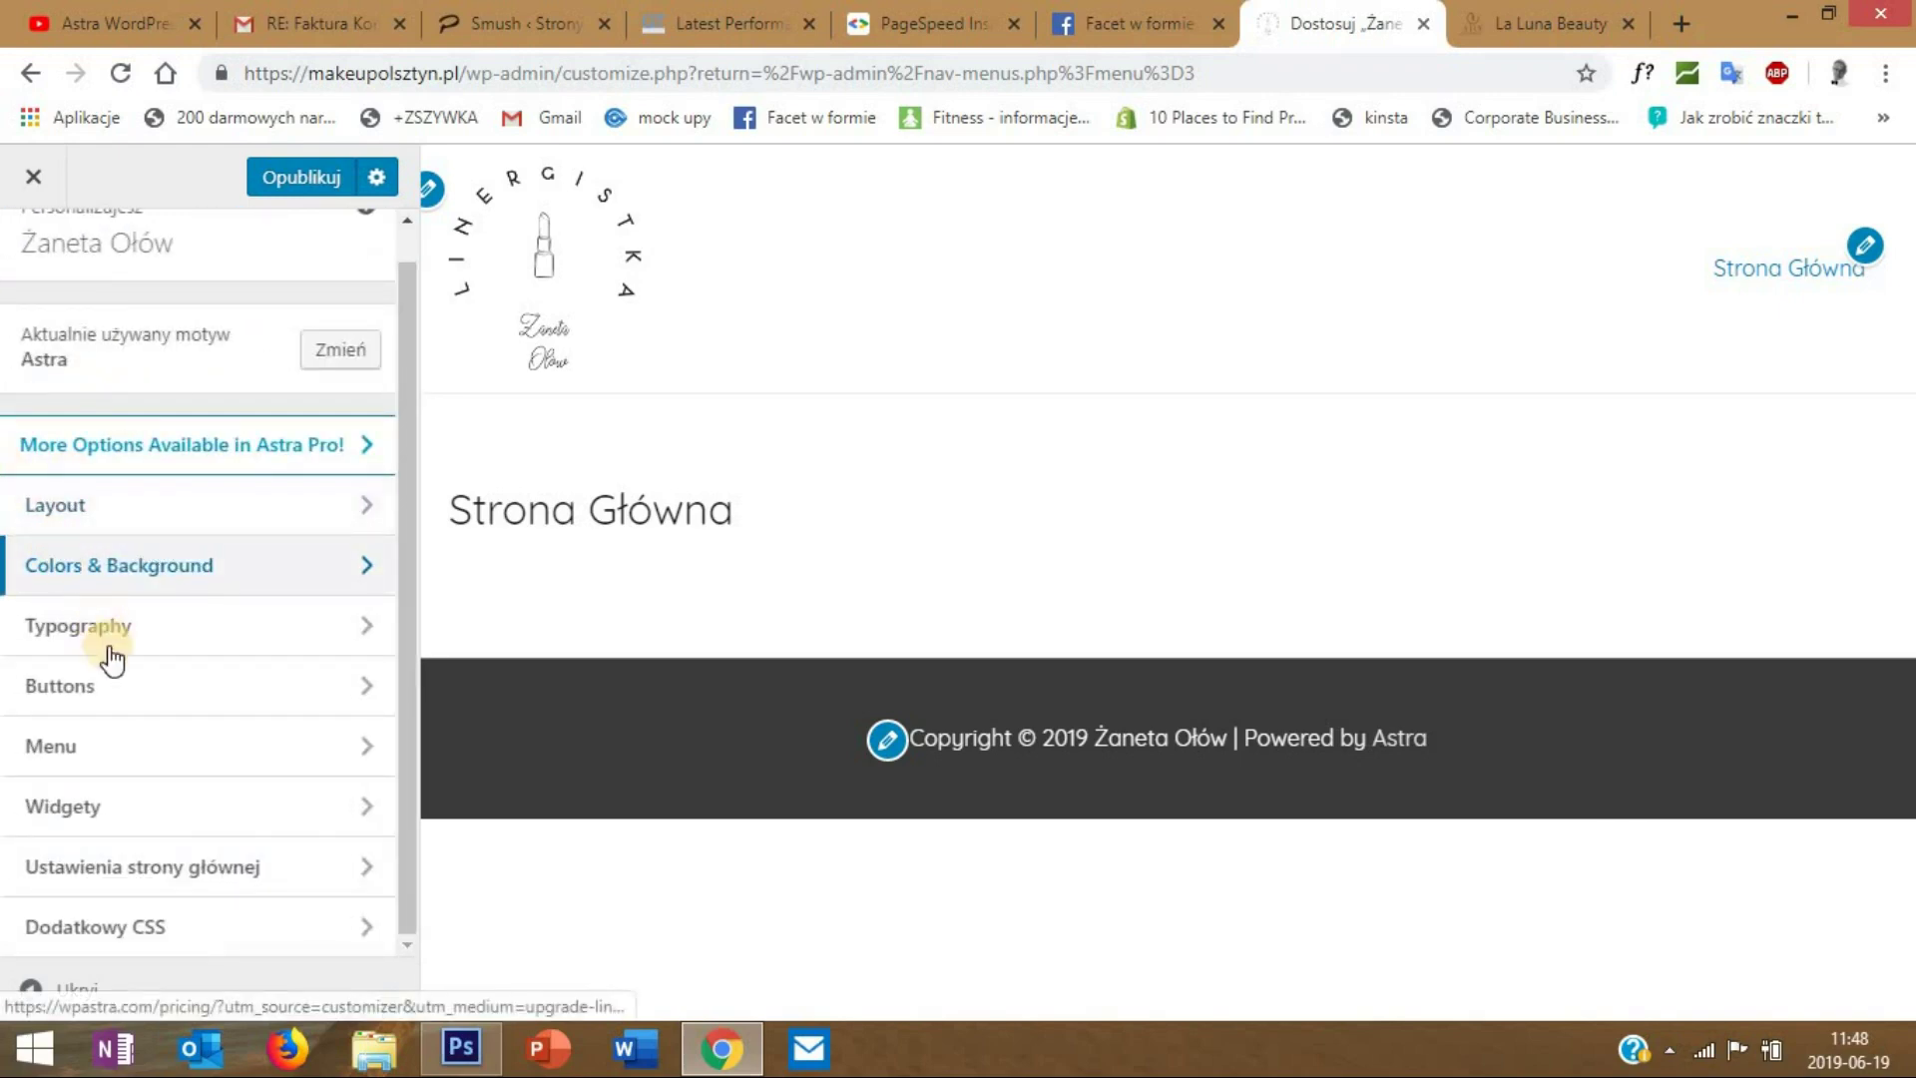
- Look over the theme button settings, then publish the changes and exit the Customizer
{"action": "left_click", "coordinate": [129, 694]}
{"action": "left_click", "coordinate": [130, 367]}
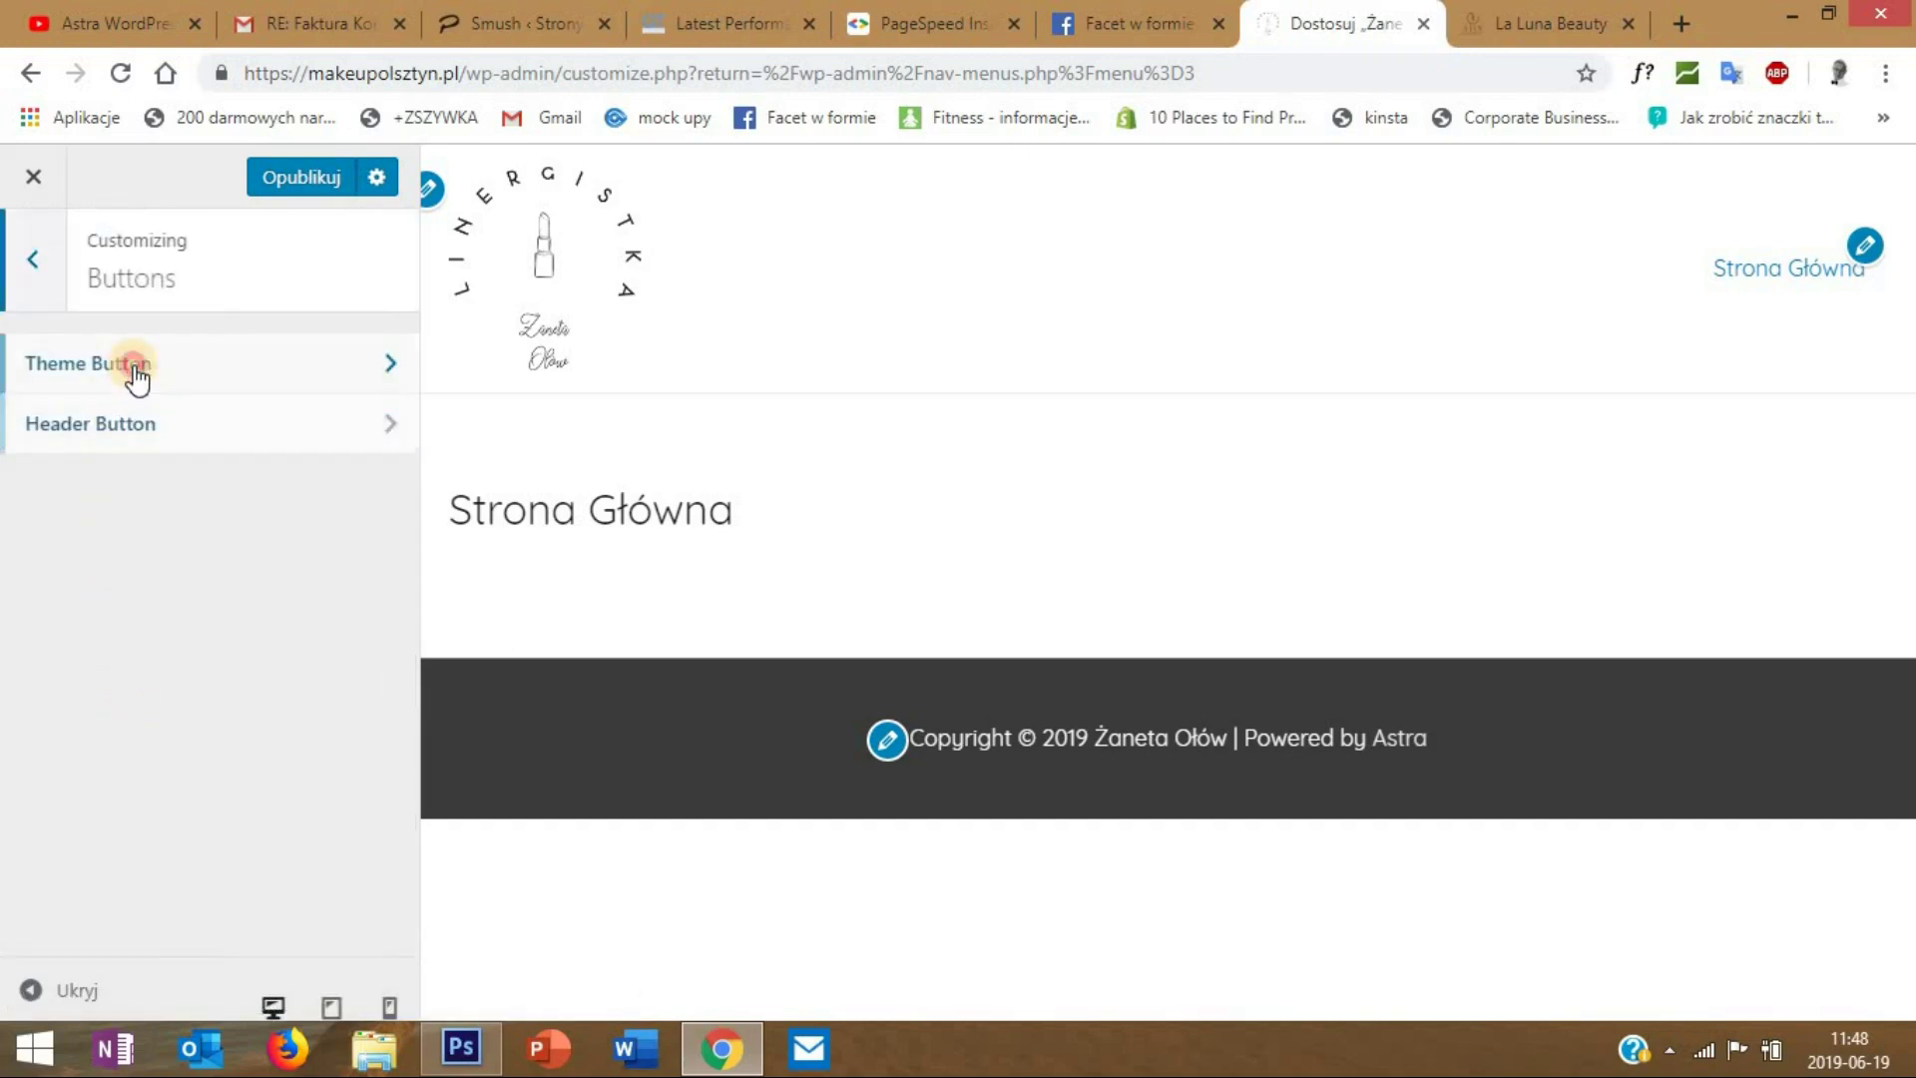
{"action": "left_click", "coordinate": [36, 259]}
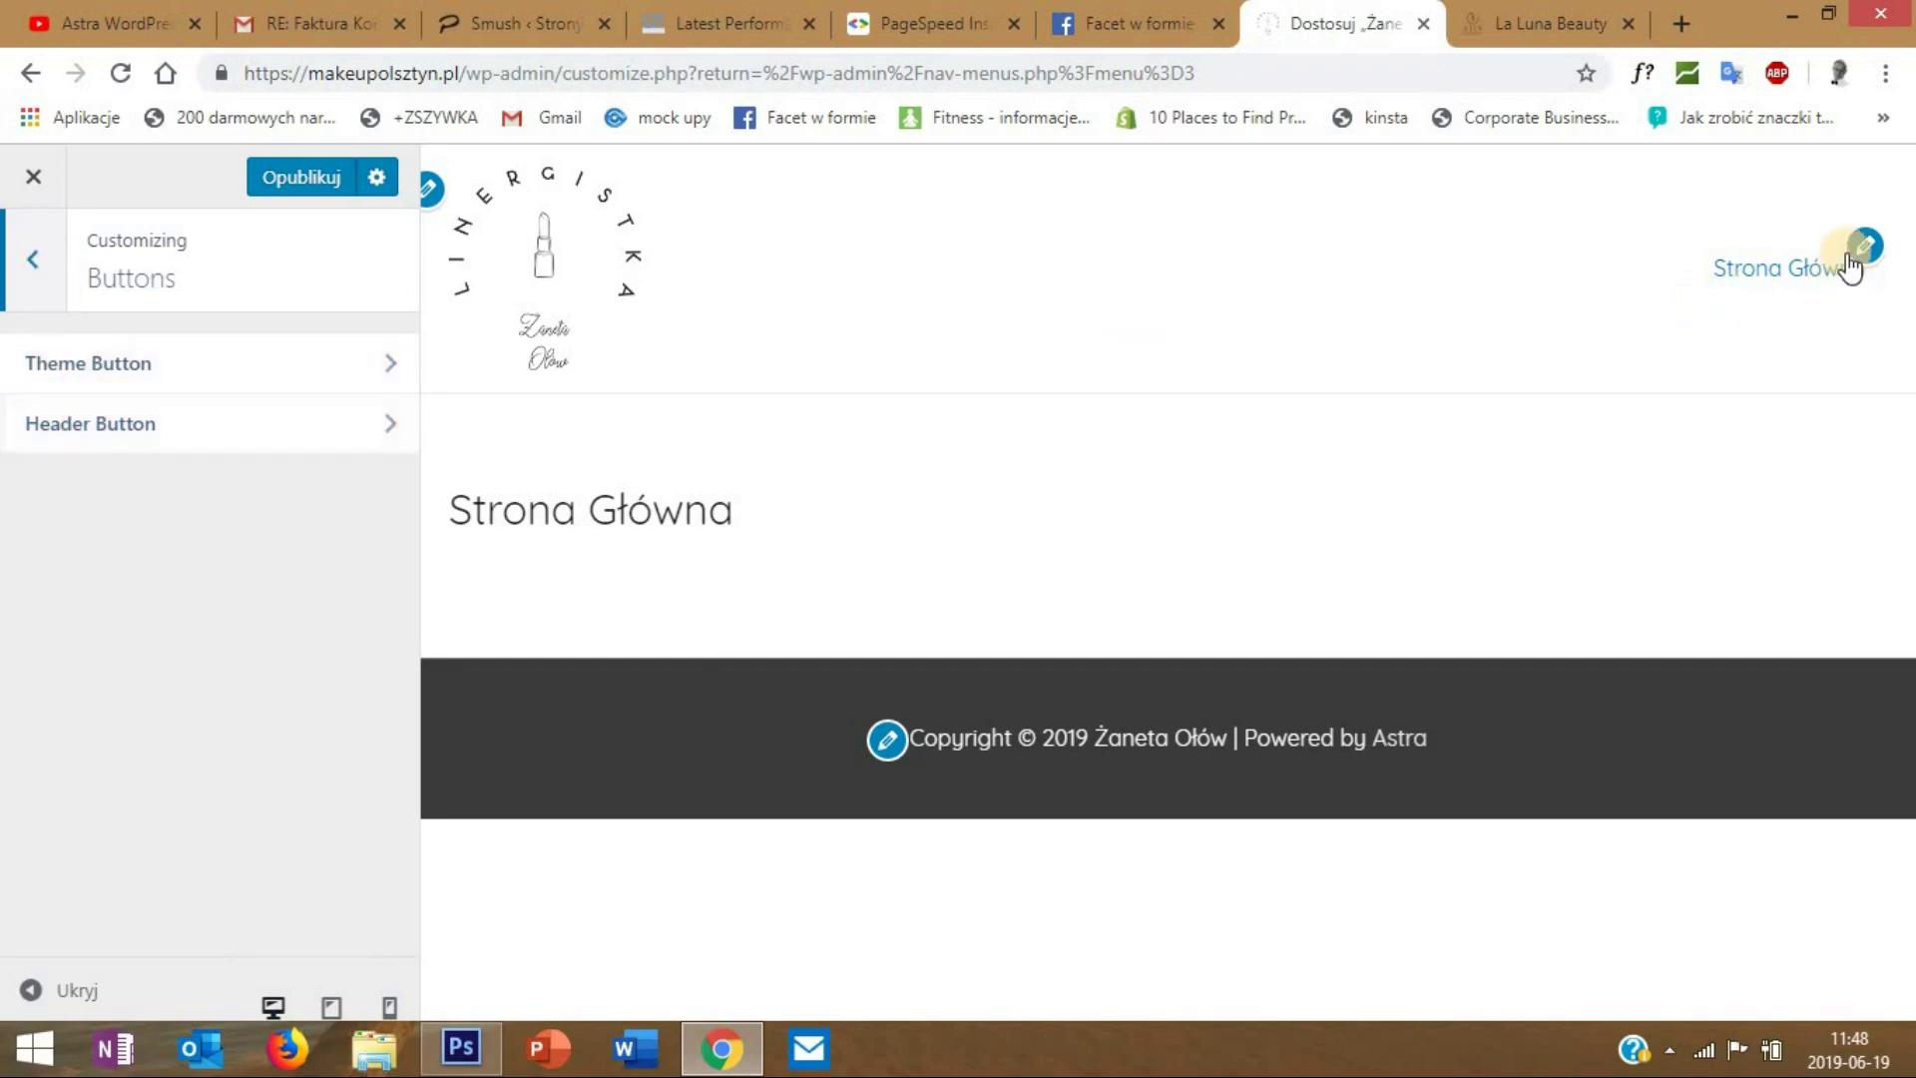
{"action": "left_click", "coordinate": [36, 264]}
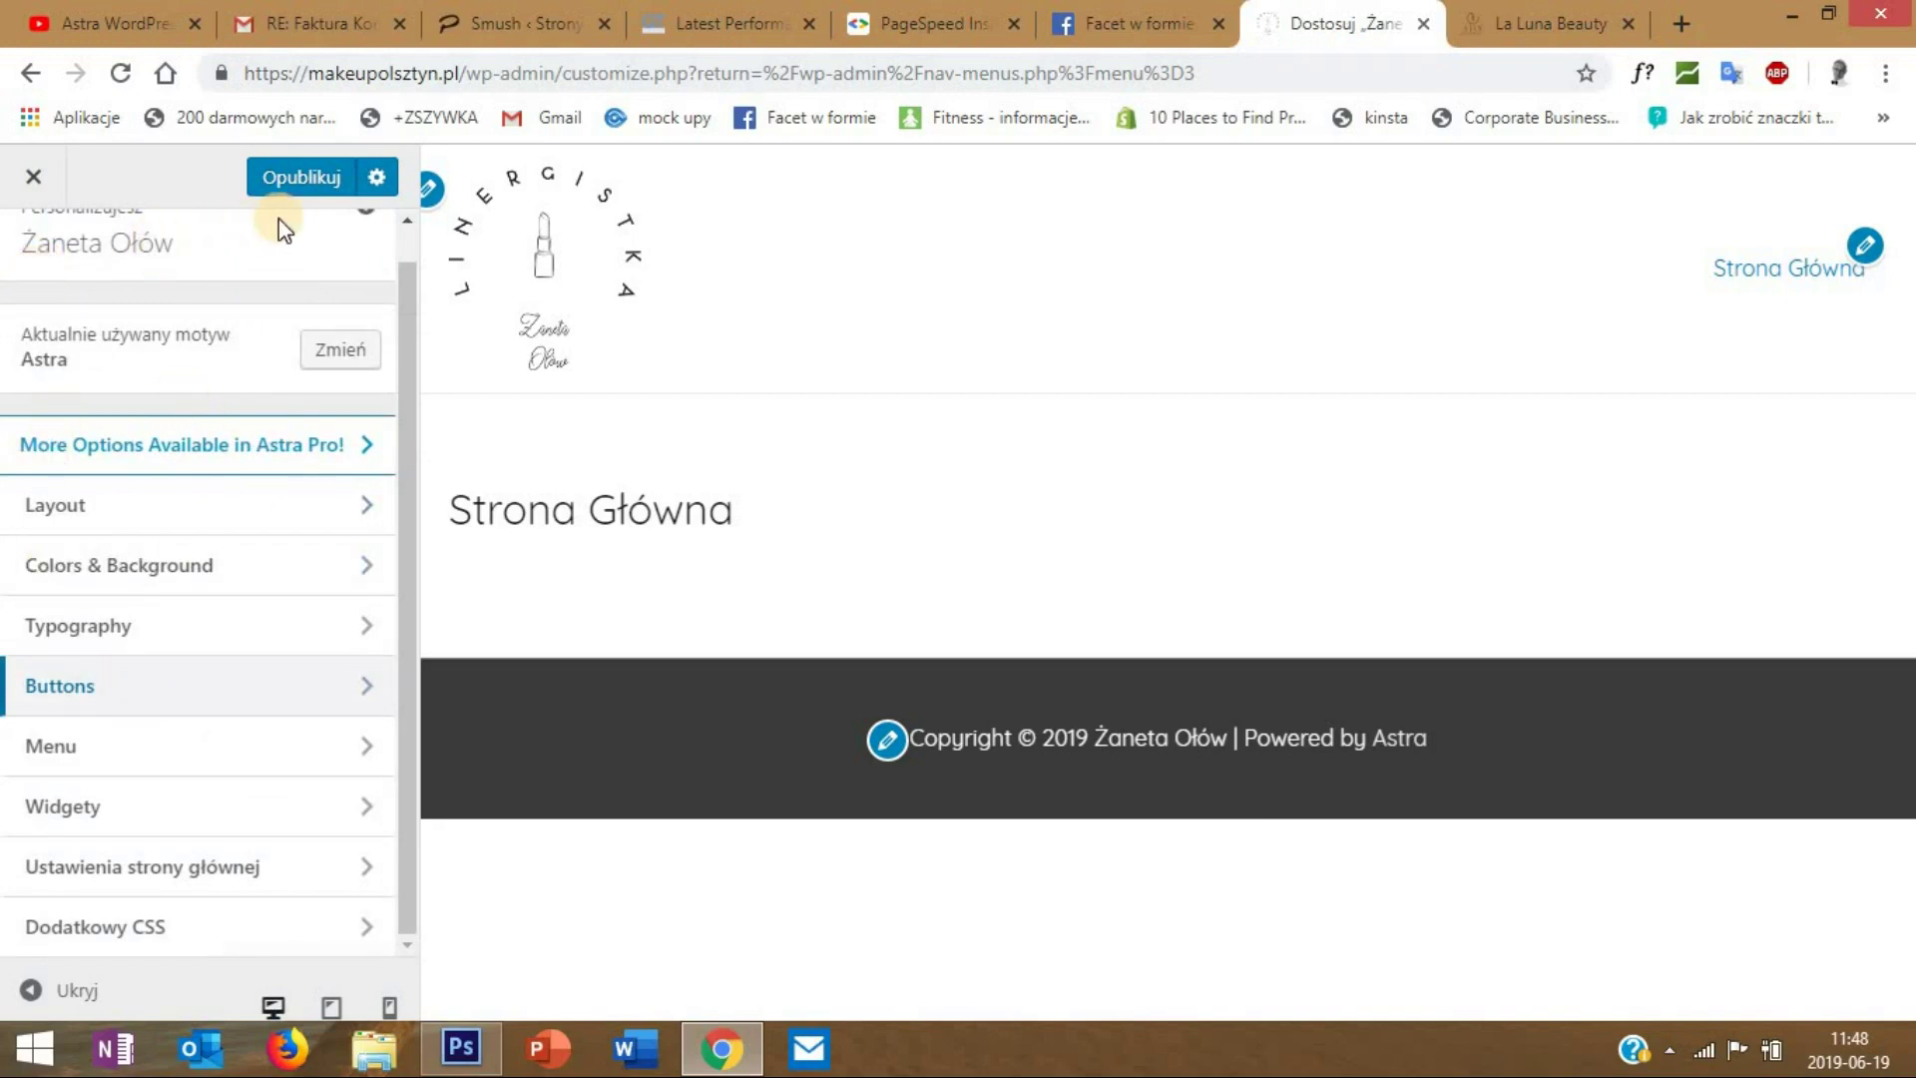
{"action": "left_click", "coordinate": [290, 178]}
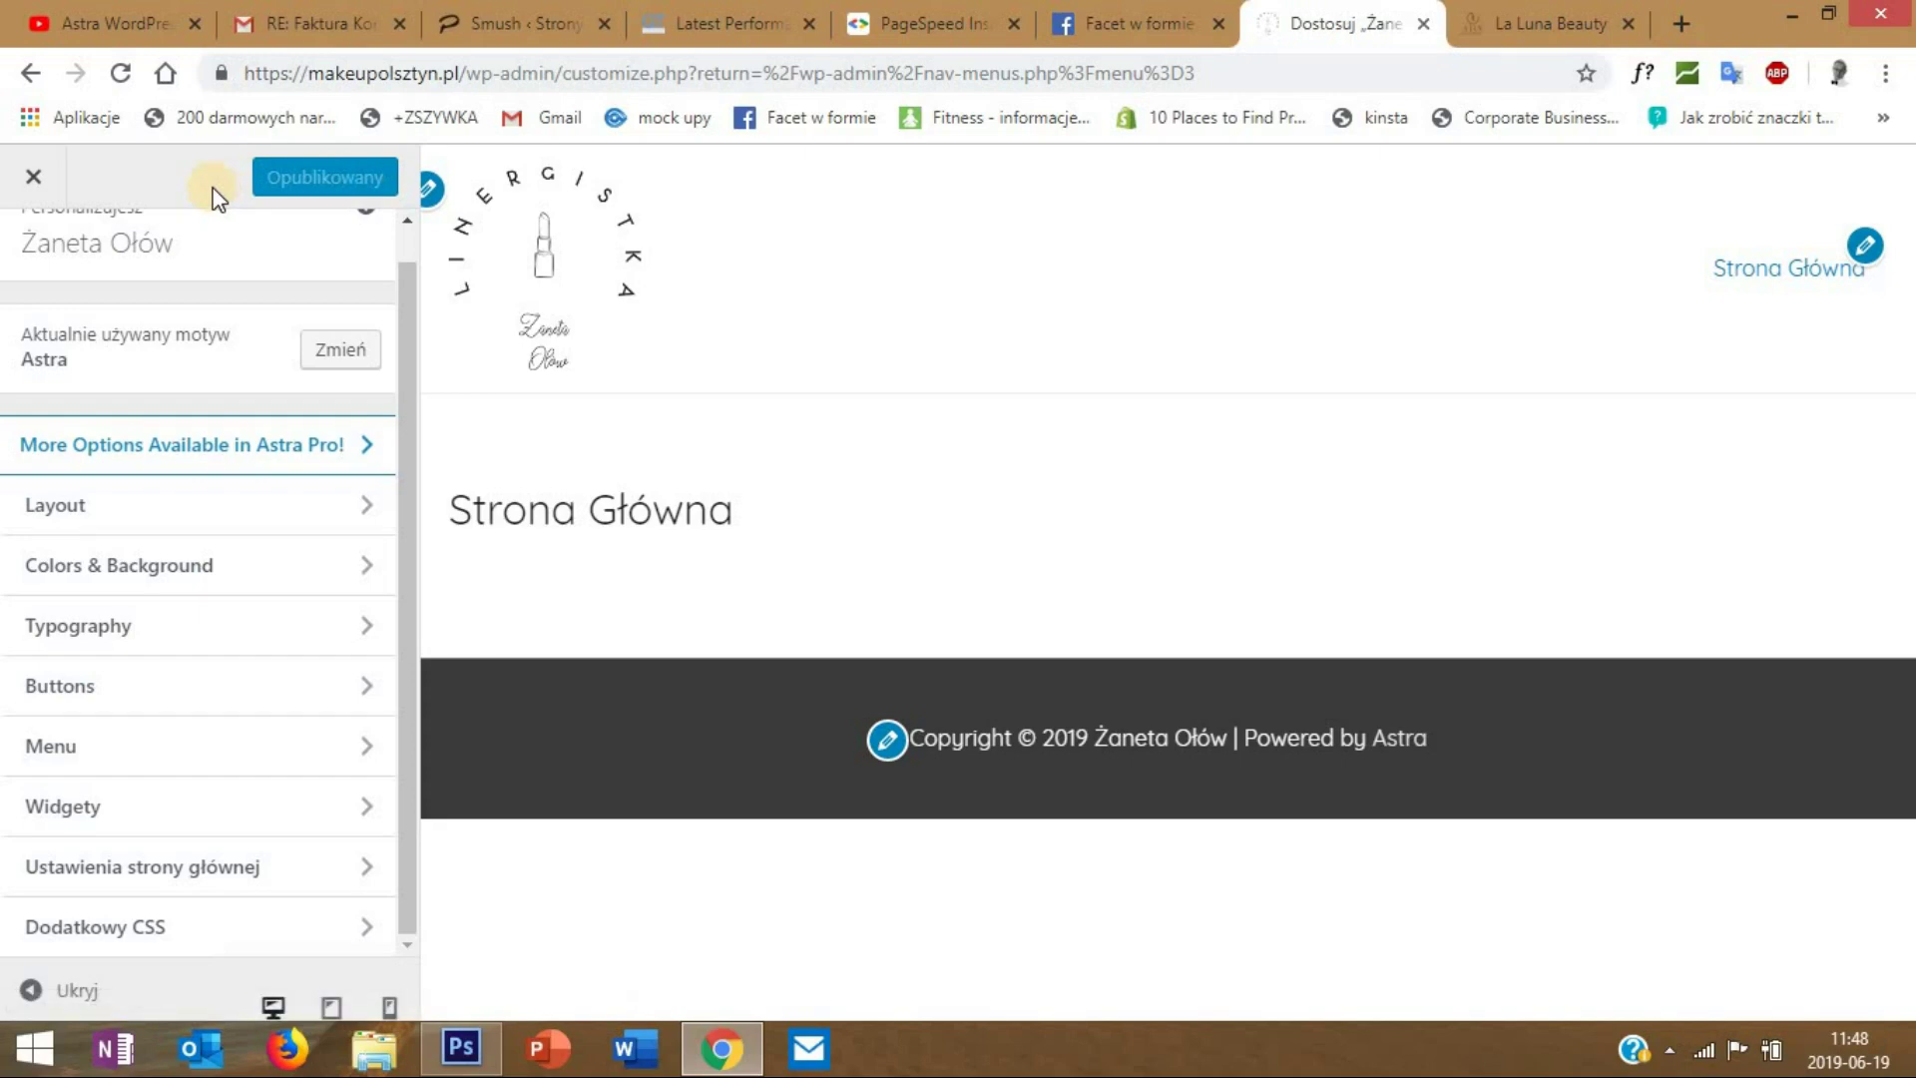
{"action": "left_click", "coordinate": [34, 180]}
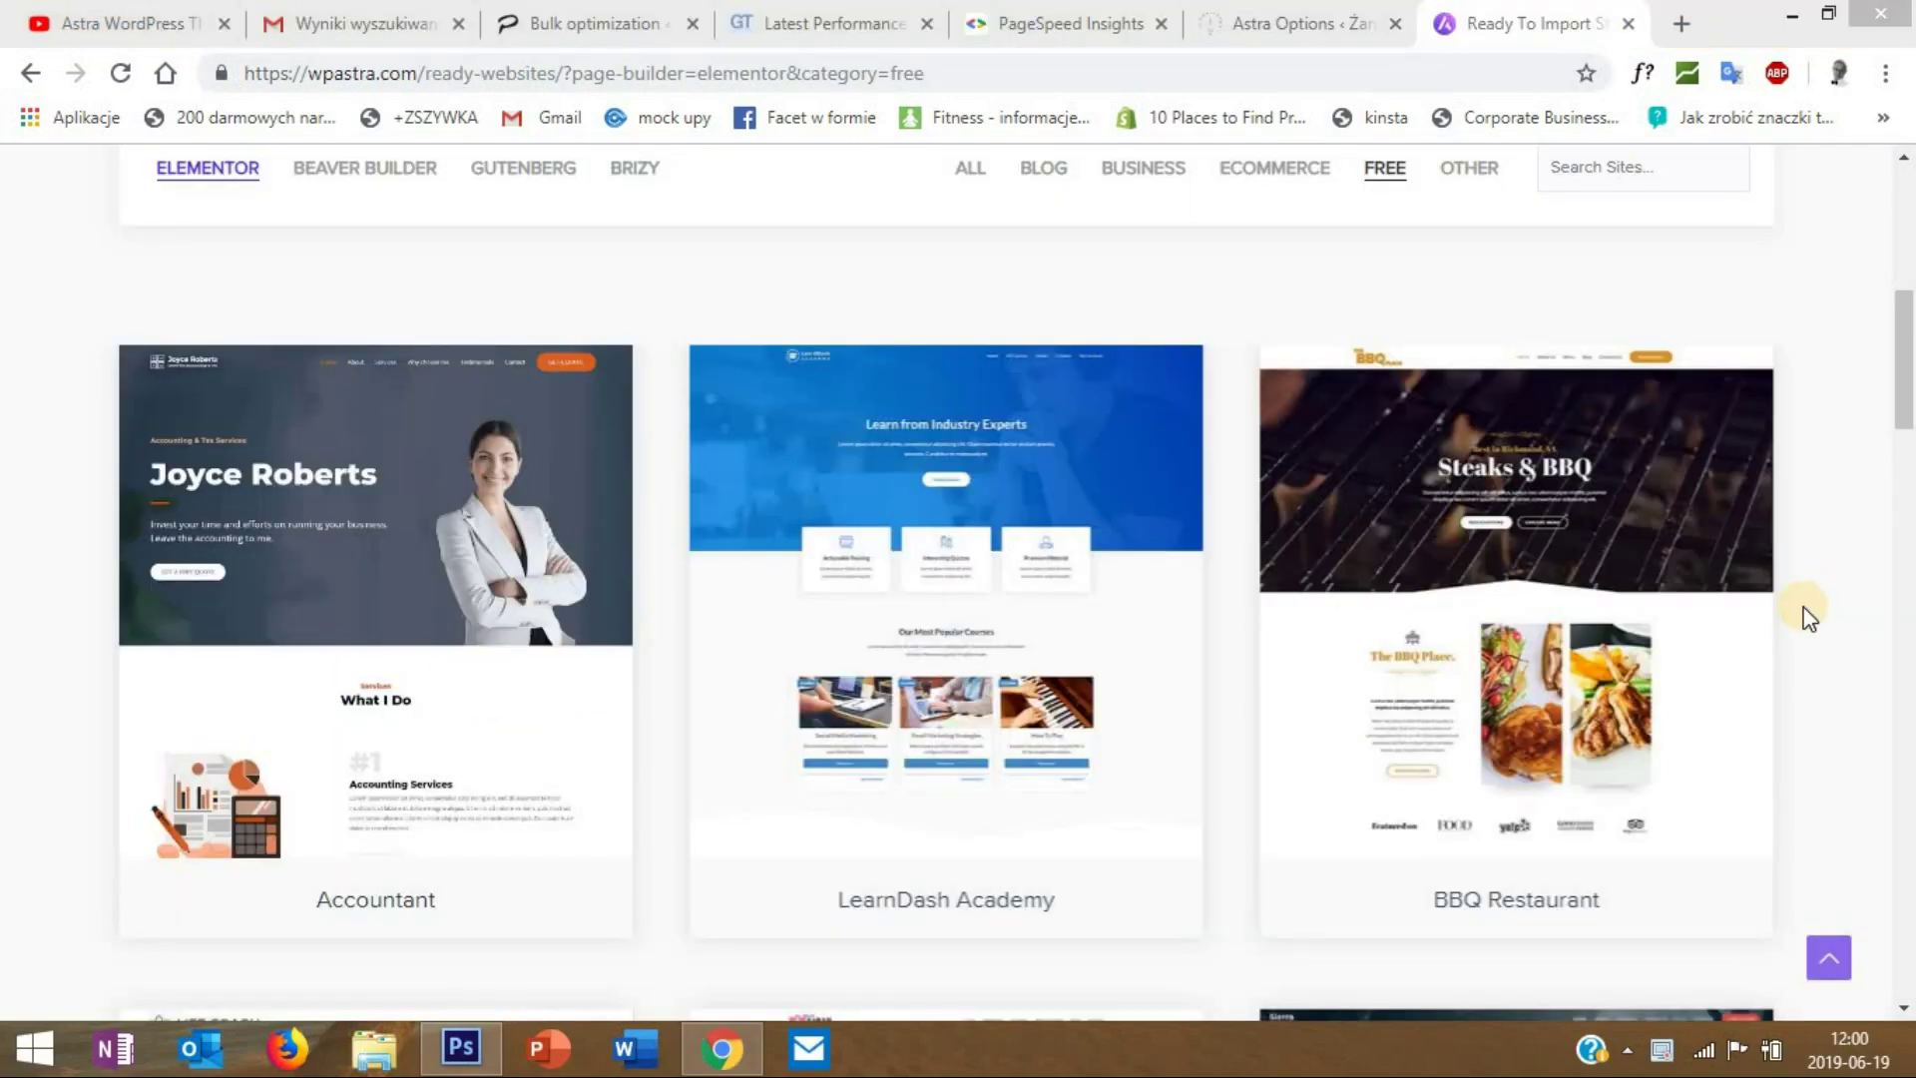
- Browse the free Elementor starter sites, load more templates, and open the Simply Natural demo
{"action": "scroll", "coordinate": [1808, 419], "scroll_direction": "up", "scroll_amount": 4}
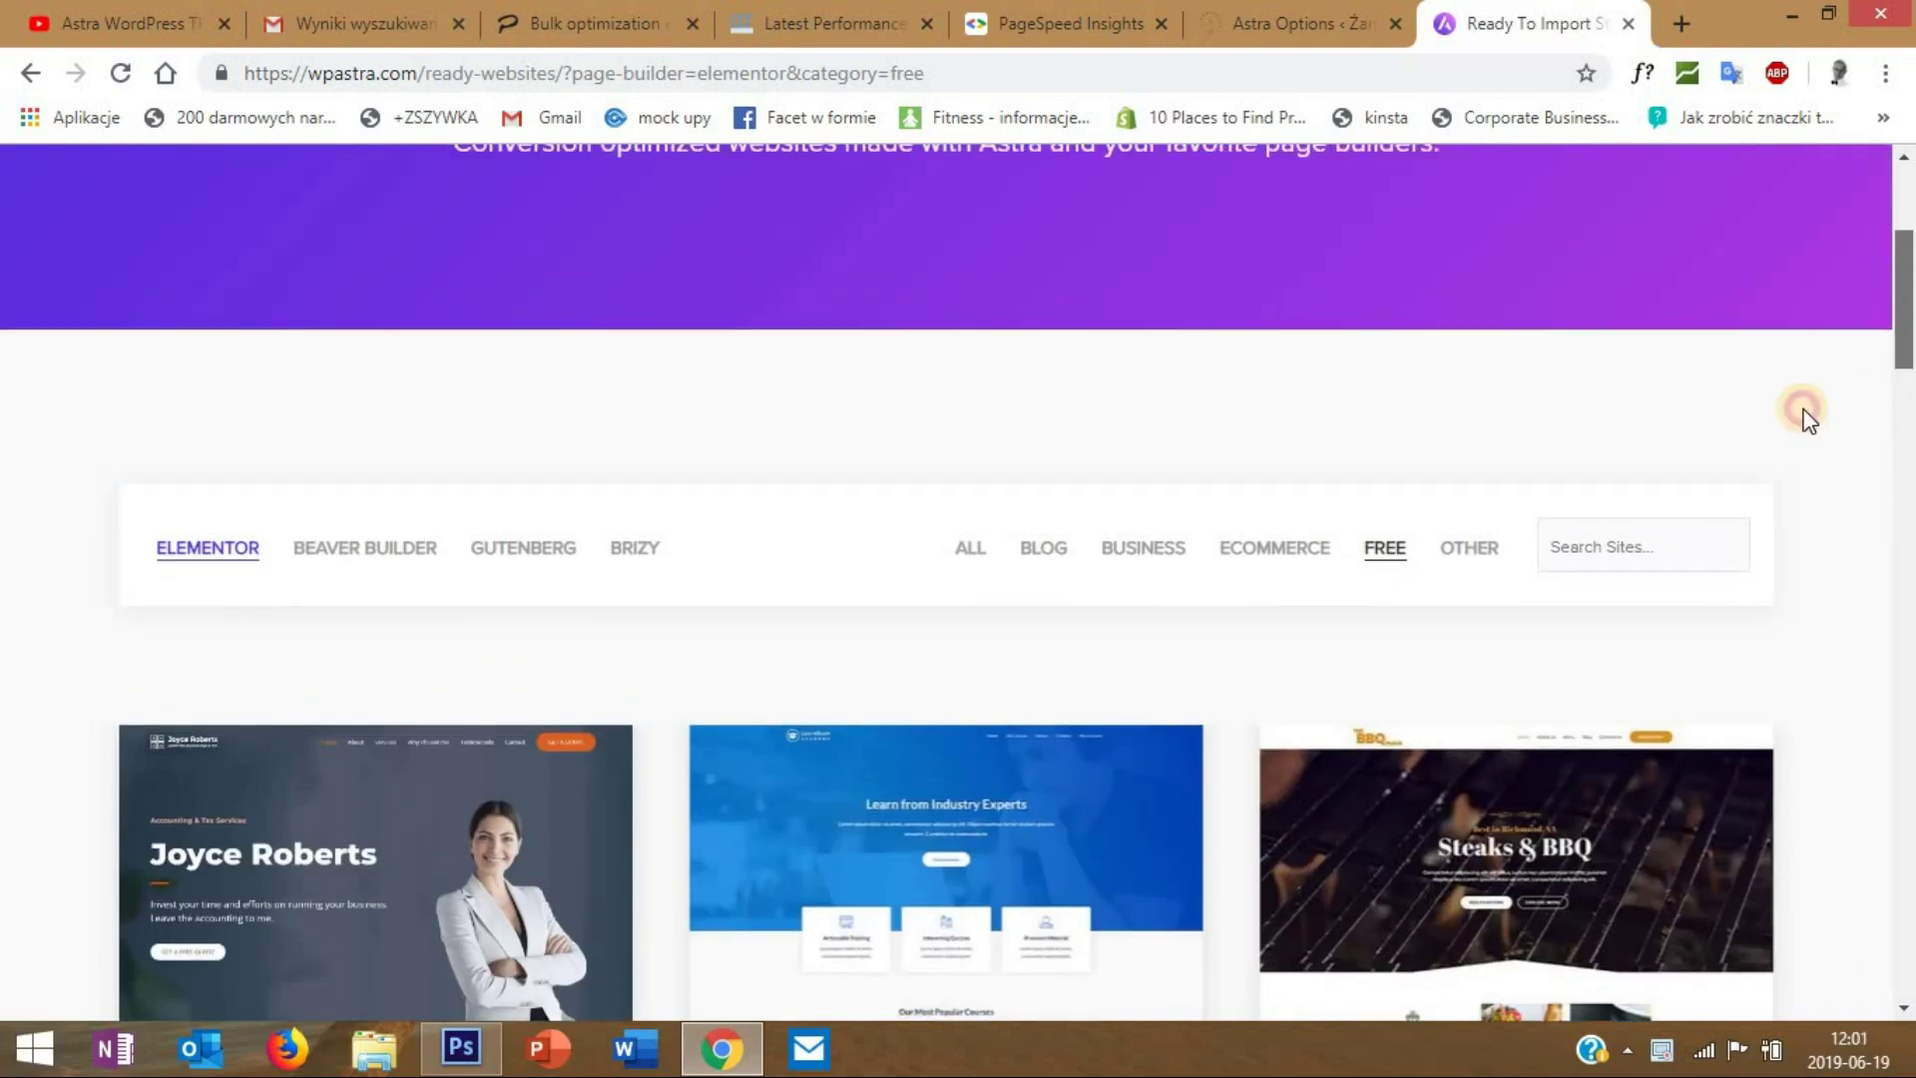
{"action": "scroll", "coordinate": [1463, 582], "scroll_direction": "down", "scroll_amount": 1}
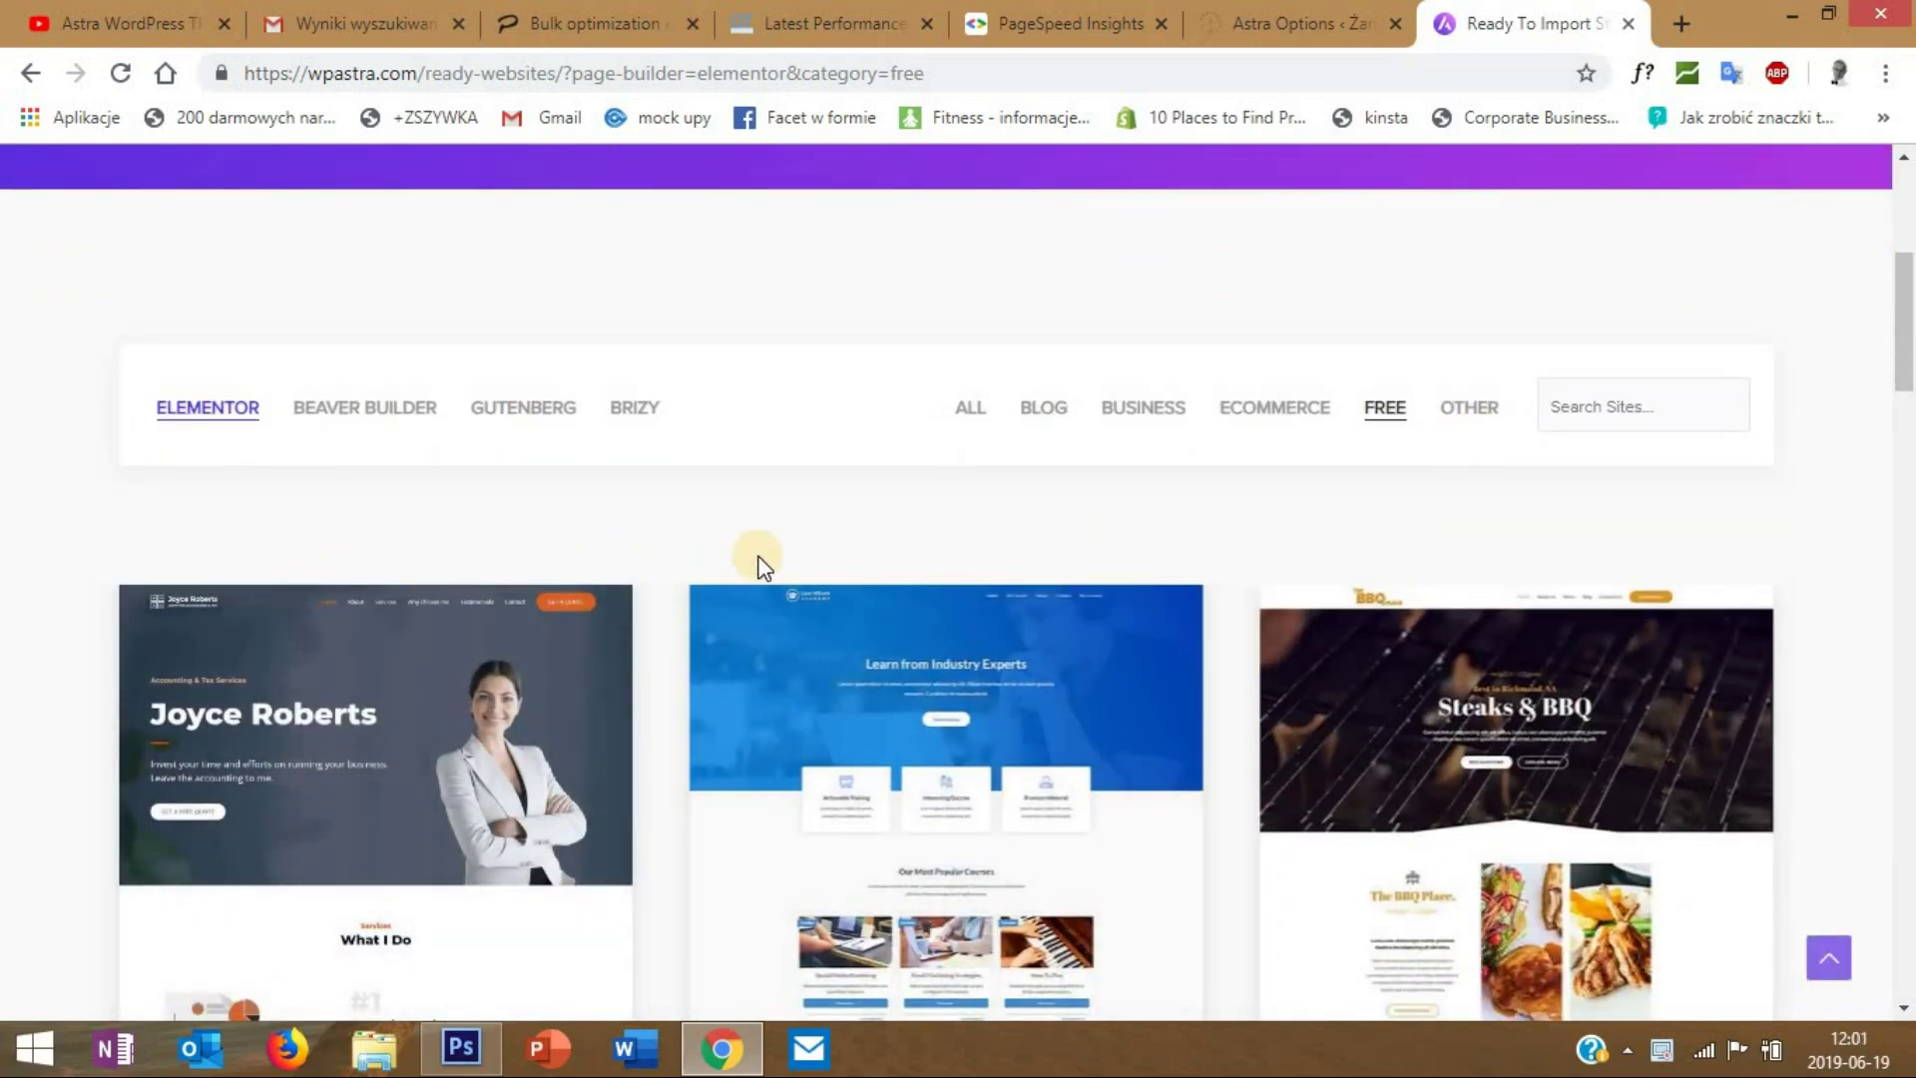
{"action": "scroll", "coordinate": [760, 564], "scroll_direction": "down", "scroll_amount": 8}
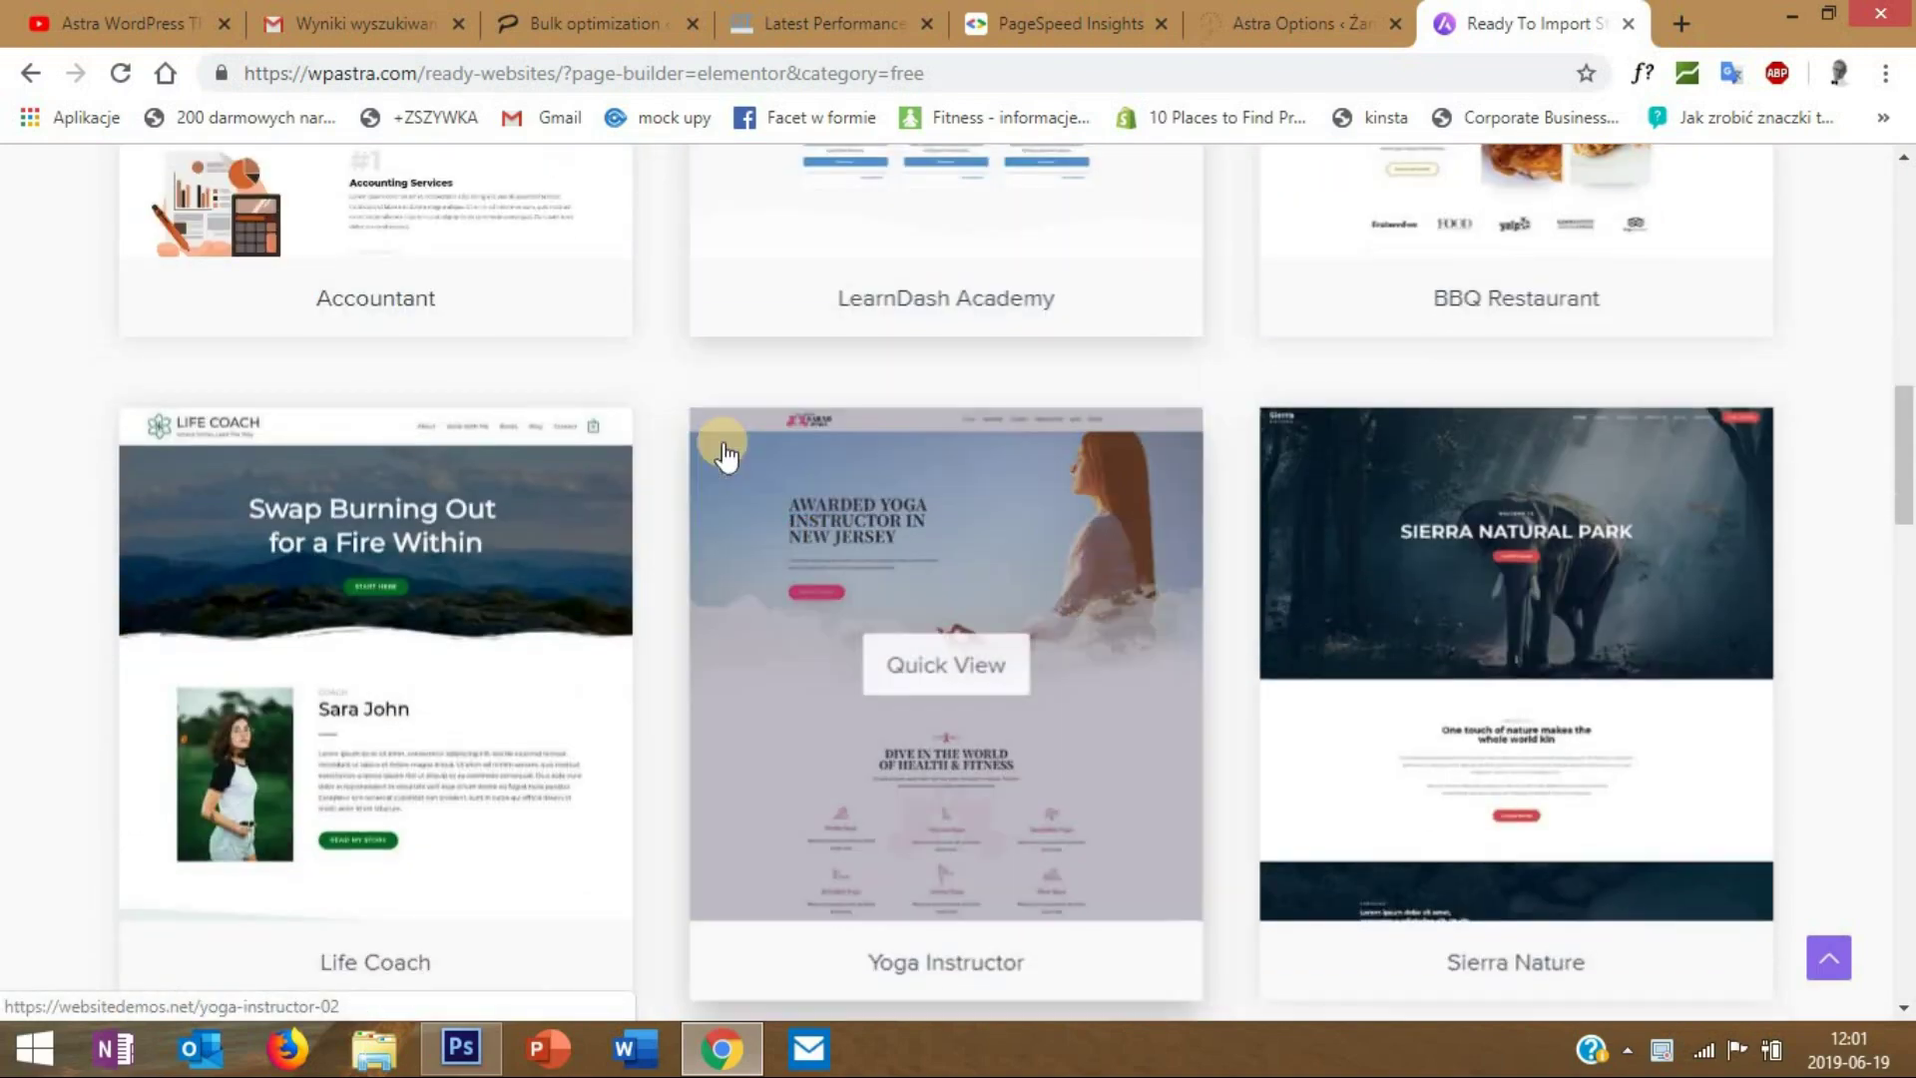
{"action": "scroll", "coordinate": [1108, 710], "scroll_direction": "down", "scroll_amount": 3}
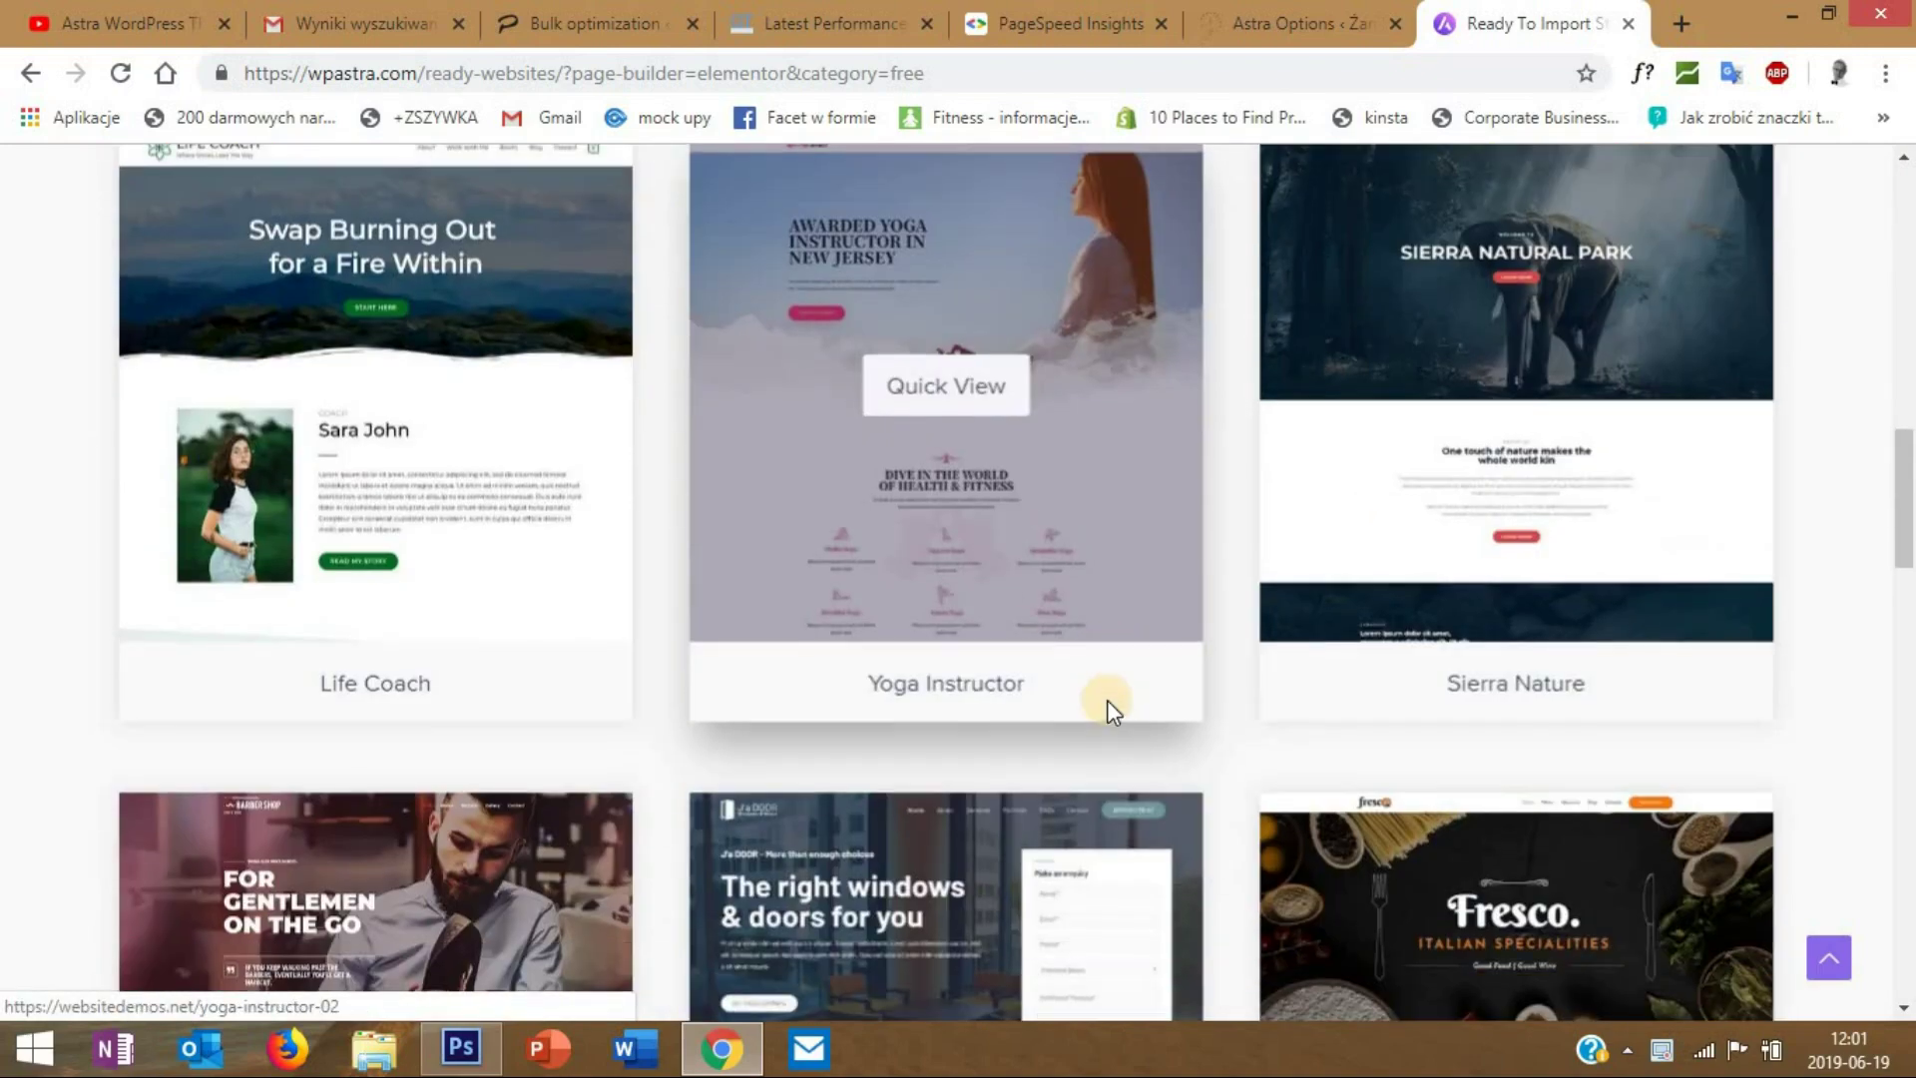
{"action": "scroll", "coordinate": [1109, 711], "scroll_direction": "down", "scroll_amount": 3}
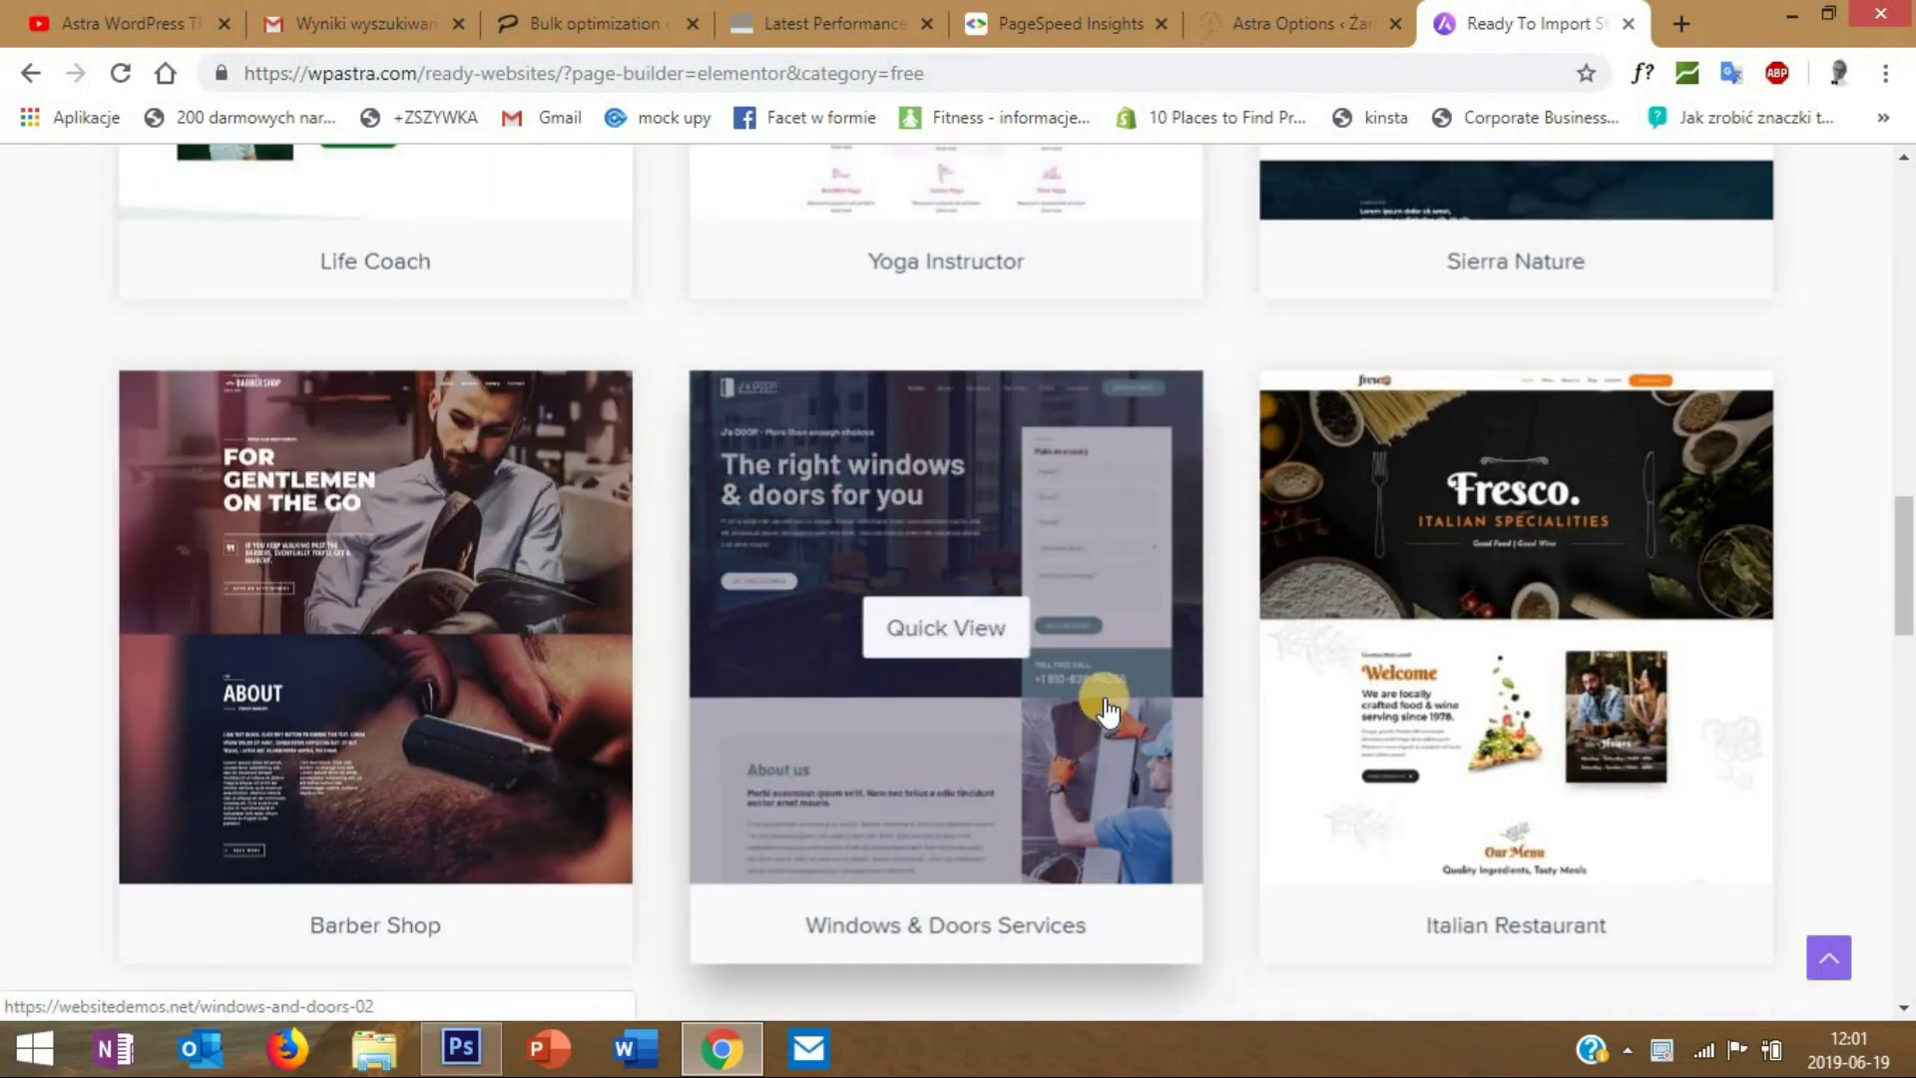
{"action": "scroll", "coordinate": [1107, 710], "scroll_direction": "down", "scroll_amount": 6}
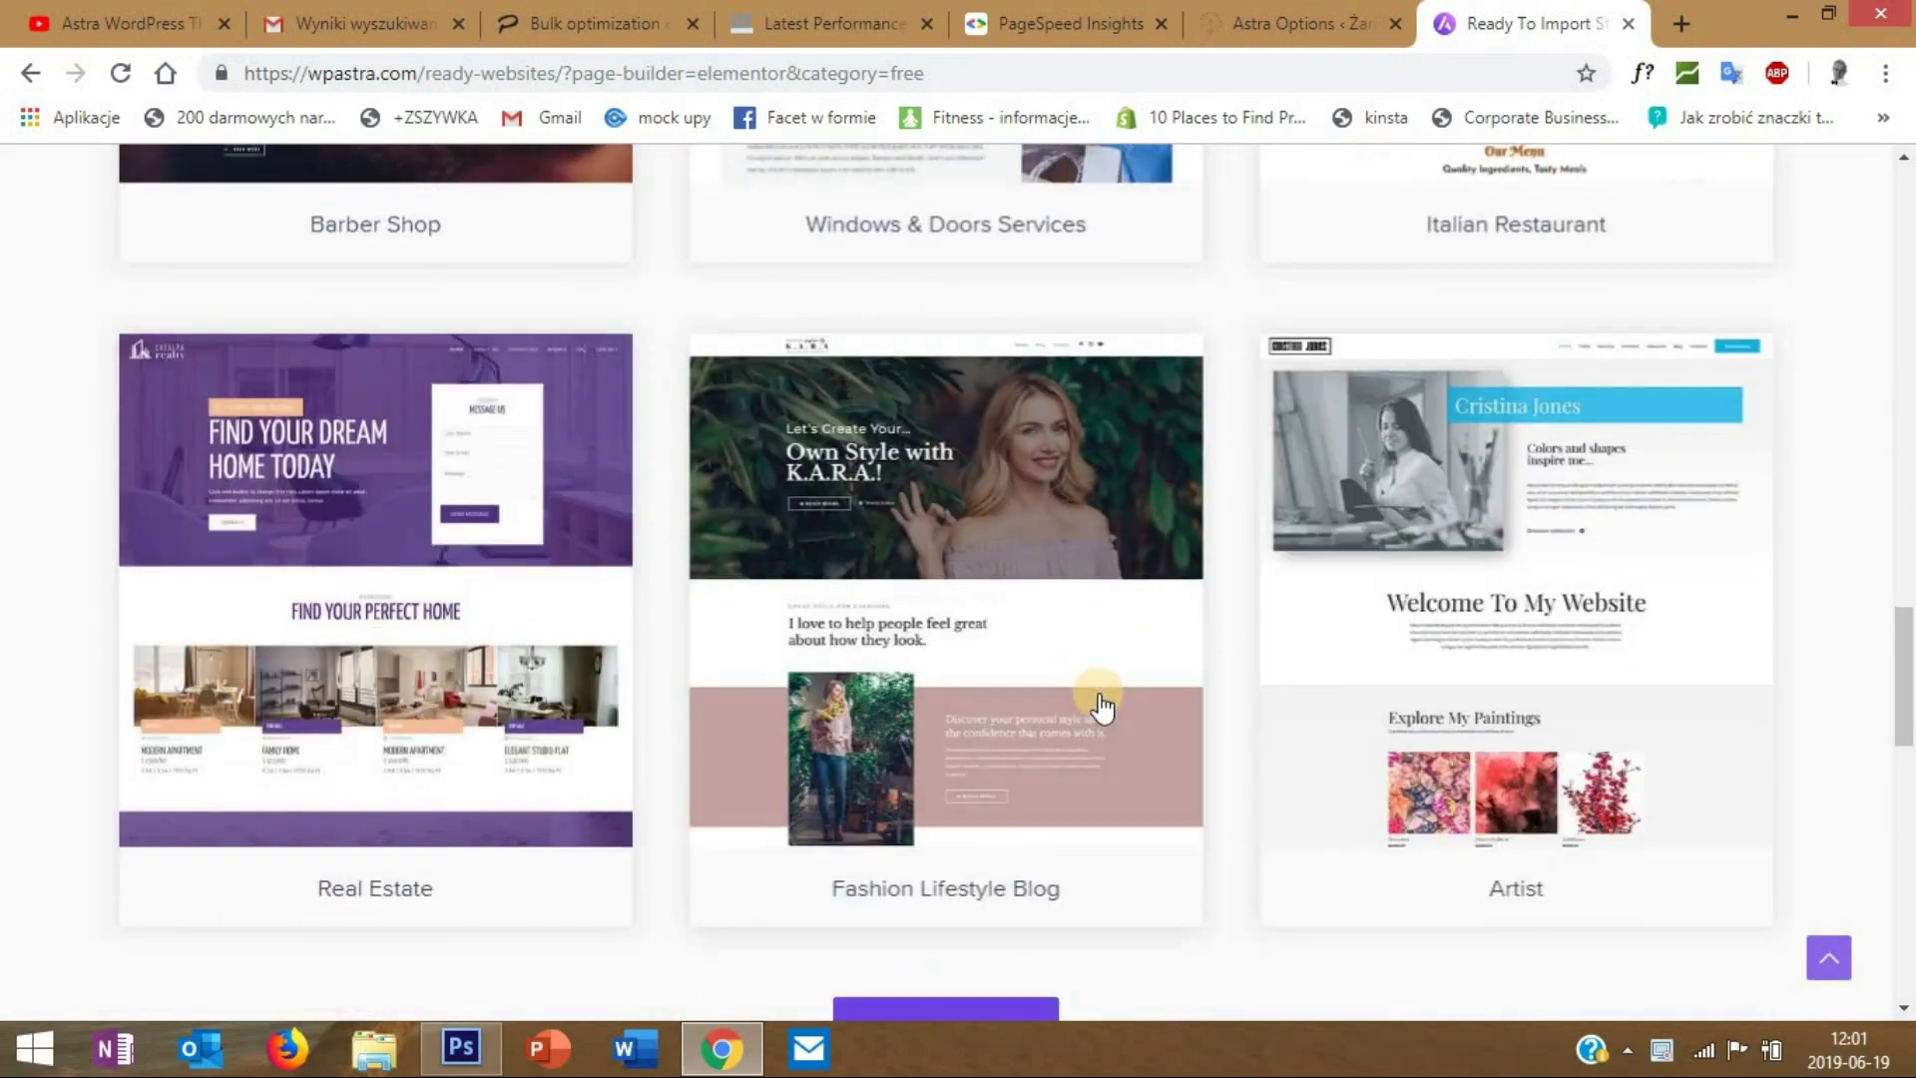
{"action": "scroll", "coordinate": [1101, 707], "scroll_direction": "down", "scroll_amount": 1}
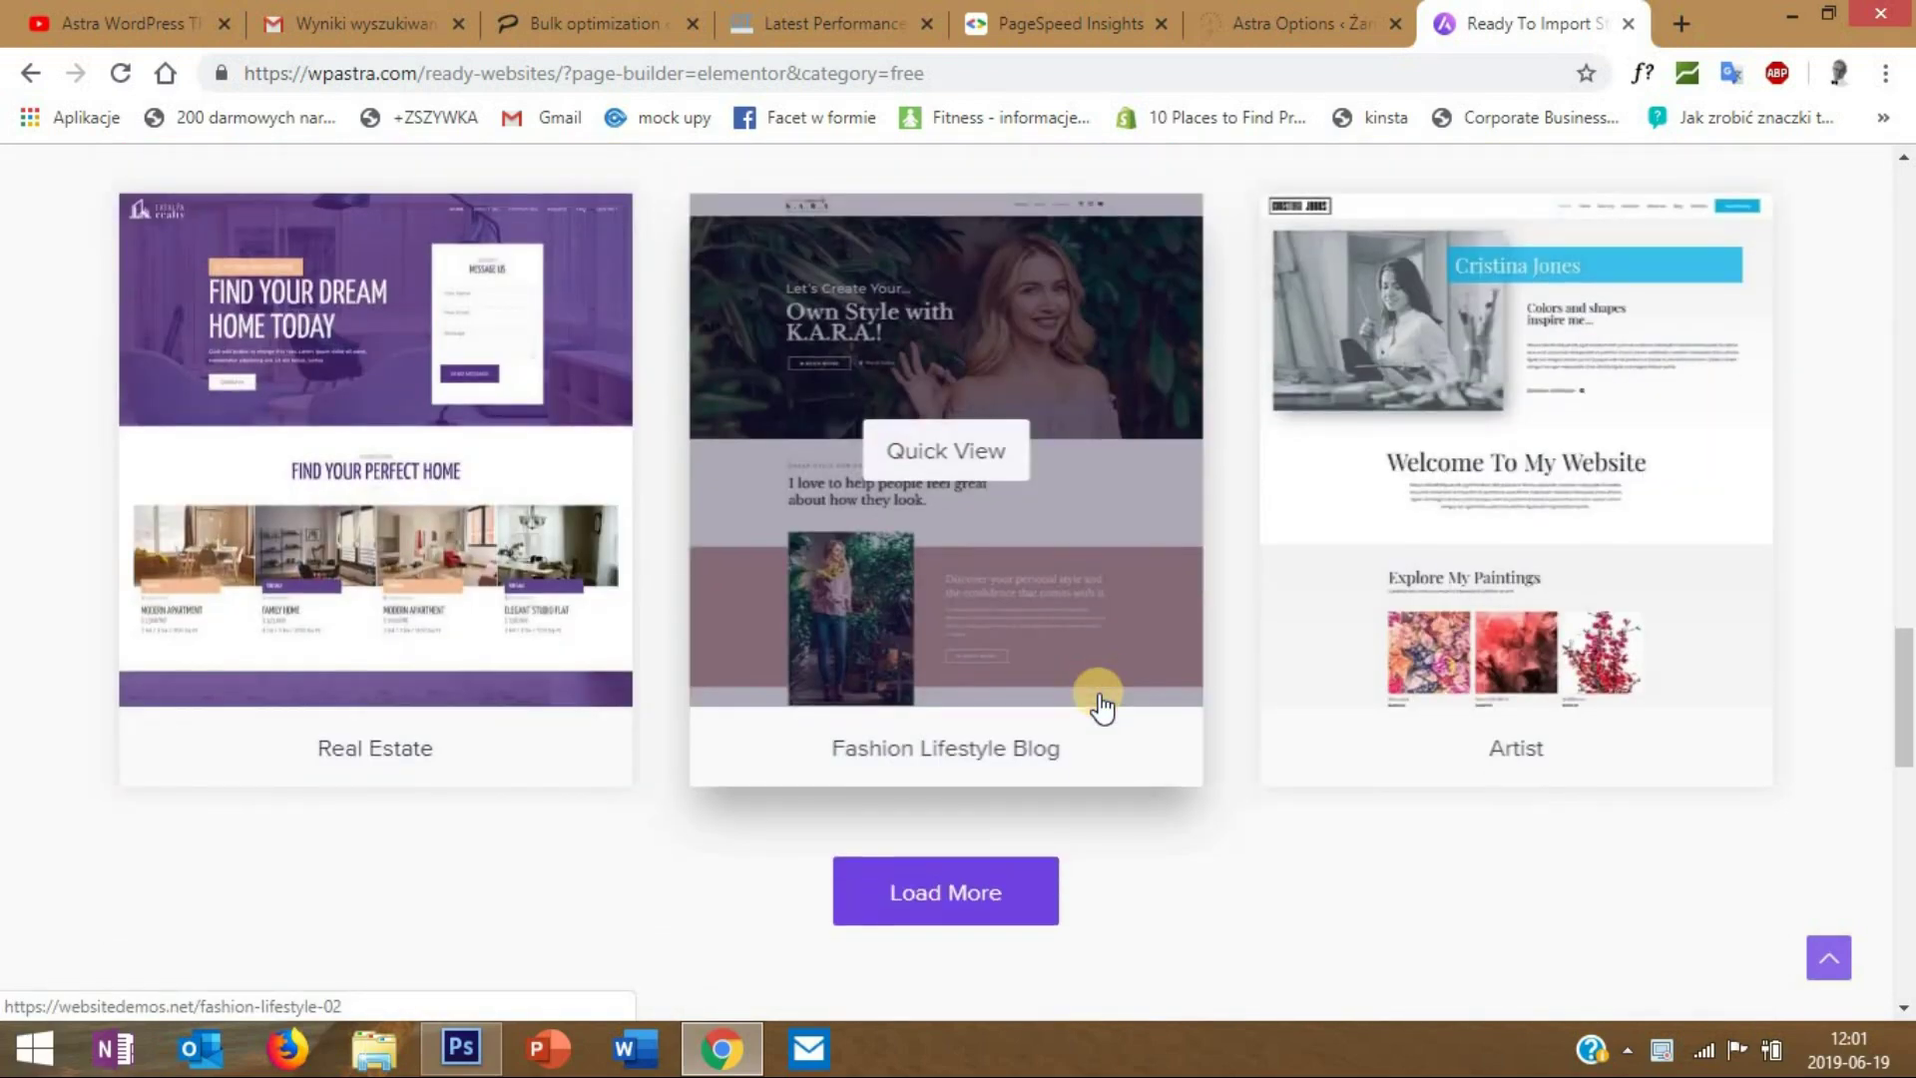
{"action": "scroll", "coordinate": [1101, 698], "scroll_direction": "down", "scroll_amount": 2}
{"action": "scroll", "coordinate": [1100, 698], "scroll_direction": "up", "scroll_amount": 3}
{"action": "scroll", "coordinate": [1092, 698], "scroll_direction": "down", "scroll_amount": 1}
{"action": "left_click", "coordinate": [941, 893]}
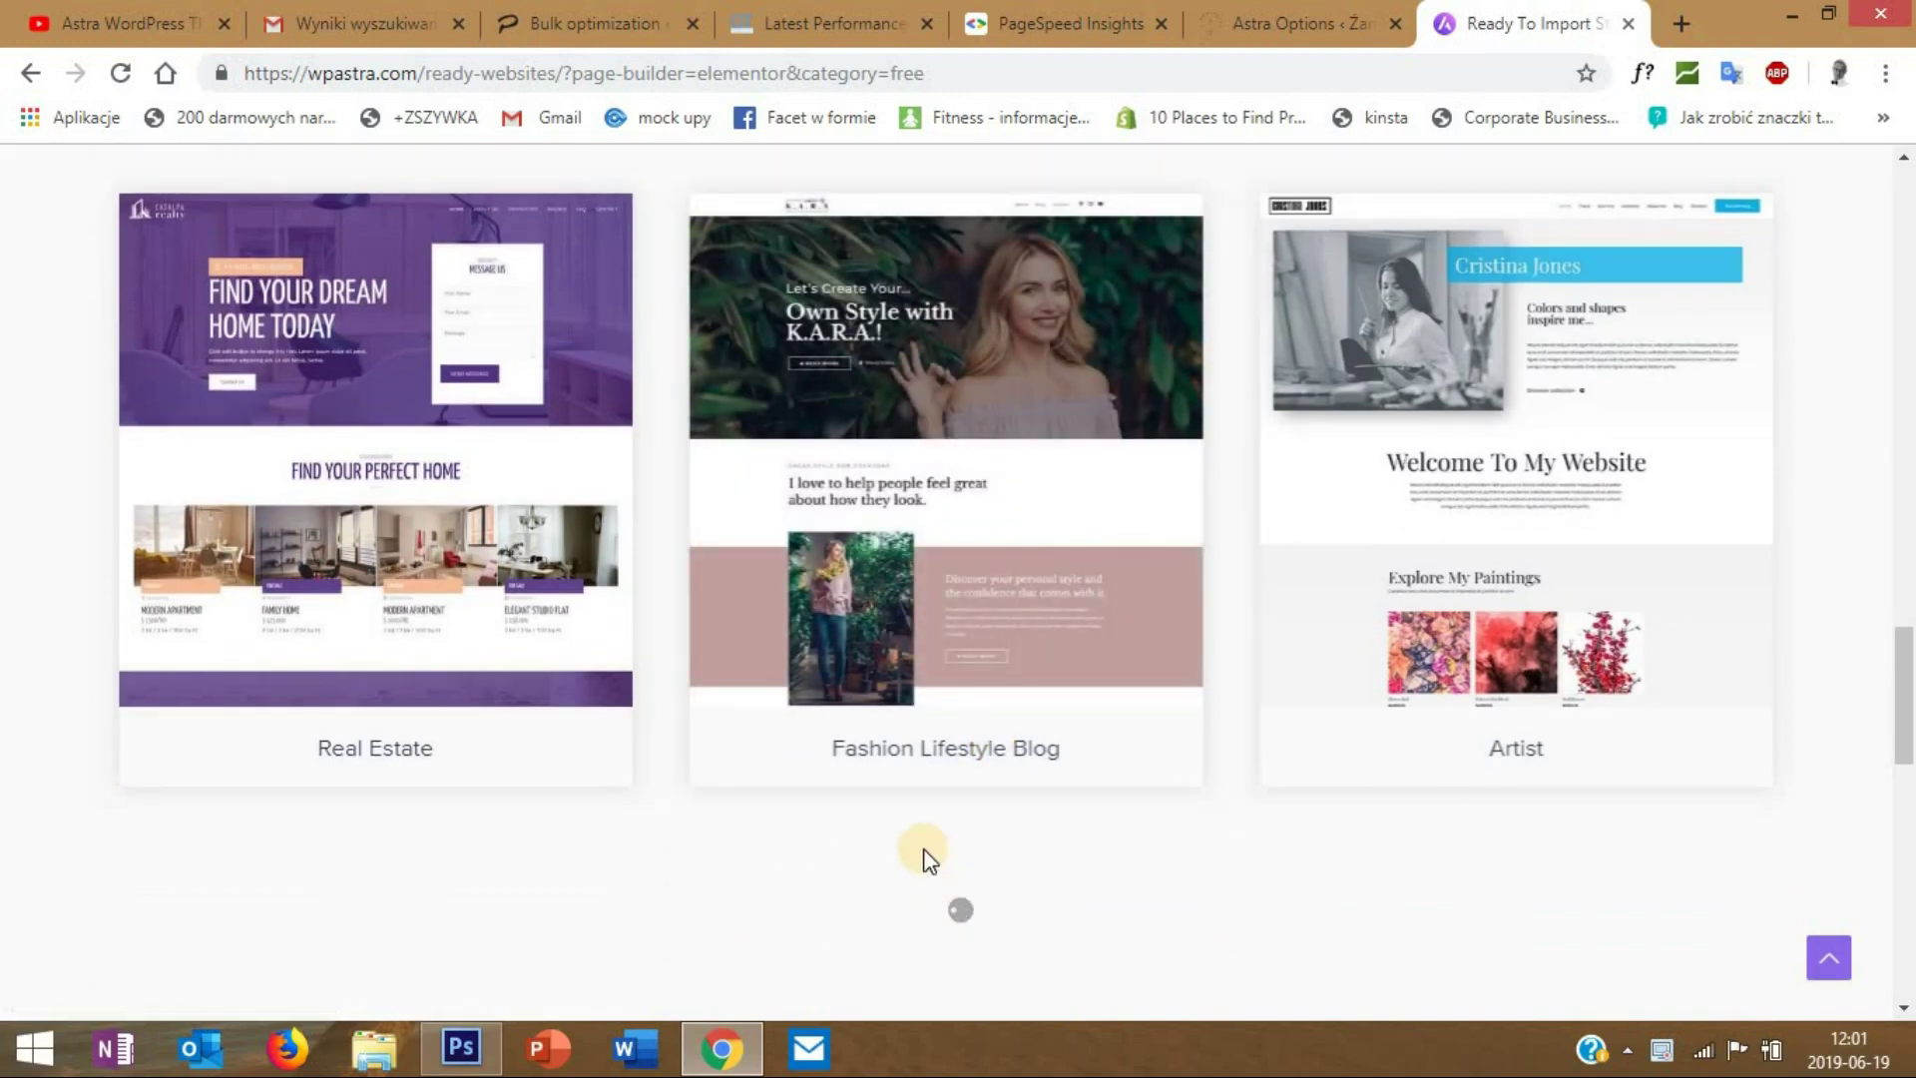
{"action": "scroll", "coordinate": [924, 850], "scroll_direction": "down", "scroll_amount": 4}
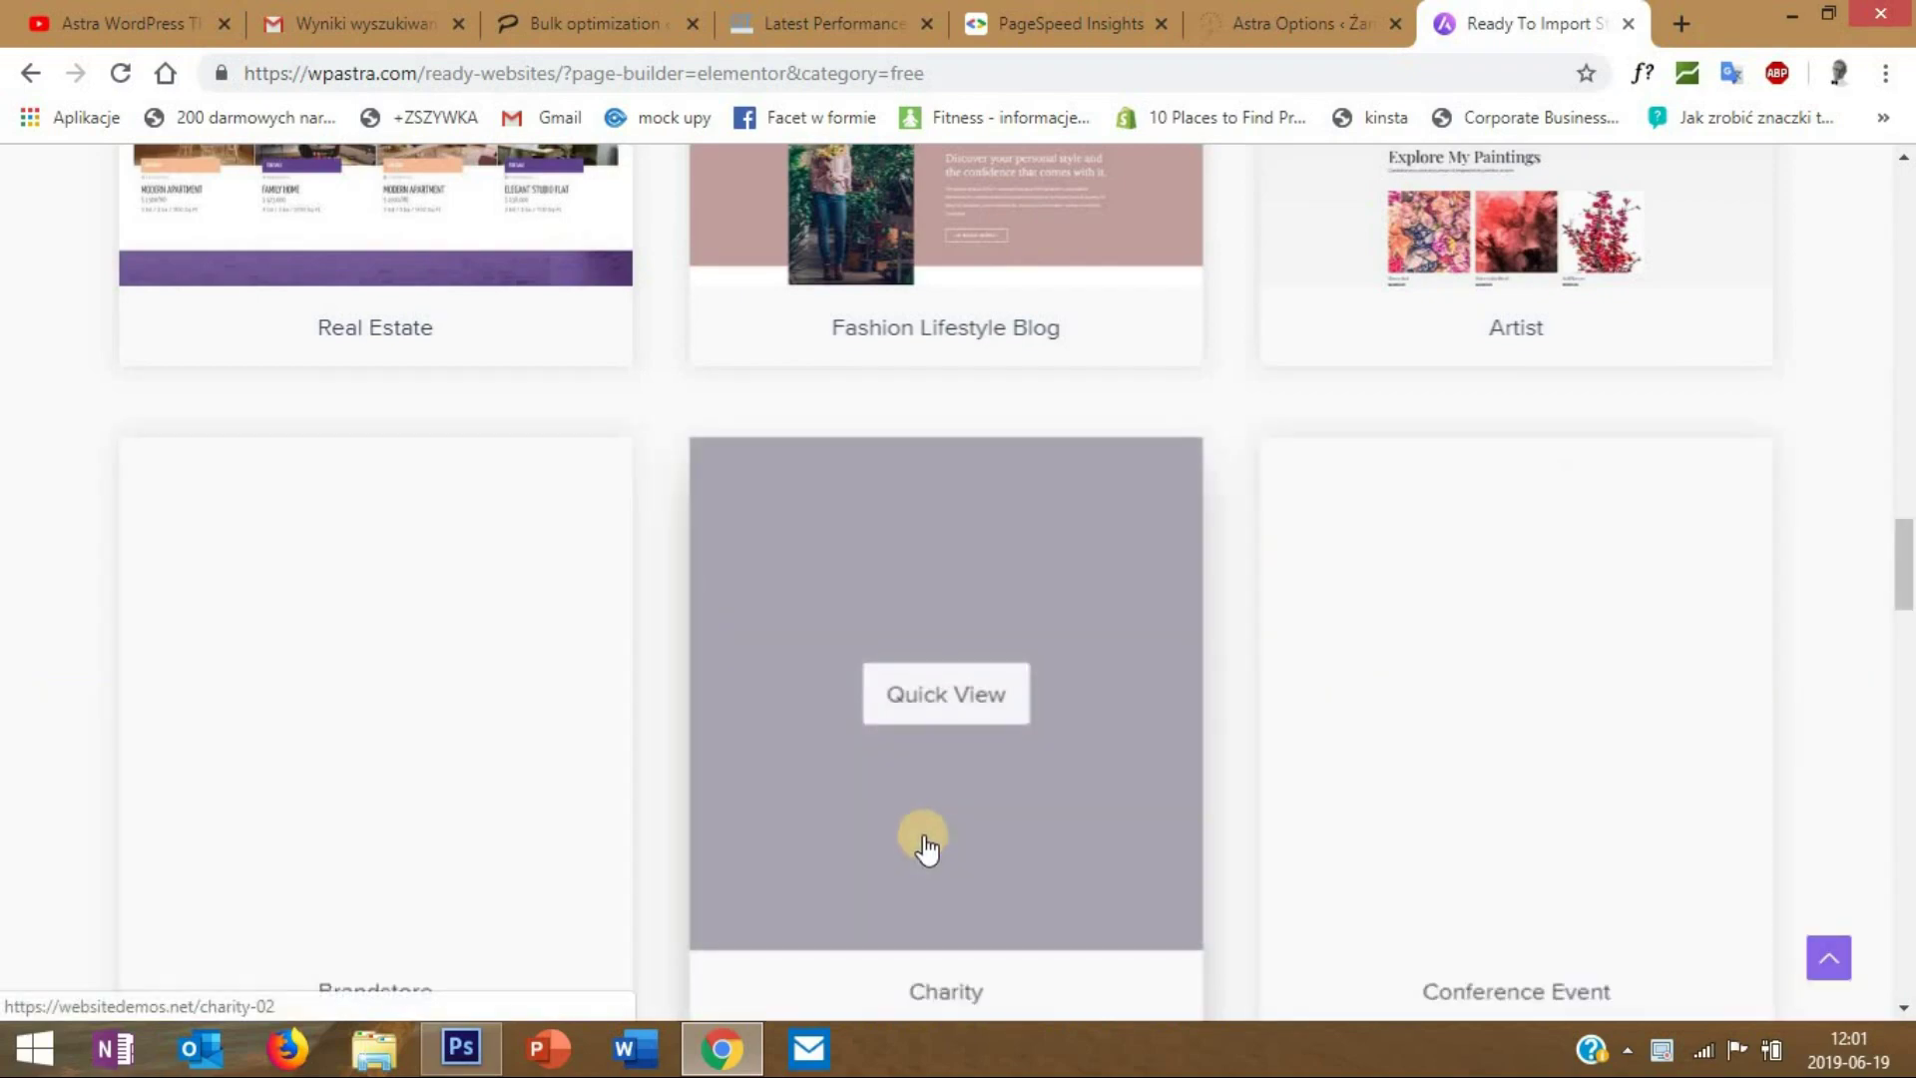
{"action": "left_click", "coordinate": [920, 849]}
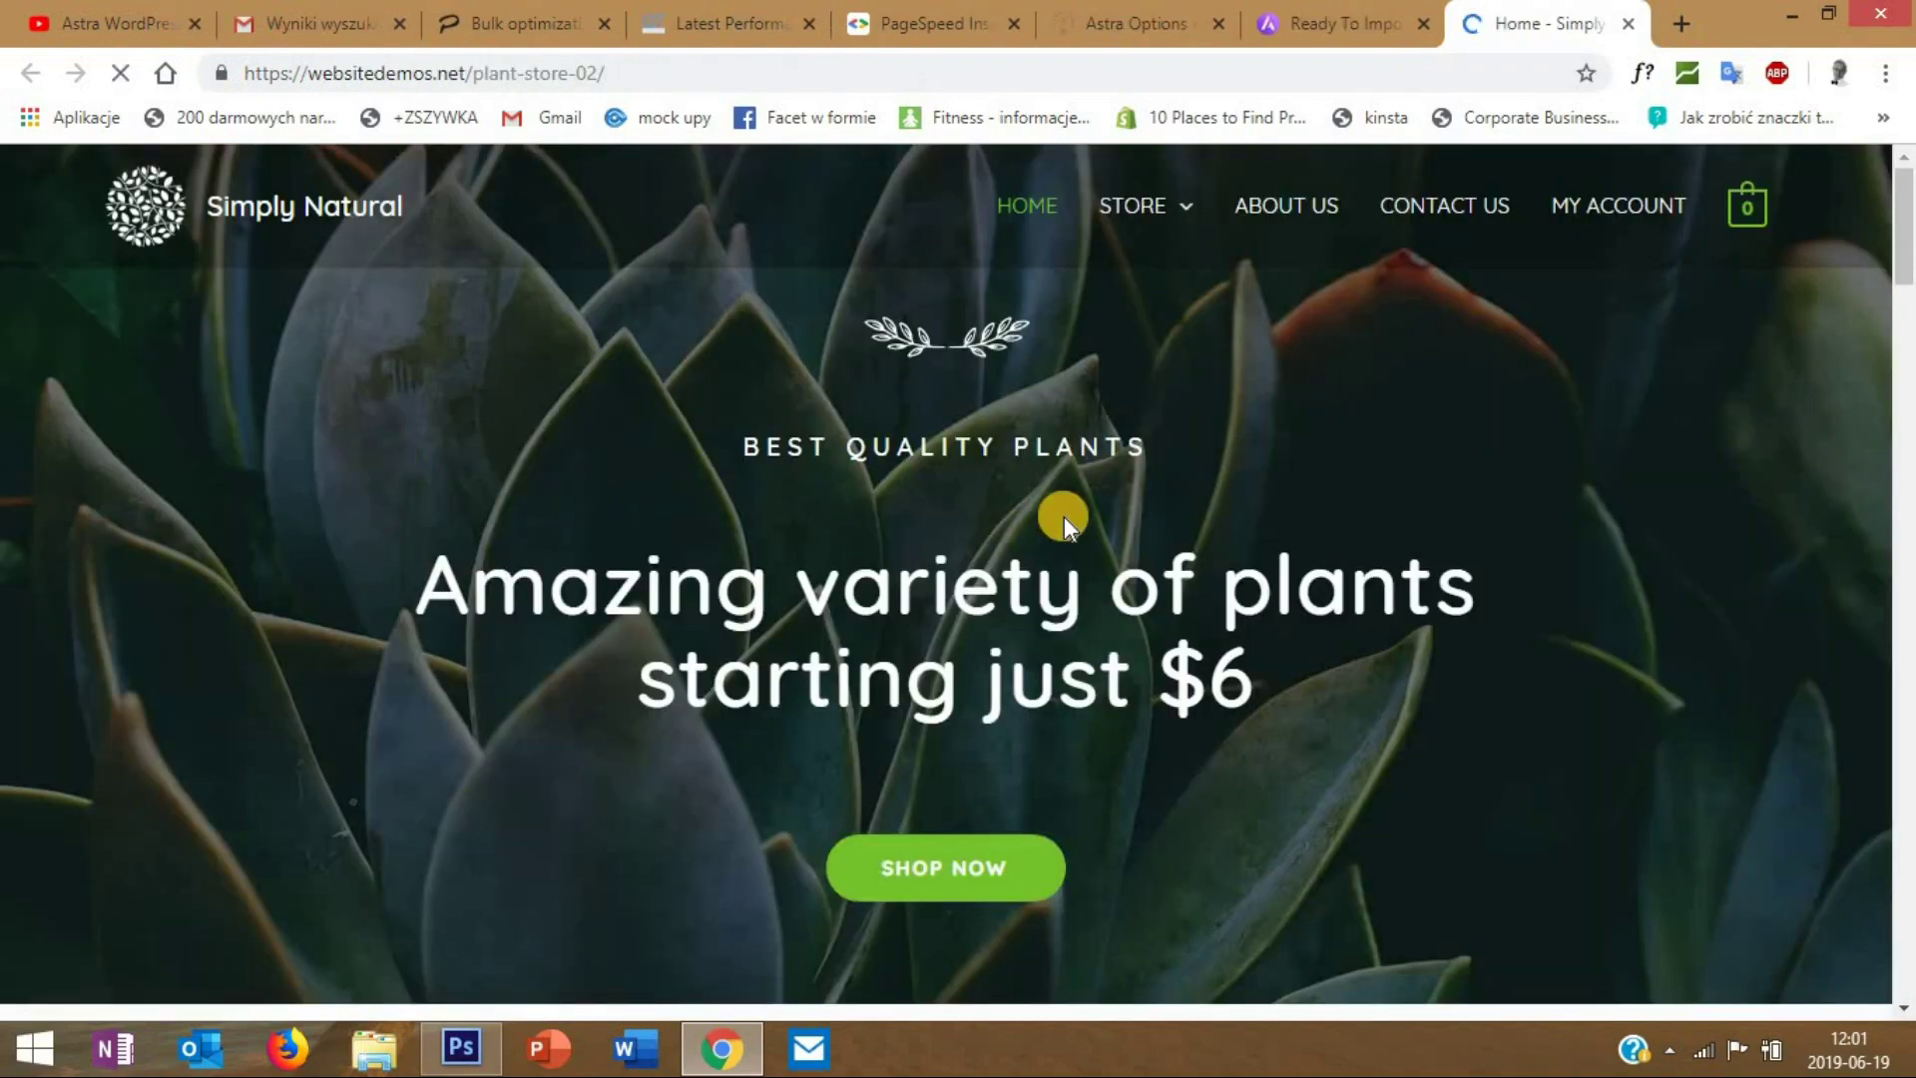
- Scroll down the Simply Natural plant-store demo and briefly check the Astra Options tab
{"action": "scroll", "coordinate": [1063, 517], "scroll_direction": "down", "scroll_amount": 7}
{"action": "scroll", "coordinate": [1064, 517], "scroll_direction": "down", "scroll_amount": 8}
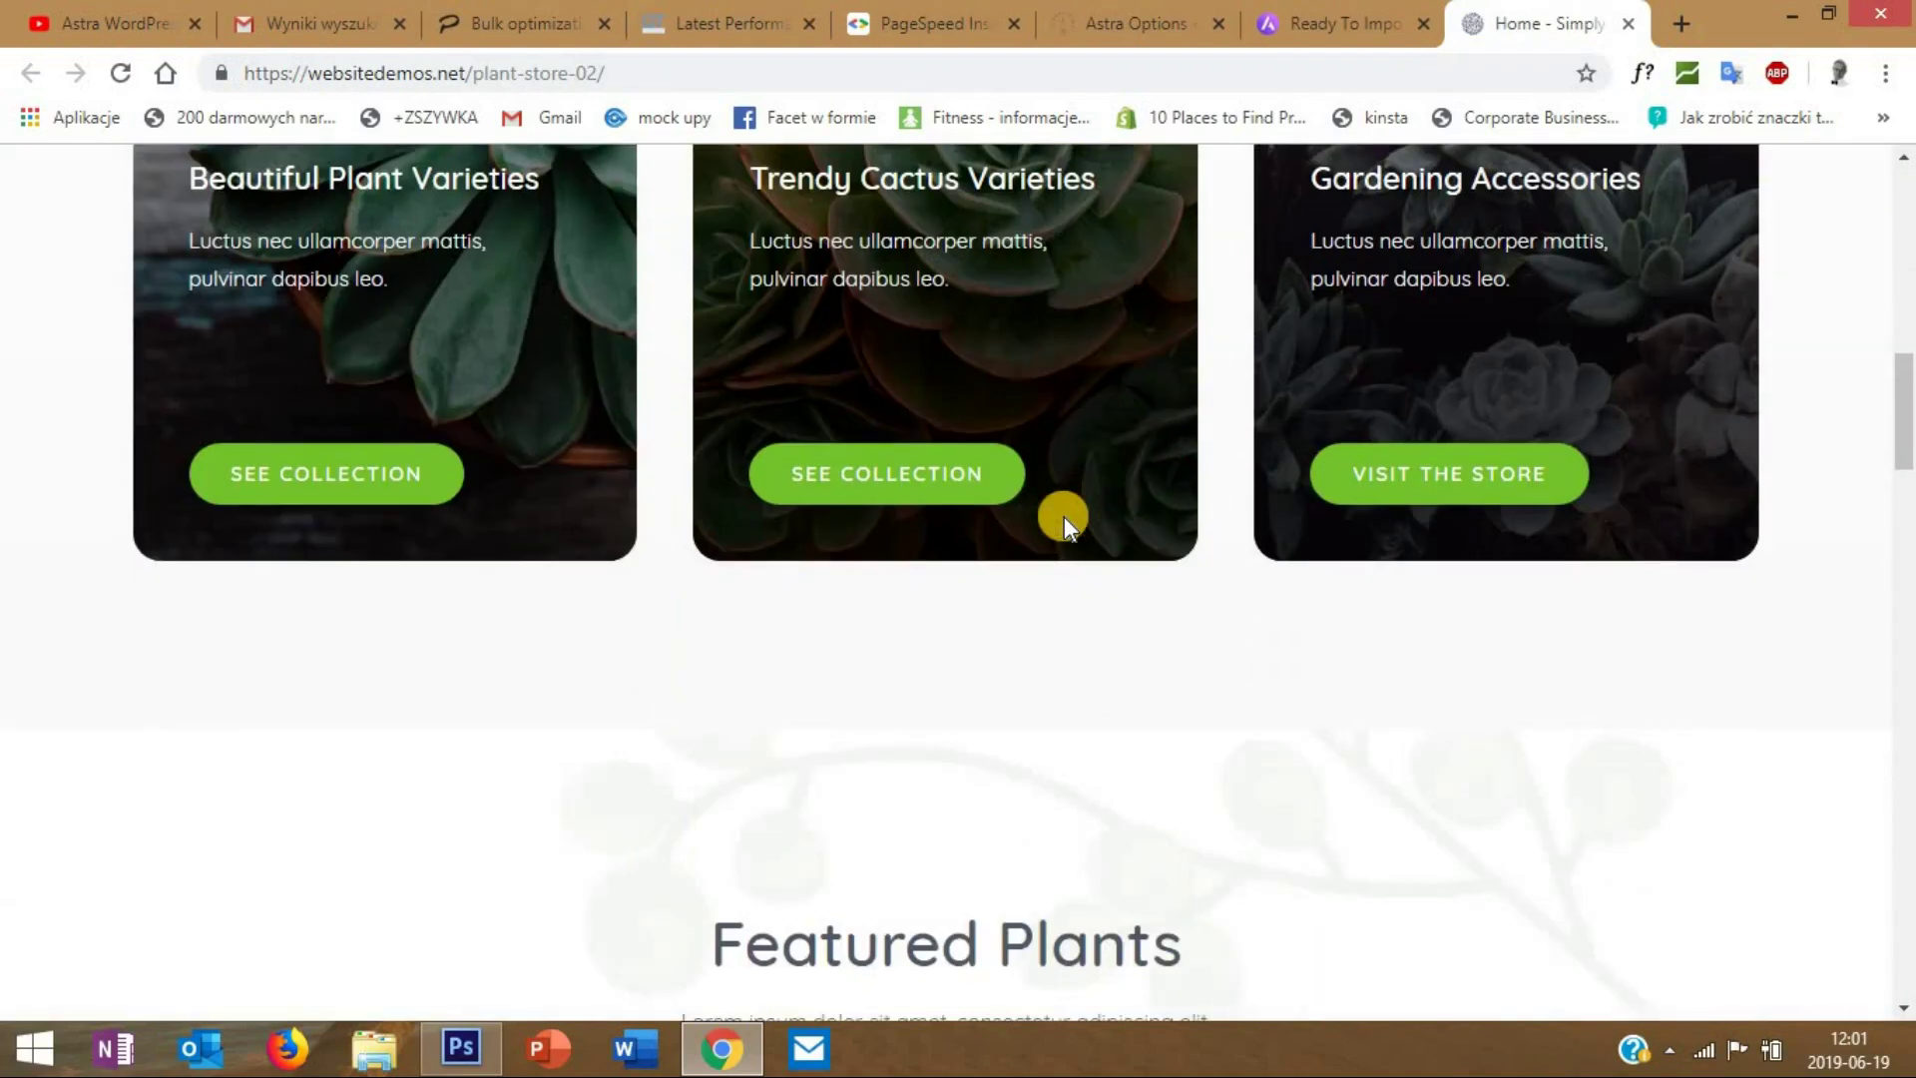
{"action": "scroll", "coordinate": [1064, 517], "scroll_direction": "down", "scroll_amount": 8}
{"action": "scroll", "coordinate": [1064, 517], "scroll_direction": "down", "scroll_amount": 3}
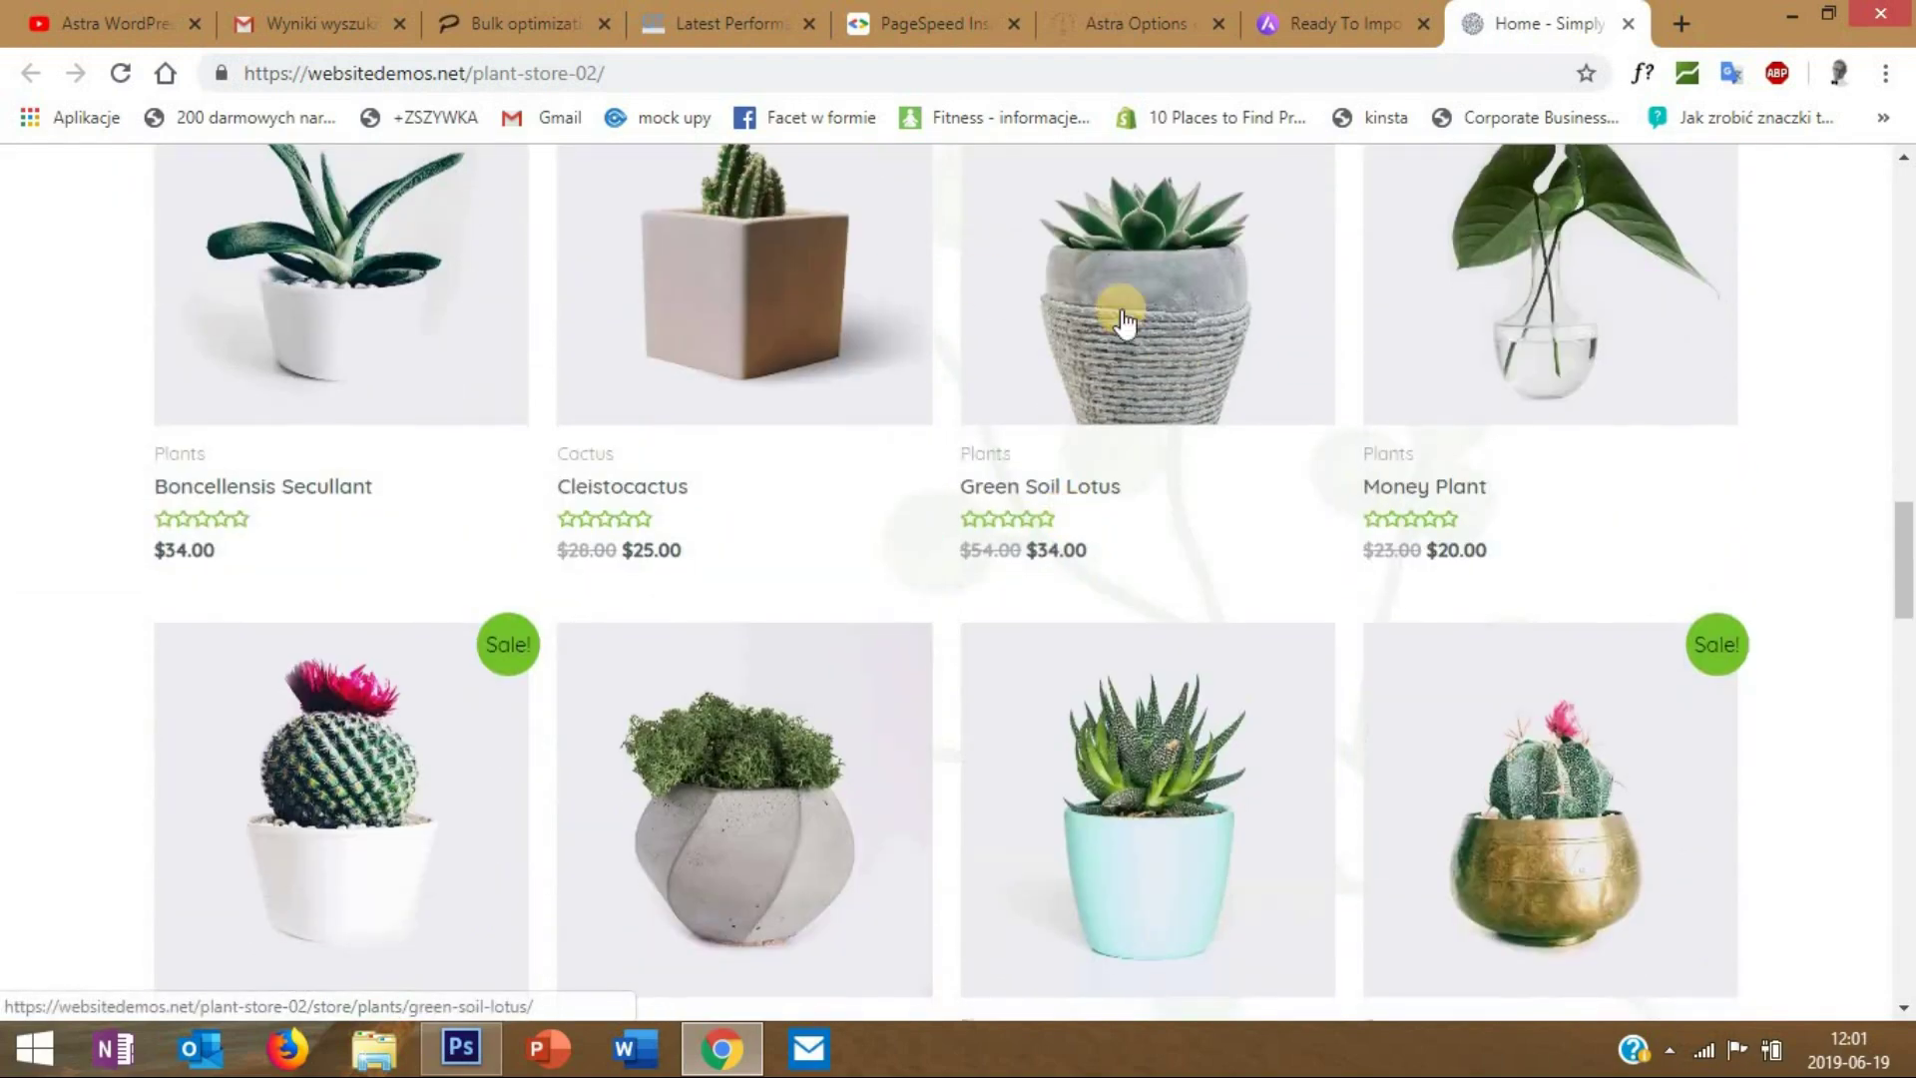
{"action": "scroll", "coordinate": [1044, 377], "scroll_direction": "down", "scroll_amount": 6}
{"action": "scroll", "coordinate": [1055, 390], "scroll_direction": "down", "scroll_amount": 6}
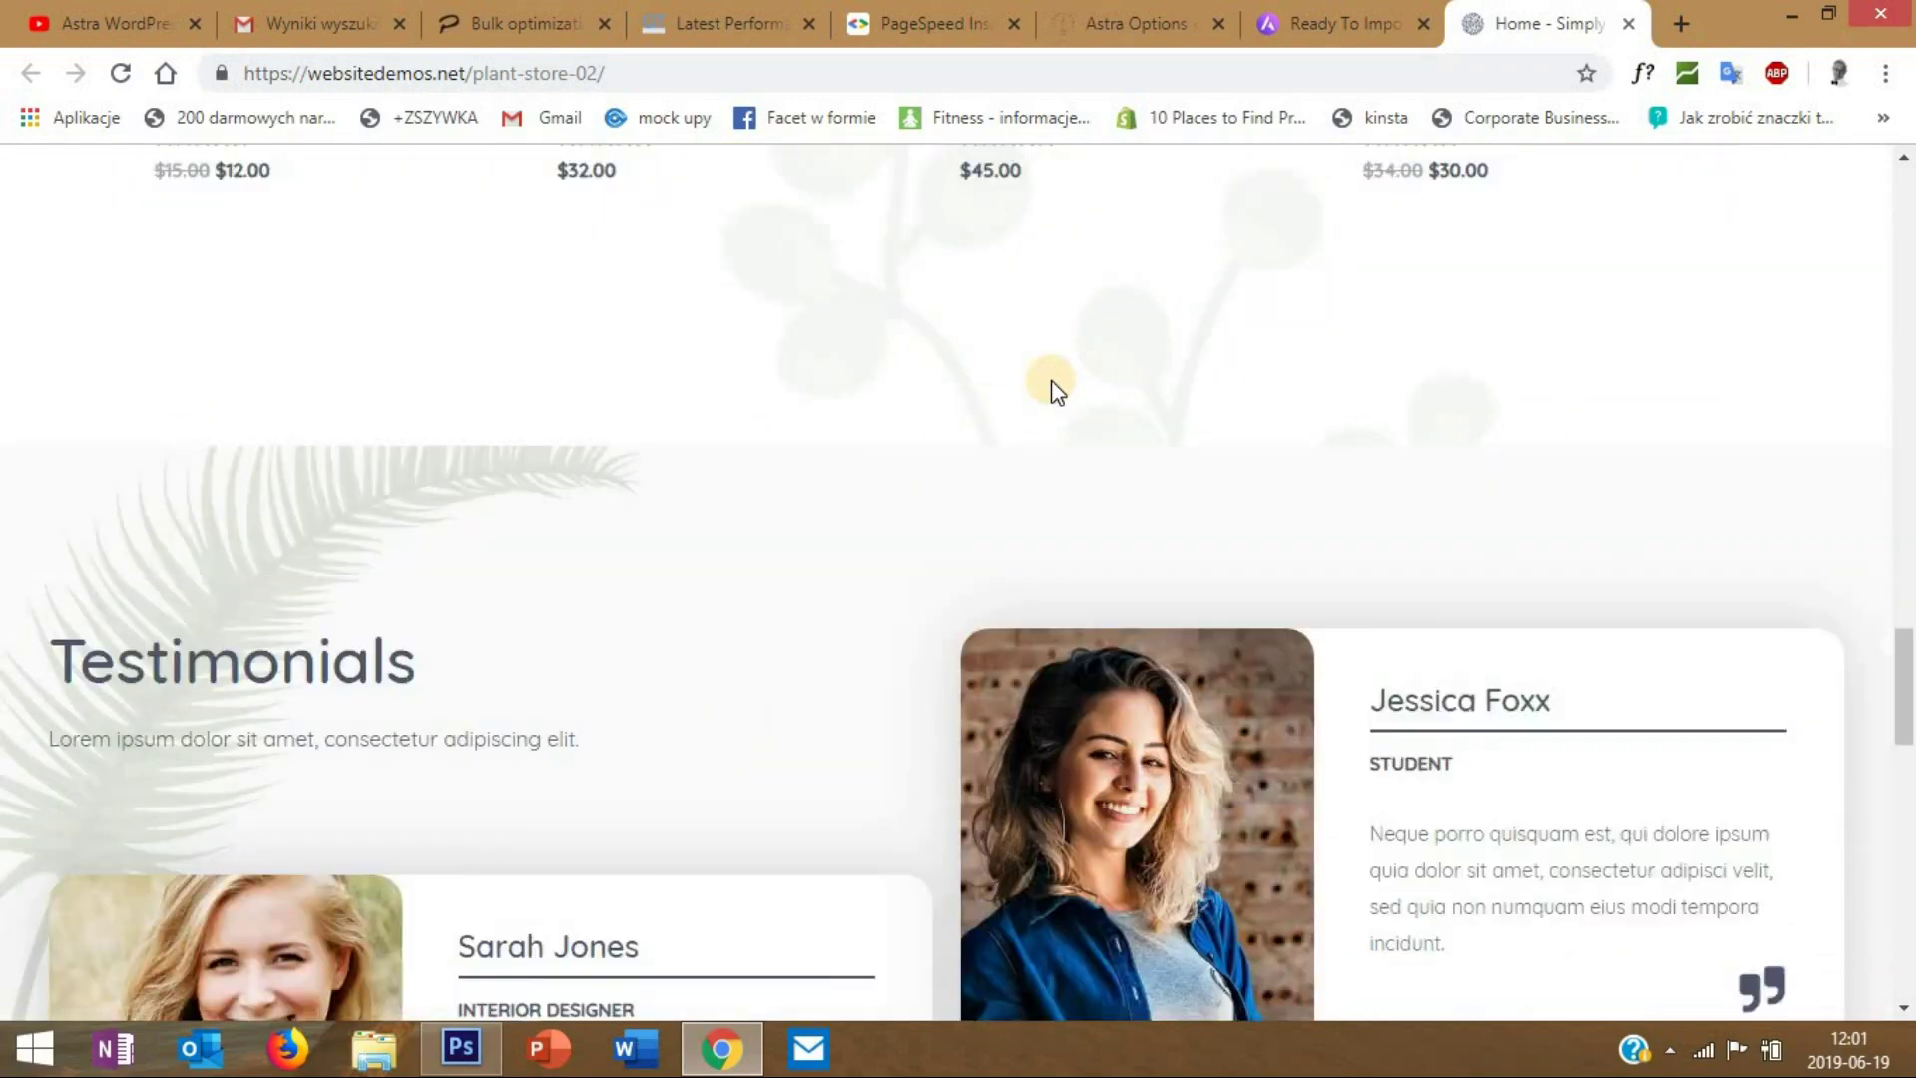
{"action": "scroll", "coordinate": [1054, 389], "scroll_direction": "down", "scroll_amount": 2}
{"action": "scroll", "coordinate": [1051, 380], "scroll_direction": "down", "scroll_amount": 12}
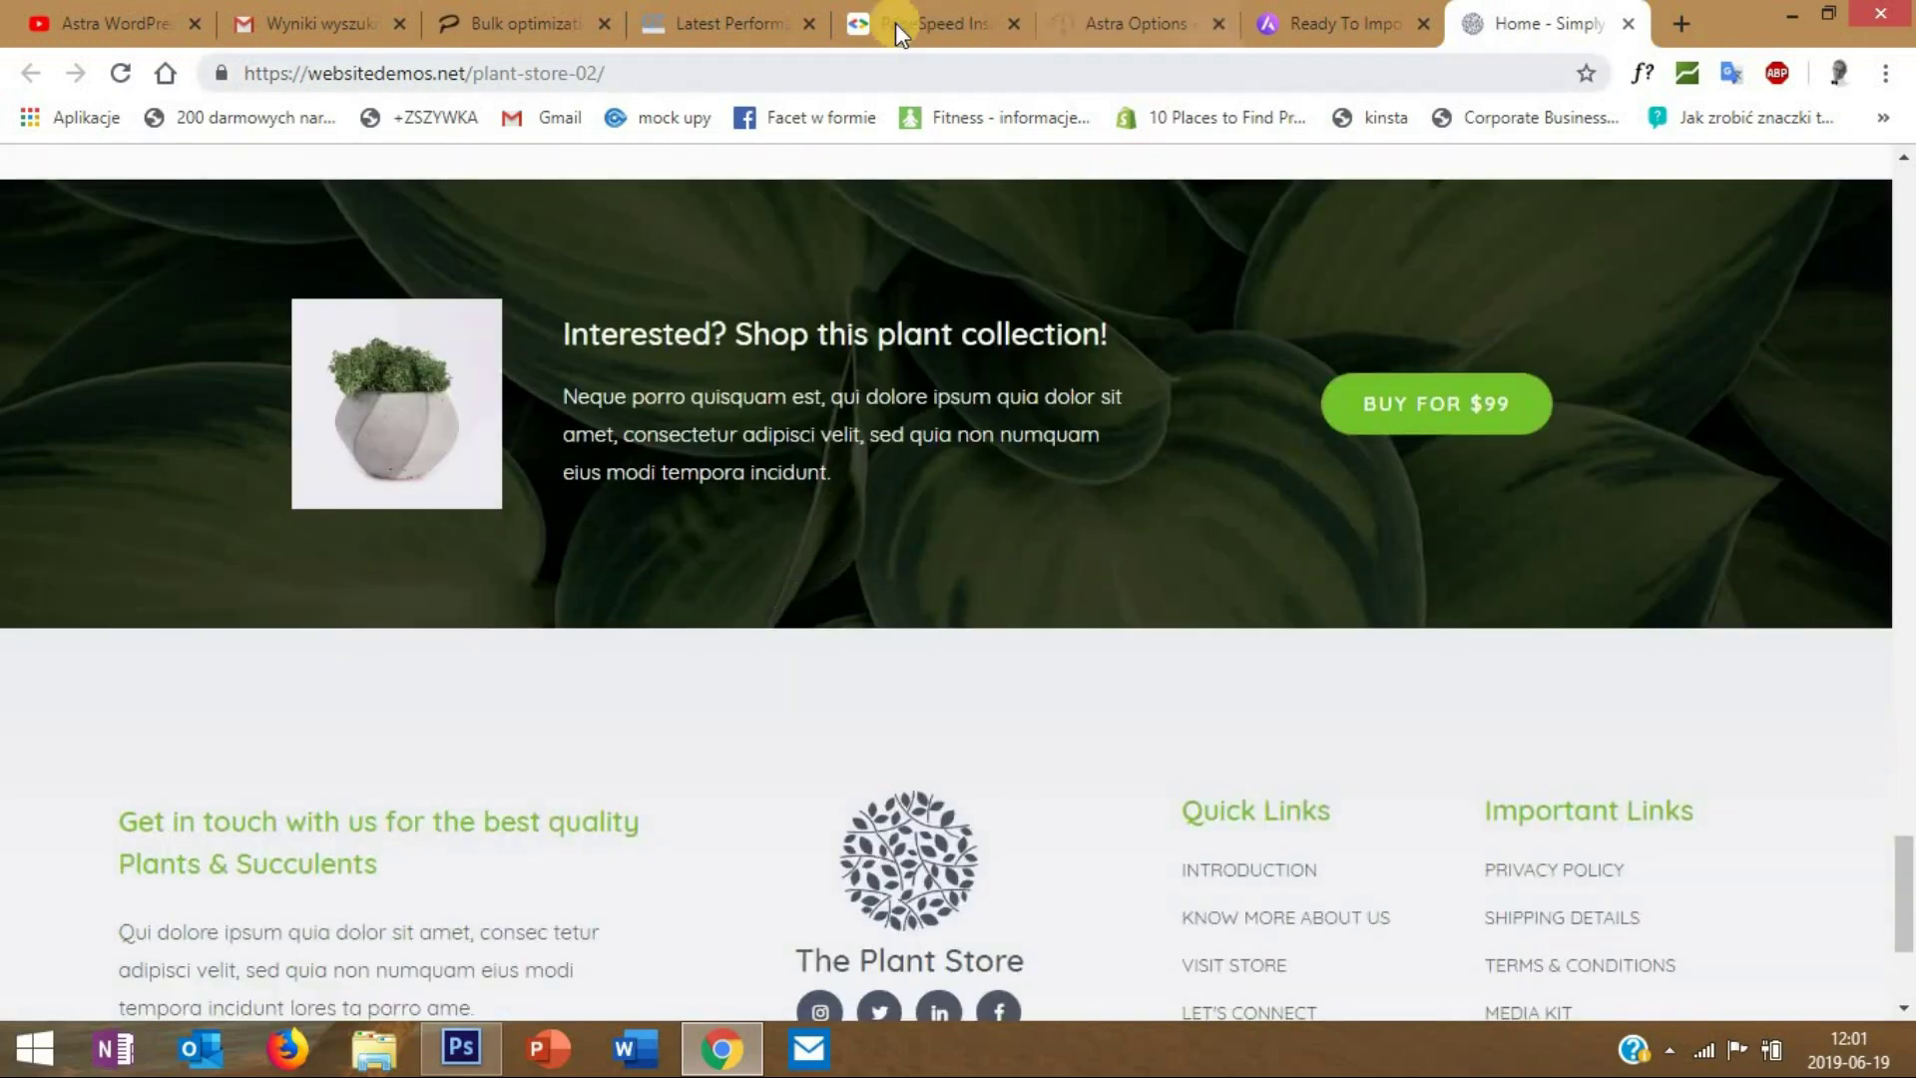
{"action": "left_click", "coordinate": [1087, 22]}
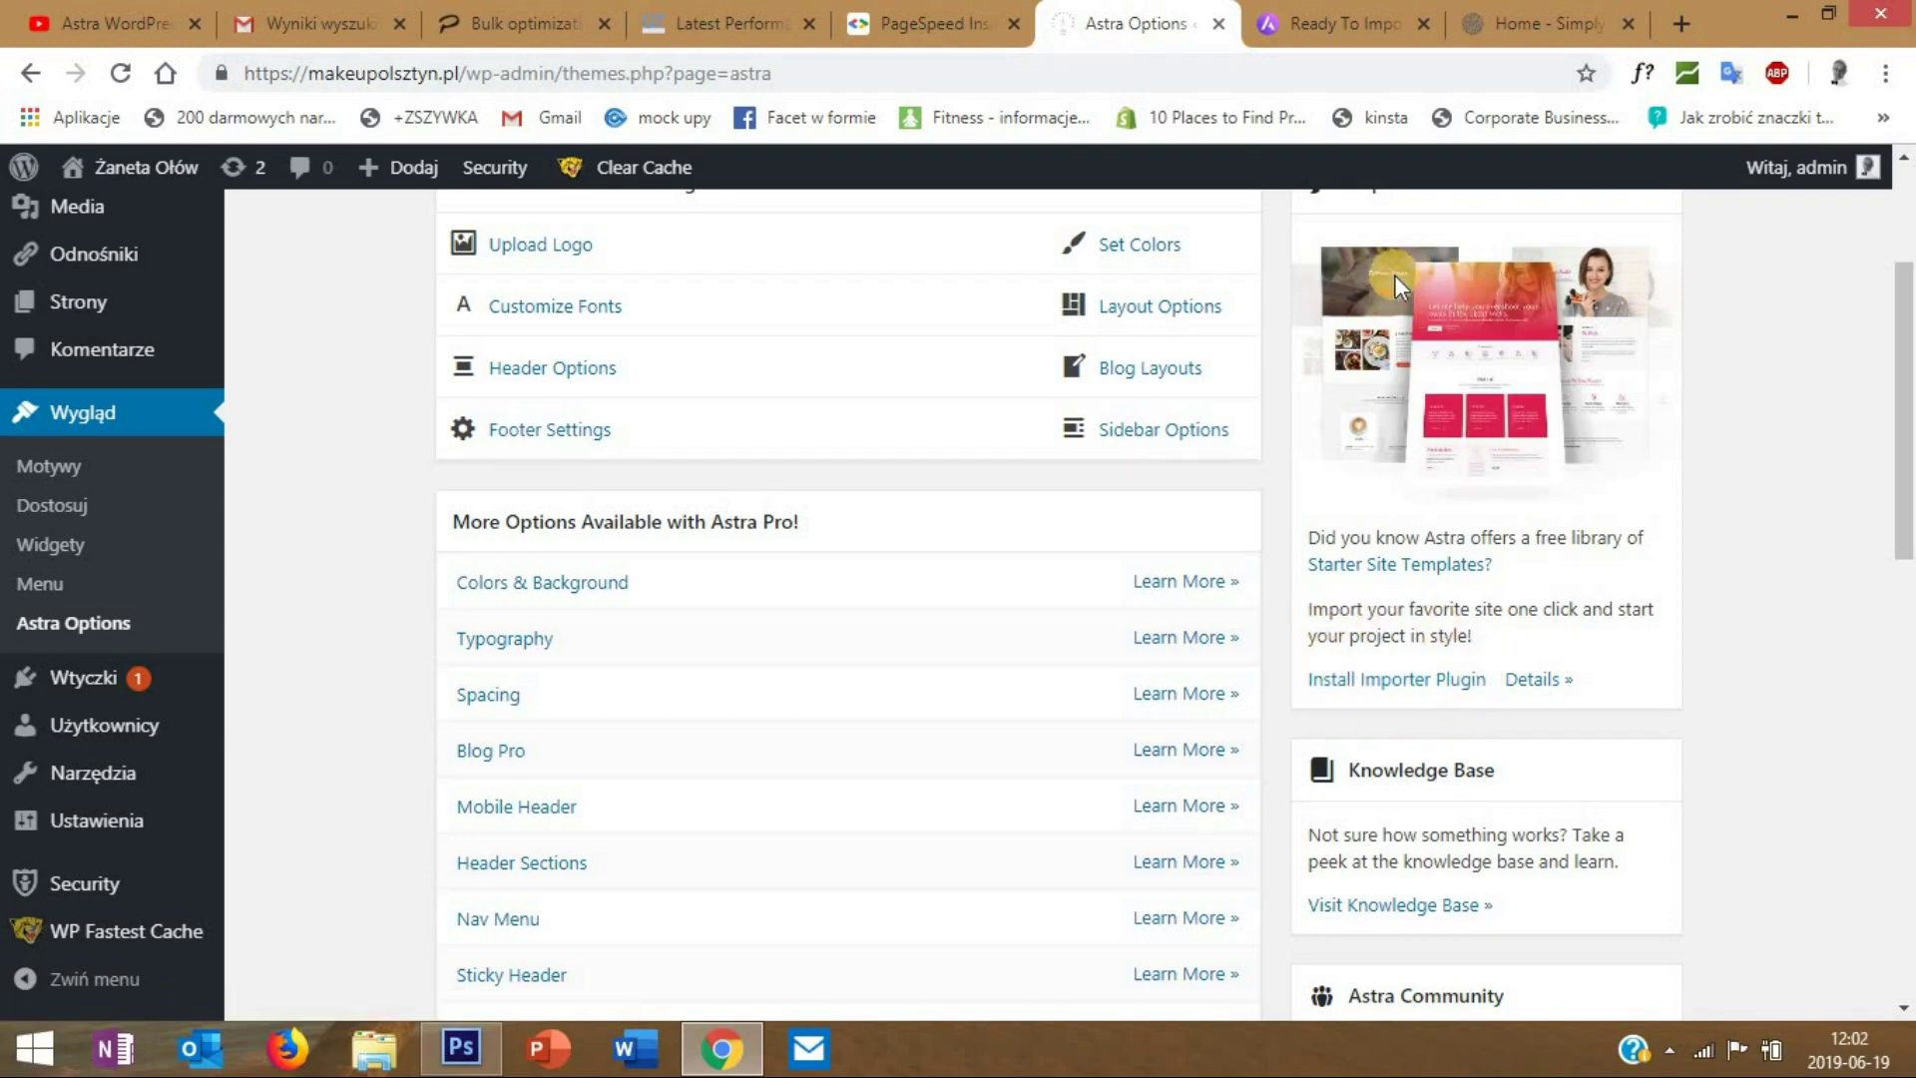
{"action": "left_click", "coordinate": [1524, 26]}
- Scroll back and forth through the Simply Natural demo to review its sections
{"action": "scroll", "coordinate": [1206, 499], "scroll_direction": "down", "scroll_amount": 3}
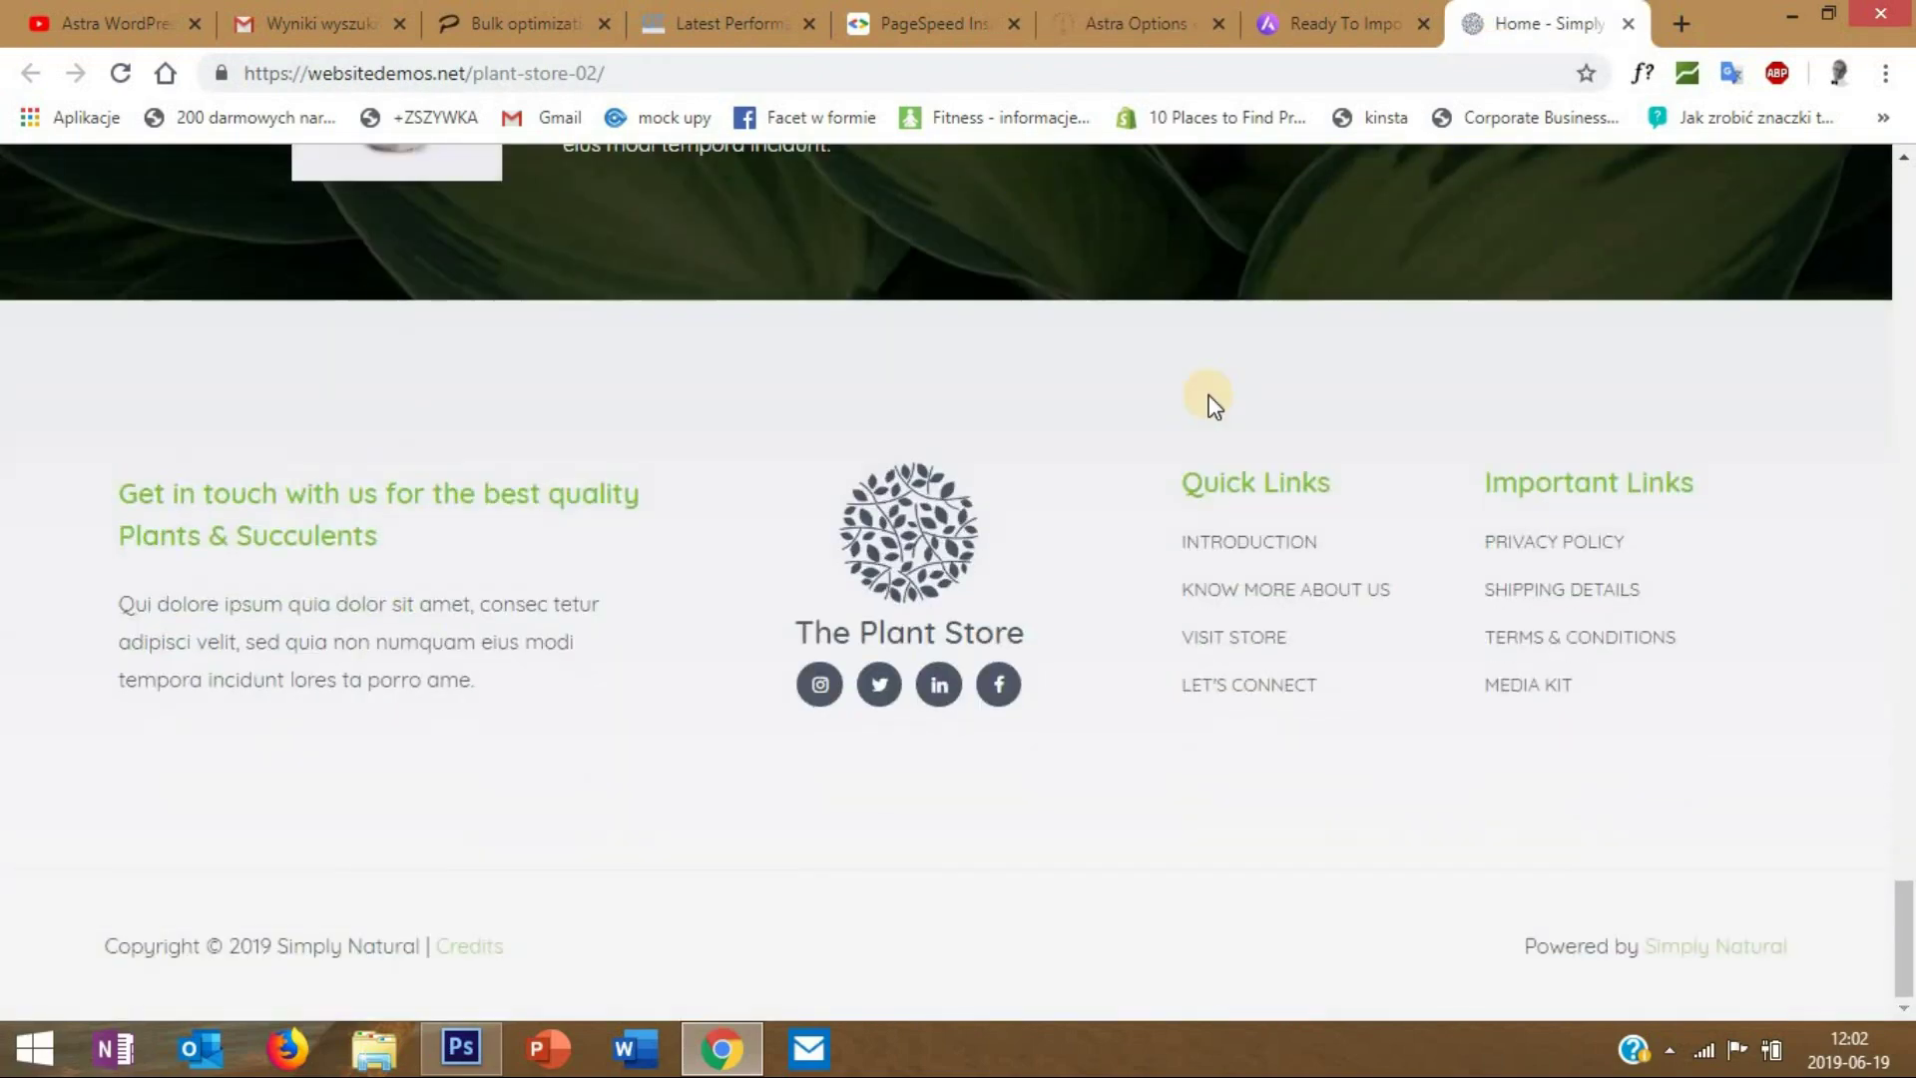
{"action": "scroll", "coordinate": [1209, 398], "scroll_direction": "up", "scroll_amount": 10}
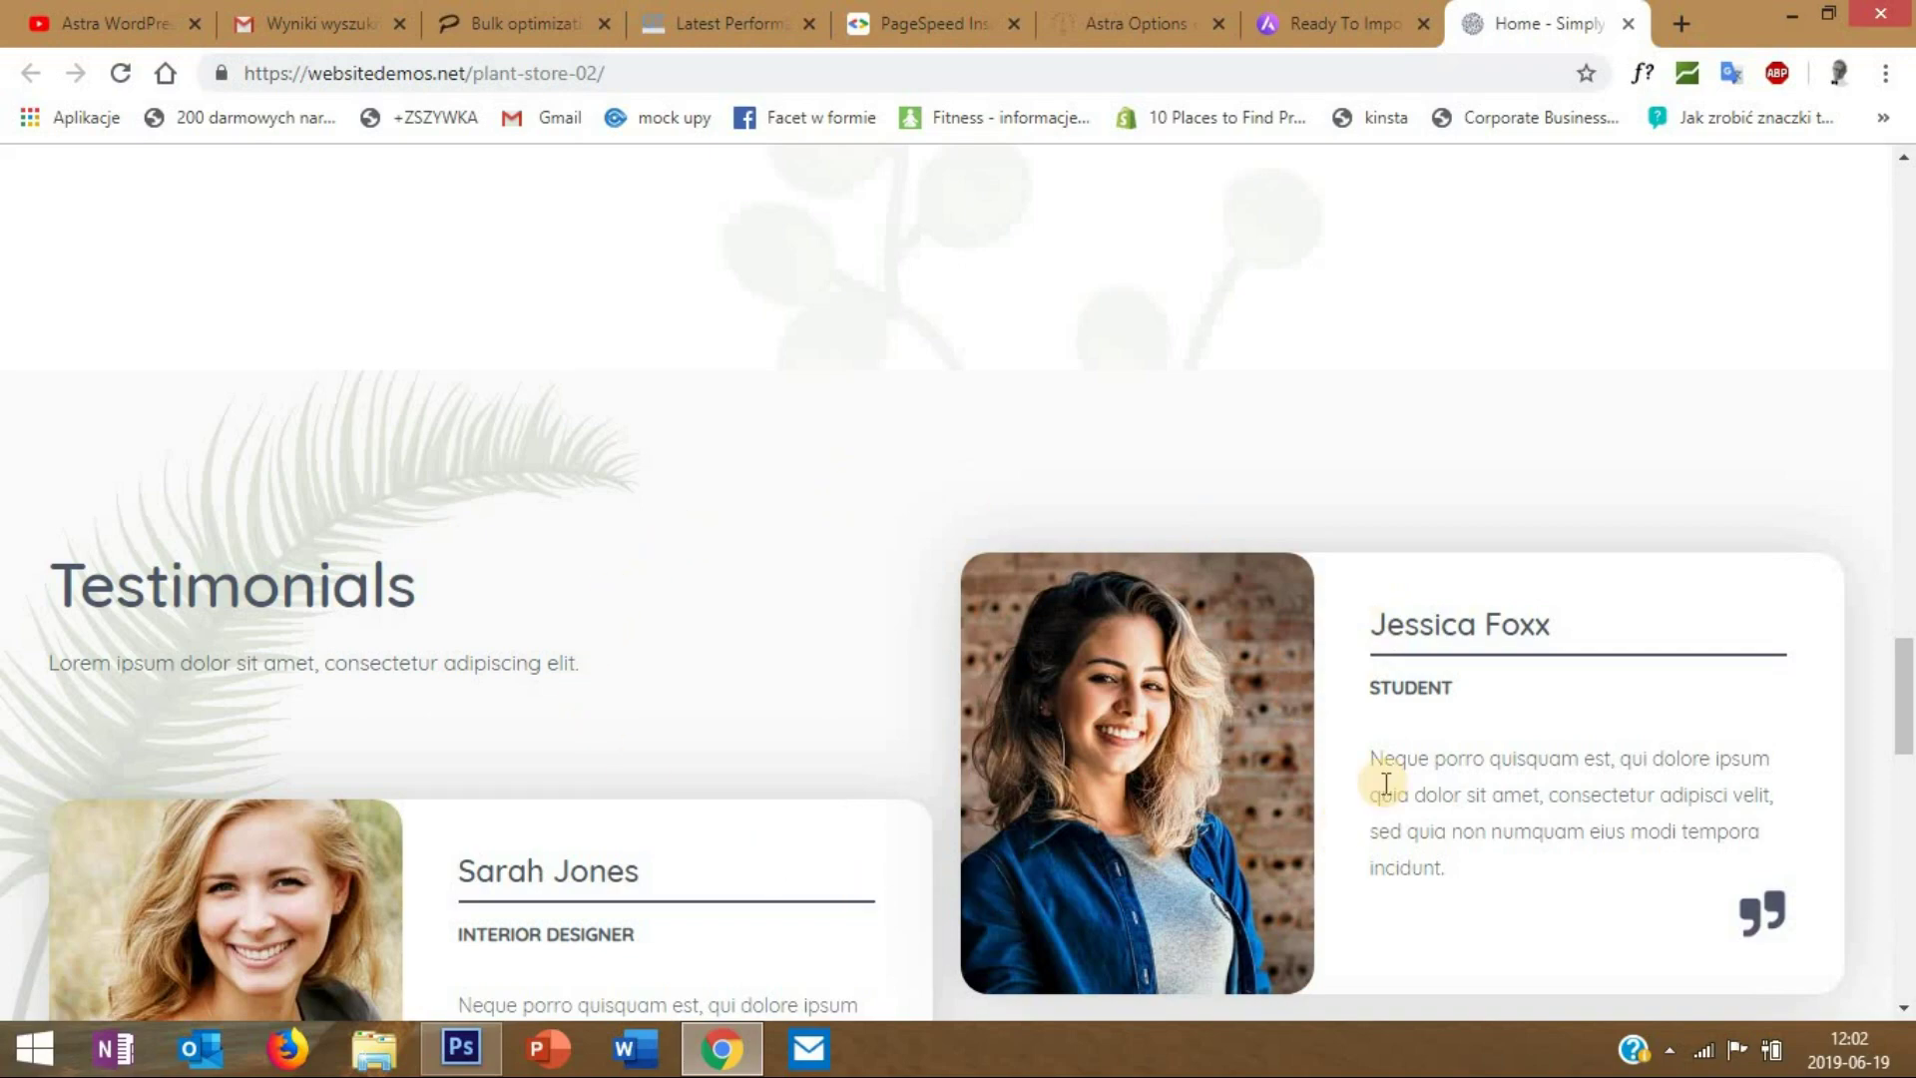
{"action": "scroll", "coordinate": [761, 746], "scroll_direction": "up", "scroll_amount": 15}
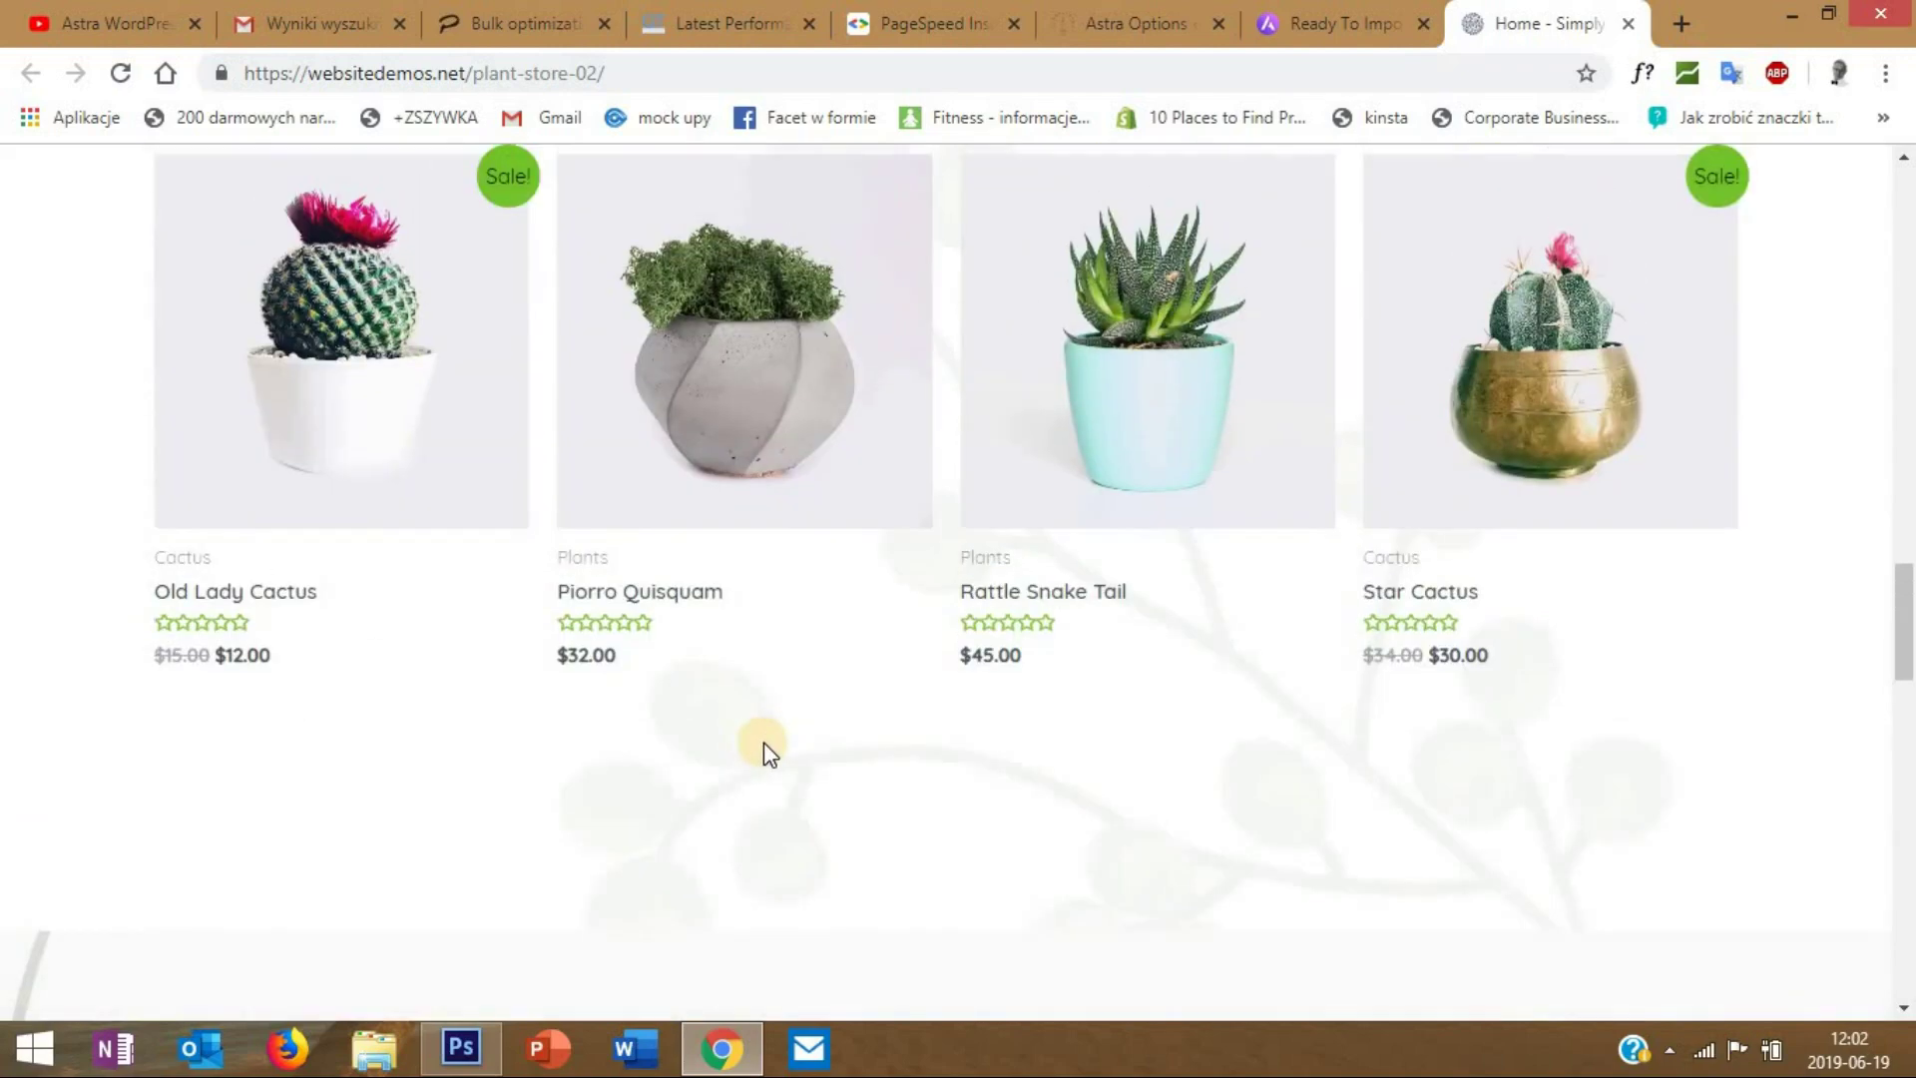
{"action": "scroll", "coordinate": [768, 750], "scroll_direction": "up", "scroll_amount": 10}
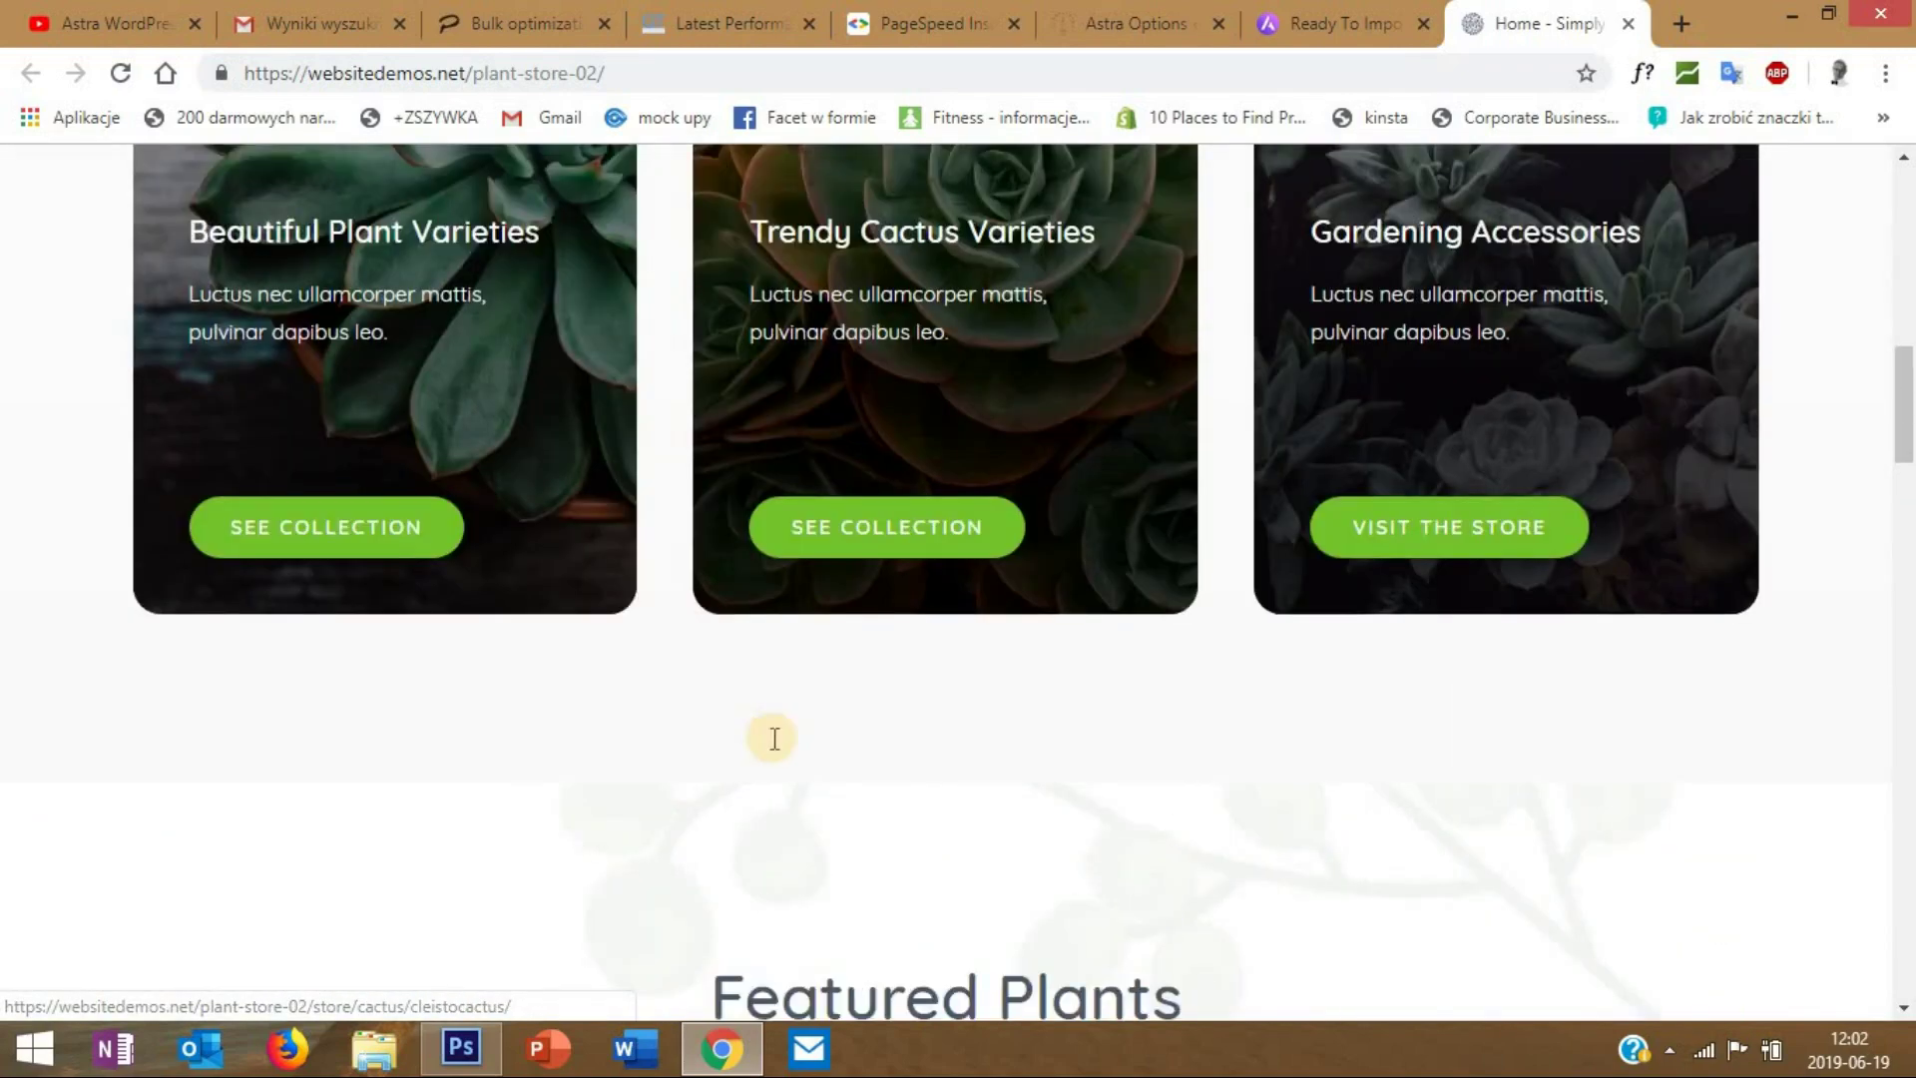
{"action": "scroll", "coordinate": [779, 733], "scroll_direction": "up", "scroll_amount": 5}
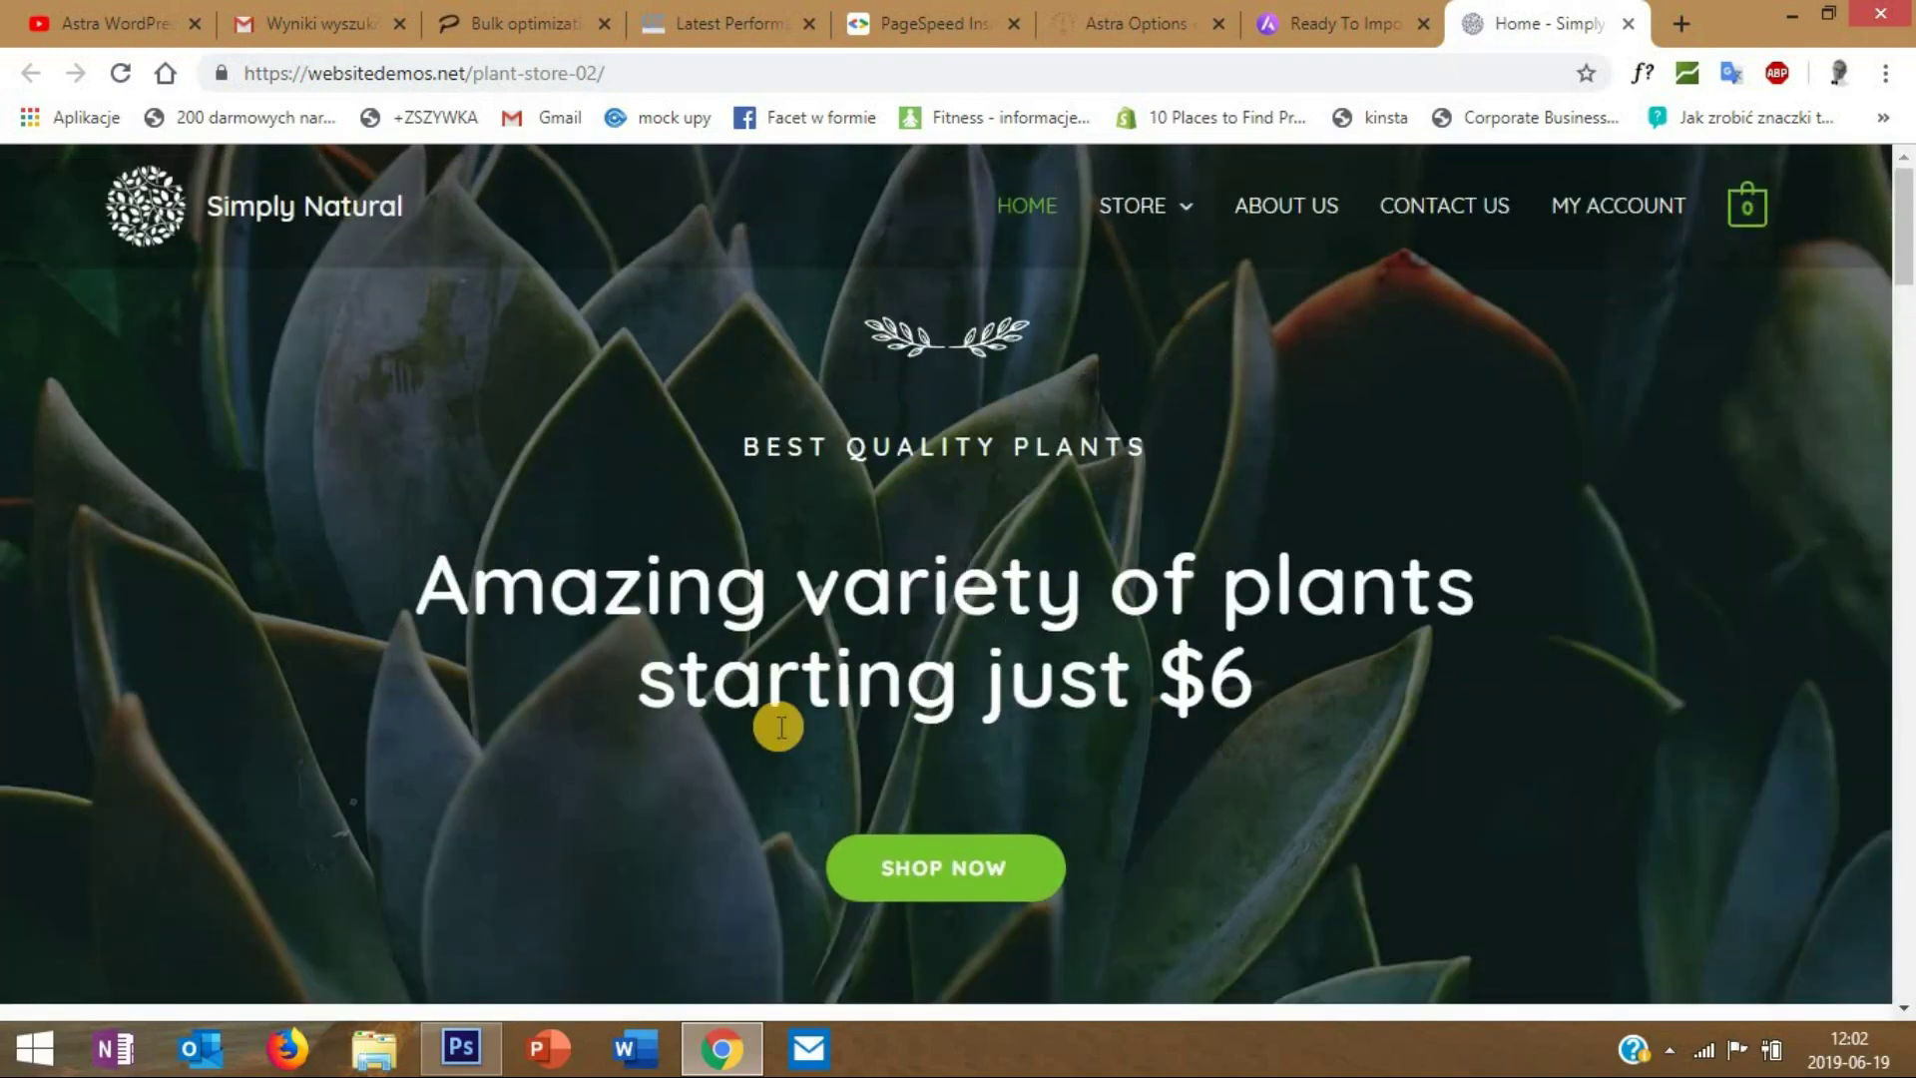
{"action": "scroll", "coordinate": [776, 726], "scroll_direction": "down", "scroll_amount": 2}
{"action": "scroll", "coordinate": [776, 724], "scroll_direction": "up", "scroll_amount": 2}
{"action": "scroll", "coordinate": [787, 720], "scroll_direction": "down", "scroll_amount": 5}
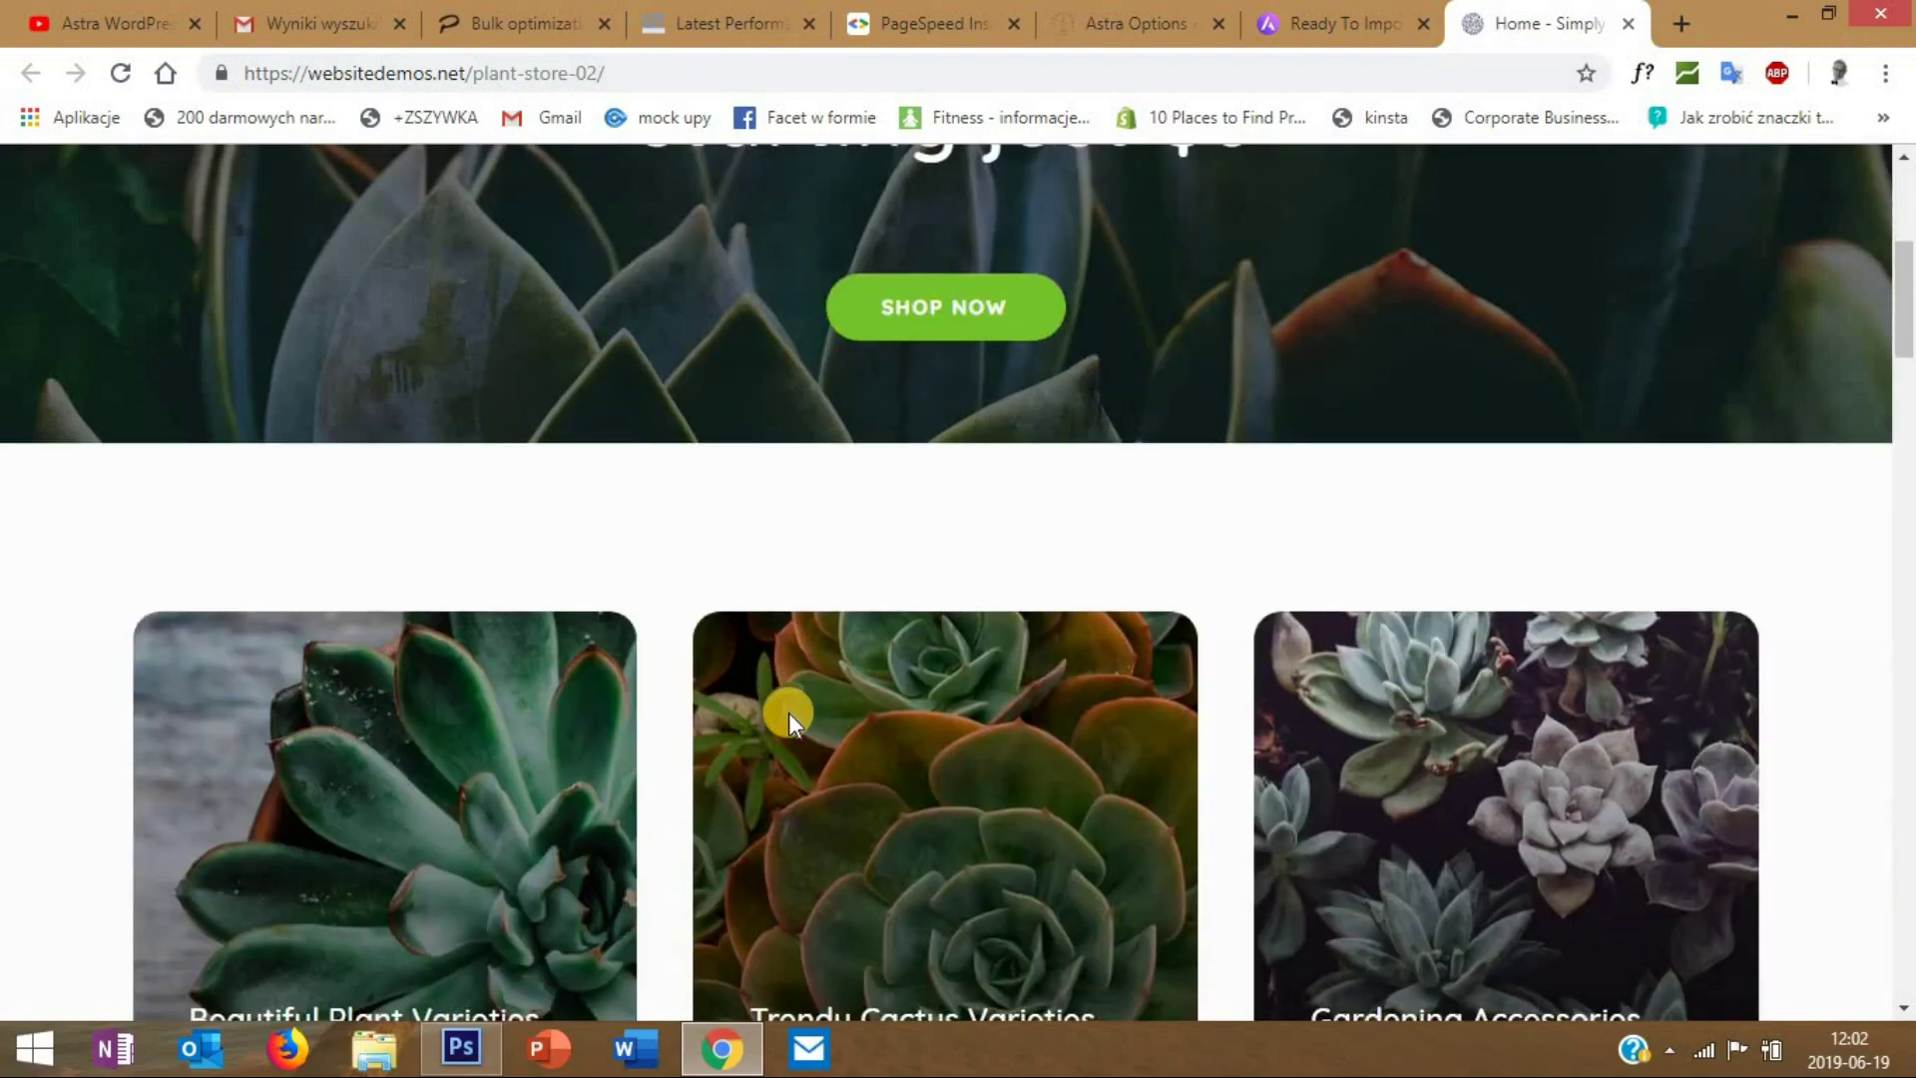
{"action": "scroll", "coordinate": [789, 713], "scroll_direction": "down", "scroll_amount": 4}
{"action": "scroll", "coordinate": [788, 712], "scroll_direction": "down", "scroll_amount": 5}
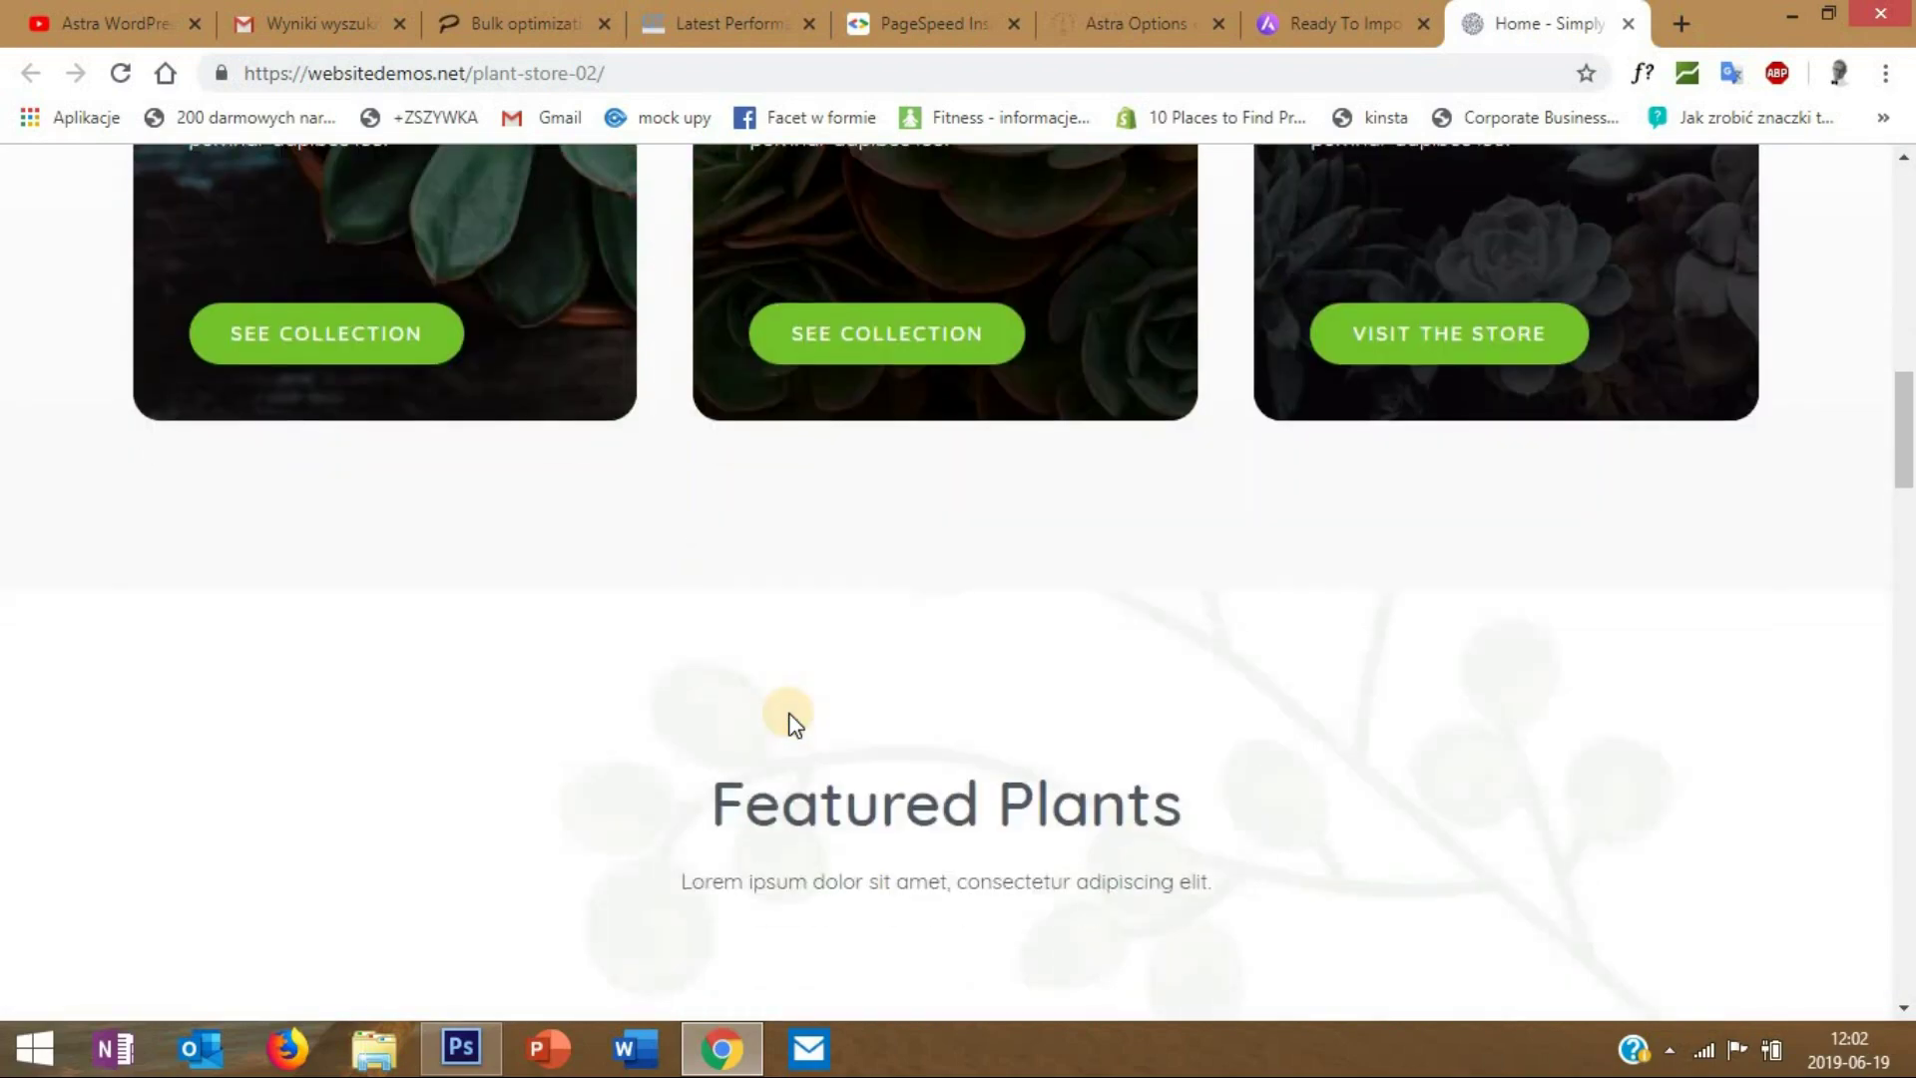
{"action": "scroll", "coordinate": [788, 712], "scroll_direction": "down", "scroll_amount": 4}
{"action": "scroll", "coordinate": [788, 718], "scroll_direction": "down", "scroll_amount": 6}
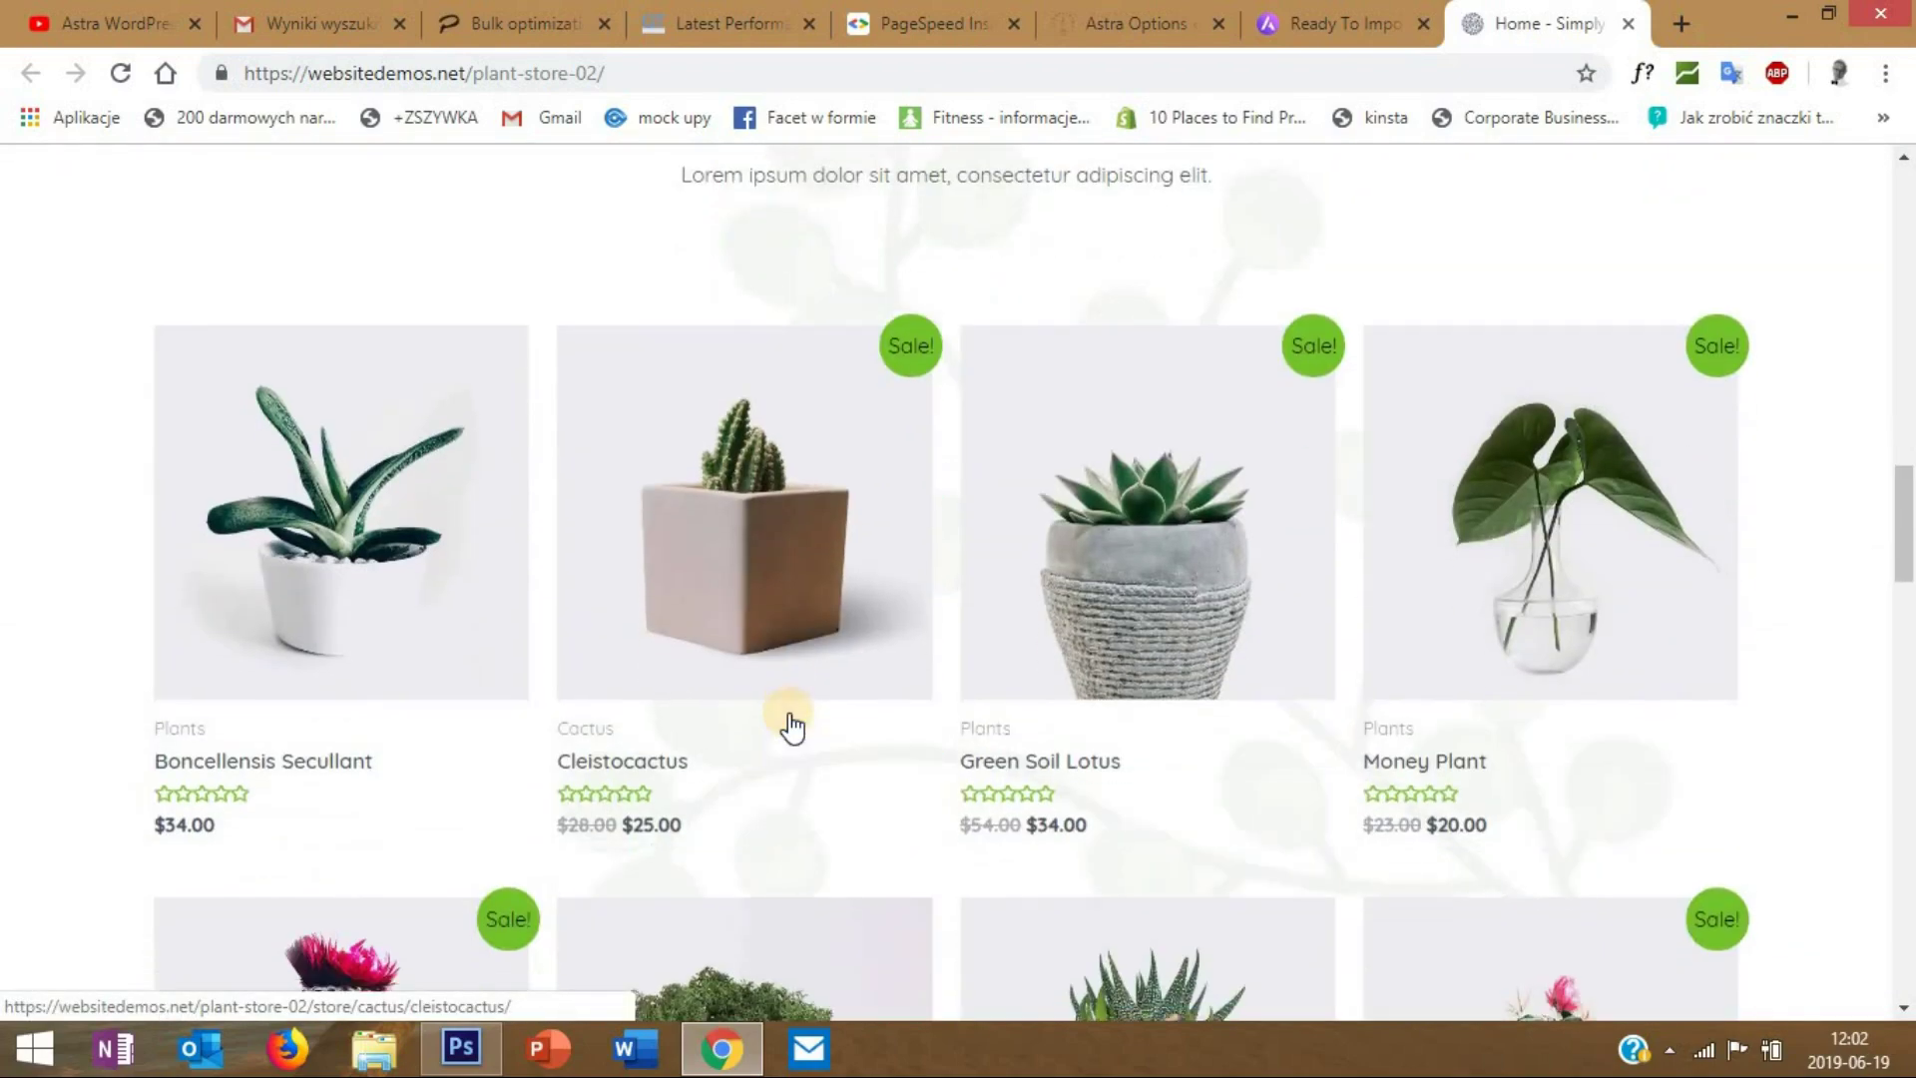
{"action": "scroll", "coordinate": [788, 718], "scroll_direction": "down", "scroll_amount": 4}
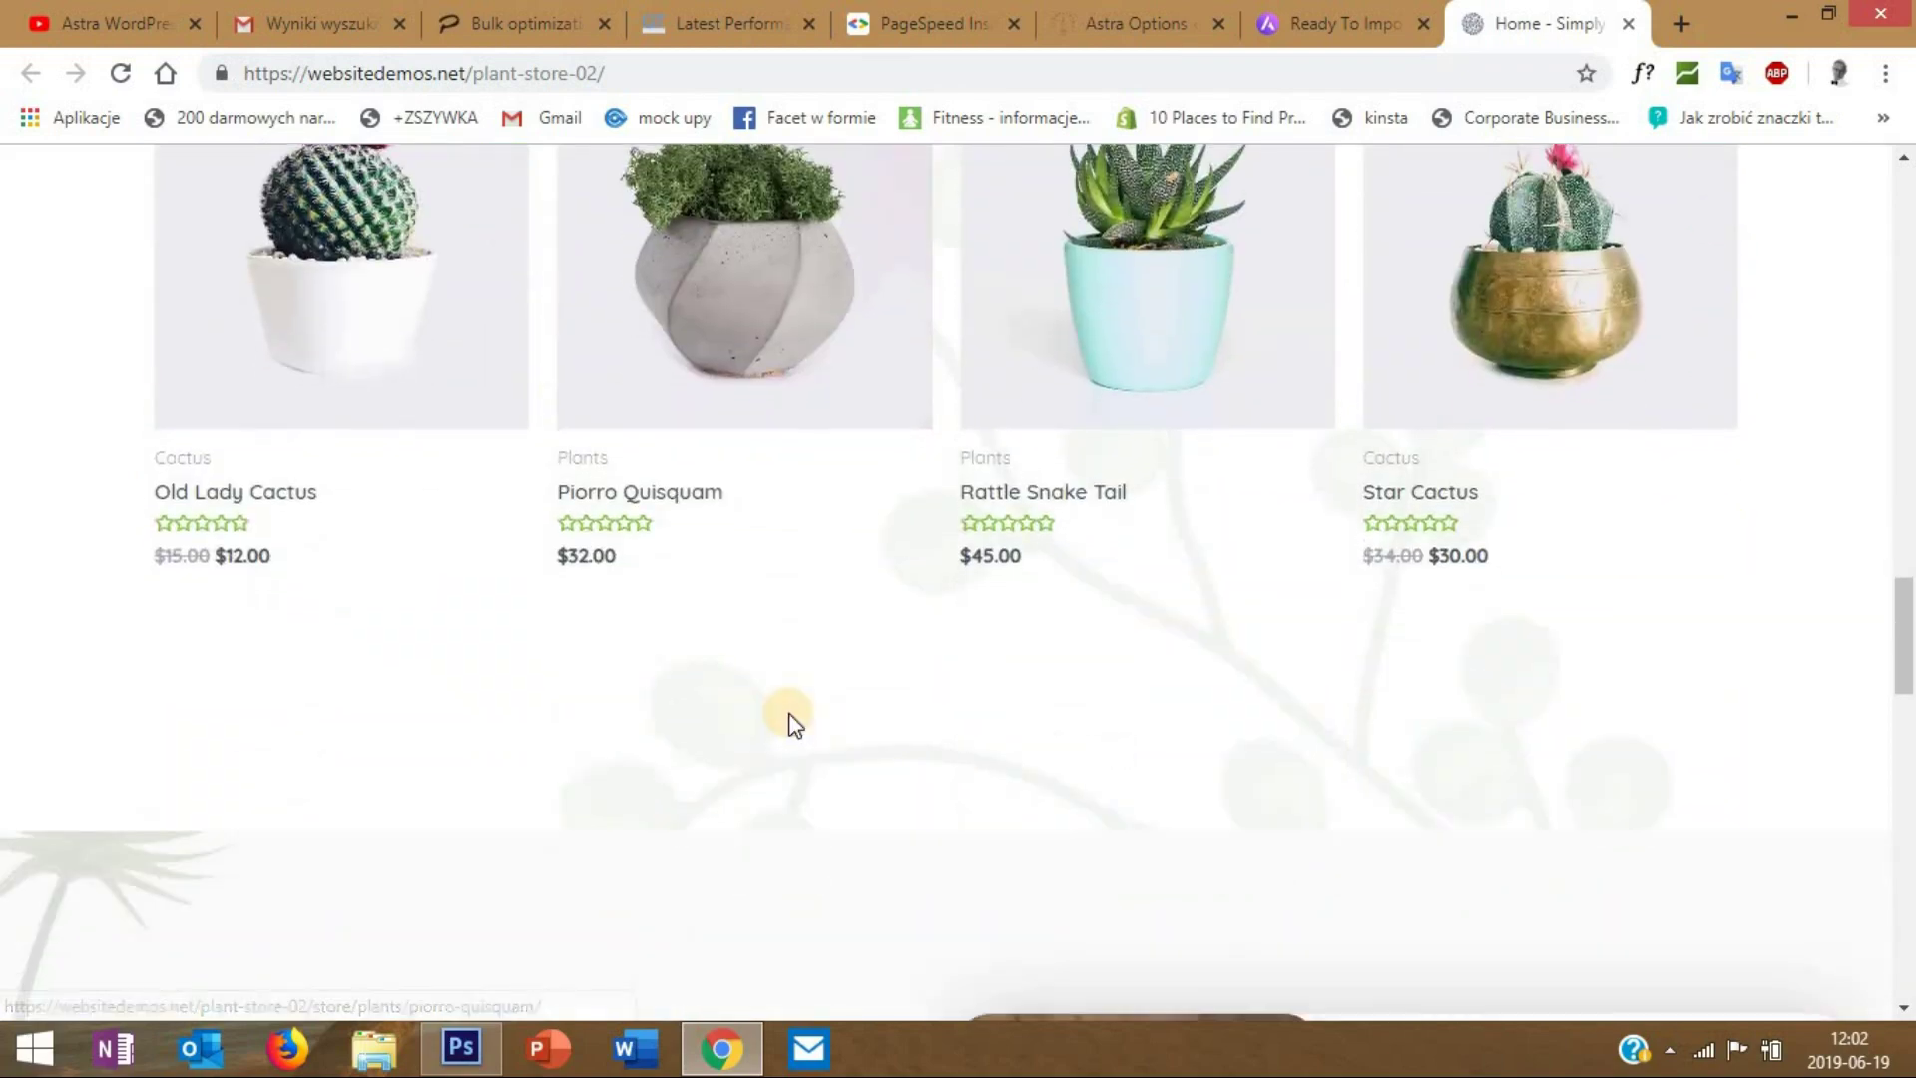
{"action": "scroll", "coordinate": [788, 719], "scroll_direction": "down", "scroll_amount": 5}
{"action": "scroll", "coordinate": [788, 713], "scroll_direction": "up", "scroll_amount": 15}
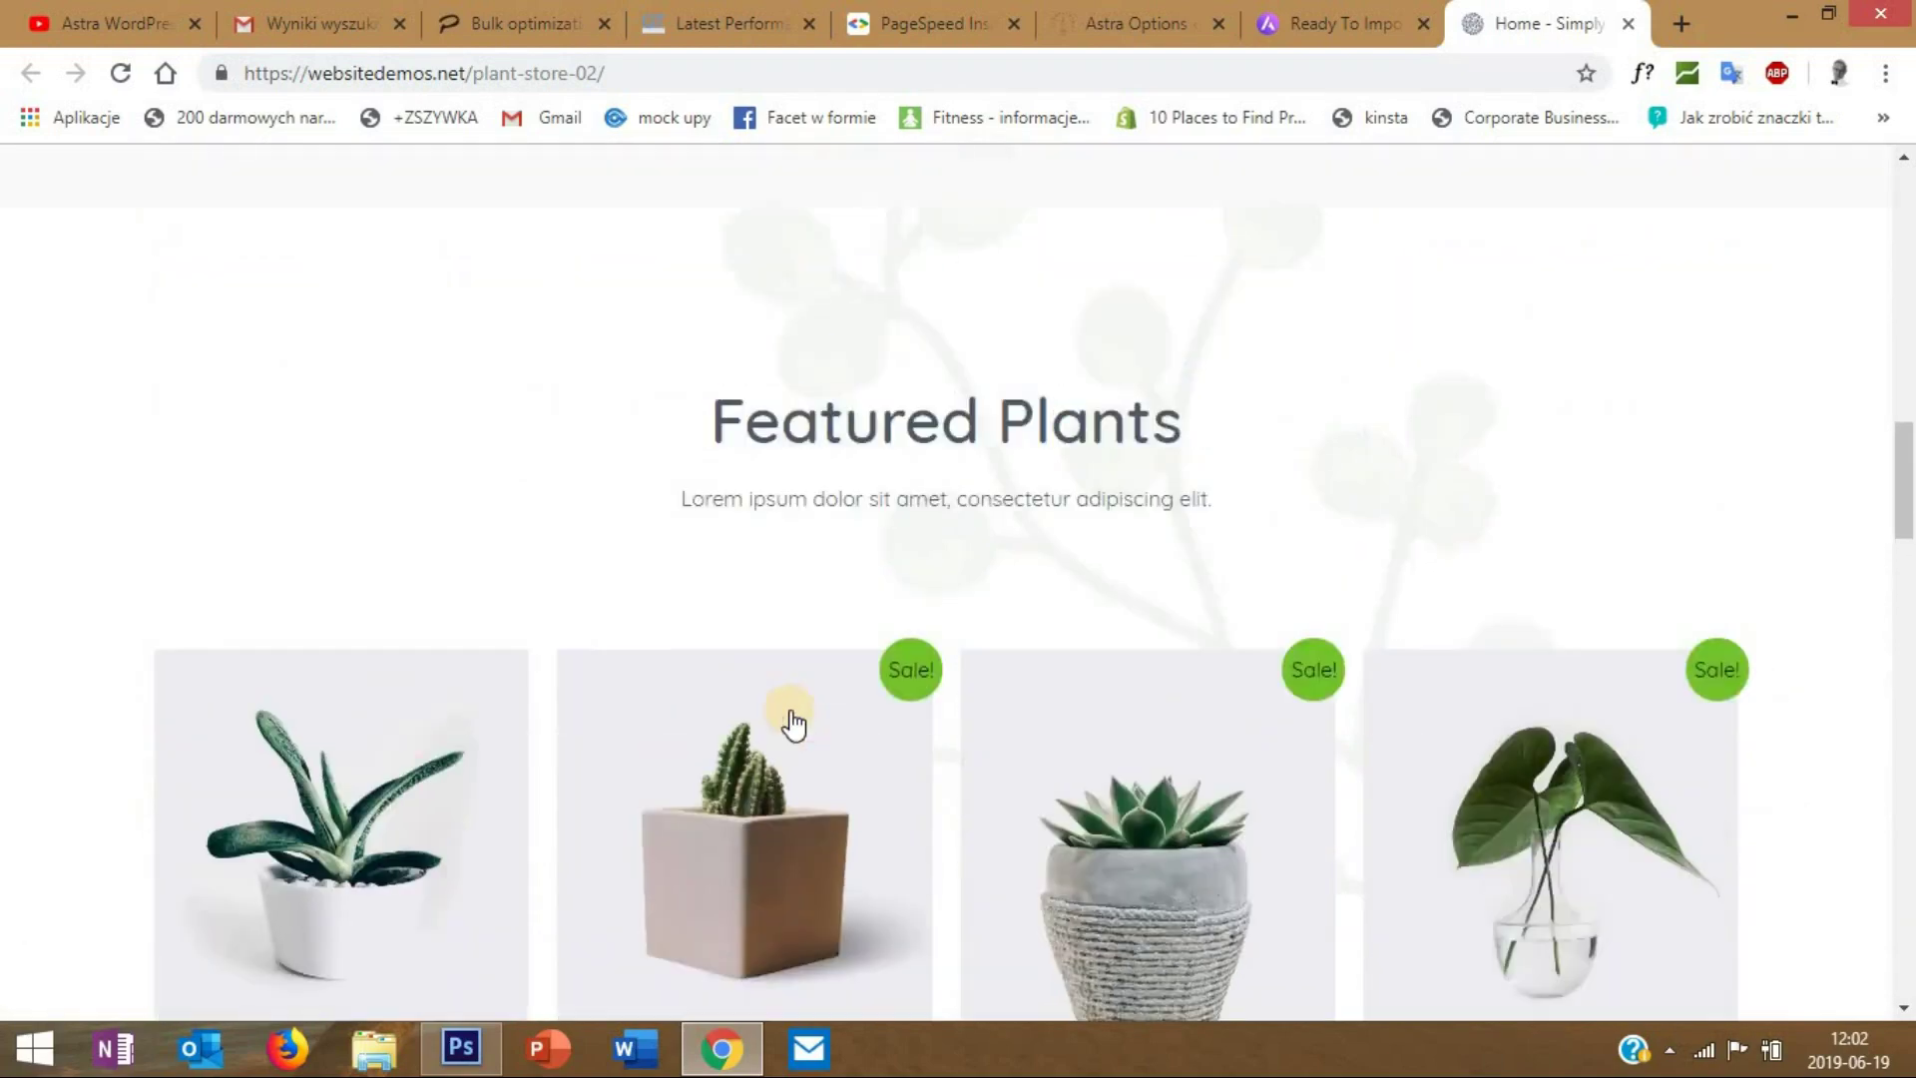
{"action": "scroll", "coordinate": [790, 711], "scroll_direction": "up", "scroll_amount": 1}
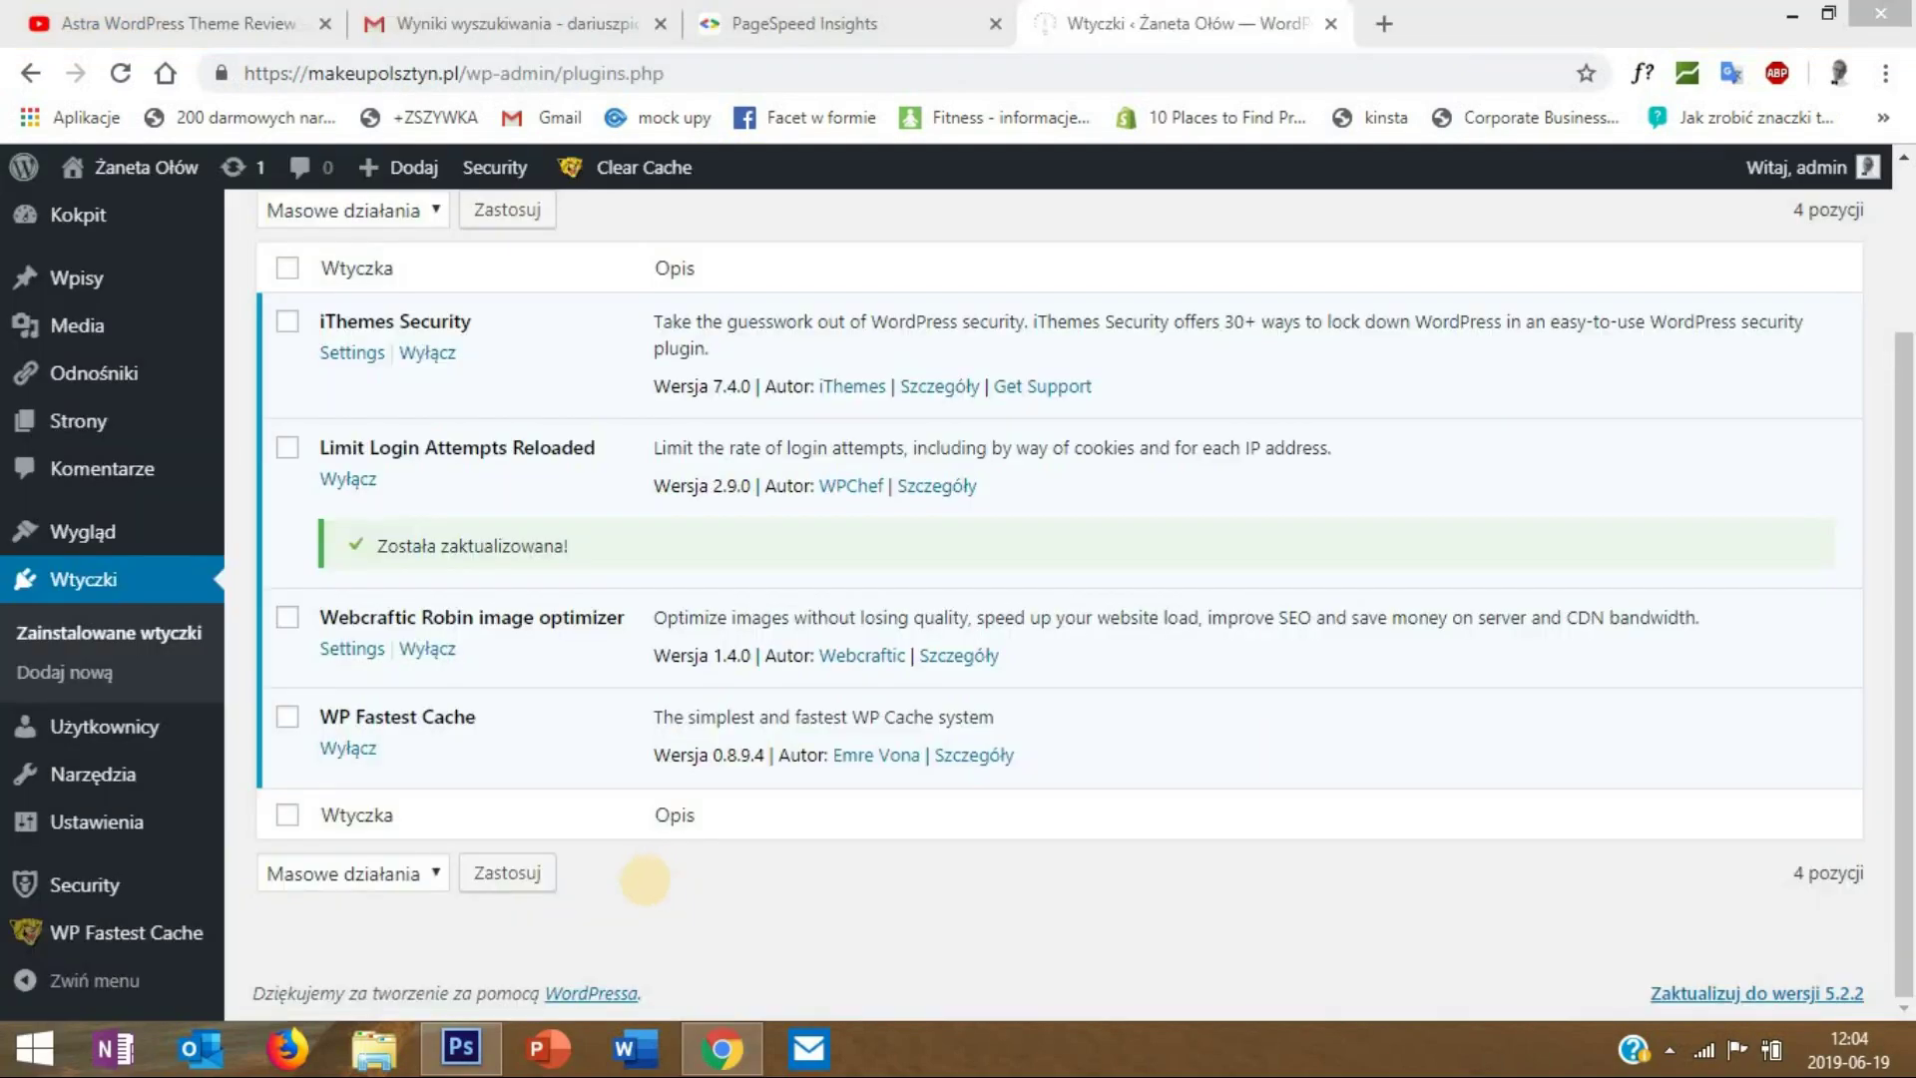
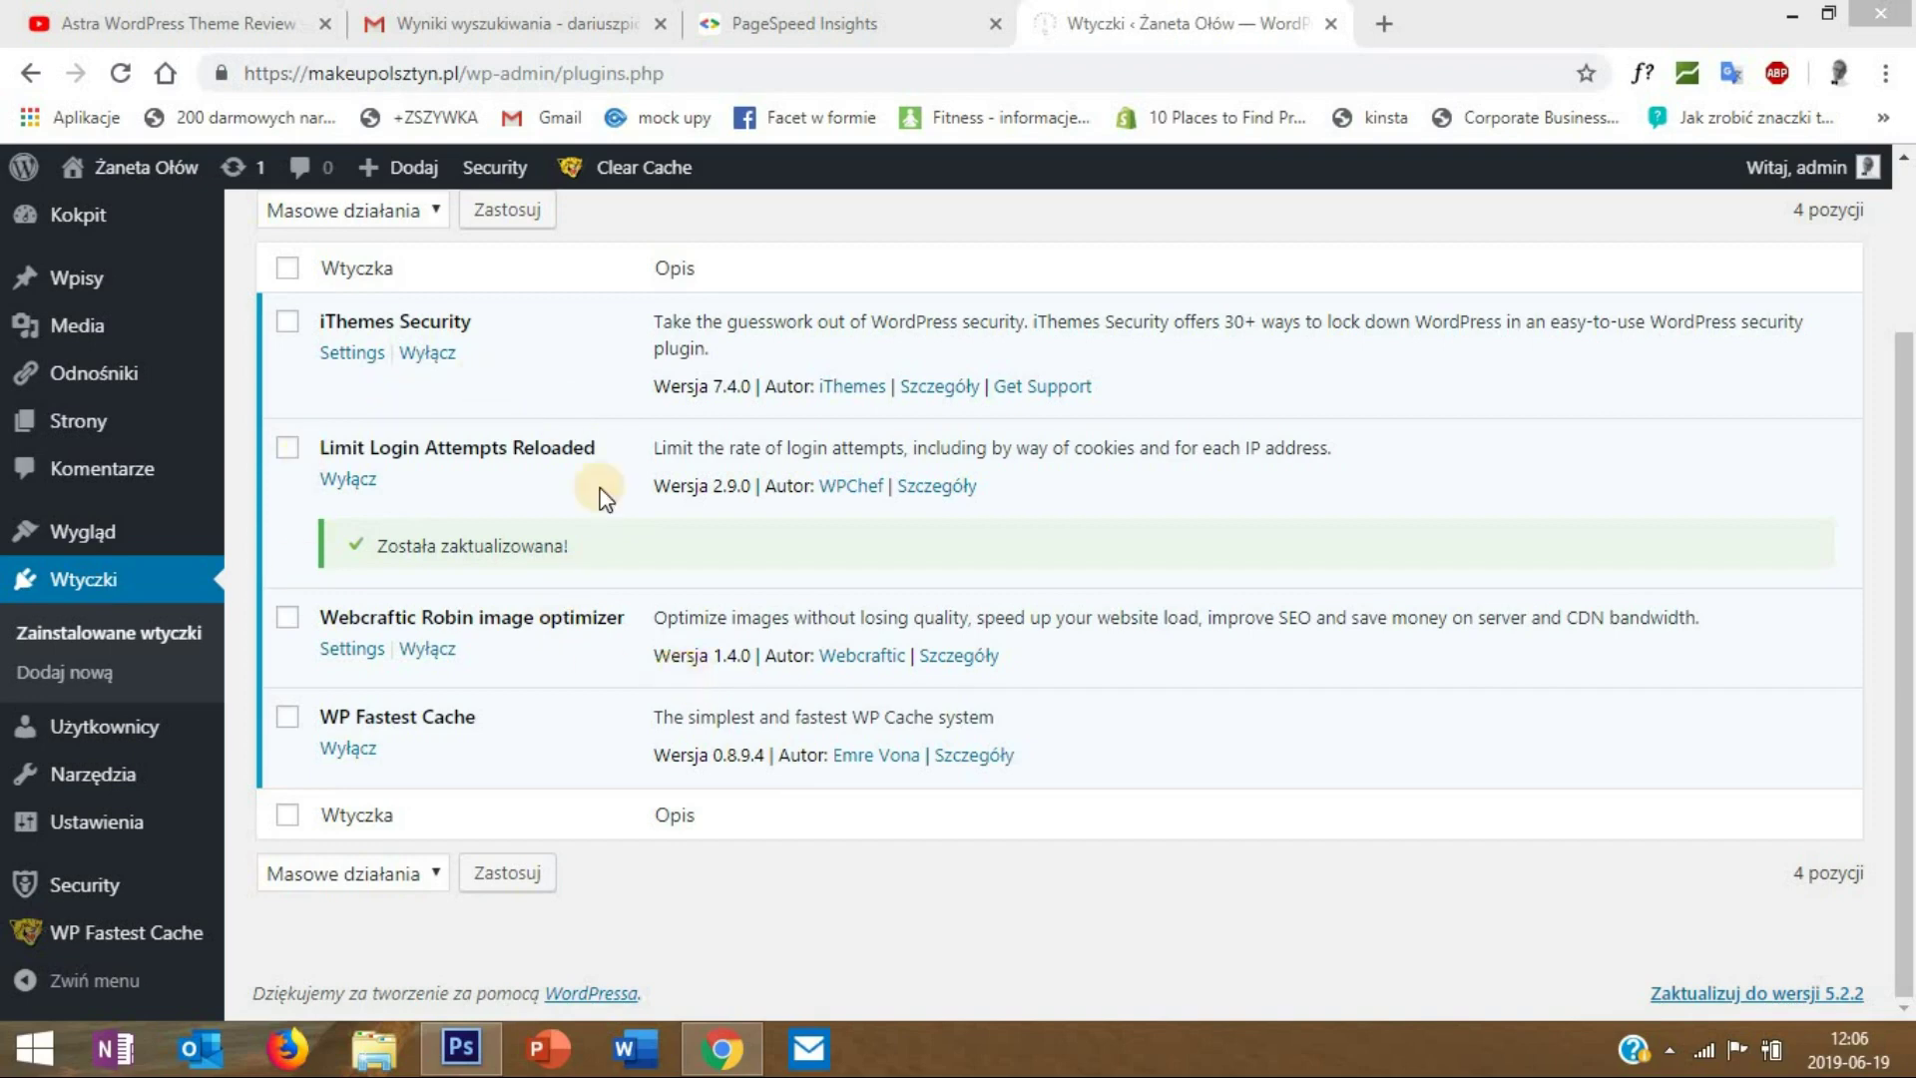
- Search the plugin directory for 'elemento', then install and activate the Elementor page builder
{"action": "scroll", "coordinate": [1910, 425], "scroll_direction": "up", "scroll_amount": 3}
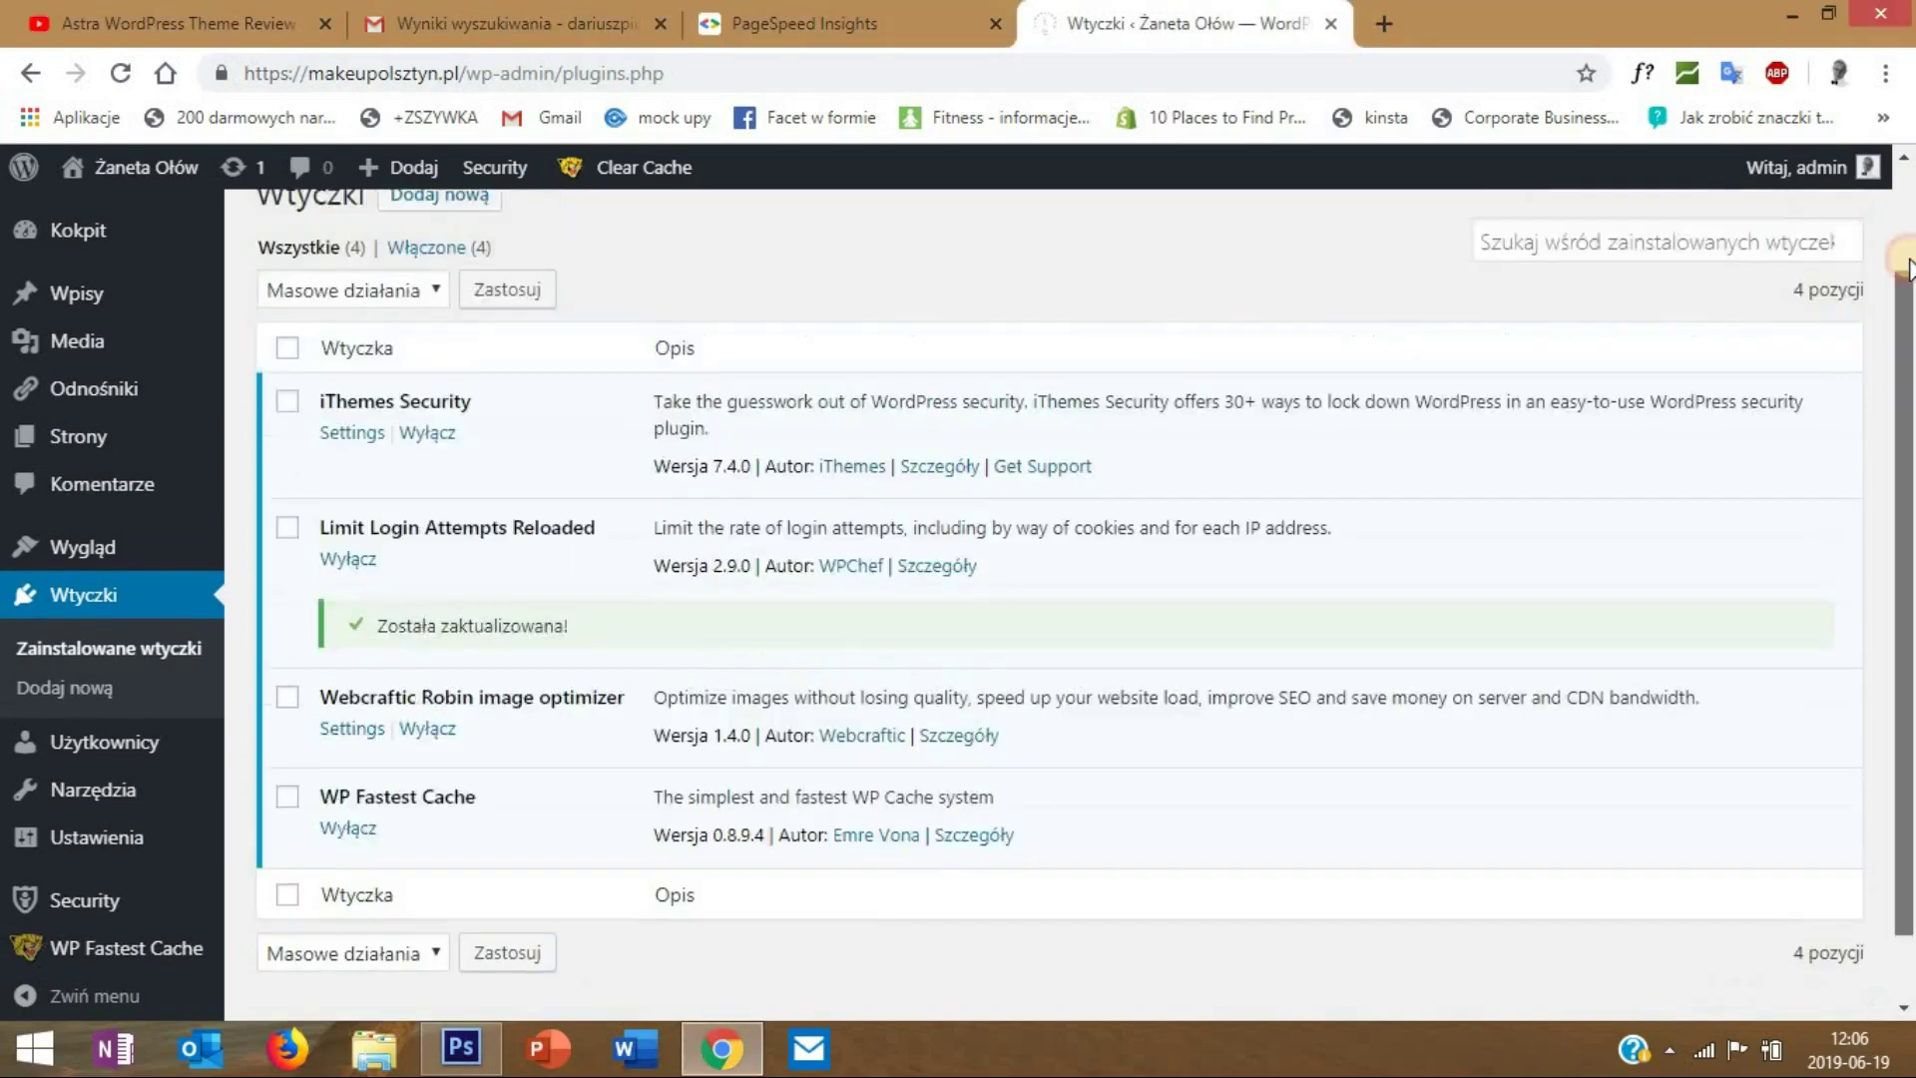
{"action": "left_click", "coordinate": [439, 332]}
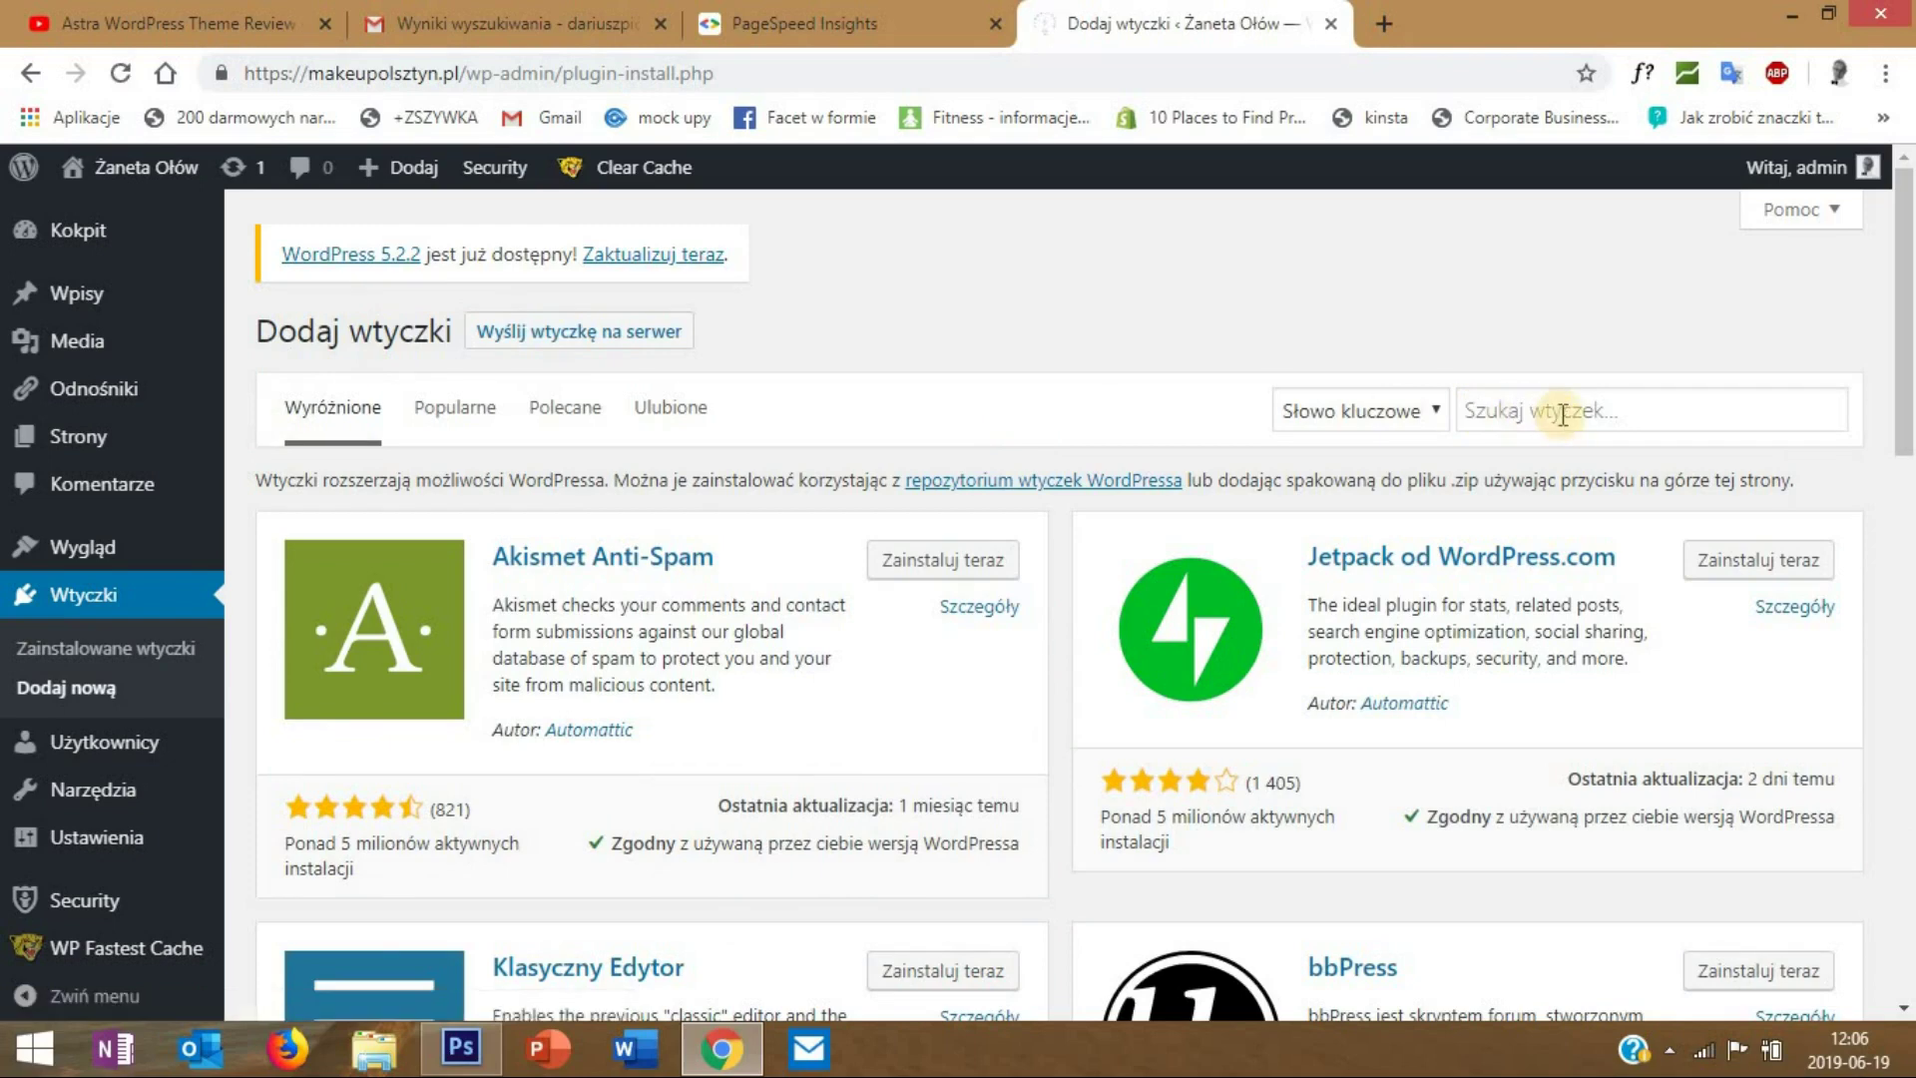
{"action": "left_click", "coordinate": [1563, 413]}
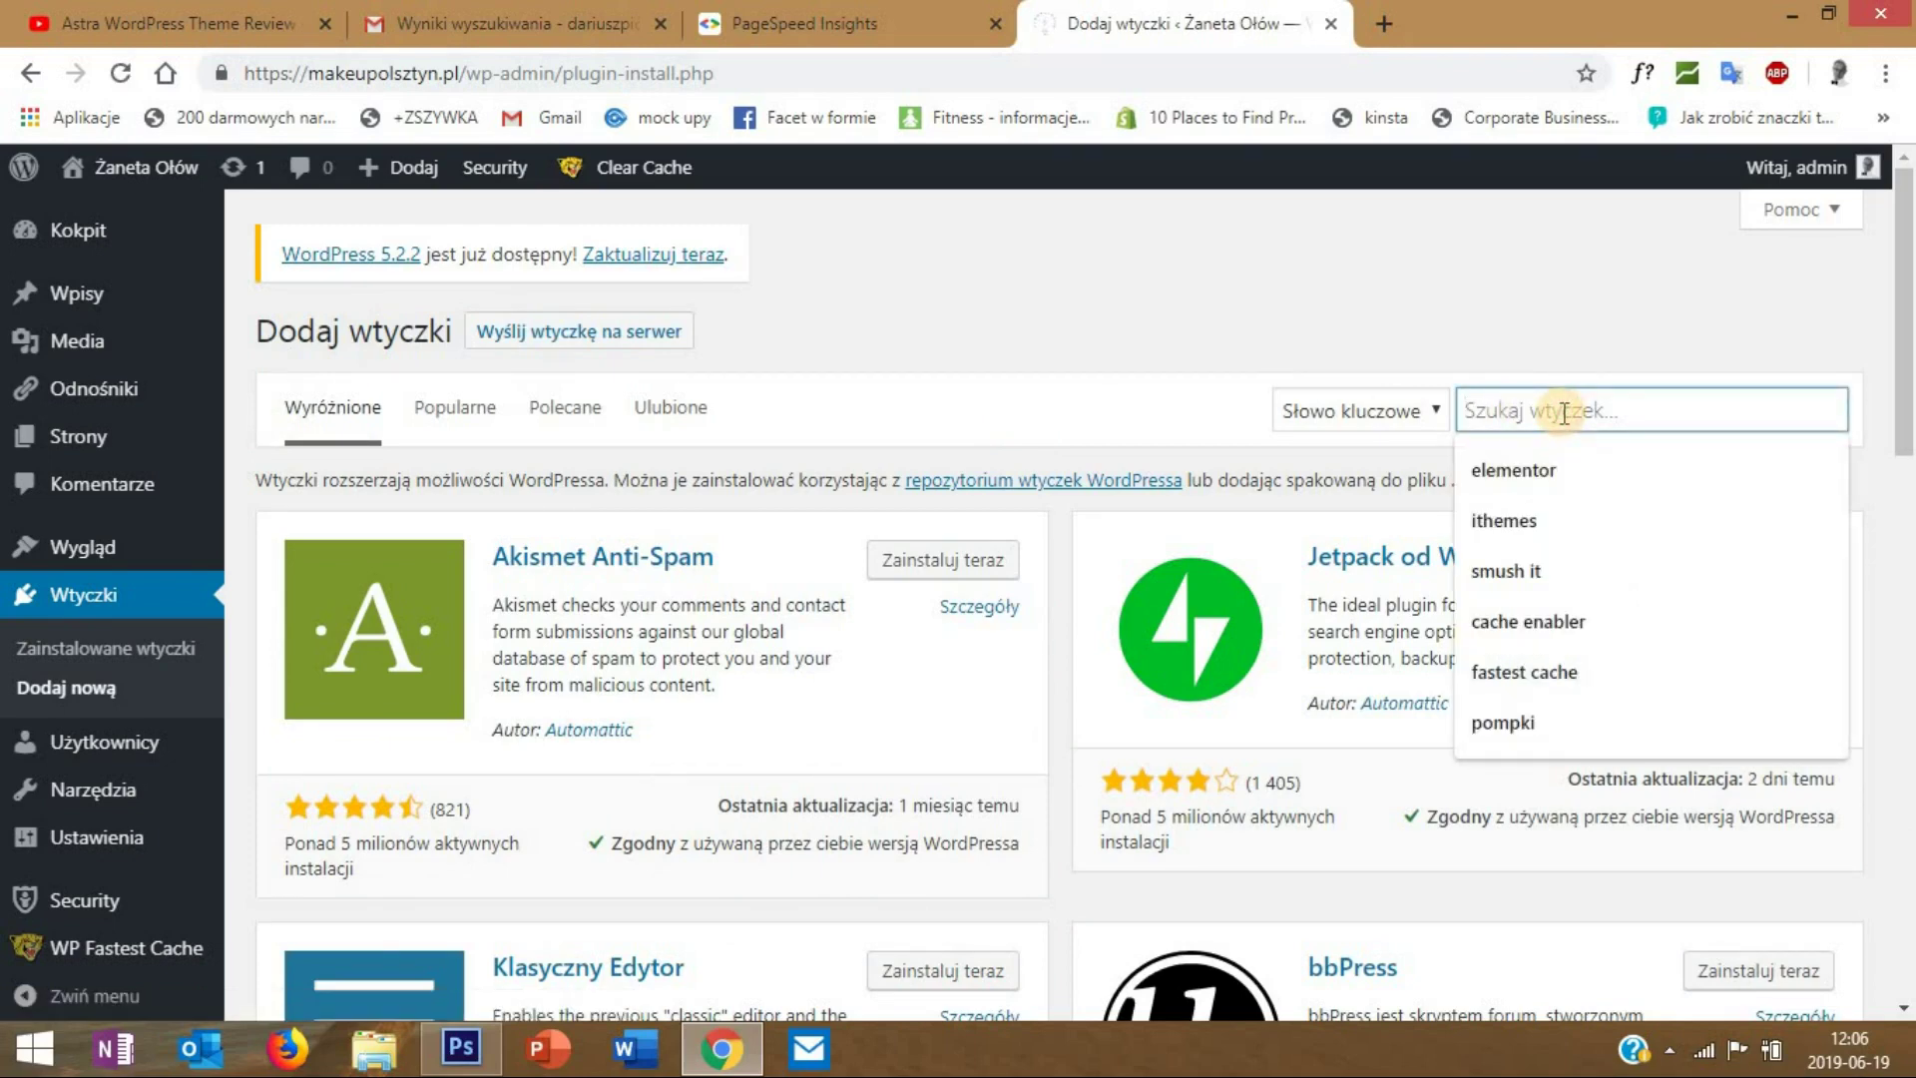
{"action": "type", "text": "ele"}
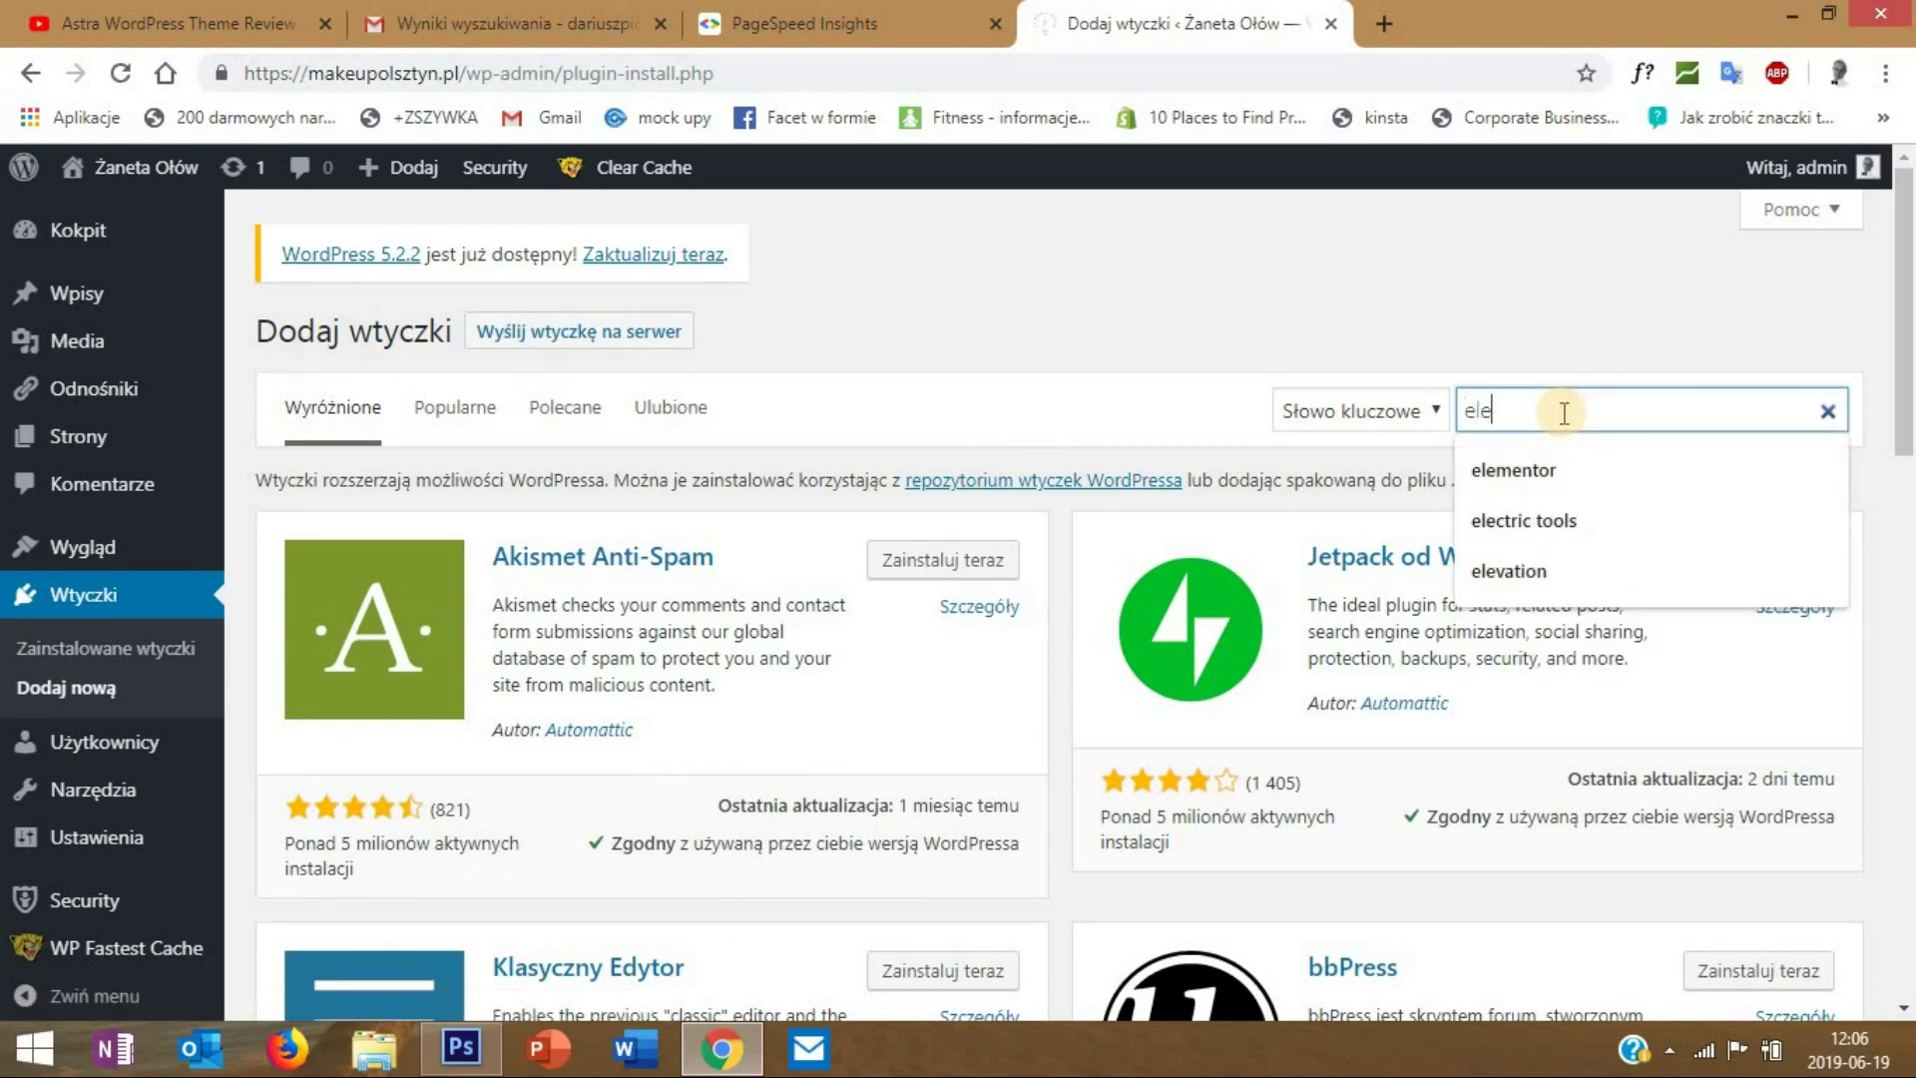
{"action": "type", "text": "mentor"}
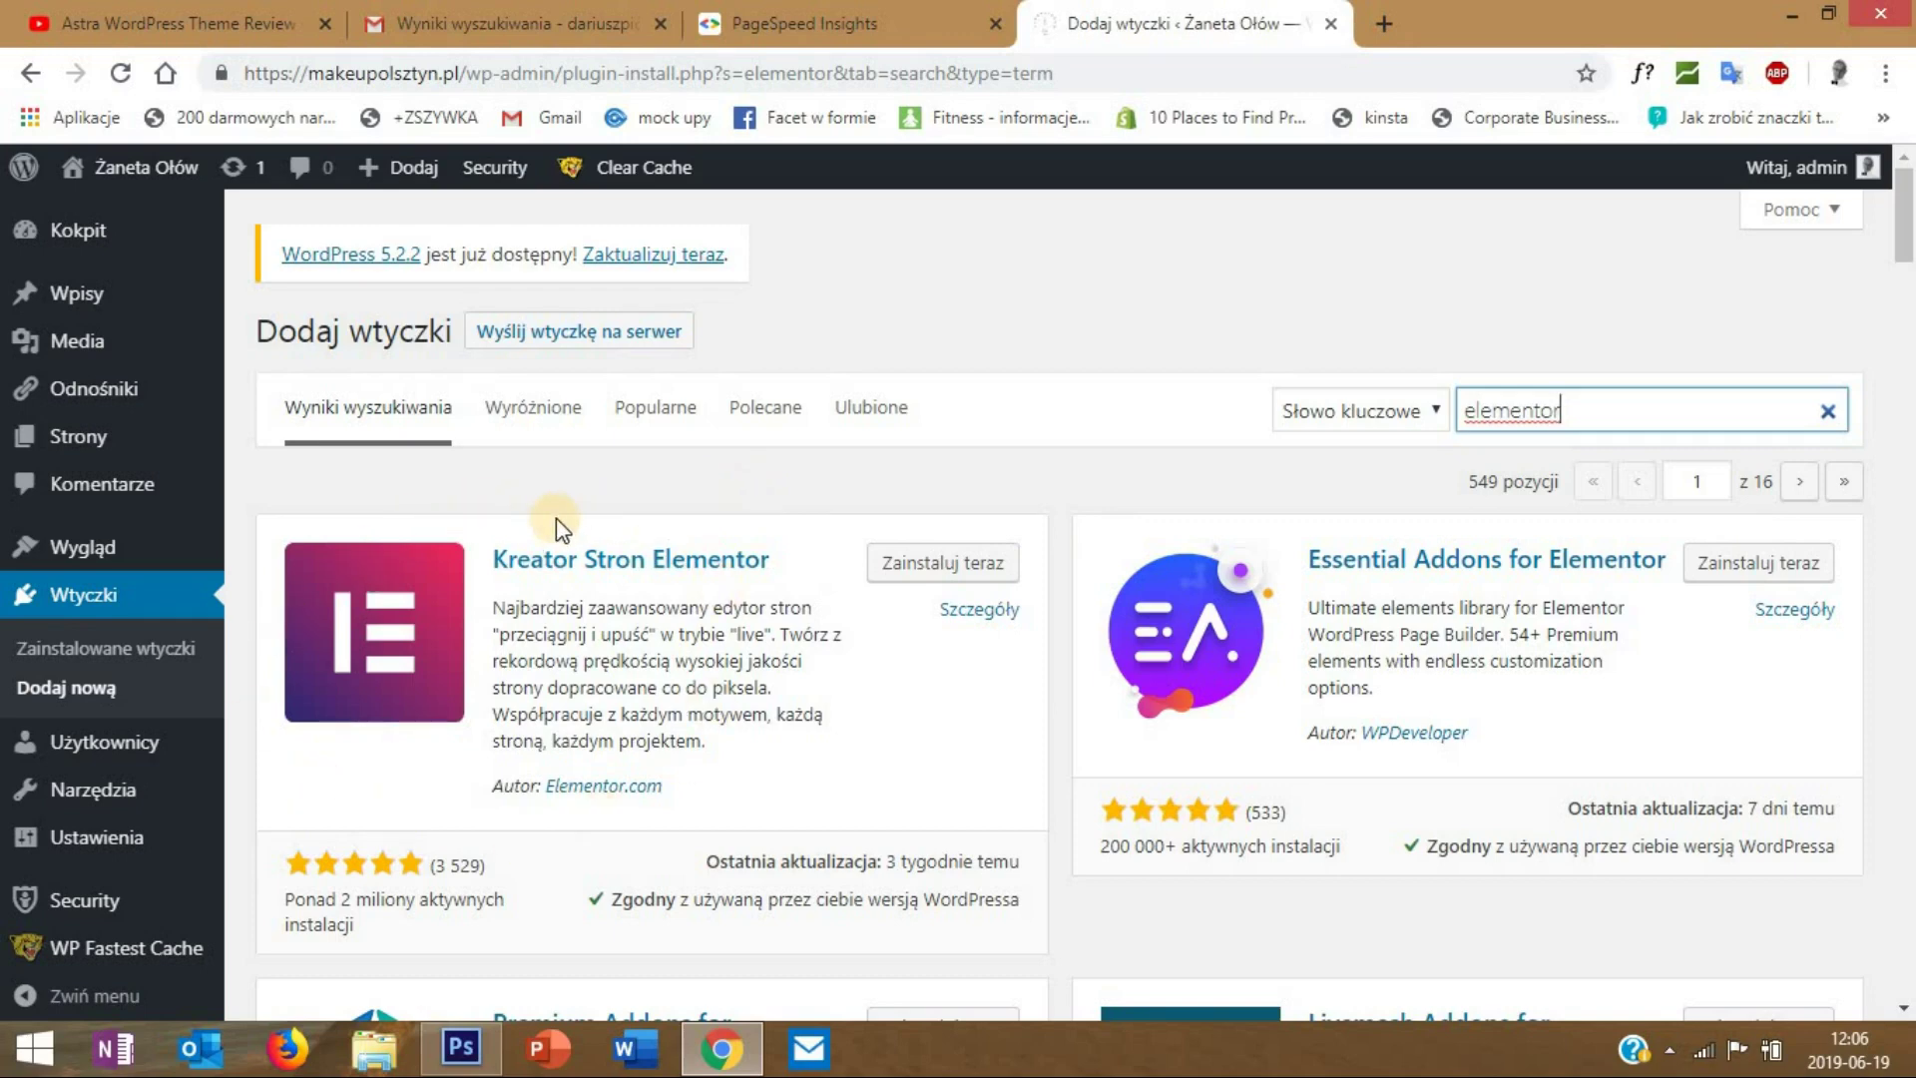
{"action": "scroll", "coordinate": [985, 491], "scroll_direction": "down", "scroll_amount": 1}
{"action": "left_click", "coordinate": [973, 429]}
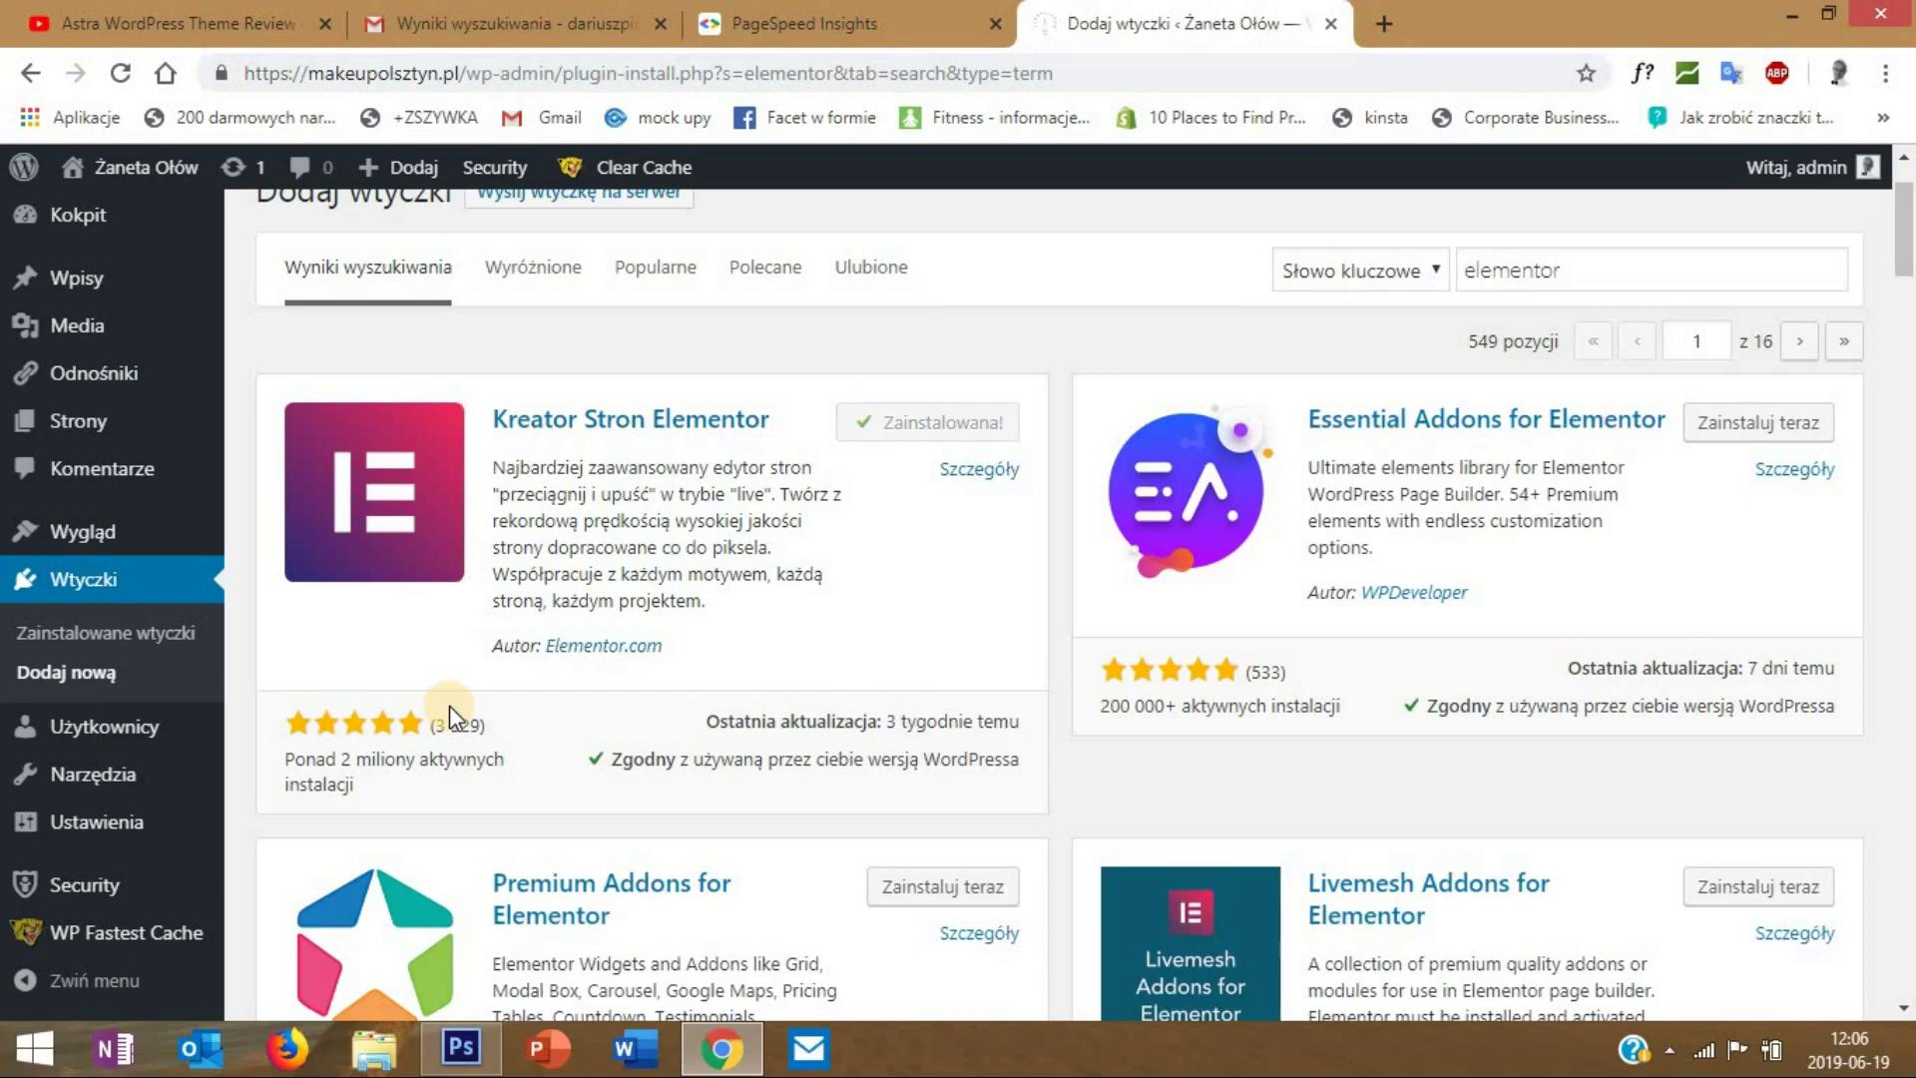
{"action": "left_click", "coordinate": [968, 435]}
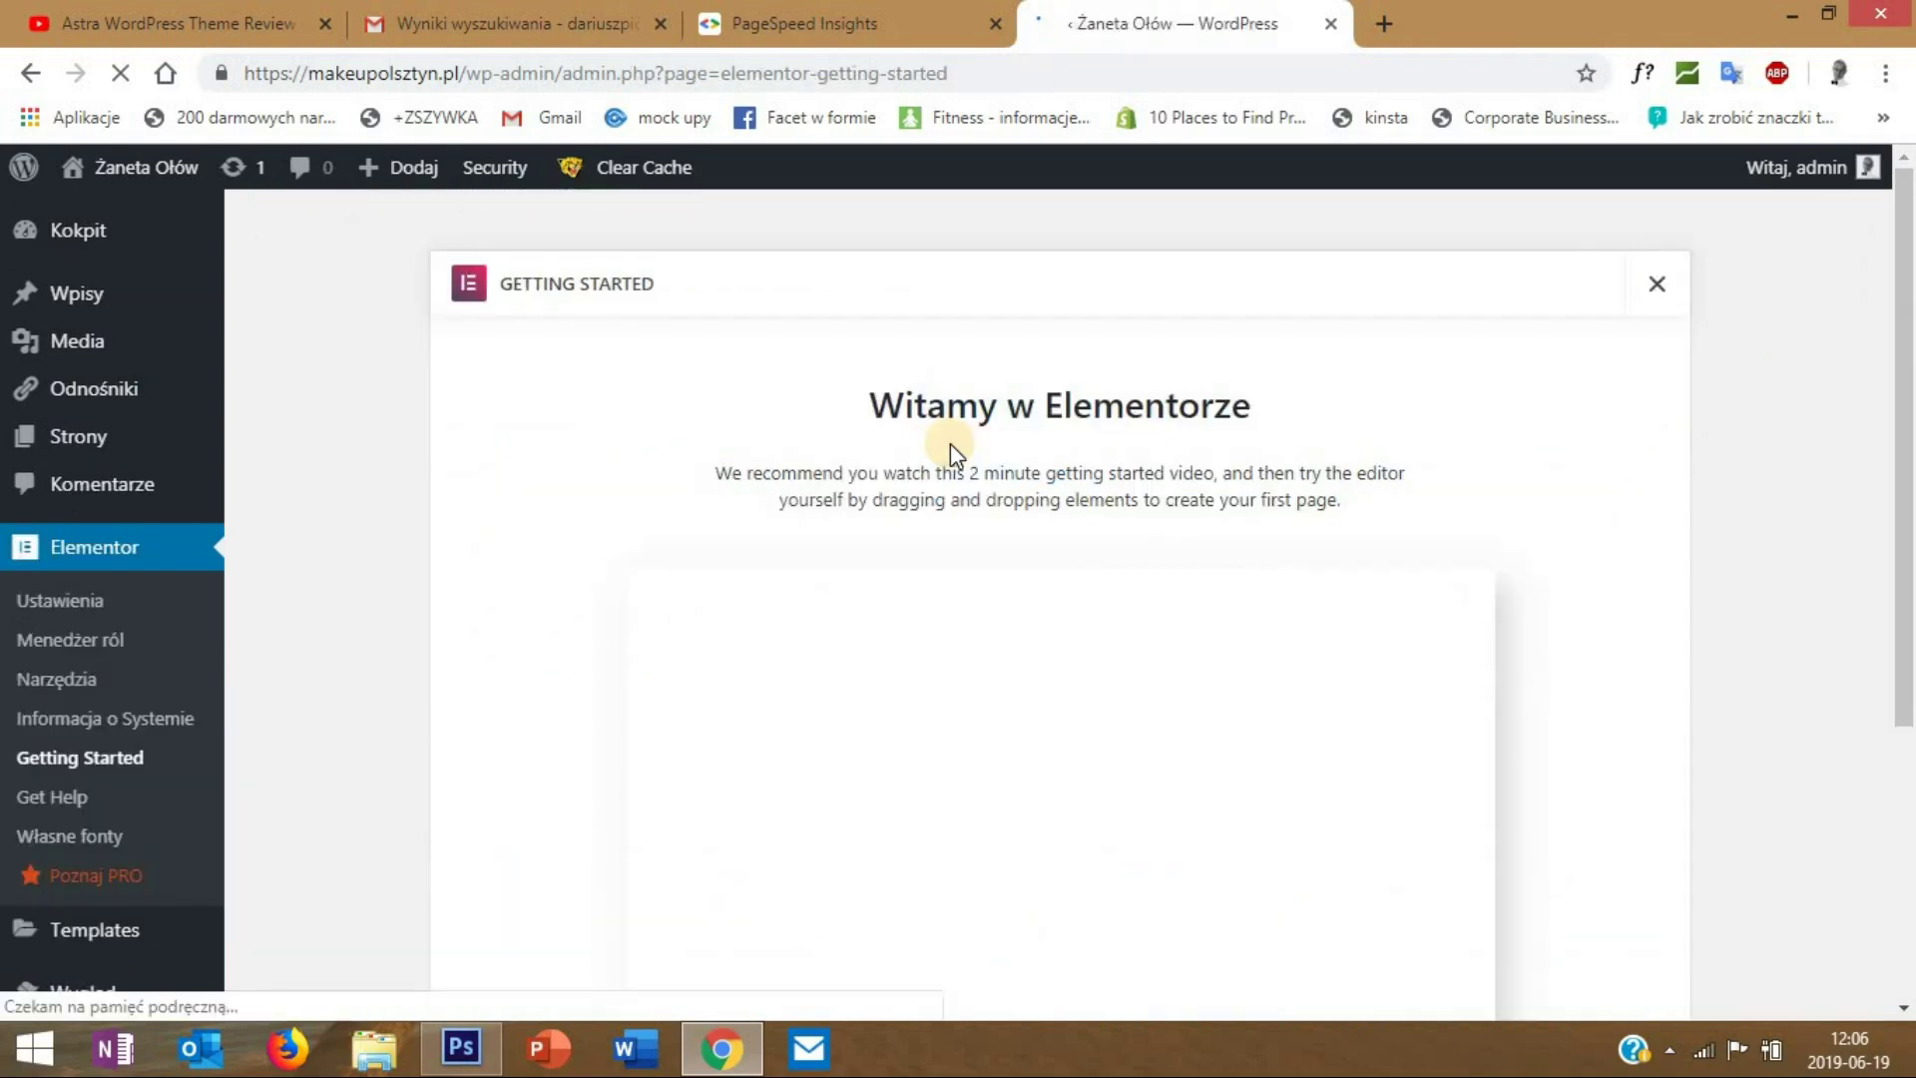
- Open Strona Główna from All Pages and switch to editing it with Elementor
{"action": "scroll", "coordinate": [950, 443], "scroll_direction": "down", "scroll_amount": 3}
{"action": "scroll", "coordinate": [950, 444], "scroll_direction": "down", "scroll_amount": 2}
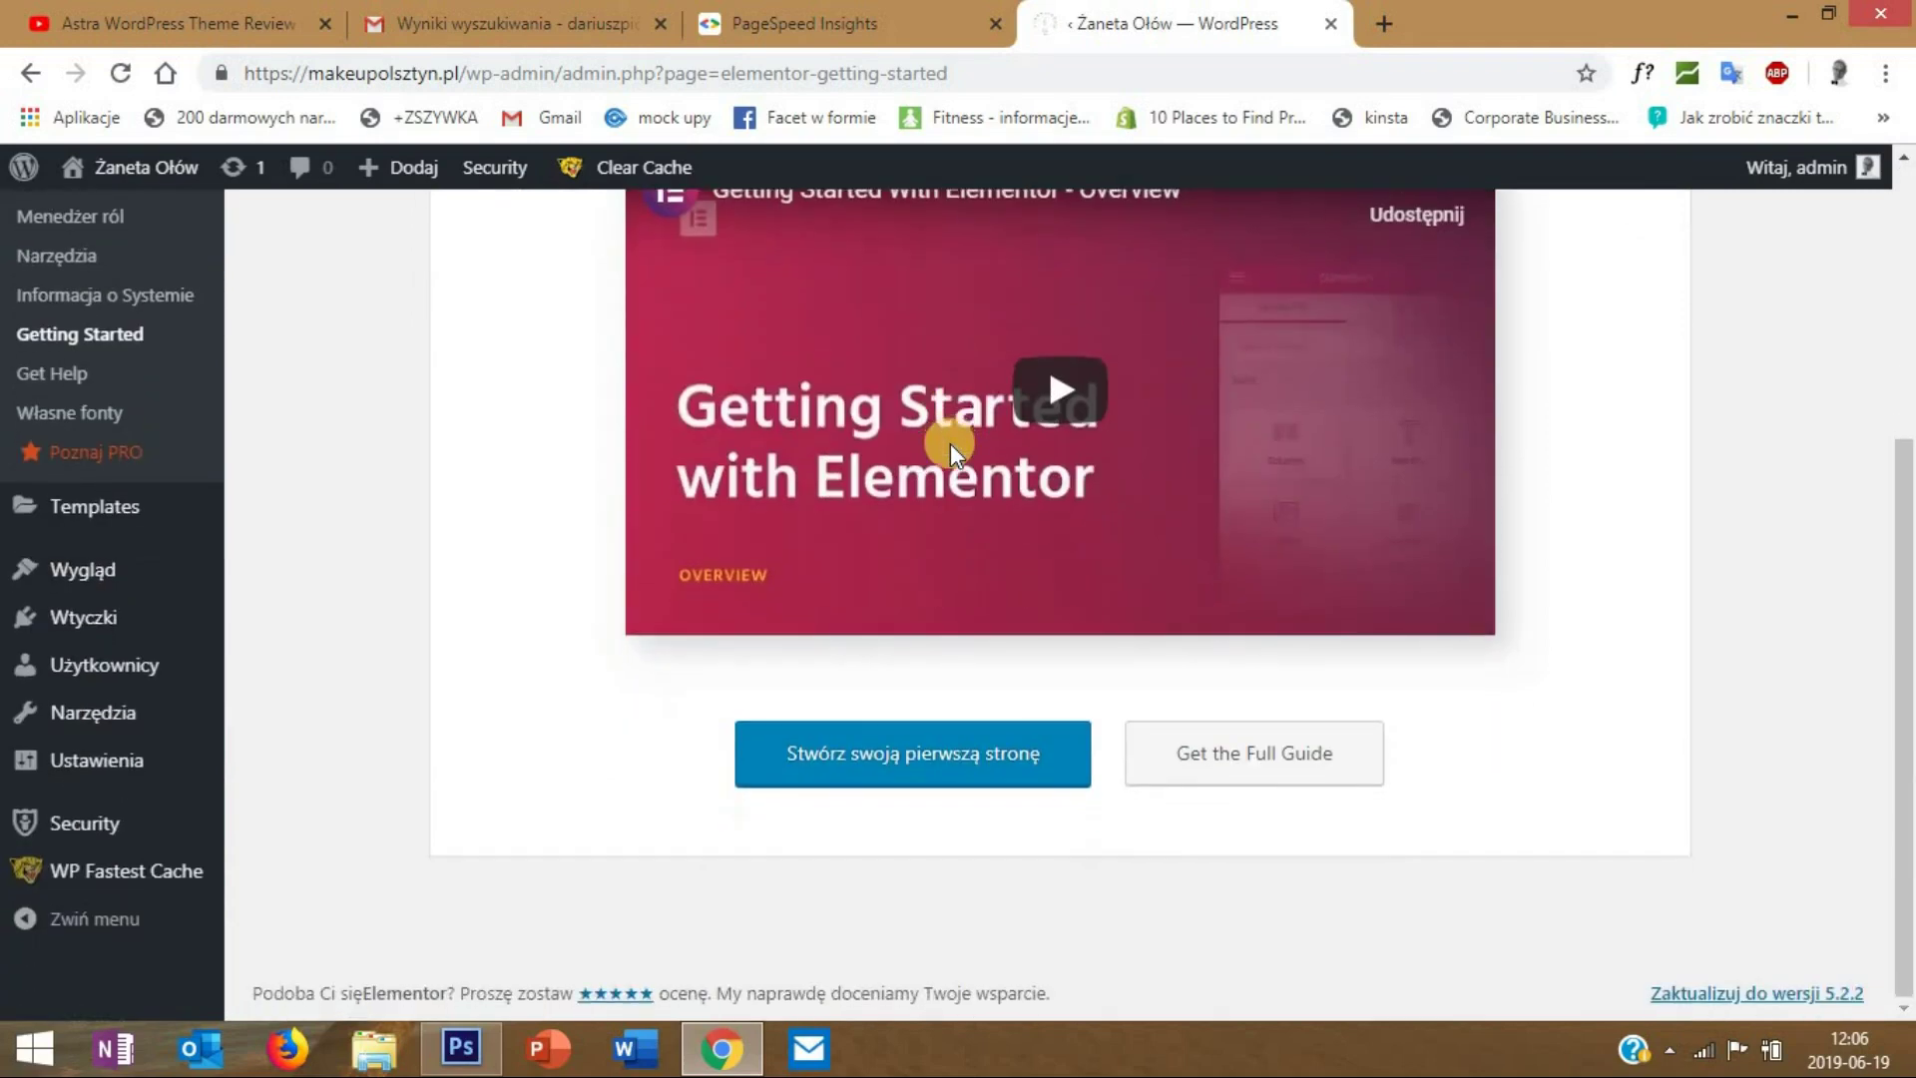
{"action": "scroll", "coordinate": [950, 443], "scroll_direction": "up", "scroll_amount": 1}
{"action": "scroll", "coordinate": [950, 444], "scroll_direction": "up", "scroll_amount": 4}
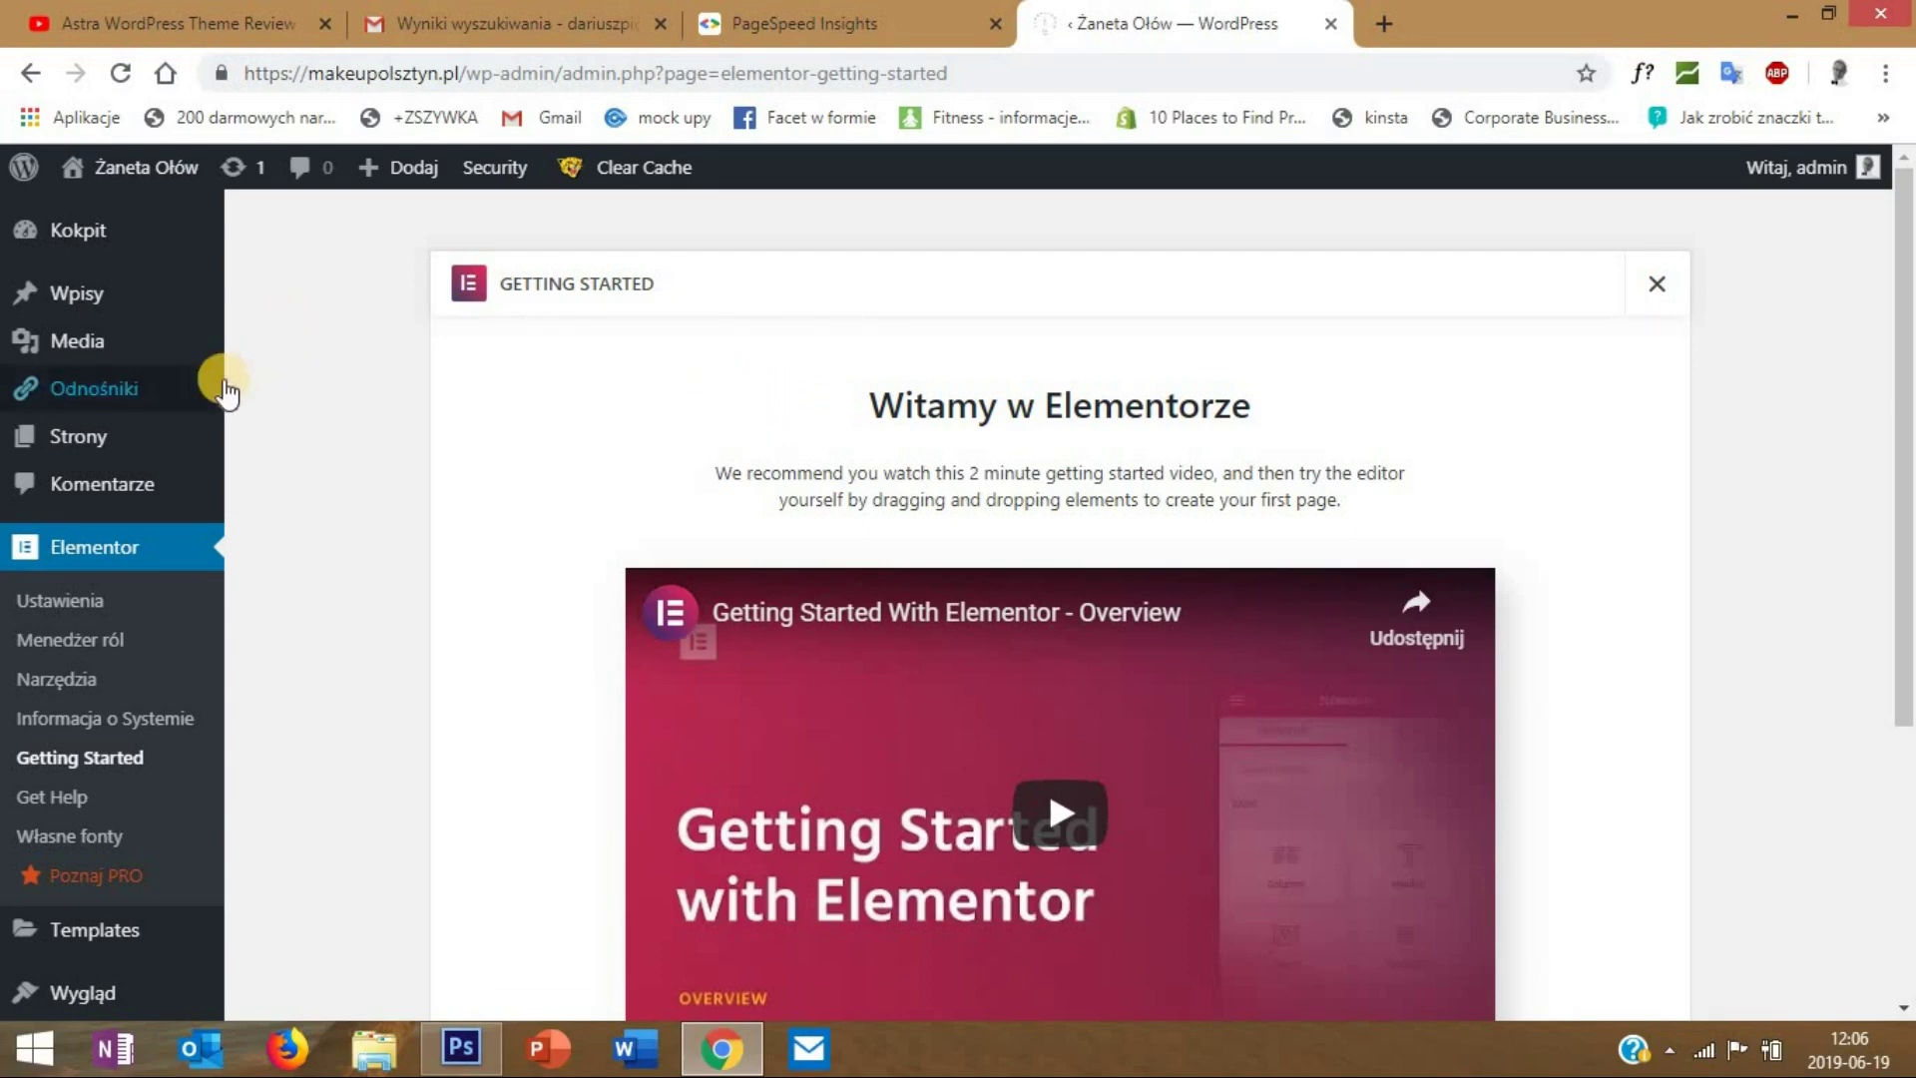
{"action": "mouse_move", "coordinate": [214, 389]}
{"action": "mouse_move", "coordinate": [93, 430]}
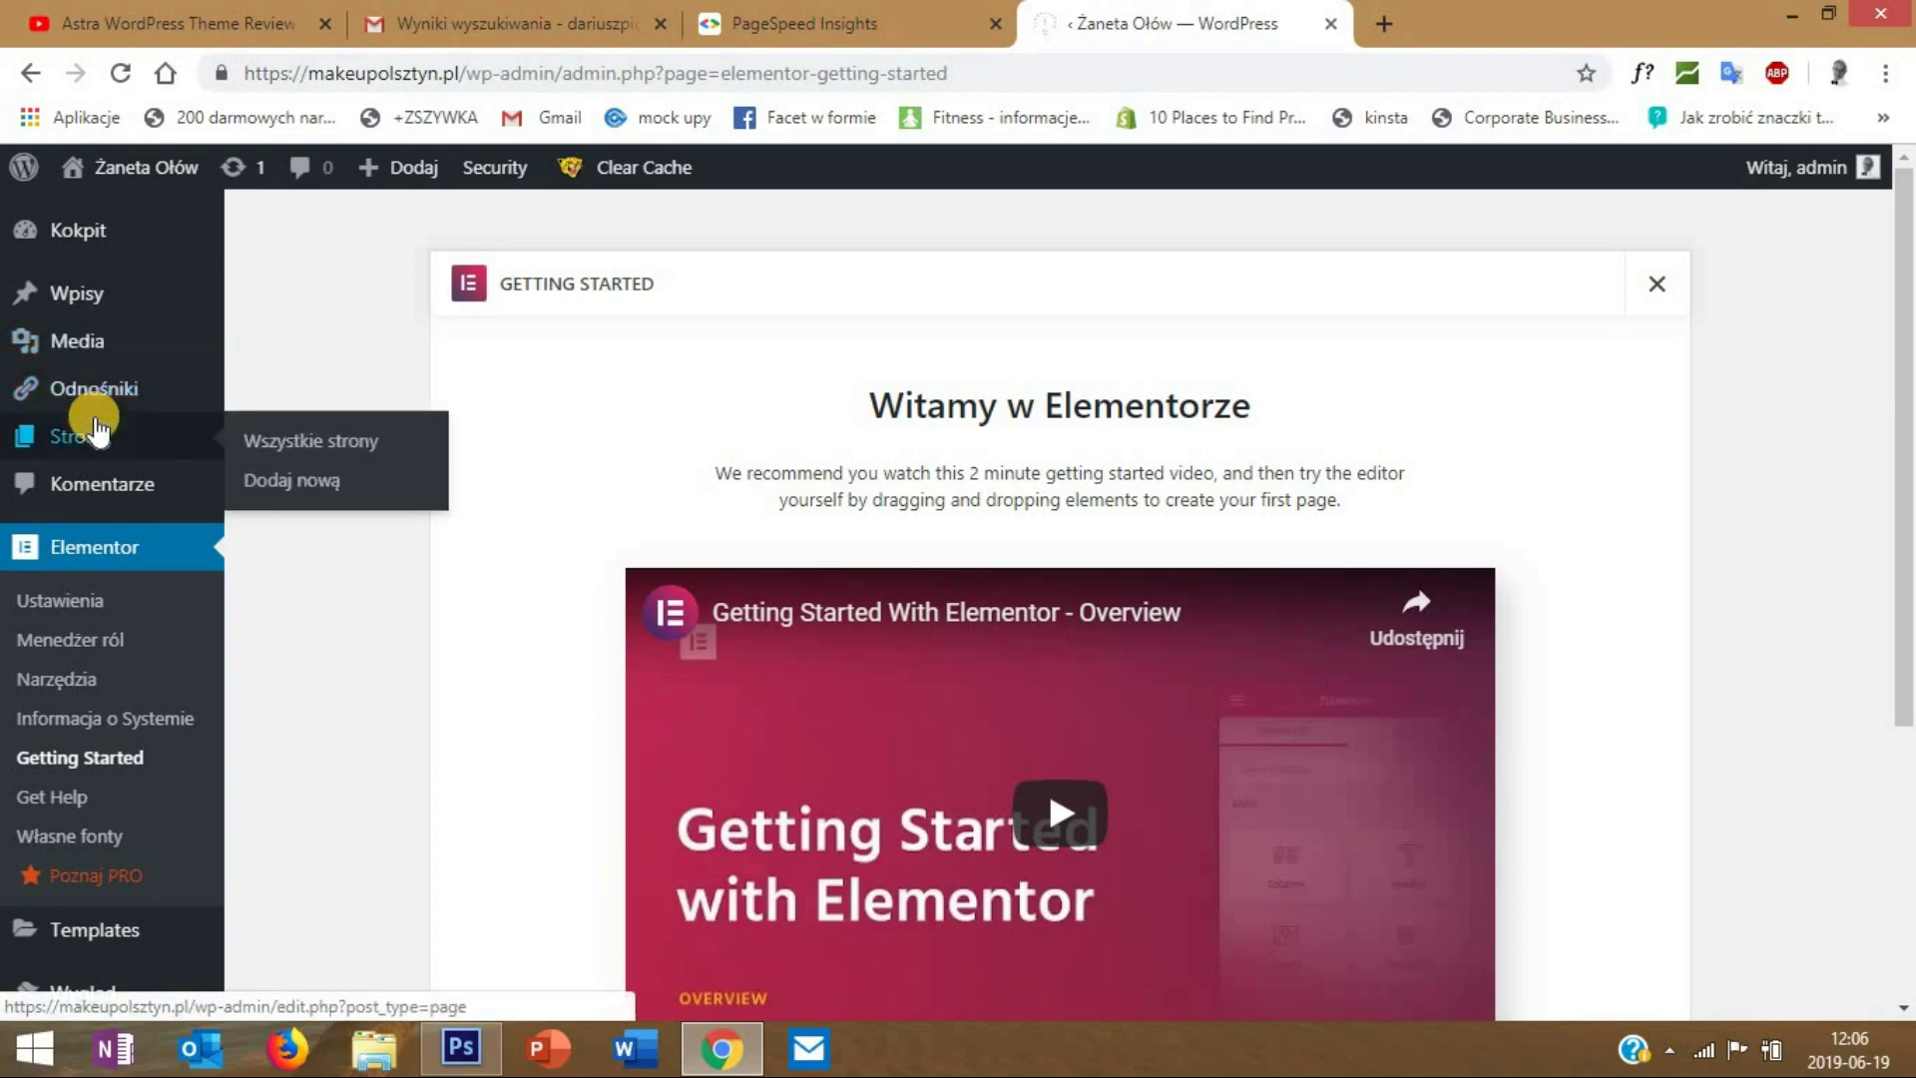
{"action": "left_click", "coordinate": [275, 442]}
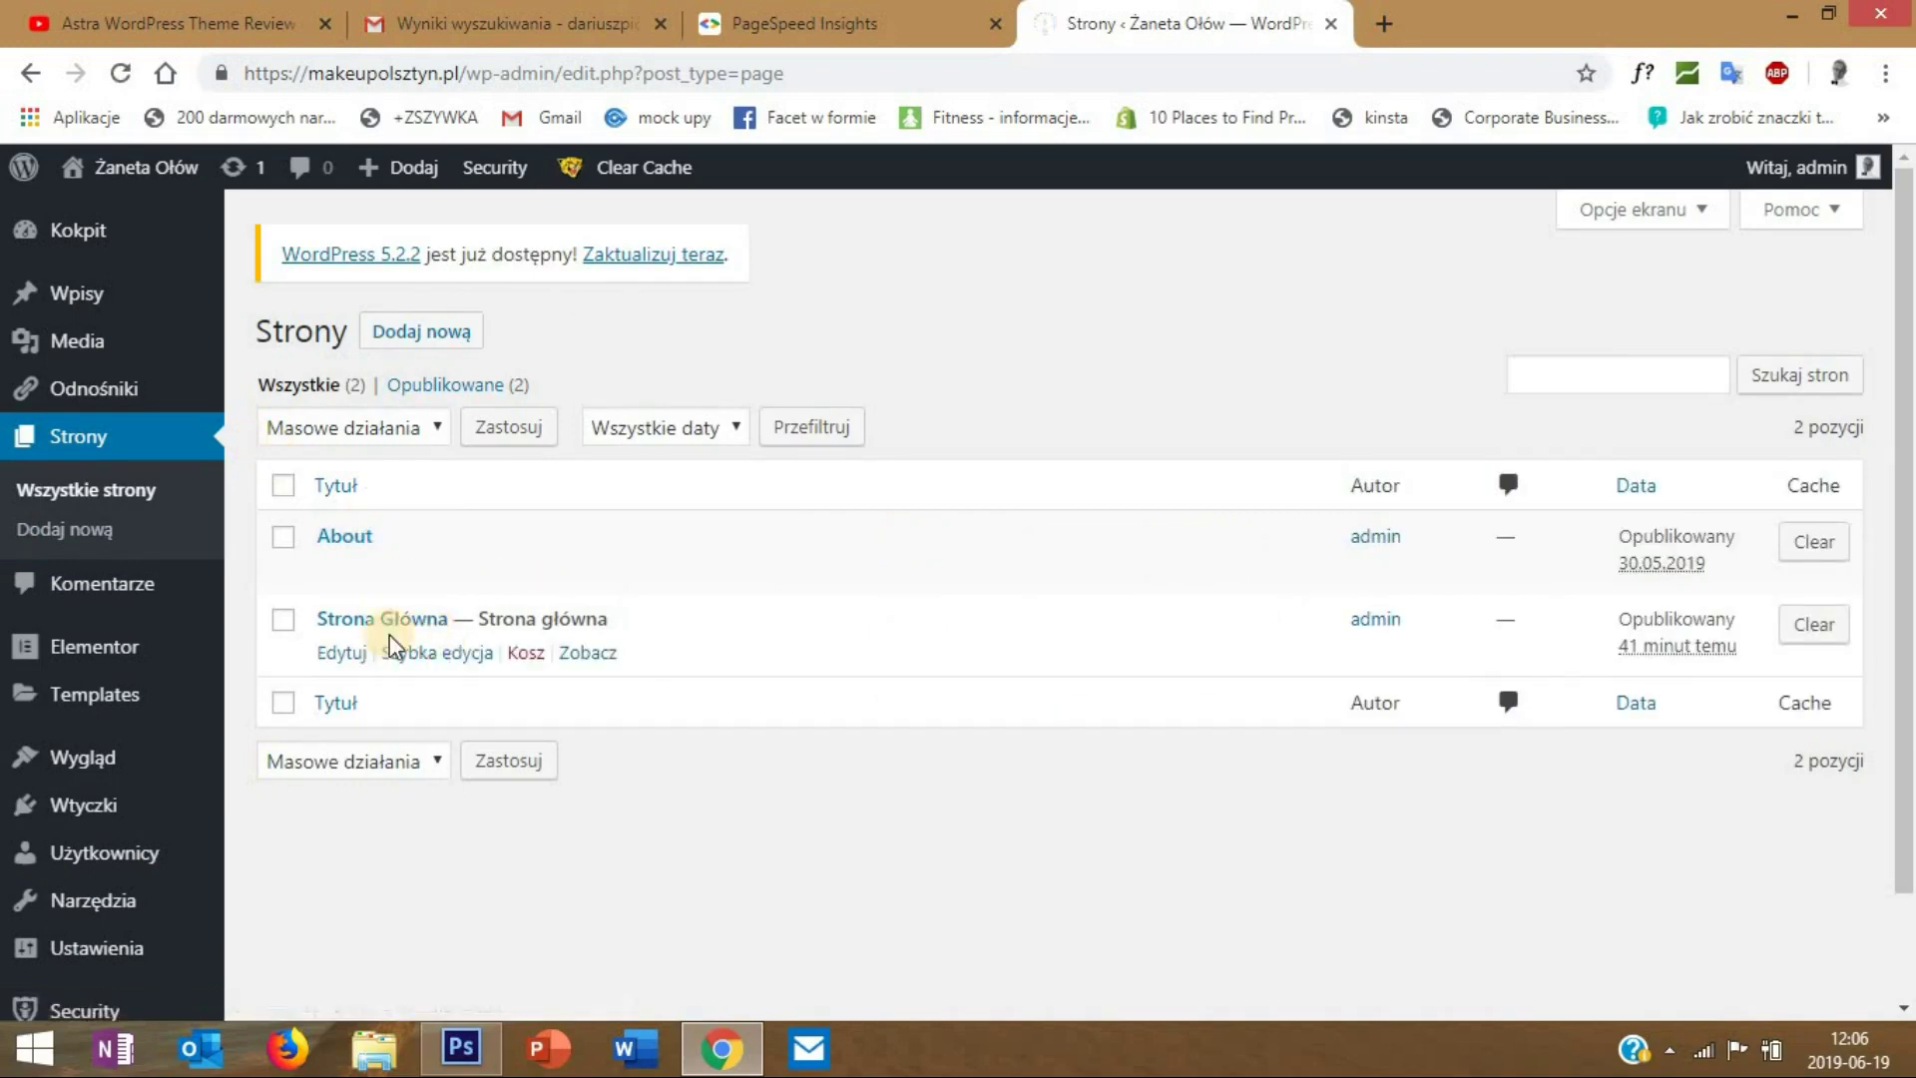
{"action": "left_click", "coordinate": [341, 654]}
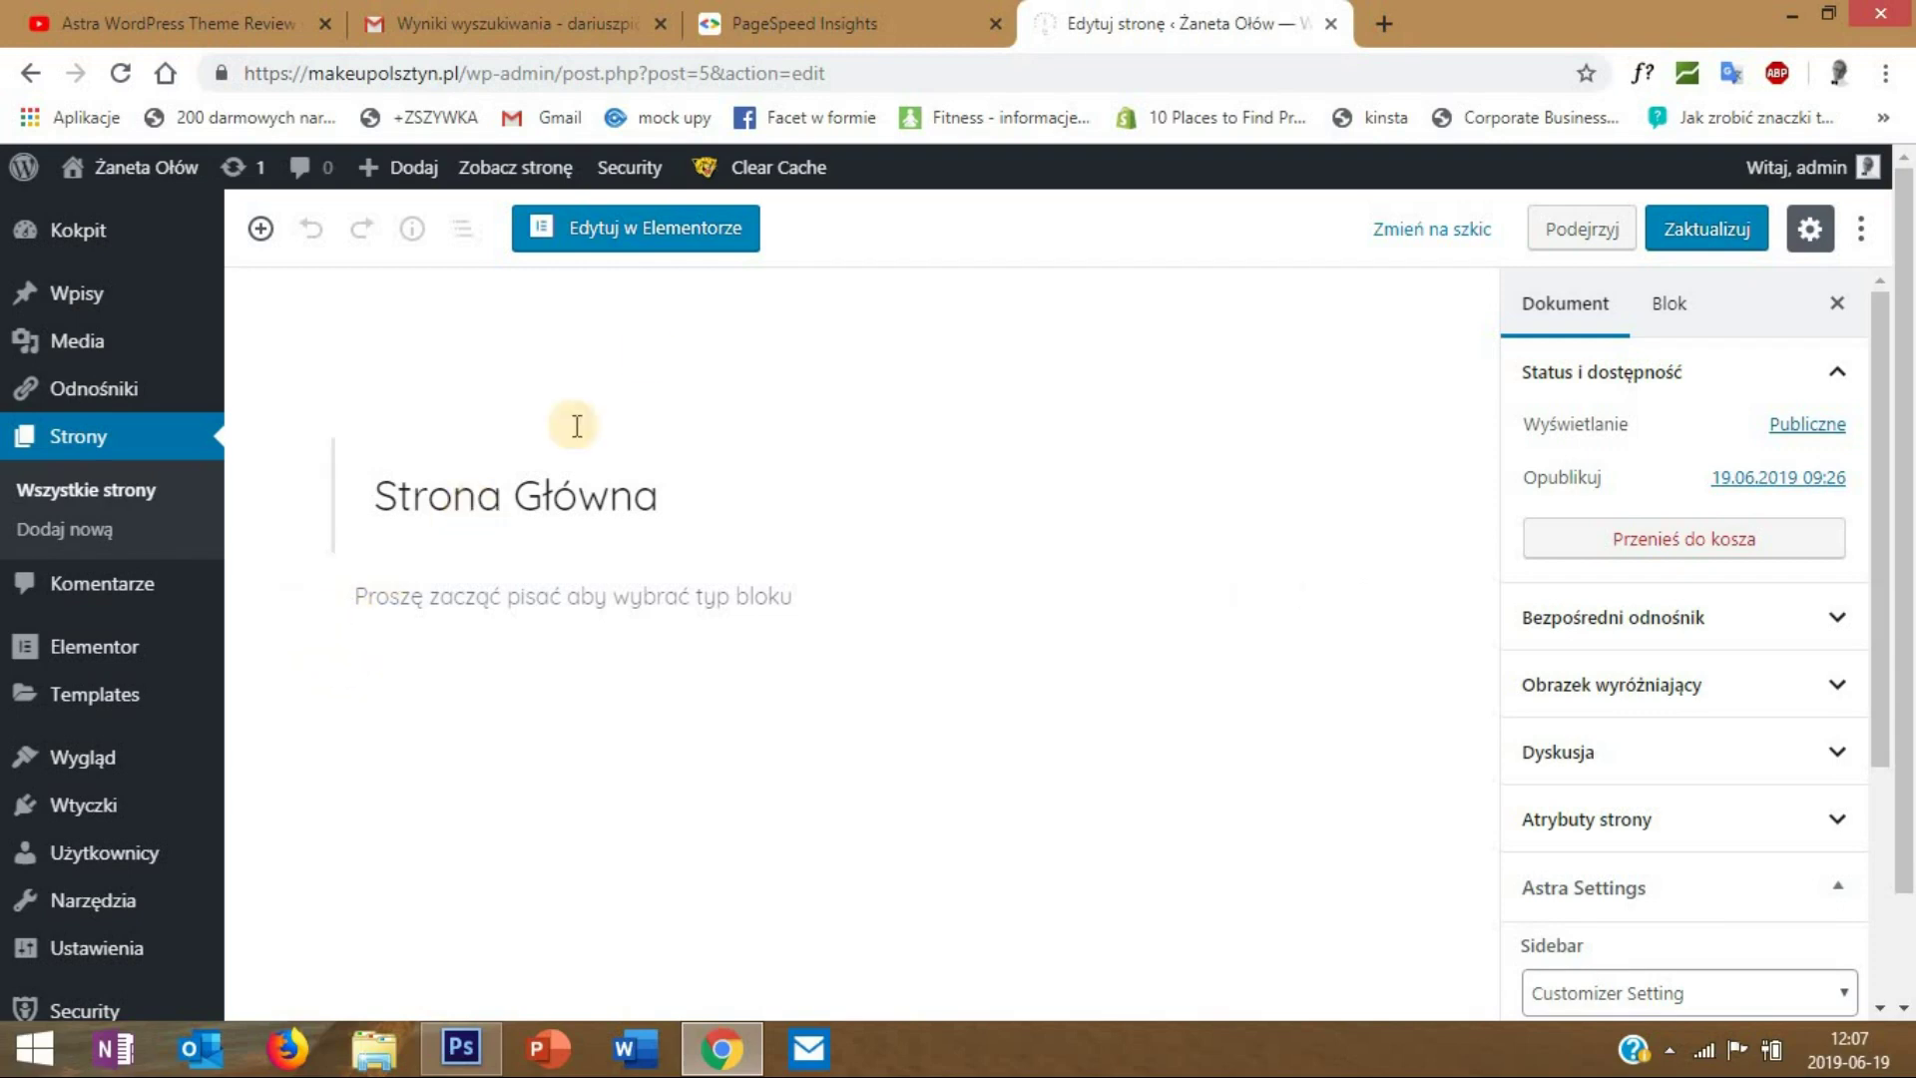
{"action": "left_click", "coordinate": [639, 257]}
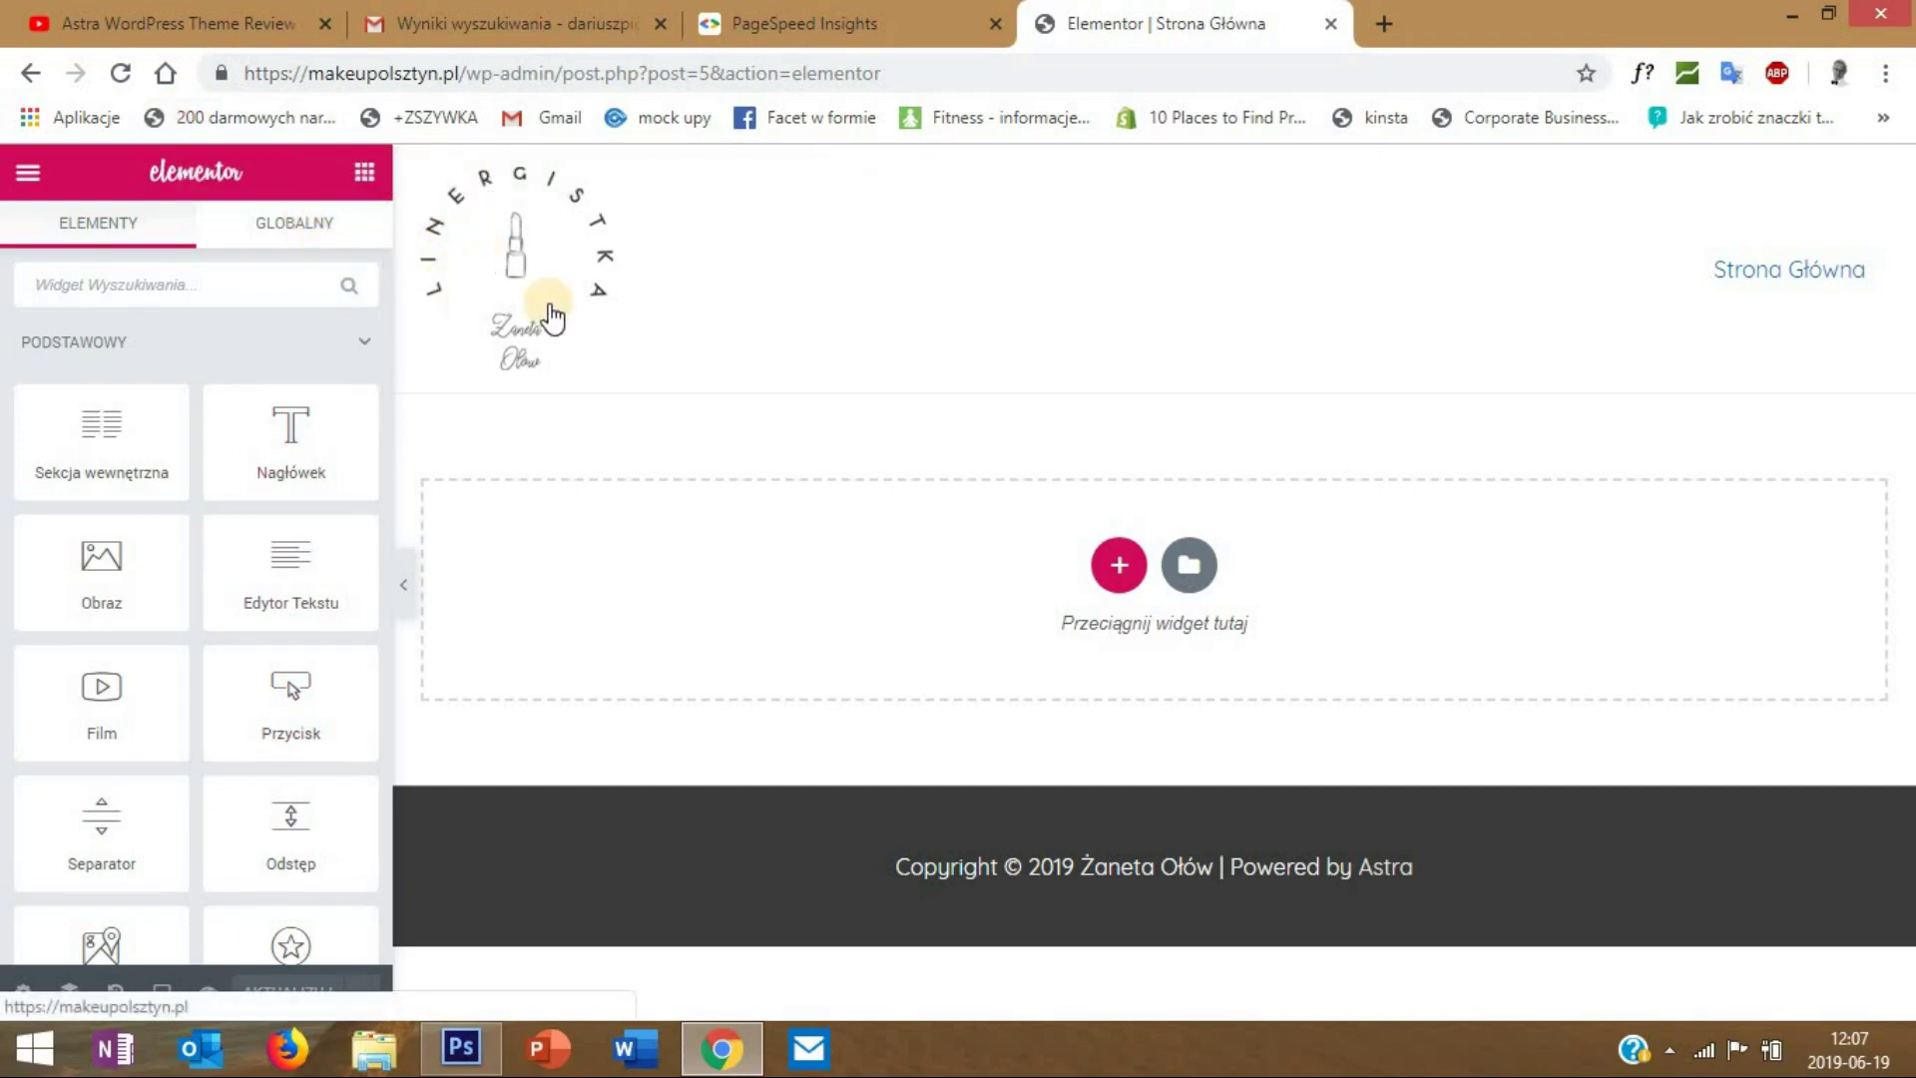
- In the Default Colours palette, darken the primary (Nadrzędny) colour to near-black
{"action": "left_click", "coordinate": [28, 176]}
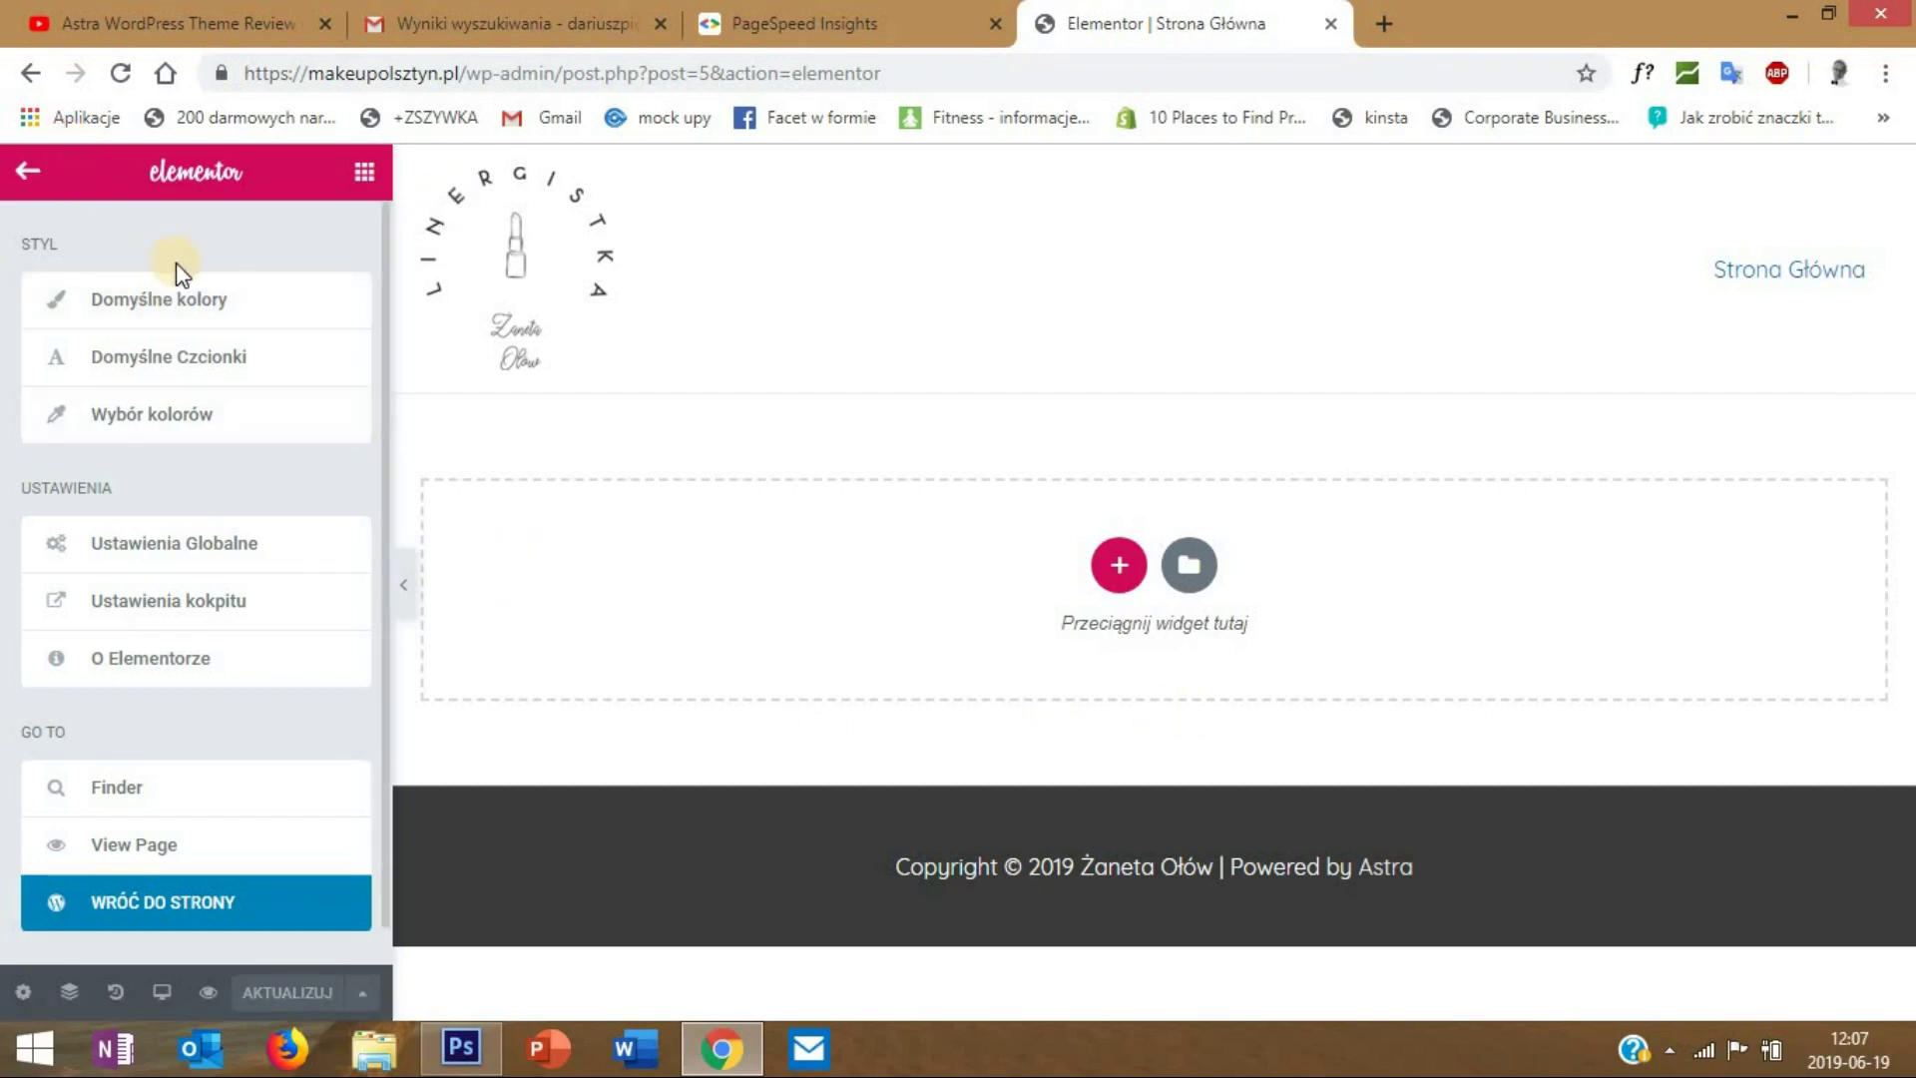
{"action": "left_click", "coordinate": [170, 298]}
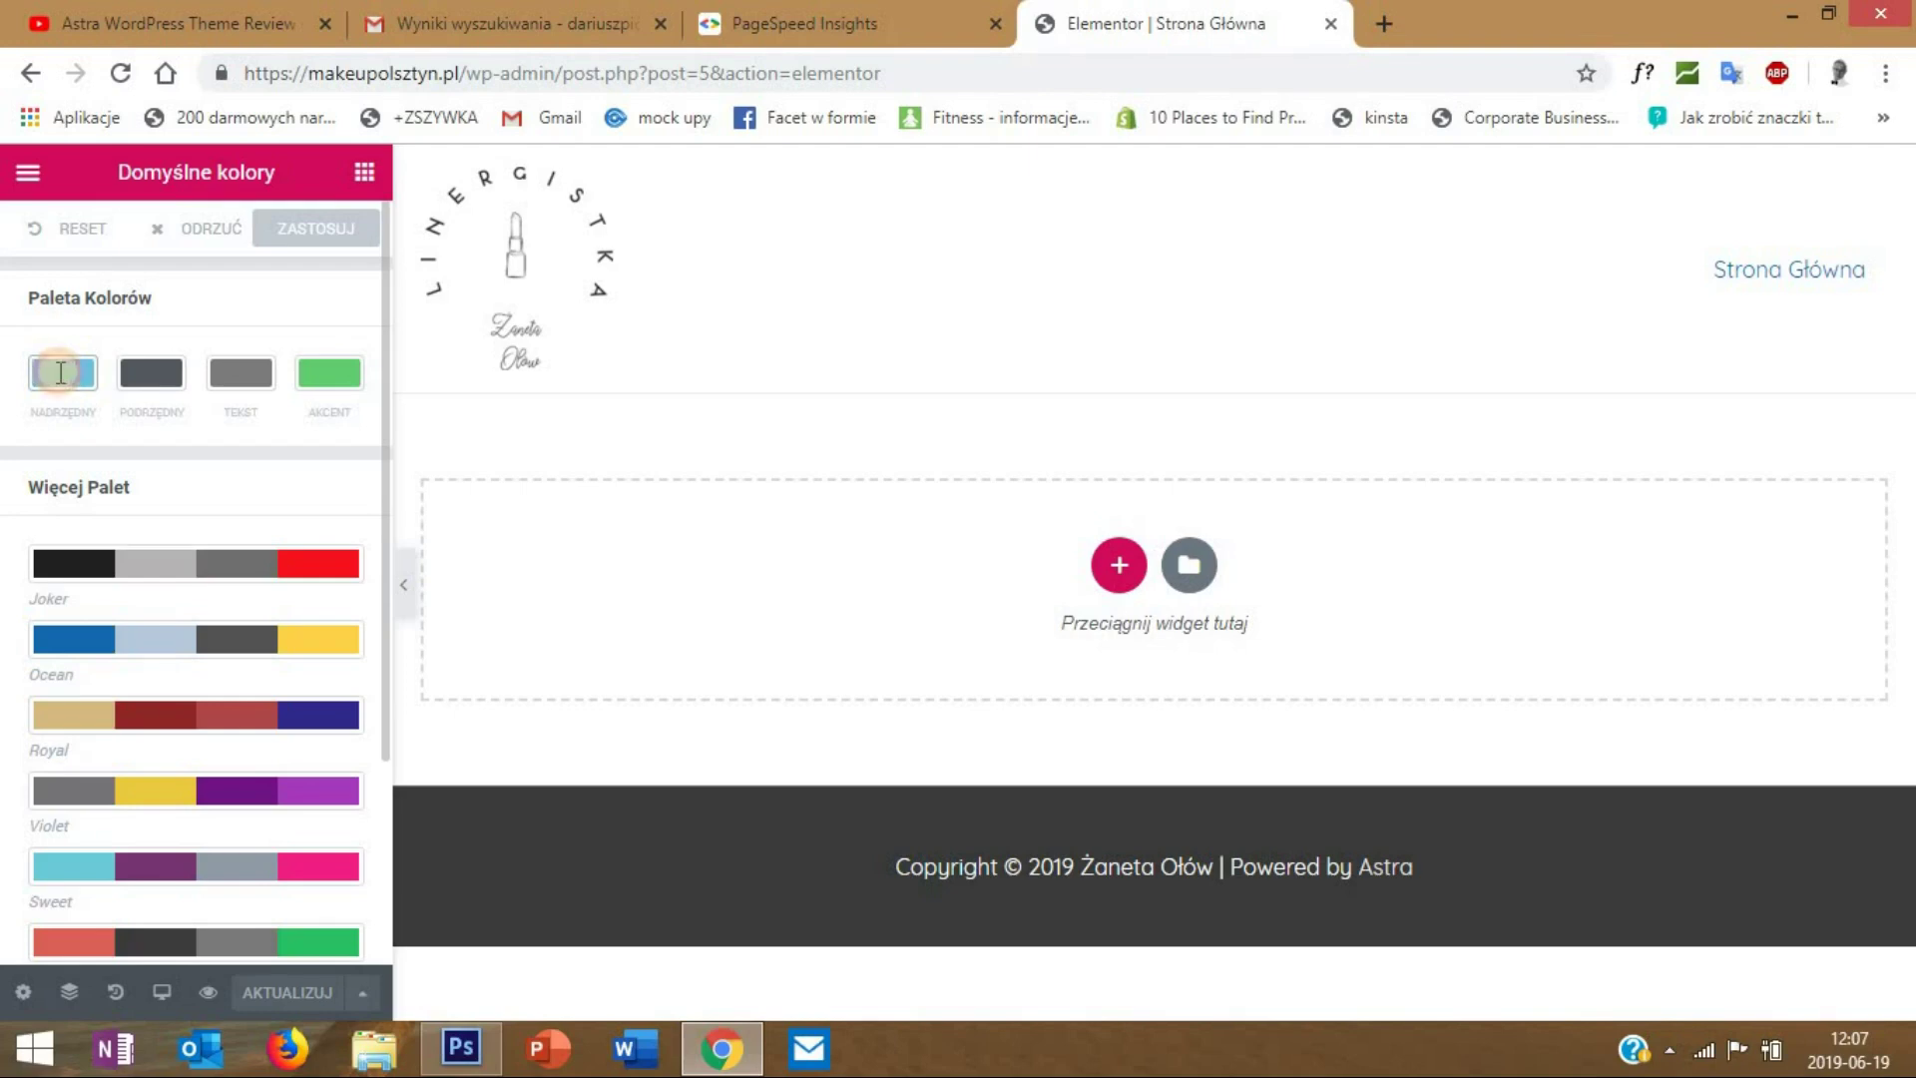
{"action": "left_click", "coordinate": [58, 376]}
{"action": "left_click", "coordinate": [244, 683]}
{"action": "left_click_drag", "start_coordinate": [87, 535], "coordinate": [29, 623]}
{"action": "left_click", "coordinate": [270, 423]}
- Darken the secondary (Podrzędny) and text (Tekst) colours, then apply the palette
{"action": "left_click", "coordinate": [138, 384]}
{"action": "left_click", "coordinate": [137, 483]}
{"action": "left_click", "coordinate": [140, 377]}
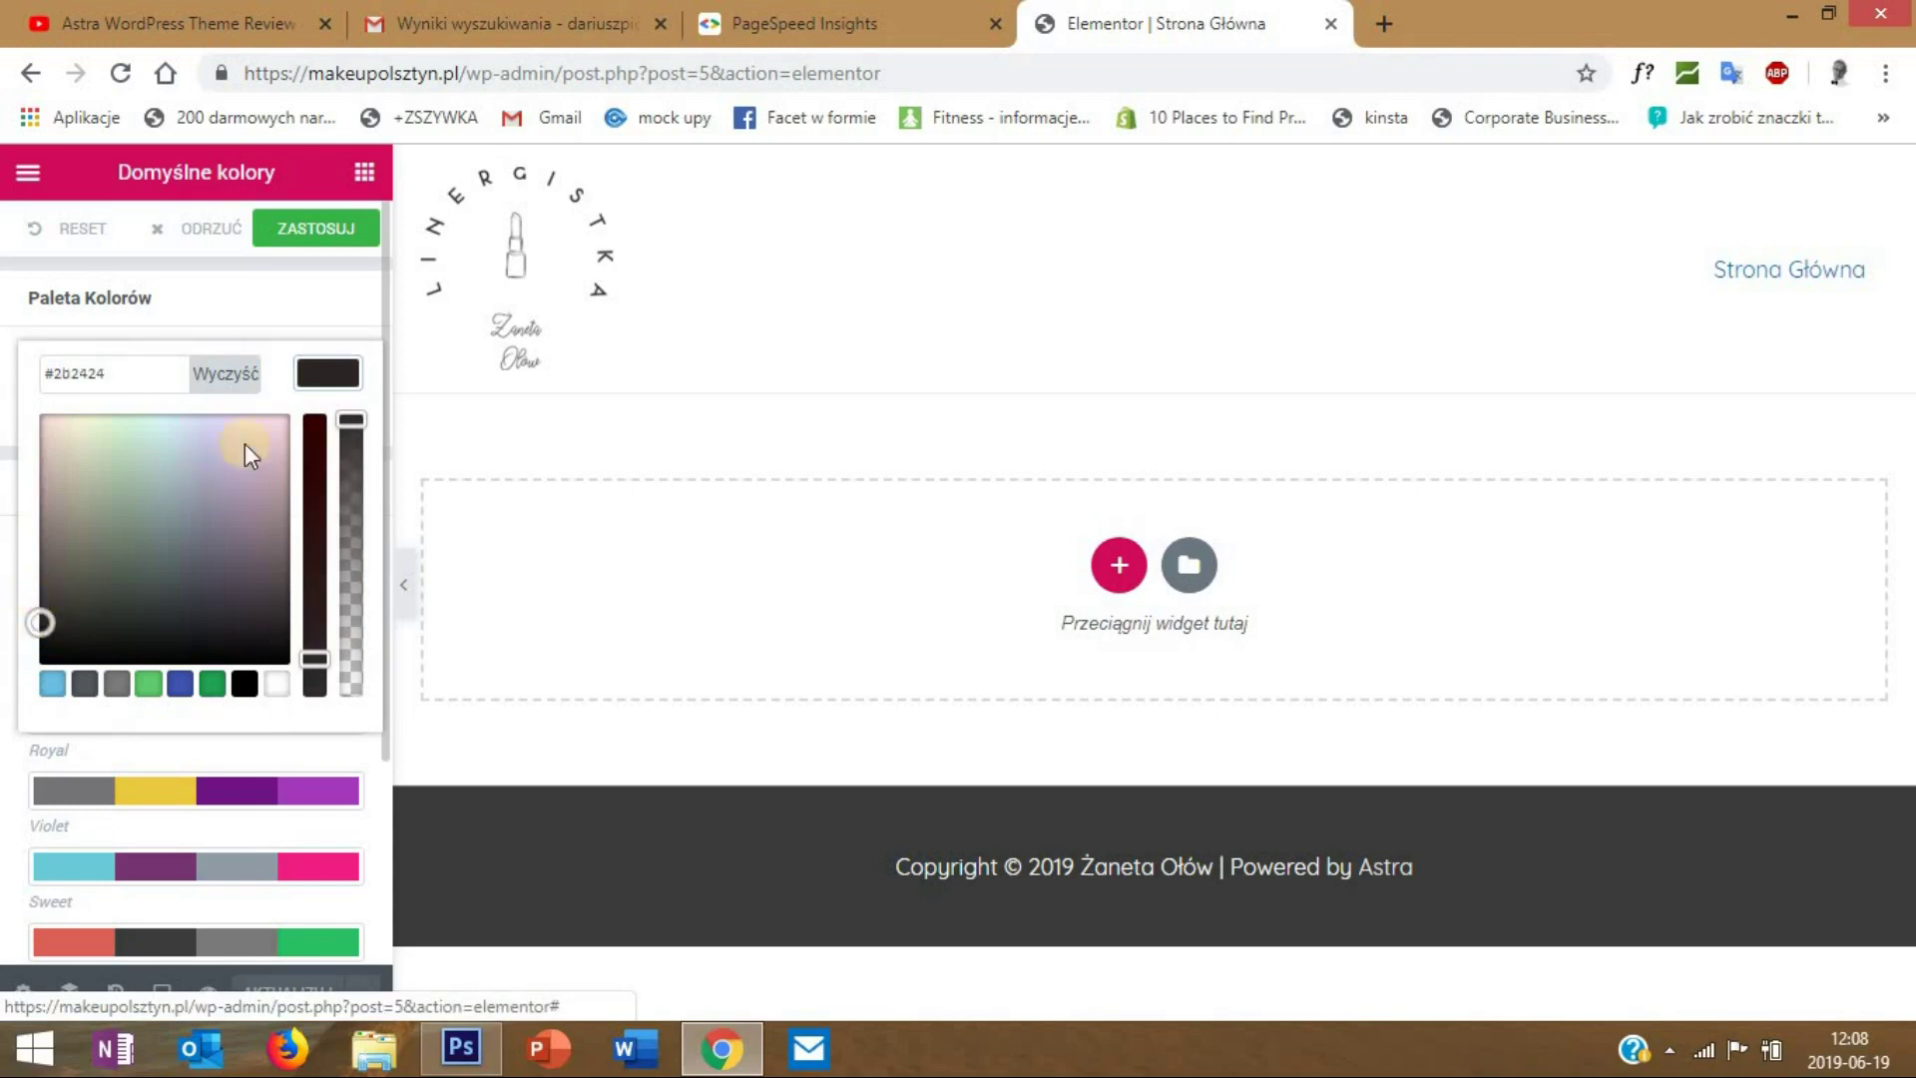
{"action": "left_click", "coordinate": [337, 375]}
{"action": "left_click", "coordinate": [248, 389]}
{"action": "left_click_drag", "start_coordinate": [39, 547], "coordinate": [17, 642]}
{"action": "left_click", "coordinate": [327, 372]}
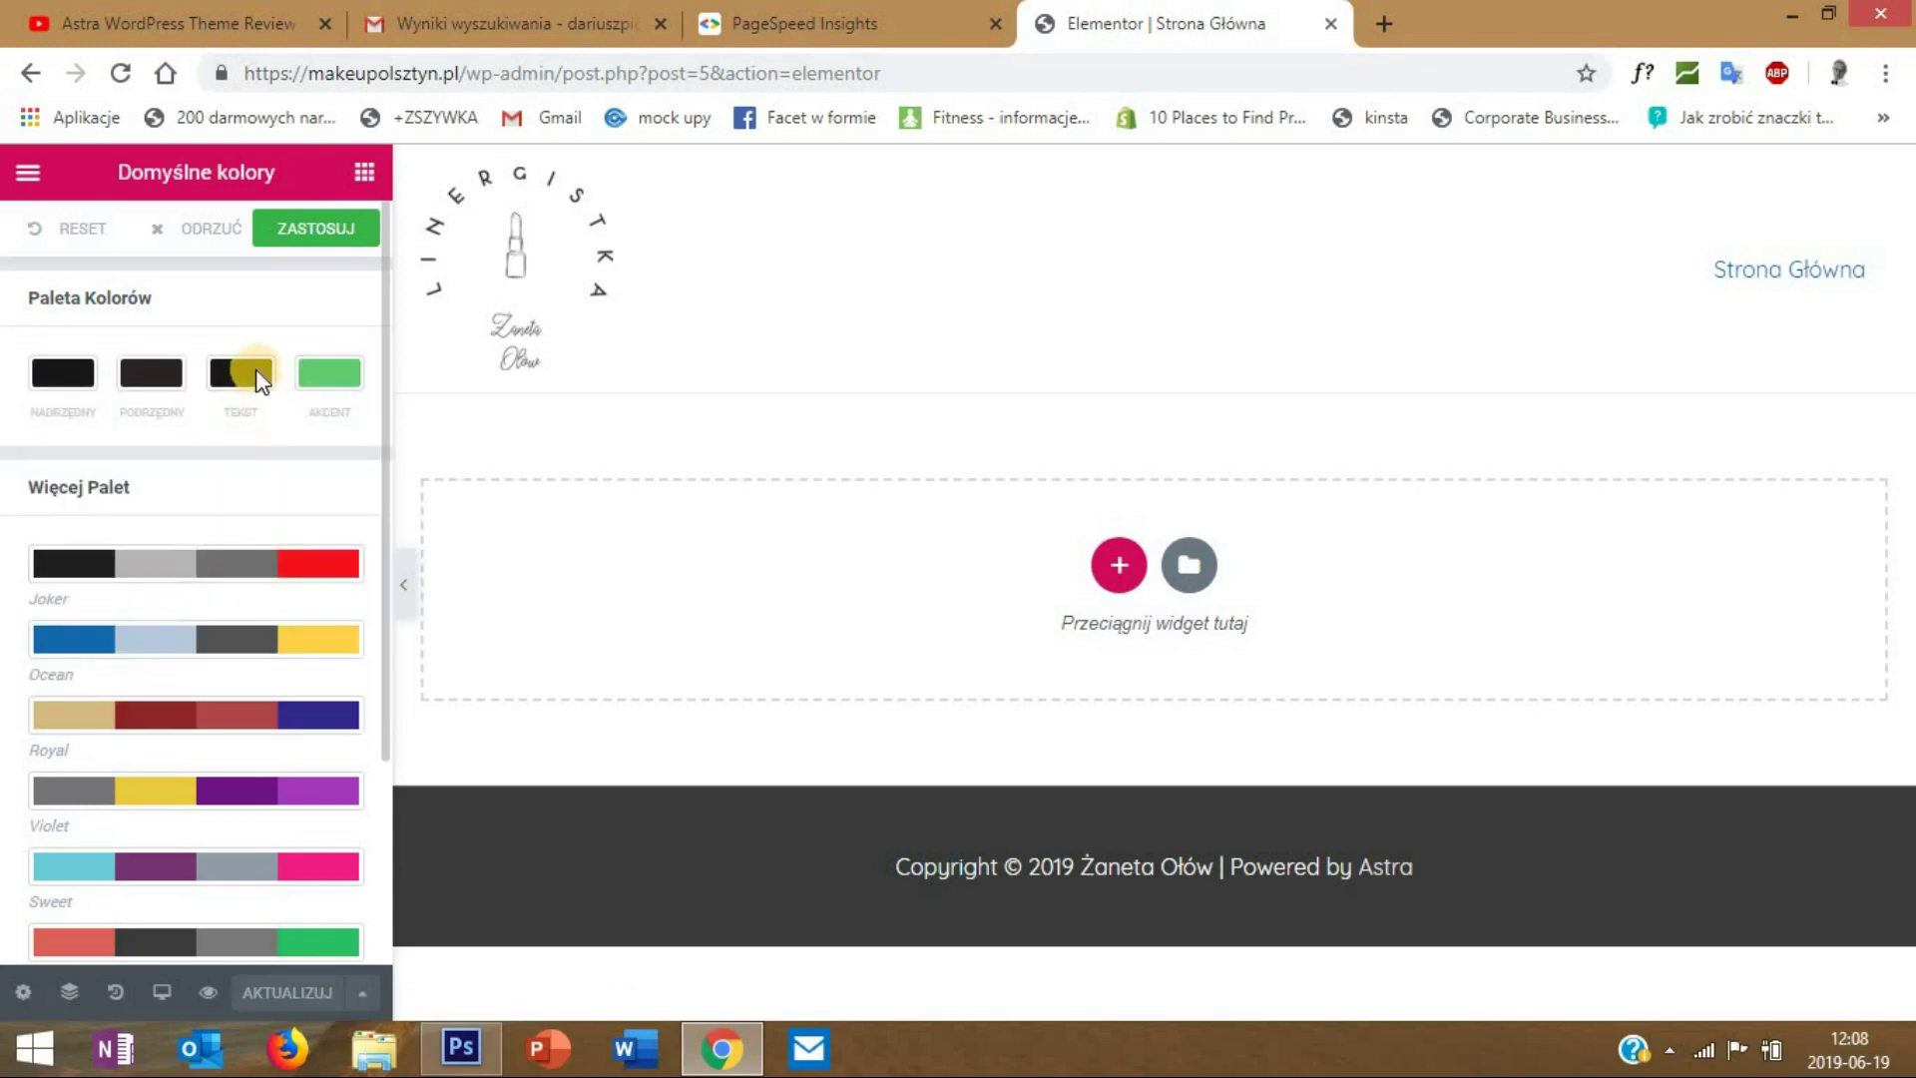
{"action": "left_click", "coordinate": [284, 240]}
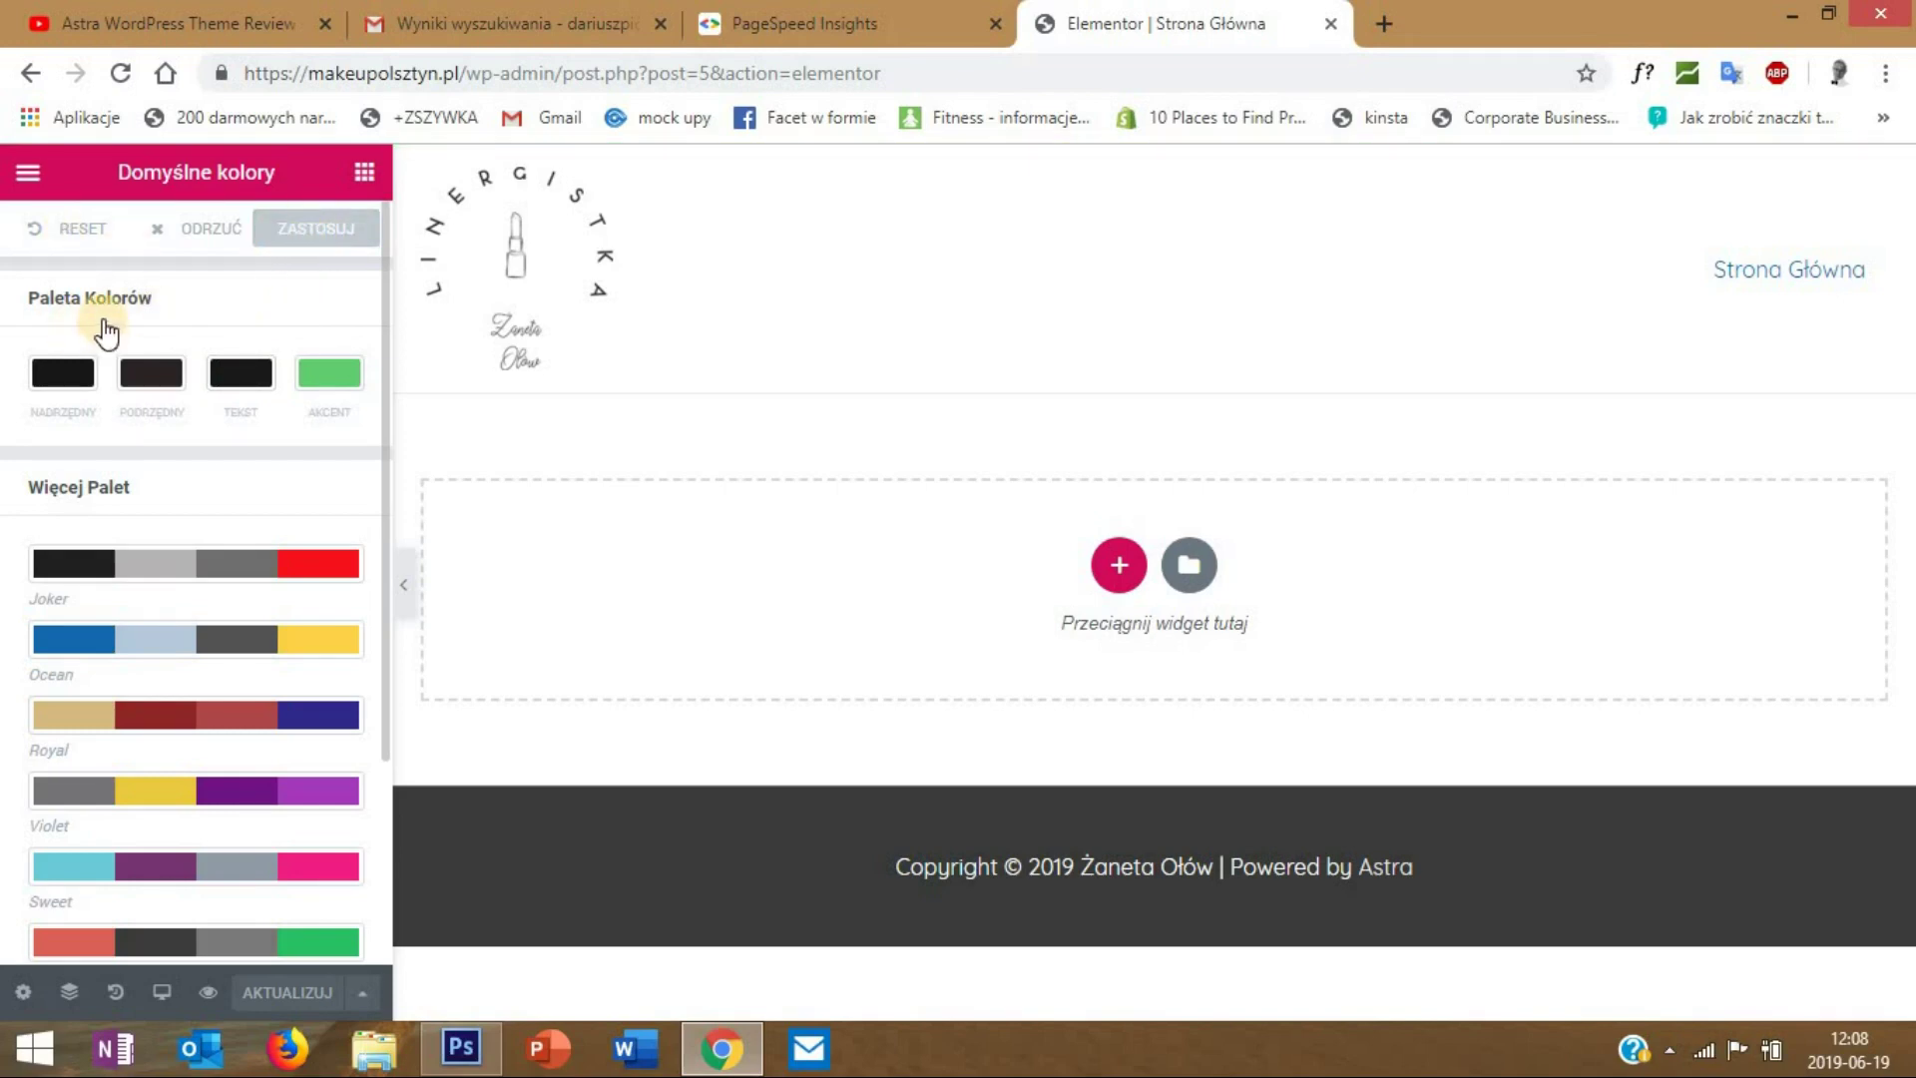
- In Default Fonts, set the primary heading font to Quicksand, weight 500
{"action": "left_click", "coordinate": [28, 172]}
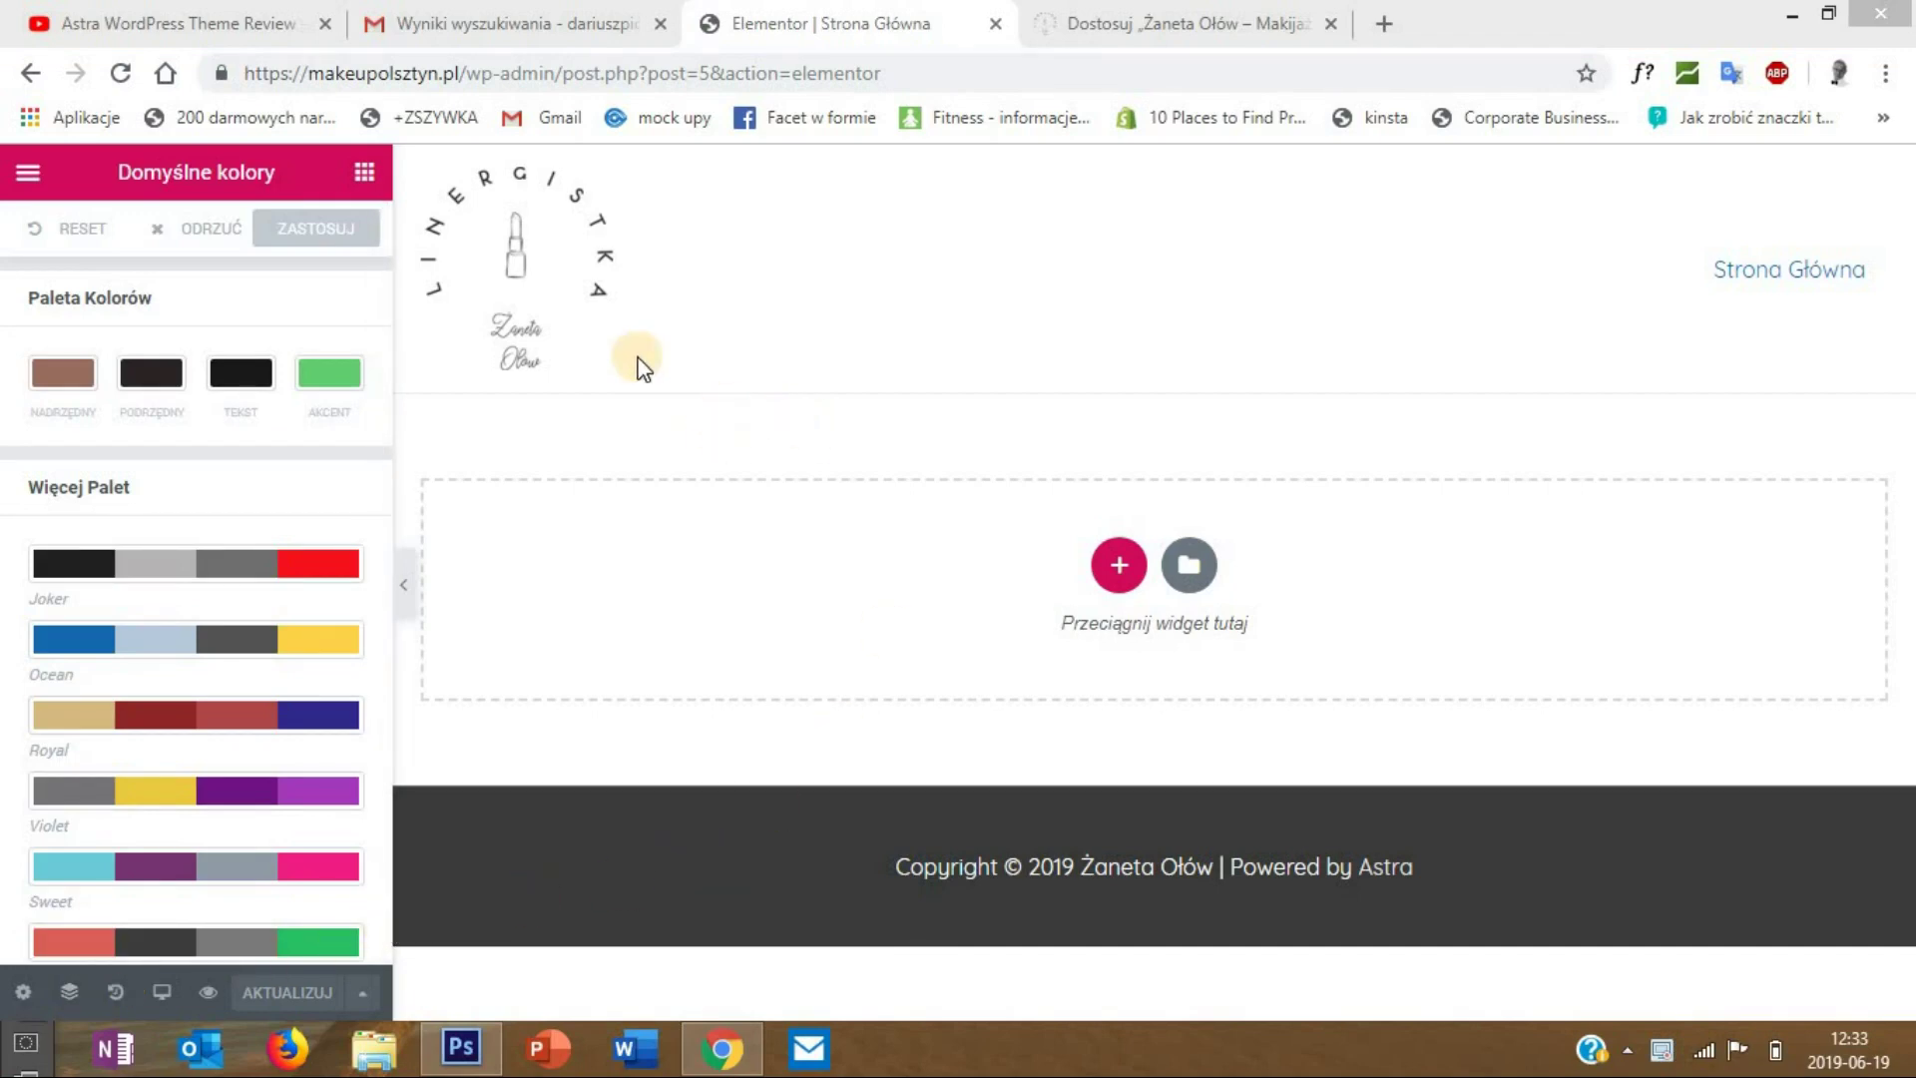
{"action": "left_click", "coordinate": [30, 174]}
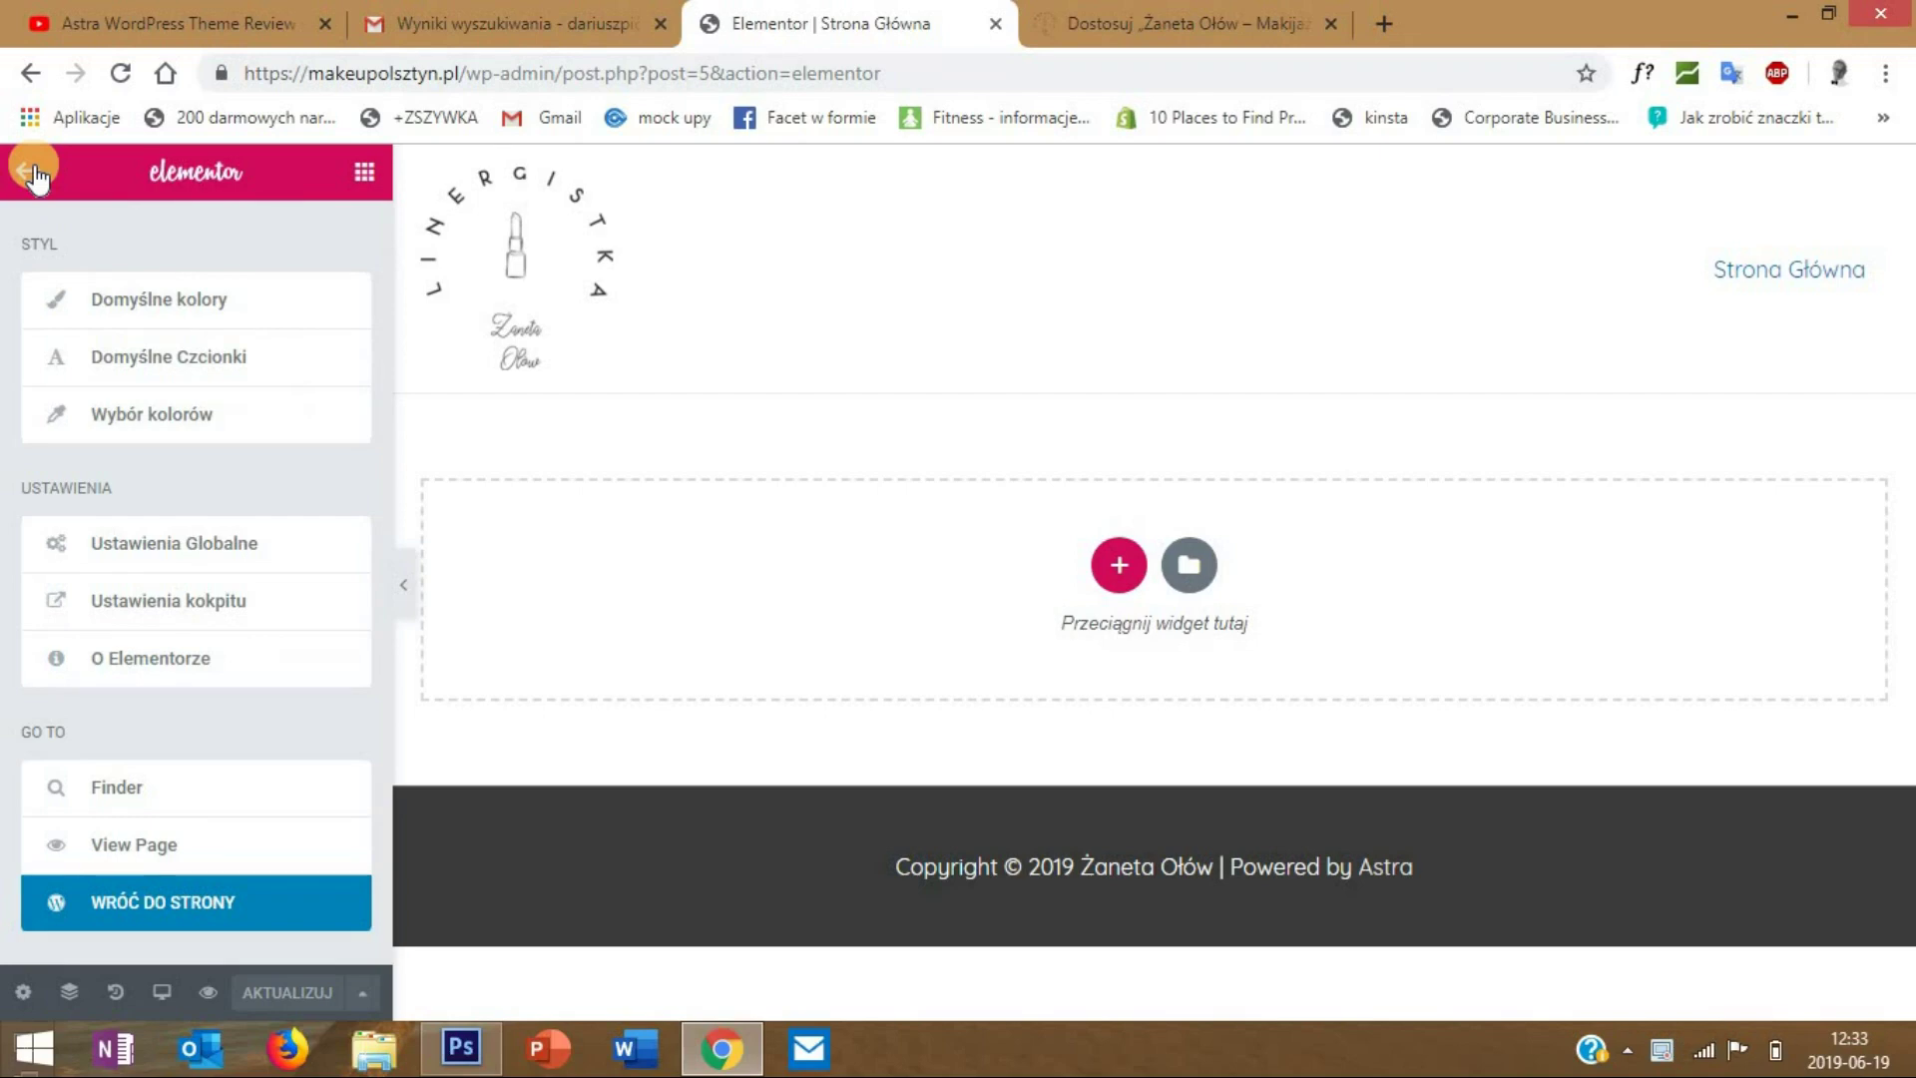
{"action": "left_click", "coordinate": [150, 361]}
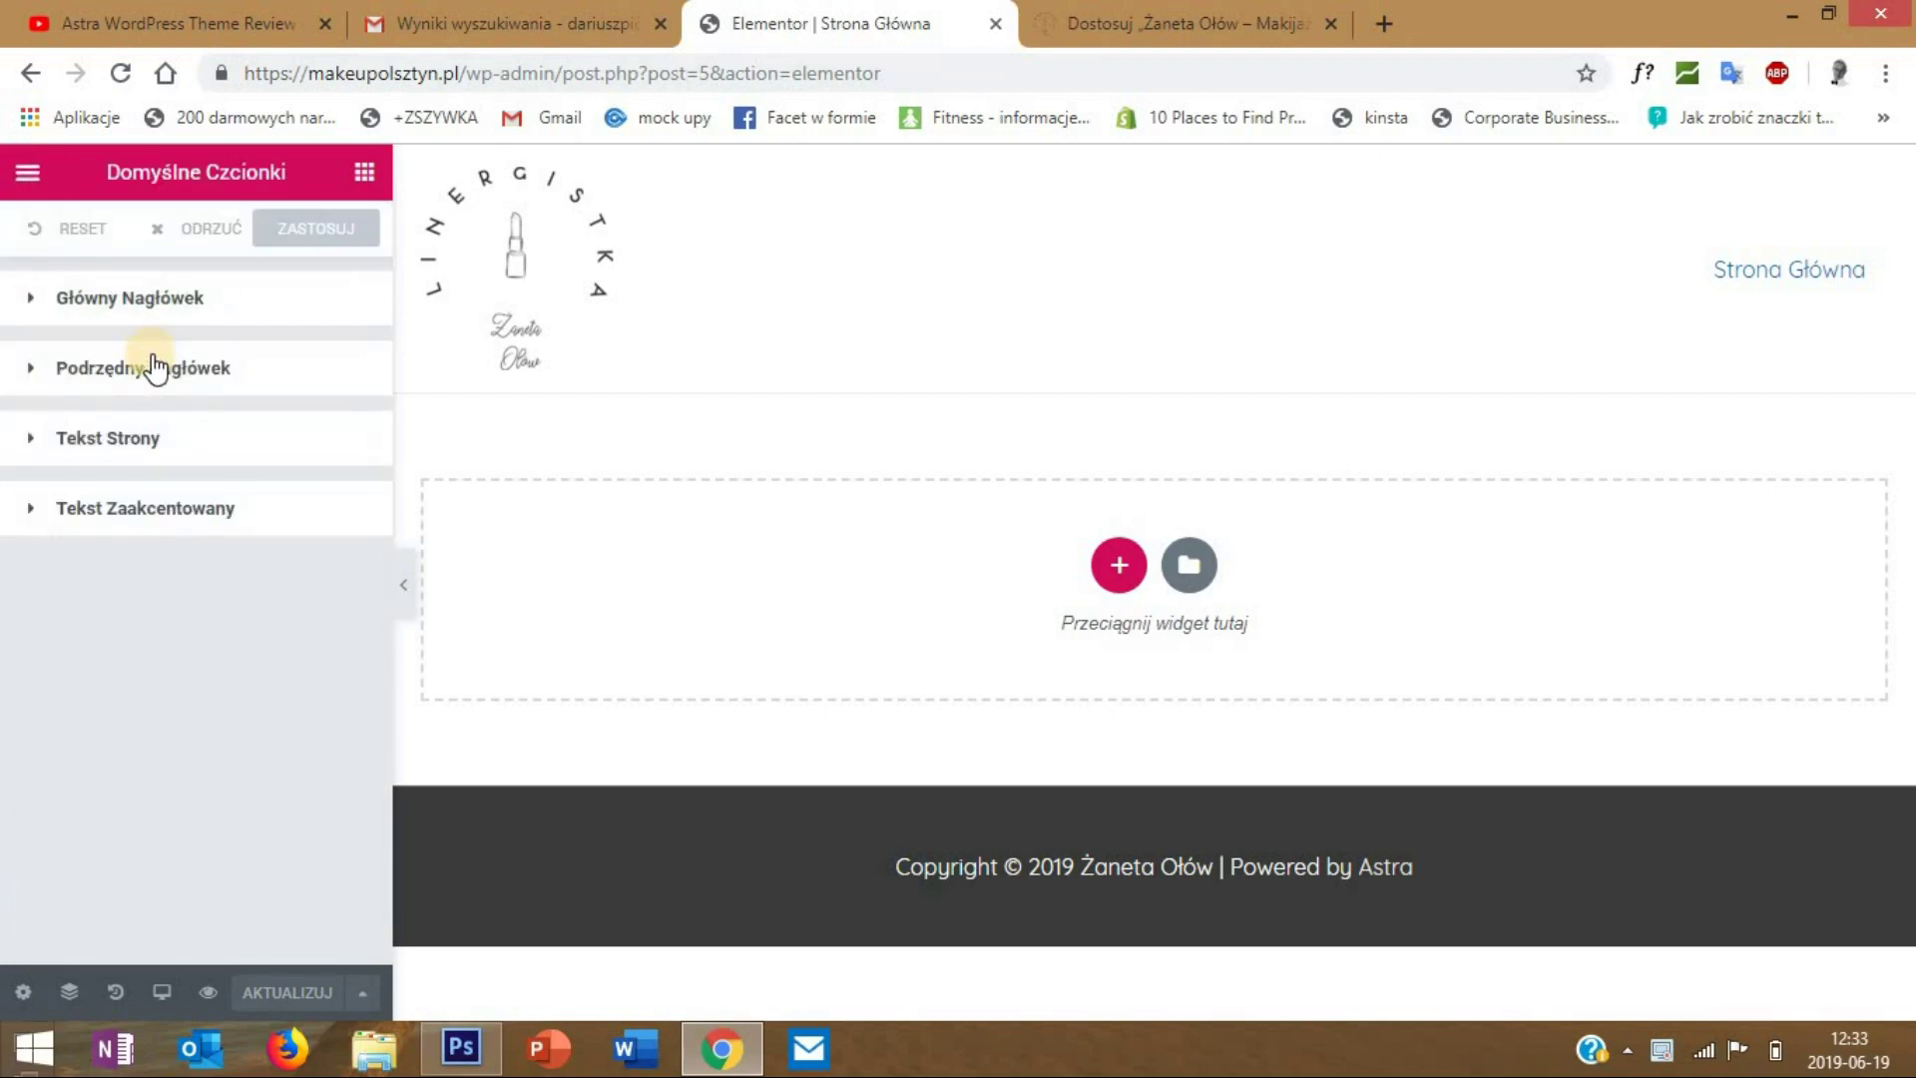
{"action": "left_click", "coordinate": [148, 295]}
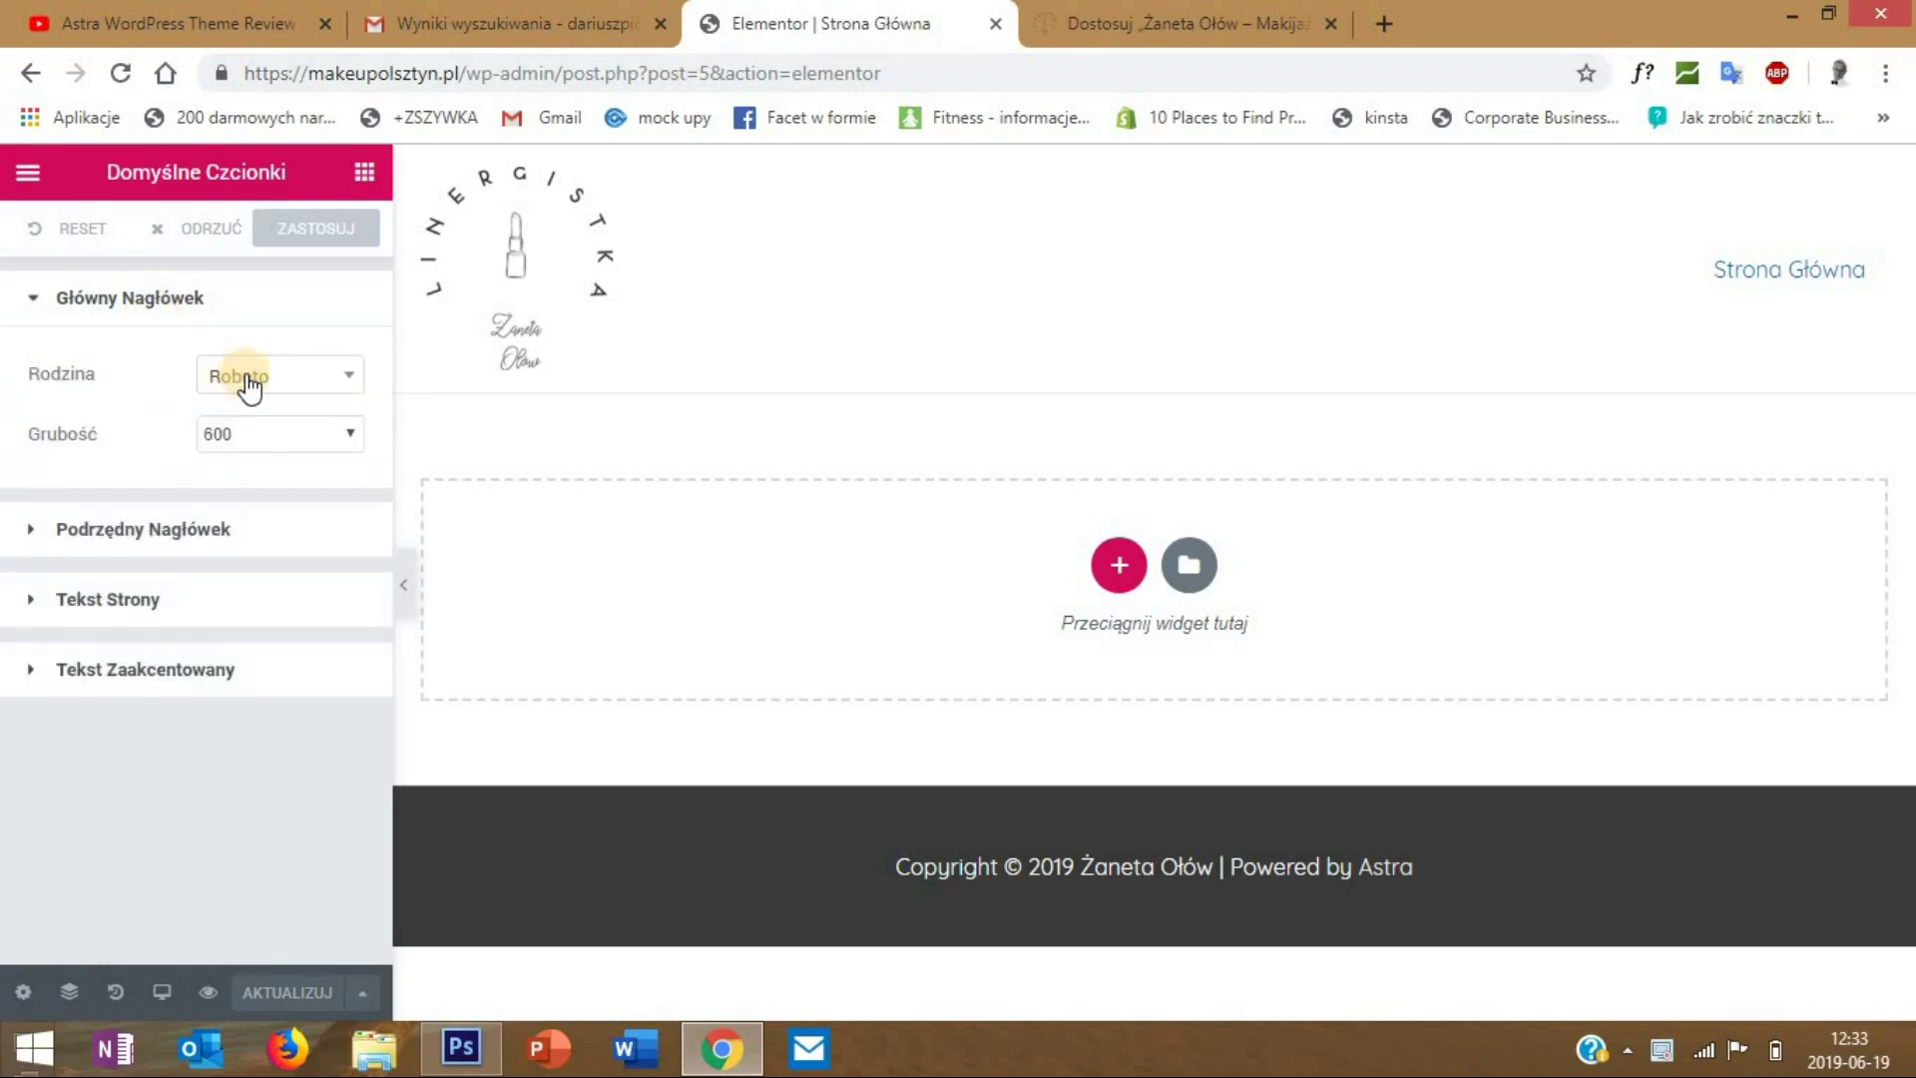
{"action": "left_click", "coordinate": [279, 387]}
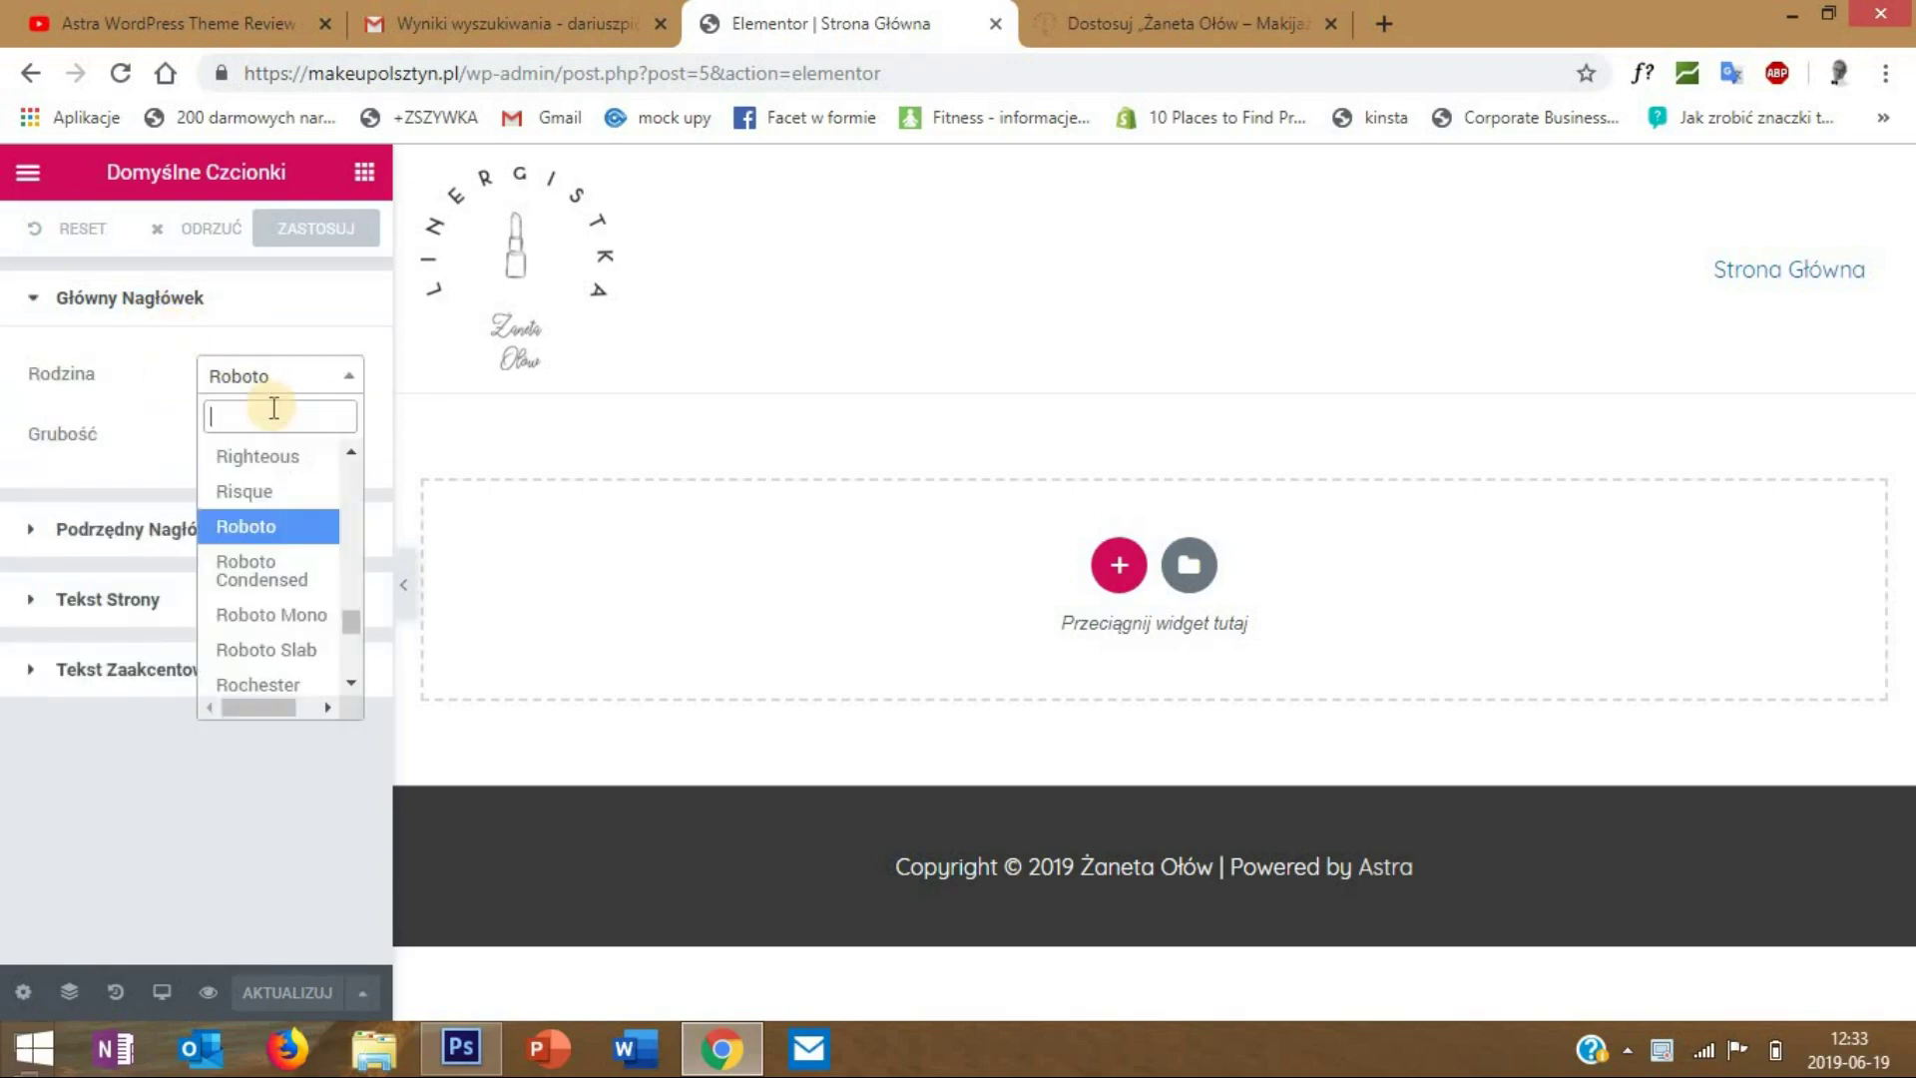
{"action": "type", "text": "quic"}
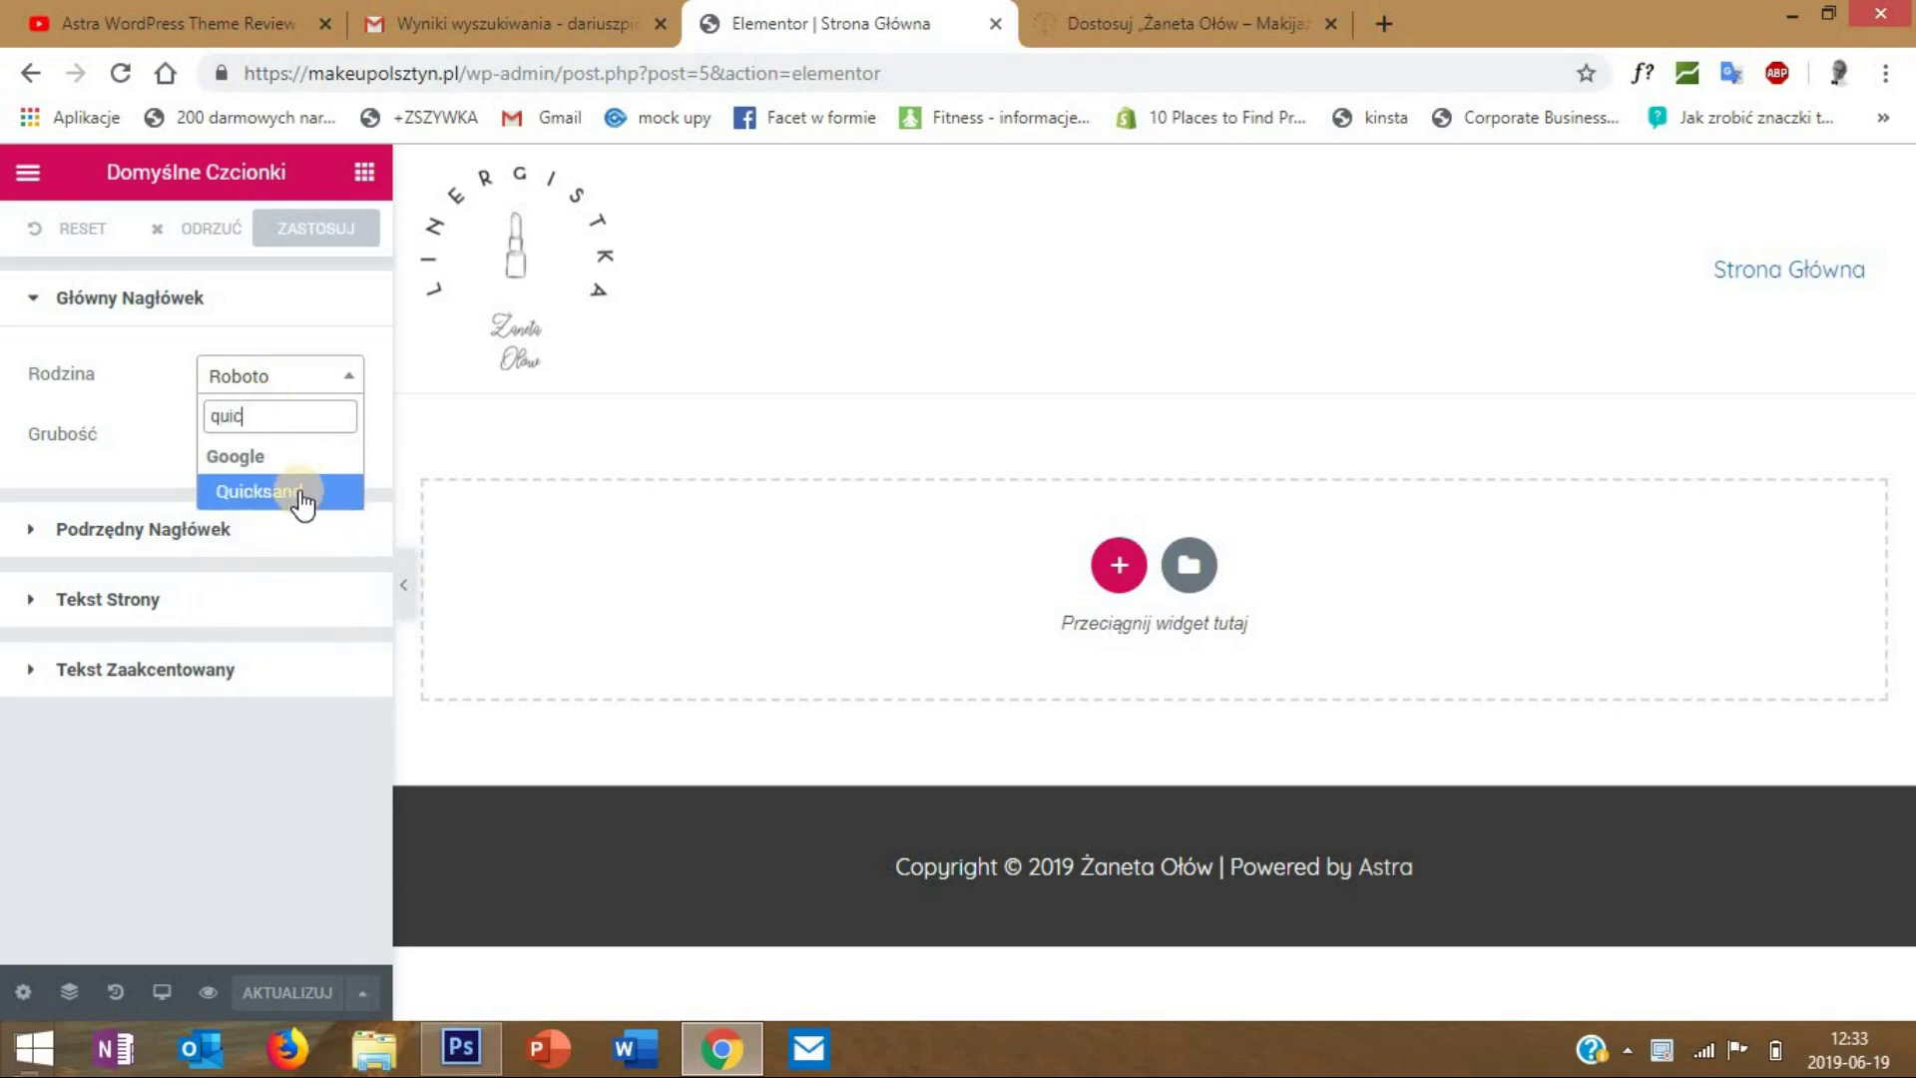
{"action": "left_click", "coordinate": [300, 492]}
{"action": "left_click", "coordinate": [268, 435]}
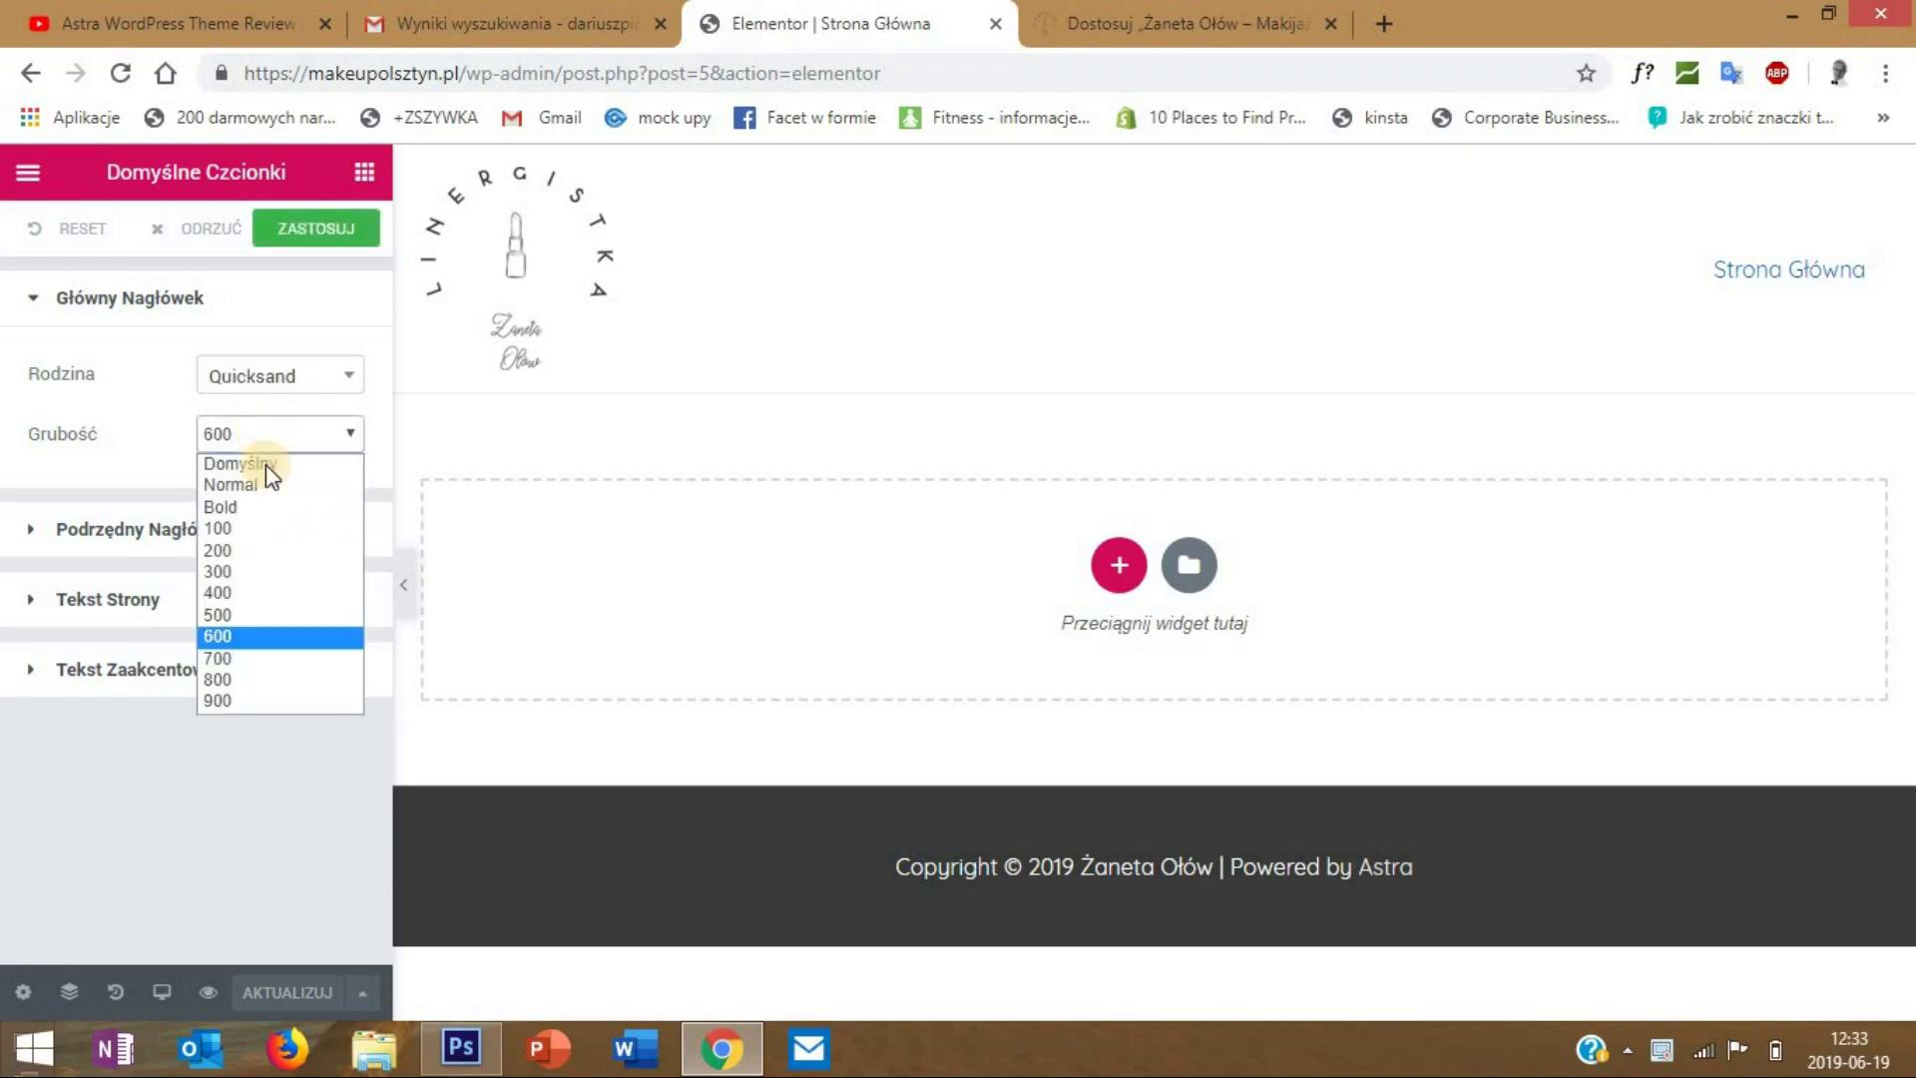
{"action": "left_click", "coordinate": [259, 615]}
- Set the secondary heading font to Quicksand, weight 500
{"action": "left_click", "coordinate": [223, 526]}
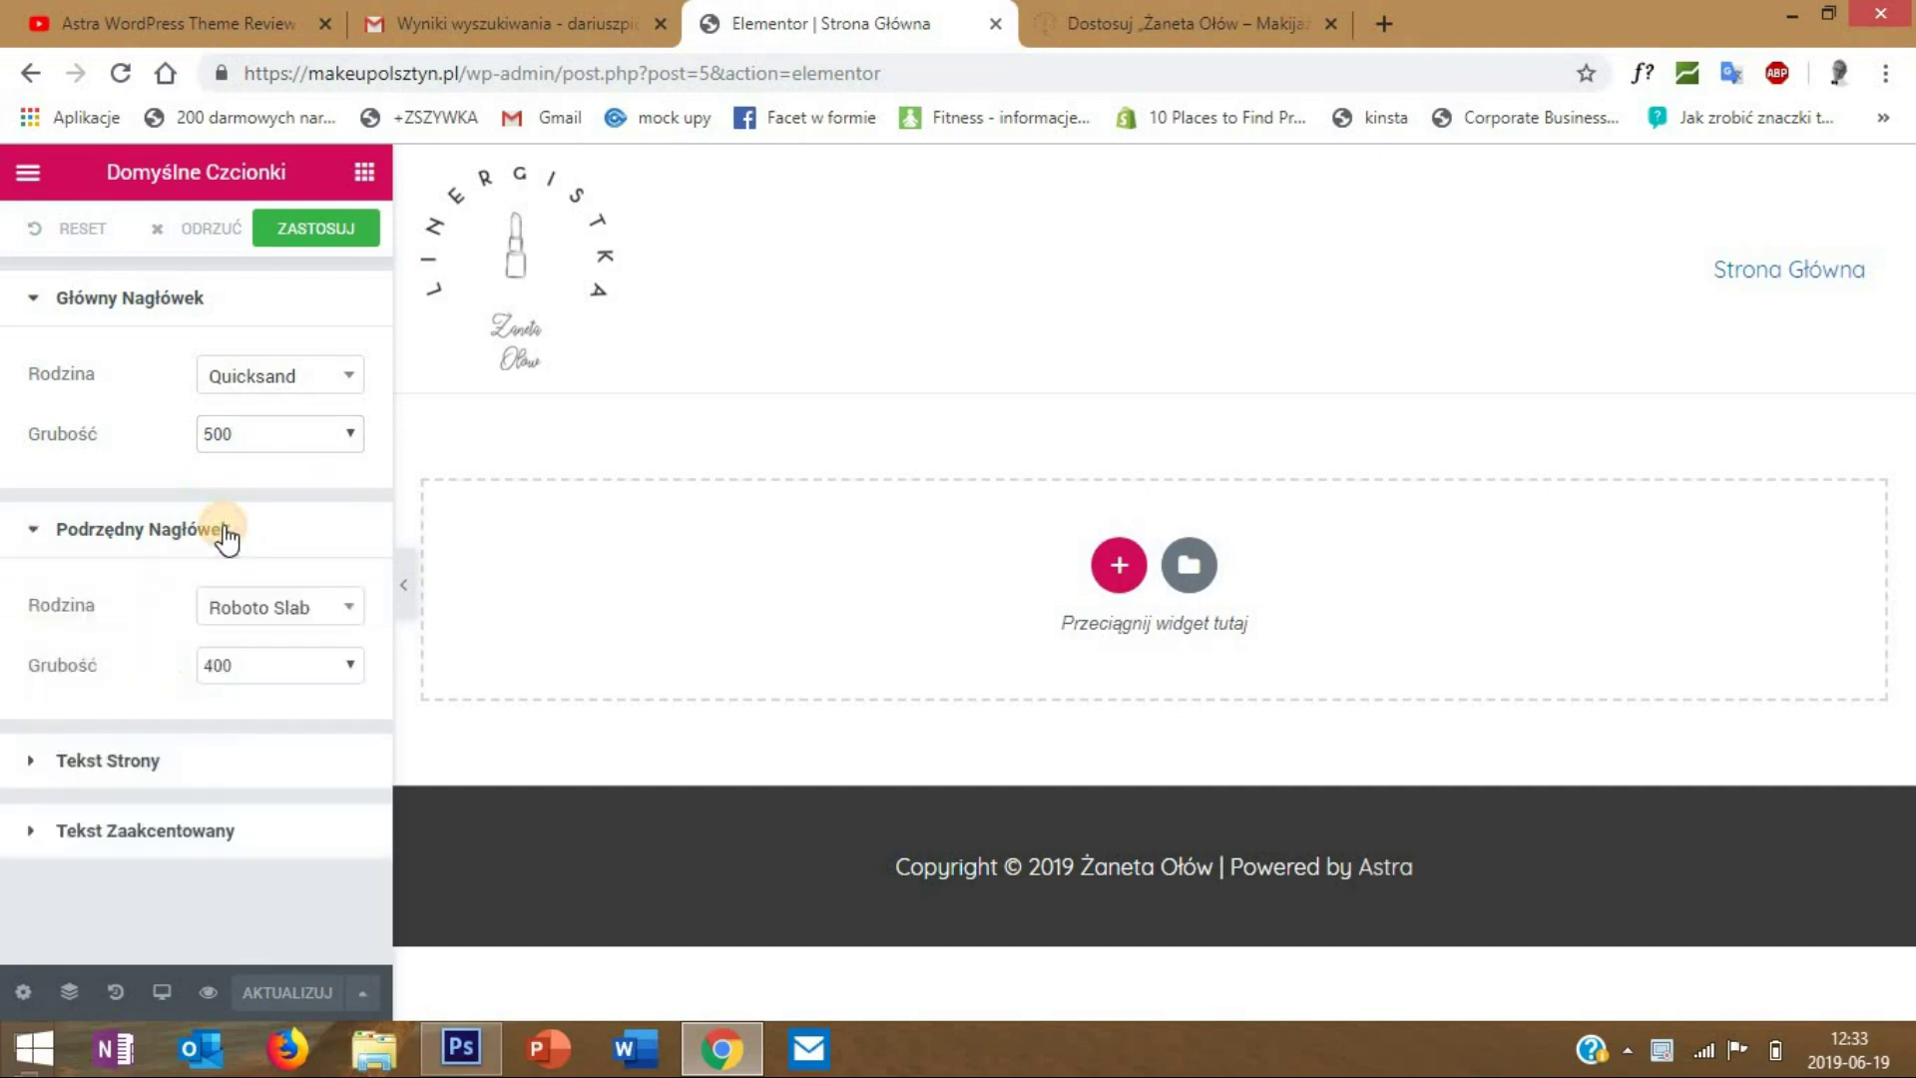
{"action": "left_click", "coordinate": [254, 609]}
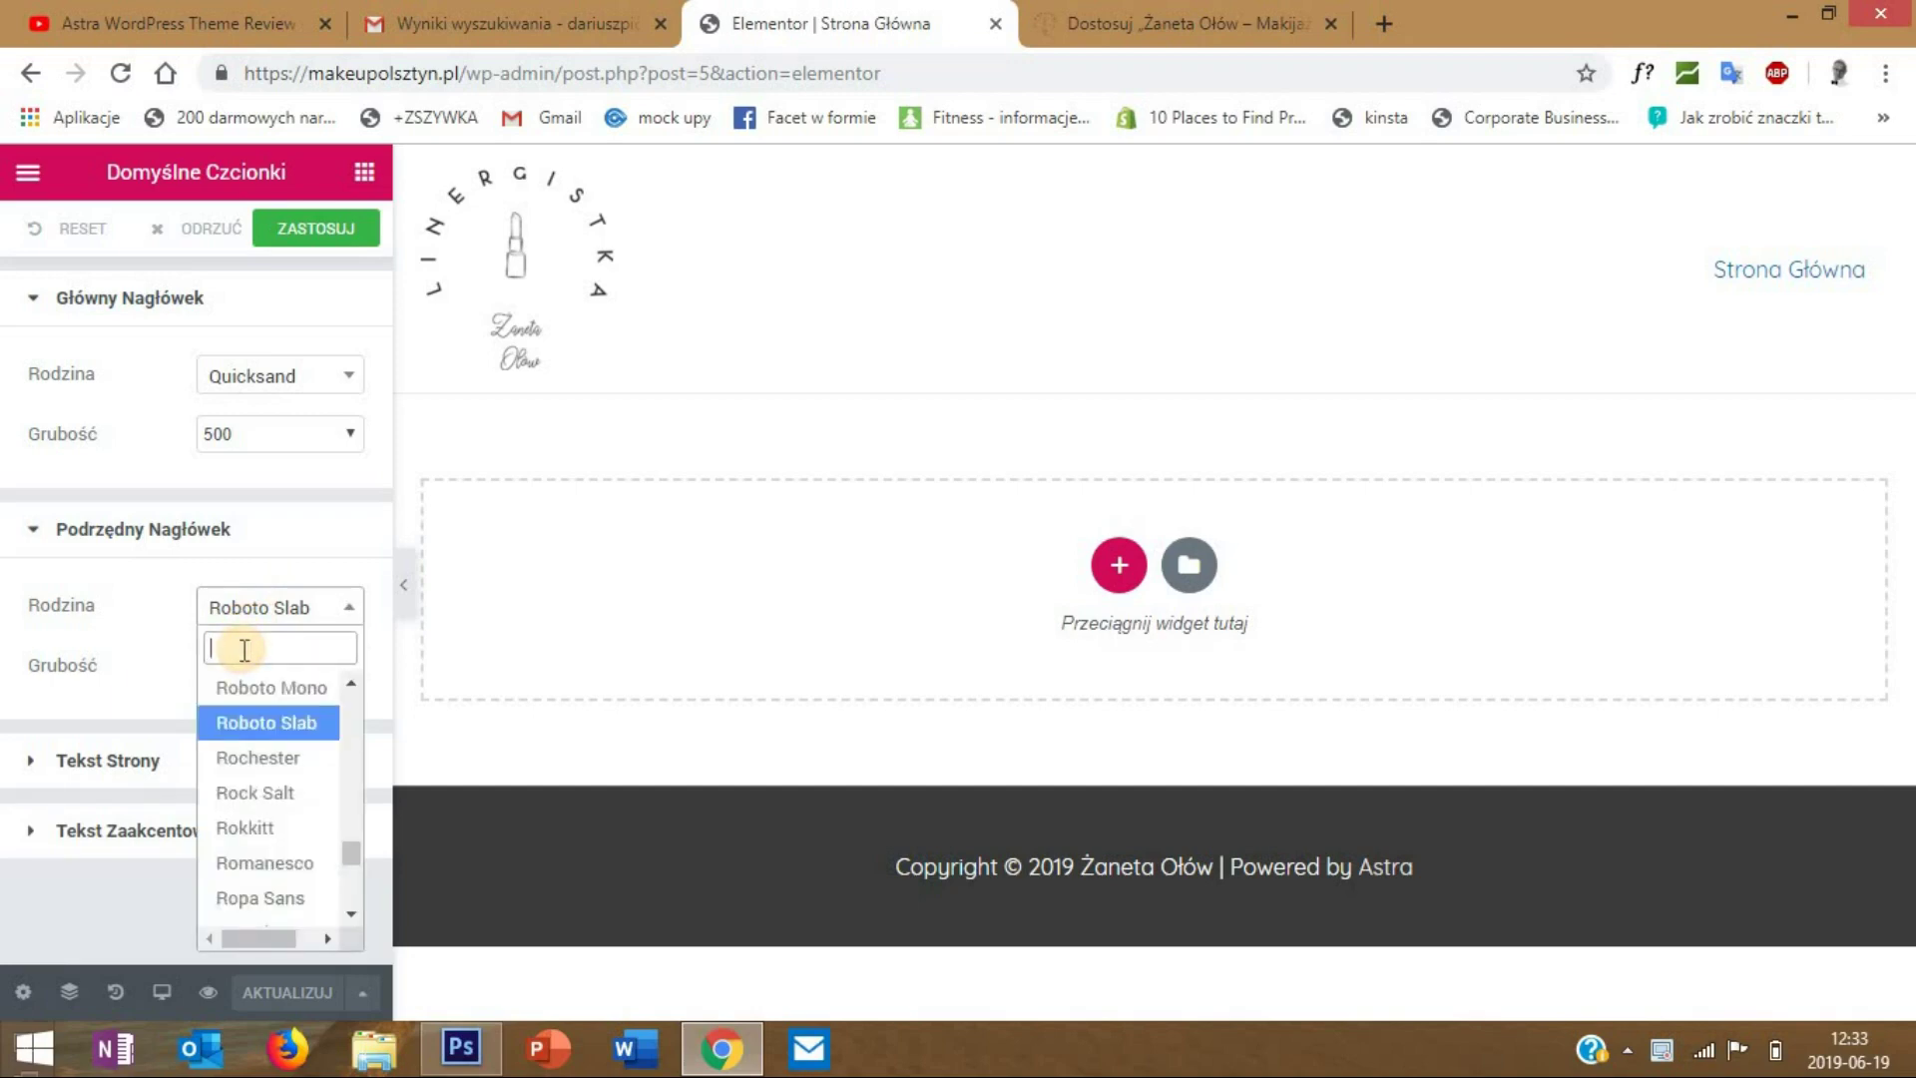
{"action": "type", "text": "u"}
{"action": "key", "text": "BackSpace"}
{"action": "type", "text": "quic"}
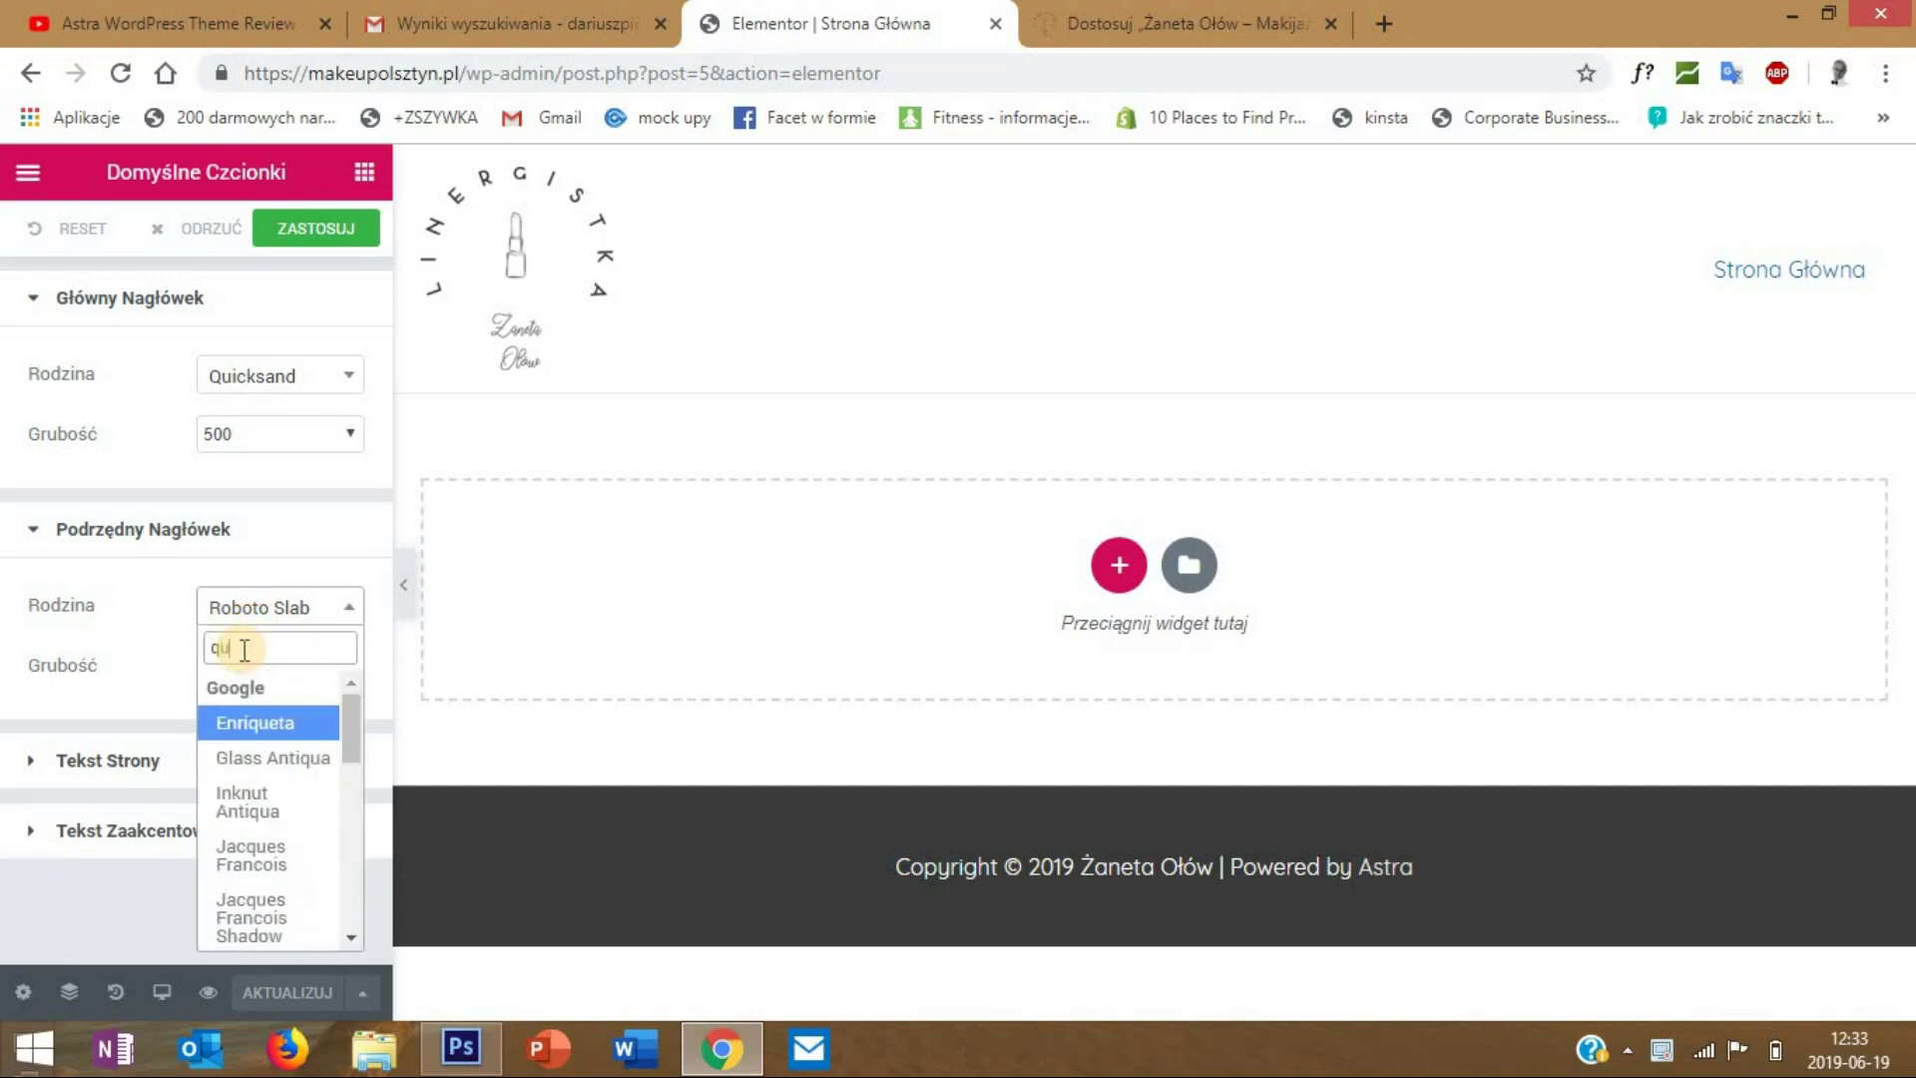
{"action": "left_click", "coordinate": [297, 722]}
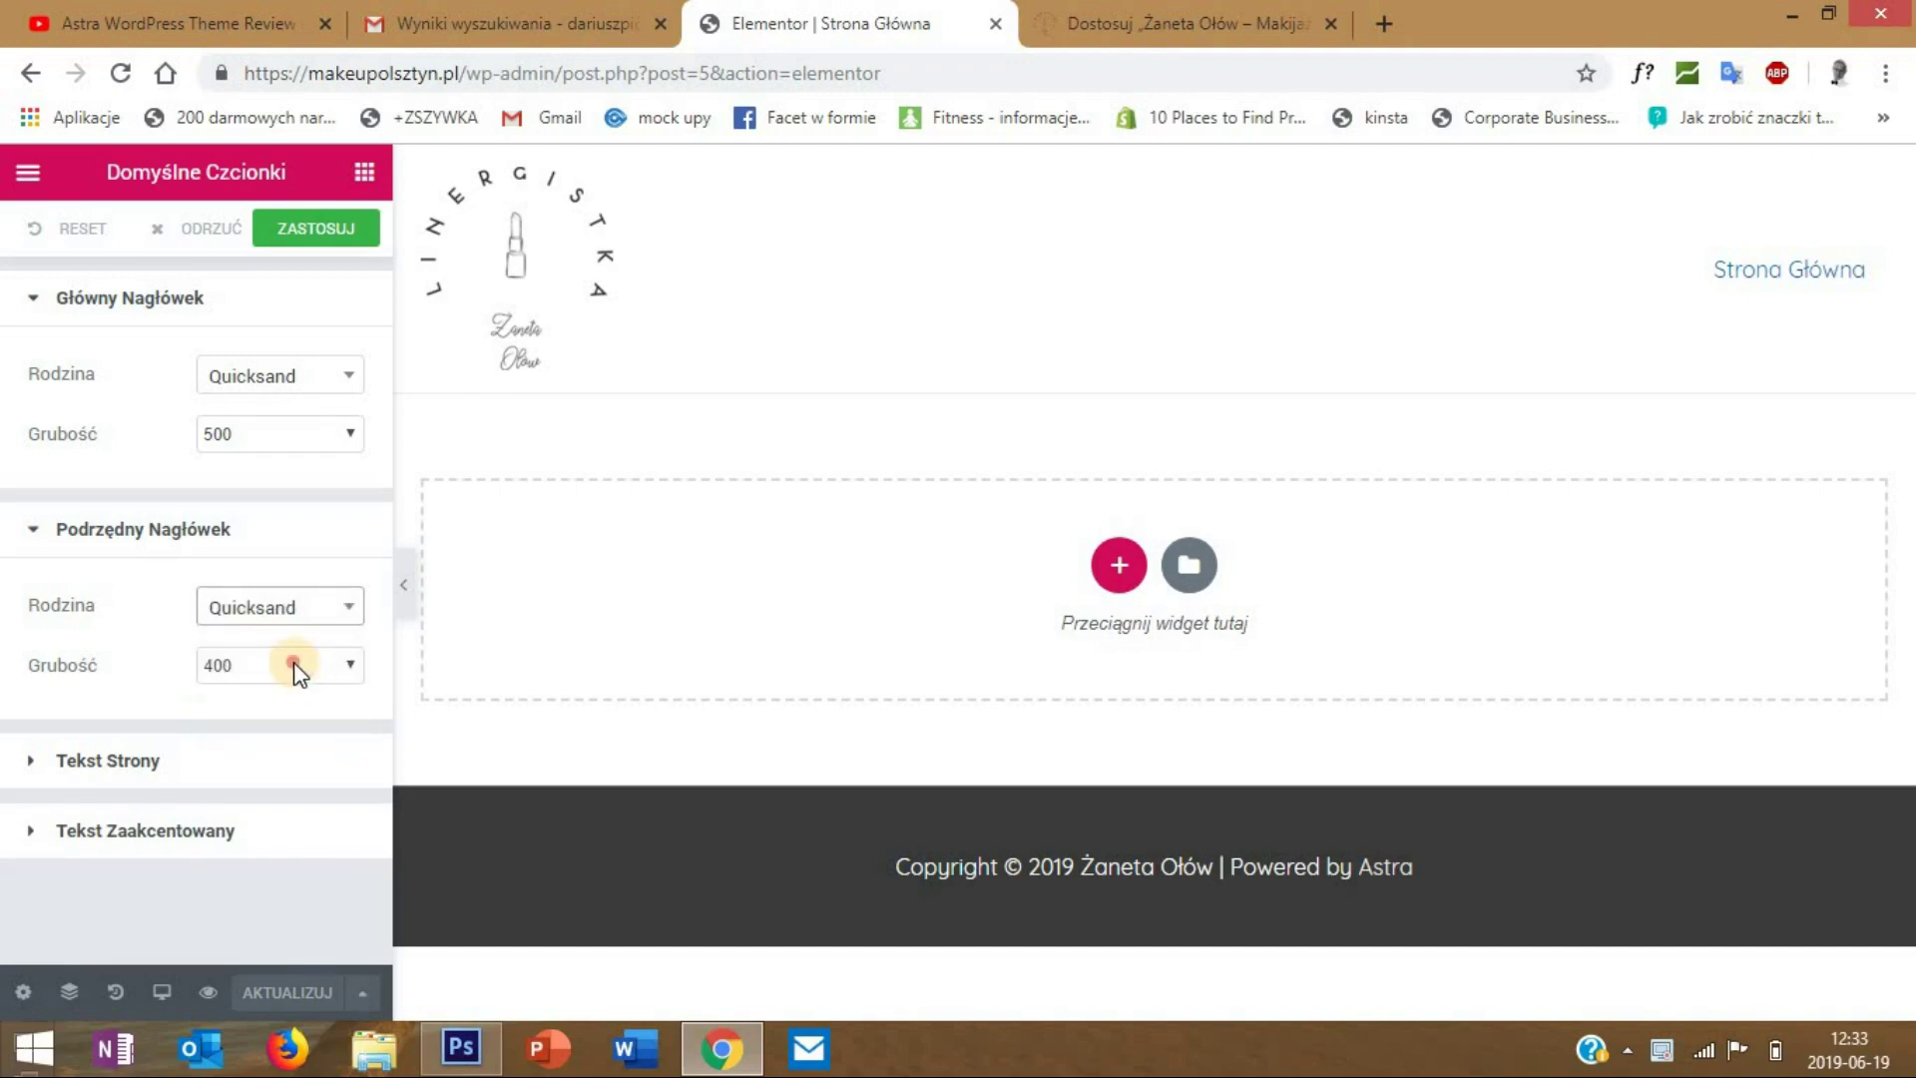
{"action": "left_click", "coordinate": [289, 664]}
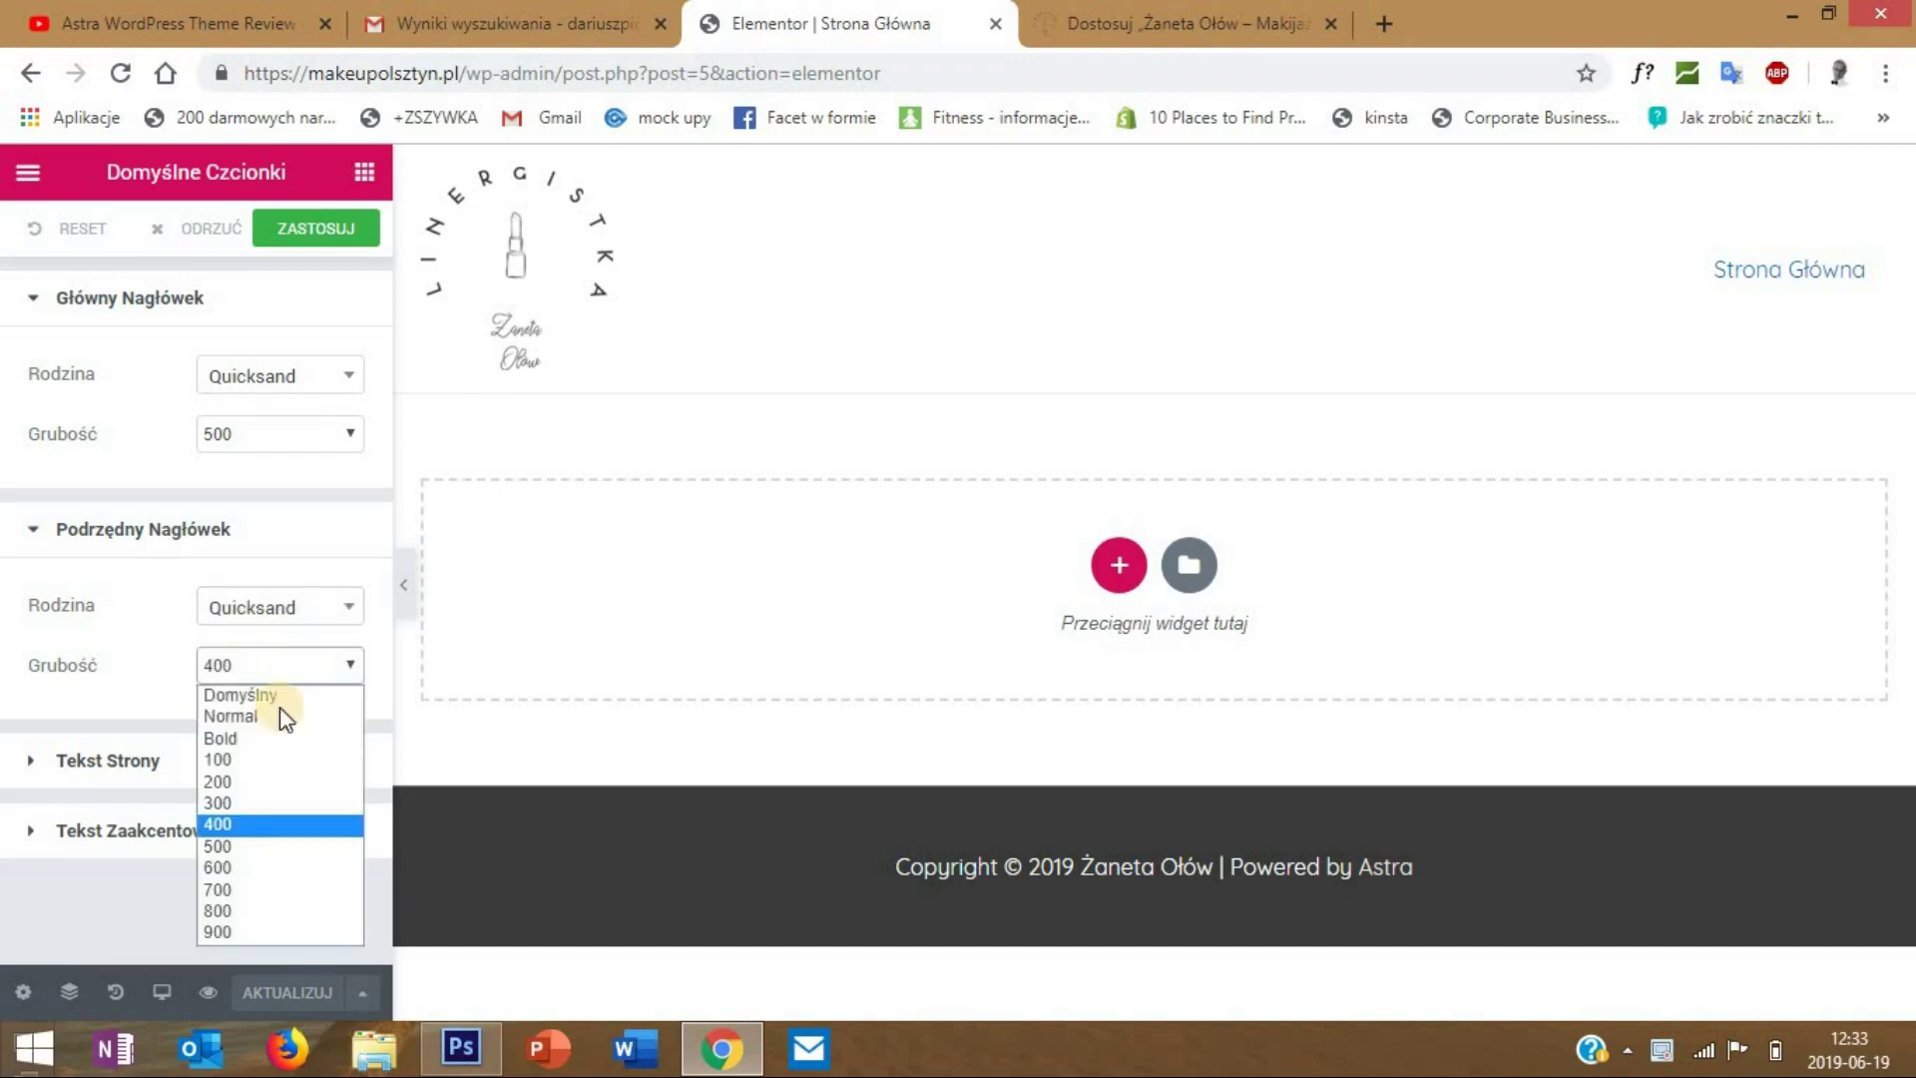
{"action": "left_click", "coordinate": [259, 844]}
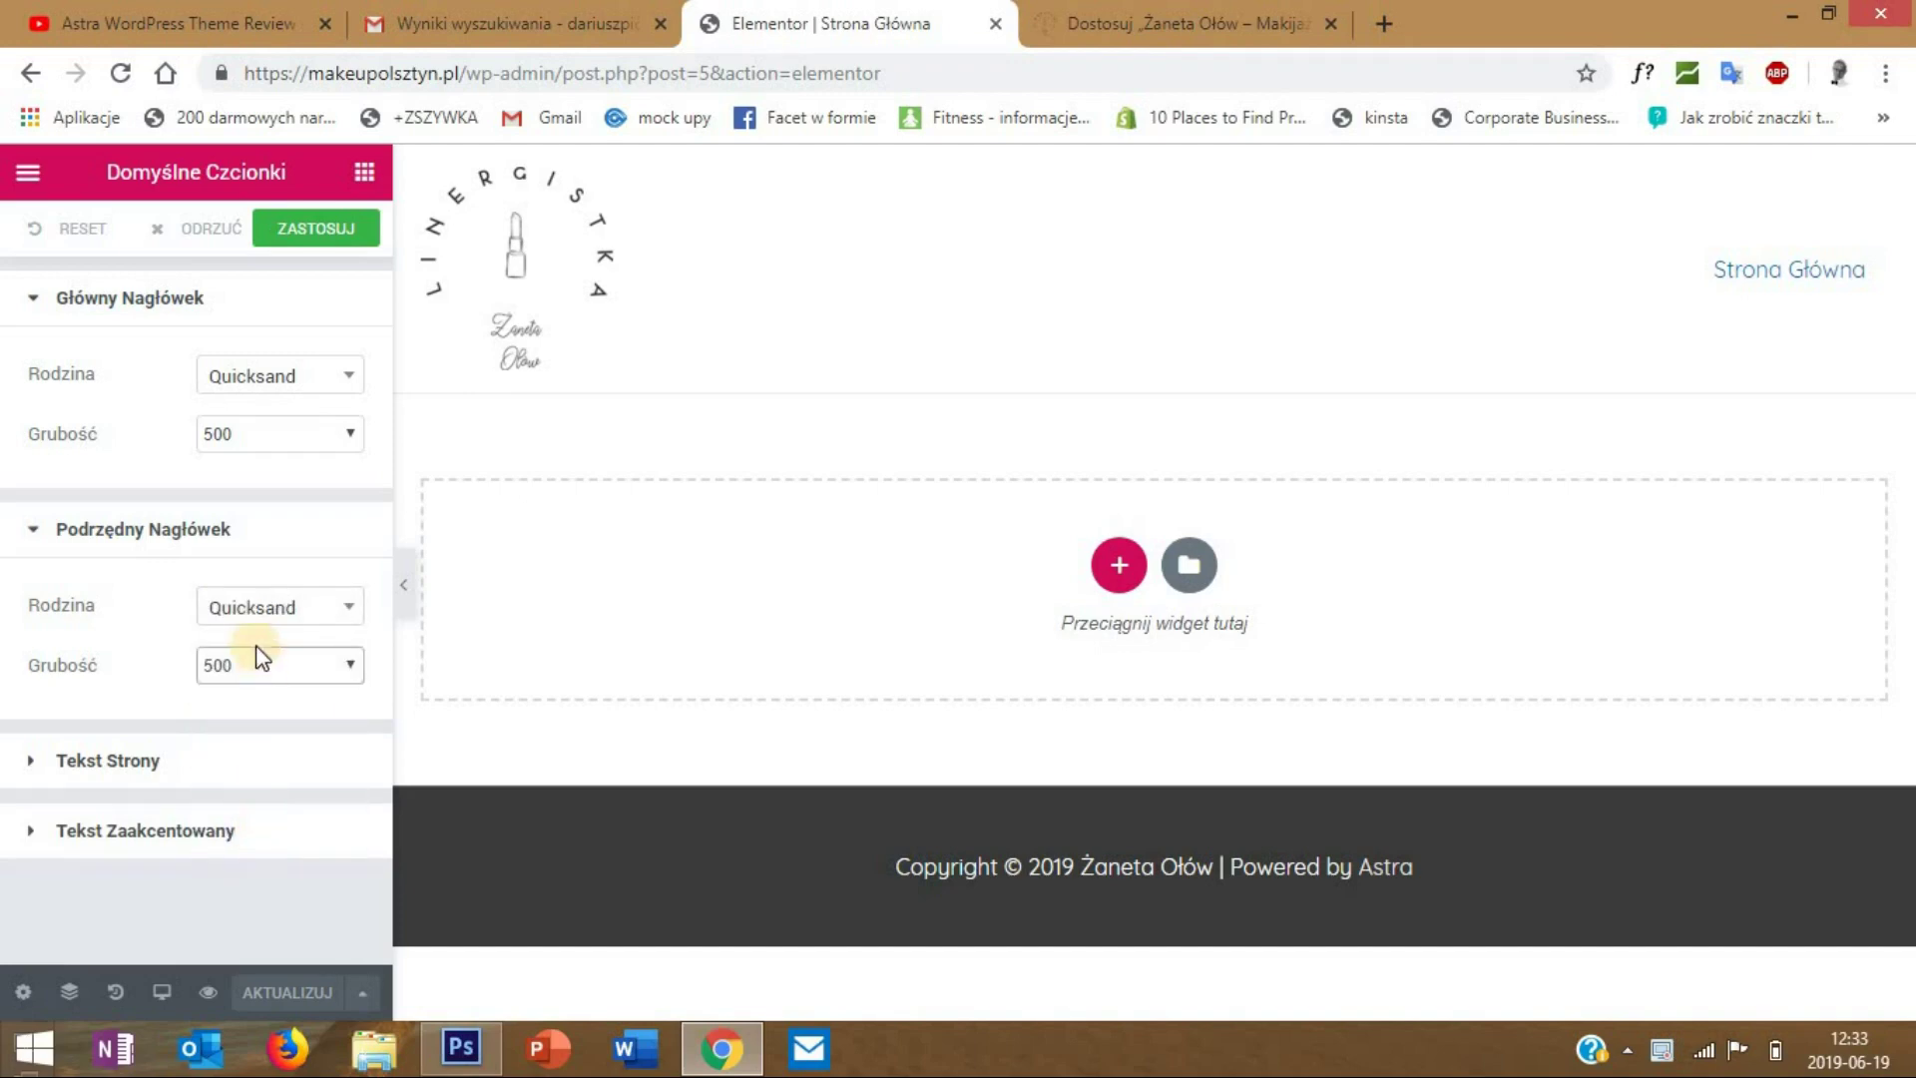
- Set the body text (Tekst Strony) font to Quicksand and apply the font settings
{"action": "left_click", "coordinate": [117, 767]}
{"action": "scroll", "coordinate": [262, 733], "scroll_direction": "down", "scroll_amount": 1}
{"action": "left_click", "coordinate": [261, 776]}
{"action": "type", "text": "quik"}
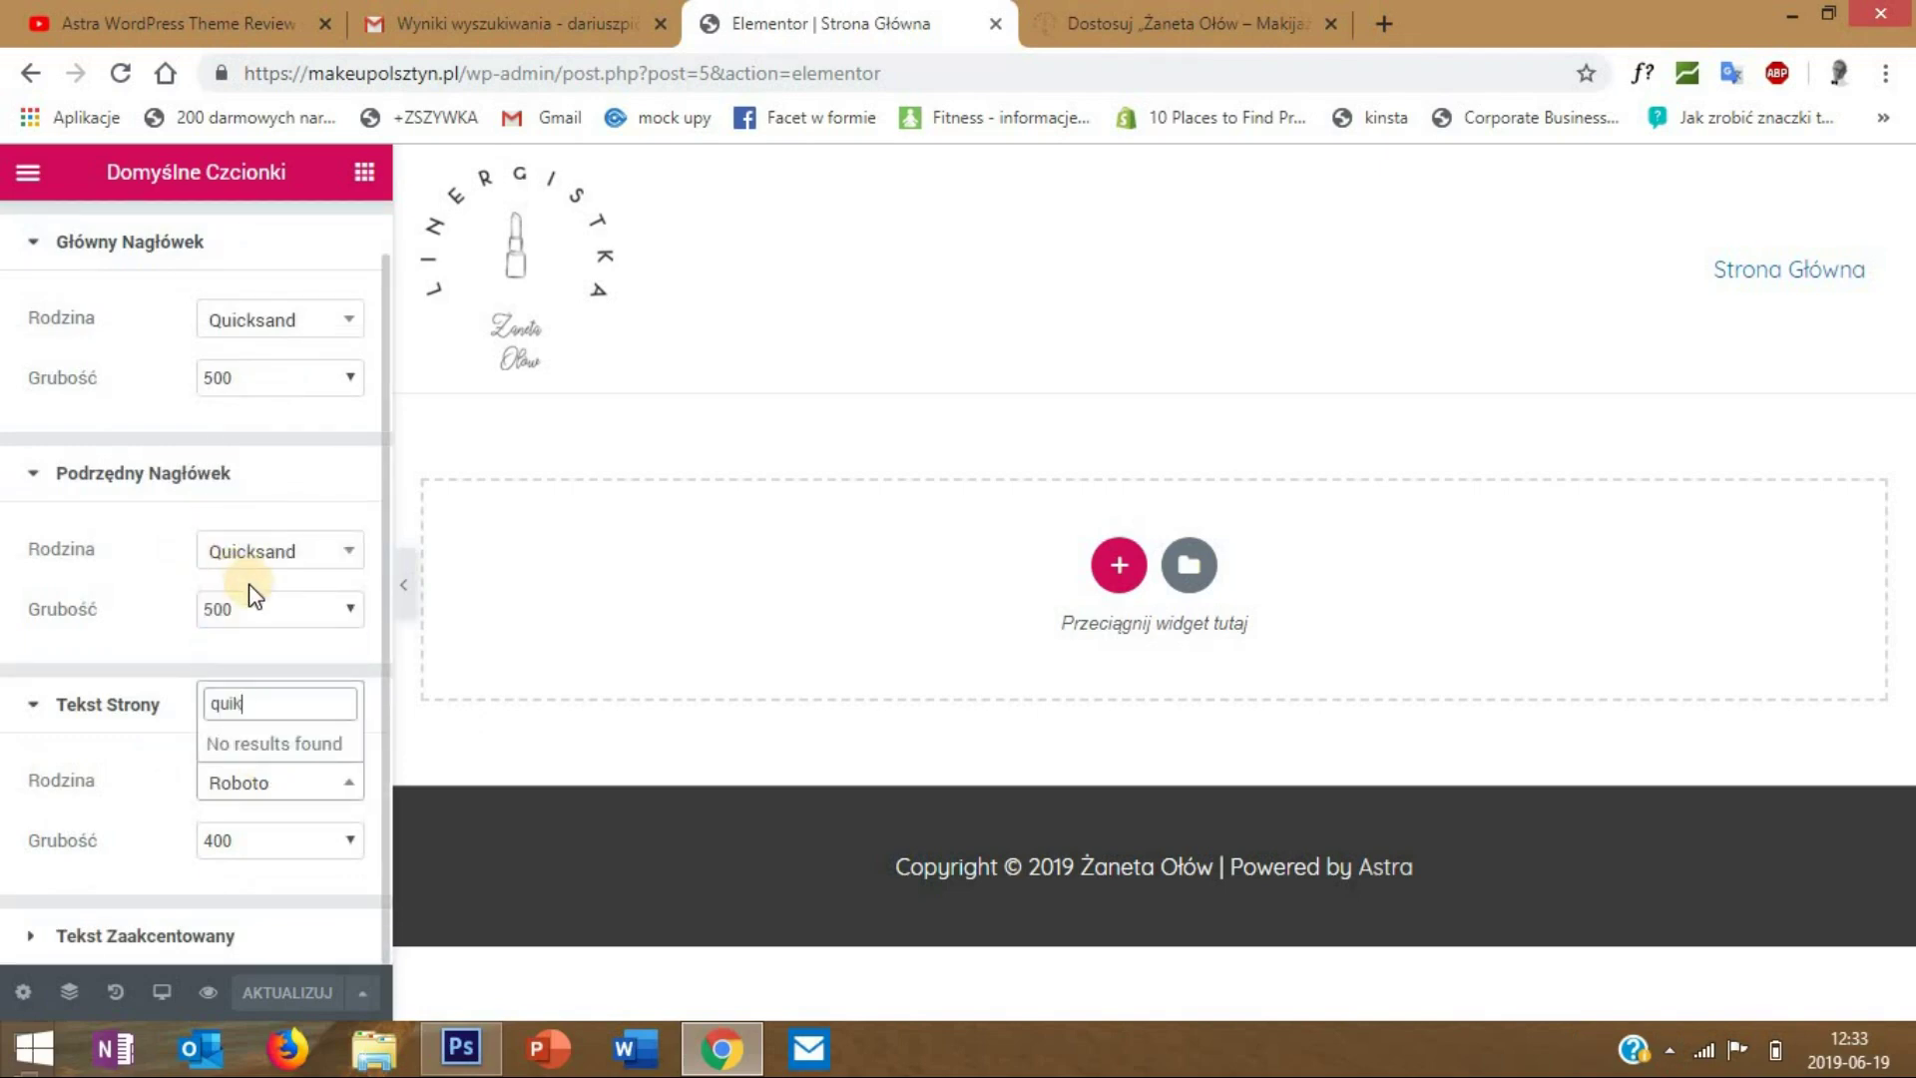
{"action": "key", "text": "BackSpace"}
{"action": "key", "text": "BackSpace"}
{"action": "type", "text": "ick"}
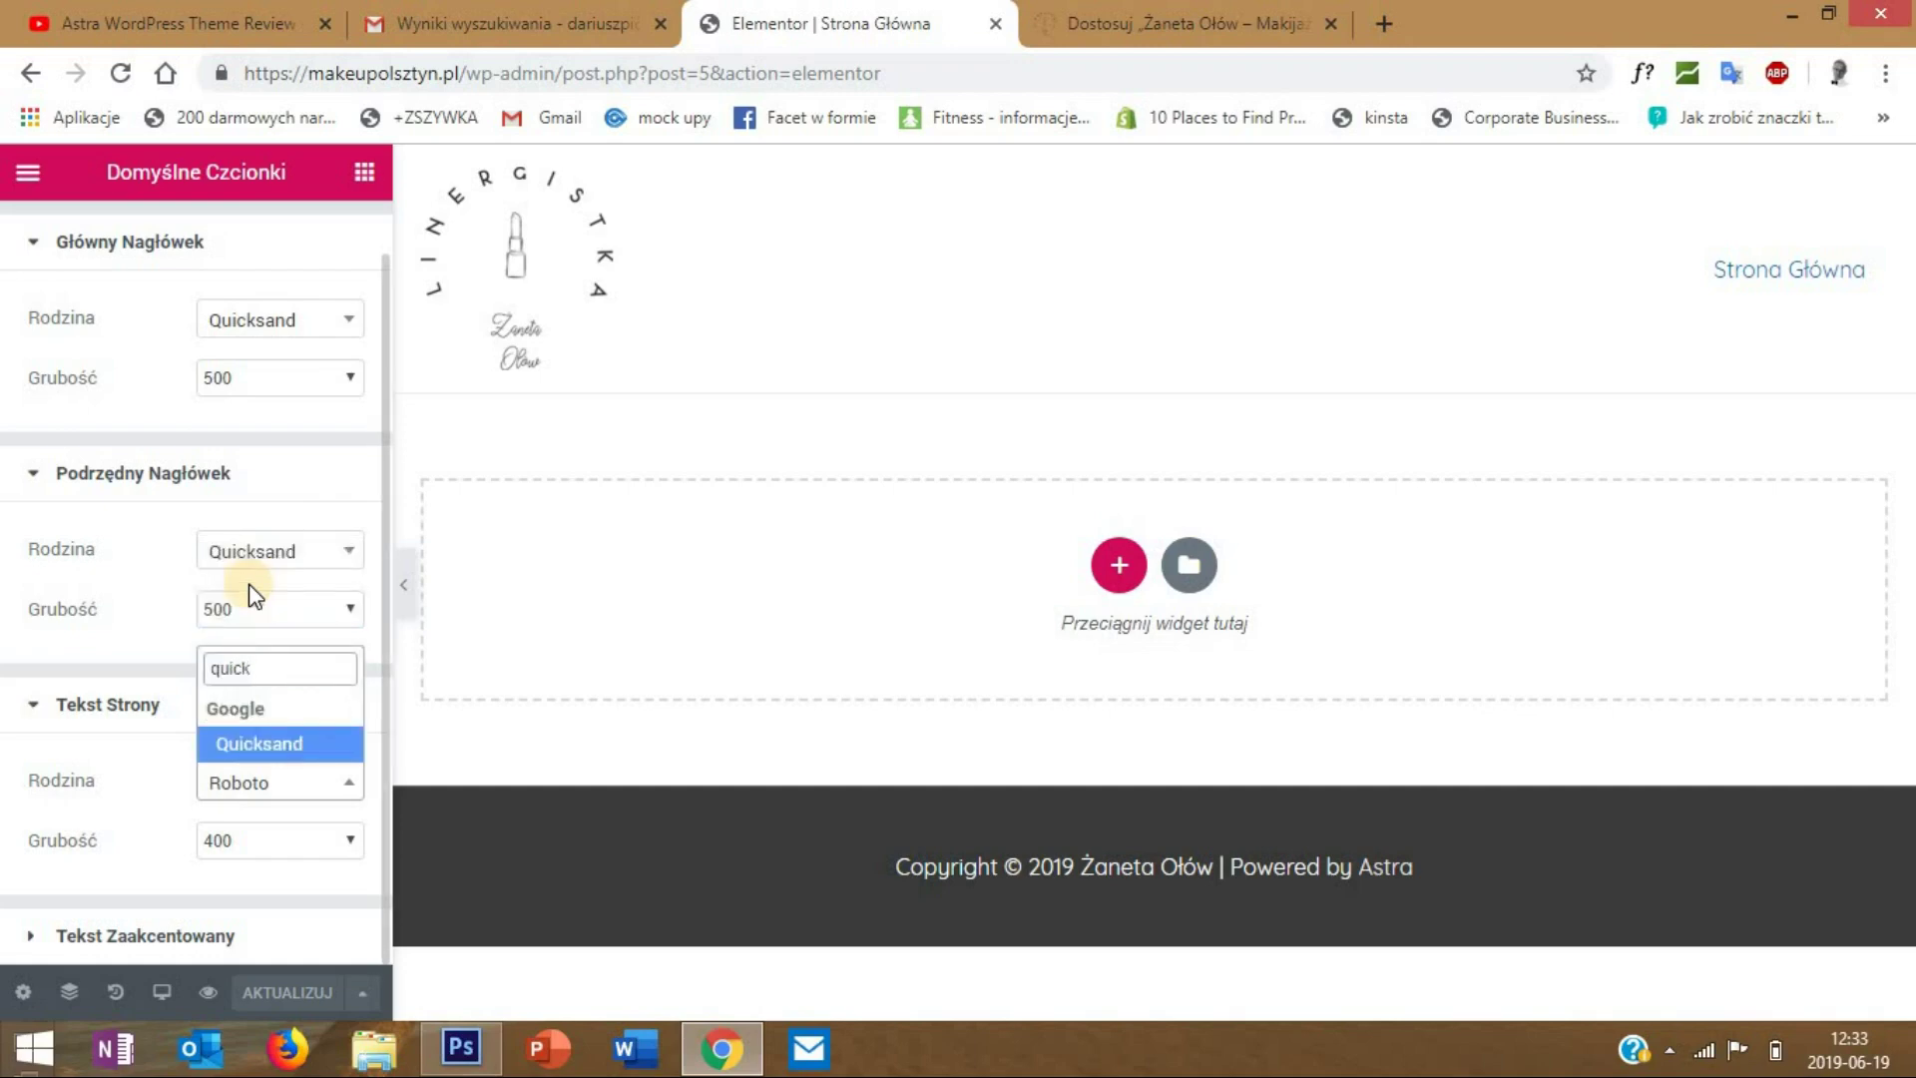
{"action": "key", "text": "Return"}
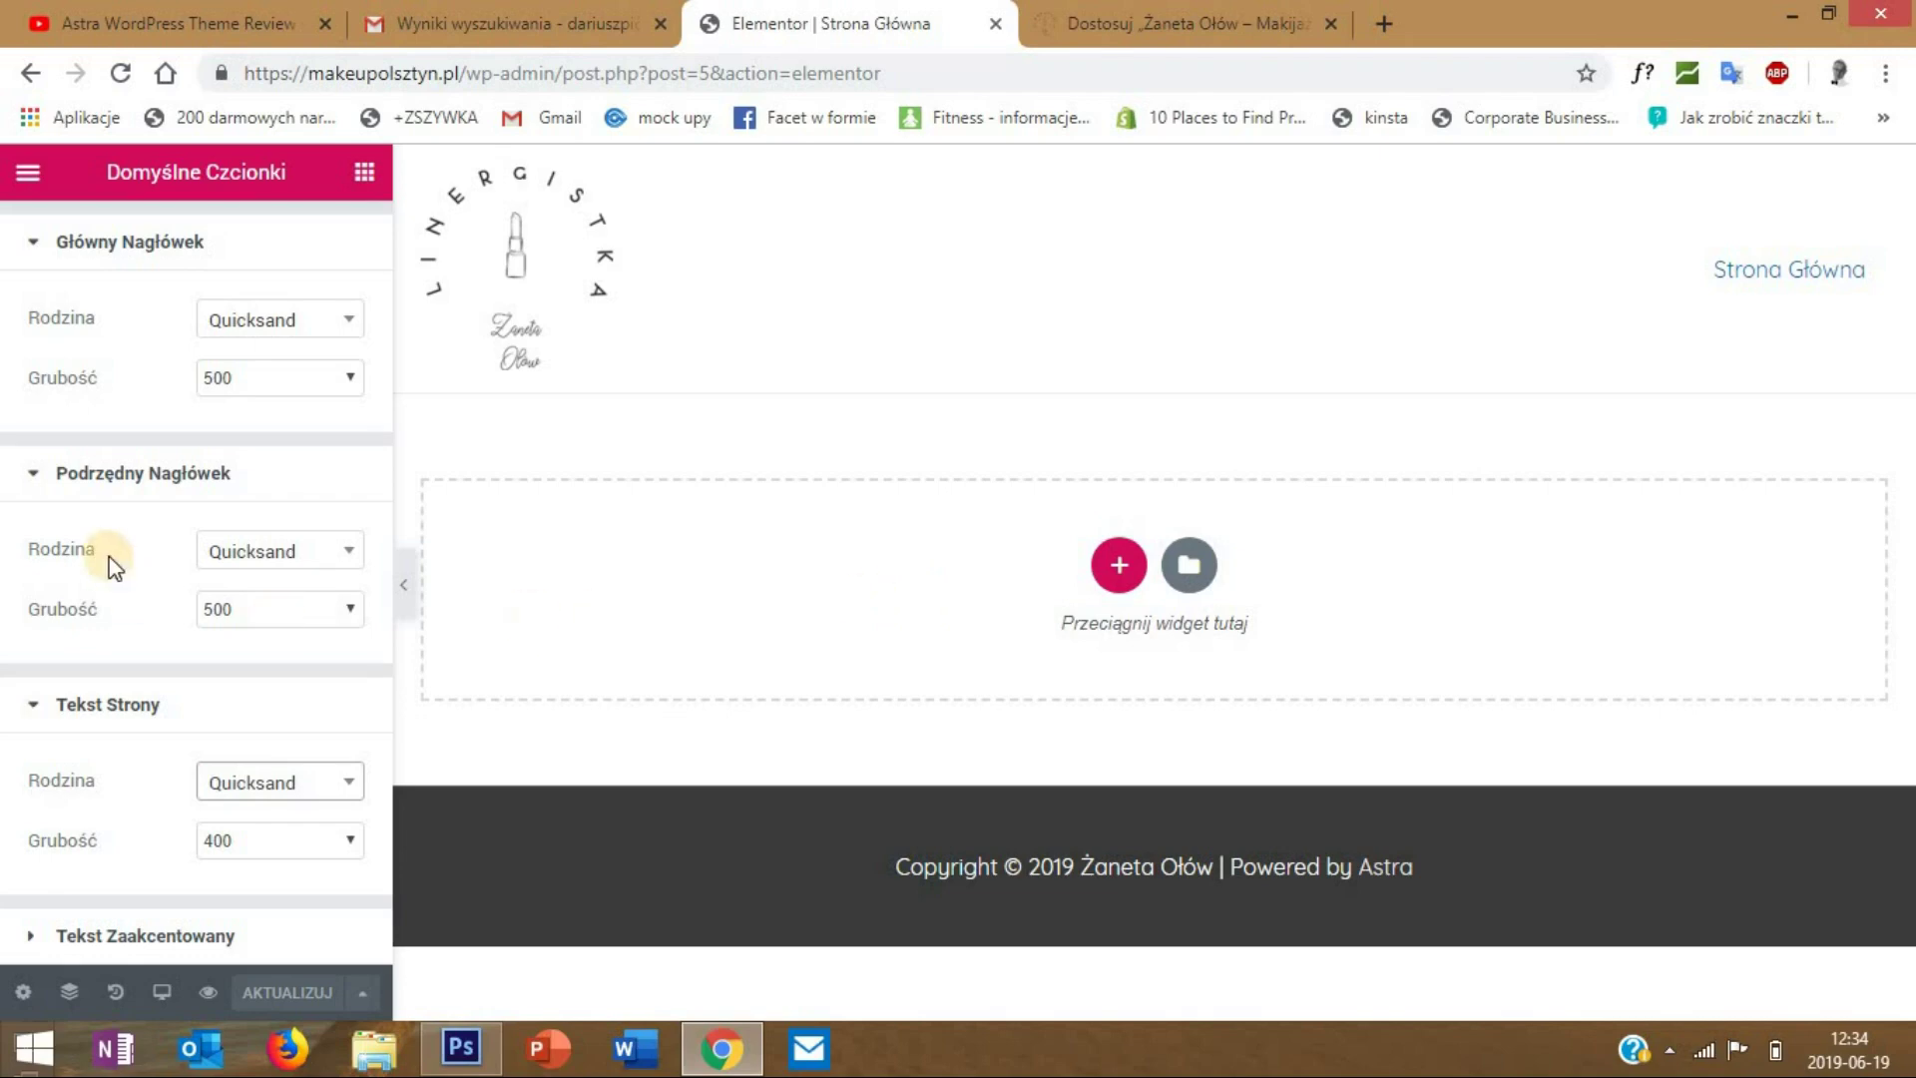
{"action": "left_click", "coordinate": [313, 239]}
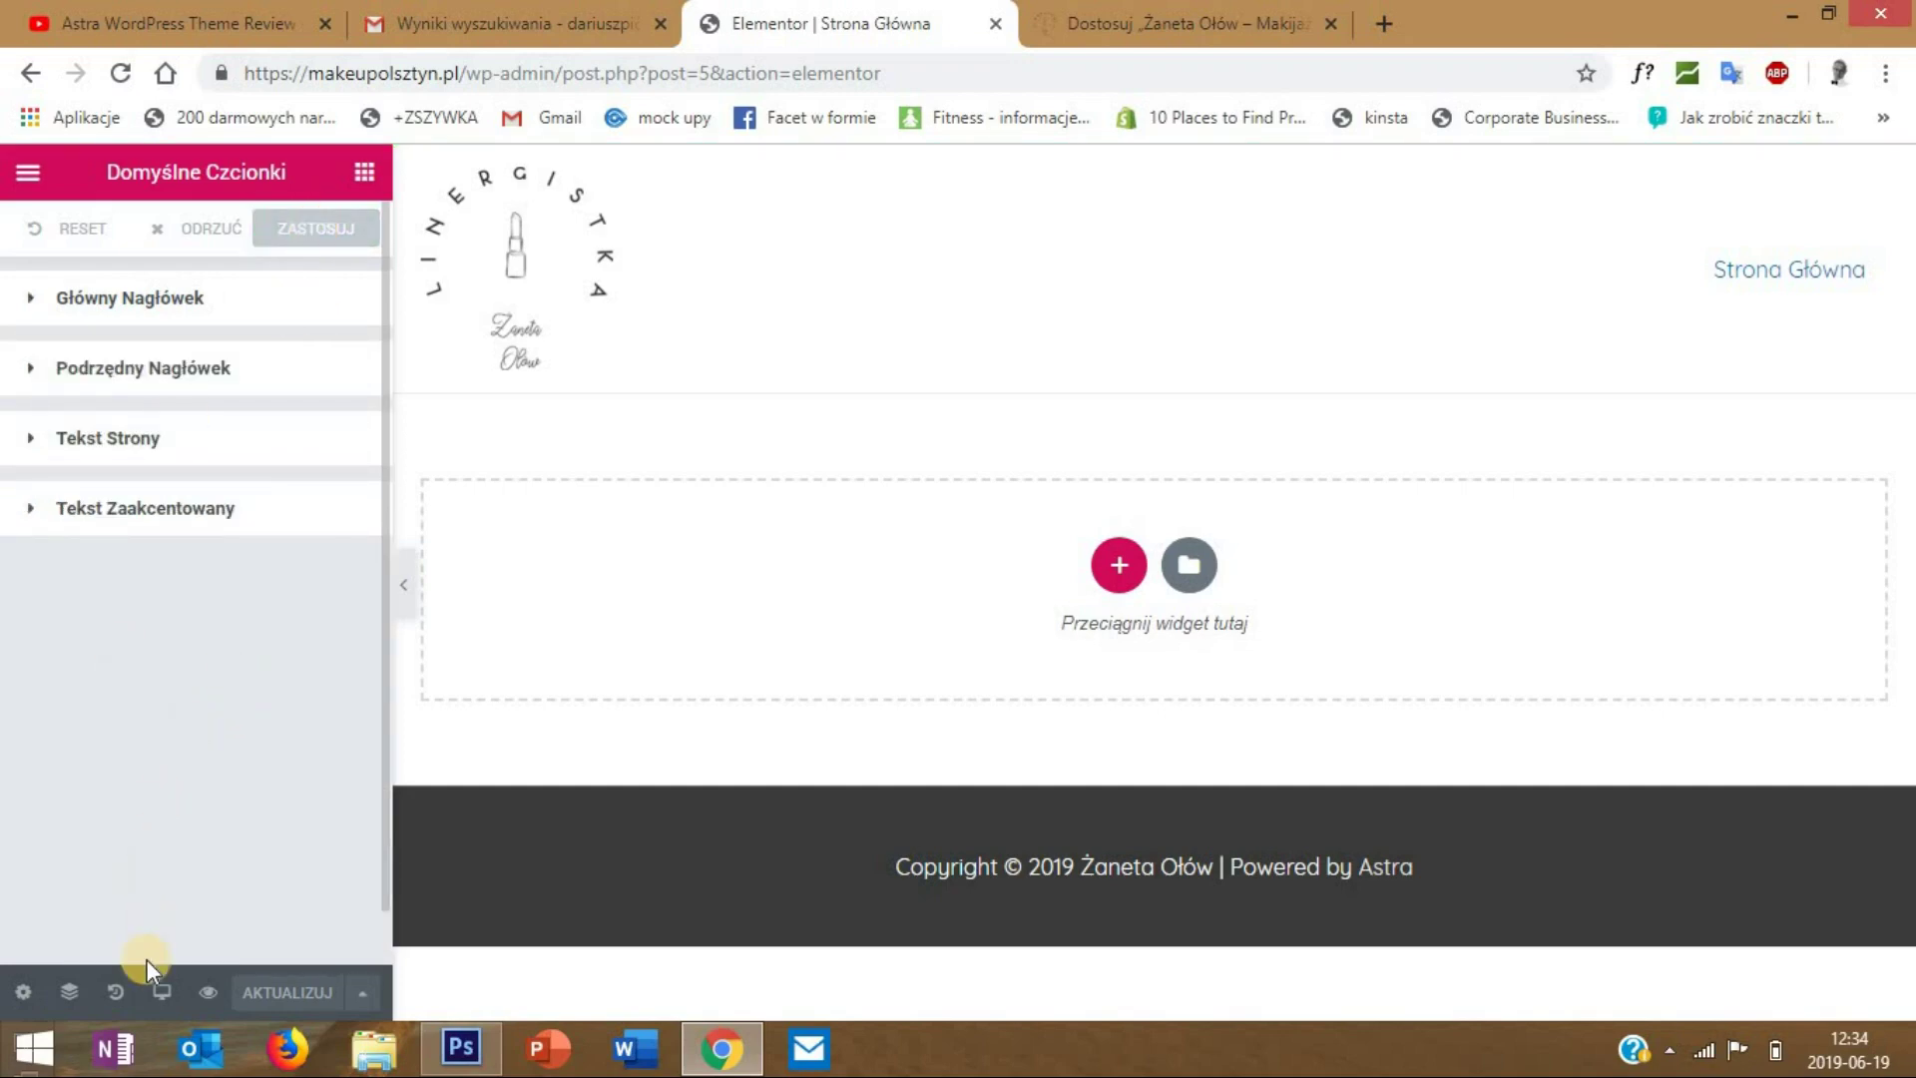
- Show the History panel listing section removed, heading added, section added and editing started
{"action": "left_click", "coordinate": [22, 991]}
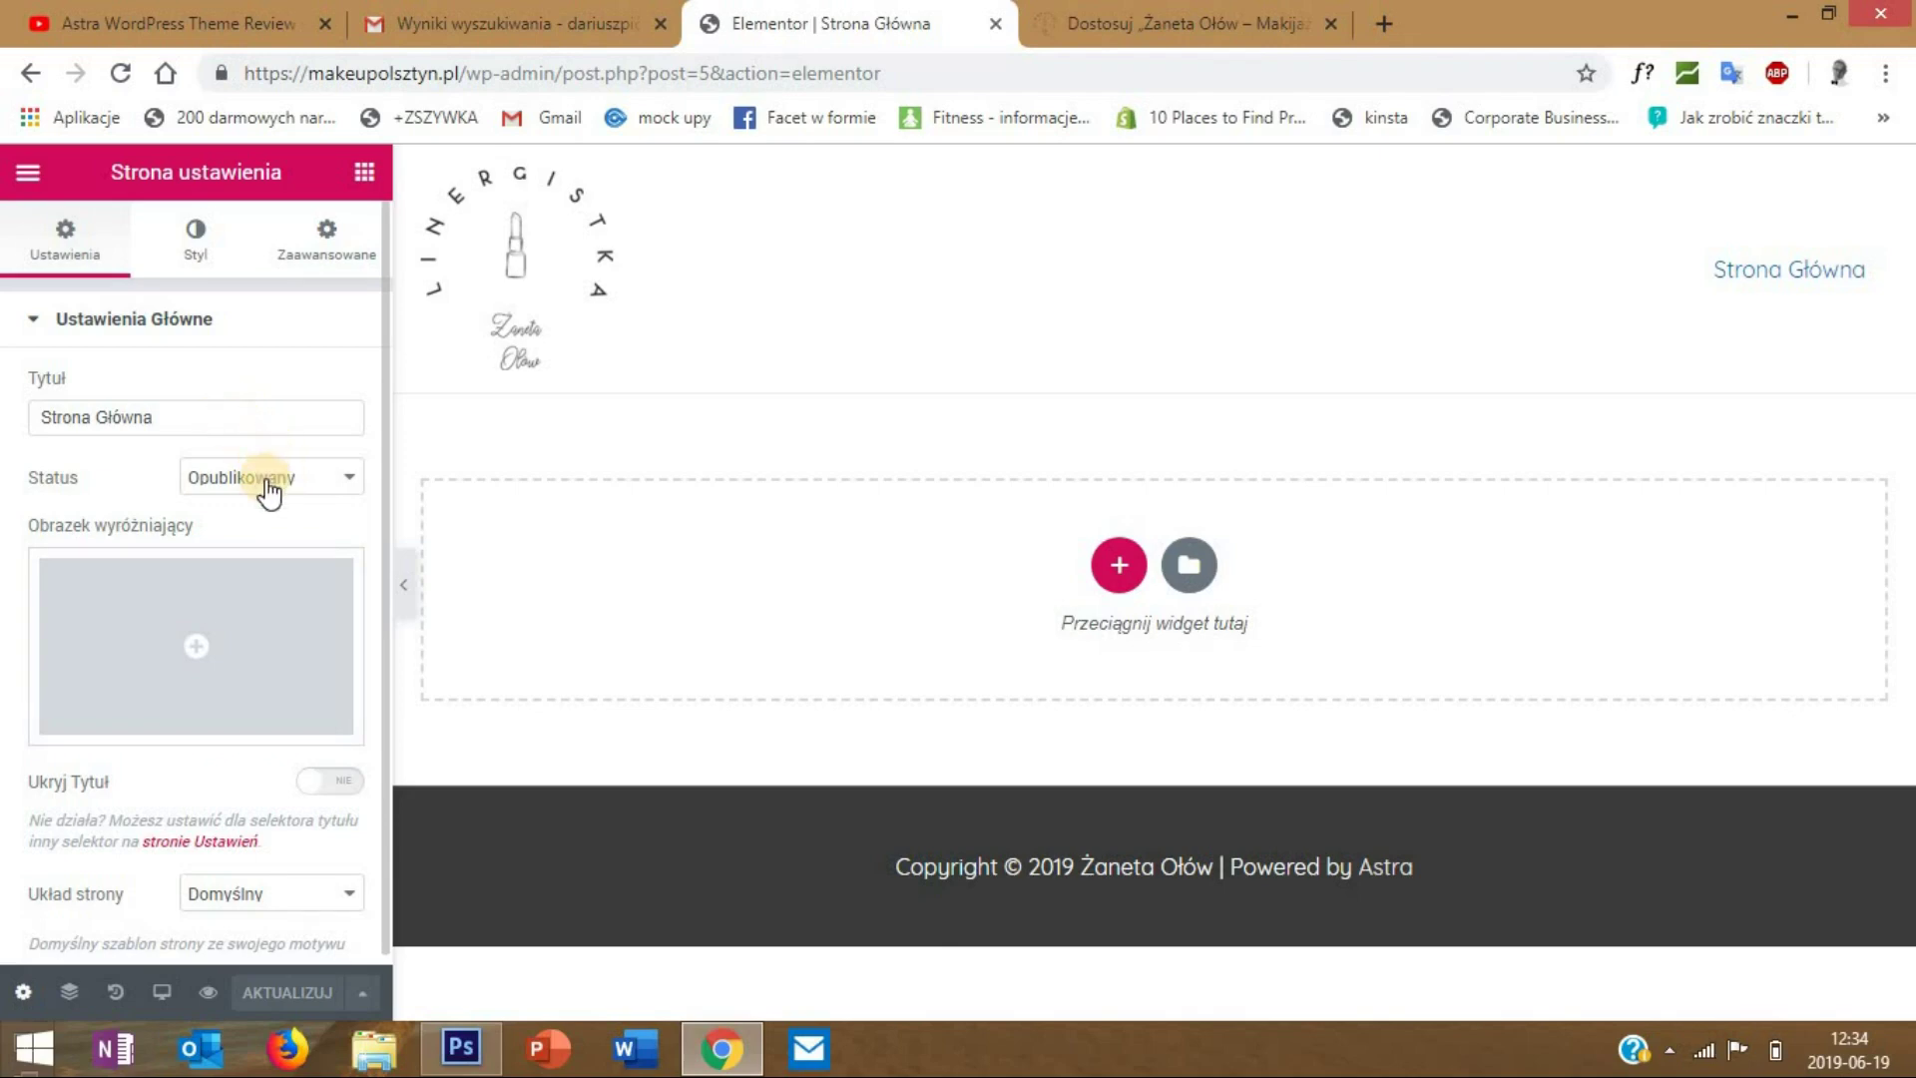
{"action": "scroll", "coordinate": [268, 489], "scroll_direction": "down", "scroll_amount": 1}
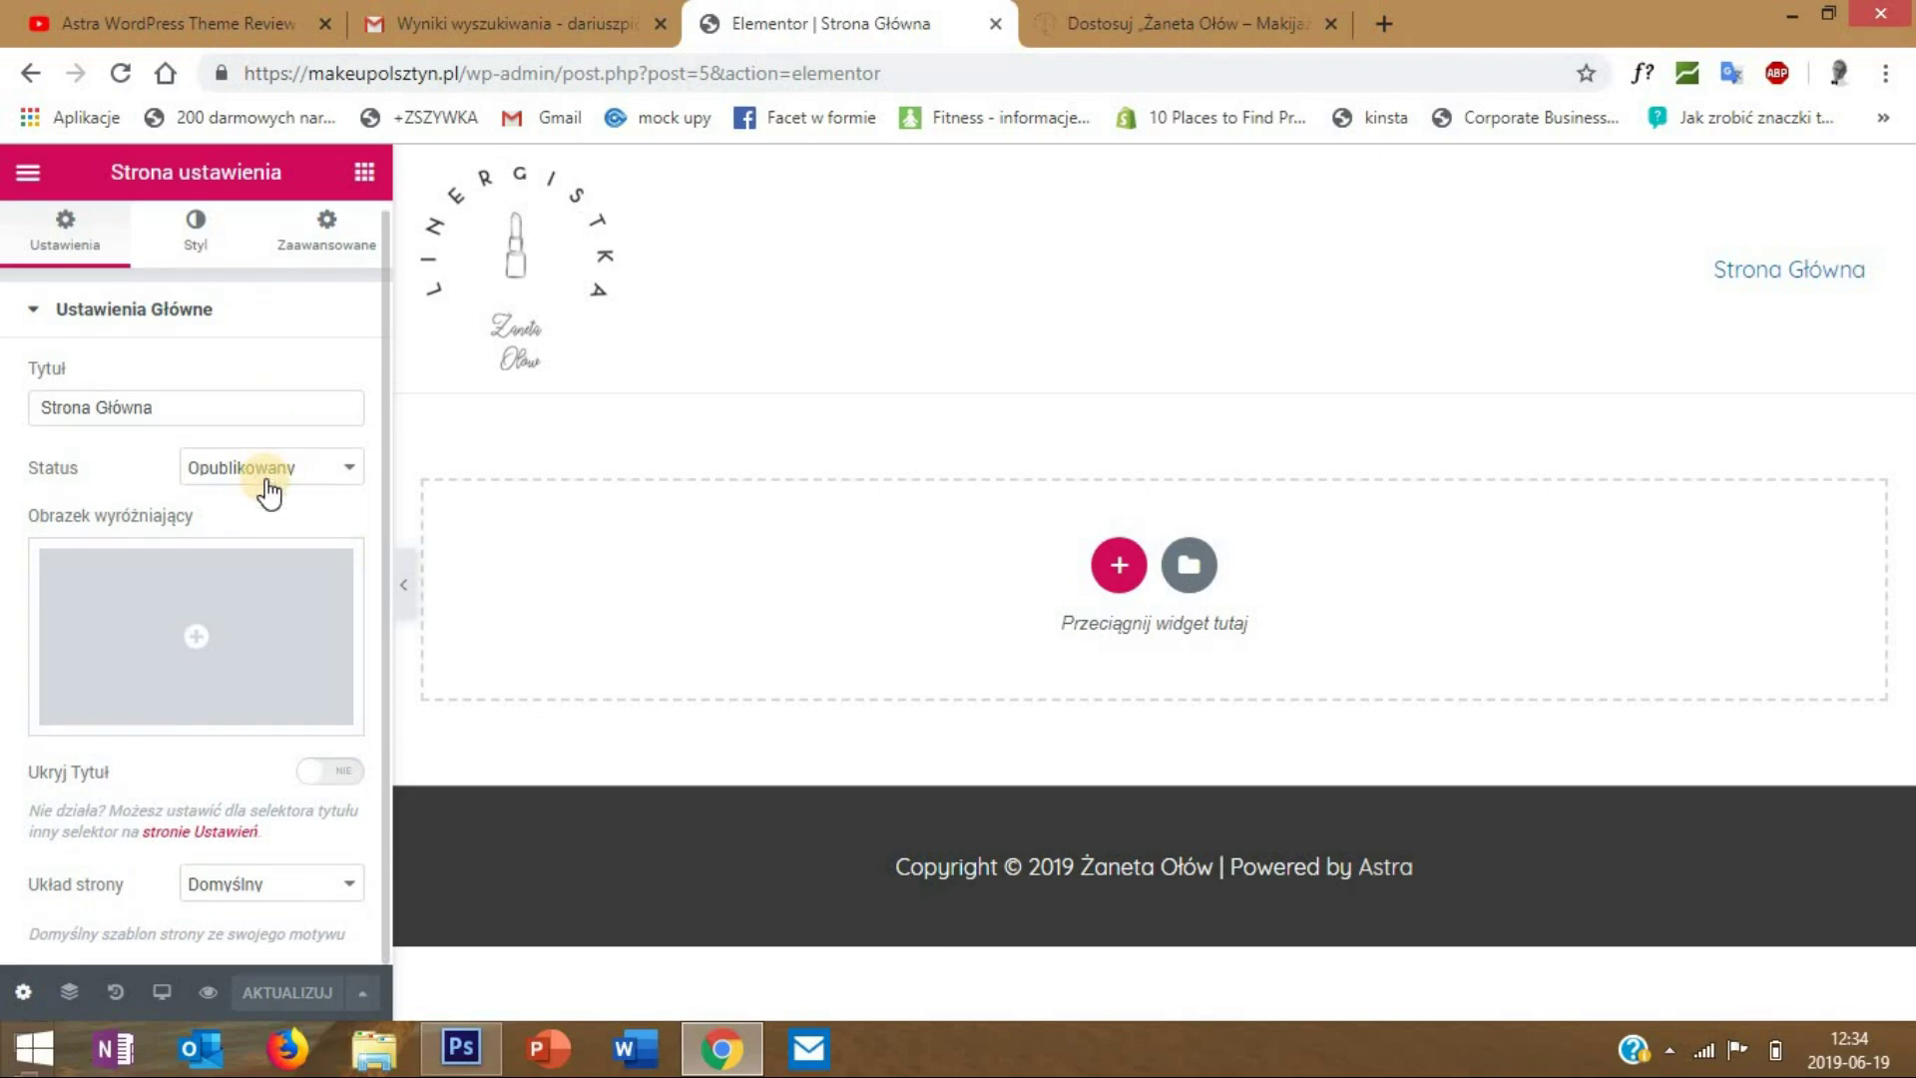
{"action": "scroll", "coordinate": [190, 648], "scroll_direction": "up", "scroll_amount": 1}
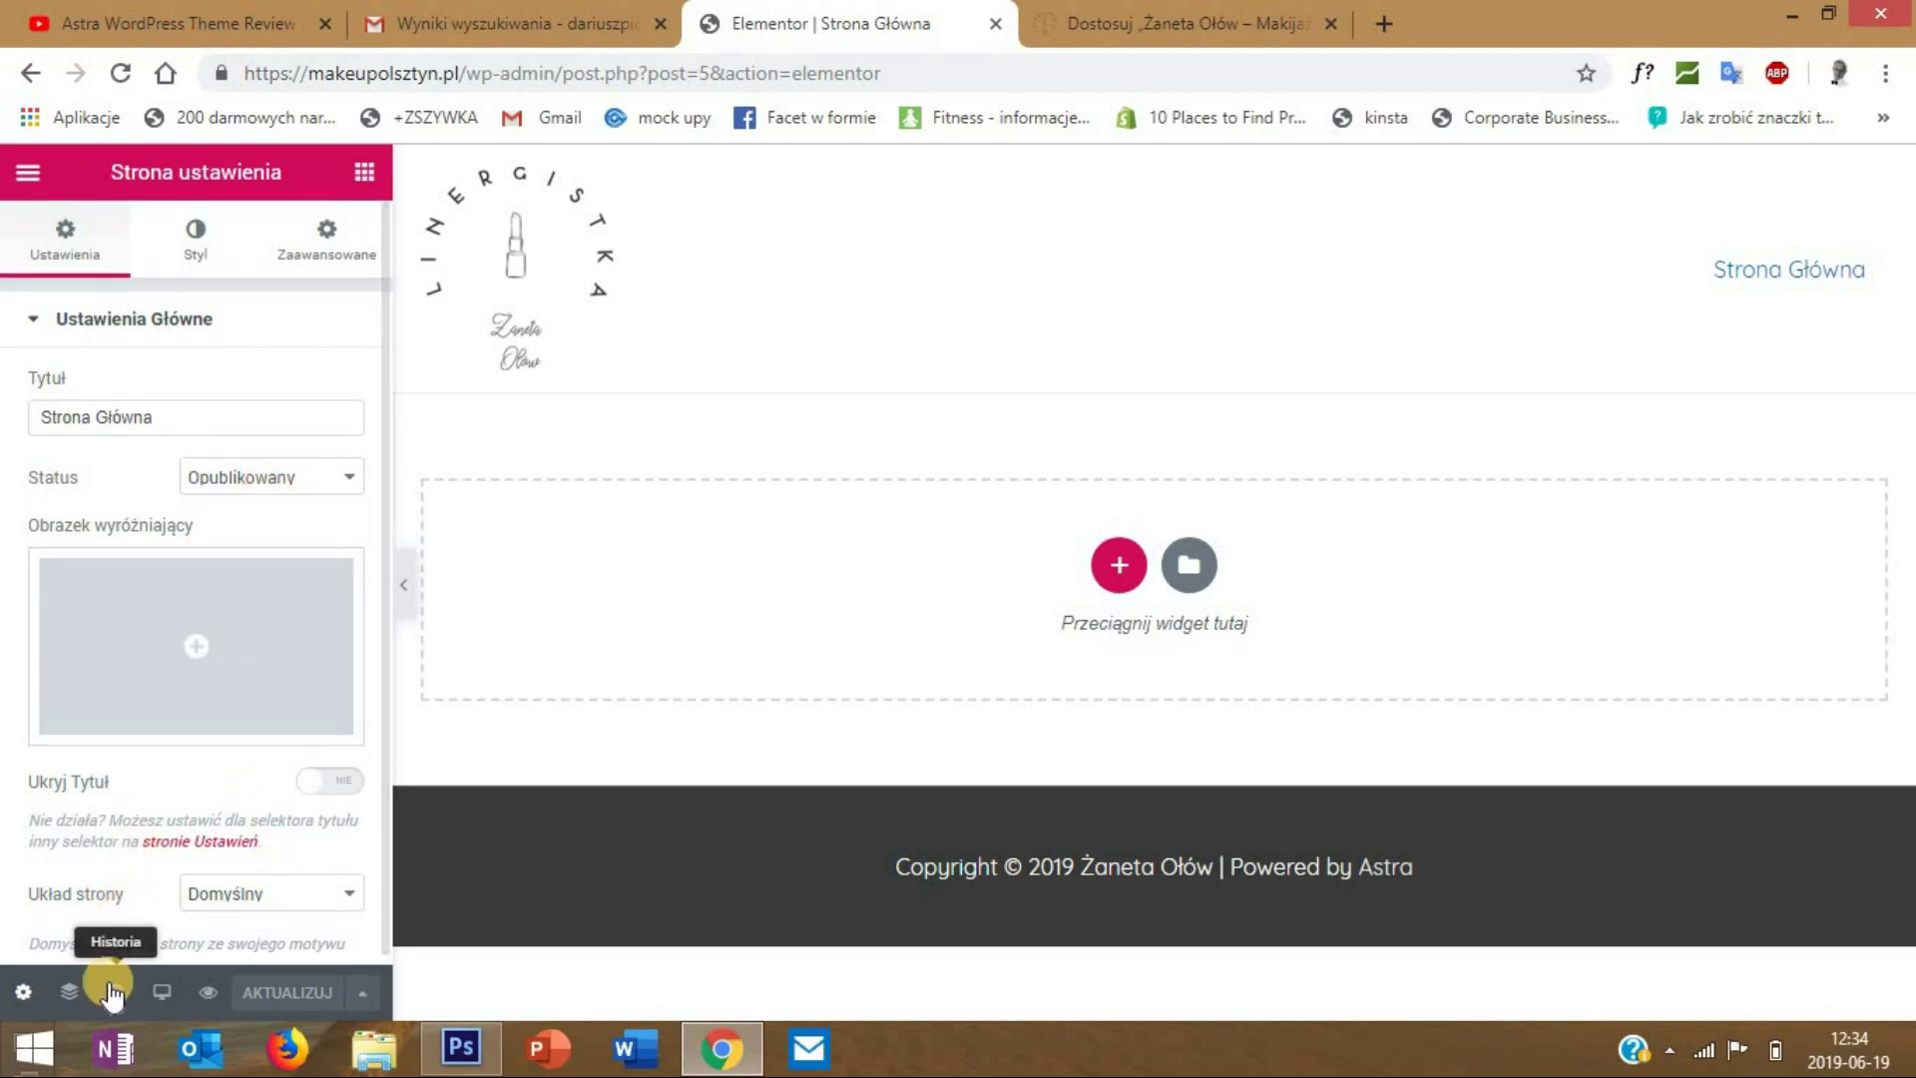
{"action": "left_click", "coordinate": [113, 991]}
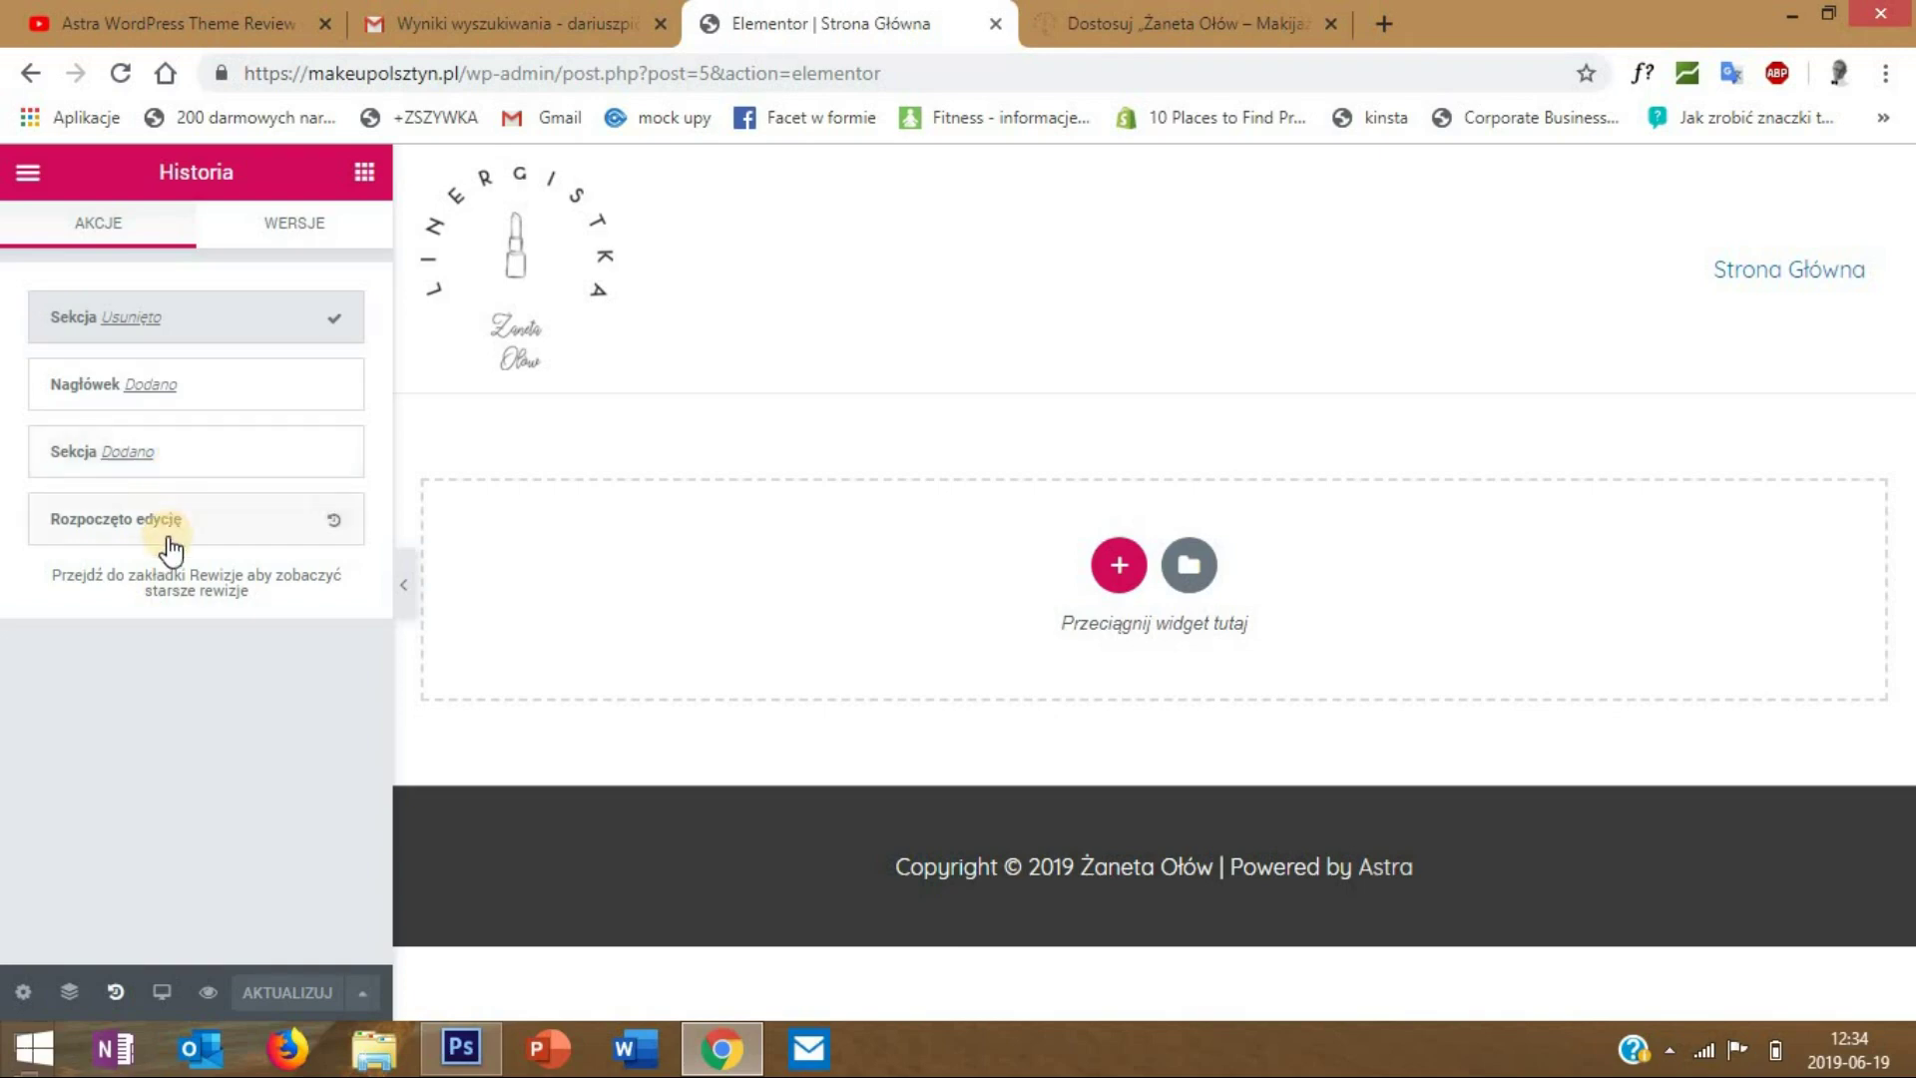
{"action": "left_click", "coordinate": [170, 995]}
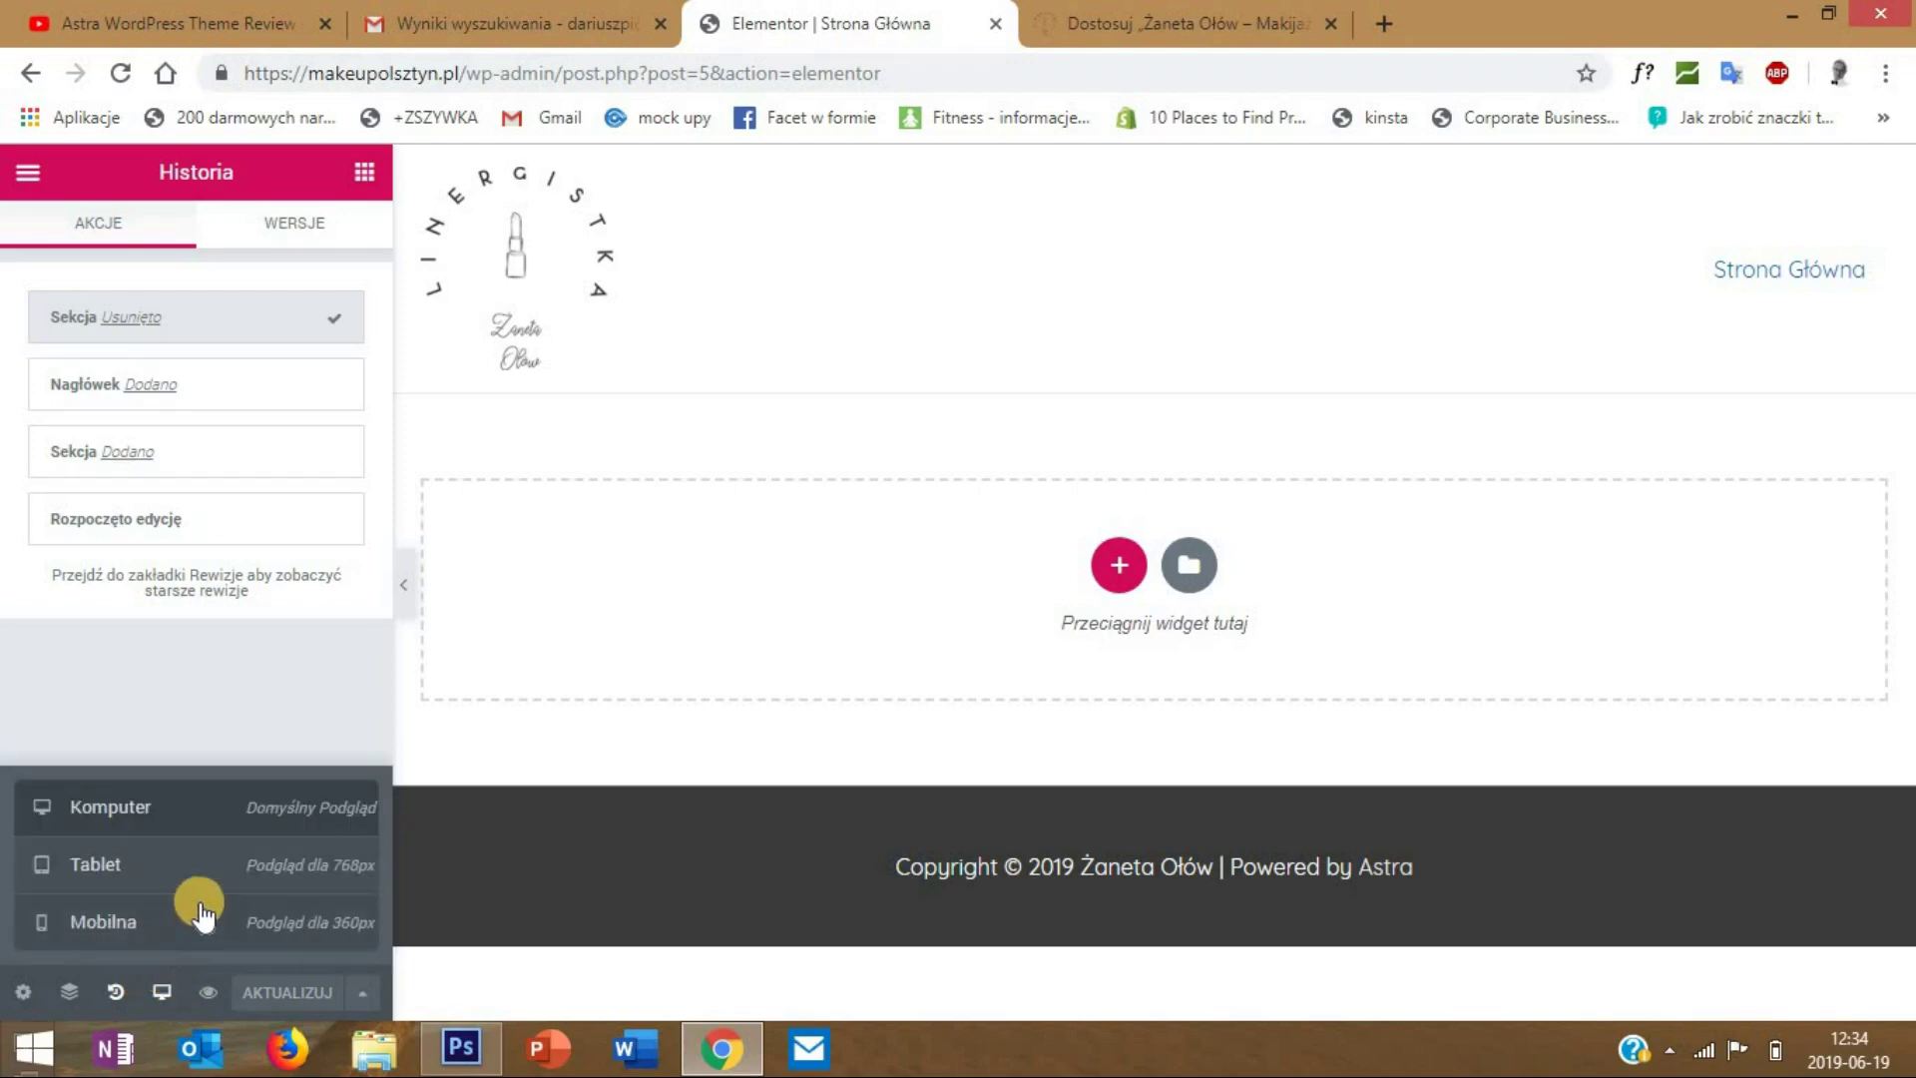
{"action": "left_click", "coordinate": [130, 926]}
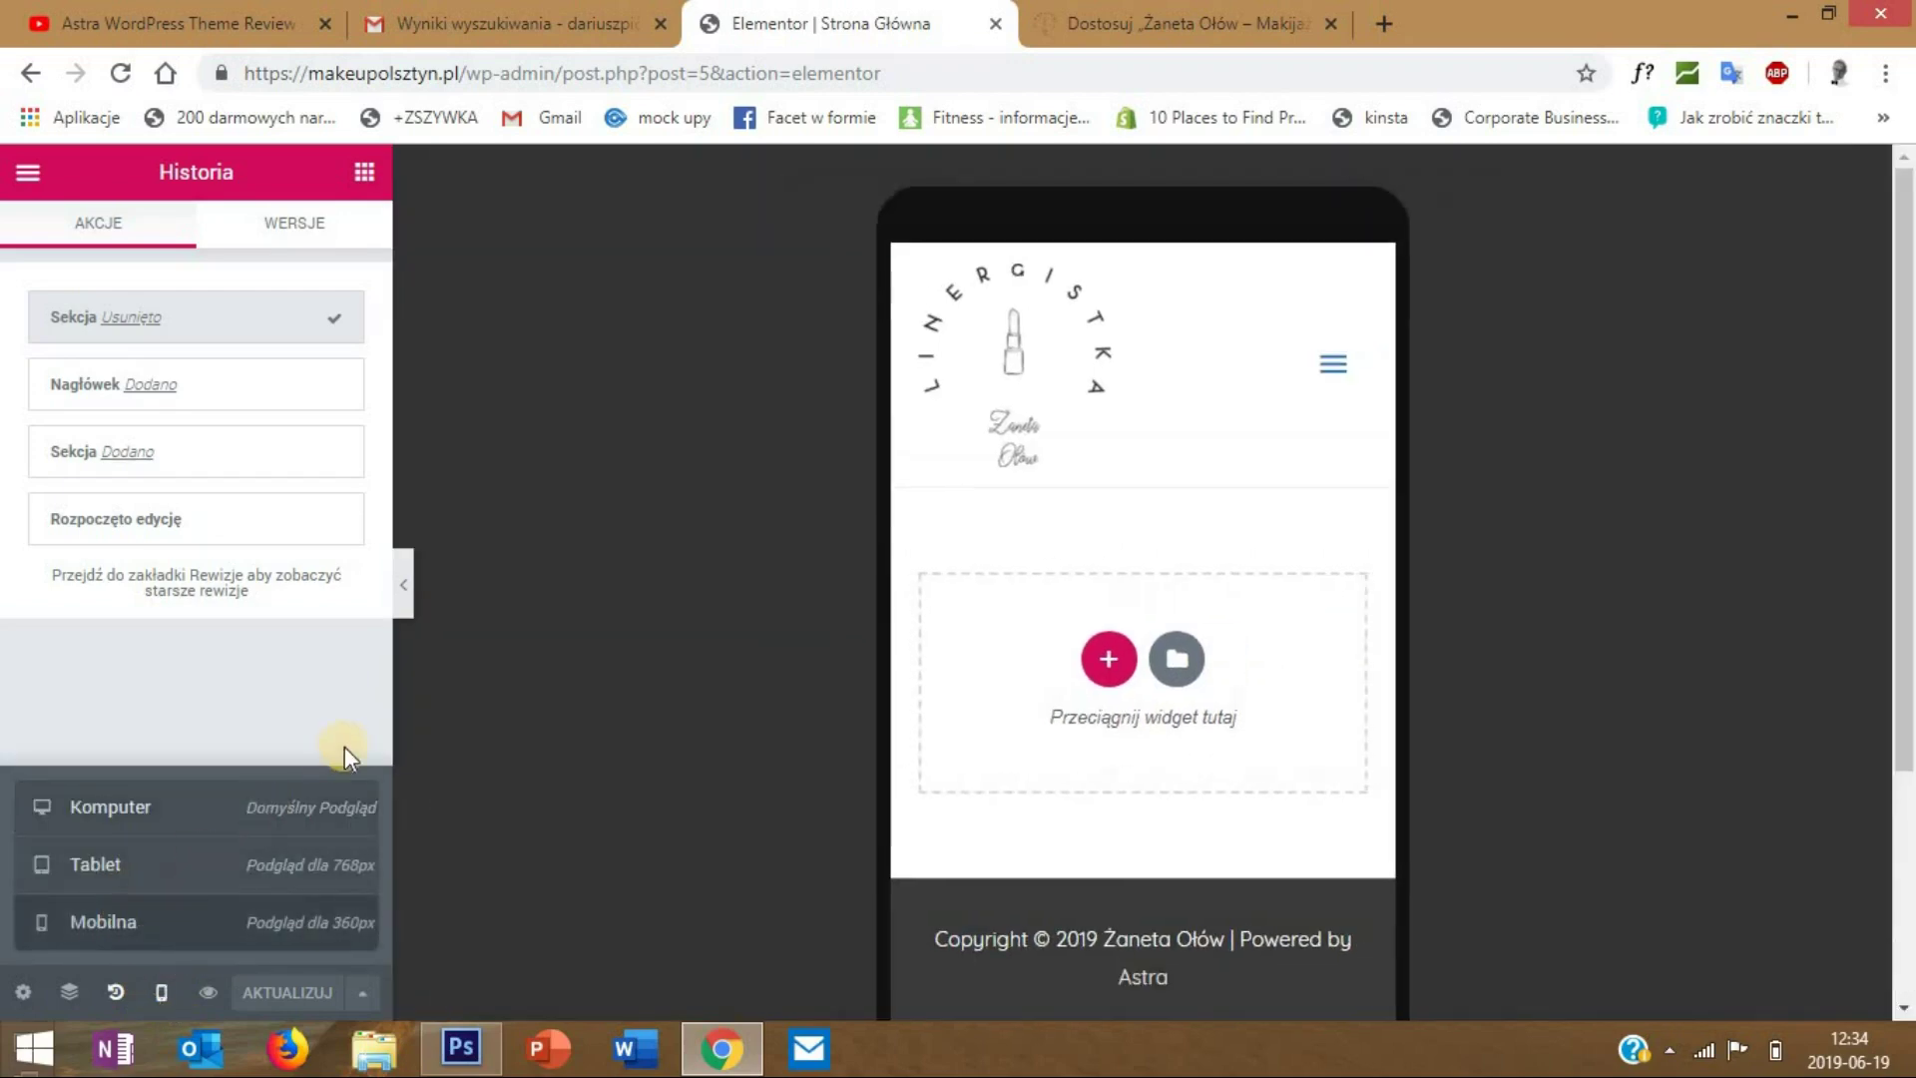
{"action": "left_click", "coordinate": [129, 864]}
{"action": "left_click", "coordinate": [171, 808]}
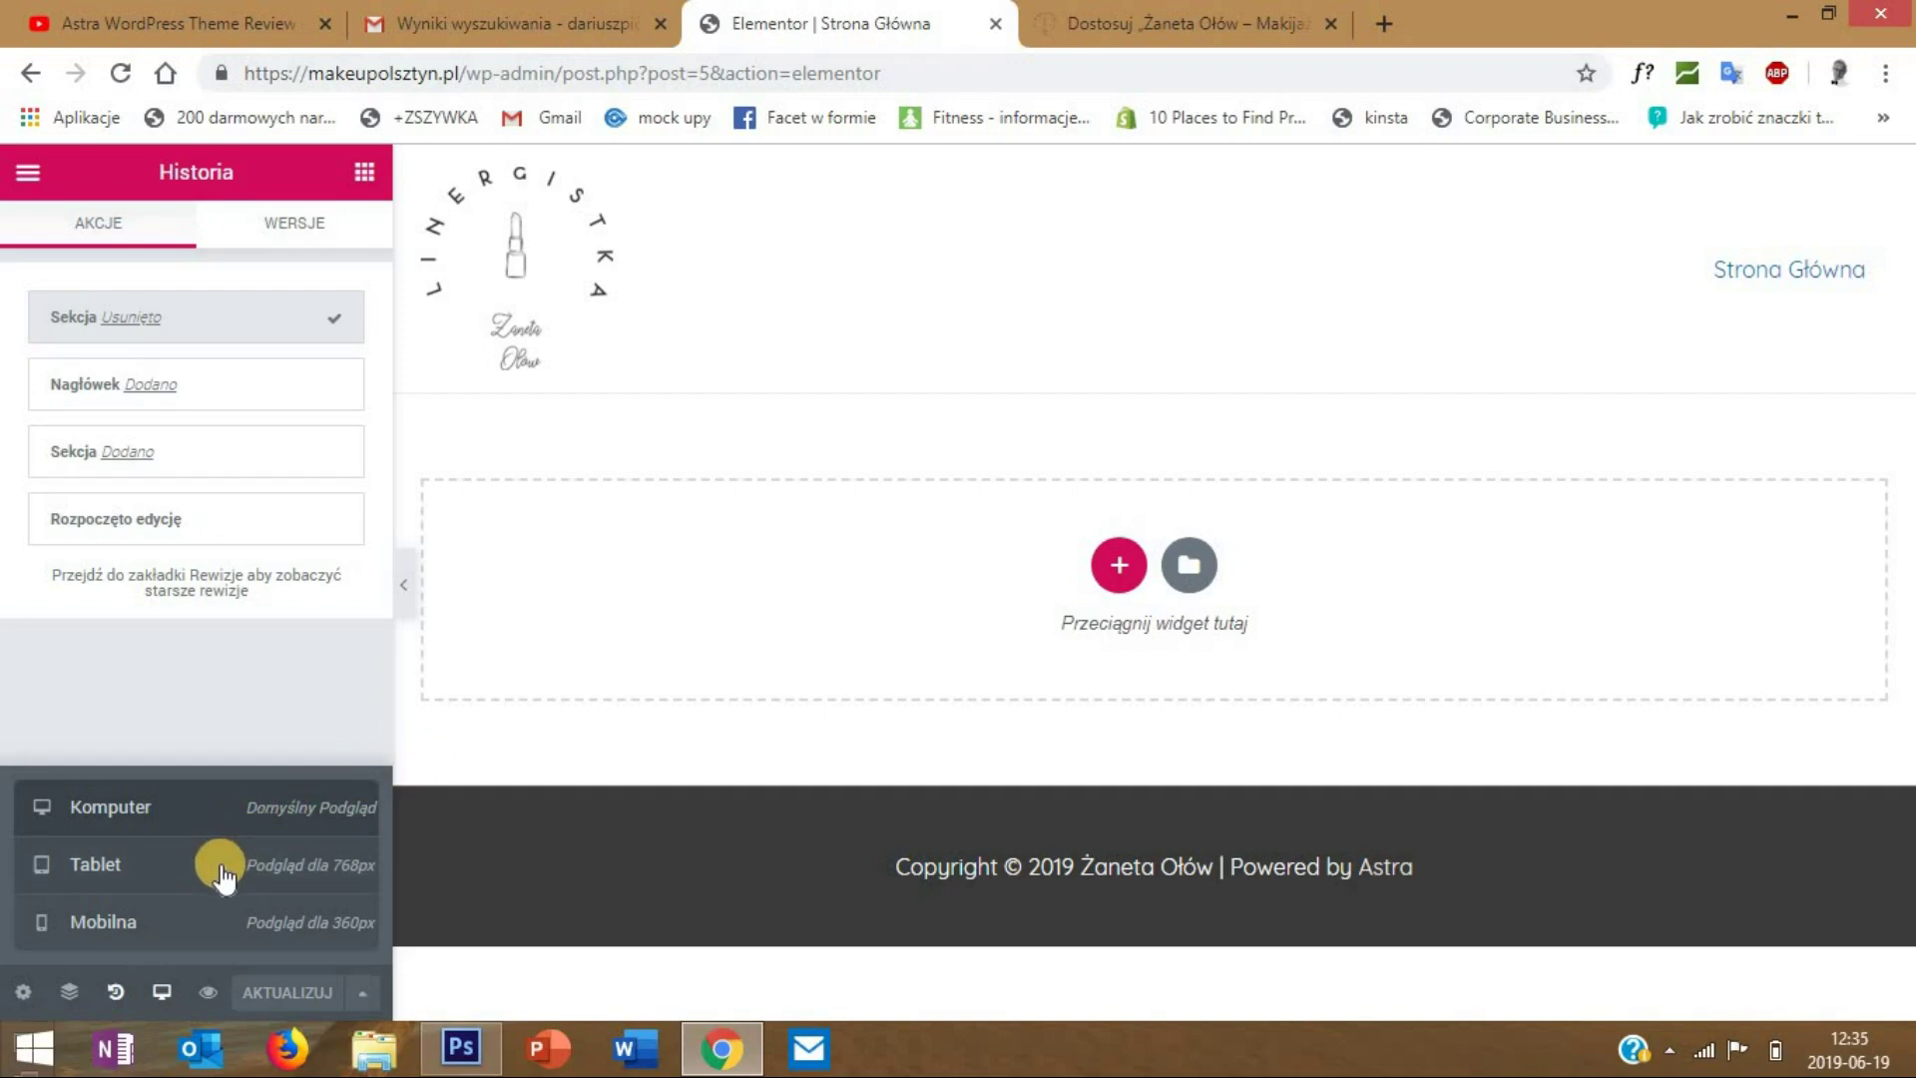
{"action": "left_click", "coordinate": [158, 916]}
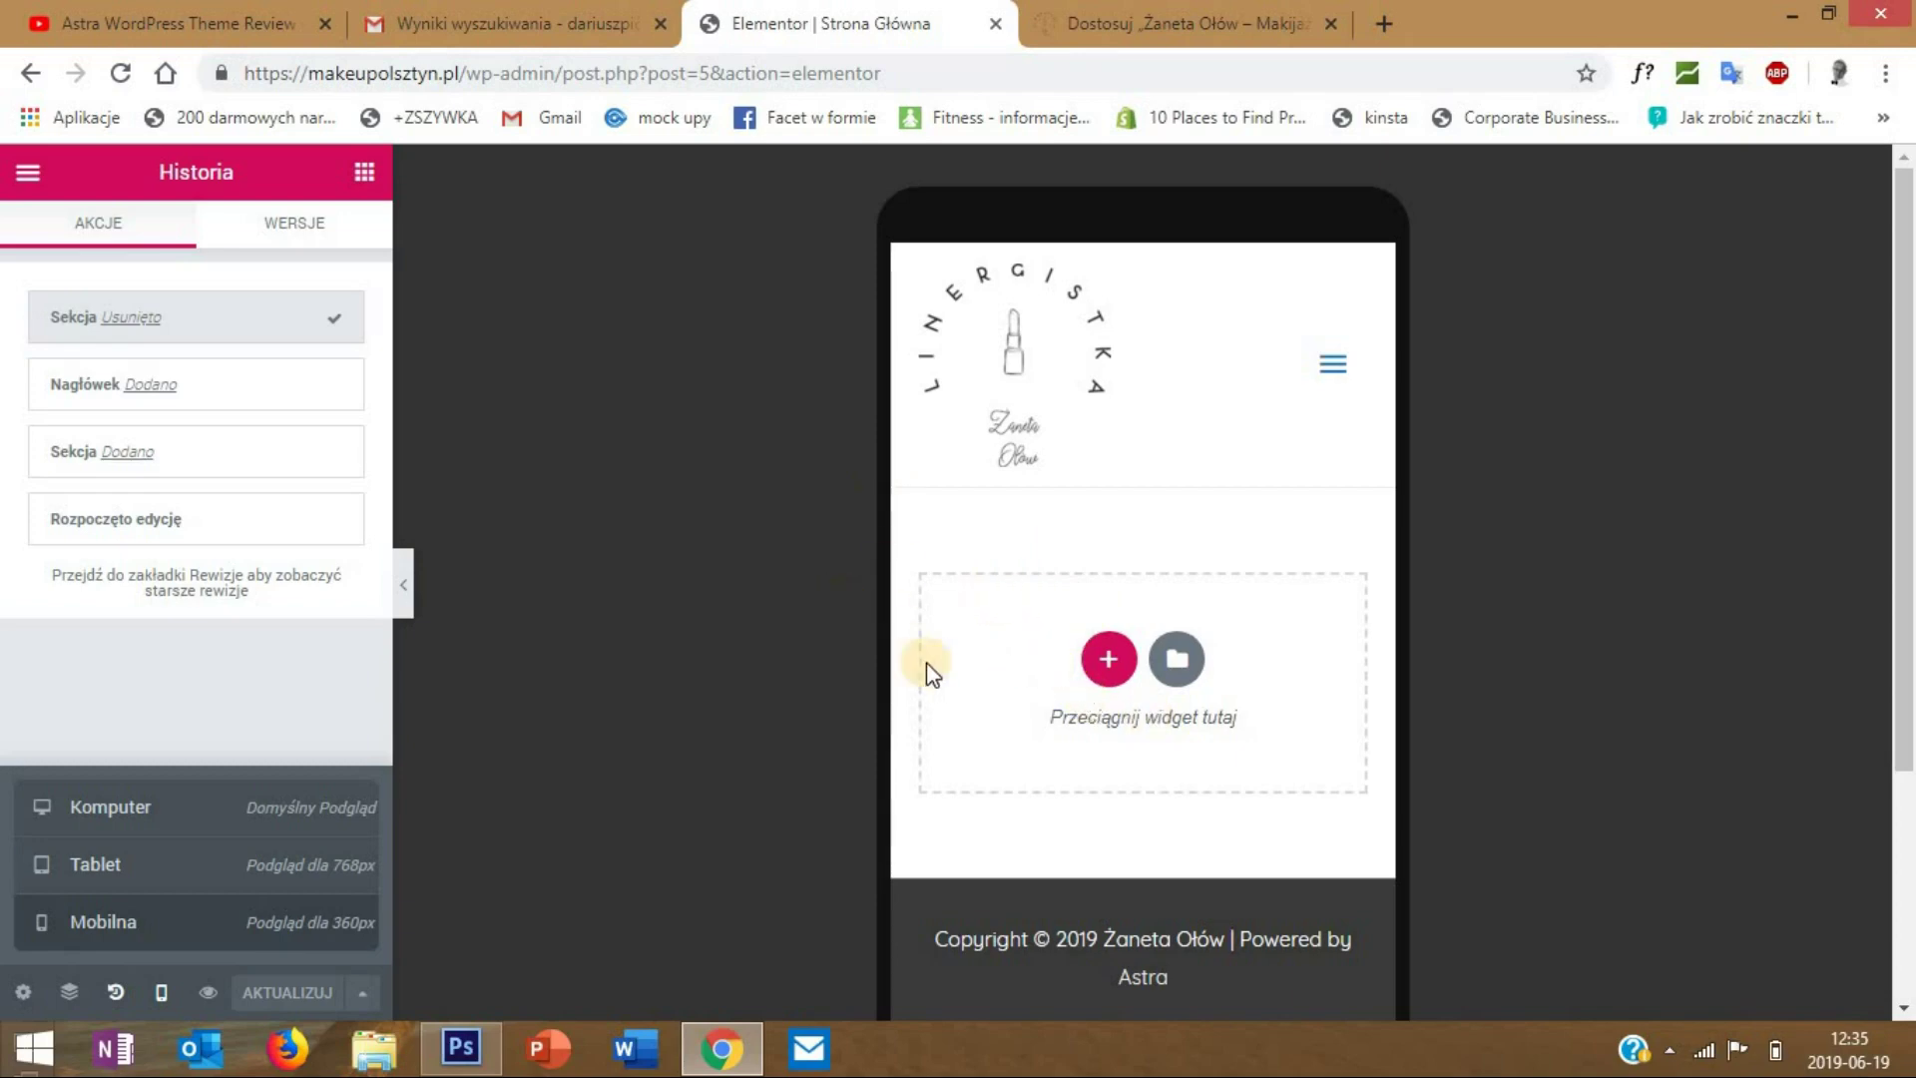
{"action": "left_click", "coordinate": [155, 834]}
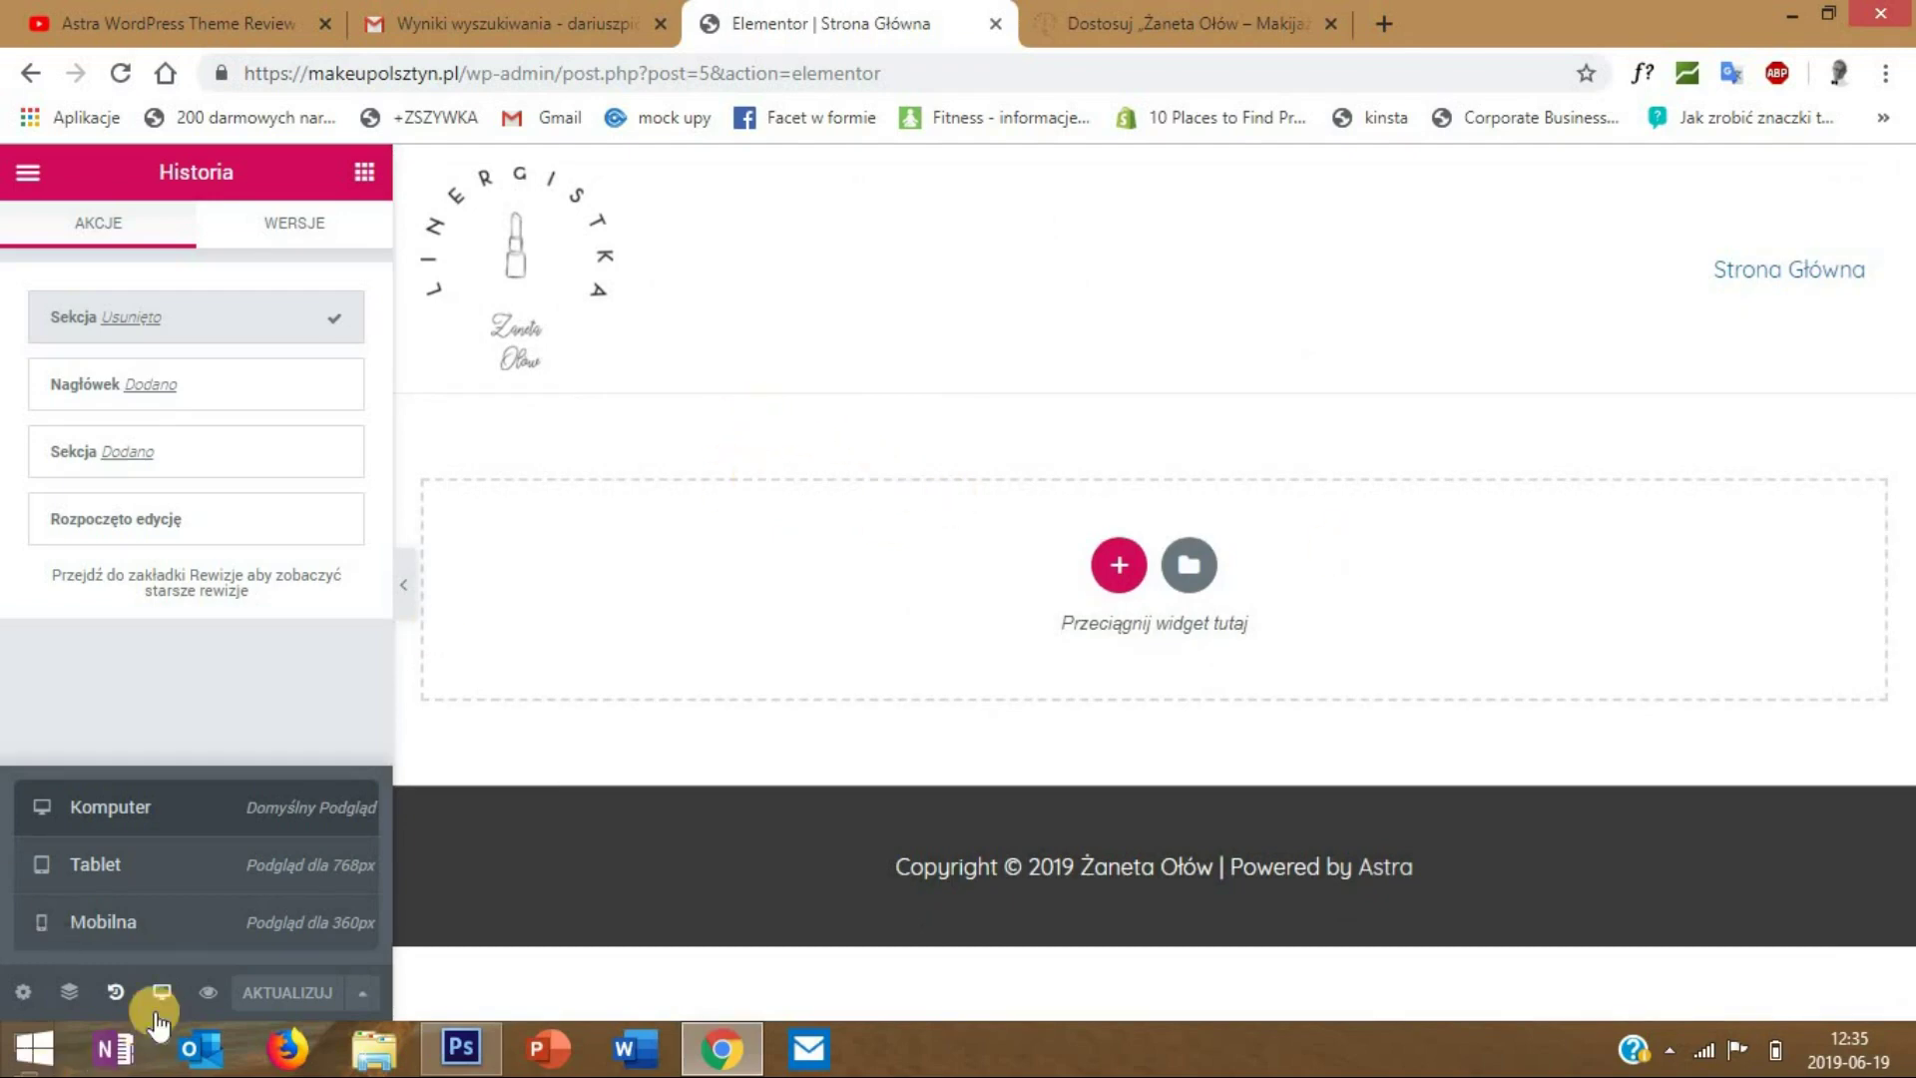
{"action": "left_click", "coordinate": [200, 918]}
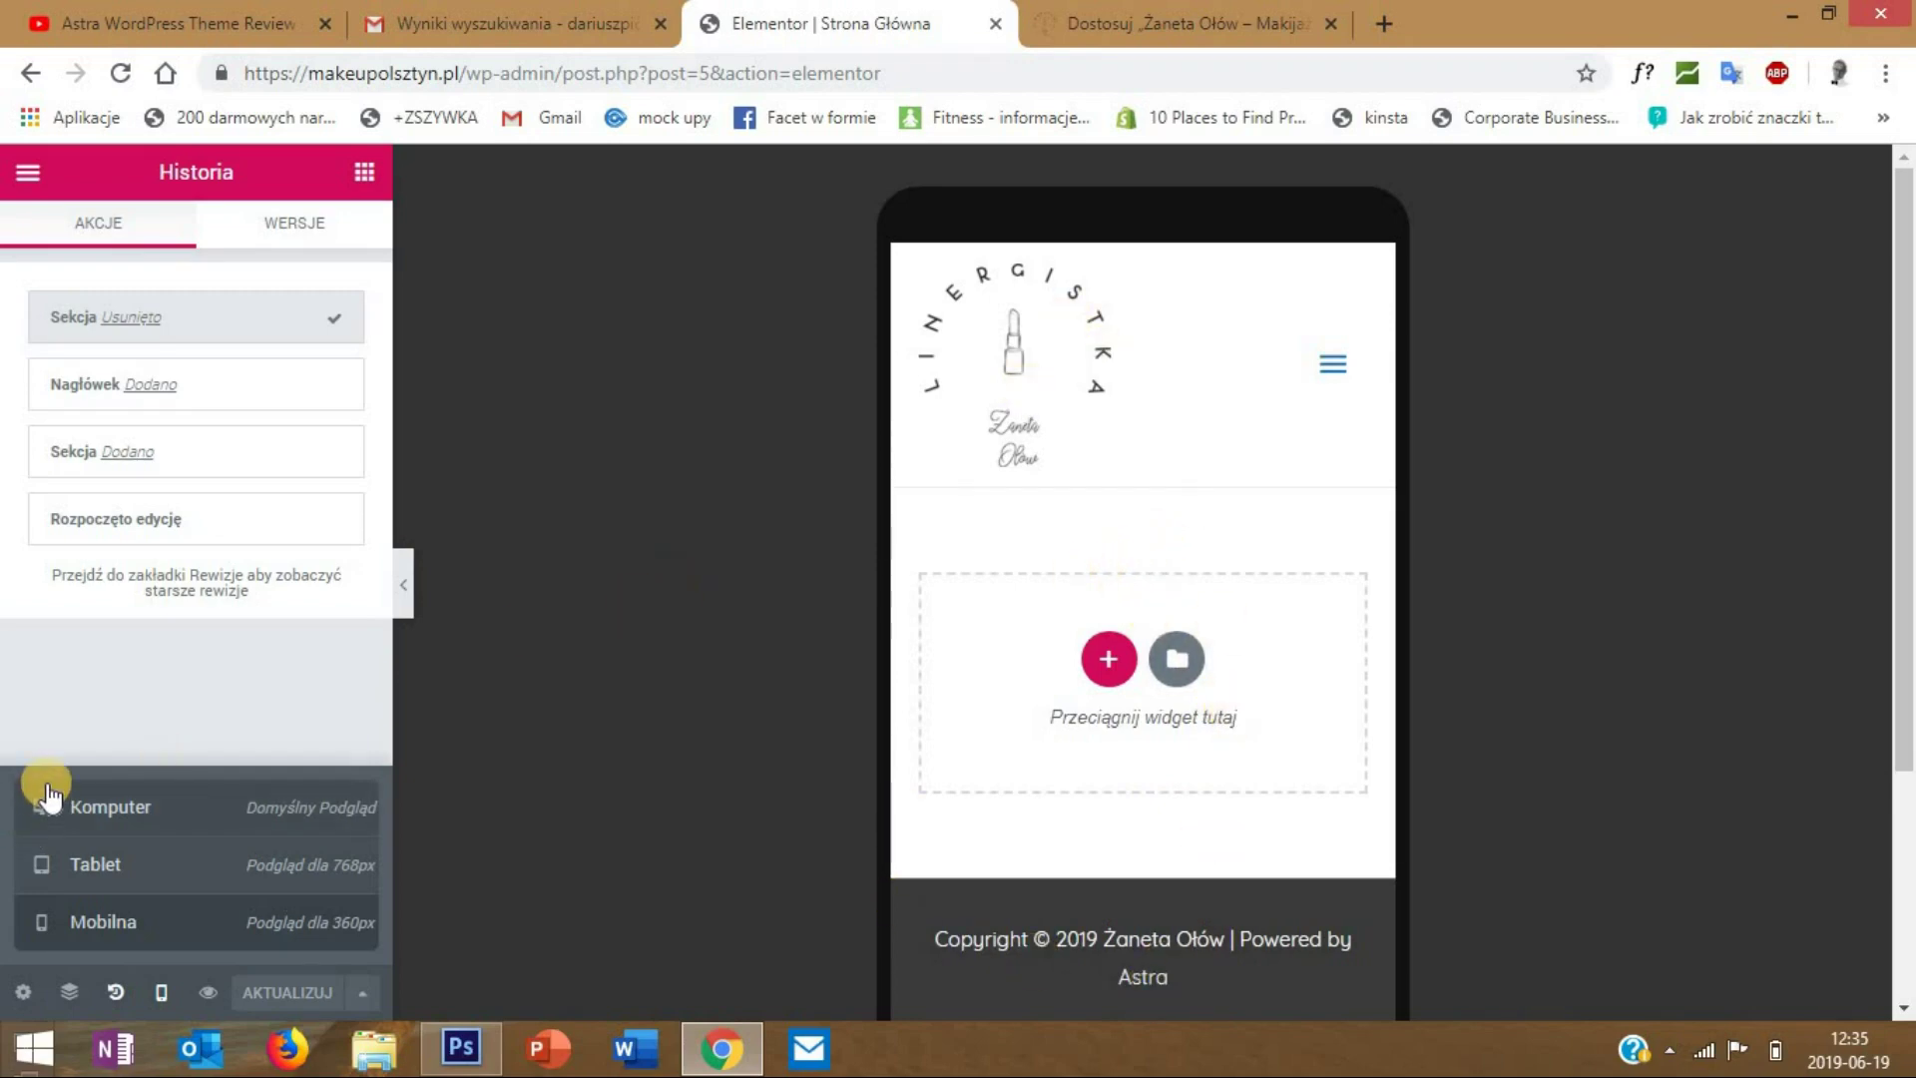
{"action": "left_click", "coordinate": [88, 806]}
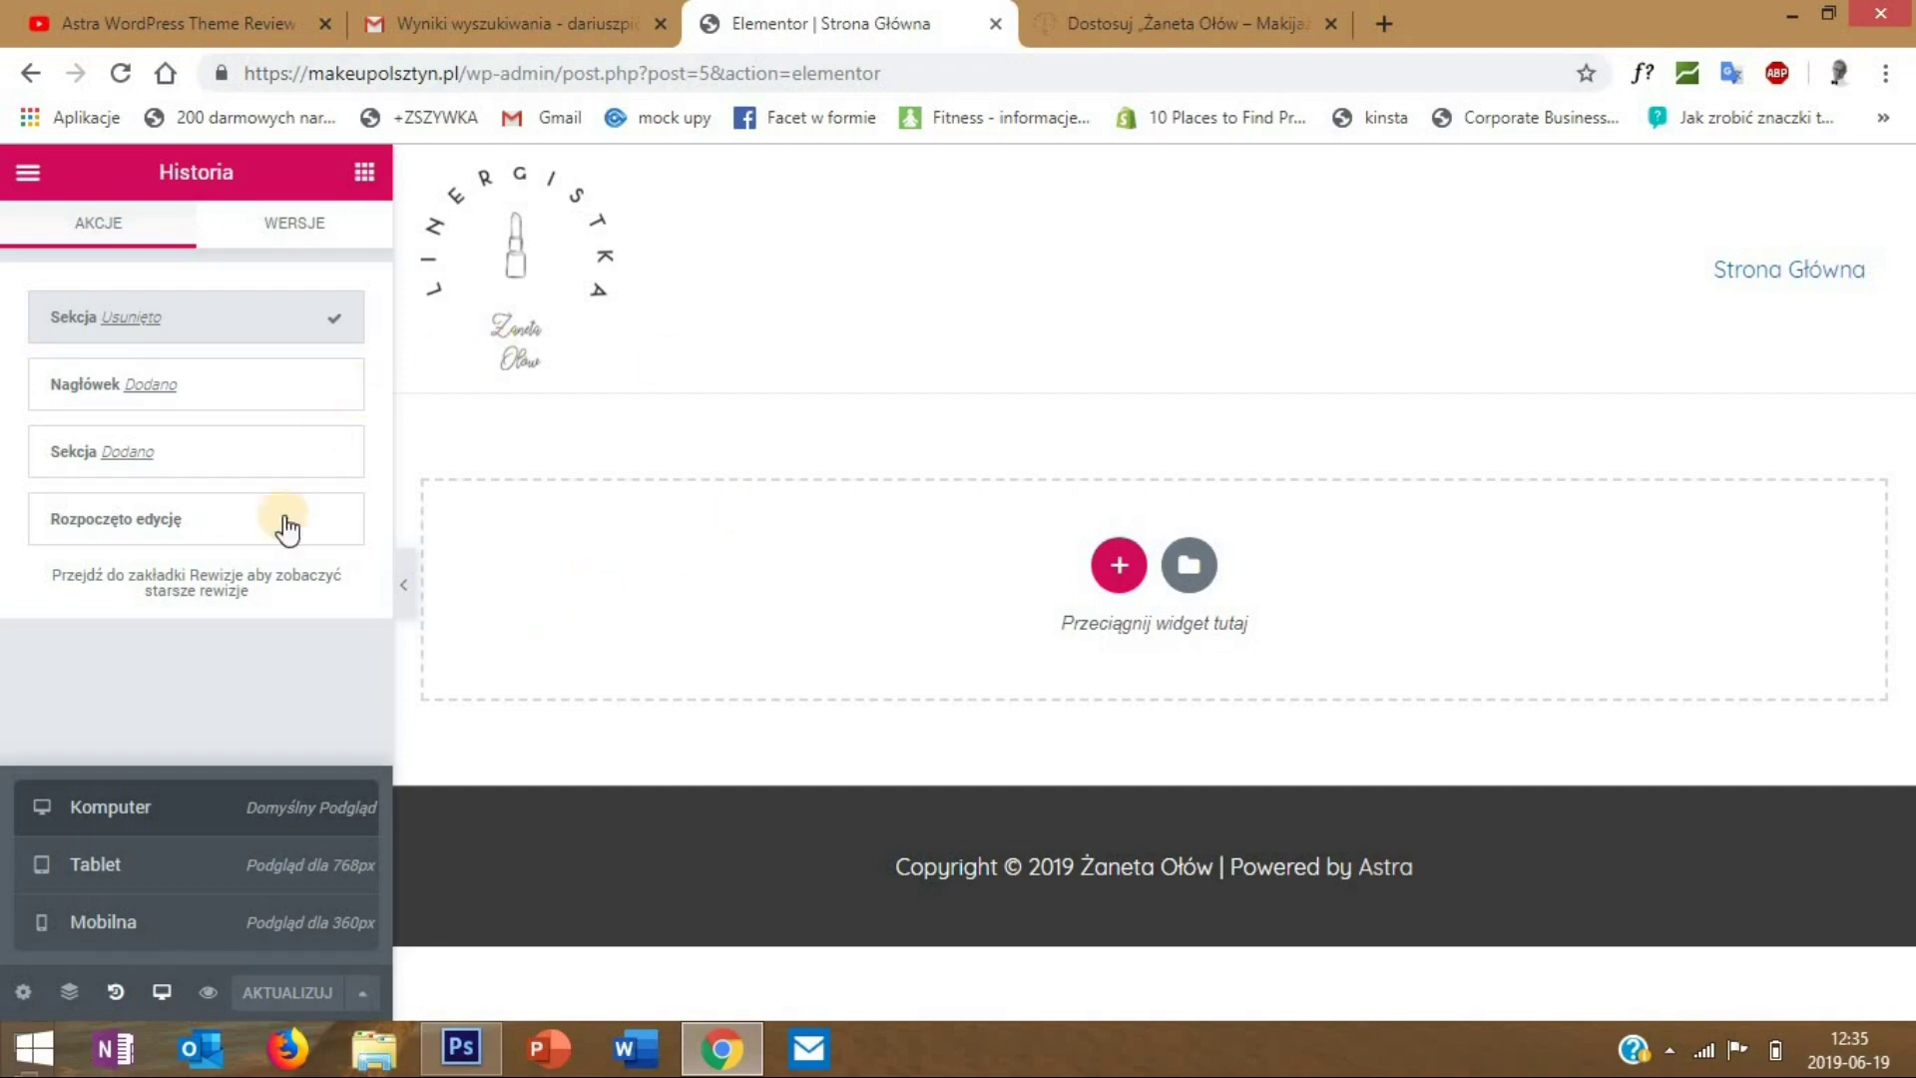
- Close the site customizer and return to the WordPress dashboard
{"action": "left_click", "coordinate": [1157, 27]}
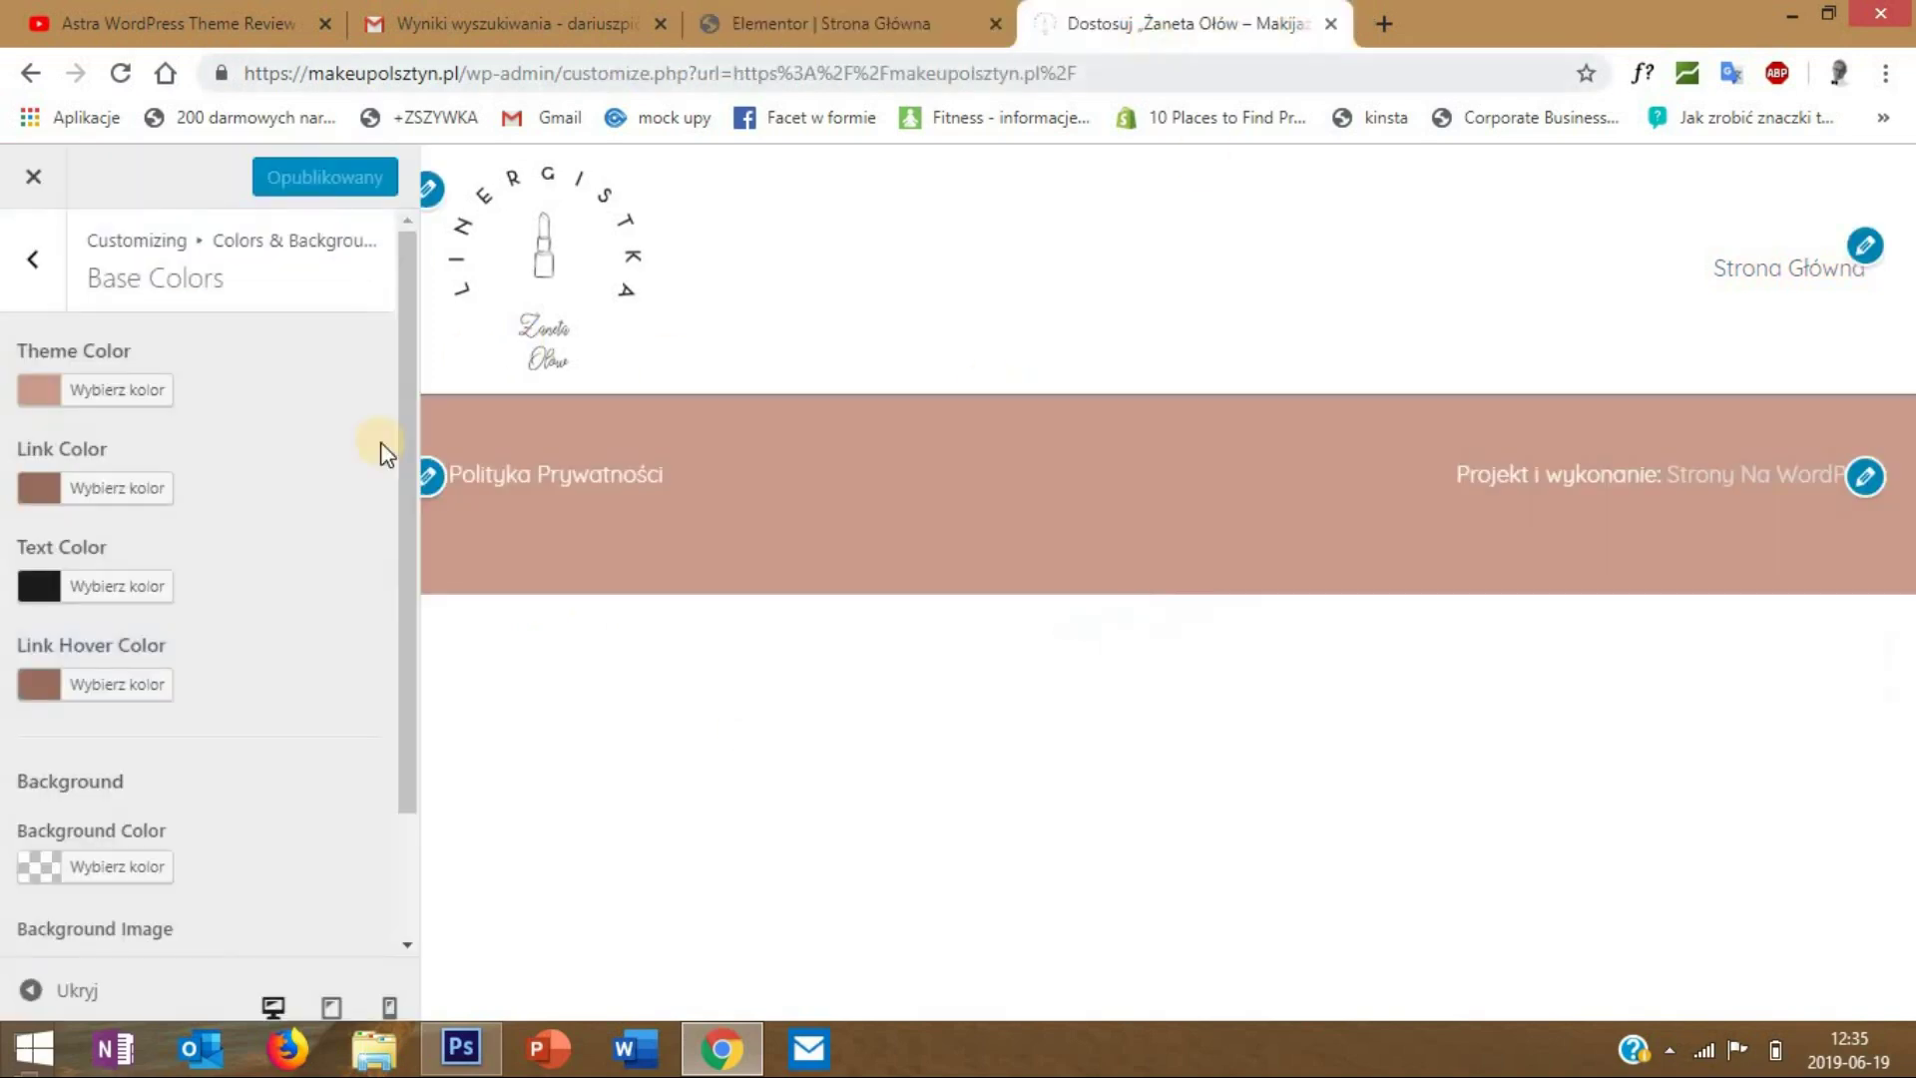
{"action": "left_click", "coordinate": [20, 172]}
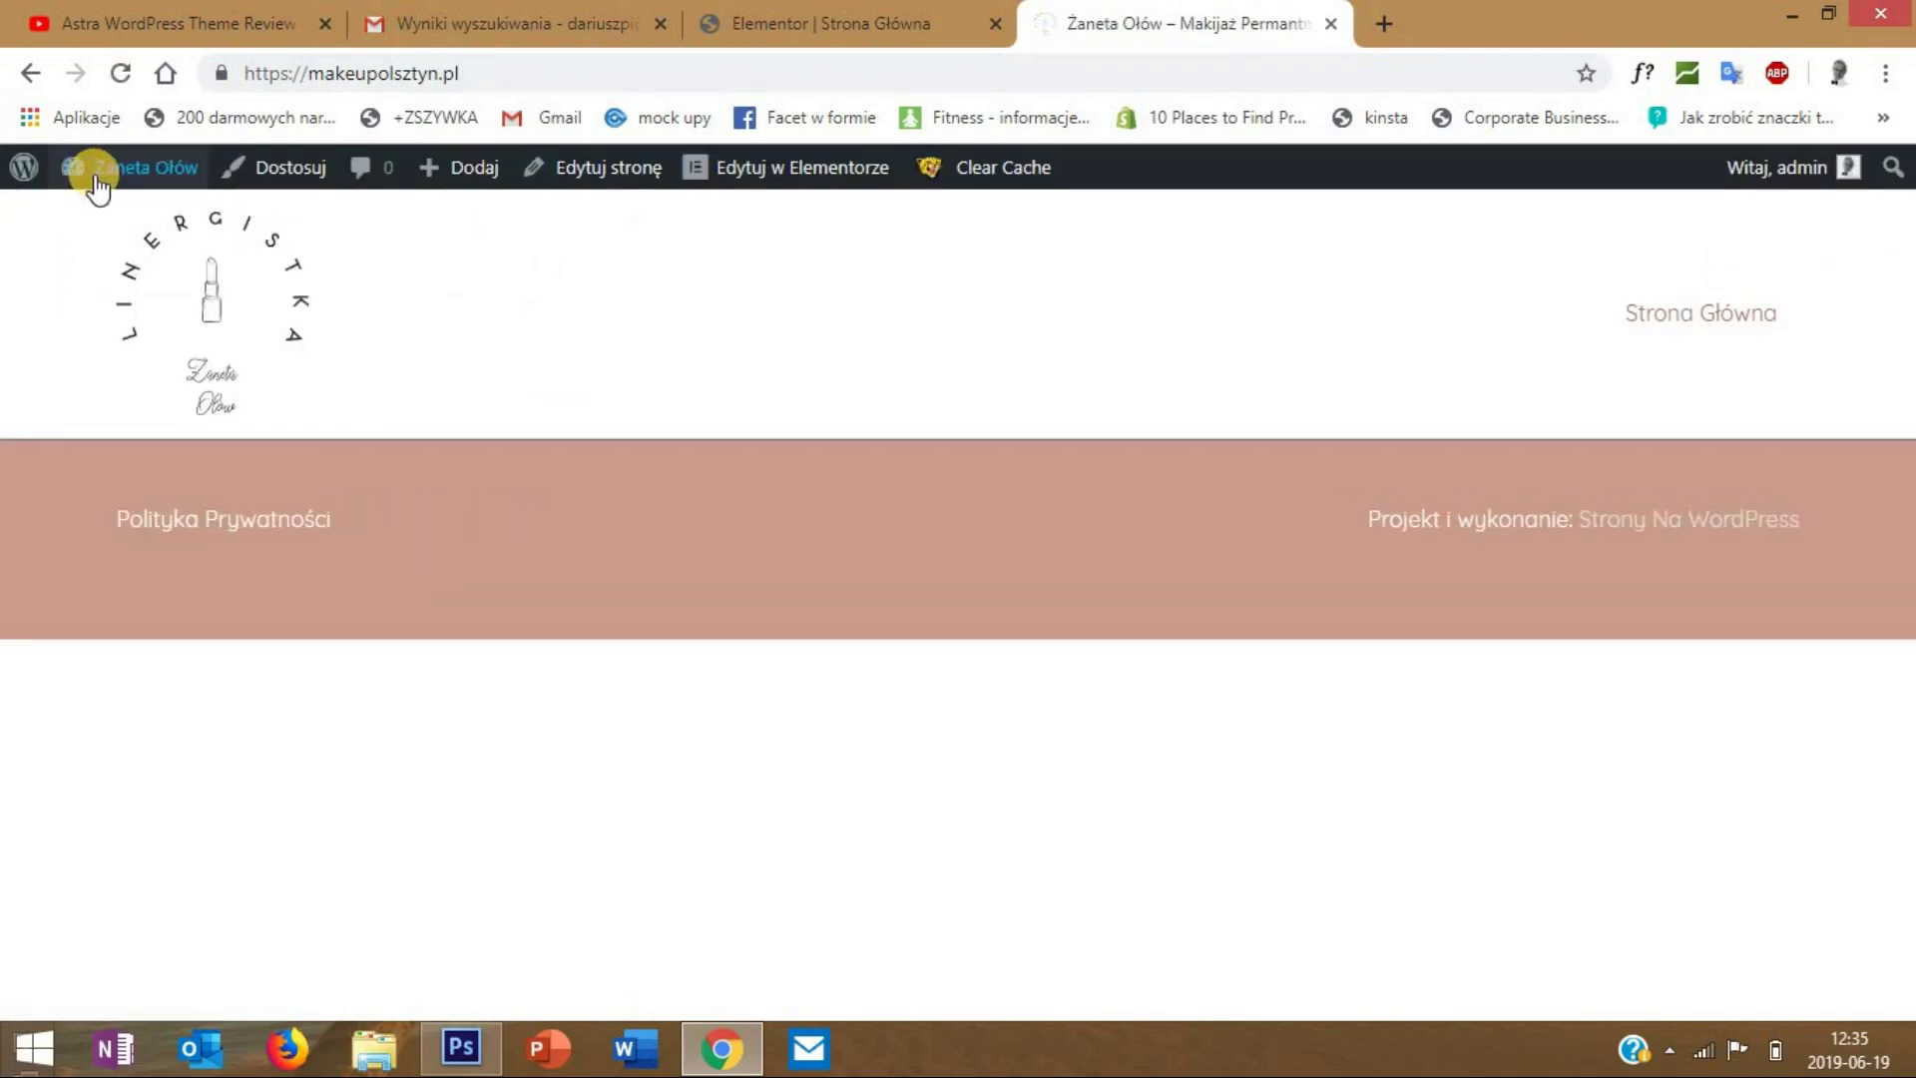
{"action": "left_click", "coordinate": [96, 211]}
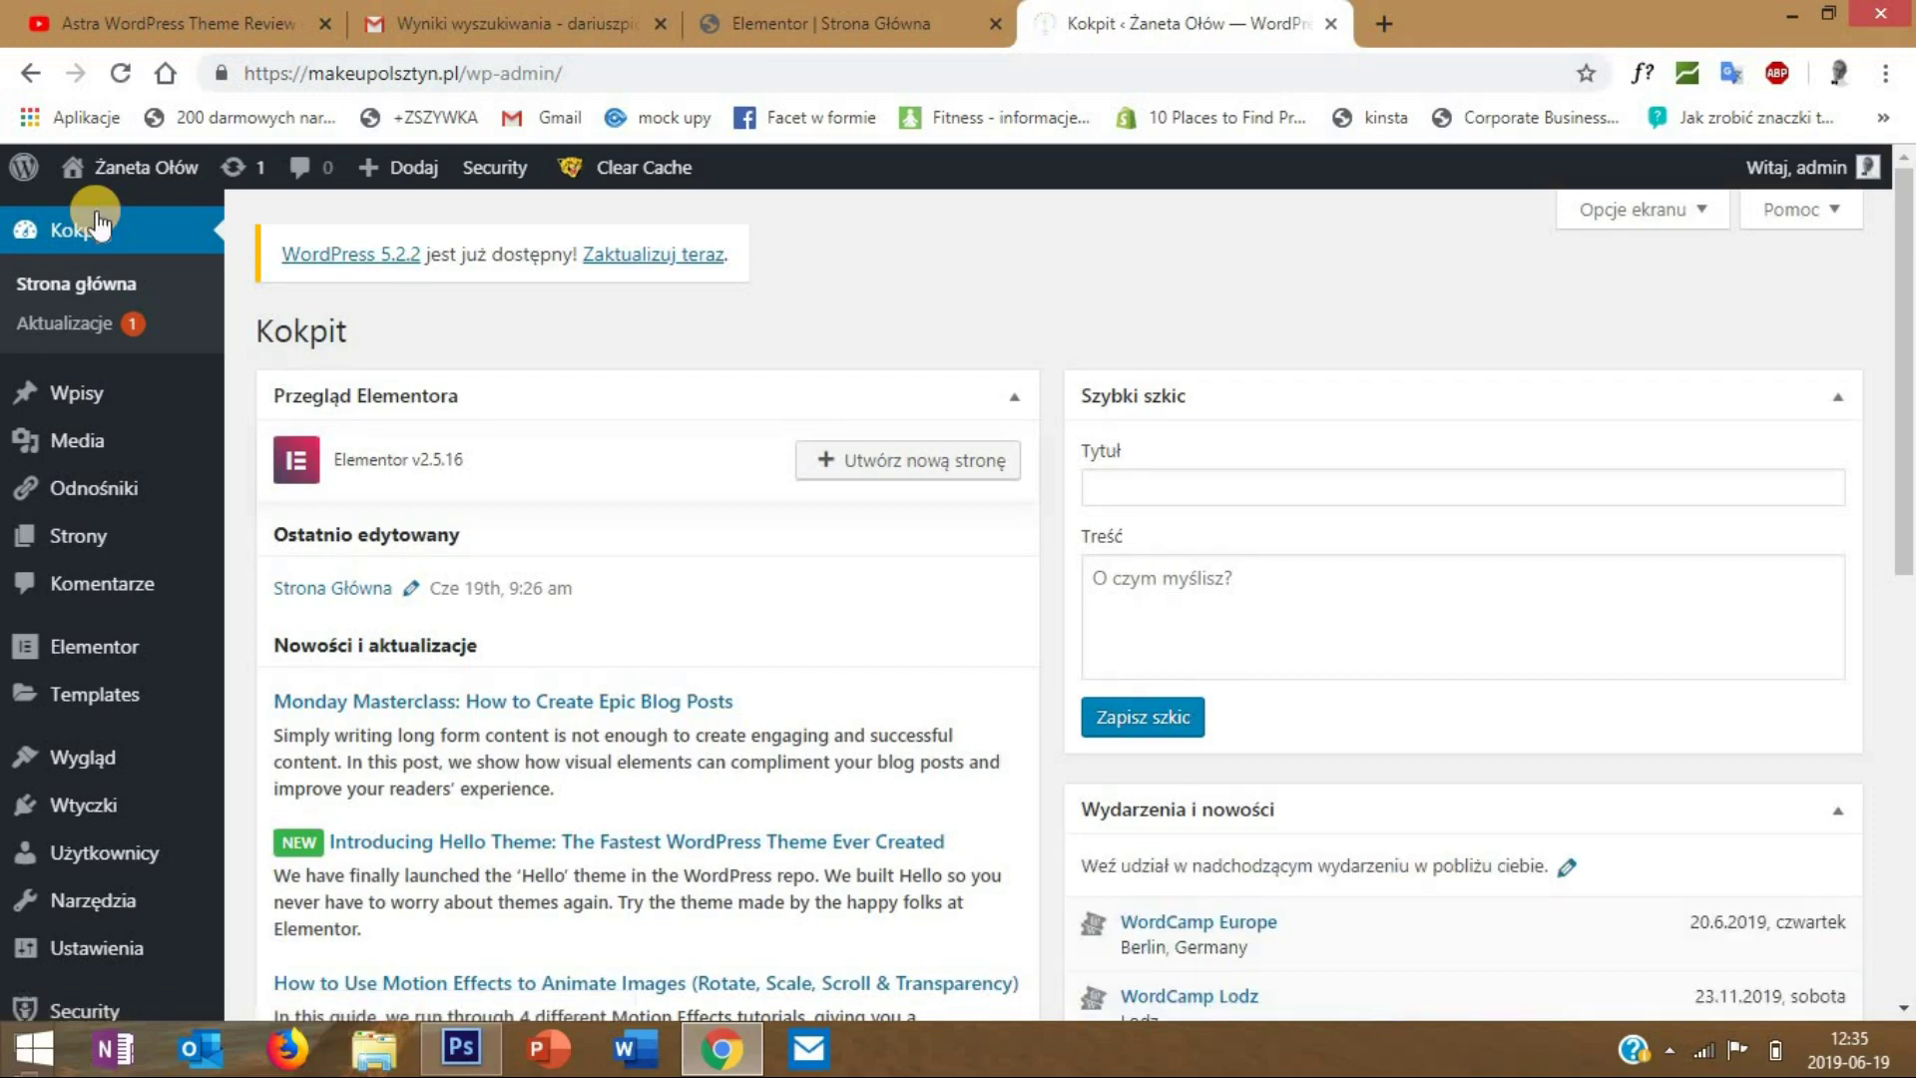
- Install and activate the 'envato elements' plugin, then open its Elements page
{"action": "mouse_move", "coordinate": [170, 805]}
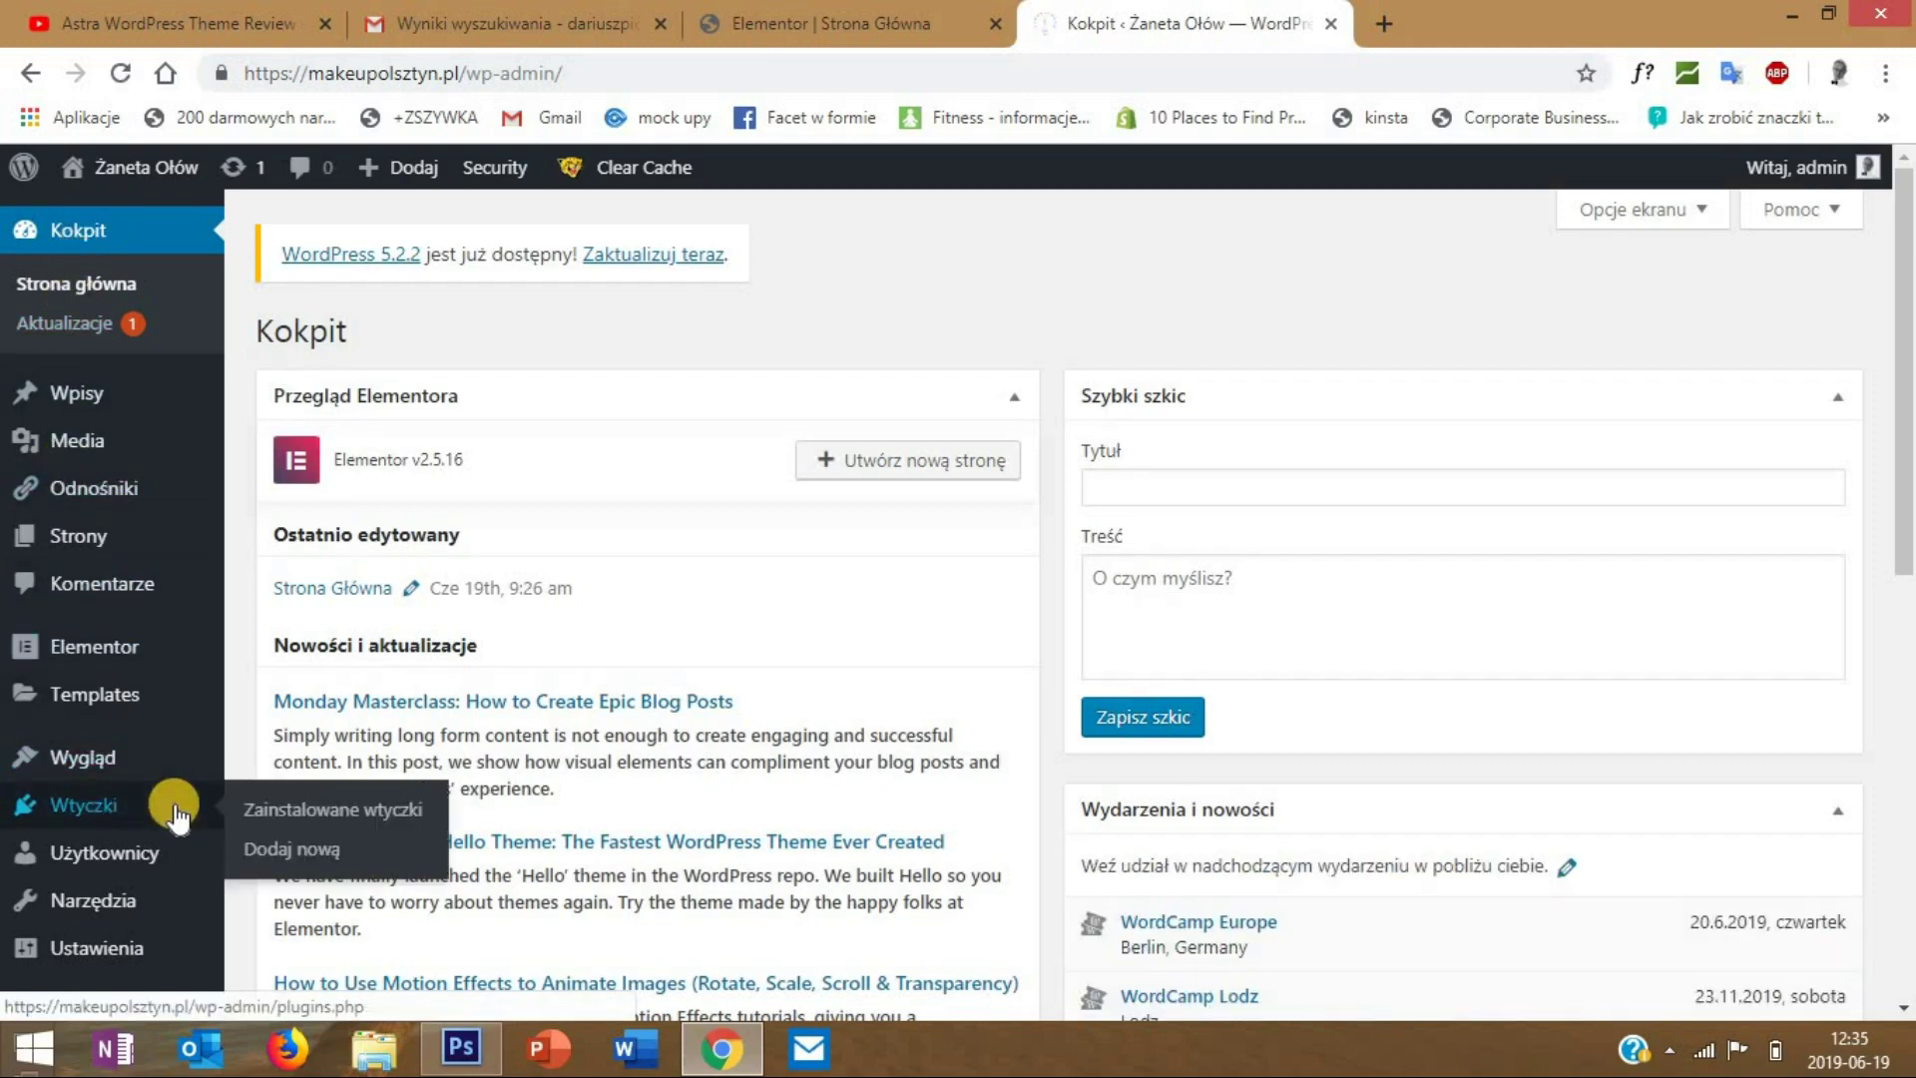
{"action": "left_click", "coordinate": [278, 846]}
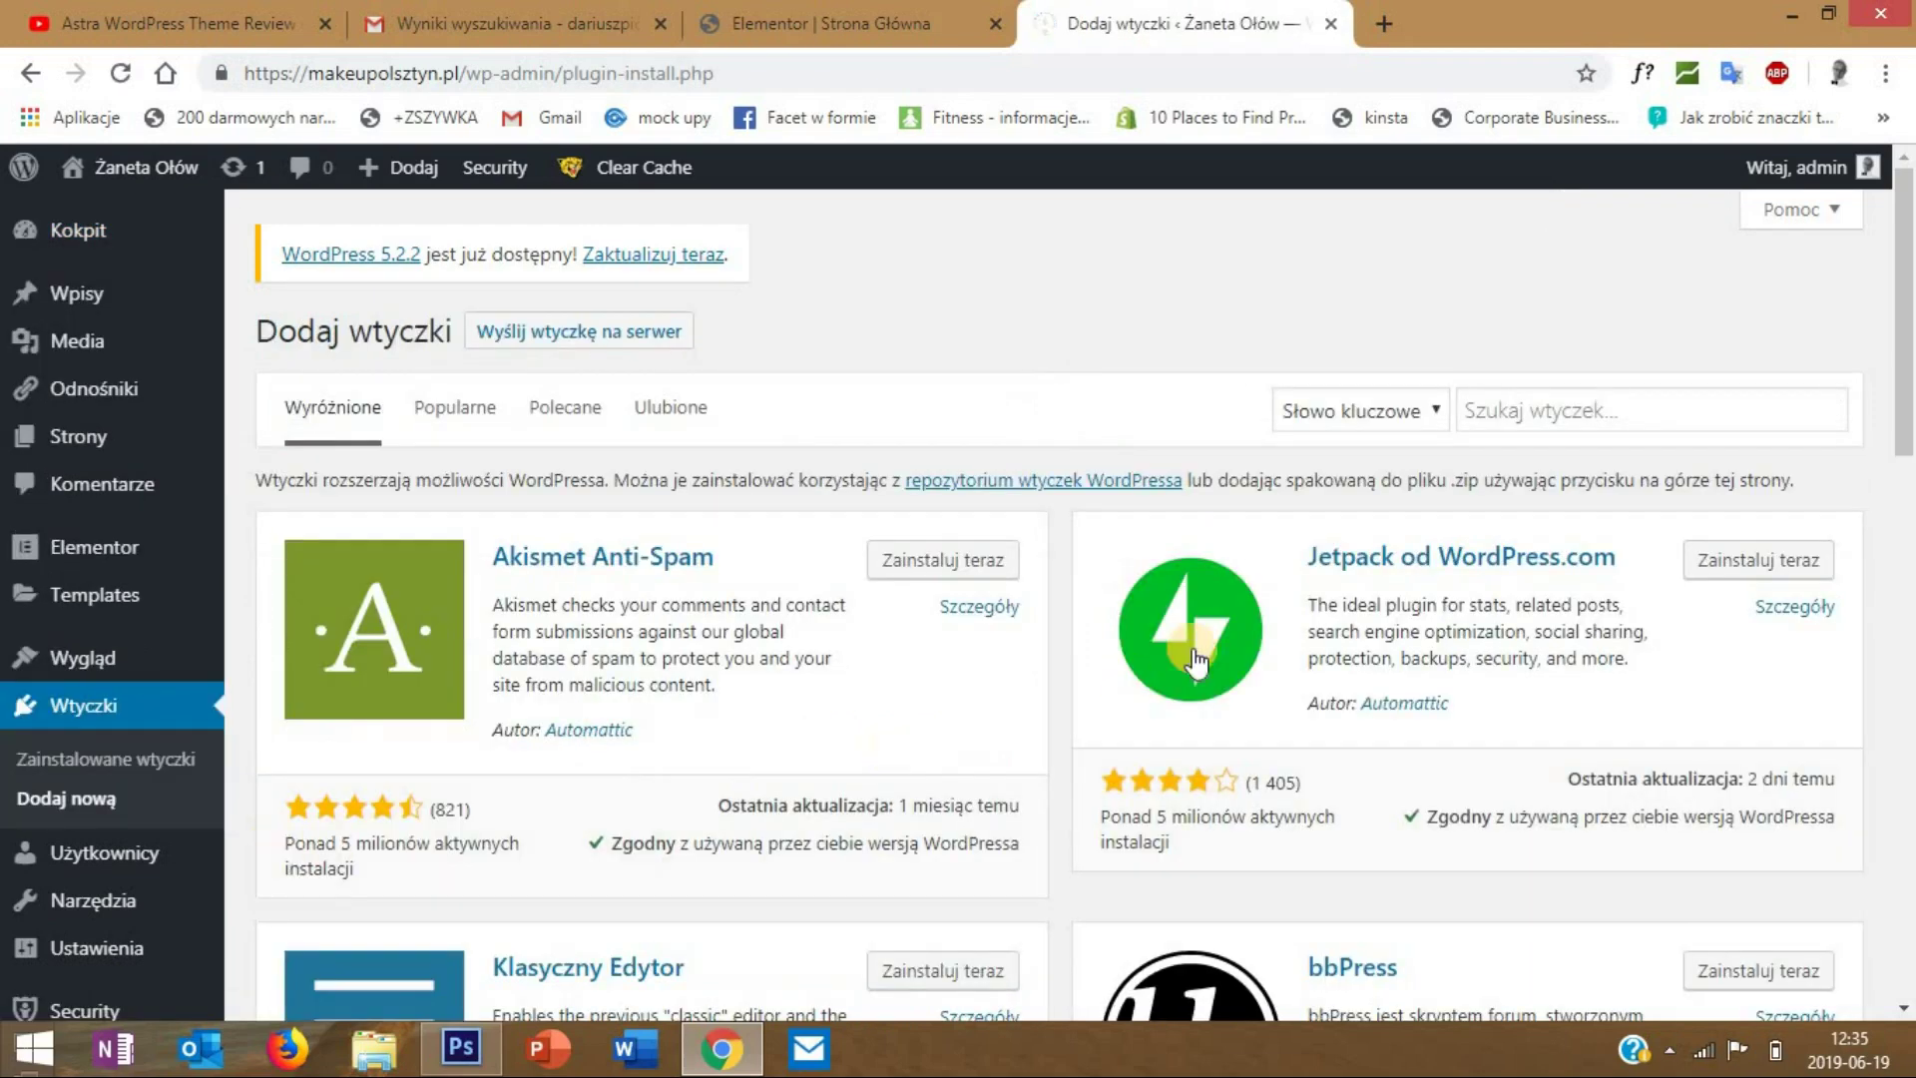
{"action": "left_click", "coordinate": [1520, 407]}
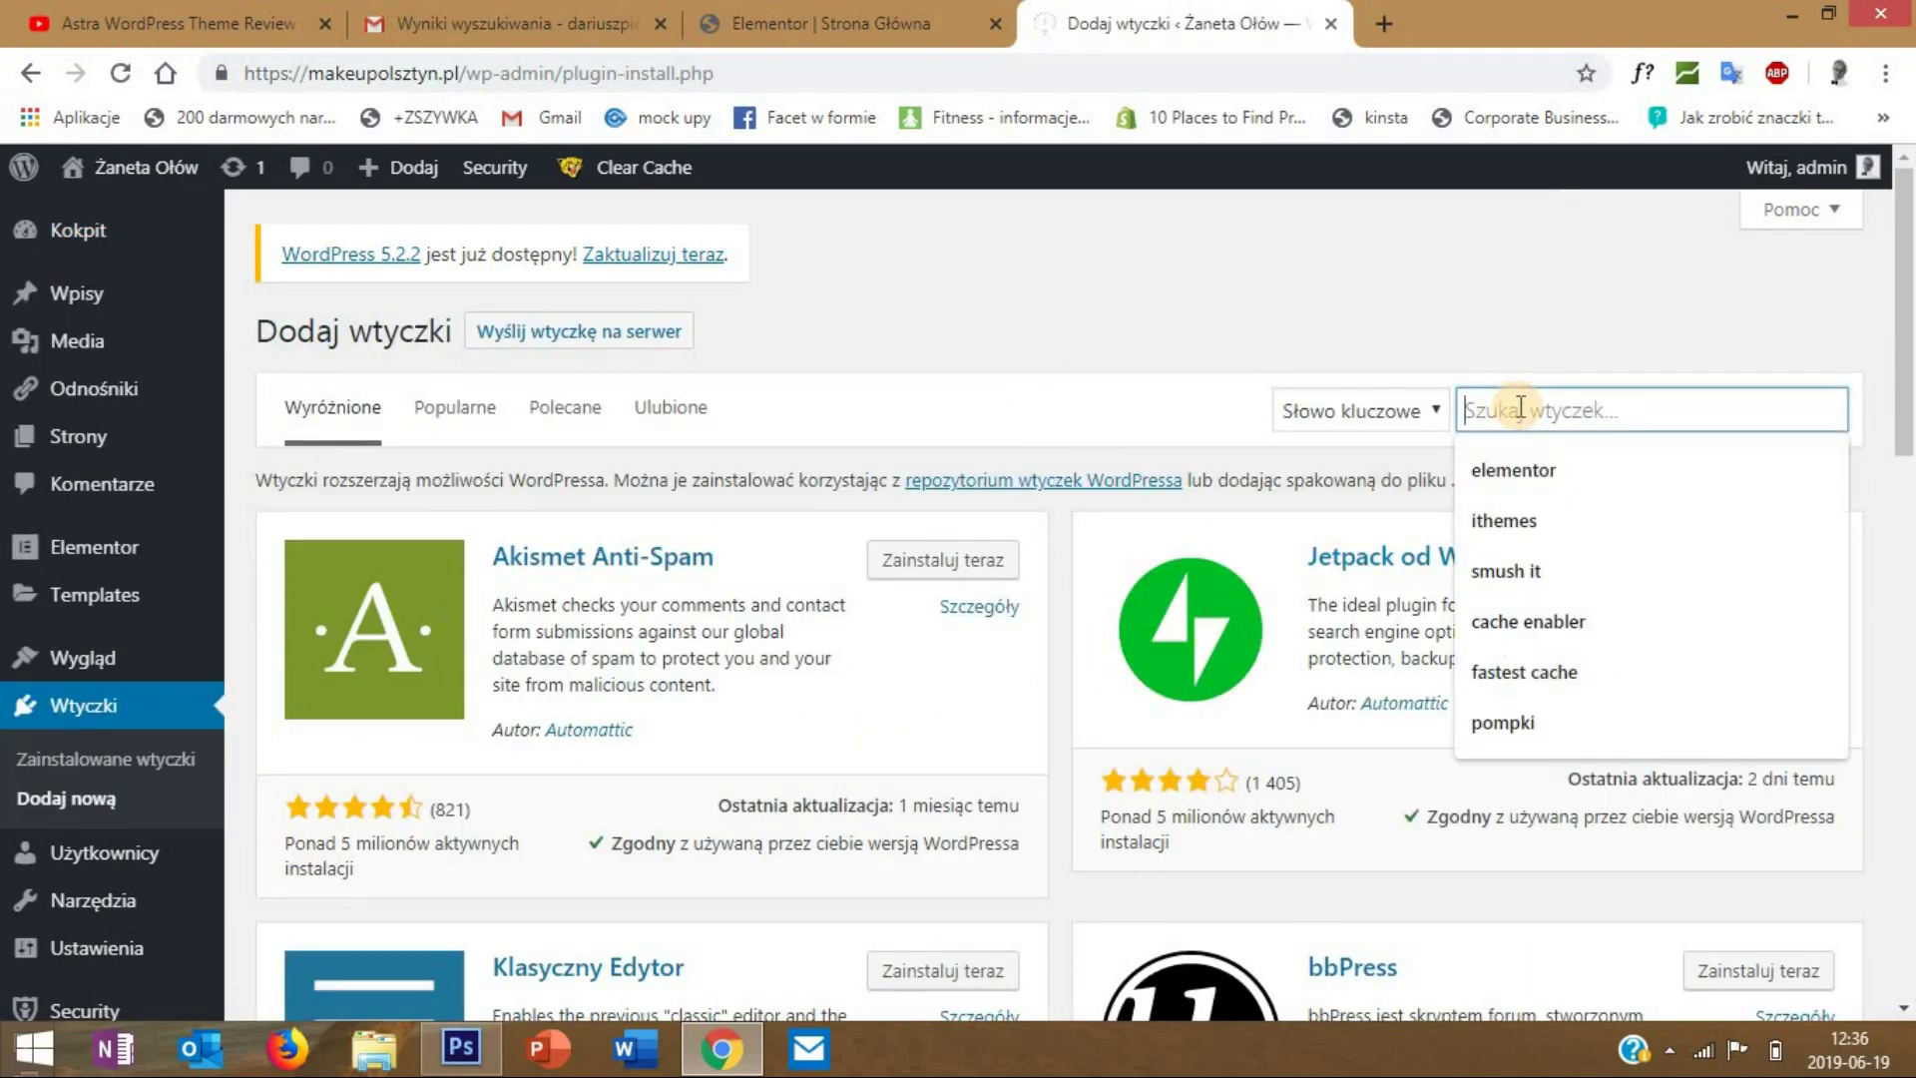
{"action": "type", "text": "envato elements"}
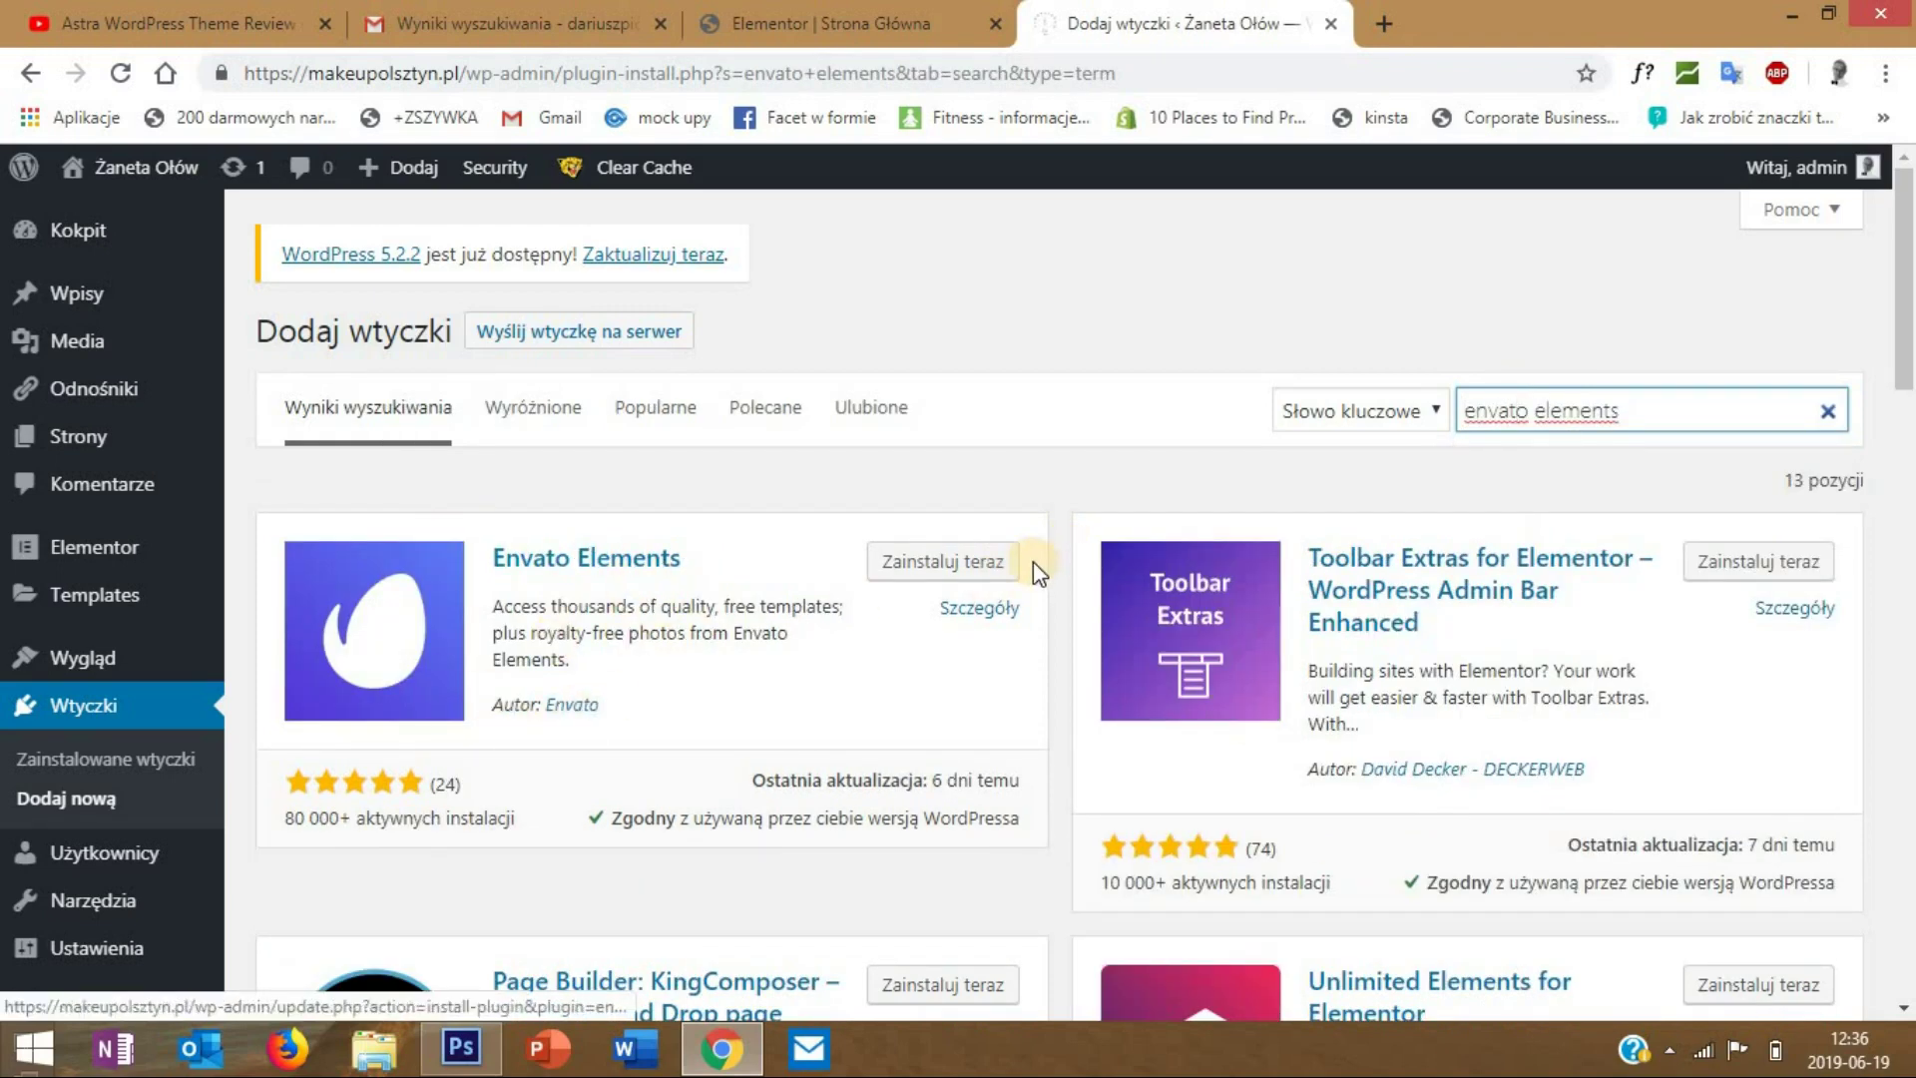
{"action": "left_click", "coordinate": [963, 572]}
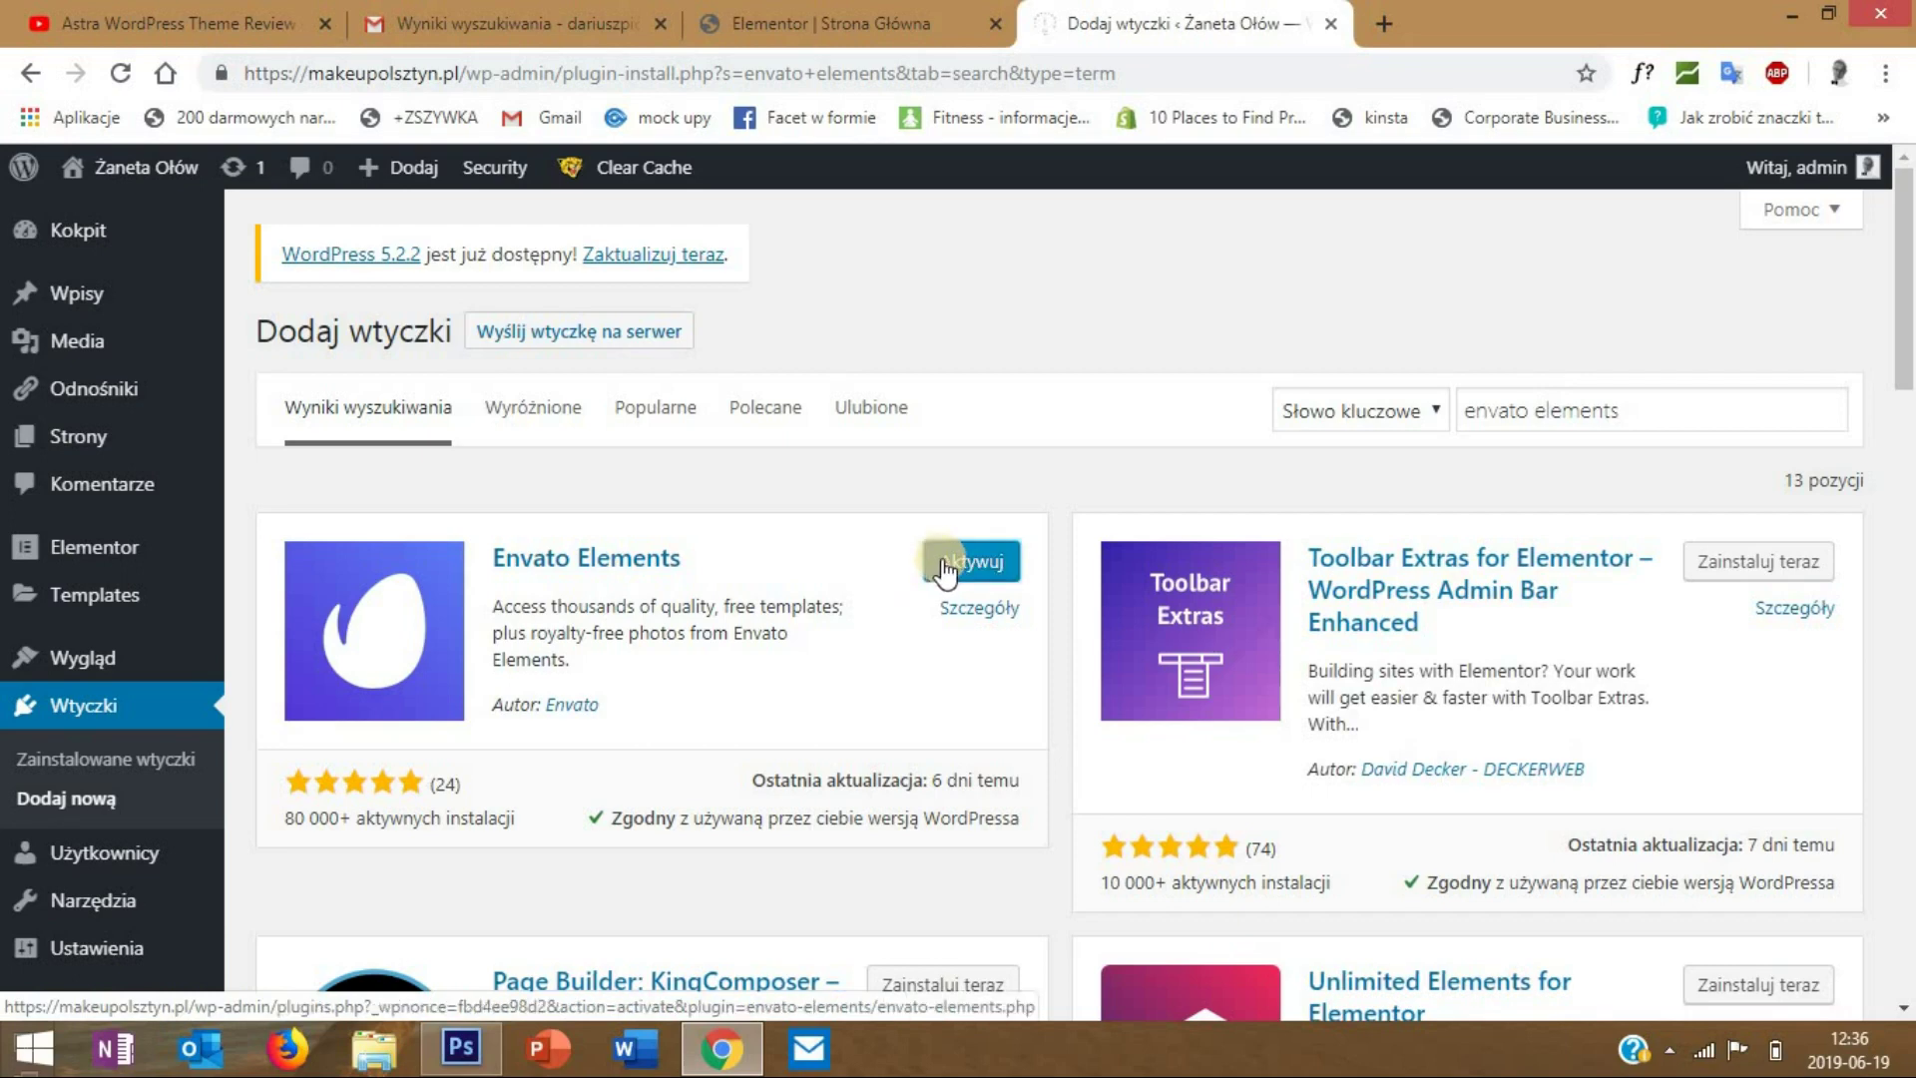
{"action": "left_click", "coordinate": [950, 565]}
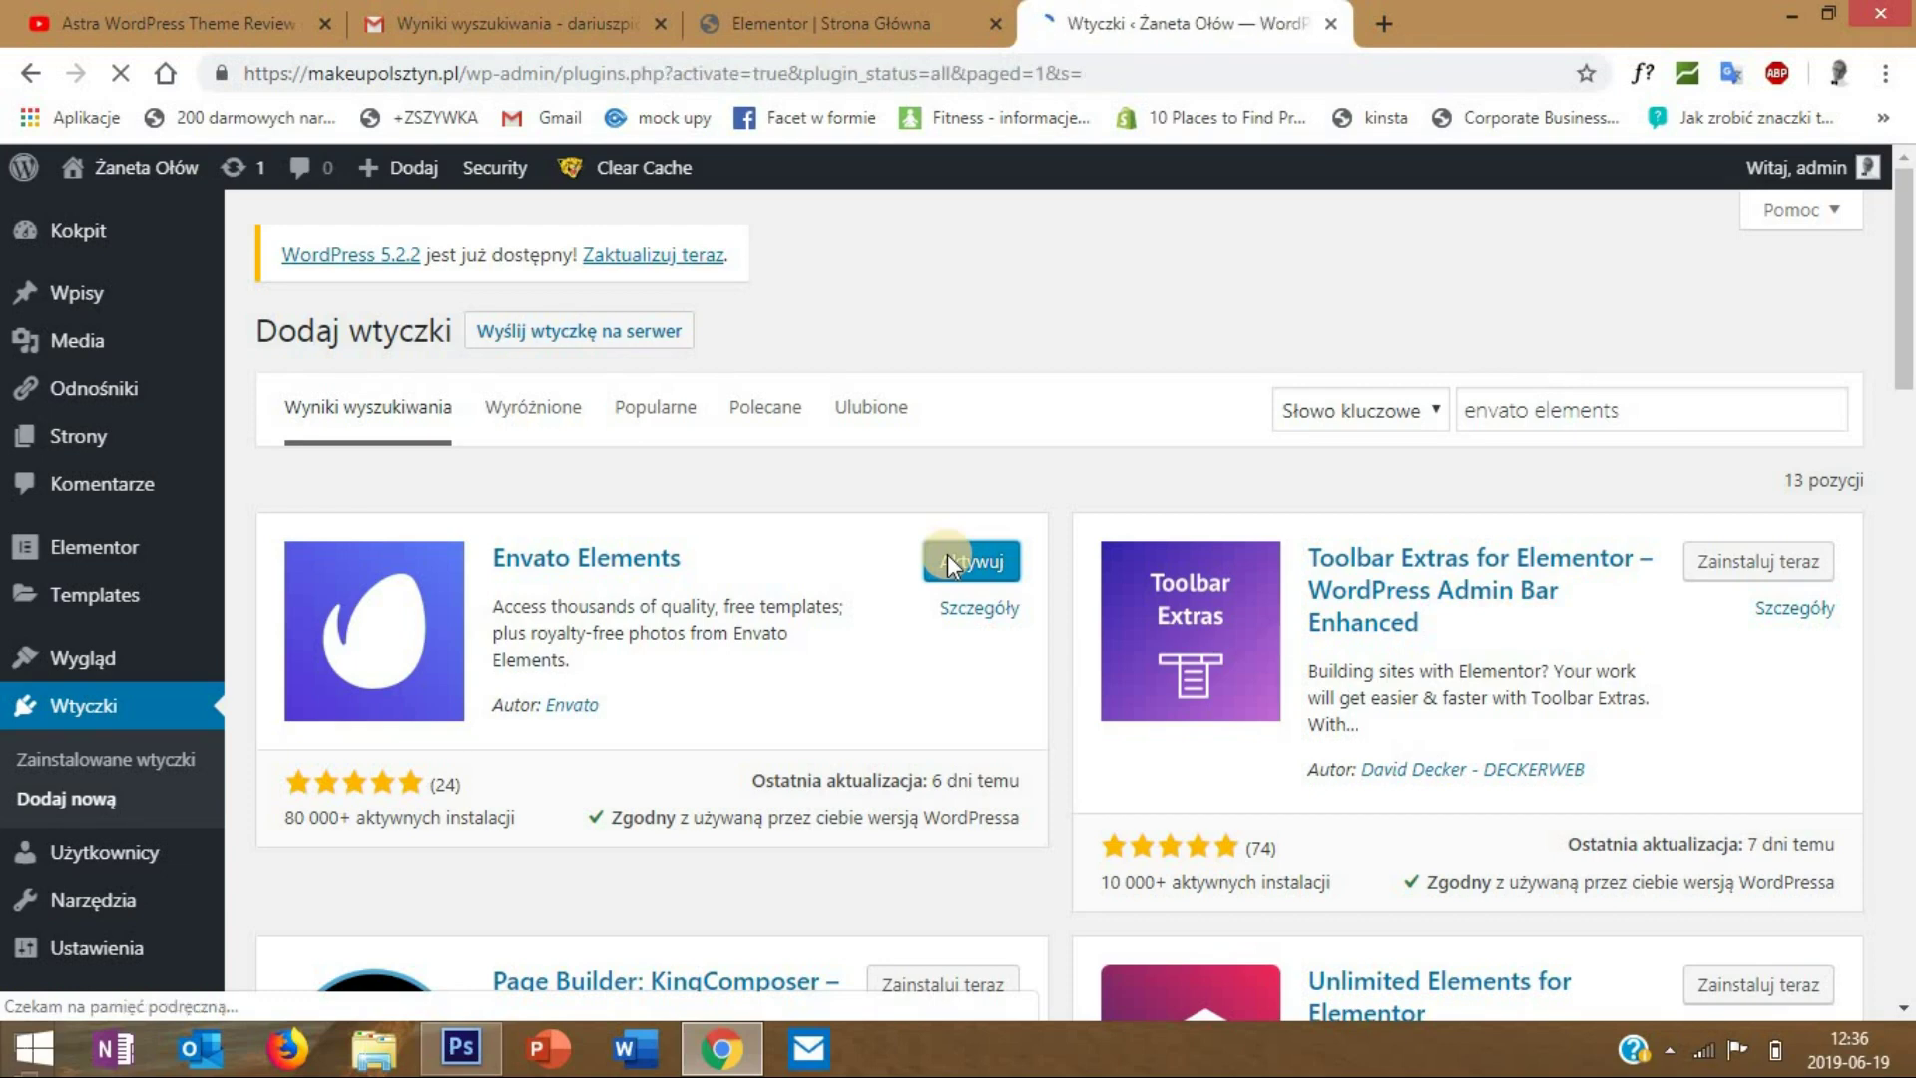
{"action": "scroll", "coordinate": [416, 744], "scroll_direction": "down", "scroll_amount": 3}
{"action": "mouse_move", "coordinate": [130, 743]}
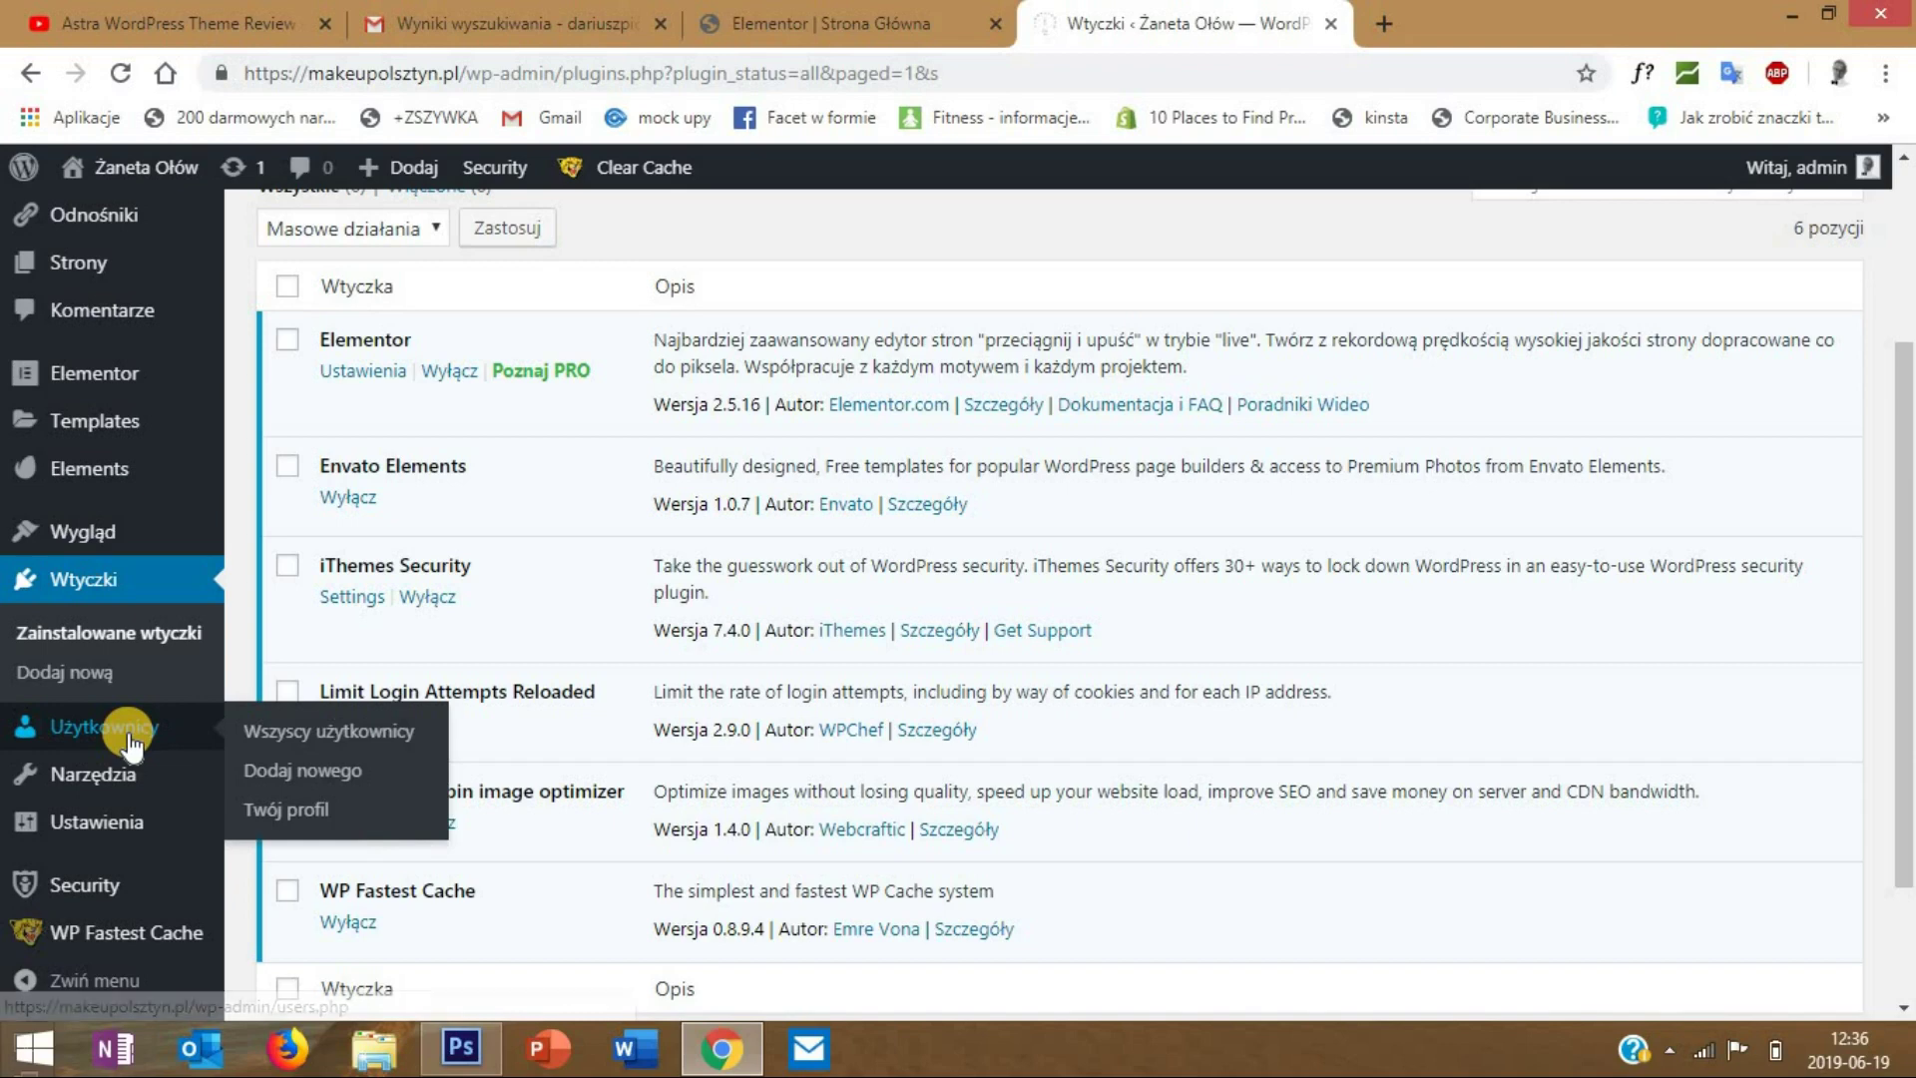
{"action": "left_click", "coordinate": [151, 477]}
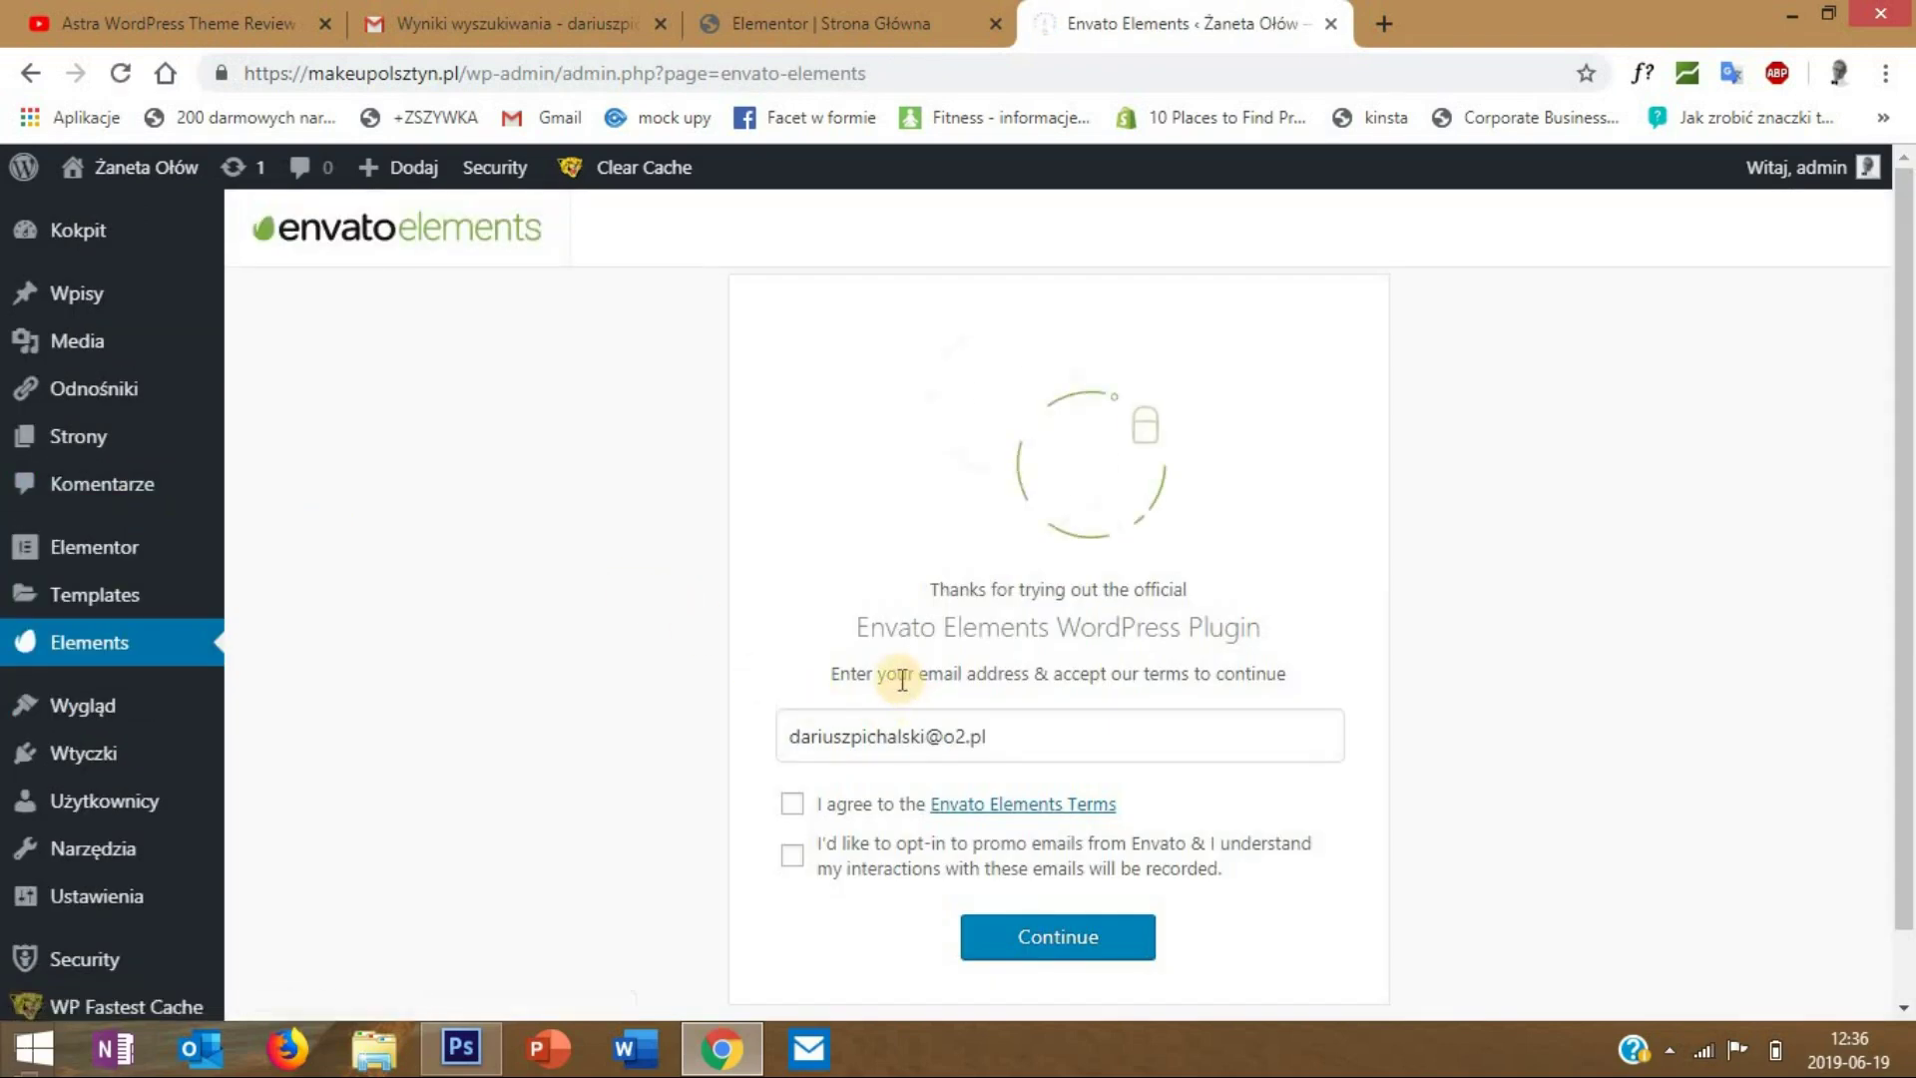
- Accept the Envato Elements terms and scroll through the template kit gallery
{"action": "left_click", "coordinate": [791, 803]}
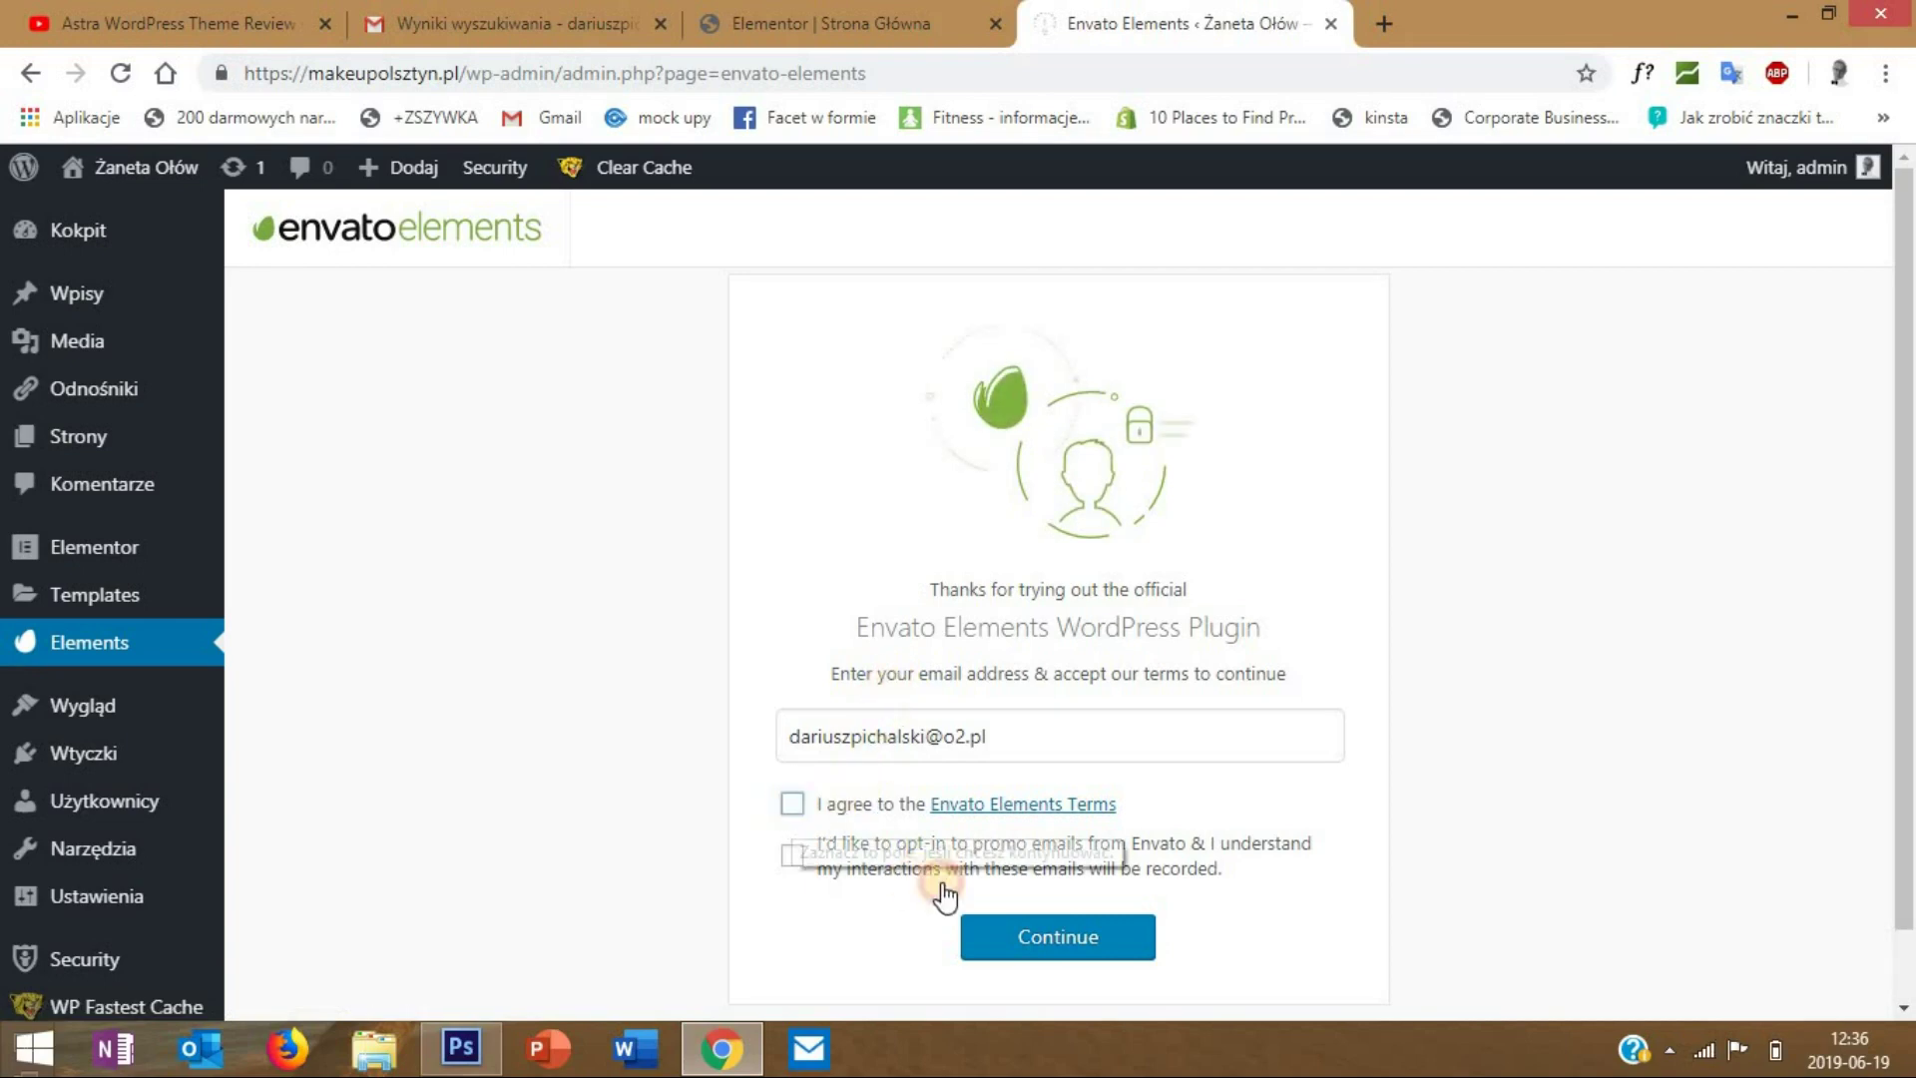
{"action": "left_click", "coordinate": [1045, 936]}
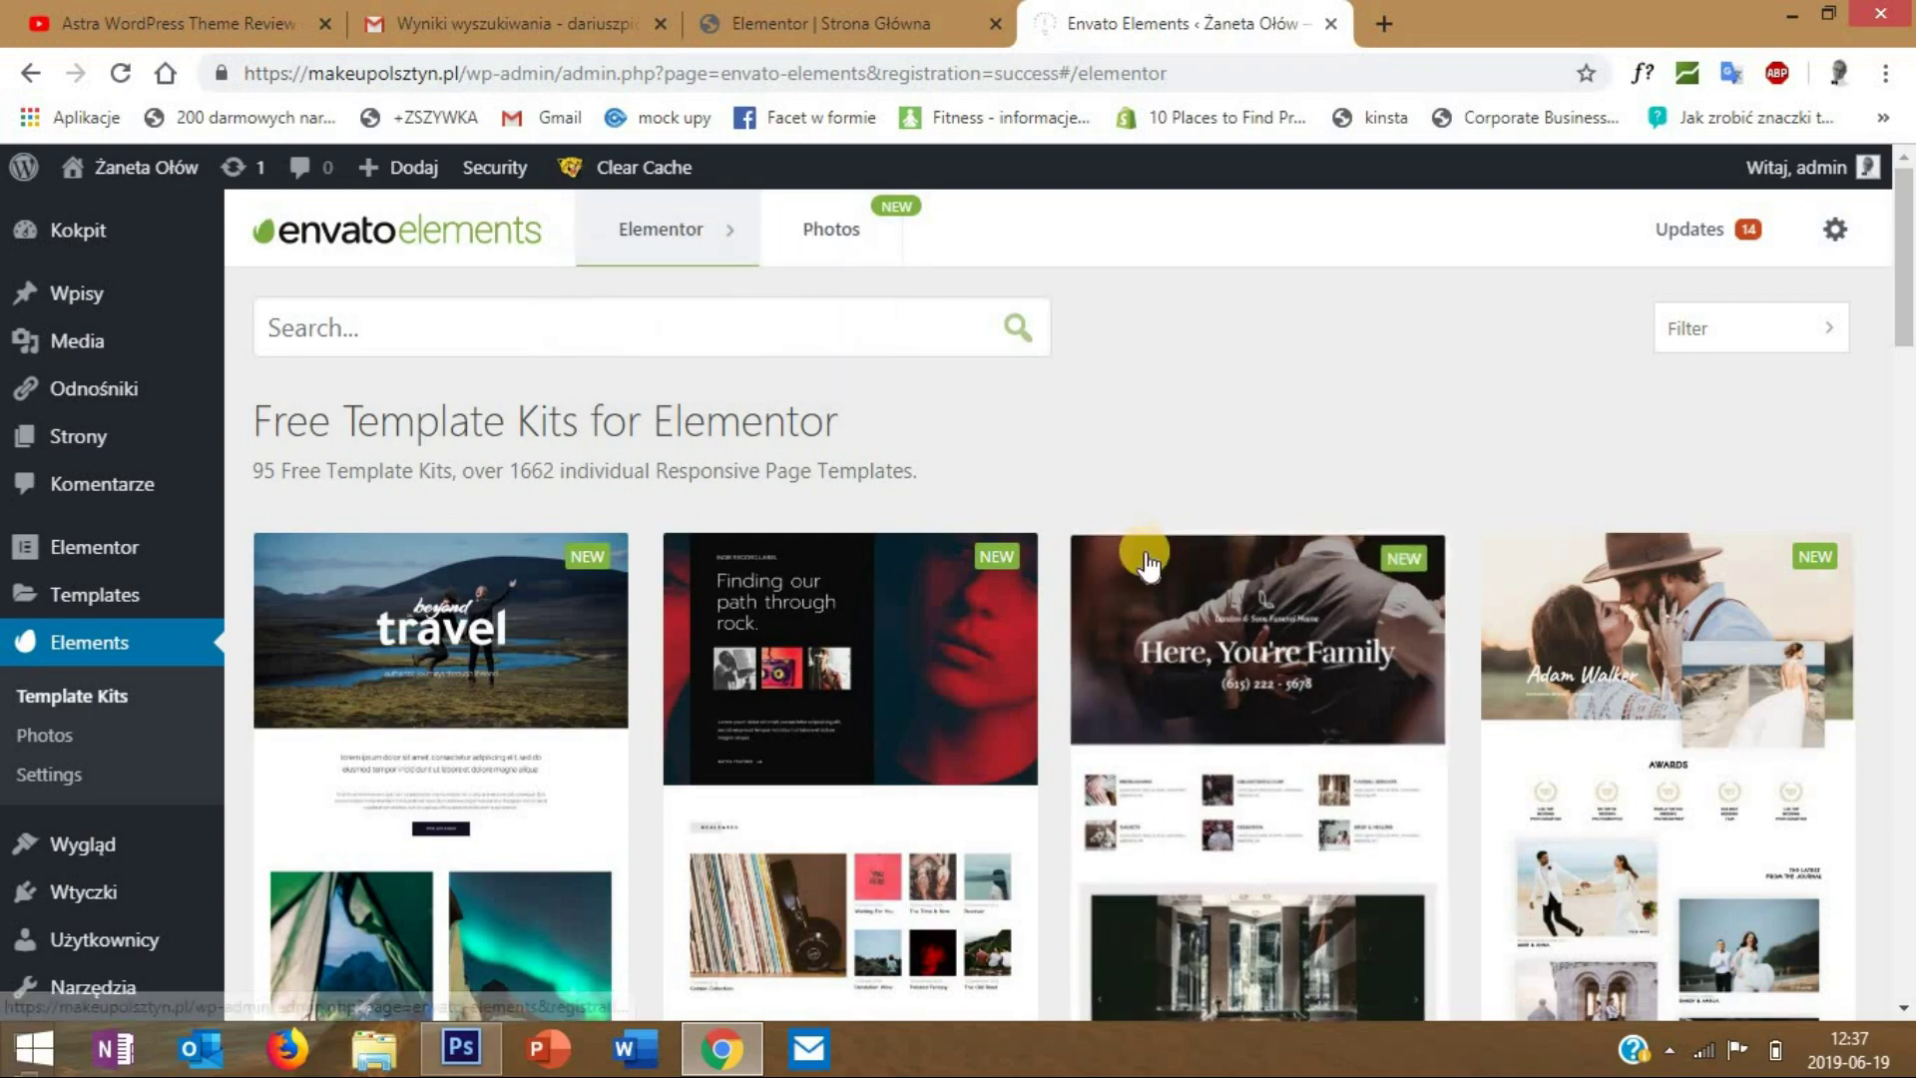
{"action": "scroll", "coordinate": [1218, 611], "scroll_direction": "down", "scroll_amount": 1}
{"action": "scroll", "coordinate": [1218, 610], "scroll_direction": "down", "scroll_amount": 3}
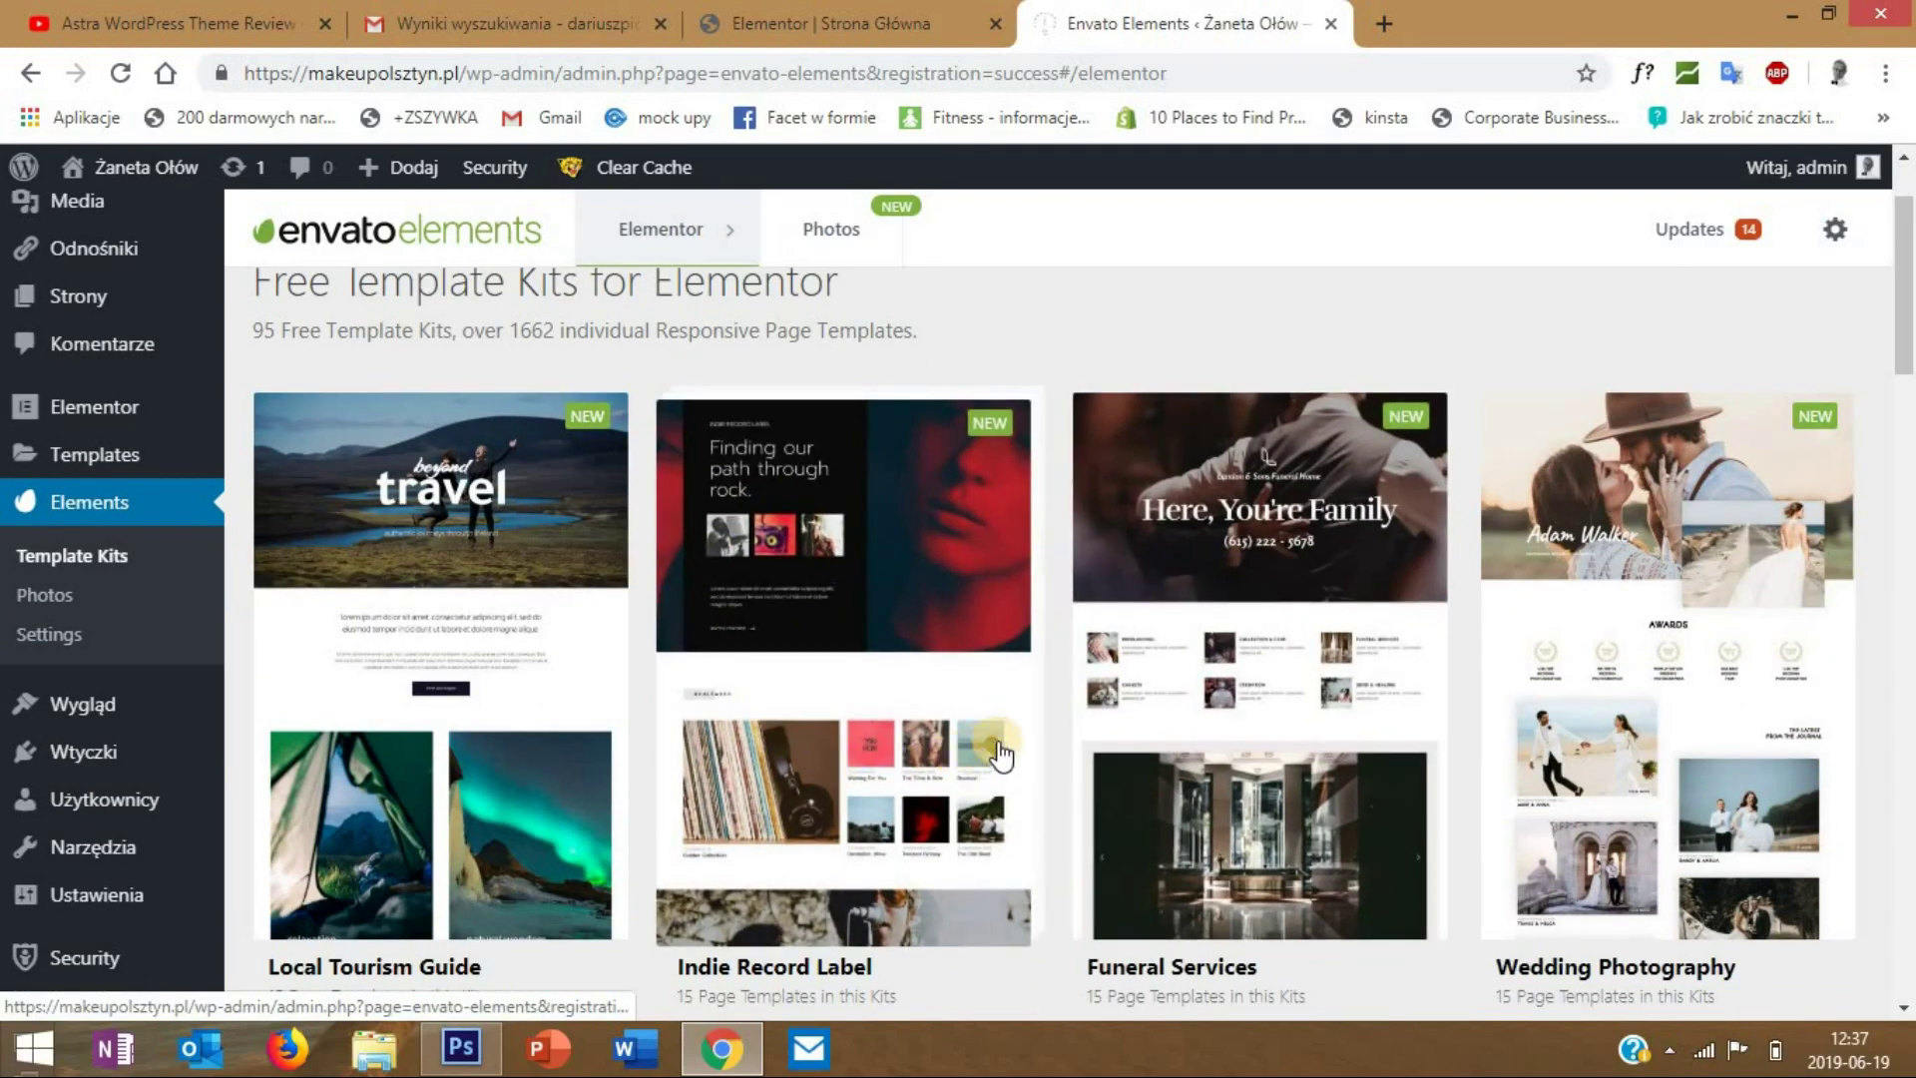
{"action": "scroll", "coordinate": [1018, 549], "scroll_direction": "down", "scroll_amount": 1}
{"action": "scroll", "coordinate": [1298, 566], "scroll_direction": "down", "scroll_amount": 4}
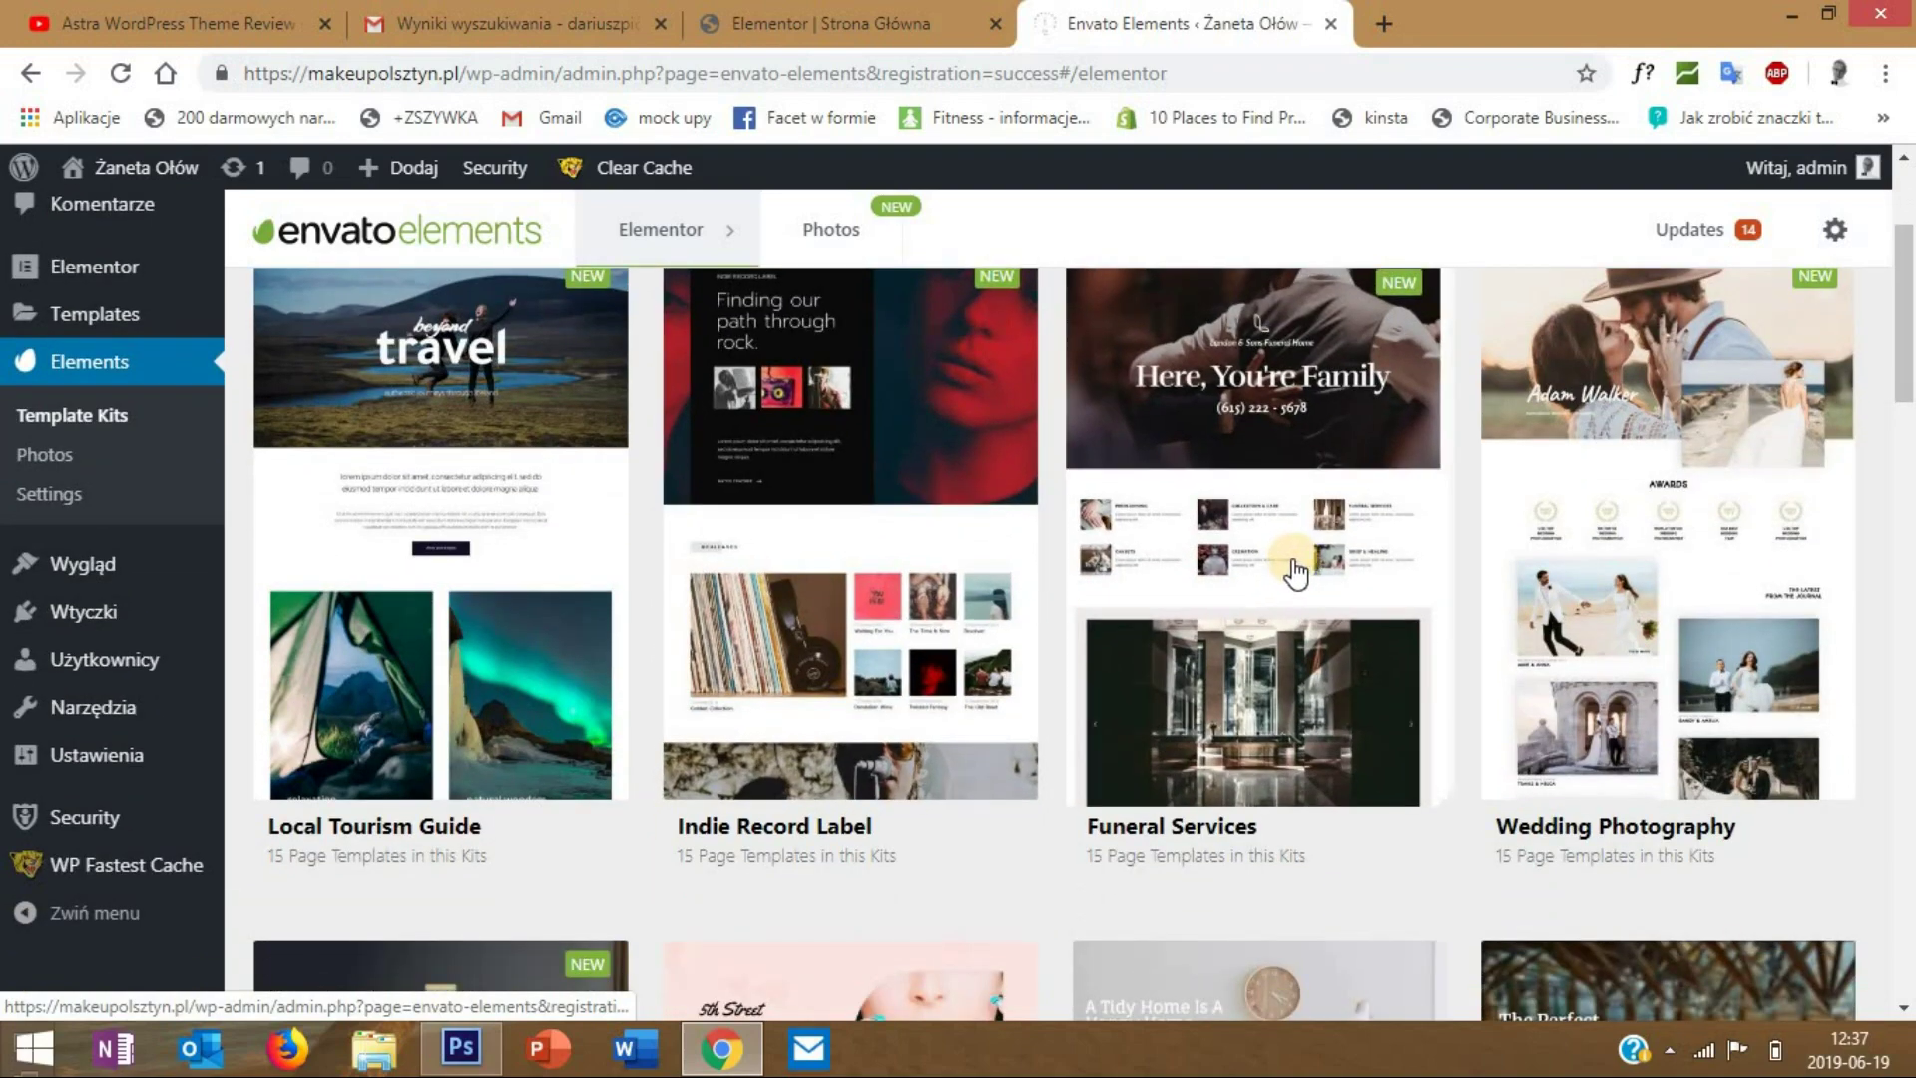
{"action": "scroll", "coordinate": [1297, 574], "scroll_direction": "down", "scroll_amount": 3}
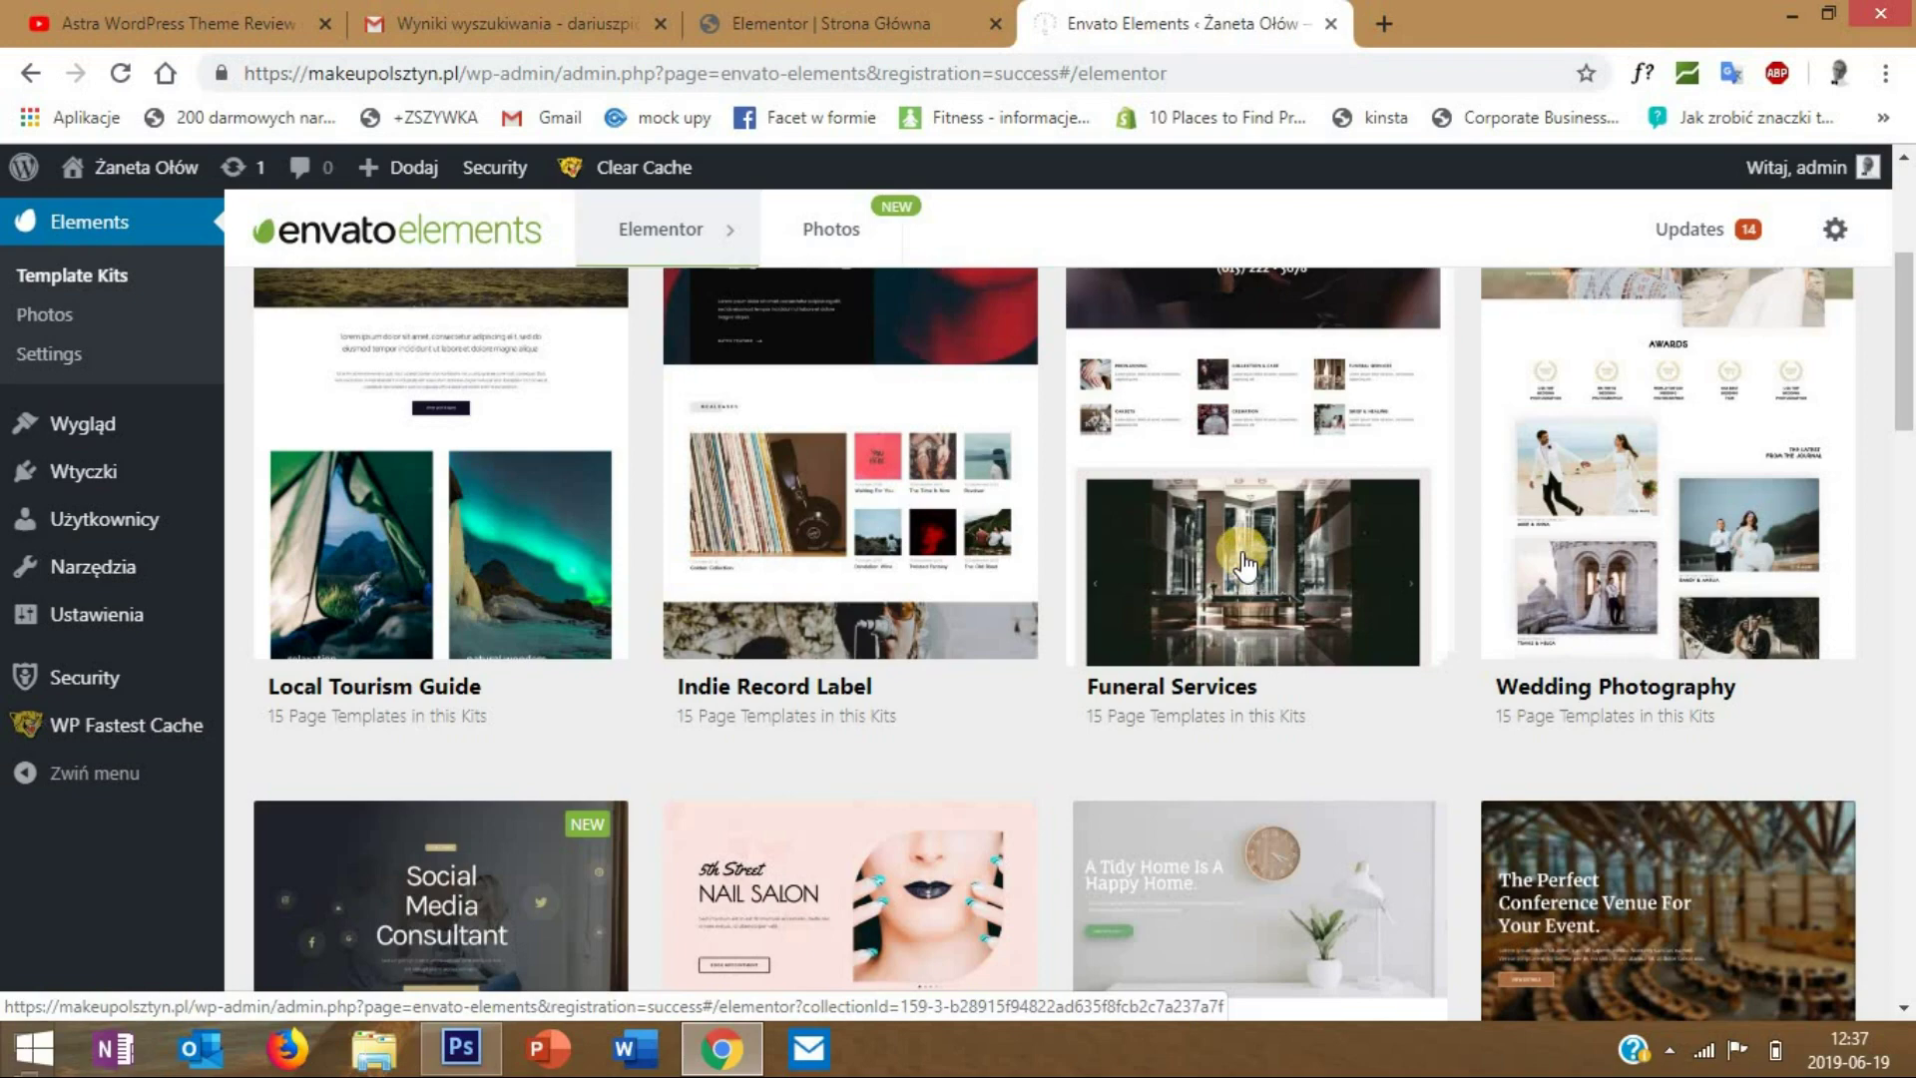
{"action": "scroll", "coordinate": [1036, 569], "scroll_direction": "down", "scroll_amount": 3}
- Open the Nail Salon template kit and look over its page templates
{"action": "left_click", "coordinate": [860, 635]}
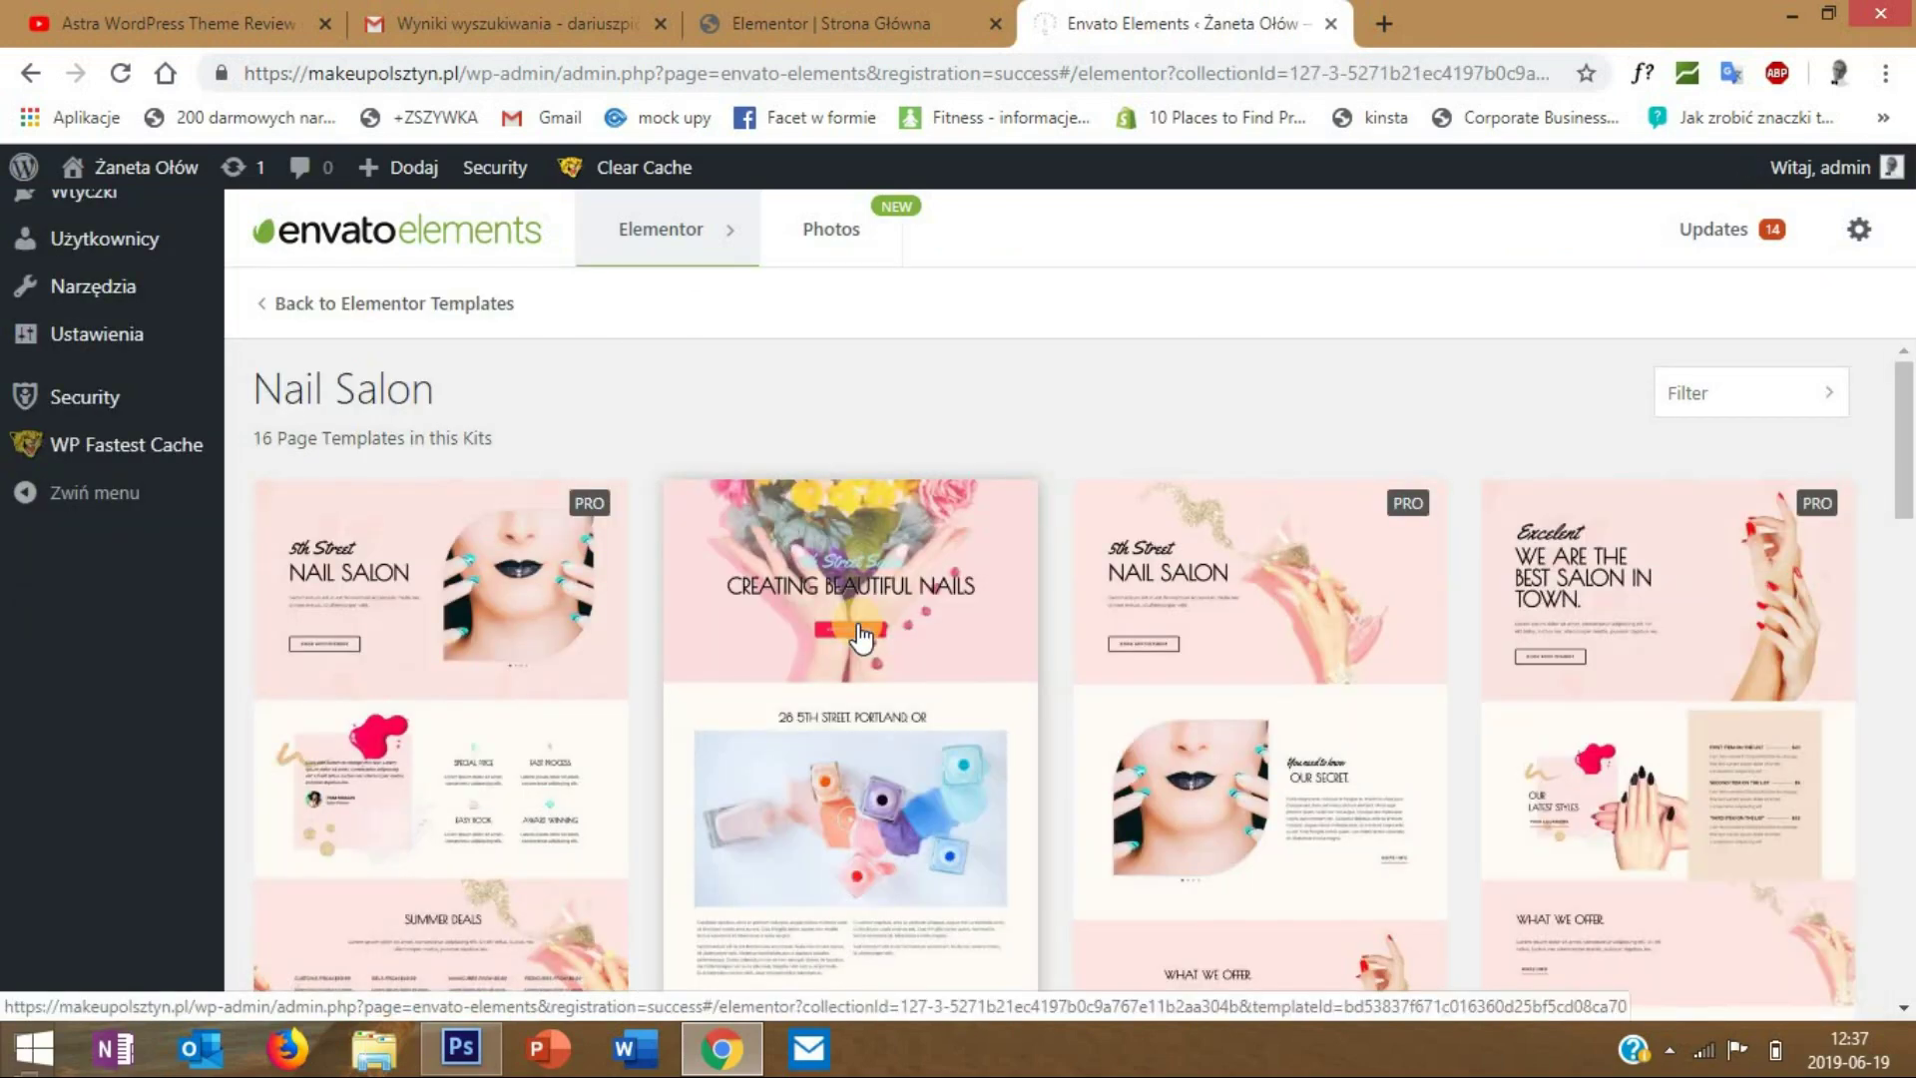
{"action": "scroll", "coordinate": [428, 586], "scroll_direction": "down", "scroll_amount": 1}
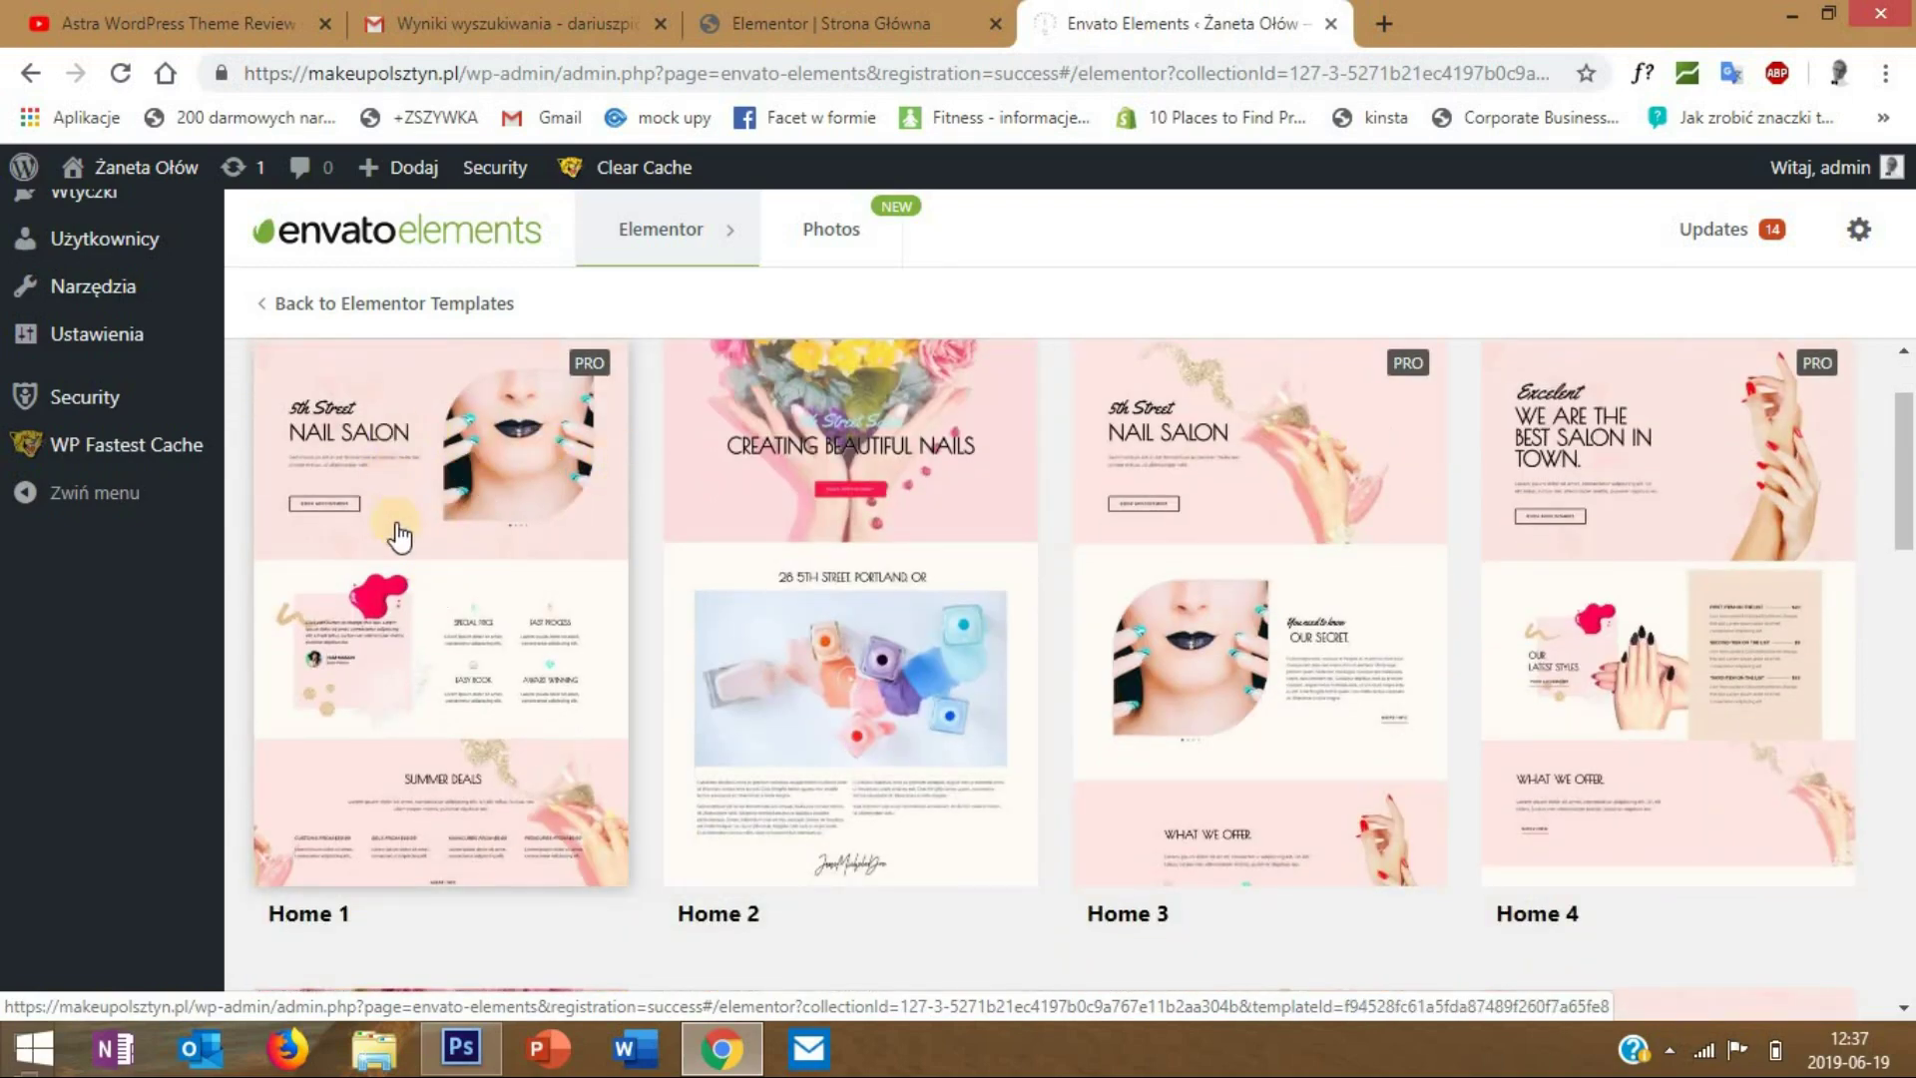
{"action": "scroll", "coordinate": [848, 529], "scroll_direction": "up", "scroll_amount": 1}
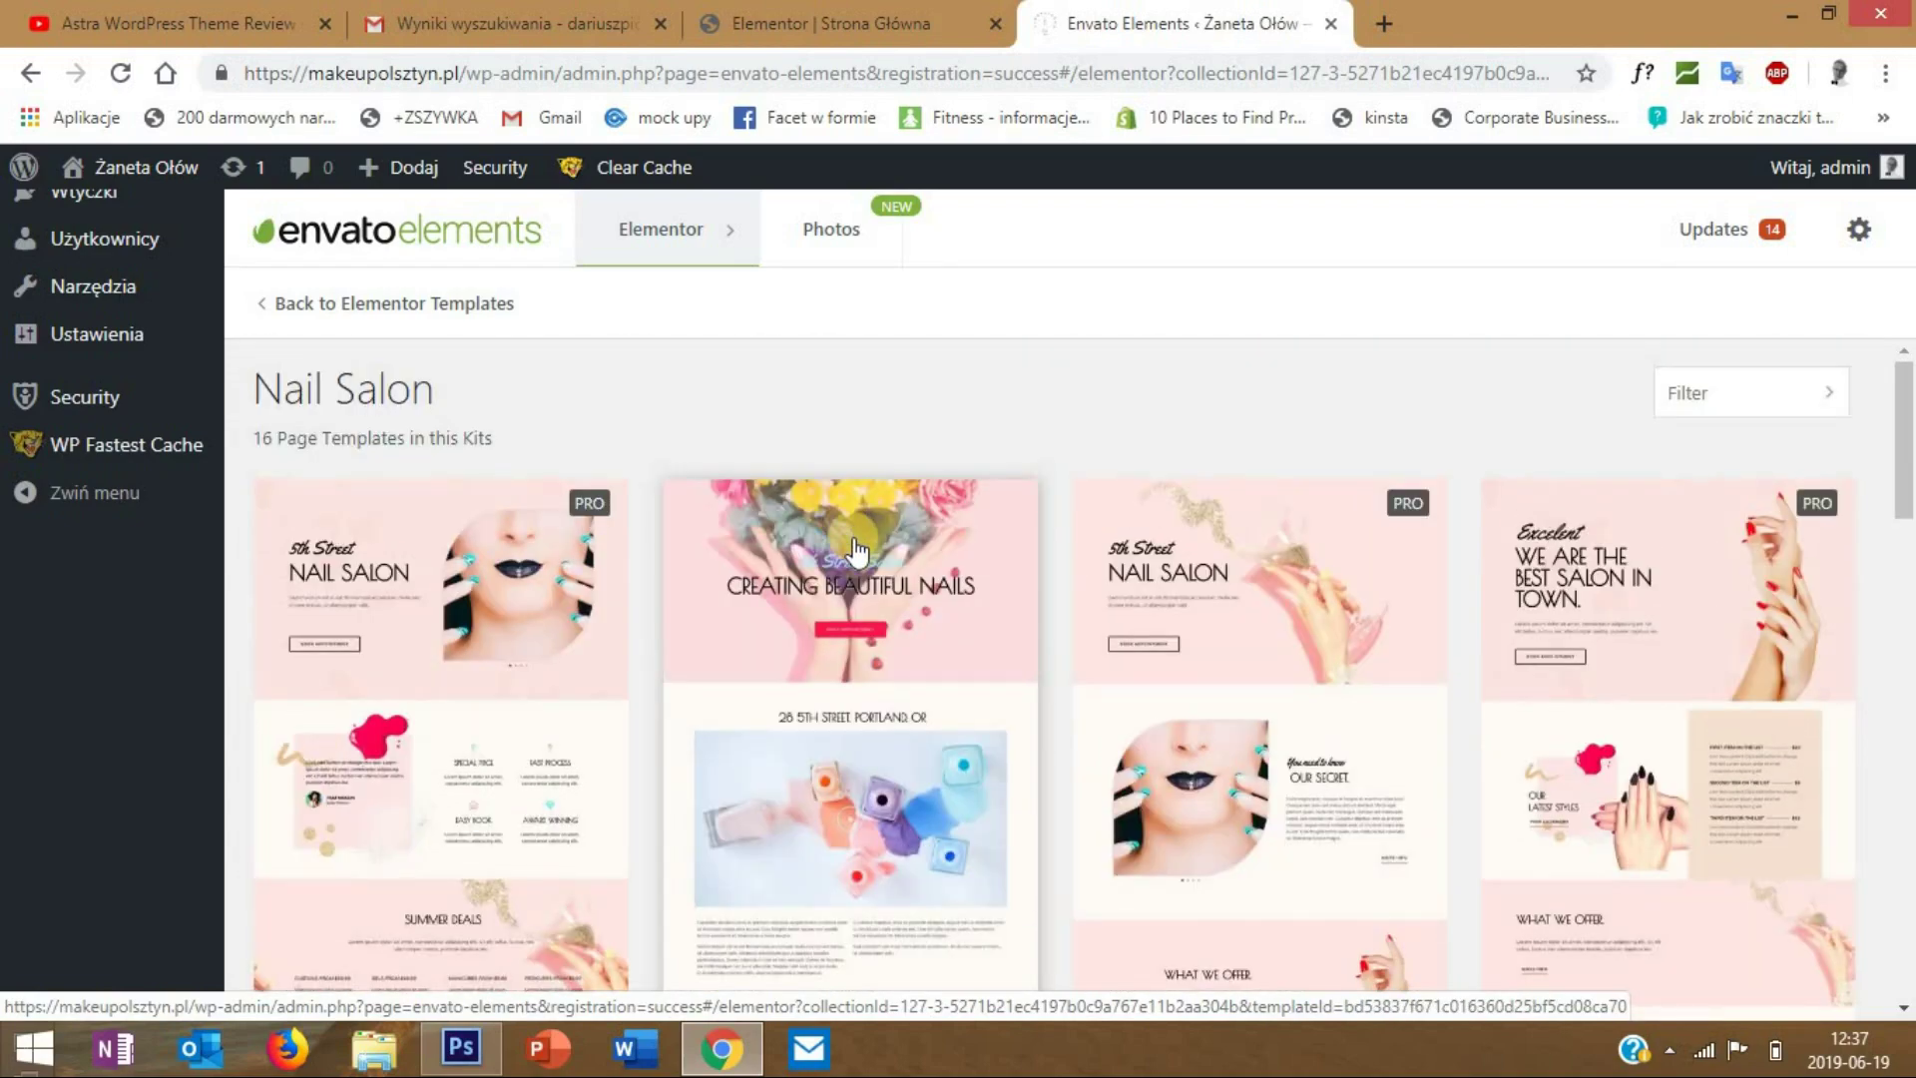
{"action": "scroll", "coordinate": [855, 549], "scroll_direction": "down", "scroll_amount": 1}
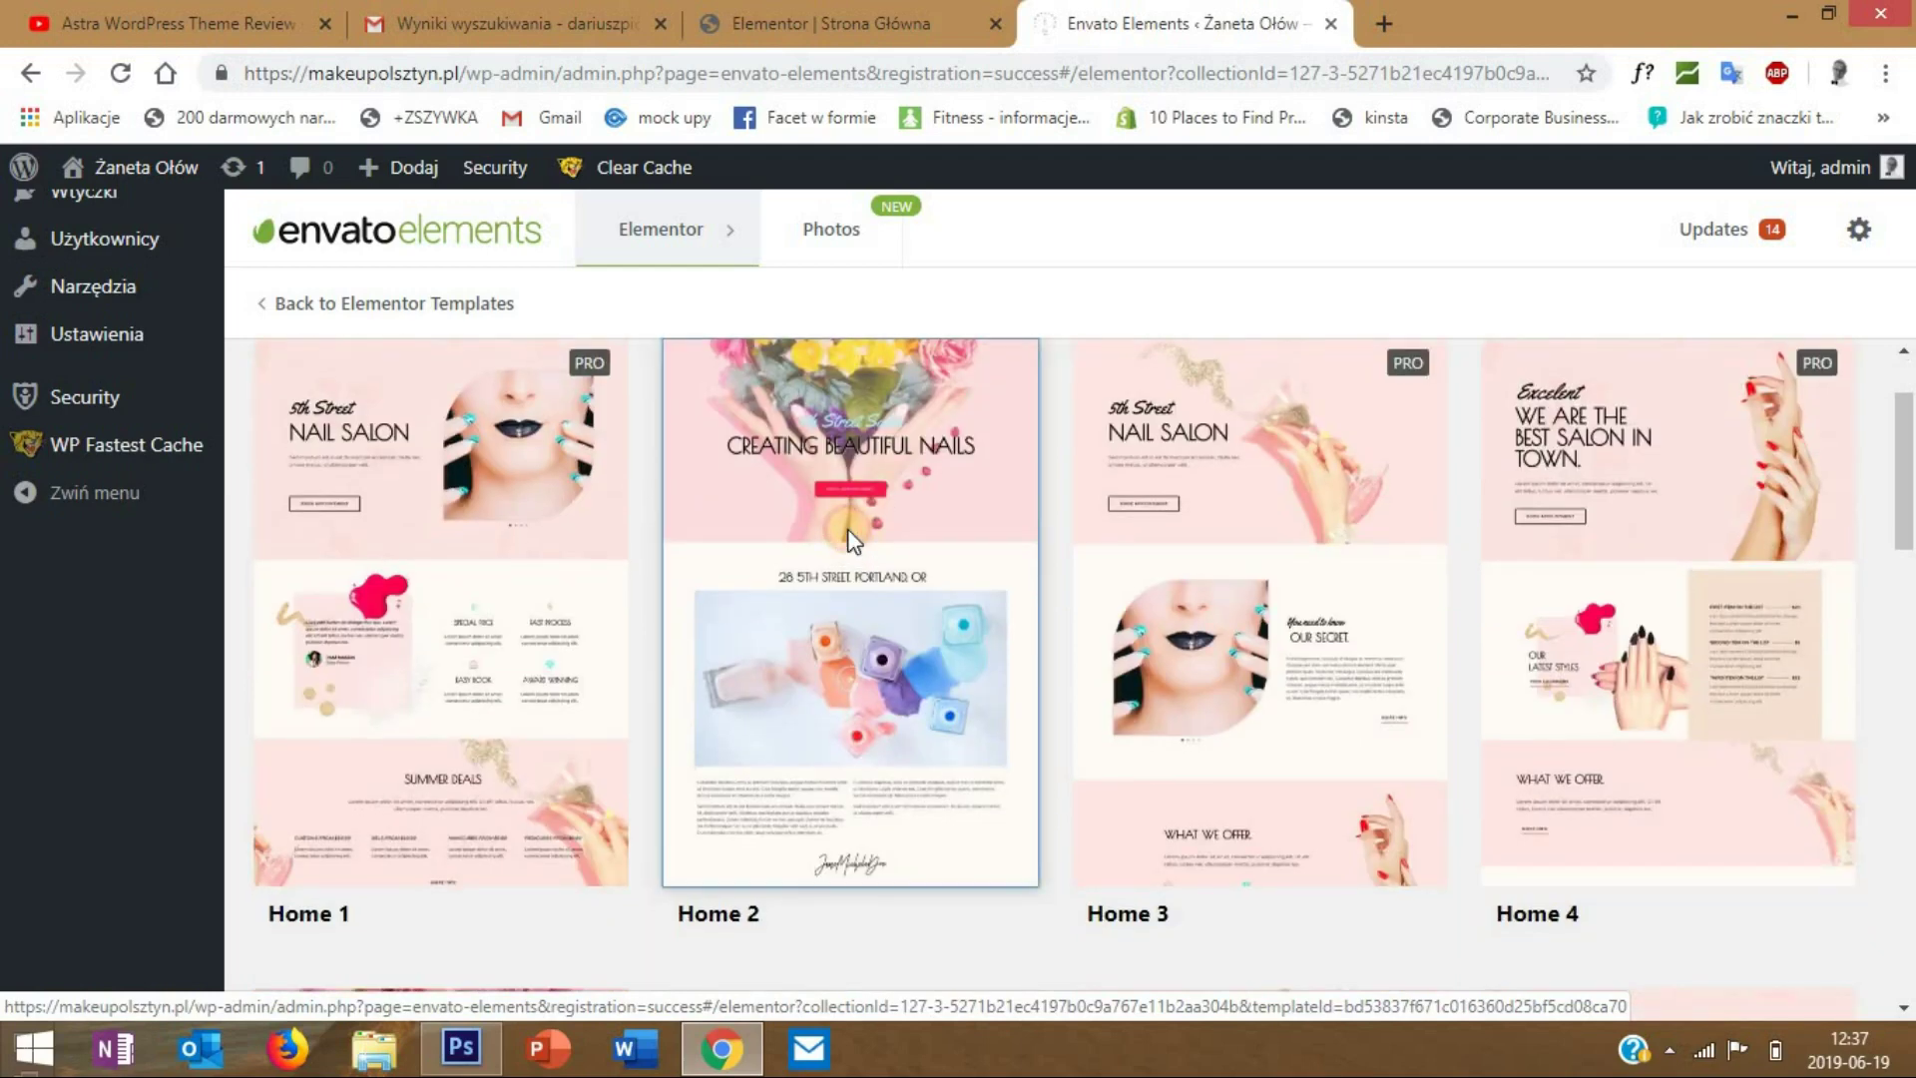
- Open the Nail Salon Home 2 template and scroll through its full preview
{"action": "left_click", "coordinate": [852, 542]}
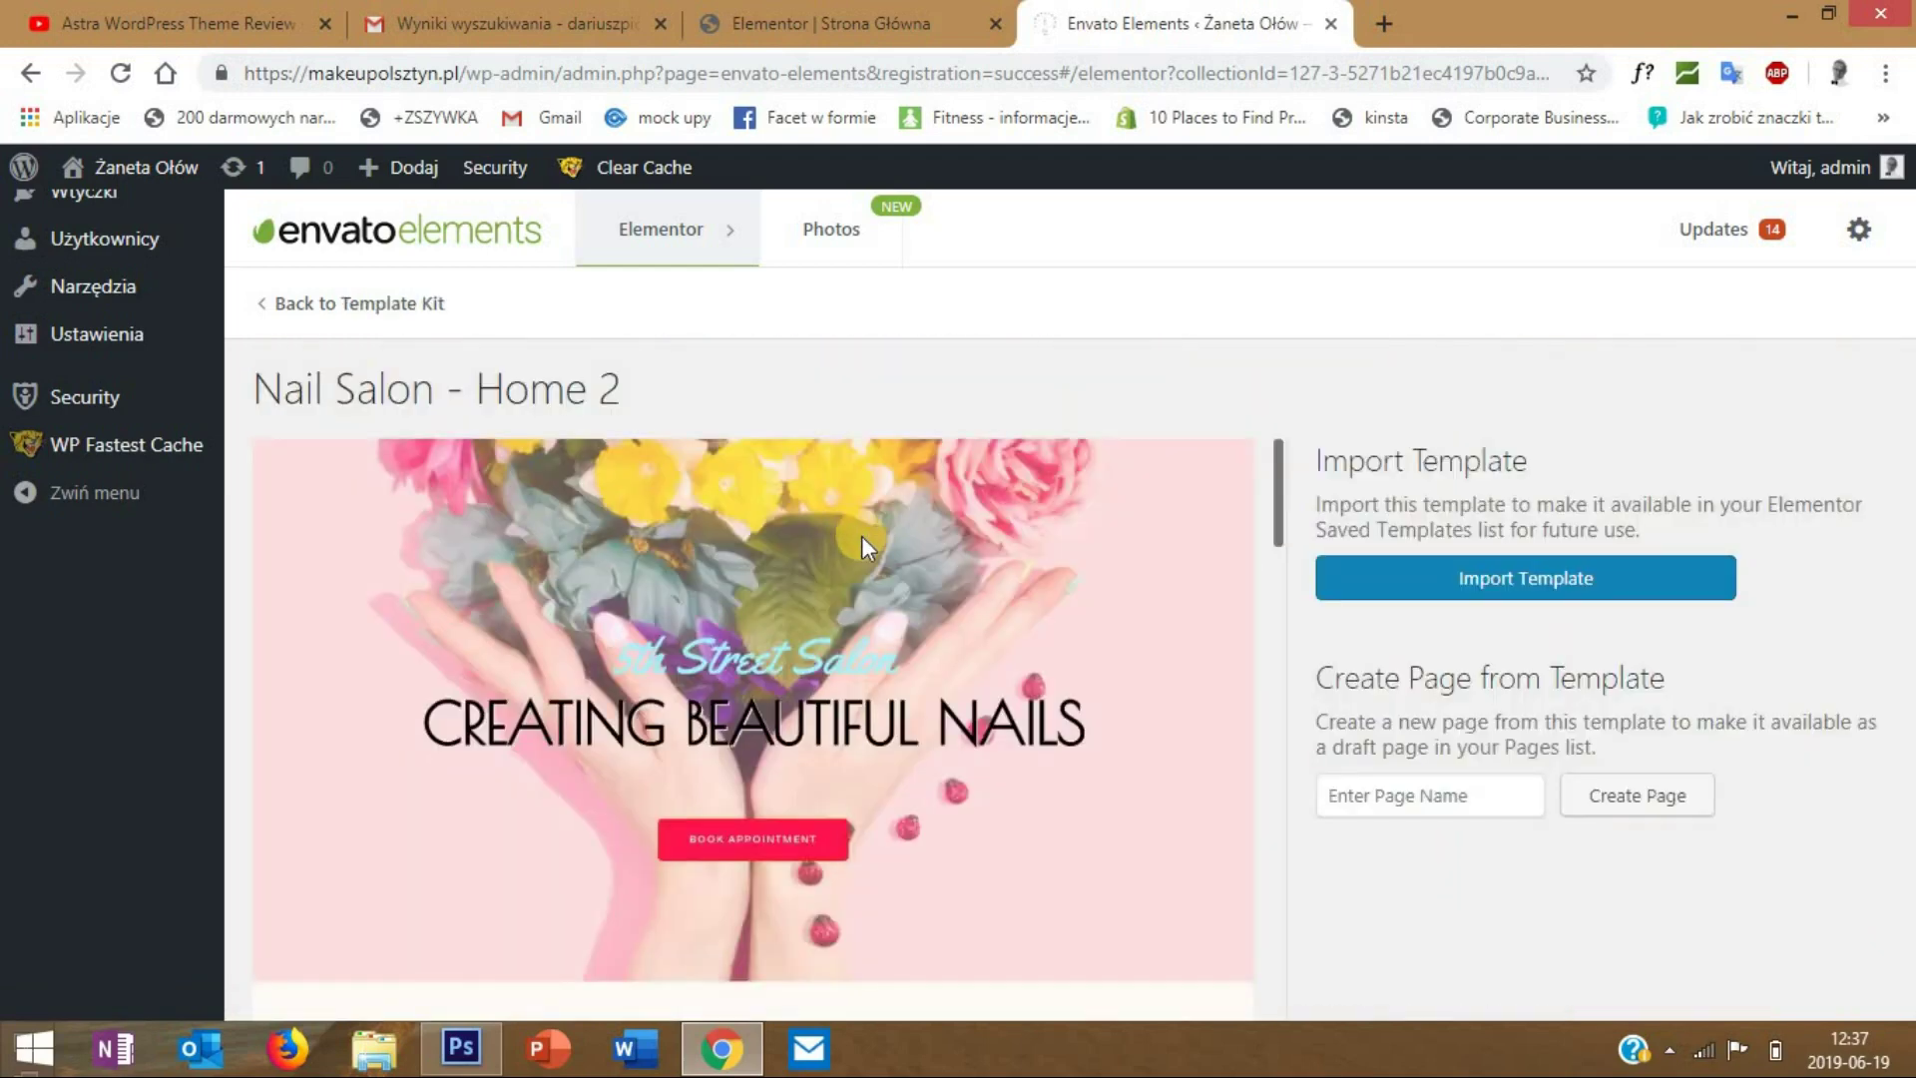
{"action": "scroll", "coordinate": [871, 543], "scroll_direction": "down", "scroll_amount": 3}
{"action": "scroll", "coordinate": [872, 542], "scroll_direction": "down", "scroll_amount": 3}
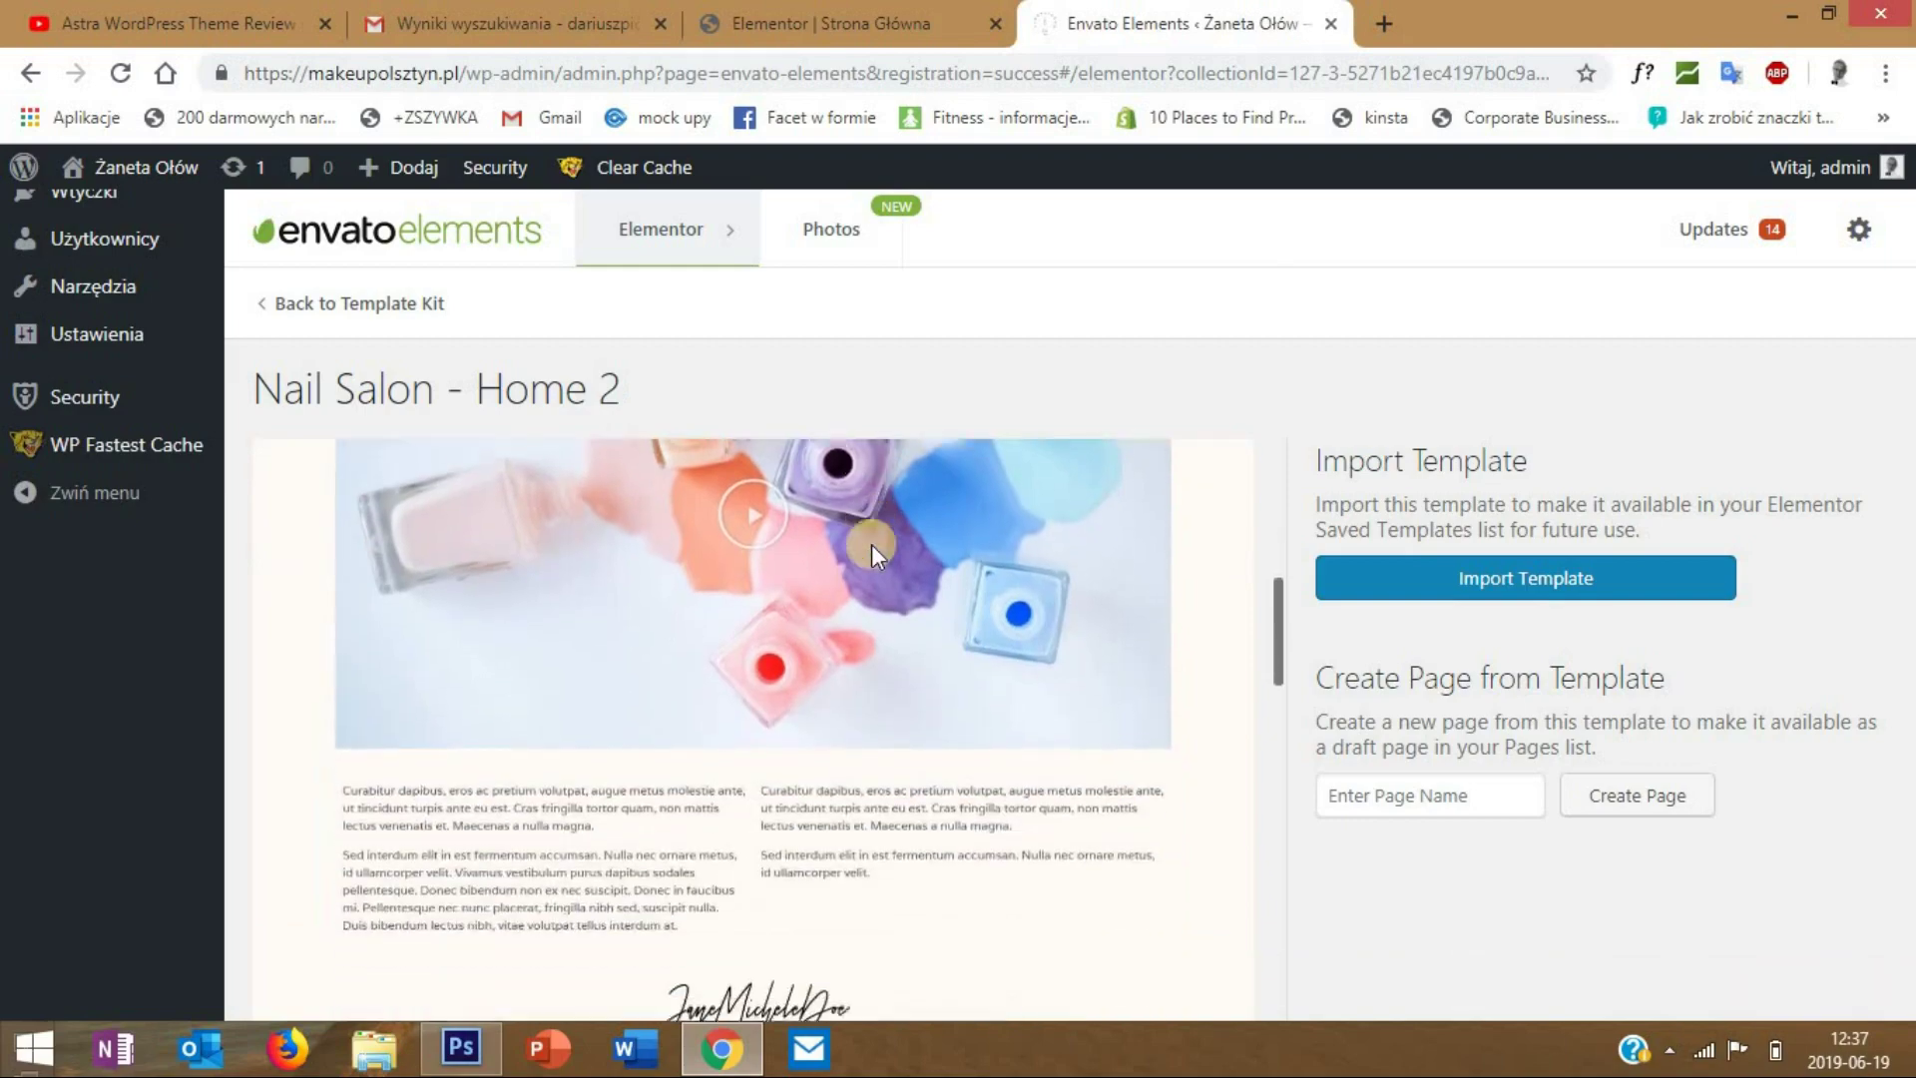
{"action": "scroll", "coordinate": [871, 543], "scroll_direction": "down", "scroll_amount": 5}
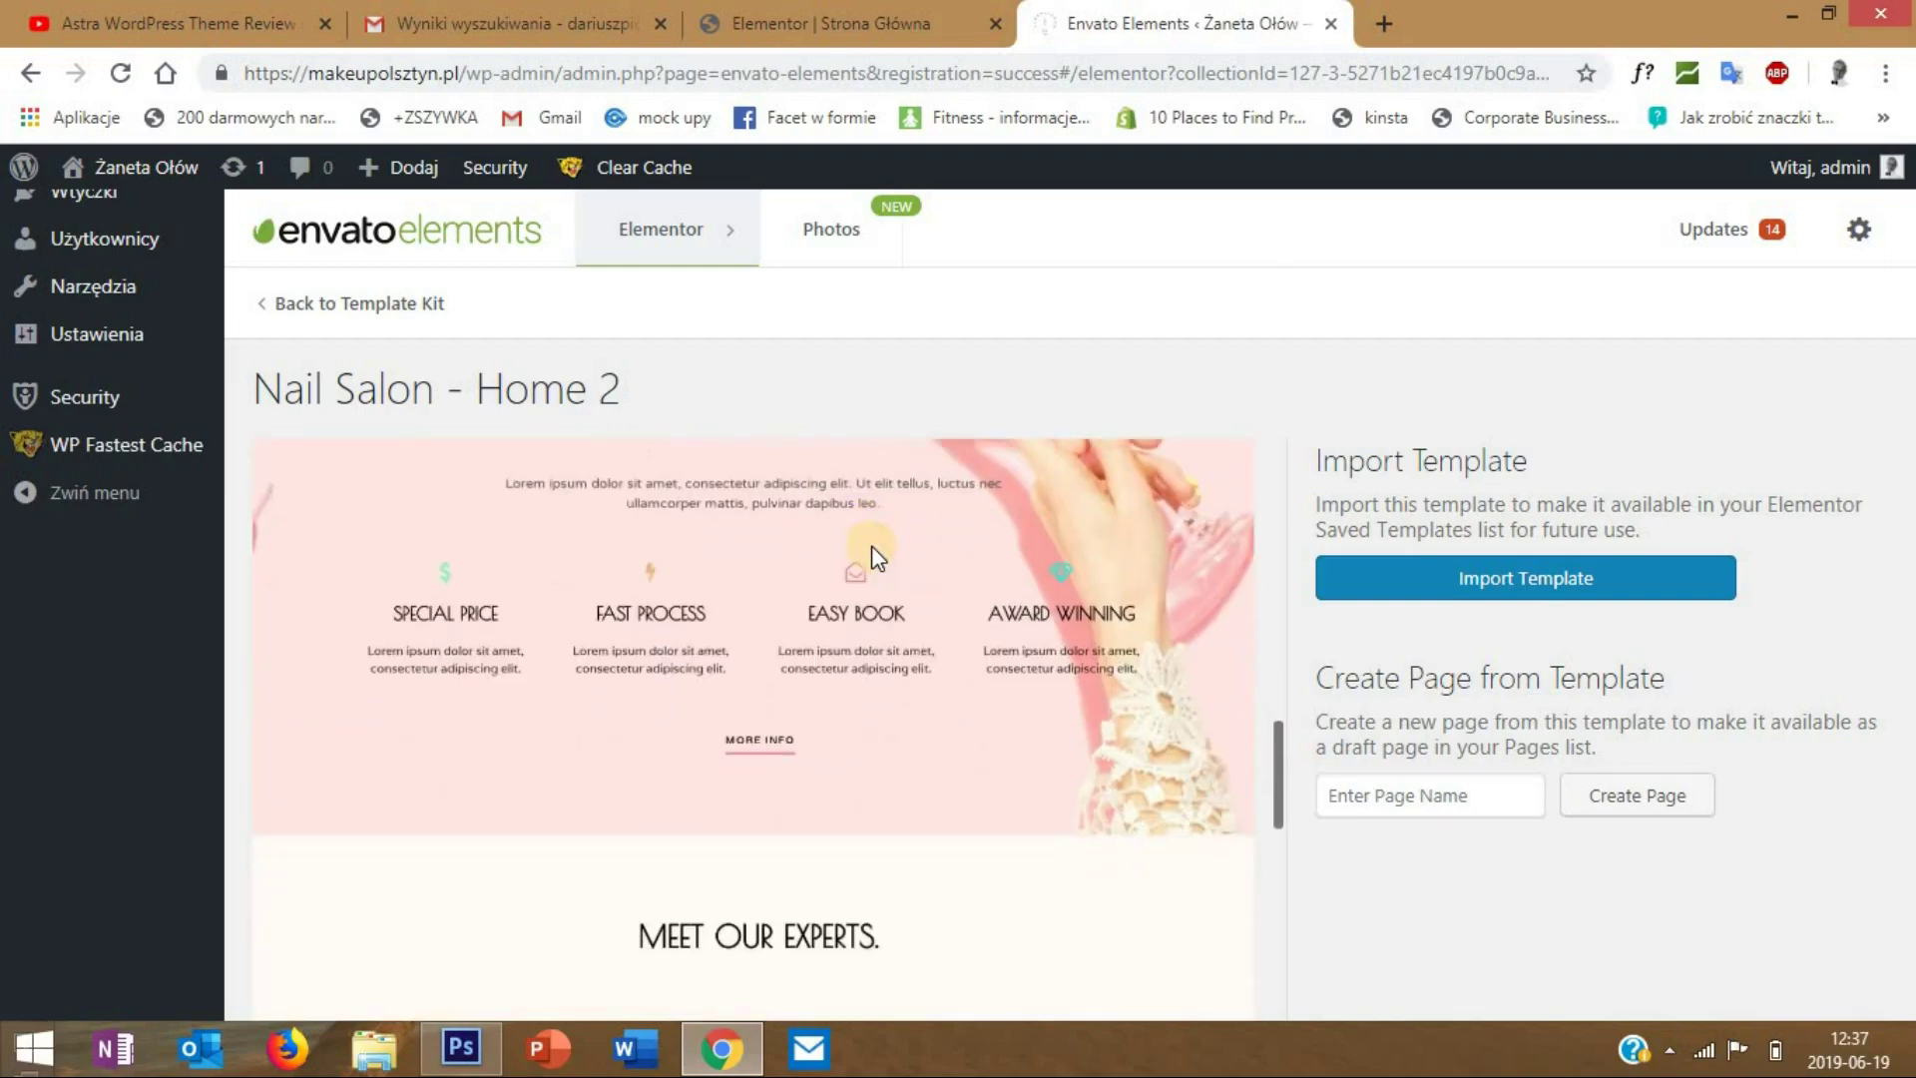
{"action": "scroll", "coordinate": [871, 545], "scroll_direction": "up", "scroll_amount": 2}
{"action": "scroll", "coordinate": [867, 549], "scroll_direction": "down", "scroll_amount": 5}
{"action": "scroll", "coordinate": [866, 549], "scroll_direction": "down", "scroll_amount": 4}
{"action": "scroll", "coordinate": [867, 549], "scroll_direction": "down", "scroll_amount": 5}
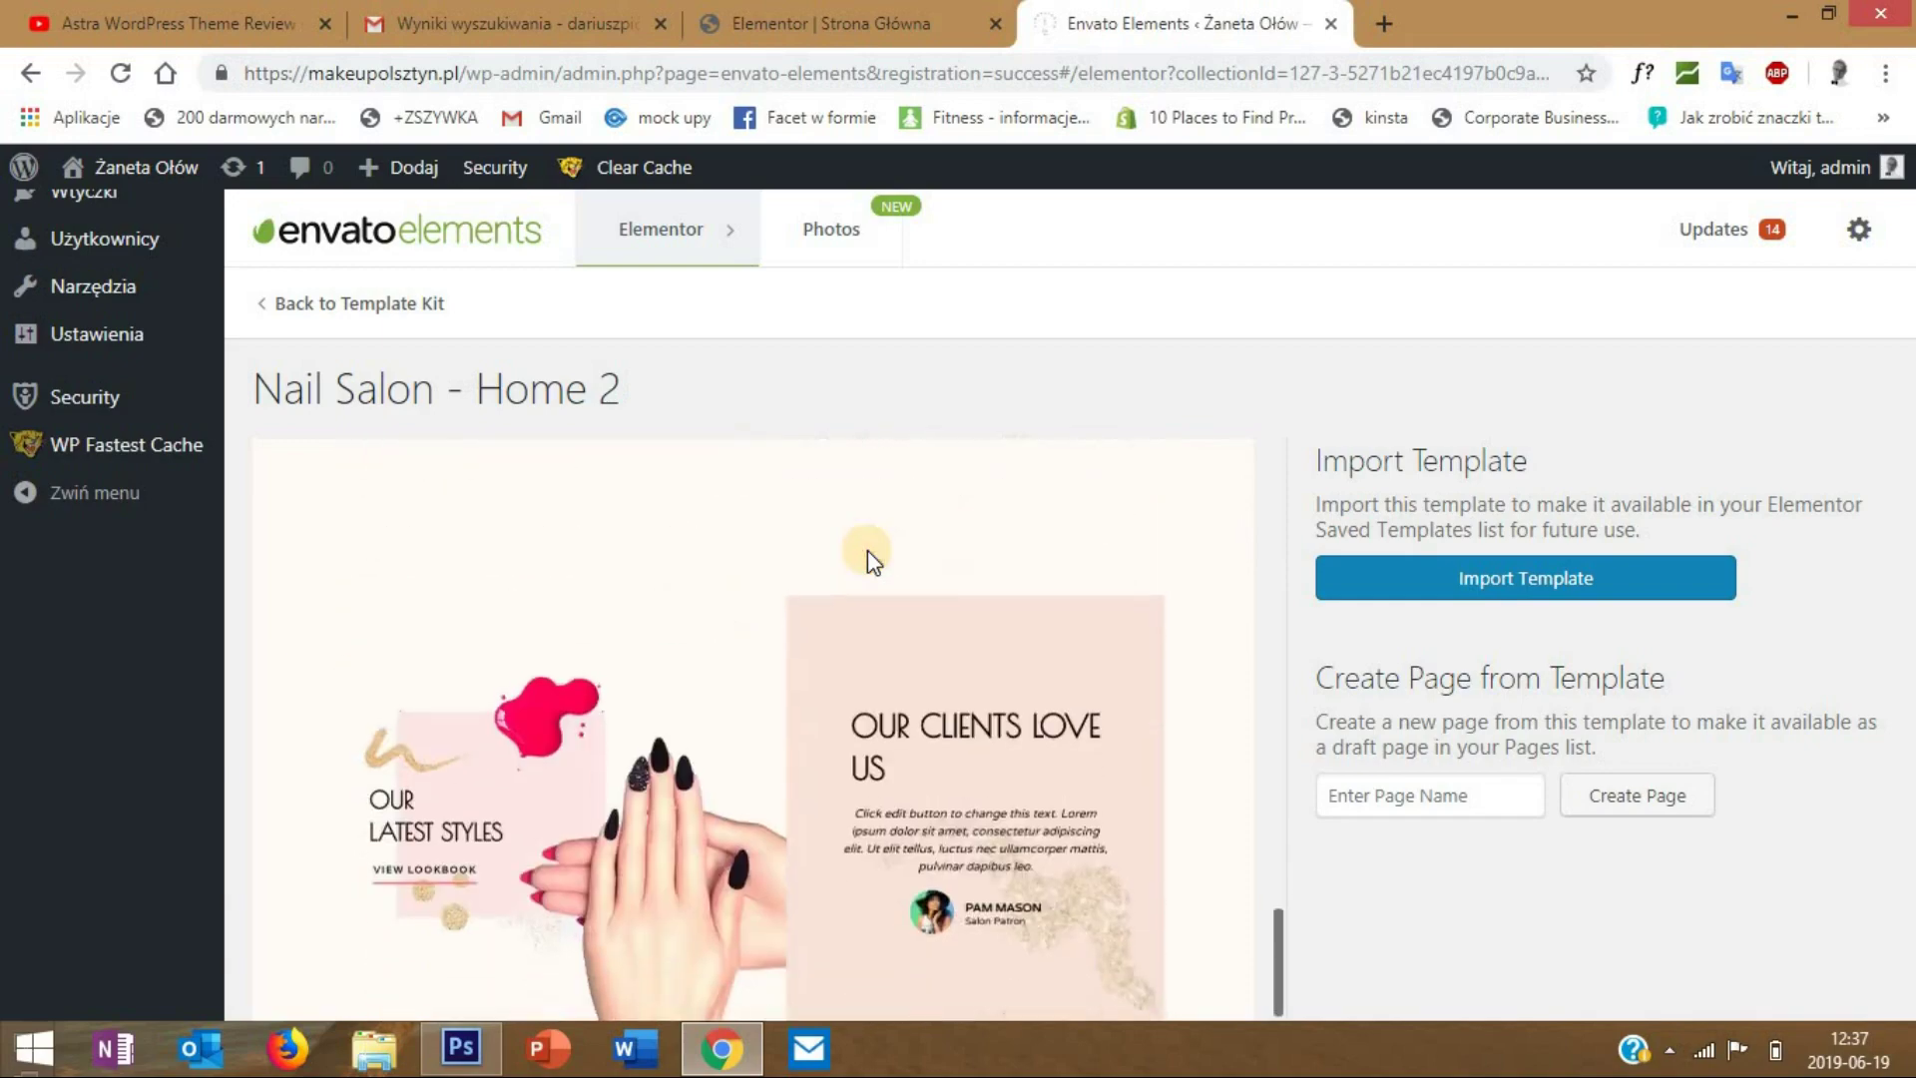
{"action": "scroll", "coordinate": [866, 549], "scroll_direction": "up", "scroll_amount": 4}
{"action": "scroll", "coordinate": [1014, 559], "scroll_direction": "up", "scroll_amount": 5}
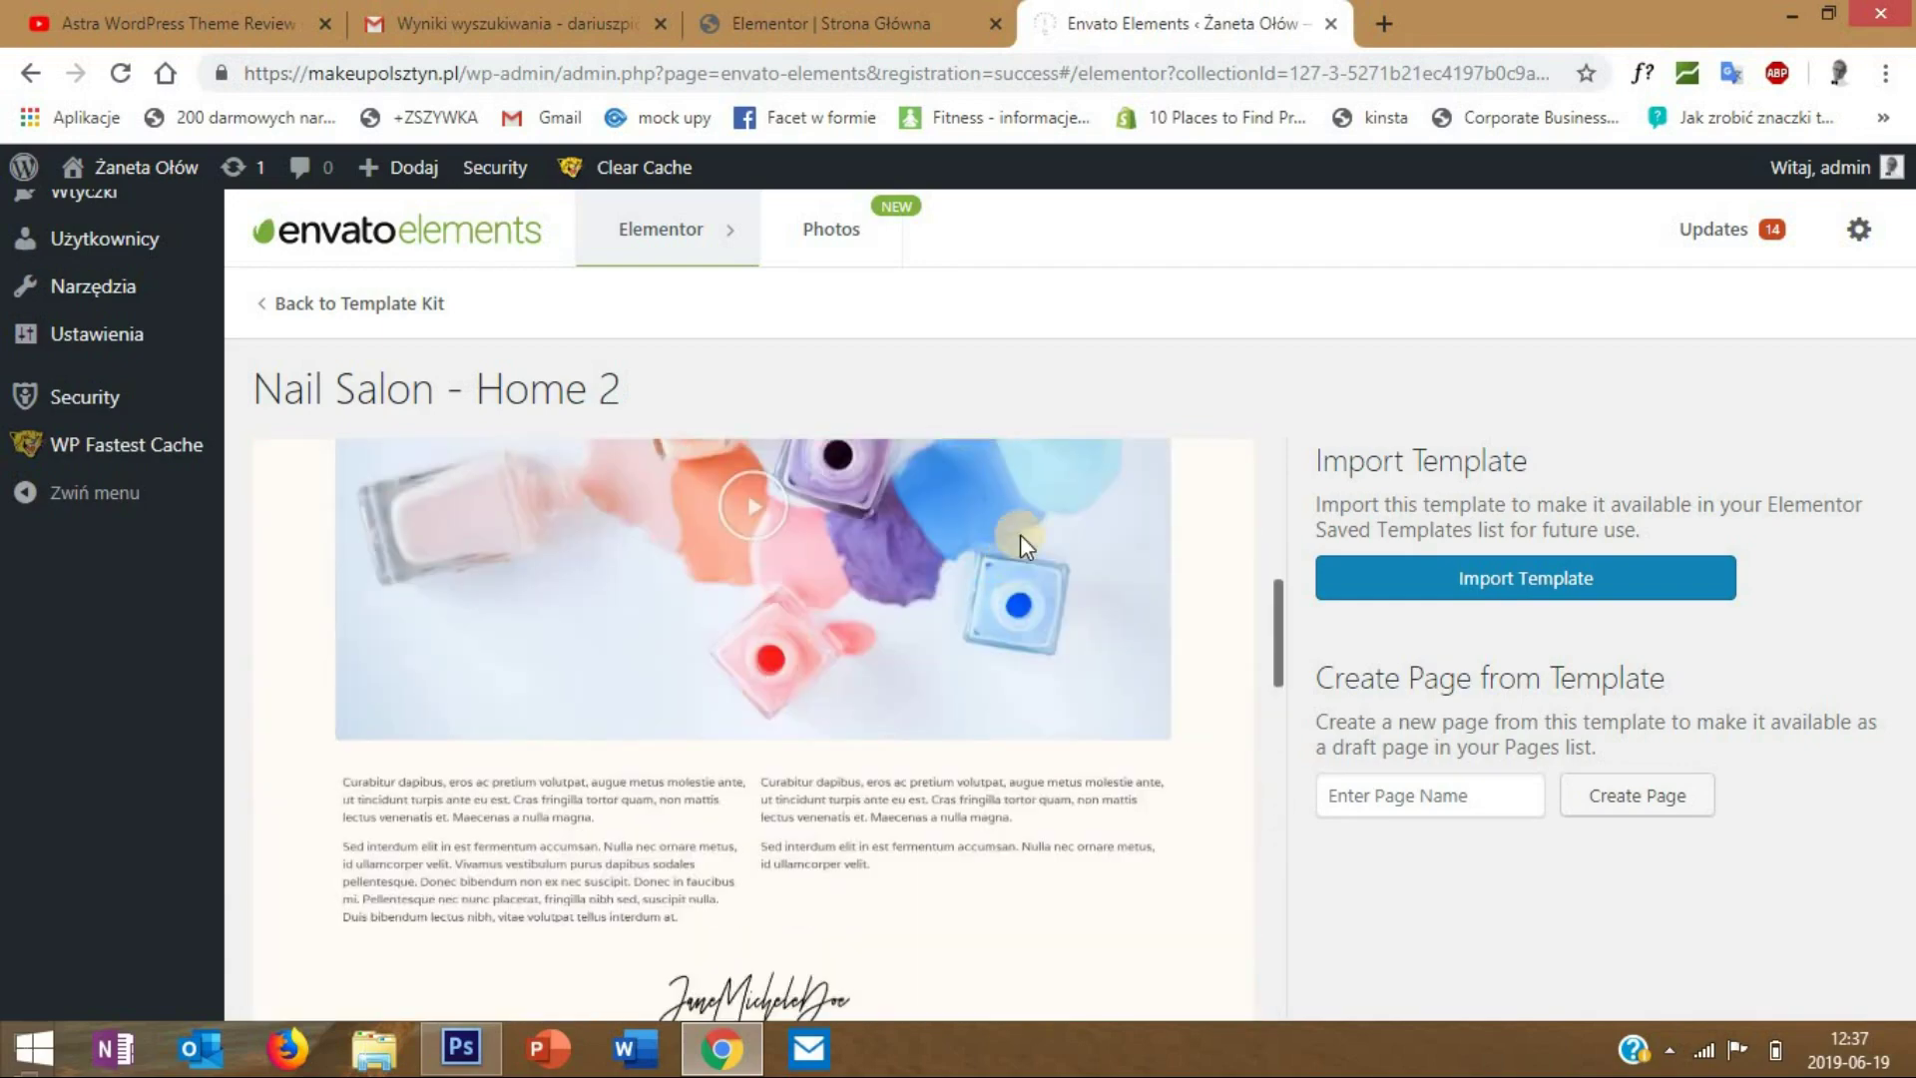
{"action": "scroll", "coordinate": [1012, 552], "scroll_direction": "up", "scroll_amount": 10}
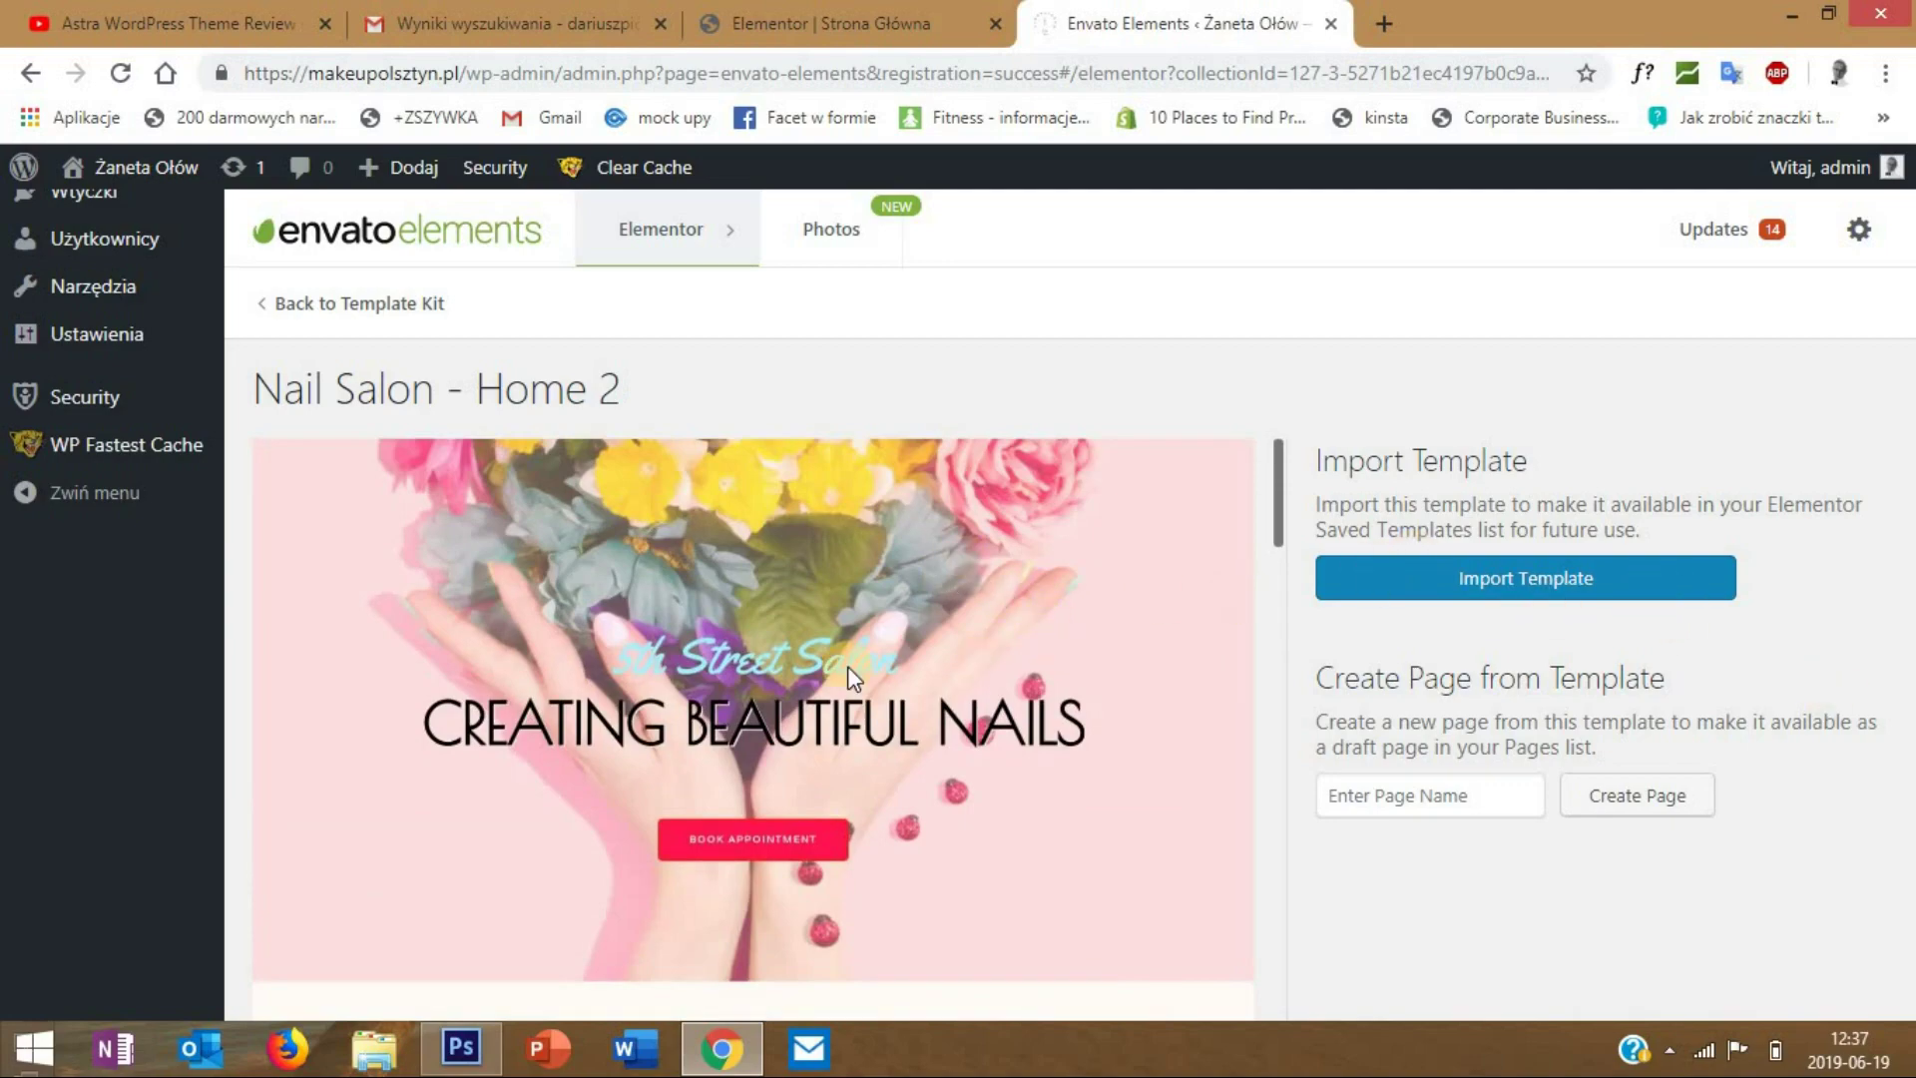
{"action": "scroll", "coordinate": [785, 559], "scroll_direction": "down", "scroll_amount": 20}
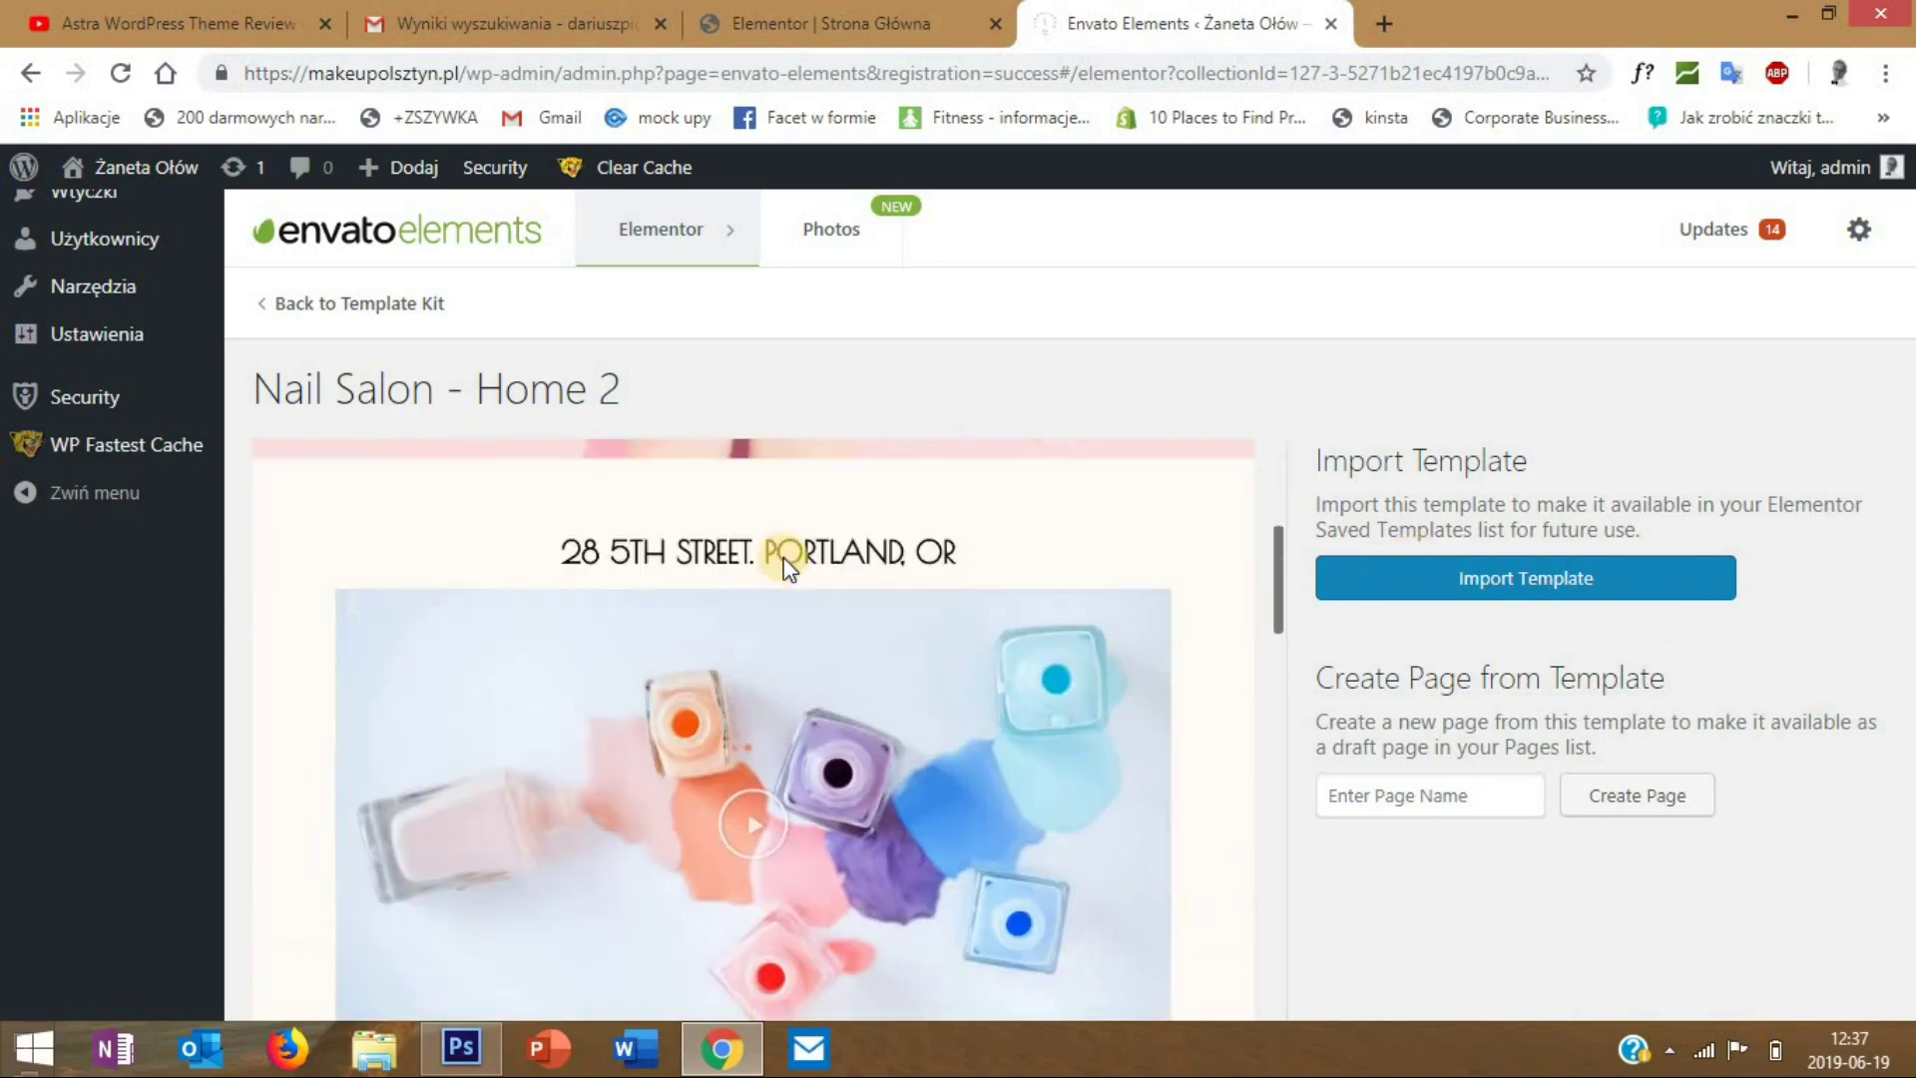
{"action": "scroll", "coordinate": [783, 556], "scroll_direction": "up", "scroll_amount": 20}
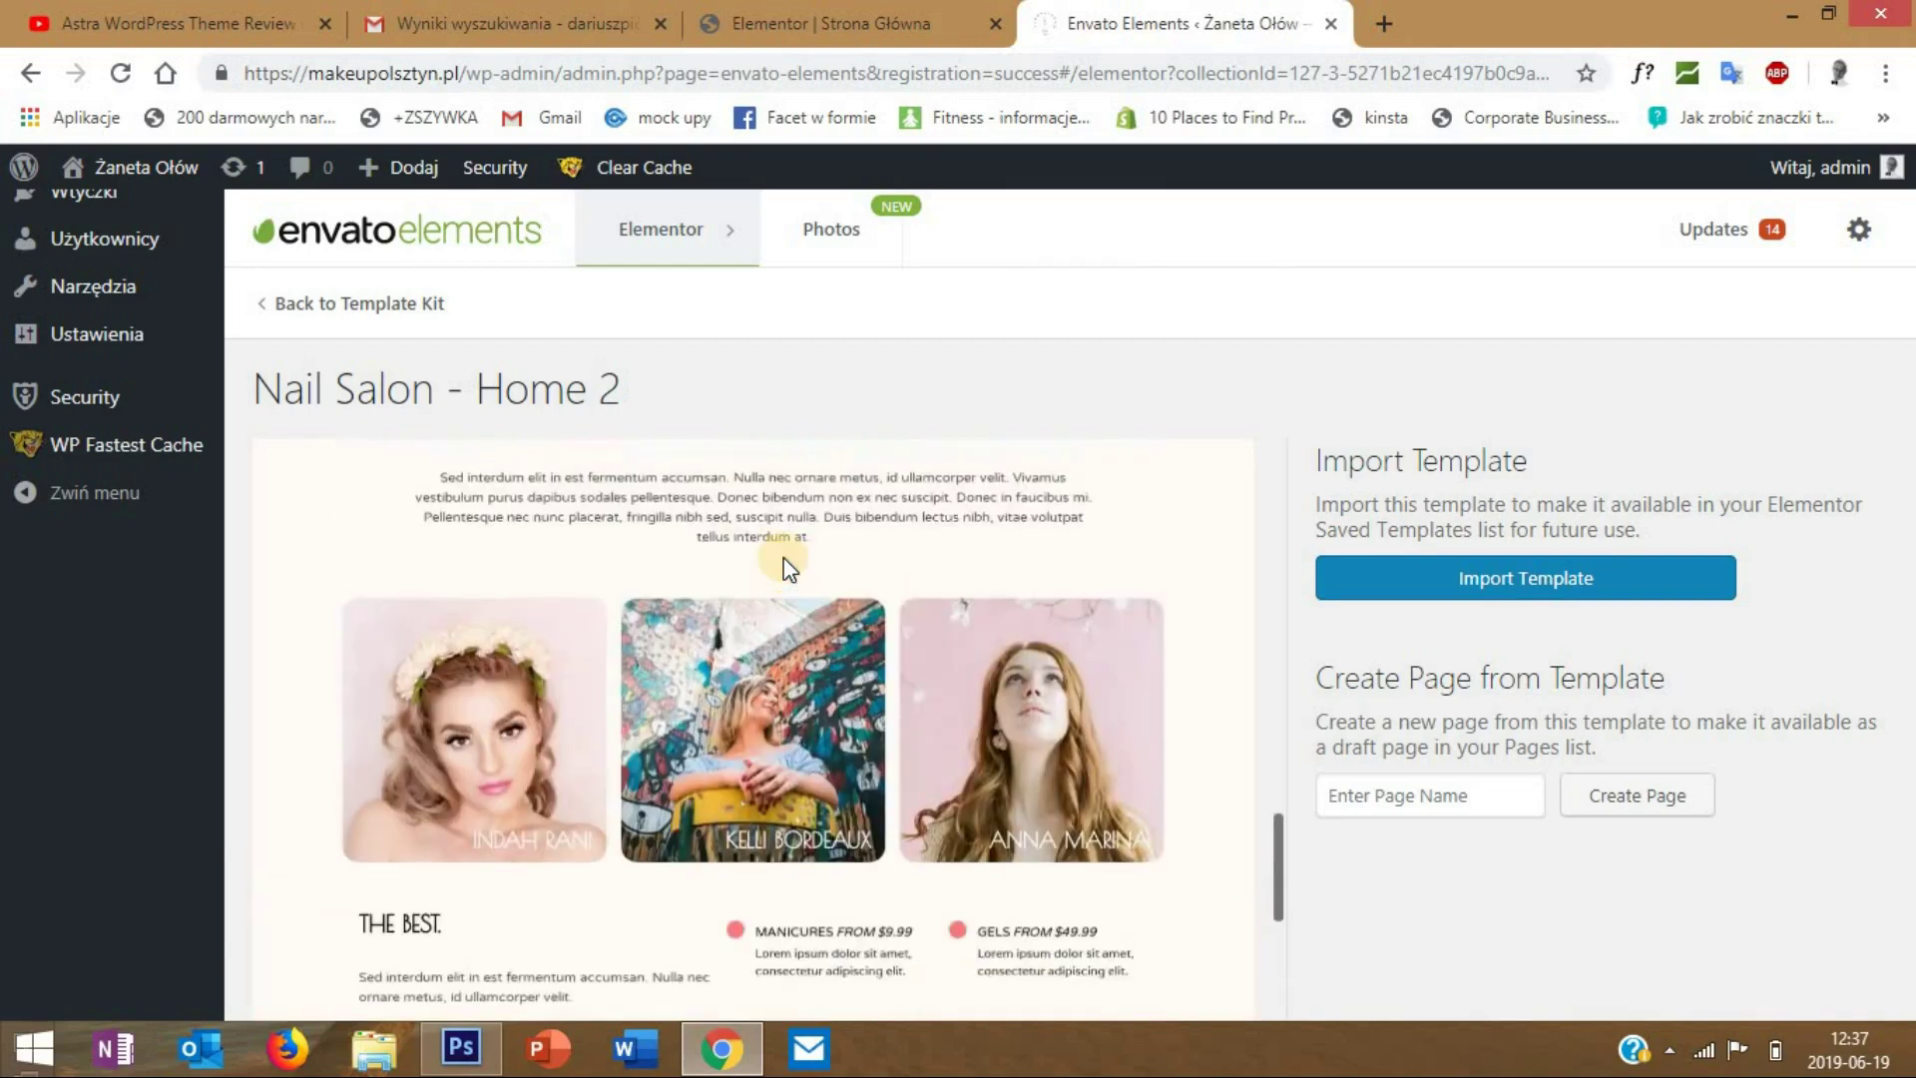
{"action": "mouse_move", "coordinate": [717, 239]}
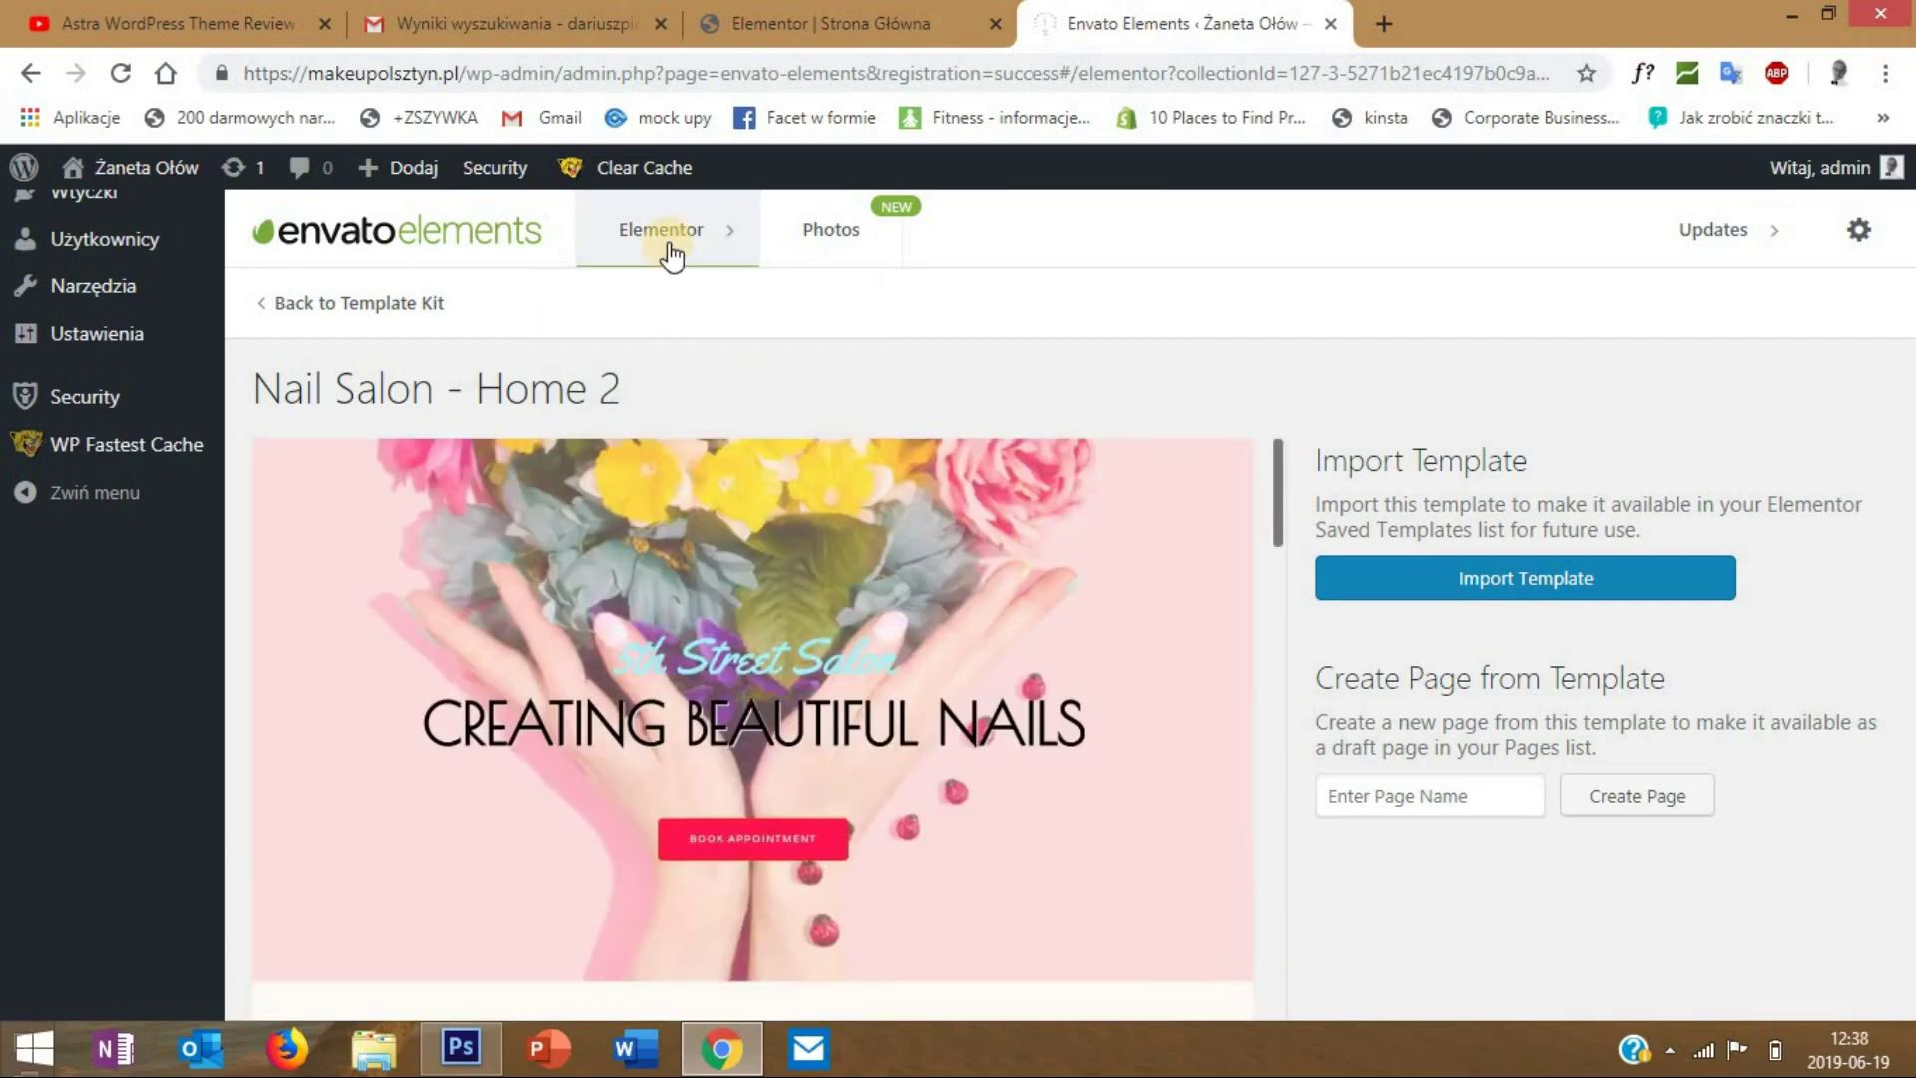
- Go to the Envato block categories and browse the Image Gallery blocks
{"action": "left_click", "coordinate": [667, 369]}
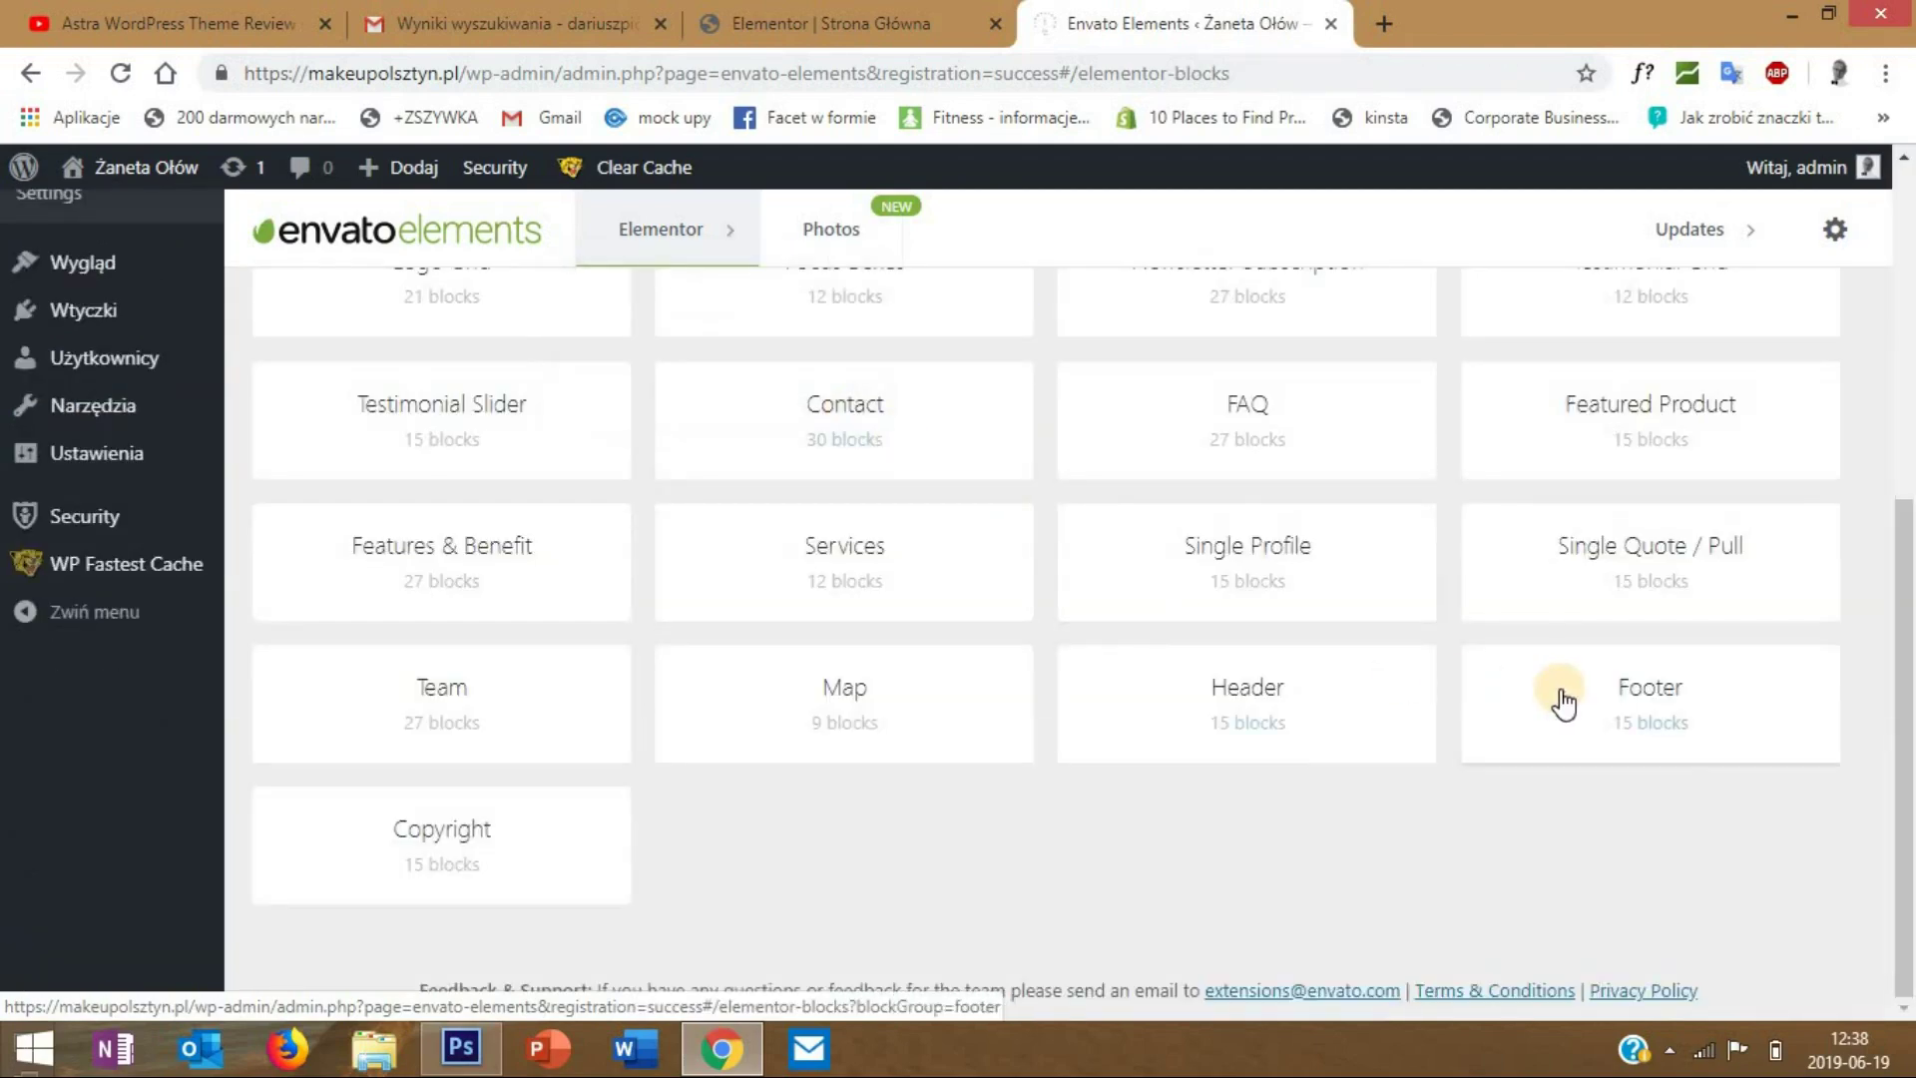
{"action": "scroll", "coordinate": [1475, 650], "scroll_direction": "up", "scroll_amount": 3}
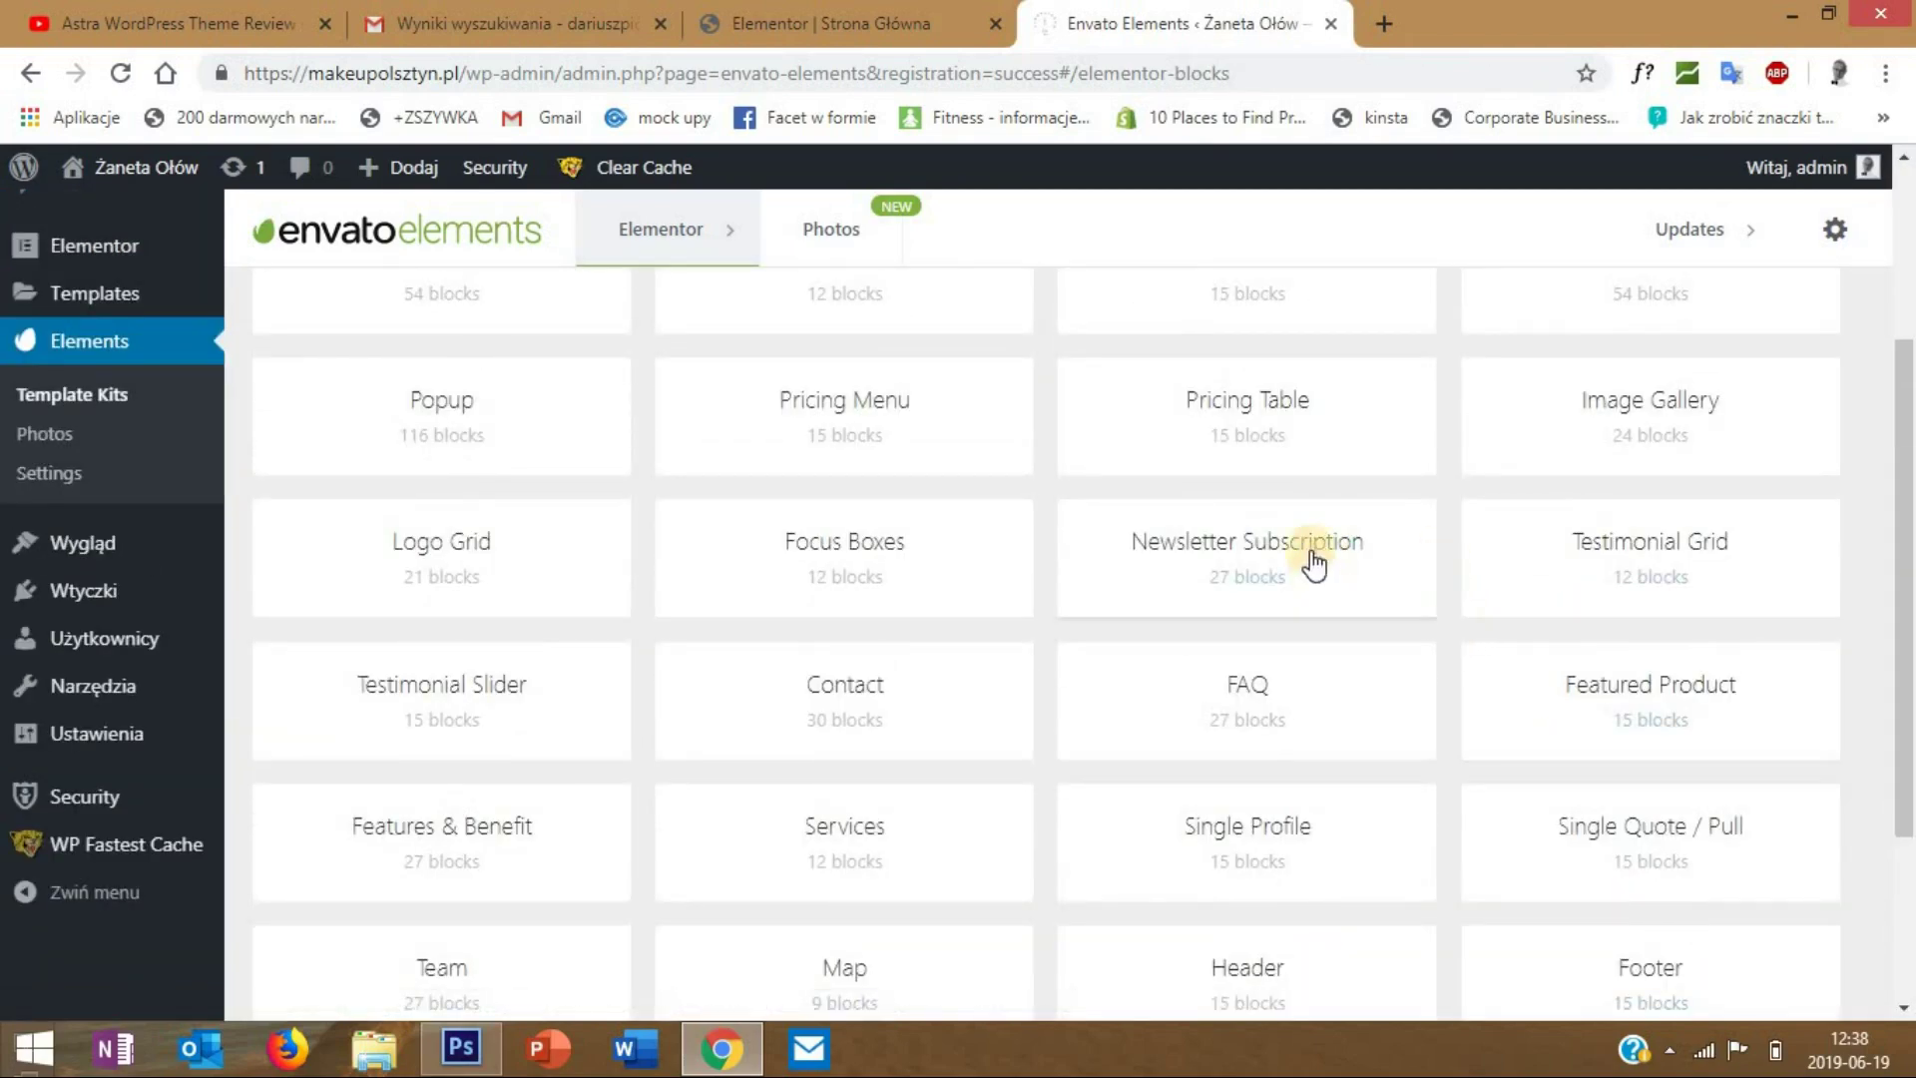
{"action": "left_click", "coordinate": [1652, 420]}
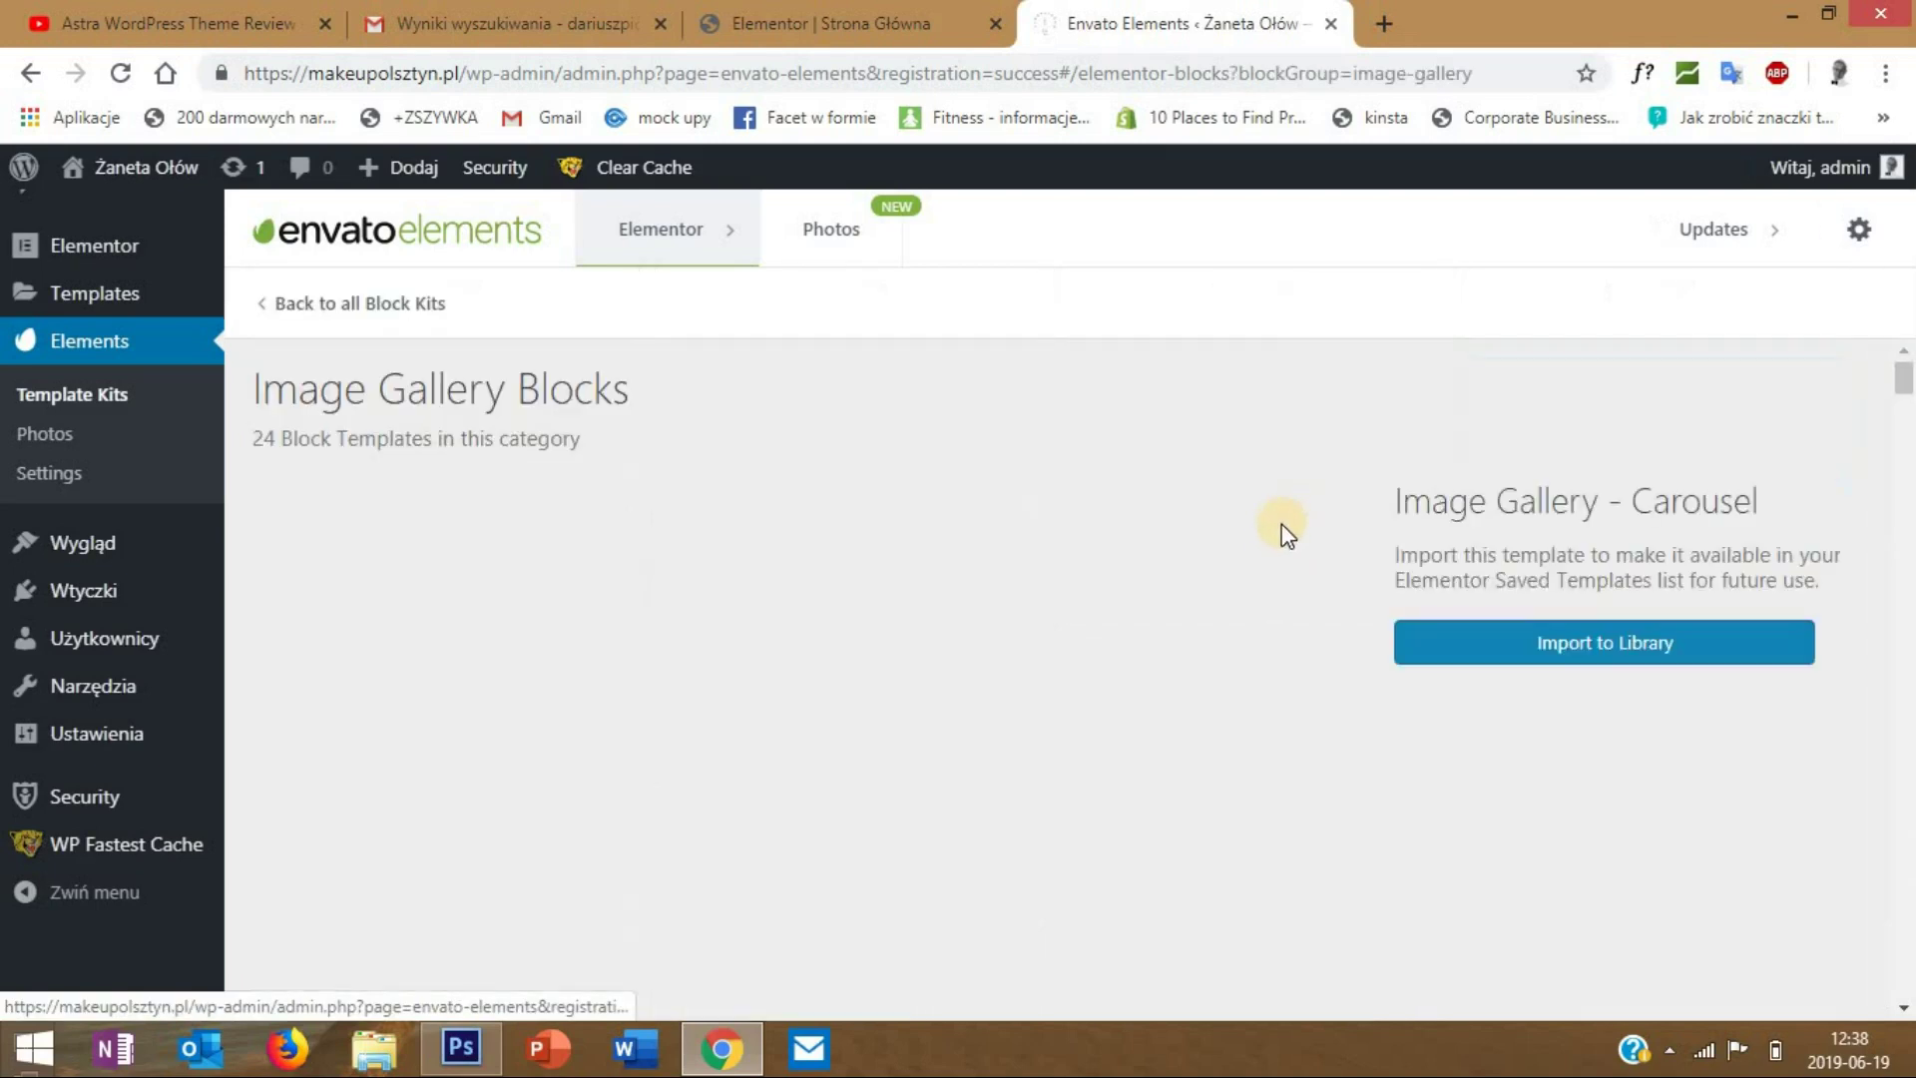
{"action": "scroll", "coordinate": [1036, 608], "scroll_direction": "down", "scroll_amount": 1}
{"action": "scroll", "coordinate": [878, 493], "scroll_direction": "down", "scroll_amount": 10}
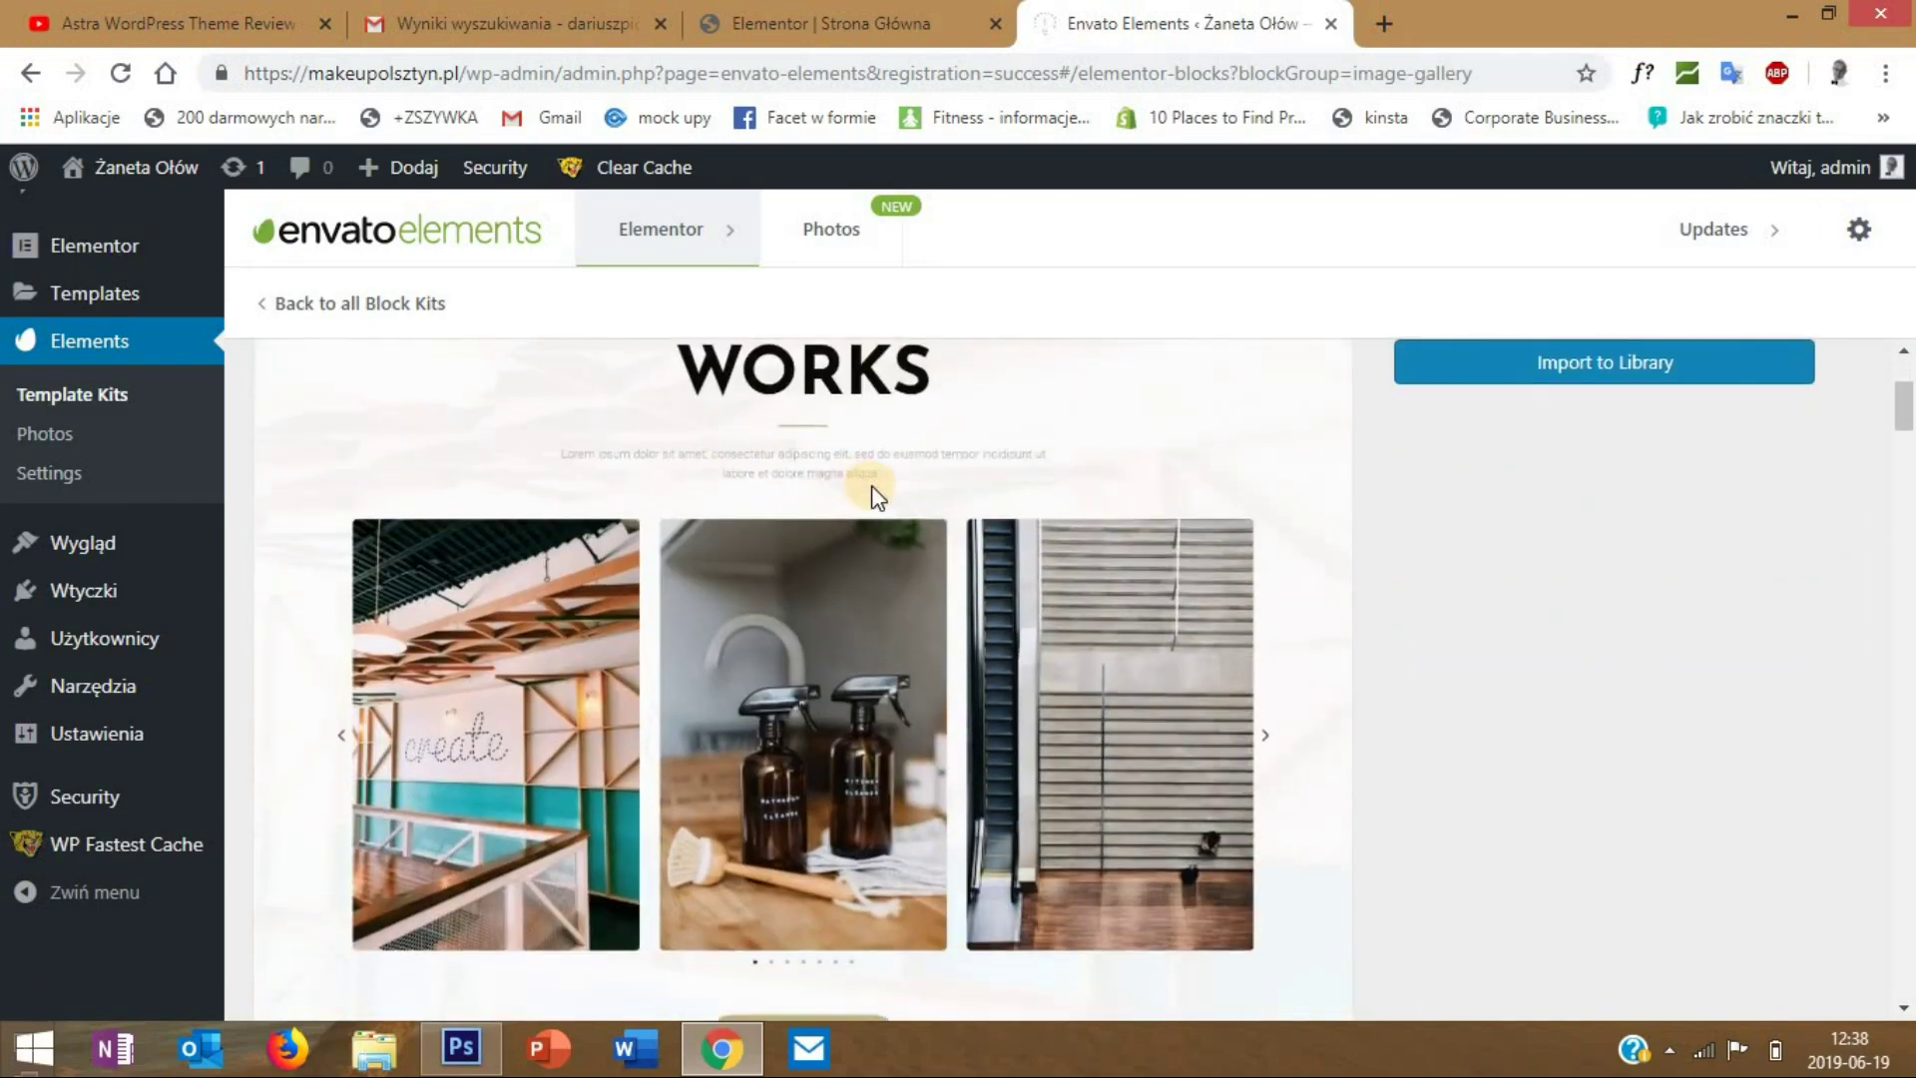
{"action": "scroll", "coordinate": [882, 493], "scroll_direction": "down", "scroll_amount": 3}
{"action": "scroll", "coordinate": [759, 588], "scroll_direction": "up", "scroll_amount": 3}
{"action": "scroll", "coordinate": [854, 651], "scroll_direction": "down", "scroll_amount": 10}
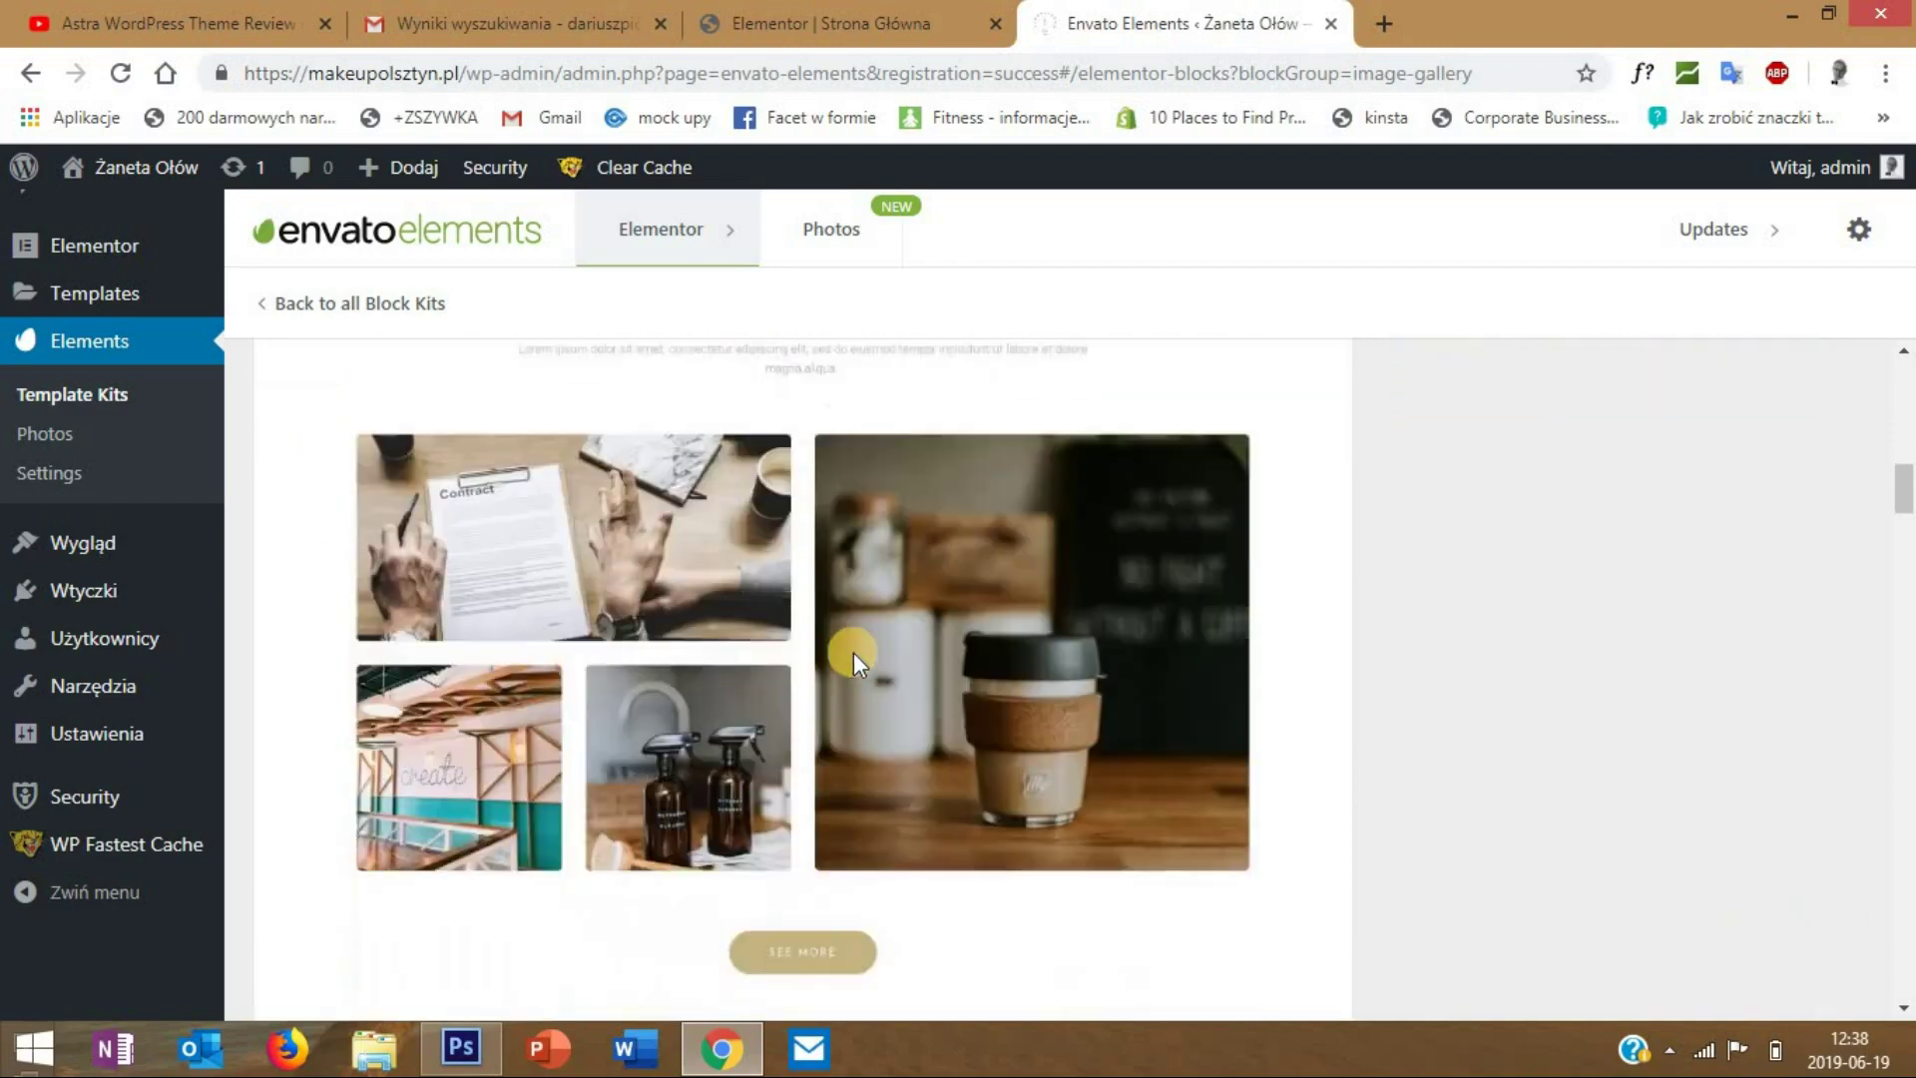
{"action": "scroll", "coordinate": [743, 654], "scroll_direction": "down", "scroll_amount": 12}
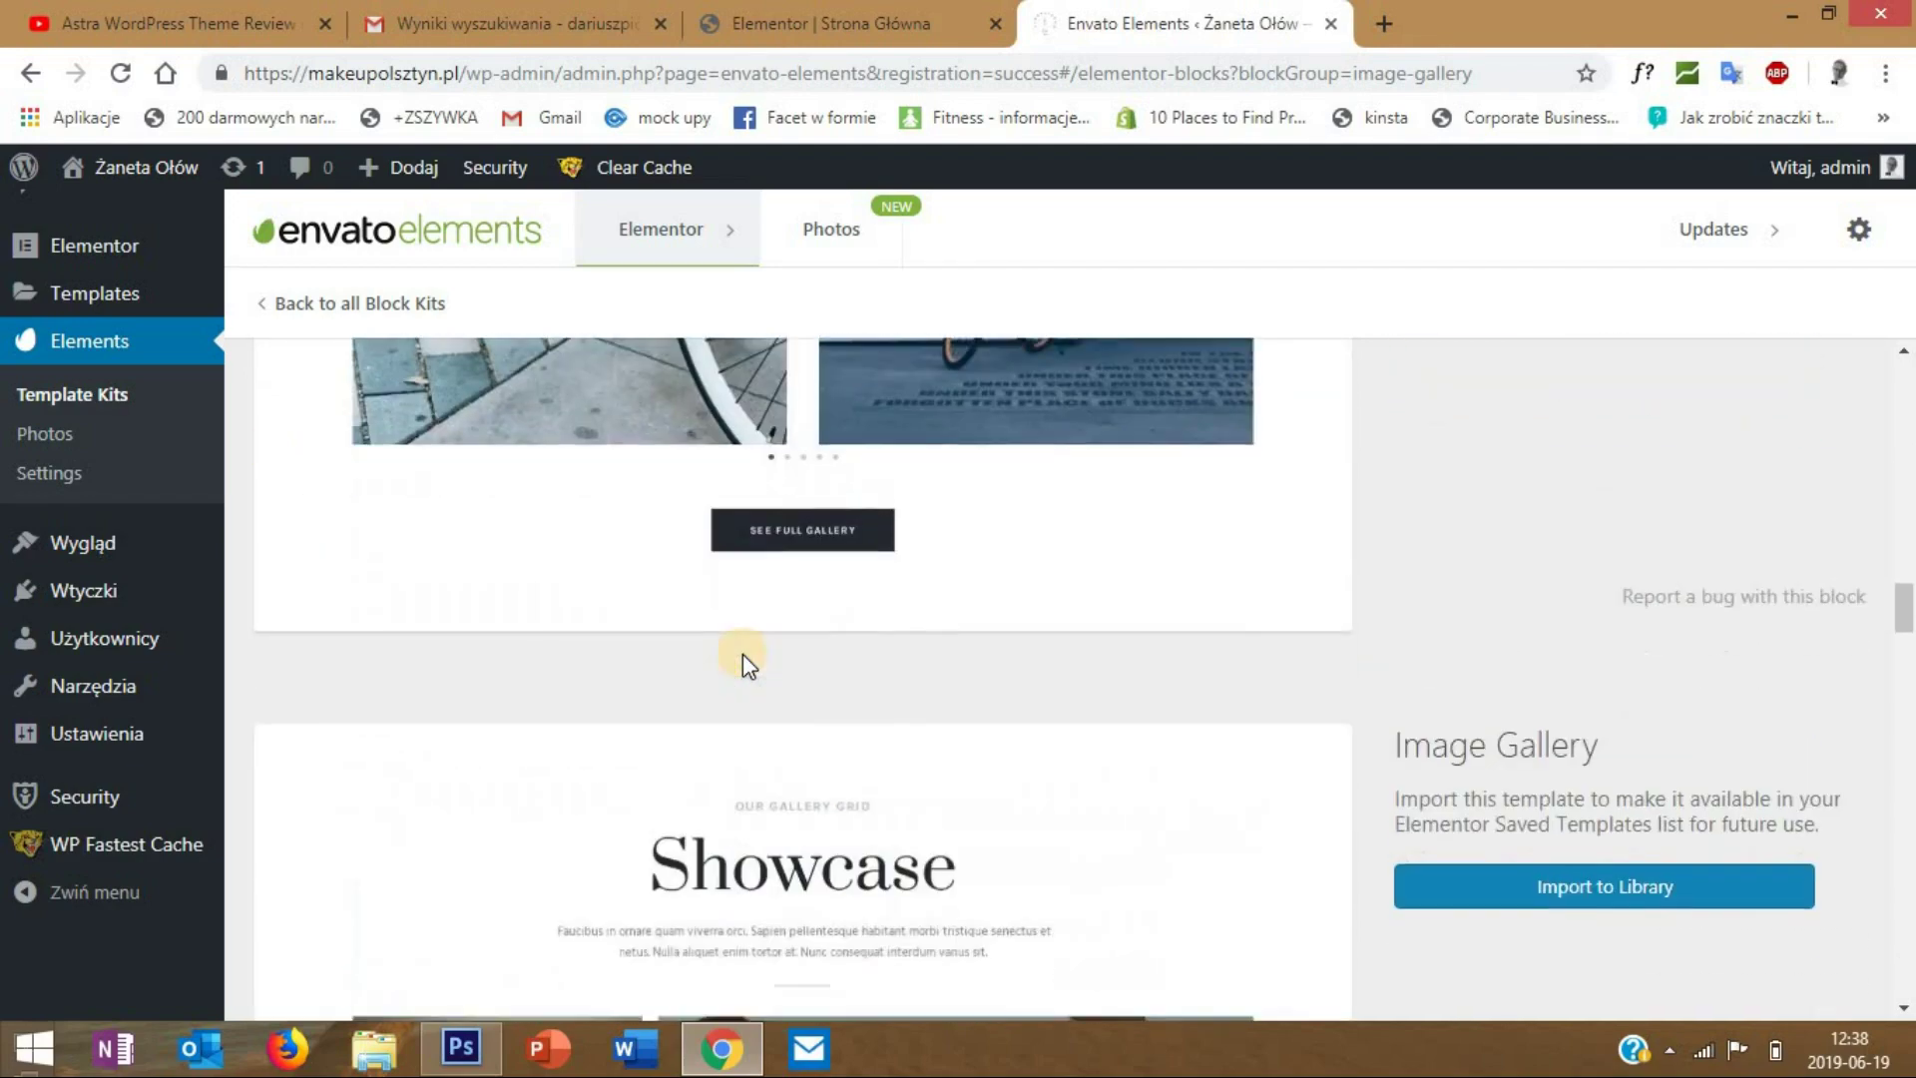
{"action": "scroll", "coordinate": [750, 643], "scroll_direction": "up", "scroll_amount": 5}
{"action": "scroll", "coordinate": [759, 489], "scroll_direction": "up", "scroll_amount": 8}
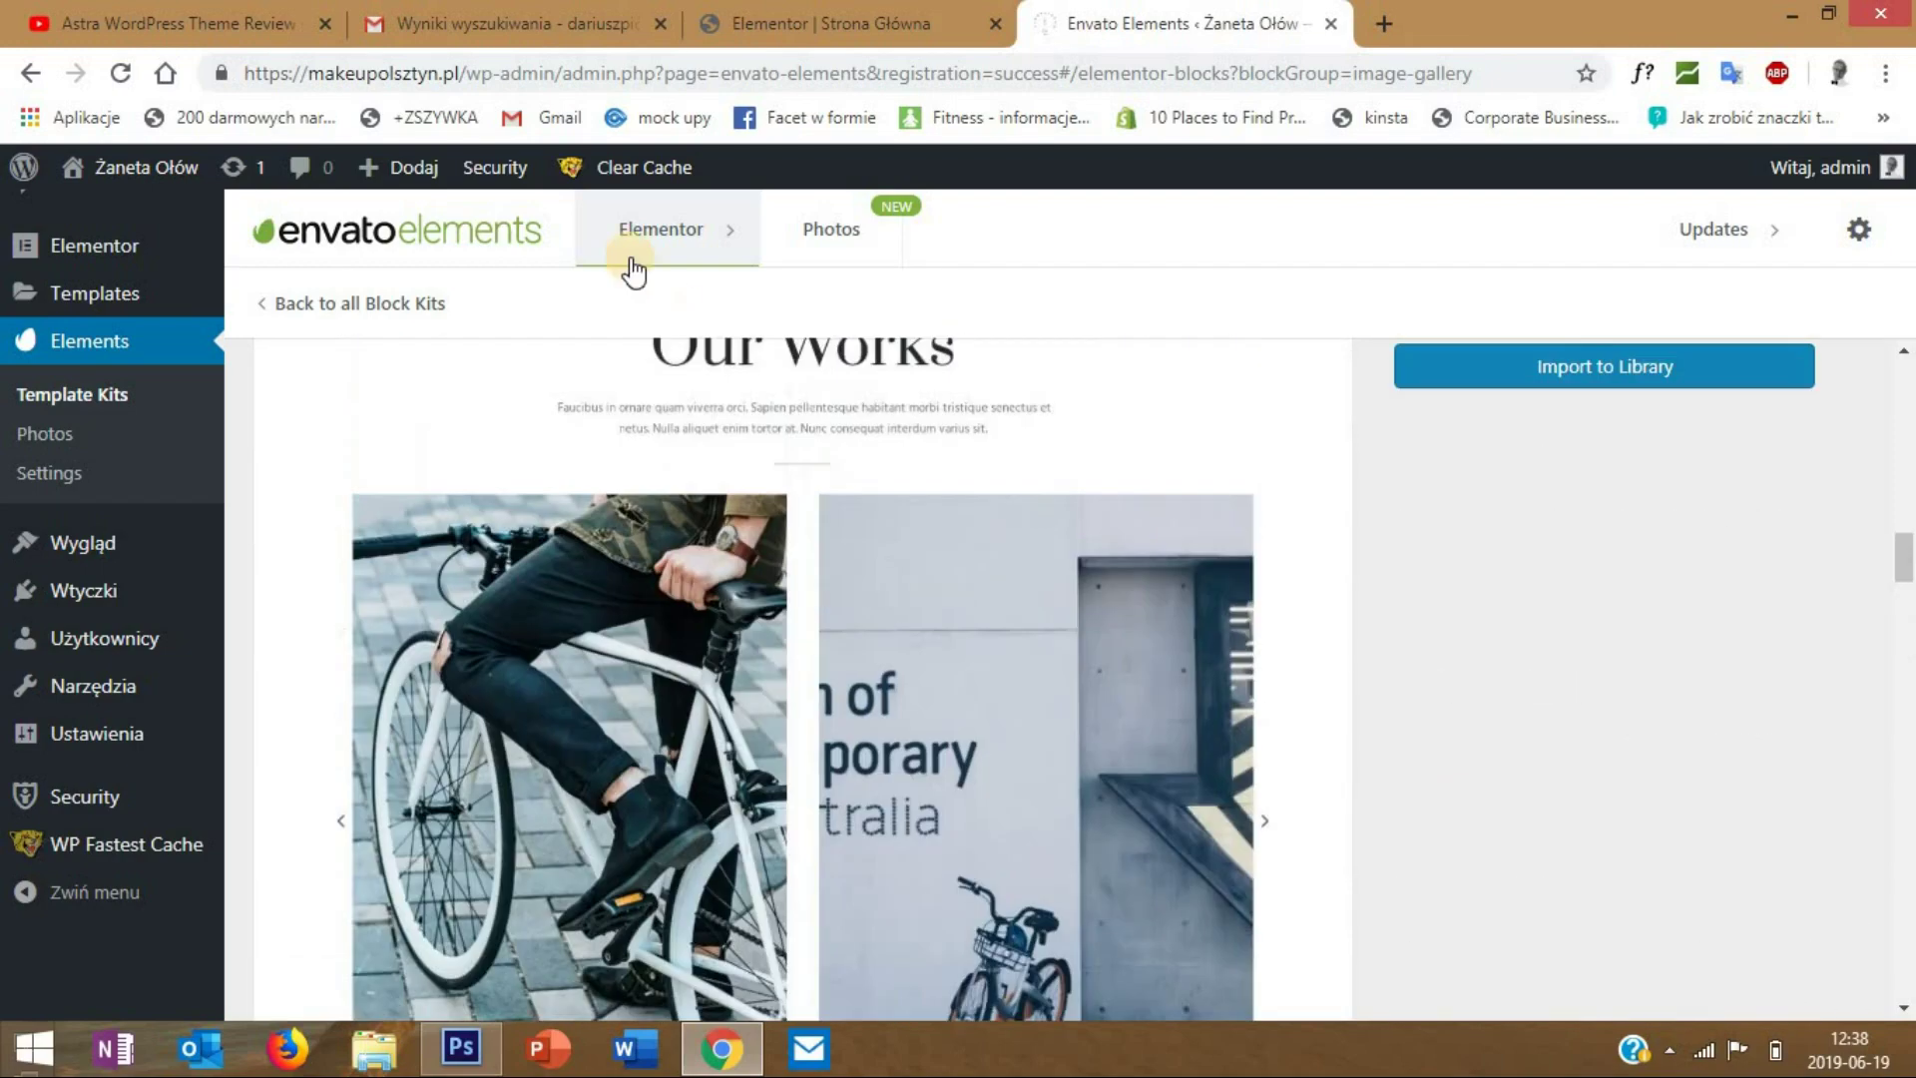
- Browse the Testimonial Slider blocks
{"action": "left_click", "coordinate": [269, 309]}
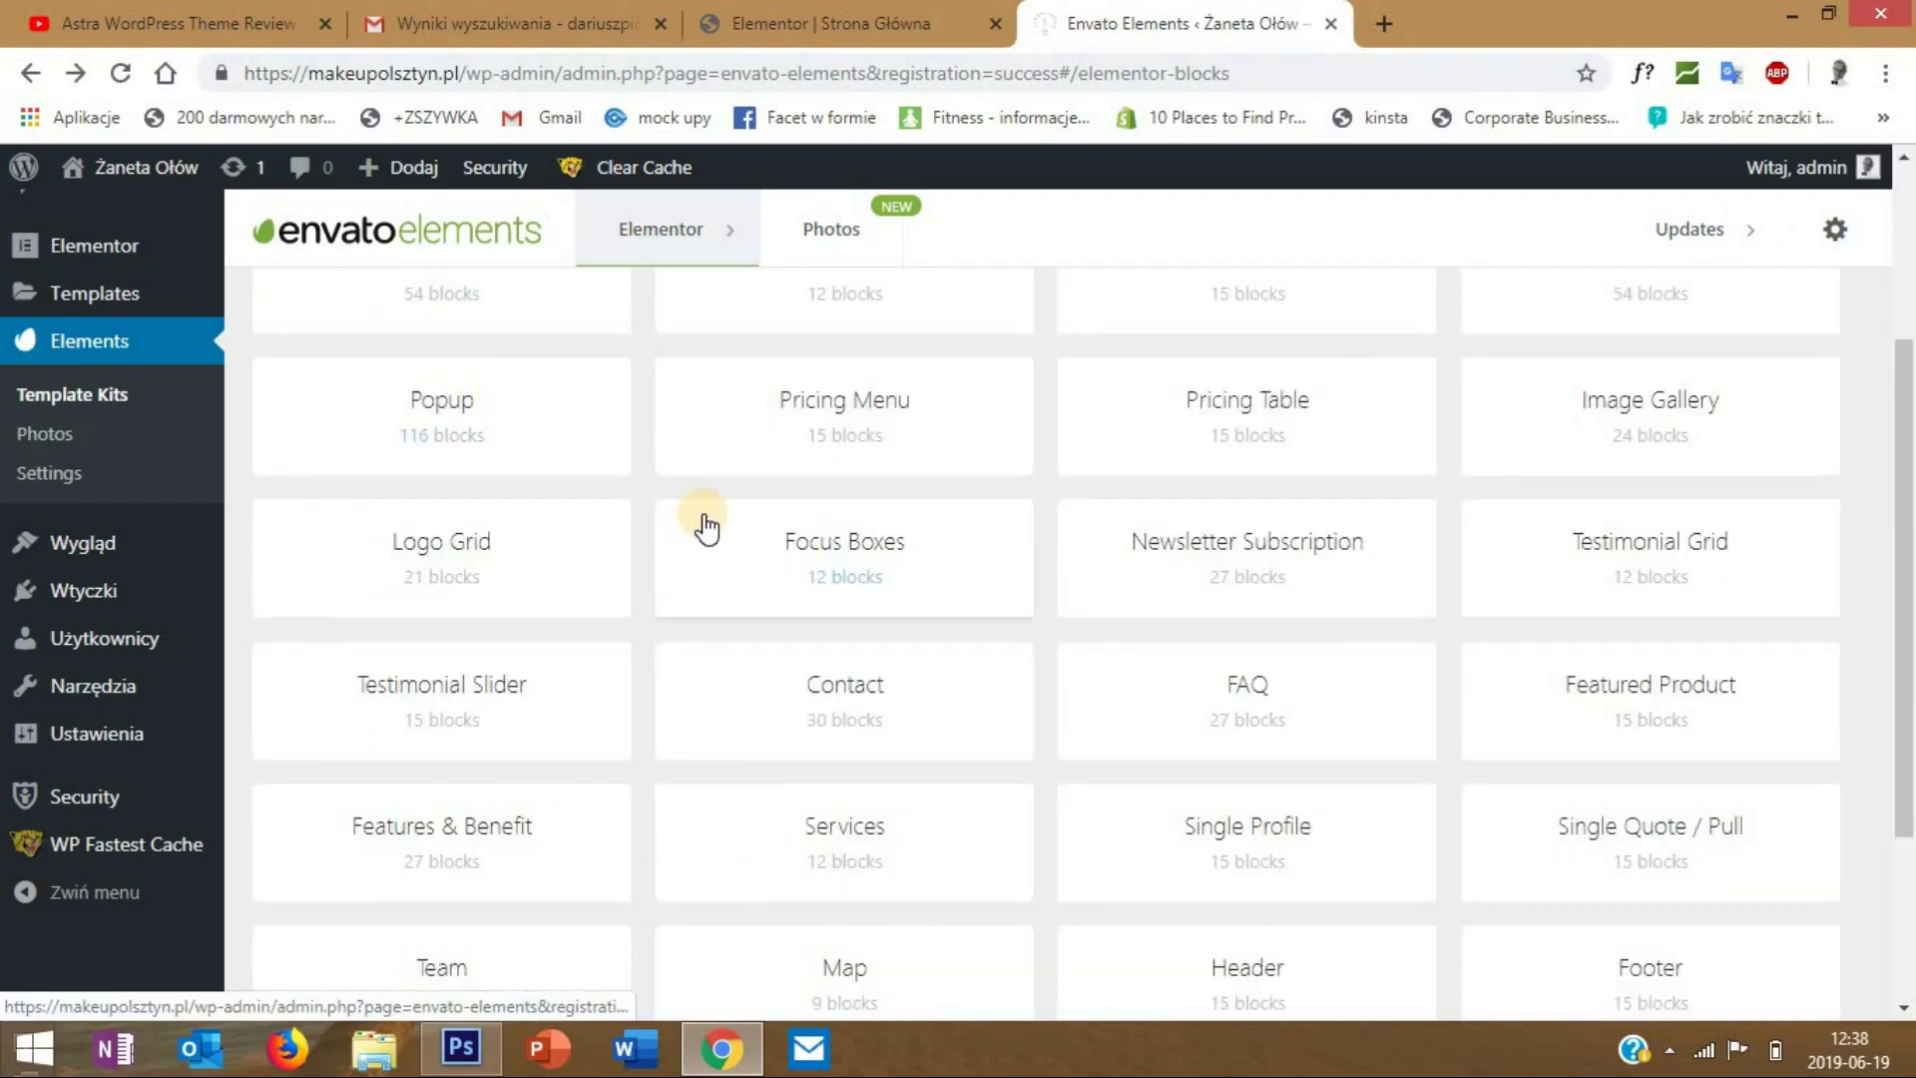
{"action": "left_click", "coordinate": [463, 697]}
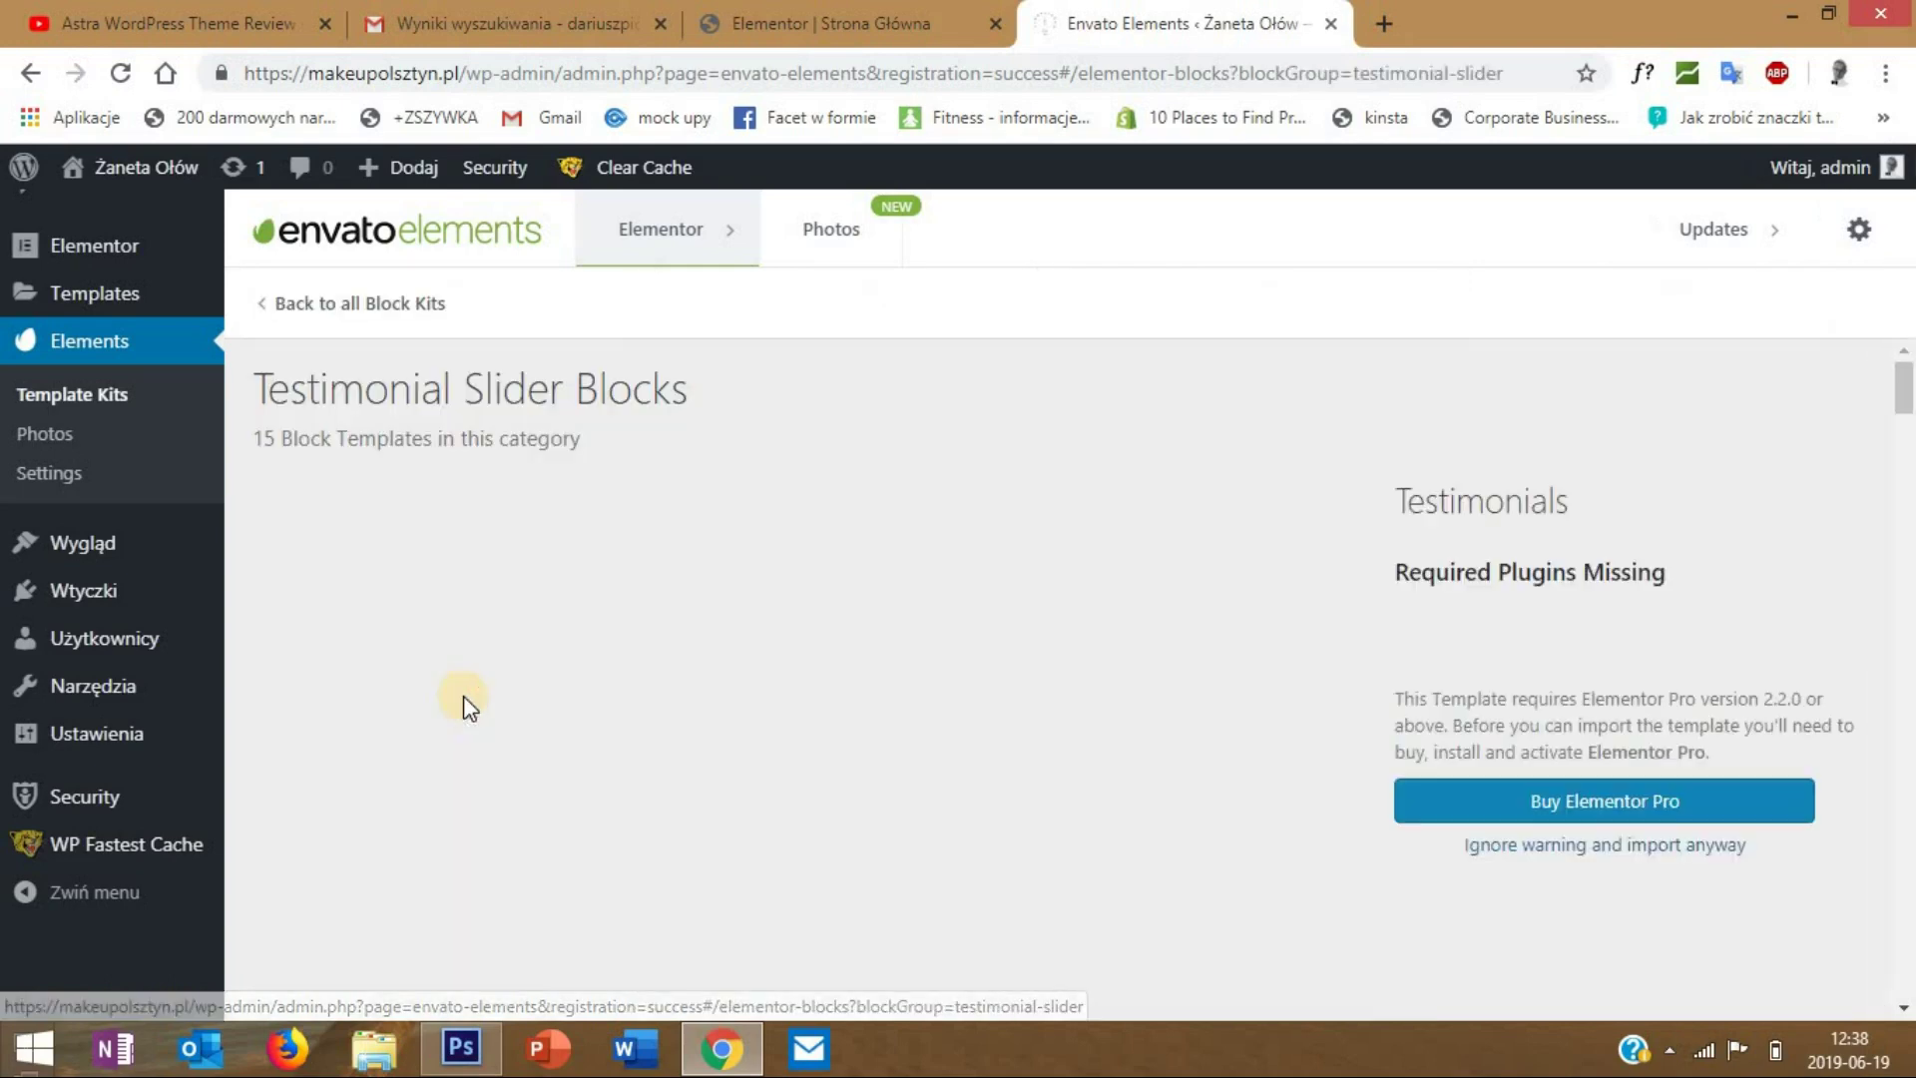
{"action": "scroll", "coordinate": [848, 621], "scroll_direction": "down", "scroll_amount": 5}
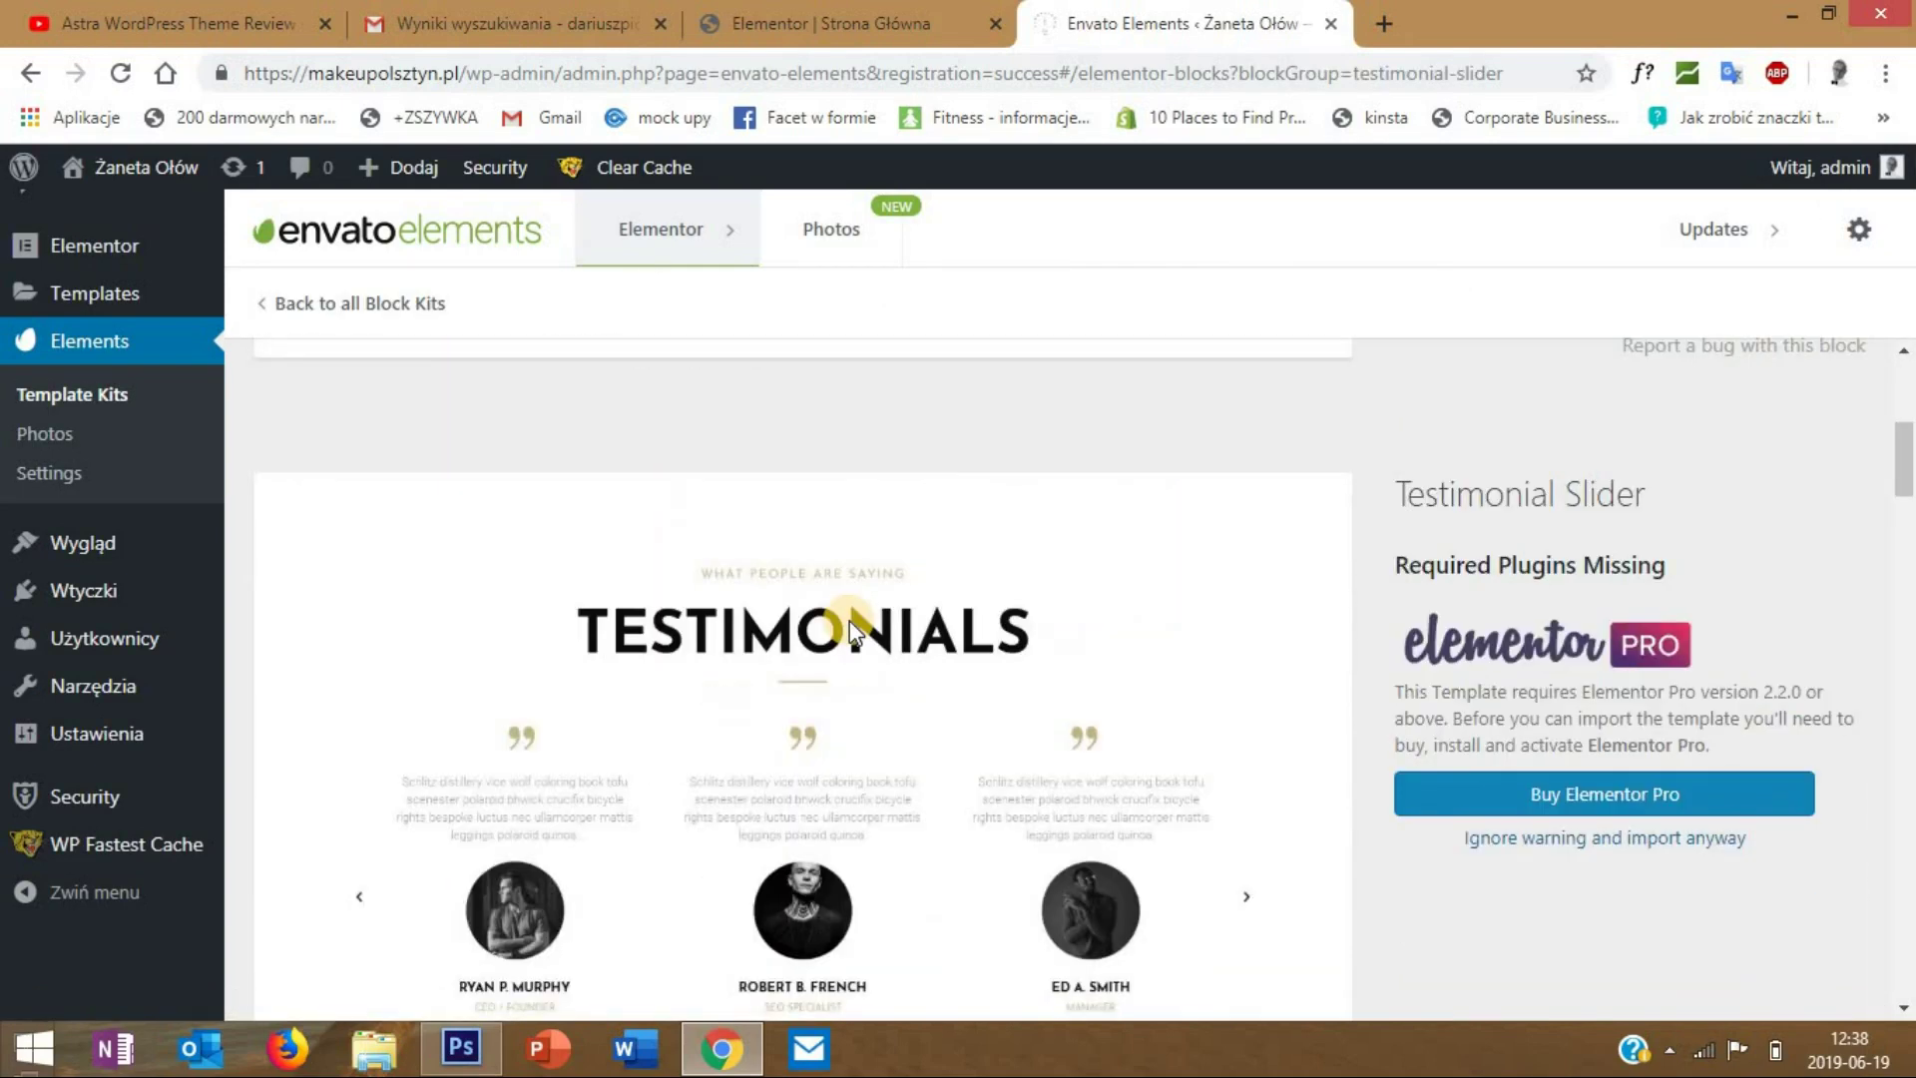
{"action": "scroll", "coordinate": [848, 620], "scroll_direction": "down", "scroll_amount": 8}
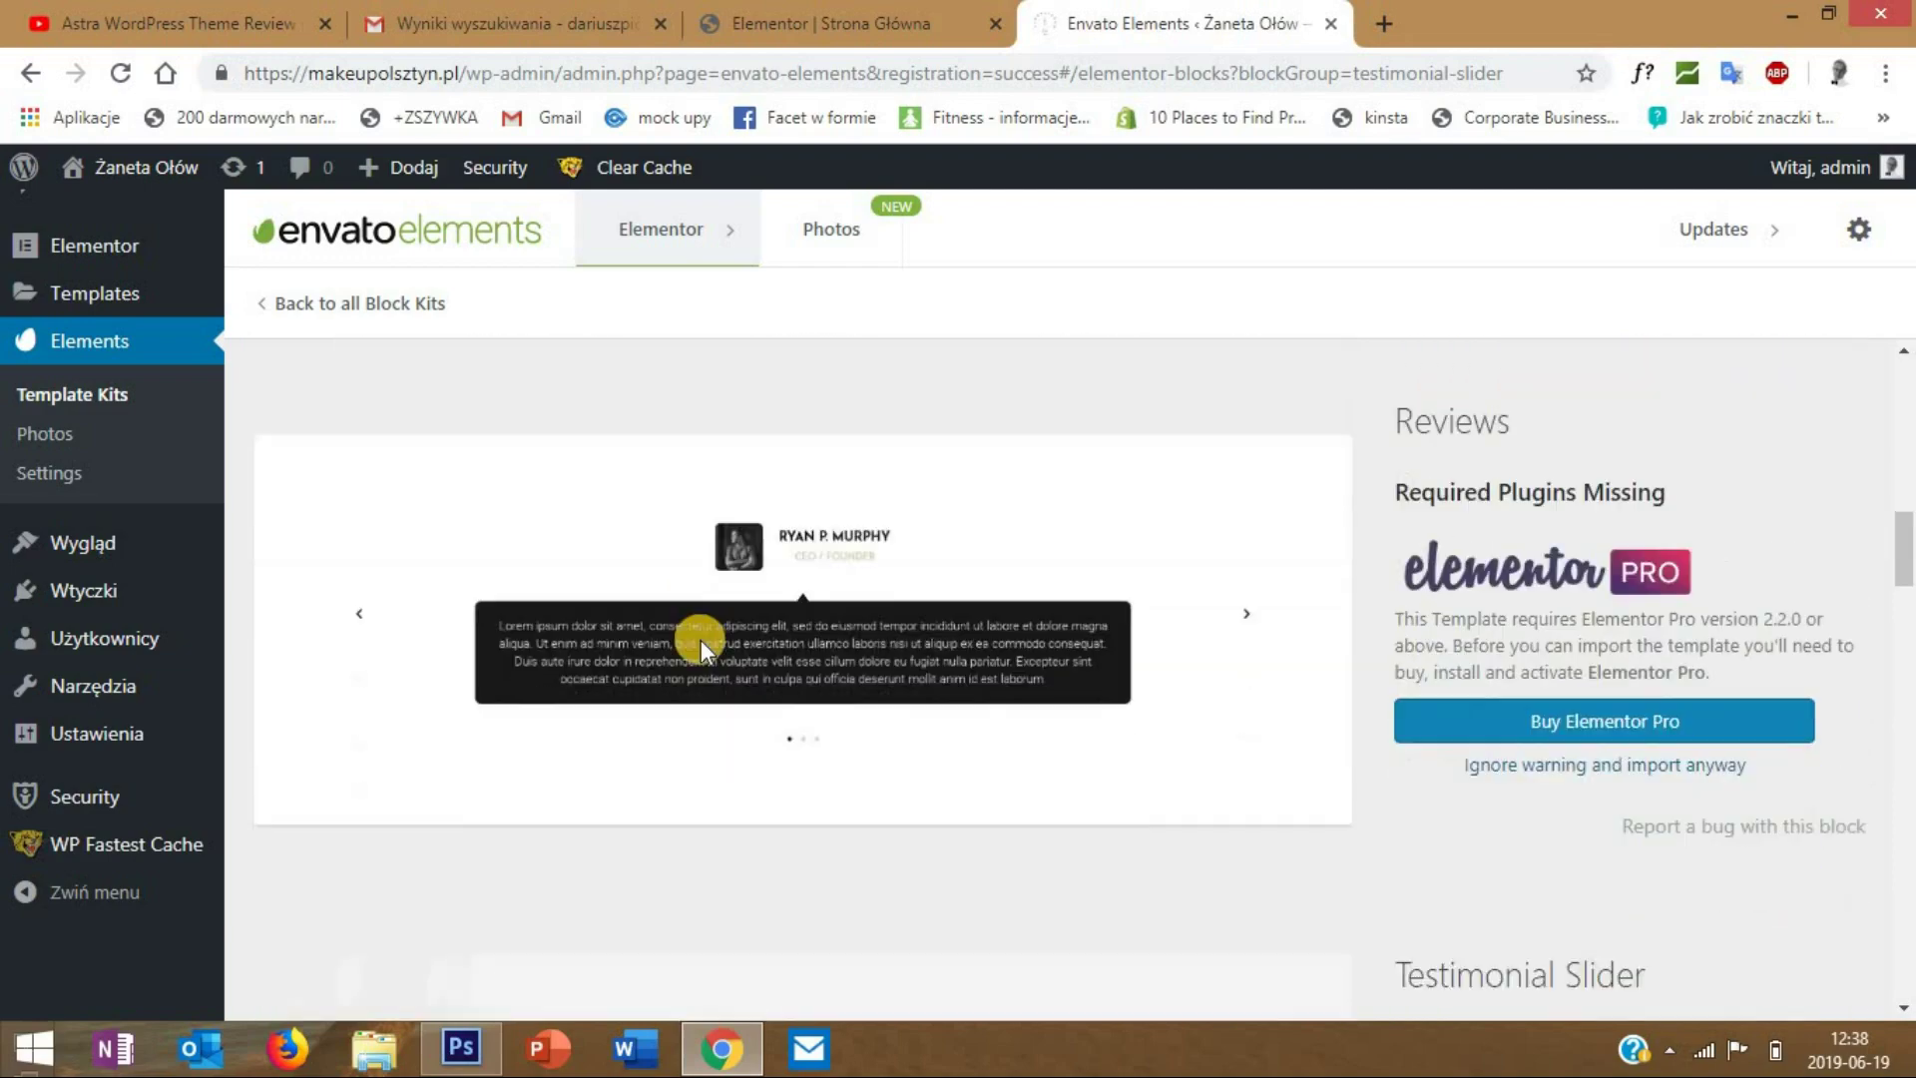
{"action": "scroll", "coordinate": [701, 639], "scroll_direction": "down", "scroll_amount": 8}
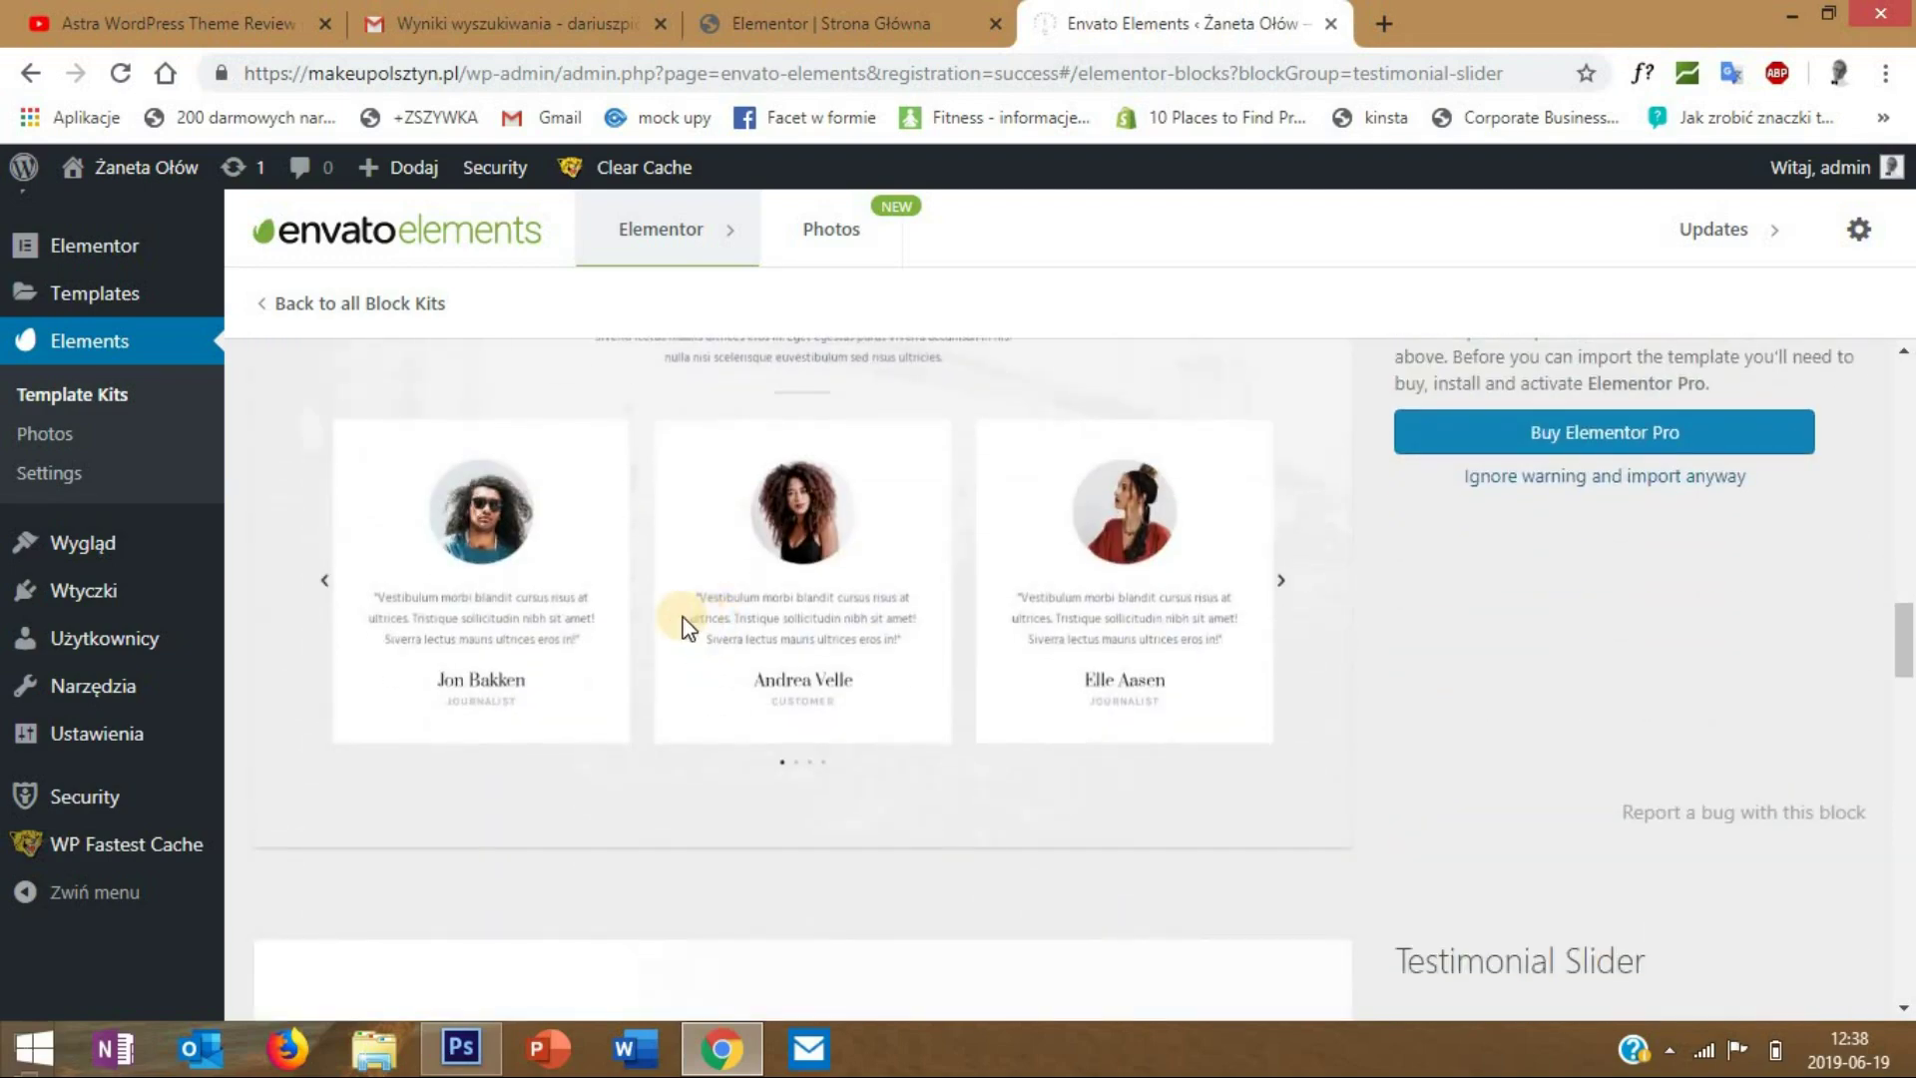
{"action": "scroll", "coordinate": [702, 629], "scroll_direction": "down", "scroll_amount": 10}
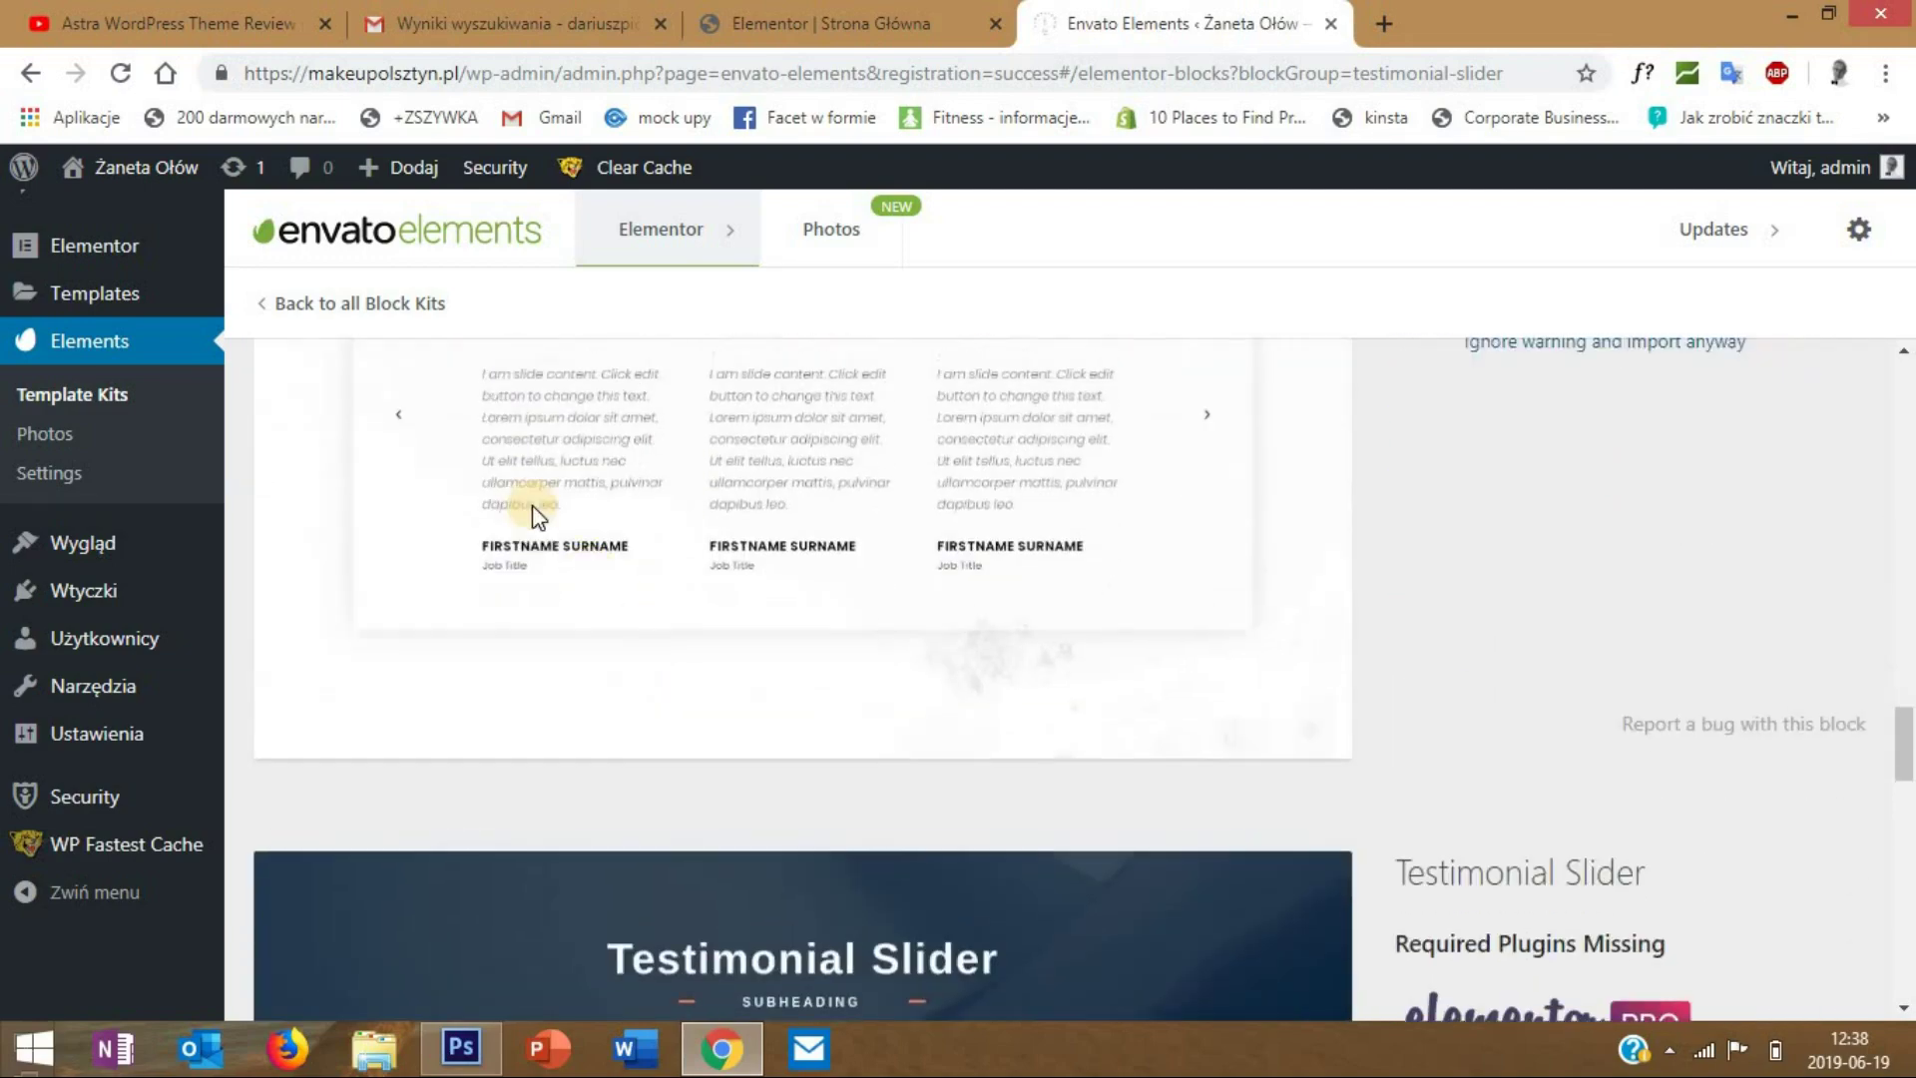
{"action": "scroll", "coordinate": [439, 434], "scroll_direction": "up", "scroll_amount": 5}
- Review the Contact blocks, then return to the 'Elementor | Strona Główna' editor tab
{"action": "left_click", "coordinate": [285, 307]}
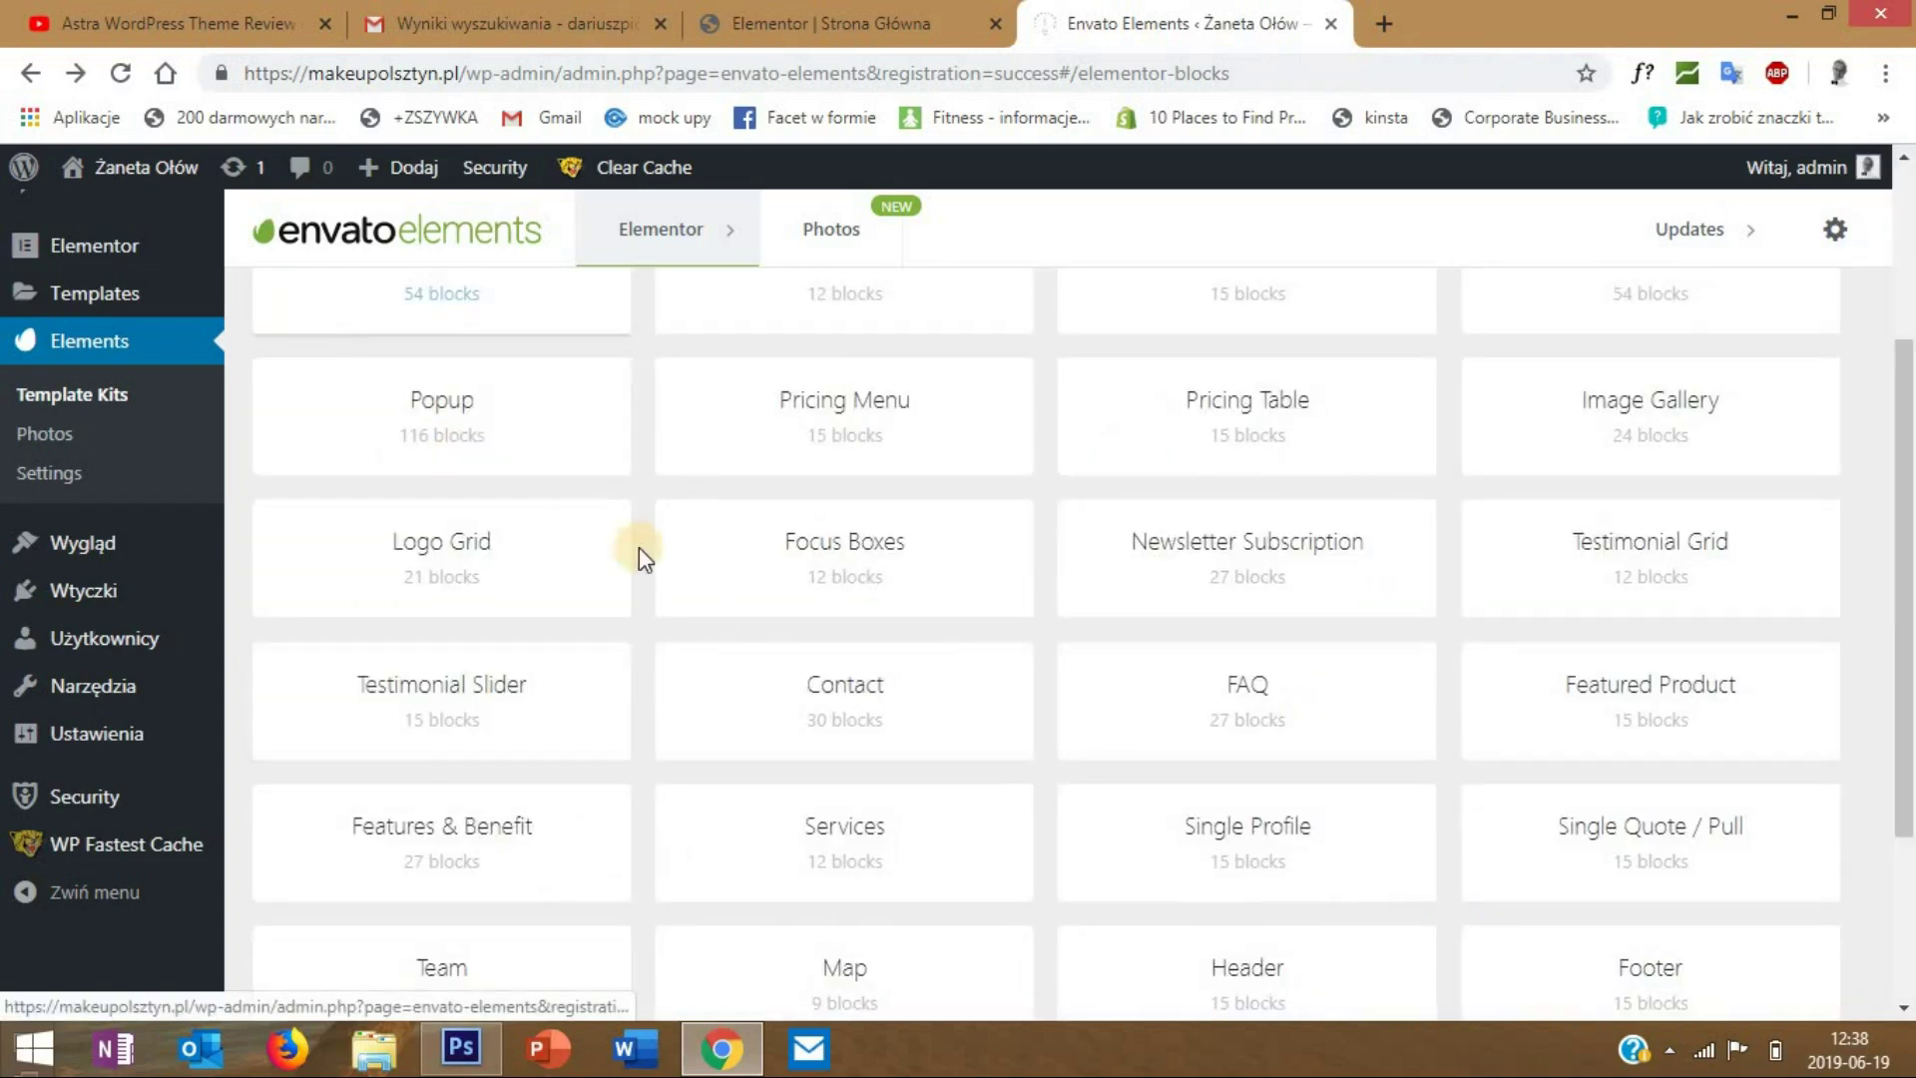
{"action": "left_click", "coordinate": [842, 681]}
{"action": "scroll", "coordinate": [459, 475], "scroll_direction": "down", "scroll_amount": 1}
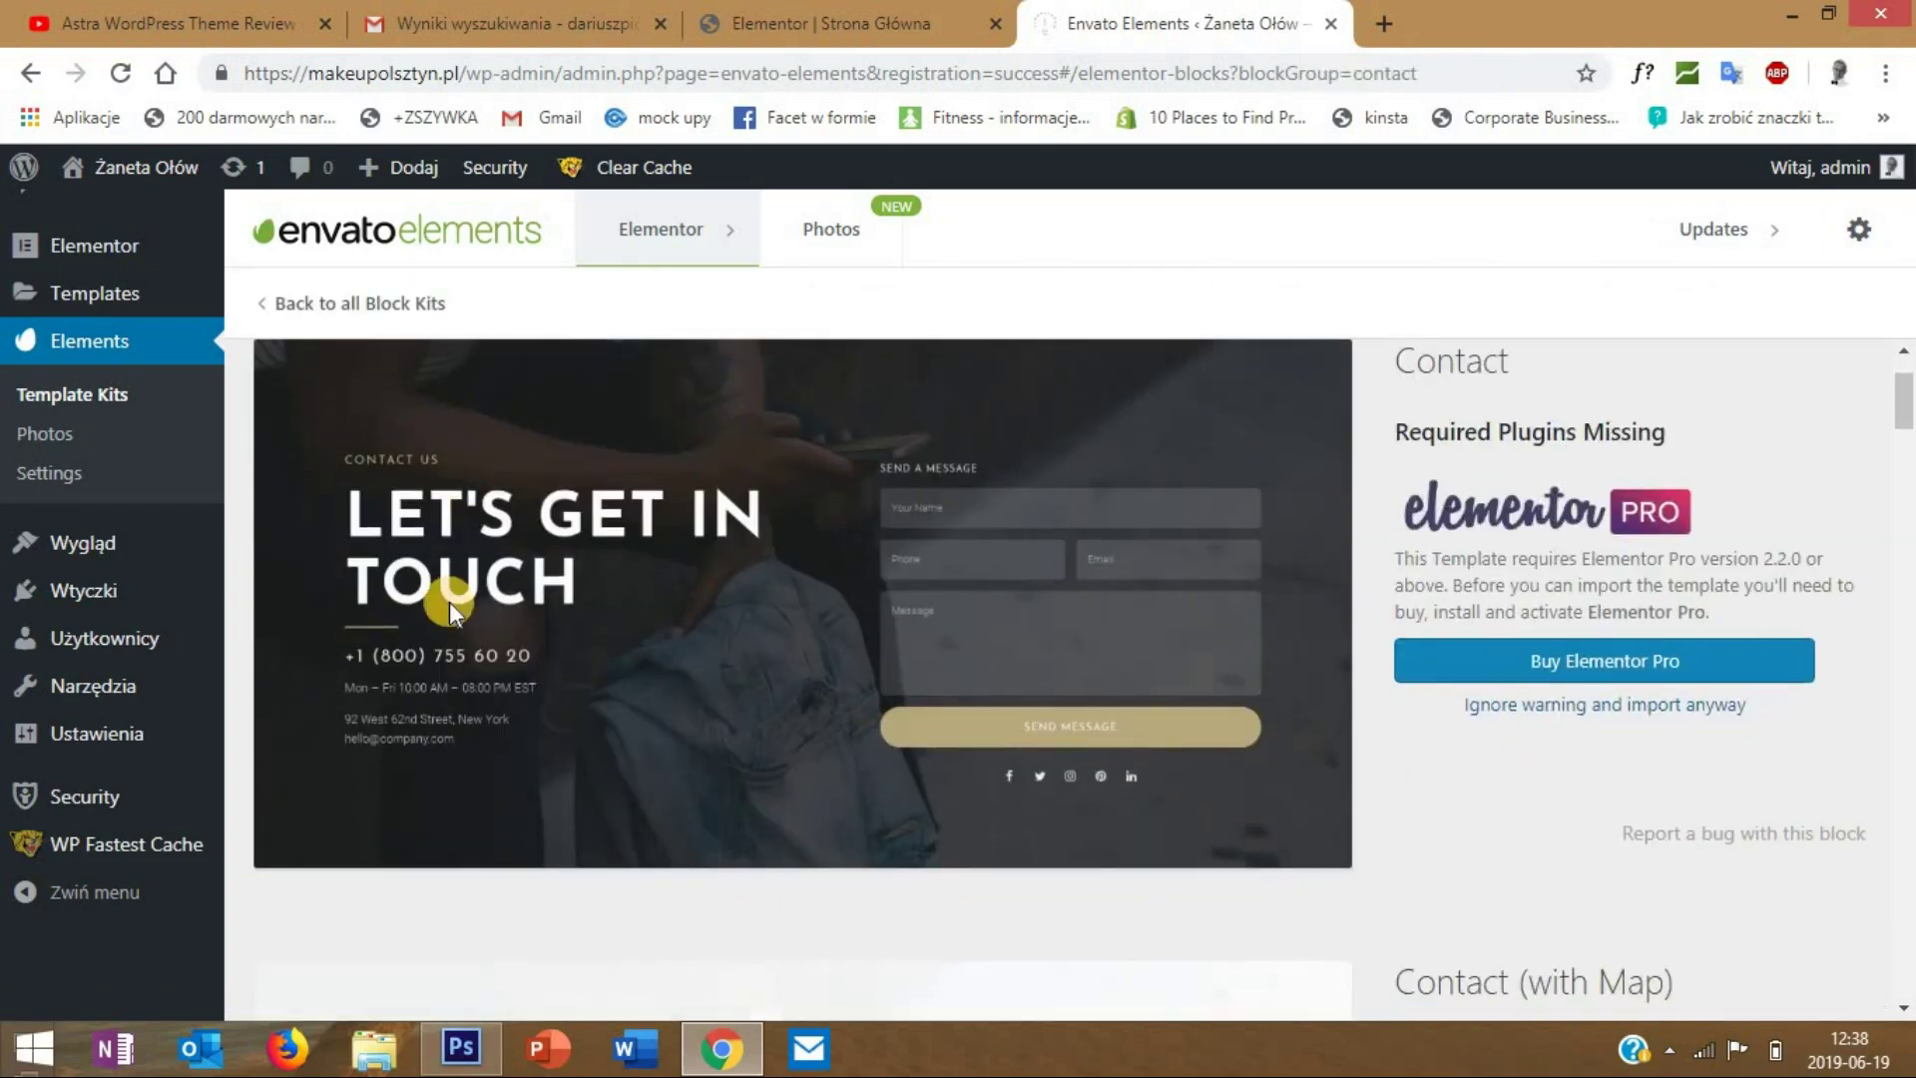
{"action": "scroll", "coordinate": [949, 481], "scroll_direction": "down", "scroll_amount": 9}
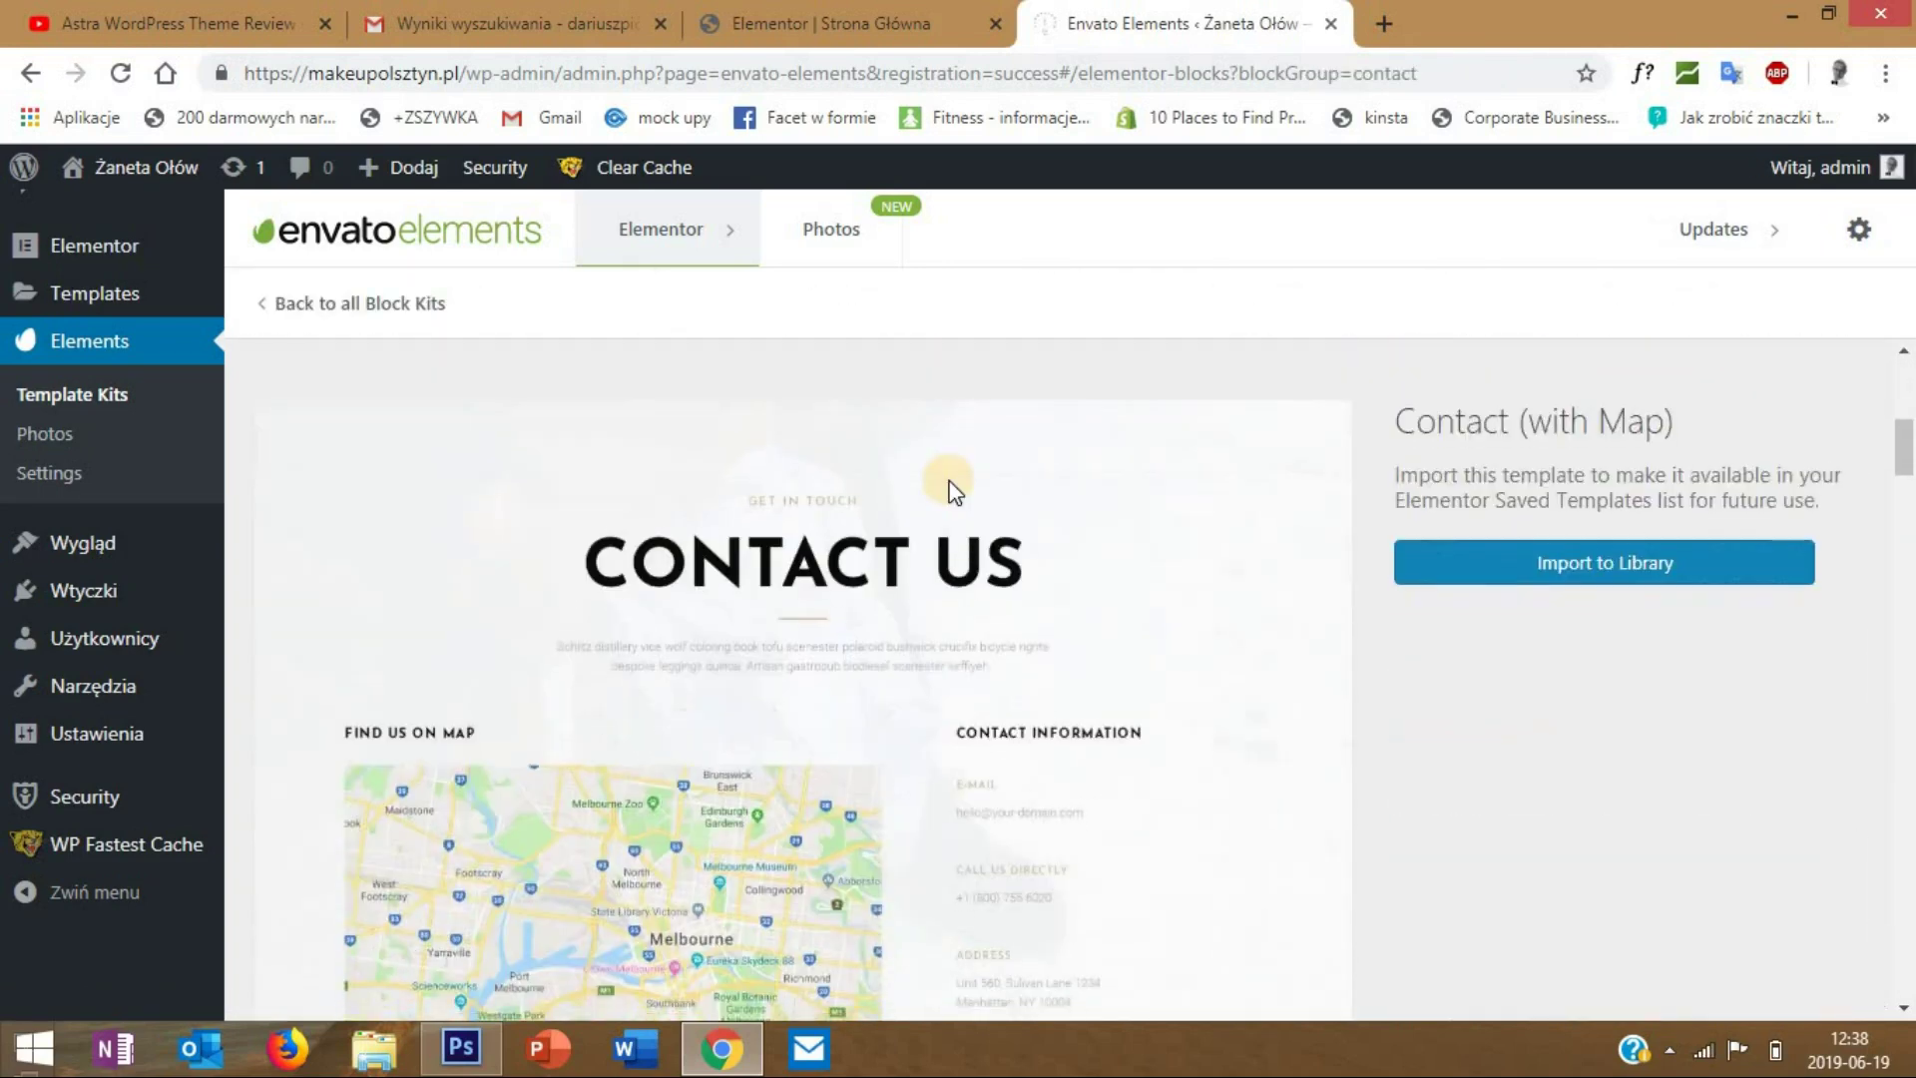
{"action": "scroll", "coordinate": [953, 489], "scroll_direction": "down", "scroll_amount": 8}
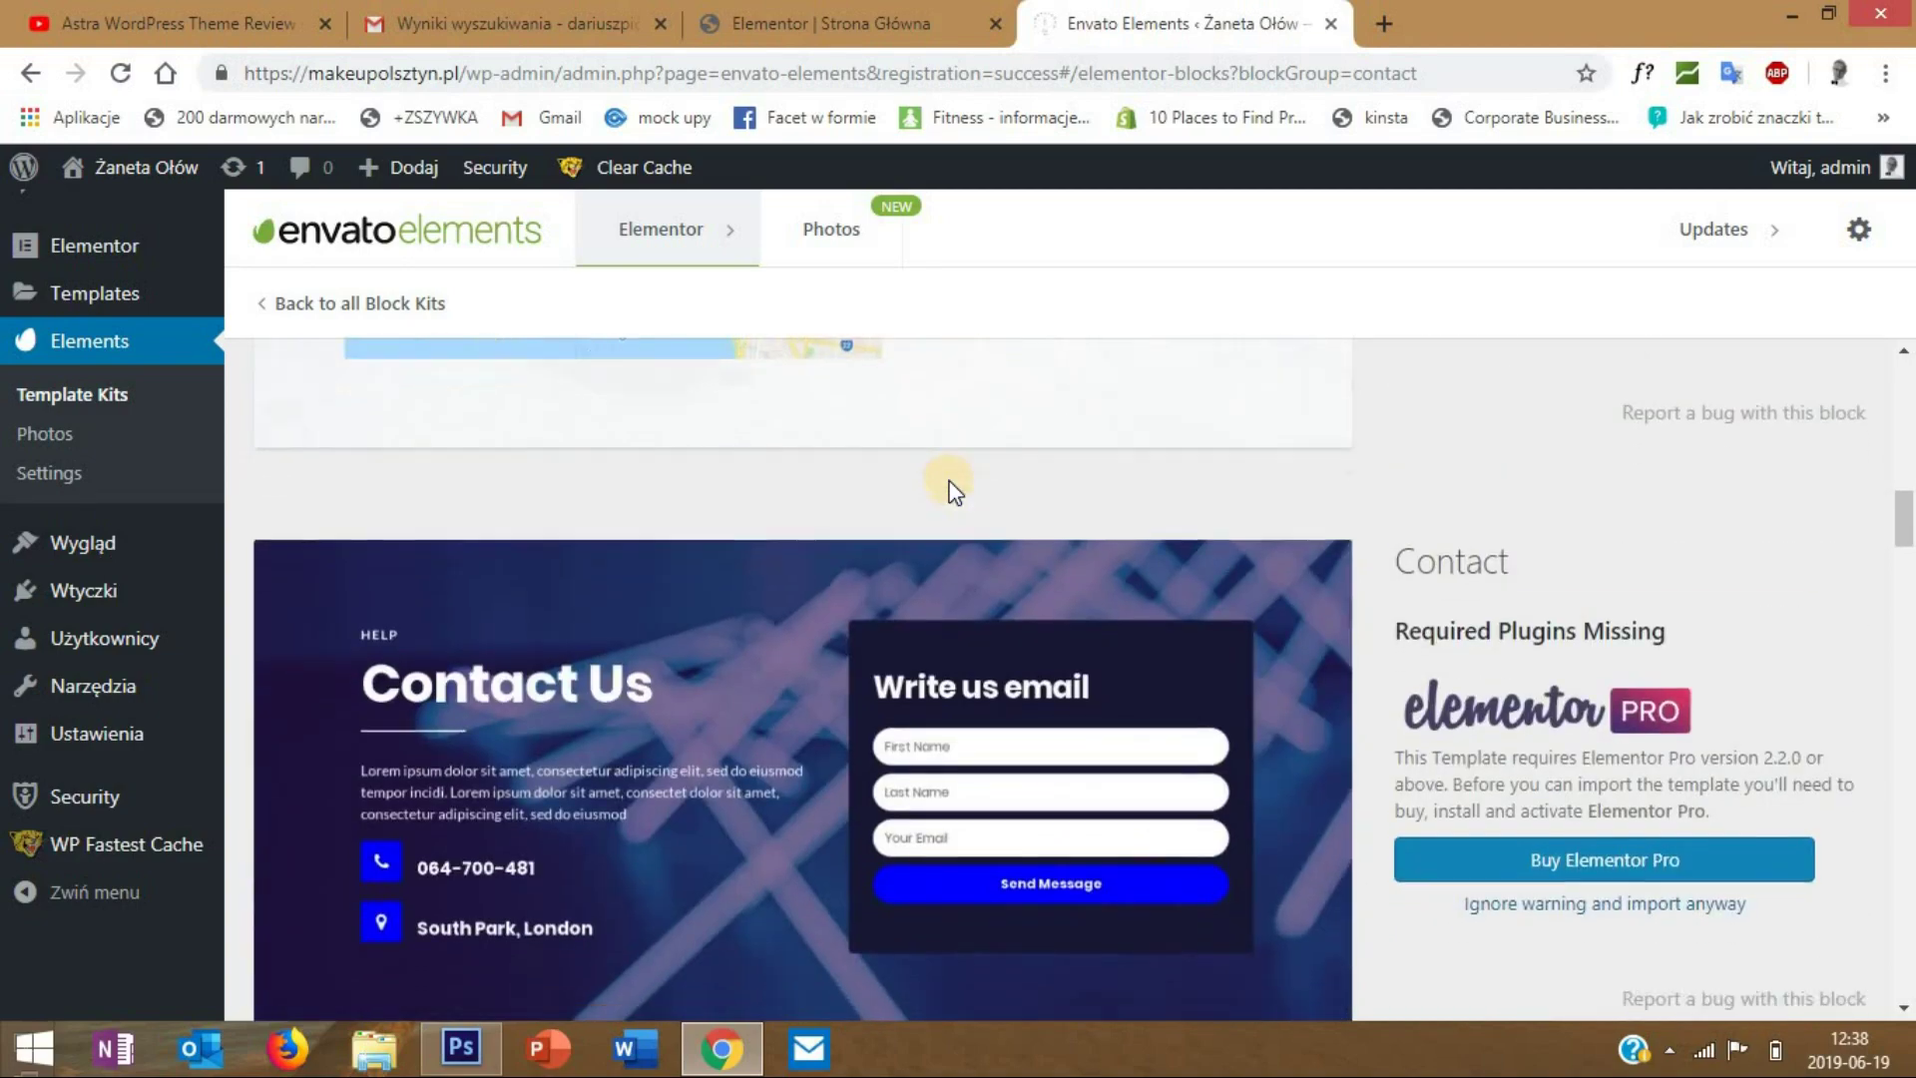
{"action": "scroll", "coordinate": [943, 489], "scroll_direction": "down", "scroll_amount": 10}
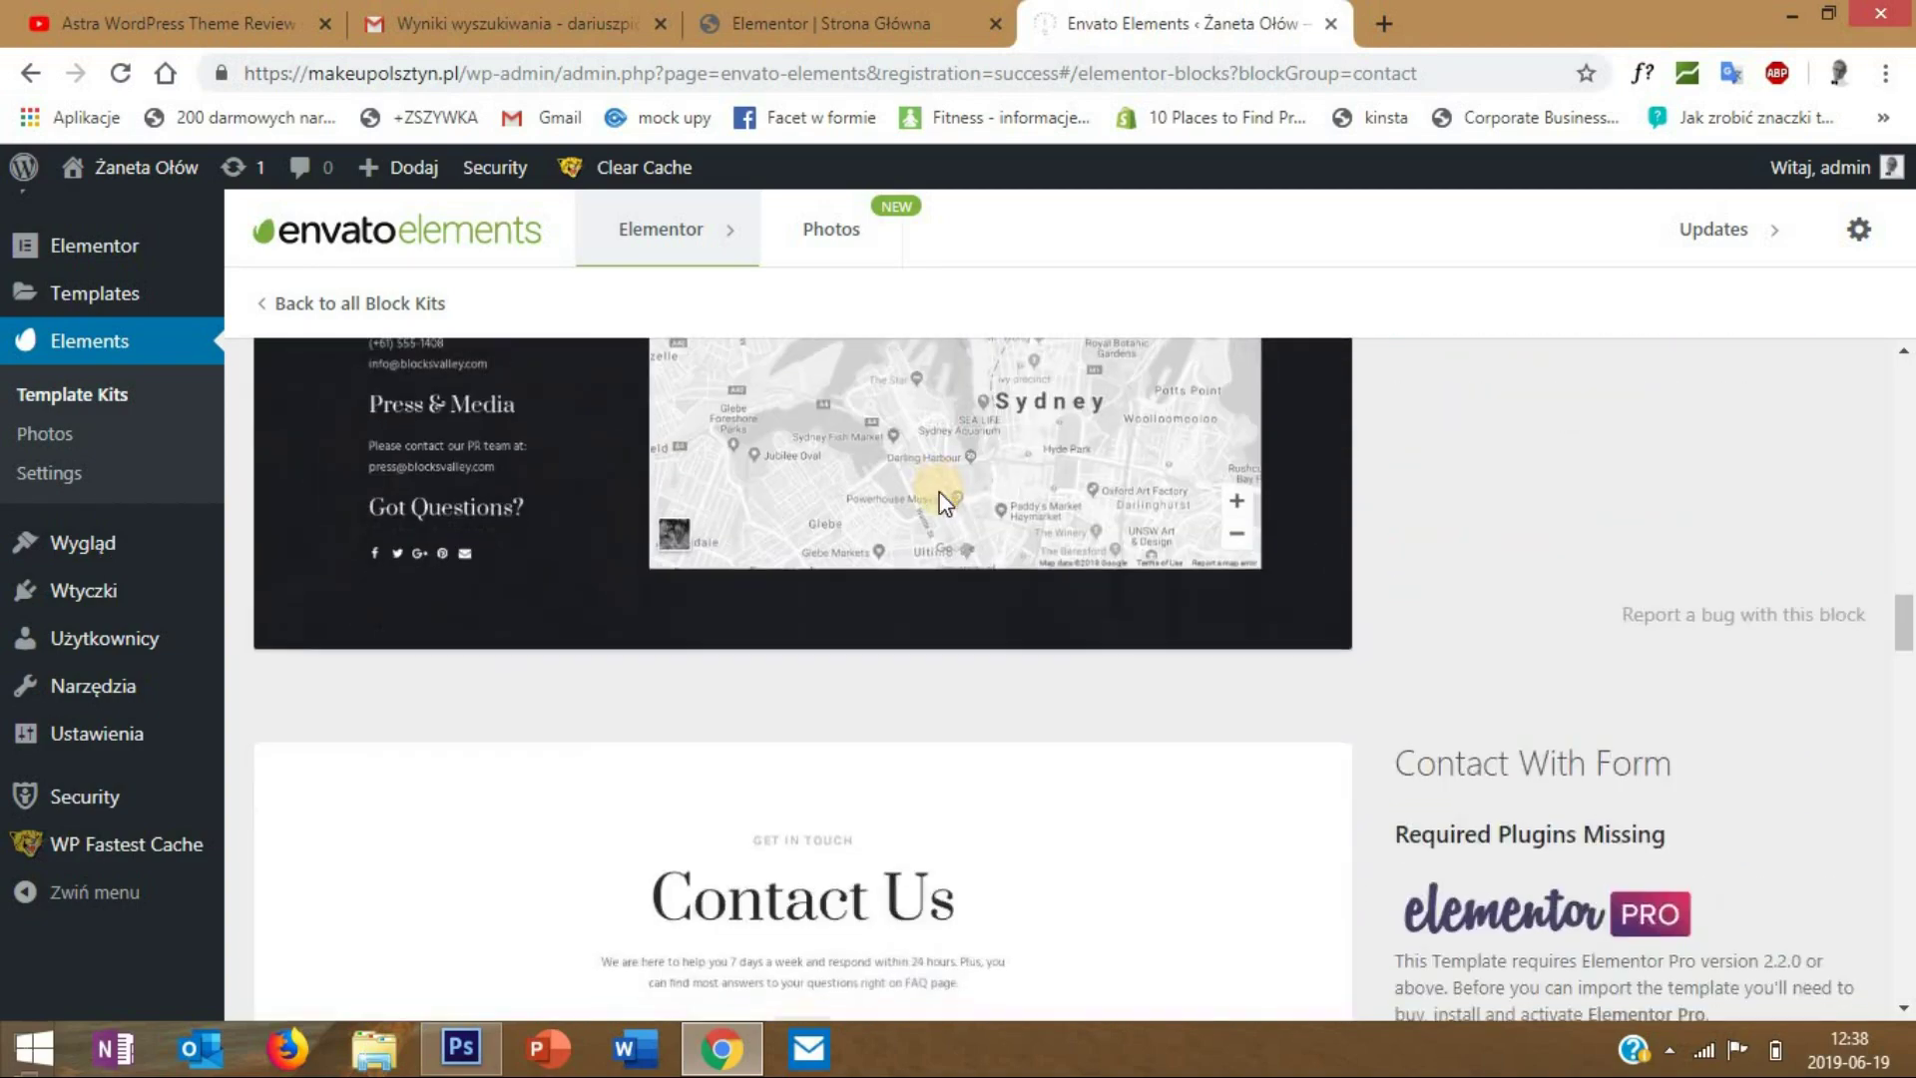
{"action": "scroll", "coordinate": [936, 494], "scroll_direction": "up", "scroll_amount": 10}
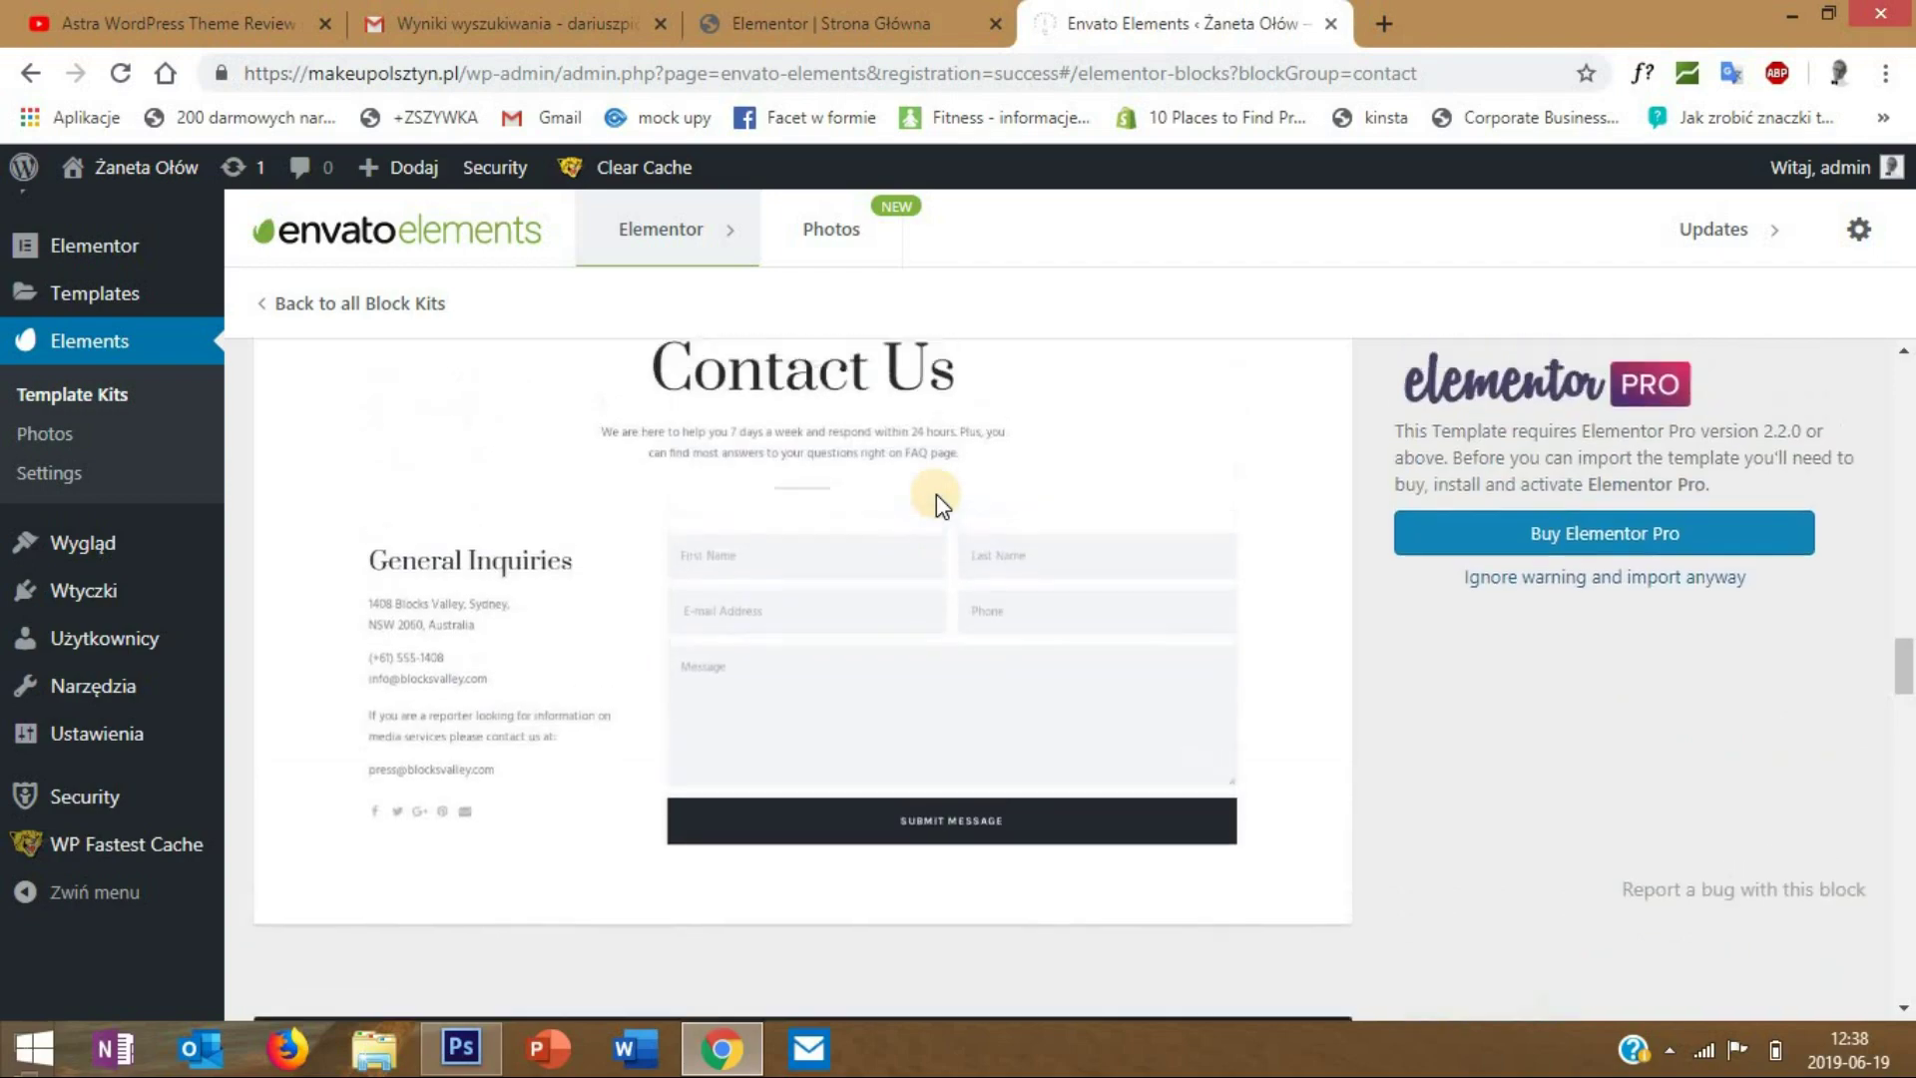
{"action": "scroll", "coordinate": [936, 494], "scroll_direction": "down", "scroll_amount": 5}
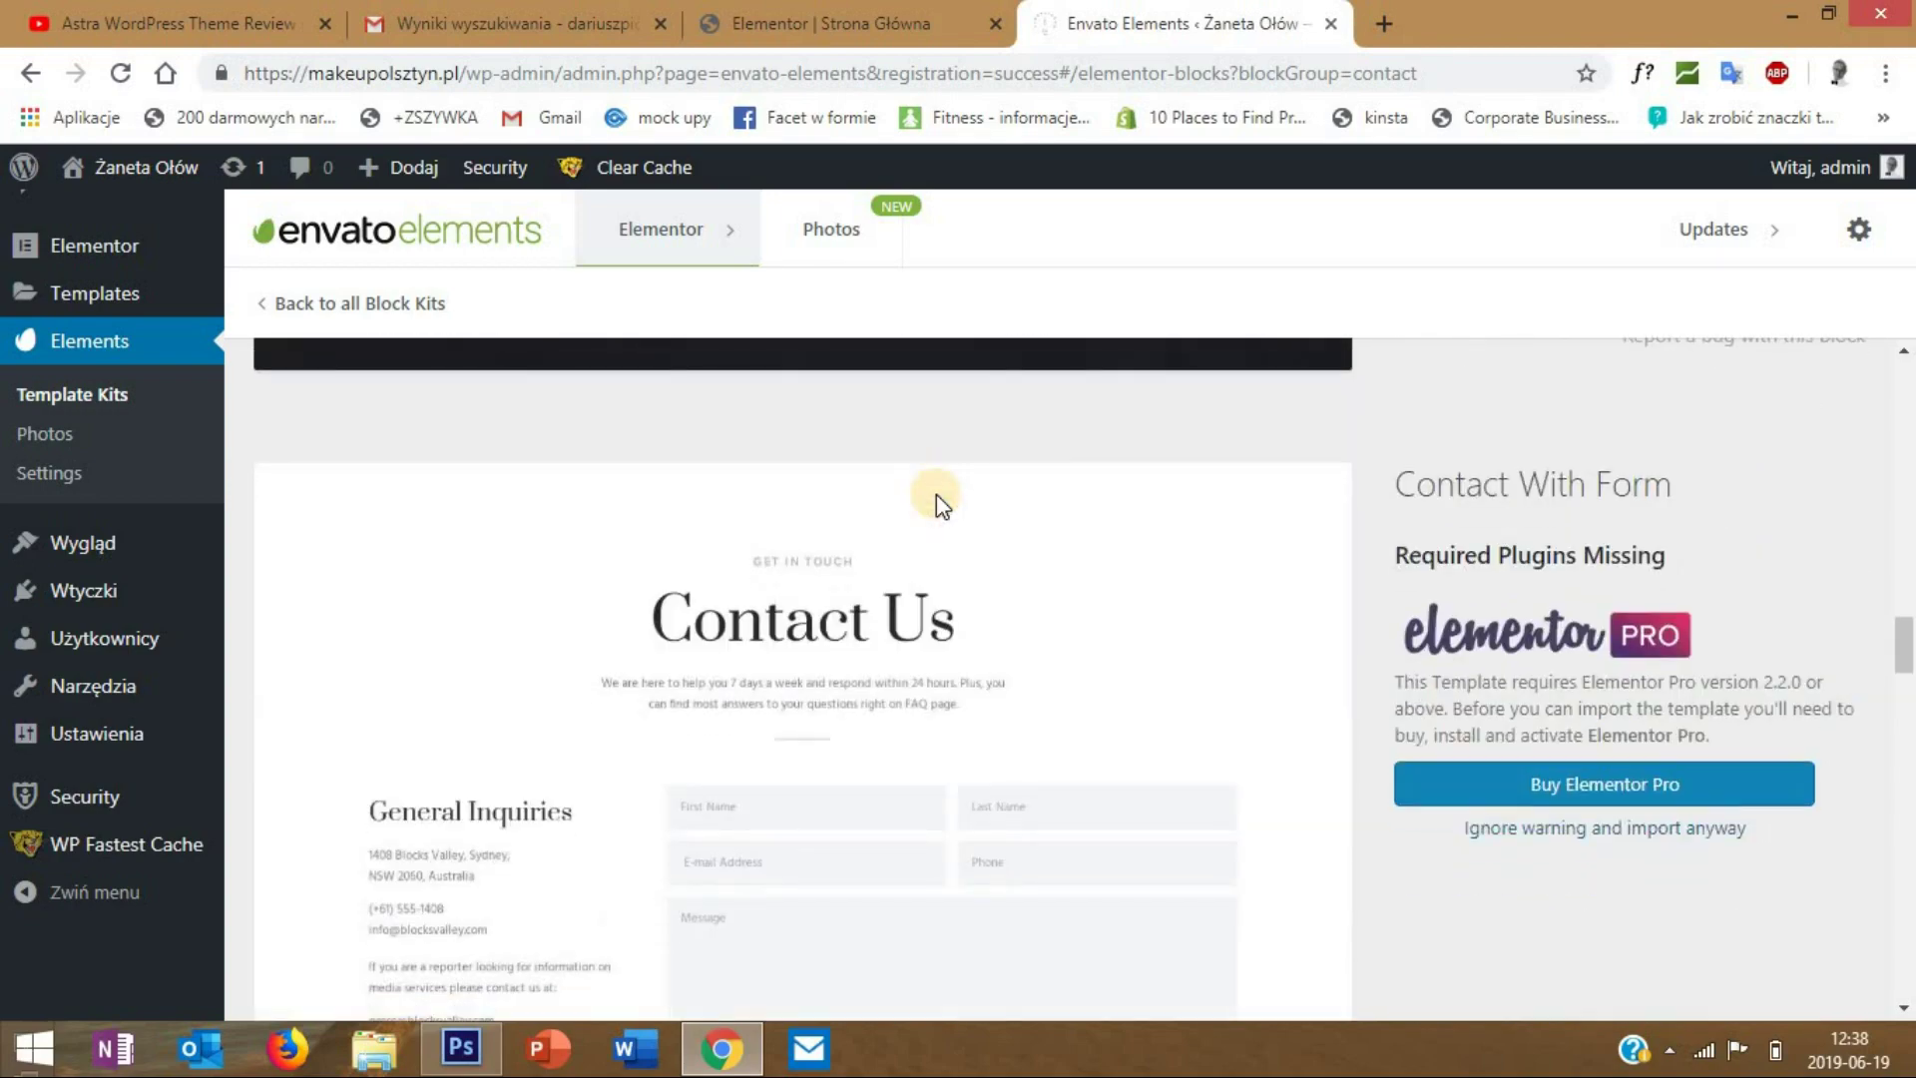
{"action": "scroll", "coordinate": [936, 494], "scroll_direction": "down", "scroll_amount": 10}
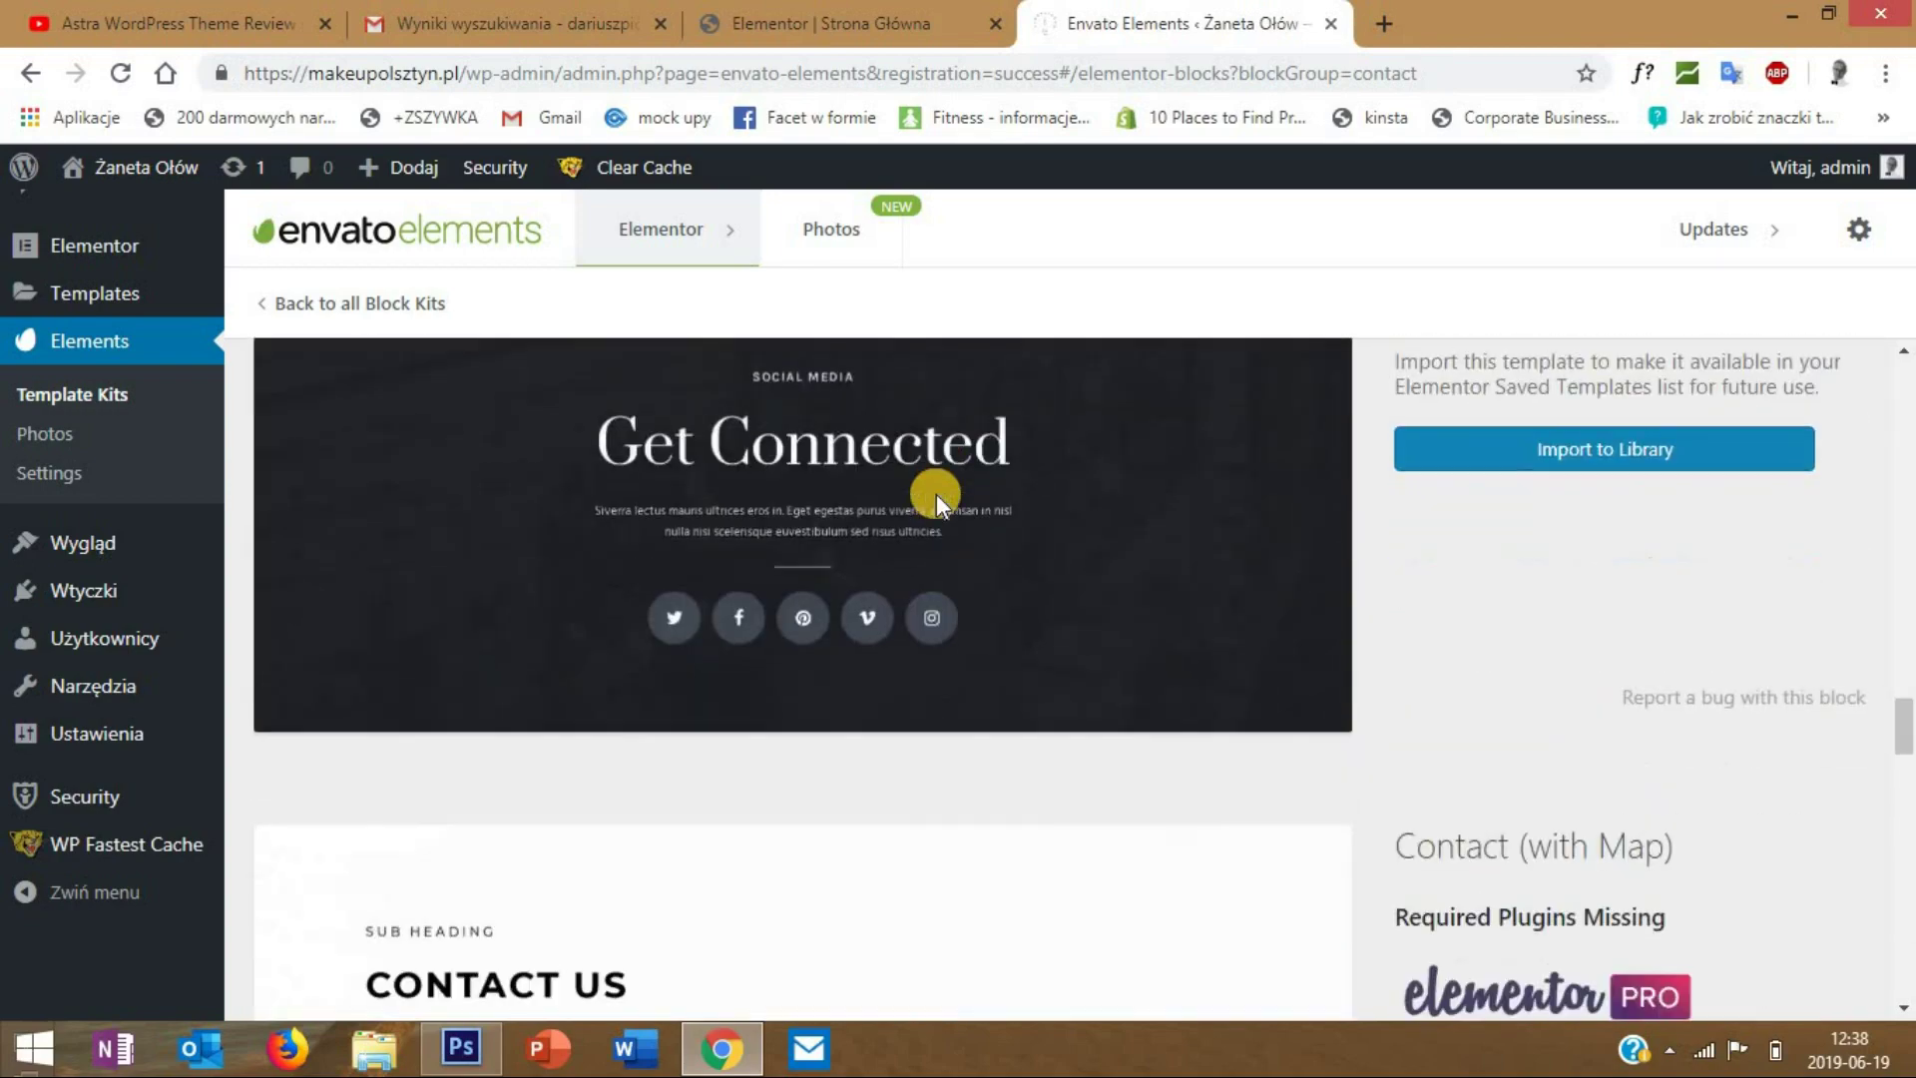
{"action": "scroll", "coordinate": [936, 494], "scroll_direction": "down", "scroll_amount": 4}
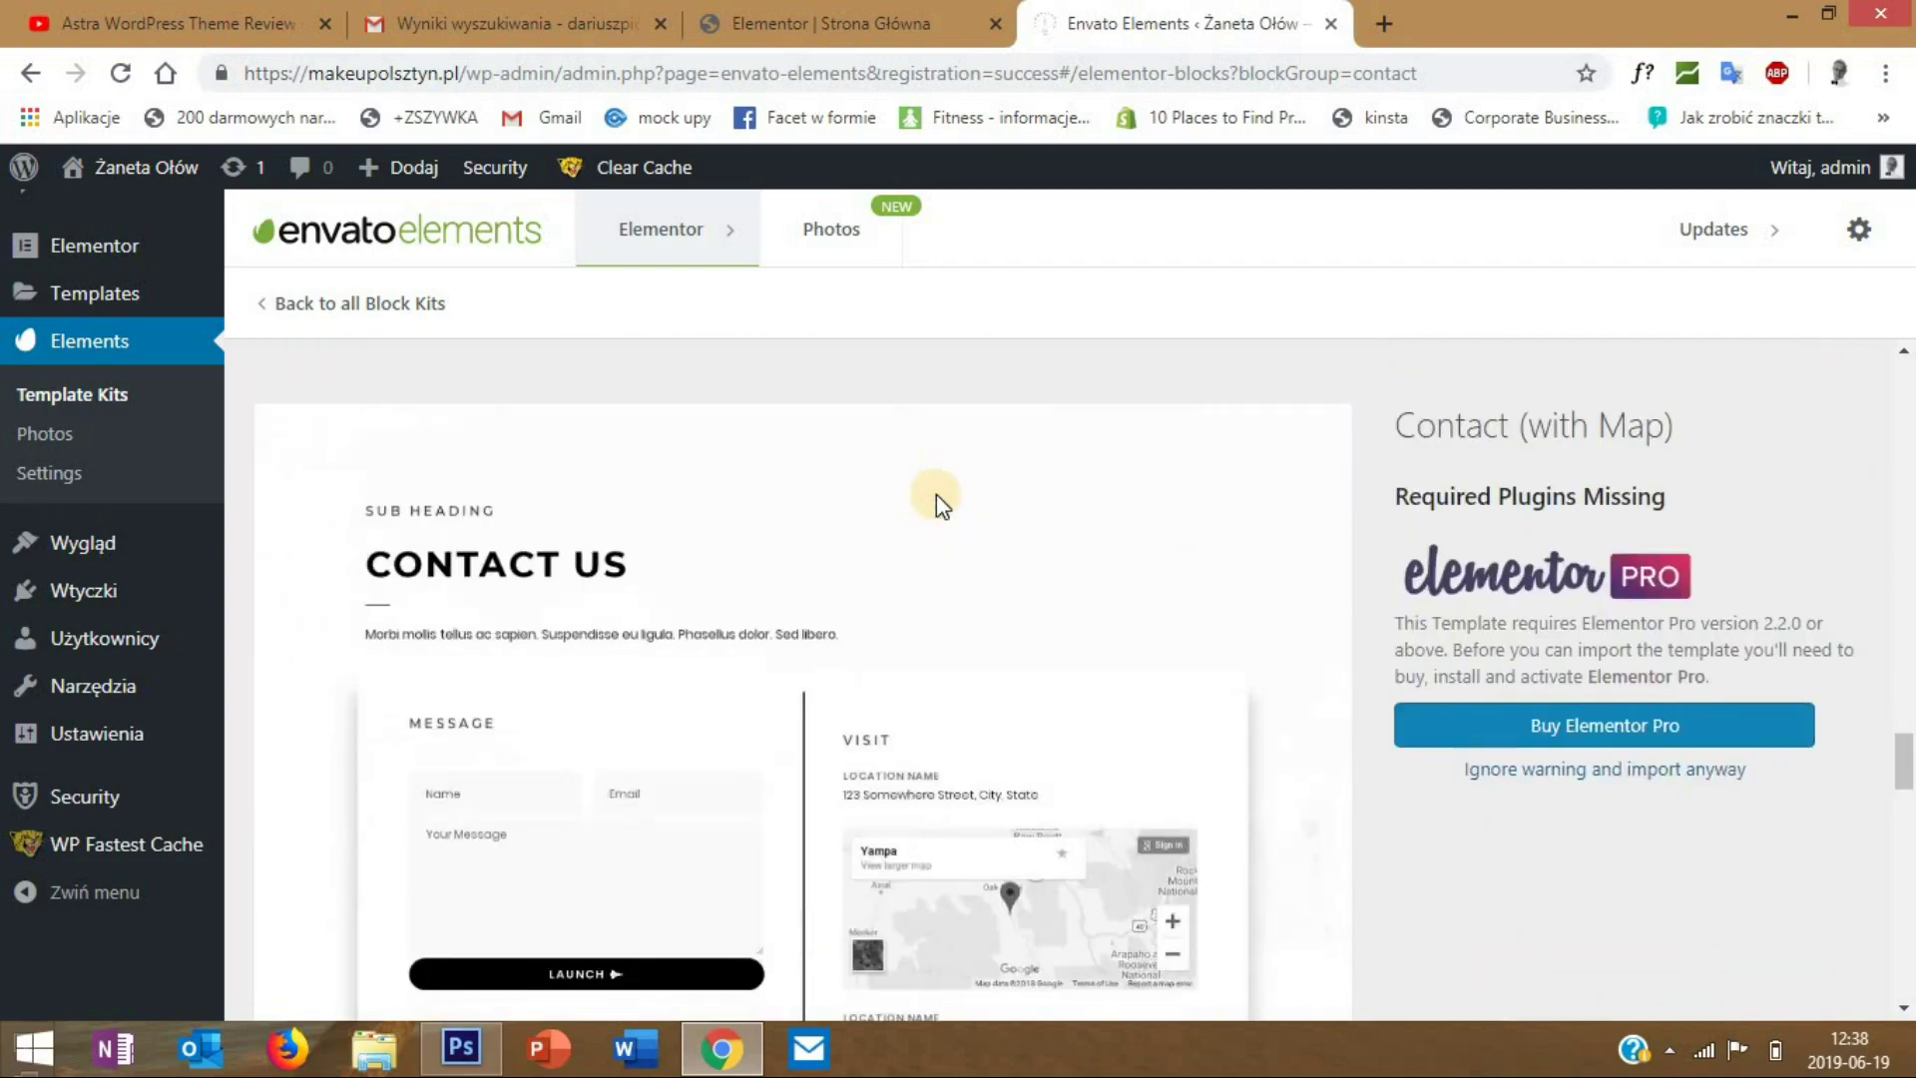
{"action": "scroll", "coordinate": [936, 494], "scroll_direction": "up", "scroll_amount": 7}
{"action": "scroll", "coordinate": [936, 494], "scroll_direction": "up", "scroll_amount": 8}
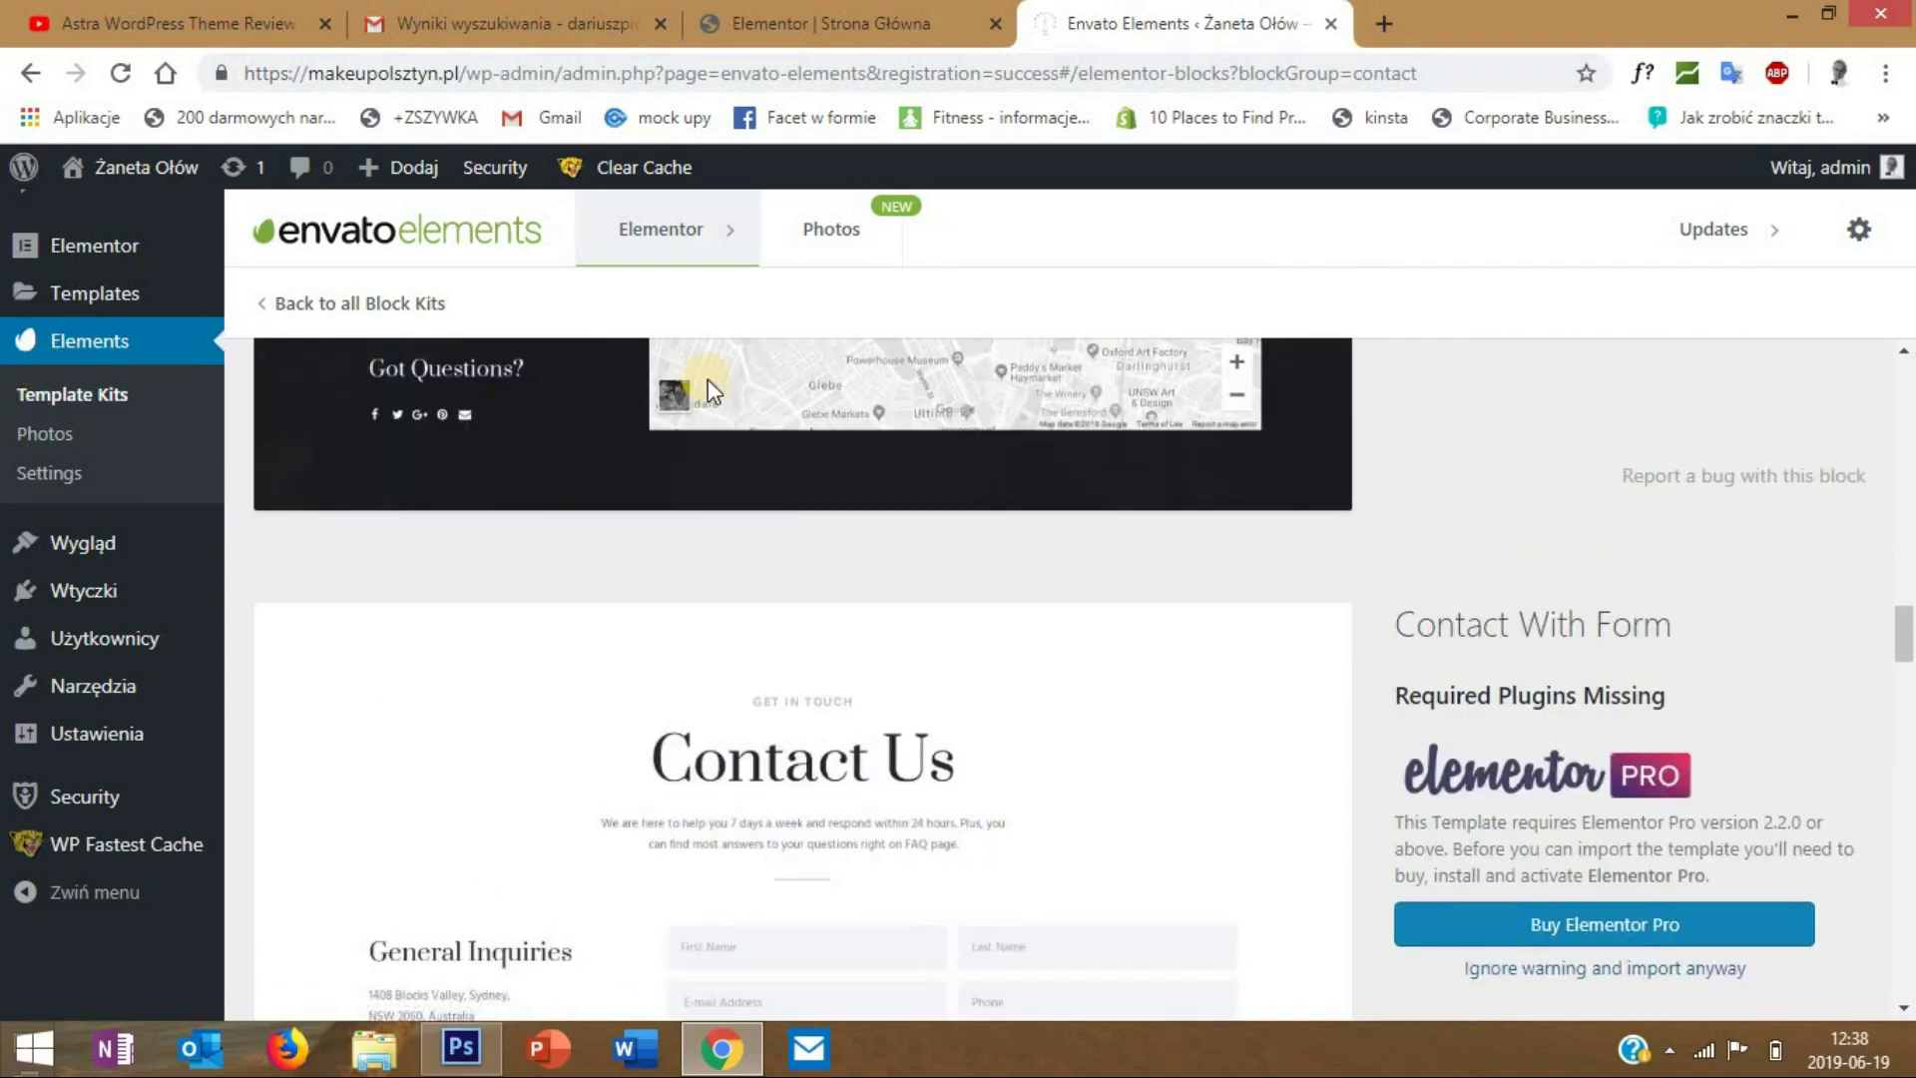
{"action": "left_click", "coordinate": [769, 22]}
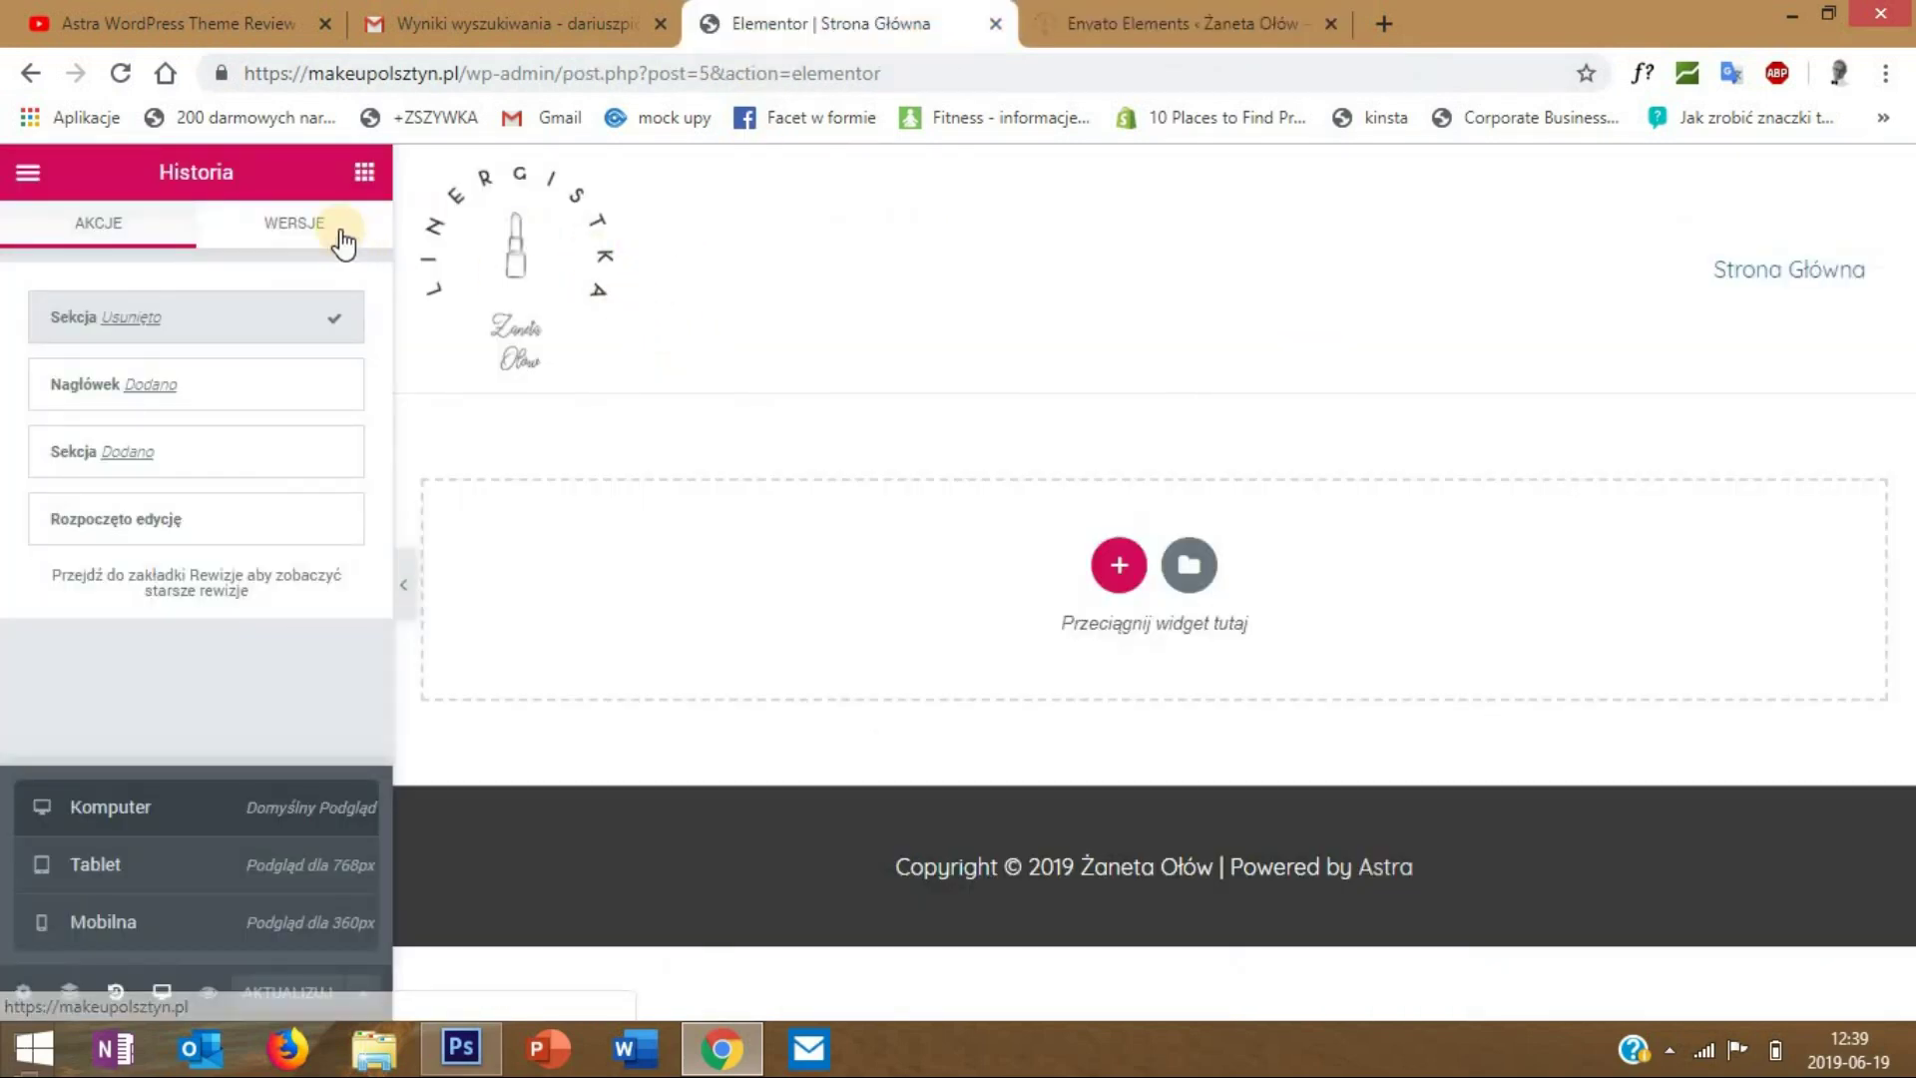
- Reload the Elementor editor and browse the Podstawowy and Ogólne widgets in the panel
{"action": "left_click", "coordinate": [121, 73]}
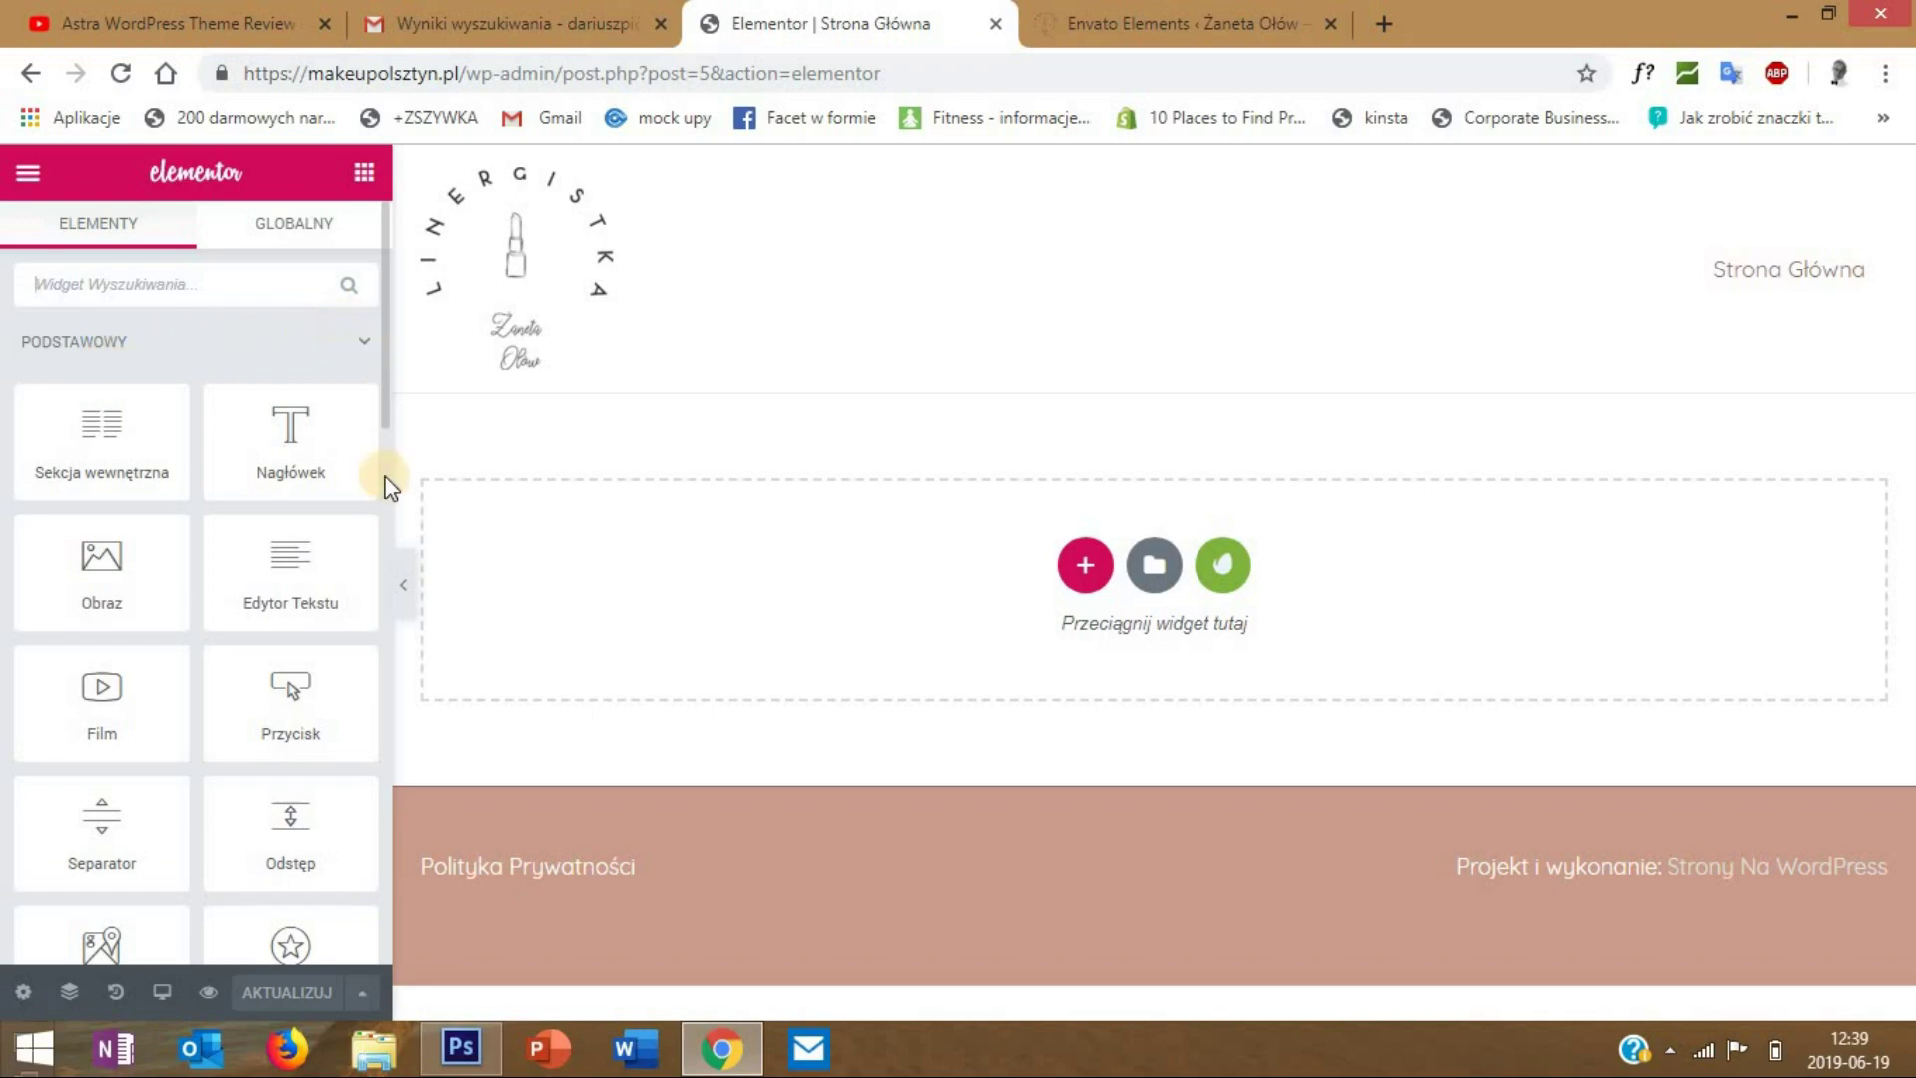
{"action": "scroll", "coordinate": [286, 454], "scroll_direction": "down", "scroll_amount": 3}
{"action": "scroll", "coordinate": [279, 451], "scroll_direction": "up", "scroll_amount": 2}
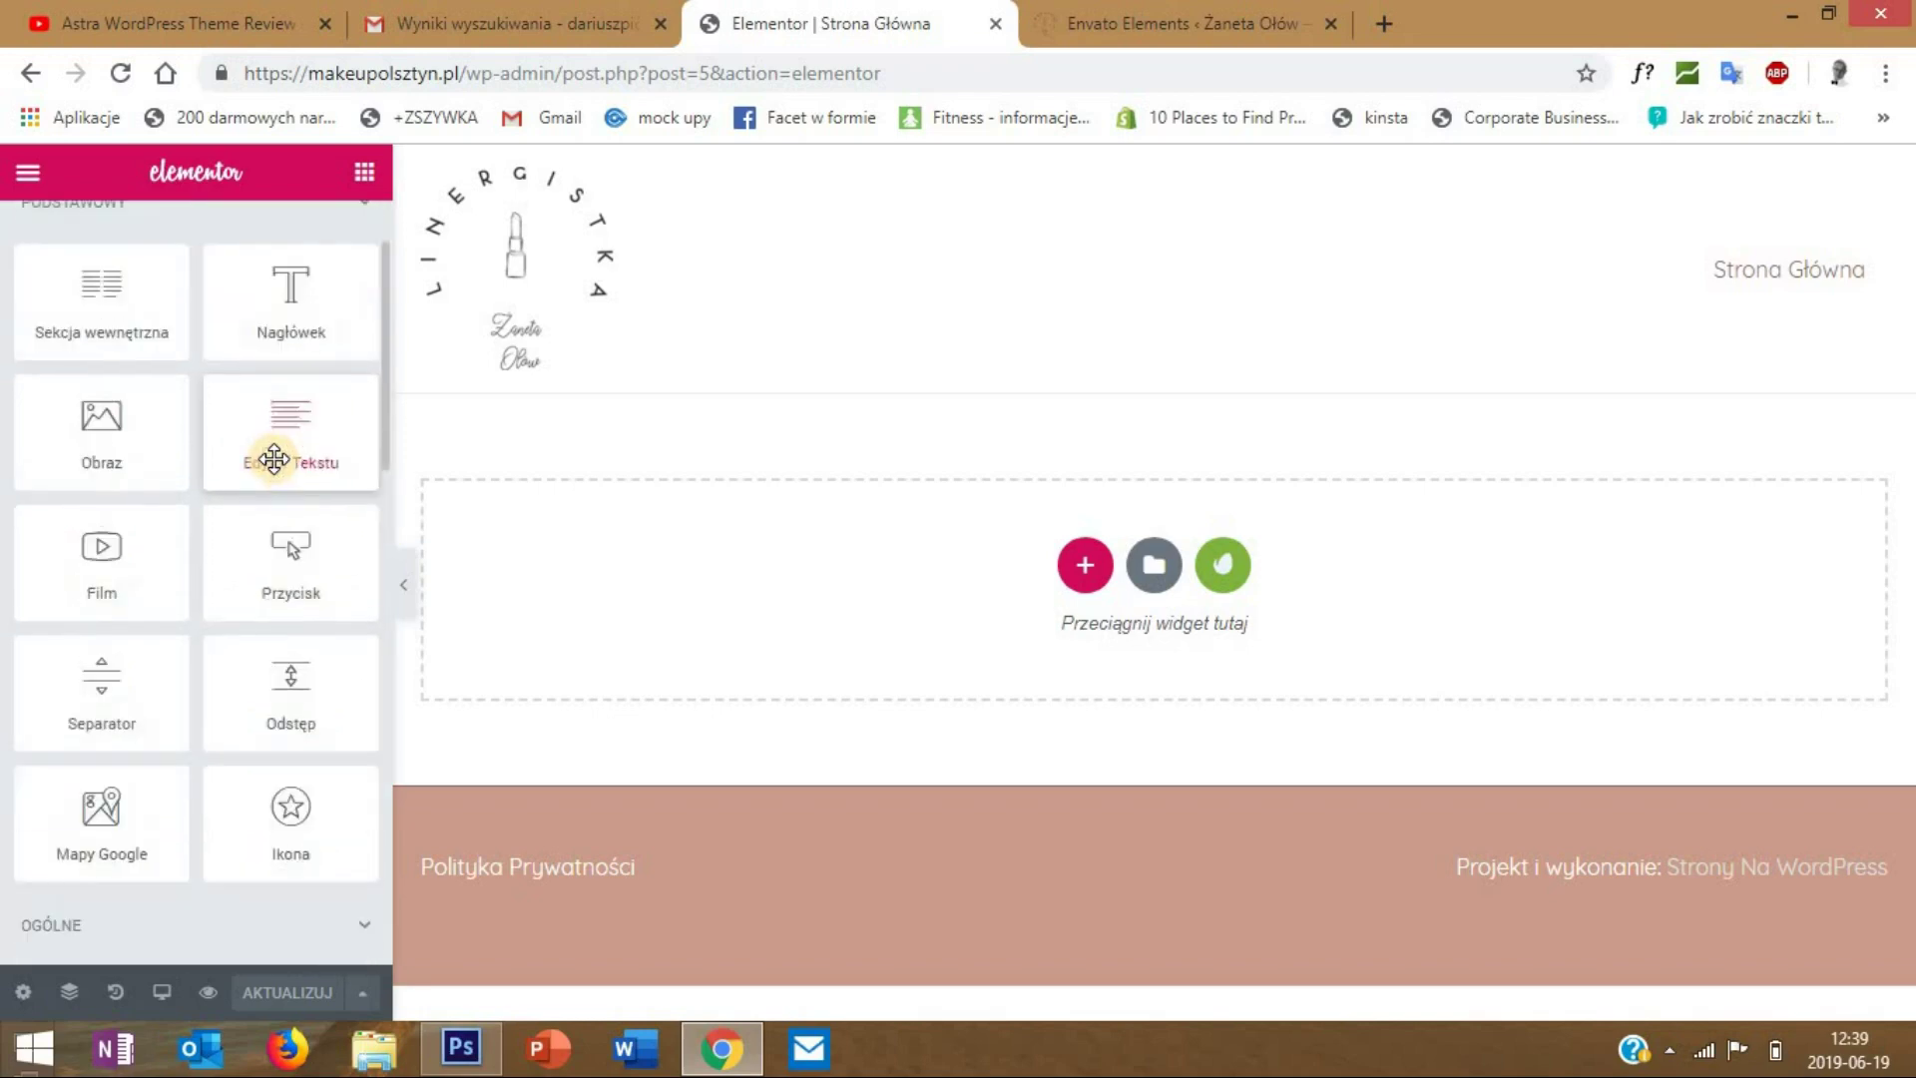
{"action": "scroll", "coordinate": [279, 449], "scroll_direction": "down", "scroll_amount": 6}
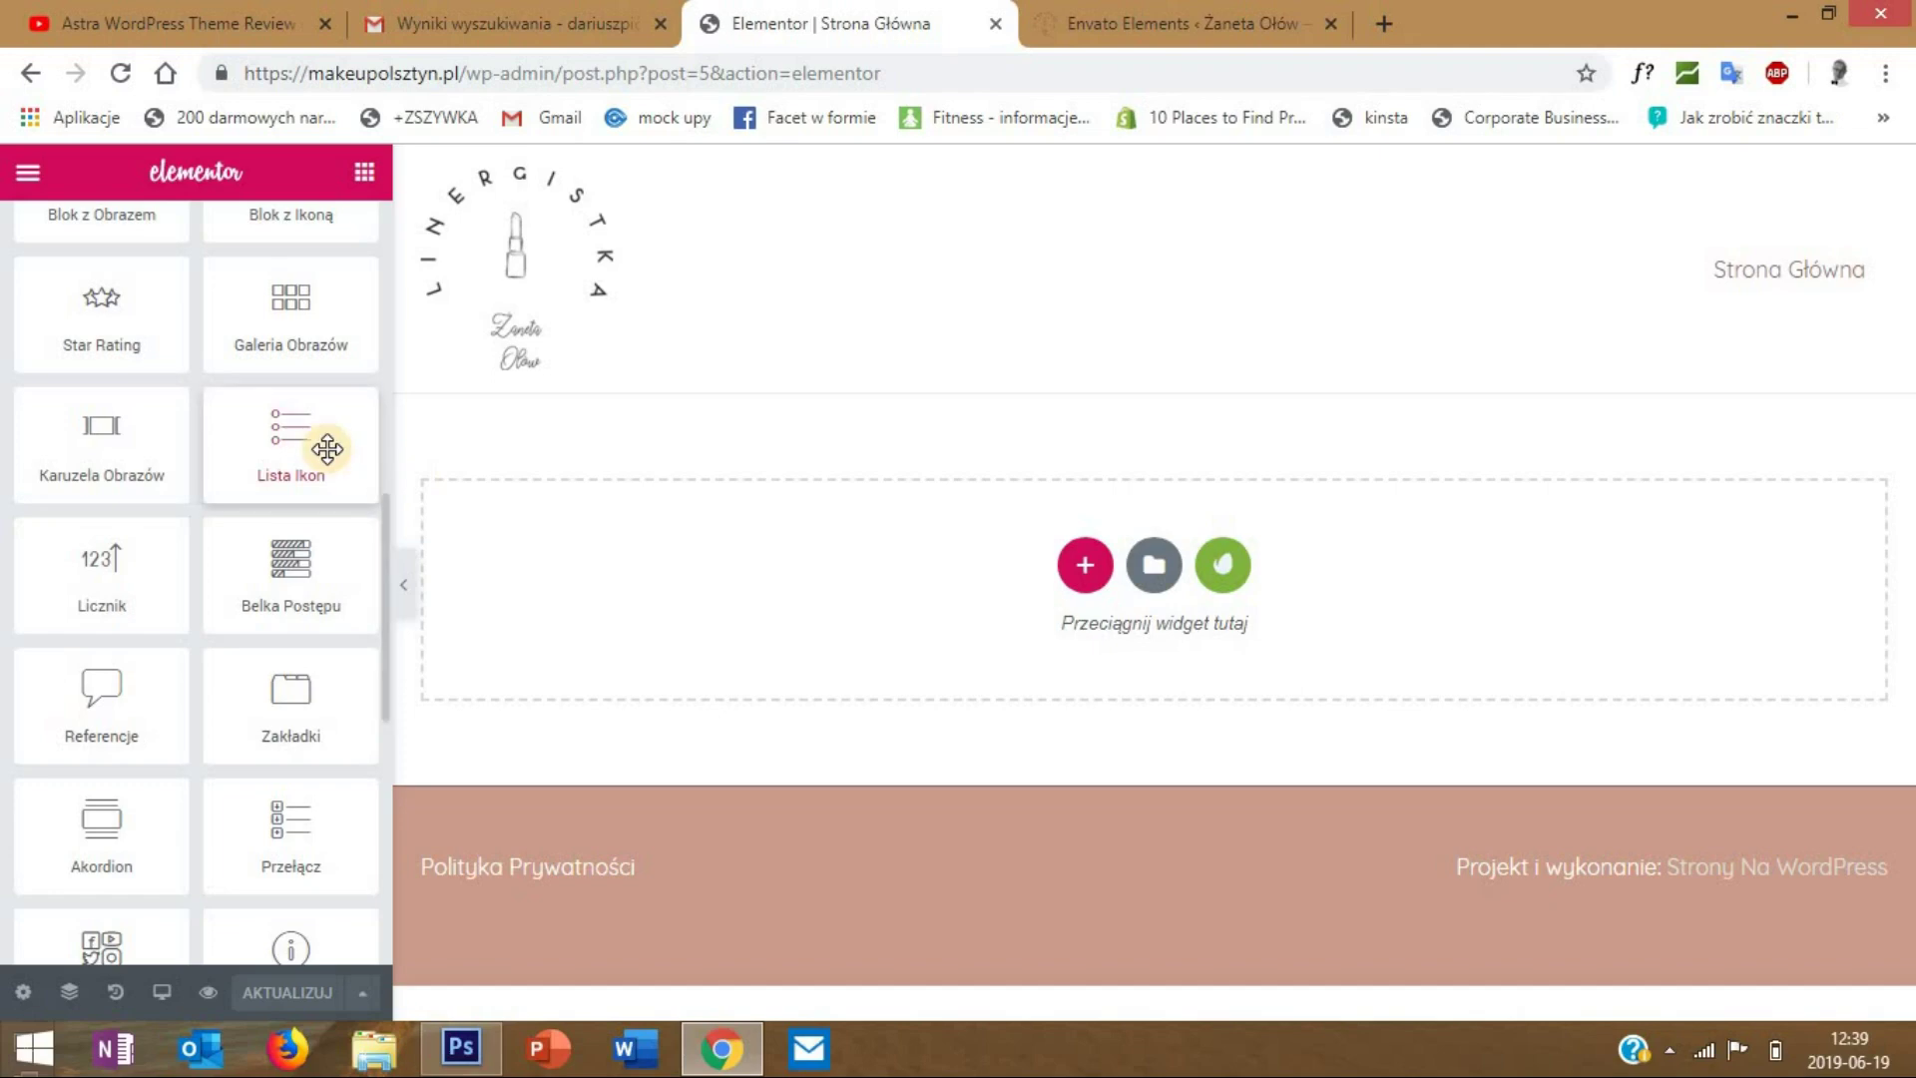
{"action": "scroll", "coordinate": [244, 499], "scroll_direction": "down", "scroll_amount": 3}
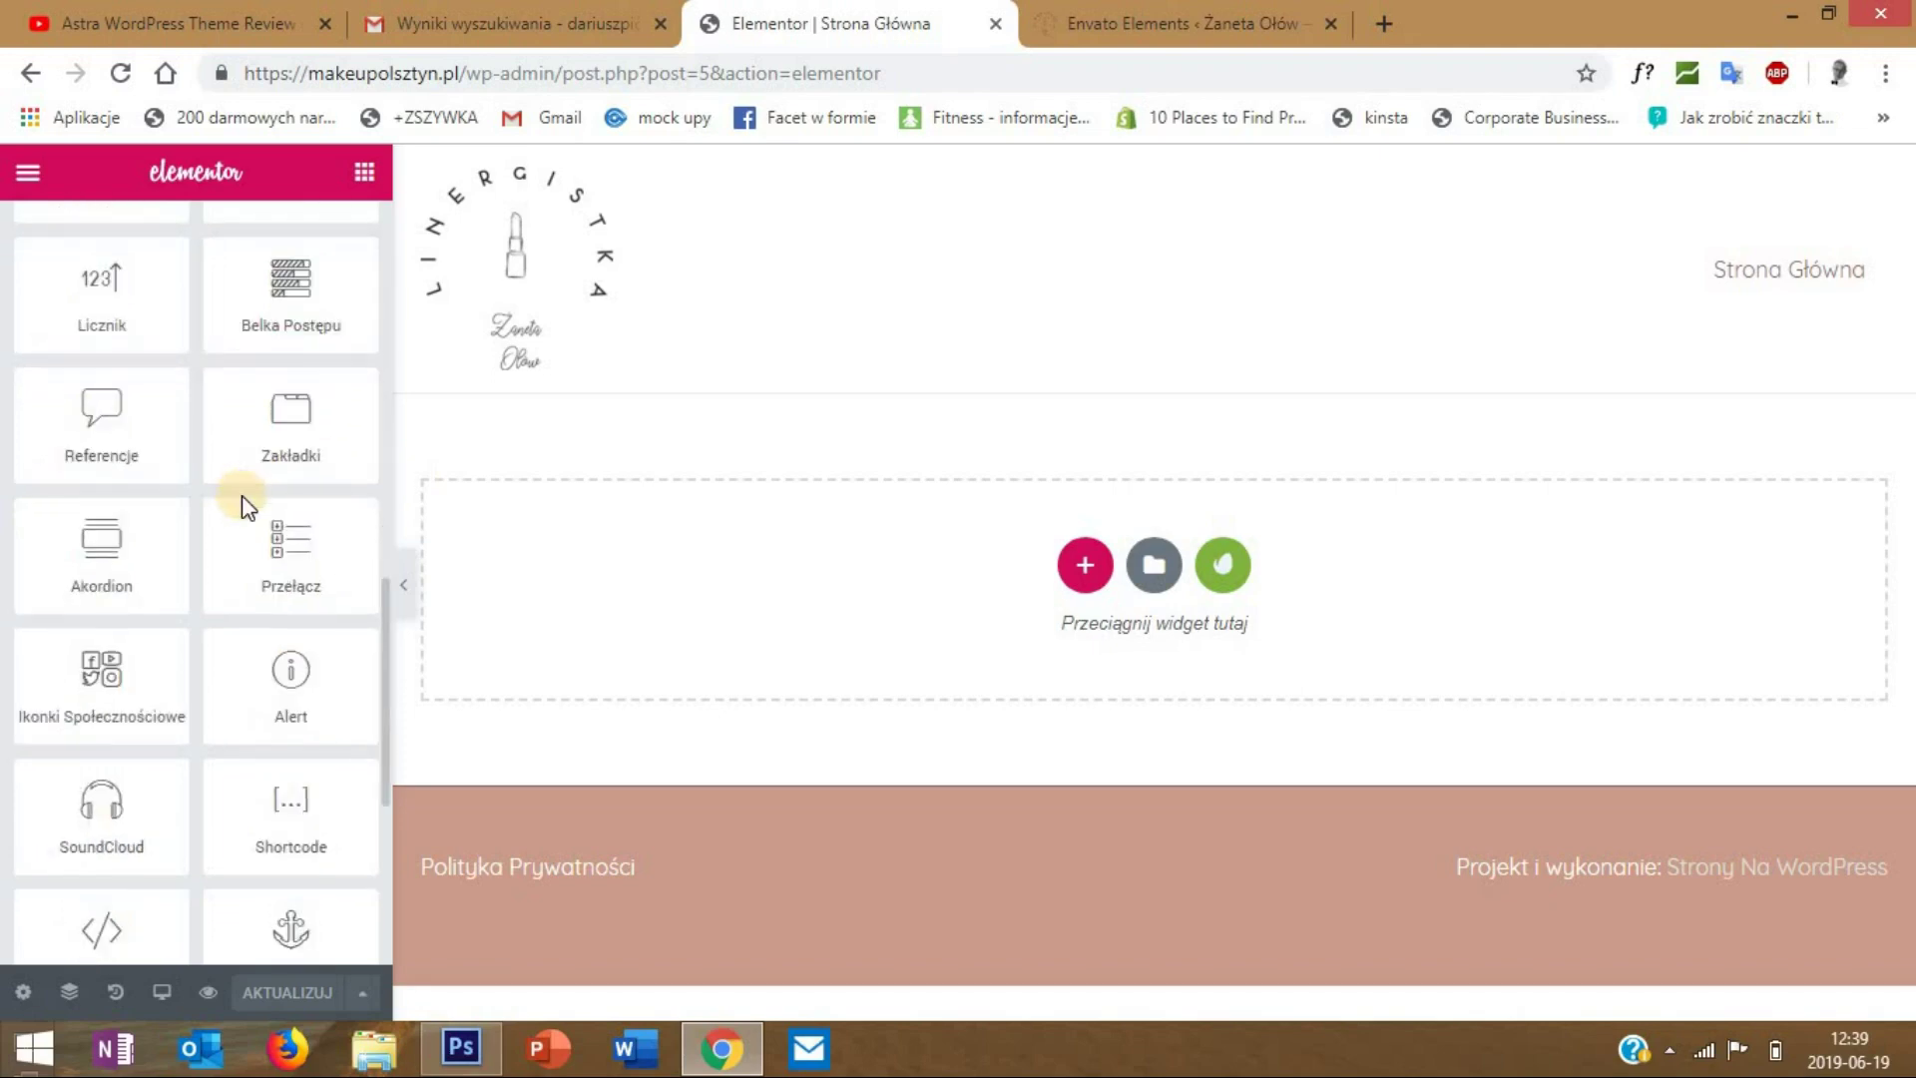
{"action": "scroll", "coordinate": [241, 495], "scroll_direction": "down", "scroll_amount": 3}
{"action": "scroll", "coordinate": [241, 499], "scroll_direction": "up", "scroll_amount": 10}
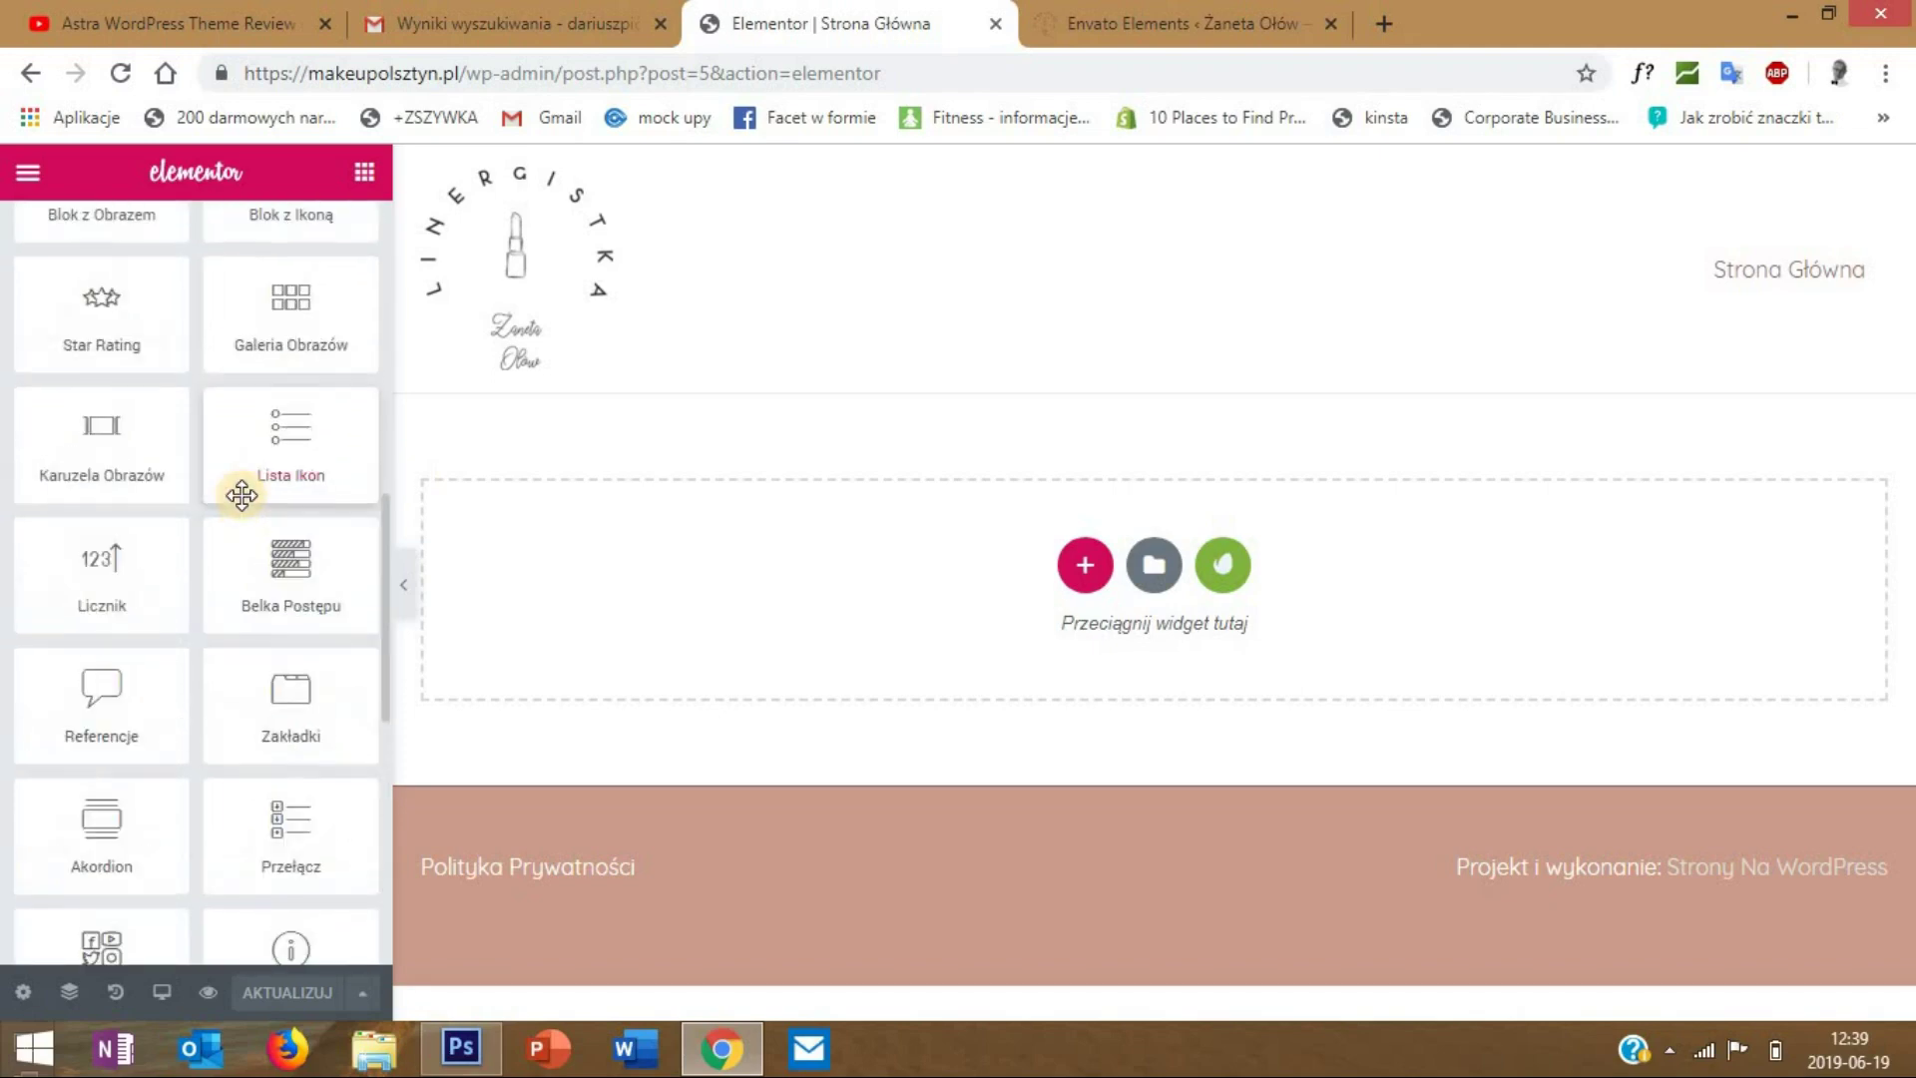
{"action": "scroll", "coordinate": [244, 499], "scroll_direction": "up", "scroll_amount": 6}
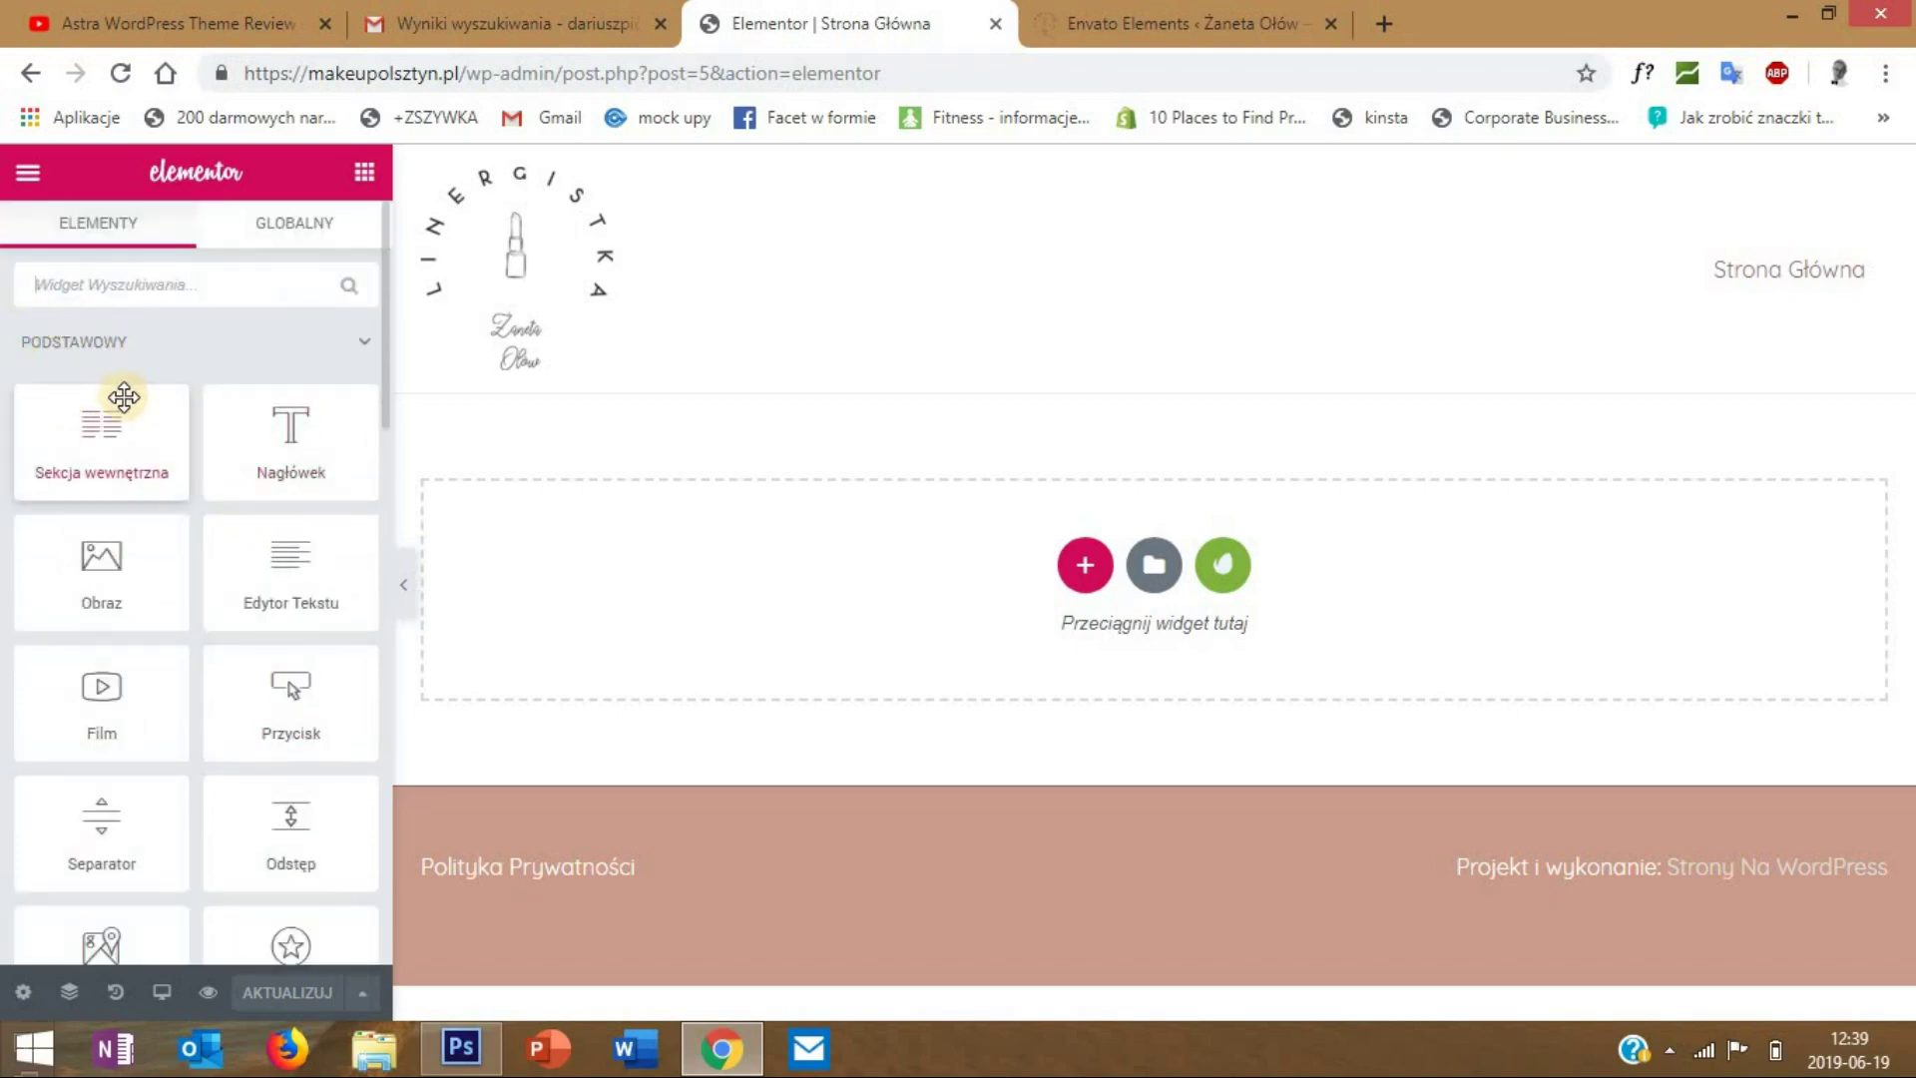
{"action": "scroll", "coordinate": [121, 389], "scroll_direction": "down", "scroll_amount": 2}
{"action": "scroll", "coordinate": [124, 397], "scroll_direction": "down", "scroll_amount": 2}
{"action": "scroll", "coordinate": [100, 668], "scroll_direction": "down", "scroll_amount": 2}
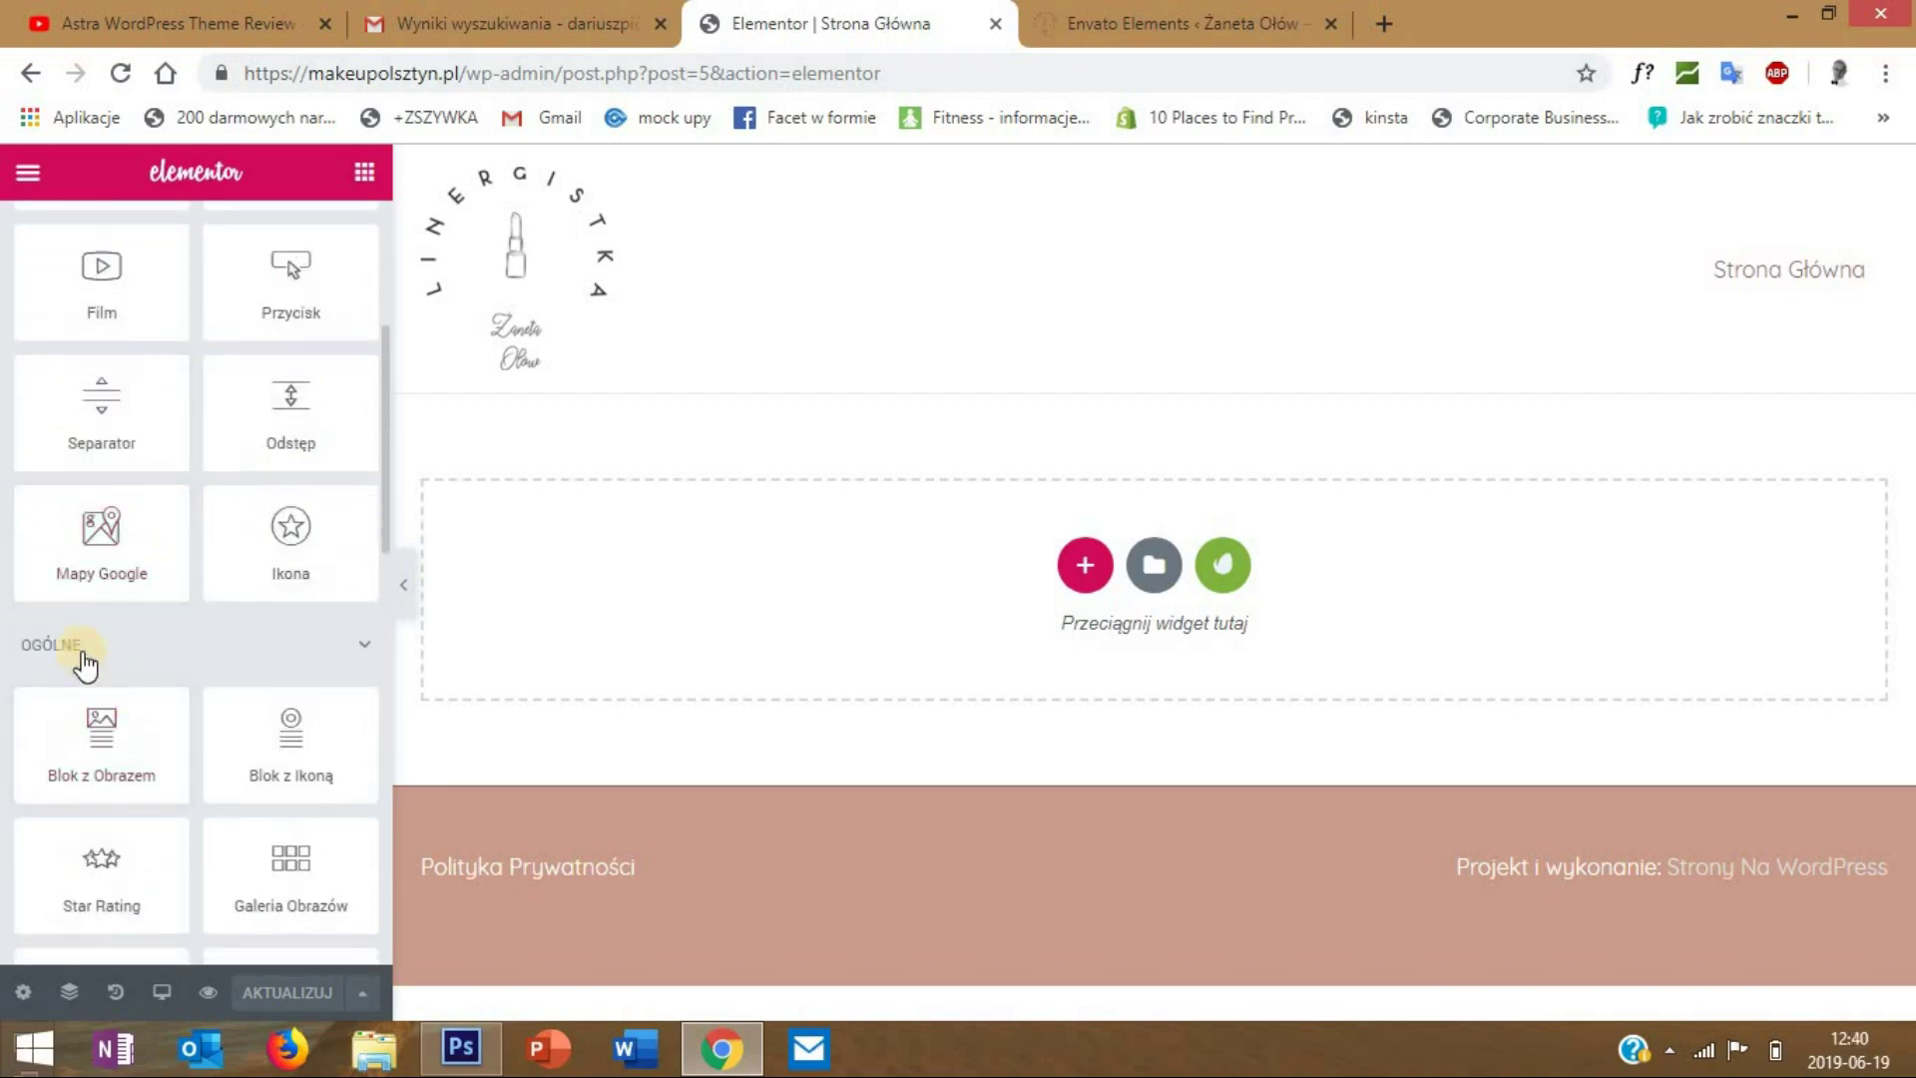
{"action": "scroll", "coordinate": [83, 647], "scroll_direction": "down", "scroll_amount": 10}
{"action": "scroll", "coordinate": [83, 644], "scroll_direction": "up", "scroll_amount": 9}
{"action": "scroll", "coordinate": [83, 643], "scroll_direction": "up", "scroll_amount": 5}
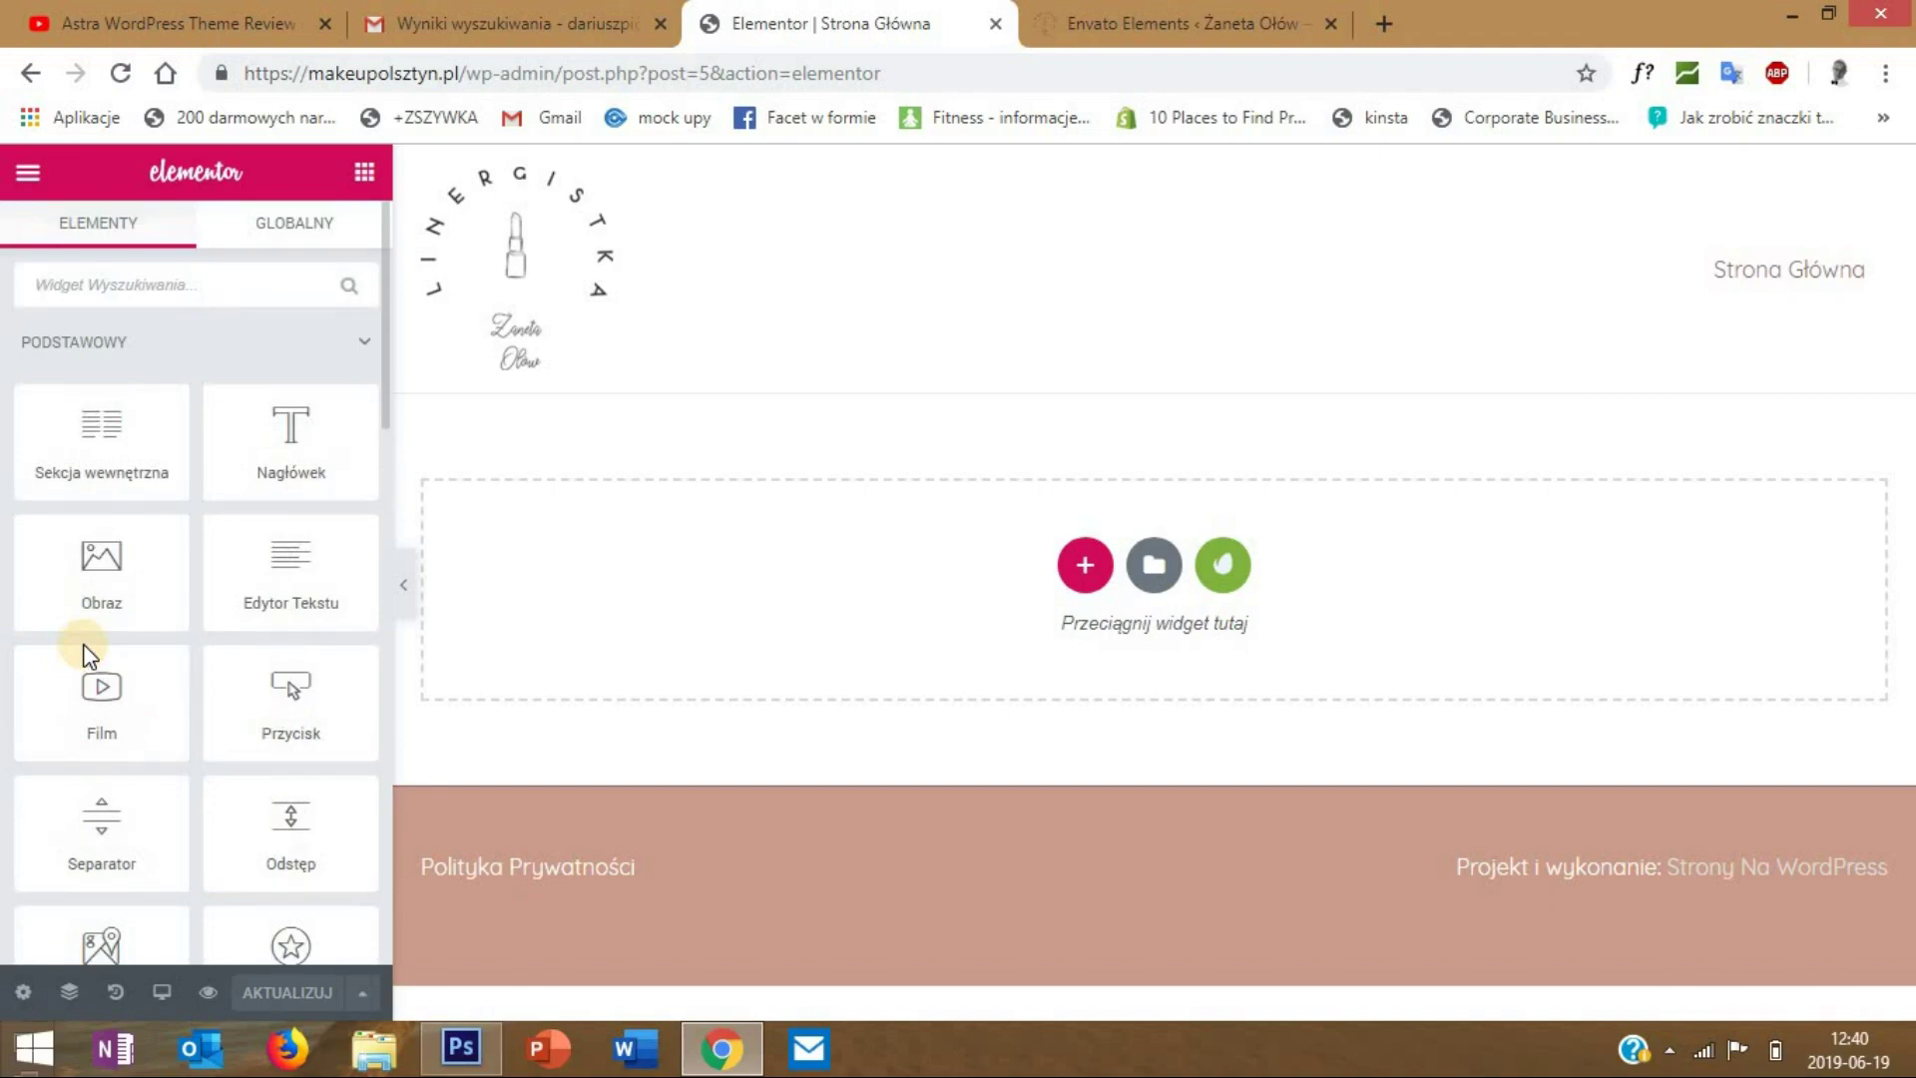
{"action": "scroll", "coordinate": [83, 644], "scroll_direction": "down", "scroll_amount": 1}
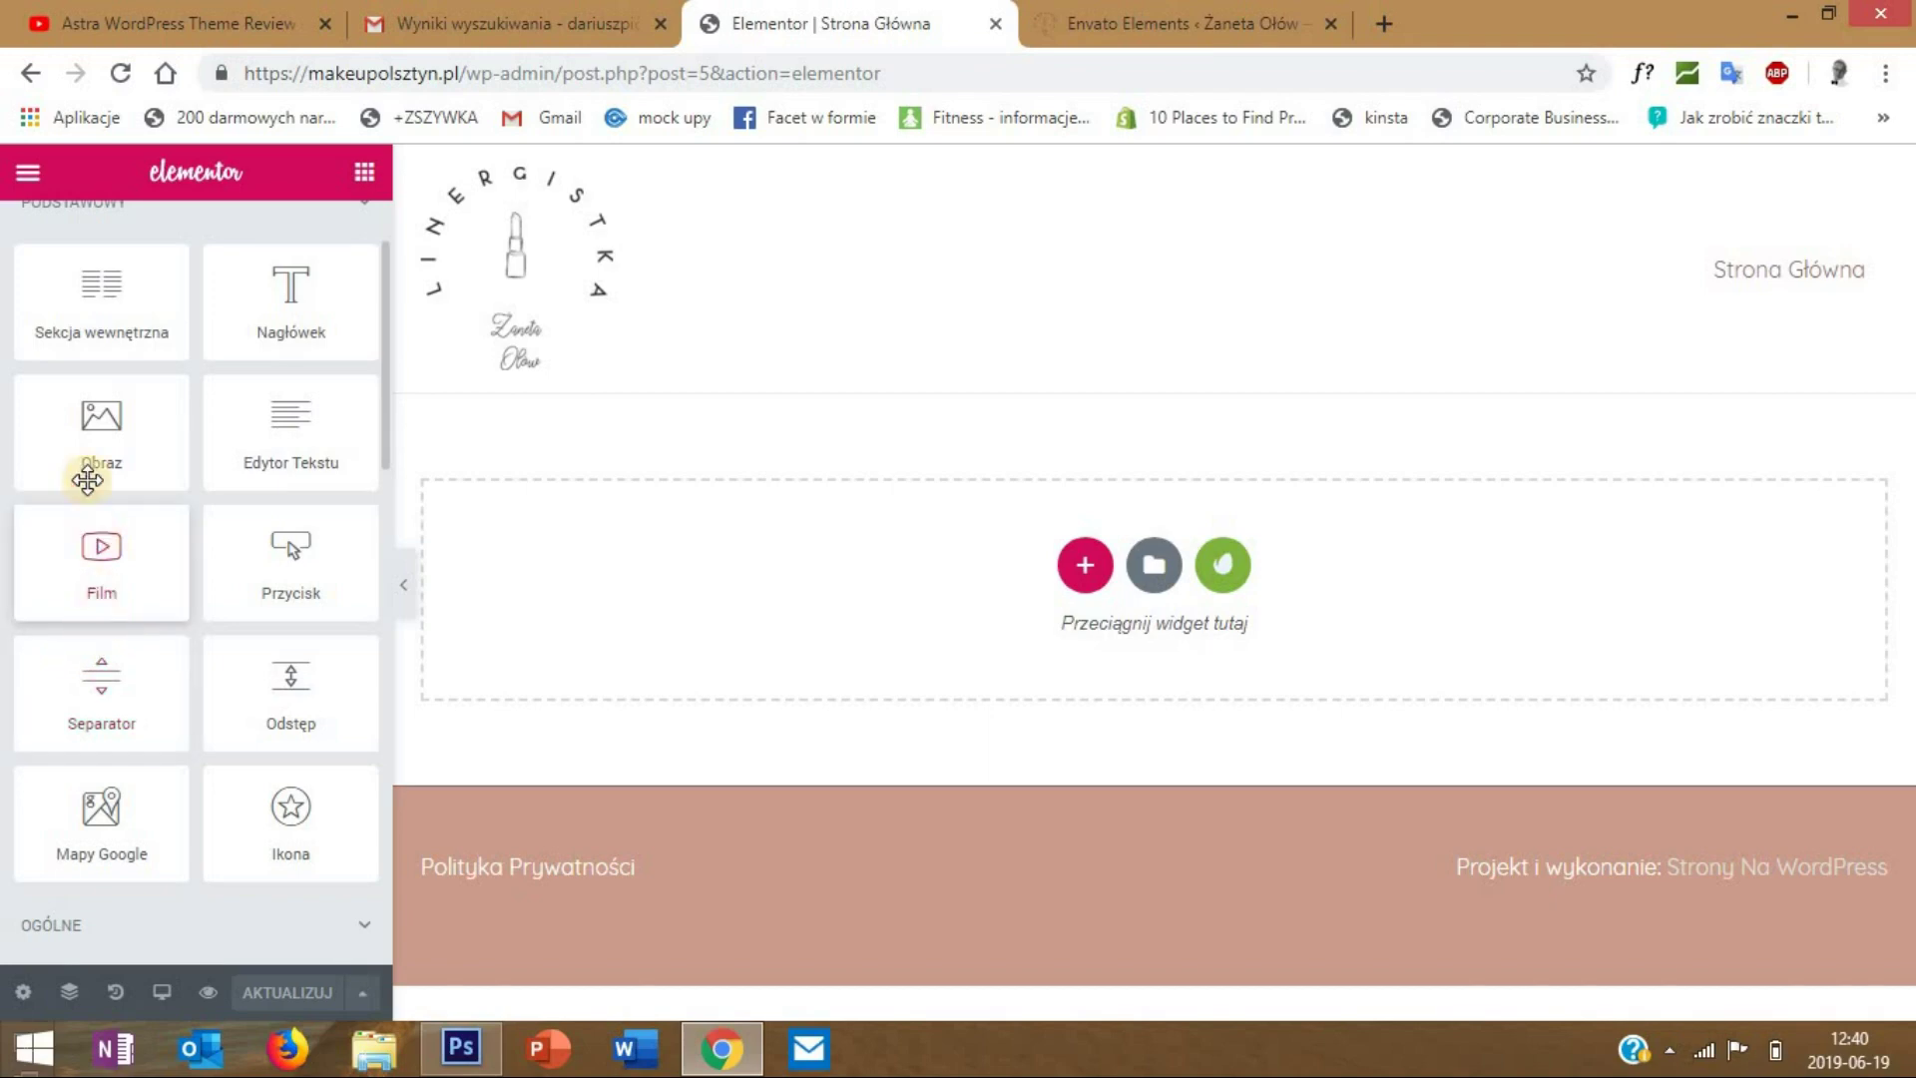
{"action": "scroll", "coordinate": [149, 642], "scroll_direction": "up", "scroll_amount": 2}
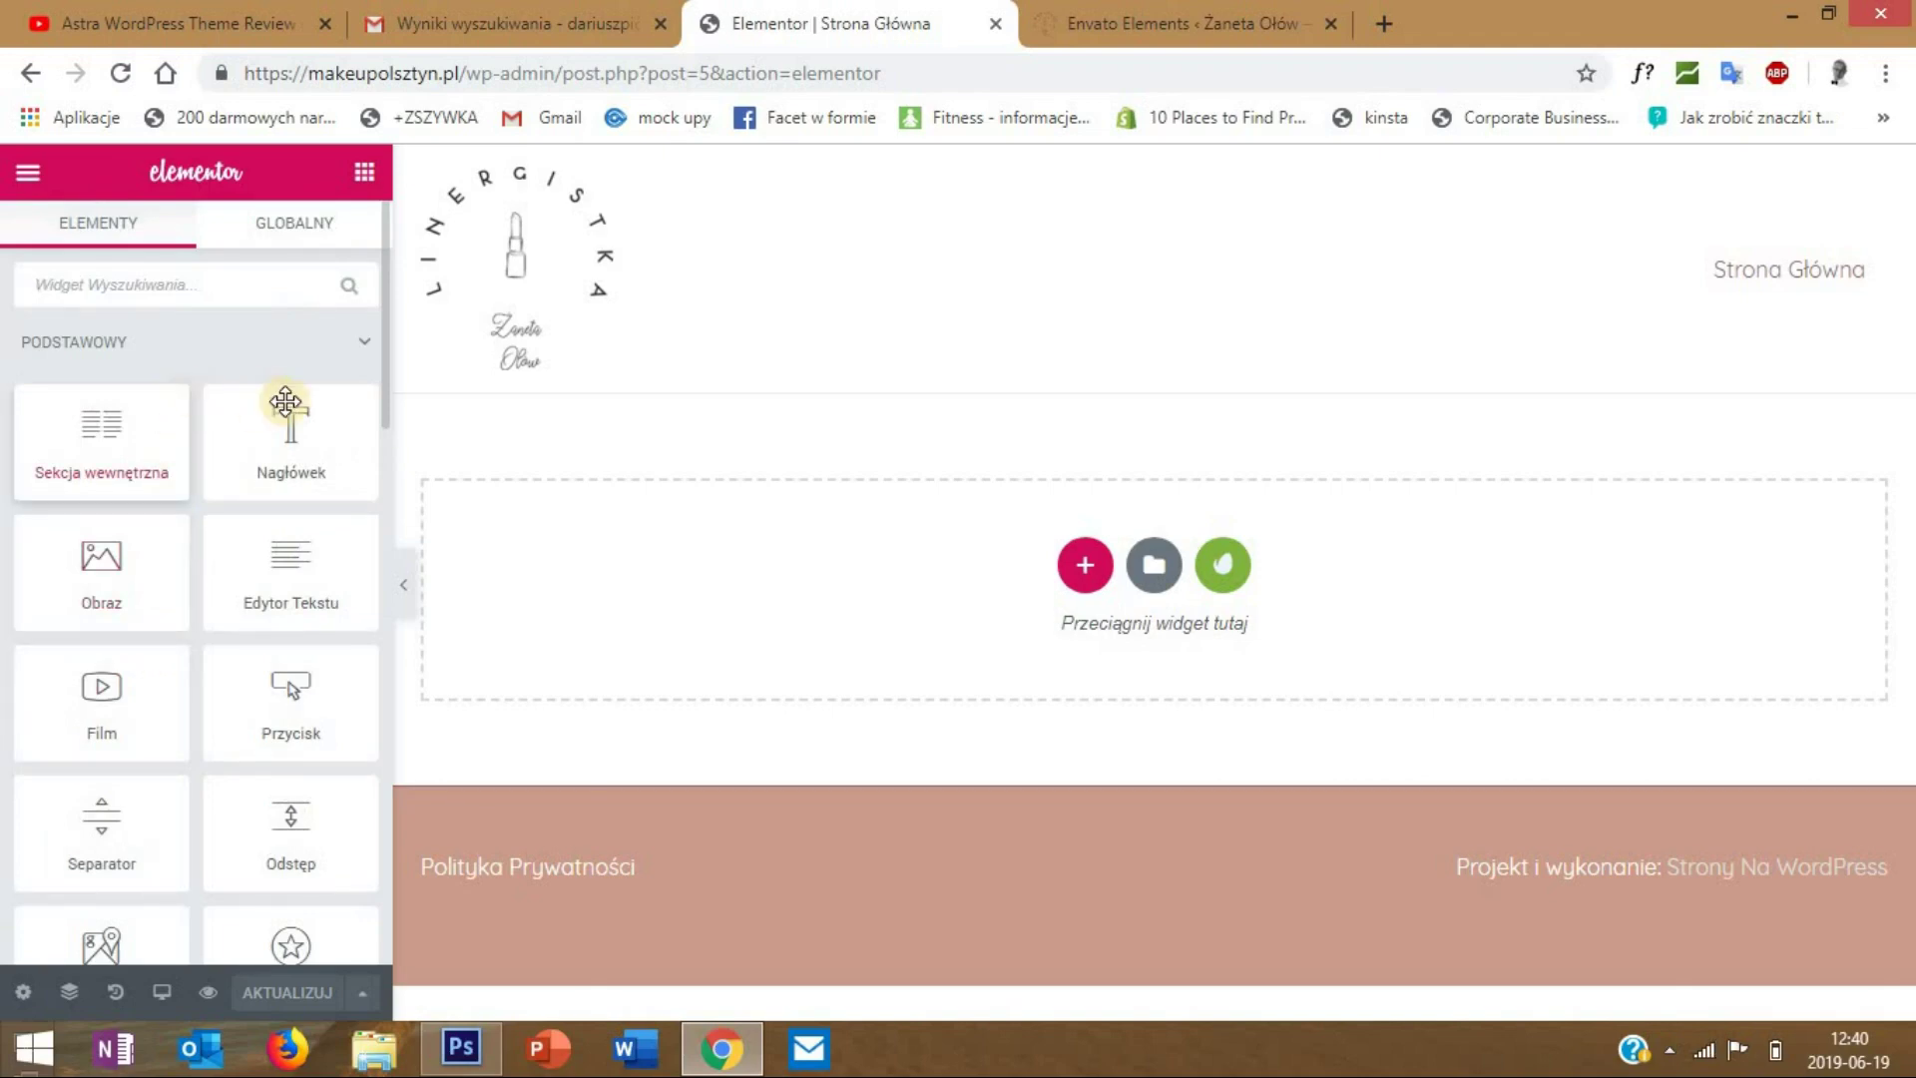
{"action": "scroll", "coordinate": [180, 459], "scroll_direction": "down", "scroll_amount": 2}
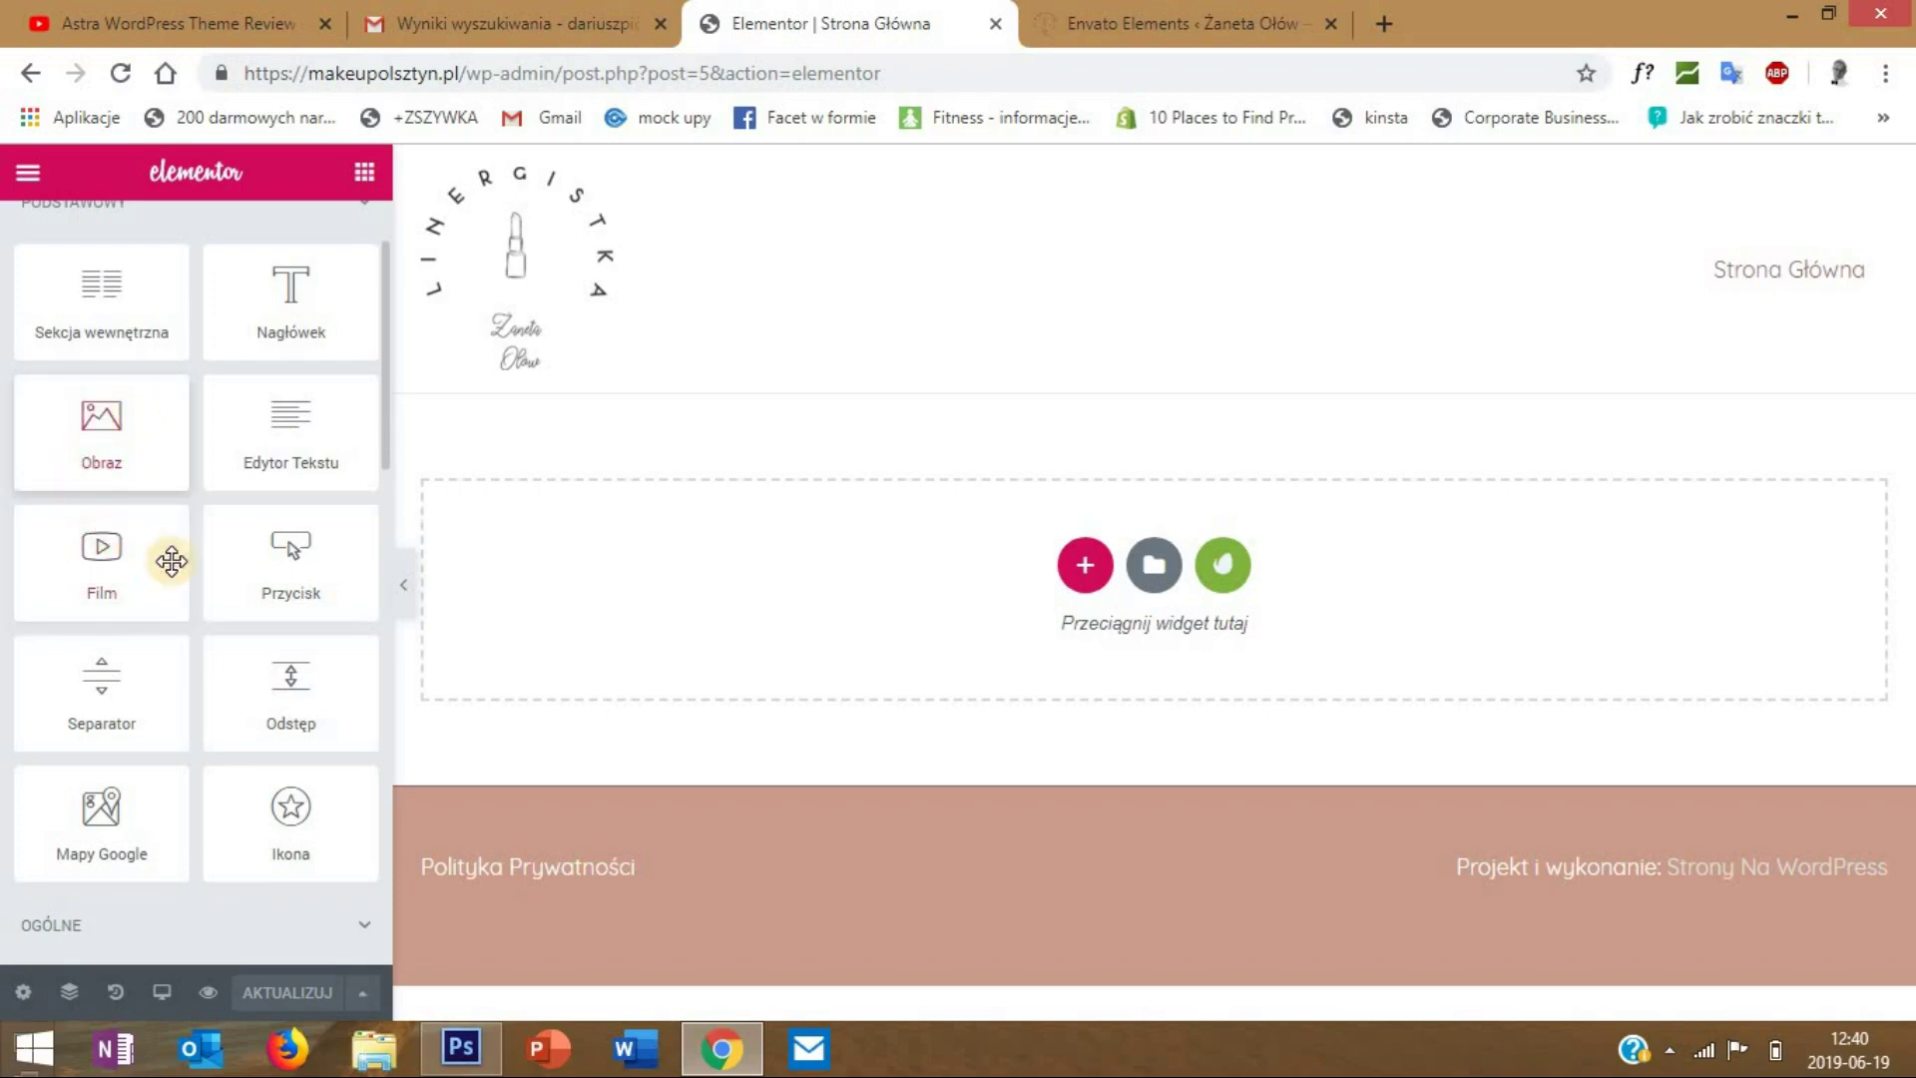
{"action": "scroll", "coordinate": [272, 554], "scroll_direction": "down", "scroll_amount": 4}
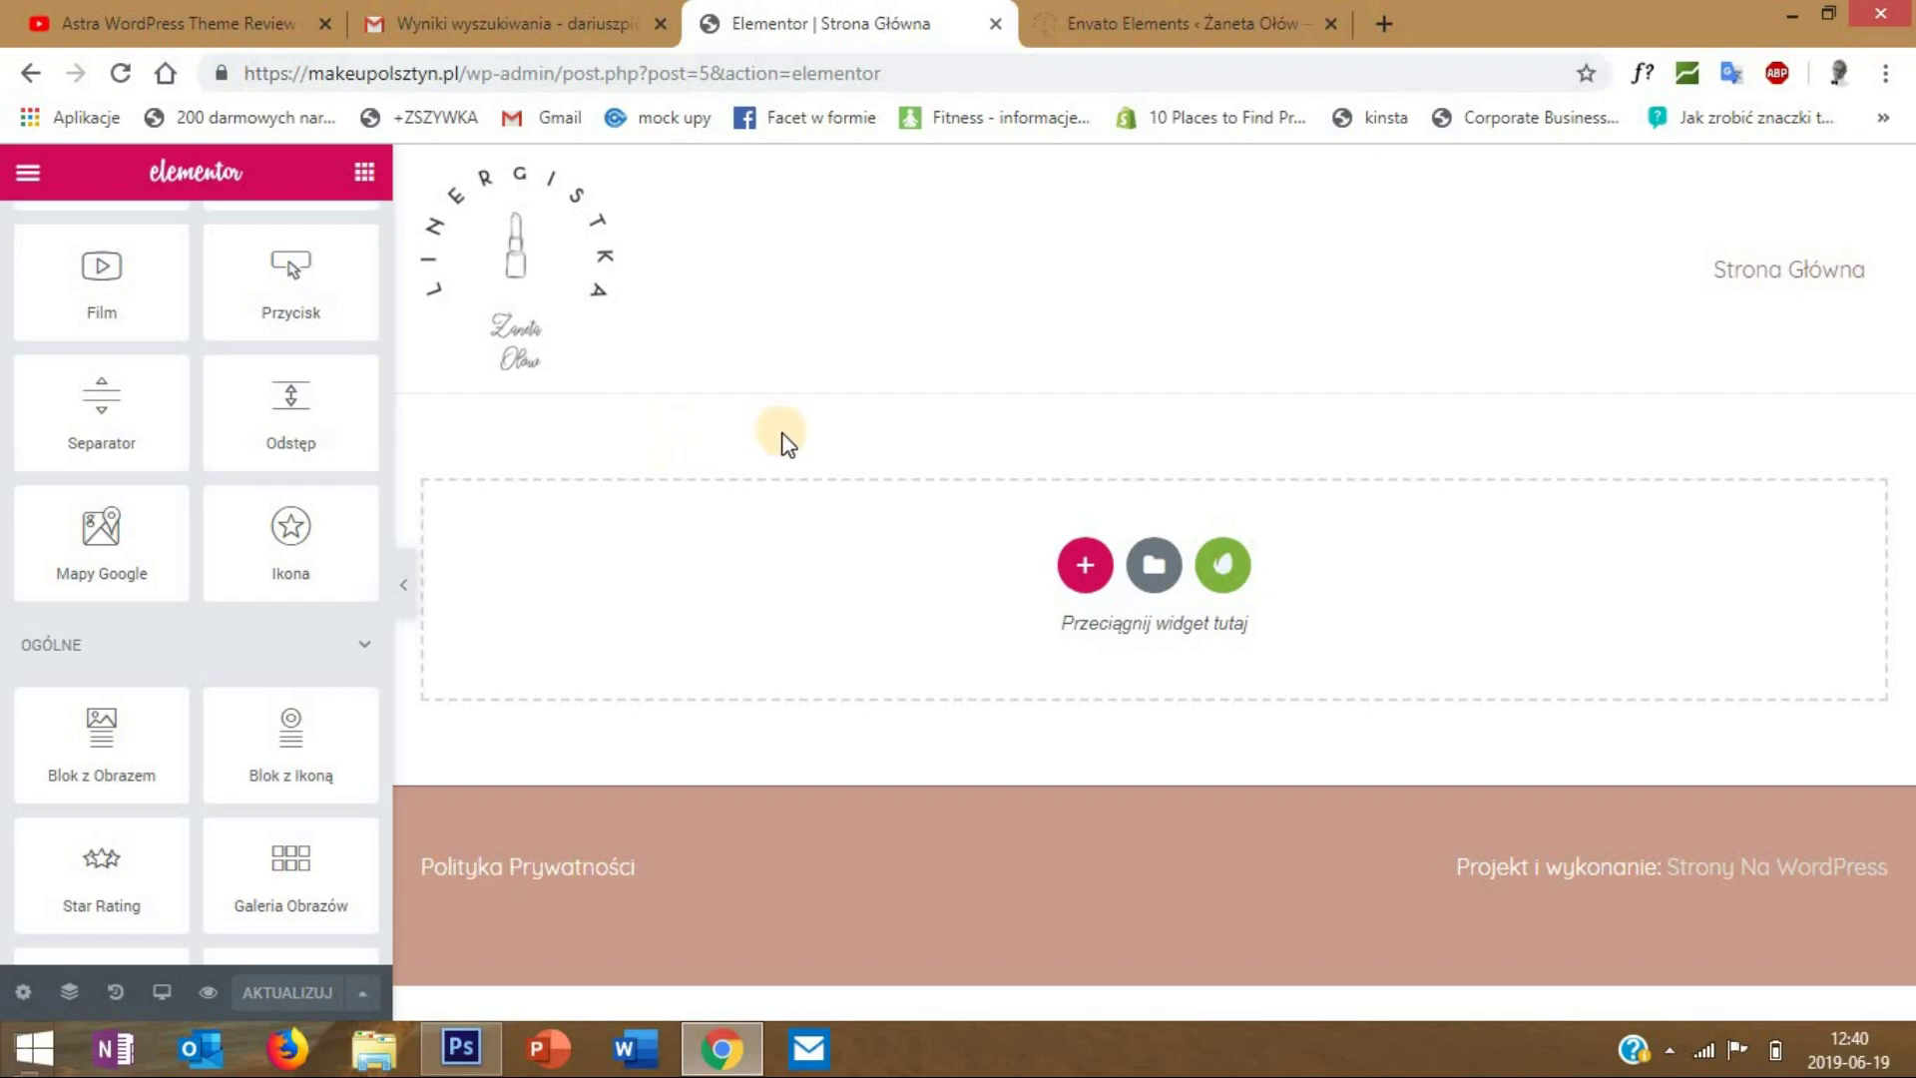
- Add a two-column section below the header, deleting the accidental extra empty section
{"action": "left_click", "coordinate": [1086, 566]}
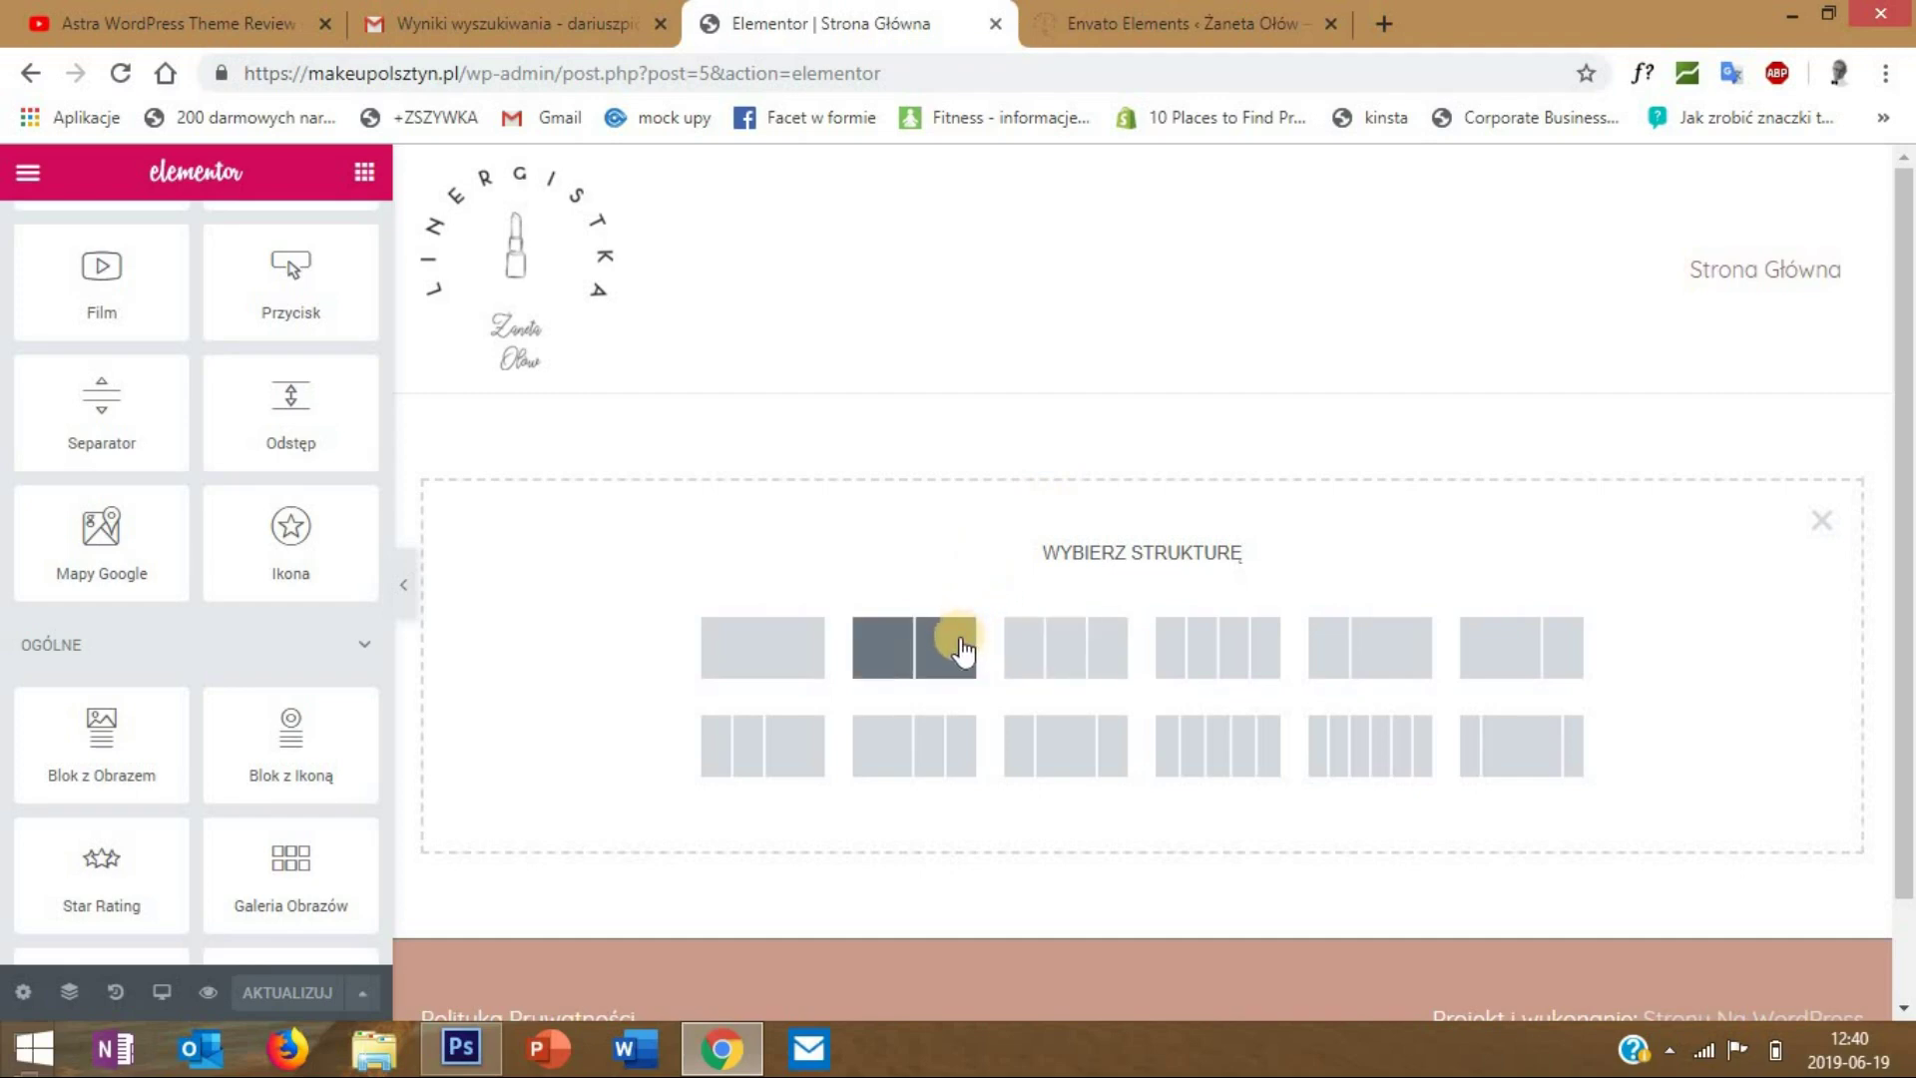
{"action": "left_click", "coordinate": [916, 698]}
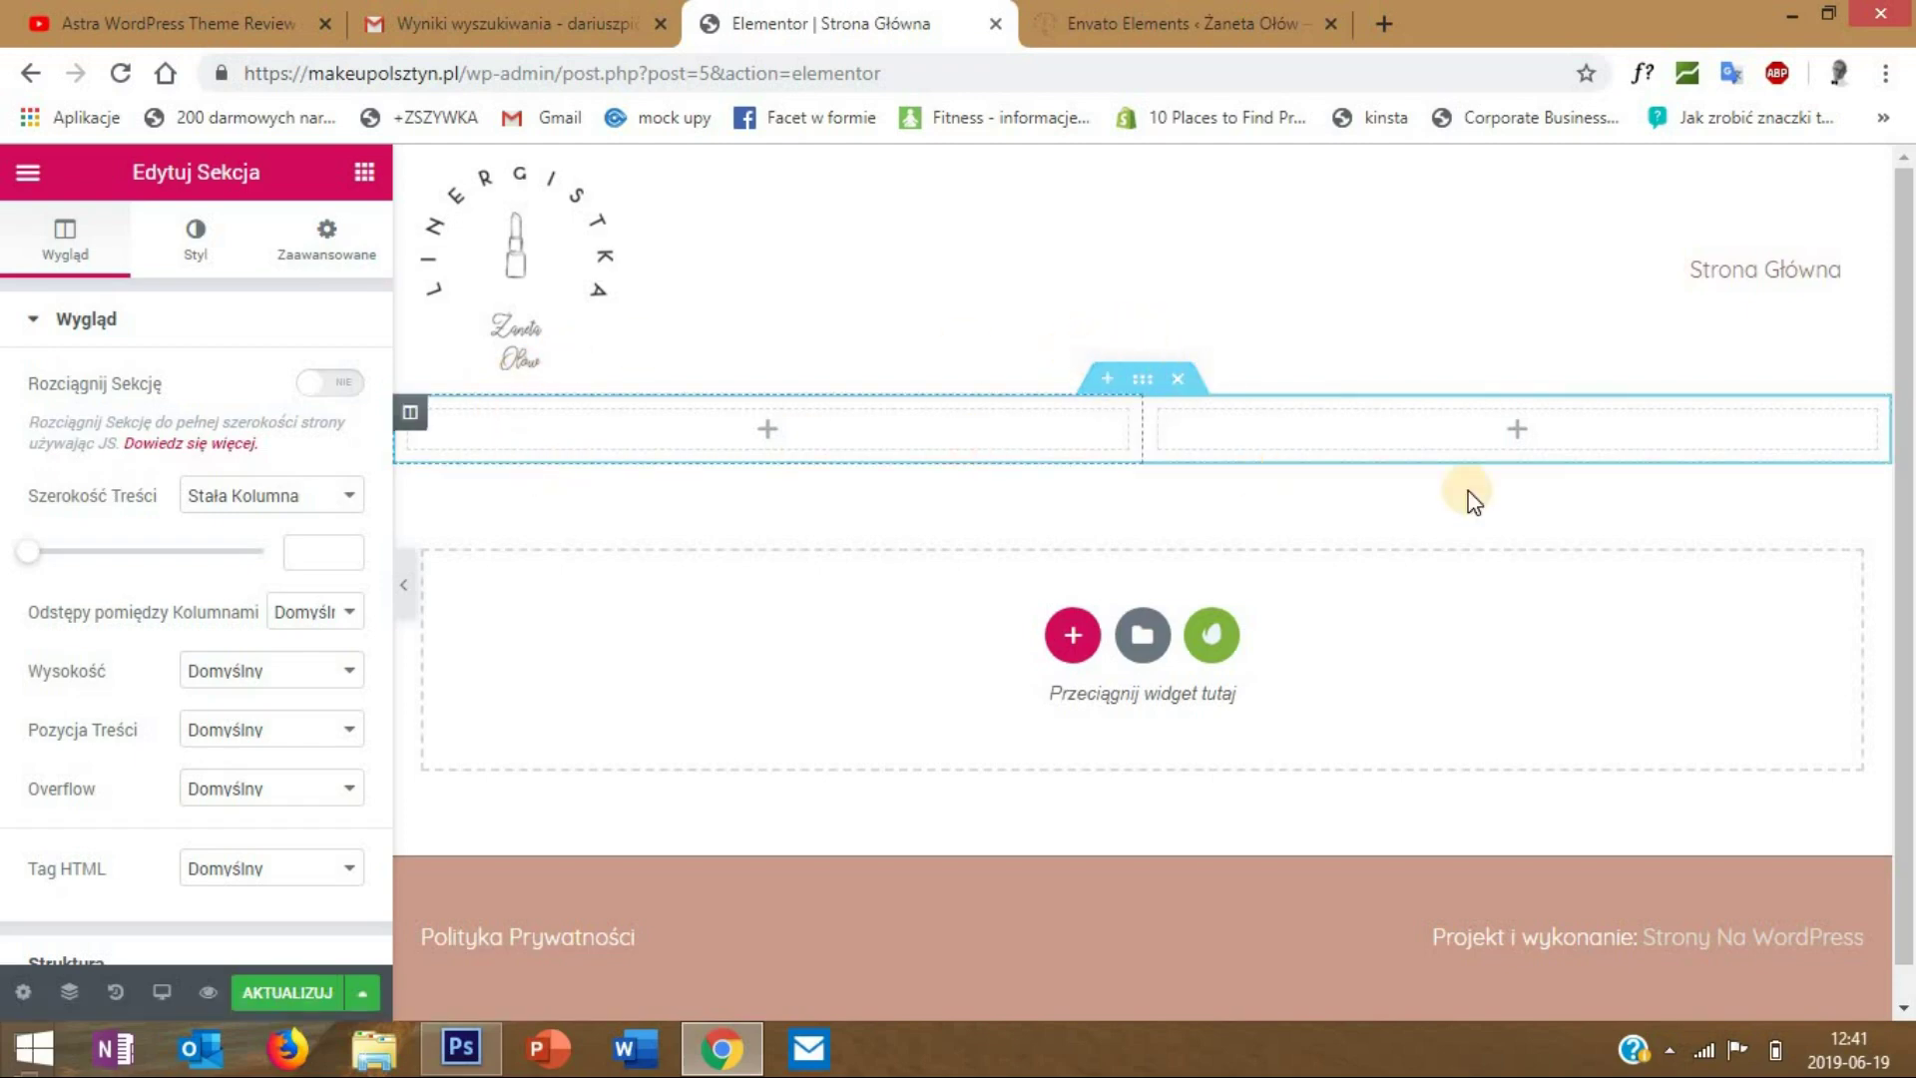
{"action": "left_click", "coordinate": [1099, 378]}
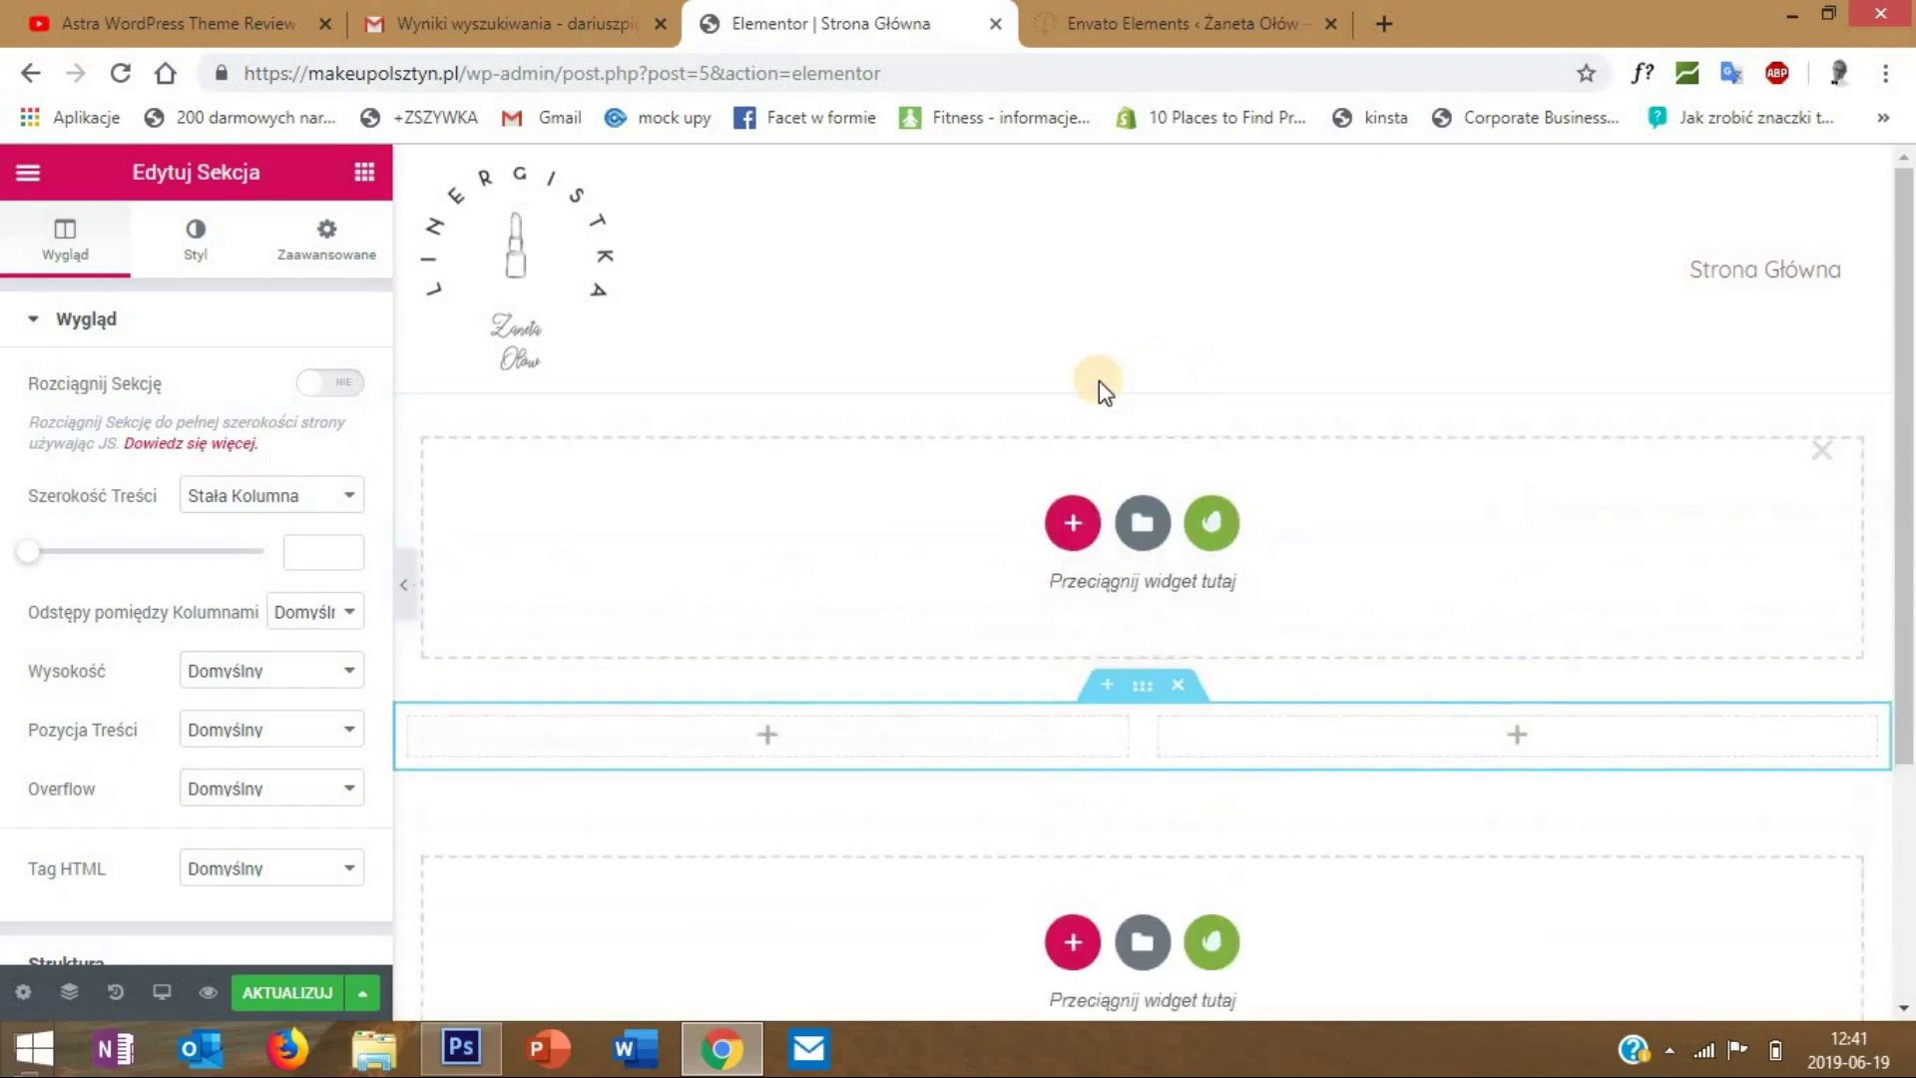
{"action": "left_click", "coordinate": [1067, 504]}
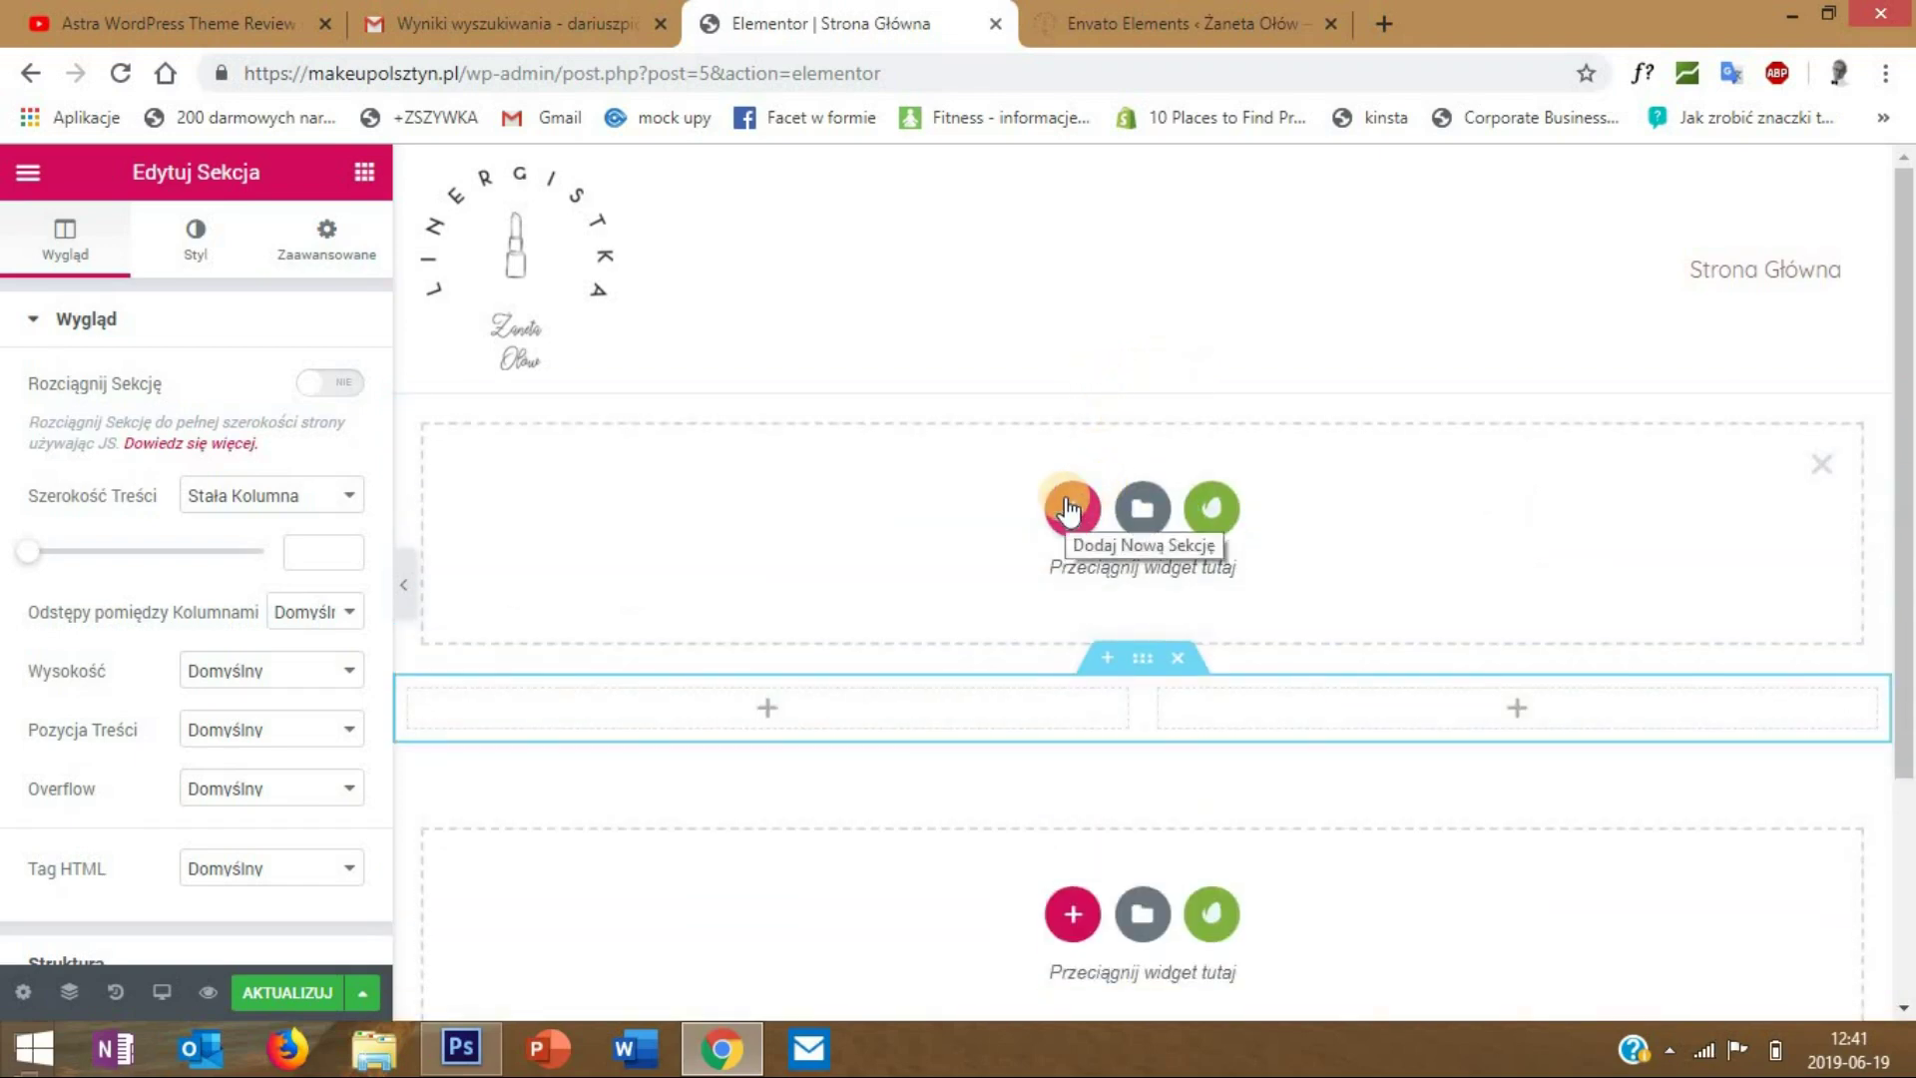
{"action": "left_click", "coordinate": [1816, 465]}
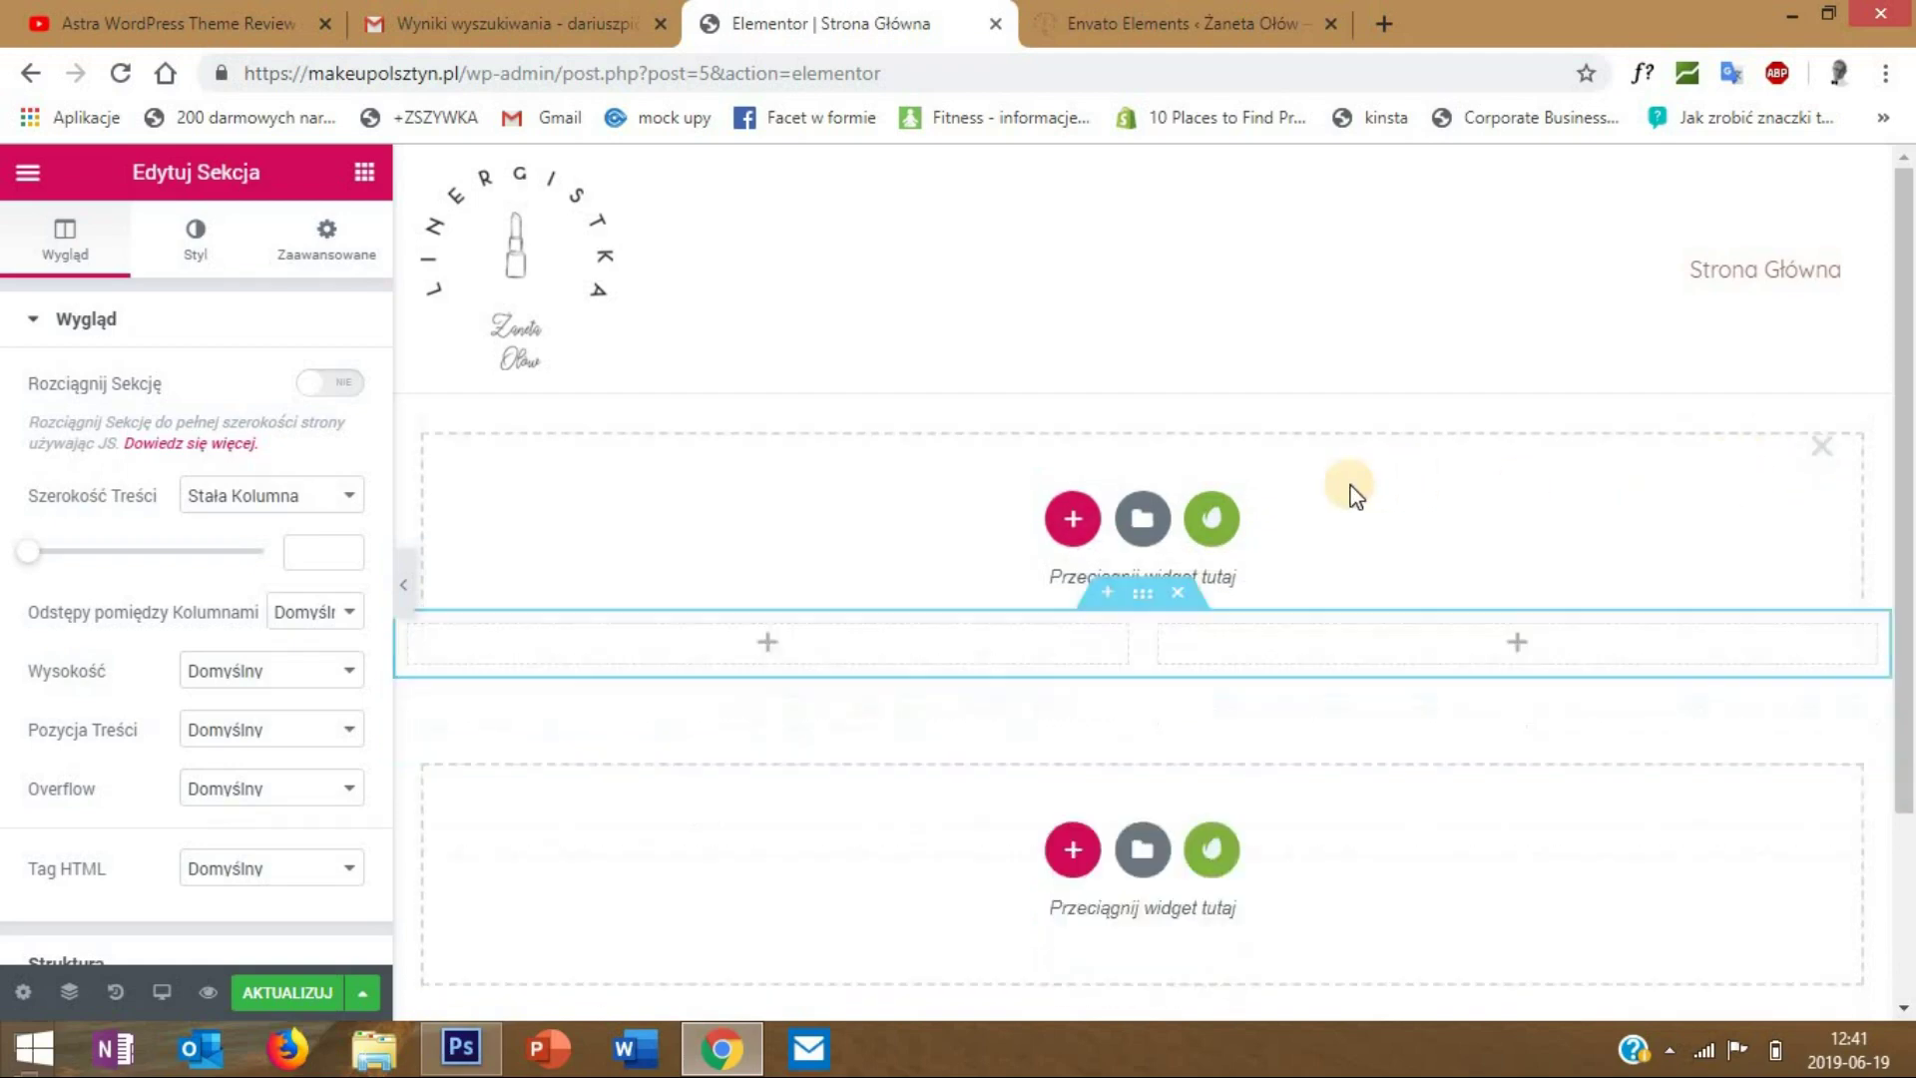
- Open Edytuj Sekcja for the two-column section from its handle's context menu
{"action": "left_click", "coordinate": [1159, 384]}
{"action": "left_click", "coordinate": [1176, 382]}
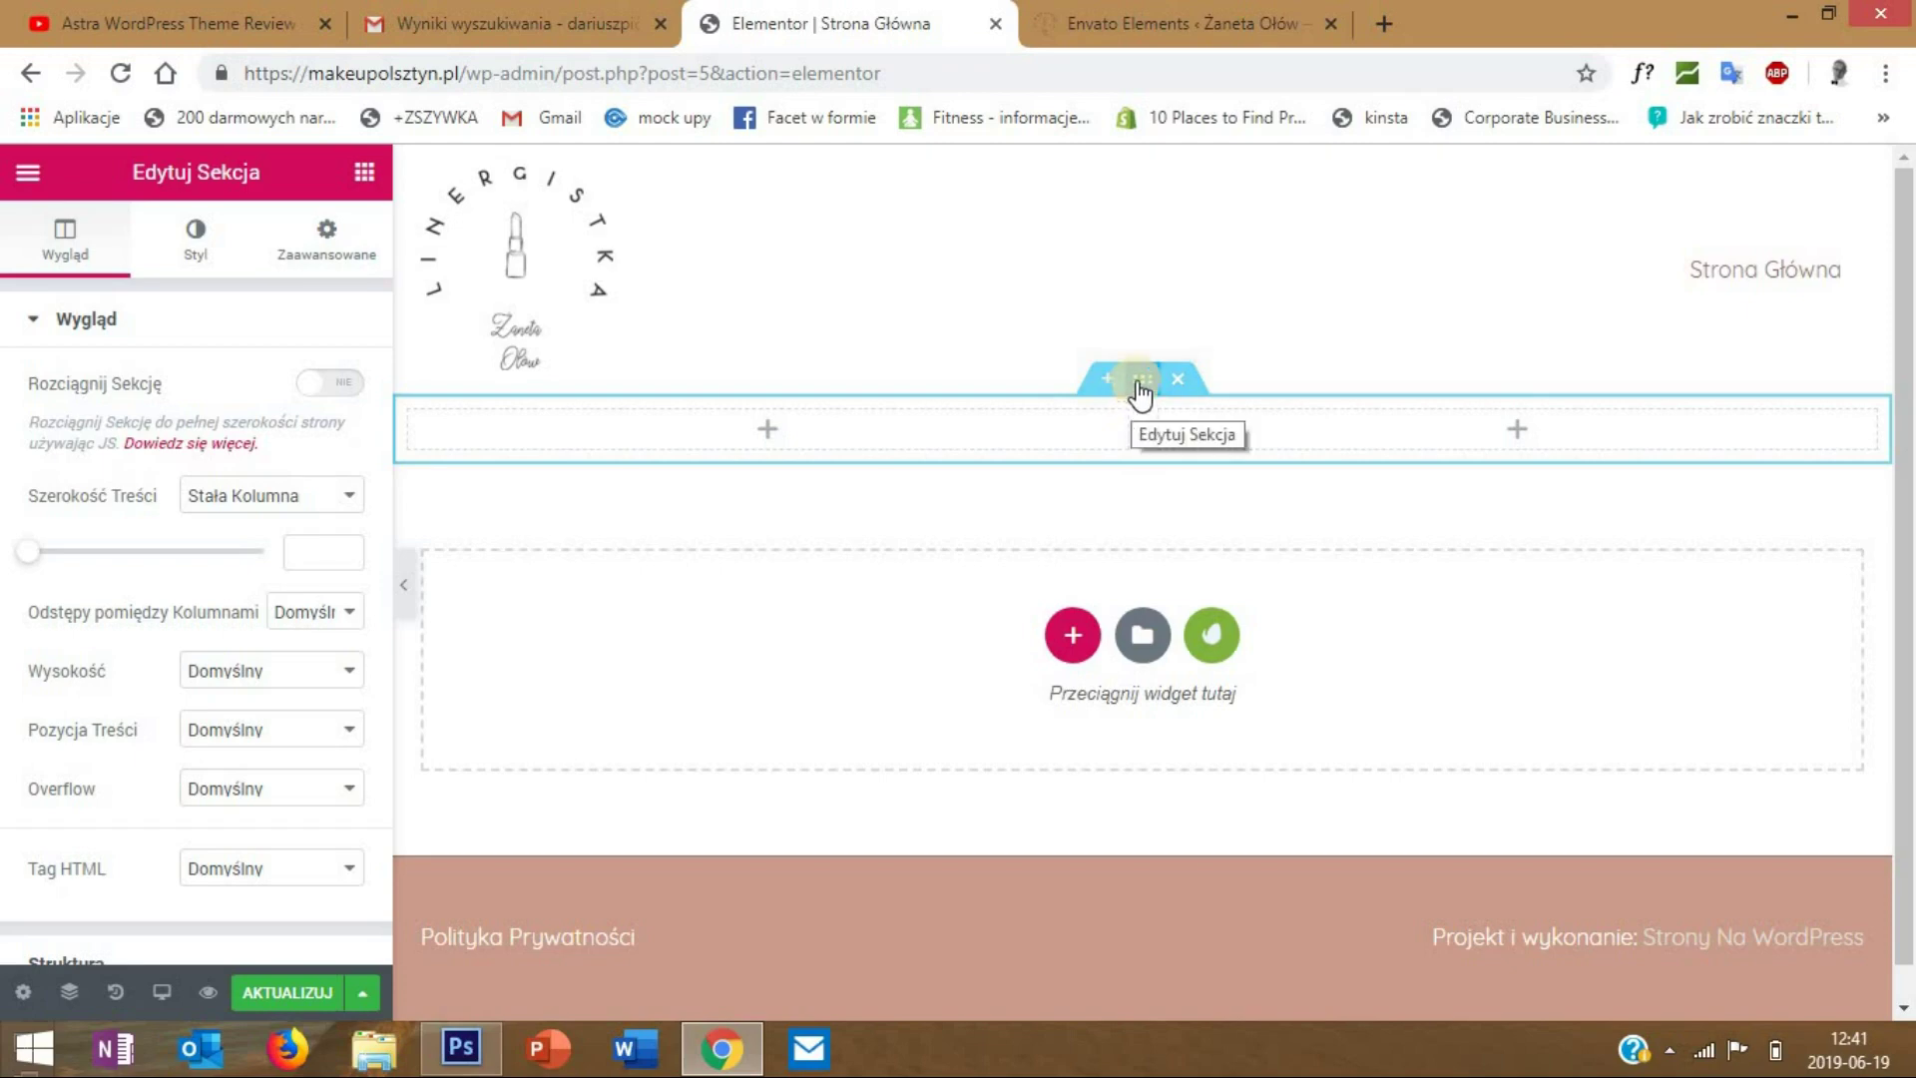
{"action": "right_click", "coordinate": [1143, 384]}
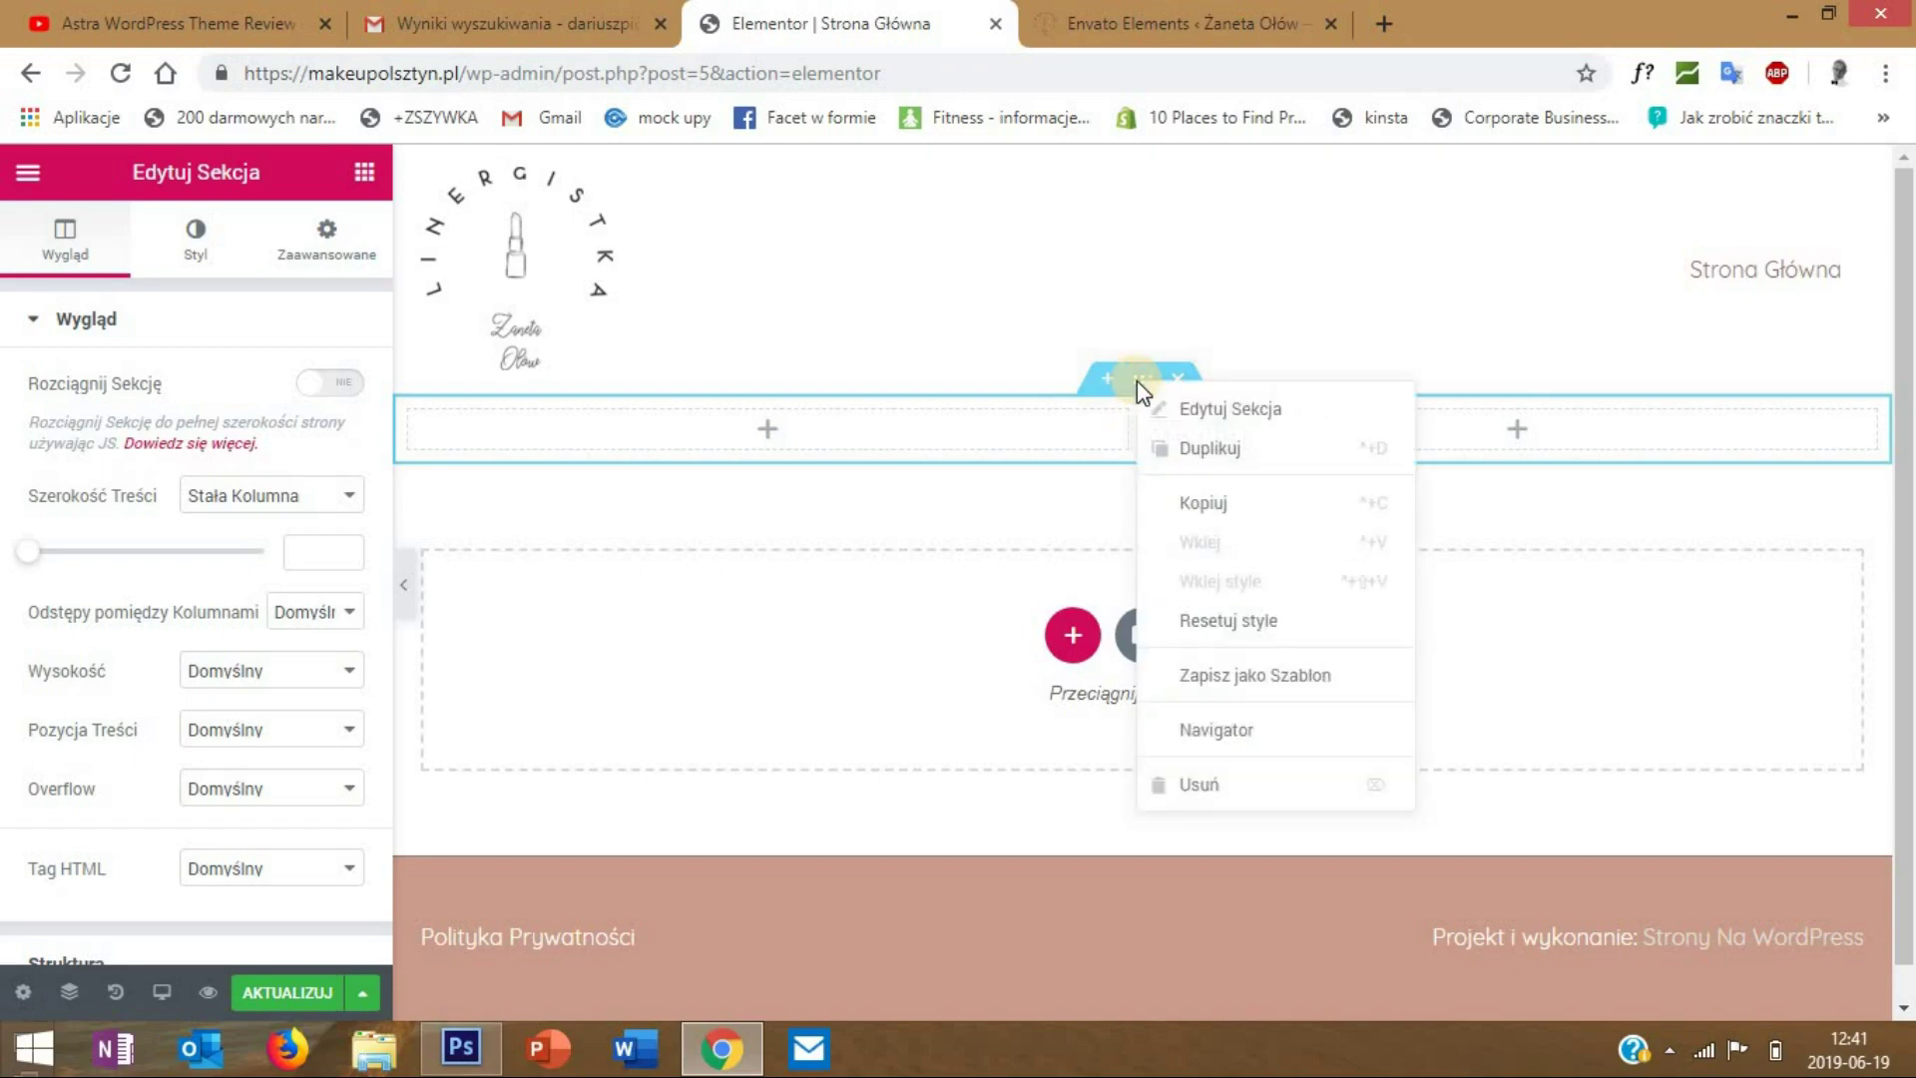
{"action": "left_click", "coordinate": [1213, 410]}
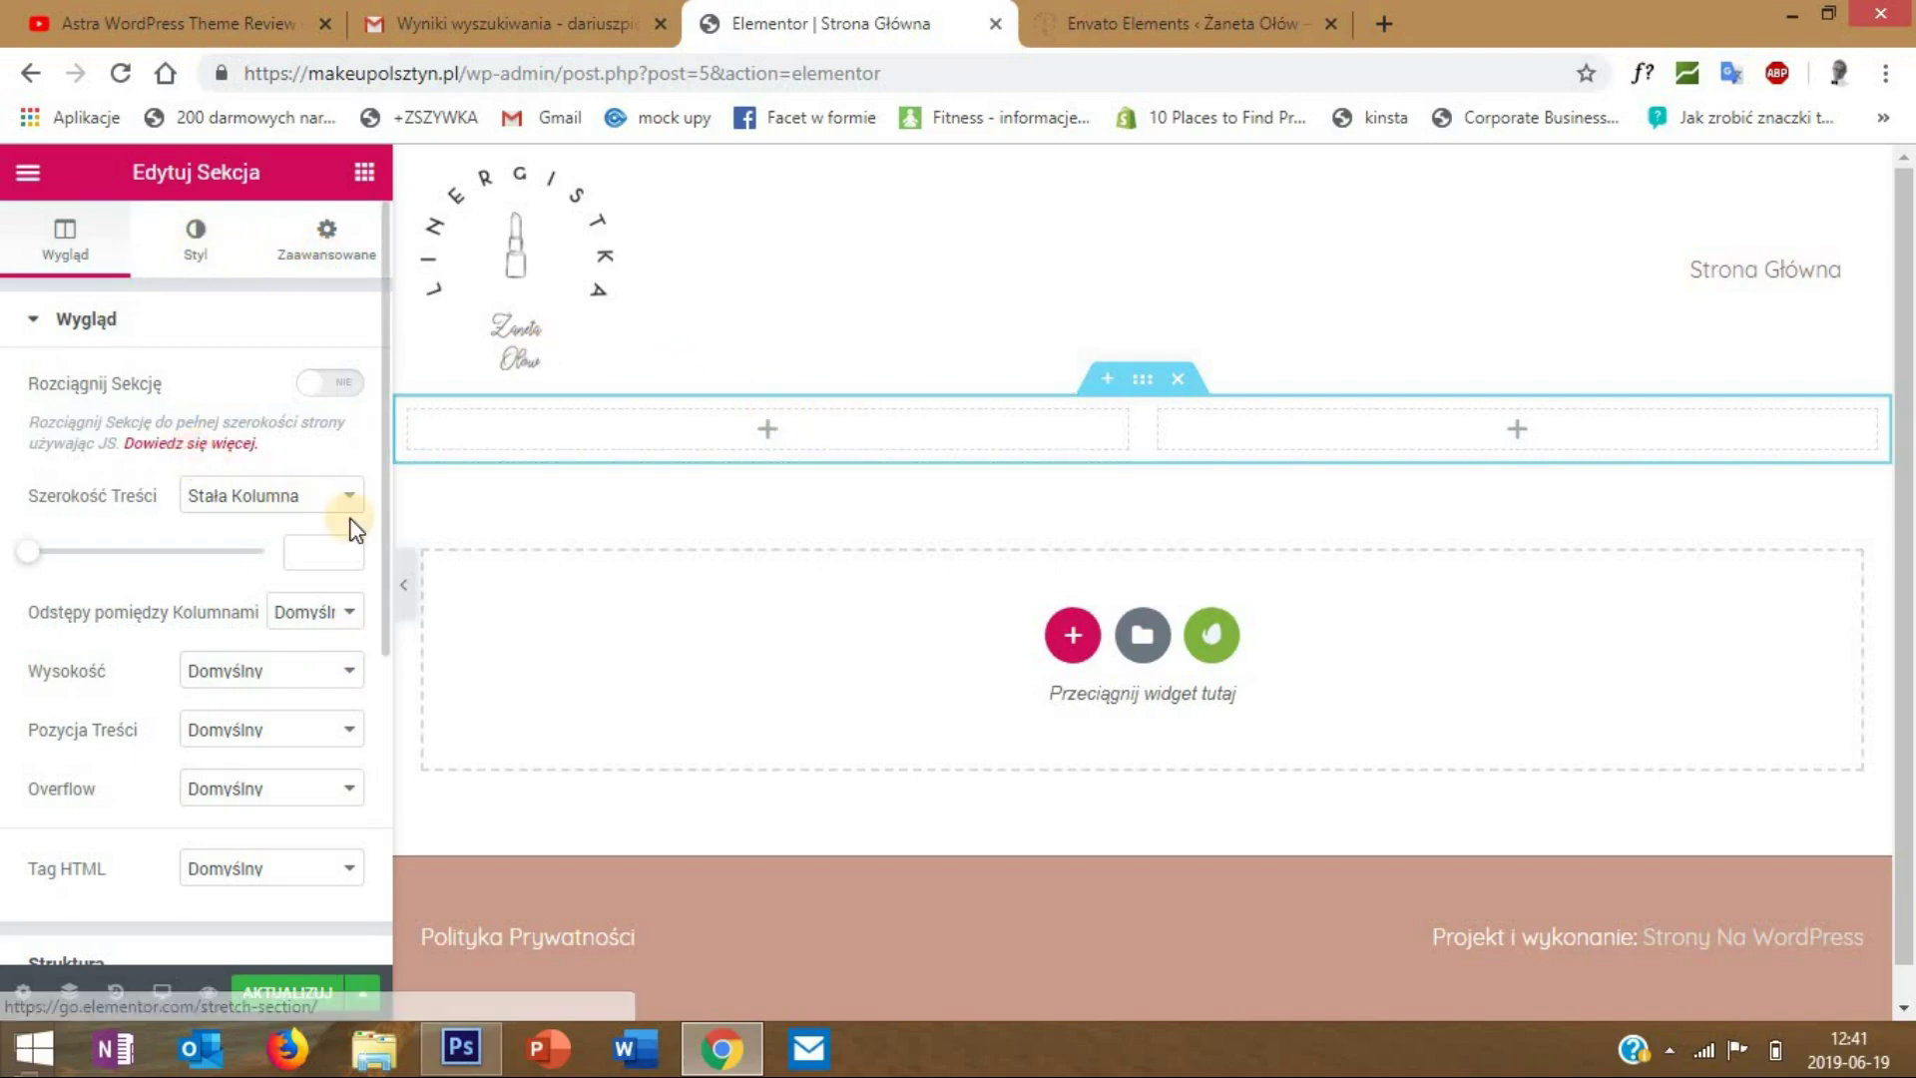
- Preview the page, then keep the section's content width at Stała Kolumna
{"action": "left_click", "coordinate": [400, 568]}
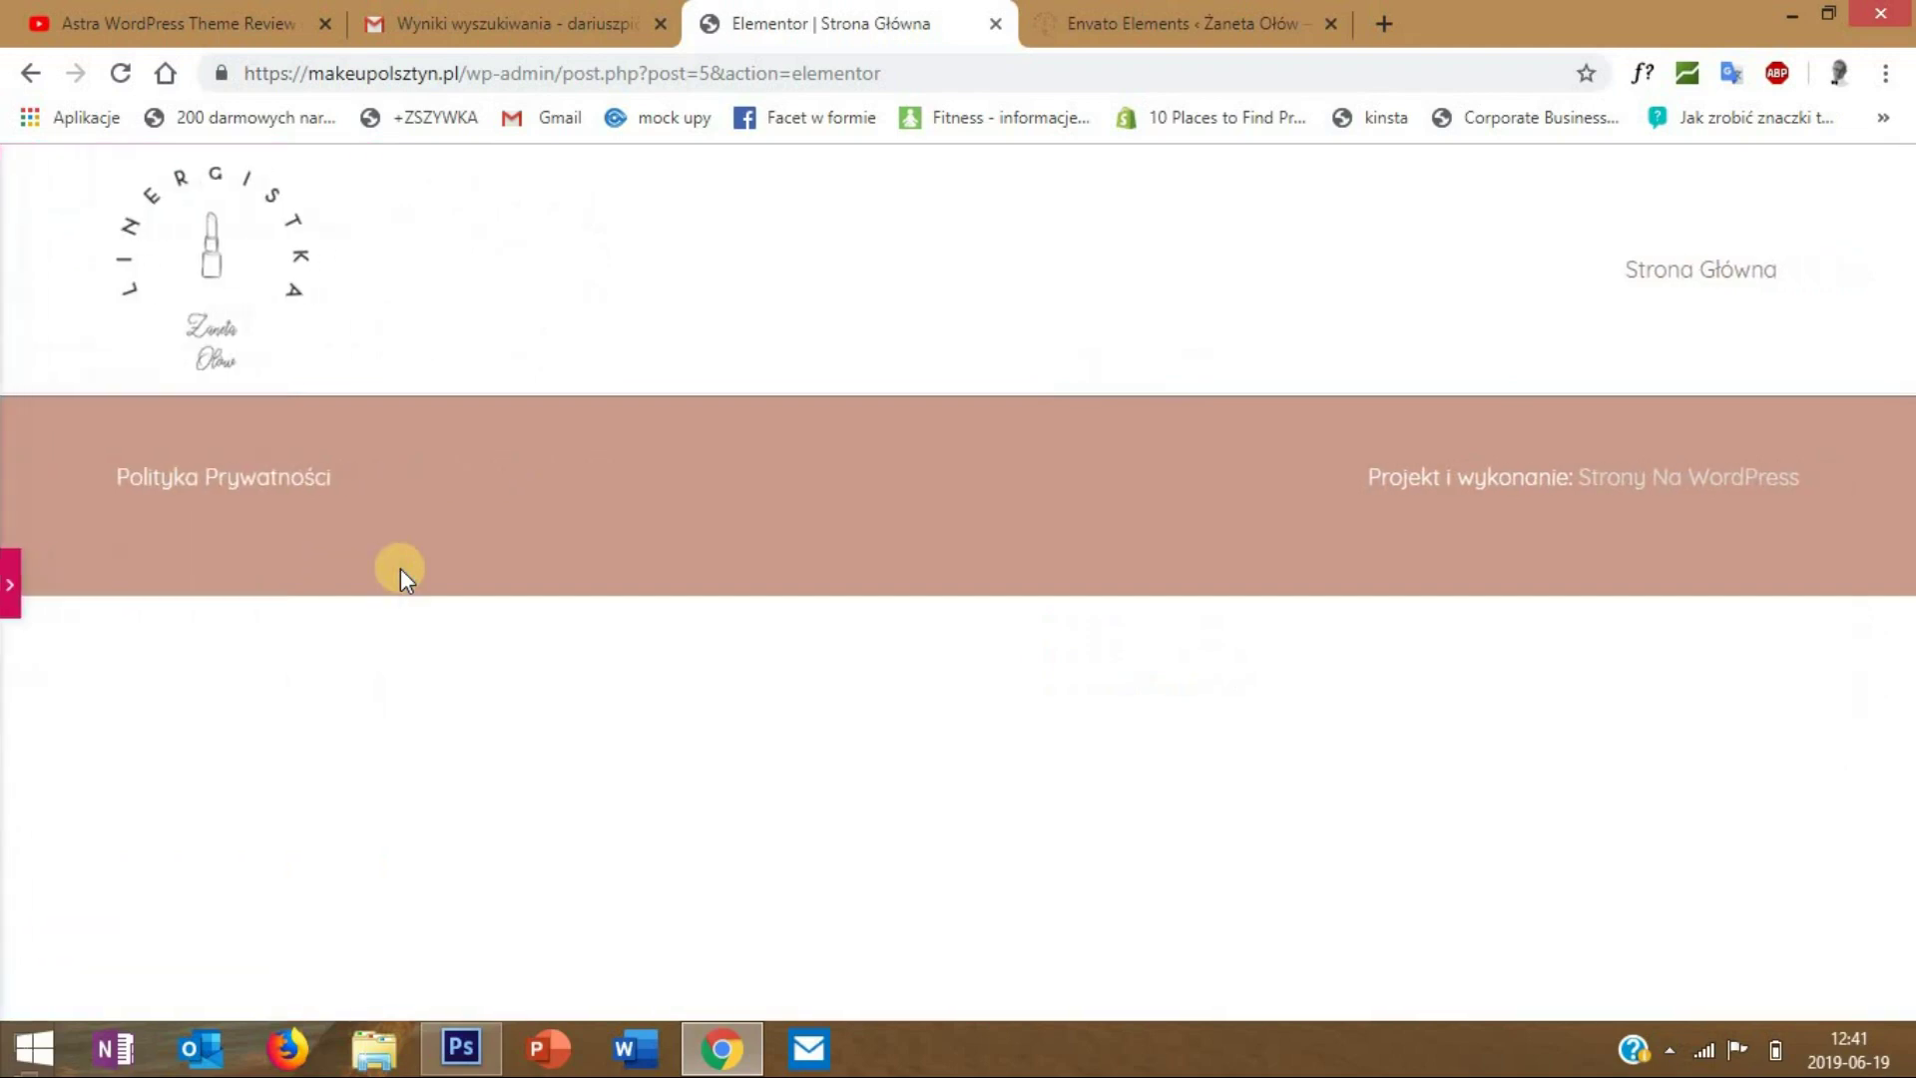
{"action": "left_click", "coordinate": [13, 587]}
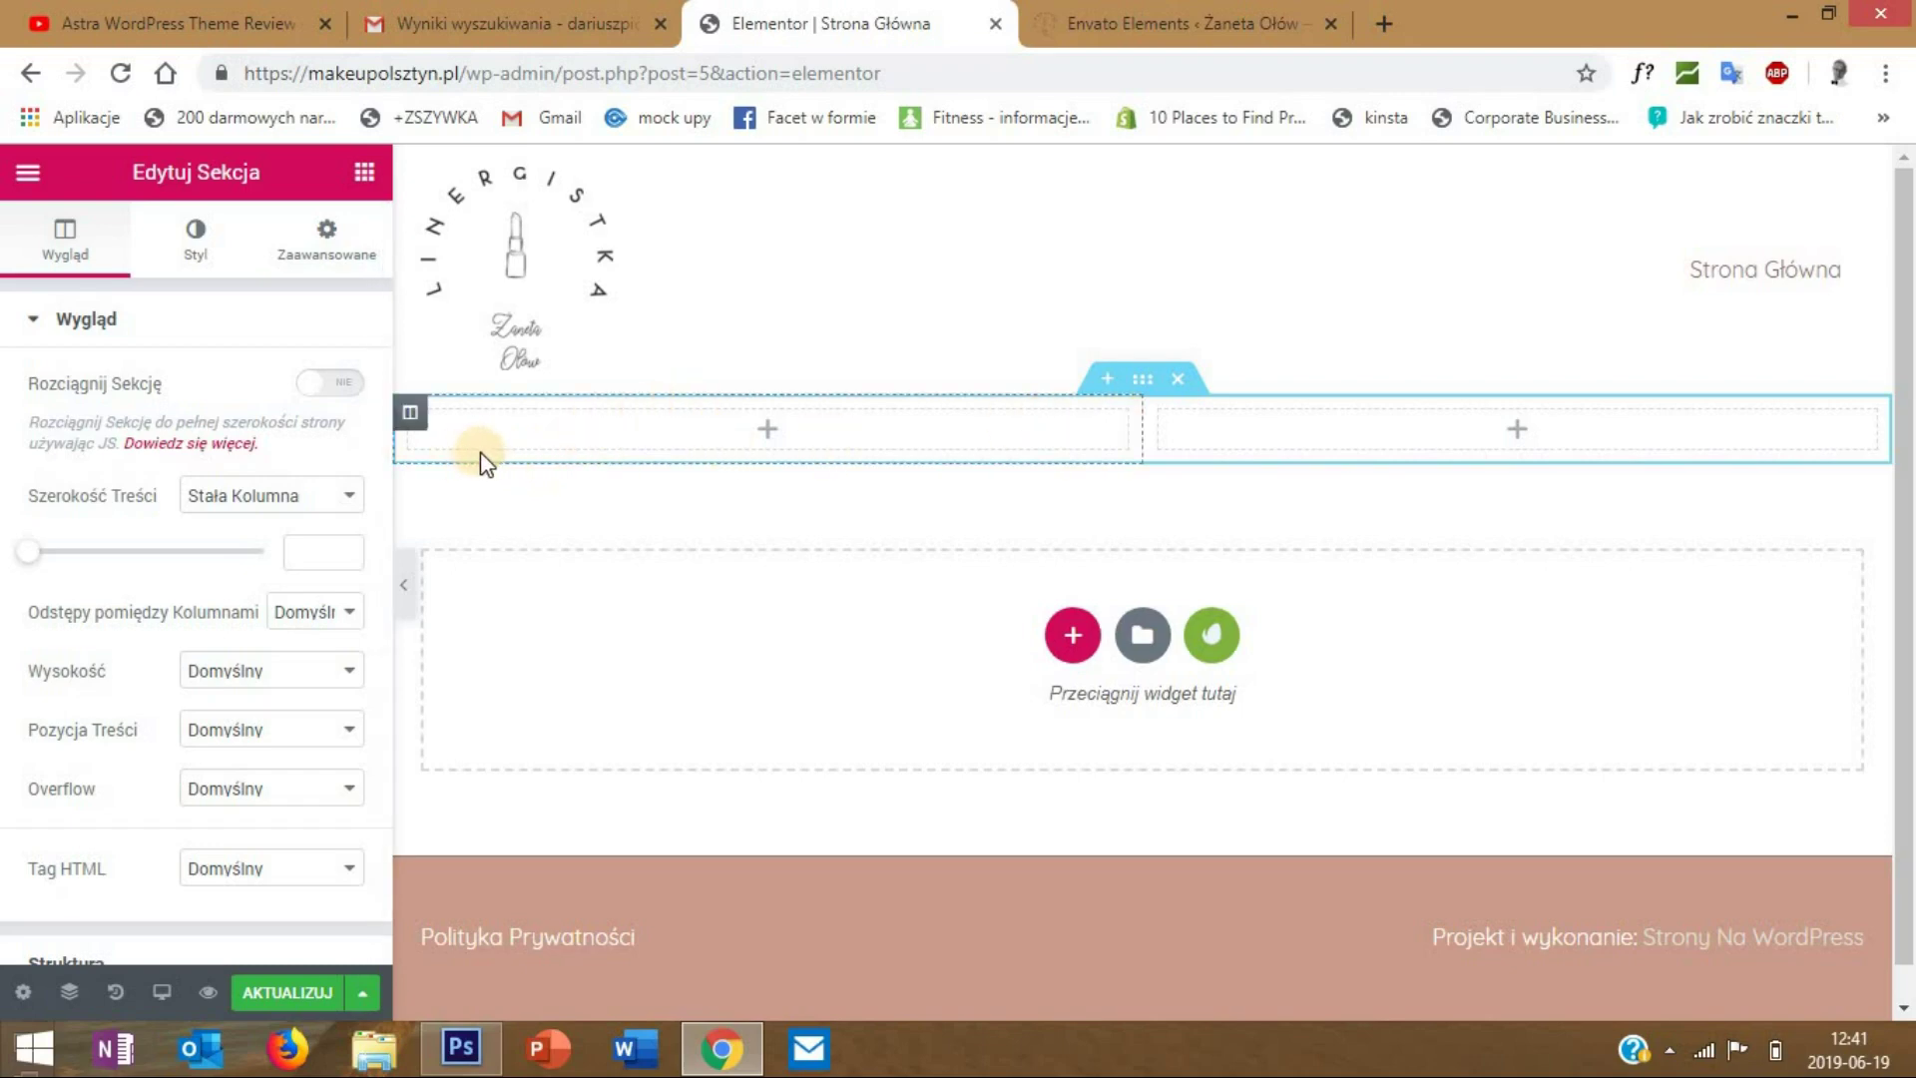
{"action": "left_click", "coordinate": [285, 507]}
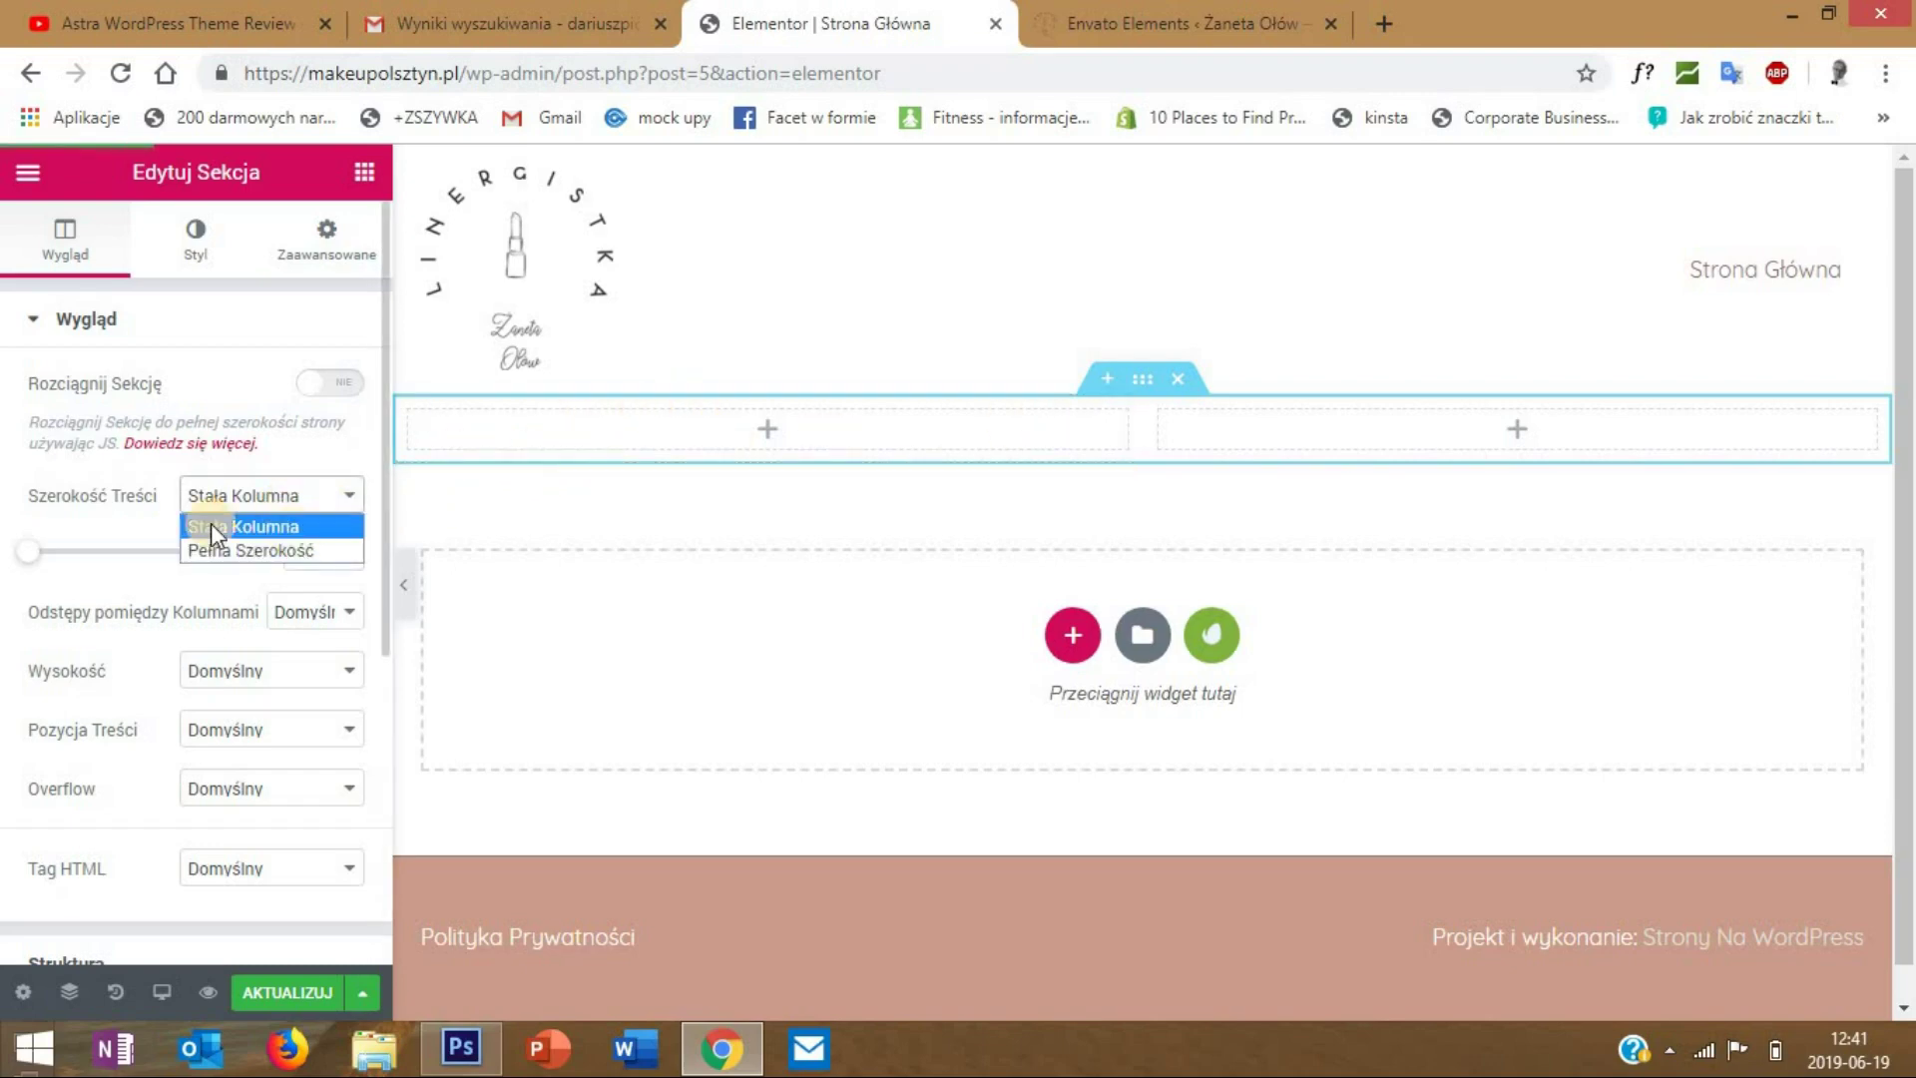
{"action": "left_click", "coordinate": [200, 444]}
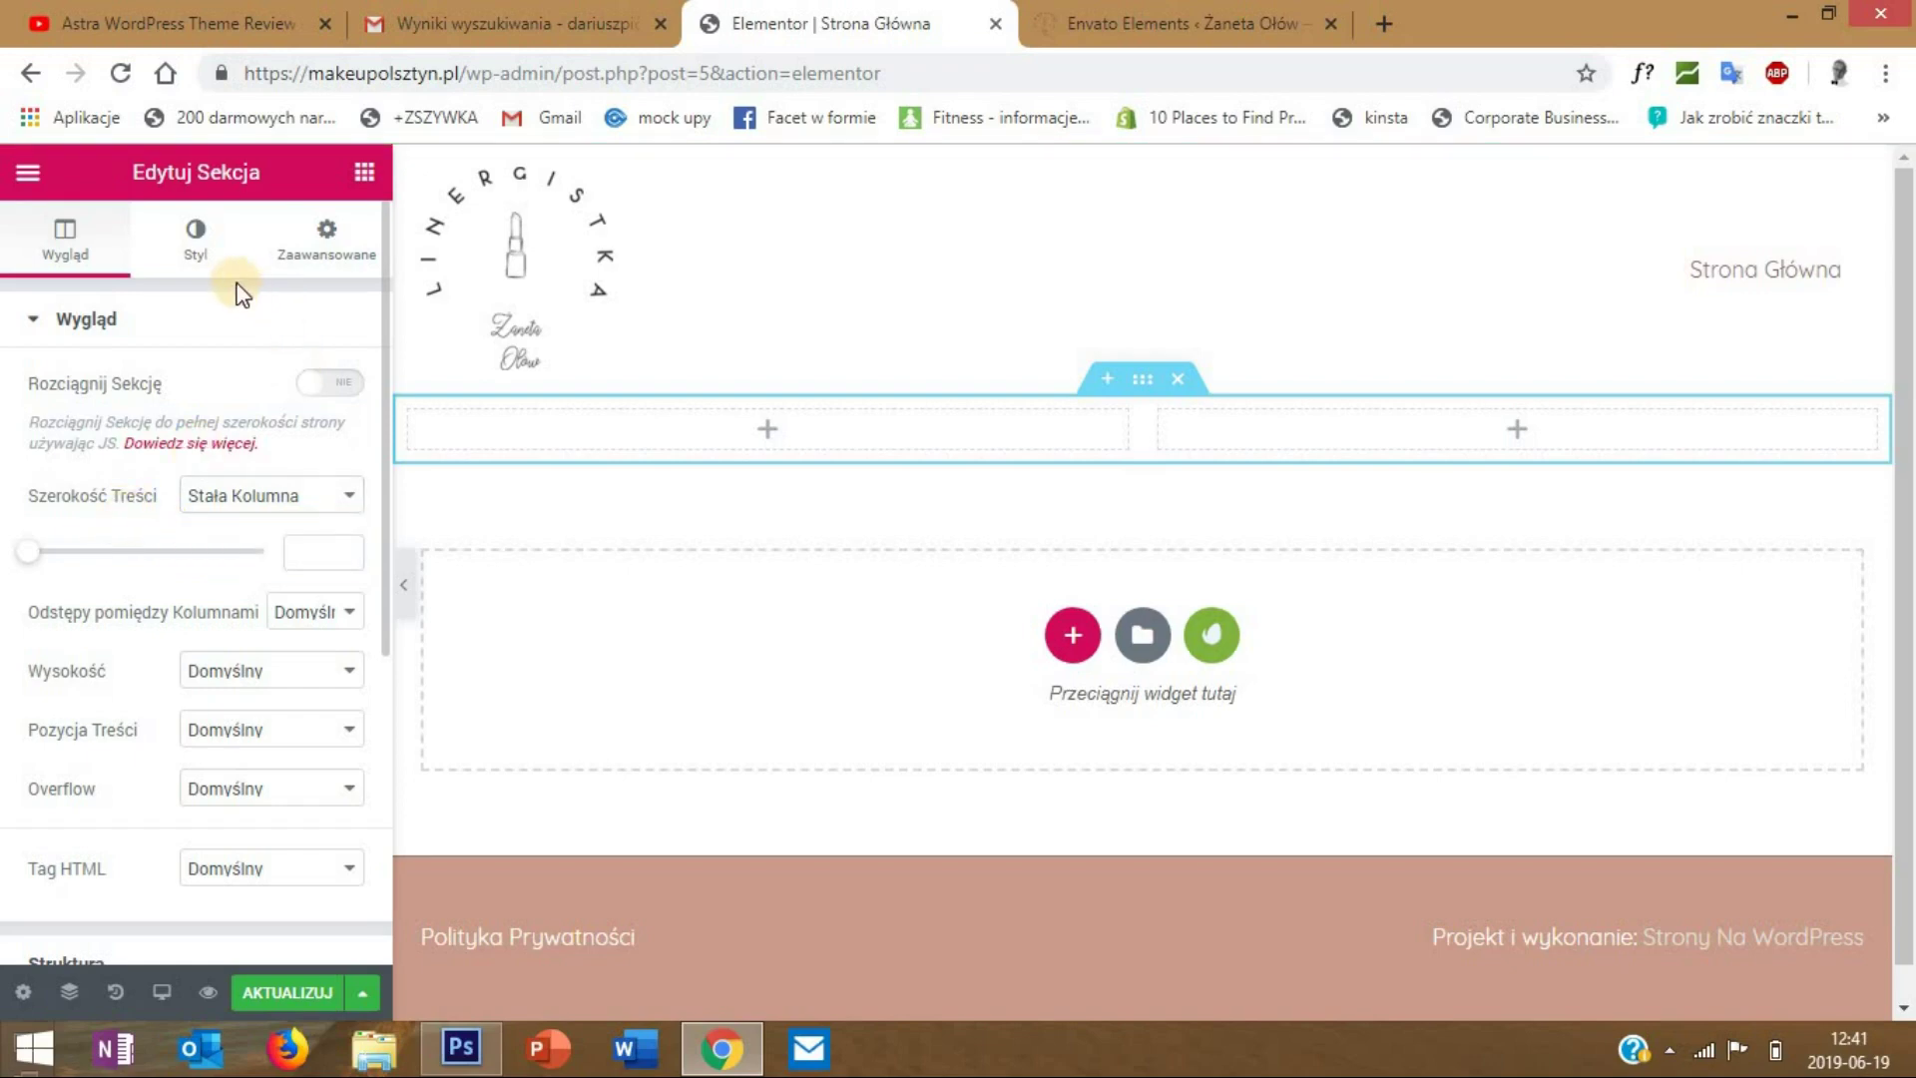
- Give the section a Klasyczny solid grey #a3a3a3 background and preview it
{"action": "left_click", "coordinate": [200, 245]}
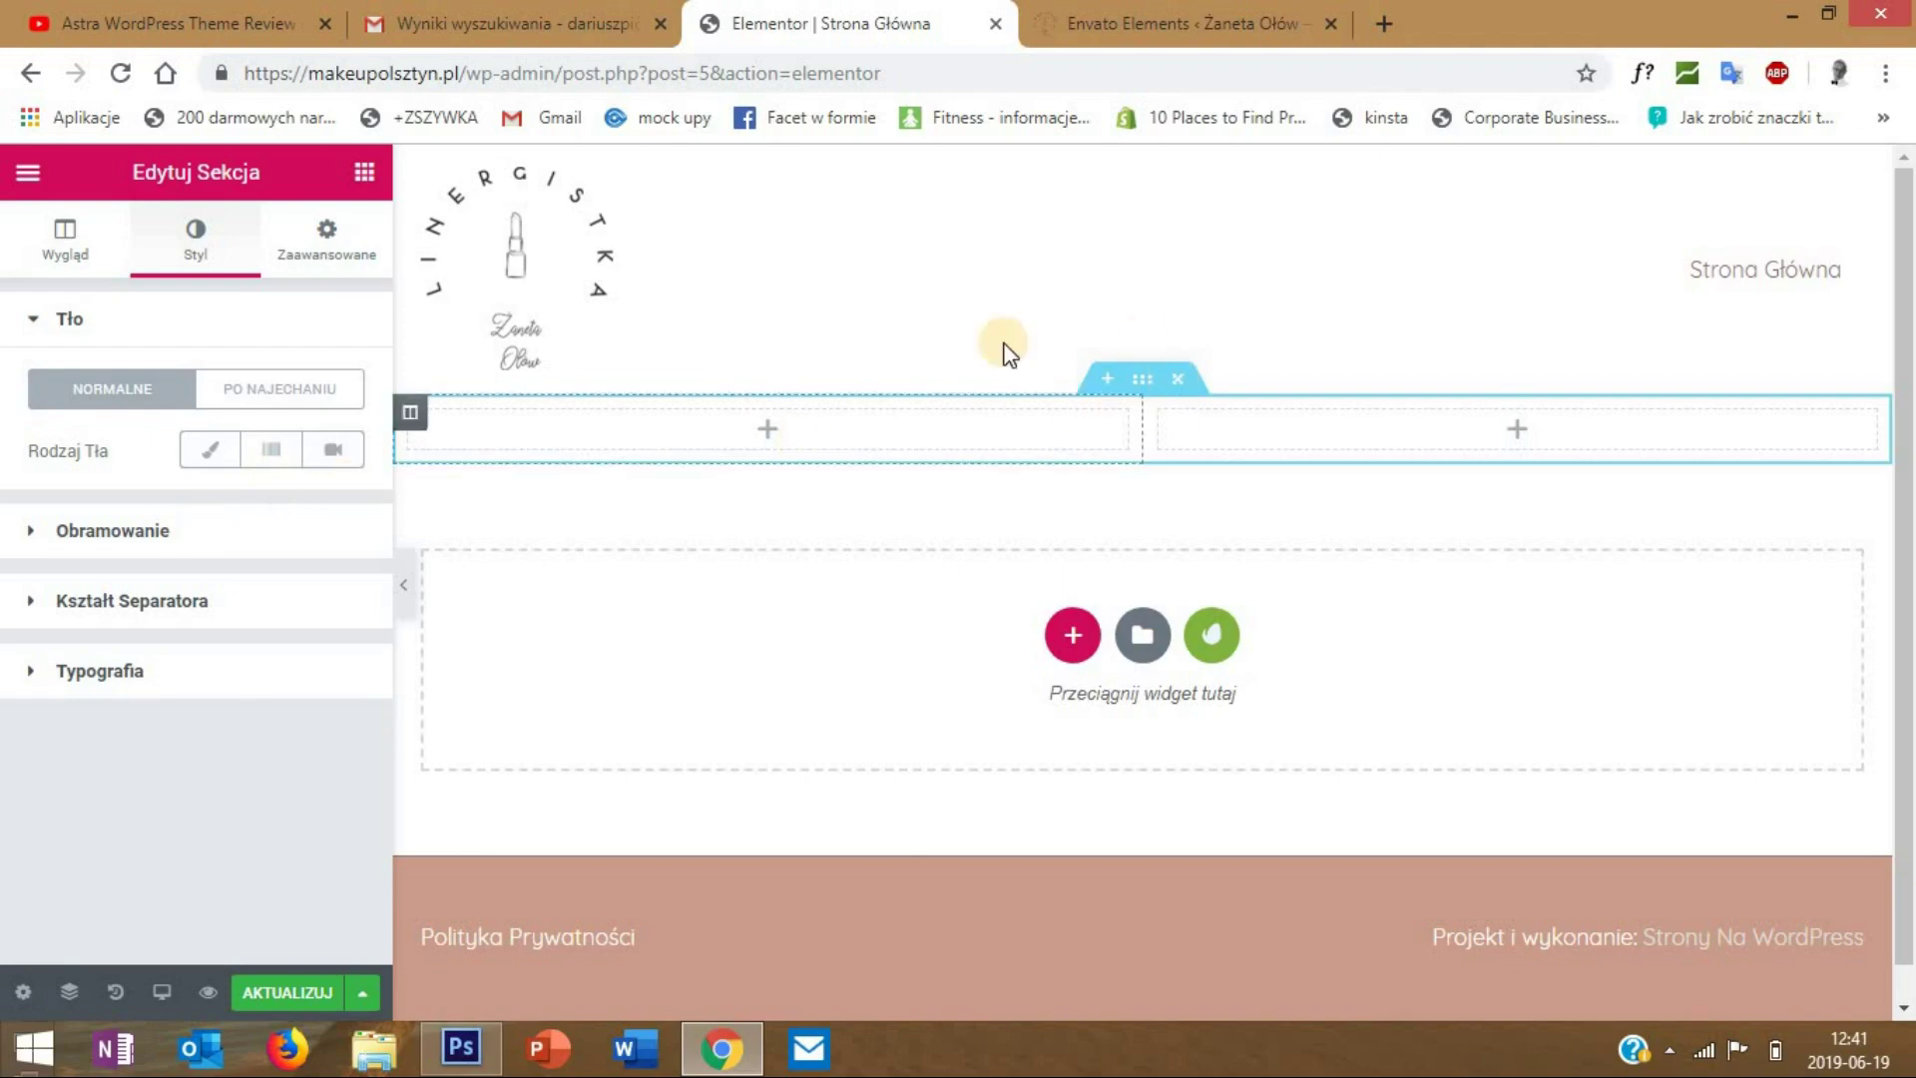
{"action": "left_click", "coordinate": [219, 455]}
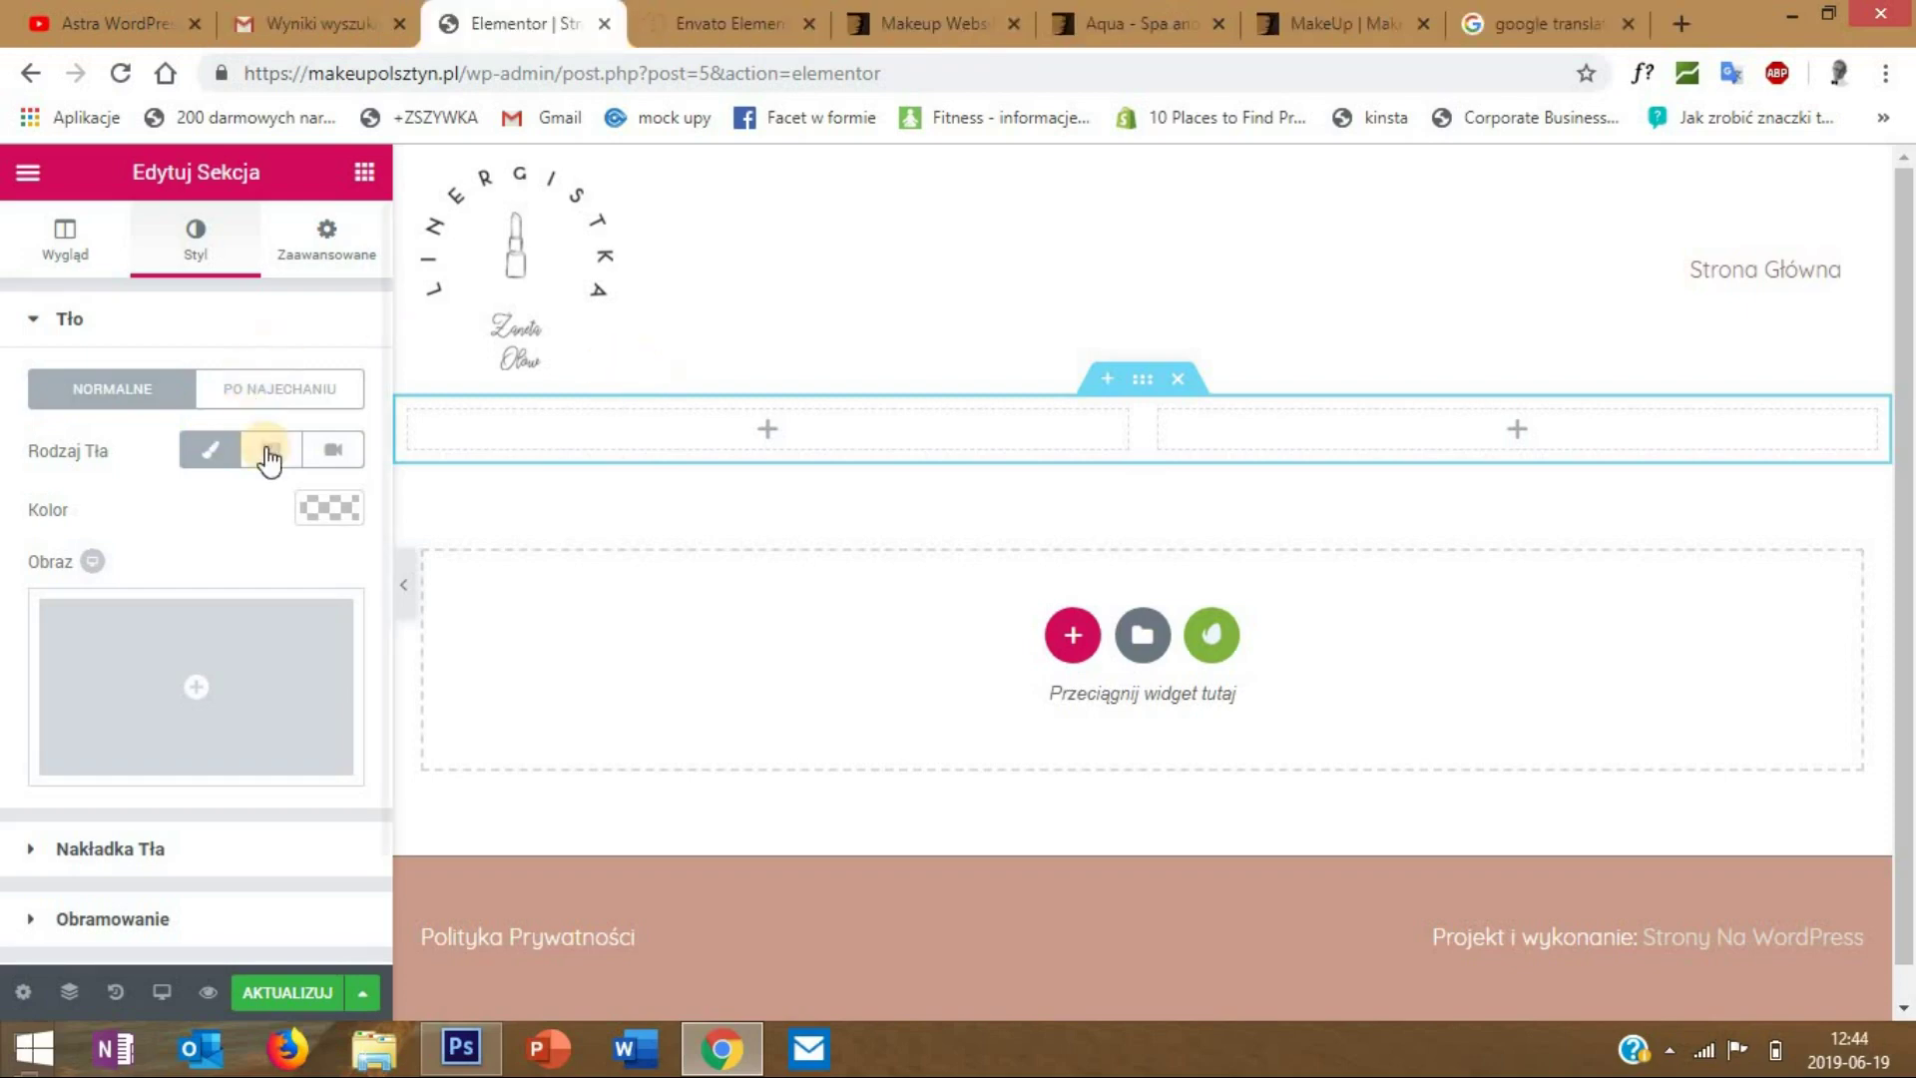
{"action": "left_click", "coordinate": [339, 509]}
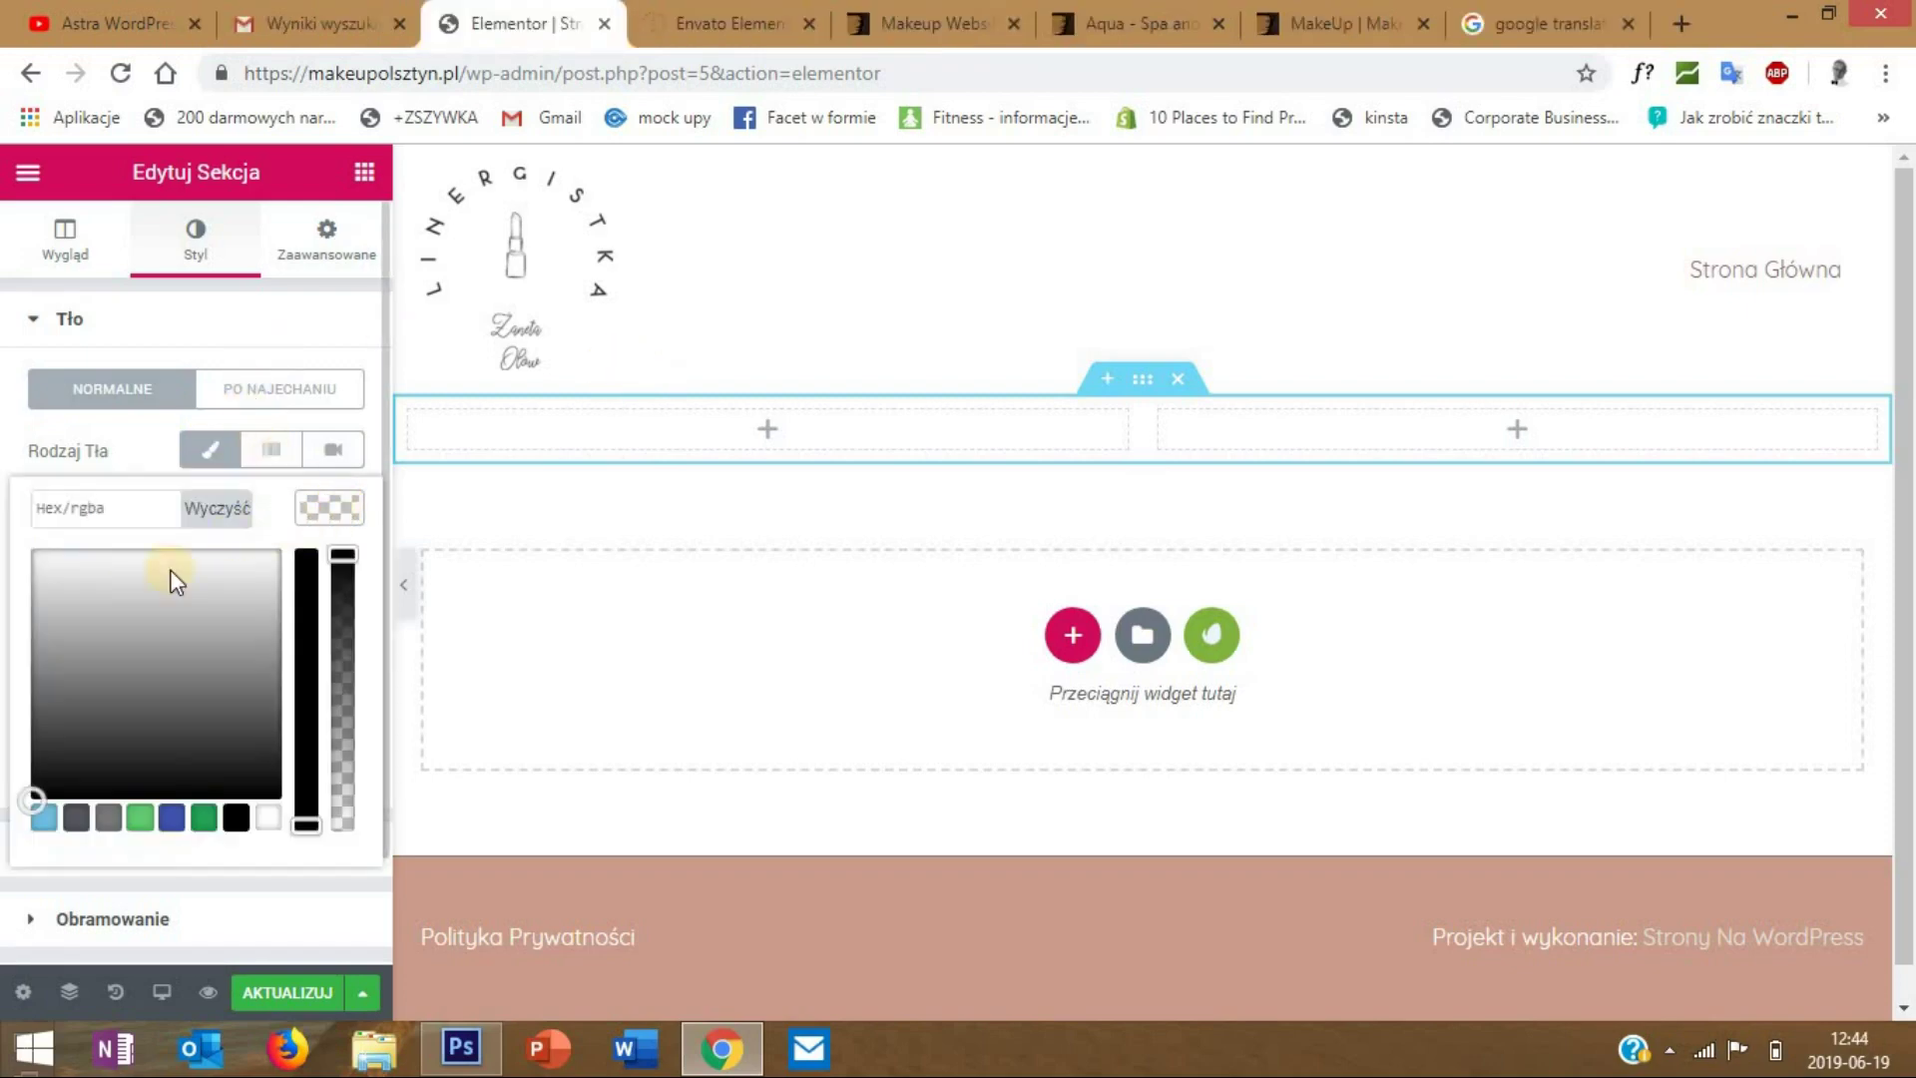
{"action": "mouse_move", "coordinate": [128, 642]}
{"action": "left_mouse_down"}
{"action": "mouse_move", "coordinate": [69, 655]}
{"action": "mouse_move", "coordinate": [129, 671]}
{"action": "mouse_move", "coordinate": [155, 639]}
{"action": "left_mouse_up"}
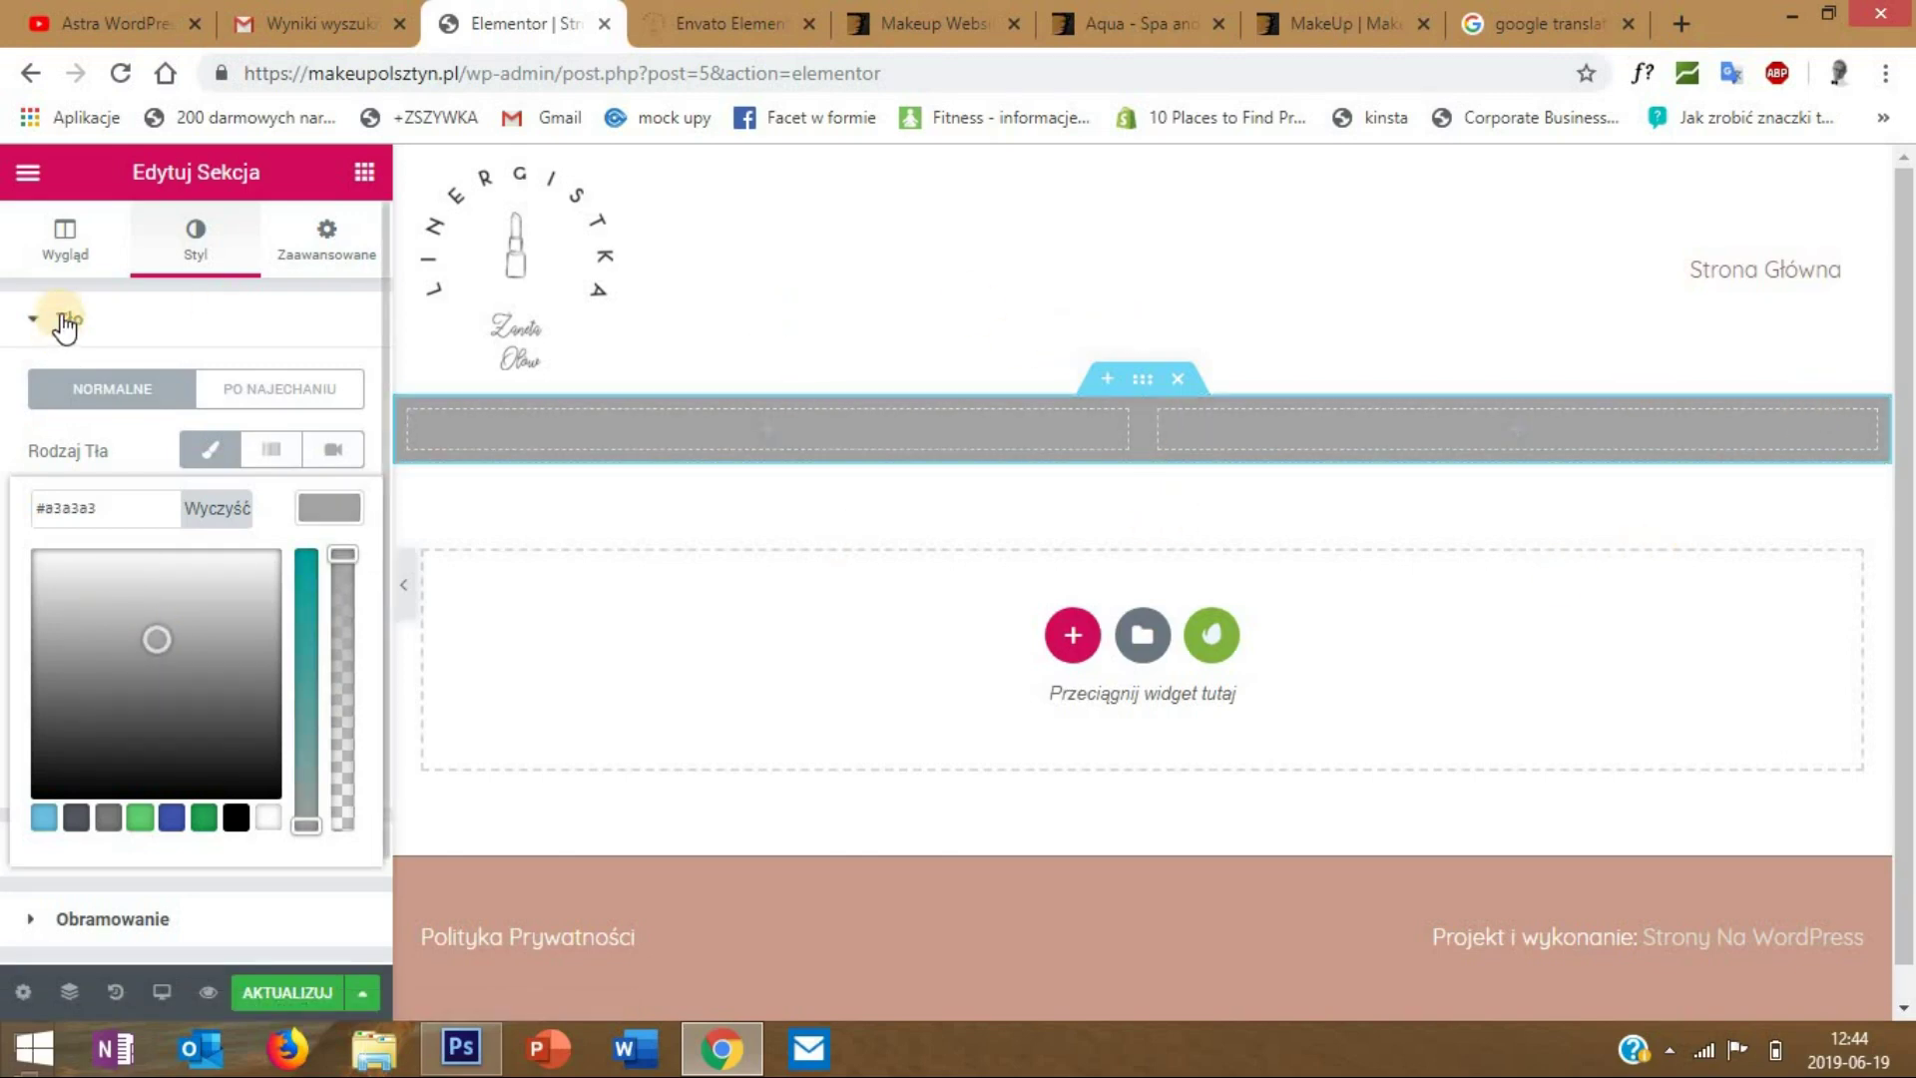
{"action": "left_click", "coordinate": [68, 258]}
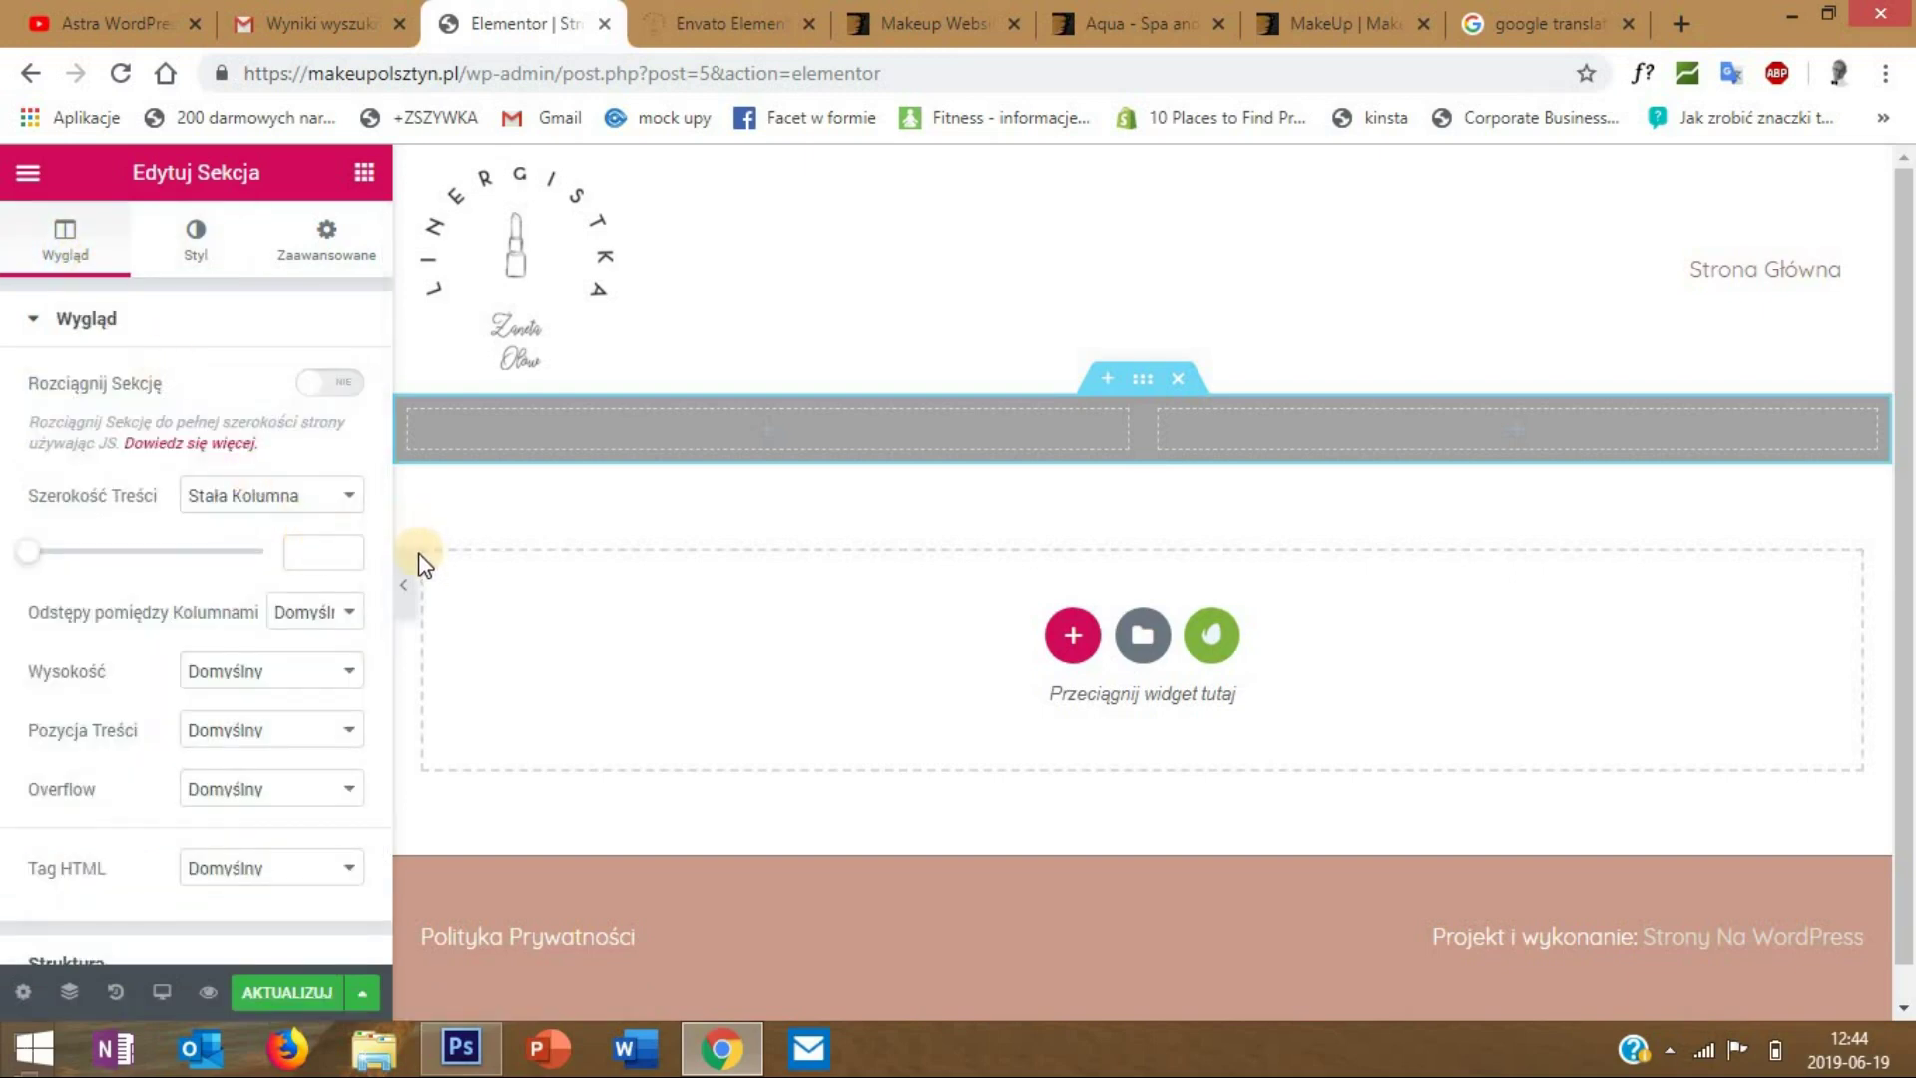
{"action": "left_click", "coordinate": [409, 584]}
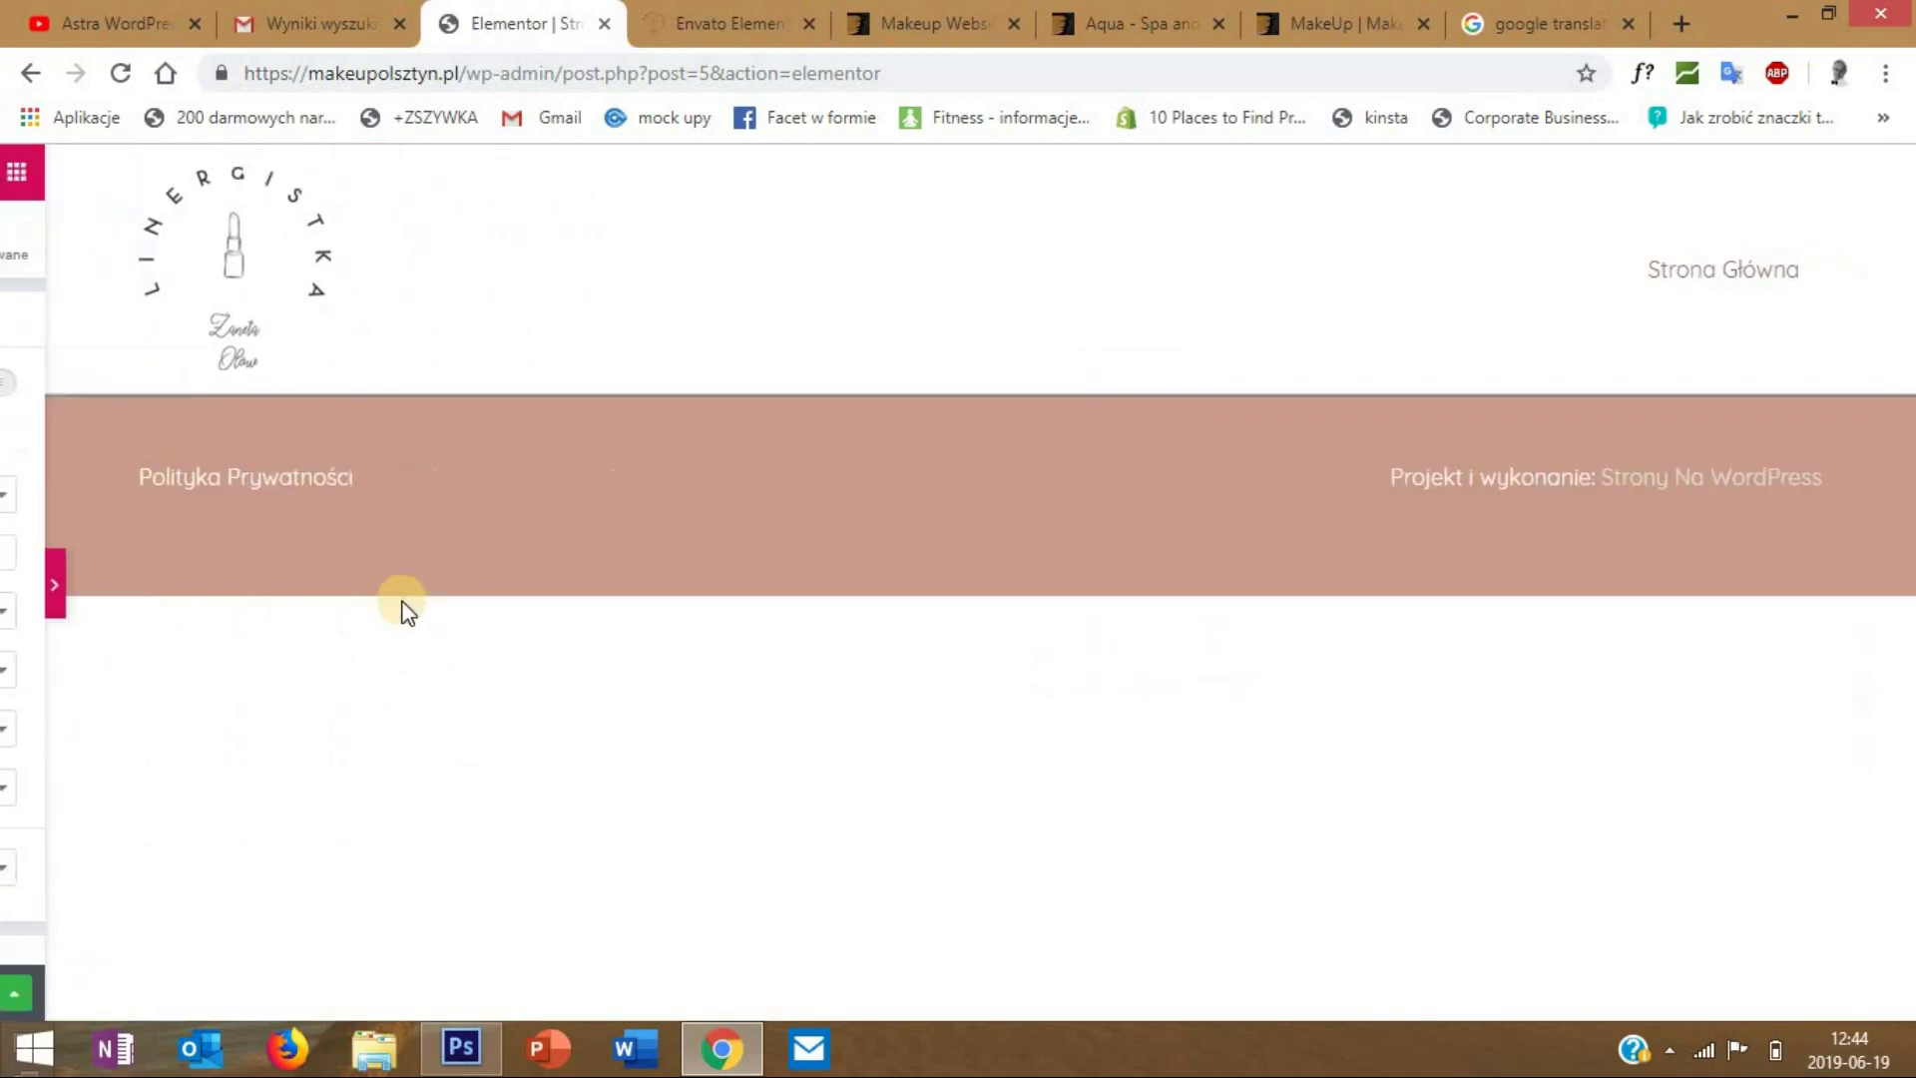
{"action": "left_click", "coordinate": [9, 594]}
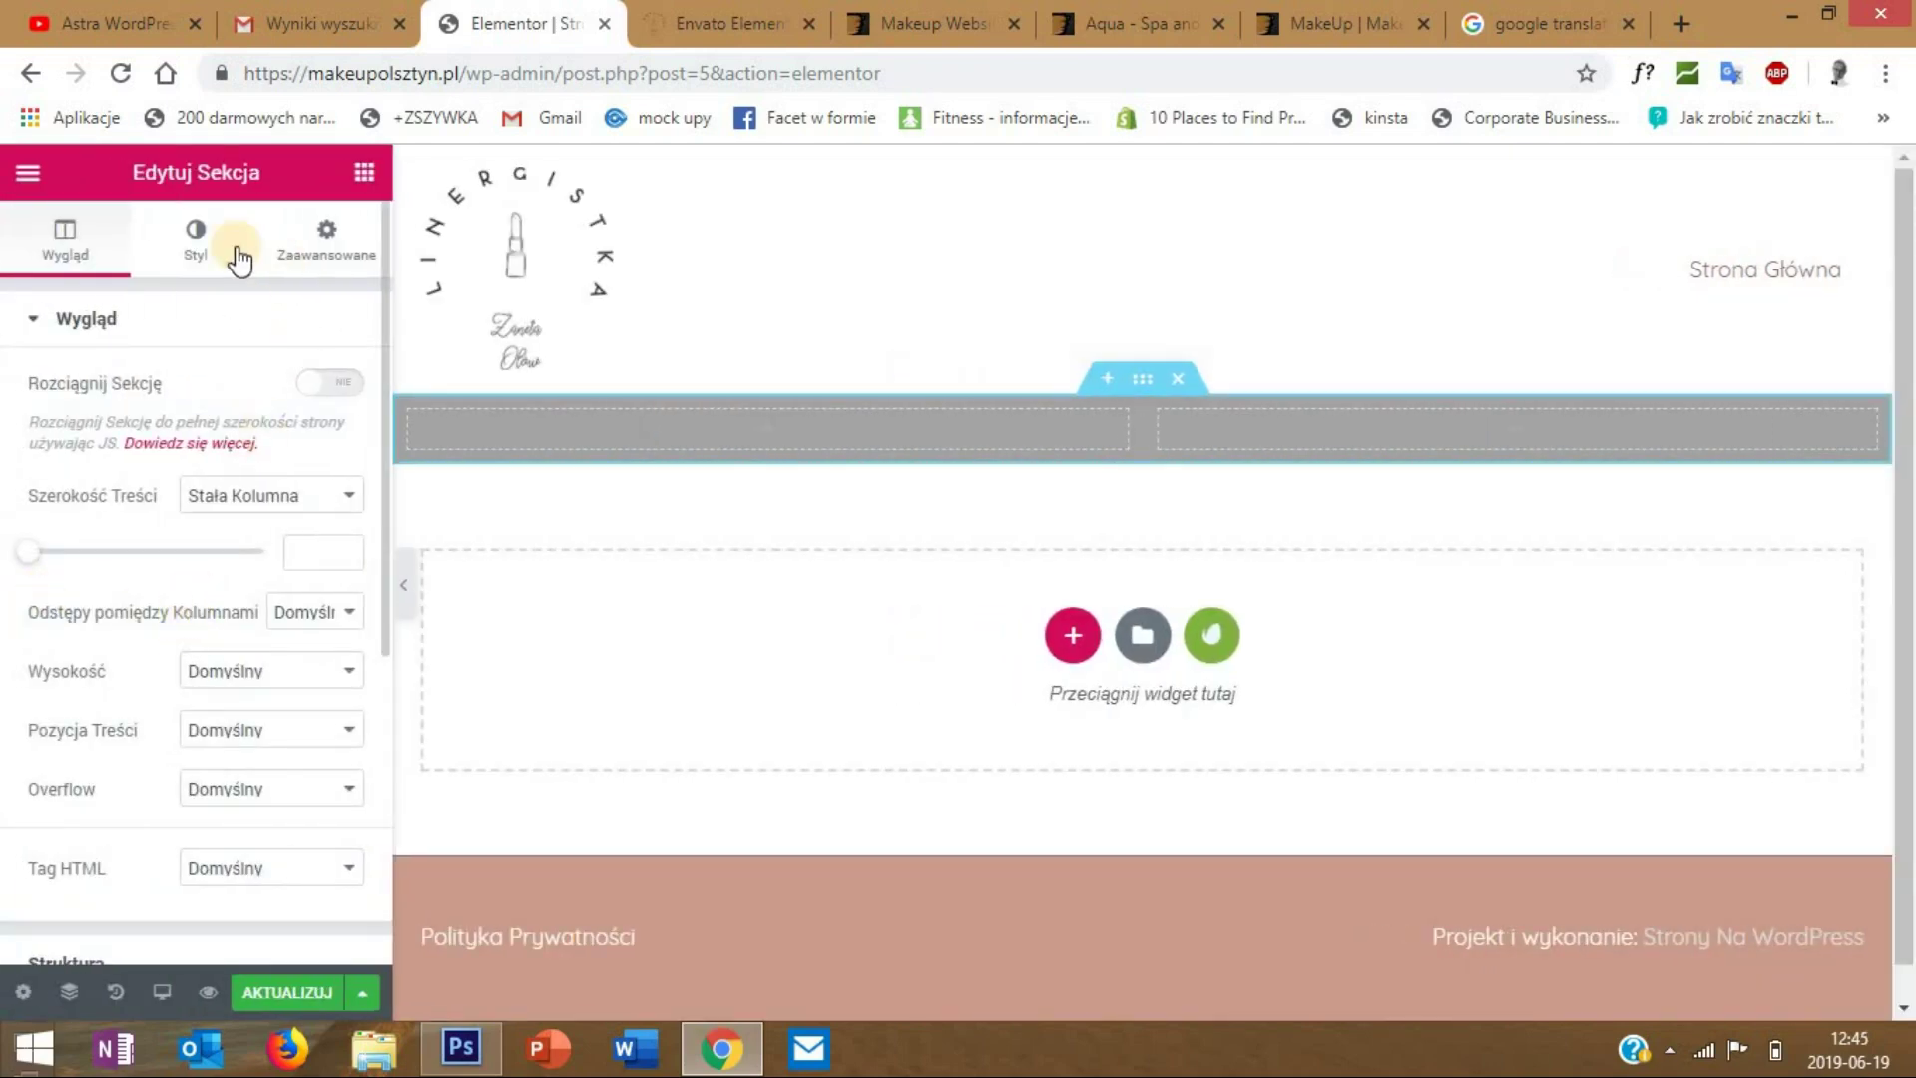
- Under Zaawansowane, set unlinked padding to 50 top and bottom and 0 at the sides
{"action": "left_click", "coordinate": [329, 261]}
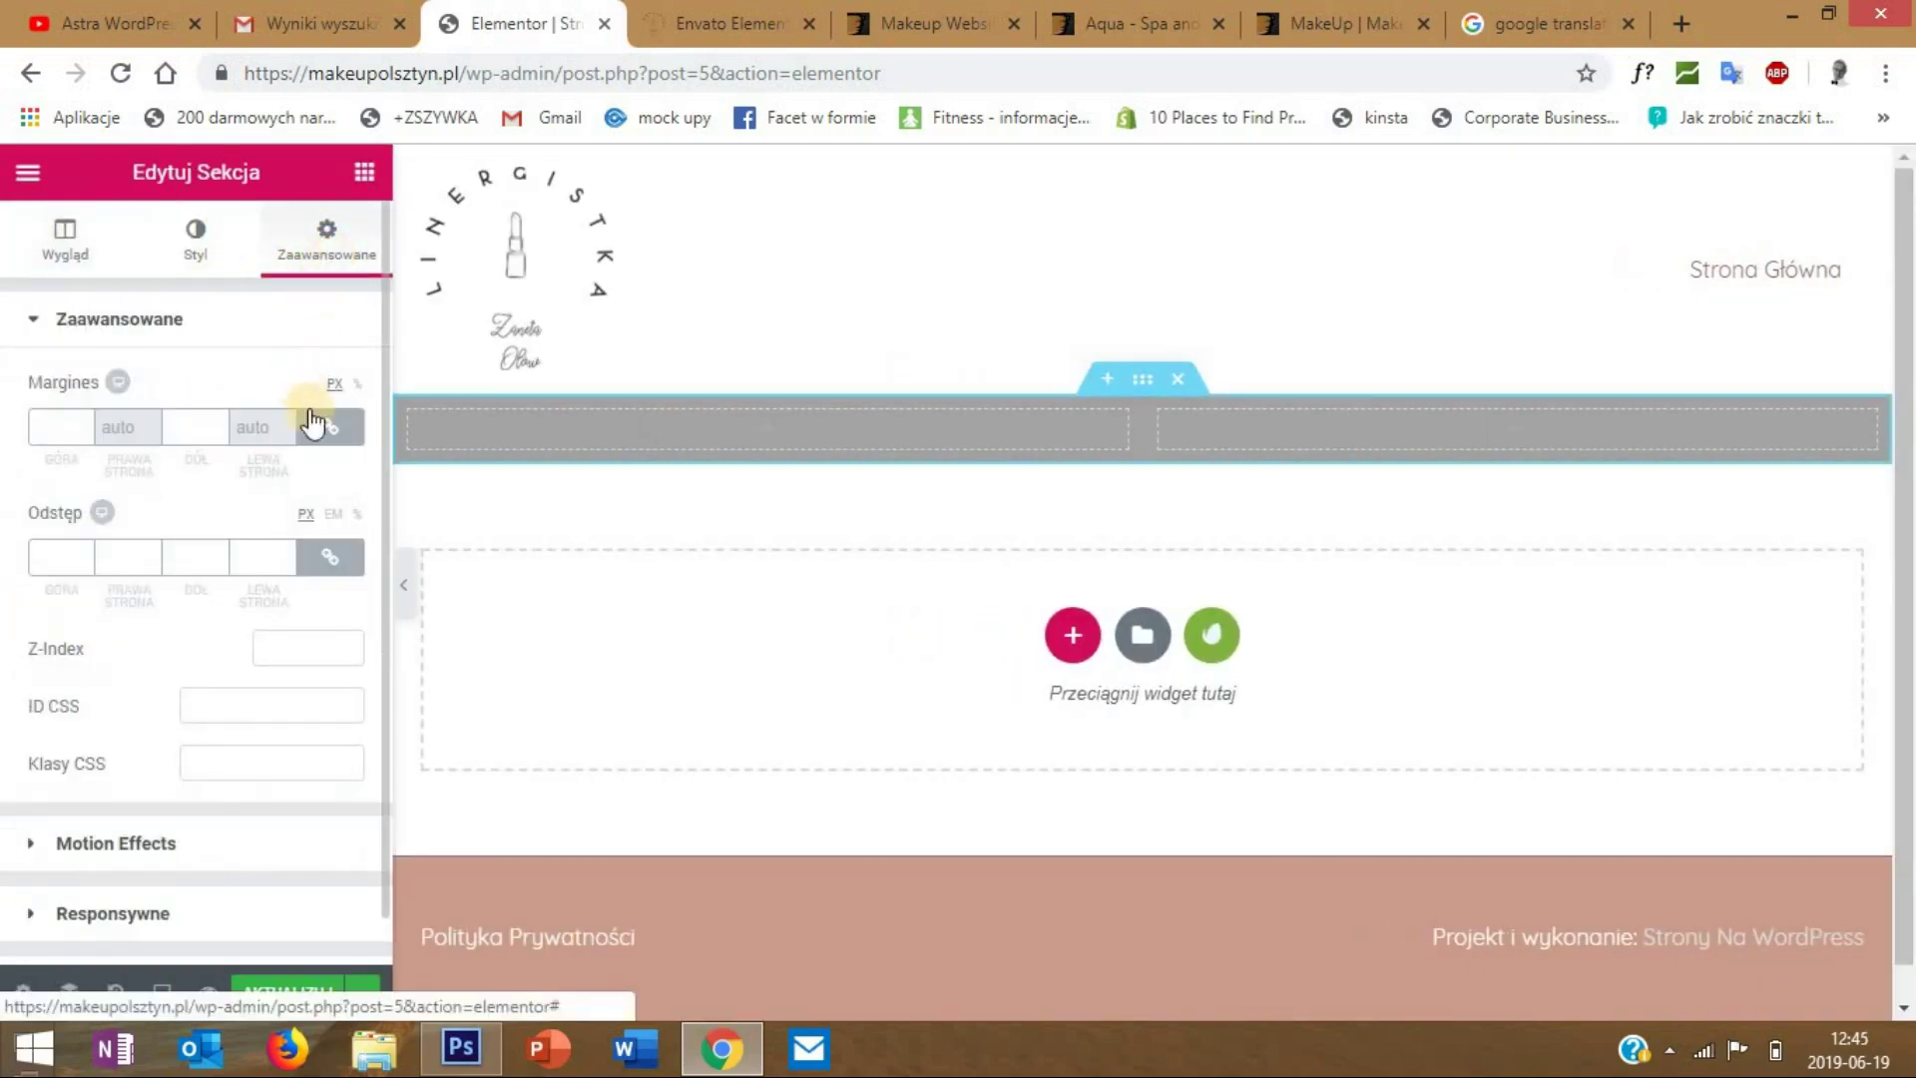
{"action": "left_click", "coordinate": [330, 556]}
{"action": "left_click", "coordinate": [51, 557]}
{"action": "type", "text": "50"}
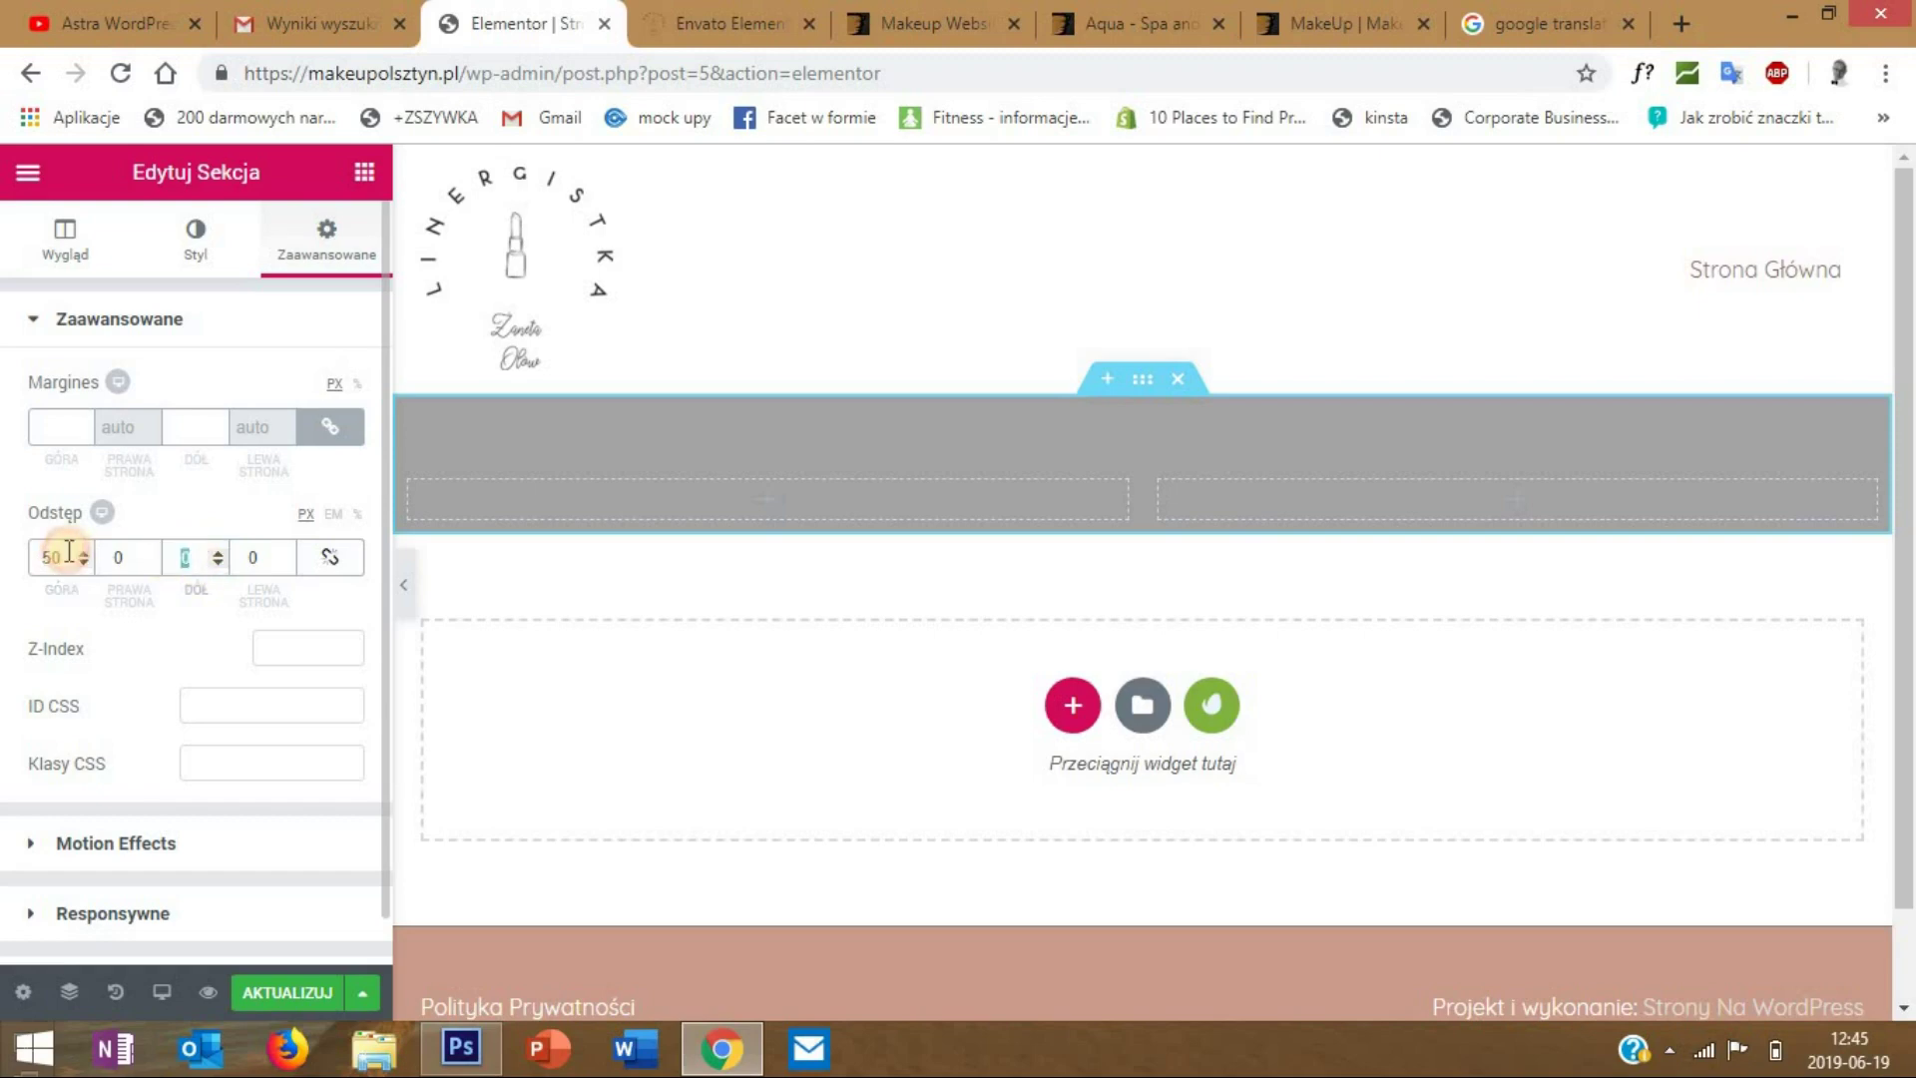
{"action": "type", "text": "50"}
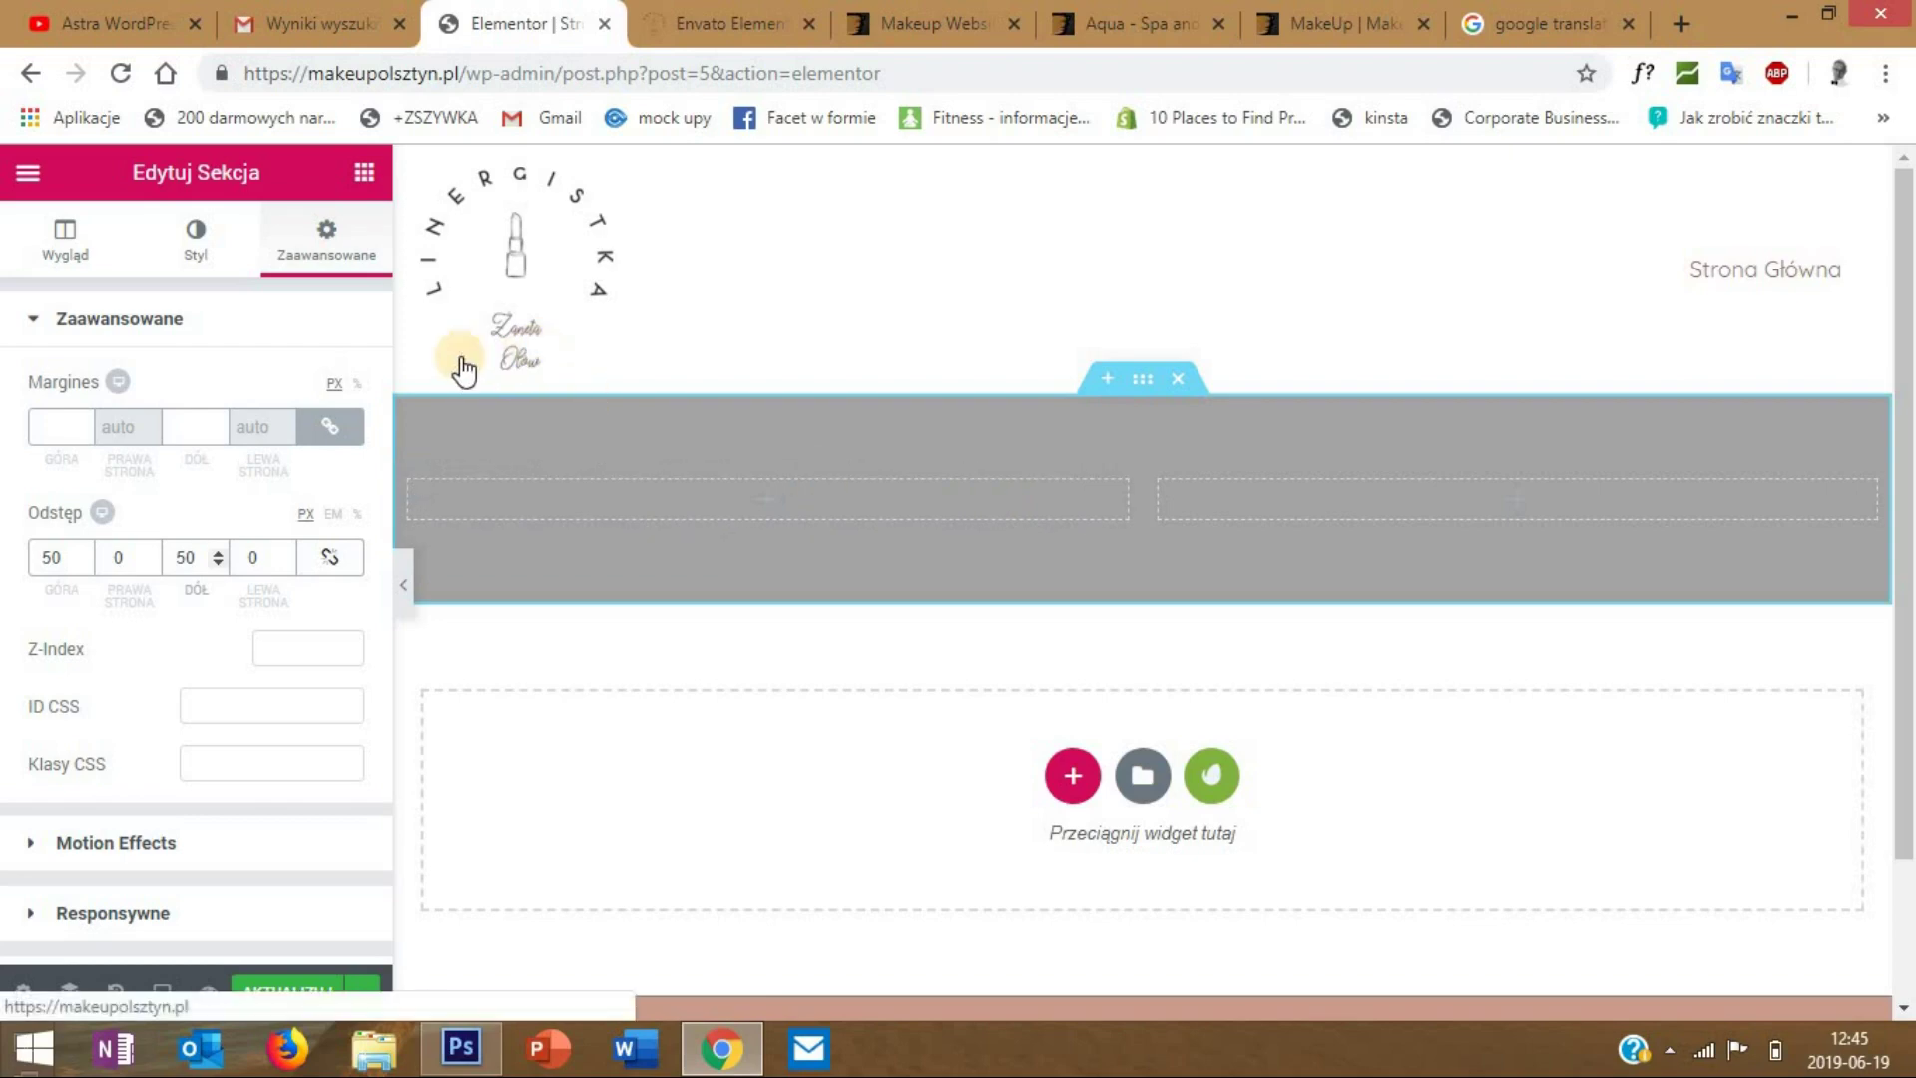
{"action": "left_click", "coordinate": [364, 172]}
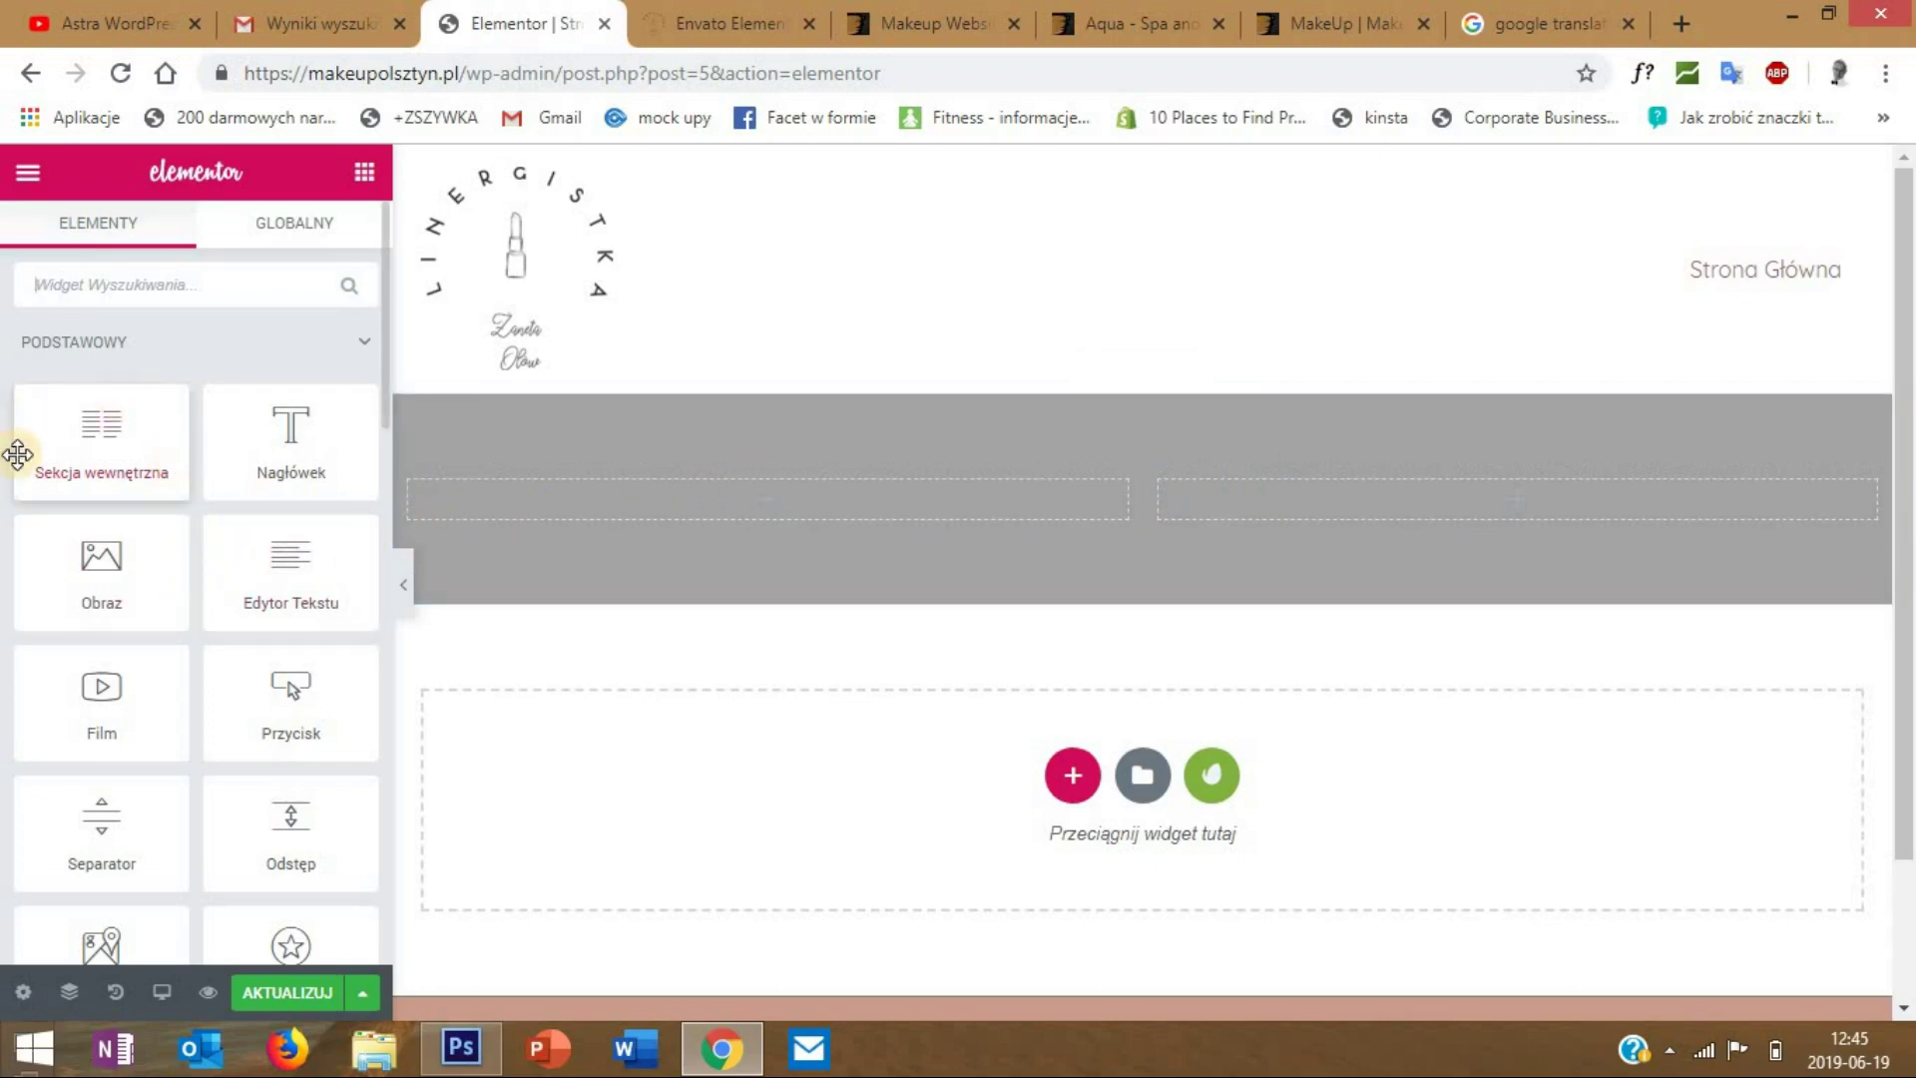
- Place an Obraz image widget in the grey section's left column
{"action": "scroll", "coordinate": [40, 479], "scroll_direction": "down", "scroll_amount": 6}
{"action": "scroll", "coordinate": [50, 520], "scroll_direction": "up", "scroll_amount": 5}
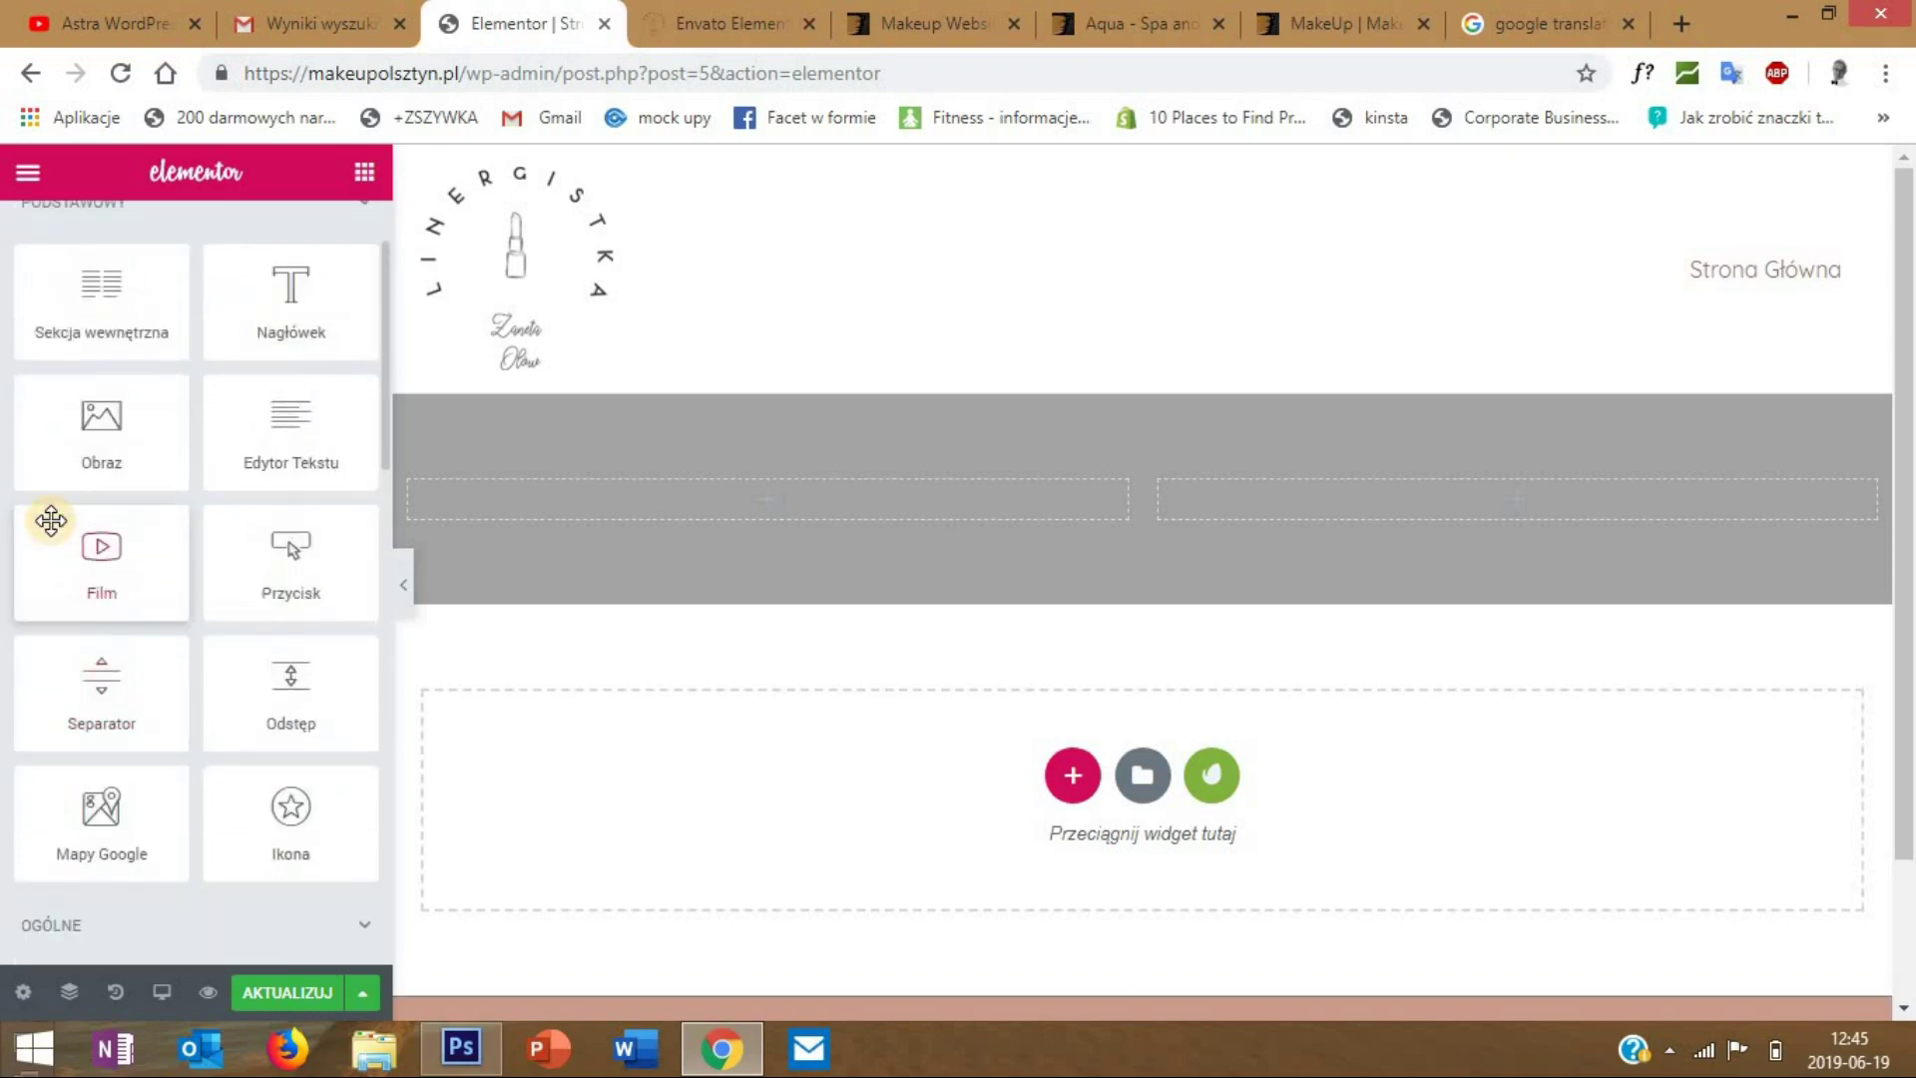
{"action": "scroll", "coordinate": [50, 520], "scroll_direction": "up", "scroll_amount": 2}
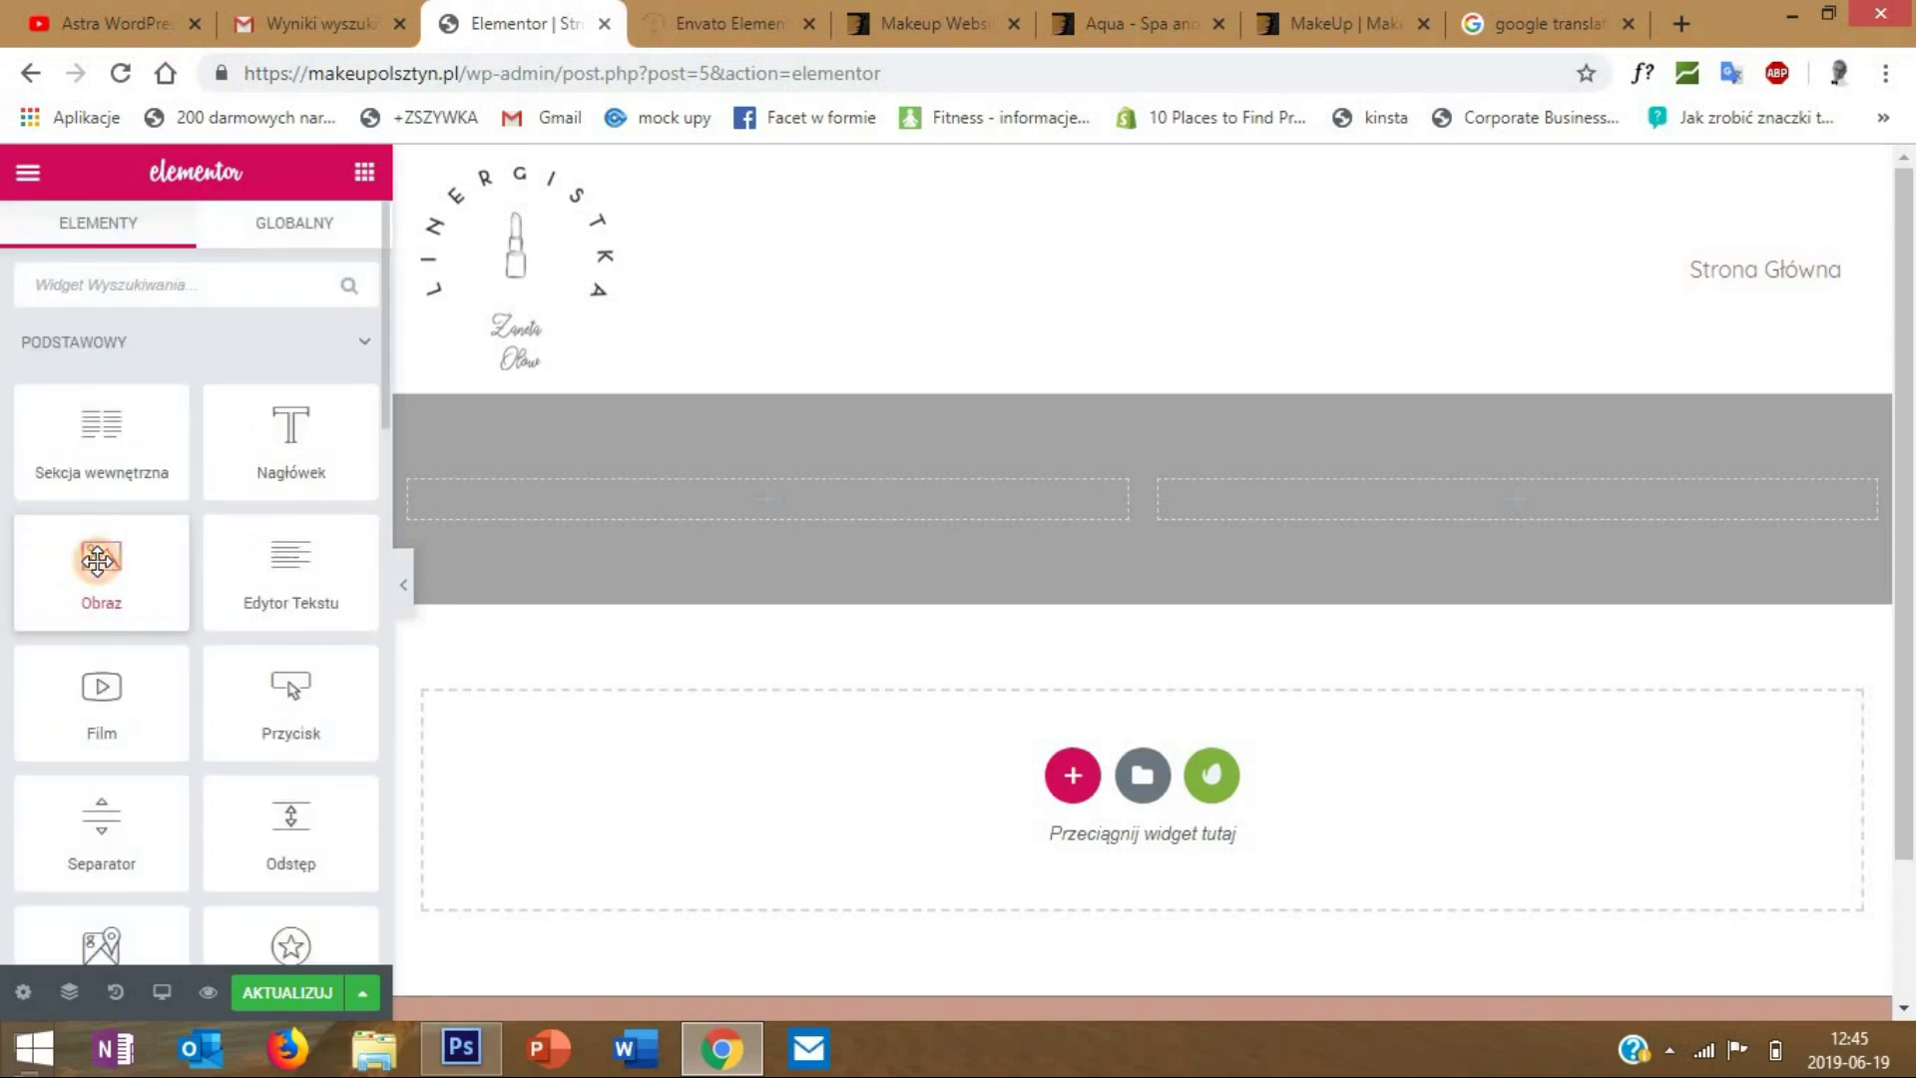
{"action": "left_click_drag", "start_coordinate": [97, 560], "coordinate": [737, 498]}
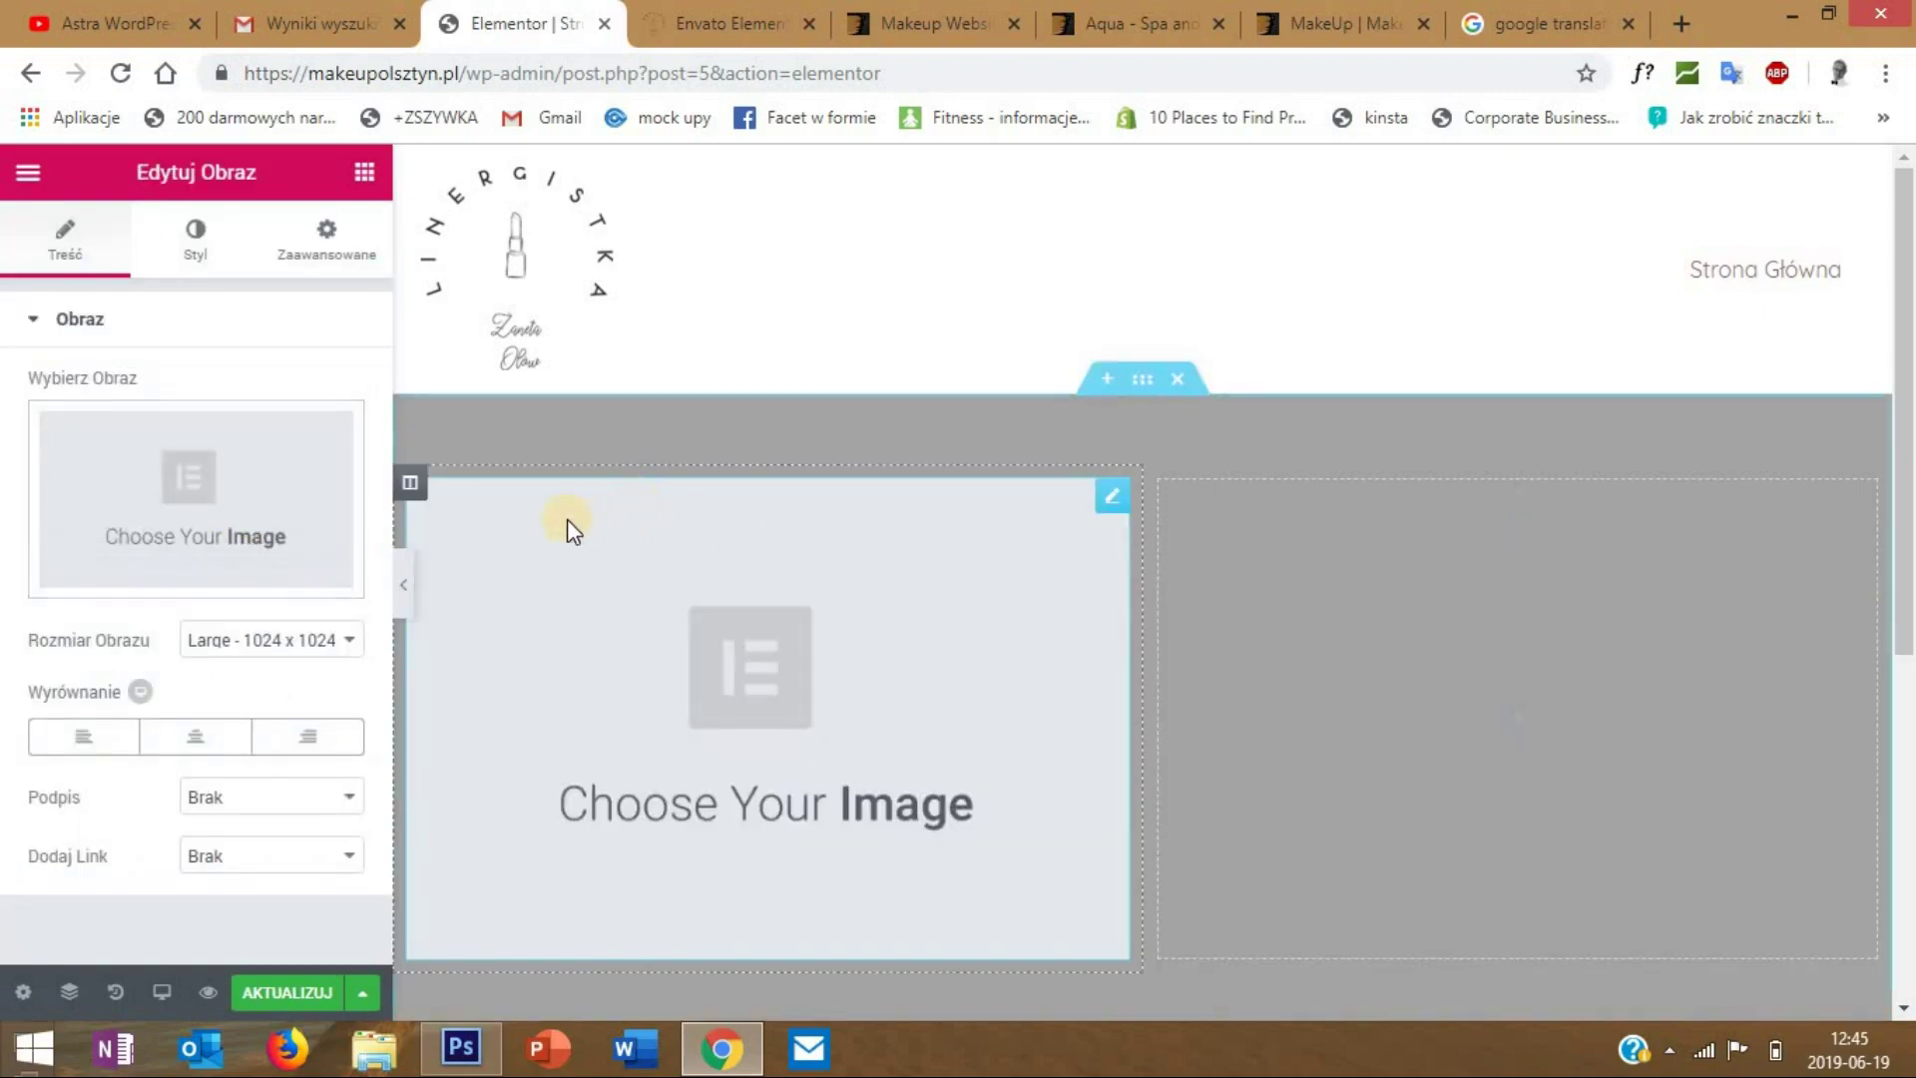
- Choose to upload a new image via Dodaj pliki and Wybierz pliki
{"action": "left_click", "coordinate": [220, 494]}
{"action": "left_click", "coordinate": [116, 289]}
{"action": "left_click", "coordinate": [906, 605]}
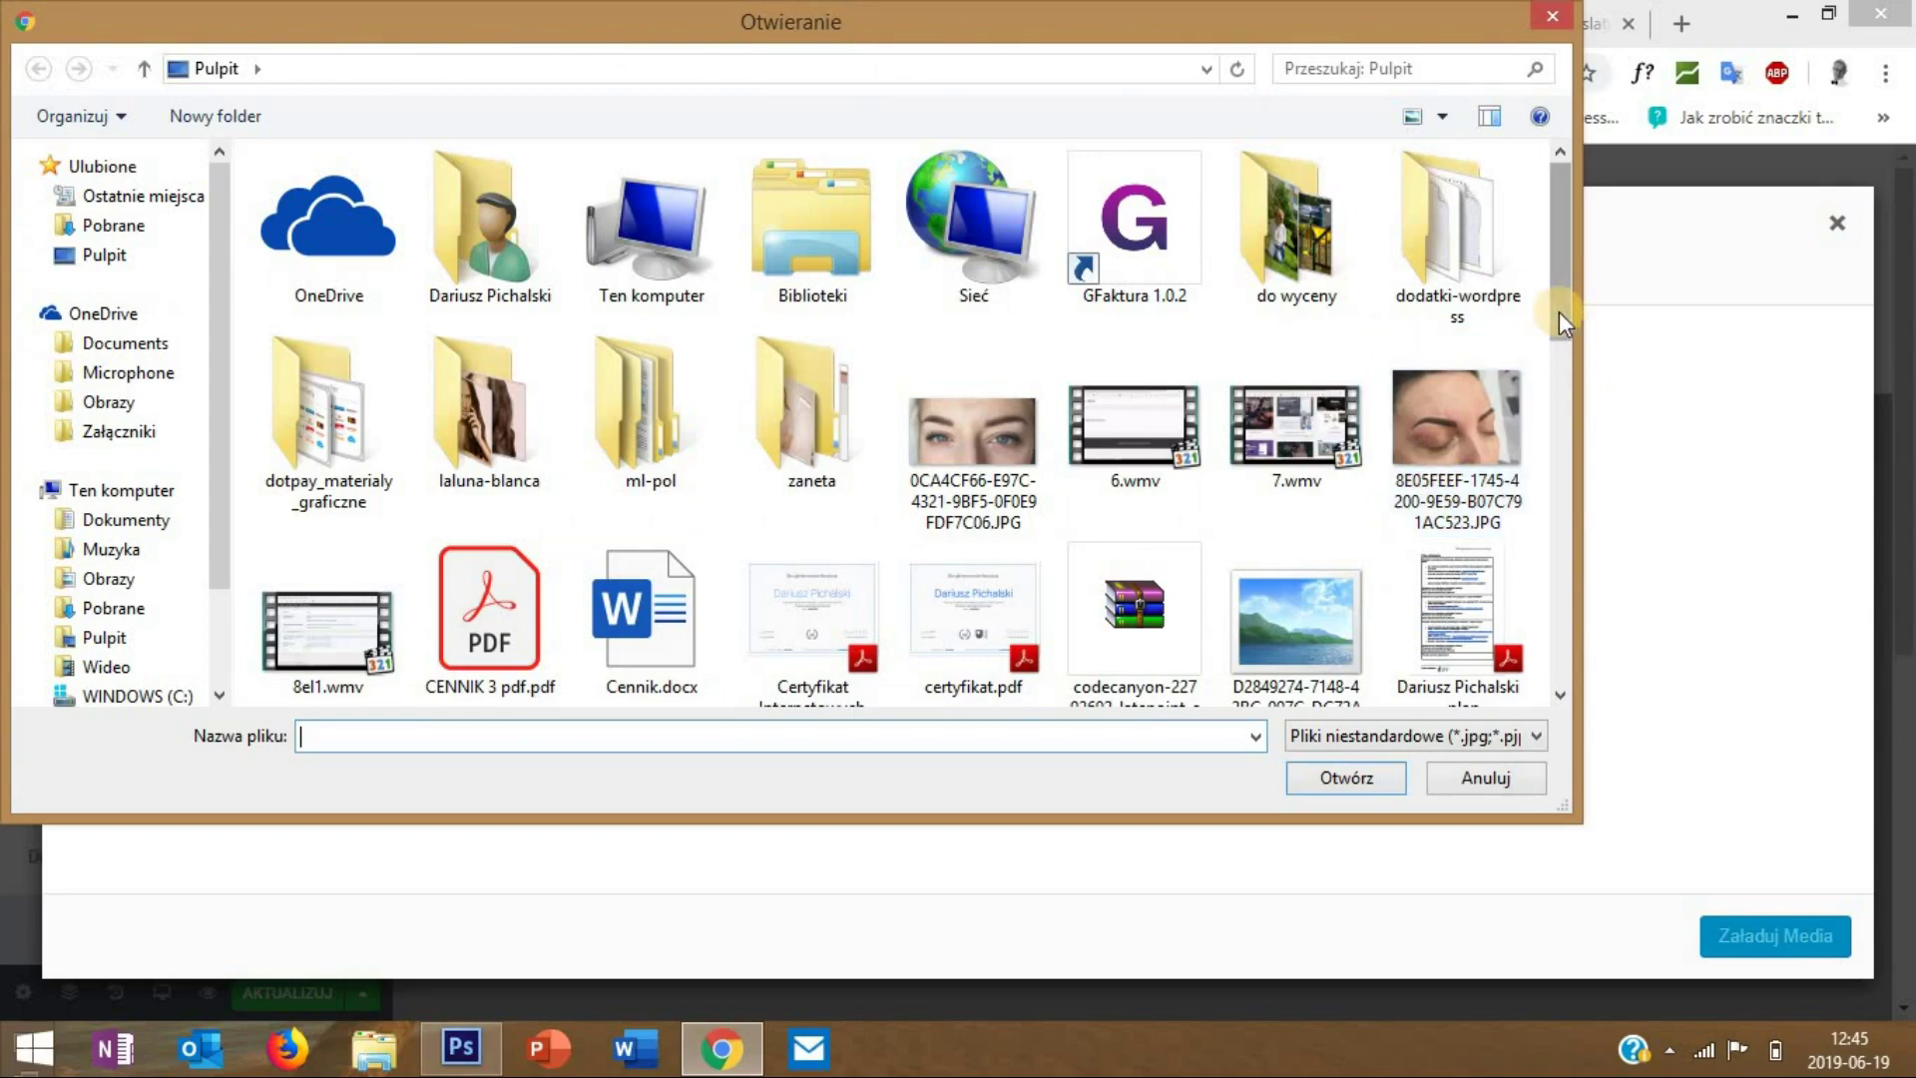
{"action": "left_click", "coordinate": [1567, 429]}
{"action": "left_click_drag", "start_coordinate": [1567, 429], "coordinate": [1559, 485]}
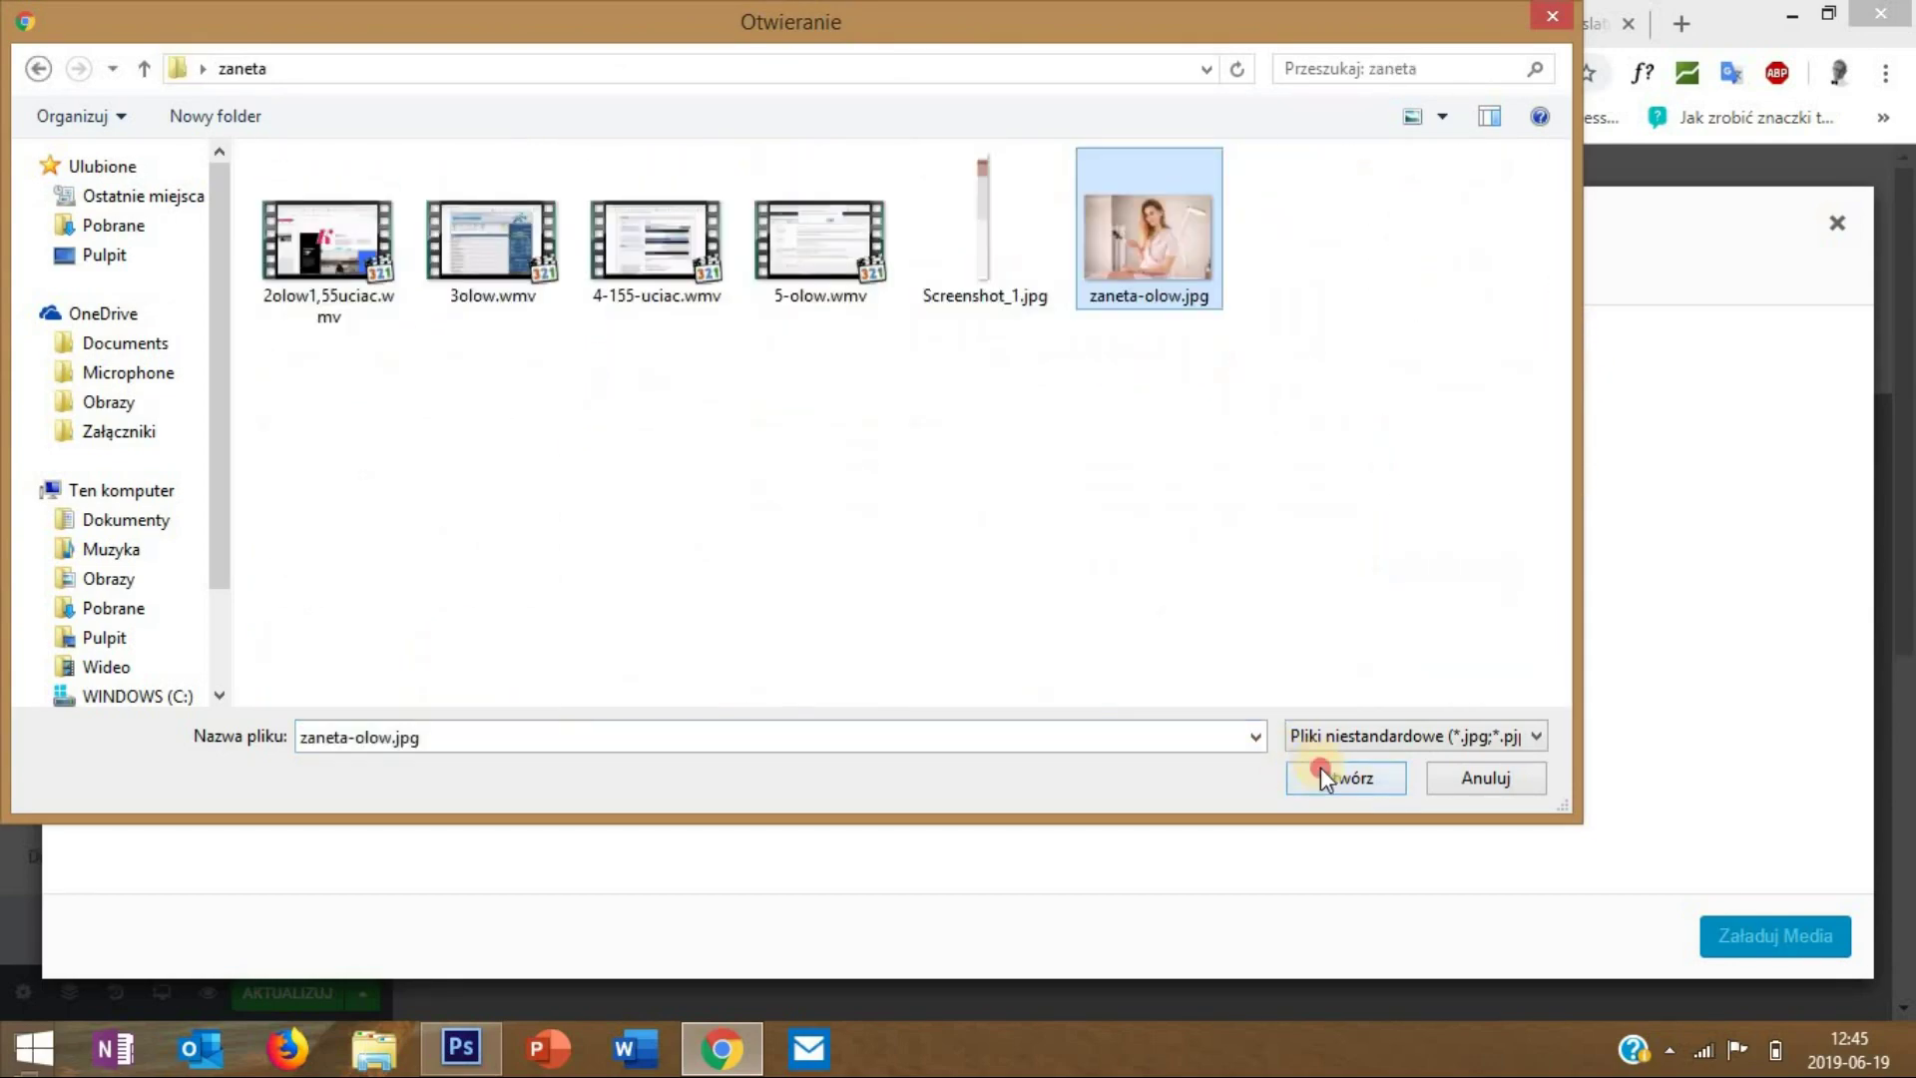
{"action": "left_click", "coordinate": [1317, 768]}
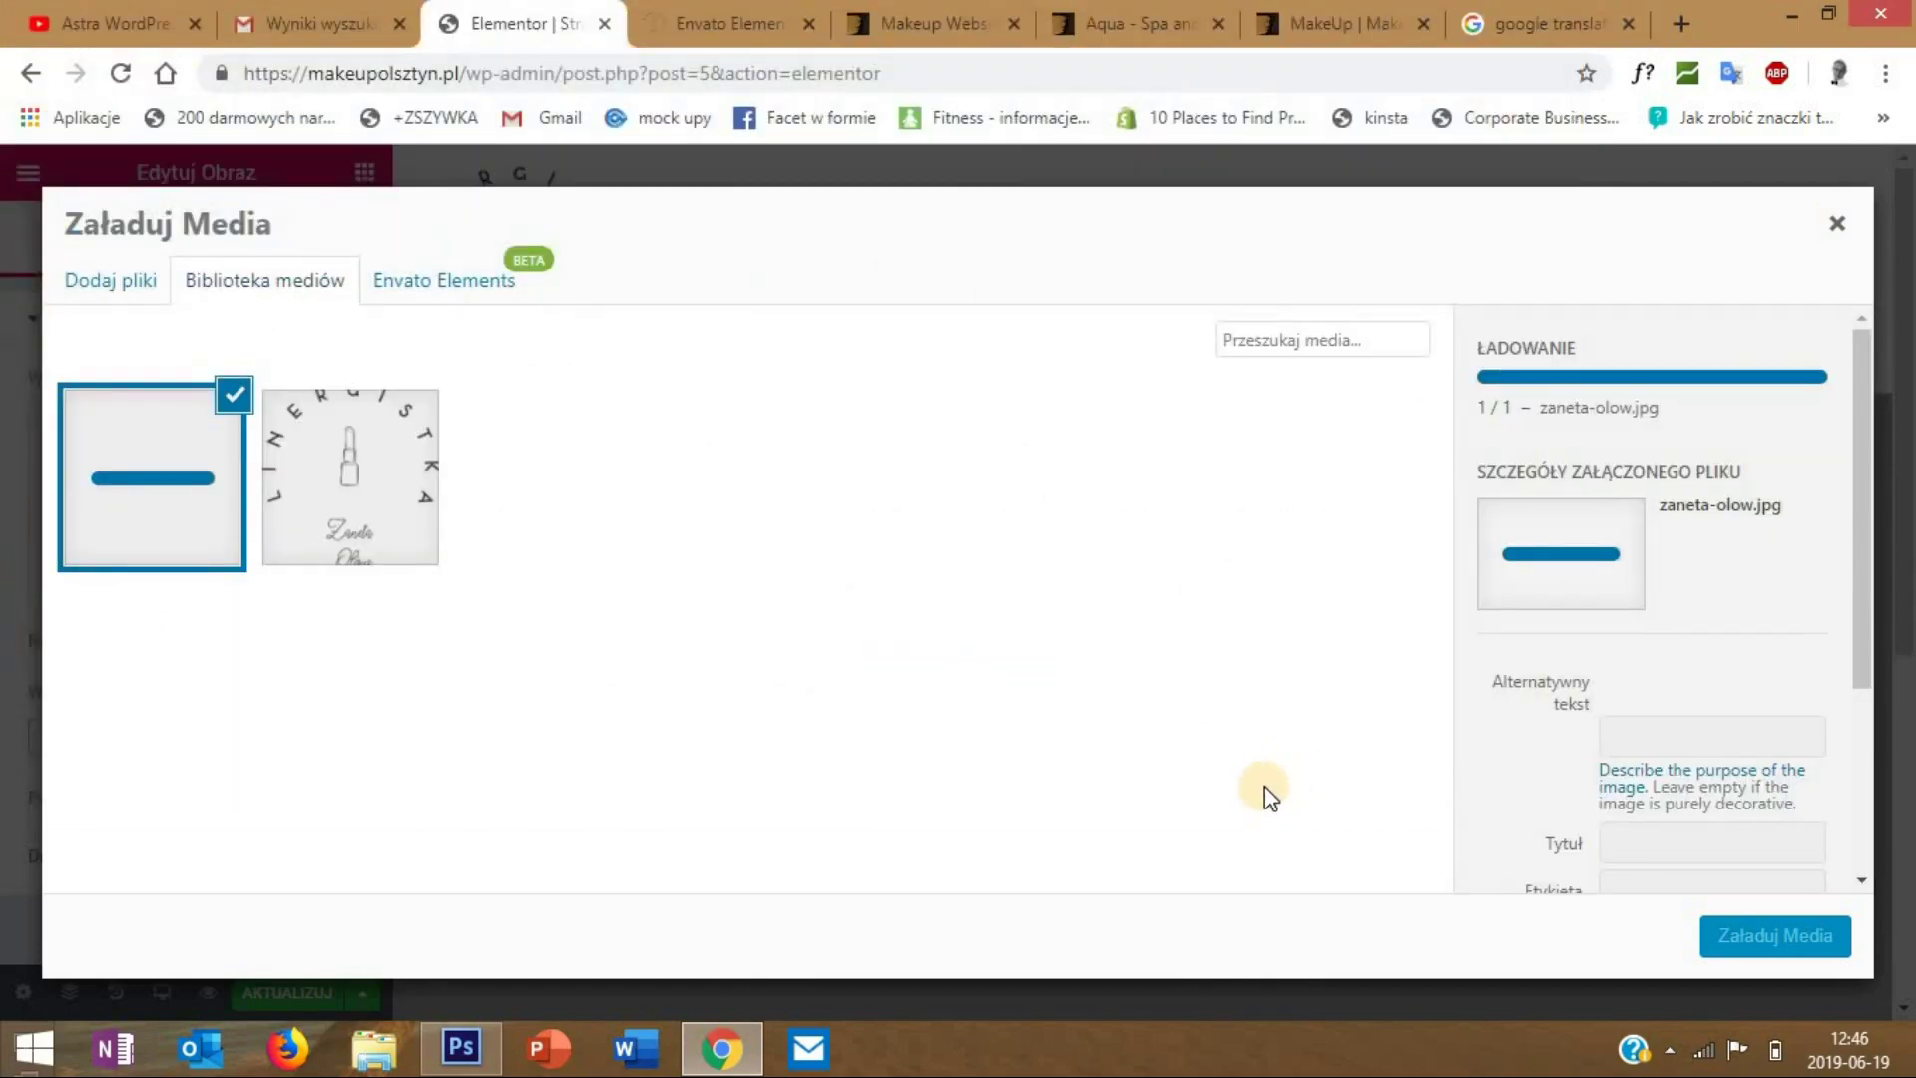
{"action": "left_click", "coordinate": [1761, 935]}
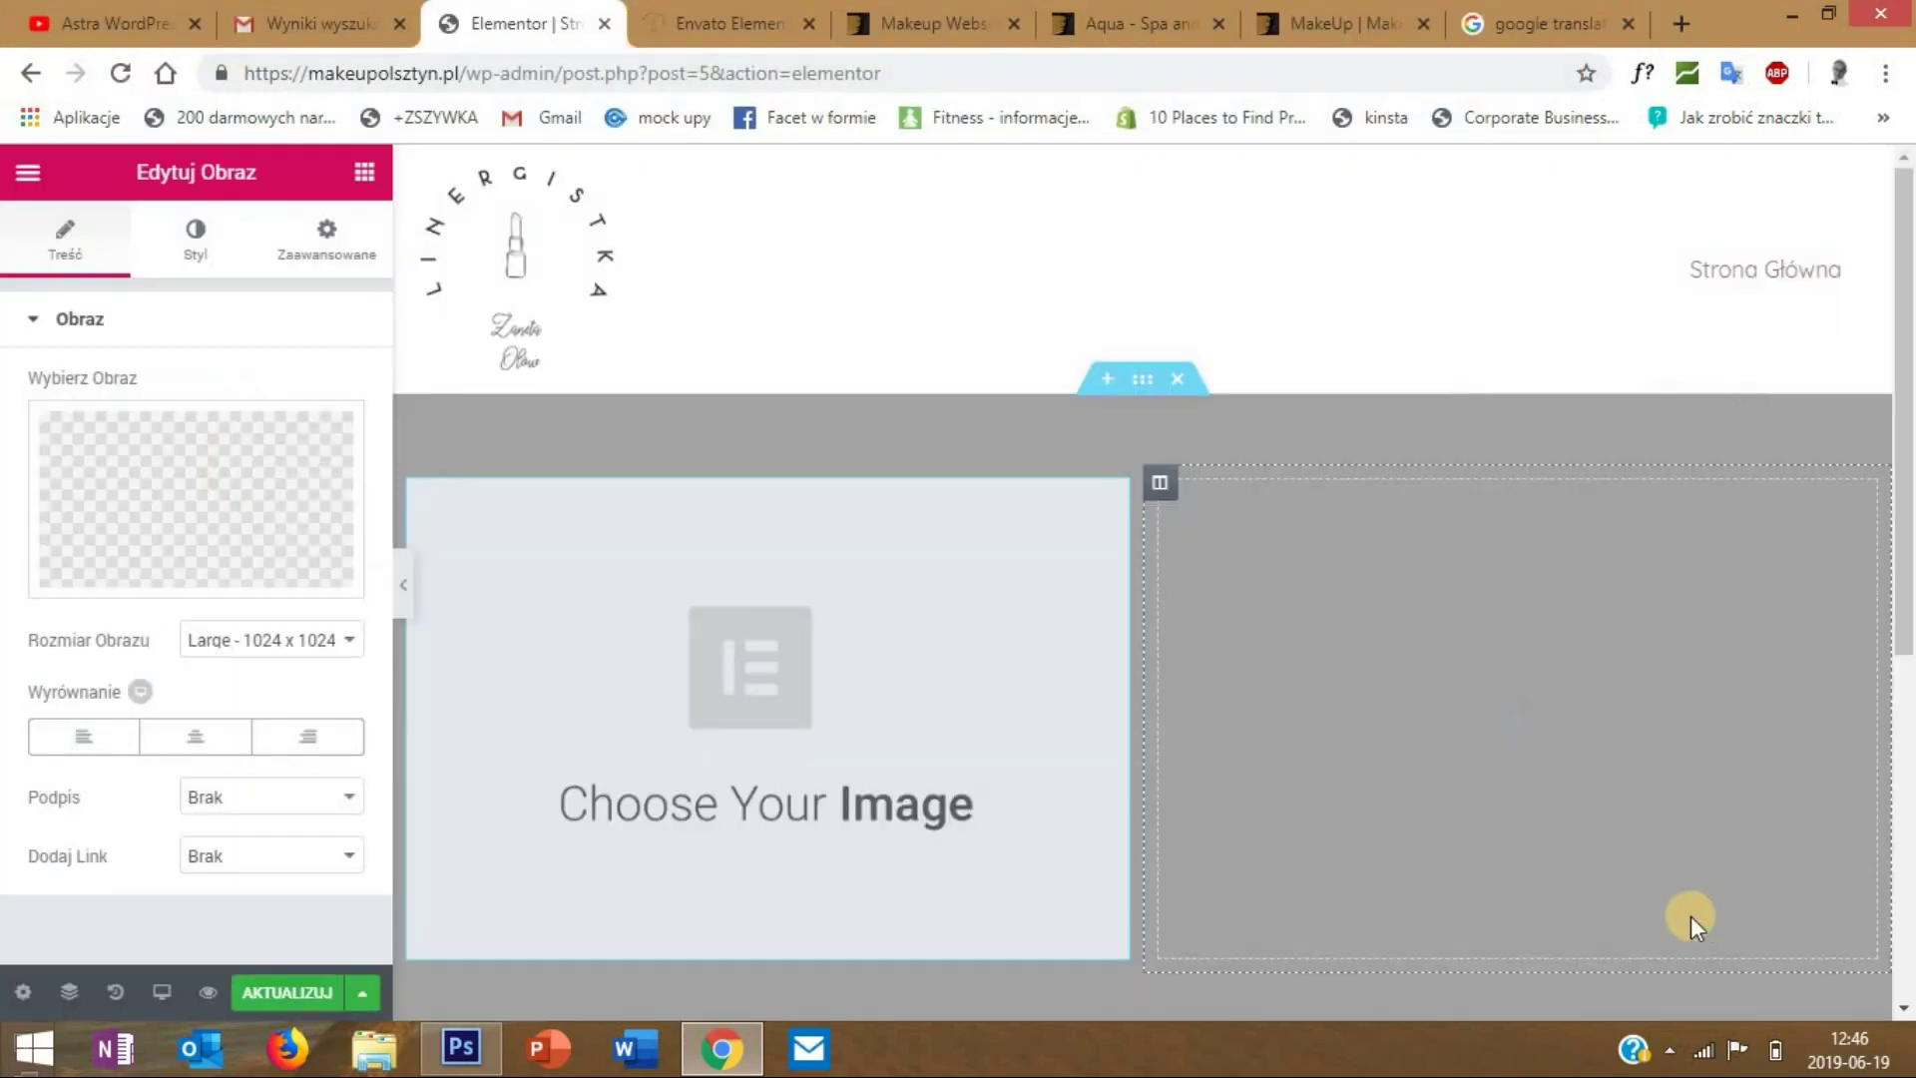
{"action": "scroll", "coordinate": [1022, 501], "scroll_direction": "down", "scroll_amount": 2}
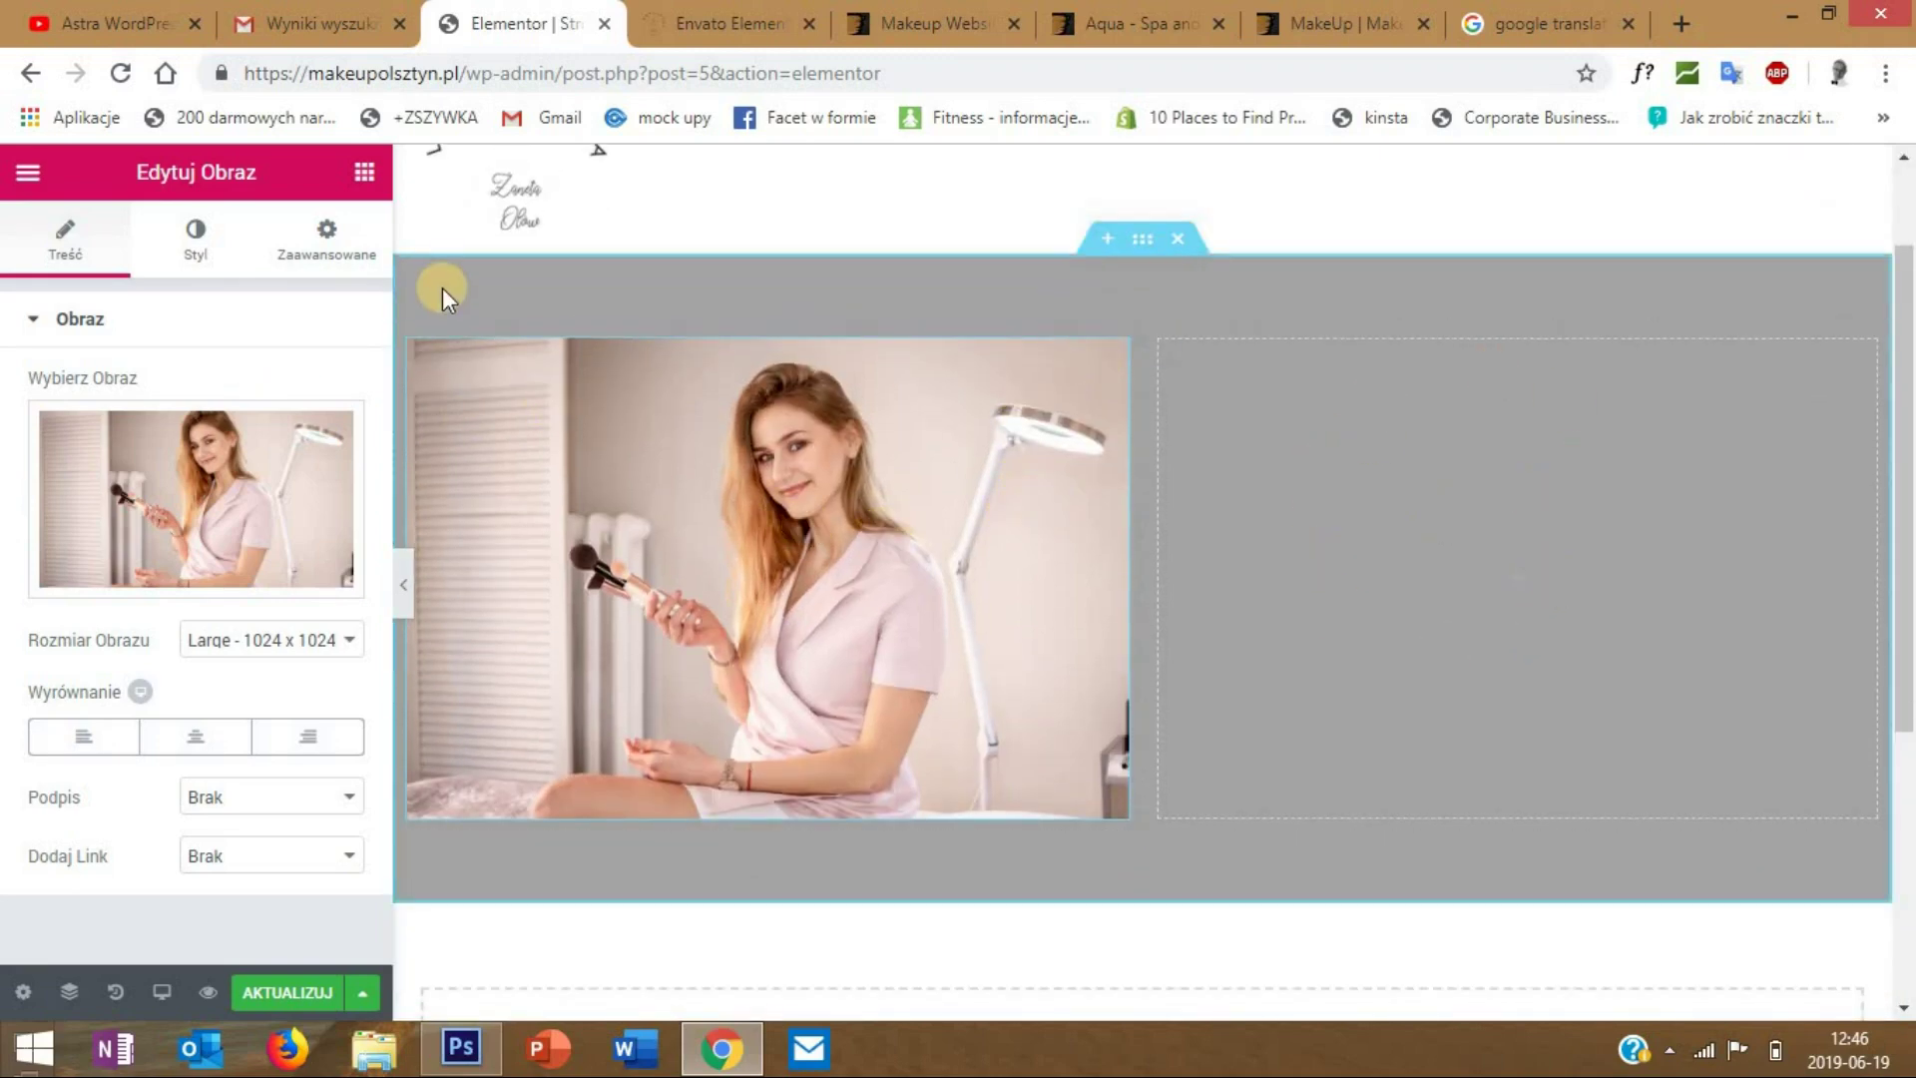
{"action": "left_click", "coordinate": [364, 173]}
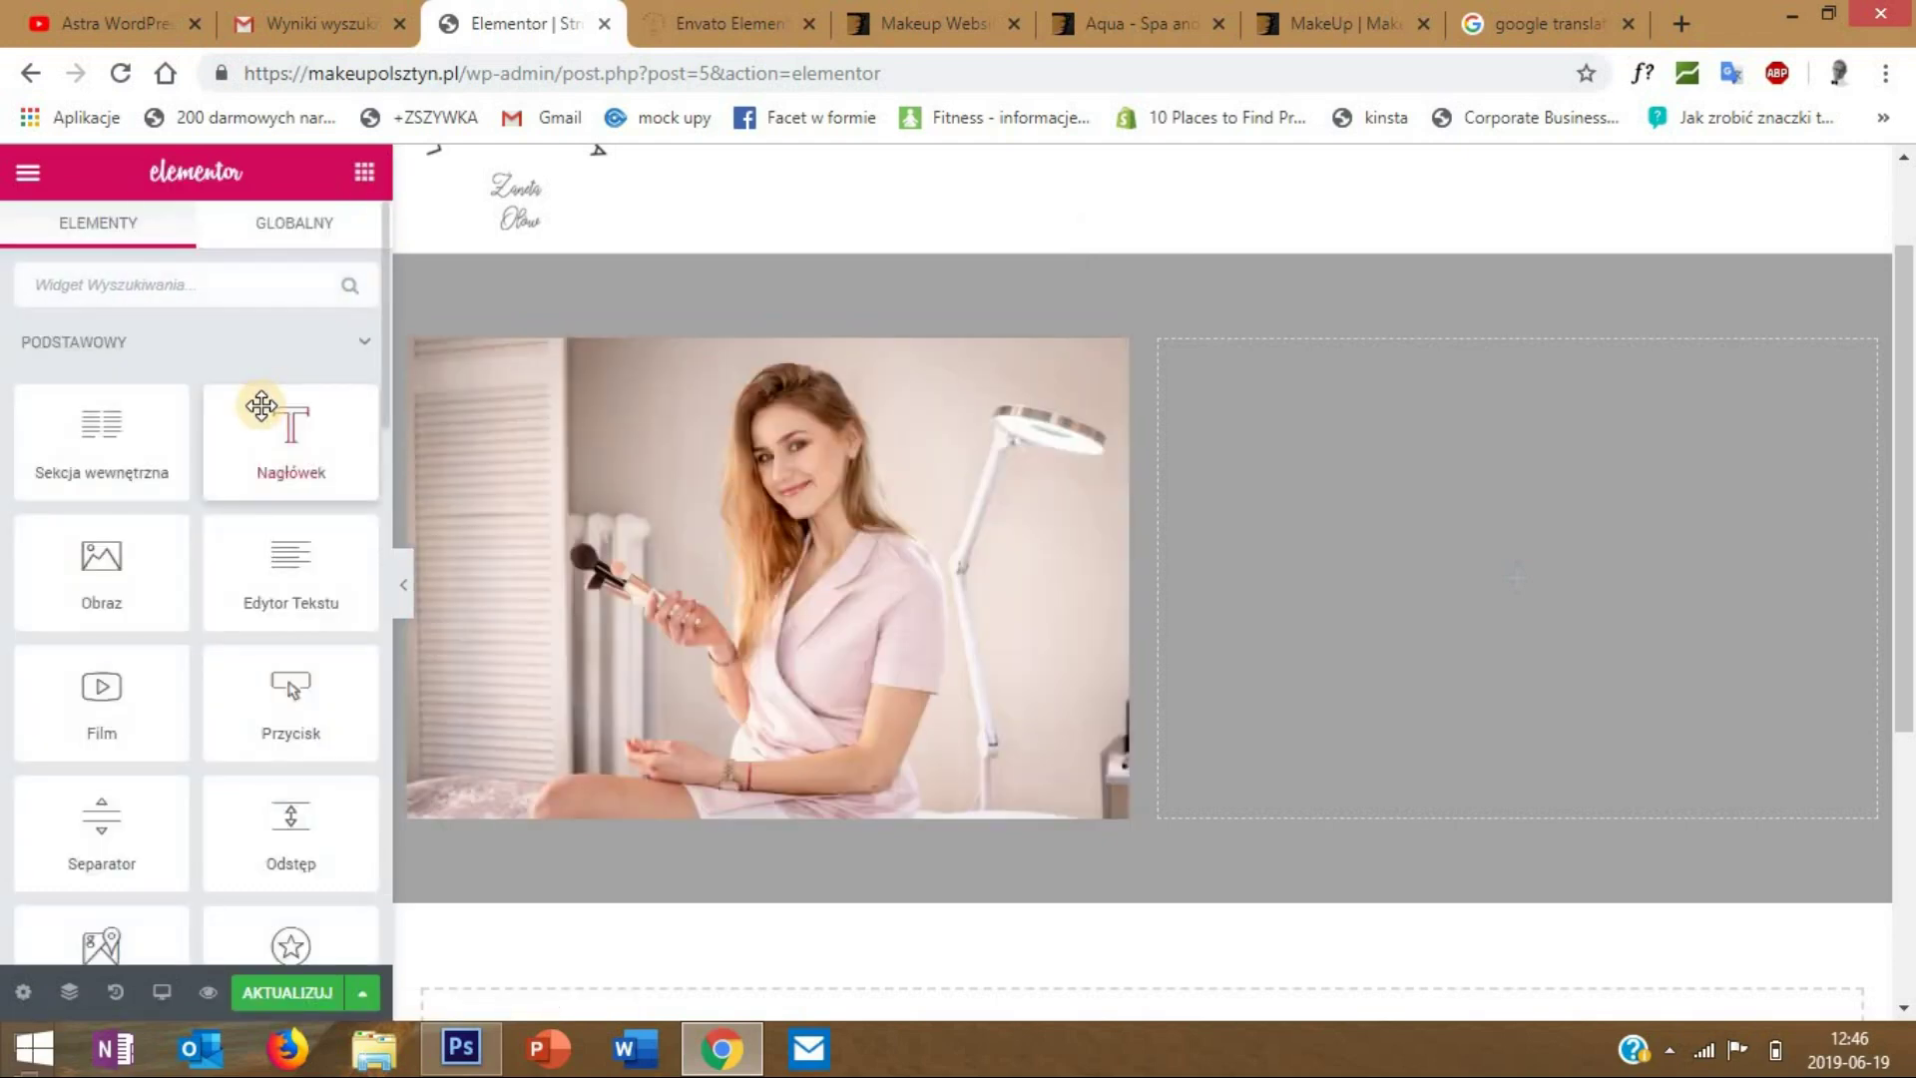
- Put a Nagłówek heading and an Edytor Tekstu block beneath it in the right column
{"action": "left_click_drag", "start_coordinate": [262, 405], "coordinate": [1491, 469]}
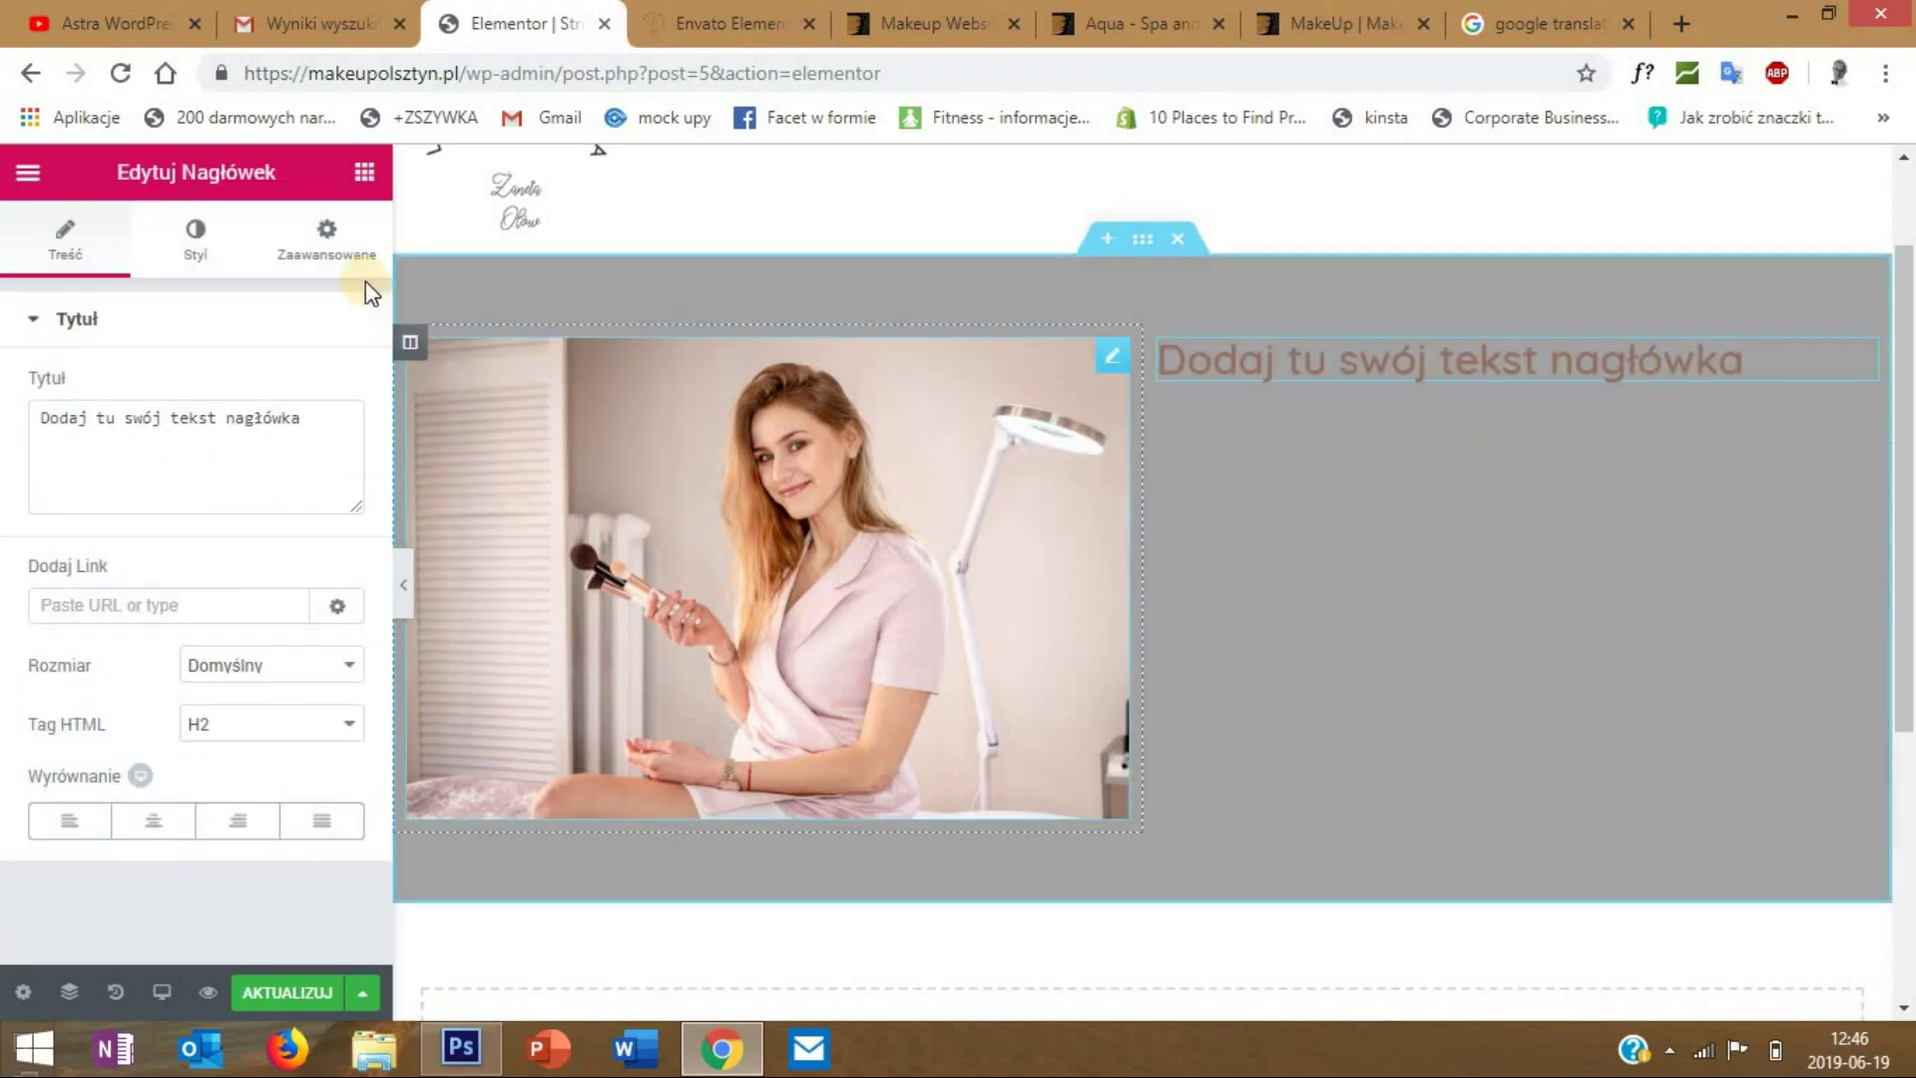
{"action": "left_click", "coordinate": [362, 172]}
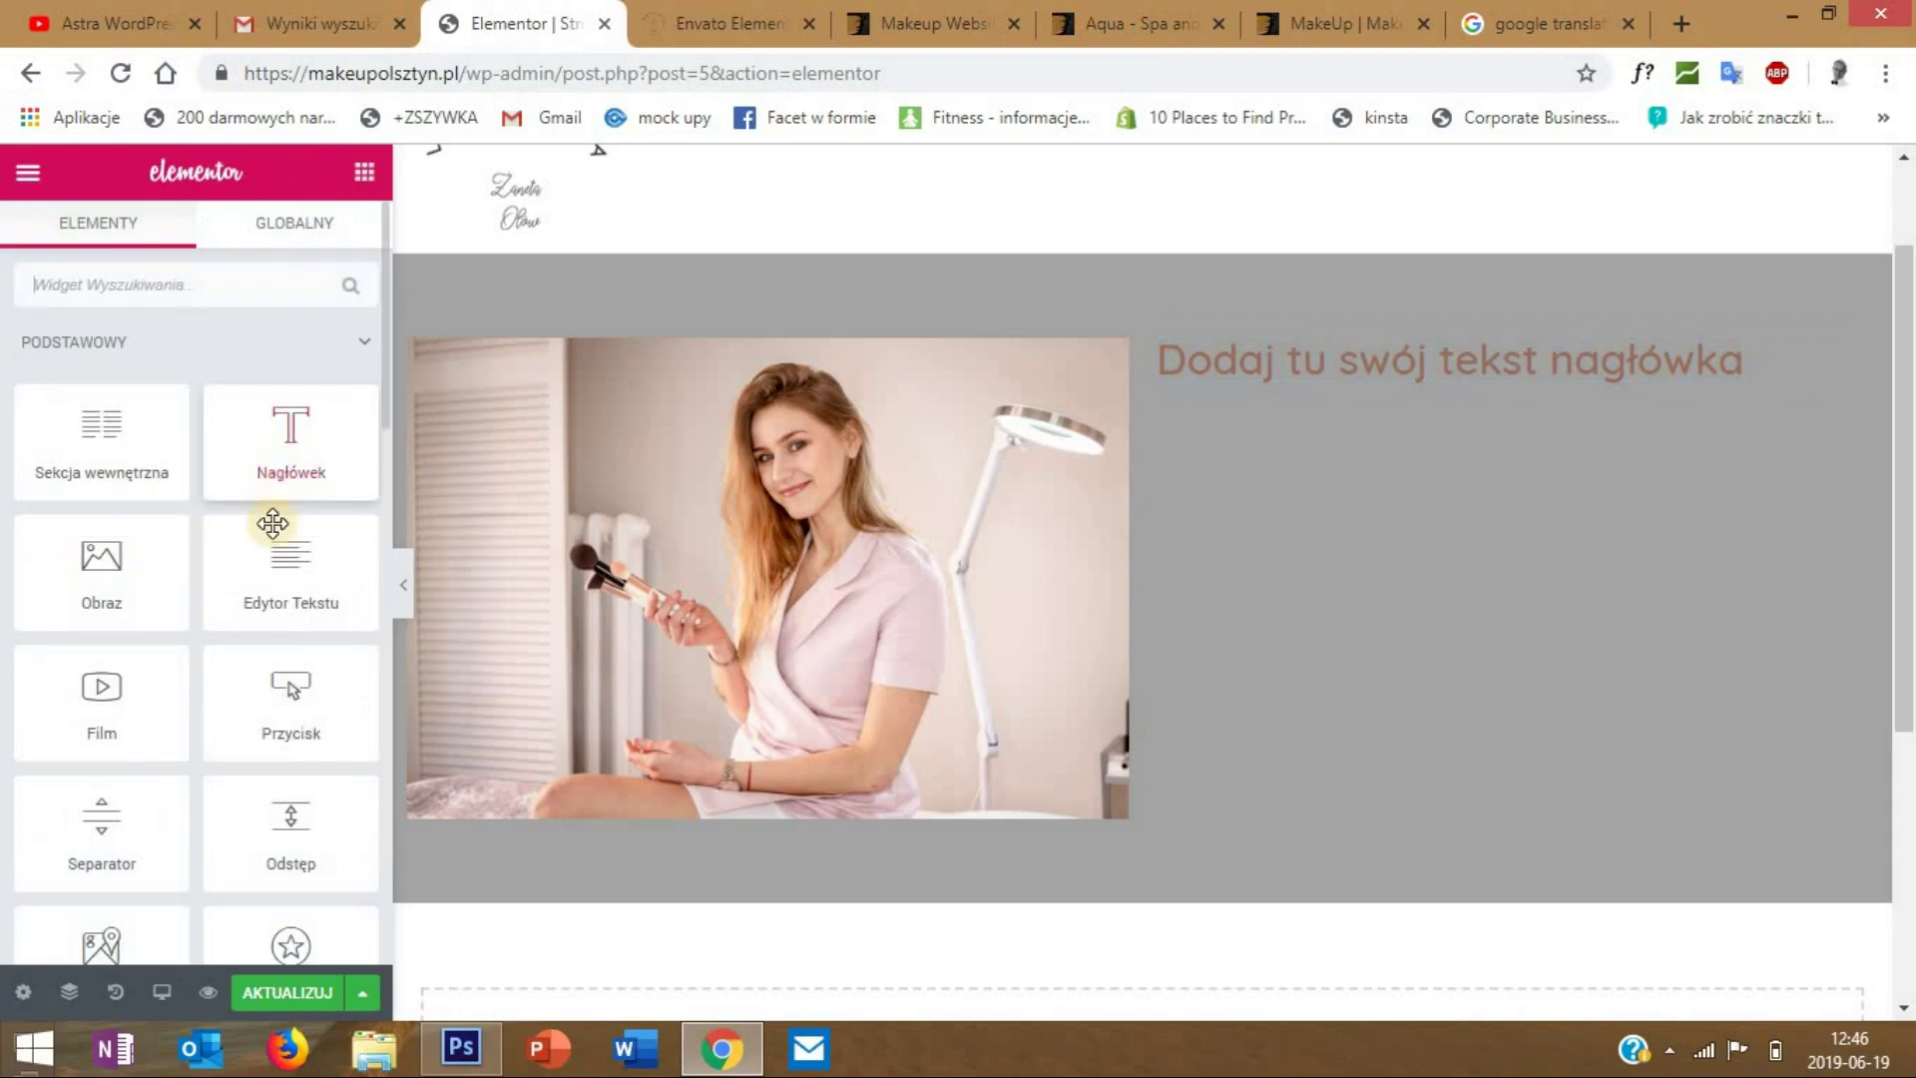
{"action": "left_click_drag", "start_coordinate": [289, 569], "coordinate": [1512, 376]}
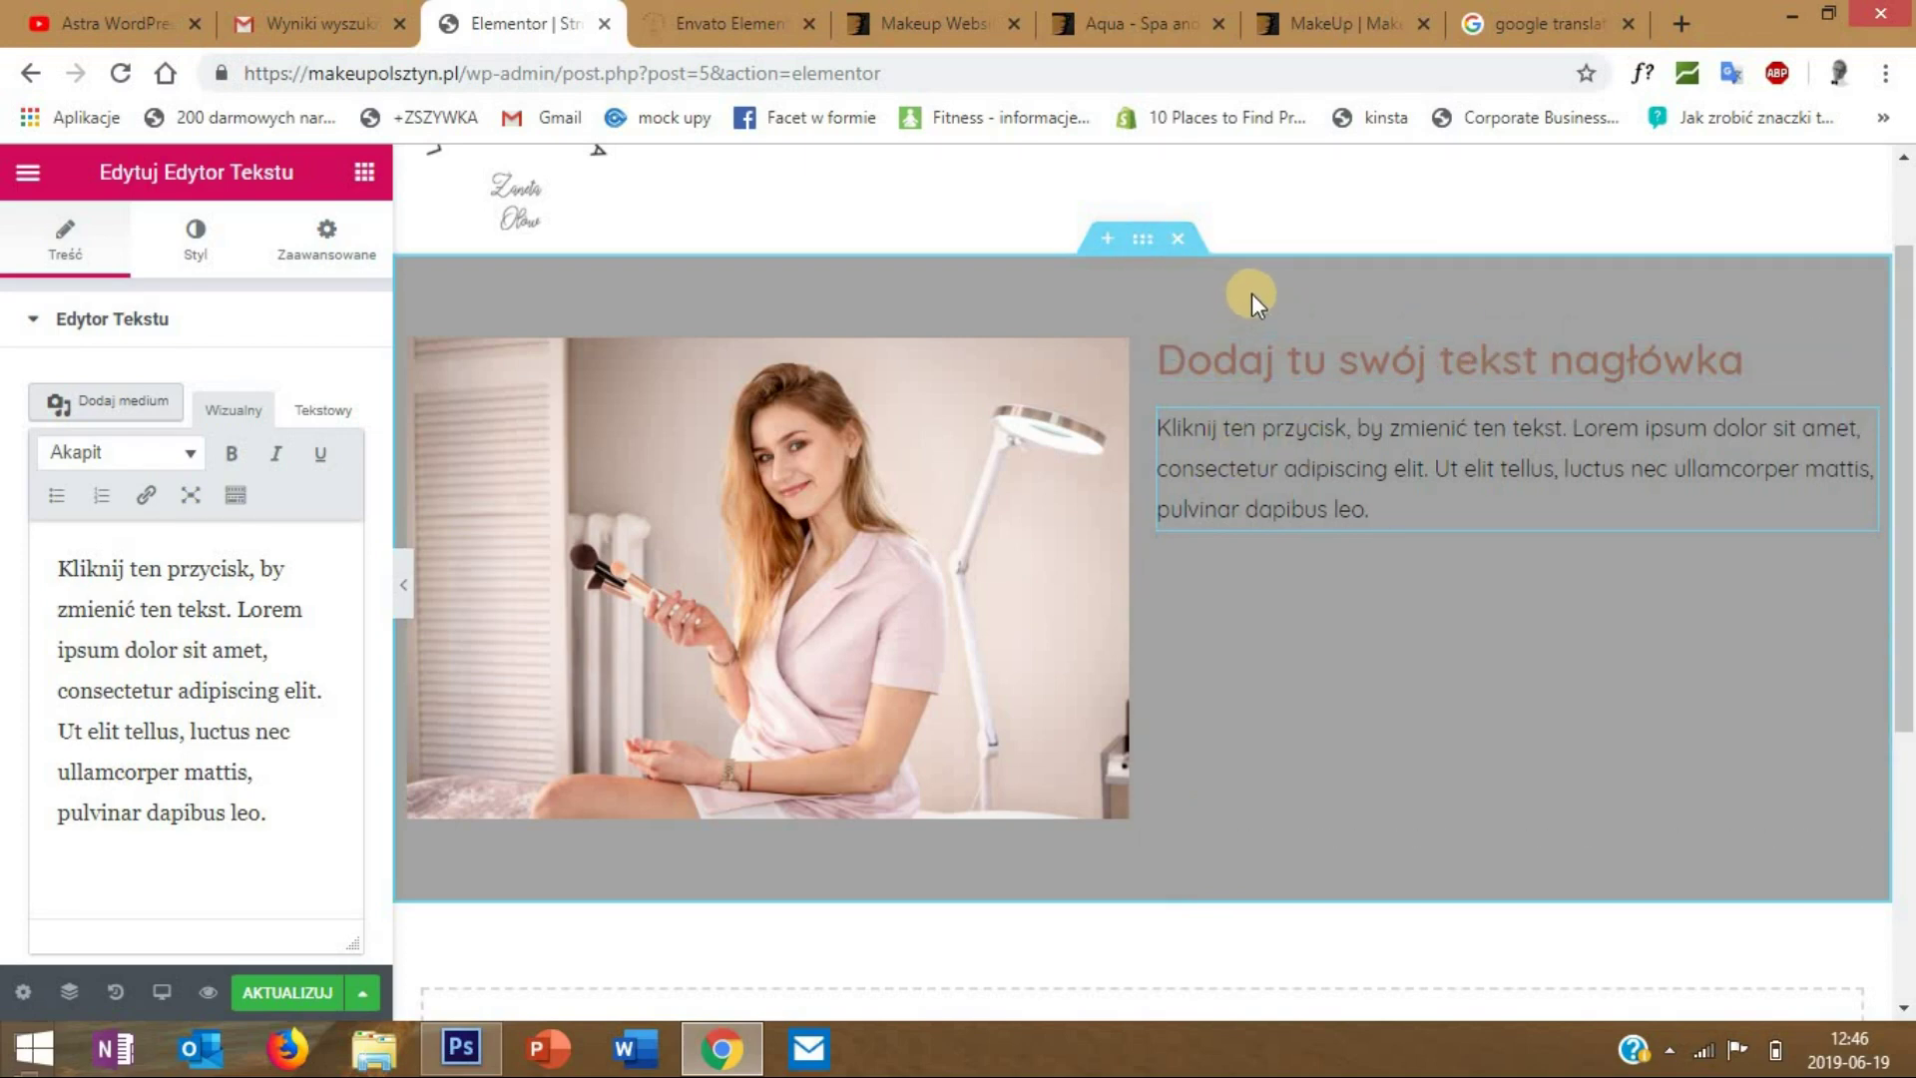
- Lighten the section background colour to #f4f4f4 and hide the panel to preview
{"action": "right_click", "coordinate": [1148, 242]}
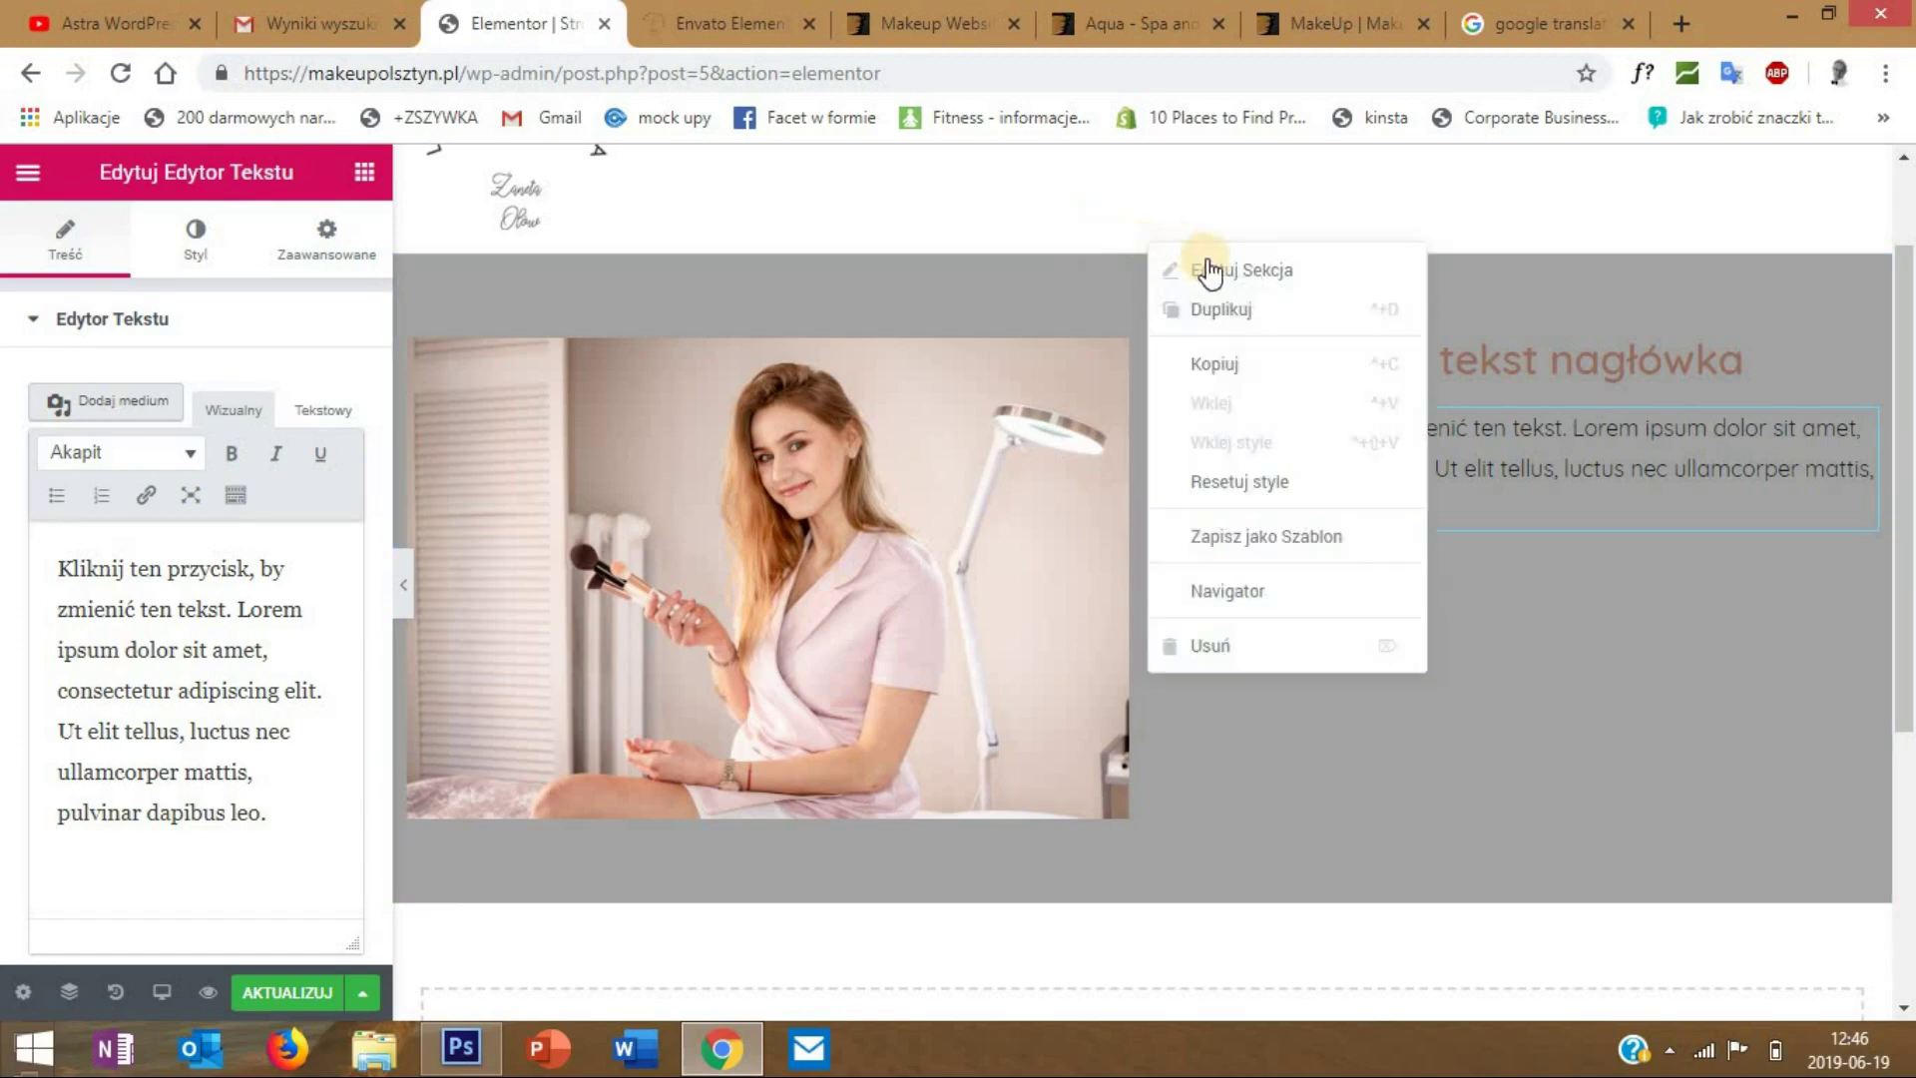
{"action": "left_click", "coordinate": [1210, 268]}
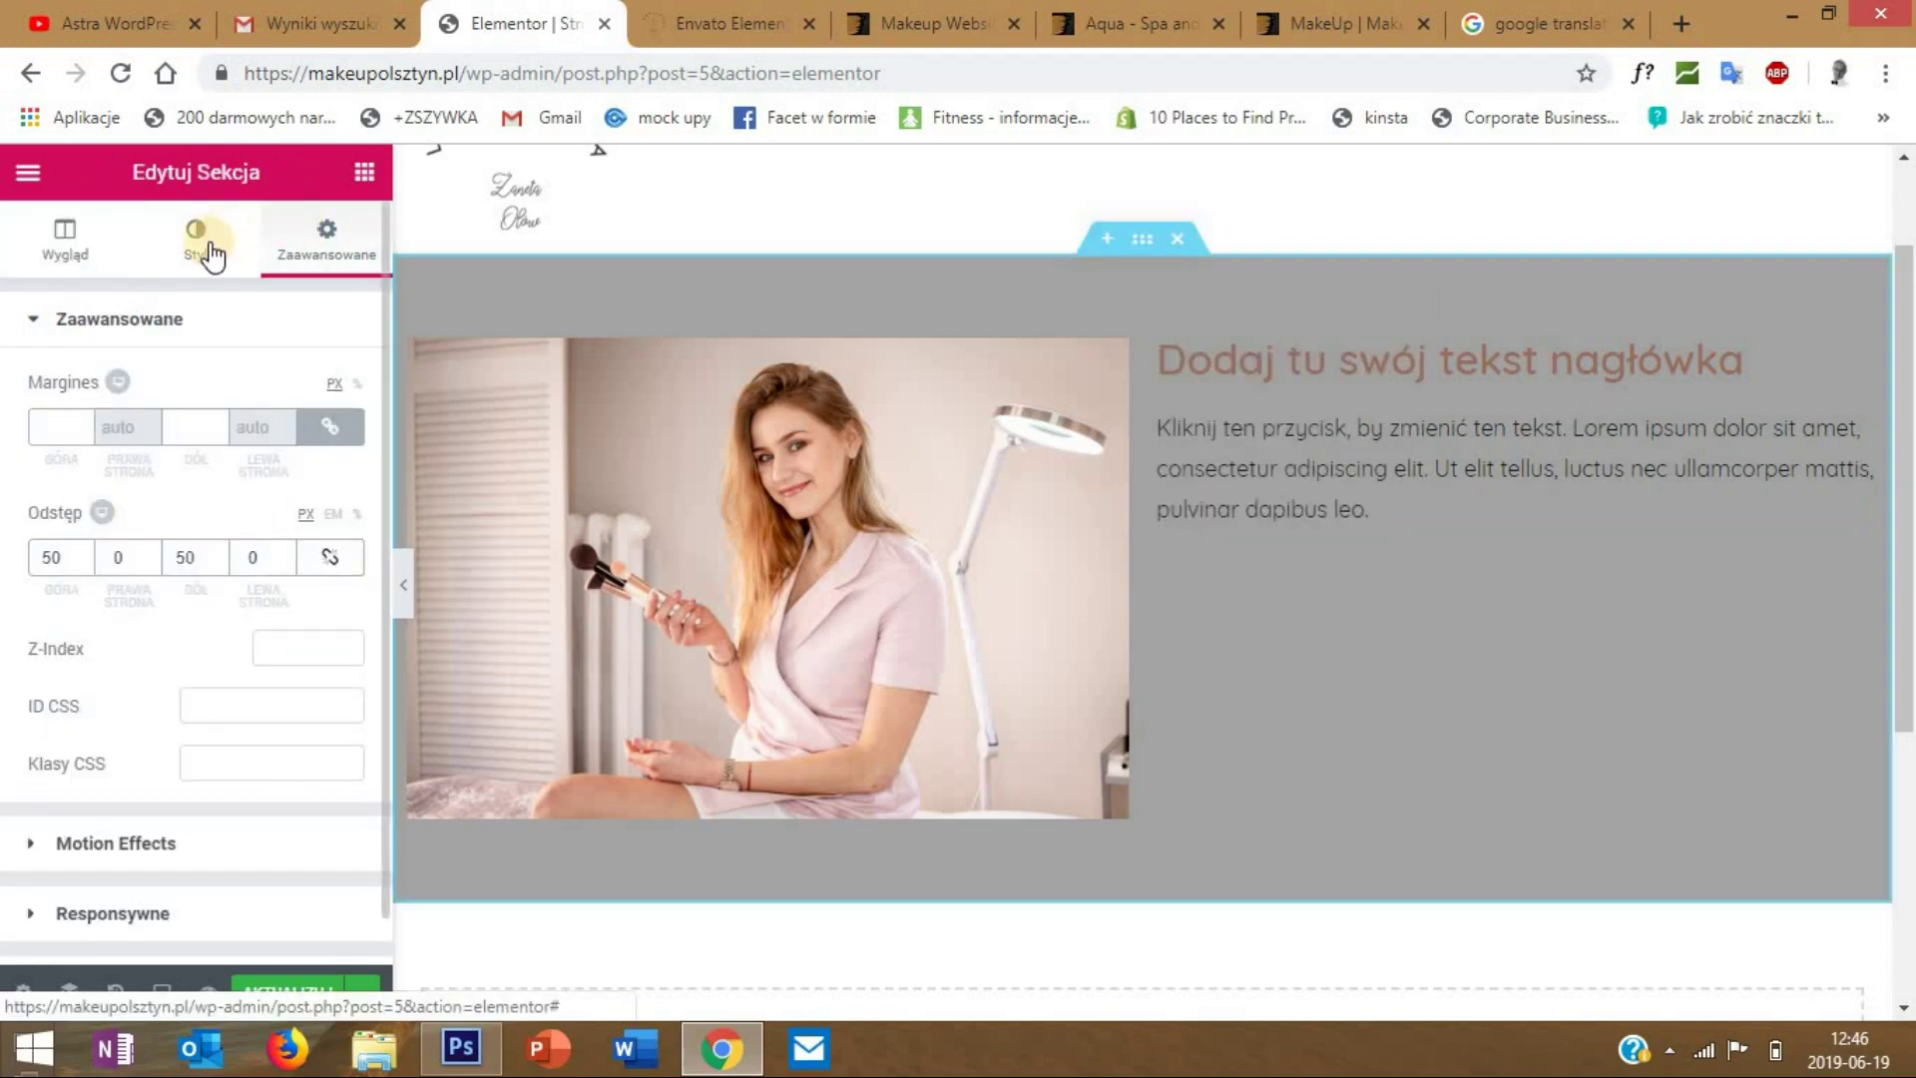
{"action": "left_click", "coordinate": [194, 257]}
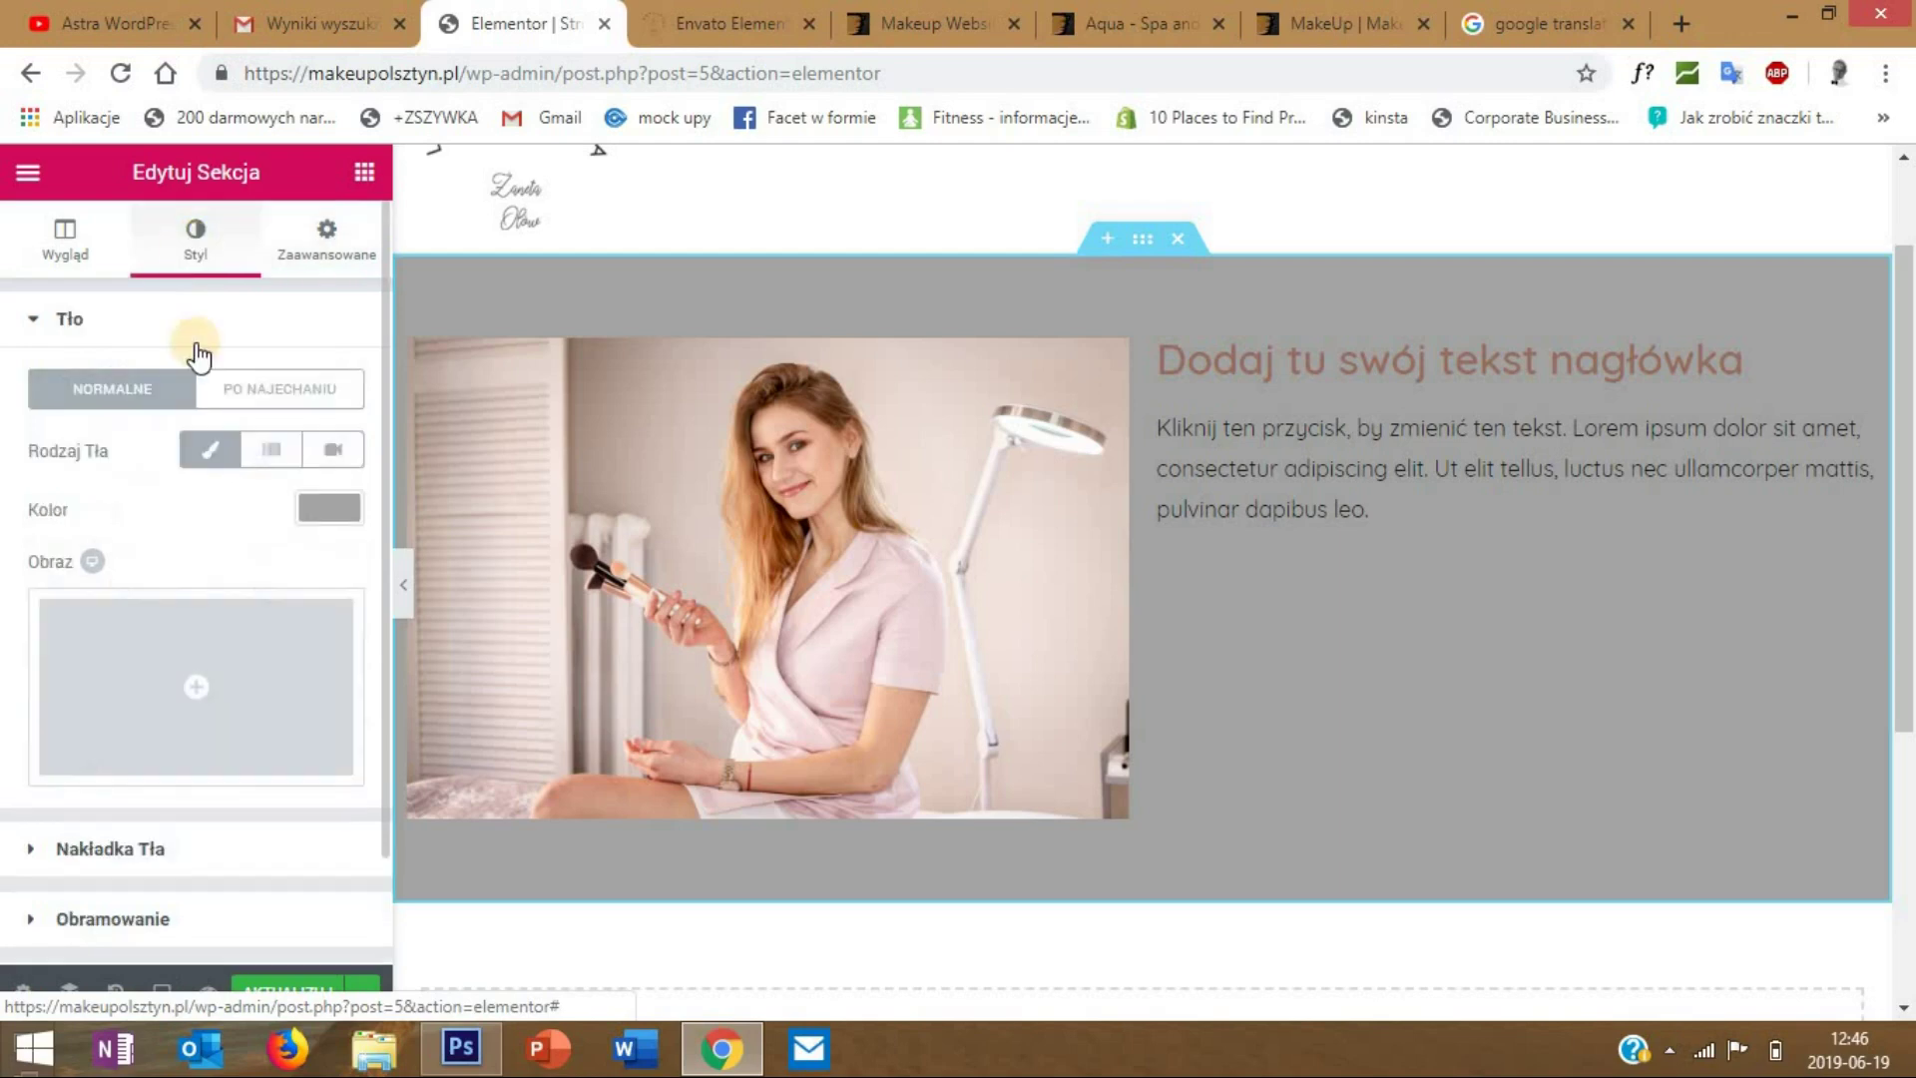
{"action": "left_click", "coordinate": [331, 505]}
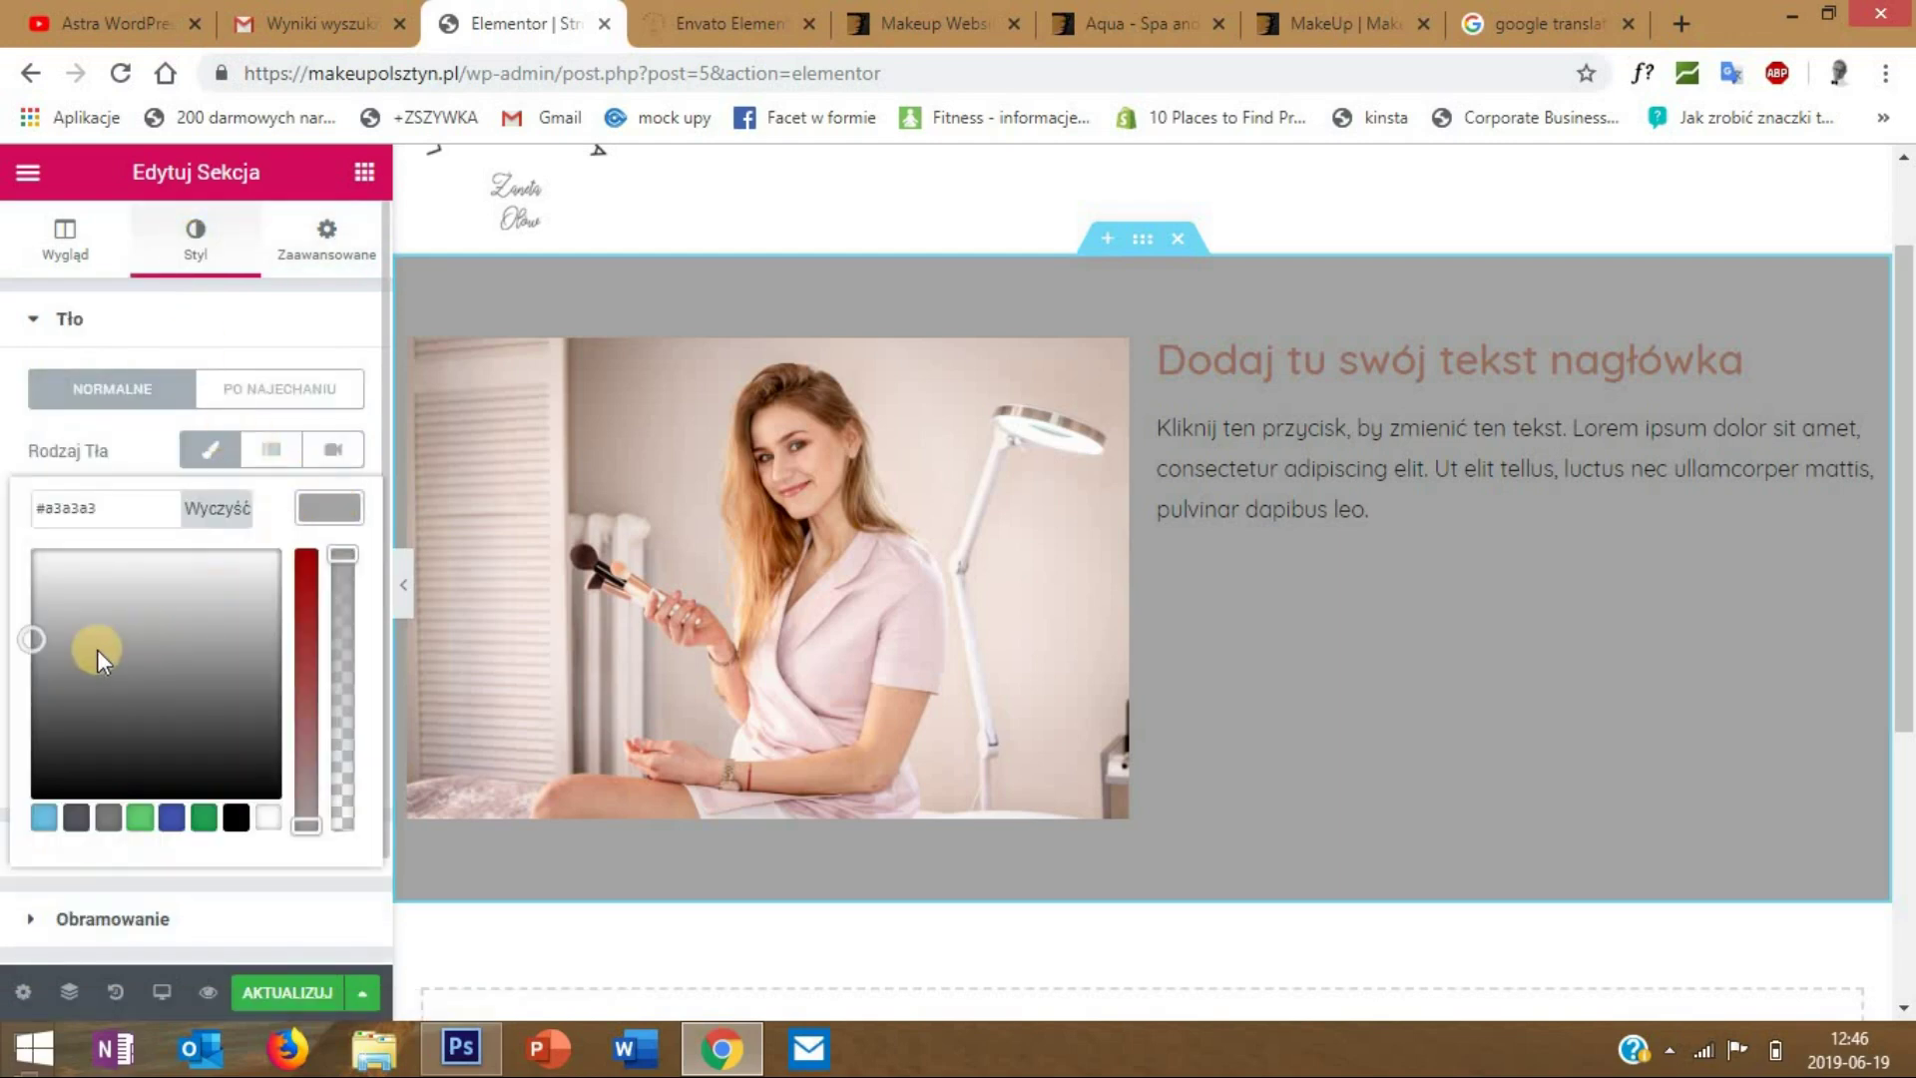
{"action": "left_click_drag", "start_coordinate": [65, 606], "coordinate": [26, 560]}
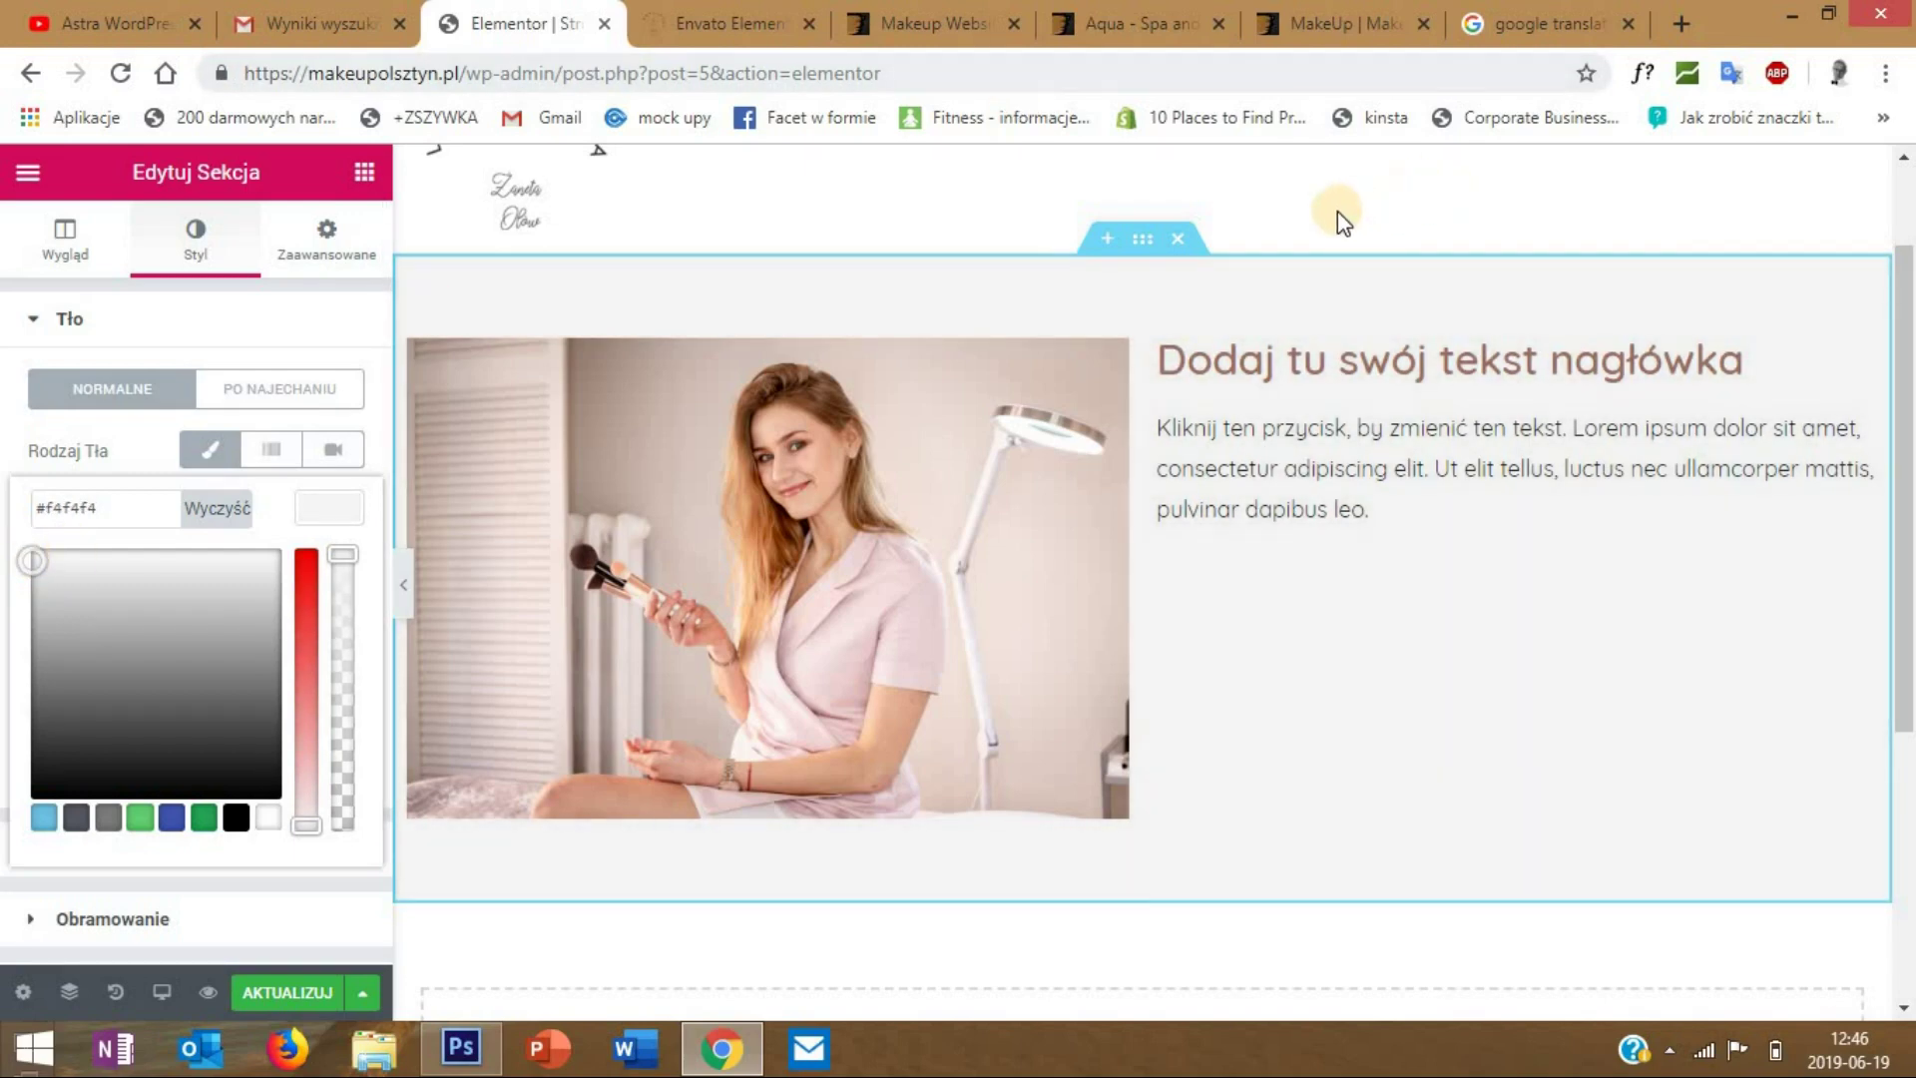
{"action": "left_click", "coordinate": [406, 577]}
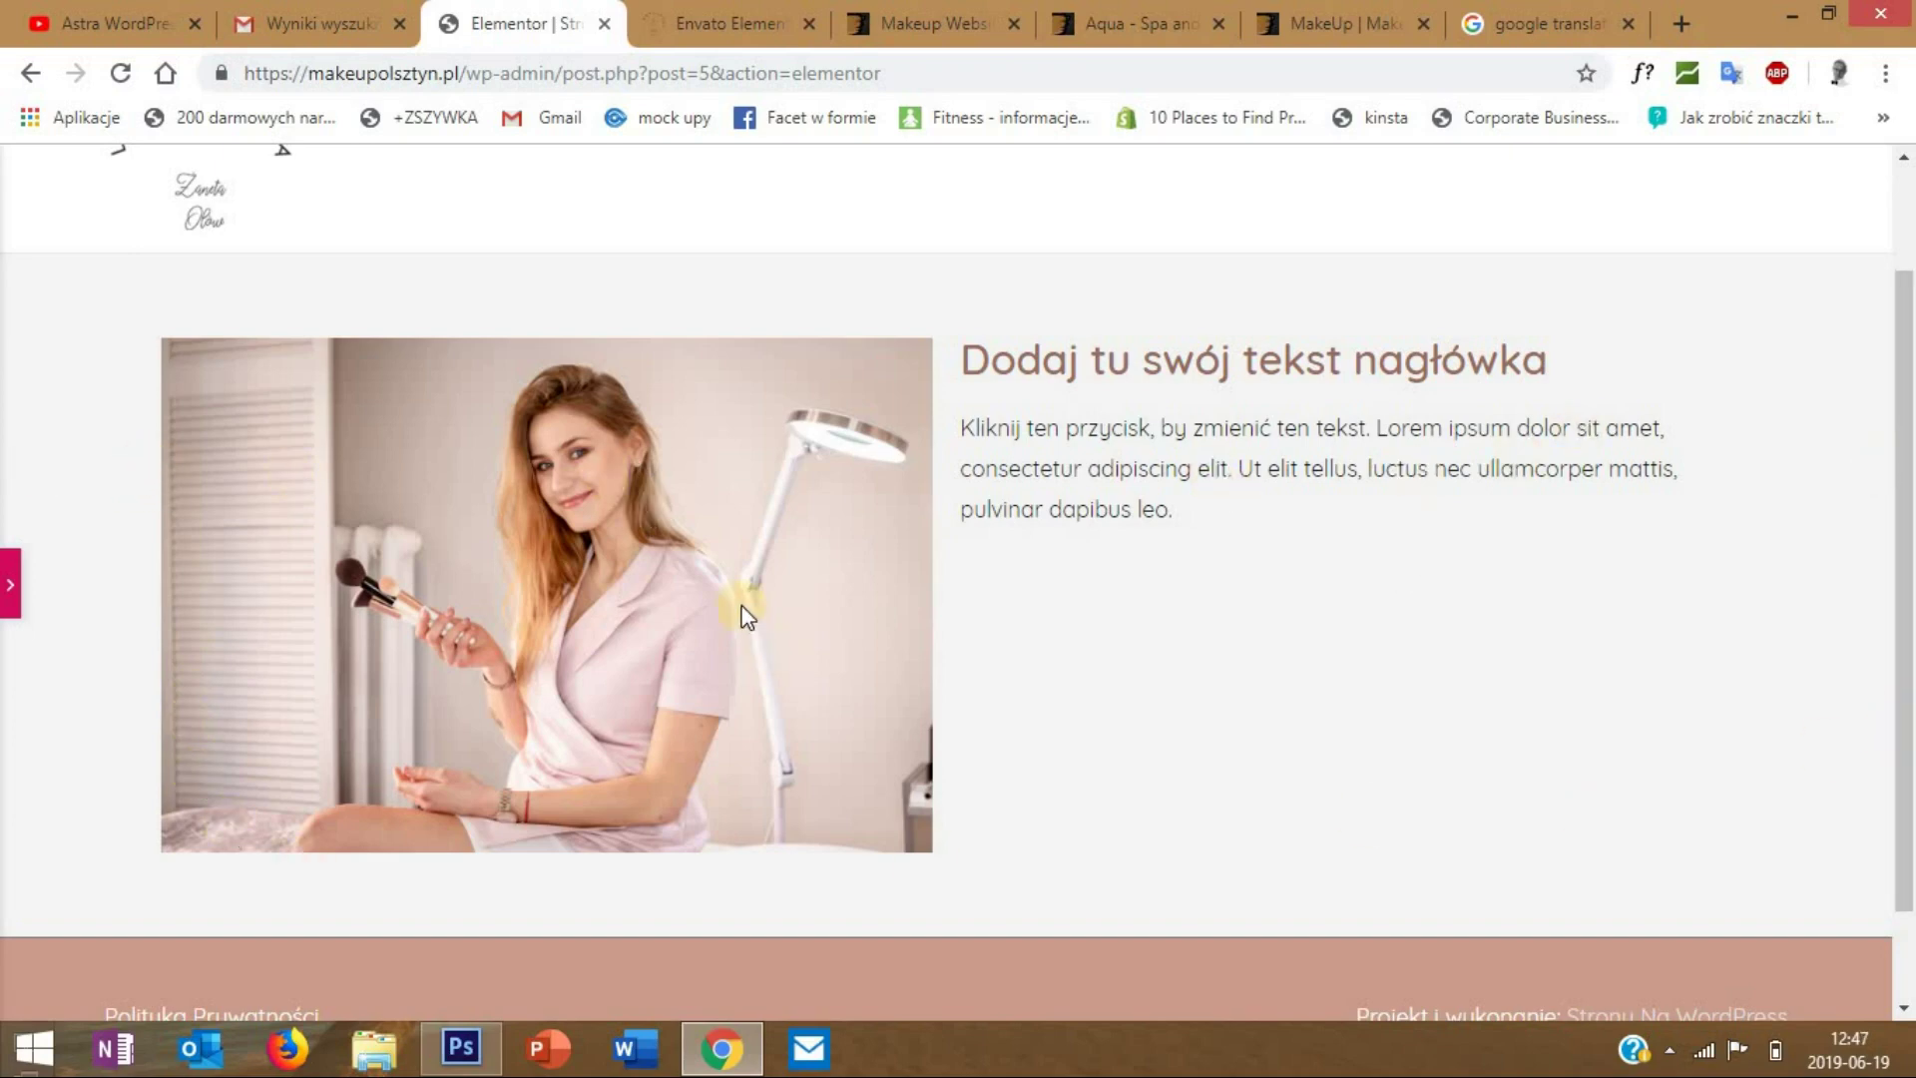
- Try Full Width content width with No Gap columns and preview the result
{"action": "scroll", "coordinate": [744, 614], "scroll_direction": "up", "scroll_amount": 2}
{"action": "scroll", "coordinate": [671, 479], "scroll_direction": "down", "scroll_amount": 3}
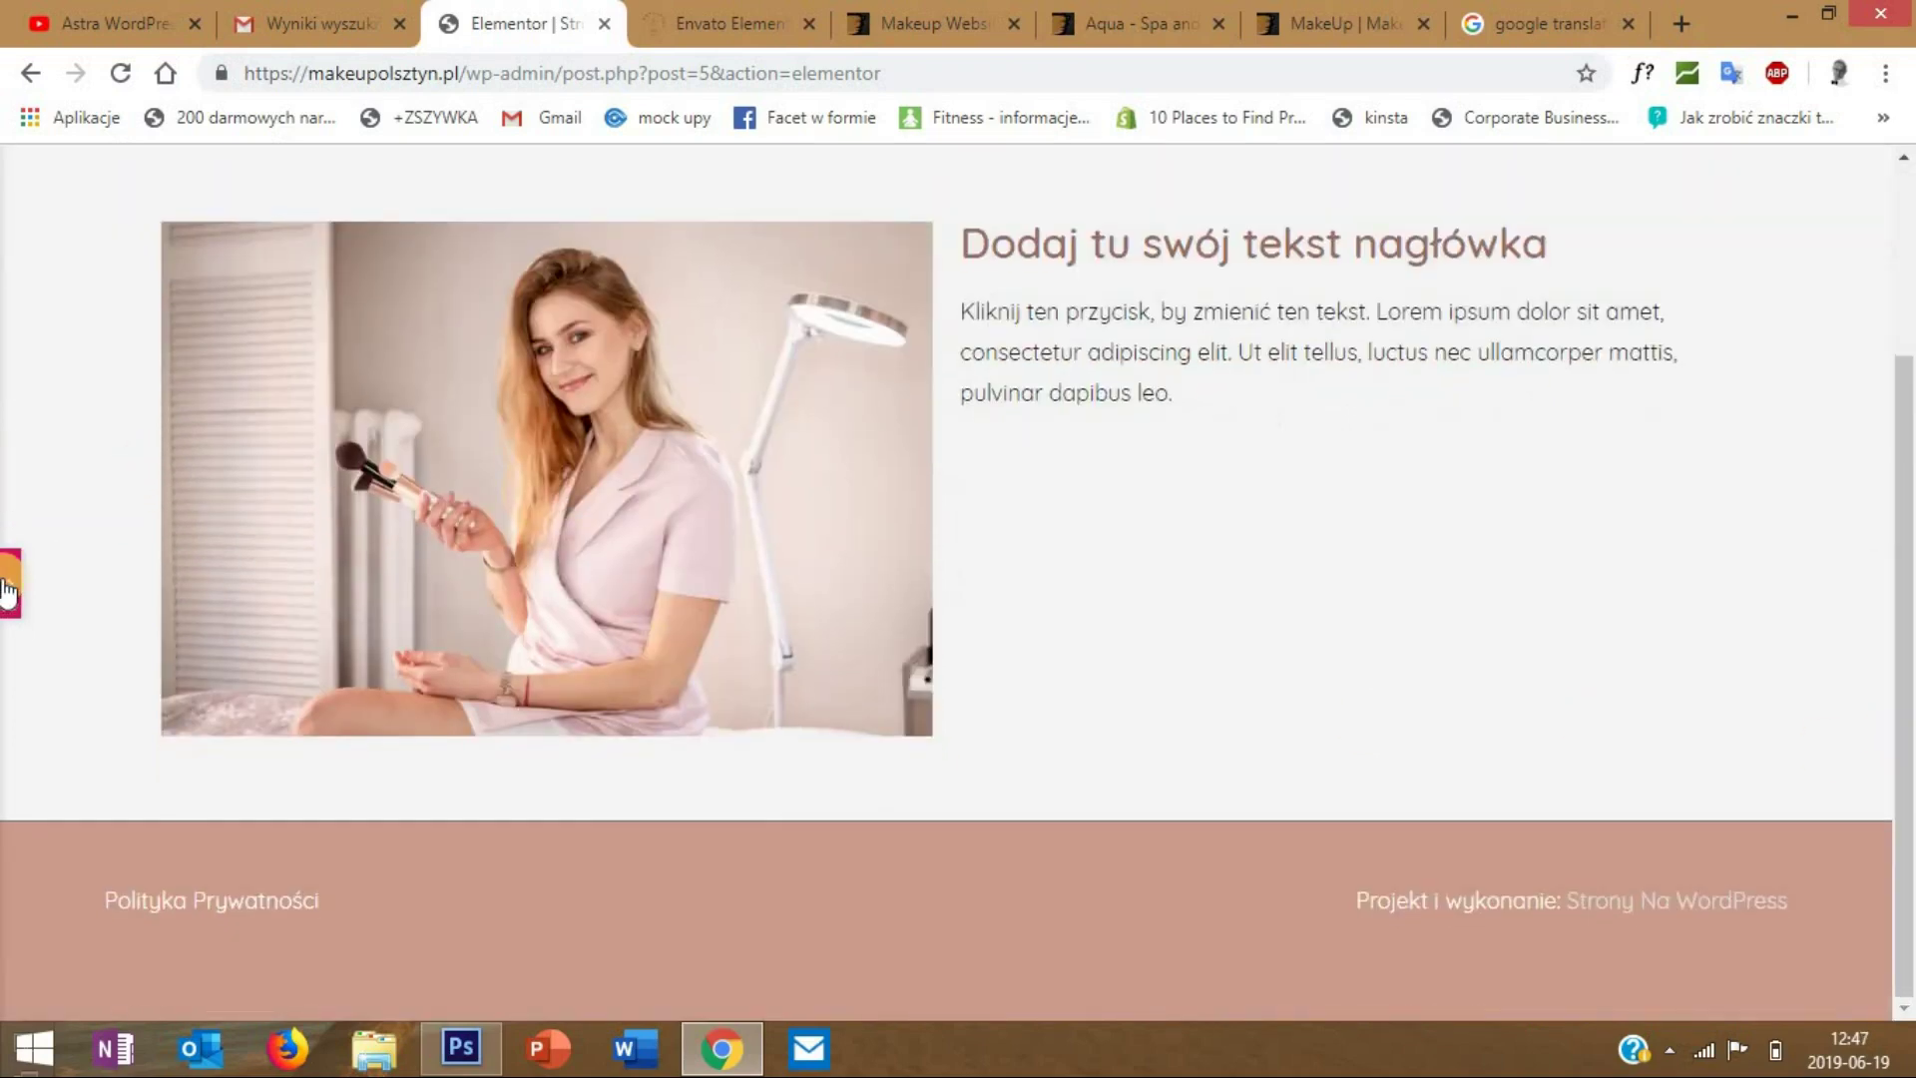
{"action": "left_click", "coordinate": [8, 589]}
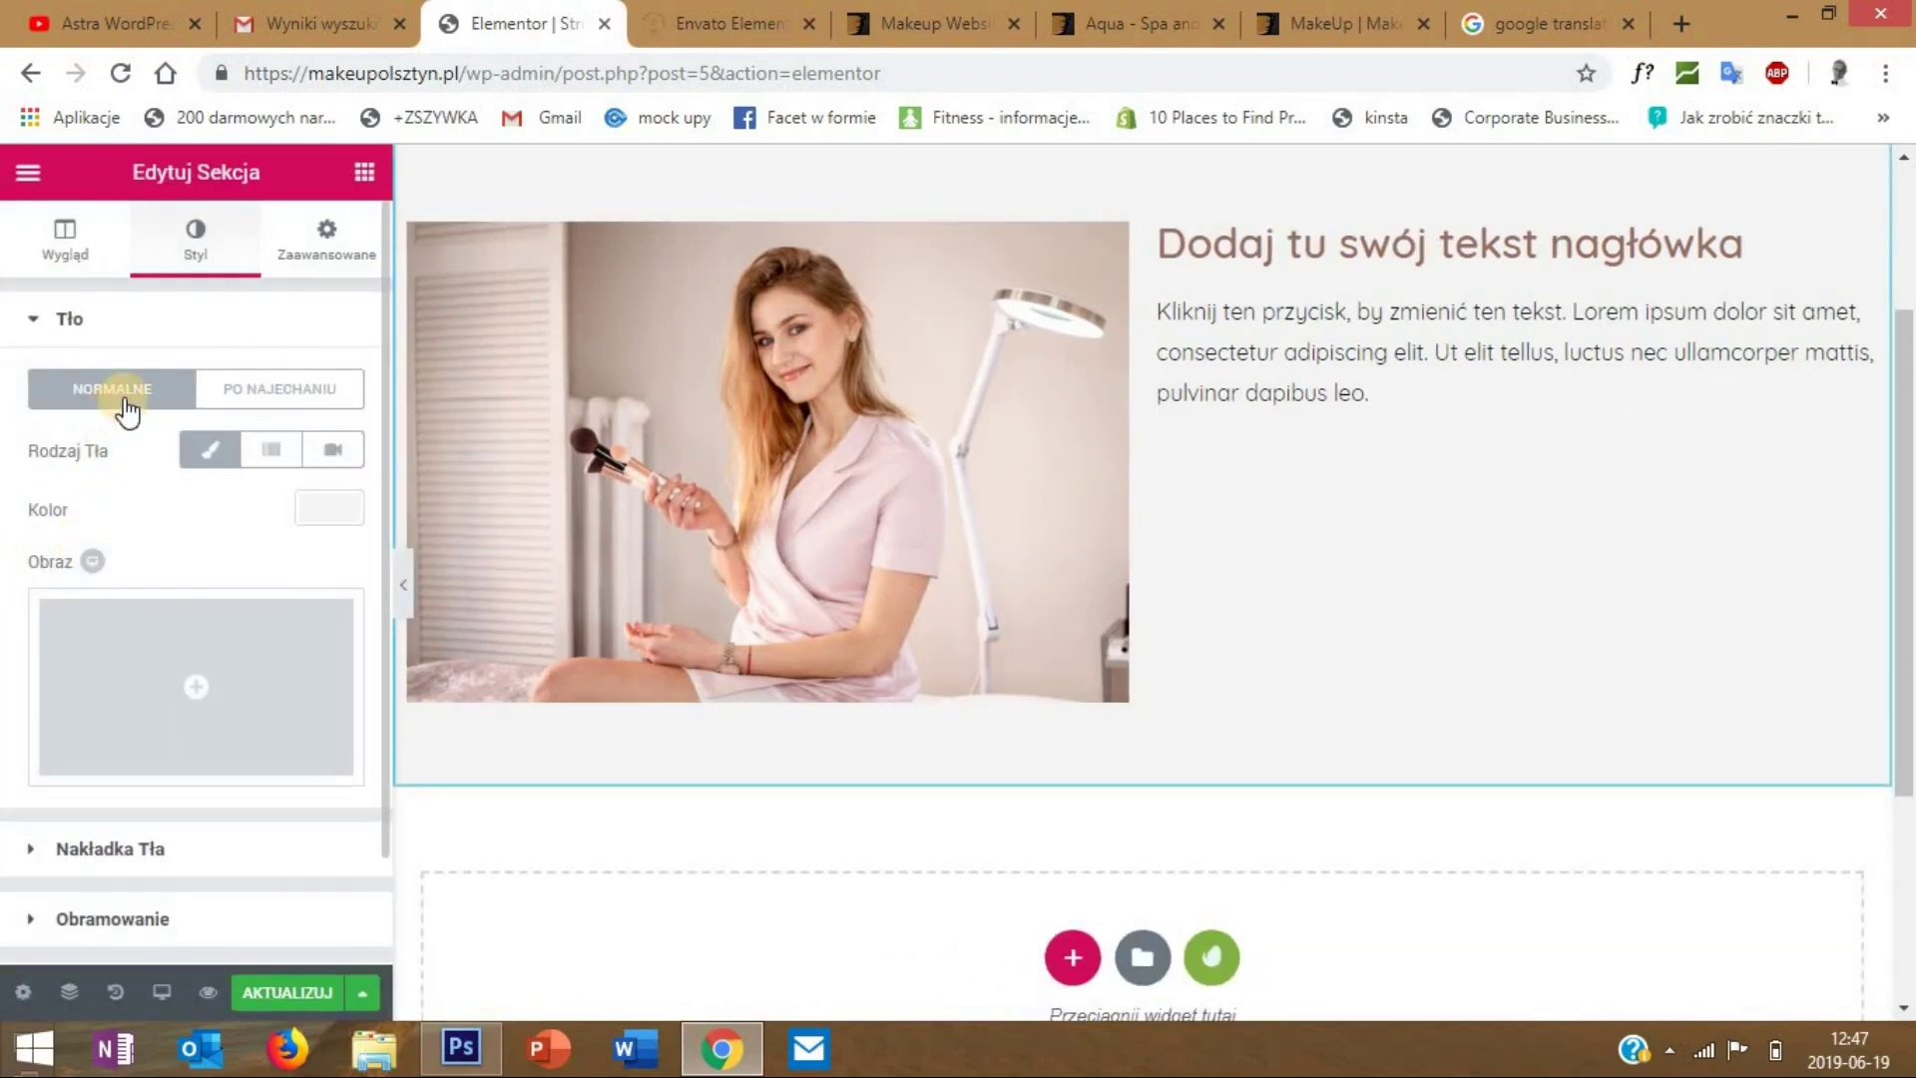
{"action": "left_click", "coordinate": [75, 242]}
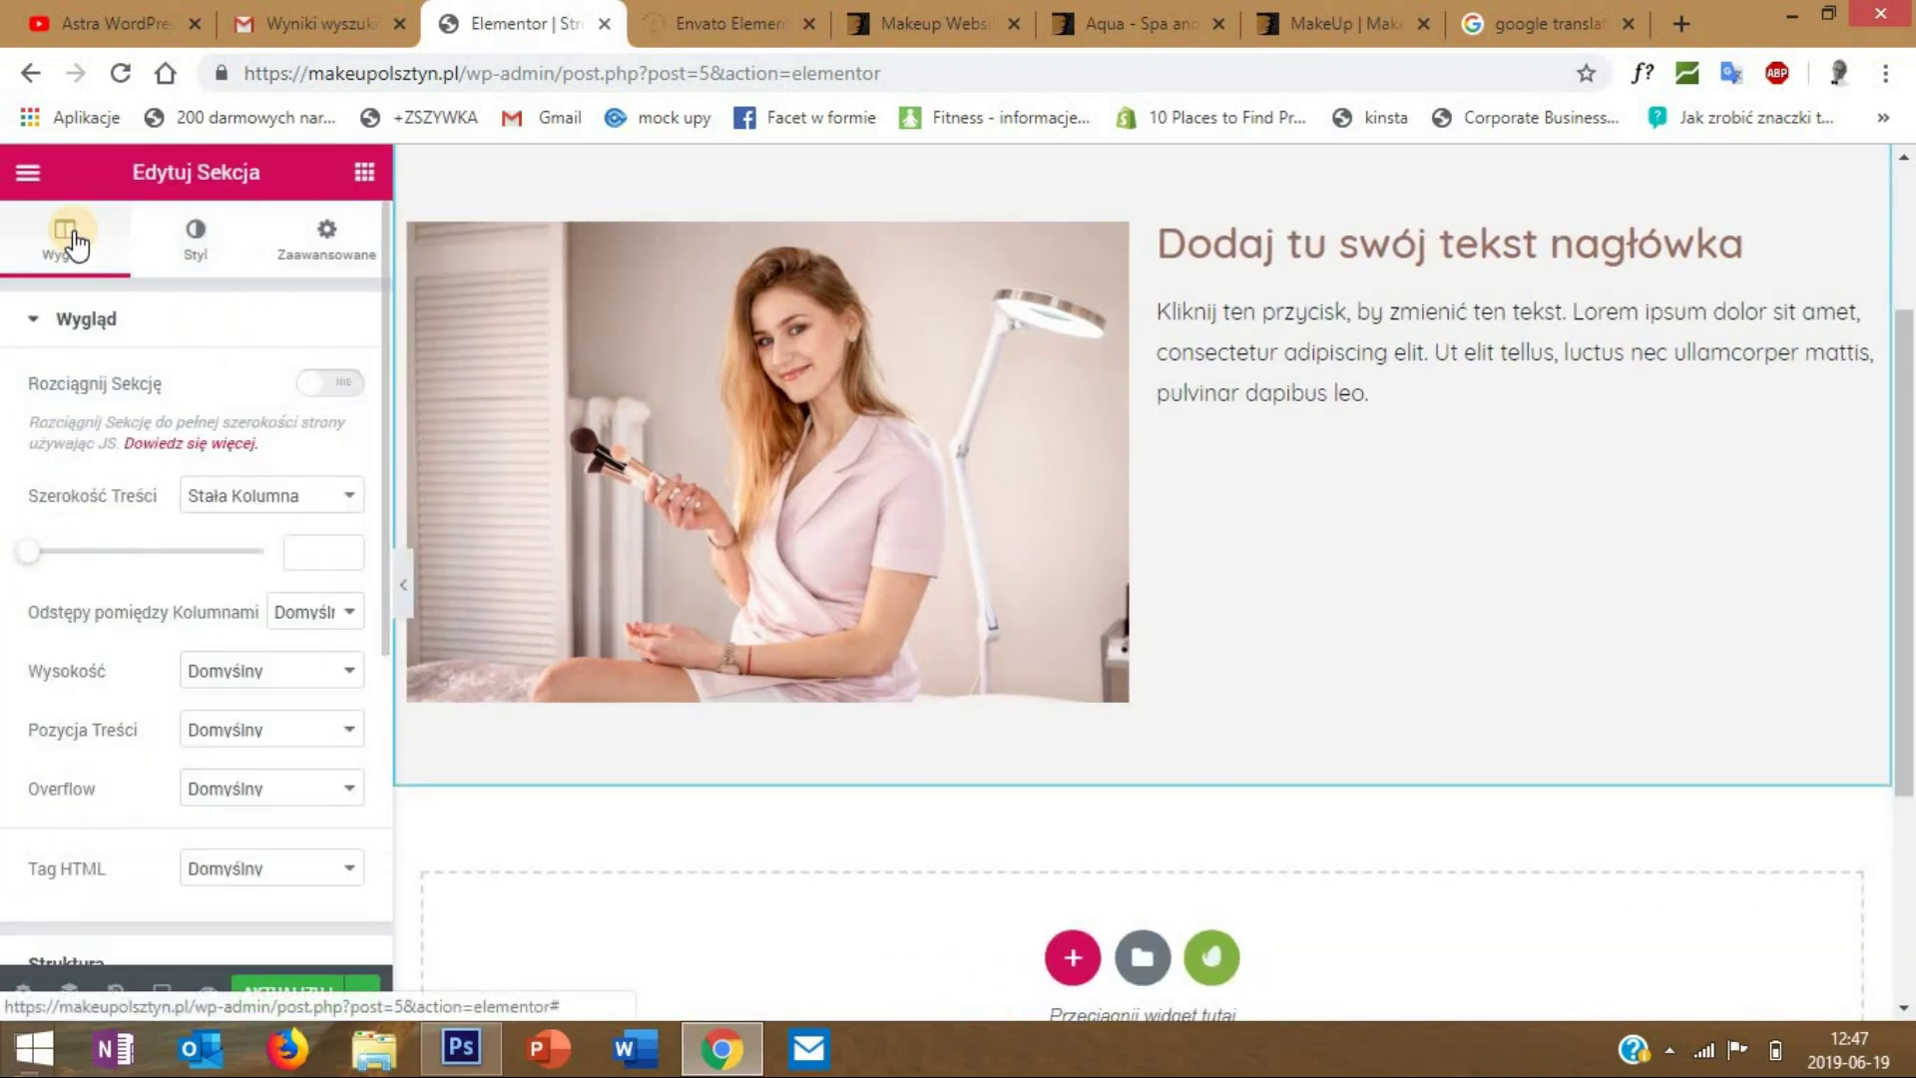
{"action": "left_click", "coordinate": [252, 497]}
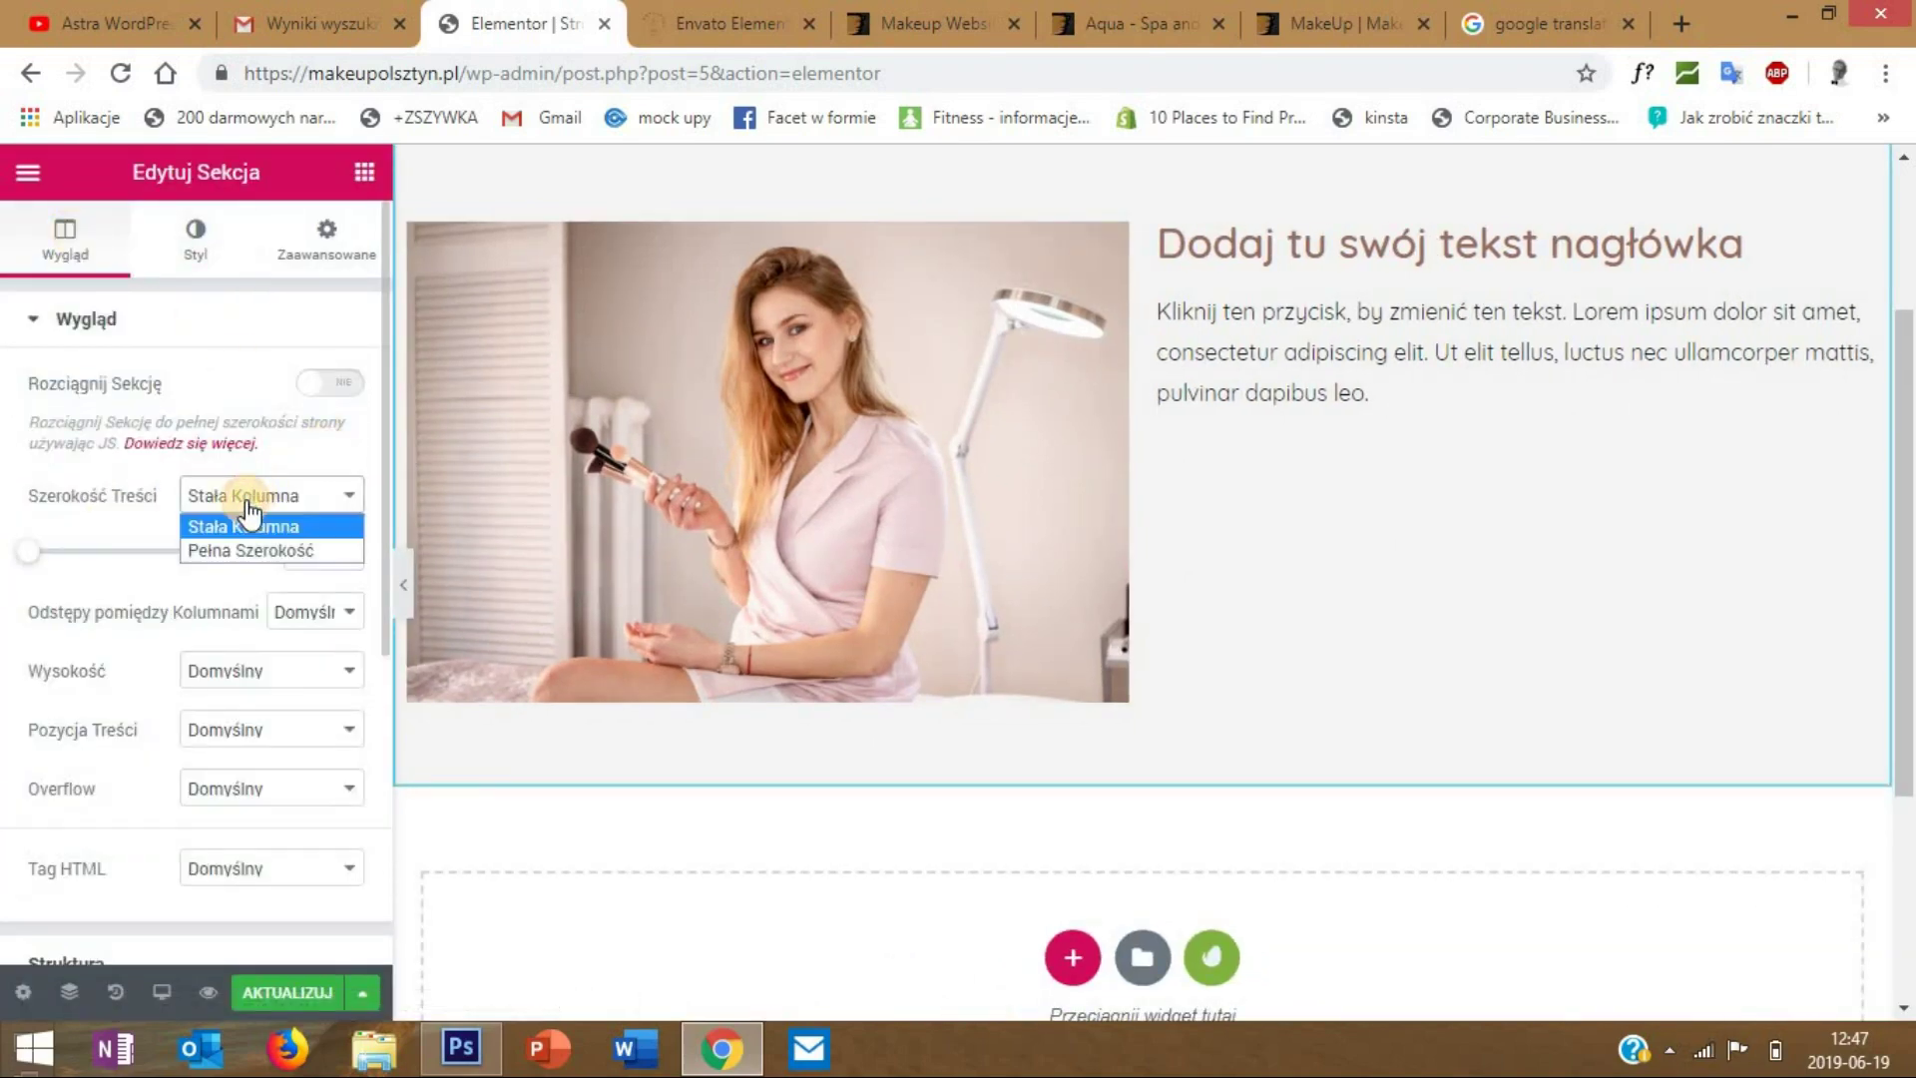
{"action": "left_click", "coordinate": [276, 552]}
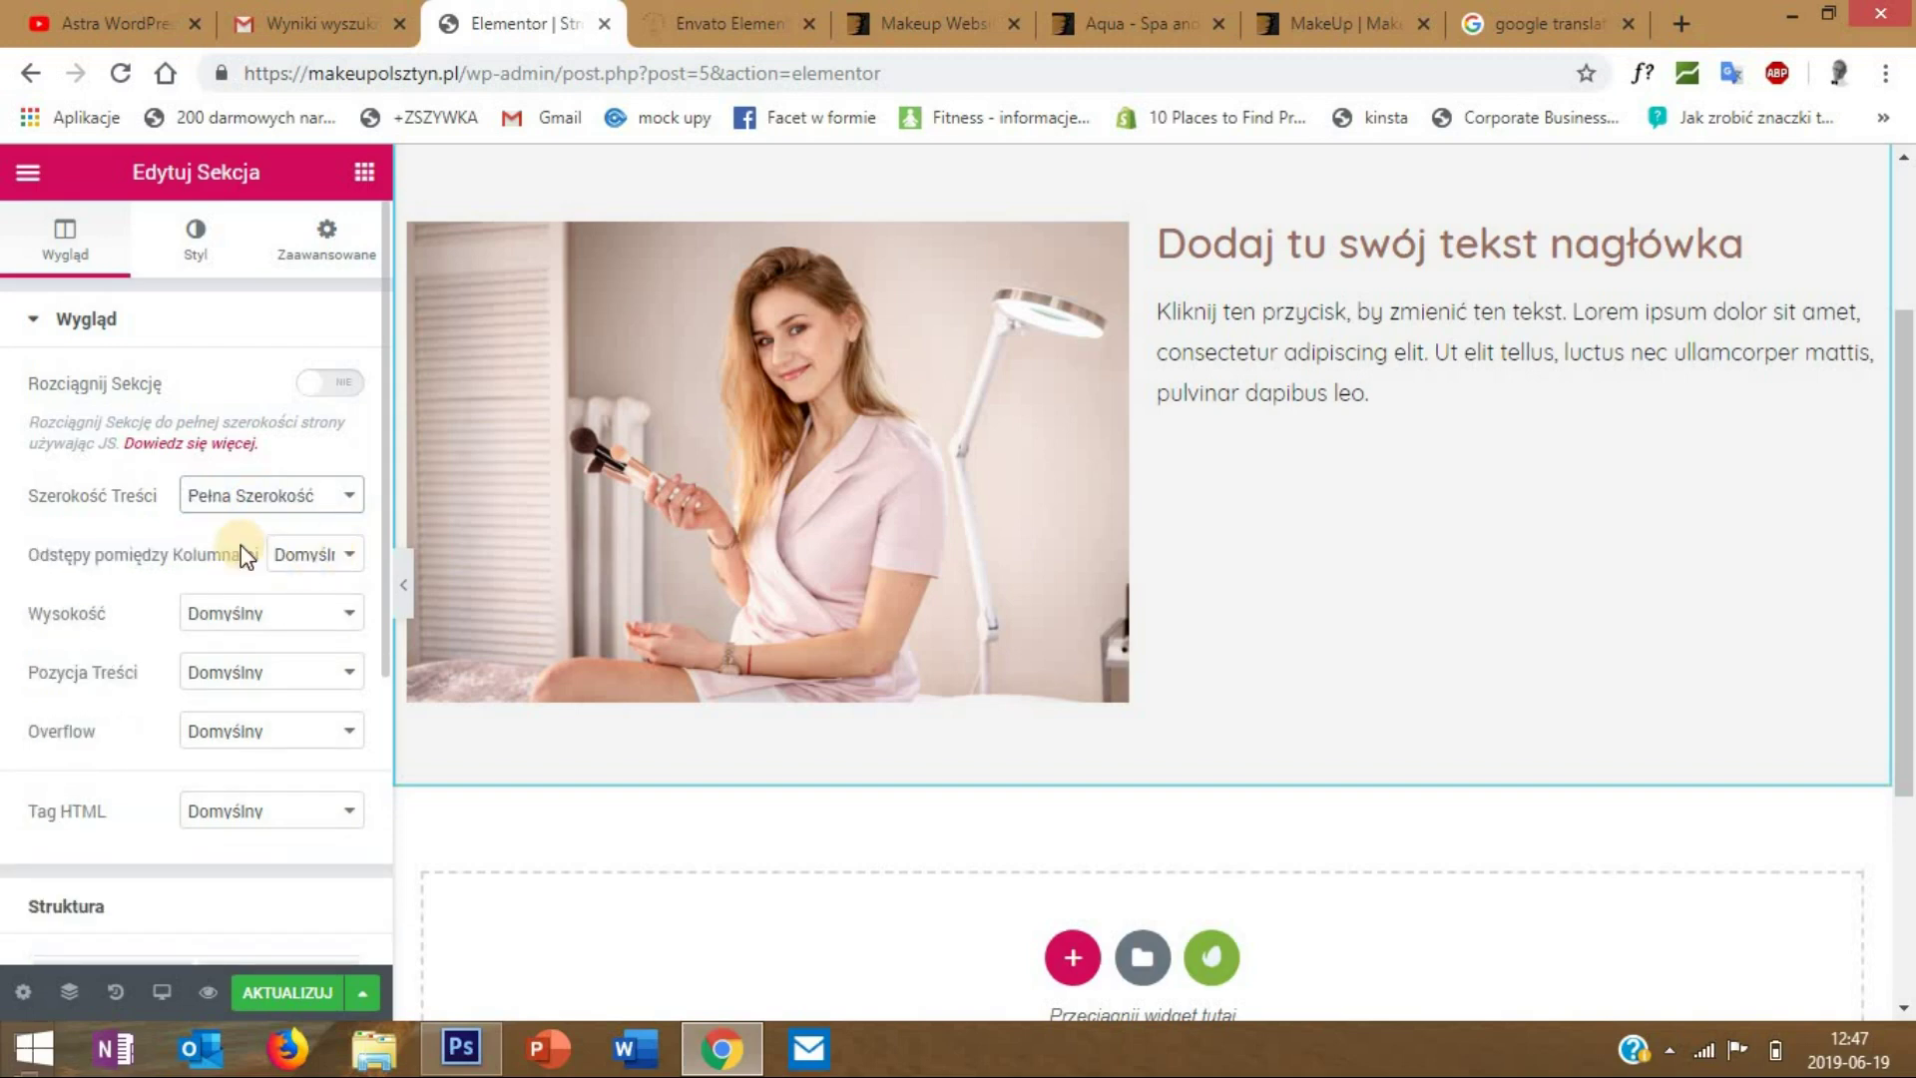
{"action": "left_click", "coordinate": [309, 559]}
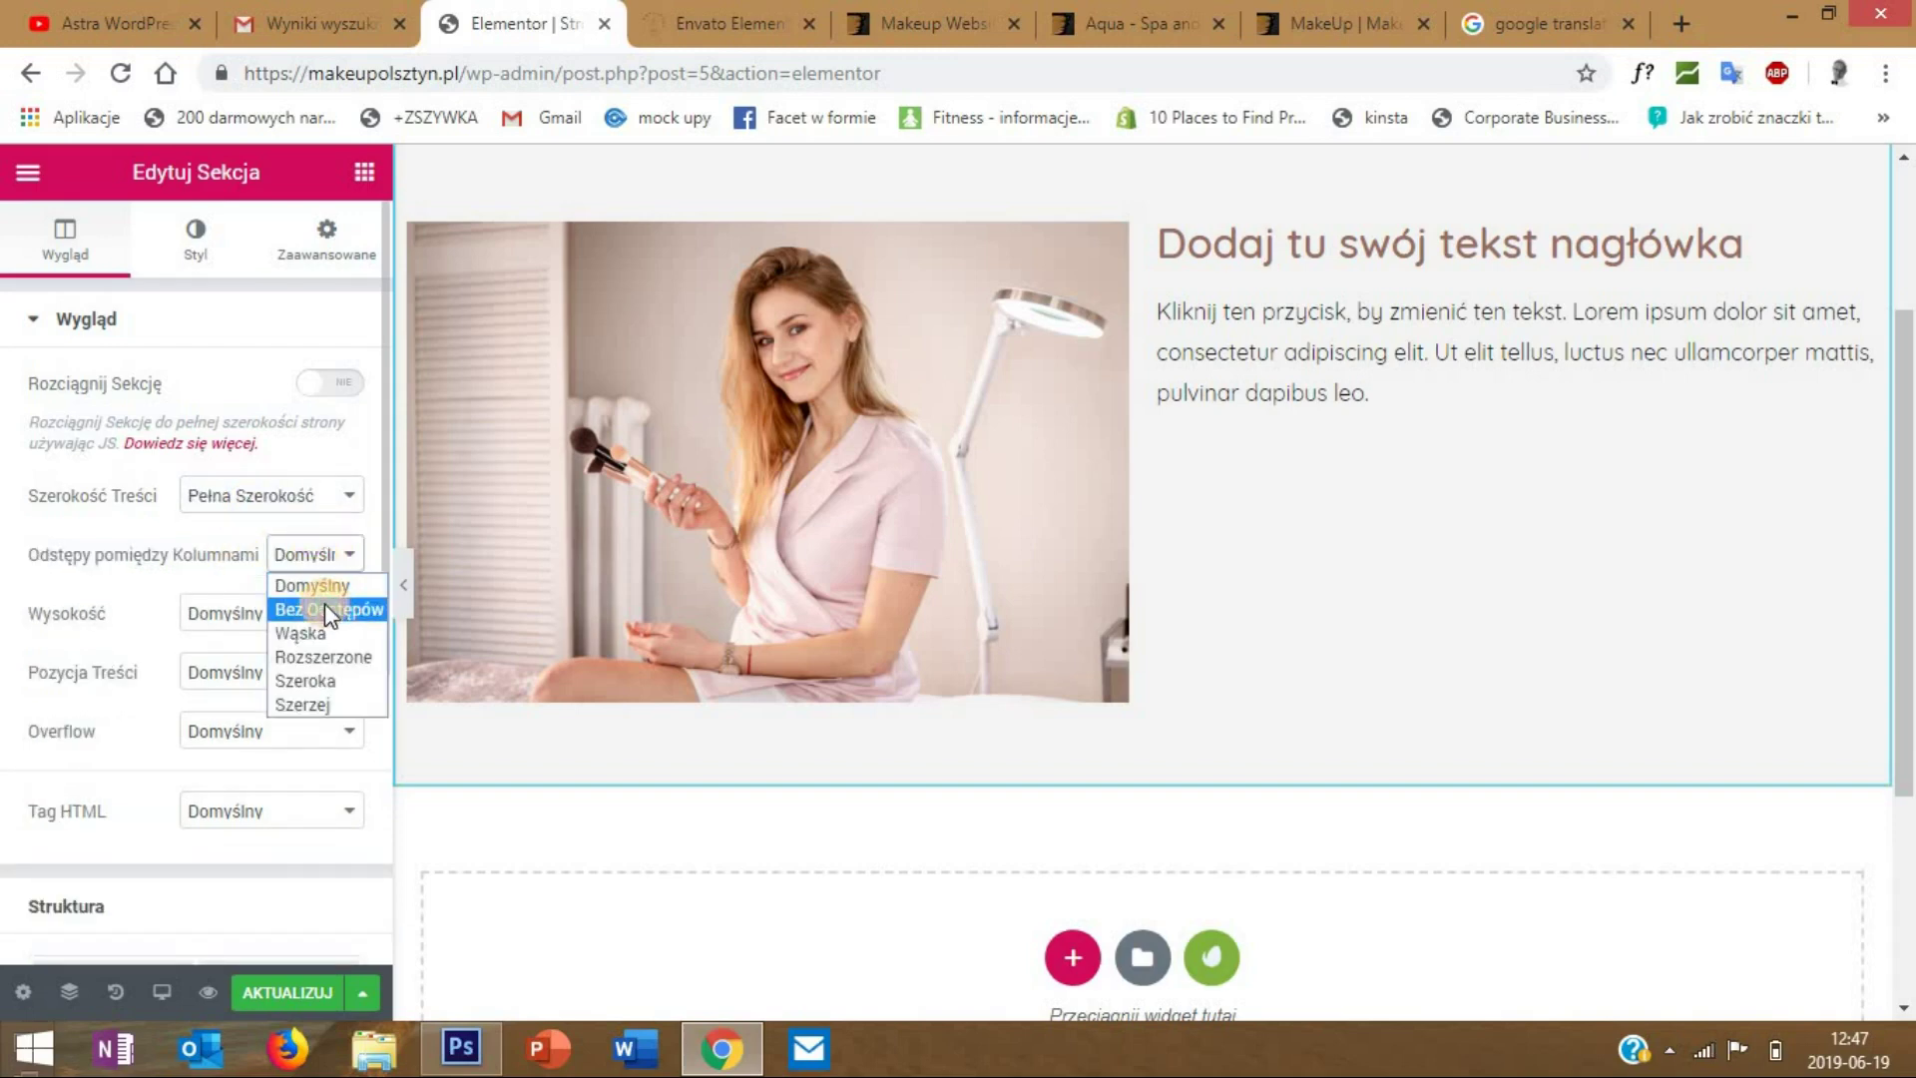
{"action": "left_click", "coordinate": [327, 606]}
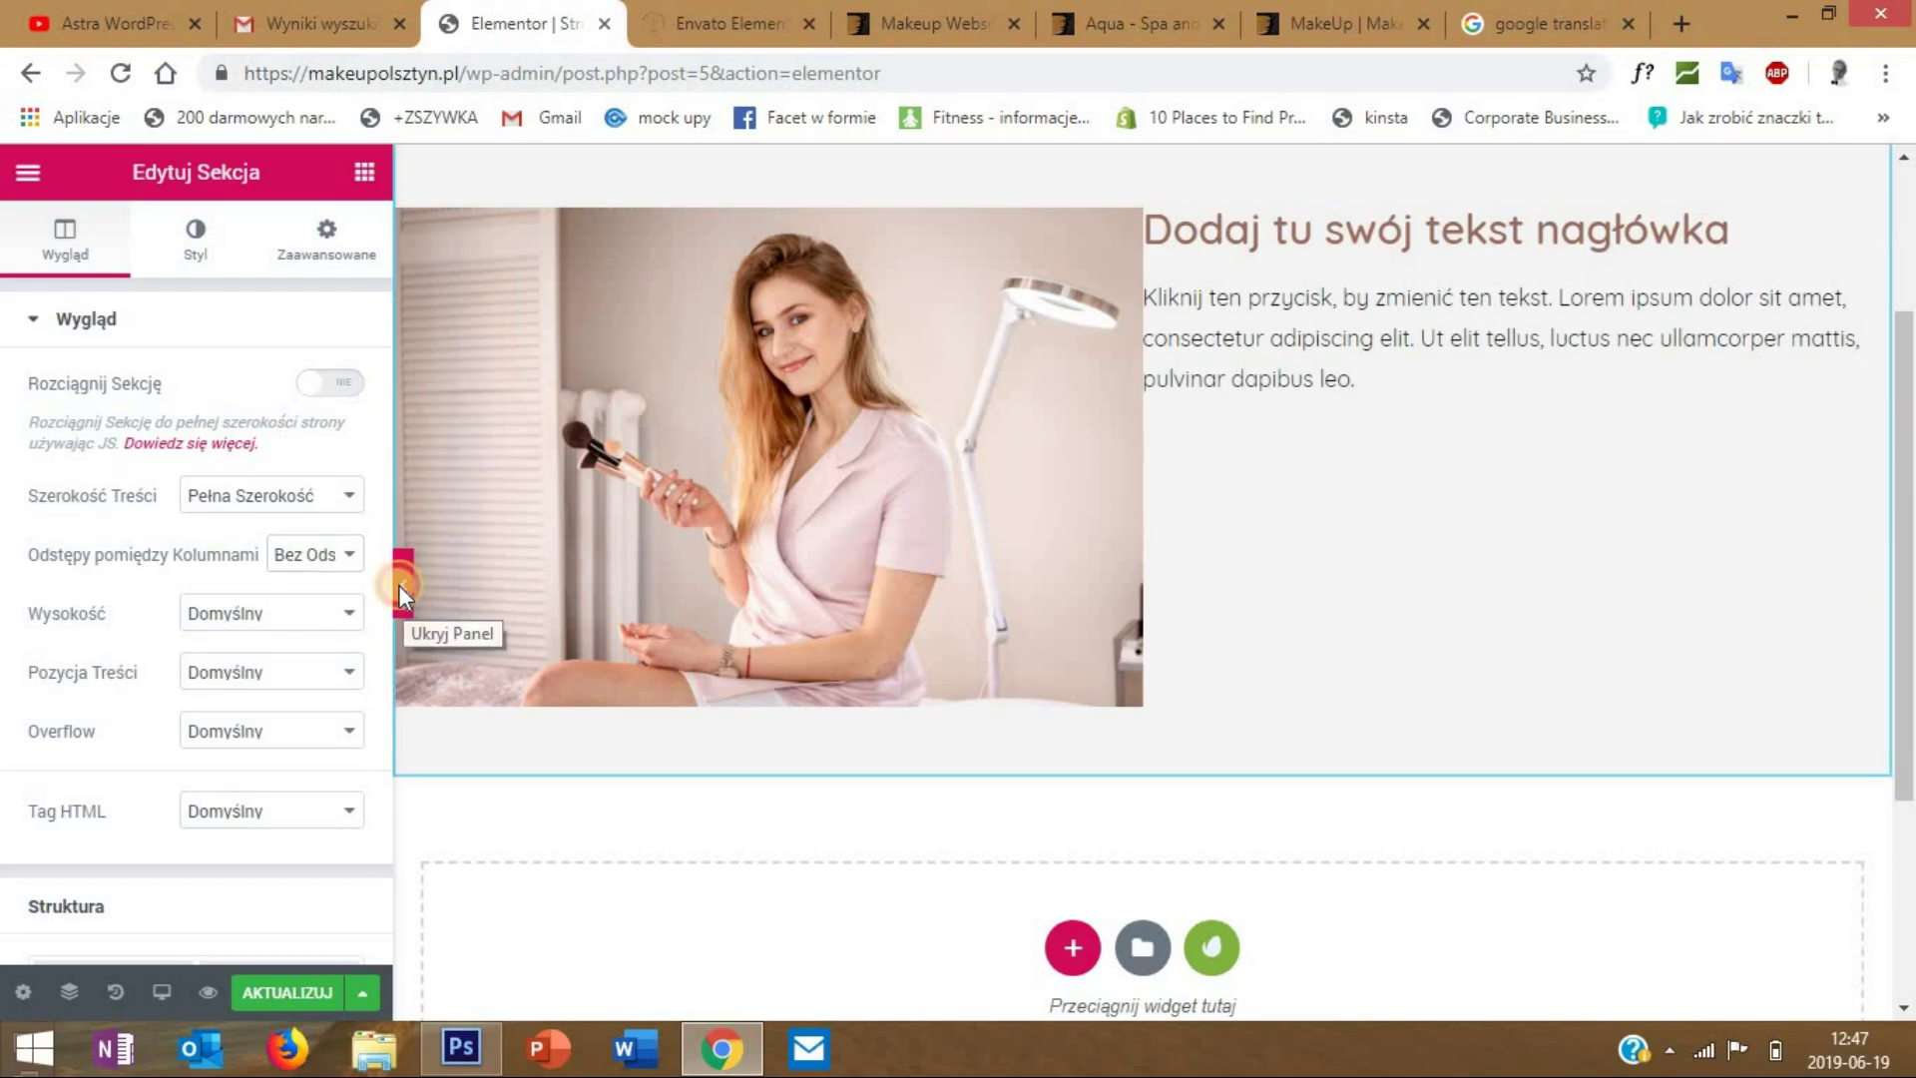
{"action": "left_click", "coordinate": [403, 589]}
- Revert the section to Stała Kolumna width with Default column gap and preview again
{"action": "scroll", "coordinate": [993, 414], "scroll_direction": "up", "scroll_amount": 3}
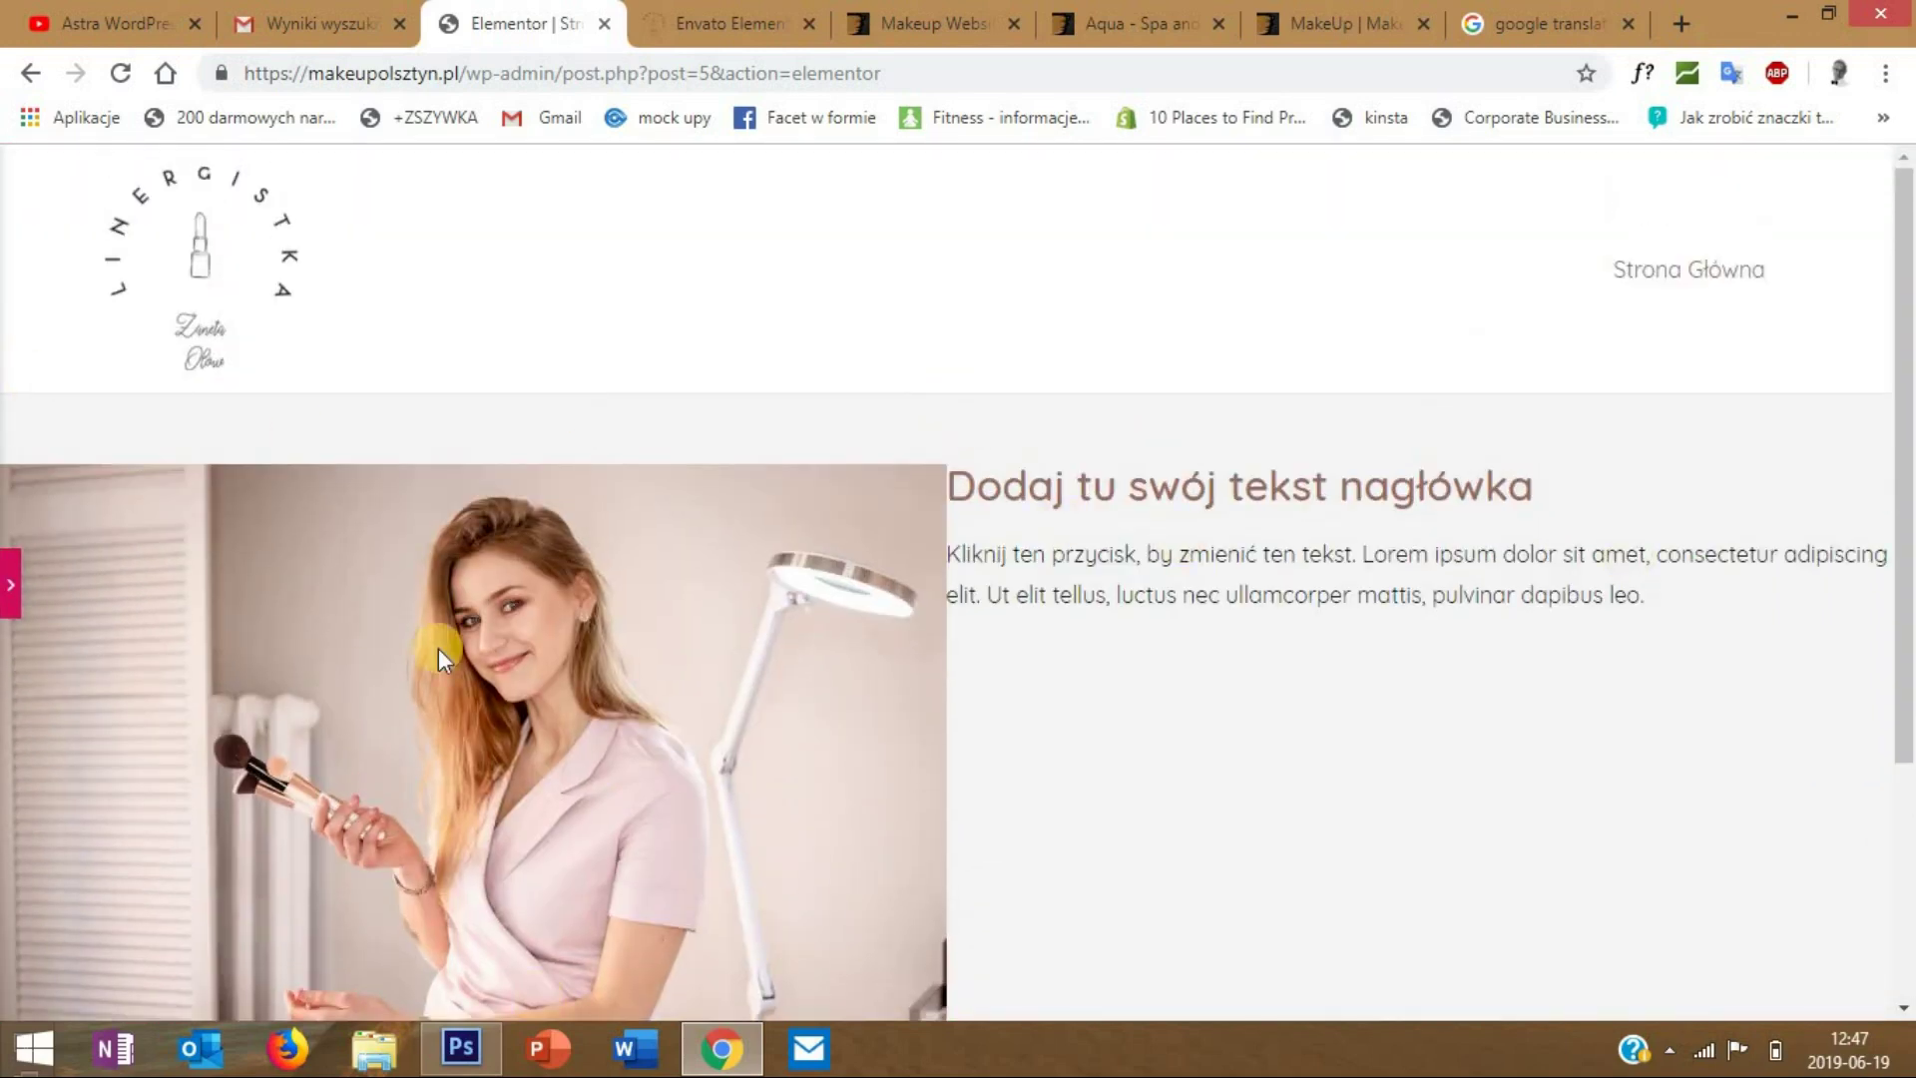
{"action": "scroll", "coordinate": [439, 649], "scroll_direction": "down", "scroll_amount": 2}
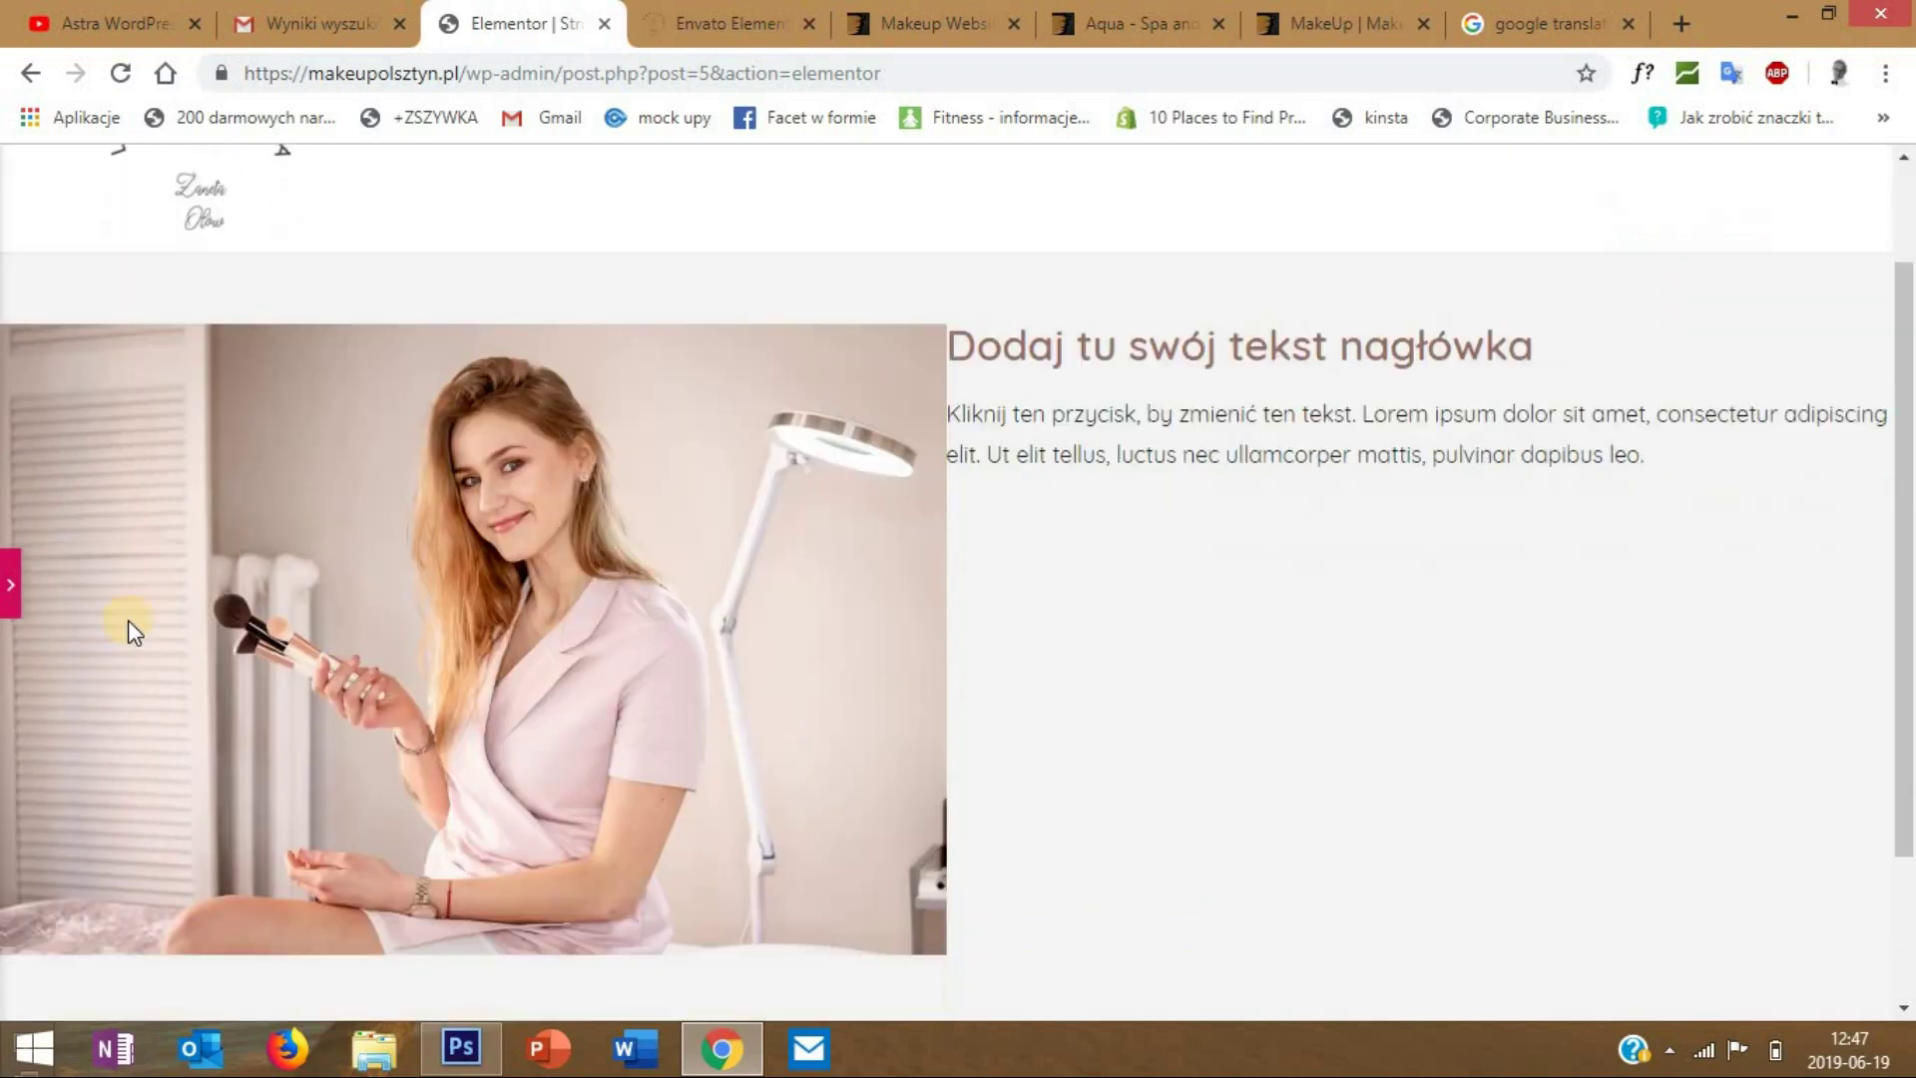
{"action": "left_click", "coordinate": [16, 587]}
{"action": "left_click", "coordinate": [299, 504]}
{"action": "left_click", "coordinate": [291, 512]}
{"action": "left_click", "coordinate": [294, 519]}
{"action": "left_click", "coordinate": [292, 523]}
{"action": "left_click", "coordinate": [310, 614]}
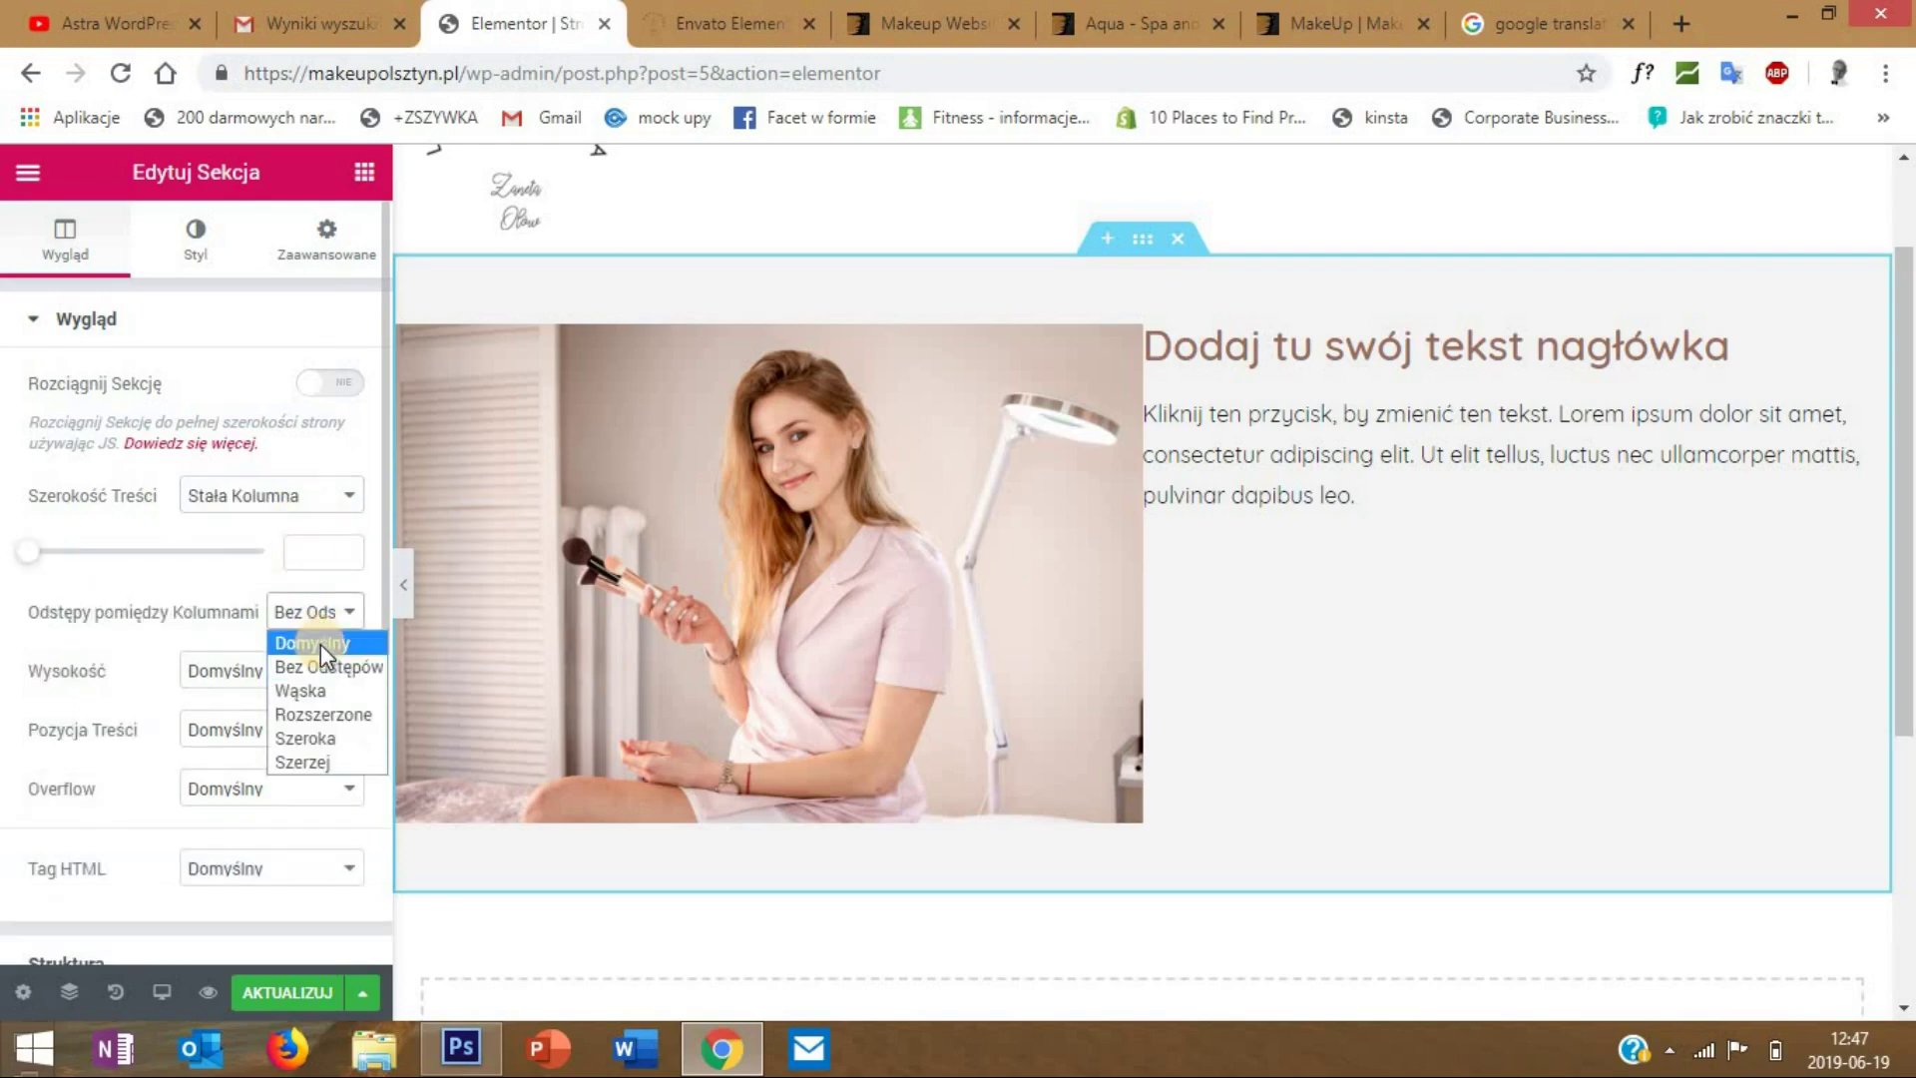
{"action": "left_click", "coordinate": [320, 644]}
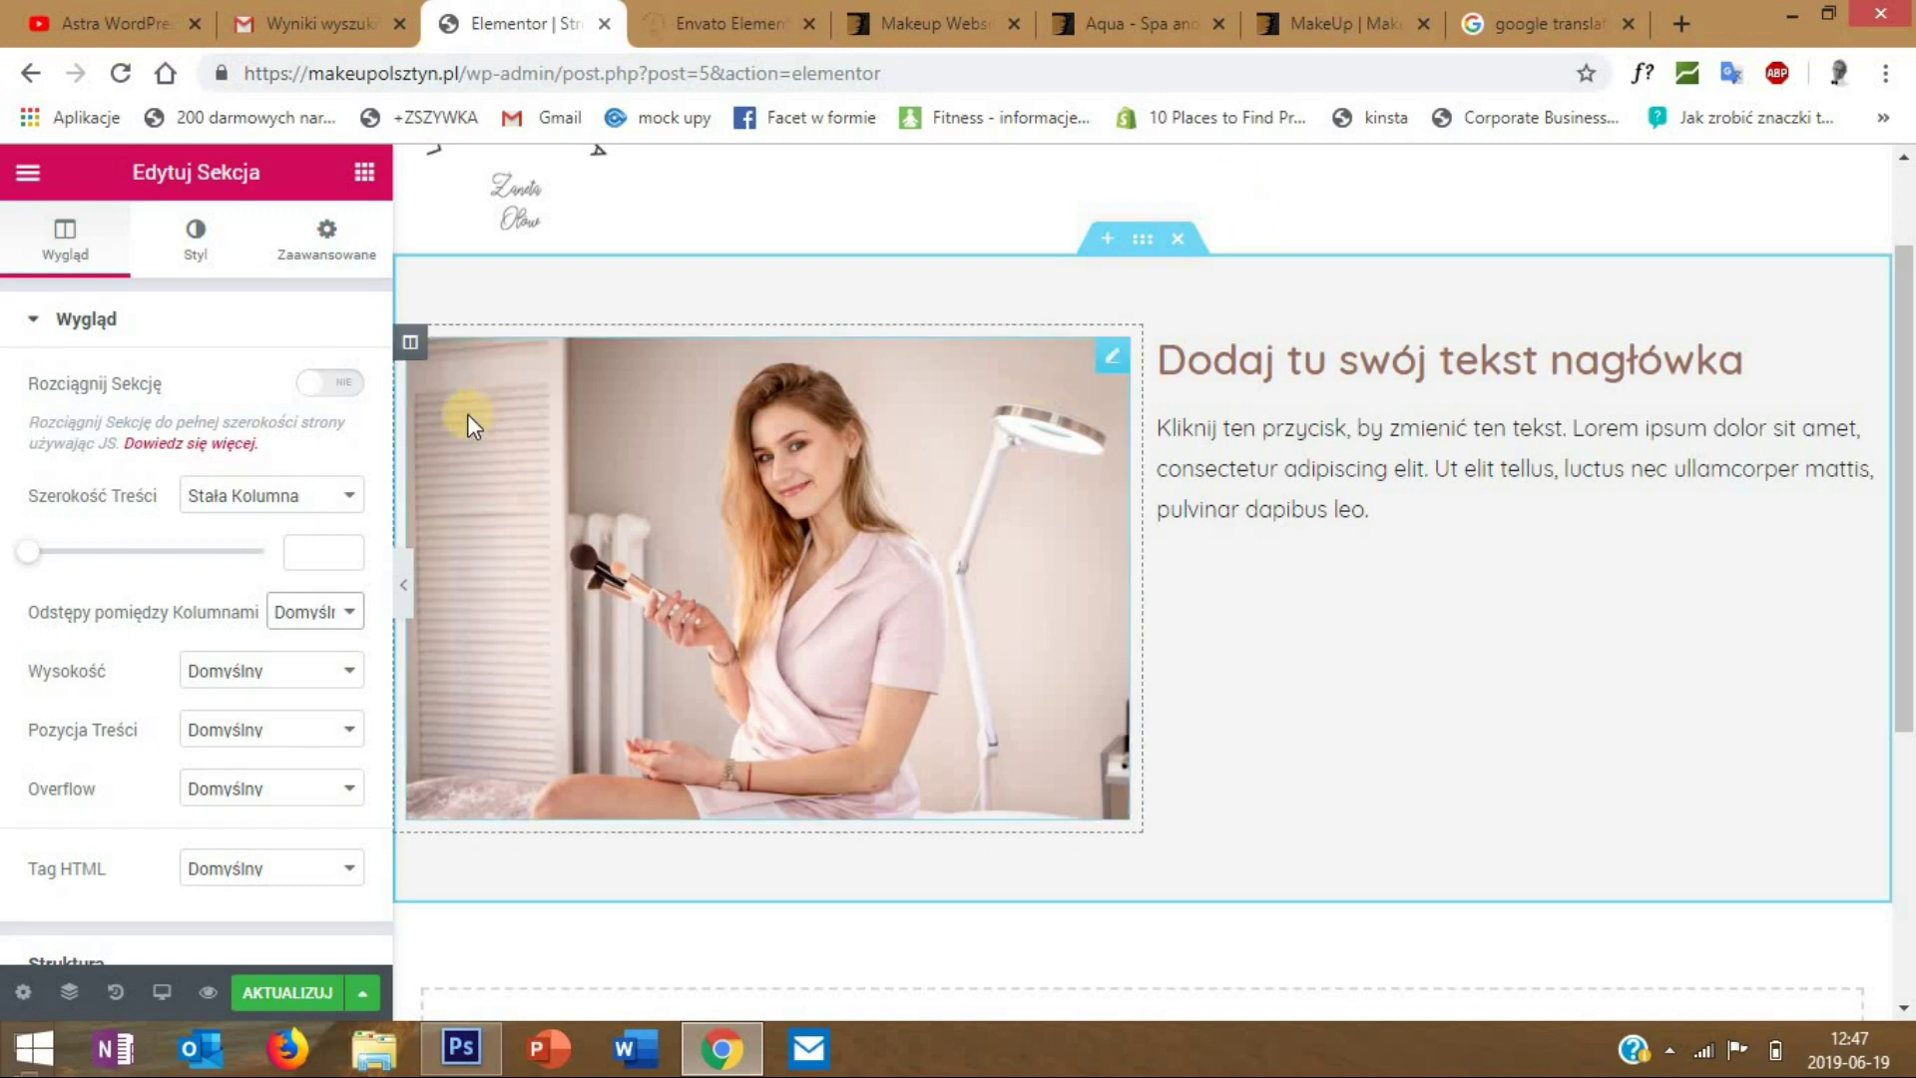
{"action": "left_click", "coordinate": [404, 584]}
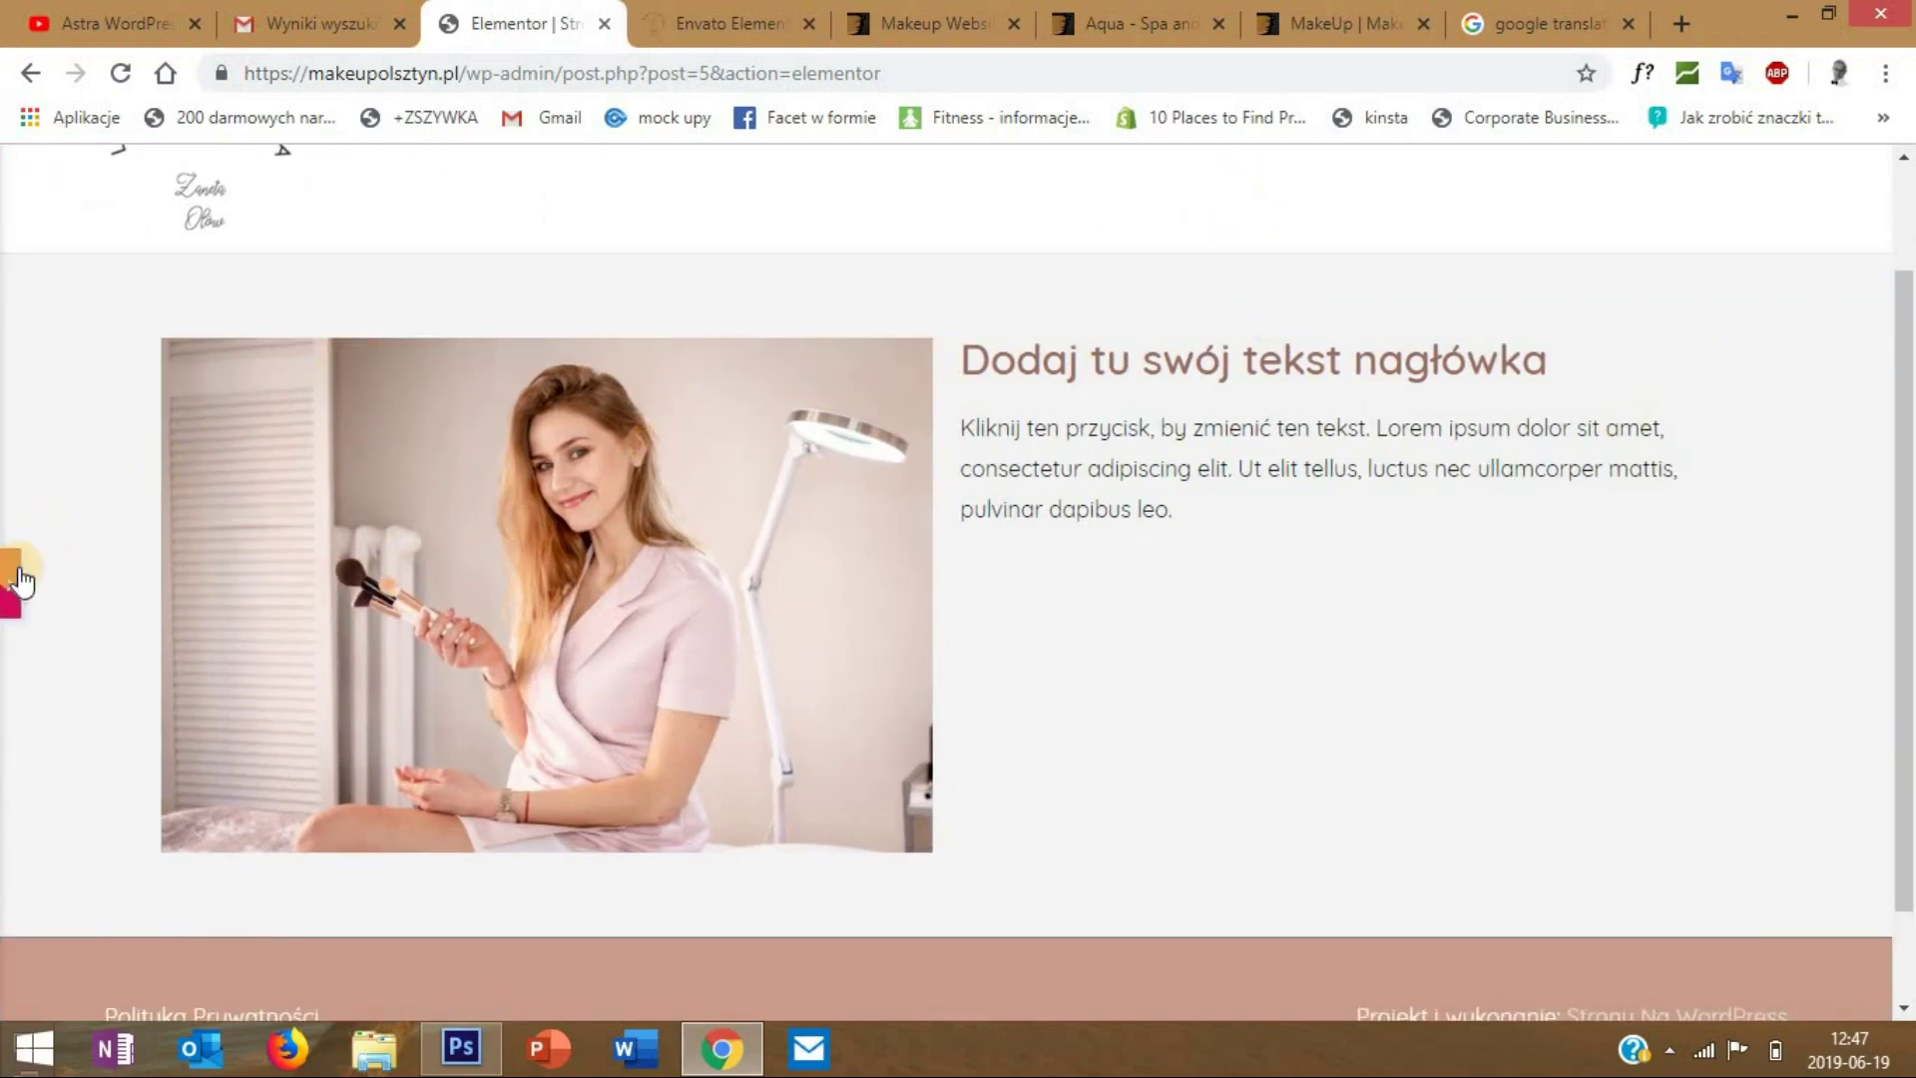
- Bring the Edit Section panel back beside the page preview
{"action": "left_click", "coordinate": [14, 599]}
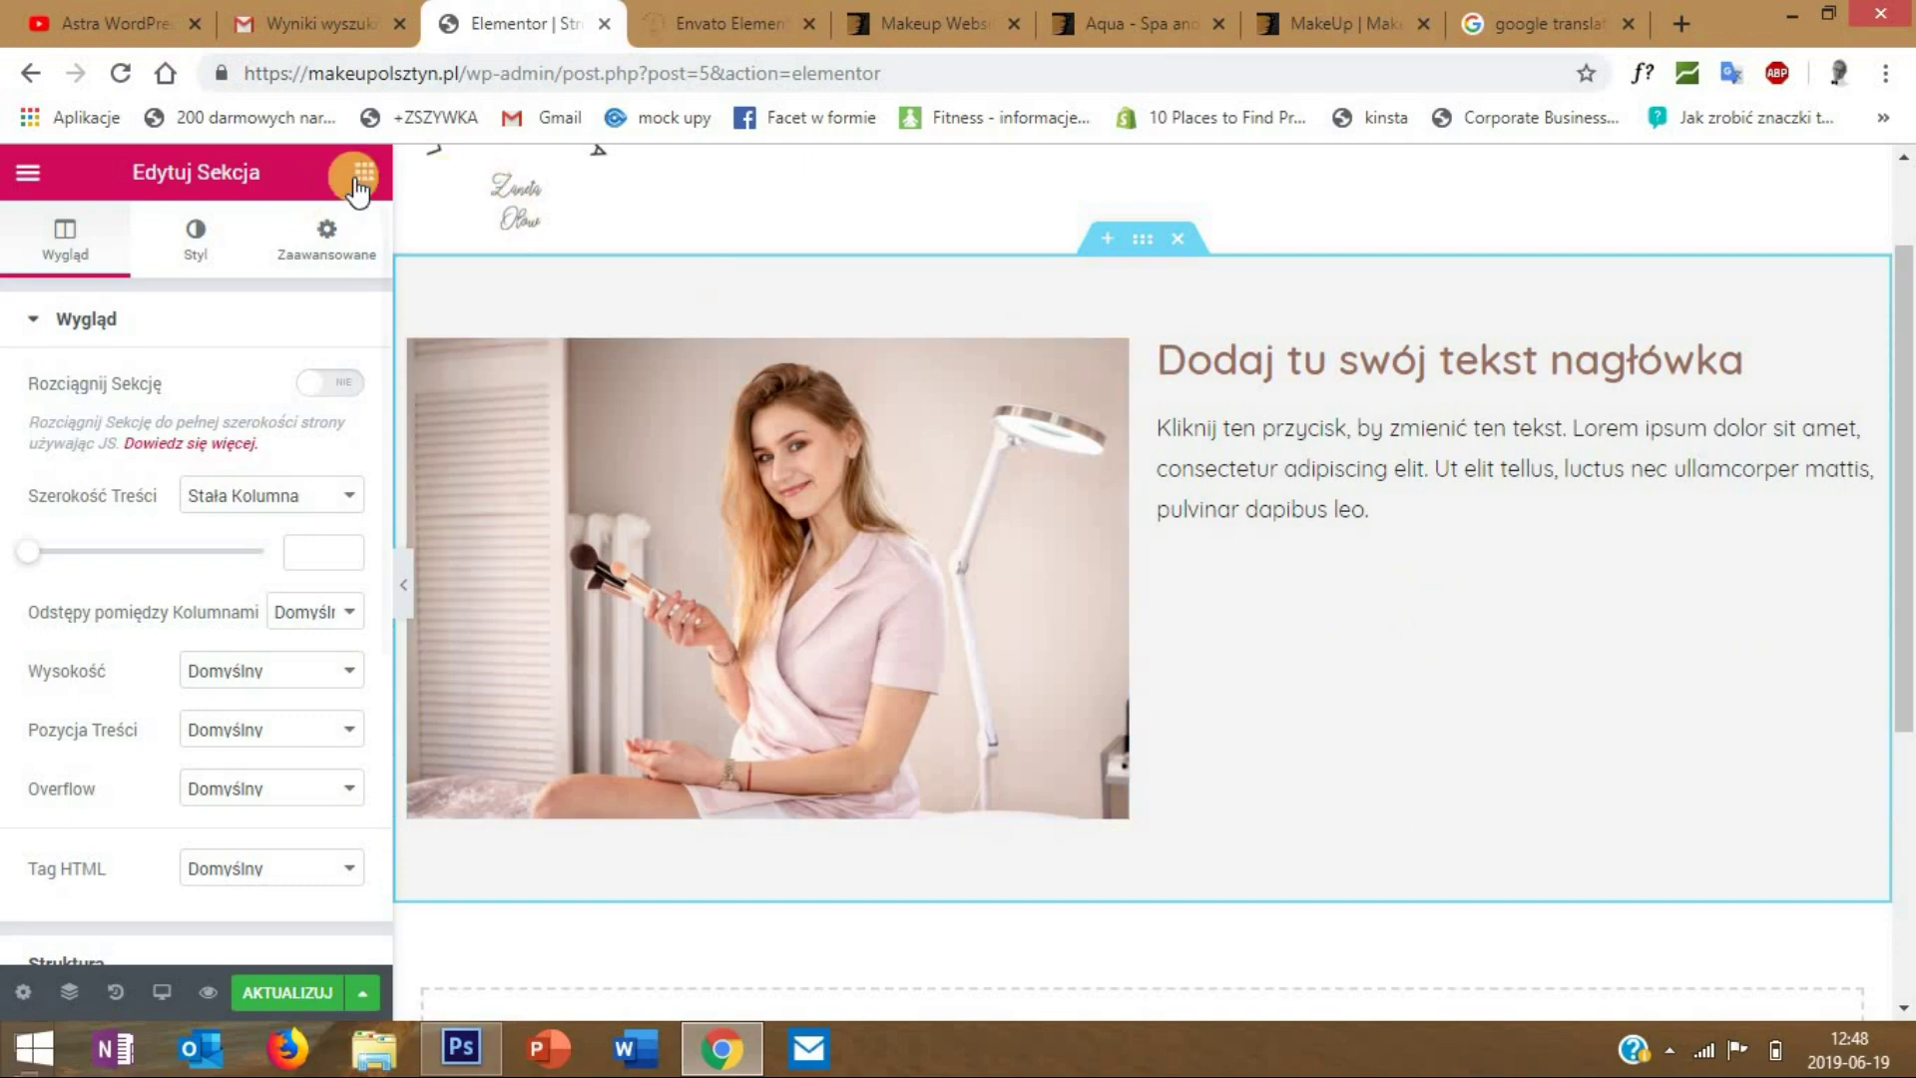
- Search the widgets for 'przy' and drag the Przycisk (Button) widget below the paragraph text
{"action": "key", "text": "ctrl+p"}
{"action": "left_click", "coordinate": [162, 287]}
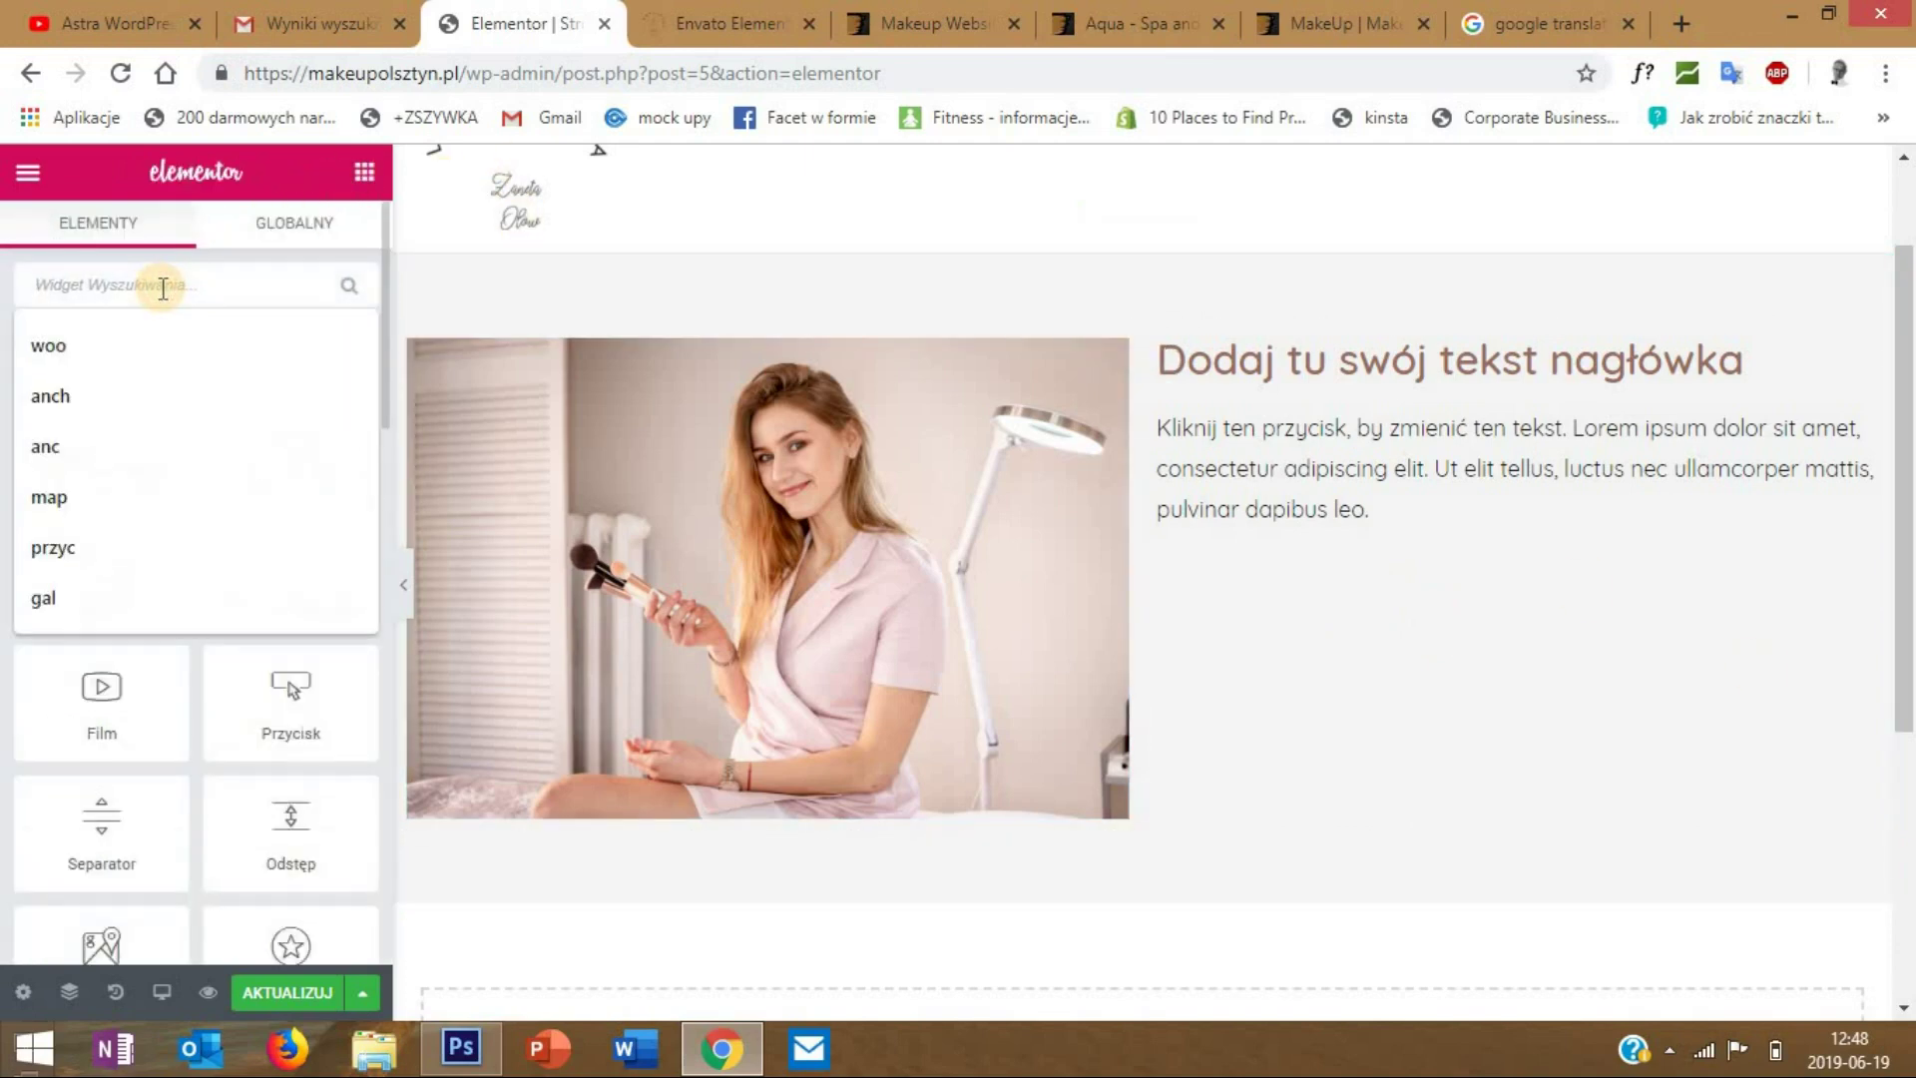
{"action": "type", "text": "przy"}
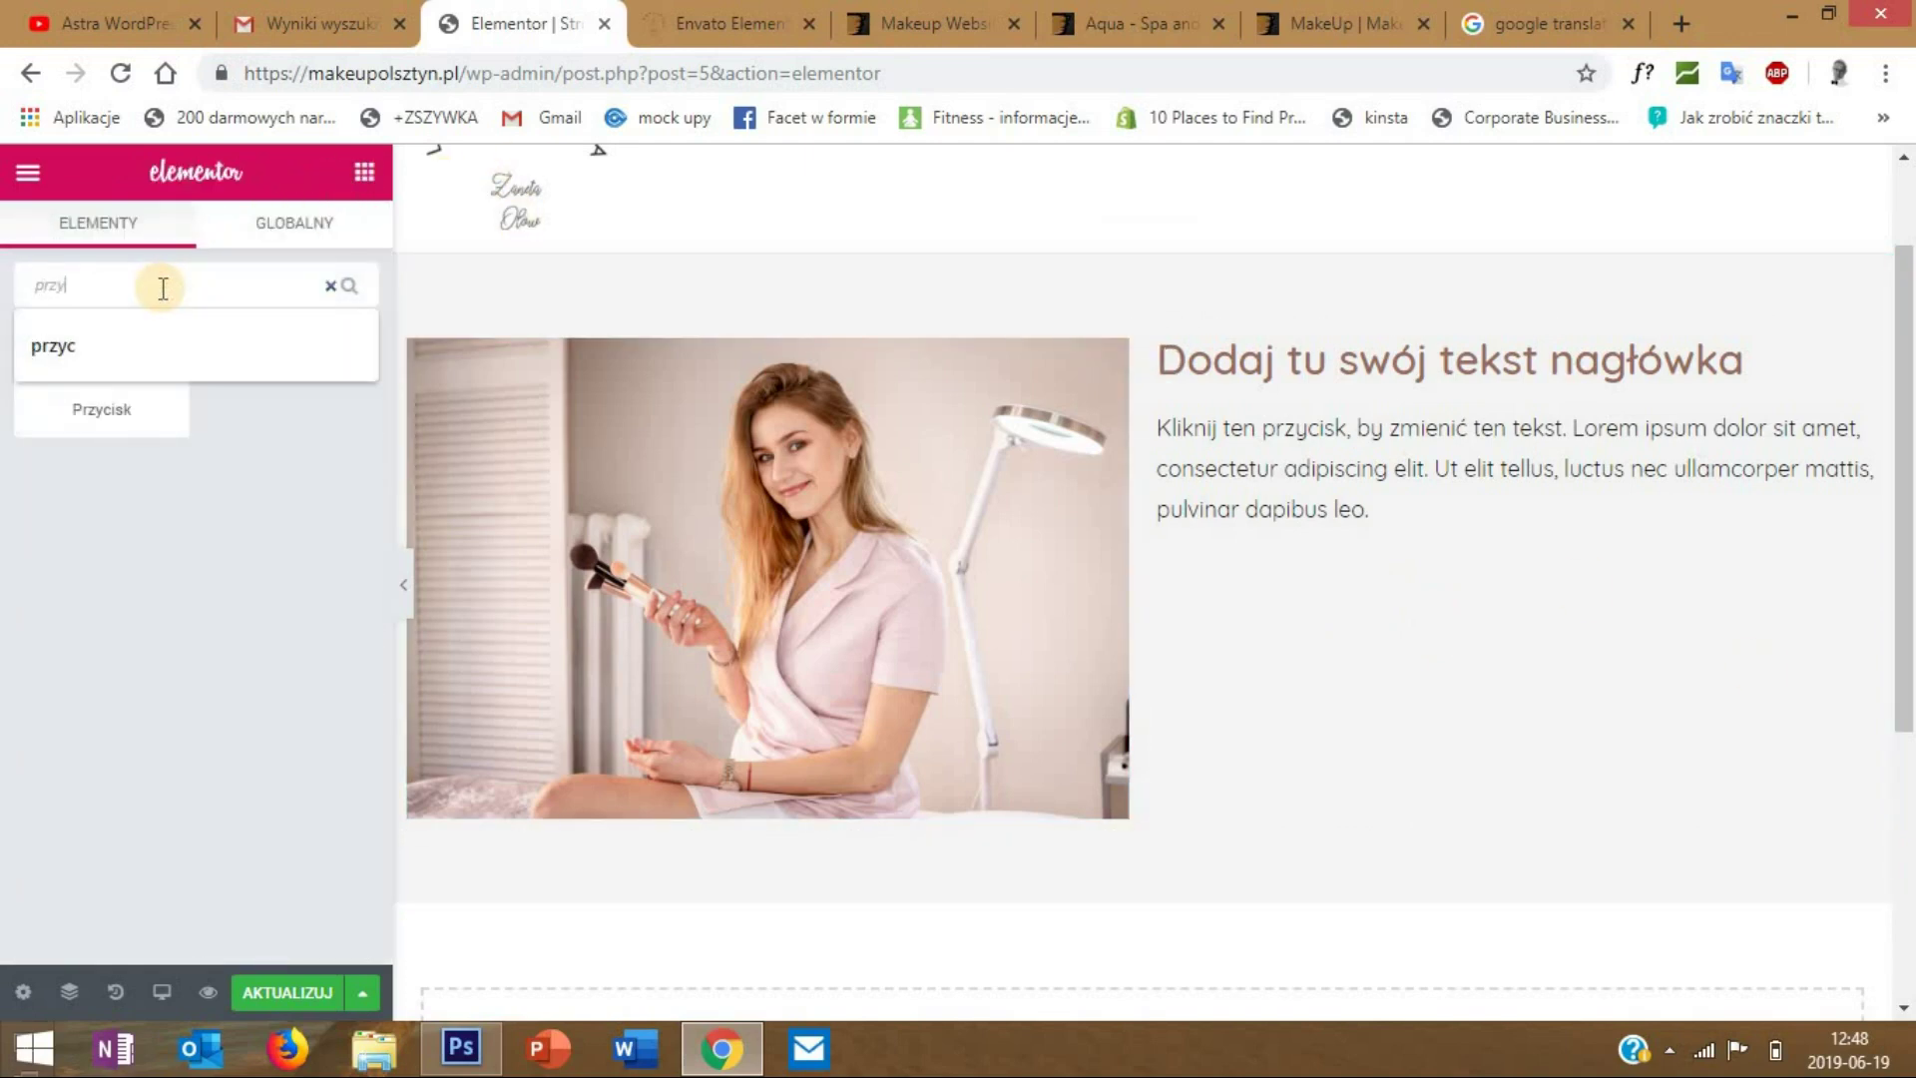
{"action": "left_click", "coordinate": [122, 541]}
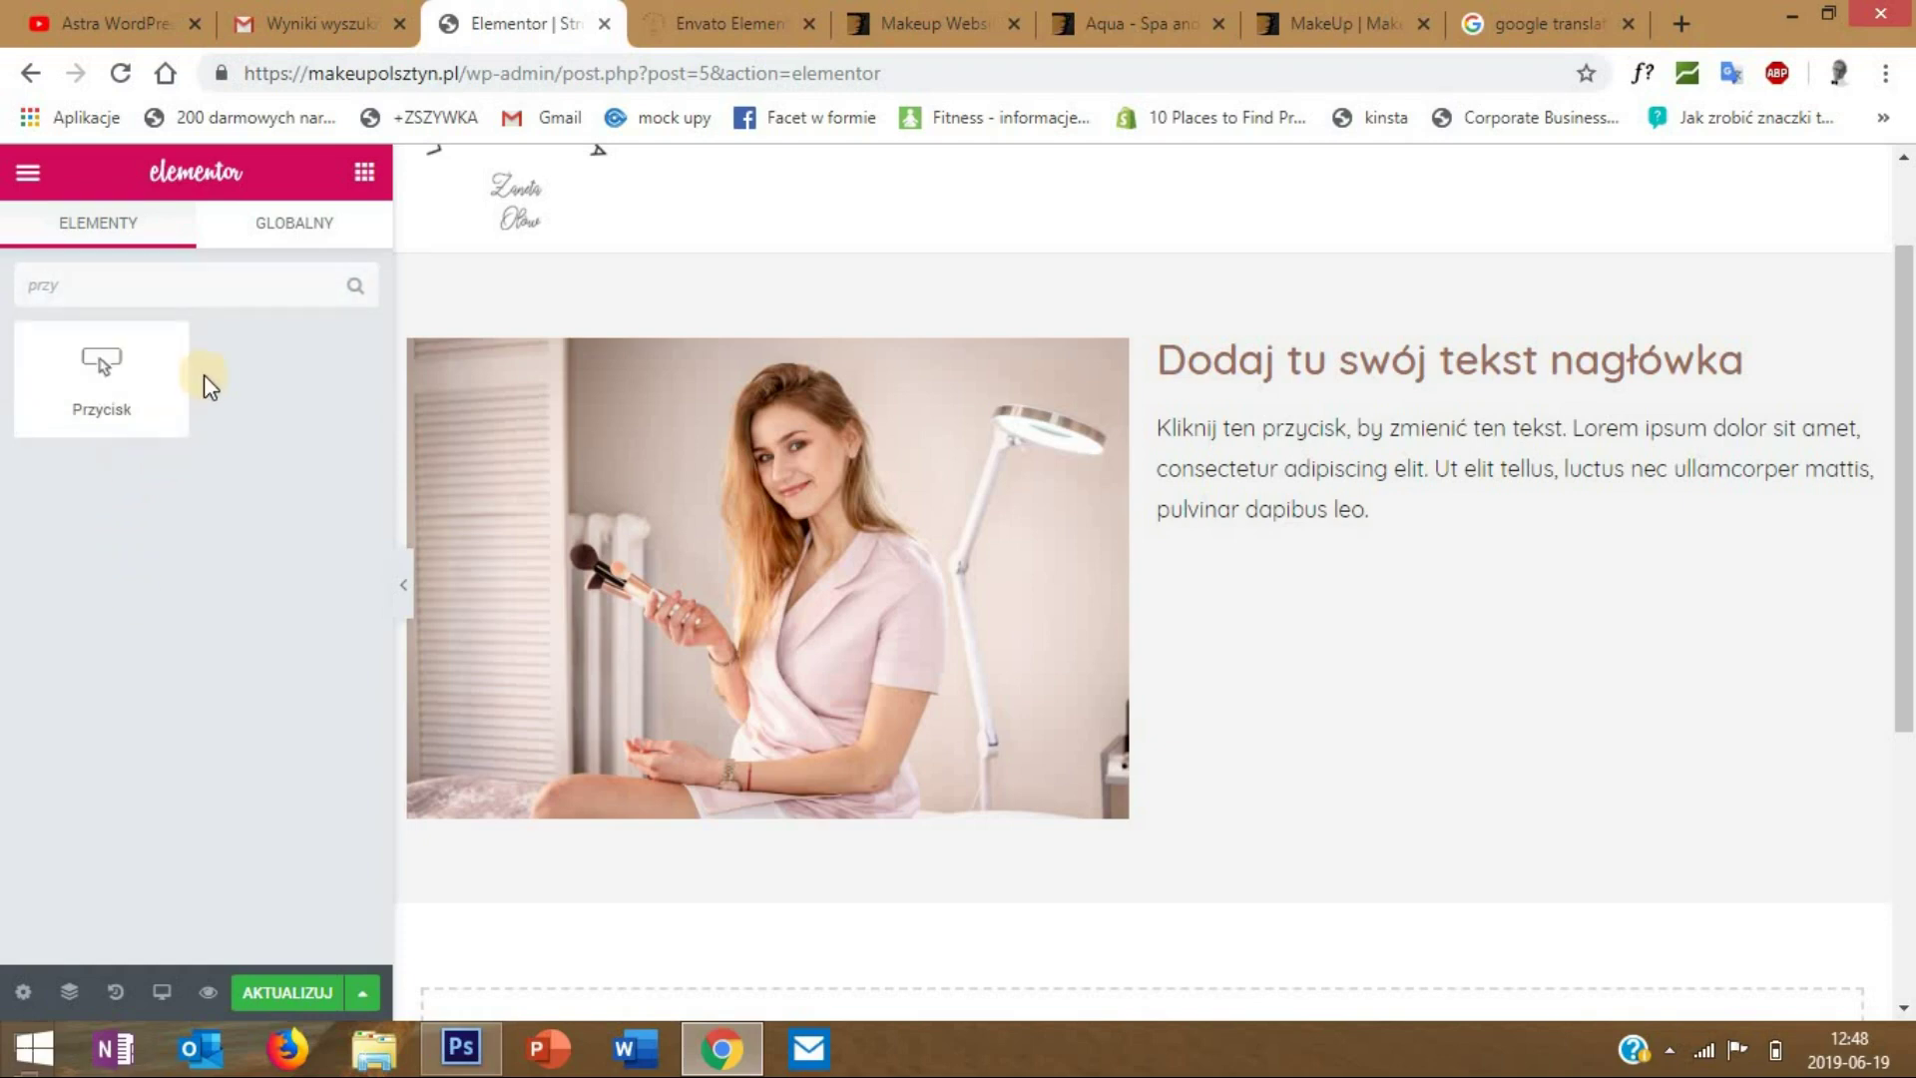
{"action": "left_click_drag", "start_coordinate": [111, 376], "coordinate": [1320, 523]}
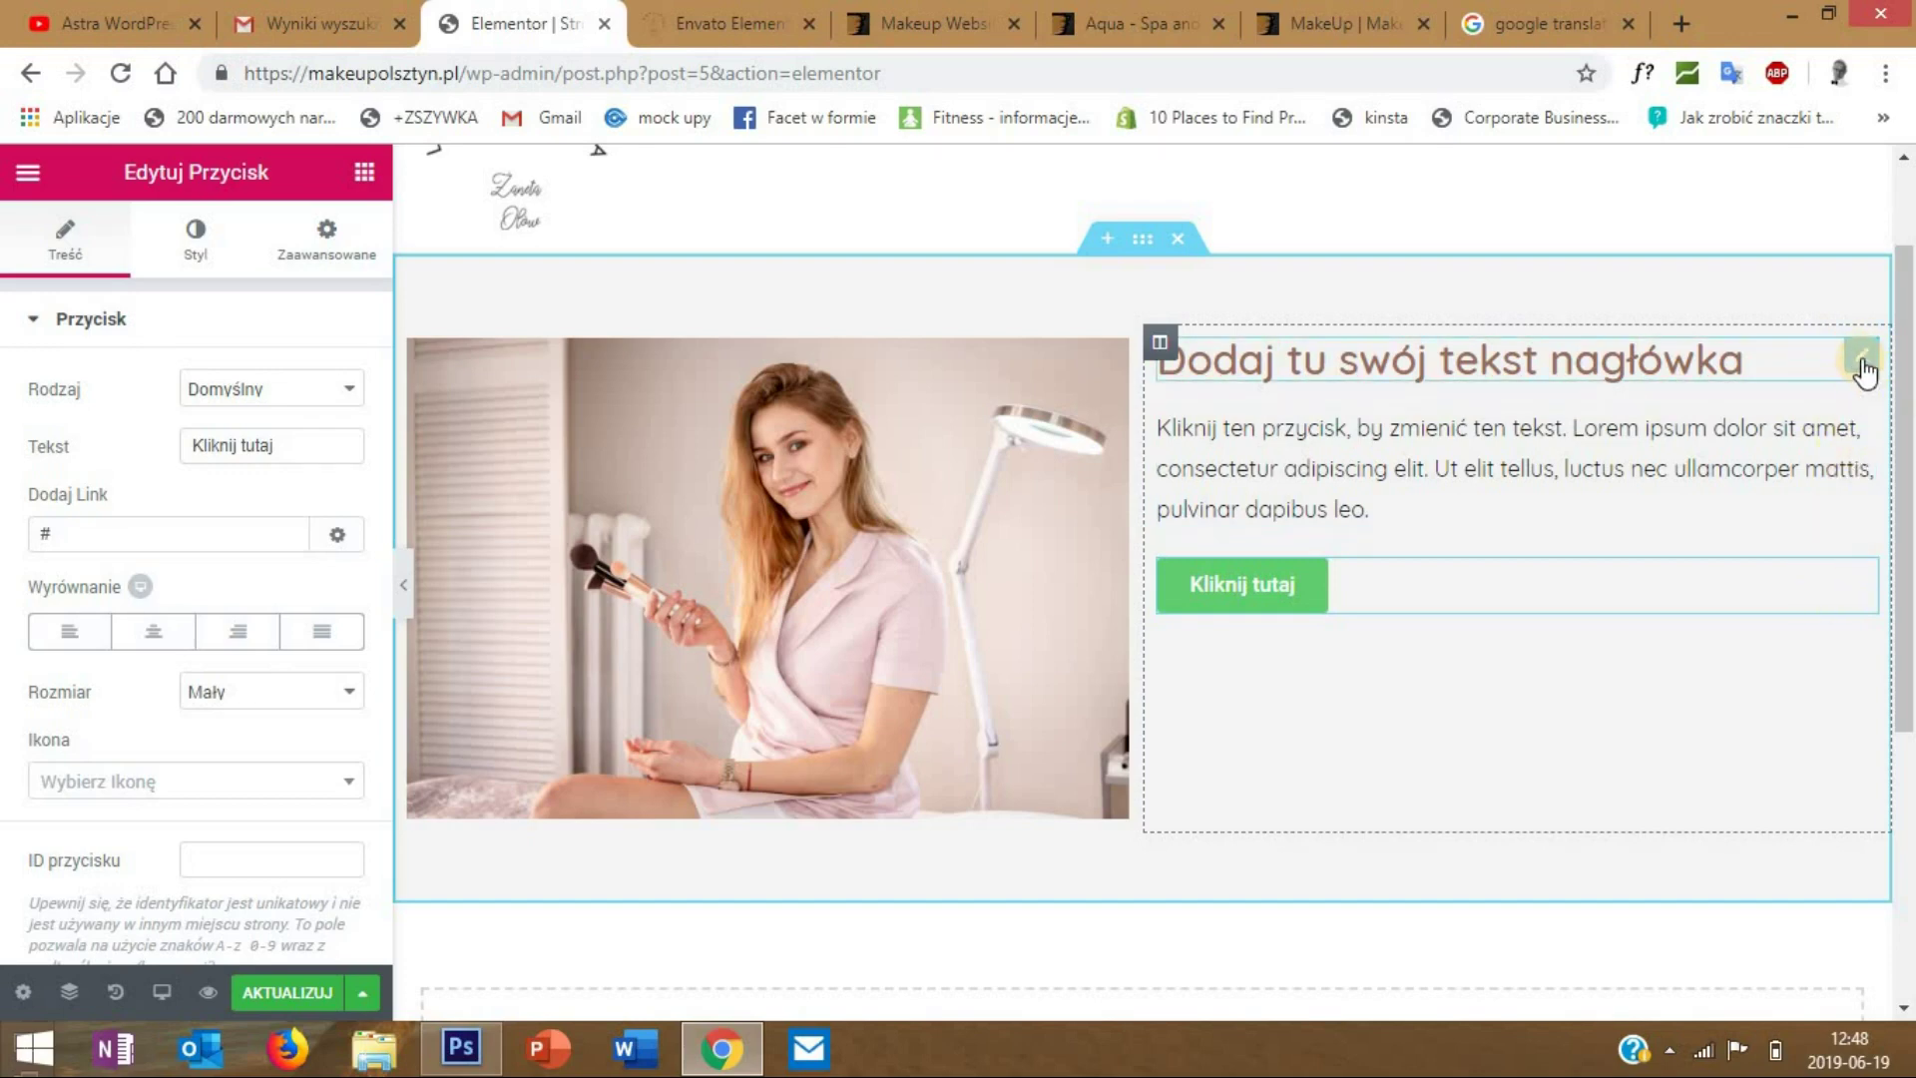
- Replace the heading text beside the photo with 'tekst'
{"action": "right_click", "coordinate": [1862, 369]}
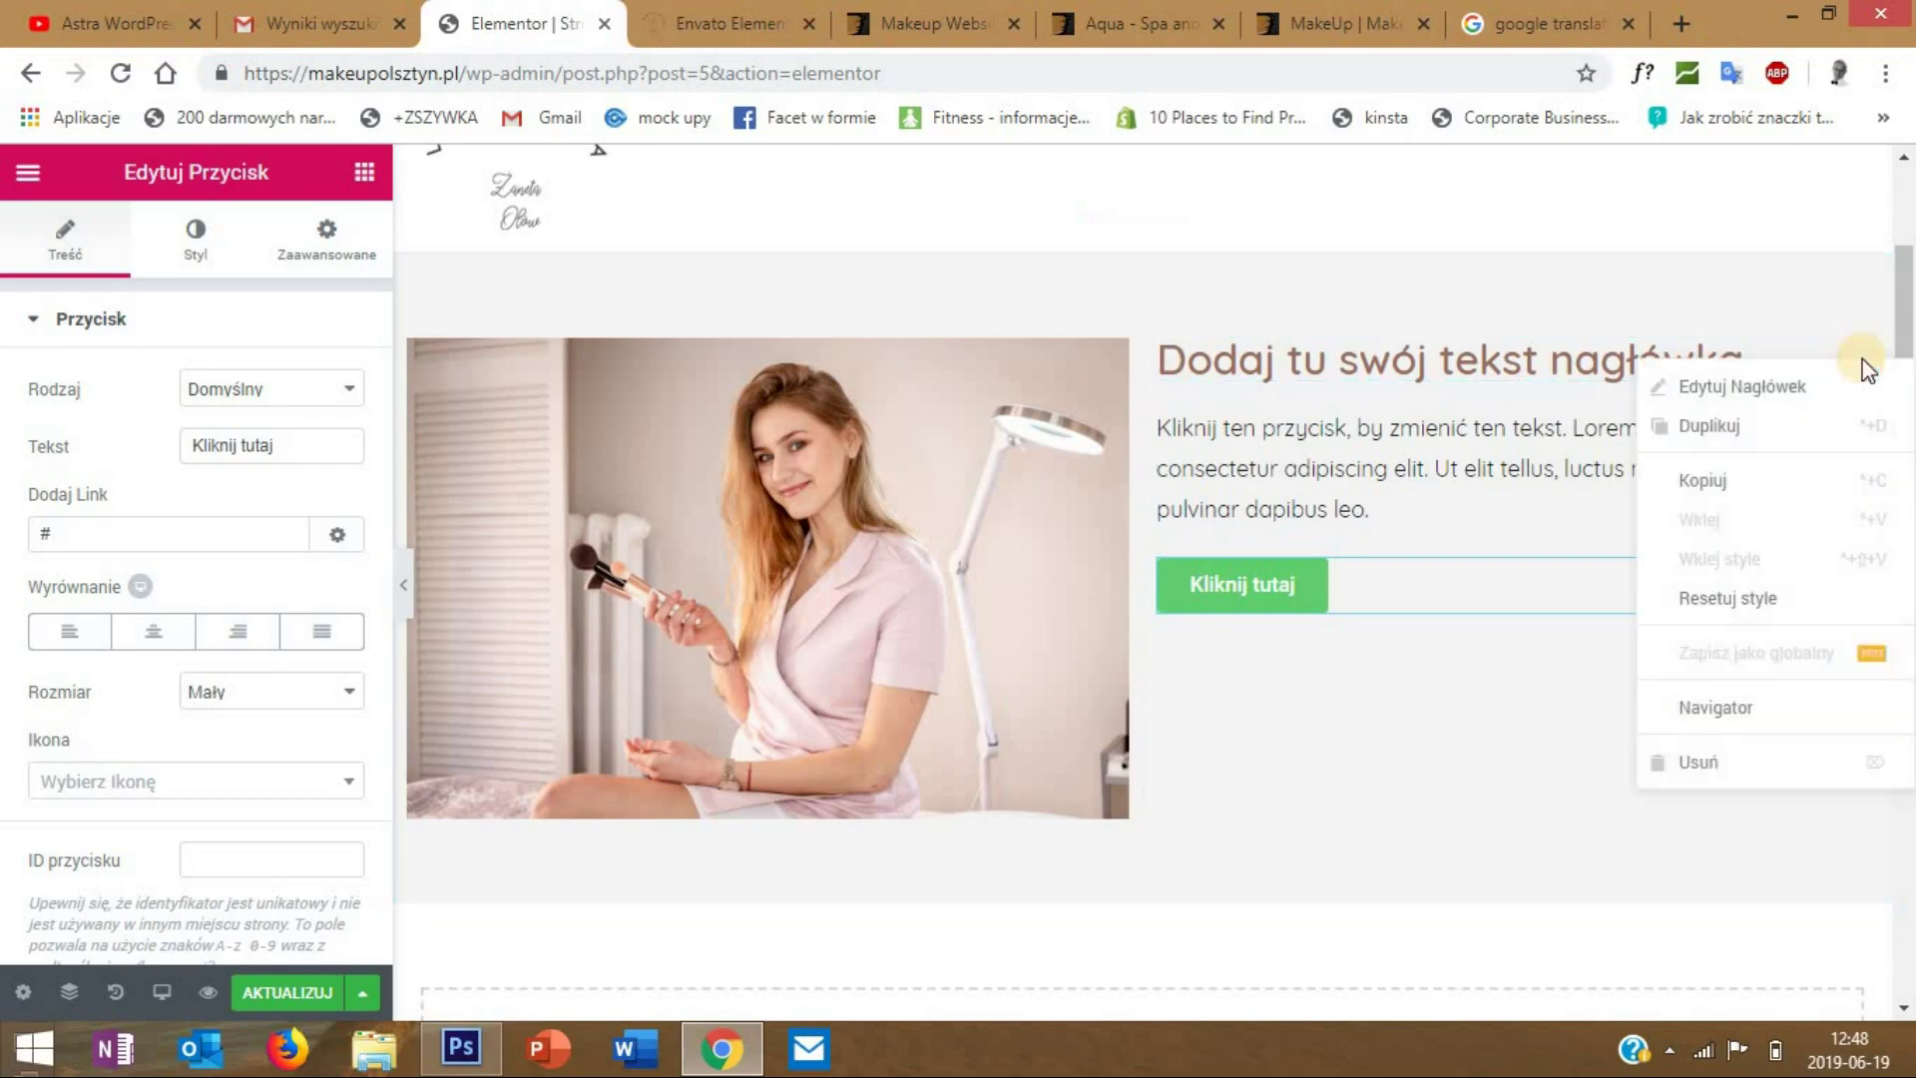
{"action": "left_click", "coordinate": [1811, 388]}
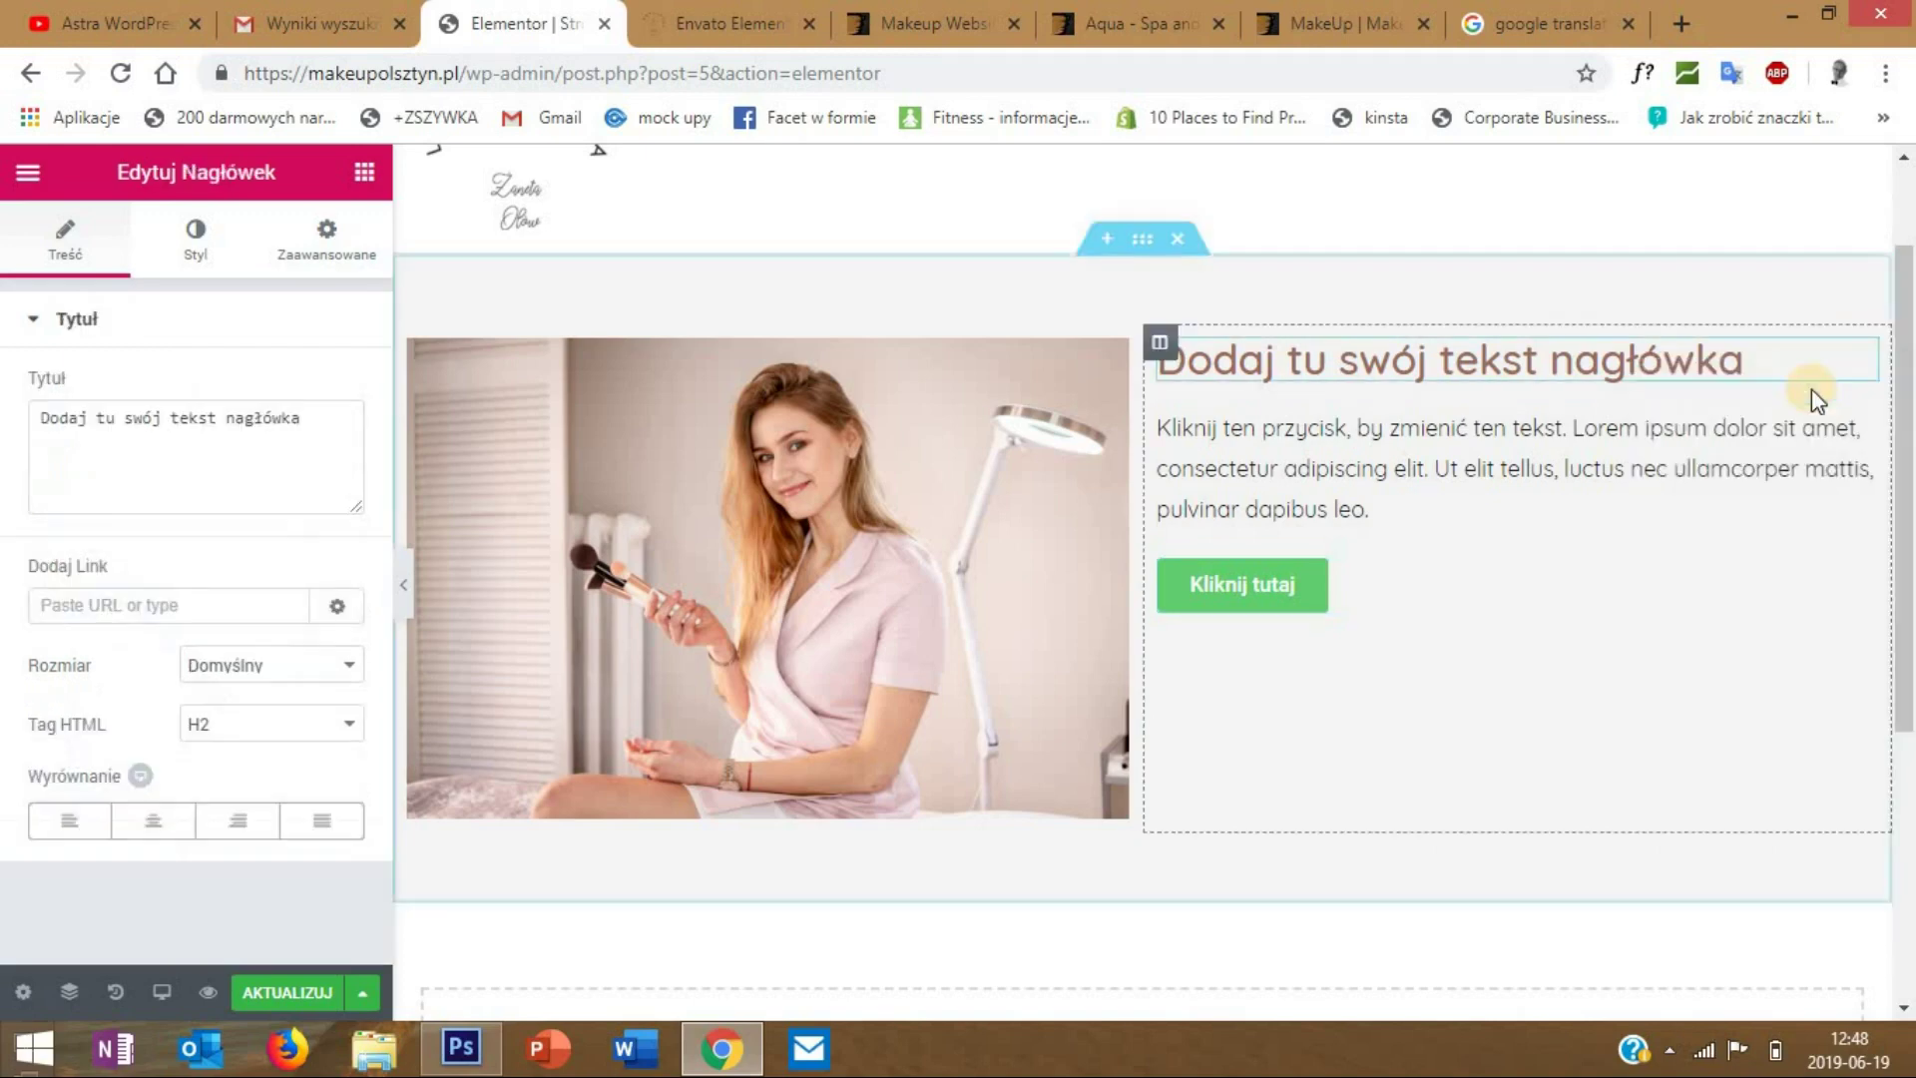
{"action": "left_click_drag", "start_coordinate": [303, 417], "coordinate": [46, 407]}
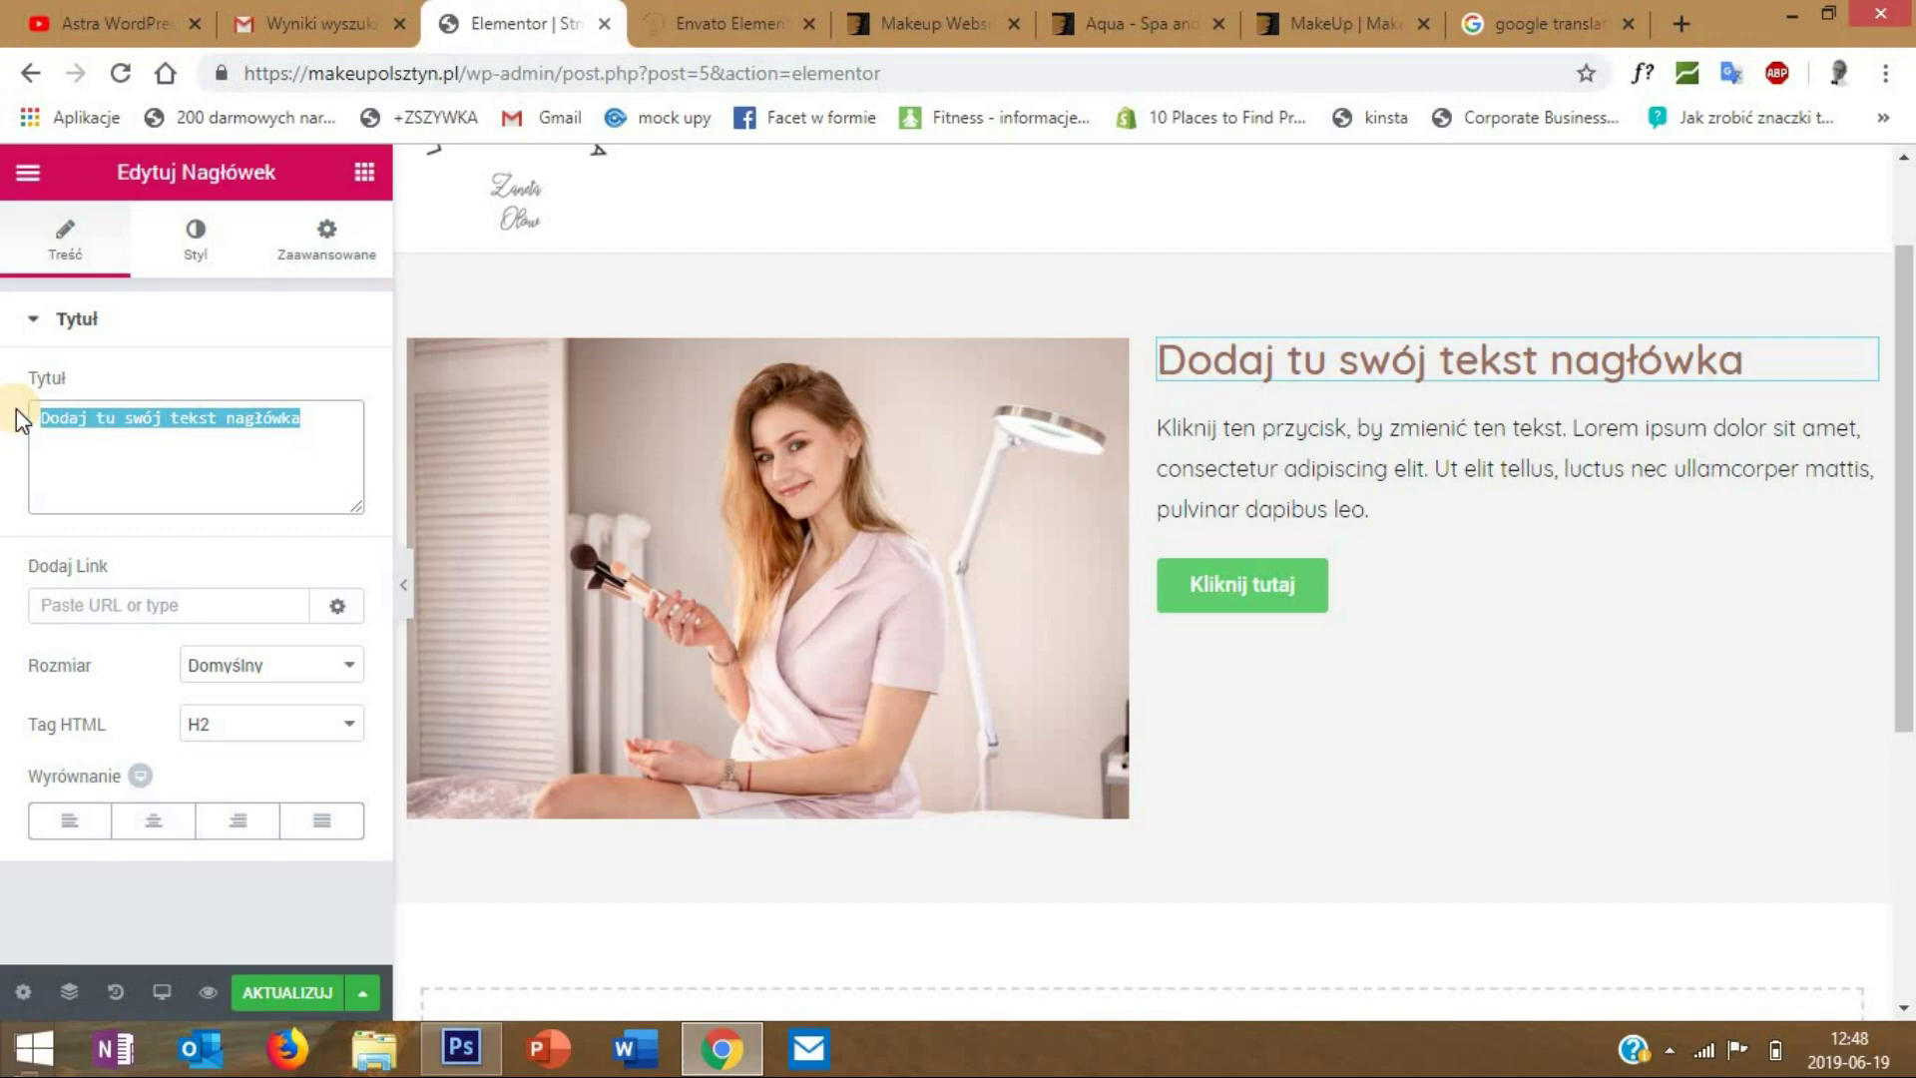
{"action": "type", "text": "tekst"}
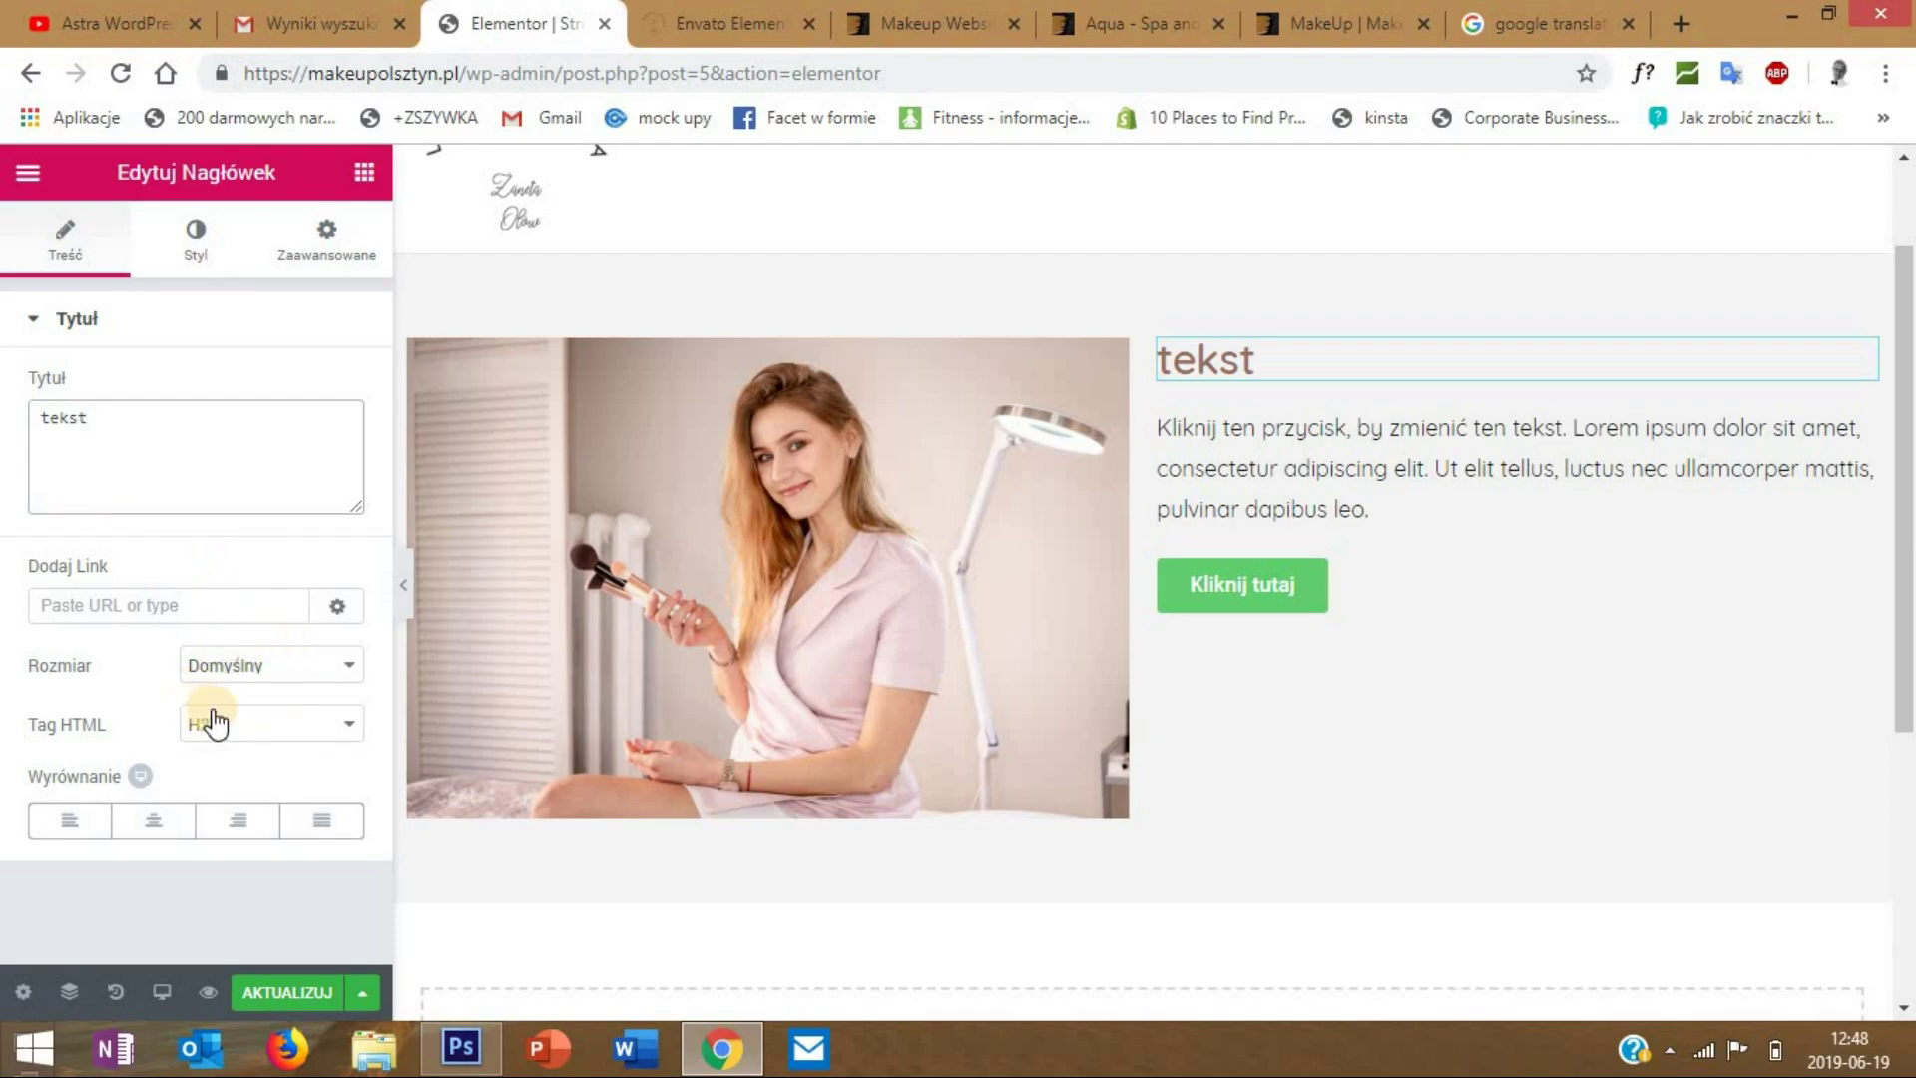
- Make the heading an H3 and, after trying other alignments, align it left
{"action": "left_click", "coordinate": [269, 737]}
{"action": "left_click", "coordinate": [256, 795]}
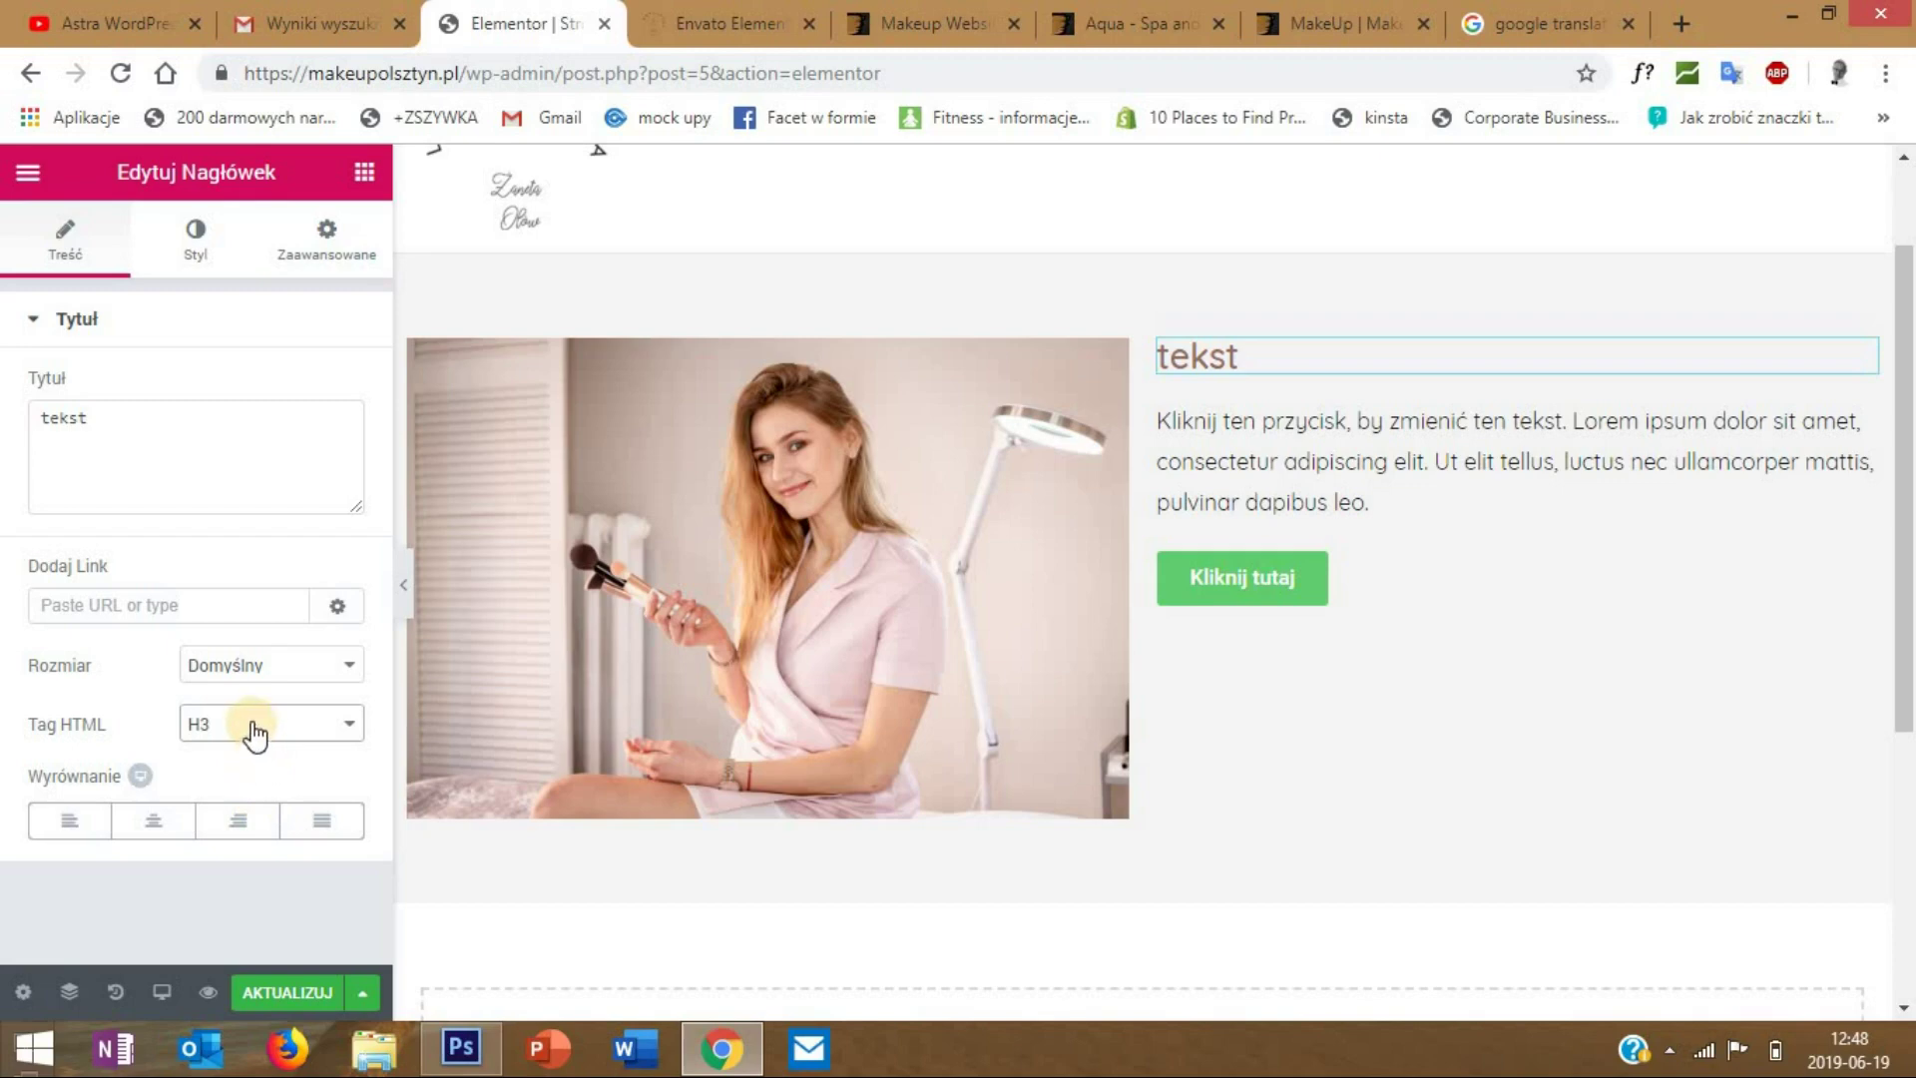
{"action": "left_click", "coordinate": [156, 821]}
{"action": "left_click", "coordinate": [239, 821]}
{"action": "left_click", "coordinate": [327, 822]}
{"action": "left_click", "coordinate": [70, 822]}
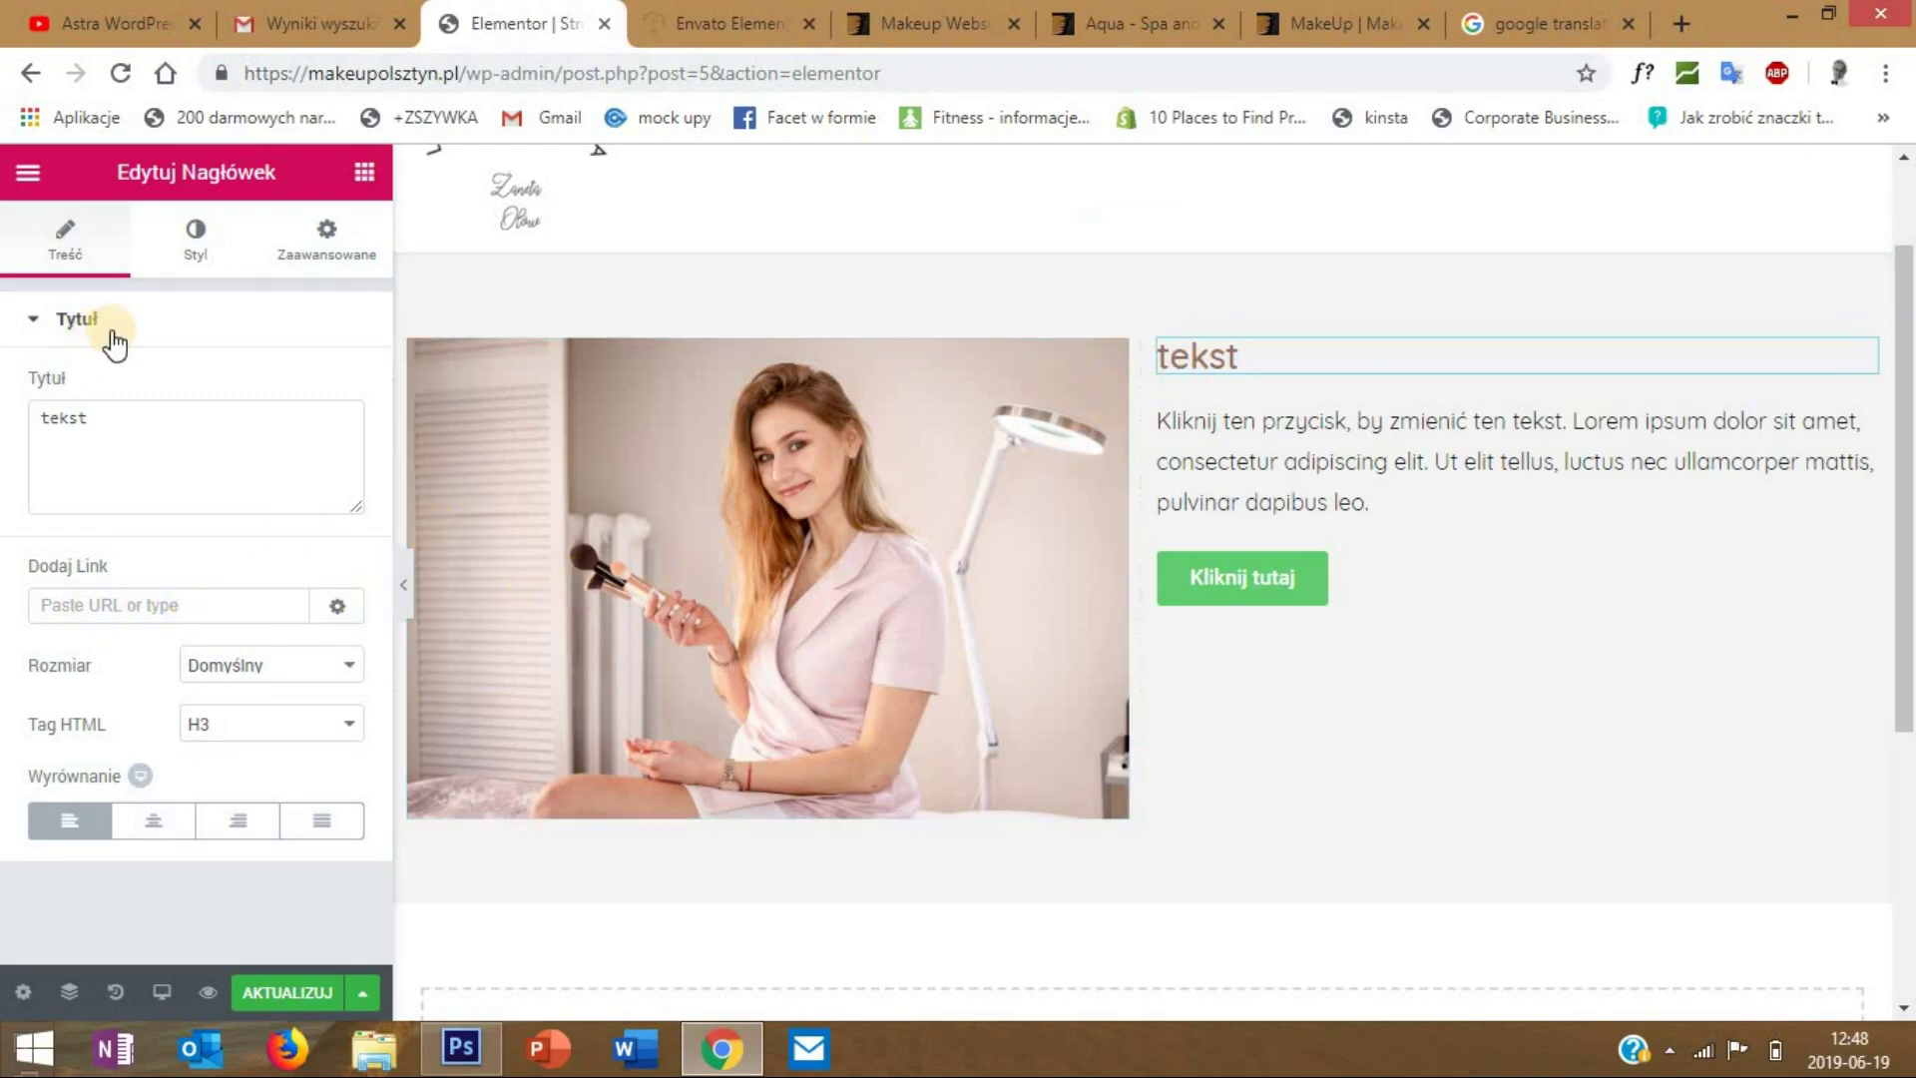
- Check the heading's text colour and typography, testing a font size then resetting it to default
{"action": "left_click", "coordinate": [198, 252]}
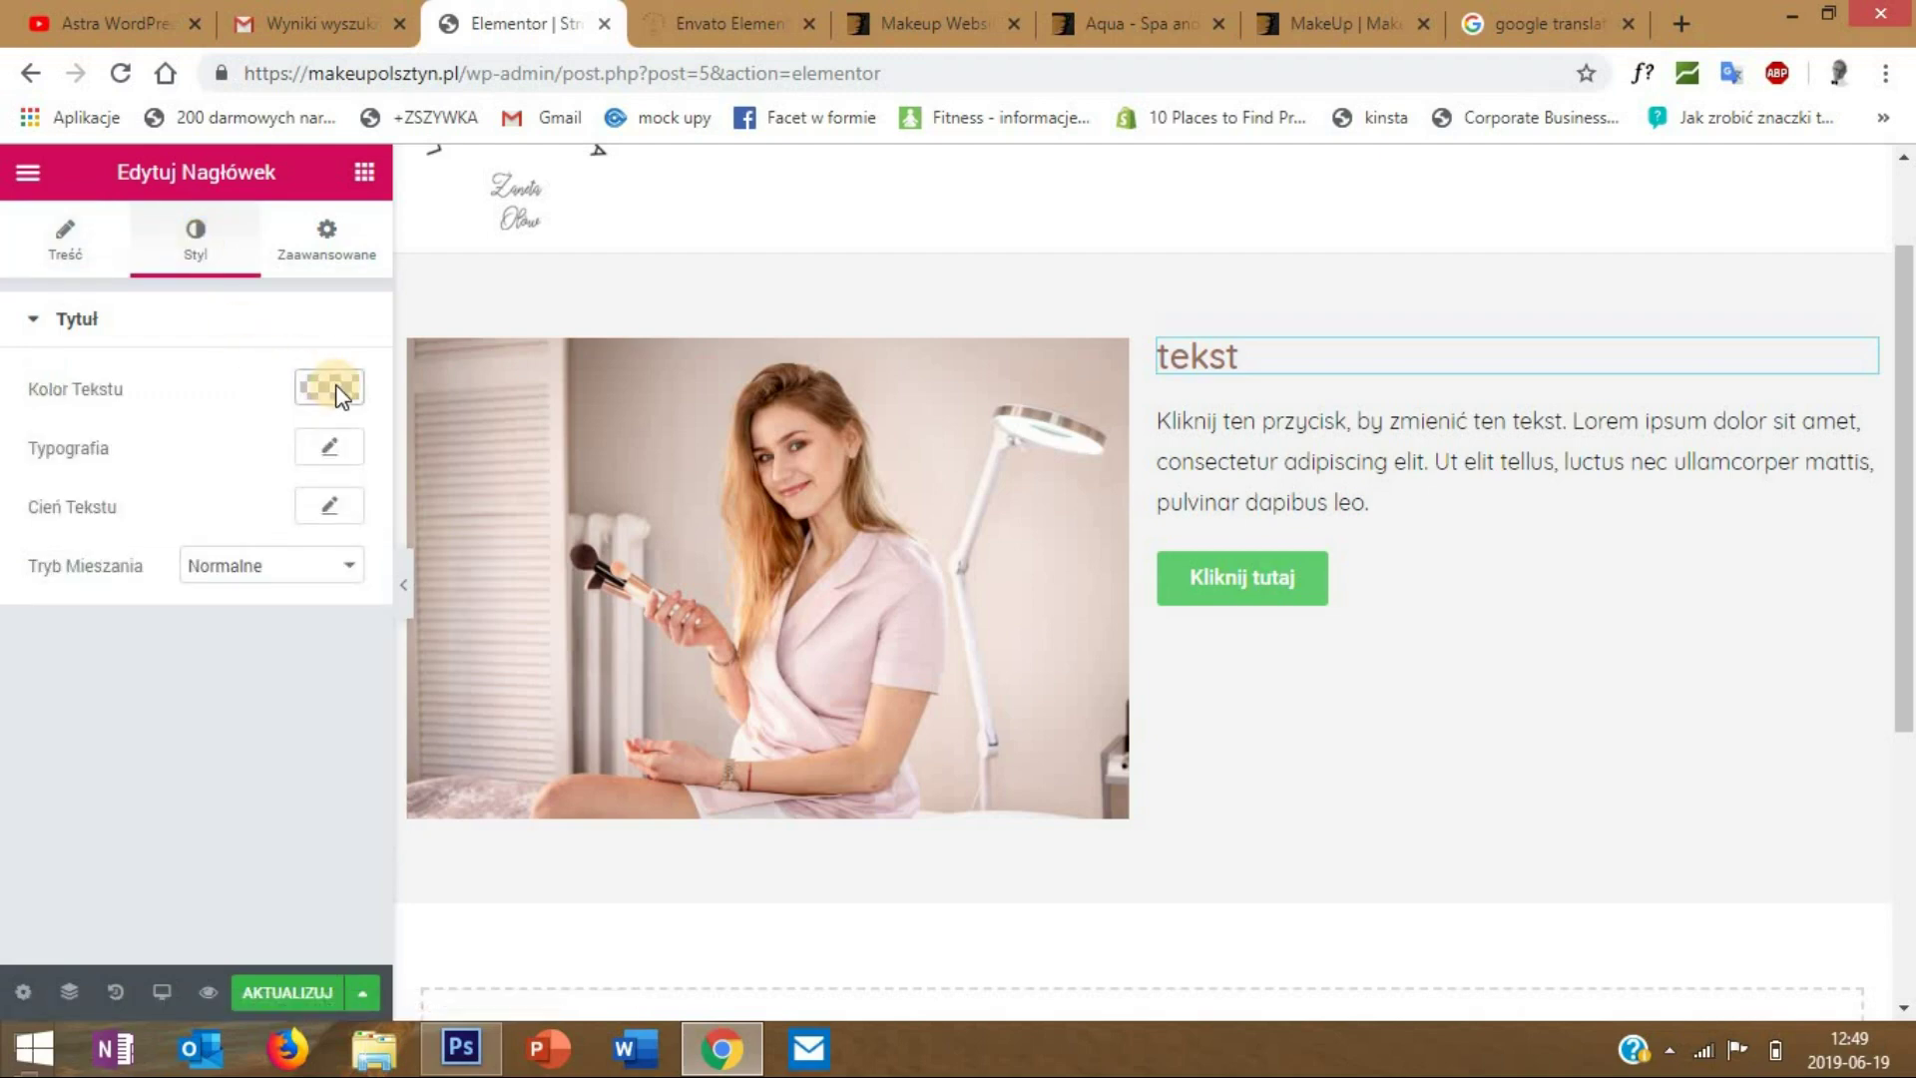
{"action": "left_click", "coordinate": [340, 394]}
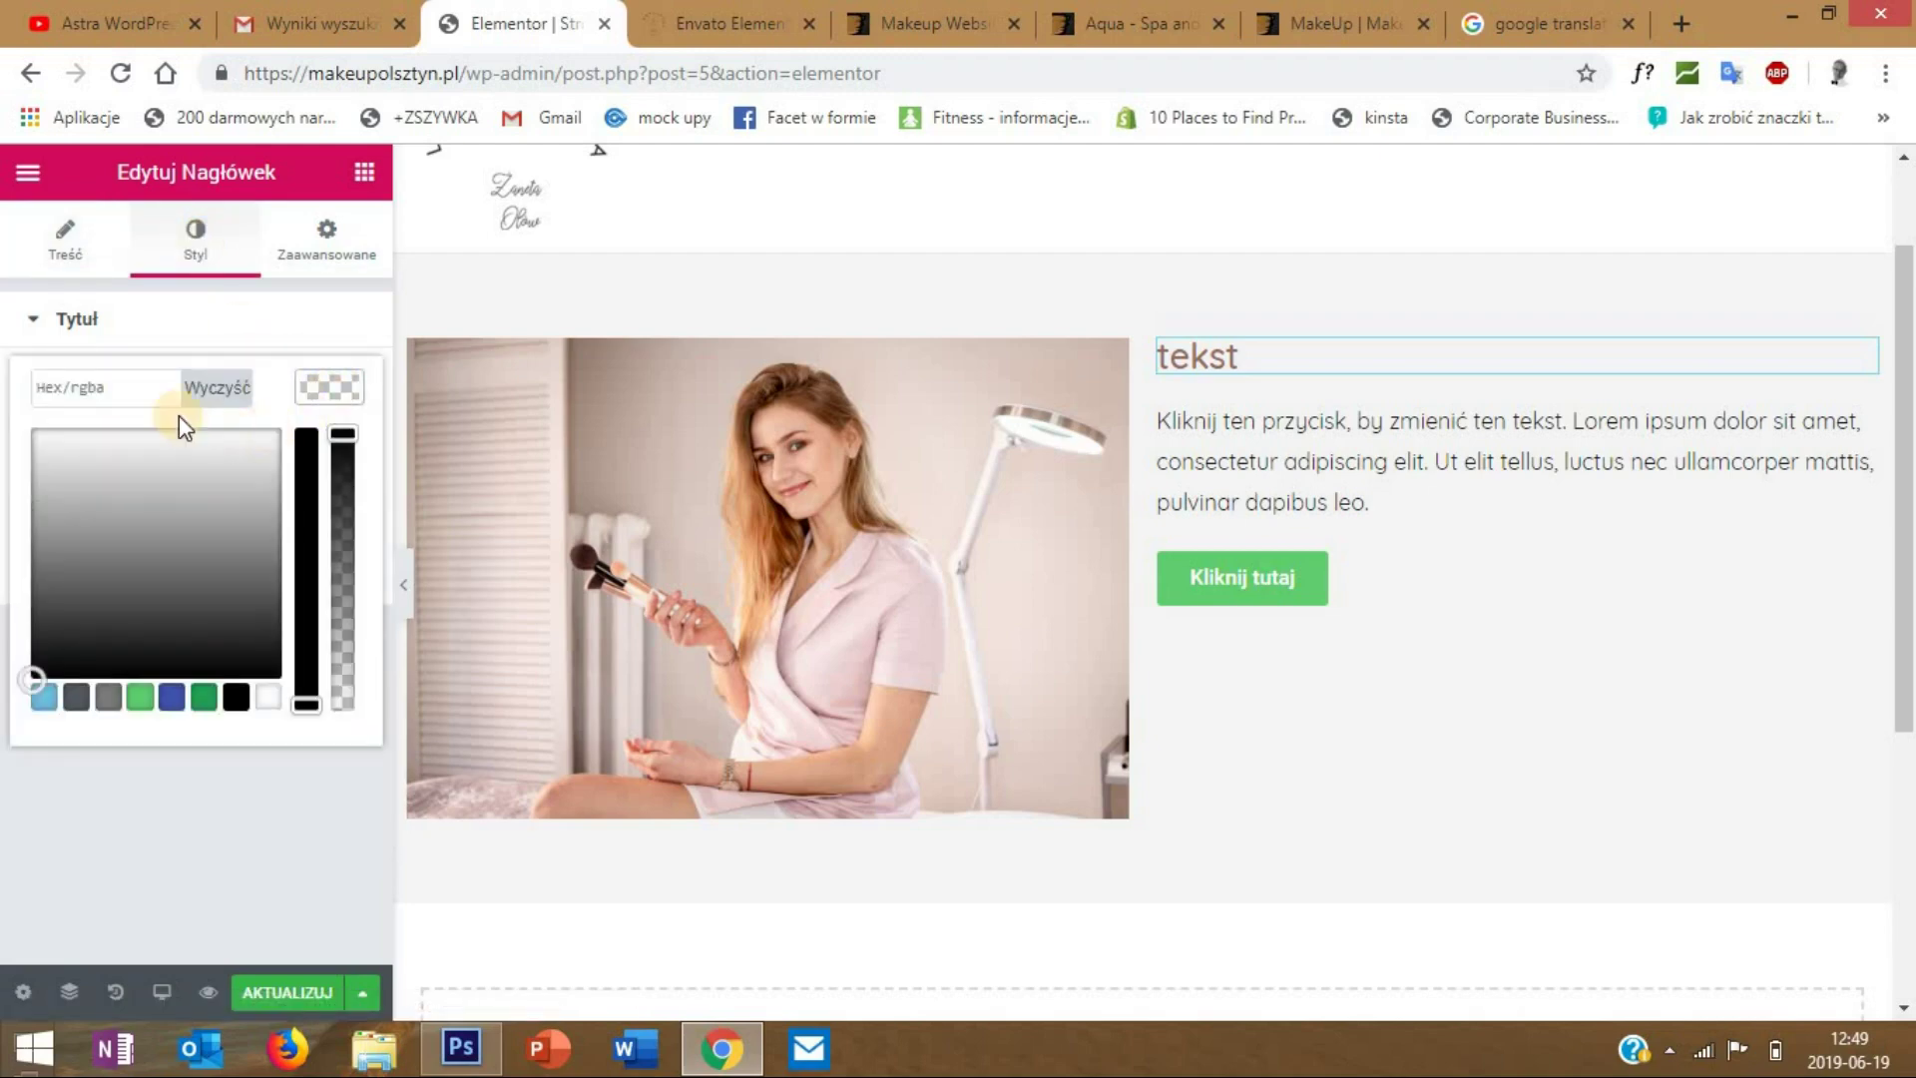
{"action": "left_click", "coordinate": [331, 394]}
{"action": "left_click", "coordinate": [327, 449]}
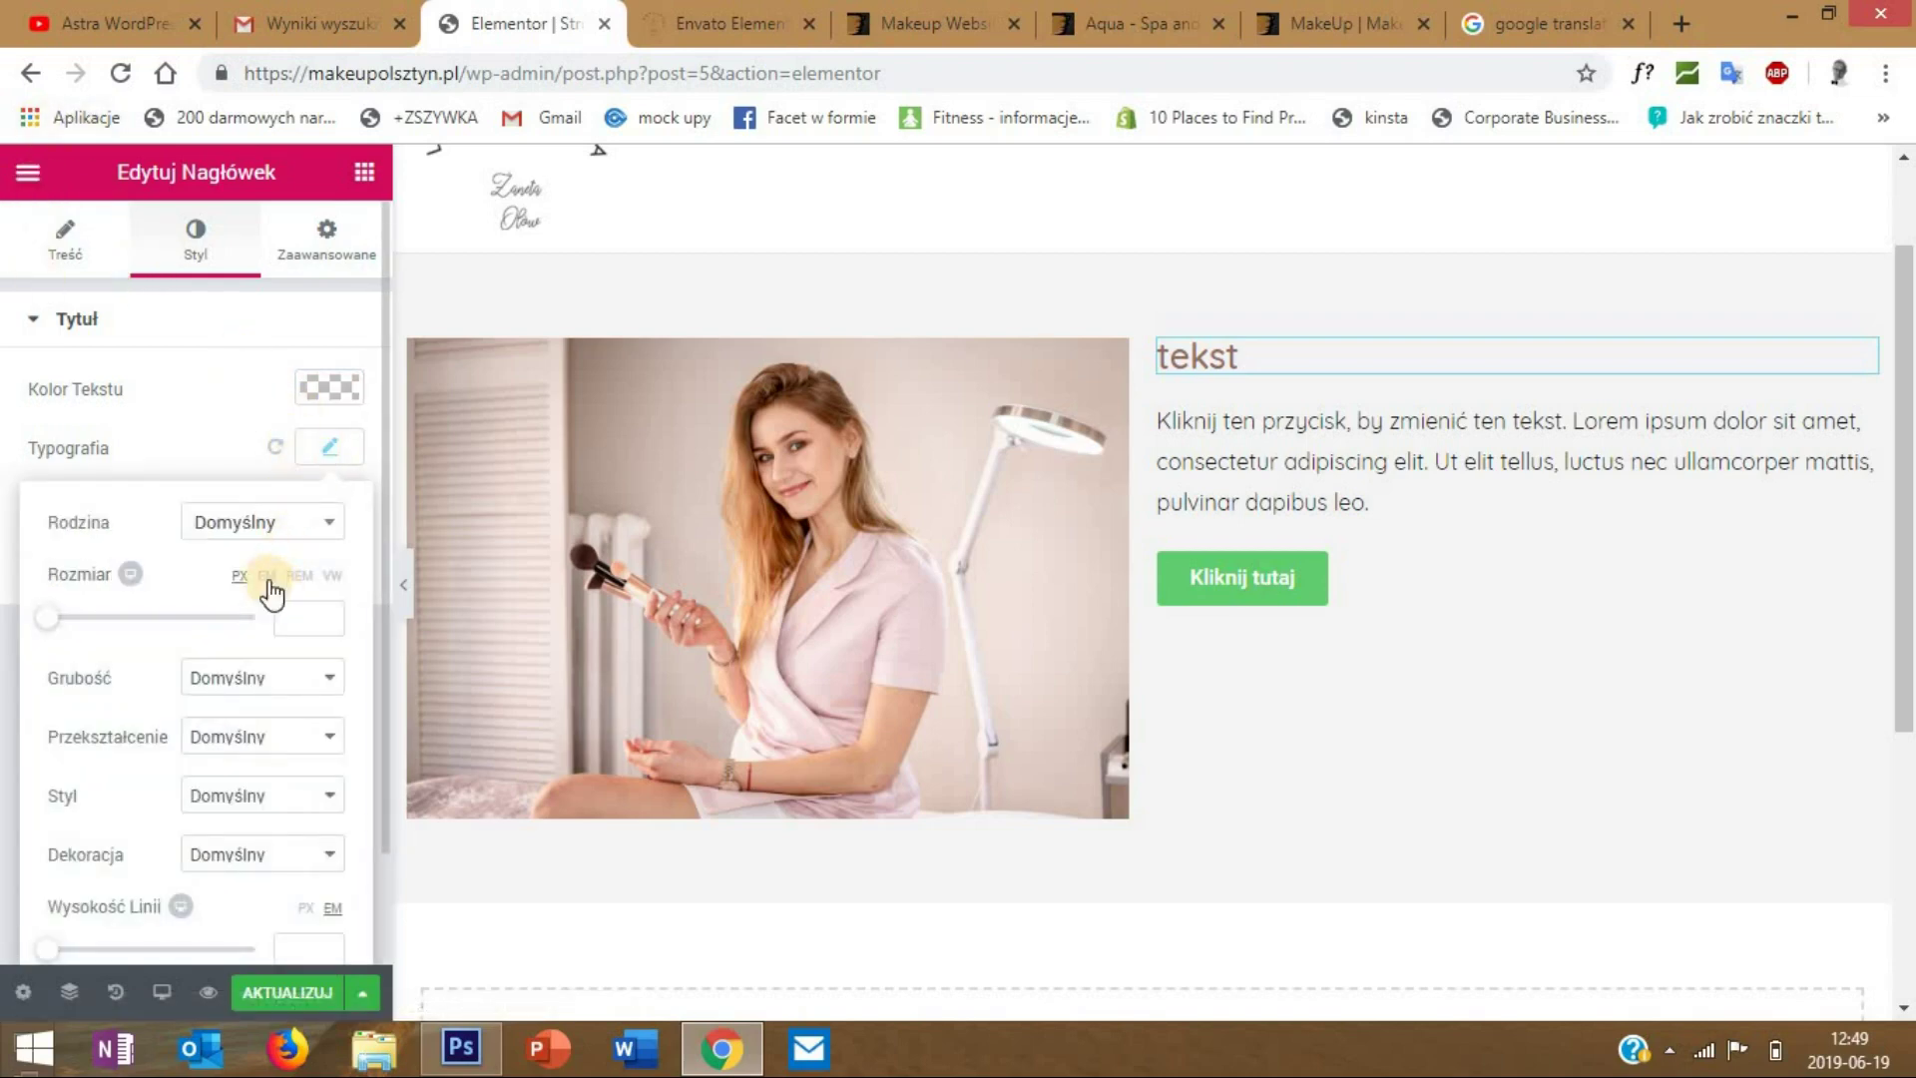
{"action": "mouse_move", "coordinate": [49, 615]}
{"action": "left_mouse_down"}
{"action": "mouse_move", "coordinate": [200, 612]}
{"action": "mouse_move", "coordinate": [30, 627]}
{"action": "left_mouse_up"}
{"action": "left_click", "coordinate": [236, 624]}
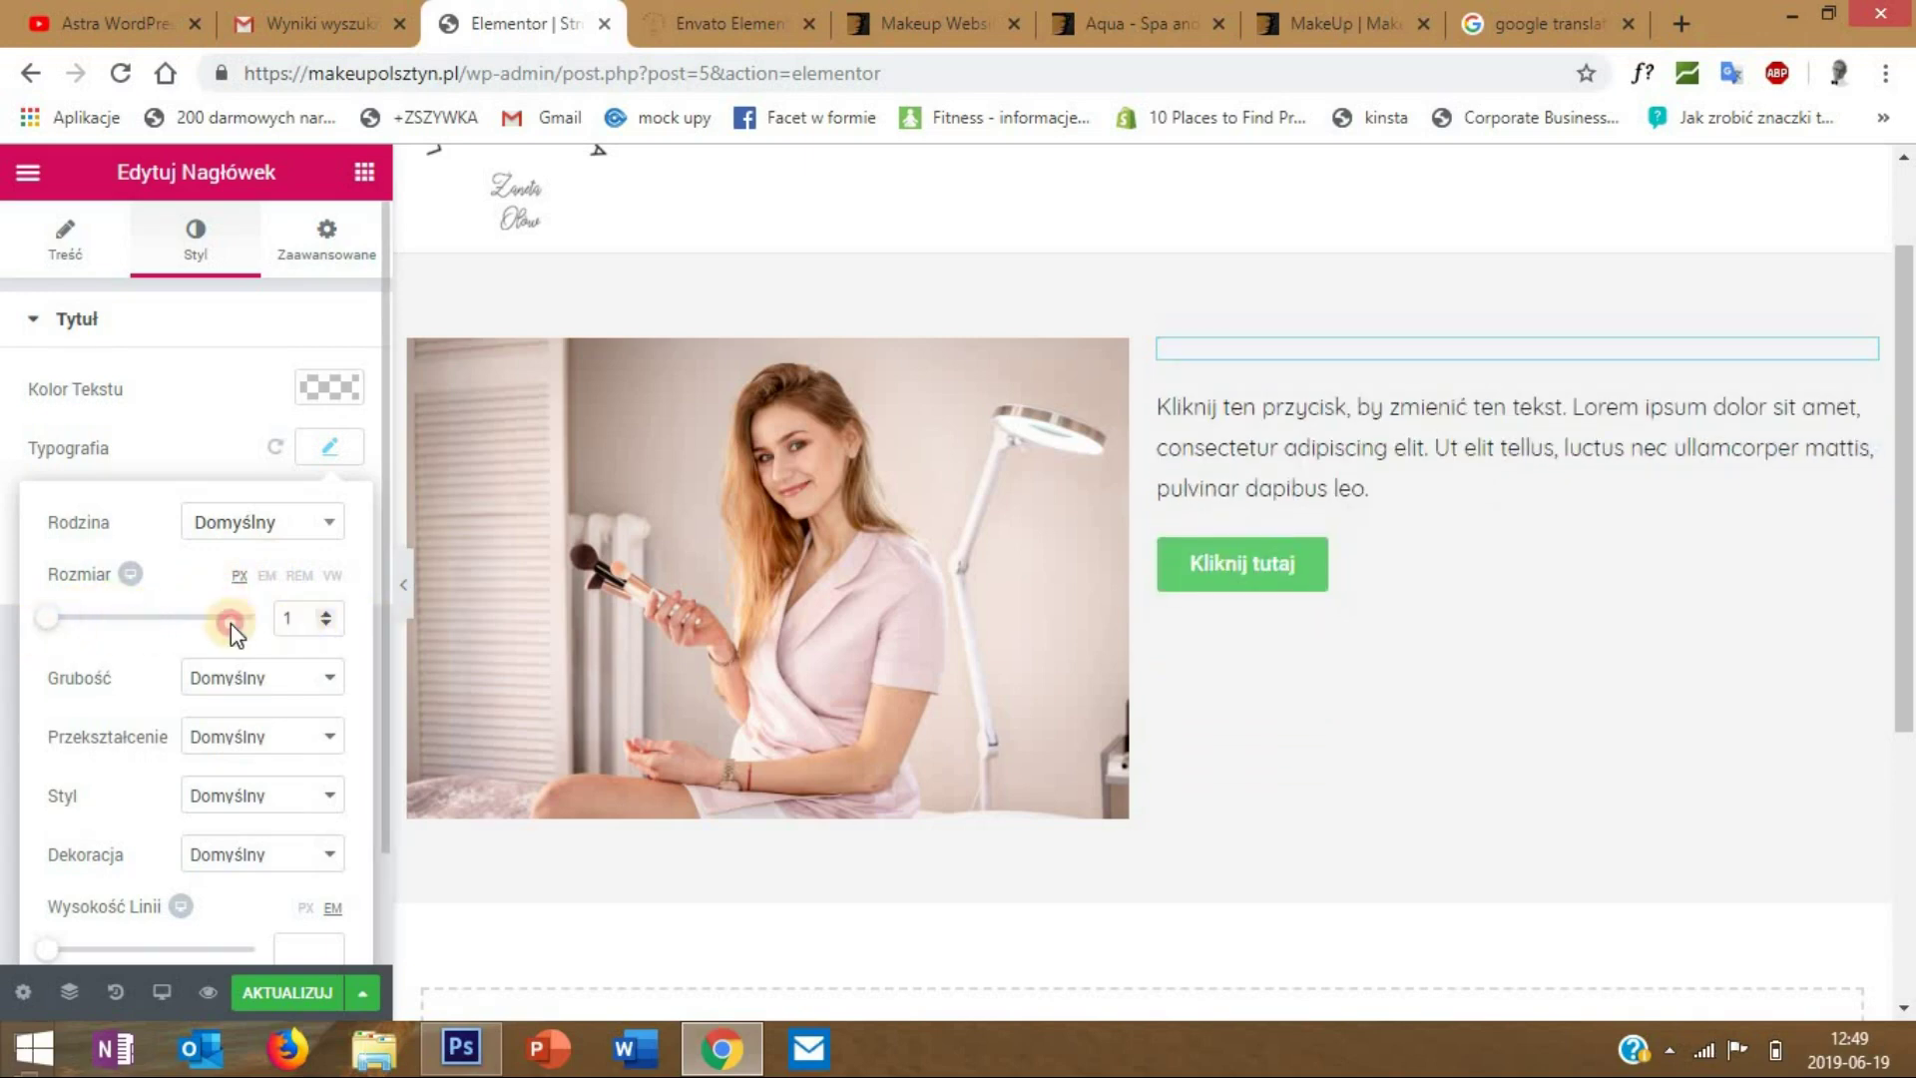
{"action": "key", "text": "BackSpace"}
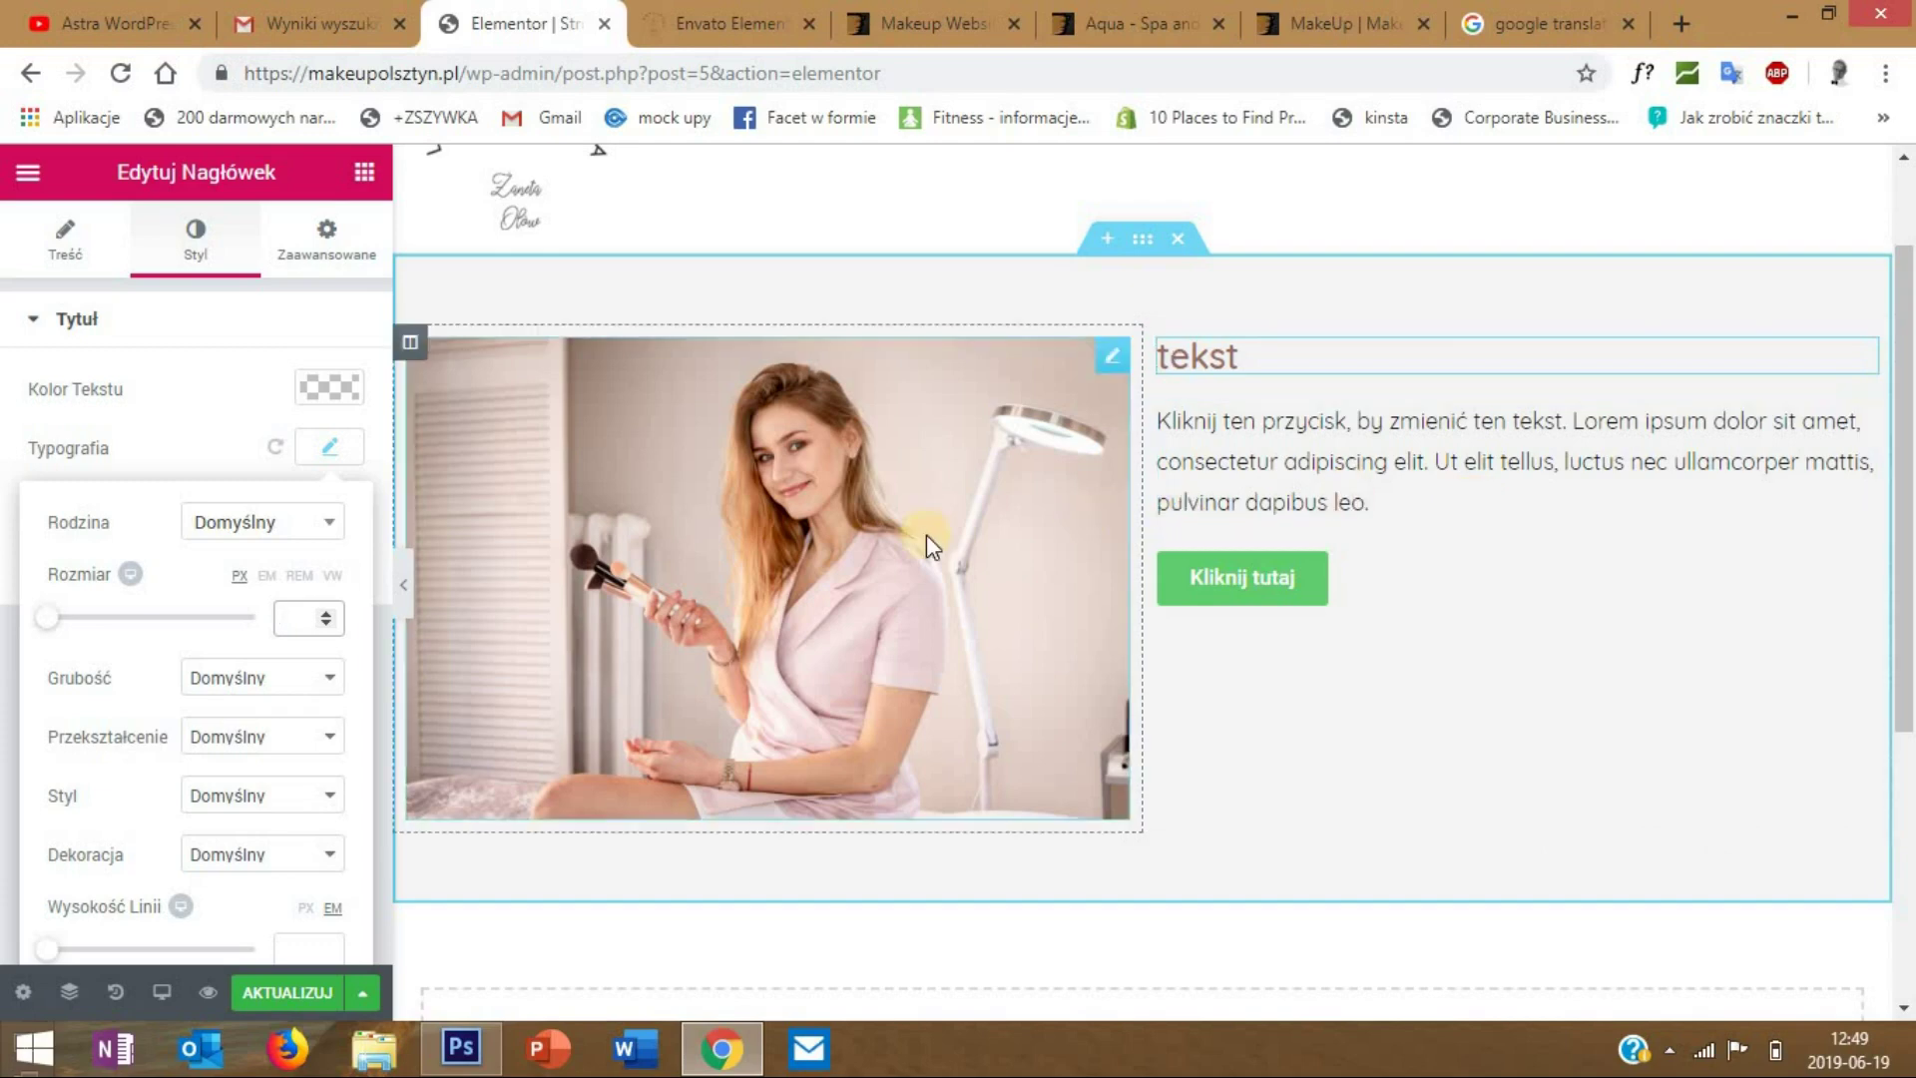
{"action": "left_click", "coordinate": [205, 238]}
- Give the 'tekst' heading a Fade In Right entrance animation and save the page
{"action": "left_click", "coordinate": [319, 241]}
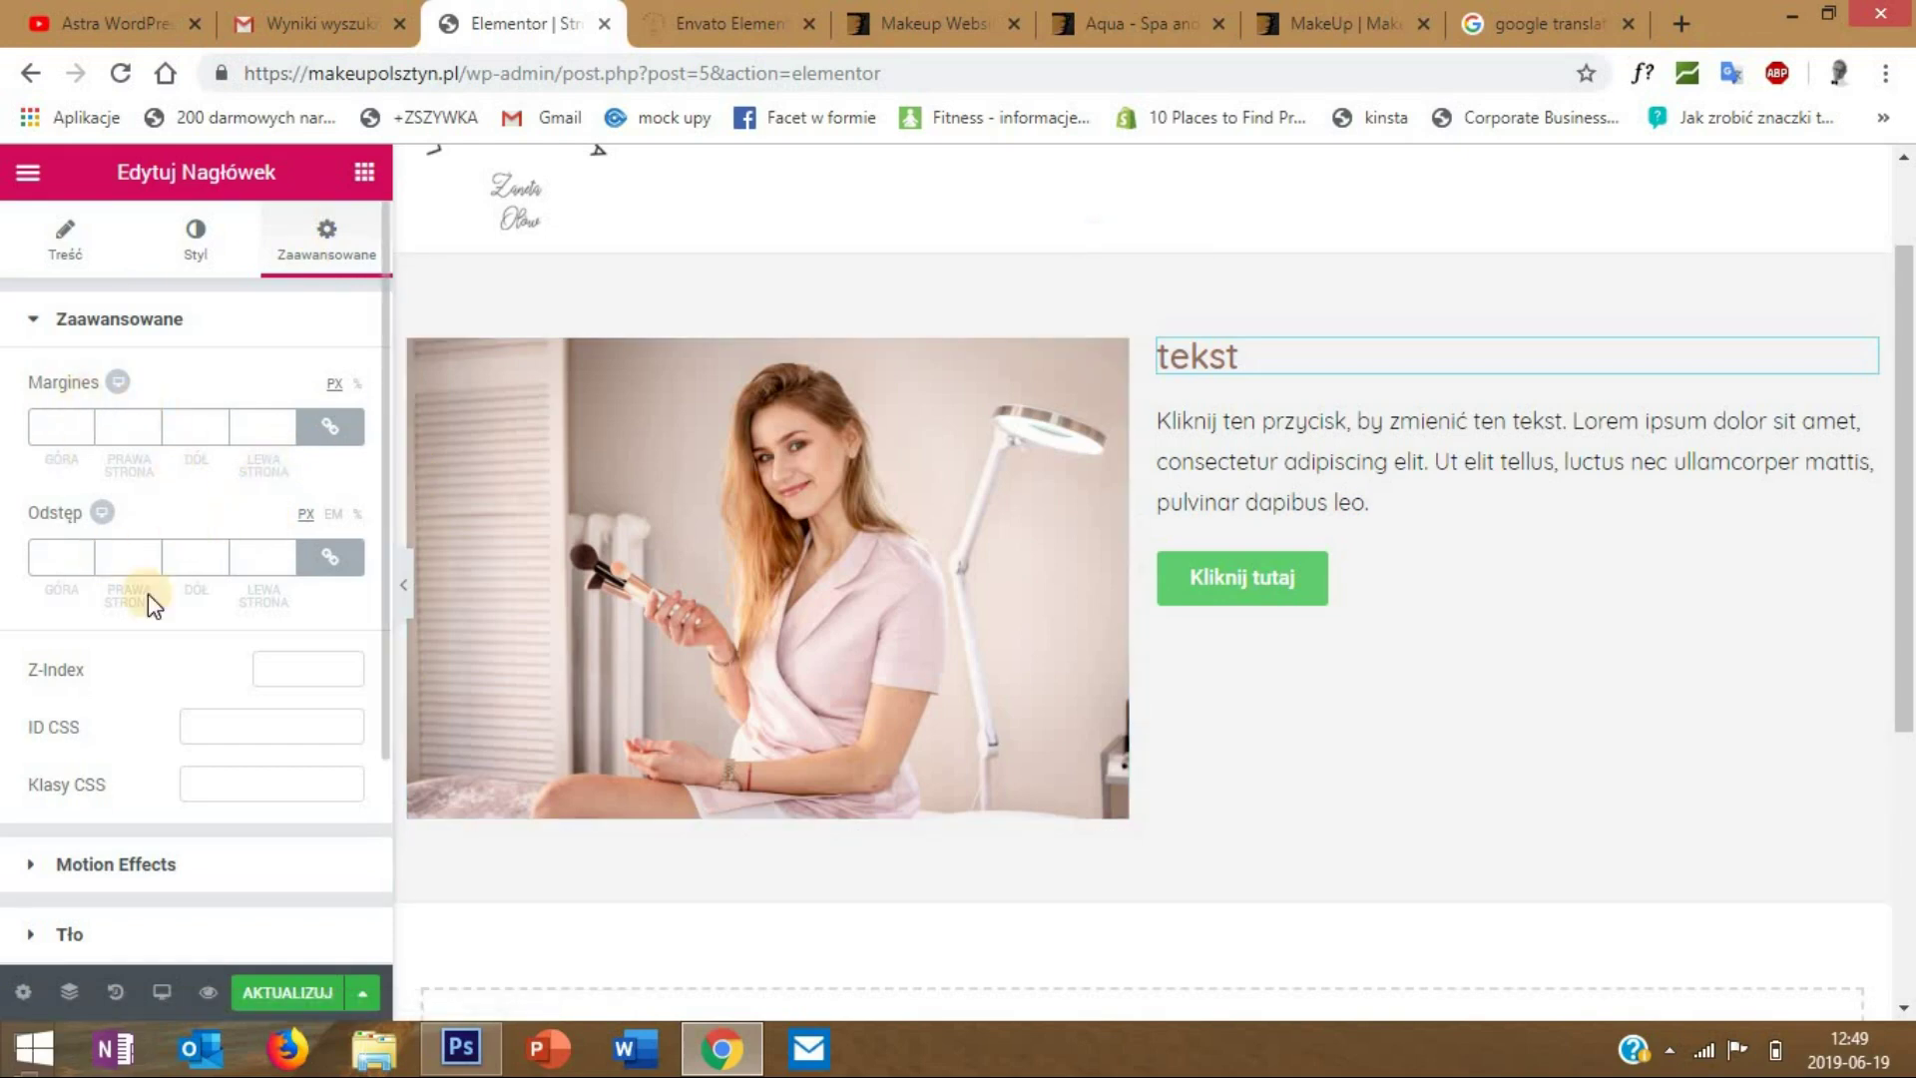
{"action": "scroll", "coordinate": [124, 593], "scroll_direction": "down", "scroll_amount": 2}
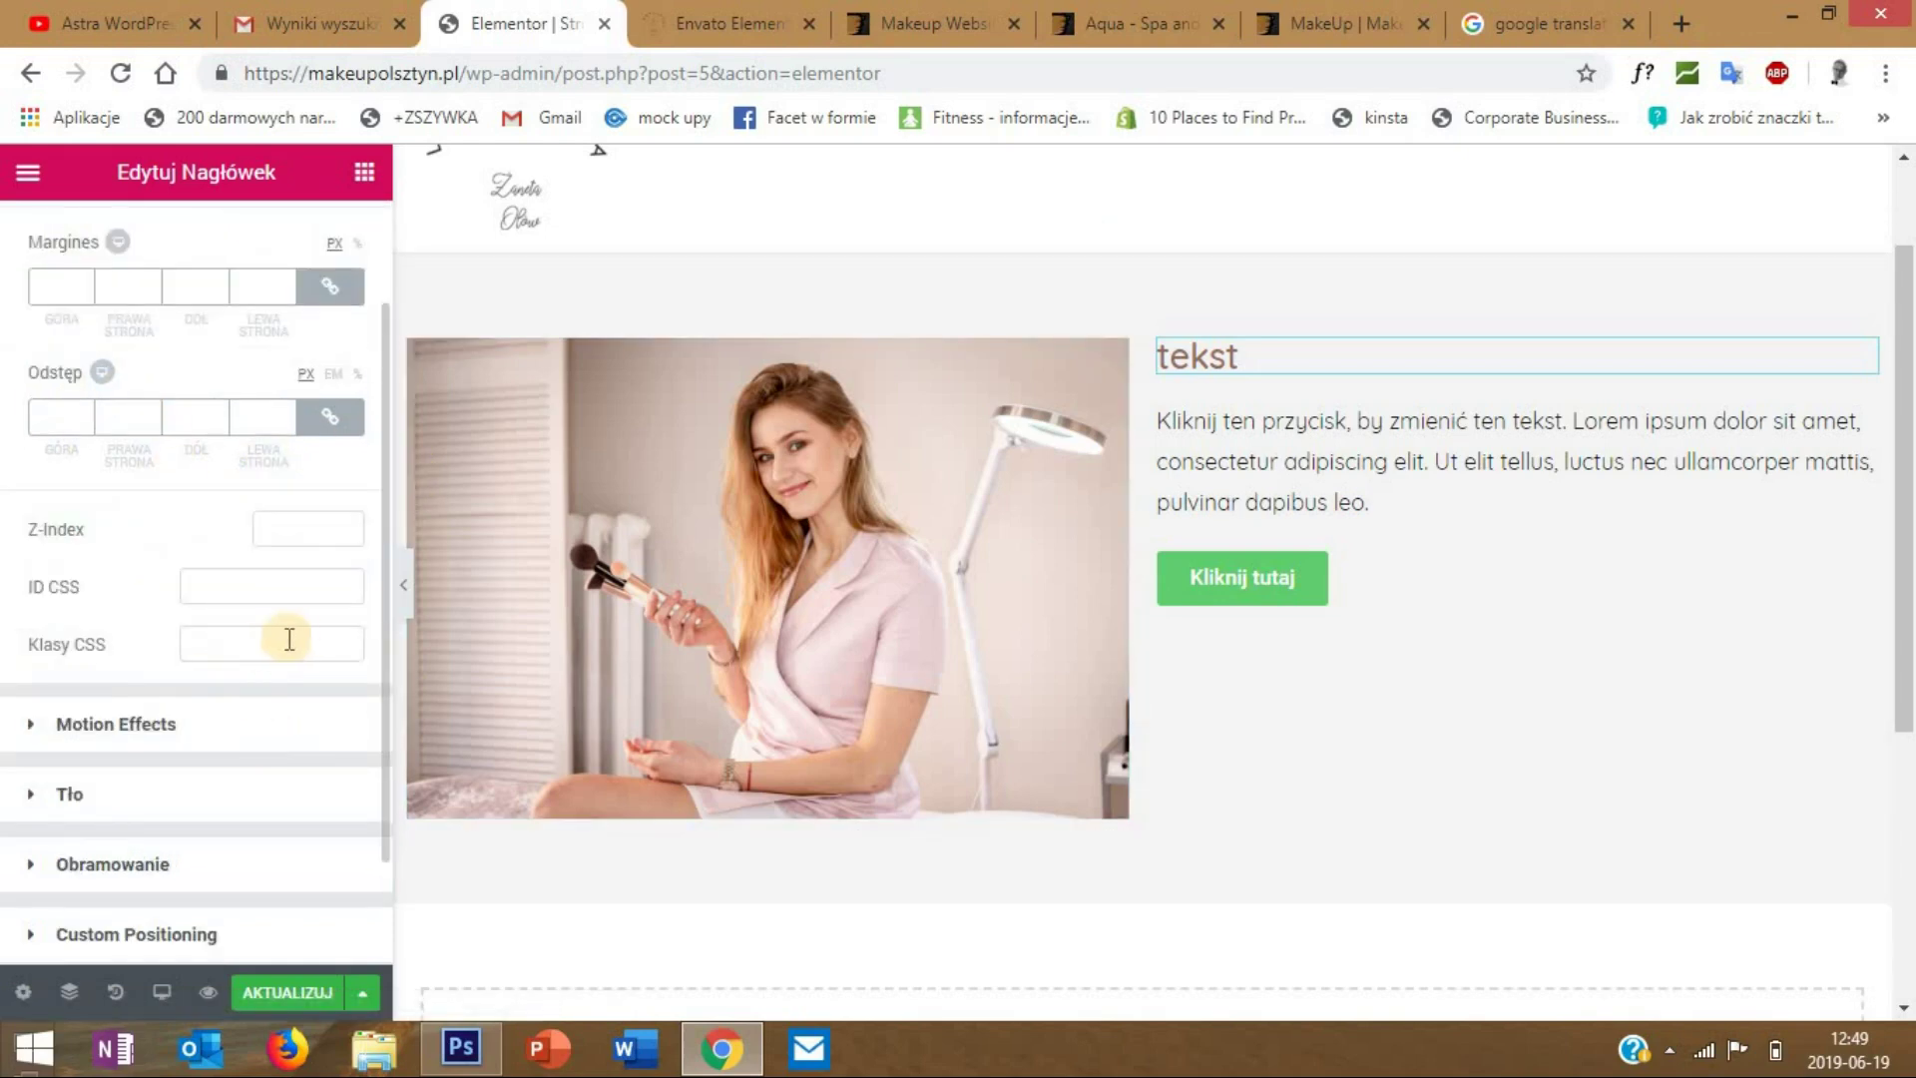
{"action": "left_click", "coordinate": [133, 729]}
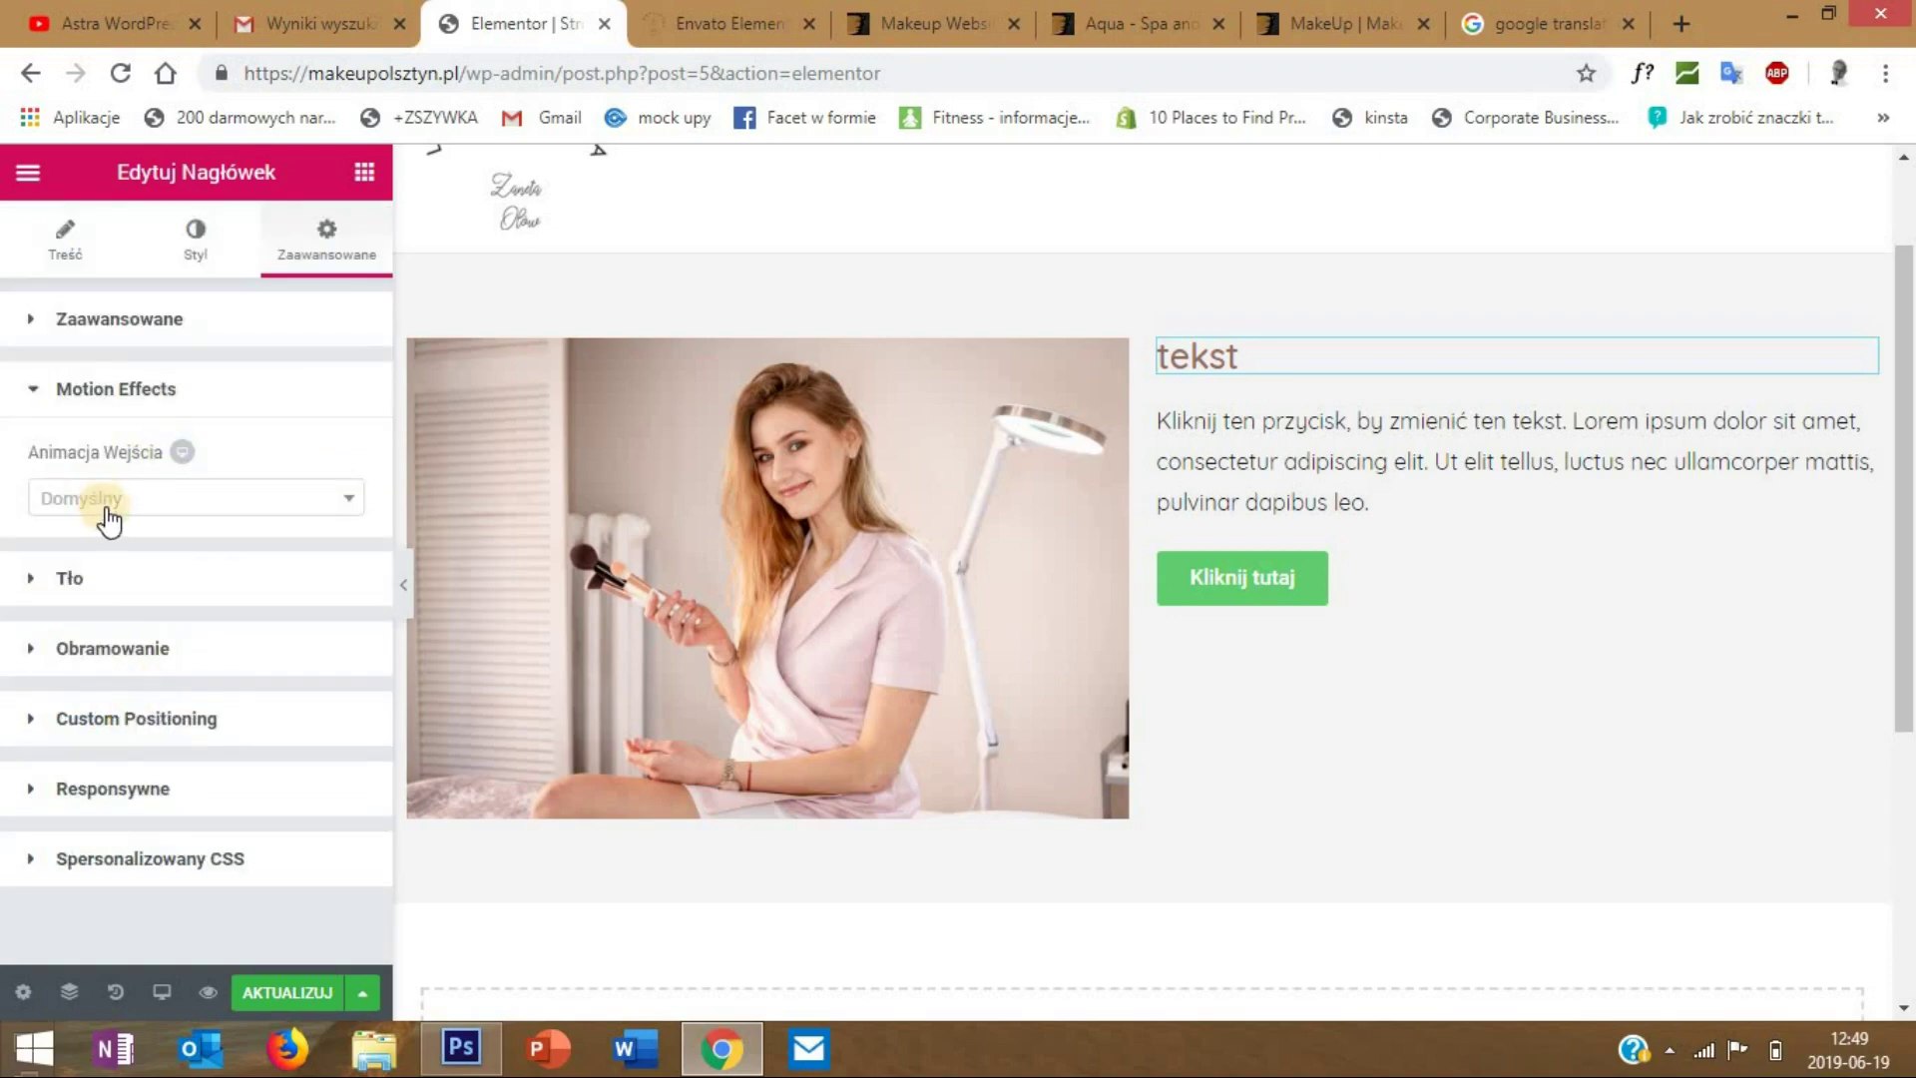
{"action": "left_click", "coordinate": [114, 509]}
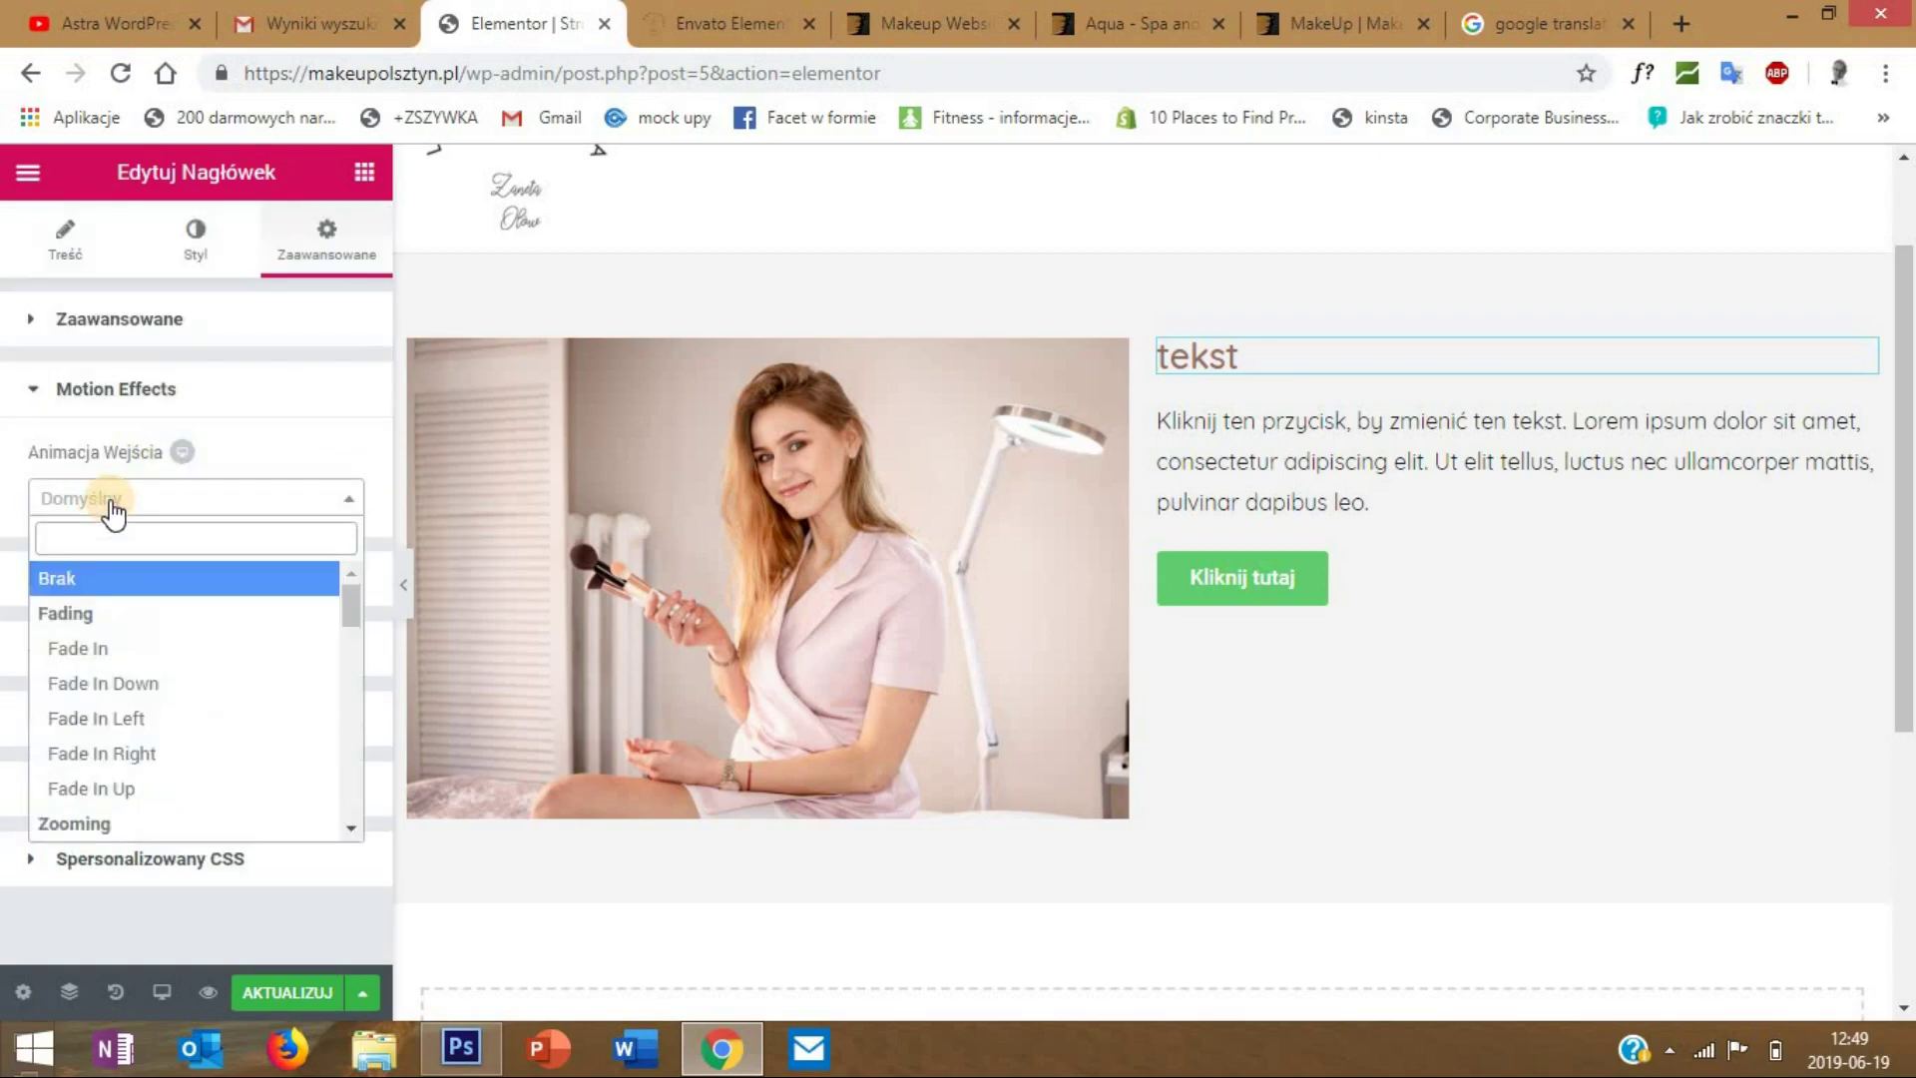
{"action": "left_click", "coordinate": [178, 756]}
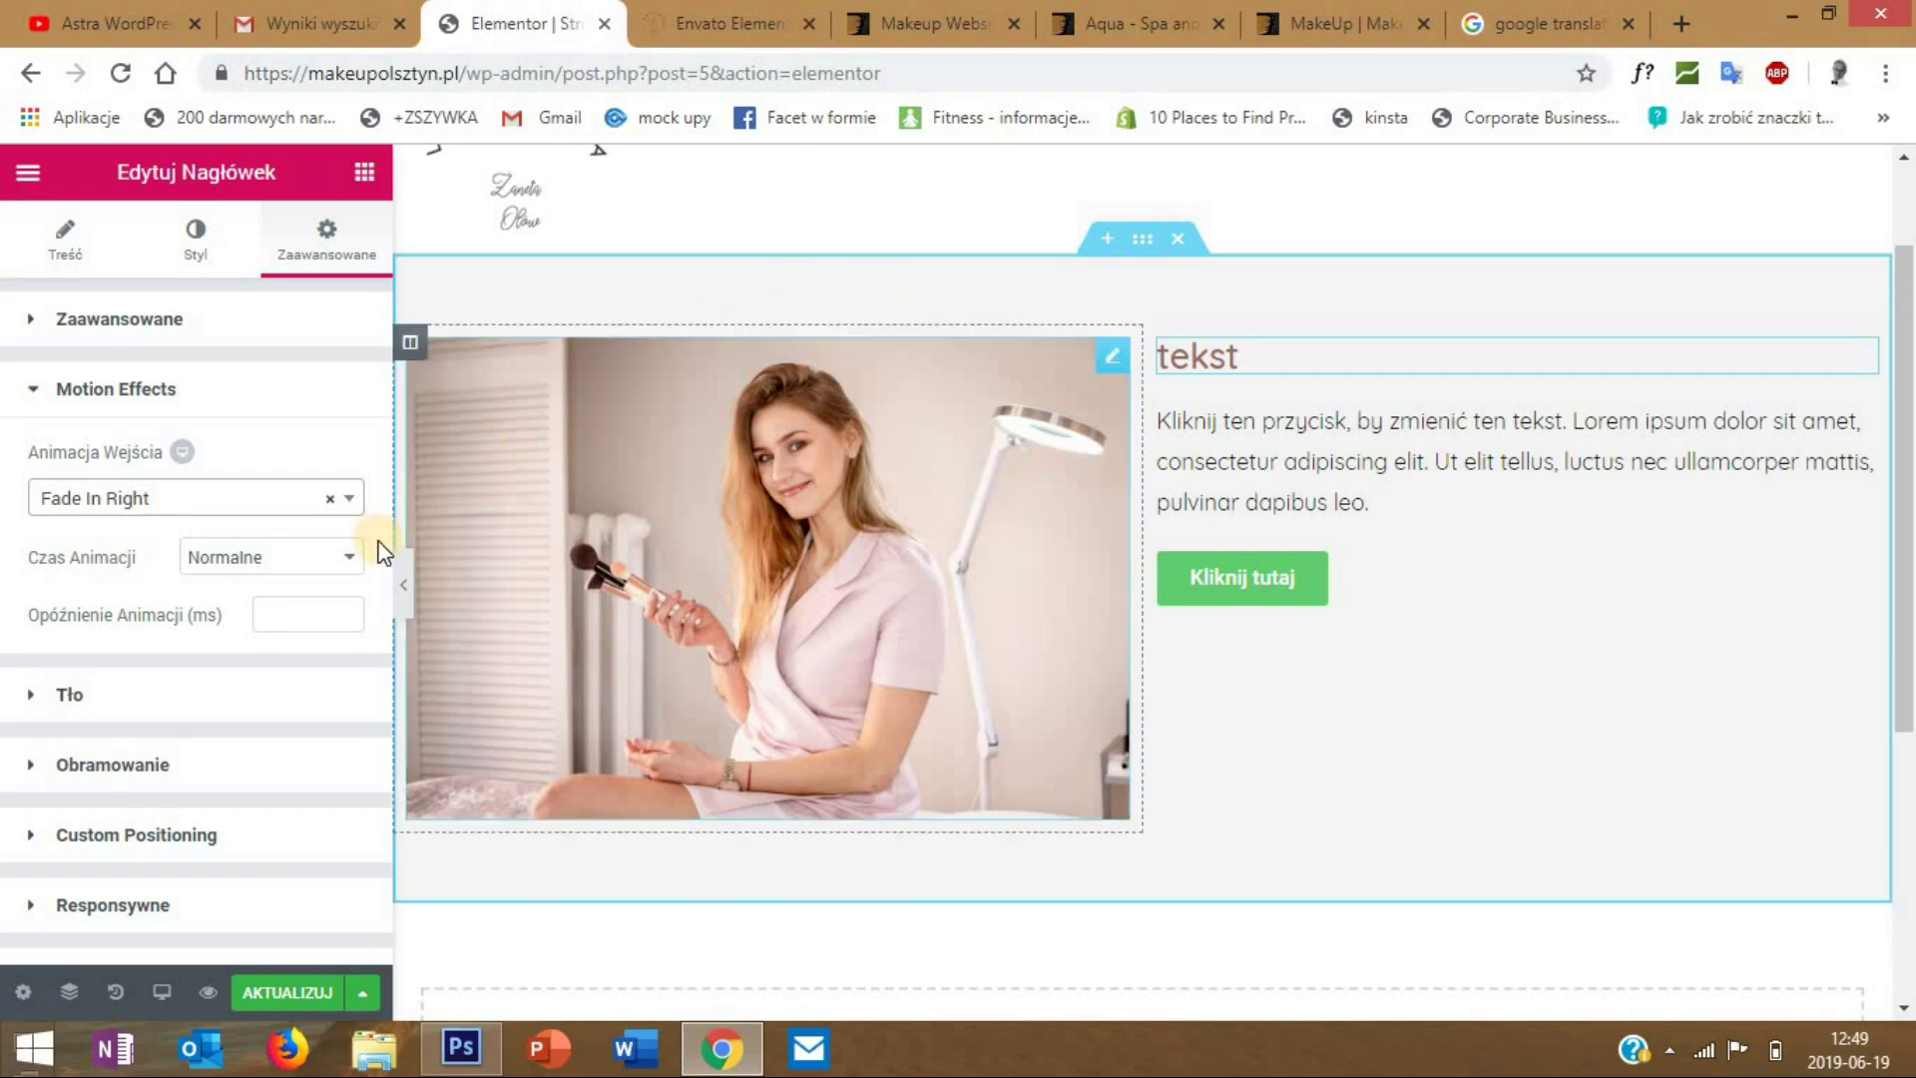
{"action": "left_click", "coordinate": [332, 995]}
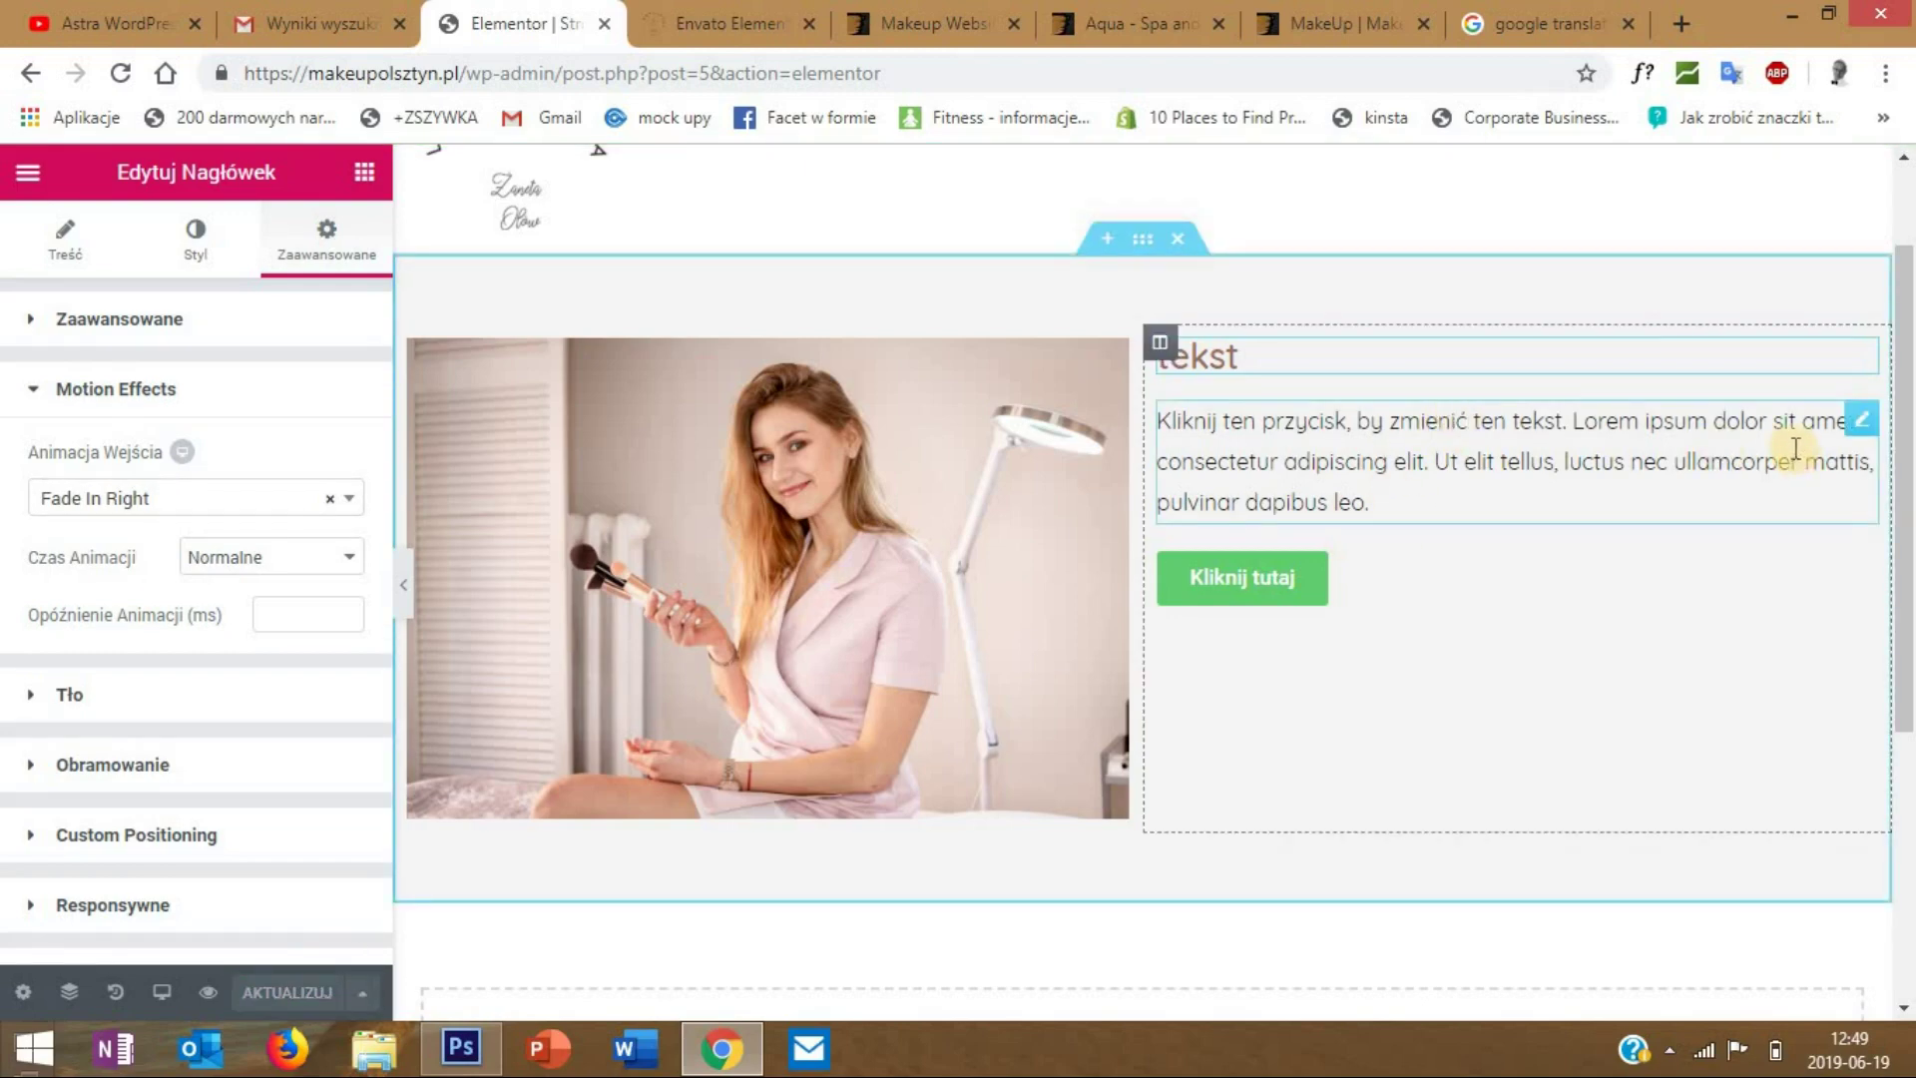
- Edit the paragraph text widget and show its style settings
{"action": "right_click", "coordinate": [1865, 429]}
{"action": "left_click", "coordinate": [1811, 455]}
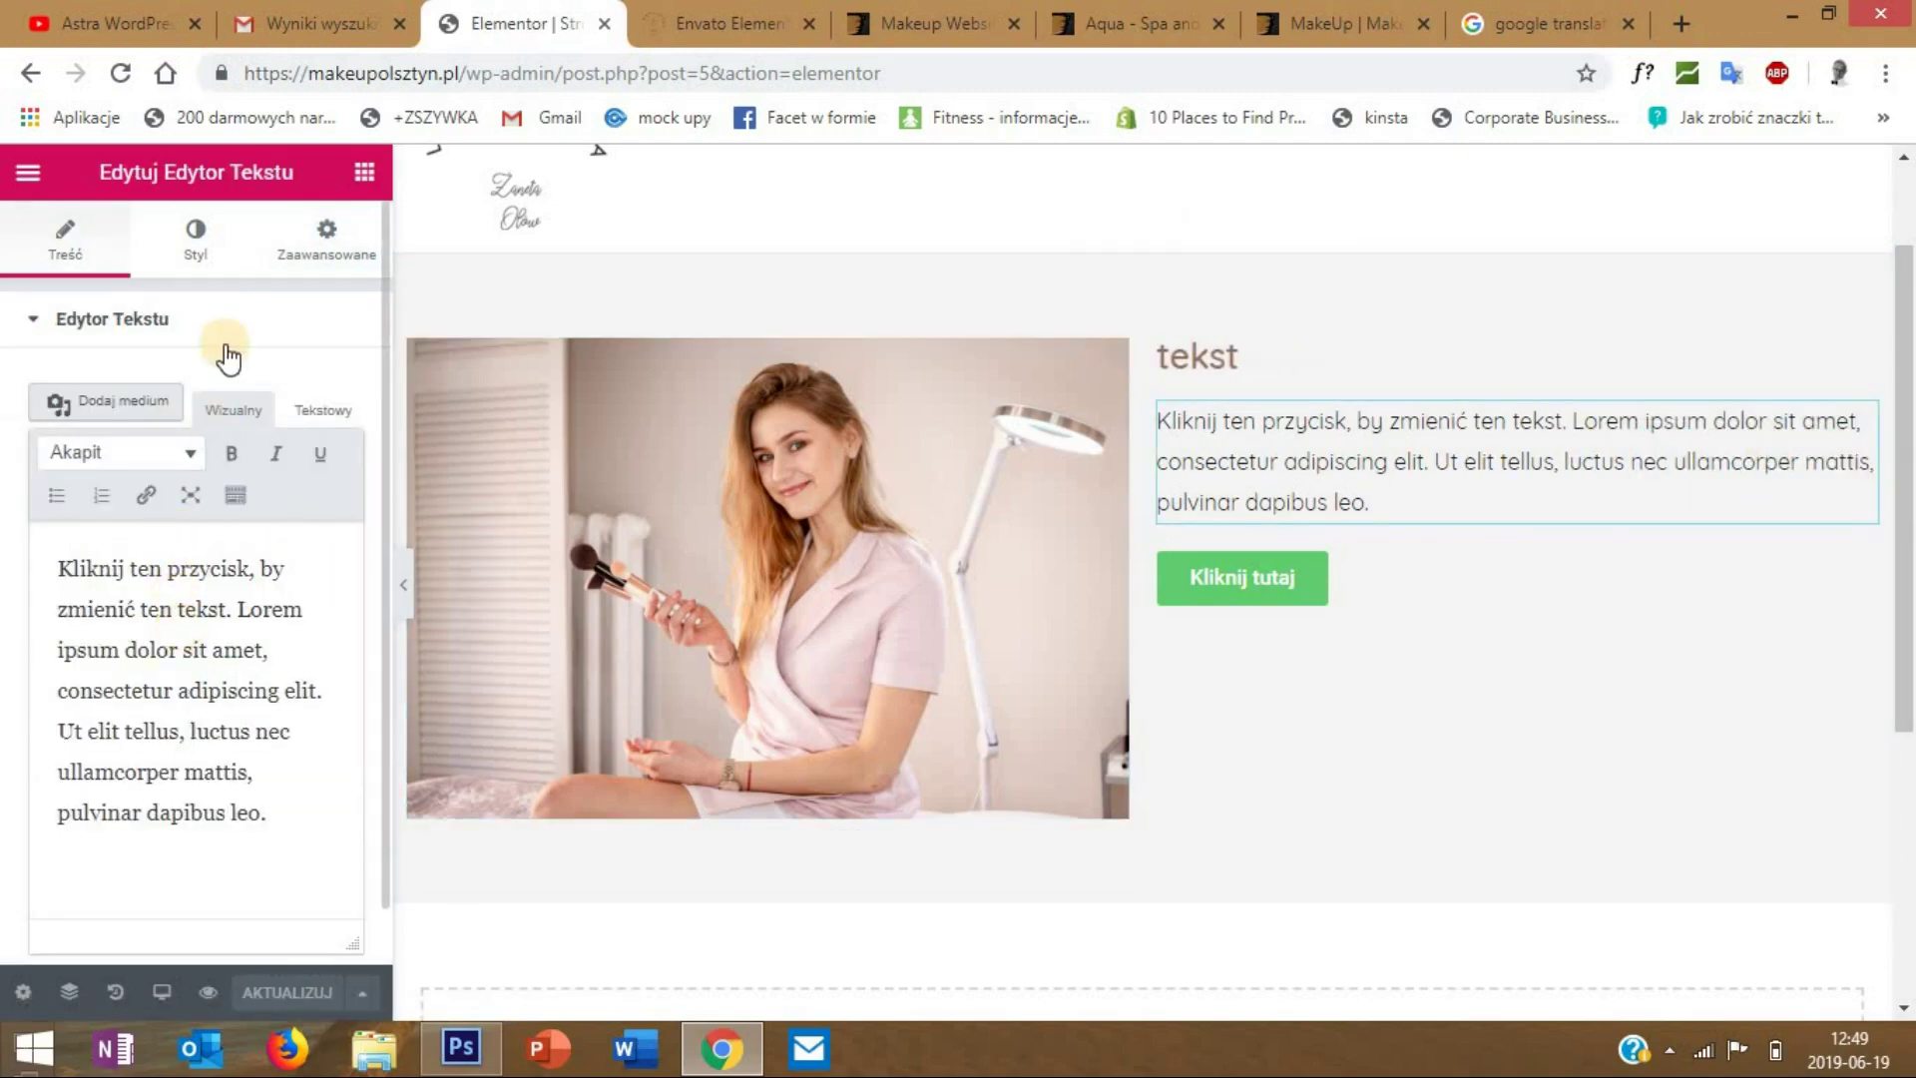
{"action": "left_click", "coordinate": [196, 245]}
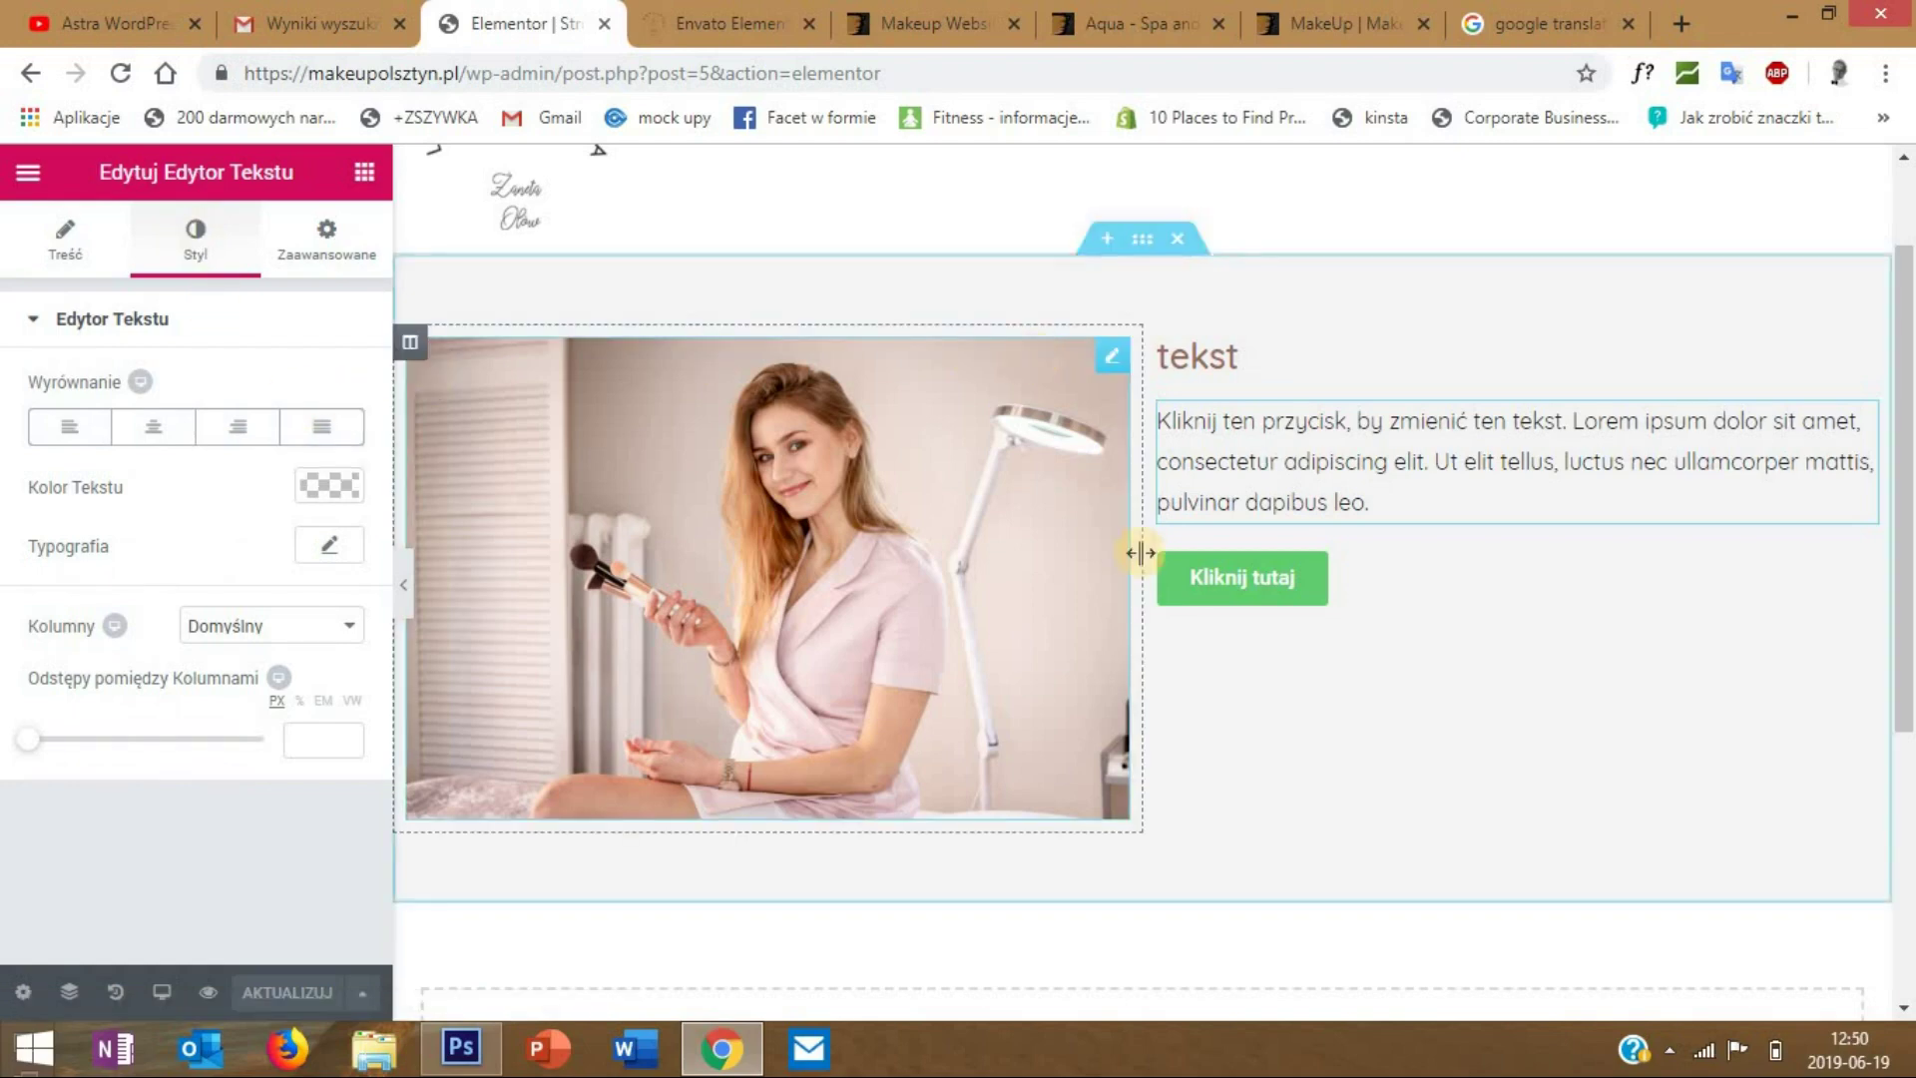
- Set the Kliknij tutaj button to Średni size with a 25 px corner radius
{"action": "right_click", "coordinate": [1862, 583]}
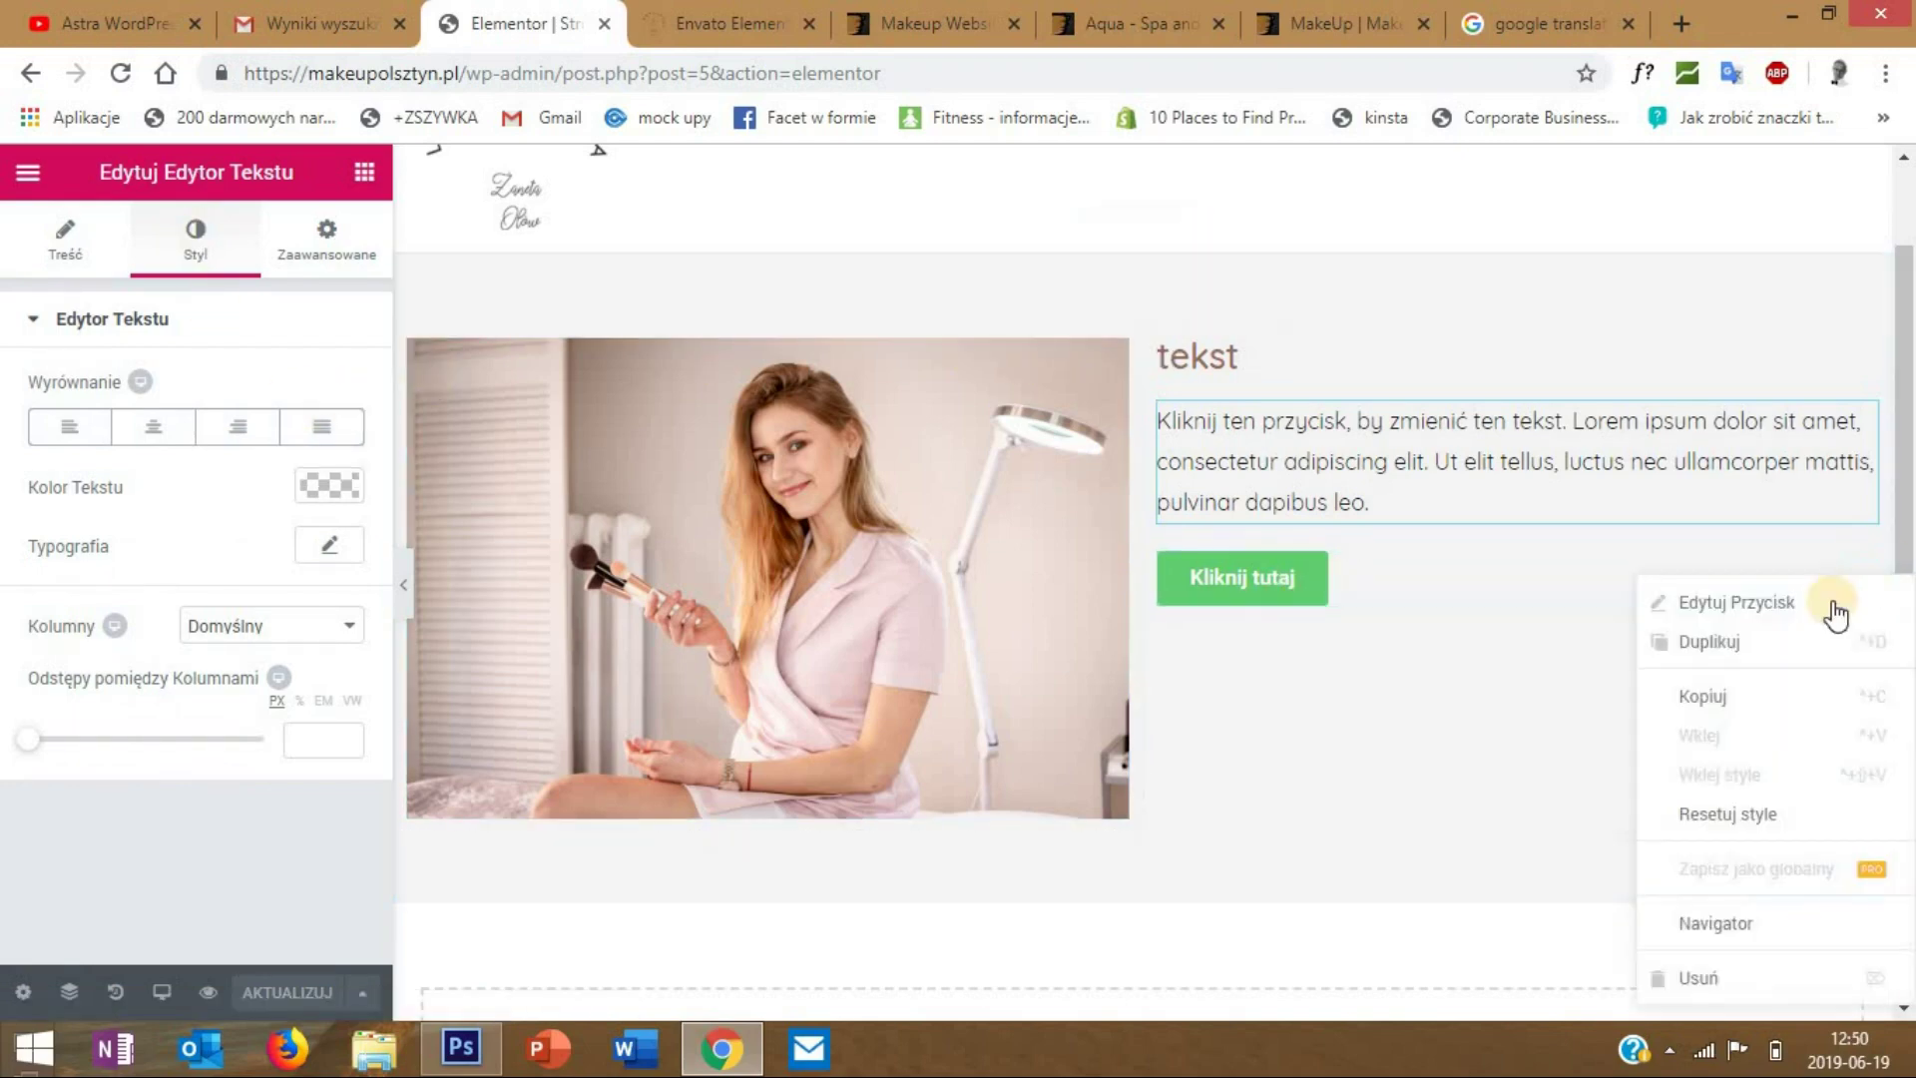
{"action": "left_click", "coordinate": [1781, 603]}
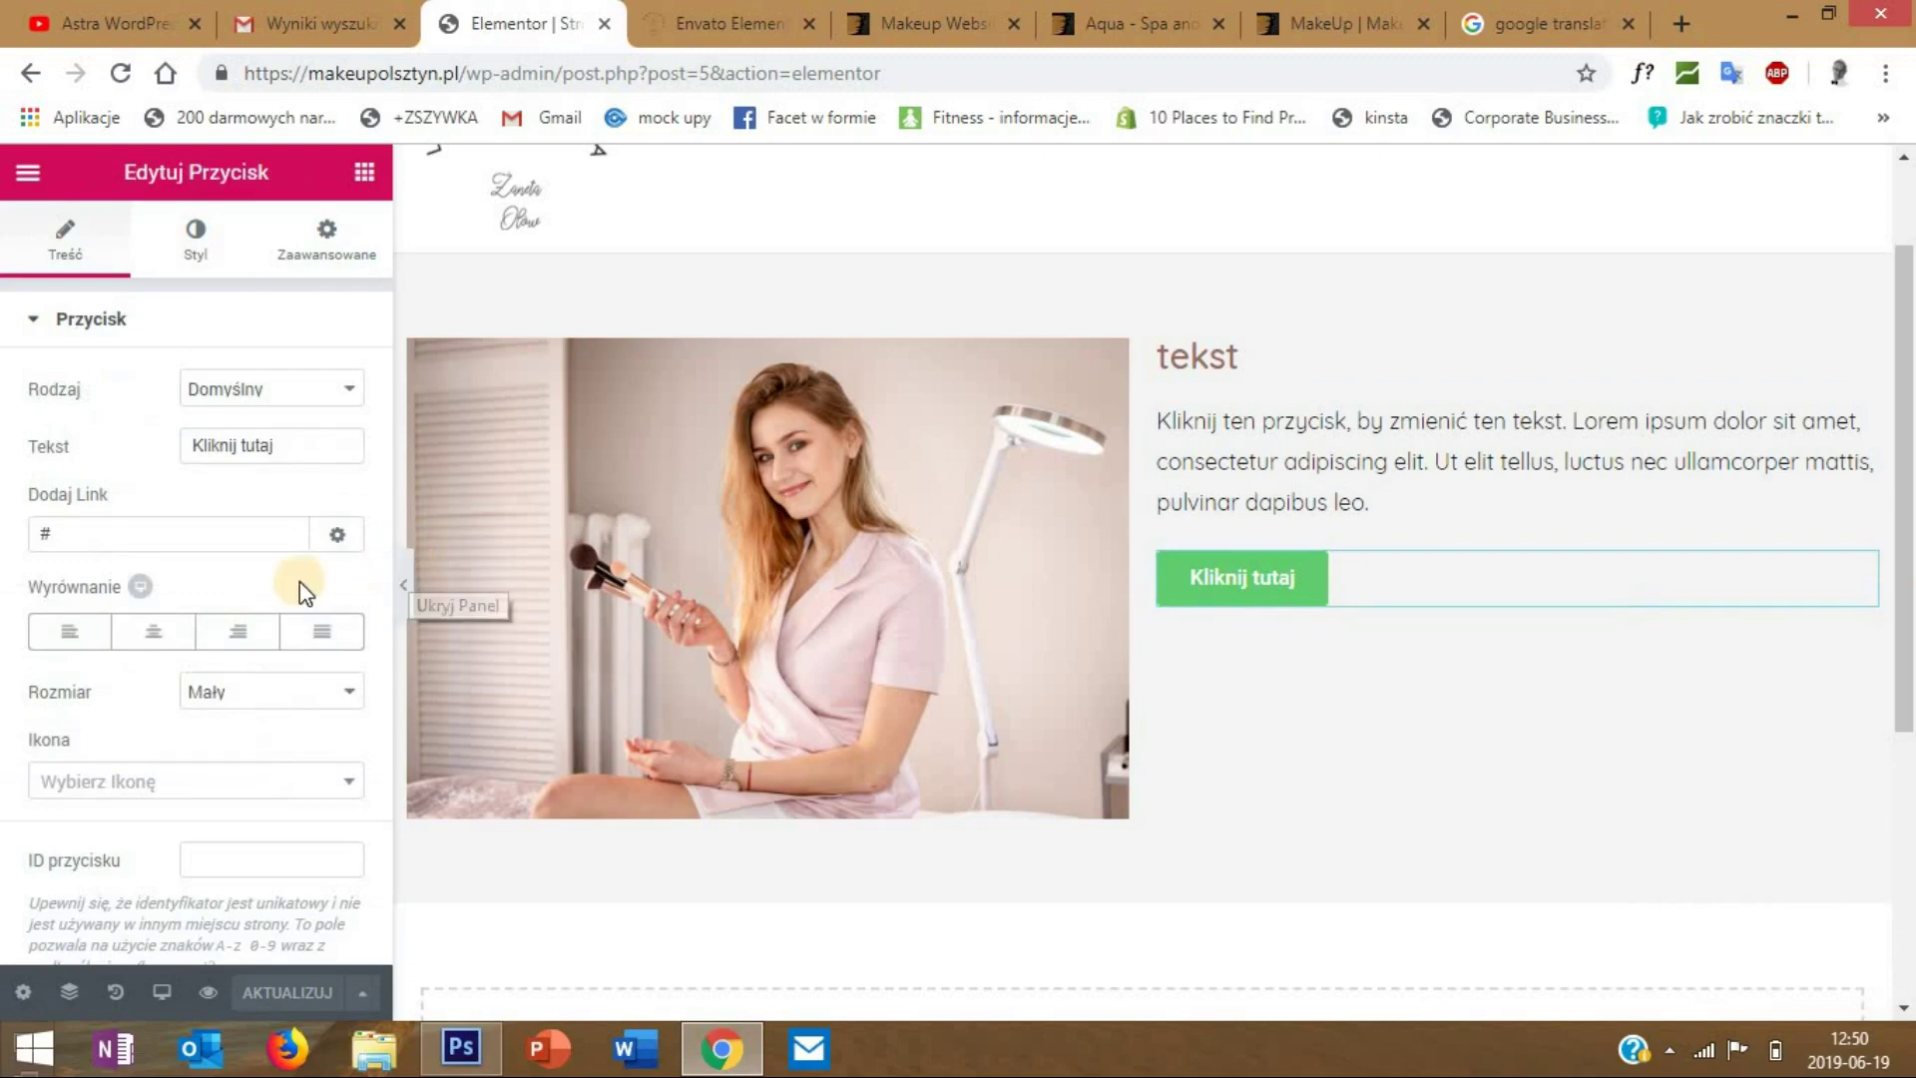
{"action": "left_click", "coordinate": [243, 699]}
{"action": "left_click", "coordinate": [248, 769]}
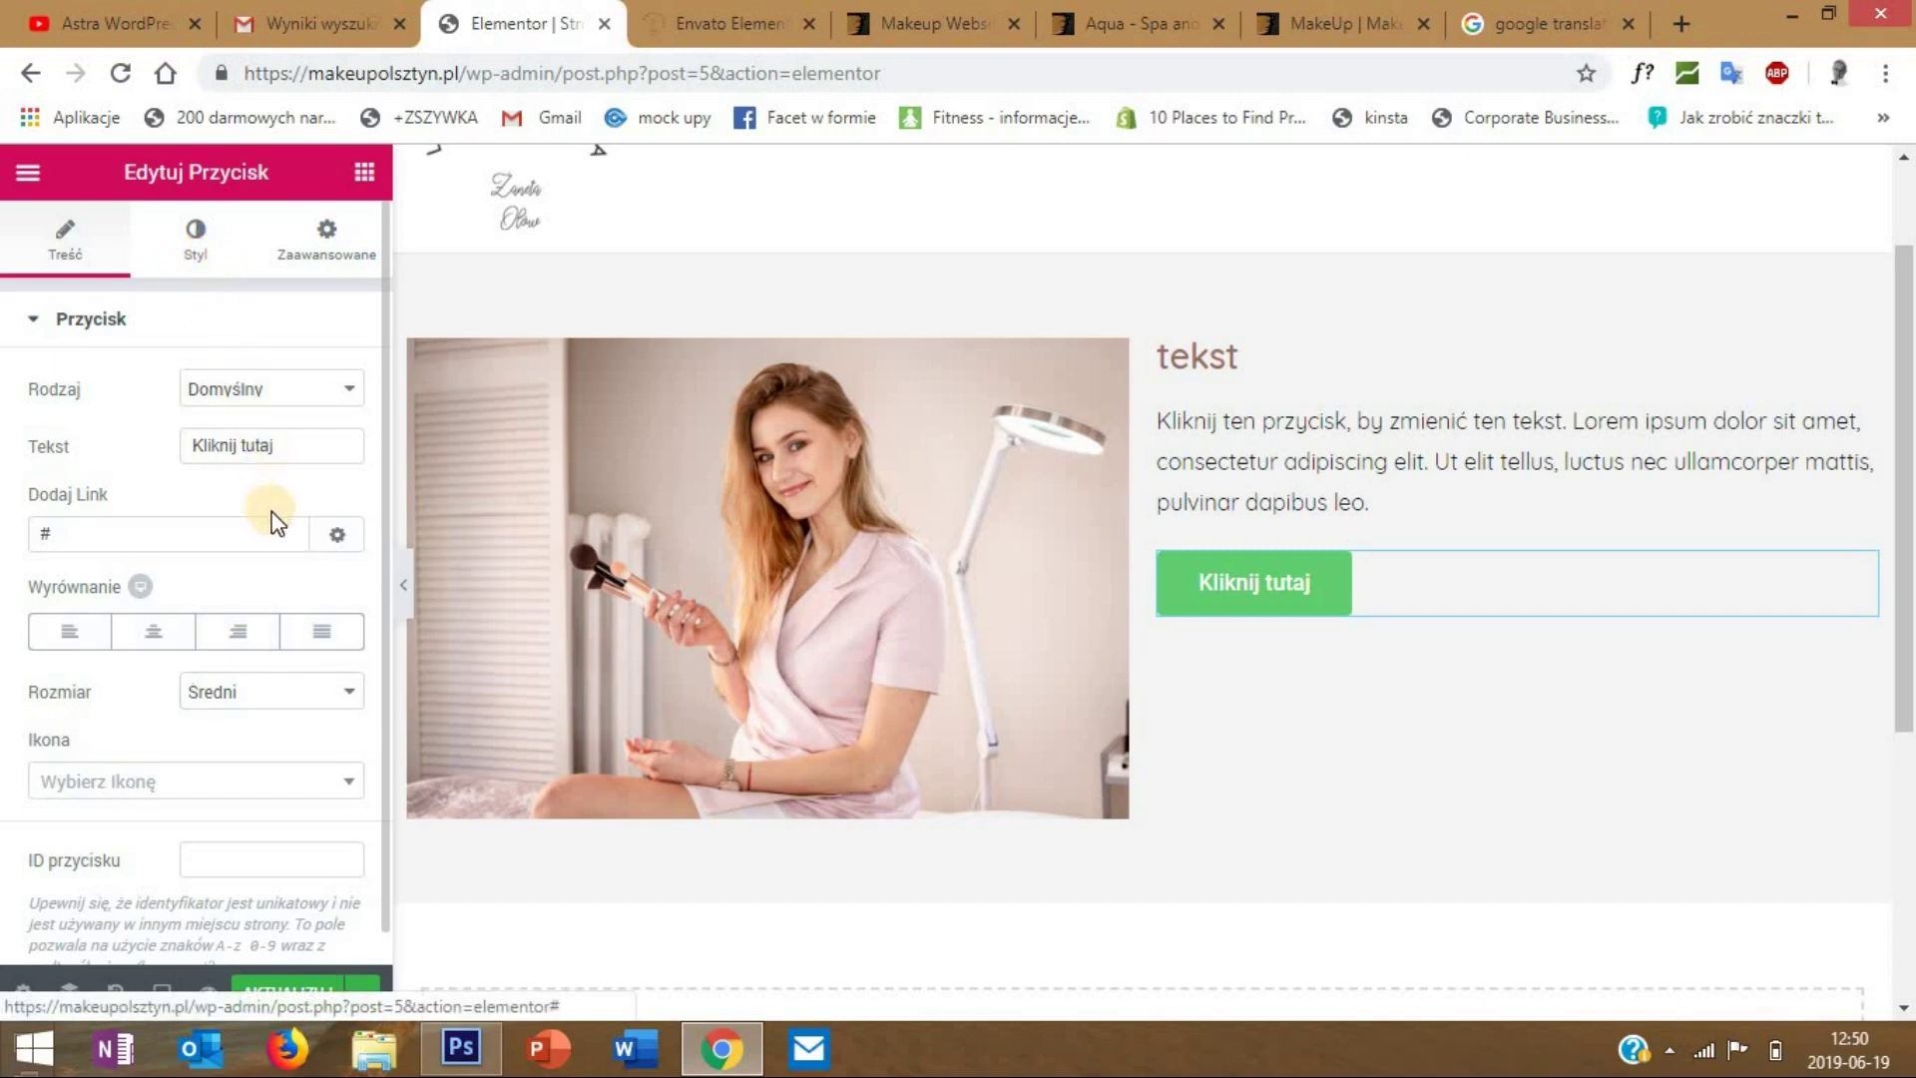
{"action": "left_click", "coordinate": [196, 240]}
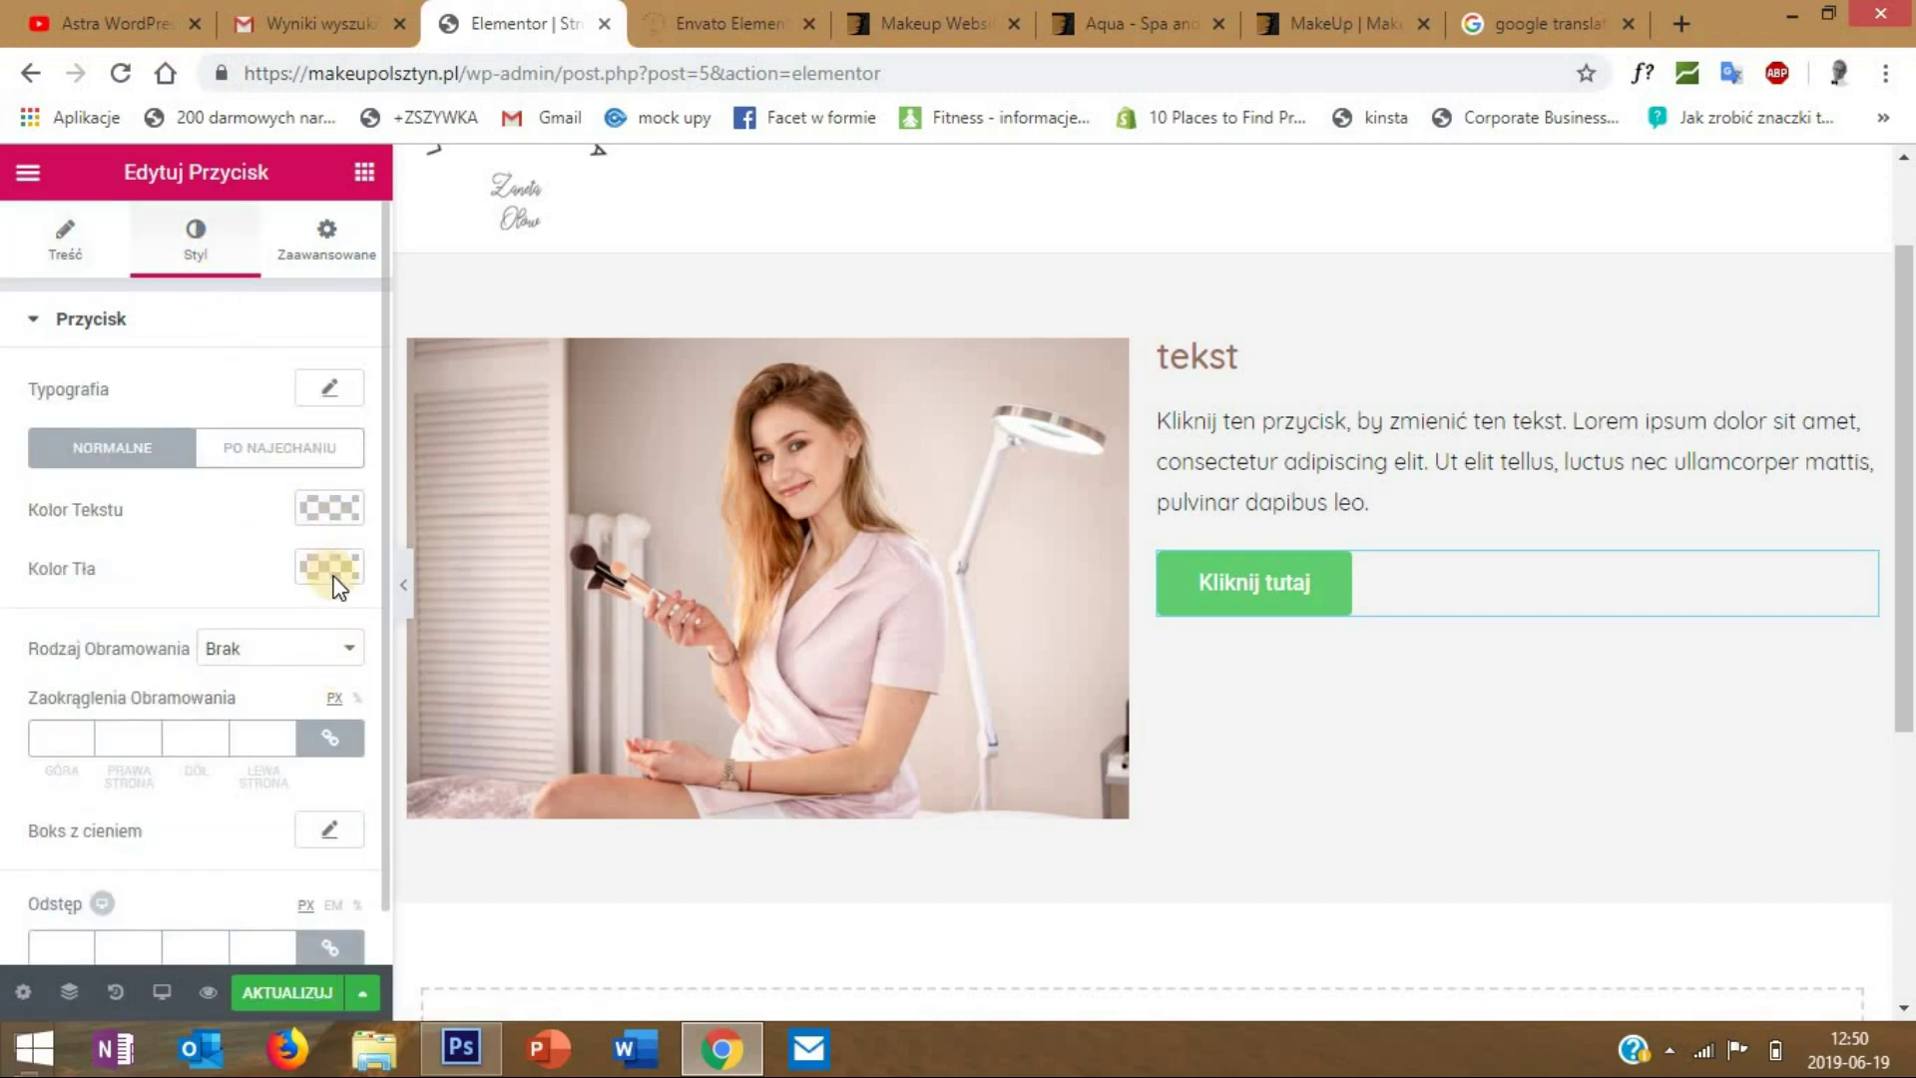
{"action": "left_click", "coordinate": [52, 737]}
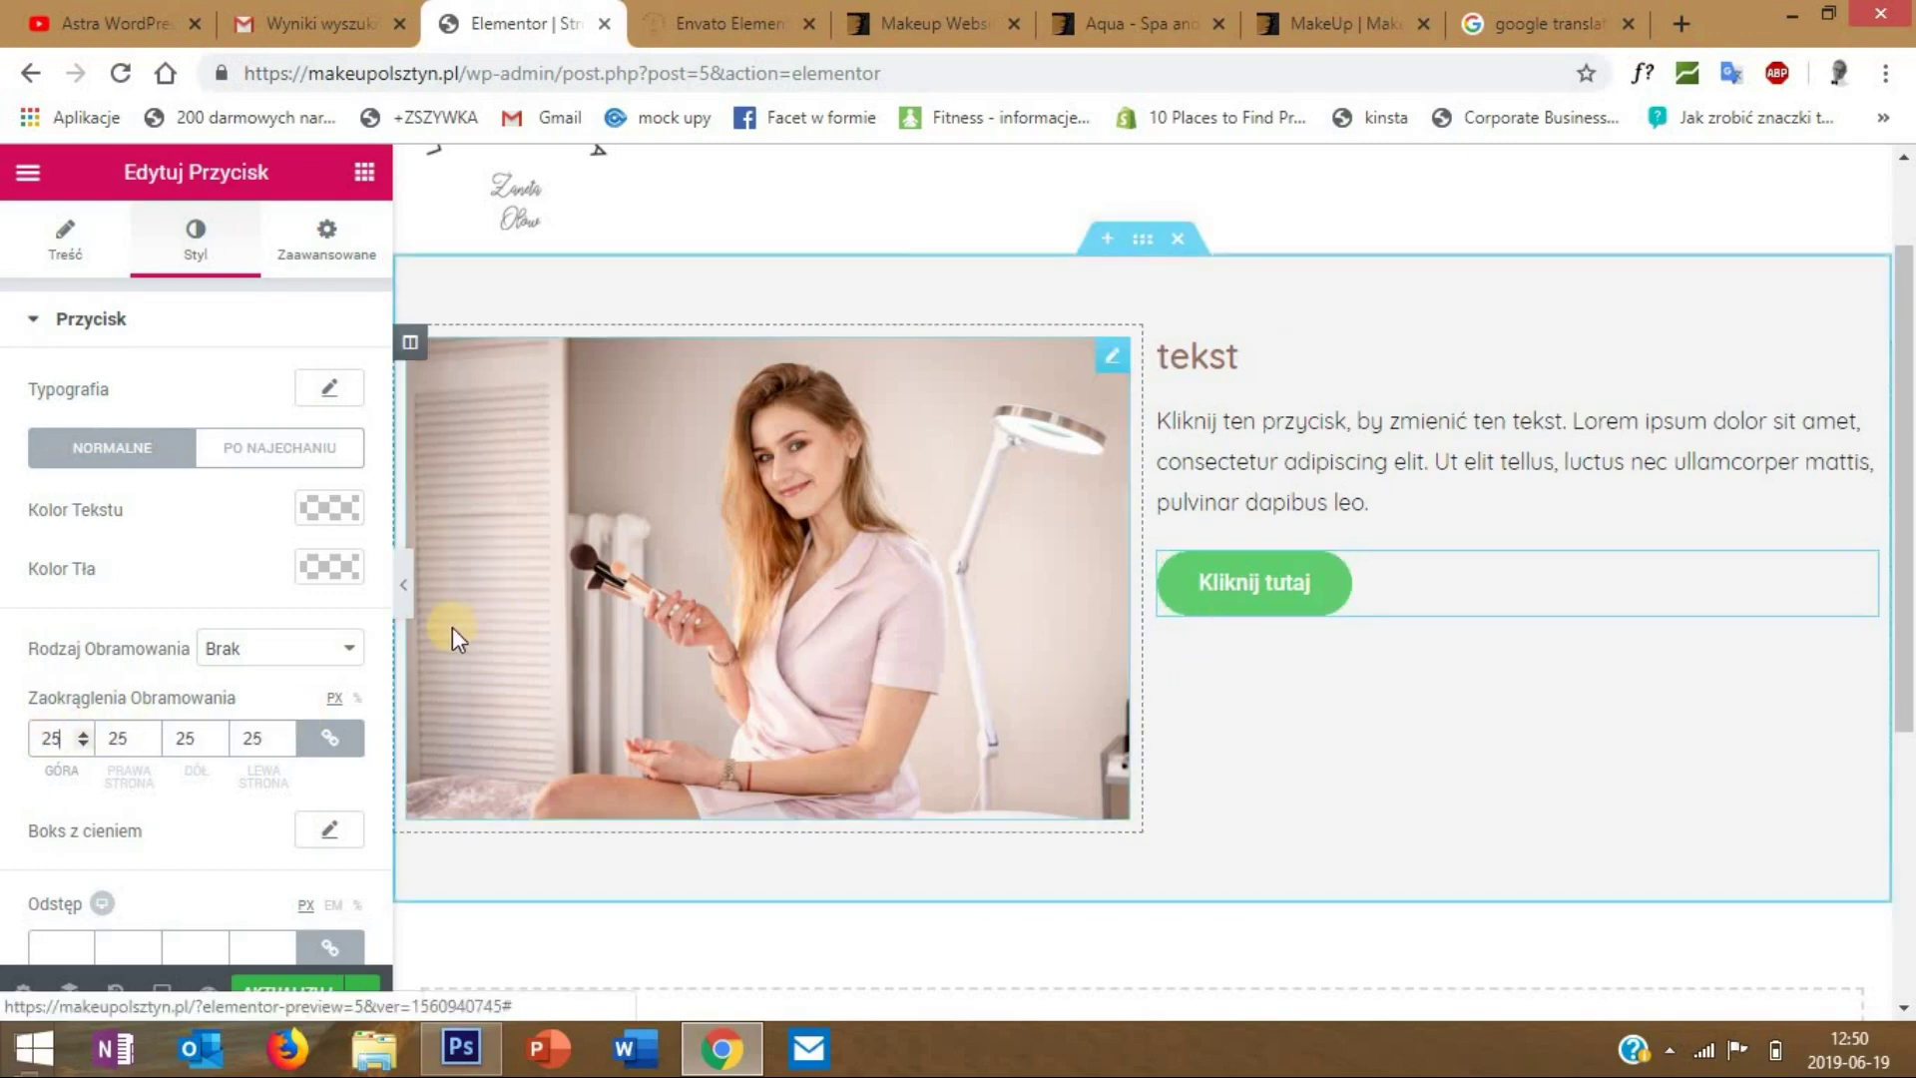
{"action": "left_click", "coordinate": [105, 267]}
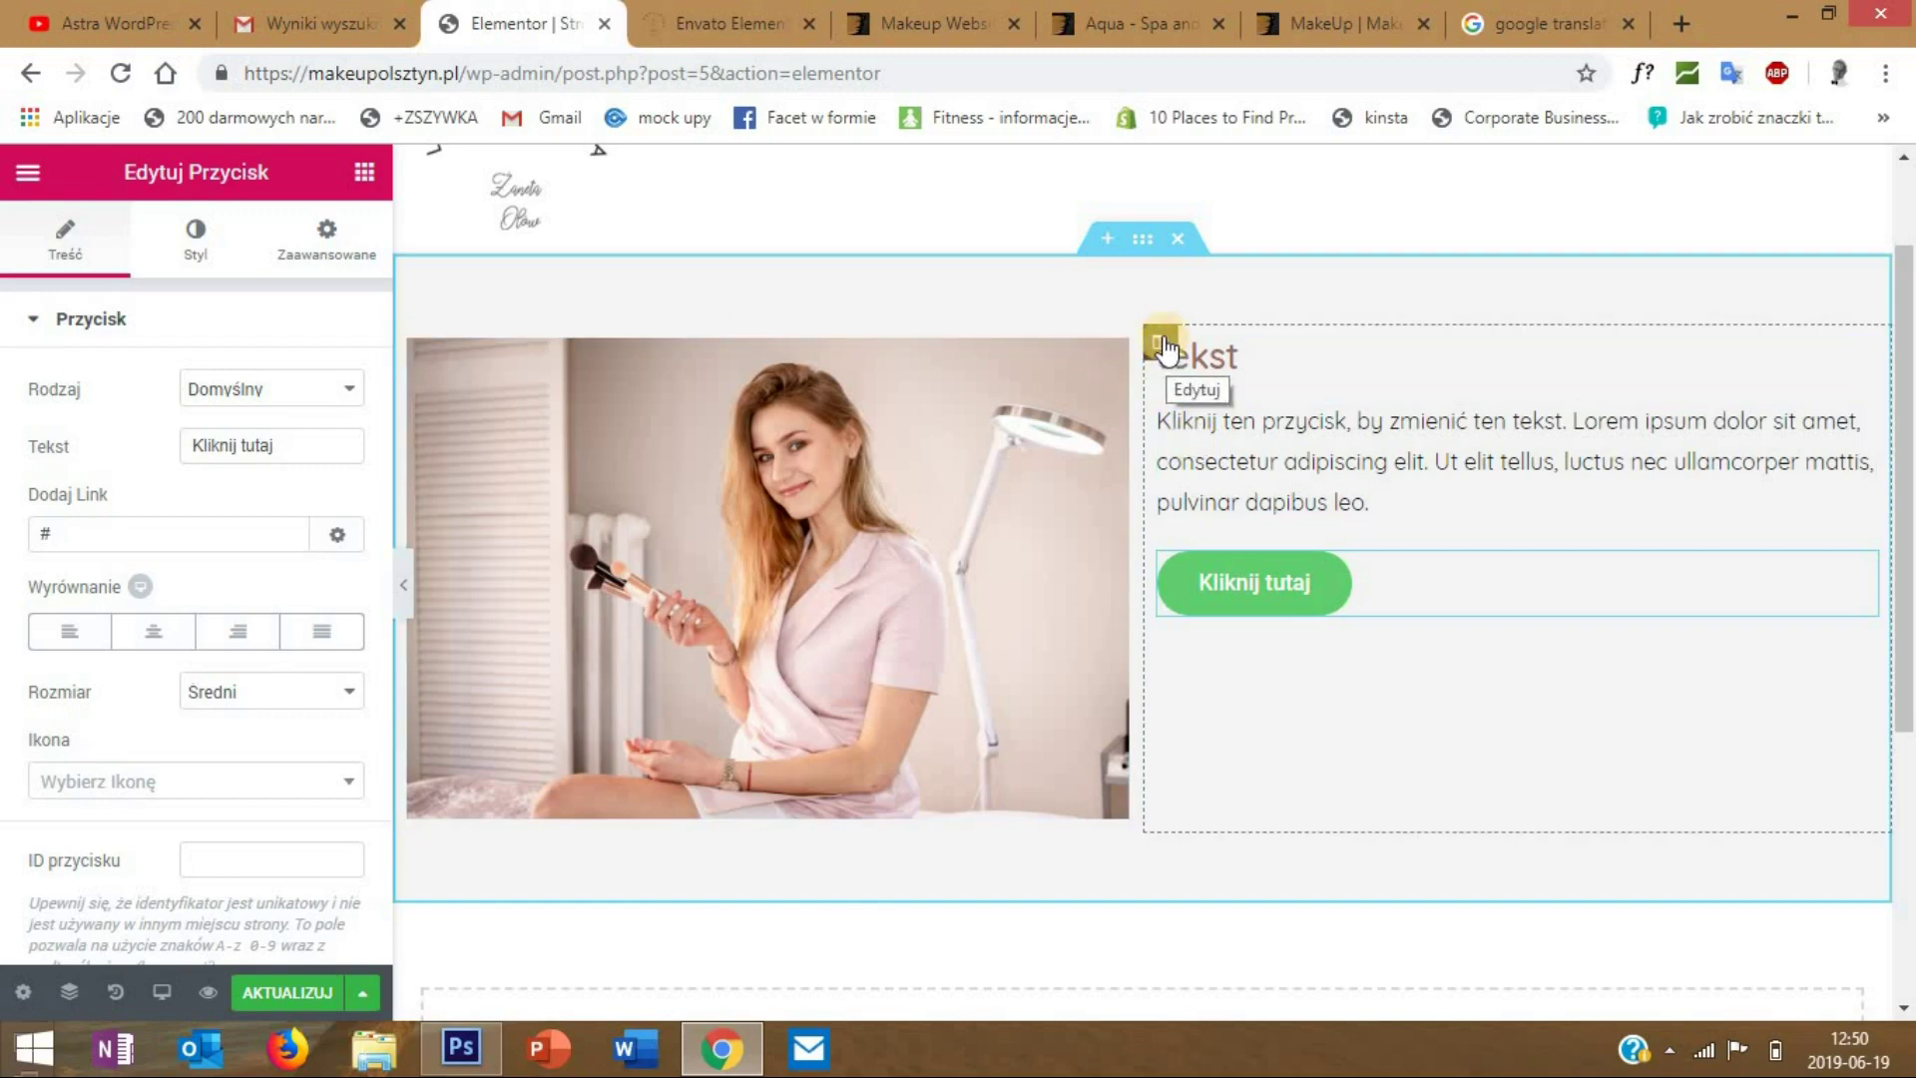
- Set the text column's vertical alignment to Środek (centre)
{"action": "right_click", "coordinate": [1159, 345]}
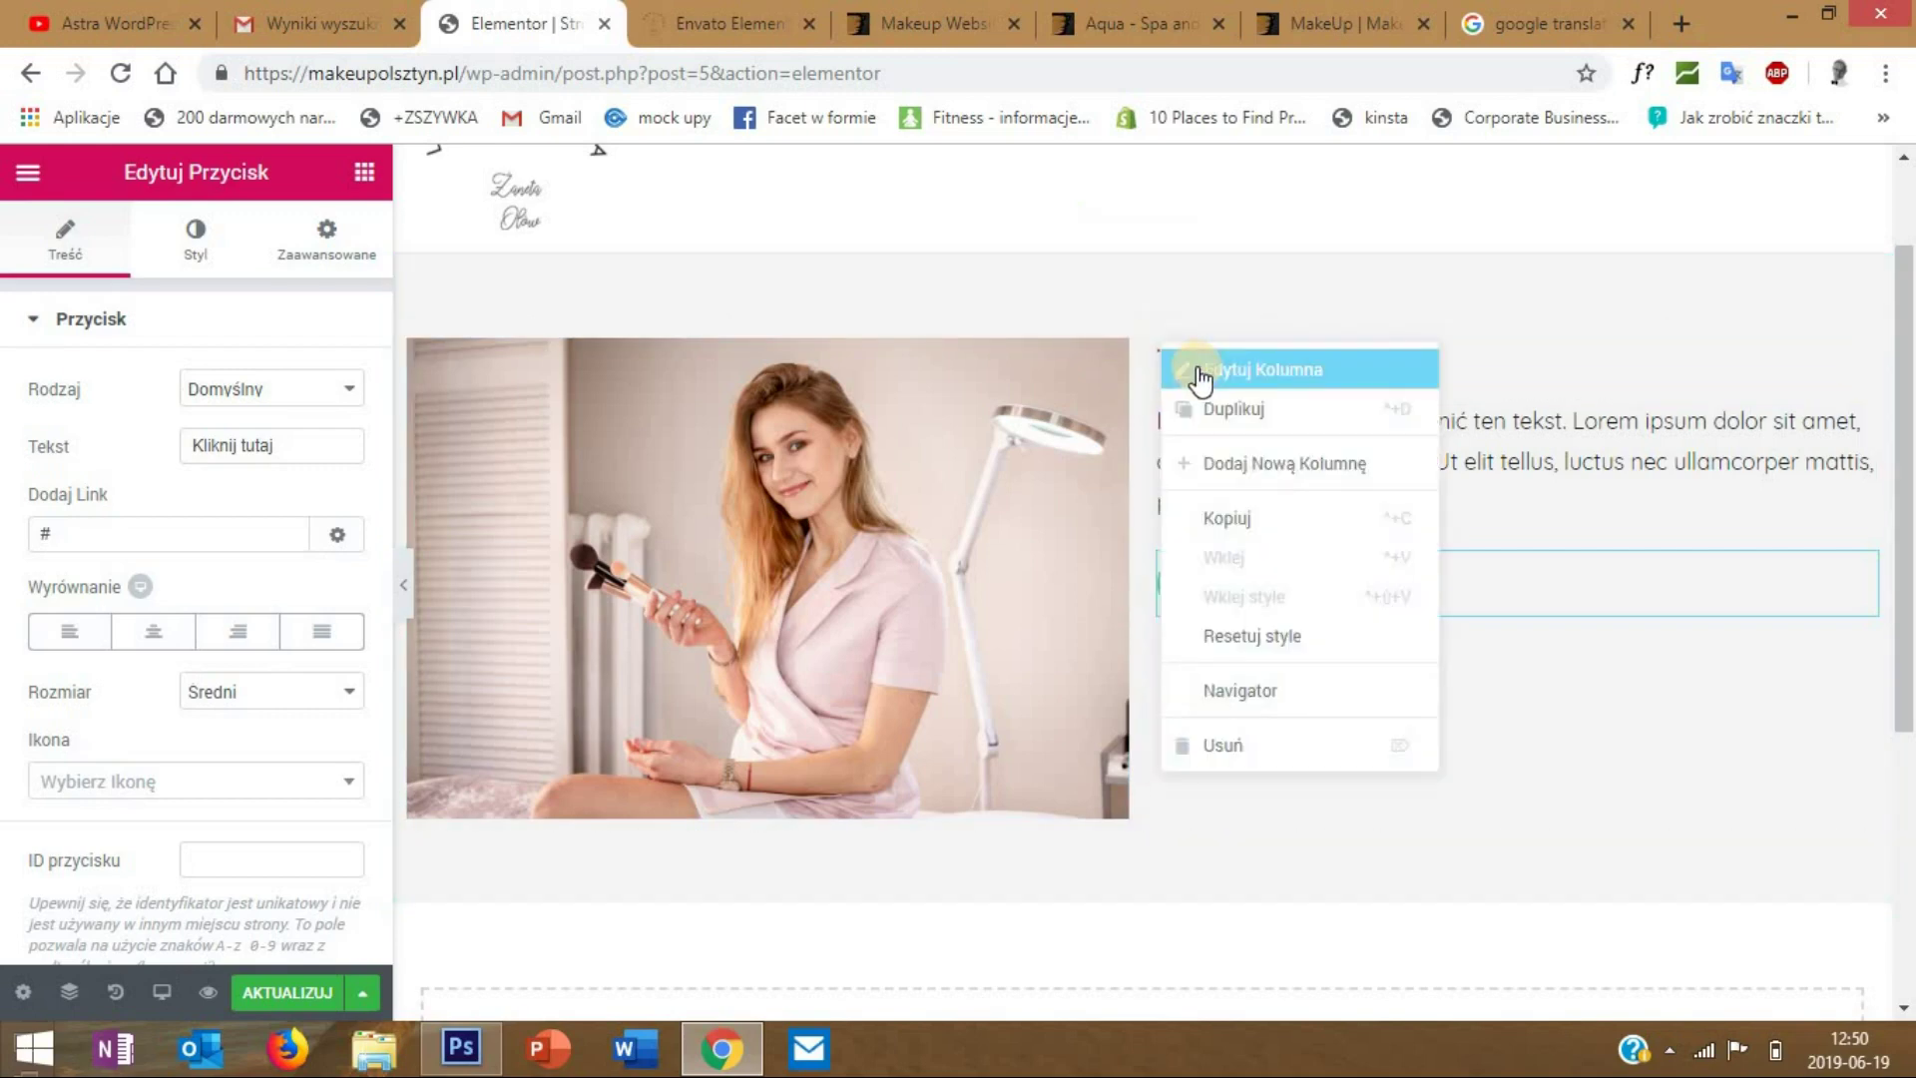
{"action": "left_click", "coordinate": [1191, 368]}
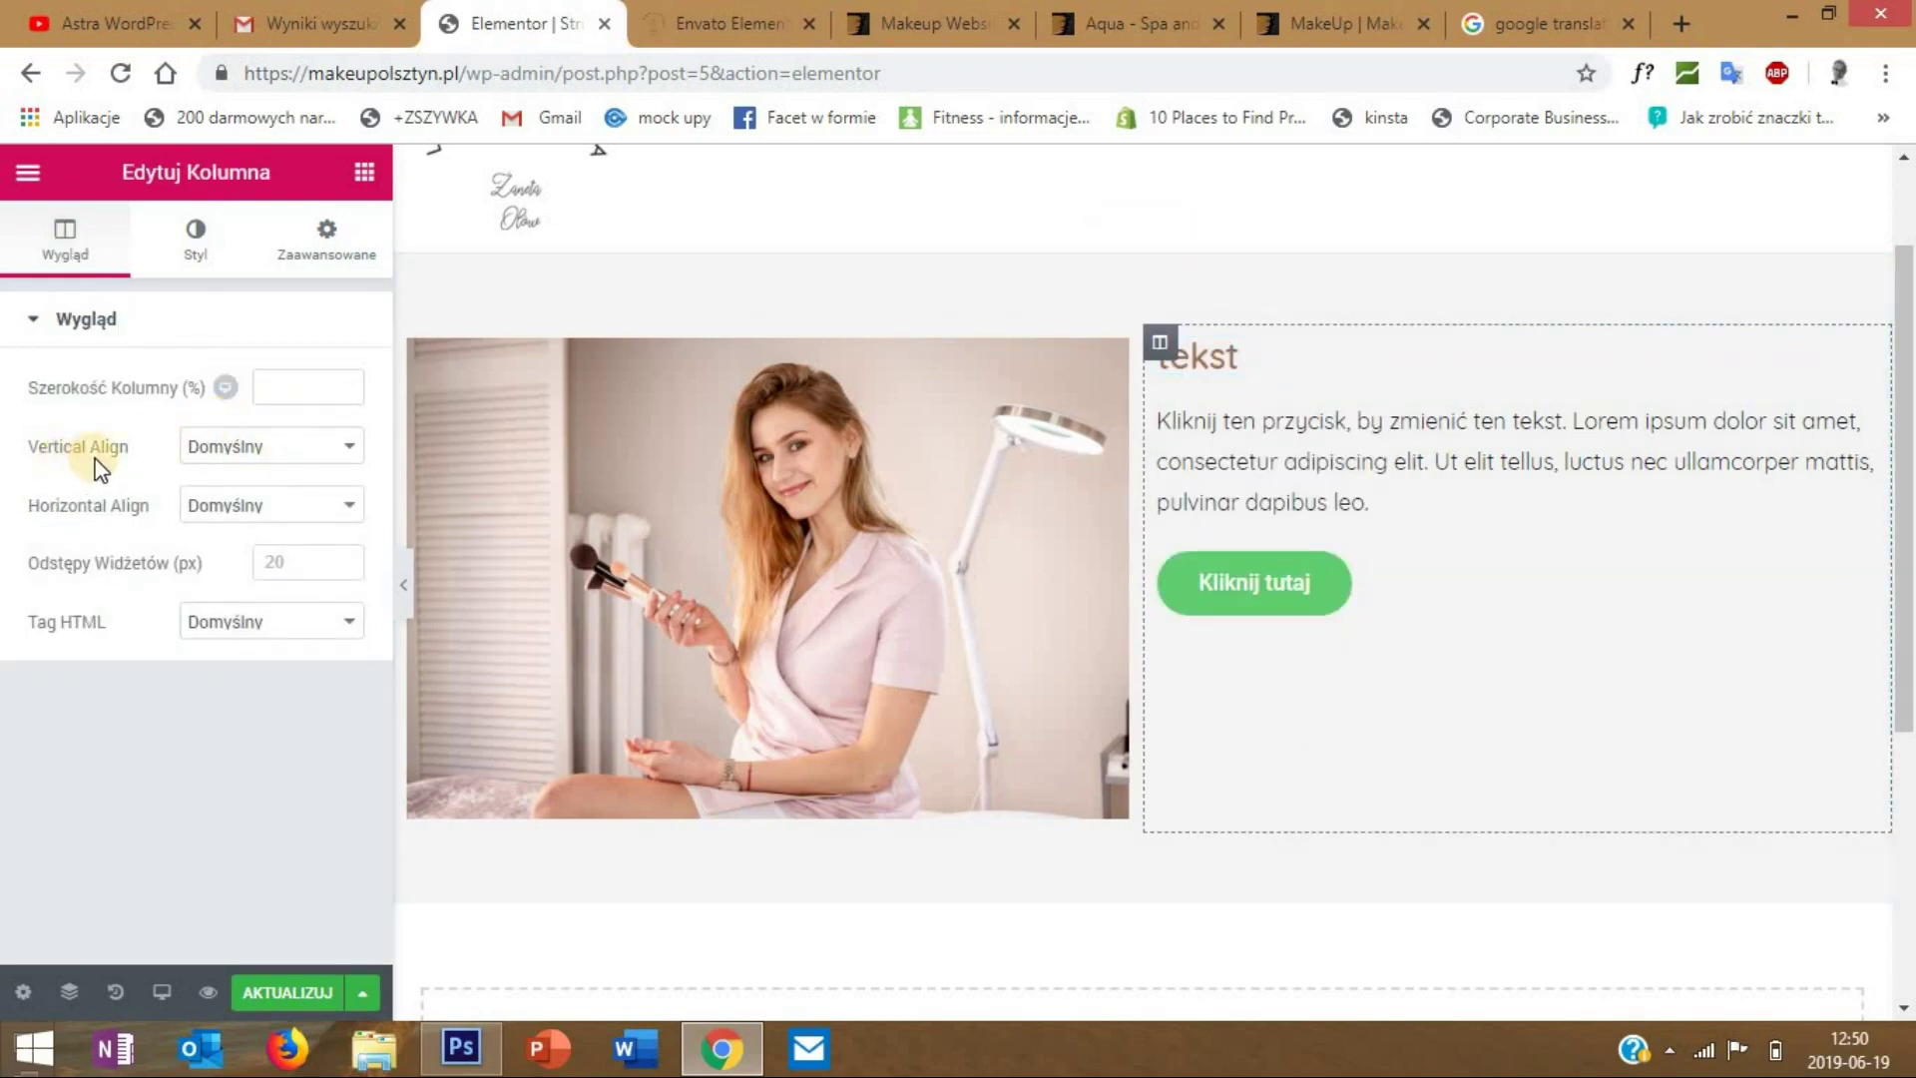
{"action": "left_click", "coordinate": [222, 449]}
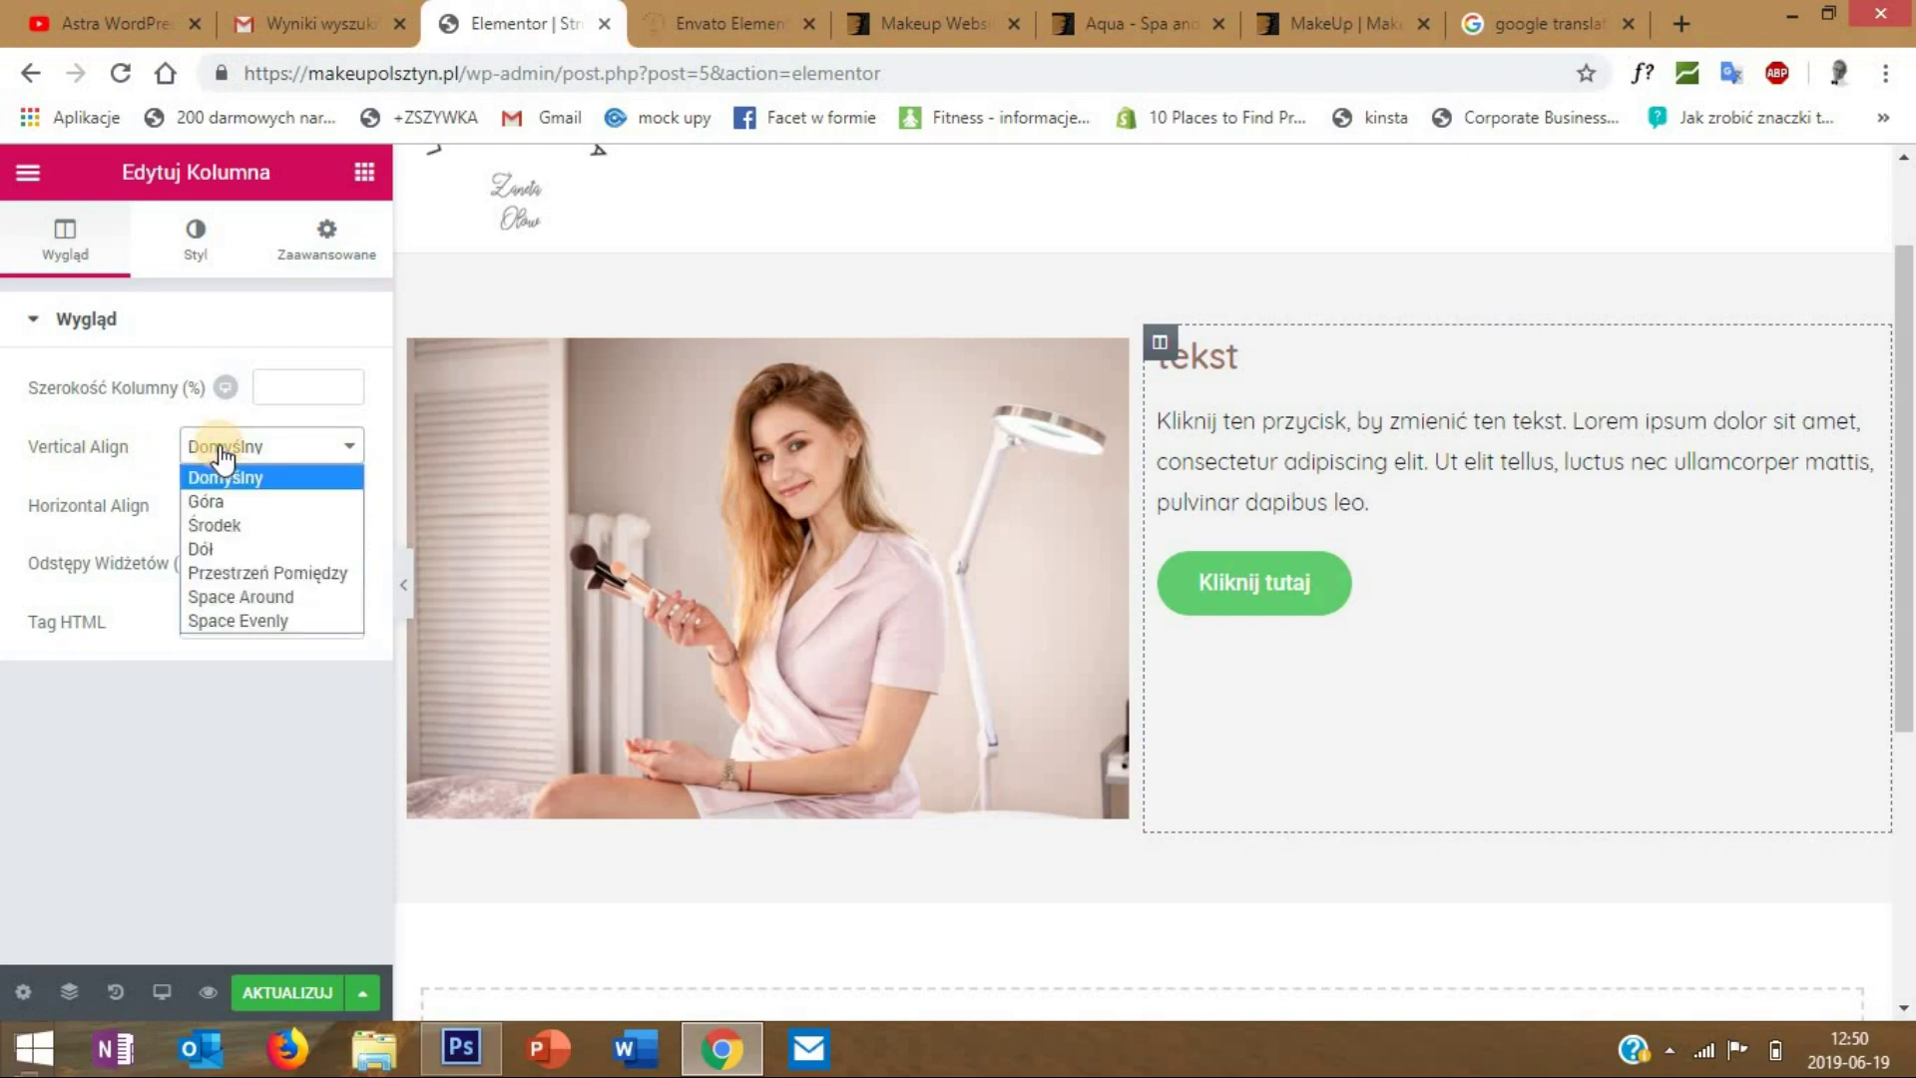
{"action": "left_click", "coordinate": [257, 526]}
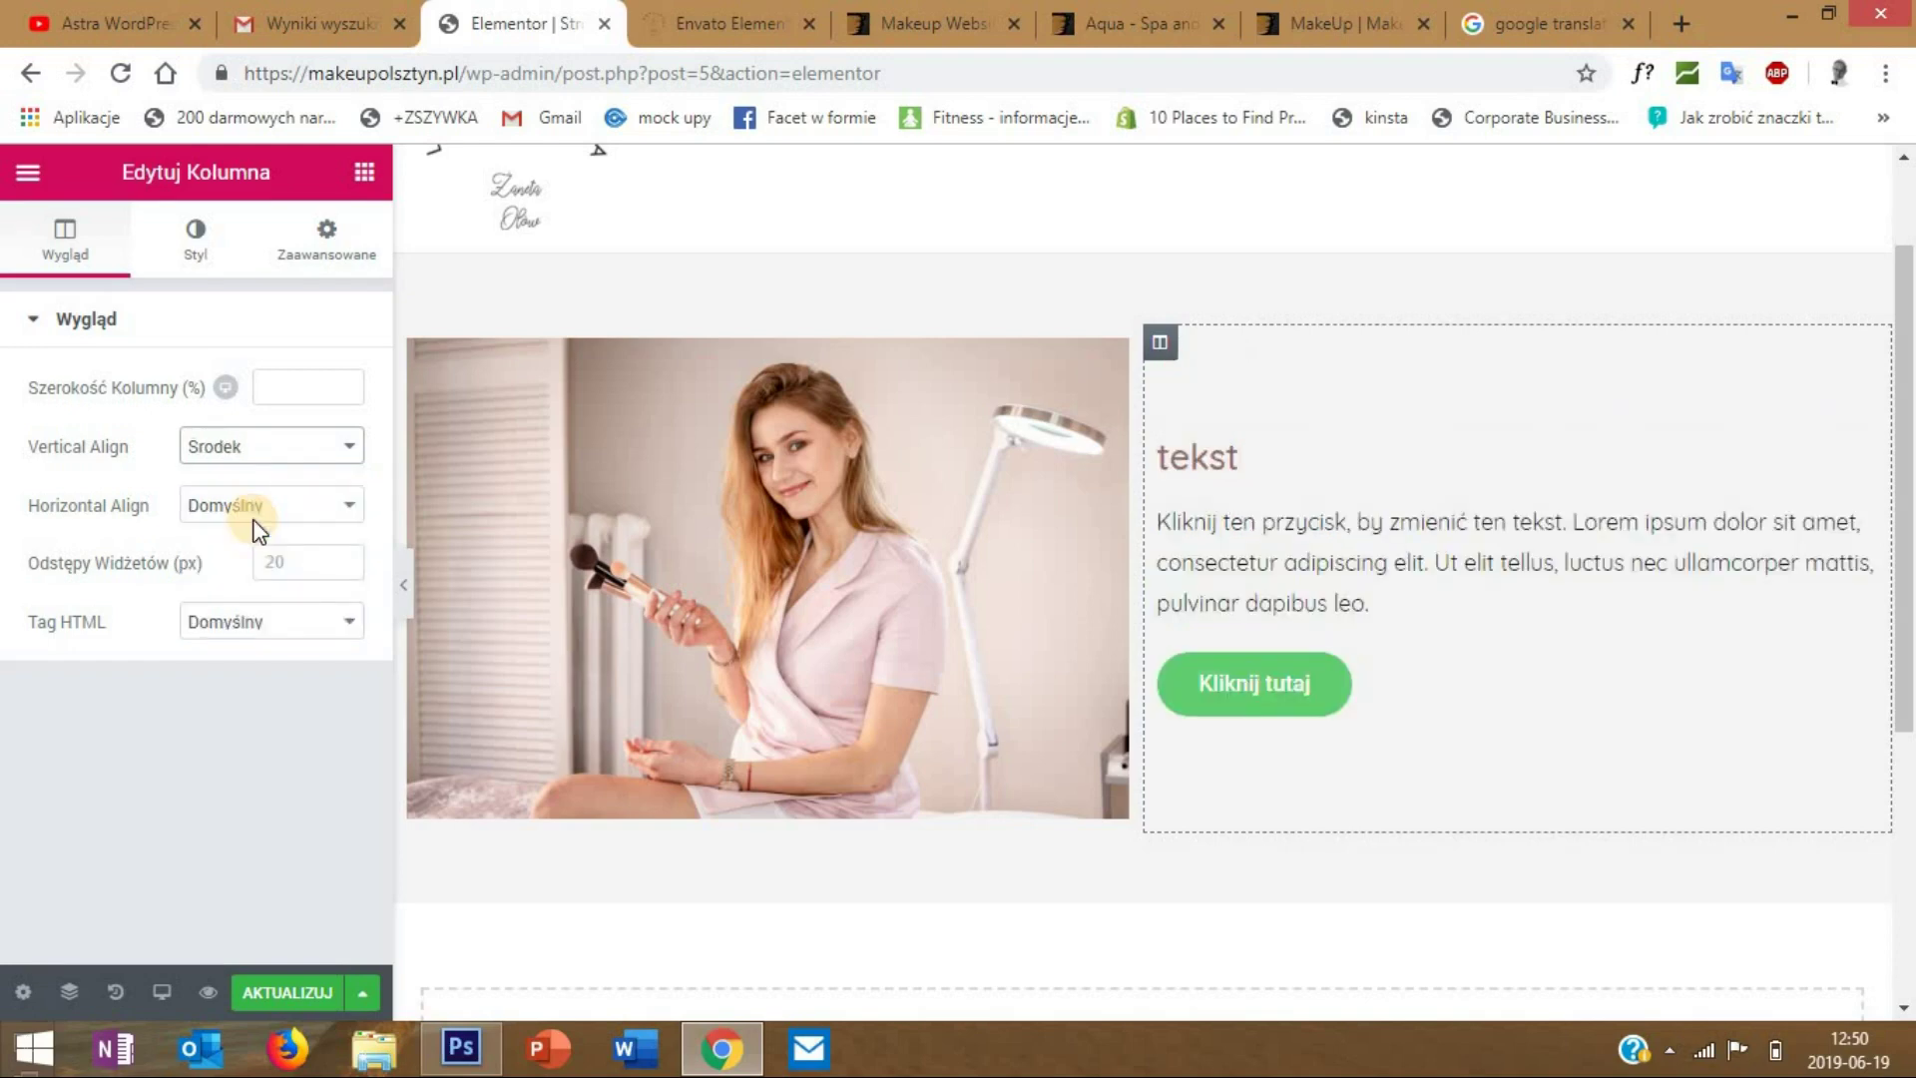
{"action": "scroll", "coordinate": [868, 447], "scroll_direction": "up", "scroll_amount": 2}
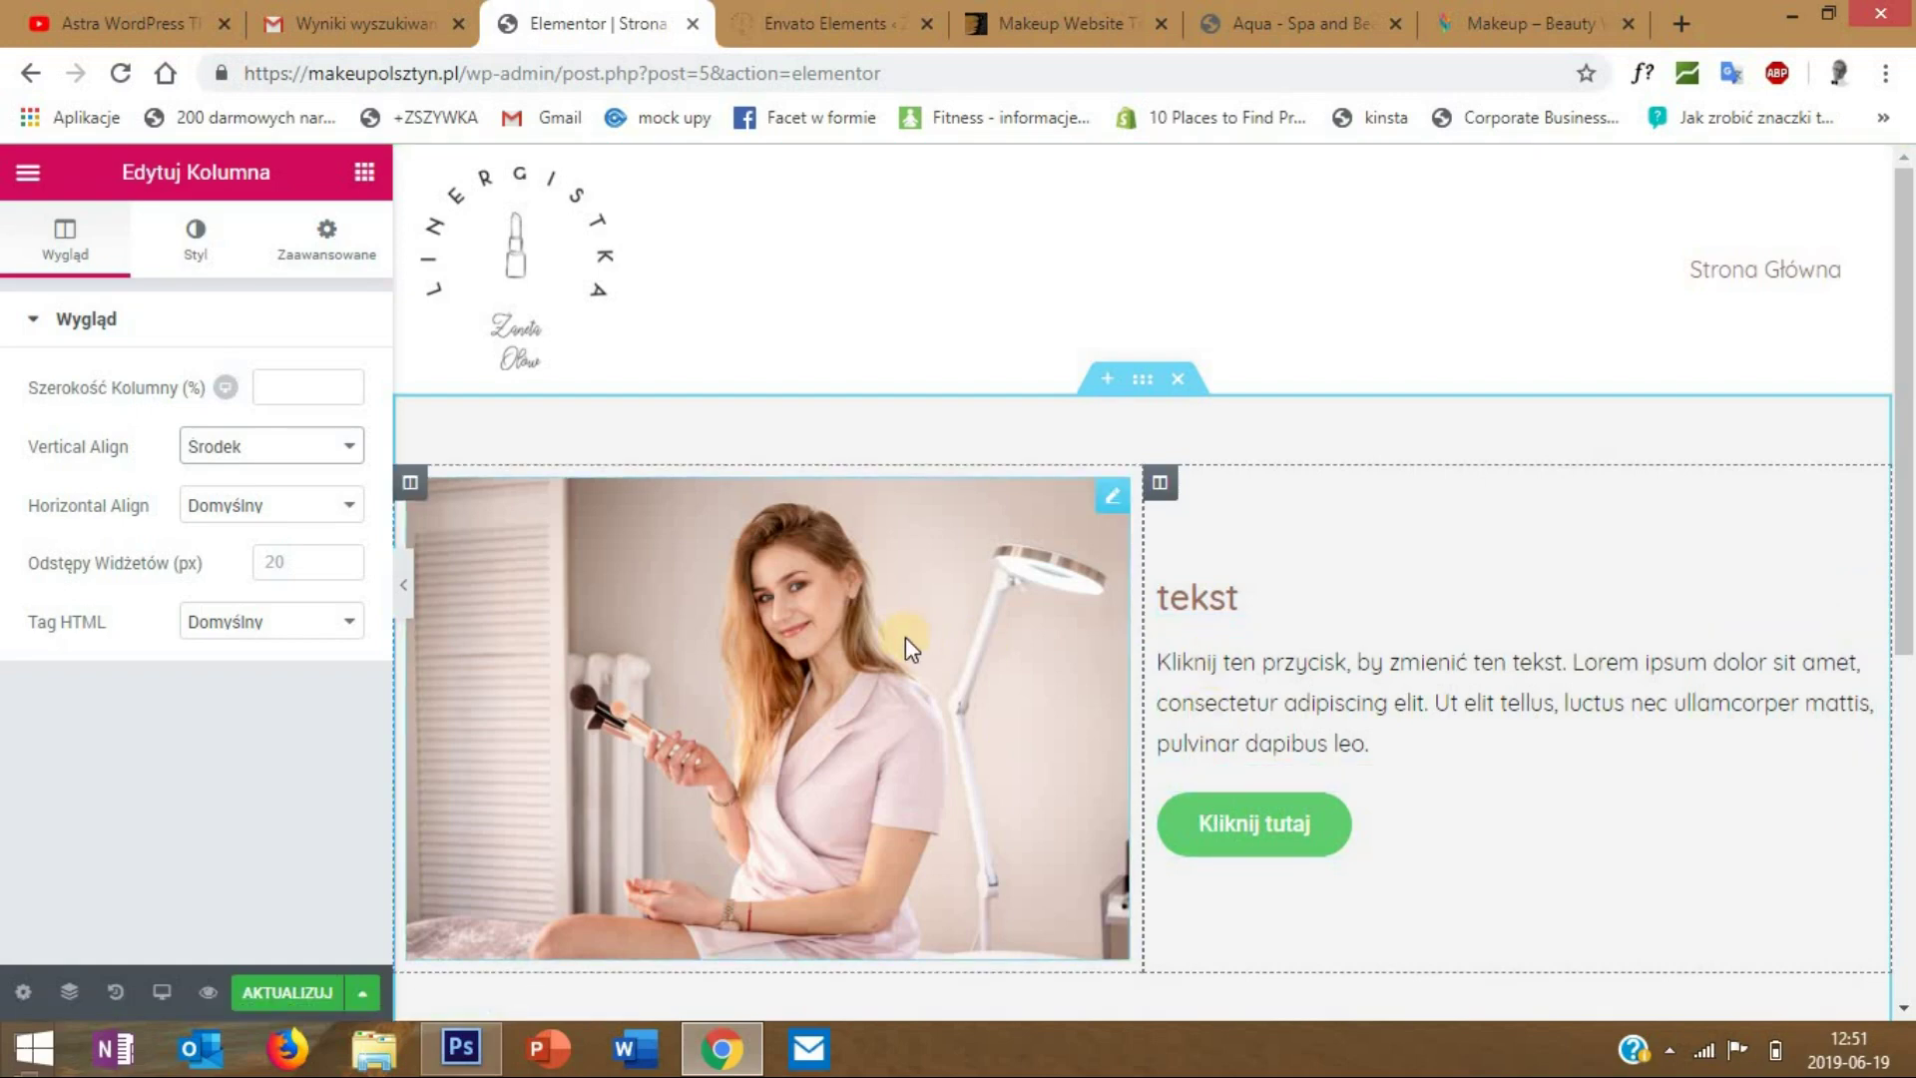
- Try a white classic background on the column, then remove it again
{"action": "left_click", "coordinate": [213, 262]}
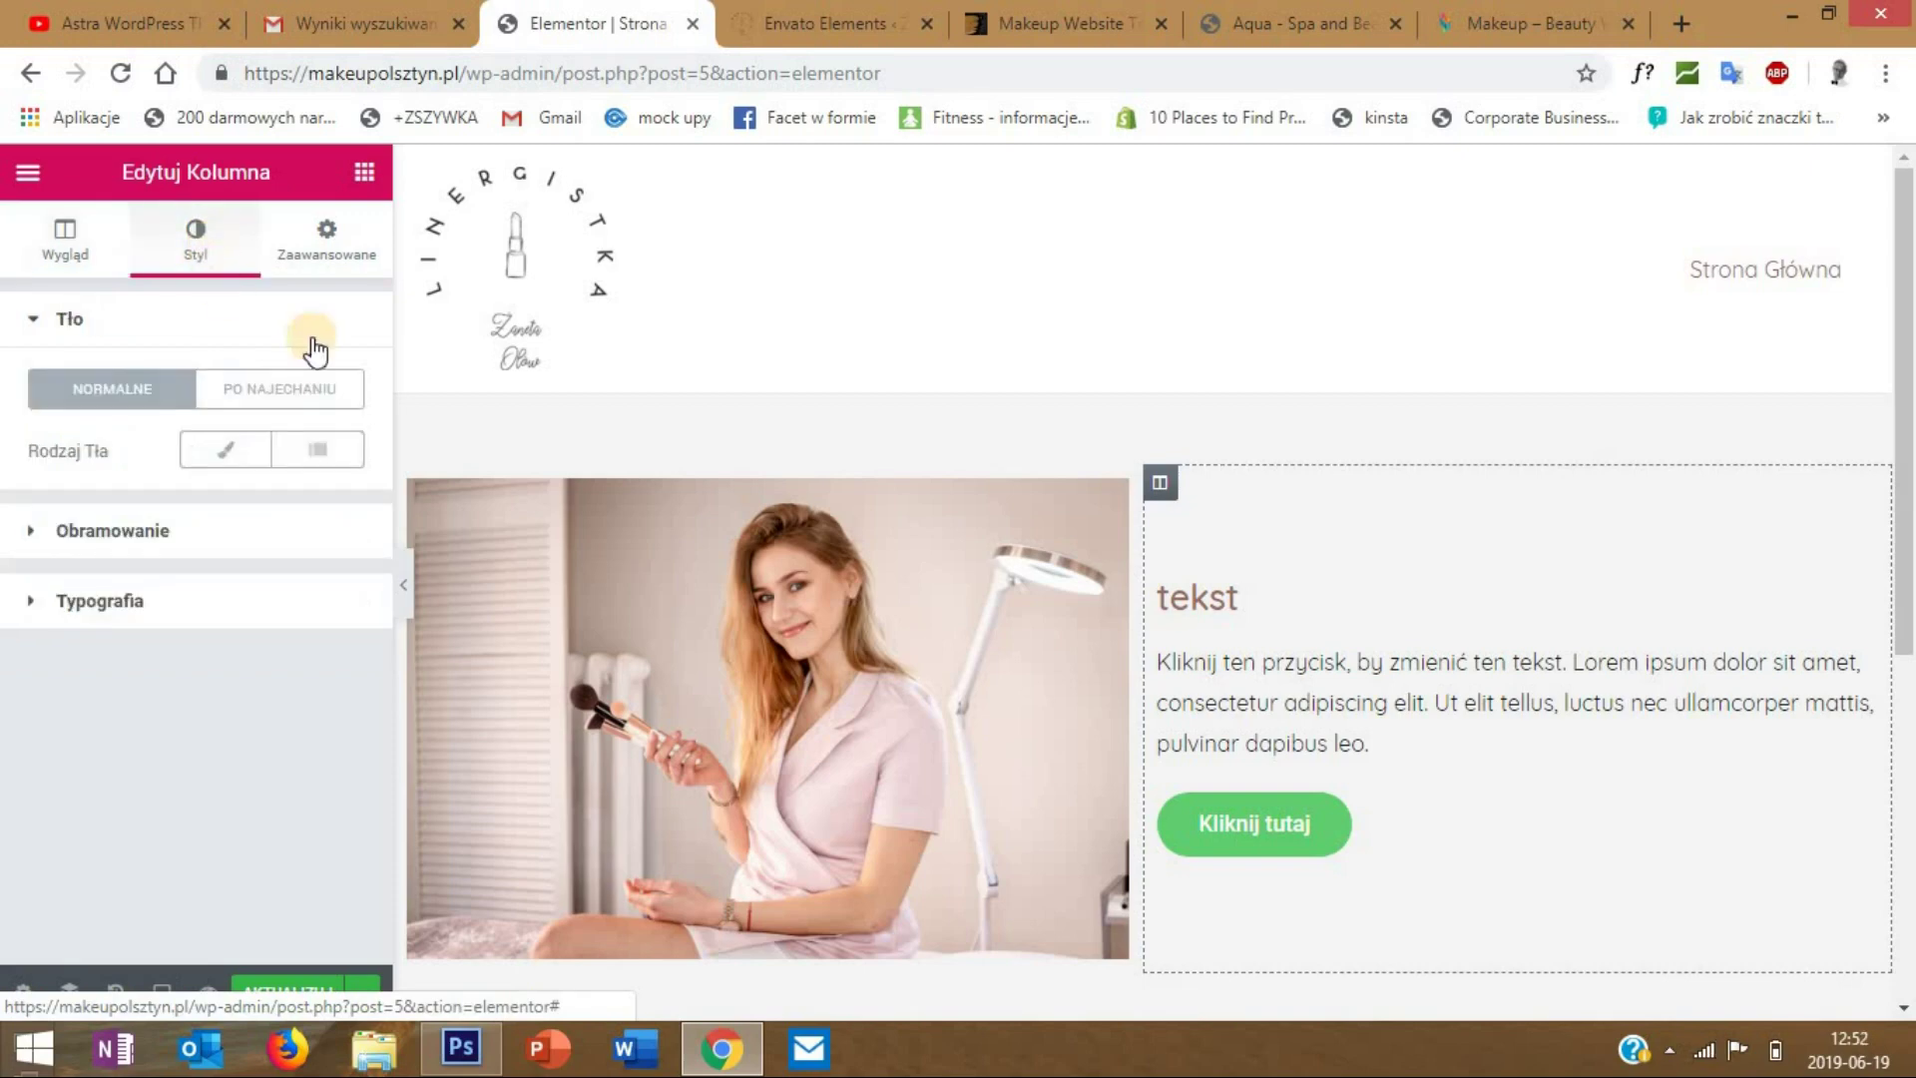
{"action": "left_click", "coordinate": [231, 455]}
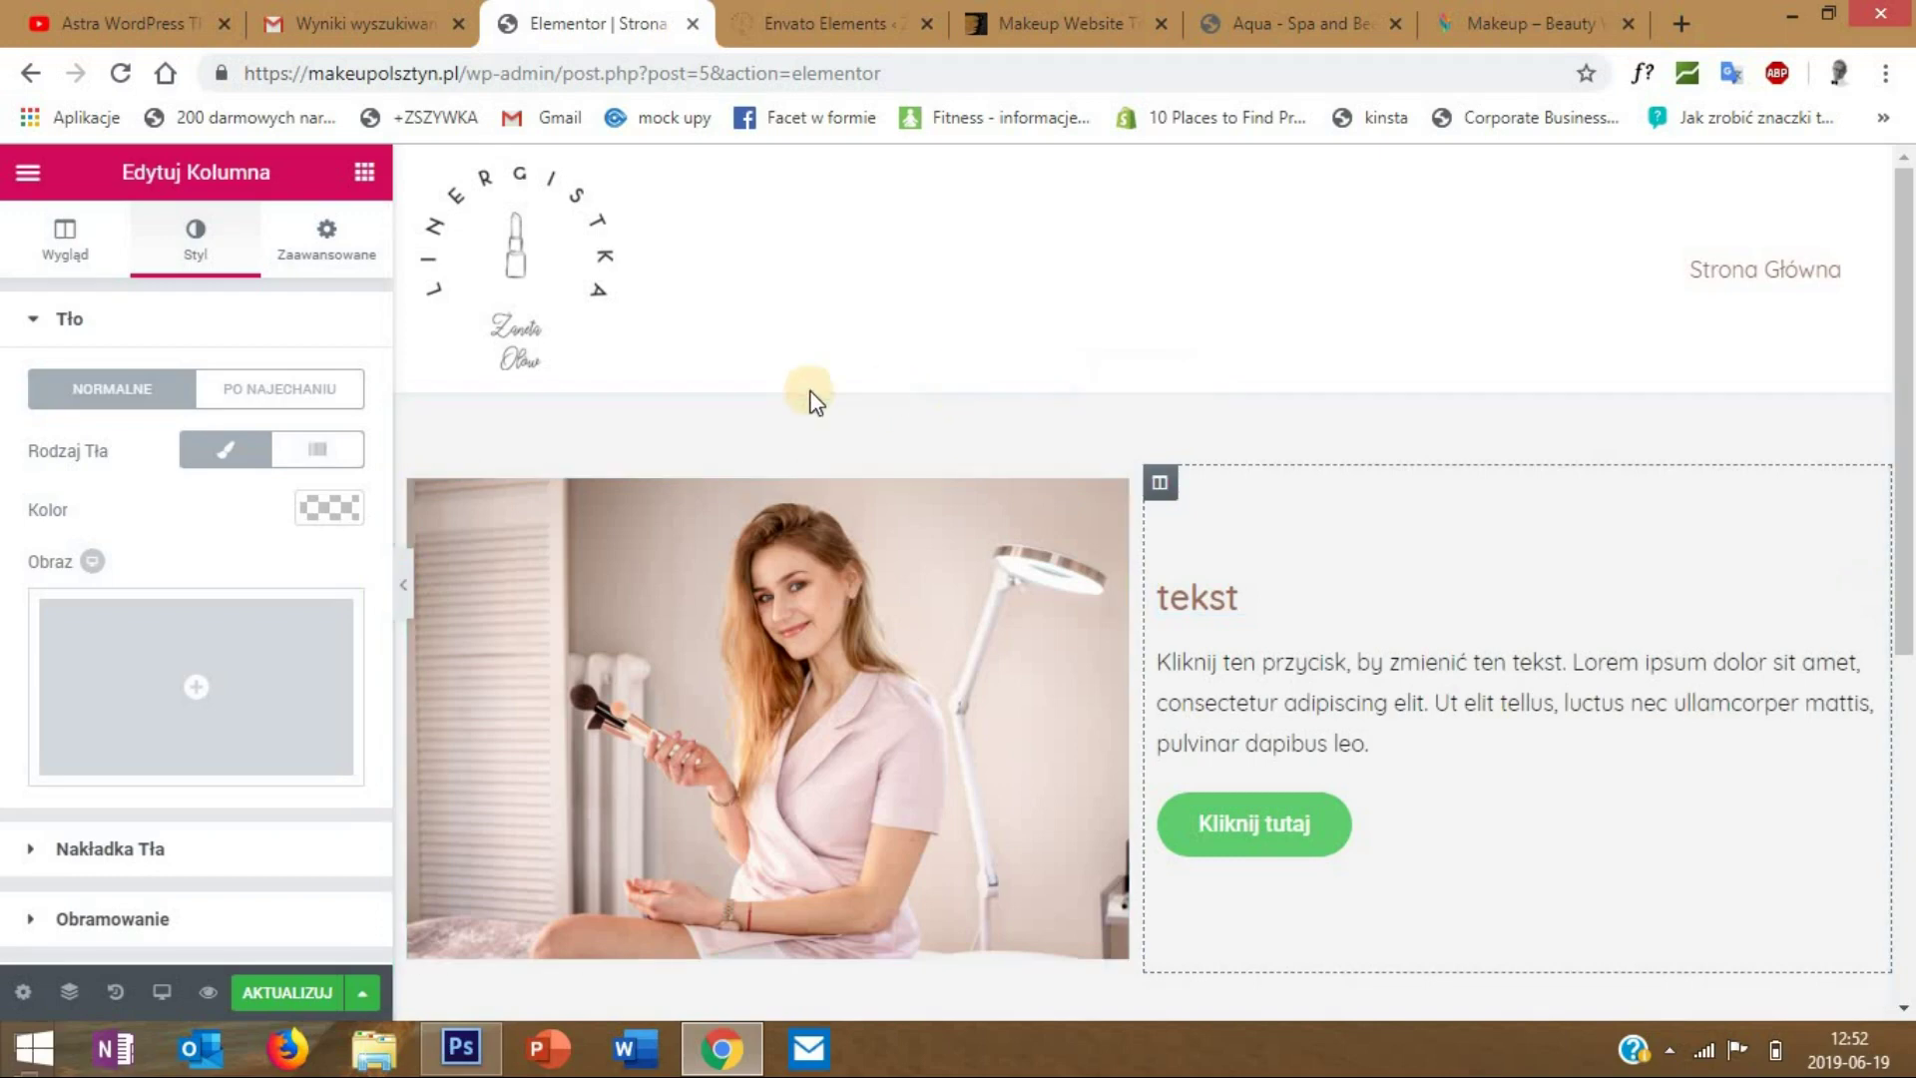
{"action": "left_click", "coordinate": [319, 511]}
{"action": "left_click", "coordinate": [268, 818]}
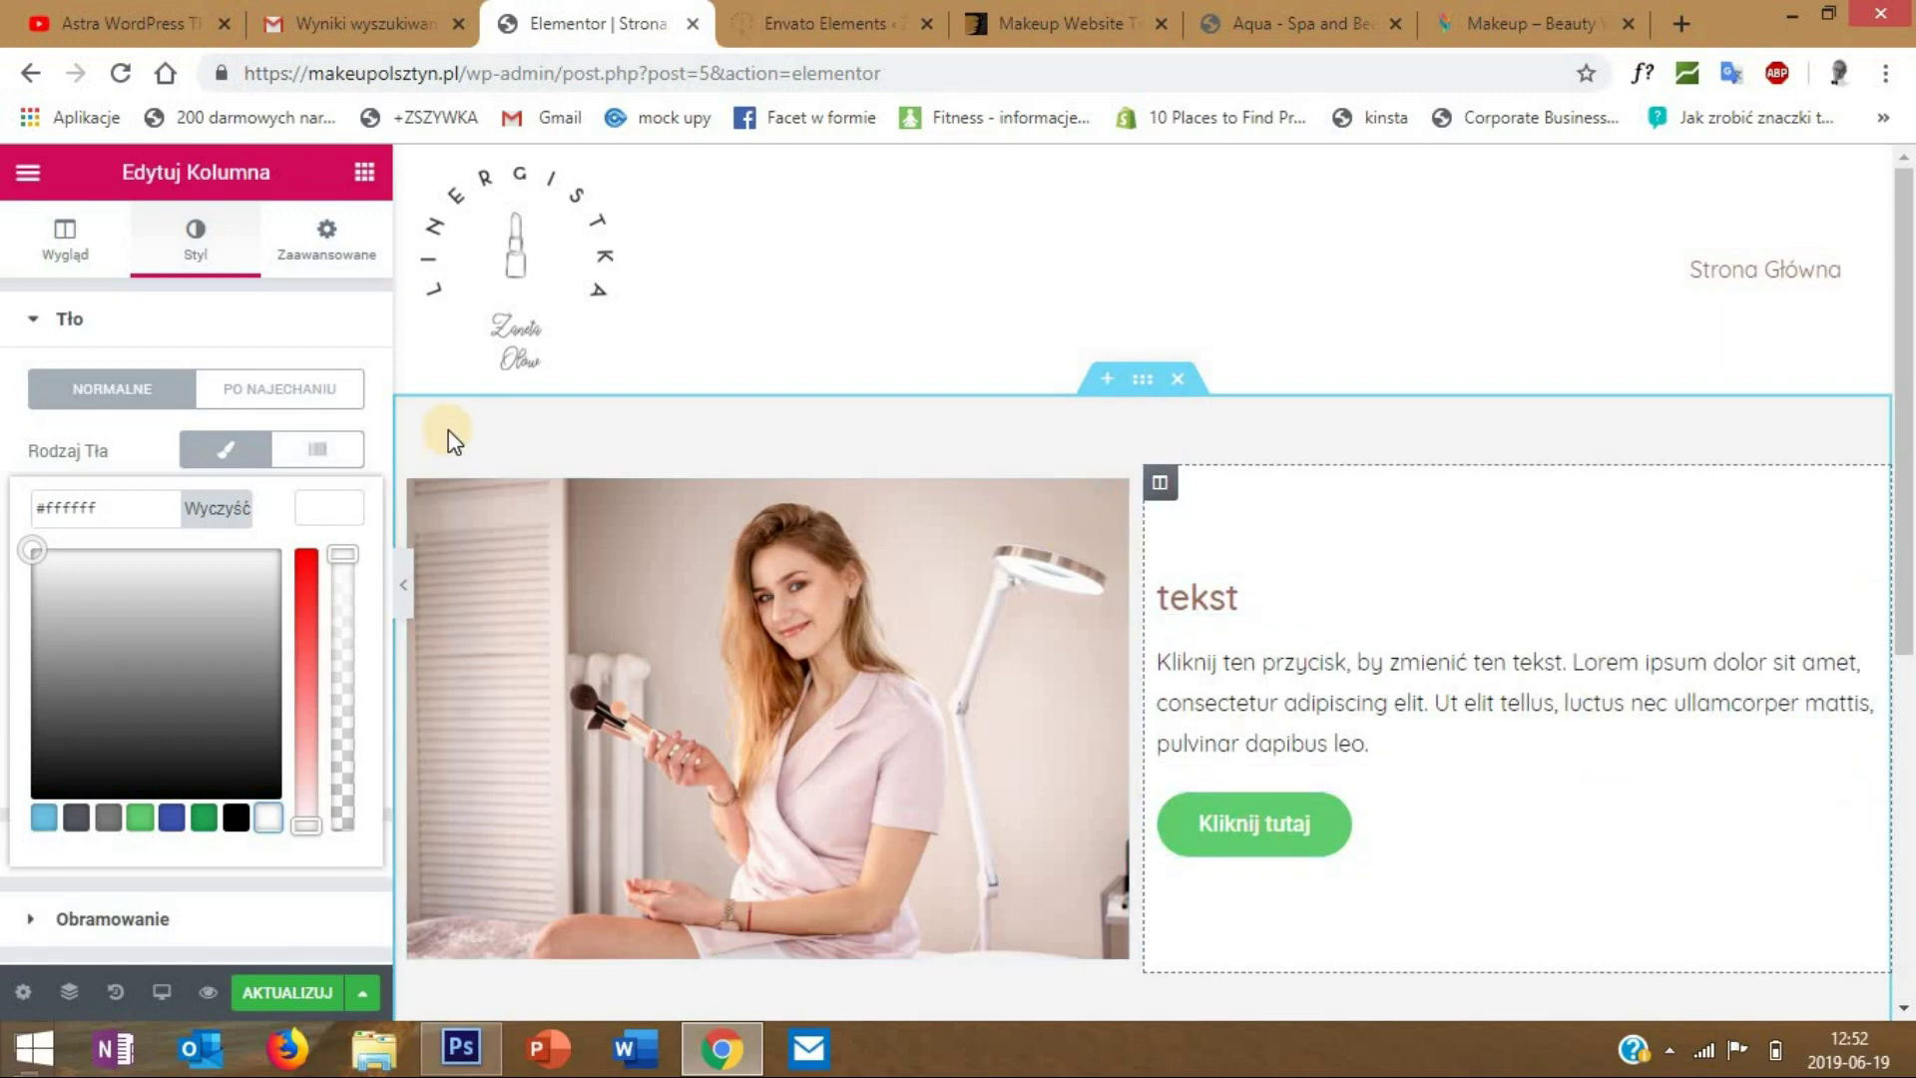
{"action": "left_click", "coordinate": [217, 457]}
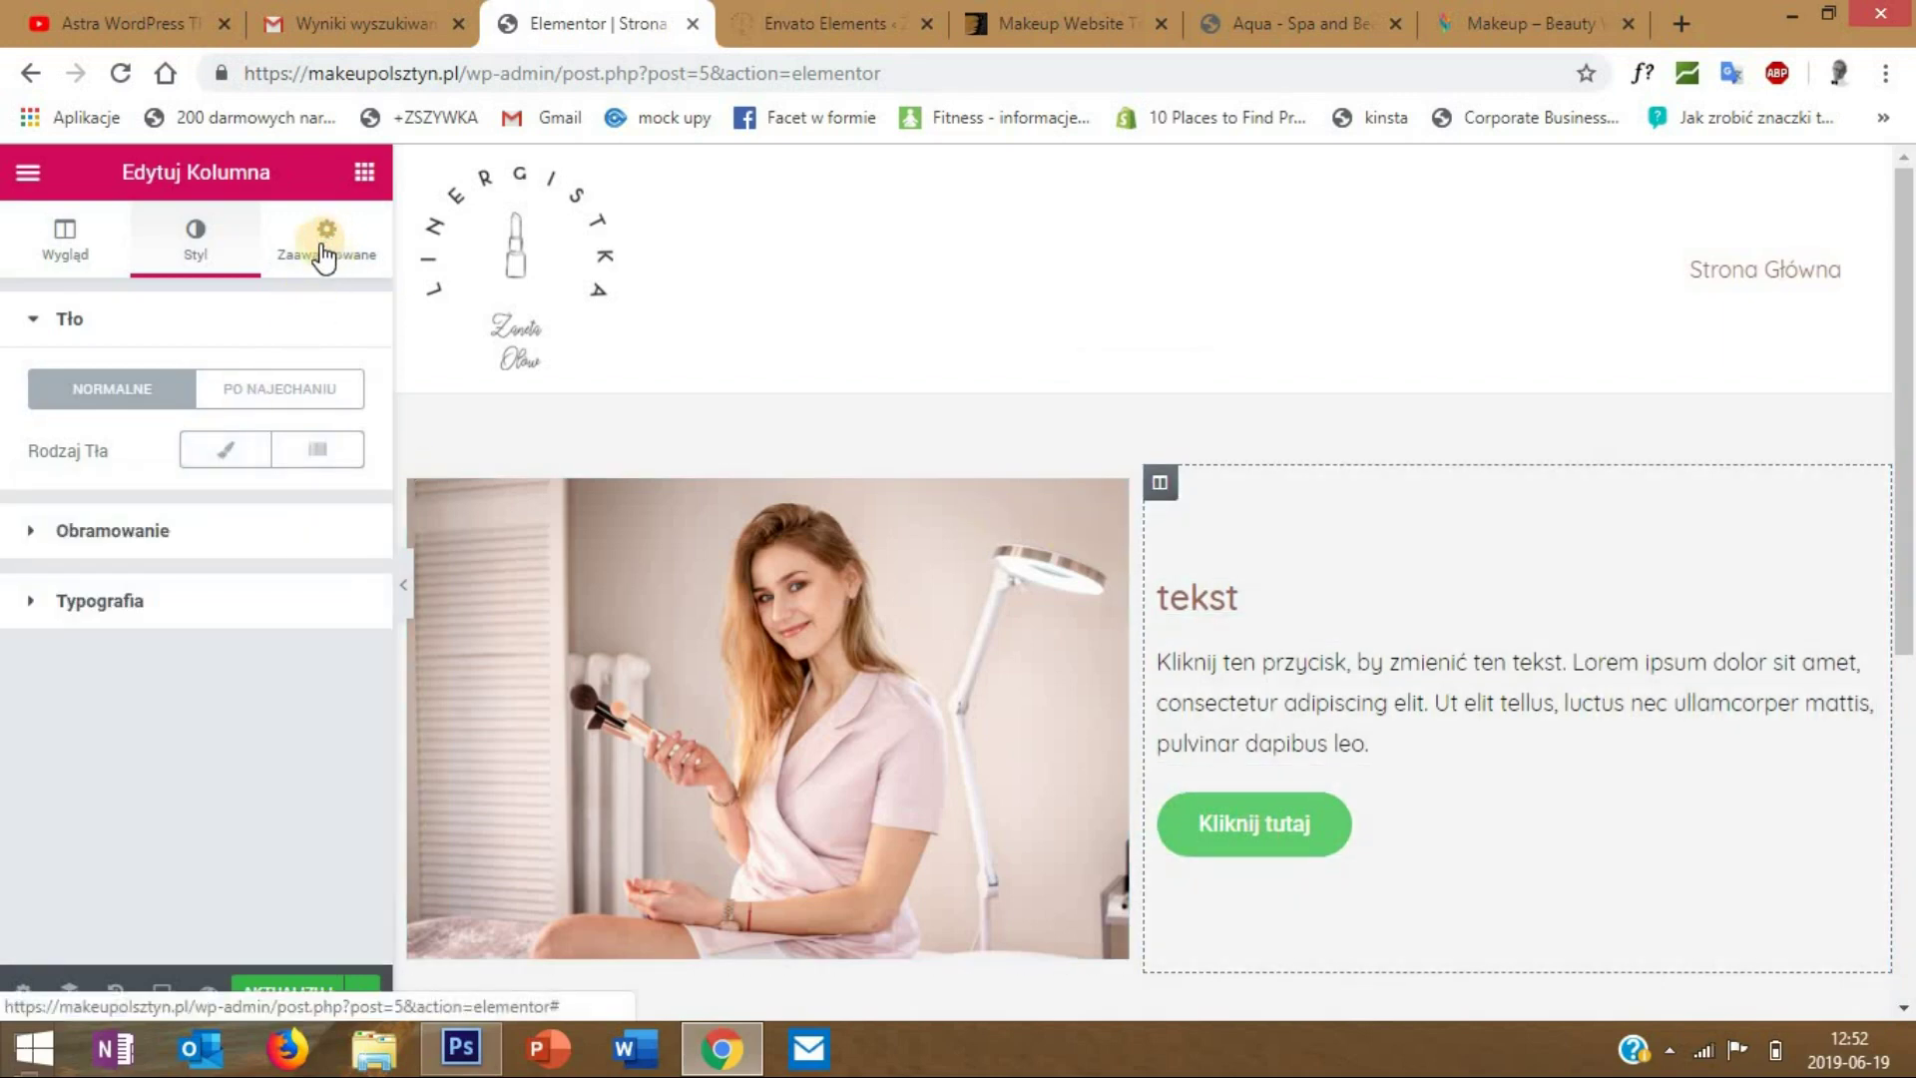
- Give the column 20 px padding on every side and expand its motion effects
{"action": "left_click", "coordinate": [326, 244]}
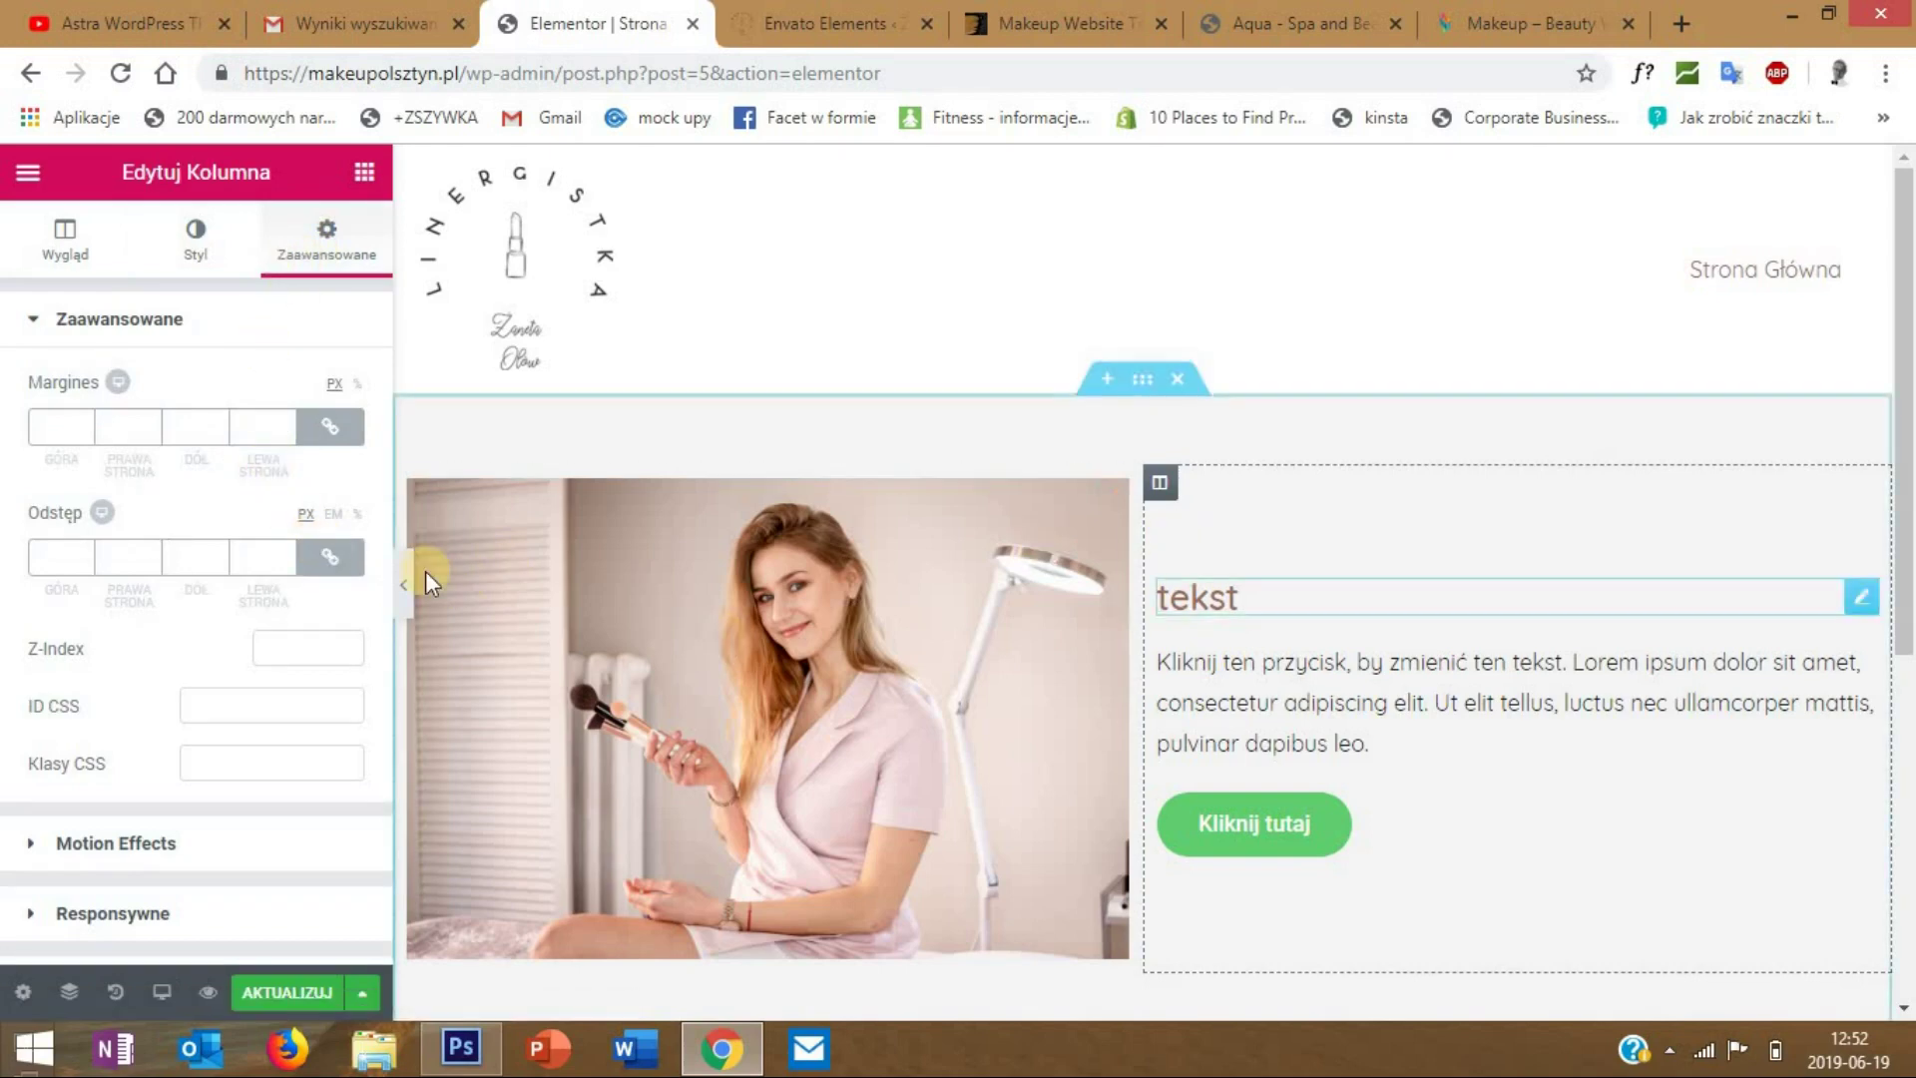
{"action": "left_click", "coordinate": [125, 559]}
{"action": "type", "text": "20"}
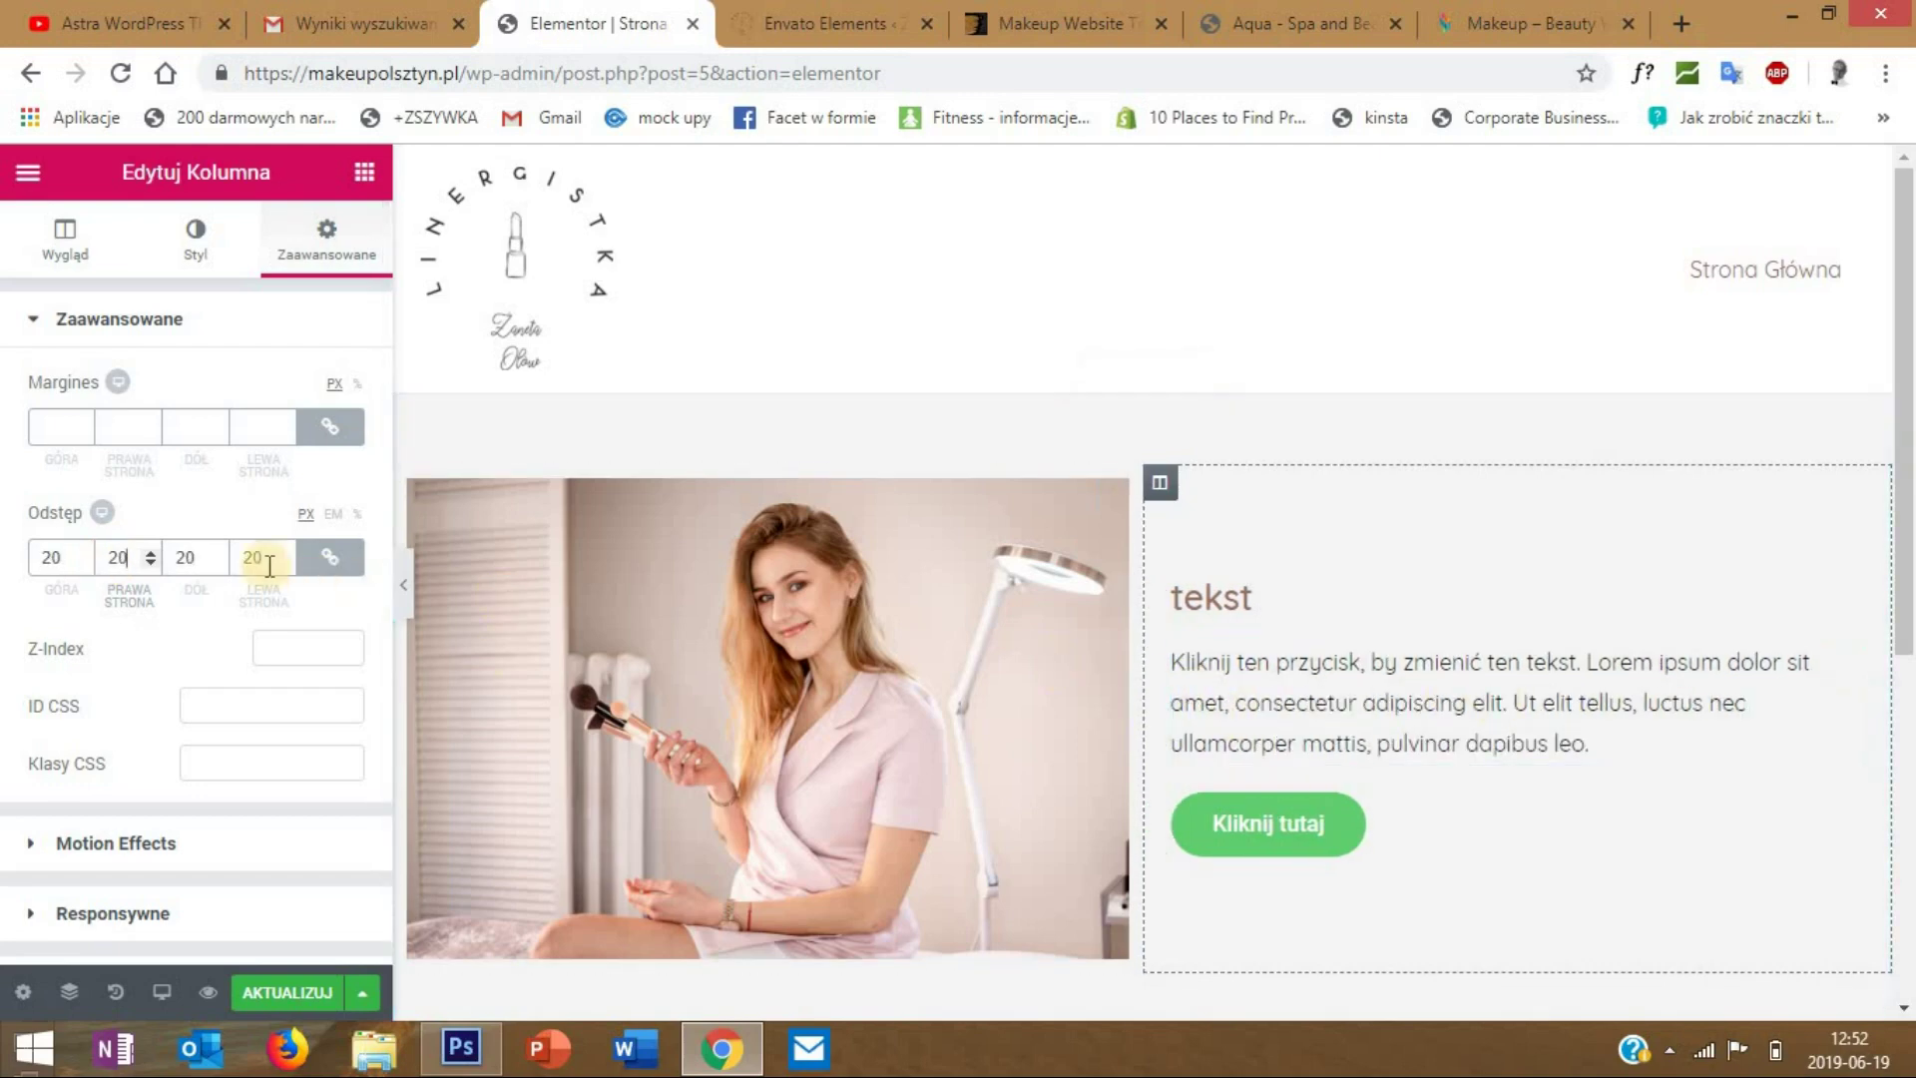
{"action": "left_click", "coordinate": [107, 843]}
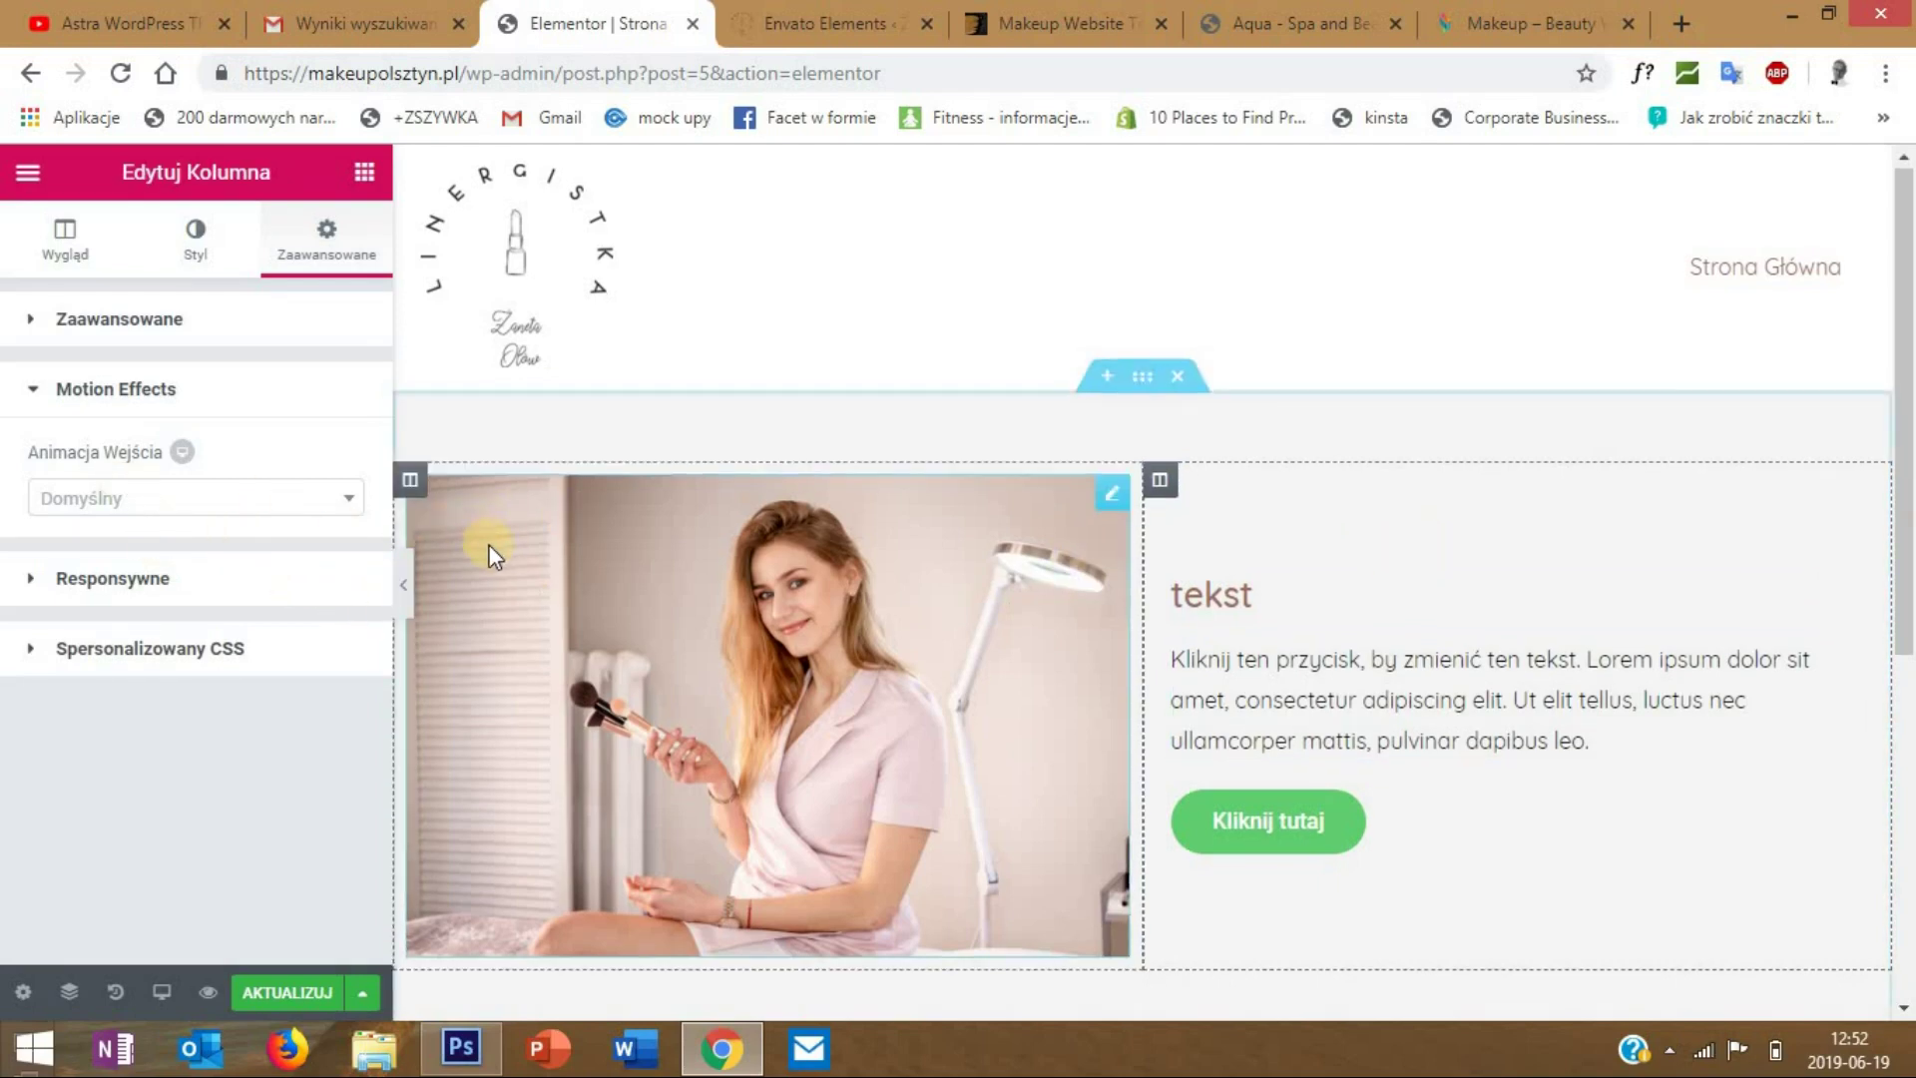
{"action": "scroll", "coordinate": [492, 554], "scroll_direction": "down", "scroll_amount": 3}
{"action": "scroll", "coordinate": [492, 554], "scroll_direction": "up", "scroll_amount": 1}
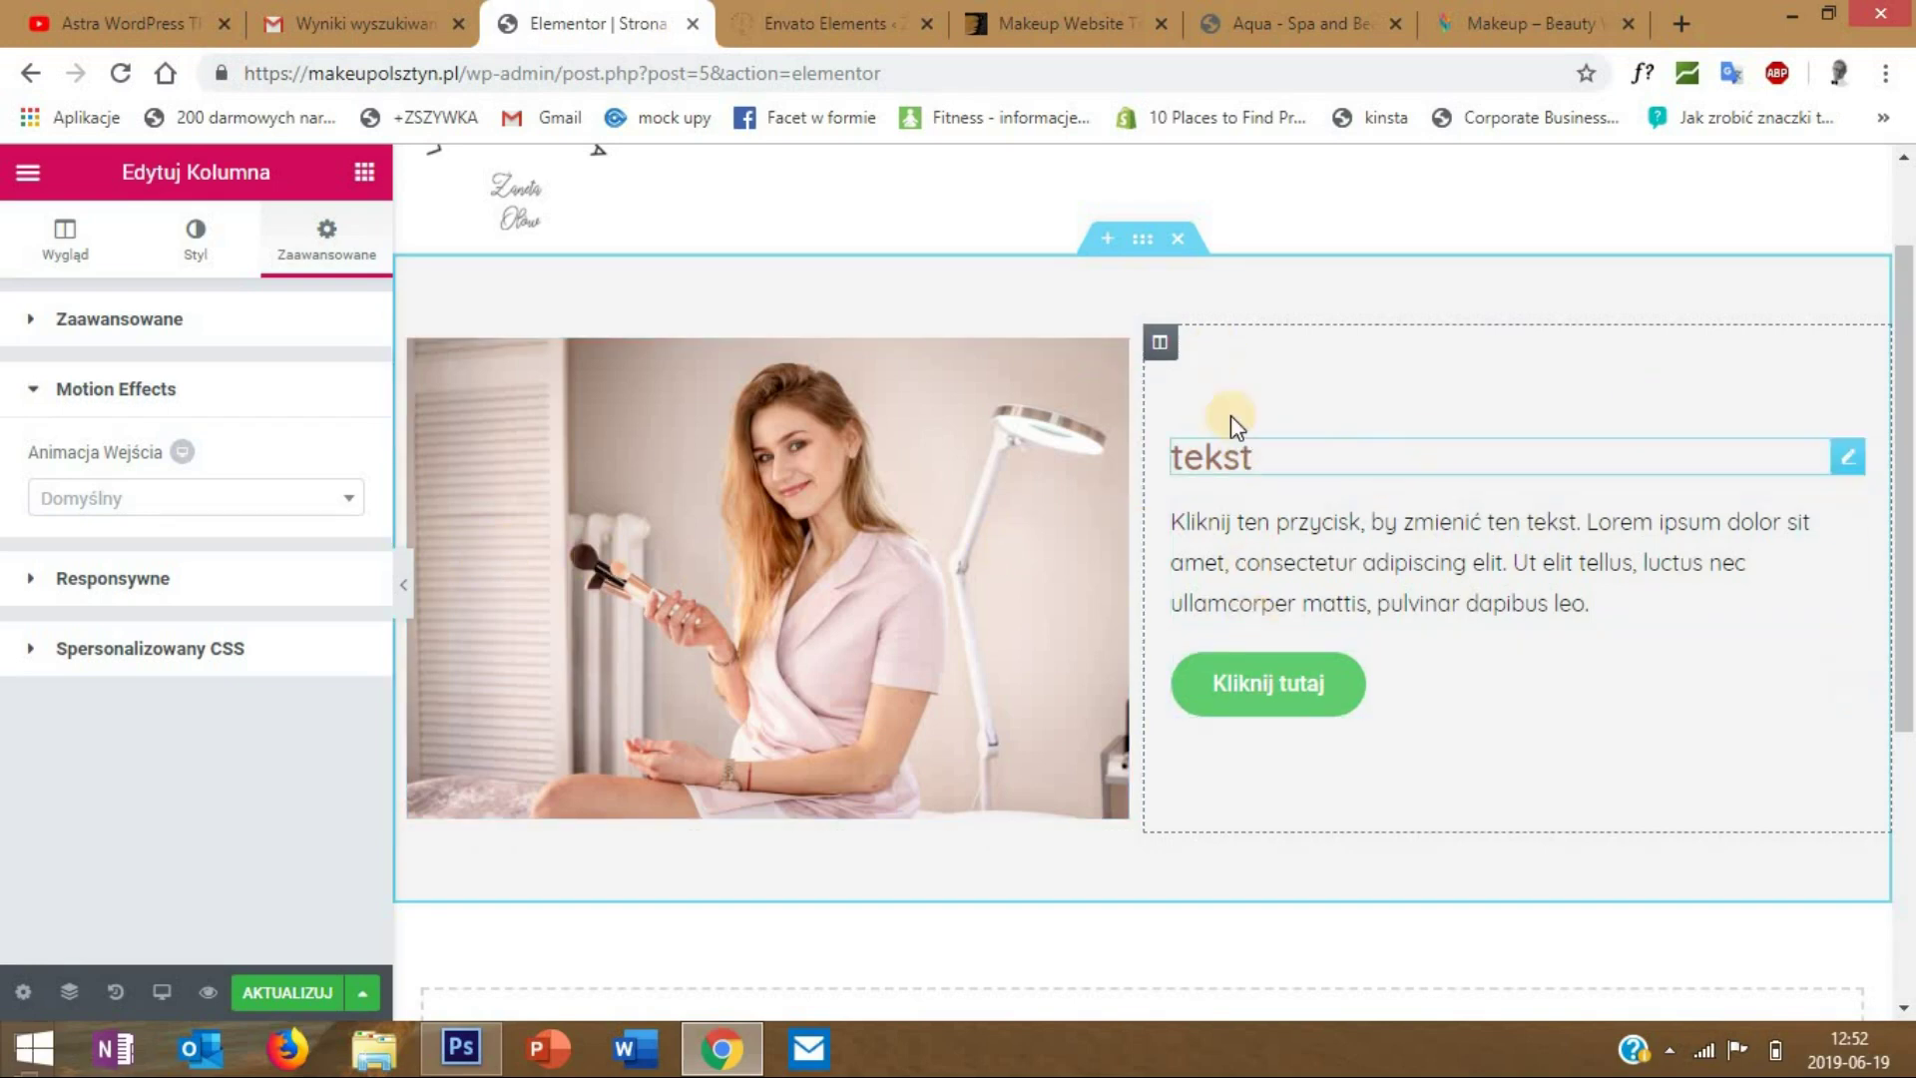
- Set the text column width to 70% and preview the result with the editor panel hidden
{"action": "right_click", "coordinate": [1174, 358]}
{"action": "left_click", "coordinate": [1201, 369]}
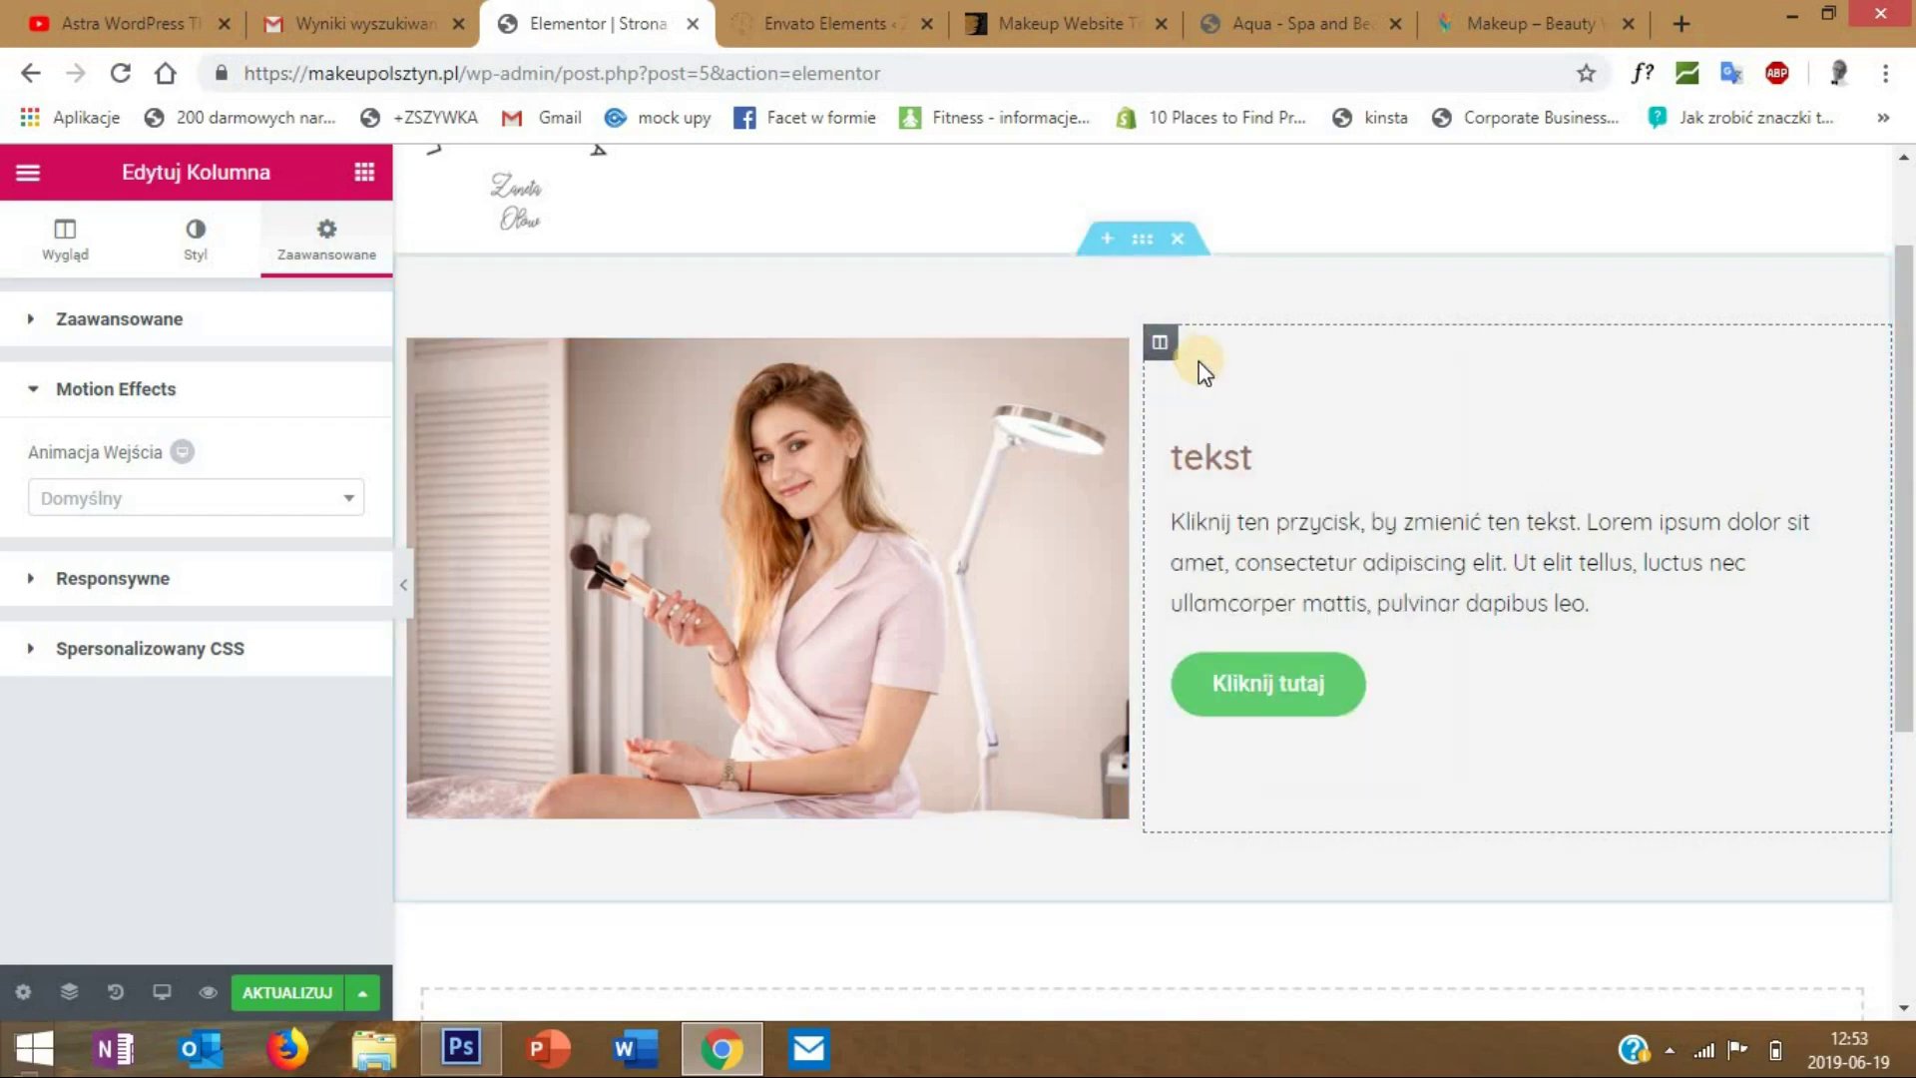
{"action": "left_click", "coordinate": [55, 244]}
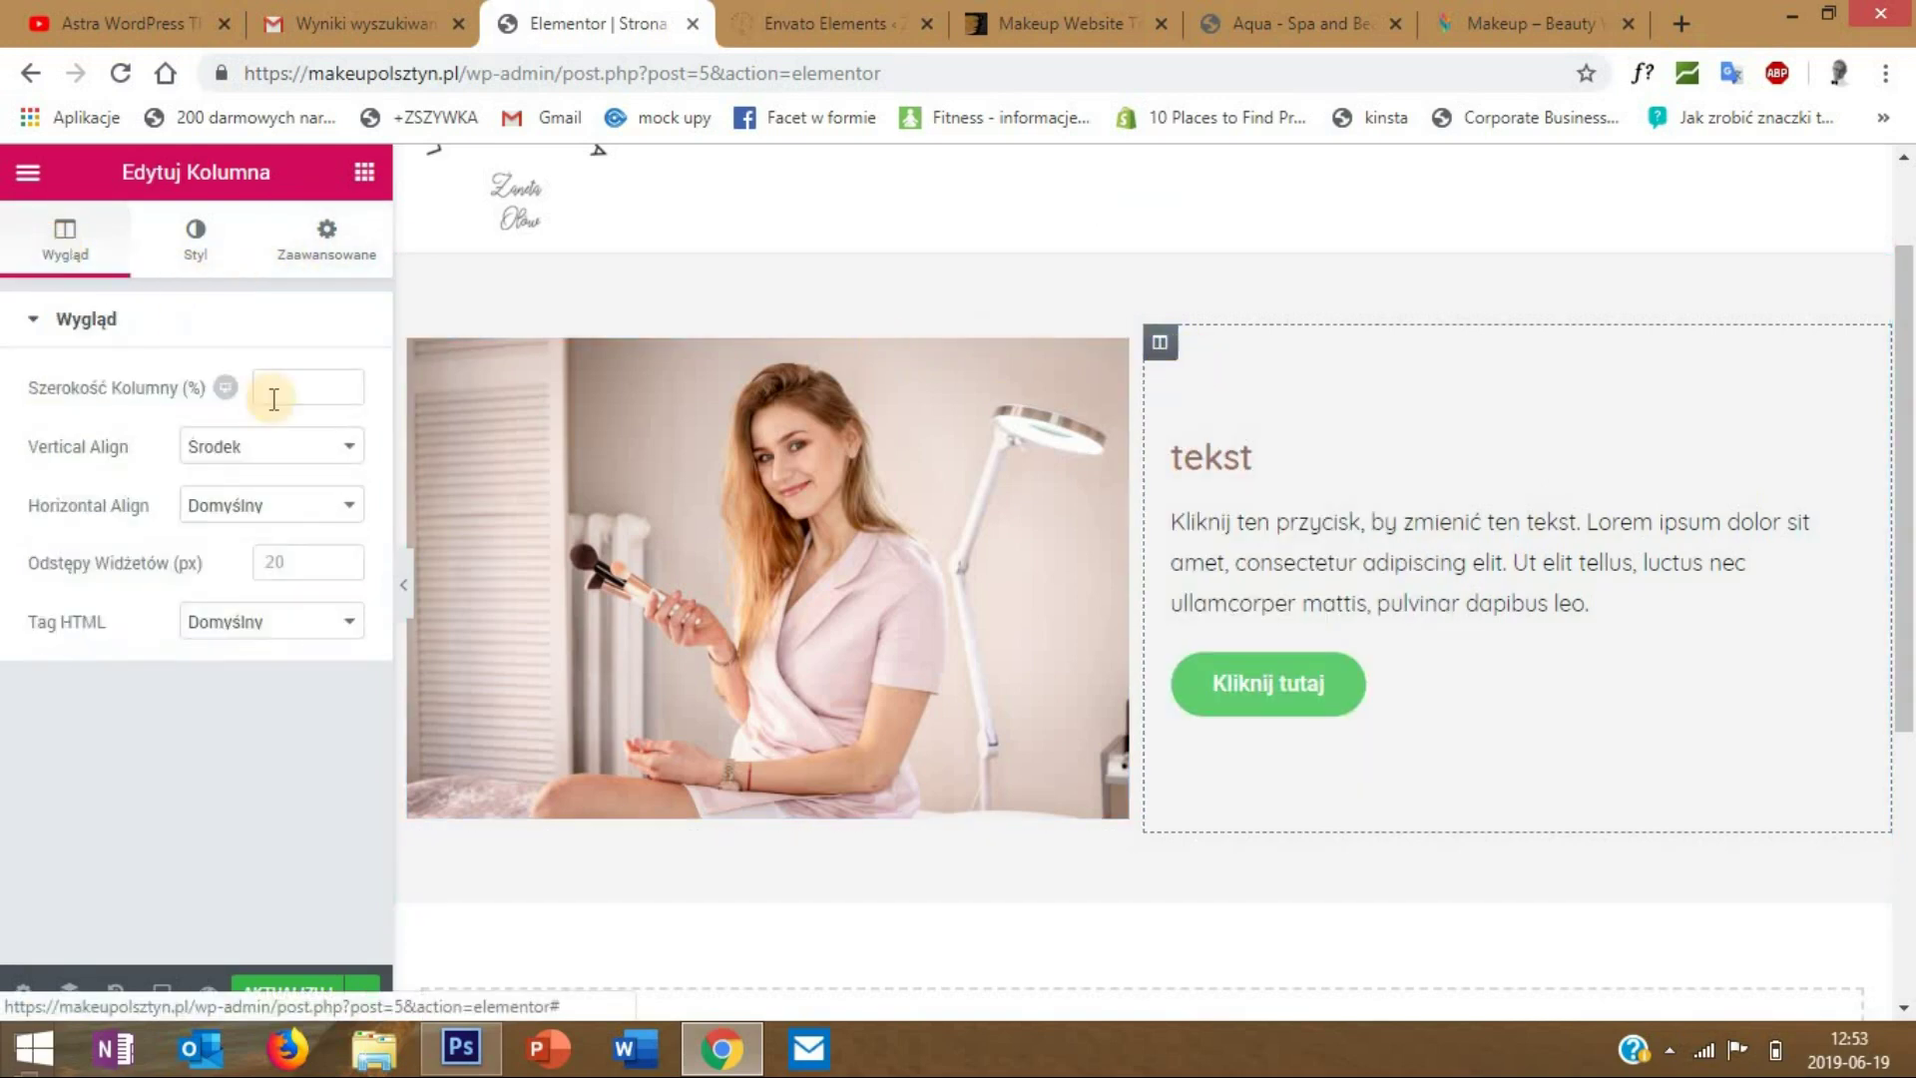
{"action": "left_click", "coordinate": [319, 386]}
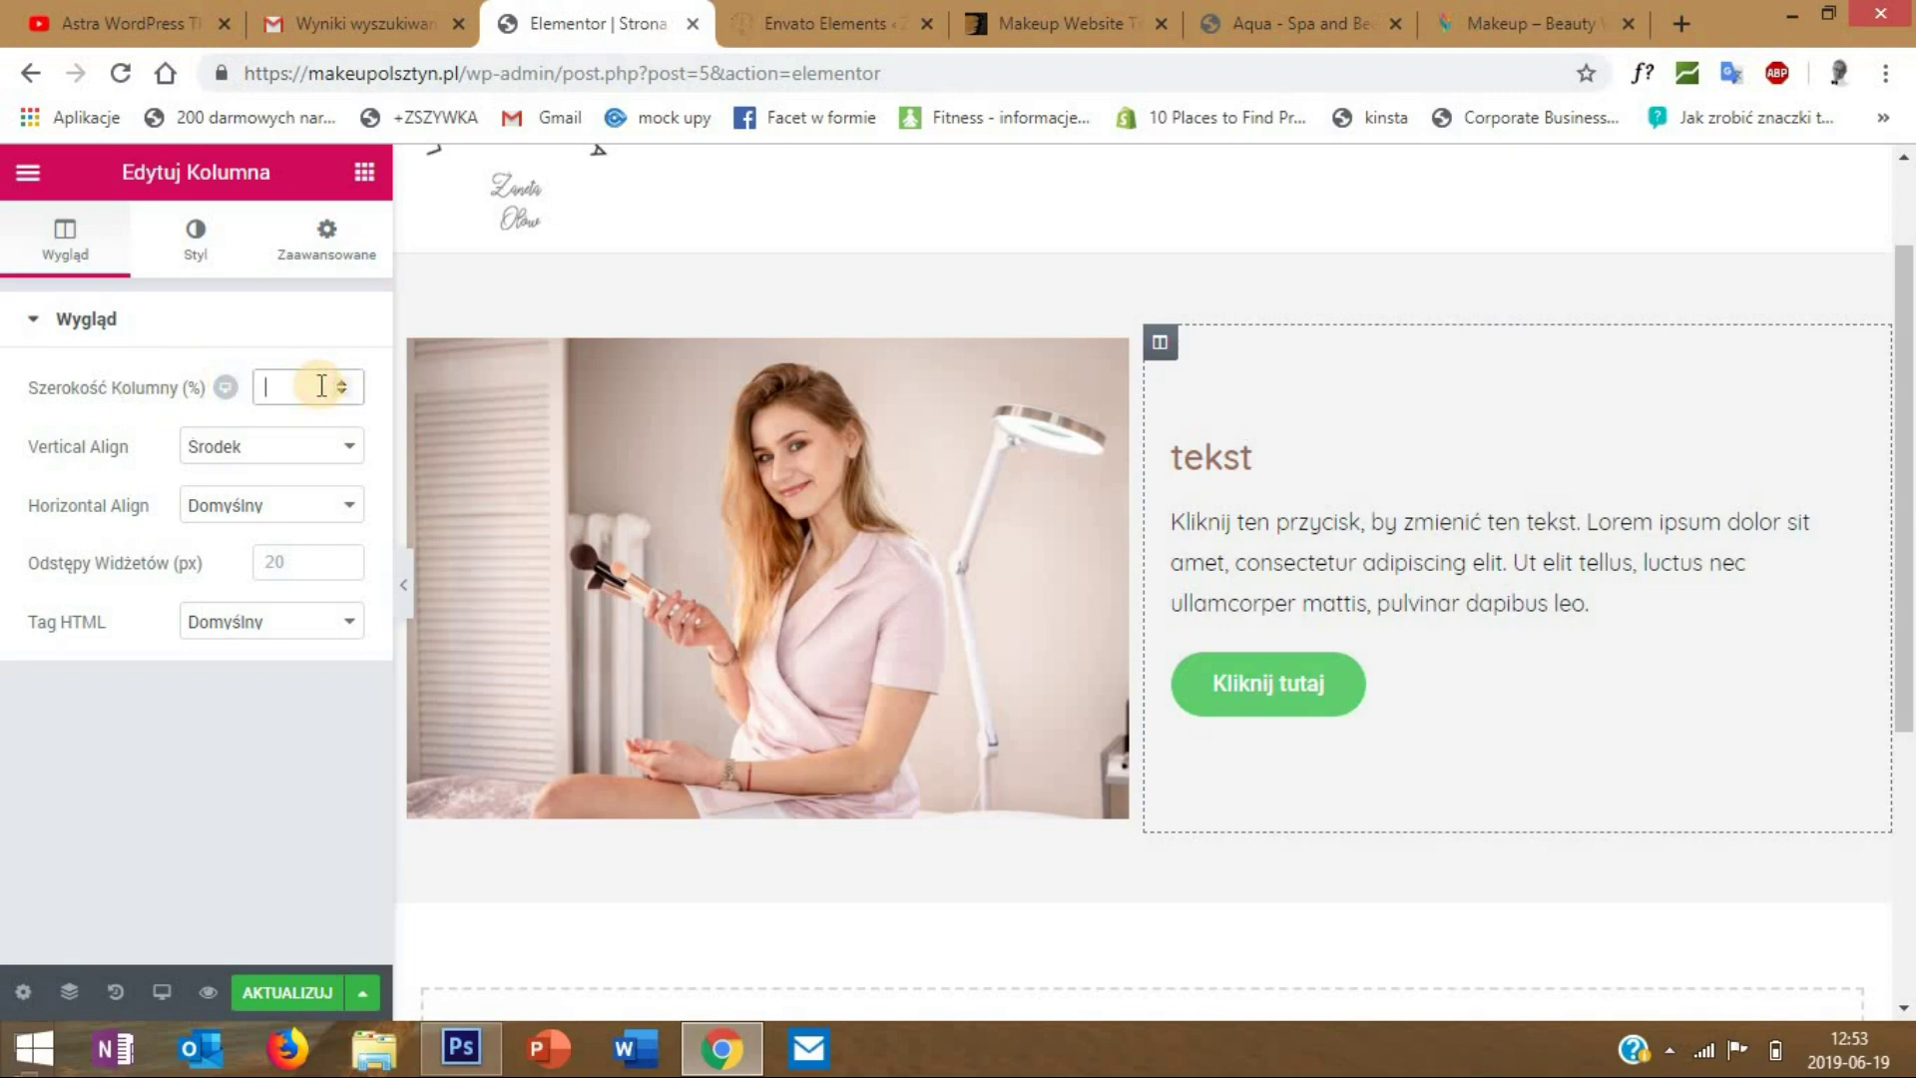
{"action": "type", "text": "70"}
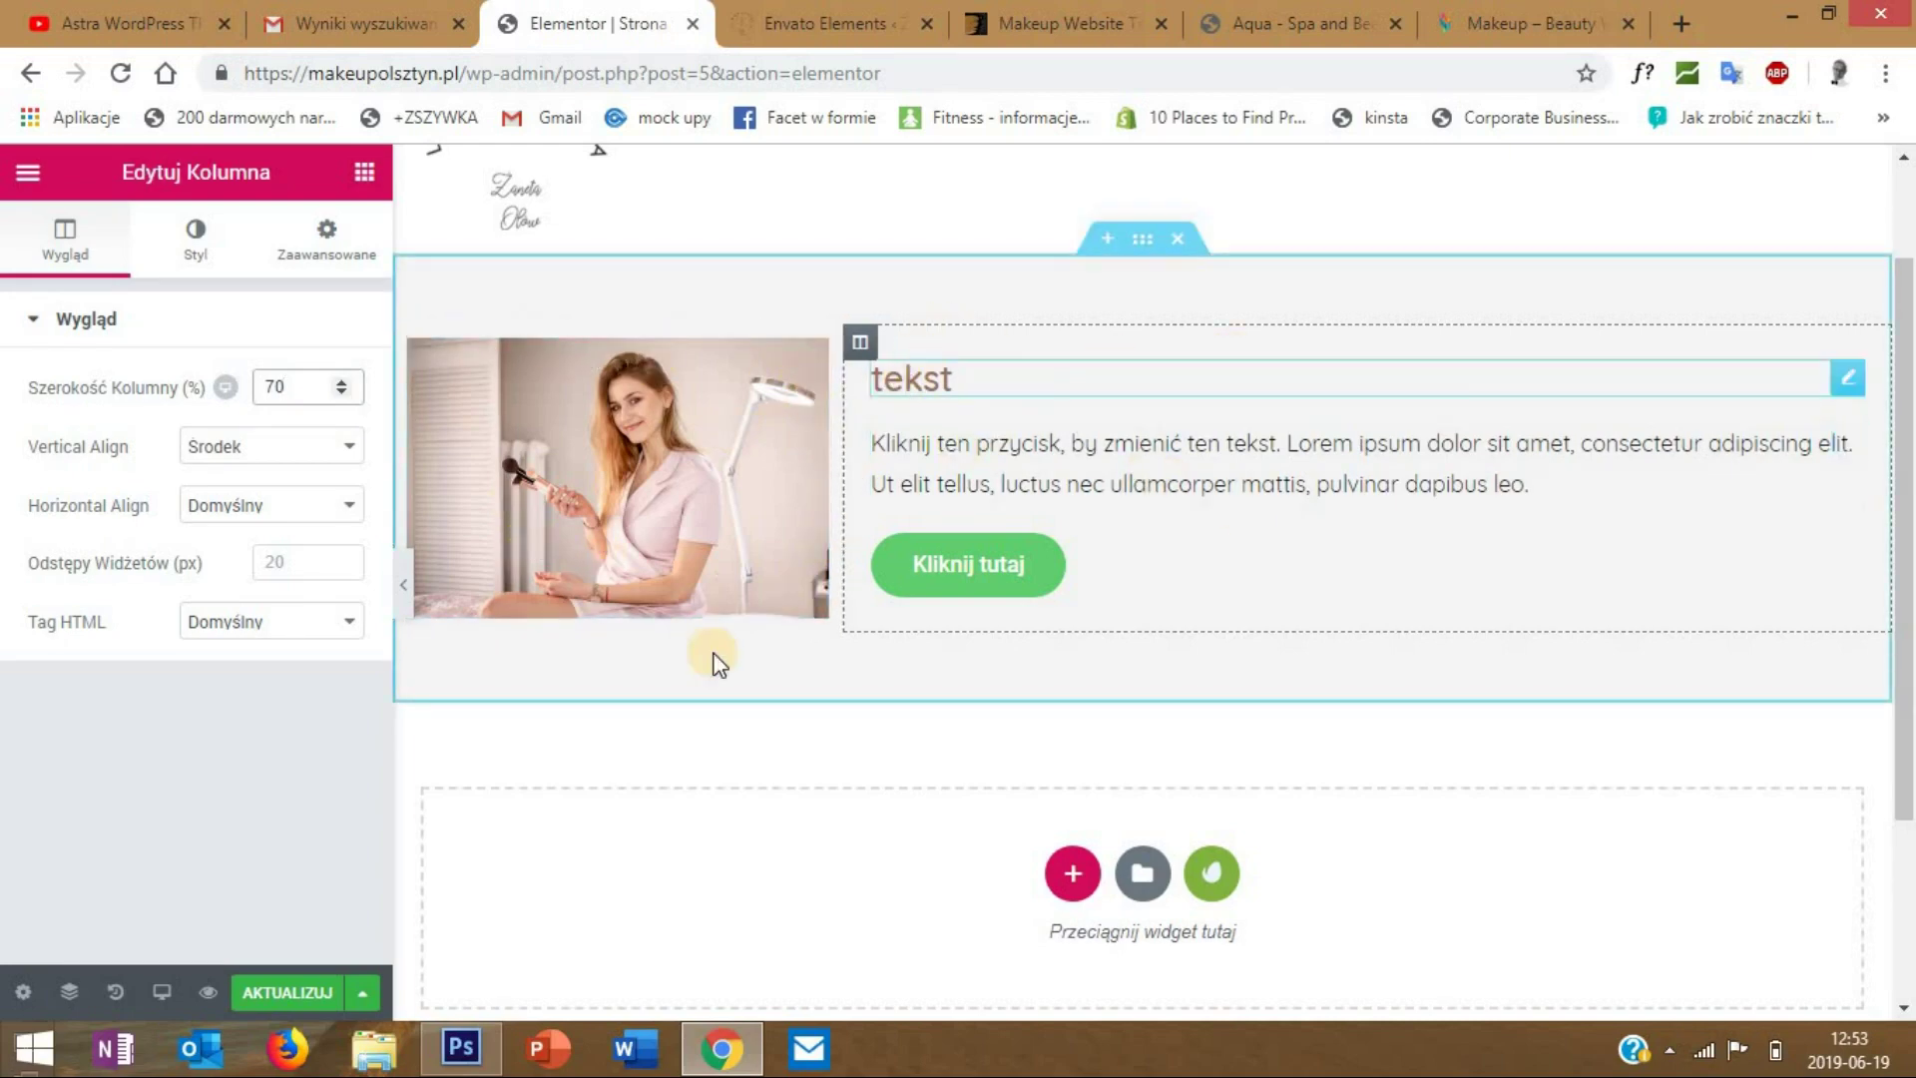
{"action": "left_click", "coordinate": [402, 588]}
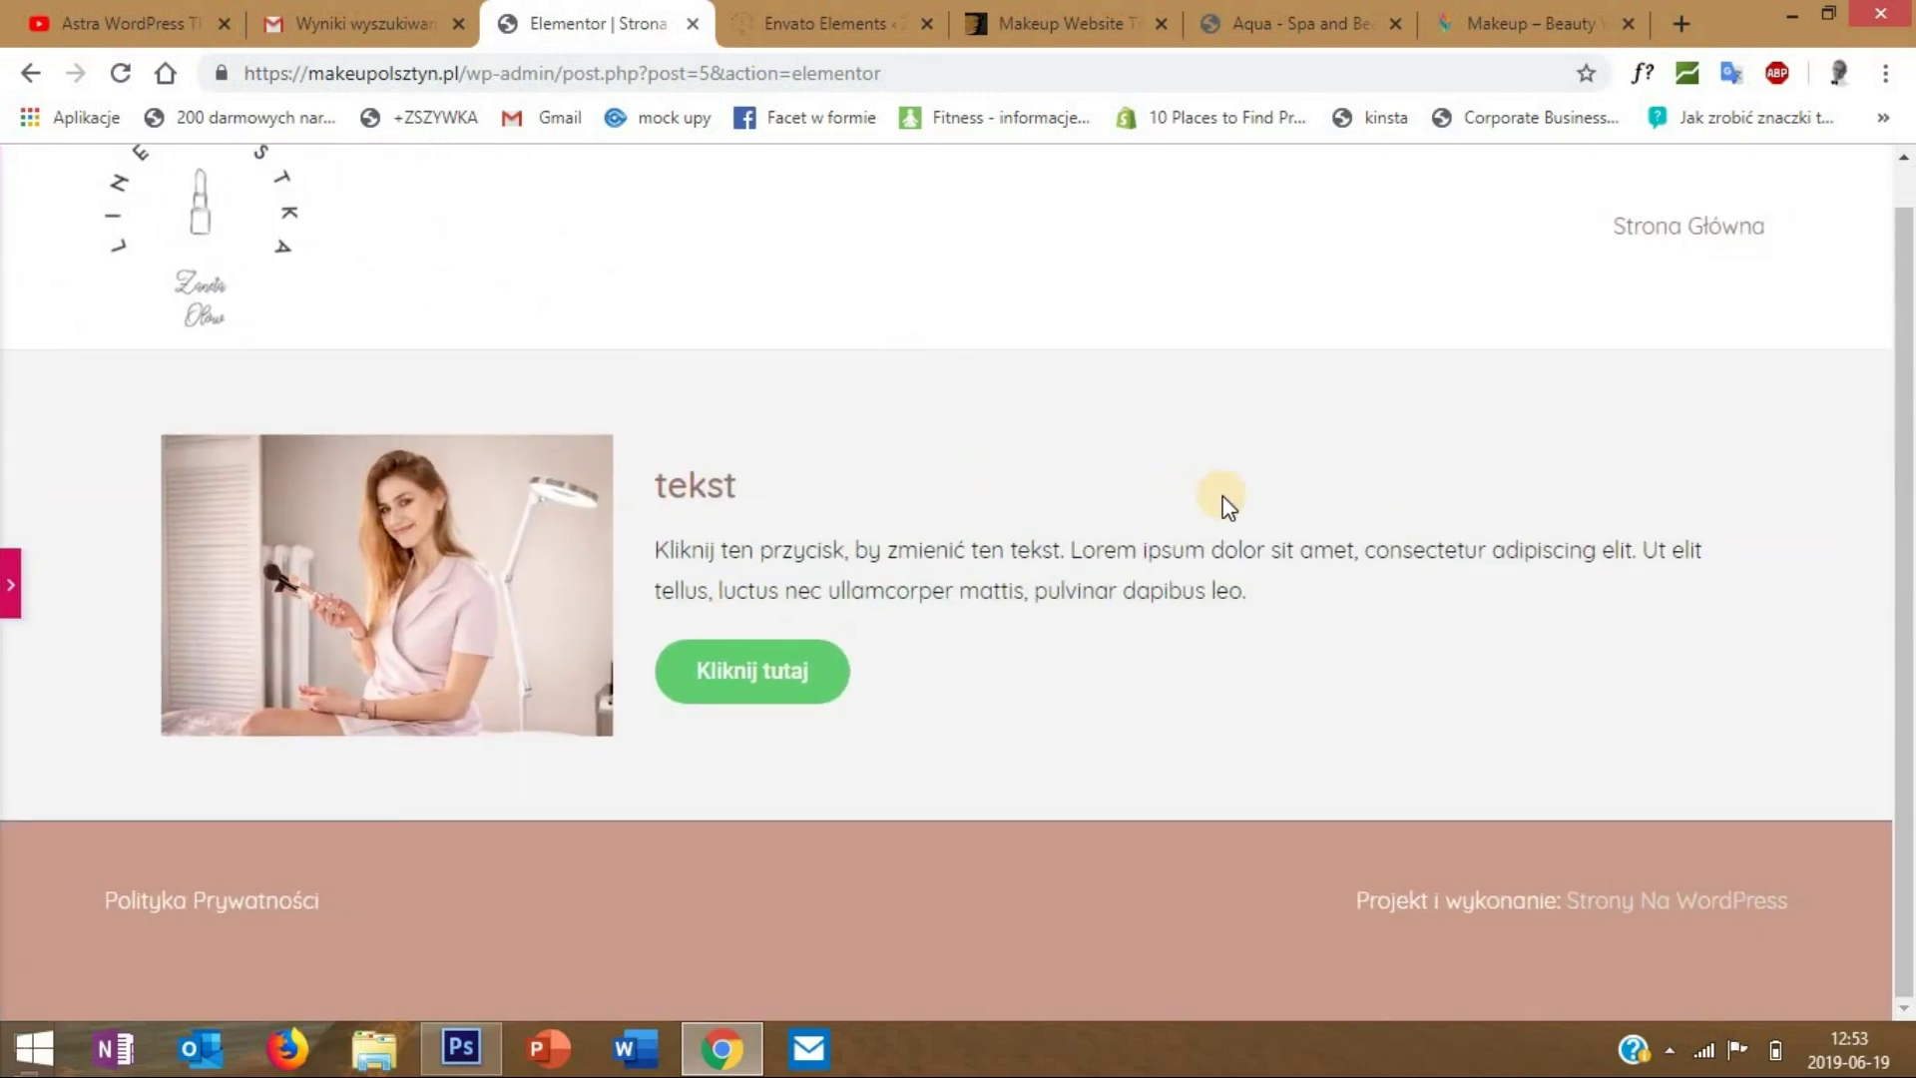
{"action": "scroll", "coordinate": [93, 684], "scroll_direction": "up", "scroll_amount": 1}
{"action": "key", "text": "ctrl+p"}
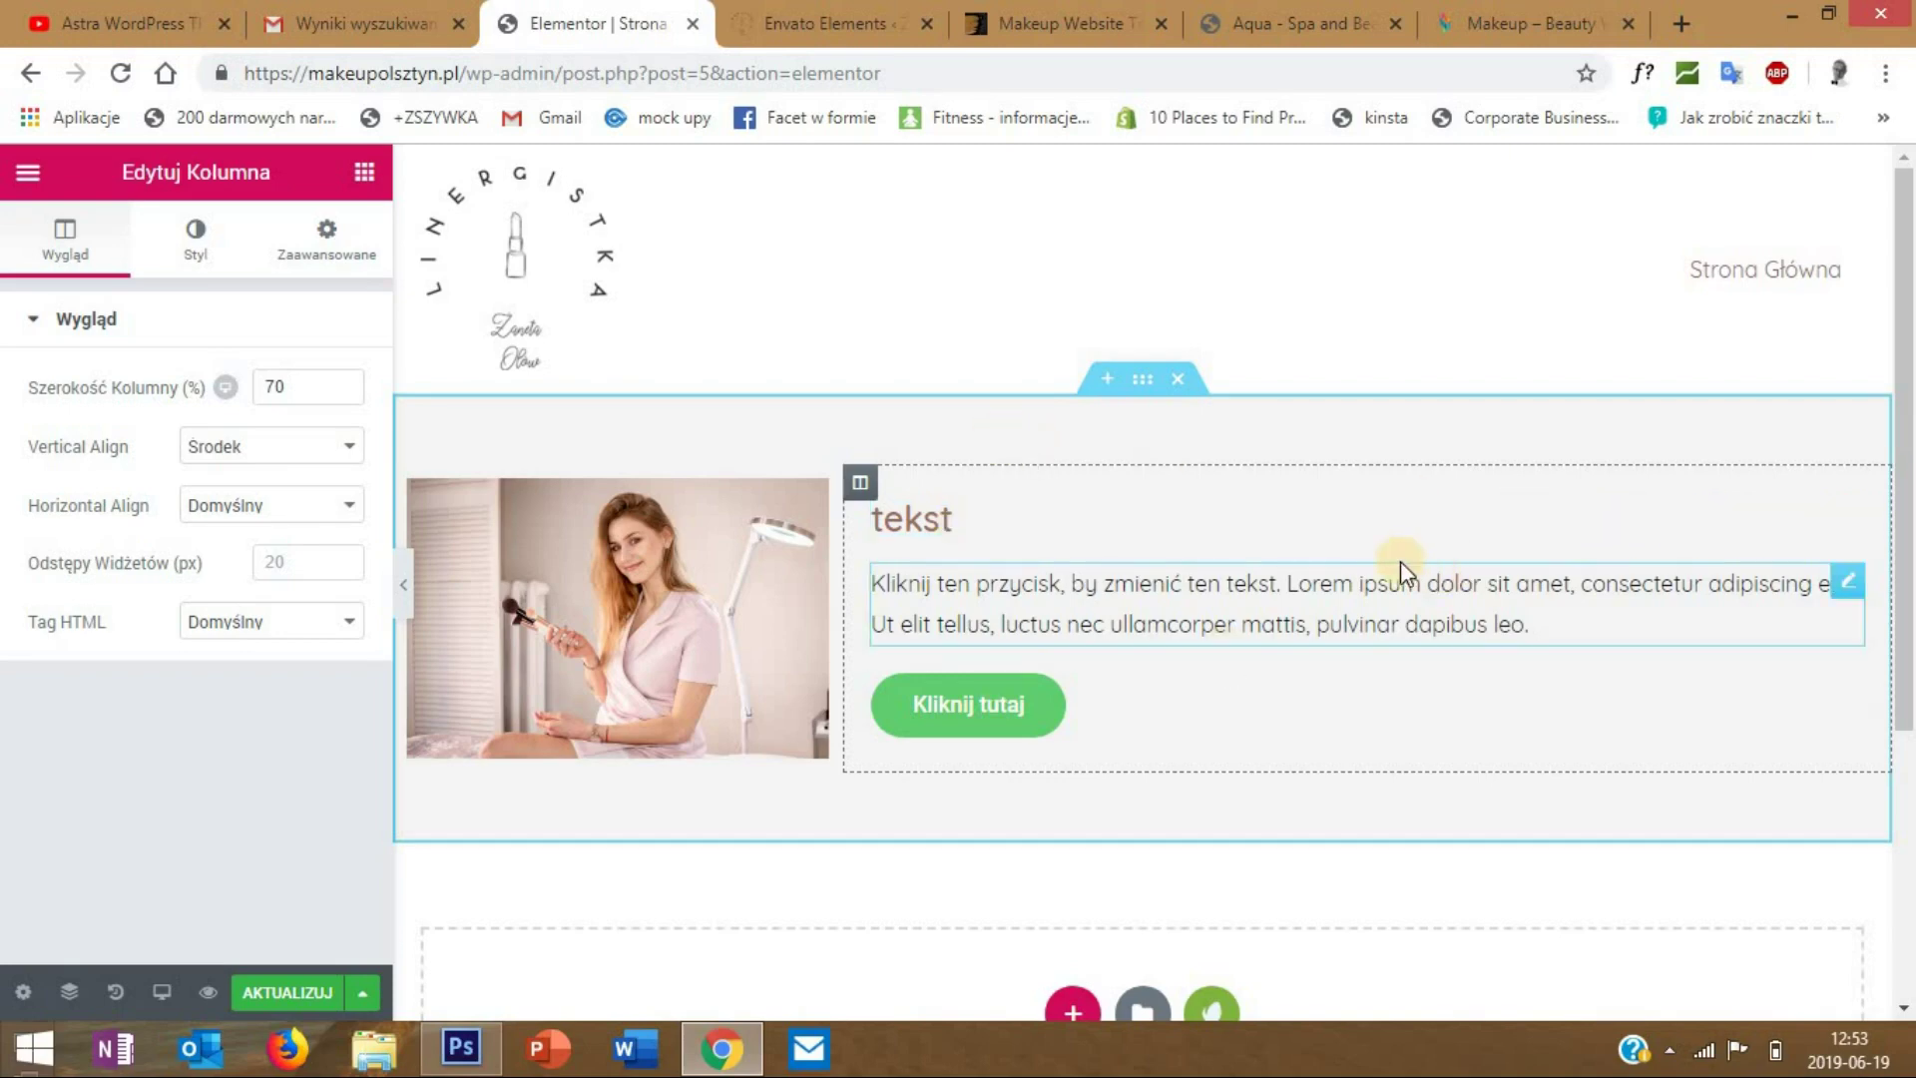
{"action": "scroll", "coordinate": [878, 602], "scroll_direction": "down", "scroll_amount": 2}
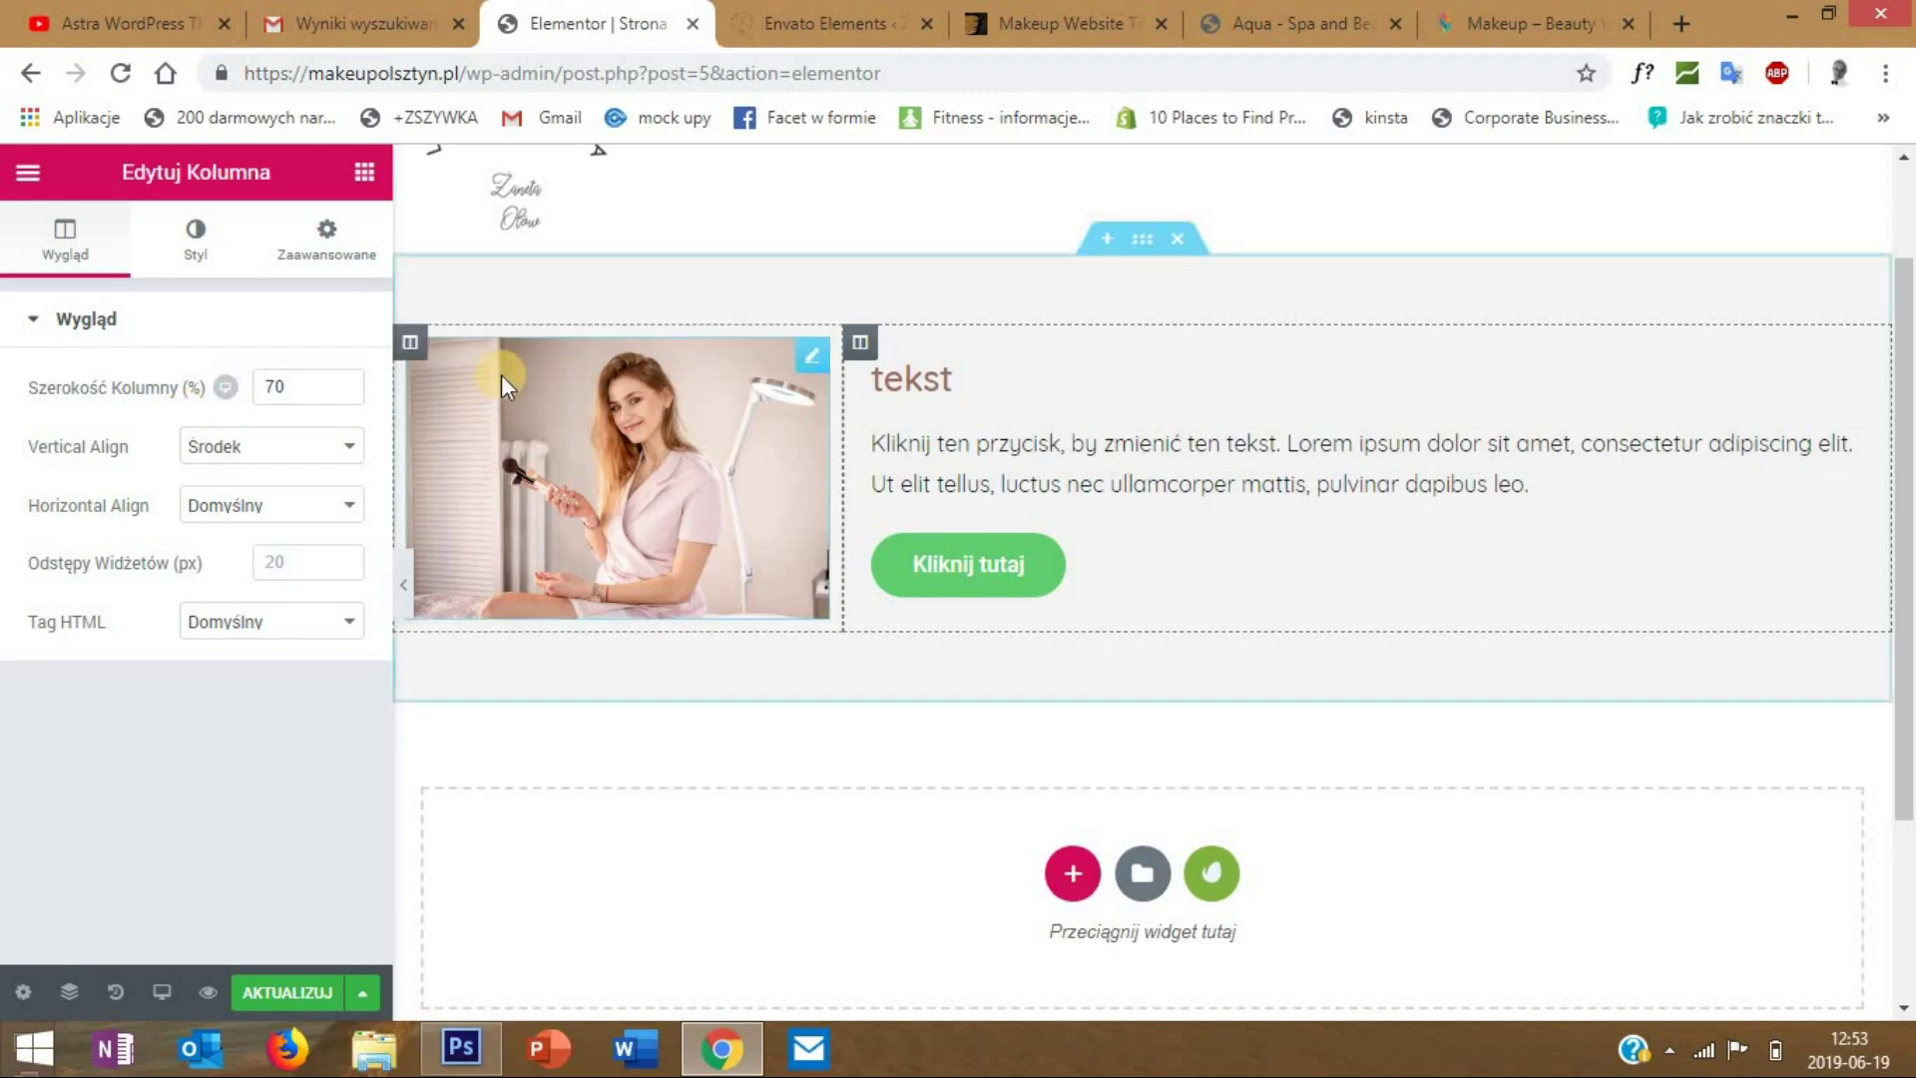
- Duplicate the image column and move the text column ahead of the photos
{"action": "right_click", "coordinate": [418, 351]}
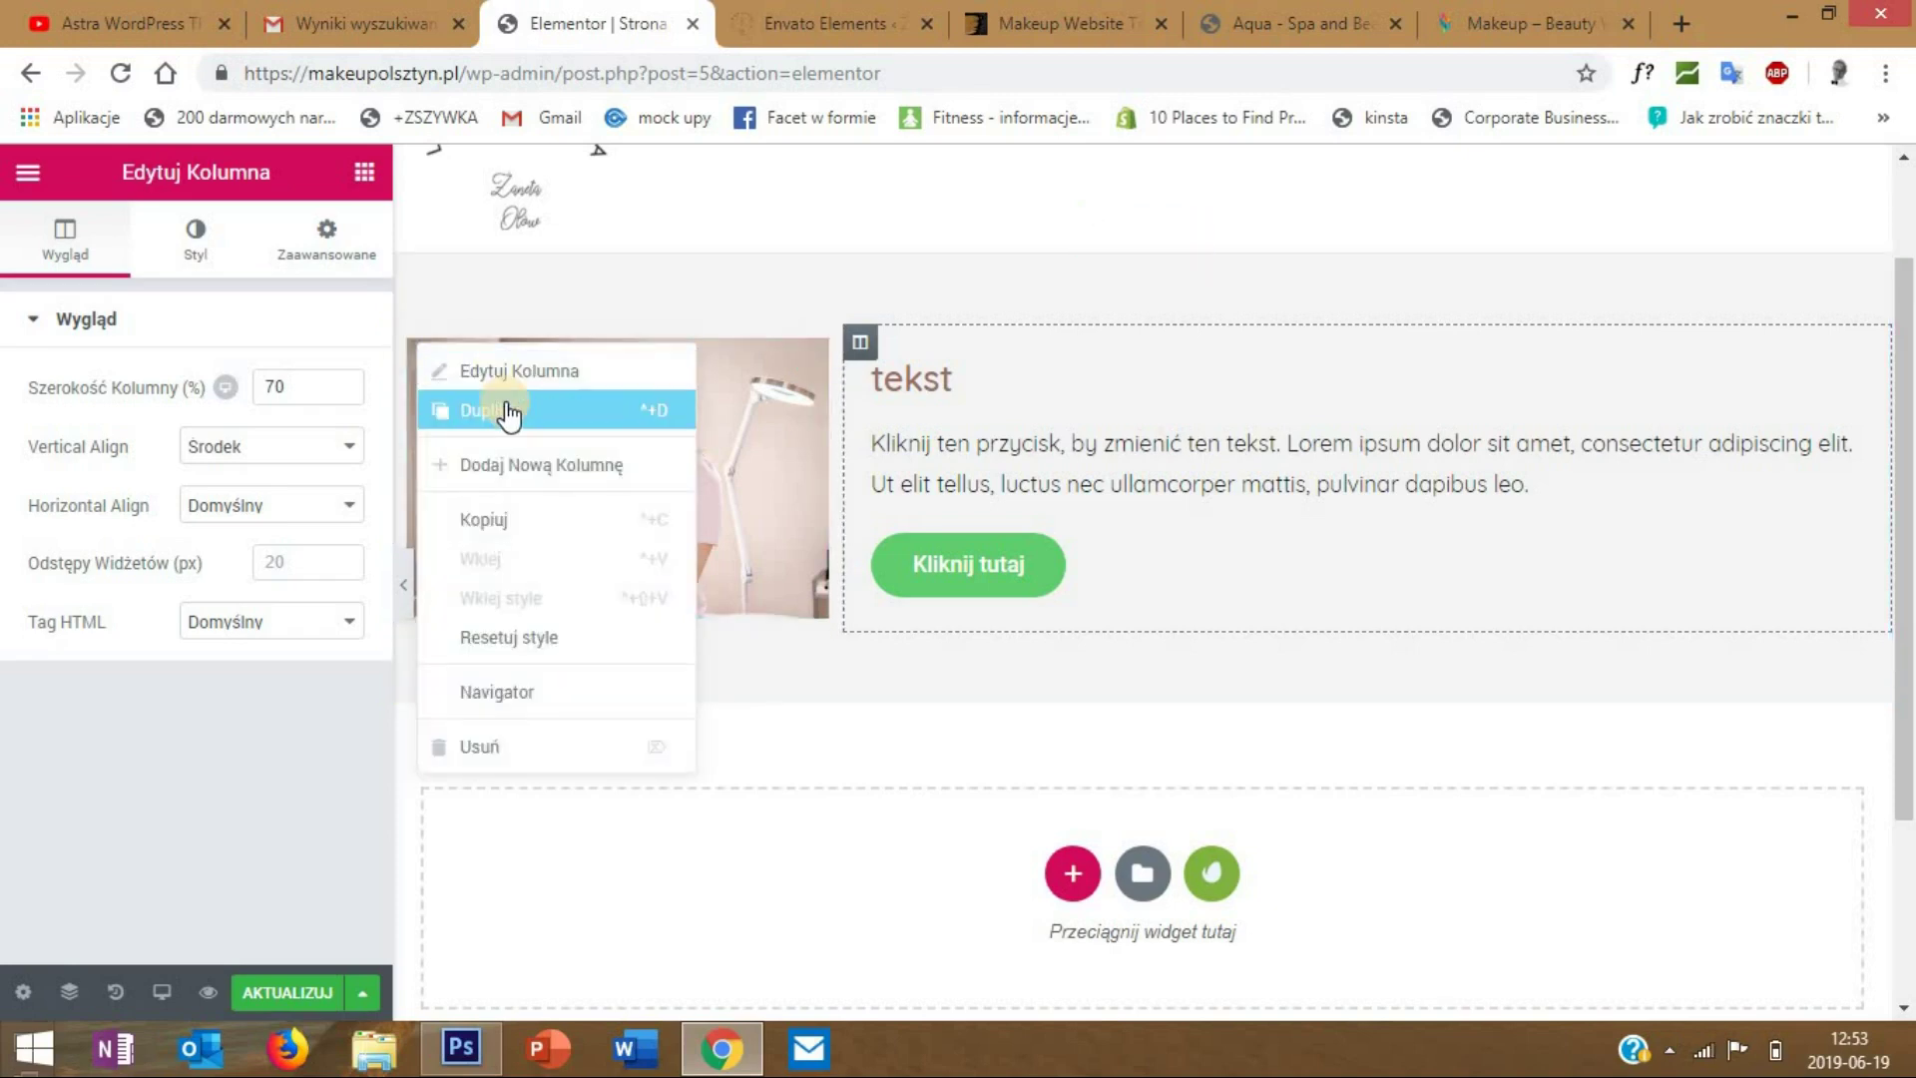
{"action": "left_click", "coordinate": [506, 413]}
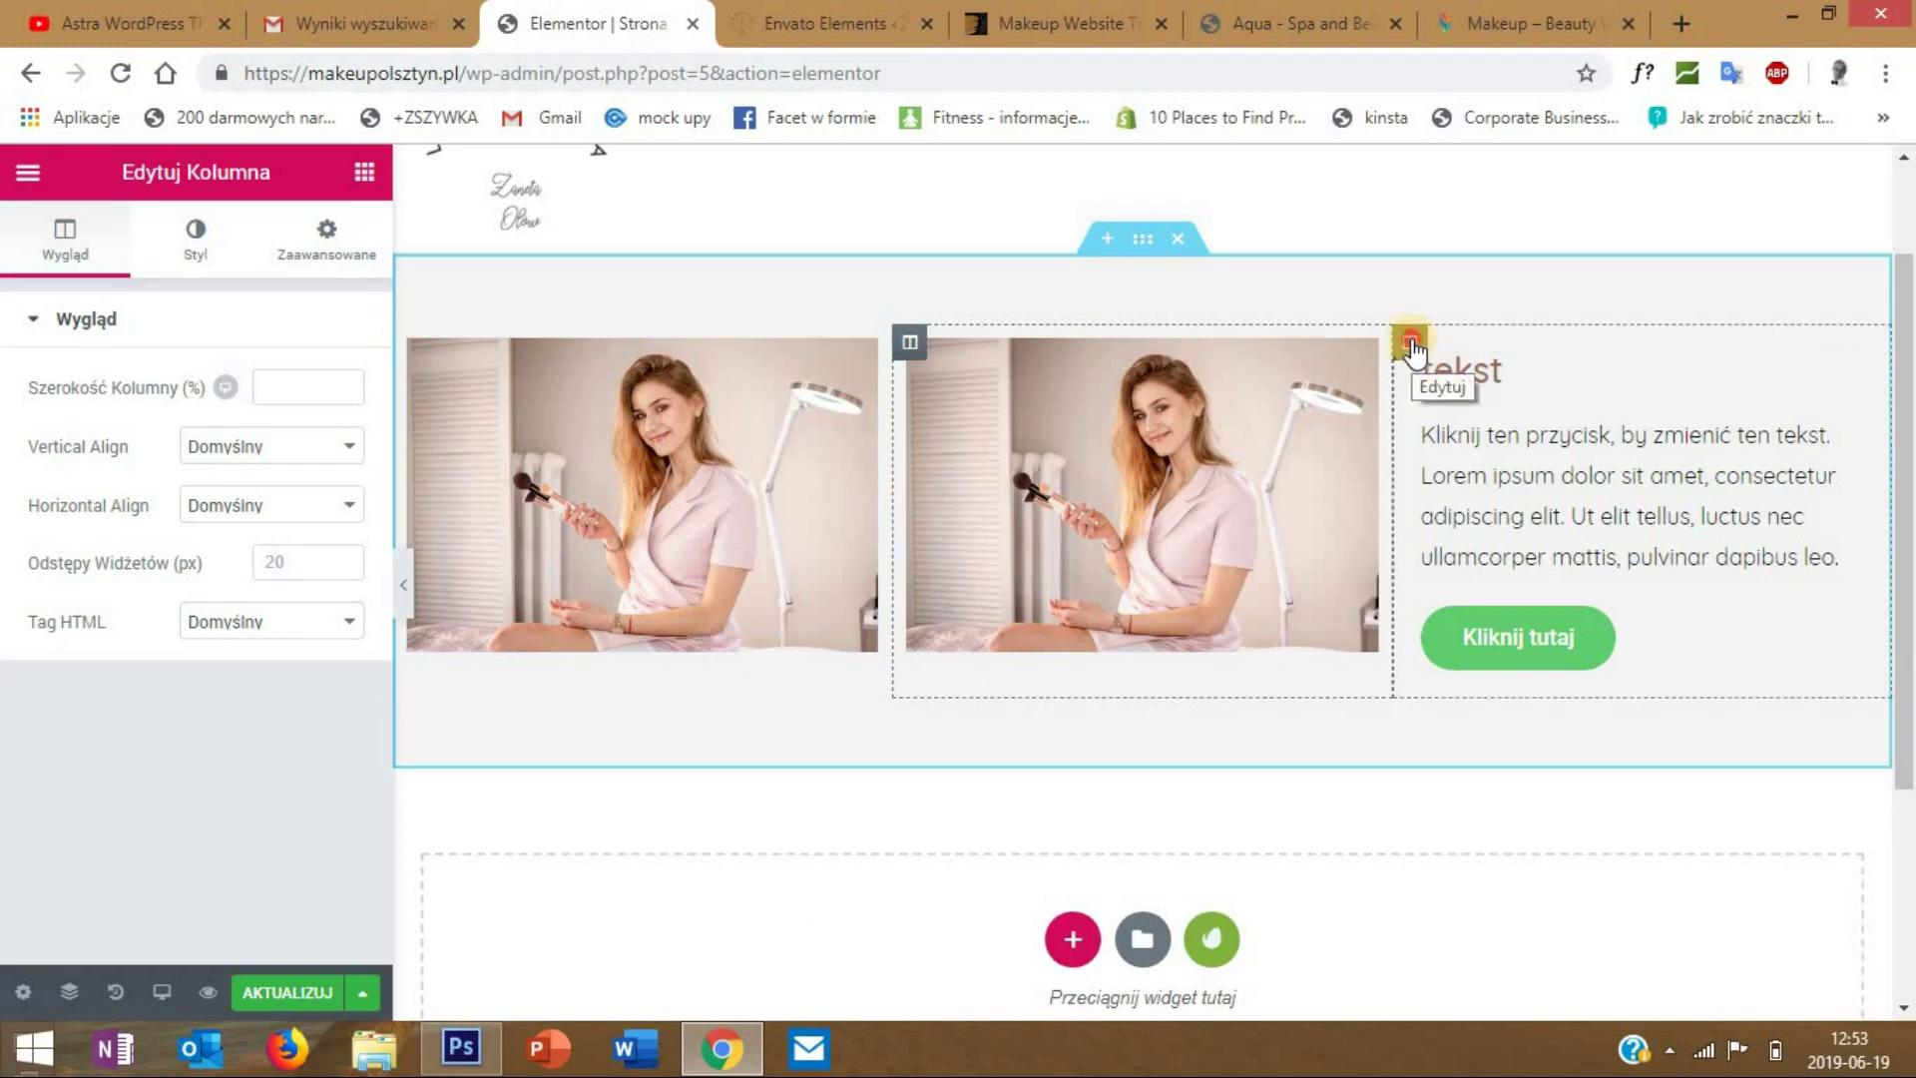
{"action": "left_click_drag", "start_coordinate": [1410, 342], "coordinate": [489, 373]}
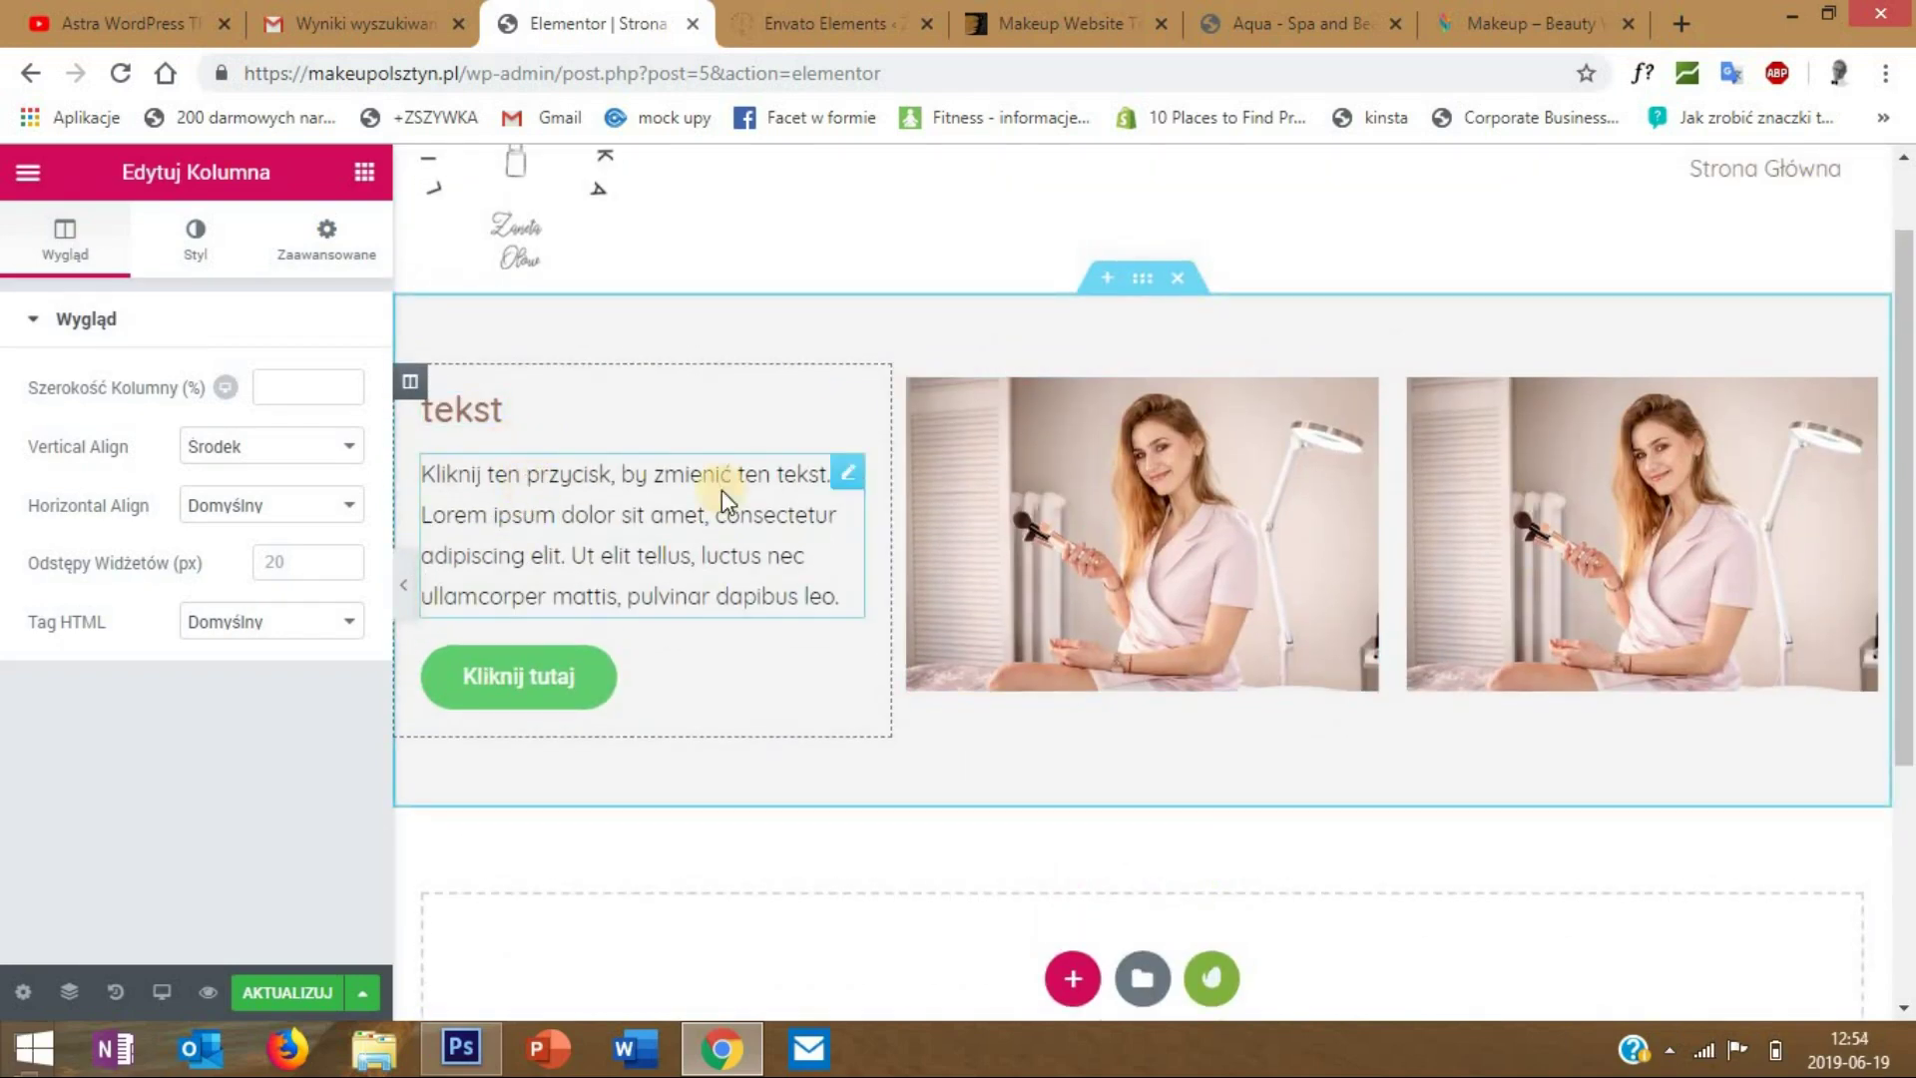
- Return the side panel to the widgets list and scroll to the empty drop area
{"action": "left_click", "coordinate": [366, 172]}
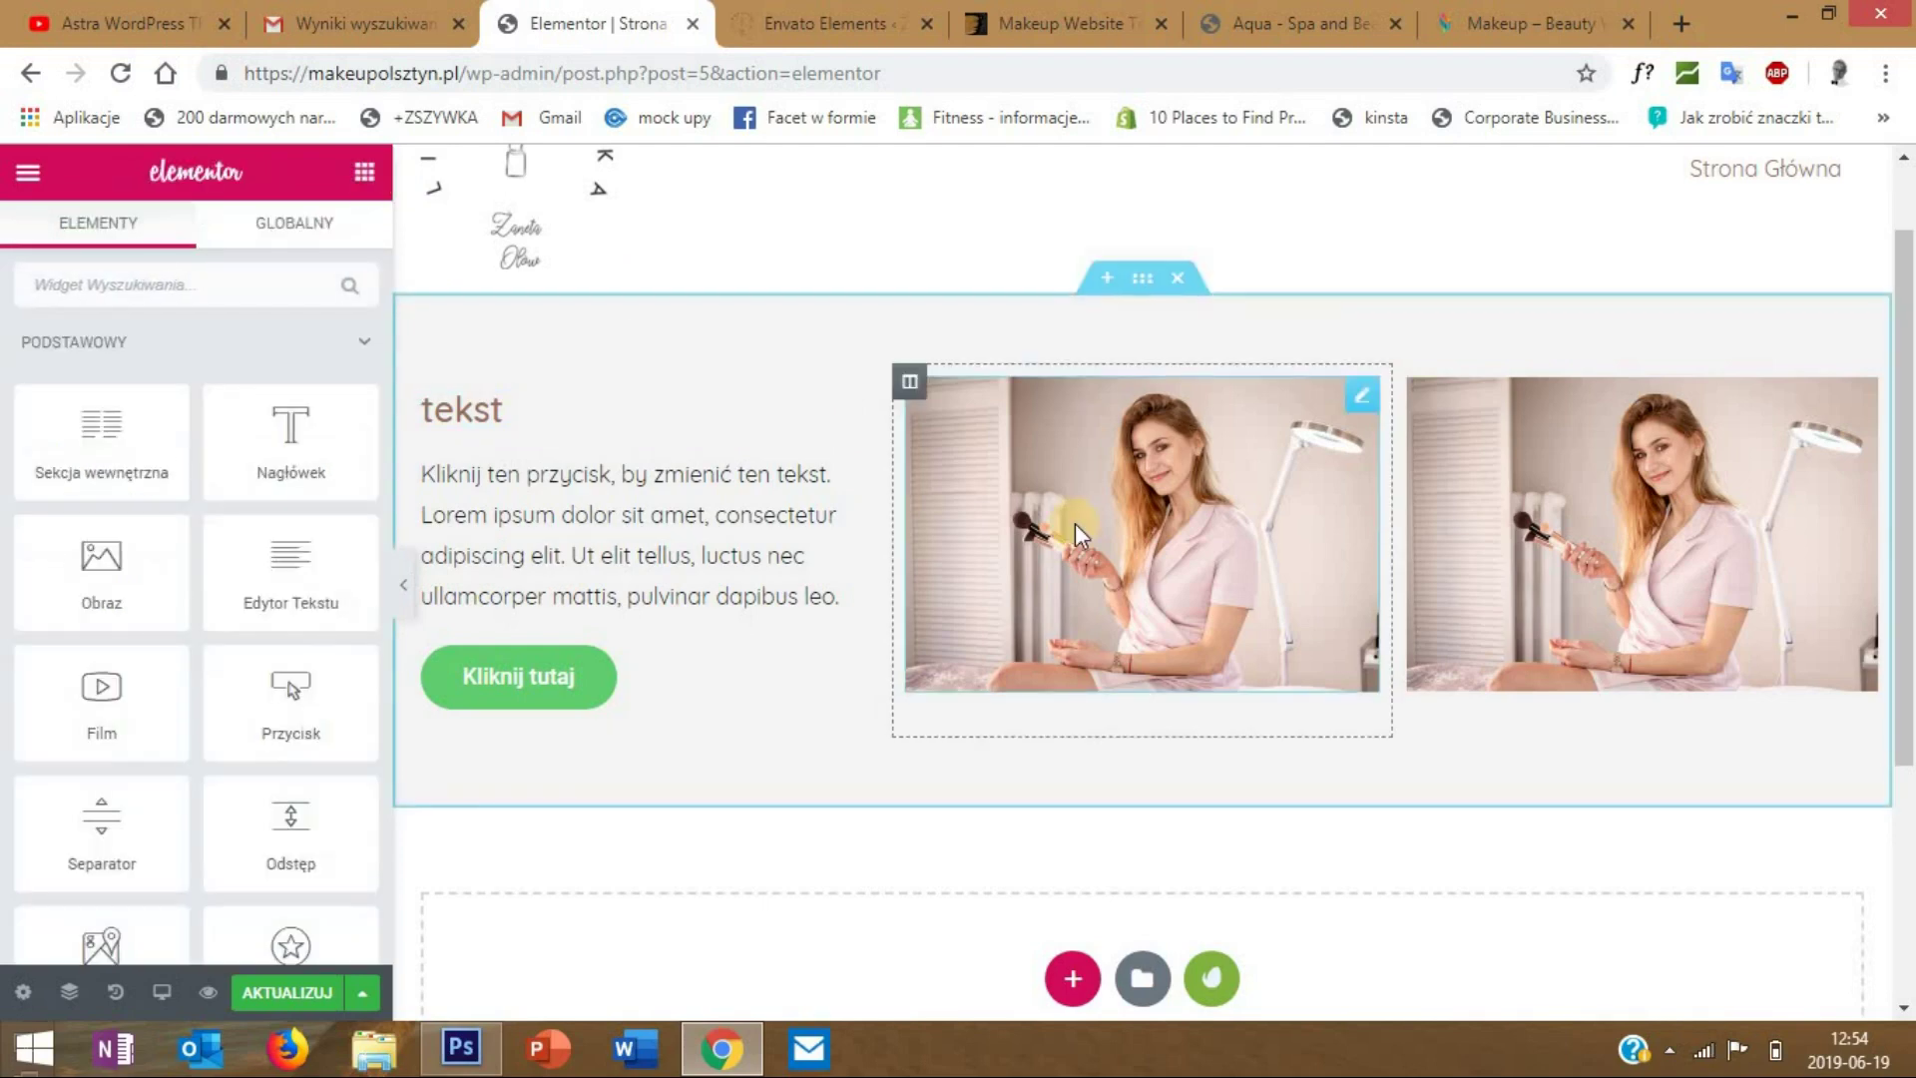
{"action": "scroll", "coordinate": [1074, 523], "scroll_direction": "down", "scroll_amount": 2}
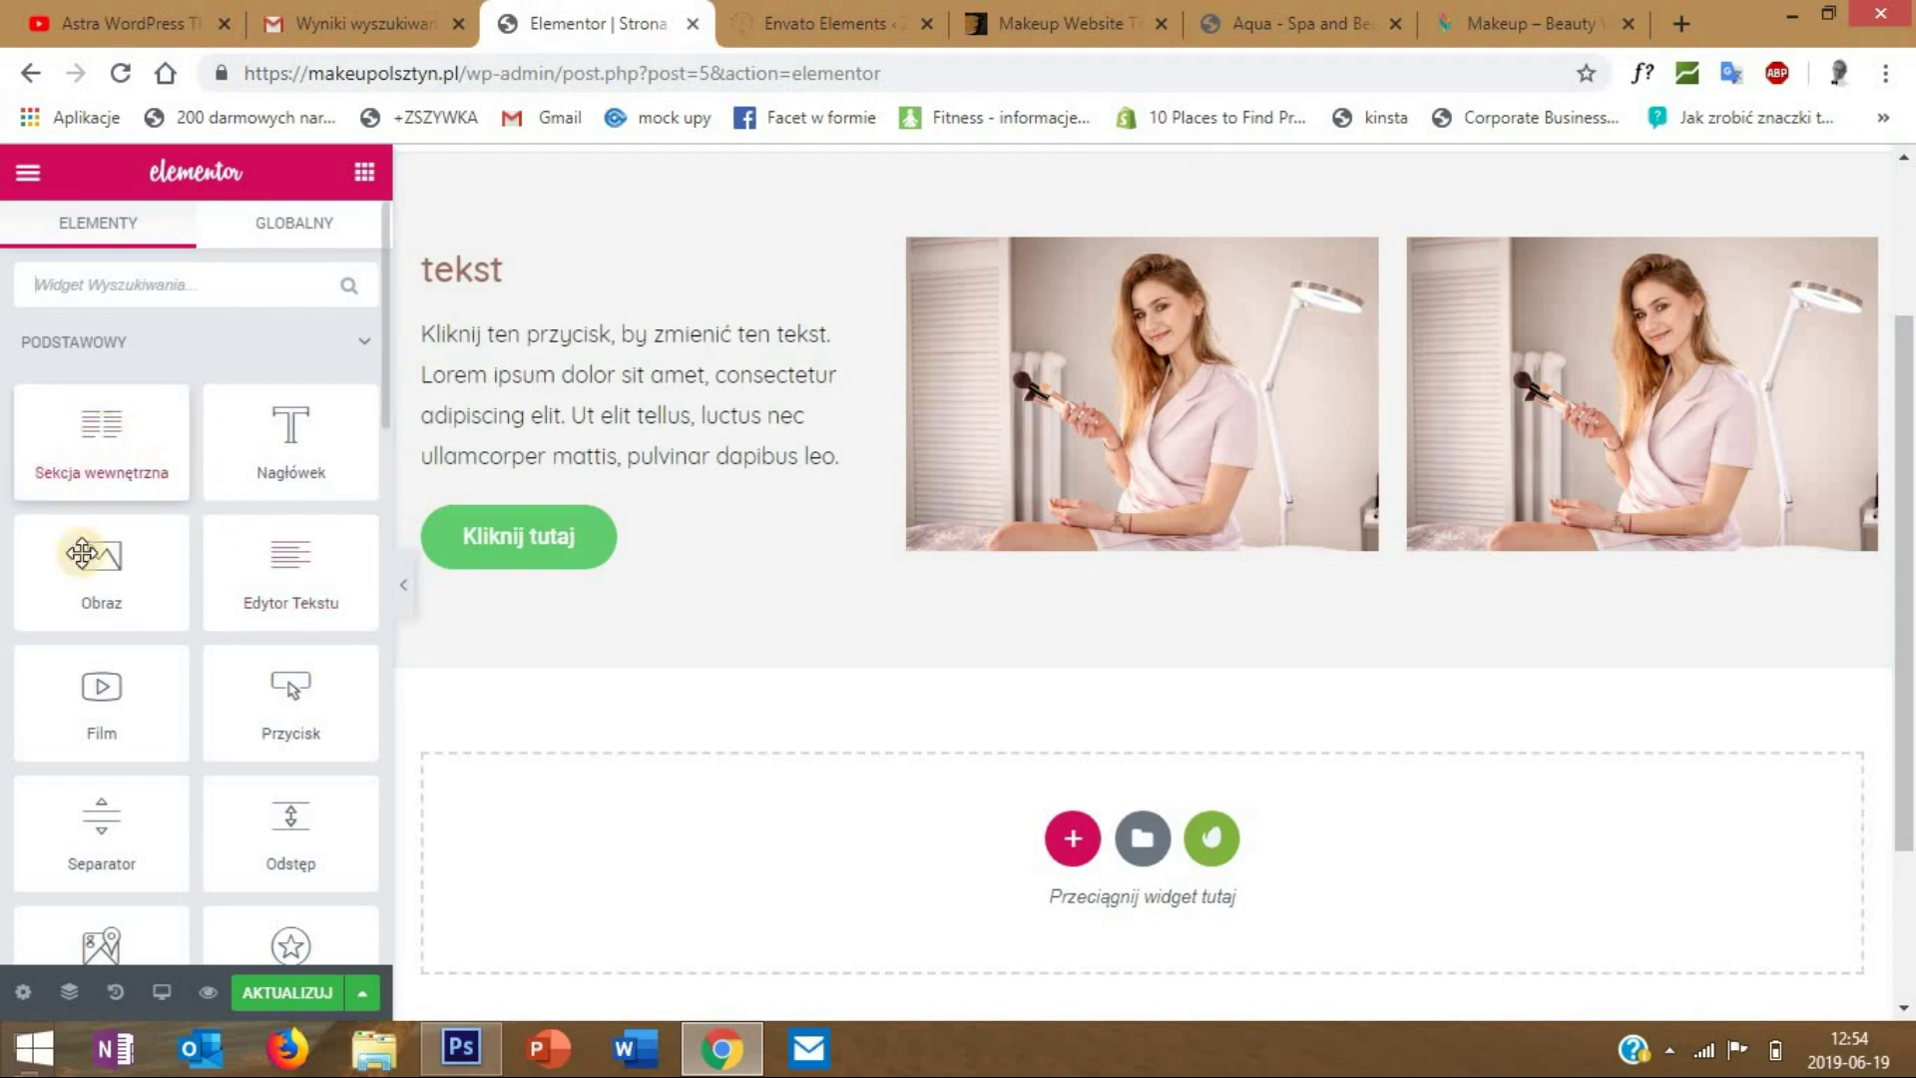
{"action": "scroll", "coordinate": [761, 705], "scroll_direction": "up", "scroll_amount": 2}
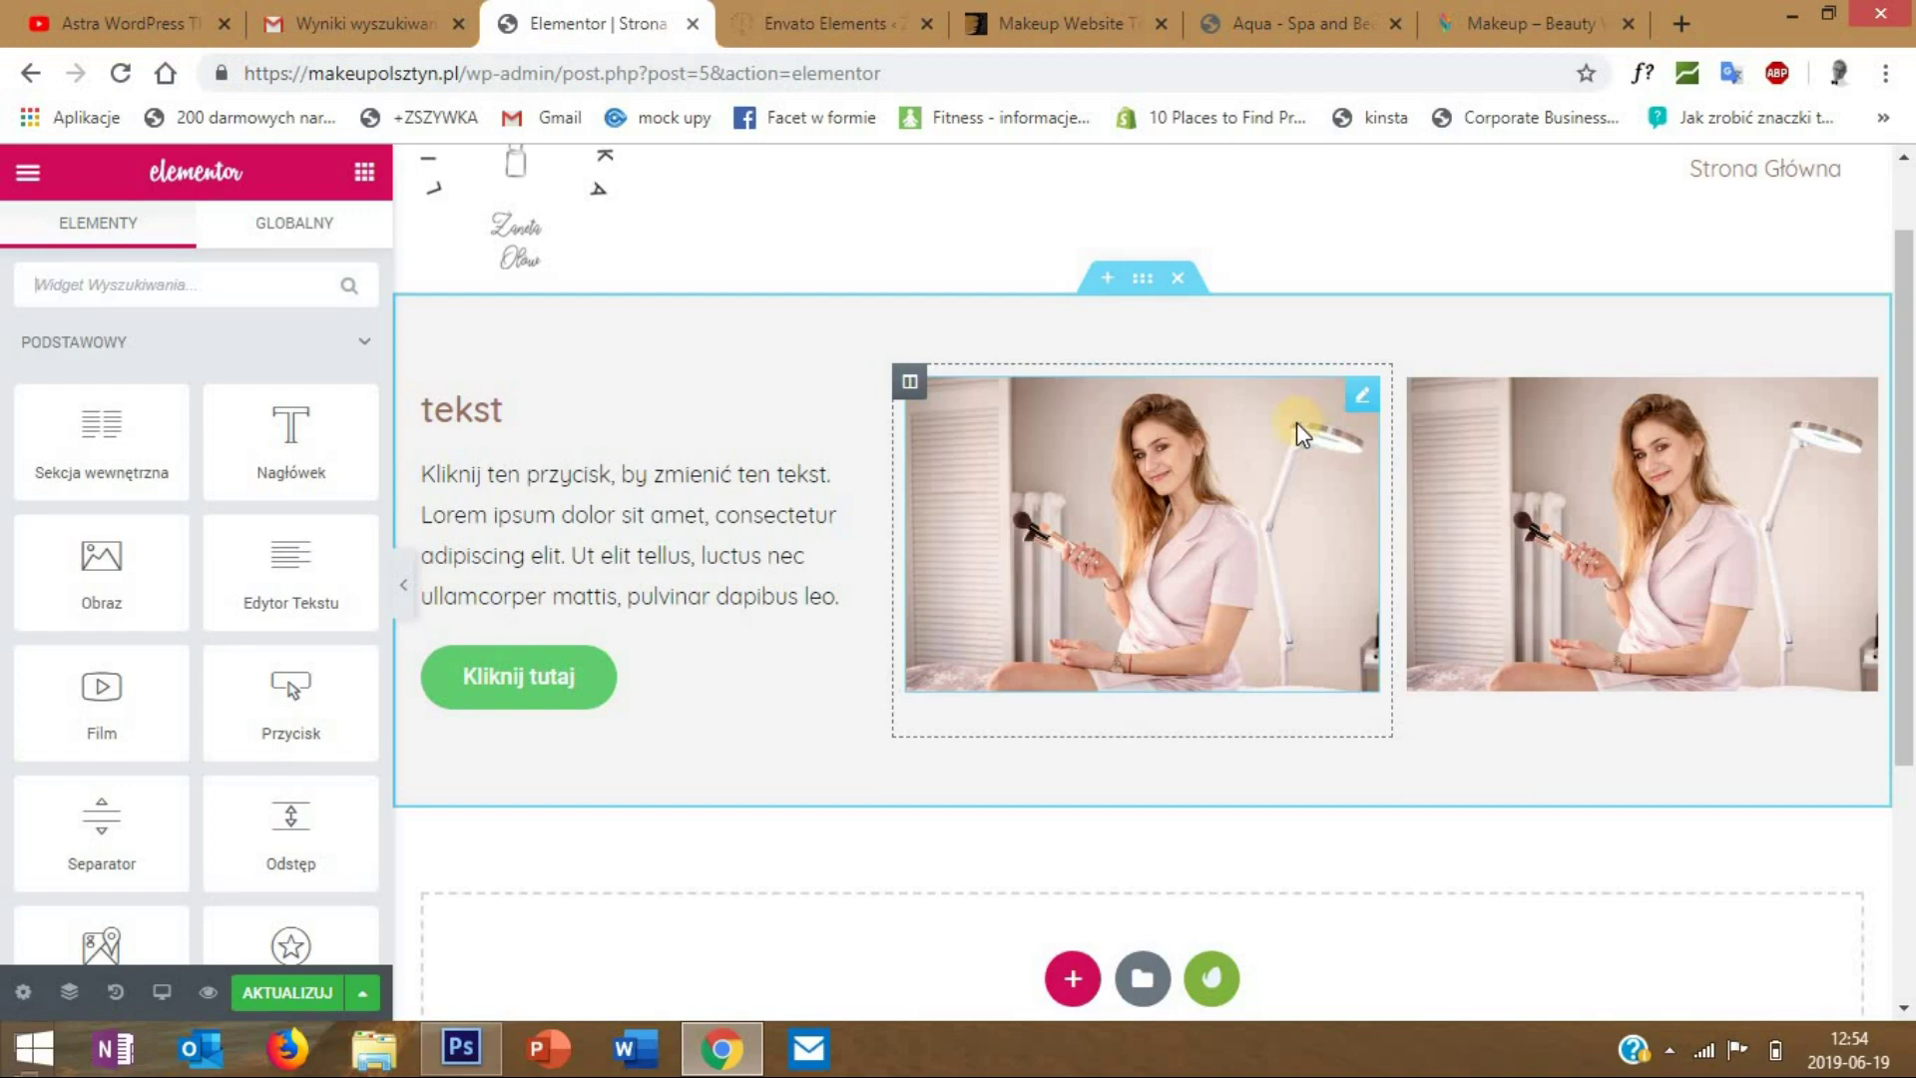
{"action": "scroll", "coordinate": [1287, 434], "scroll_direction": "down", "scroll_amount": 3}
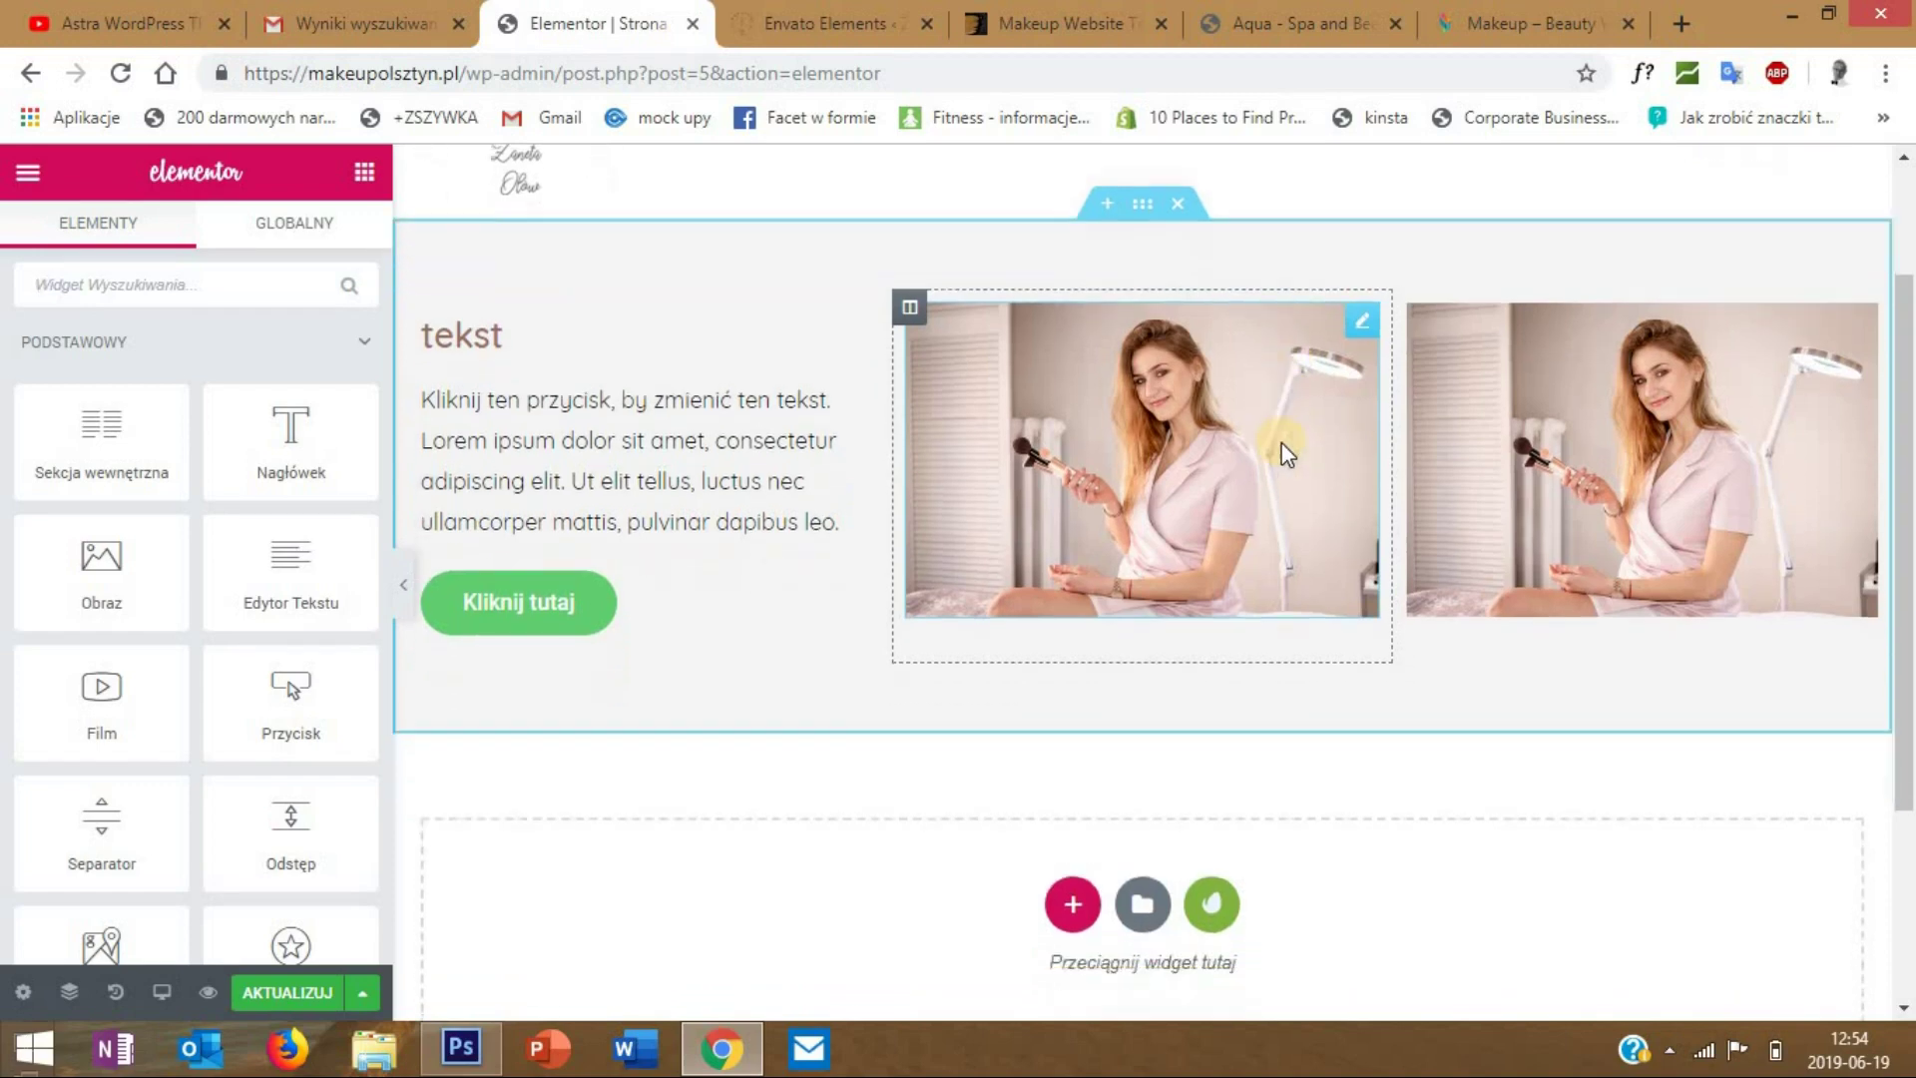
{"action": "scroll", "coordinate": [1284, 452], "scroll_direction": "up", "scroll_amount": 1}
{"action": "scroll", "coordinate": [1101, 385], "scroll_direction": "up", "scroll_amount": 2}
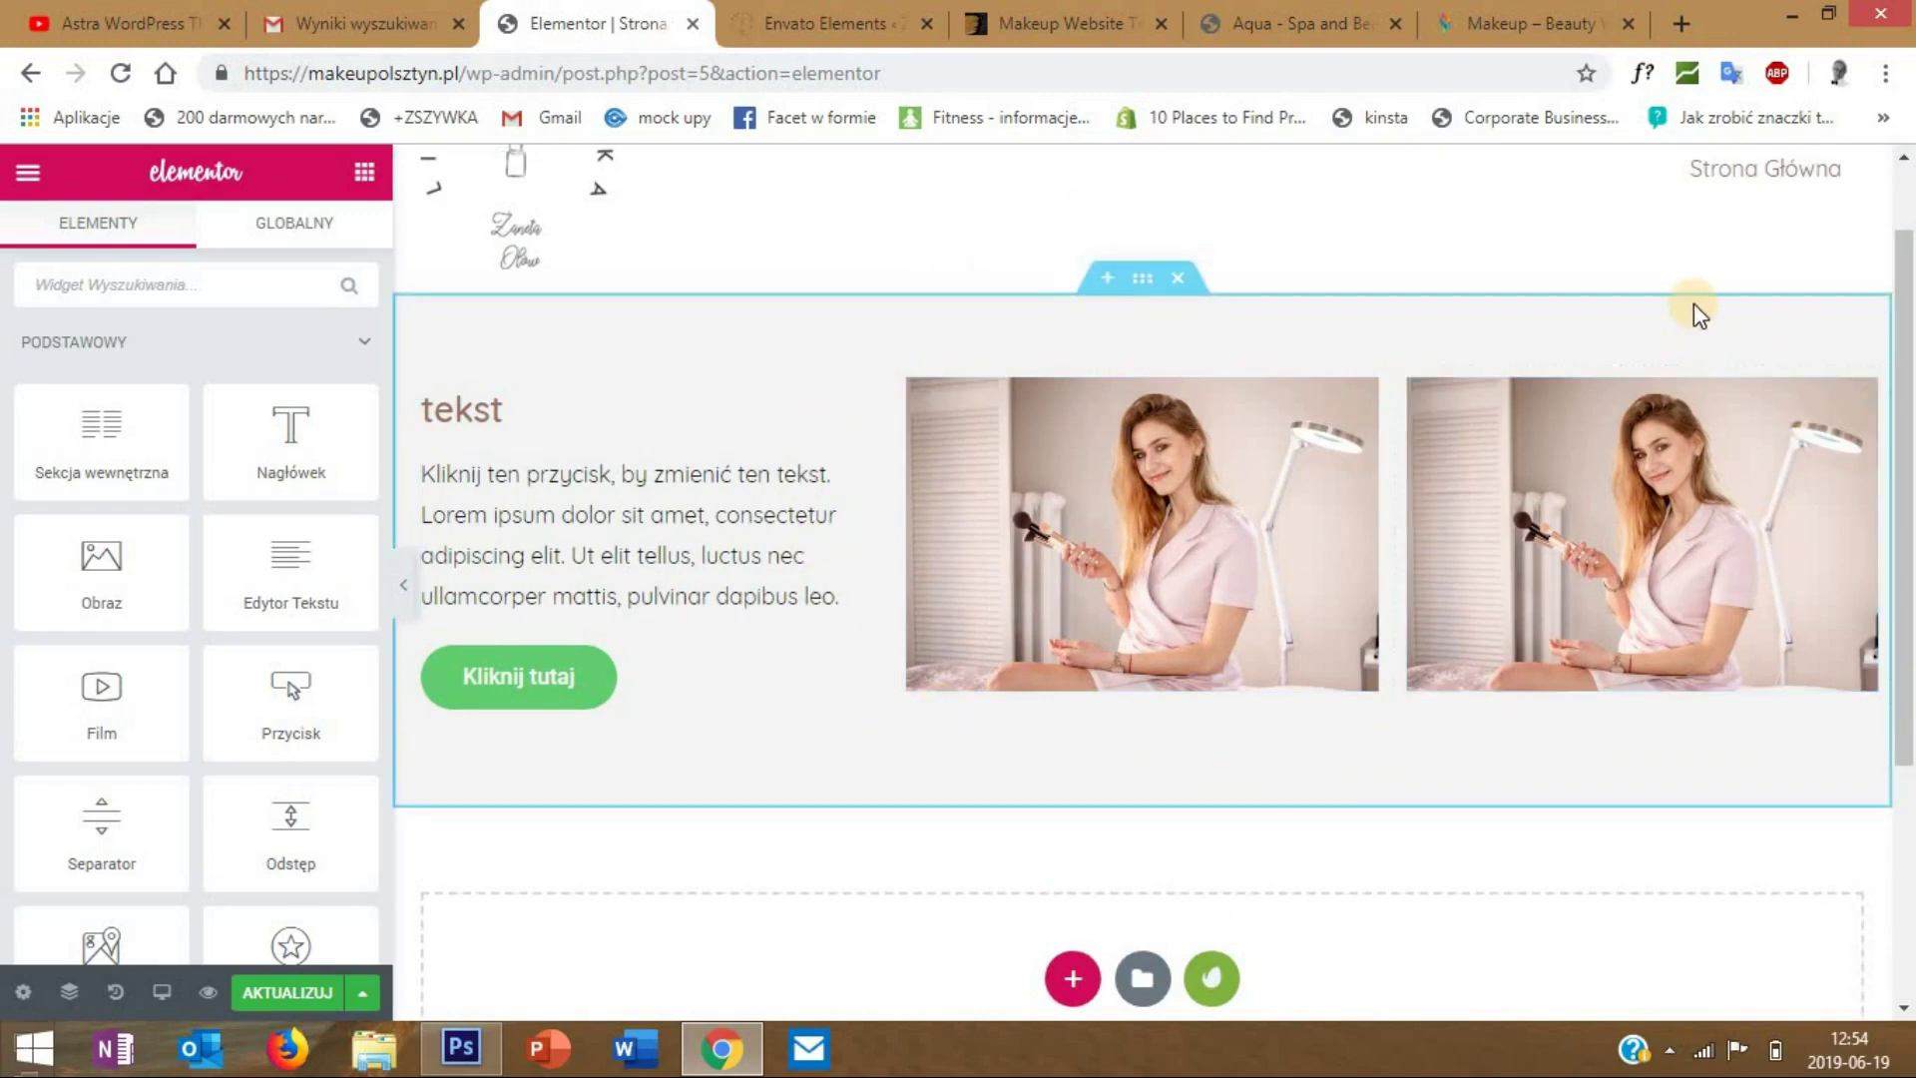
{"action": "scroll", "coordinate": [1096, 509], "scroll_direction": "down", "scroll_amount": 1}
{"action": "scroll", "coordinate": [1096, 501], "scroll_direction": "down", "scroll_amount": 4}
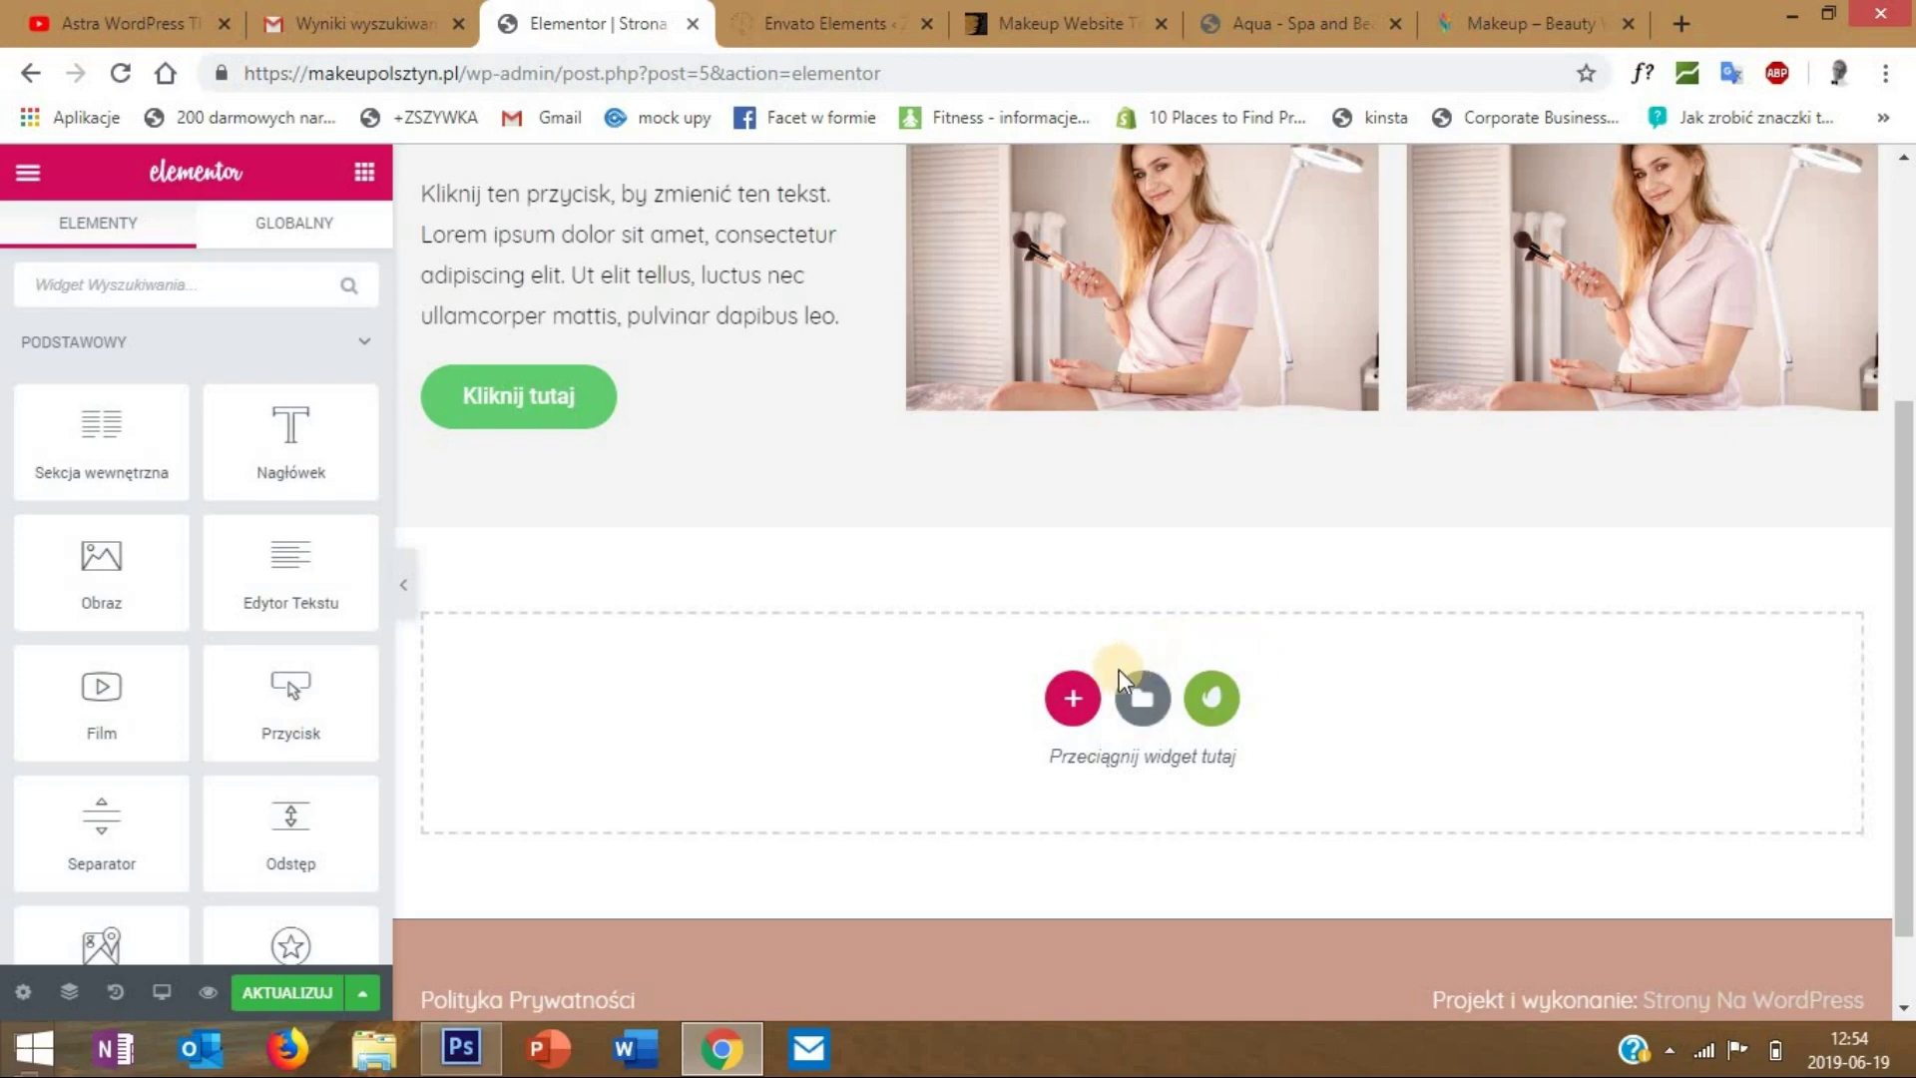
- Browse the template library and preview the creative agency page template
{"action": "left_click", "coordinate": [1146, 698]}
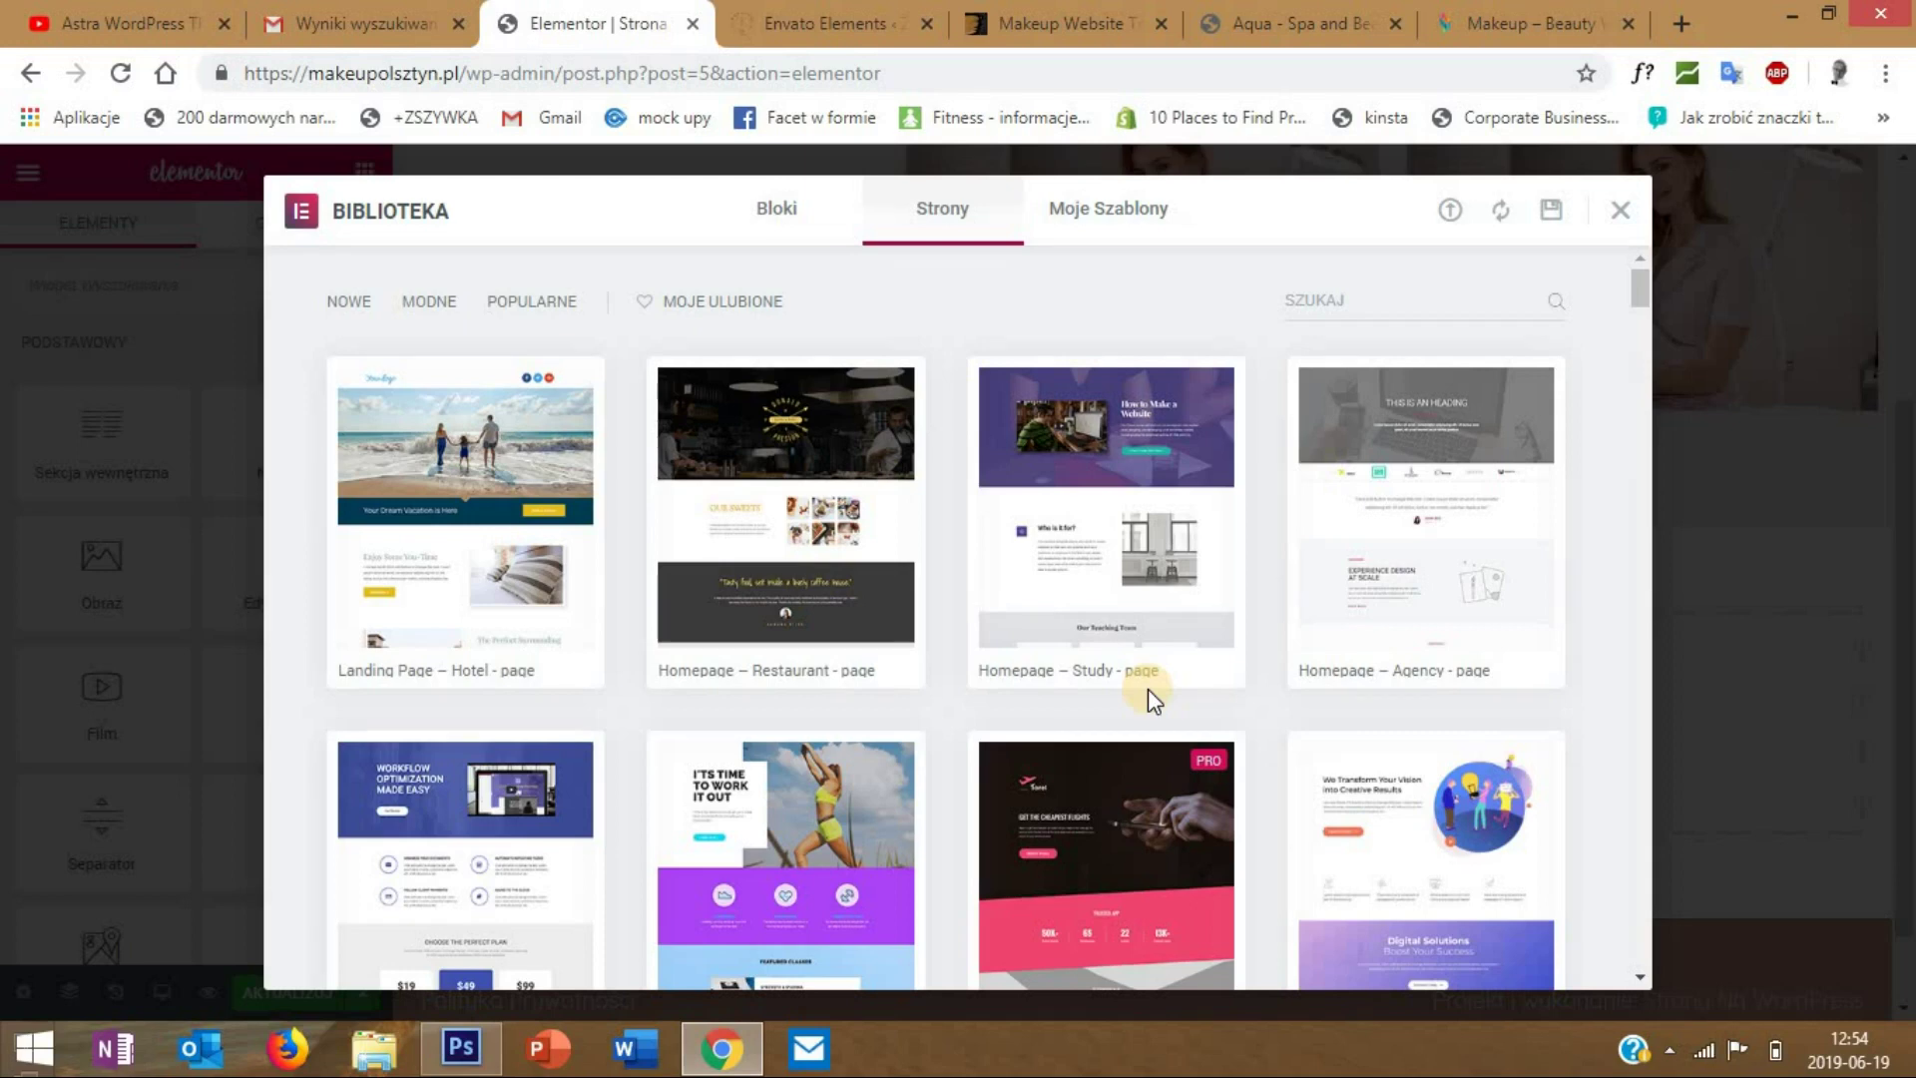
{"action": "mouse_move", "coordinate": [1146, 680]}
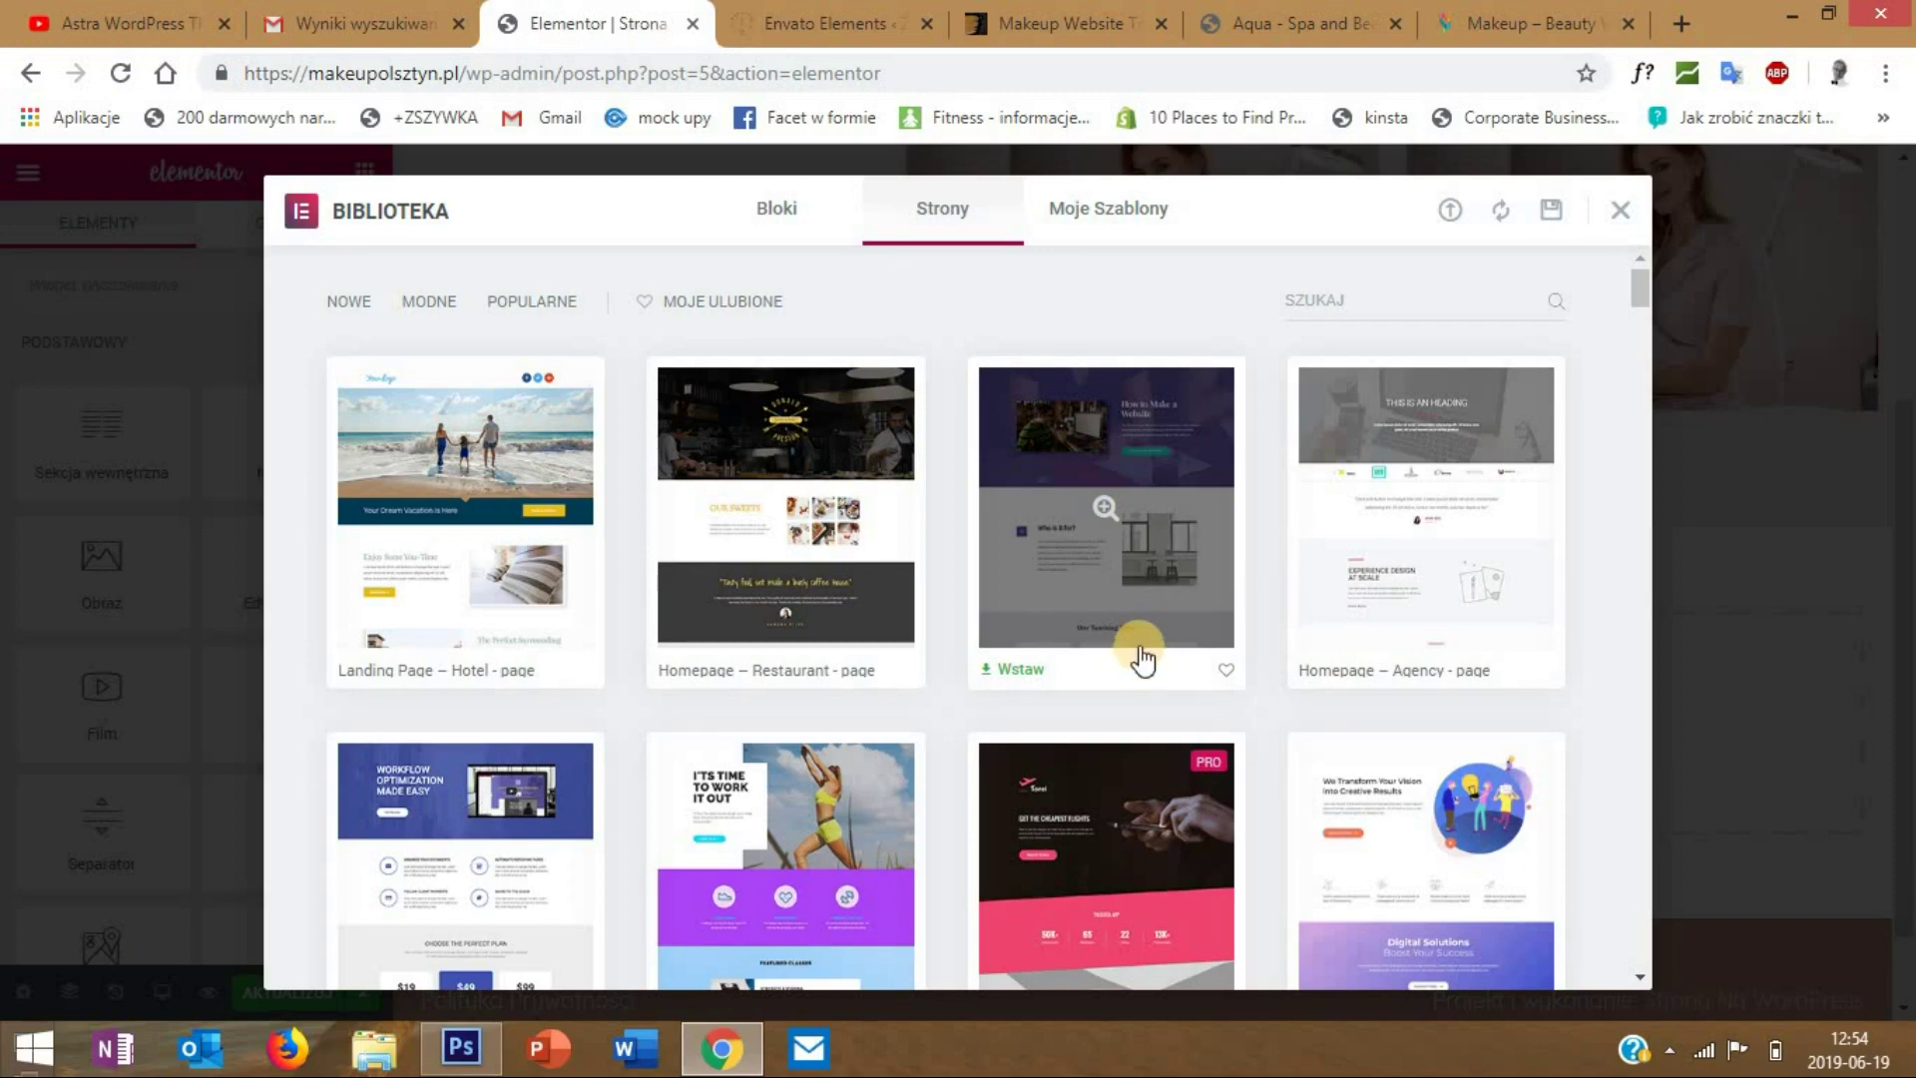
{"action": "scroll", "coordinate": [1265, 686], "scroll_direction": "down", "scroll_amount": 1}
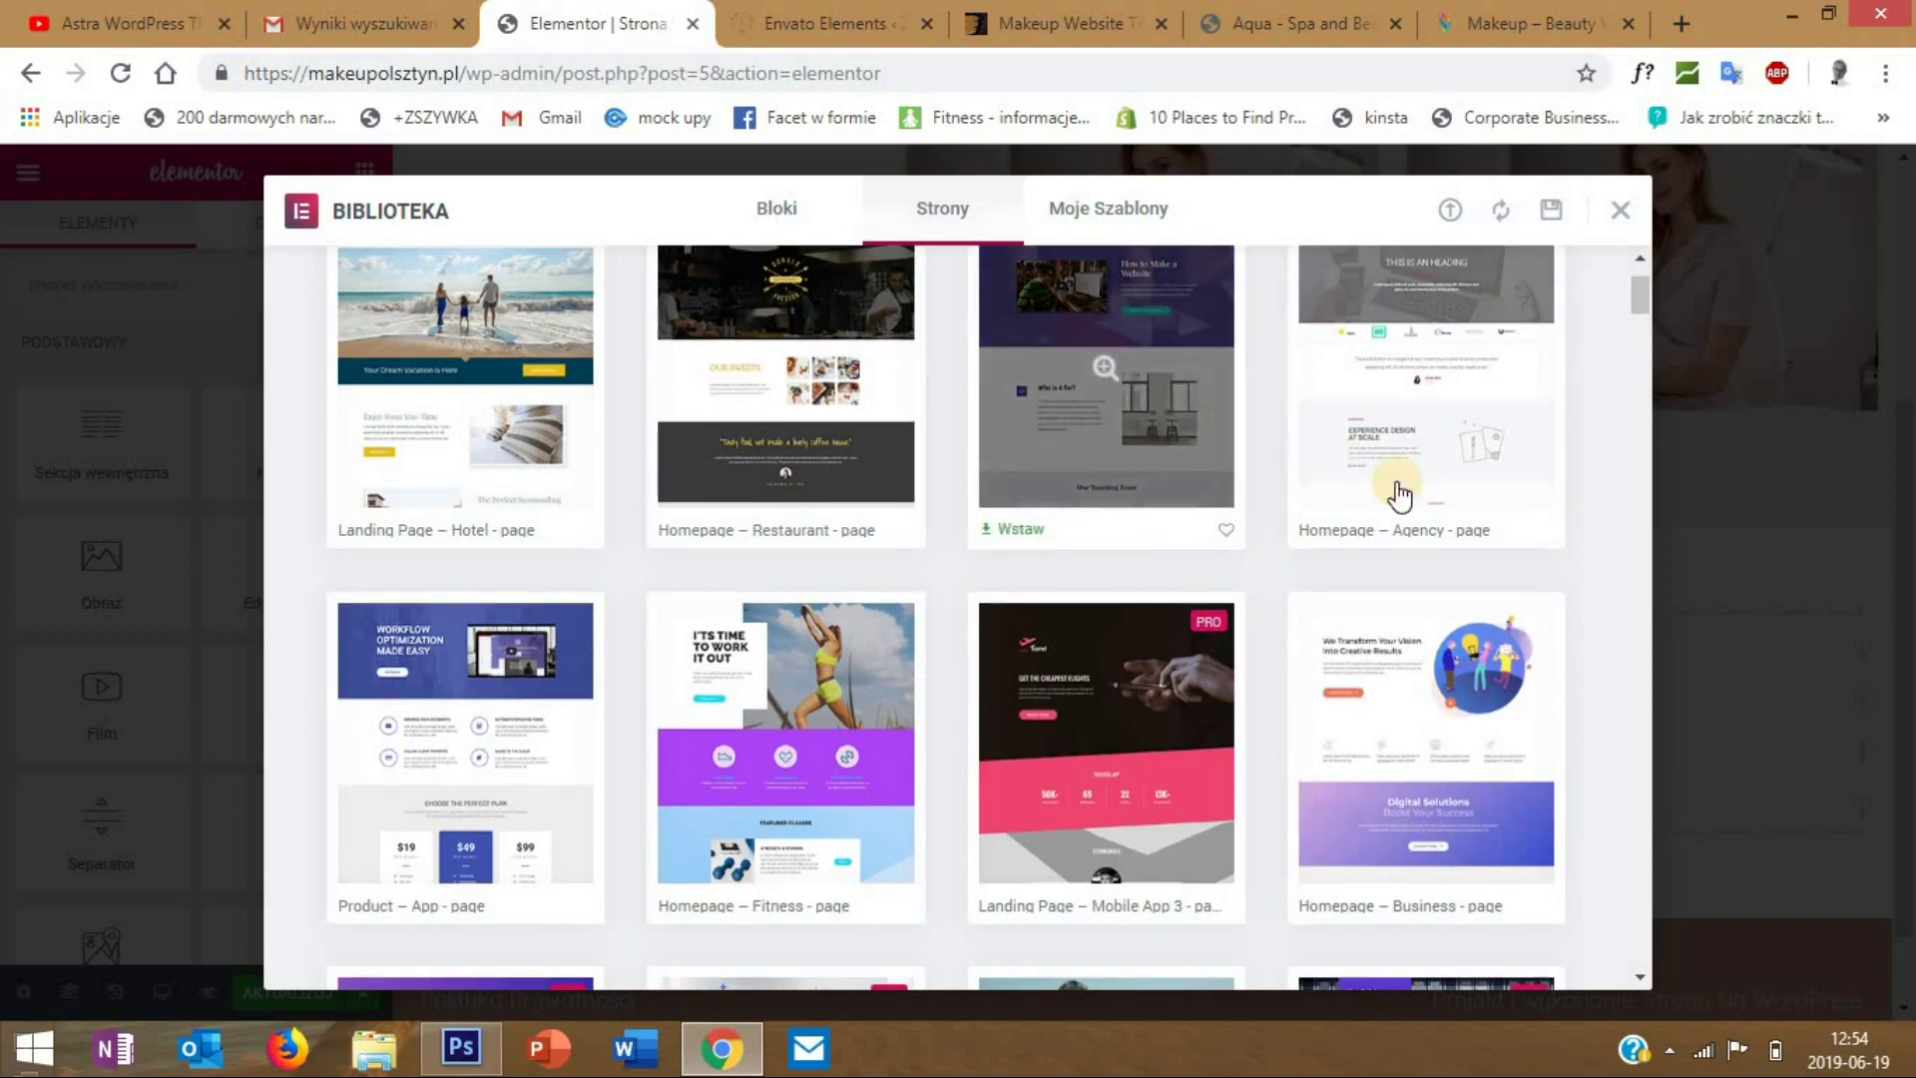
{"action": "left_click", "coordinate": [1429, 726]}
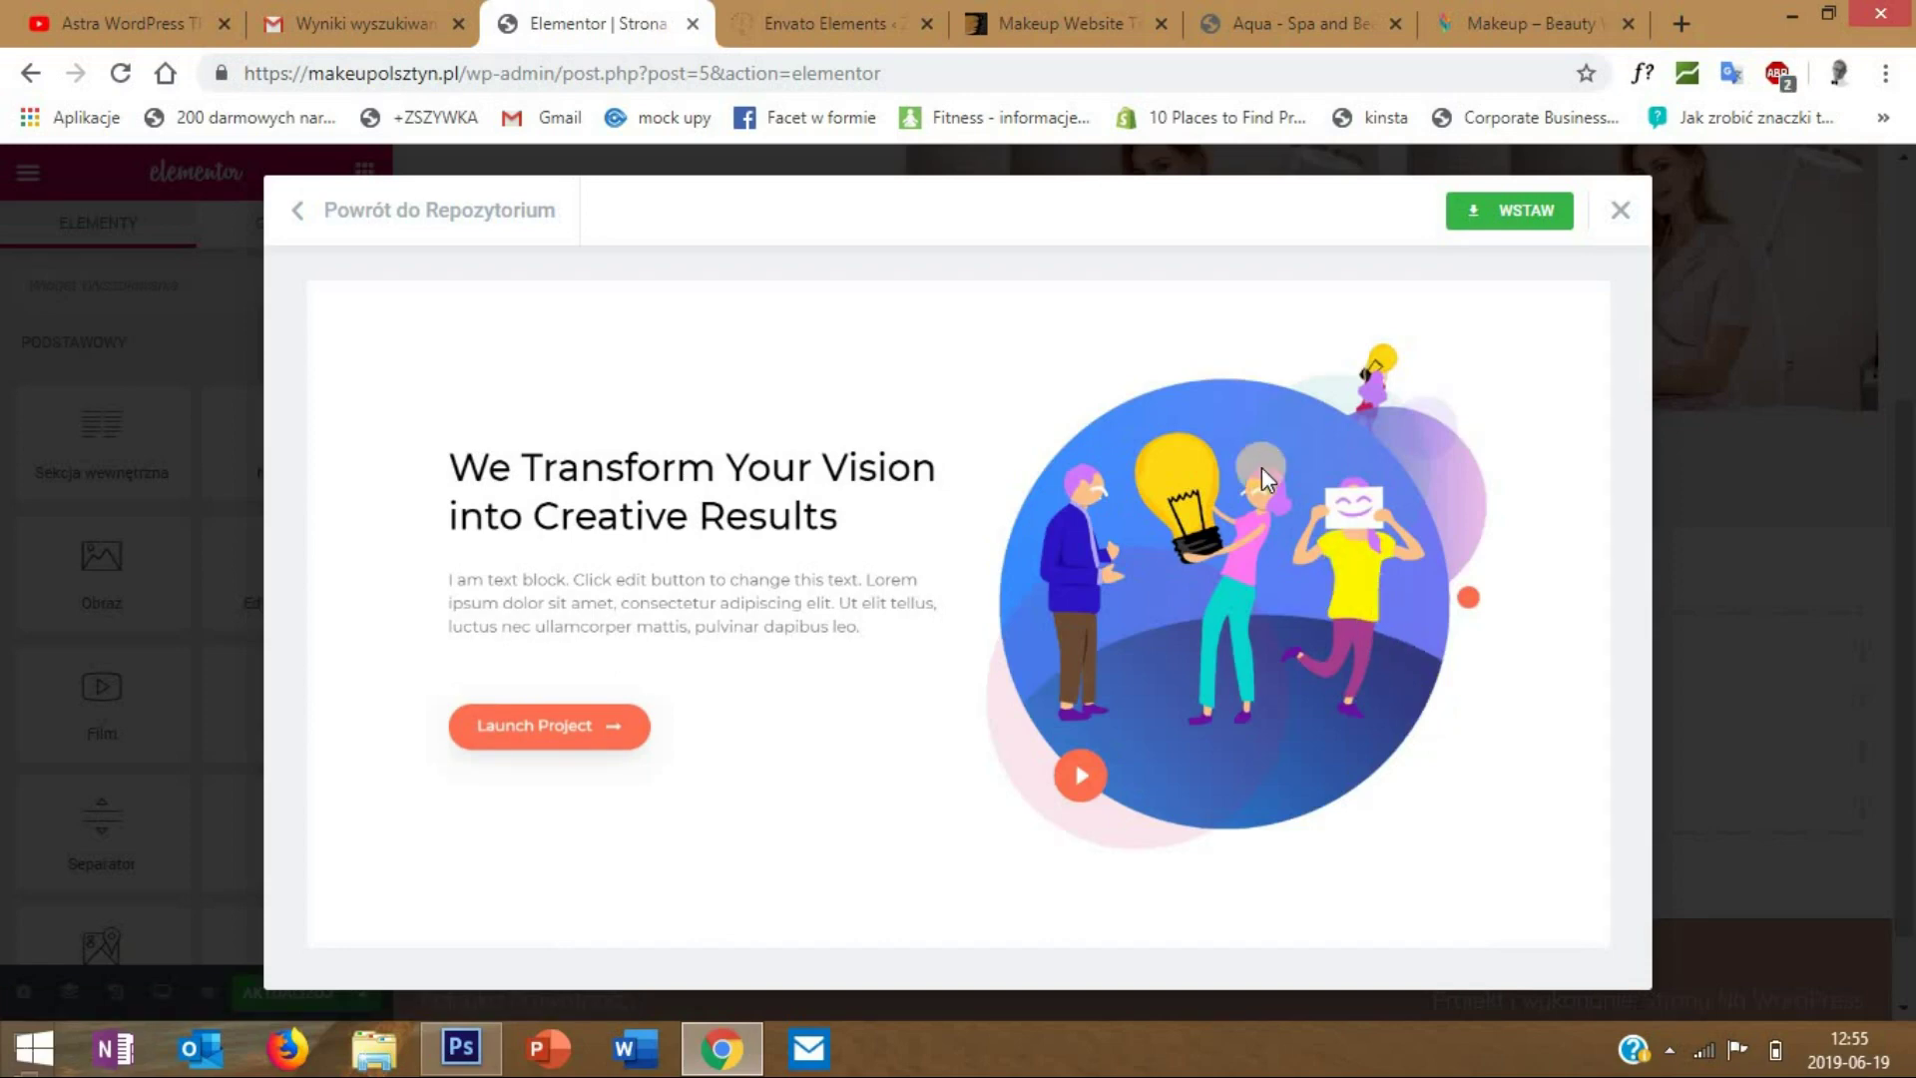
{"action": "scroll", "coordinate": [1261, 467], "scroll_direction": "down", "scroll_amount": 4}
{"action": "scroll", "coordinate": [1262, 467], "scroll_direction": "down", "scroll_amount": 8}
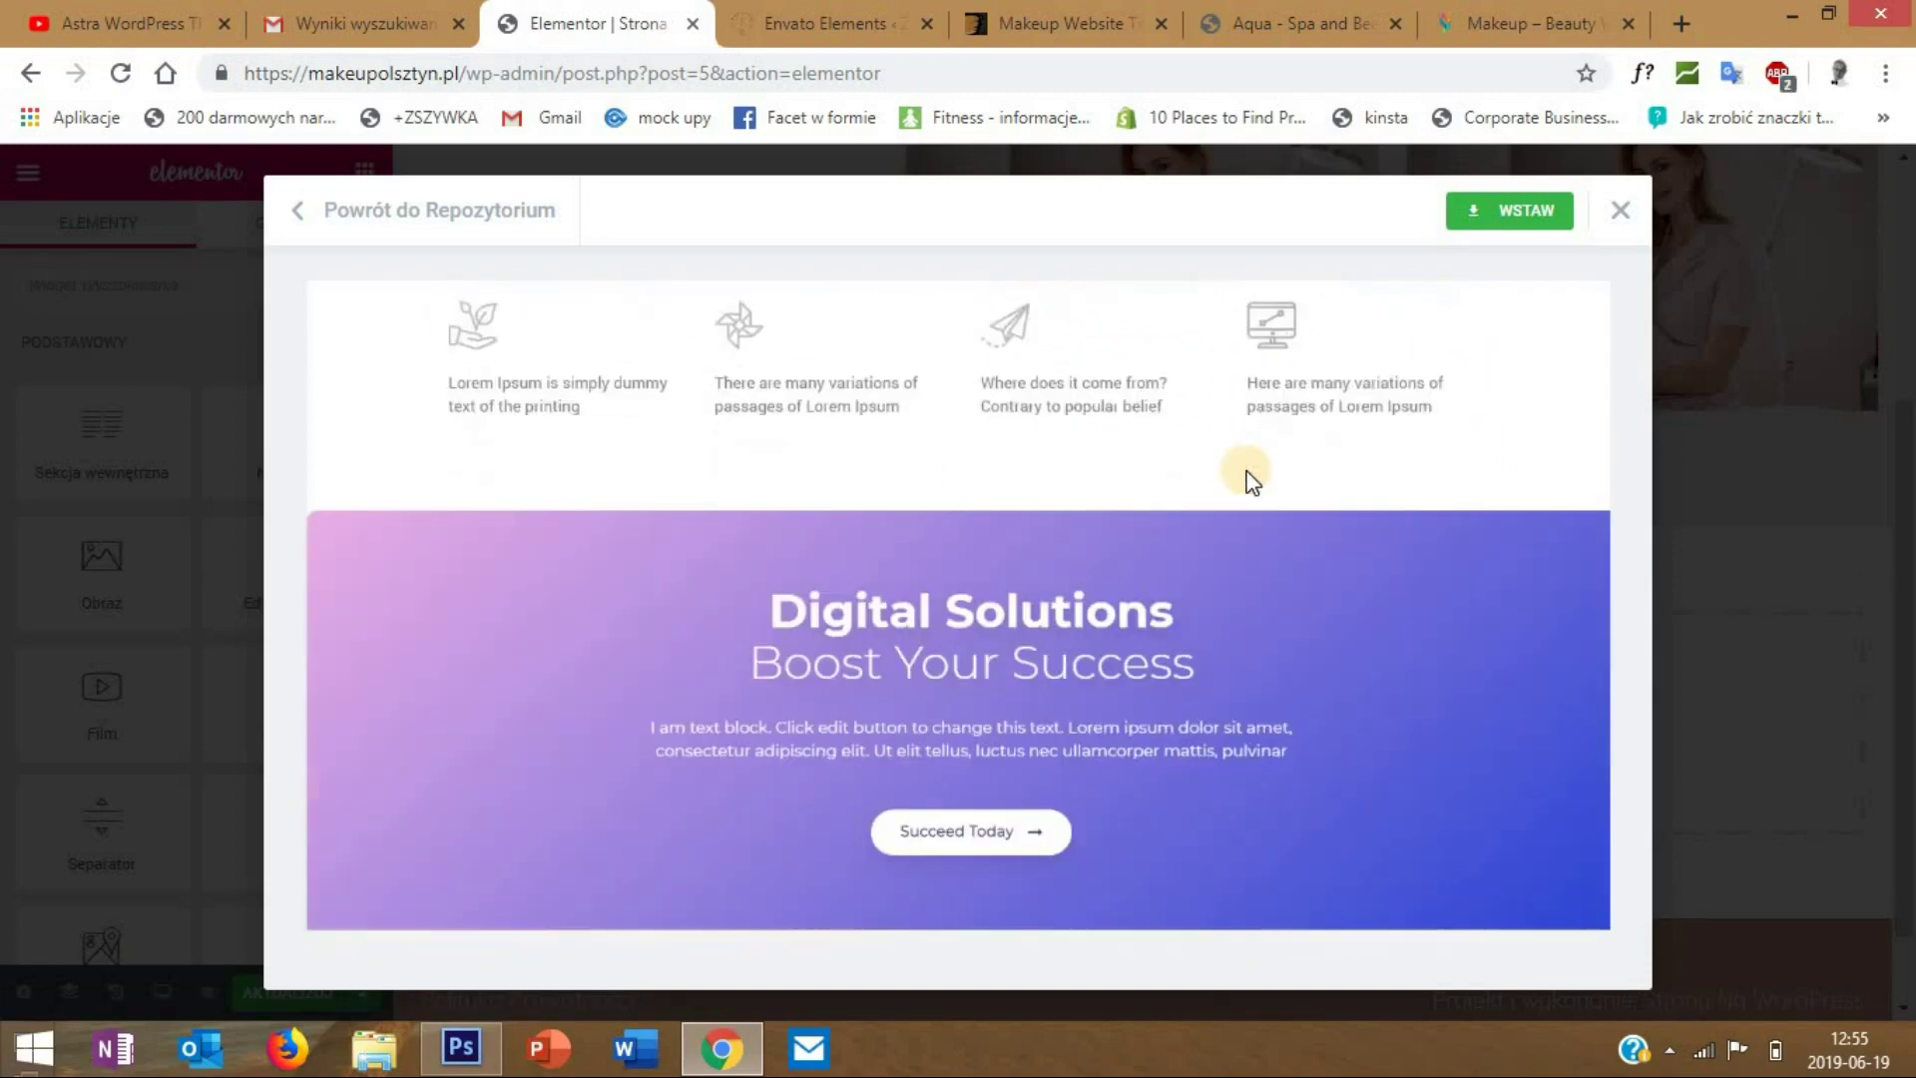
{"action": "scroll", "coordinate": [1158, 504], "scroll_direction": "down", "scroll_amount": 2}
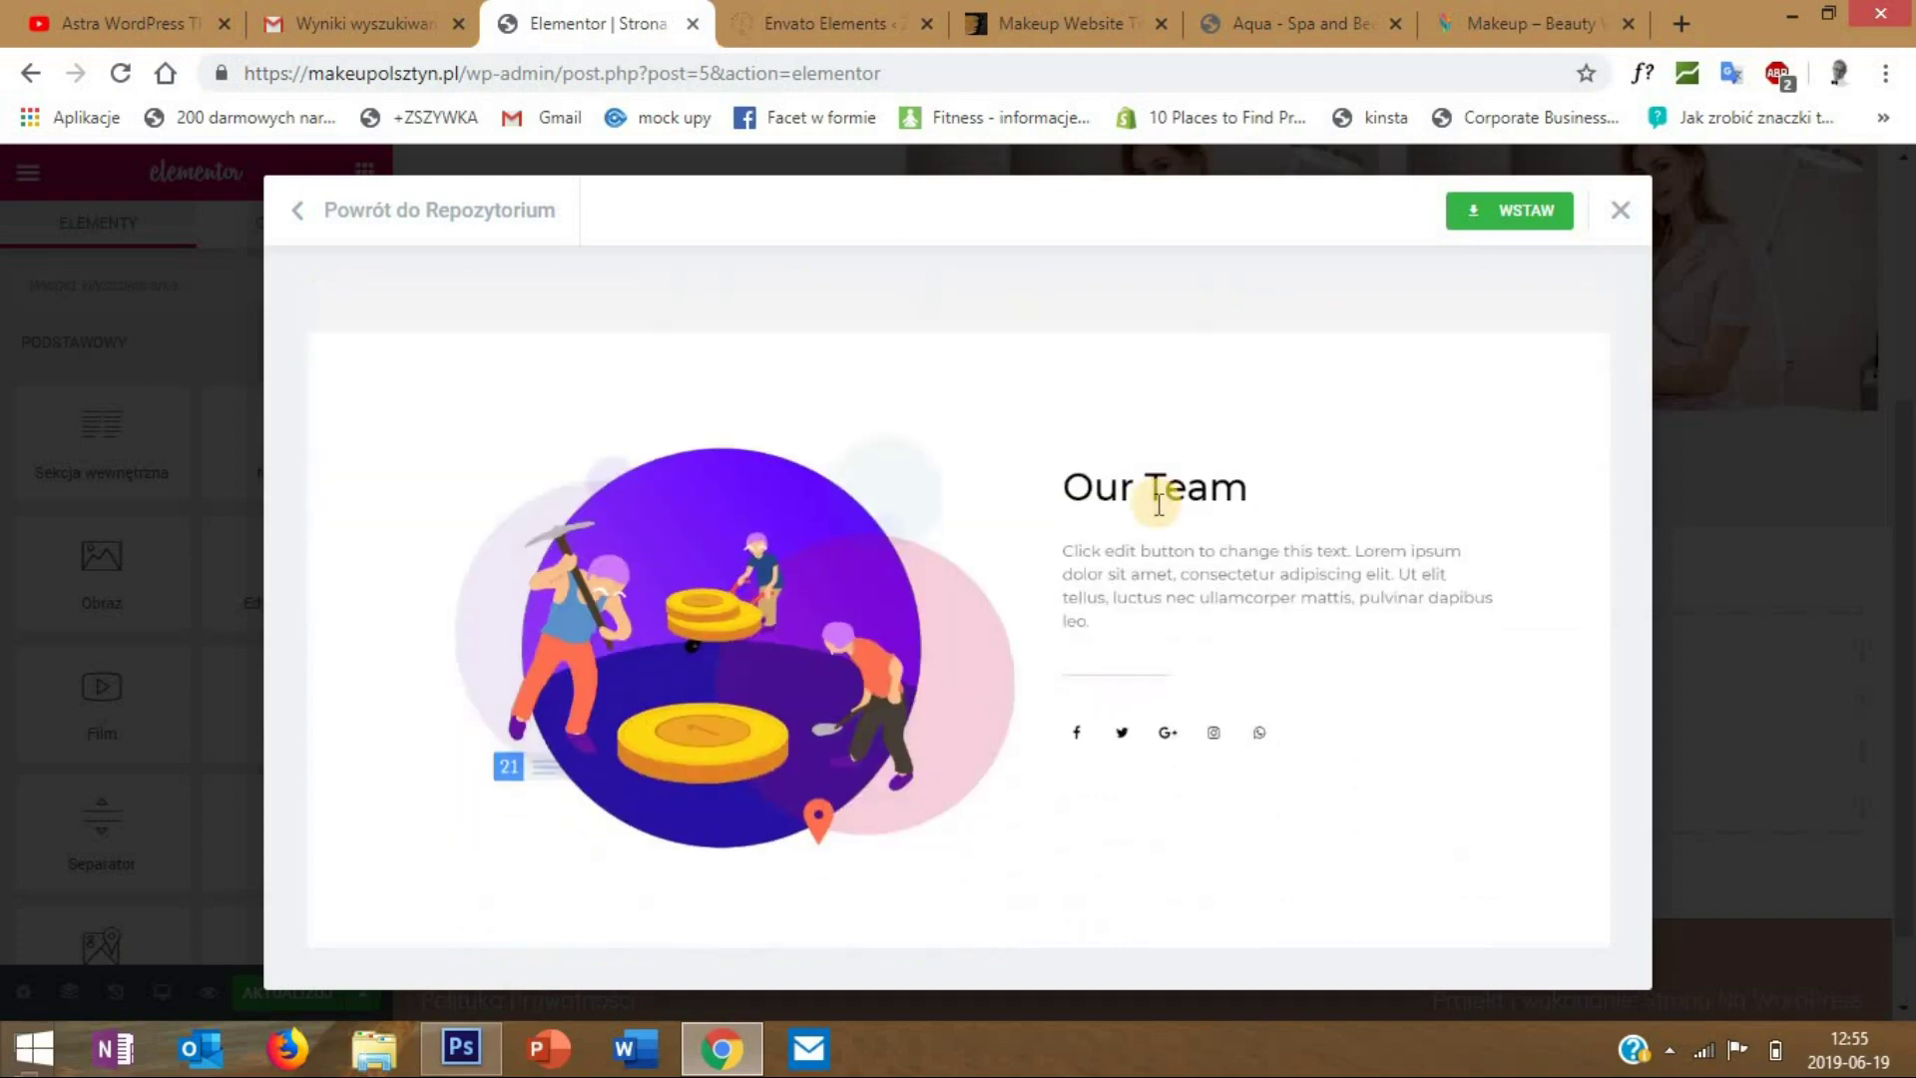
{"action": "scroll", "coordinate": [1333, 473], "scroll_direction": "up", "scroll_amount": 10}
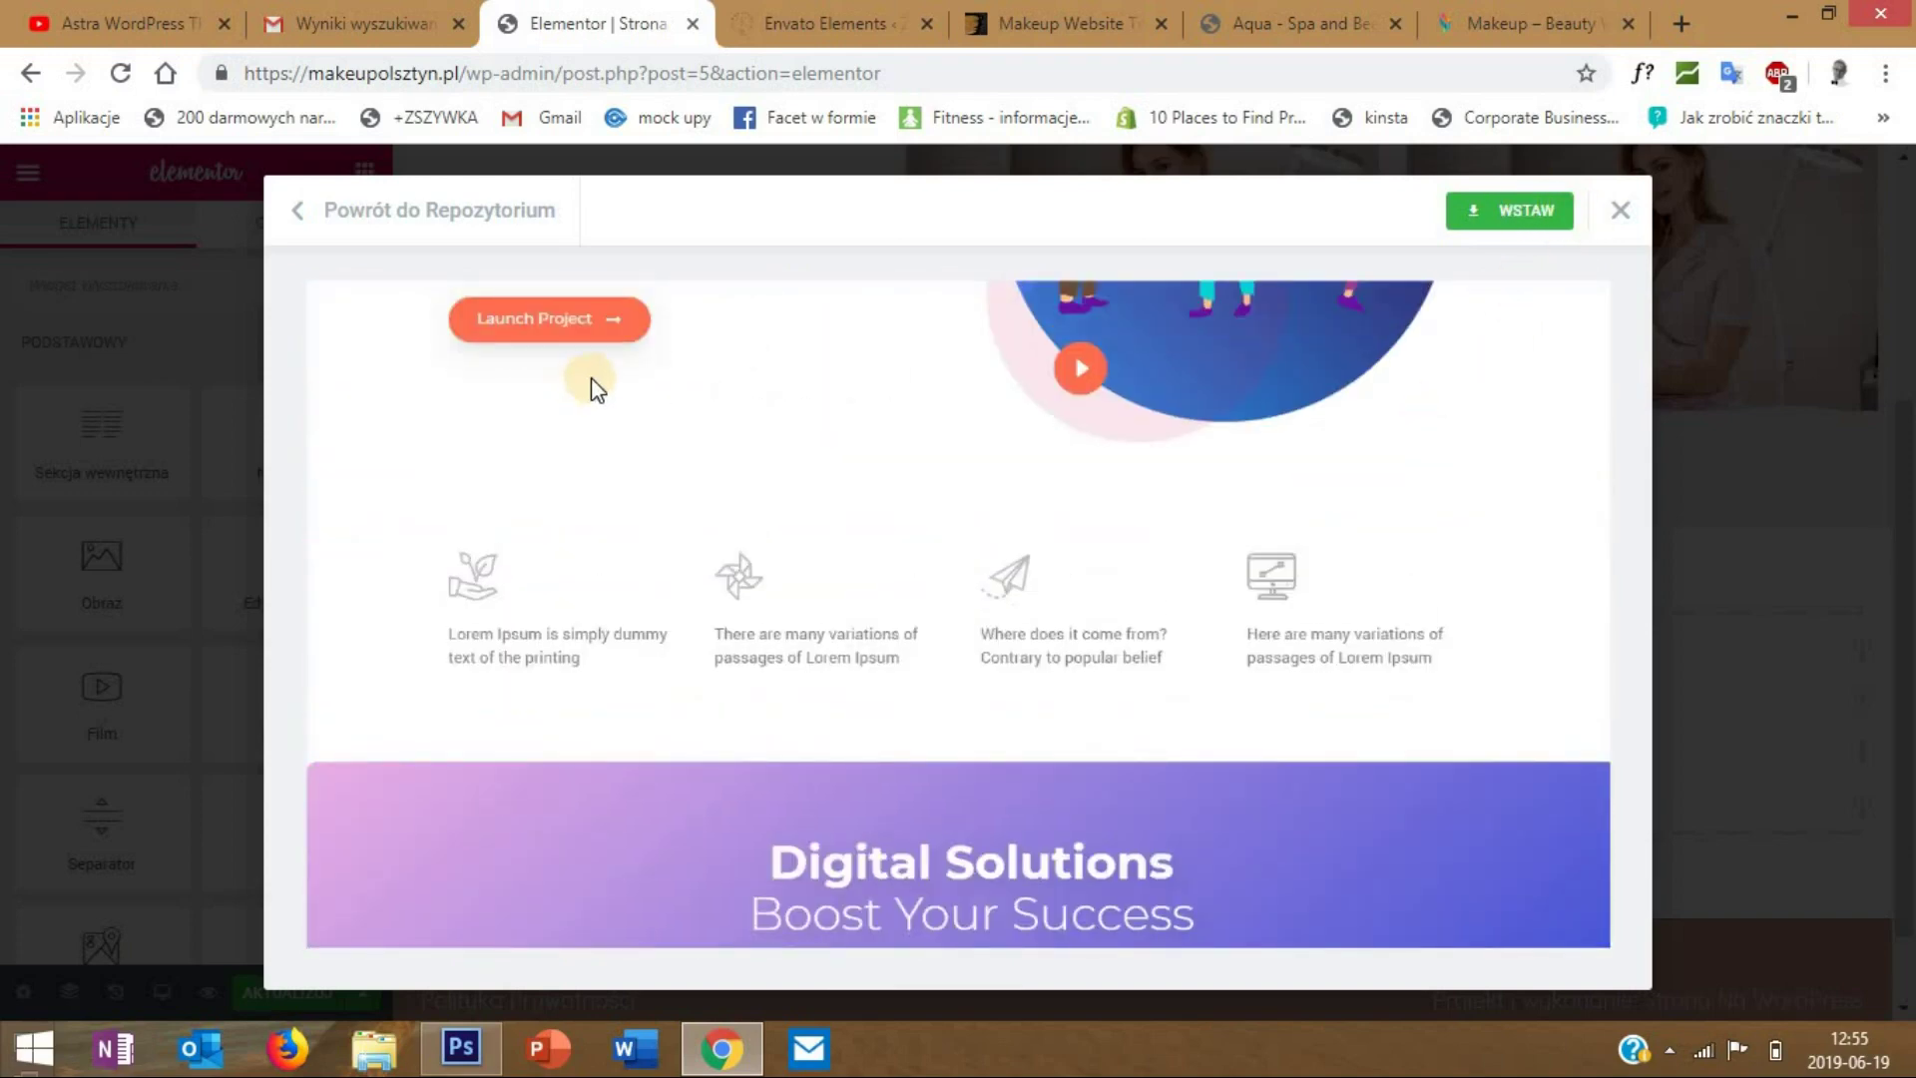
{"action": "left_click", "coordinate": [301, 213]}
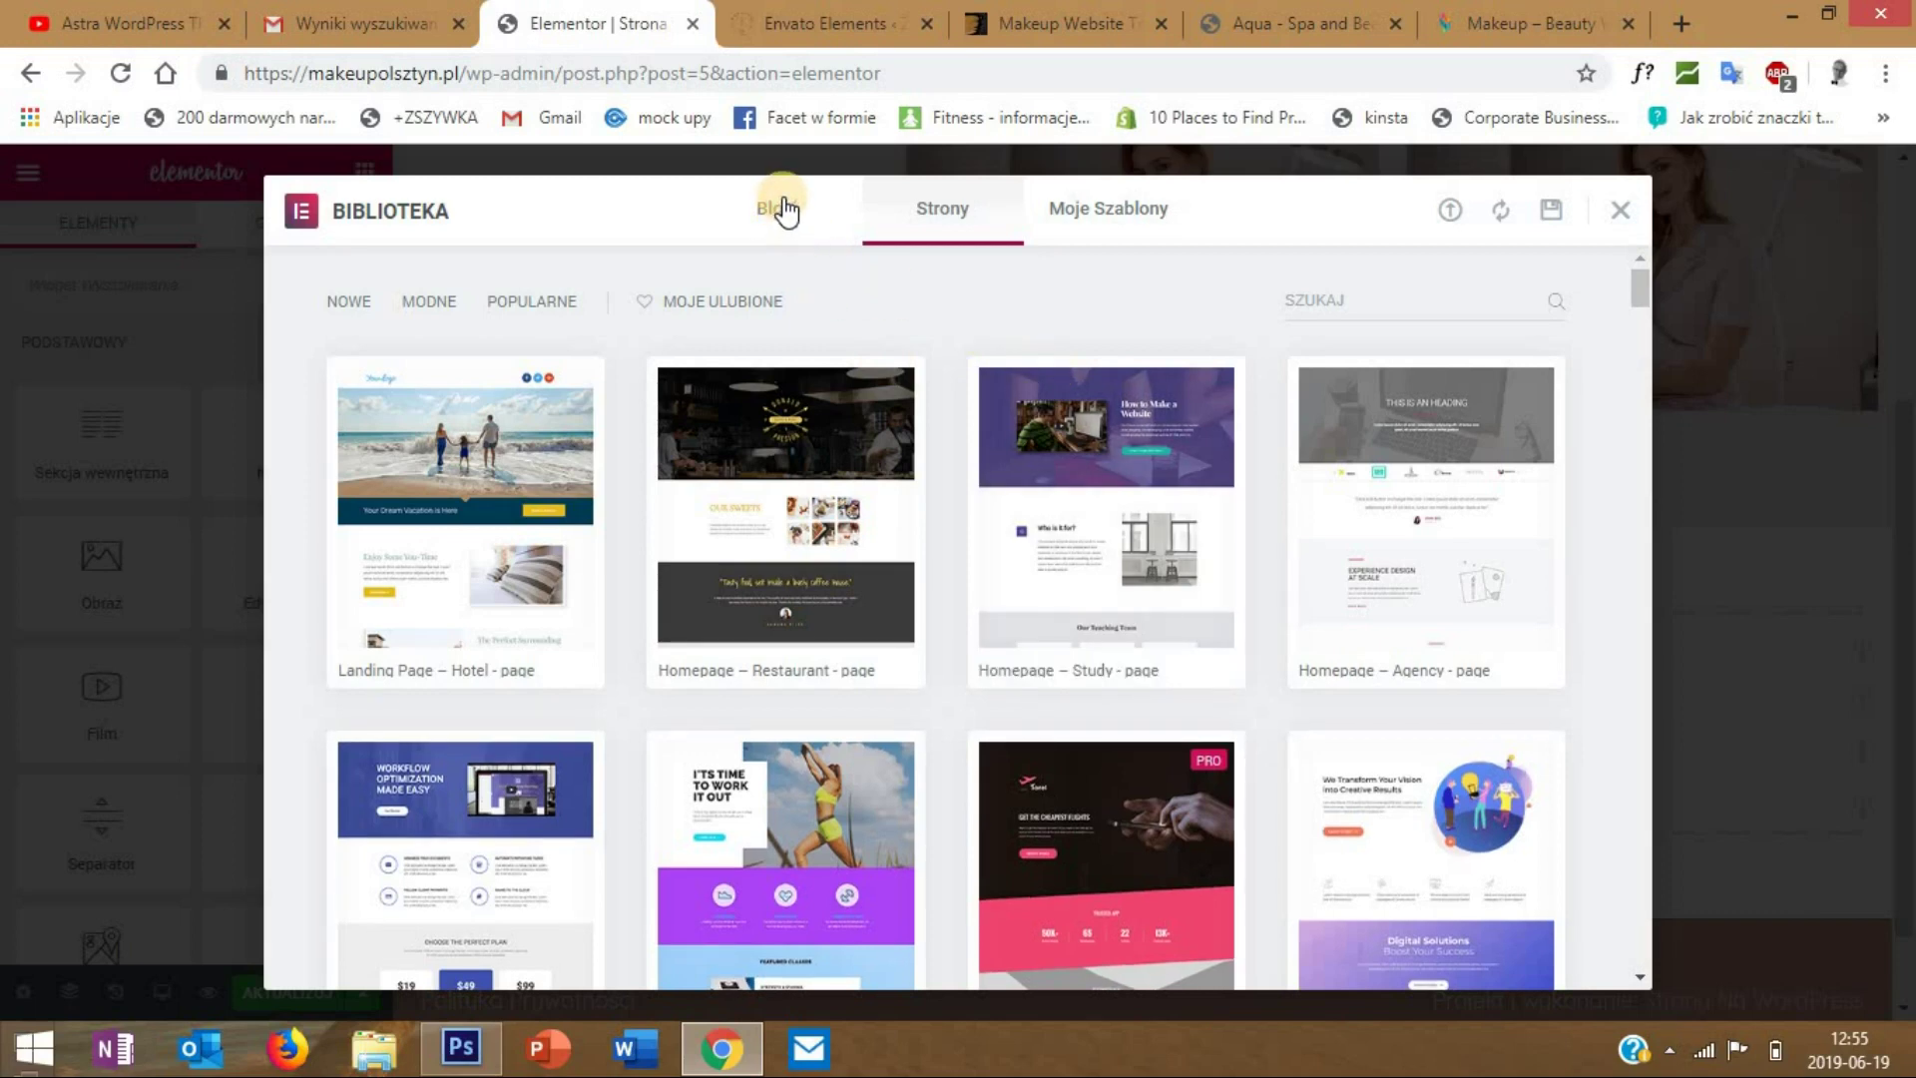
- Filter library blocks to Contact, preview the map contact block and insert it
{"action": "left_click", "coordinate": [782, 211]}
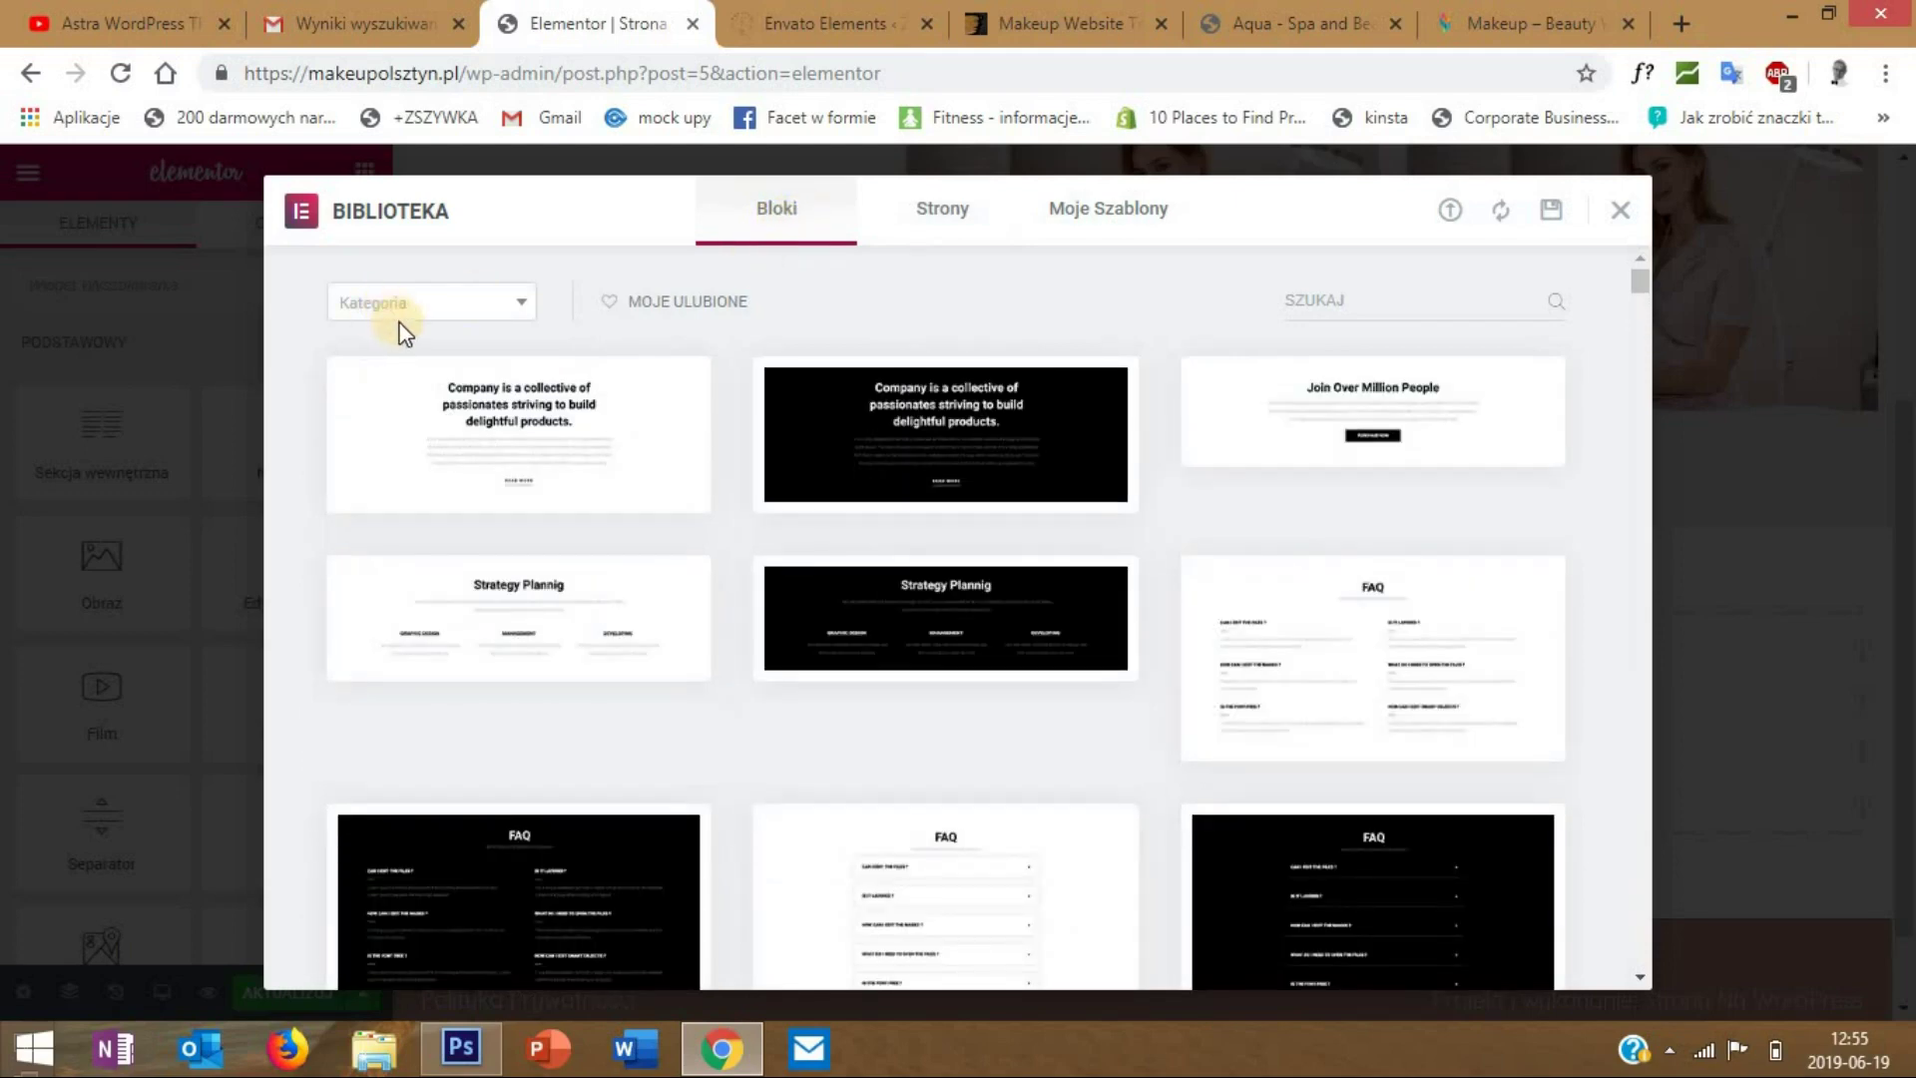
{"action": "left_click", "coordinate": [427, 307]}
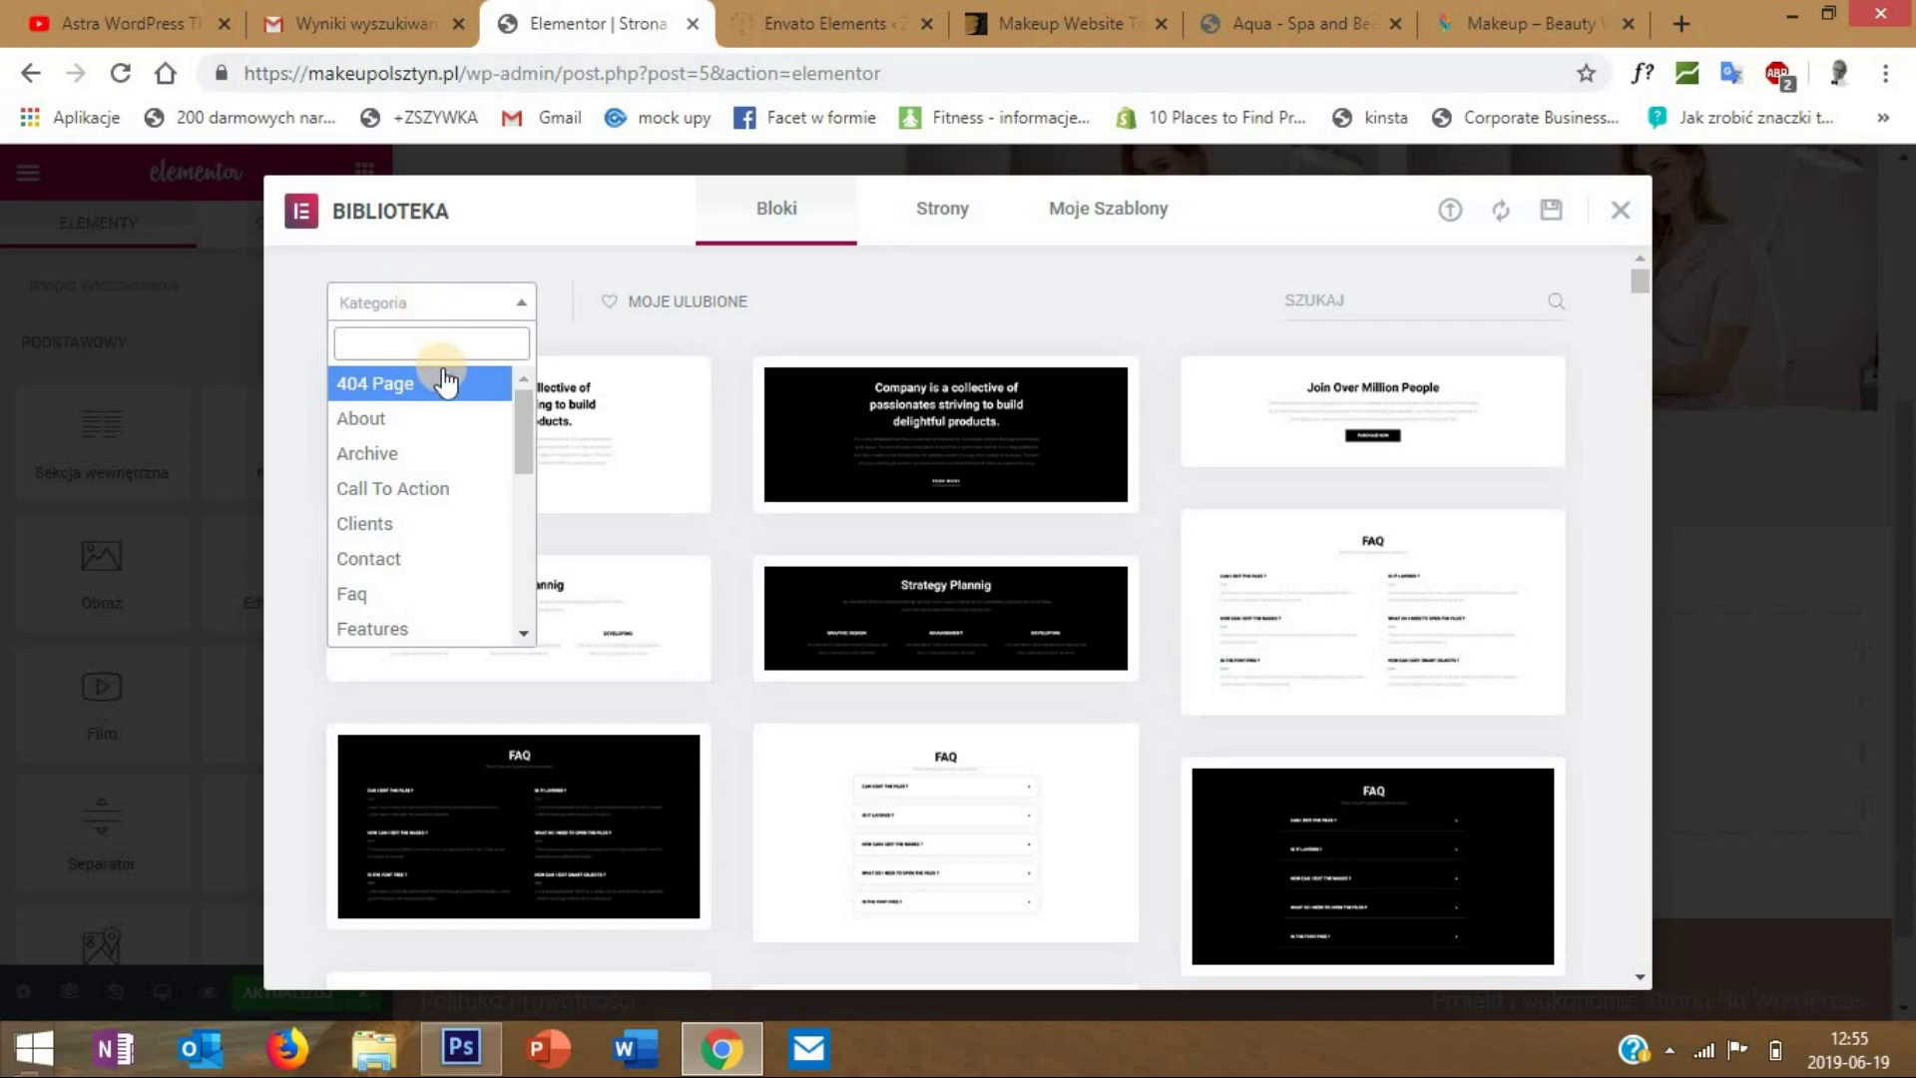
{"action": "left_click", "coordinate": [417, 566]}
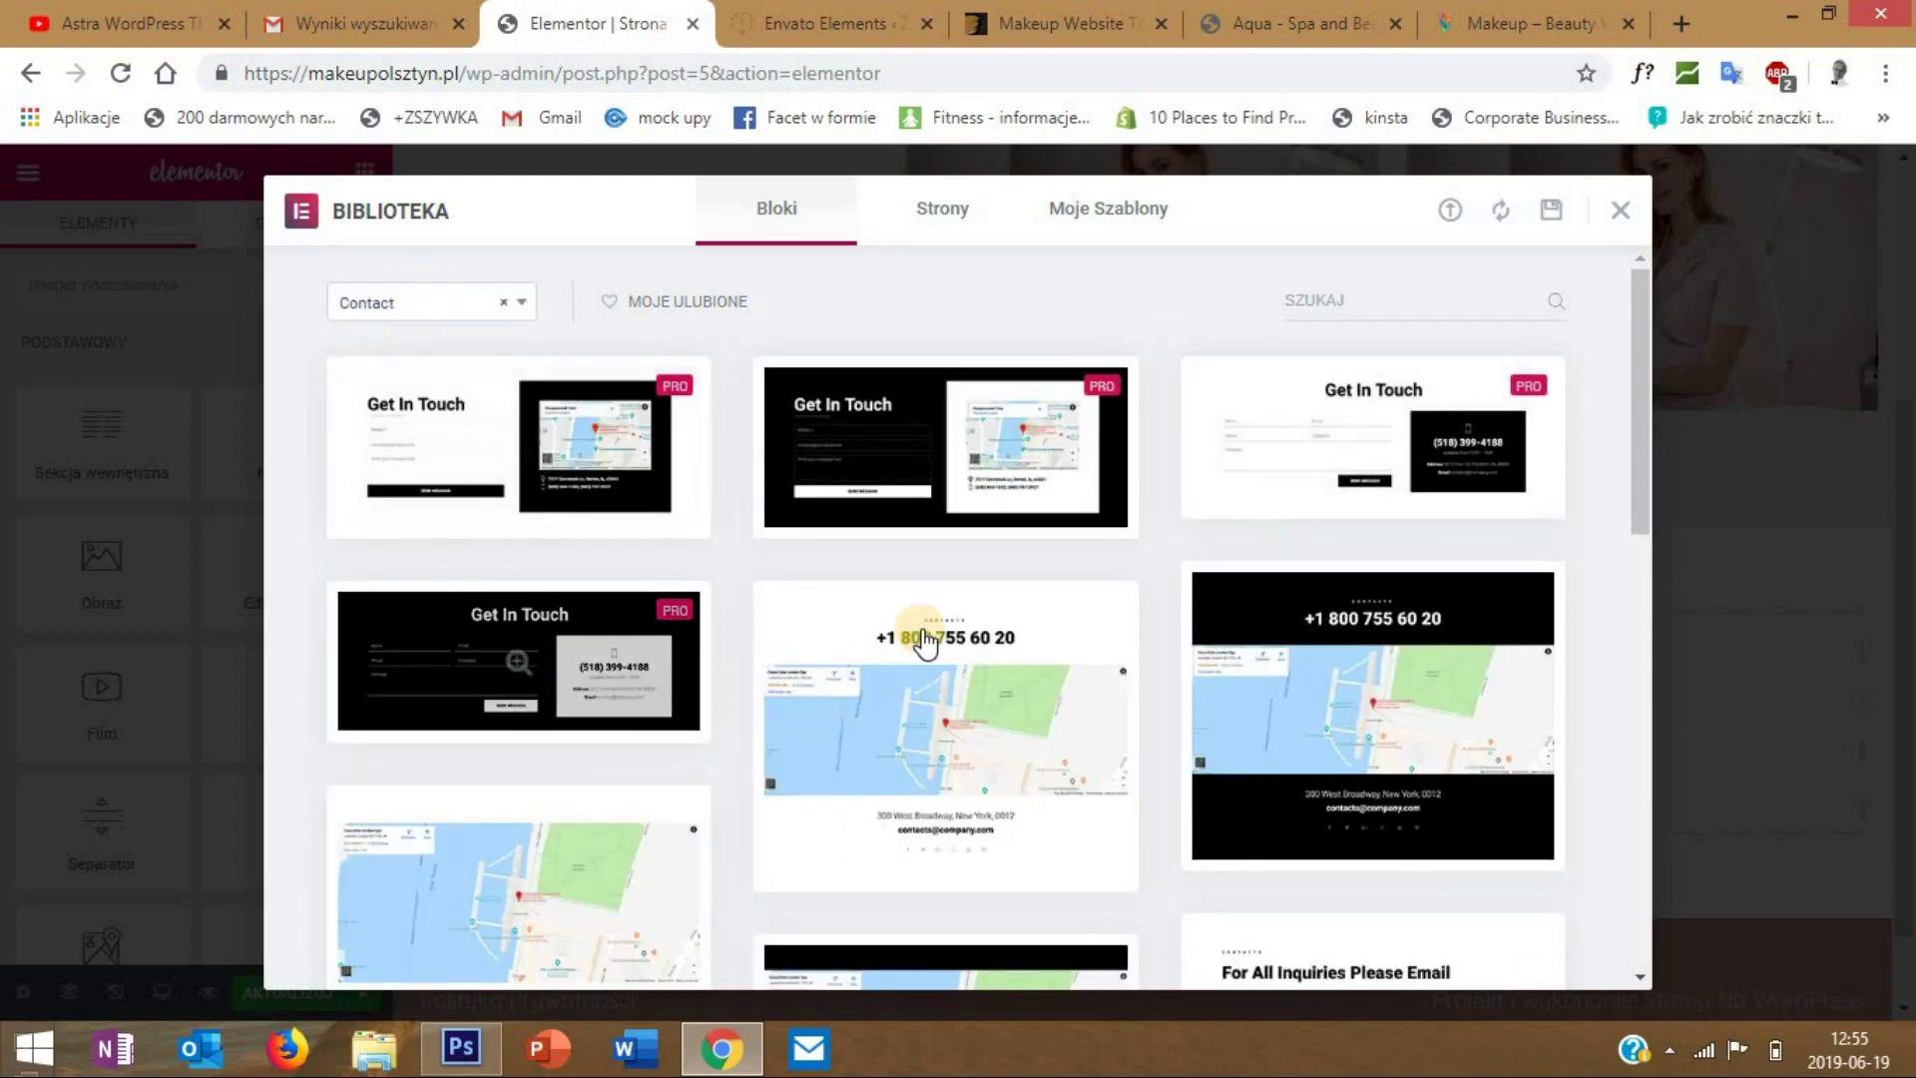
{"action": "mouse_move", "coordinate": [908, 619]}
{"action": "mouse_move", "coordinate": [912, 388]}
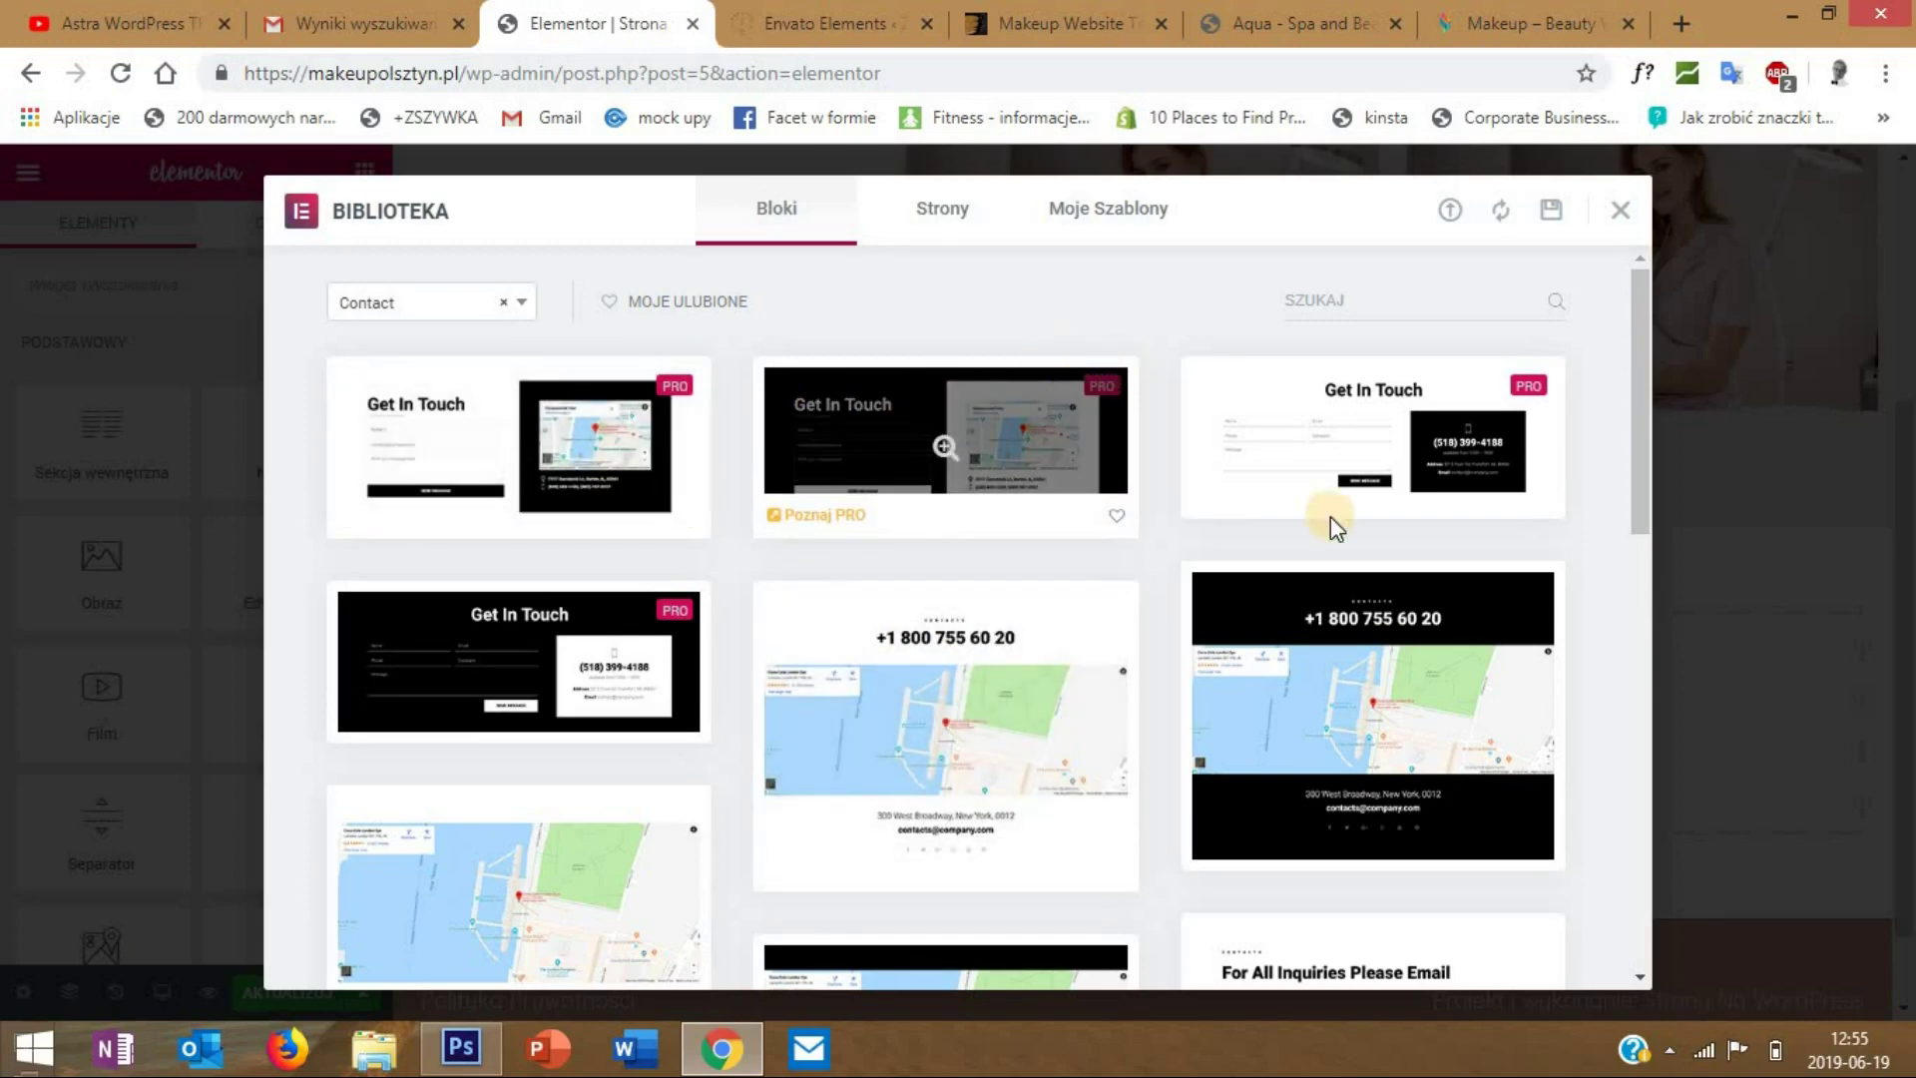
{"action": "scroll", "coordinate": [1255, 489], "scroll_direction": "down", "scroll_amount": 2}
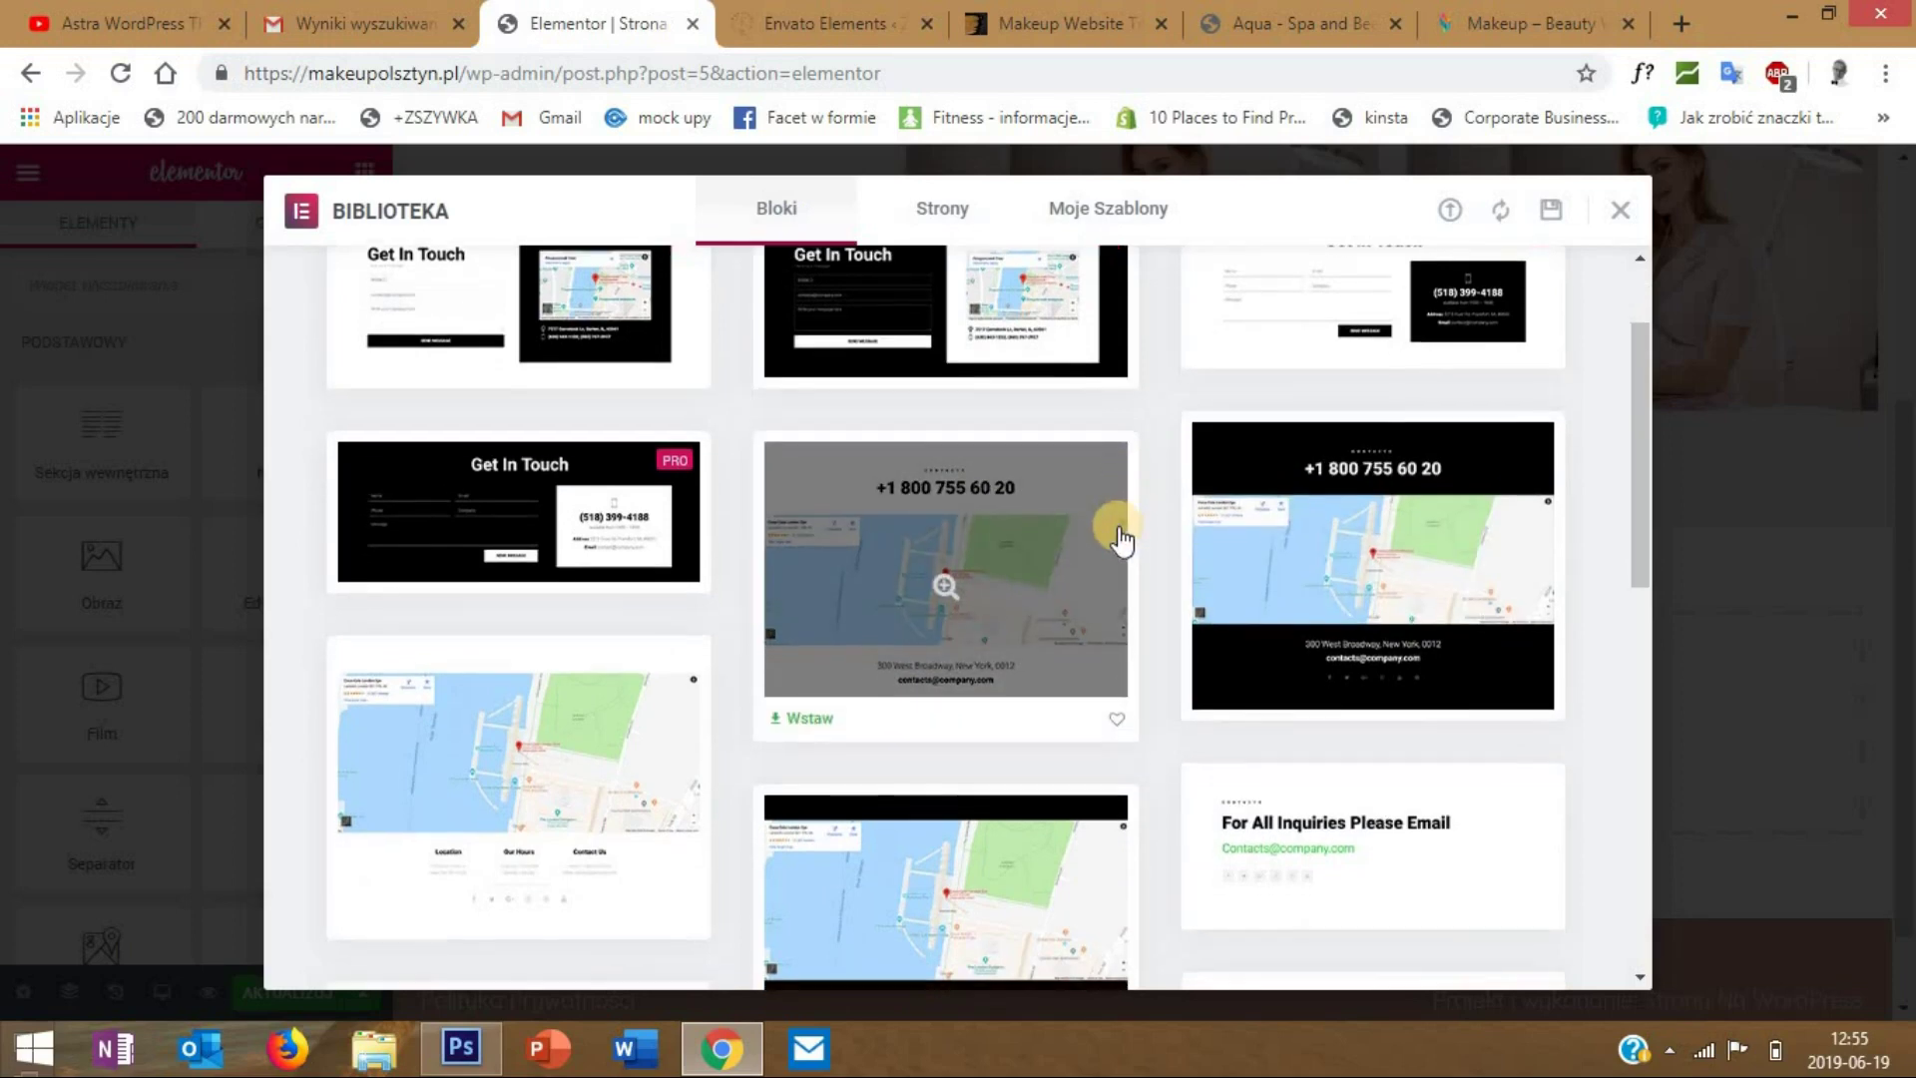
{"action": "scroll", "coordinate": [1121, 537], "scroll_direction": "down", "scroll_amount": 2}
{"action": "scroll", "coordinate": [1122, 536], "scroll_direction": "up", "scroll_amount": 2}
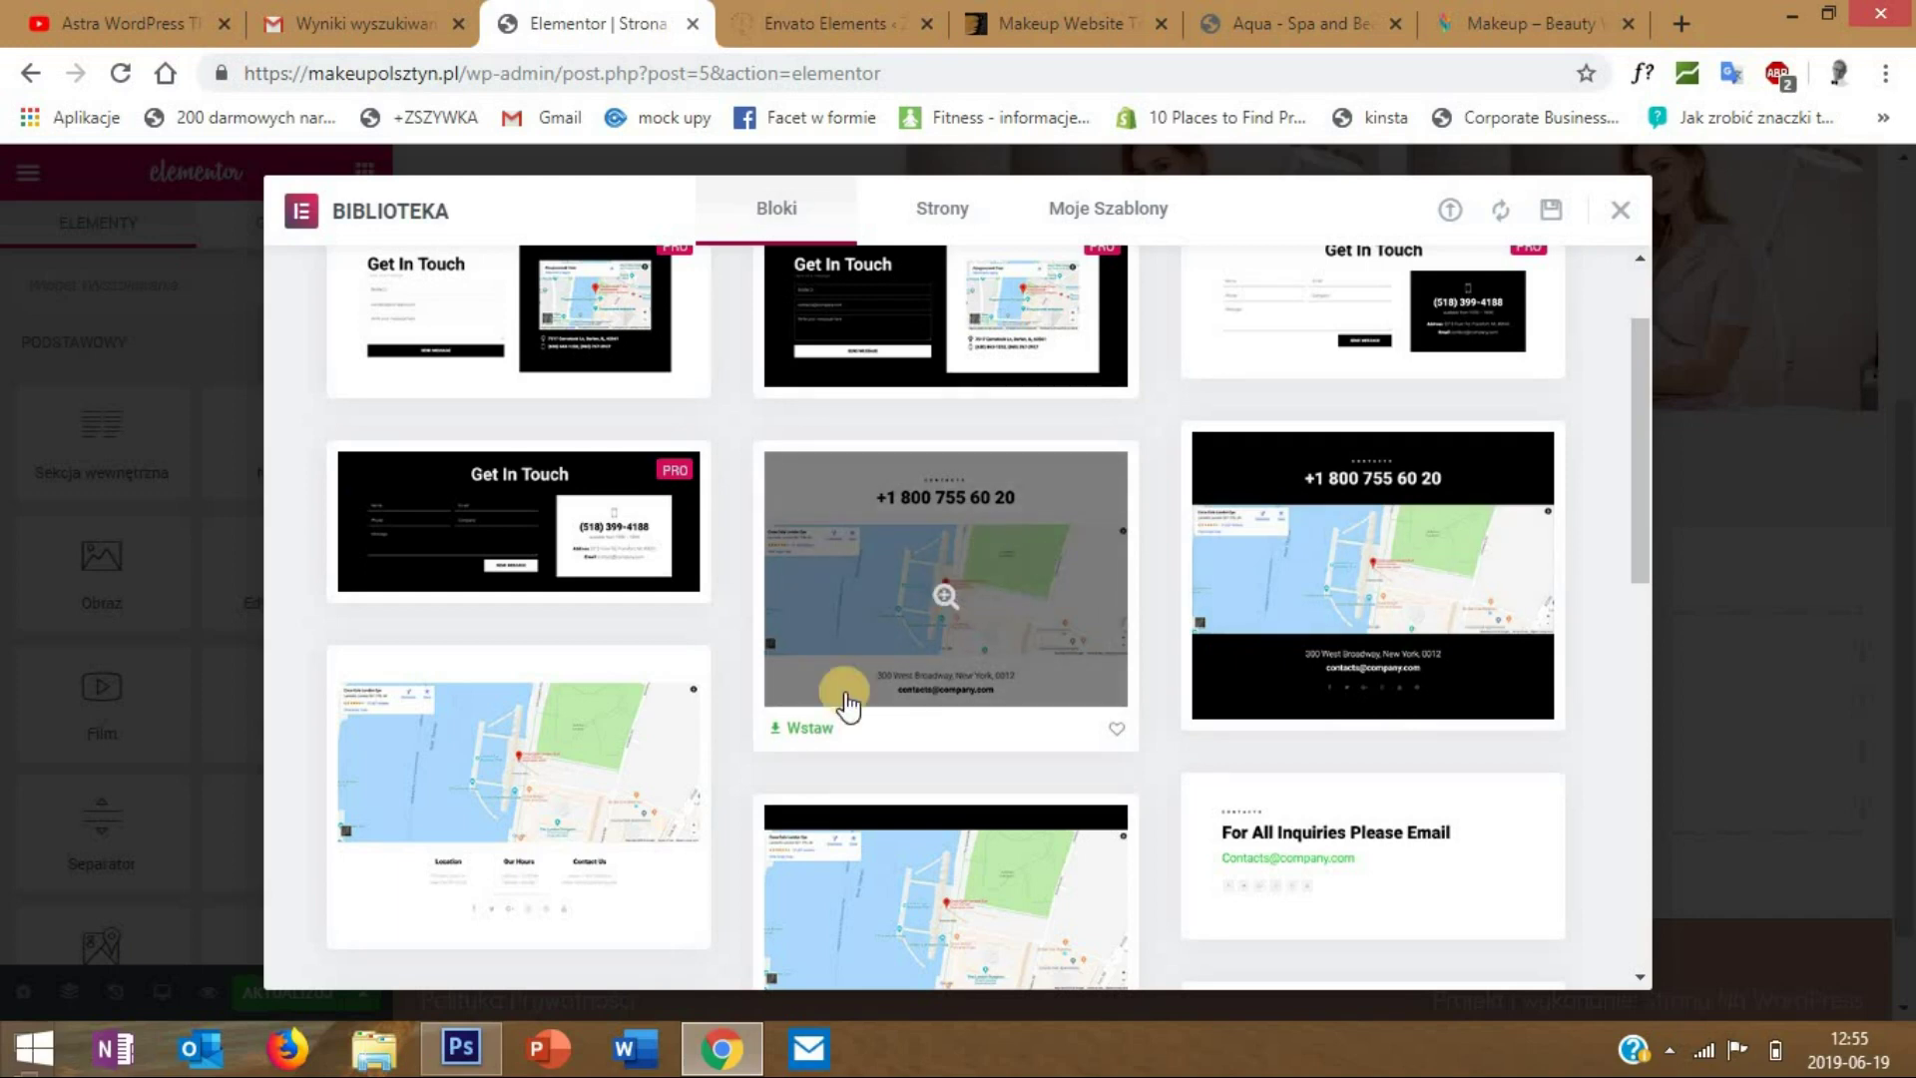
{"action": "left_click", "coordinate": [943, 584]}
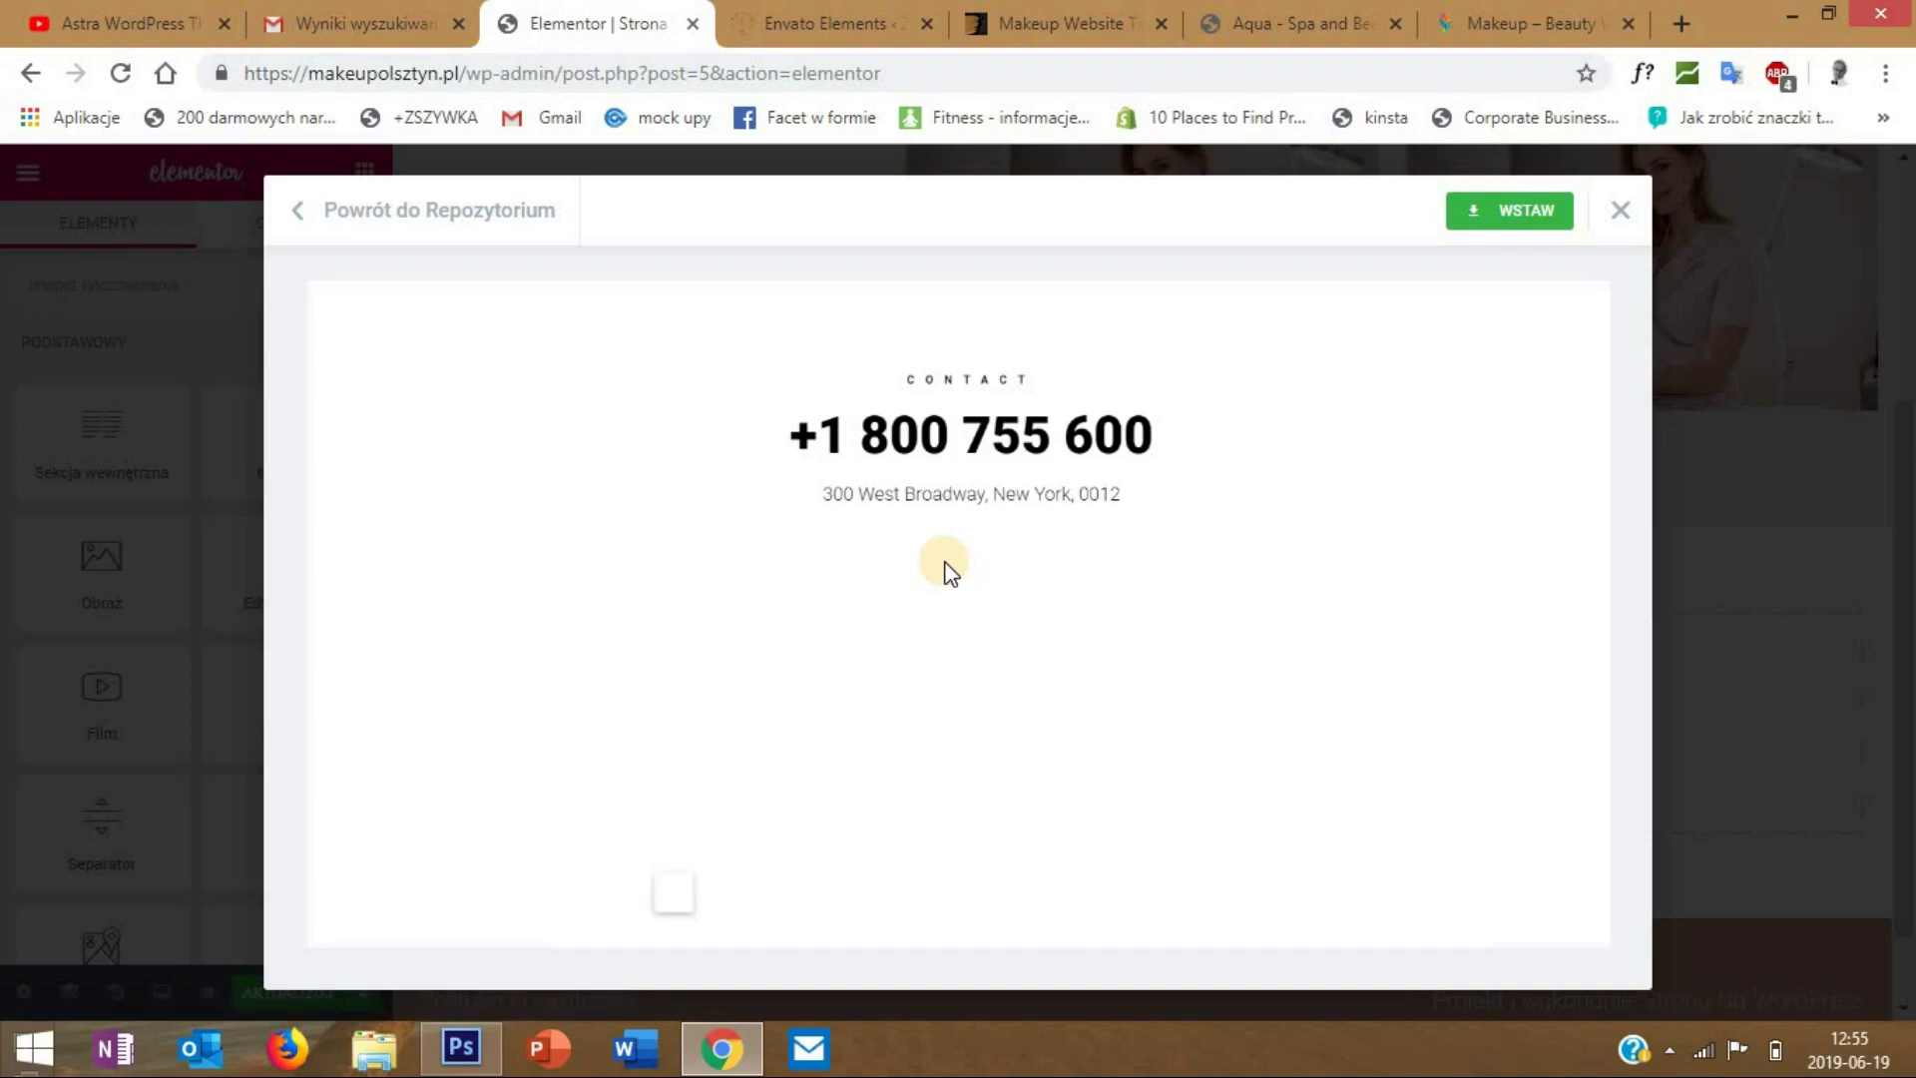
{"action": "scroll", "coordinate": [794, 828], "scroll_direction": "down", "scroll_amount": 2}
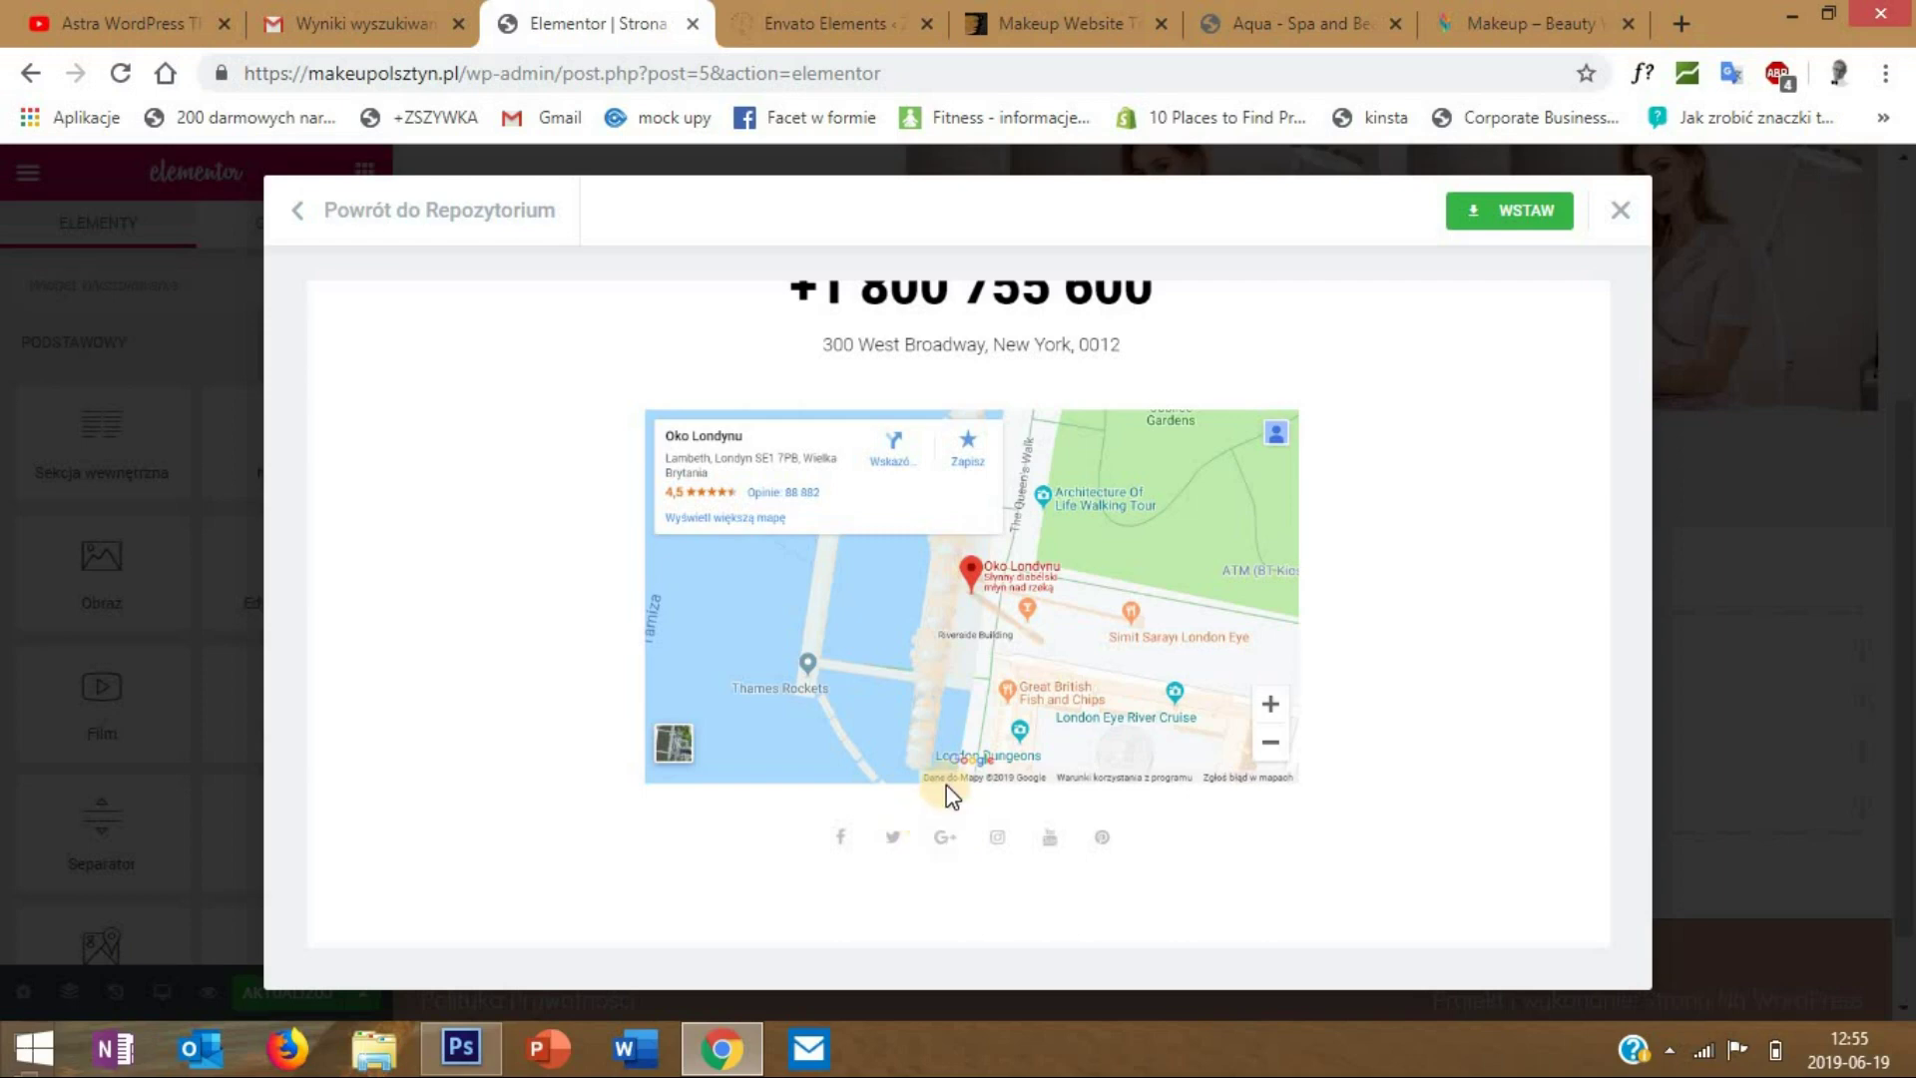
{"action": "scroll", "coordinate": [1475, 458], "scroll_direction": "up", "scroll_amount": 2}
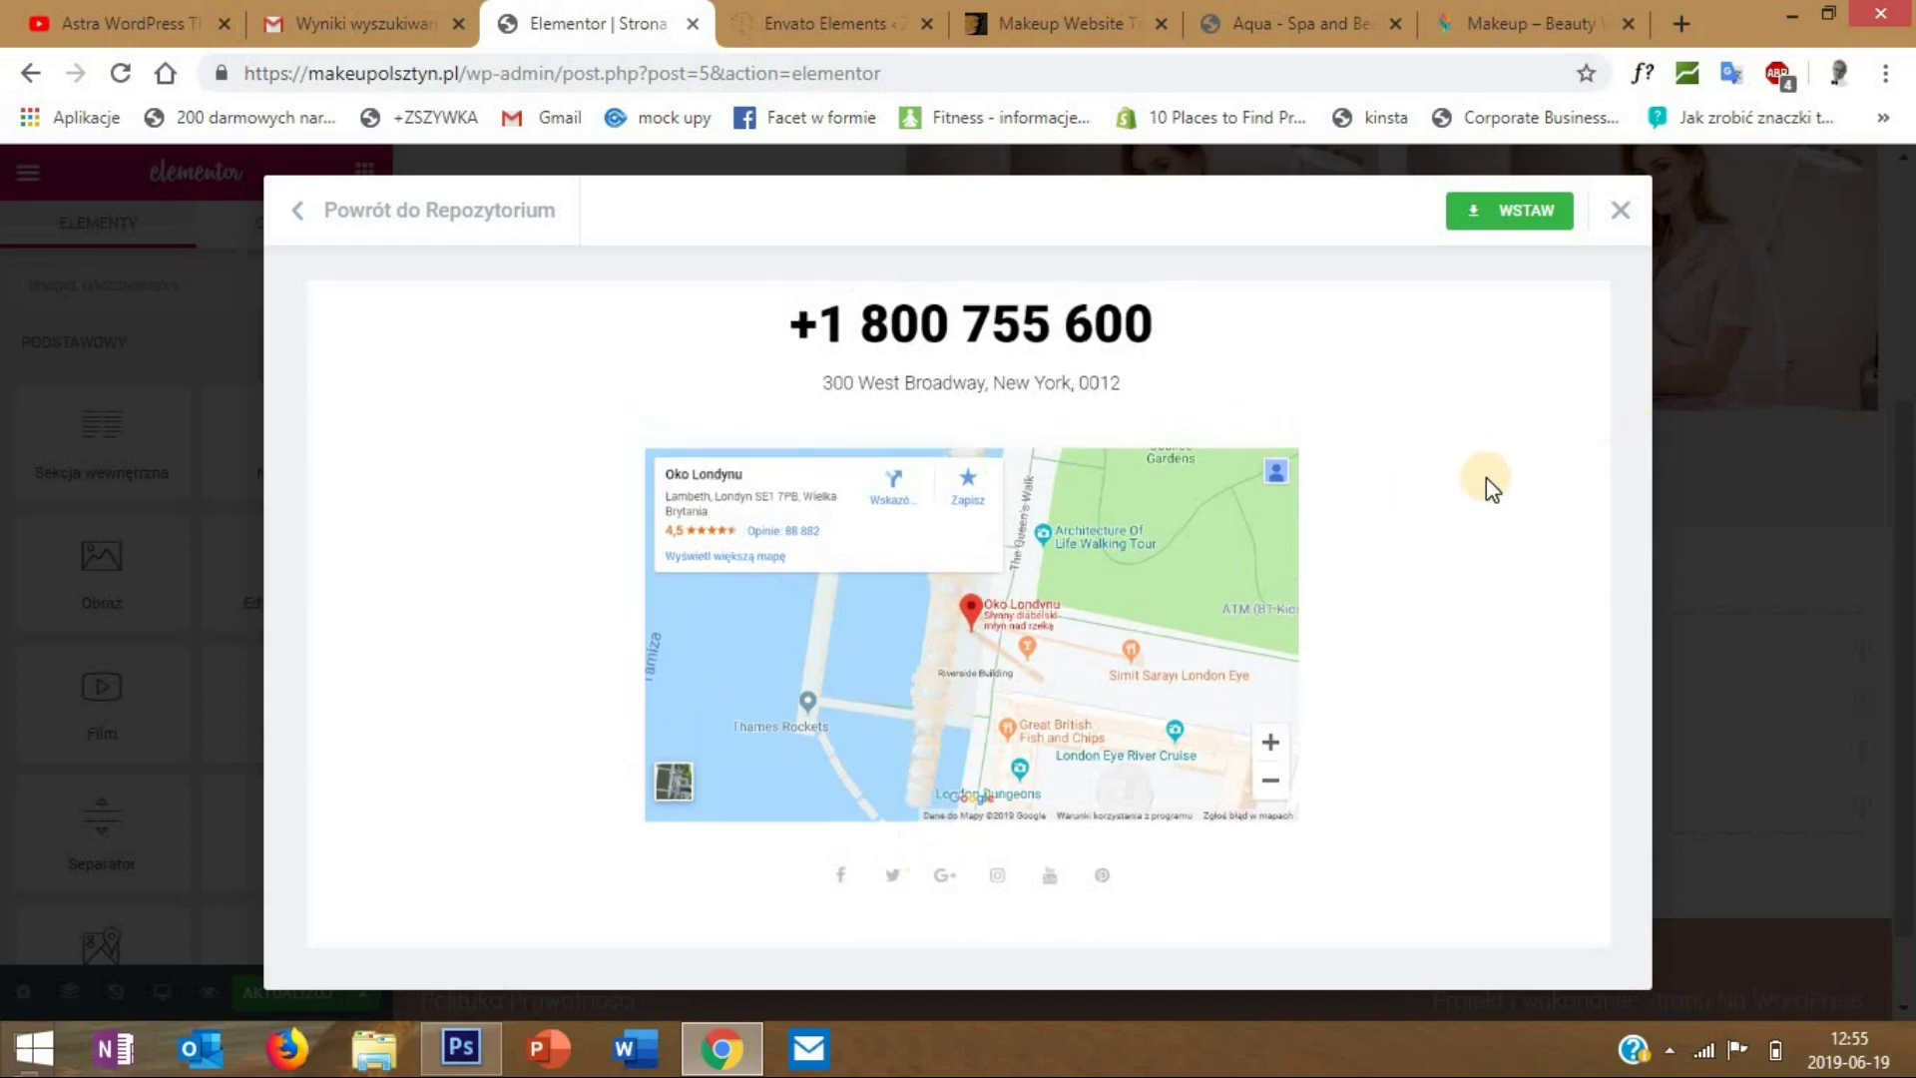
{"action": "left_click", "coordinate": [1518, 212]}
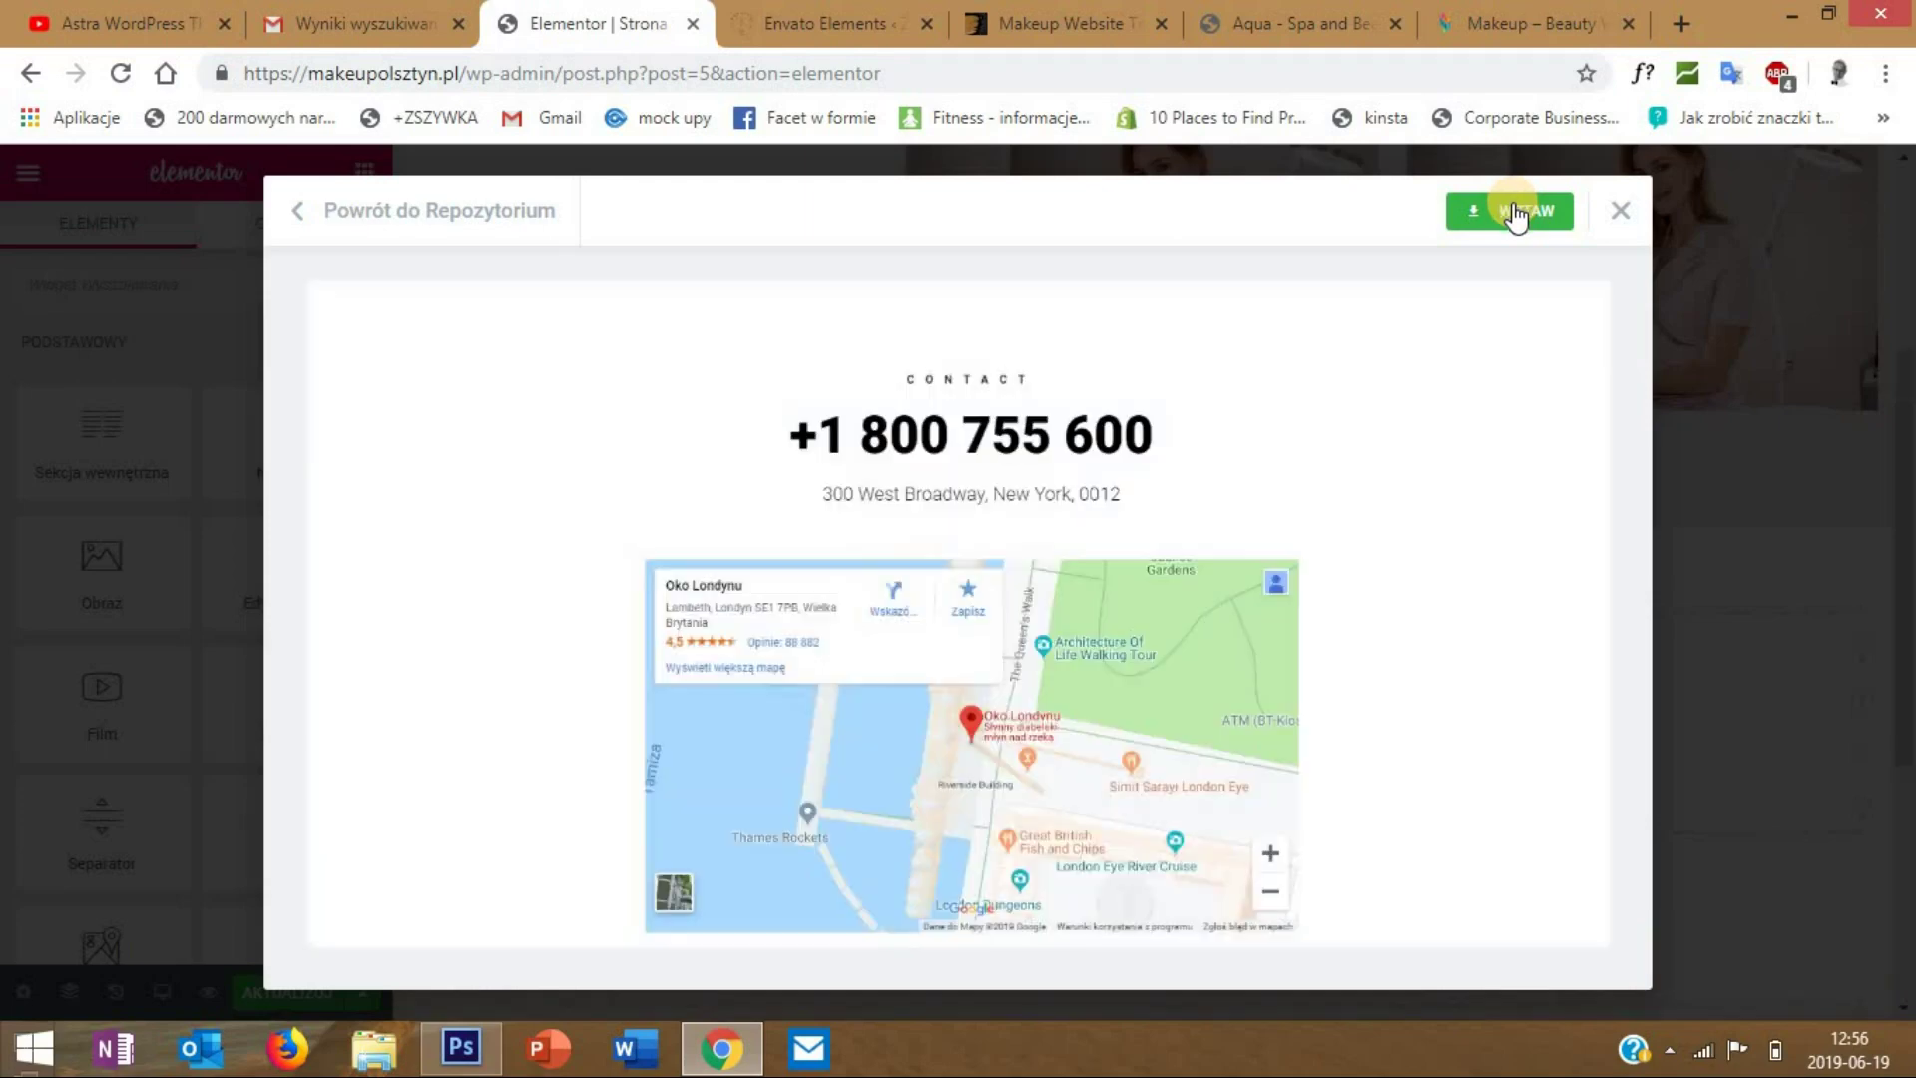
{"action": "scroll", "coordinate": [1309, 483], "scroll_direction": "down", "scroll_amount": 5}
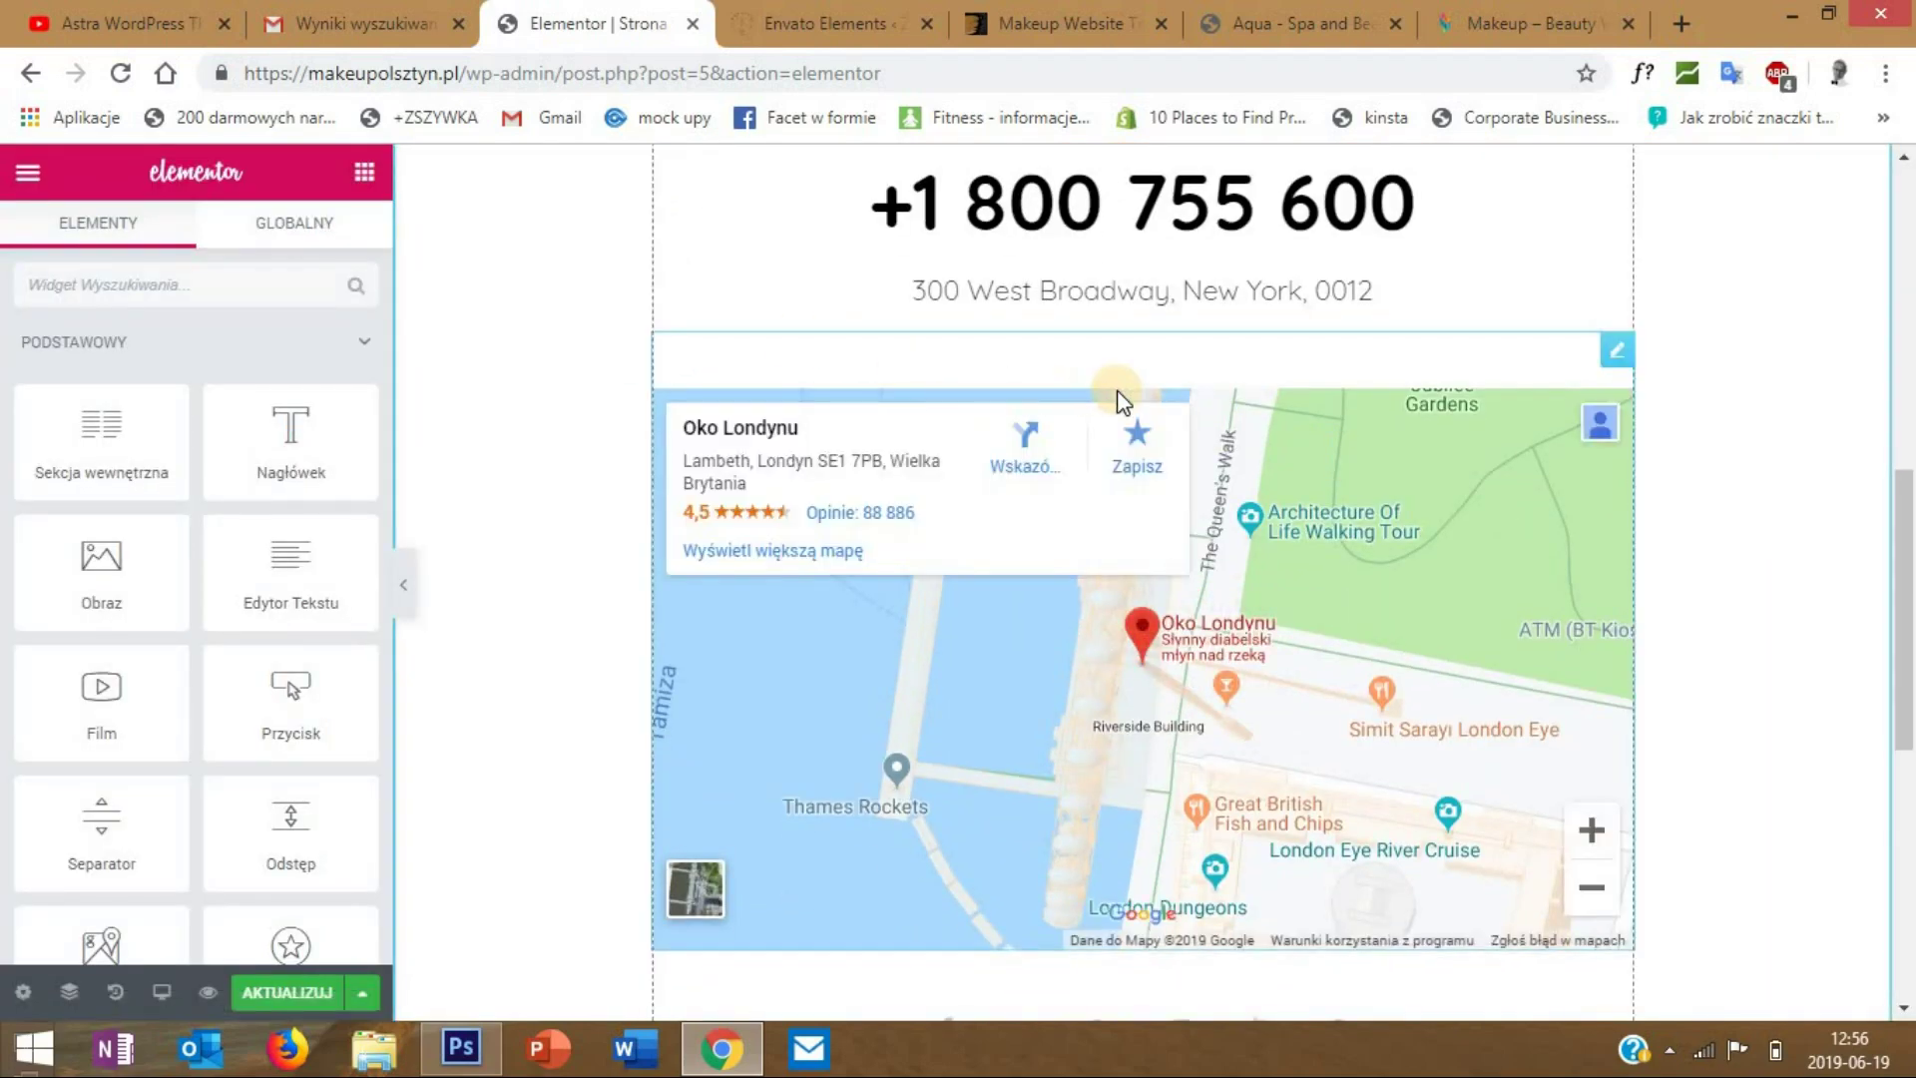
- Edit the phone heading, select its text and view its style settings
{"action": "scroll", "coordinate": [1120, 391], "scroll_direction": "up", "scroll_amount": 3}
{"action": "scroll", "coordinate": [1128, 396], "scroll_direction": "down", "scroll_amount": 9}
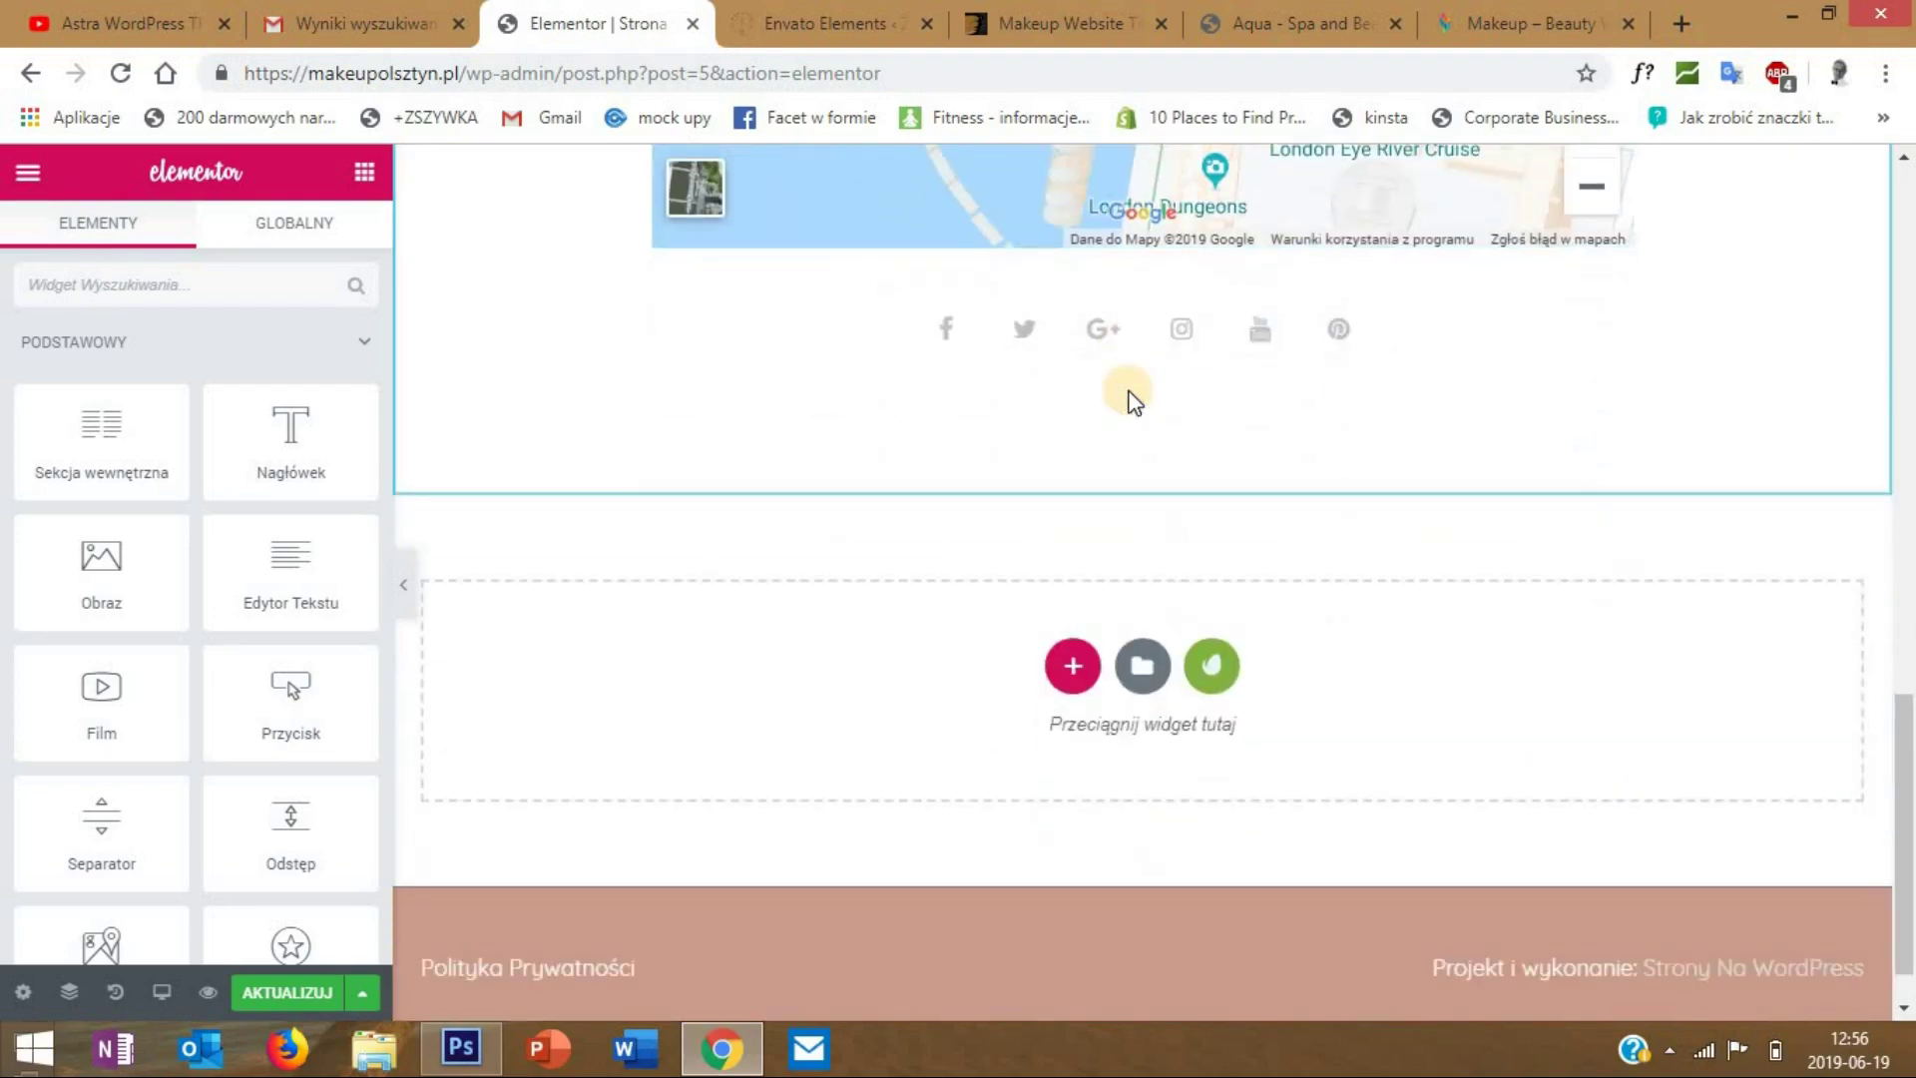
{"action": "scroll", "coordinate": [1124, 389], "scroll_direction": "up", "scroll_amount": 8}
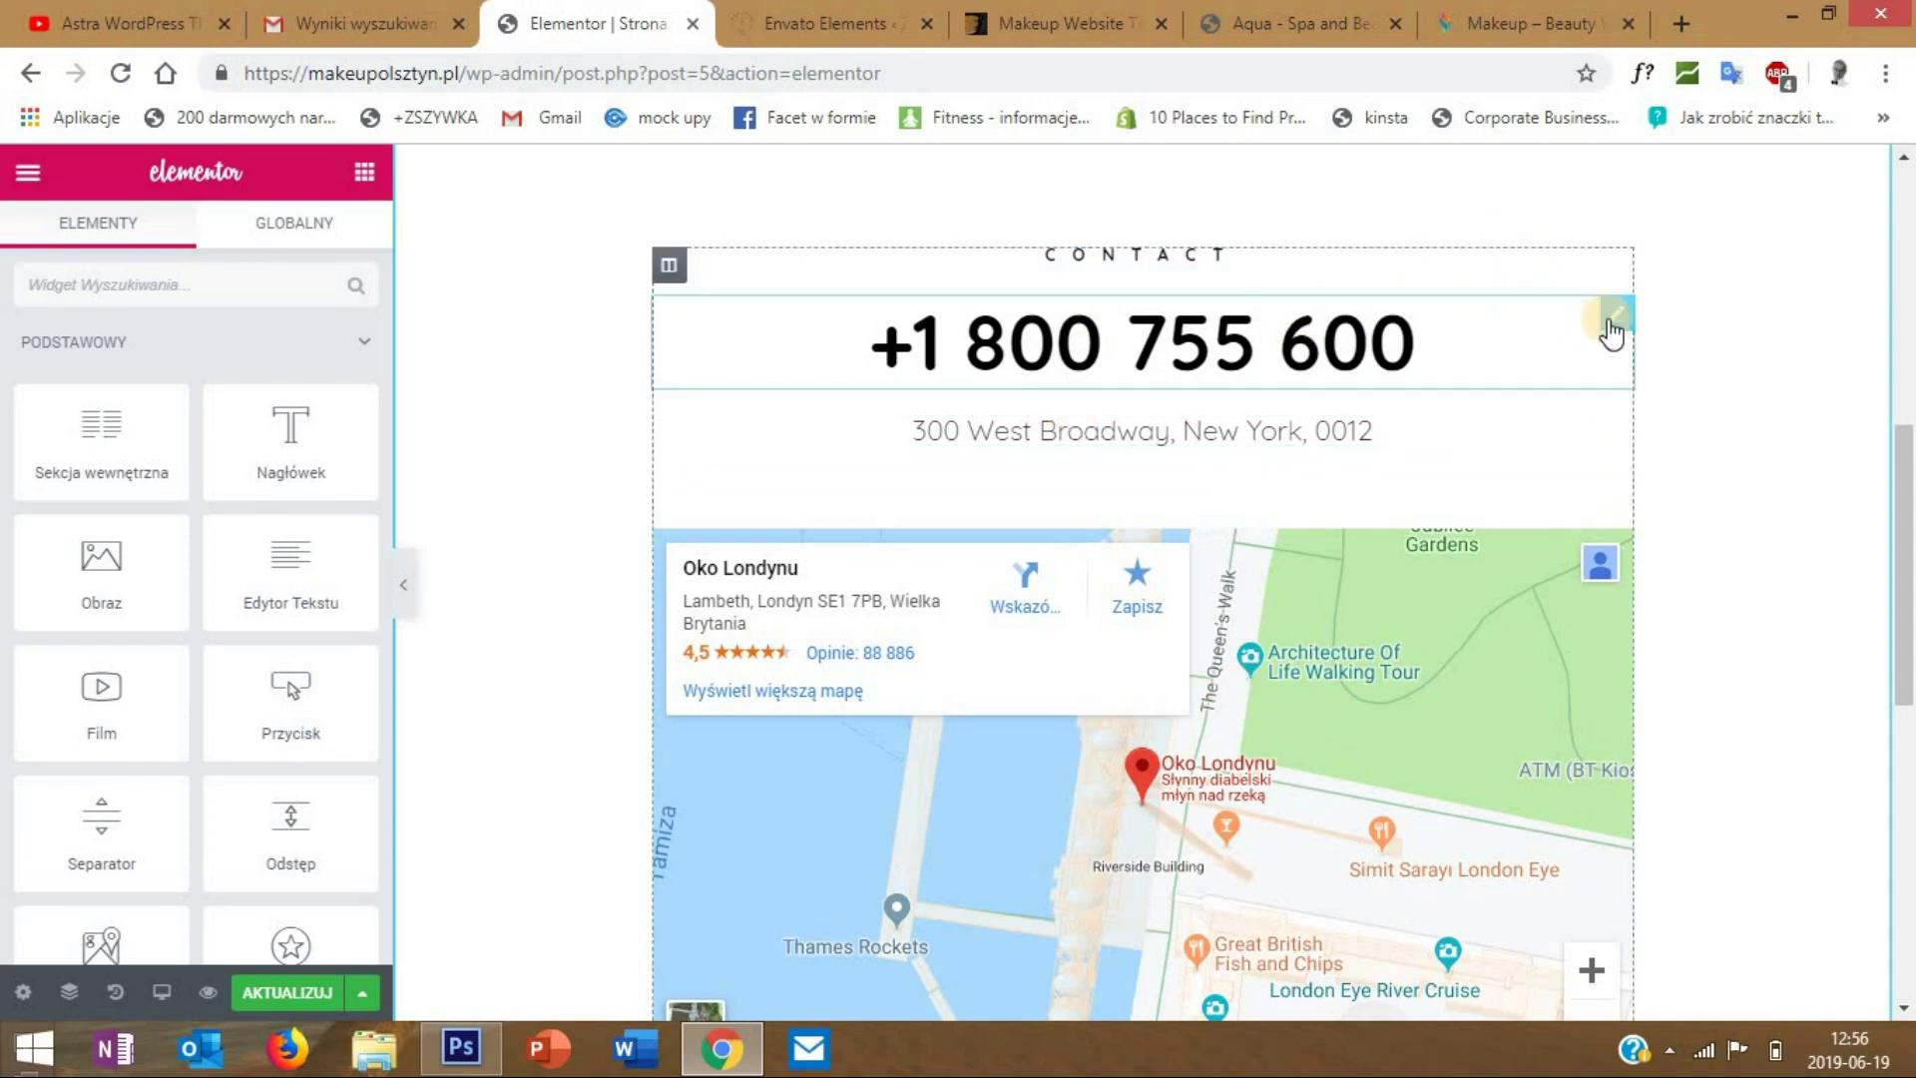
{"action": "right_click", "coordinate": [1620, 325]}
{"action": "left_click", "coordinate": [1668, 340]}
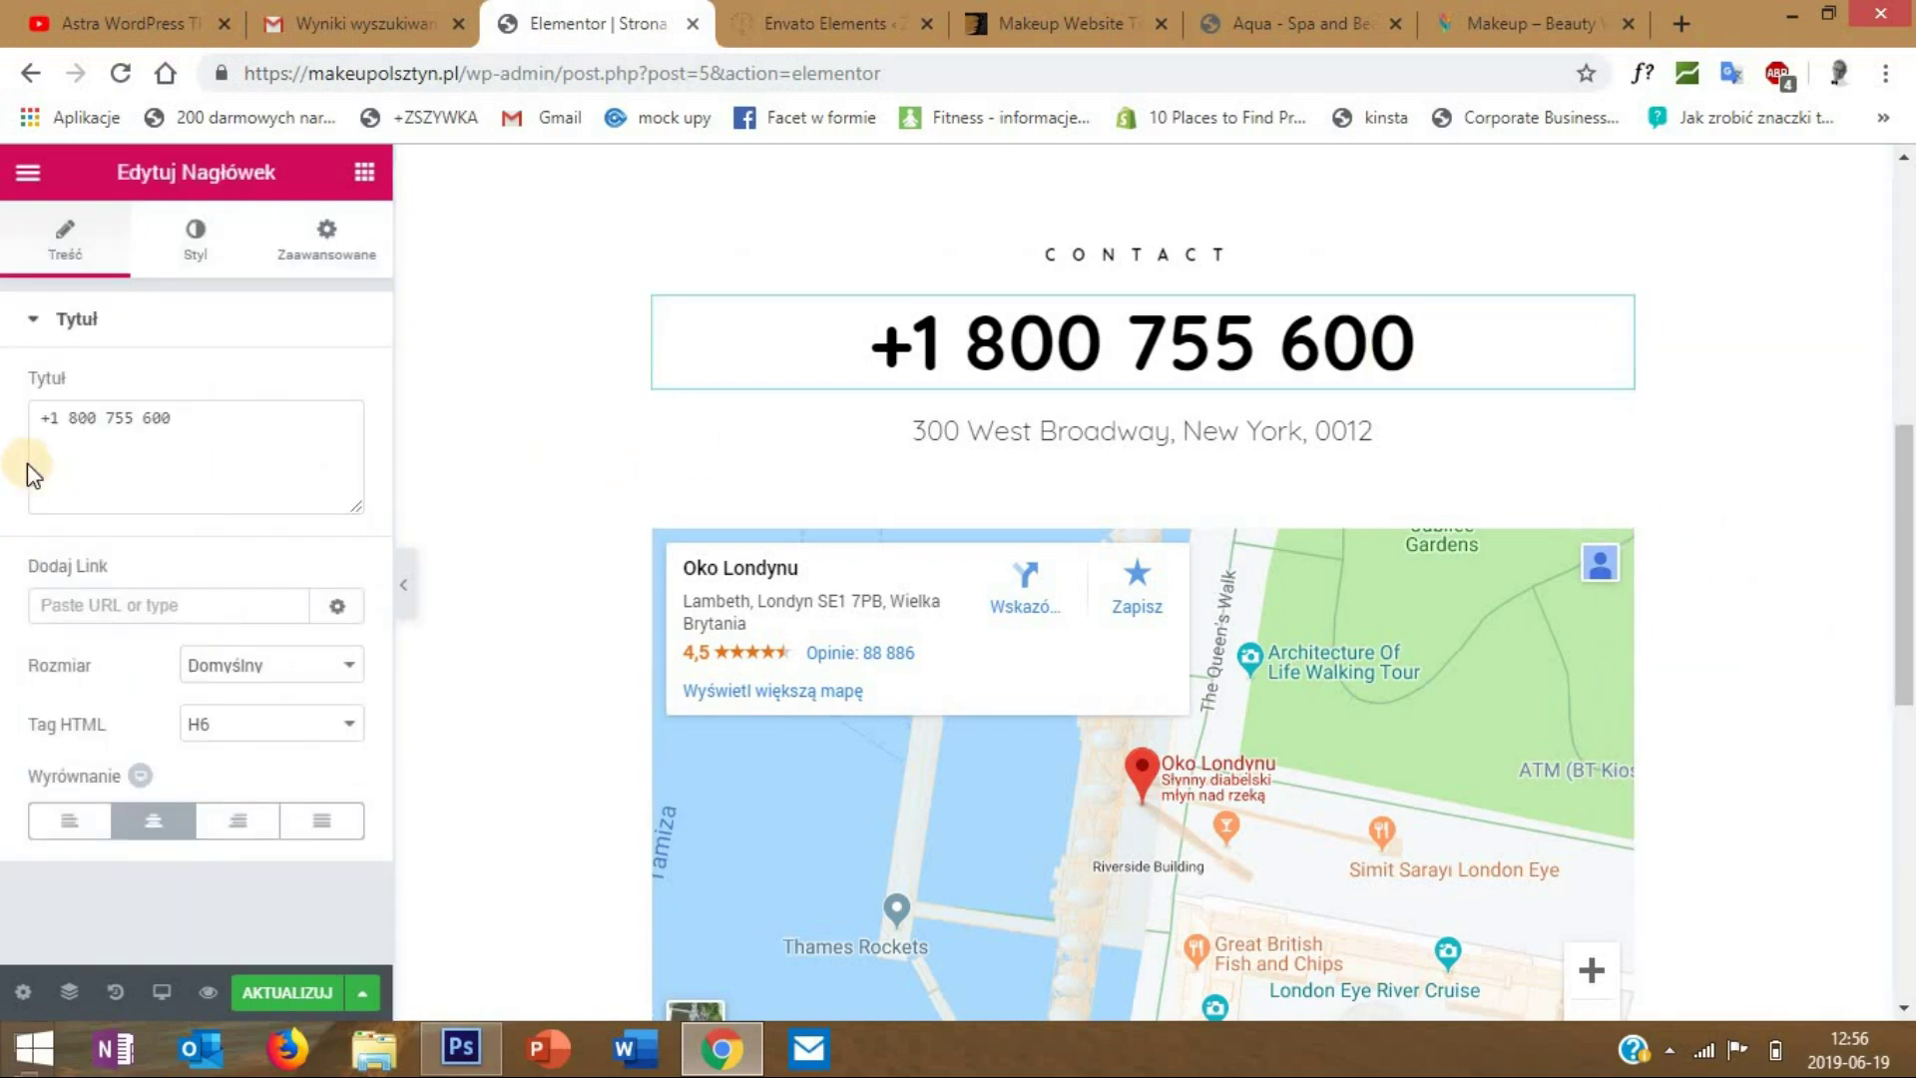
{"action": "triple_click", "coordinate": [200, 417]}
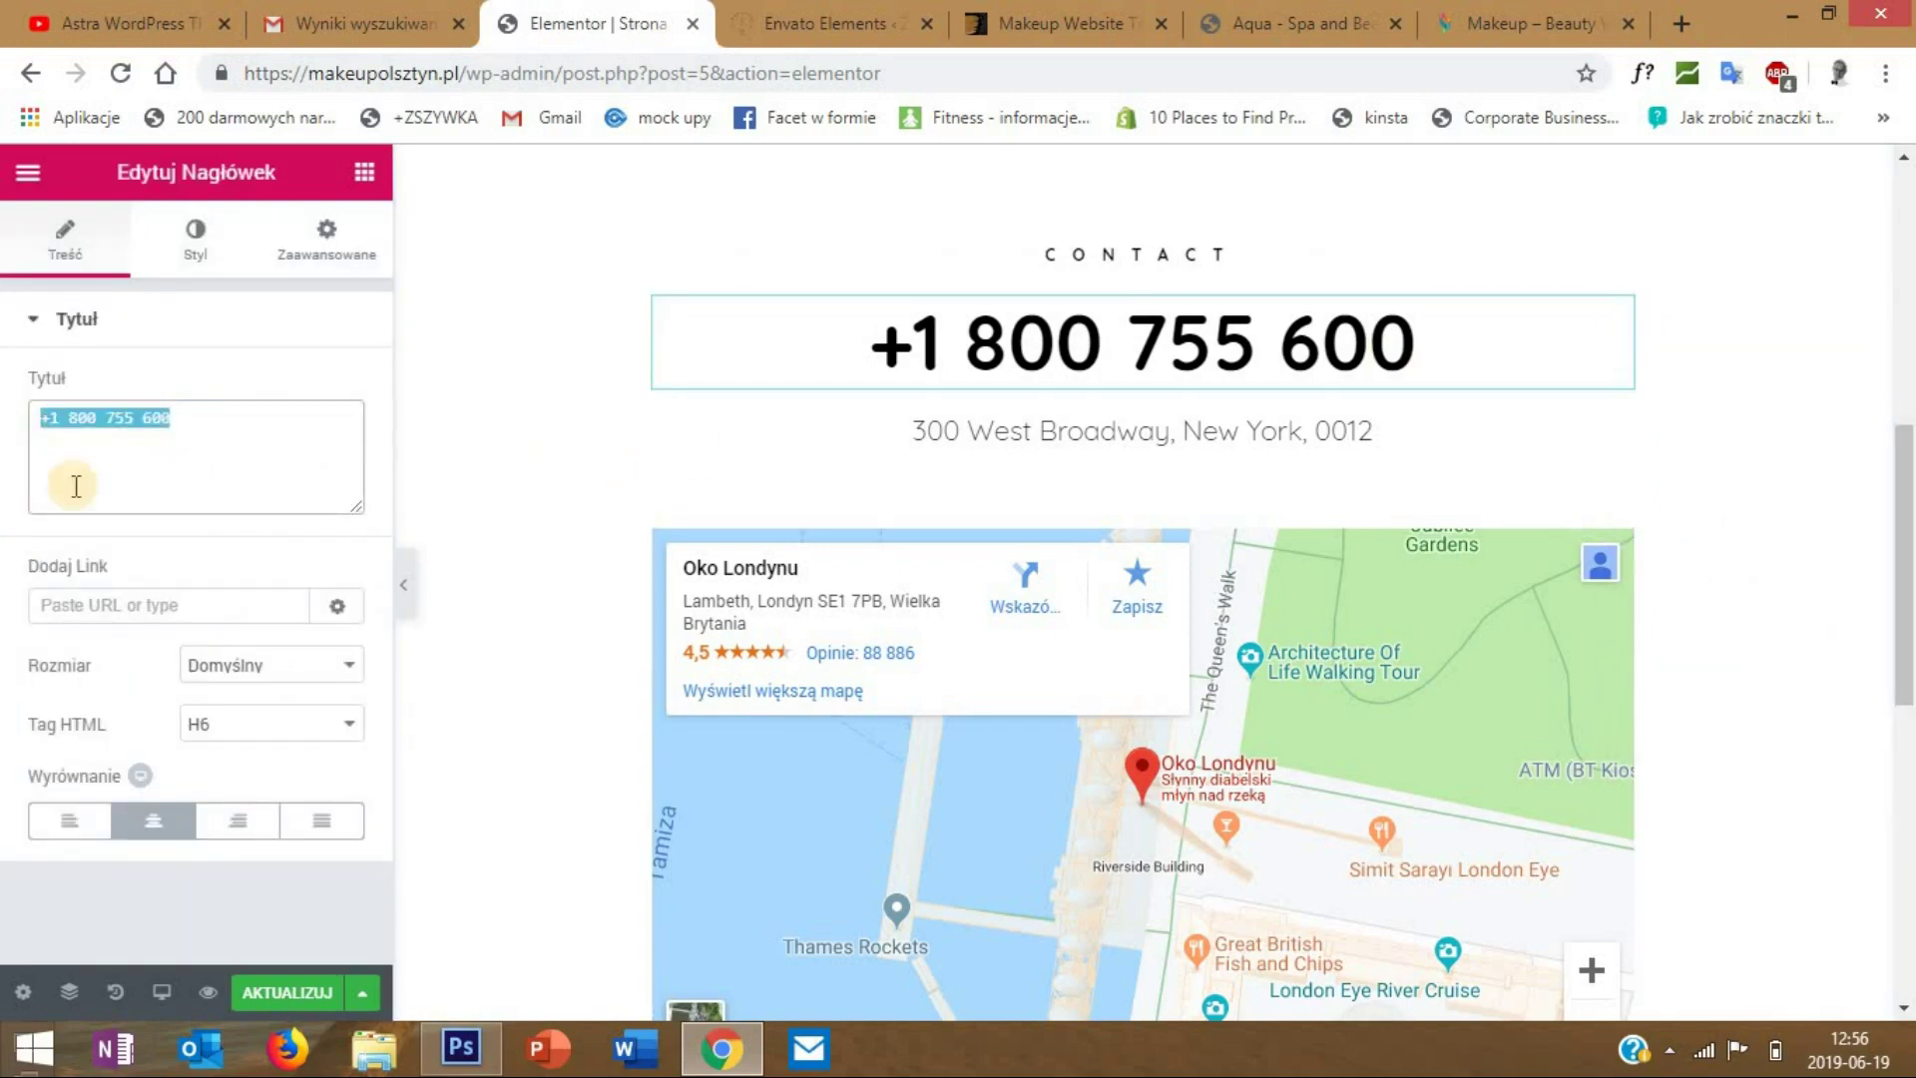
{"action": "left_click", "coordinate": [196, 235]}
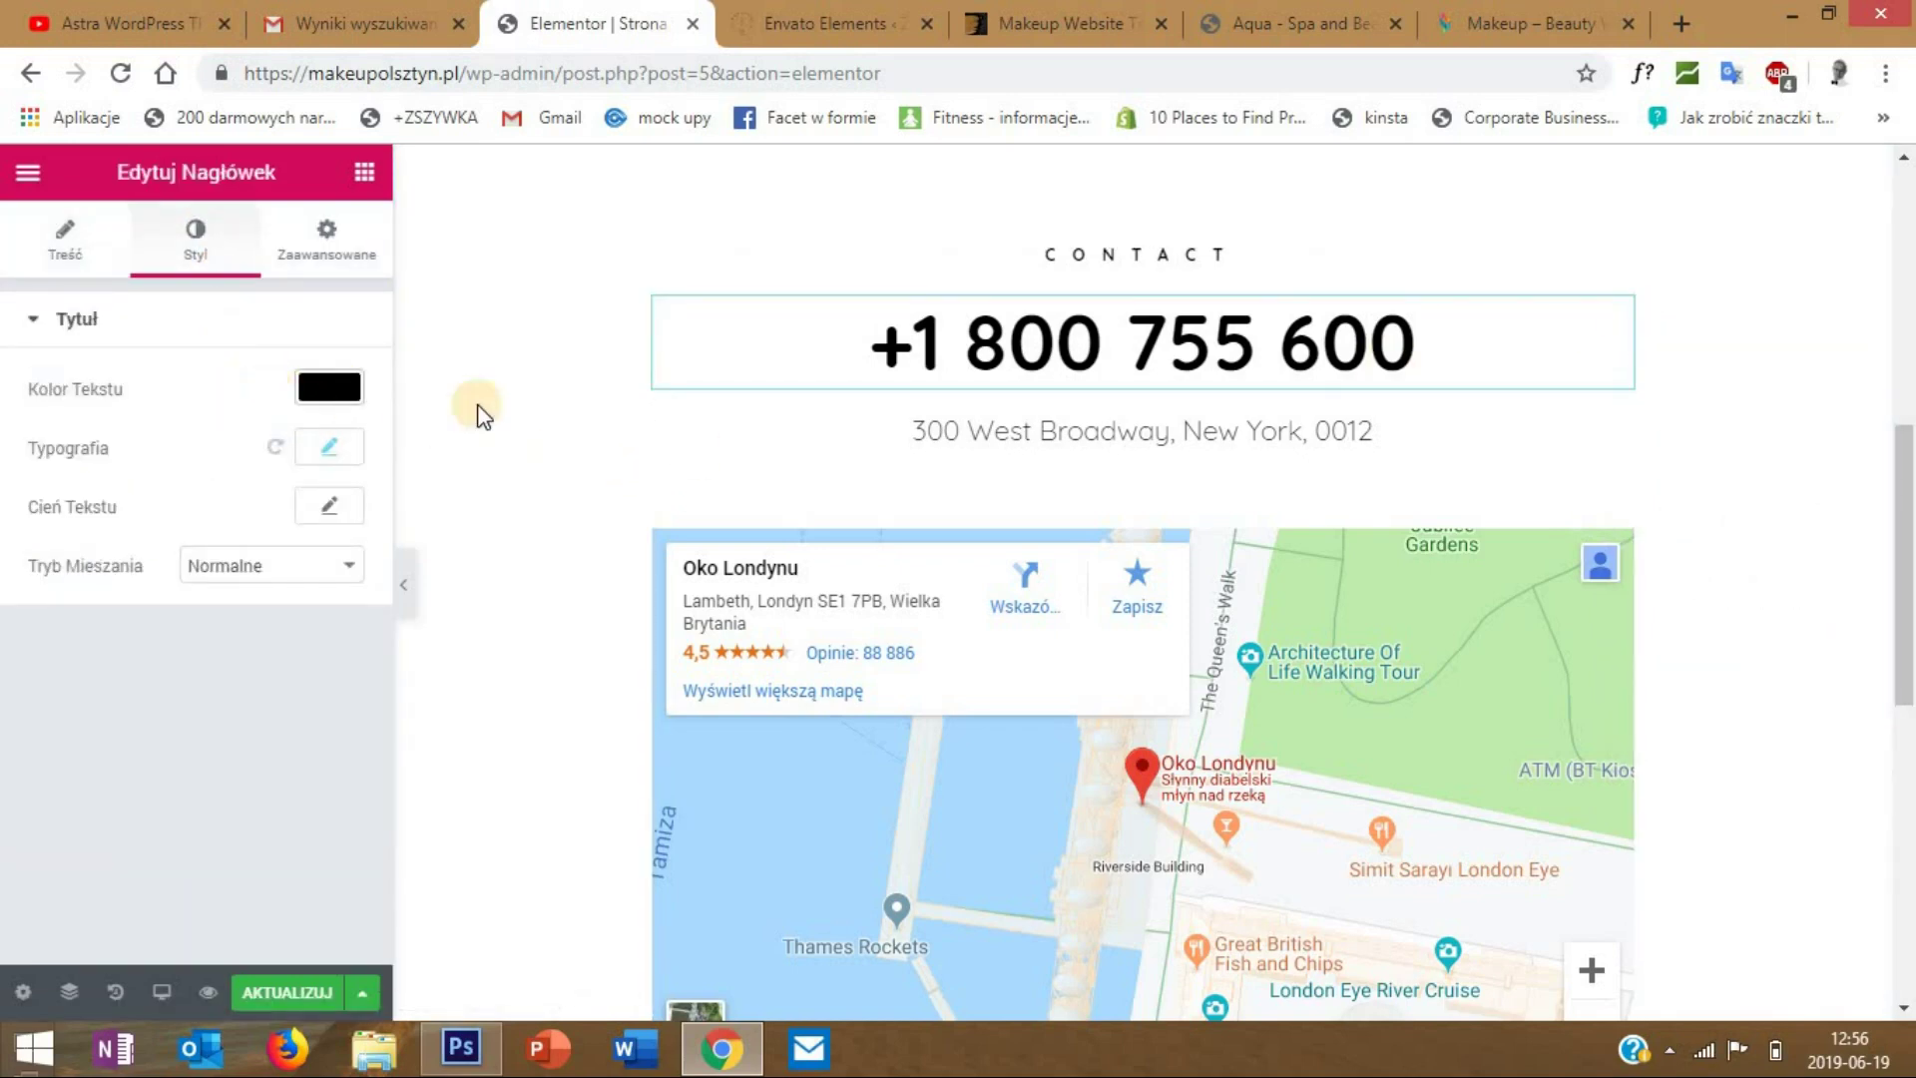
{"action": "scroll", "coordinate": [894, 507], "scroll_direction": "down", "scroll_amount": 2}
{"action": "scroll", "coordinate": [895, 507], "scroll_direction": "down", "scroll_amount": 1}
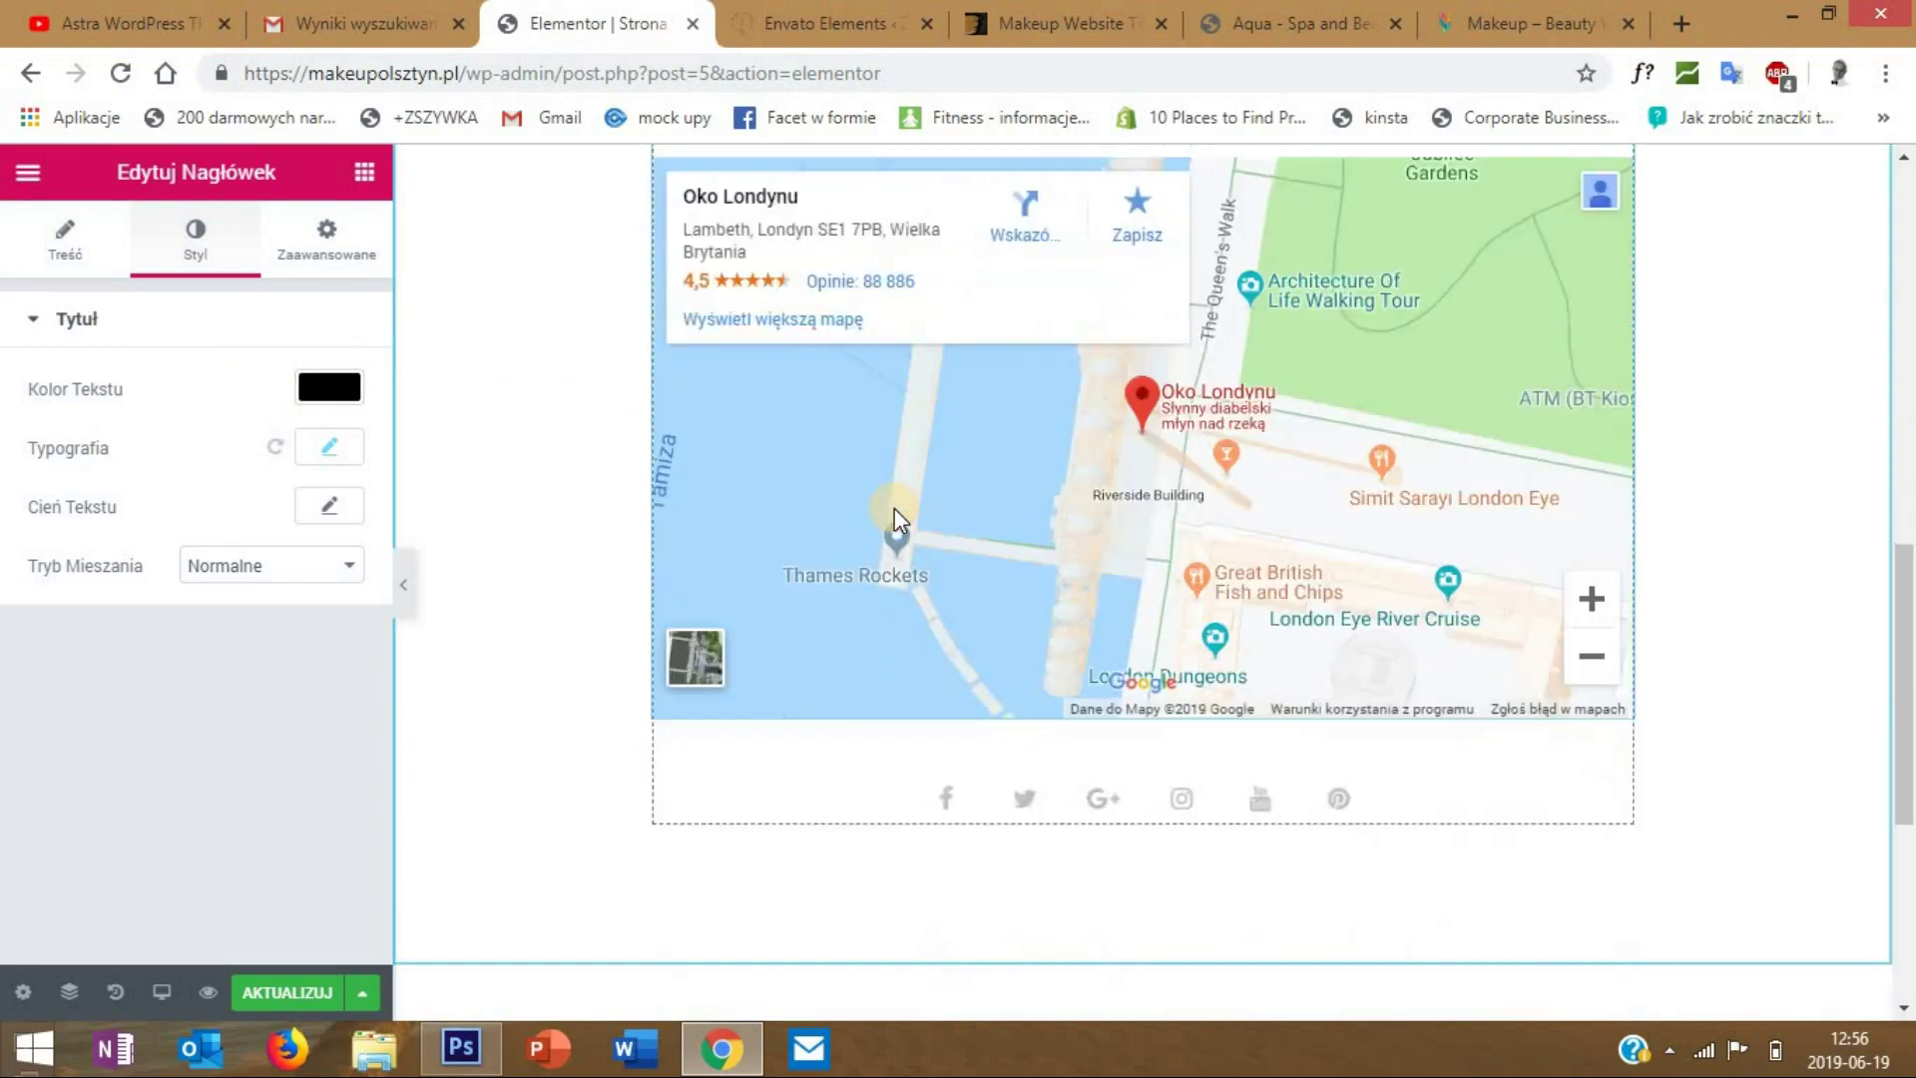
{"action": "scroll", "coordinate": [1027, 439], "scroll_direction": "up", "scroll_amount": 2}
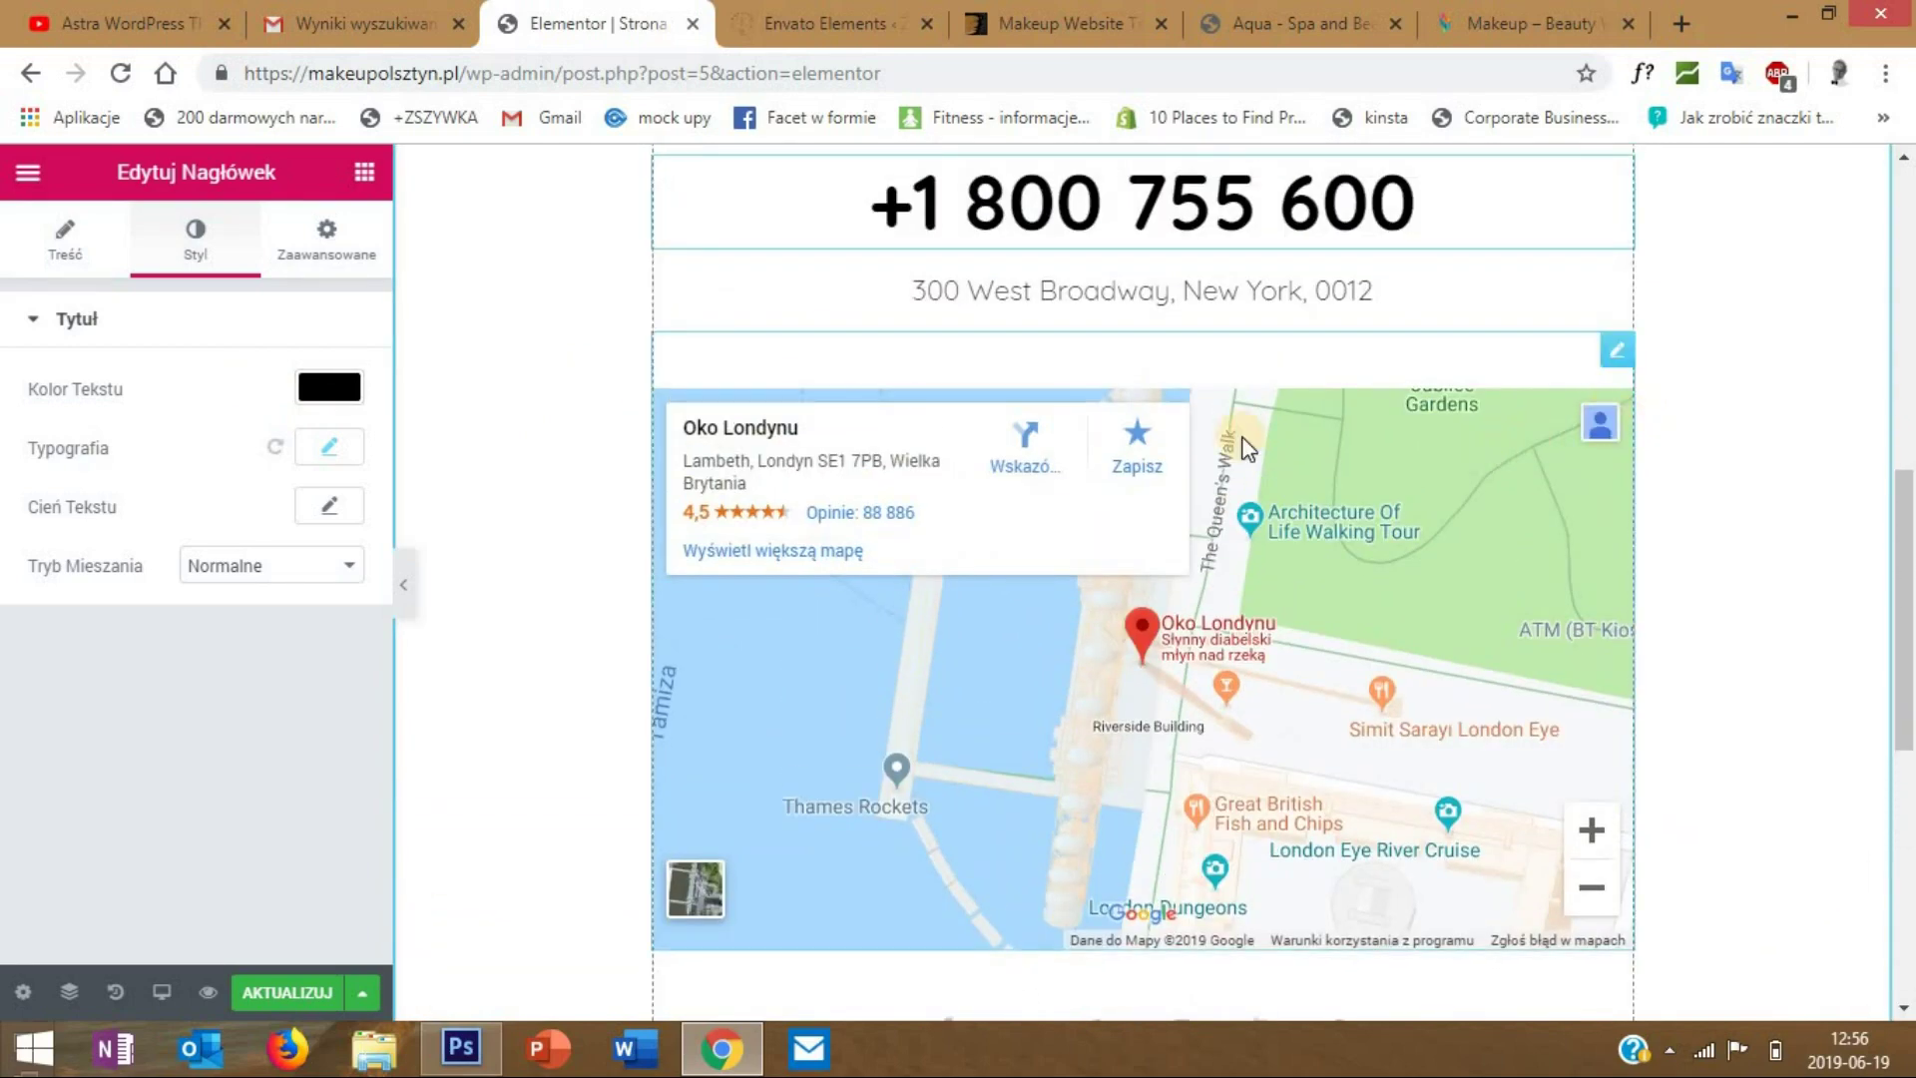
- Open the Google map's settings and select the London Eye location value
{"action": "left_click", "coordinate": [1547, 439]}
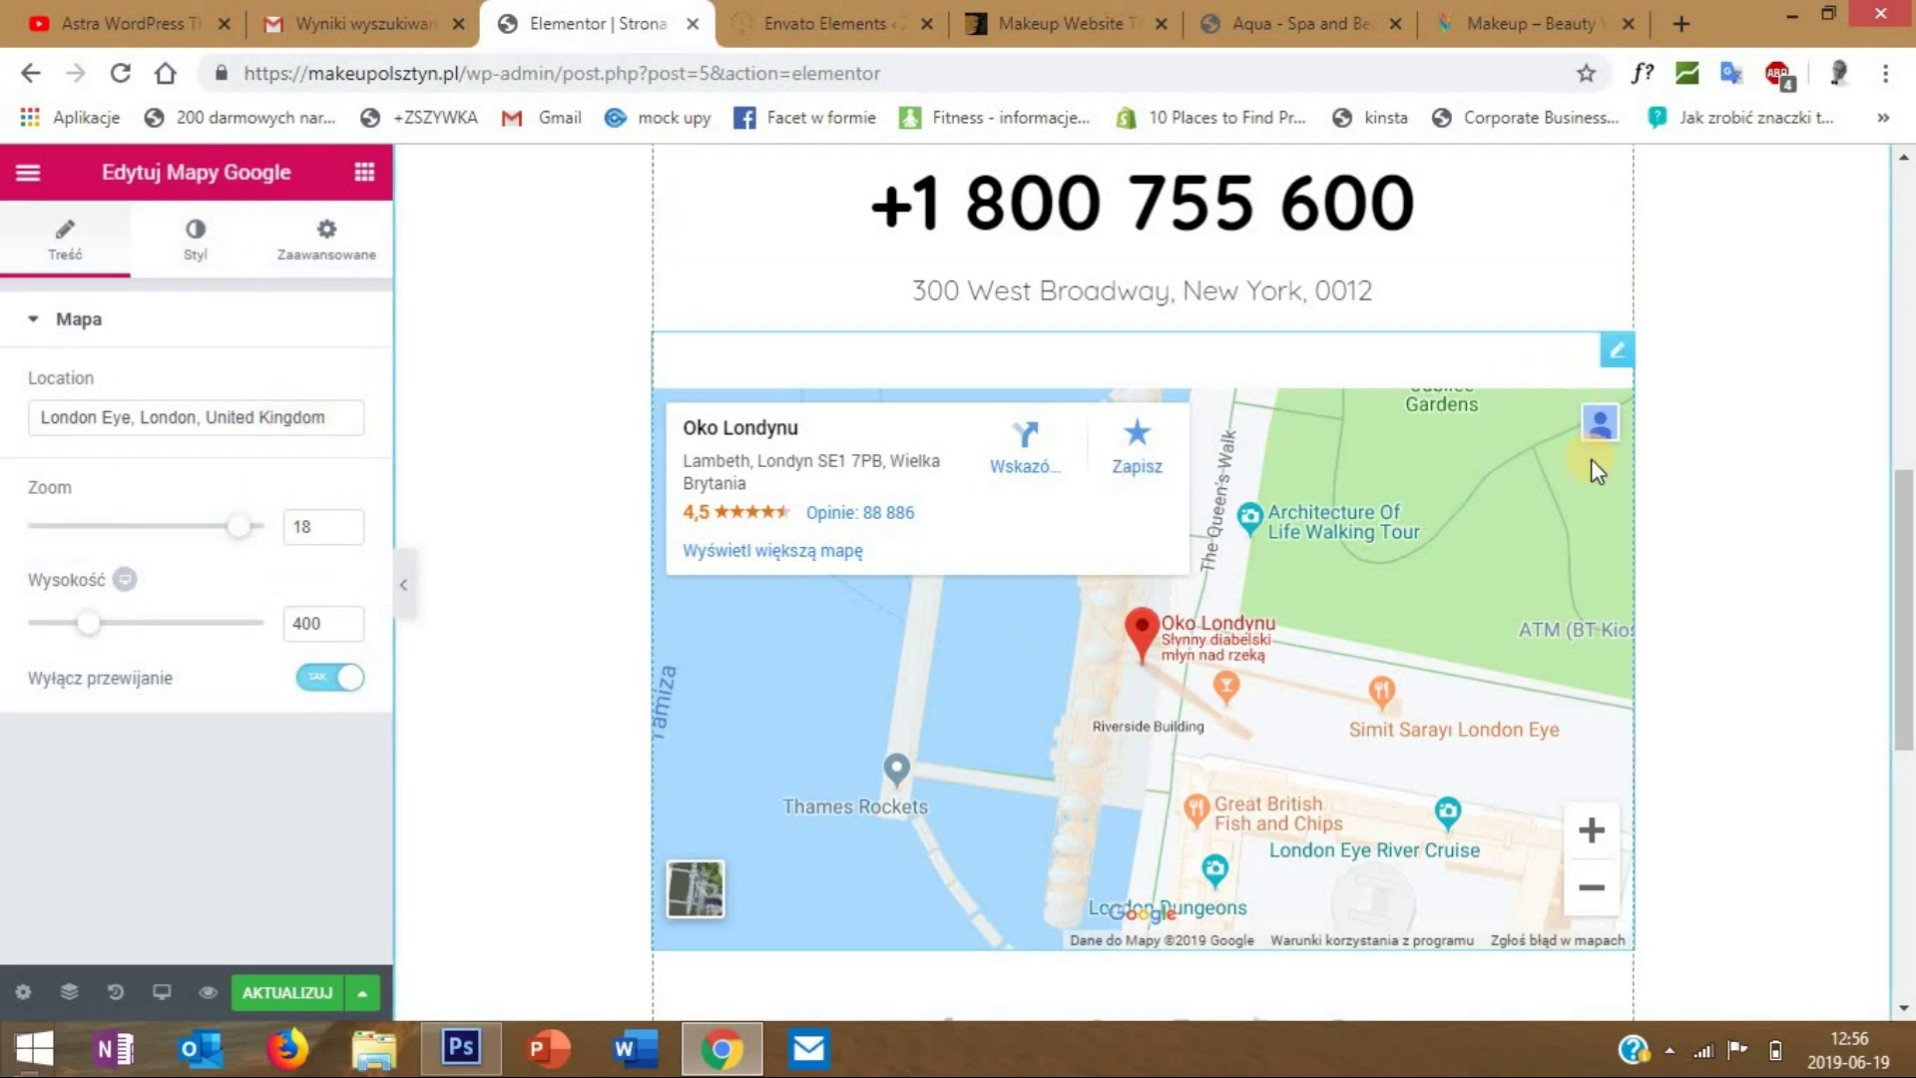
{"action": "right_click", "coordinate": [1613, 368]}
{"action": "left_click", "coordinate": [685, 429]}
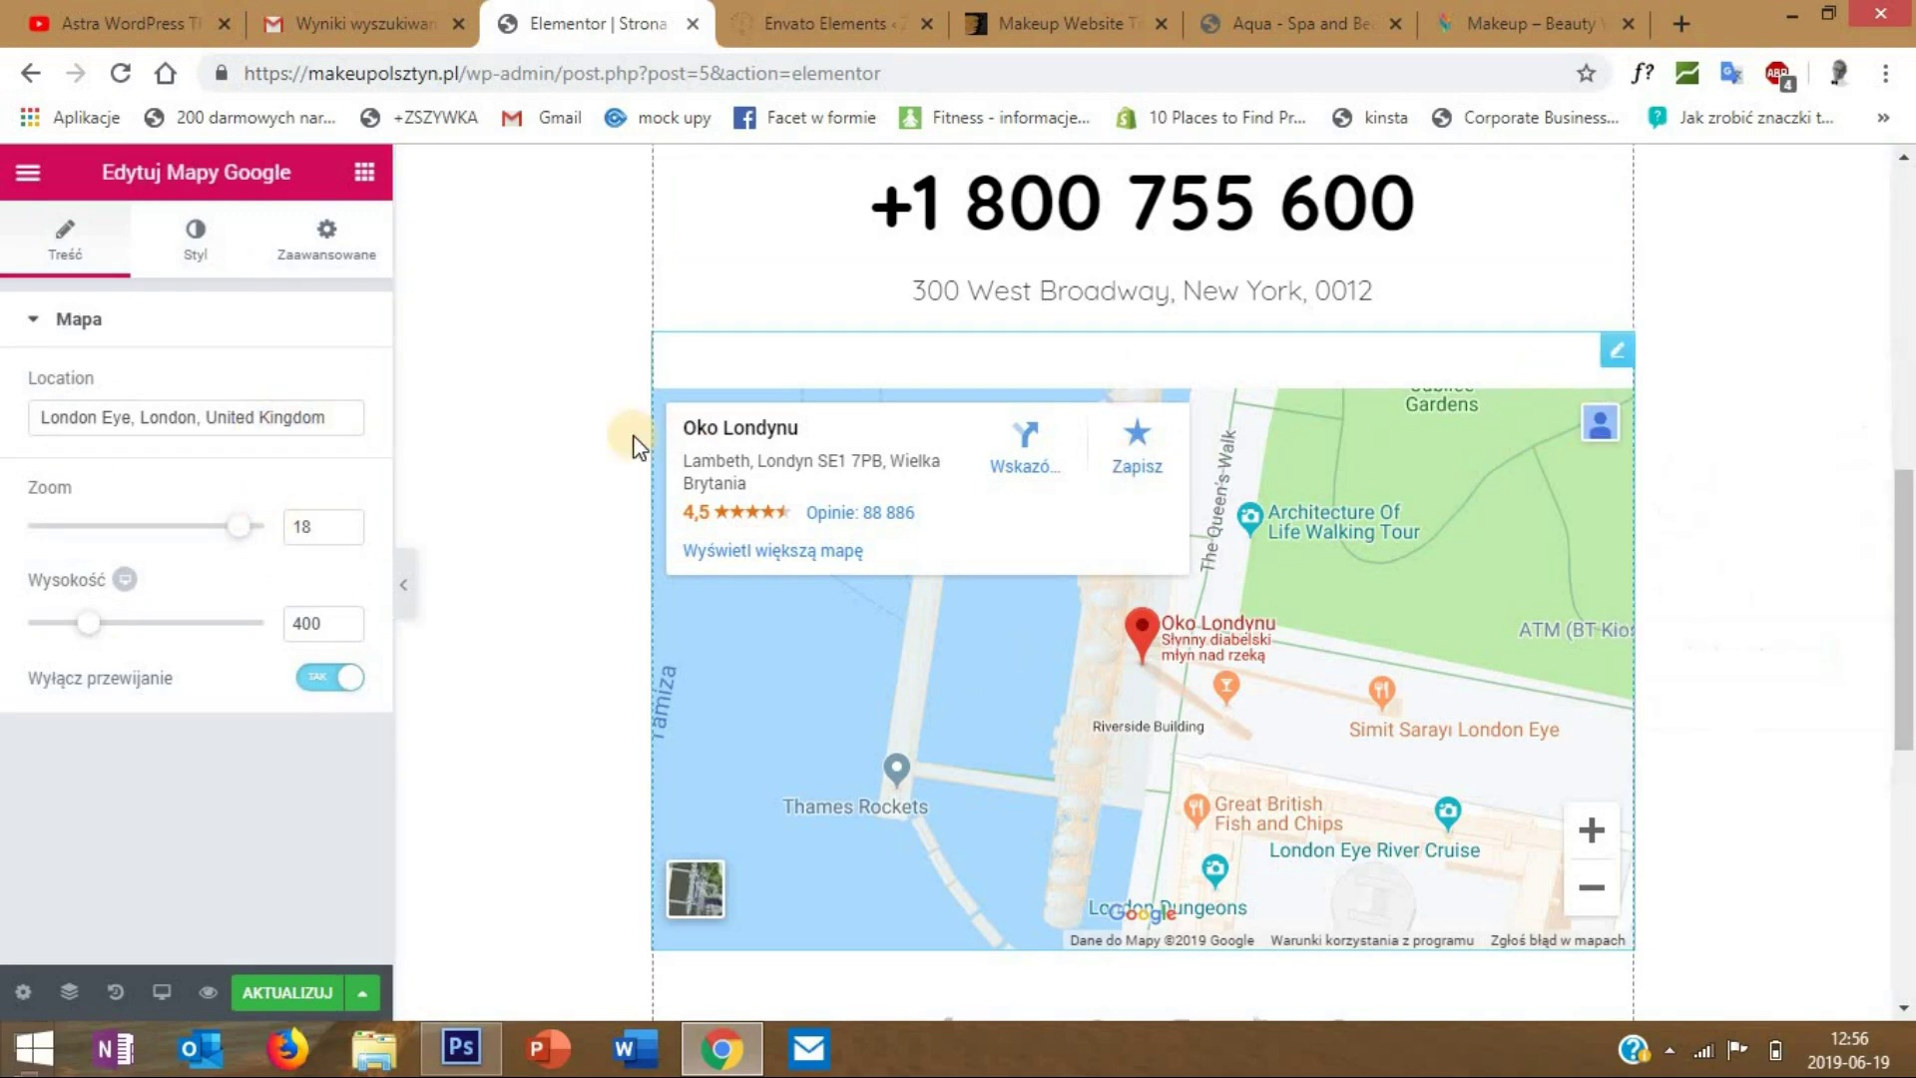
{"action": "triple_click", "coordinate": [344, 414]}
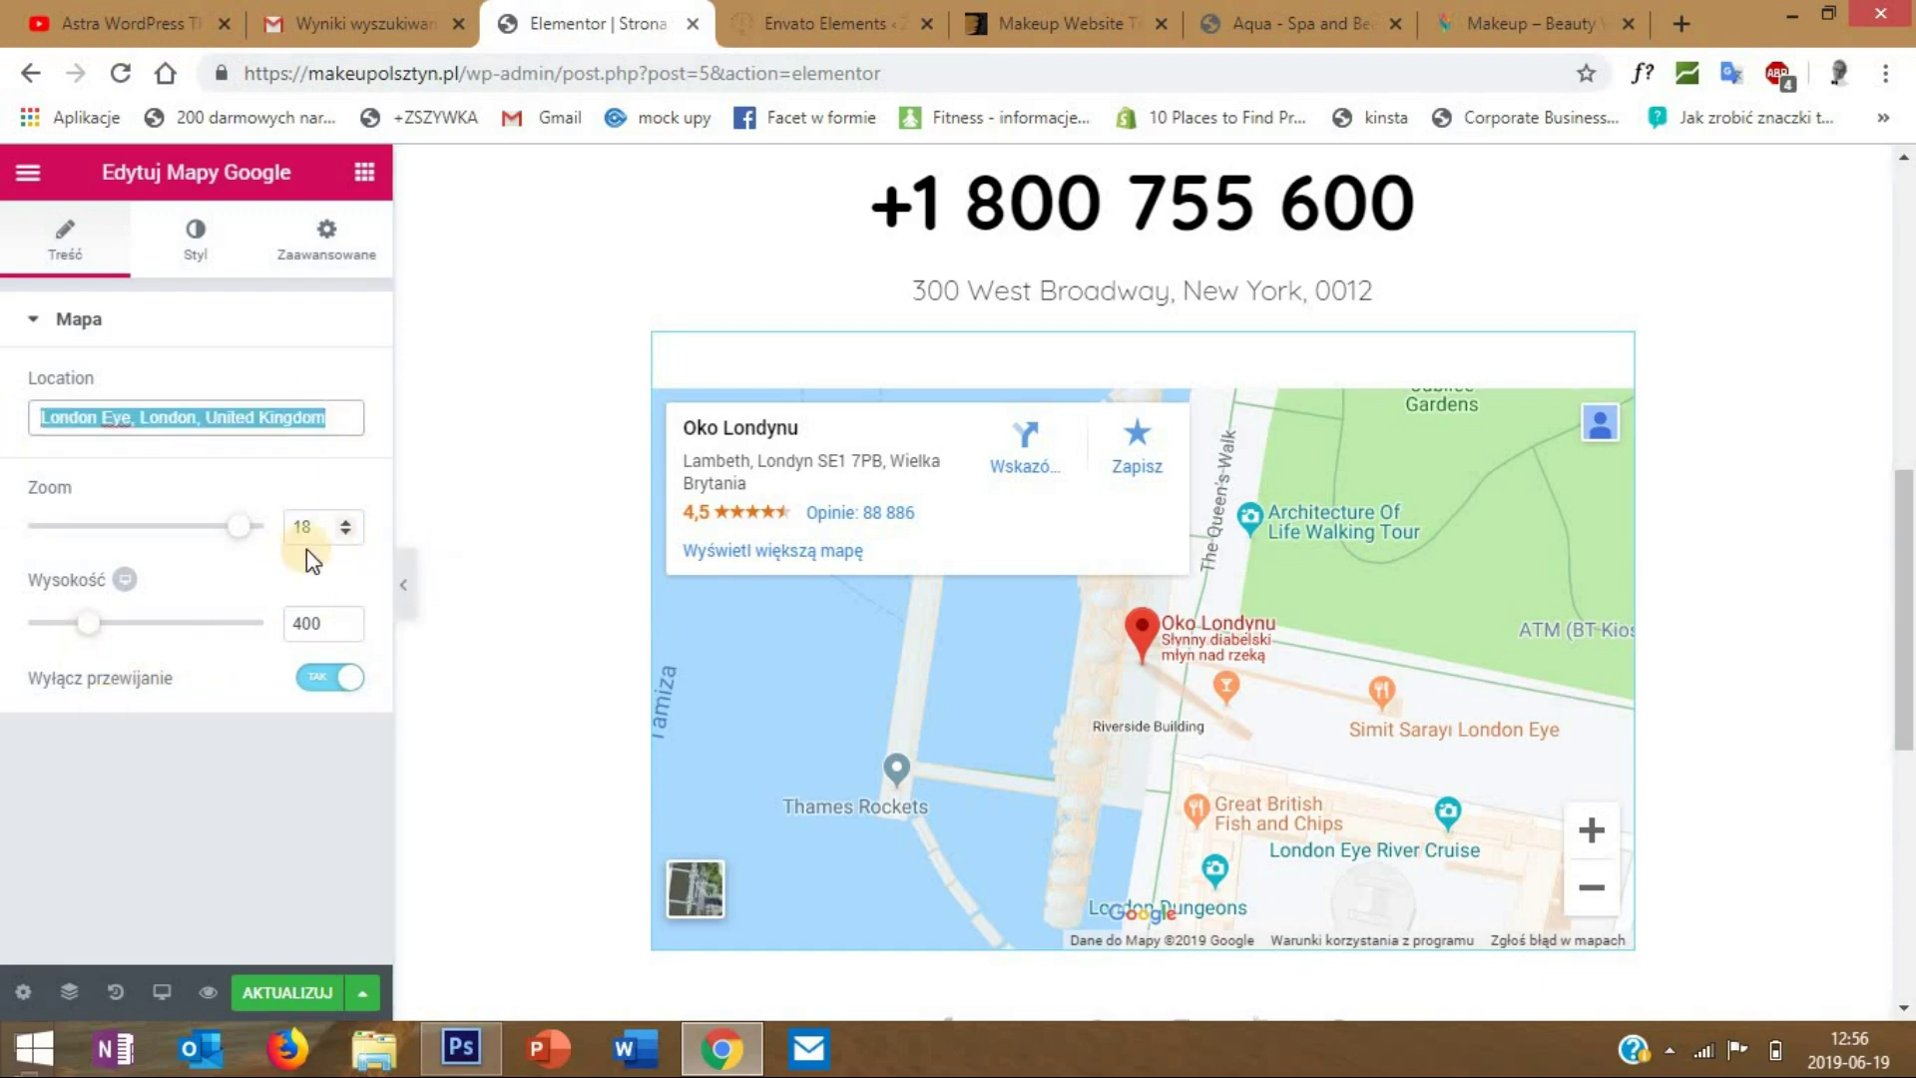
{"action": "scroll", "coordinate": [975, 483], "scroll_direction": "down", "scroll_amount": 5}
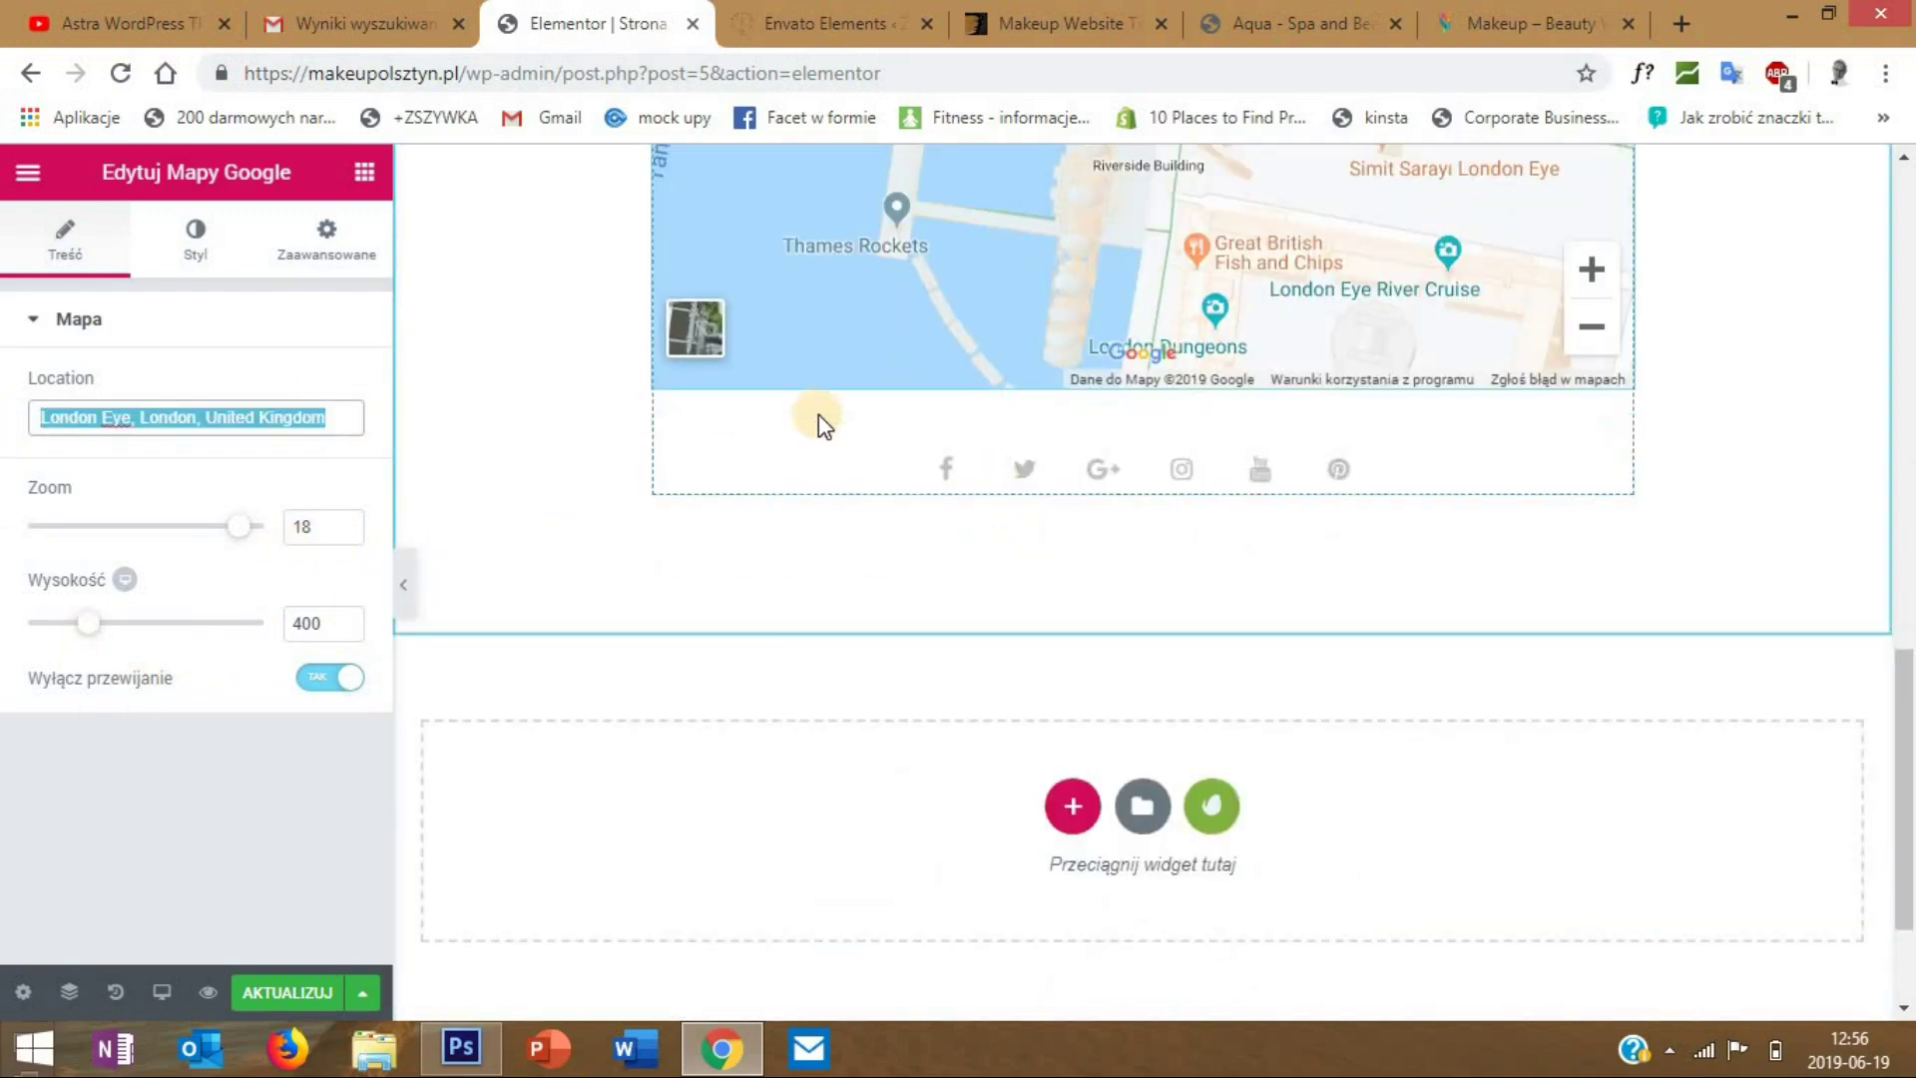
{"action": "scroll", "coordinate": [815, 429], "scroll_direction": "down", "scroll_amount": 2}
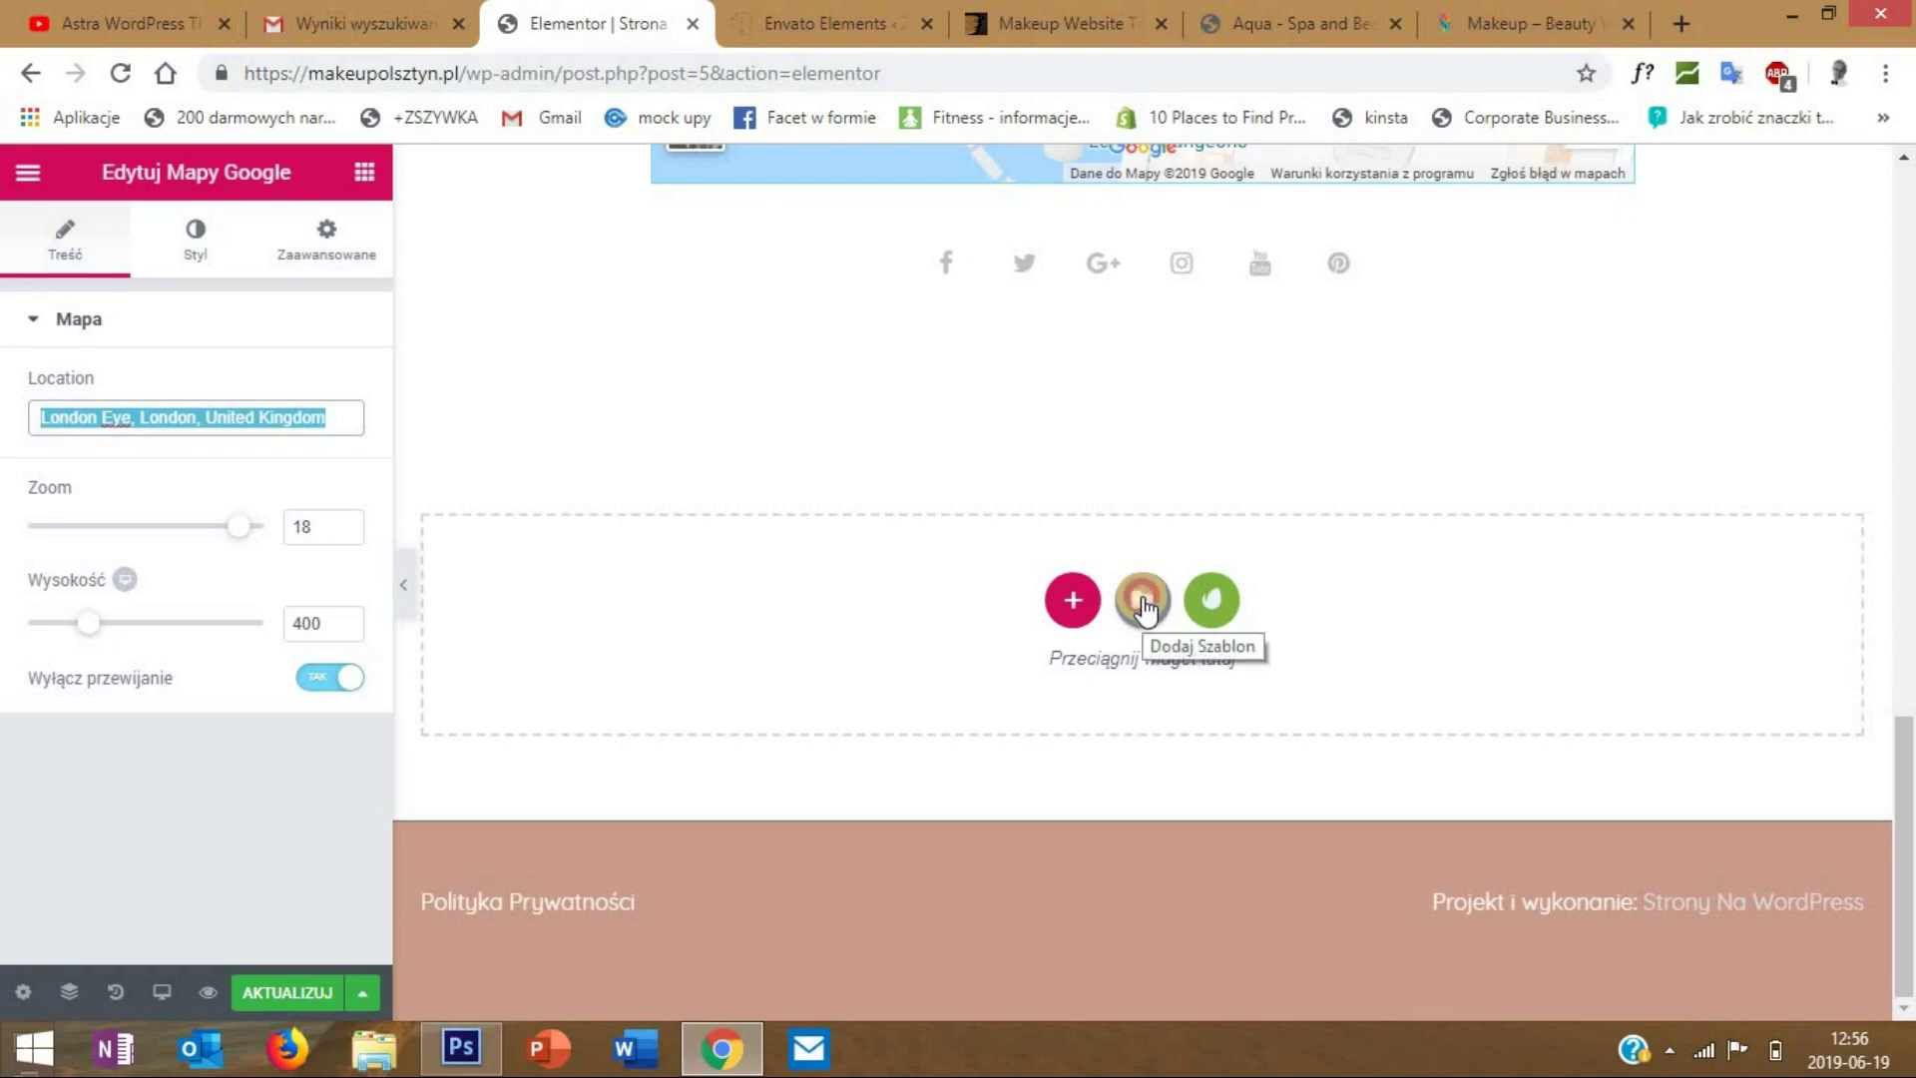
- In the template library's Blocks, filter the list to the Testimonials category
{"action": "left_click", "coordinate": [1143, 601]}
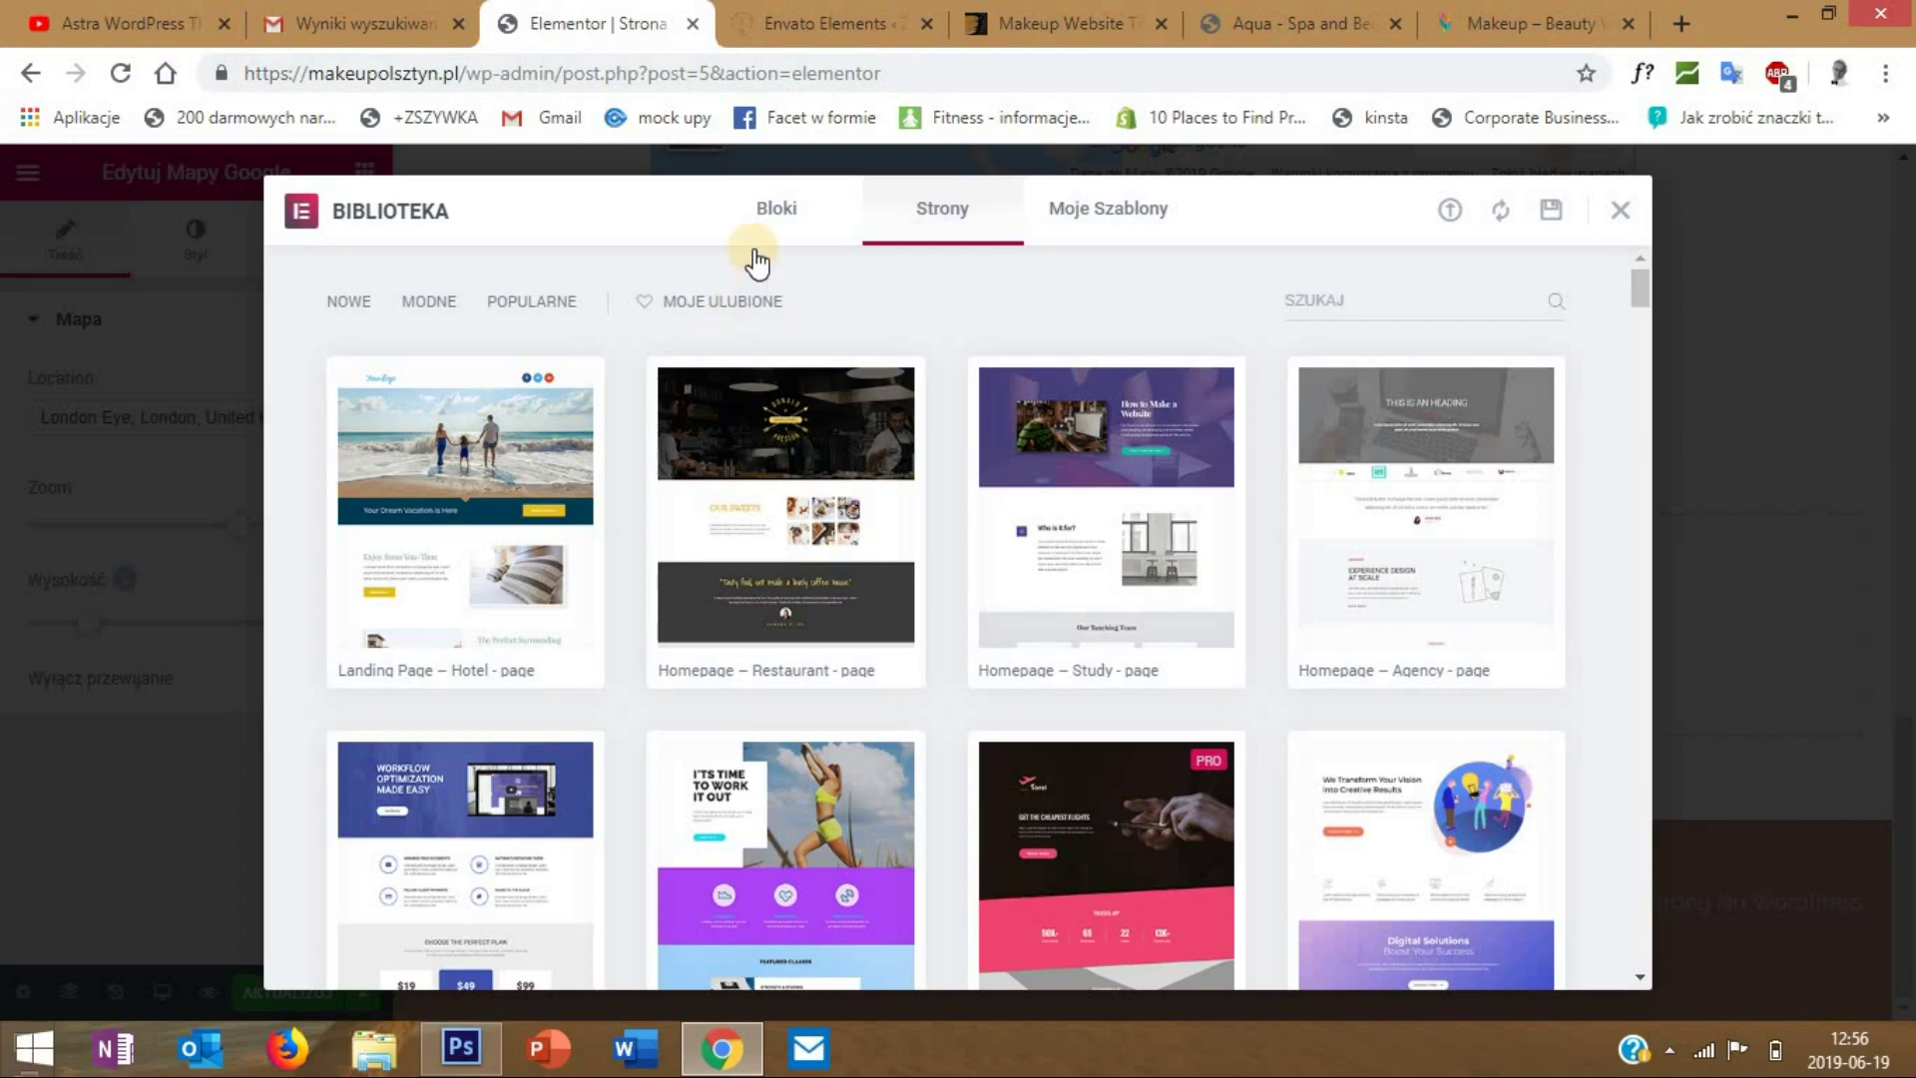
{"action": "left_click", "coordinate": [753, 262]}
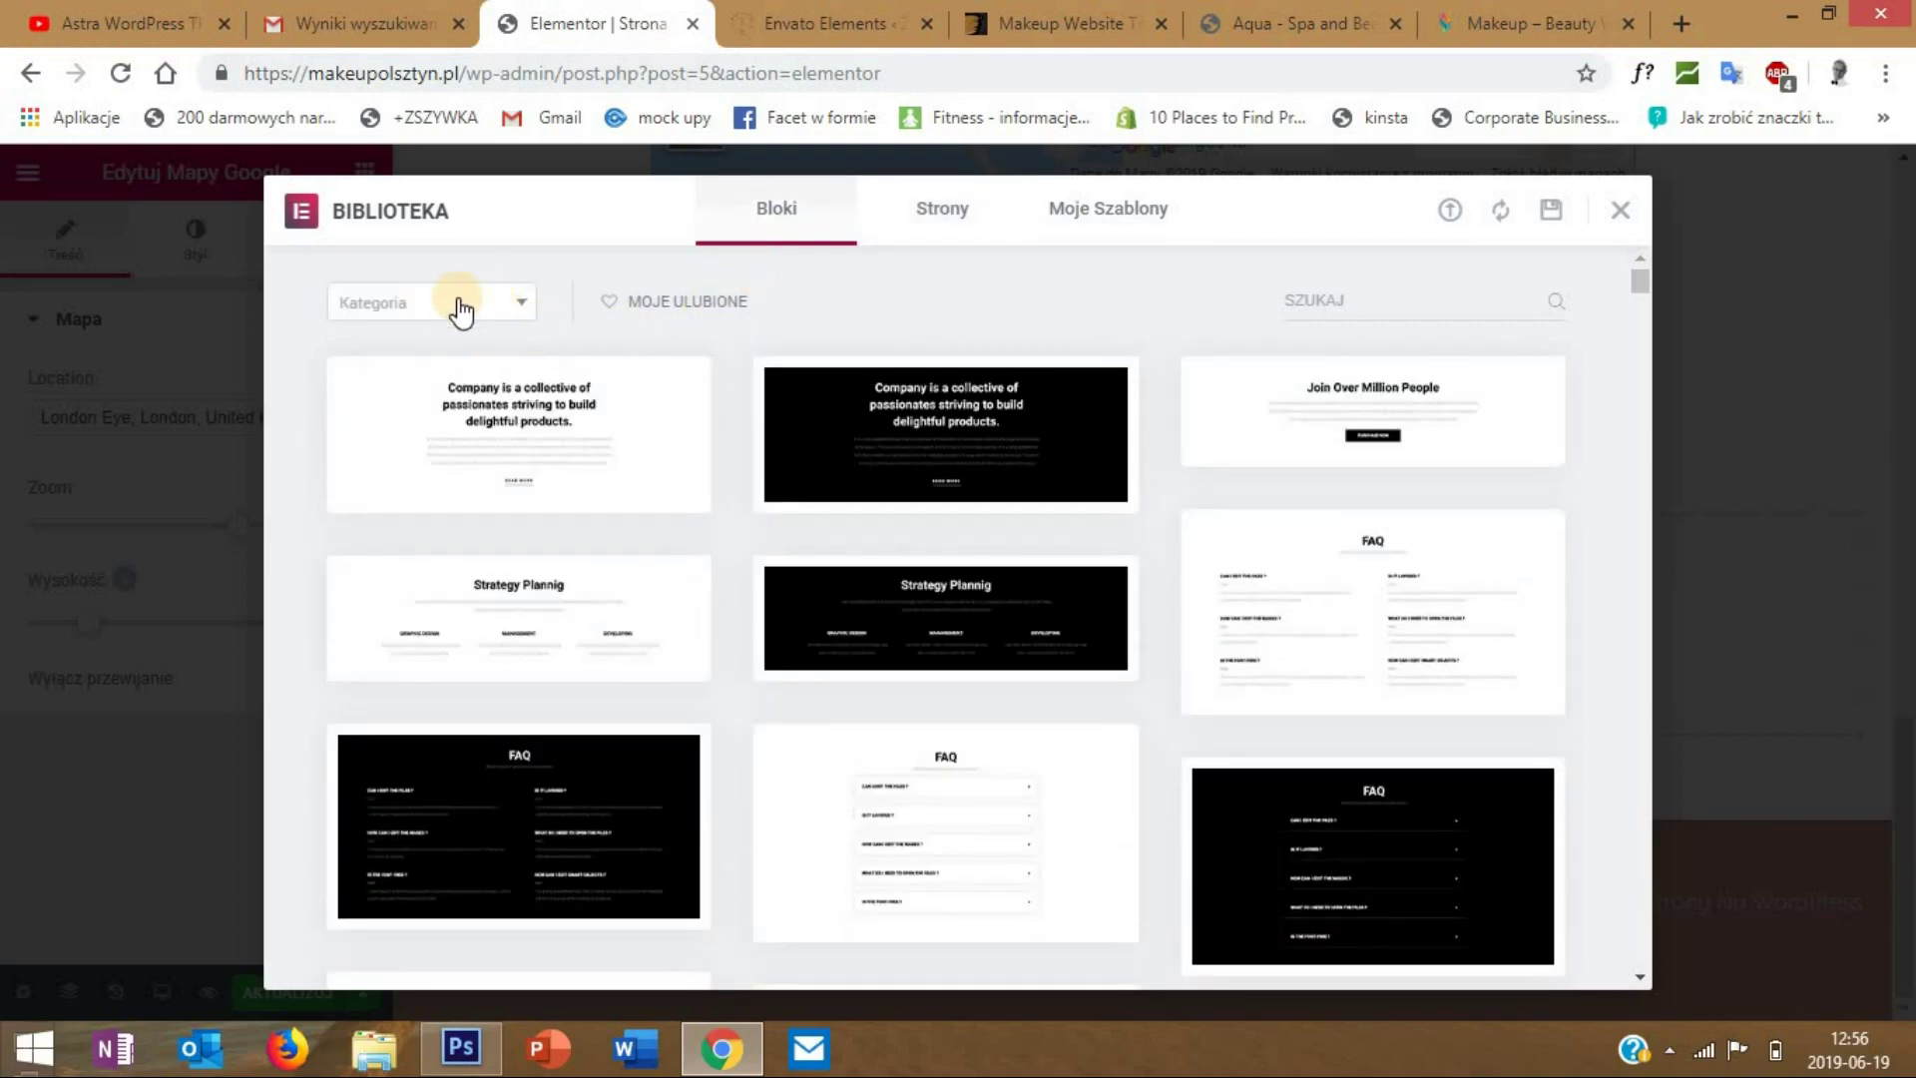
{"action": "left_click", "coordinate": [460, 310]}
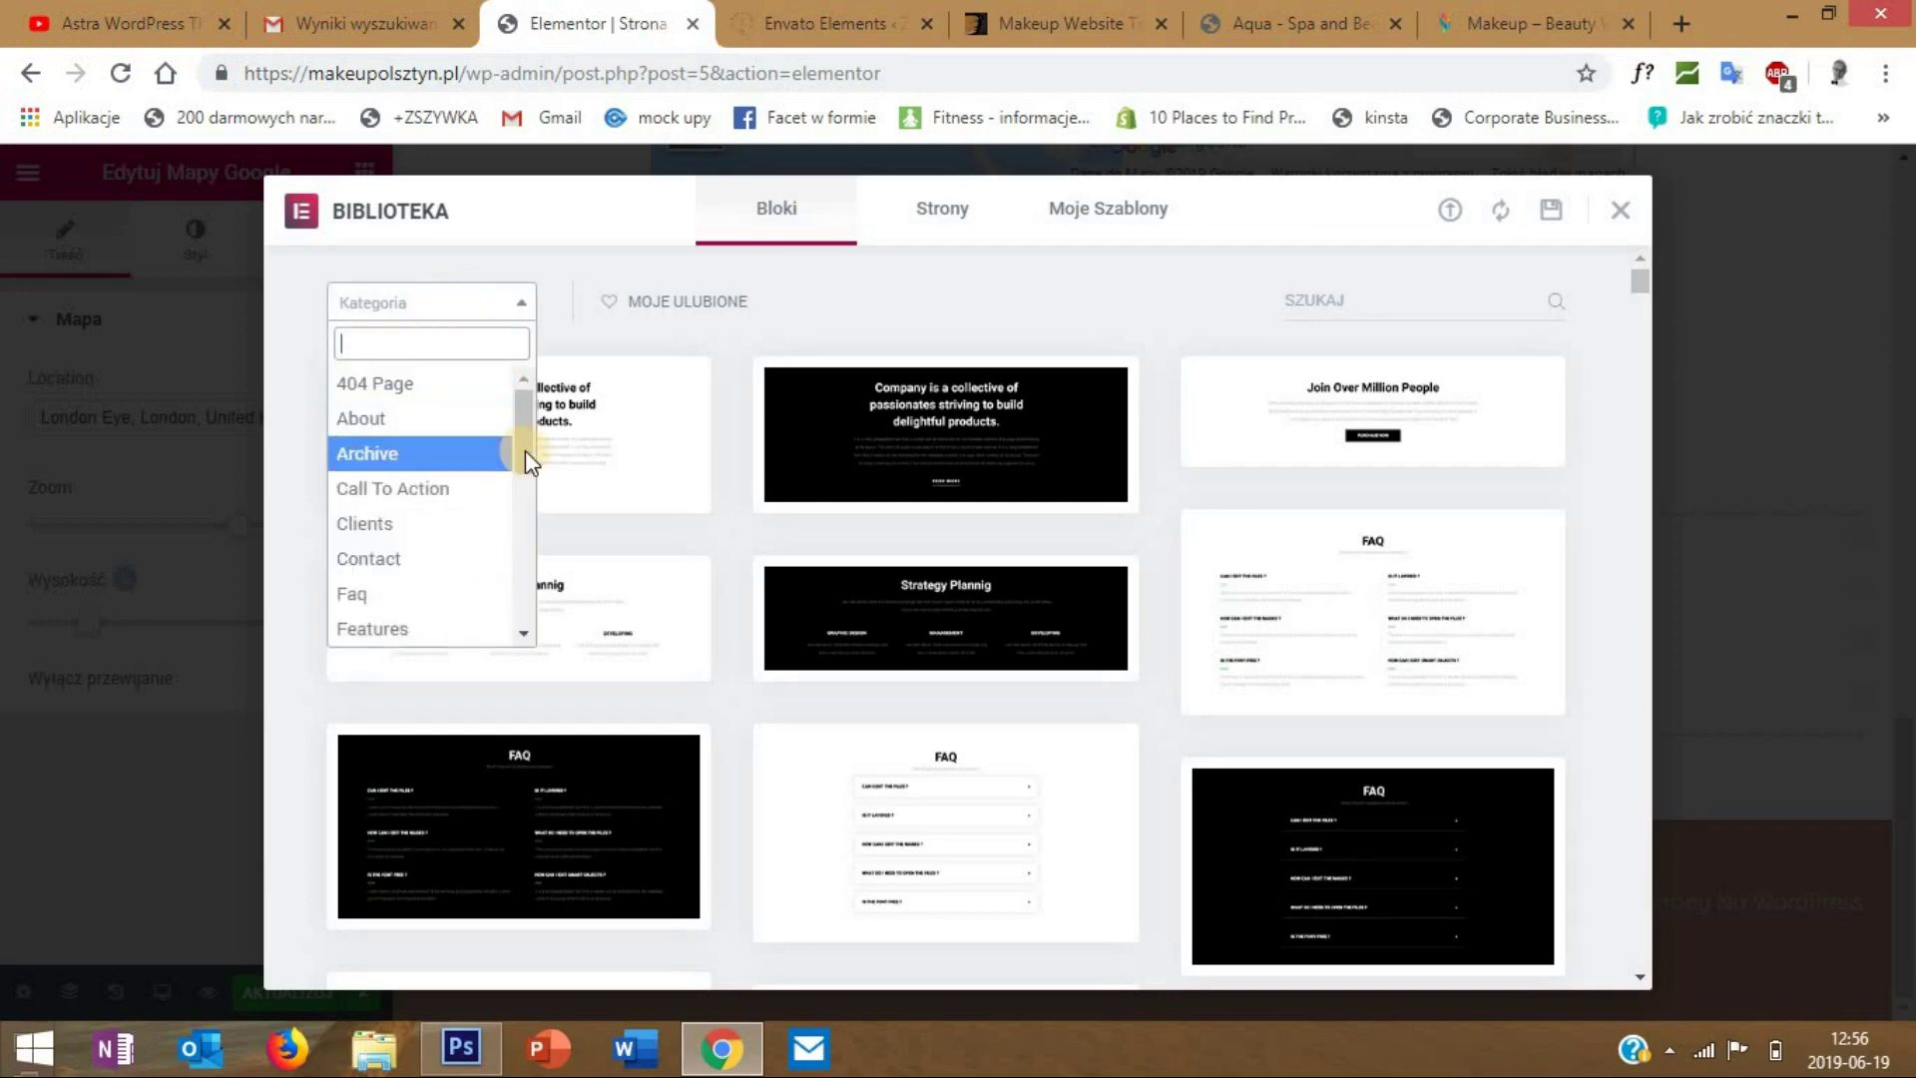
{"action": "left_click_drag", "start_coordinate": [519, 451], "coordinate": [499, 585]}
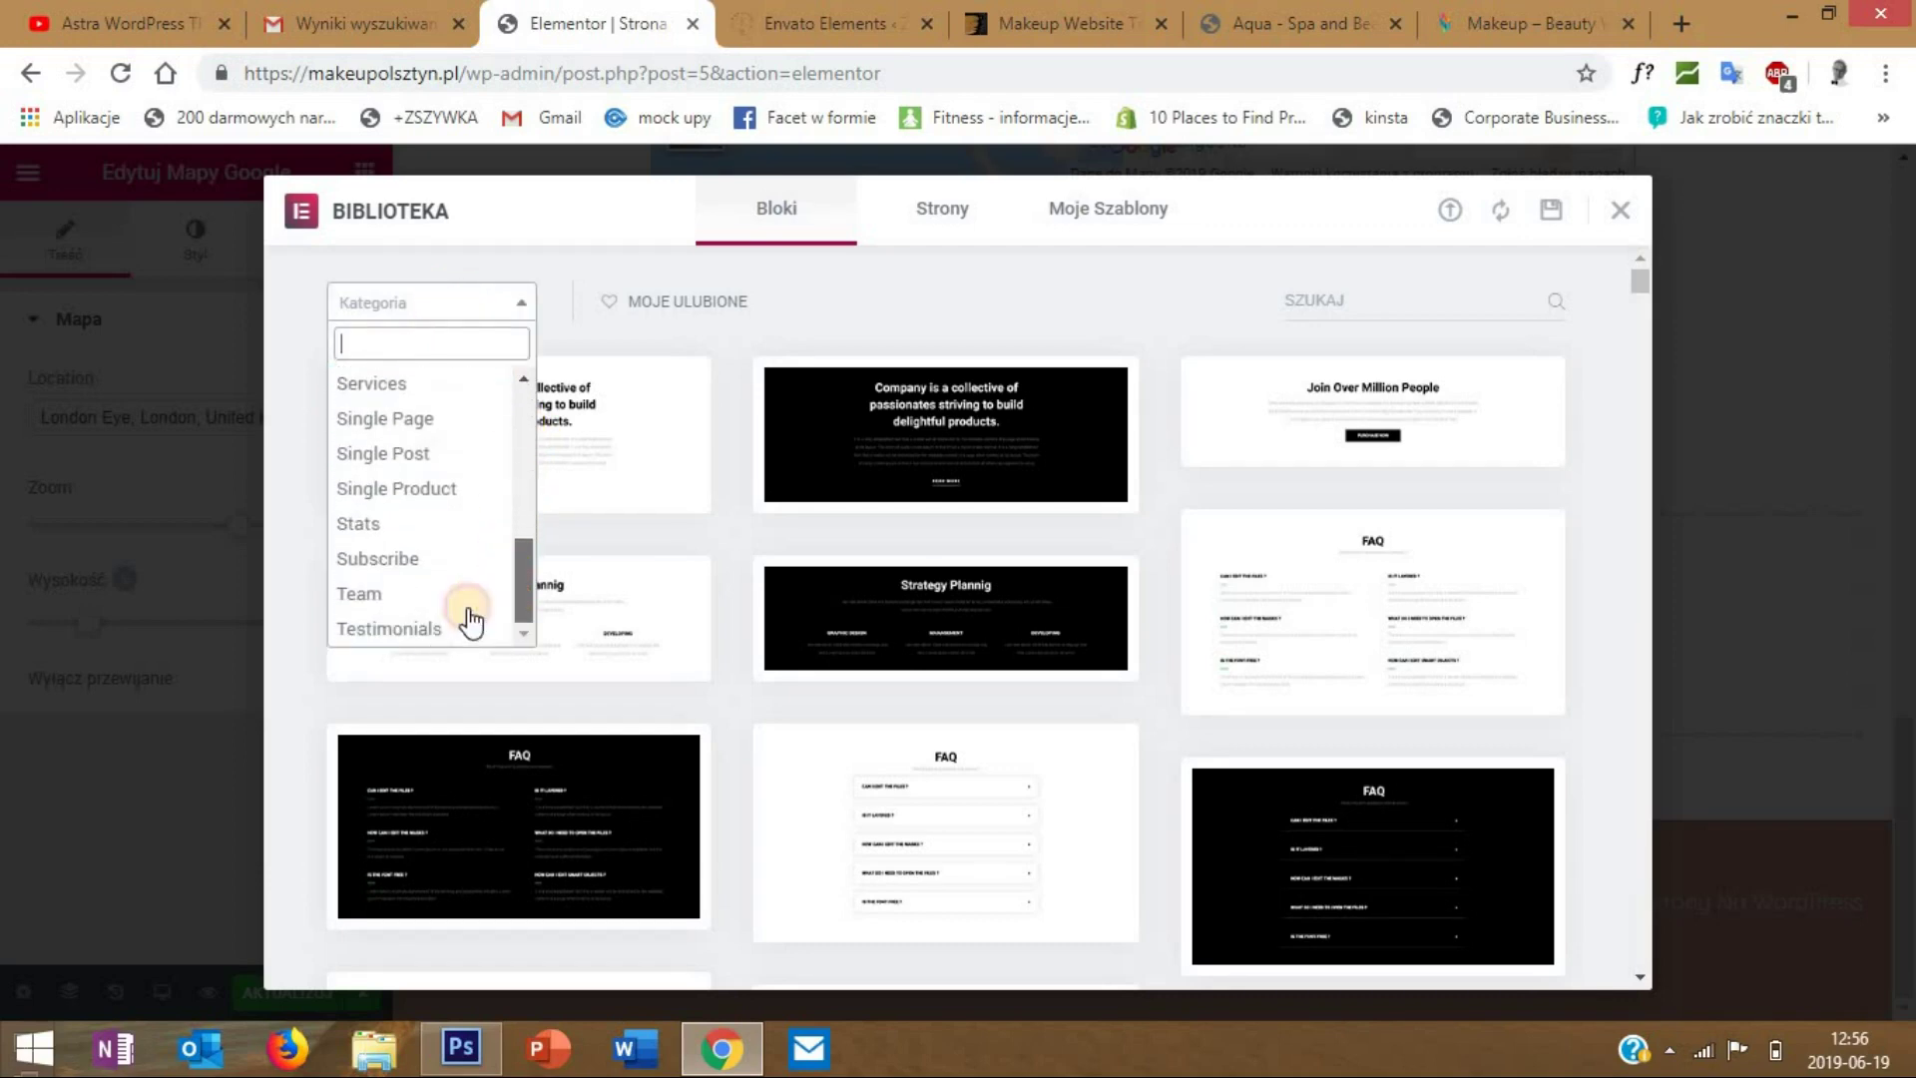
{"action": "left_click", "coordinate": [401, 635]}
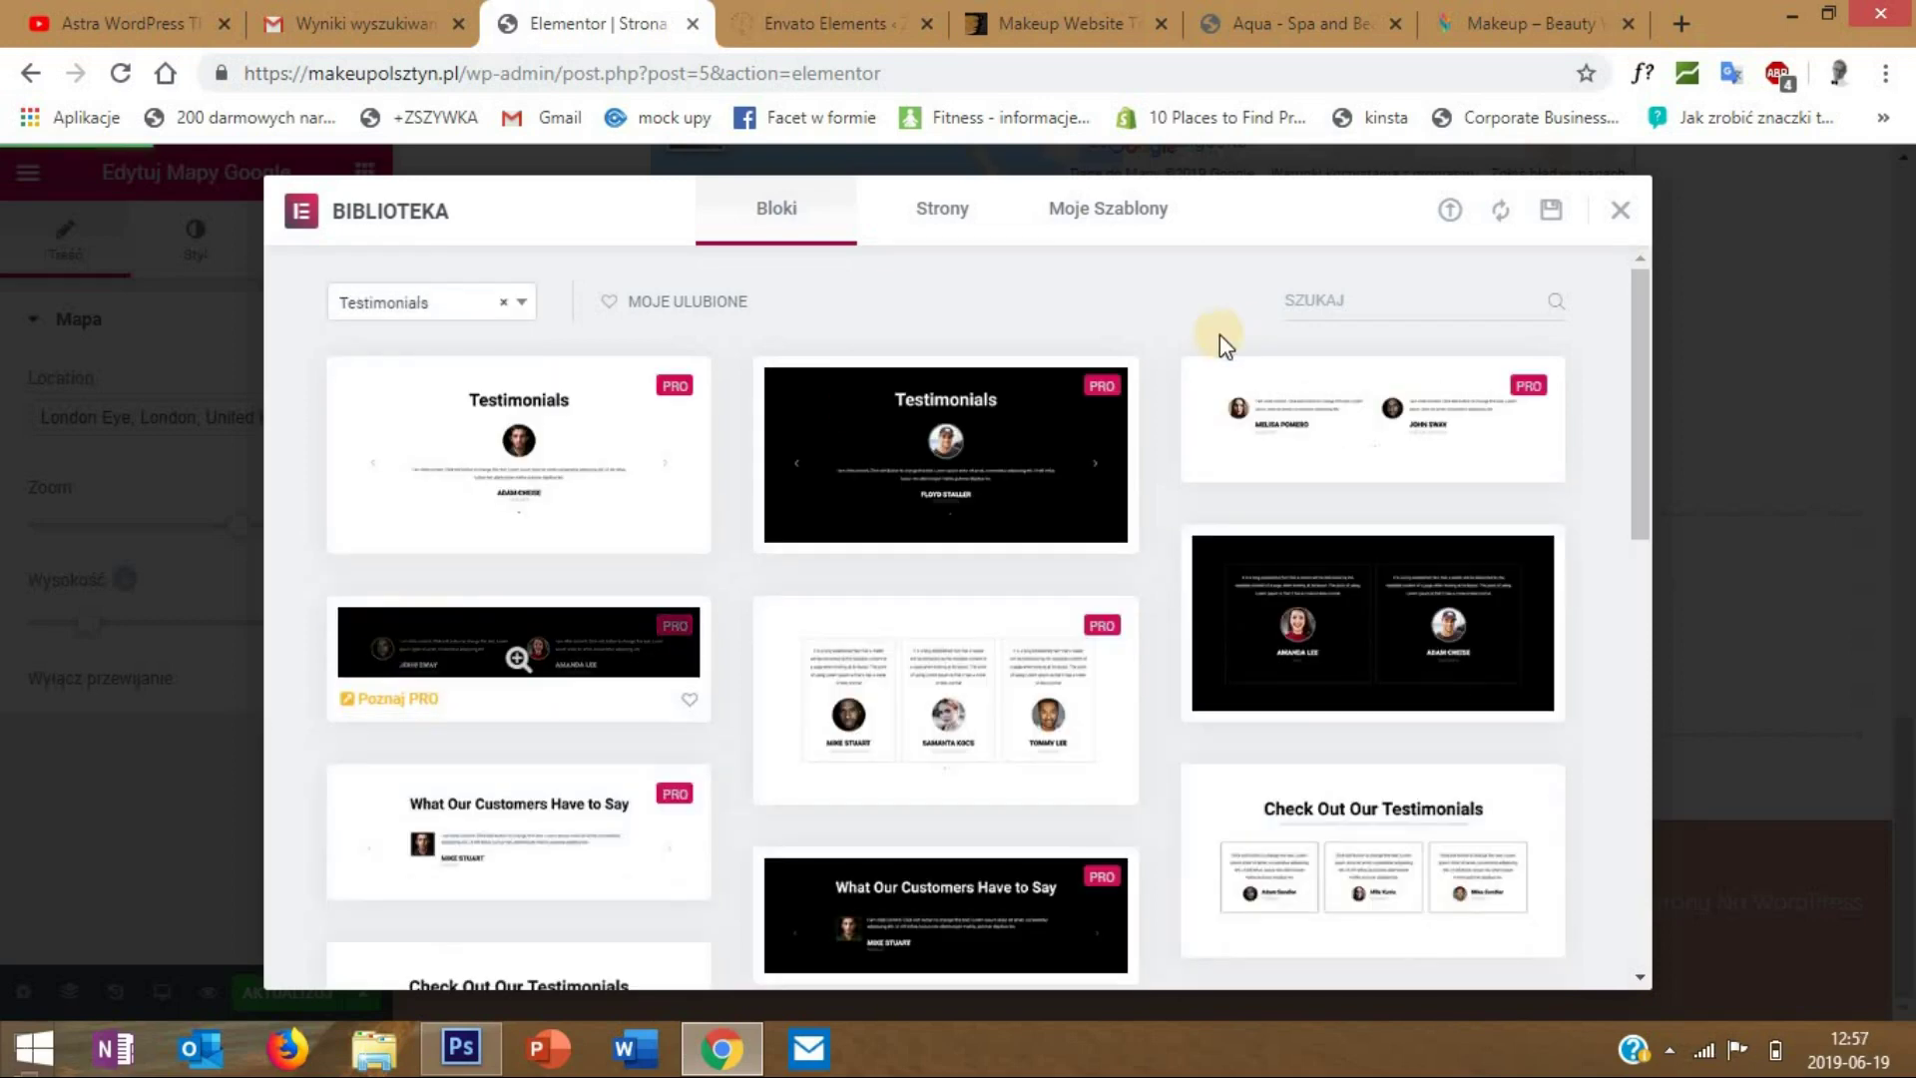
- Insert the three-column testimonials block as a 'Customers reviews' section below the map
{"action": "scroll", "coordinate": [1257, 397], "scroll_direction": "down", "scroll_amount": 3}
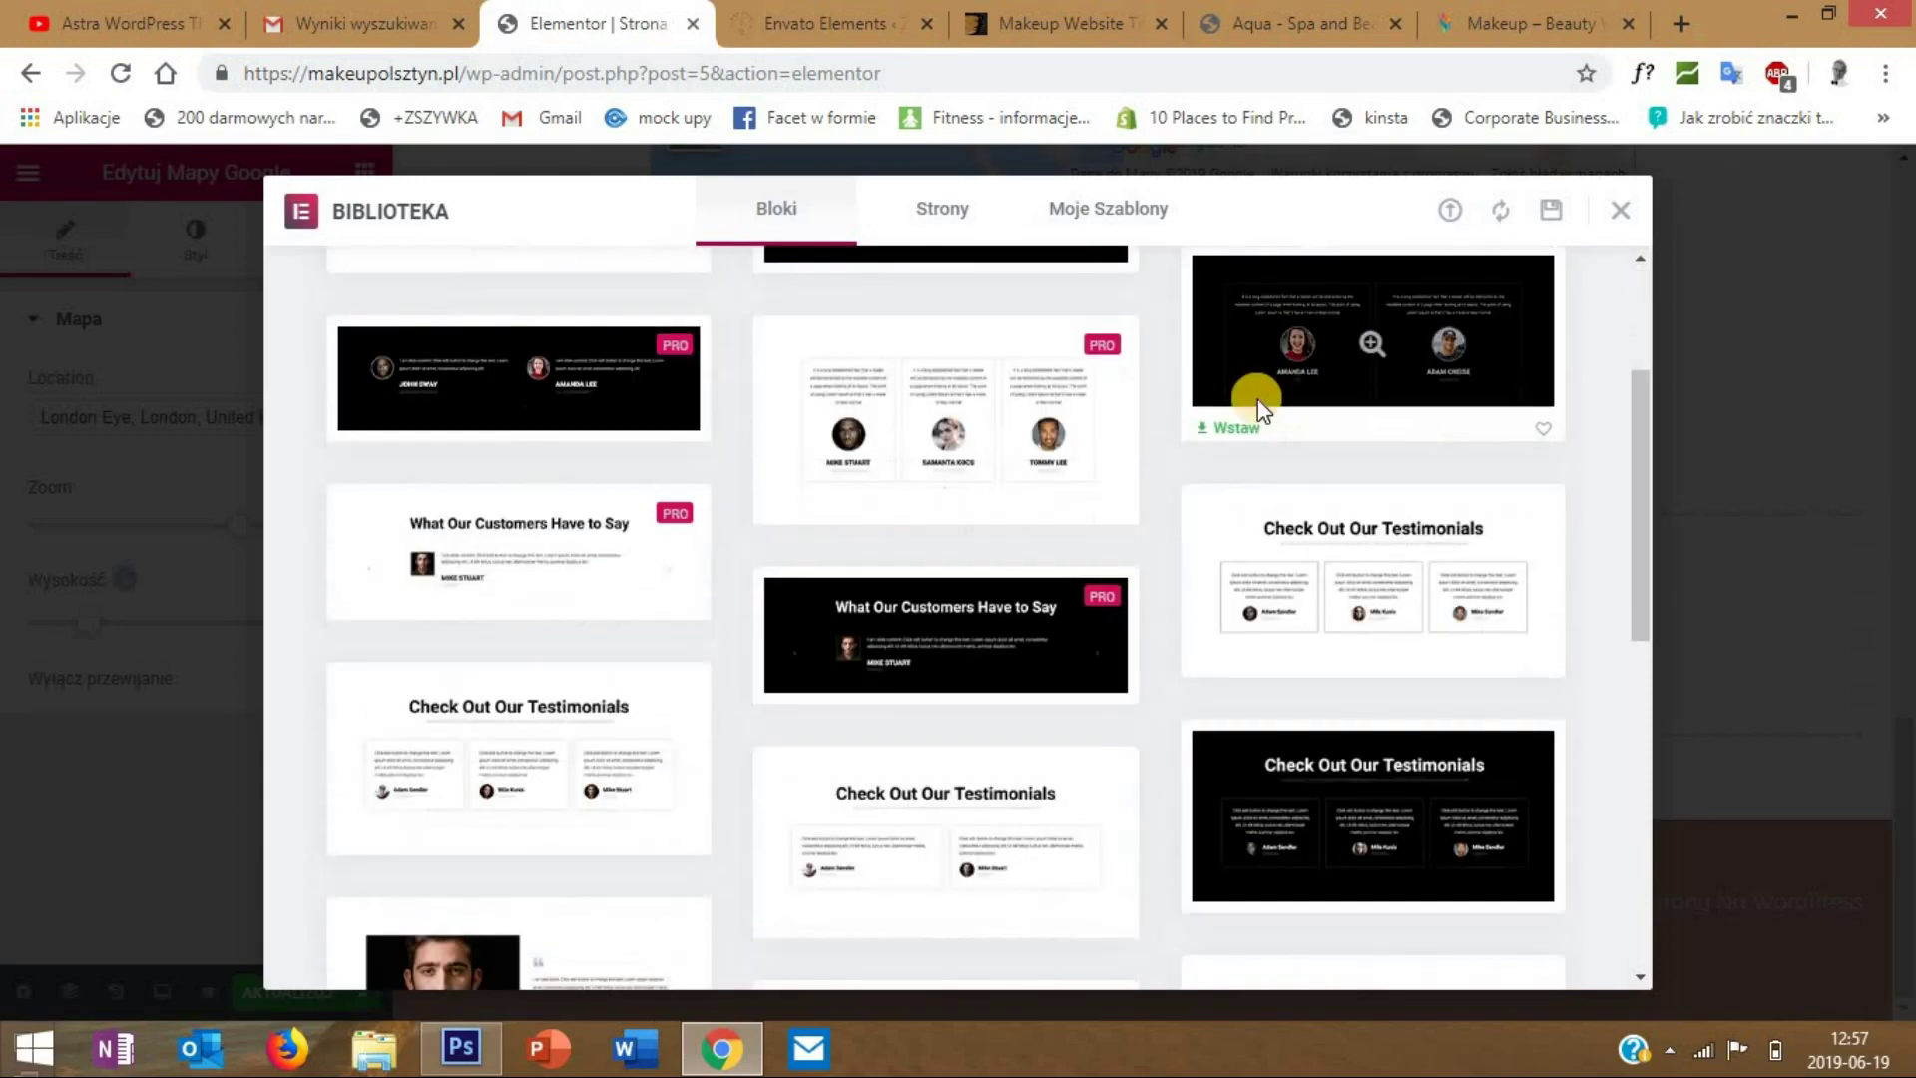
{"action": "scroll", "coordinate": [1257, 399], "scroll_direction": "down", "scroll_amount": 3}
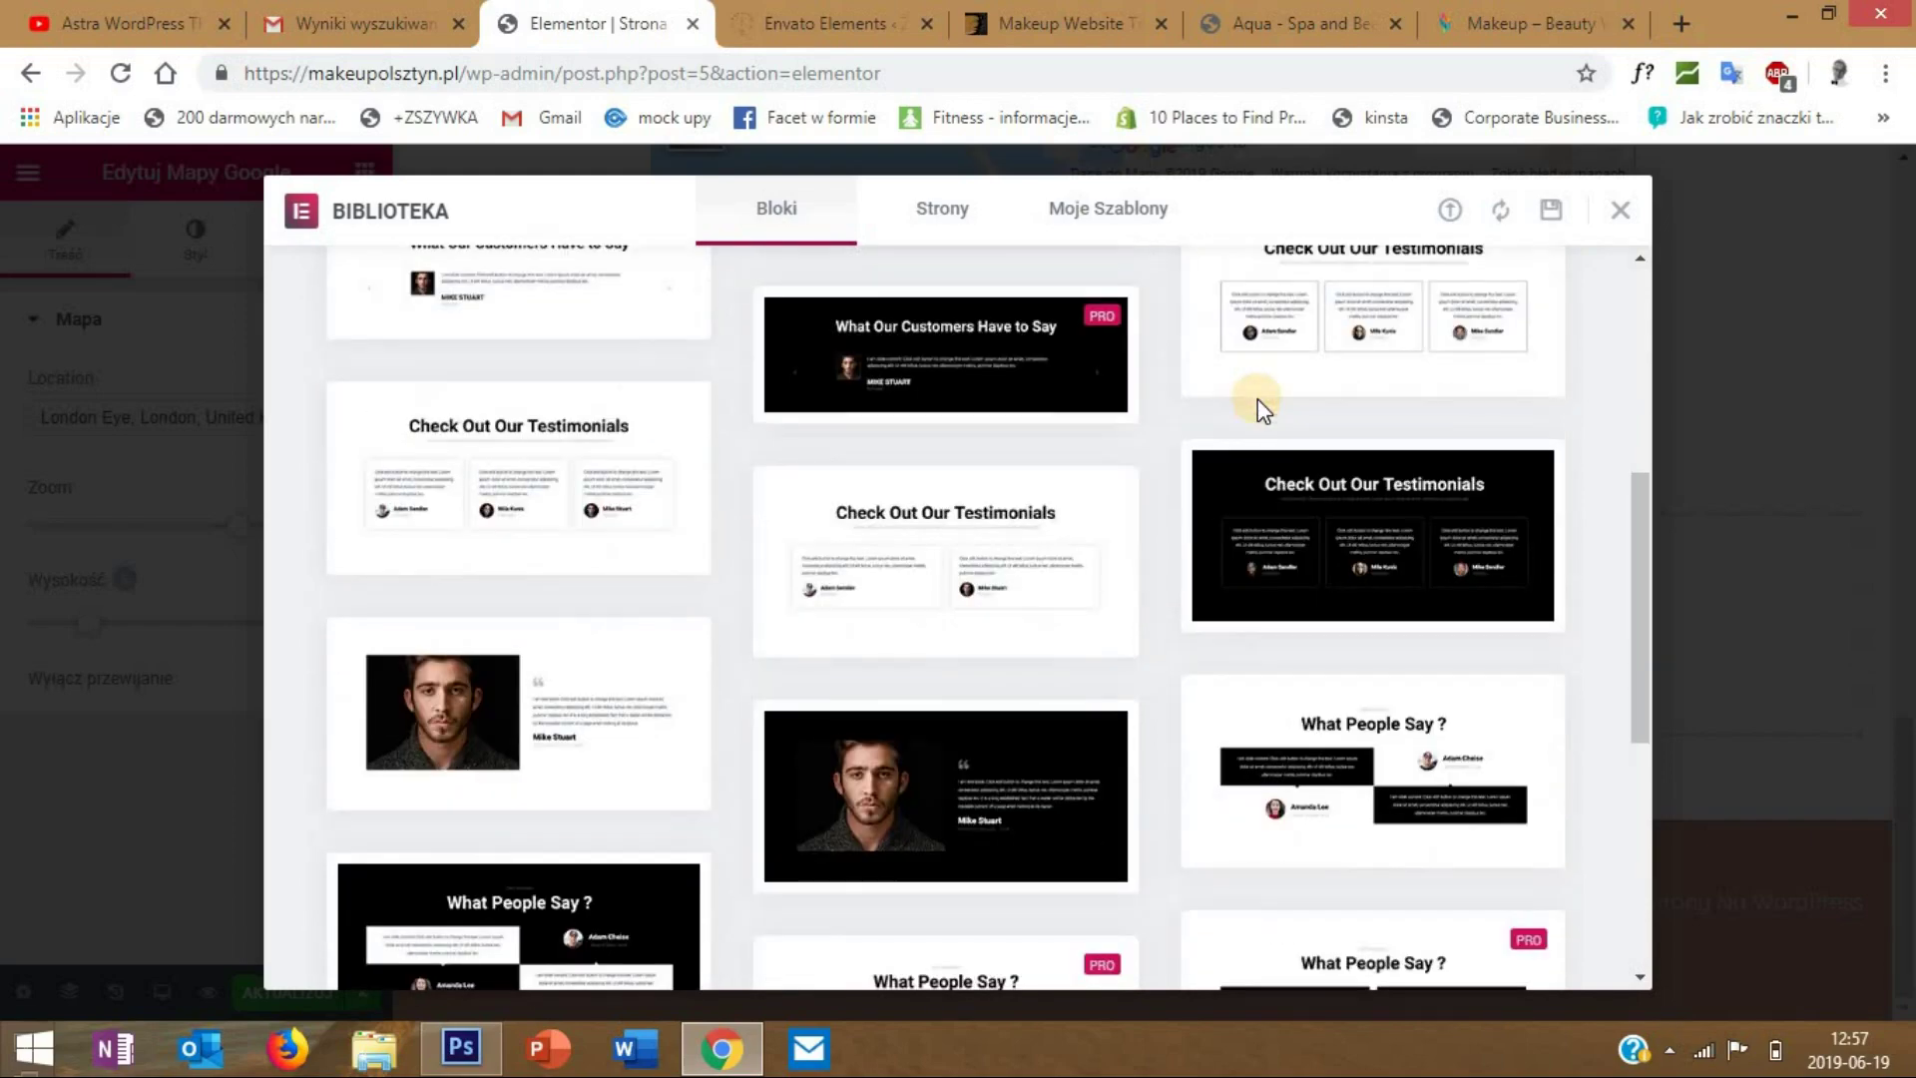
{"action": "scroll", "coordinate": [1258, 399], "scroll_direction": "down", "scroll_amount": 3}
{"action": "scroll", "coordinate": [1255, 399], "scroll_direction": "up", "scroll_amount": 5}
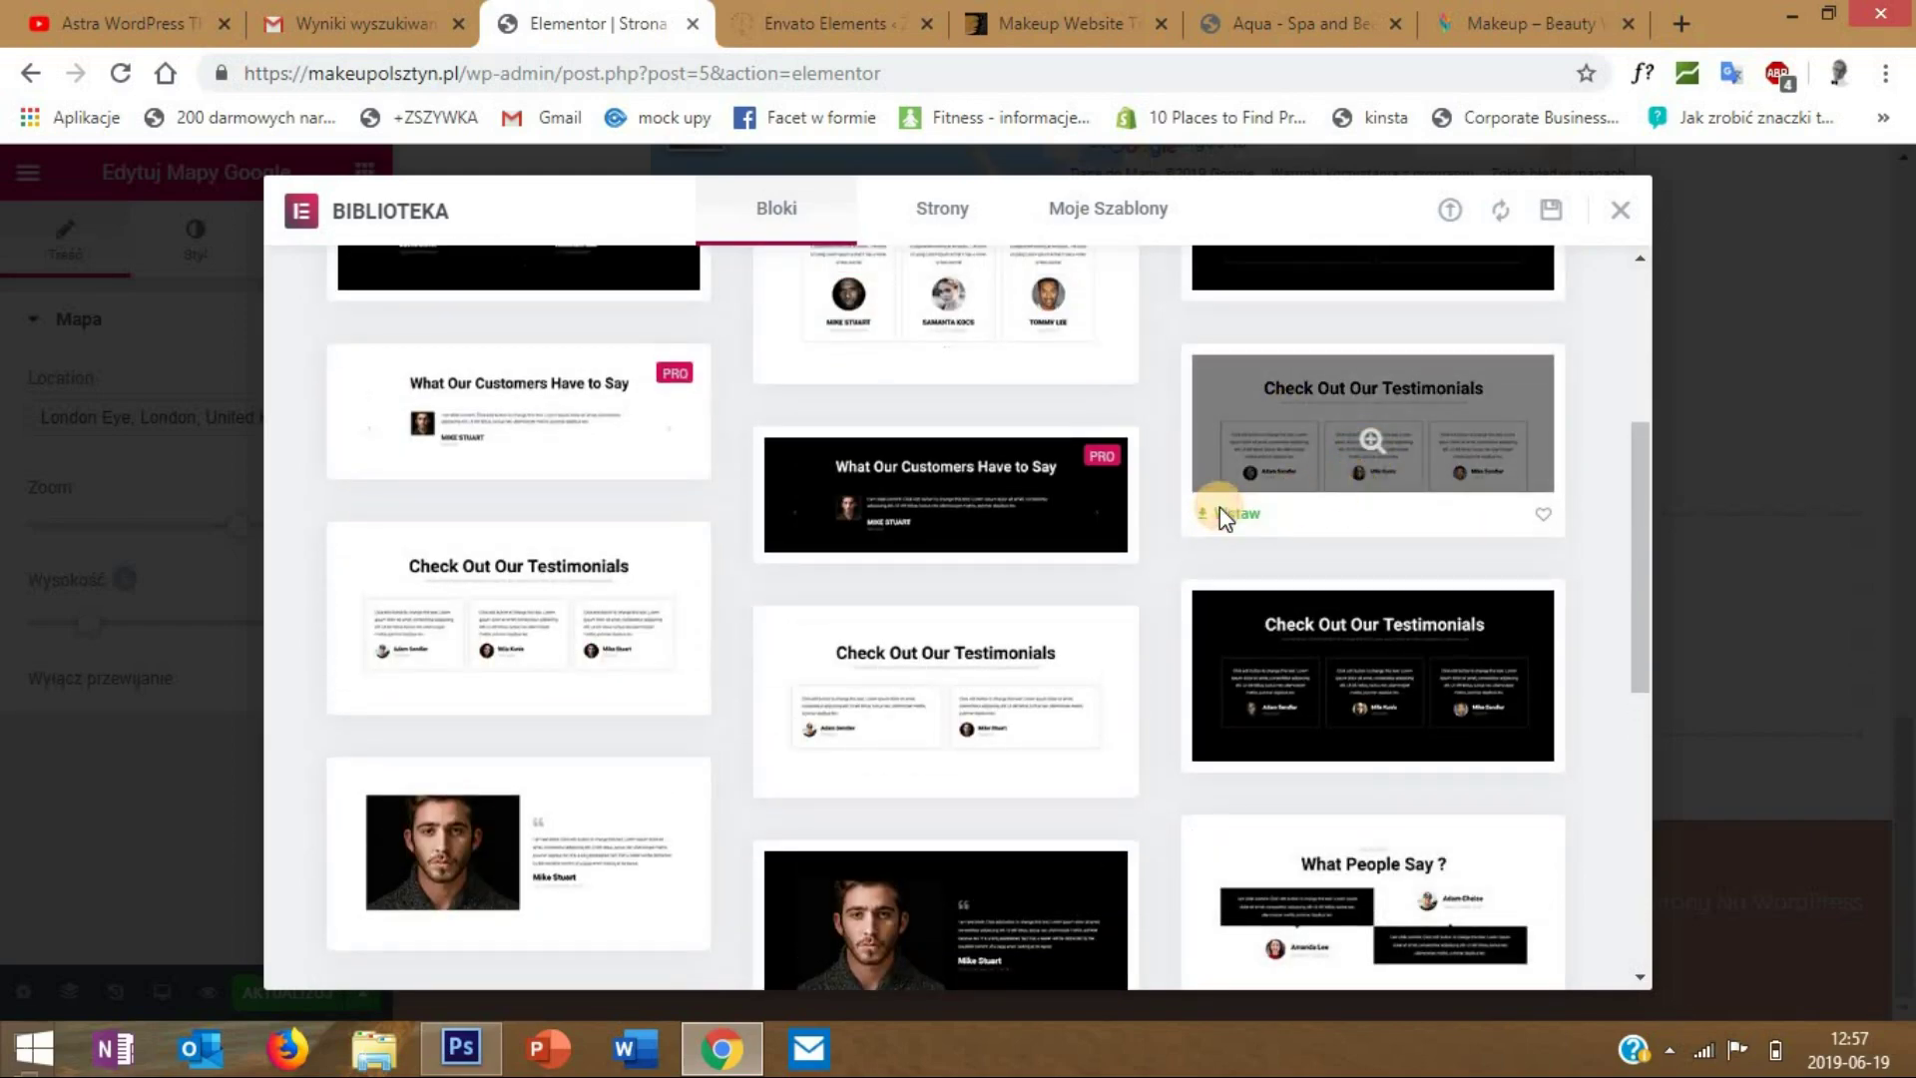
{"action": "left_click", "coordinate": [1219, 507]}
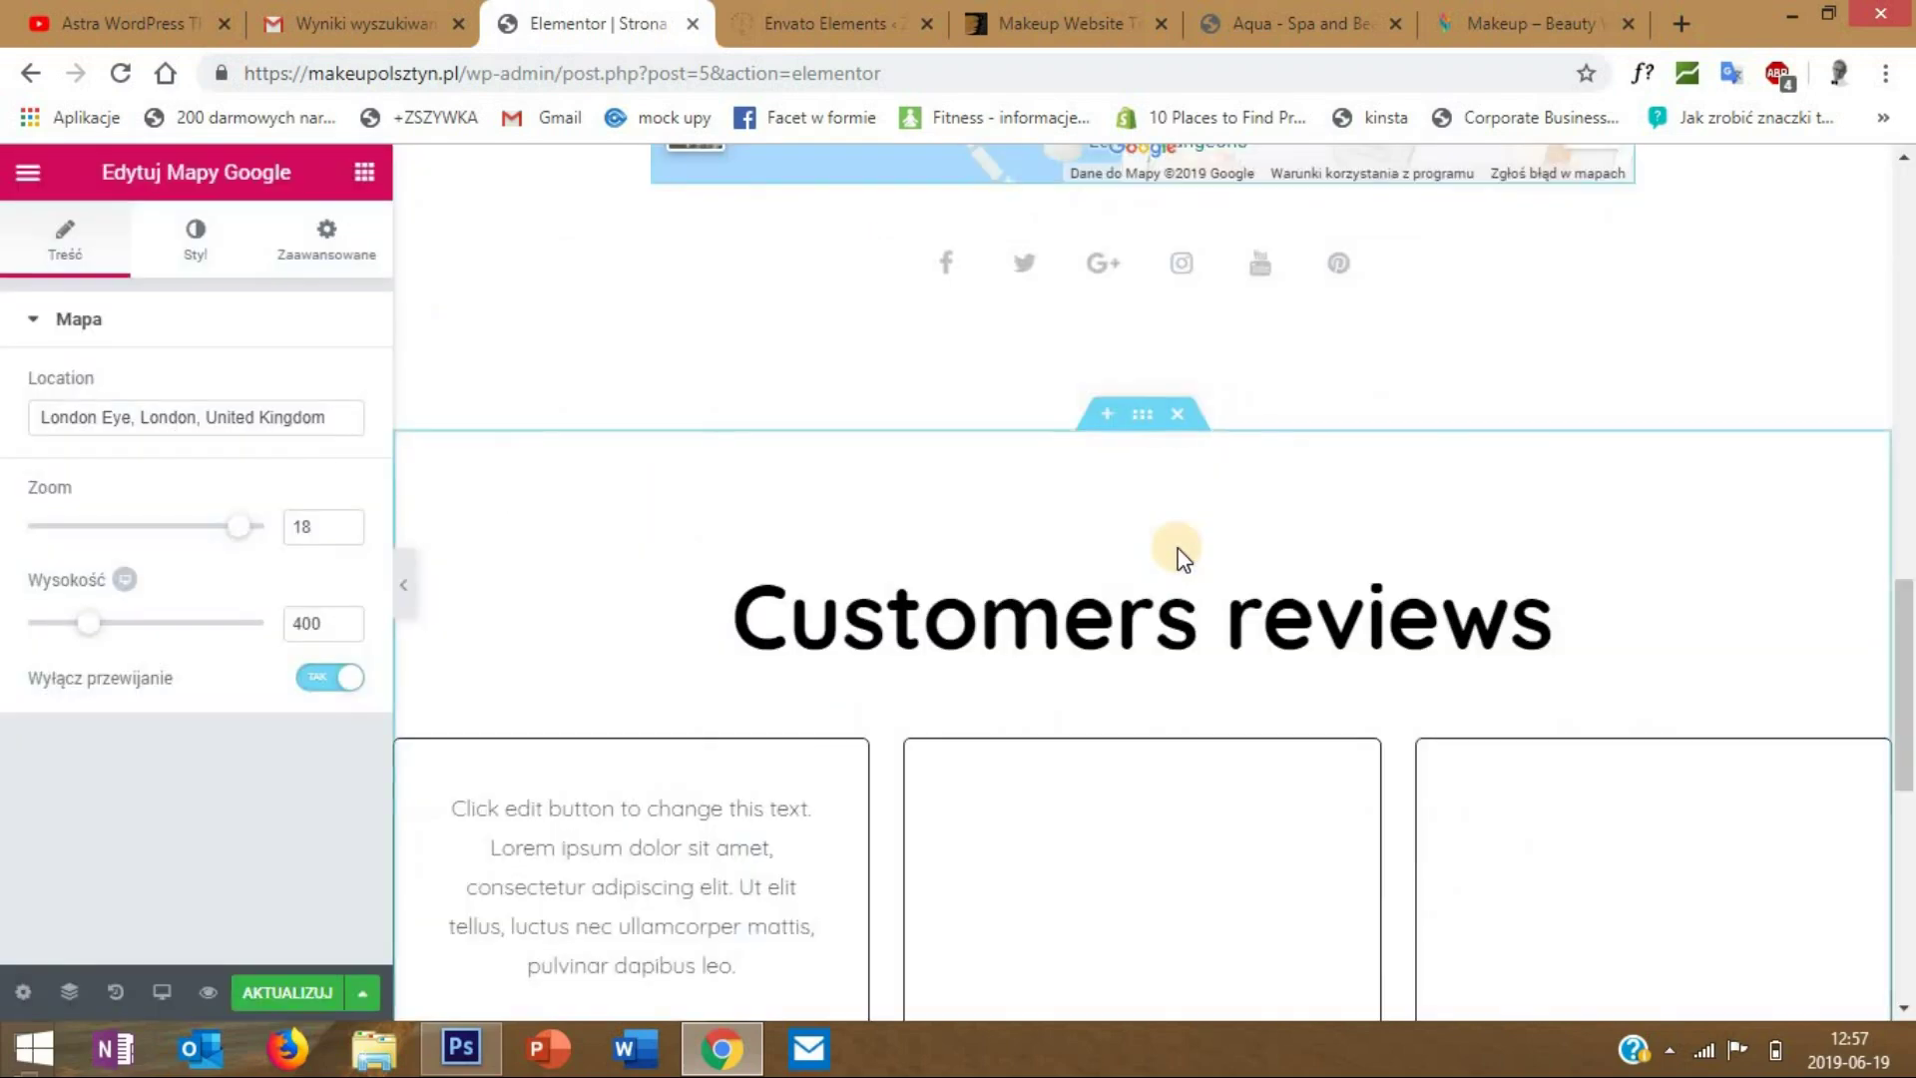
{"action": "scroll", "coordinate": [1272, 539], "scroll_direction": "down", "scroll_amount": 4}
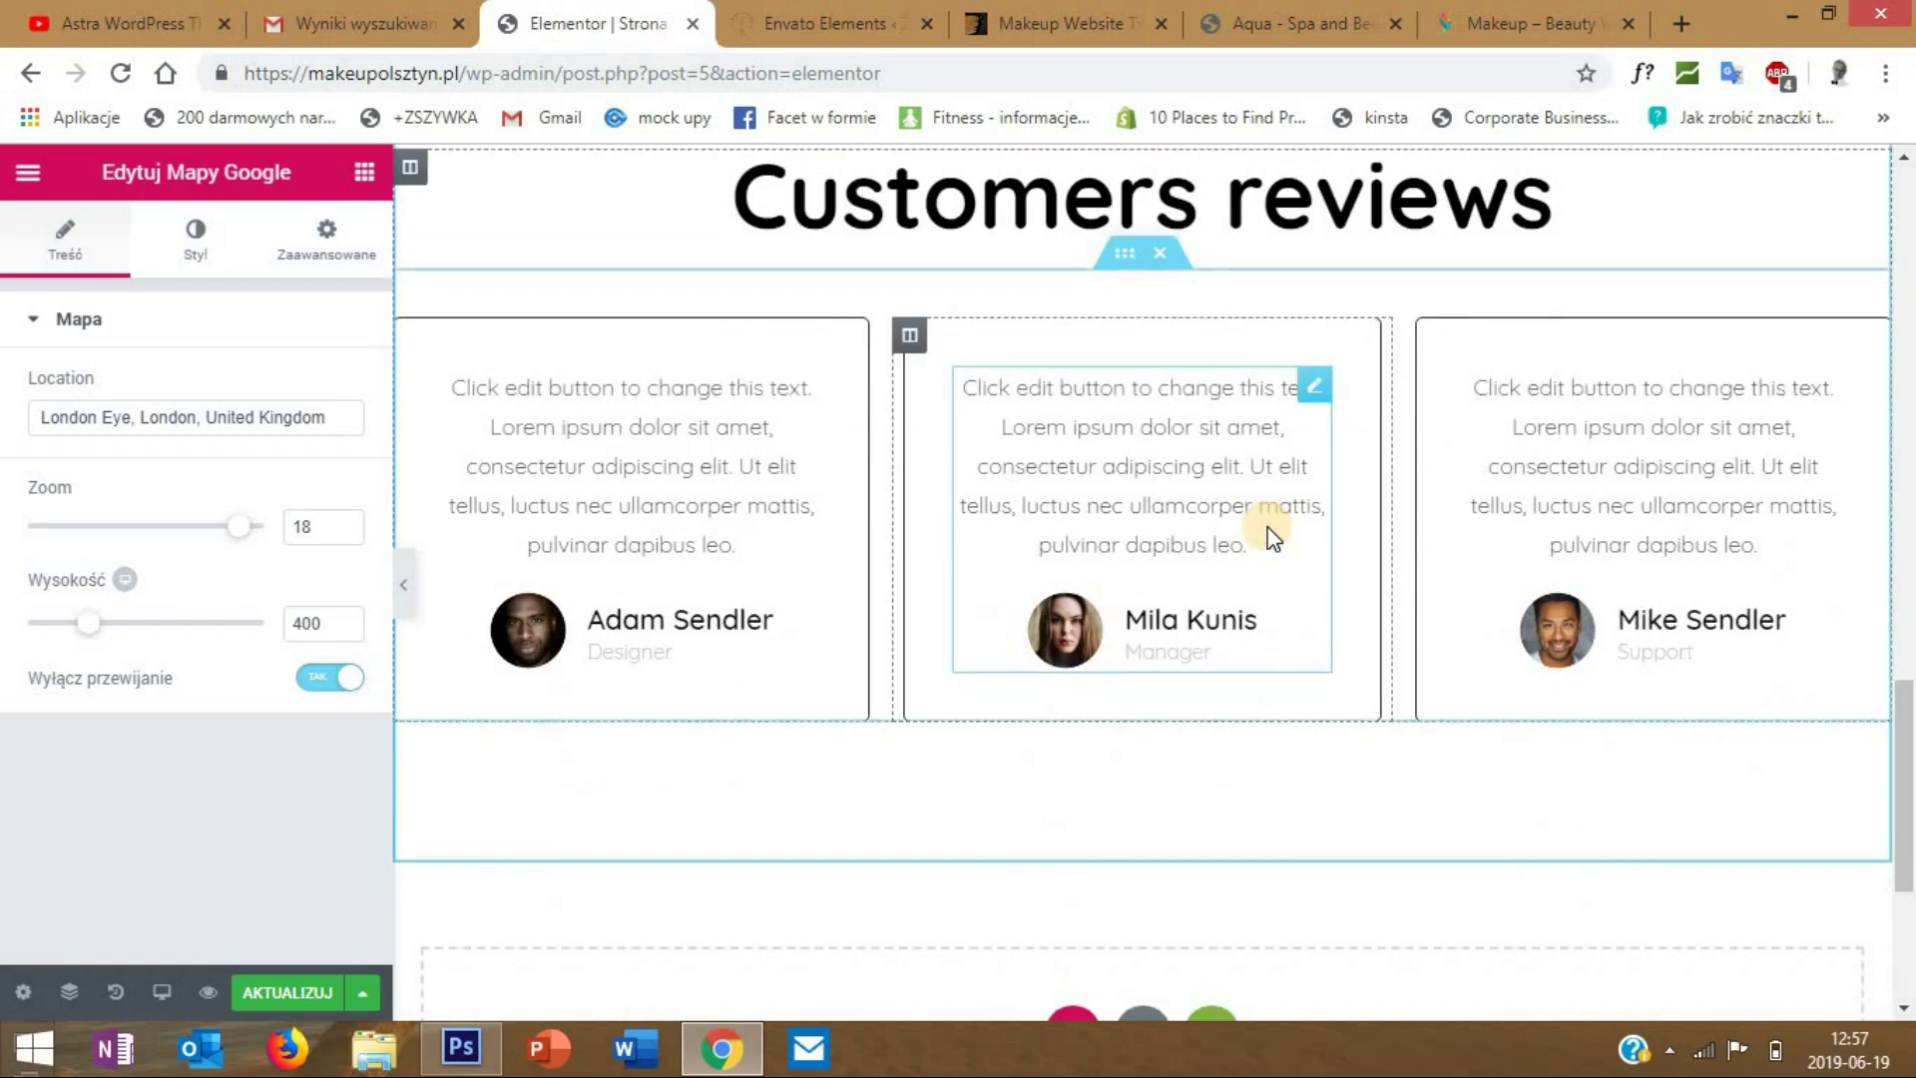
{"action": "scroll", "coordinate": [1273, 544], "scroll_direction": "up", "scroll_amount": 5}
{"action": "scroll", "coordinate": [1297, 479], "scroll_direction": "down", "scroll_amount": 4}
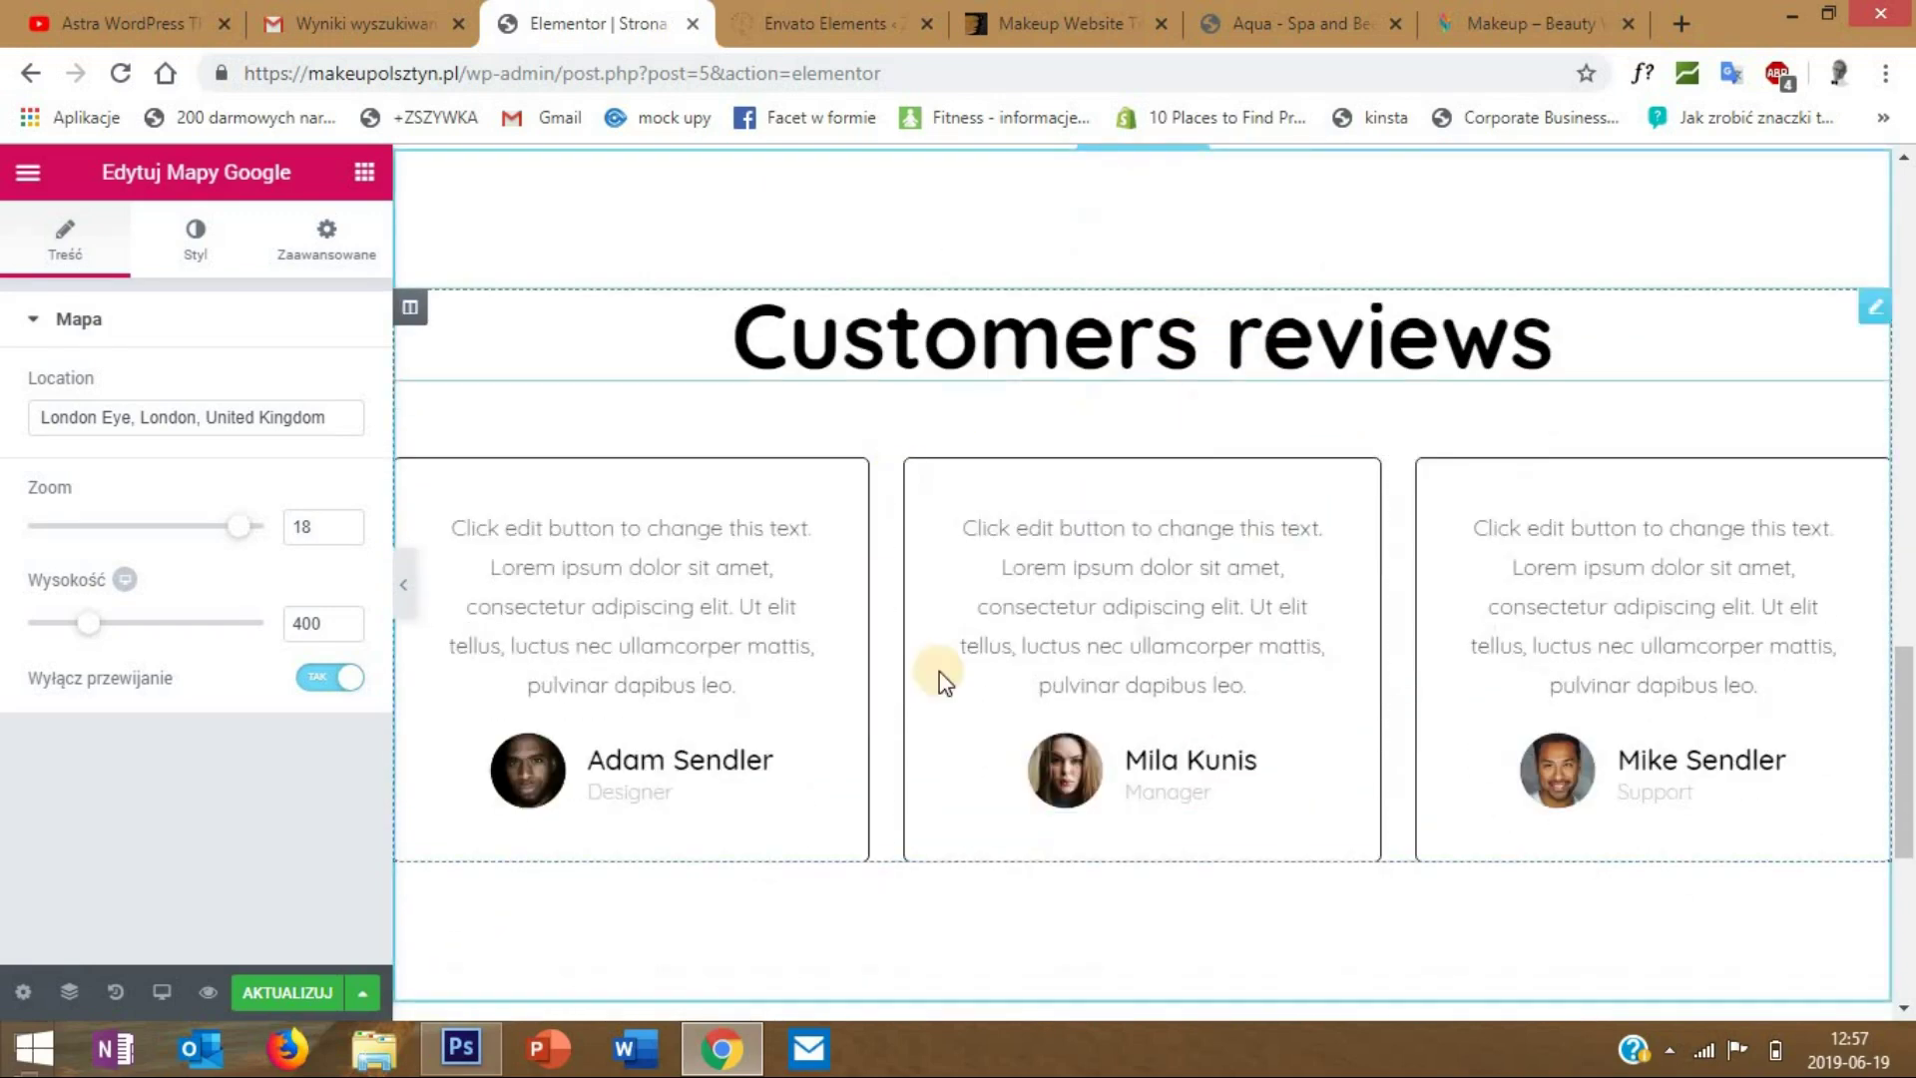
{"action": "scroll", "coordinate": [1287, 604], "scroll_direction": "down", "scroll_amount": 1}
{"action": "scroll", "coordinate": [1290, 604], "scroll_direction": "down", "scroll_amount": 2}
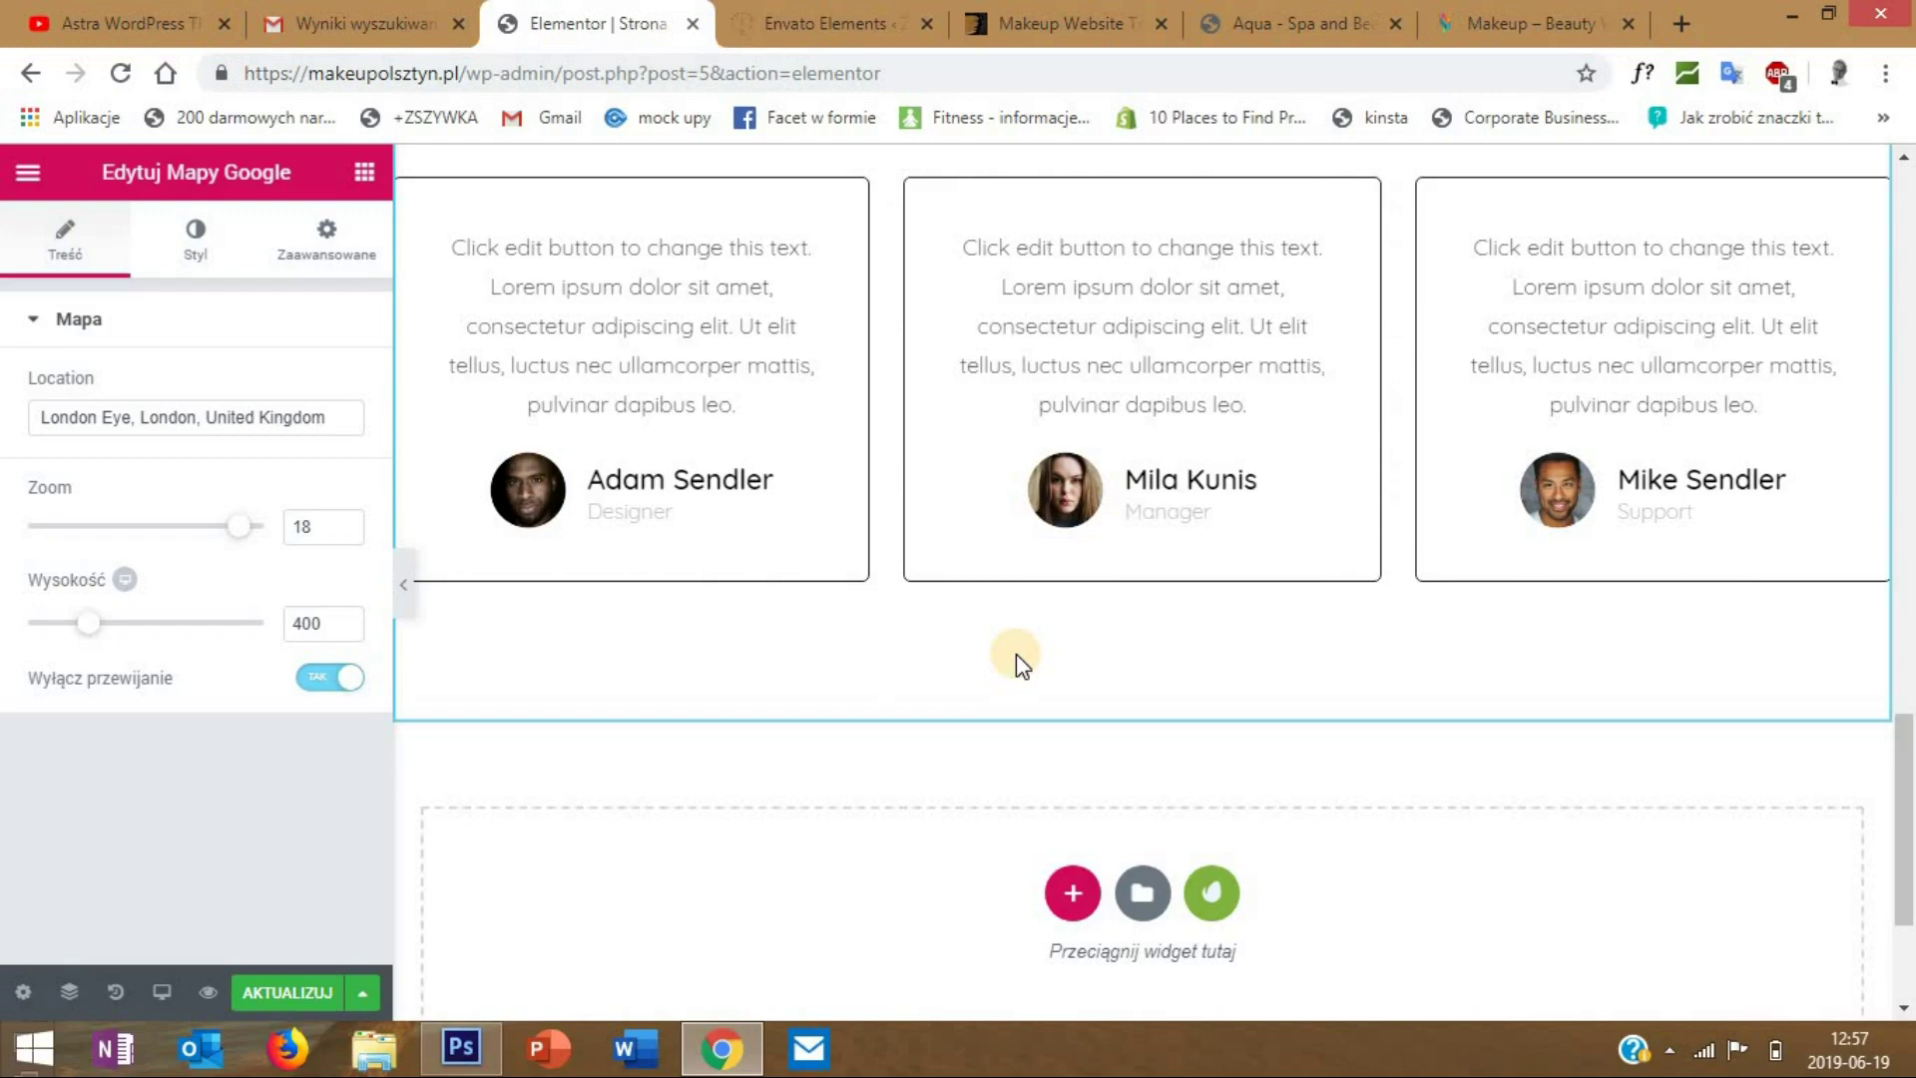
{"action": "scroll", "coordinate": [1207, 798], "scroll_direction": "down", "scroll_amount": 2}
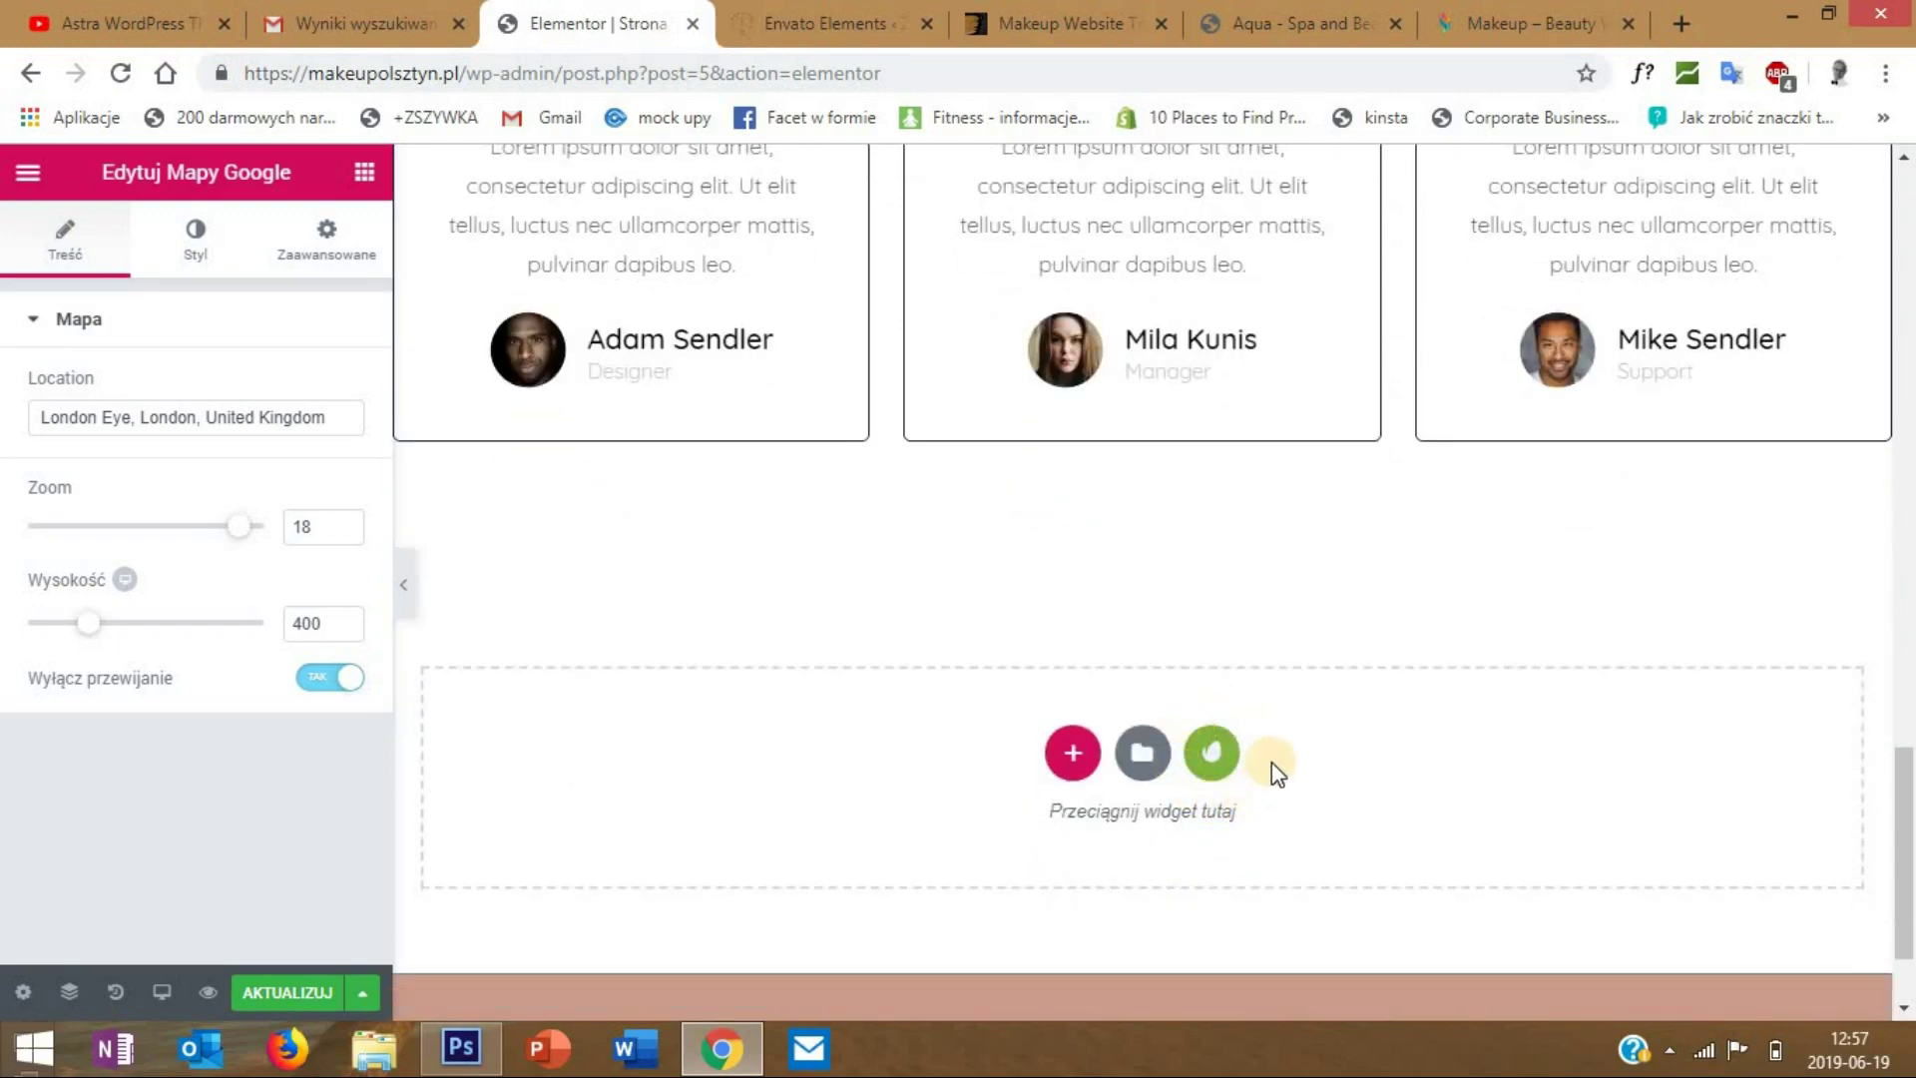
- Bring up the Envato Elements library on its Blocks tab instead of templates
{"action": "left_click", "coordinate": [1212, 753]}
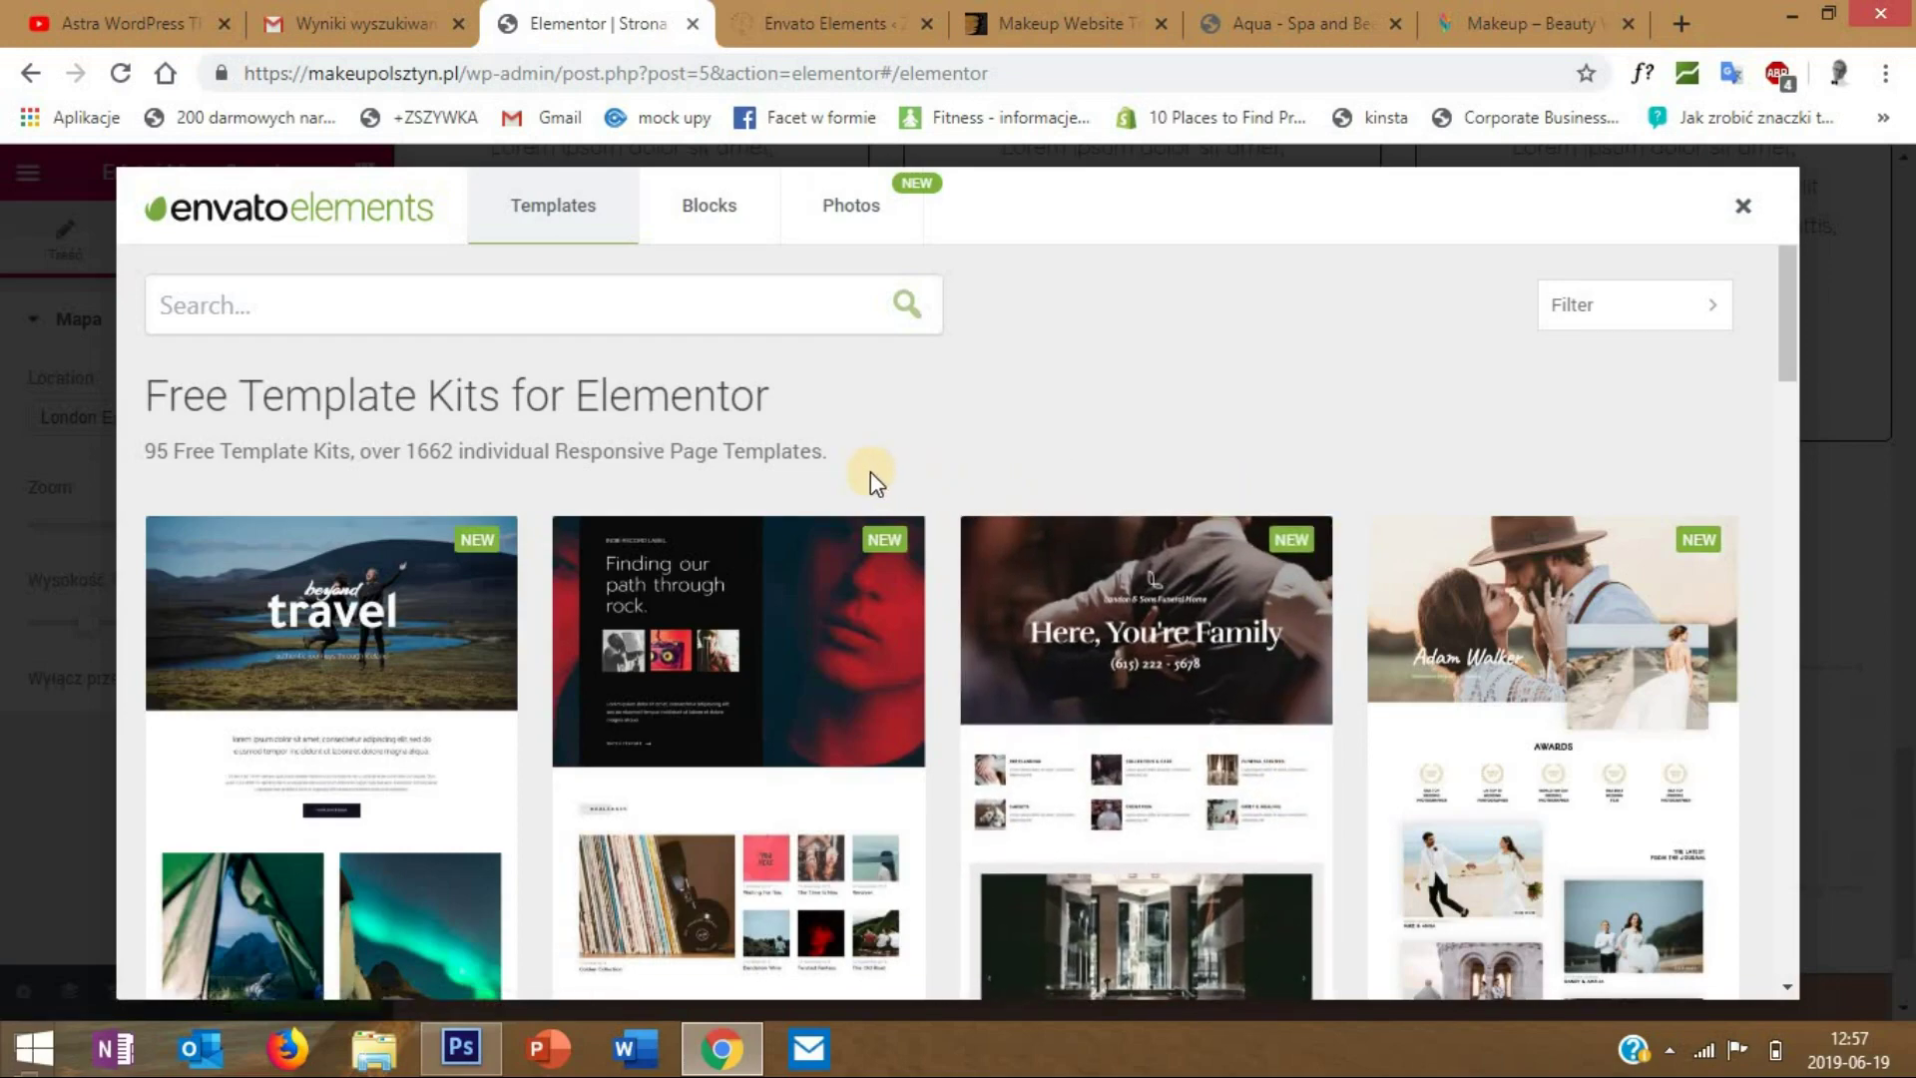
{"action": "scroll", "coordinate": [874, 471], "scroll_direction": "down", "scroll_amount": 4}
{"action": "scroll", "coordinate": [637, 451], "scroll_direction": "up", "scroll_amount": 4}
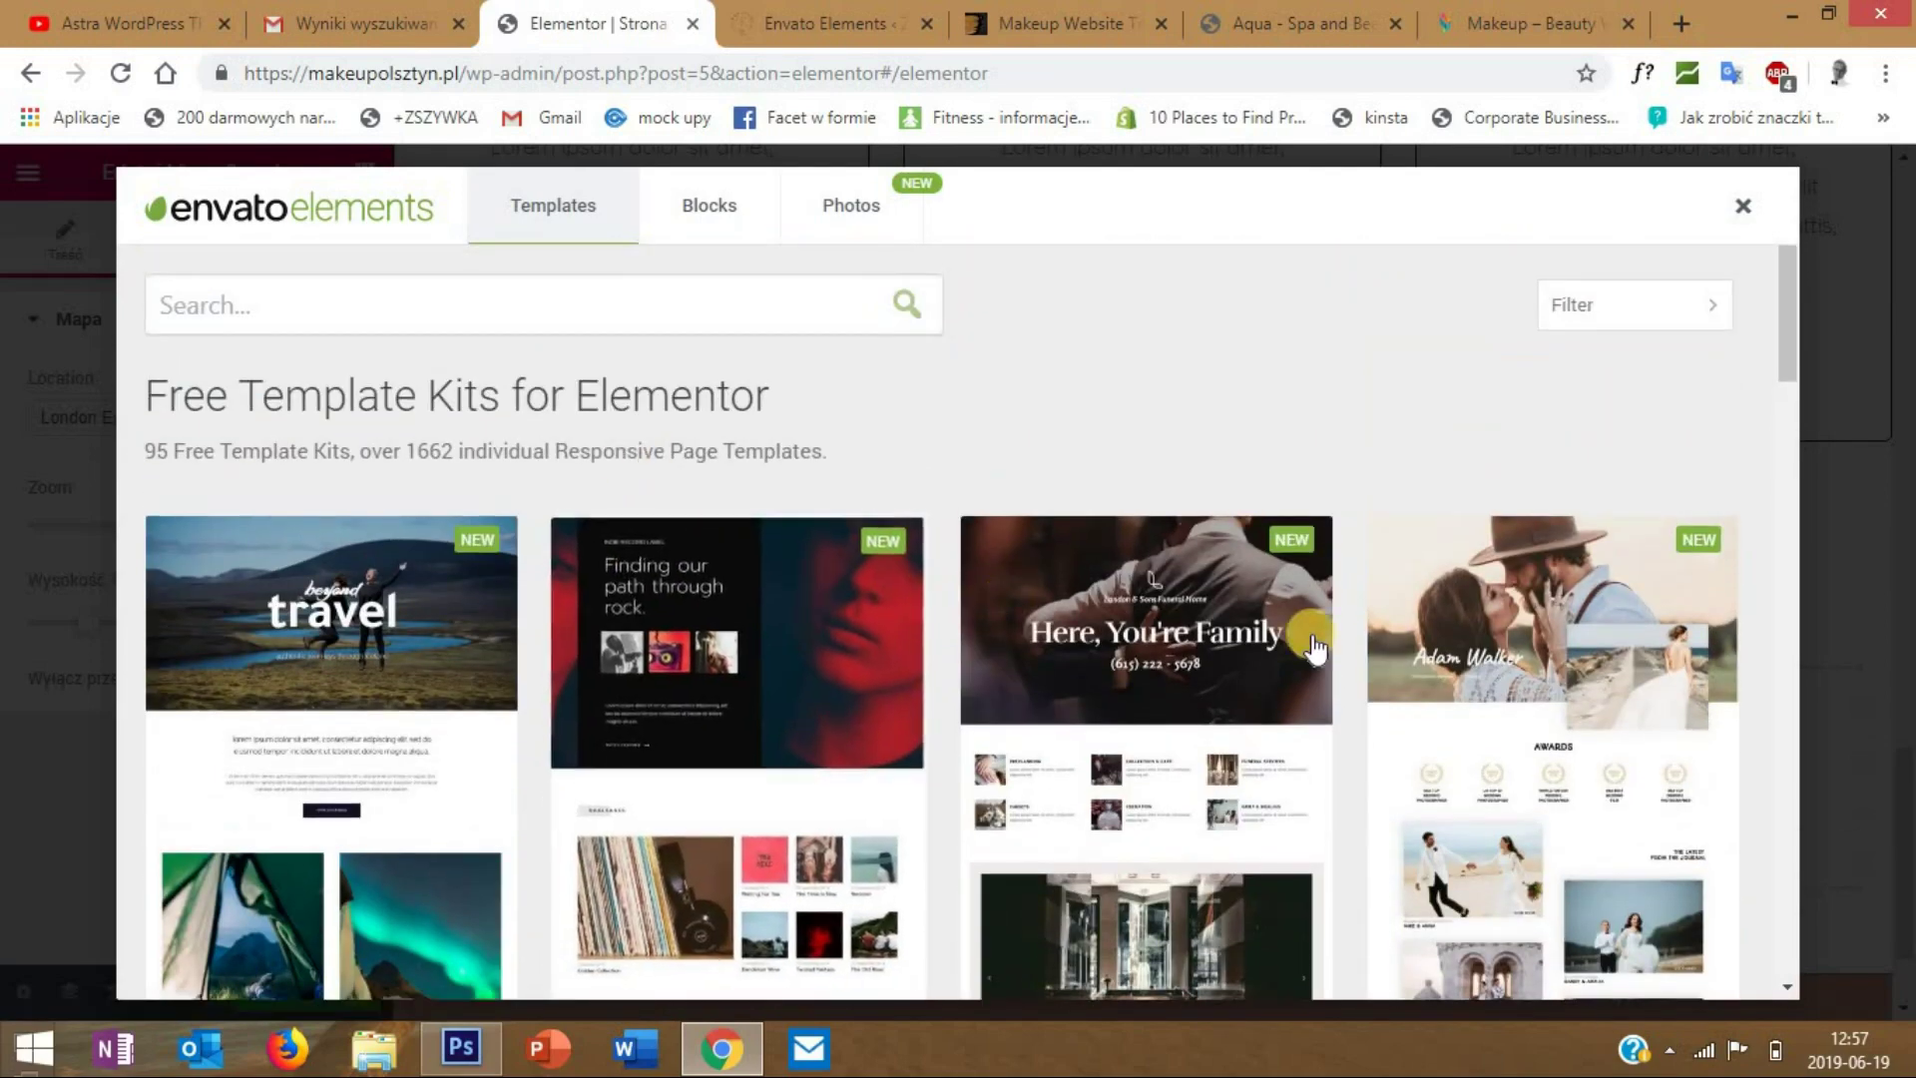
{"action": "scroll", "coordinate": [1435, 662], "scroll_direction": "down", "scroll_amount": 8}
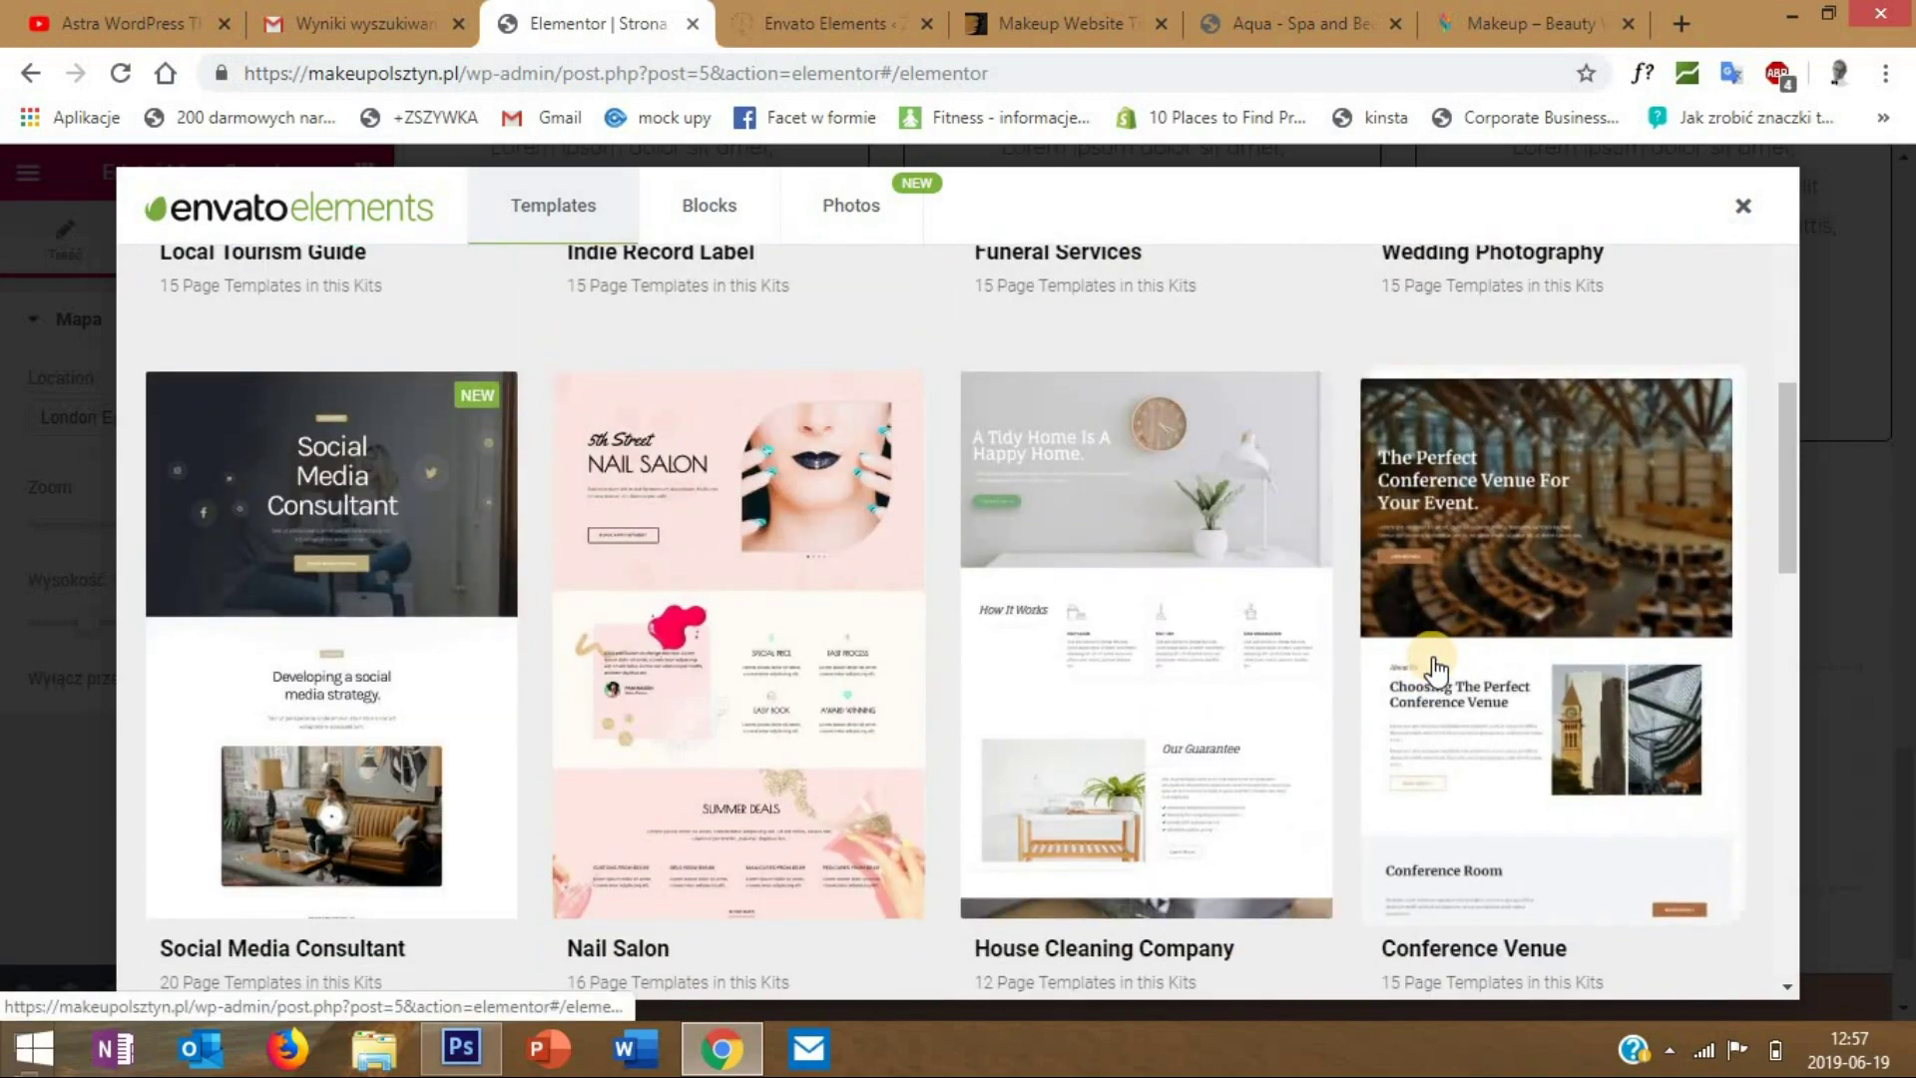
{"action": "scroll", "coordinate": [1435, 662], "scroll_direction": "up", "scroll_amount": 8}
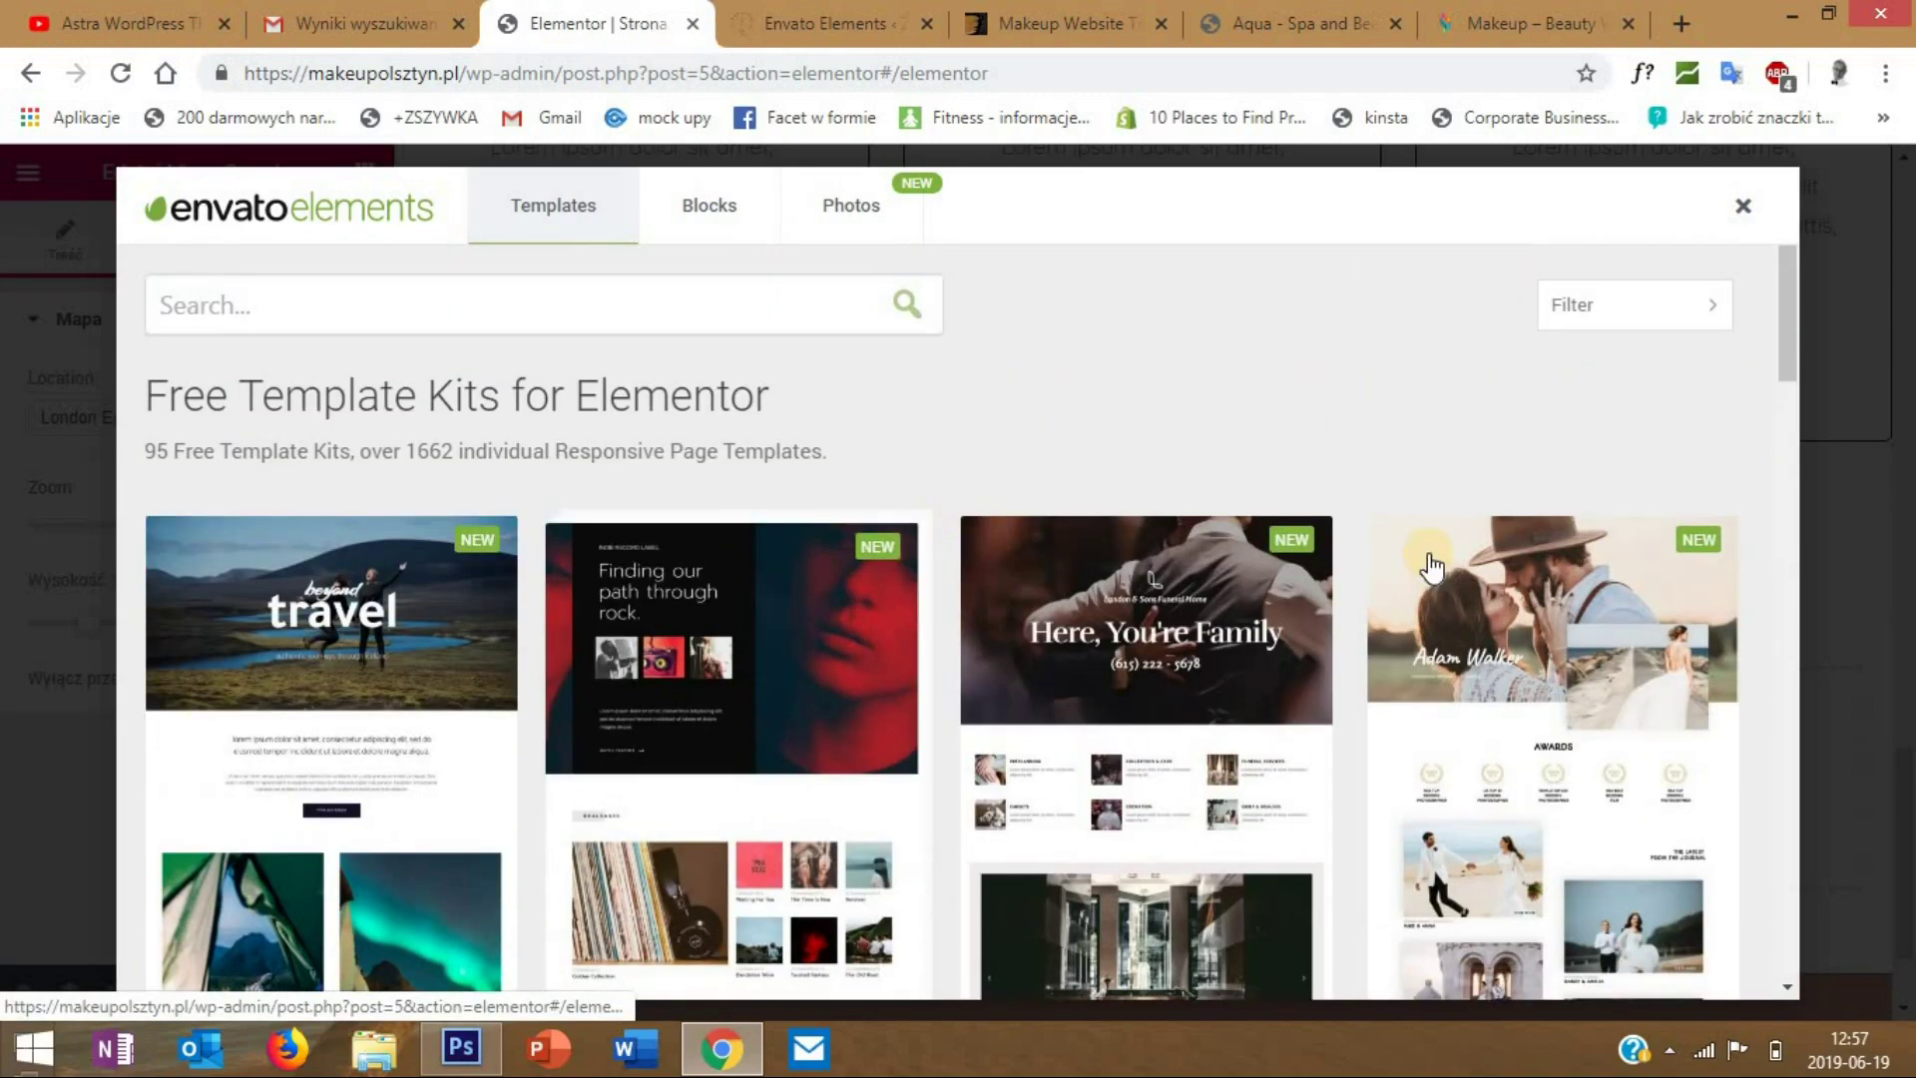
{"action": "left_click", "coordinate": [707, 215]}
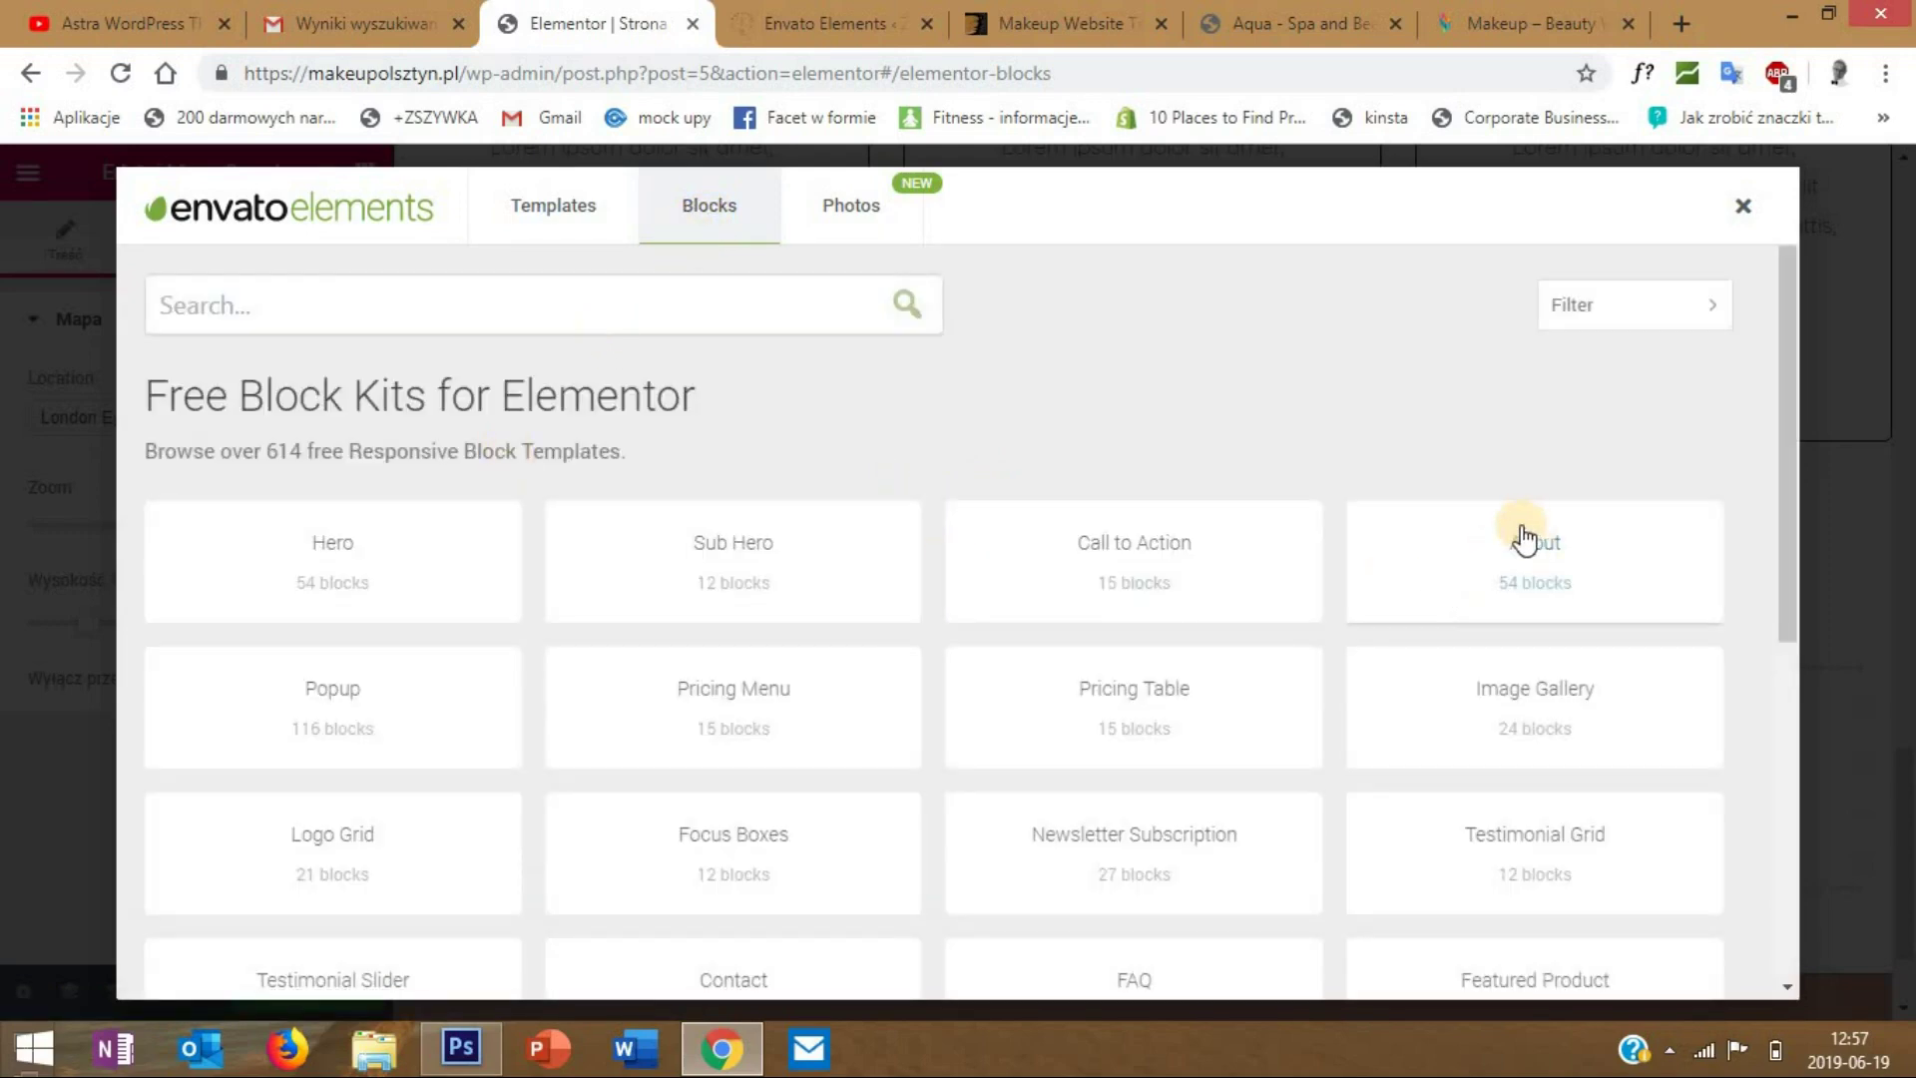
- In the About block category, find the 'About - Image, Heading & Copy' block
{"action": "left_click", "coordinate": [1550, 568]}
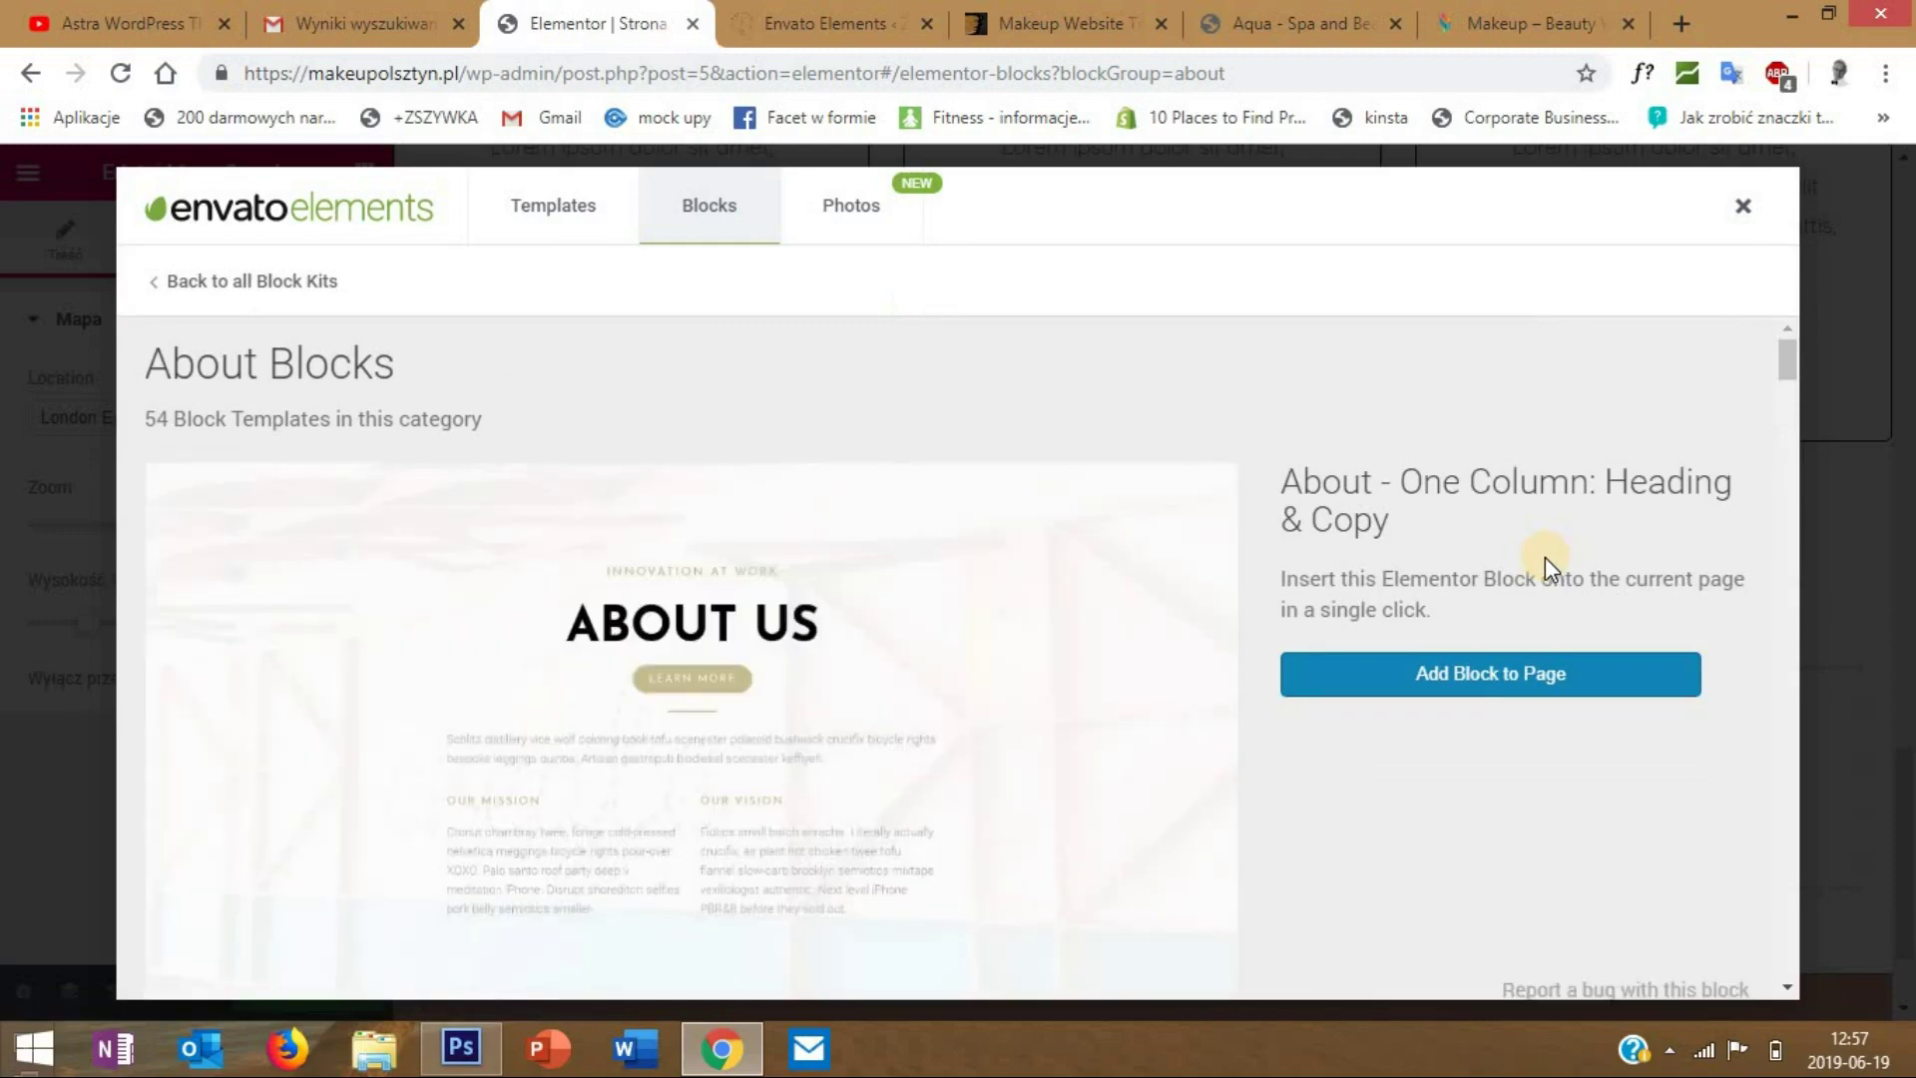
{"action": "scroll", "coordinate": [861, 633], "scroll_direction": "down", "scroll_amount": 8}
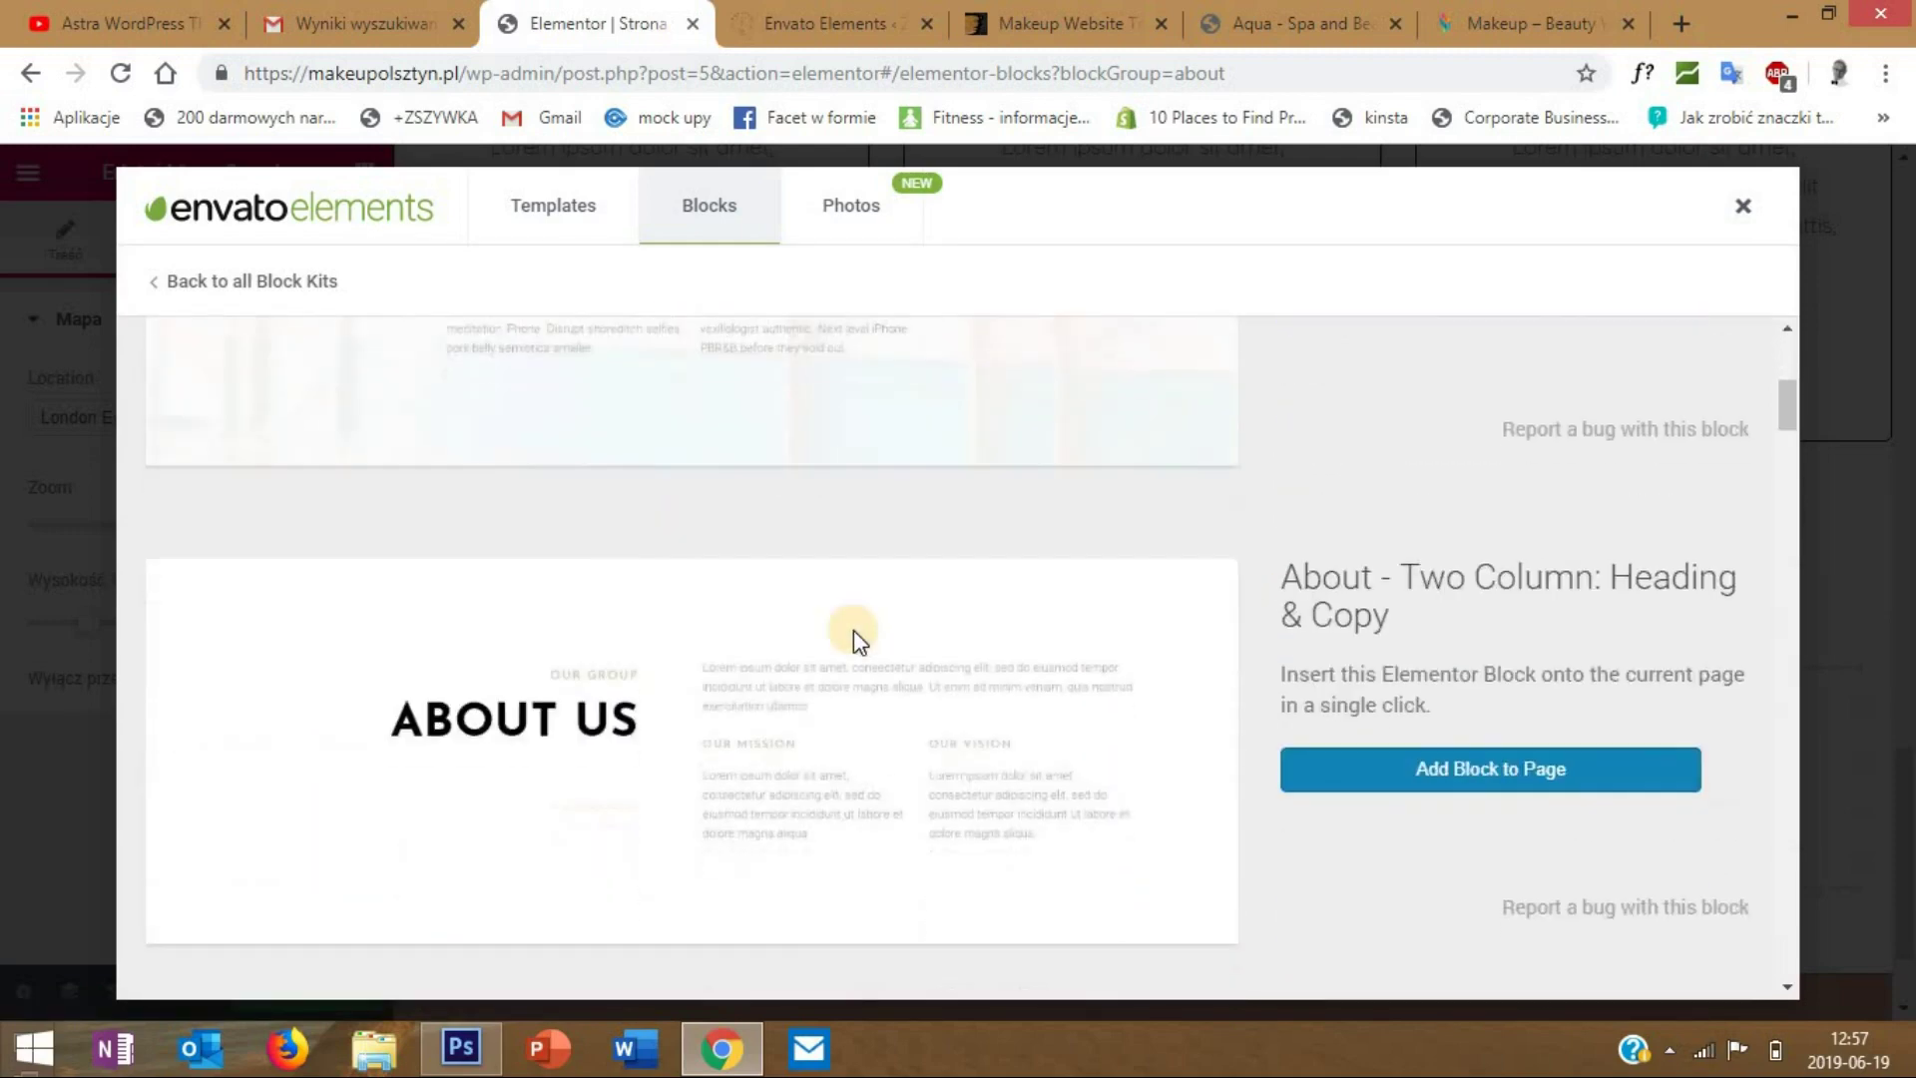
{"action": "scroll", "coordinate": [853, 630], "scroll_direction": "down", "scroll_amount": 5}
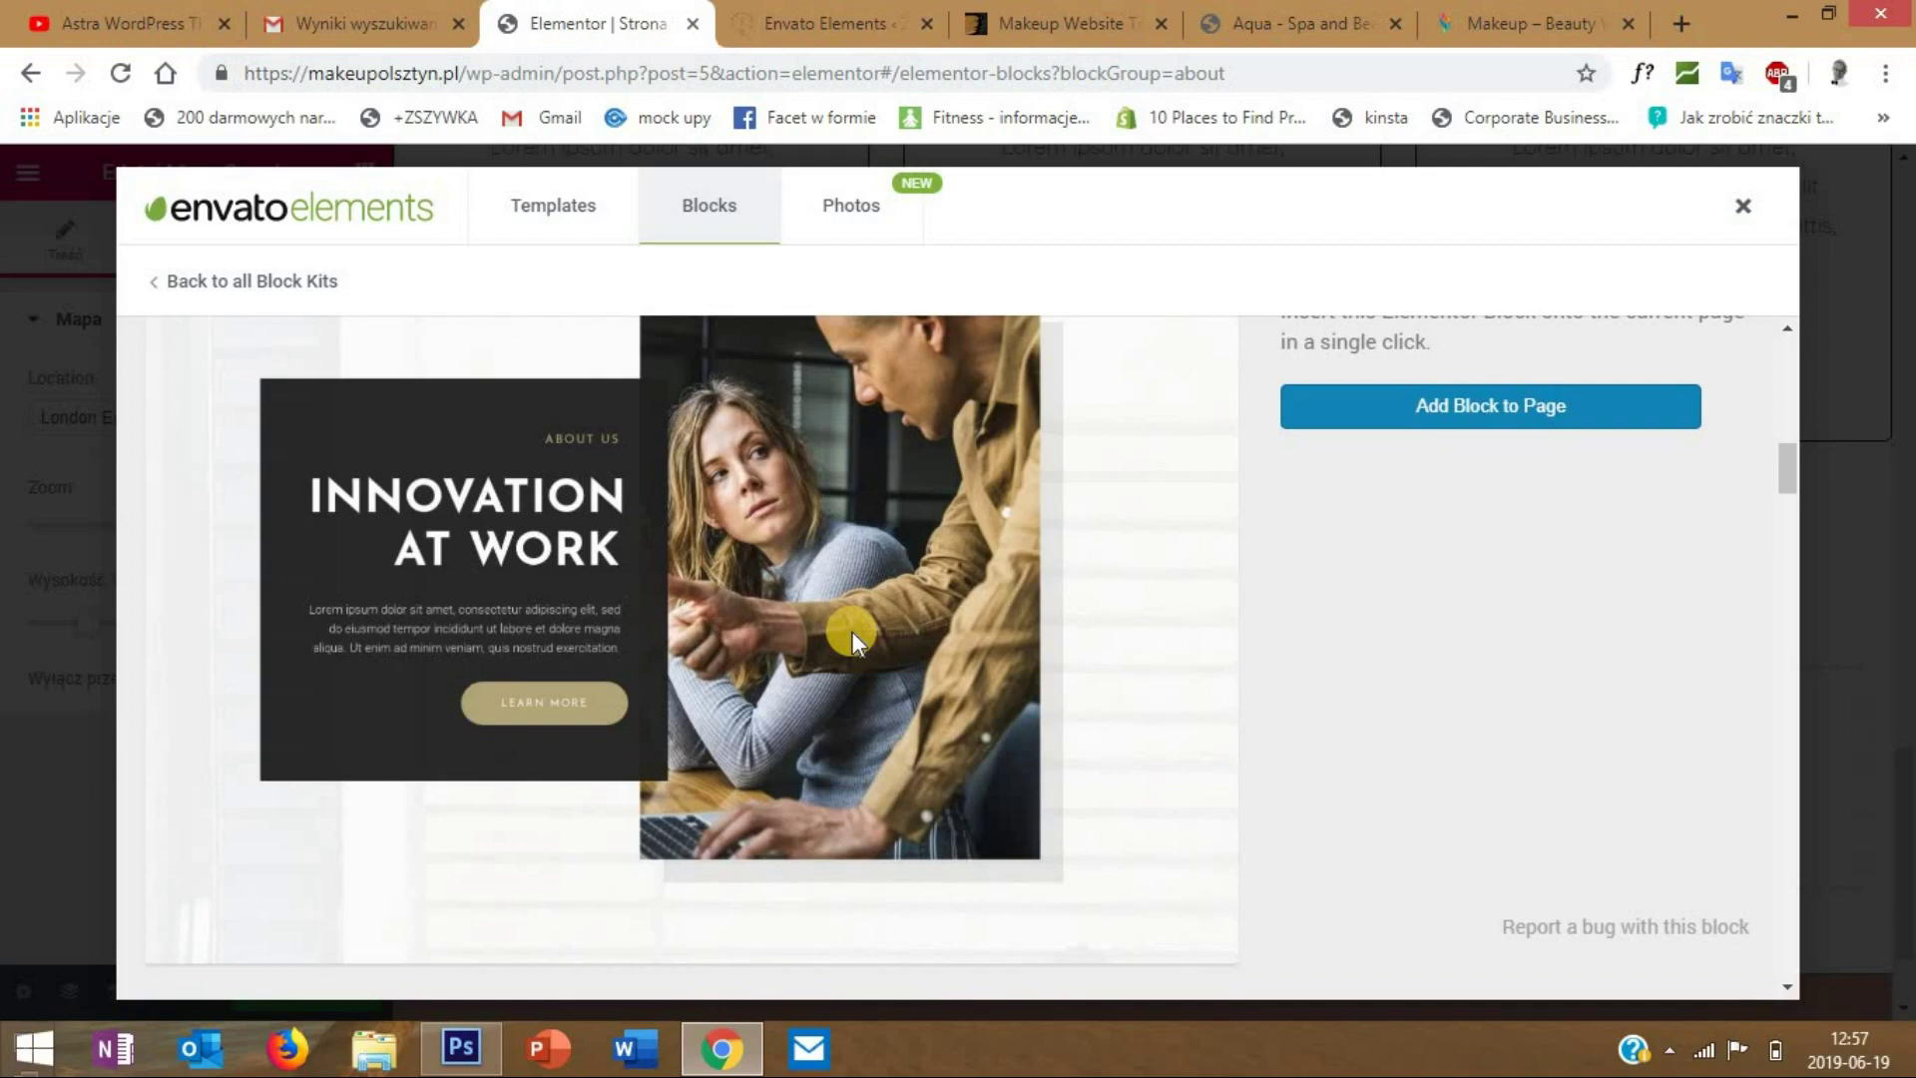
{"action": "scroll", "coordinate": [790, 563], "scroll_direction": "down", "scroll_amount": 5}
{"action": "scroll", "coordinate": [788, 566], "scroll_direction": "up", "scroll_amount": 5}
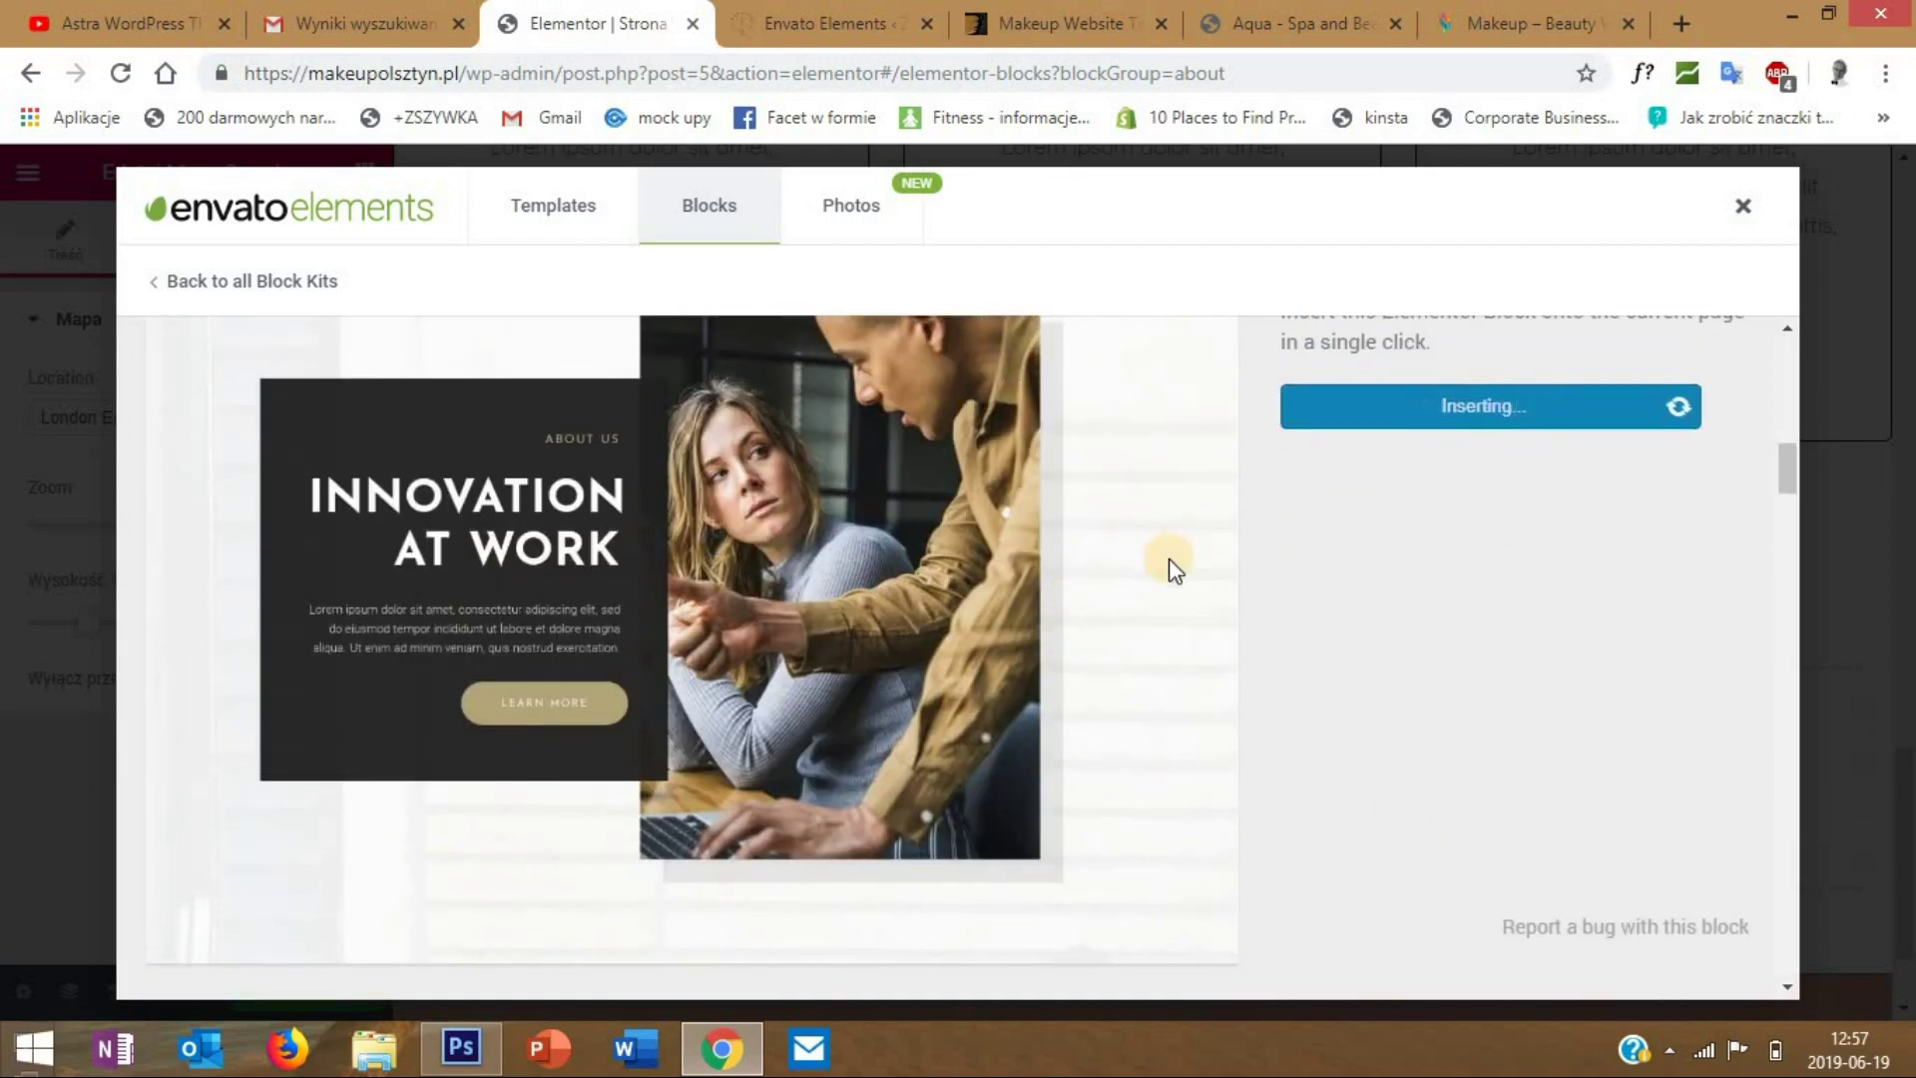
{"action": "scroll", "coordinate": [1407, 549], "scroll_direction": "up", "scroll_amount": 2}
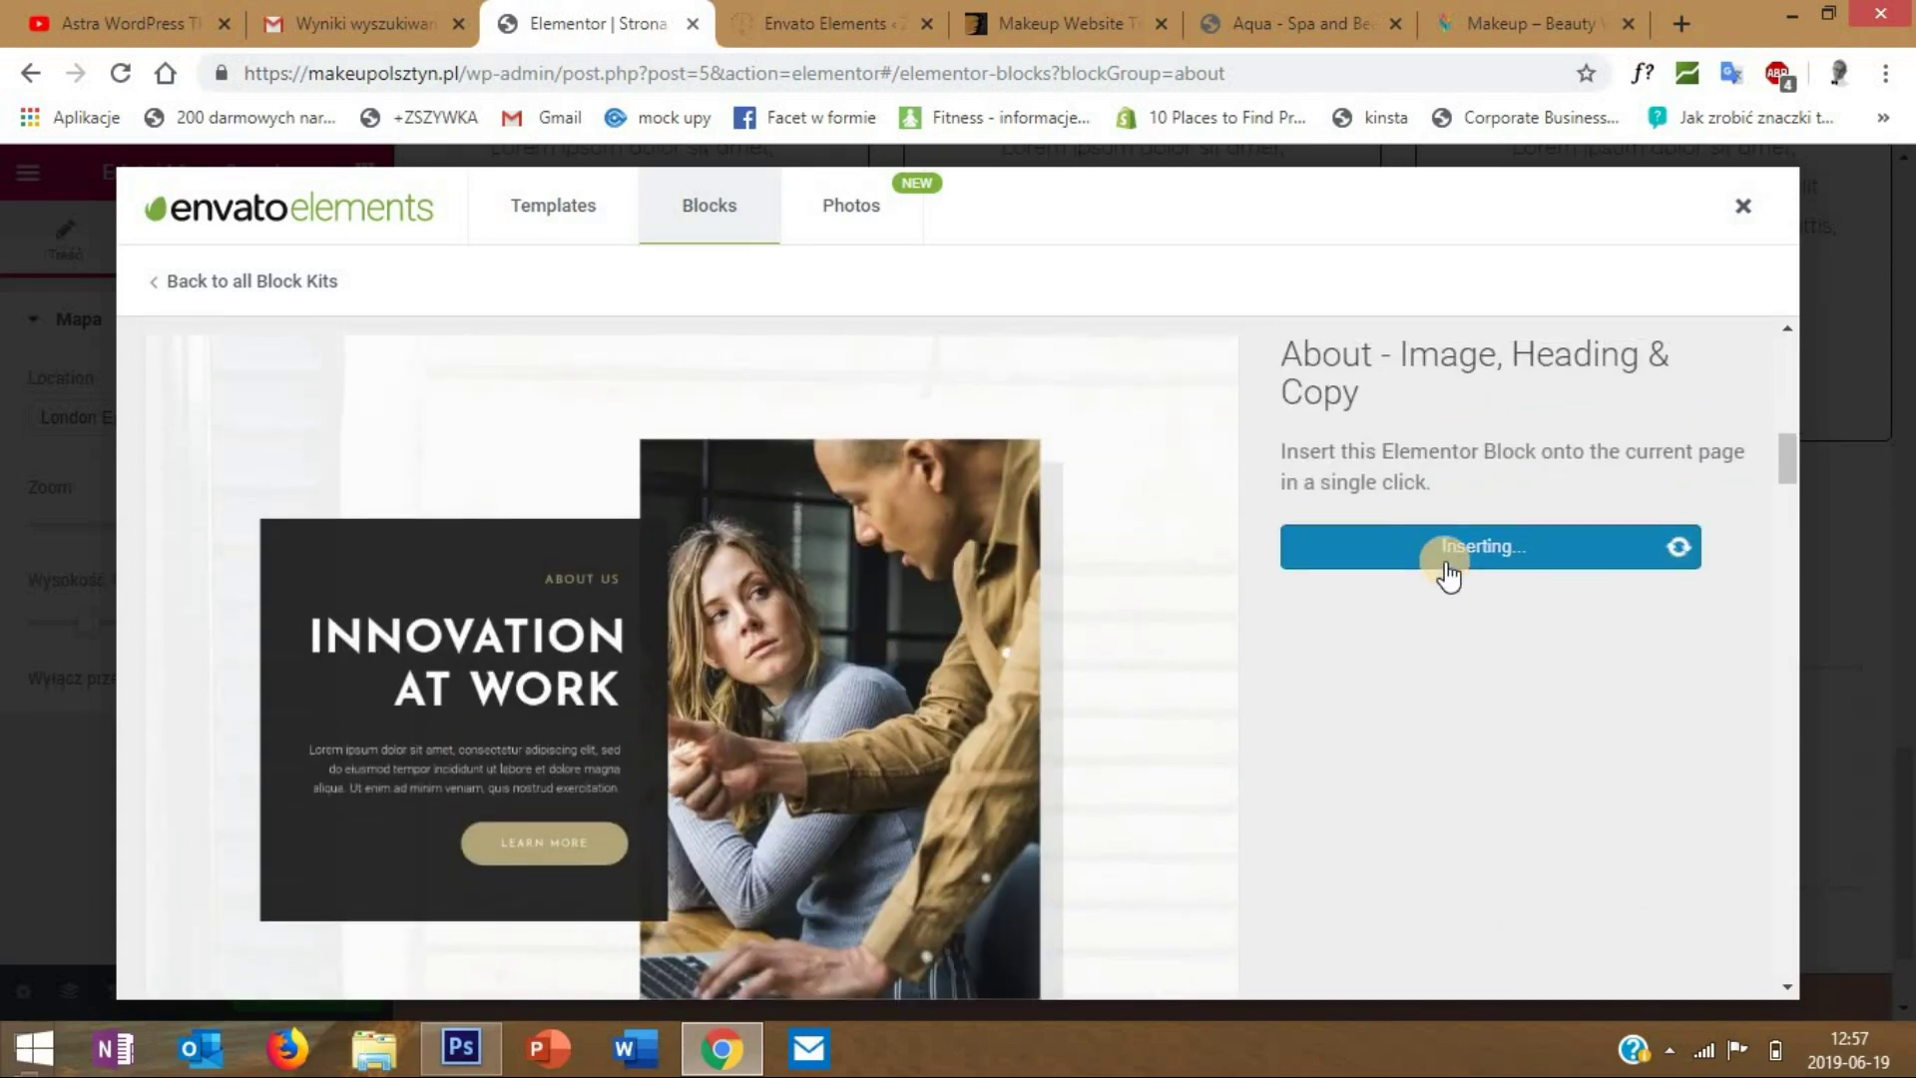
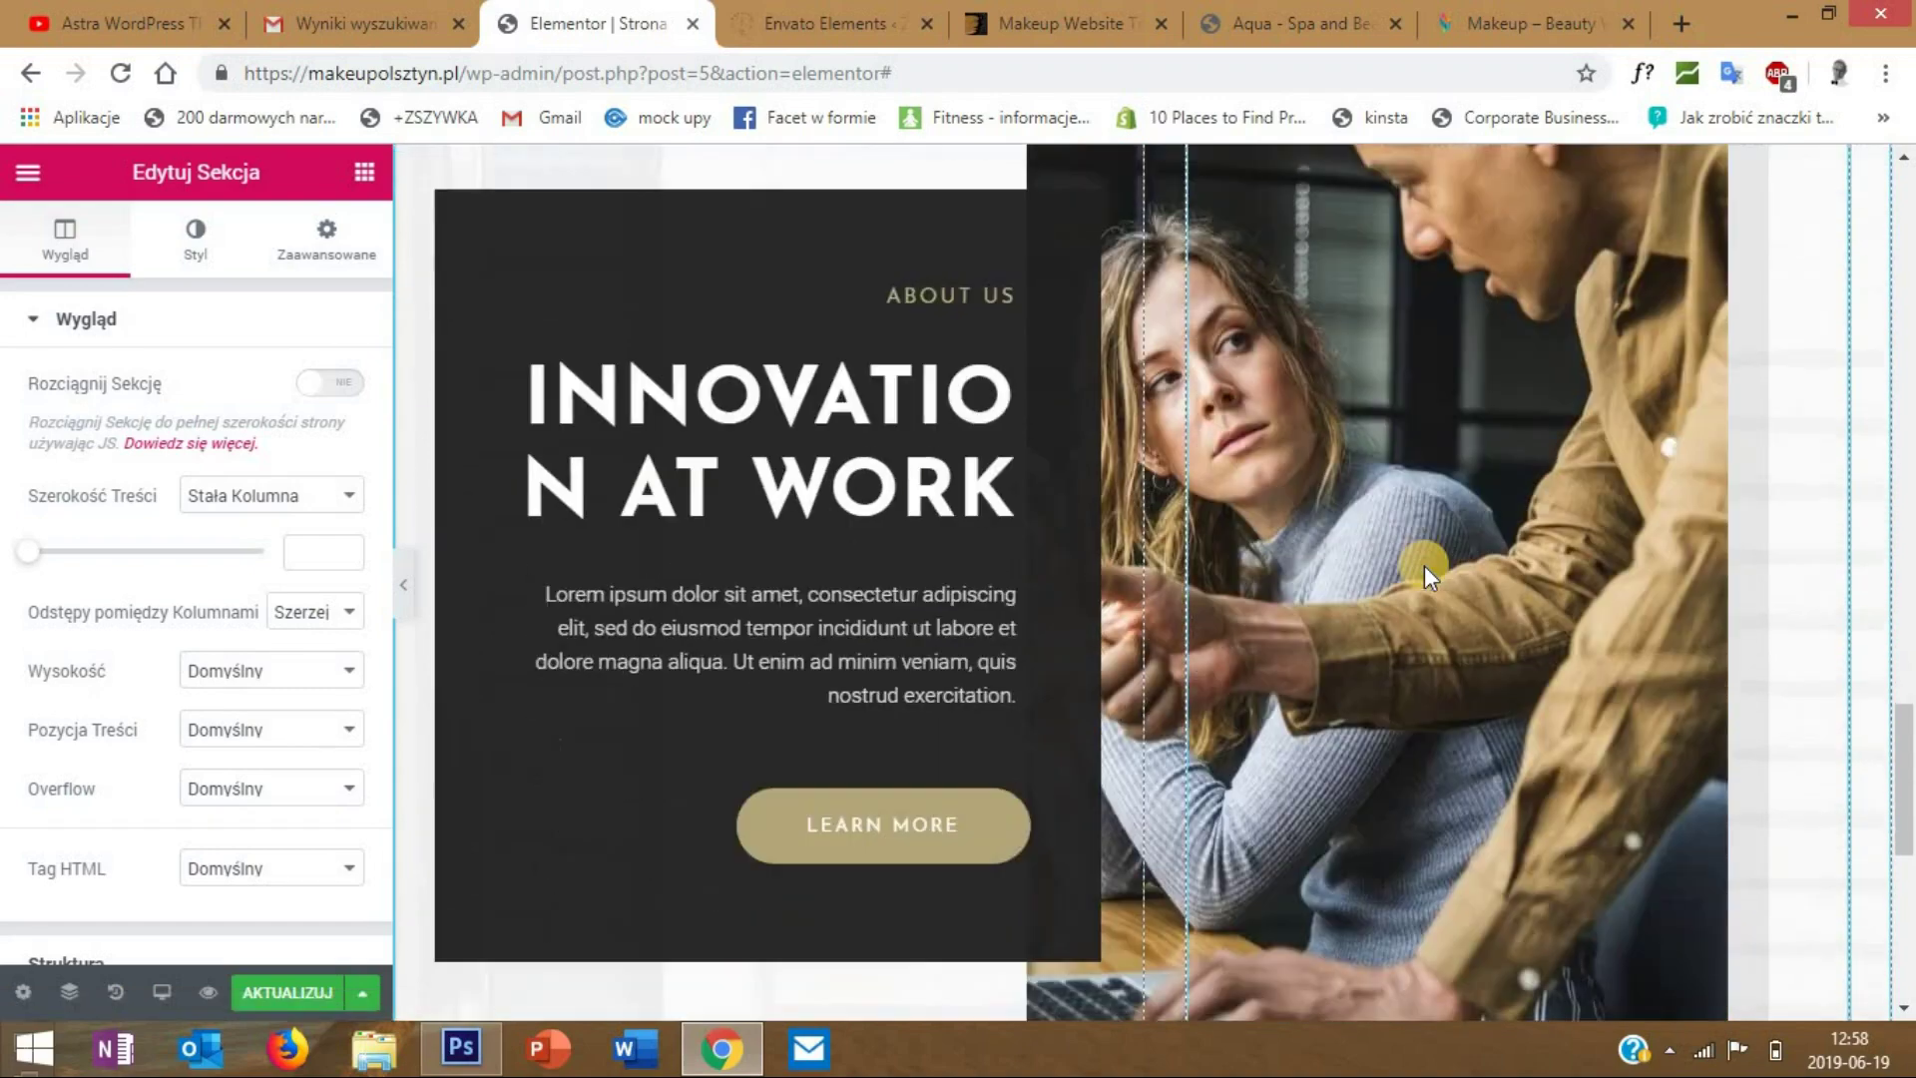
- Preview the page at full width and select the About us section
{"action": "scroll", "coordinate": [1425, 570], "scroll_direction": "down", "scroll_amount": 3}
{"action": "scroll", "coordinate": [441, 596], "scroll_direction": "up", "scroll_amount": 3}
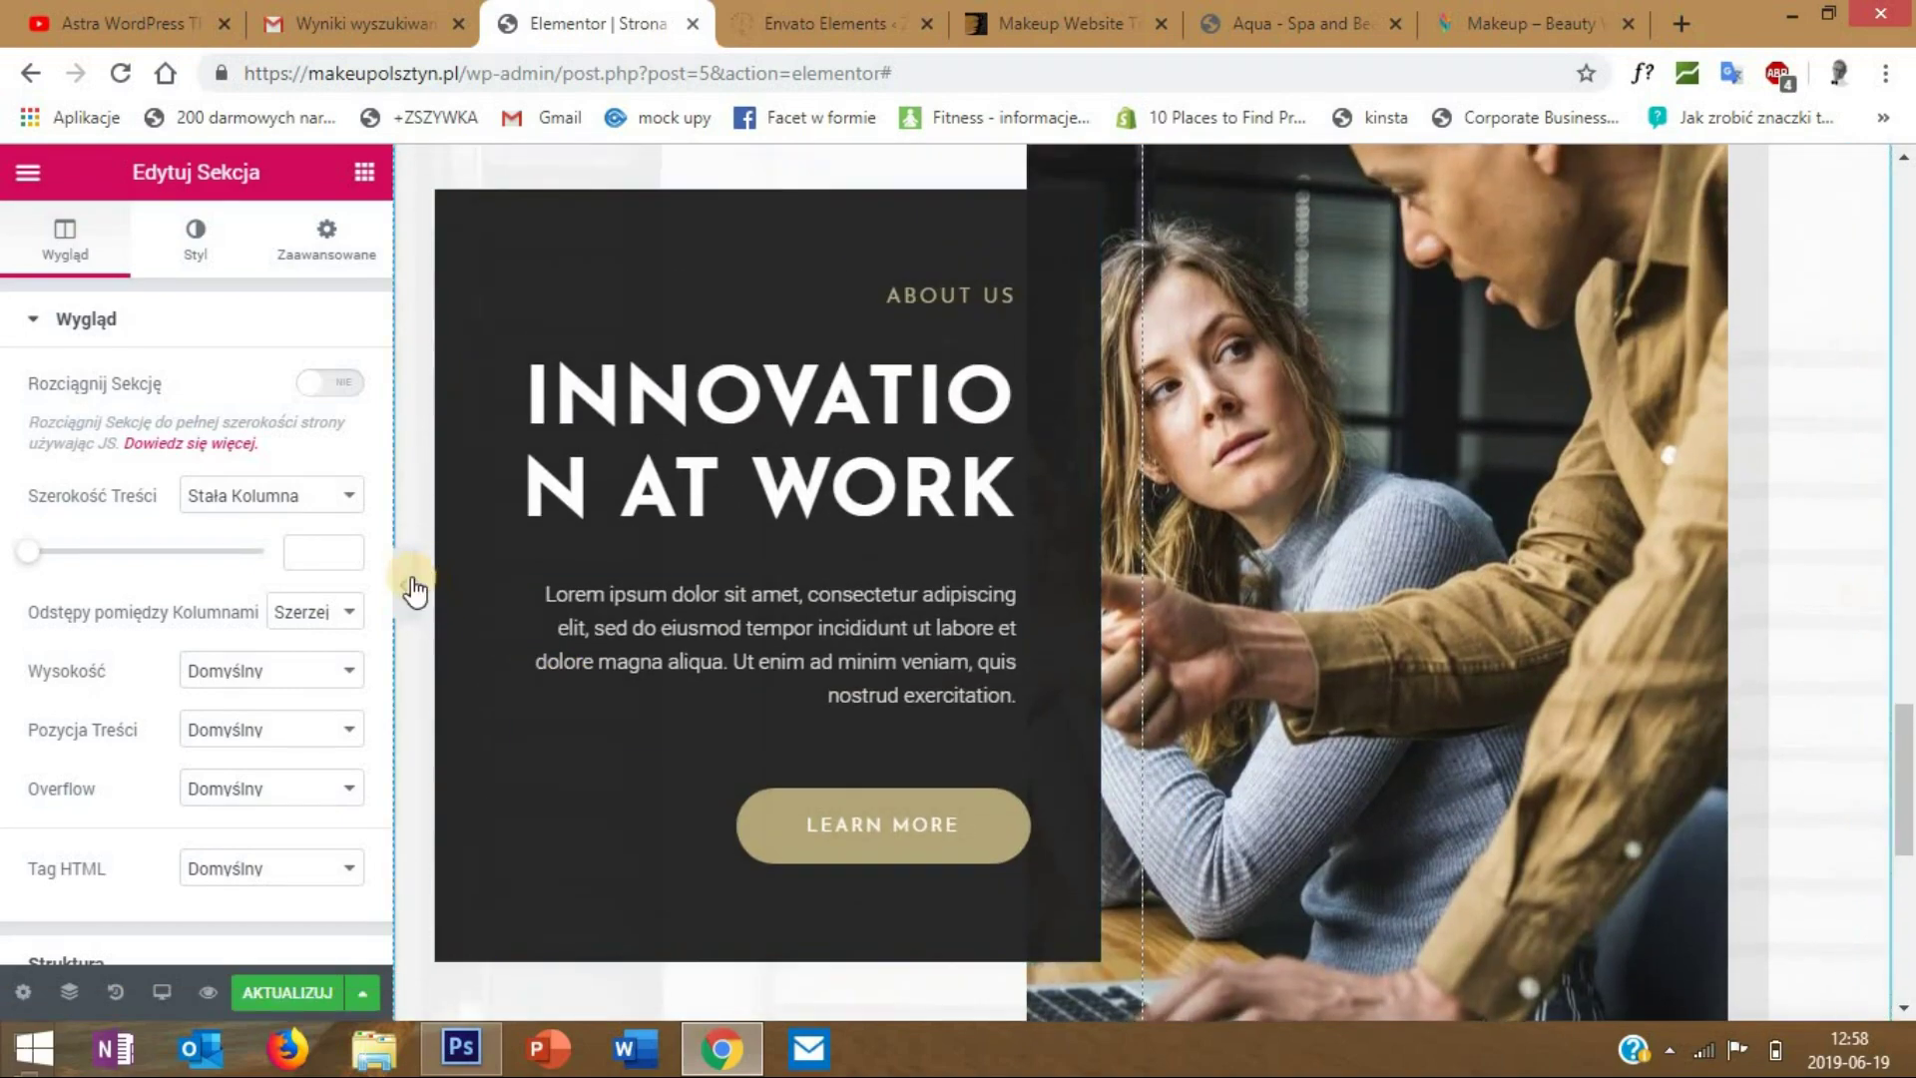
{"action": "left_click", "coordinate": [407, 584]}
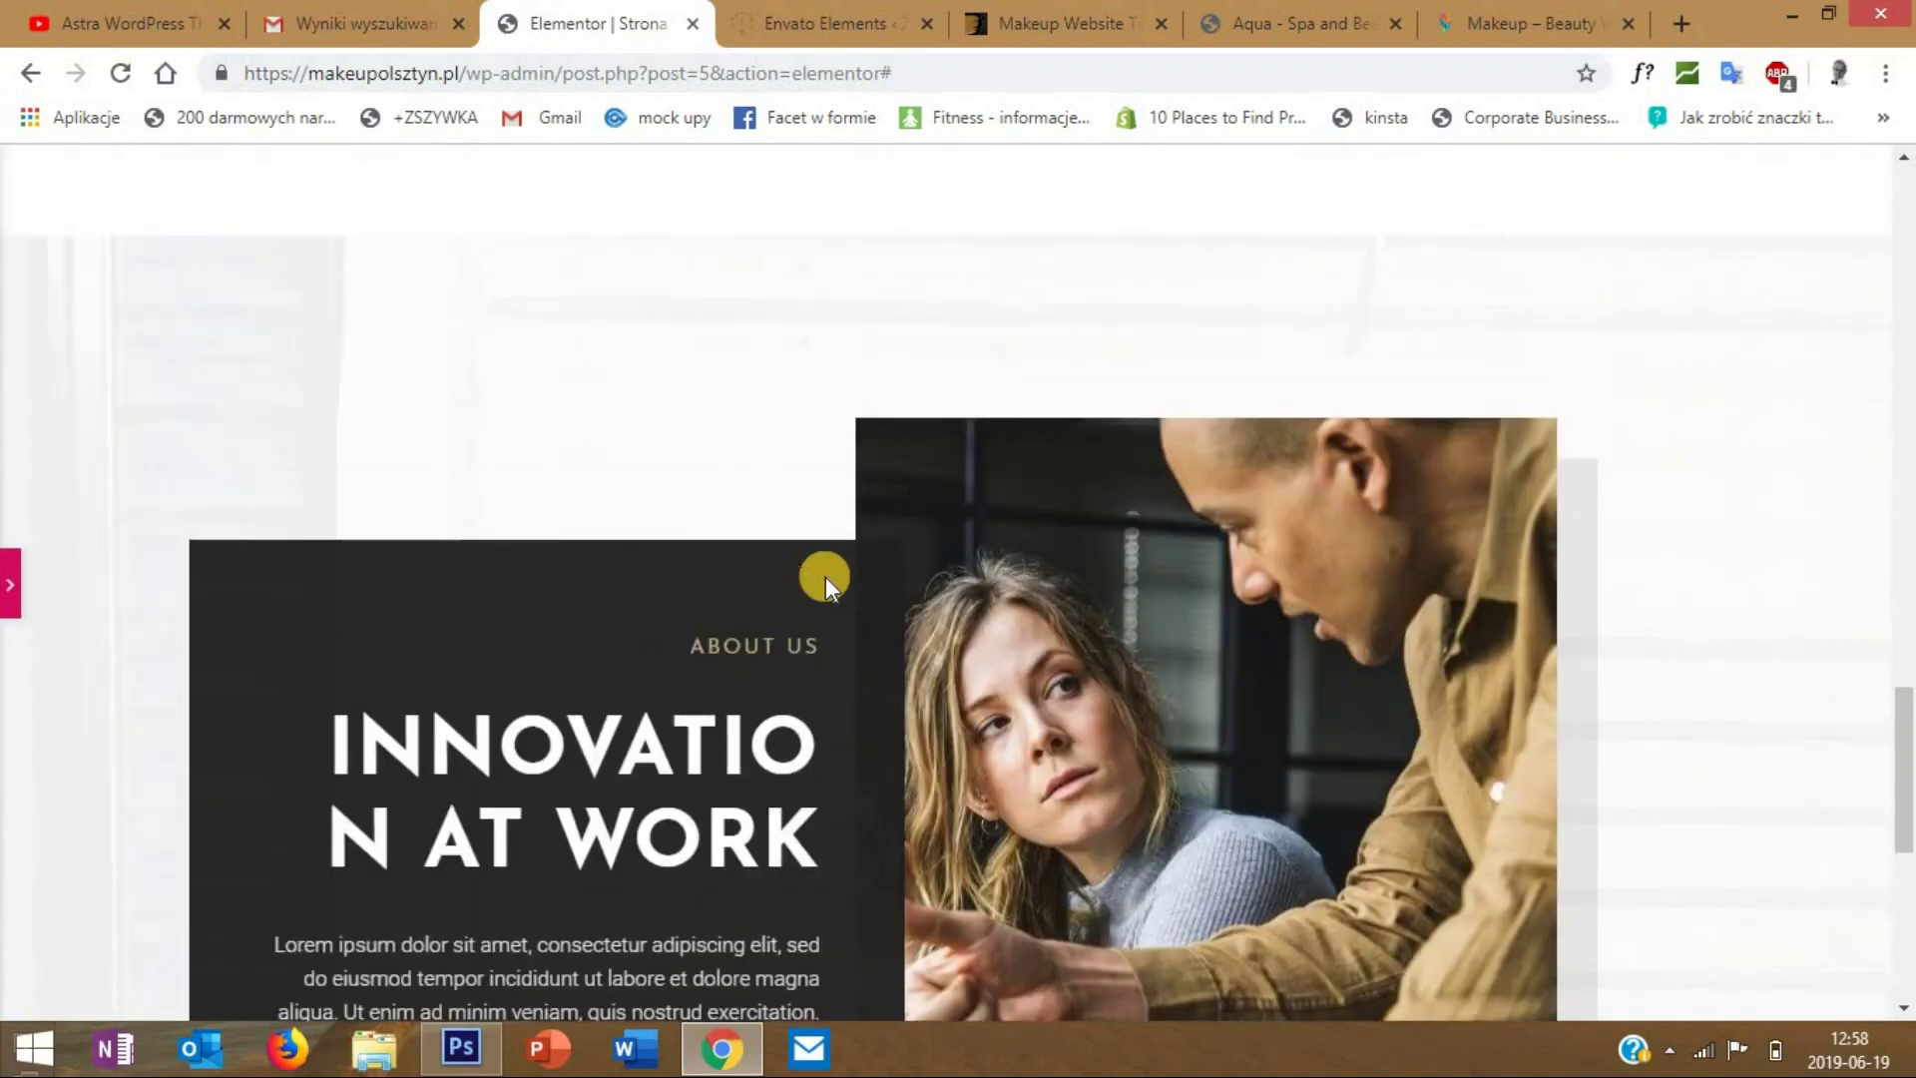
{"action": "scroll", "coordinate": [853, 588], "scroll_direction": "down", "scroll_amount": 10}
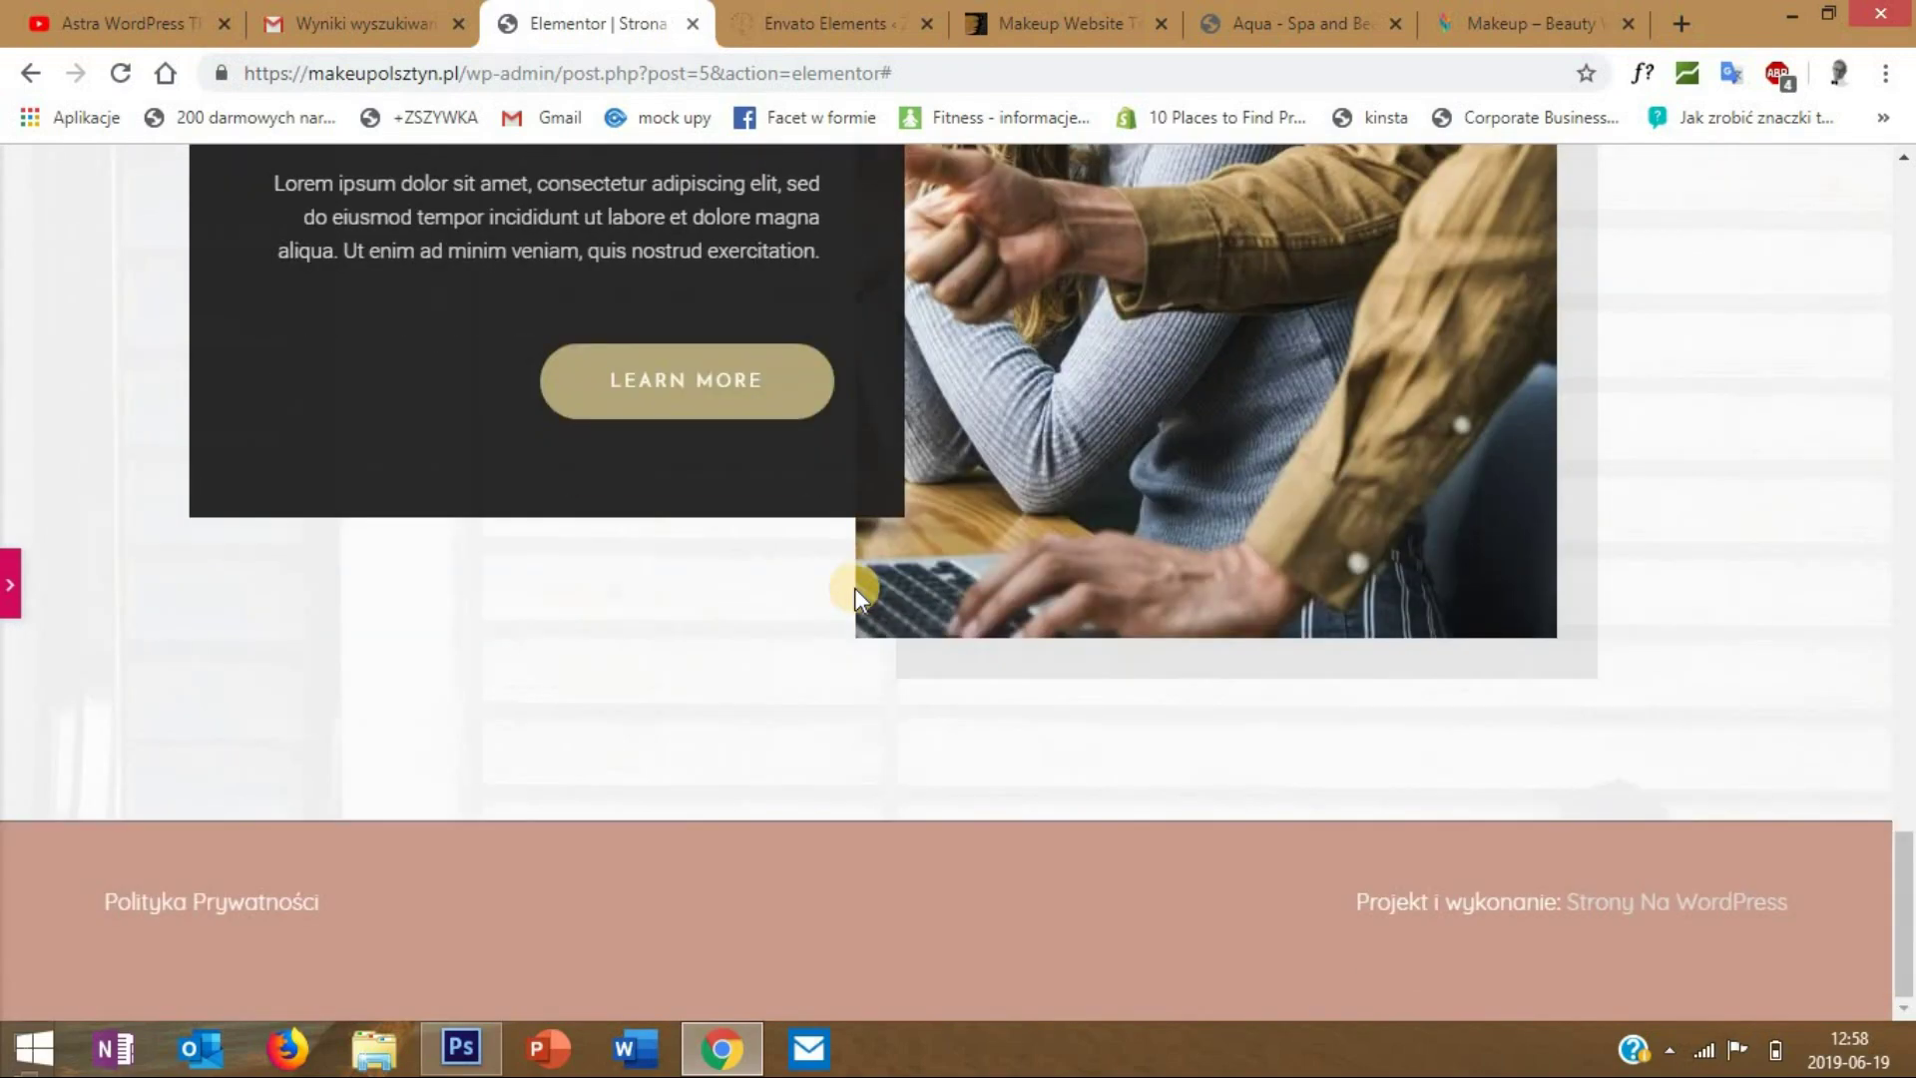
{"action": "scroll", "coordinate": [854, 589], "scroll_direction": "up", "scroll_amount": 10}
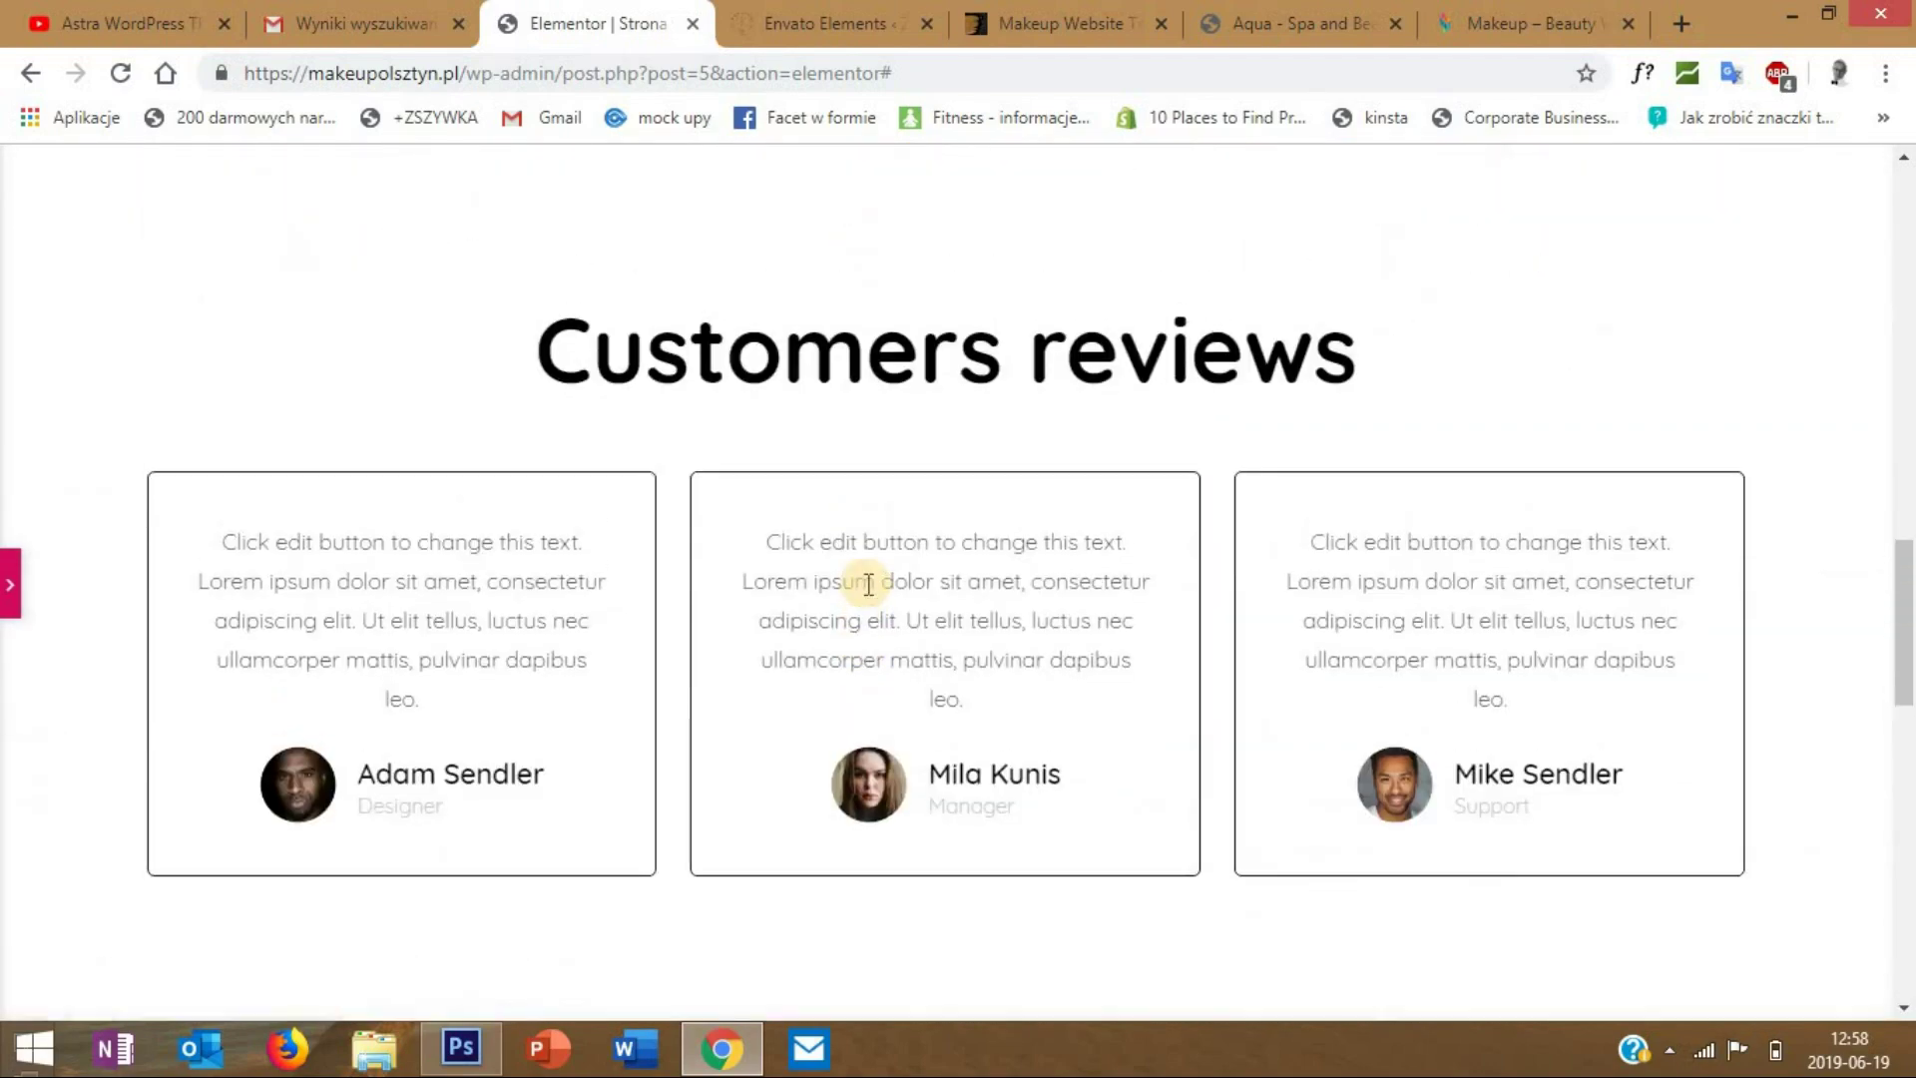
{"action": "scroll", "coordinate": [868, 586], "scroll_direction": "up", "scroll_amount": 10}
{"action": "scroll", "coordinate": [869, 586], "scroll_direction": "down", "scroll_amount": 10}
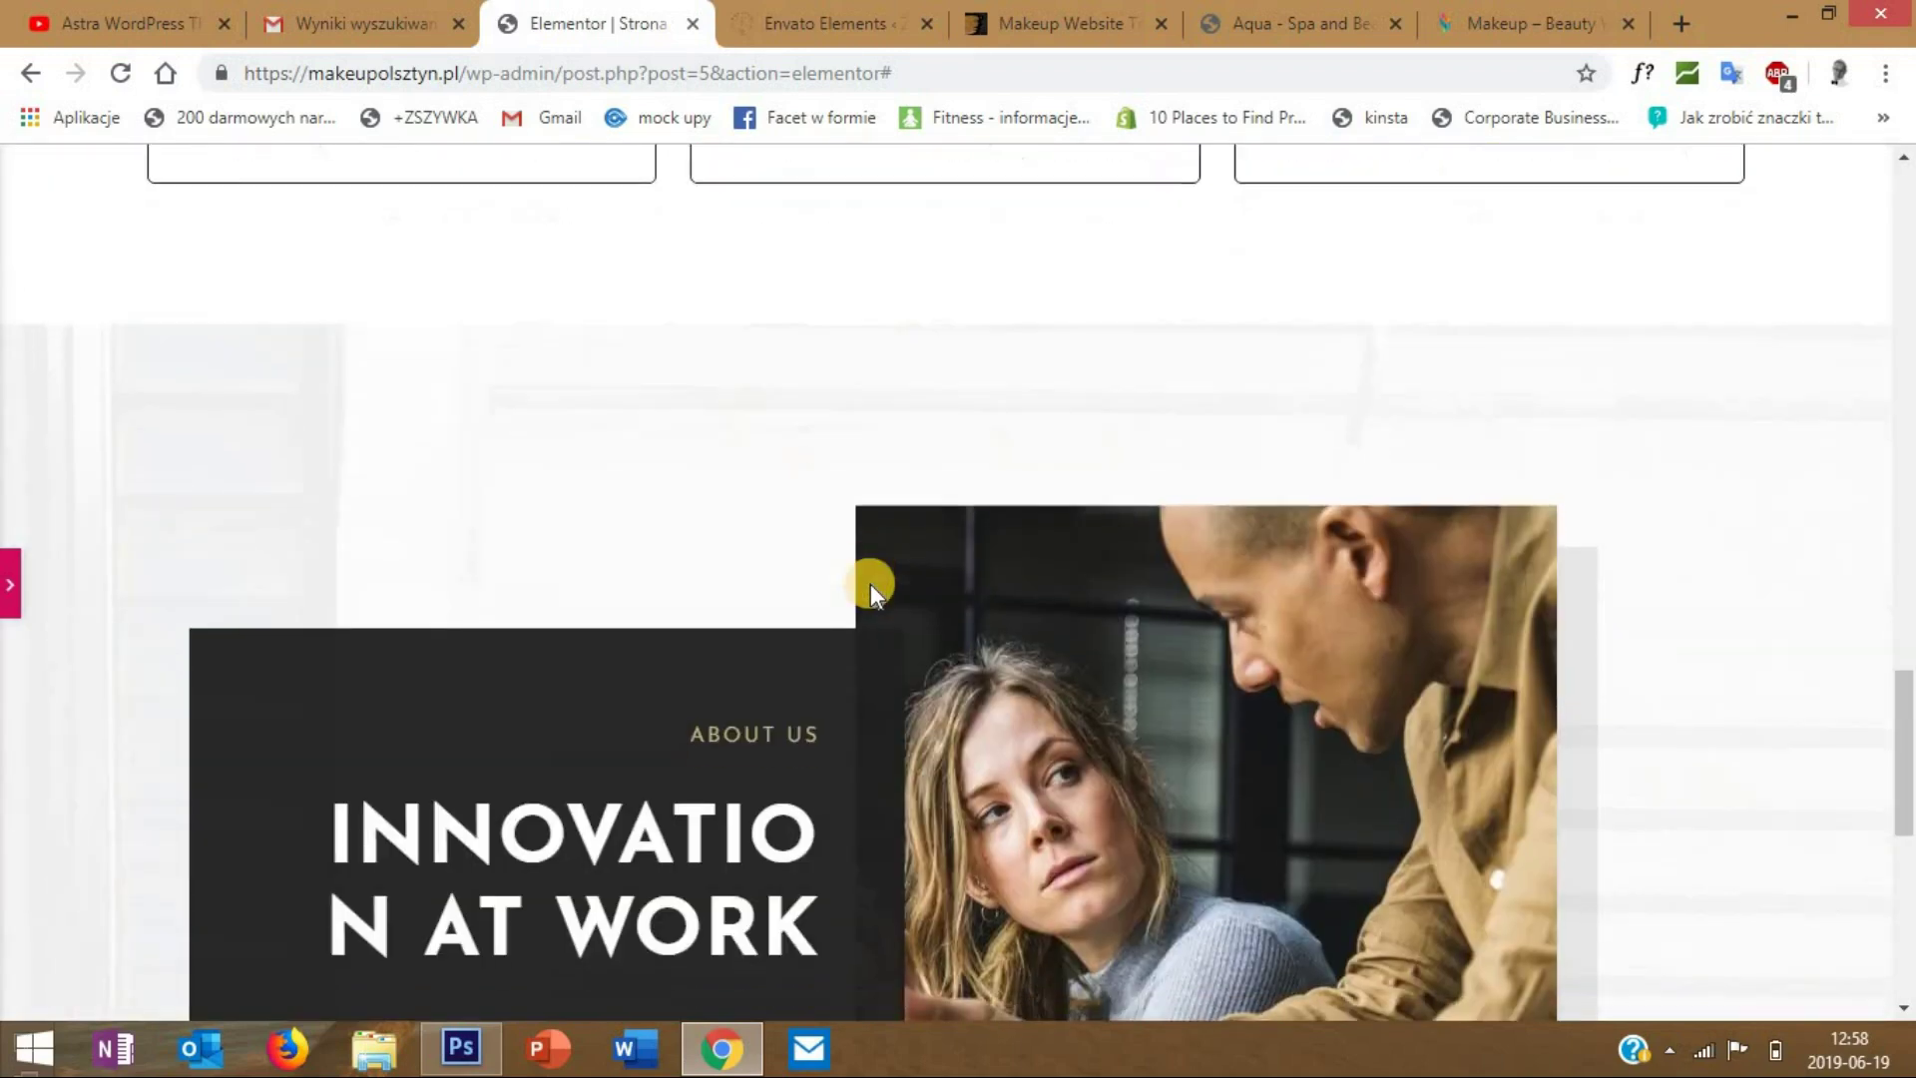
{"action": "left_click", "coordinate": [698, 545]}
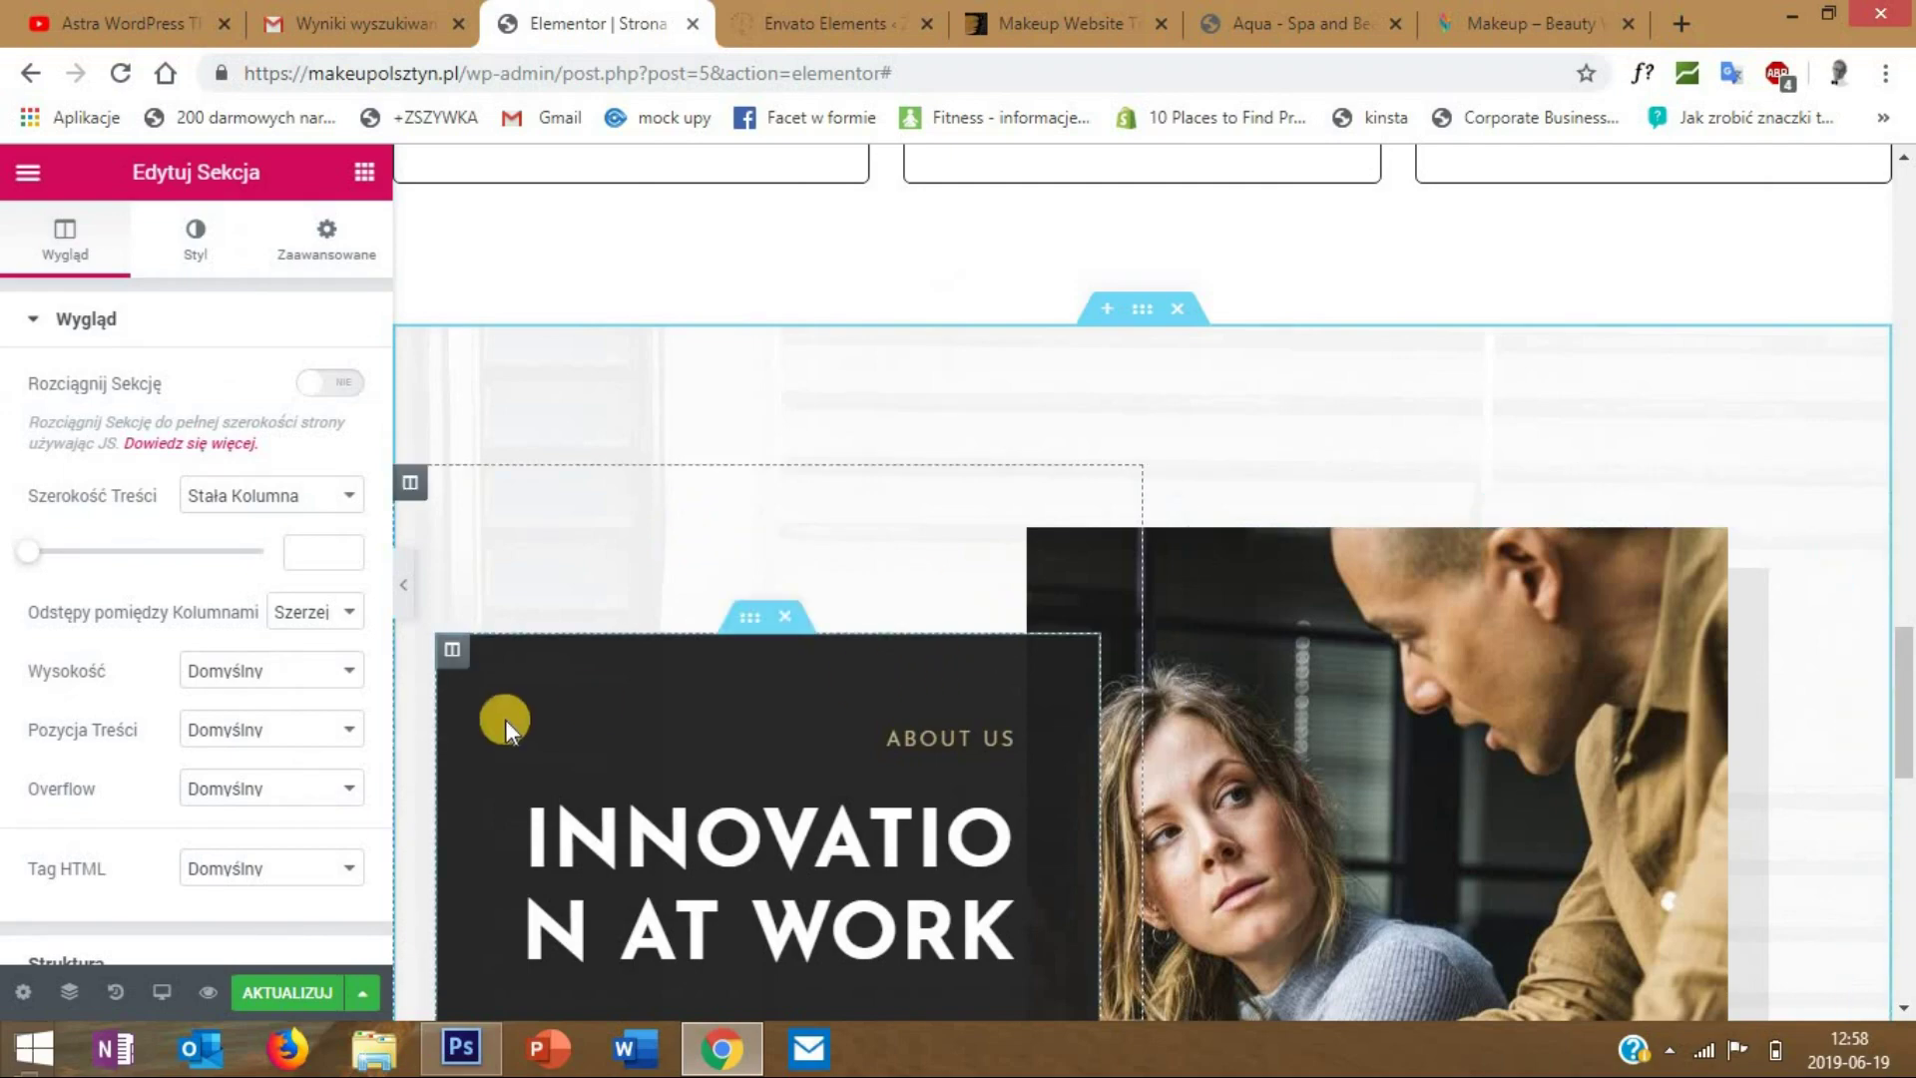
{"action": "scroll", "coordinate": [1124, 628], "scroll_direction": "down", "scroll_amount": 3}
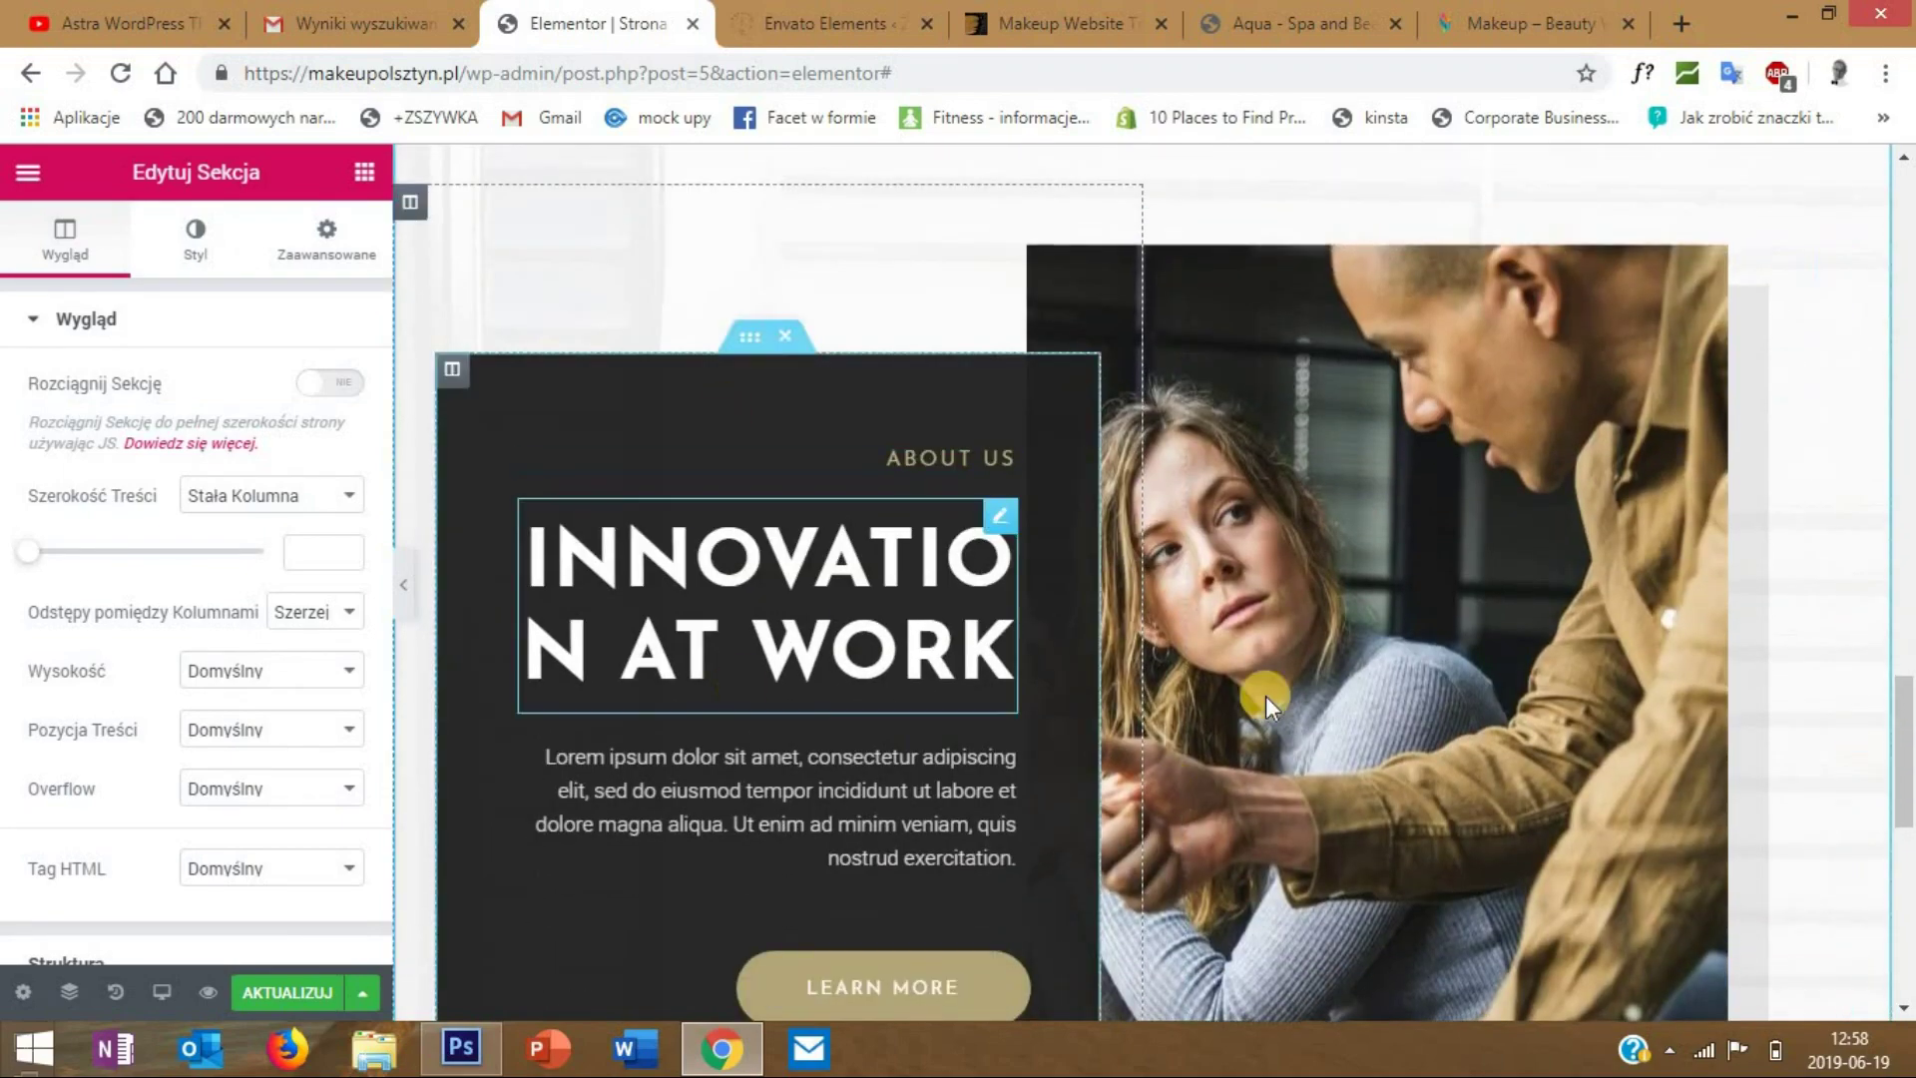
- Set the About us text column's background colour to grey rgba(117,117,117)
{"action": "right_click", "coordinate": [452, 370]}
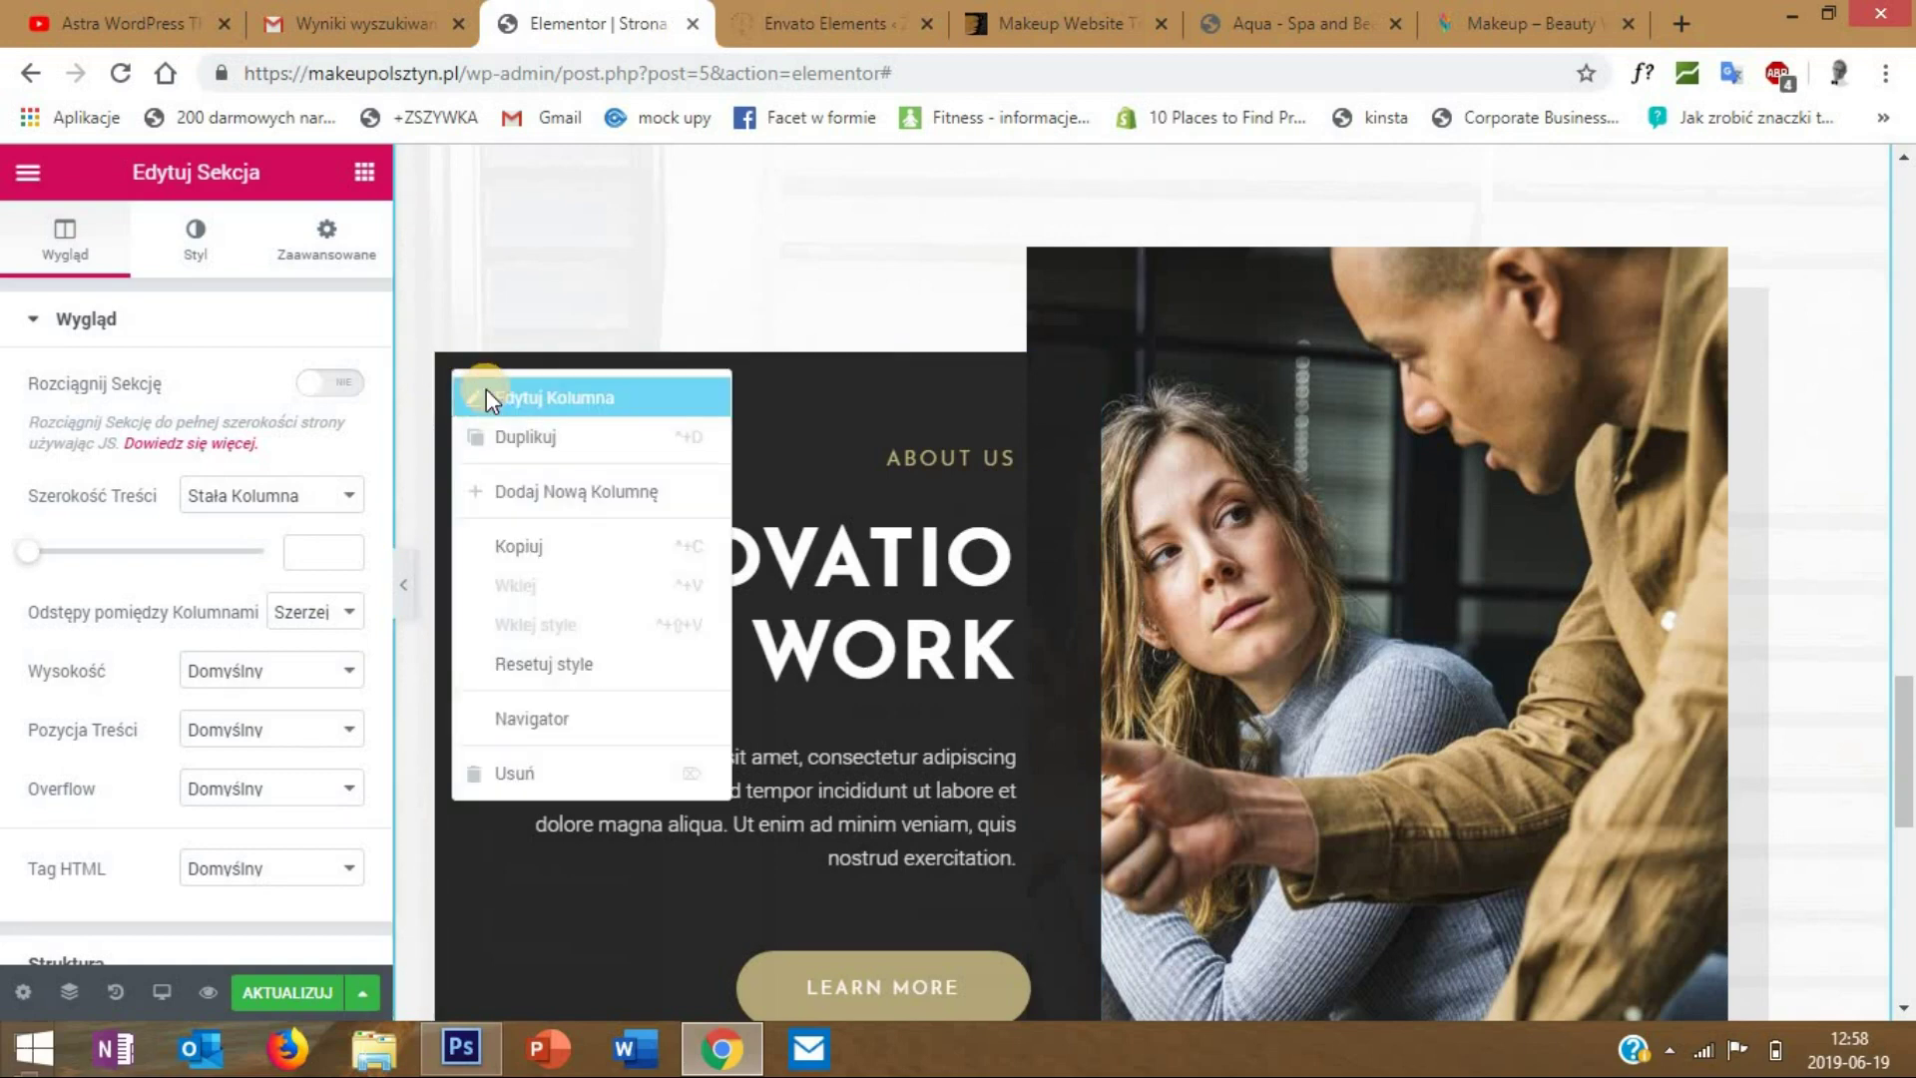
{"action": "left_click", "coordinate": [487, 388]}
{"action": "left_click", "coordinate": [181, 235]}
{"action": "left_click", "coordinate": [321, 505]}
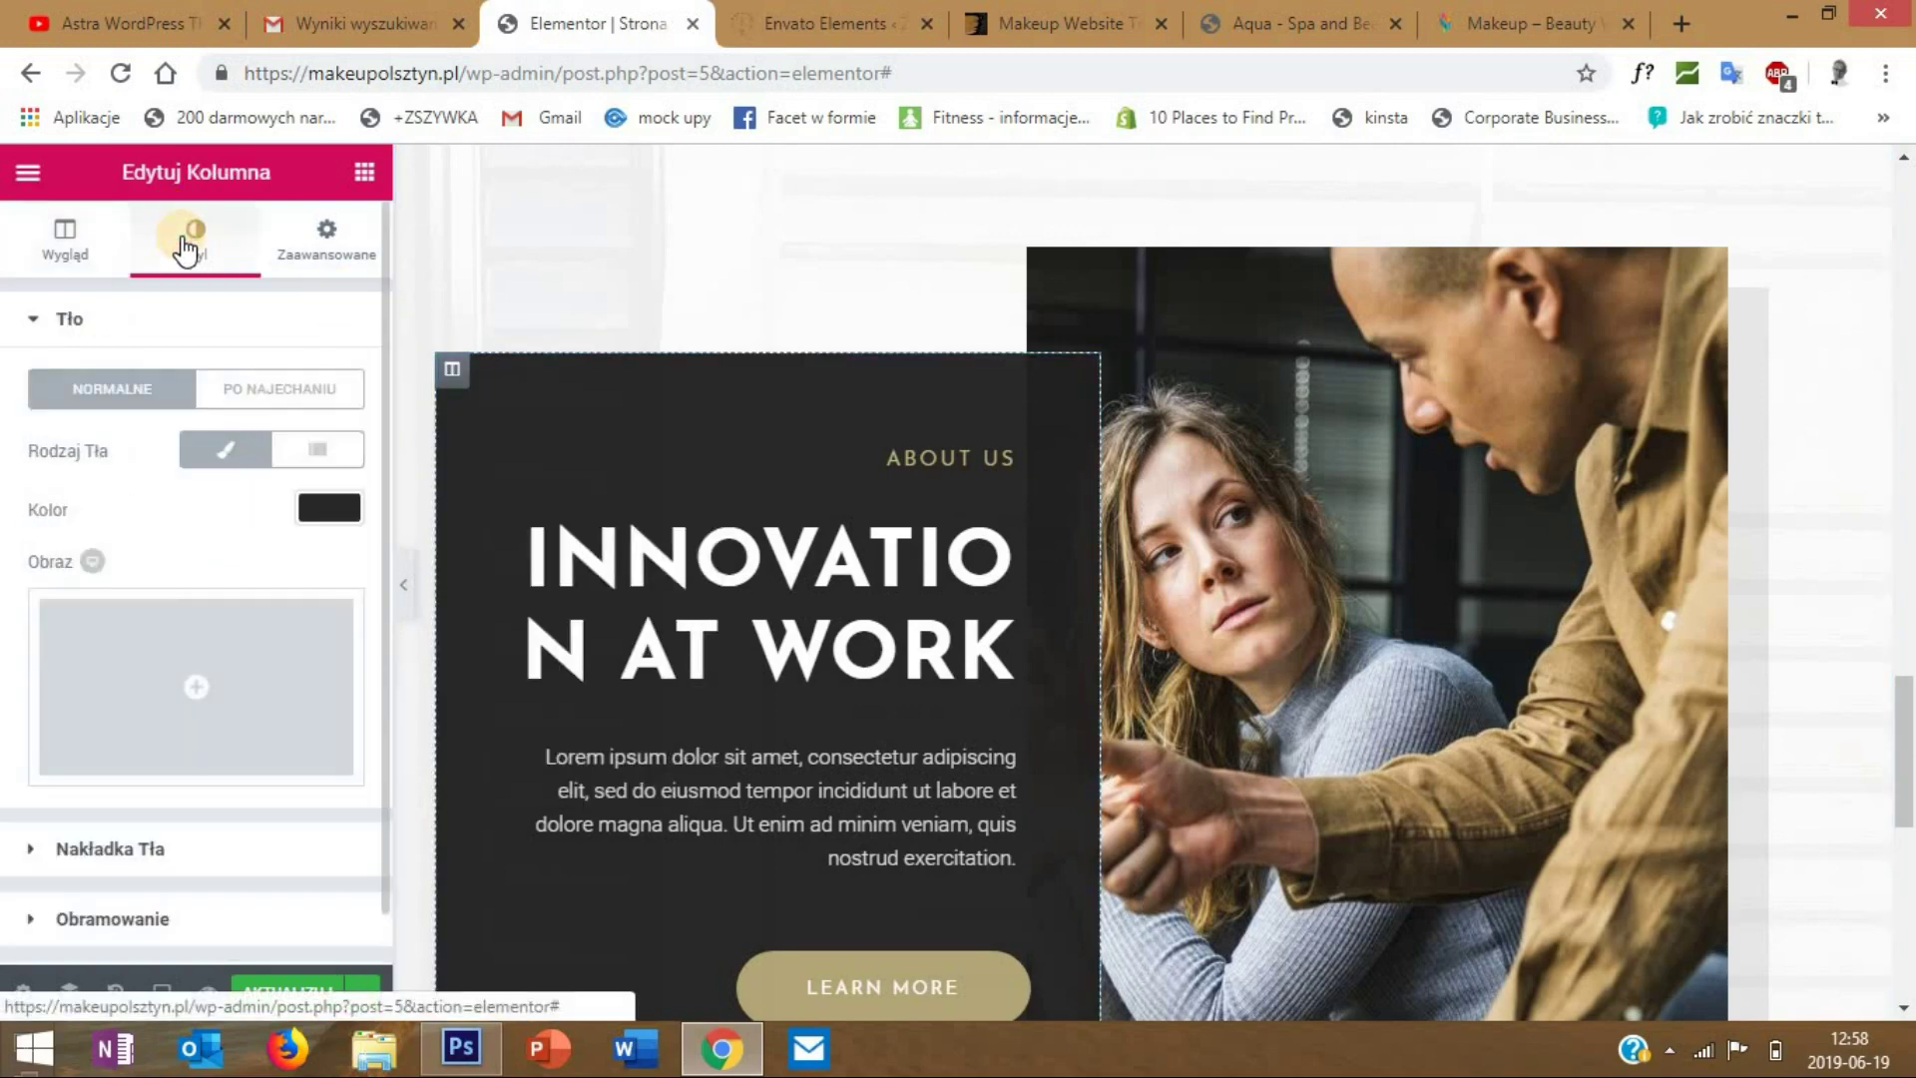
{"action": "left_click", "coordinate": [132, 687]}
{"action": "mouse_move", "coordinate": [48, 632]}
{"action": "left_mouse_down"}
{"action": "mouse_move", "coordinate": [129, 544]}
{"action": "mouse_move", "coordinate": [69, 632]}
{"action": "mouse_move", "coordinate": [68, 670]}
{"action": "left_mouse_up"}
{"action": "left_click_drag", "start_coordinate": [196, 712], "coordinate": [78, 683]}
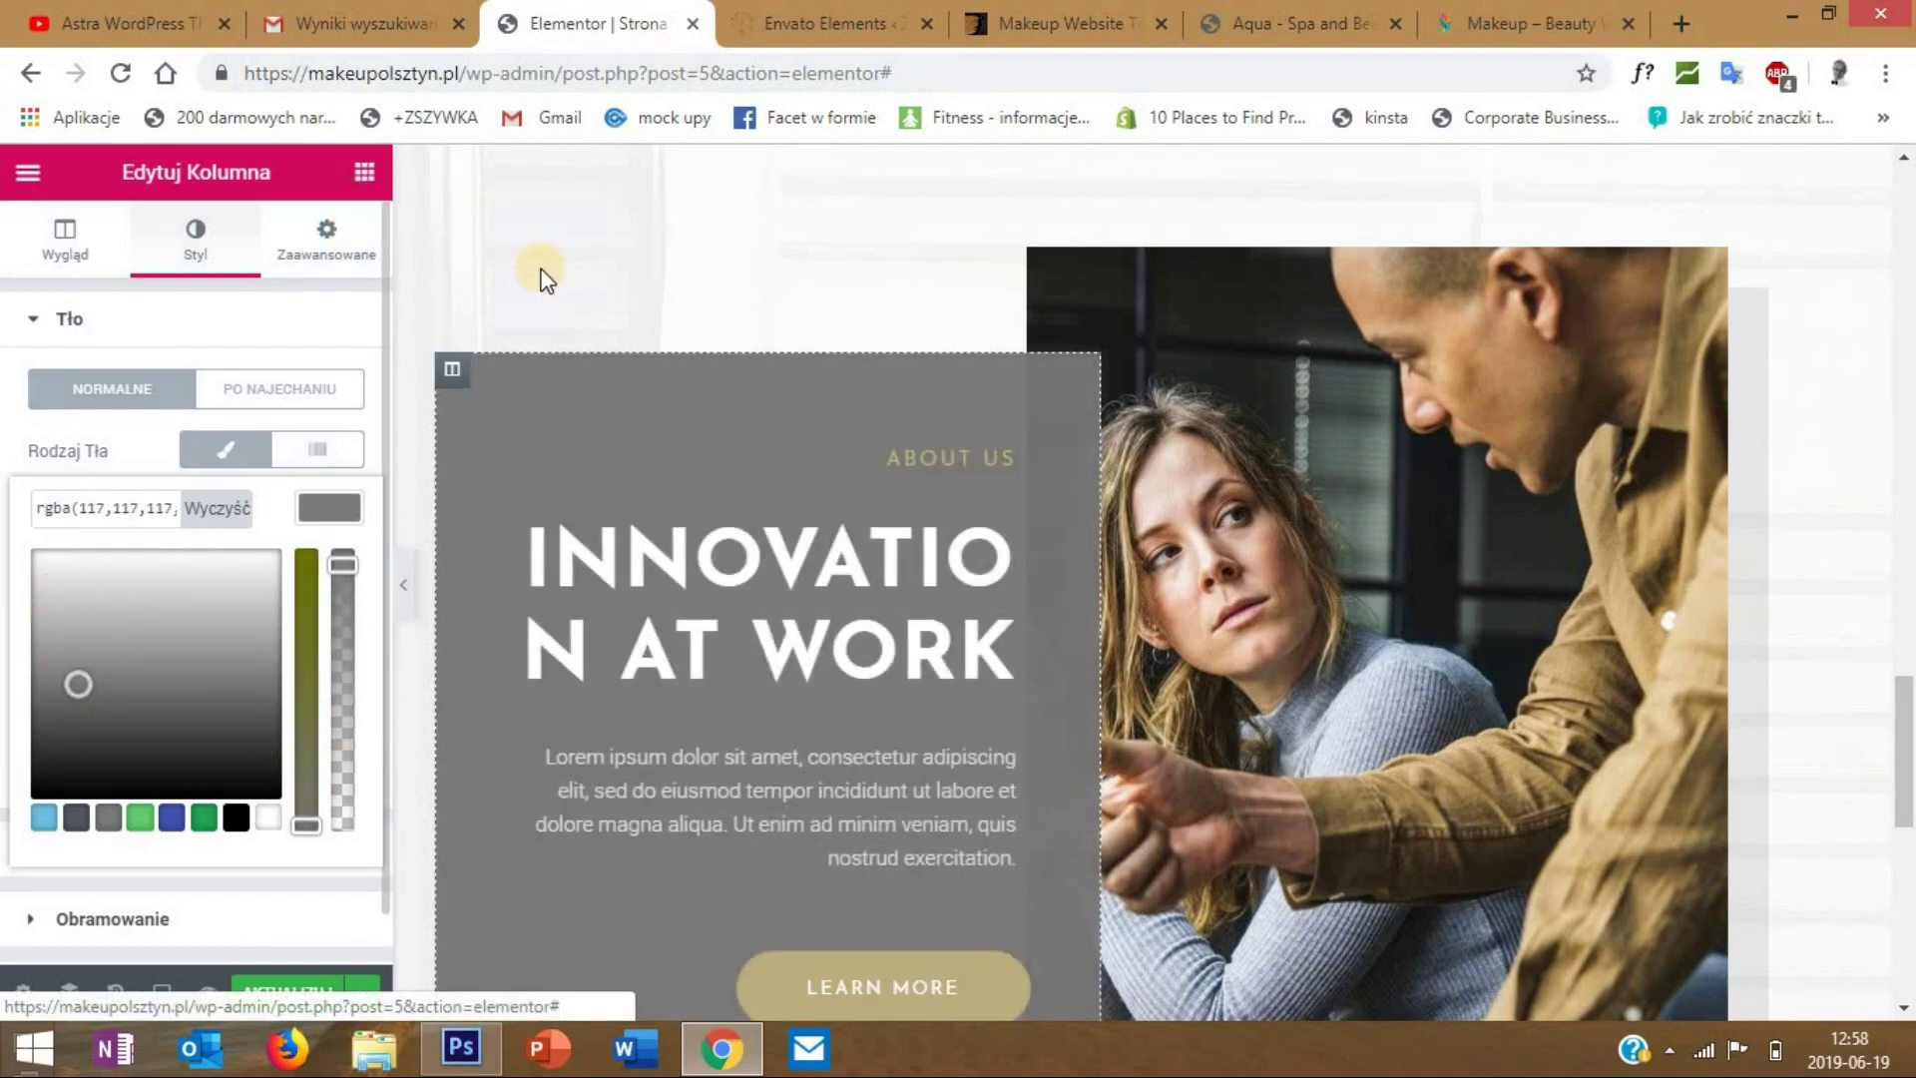
- Scroll through the editor to review the grey About us column
{"action": "scroll", "coordinate": [1226, 467], "scroll_direction": "down", "scroll_amount": 3}
{"action": "scroll", "coordinate": [1906, 826], "scroll_direction": "down", "scroll_amount": 6}
{"action": "scroll", "coordinate": [1908, 840], "scroll_direction": "up", "scroll_amount": 1}
{"action": "scroll", "coordinate": [1908, 855], "scroll_direction": "down", "scroll_amount": 1}
{"action": "left_click_drag", "start_coordinate": [1908, 858], "coordinate": [1907, 269]}
{"action": "left_click_drag", "start_coordinate": [1906, 294], "coordinate": [1906, 269]}
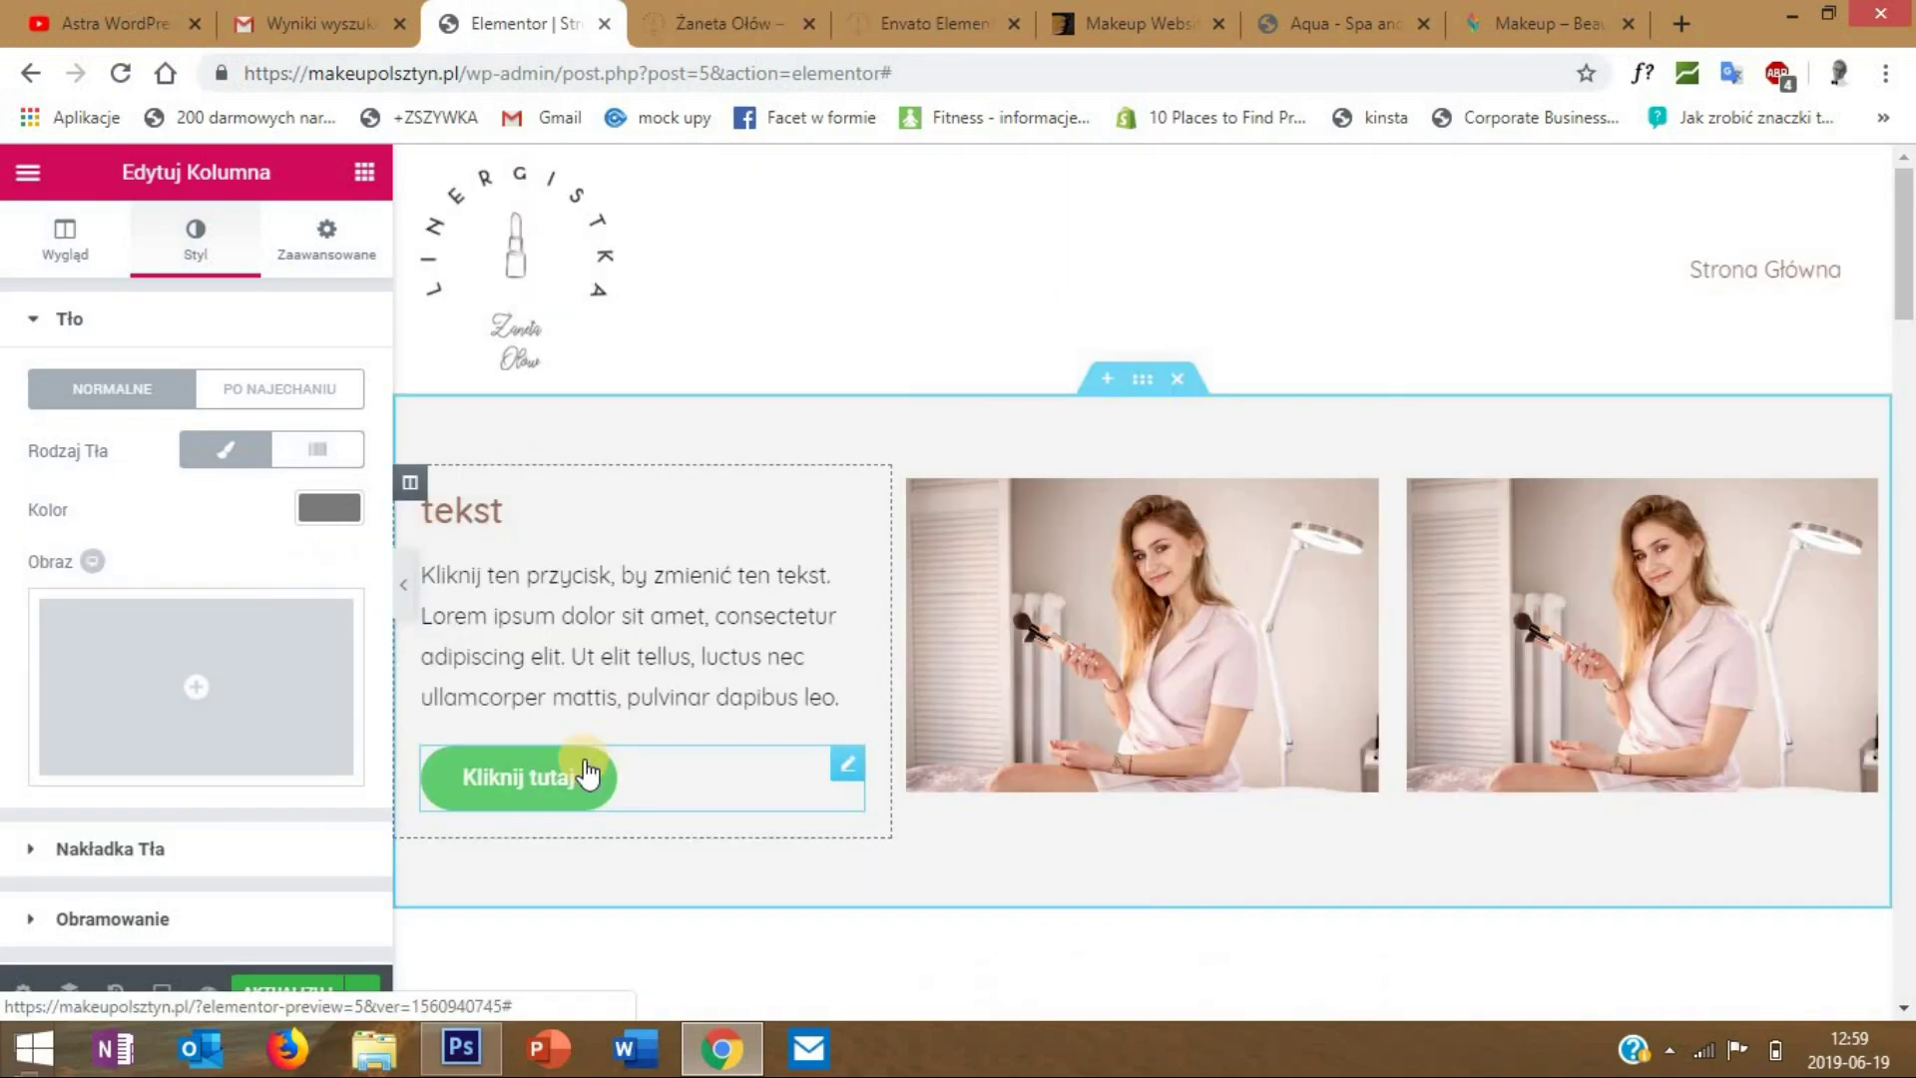
{"action": "scroll", "coordinate": [782, 575], "scroll_direction": "down", "scroll_amount": 3}
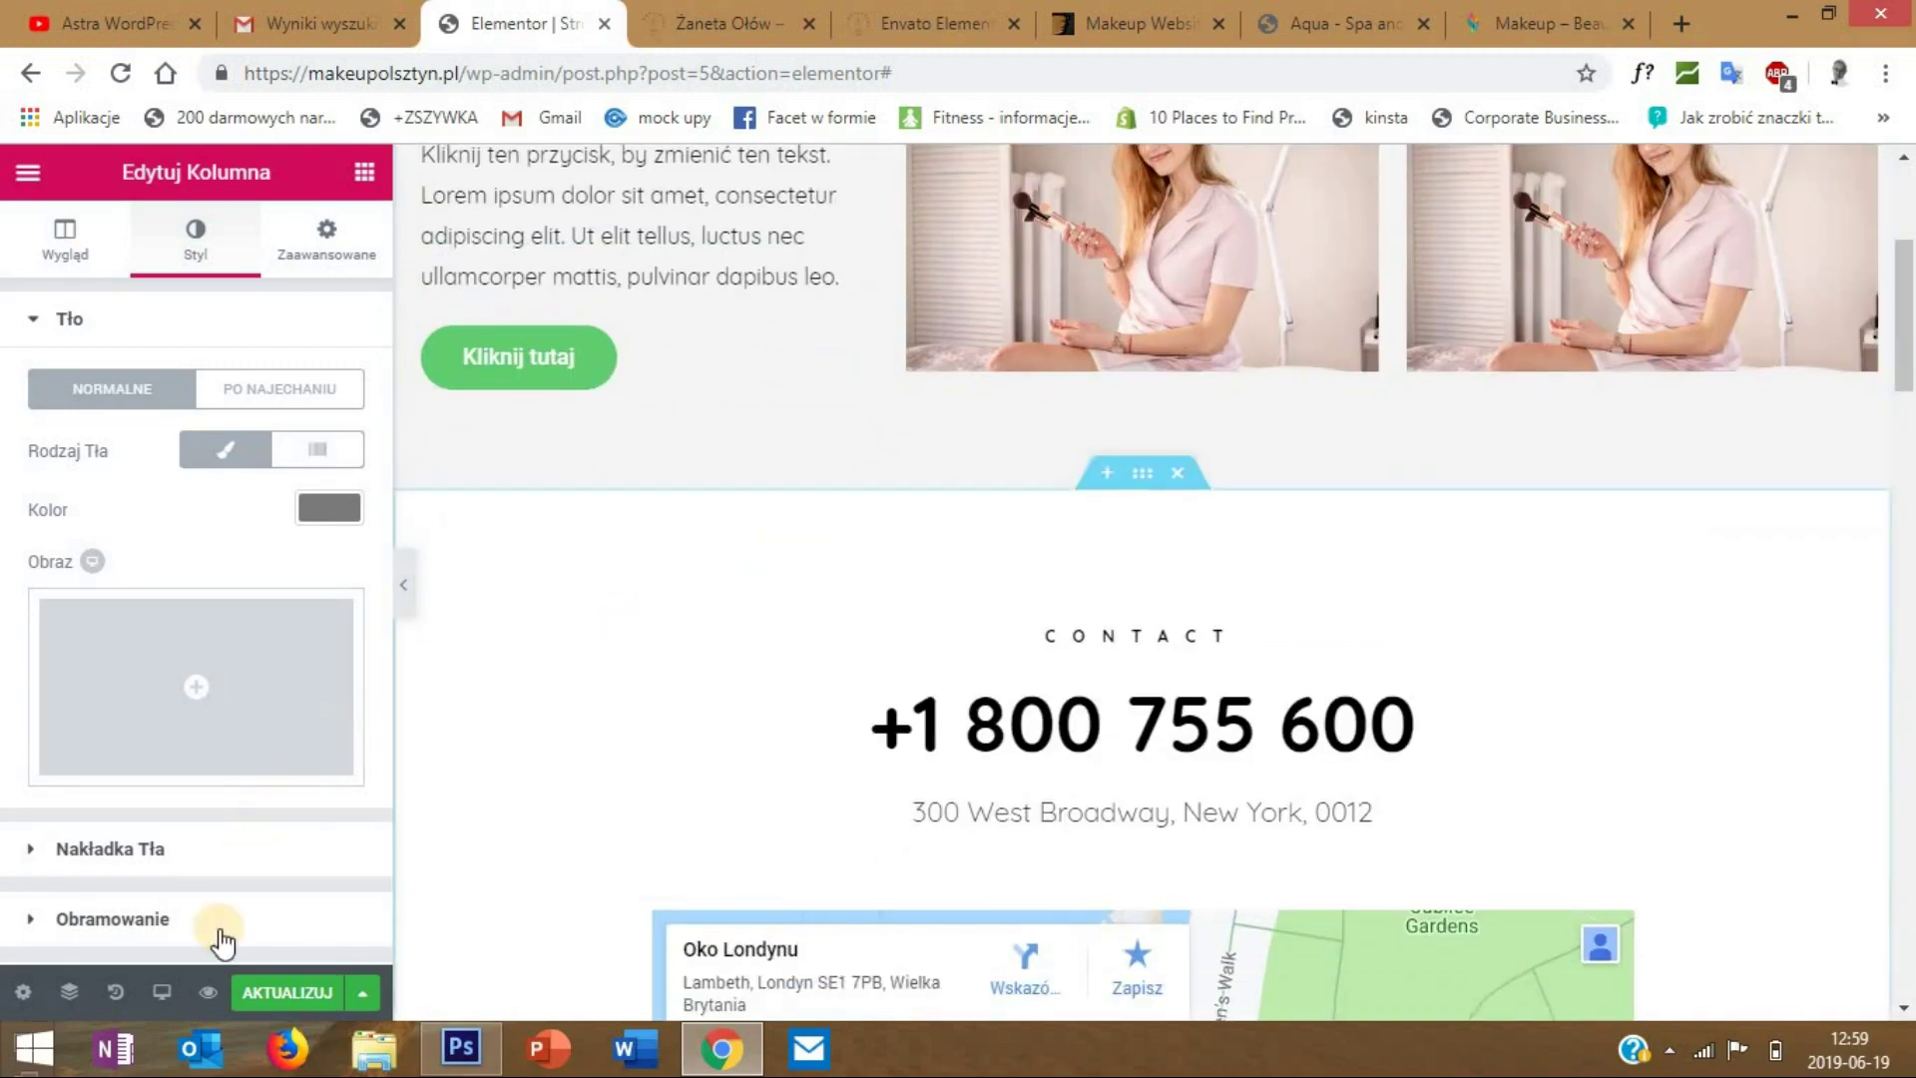
- Save the page changes with AKTUALIZUJ
{"action": "left_click", "coordinate": [277, 993]}
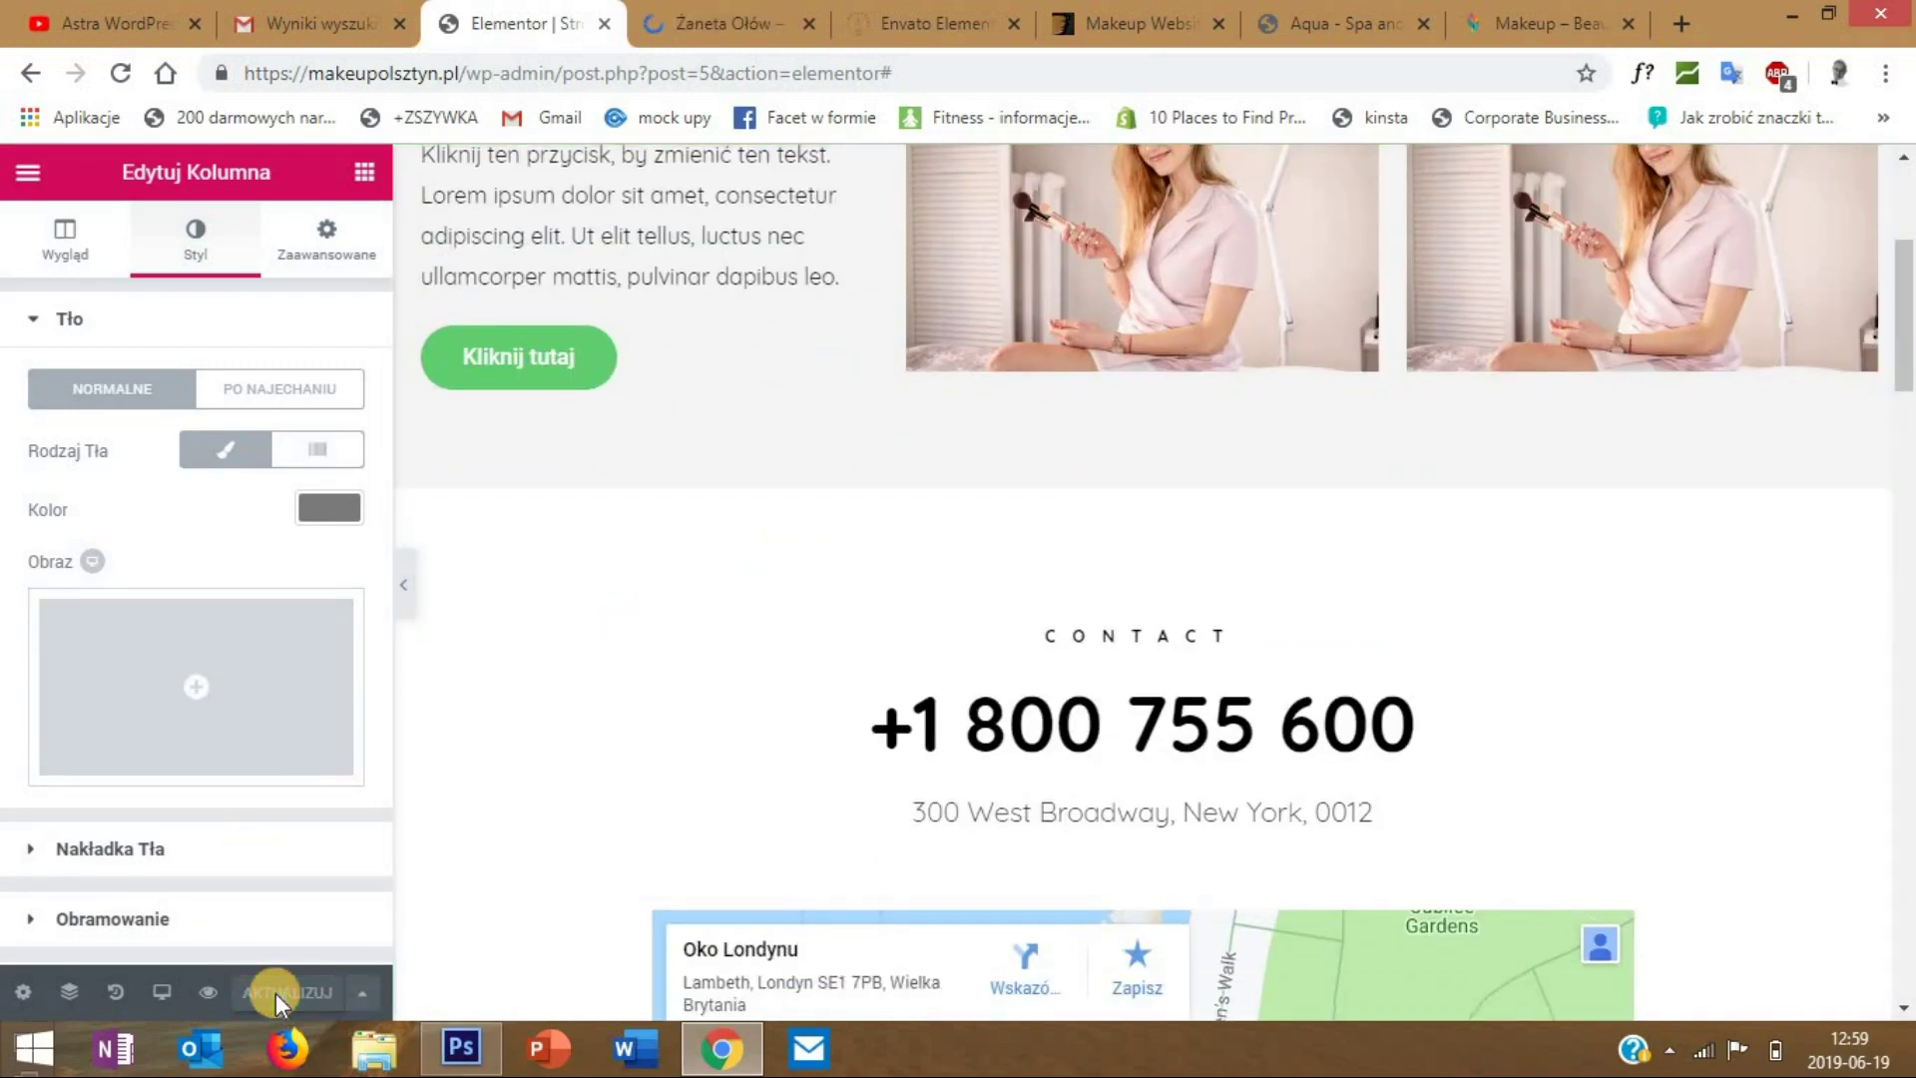
{"action": "scroll", "coordinate": [601, 782], "scroll_direction": "down", "scroll_amount": 4}
{"action": "scroll", "coordinate": [673, 690], "scroll_direction": "down", "scroll_amount": 1}
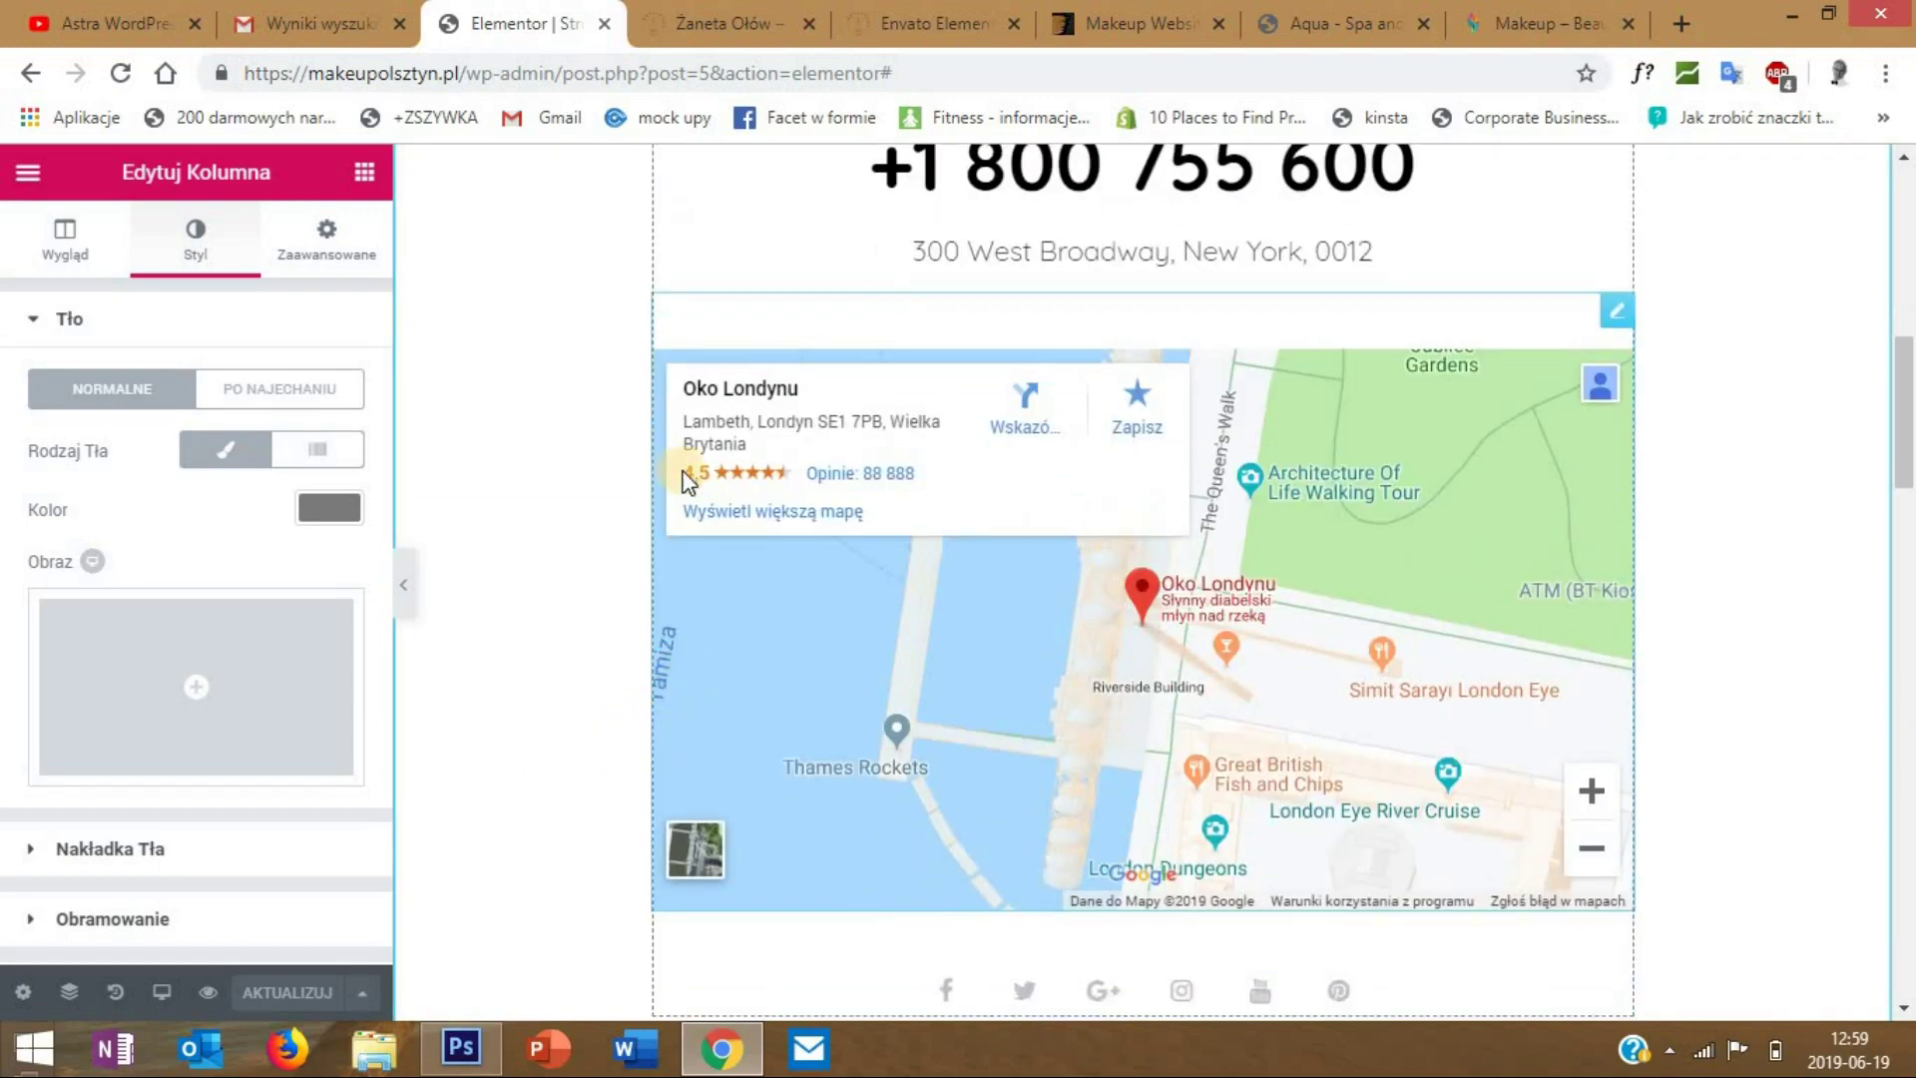
- Open the Zobacz zmiany preview tab and scroll through the updated page
{"action": "left_click", "coordinate": [205, 998]}
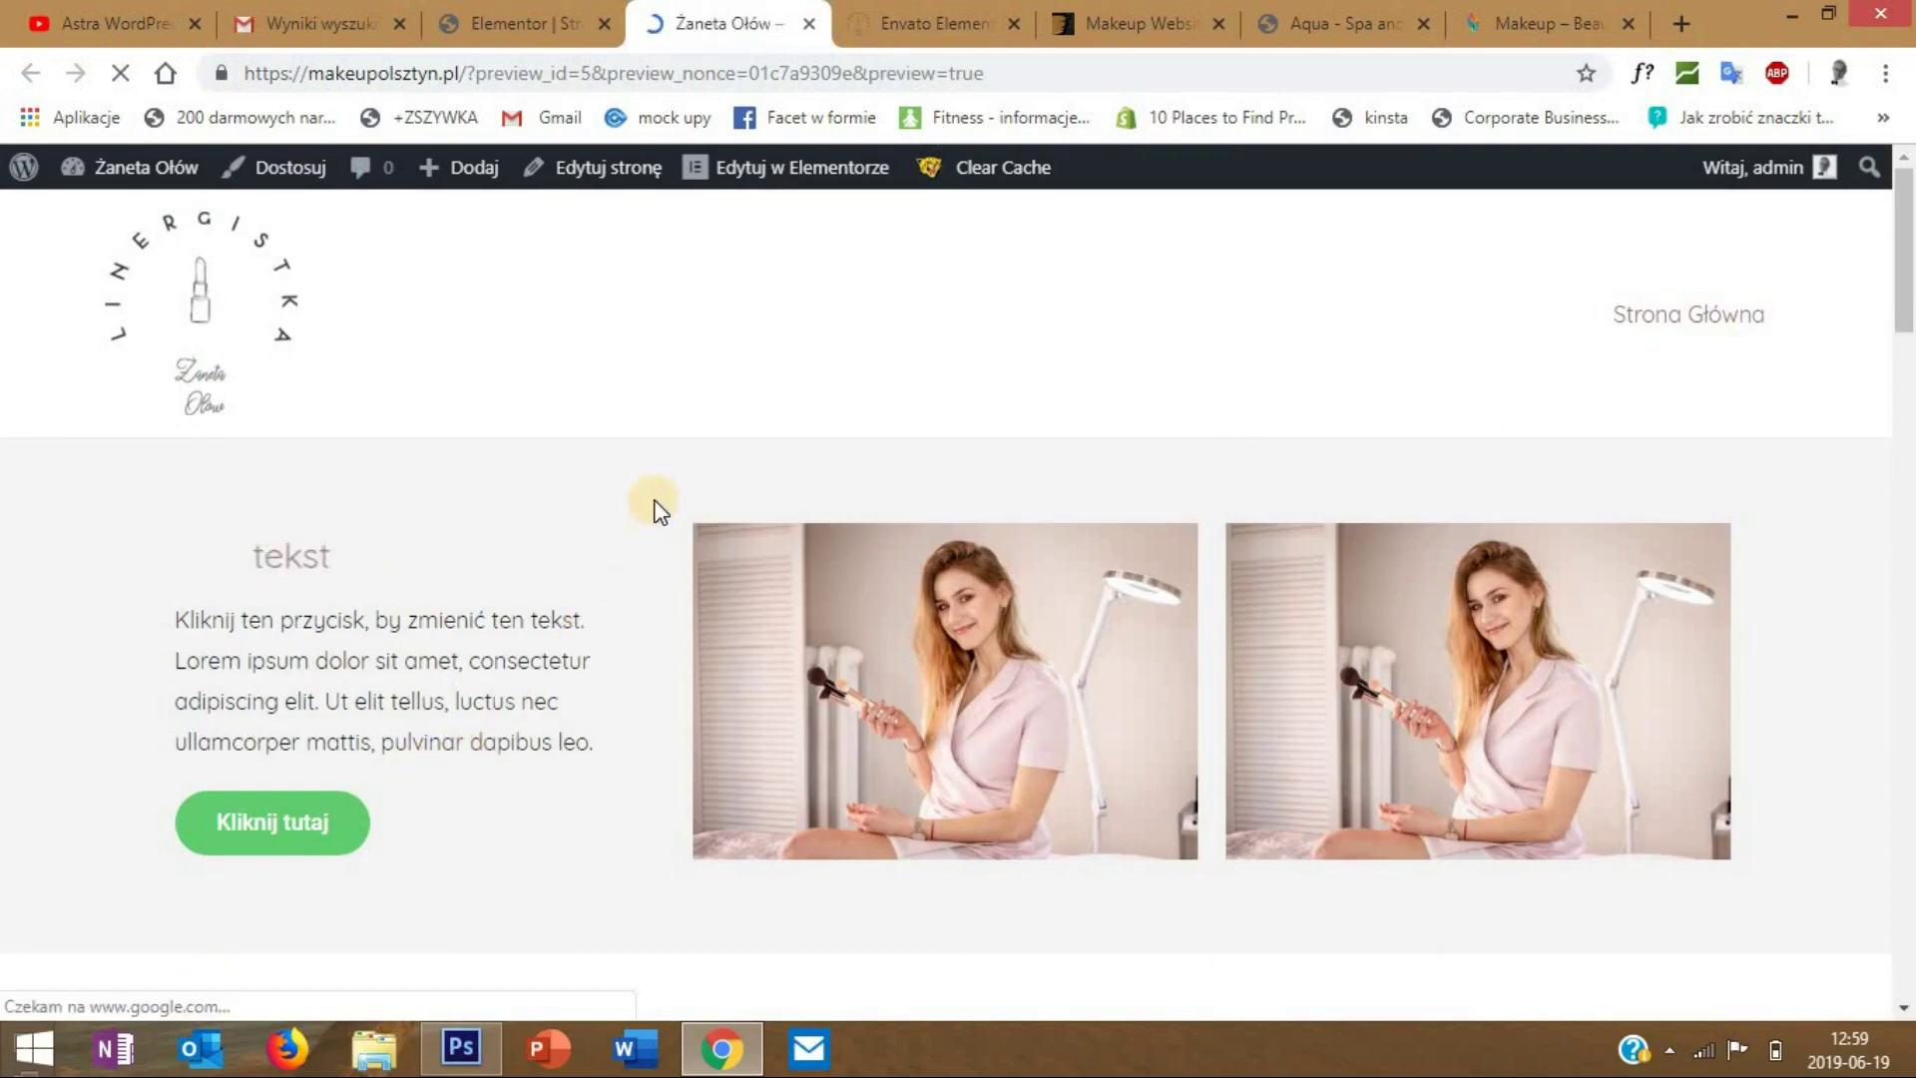
{"action": "scroll", "coordinate": [868, 469], "scroll_direction": "down", "scroll_amount": 5}
{"action": "scroll", "coordinate": [868, 465], "scroll_direction": "down", "scroll_amount": 15}
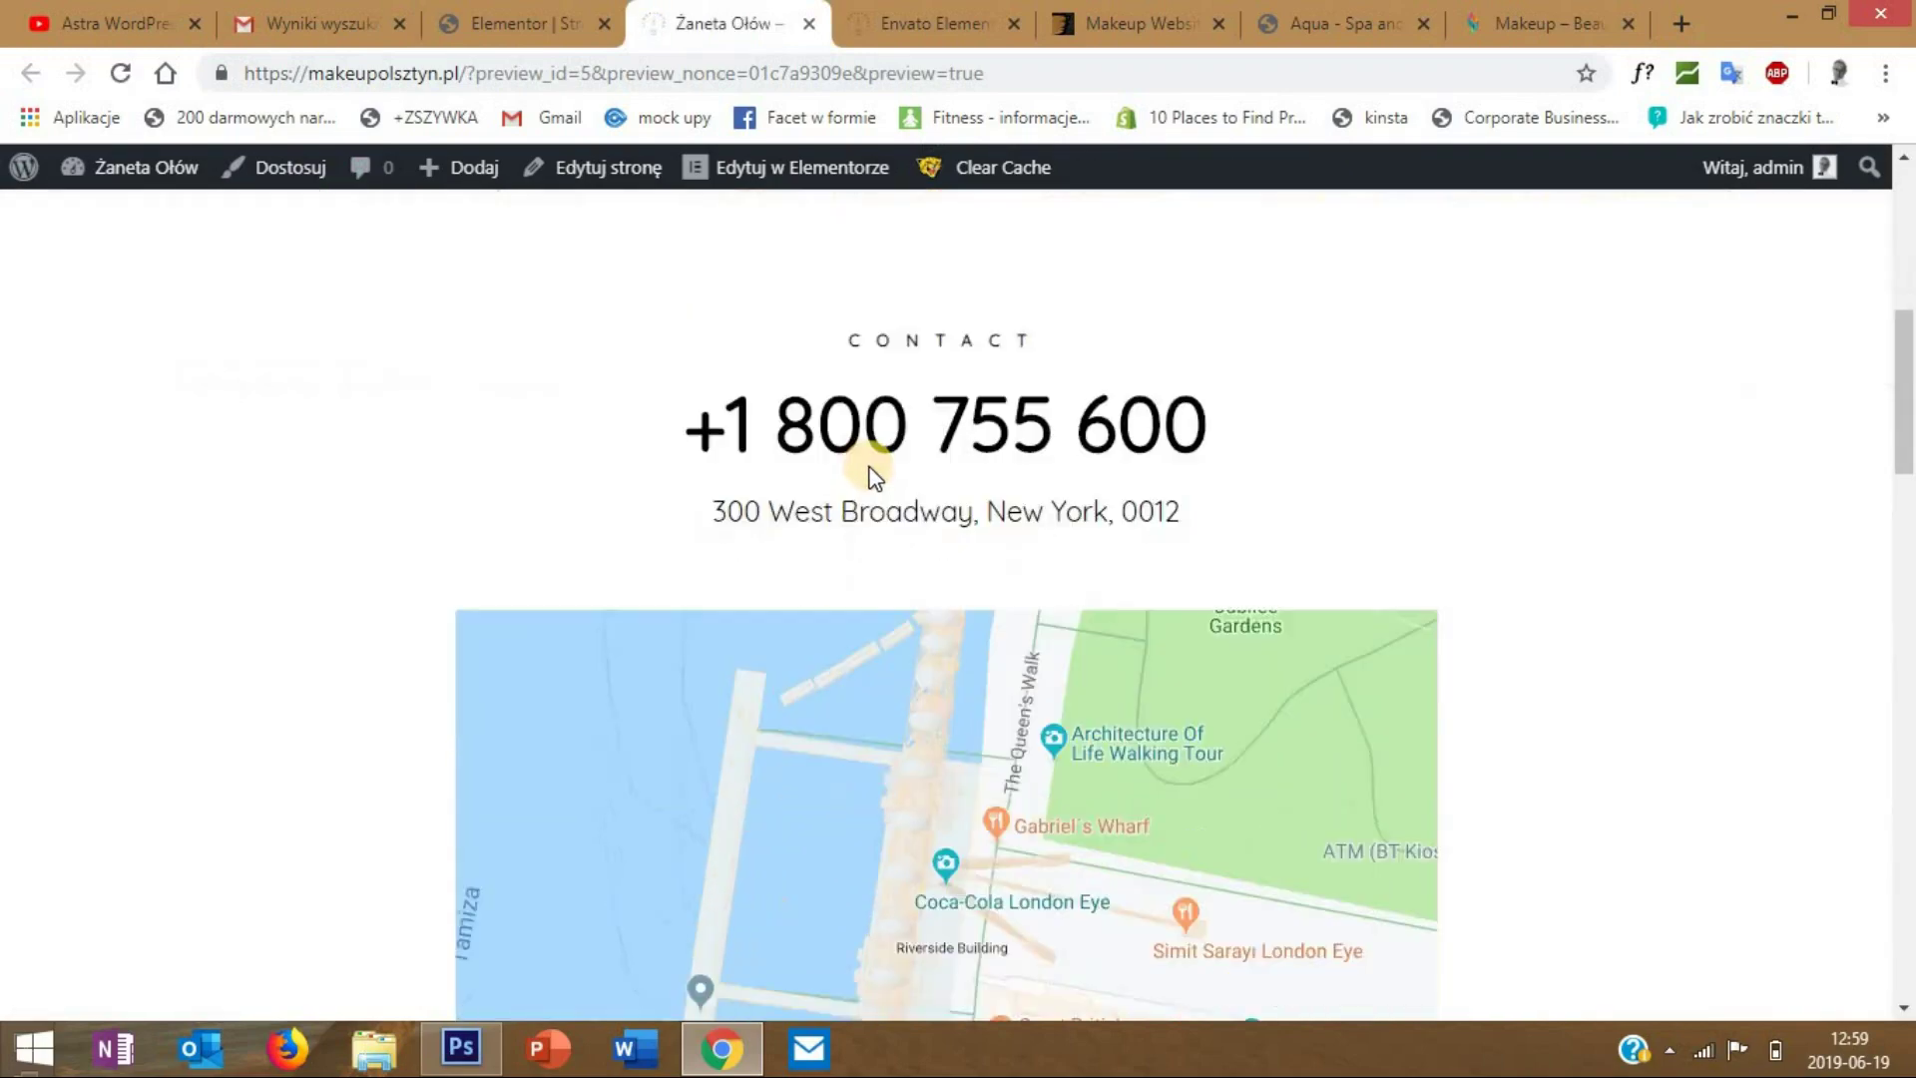
{"action": "scroll", "coordinate": [871, 467], "scroll_direction": "down", "scroll_amount": 13}
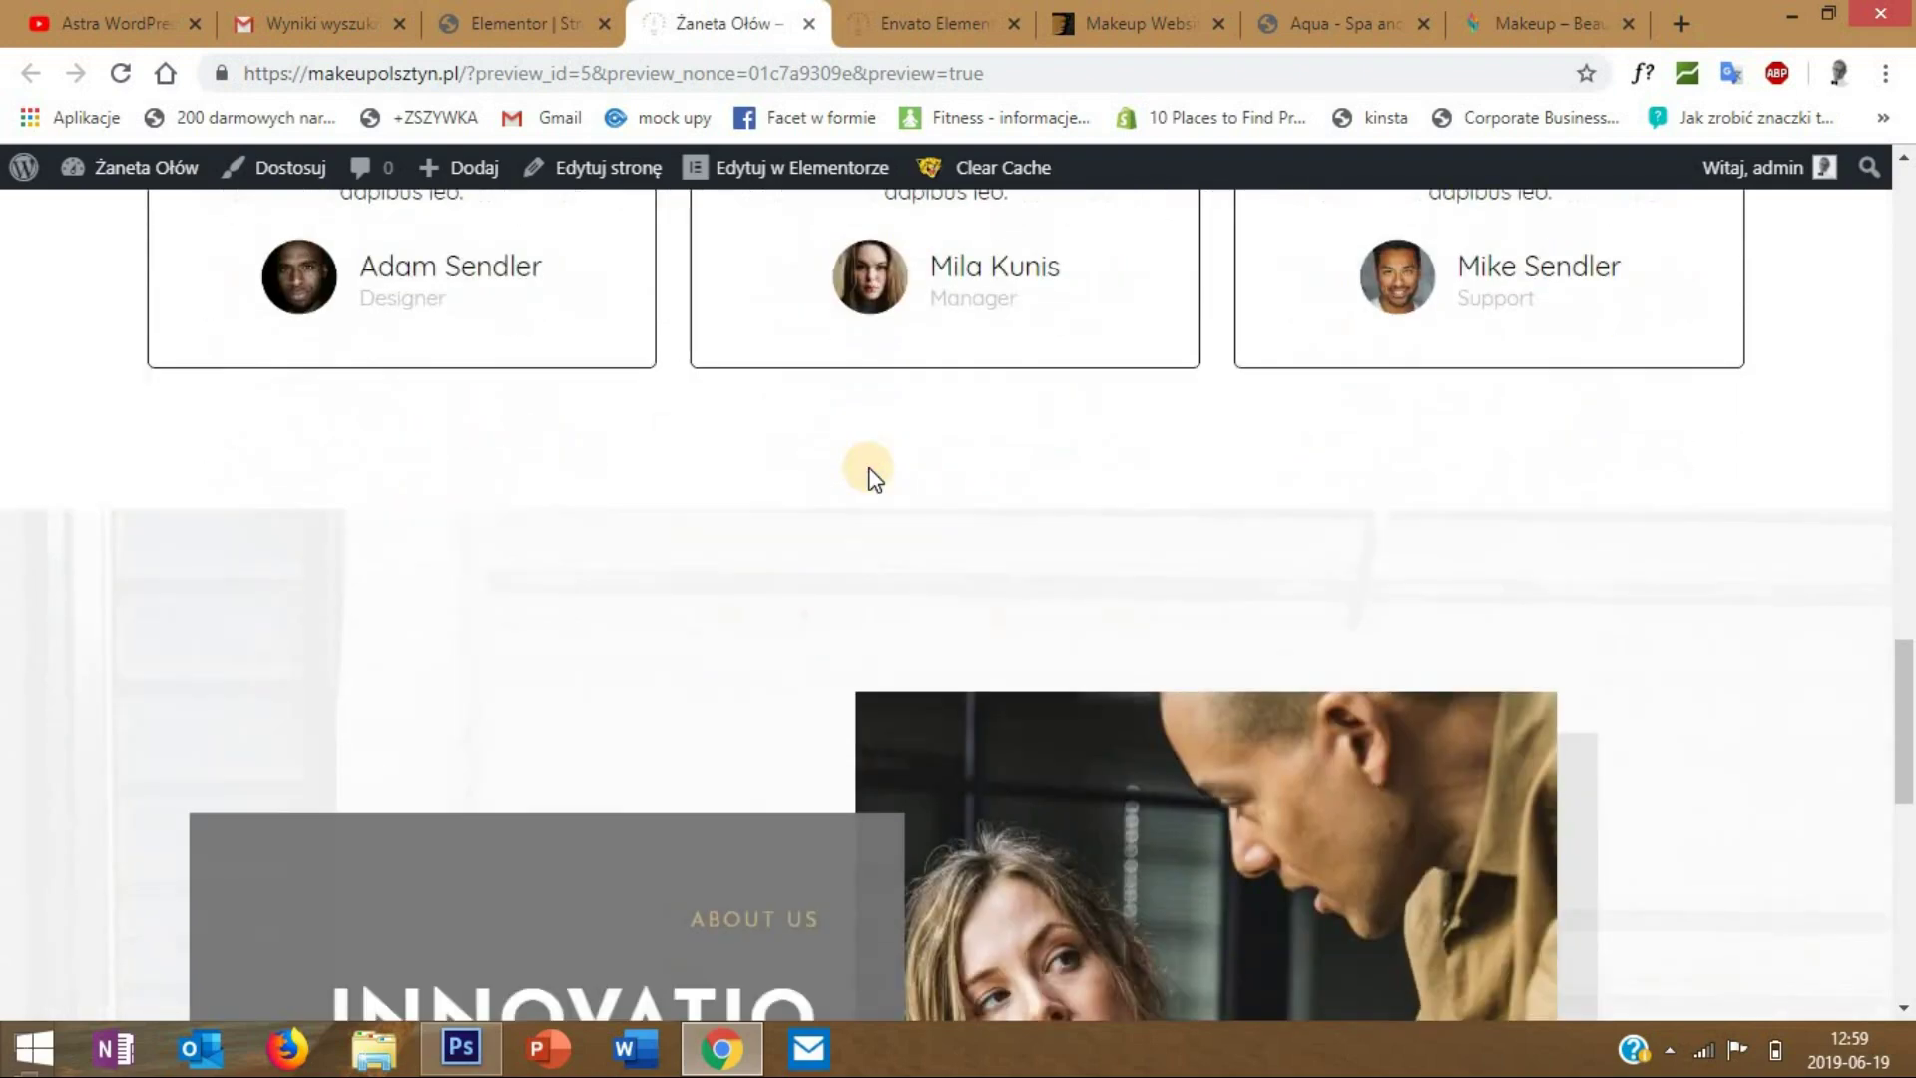
{"action": "scroll", "coordinate": [868, 467], "scroll_direction": "up", "scroll_amount": 3}
{"action": "scroll", "coordinate": [868, 467], "scroll_direction": "down", "scroll_amount": 4}
{"action": "scroll", "coordinate": [868, 469], "scroll_direction": "up", "scroll_amount": 20}
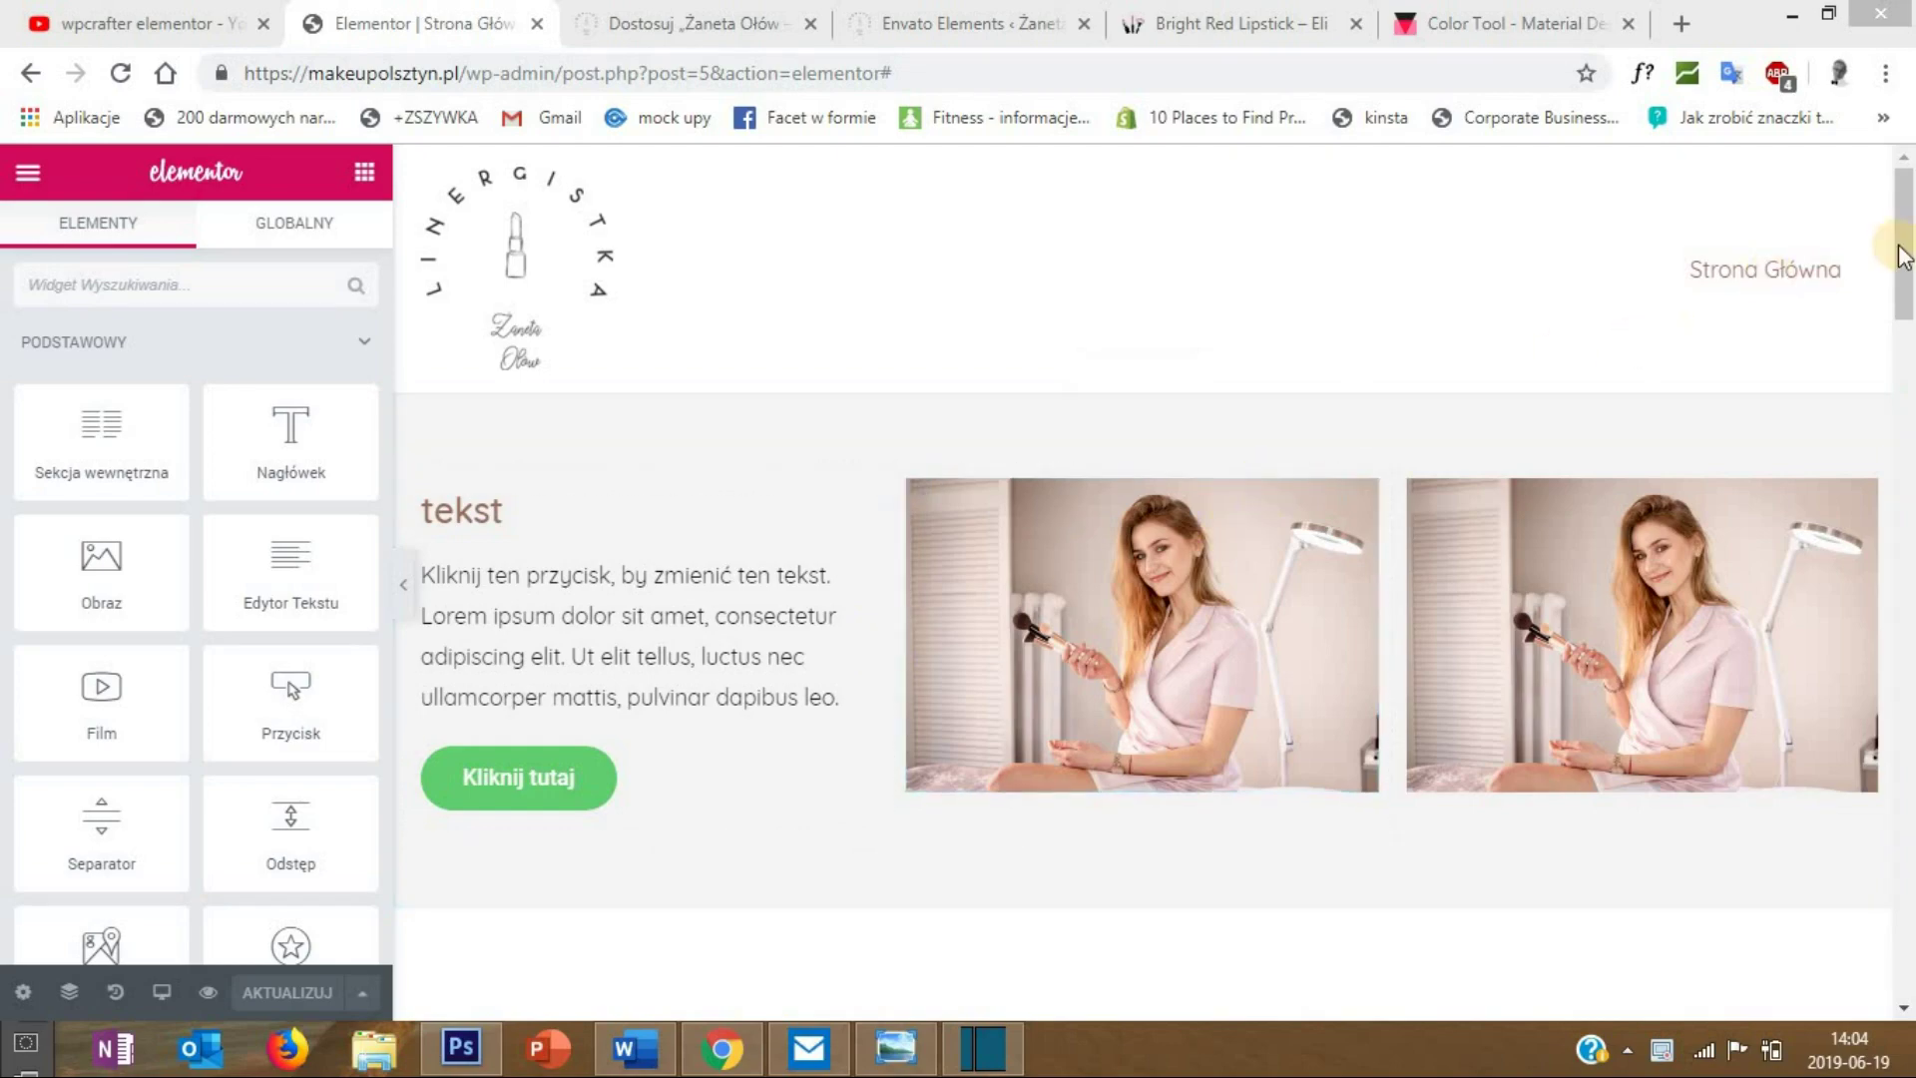
- Delete the text, contact, reviews and About us sections and add an empty one-column section
{"action": "mouse_move", "coordinate": [1898, 237]}
{"action": "left_mouse_down"}
{"action": "mouse_move", "coordinate": [1906, 399]}
{"action": "mouse_move", "coordinate": [1904, 214]}
{"action": "left_mouse_up"}
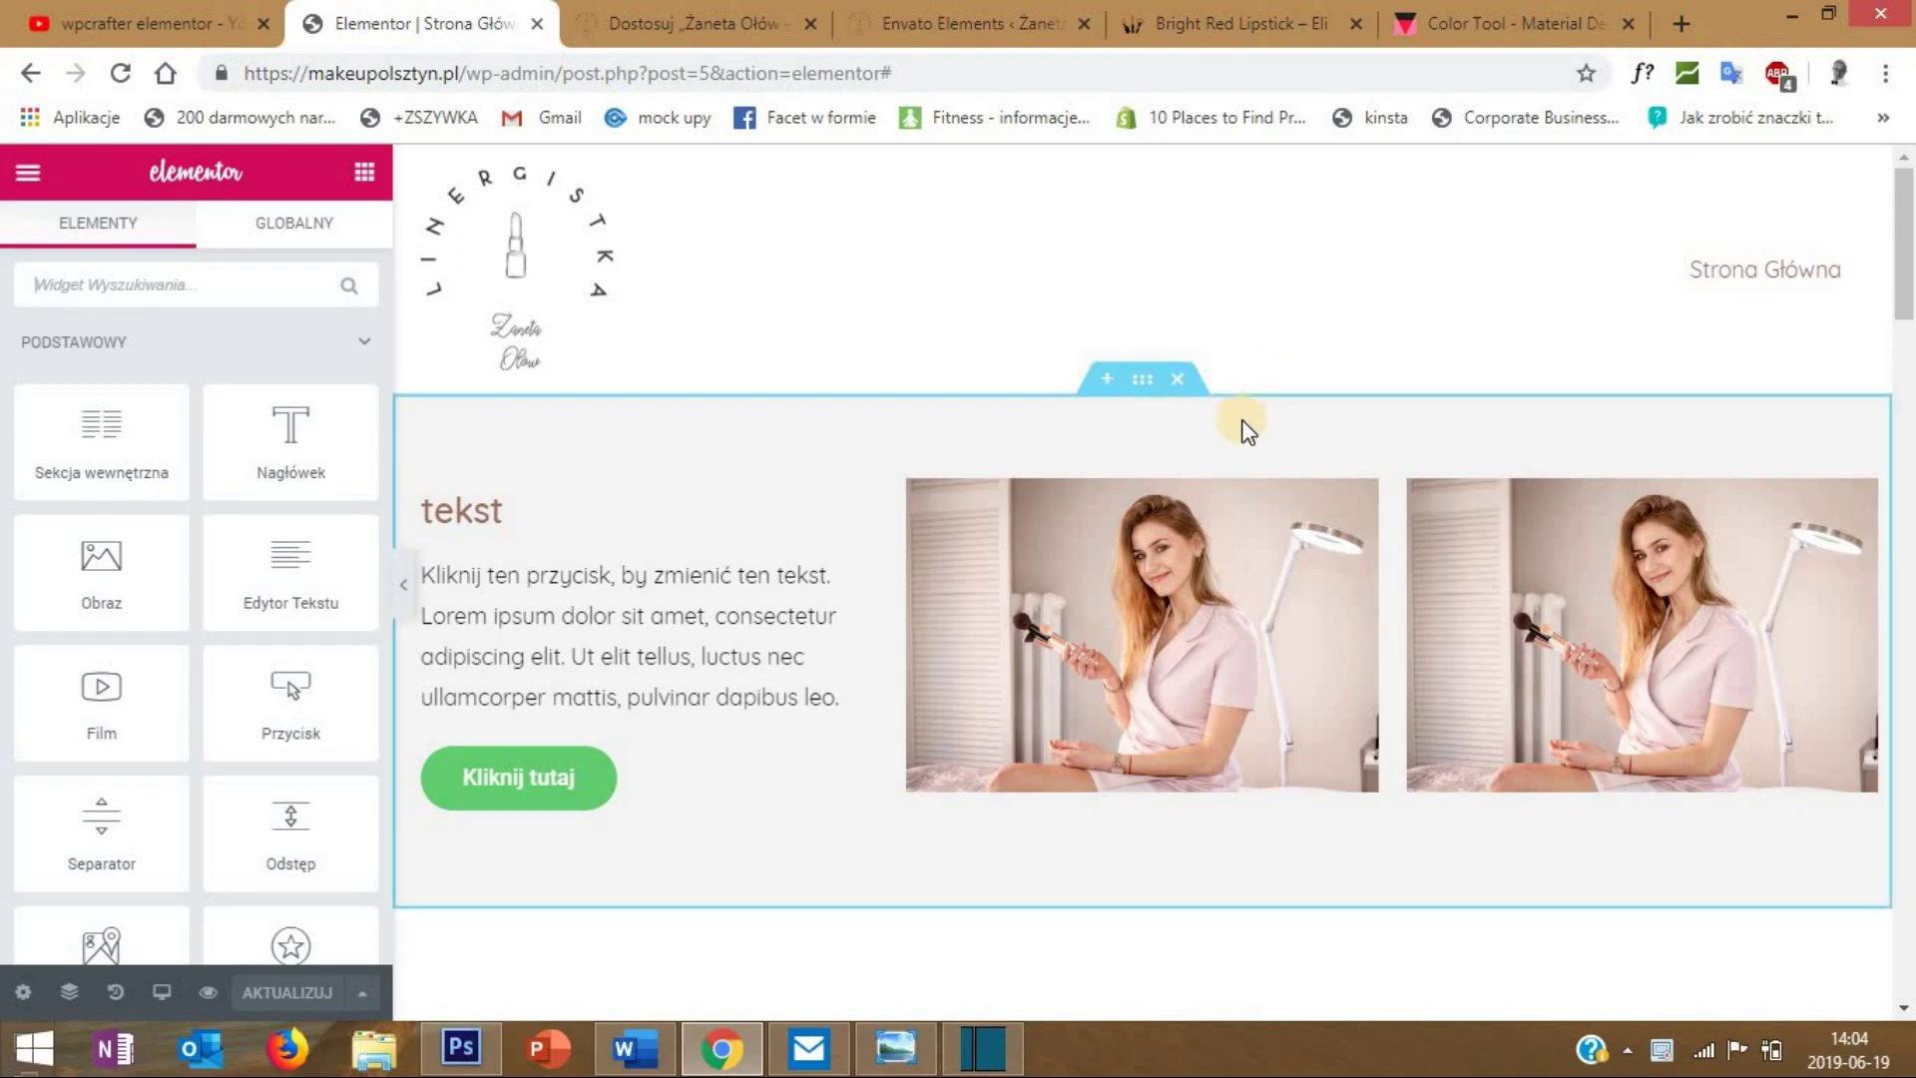
{"action": "left_click", "coordinate": [1179, 386]}
{"action": "left_click", "coordinate": [1177, 384]}
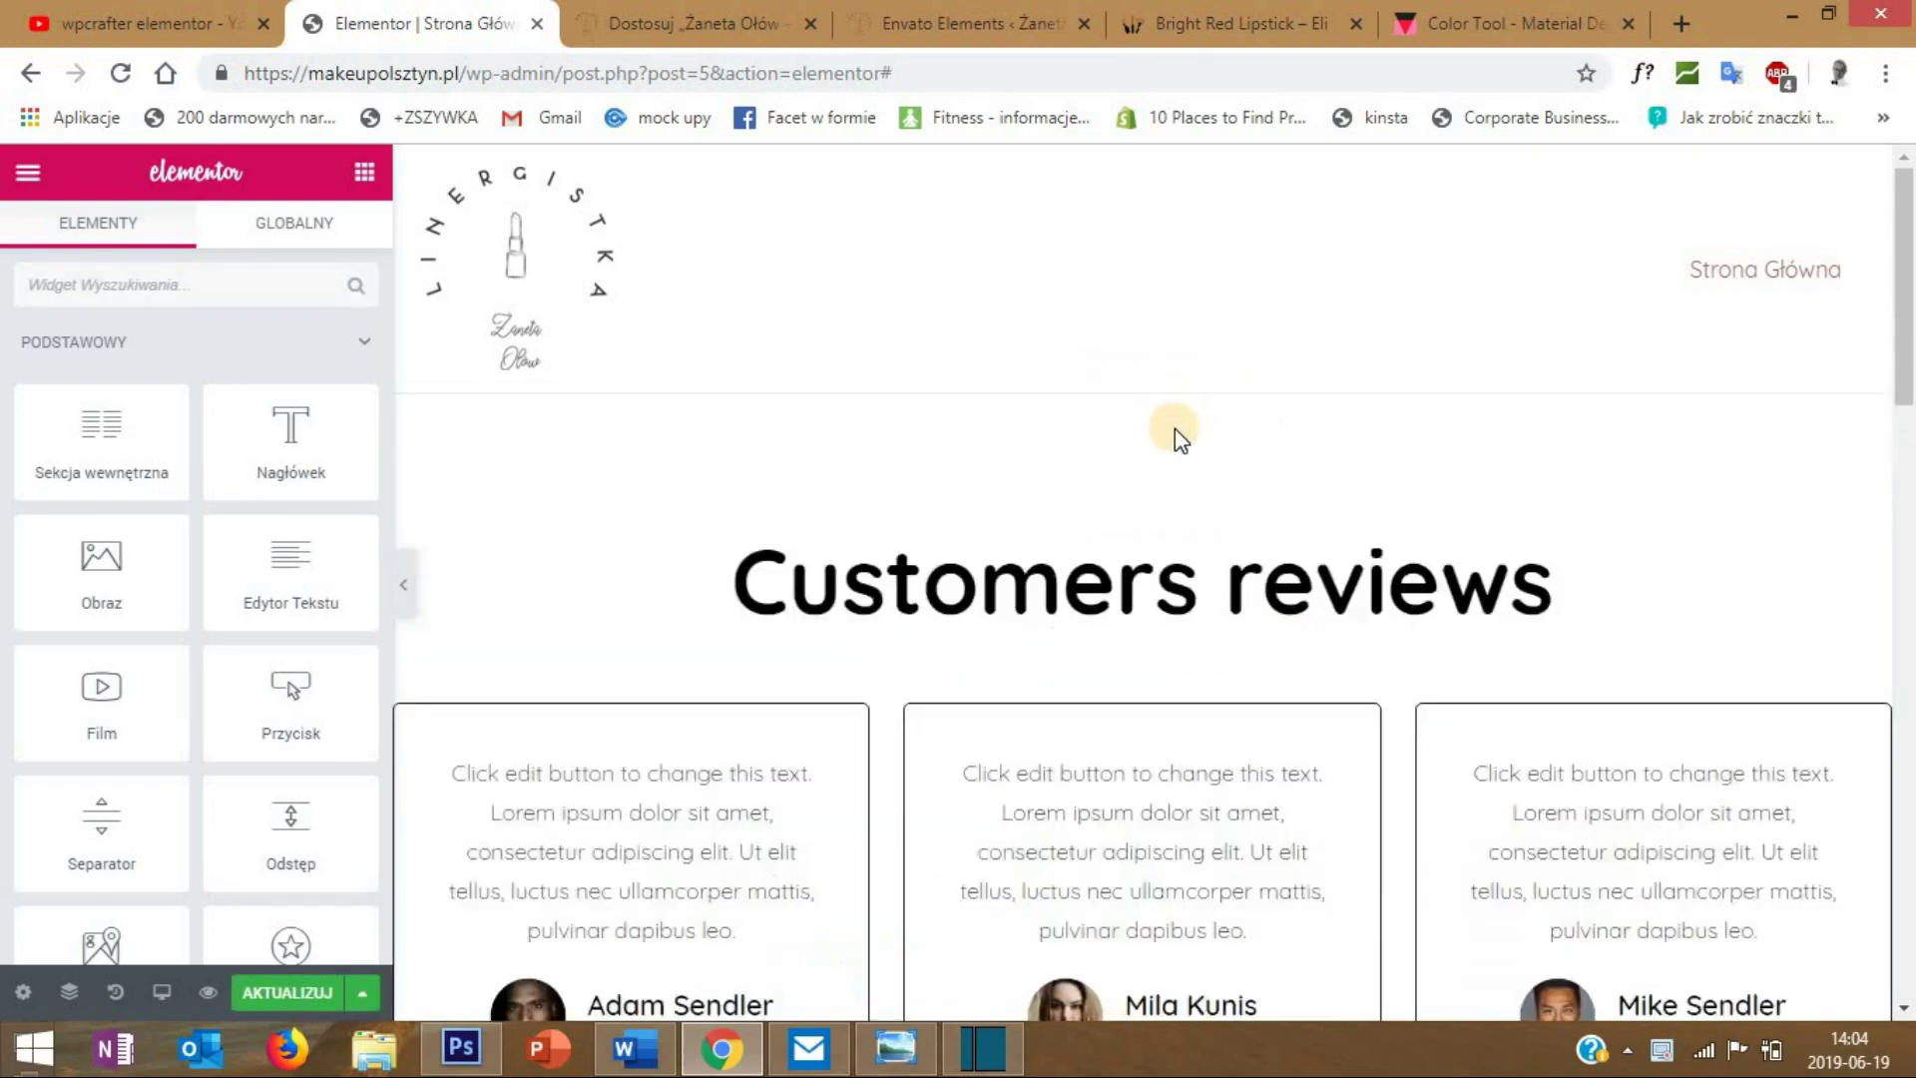
{"action": "left_click", "coordinate": [1178, 384]}
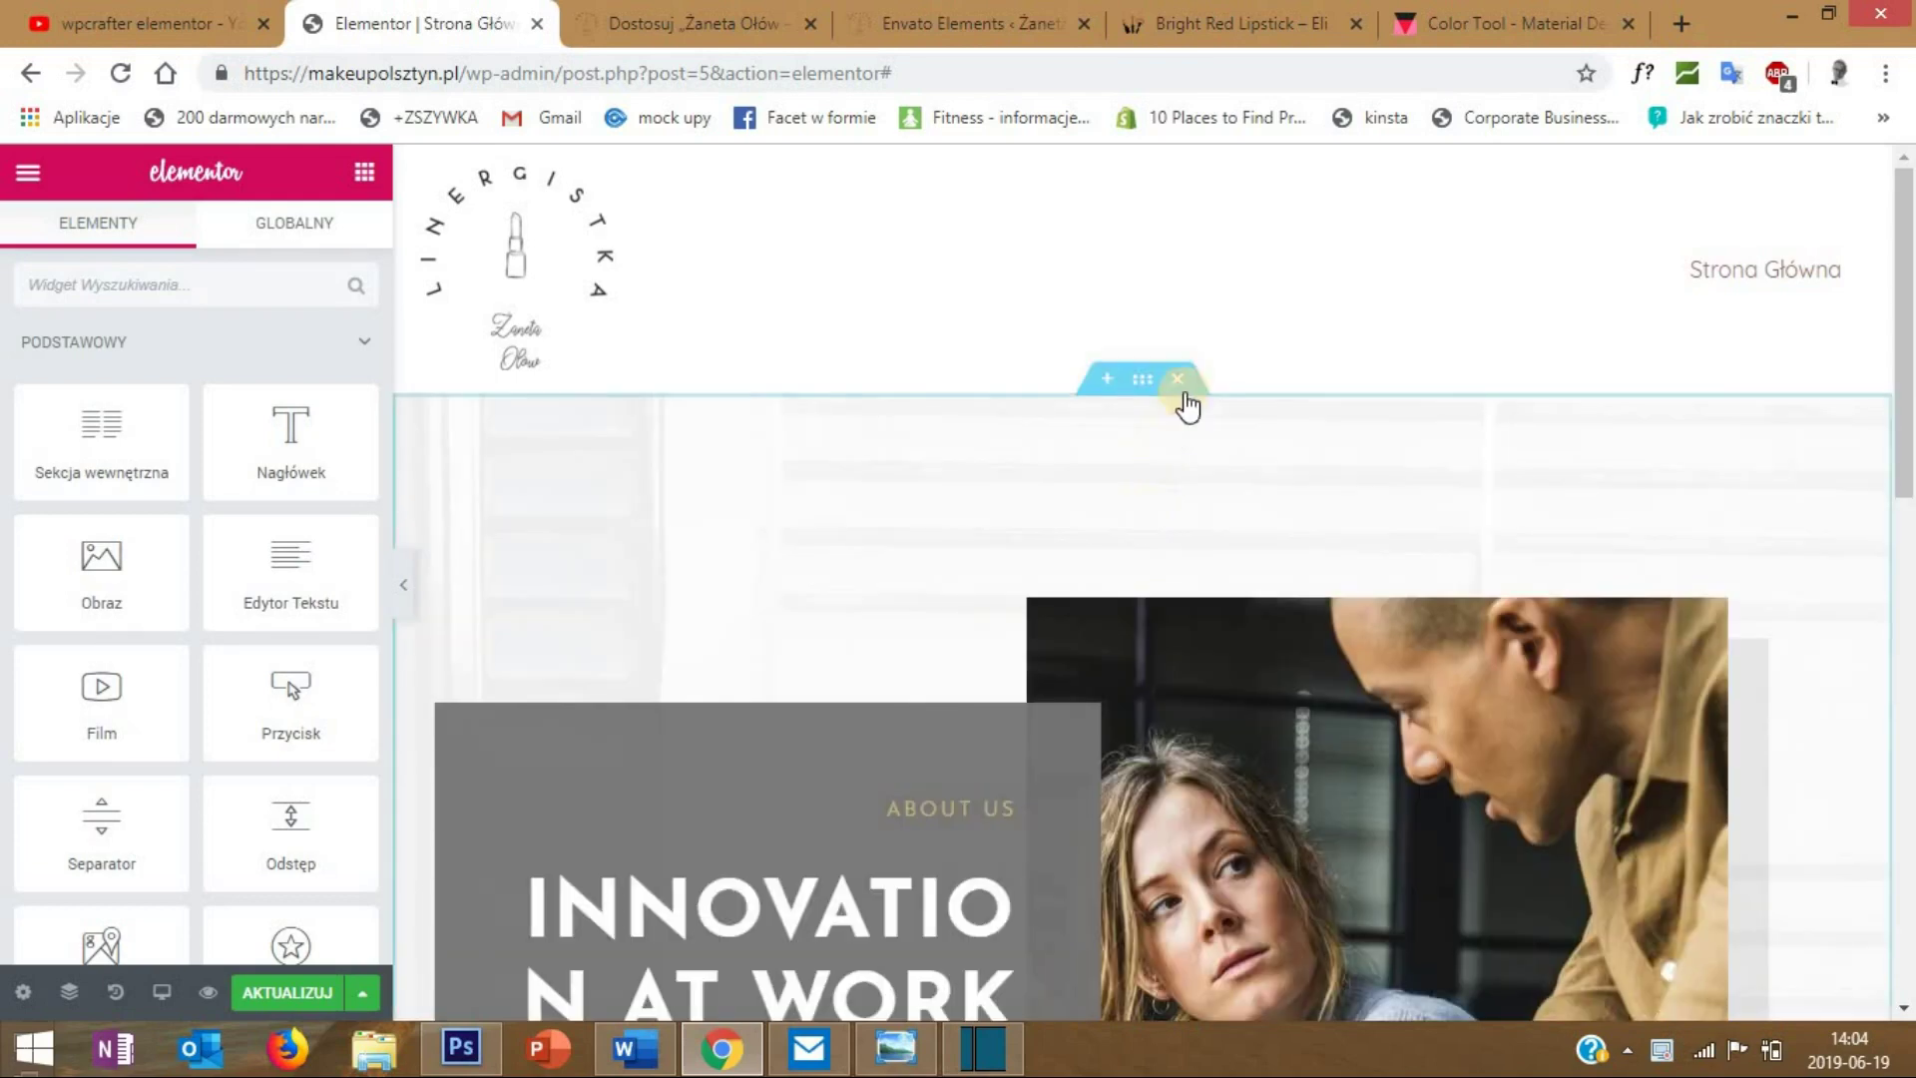
{"action": "left_click", "coordinate": [1179, 382]}
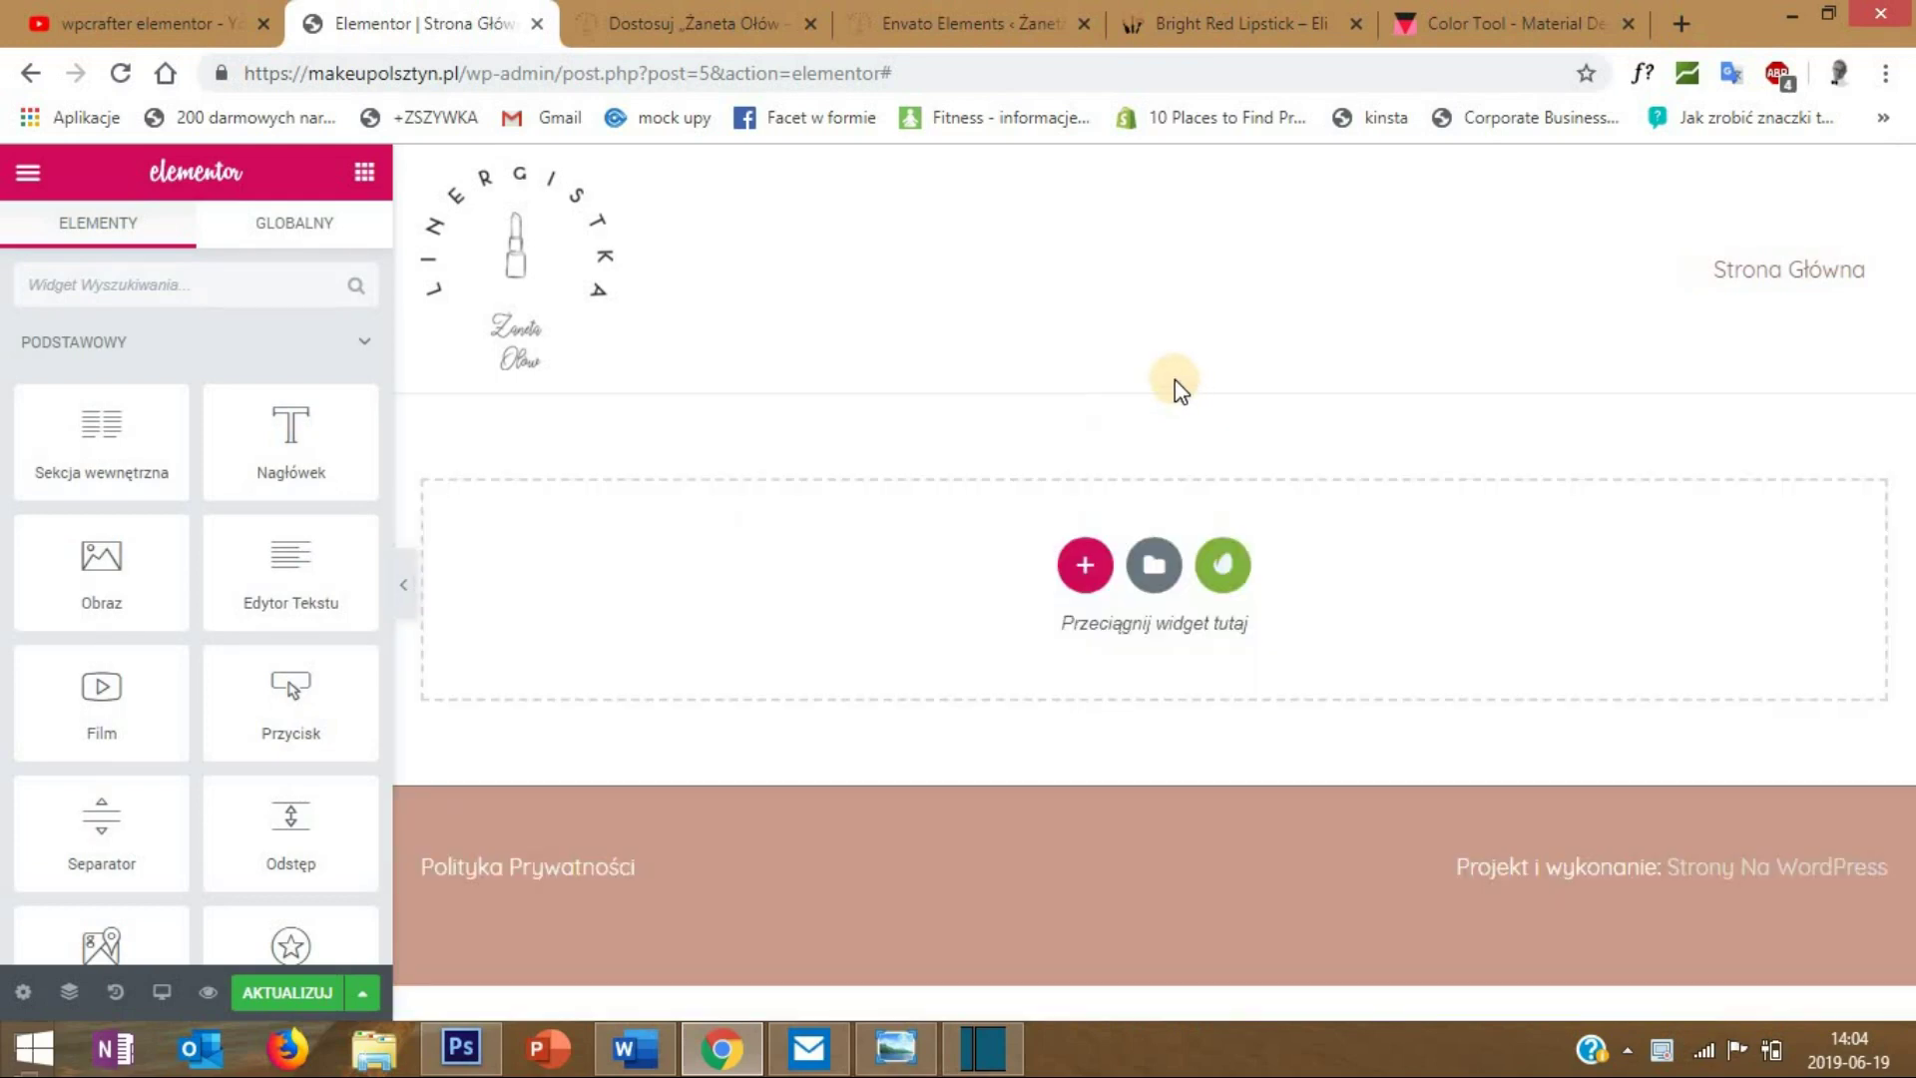
{"action": "left_click", "coordinate": [1087, 561]}
{"action": "left_click", "coordinate": [764, 635]}
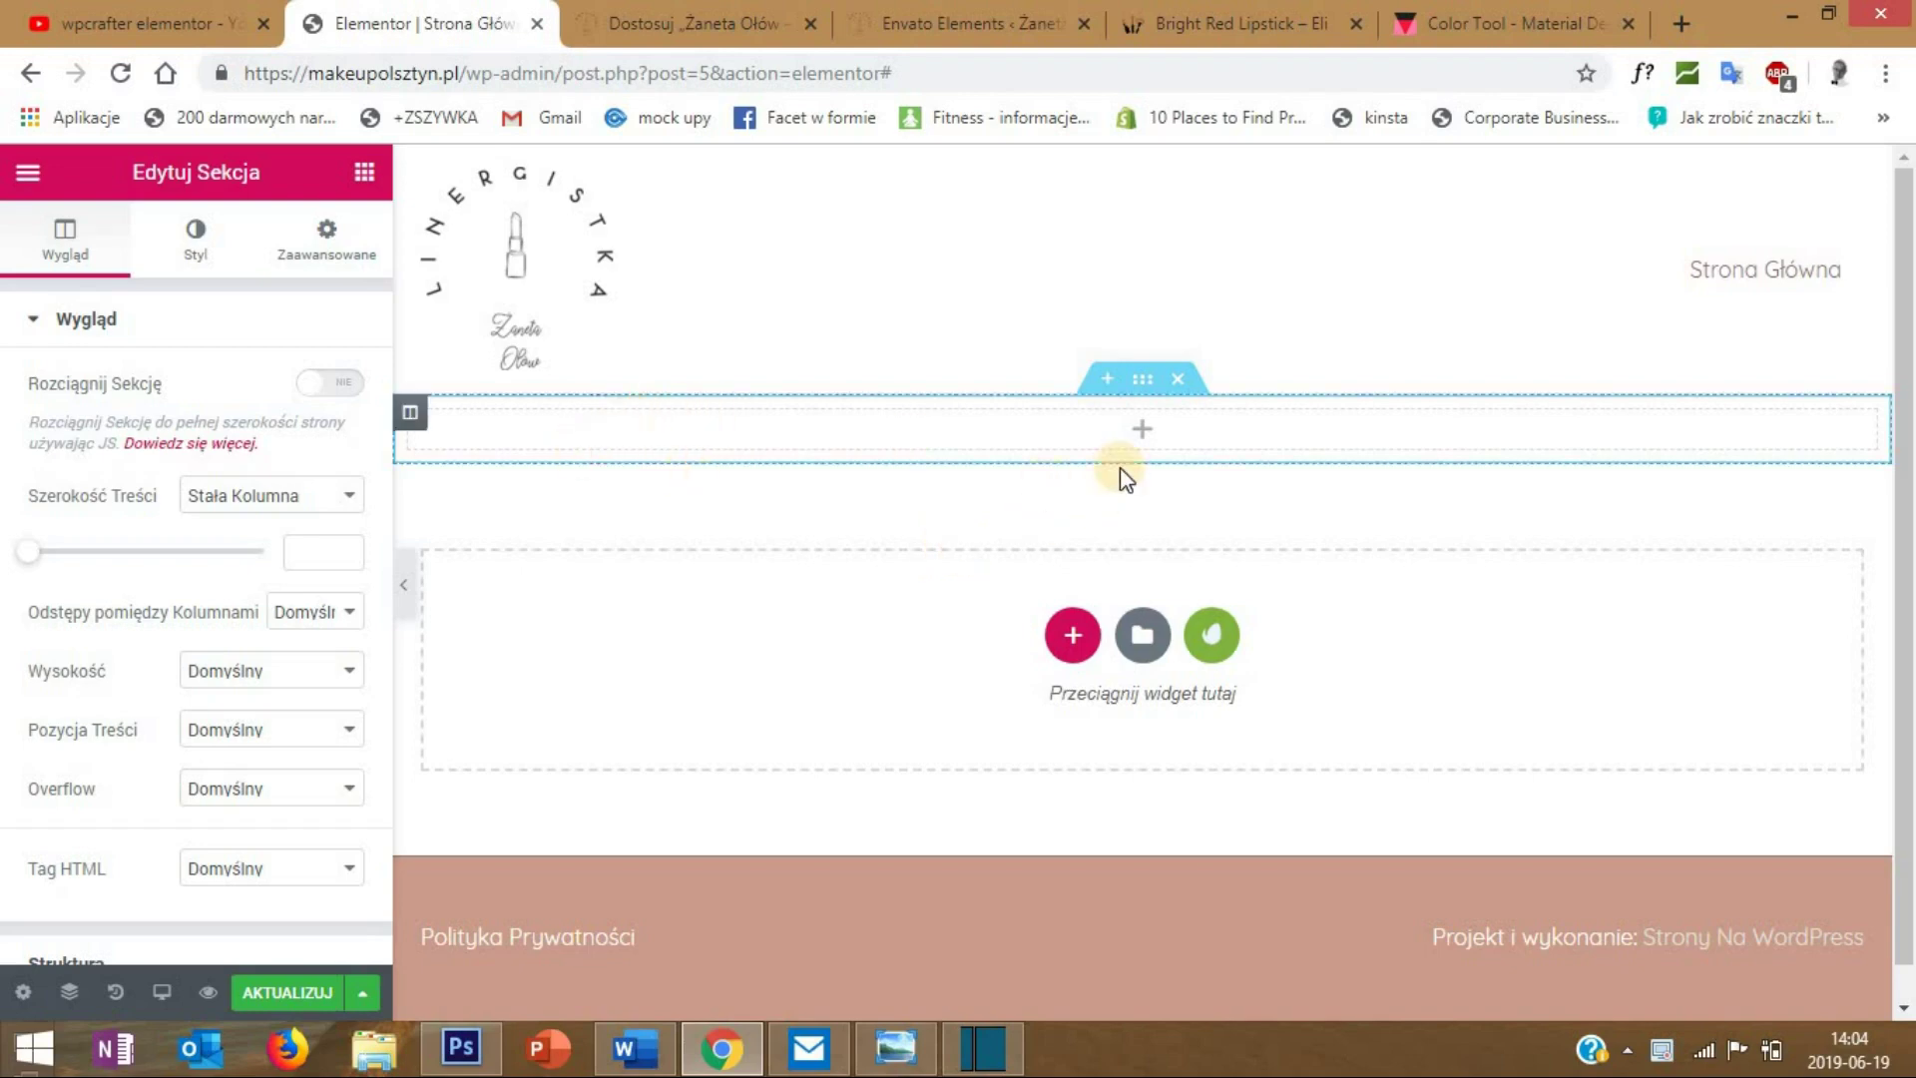
- Give the new section a Klasyczny background using an image
{"action": "left_click", "coordinate": [1144, 385]}
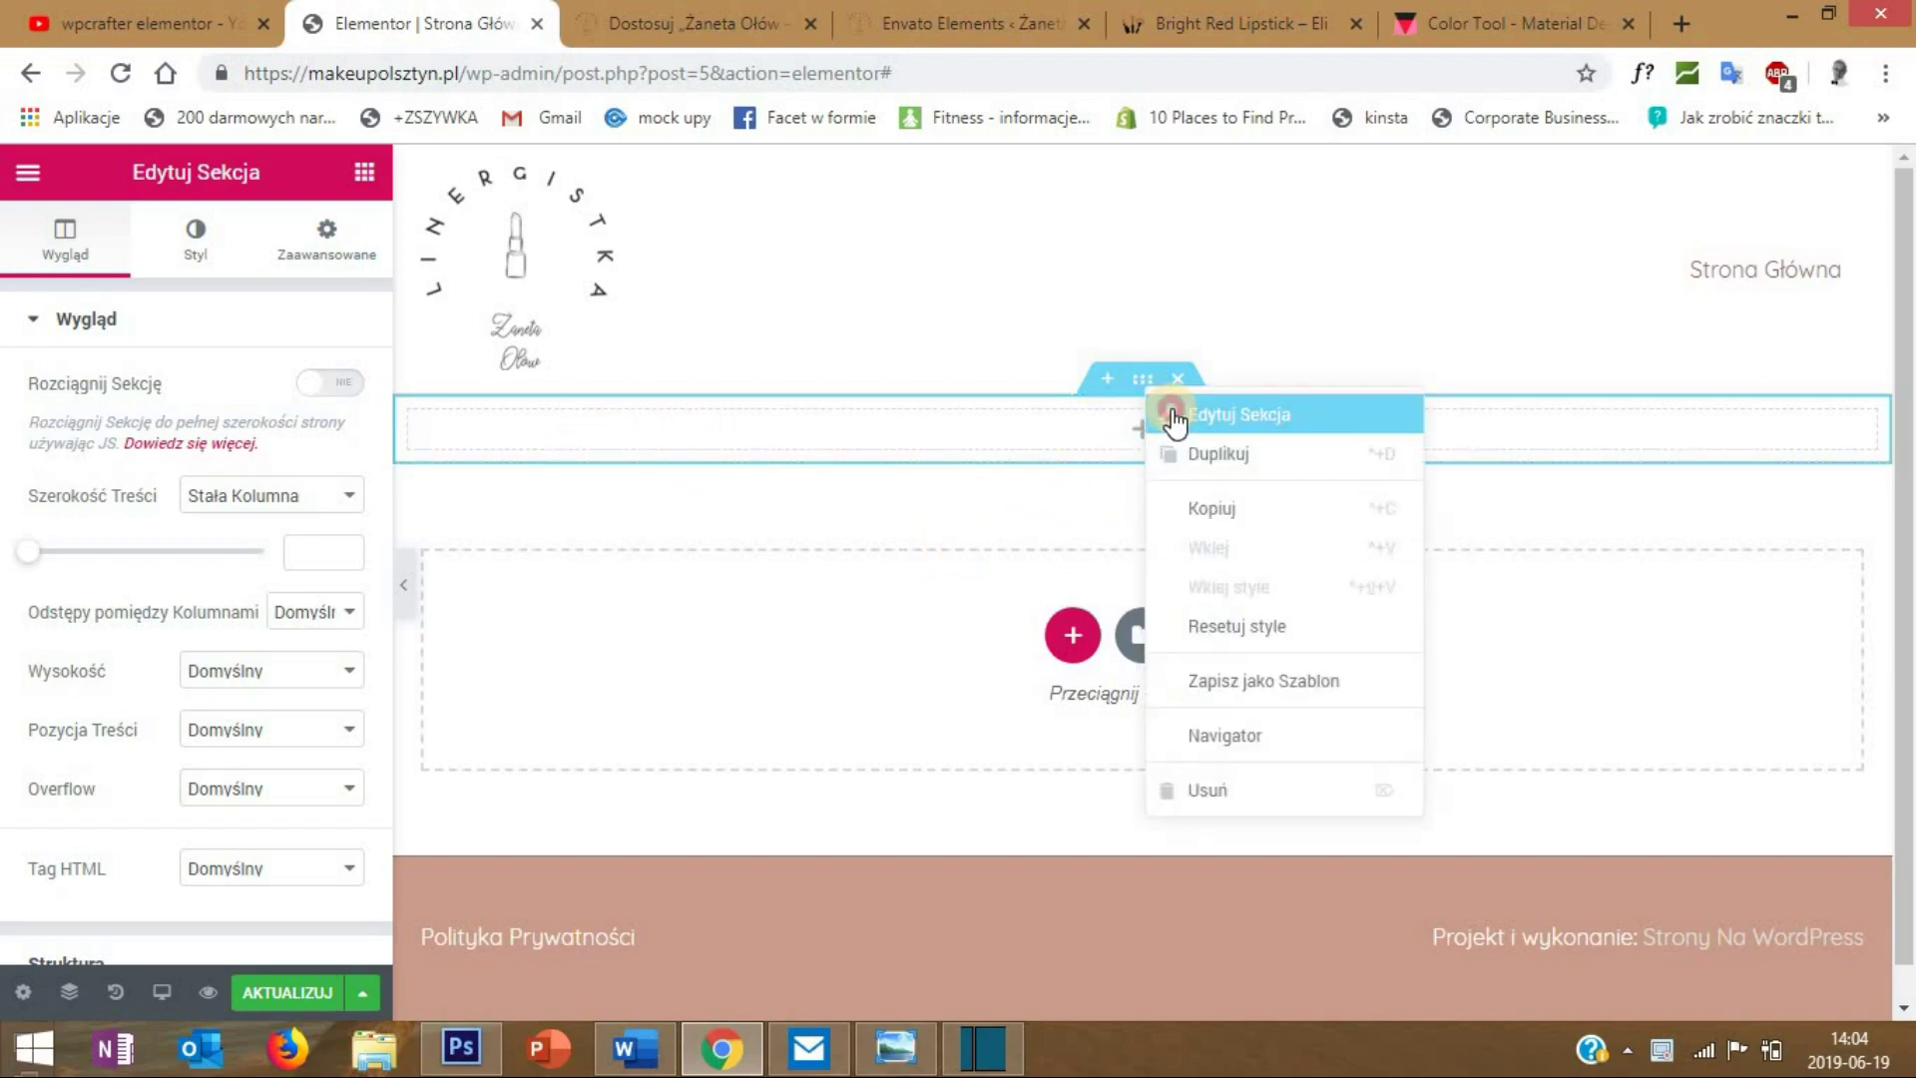
{"action": "left_click", "coordinate": [1165, 413]}
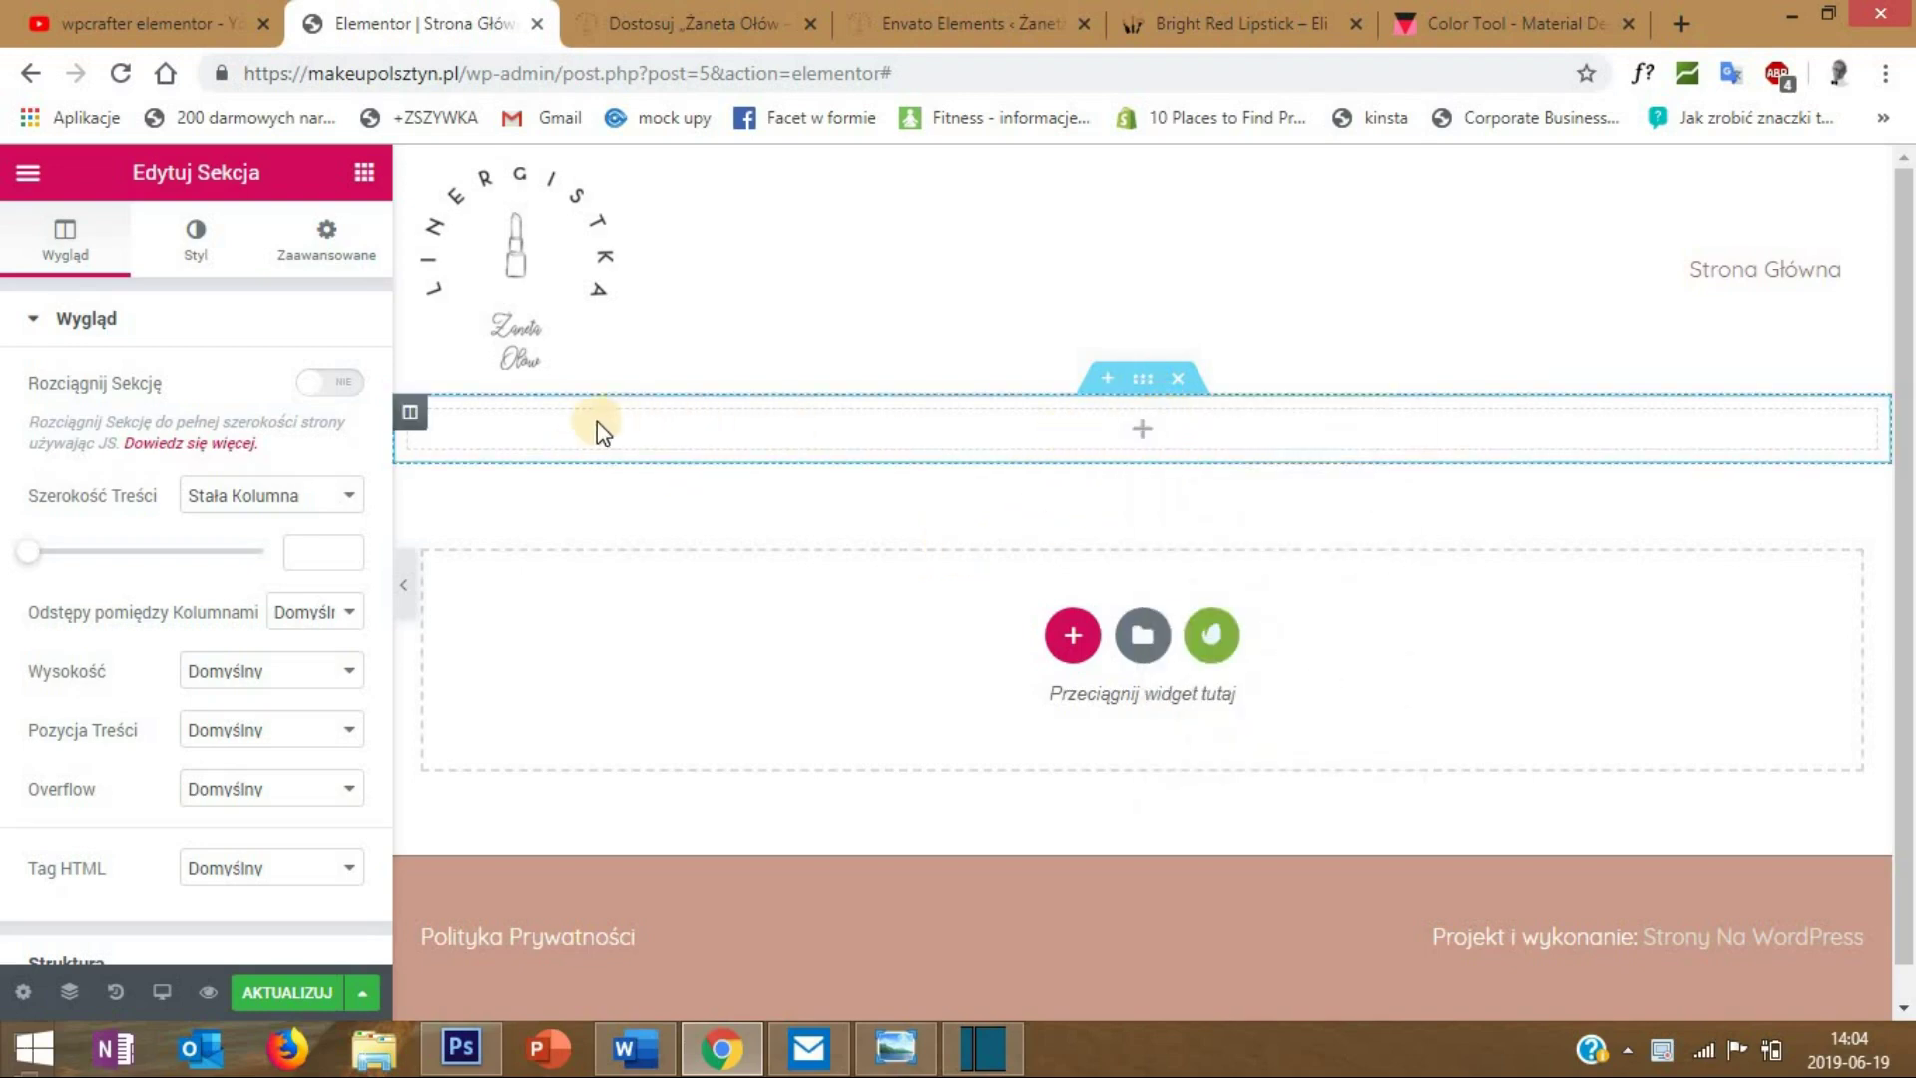
{"action": "left_click", "coordinate": [198, 255]}
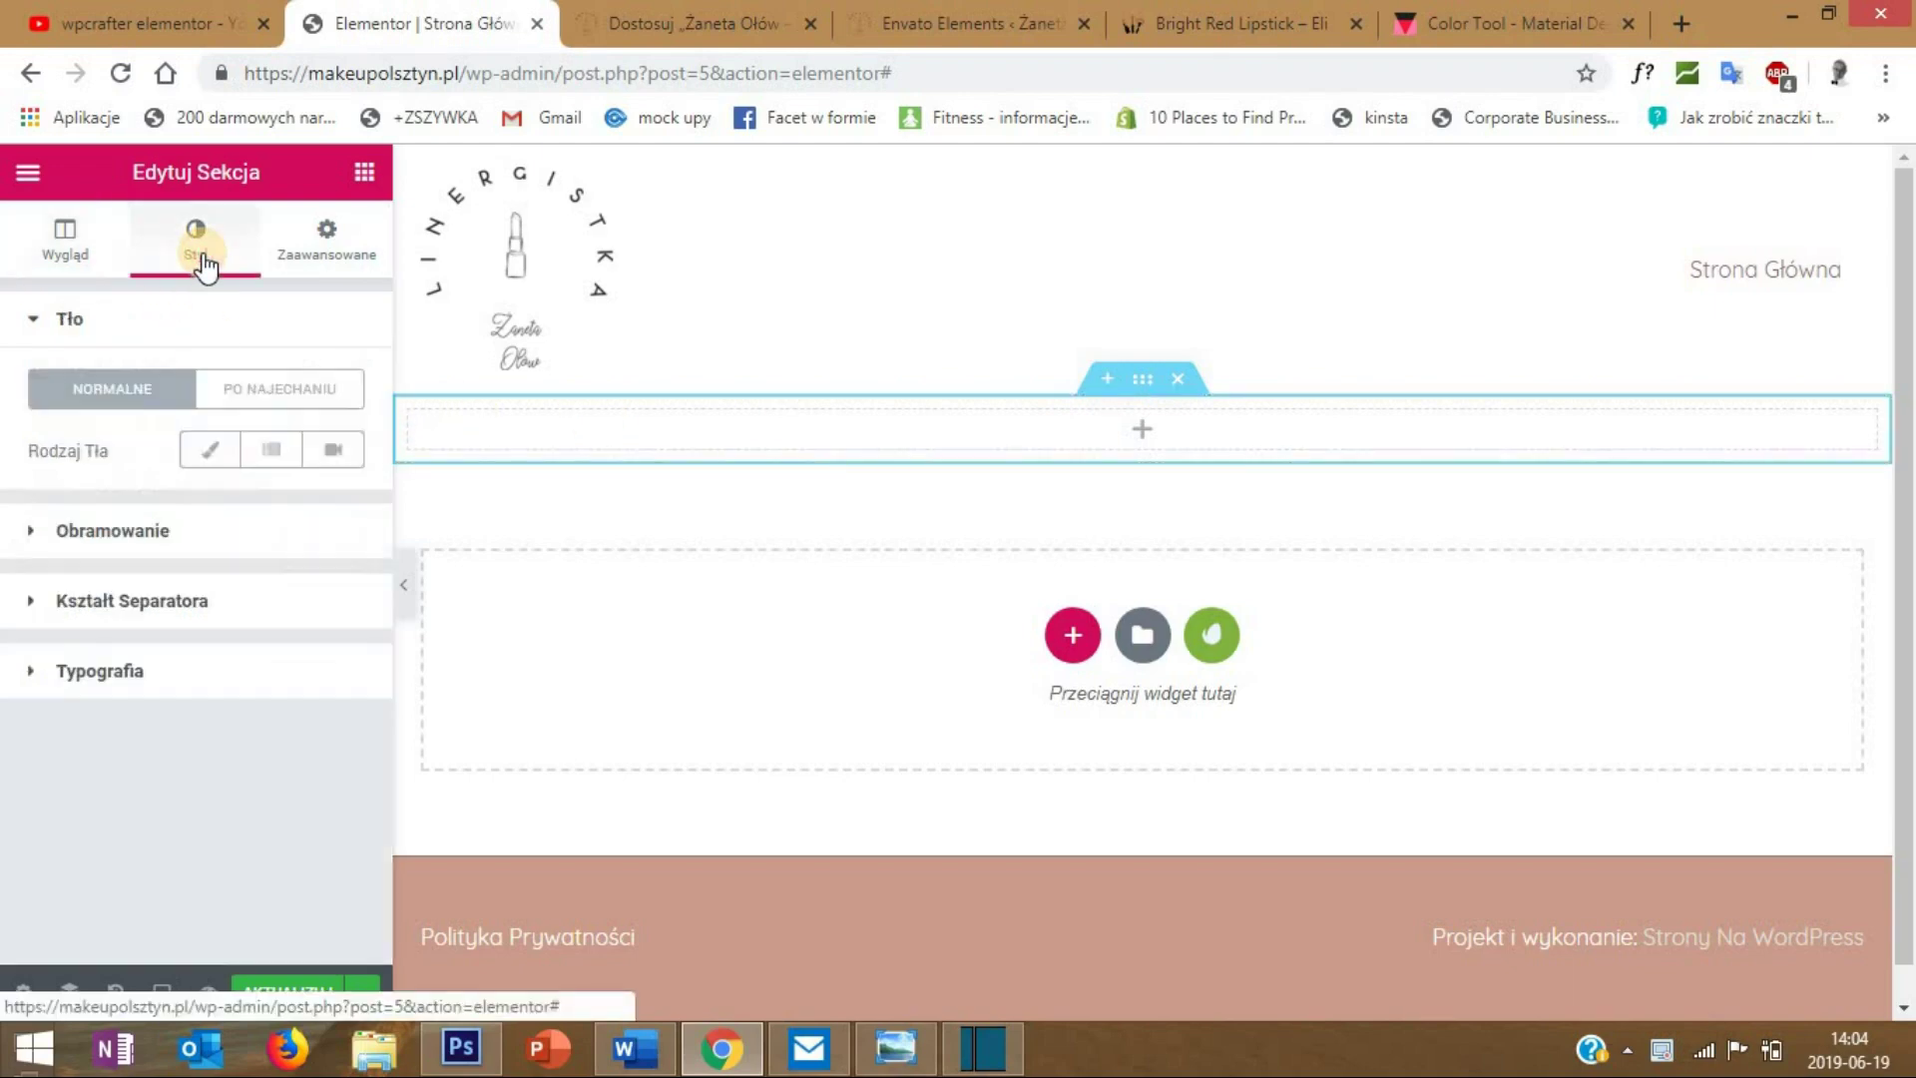
{"action": "left_click", "coordinate": [216, 452]}
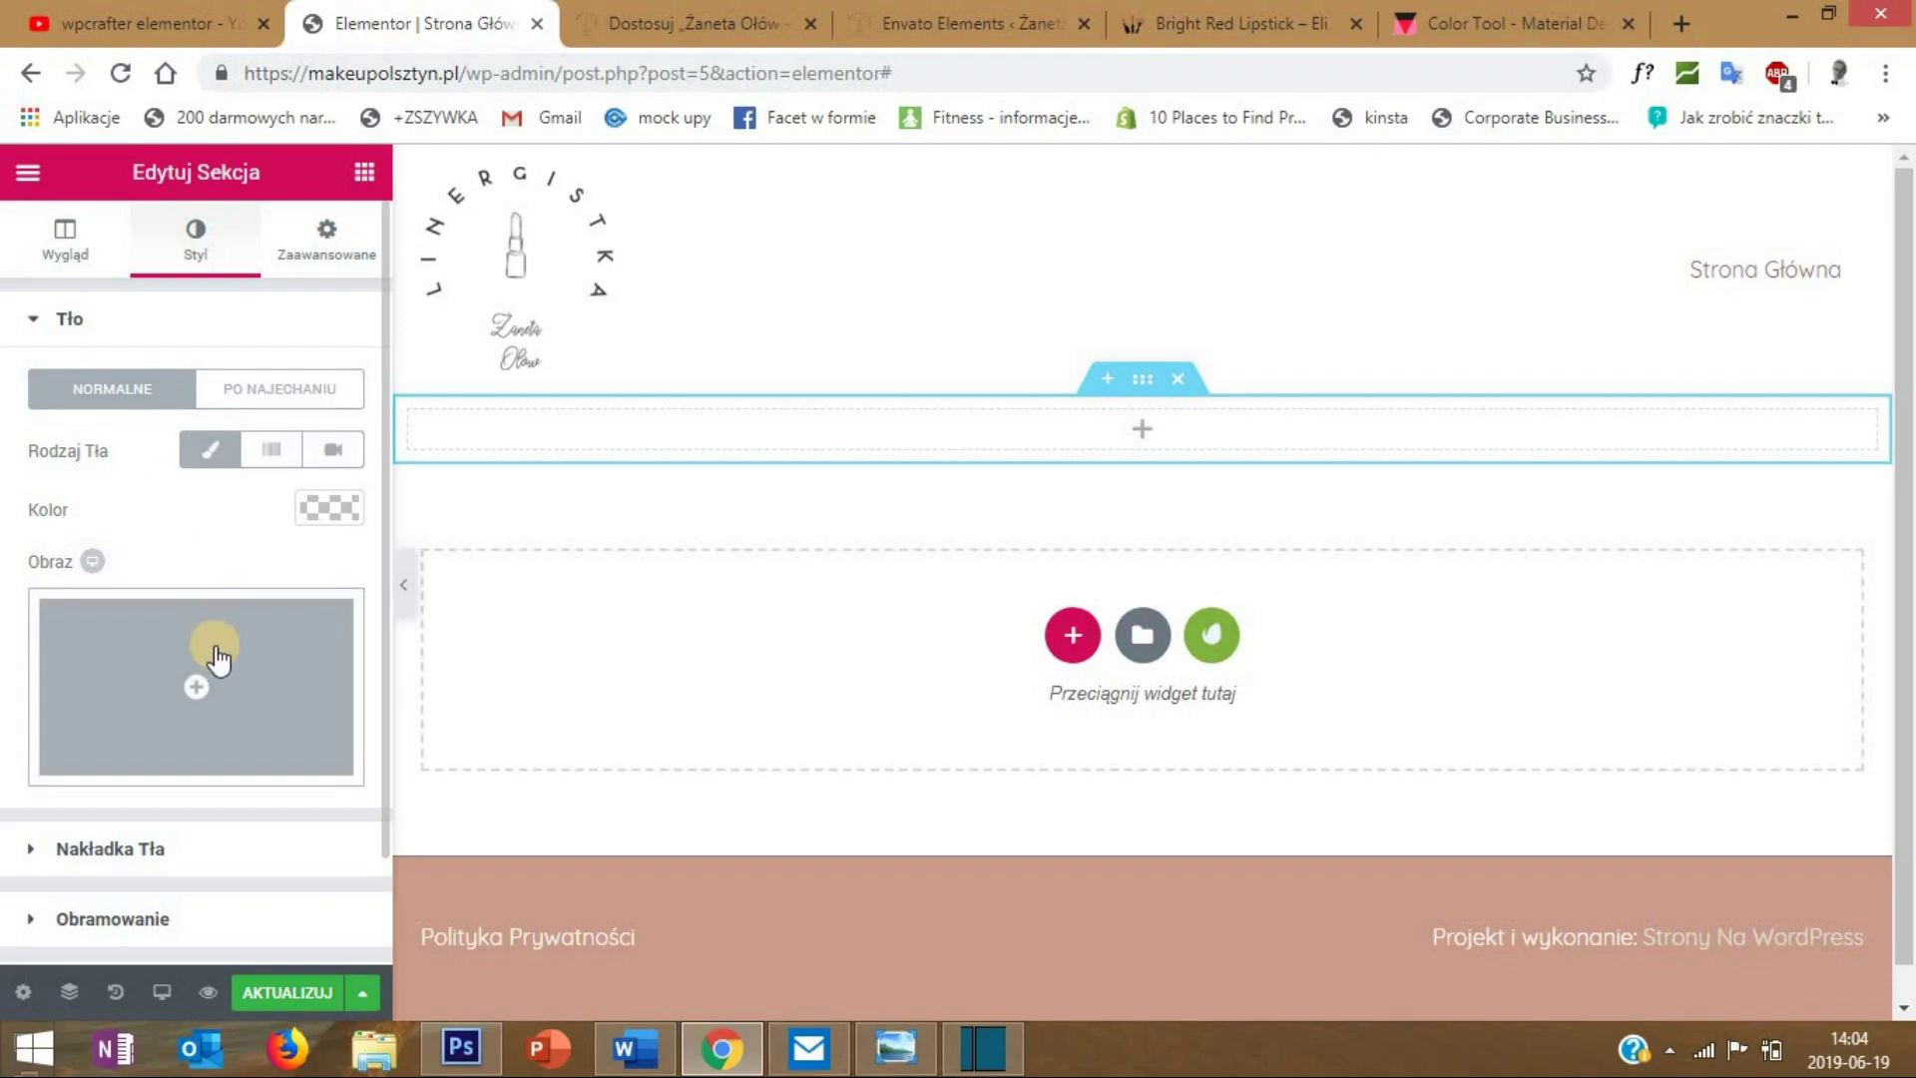
{"action": "left_click", "coordinate": [216, 654]}
- Upload the black-and-white portrait photo and set it as the section background
{"action": "left_click", "coordinate": [127, 299]}
{"action": "left_click", "coordinate": [979, 619]}
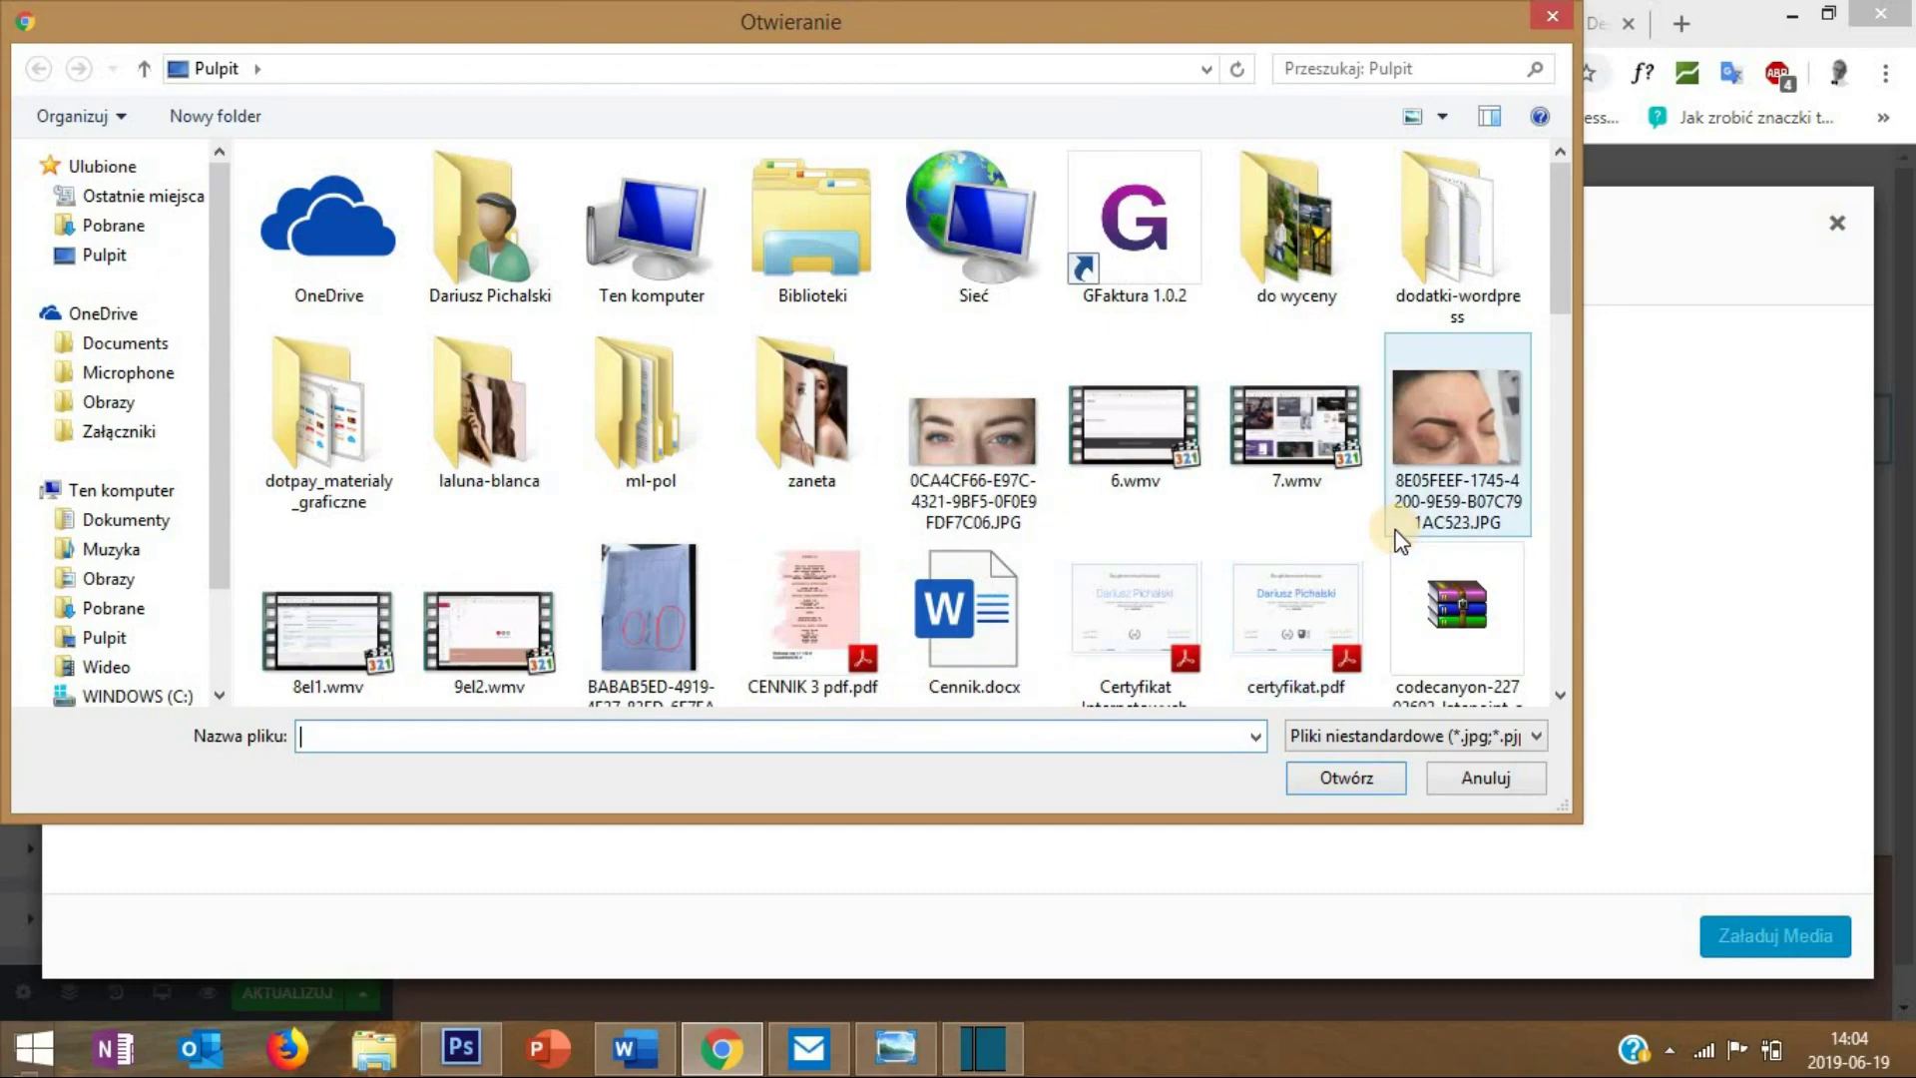
{"action": "double_click", "coordinate": [839, 414]}
{"action": "left_click", "coordinate": [840, 416]}
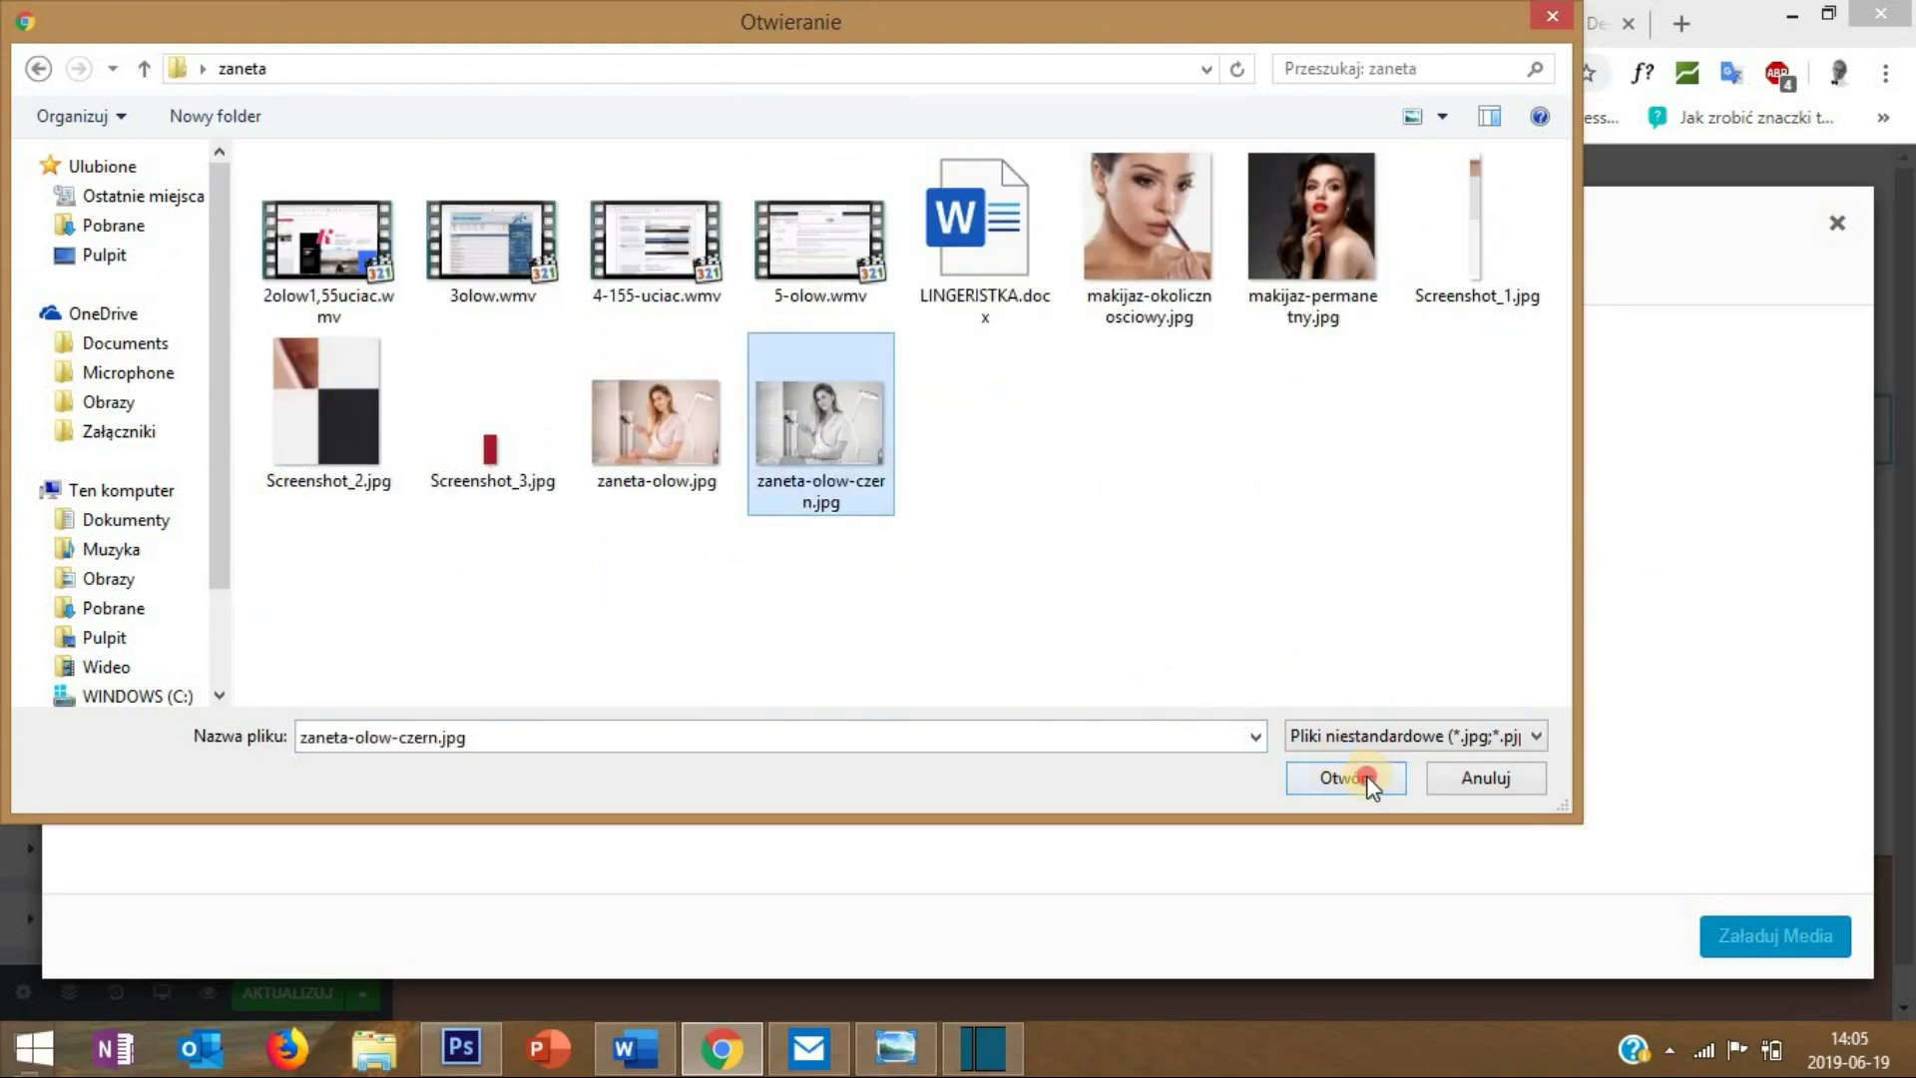
{"action": "left_click", "coordinate": [1367, 778]}
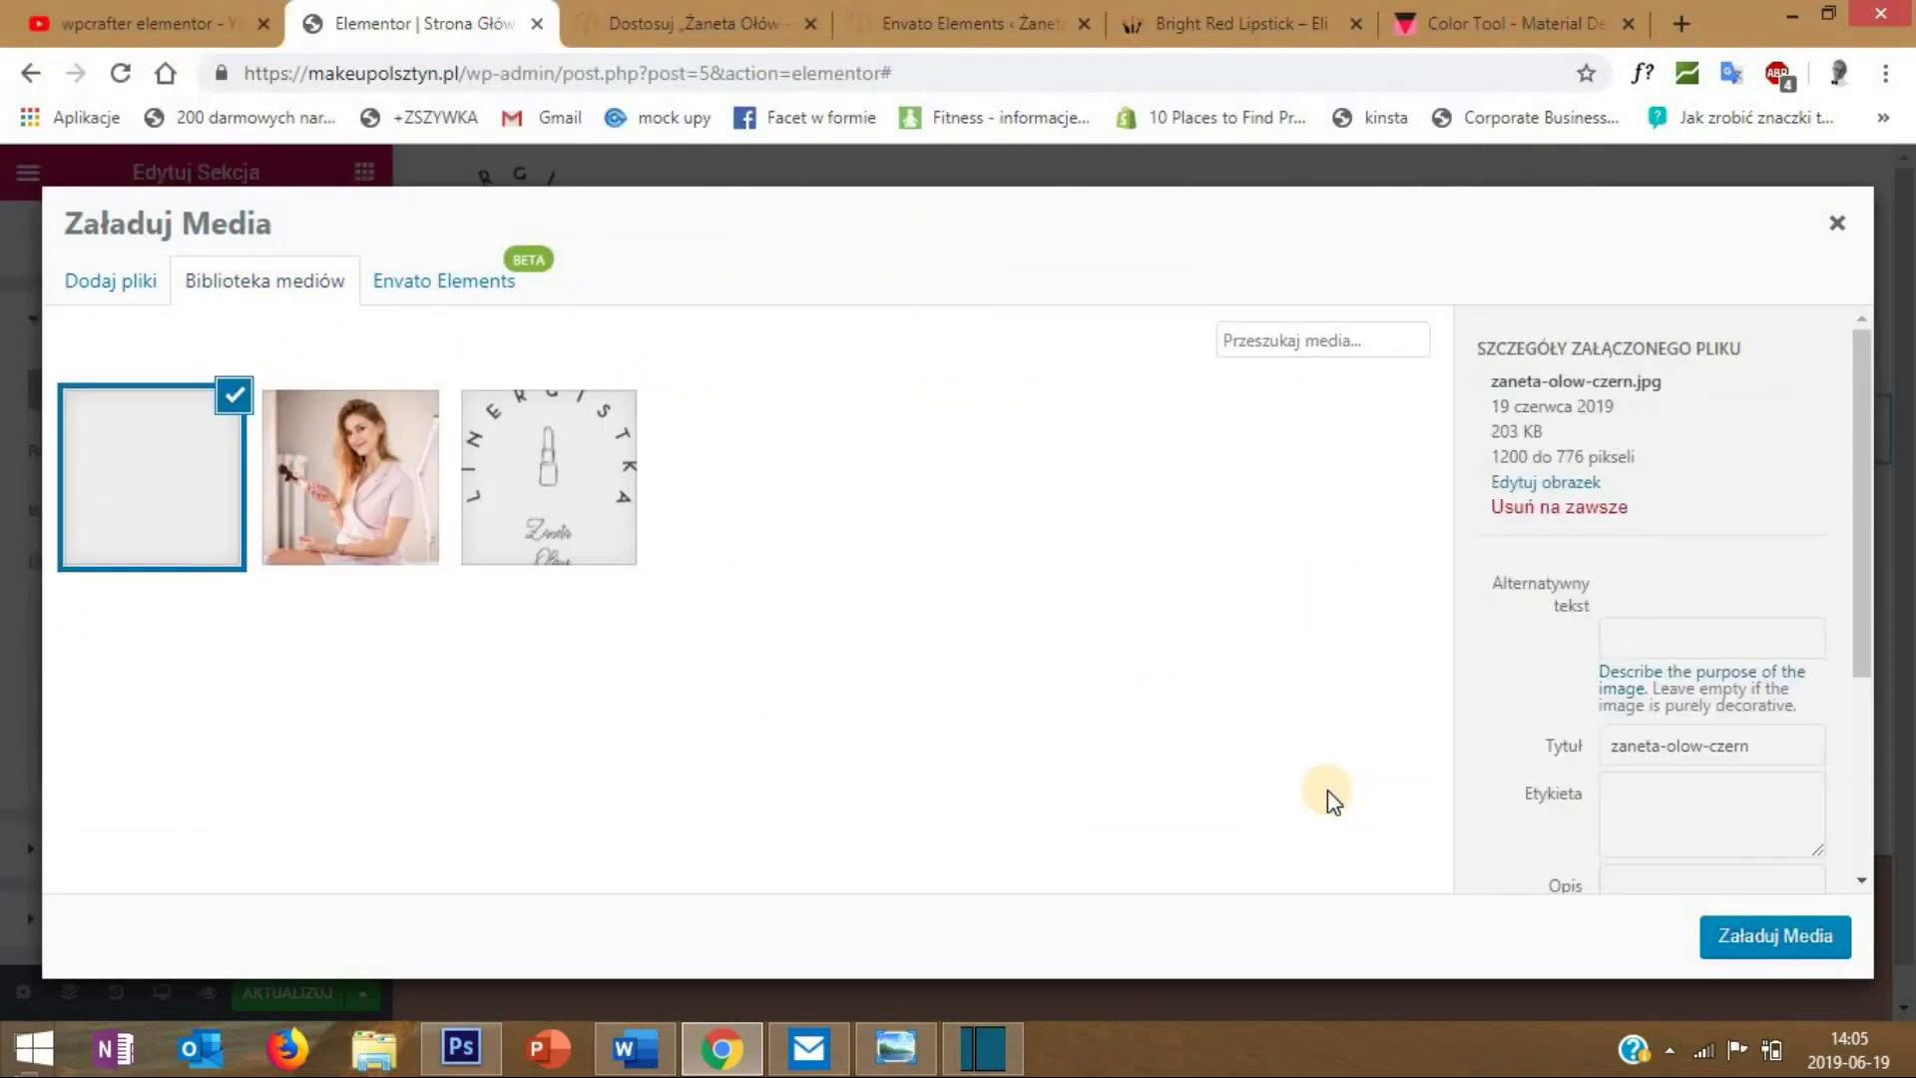
{"action": "left_click", "coordinate": [1754, 938]}
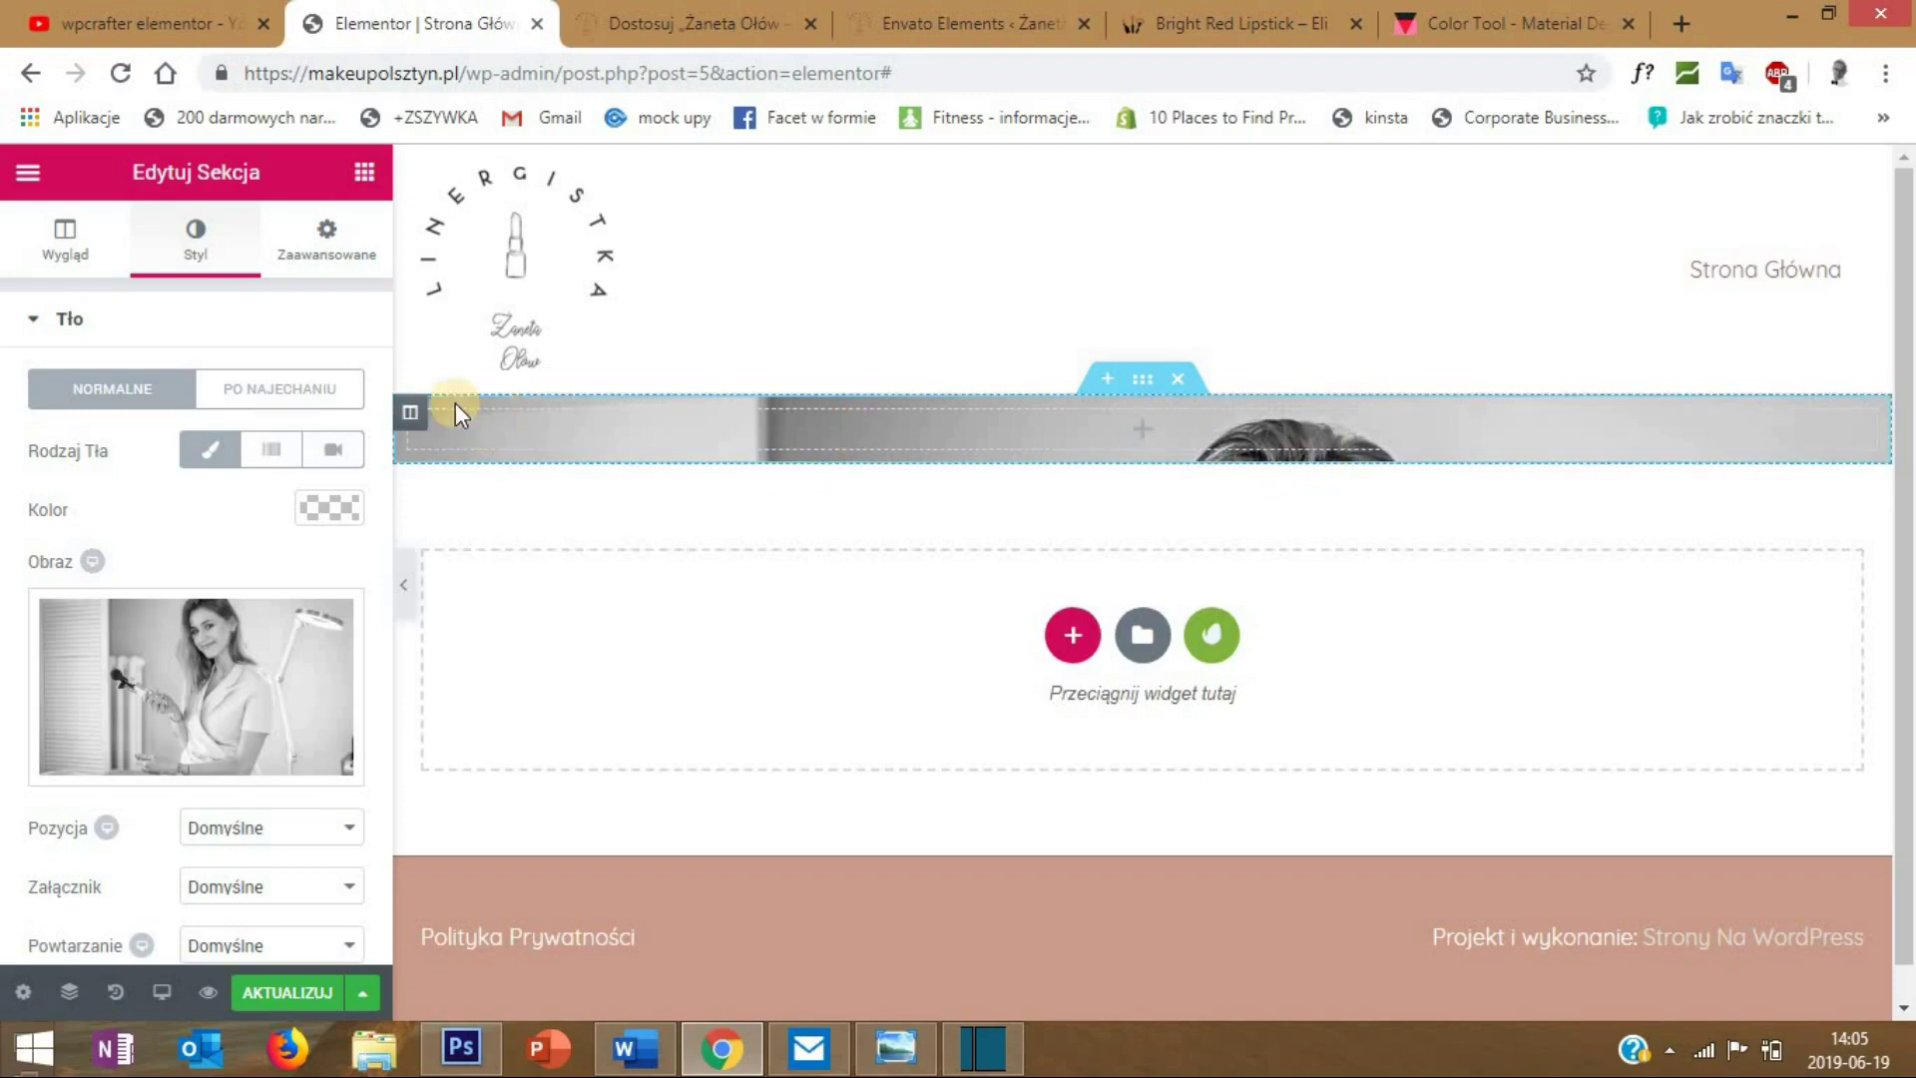
{"action": "right_click", "coordinate": [409, 414]}
- Duplicate the column into two and set the left column's width to 40%
{"action": "left_click", "coordinate": [491, 483]}
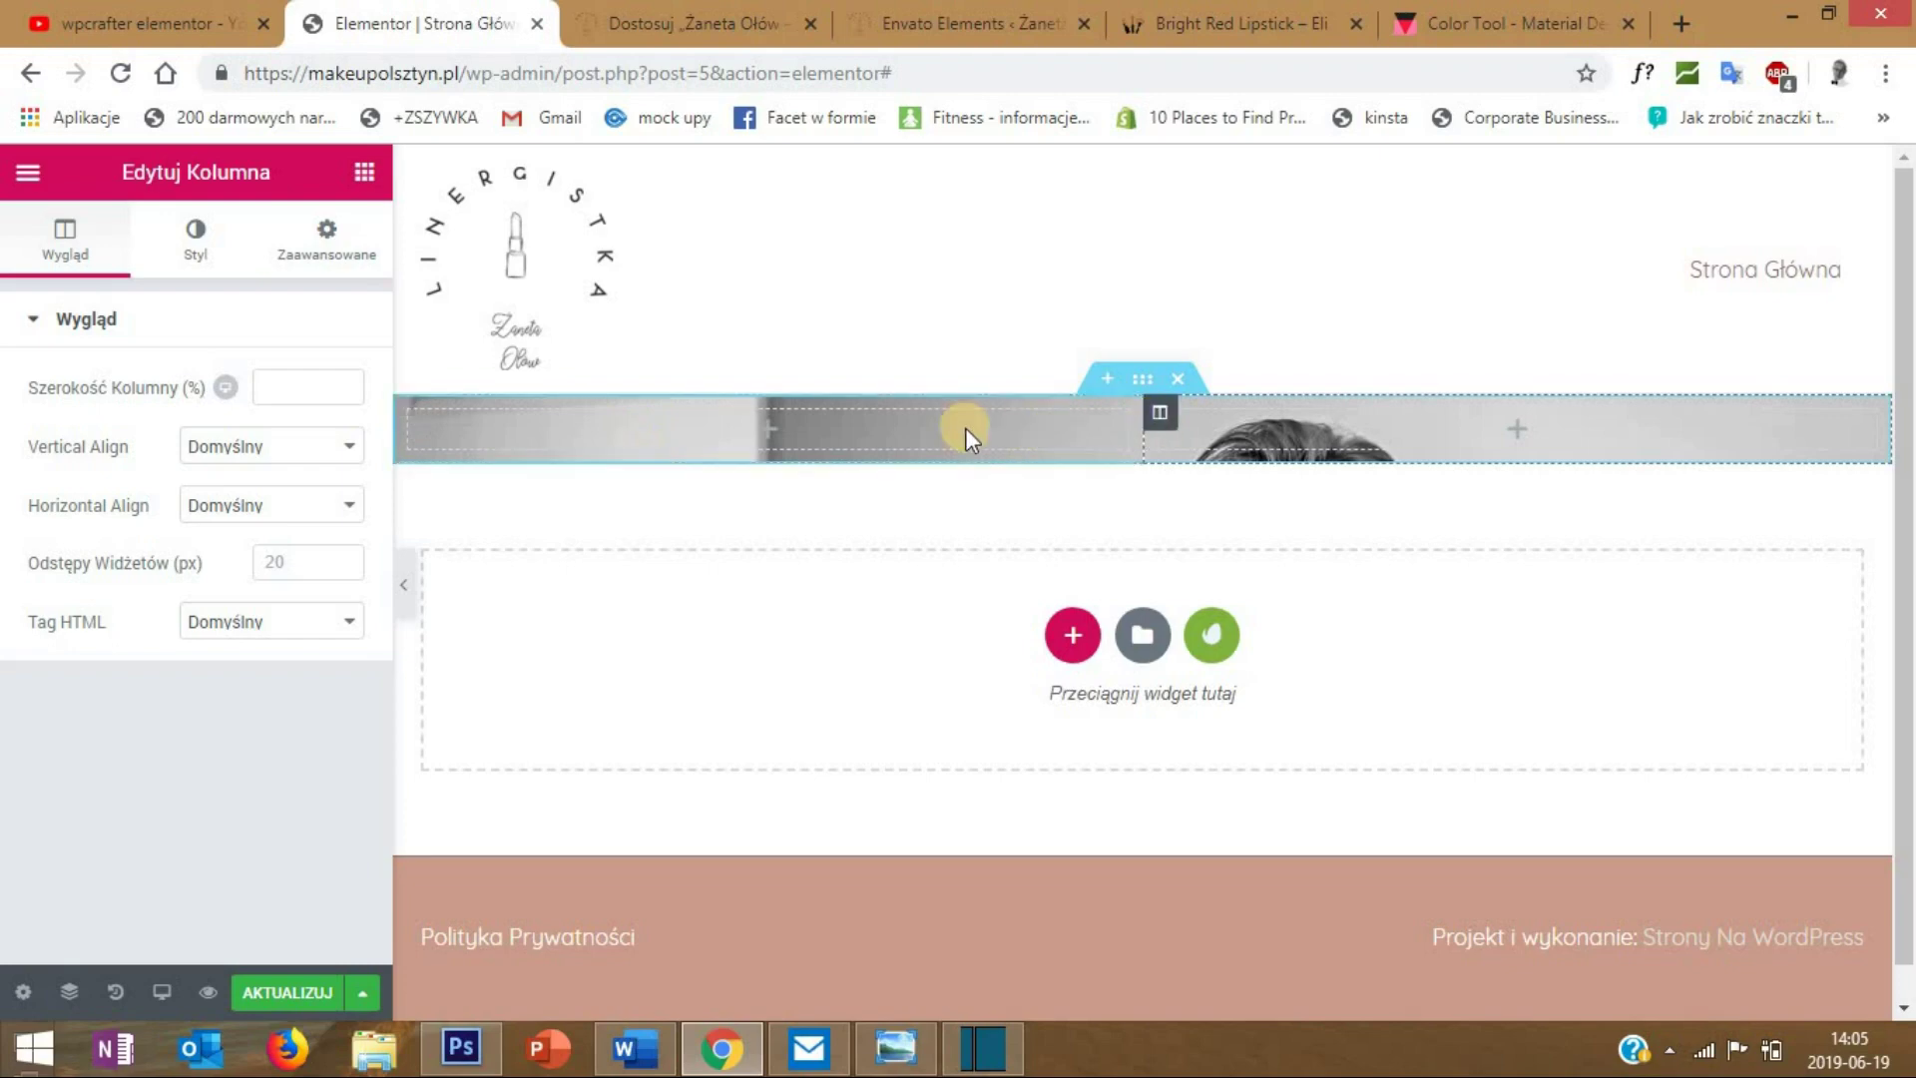
{"action": "right_click", "coordinate": [419, 424]}
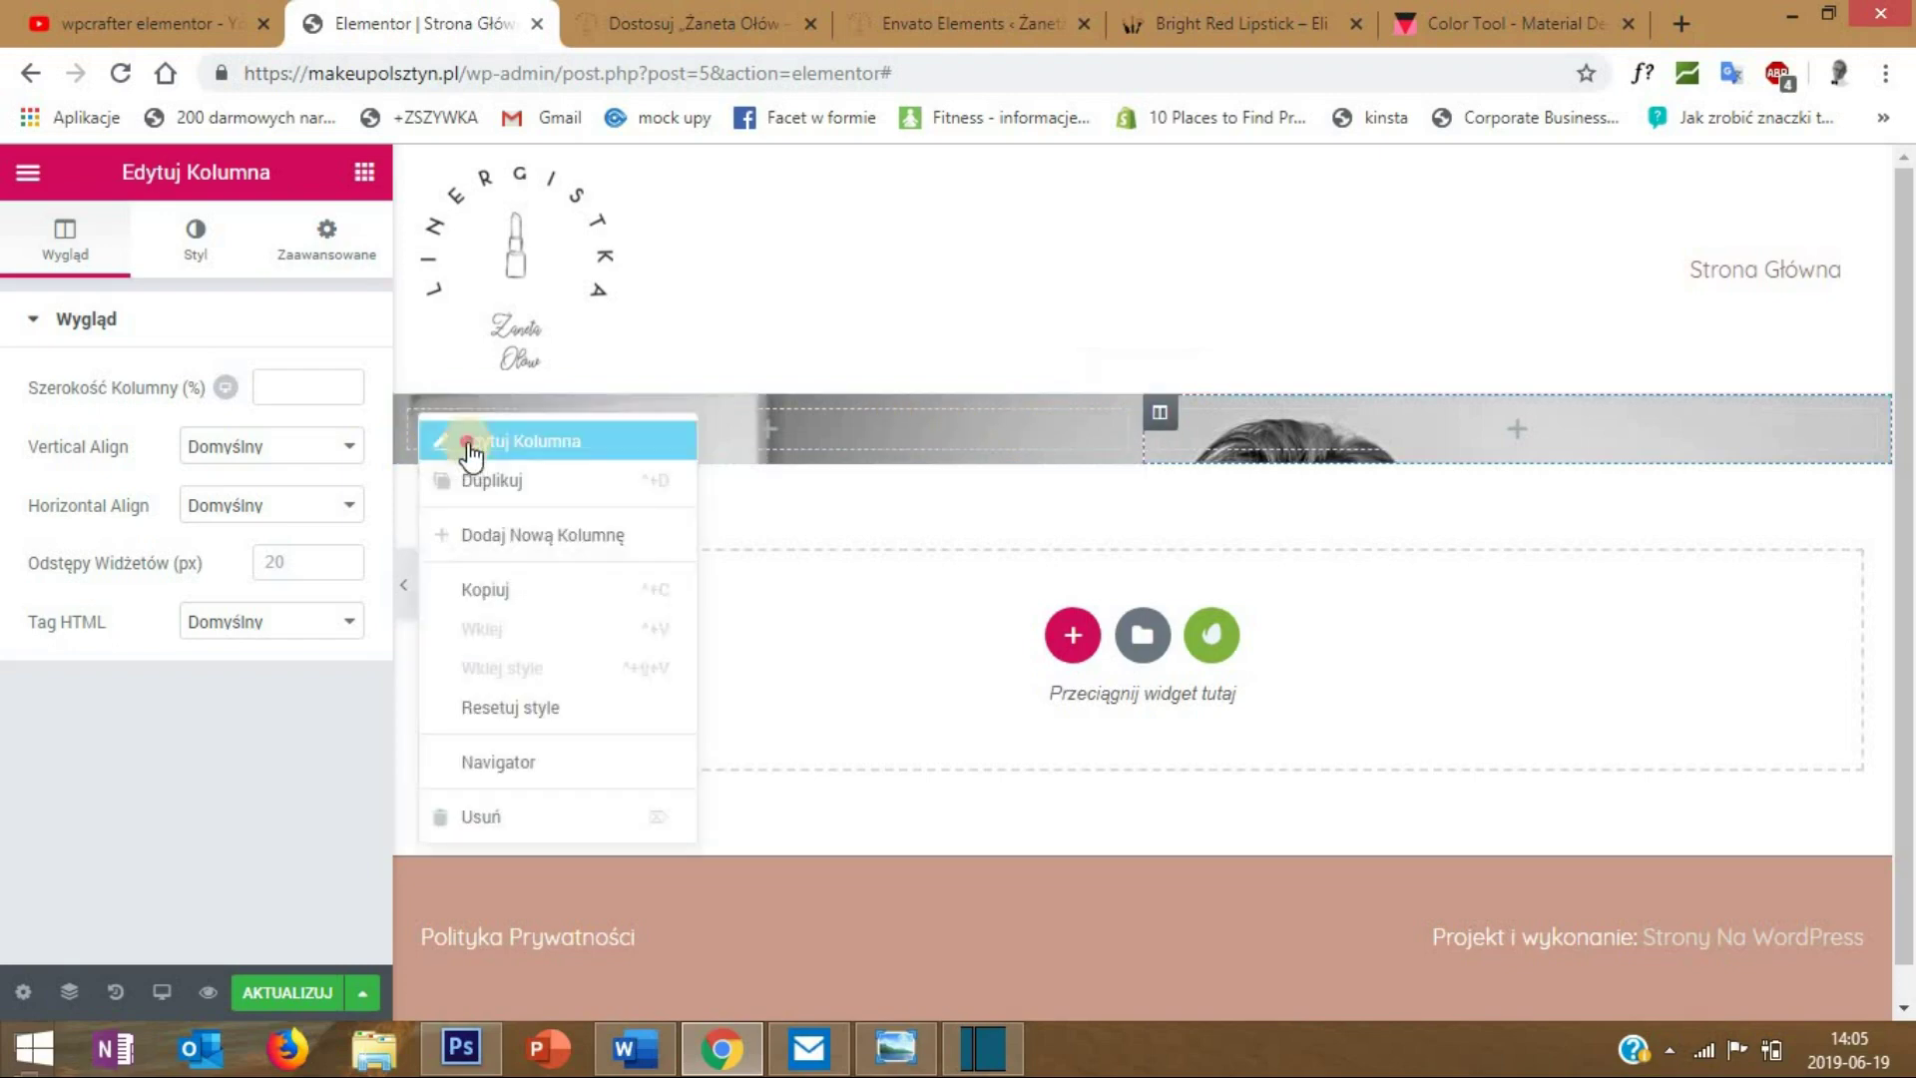
{"action": "left_click", "coordinate": [241, 417]}
{"action": "left_click", "coordinate": [292, 390]}
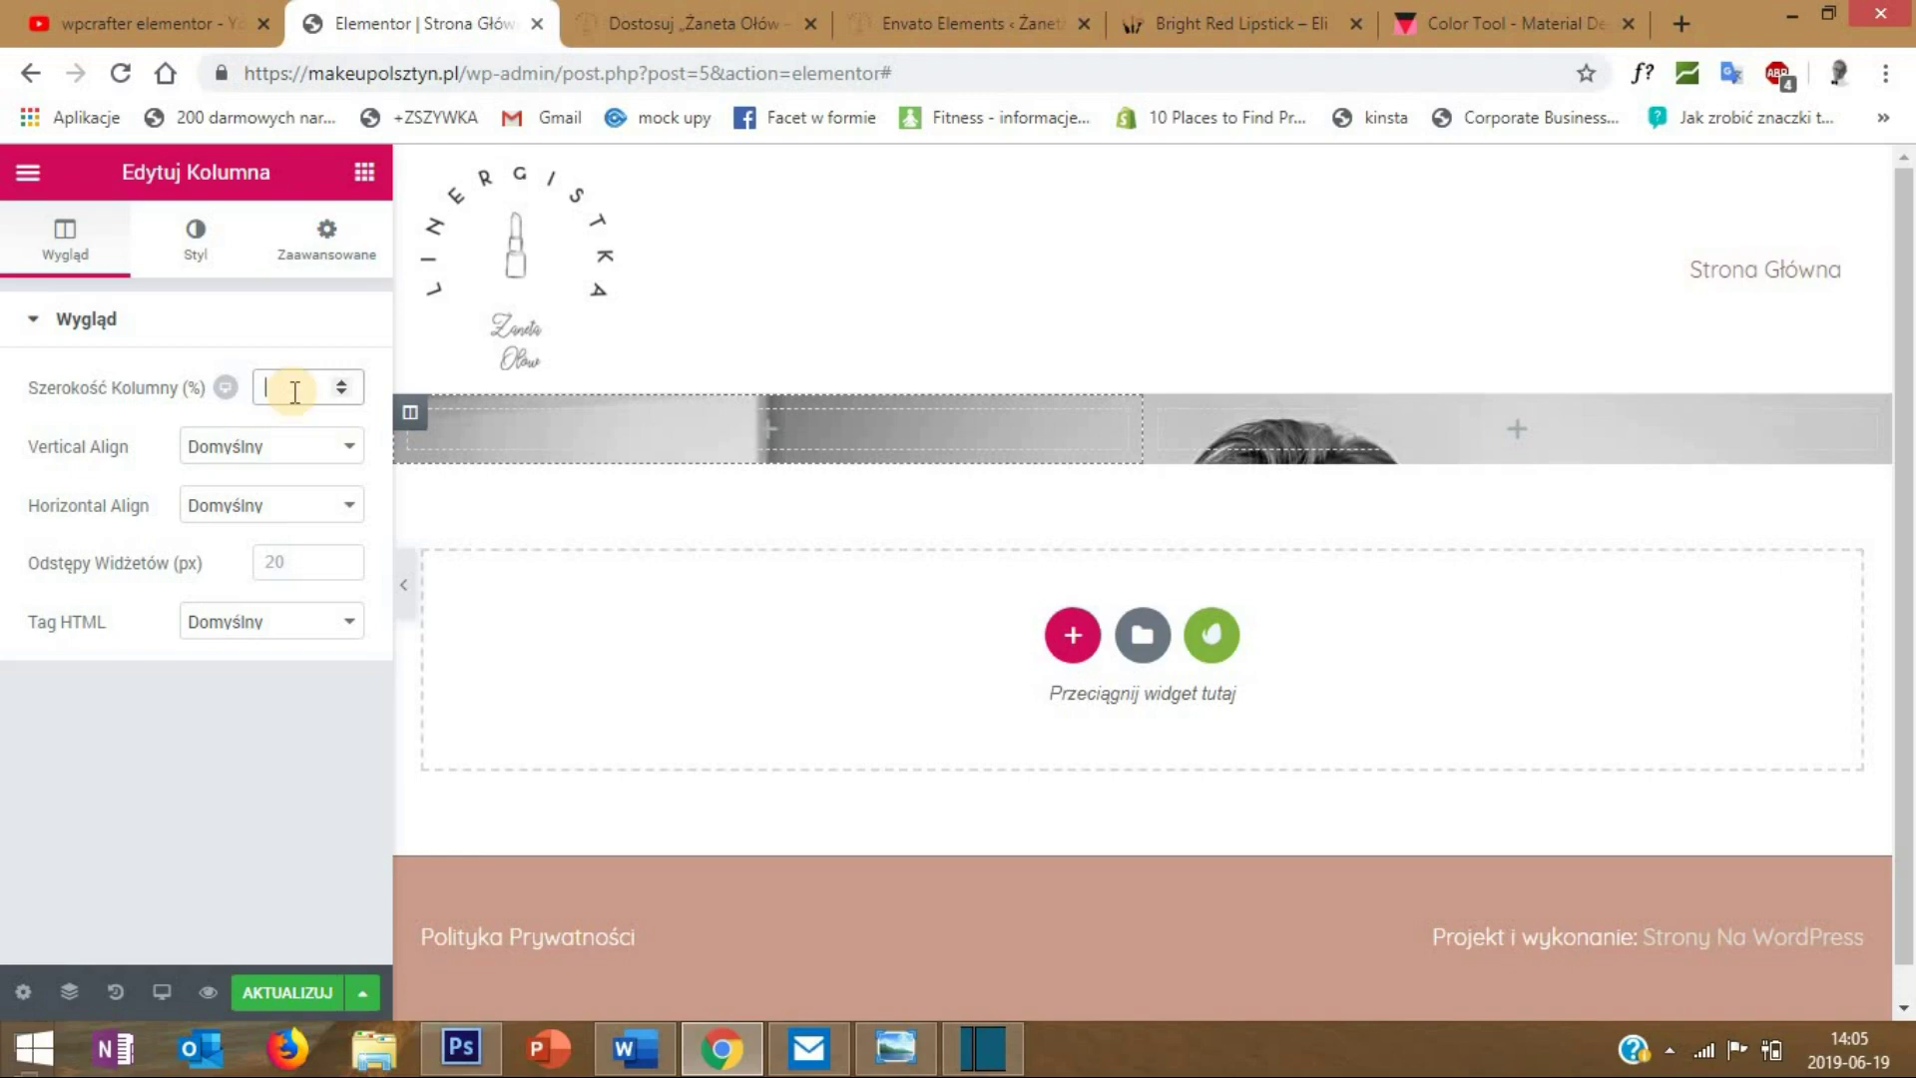
{"action": "type", "text": "30"}
{"action": "key", "text": "BackSpace"}
{"action": "key", "text": "BackSpace"}
{"action": "type", "text": "40"}
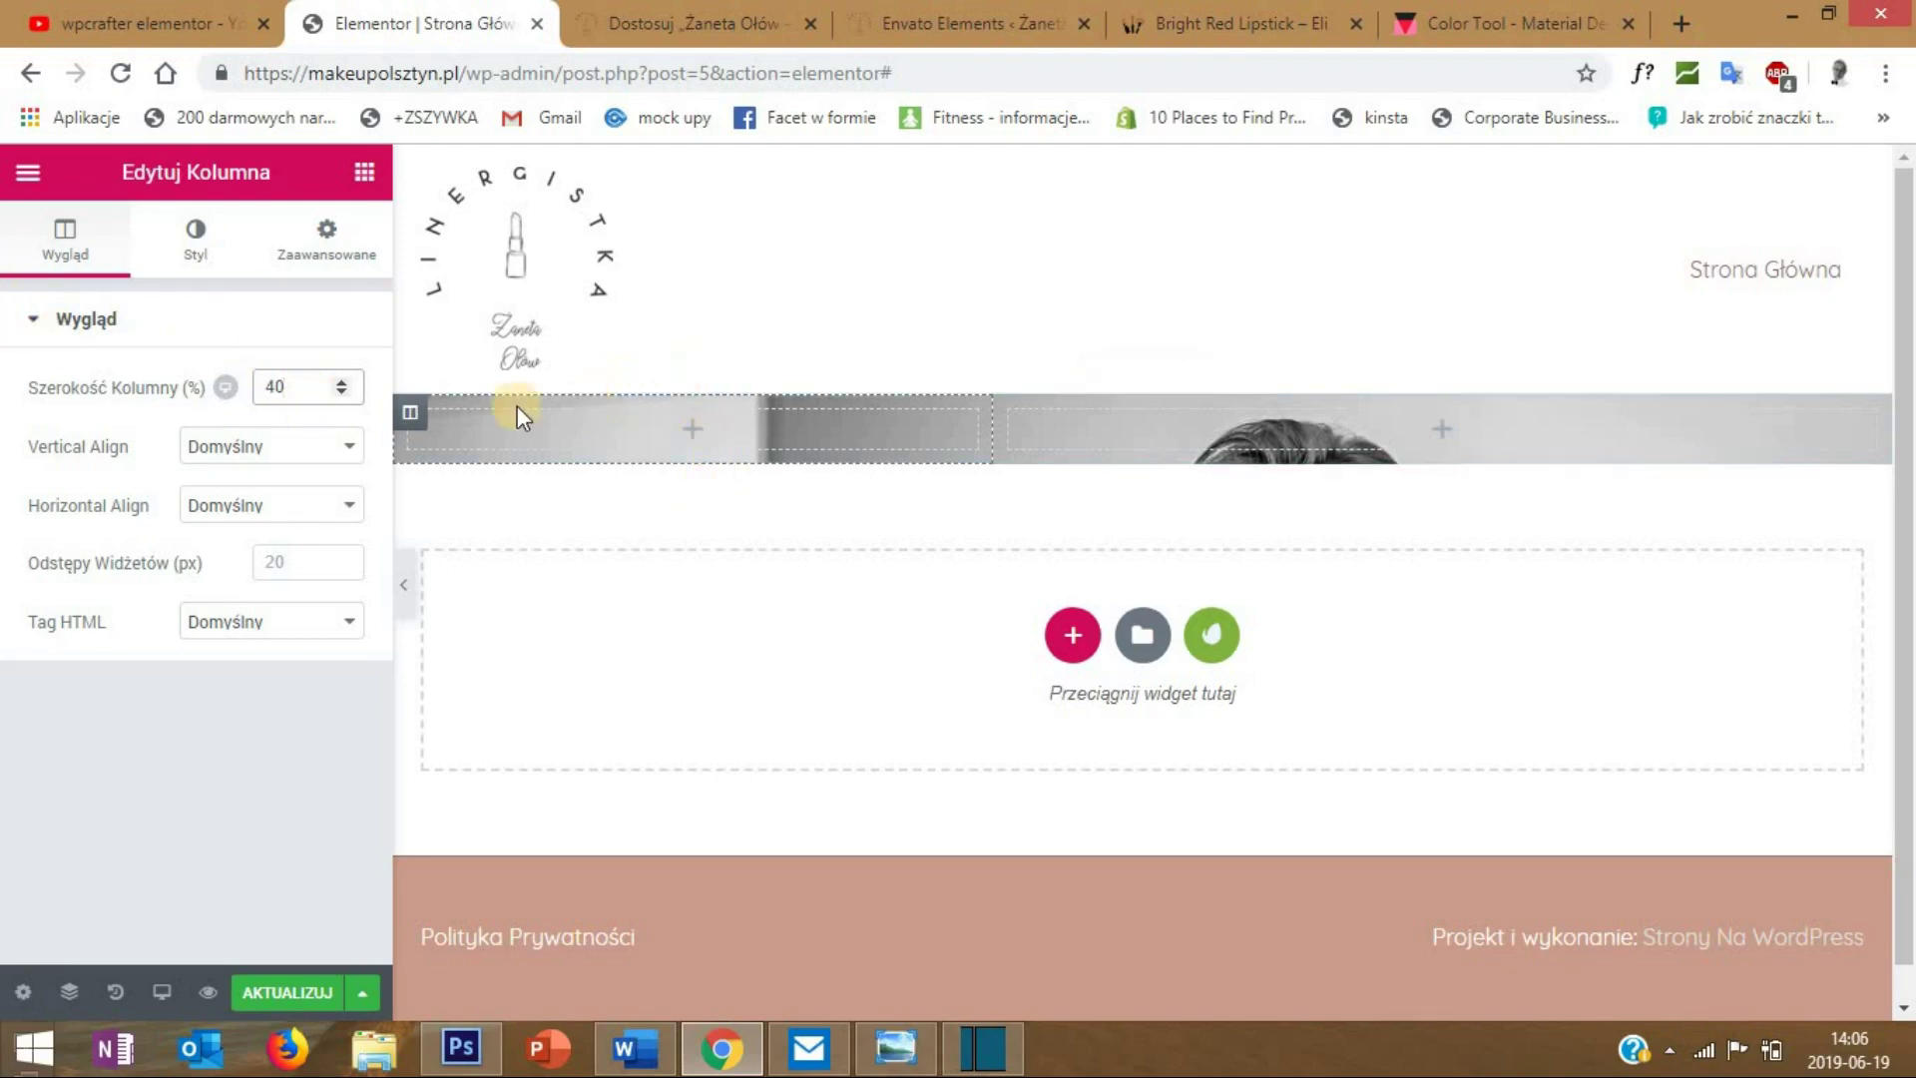
{"action": "left_click", "coordinate": [351, 172]}
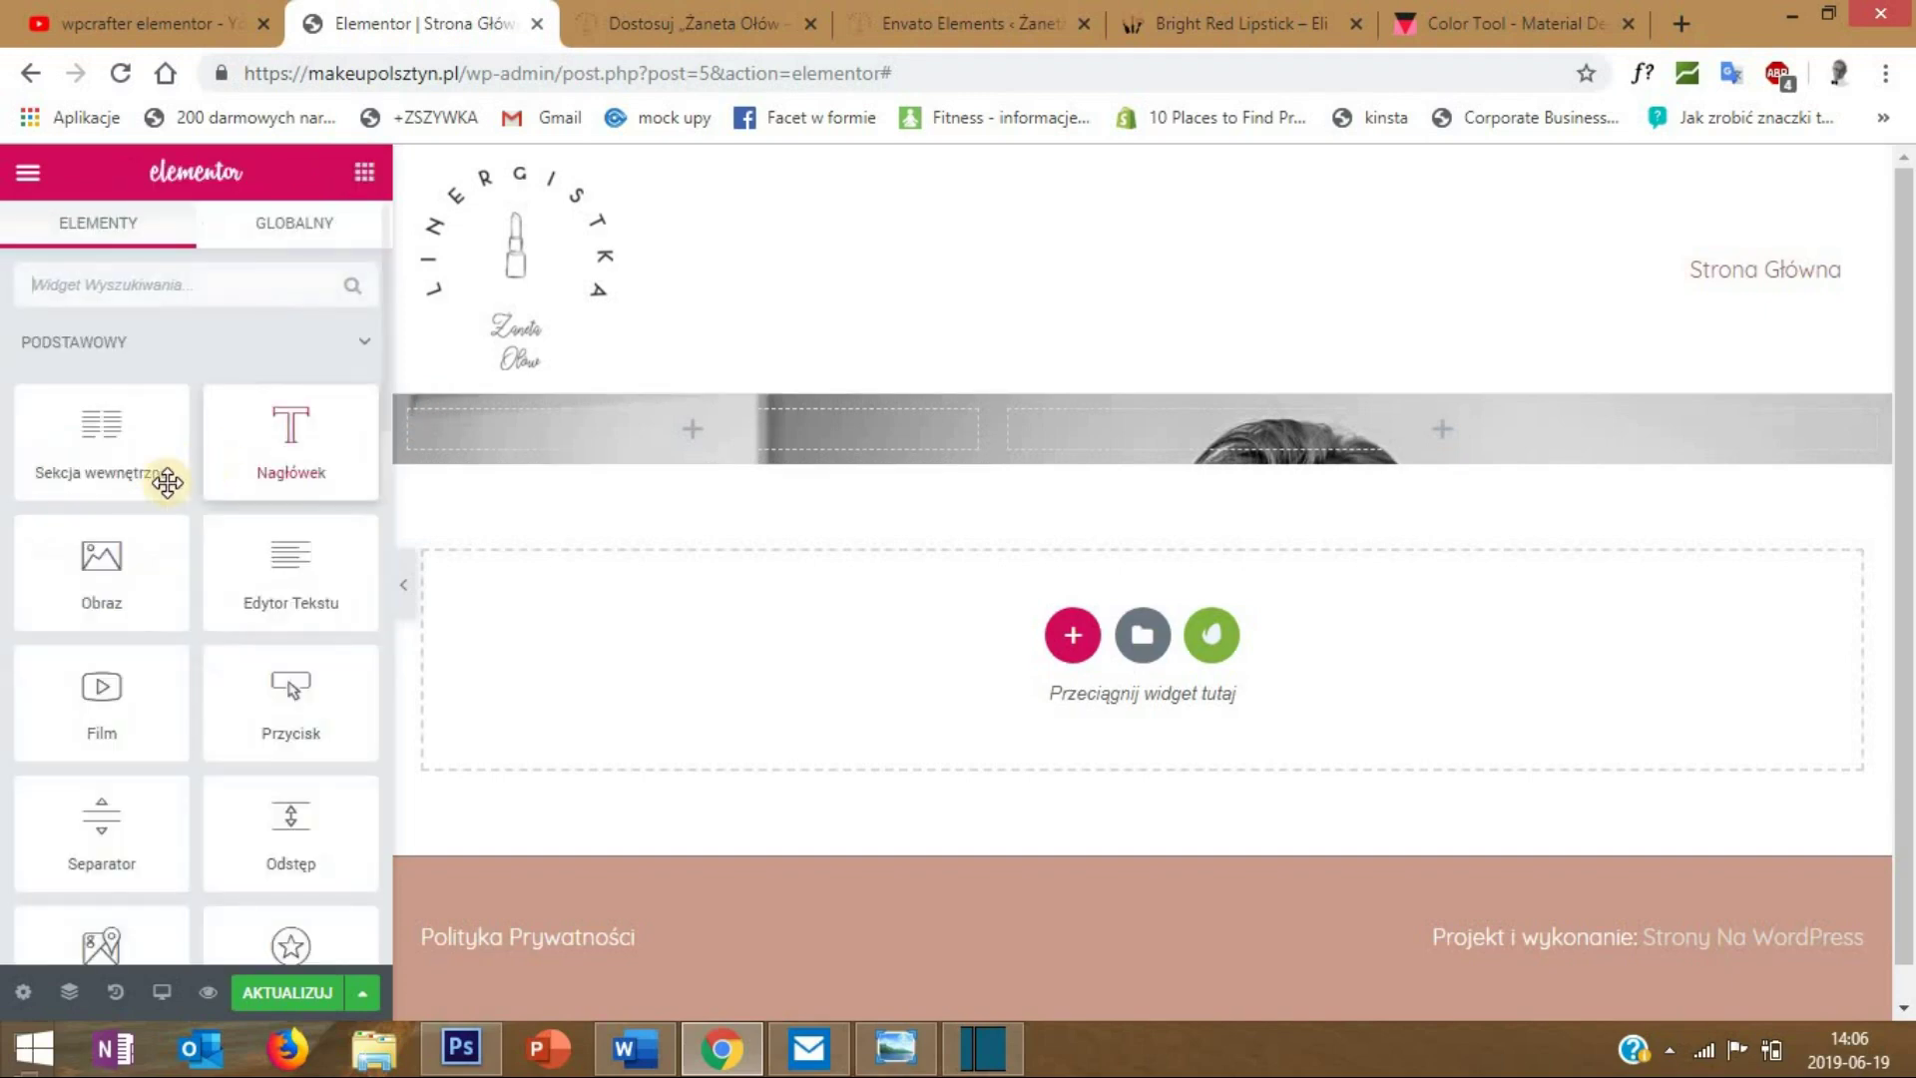
- Add an Obraz widget to the left column showing ling-logo-big.png uploaded from the desktop
{"action": "left_click_drag", "start_coordinate": [115, 556], "coordinate": [691, 421]}
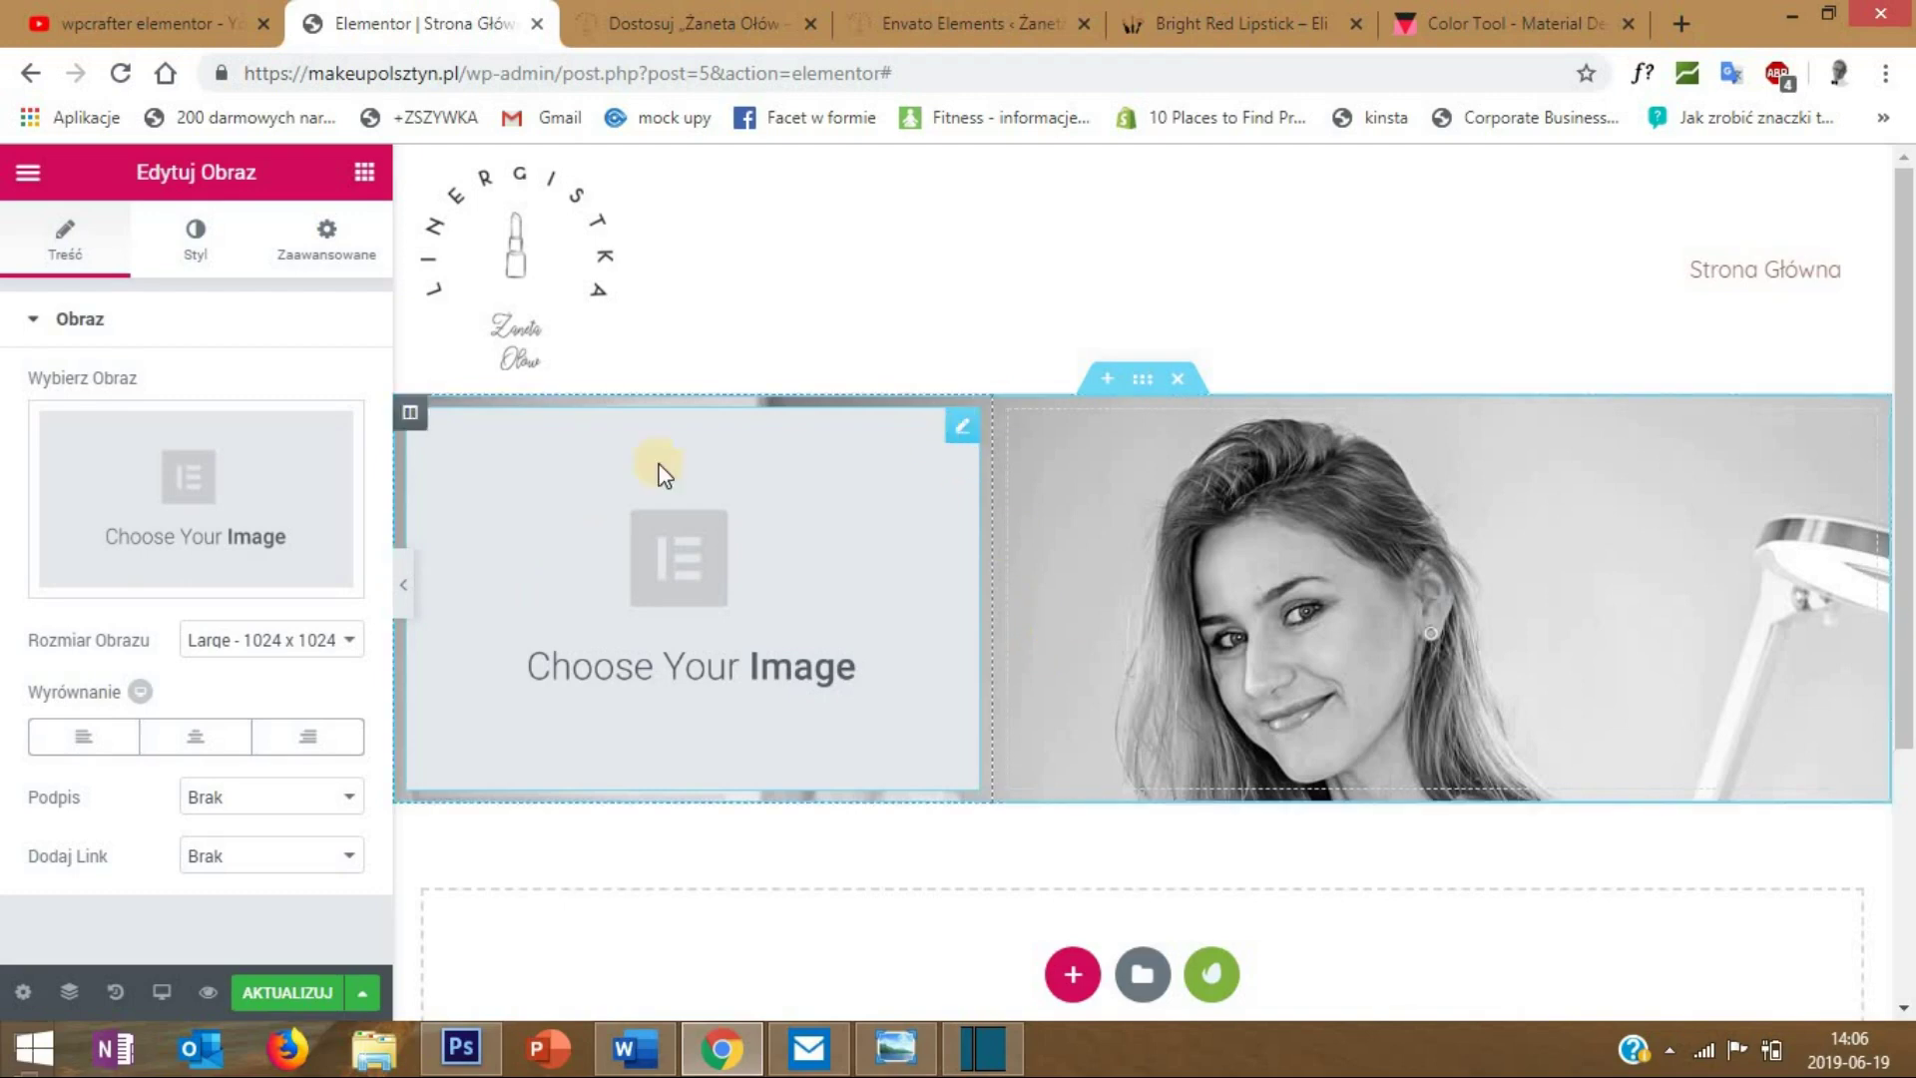
{"action": "left_click", "coordinate": [190, 464]}
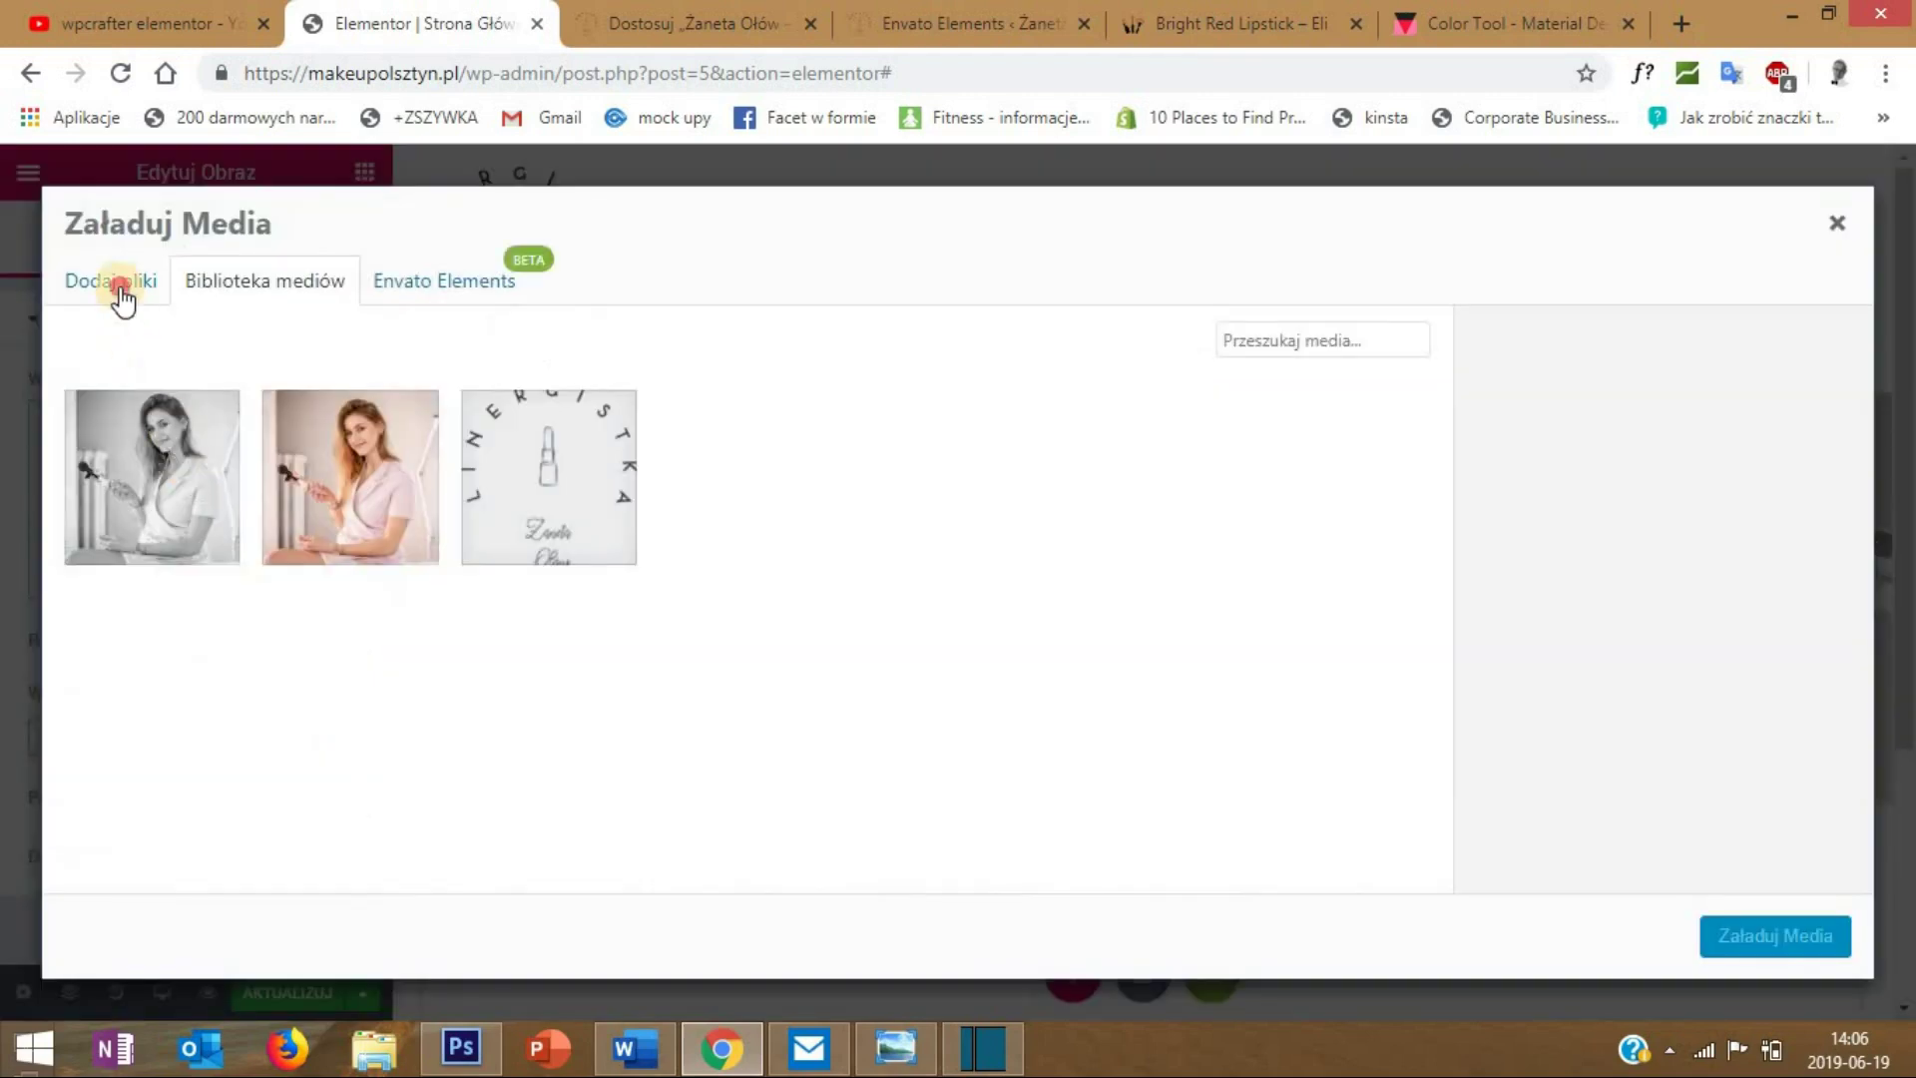
{"action": "left_click", "coordinate": [118, 288]}
{"action": "left_click", "coordinate": [973, 639]}
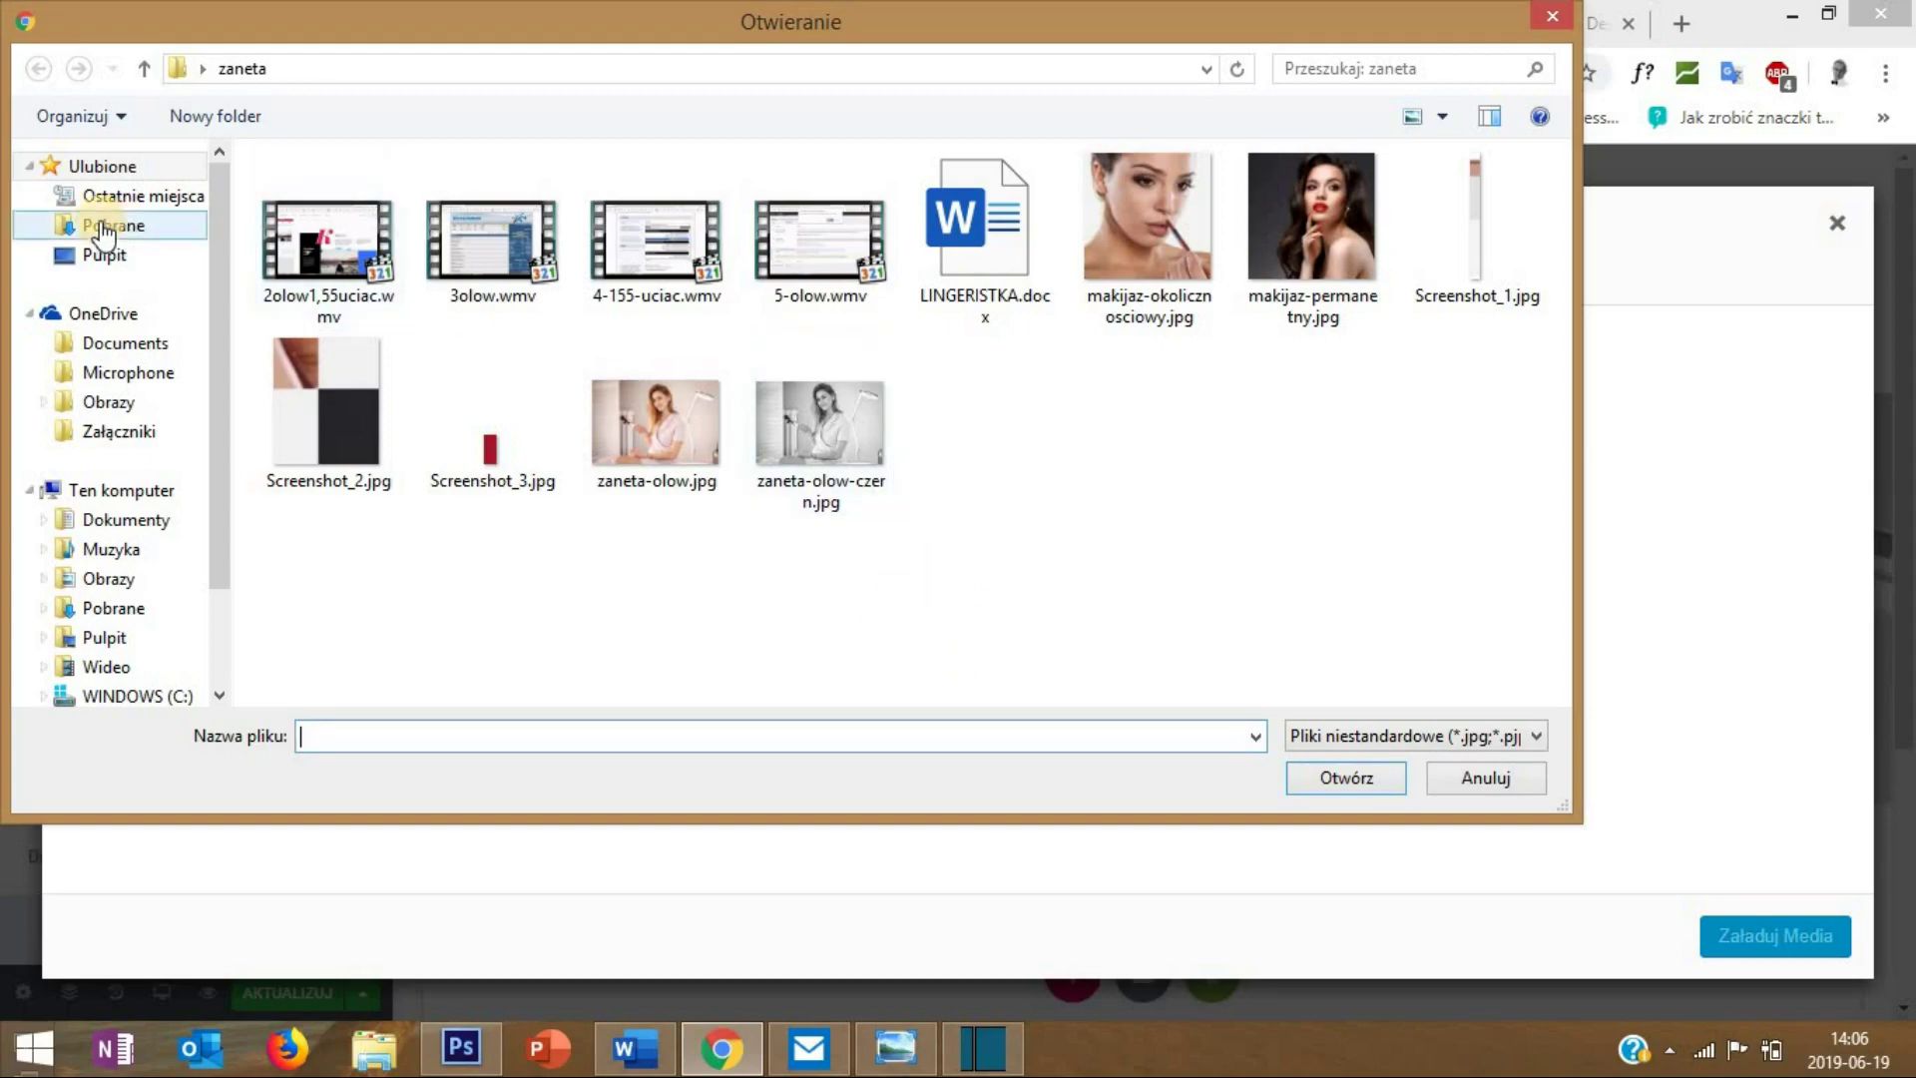
{"action": "left_click", "coordinate": [110, 255]}
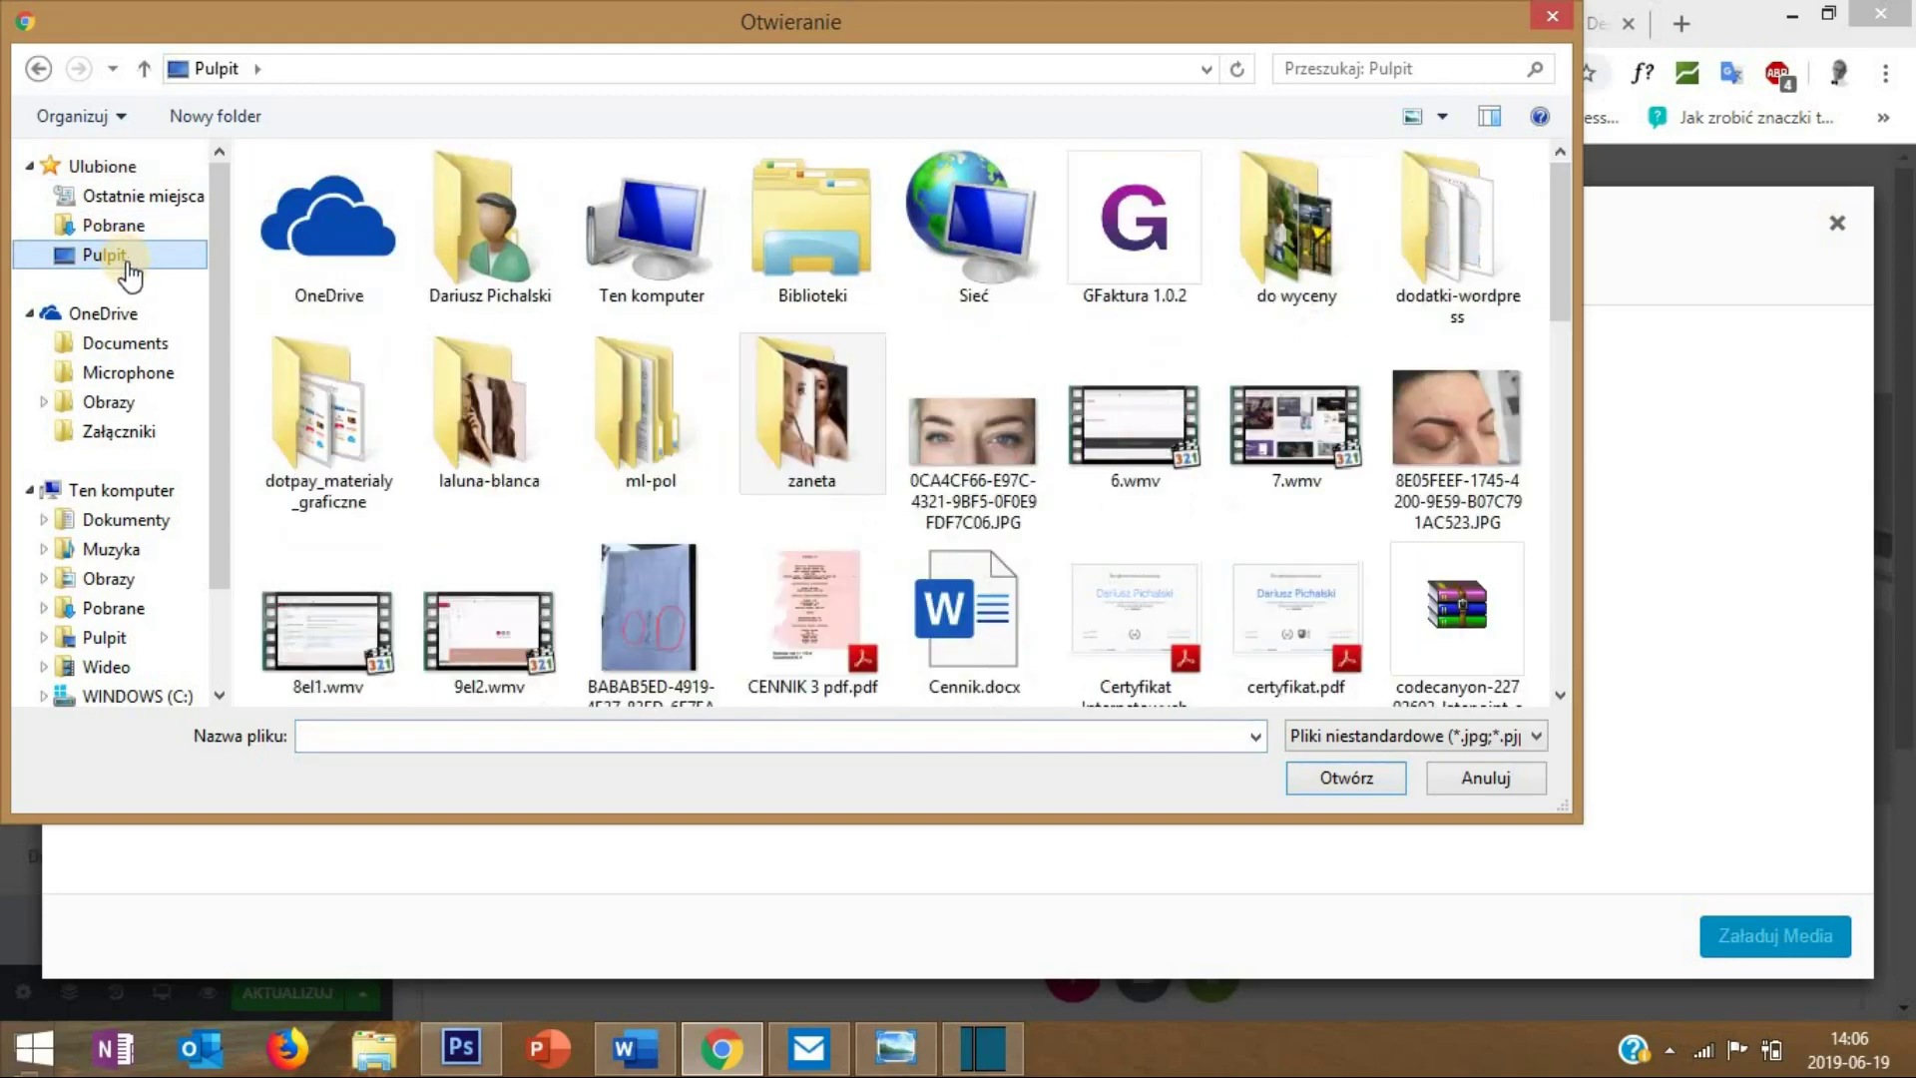
{"action": "left_click", "coordinate": [1331, 776]}
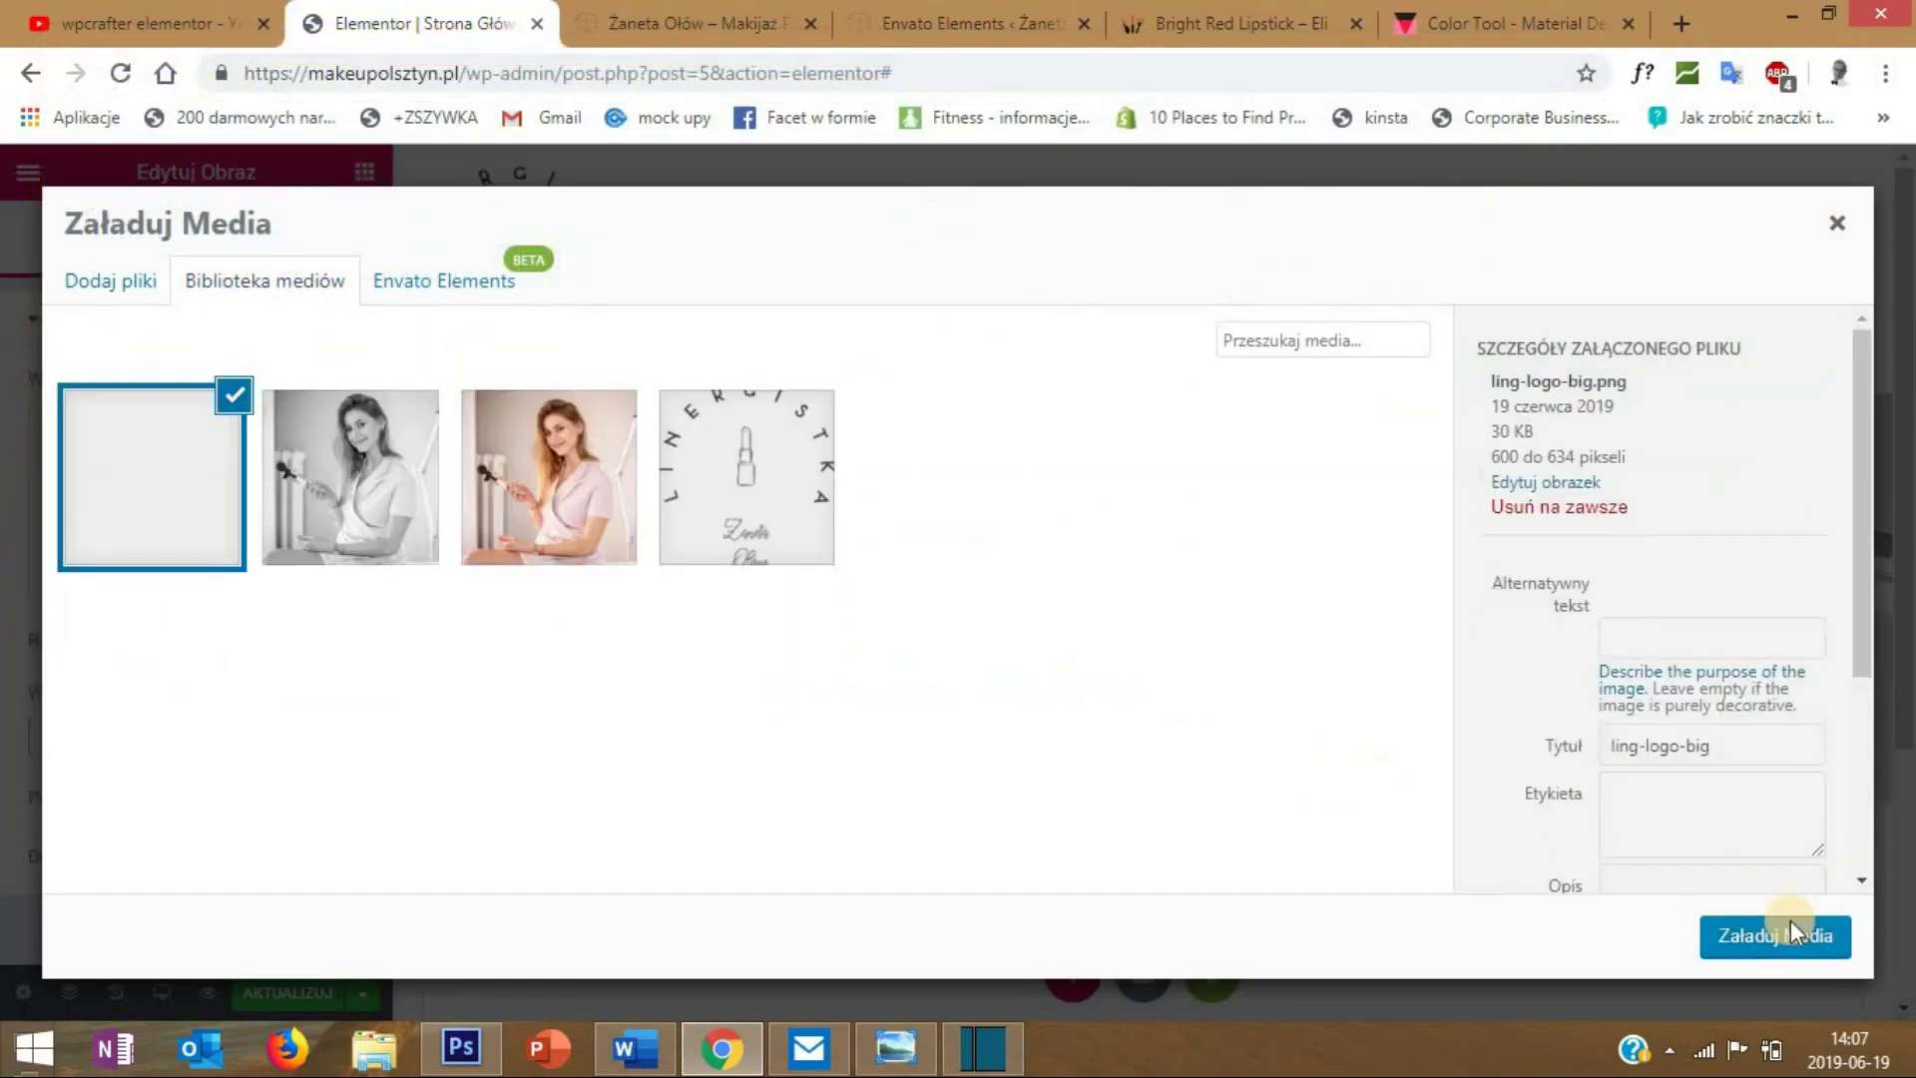
{"action": "left_click", "coordinate": [1785, 938]}
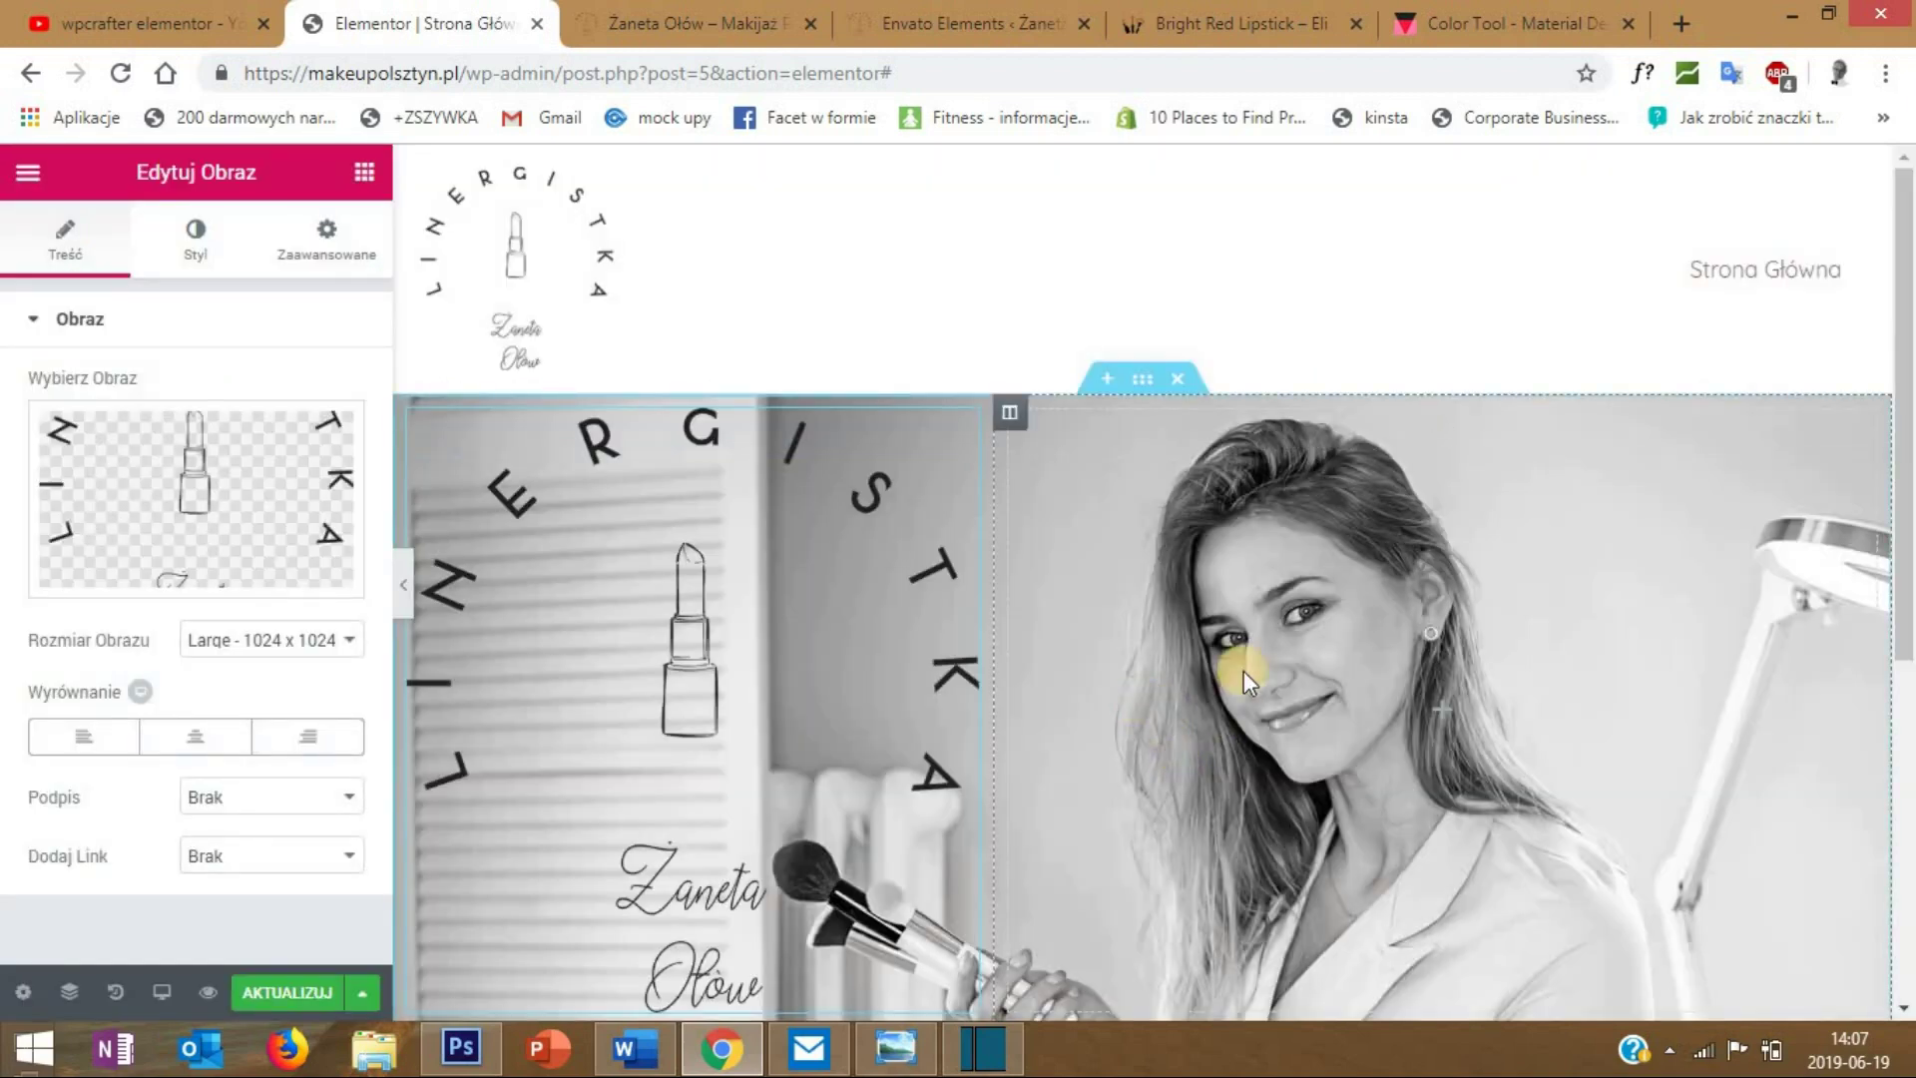
{"action": "scroll", "coordinate": [818, 553], "scroll_direction": "down", "scroll_amount": 3}
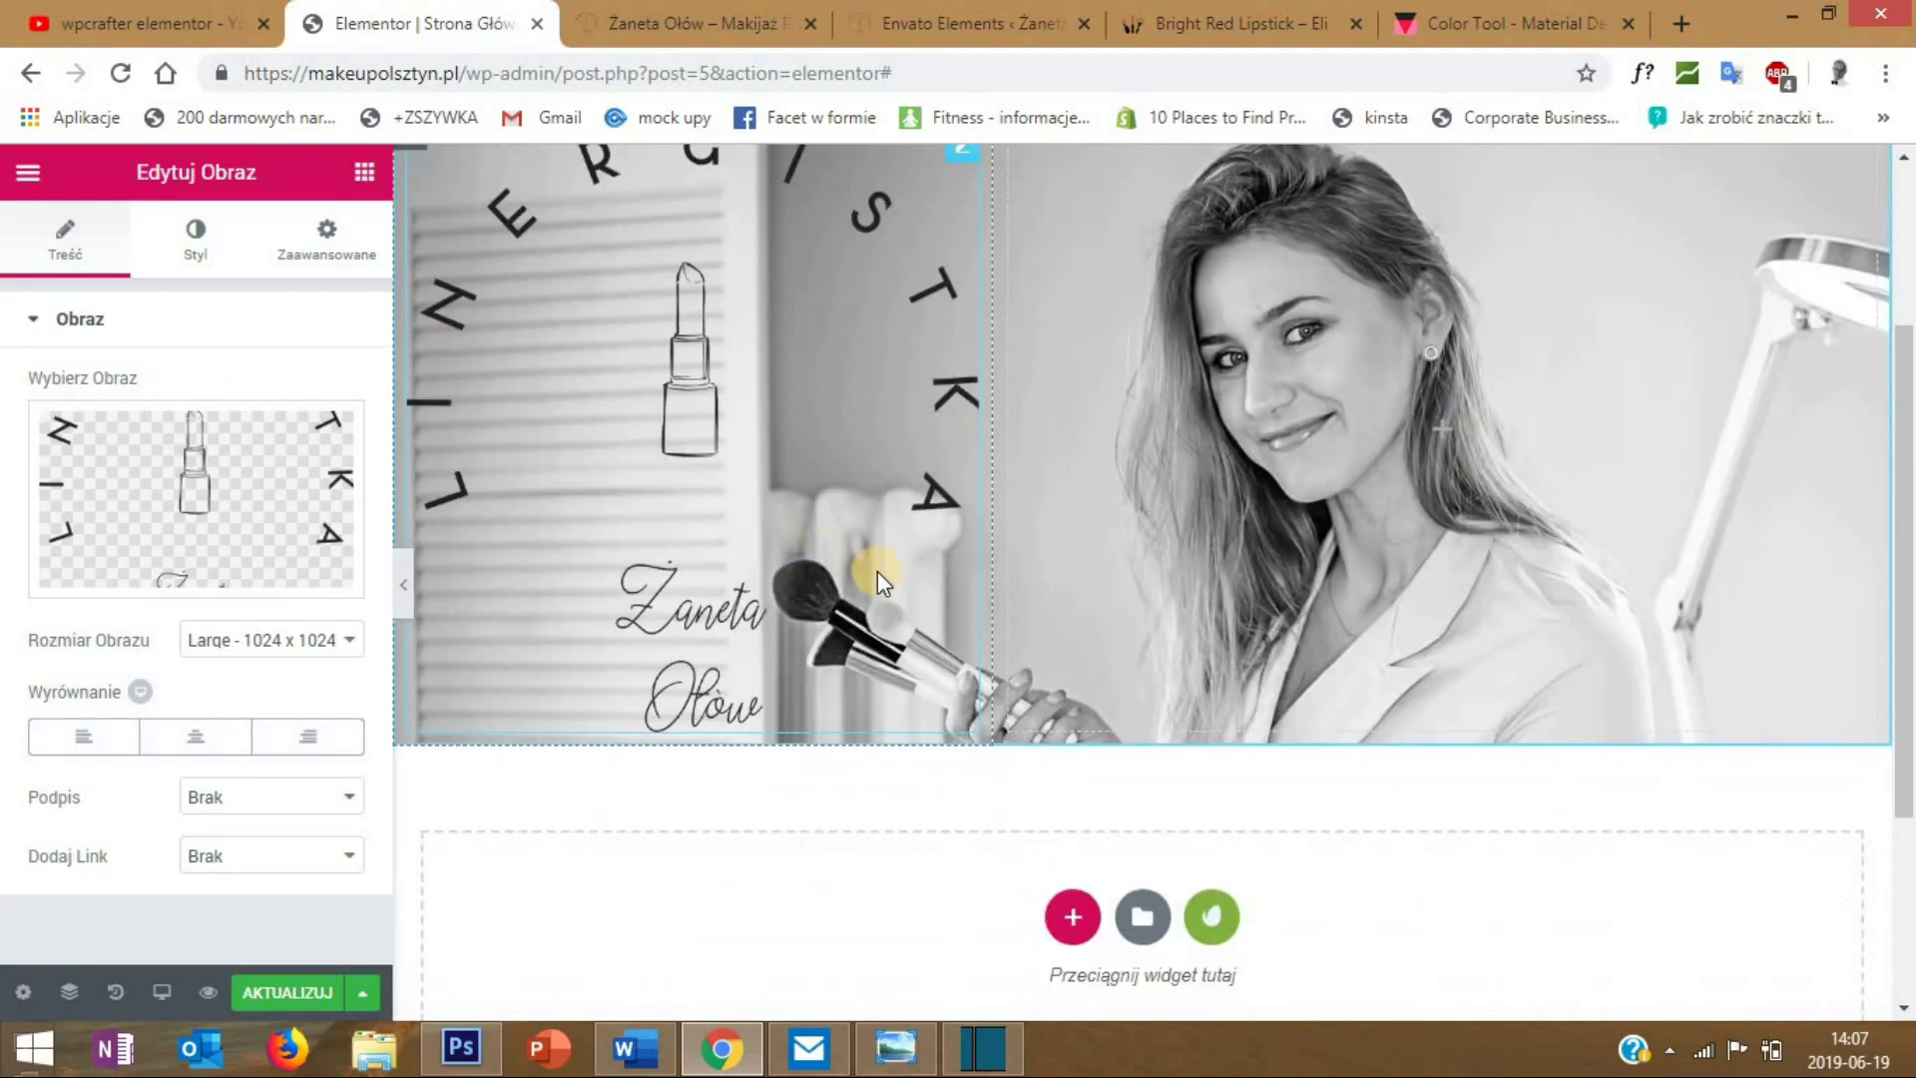
{"action": "scroll", "coordinate": [878, 565], "scroll_direction": "up", "scroll_amount": 2}
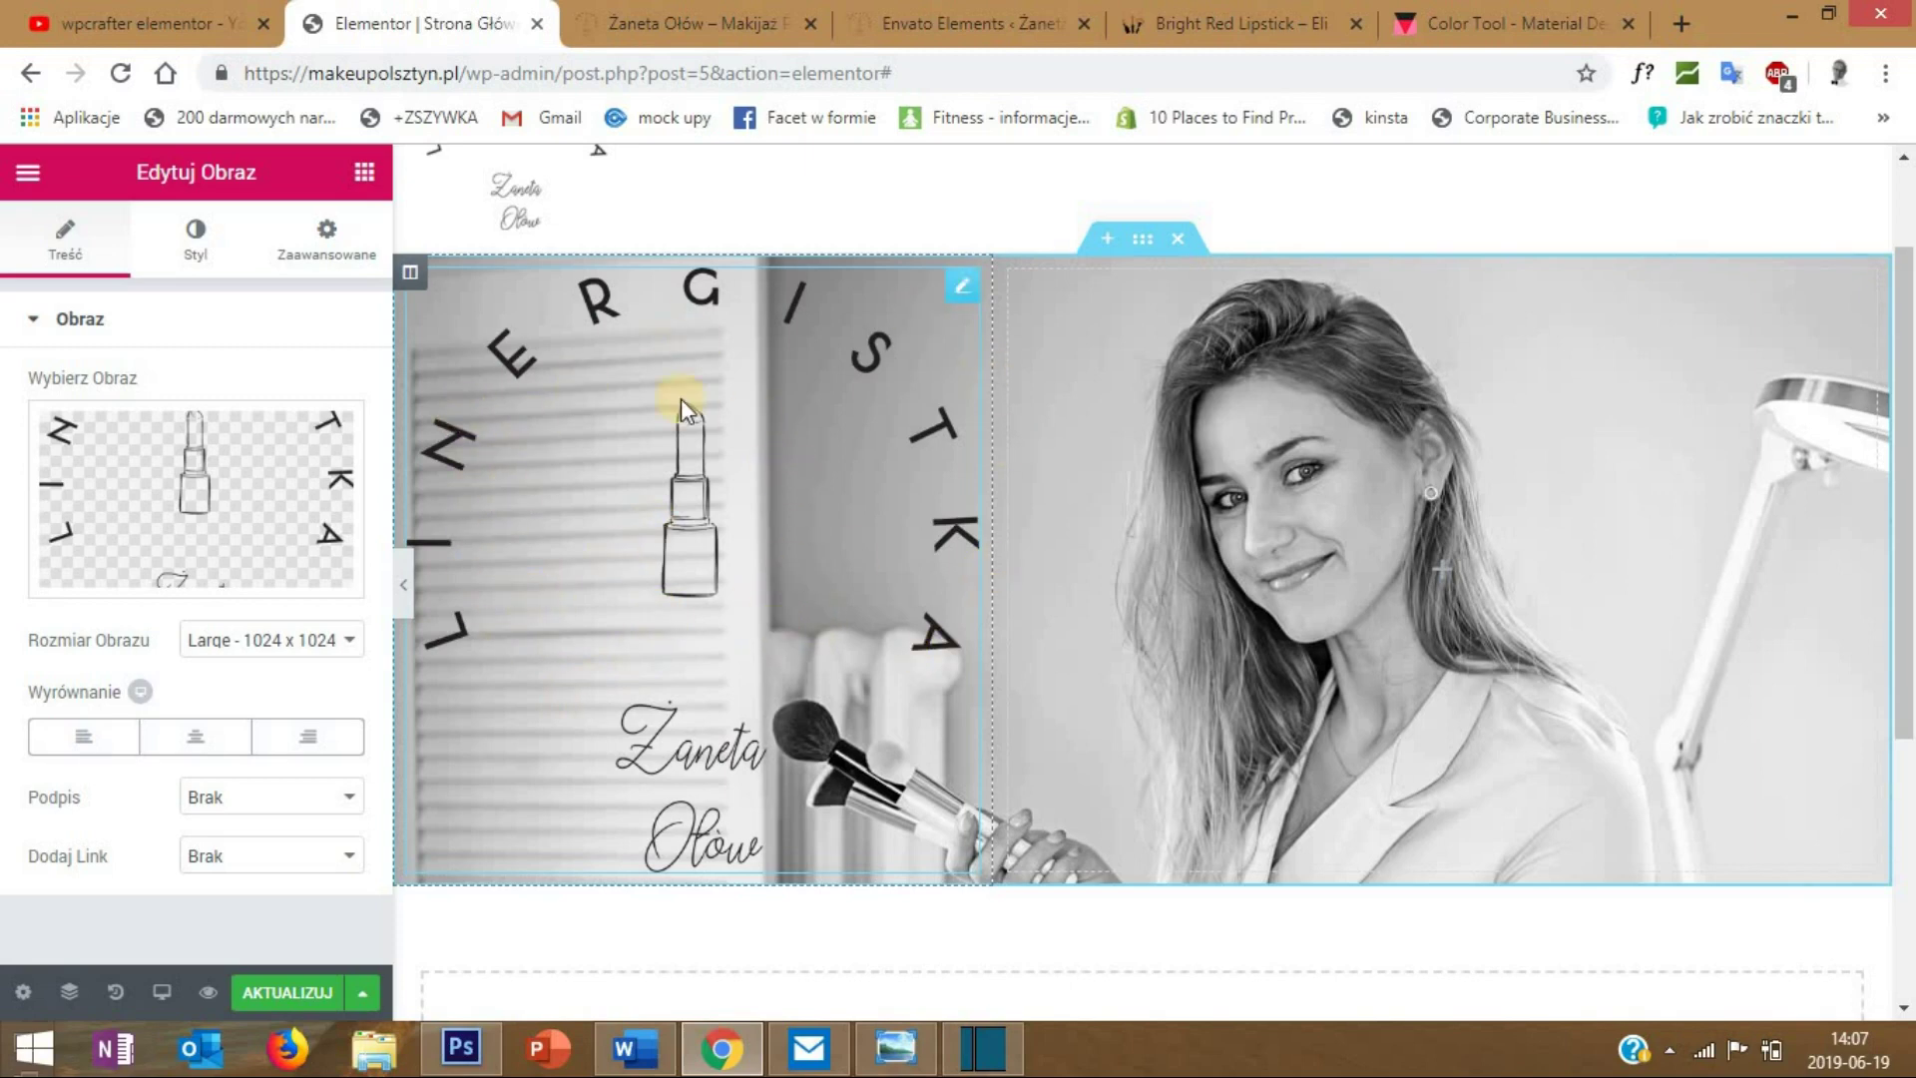
{"action": "left_click", "coordinate": [403, 584]}
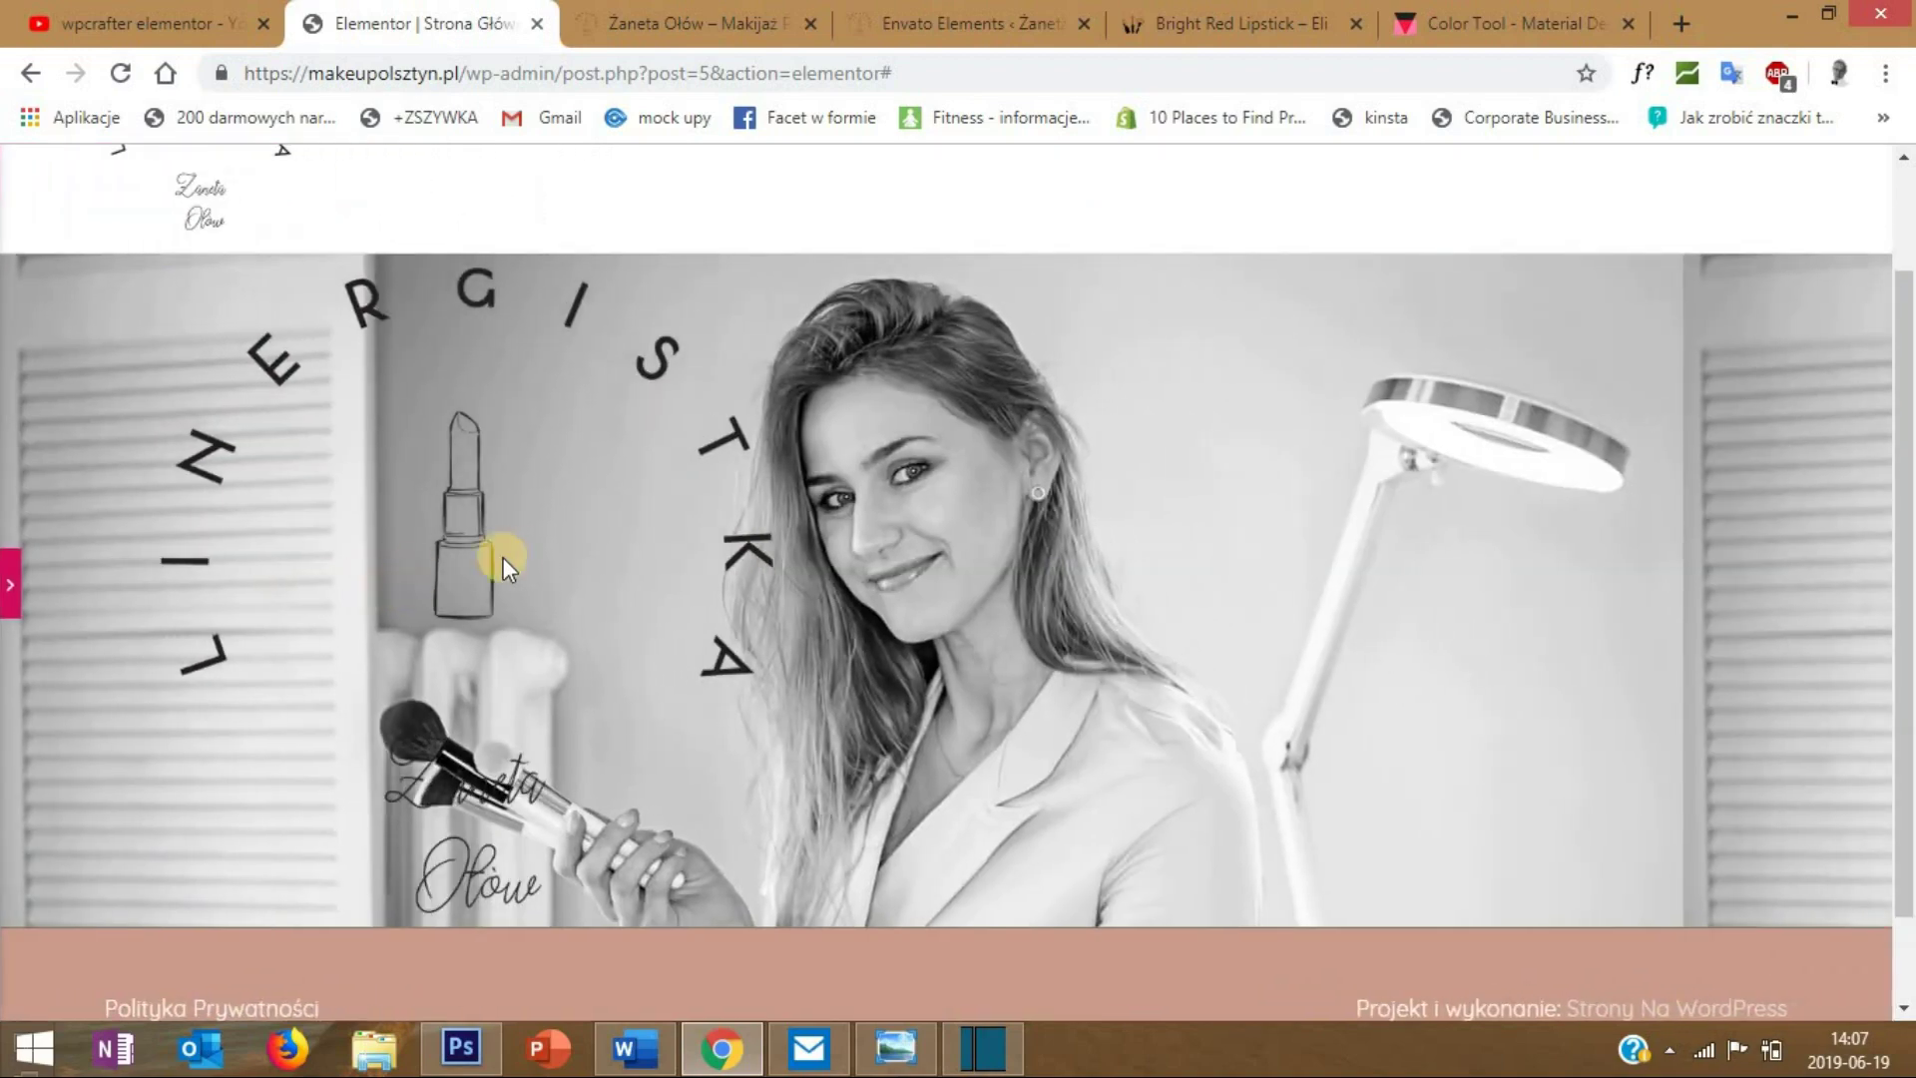
{"action": "left_click", "coordinate": [10, 584]}
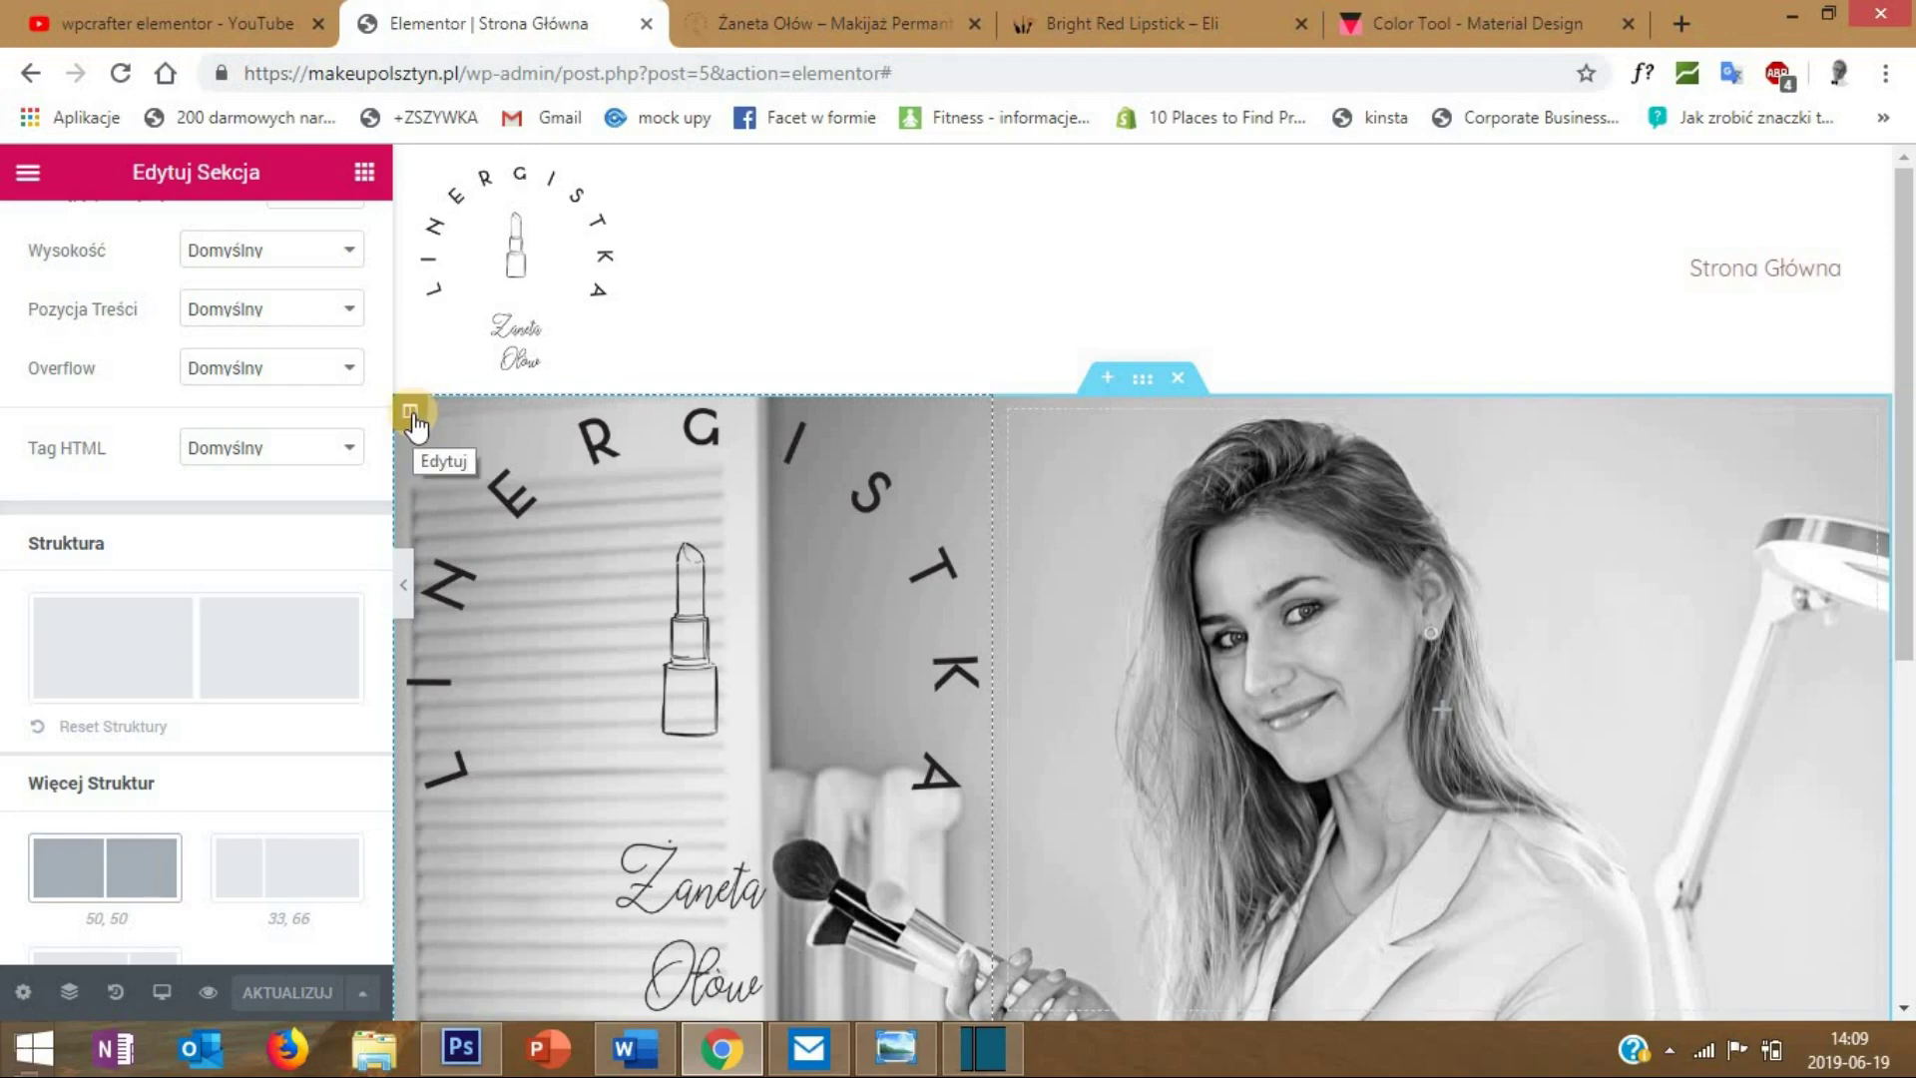
- Give the left column a classic background with a pasted semi-transparent crimson hex colour
{"action": "right_click", "coordinate": [414, 424]}
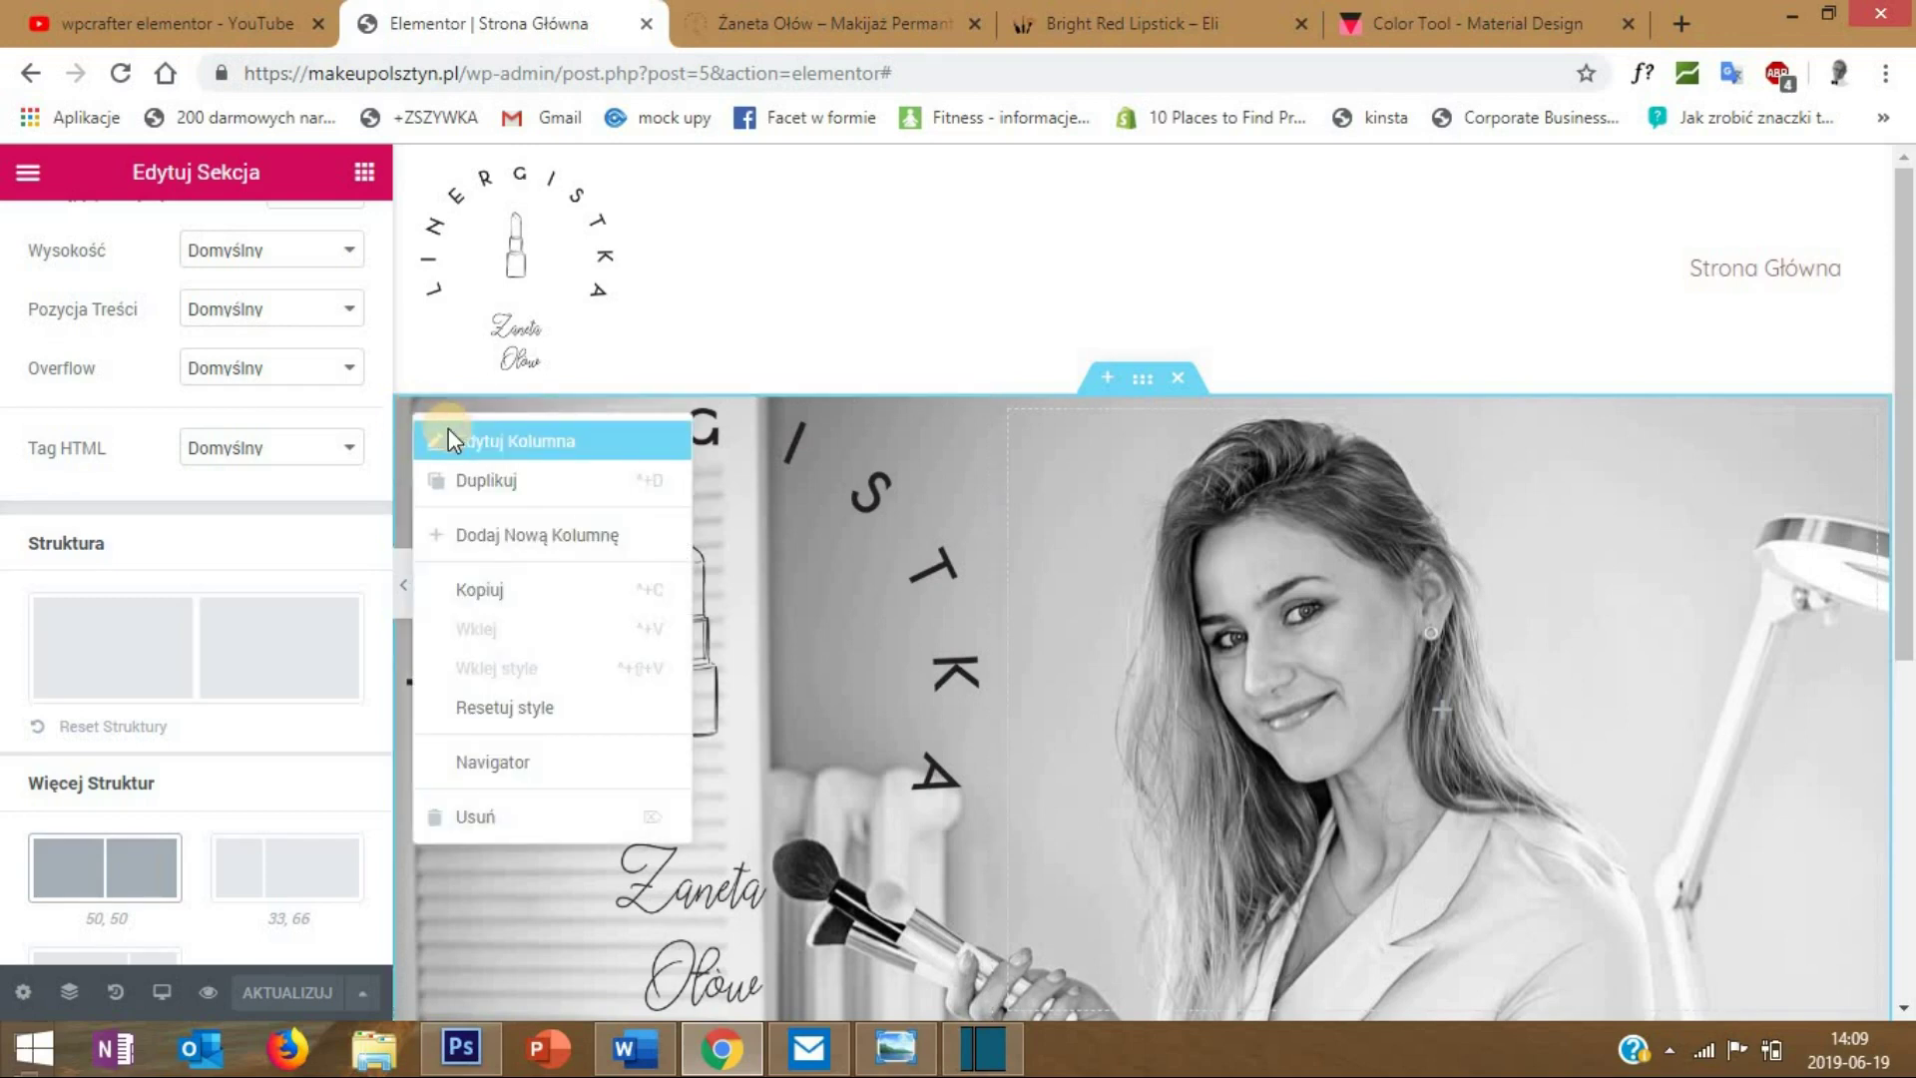
{"action": "left_click", "coordinate": [447, 428]}
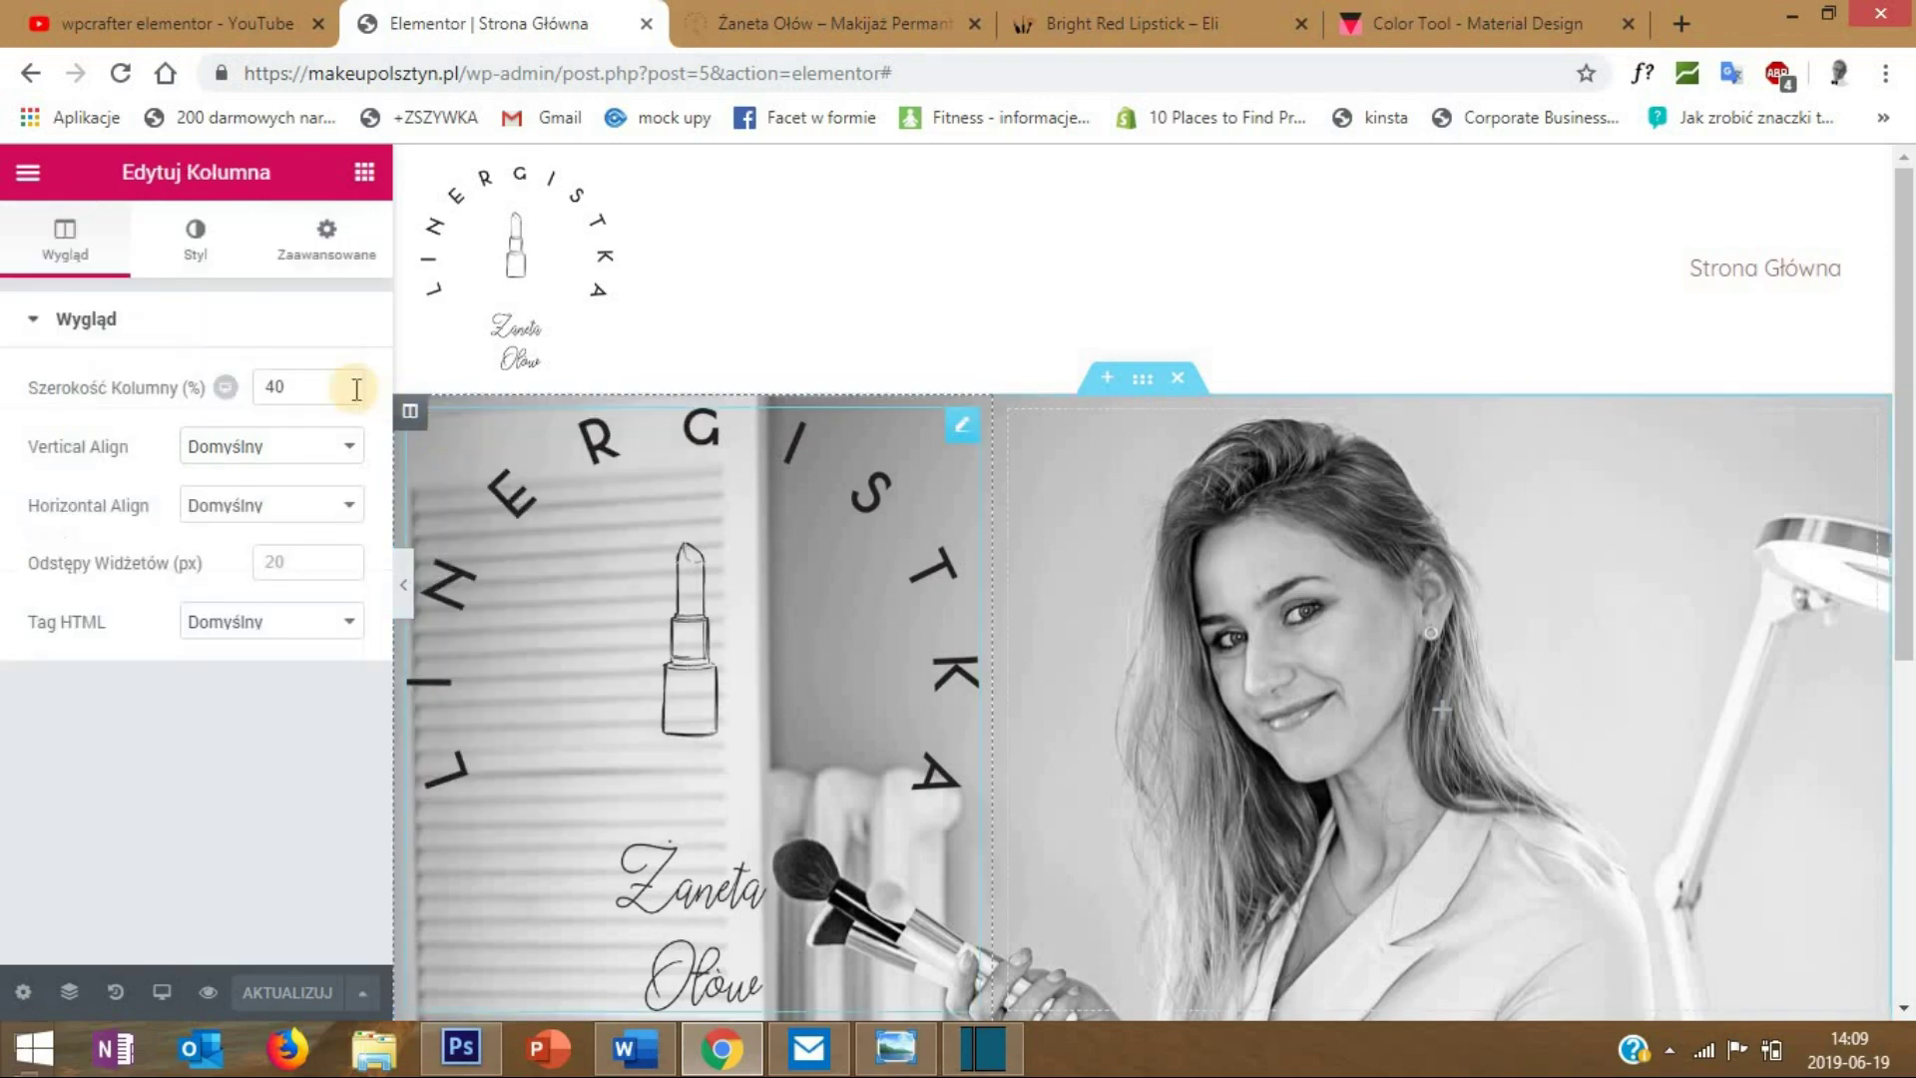
{"action": "left_click", "coordinate": [204, 245]}
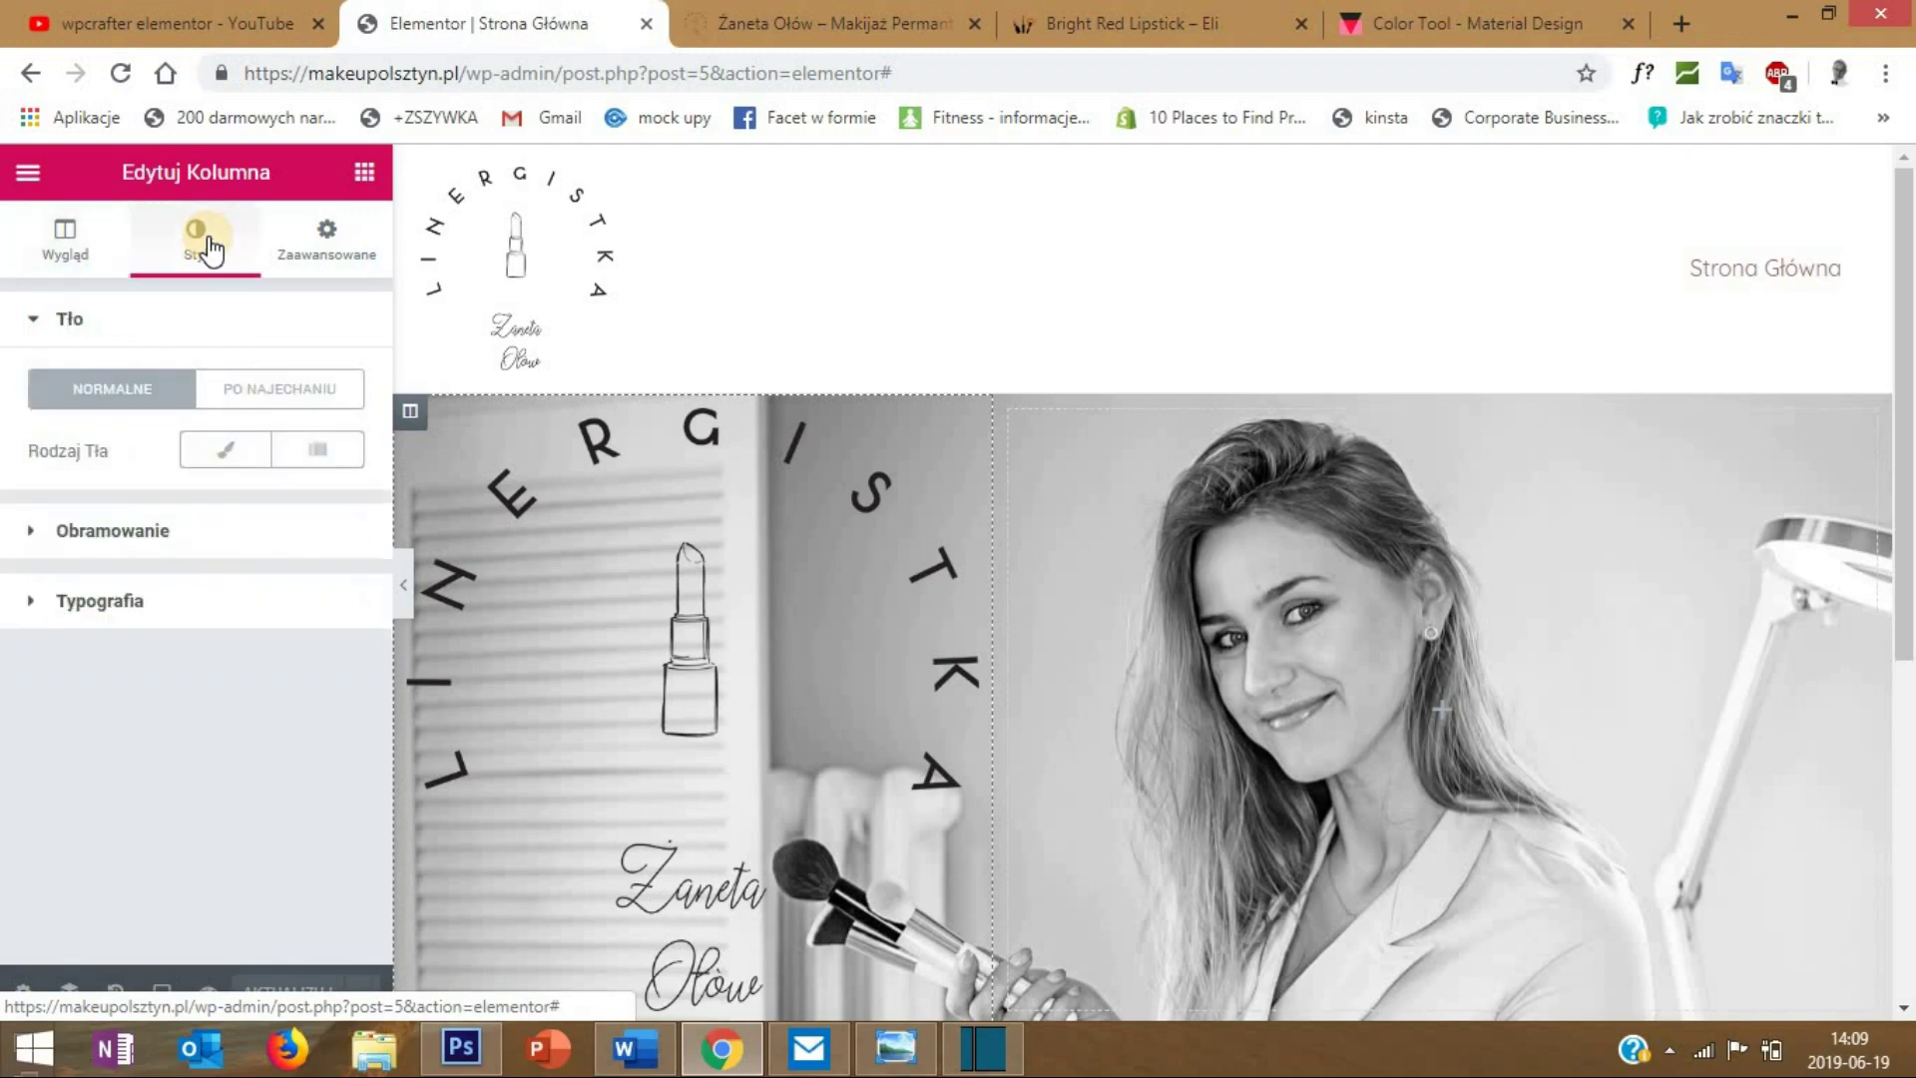
{"action": "left_click", "coordinate": [213, 454]}
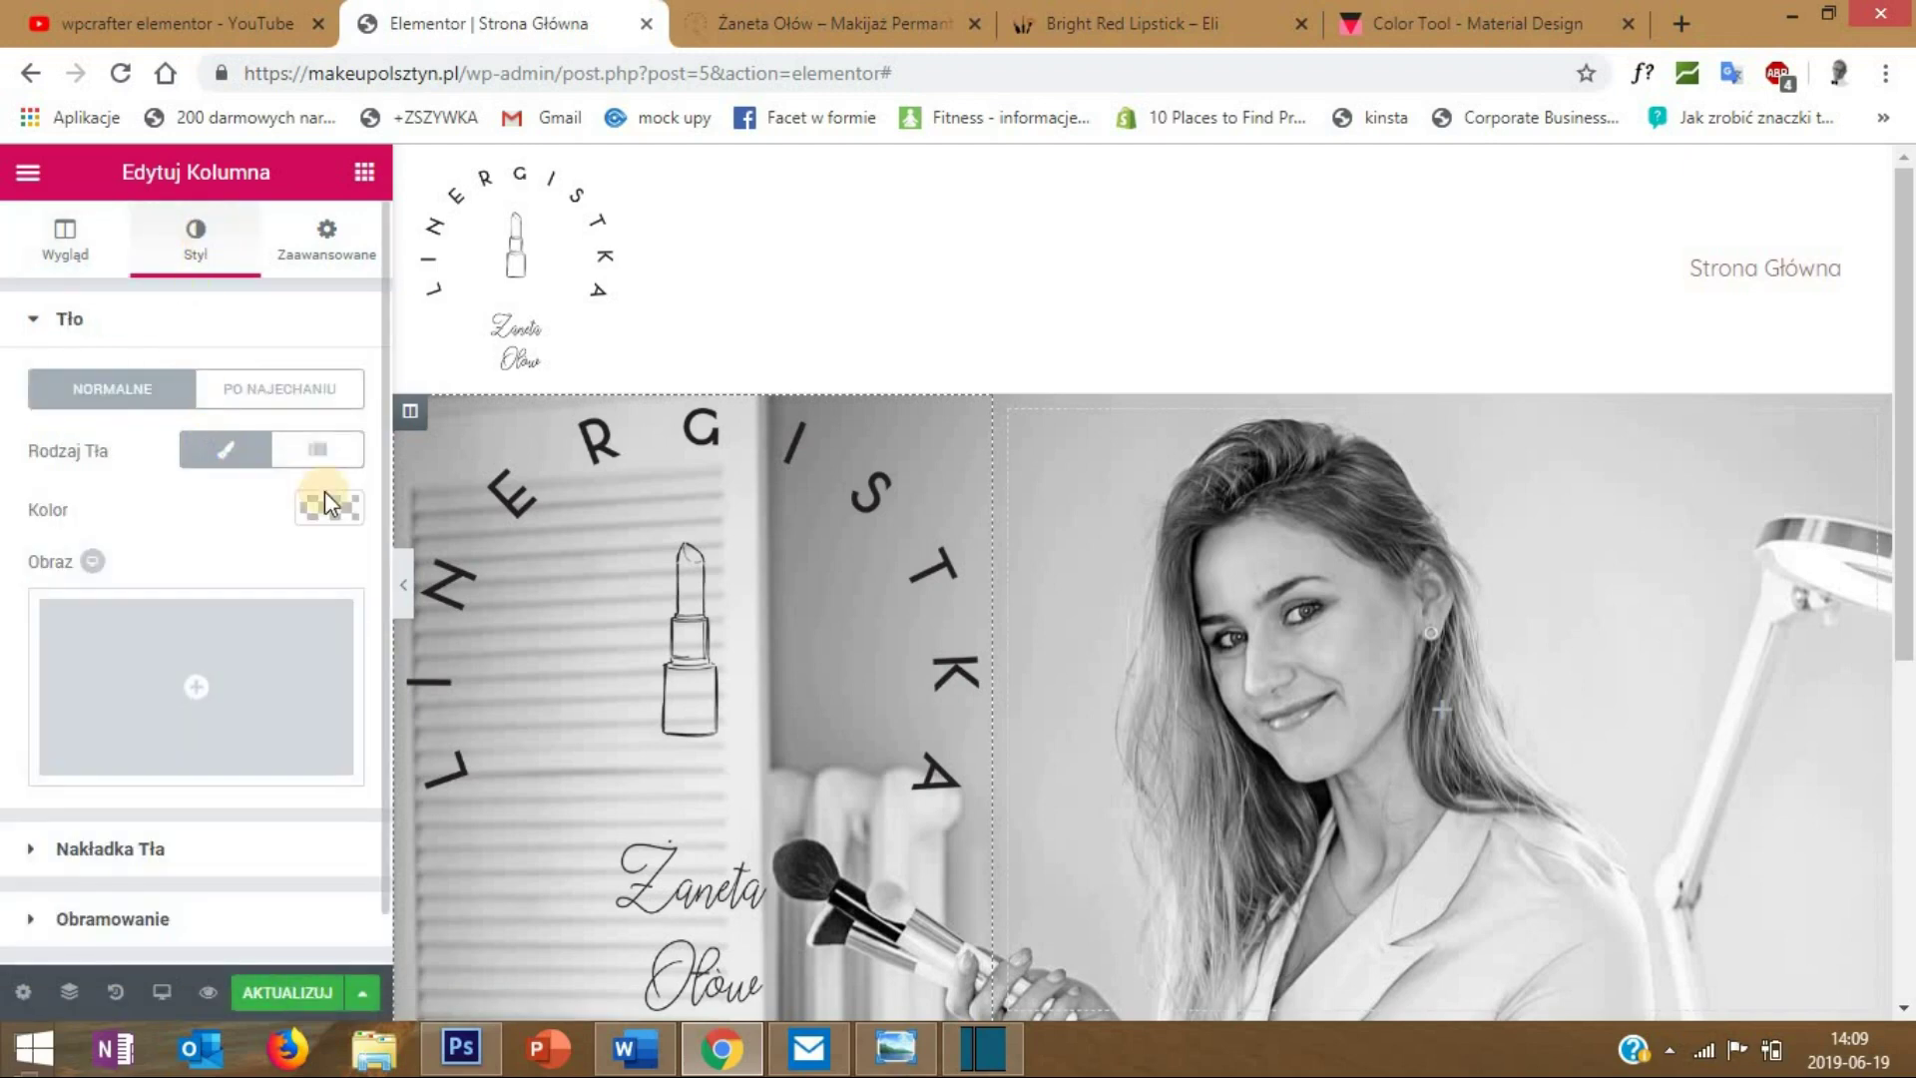
{"action": "left_click", "coordinate": [318, 507]}
{"action": "left_click", "coordinate": [106, 499]}
{"action": "type", "text": "#694234"}
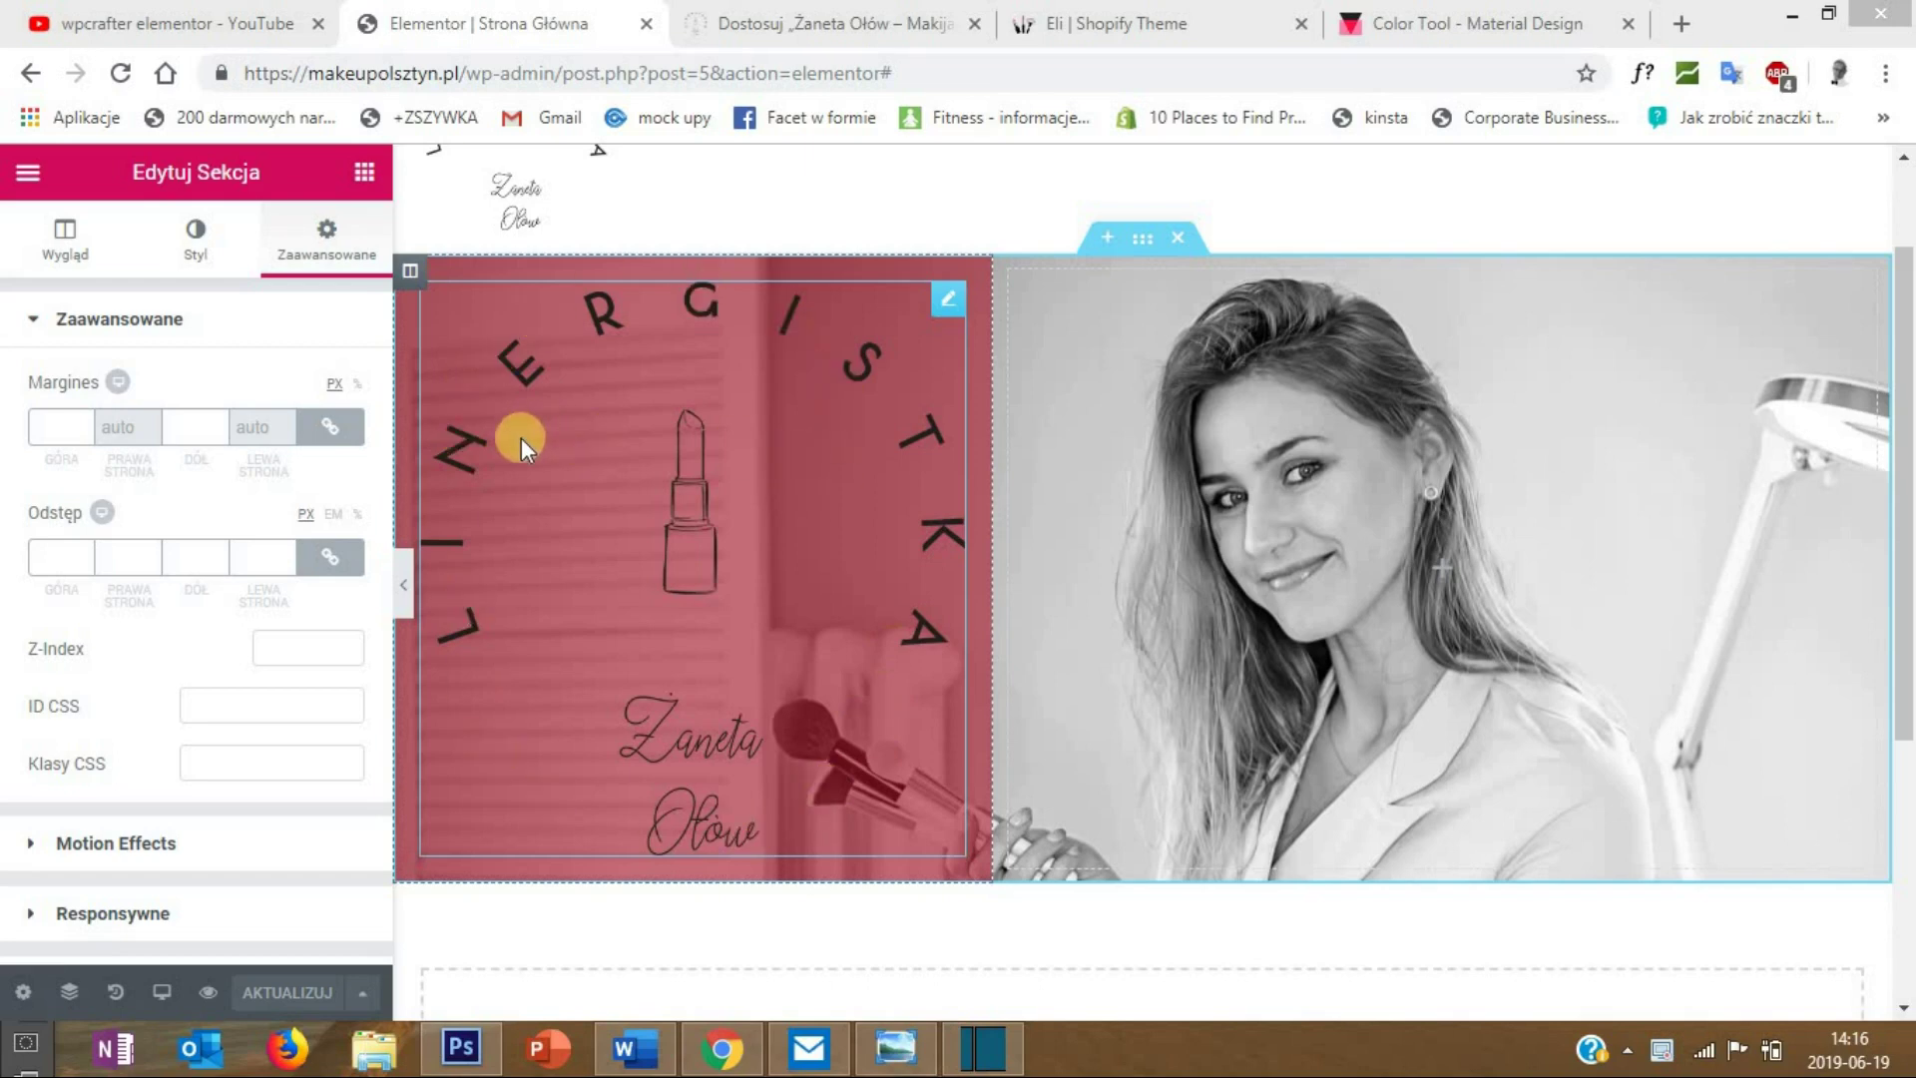
- Set 50 px padding on every side of the photo section and preview the layout
{"action": "left_click", "coordinate": [1134, 240]}
{"action": "right_click", "coordinate": [1134, 245]}
{"action": "left_click", "coordinate": [1148, 265]}
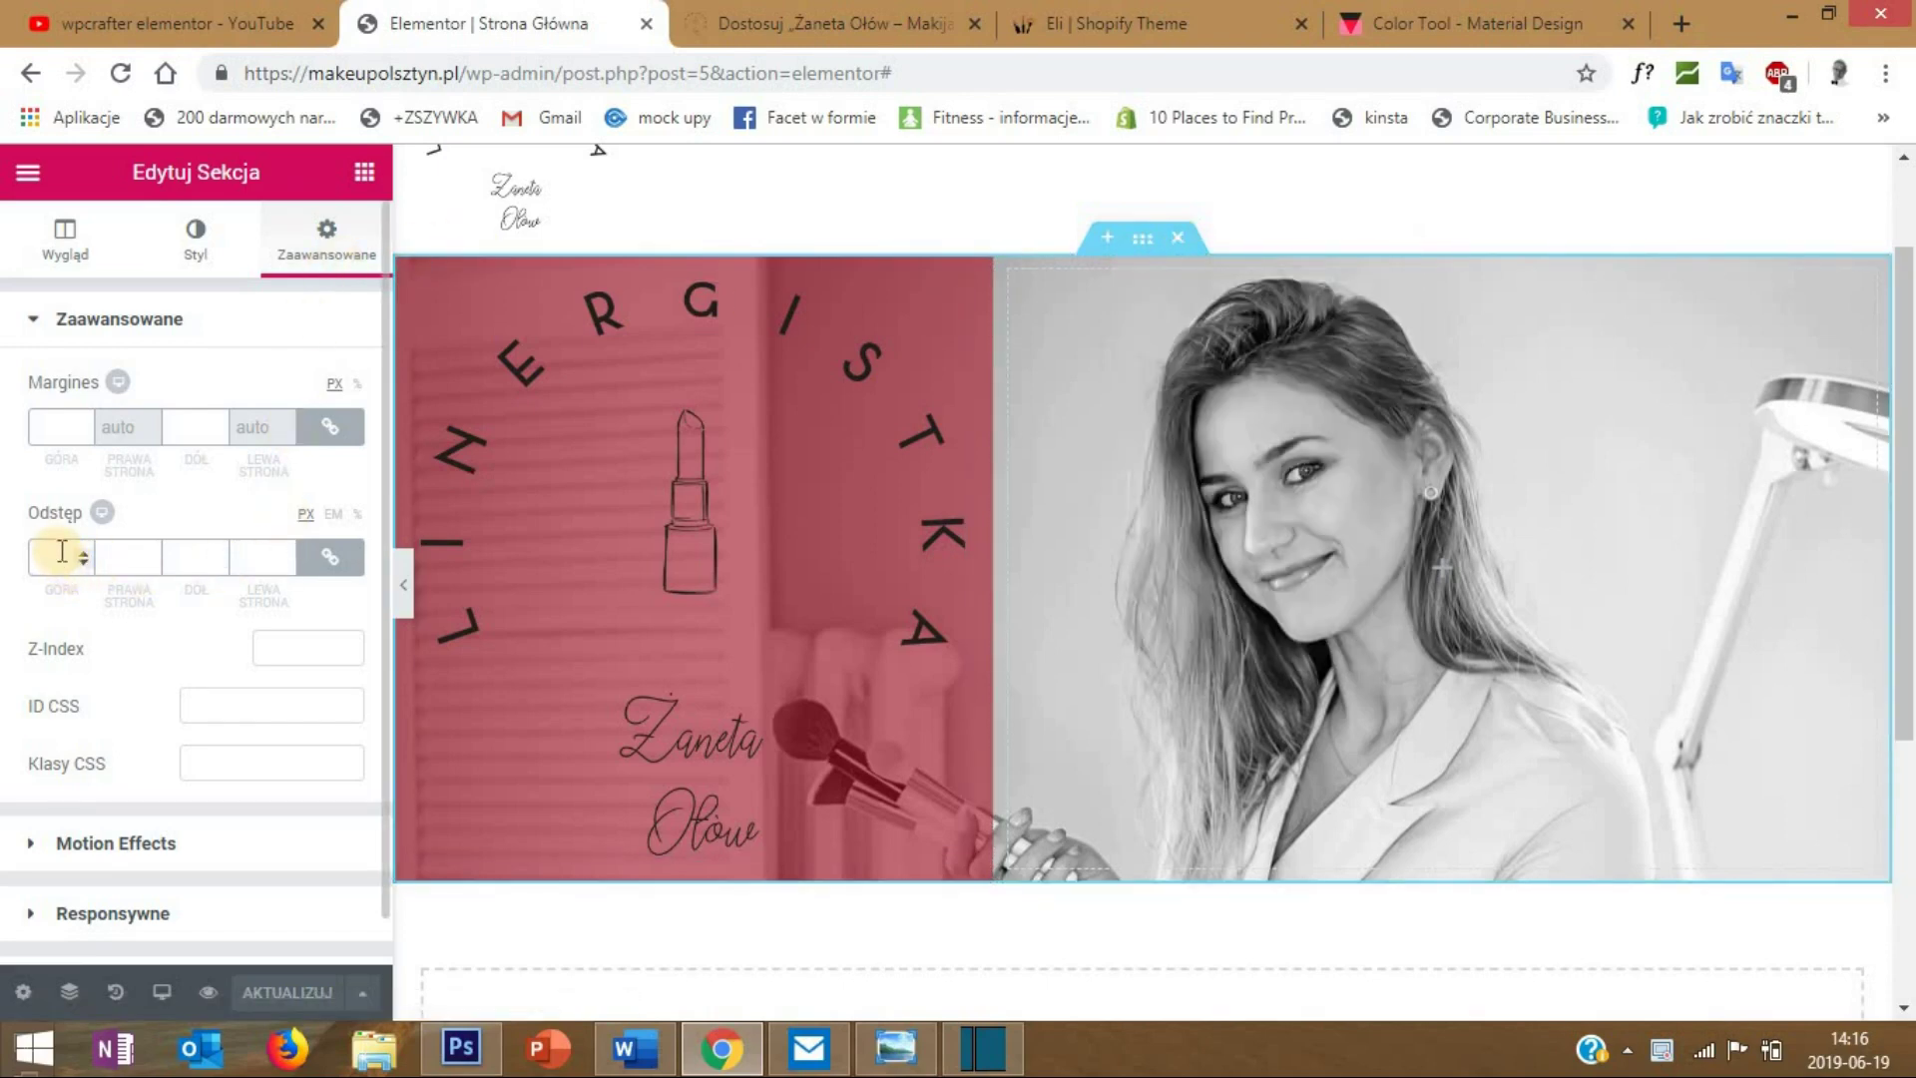
{"action": "left_click", "coordinate": [49, 554]}
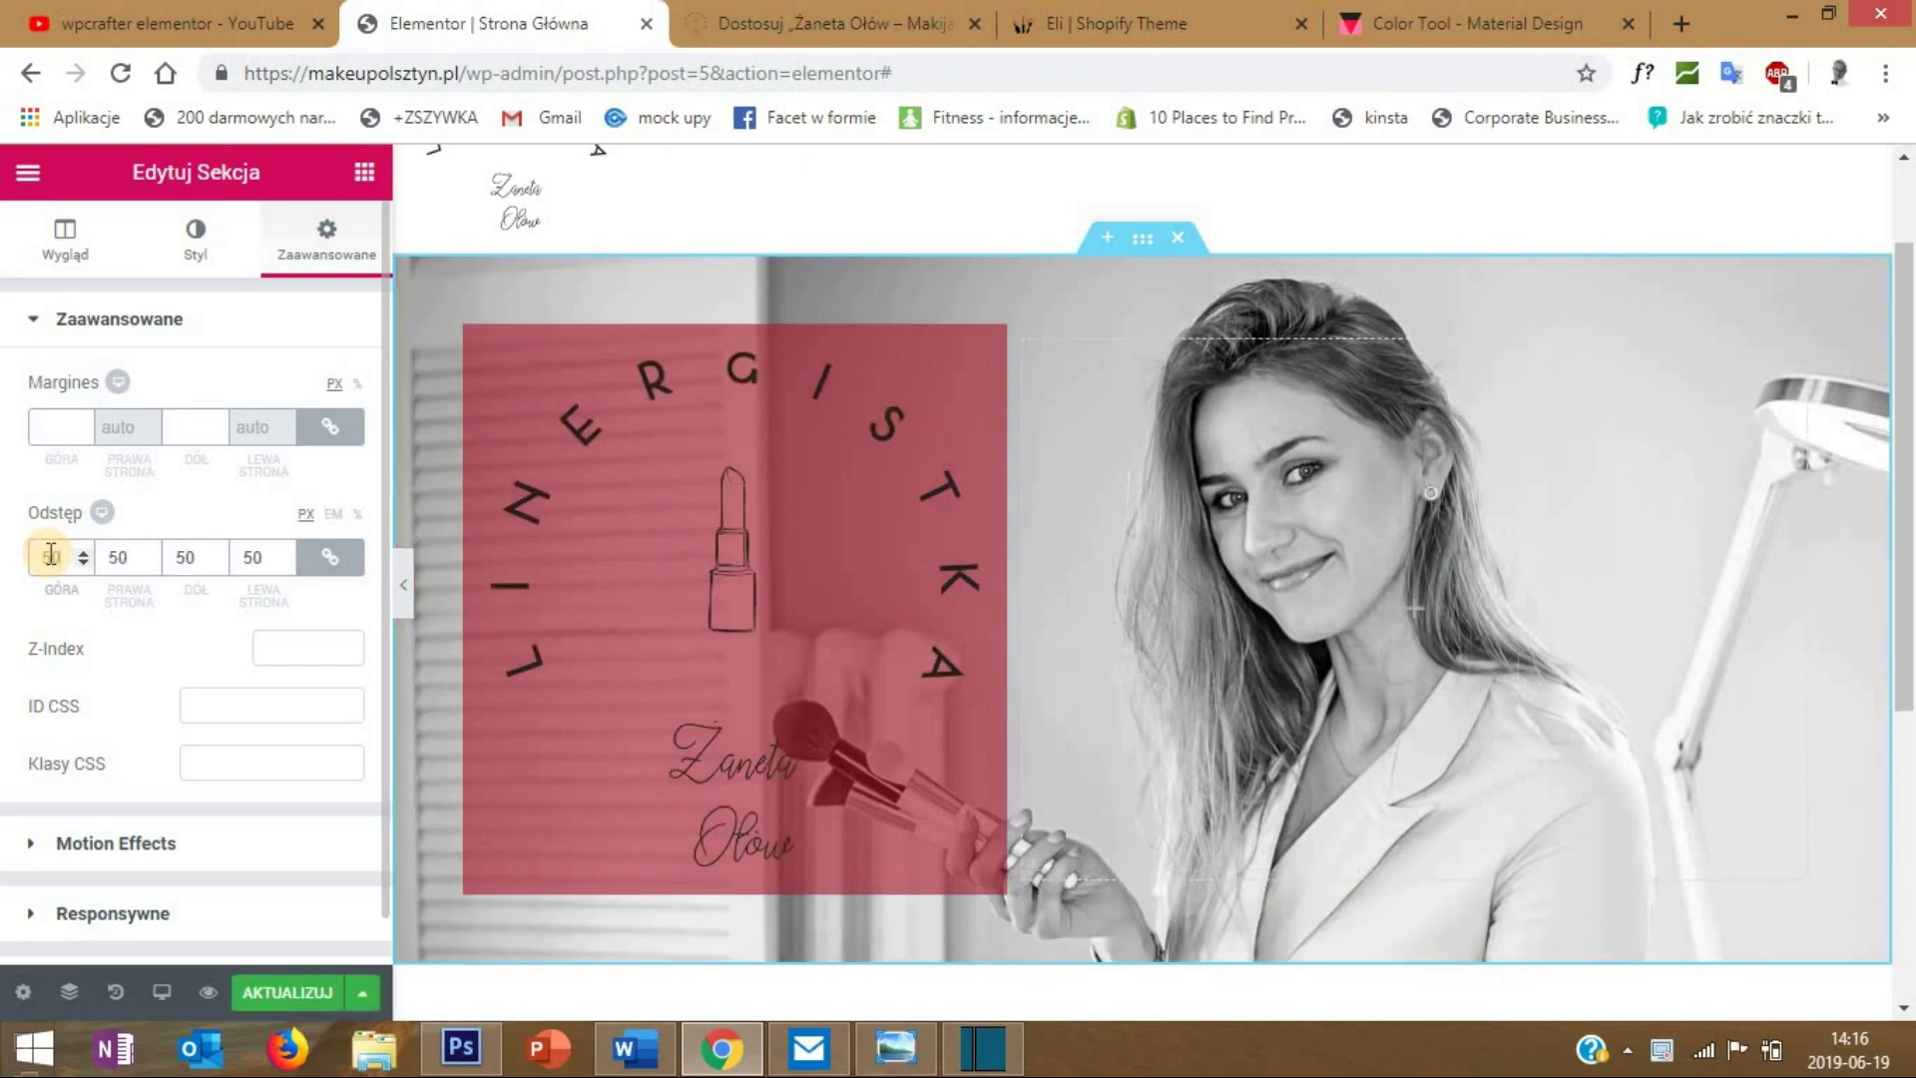
{"action": "left_click", "coordinate": [403, 584]}
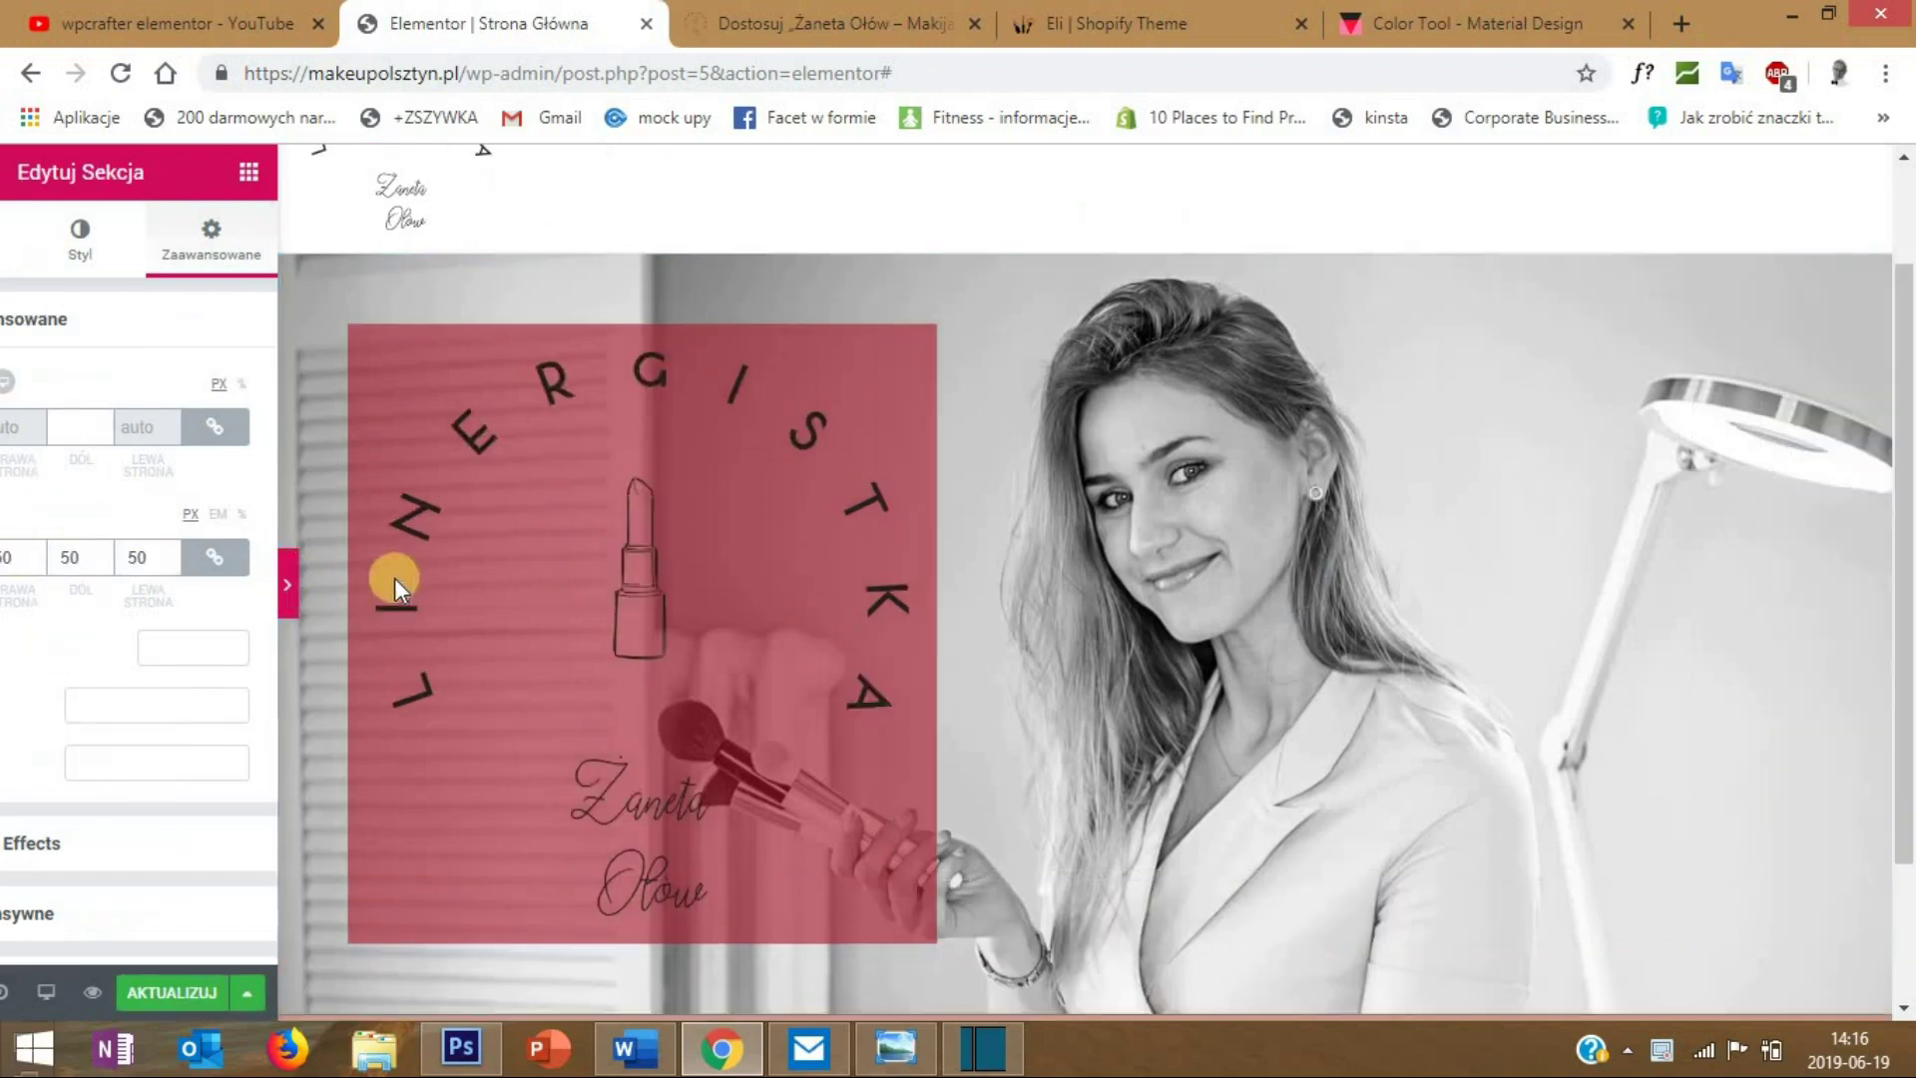
{"action": "scroll", "coordinate": [526, 838], "scroll_direction": "down", "scroll_amount": 2}
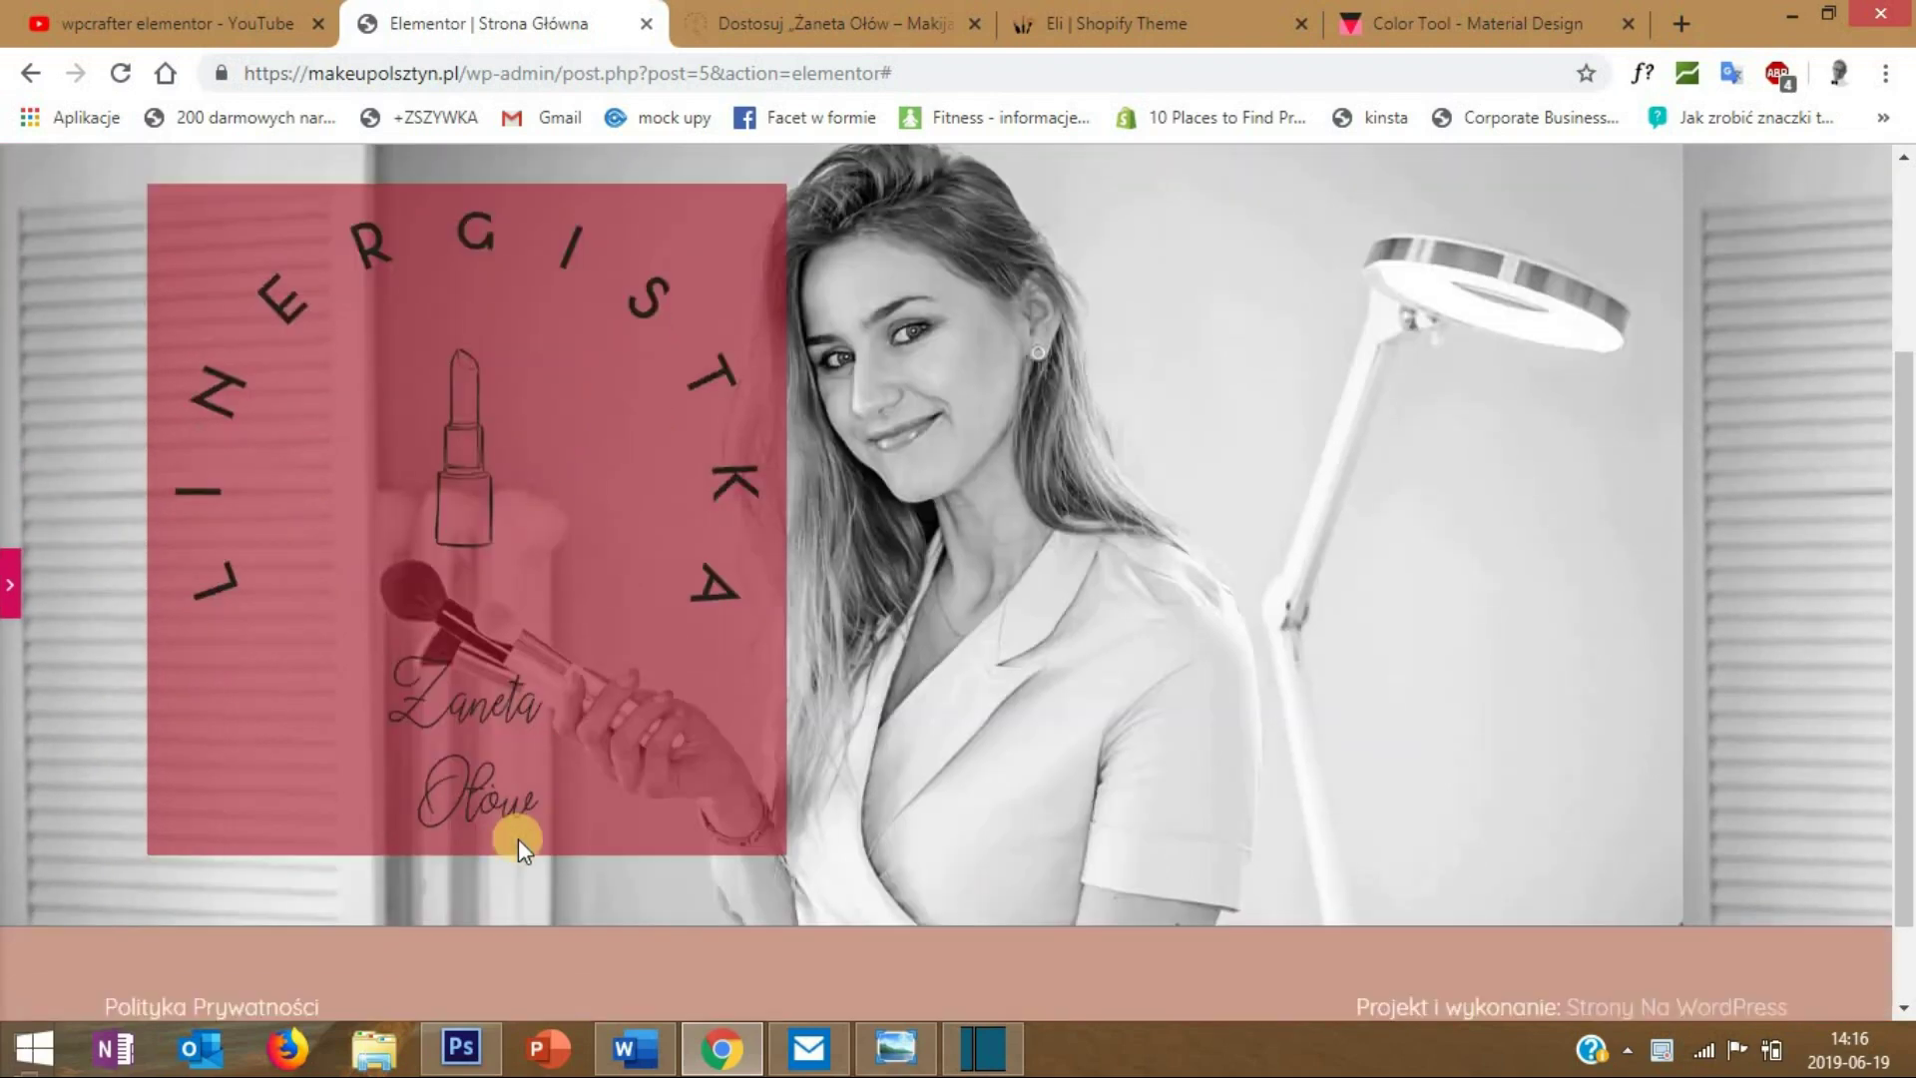
{"action": "scroll", "coordinate": [455, 717], "scroll_direction": "up", "scroll_amount": 2}
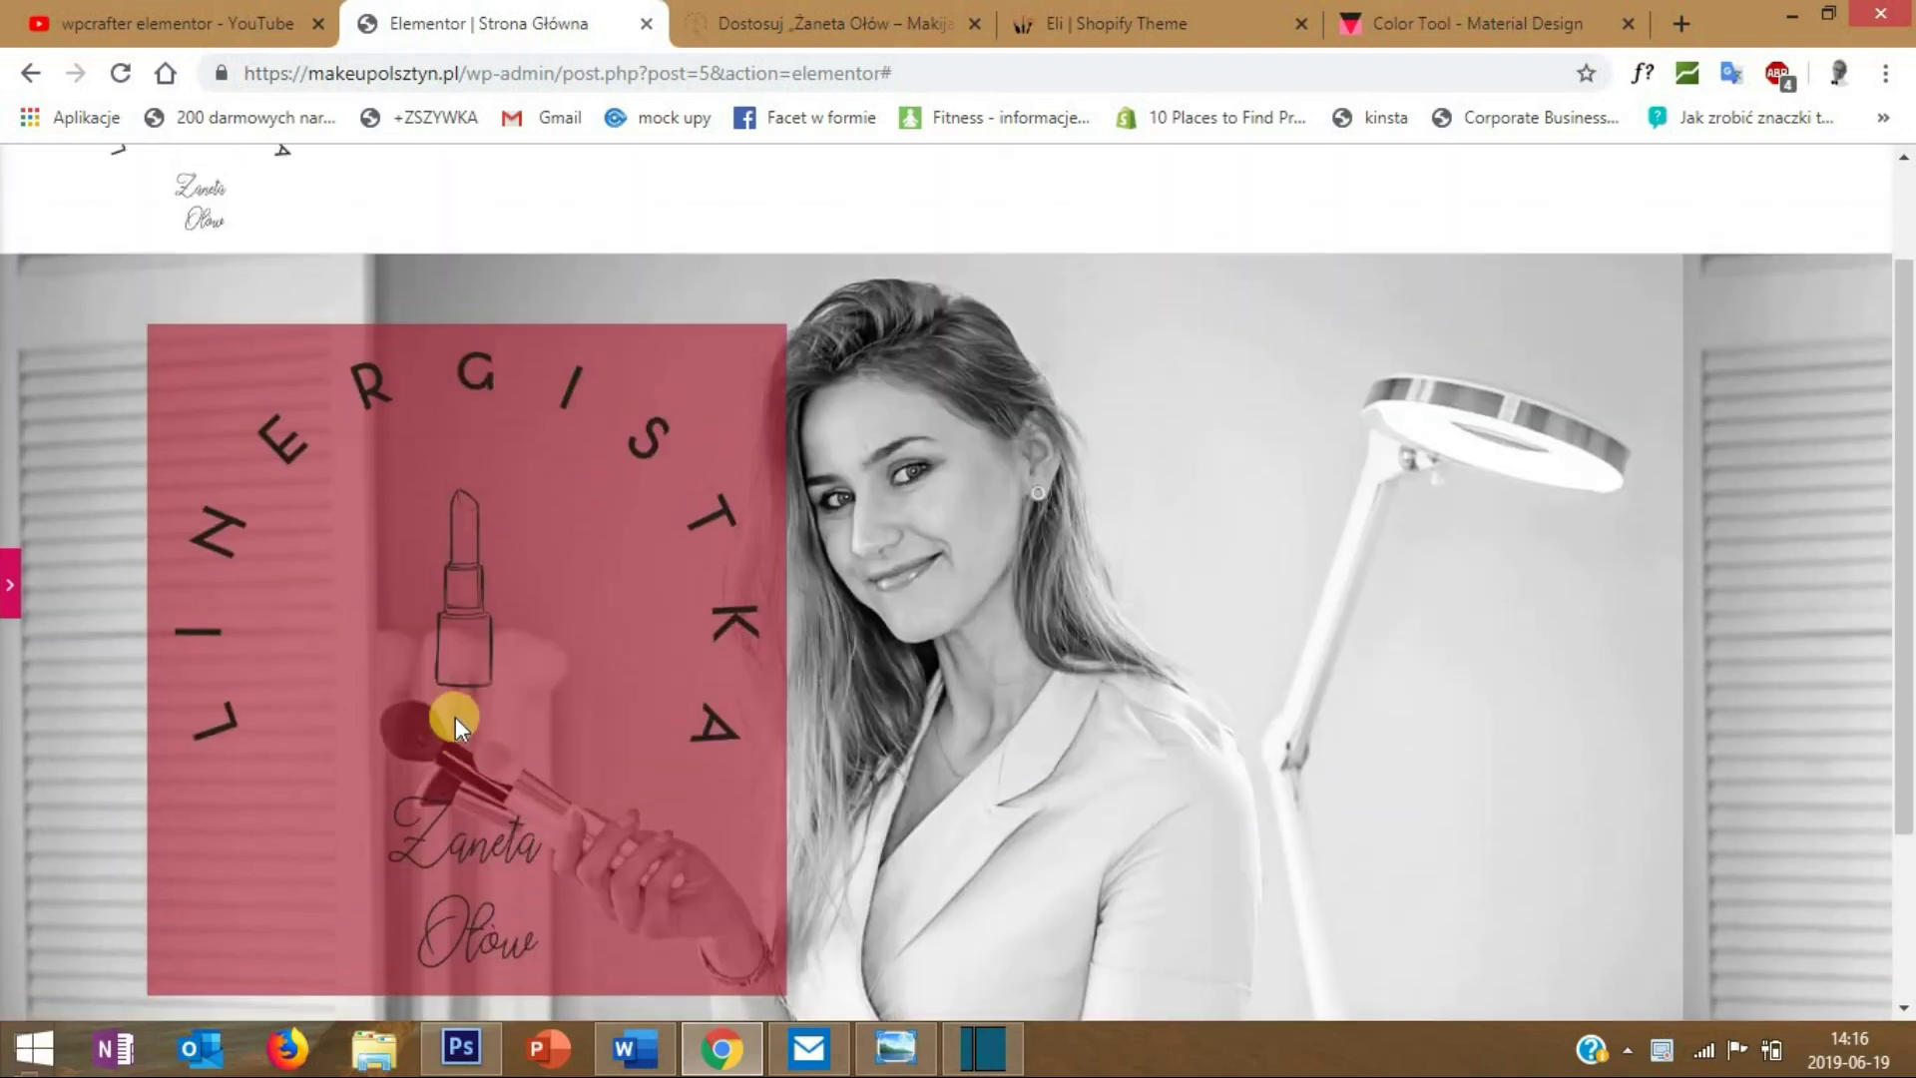
{"action": "left_click", "coordinate": [10, 588]}
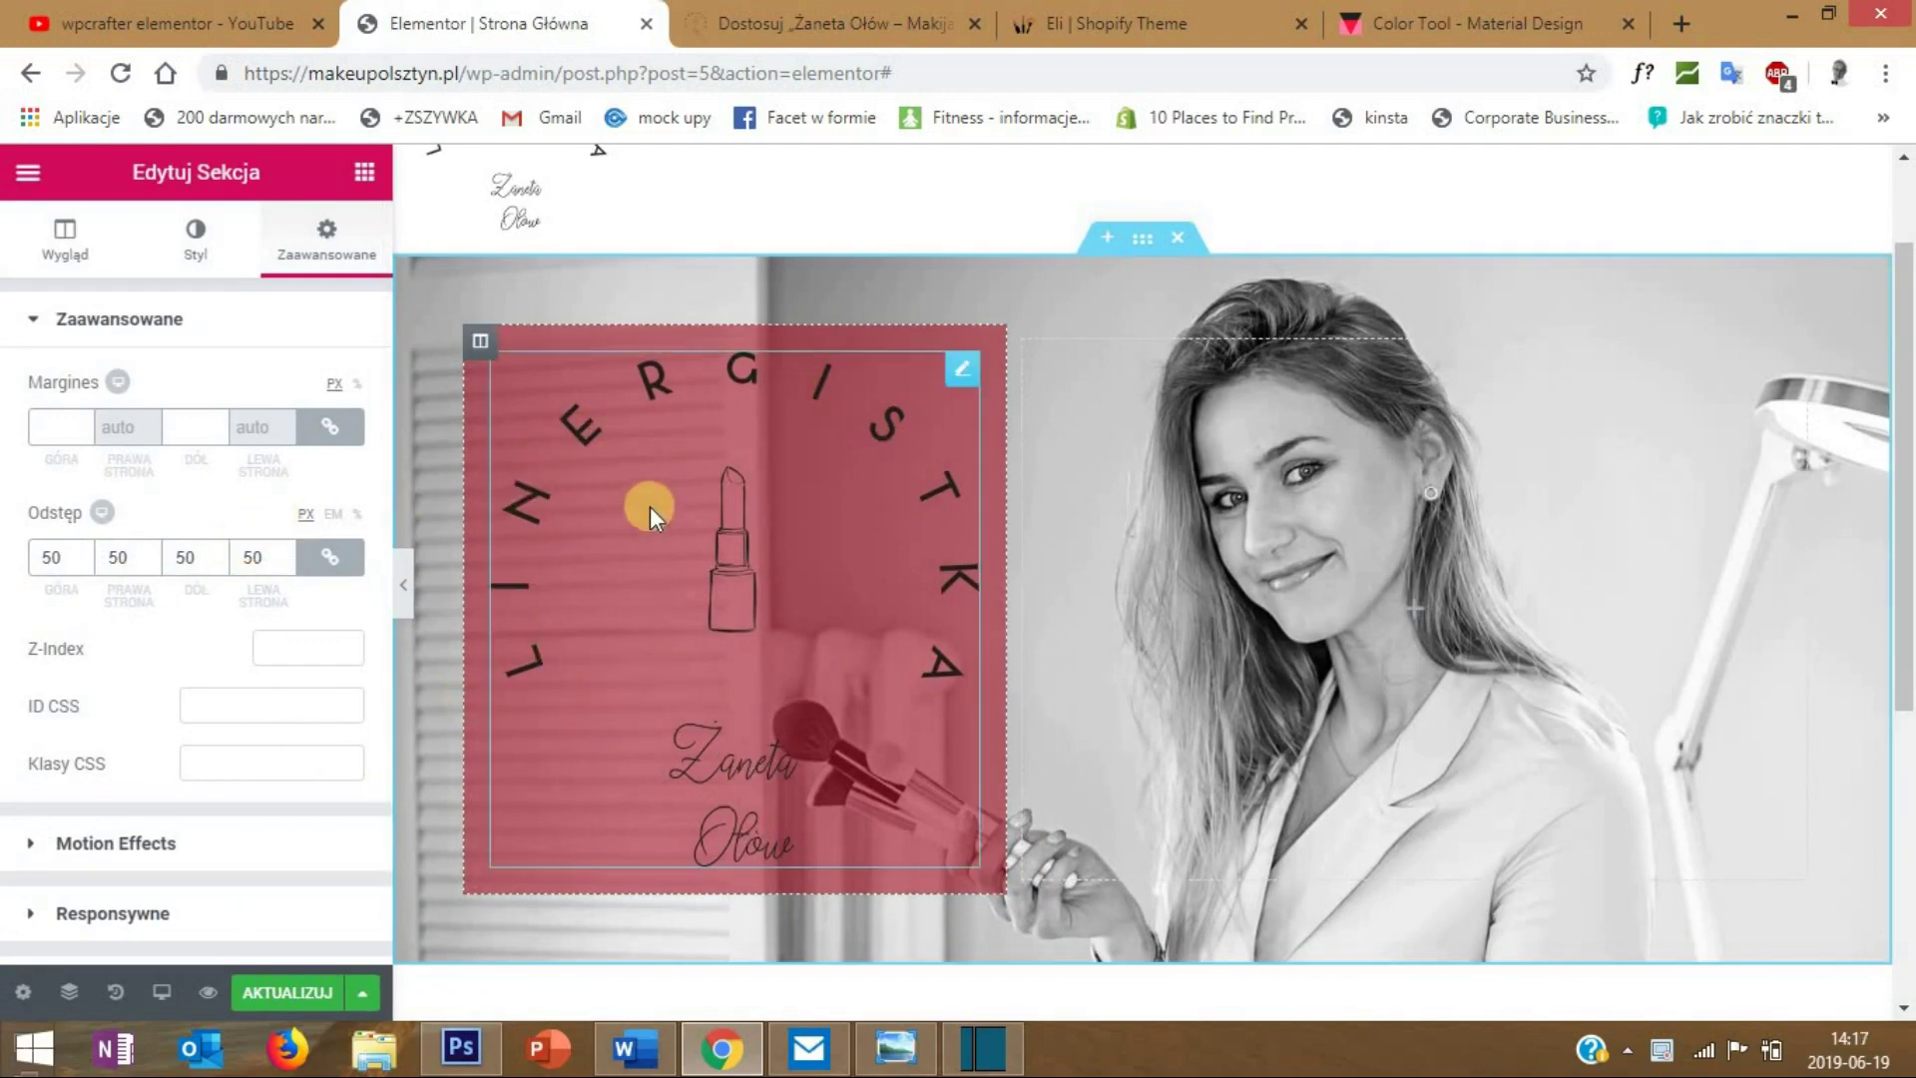
- Replace the logo image with the white logo version and save the page
{"action": "right_click", "coordinate": [970, 397]}
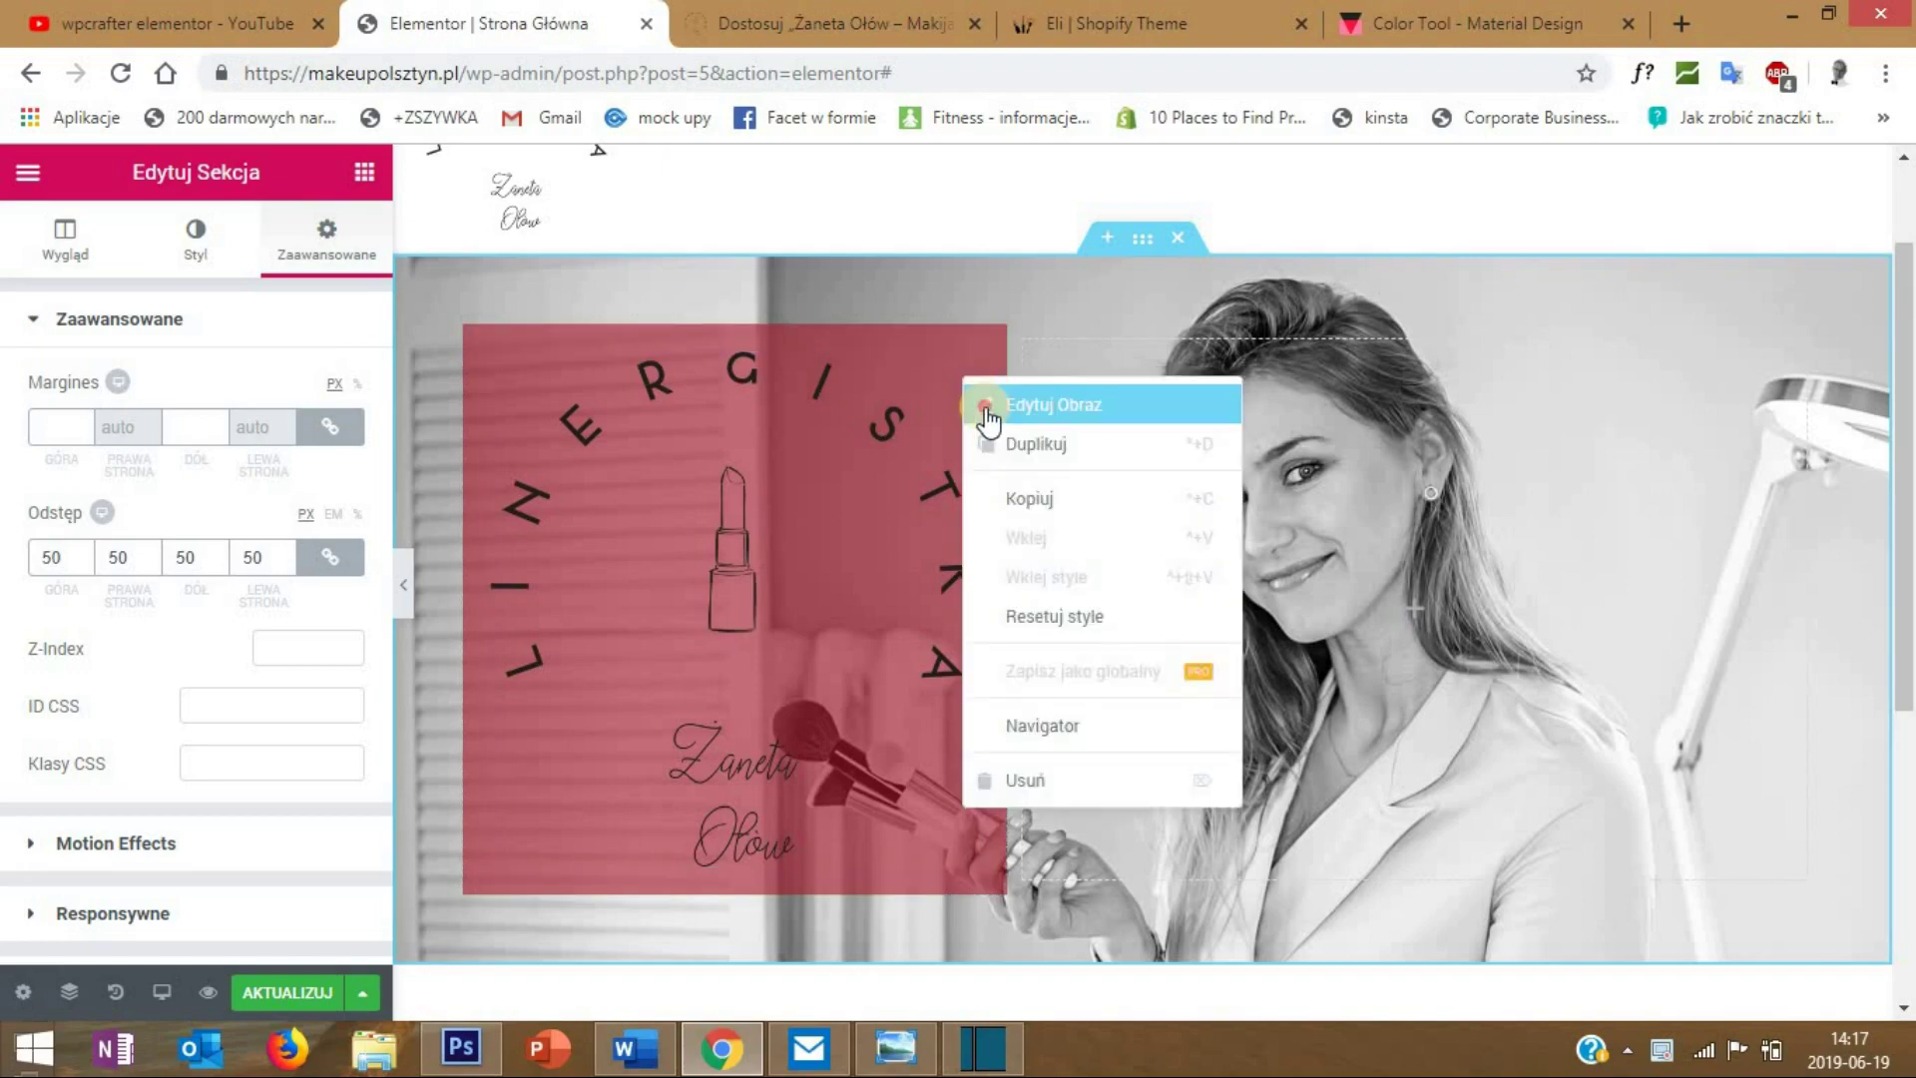
{"action": "left_click", "coordinate": [236, 459]}
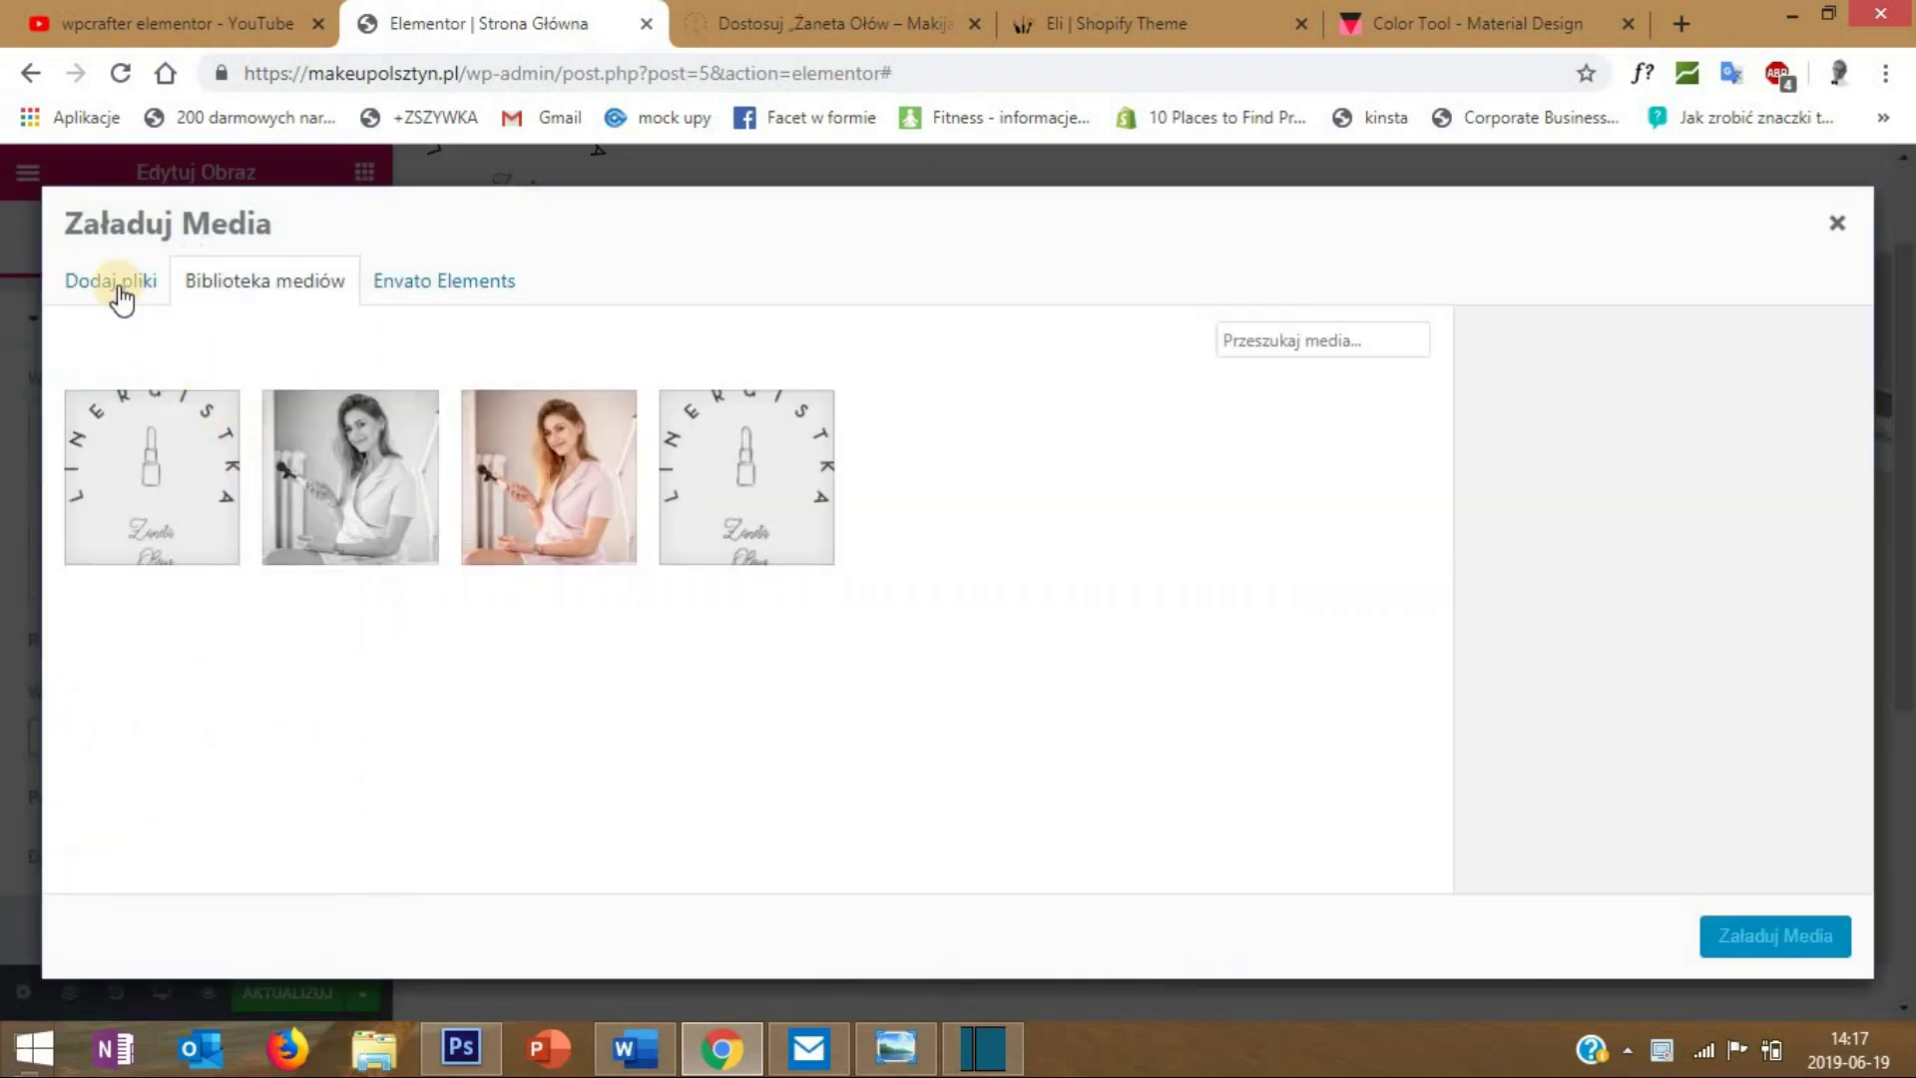
{"action": "left_click", "coordinate": [112, 282]}
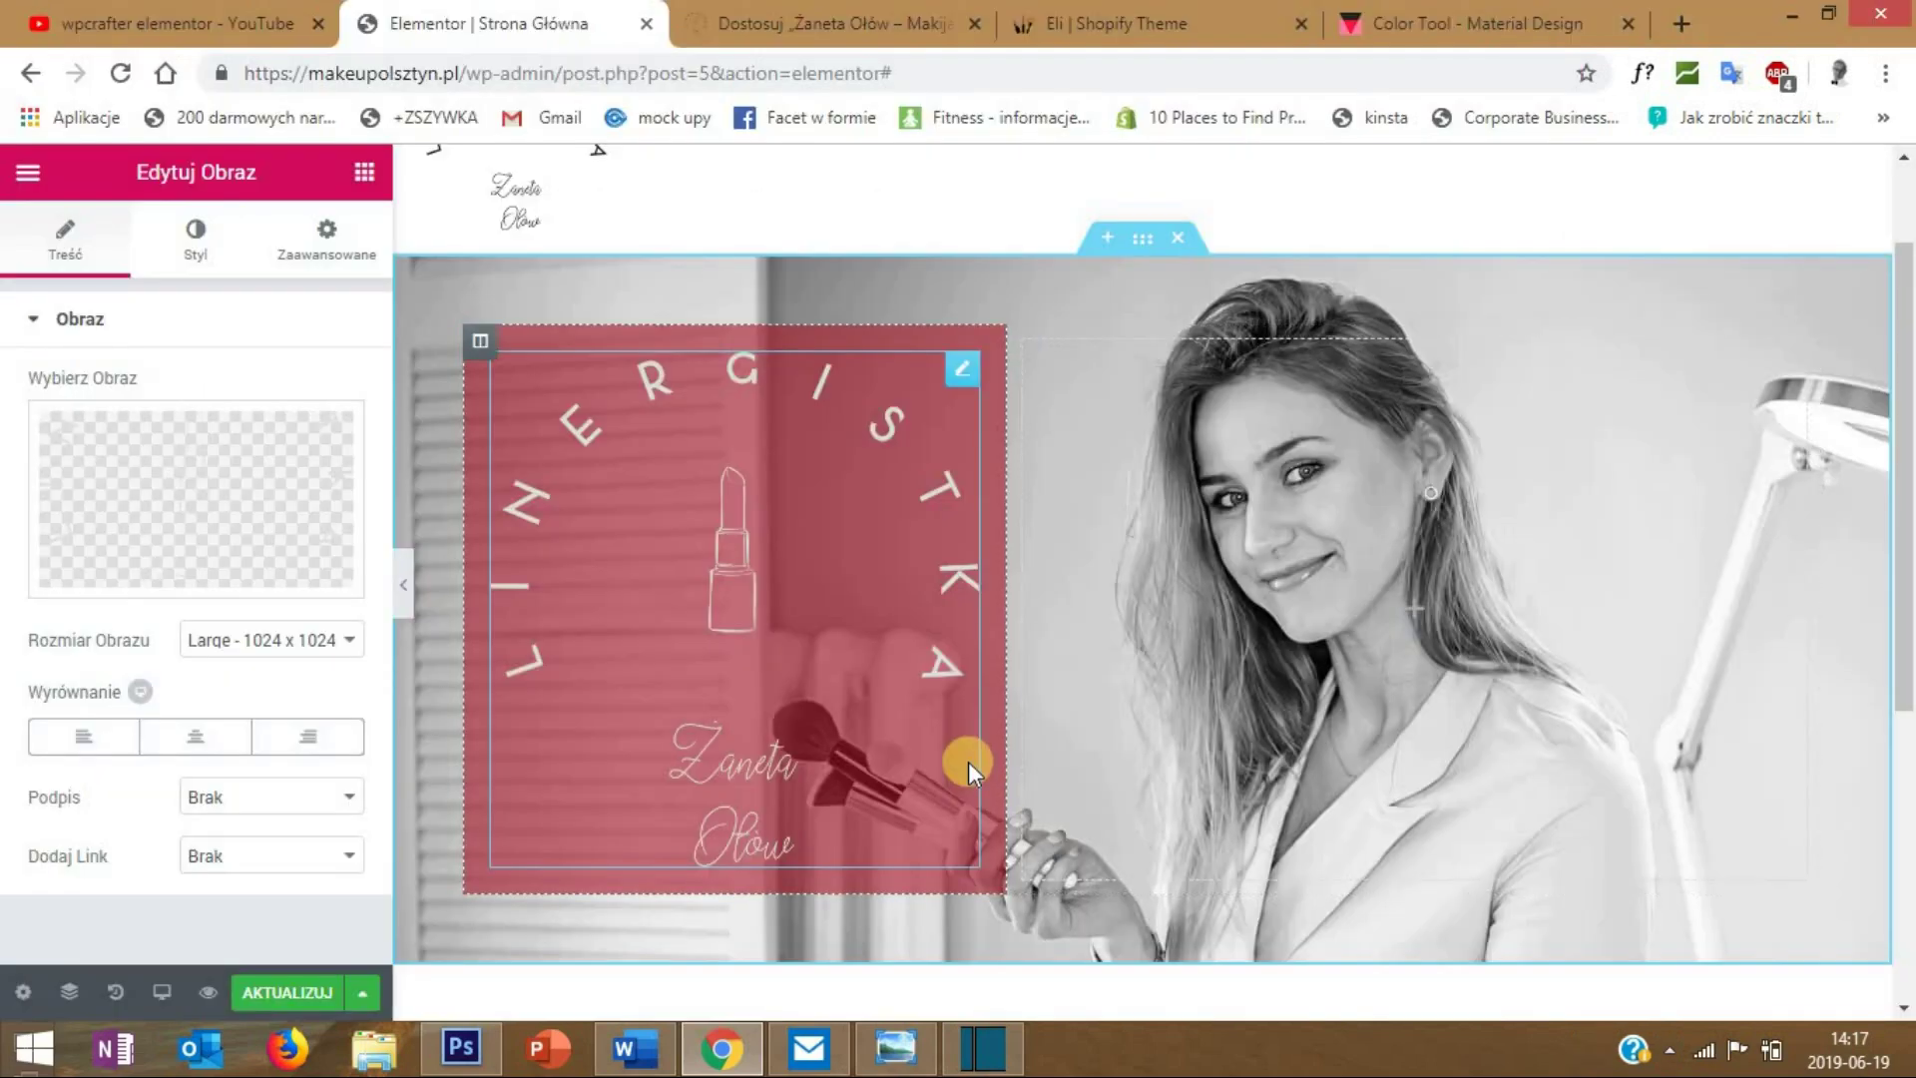
{"action": "left_click", "coordinate": [281, 992]}
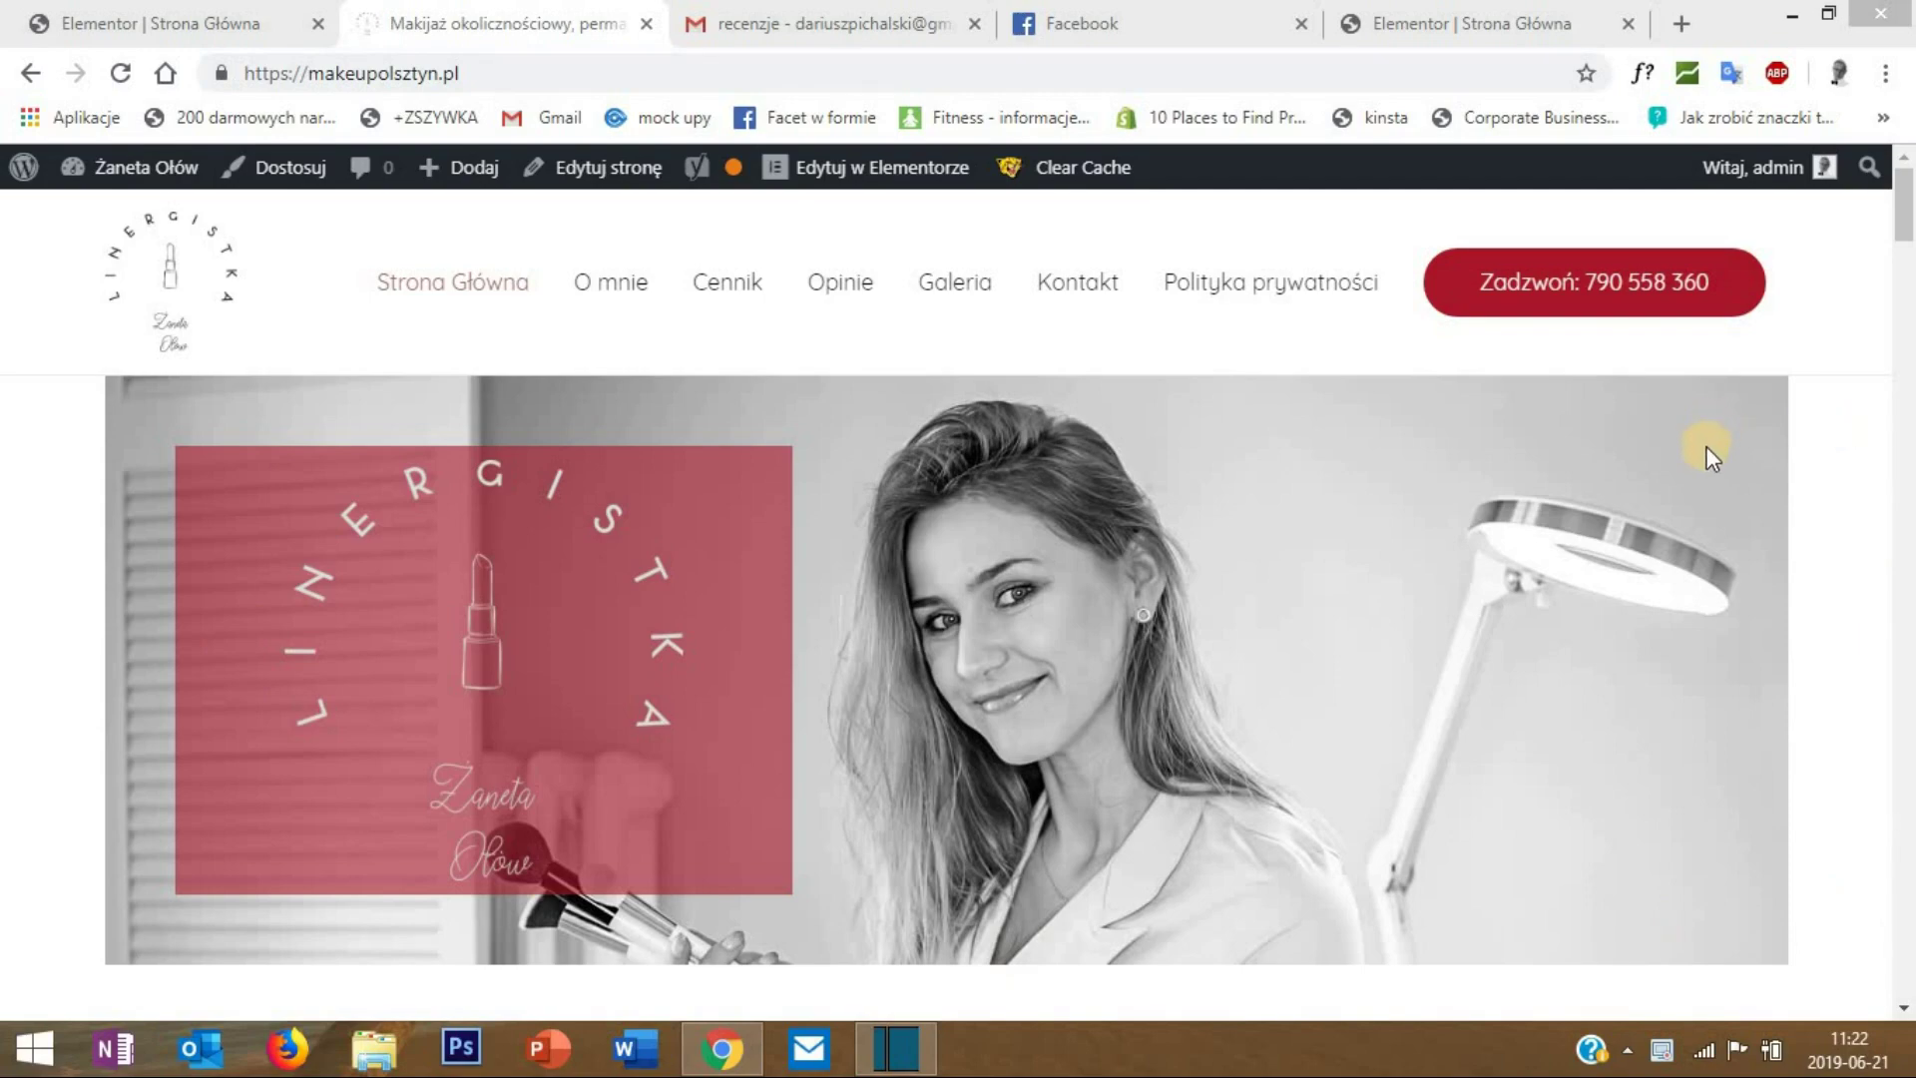
- Scroll through the live Makijaż Permanentny section, then return to the Elementor editor tab
{"action": "scroll", "coordinate": [1908, 276], "scroll_direction": "down", "scroll_amount": 1}
{"action": "scroll", "coordinate": [1909, 275], "scroll_direction": "down", "scroll_amount": 5}
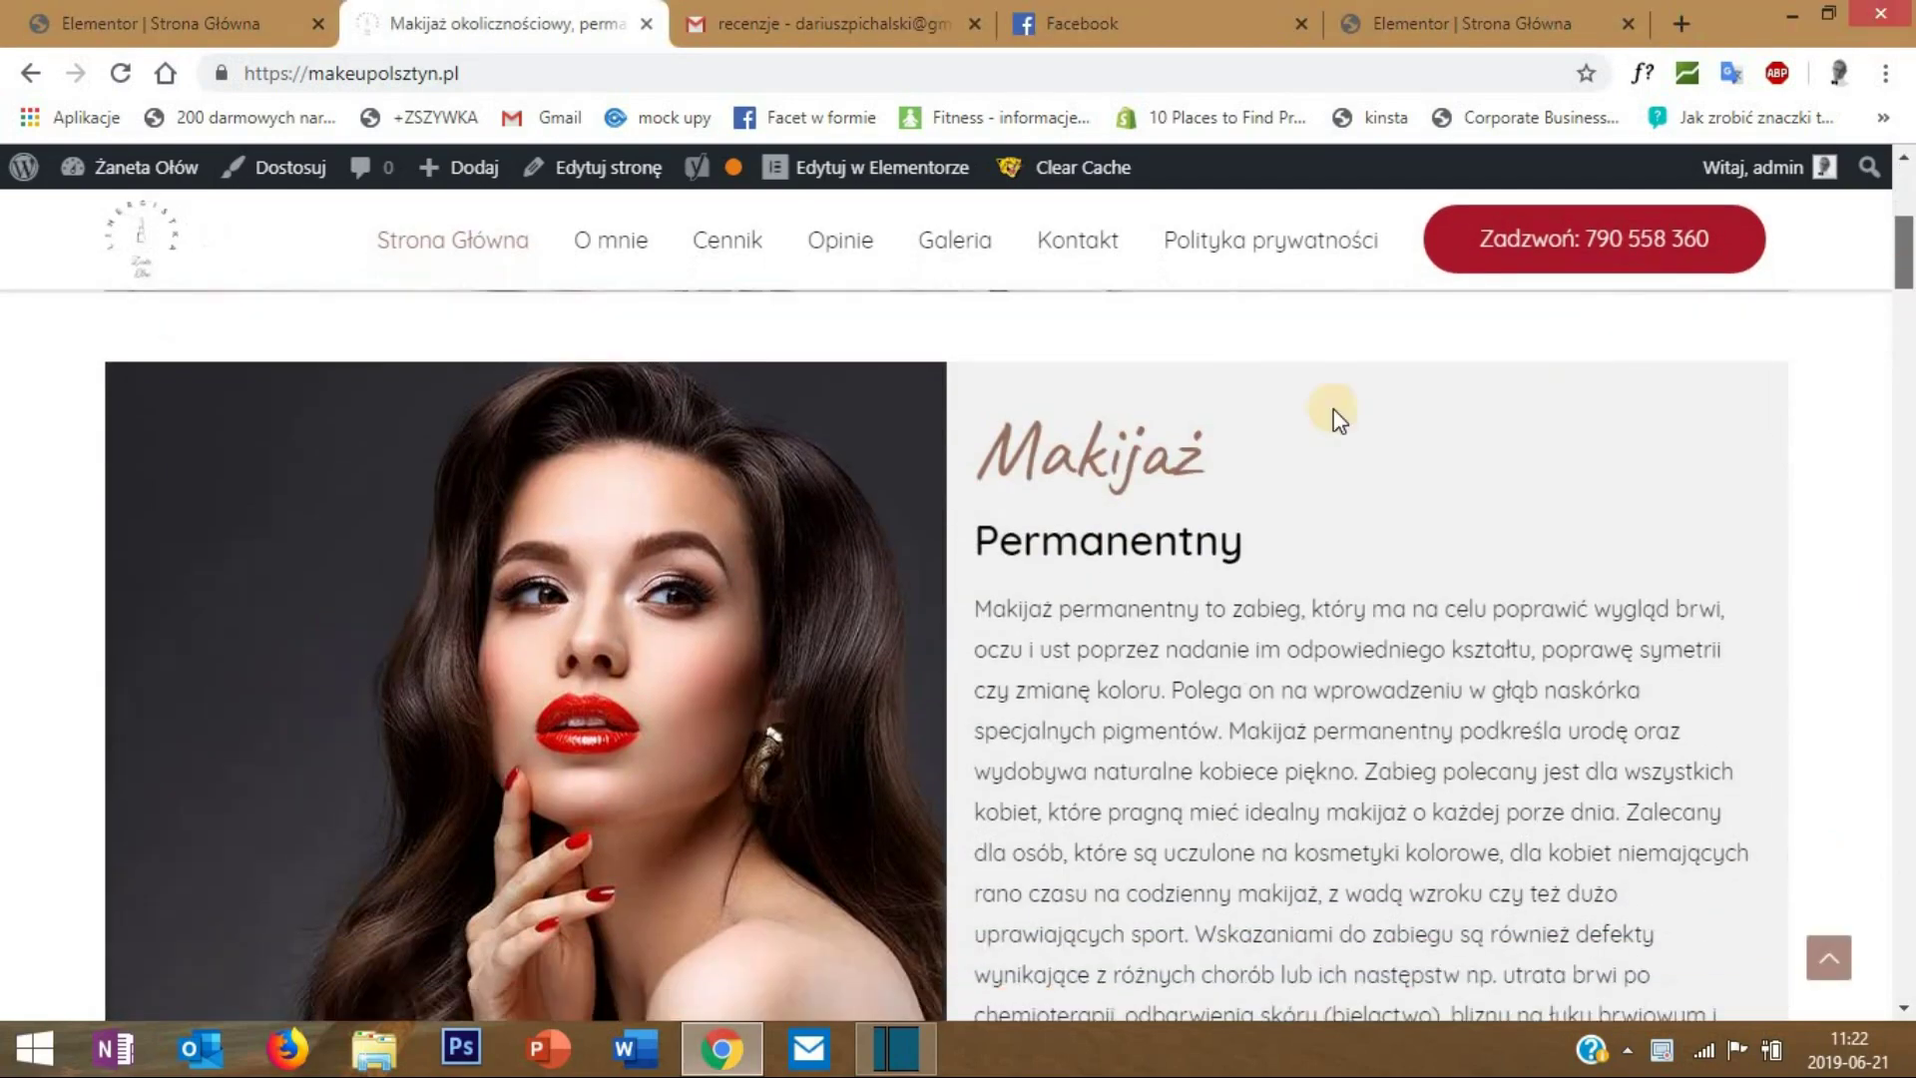
{"action": "scroll", "coordinate": [660, 377], "scroll_direction": "down", "scroll_amount": 6}
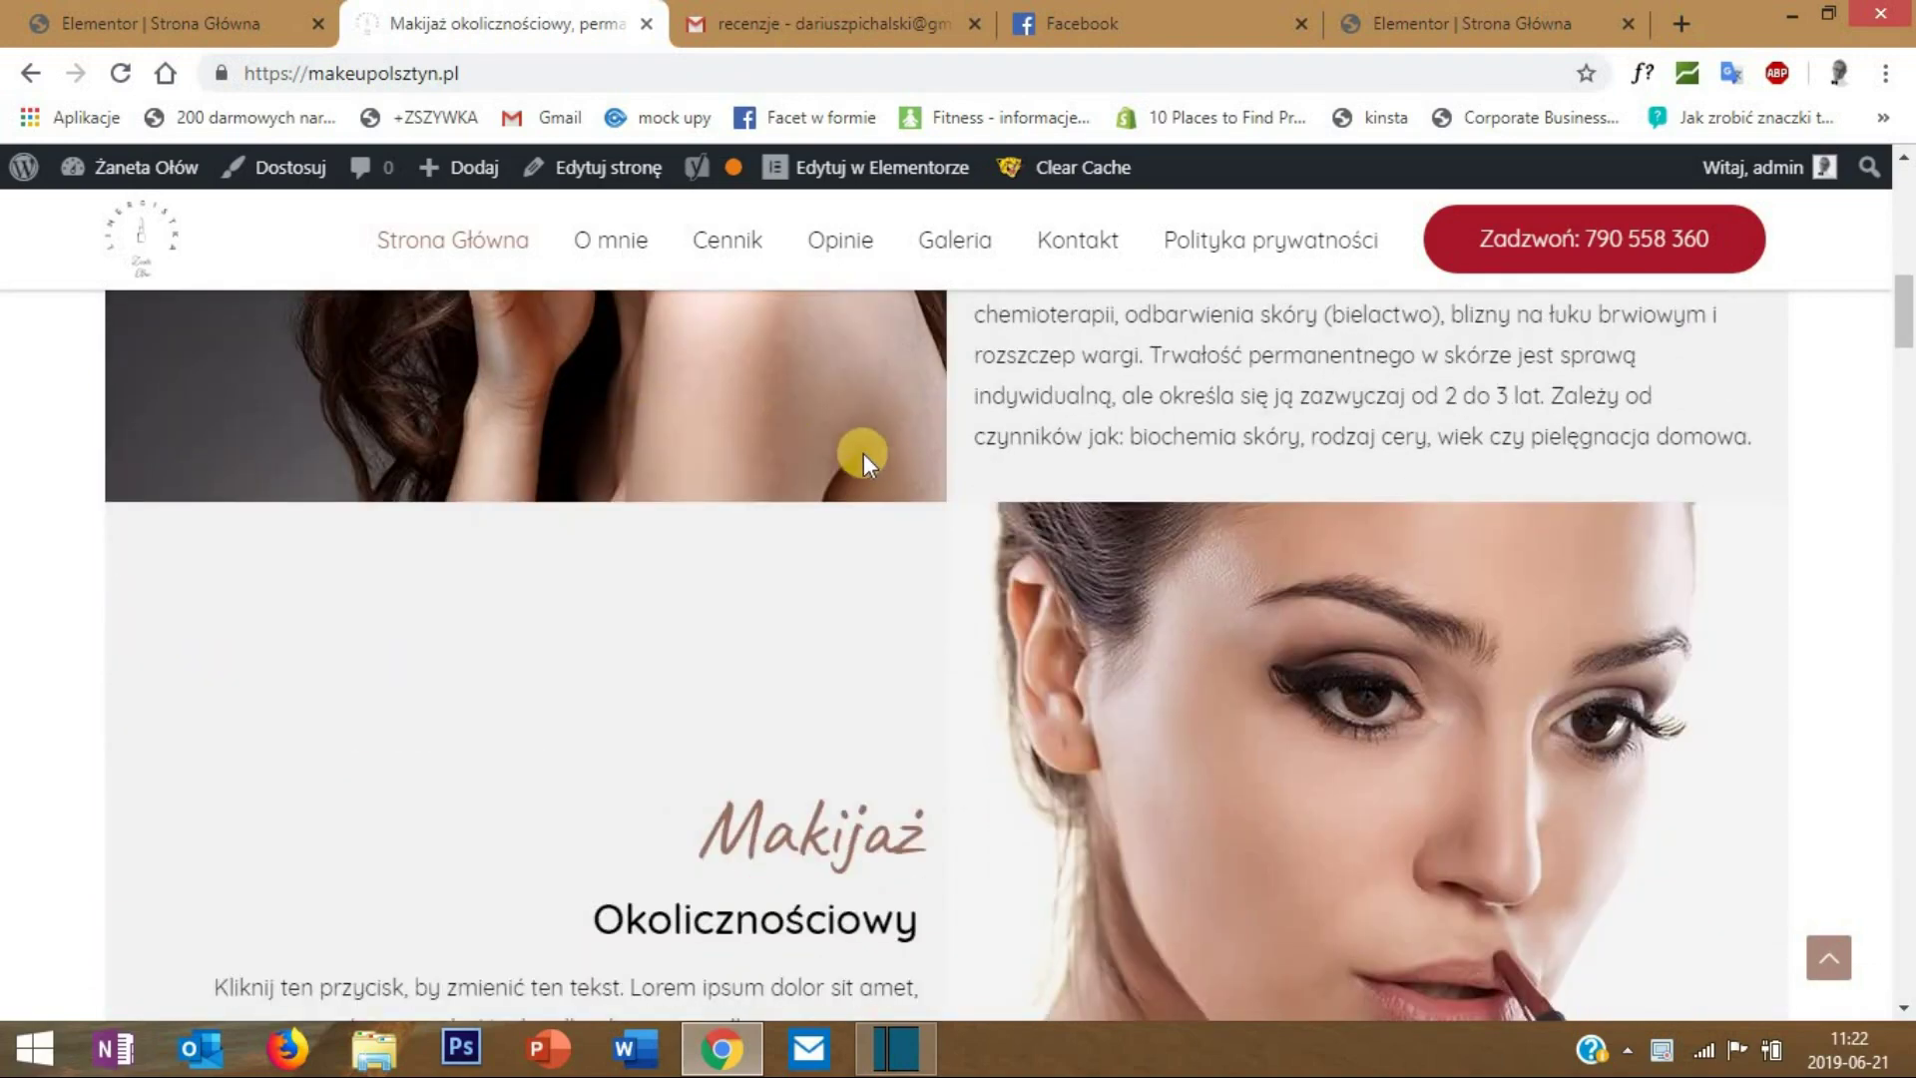
{"action": "scroll", "coordinate": [860, 464], "scroll_direction": "up", "scroll_amount": 6}
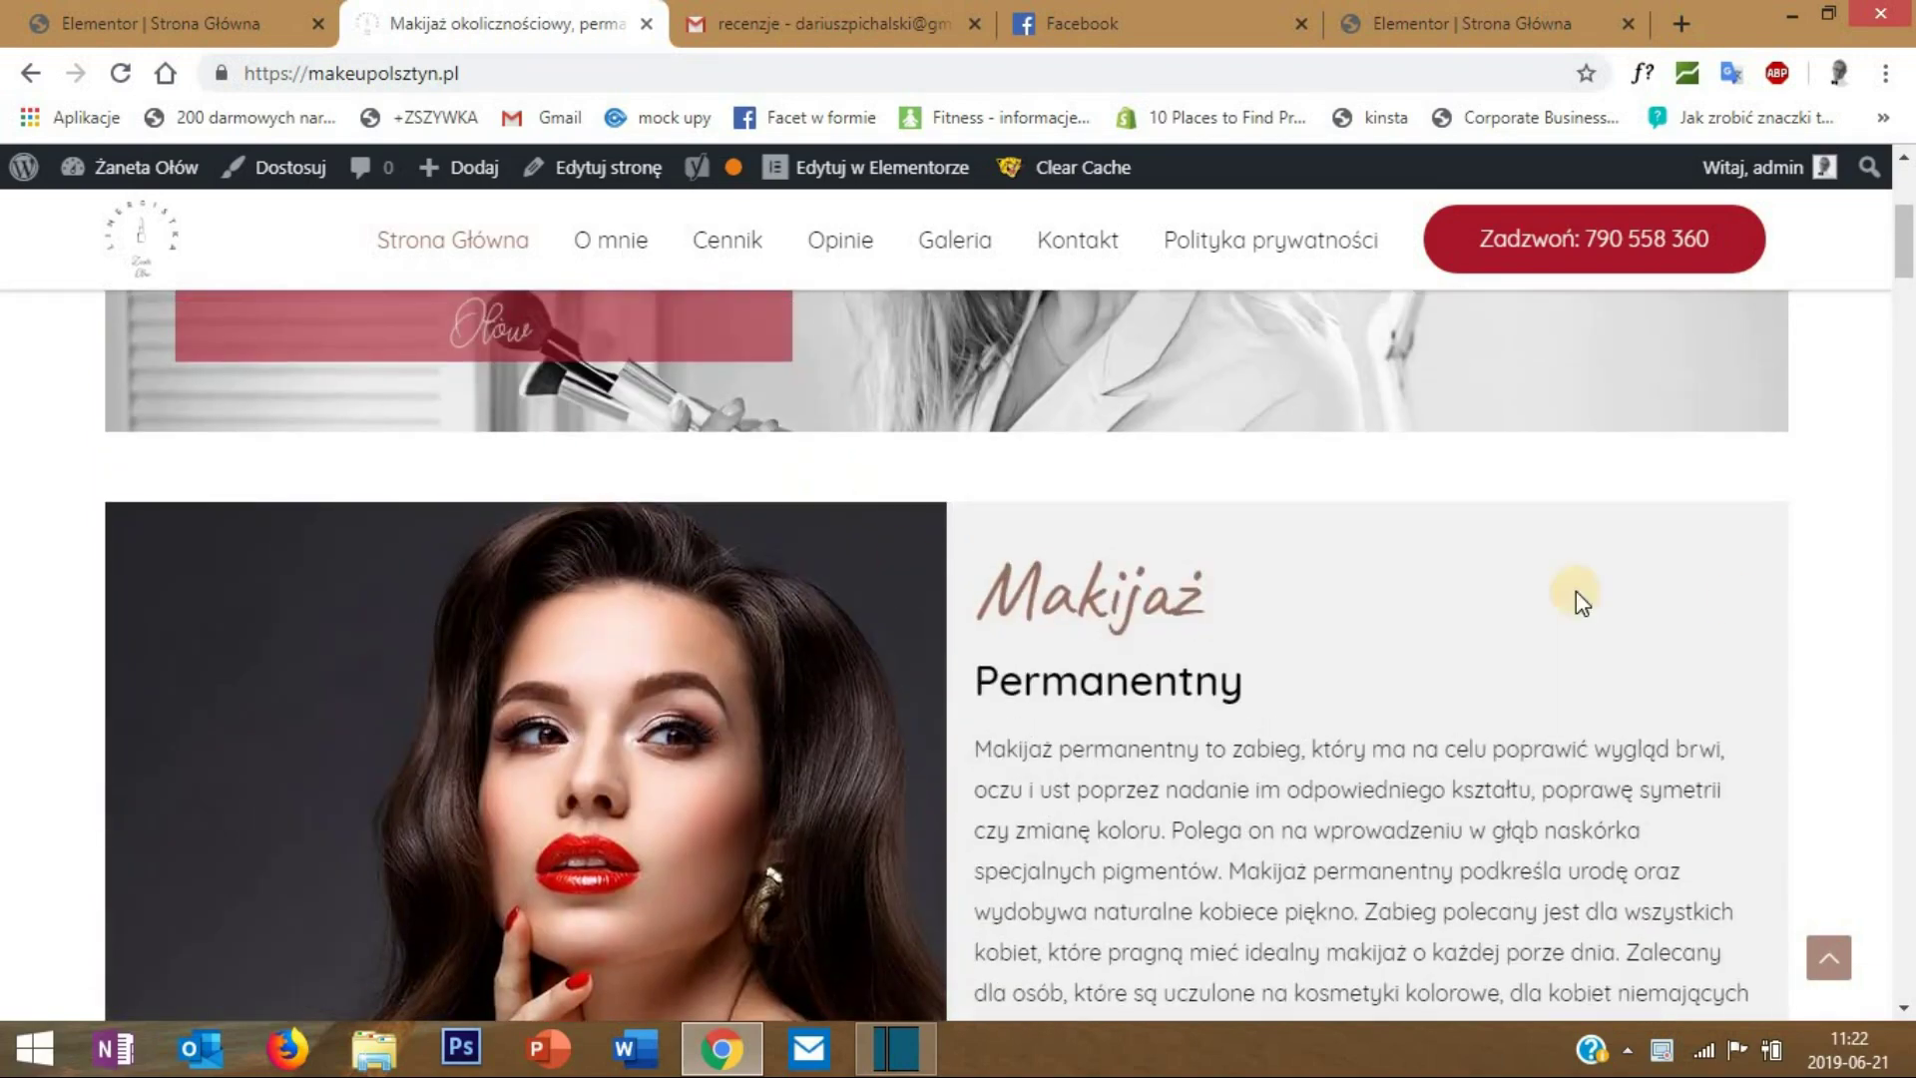
{"action": "scroll", "coordinate": [1207, 513], "scroll_direction": "down", "scroll_amount": 5}
{"action": "scroll", "coordinate": [932, 535], "scroll_direction": "up", "scroll_amount": 4}
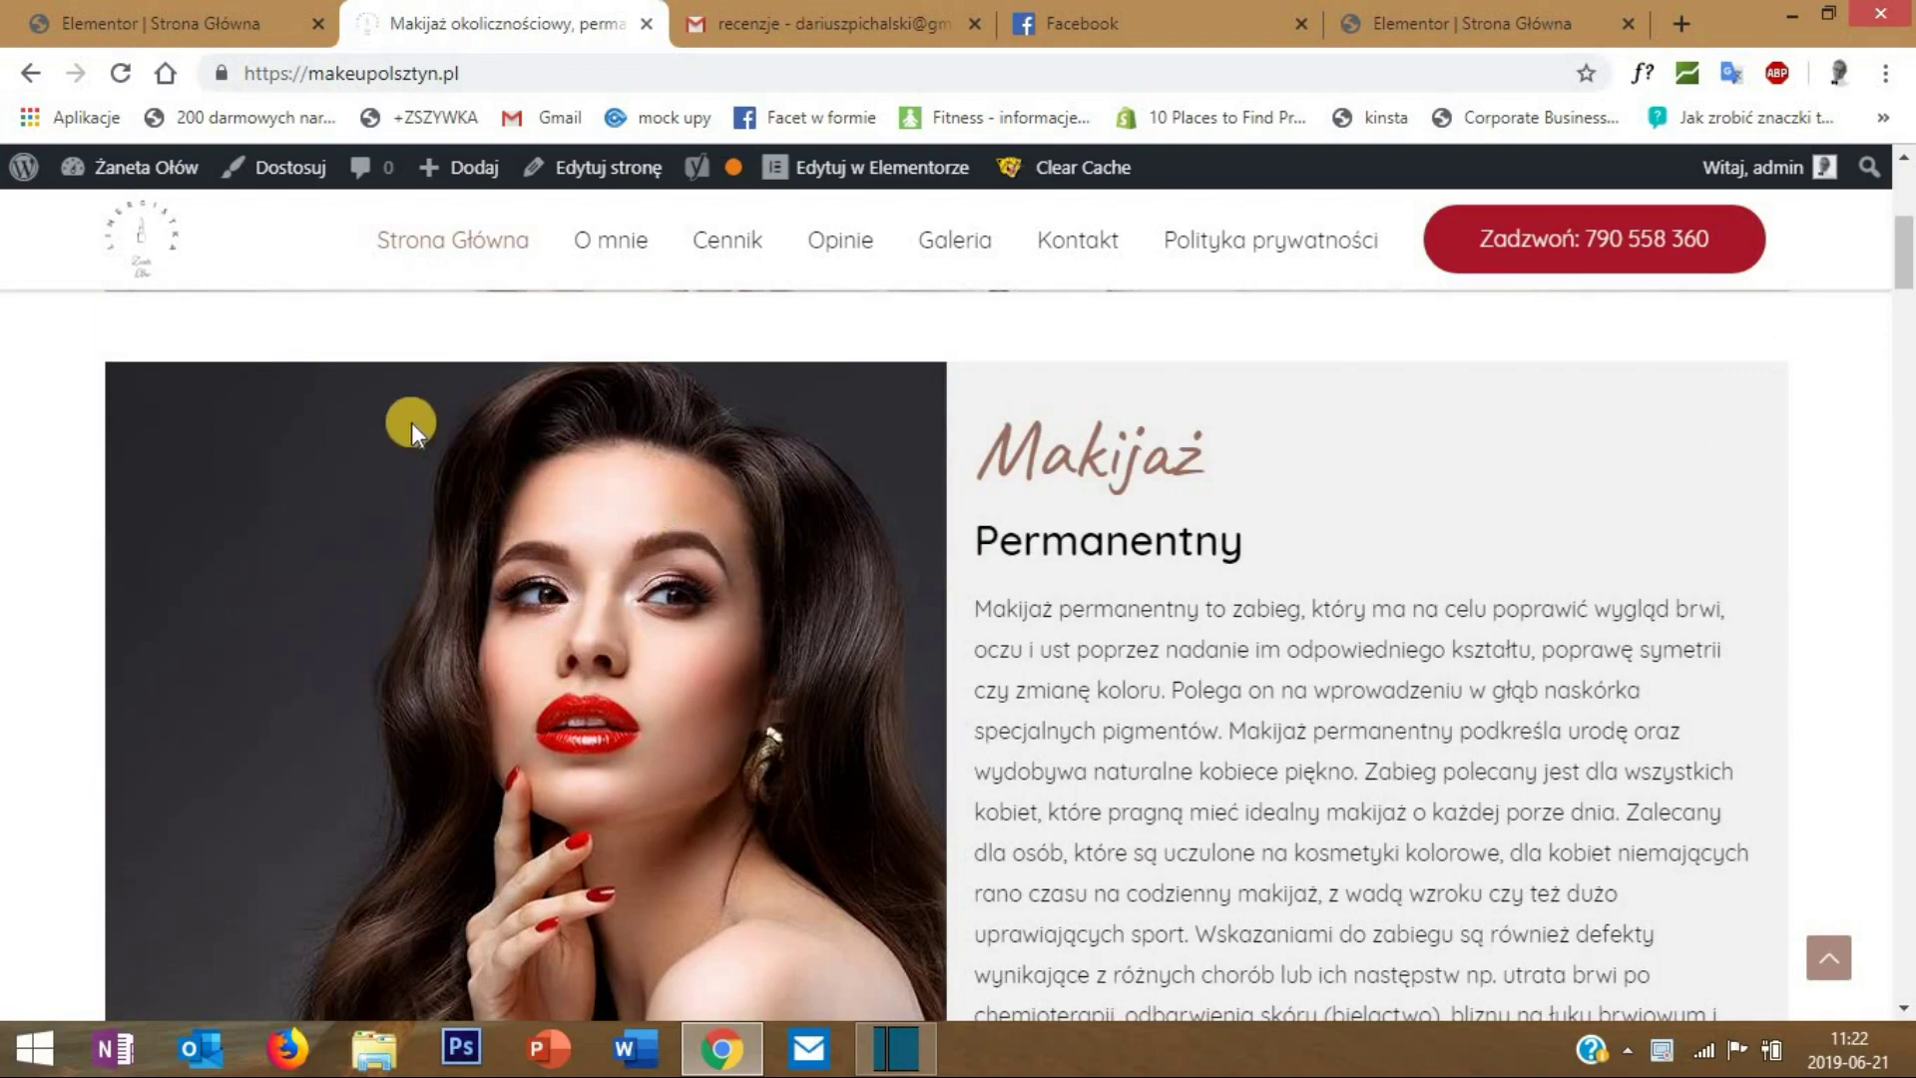
{"action": "scroll", "coordinate": [1022, 583], "scroll_direction": "down", "scroll_amount": 3}
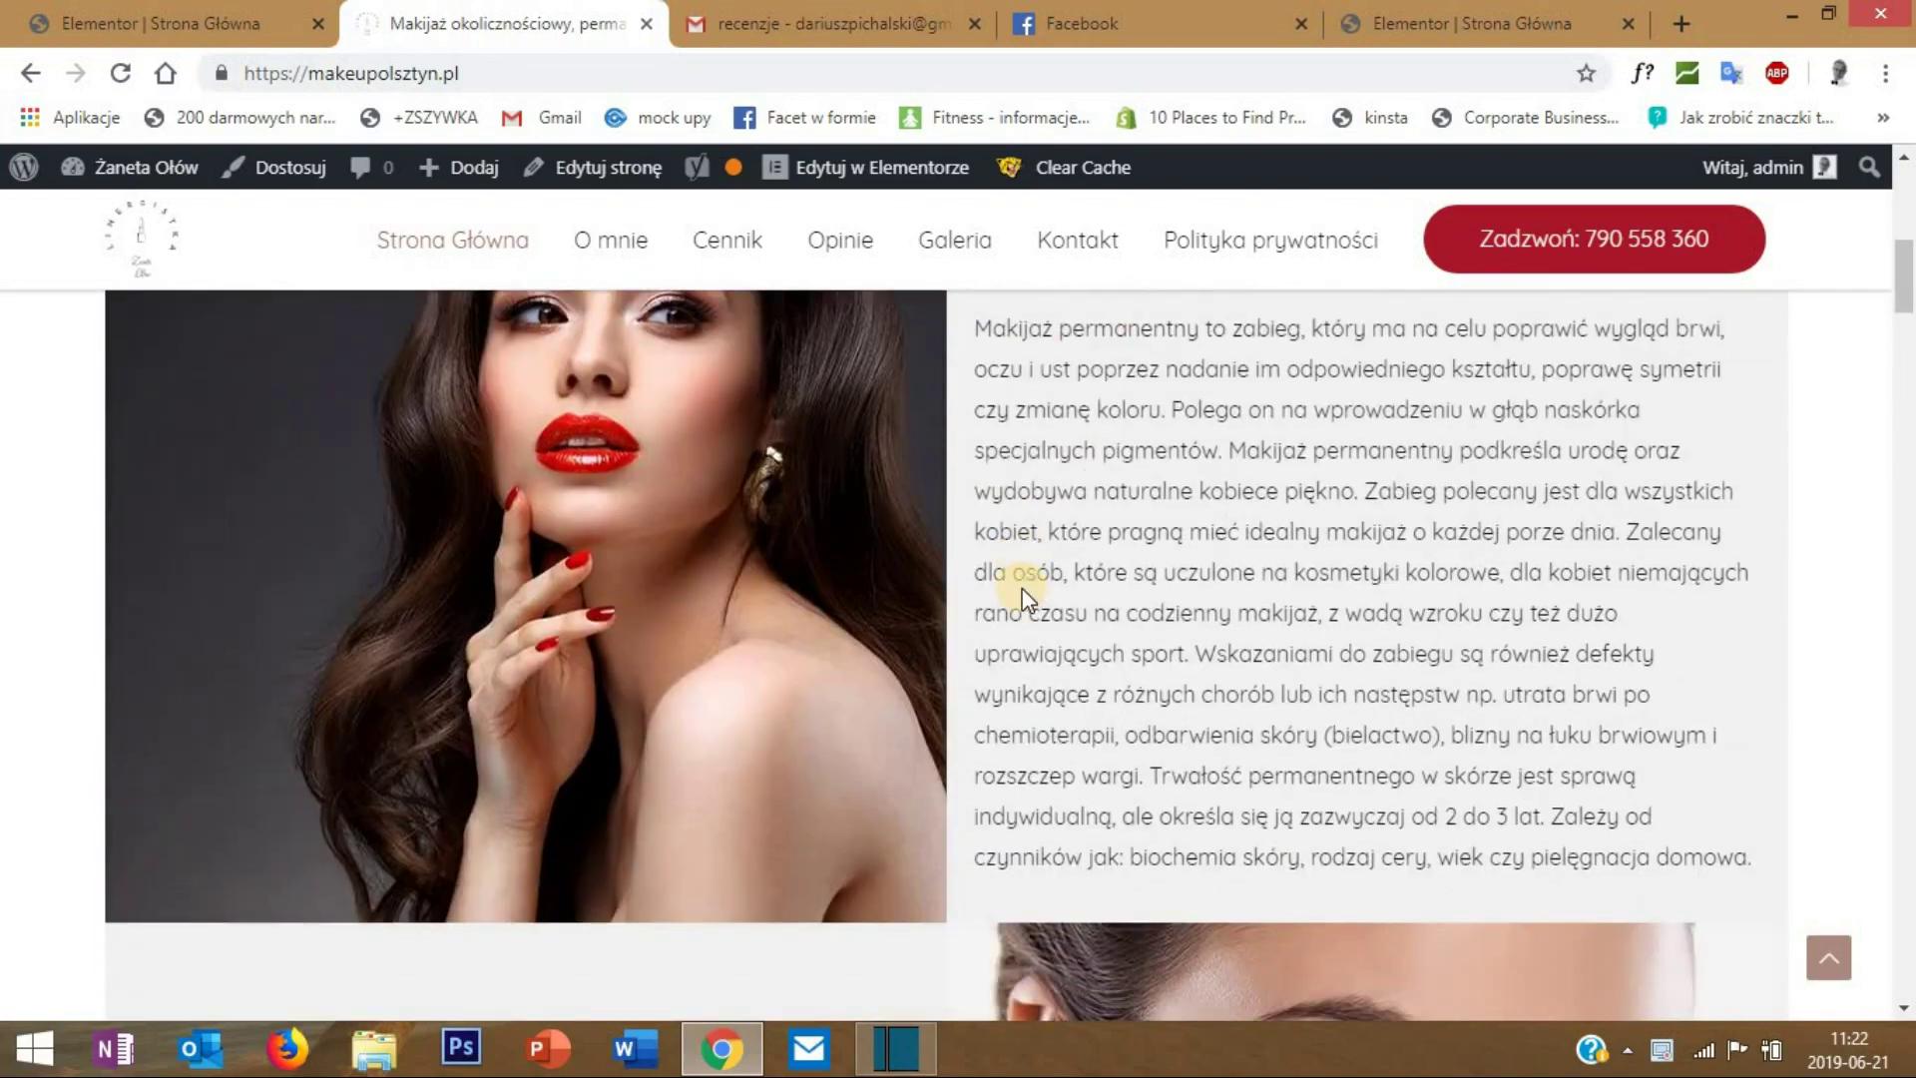
{"action": "scroll", "coordinate": [1193, 522], "scroll_direction": "up", "scroll_amount": 1}
{"action": "scroll", "coordinate": [1225, 574], "scroll_direction": "down", "scroll_amount": 1}
{"action": "scroll", "coordinate": [698, 728], "scroll_direction": "down", "scroll_amount": 6}
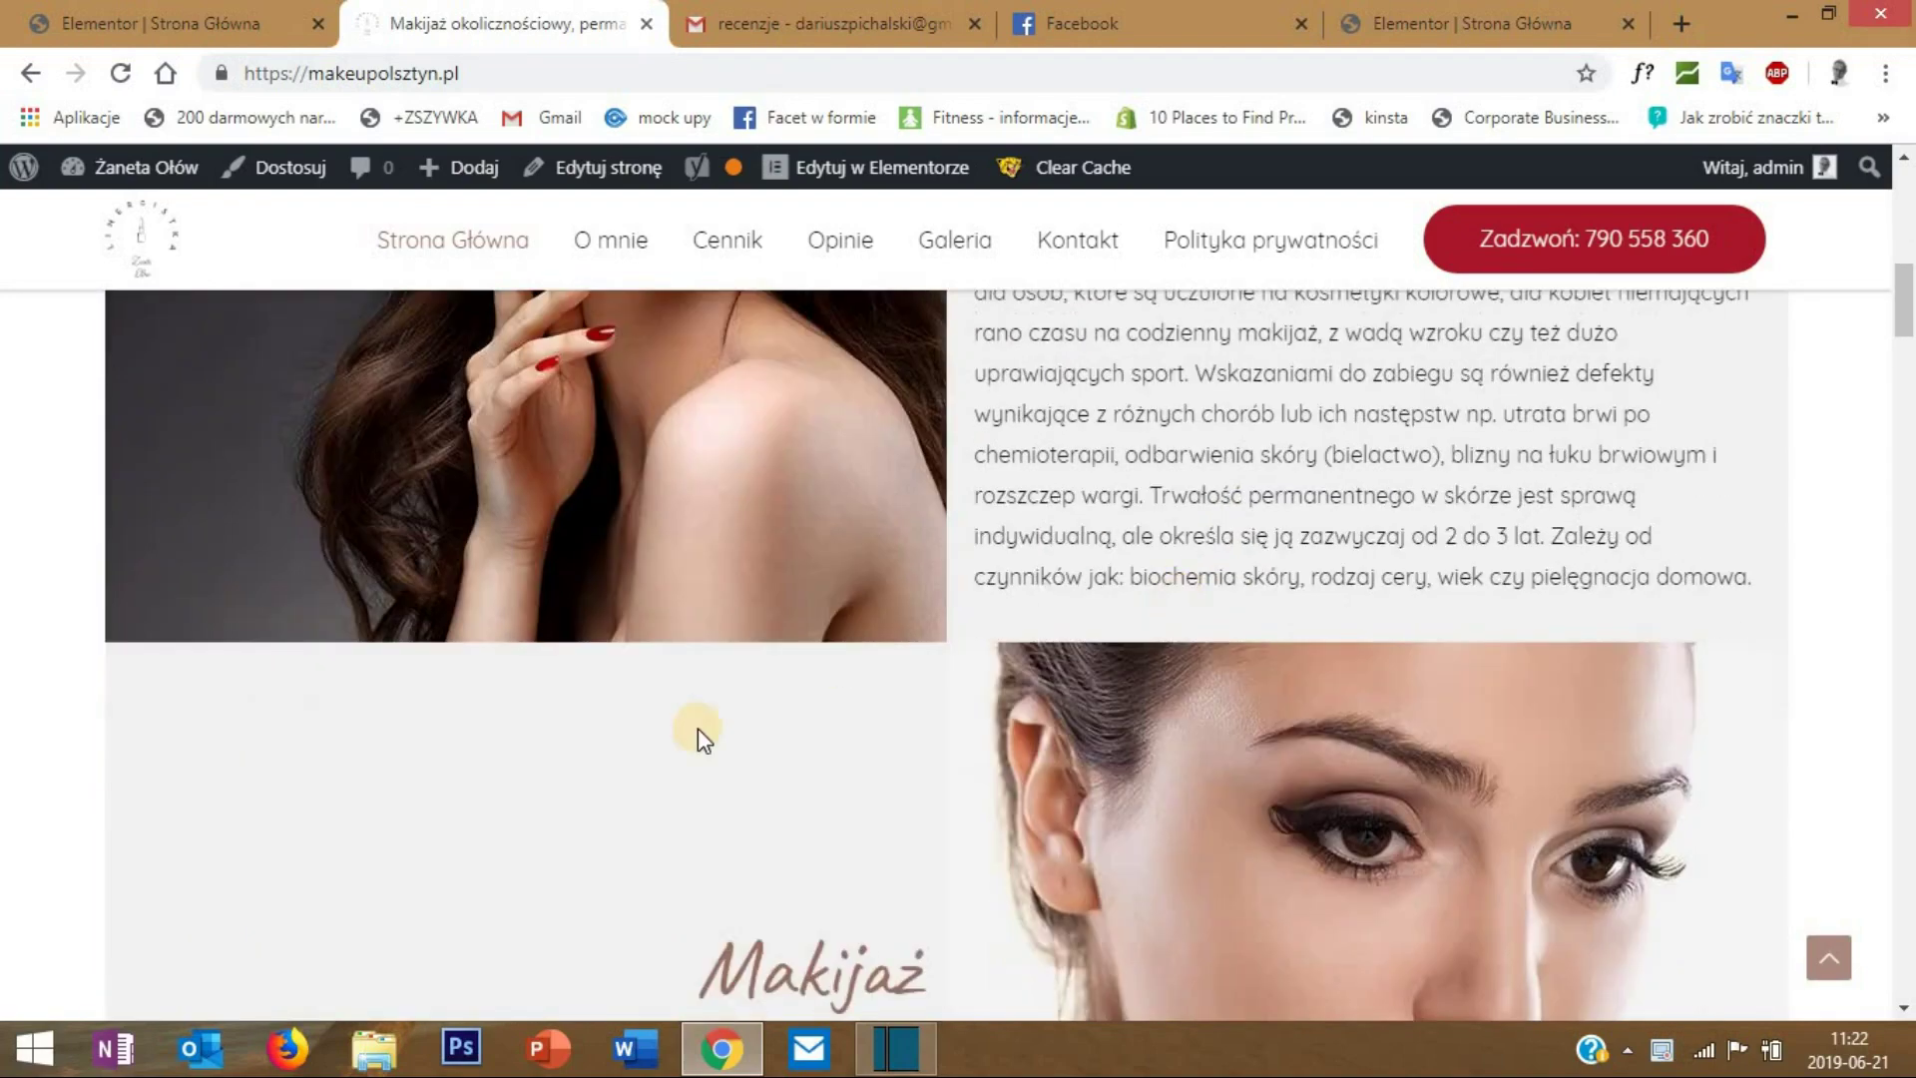
{"action": "scroll", "coordinate": [1248, 469], "scroll_direction": "up", "scroll_amount": 5}
{"action": "scroll", "coordinate": [872, 409], "scroll_direction": "up", "scroll_amount": 2}
{"action": "left_click", "coordinate": [171, 39]}
{"action": "scroll", "coordinate": [1141, 486], "scroll_direction": "down", "scroll_amount": 15}
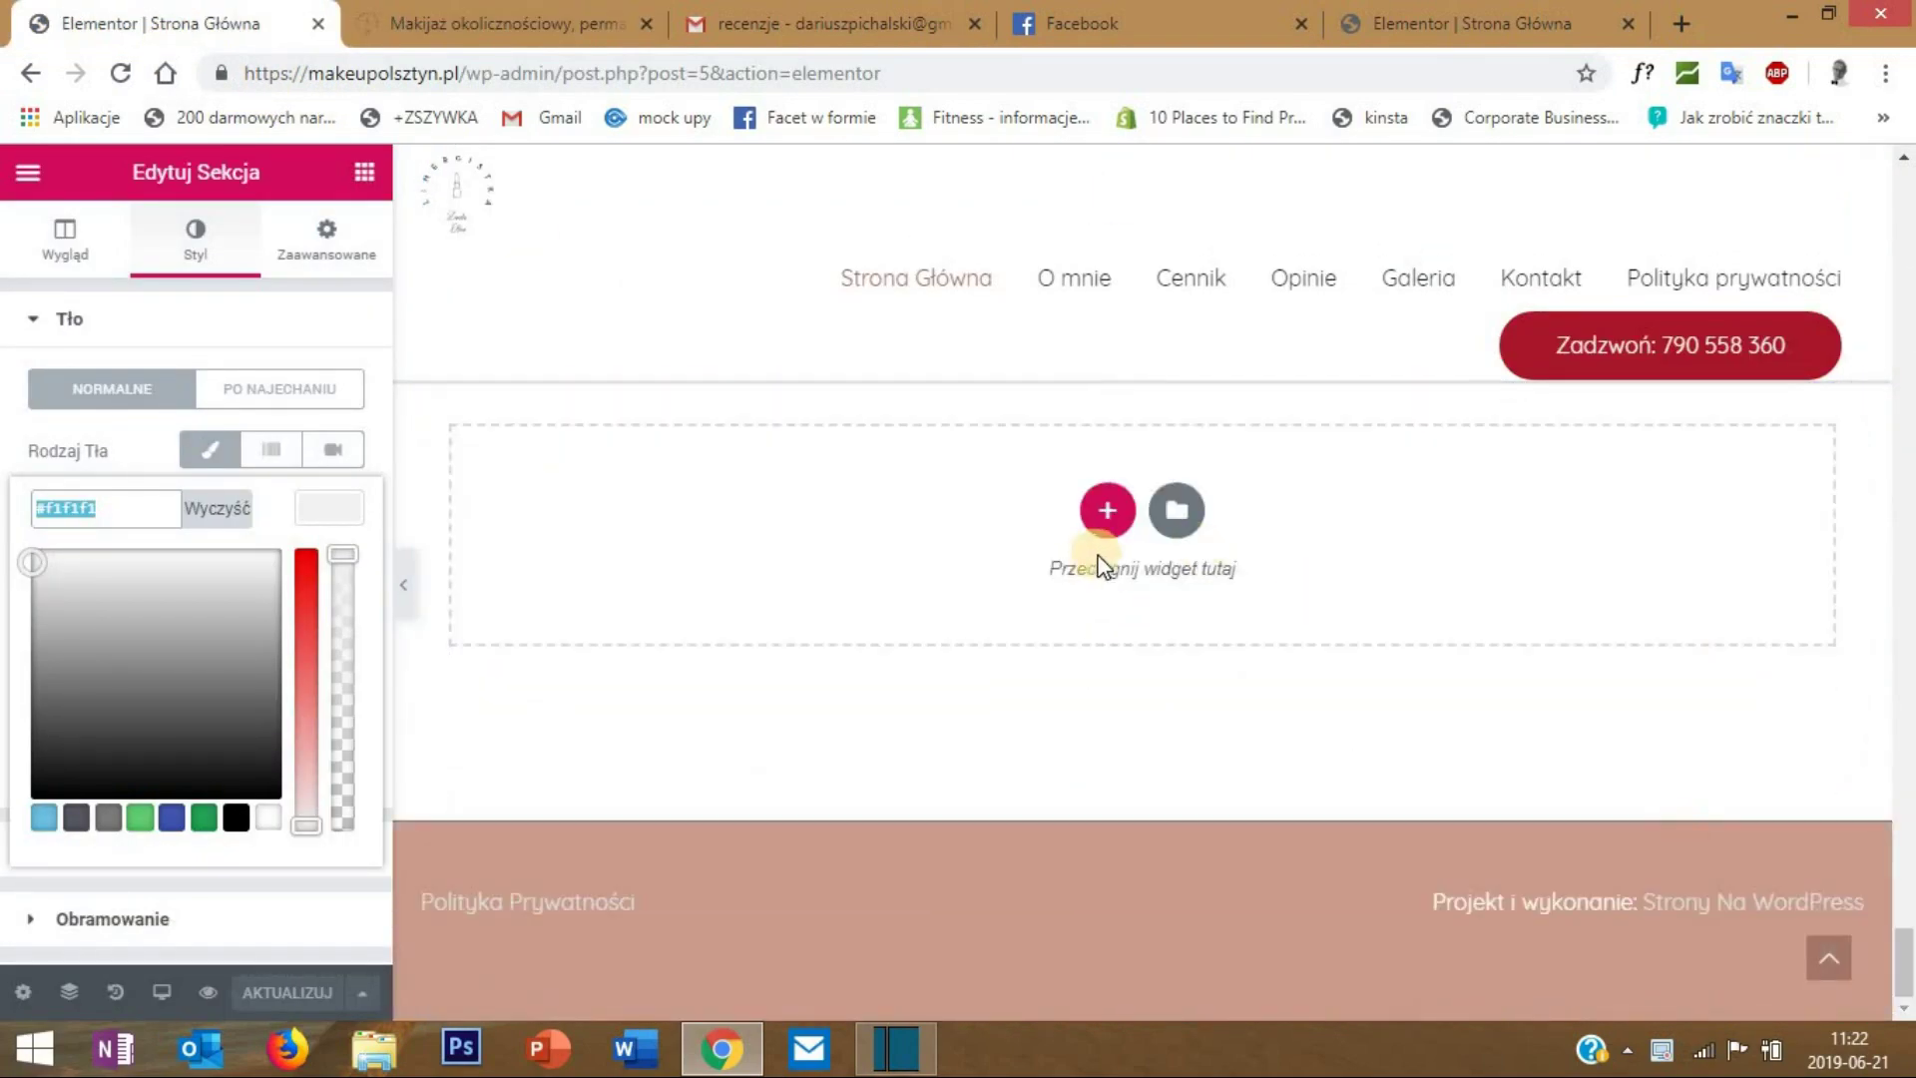
- Add a two-column section at the page bottom, checking the live makeup page for reference
{"action": "left_click", "coordinate": [1109, 517]}
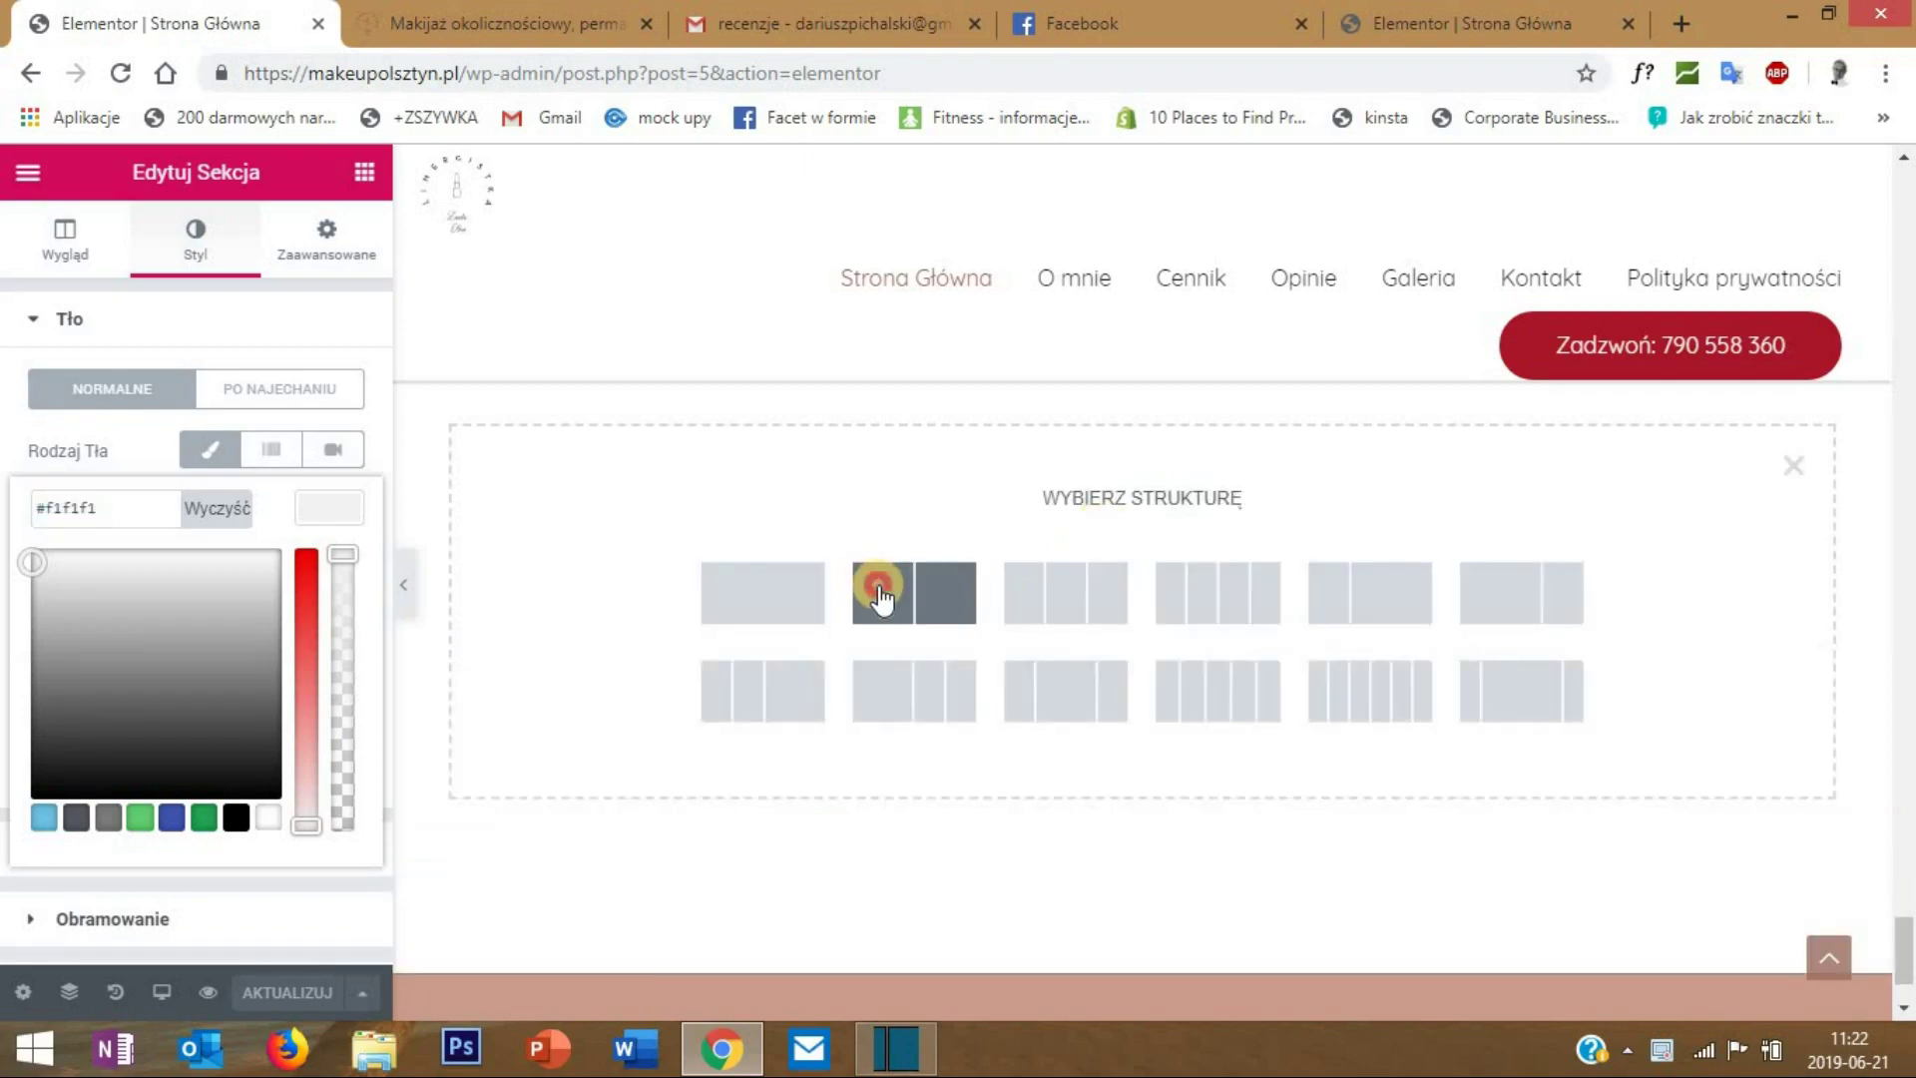
{"action": "left_click", "coordinate": [882, 596]}
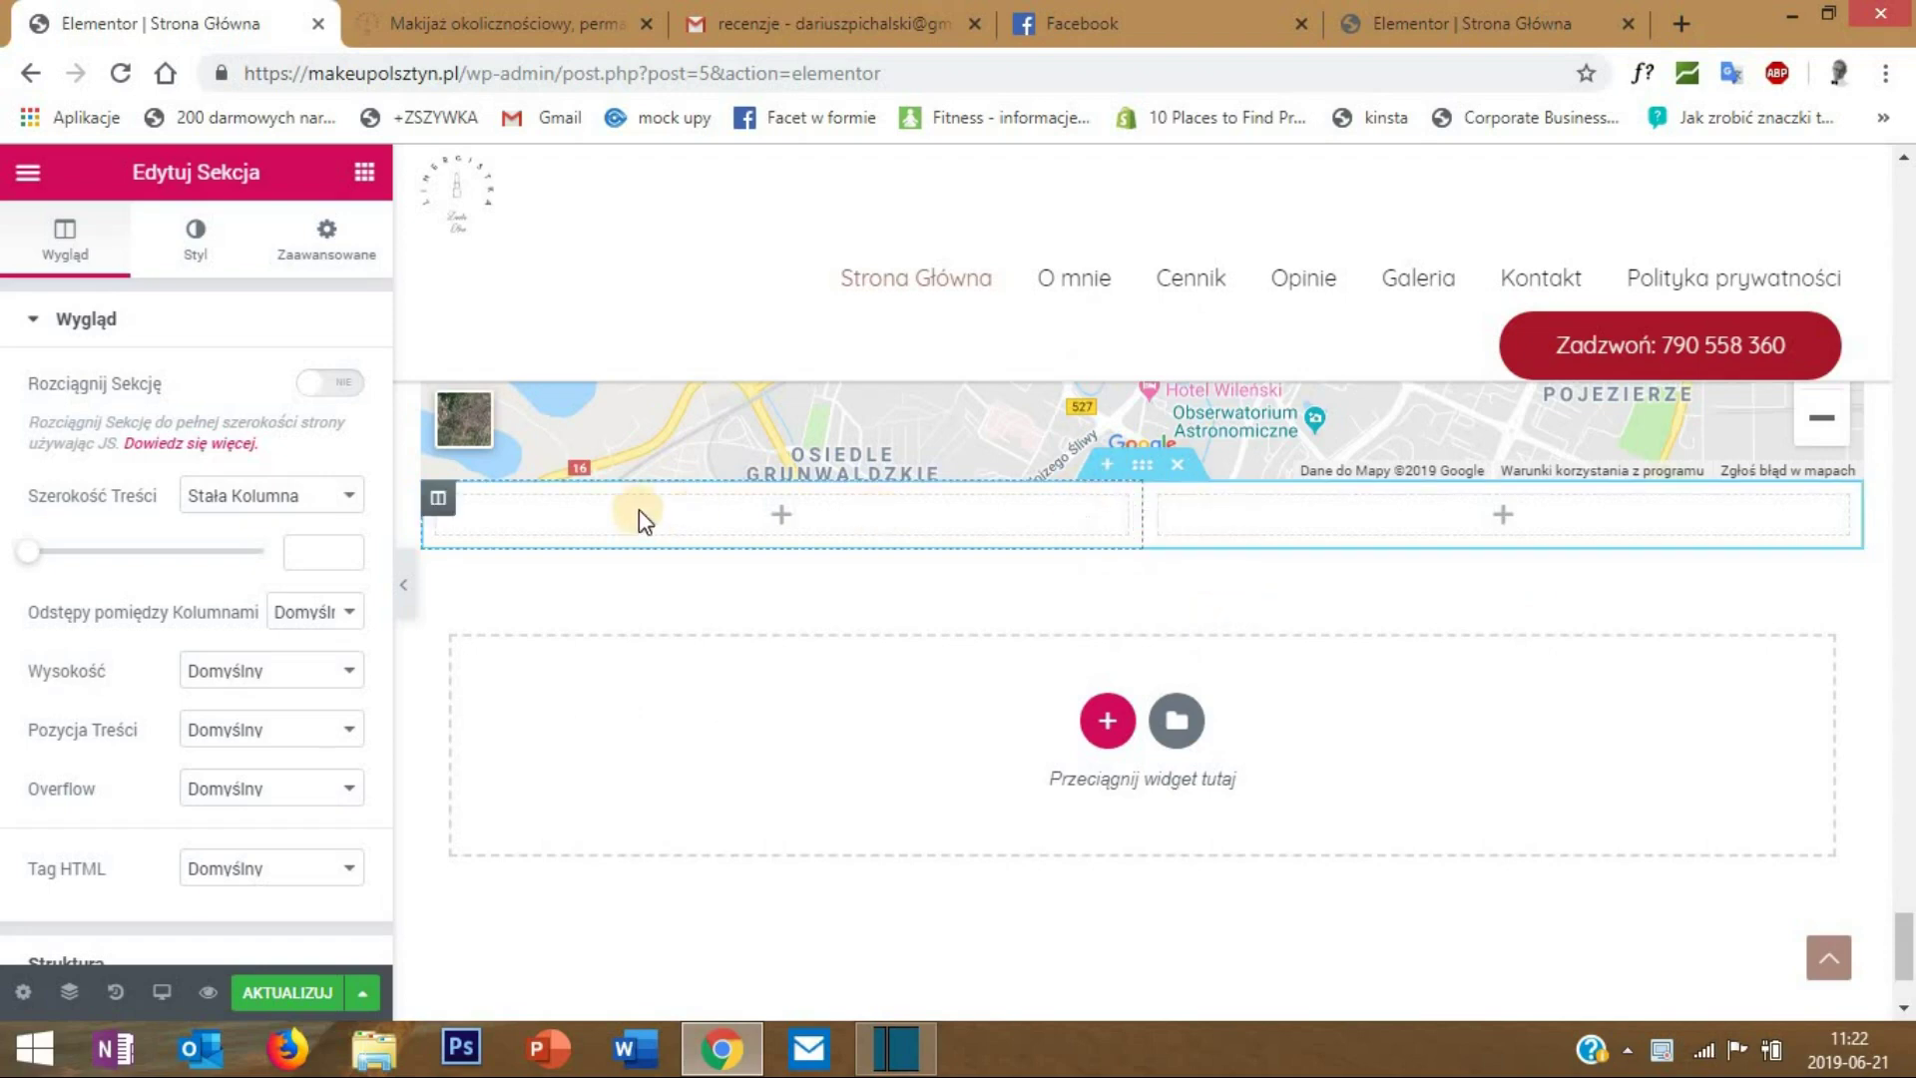
{"action": "left_click", "coordinate": [1457, 22]}
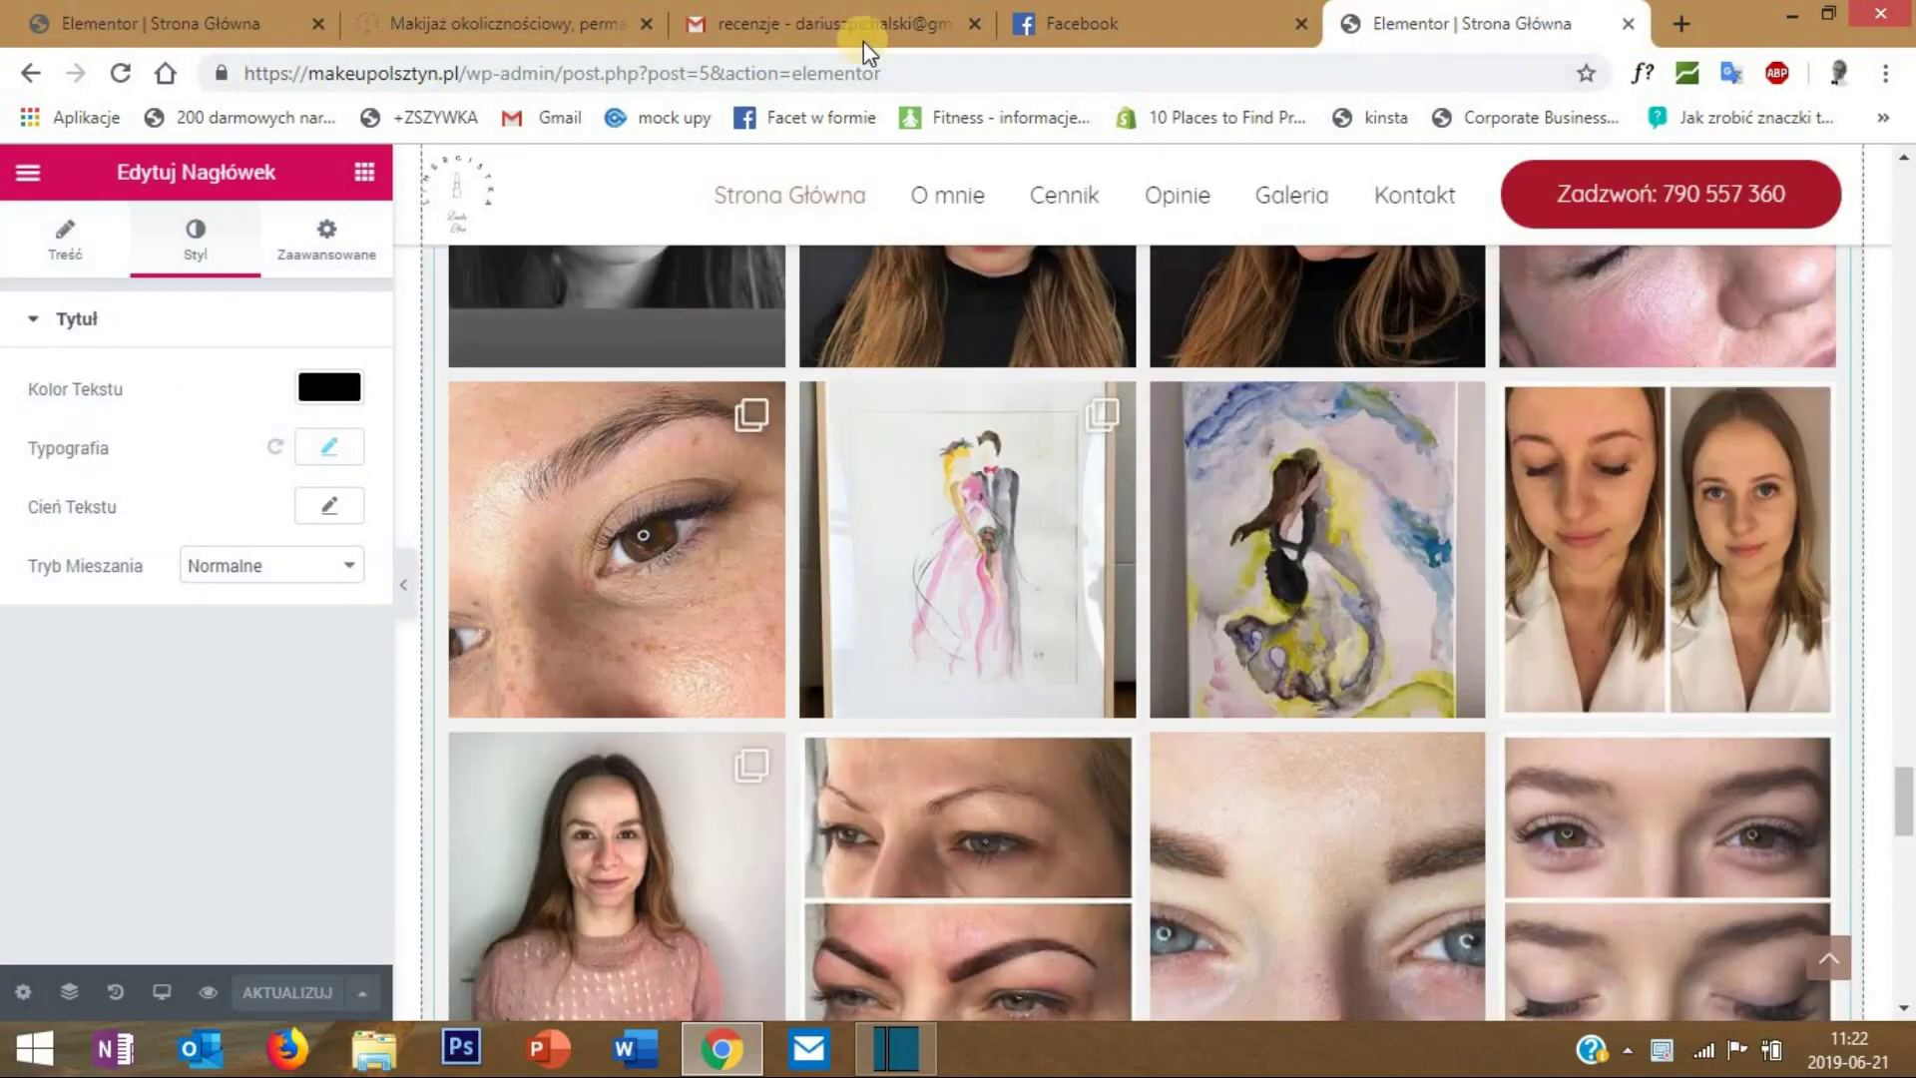
{"action": "left_click", "coordinate": [569, 12]}
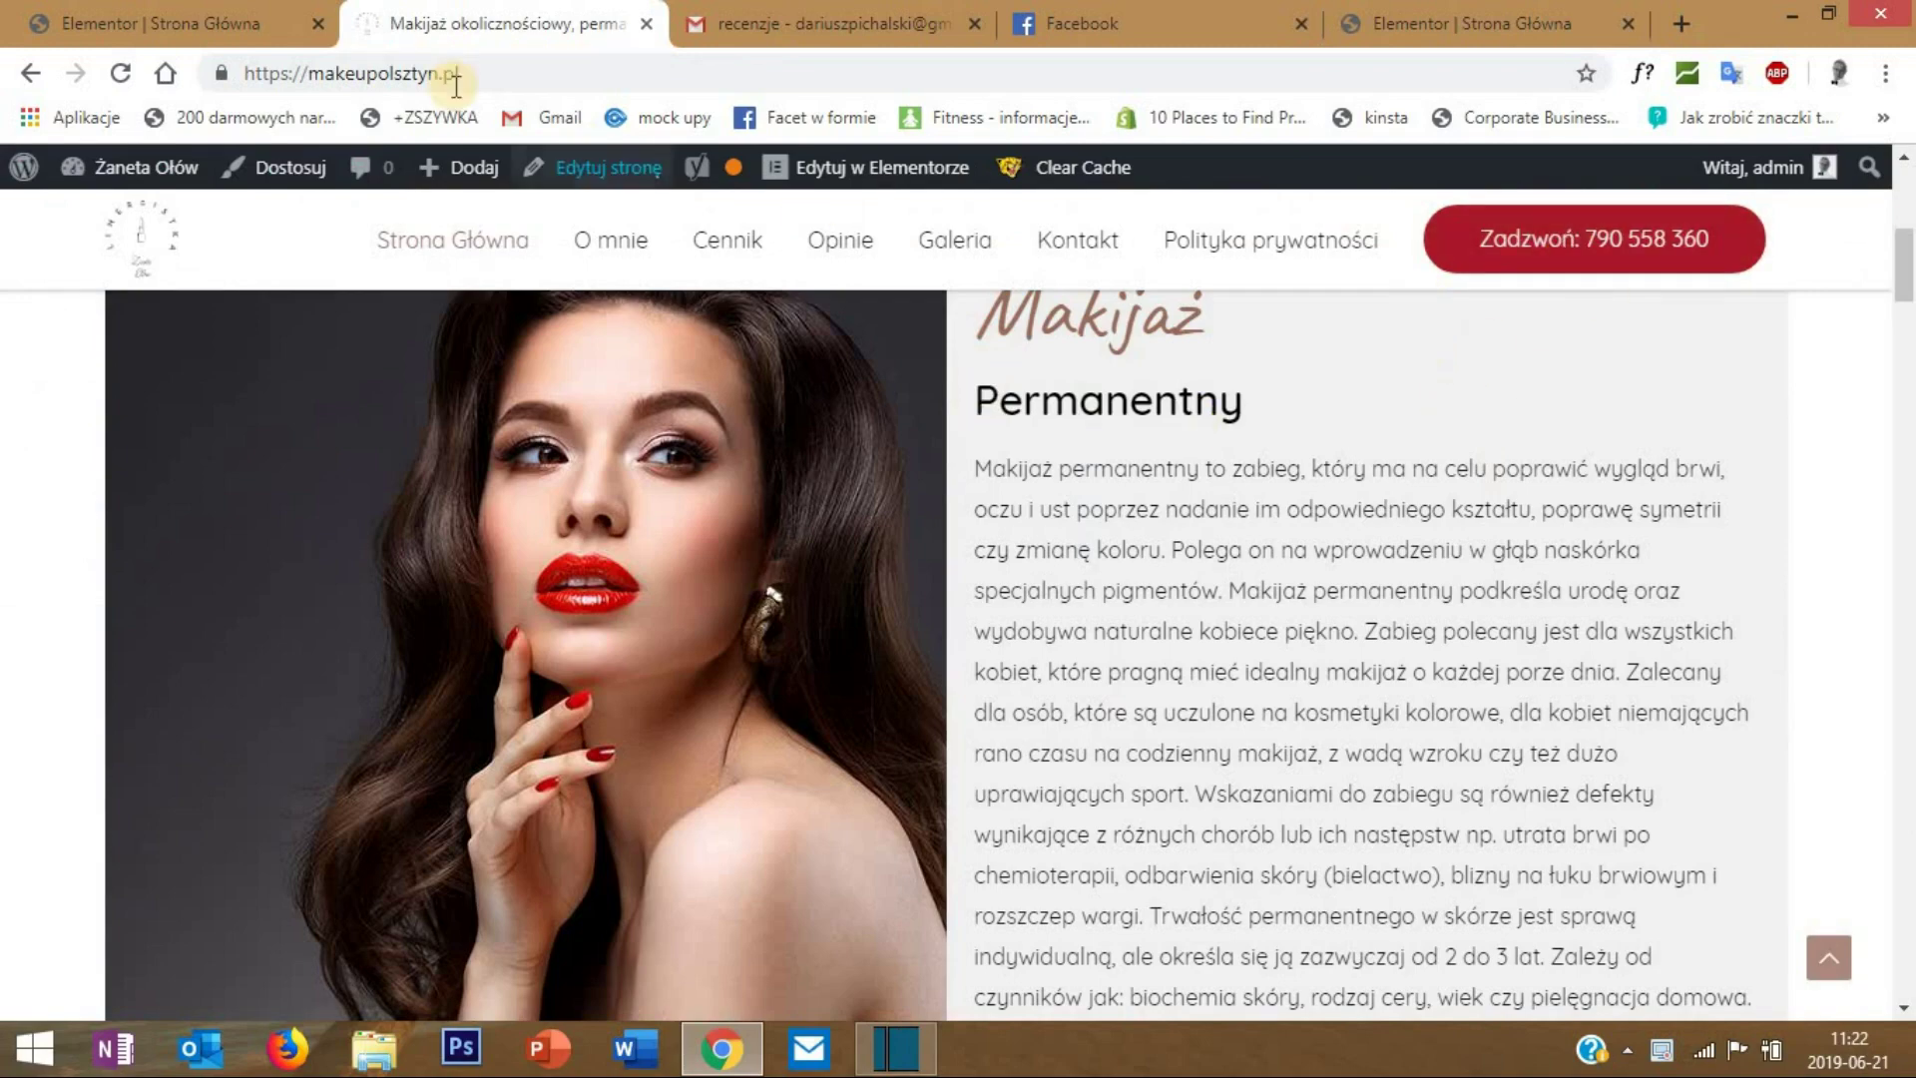
{"action": "left_click", "coordinate": [160, 20]}
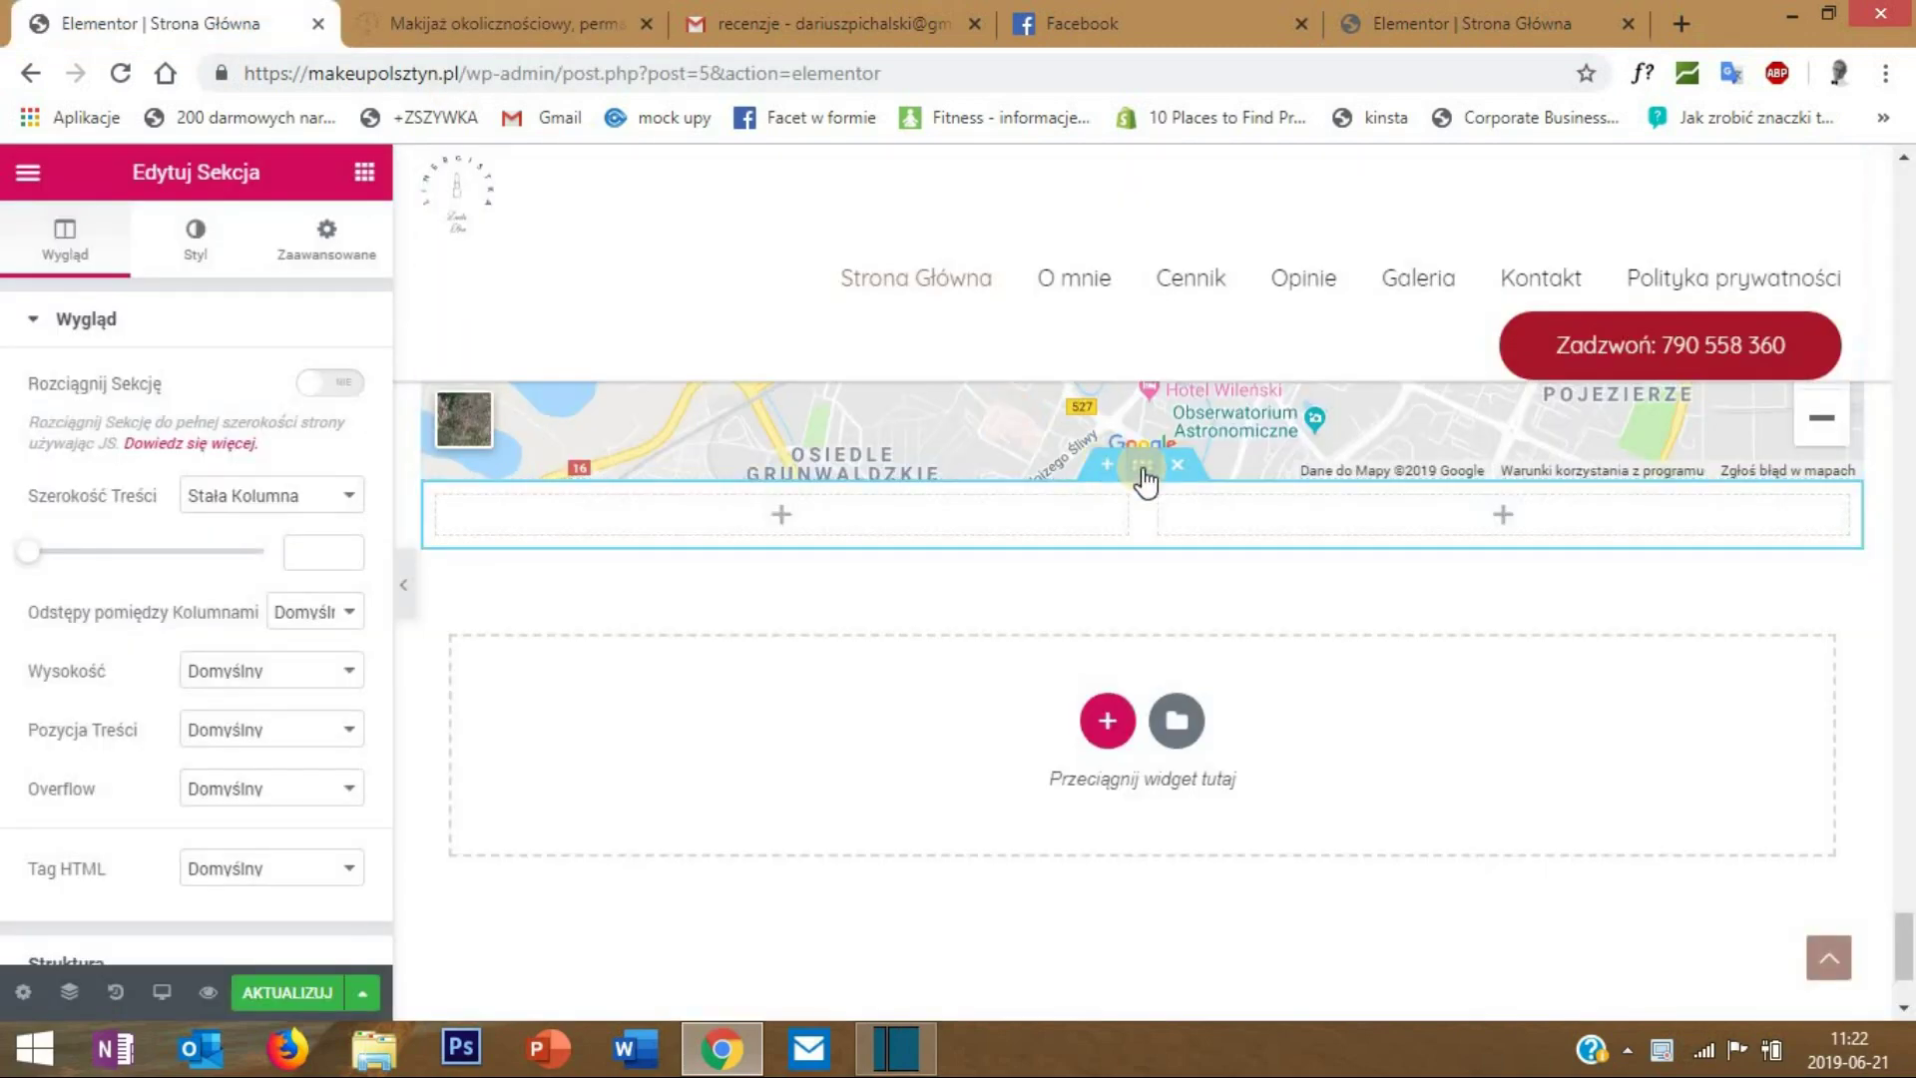
- Give the new section a classic light grey #f1f1f1 background
{"action": "right_click", "coordinate": [1142, 467]}
{"action": "left_click", "coordinate": [1217, 495]}
{"action": "left_click", "coordinate": [172, 256]}
{"action": "left_click", "coordinate": [211, 454]}
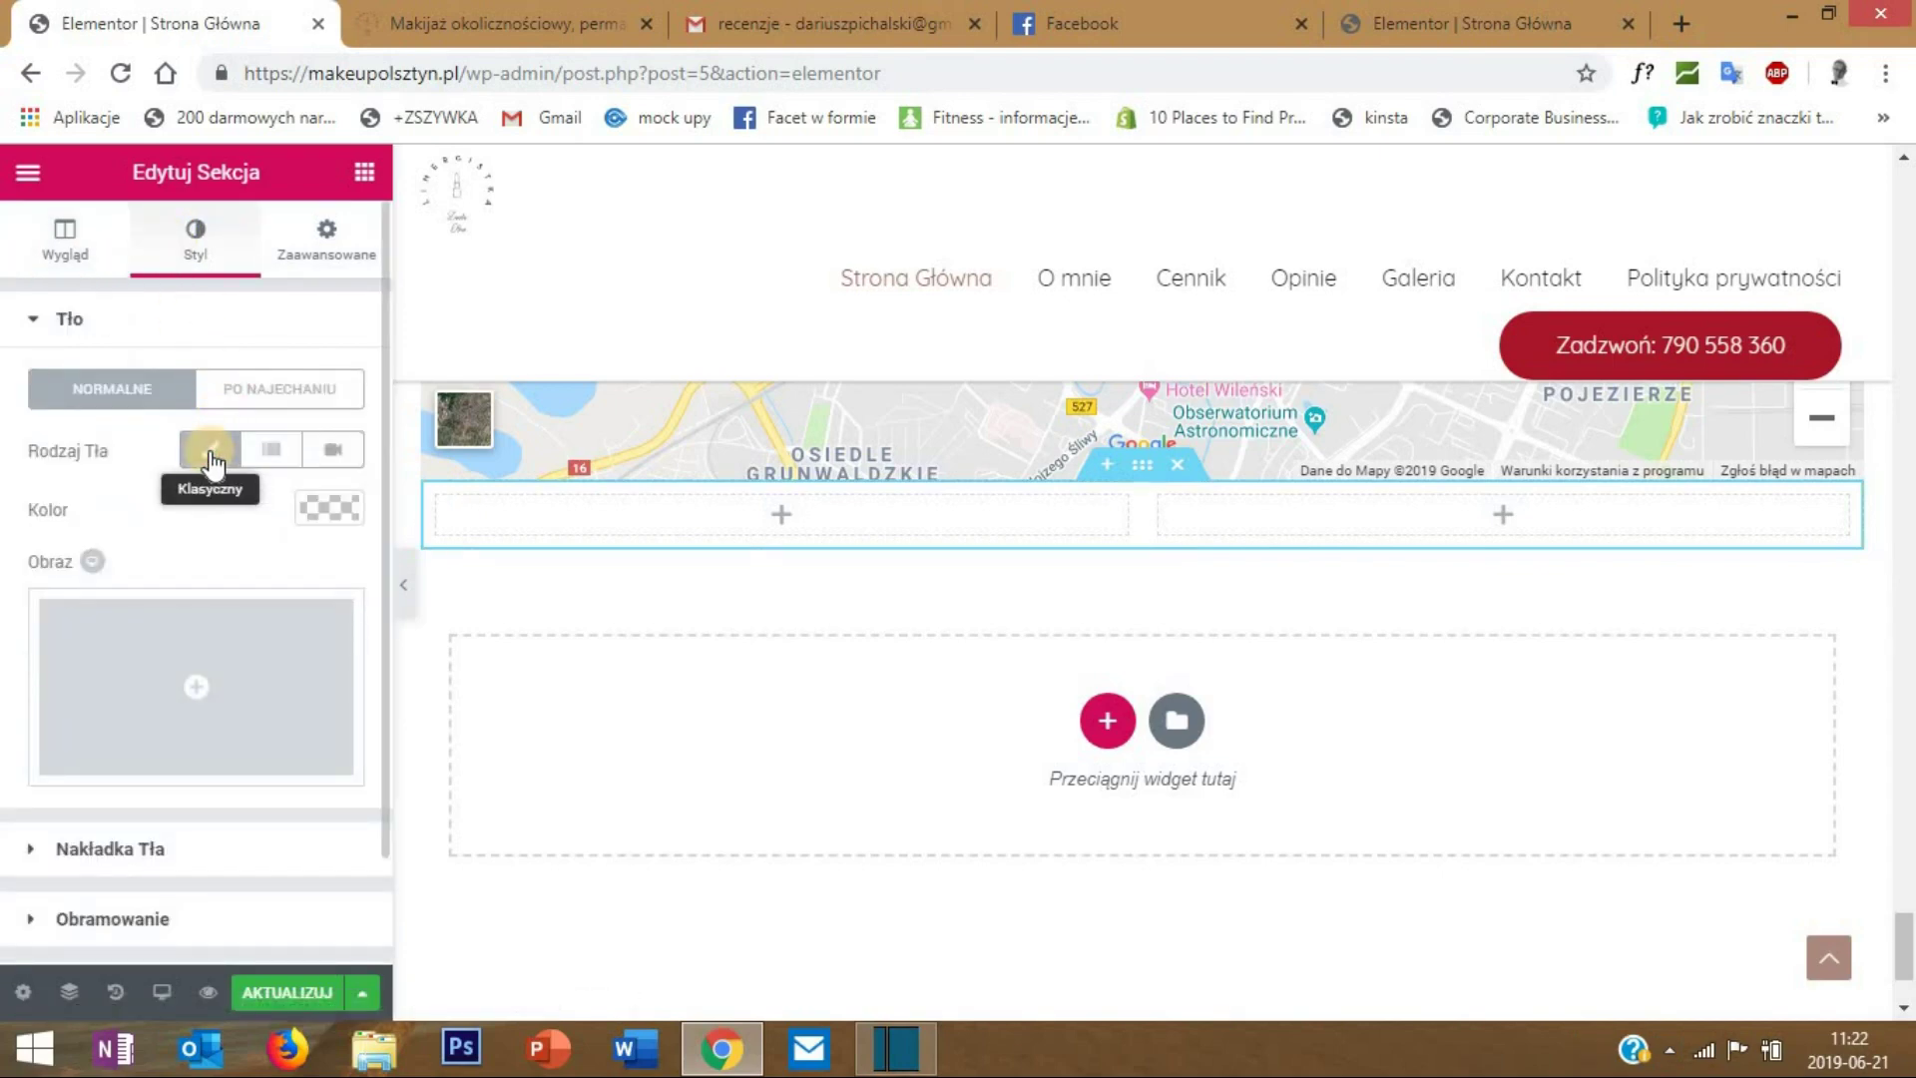
{"action": "left_click", "coordinate": [329, 508]}
{"action": "left_click", "coordinate": [124, 507]}
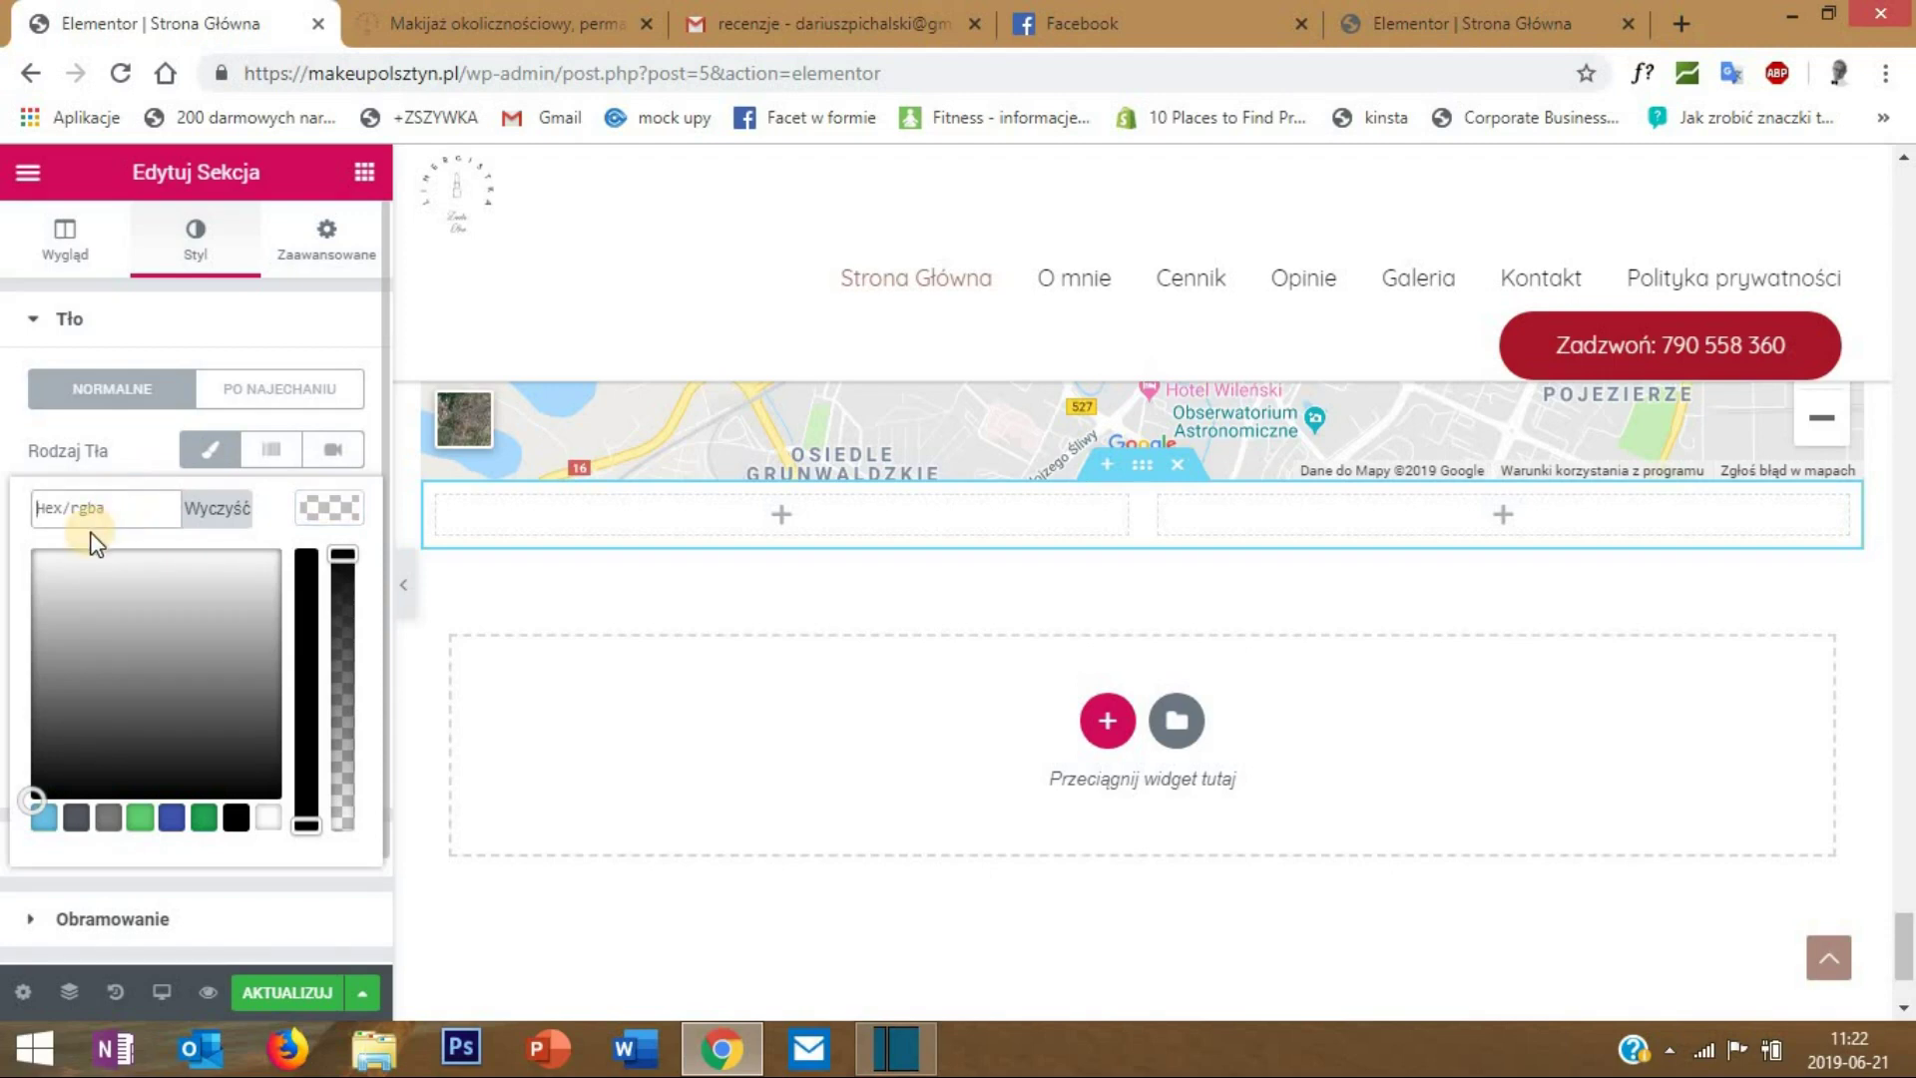
{"action": "type", "text": "#f1f1f1"}
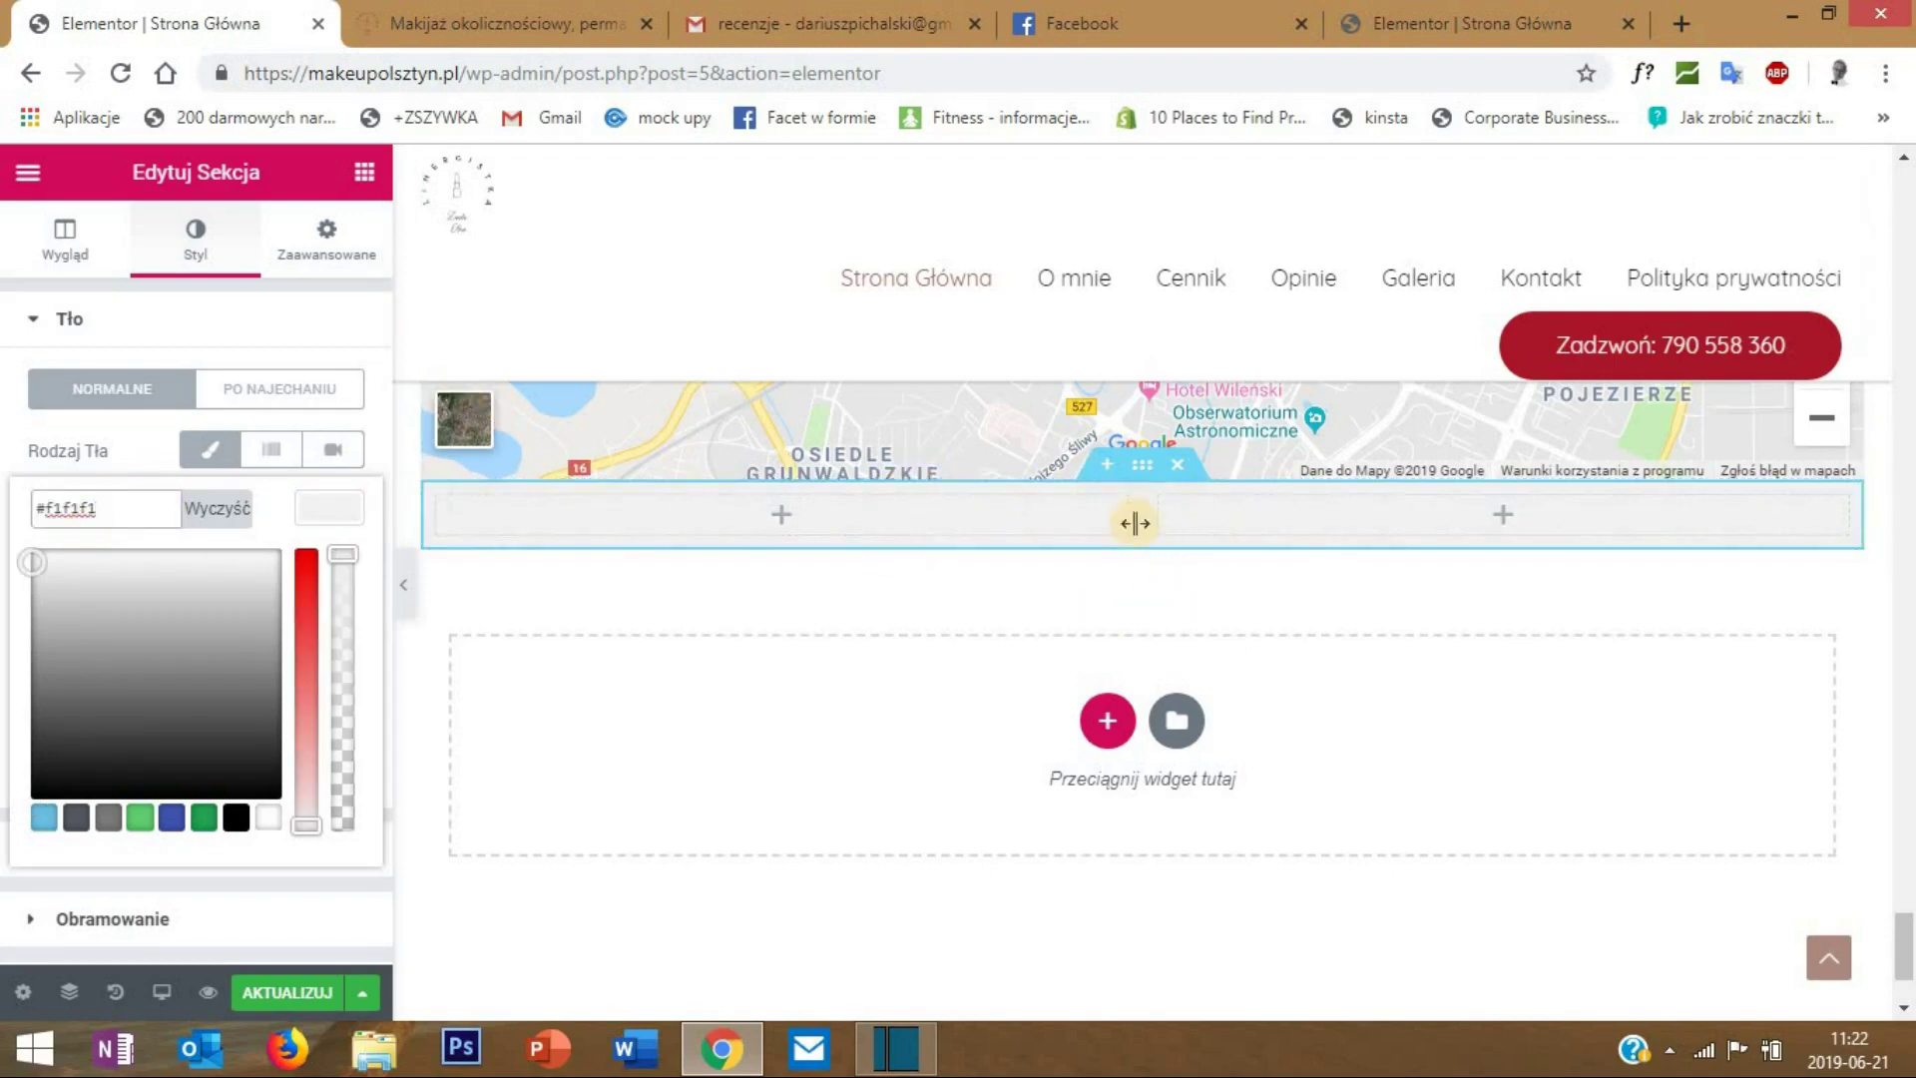
- Check the section's advanced spacing, which has a 100 px top margin
{"action": "scroll", "coordinate": [693, 489], "scroll_direction": "down", "scroll_amount": 2}
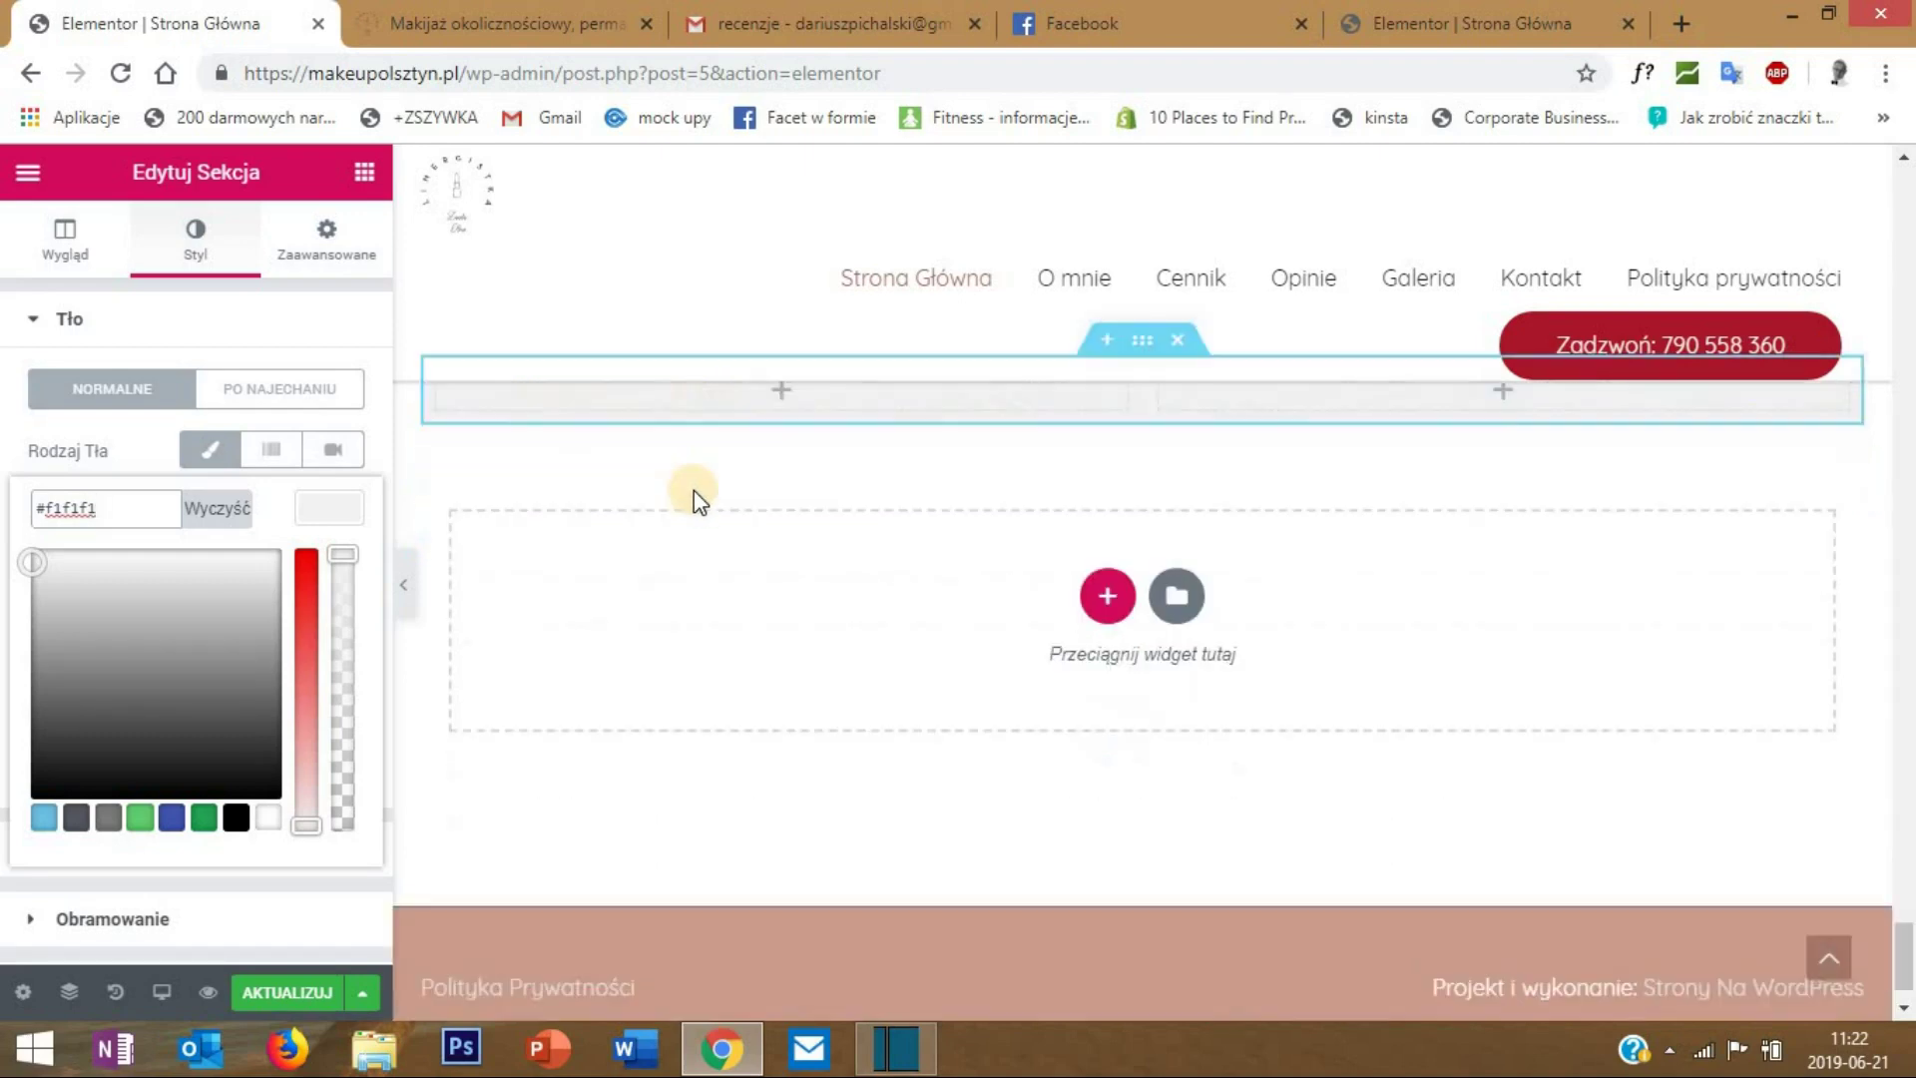
{"action": "left_click_drag", "start_coordinate": [1910, 948], "coordinate": [1907, 938]}
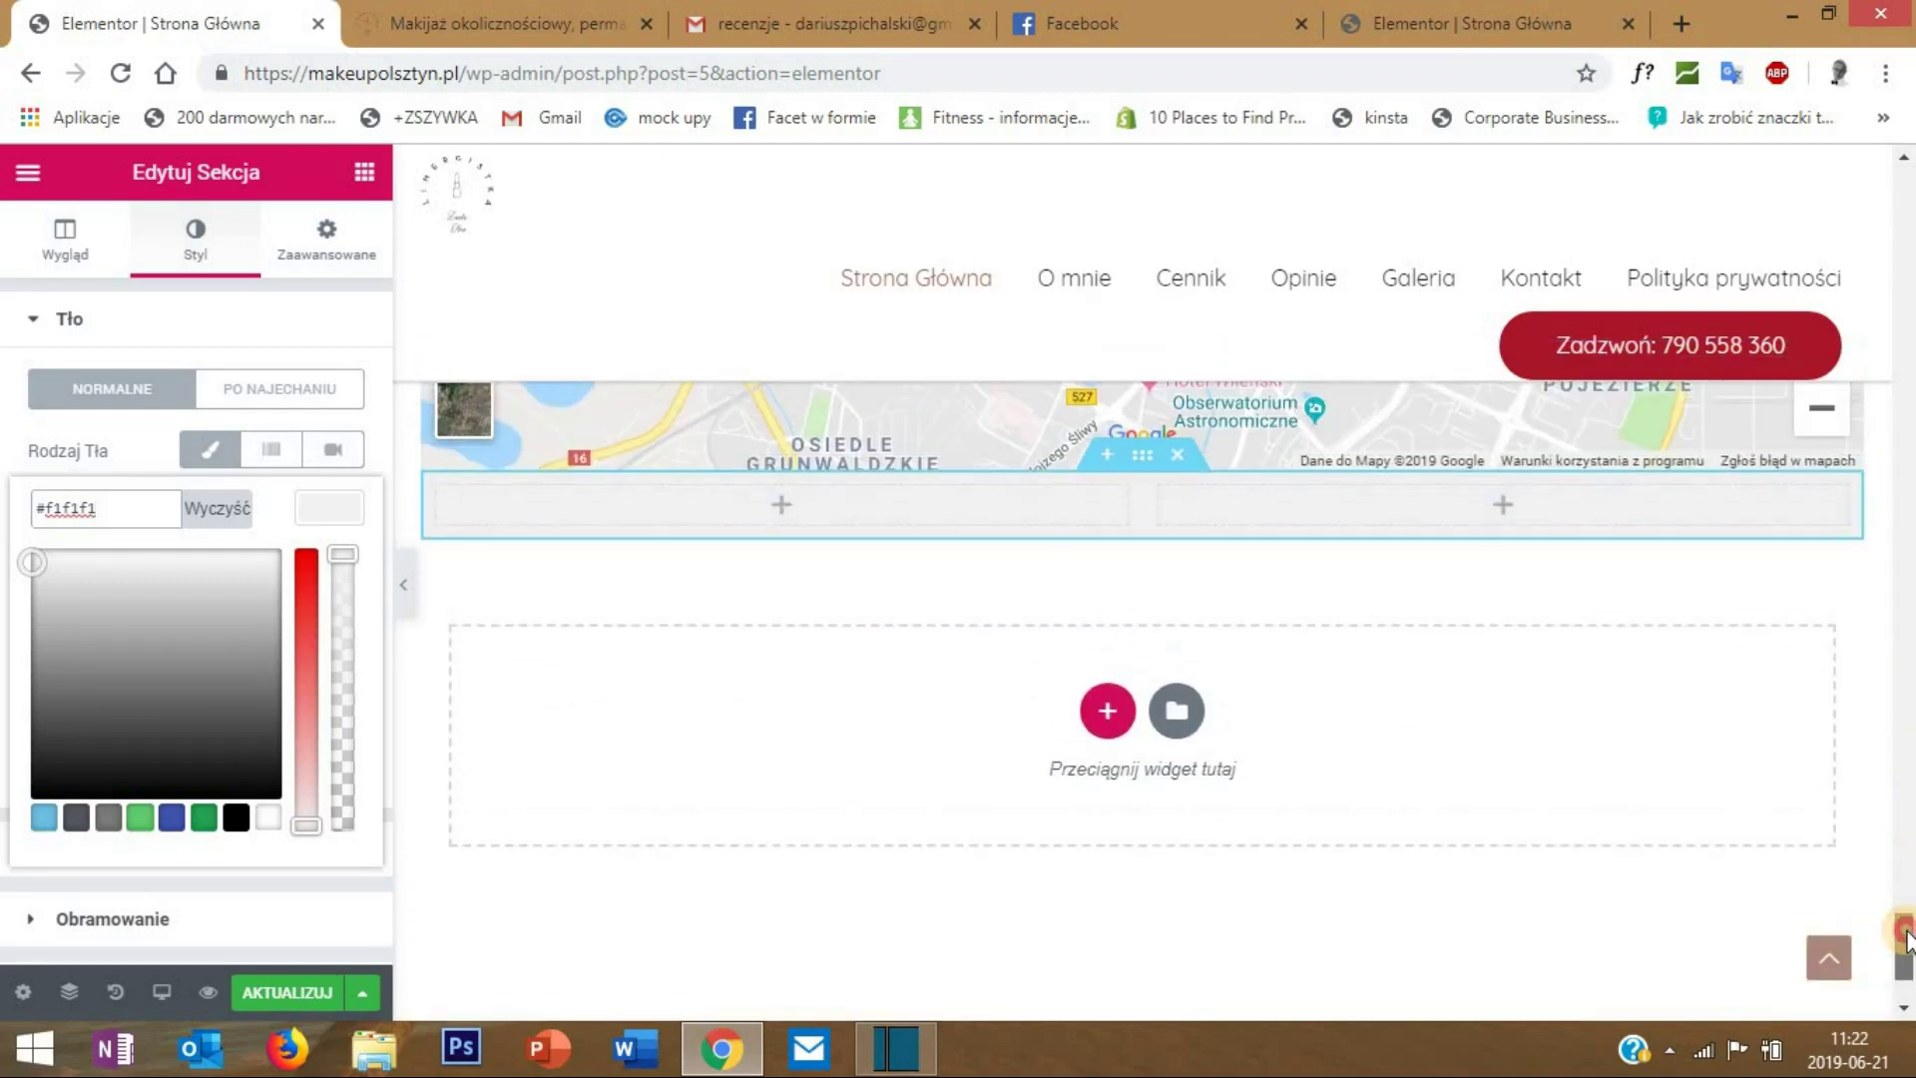
{"action": "left_click", "coordinate": [326, 239]}
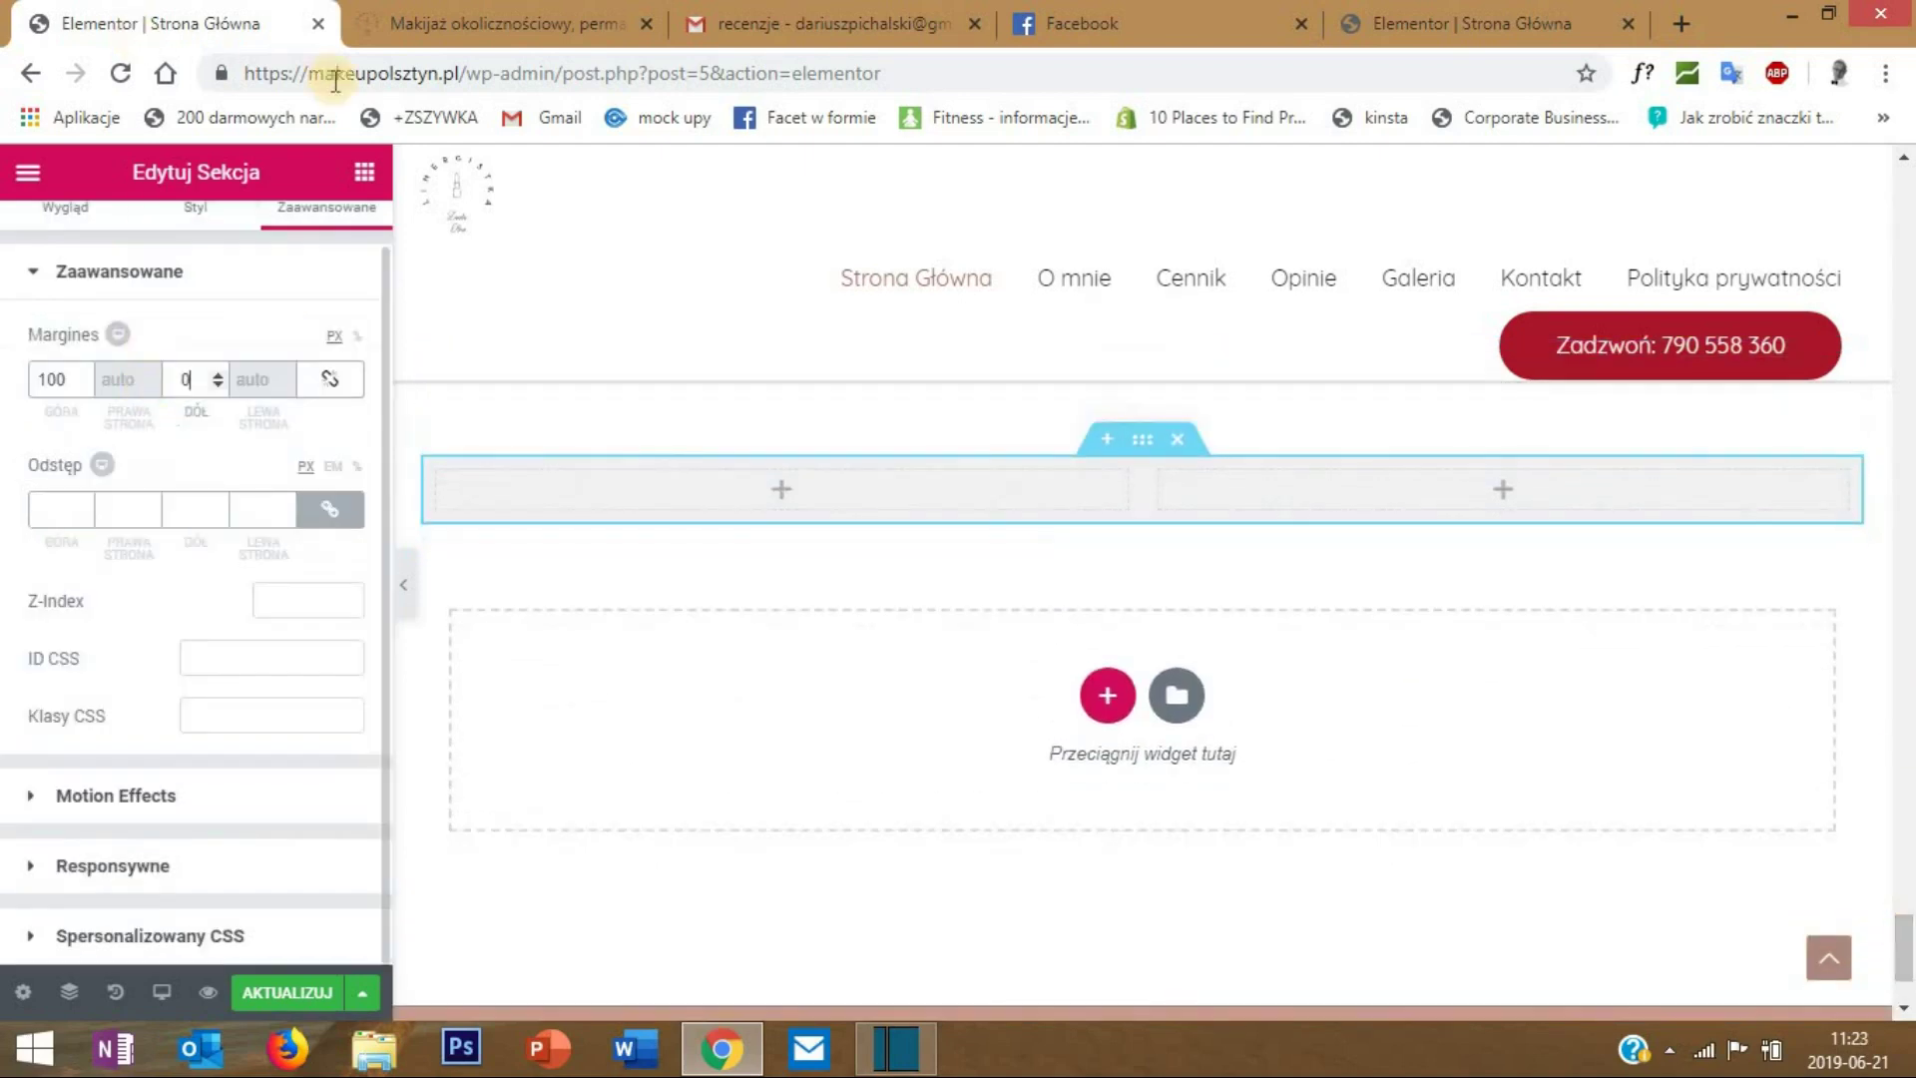
{"action": "left_click", "coordinate": [366, 171]}
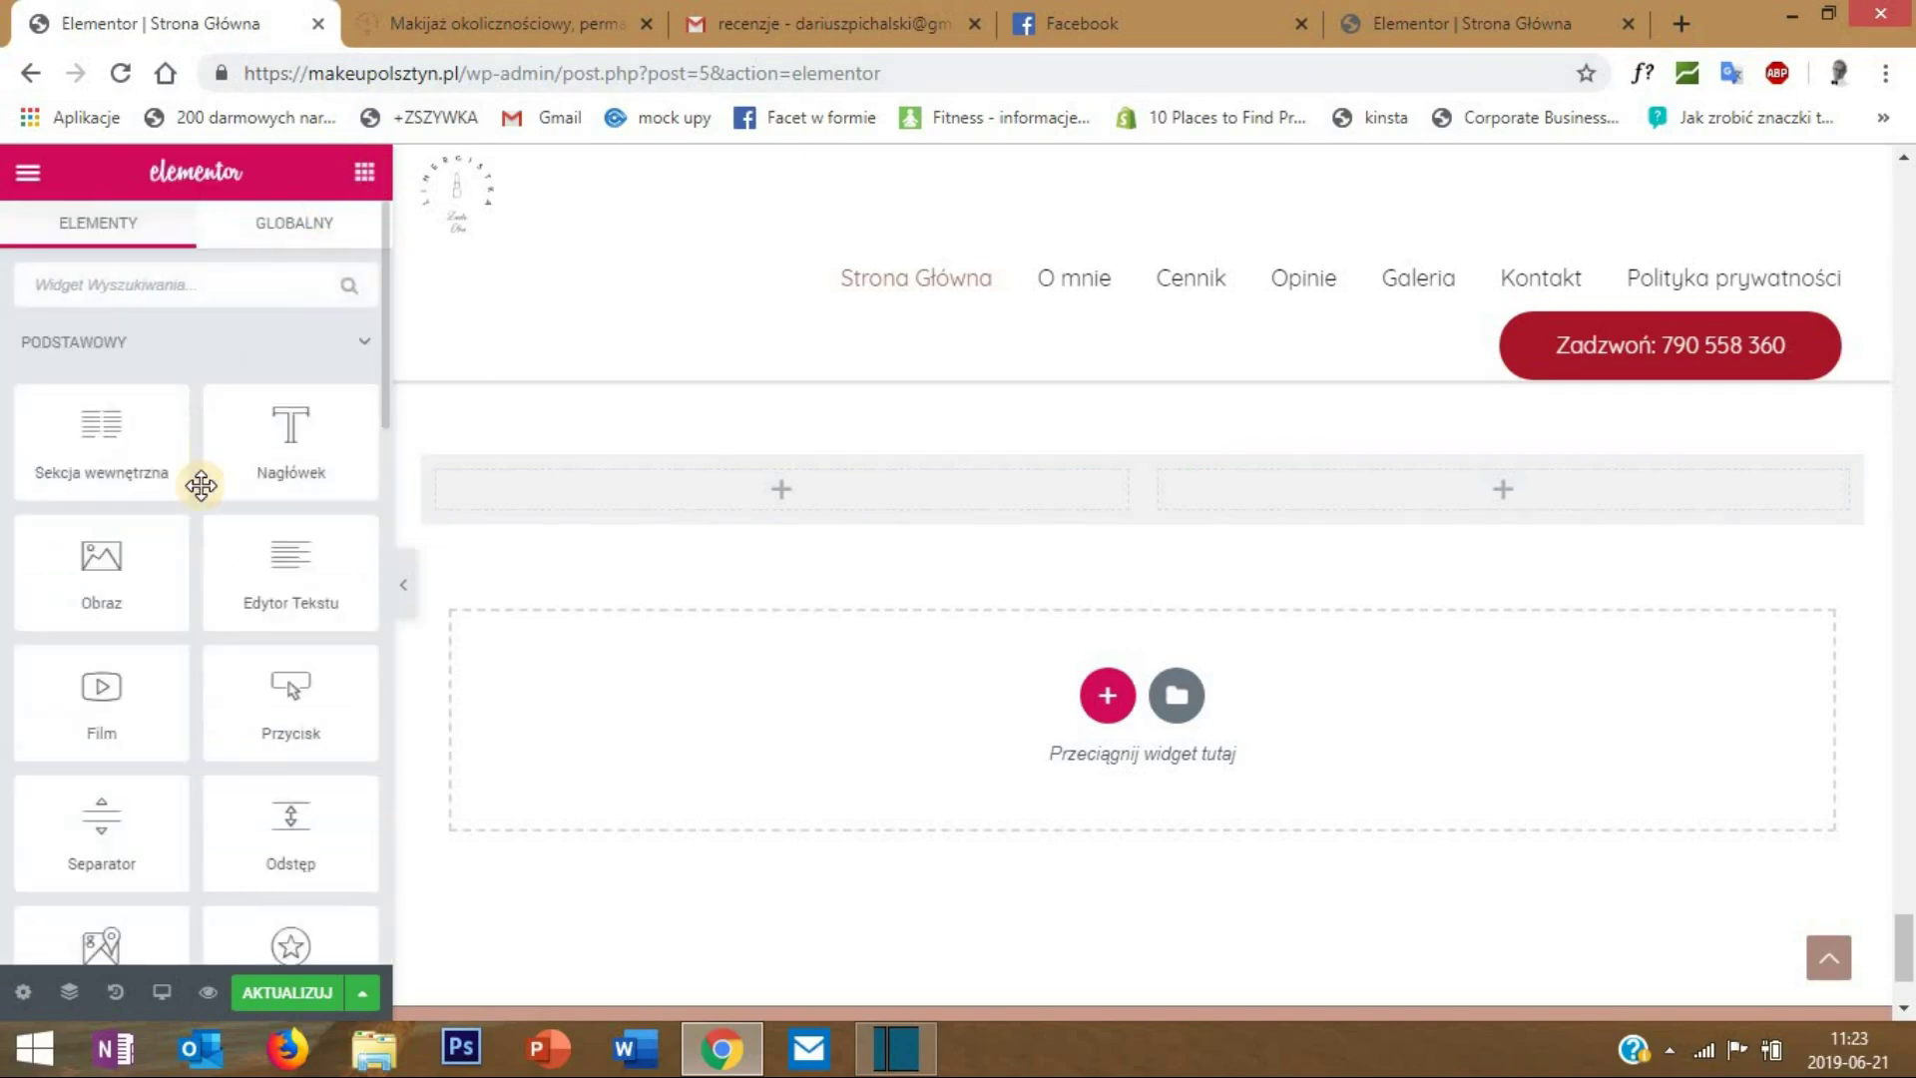
- Insert the red-lipped portrait photo as an image in the left column
{"action": "left_click_drag", "start_coordinate": [131, 563], "coordinate": [804, 481]}
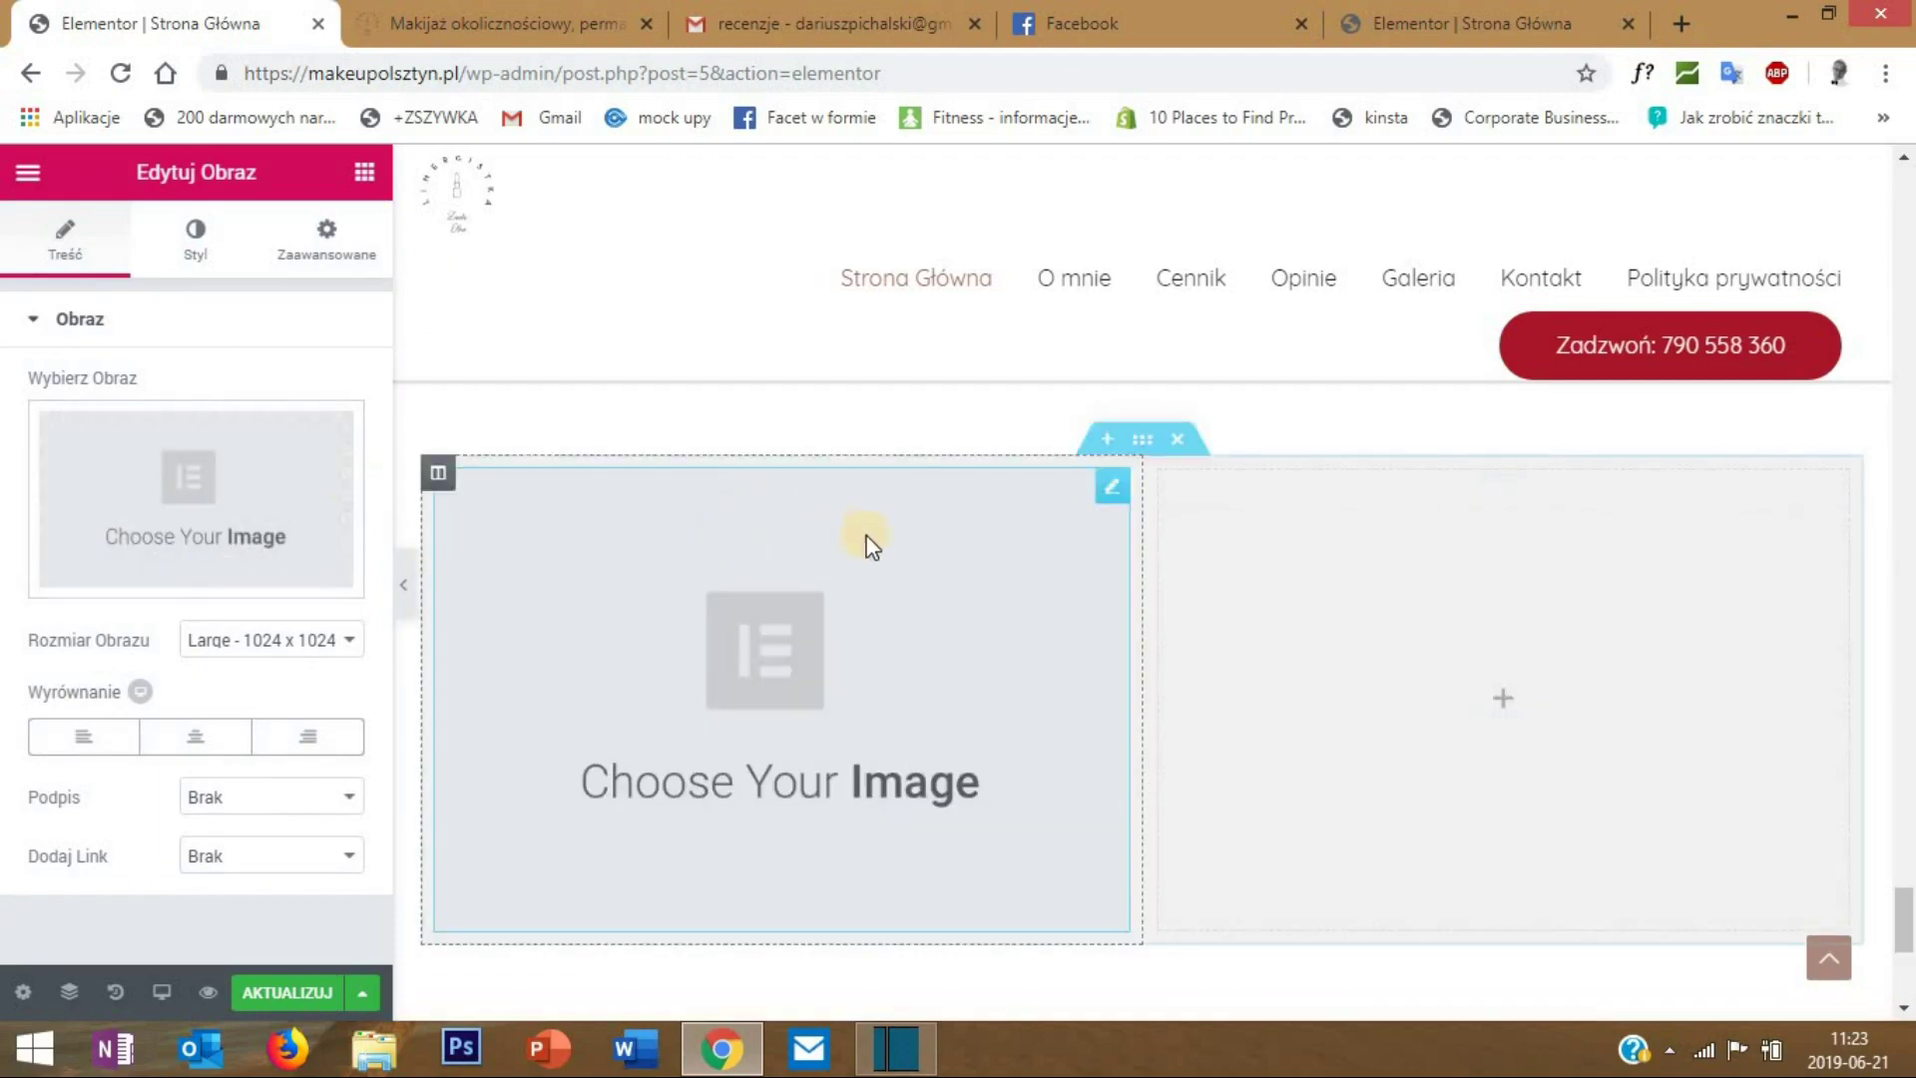
{"action": "left_click", "coordinate": [237, 479]}
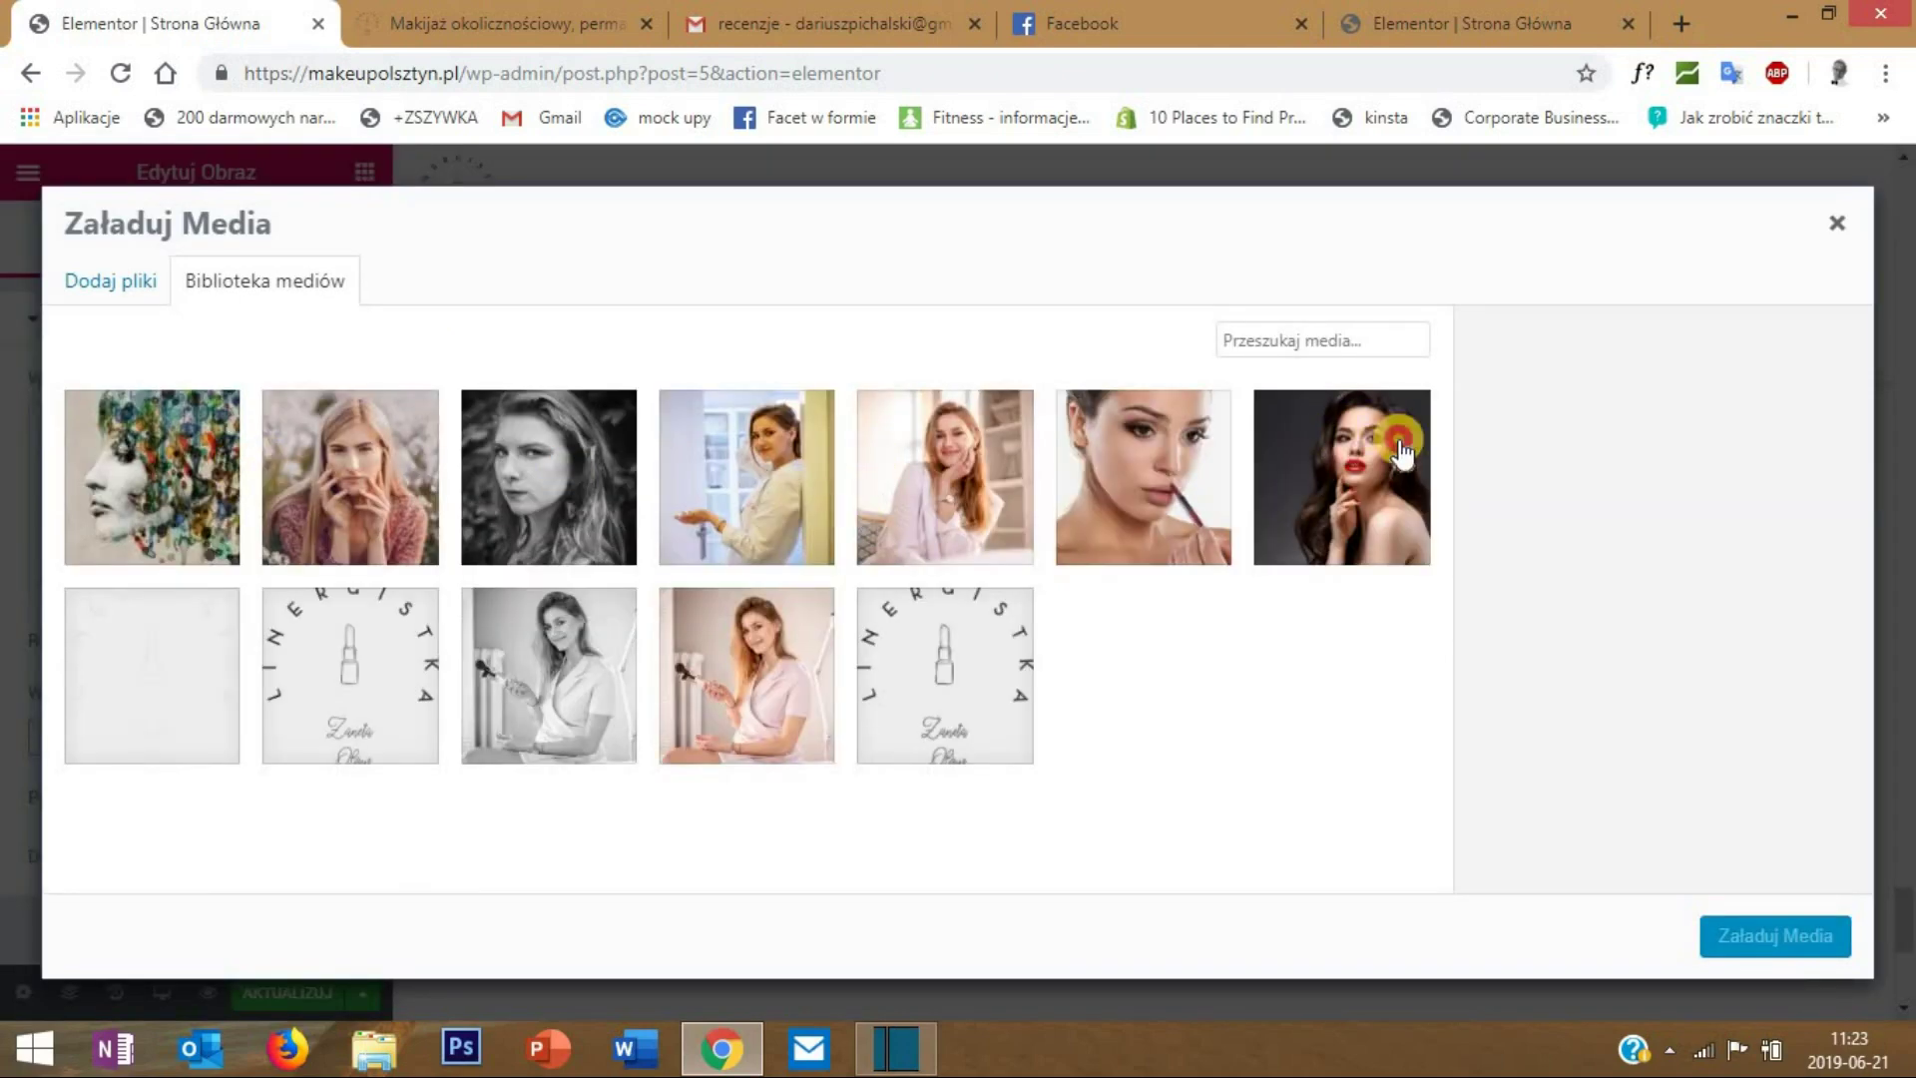
{"action": "left_click", "coordinate": [1383, 424]}
{"action": "left_click", "coordinate": [1774, 936]}
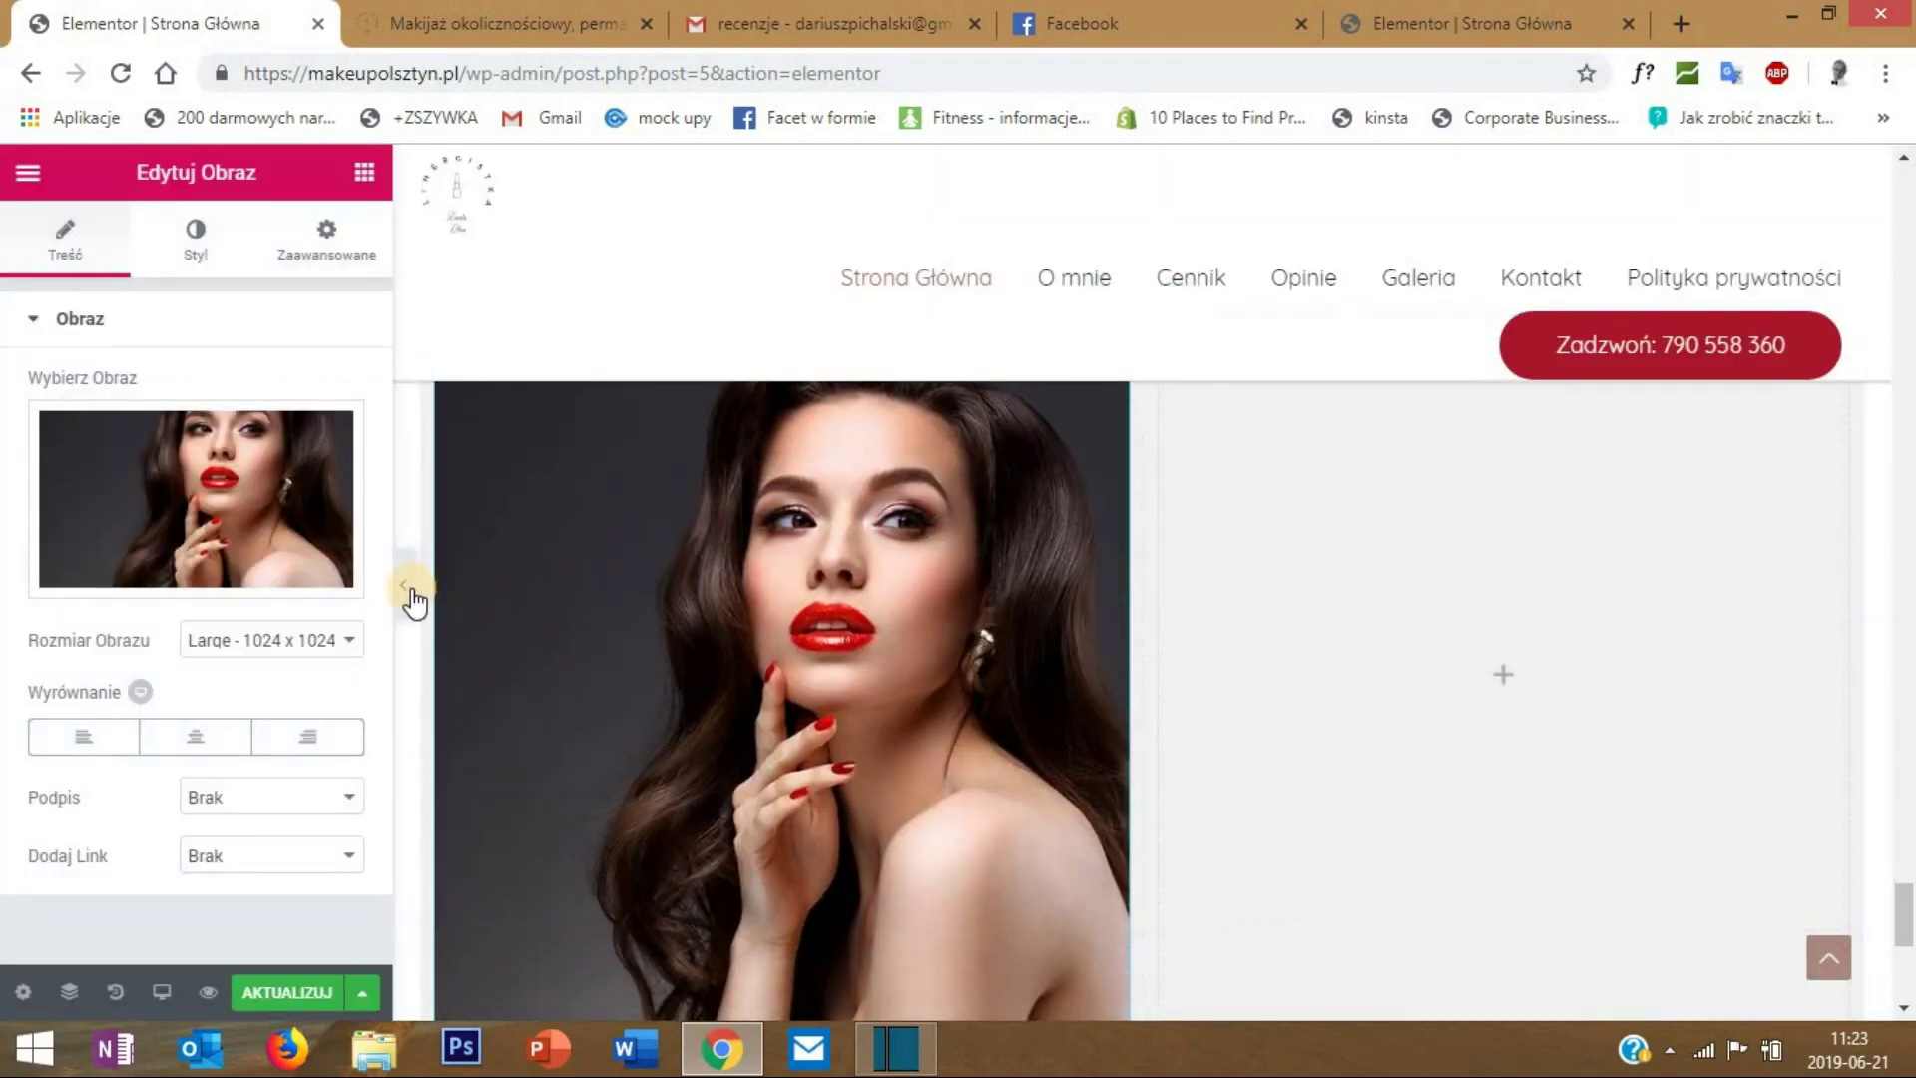
{"action": "left_click", "coordinate": [405, 588]}
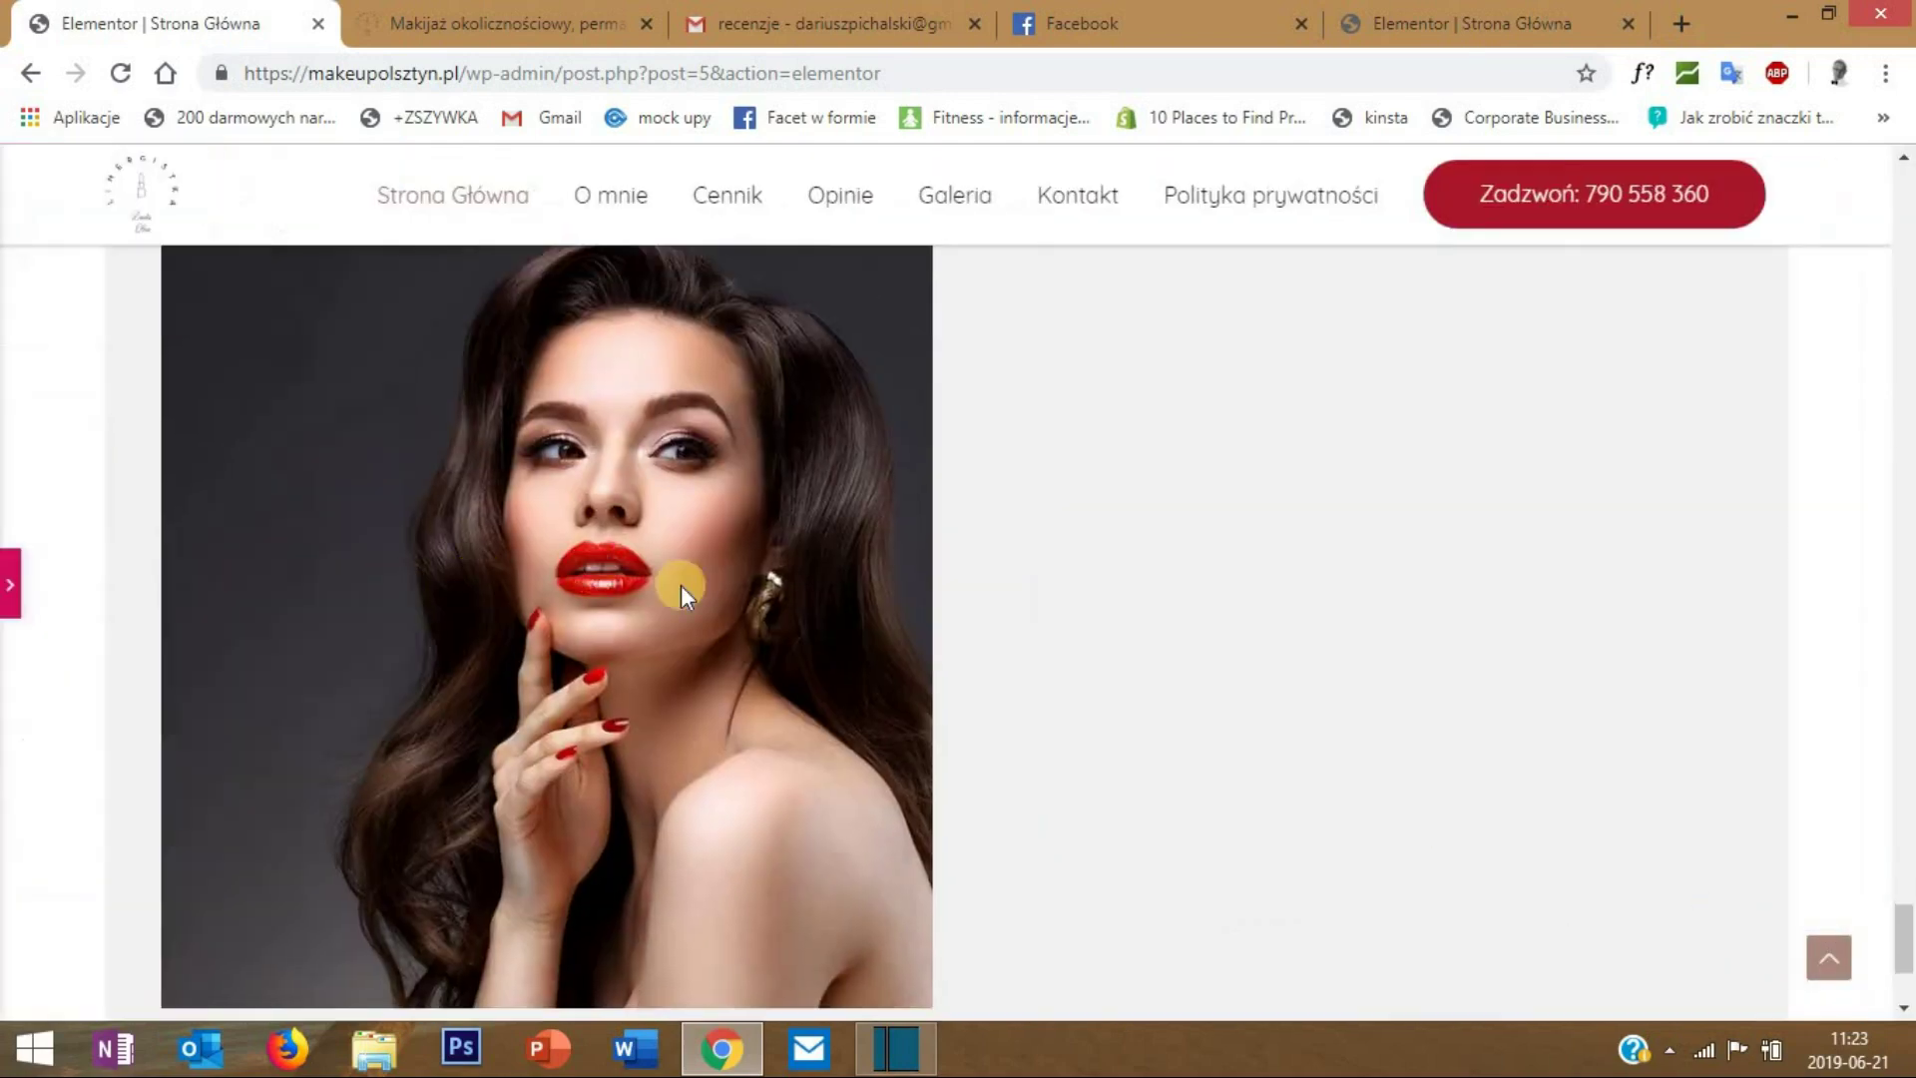
{"action": "scroll", "coordinate": [709, 601], "scroll_direction": "up", "scroll_amount": 1}
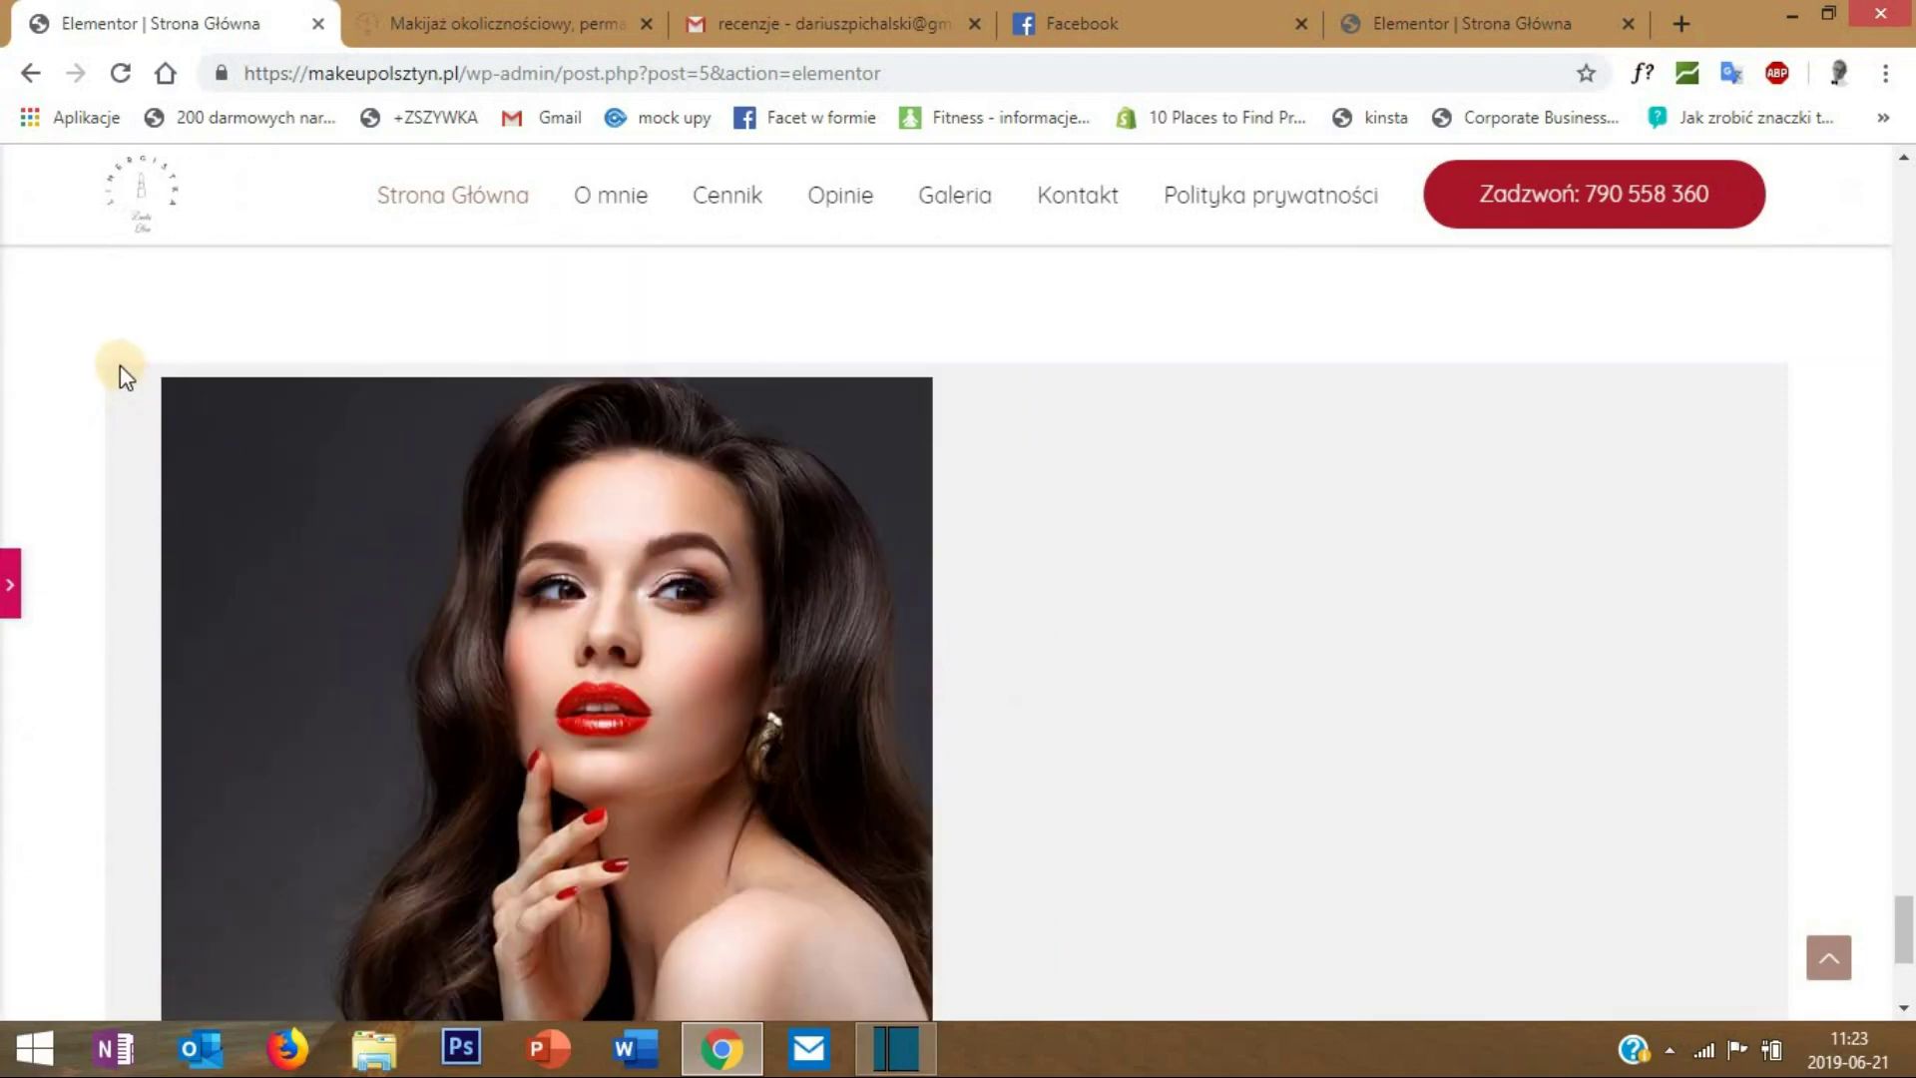
{"action": "left_click", "coordinate": [14, 576]}
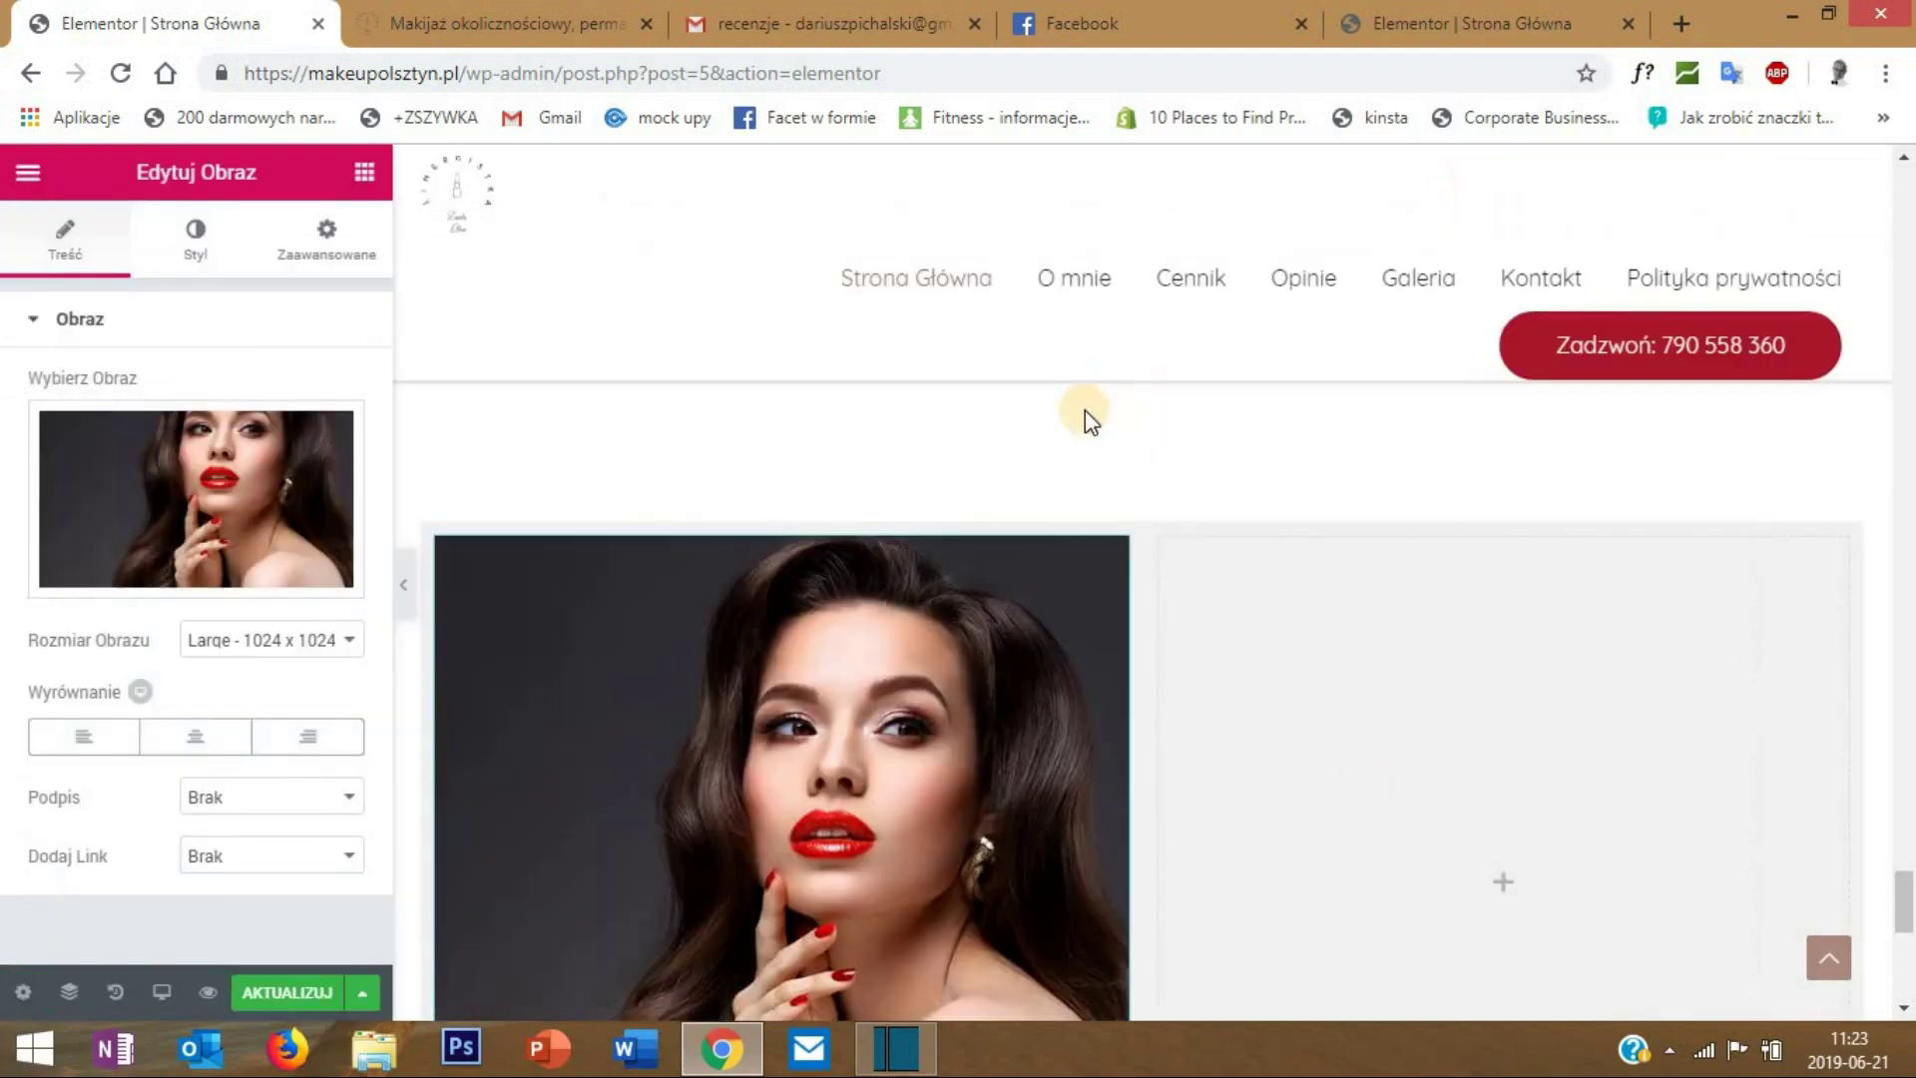
{"action": "scroll", "coordinate": [617, 519], "scroll_direction": "down", "scroll_amount": 1}
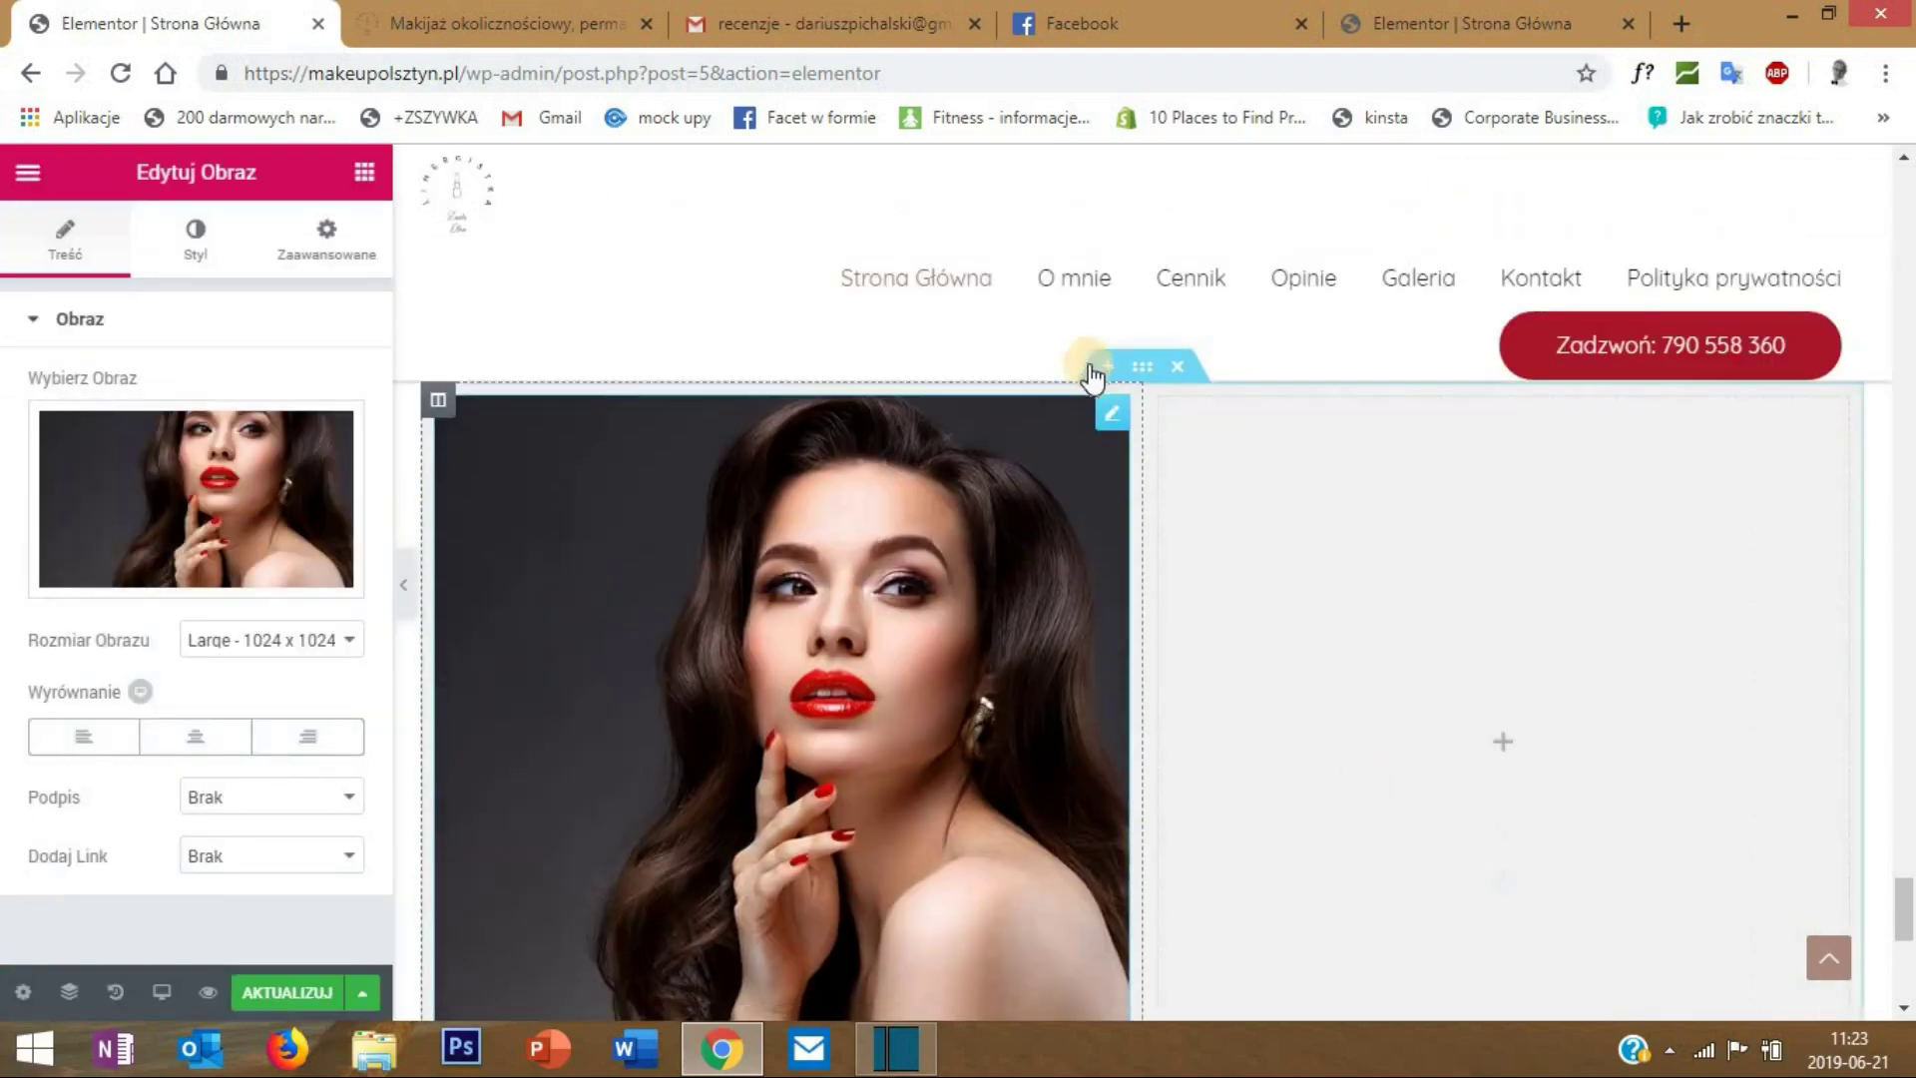
- Make the section content full width with no gap between columns
{"action": "right_click", "coordinate": [1148, 371]}
{"action": "left_click", "coordinate": [1181, 403]}
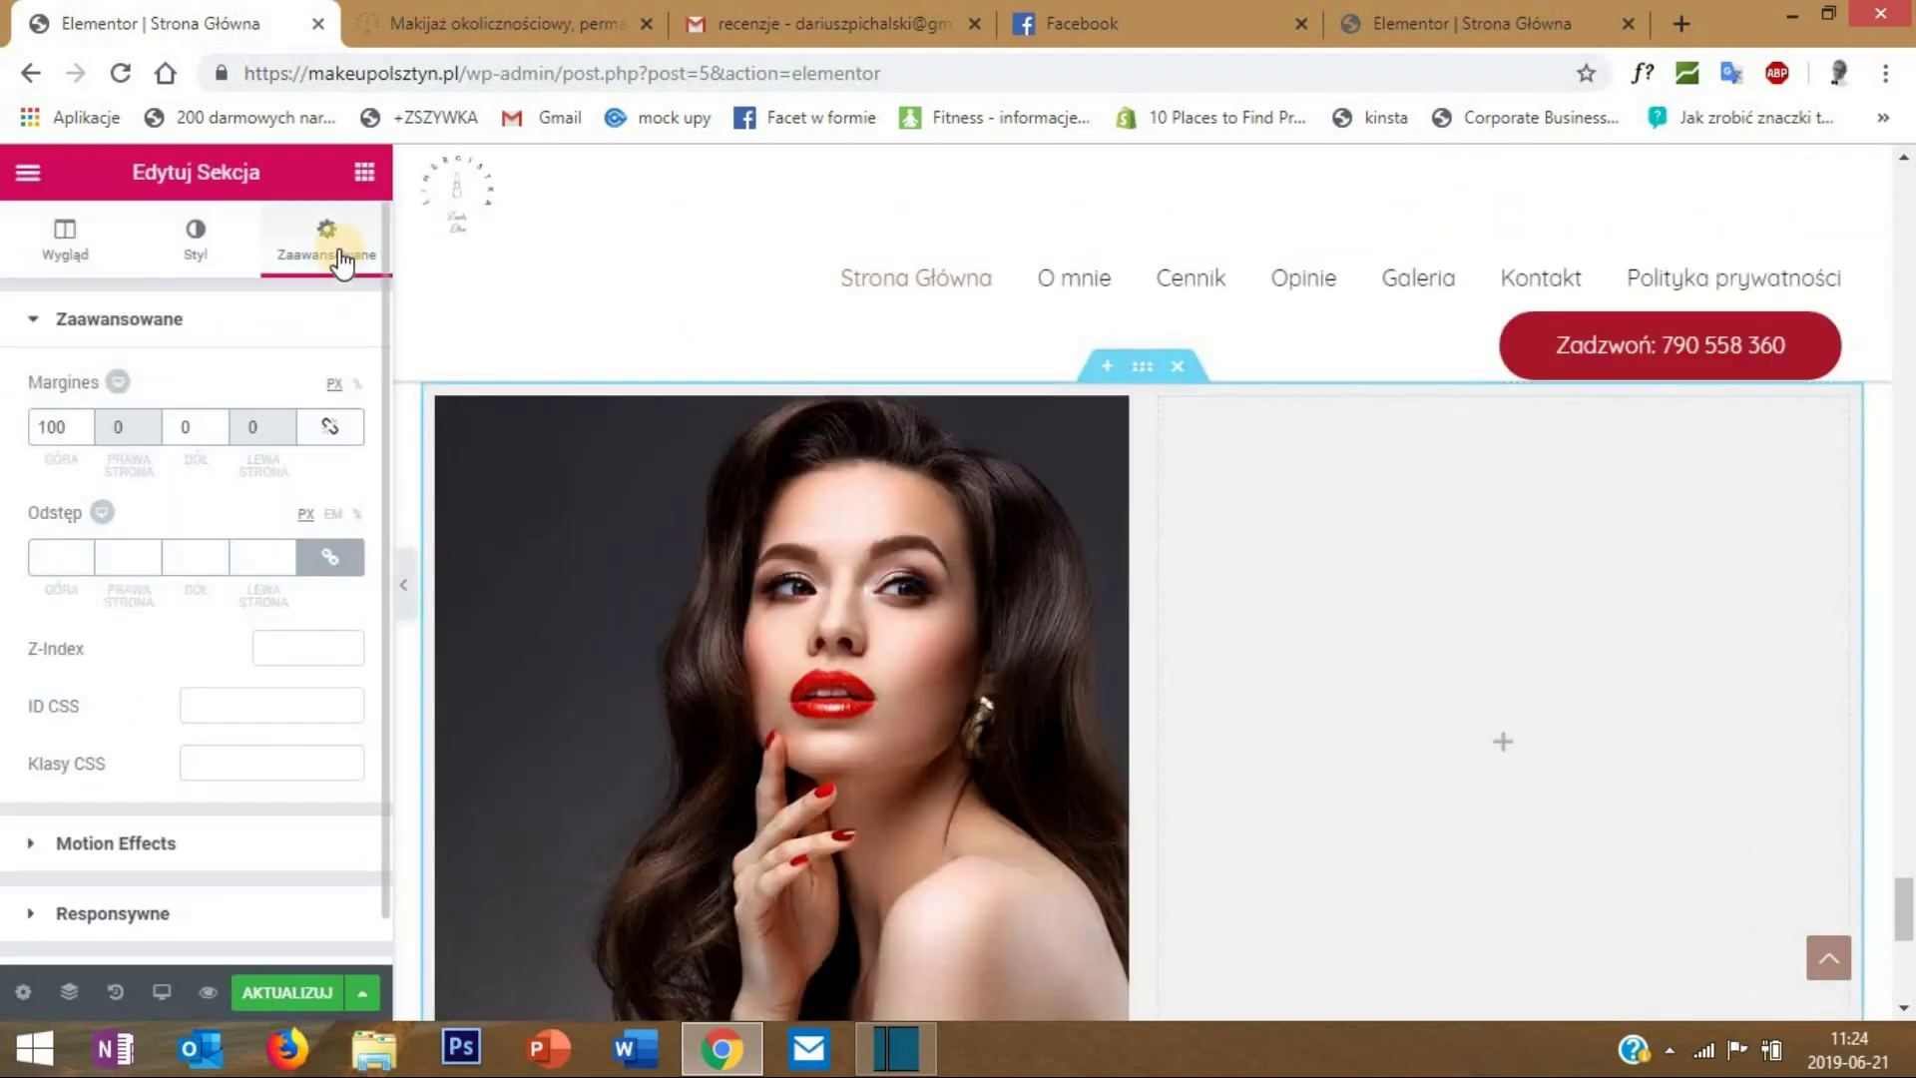
{"action": "left_click", "coordinate": [66, 242]}
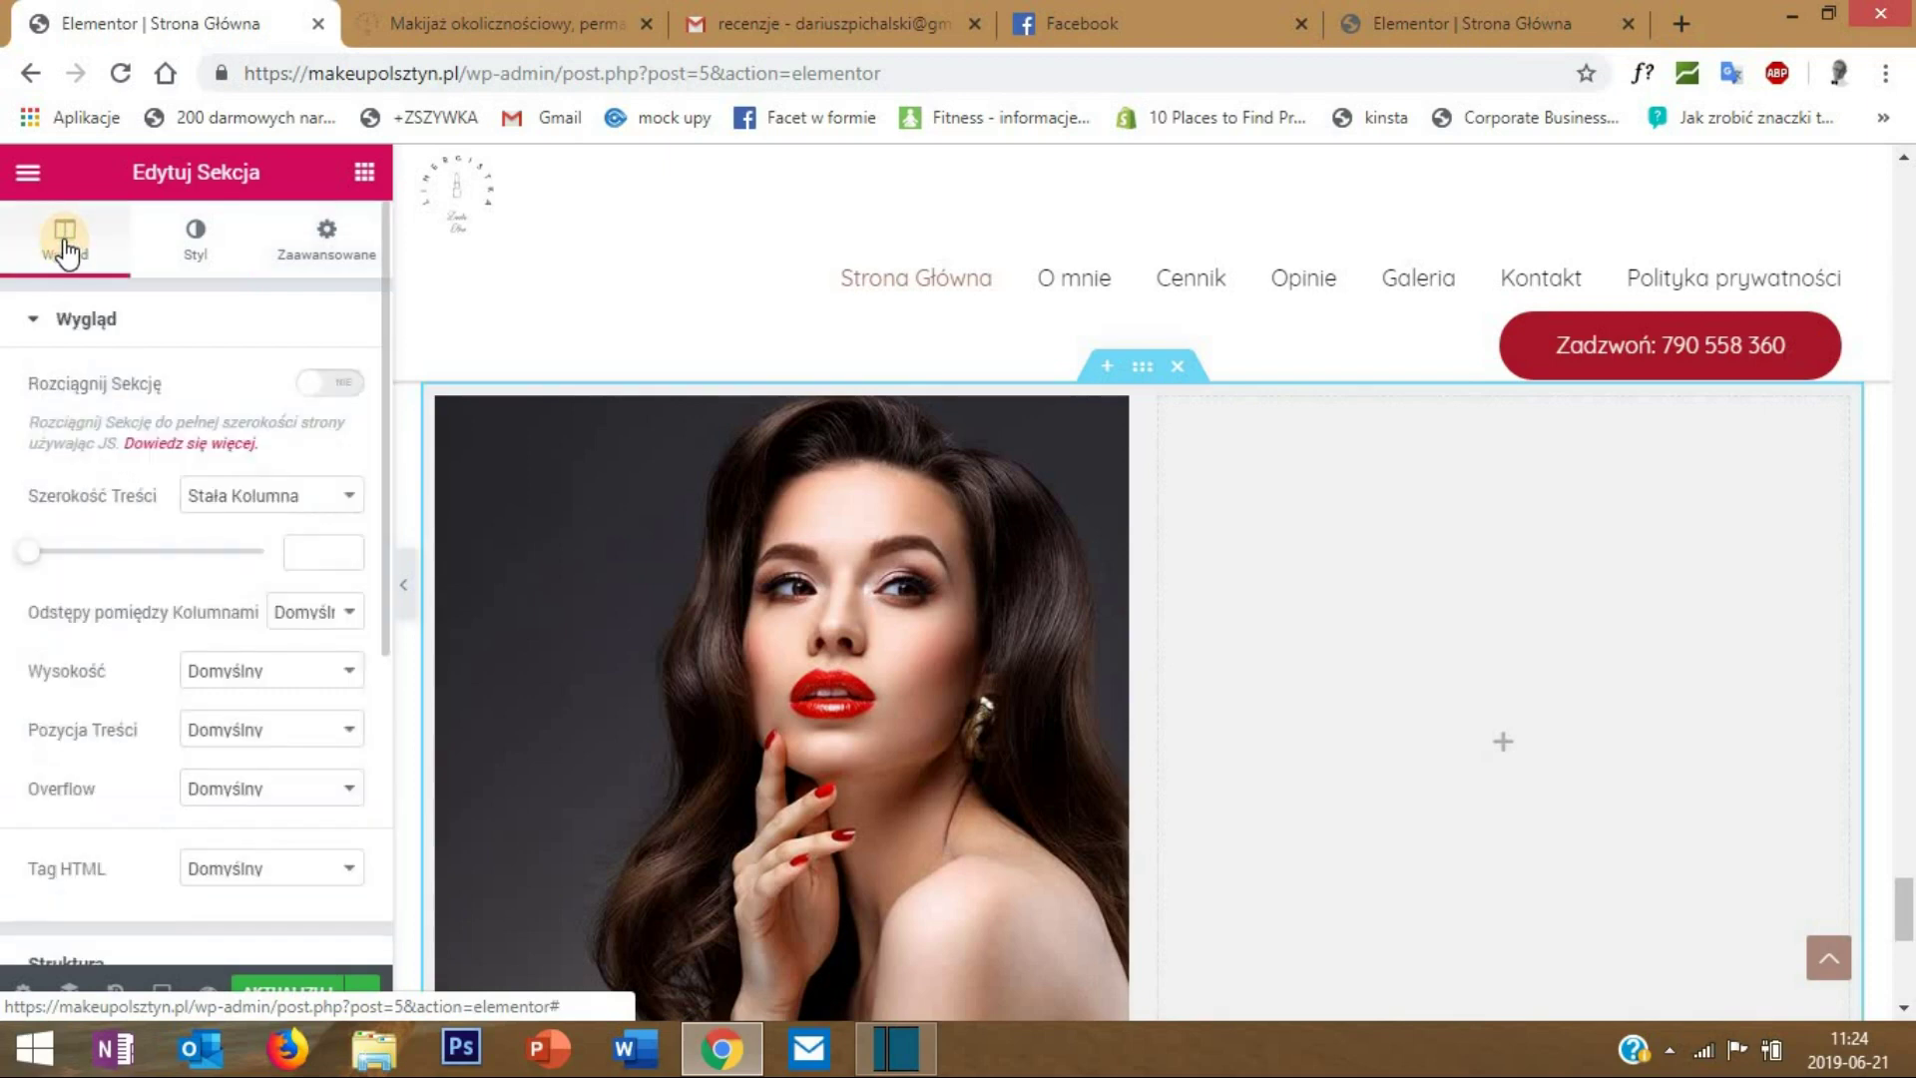
{"action": "left_click", "coordinate": [254, 499]}
{"action": "left_click", "coordinate": [293, 551]}
{"action": "left_click", "coordinate": [305, 555]}
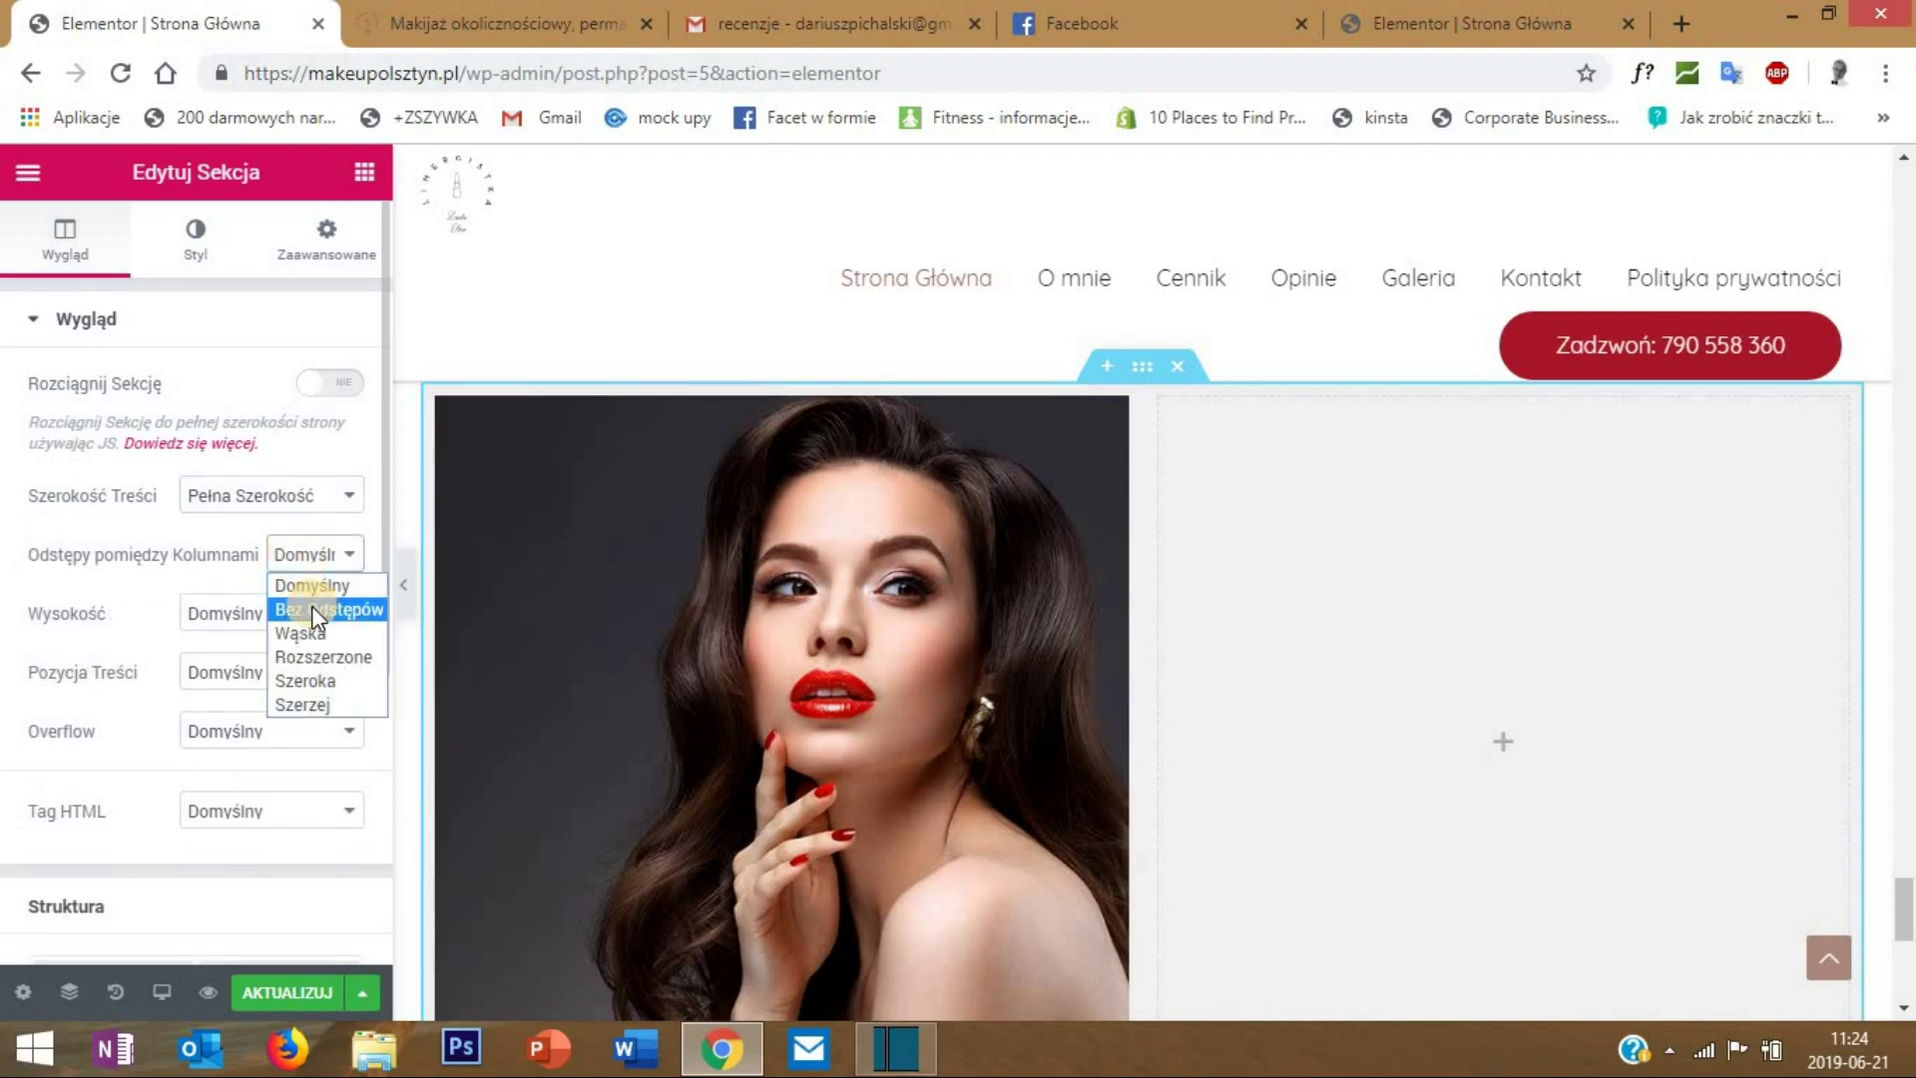
{"action": "left_click", "coordinate": [312, 607]}
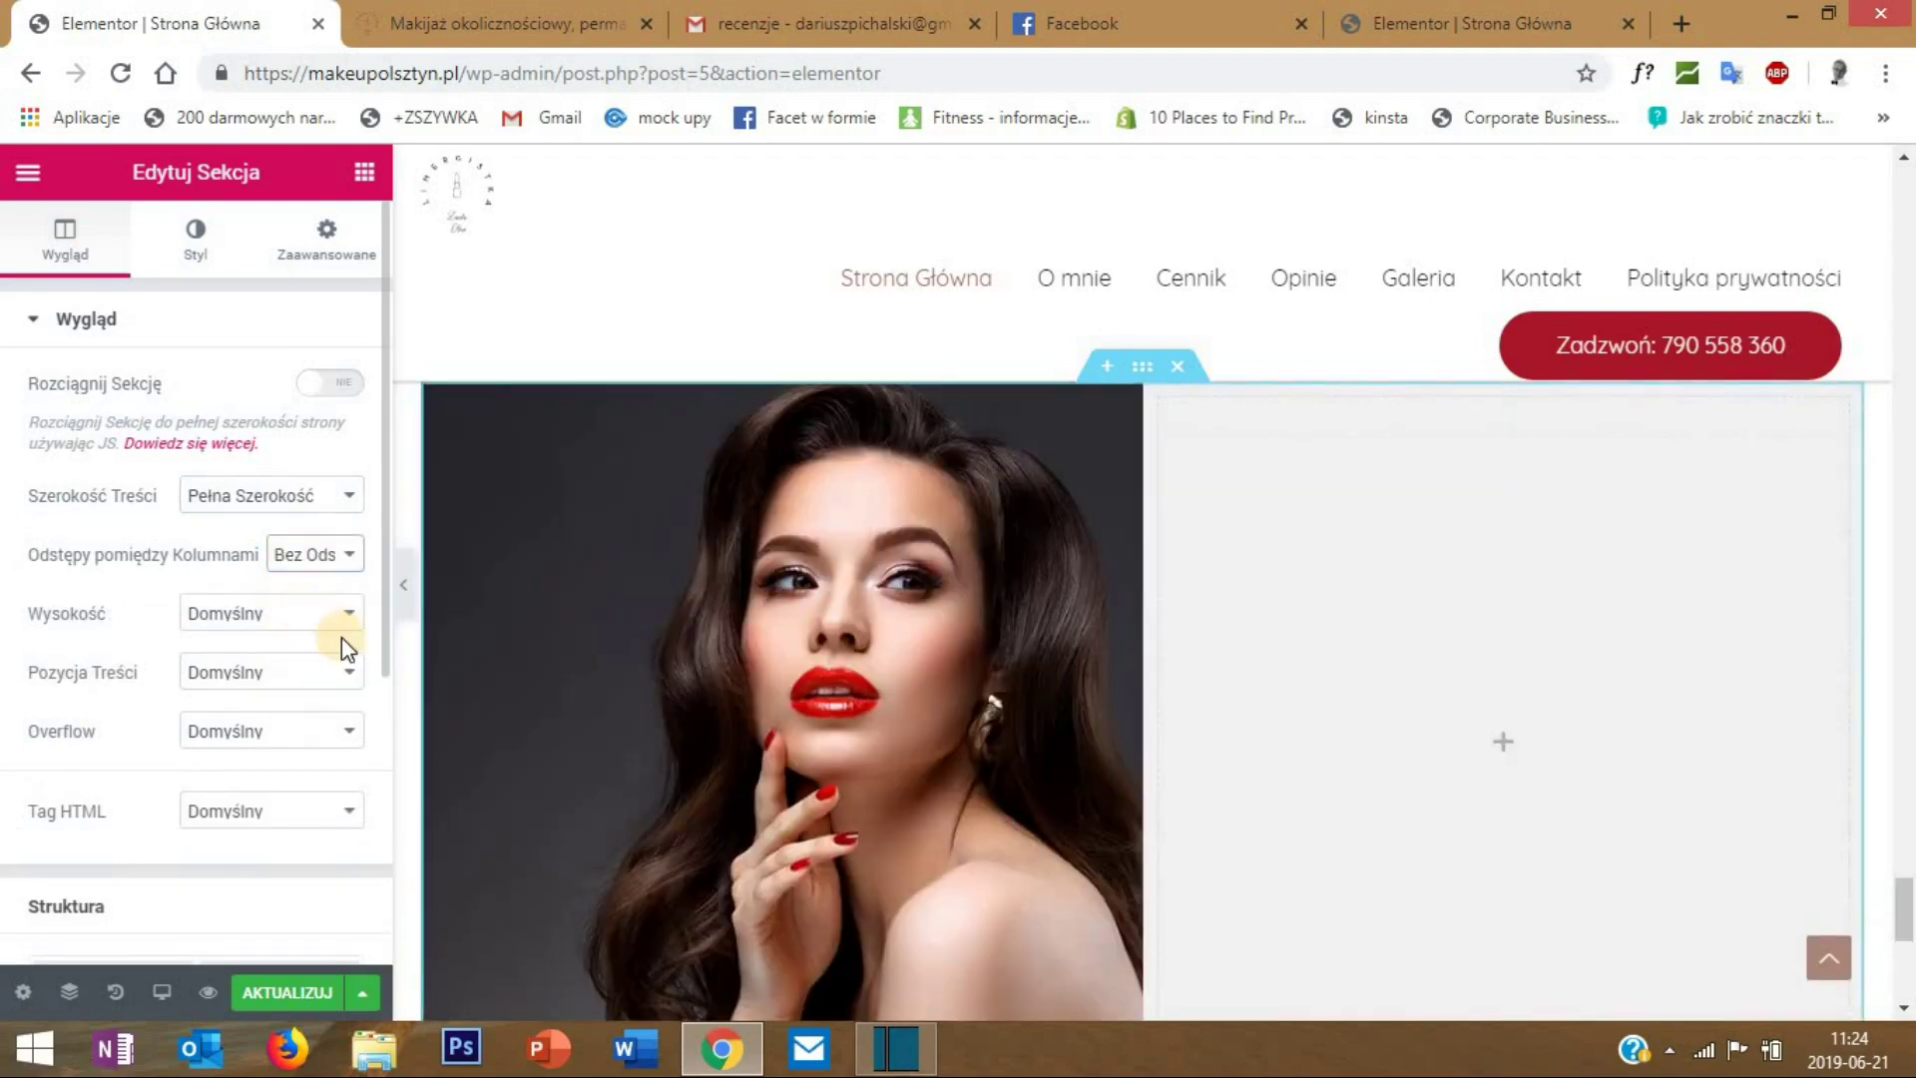
- Preview the portrait section at full width, then reopen its settings
{"action": "left_click", "coordinate": [404, 588]}
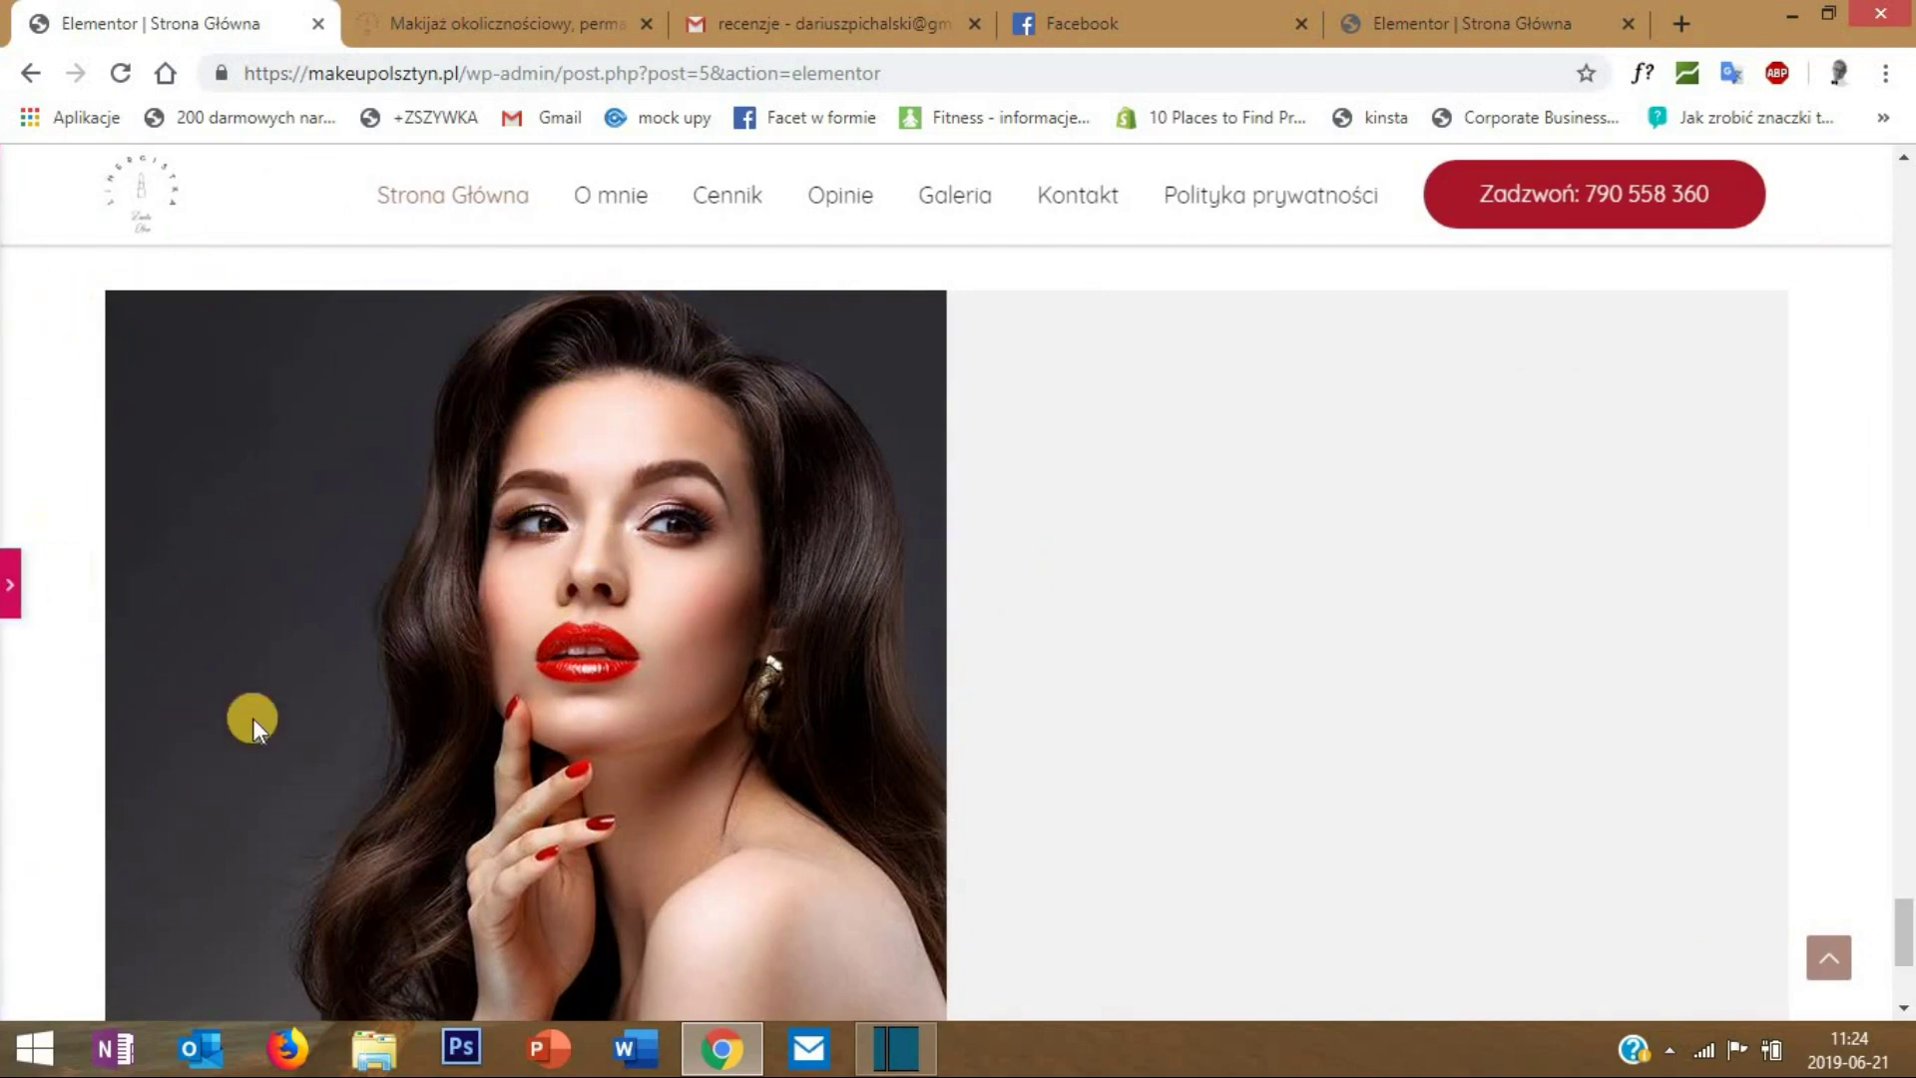
{"action": "scroll", "coordinate": [539, 627], "scroll_direction": "up", "scroll_amount": 1}
{"action": "scroll", "coordinate": [399, 549], "scroll_direction": "down", "scroll_amount": 1}
{"action": "scroll", "coordinate": [266, 483], "scroll_direction": "up", "scroll_amount": 1}
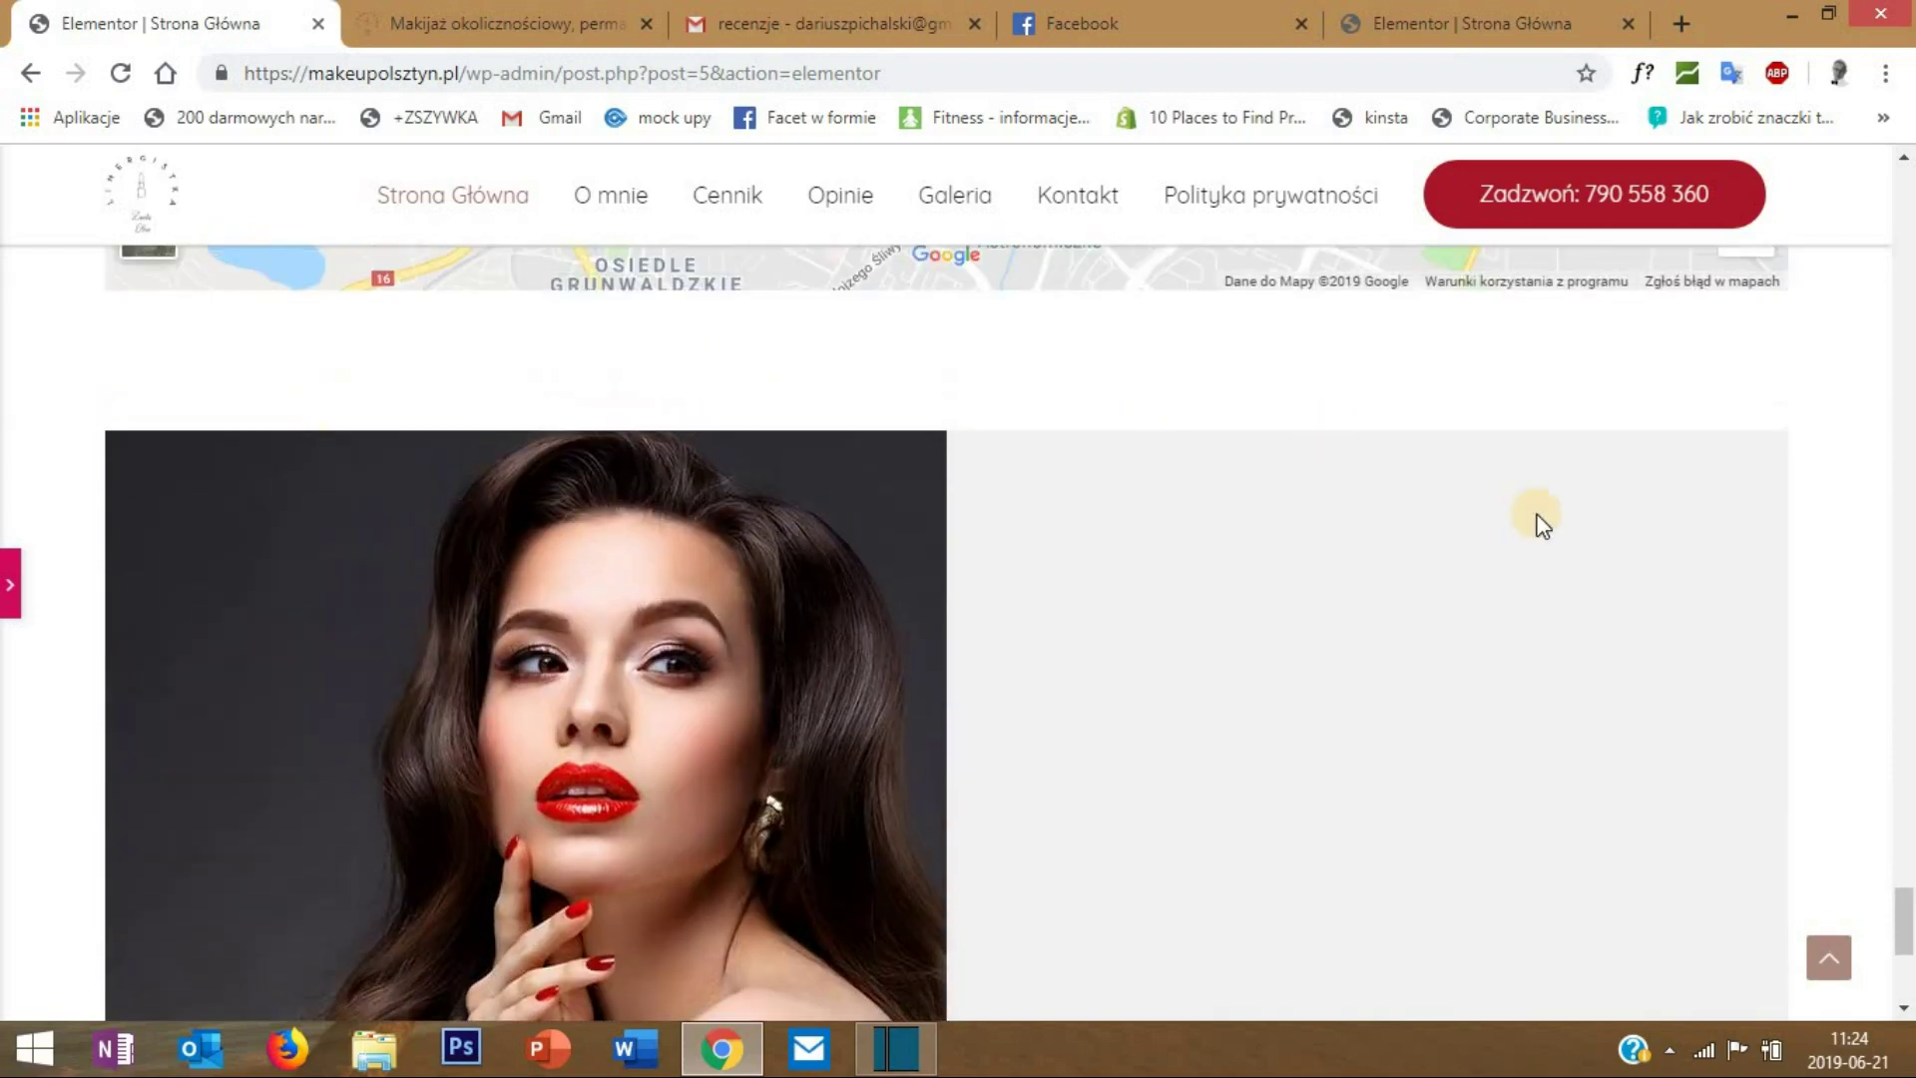
{"action": "scroll", "coordinate": [1421, 685], "scroll_direction": "down", "scroll_amount": 3}
{"action": "scroll", "coordinate": [10, 613], "scroll_direction": "up", "scroll_amount": 1}
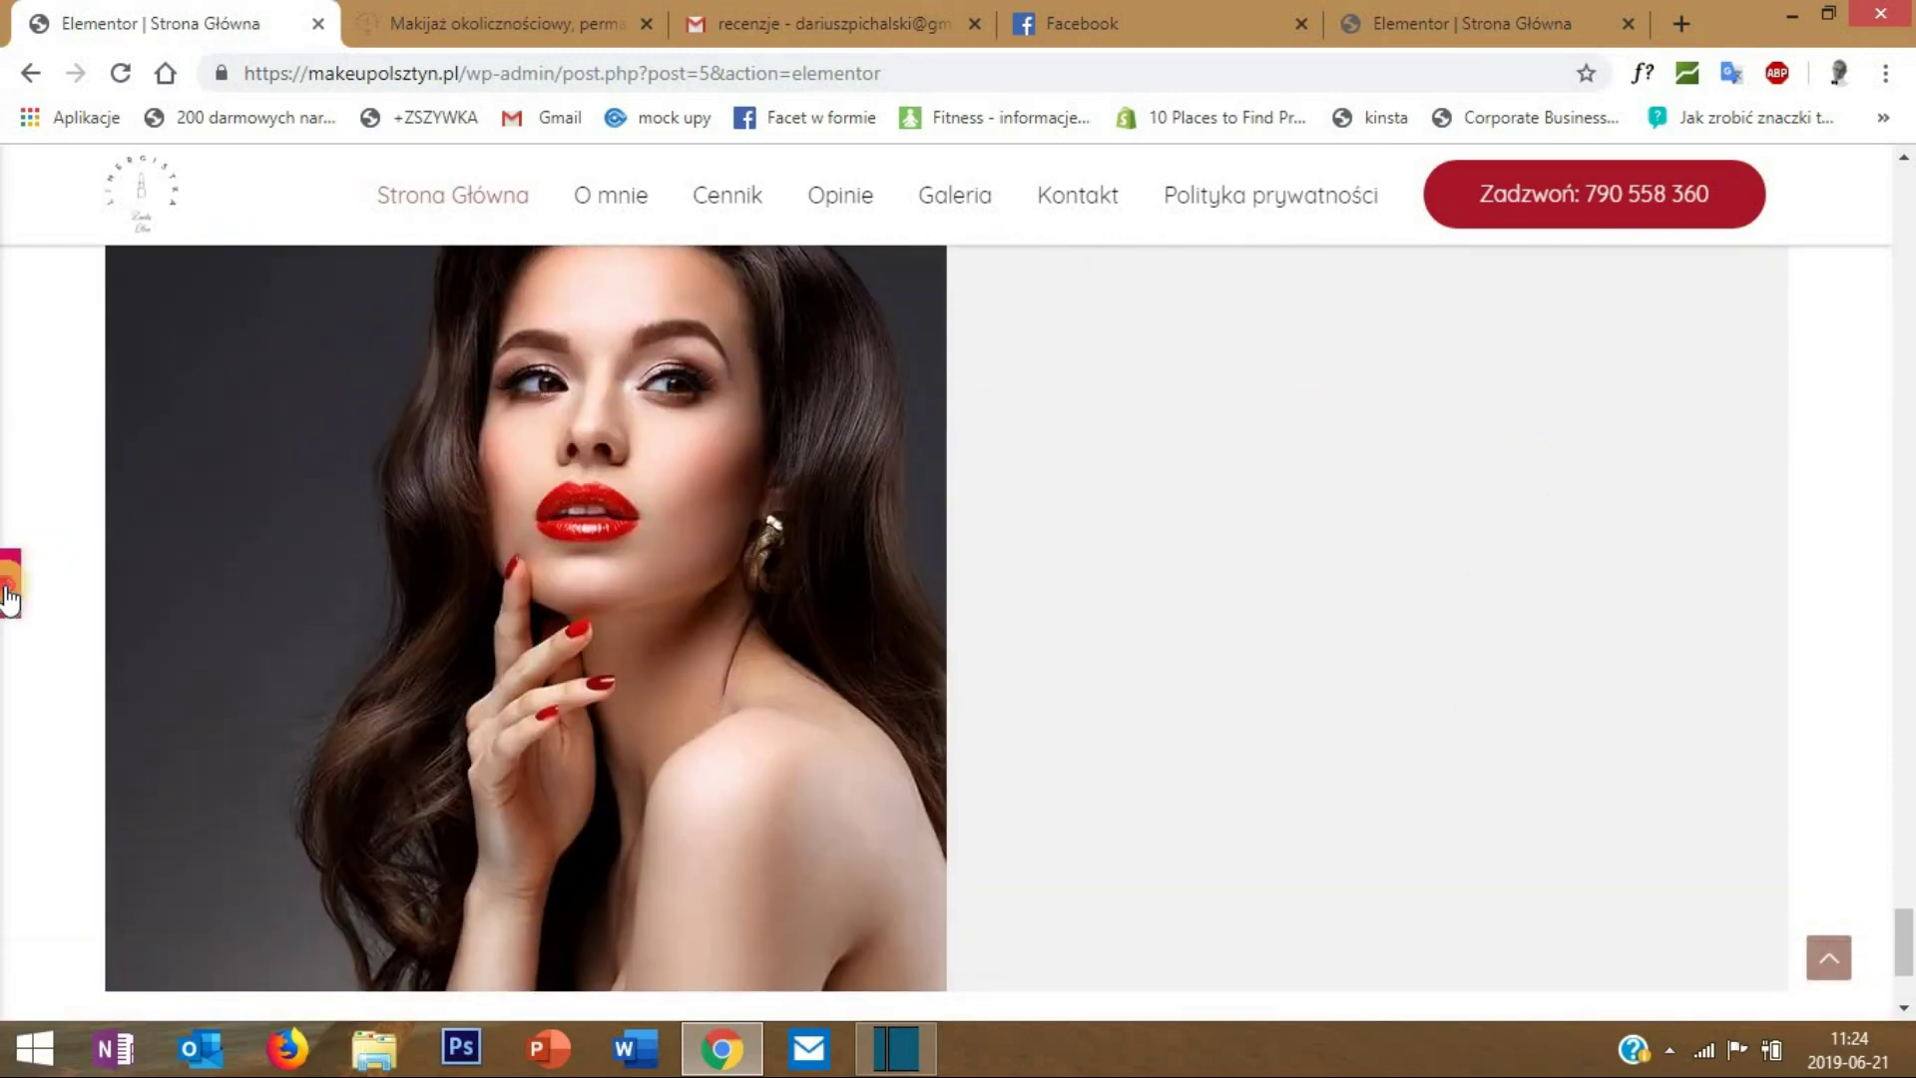
{"action": "left_click", "coordinate": [10, 596]}
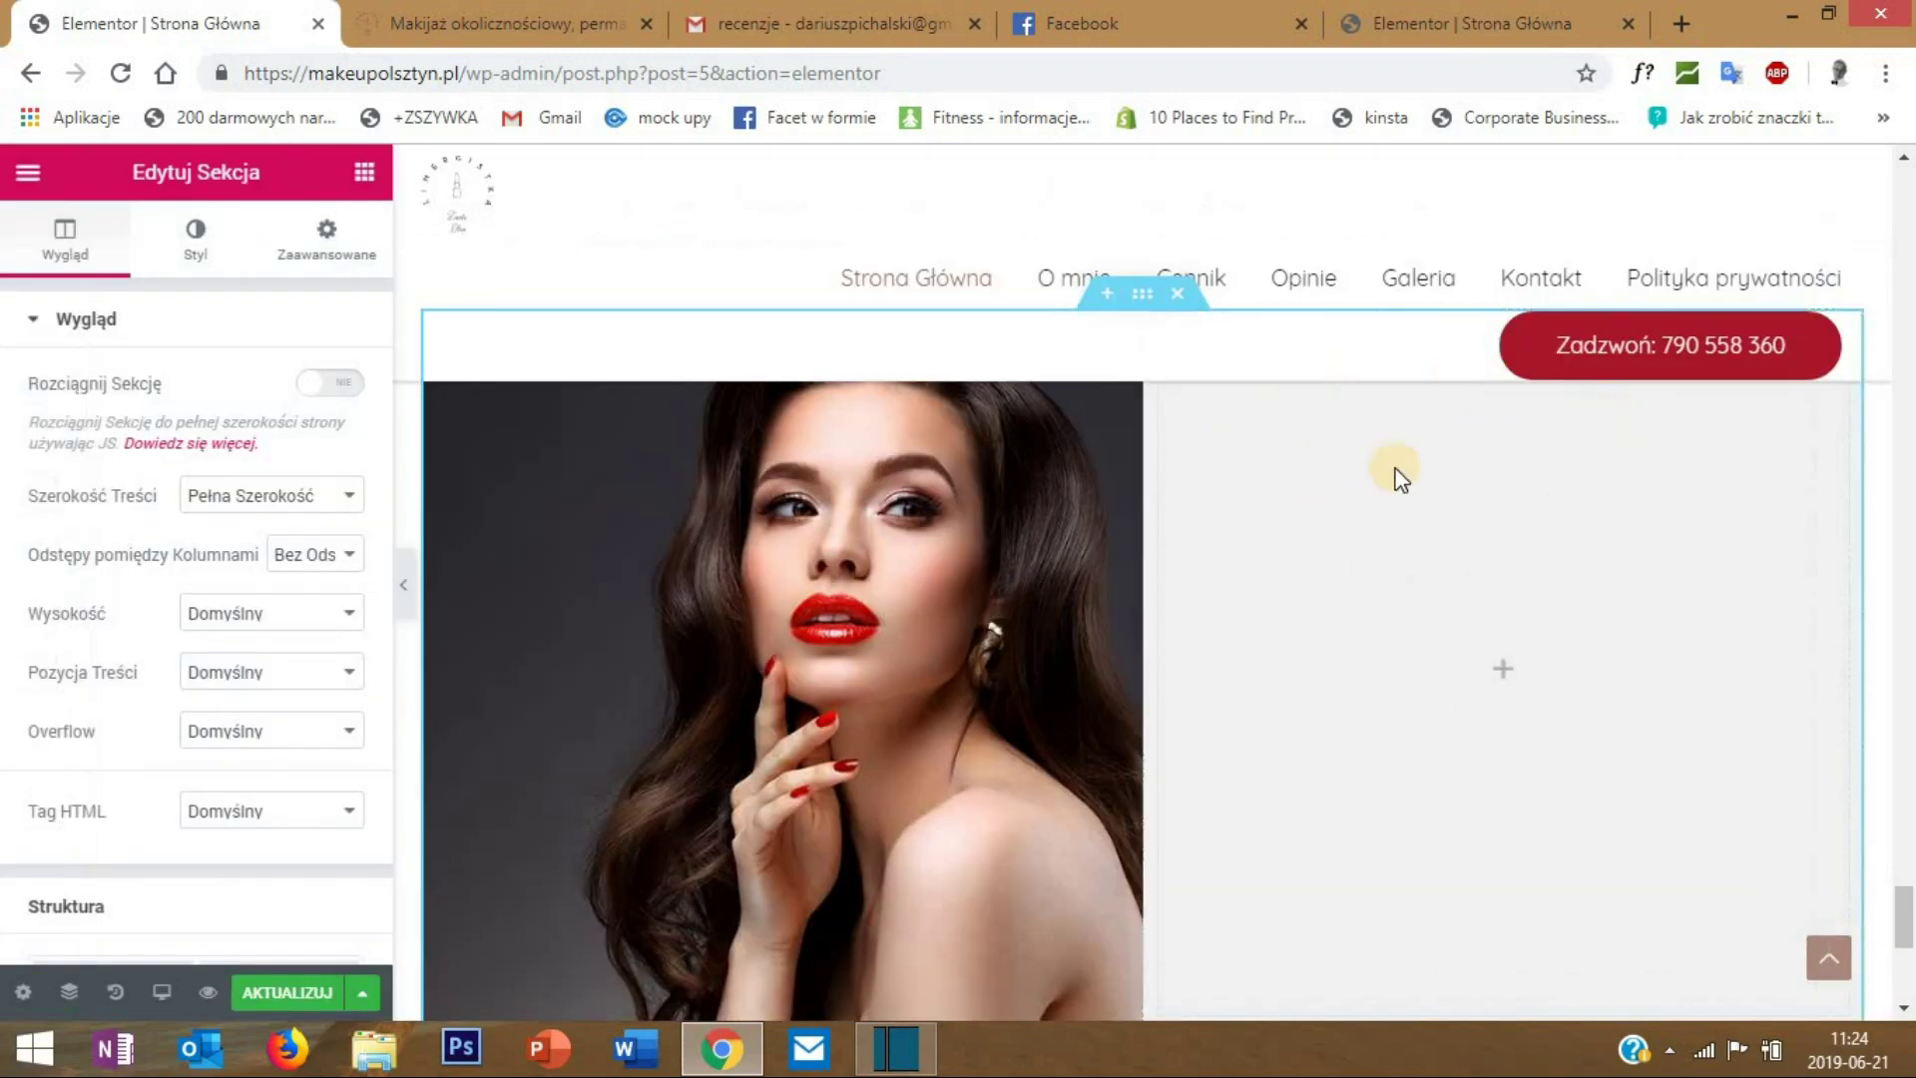
- Add a heading to the empty right column and set its font to Caveat
{"action": "left_click", "coordinate": [365, 172]}
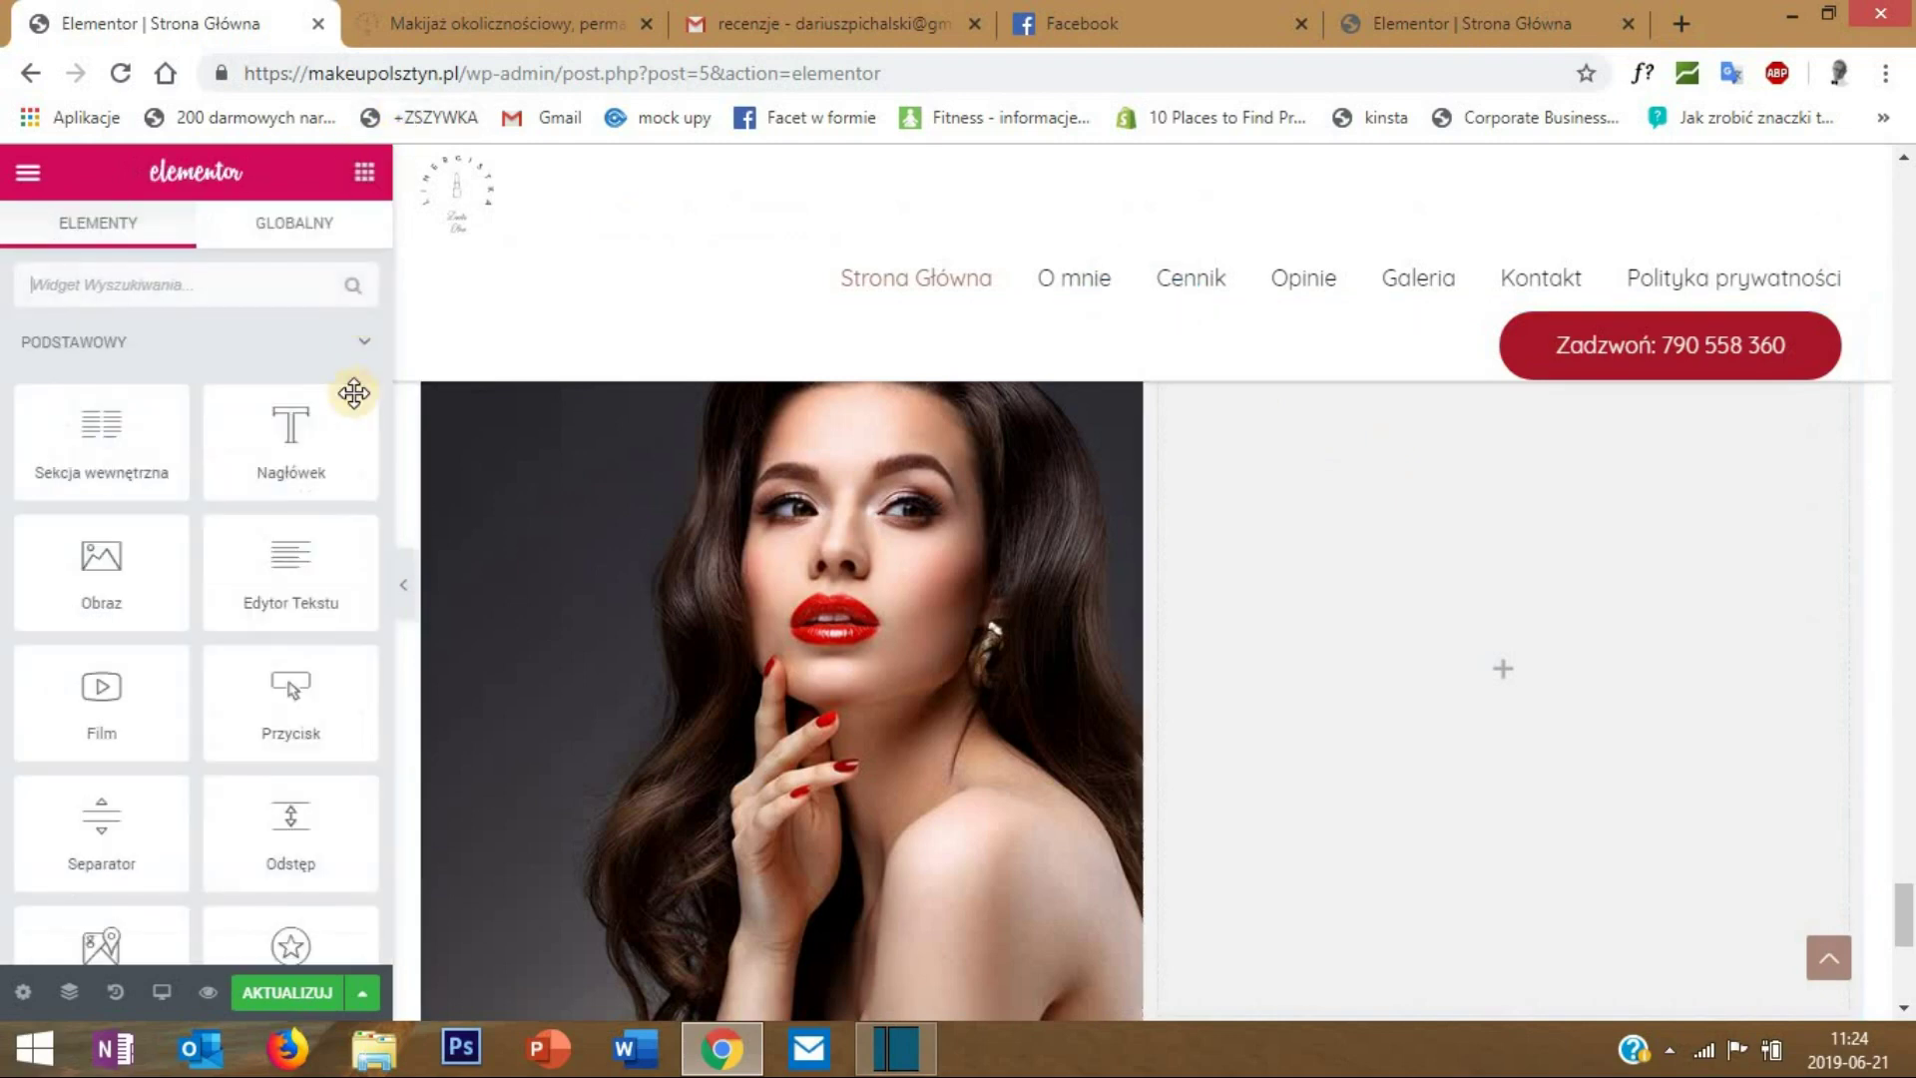
{"action": "left_click_drag", "start_coordinate": [290, 411], "coordinate": [1488, 549]}
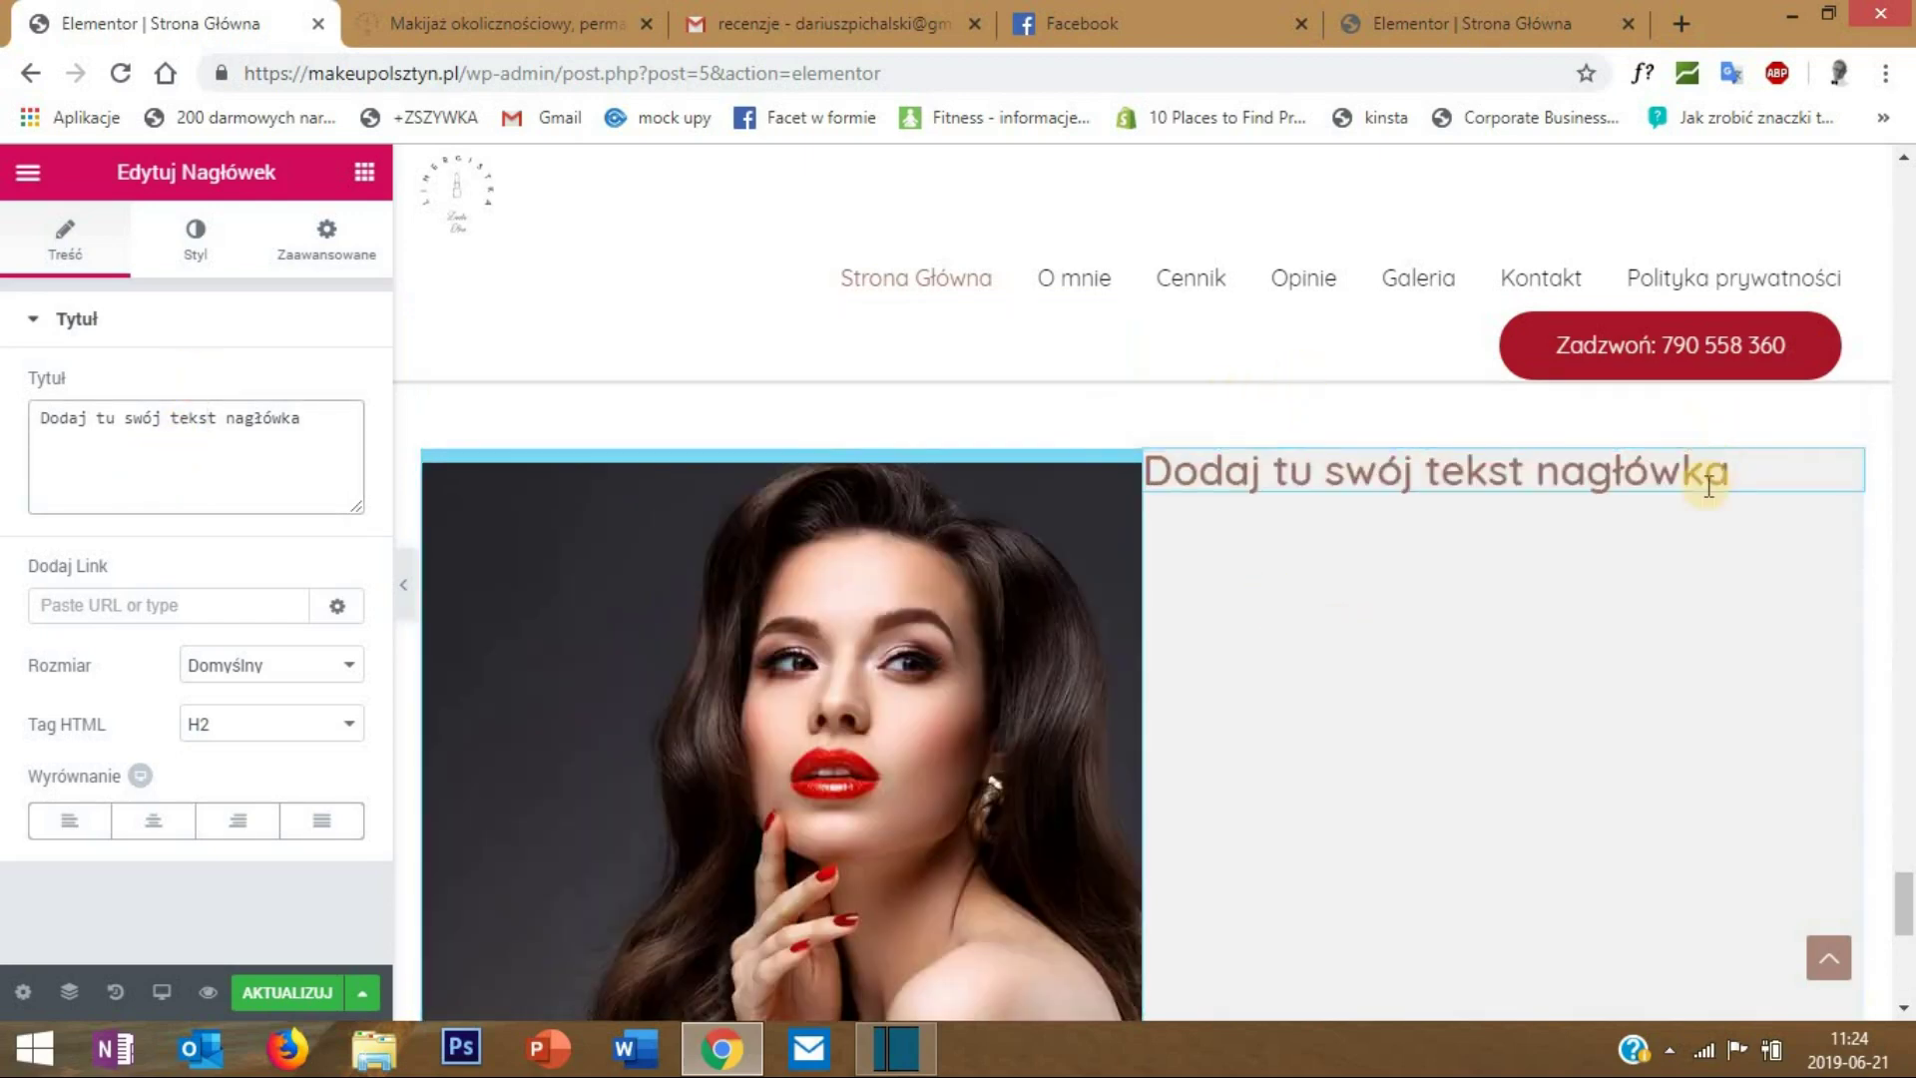
{"action": "left_click", "coordinate": [202, 240]}
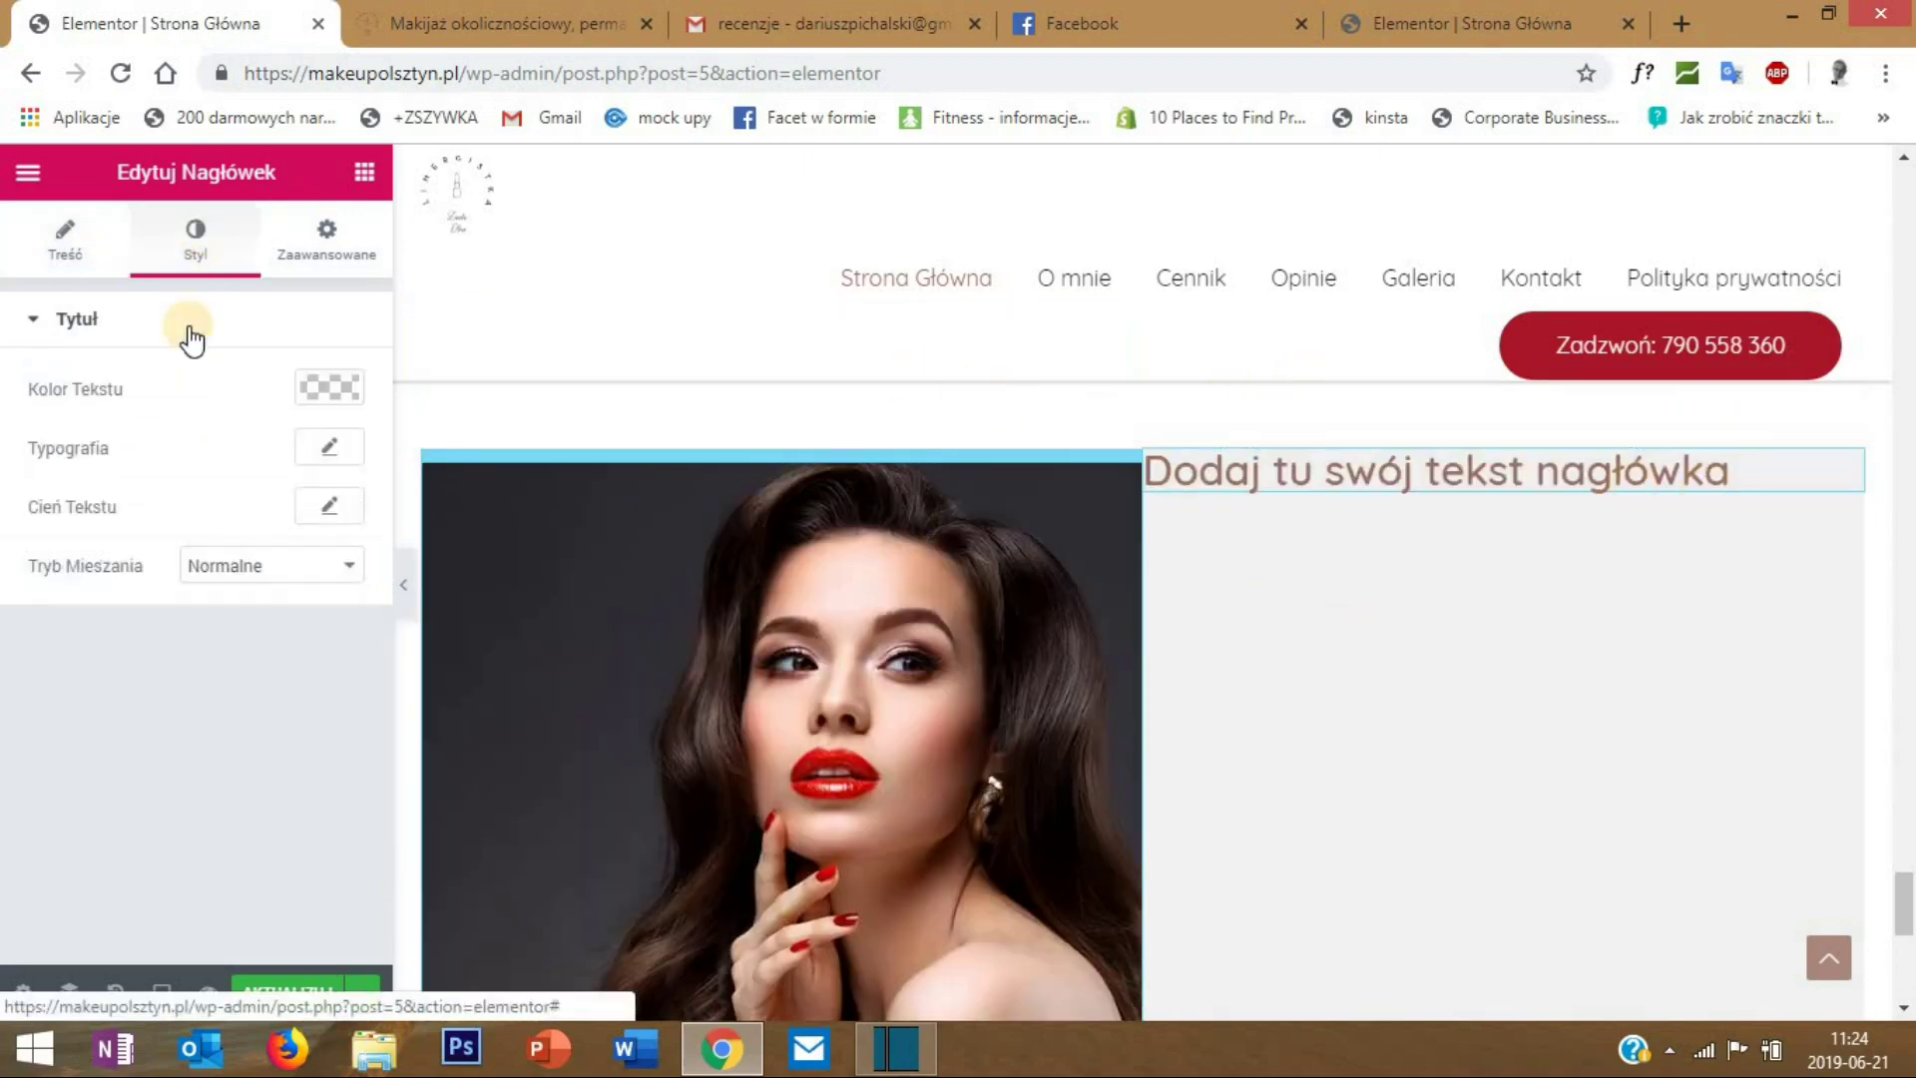
{"action": "left_click", "coordinate": [323, 454]}
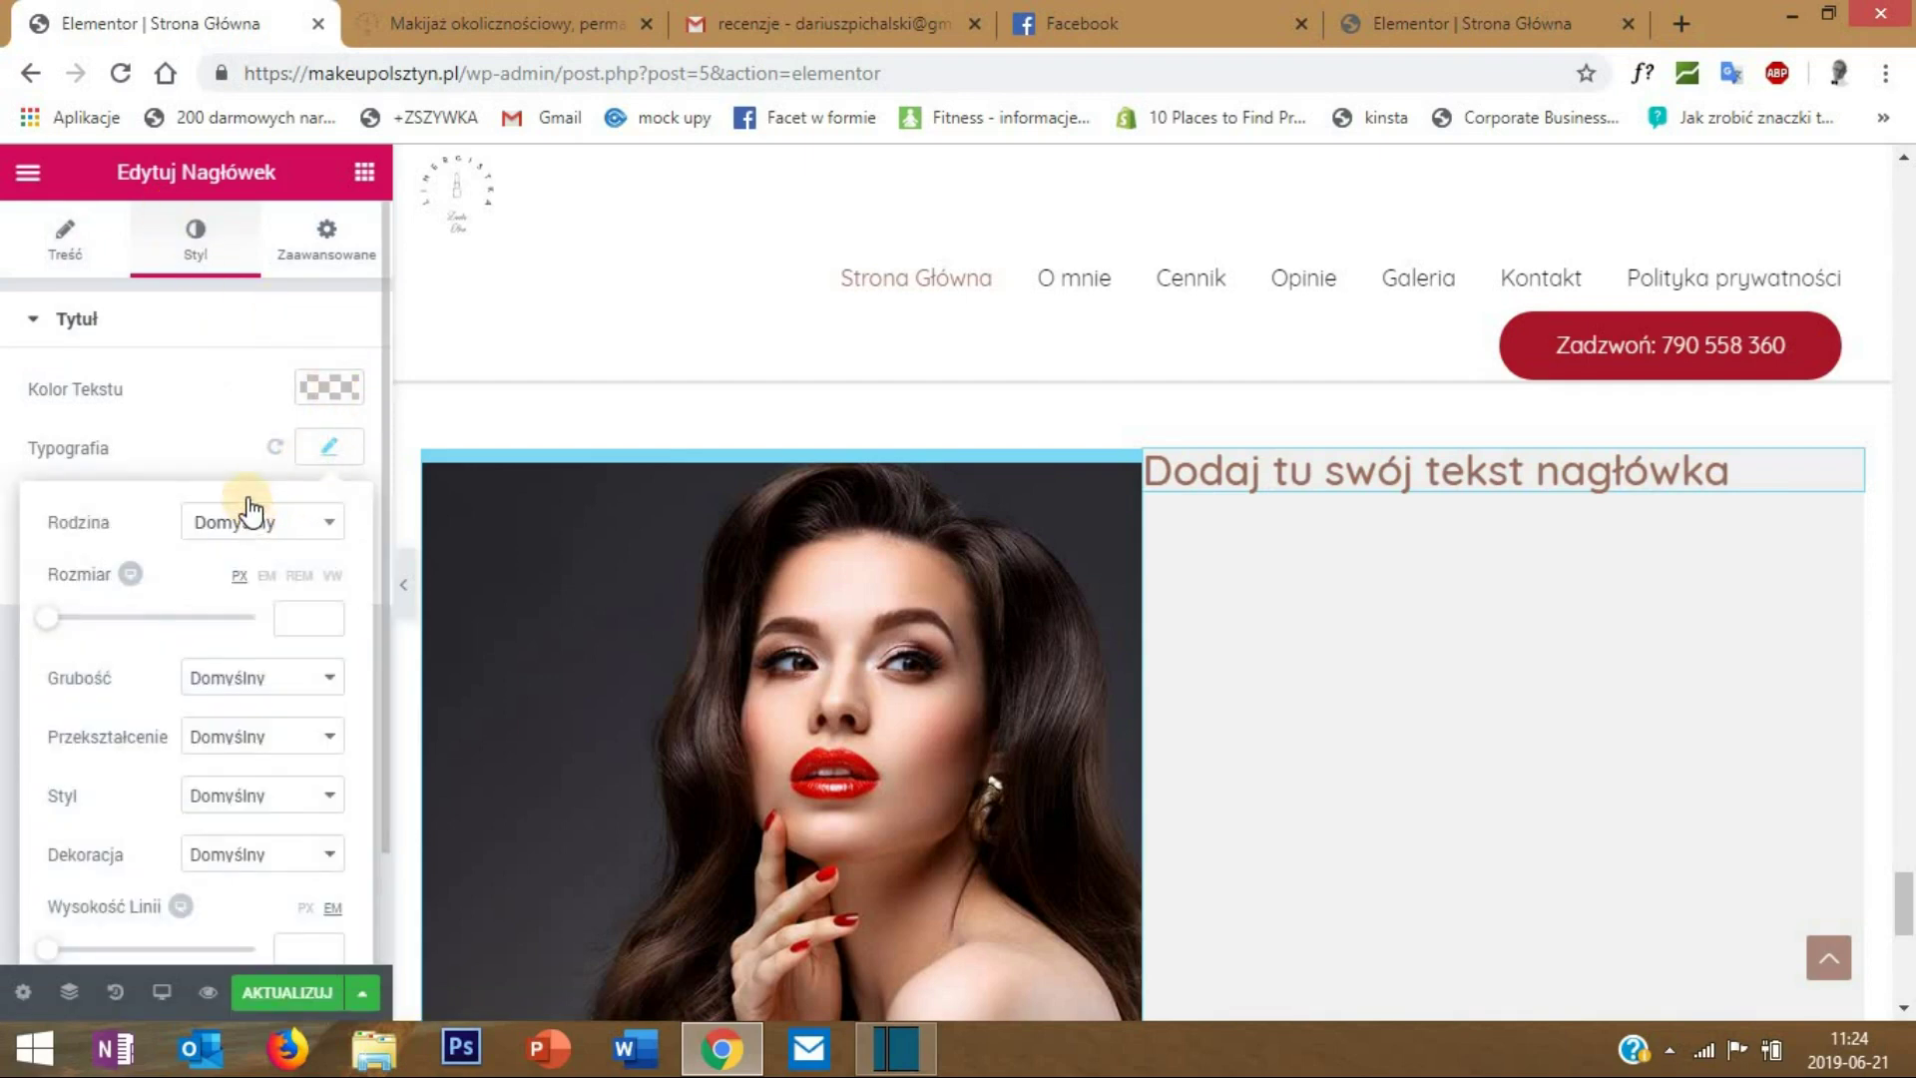
{"action": "left_click", "coordinate": [327, 527]}
{"action": "left_click", "coordinate": [240, 561]}
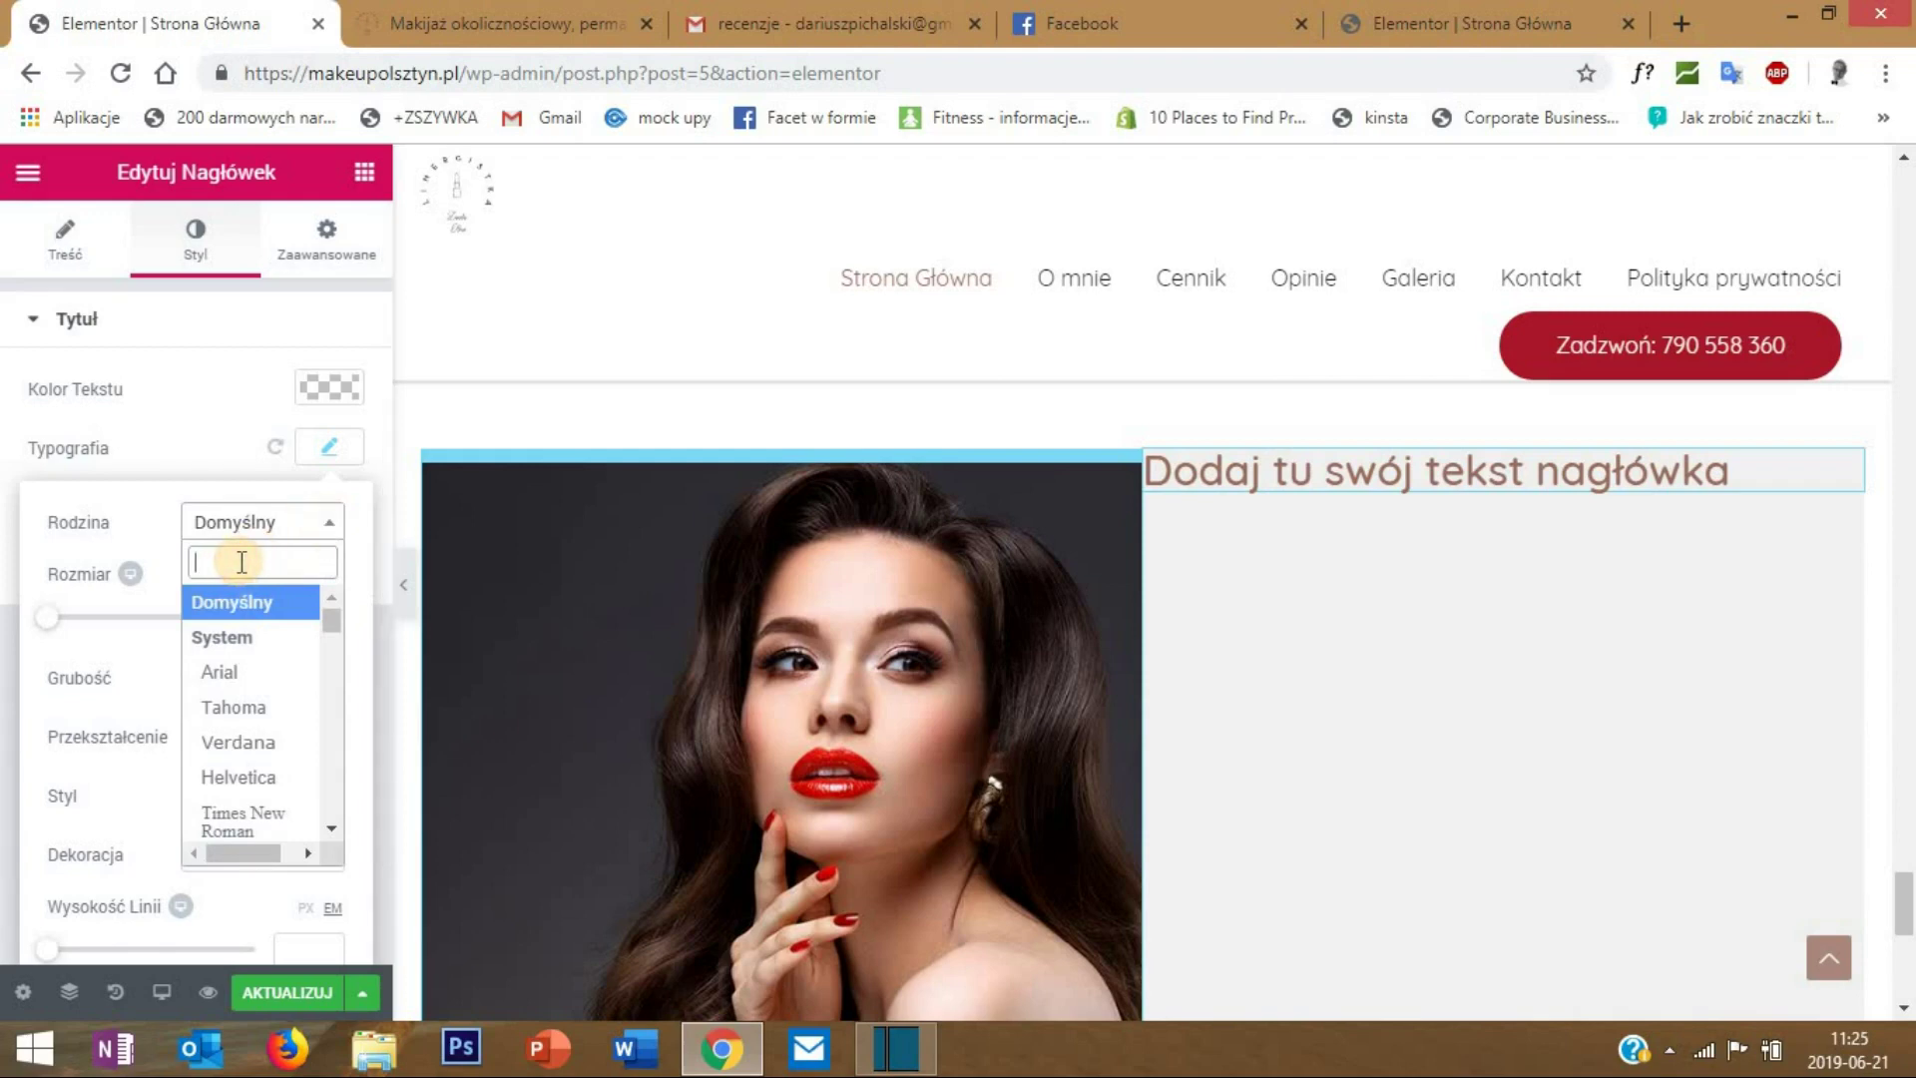
{"action": "type", "text": "cavea"}
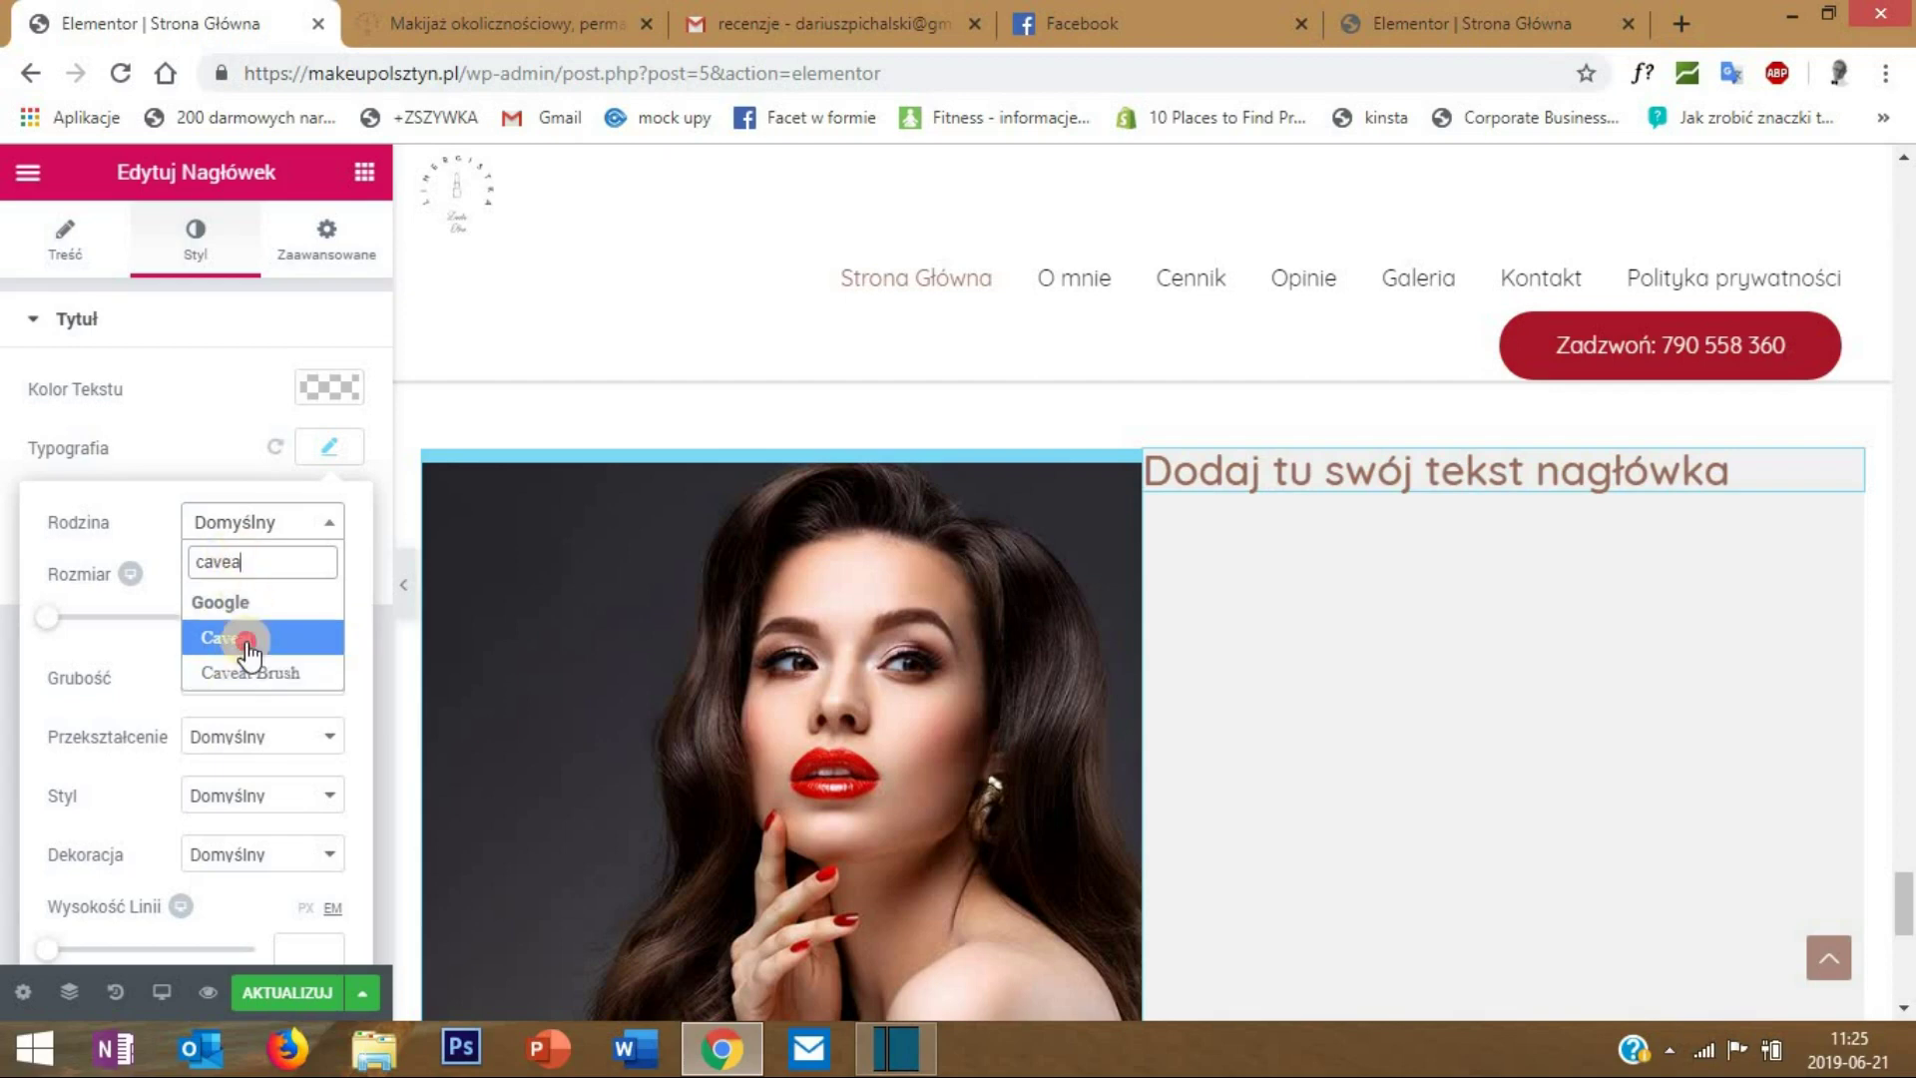
{"action": "left_click", "coordinate": [248, 639]}
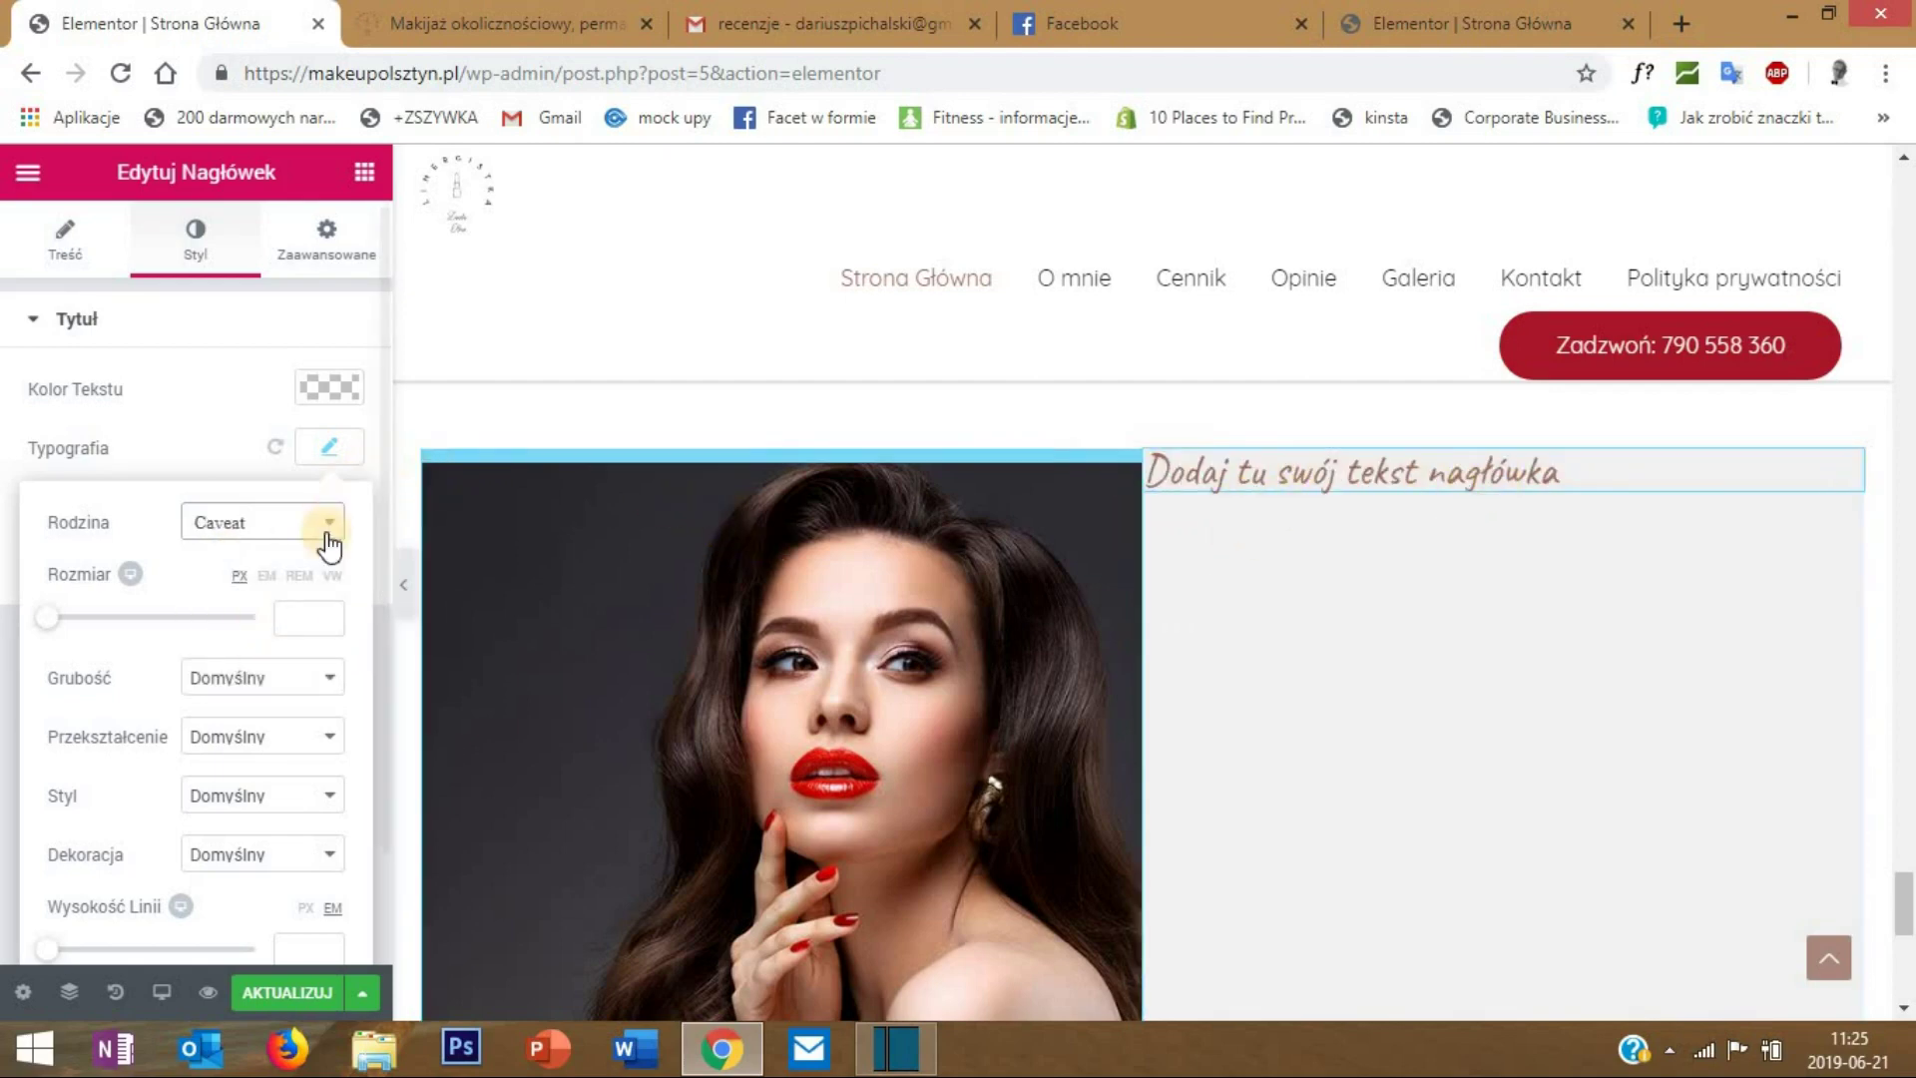
- Set the heading's font size to 50
{"action": "left_click", "coordinate": [310, 606]}
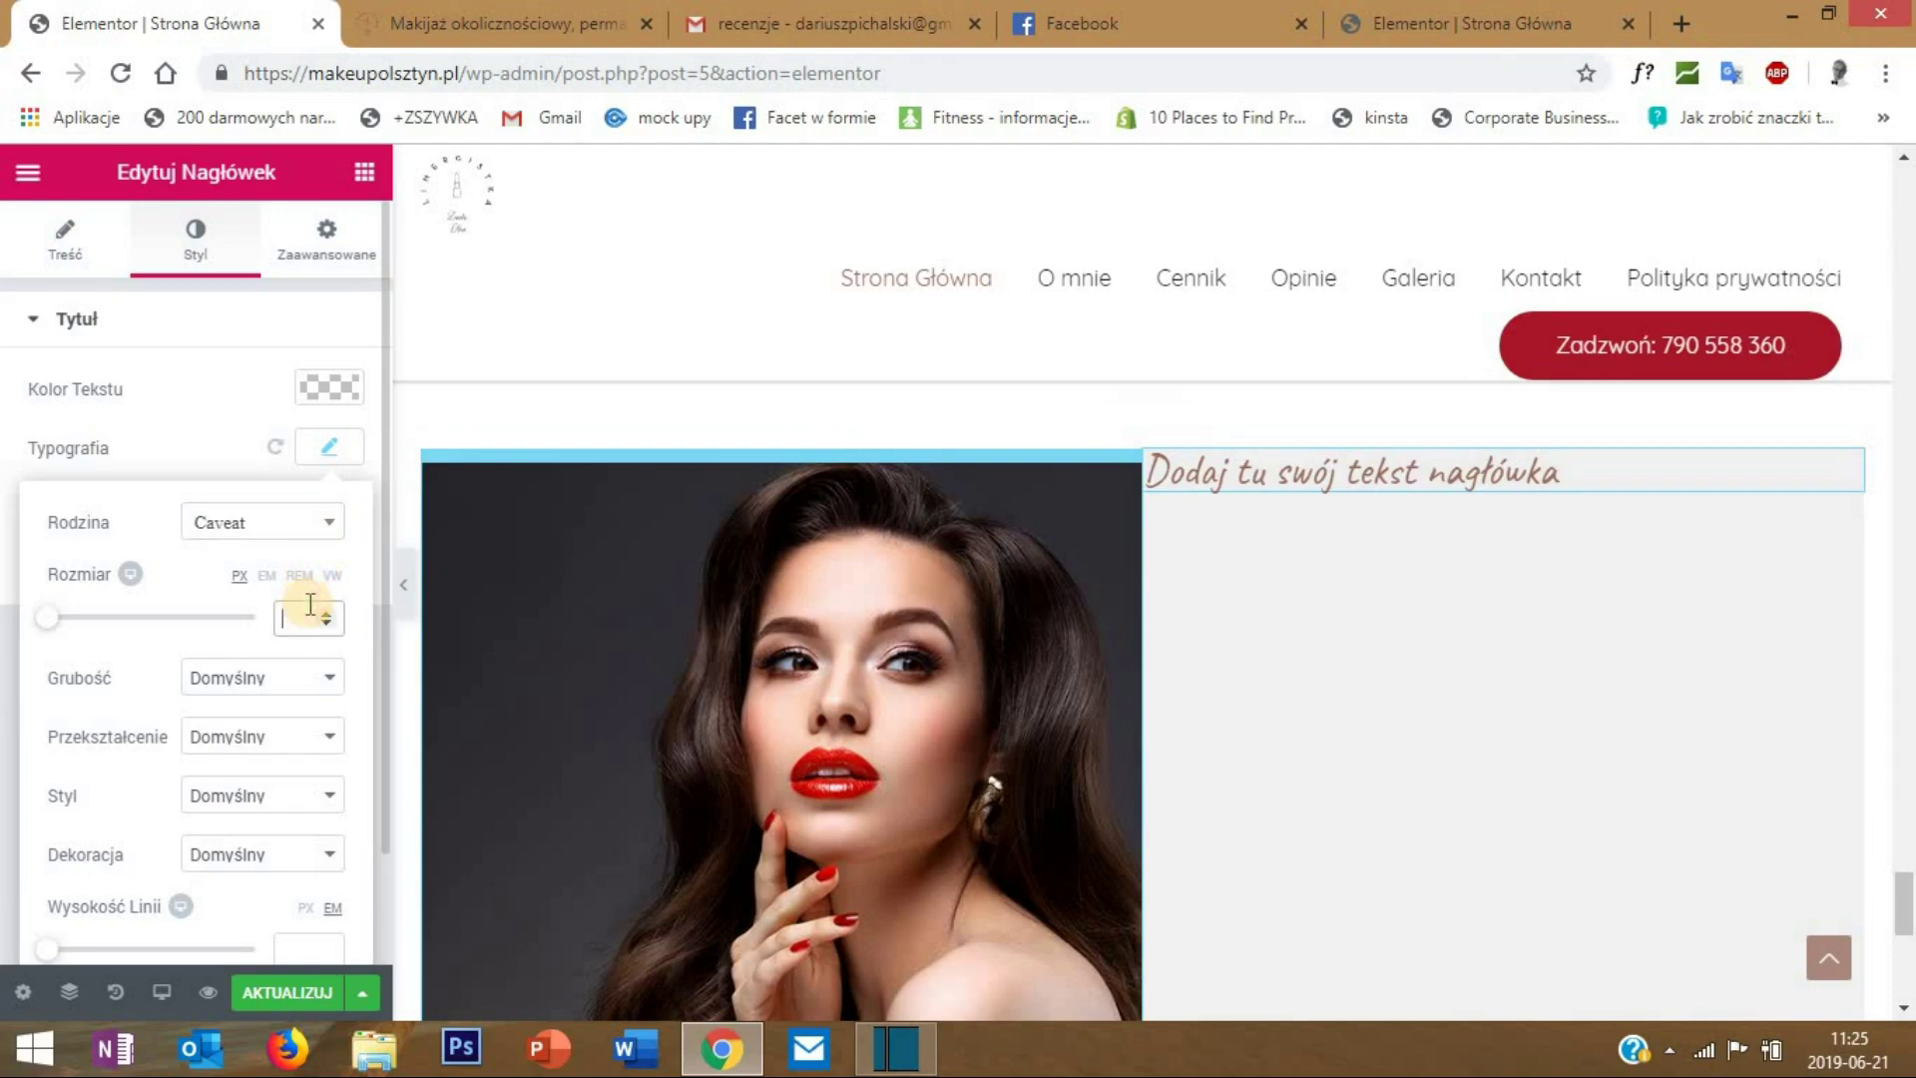
{"action": "type", "text": "60"}
{"action": "key", "text": "BackSpace"}
{"action": "key", "text": "BackSpace"}
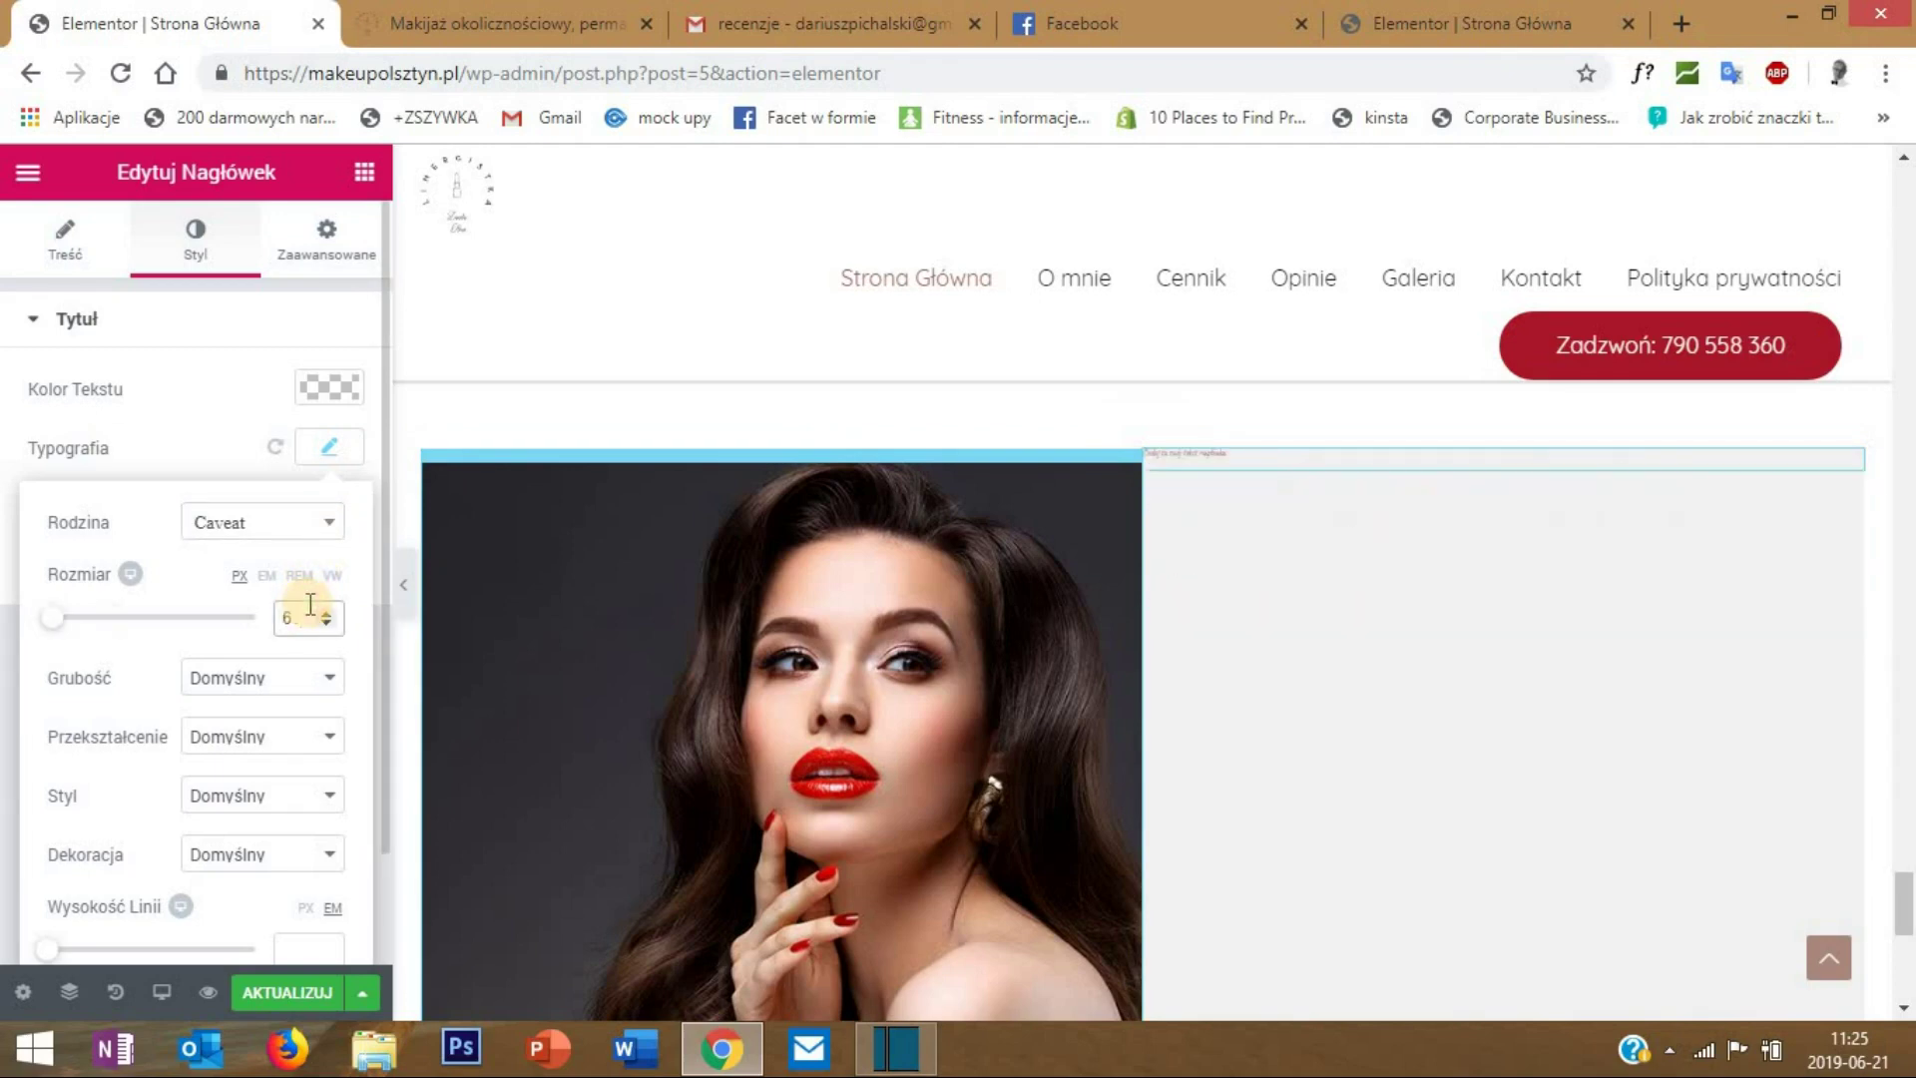
{"action": "type", "text": "50"}
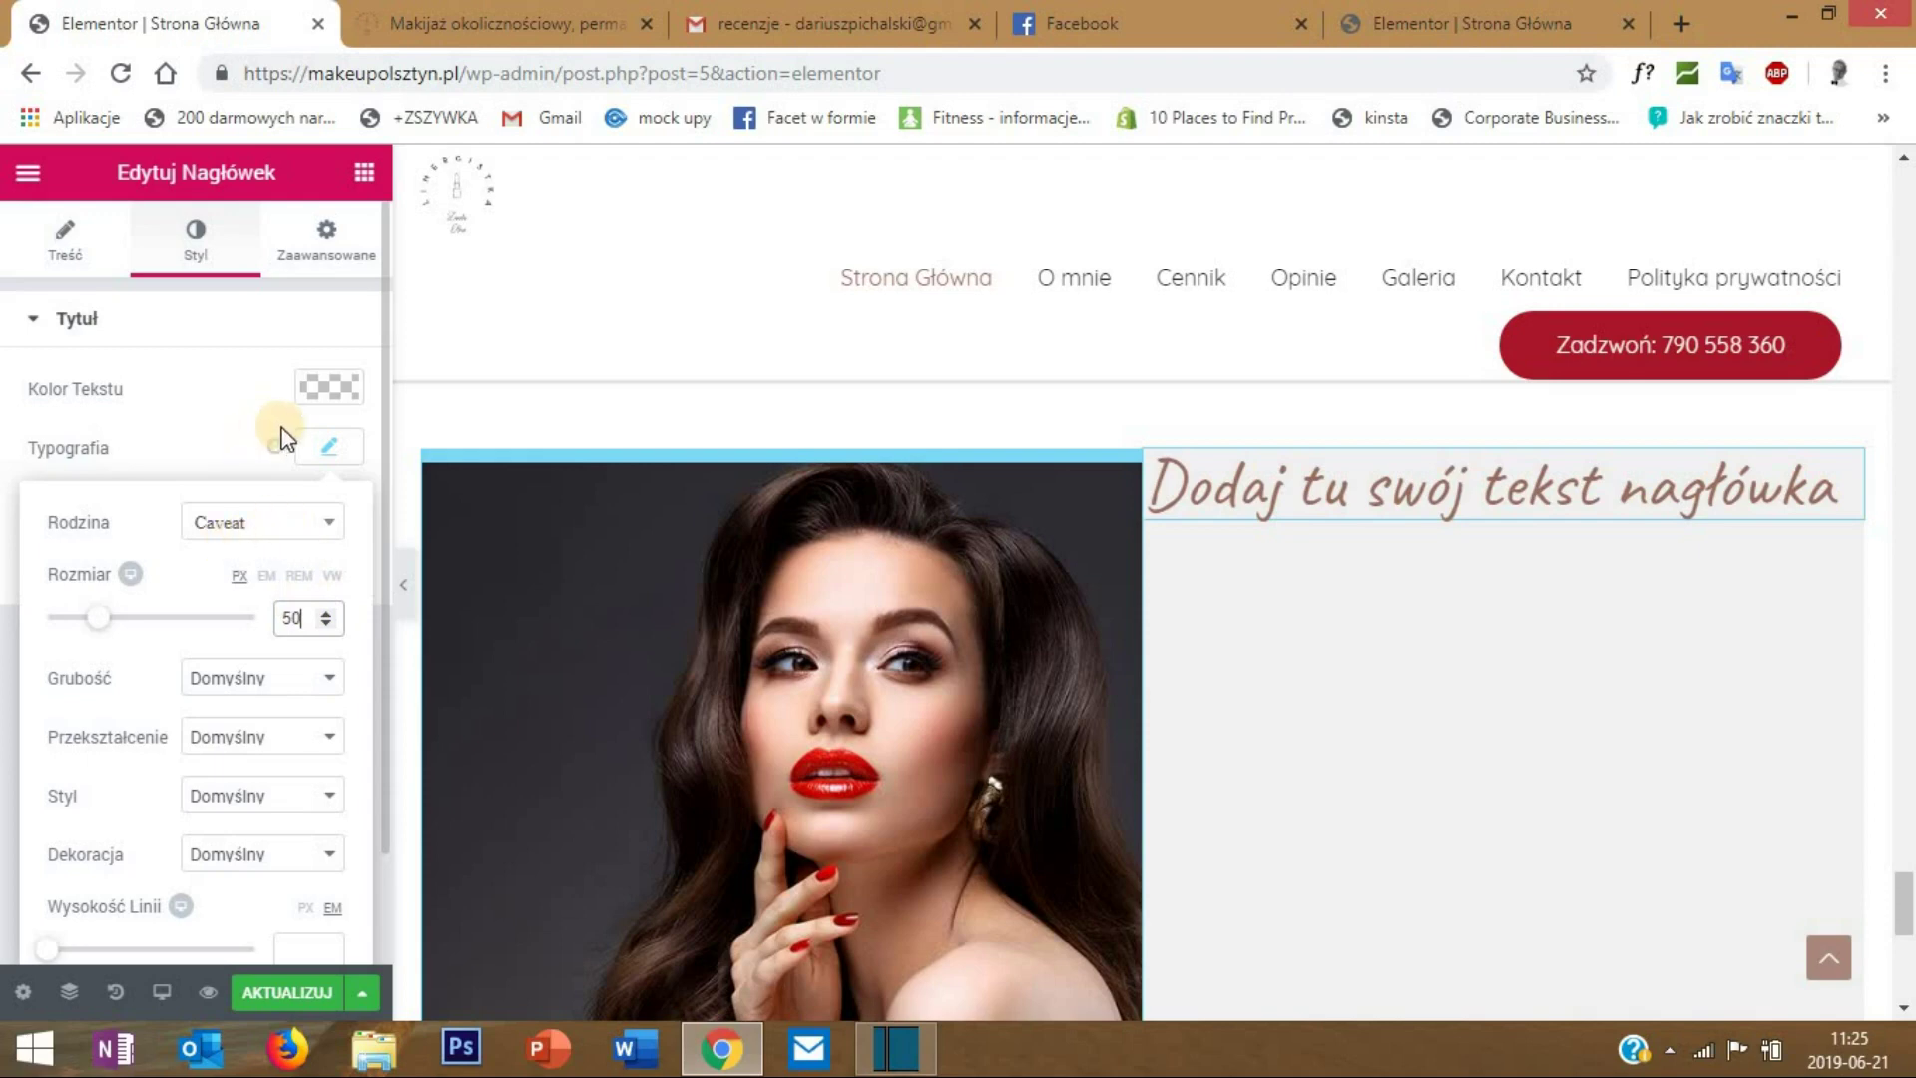
{"action": "left_click", "coordinate": [337, 448]}
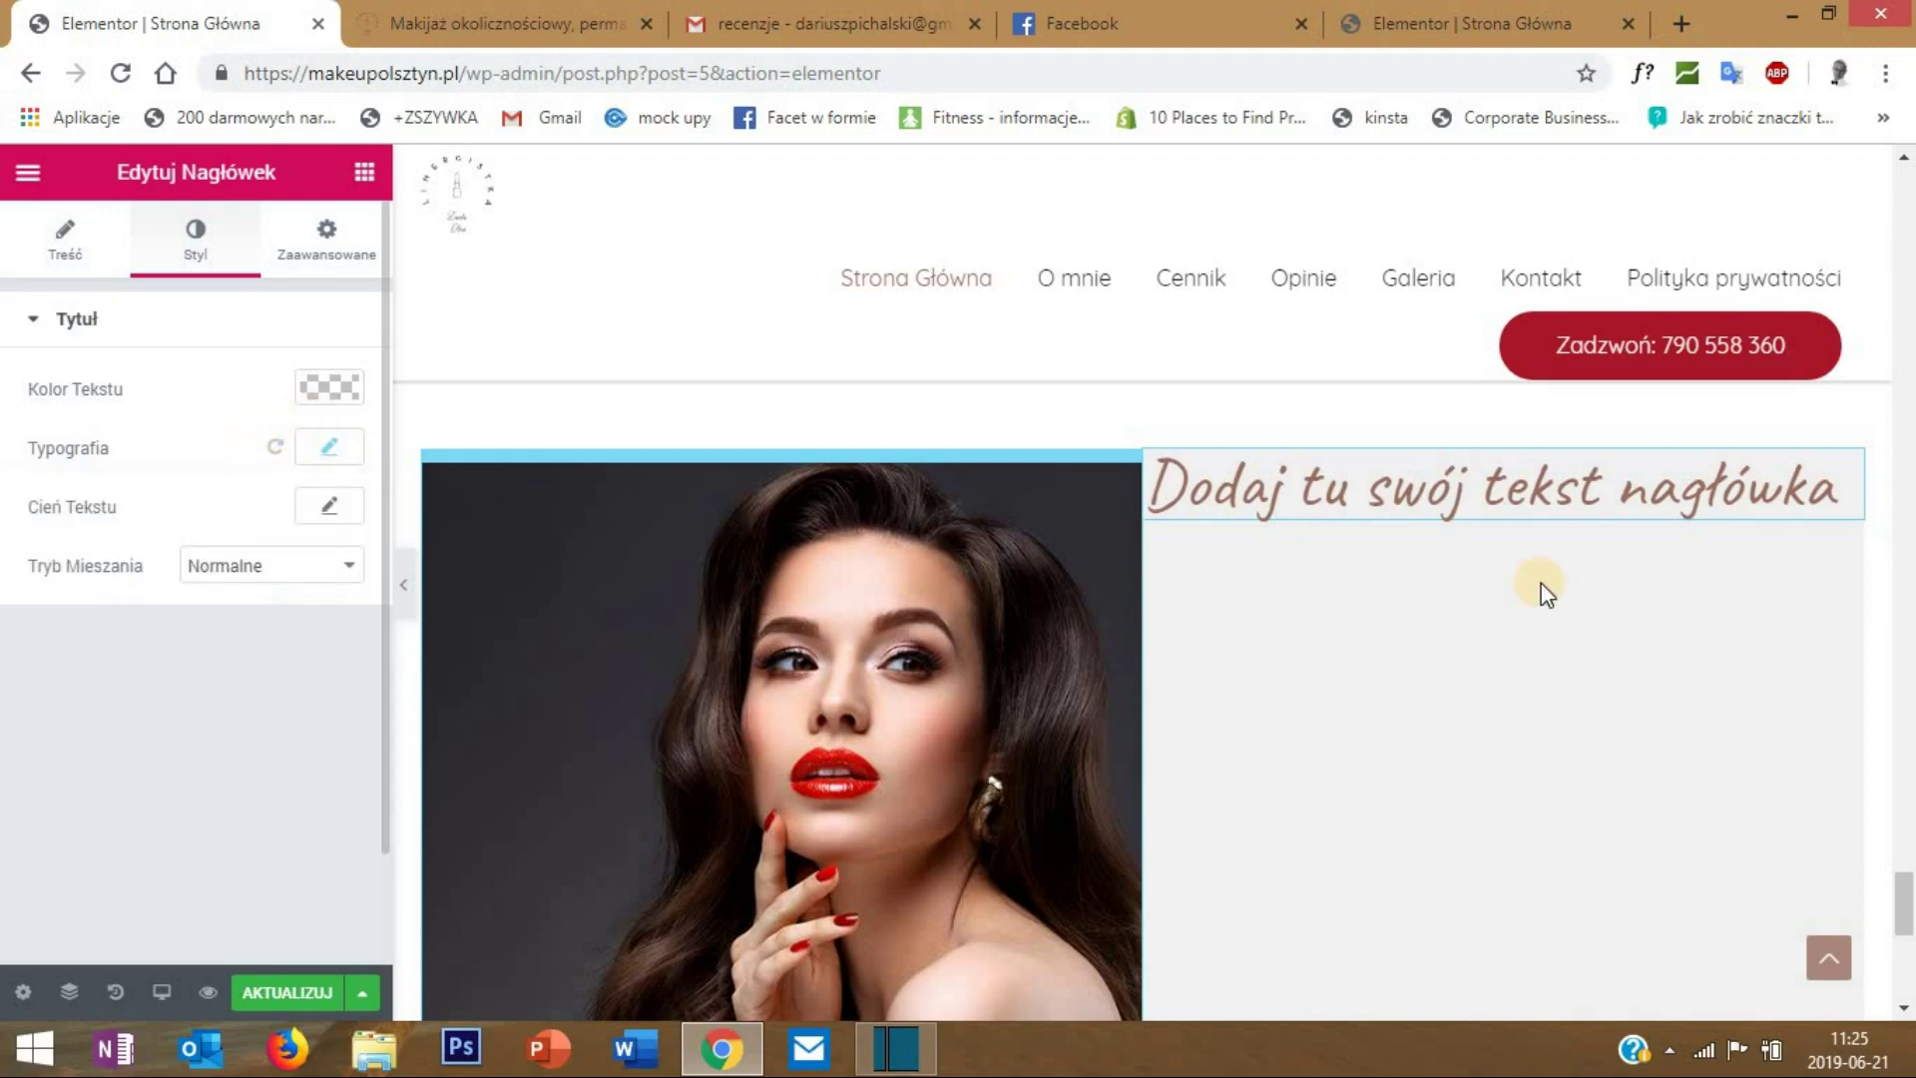
{"action": "left_click", "coordinate": [40, 248]}
- Change the heading text to 'Makijaż'
{"action": "left_click_drag", "start_coordinate": [308, 418], "coordinate": [51, 417]}
{"action": "key", "text": "BackSpace"}
{"action": "key", "text": "BackSpace"}
{"action": "type", "text": "Makijaż"}
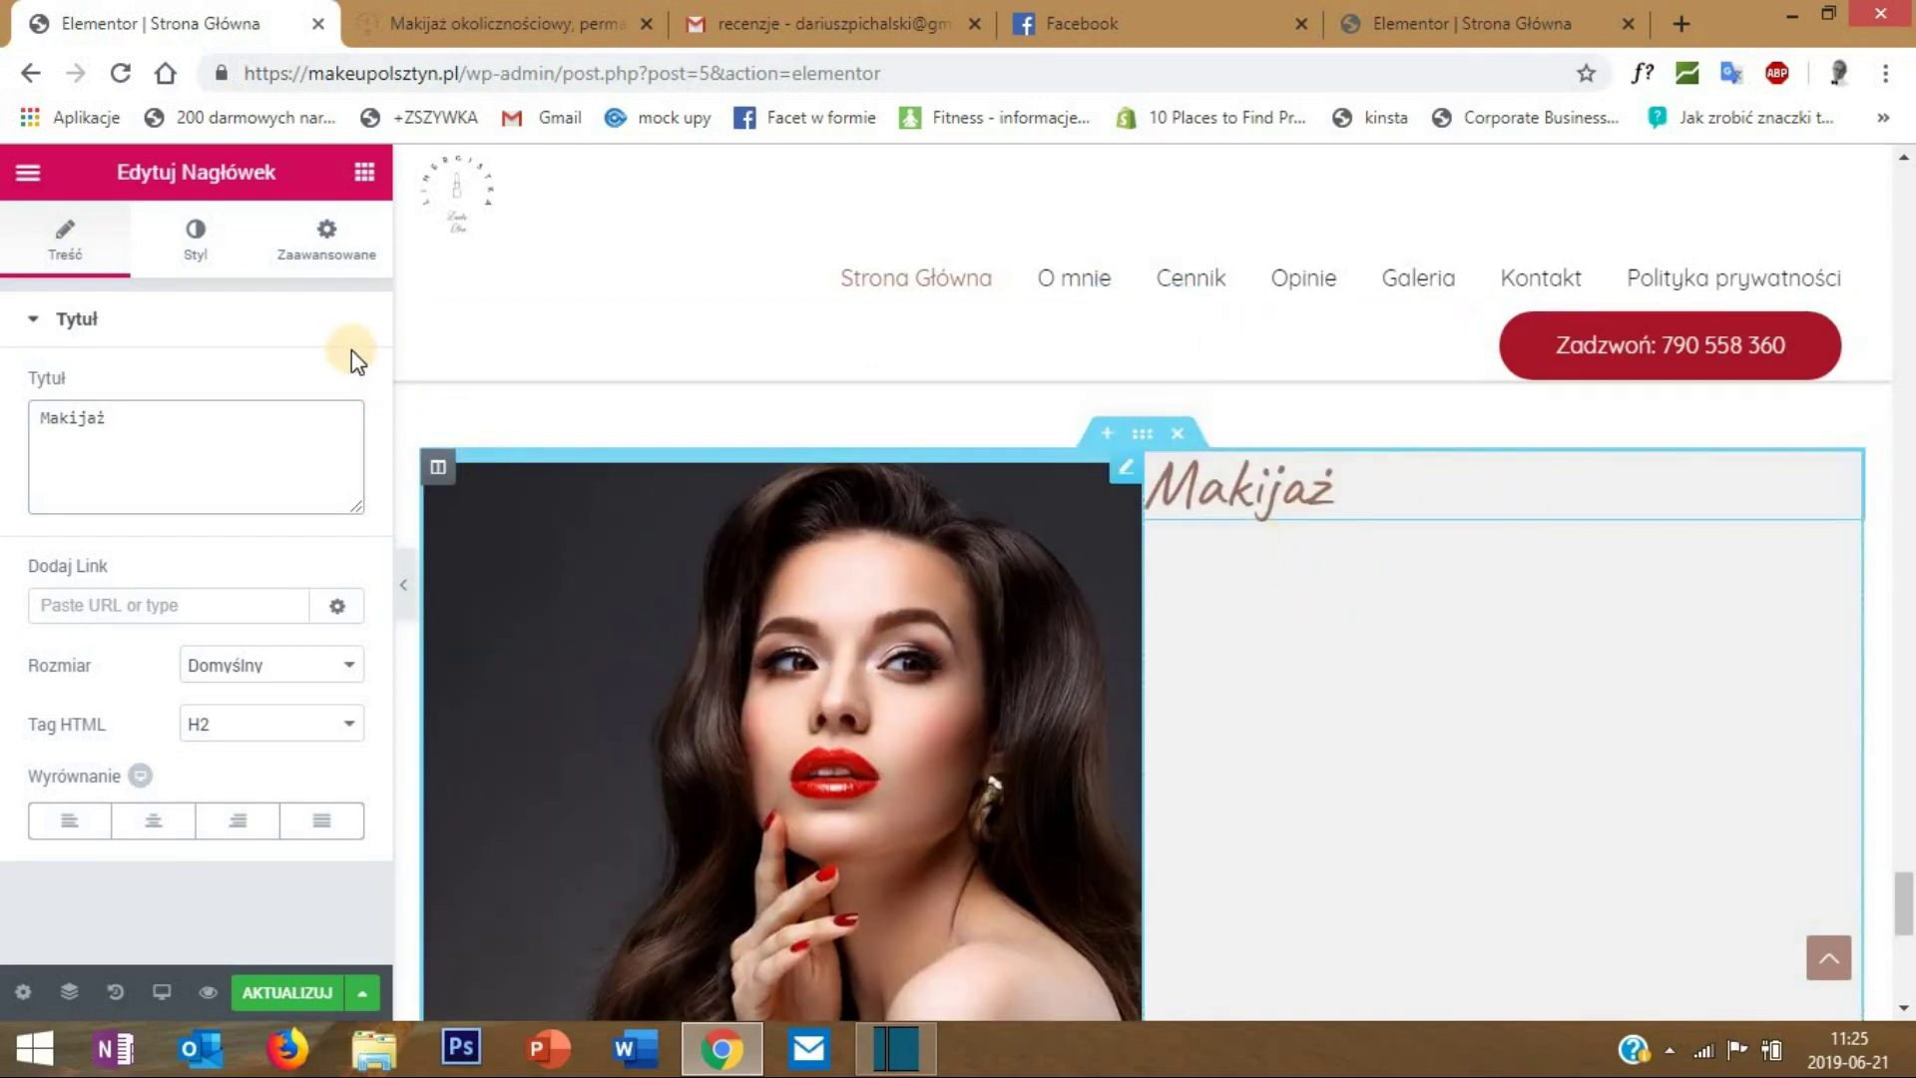
- Add a second heading 'Permanentny' below it and colour it black #000000
{"action": "left_click", "coordinate": [365, 173]}
{"action": "left_click_drag", "start_coordinate": [285, 441], "coordinate": [1253, 511]}
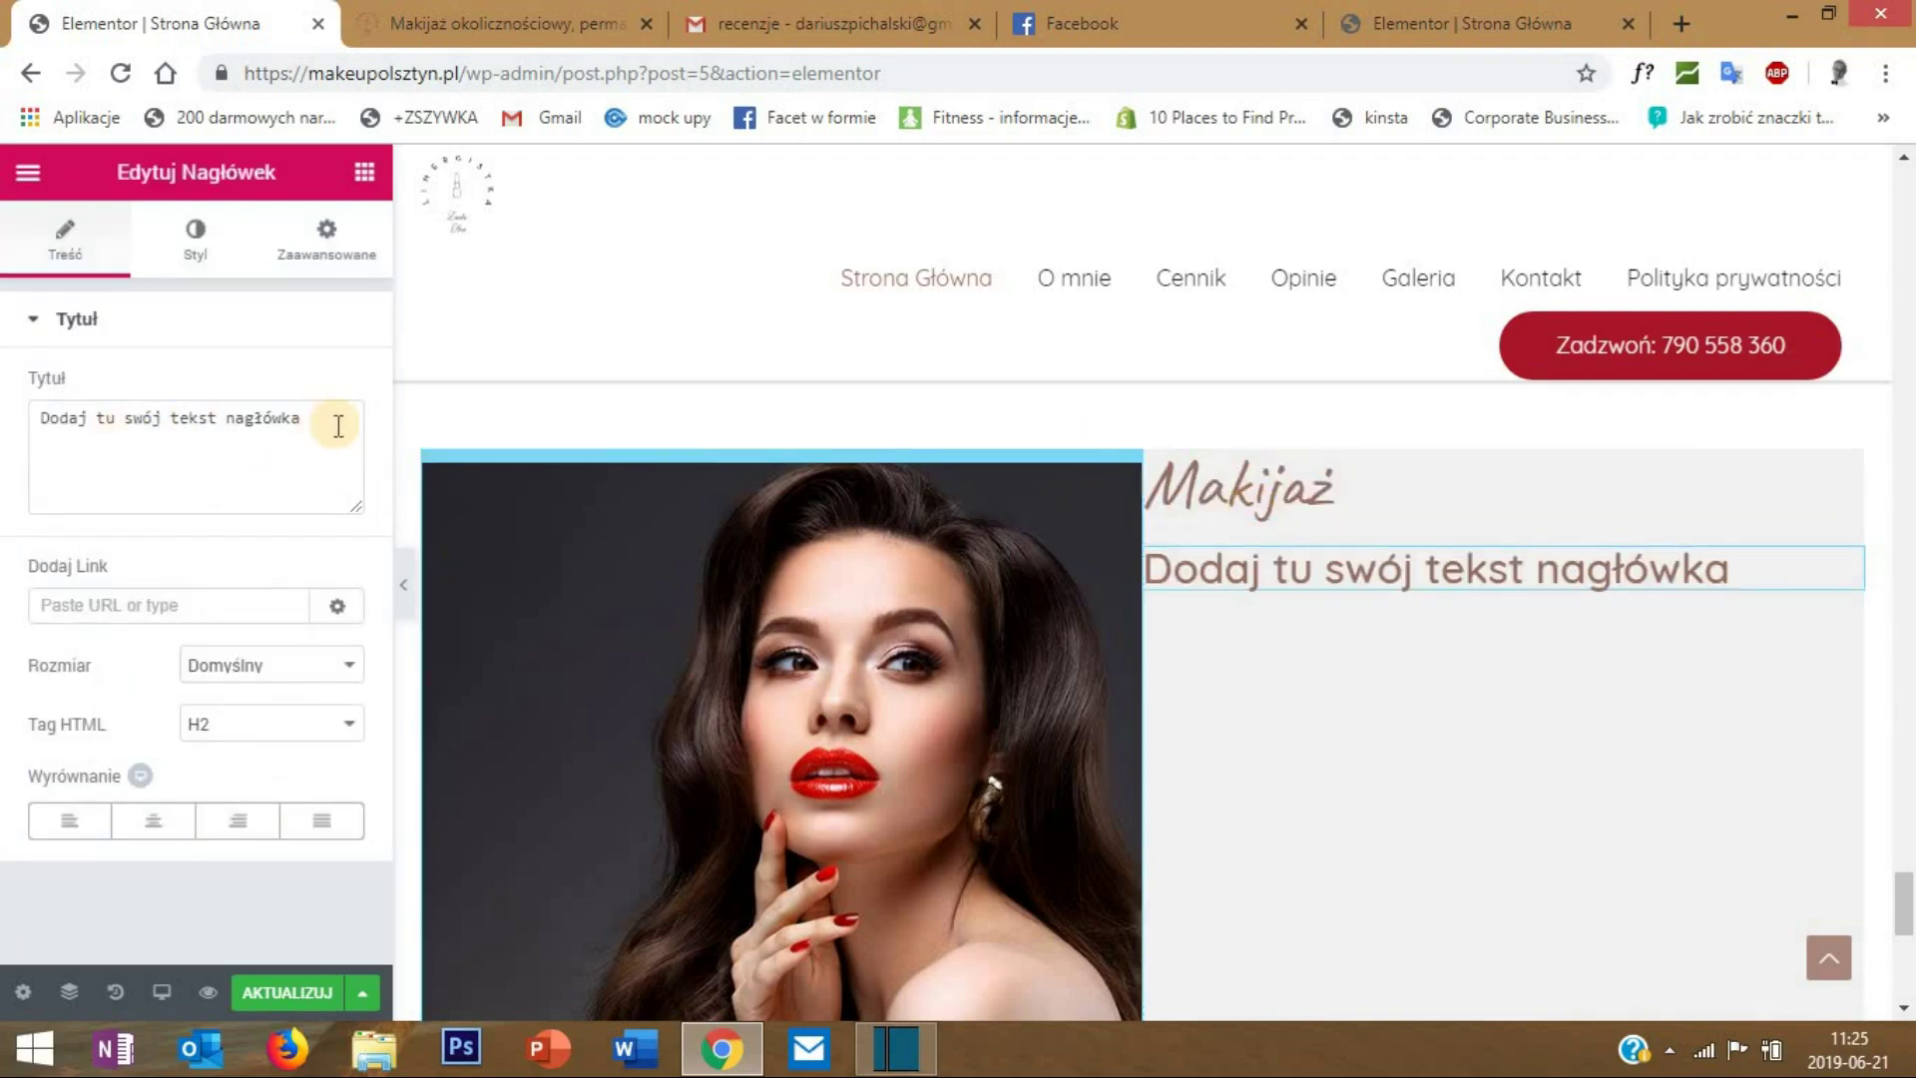
{"action": "left_click_drag", "start_coordinate": [336, 425], "coordinate": [5, 446]}
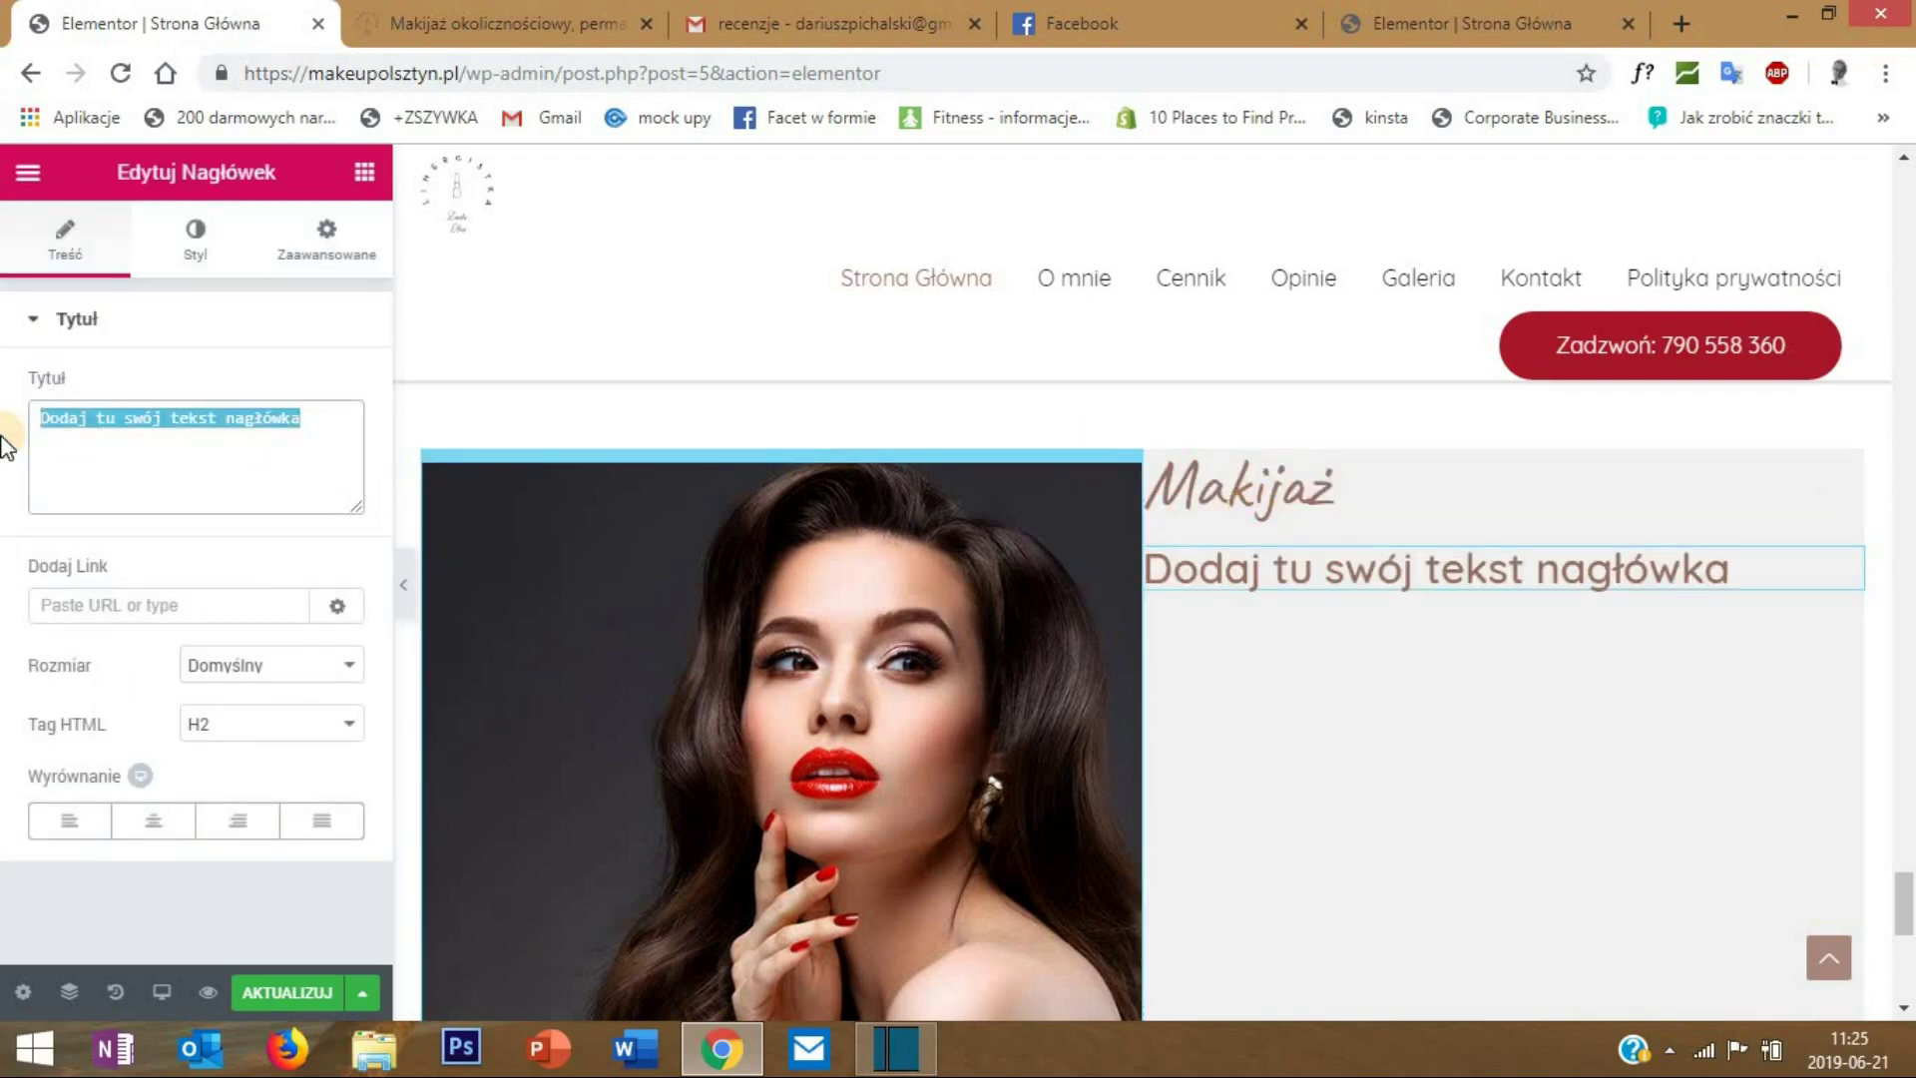
{"action": "type", "text": "Permanentny"}
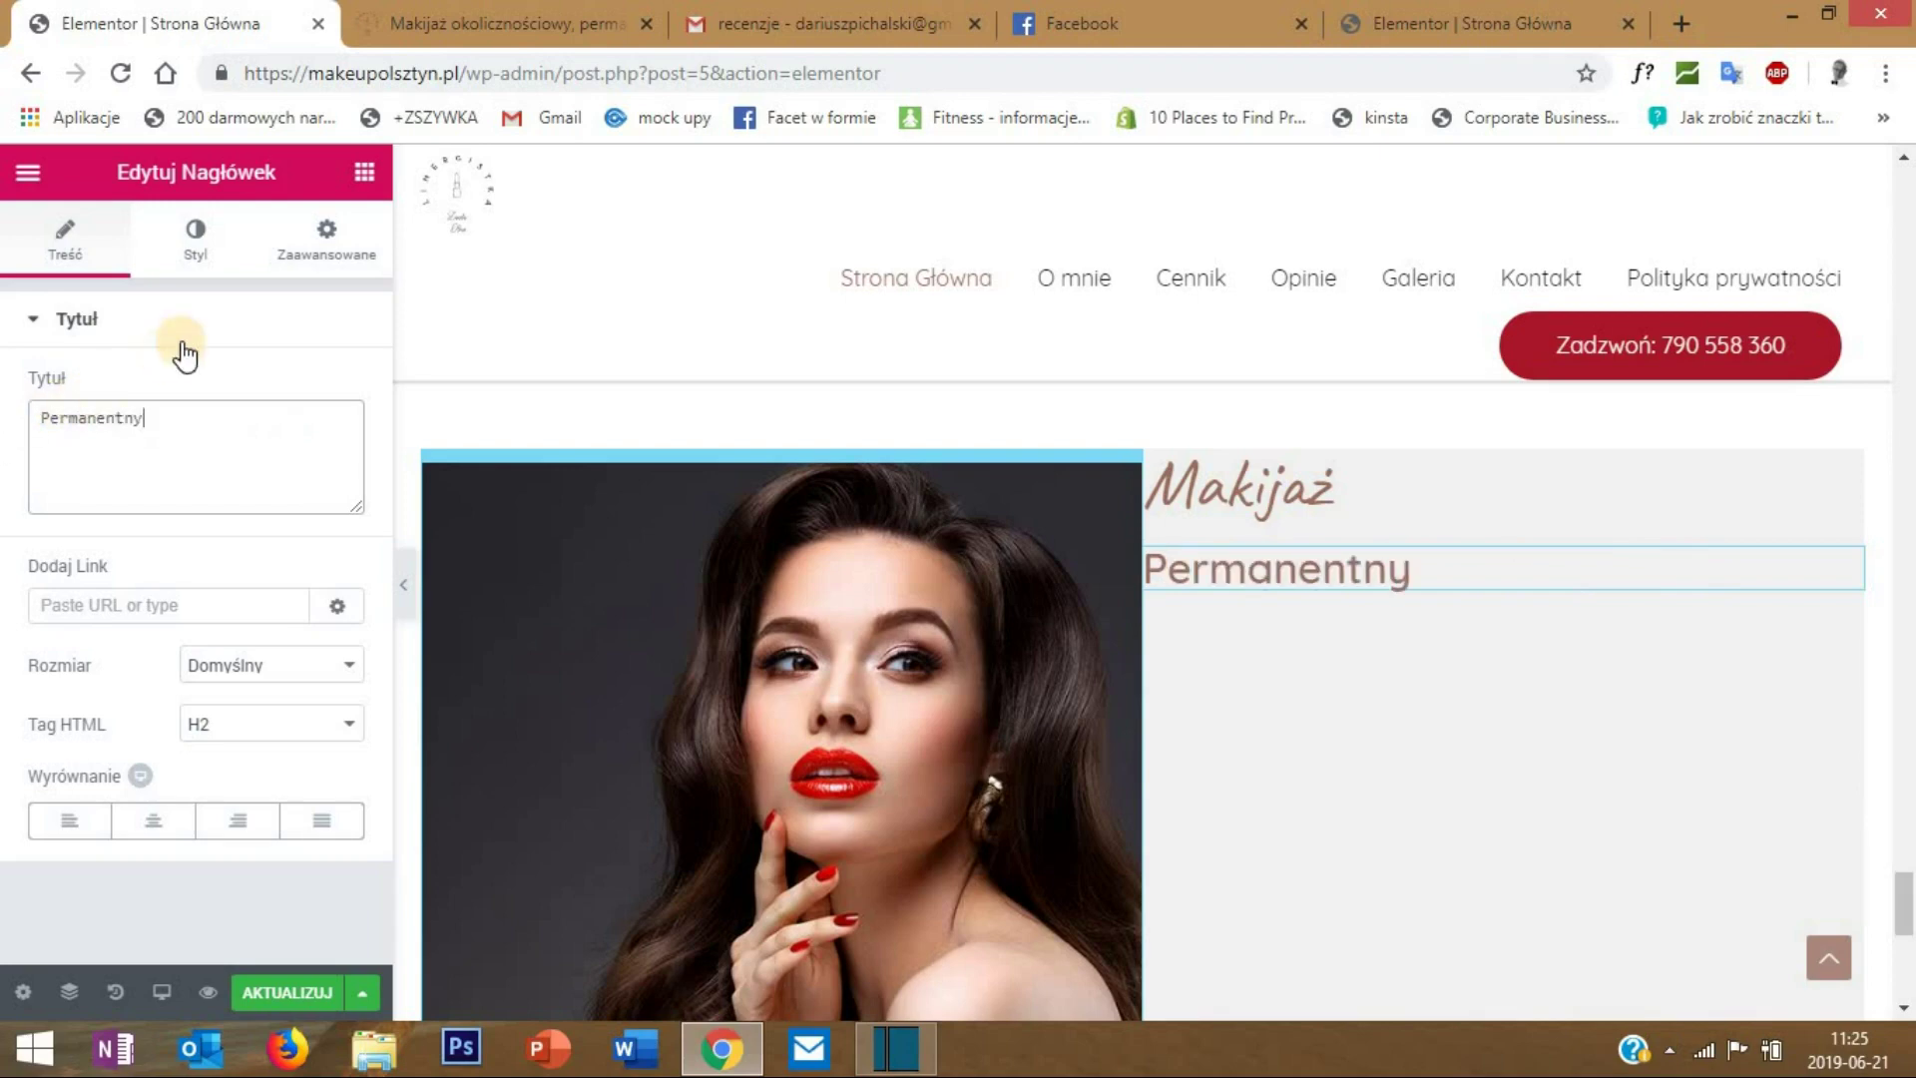
{"action": "left_click", "coordinate": [195, 240]}
{"action": "left_click", "coordinate": [345, 393]}
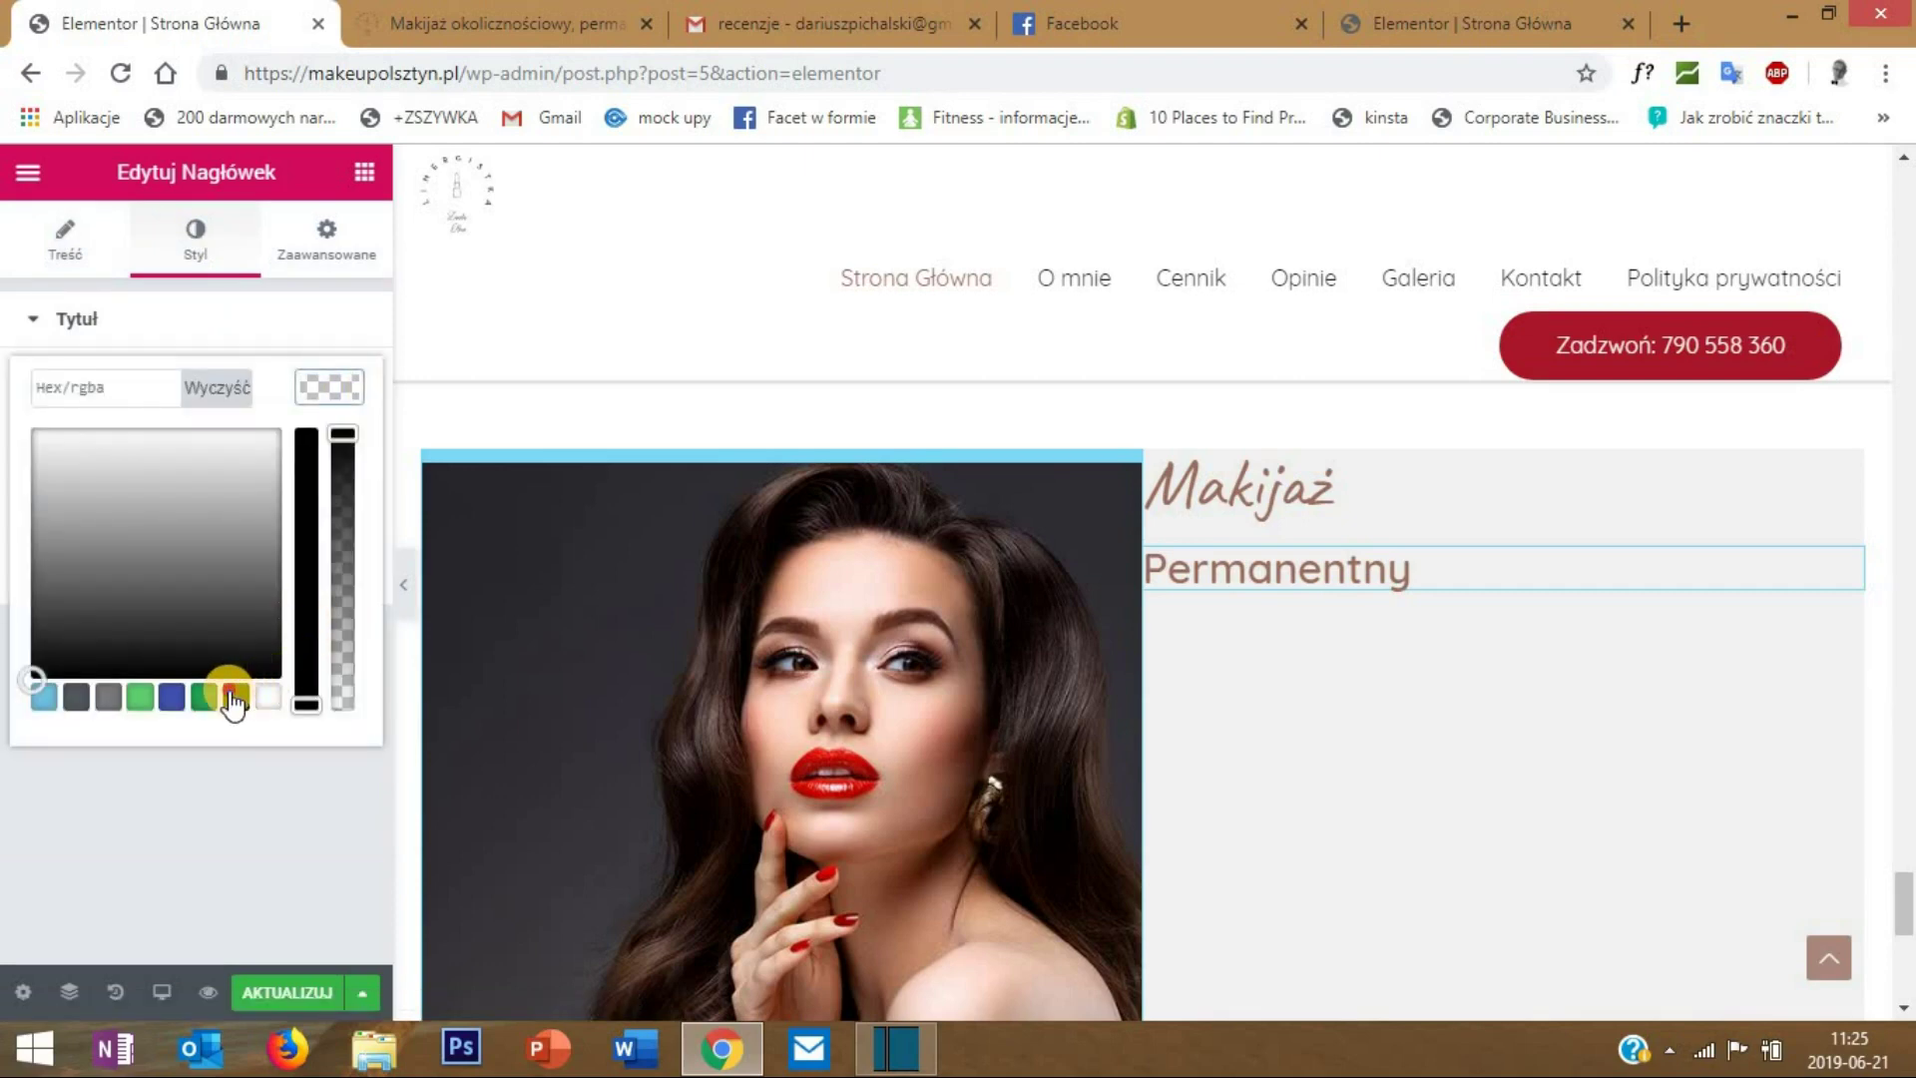
{"action": "left_click", "coordinate": [236, 695]}
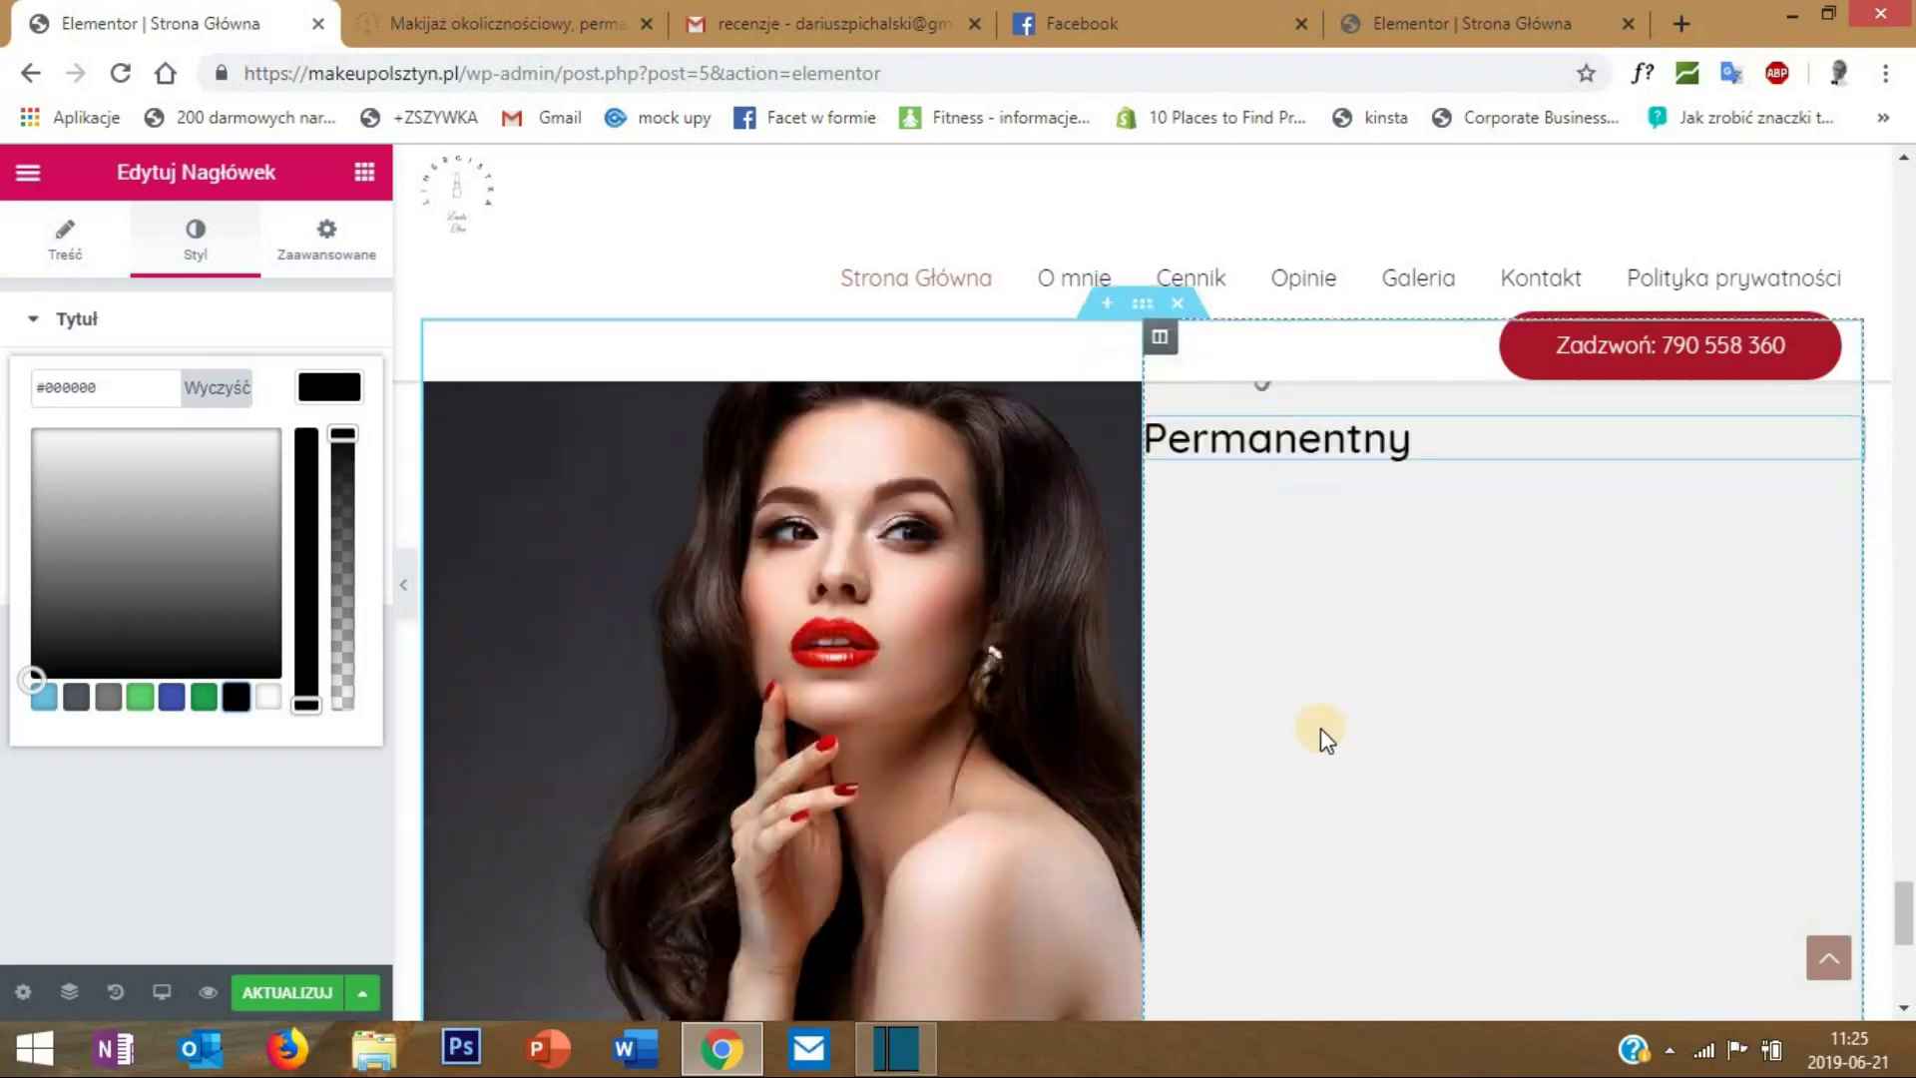
{"action": "left_click", "coordinate": [366, 178]}
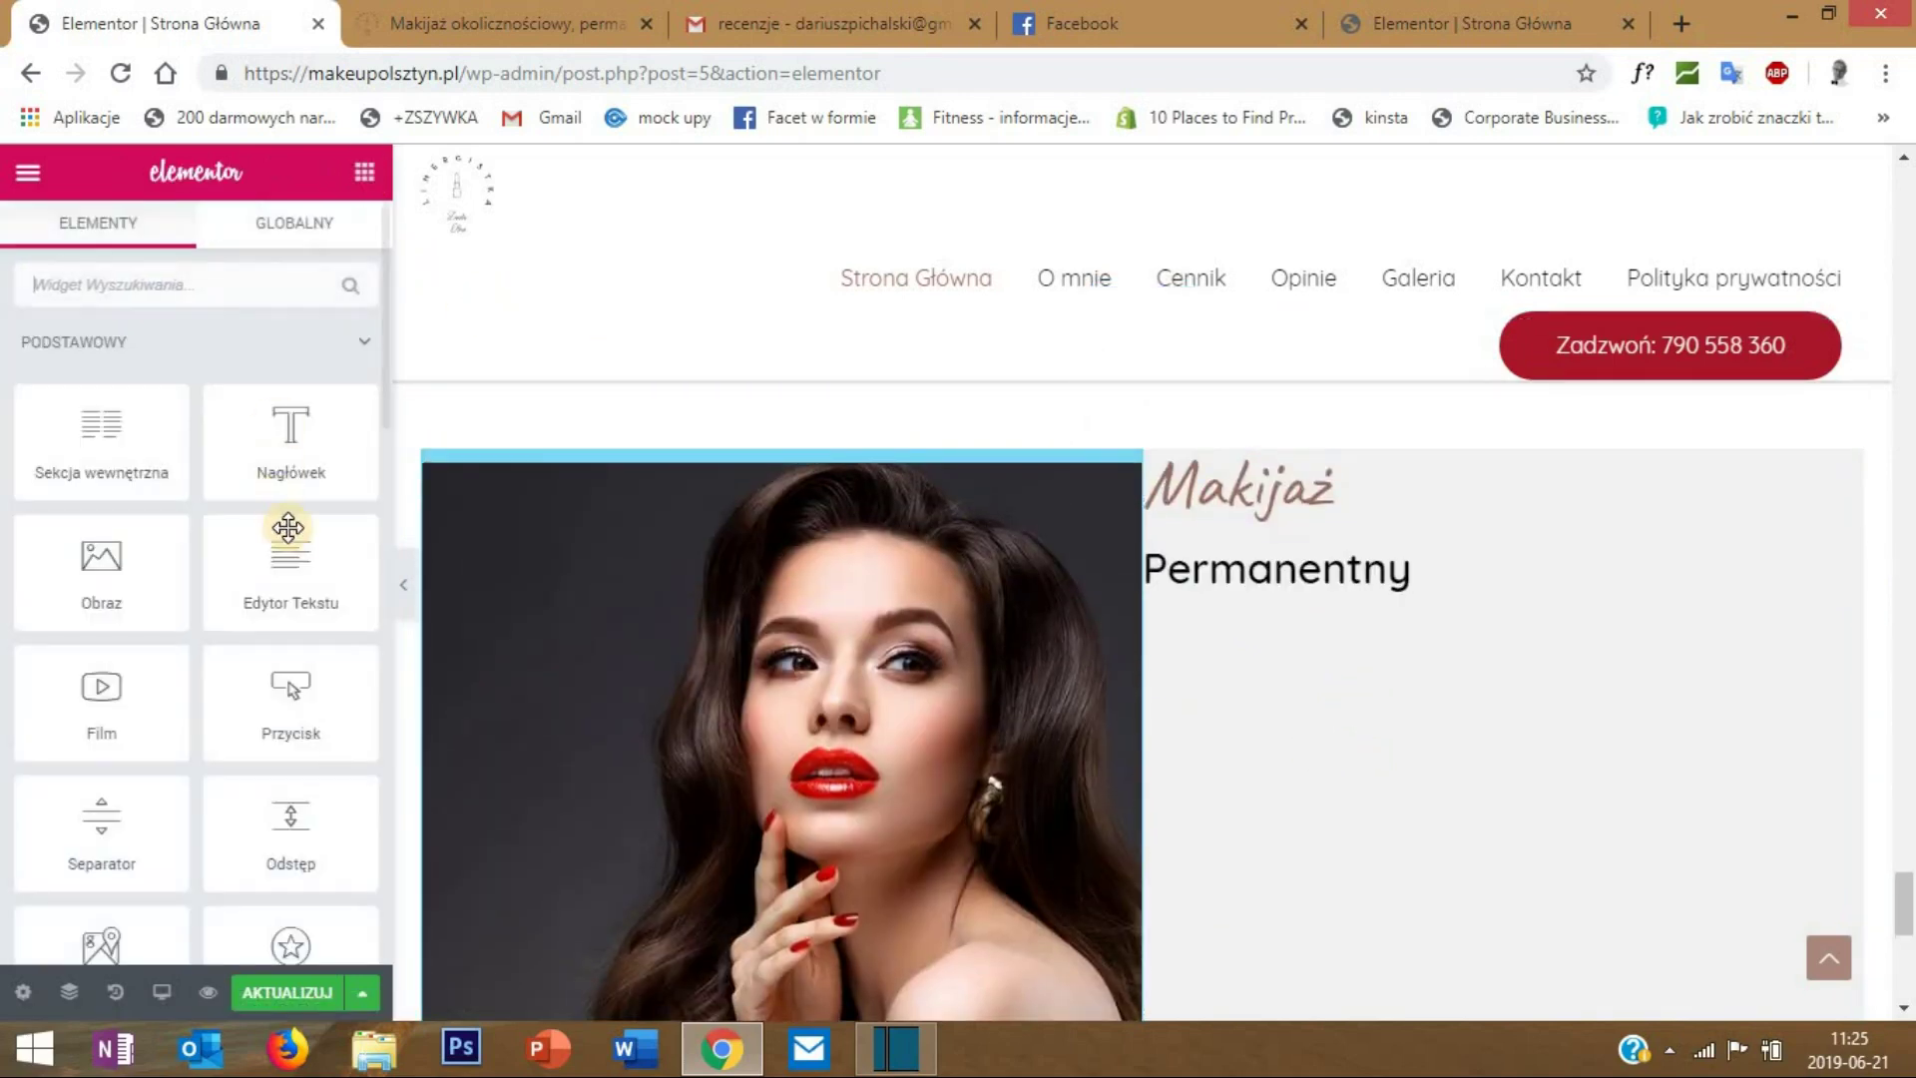
- Add a text block below the 'Permanentny' heading
{"action": "left_click_drag", "start_coordinate": [290, 554], "coordinate": [1298, 577]}
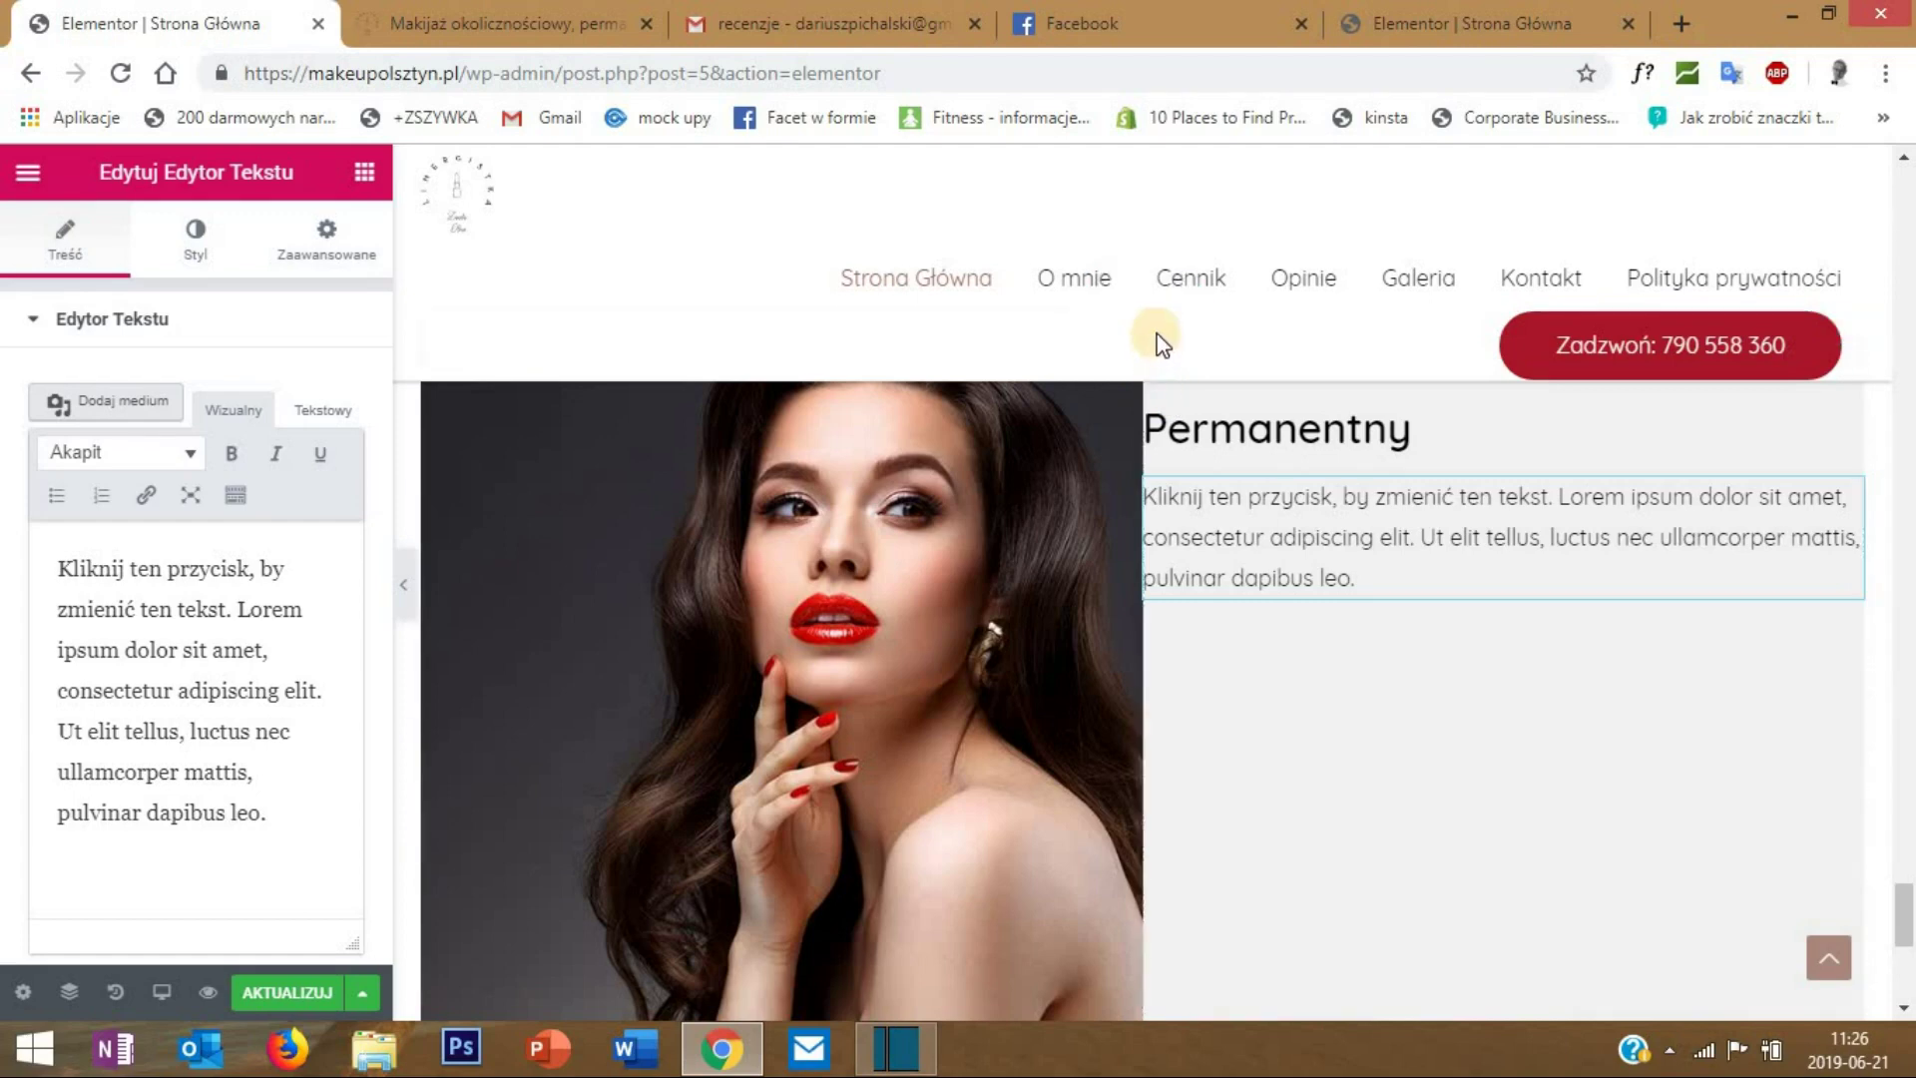
{"action": "scroll", "coordinate": [1174, 454], "scroll_direction": "up", "scroll_amount": 1}
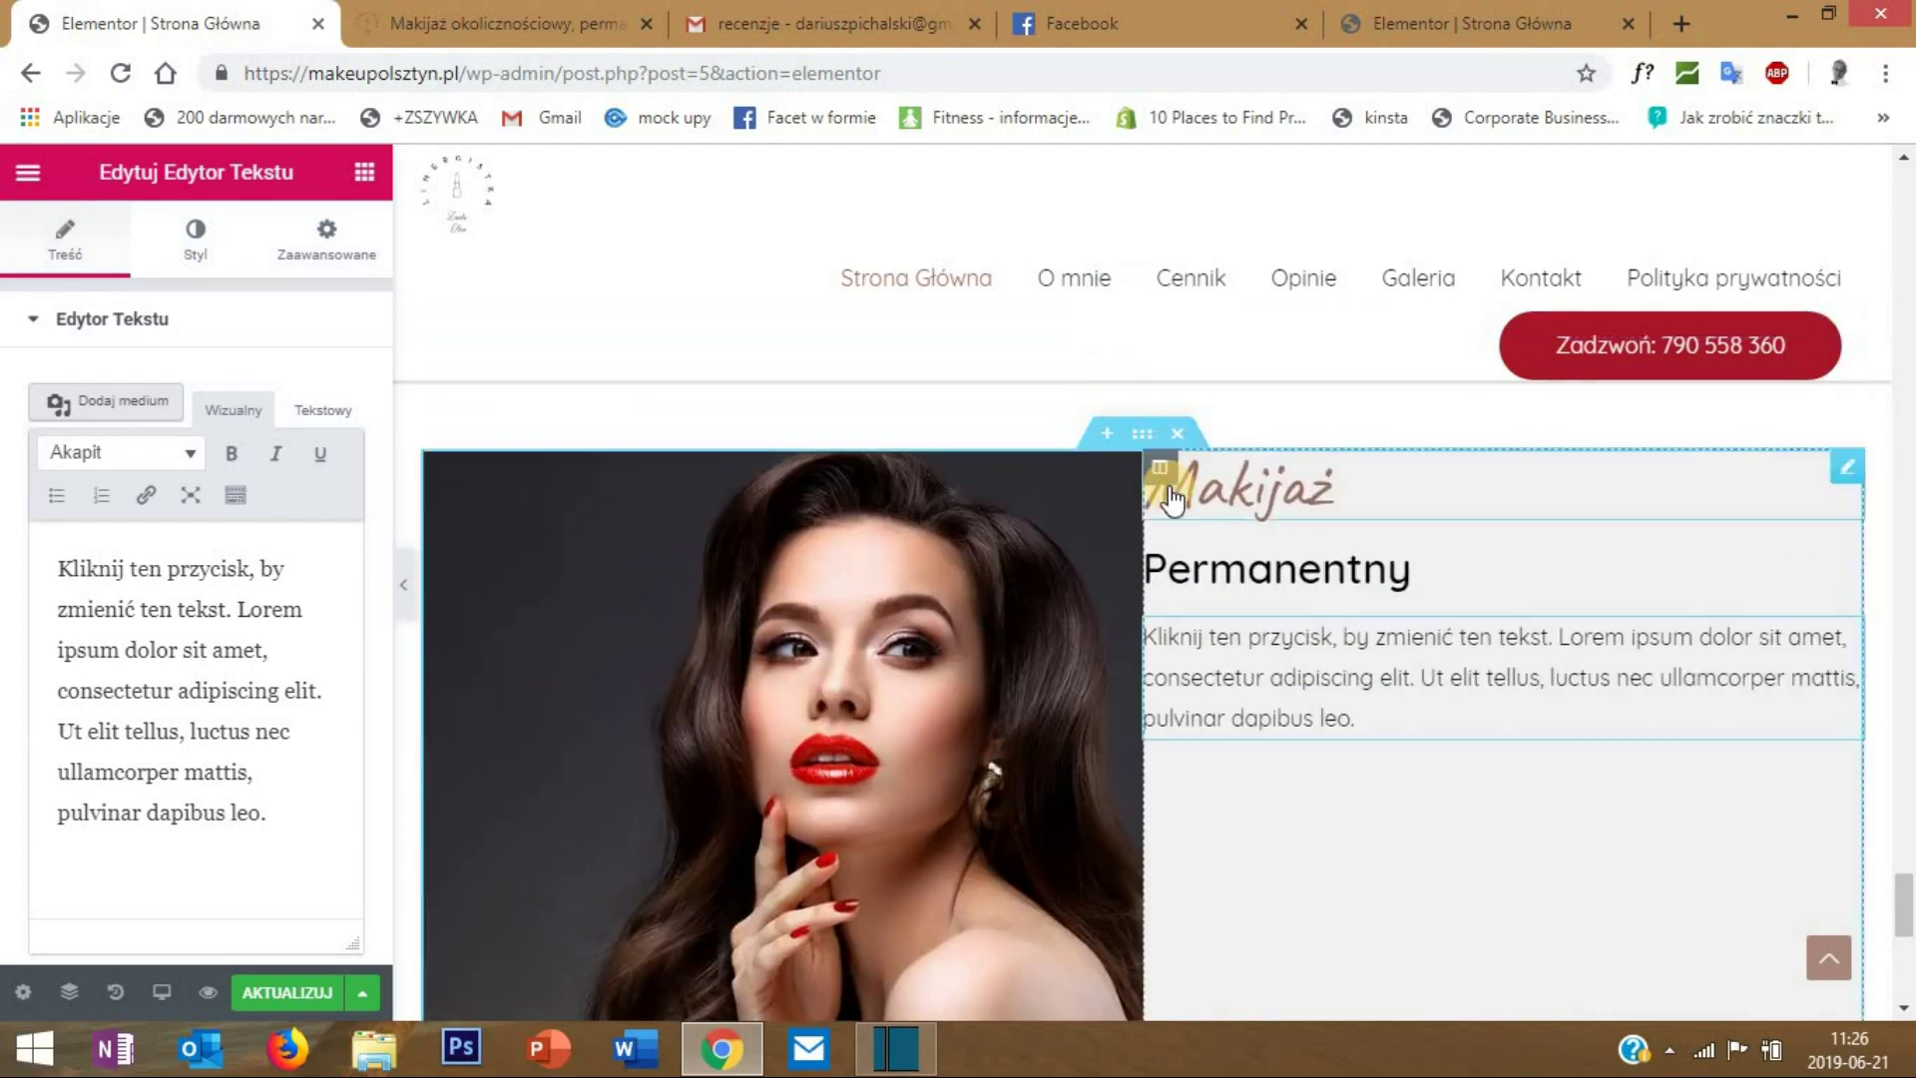
{"action": "scroll", "coordinate": [1174, 454], "scroll_direction": "up", "scroll_amount": 1}
- Centre the right column's content vertically
{"action": "right_click", "coordinate": [1164, 627]}
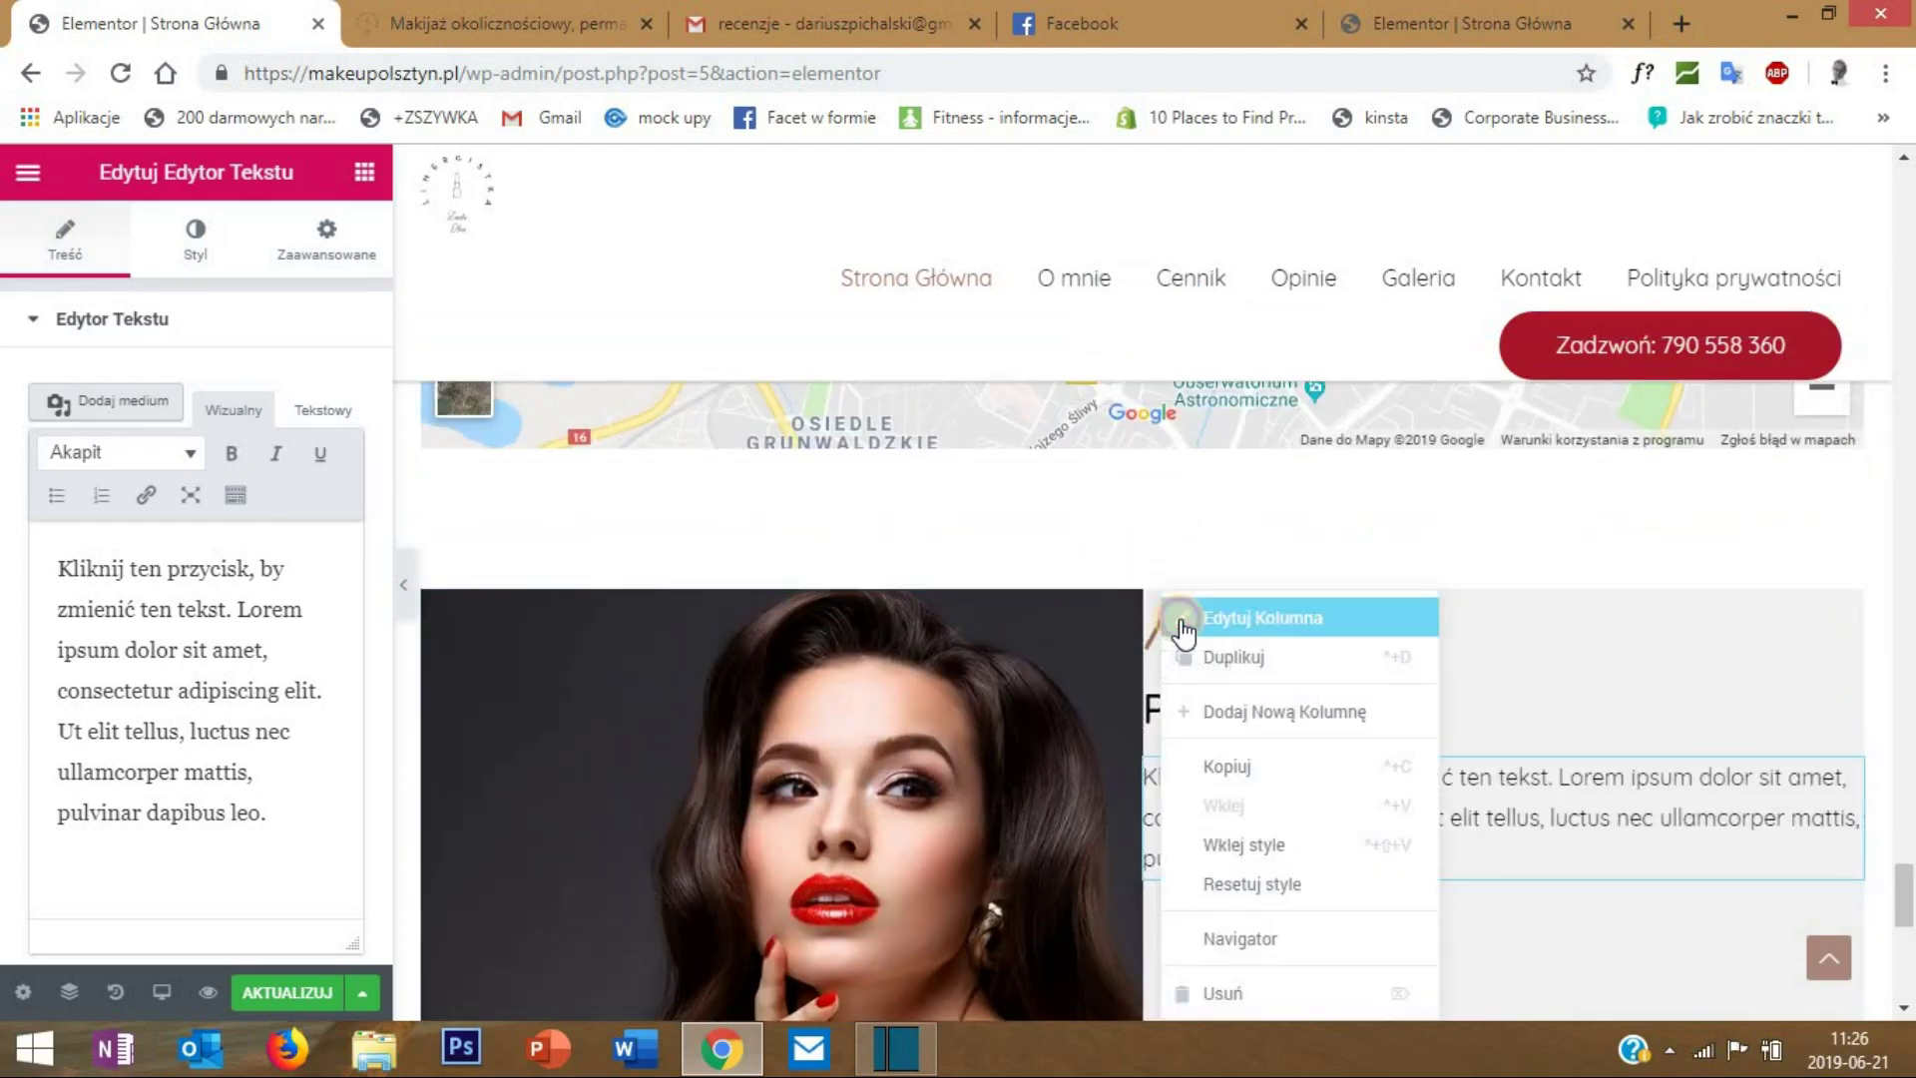
{"action": "left_click", "coordinate": [1169, 619]}
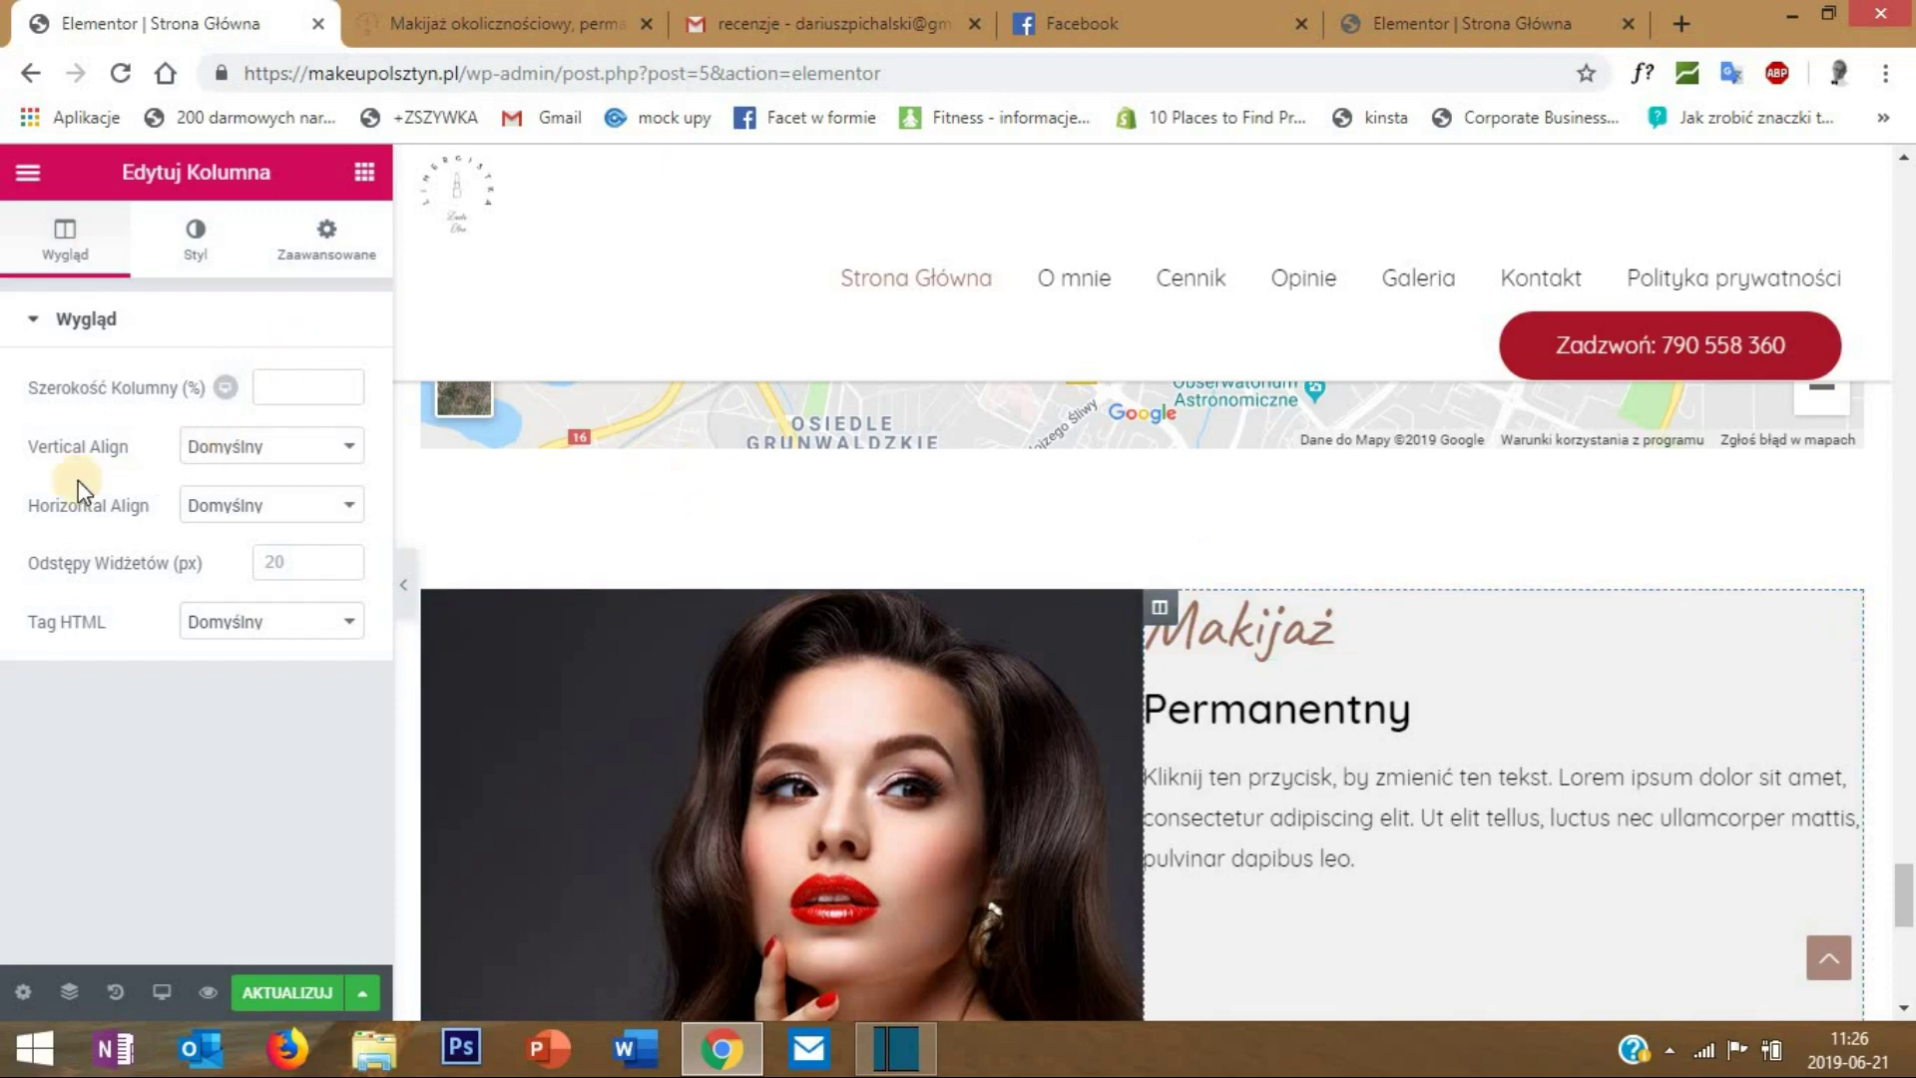
{"action": "left_click", "coordinate": [224, 465]}
{"action": "left_click", "coordinate": [286, 547]}
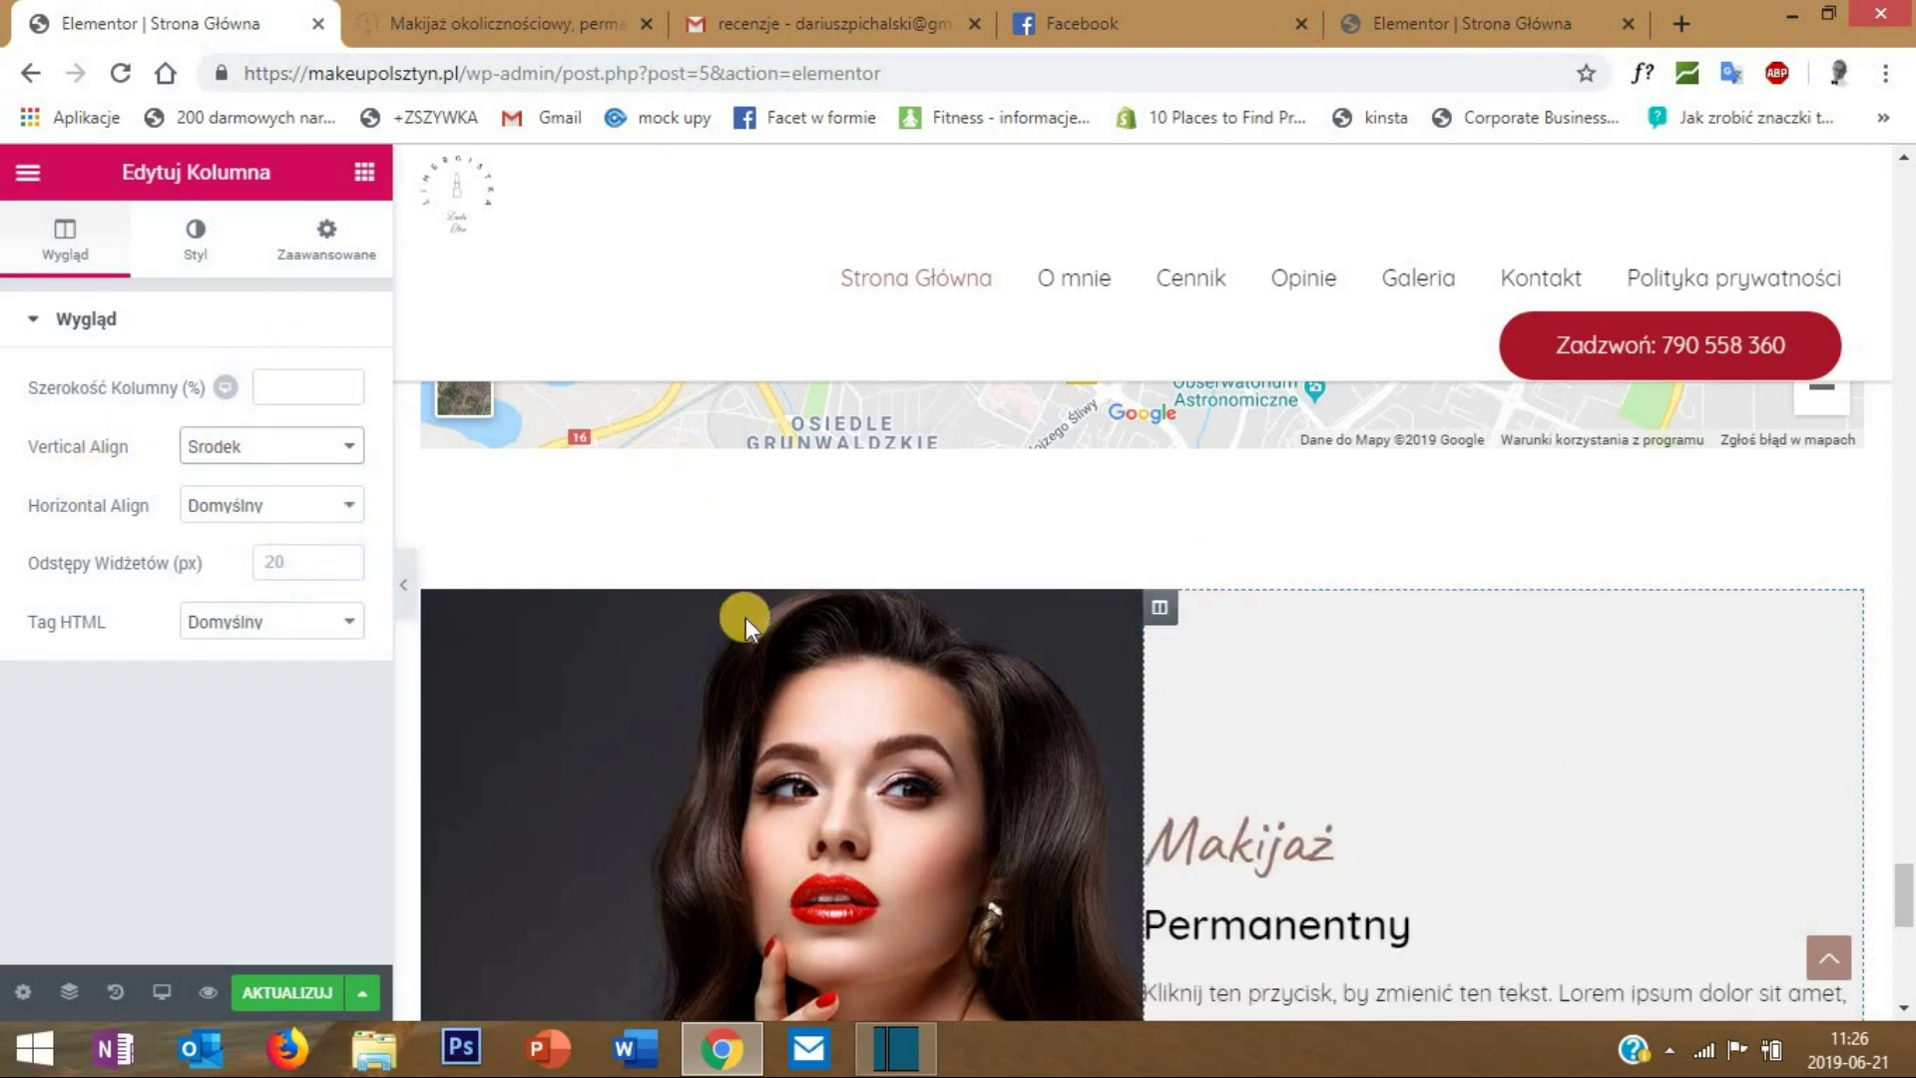
{"action": "scroll", "coordinate": [1513, 770], "scroll_direction": "down", "scroll_amount": 3}
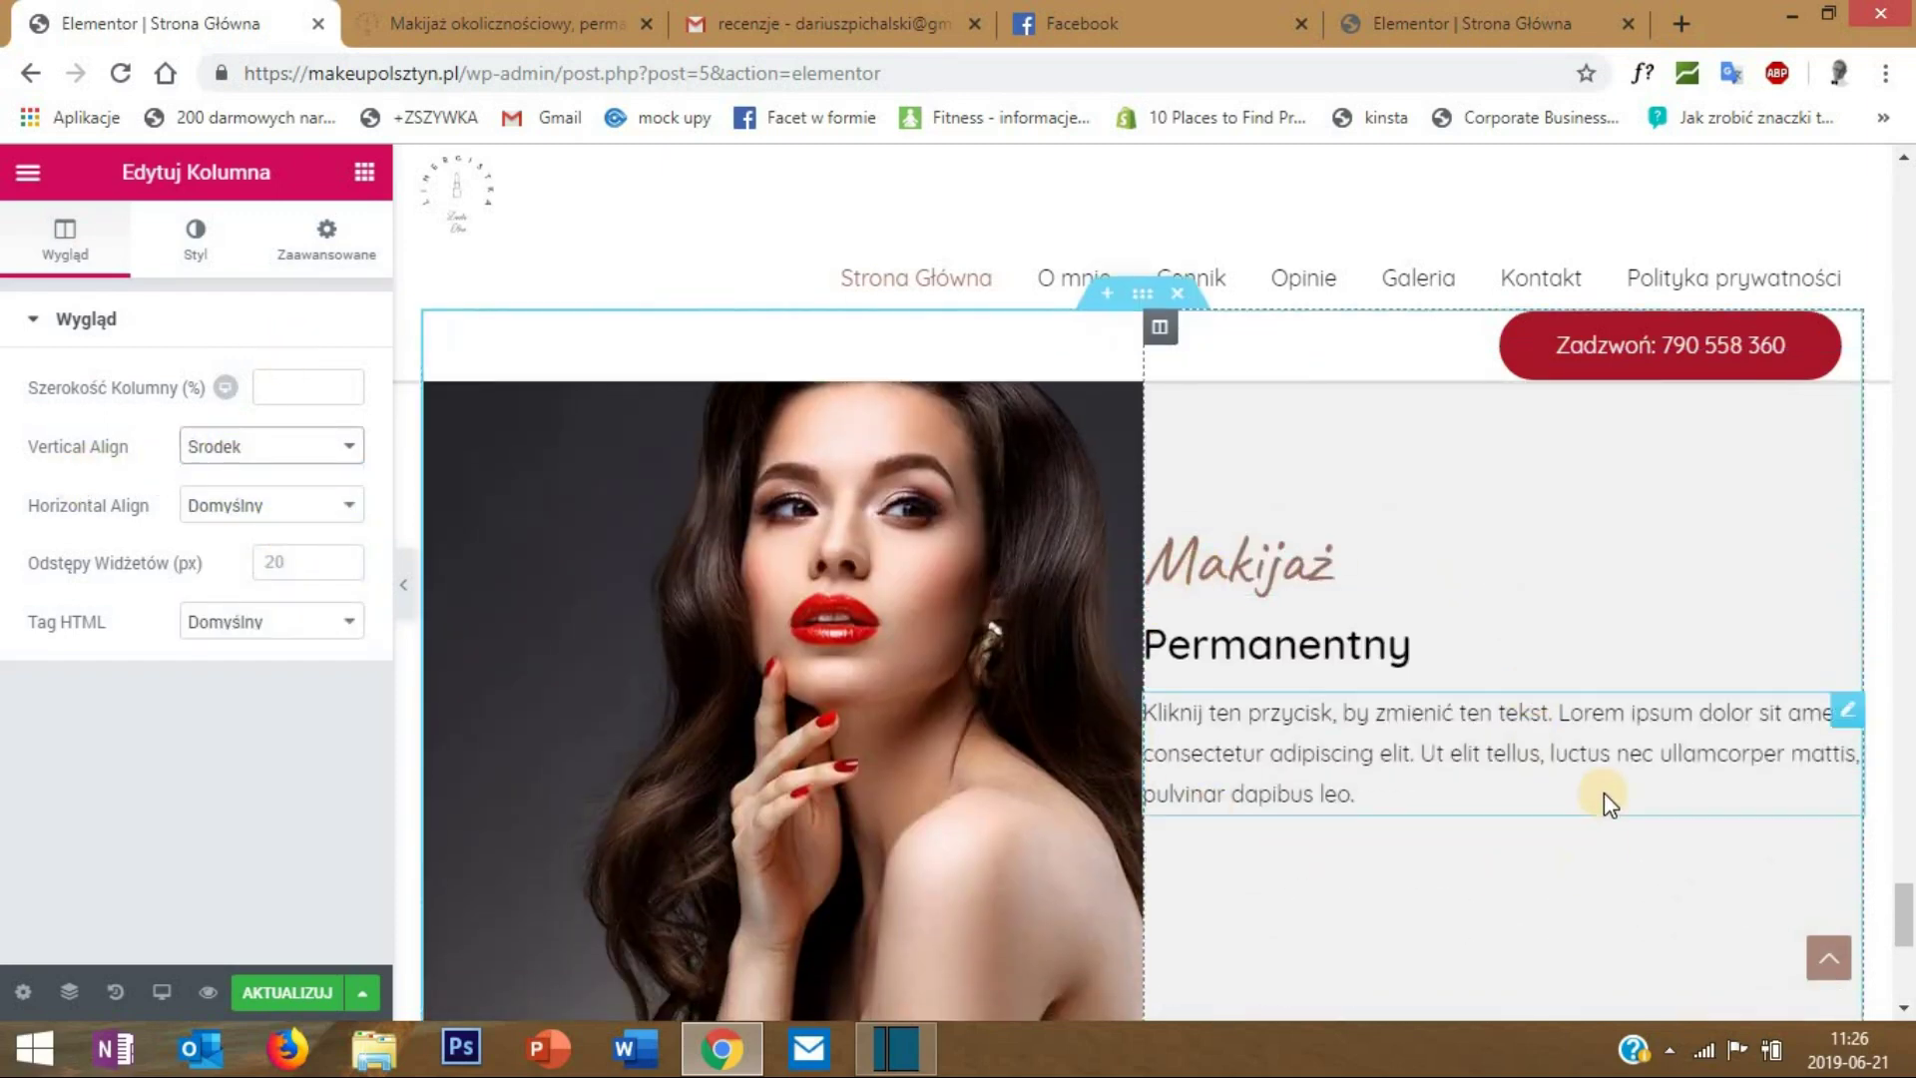
{"action": "scroll", "coordinate": [1604, 796], "scroll_direction": "down", "scroll_amount": 2}
{"action": "scroll", "coordinate": [1604, 796], "scroll_direction": "up", "scroll_amount": 2}
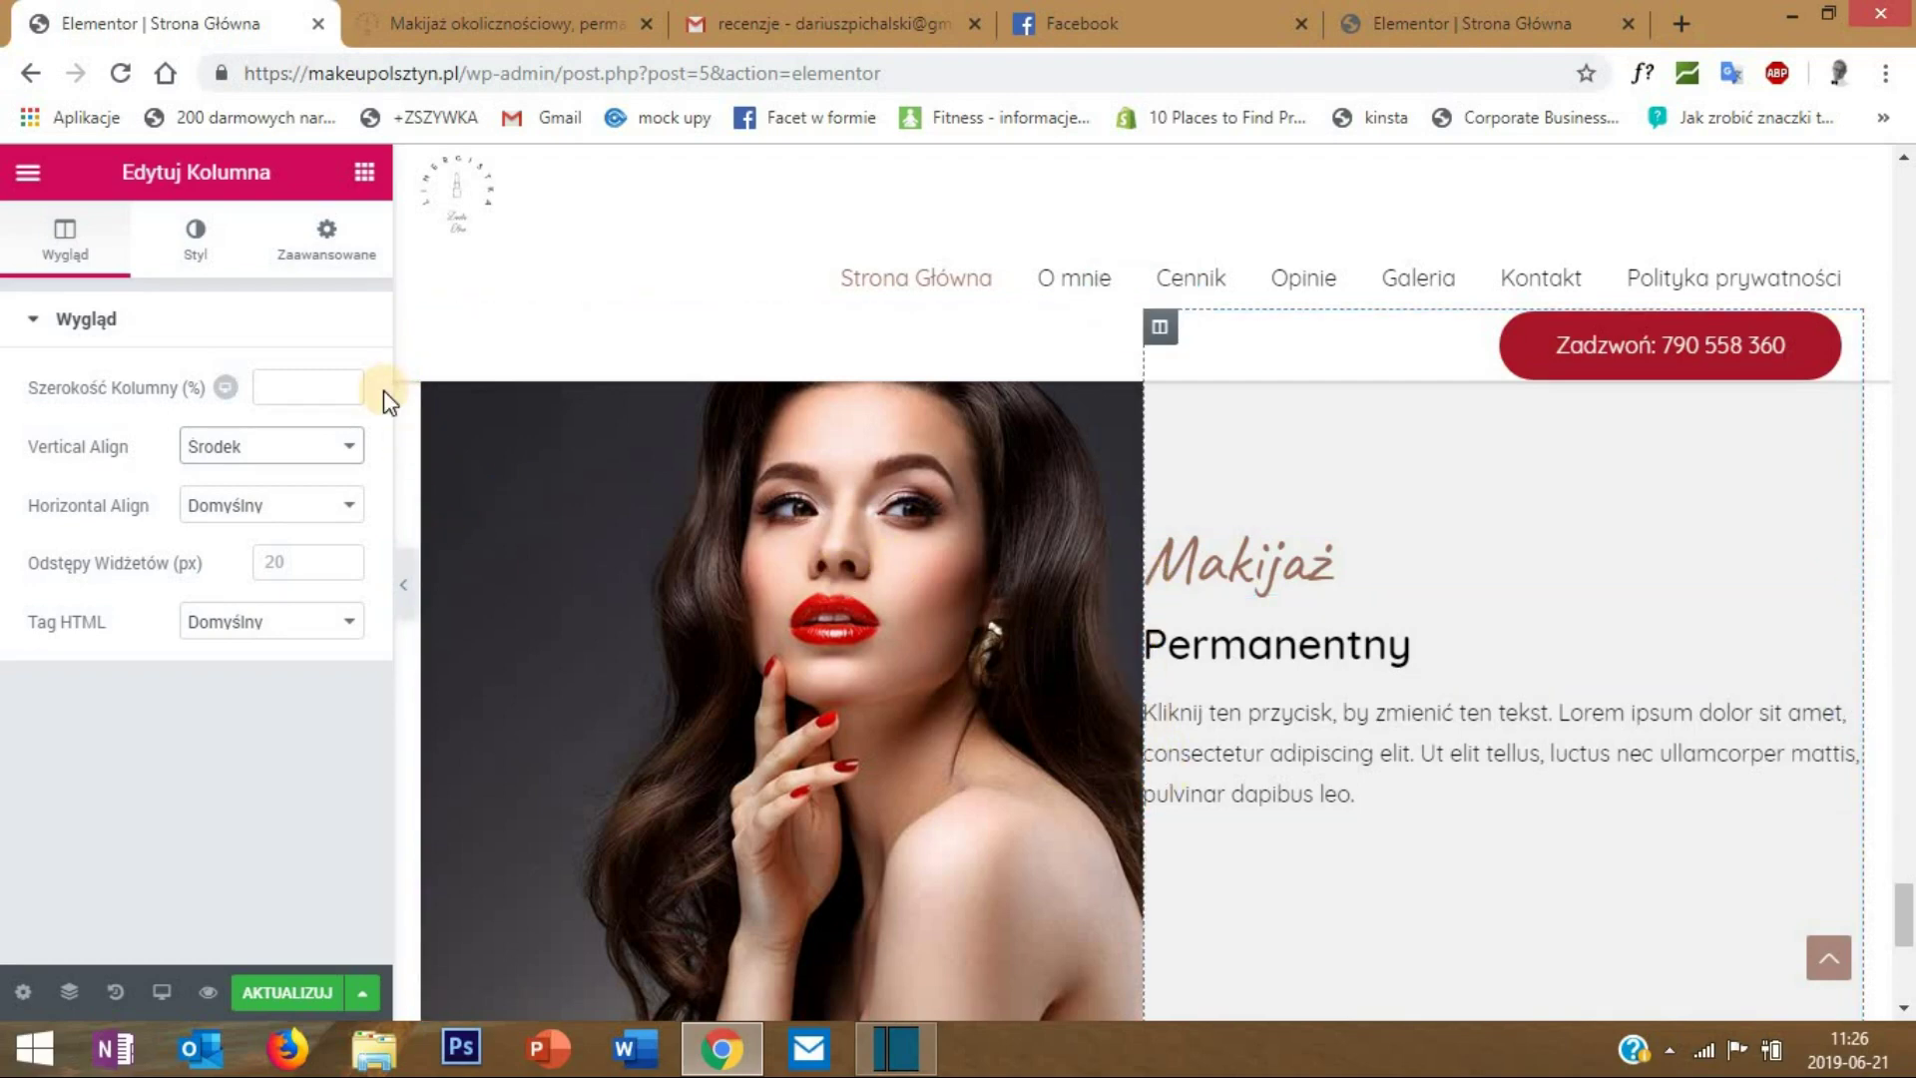
- Give the text column 20 px padding on all sides and preview the page
{"action": "left_click", "coordinate": [315, 246]}
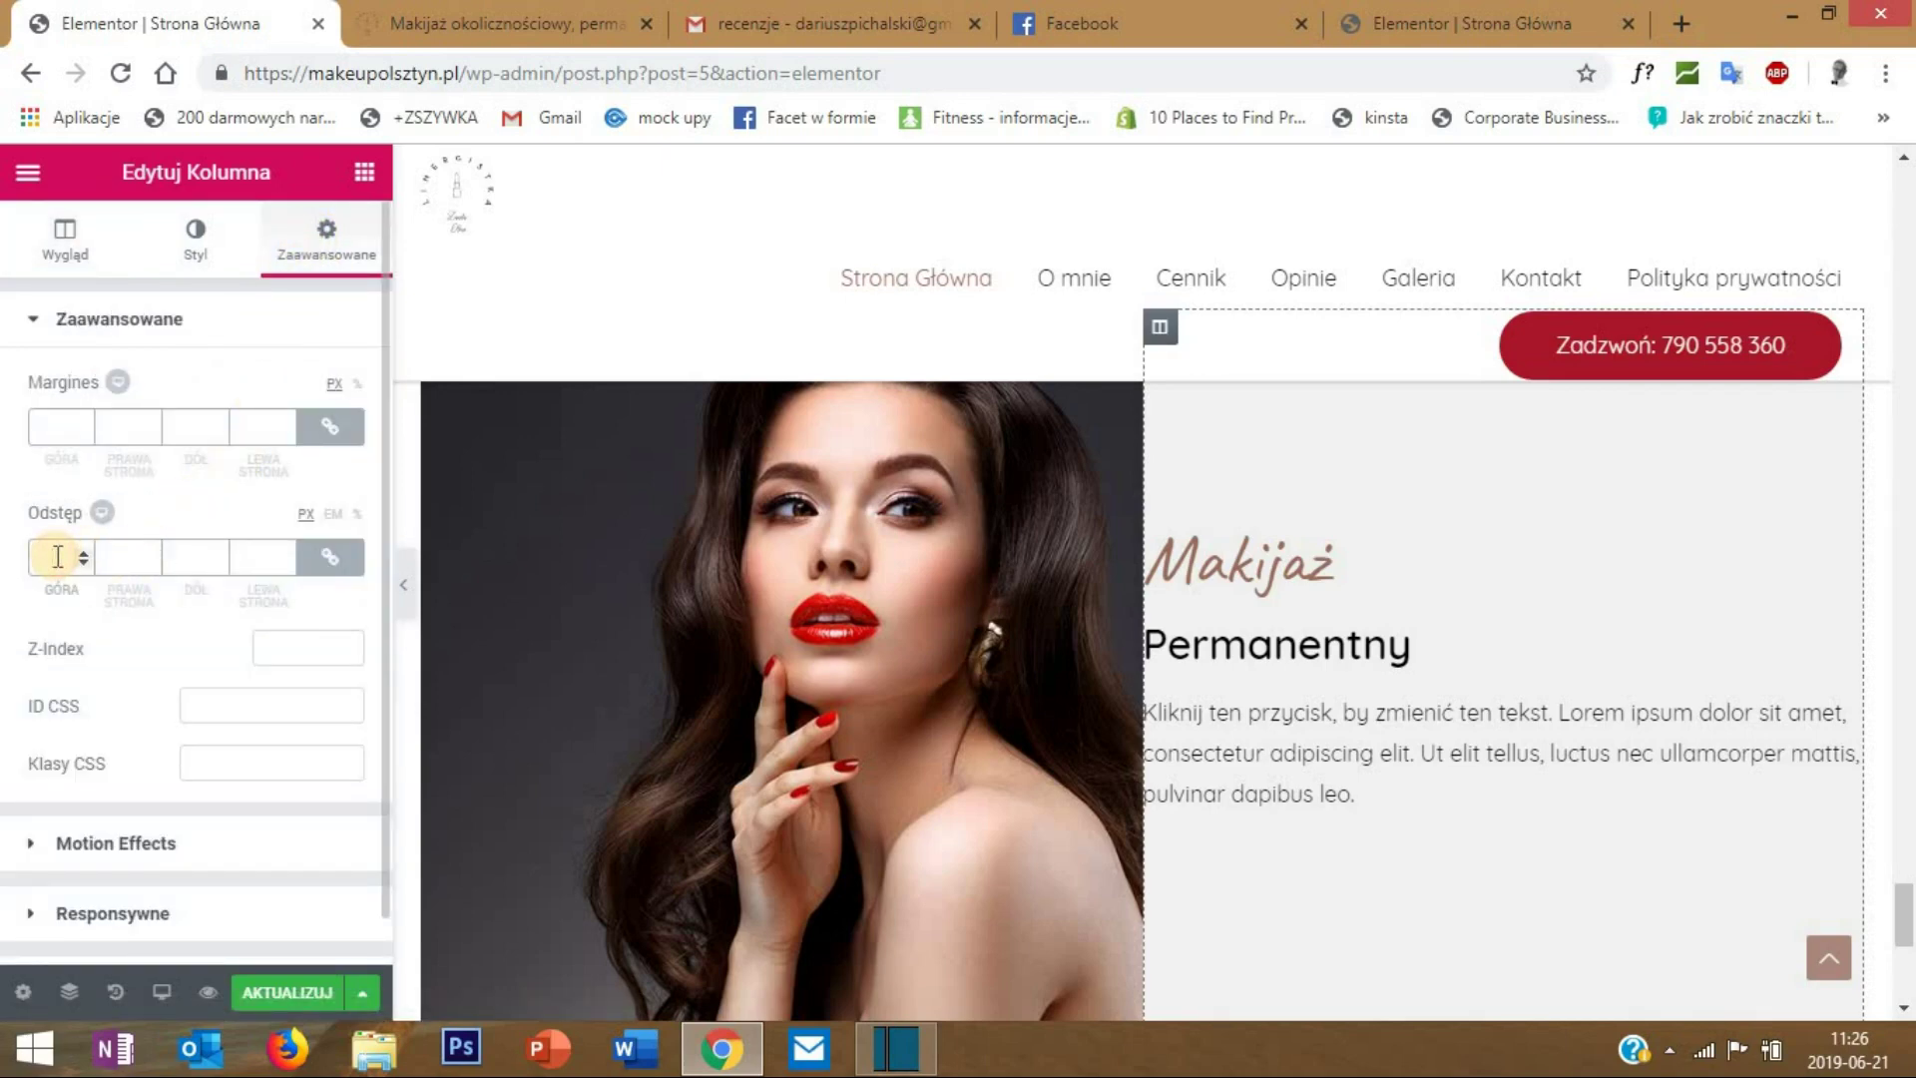
{"action": "left_click", "coordinate": [58, 557]}
{"action": "type", "text": "20"}
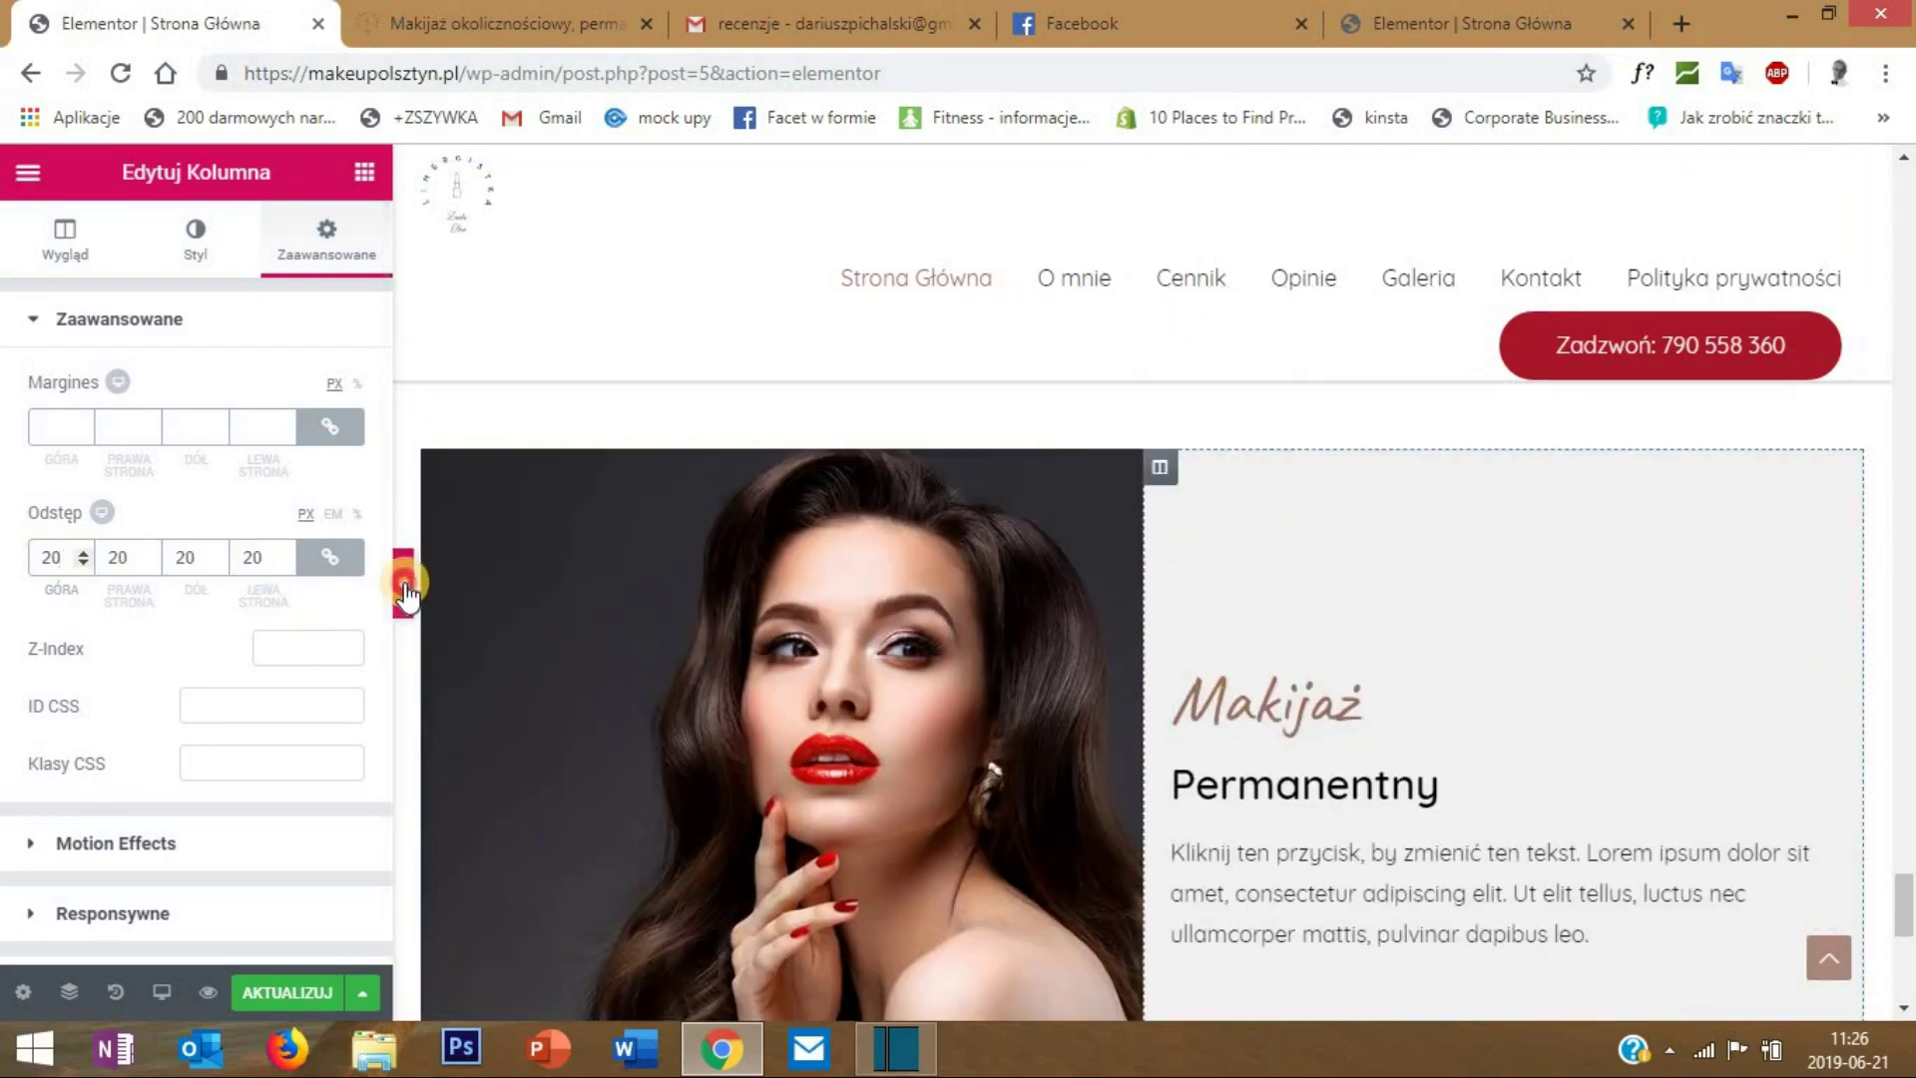
{"action": "left_click", "coordinate": [404, 585]}
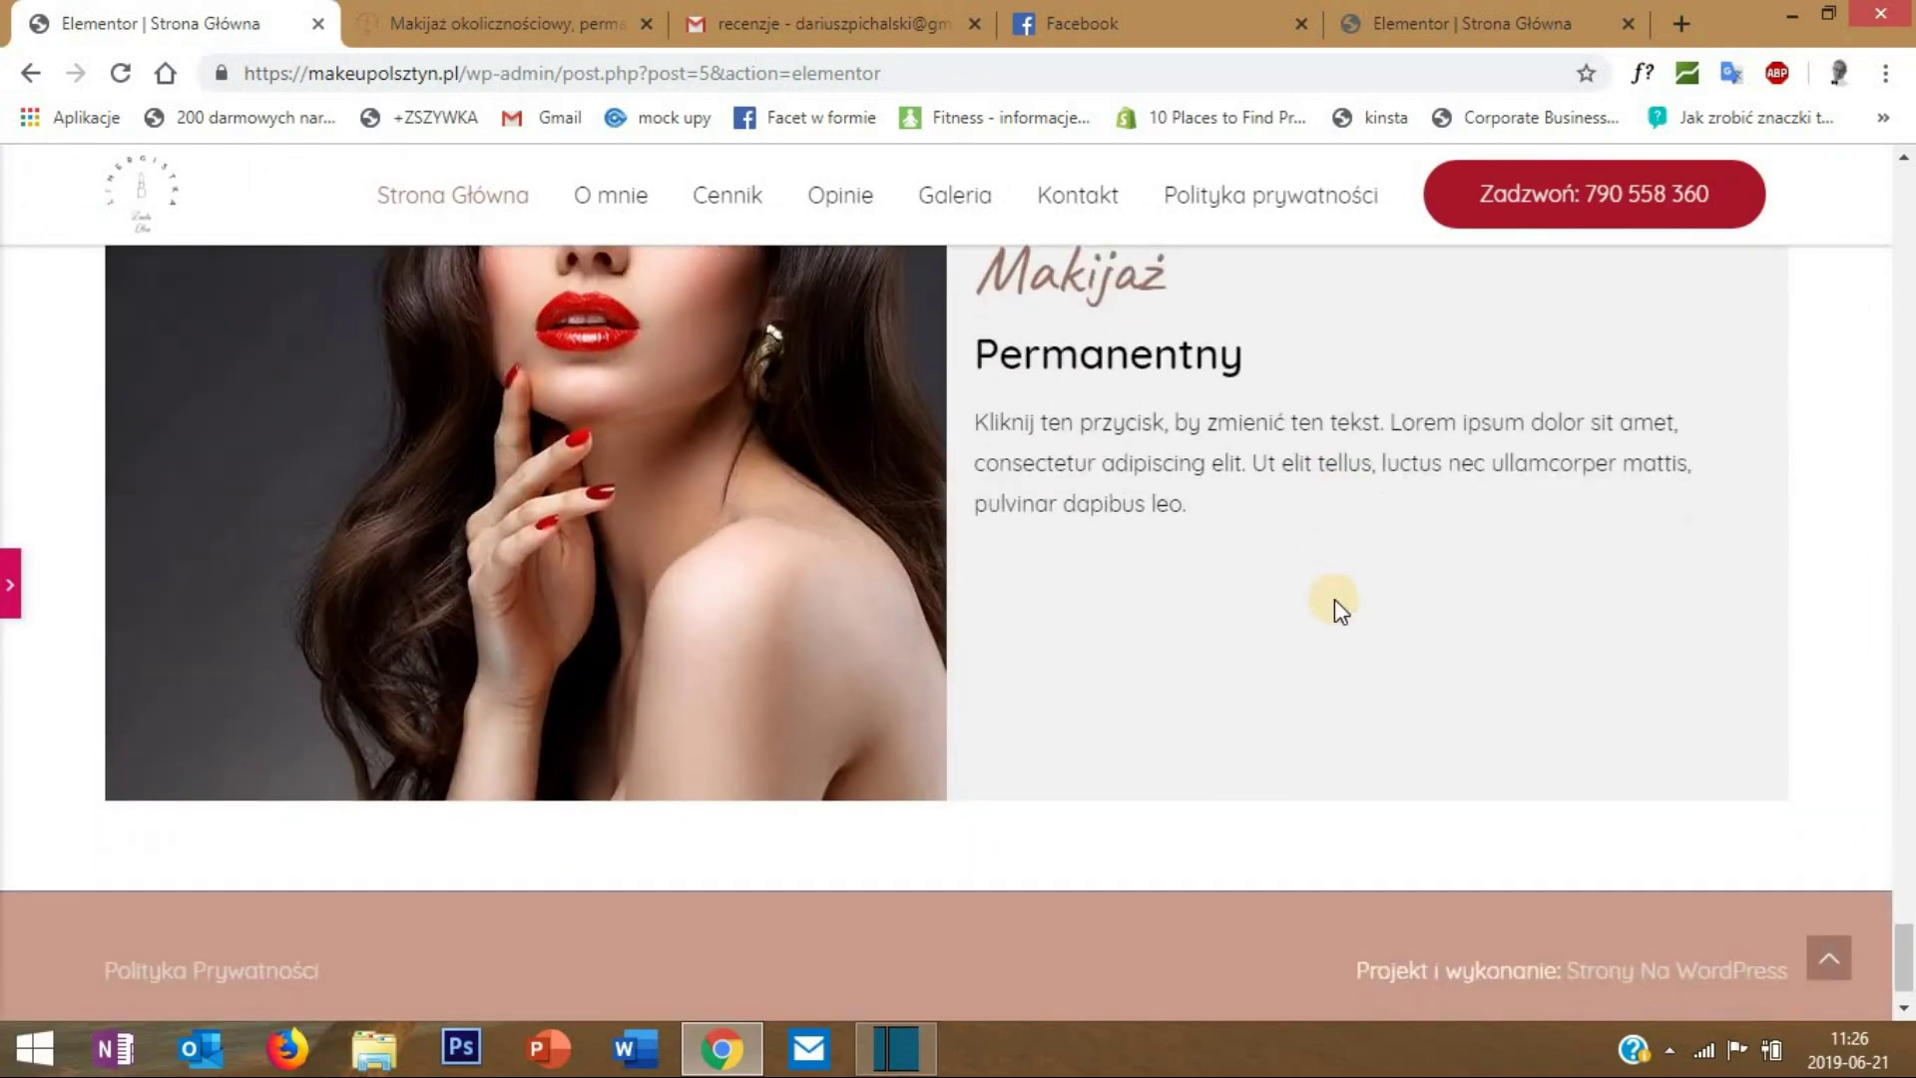
{"action": "scroll", "coordinate": [1110, 862], "scroll_direction": "down", "scroll_amount": 2}
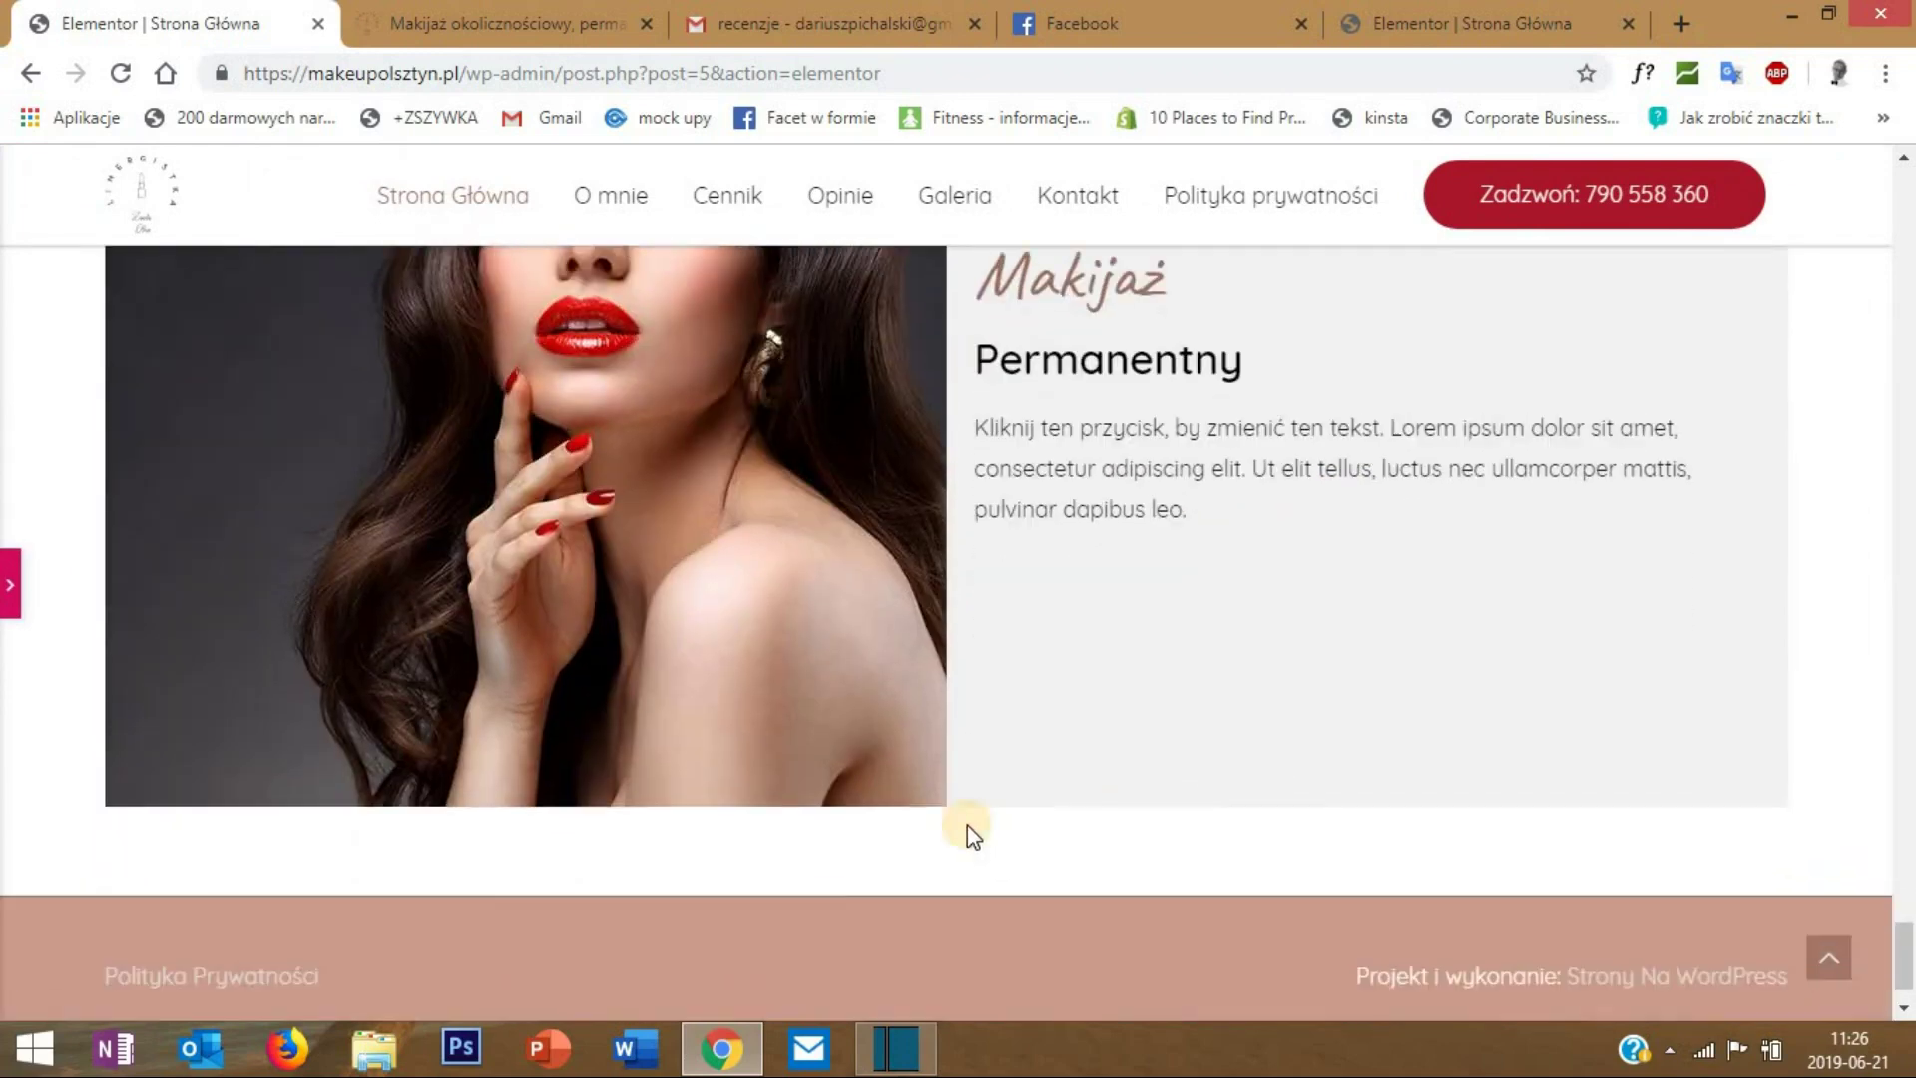
- Duplicate the Makijaż Permanentny section and move the copy's image column to the right
{"action": "left_click", "coordinate": [12, 587]}
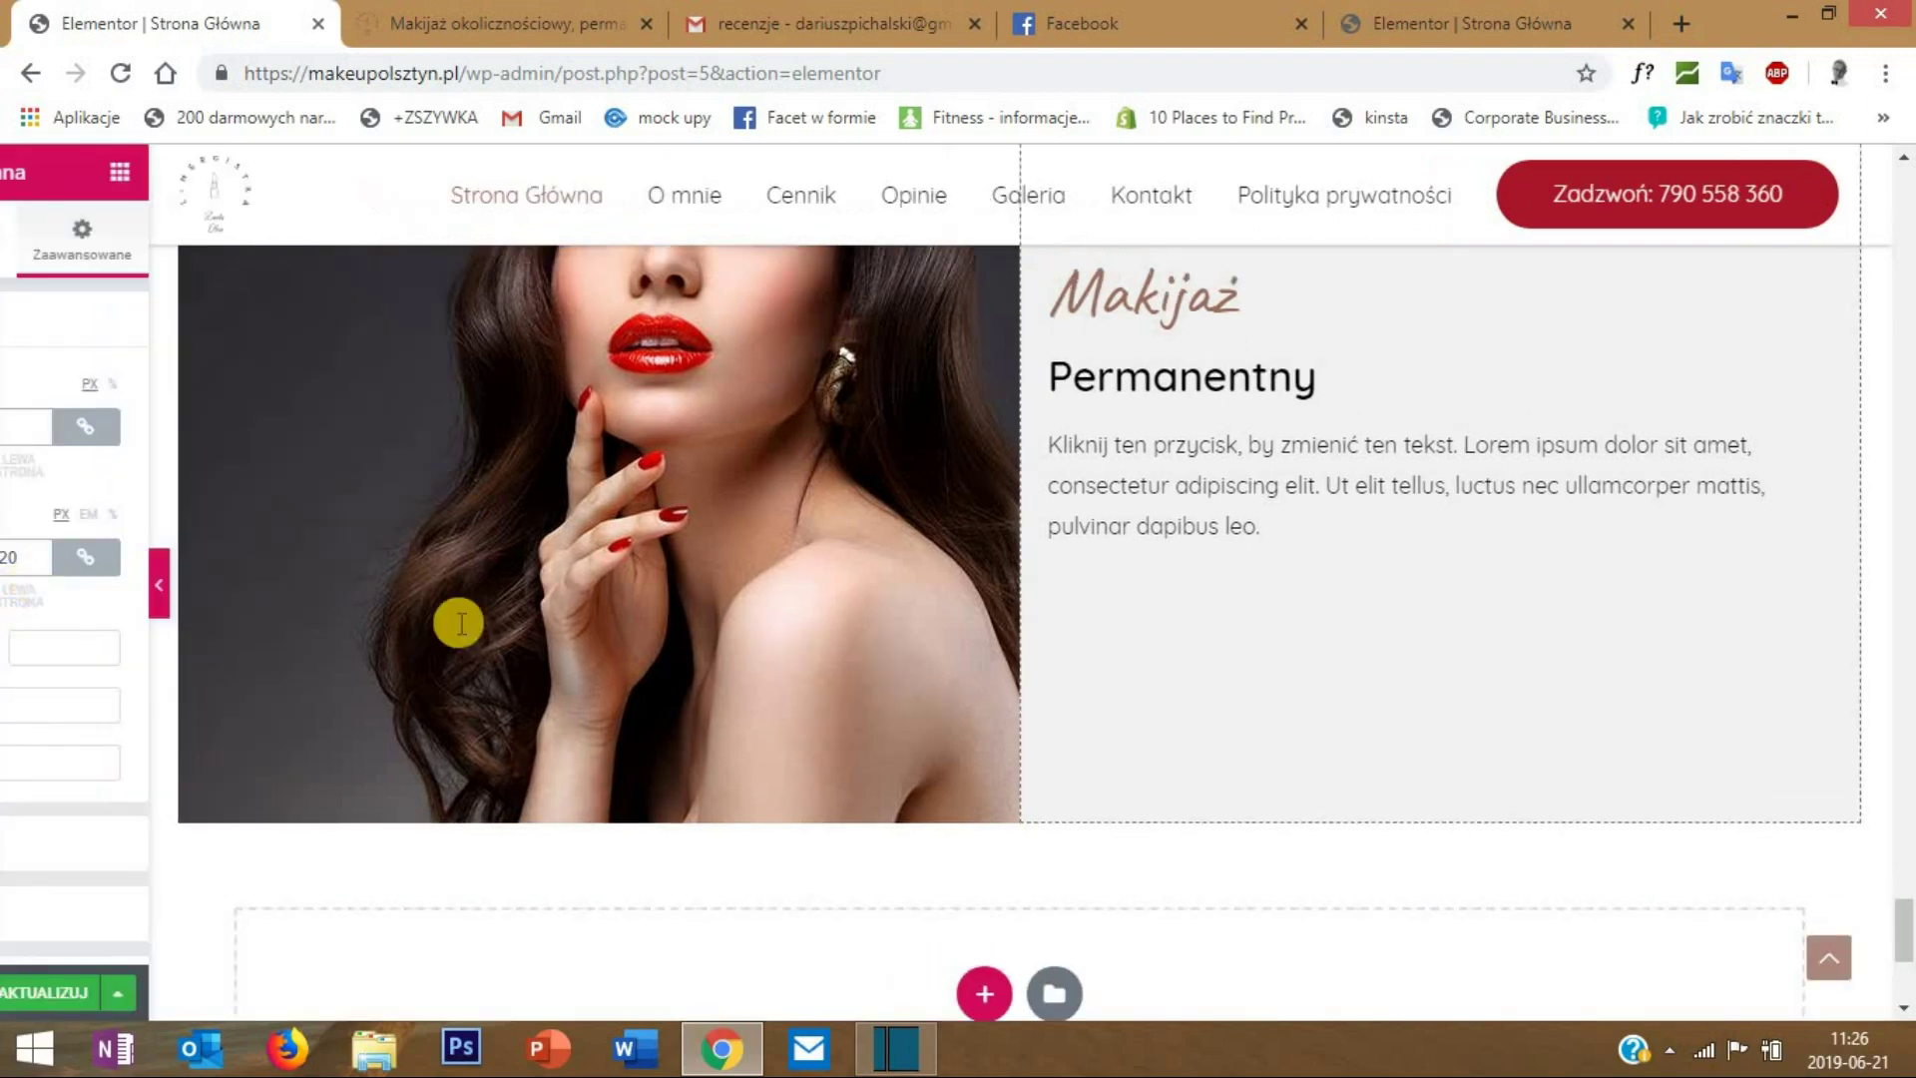
{"action": "scroll", "coordinate": [1134, 616], "scroll_direction": "up", "scroll_amount": 2}
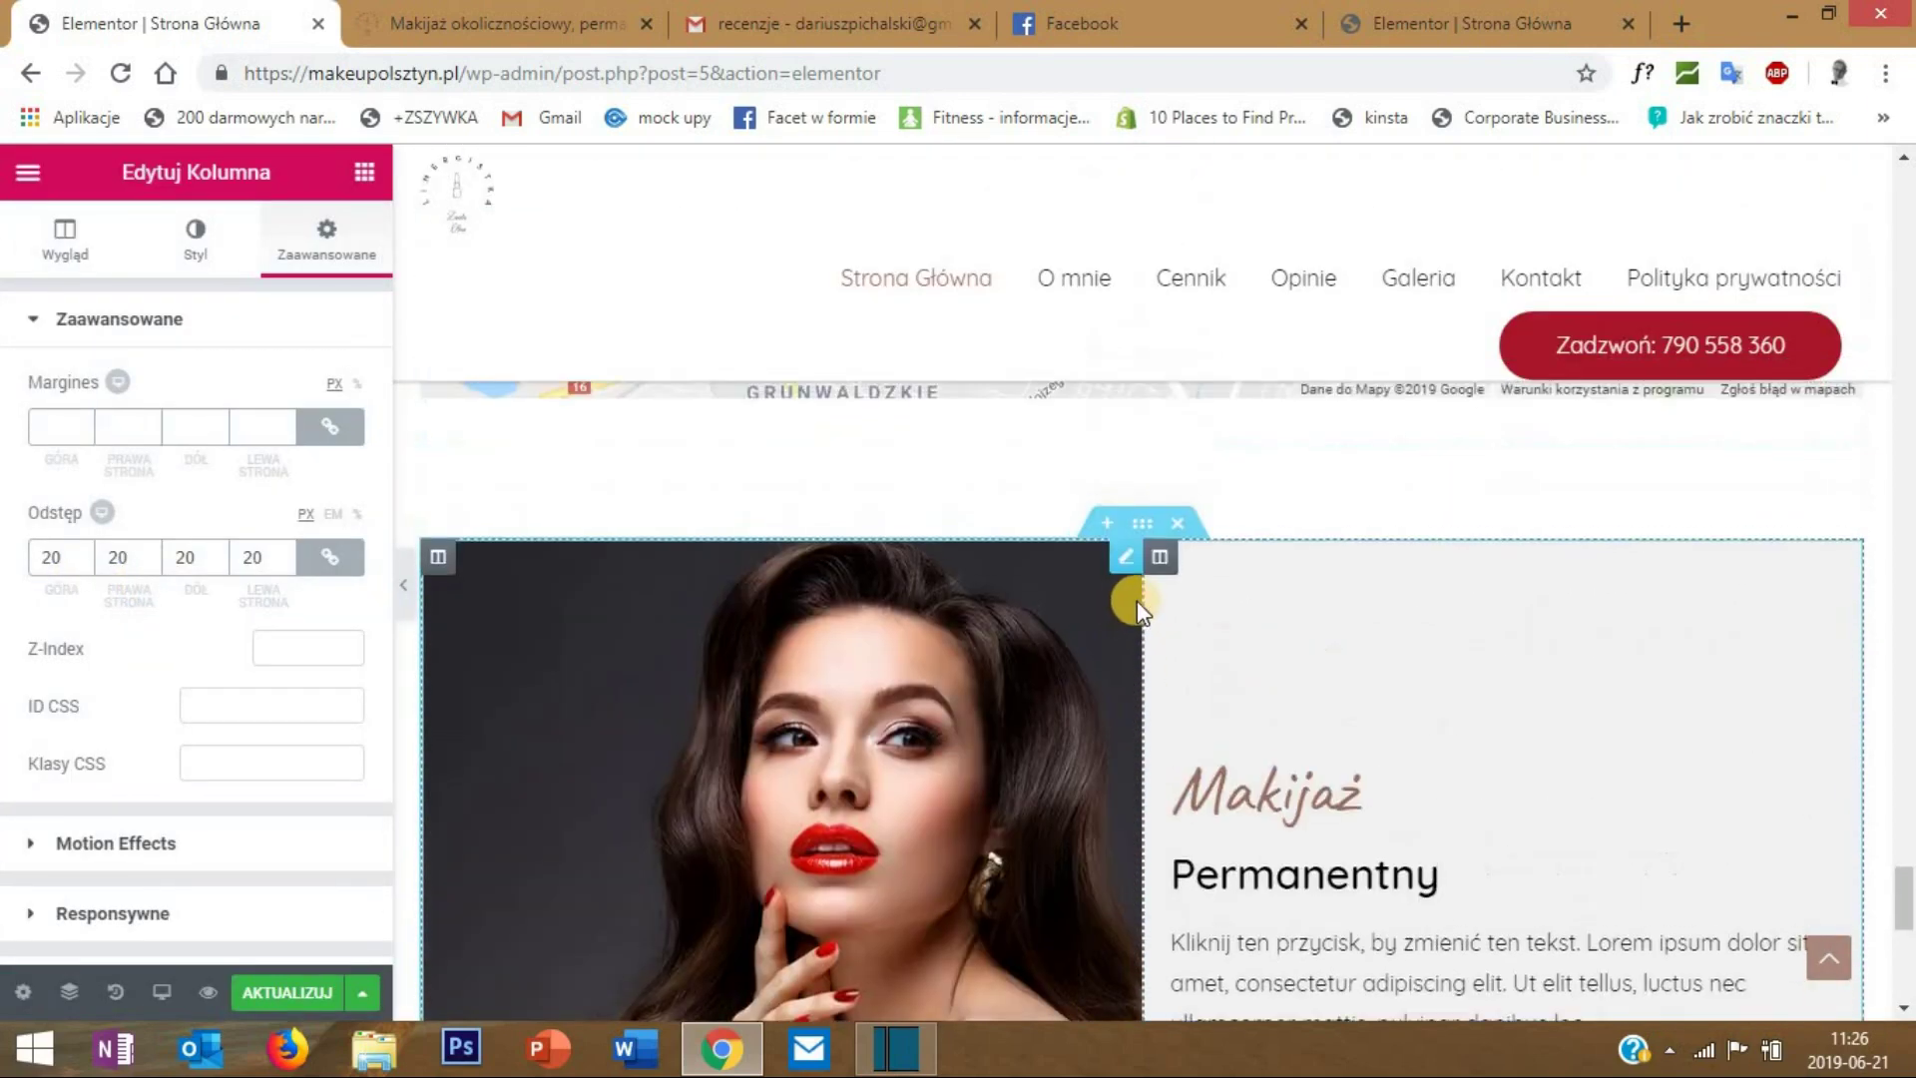
{"action": "right_click", "coordinate": [1144, 519]}
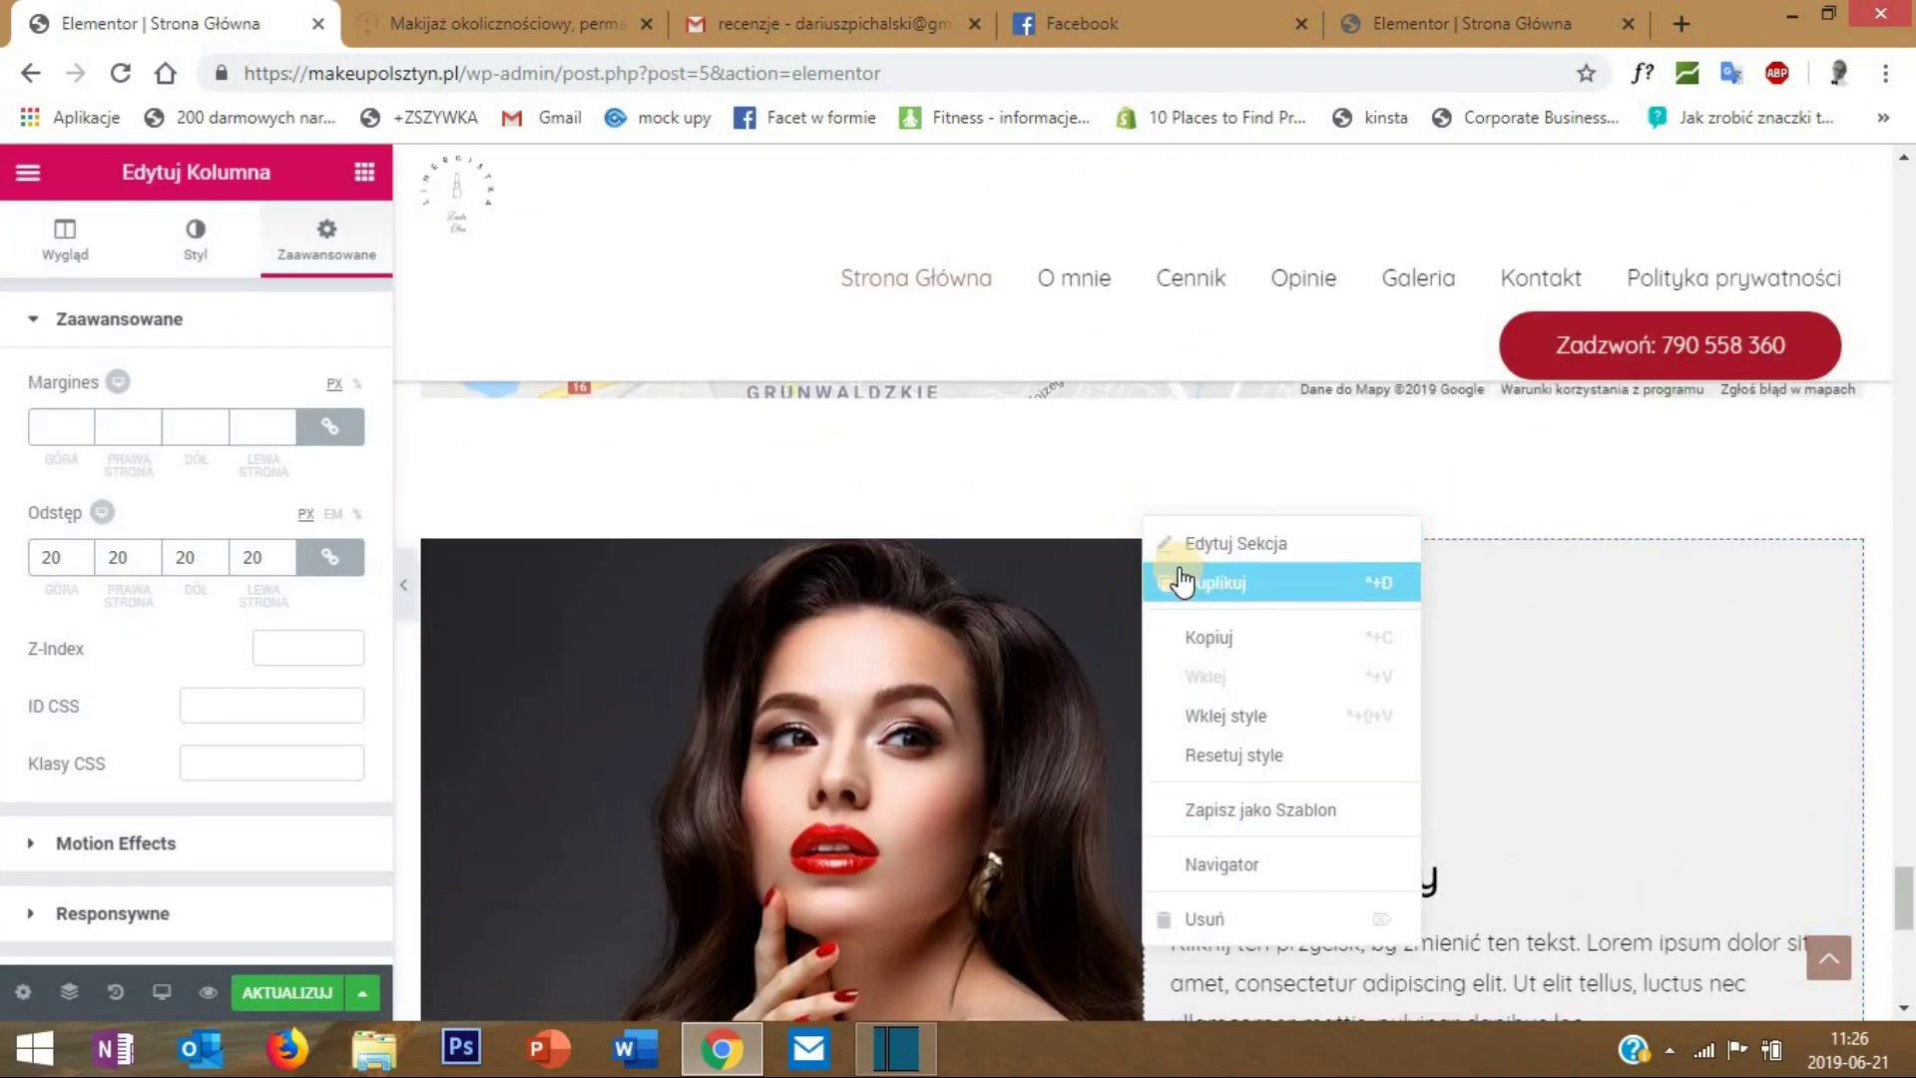
{"action": "left_click", "coordinate": [1181, 585]}
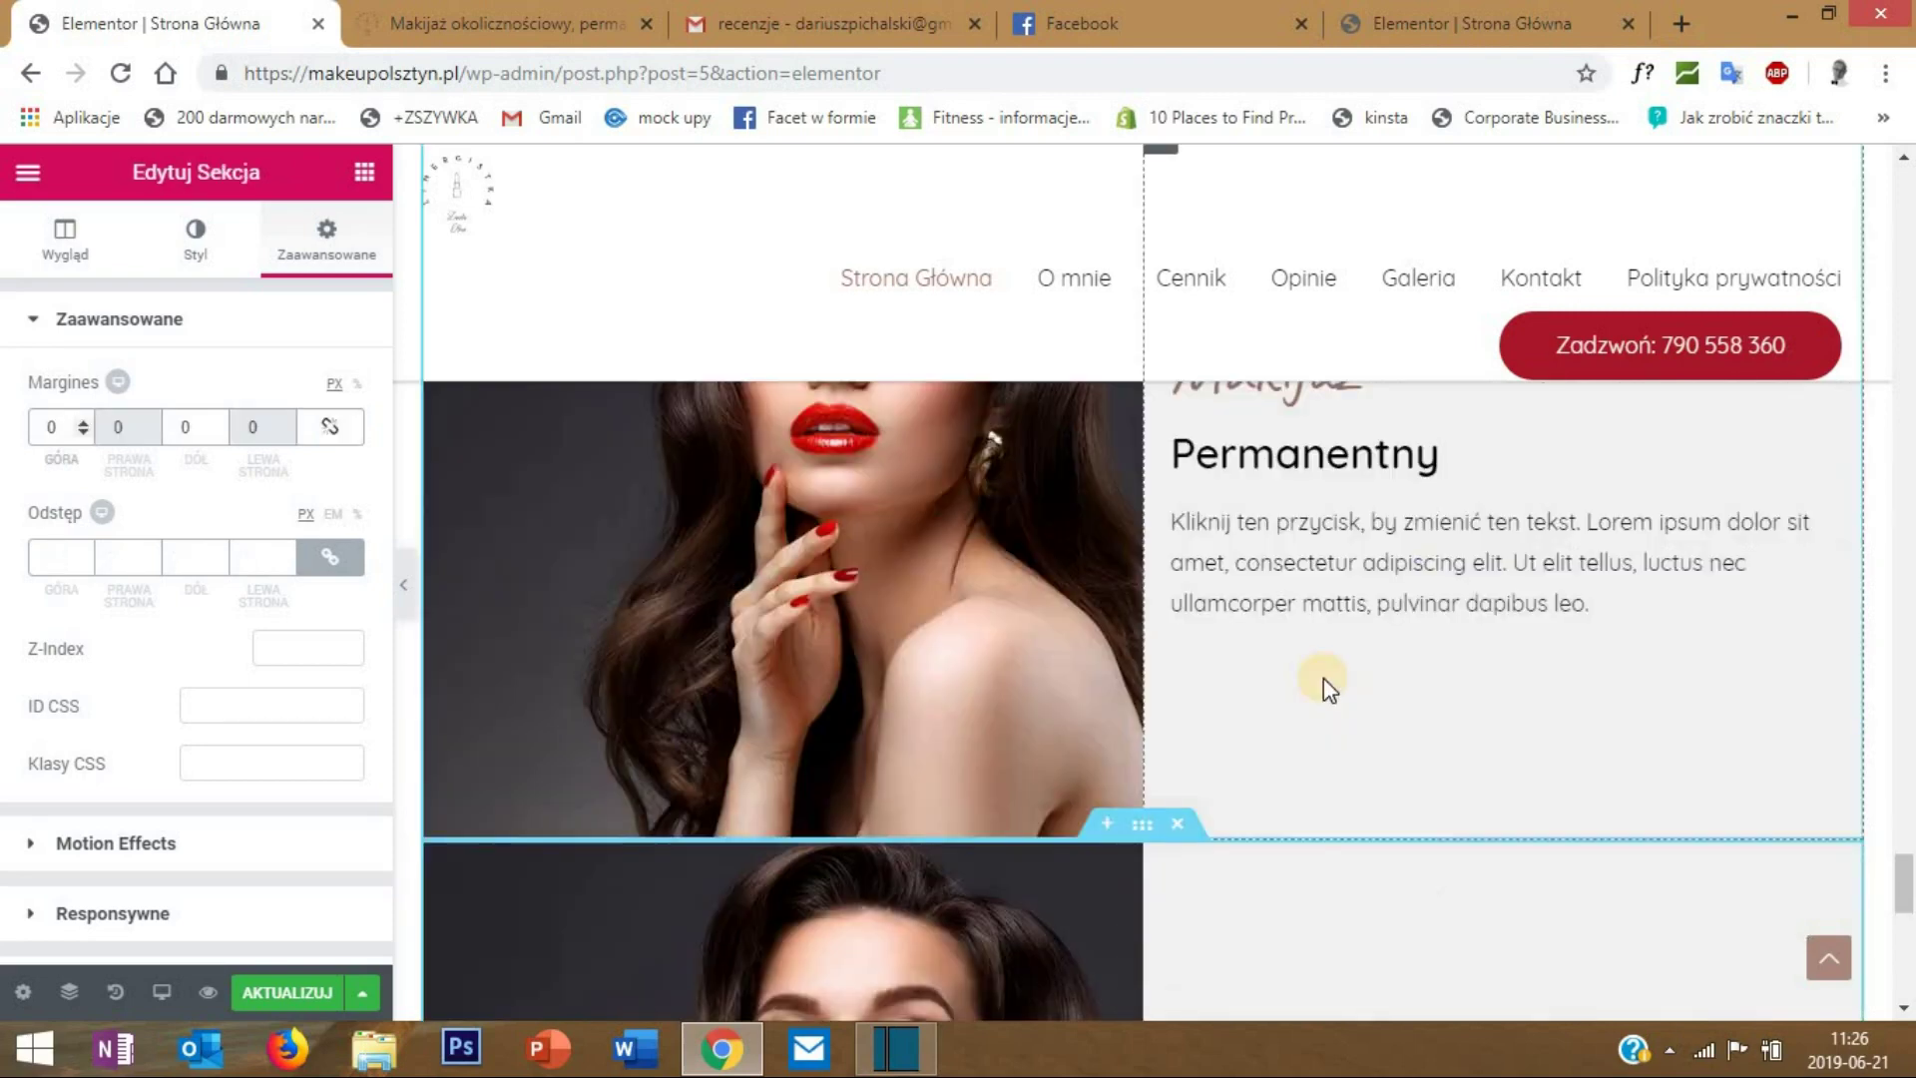
{"action": "scroll", "coordinate": [1324, 678], "scroll_direction": "up", "scroll_amount": 1}
{"action": "scroll", "coordinate": [1297, 659], "scroll_direction": "down", "scroll_amount": 4}
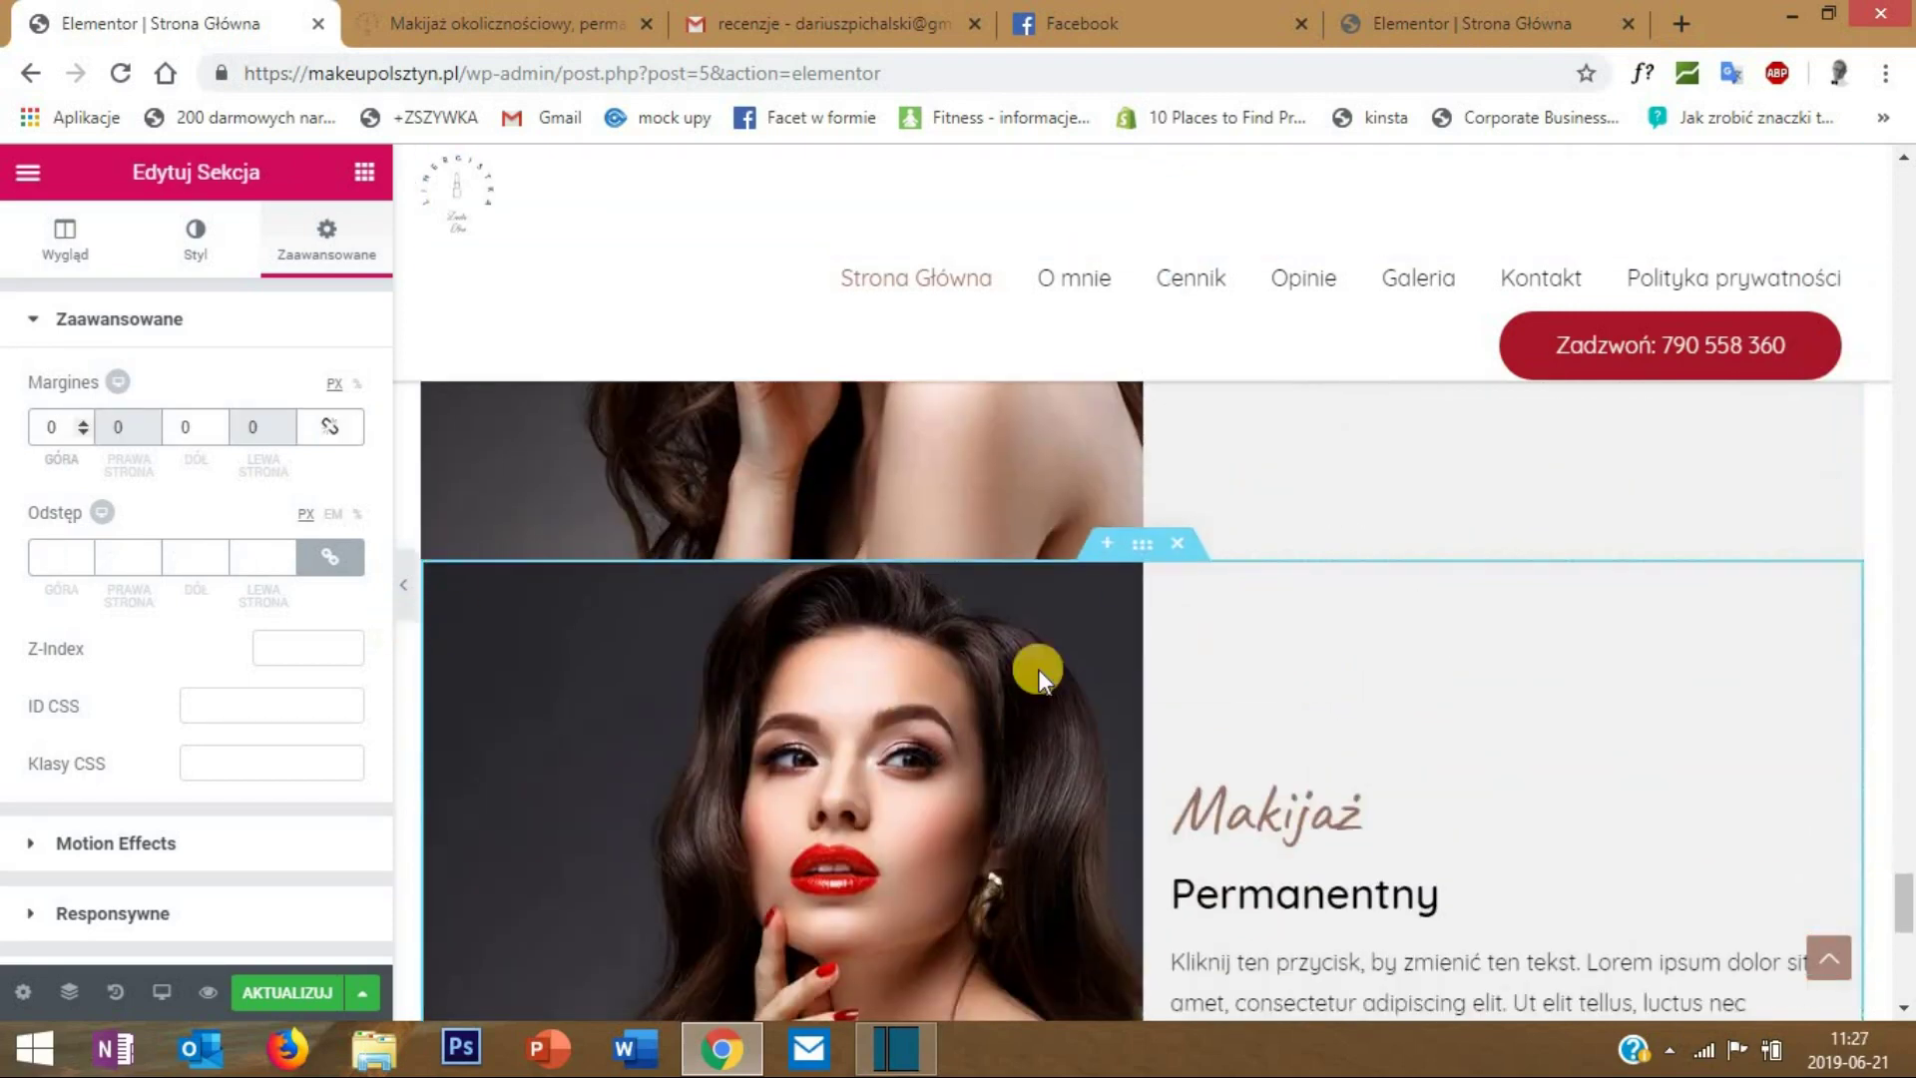
{"action": "left_click_drag", "start_coordinate": [440, 584], "coordinate": [1347, 615]}
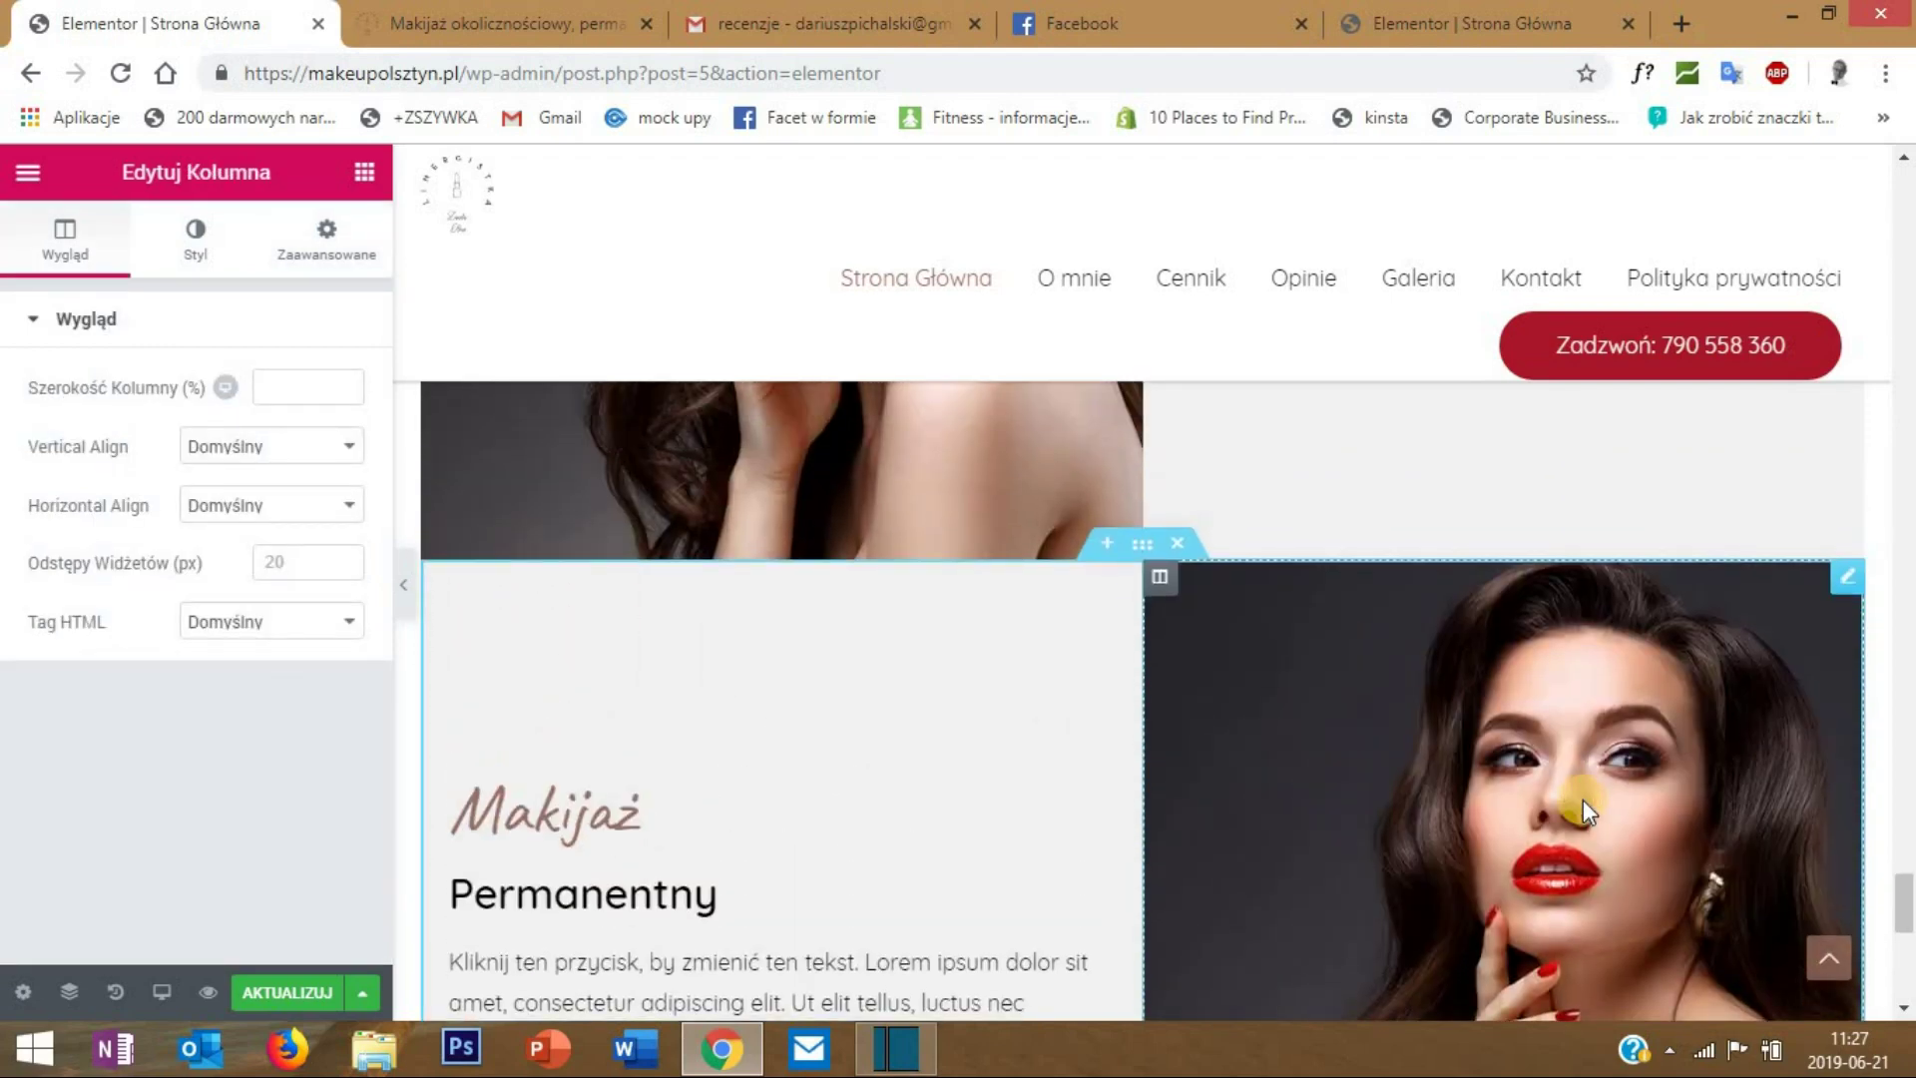
- Replace the copy's photo with the woman holding a lip brush
{"action": "left_click", "coordinate": [1583, 799]}
{"action": "left_click", "coordinate": [179, 504]}
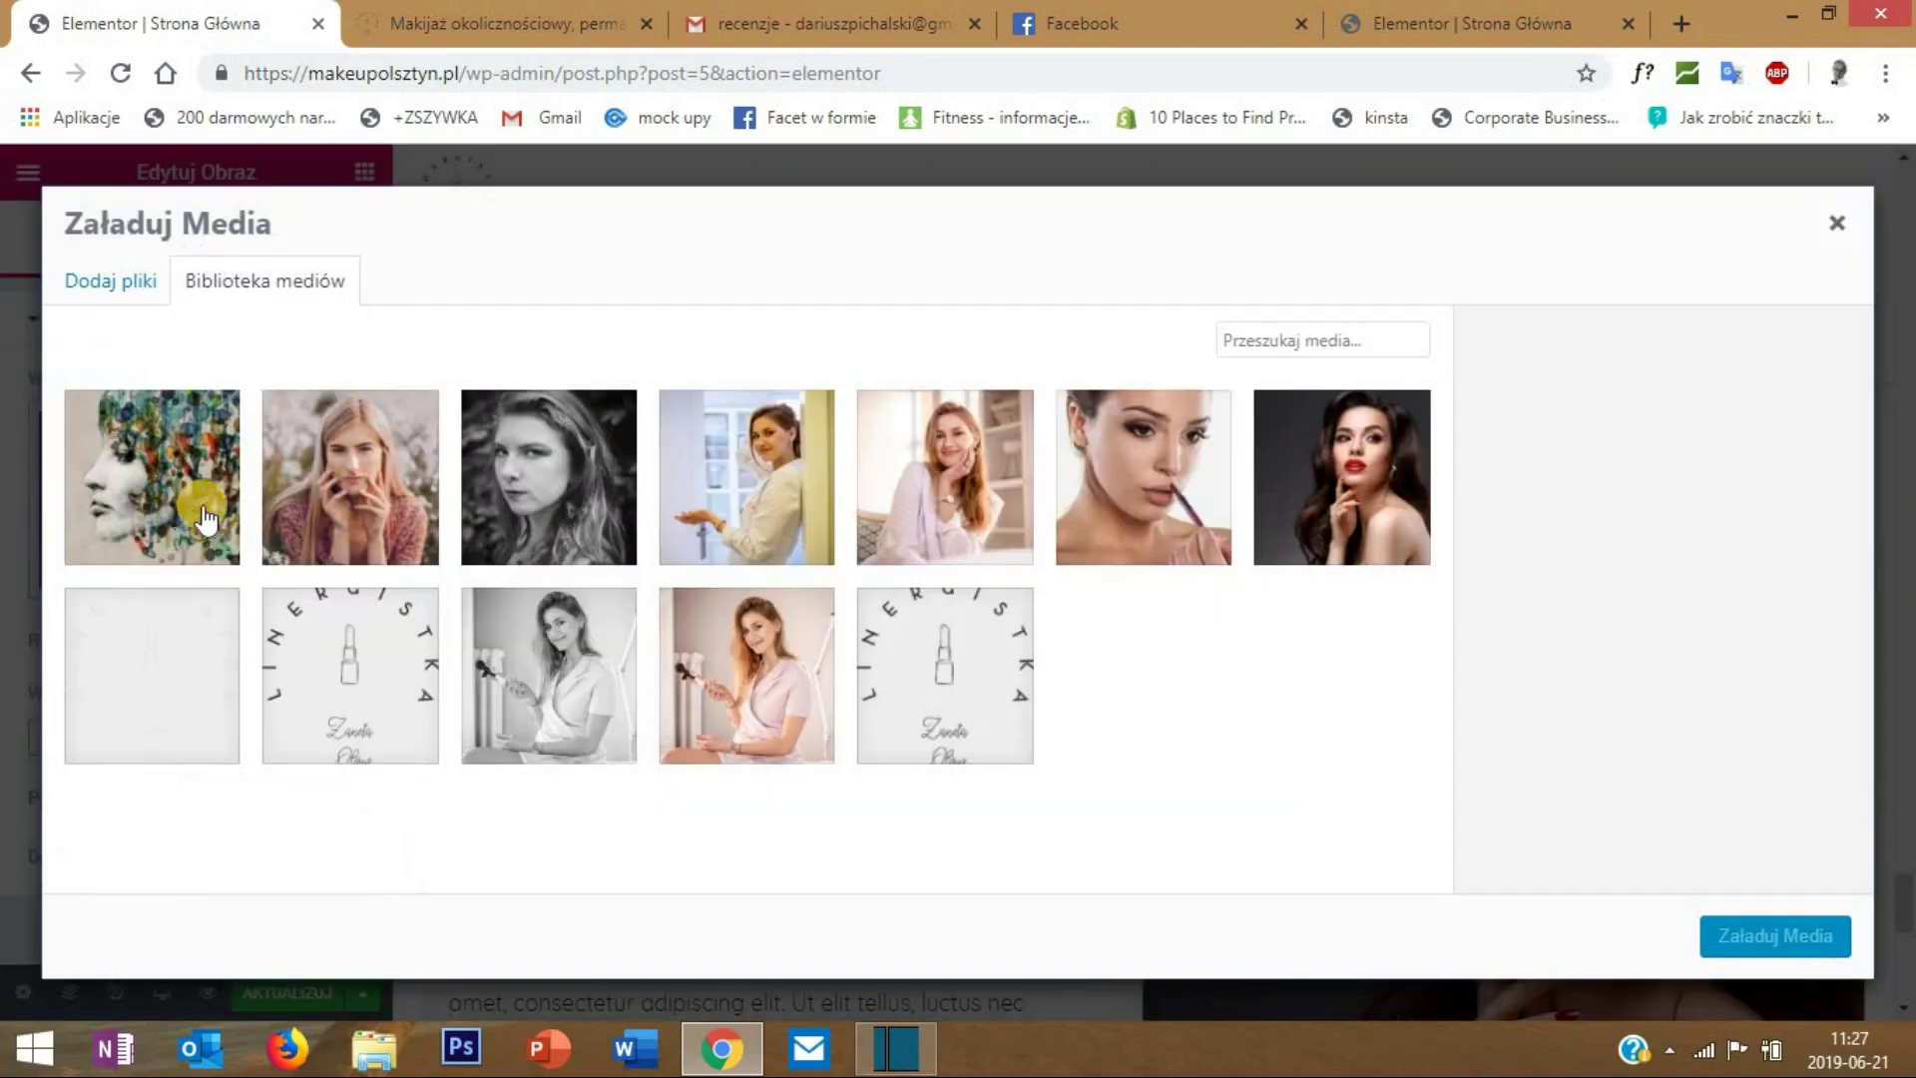
{"action": "left_click", "coordinate": [1162, 464]}
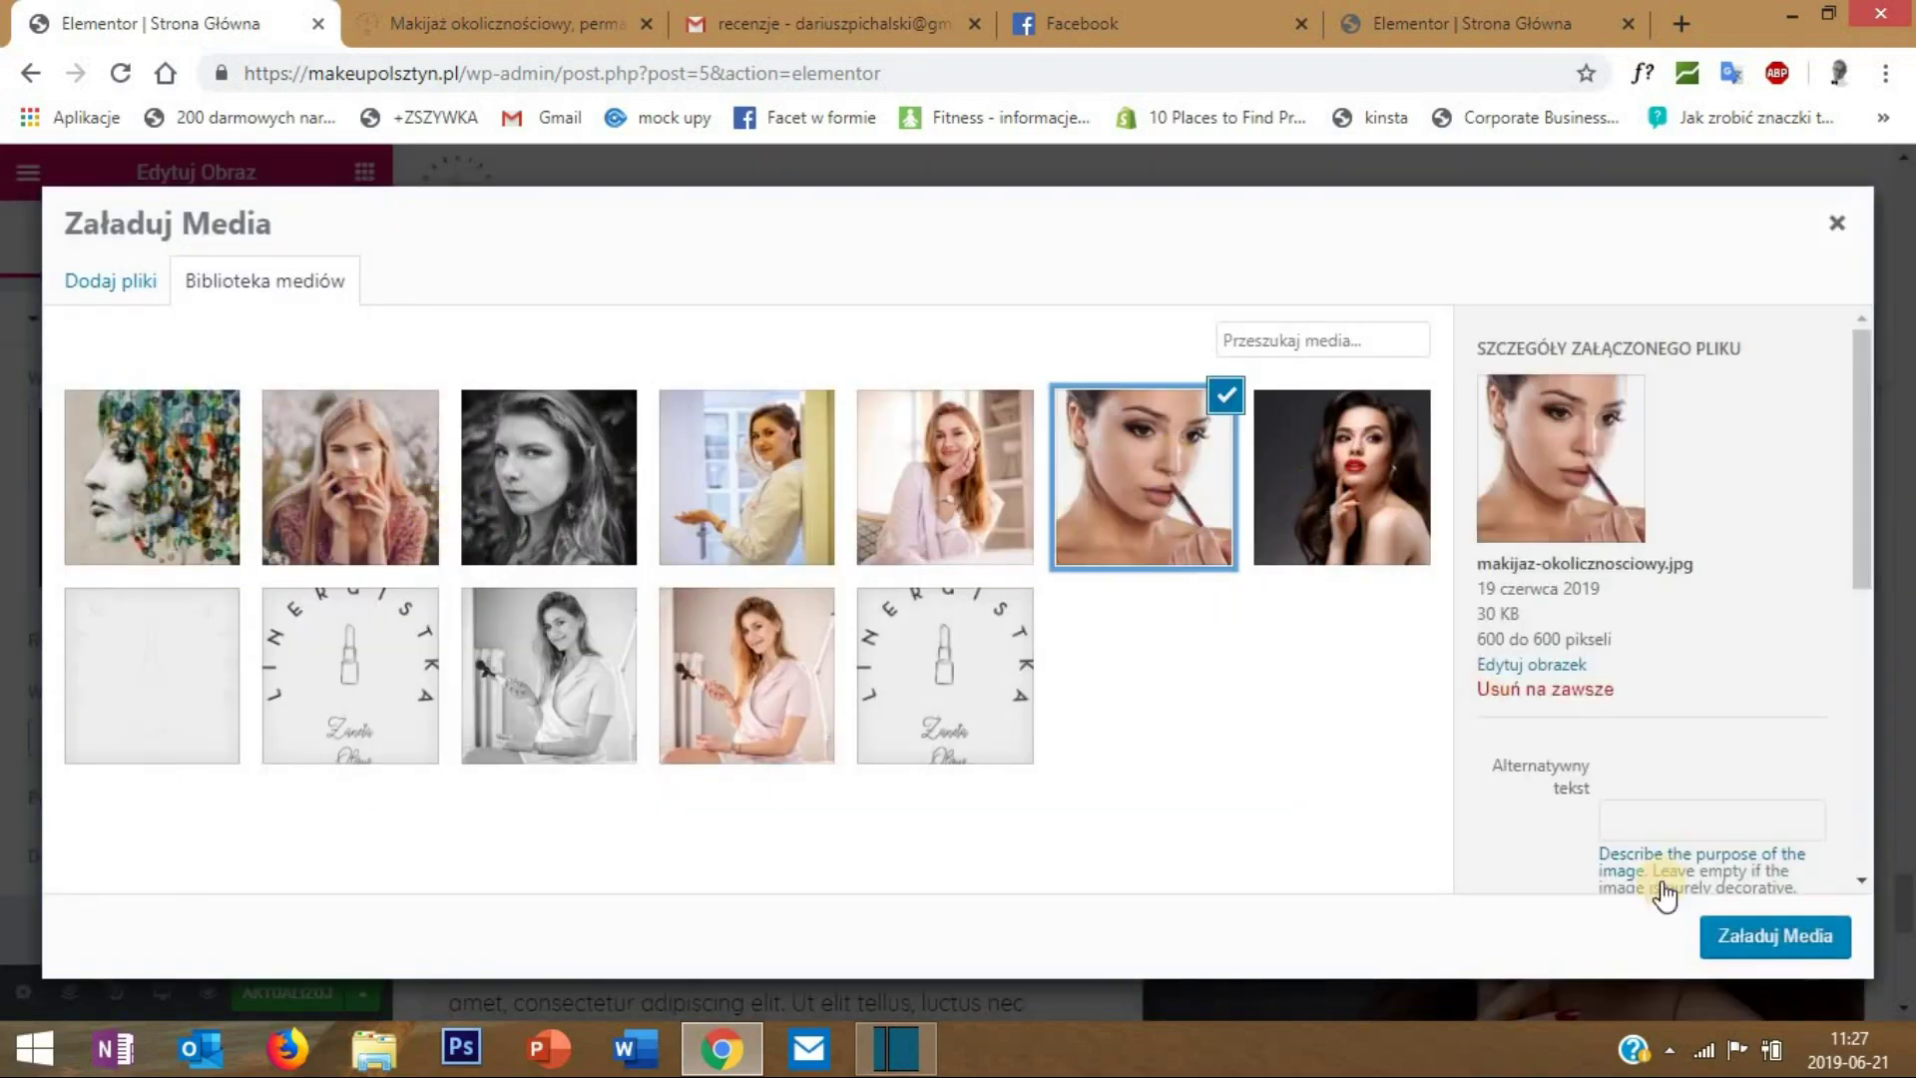
{"action": "left_click", "coordinate": [1747, 938]}
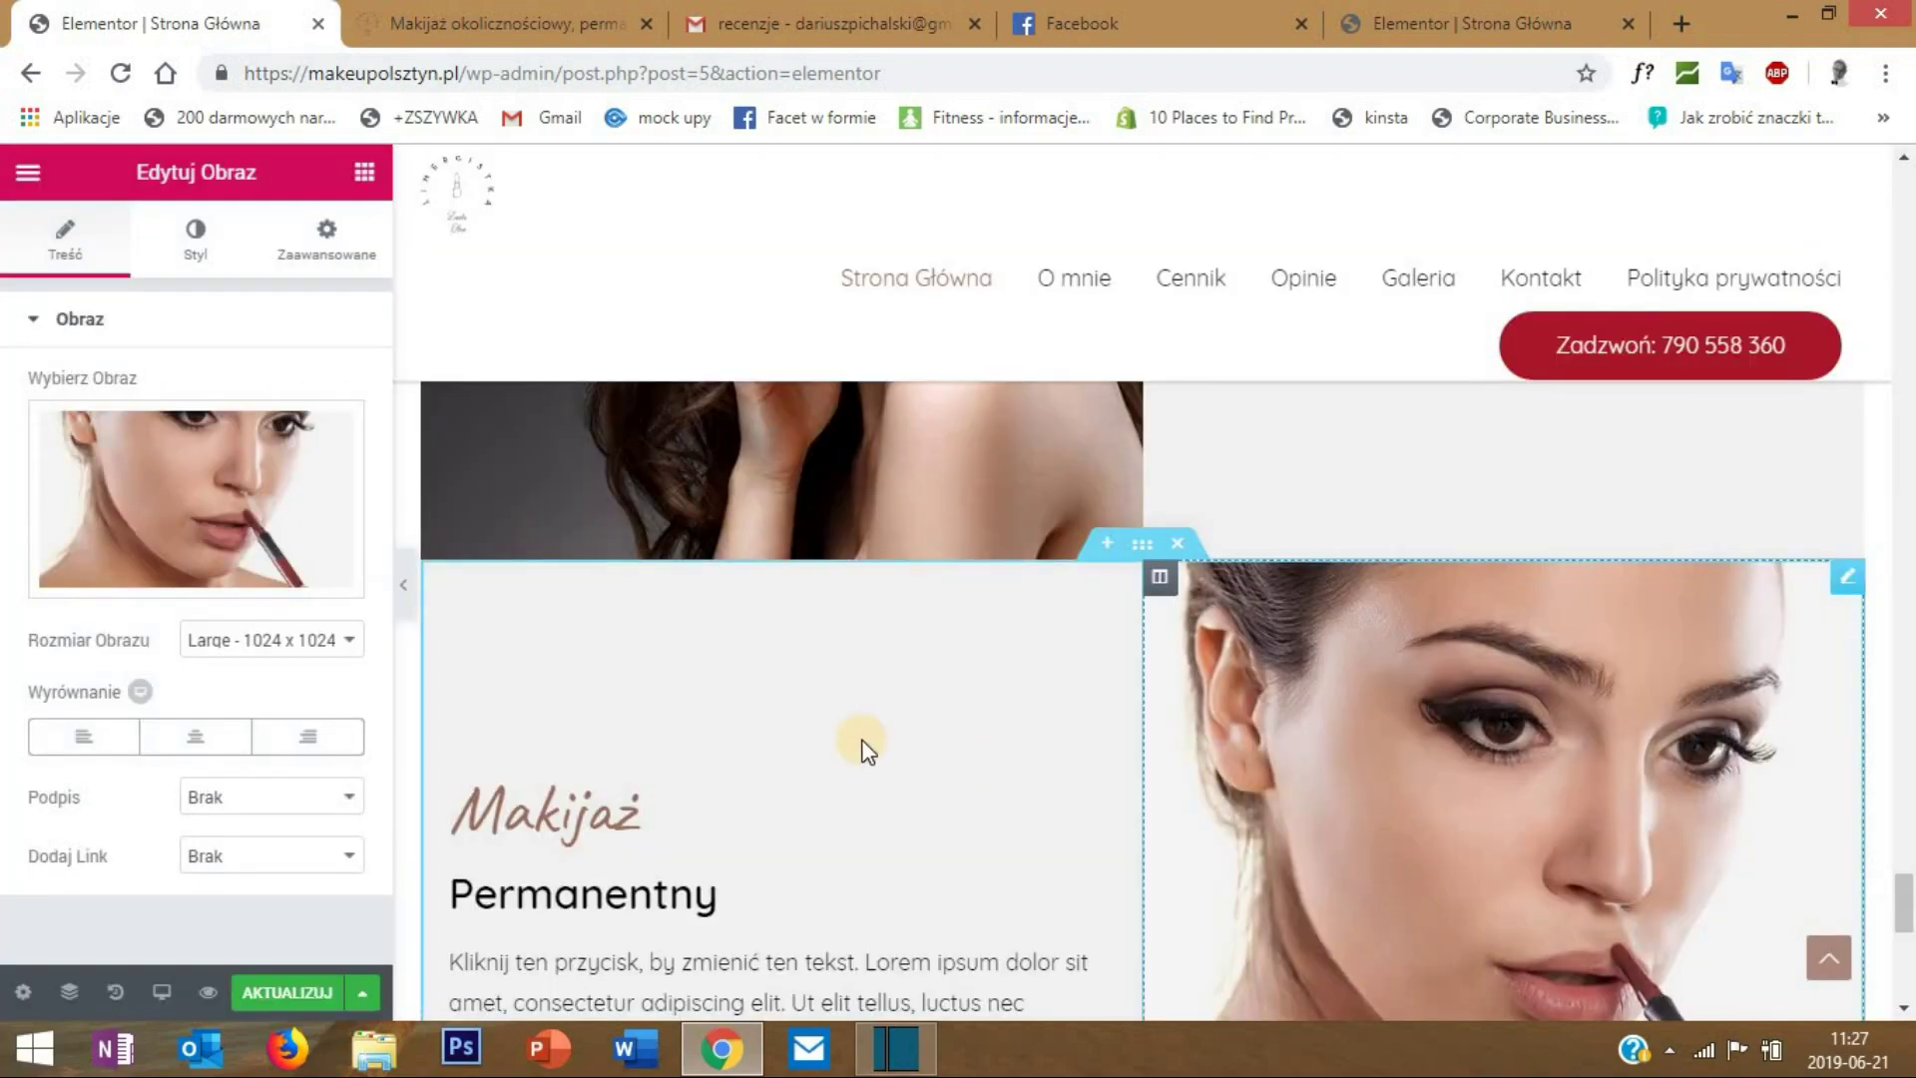
- Retitle the copy's second heading 'Okolicznościowy' and preview the page
{"action": "scroll", "coordinate": [656, 841], "scroll_direction": "down", "scroll_amount": 1}
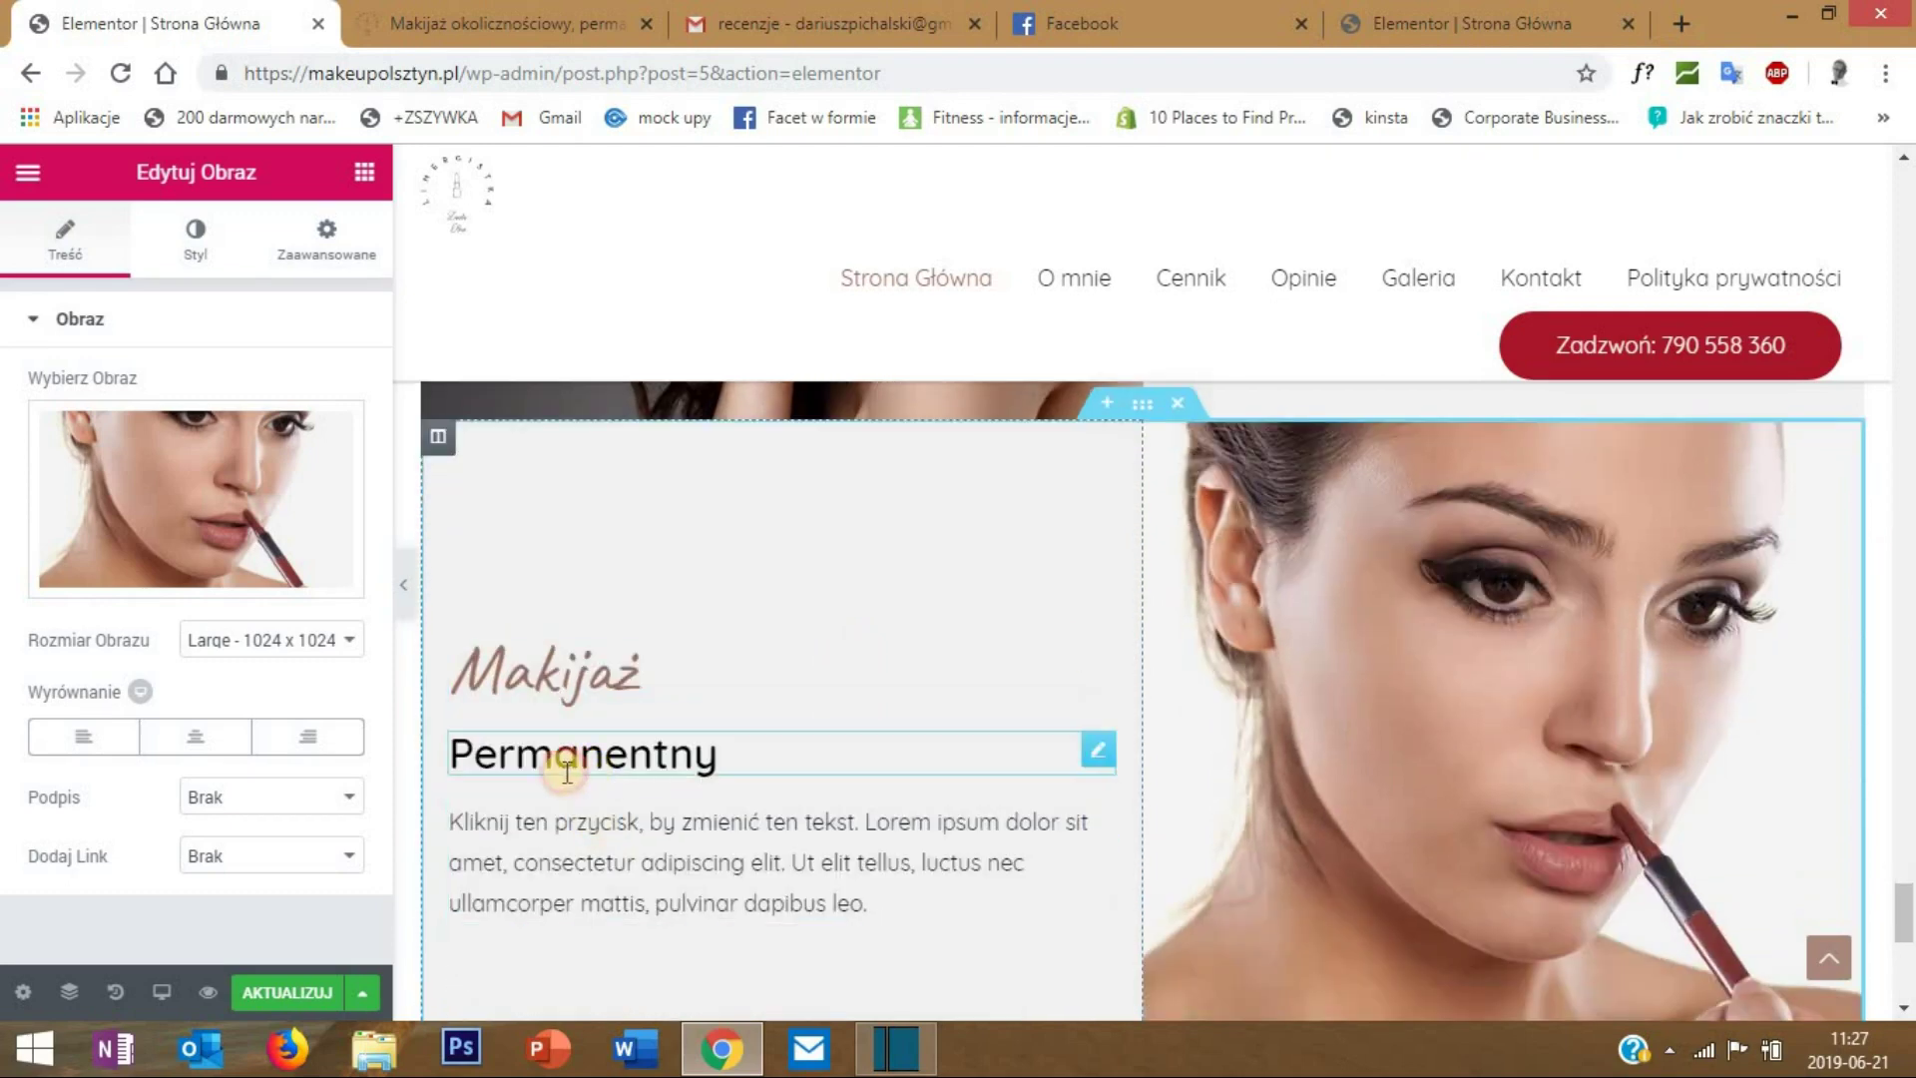
{"action": "left_click", "coordinate": [578, 773]}
{"action": "left_click_drag", "start_coordinate": [176, 440], "coordinate": [5, 439]}
{"action": "type", "text": "Okolicznościowy"}
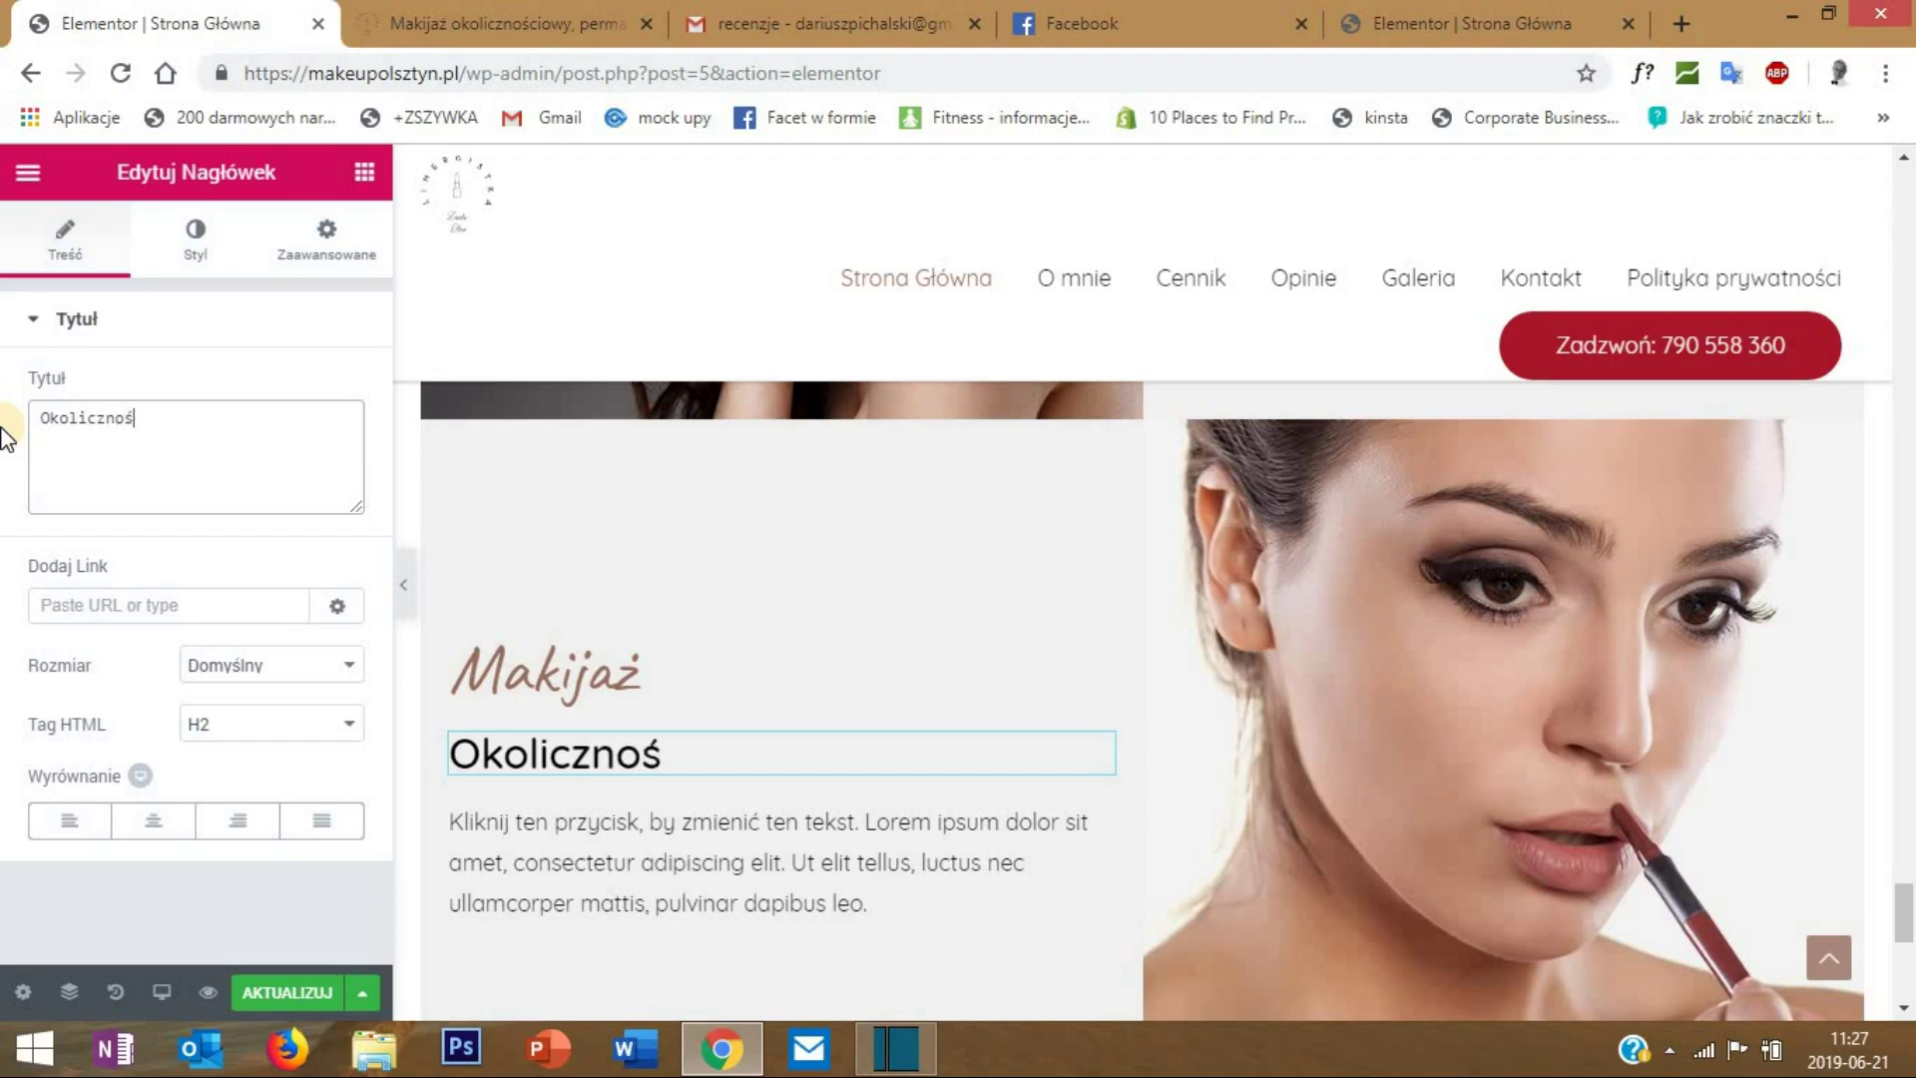
{"action": "left_click", "coordinate": [403, 583]}
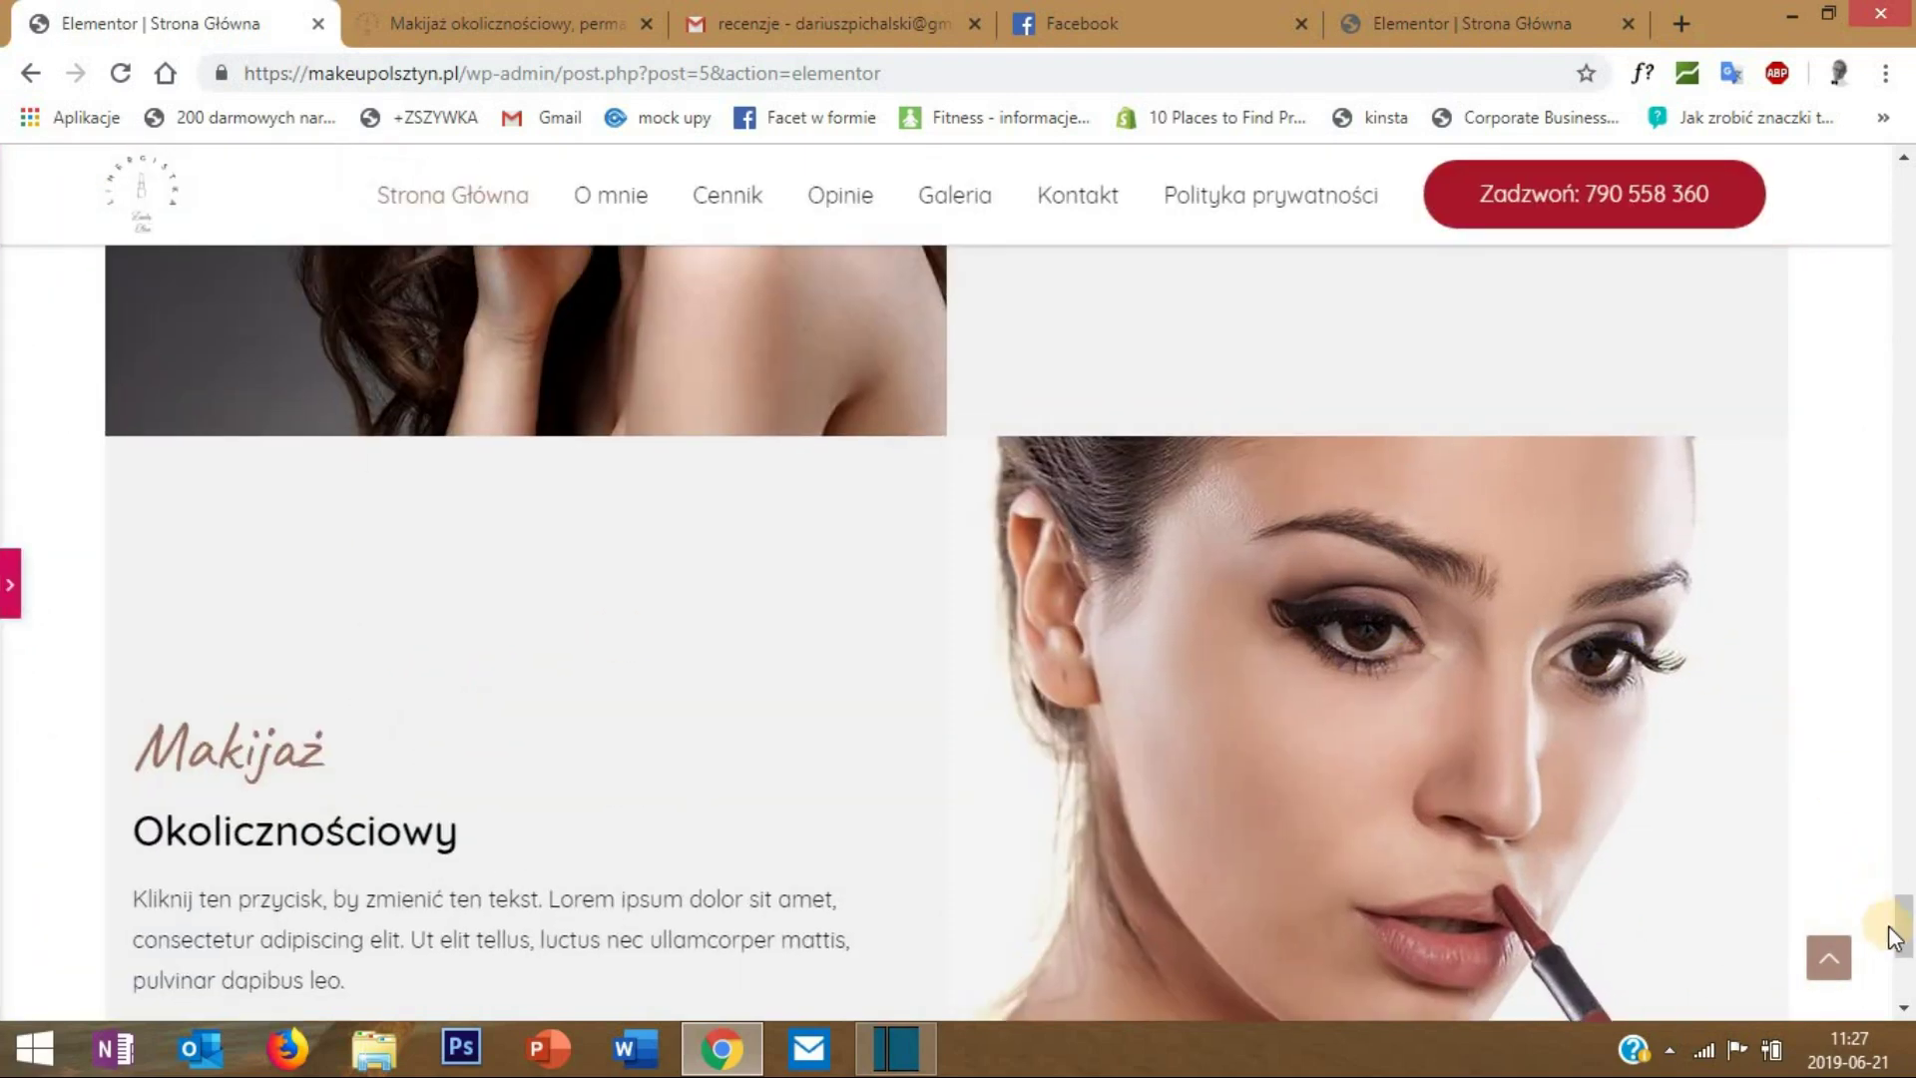
{"action": "left_click_drag", "start_coordinate": [1907, 928], "coordinate": [1907, 893]}
{"action": "scroll", "coordinate": [1334, 1003], "scroll_direction": "down", "scroll_amount": 5}
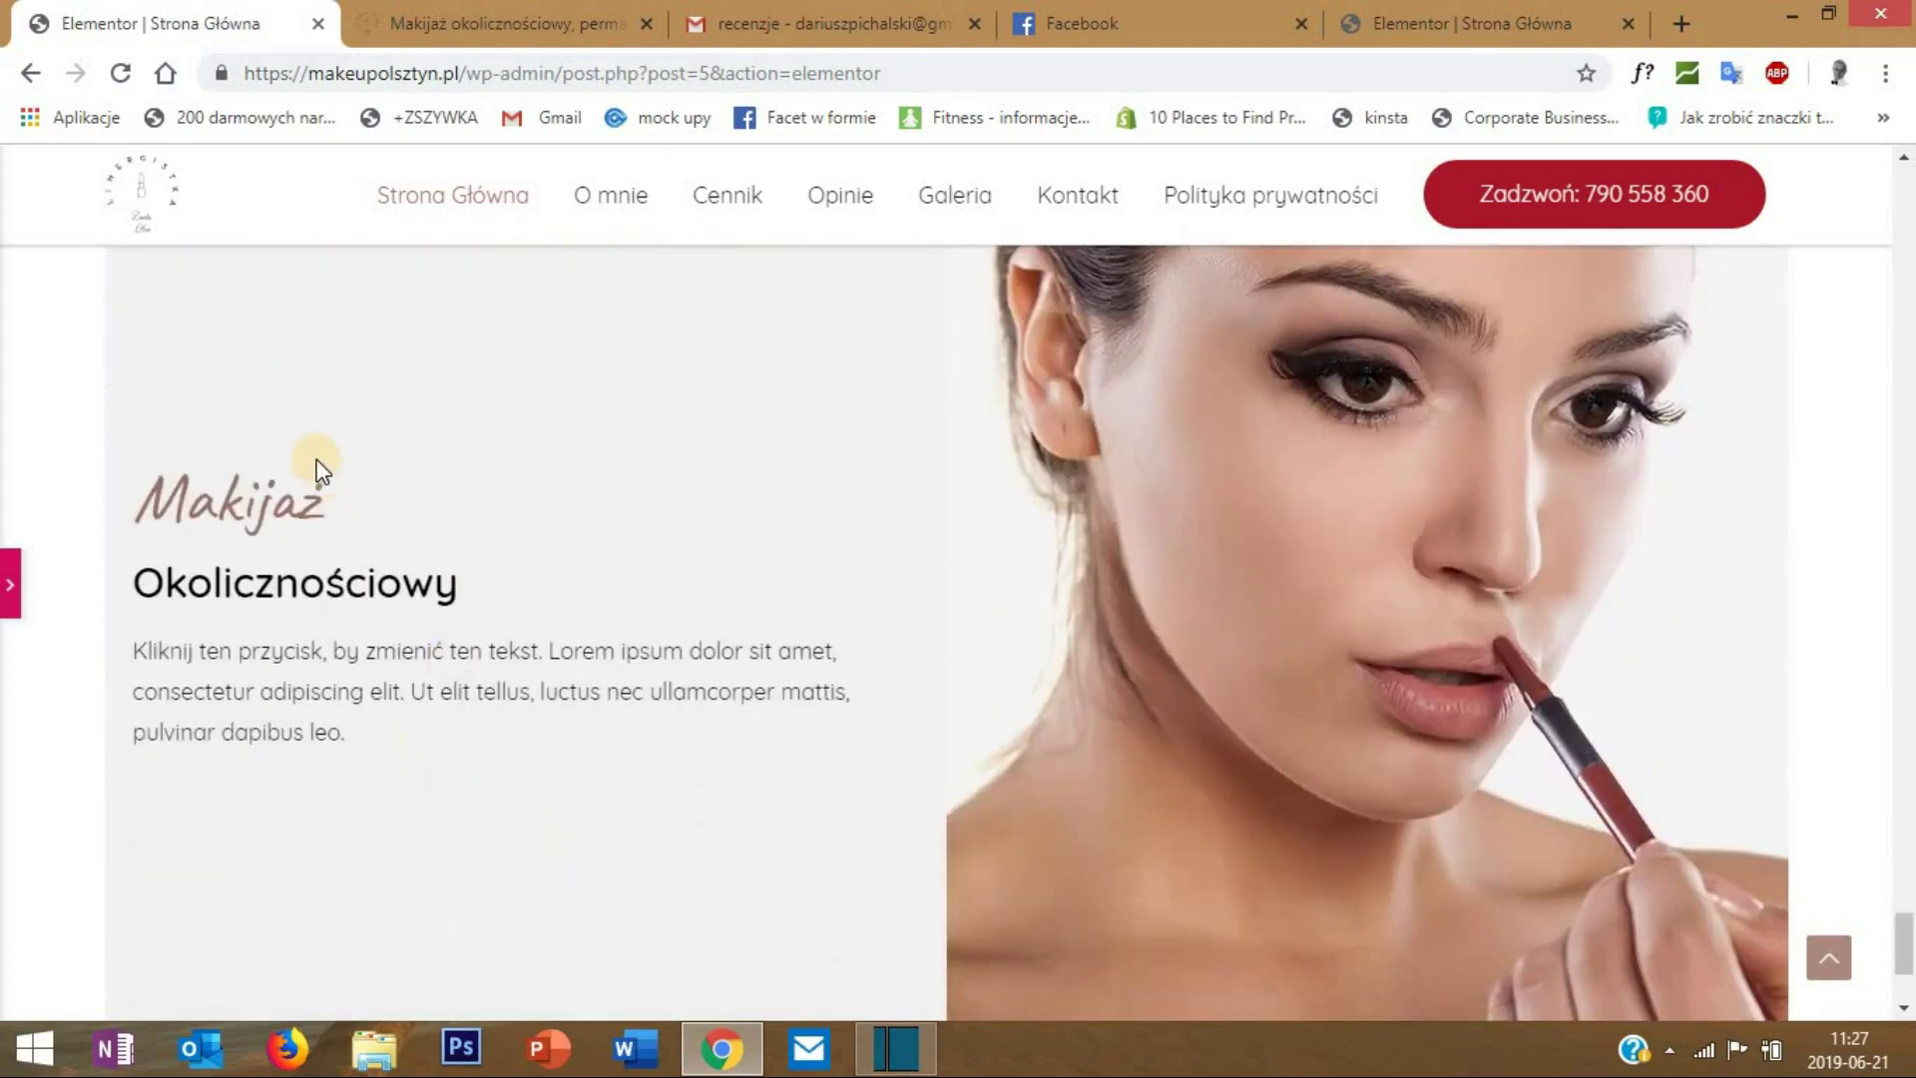
{"action": "left_click", "coordinate": [7, 595]}
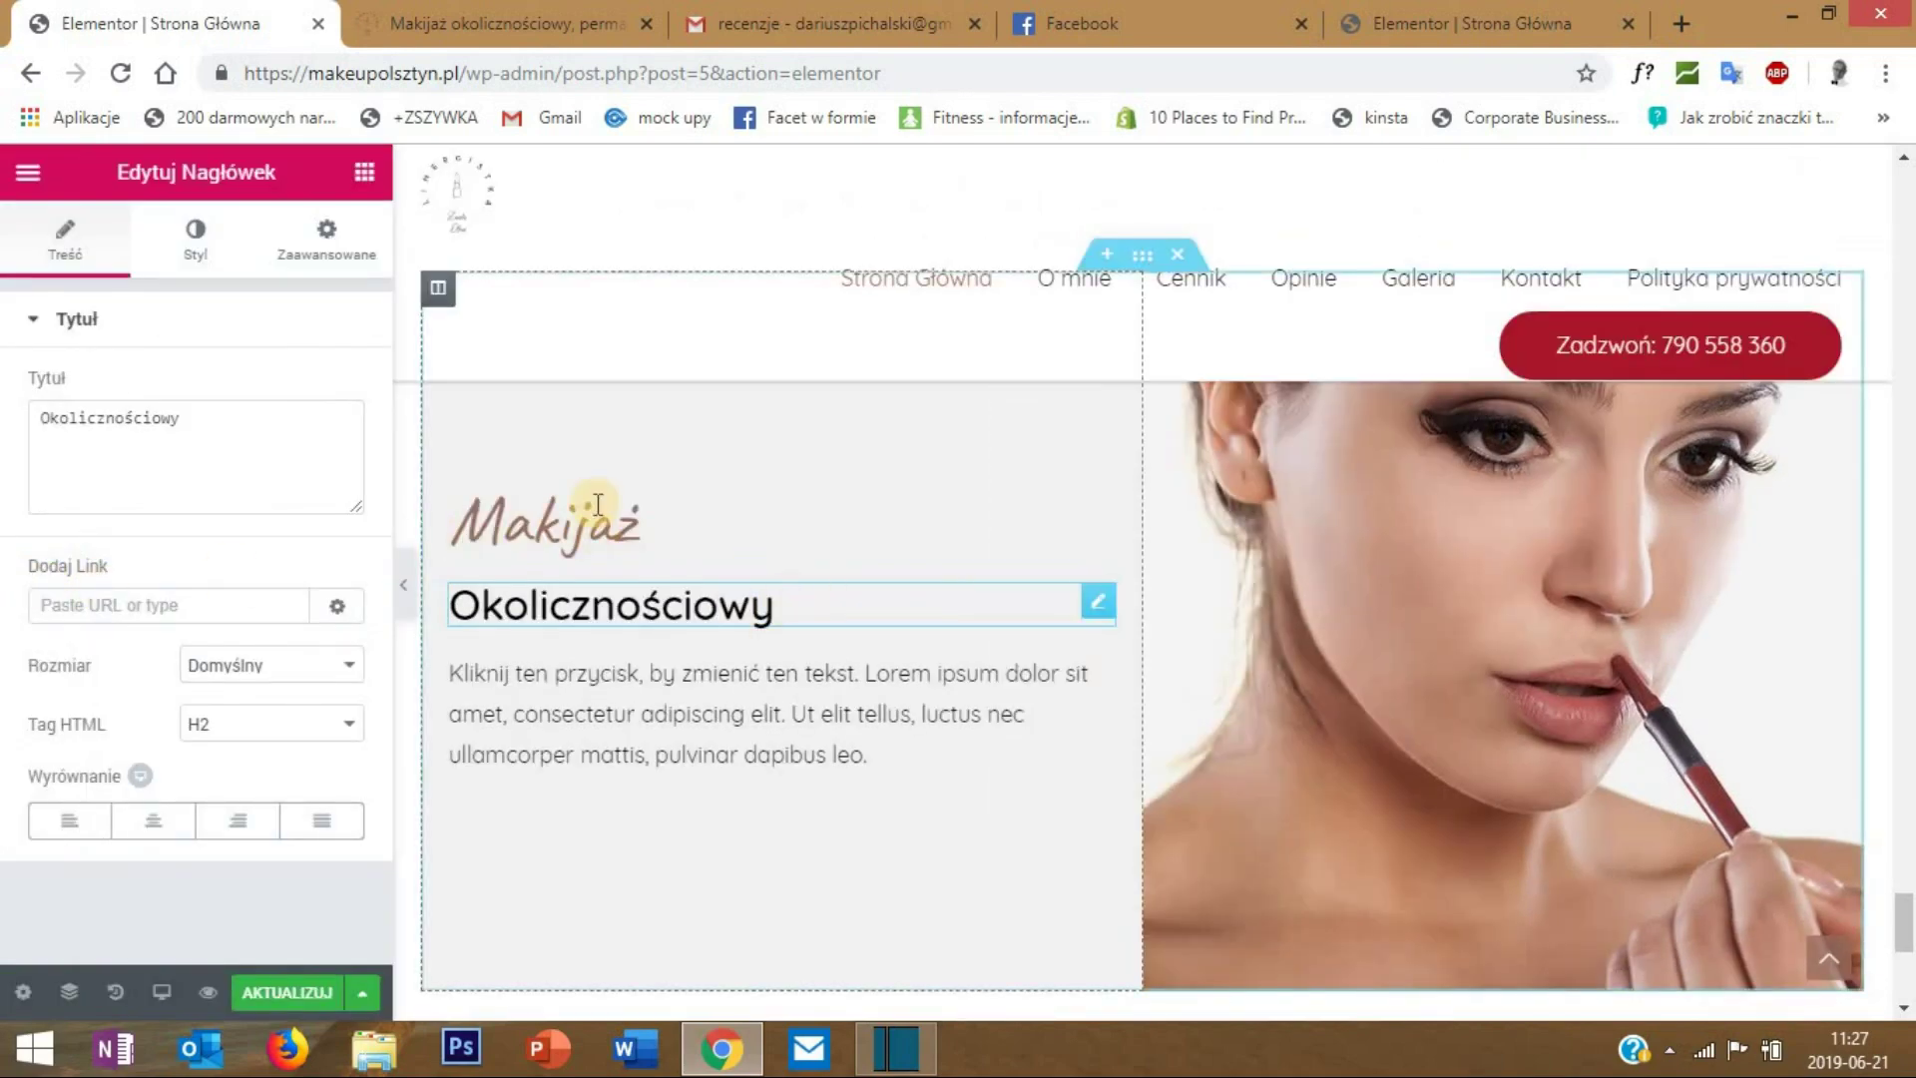
- Right-align the Makijaż and Okolicznościowy headings and the paragraph text
{"action": "left_click", "coordinate": [511, 511]}
{"action": "left_click", "coordinate": [240, 824]}
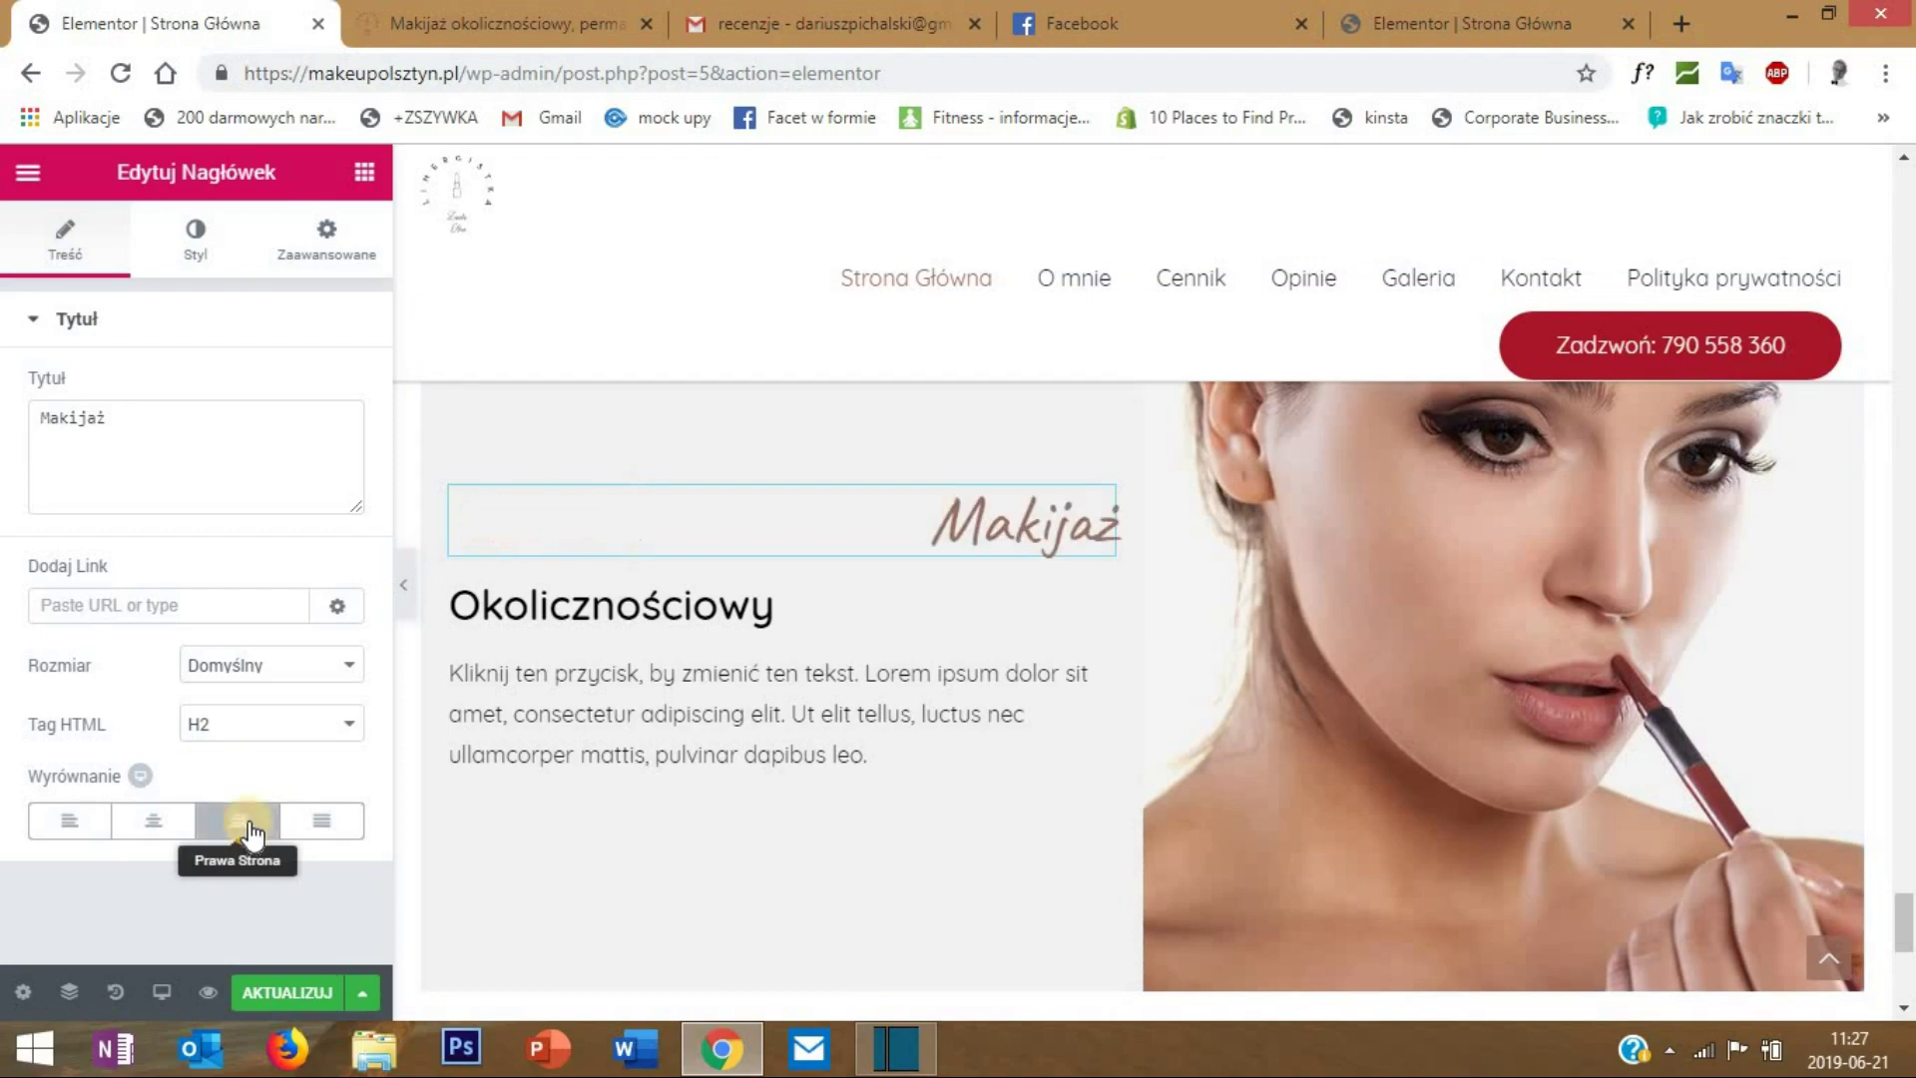
{"action": "left_click", "coordinate": [489, 609]}
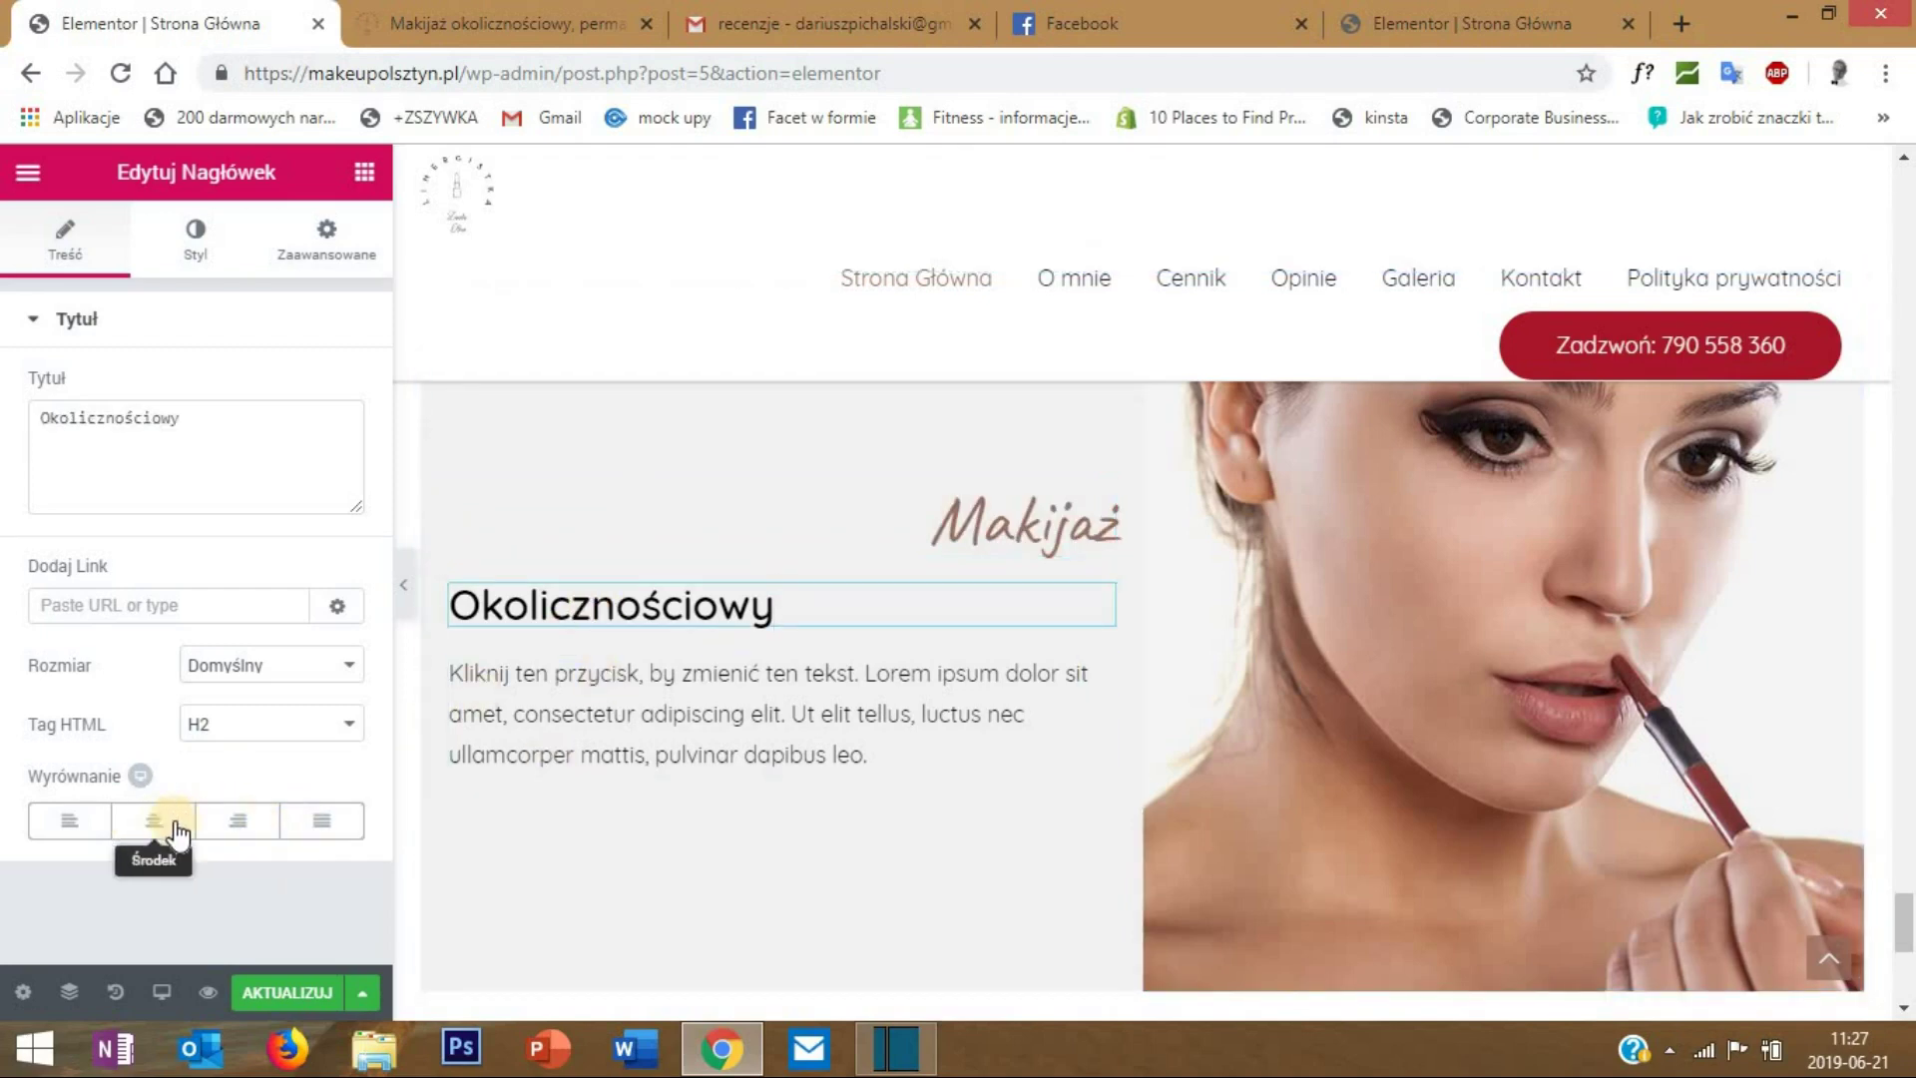
{"action": "left_click", "coordinate": [239, 821]}
{"action": "left_click", "coordinate": [518, 750]}
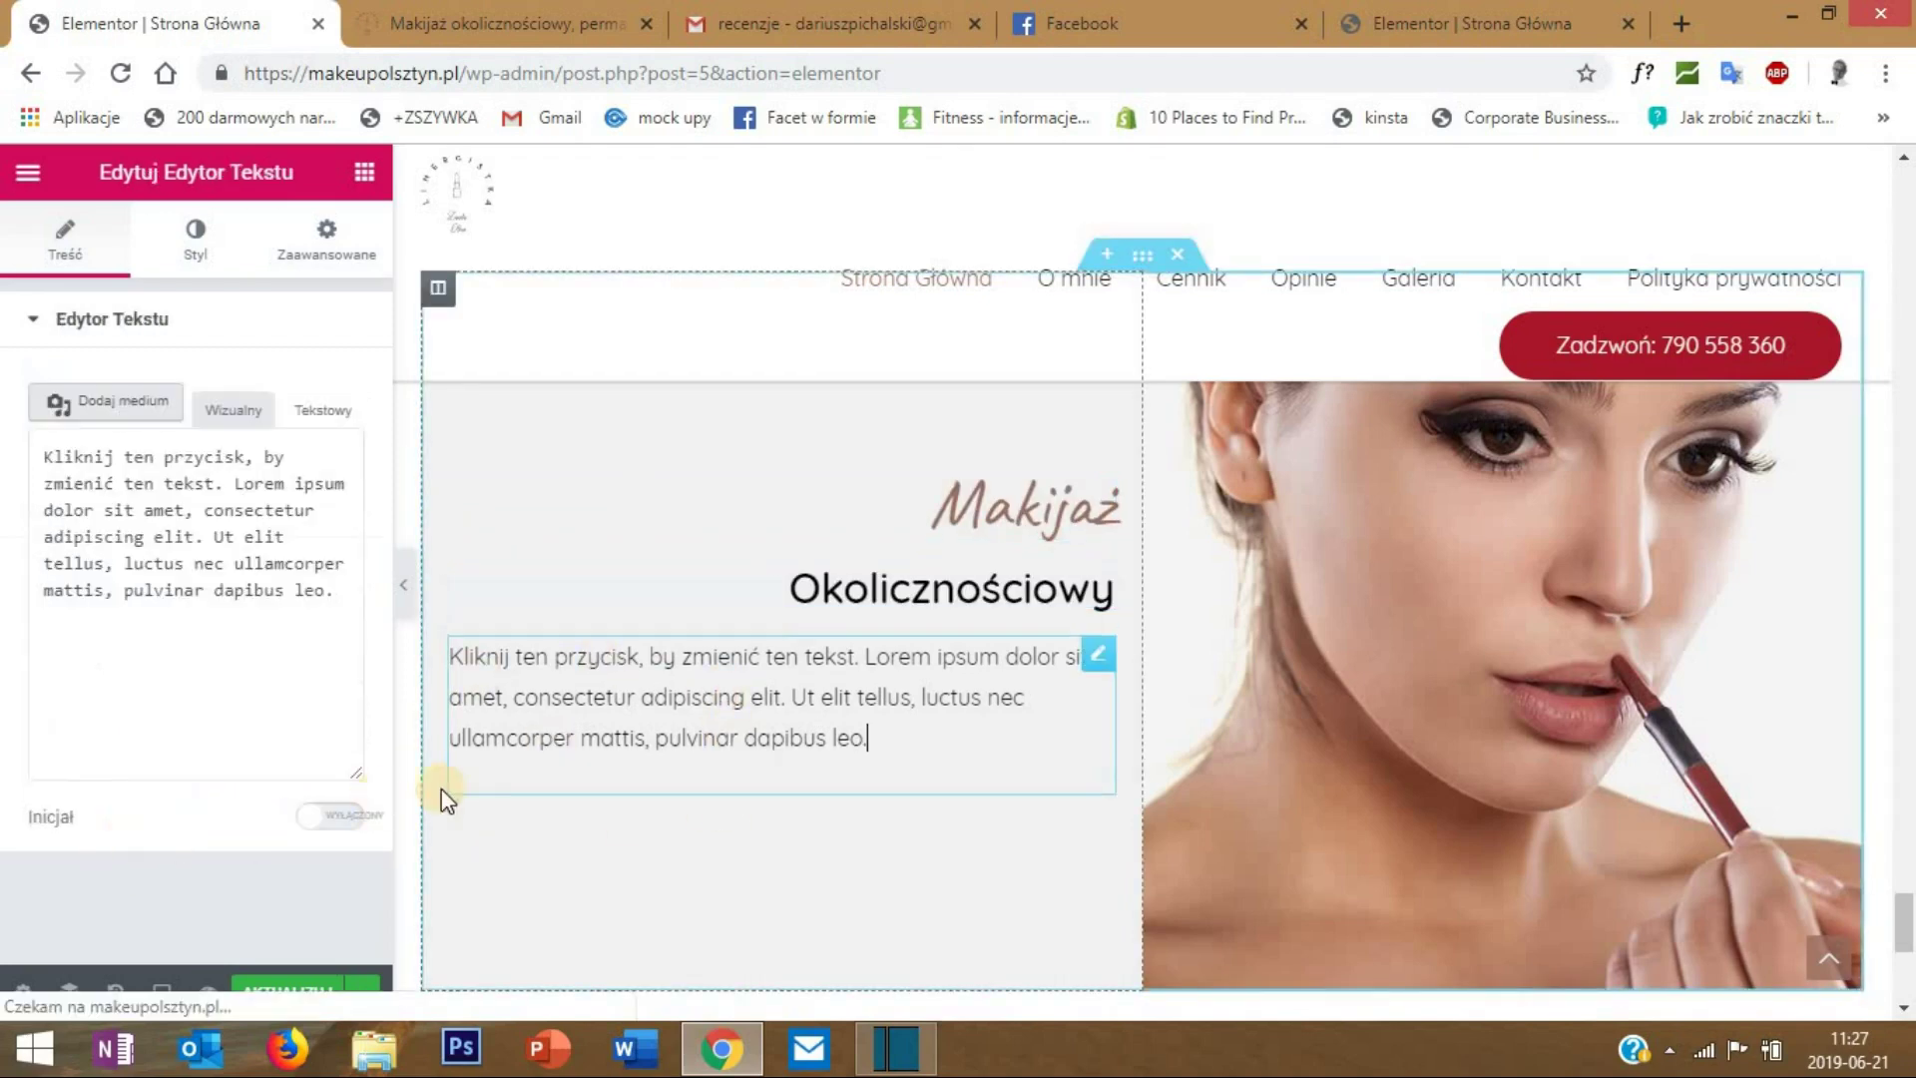
{"action": "left_click", "coordinate": [194, 238]}
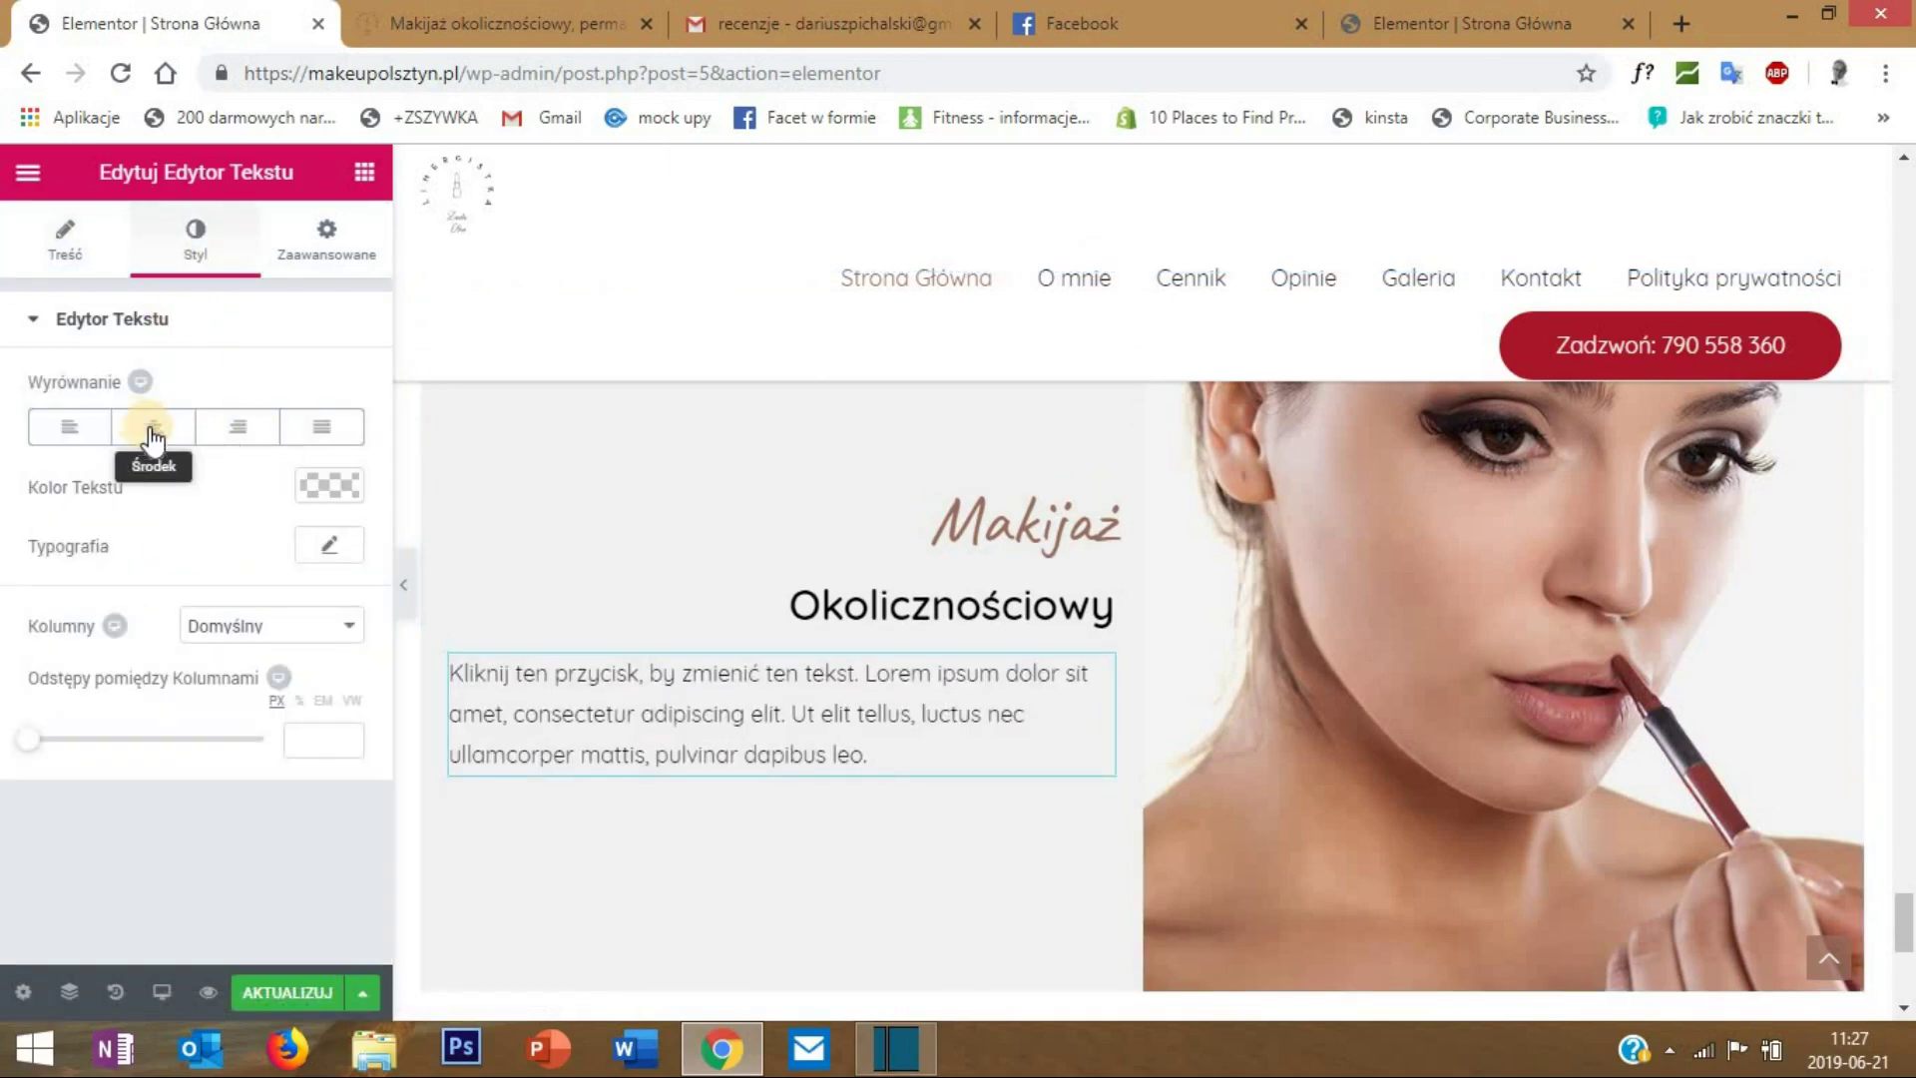
{"action": "left_click", "coordinate": [233, 431]}
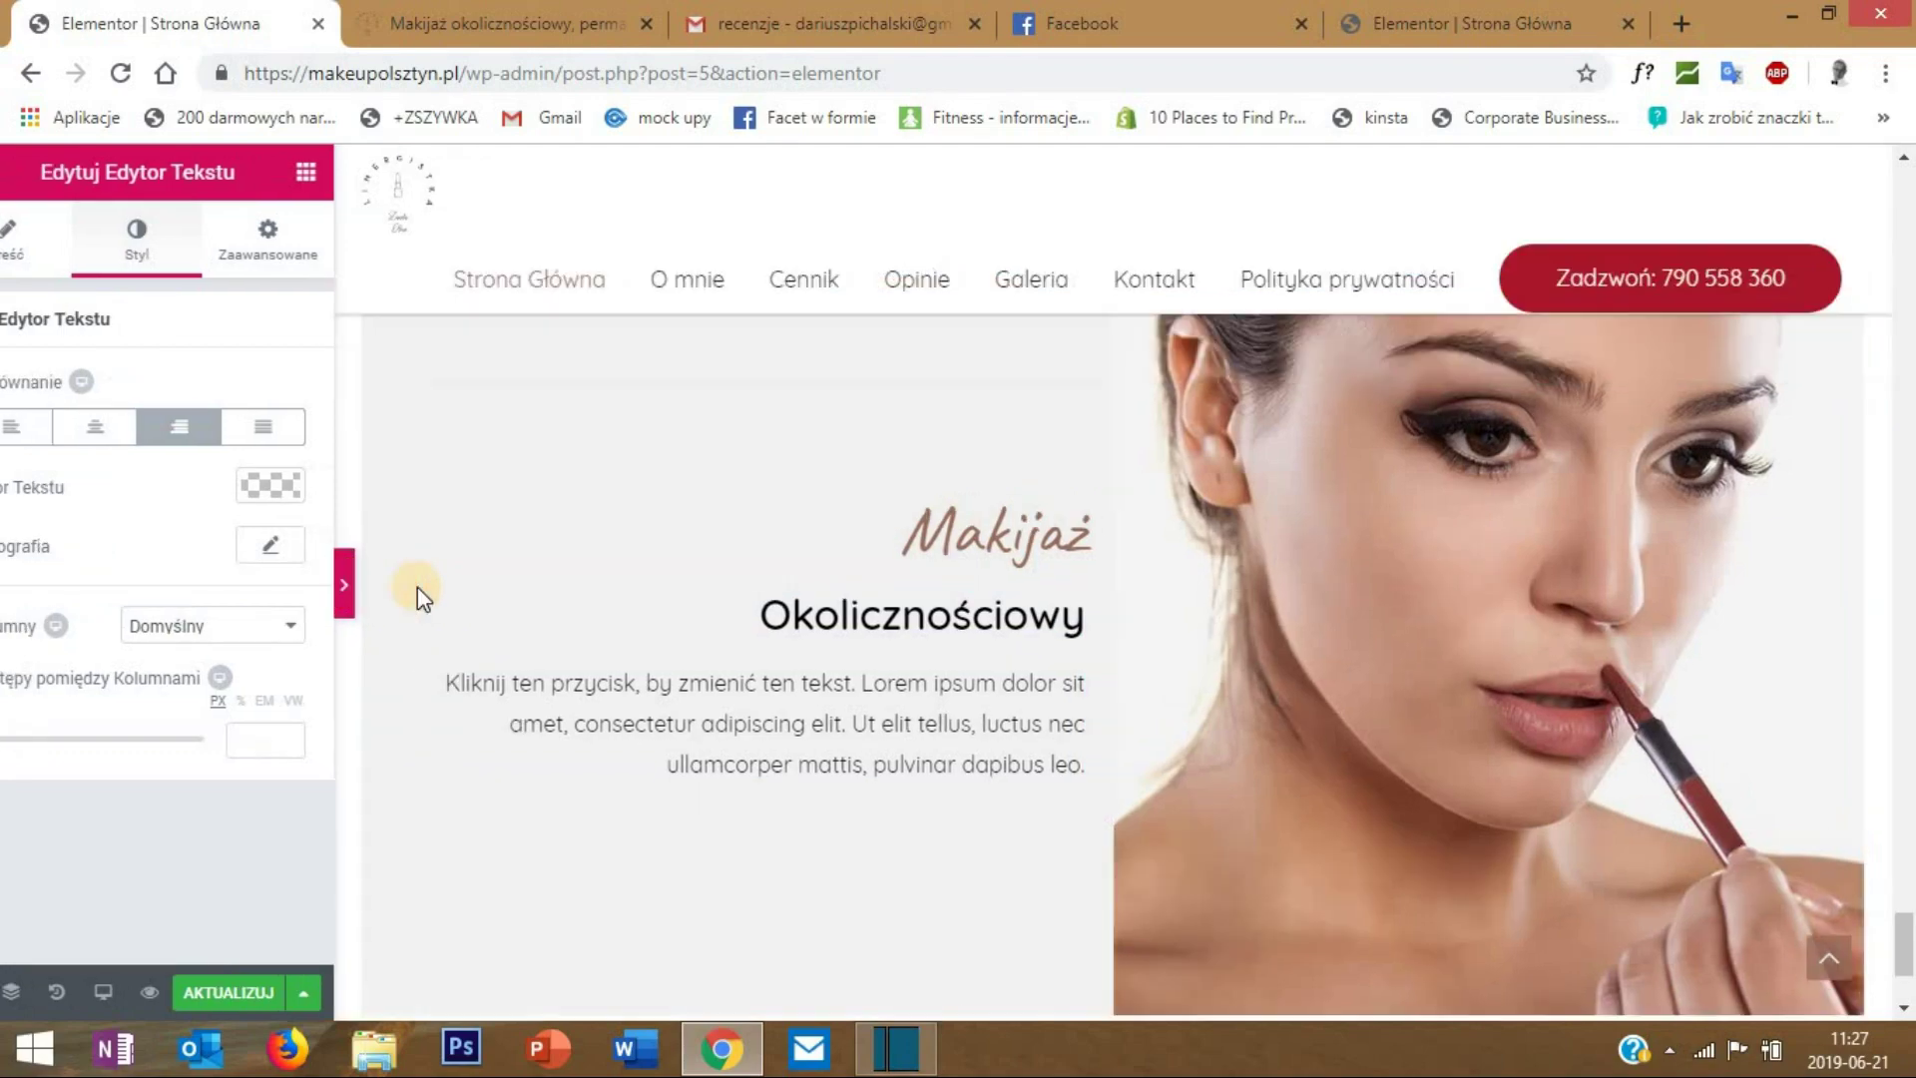
{"action": "left_click", "coordinate": [409, 594]}
- Add a new empty single-column section at the page bottom
{"action": "scroll", "coordinate": [1466, 645], "scroll_direction": "up", "scroll_amount": 5}
{"action": "scroll", "coordinate": [1473, 666], "scroll_direction": "down", "scroll_amount": 4}
{"action": "scroll", "coordinate": [1477, 680], "scroll_direction": "up", "scroll_amount": 6}
{"action": "scroll", "coordinate": [1481, 689], "scroll_direction": "down", "scroll_amount": 7}
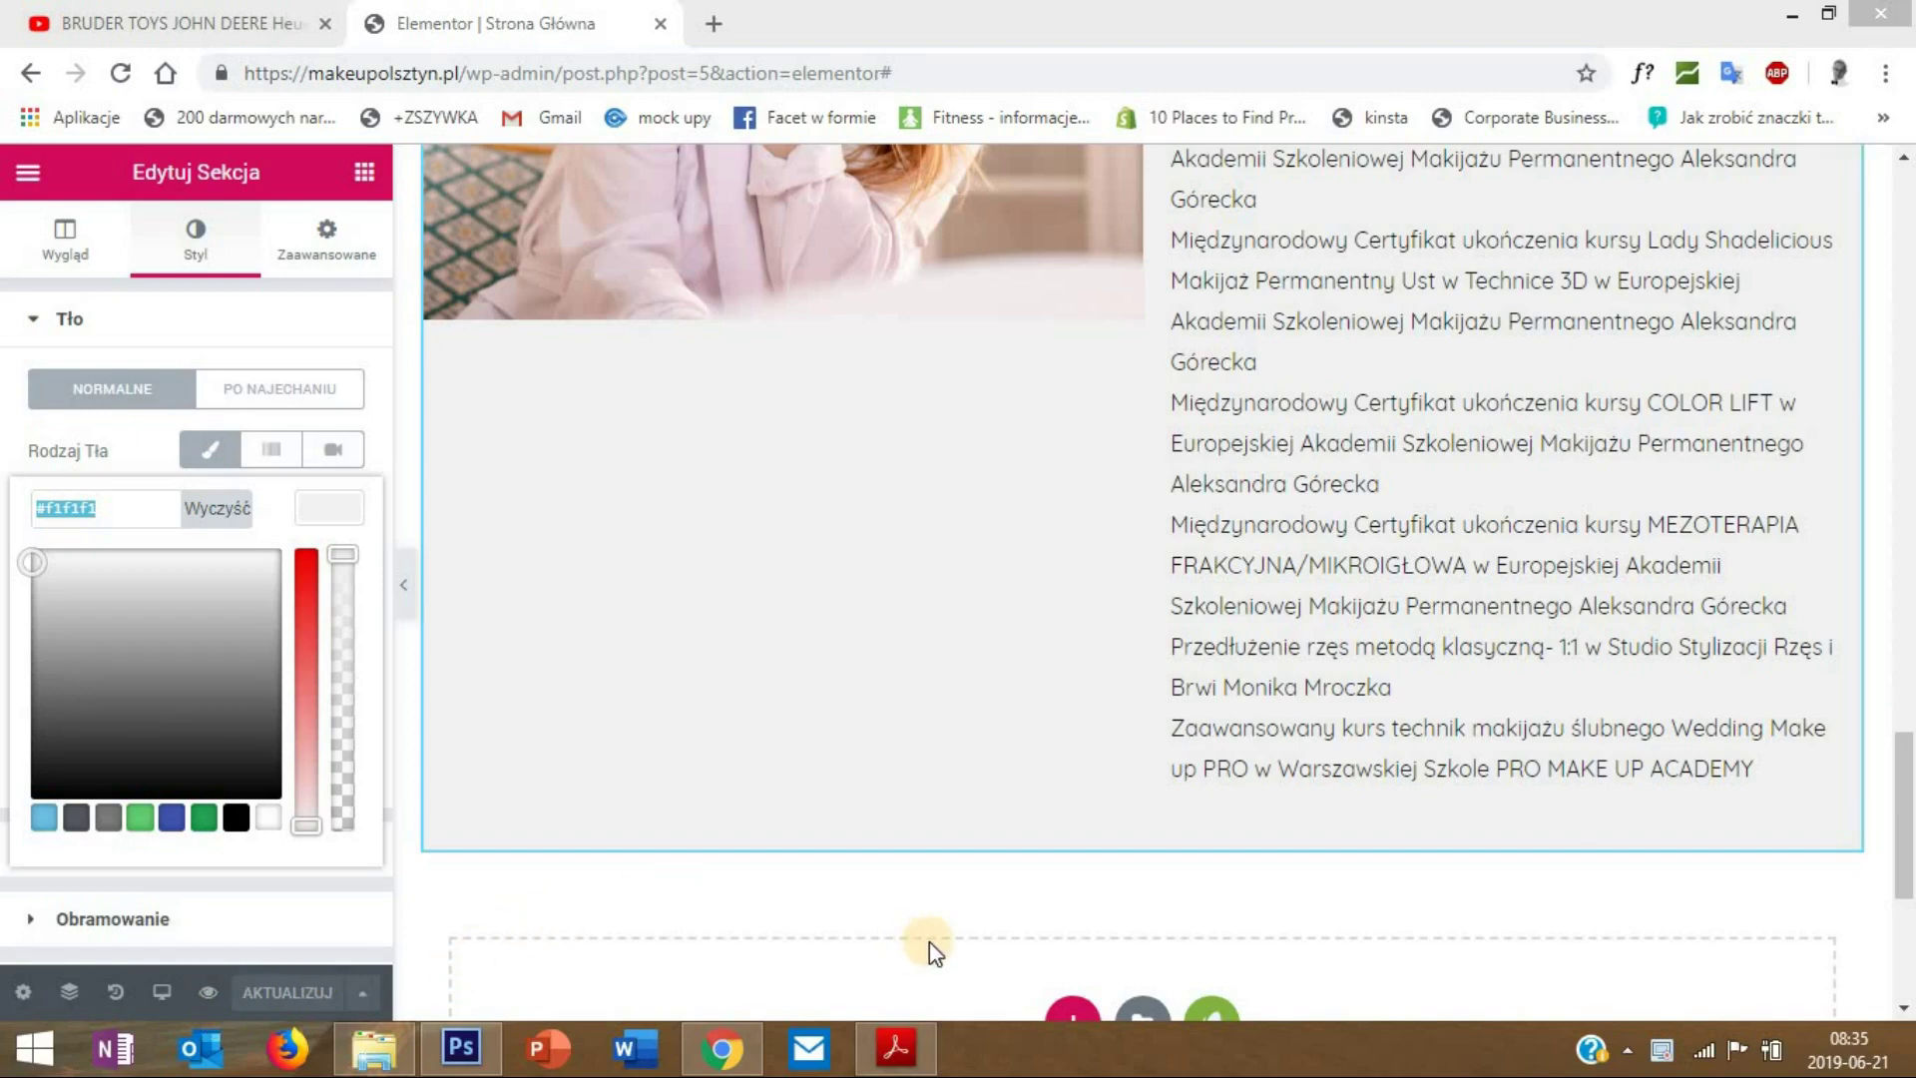
{"action": "scroll", "coordinate": [1454, 774], "scroll_direction": "down", "scroll_amount": 5}
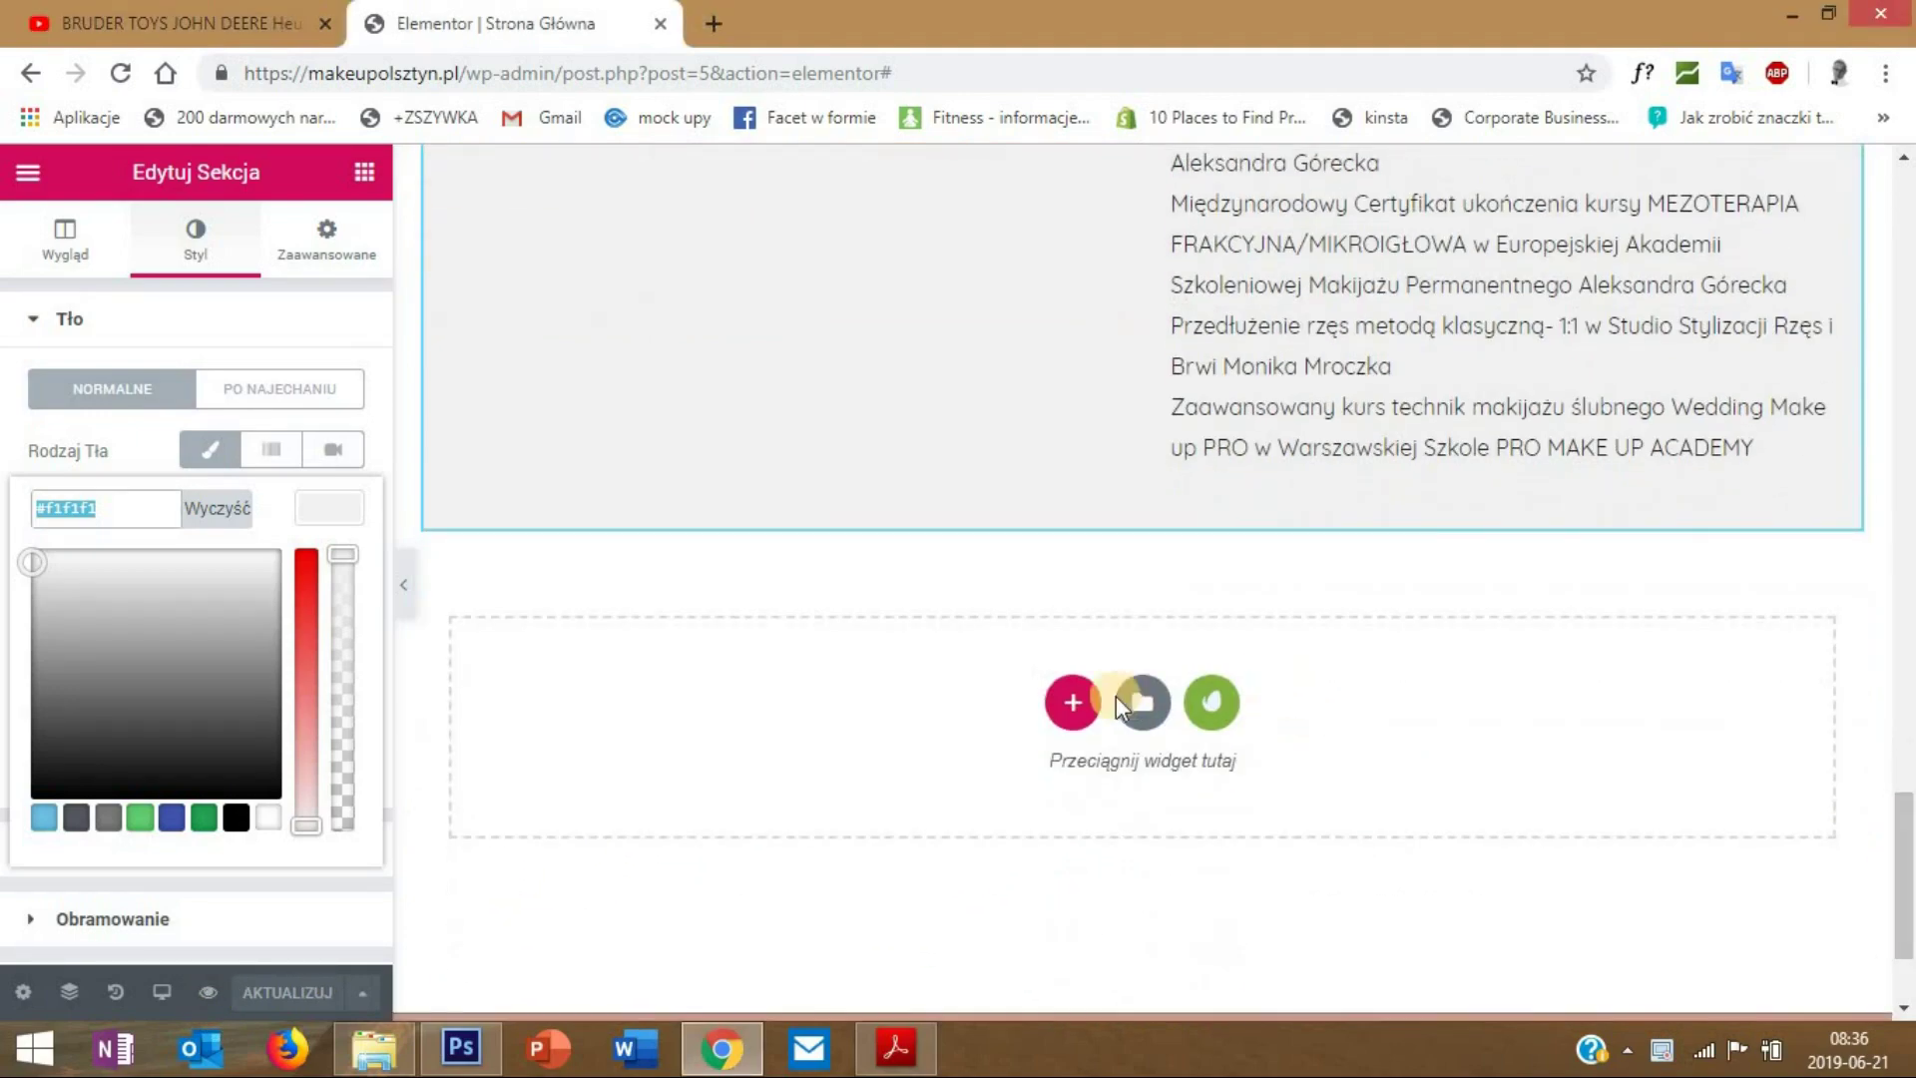
{"action": "scroll", "coordinate": [1367, 655], "scroll_direction": "up", "scroll_amount": 10}
{"action": "scroll", "coordinate": [1366, 655], "scroll_direction": "down", "scroll_amount": 10}
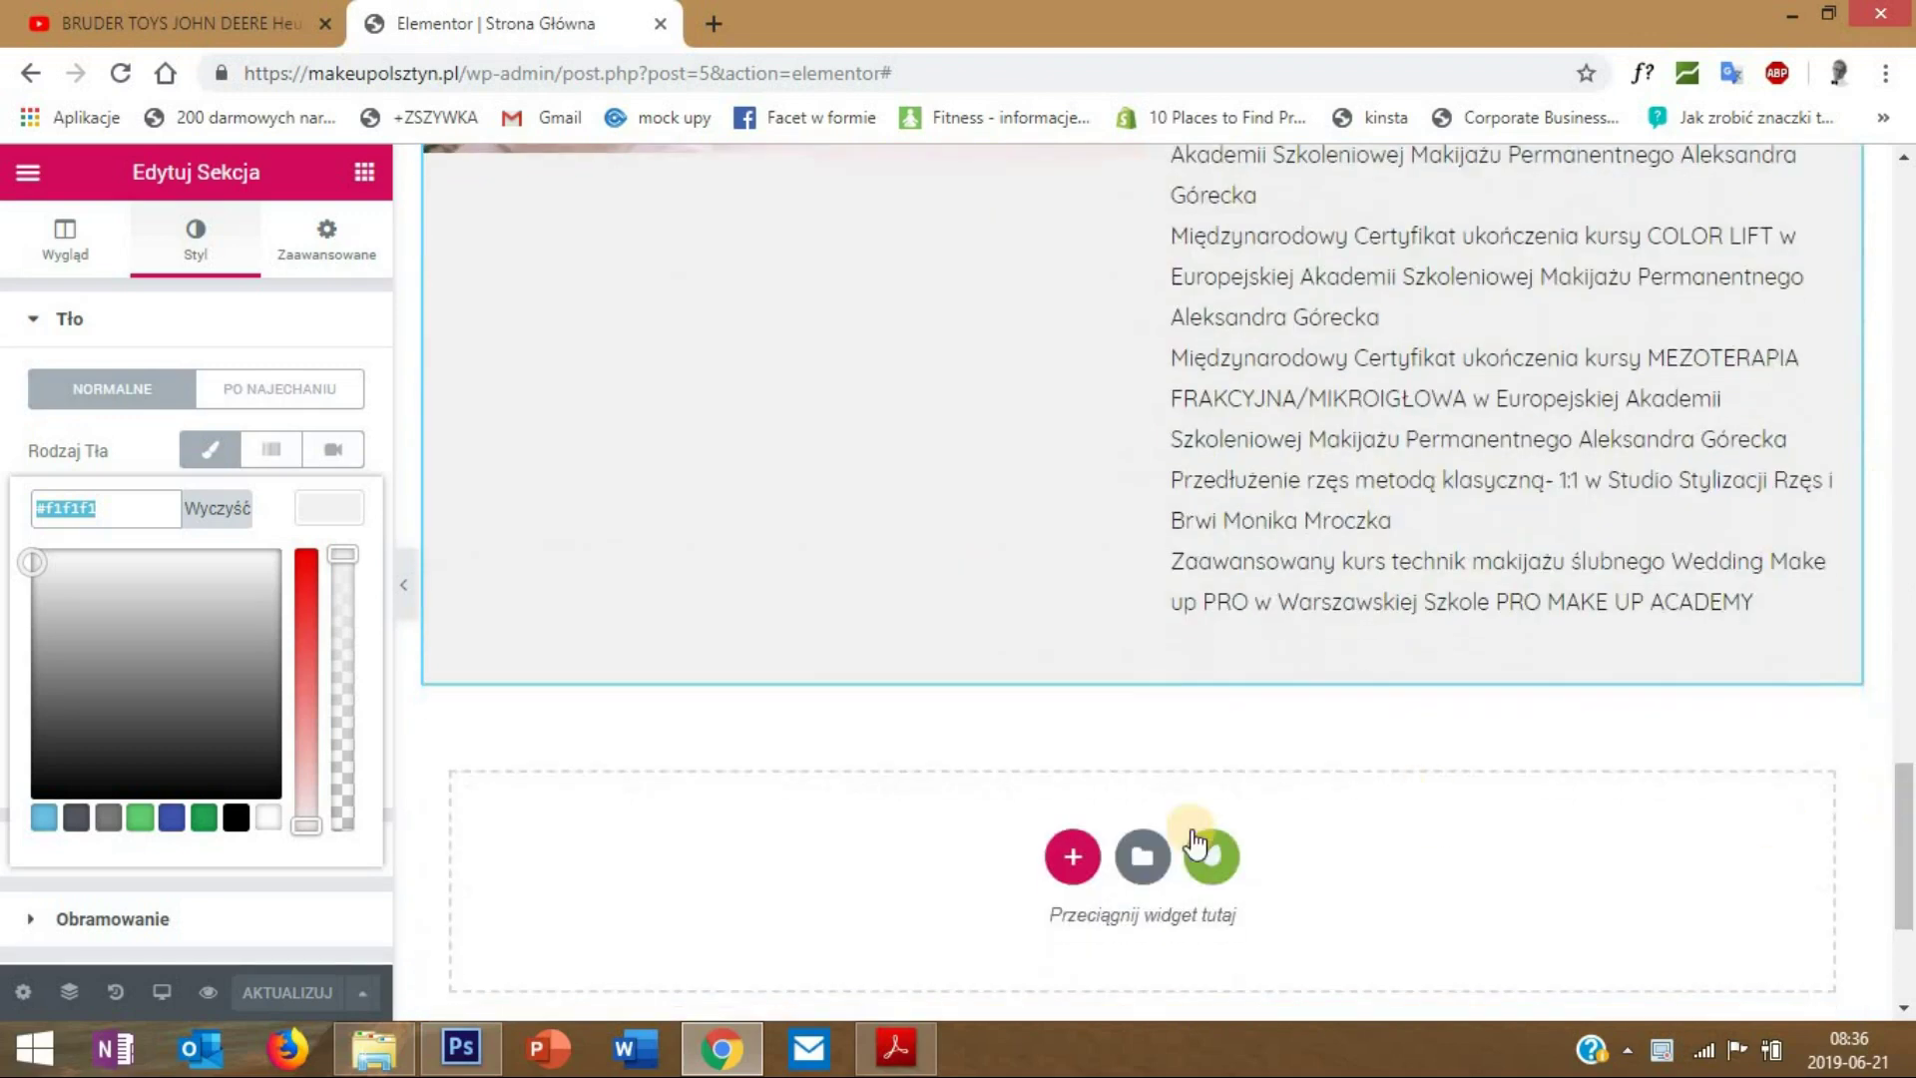
{"action": "left_click", "coordinate": [1072, 855]}
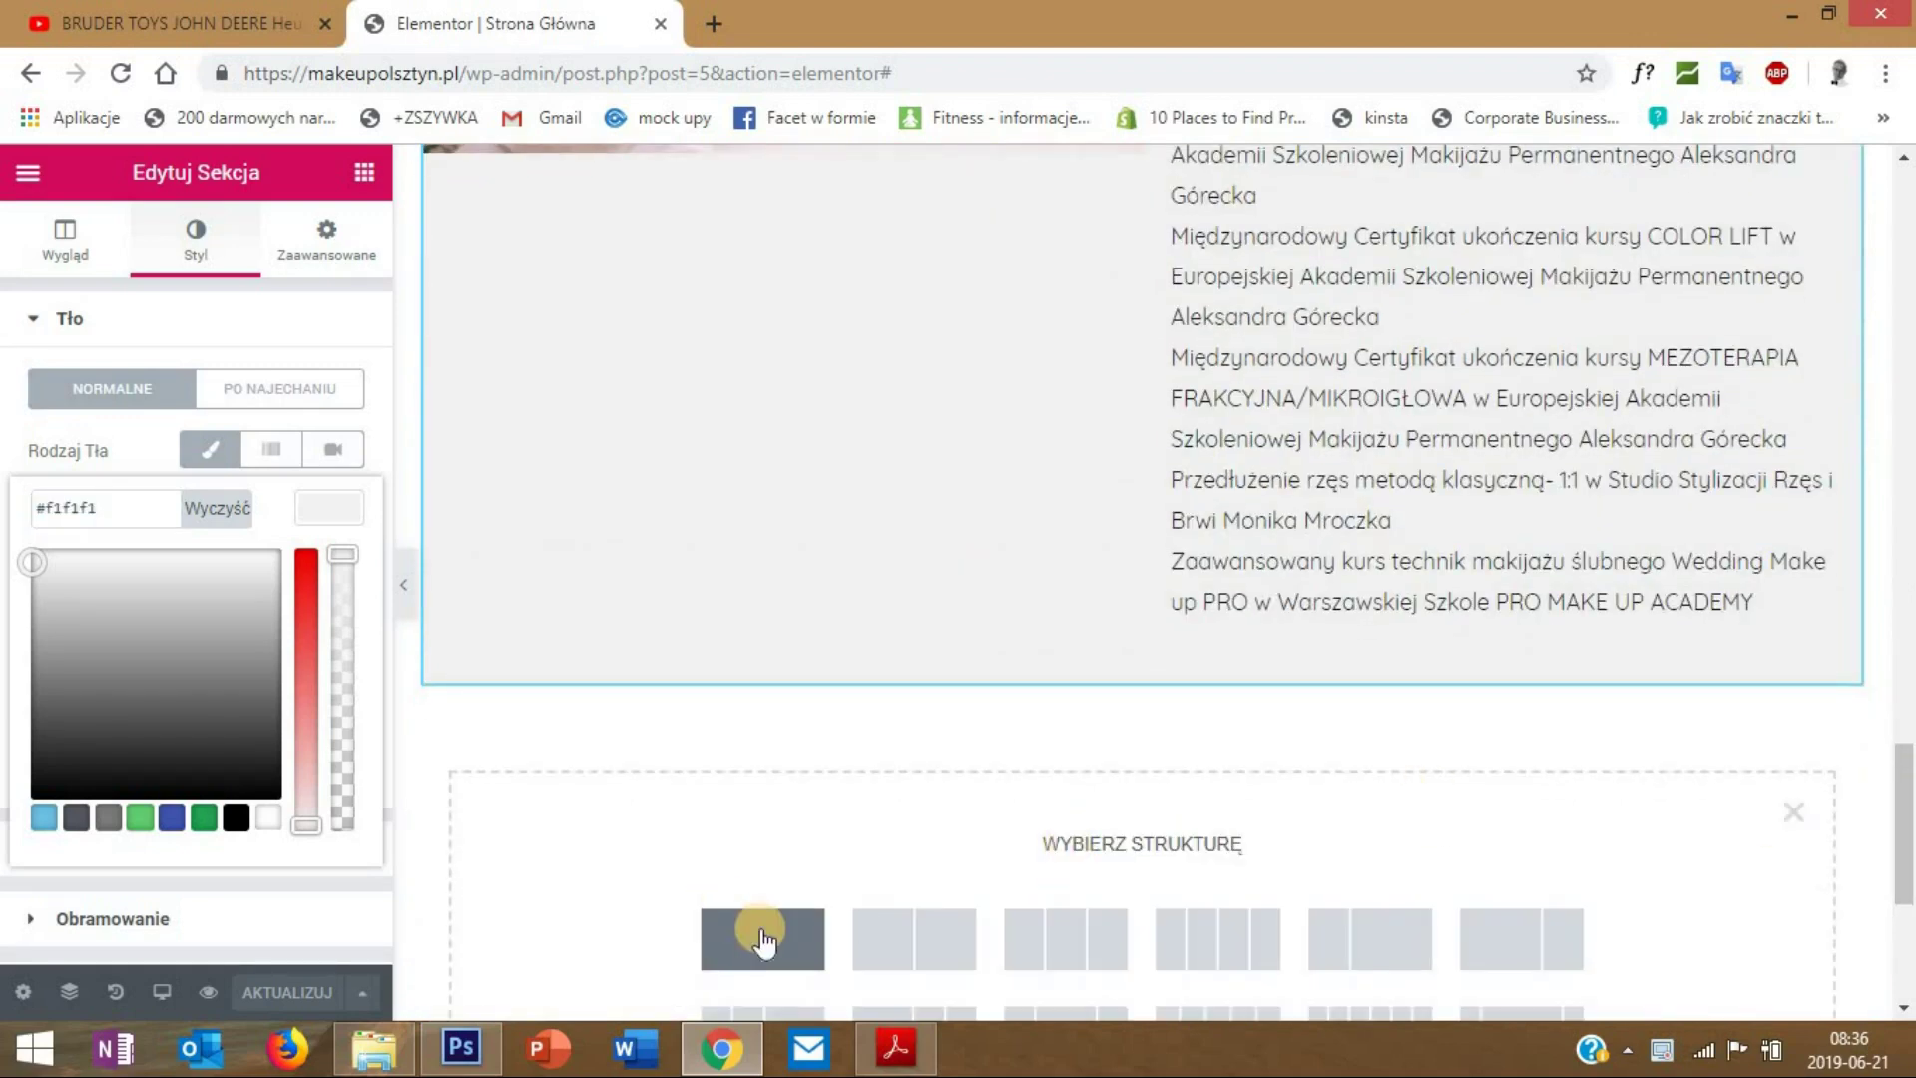
{"action": "left_click", "coordinate": [744, 948]}
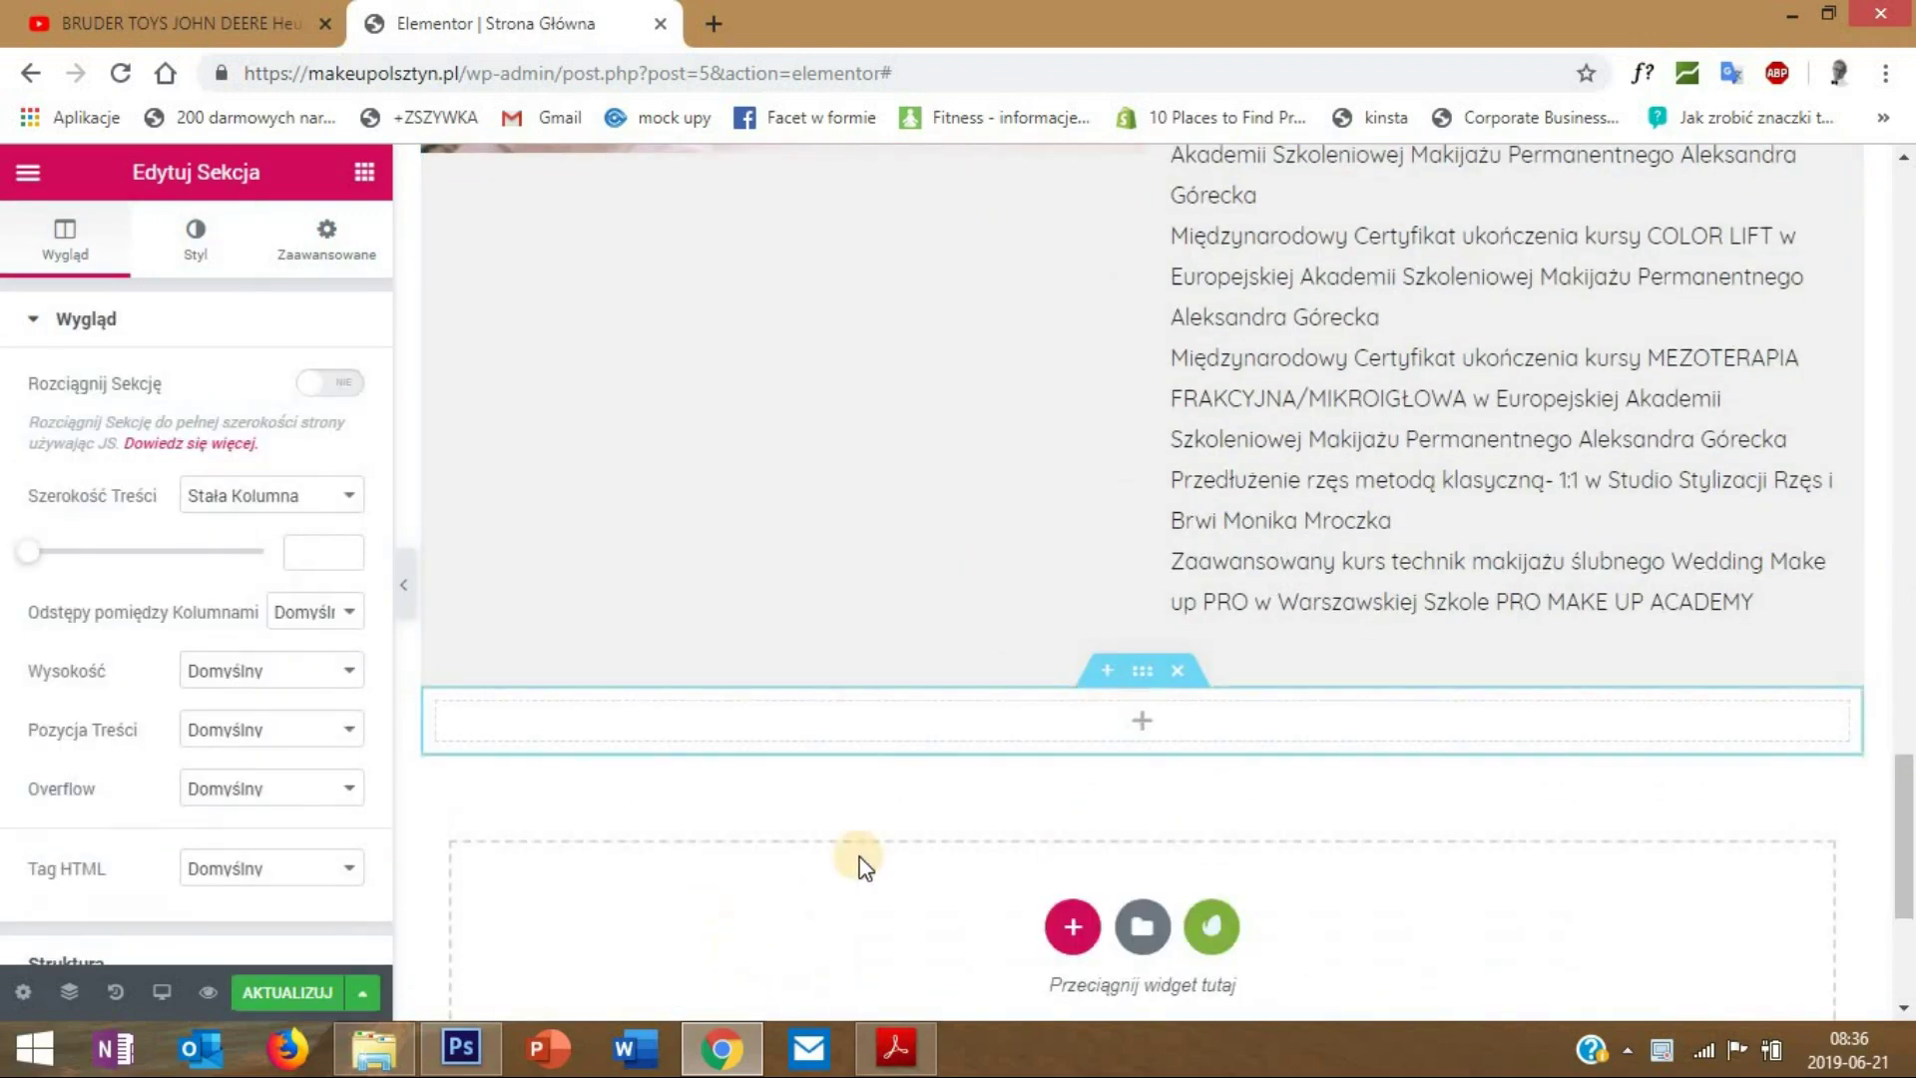
- Give the new section a classic light grey #f1f1f1 background
{"action": "scroll", "coordinate": [1174, 693], "scroll_direction": "down", "scroll_amount": 2}
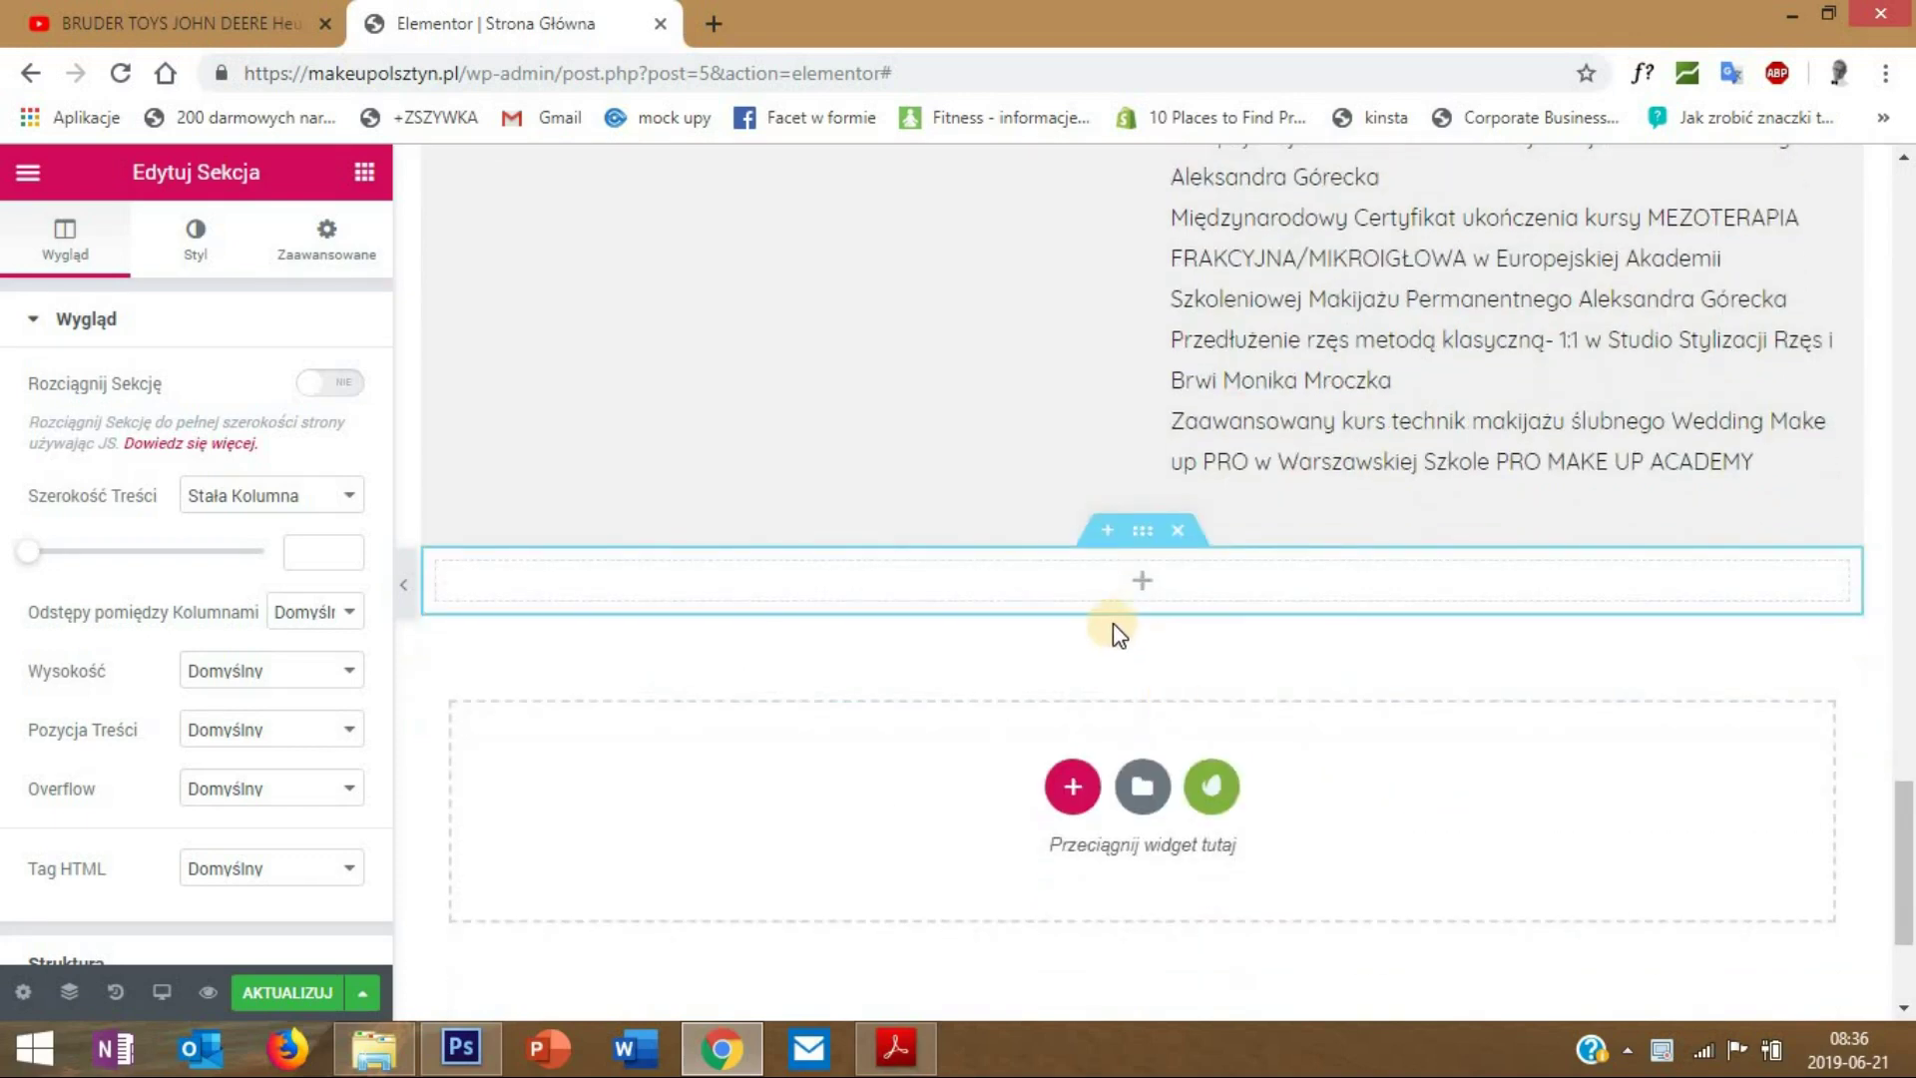
{"action": "right_click", "coordinate": [1150, 543]}
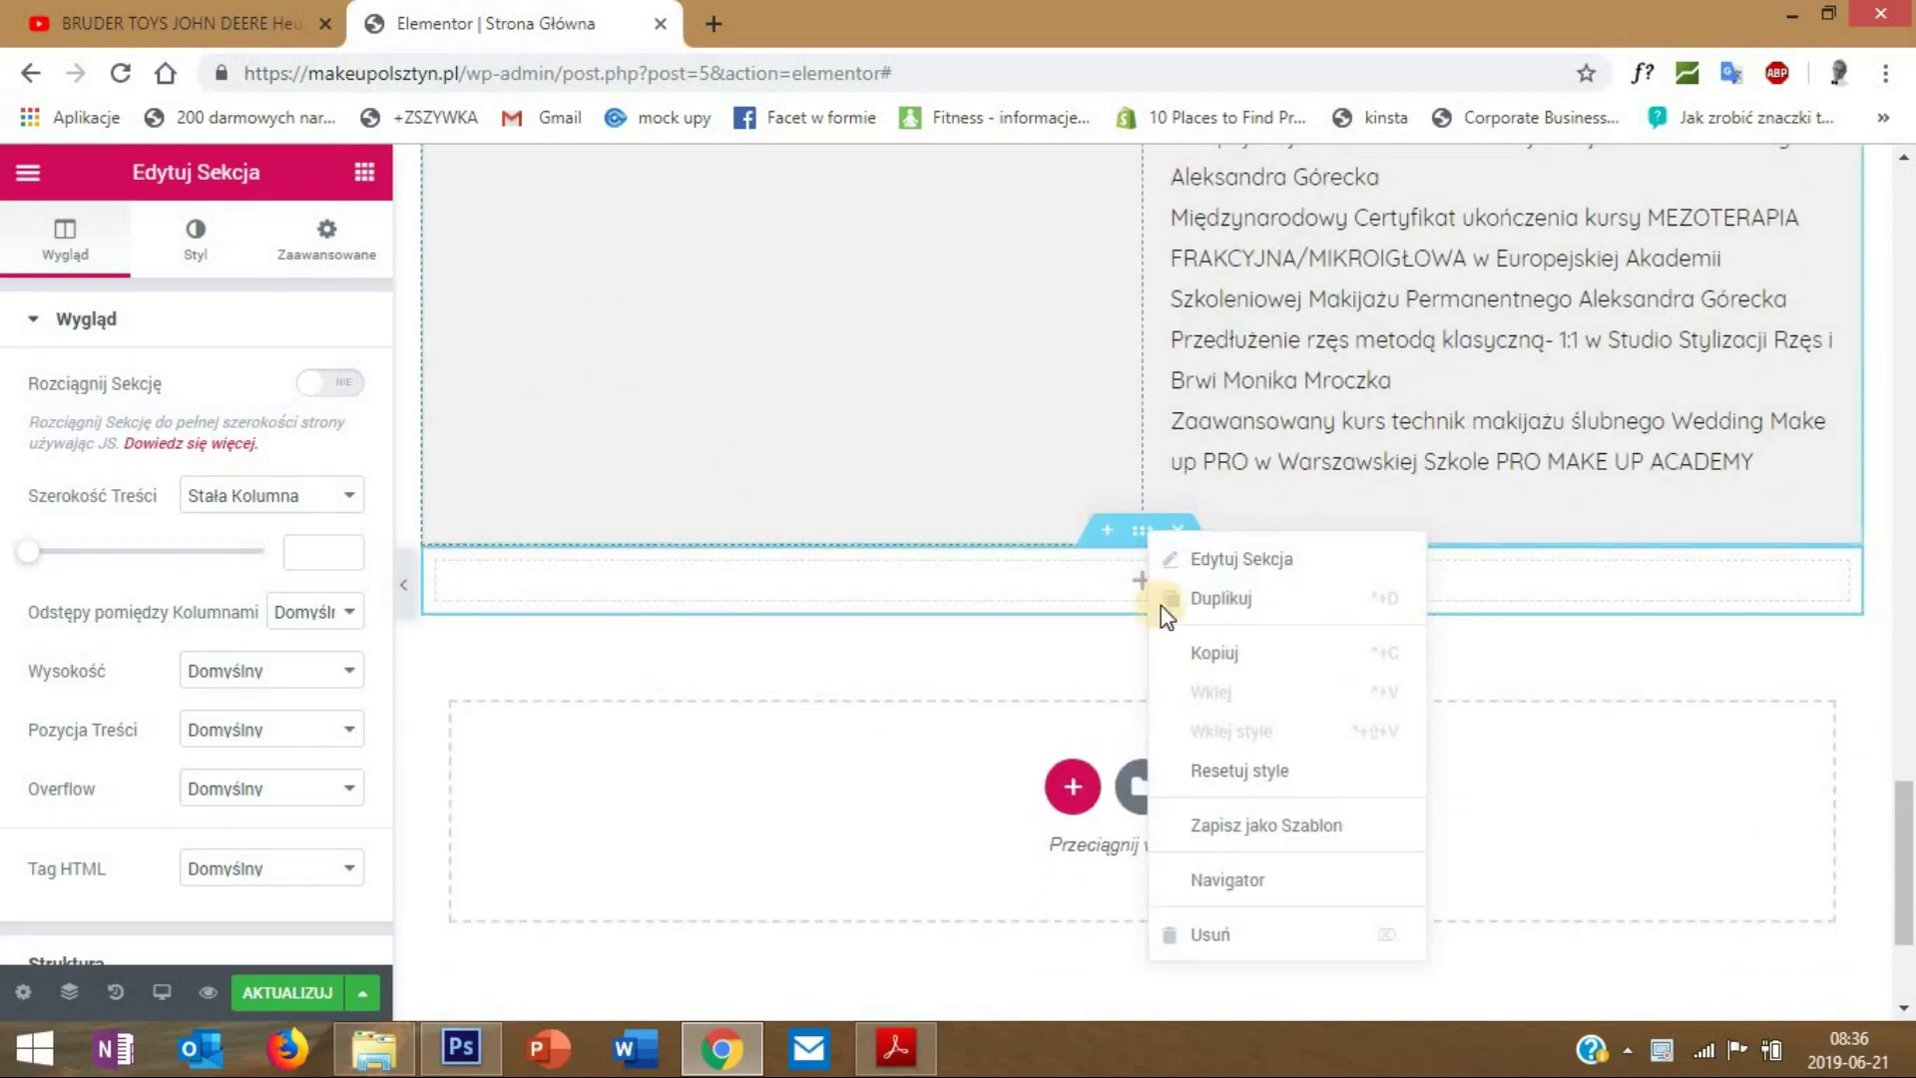
{"action": "right_click", "coordinate": [1268, 569]}
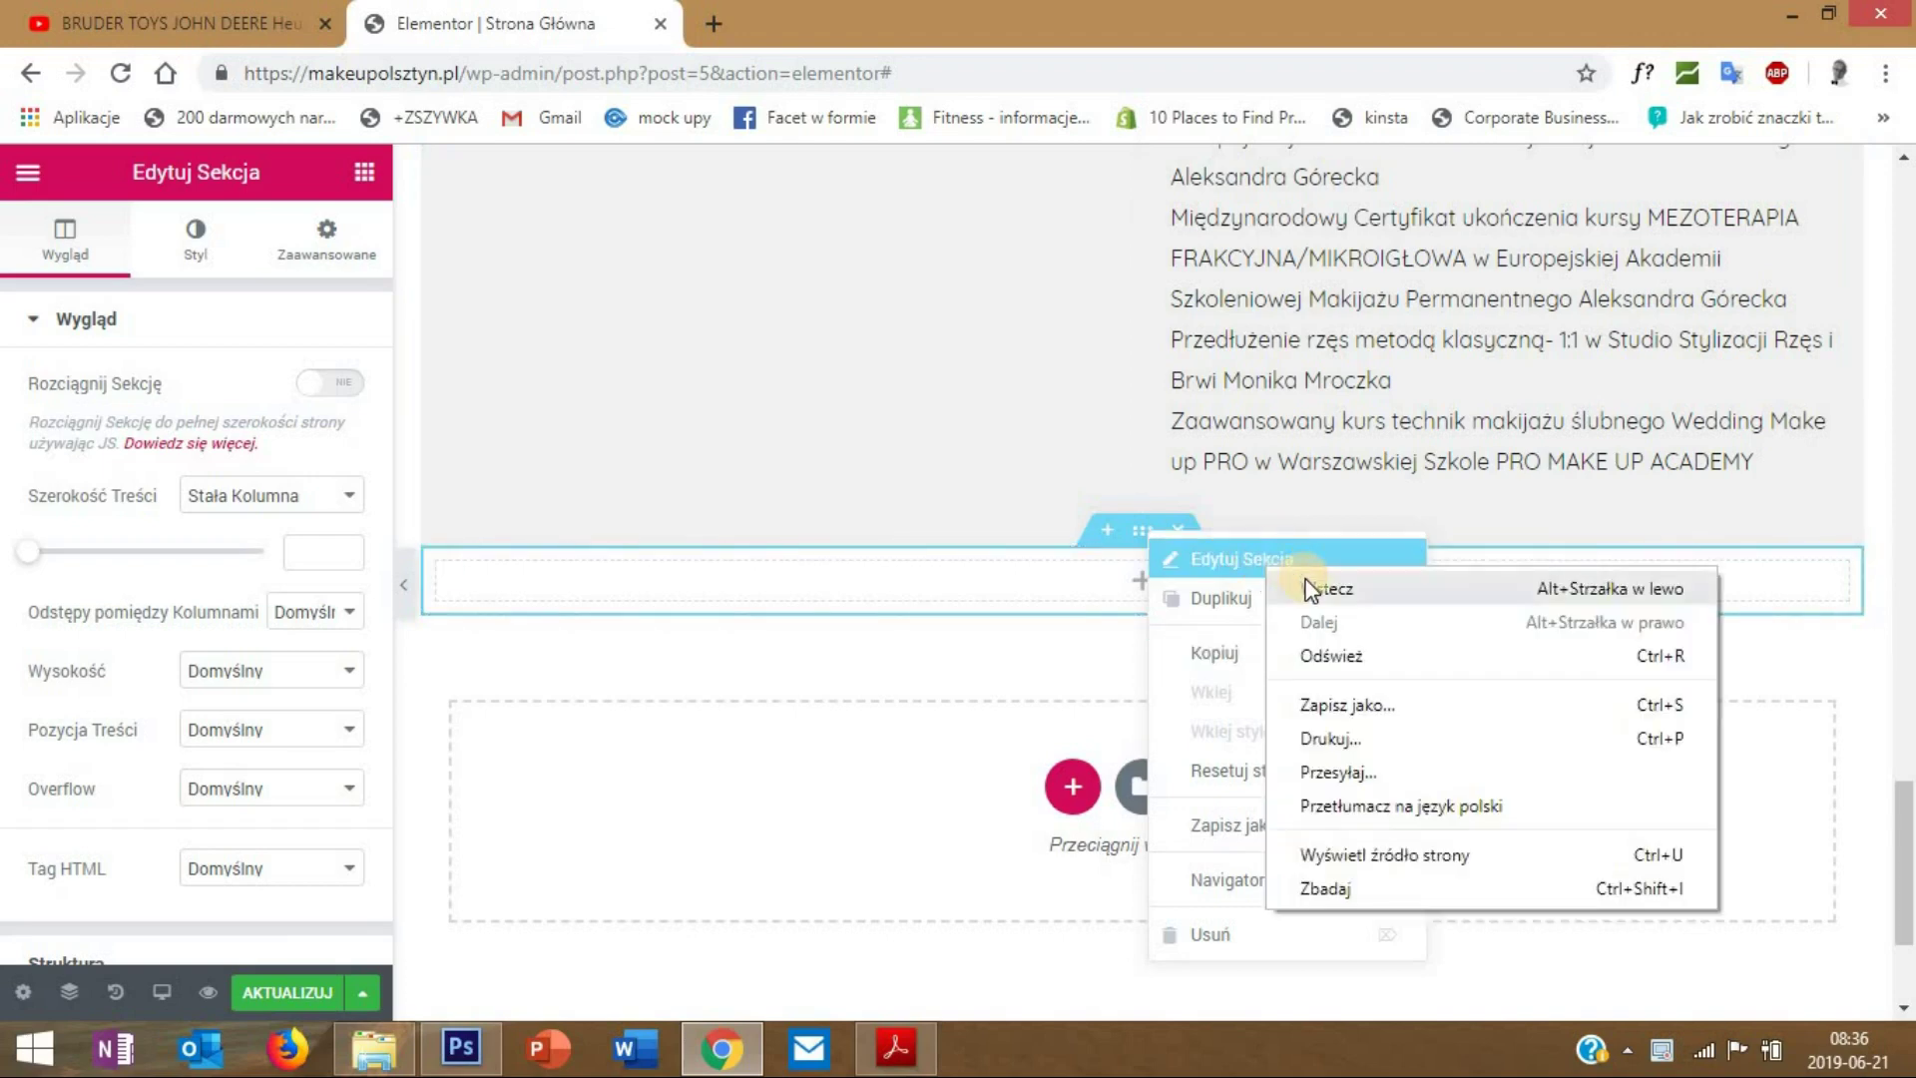
{"action": "left_click", "coordinate": [1176, 566]}
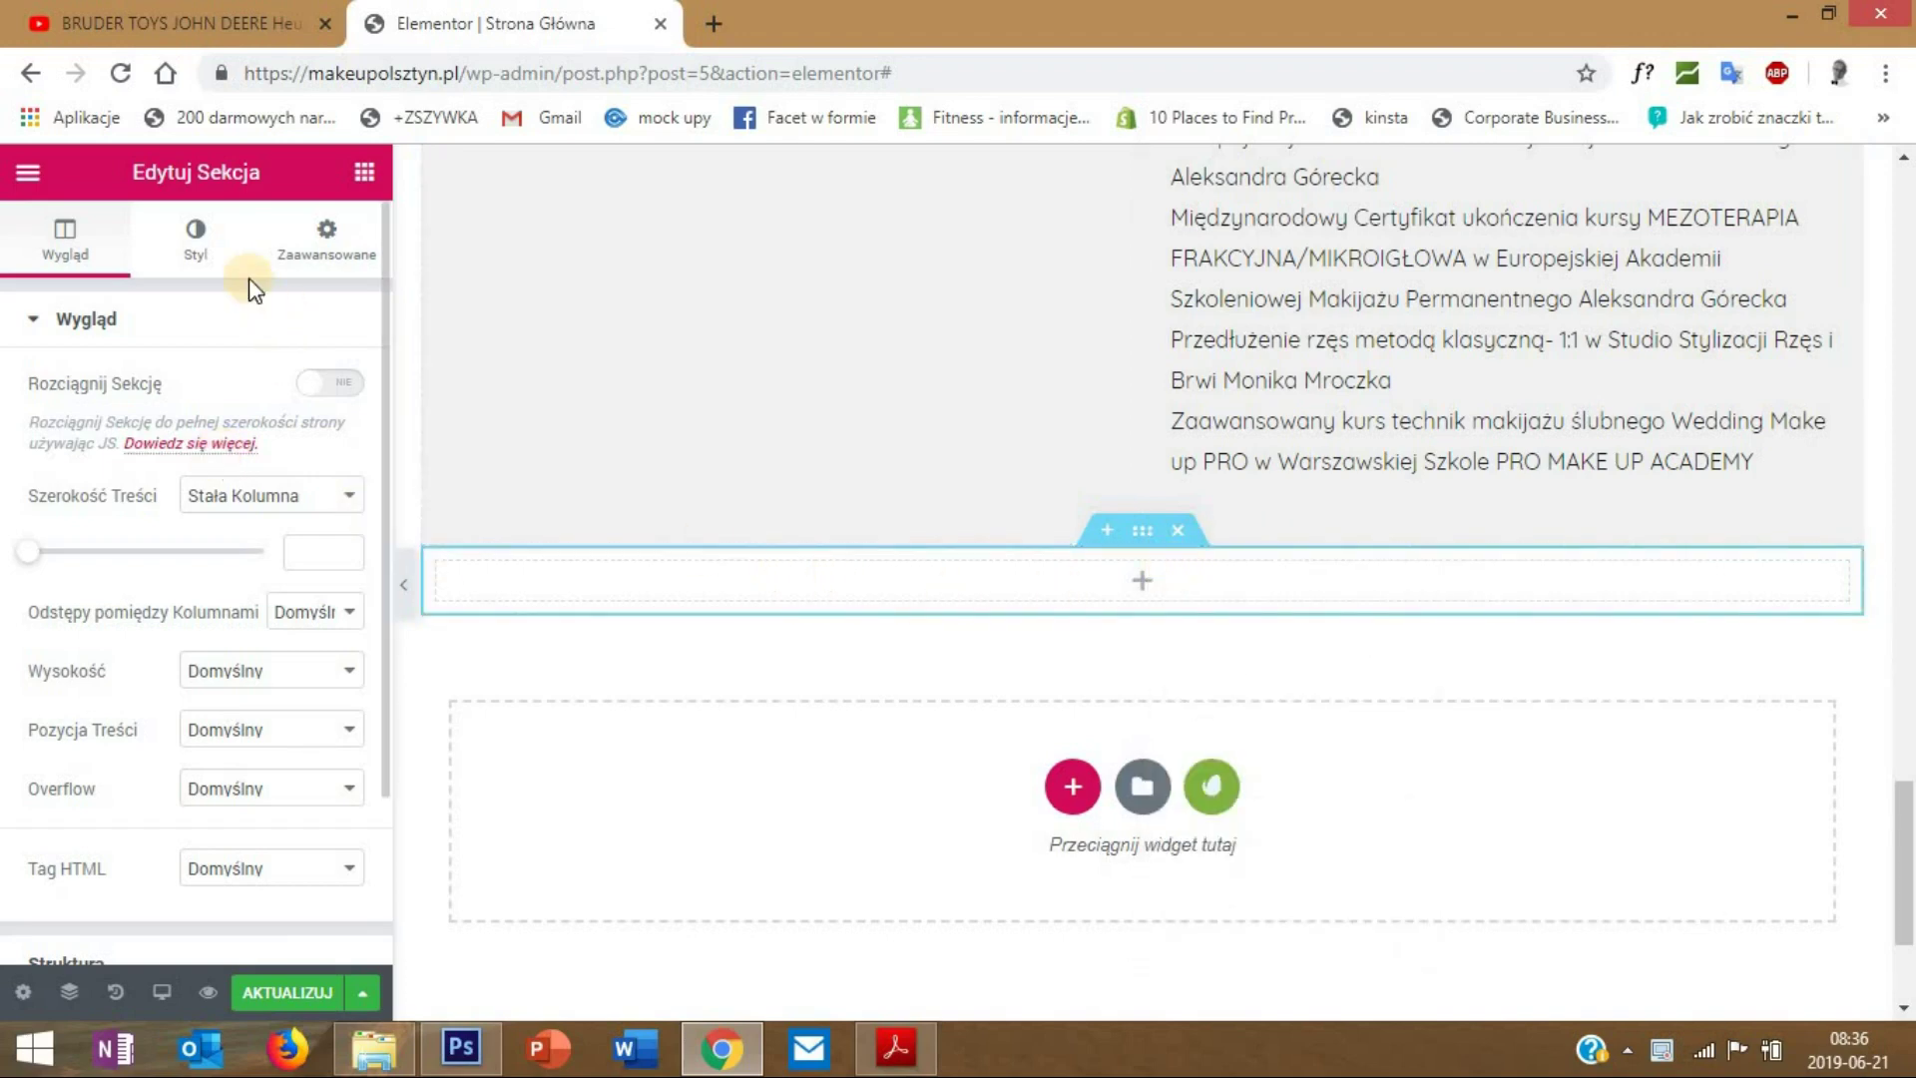
{"action": "left_click", "coordinate": [195, 237]}
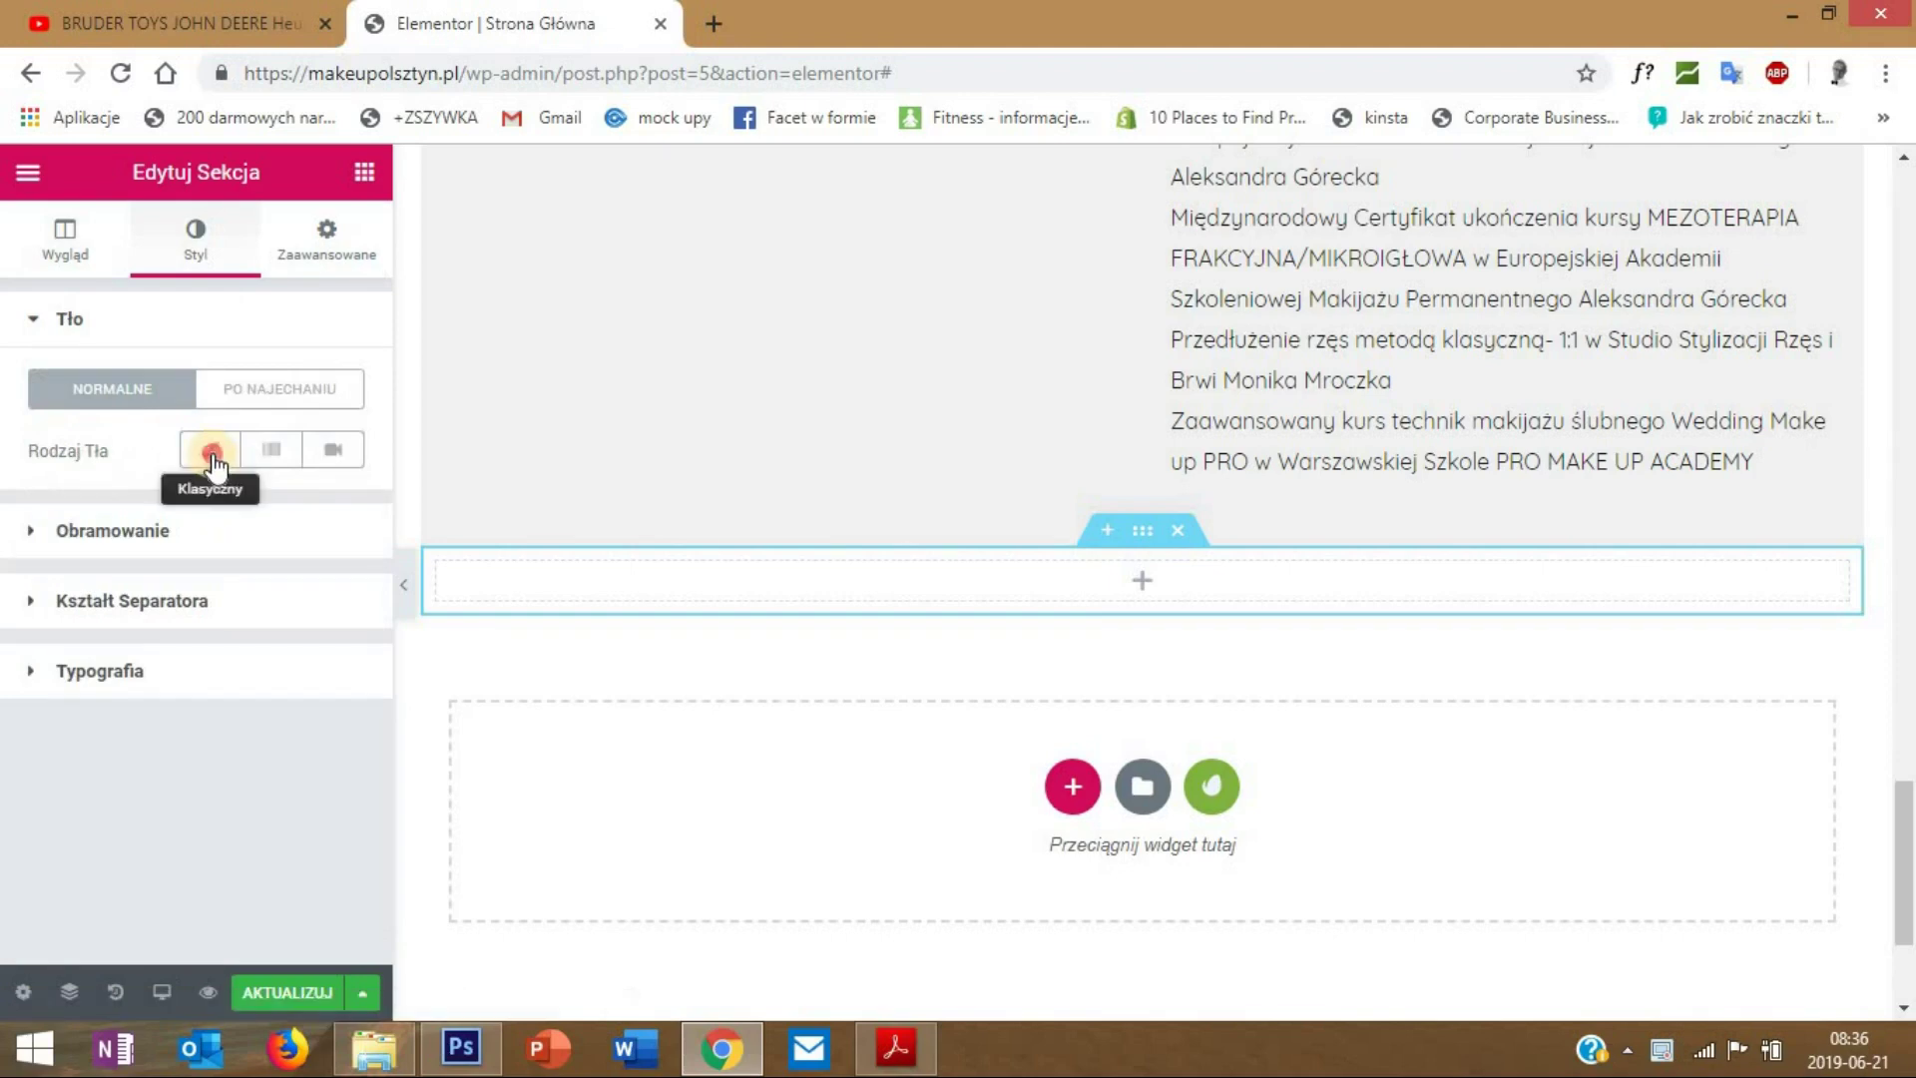
{"action": "left_click", "coordinate": [211, 449]}
{"action": "left_click", "coordinate": [329, 507]}
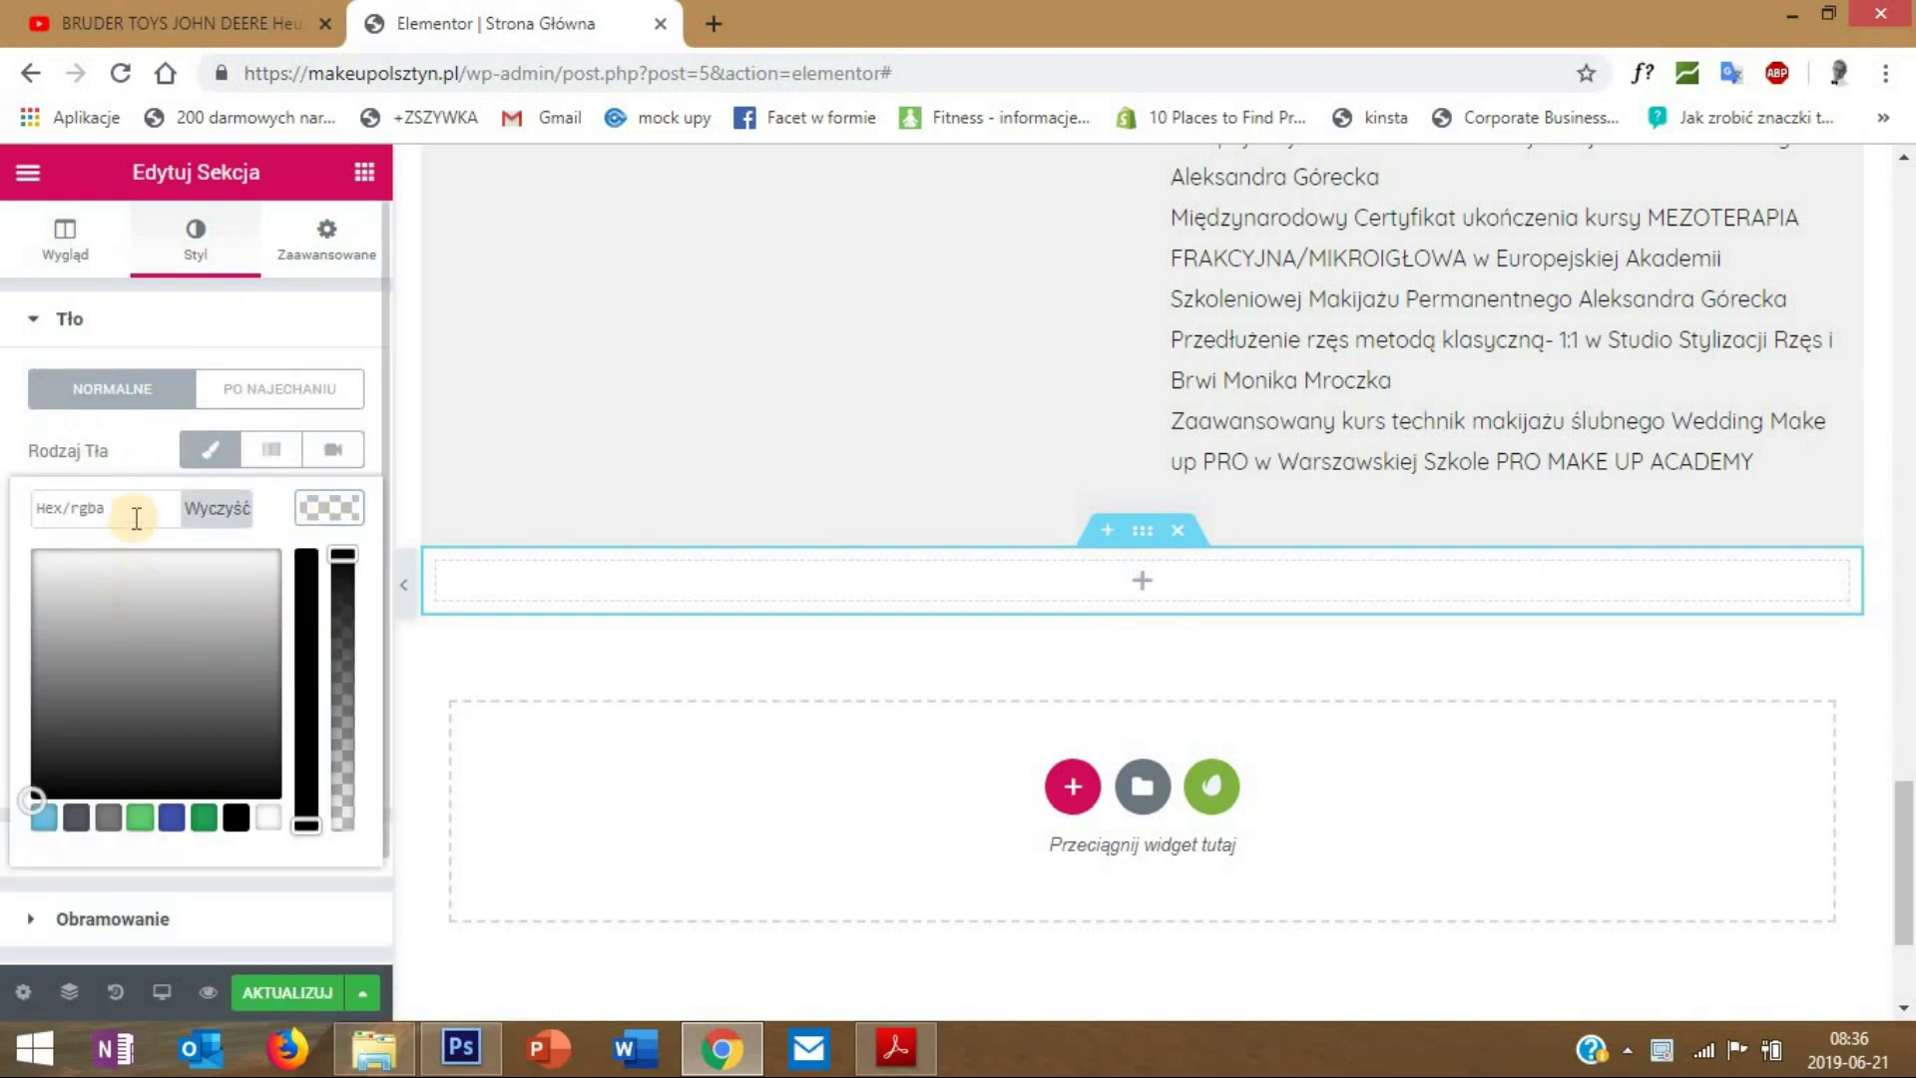
{"action": "type", "text": "#f1f1f1"}
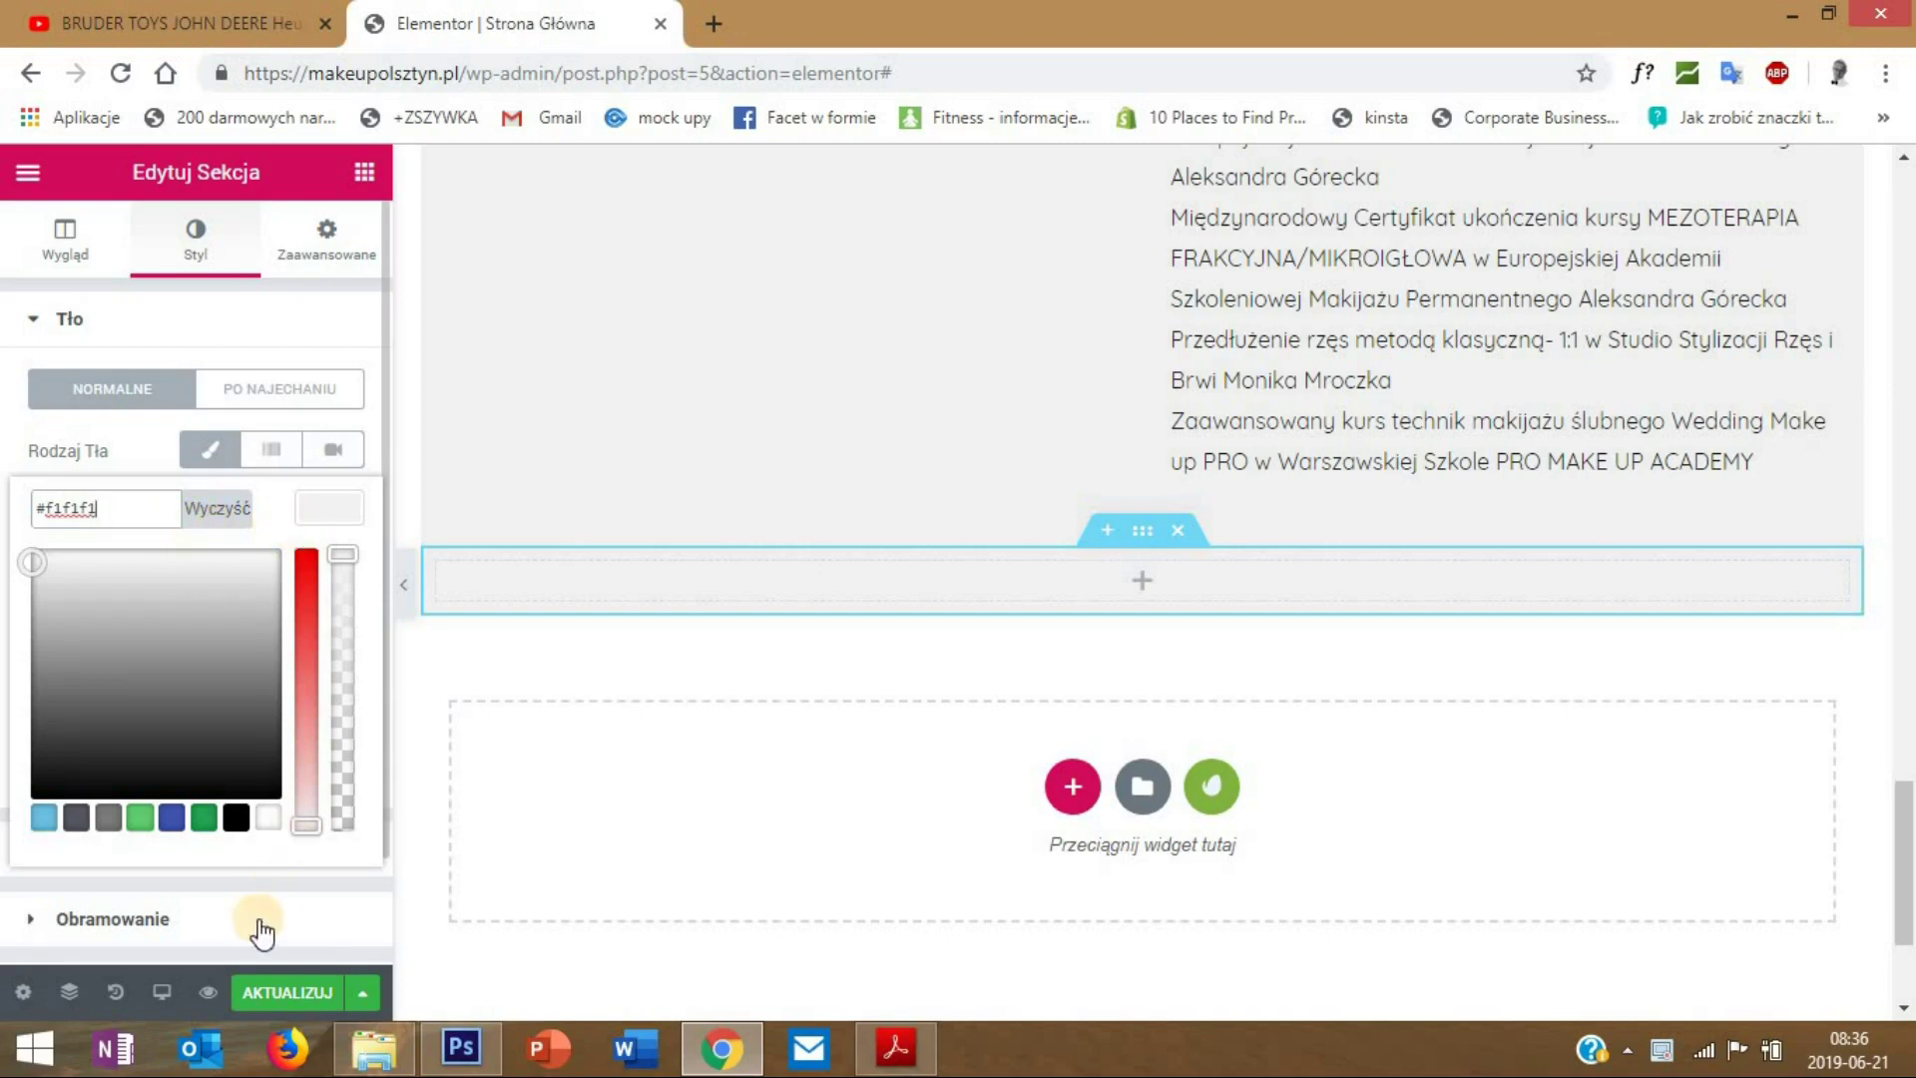
{"action": "left_click", "coordinate": [1057, 645]}
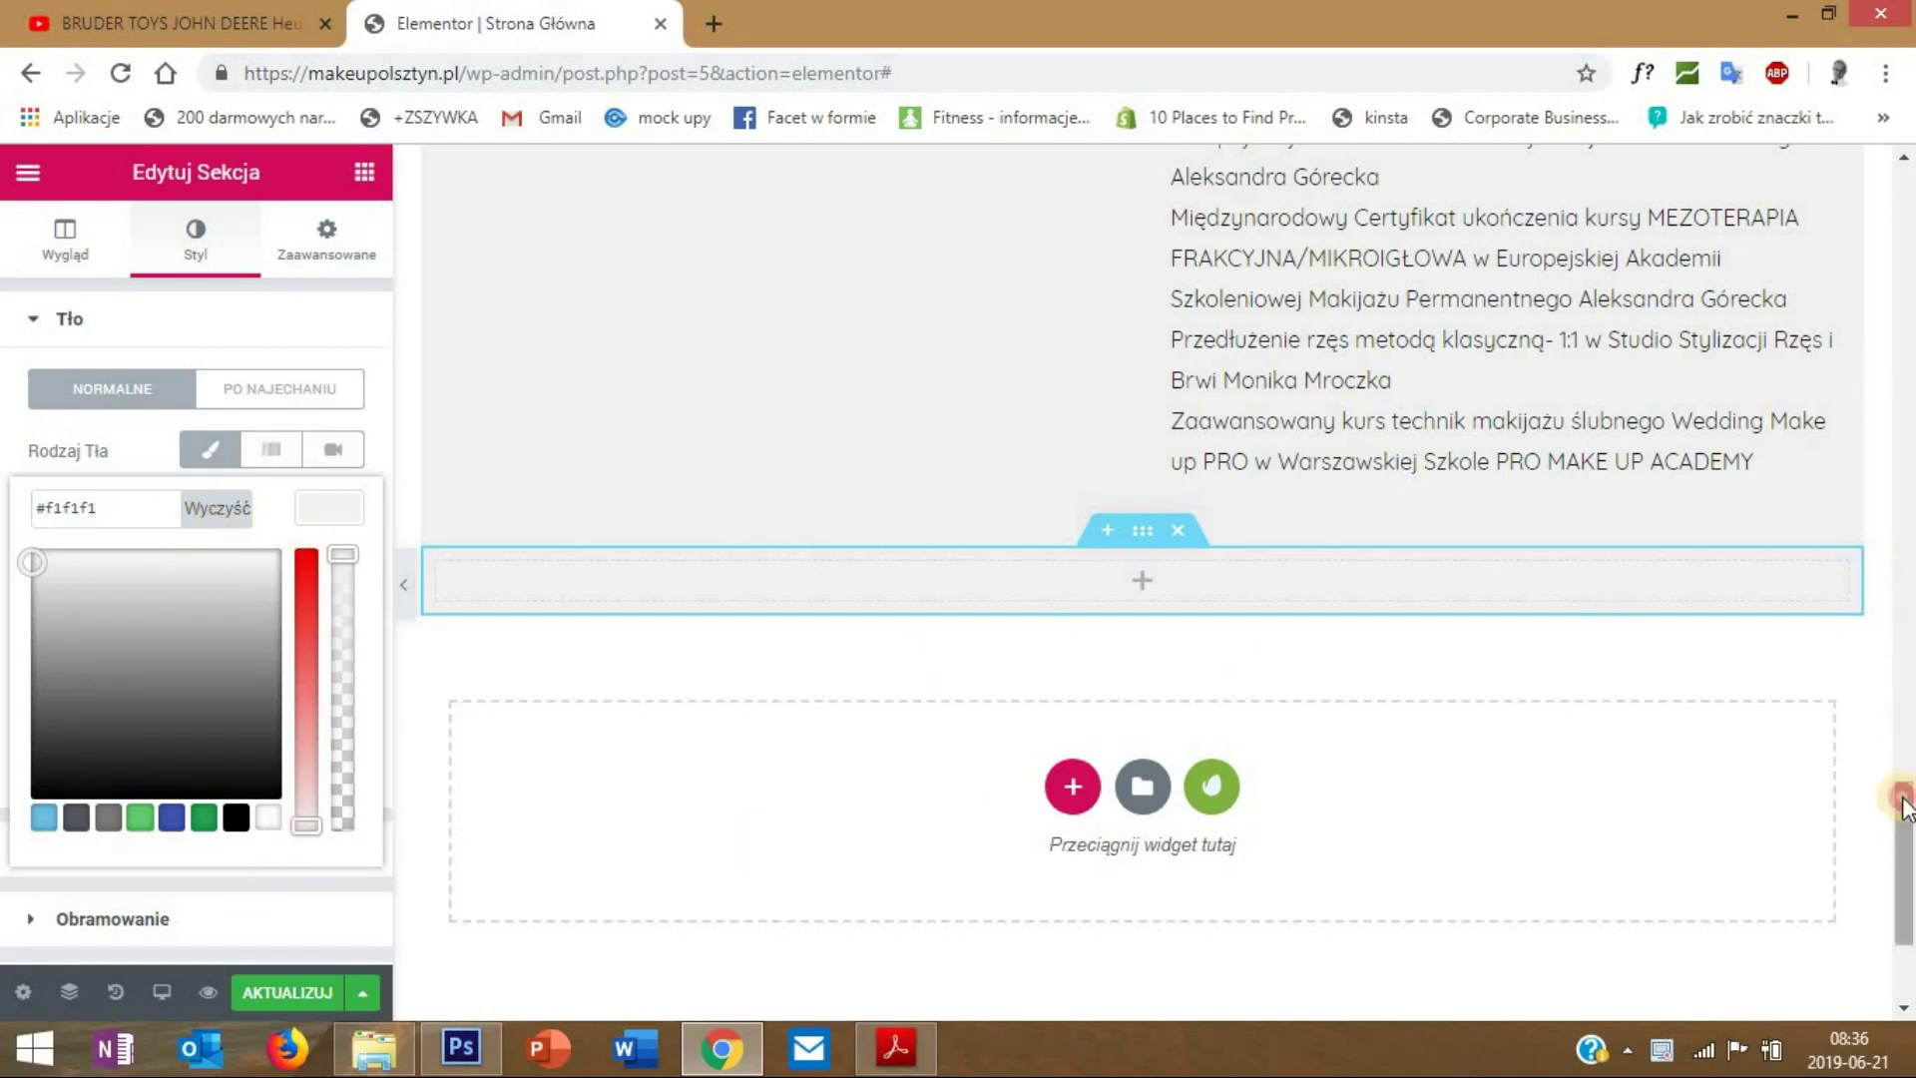
- Set the section's top margin to 50 px
{"action": "scroll", "coordinate": [1899, 796], "scroll_direction": "up", "scroll_amount": 2}
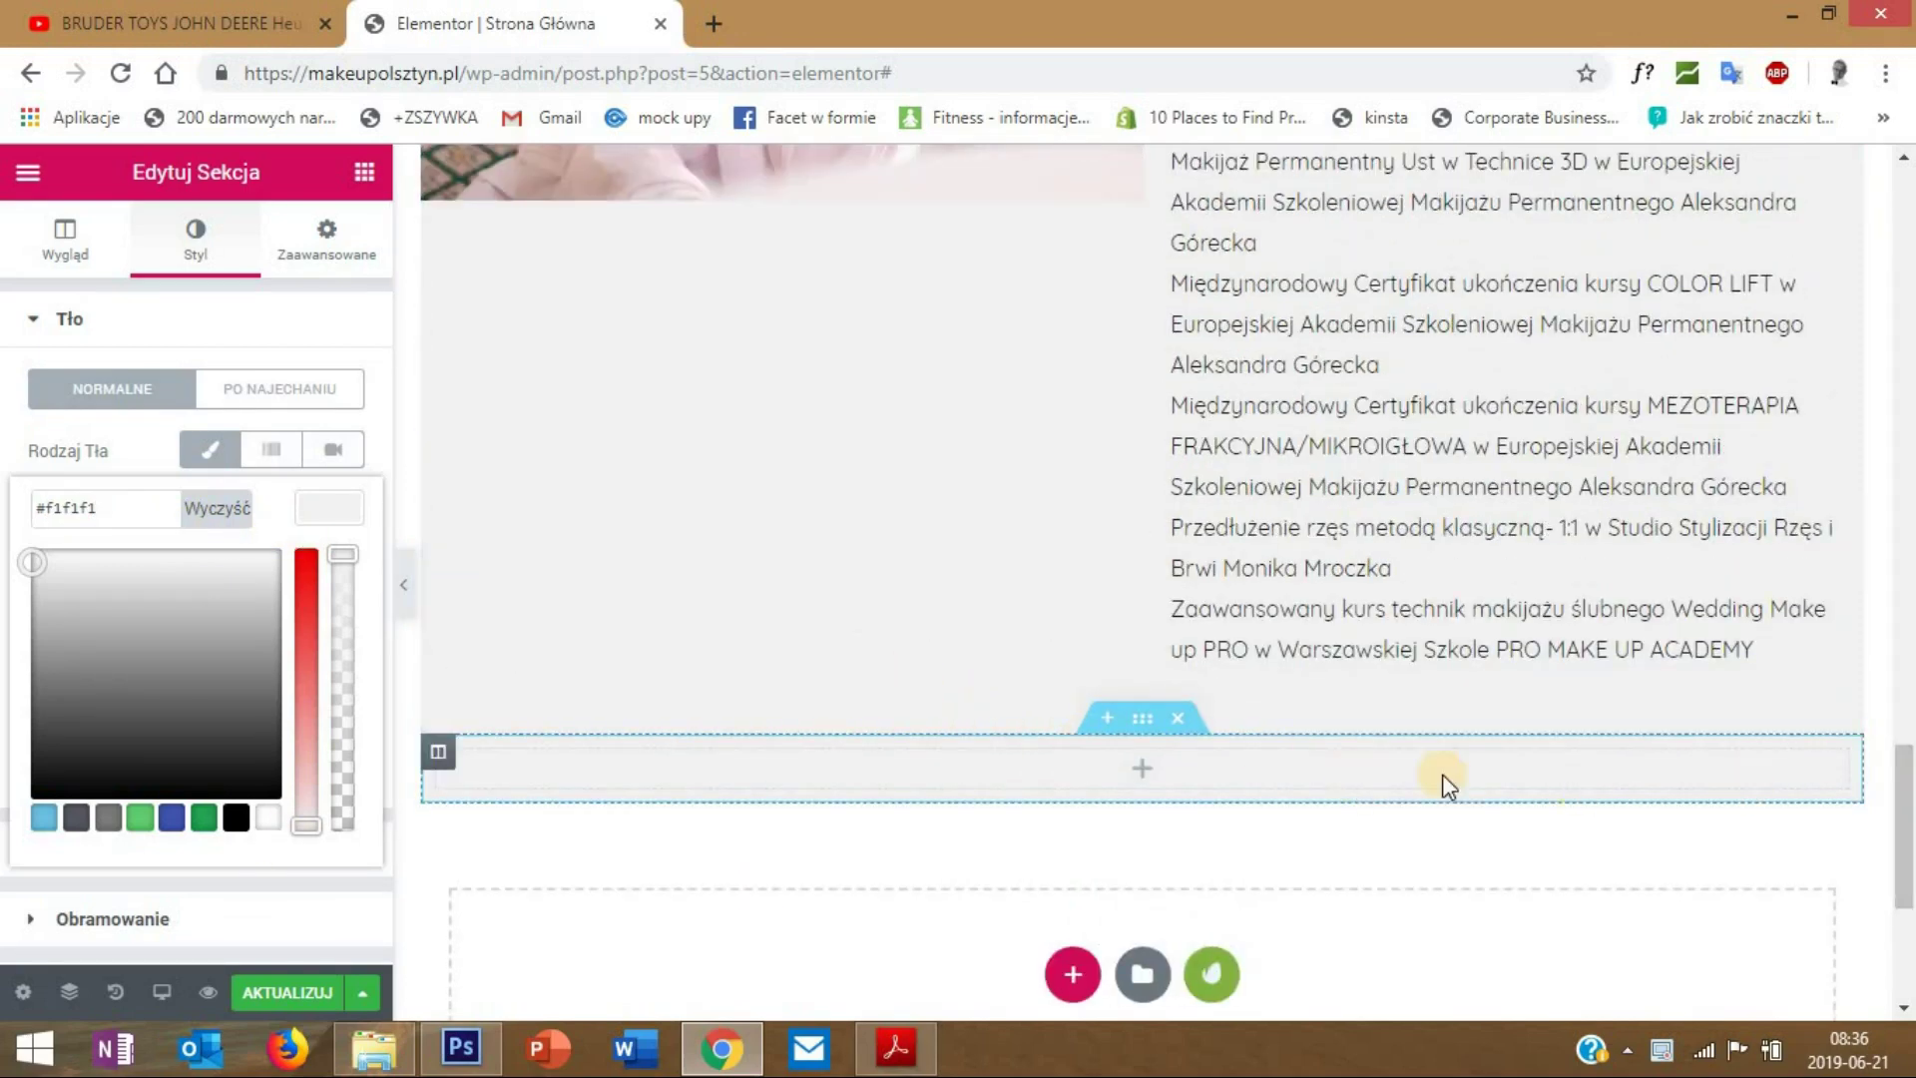
{"action": "right_click", "coordinate": [1156, 720]}
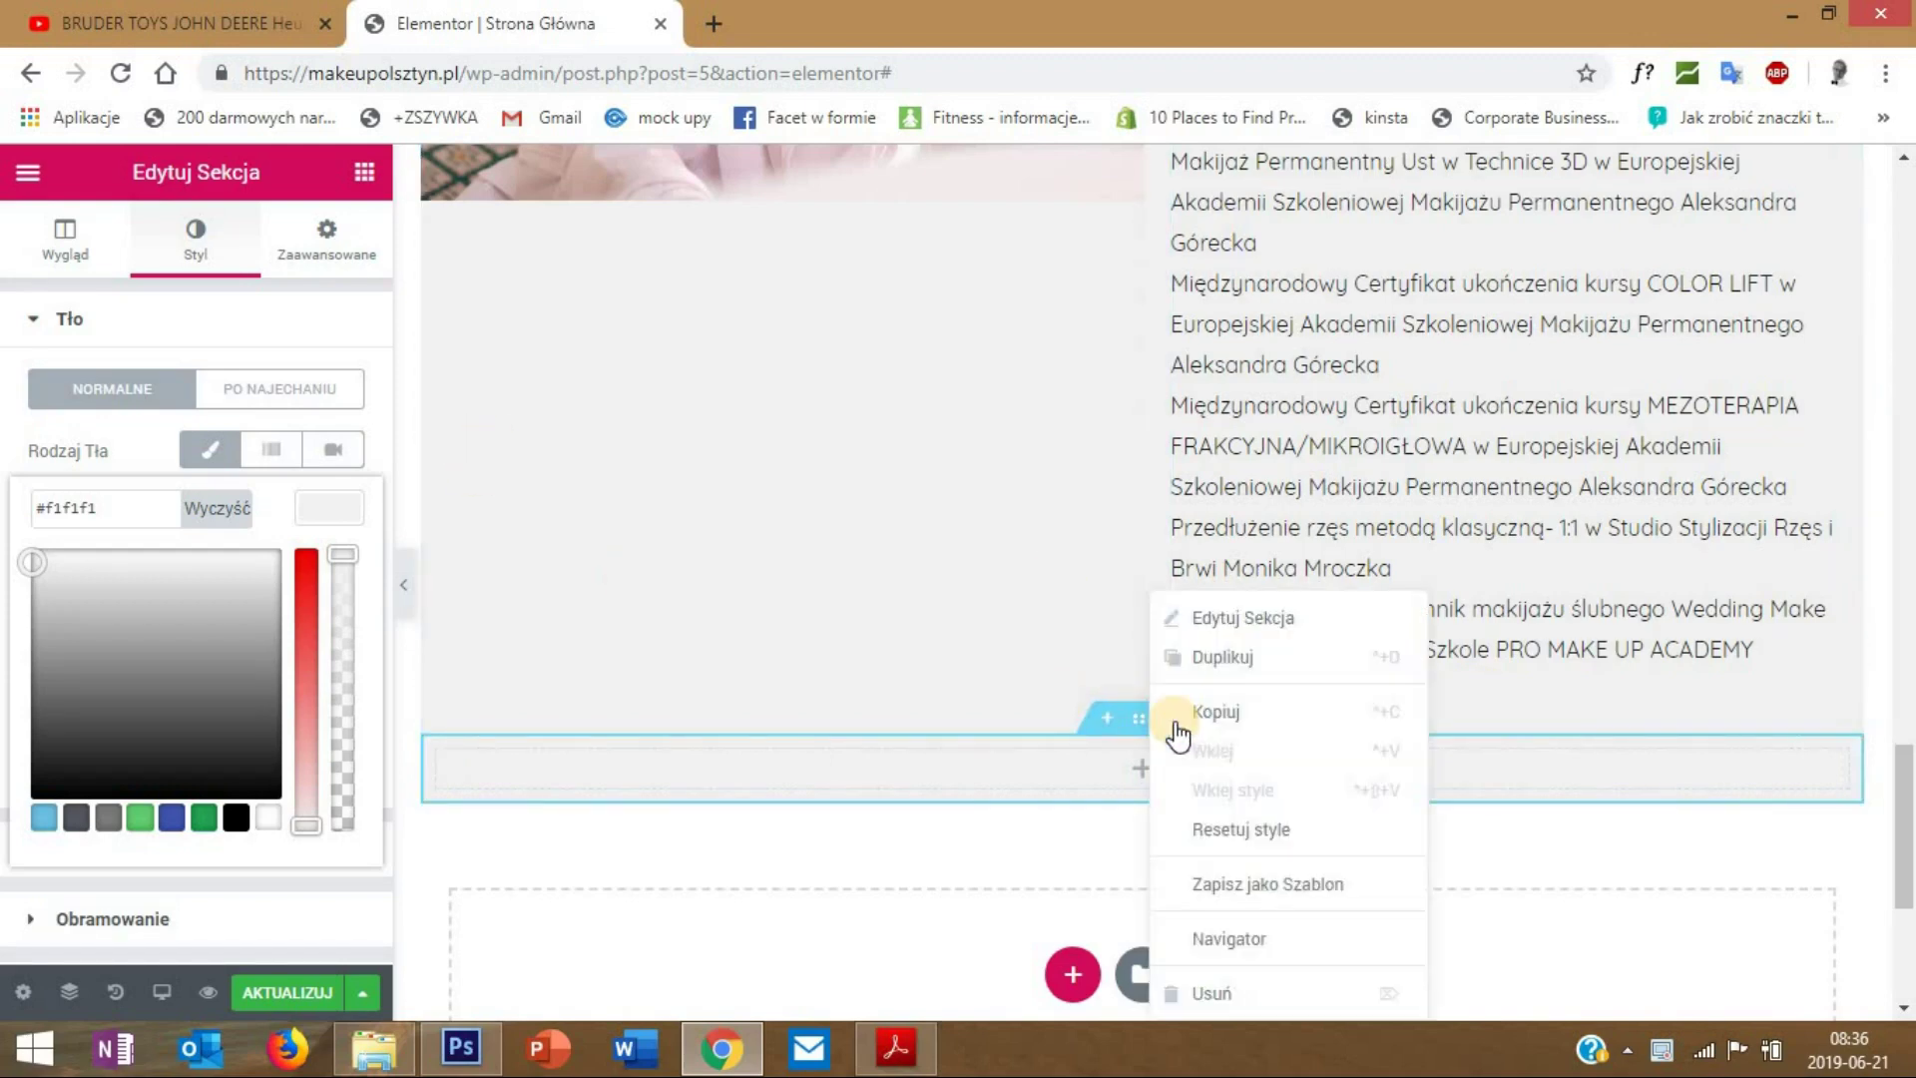
{"action": "left_click", "coordinate": [1214, 616]}
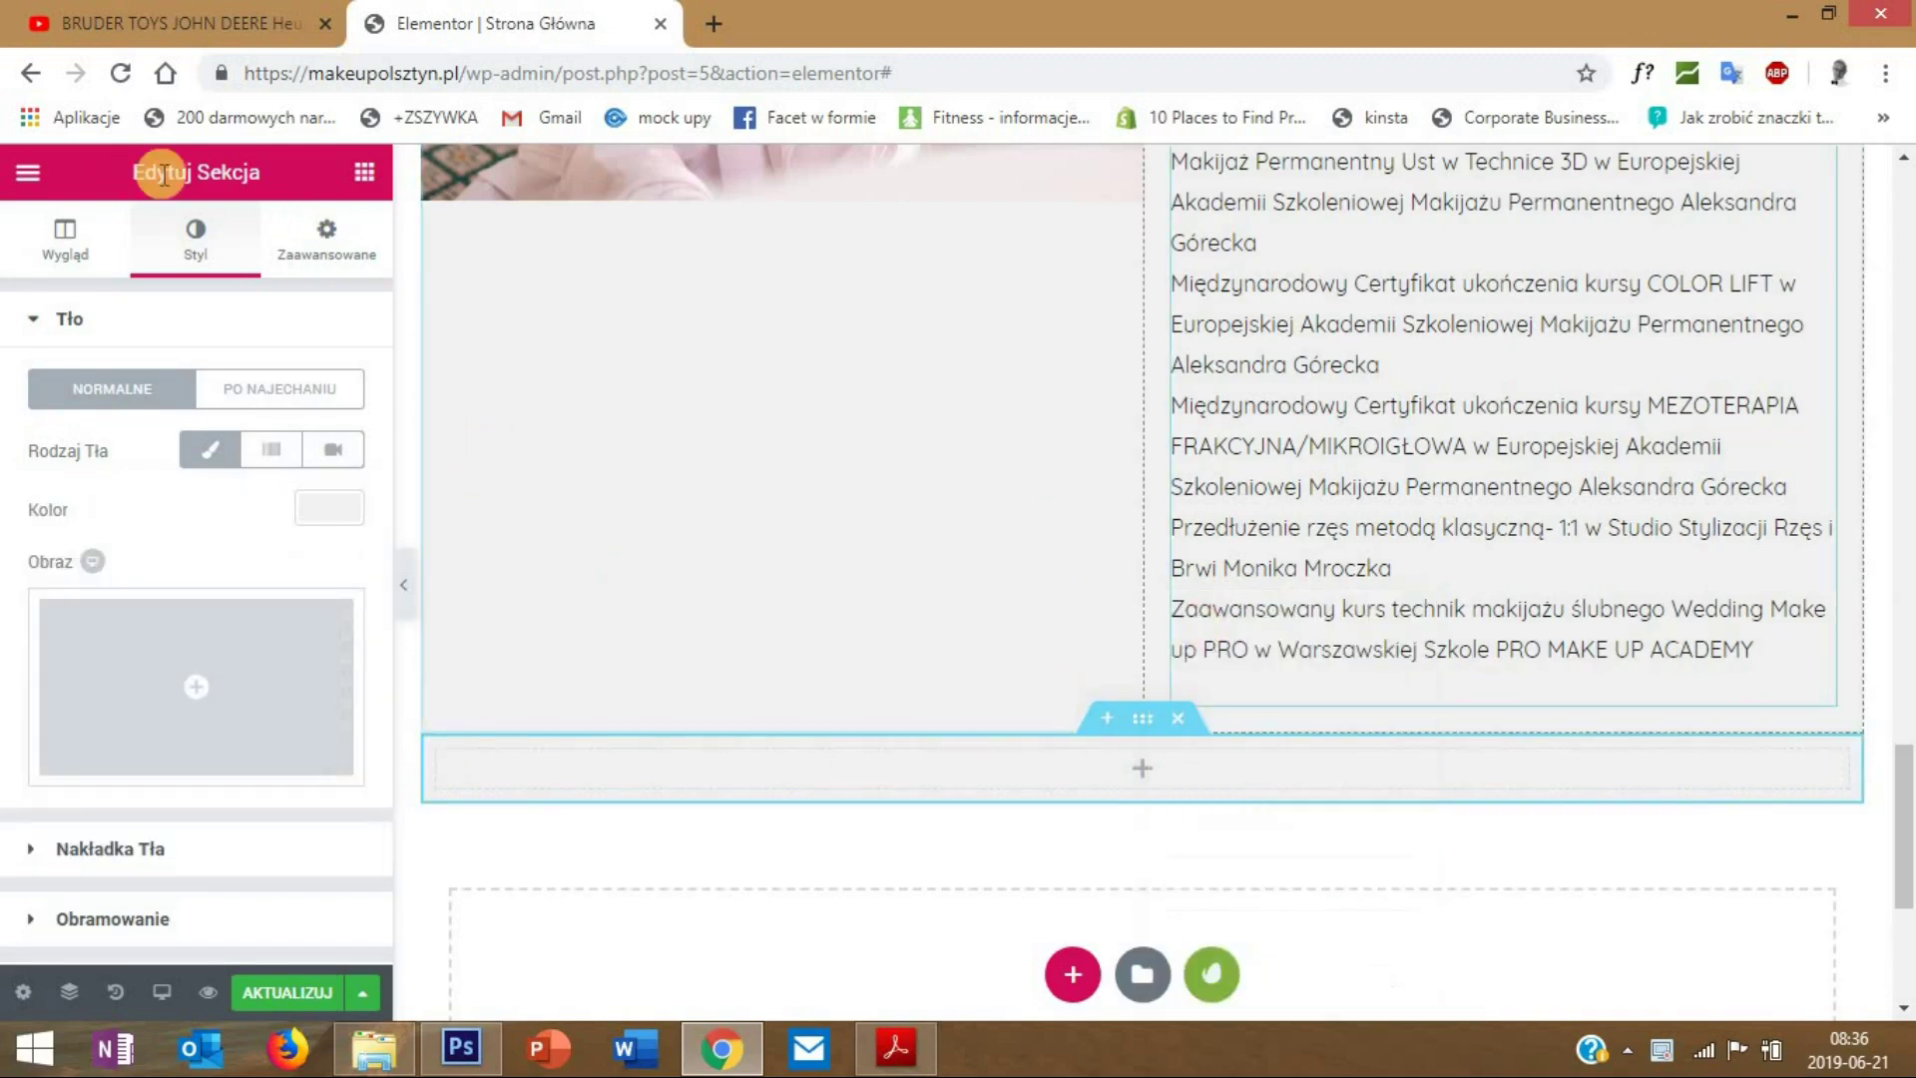
{"action": "left_click", "coordinate": [317, 245]}
{"action": "left_click", "coordinate": [51, 432]}
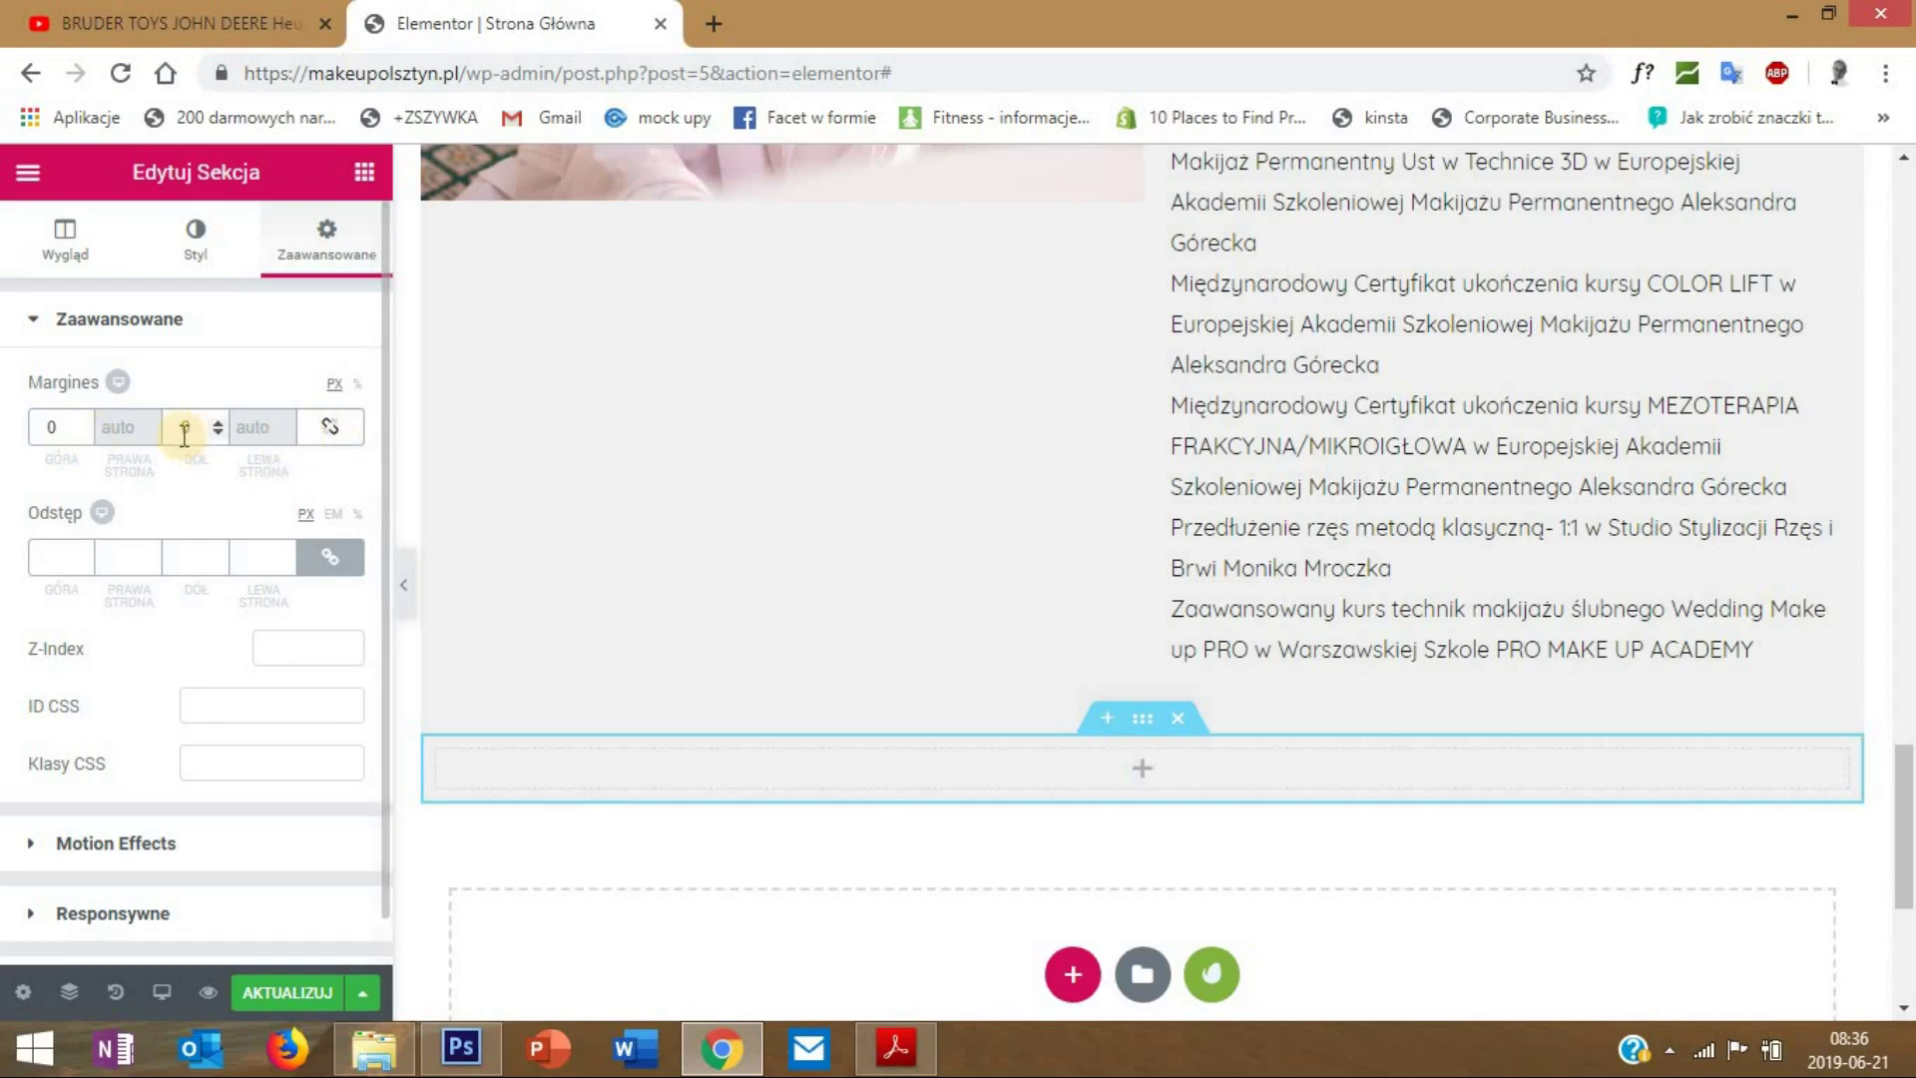
{"action": "type", "text": "50"}
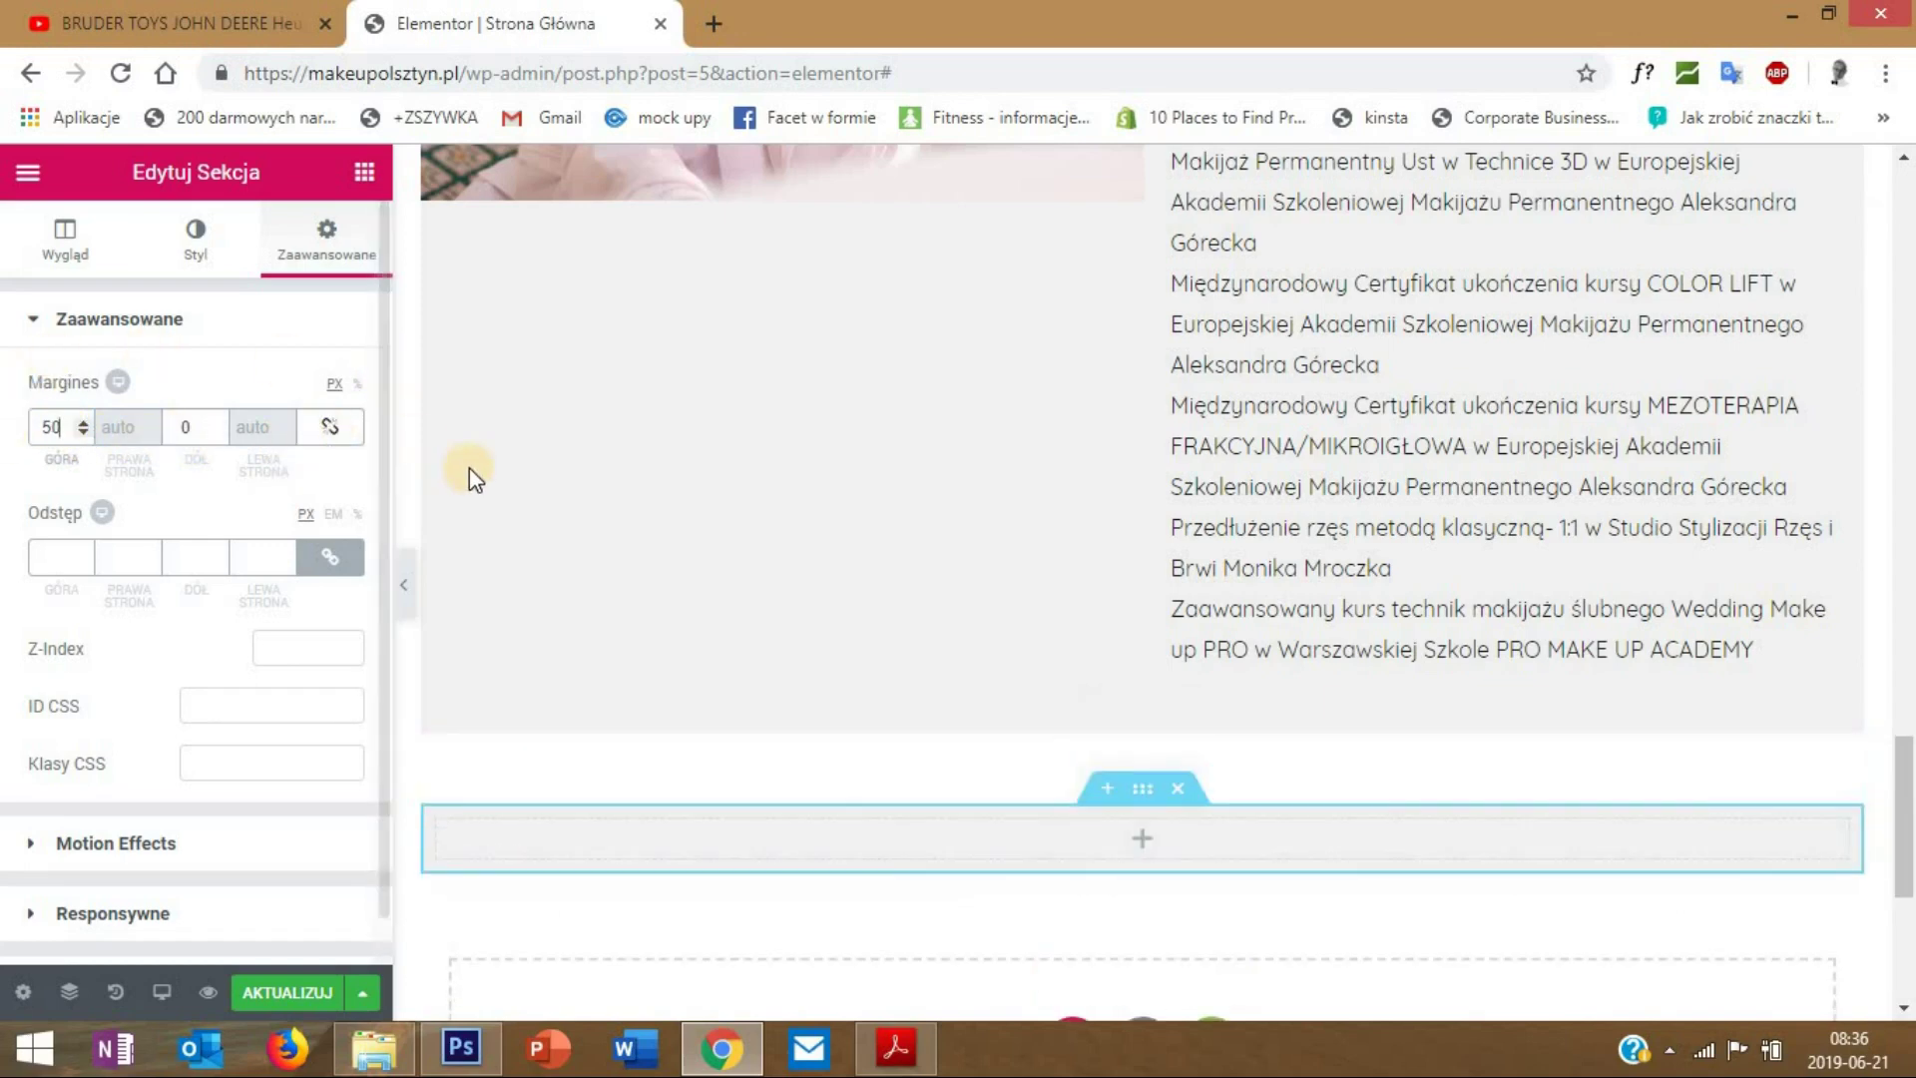
{"action": "scroll", "coordinate": [1595, 732], "scroll_direction": "down", "scroll_amount": 1}
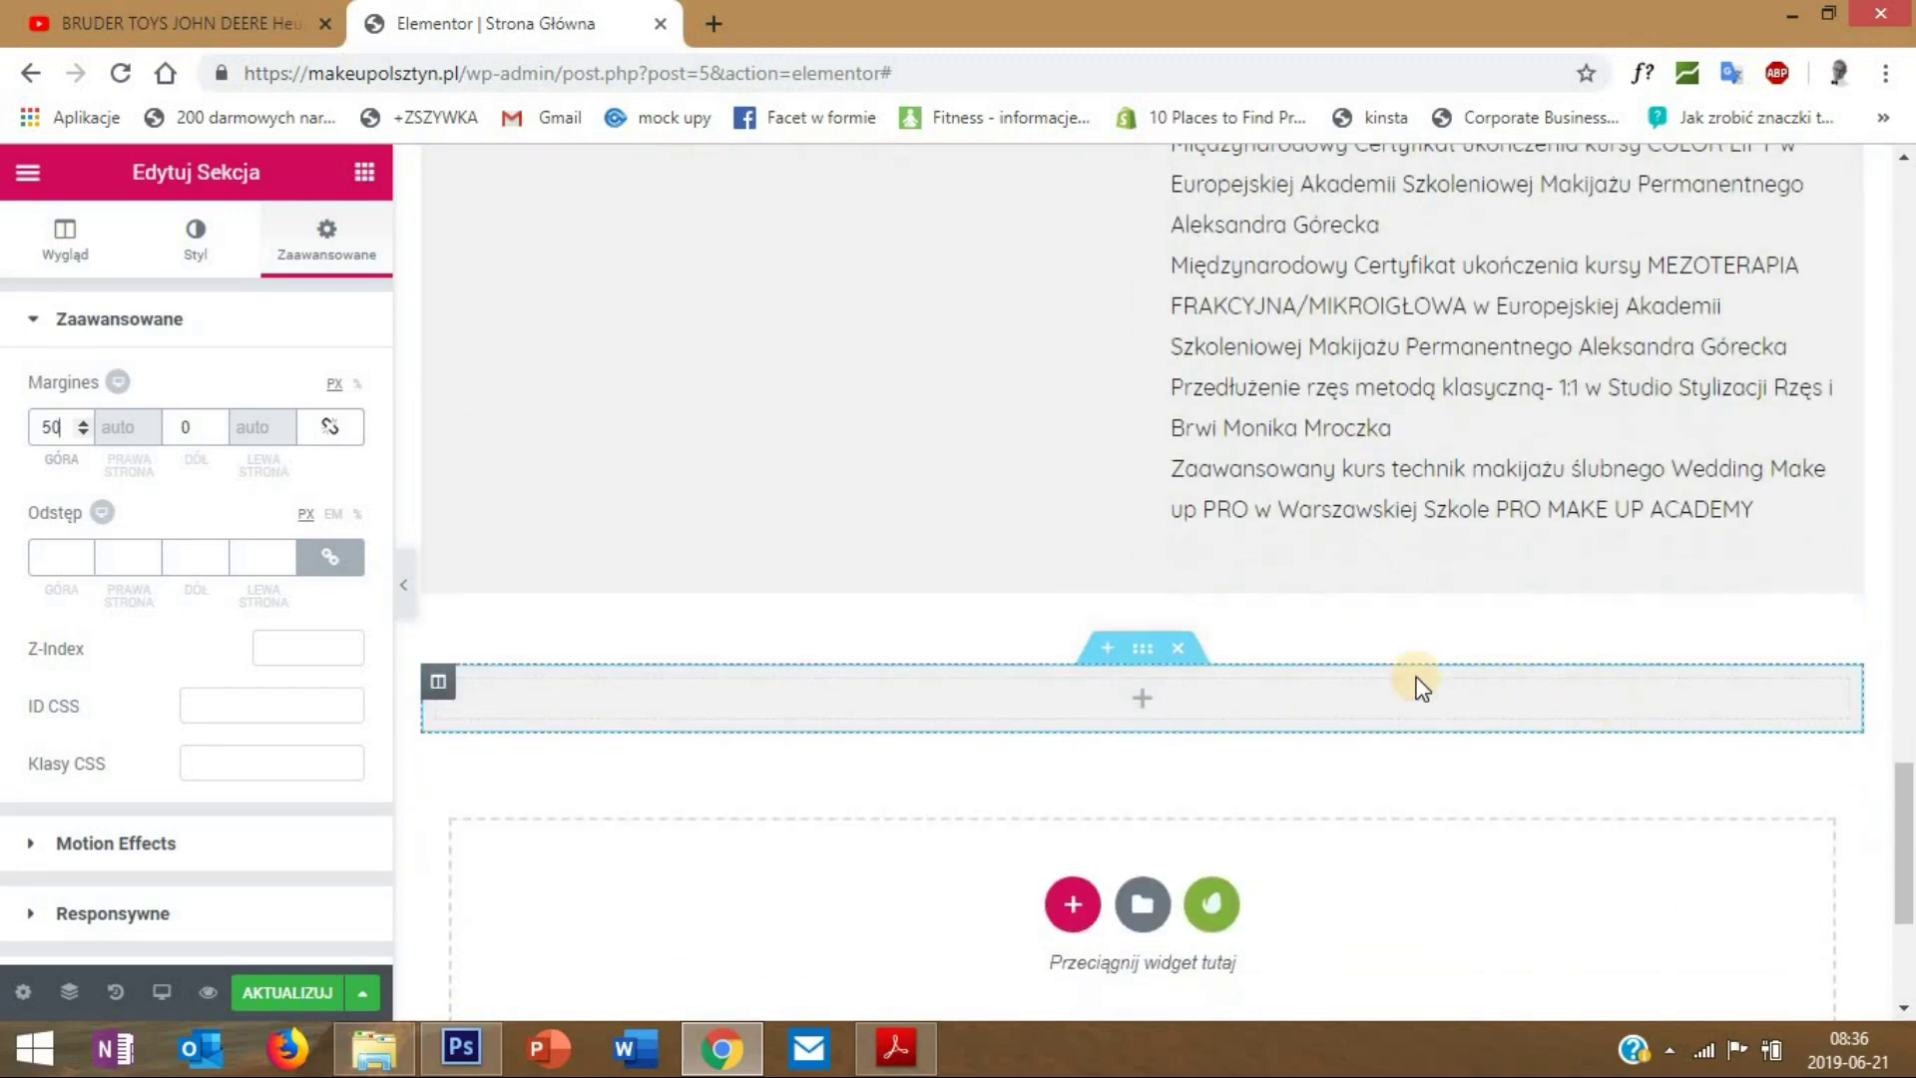
- Duplicate the 'O mnie' heading into the grey section and retitle it 'Cennik - oferta'
{"action": "left_click_drag", "start_coordinate": [1908, 799], "coordinate": [1903, 589]}
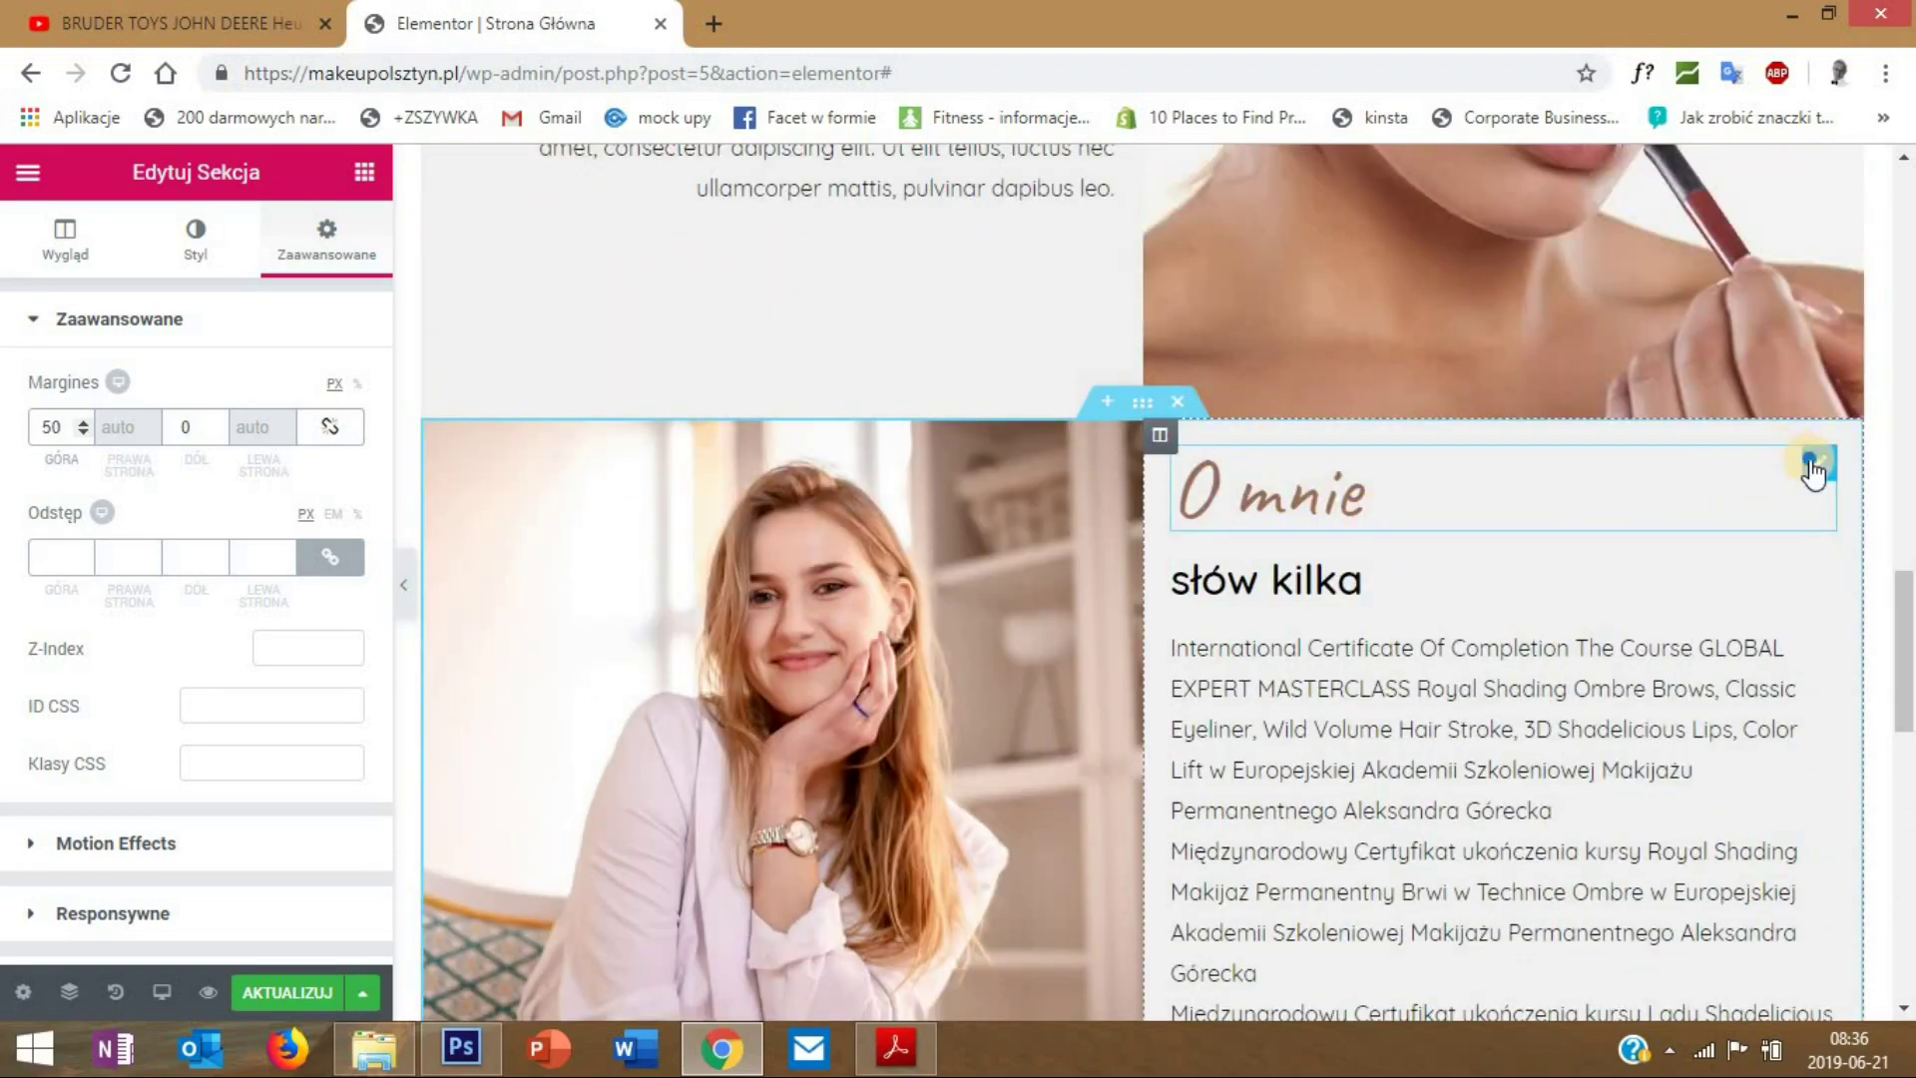
{"action": "right_click", "coordinate": [1814, 472]}
{"action": "left_click", "coordinate": [1781, 526]}
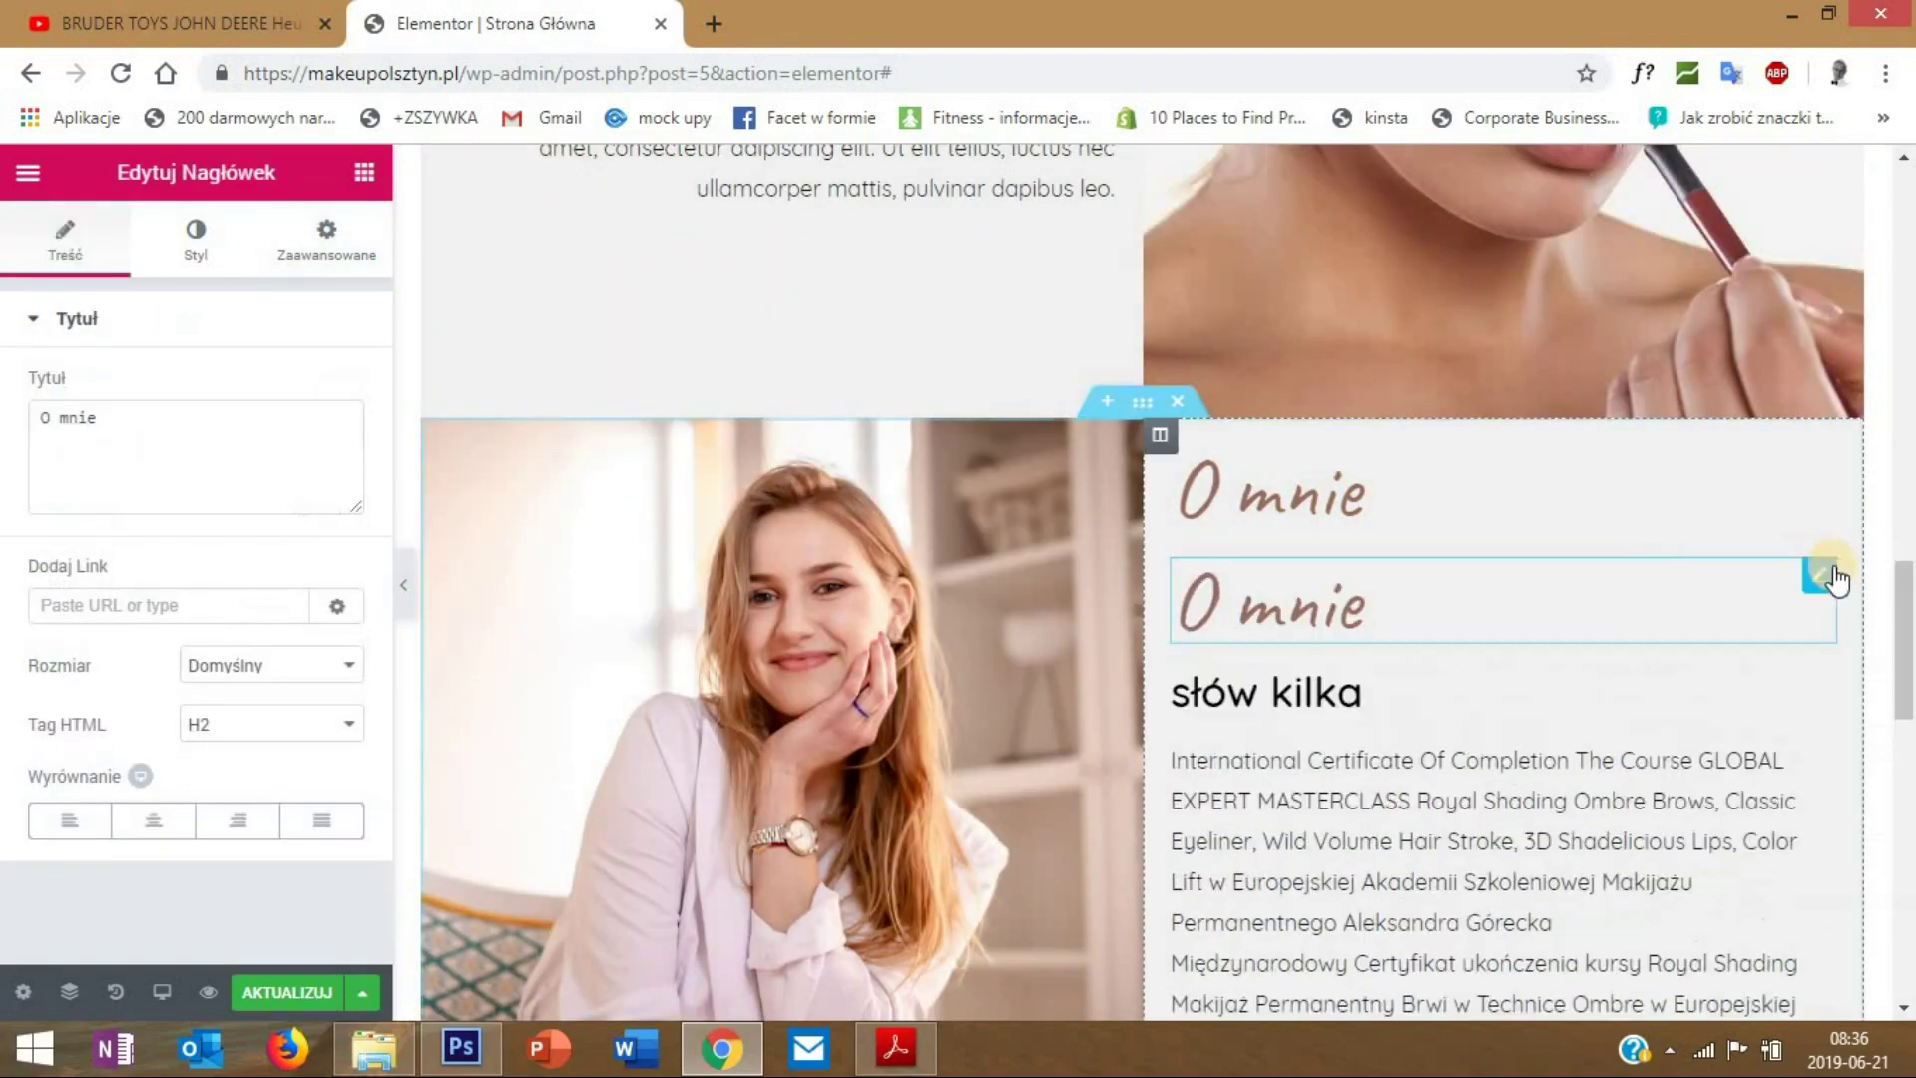
{"action": "scroll", "coordinate": [1834, 574], "scroll_direction": "down", "scroll_amount": 3}
{"action": "left_click_drag", "start_coordinate": [1740, 363], "coordinate": [1112, 911]}
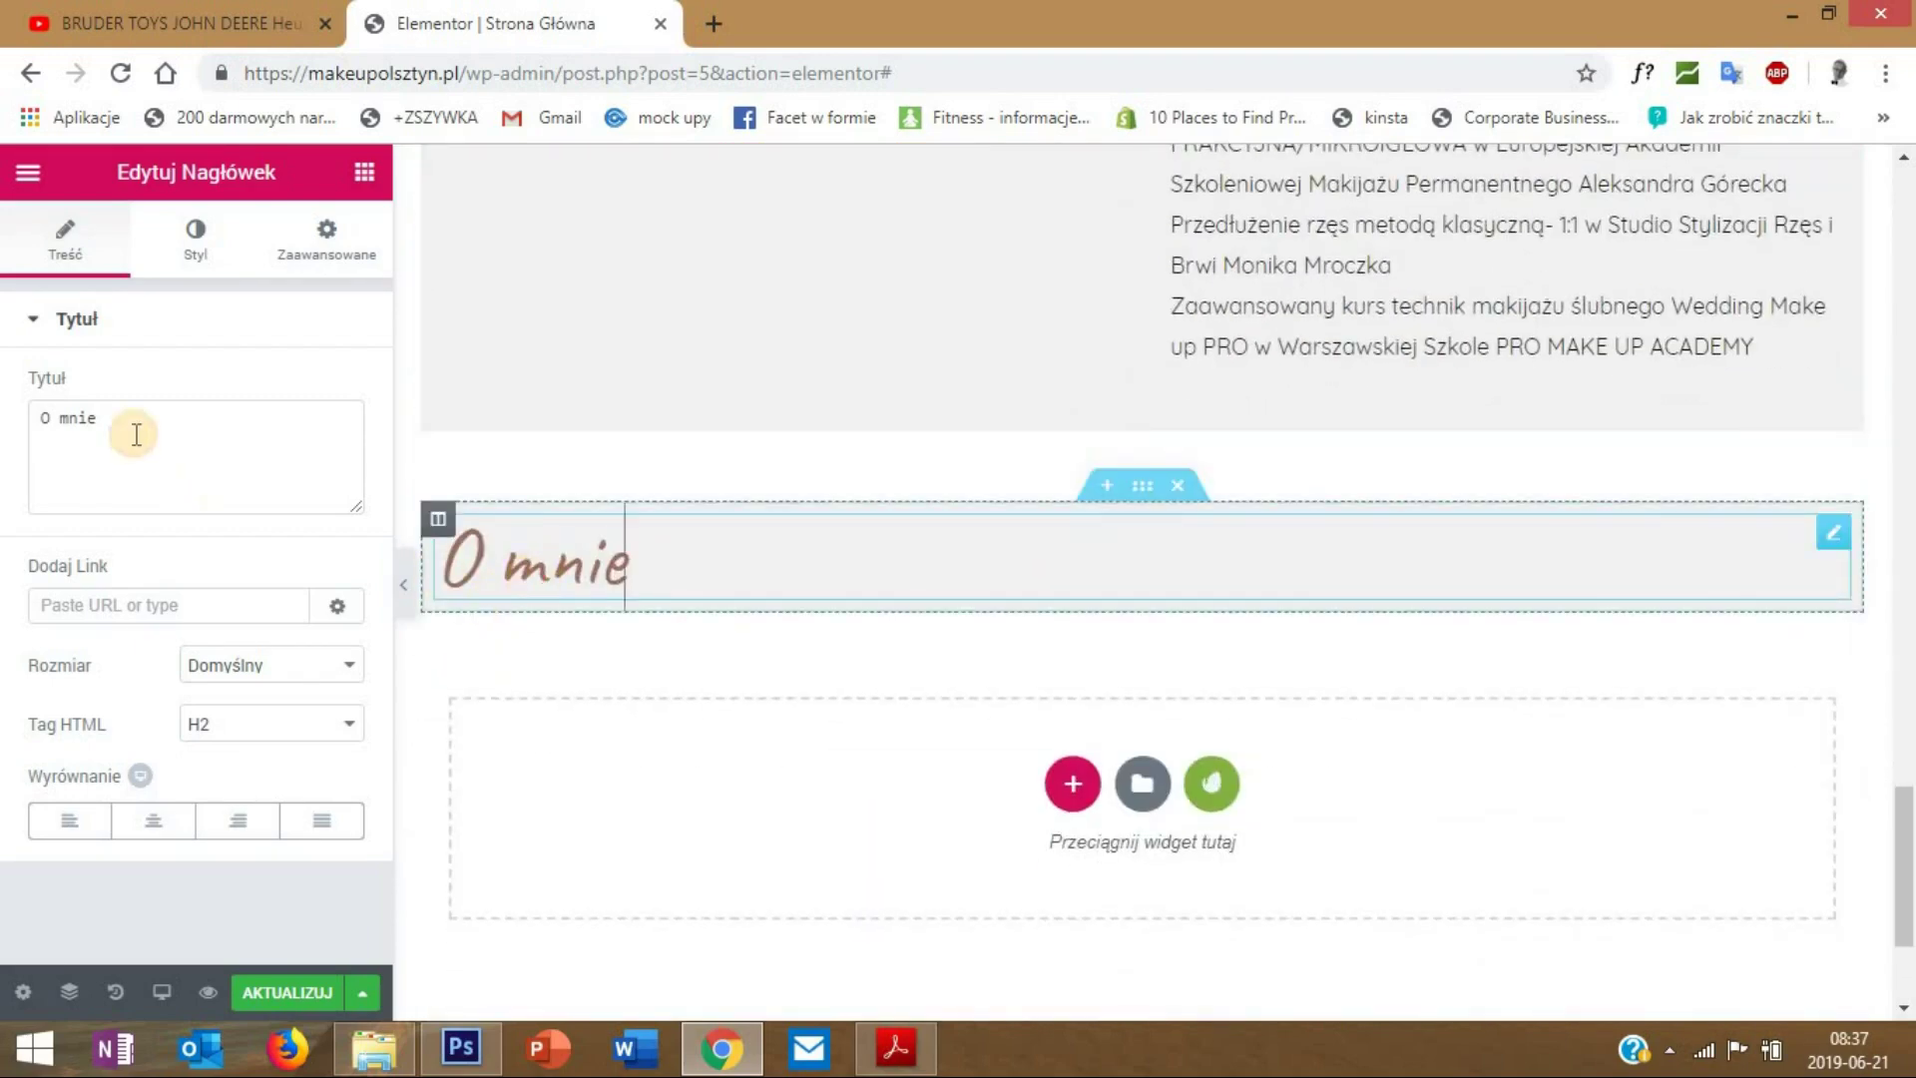
{"action": "left_click", "coordinate": [136, 435]}
{"action": "type", "text": "Cennik - oferta"}
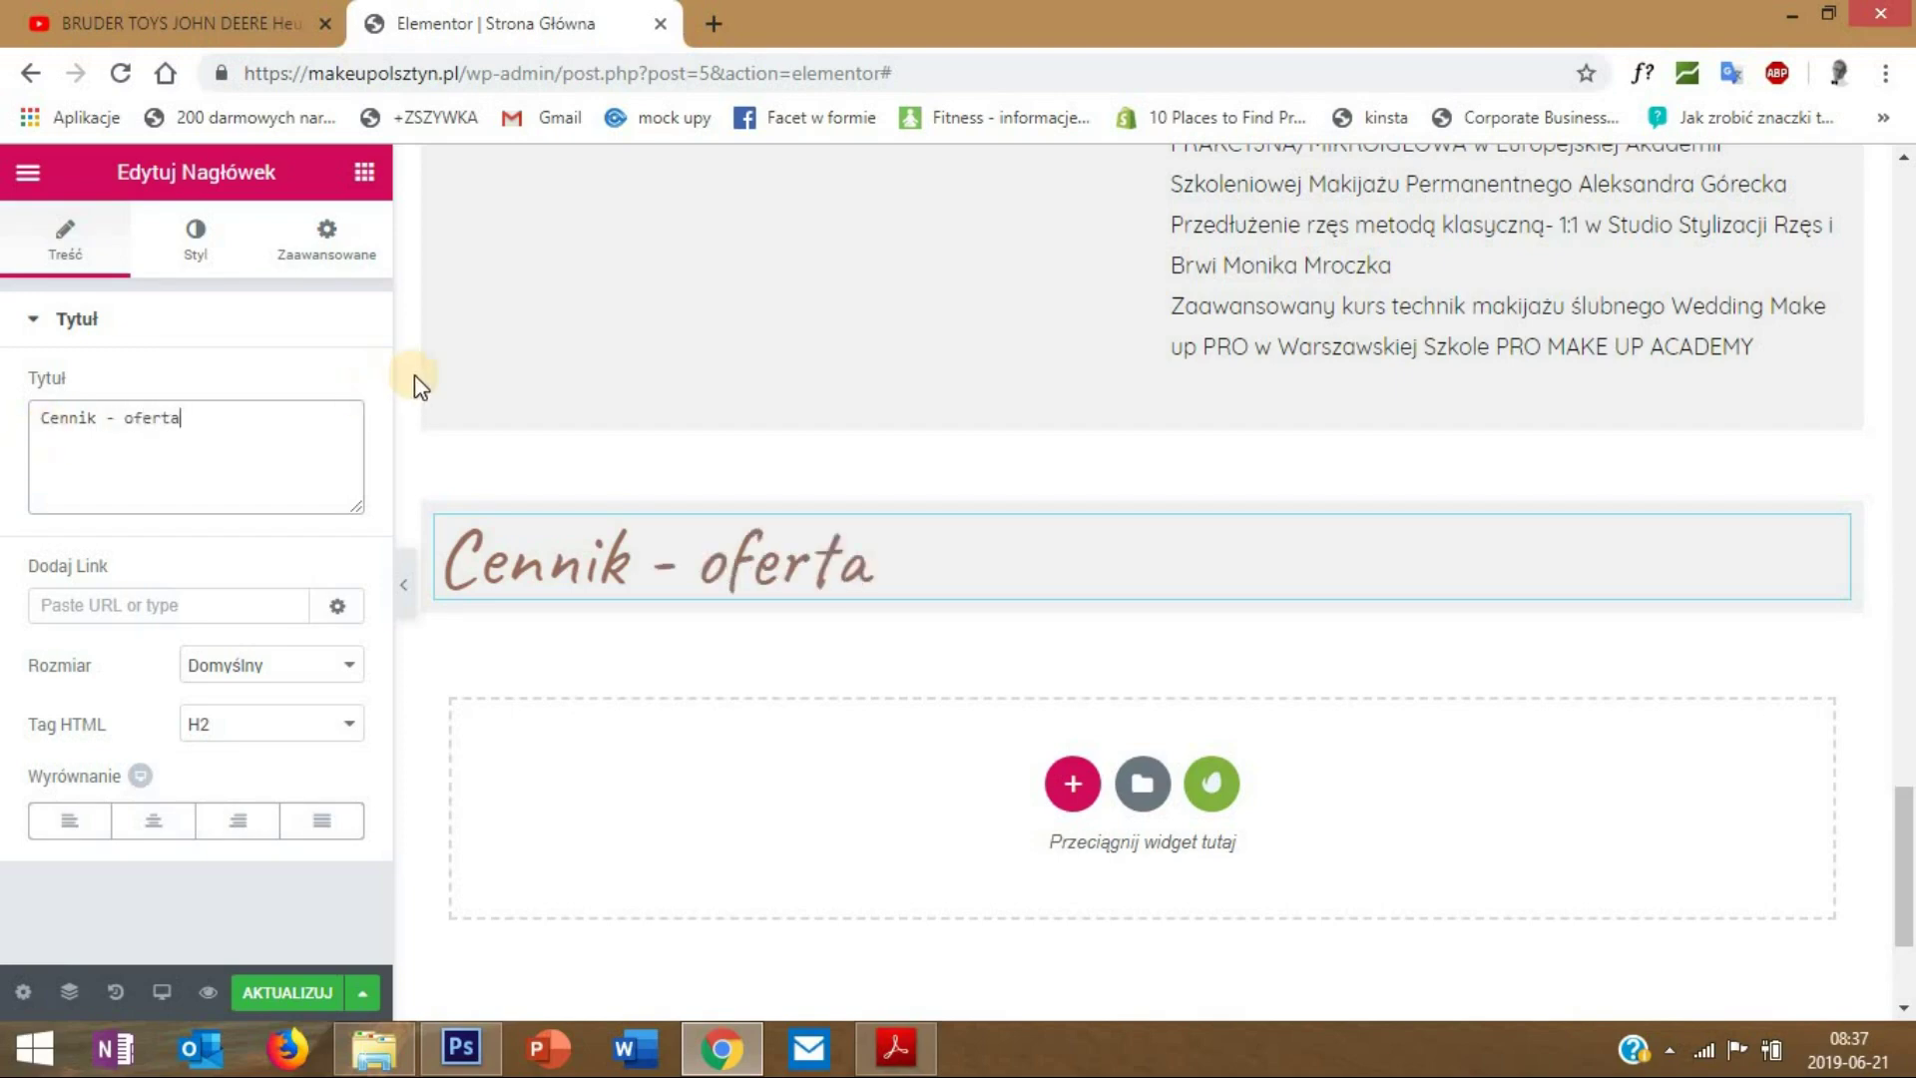
{"action": "left_click", "coordinate": [361, 178]}
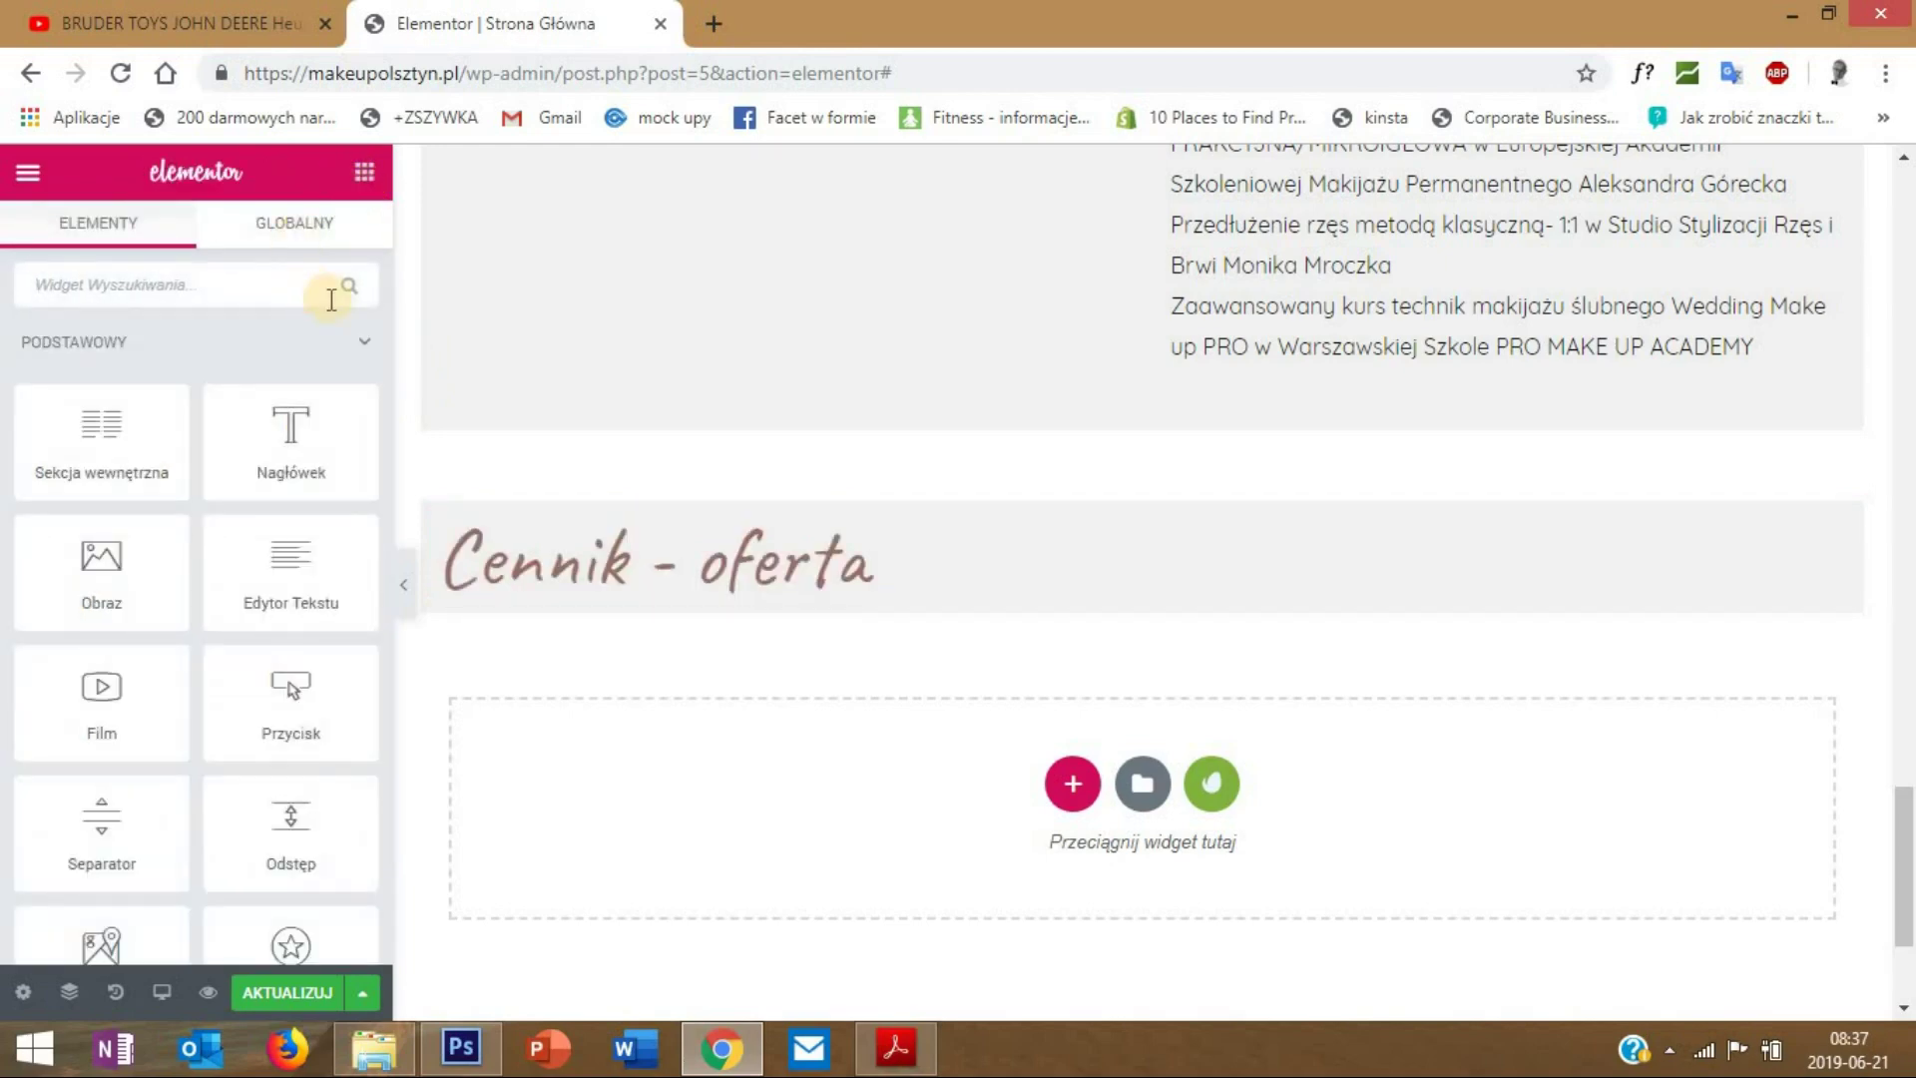
- Add an Edytor Tekstu widget under 'Cennik - oferta' with the price list from MAKIJAŻ PERMANENTNY to DEPILACJA PASTĄ CUKROWĄ
{"action": "left_click_drag", "start_coordinate": [271, 564], "coordinate": [708, 589]}
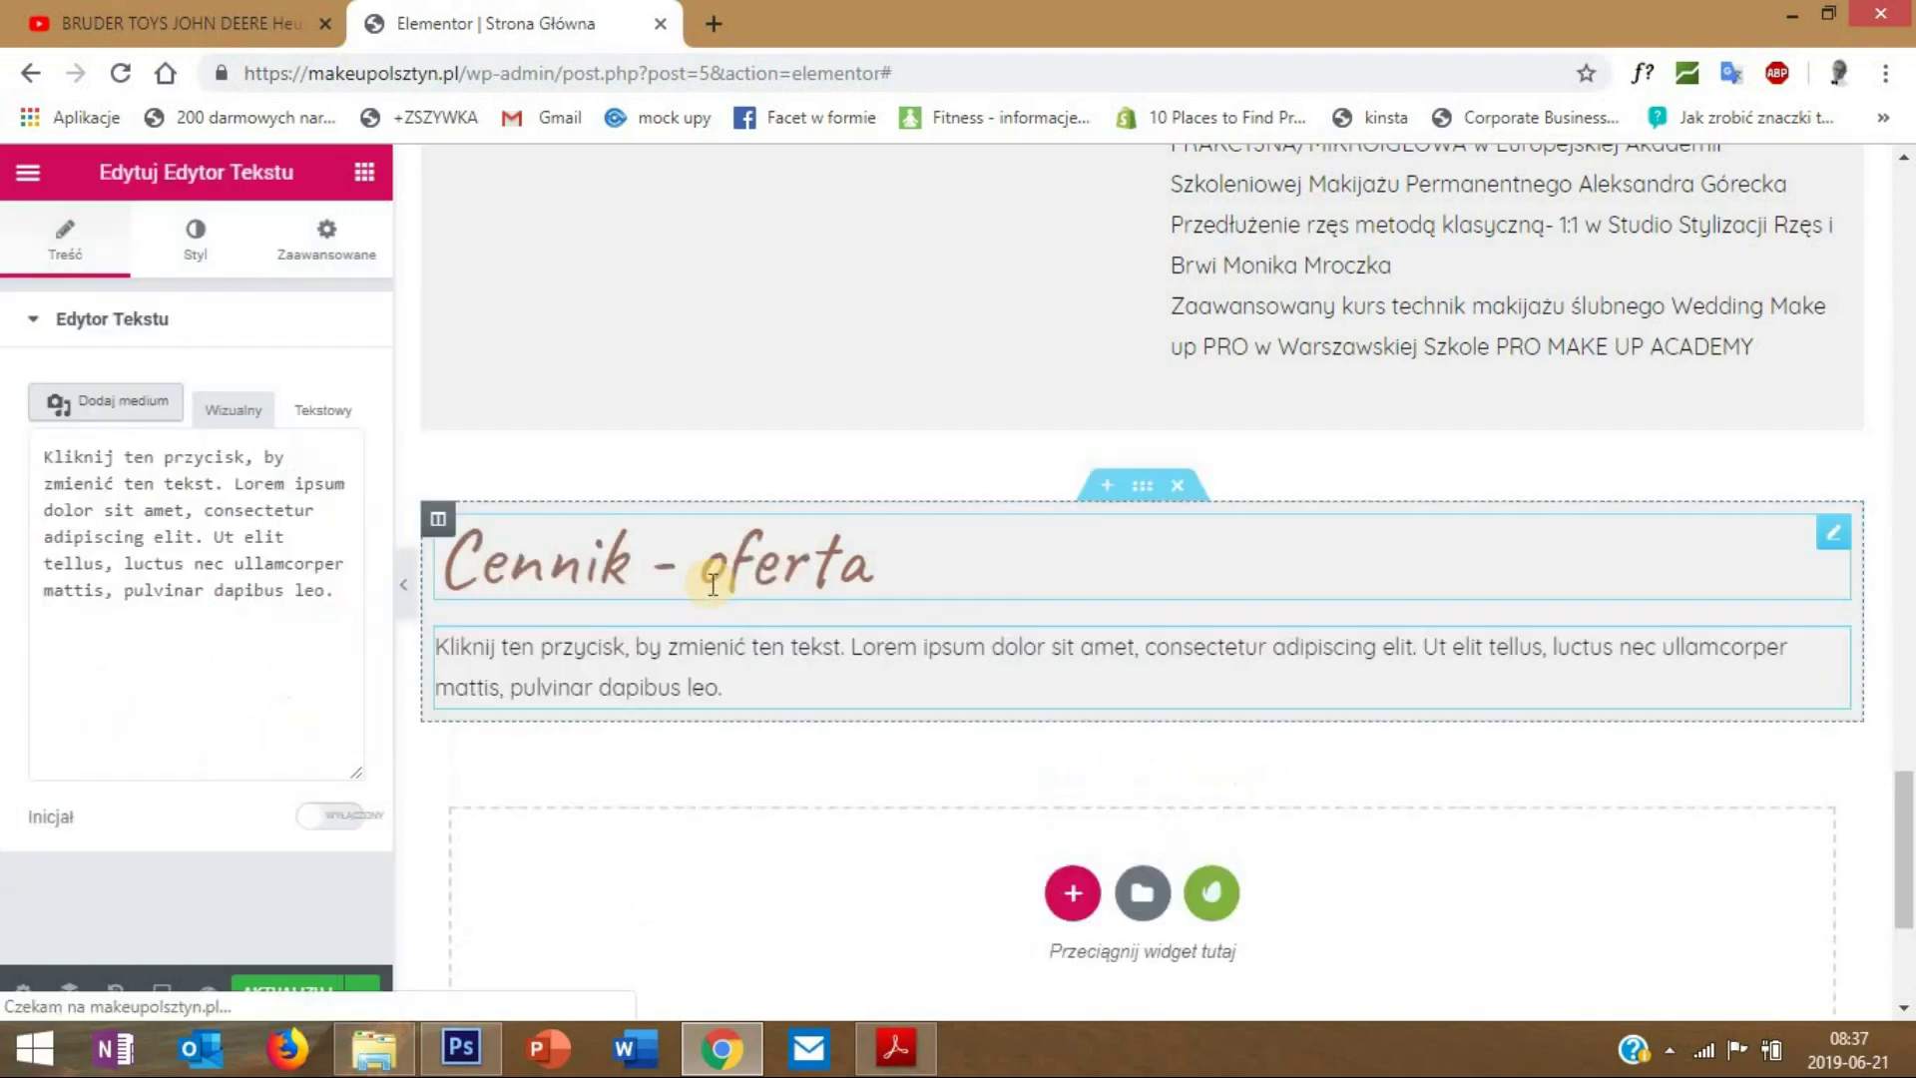
{"action": "scroll", "coordinate": [705, 609], "scroll_direction": "down", "scroll_amount": 2}
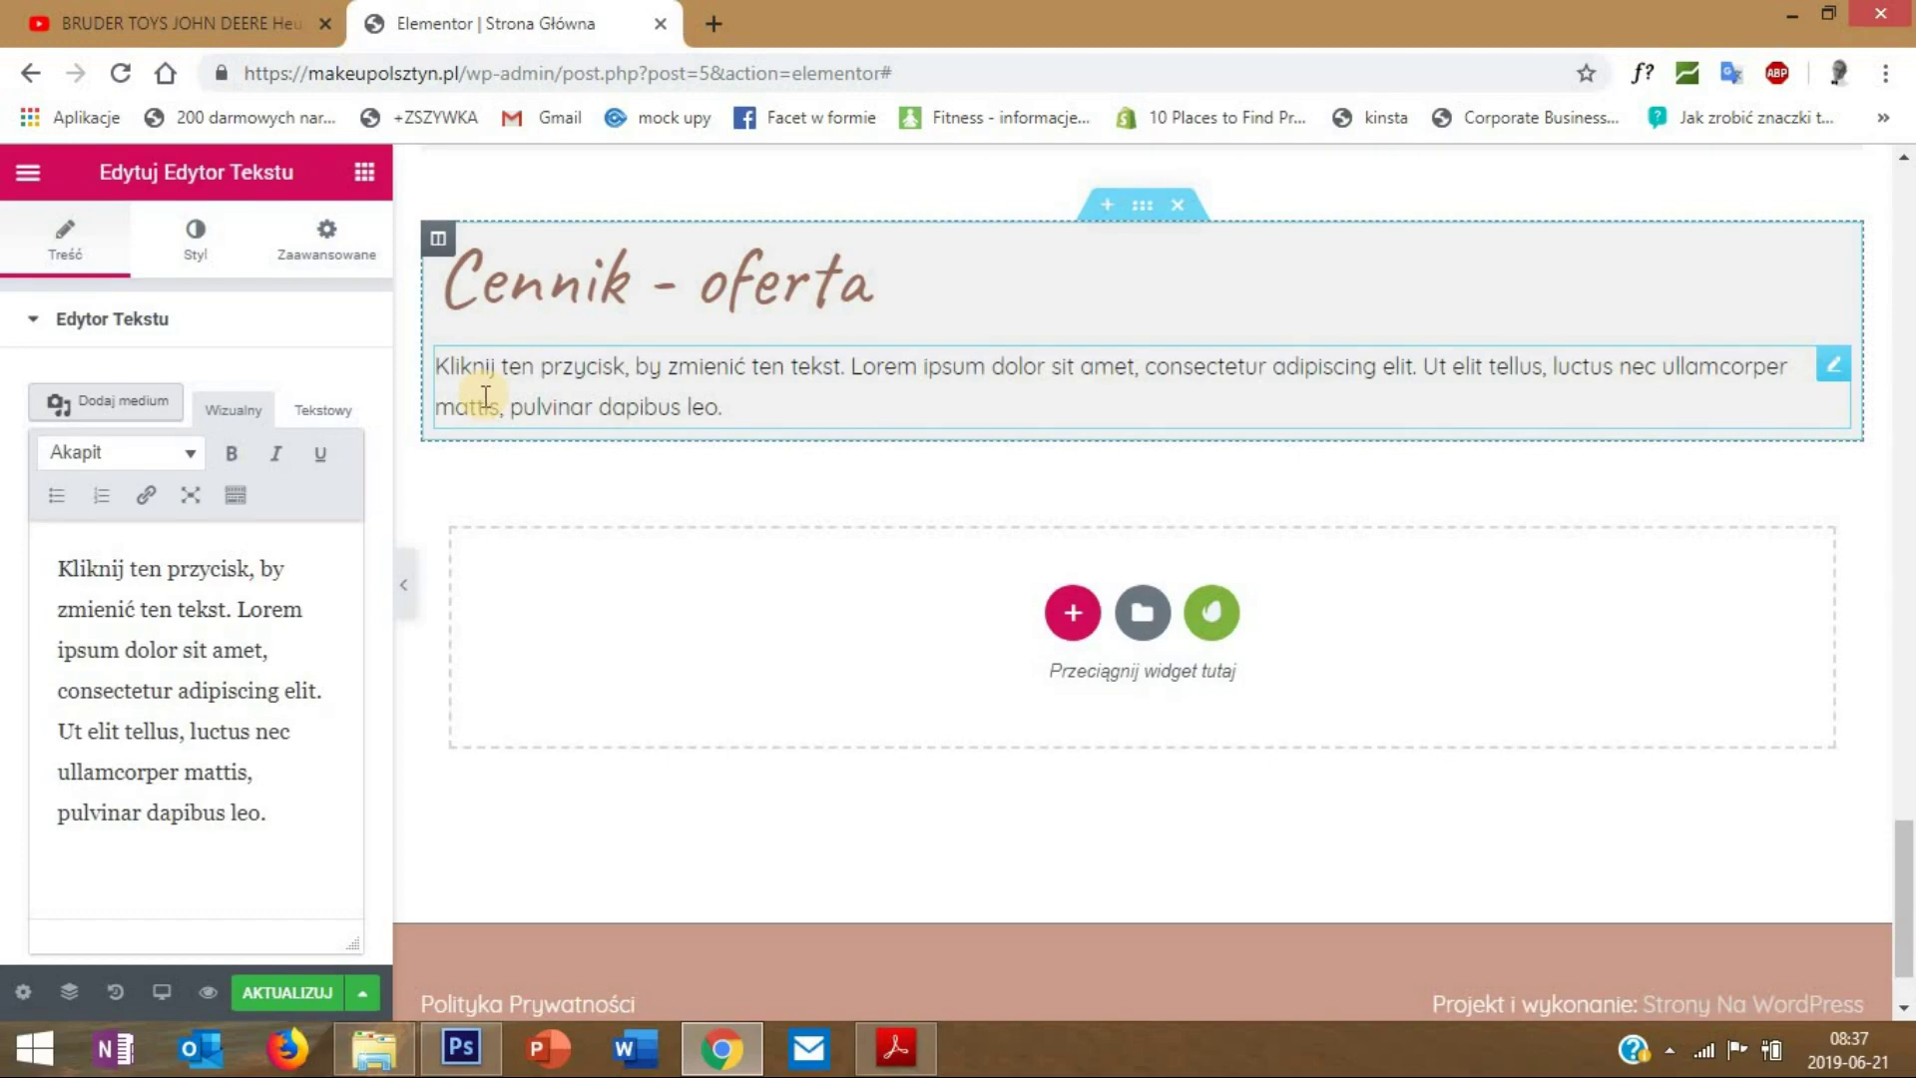
{"action": "scroll", "coordinate": [483, 397], "scroll_direction": "up", "scroll_amount": 3}
{"action": "scroll", "coordinate": [477, 403], "scroll_direction": "down", "scroll_amount": 3}
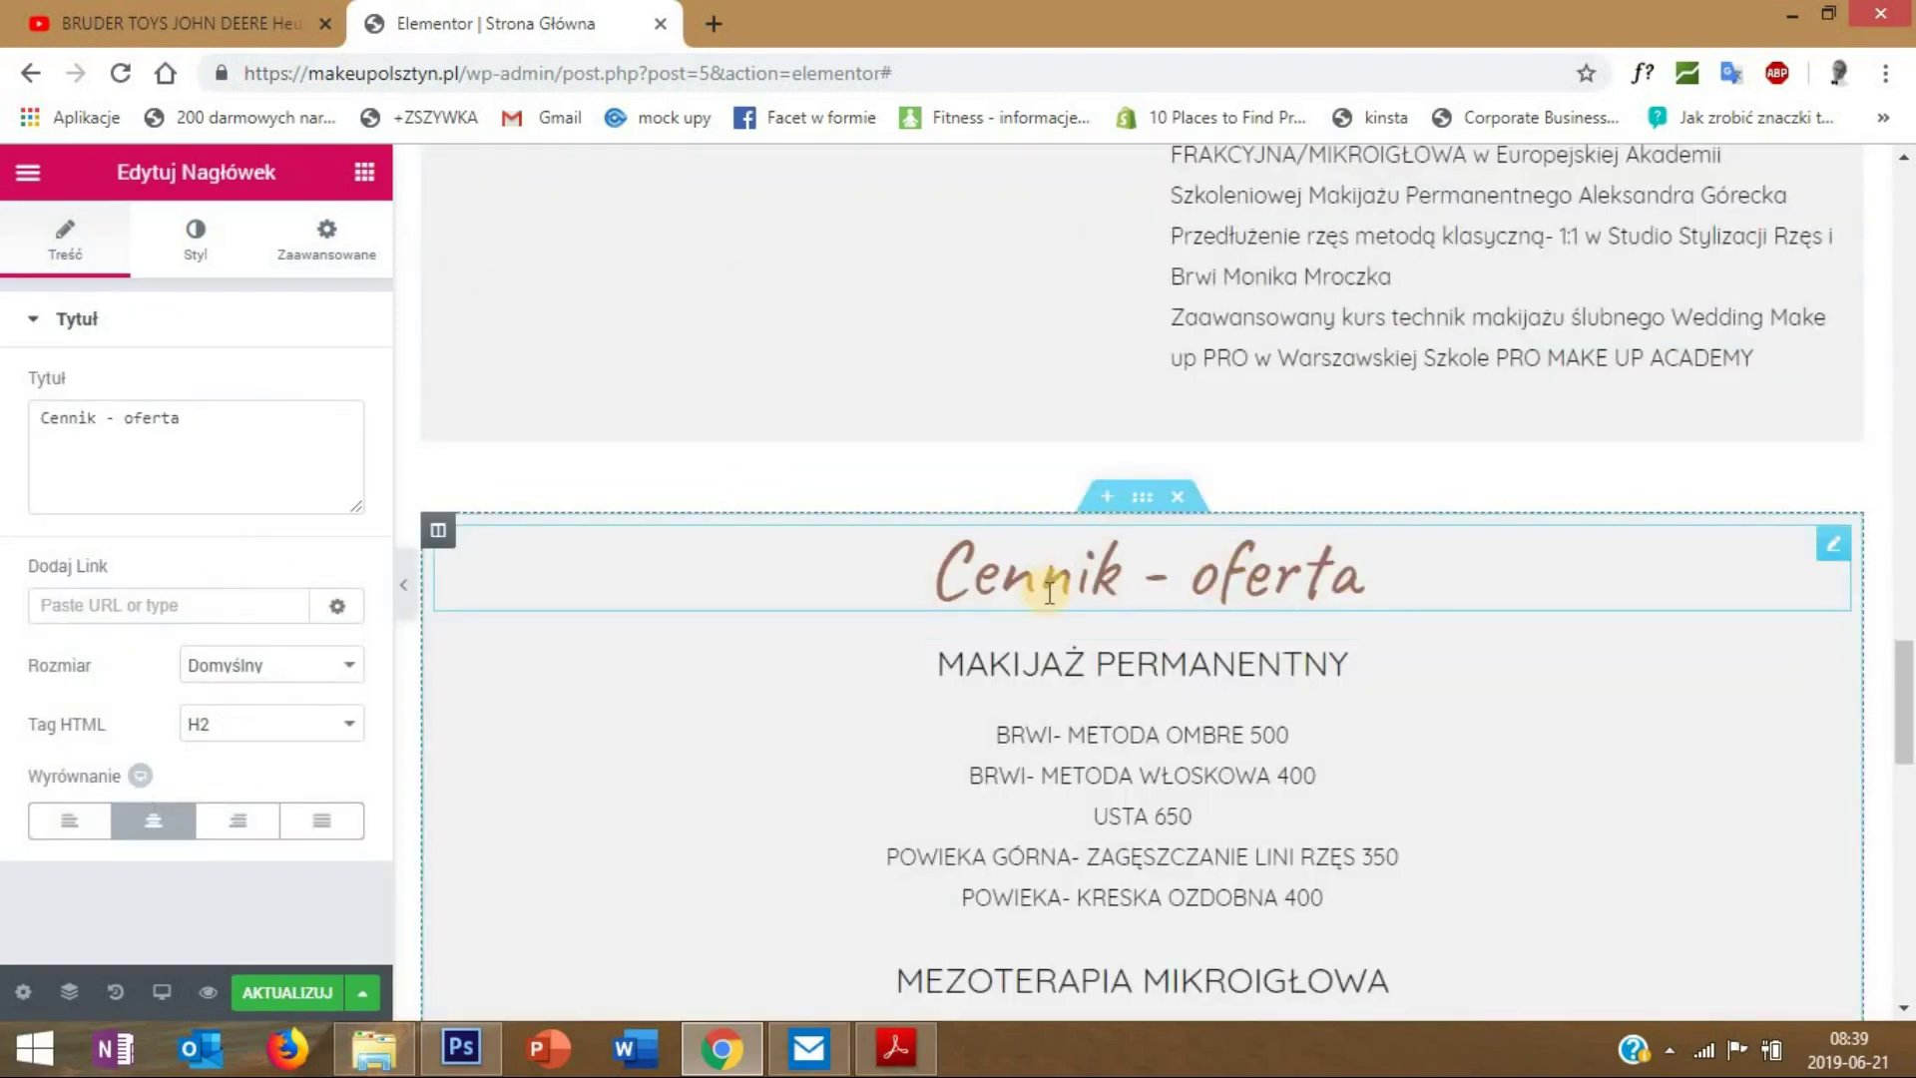
{"action": "scroll", "coordinate": [1044, 589], "scroll_direction": "down", "scroll_amount": 3}
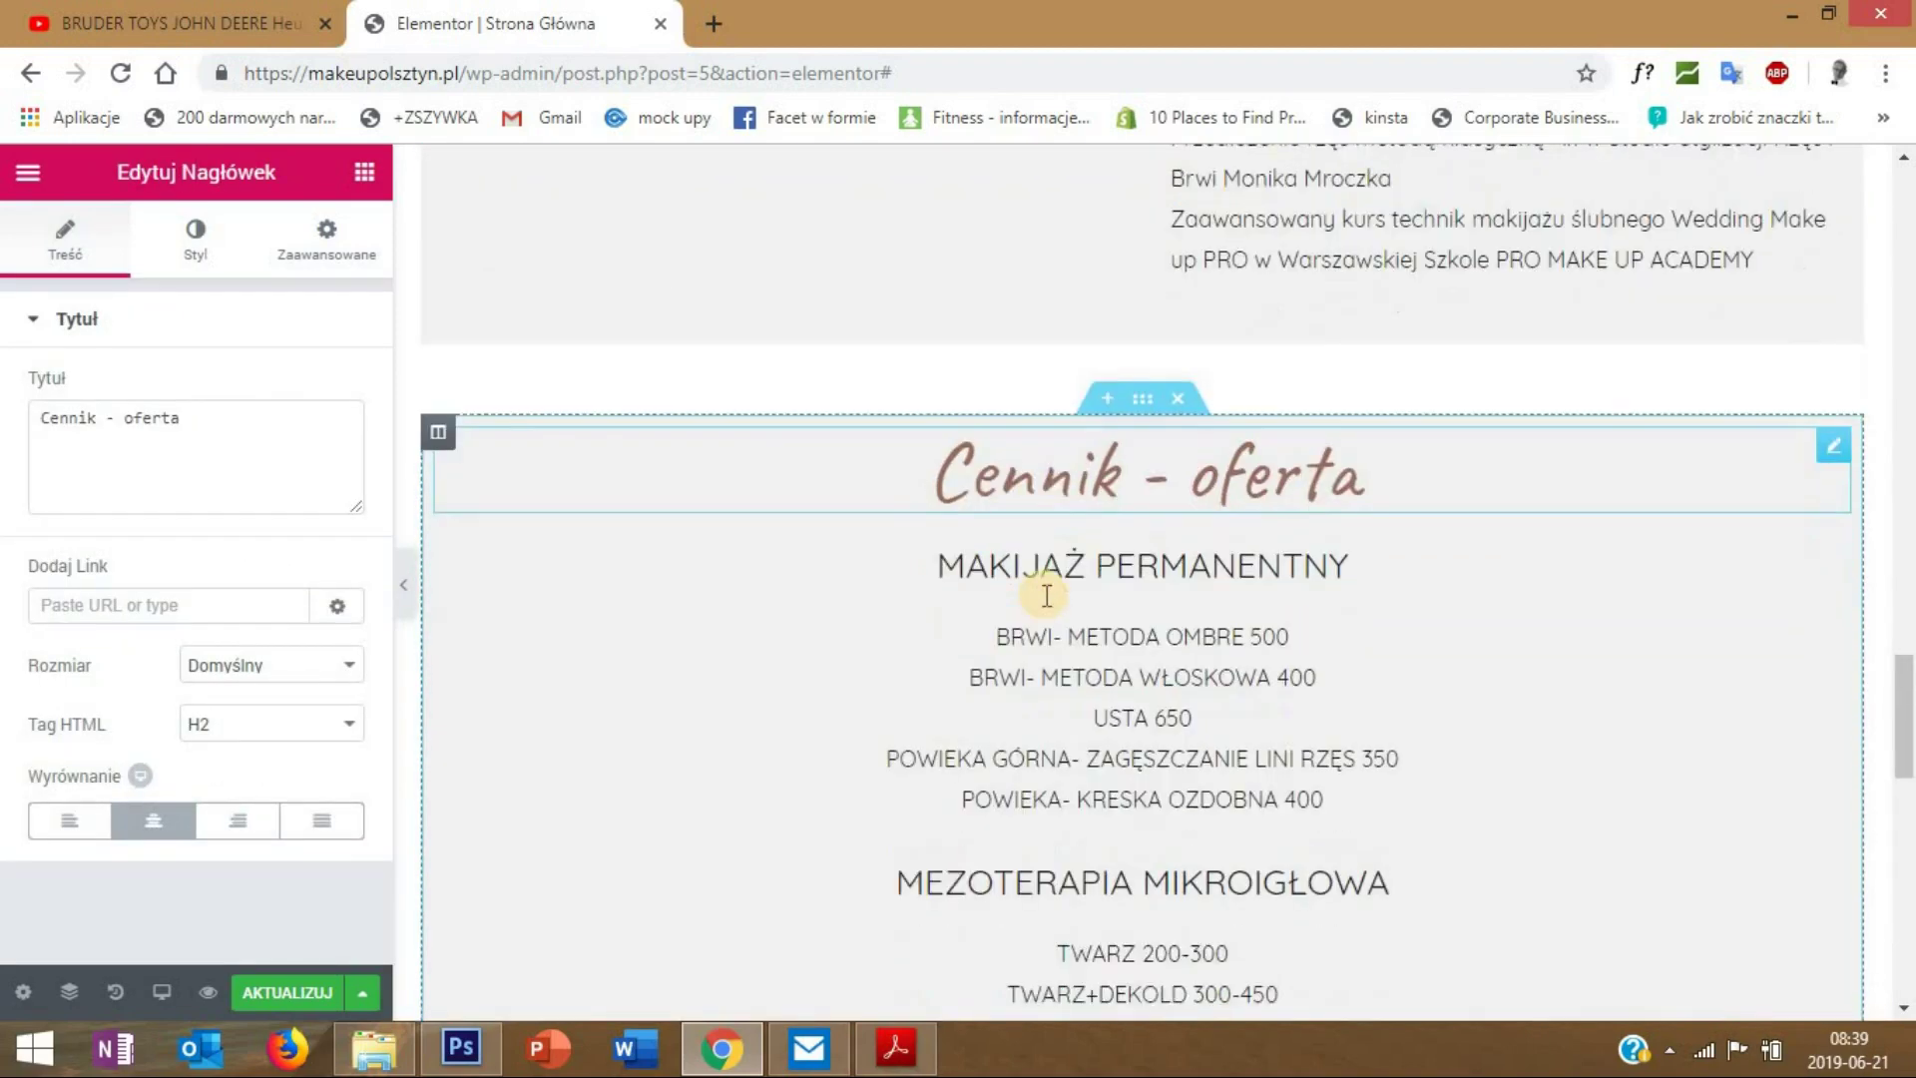
{"action": "scroll", "coordinate": [1008, 559], "scroll_direction": "down", "scroll_amount": 7}
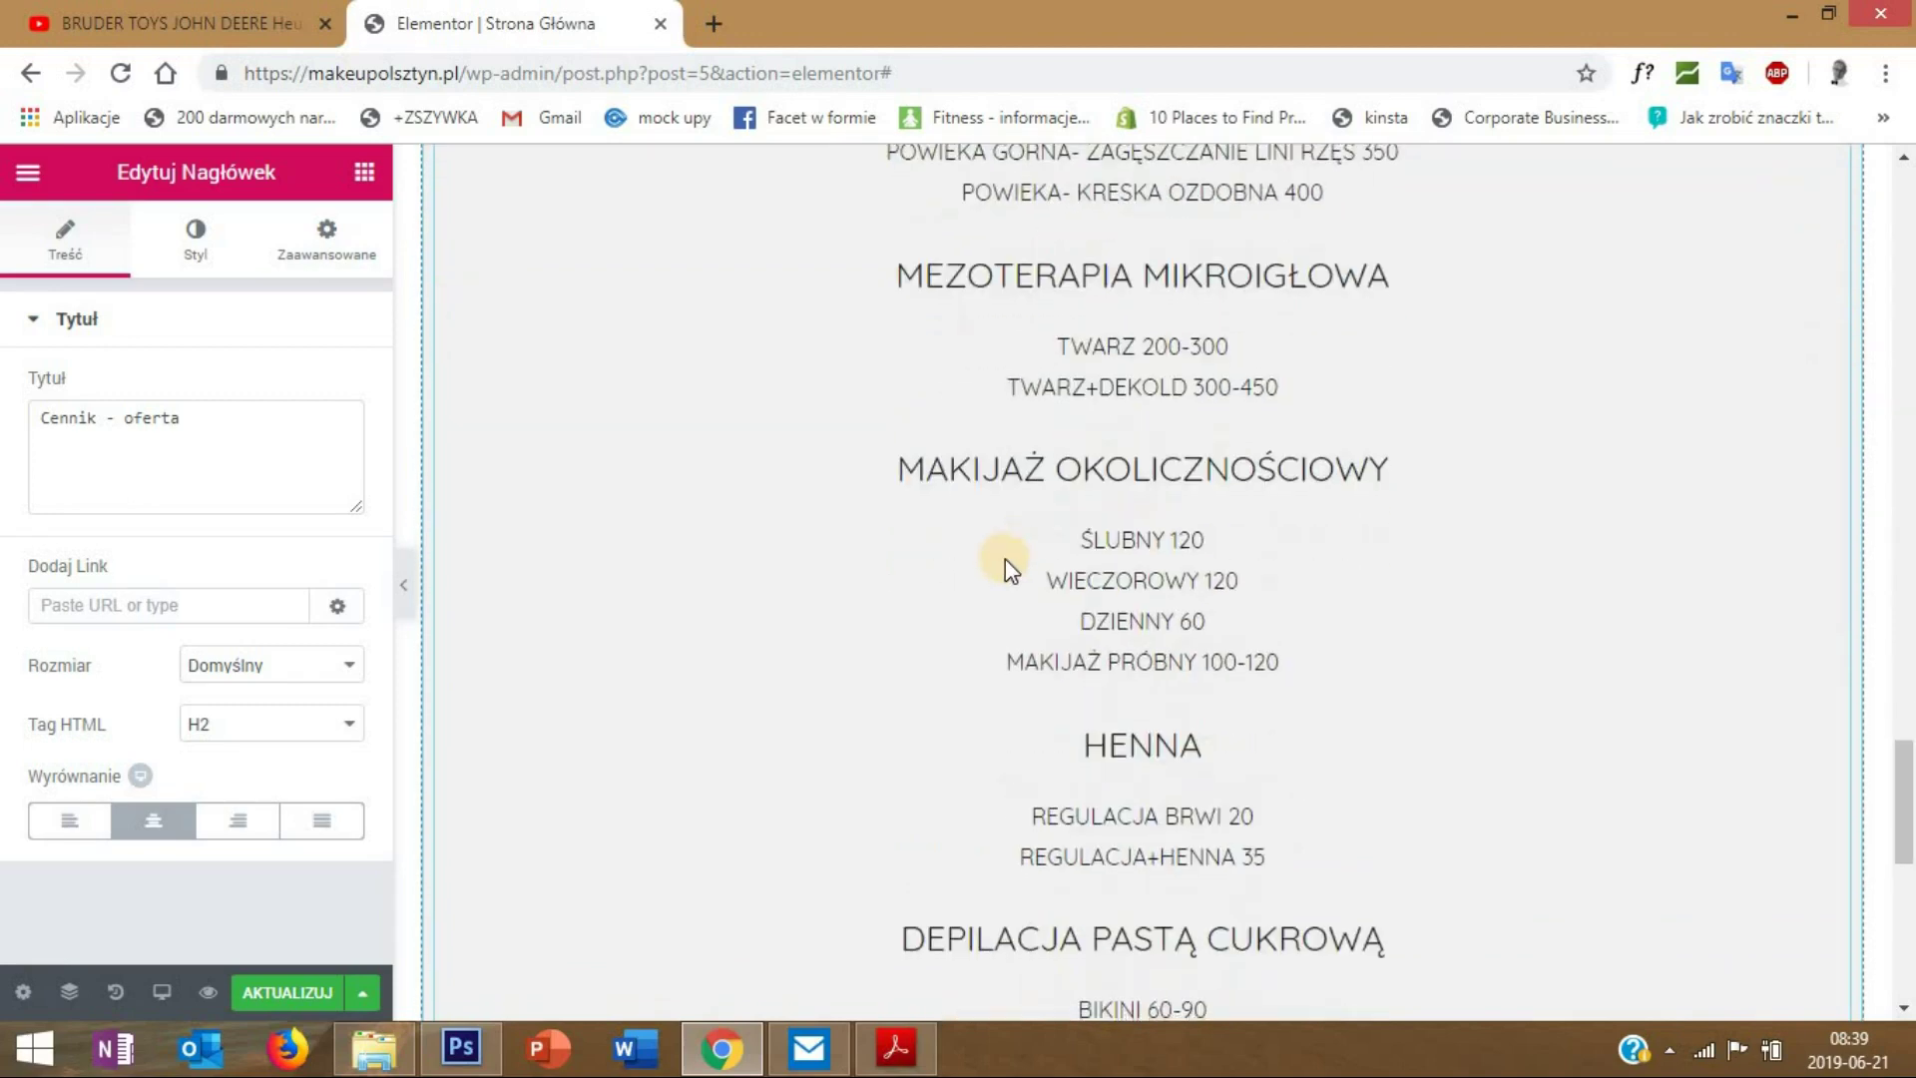
{"action": "scroll", "coordinate": [1004, 571], "scroll_direction": "down", "scroll_amount": 3}
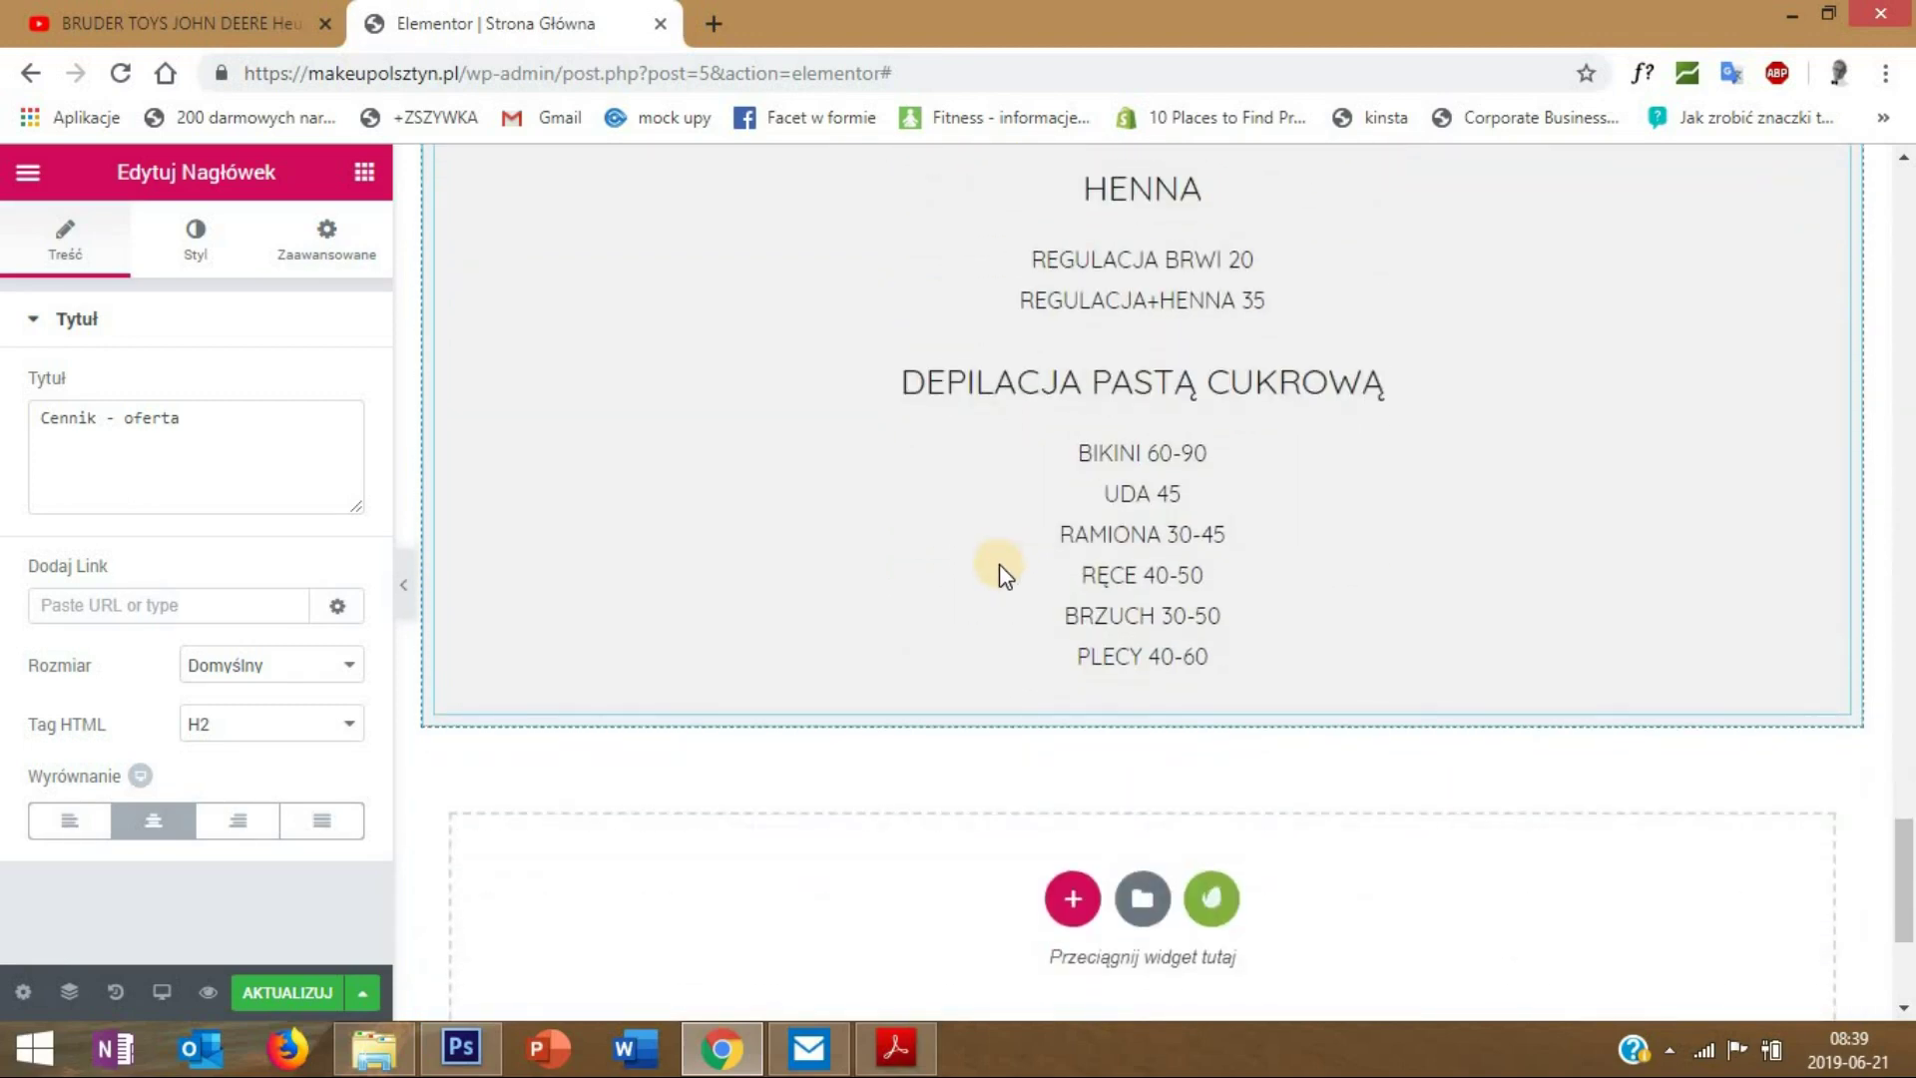
{"action": "scroll", "coordinate": [998, 565], "scroll_direction": "up", "scroll_amount": 12}
{"action": "scroll", "coordinate": [995, 569], "scroll_direction": "up", "scroll_amount": 6}
{"action": "scroll", "coordinate": [992, 569], "scroll_direction": "down", "scroll_amount": 4}
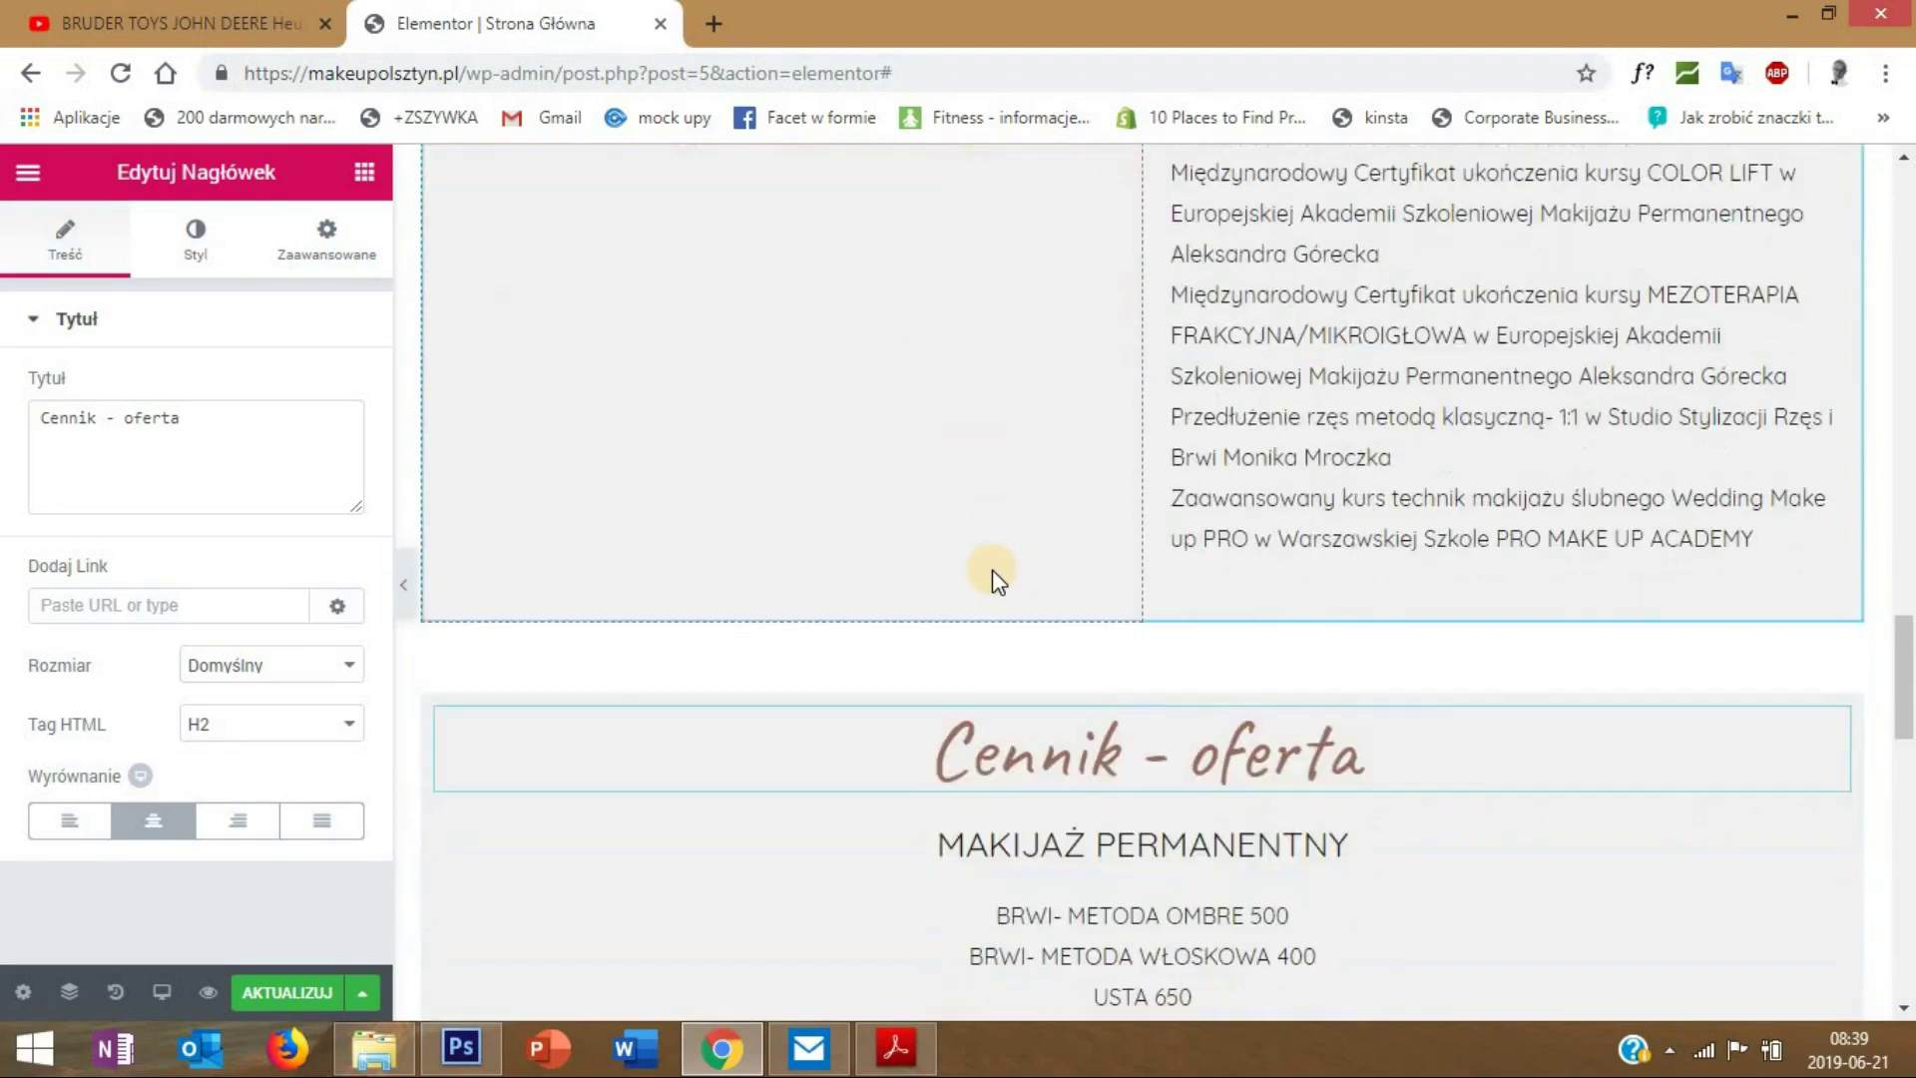
{"action": "scroll", "coordinate": [992, 569], "scroll_direction": "down", "scroll_amount": 5}
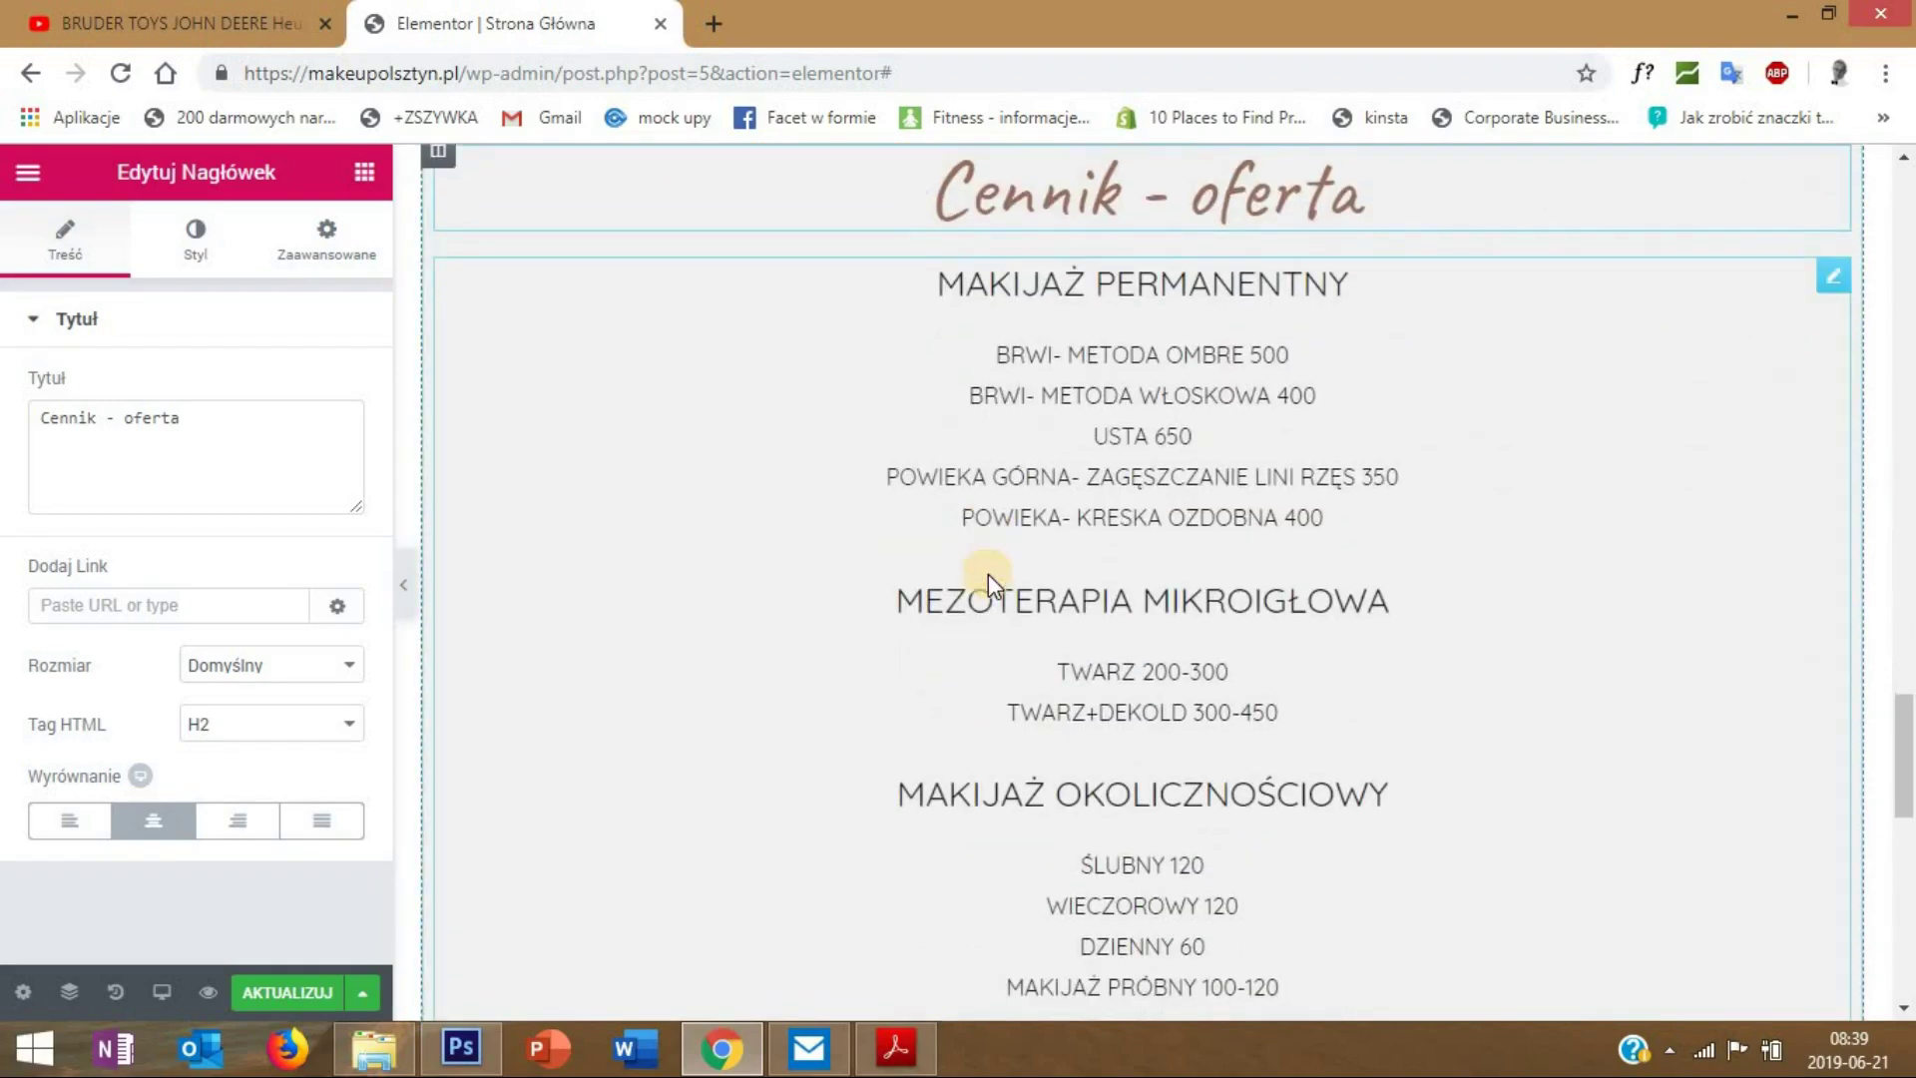
{"action": "scroll", "coordinate": [988, 573], "scroll_direction": "down", "scroll_amount": 10}
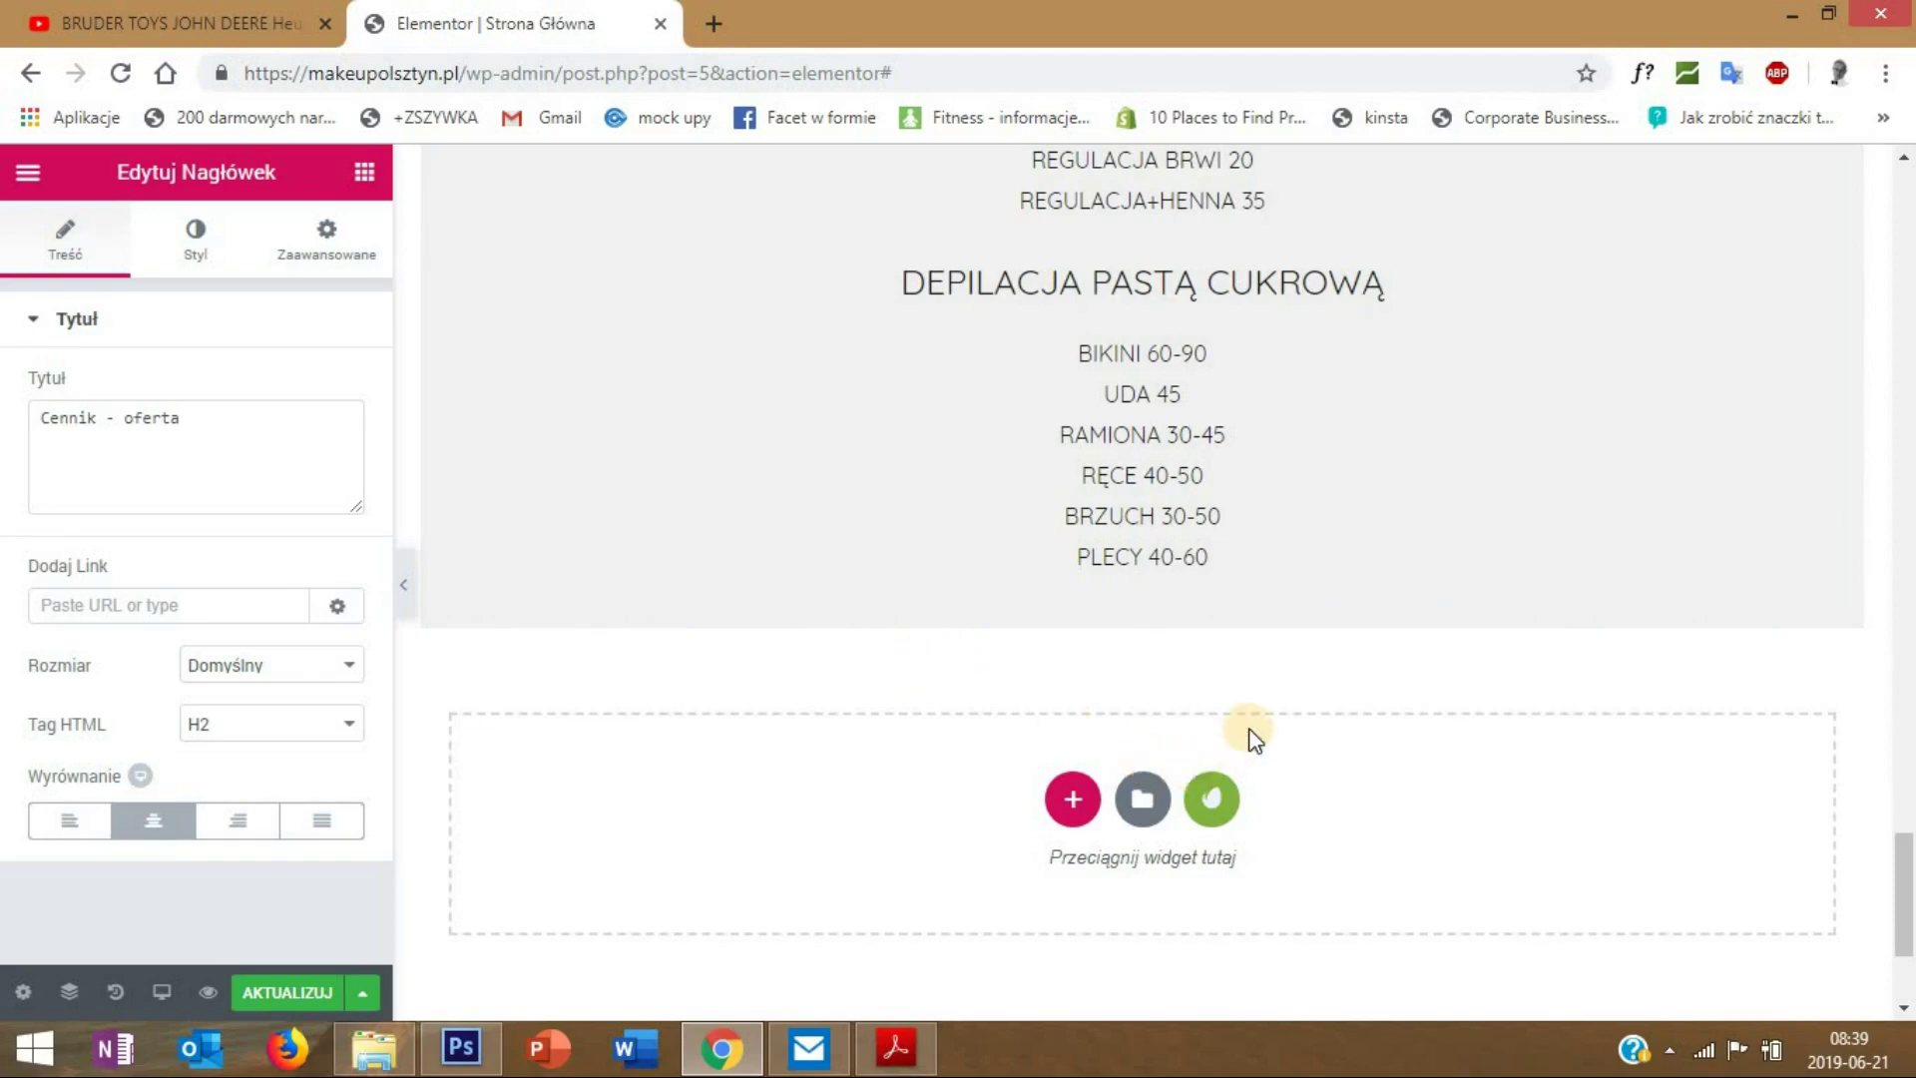
- Open the Envato Elements library's Blocks and search for 'testi'
{"action": "left_click", "coordinate": [1229, 803]}
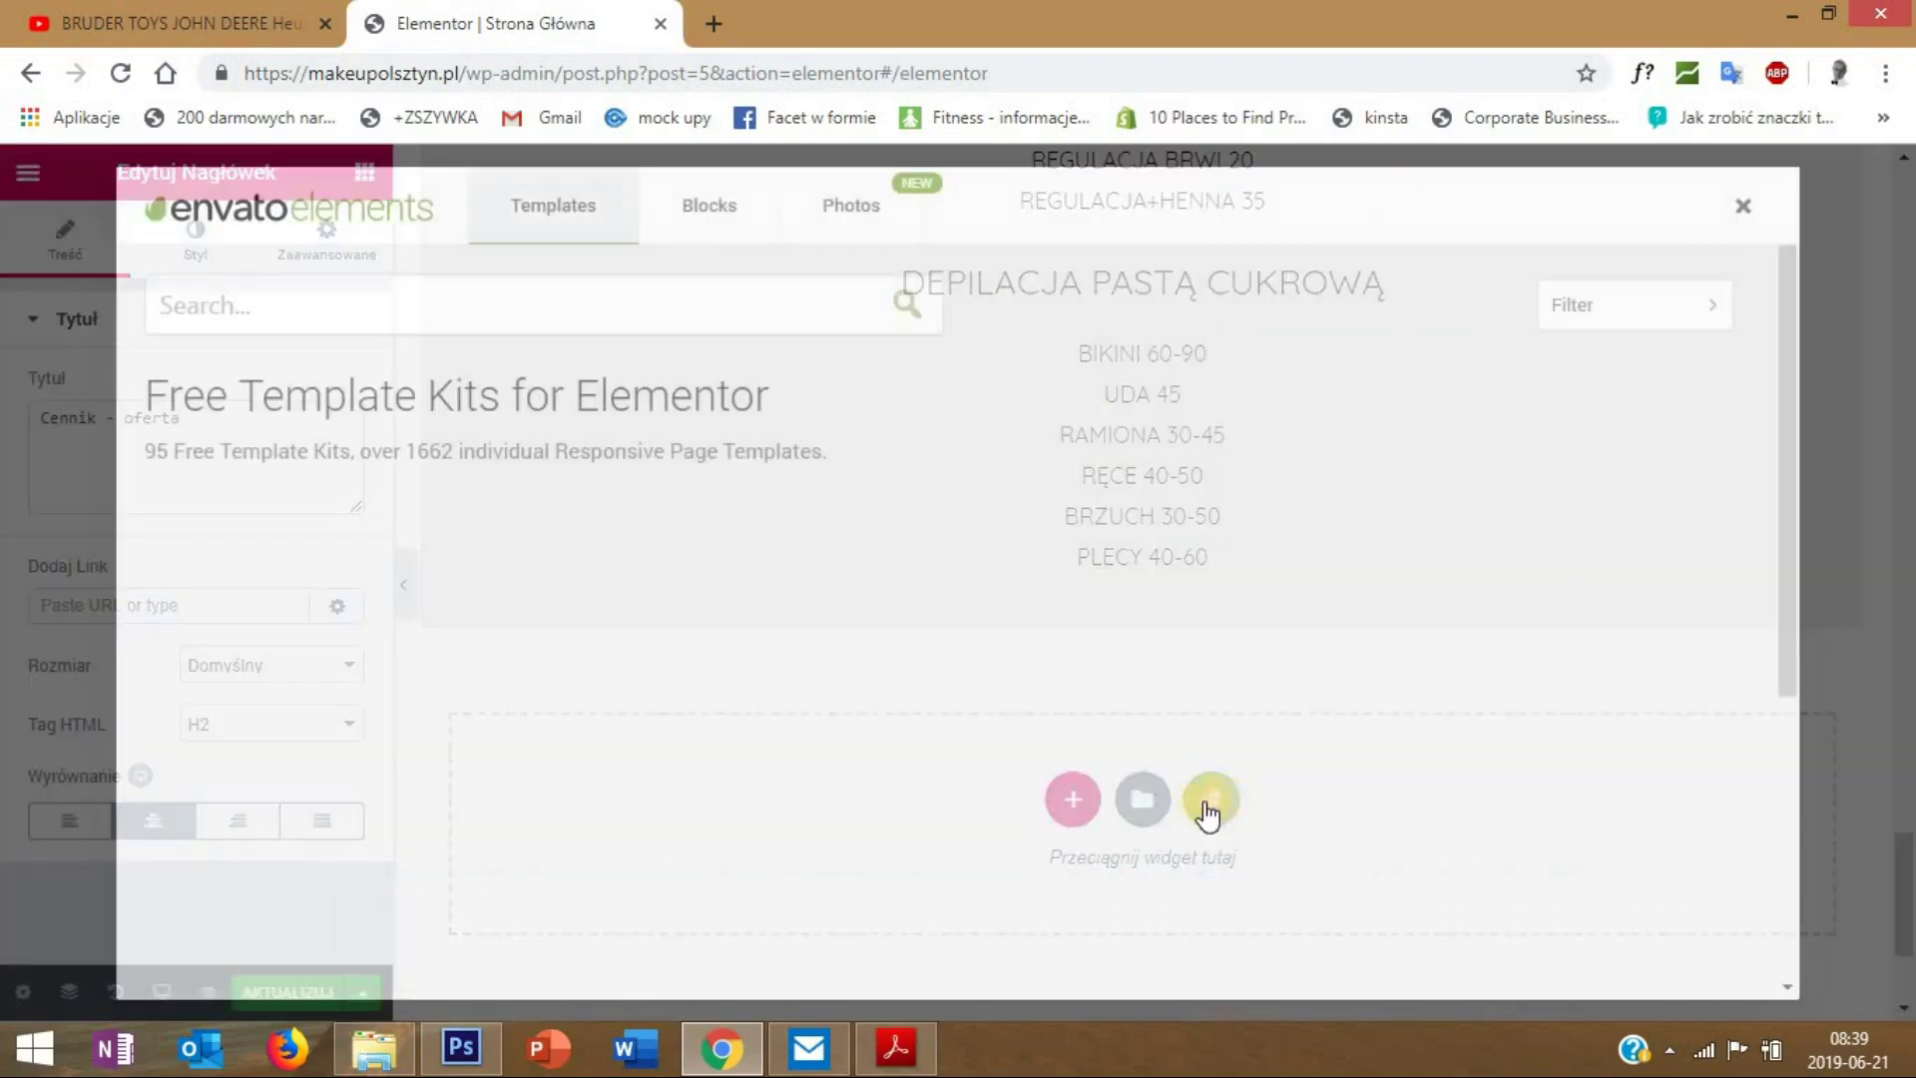
{"action": "left_click", "coordinate": [706, 214]}
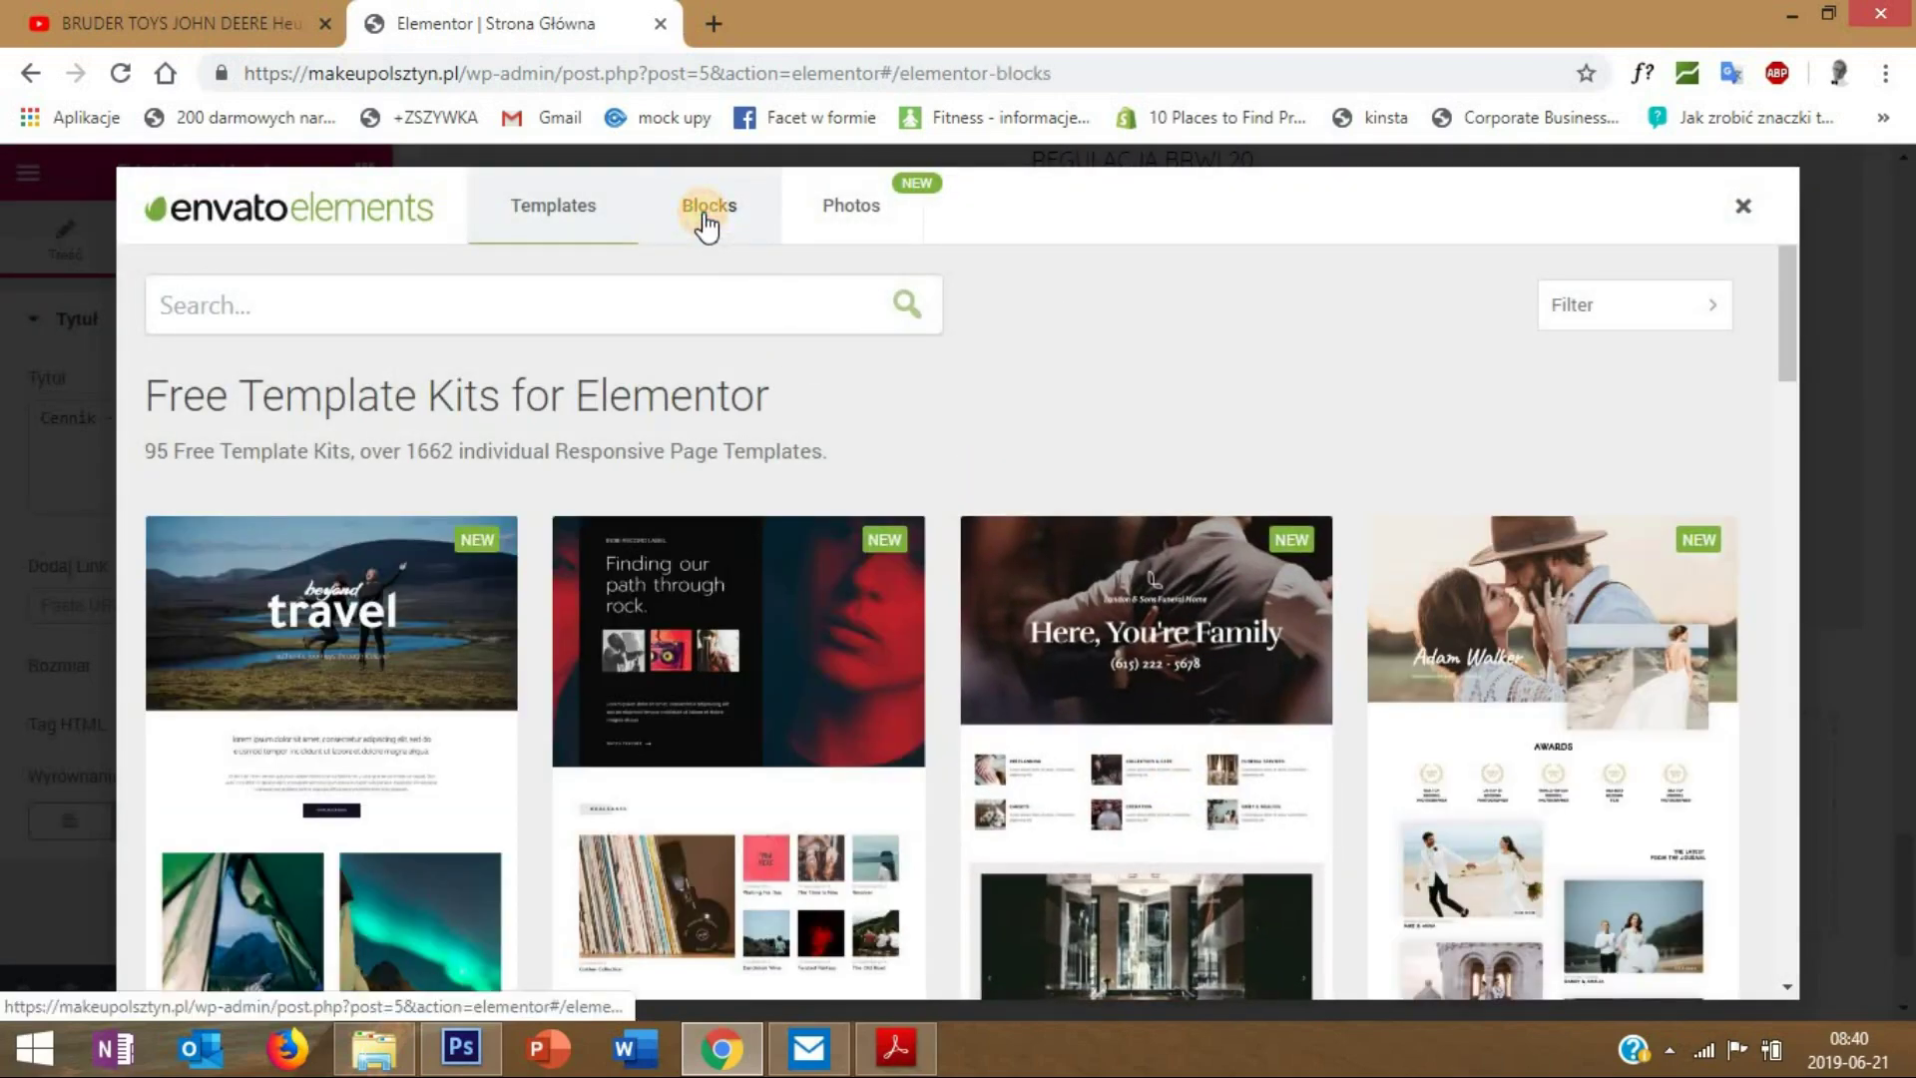
{"action": "left_click", "coordinate": [402, 319]}
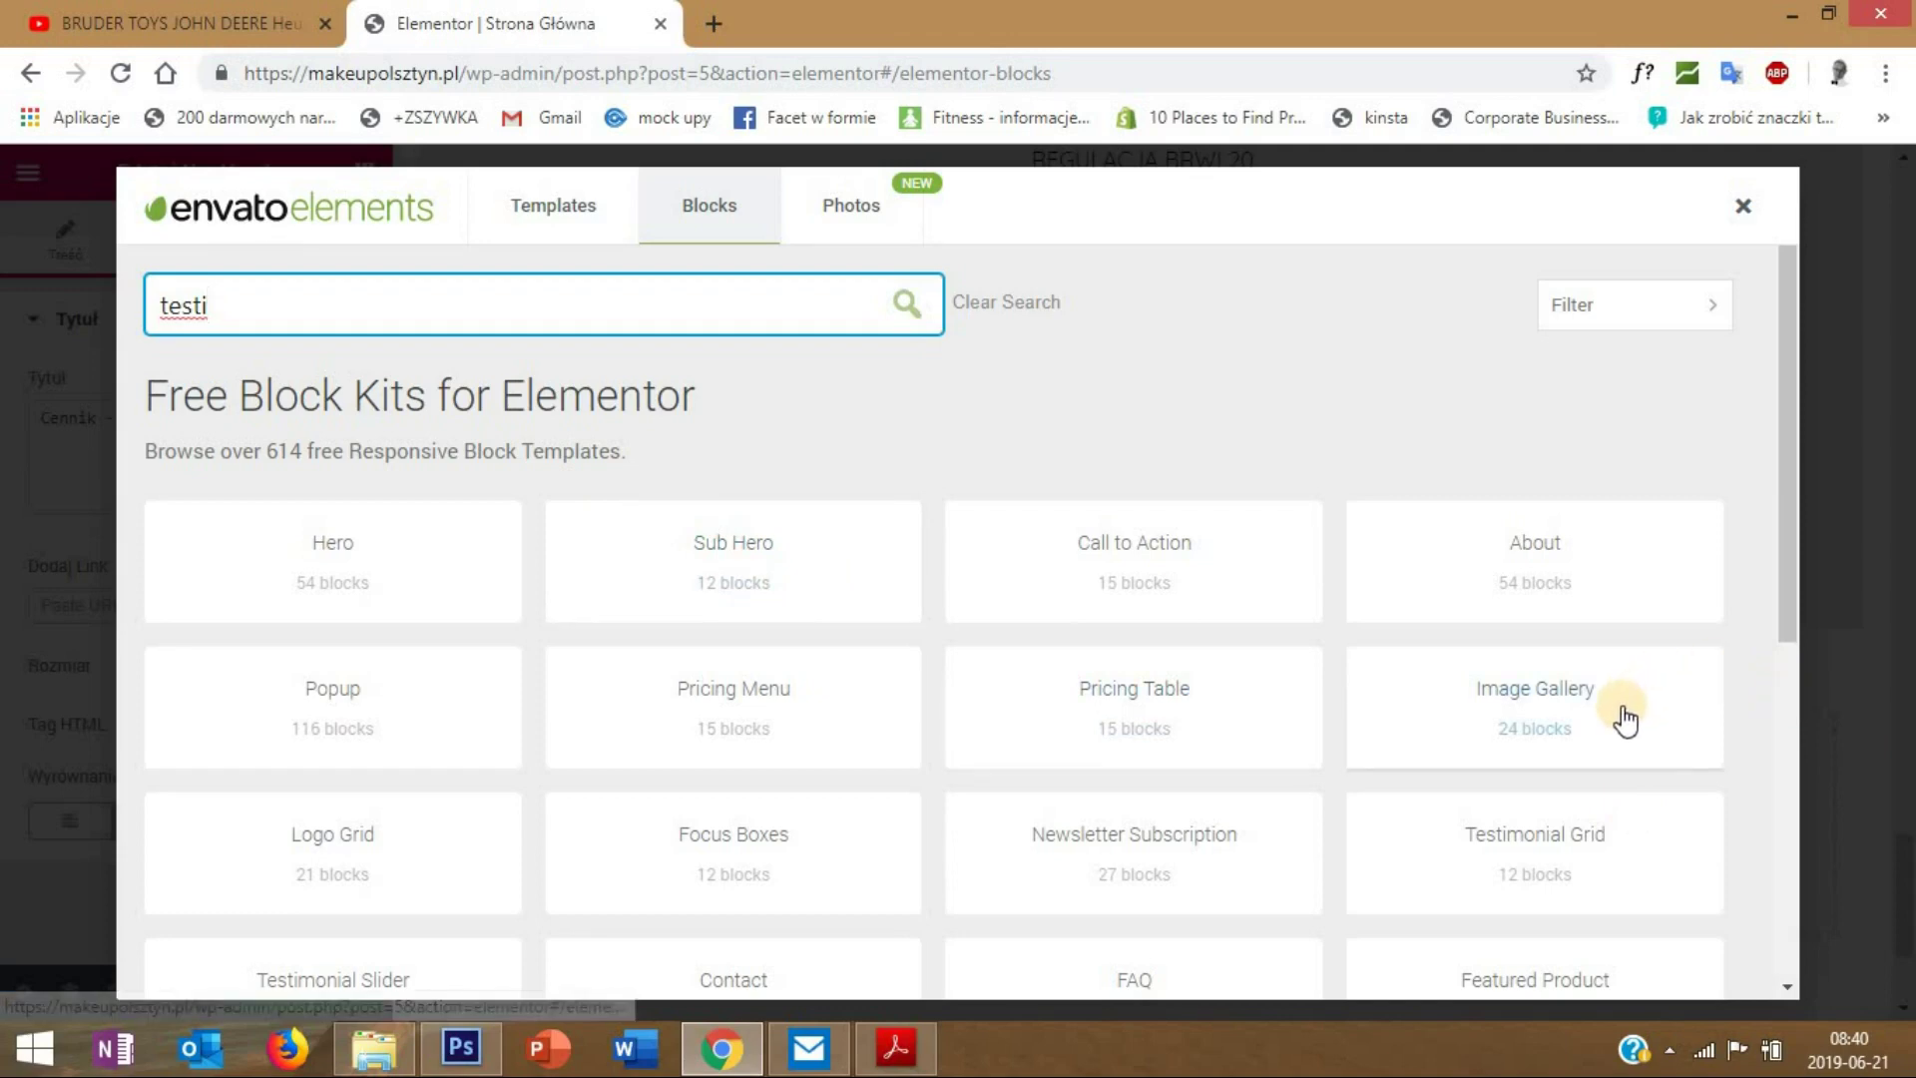
{"action": "scroll", "coordinate": [1624, 717], "scroll_direction": "down", "scroll_amount": 1}
- Insert the blue Testimonials block from the Testimonial Grid collection below the price list
{"action": "left_click", "coordinate": [1585, 721]}
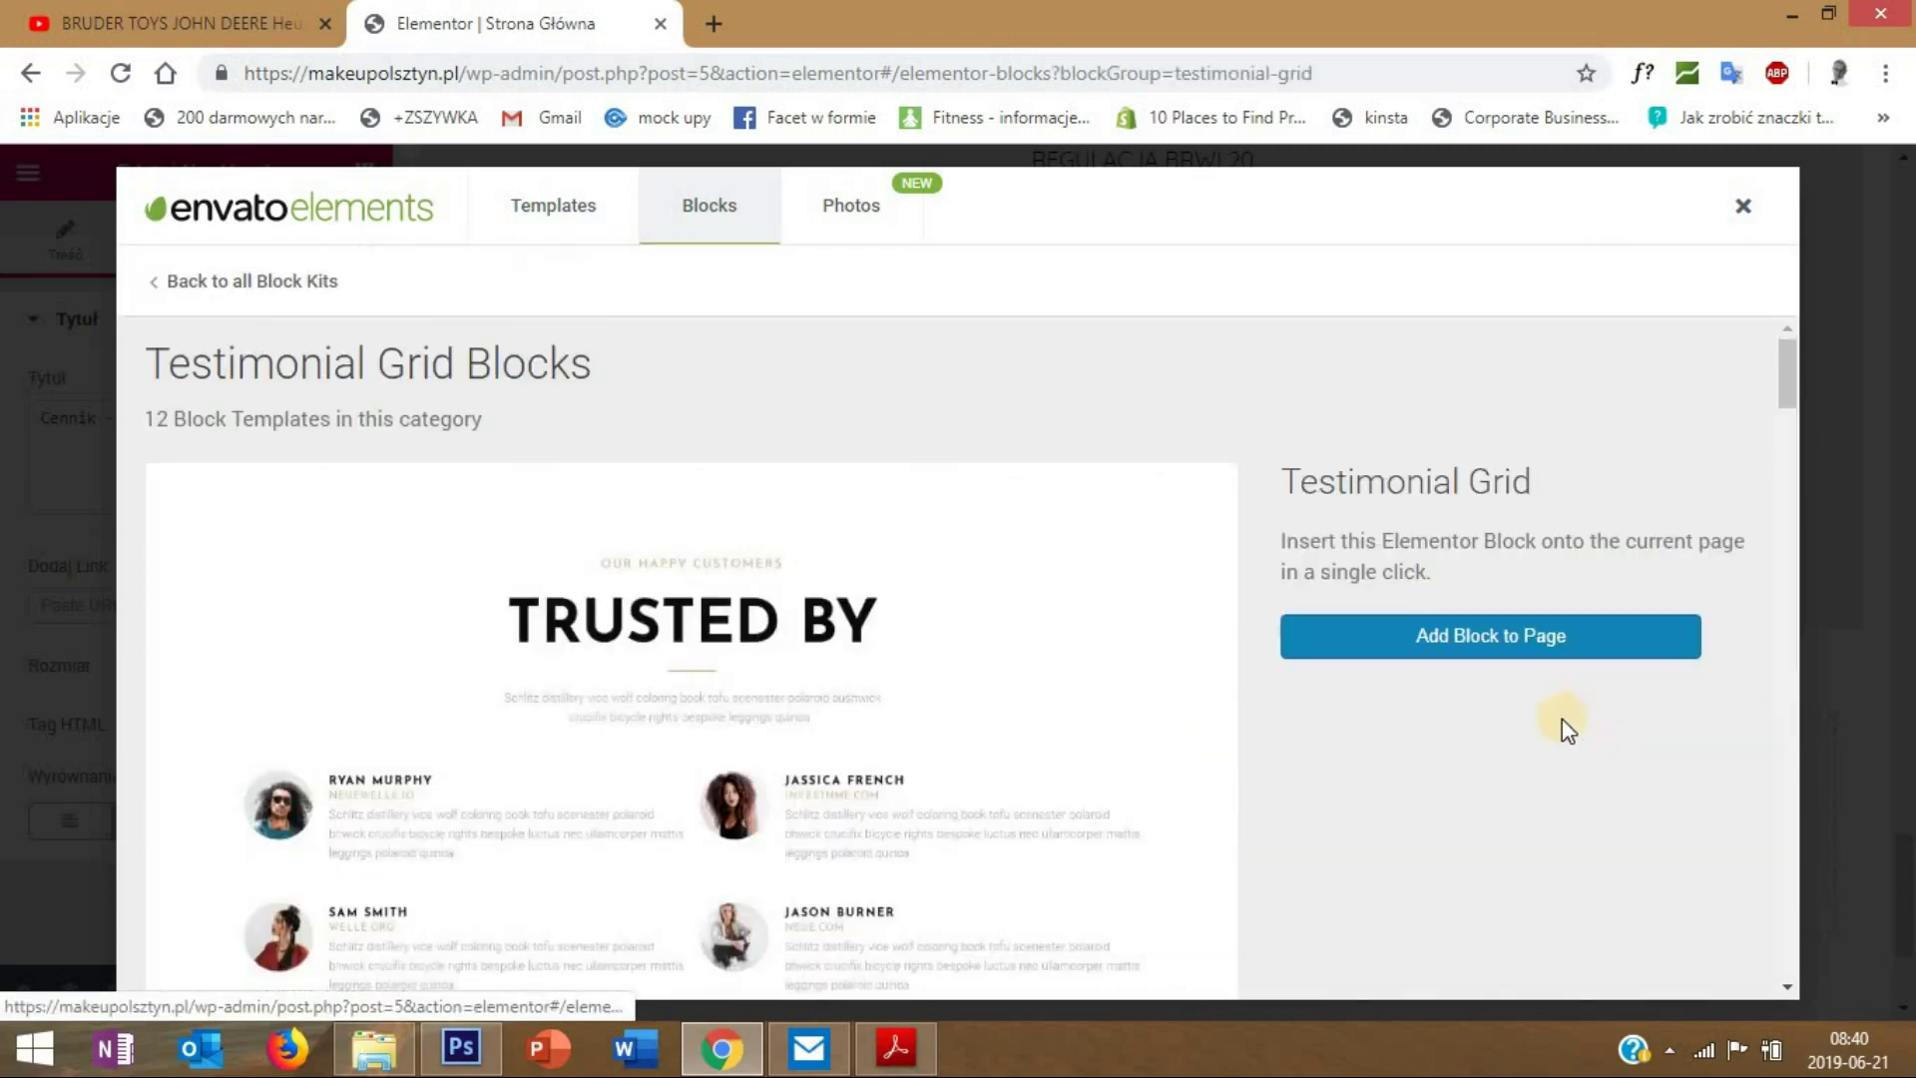
{"action": "scroll", "coordinate": [916, 758], "scroll_direction": "down", "scroll_amount": 3}
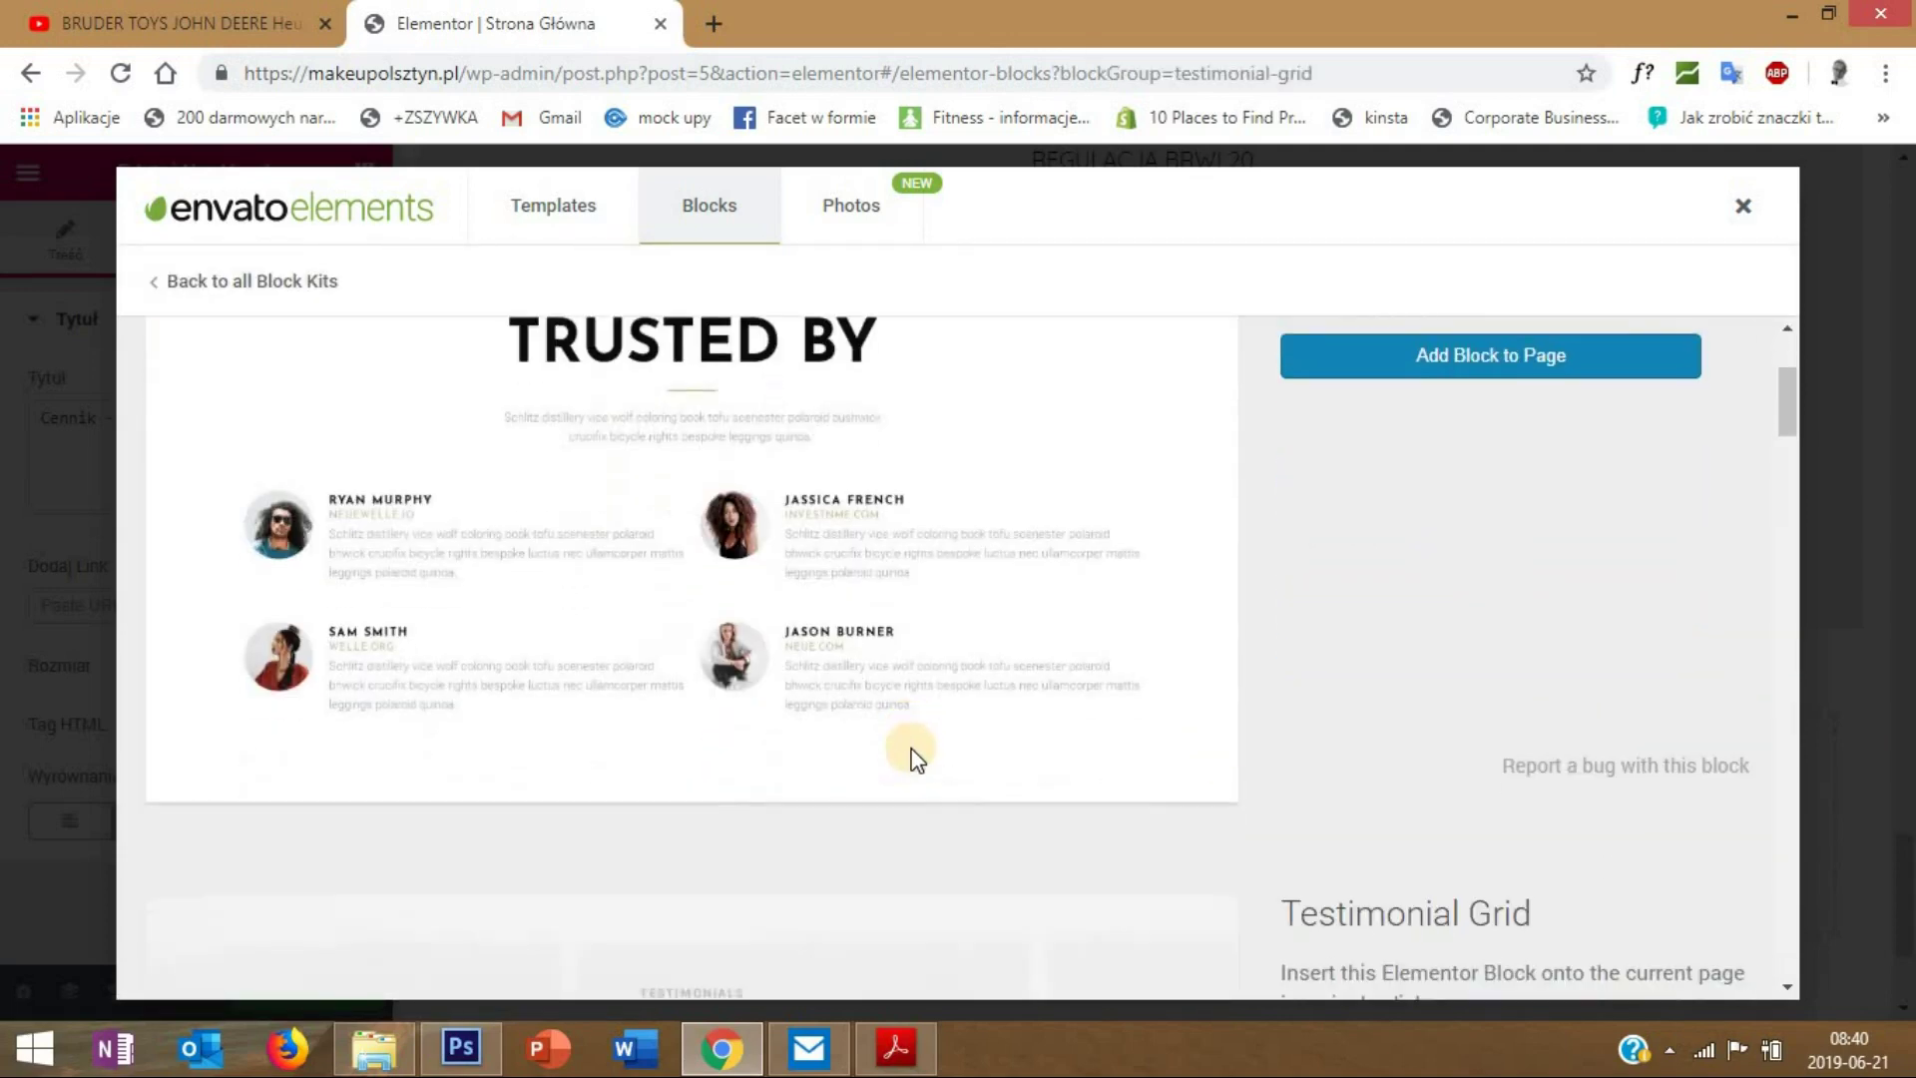
{"action": "scroll", "coordinate": [901, 598], "scroll_direction": "down", "scroll_amount": 12}
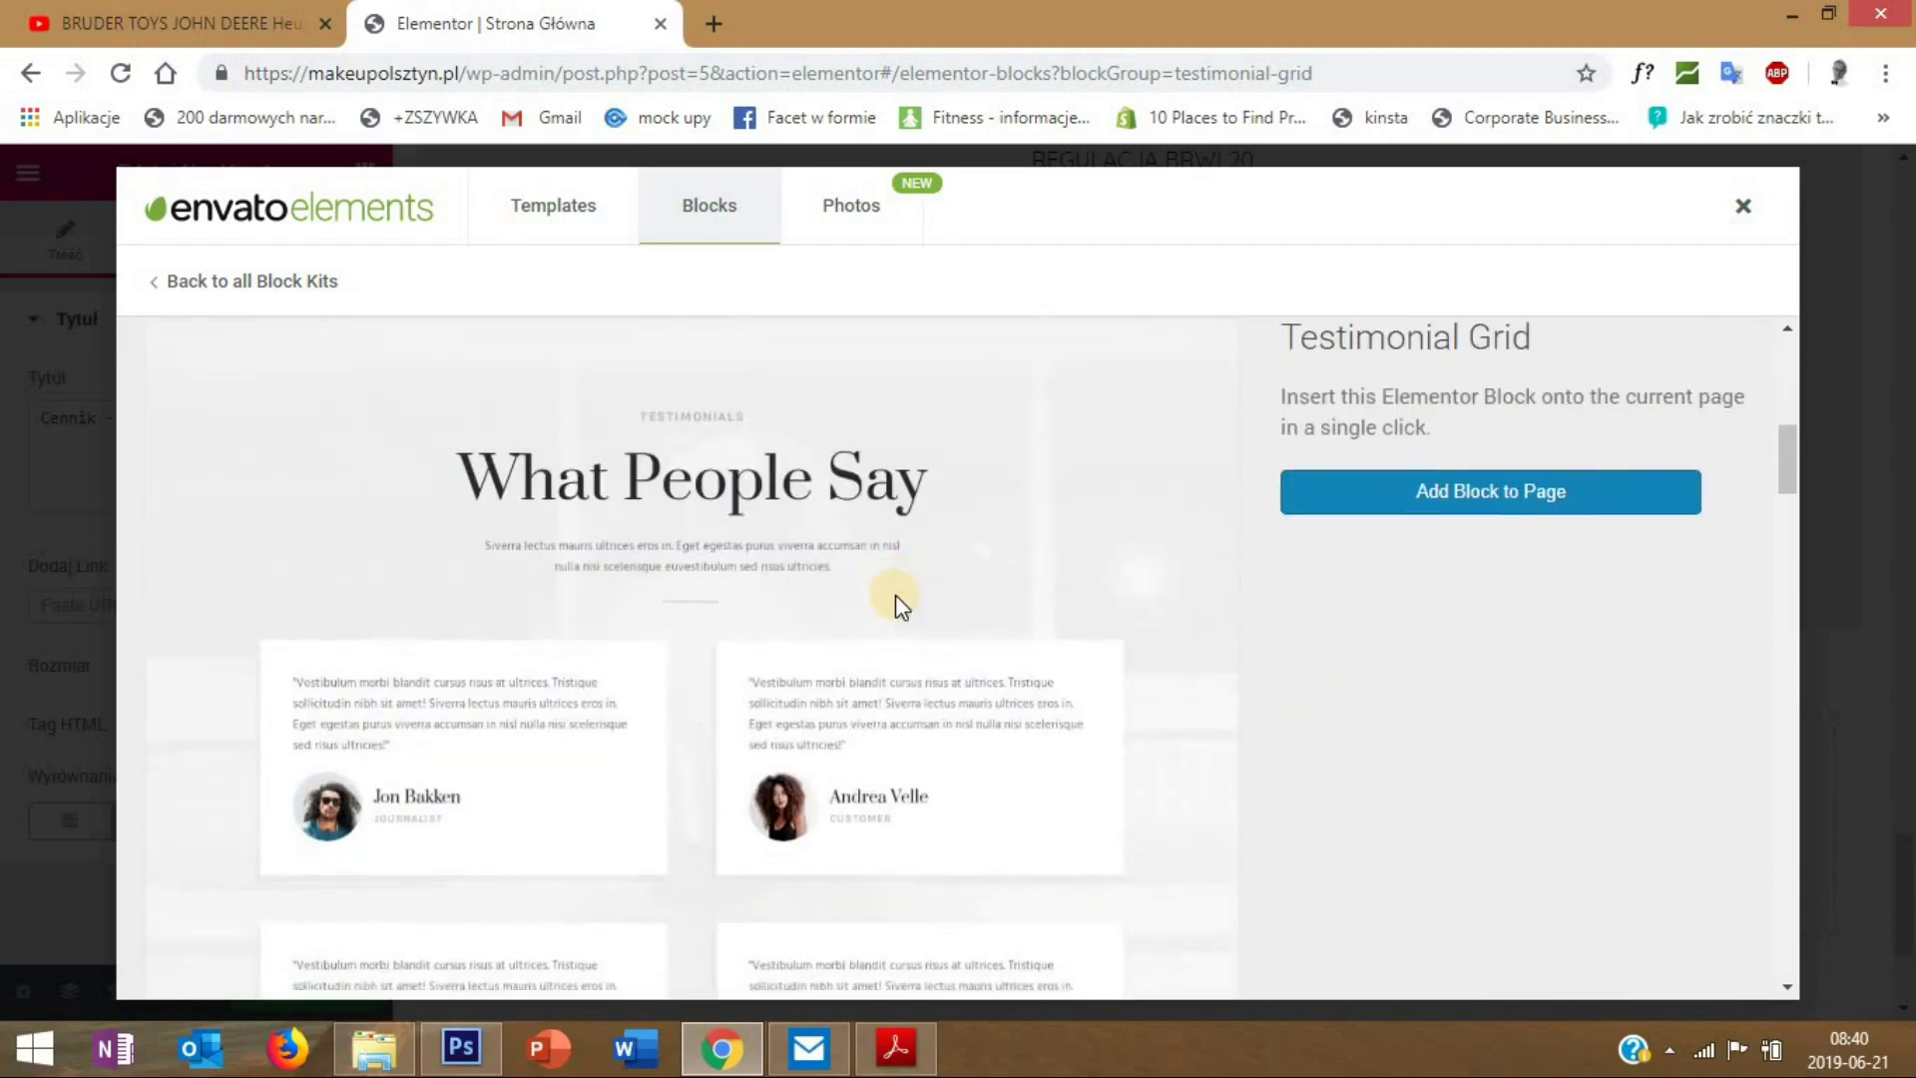
{"action": "scroll", "coordinate": [895, 595], "scroll_direction": "down", "scroll_amount": 15}
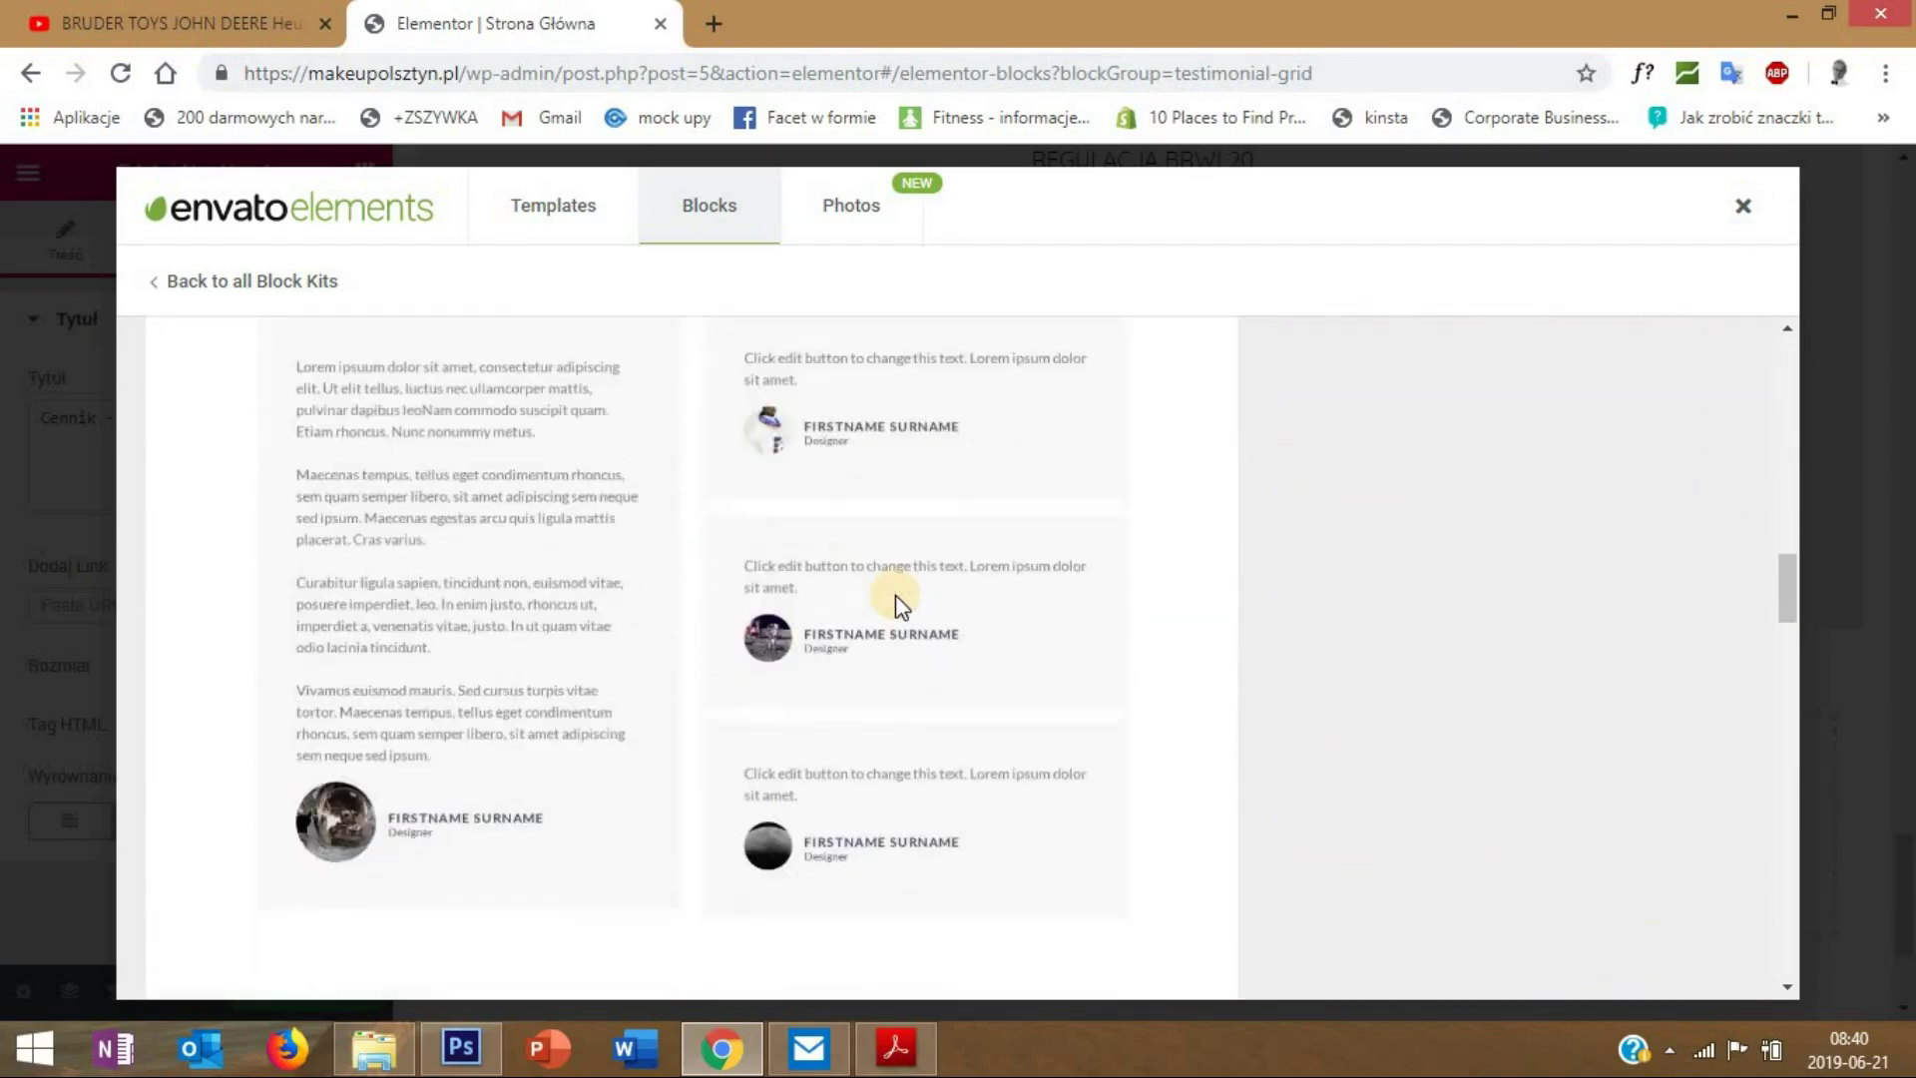
{"action": "scroll", "coordinate": [895, 595], "scroll_direction": "down", "scroll_amount": 12}
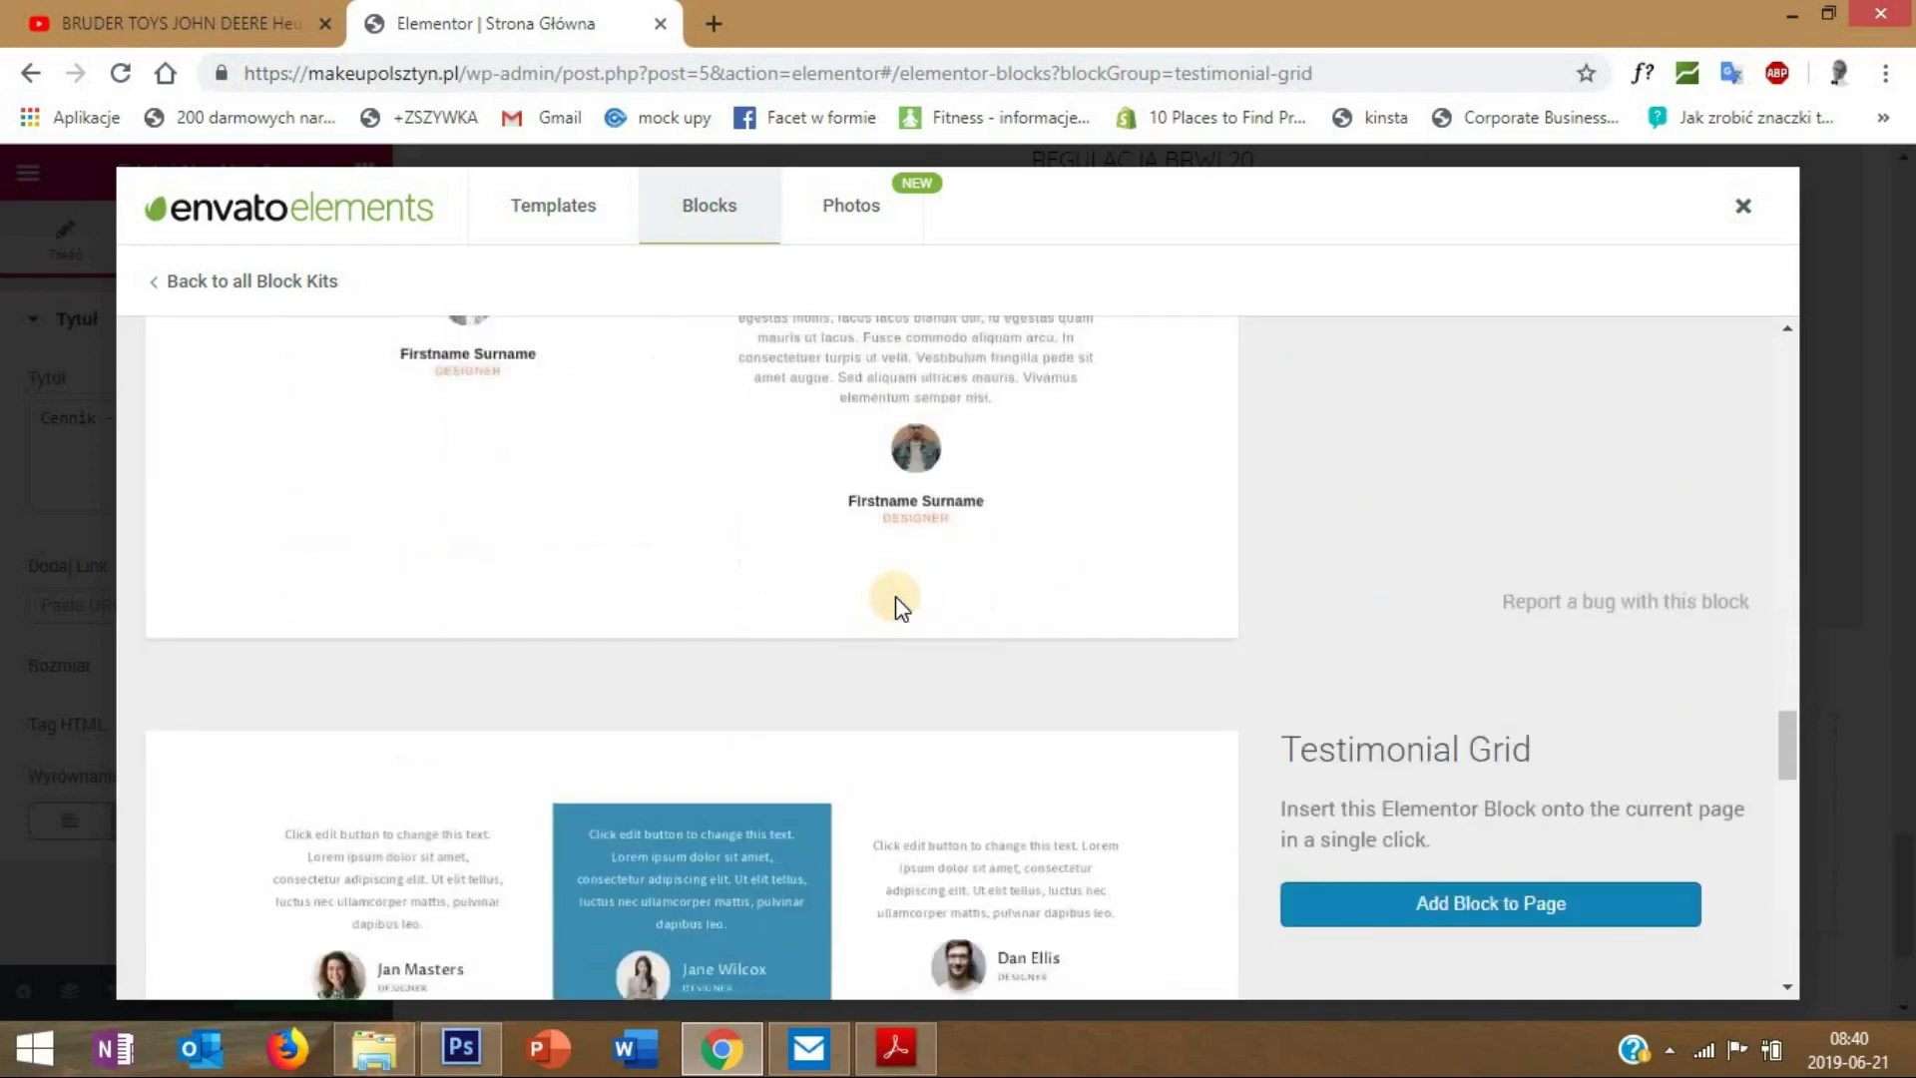
{"action": "scroll", "coordinate": [895, 596], "scroll_direction": "down", "scroll_amount": 3}
{"action": "scroll", "coordinate": [895, 596], "scroll_direction": "up", "scroll_amount": 3}
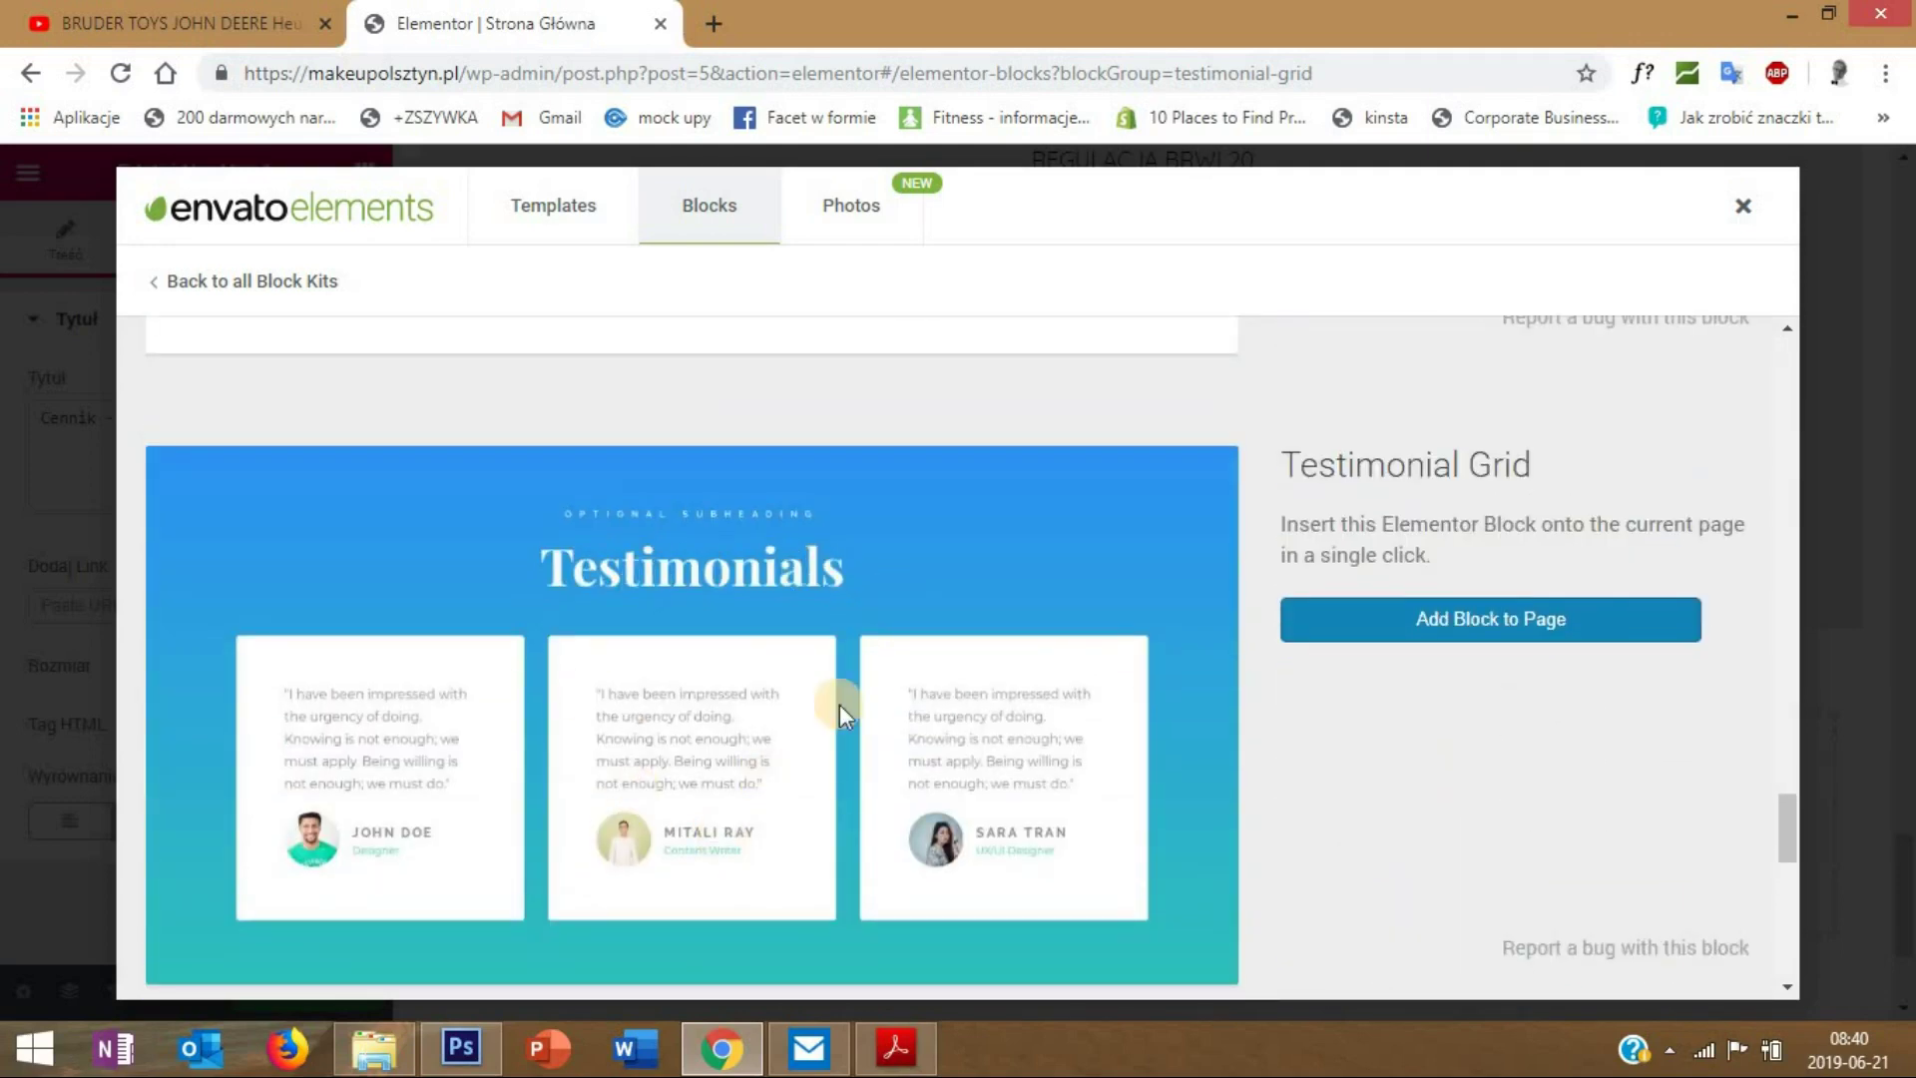
{"action": "left_click", "coordinate": [1462, 624]}
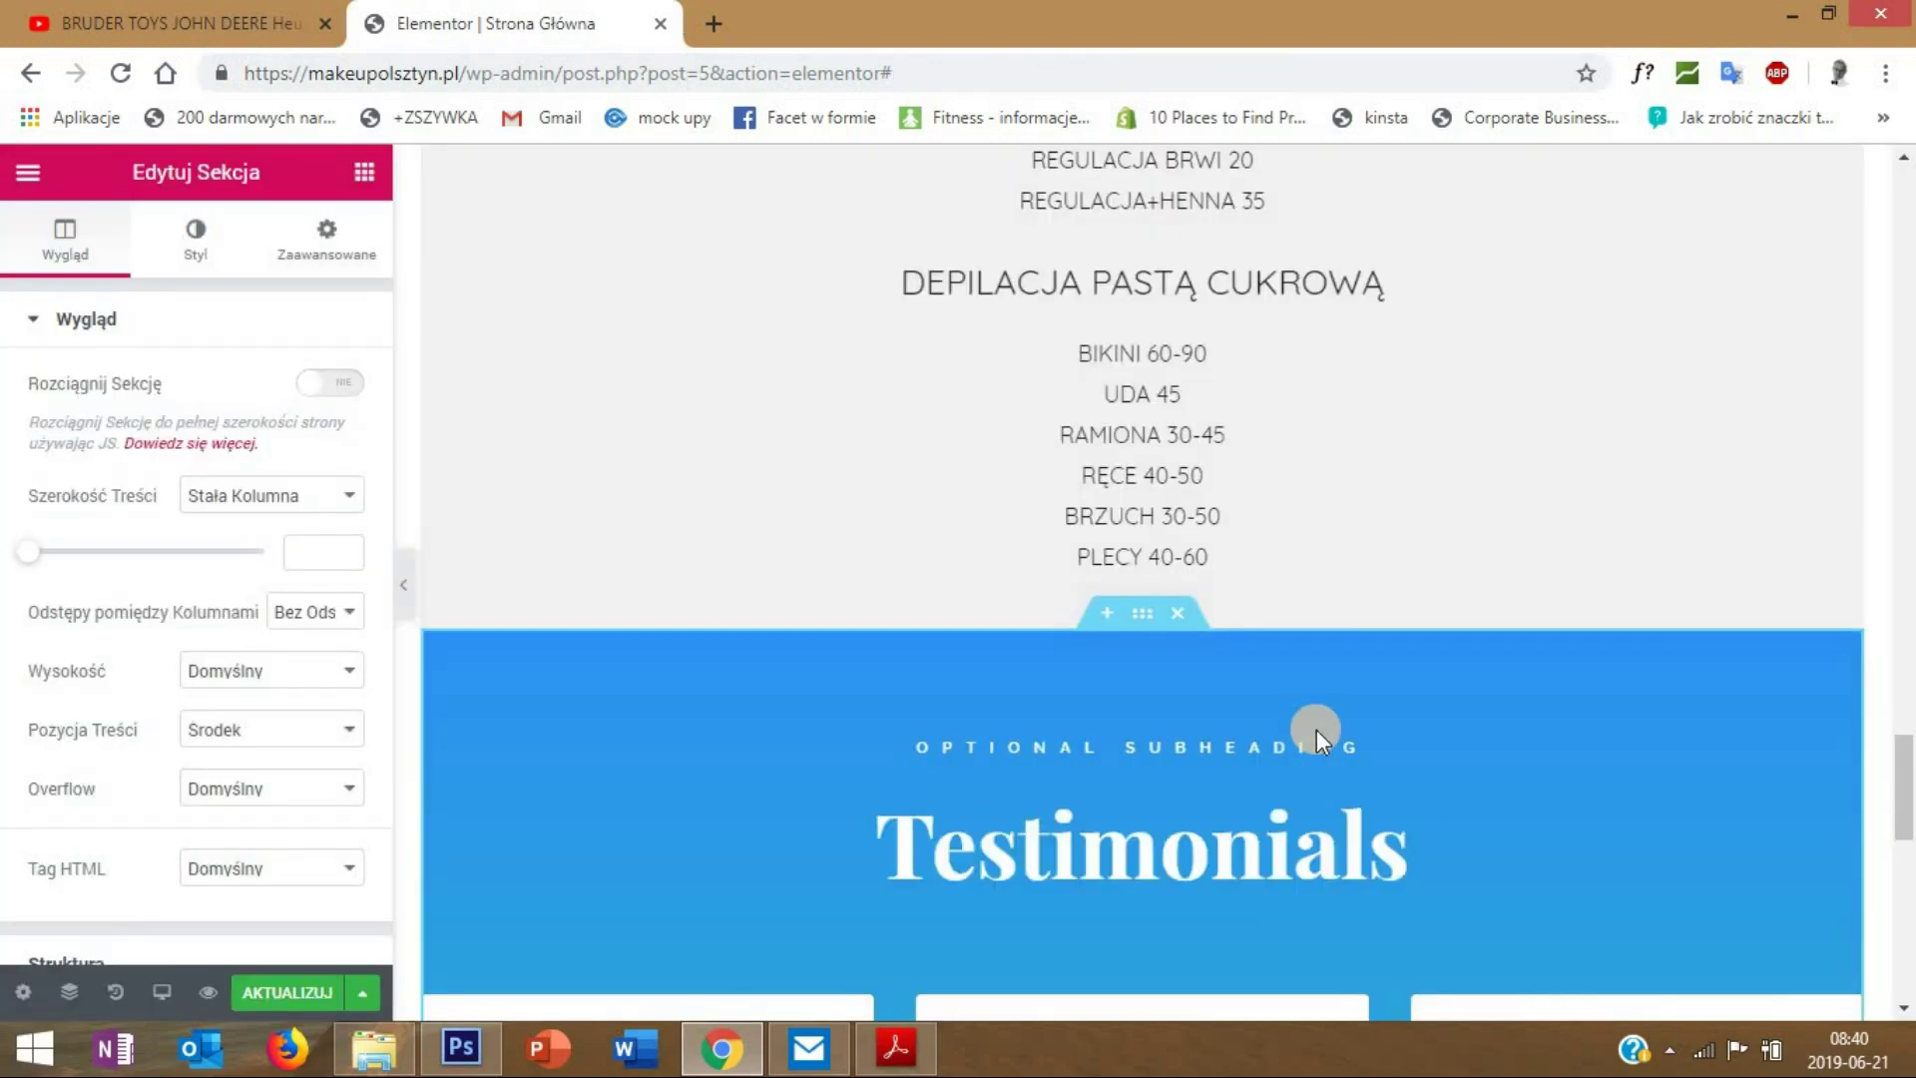
{"action": "scroll", "coordinate": [1314, 730], "scroll_direction": "down", "scroll_amount": 1}
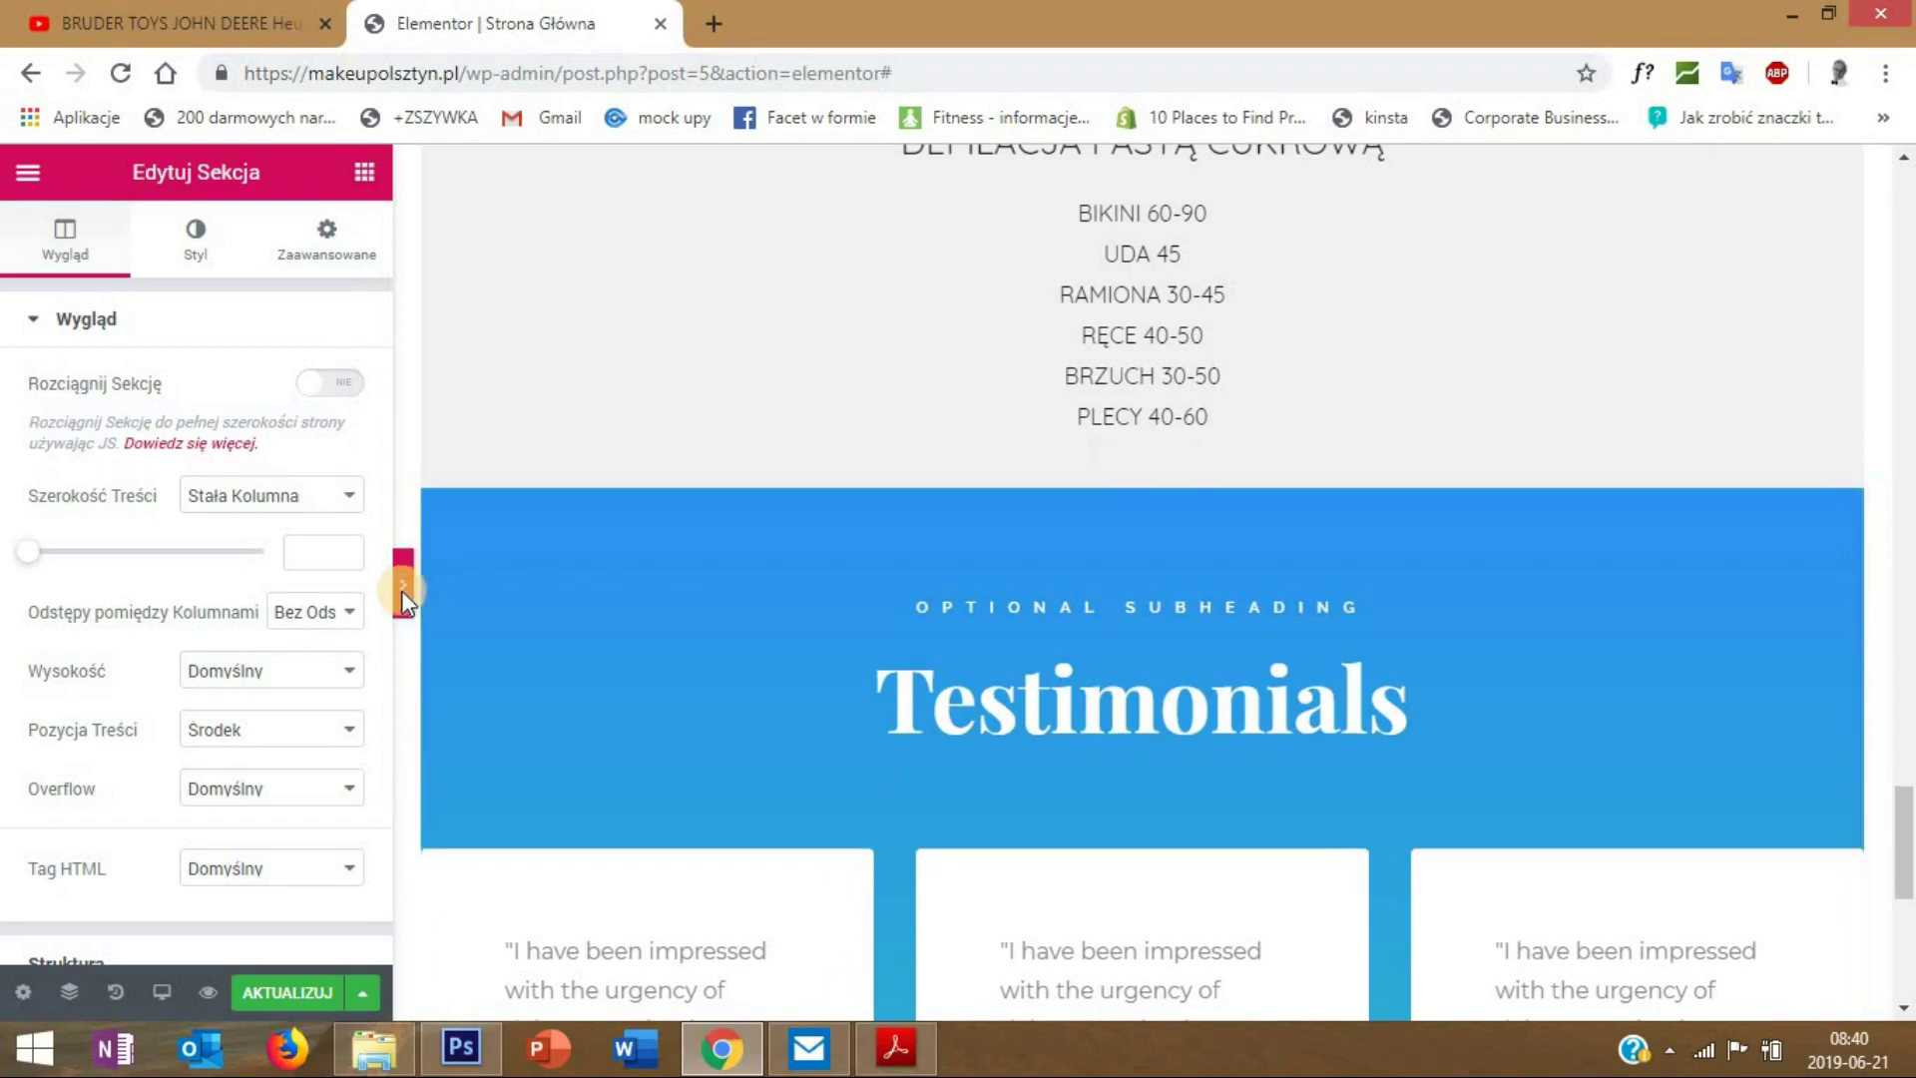
{"action": "left_click", "coordinate": [401, 590]}
{"action": "scroll", "coordinate": [436, 603], "scroll_direction": "up", "scroll_amount": 10}
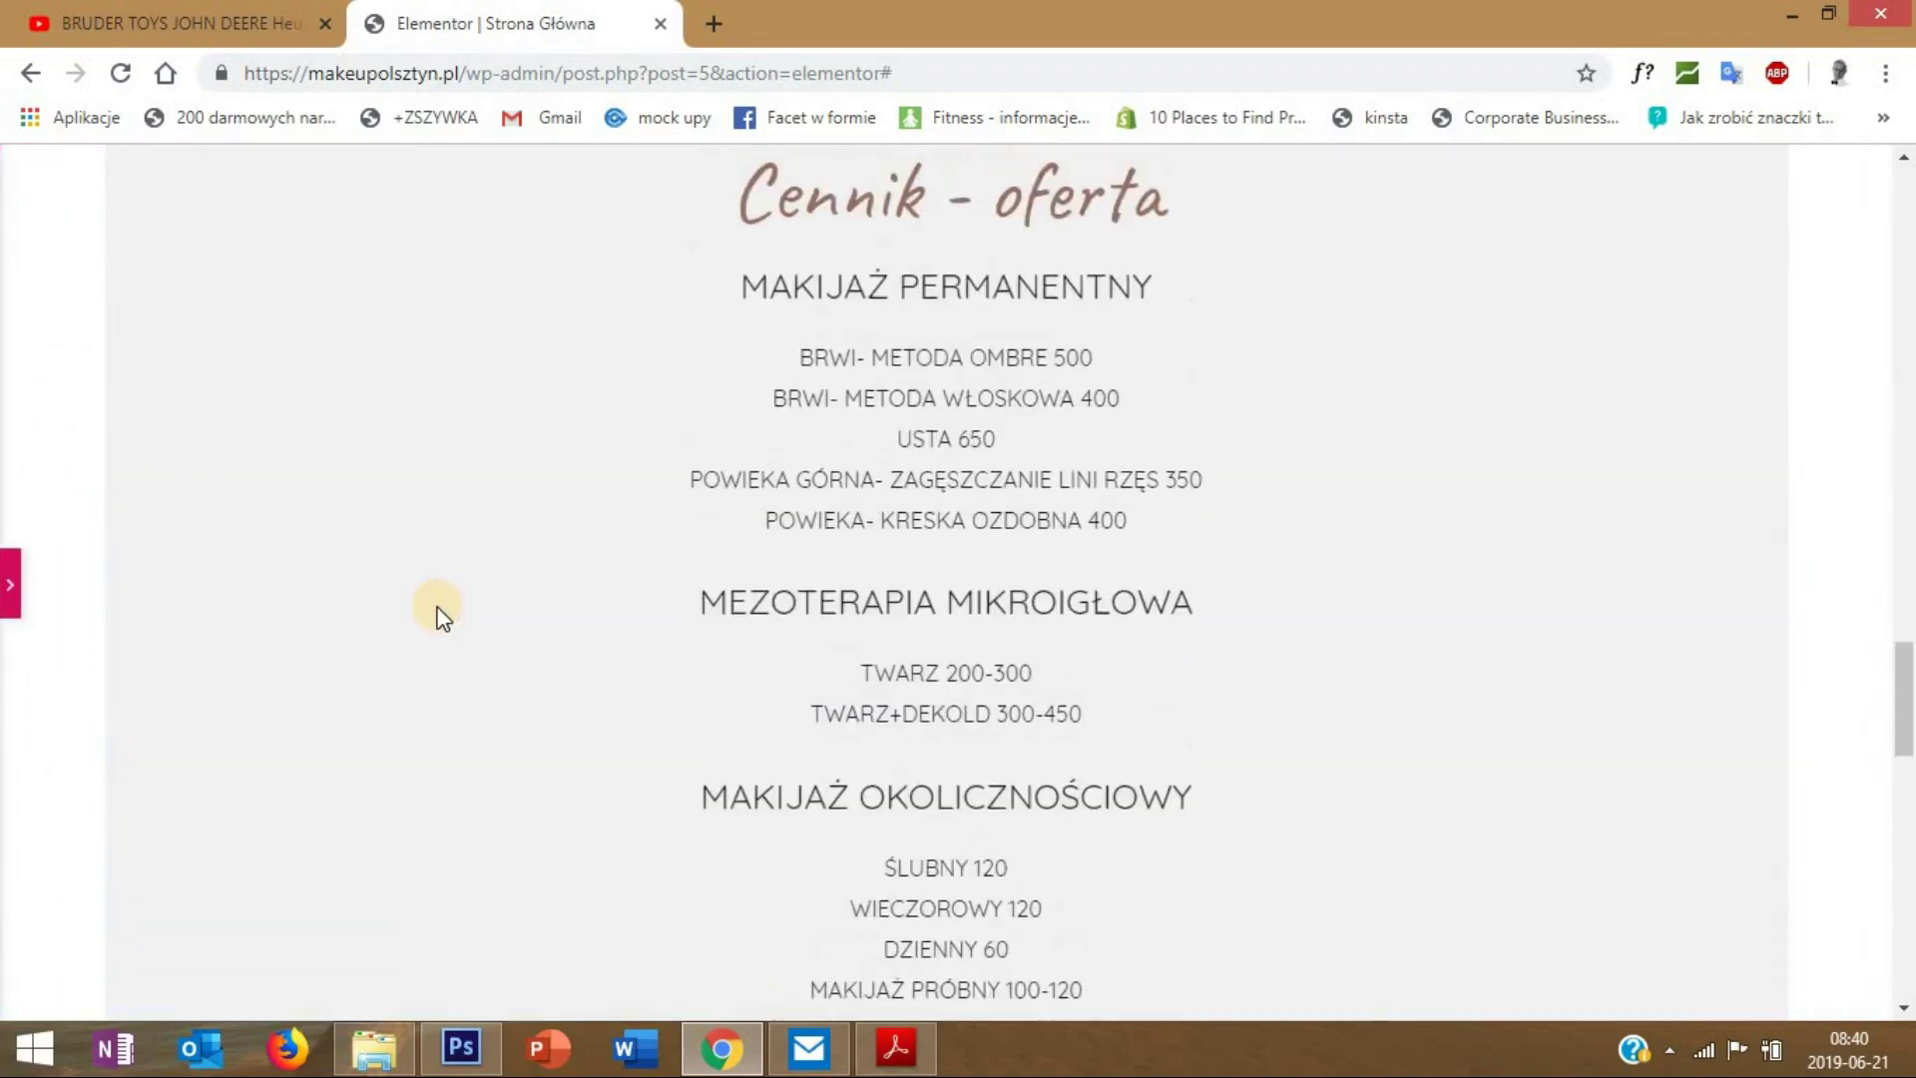
{"action": "scroll", "coordinate": [607, 619], "scroll_direction": "up", "scroll_amount": 15}
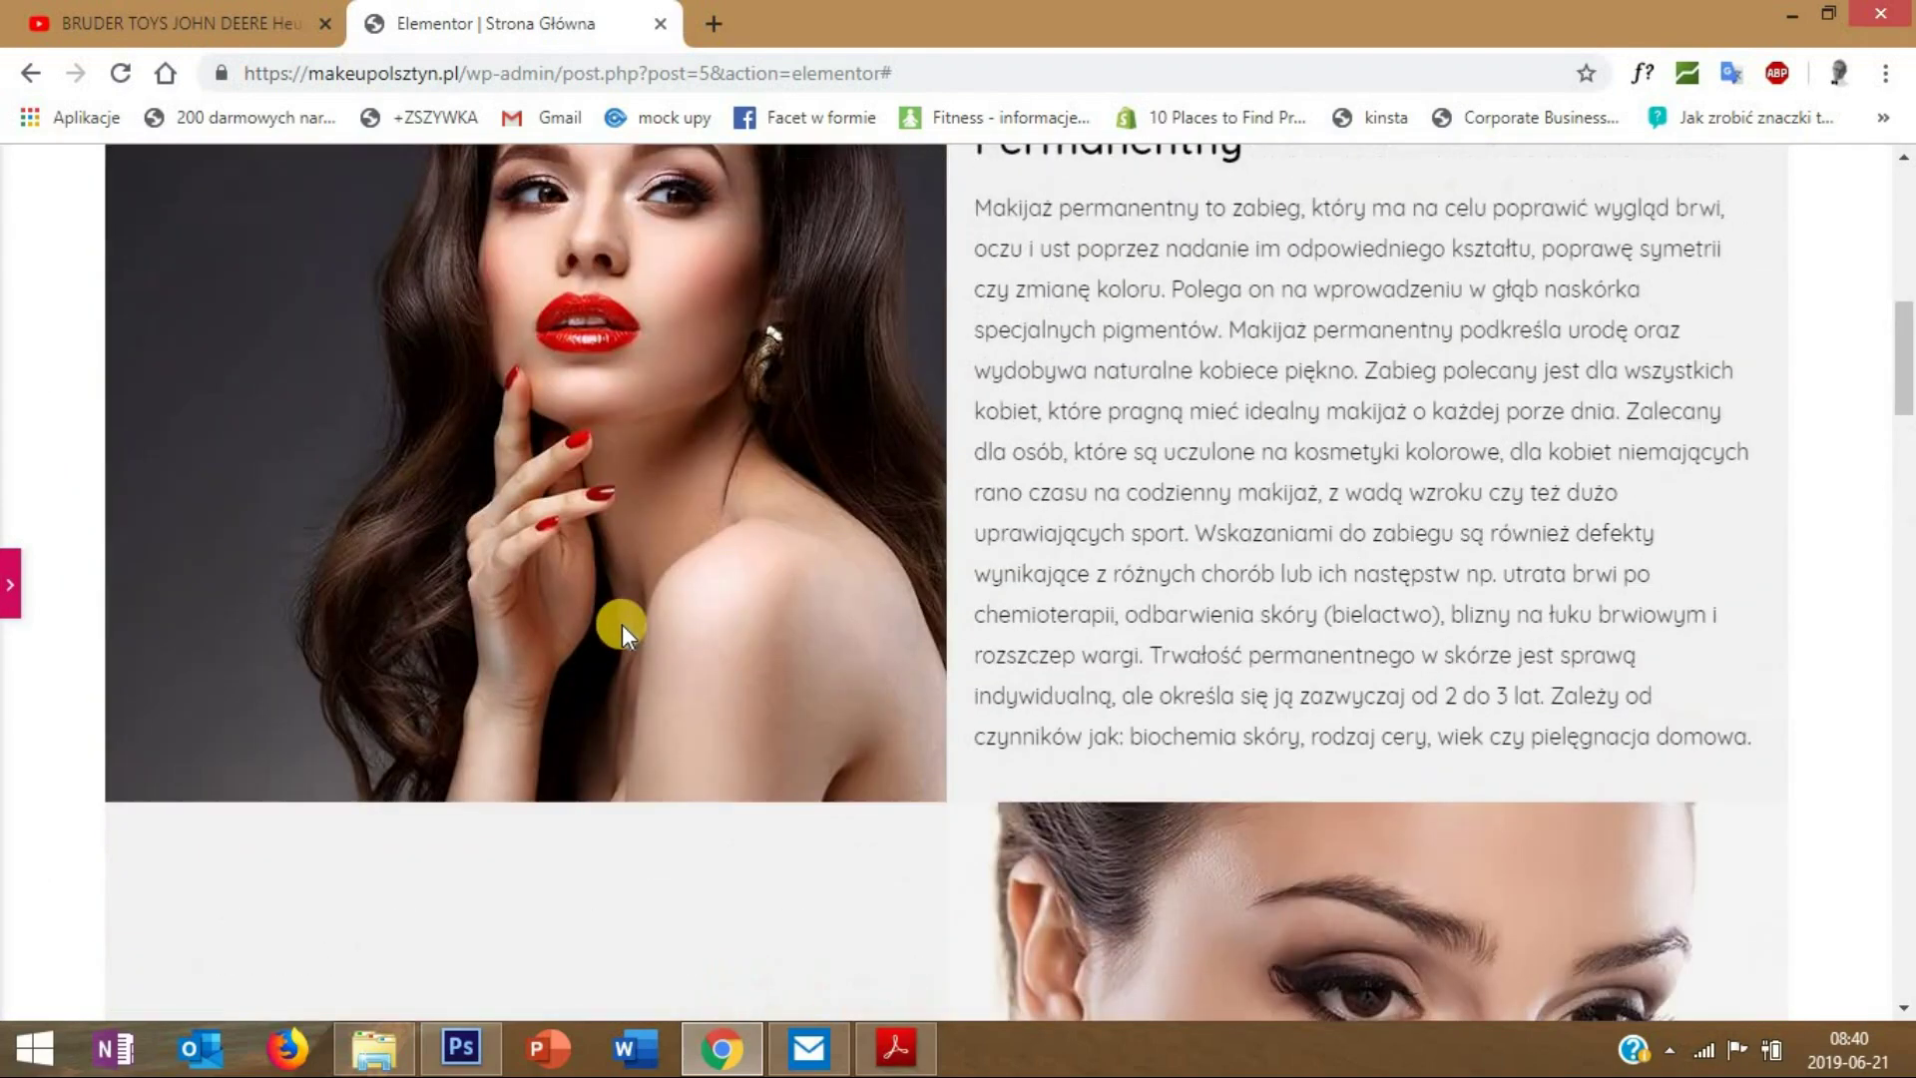
{"action": "scroll", "coordinate": [621, 625], "scroll_direction": "up", "scroll_amount": 6}
{"action": "scroll", "coordinate": [619, 626], "scroll_direction": "down", "scroll_amount": 12}
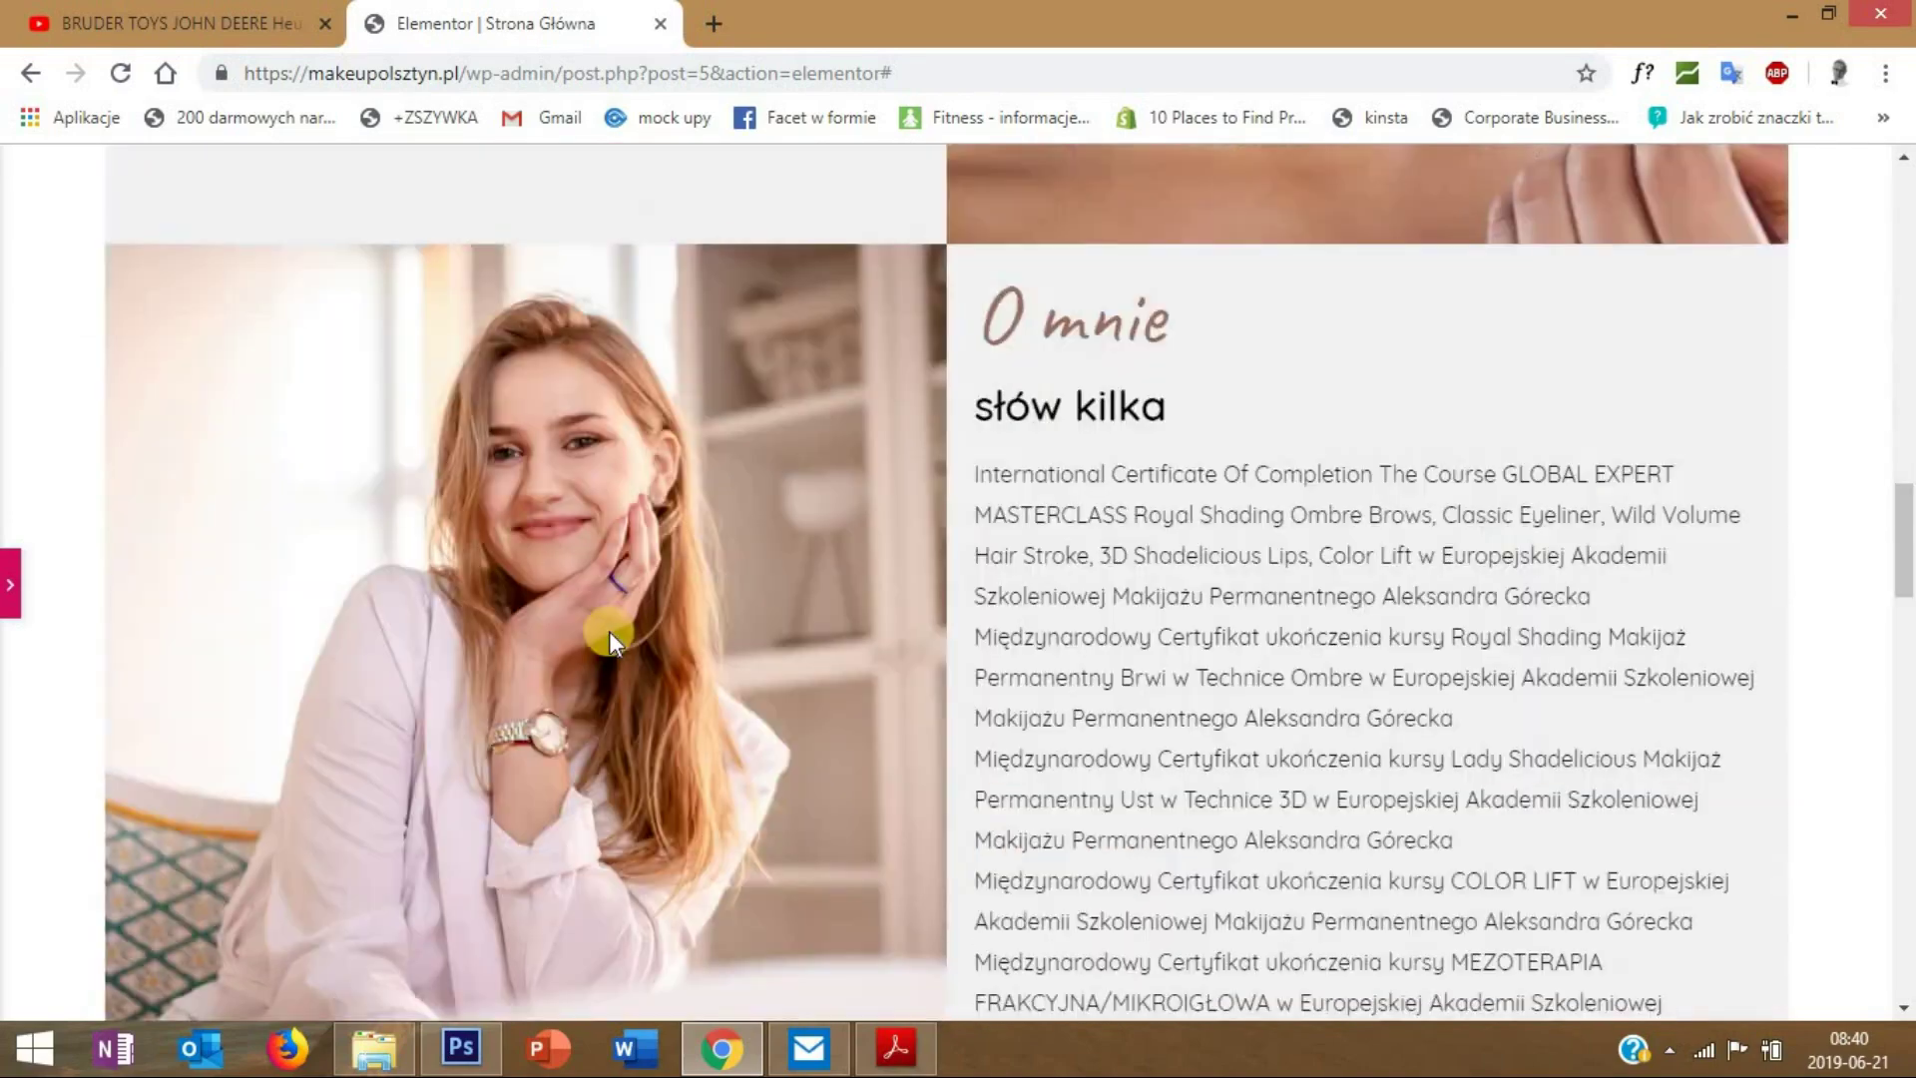
{"action": "scroll", "coordinate": [603, 634], "scroll_direction": "down", "scroll_amount": 15}
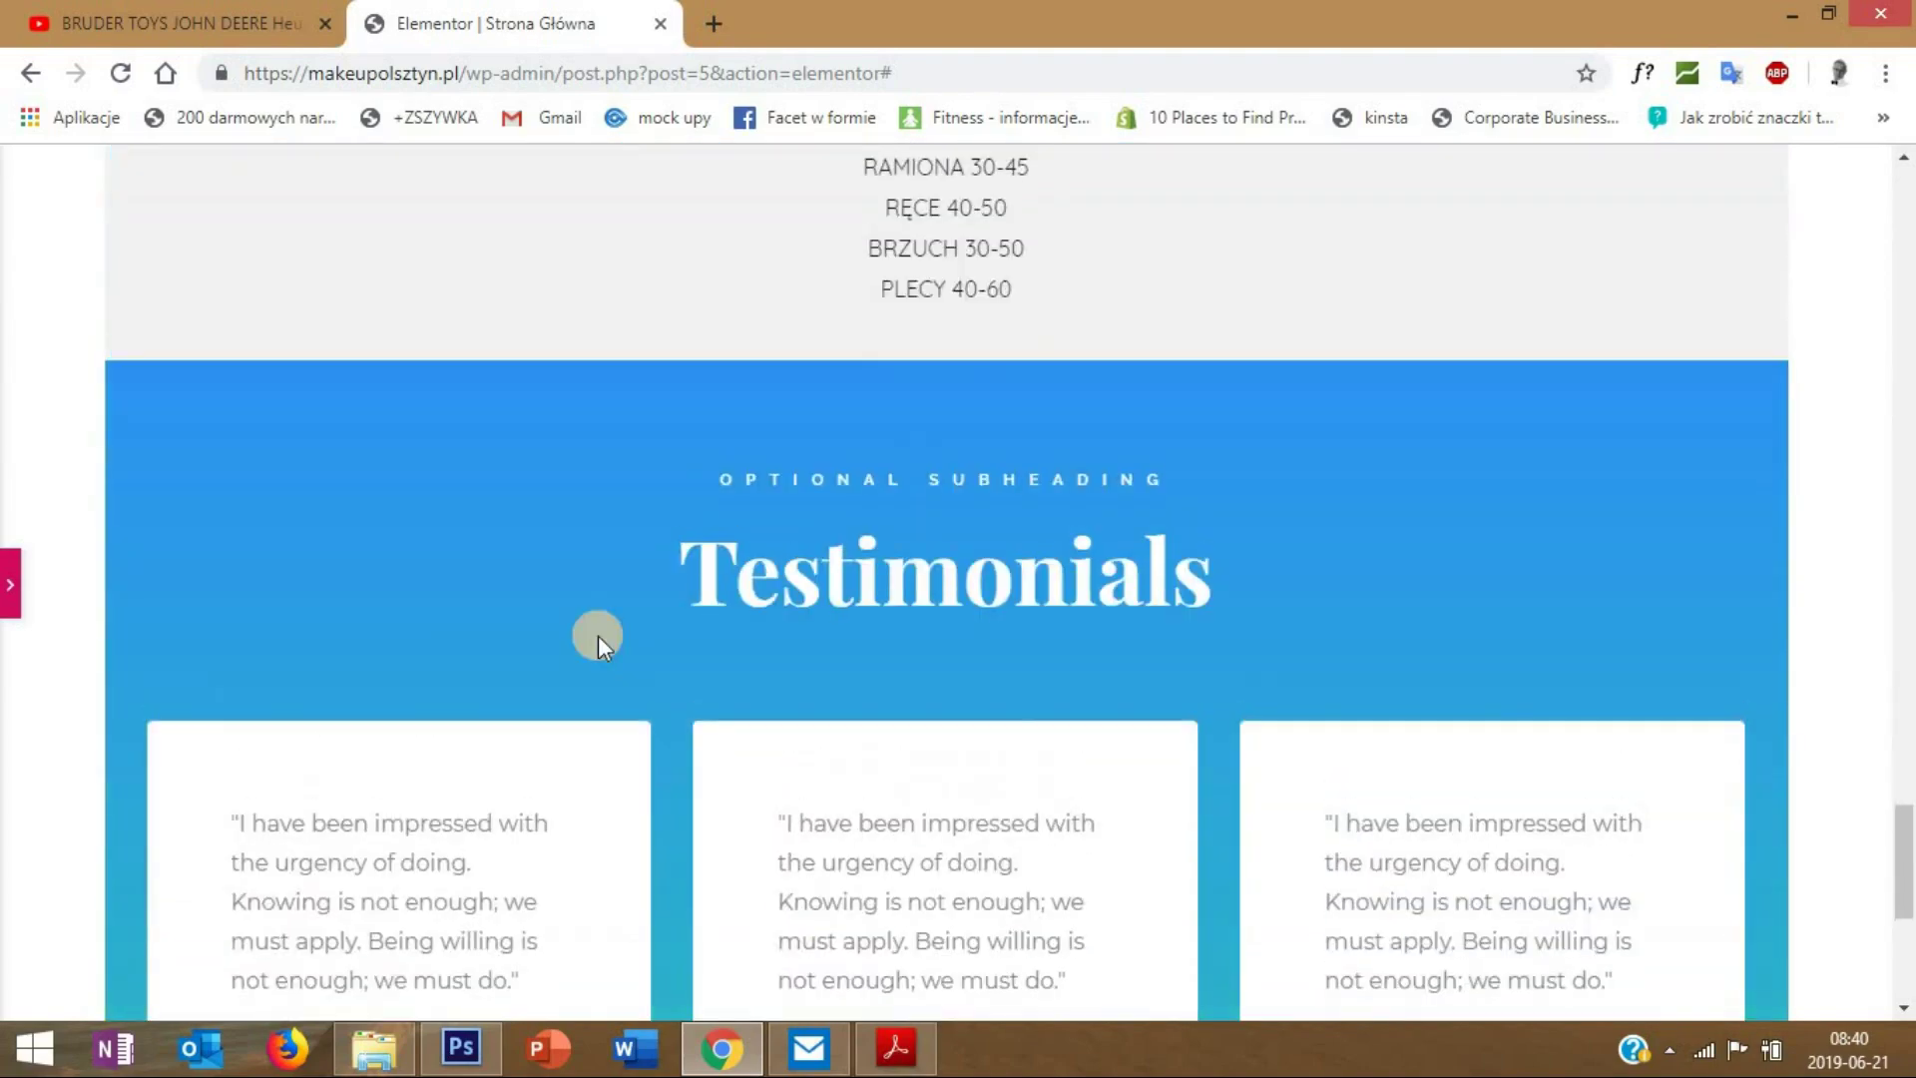
{"action": "scroll", "coordinate": [597, 638], "scroll_direction": "down", "scroll_amount": 5}
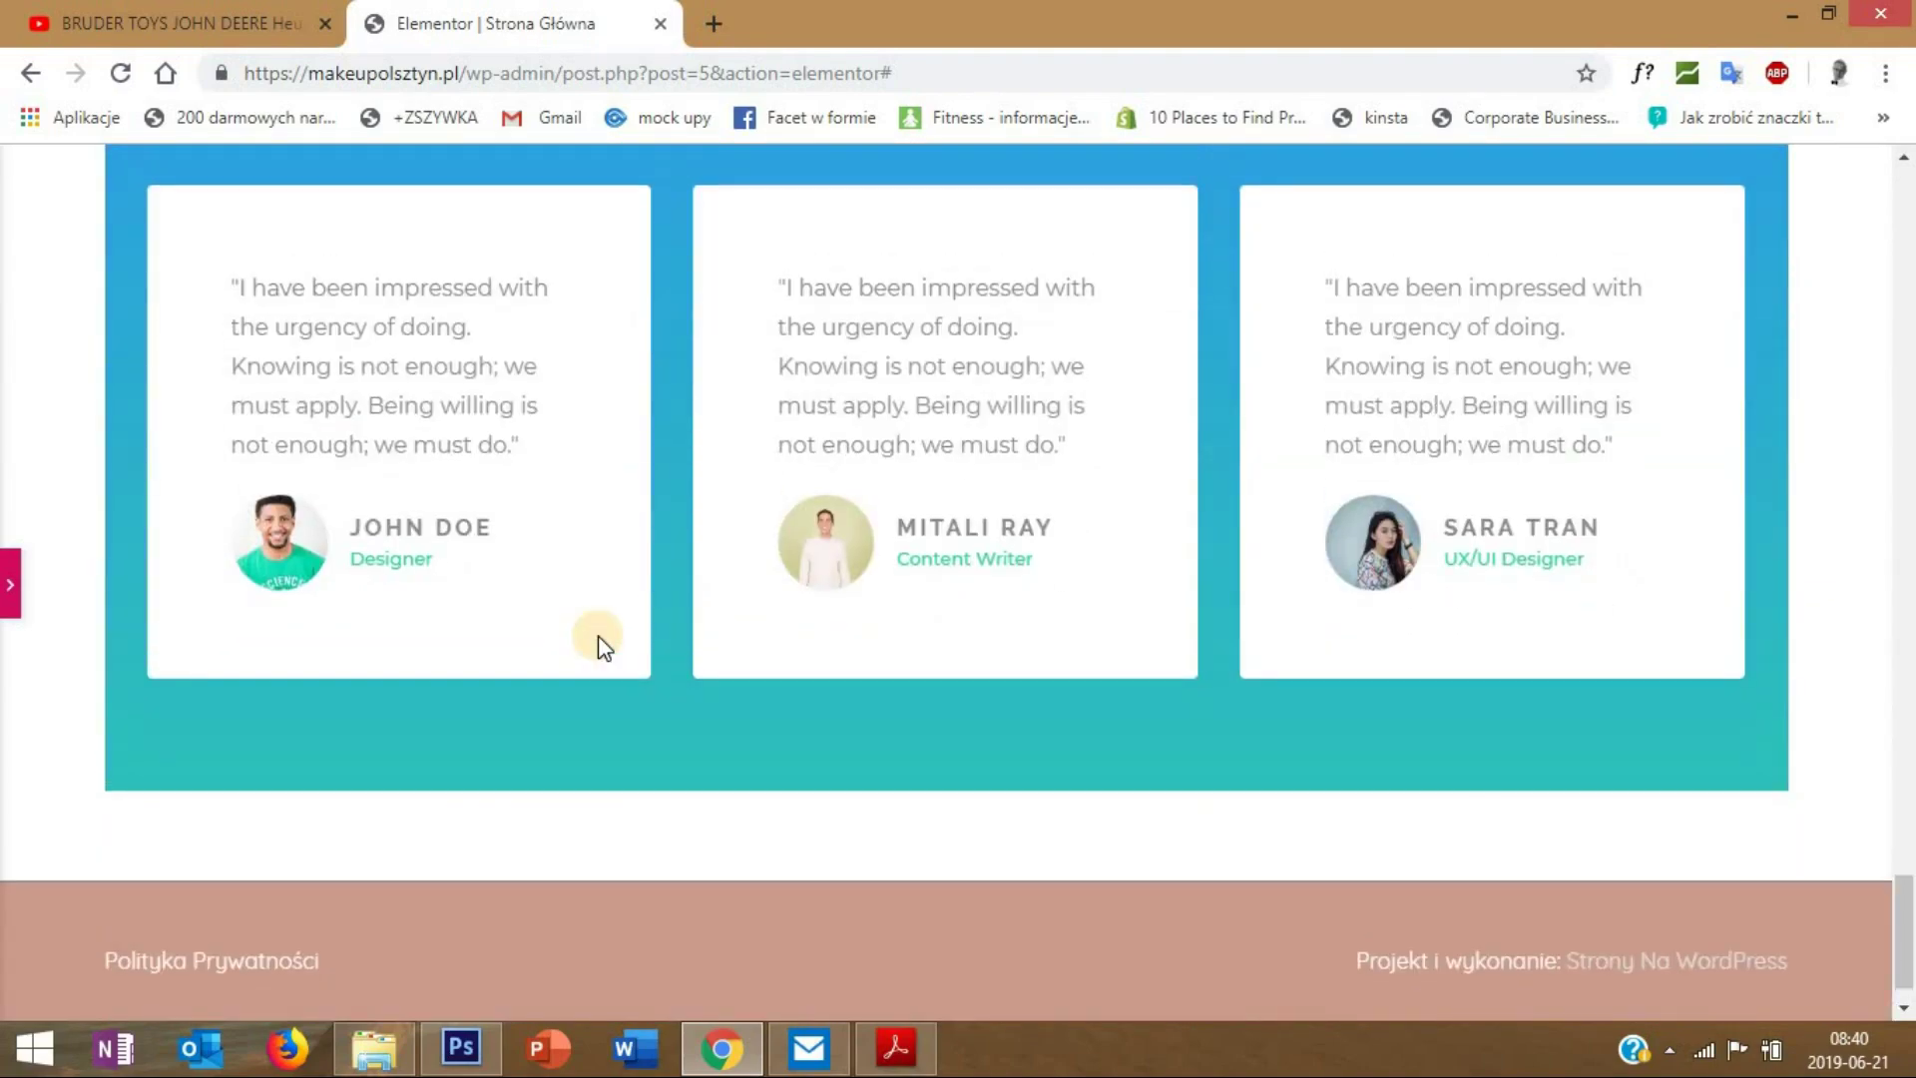
{"action": "scroll", "coordinate": [596, 639], "scroll_direction": "up", "scroll_amount": 5}
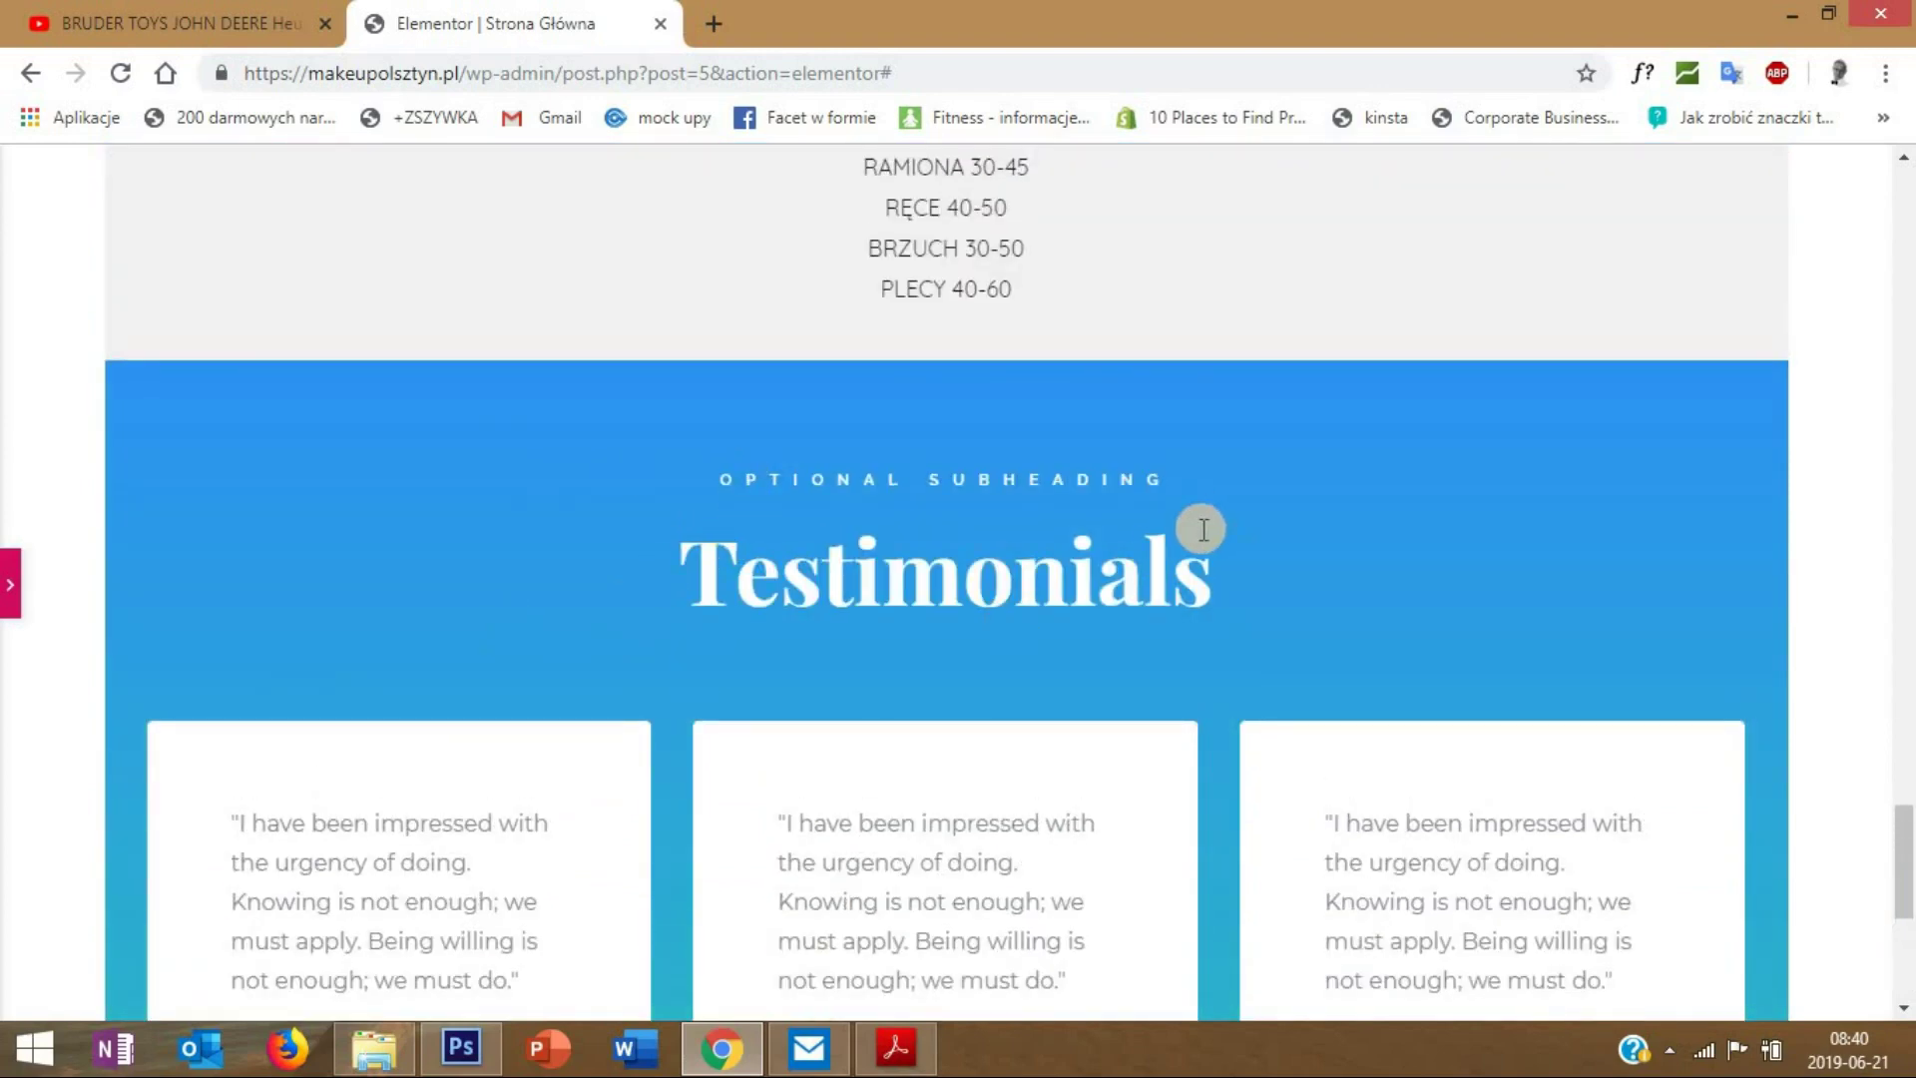
{"action": "scroll", "coordinate": [1194, 535], "scroll_direction": "up", "scroll_amount": 4}
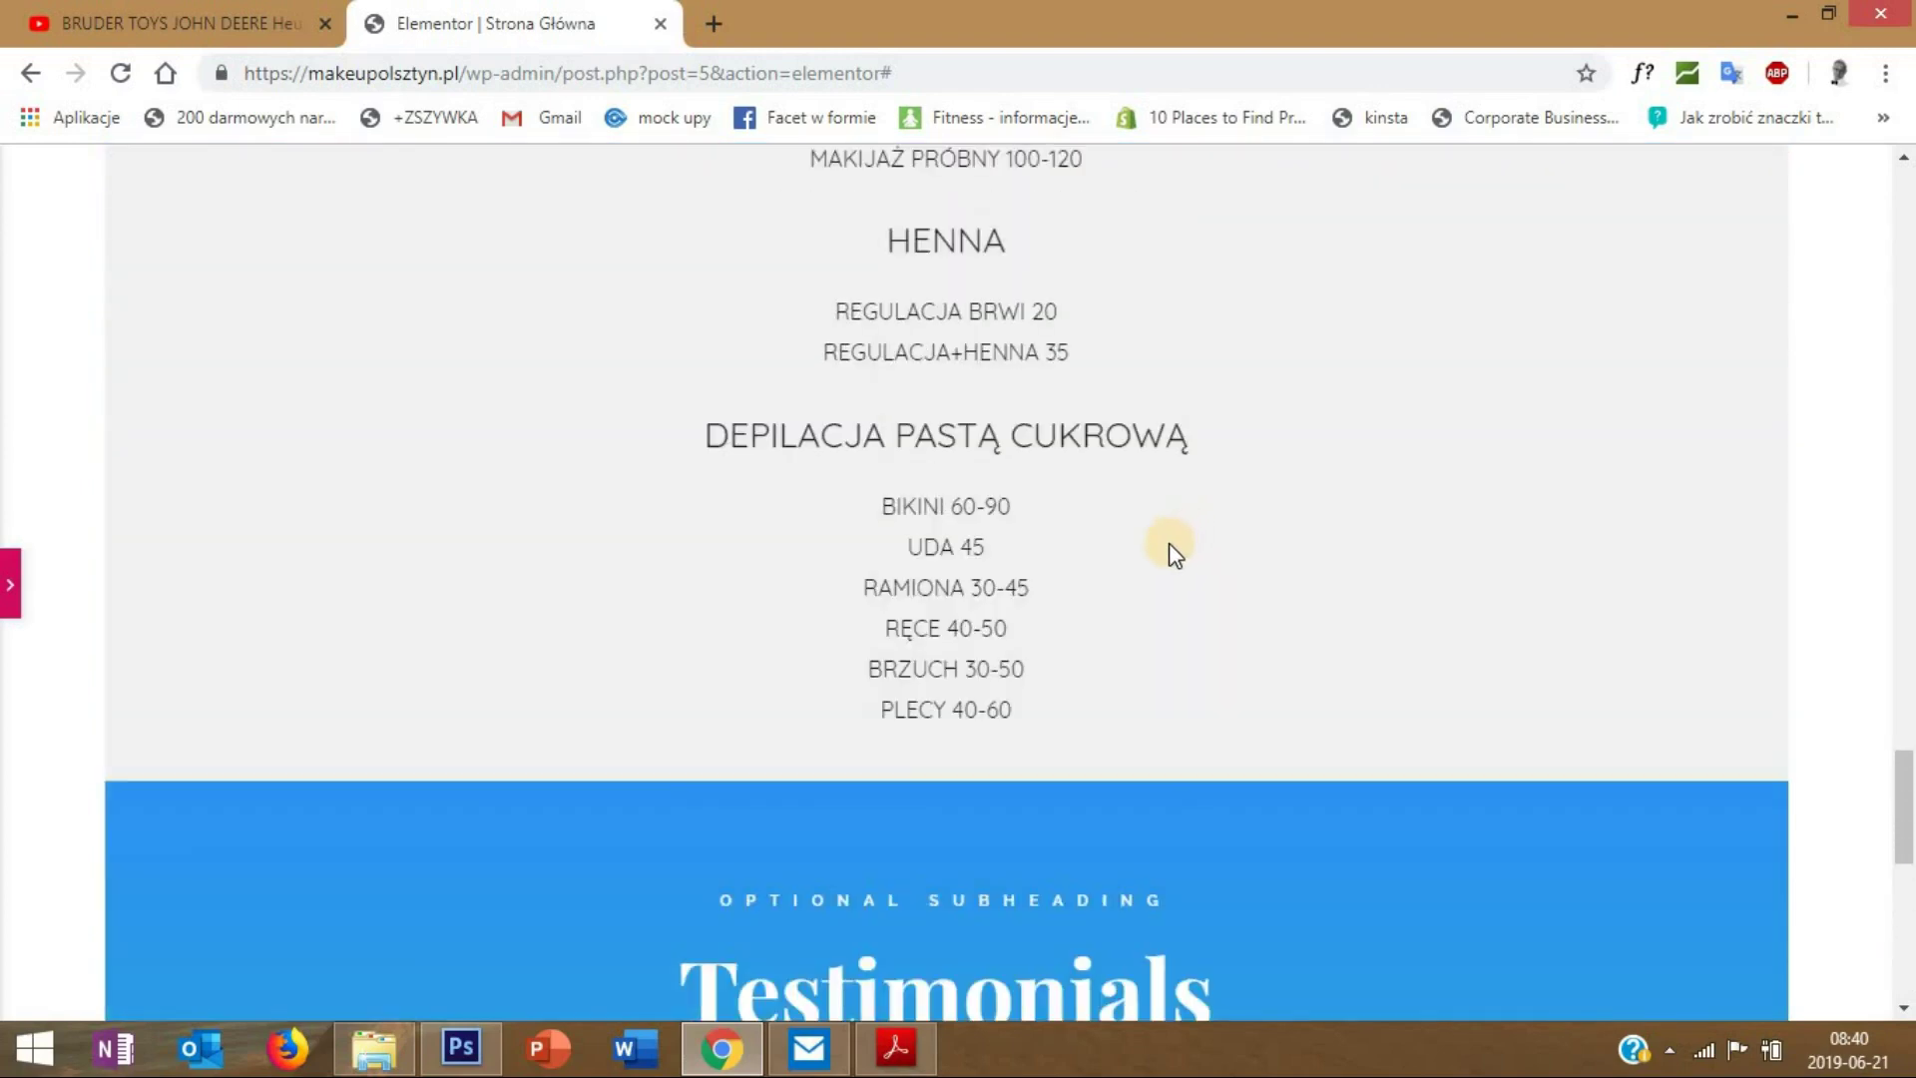
{"action": "scroll", "coordinate": [1169, 543], "scroll_direction": "up", "scroll_amount": 10}
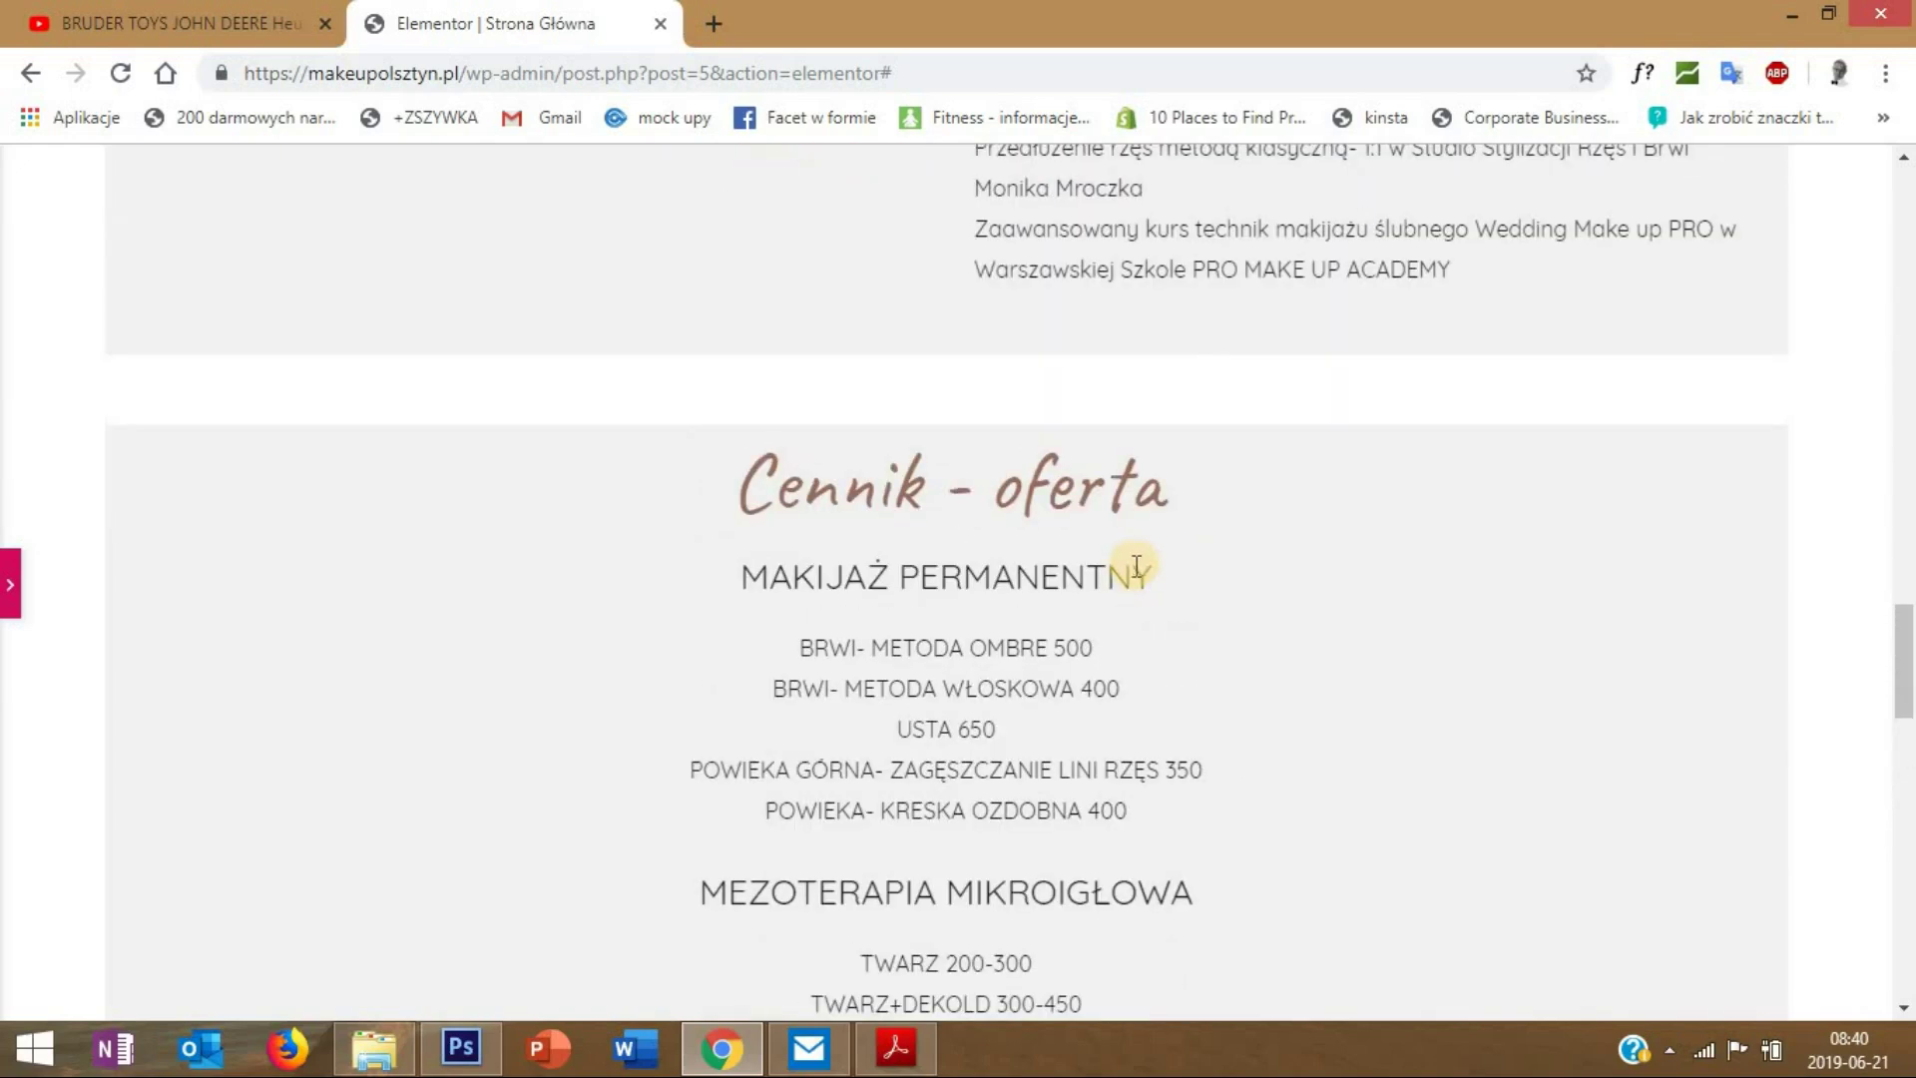
{"action": "scroll", "coordinate": [1087, 599], "scroll_direction": "down", "scroll_amount": 7}
{"action": "scroll", "coordinate": [1158, 649], "scroll_direction": "up", "scroll_amount": 10}
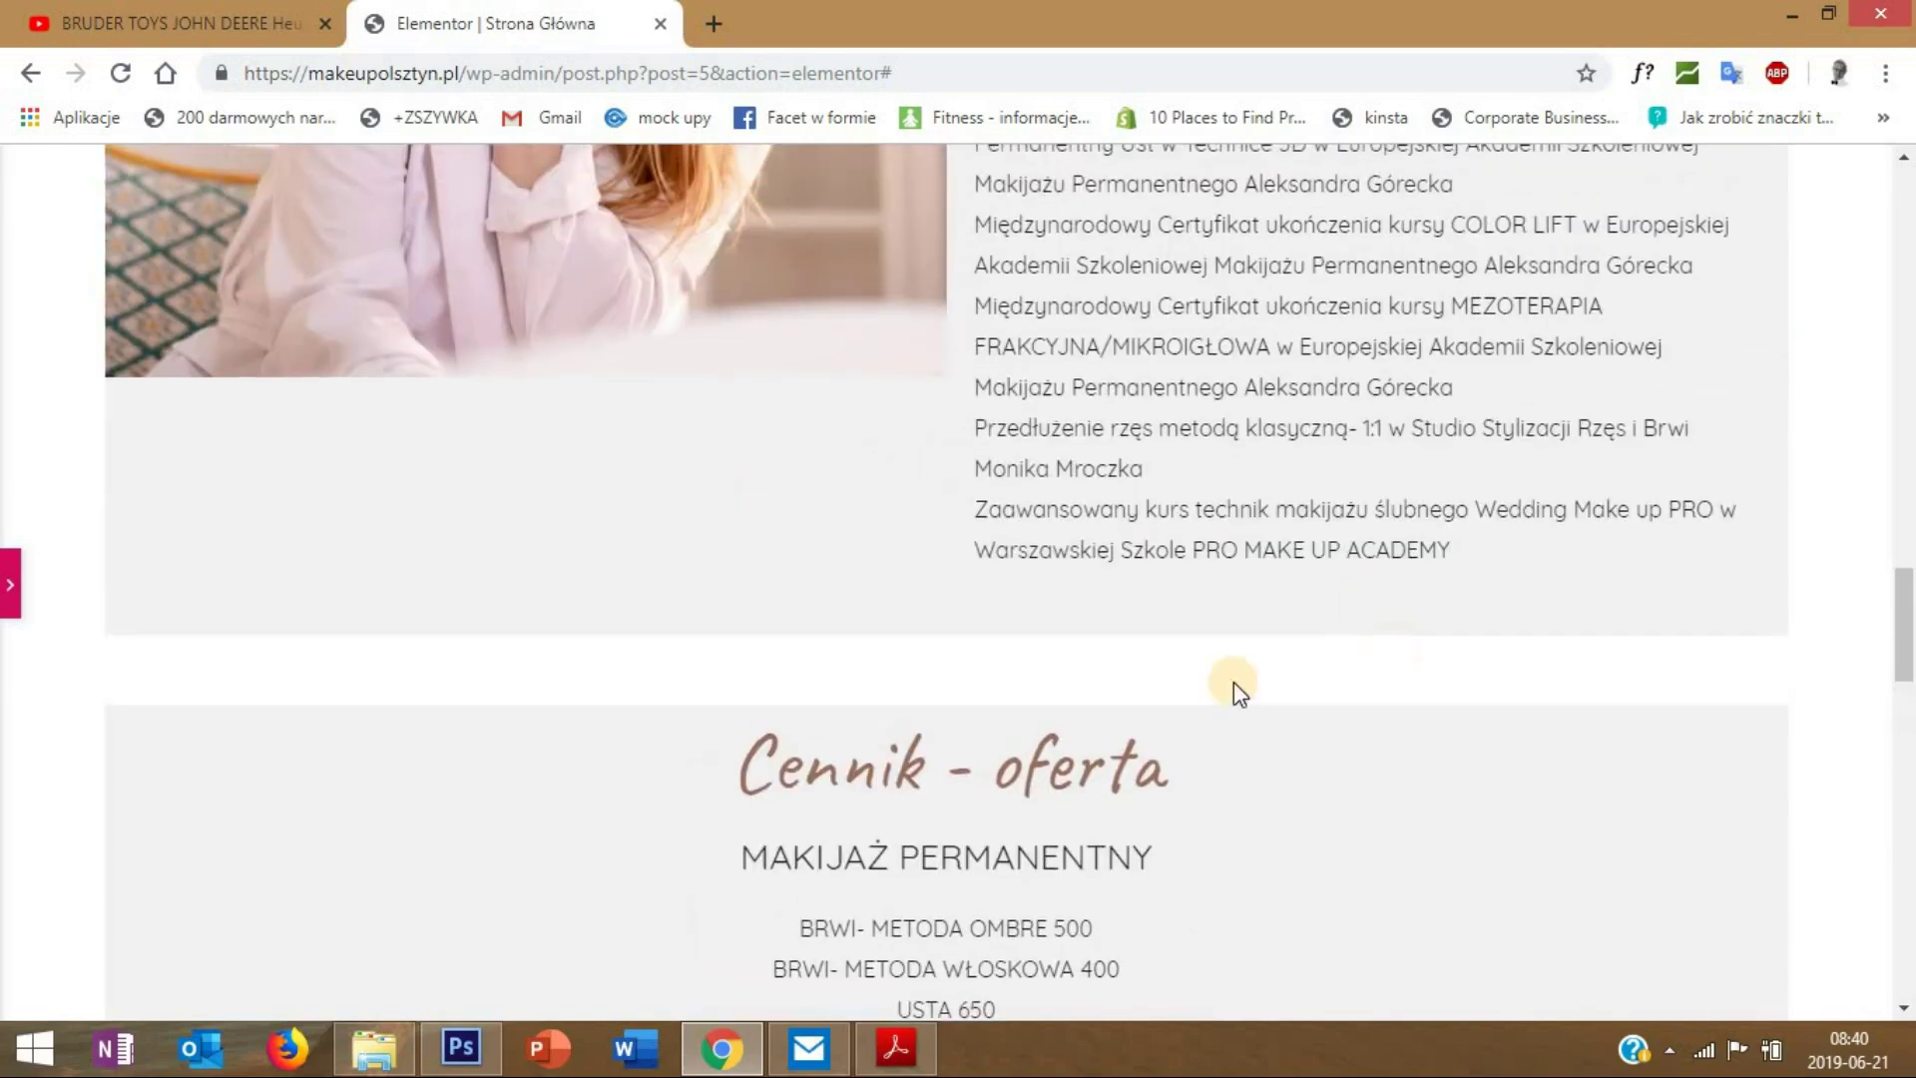
{"action": "scroll", "coordinate": [1191, 710], "scroll_direction": "down", "scroll_amount": 14}
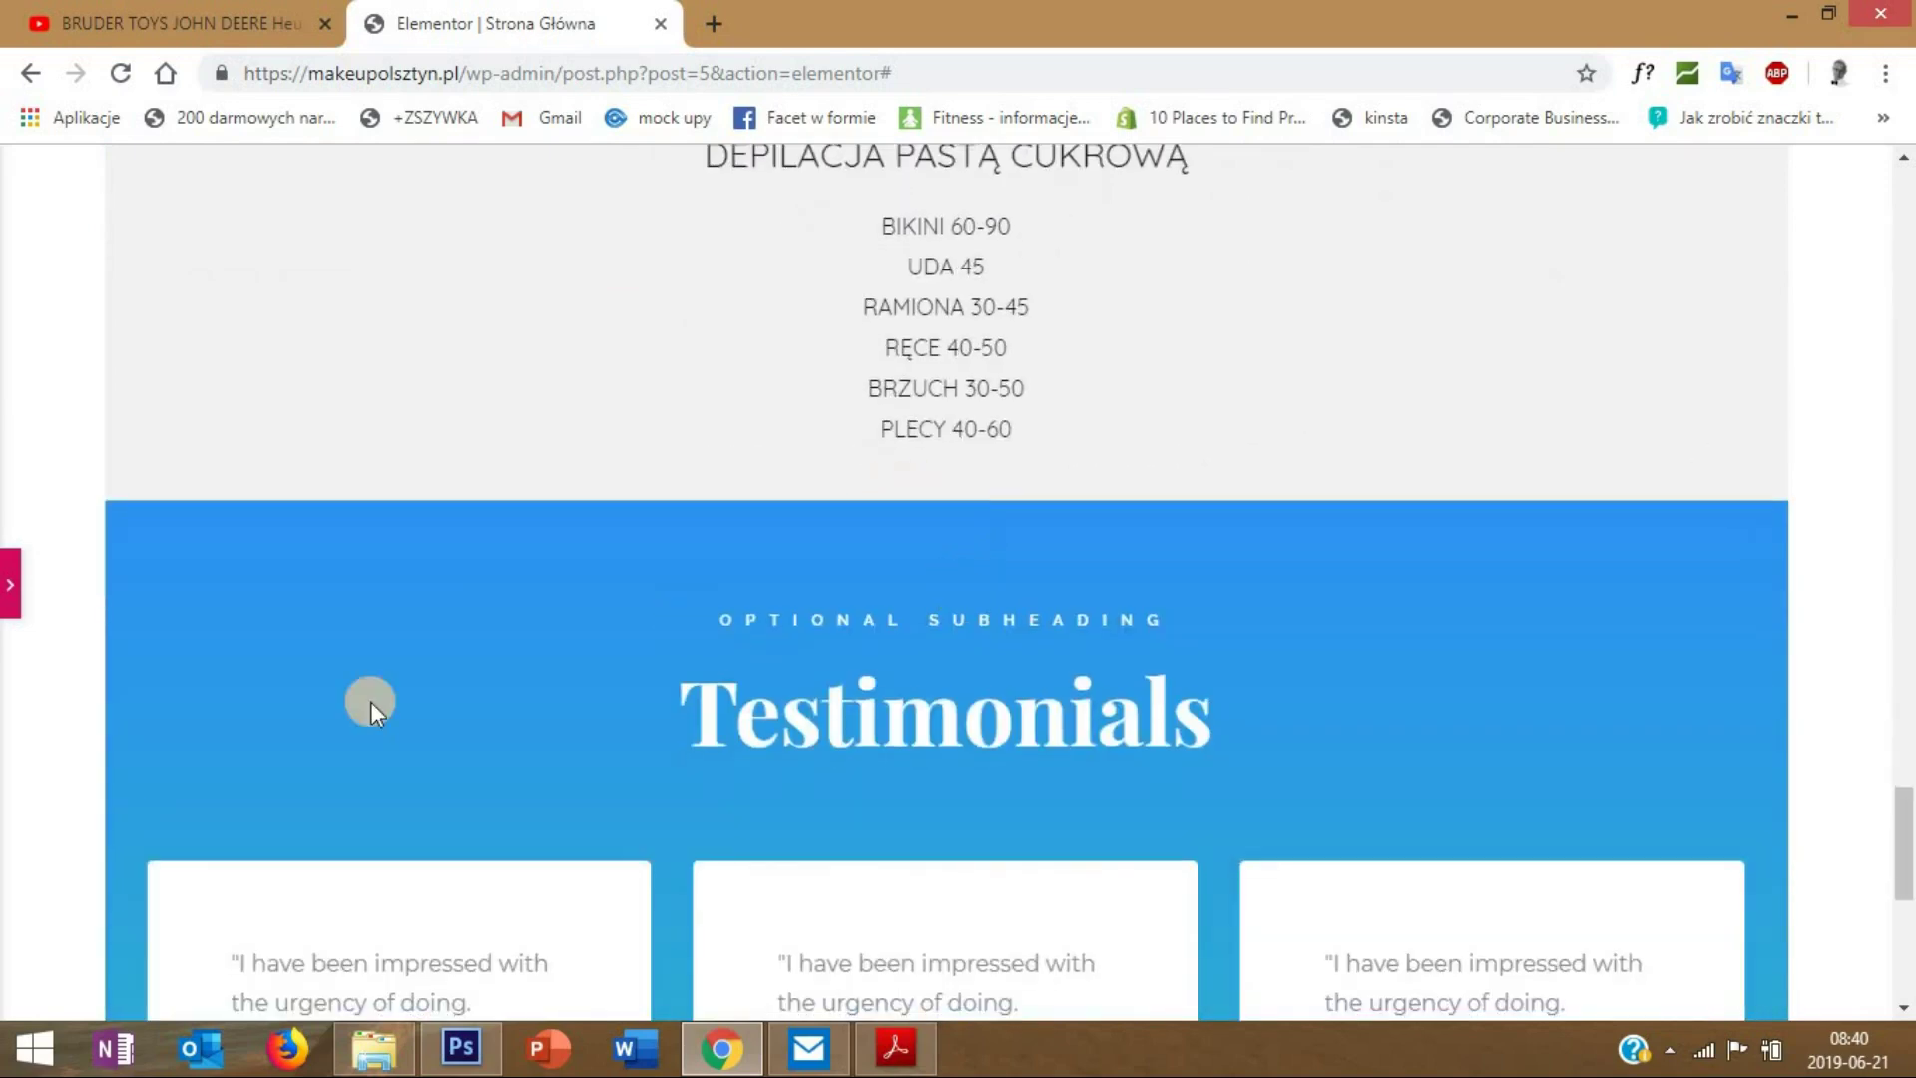
- Give the Testimonials section a top margin of 50
{"action": "left_click", "coordinate": [973, 489]}
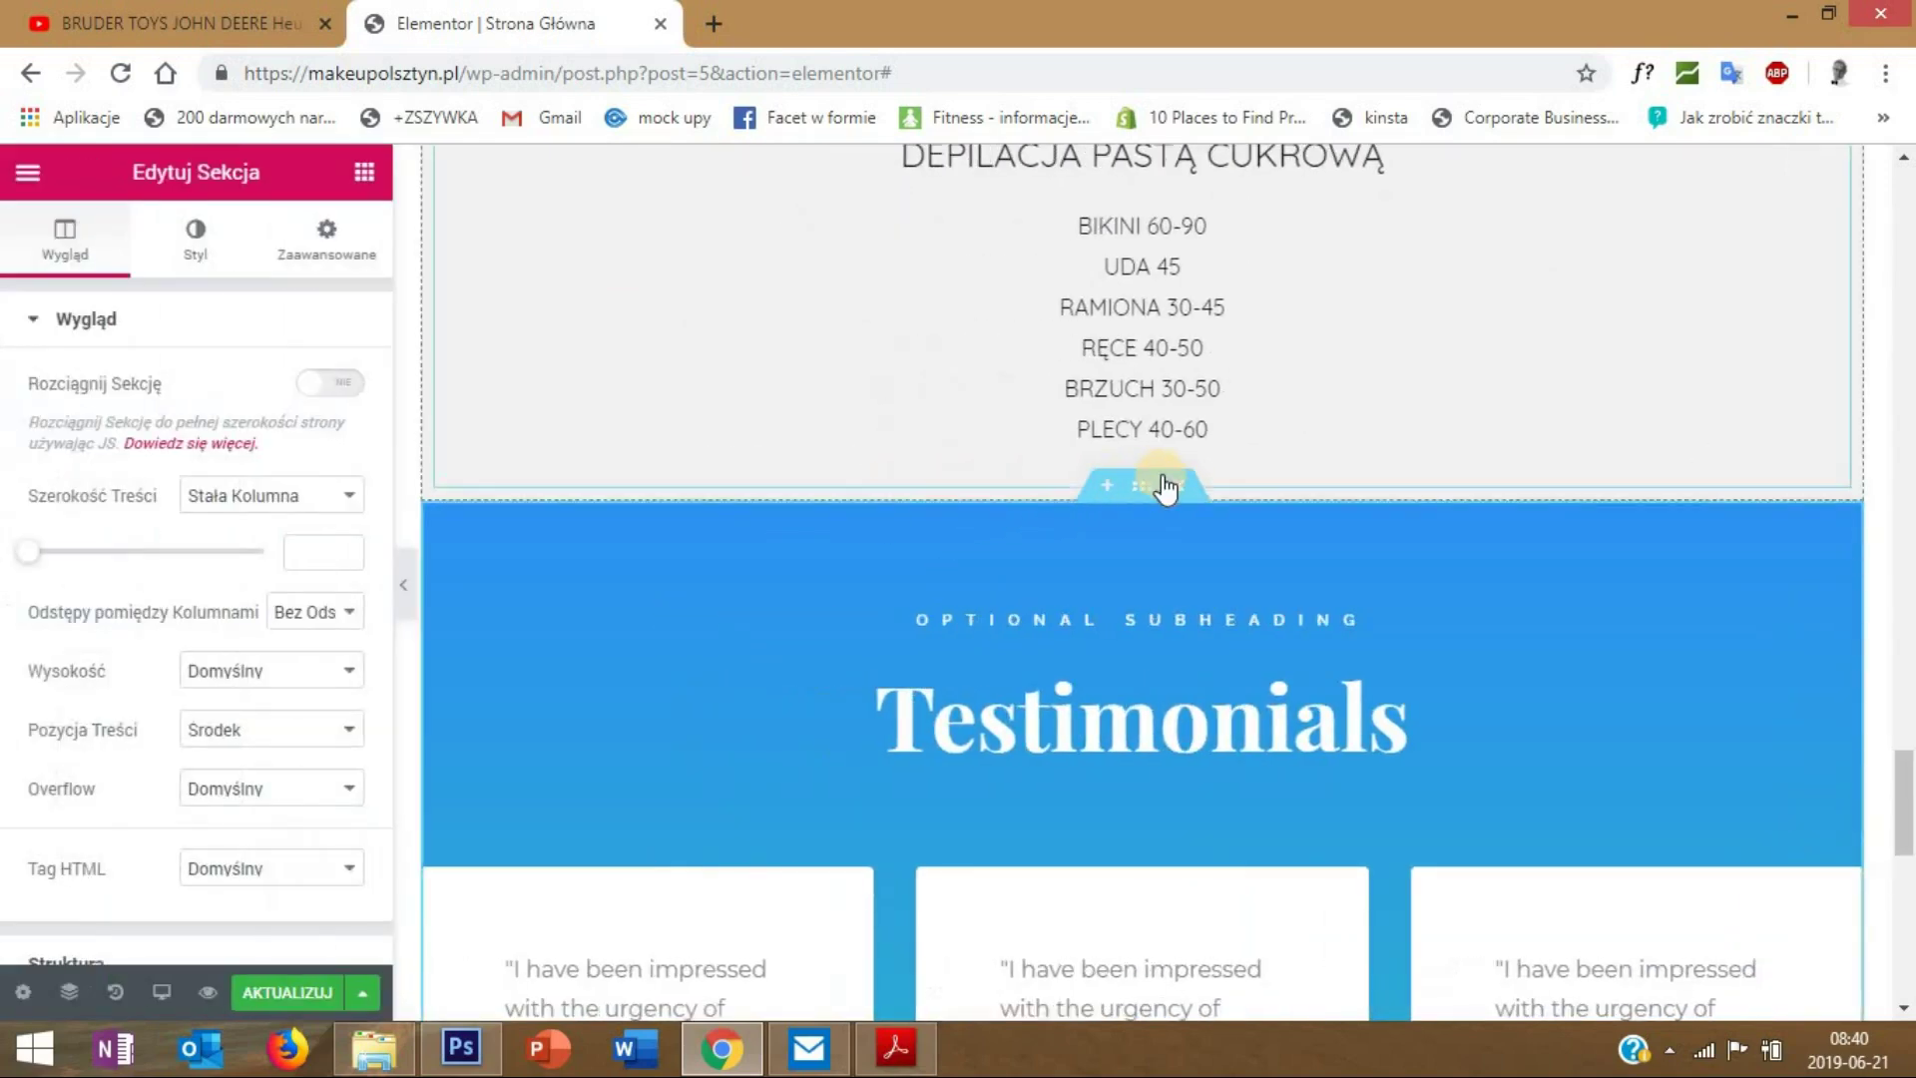
{"action": "right_click", "coordinate": [1153, 499]}
{"action": "left_click", "coordinate": [1197, 509]}
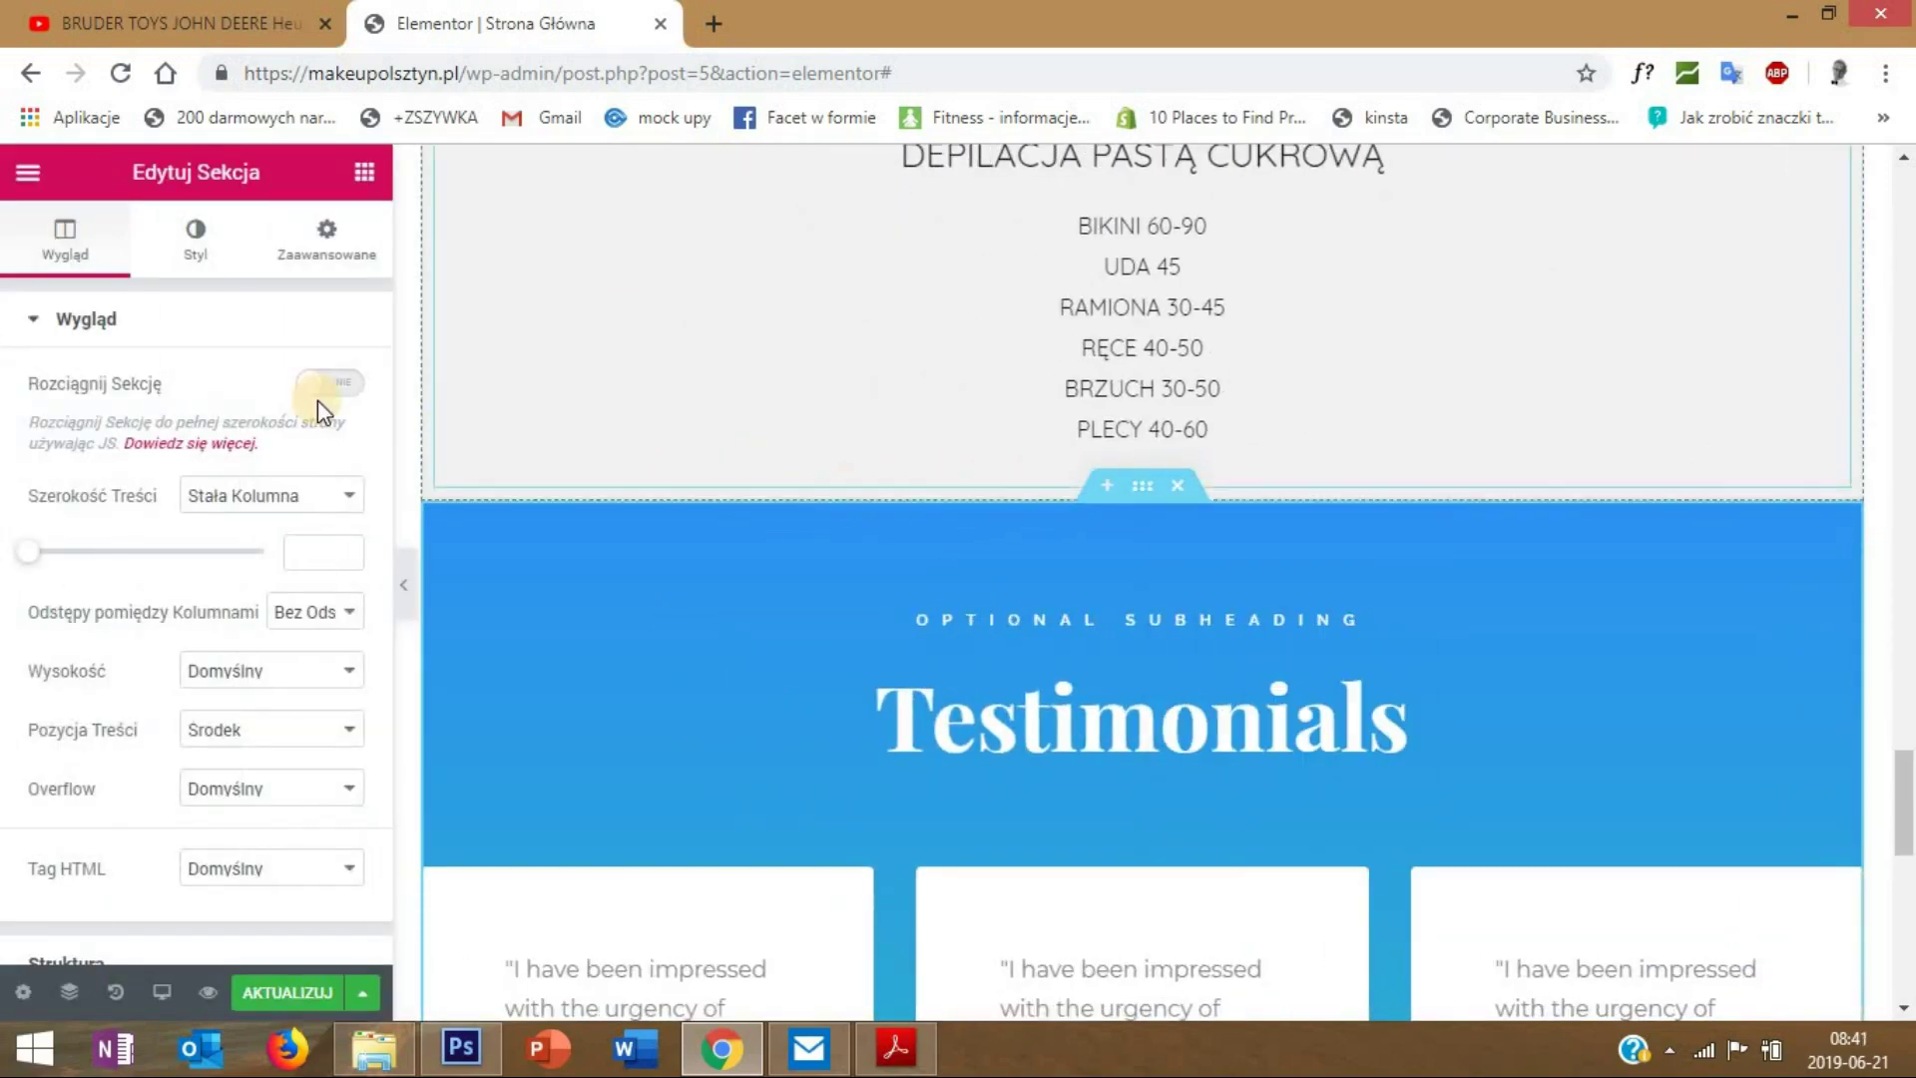
{"action": "left_click", "coordinate": [325, 245]}
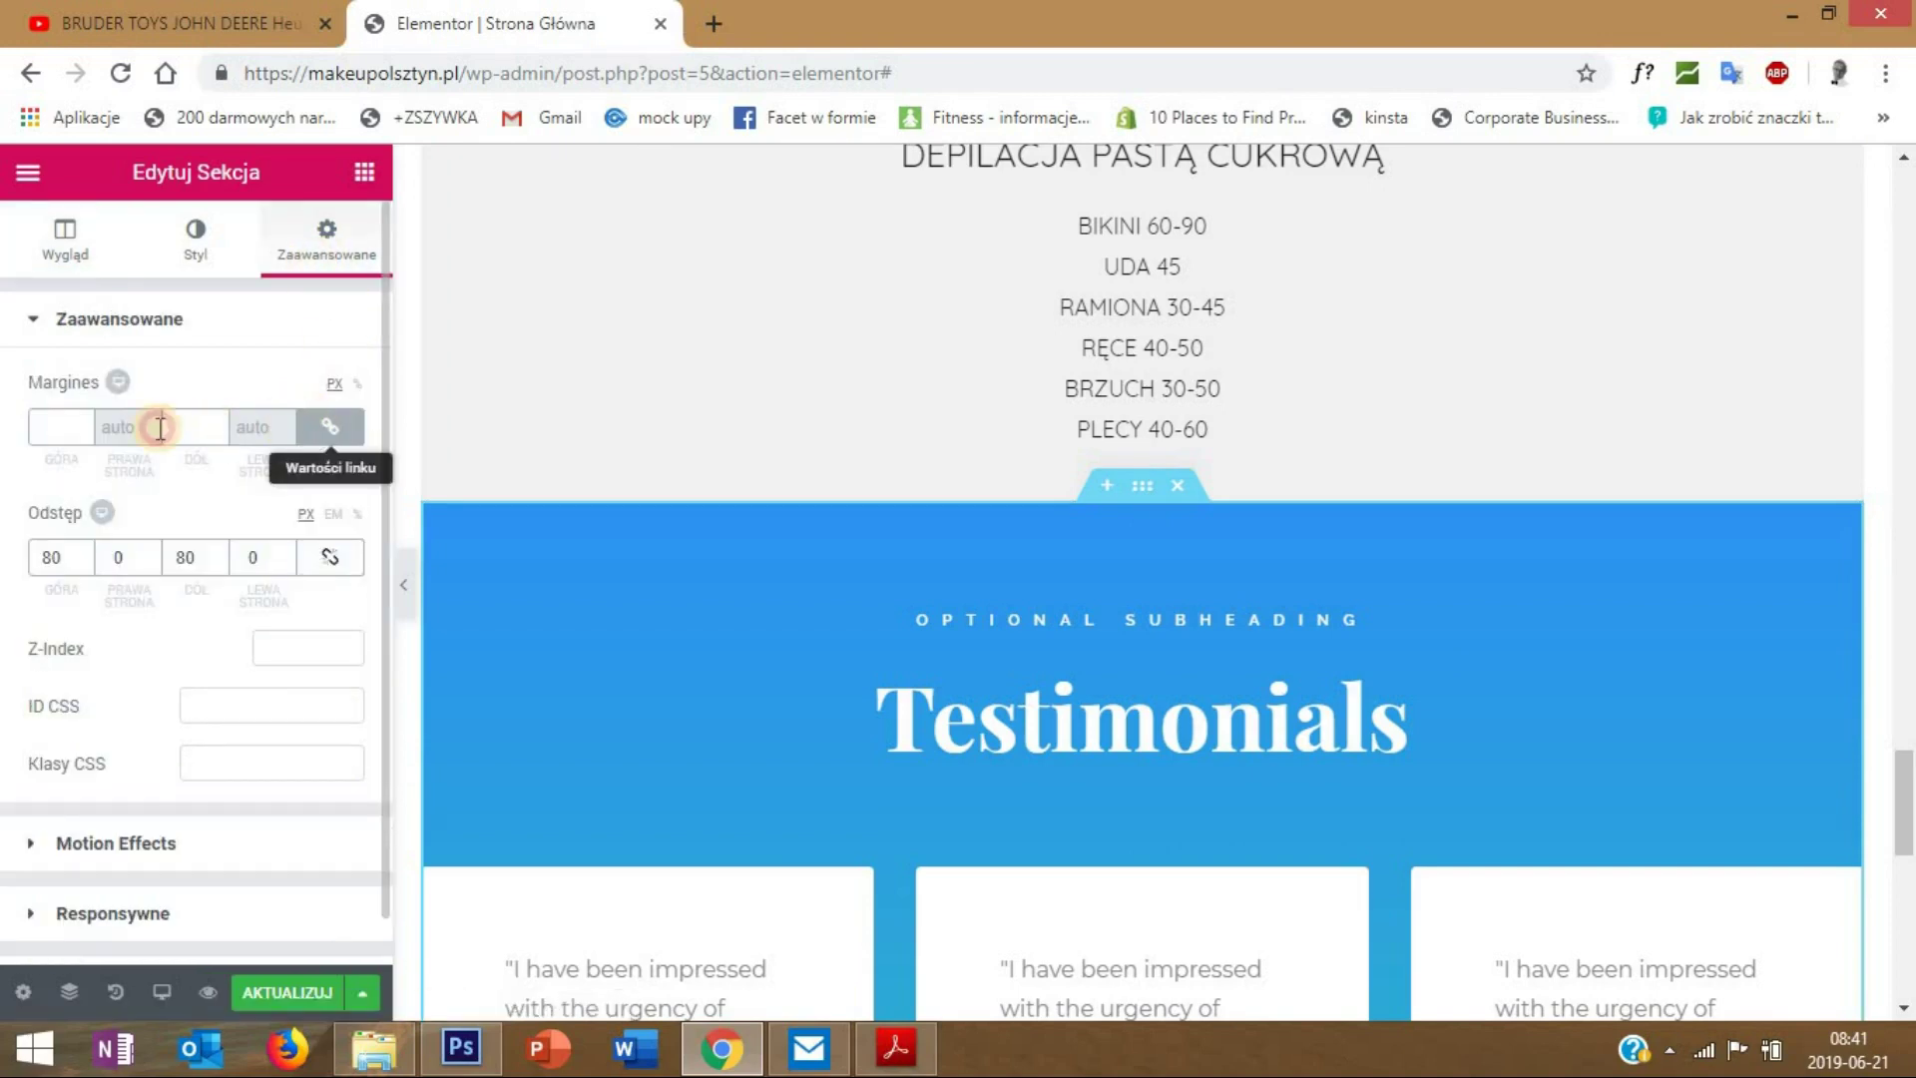
{"action": "type", "text": "50"}
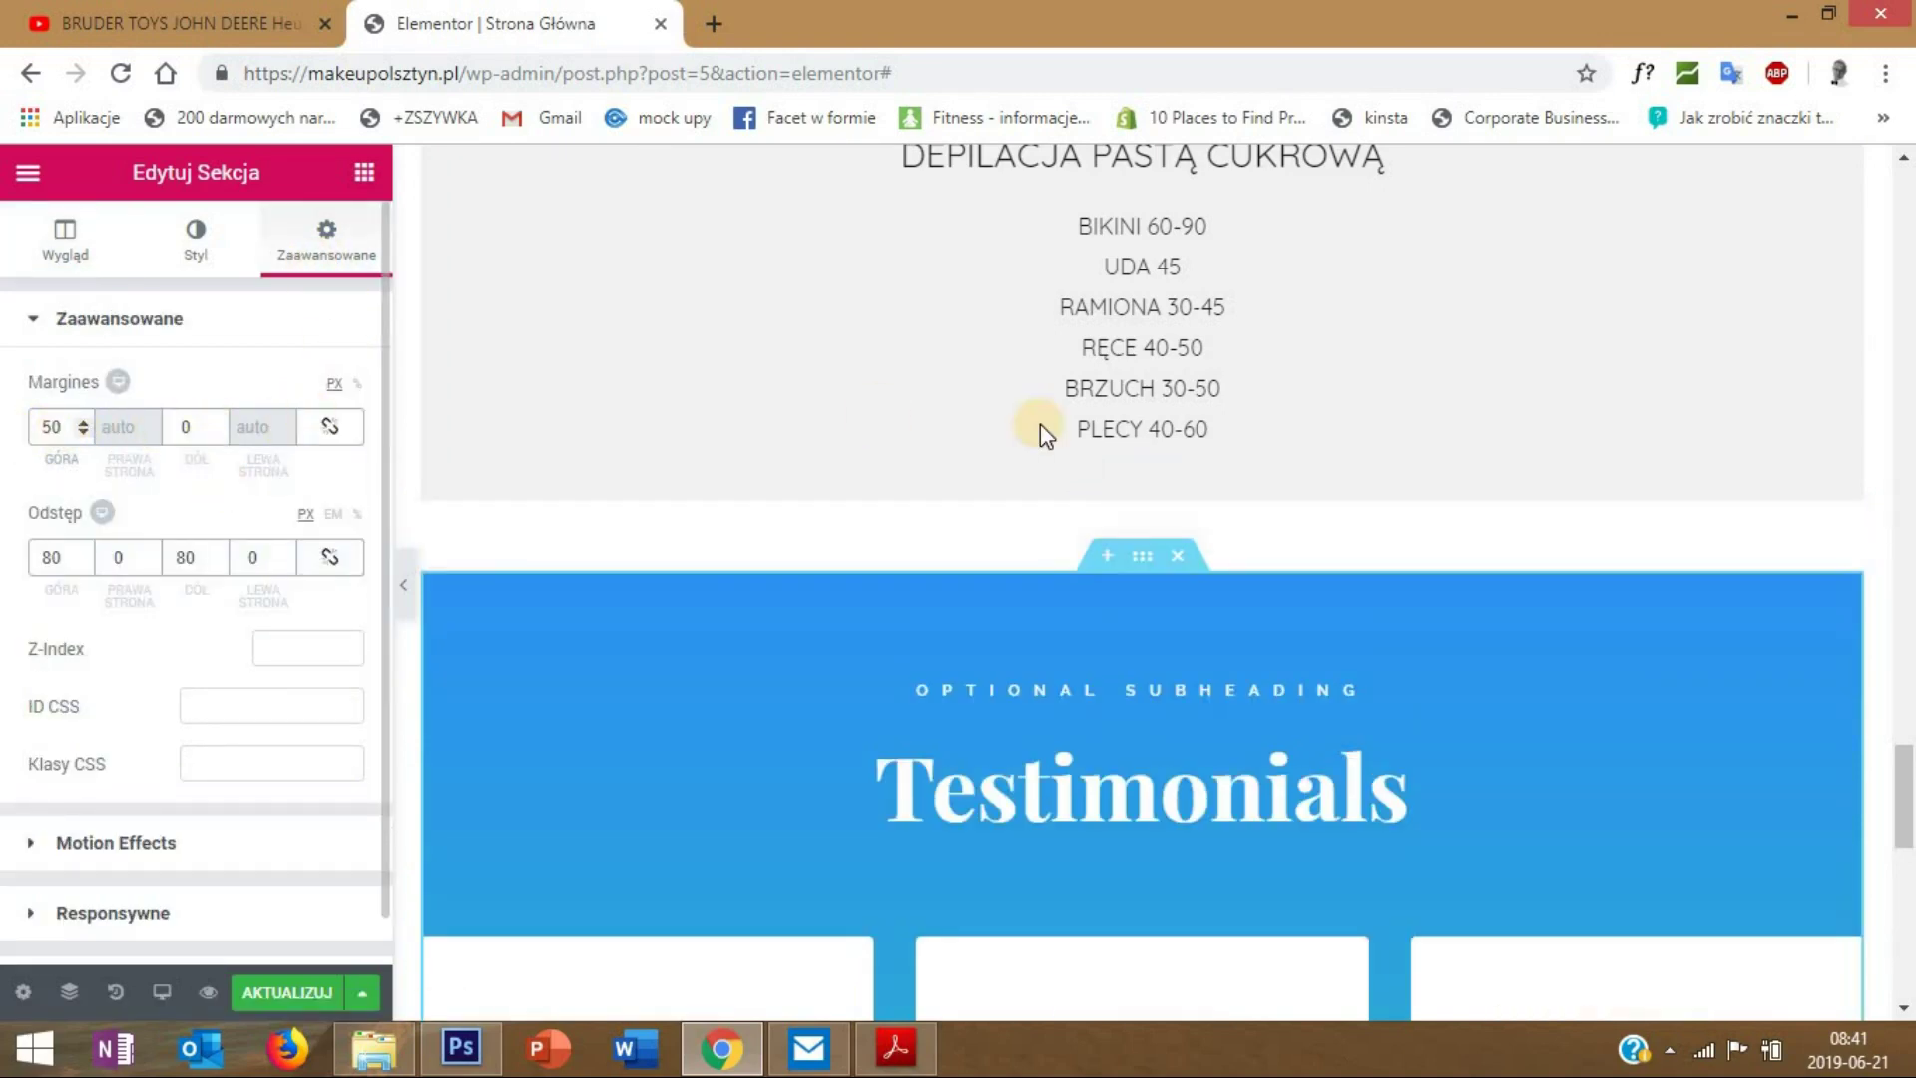
{"action": "scroll", "coordinate": [1038, 427], "scroll_direction": "up", "scroll_amount": 8}
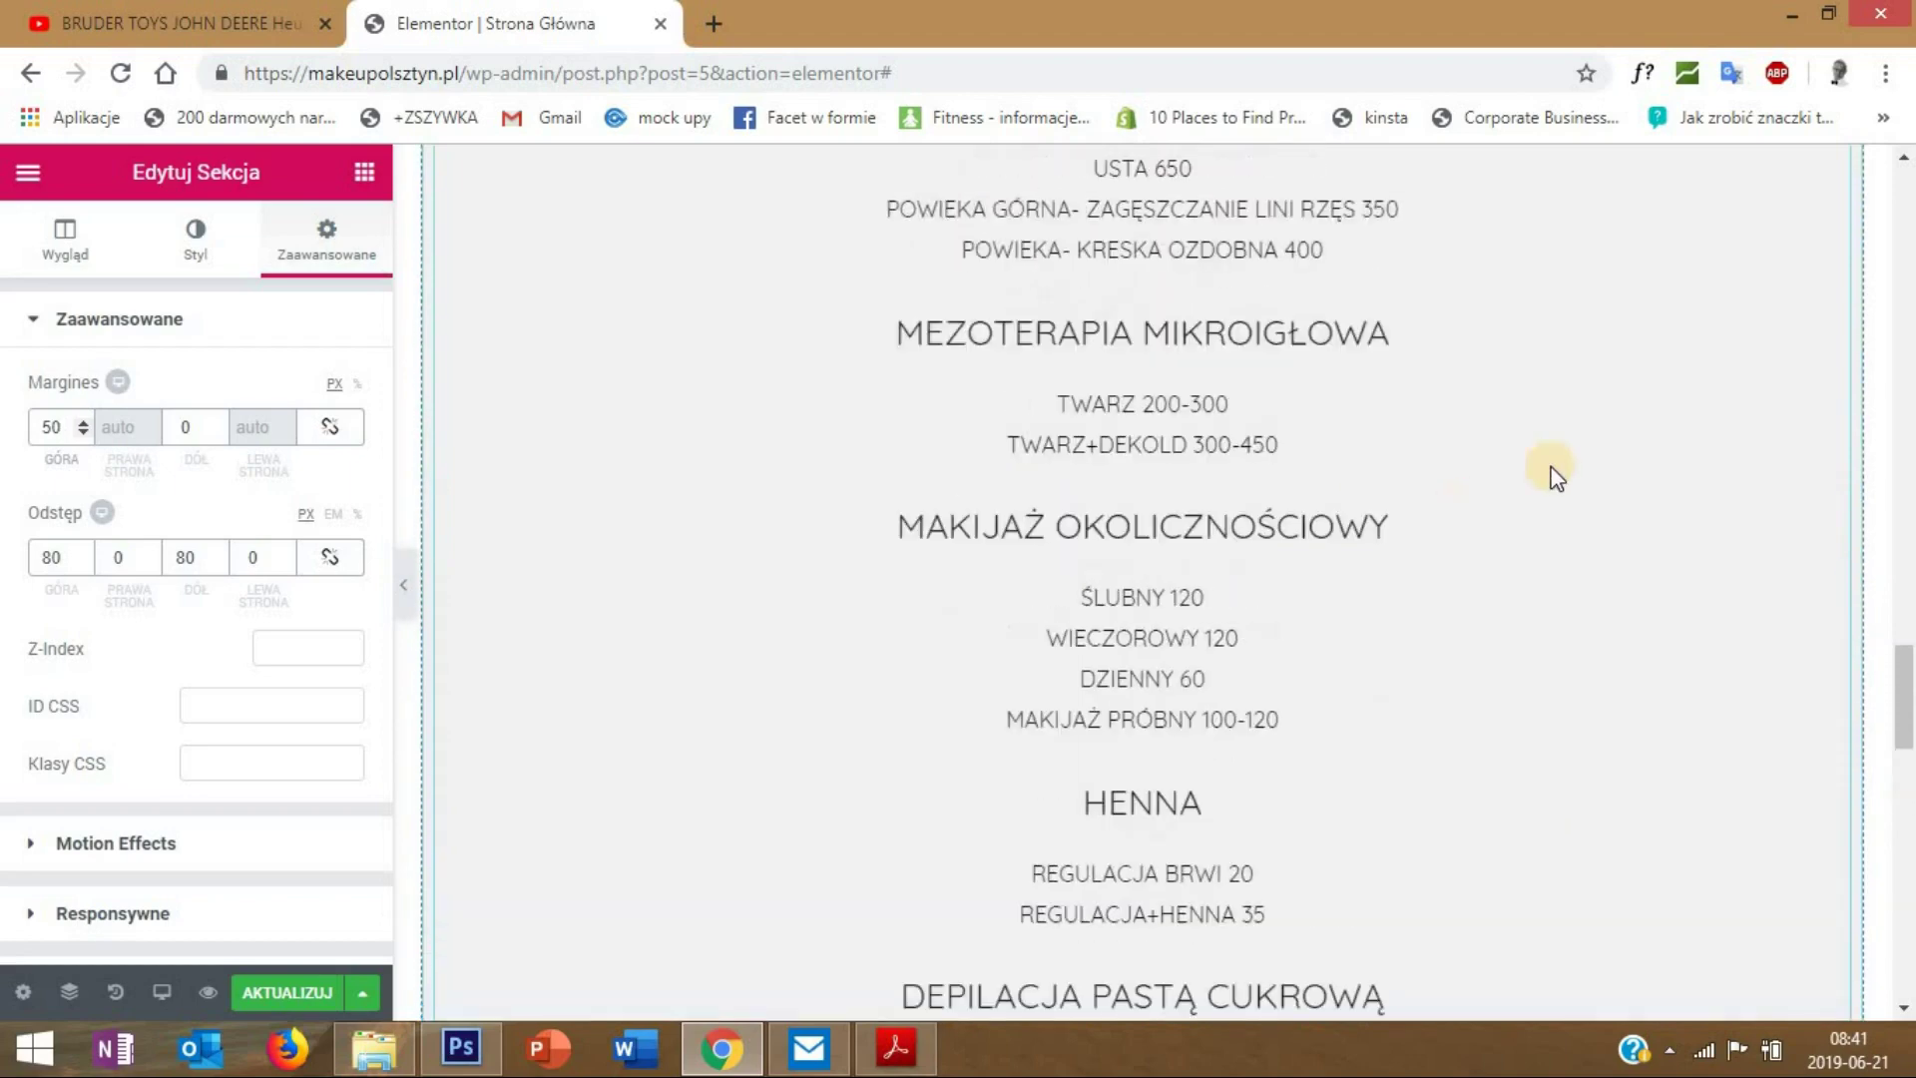
{"action": "scroll", "coordinate": [1547, 414], "scroll_direction": "up", "scroll_amount": 4}
{"action": "scroll", "coordinate": [1538, 419], "scroll_direction": "up", "scroll_amount": 4}
{"action": "scroll", "coordinate": [1147, 572], "scroll_direction": "down", "scroll_amount": 2}
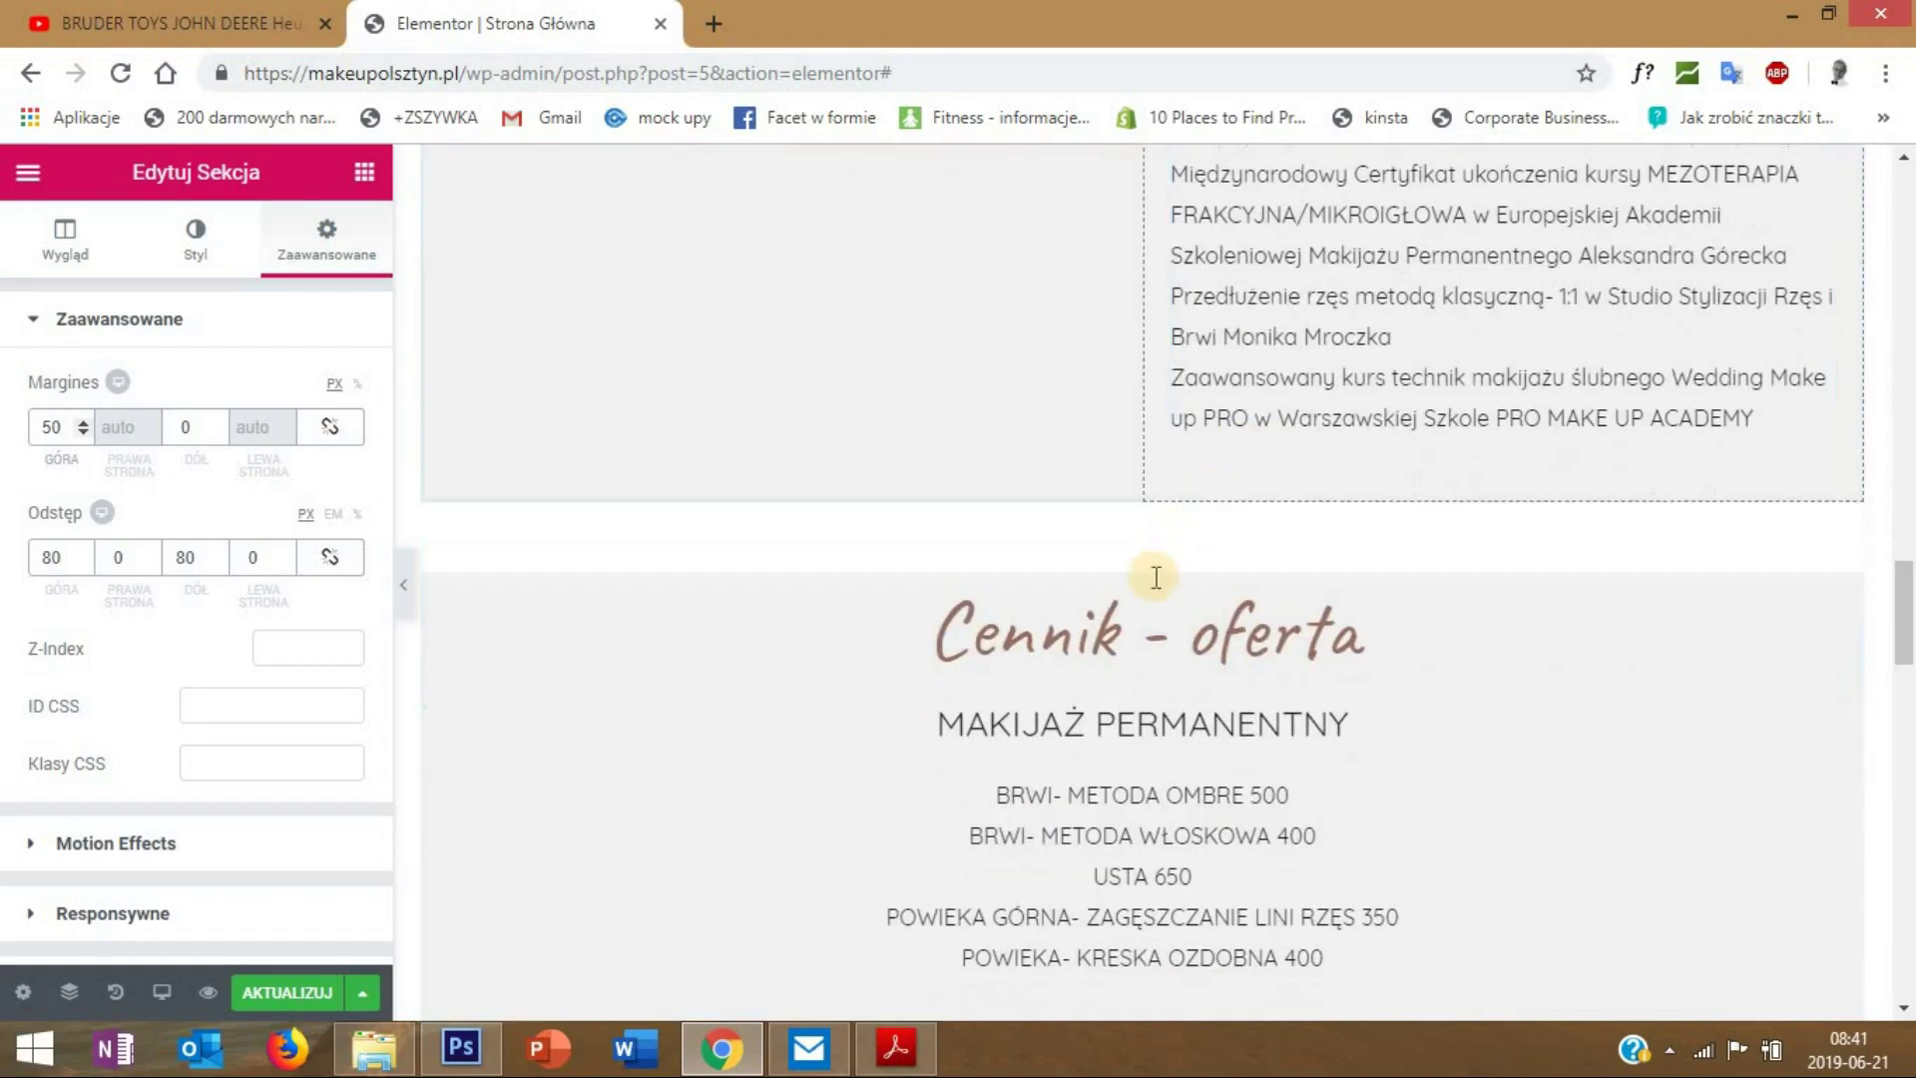
- Check the Cennik - oferta section's background colour, #f1f1f1, in its Style settings
{"action": "right_click", "coordinate": [1146, 562]}
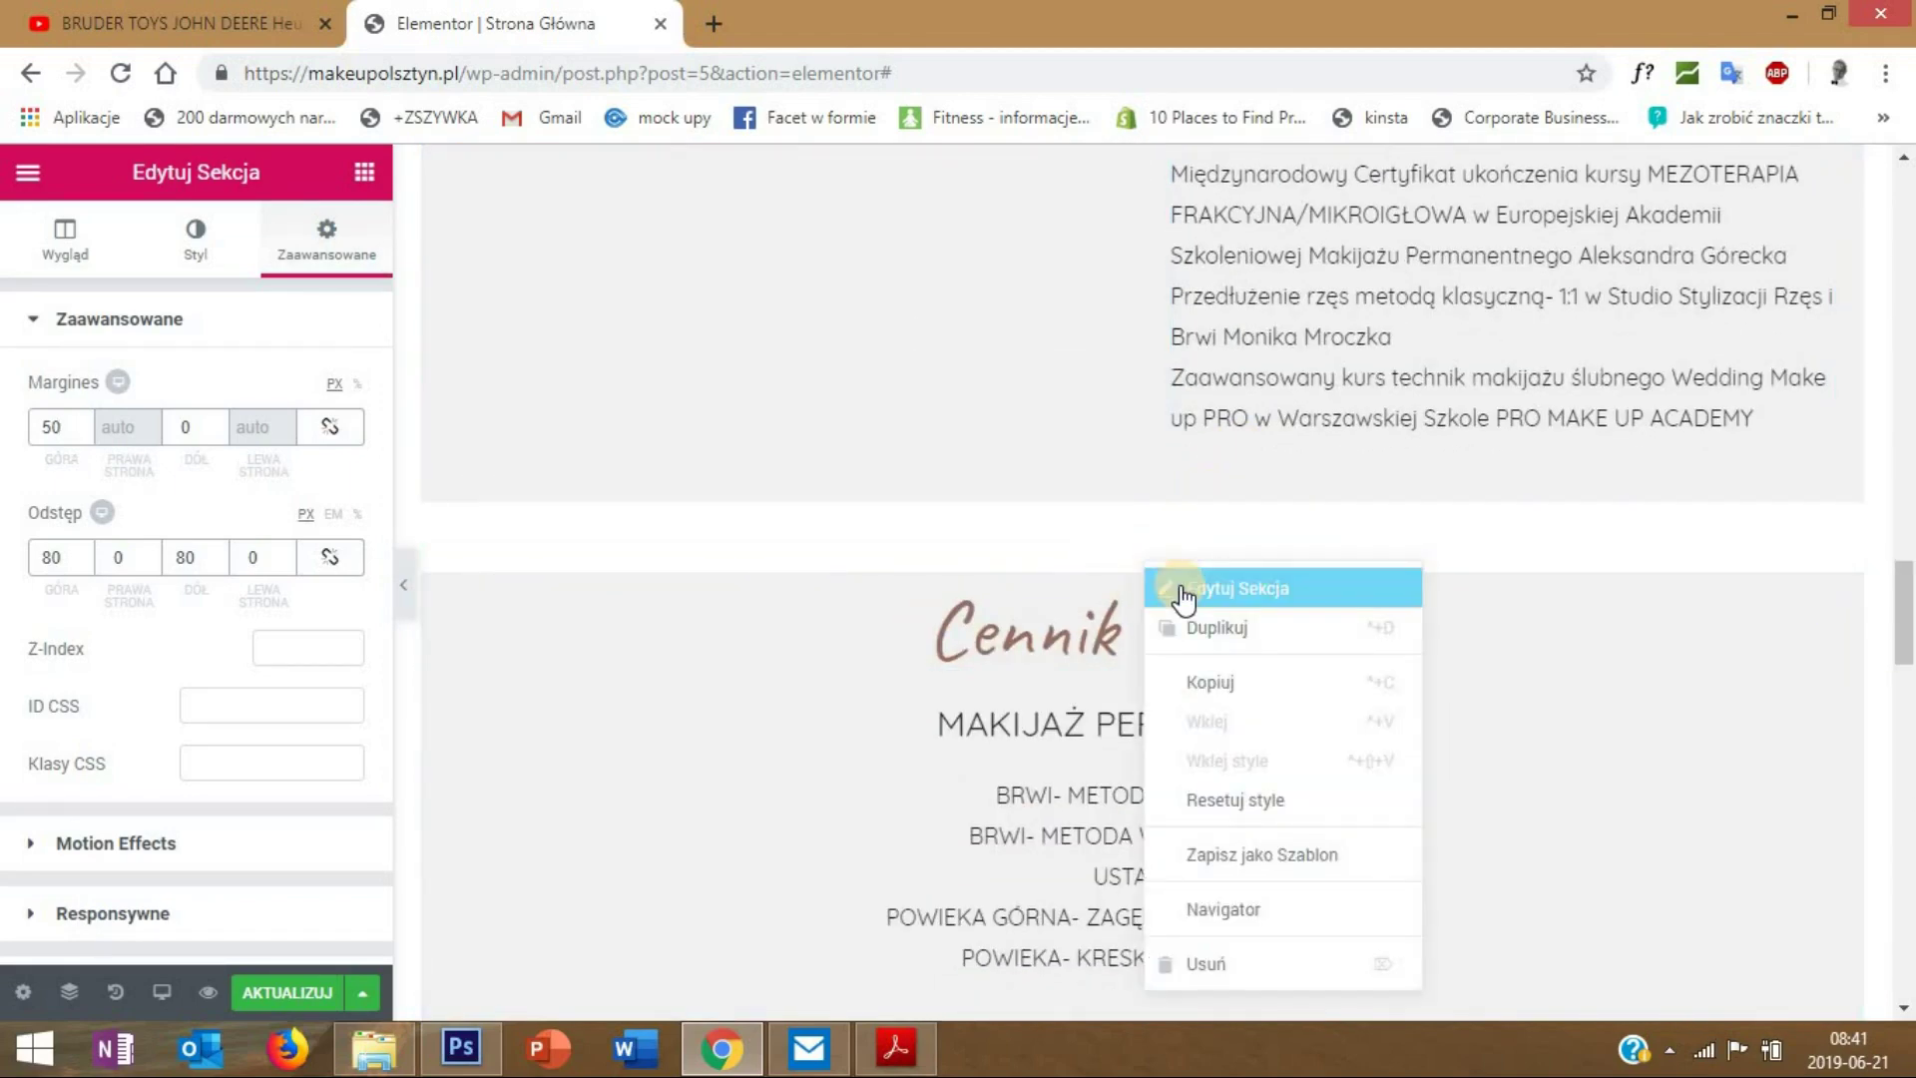
{"action": "left_click", "coordinate": [1174, 596]}
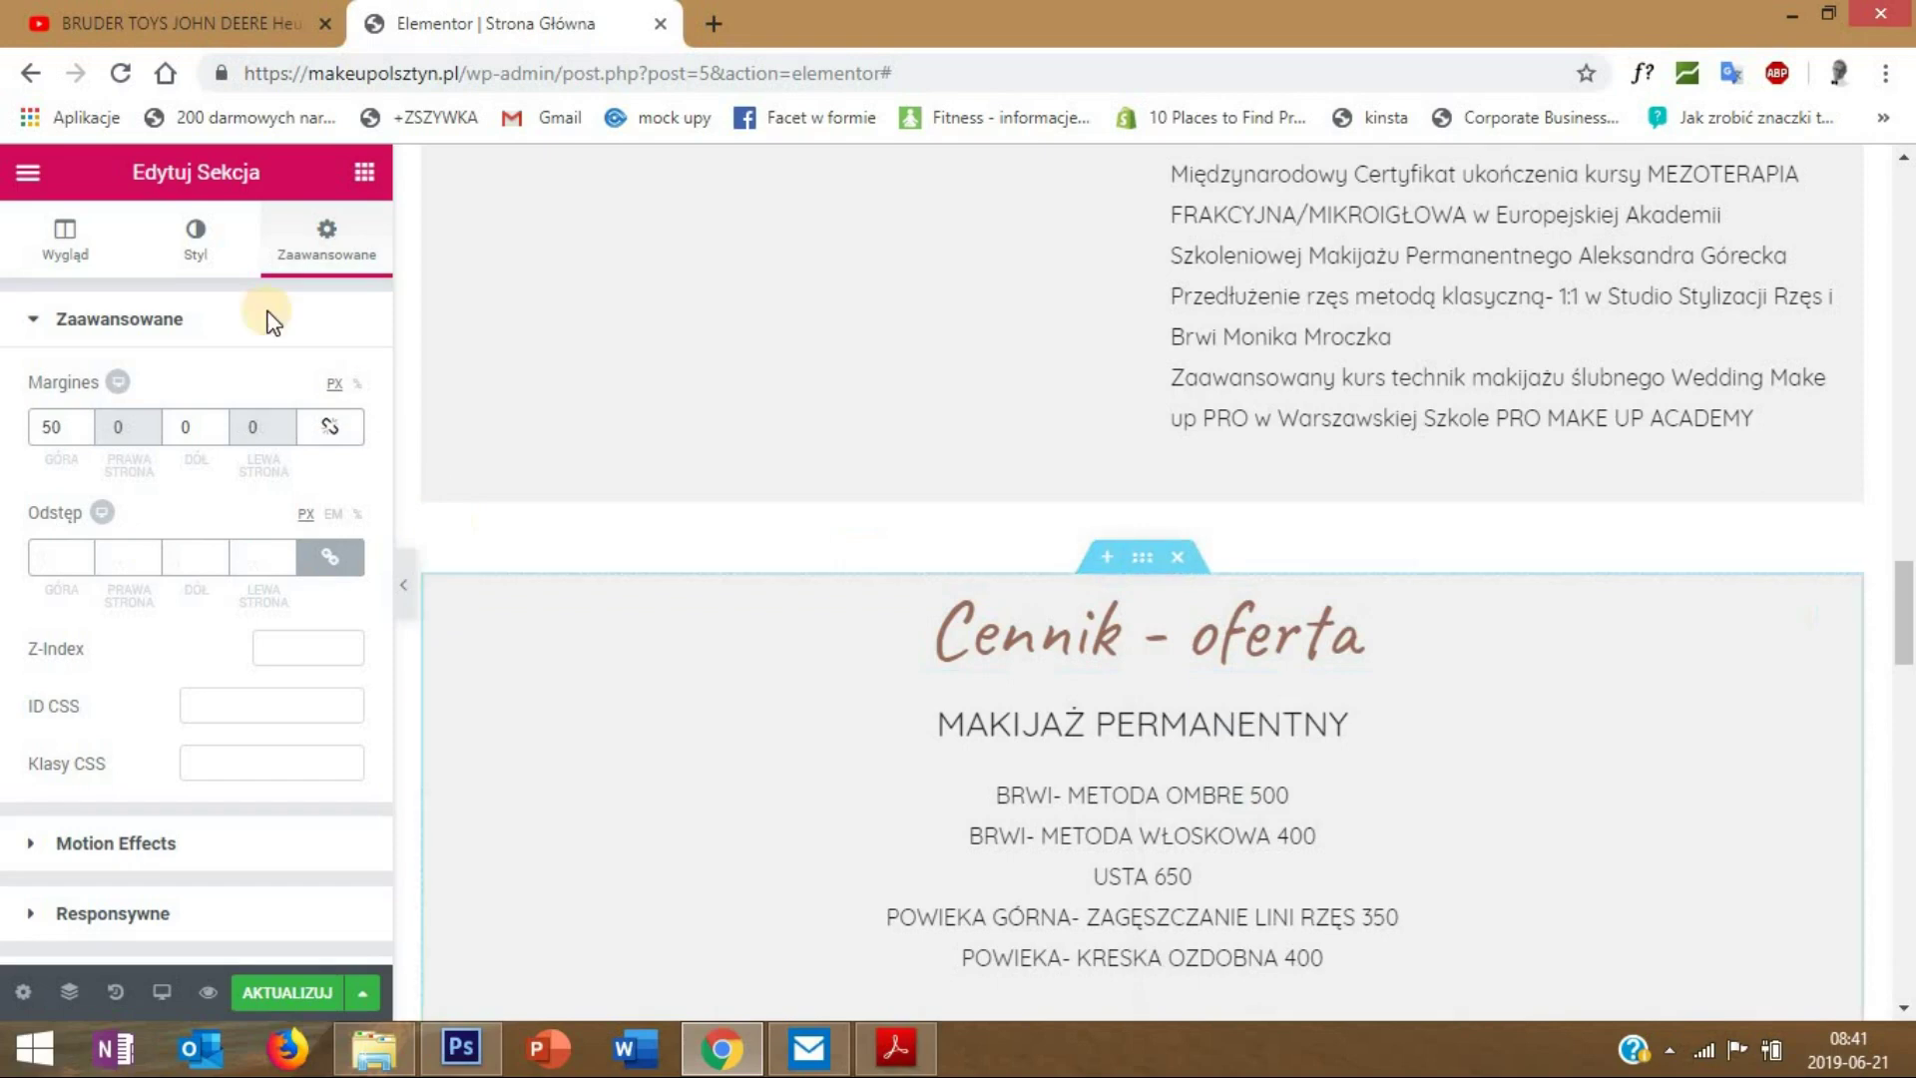
{"action": "left_click", "coordinate": [195, 240]}
{"action": "left_click", "coordinate": [210, 449]}
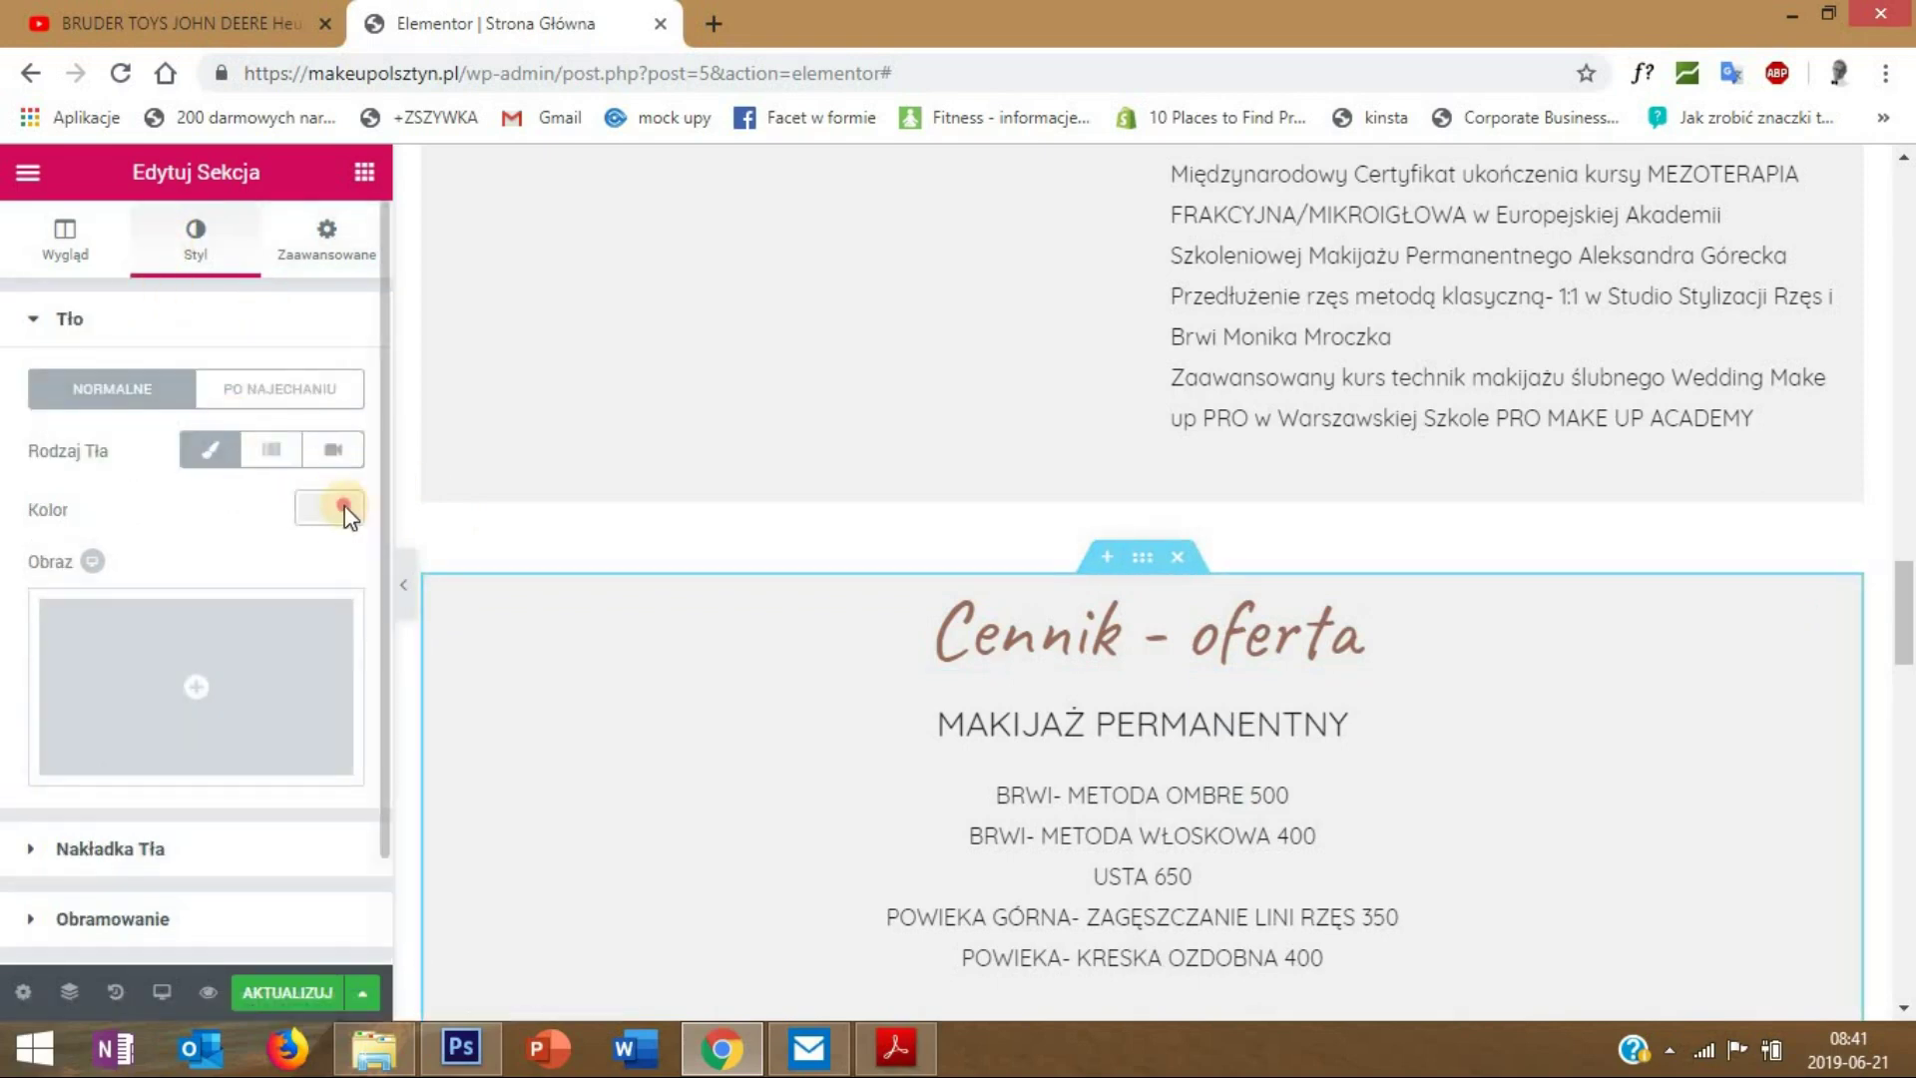
{"action": "left_click", "coordinate": [335, 506]}
{"action": "left_click", "coordinate": [8, 517]}
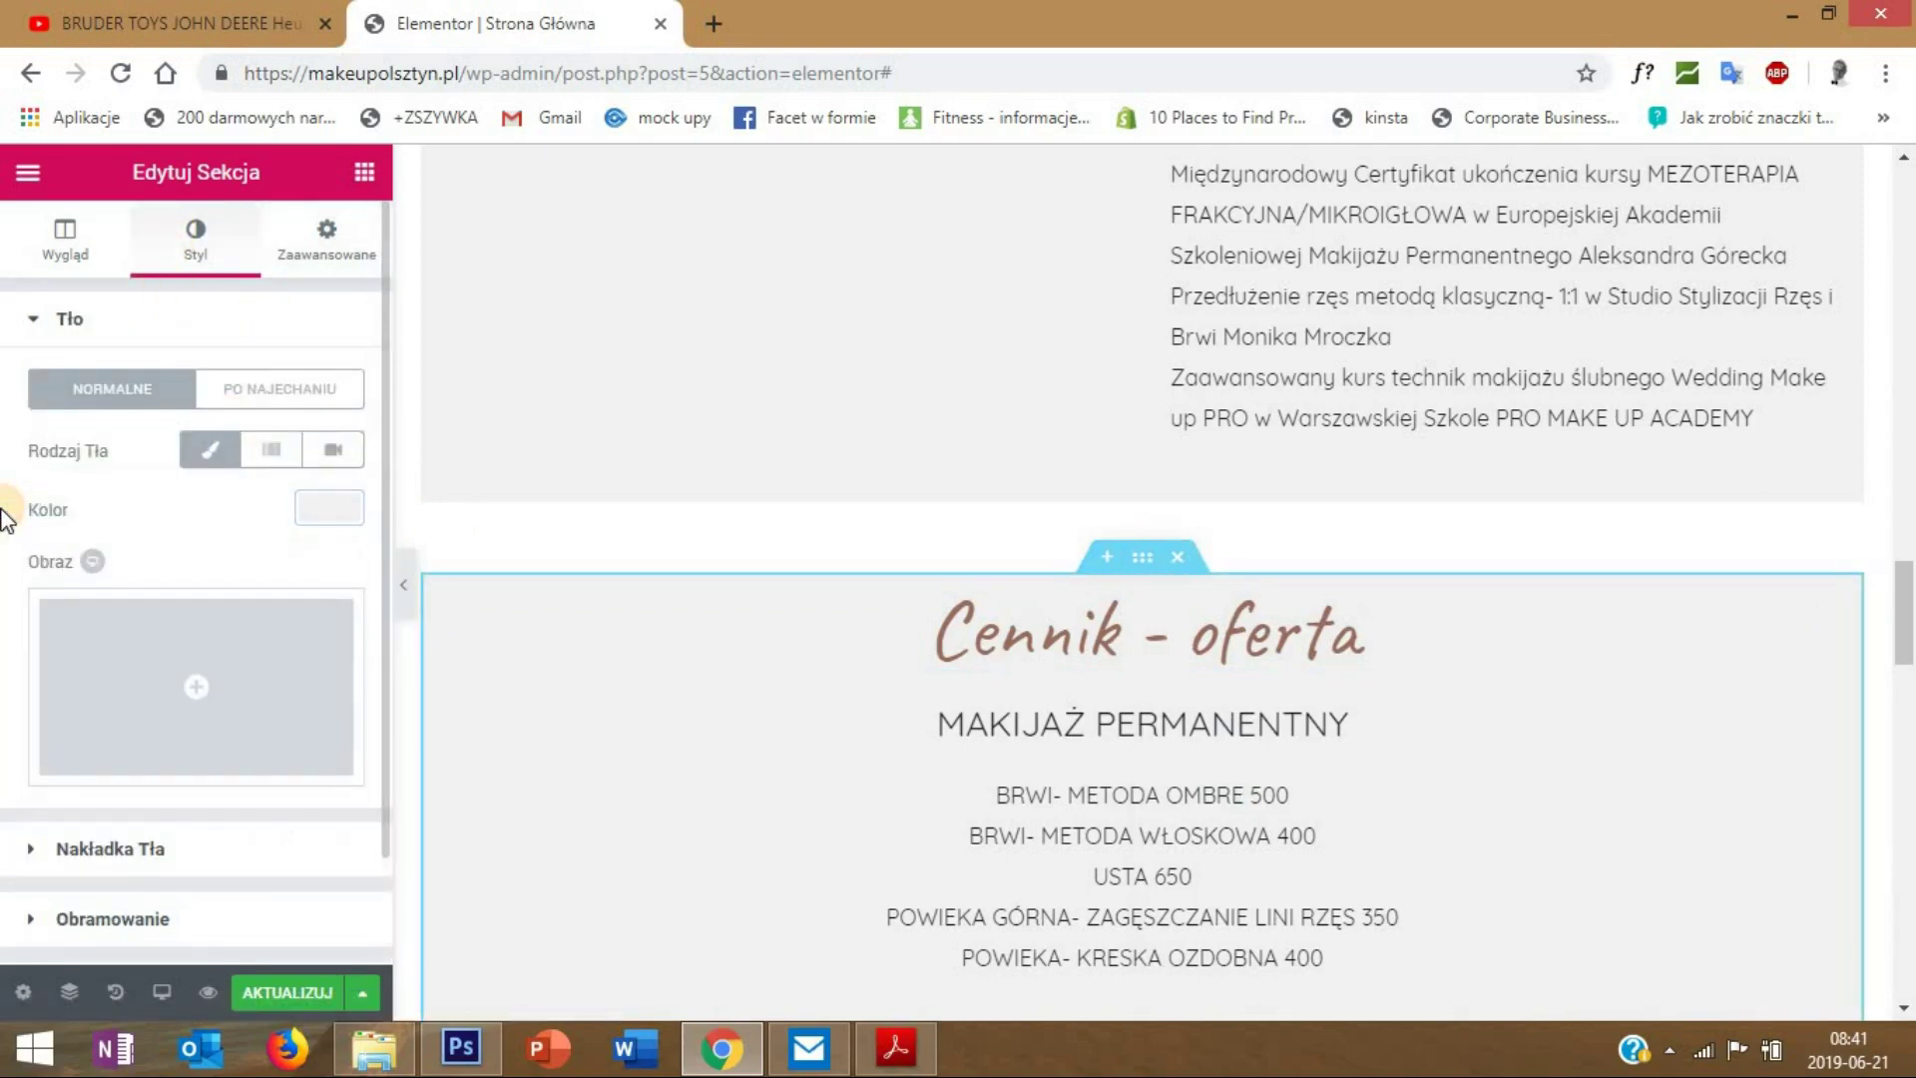
{"action": "left_click", "coordinate": [305, 509]}
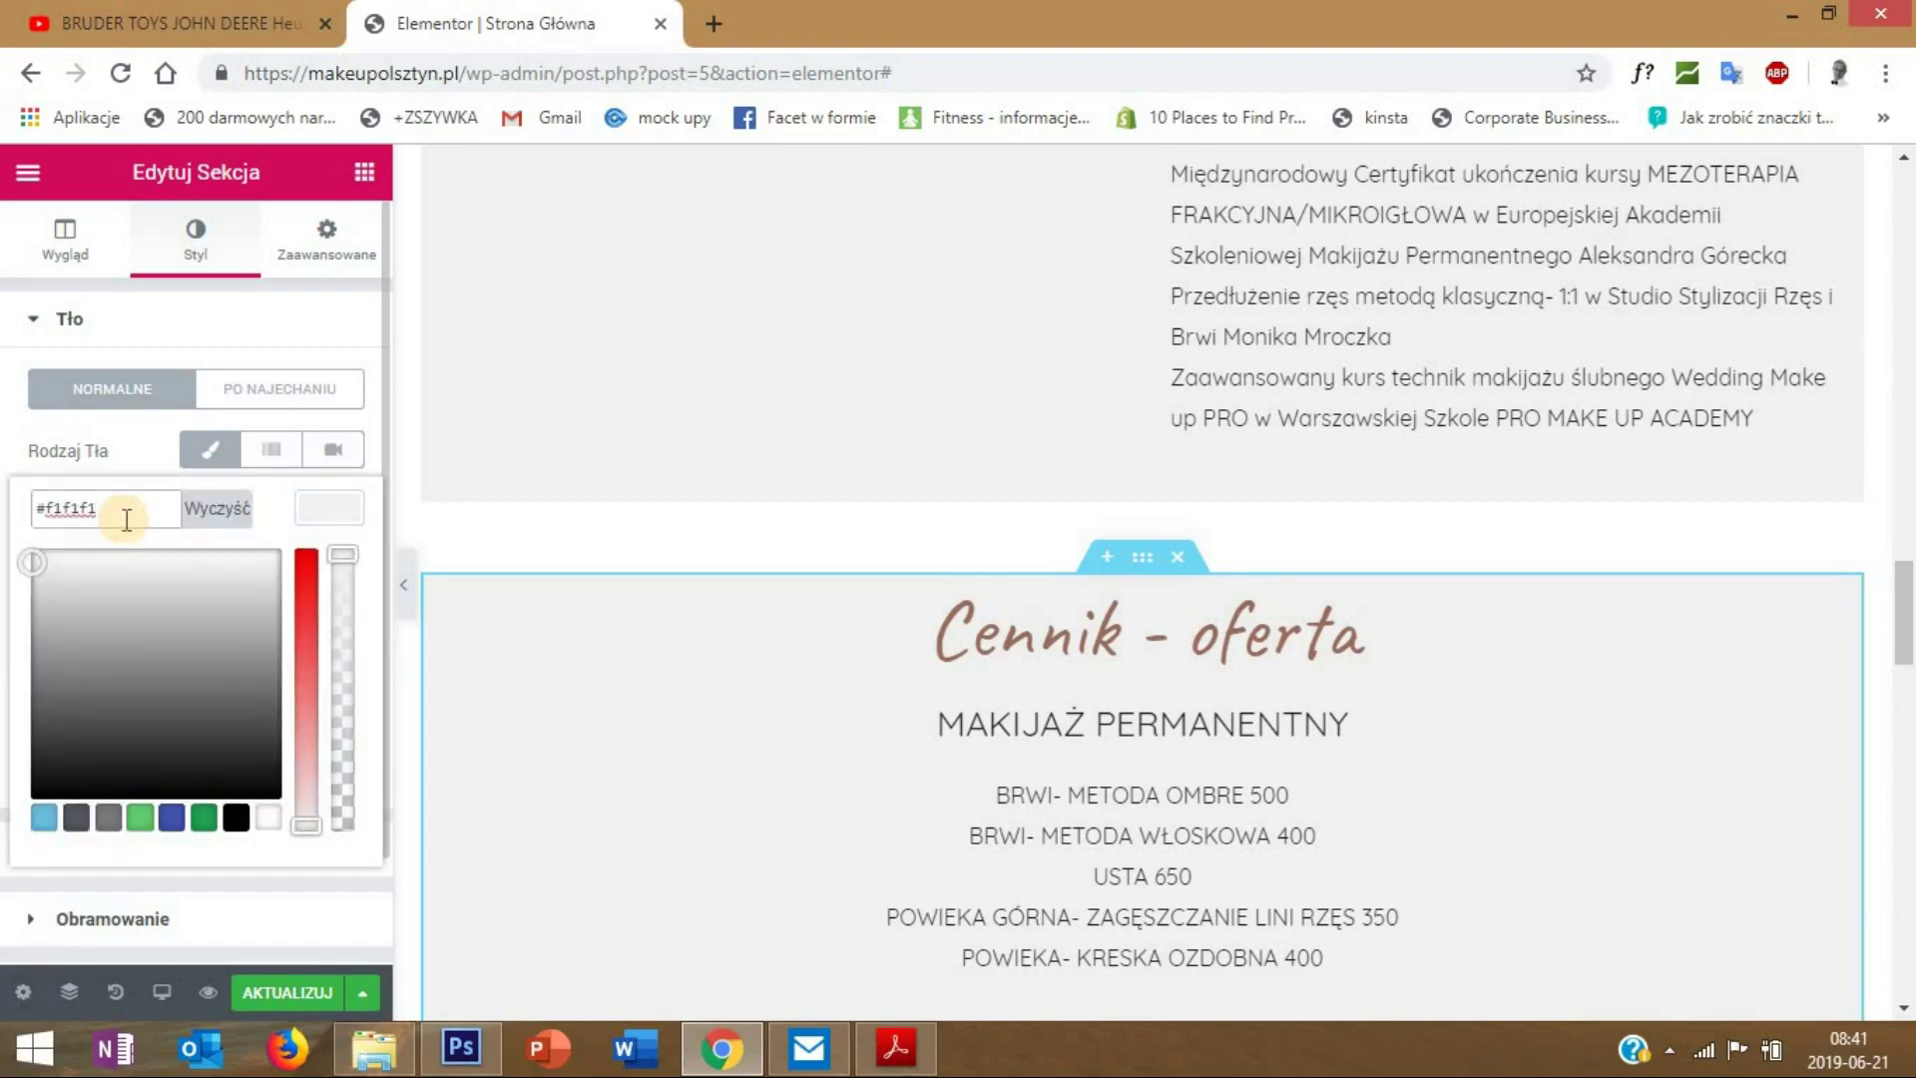
{"action": "scroll", "coordinate": [1037, 579], "scroll_direction": "down", "scroll_amount": 18}
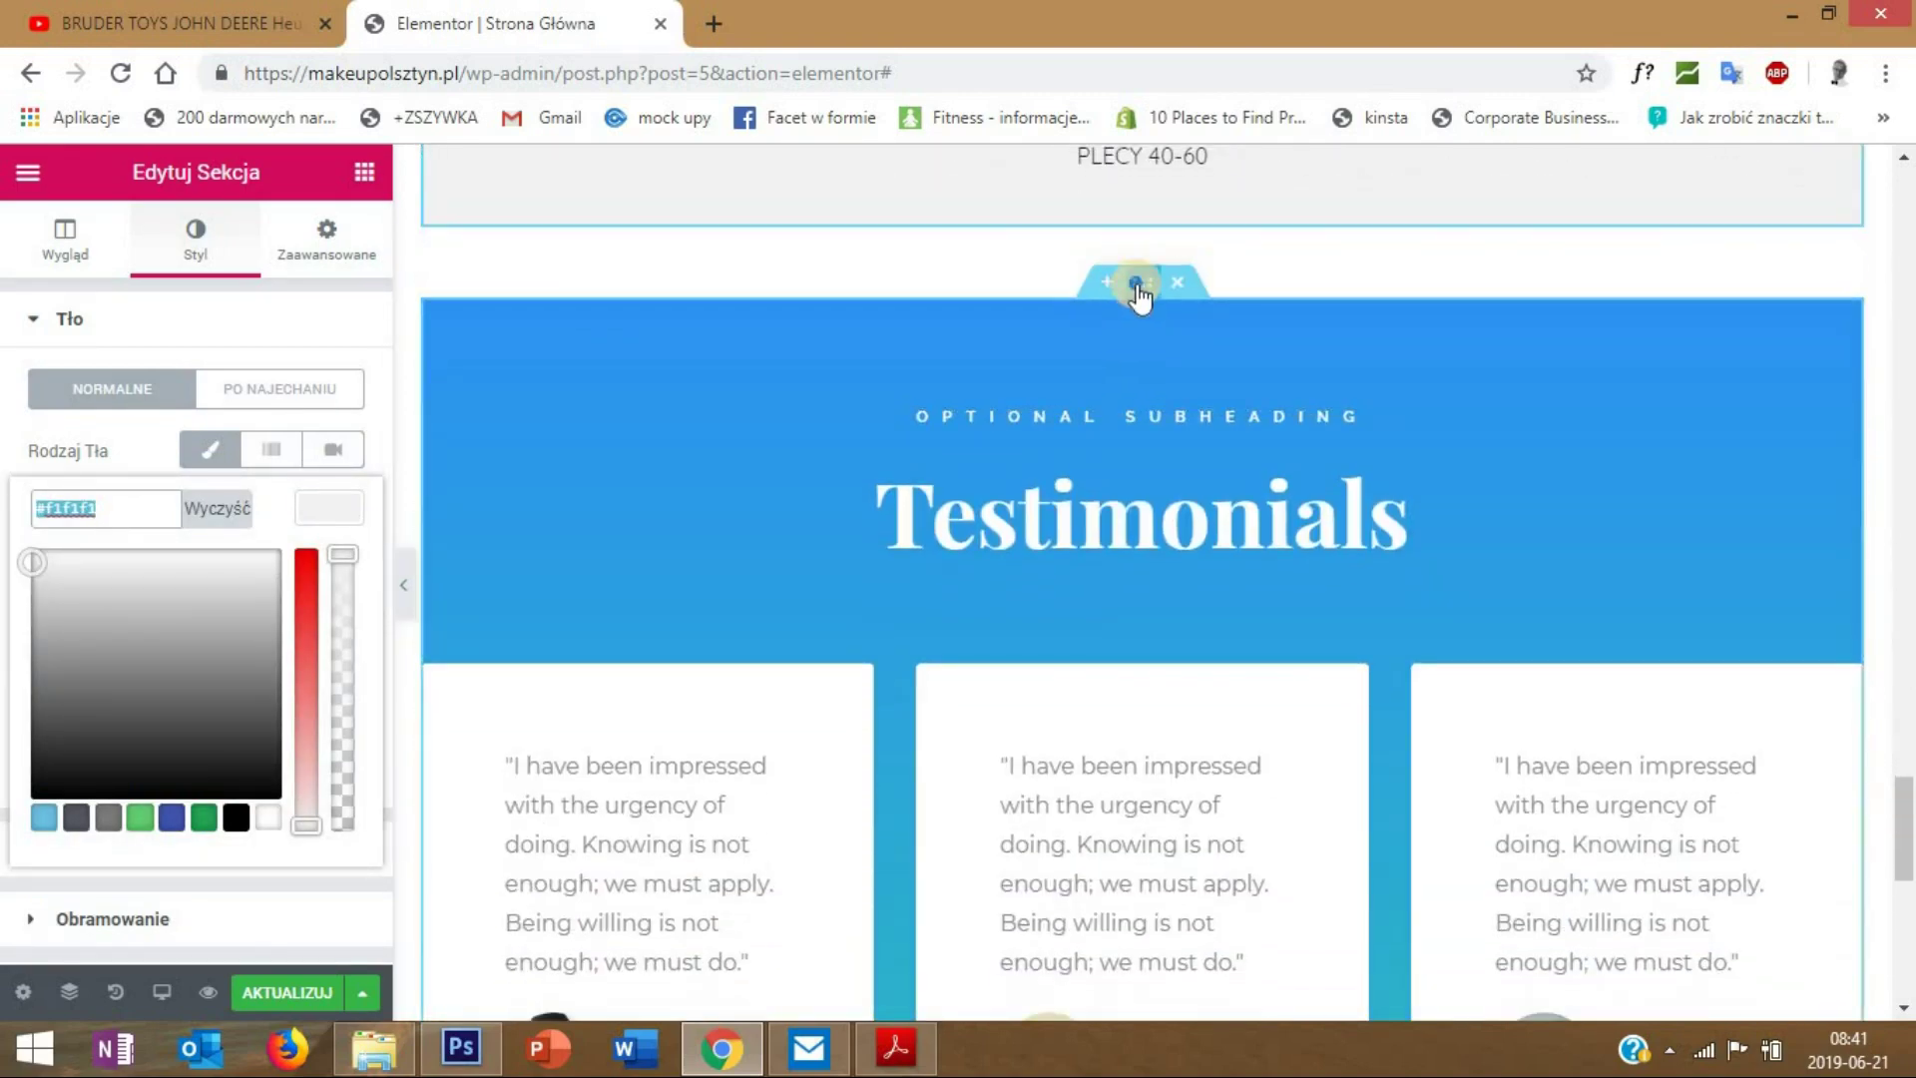
- Change the Testimonials gradient's first colour to light grey #f1f1f1
{"action": "right_click", "coordinate": [1138, 288]}
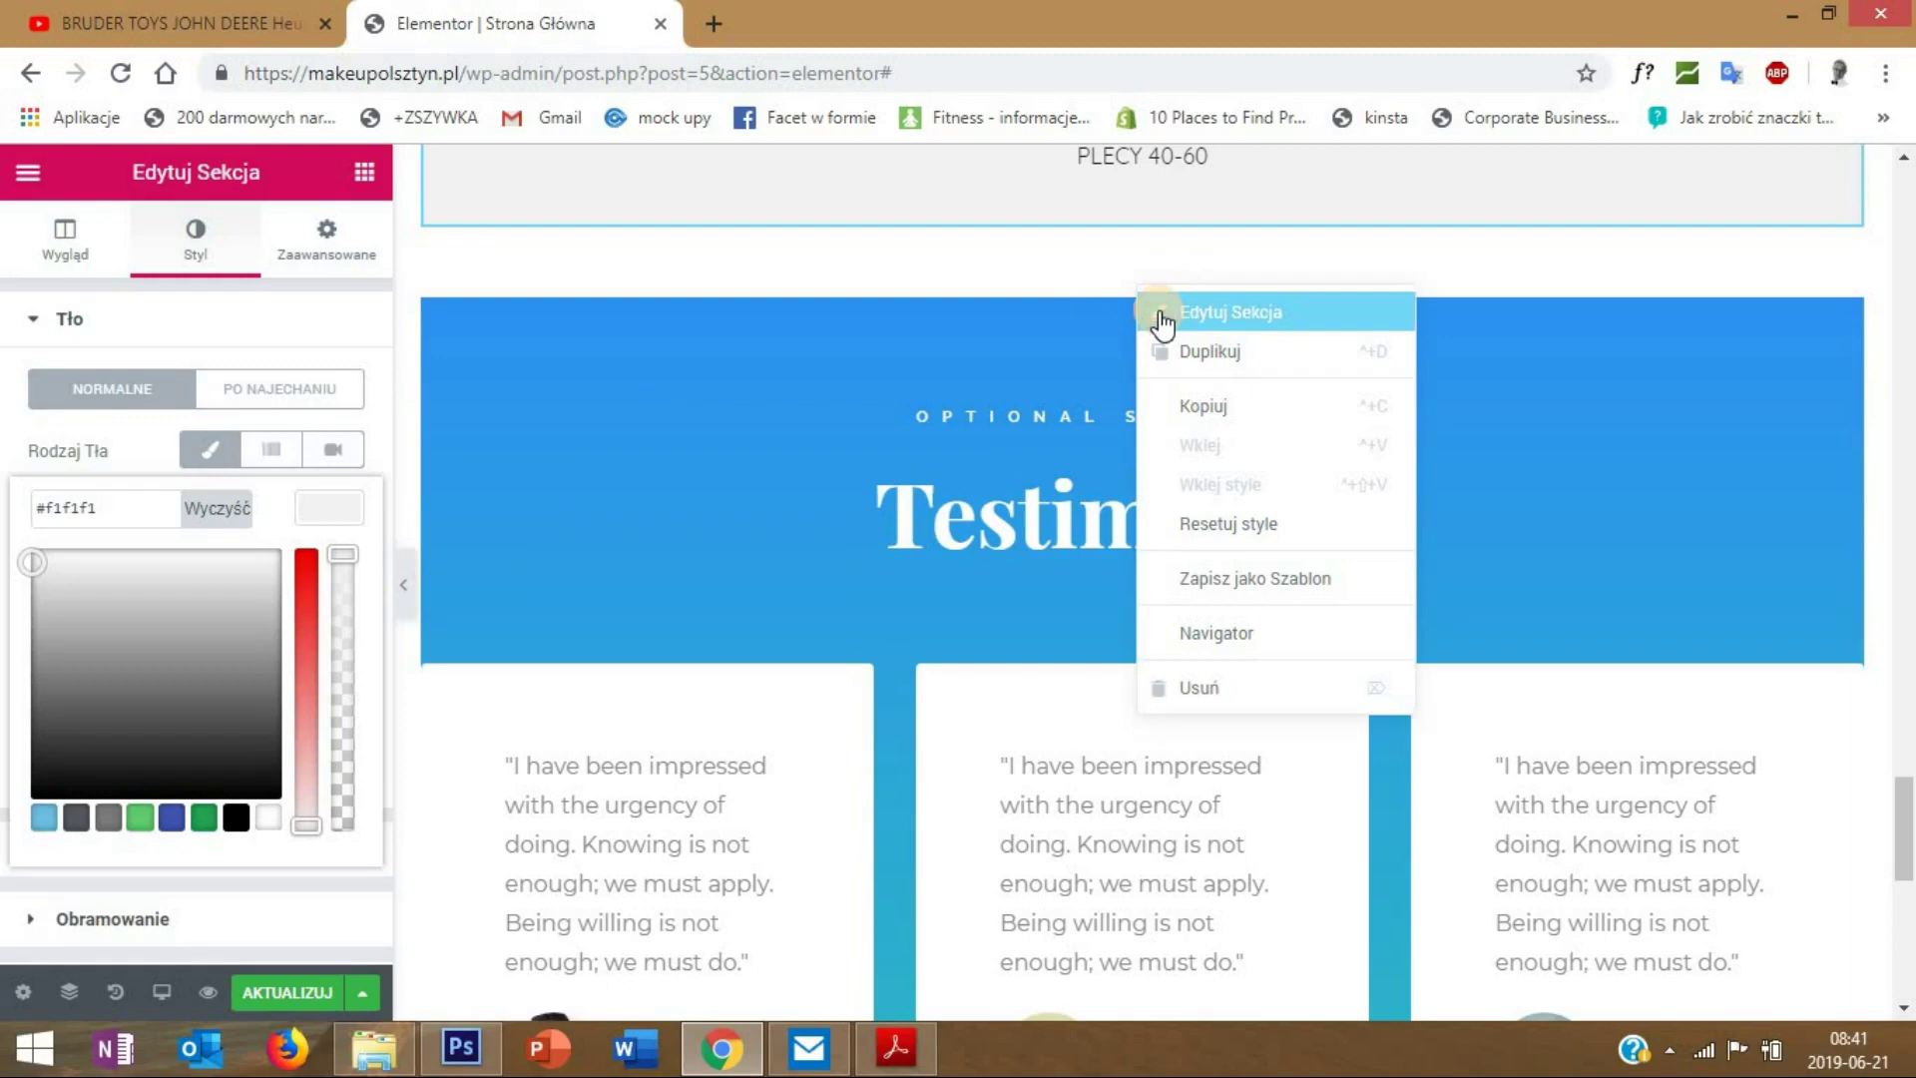
{"action": "left_click", "coordinate": [1163, 315]}
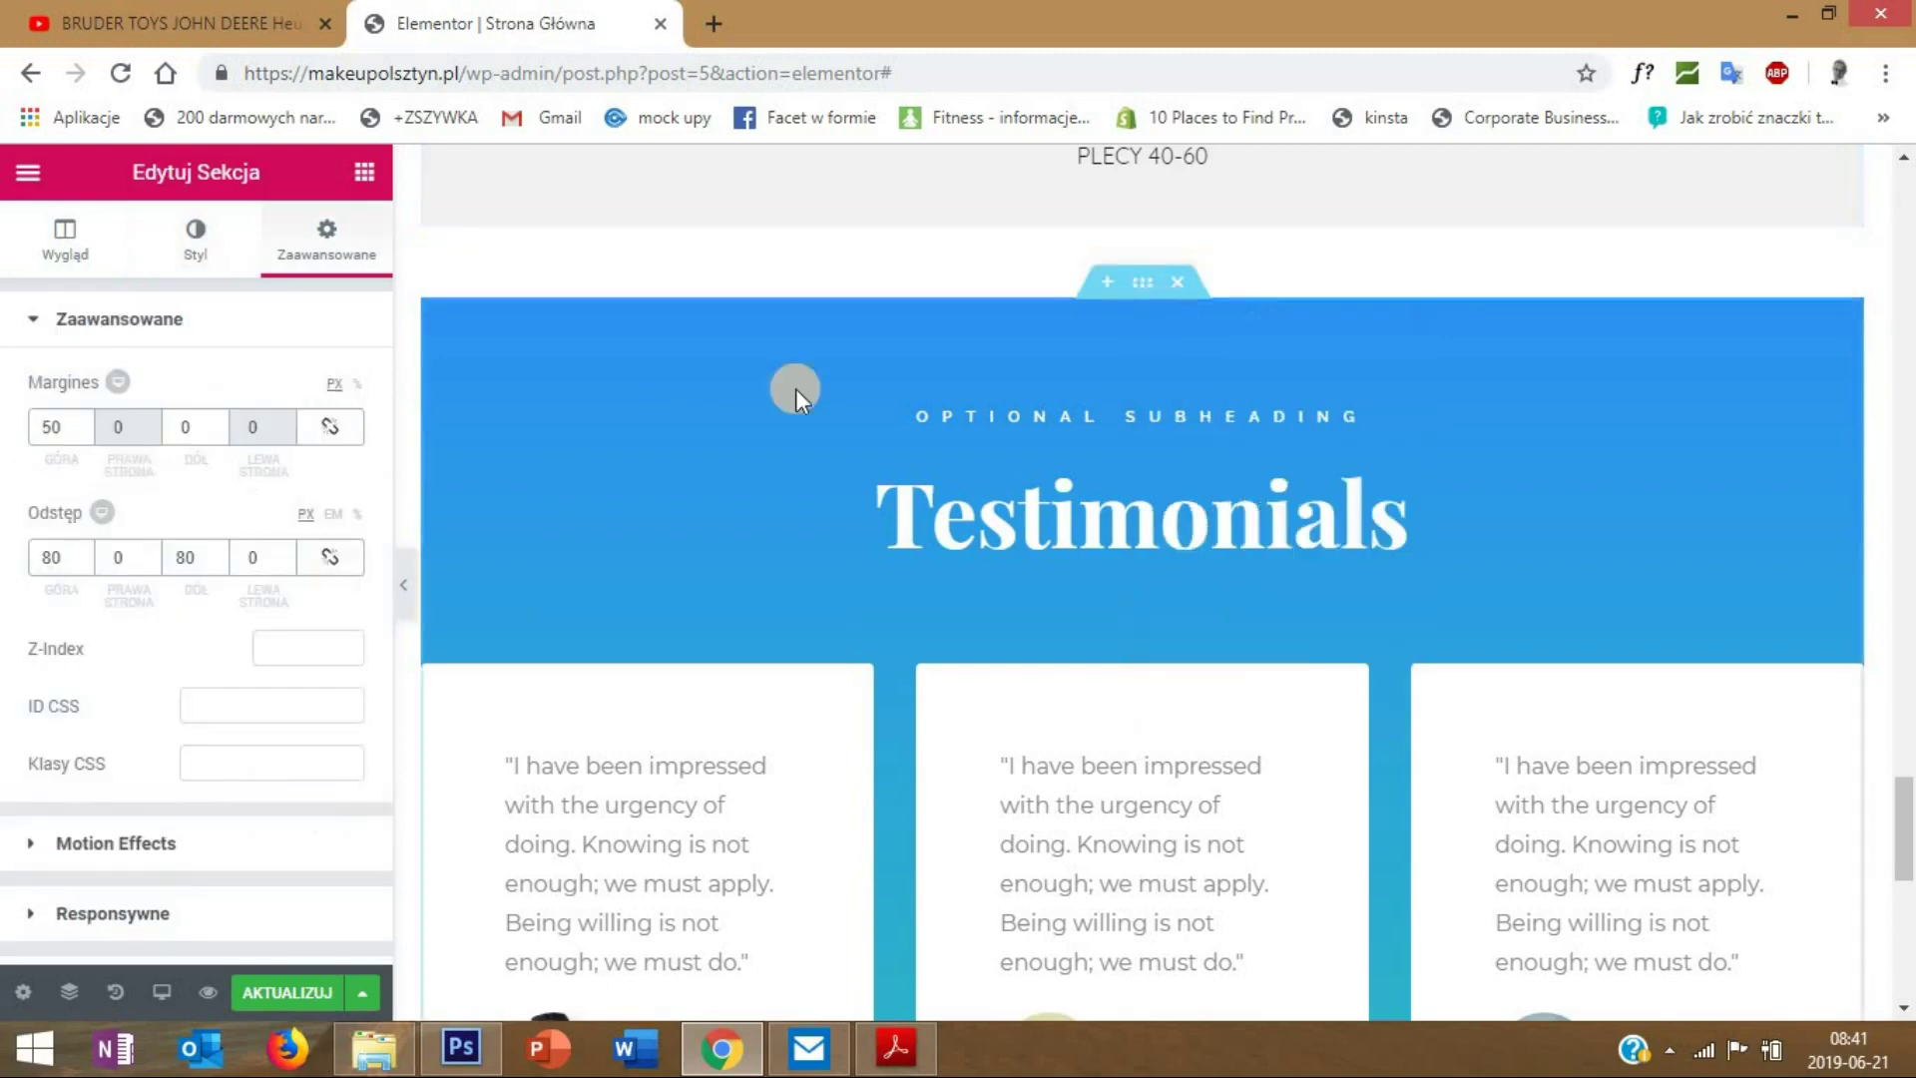
{"action": "left_click", "coordinate": [195, 239]}
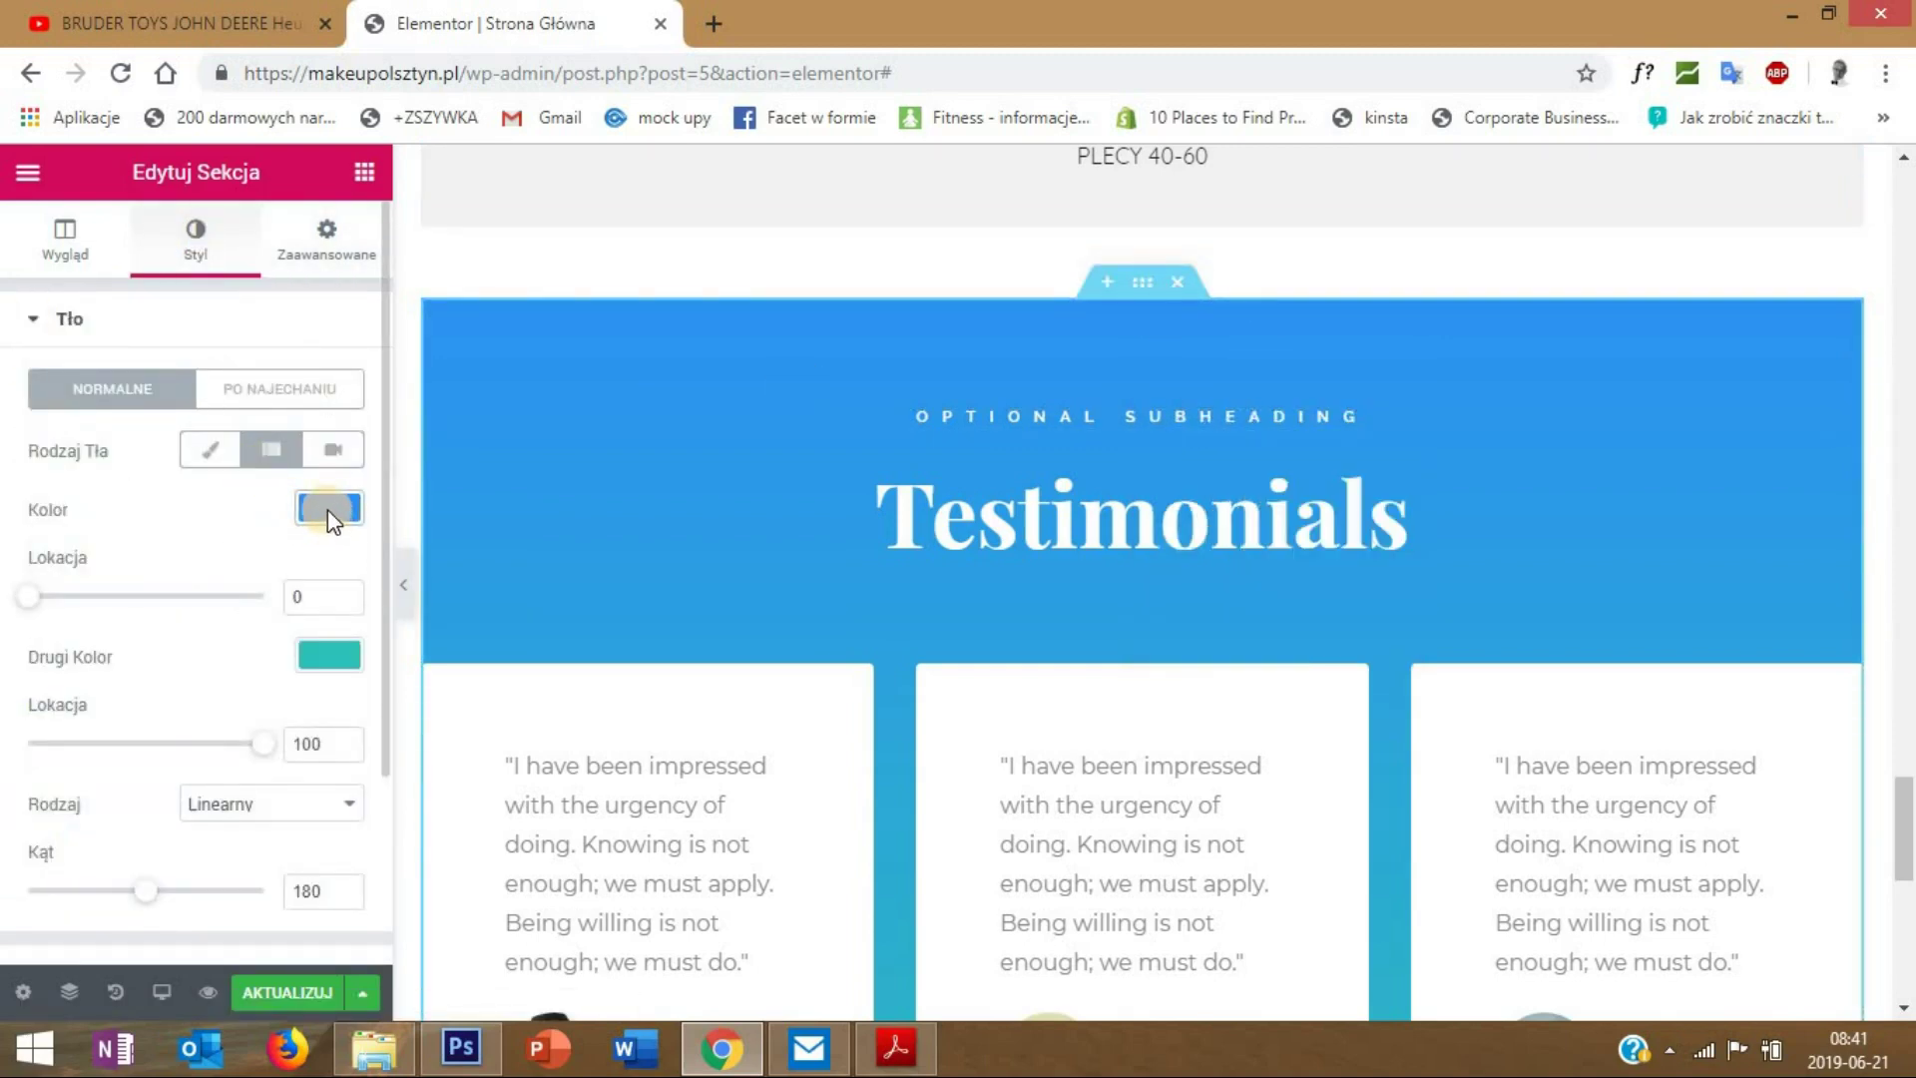
{"action": "left_click", "coordinate": [328, 512]}
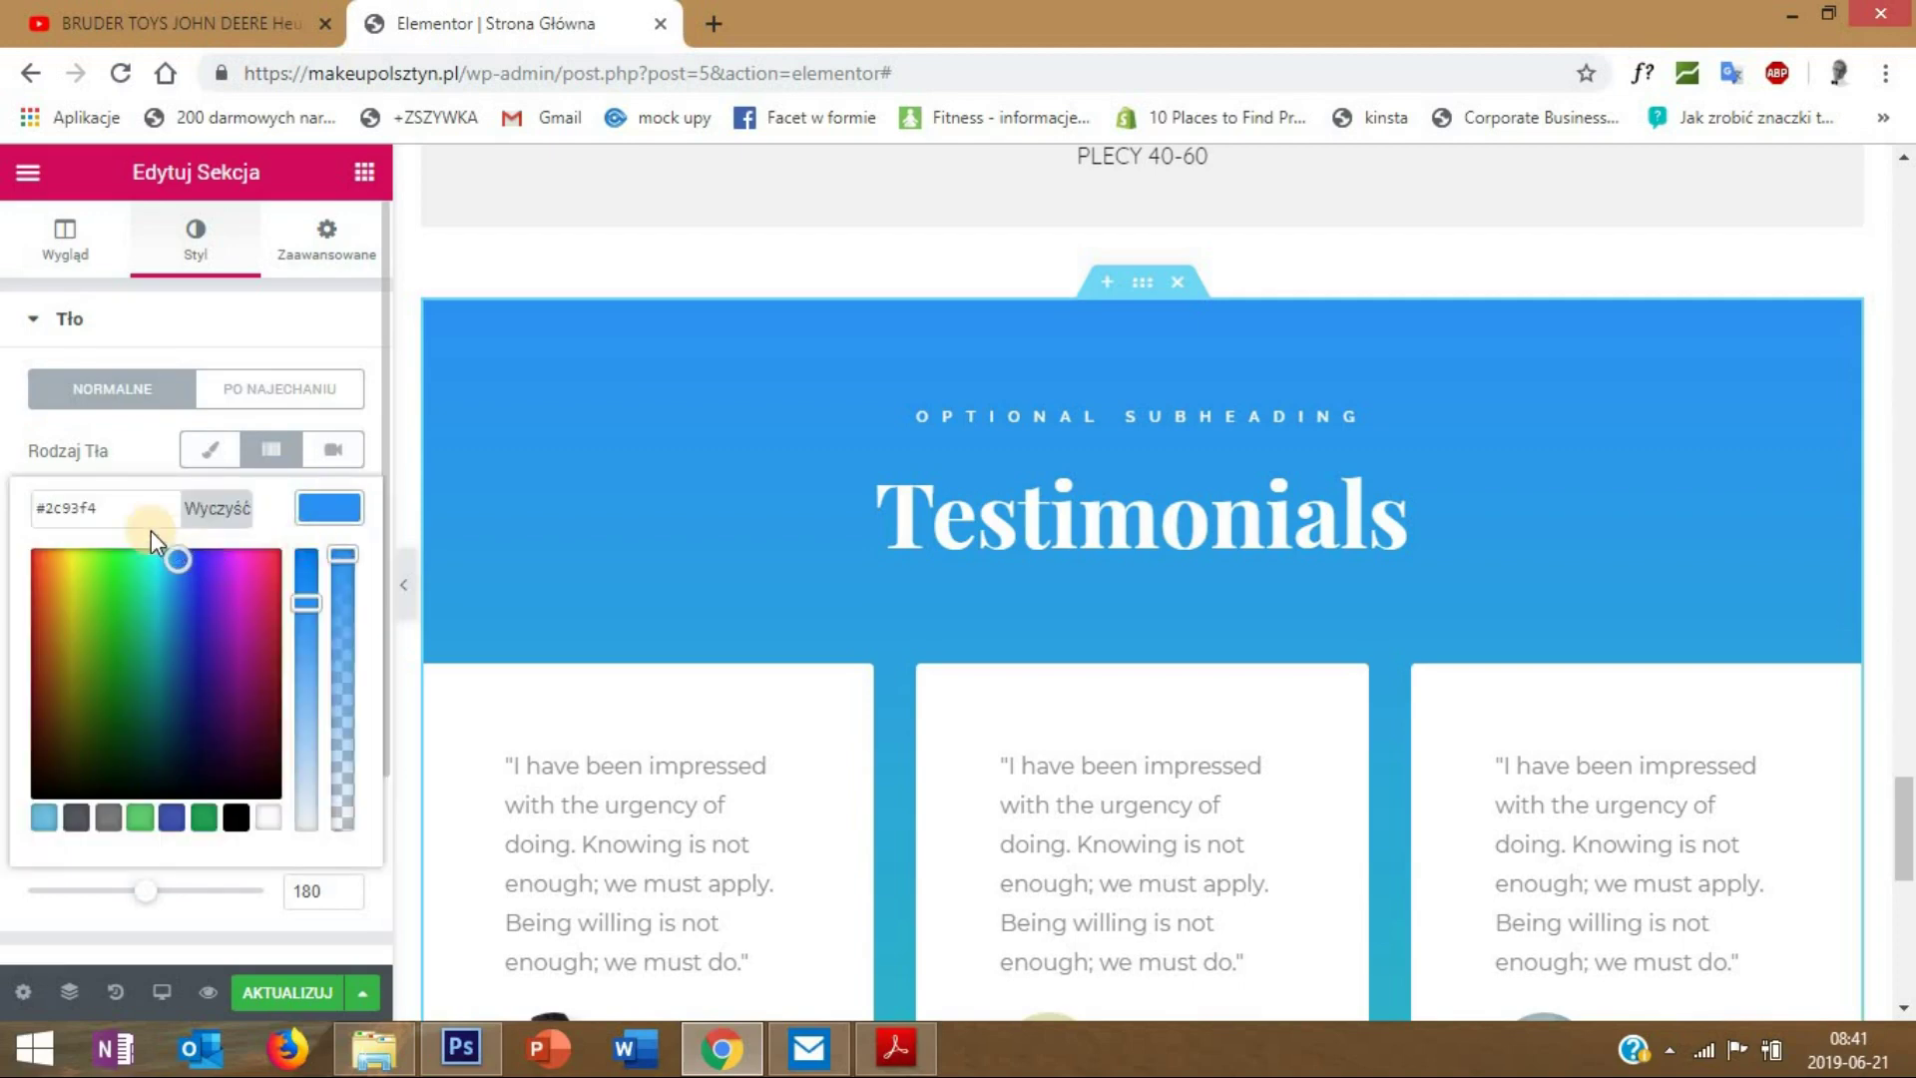
{"action": "left_click", "coordinate": [116, 506]}
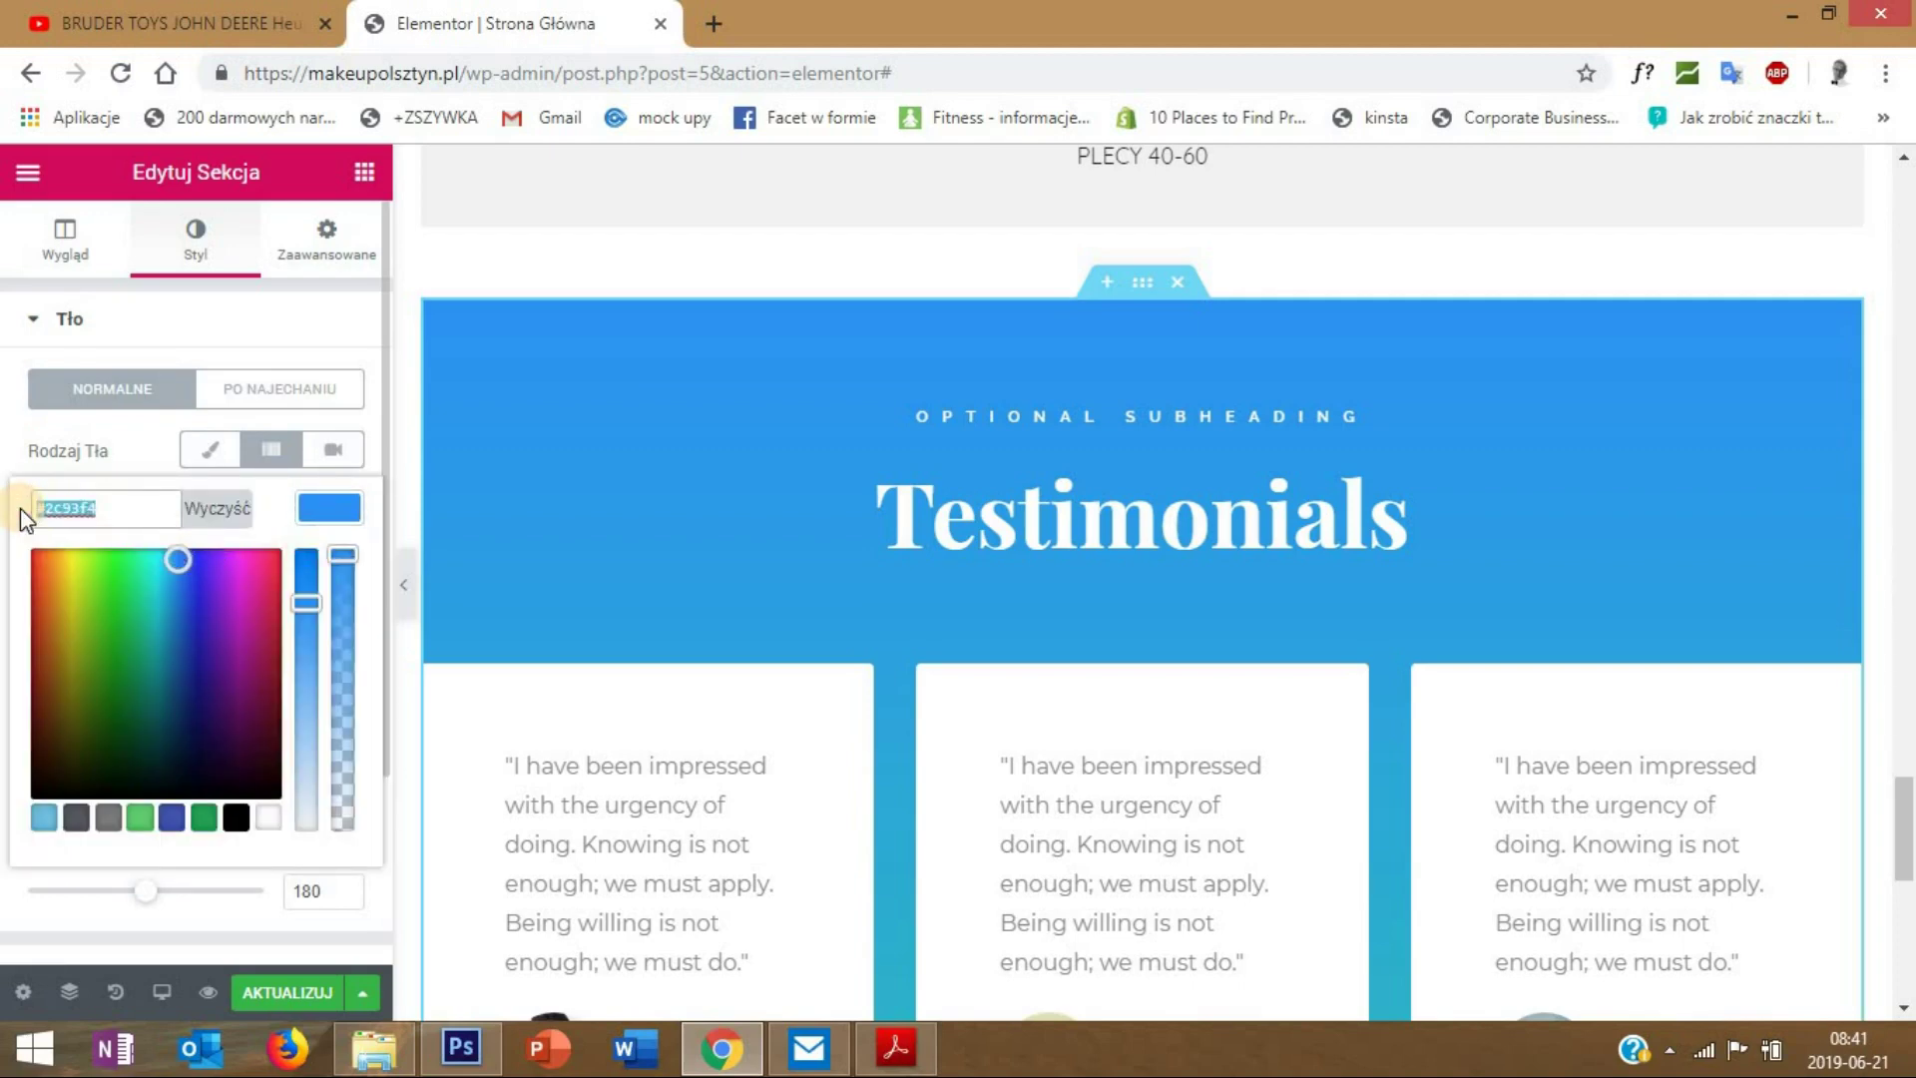
{"action": "type", "text": "#f1f1f1"}
{"action": "scroll", "coordinate": [501, 588], "scroll_direction": "down", "scroll_amount": 2}
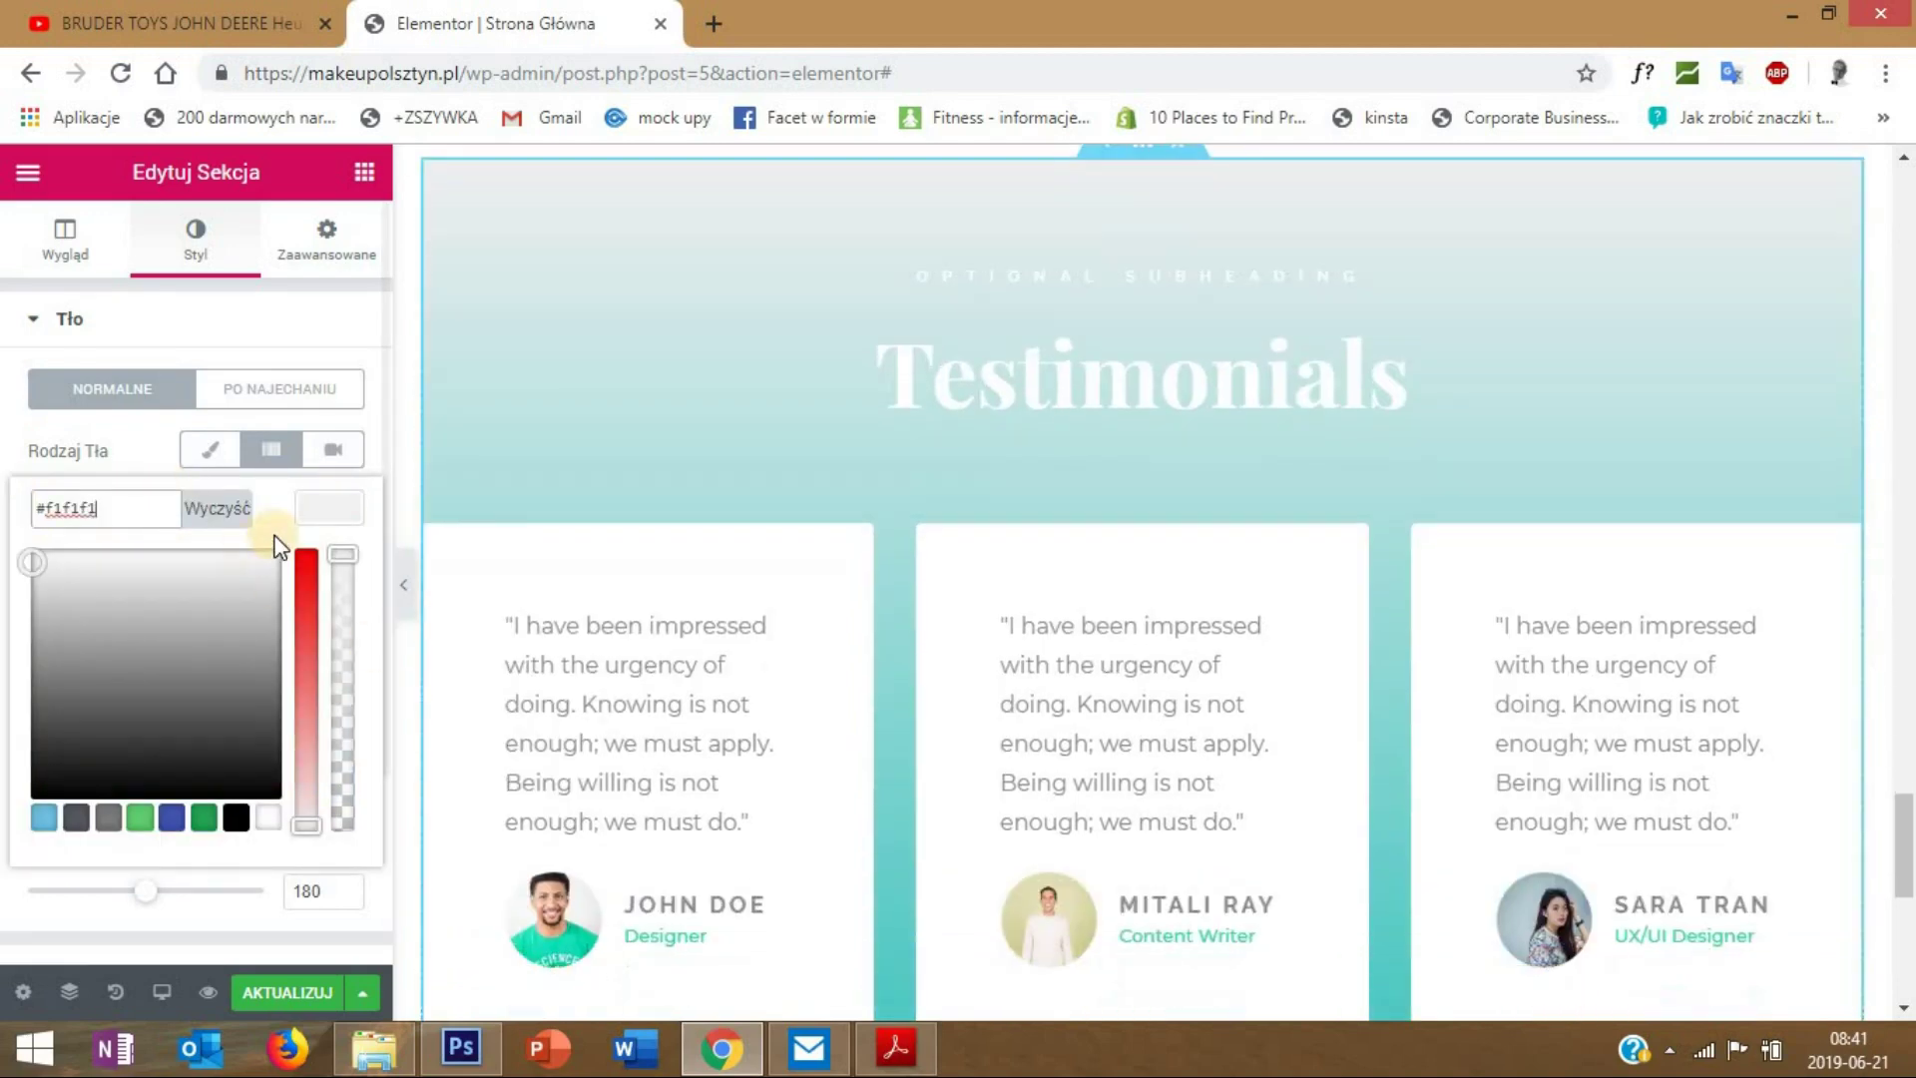
{"action": "left_click", "coordinate": [922, 467]}
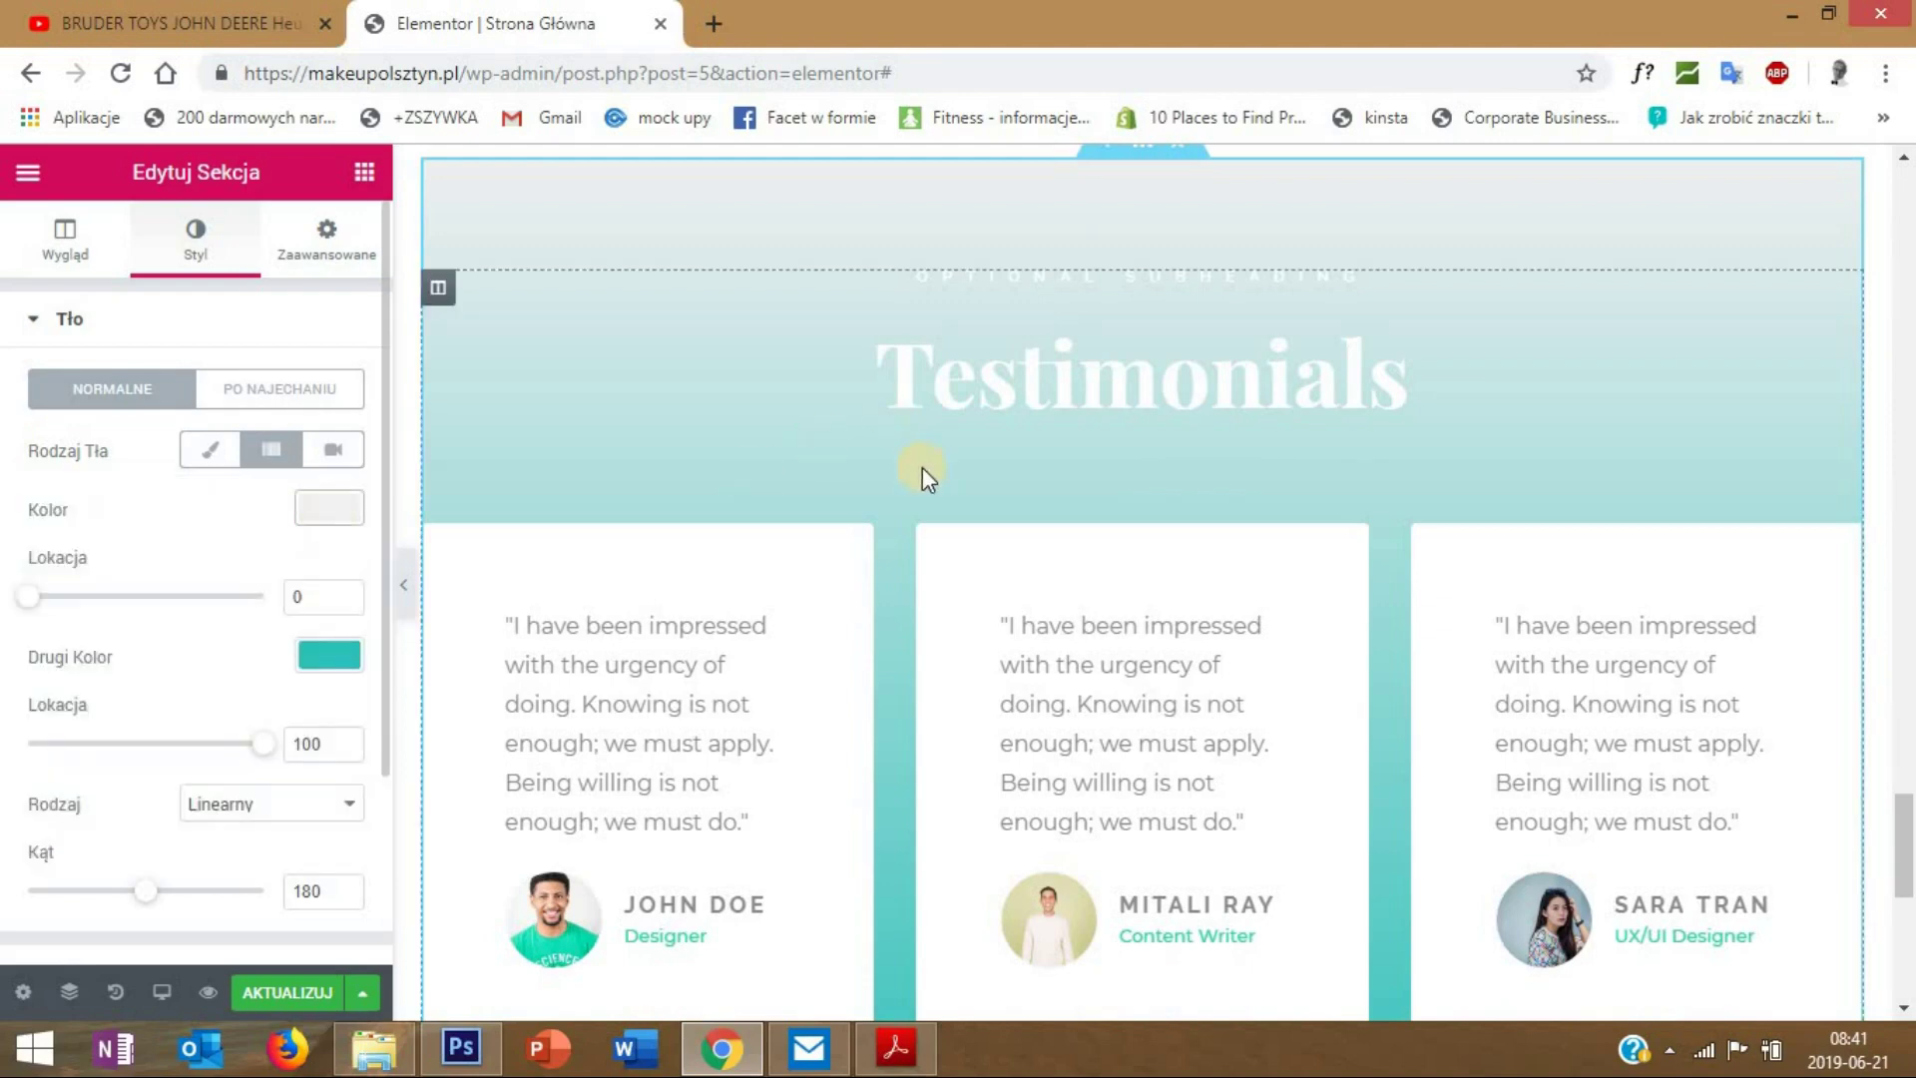
- Reset the second gradient colour and clear the section background colour value
{"action": "left_click", "coordinate": [325, 656]}
{"action": "left_click", "coordinate": [217, 655]}
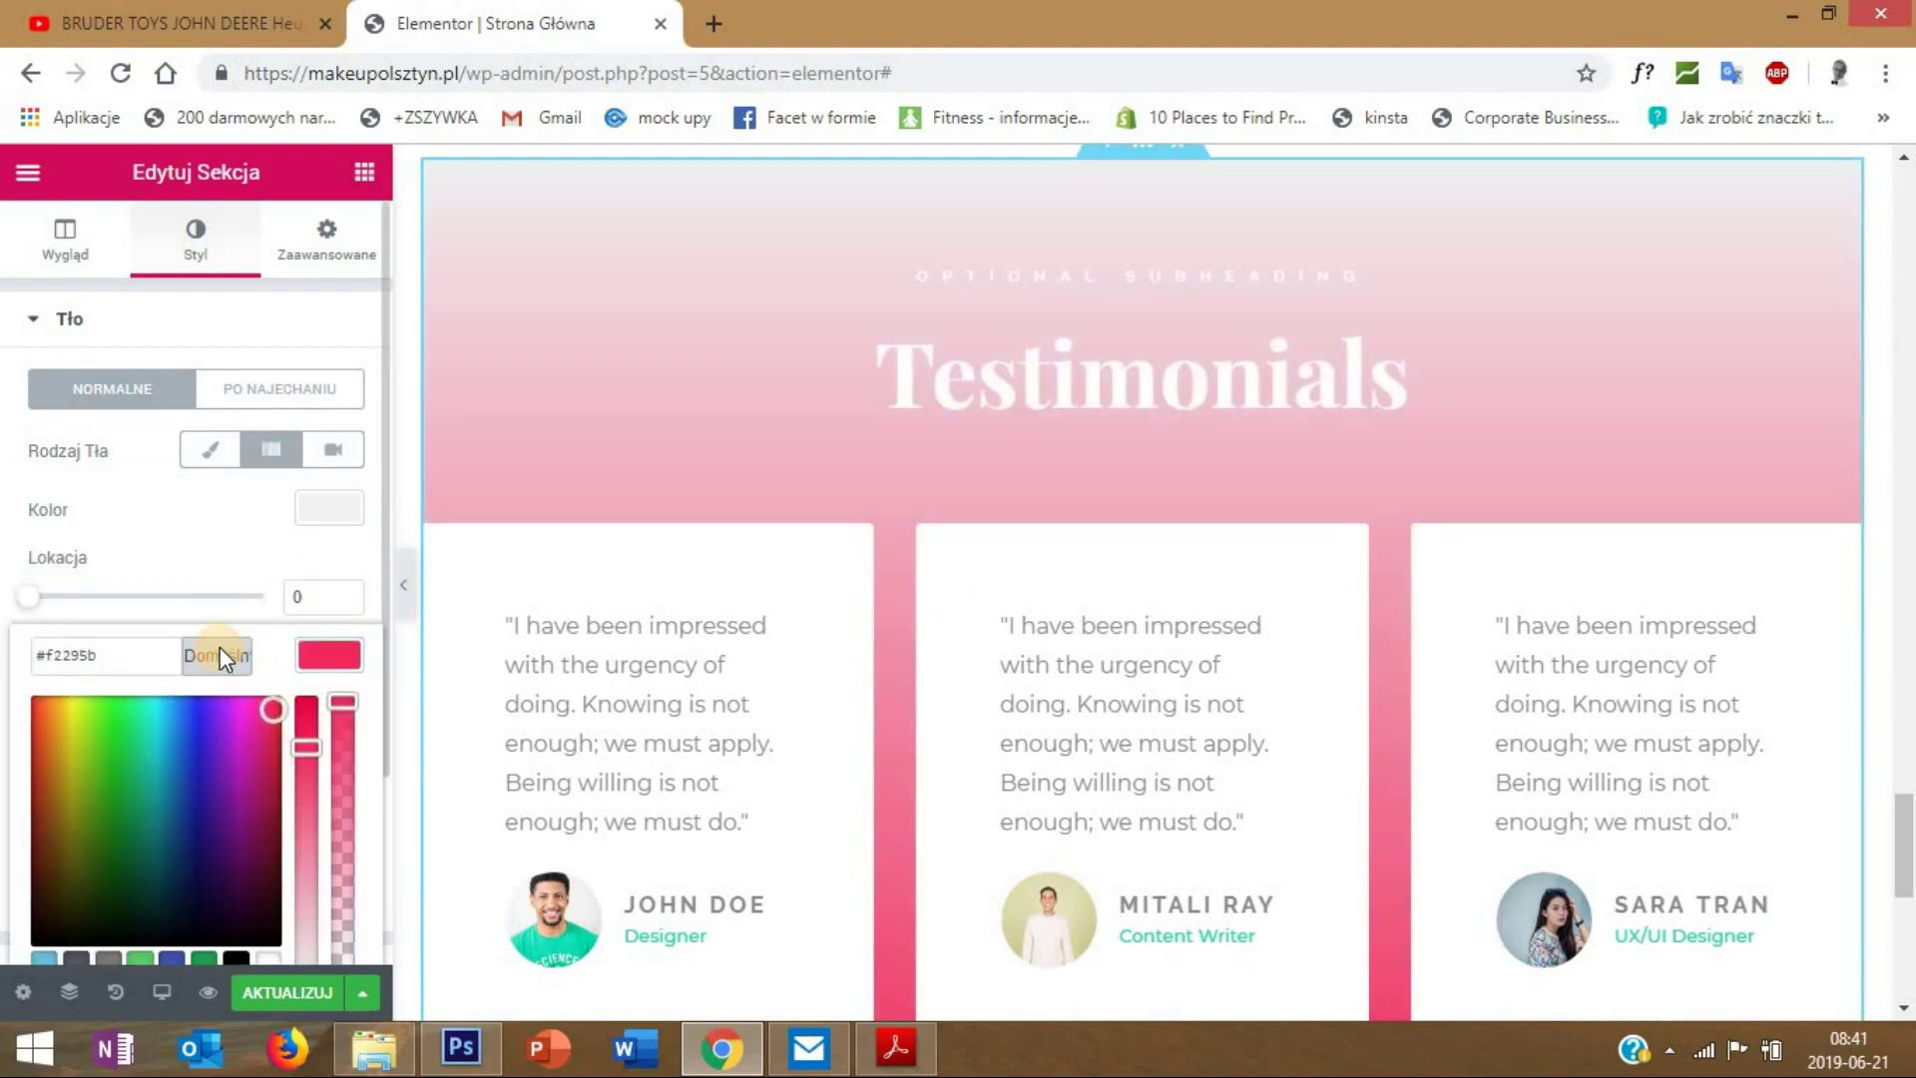
{"action": "left_click", "coordinate": [47, 657]}
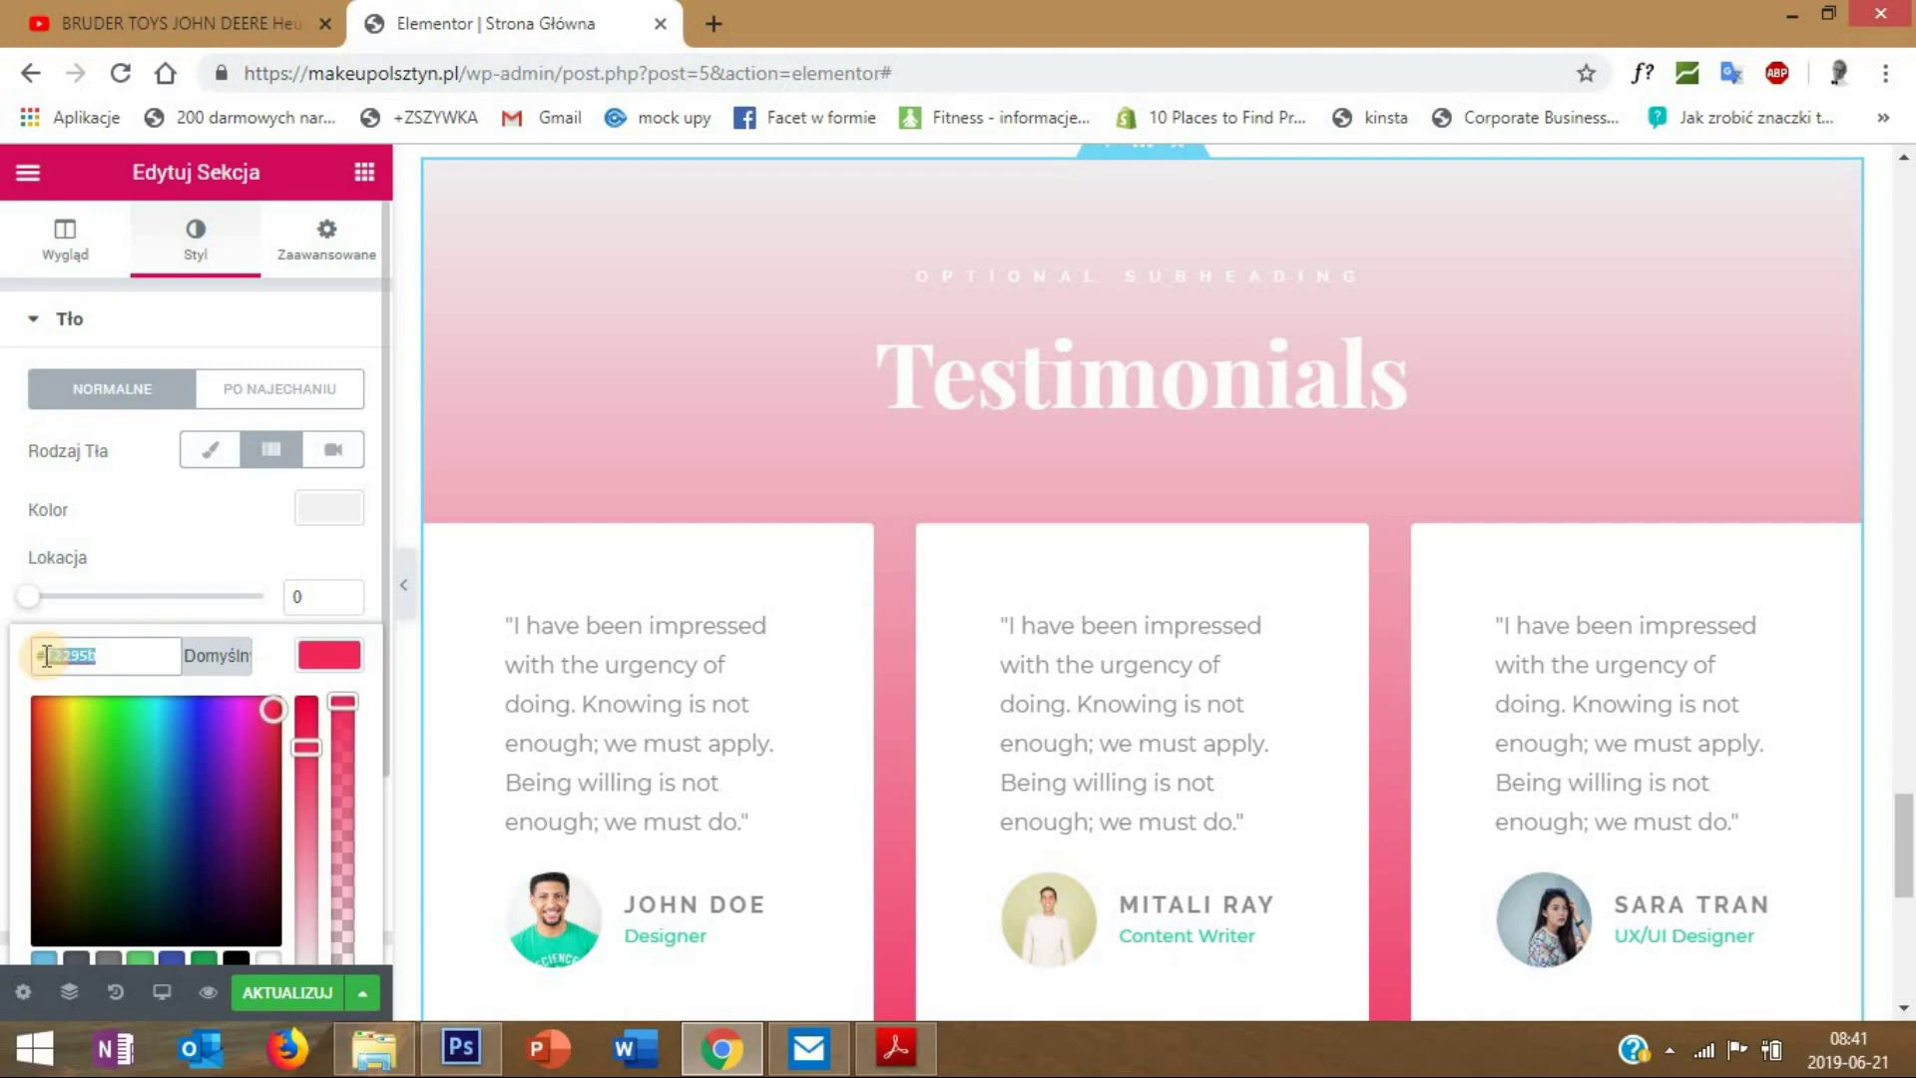
{"action": "key", "text": "BackSpace"}
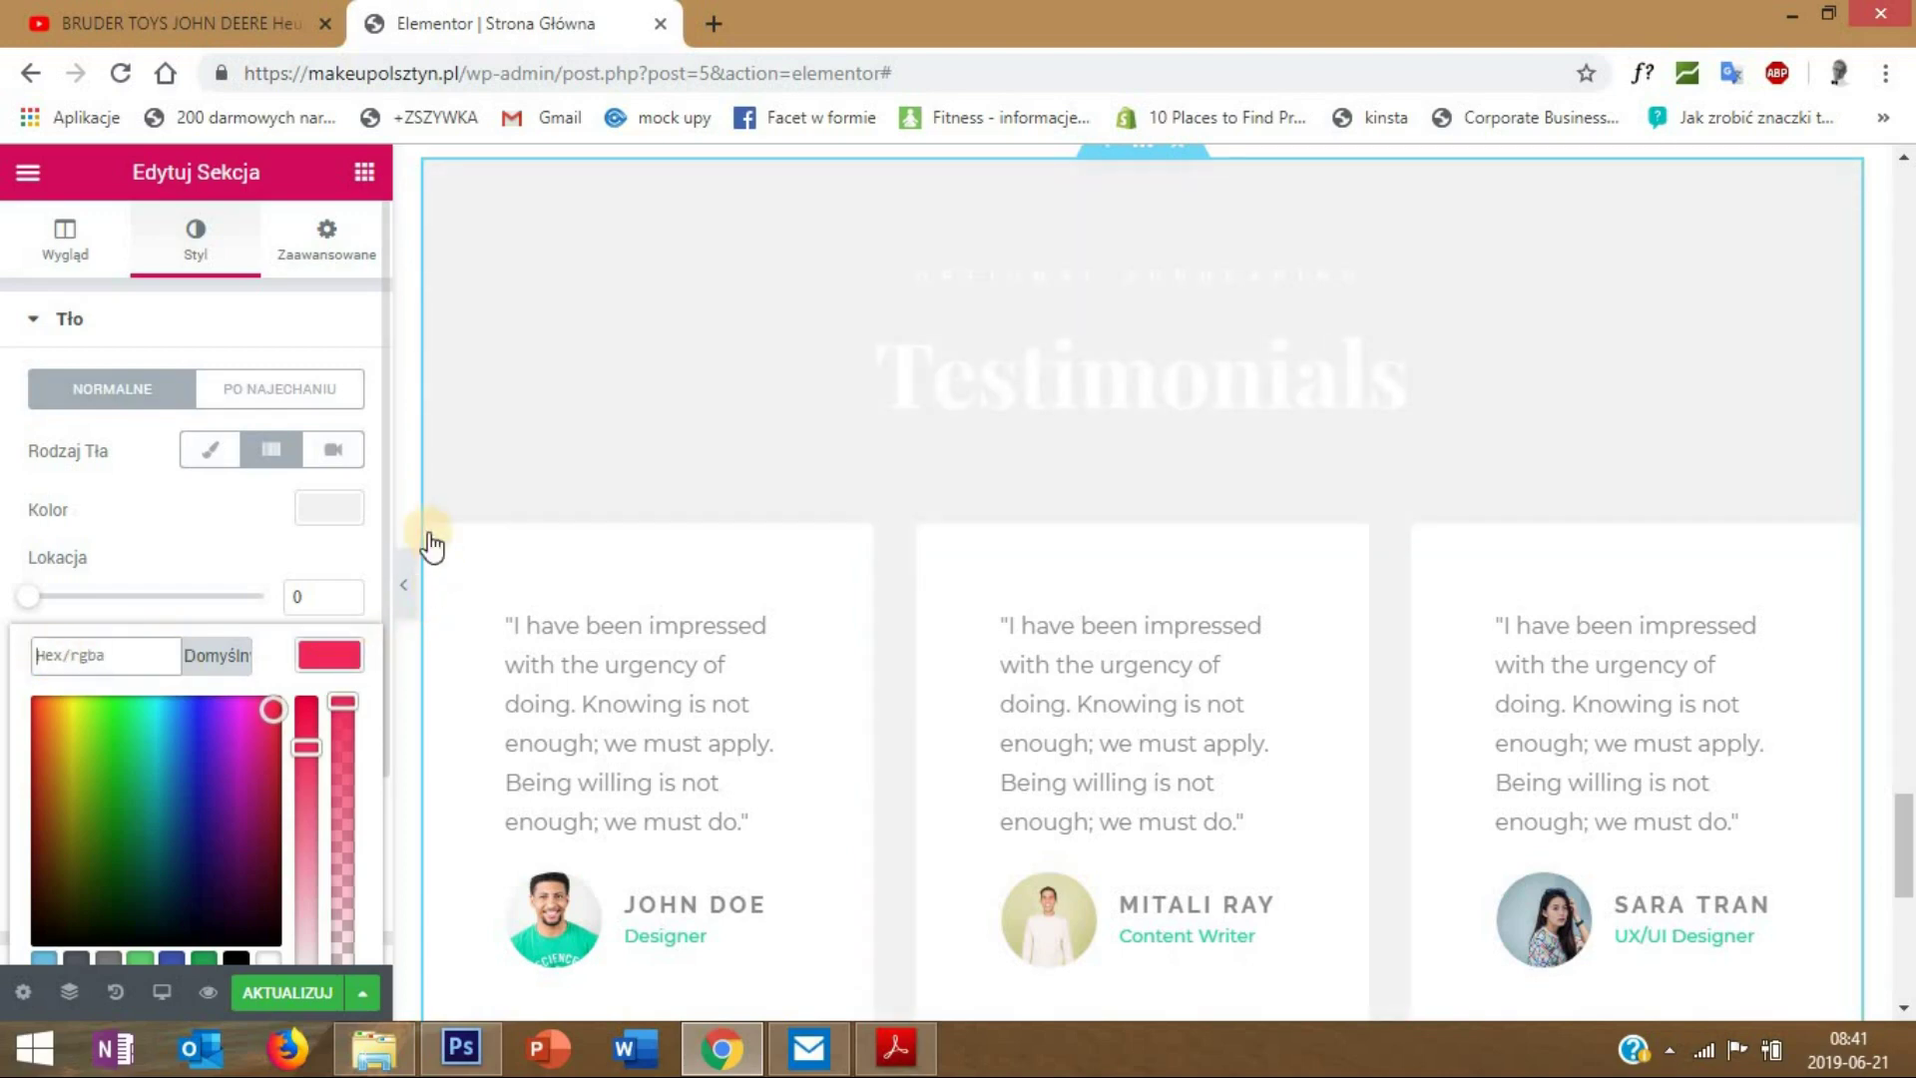
{"action": "left_click", "coordinate": [1117, 489]}
- Duplicate the 'Cennik - oferta' heading and move the copy into the testimonials section
{"action": "scroll", "coordinate": [1397, 534], "scroll_direction": "up", "scroll_amount": 2}
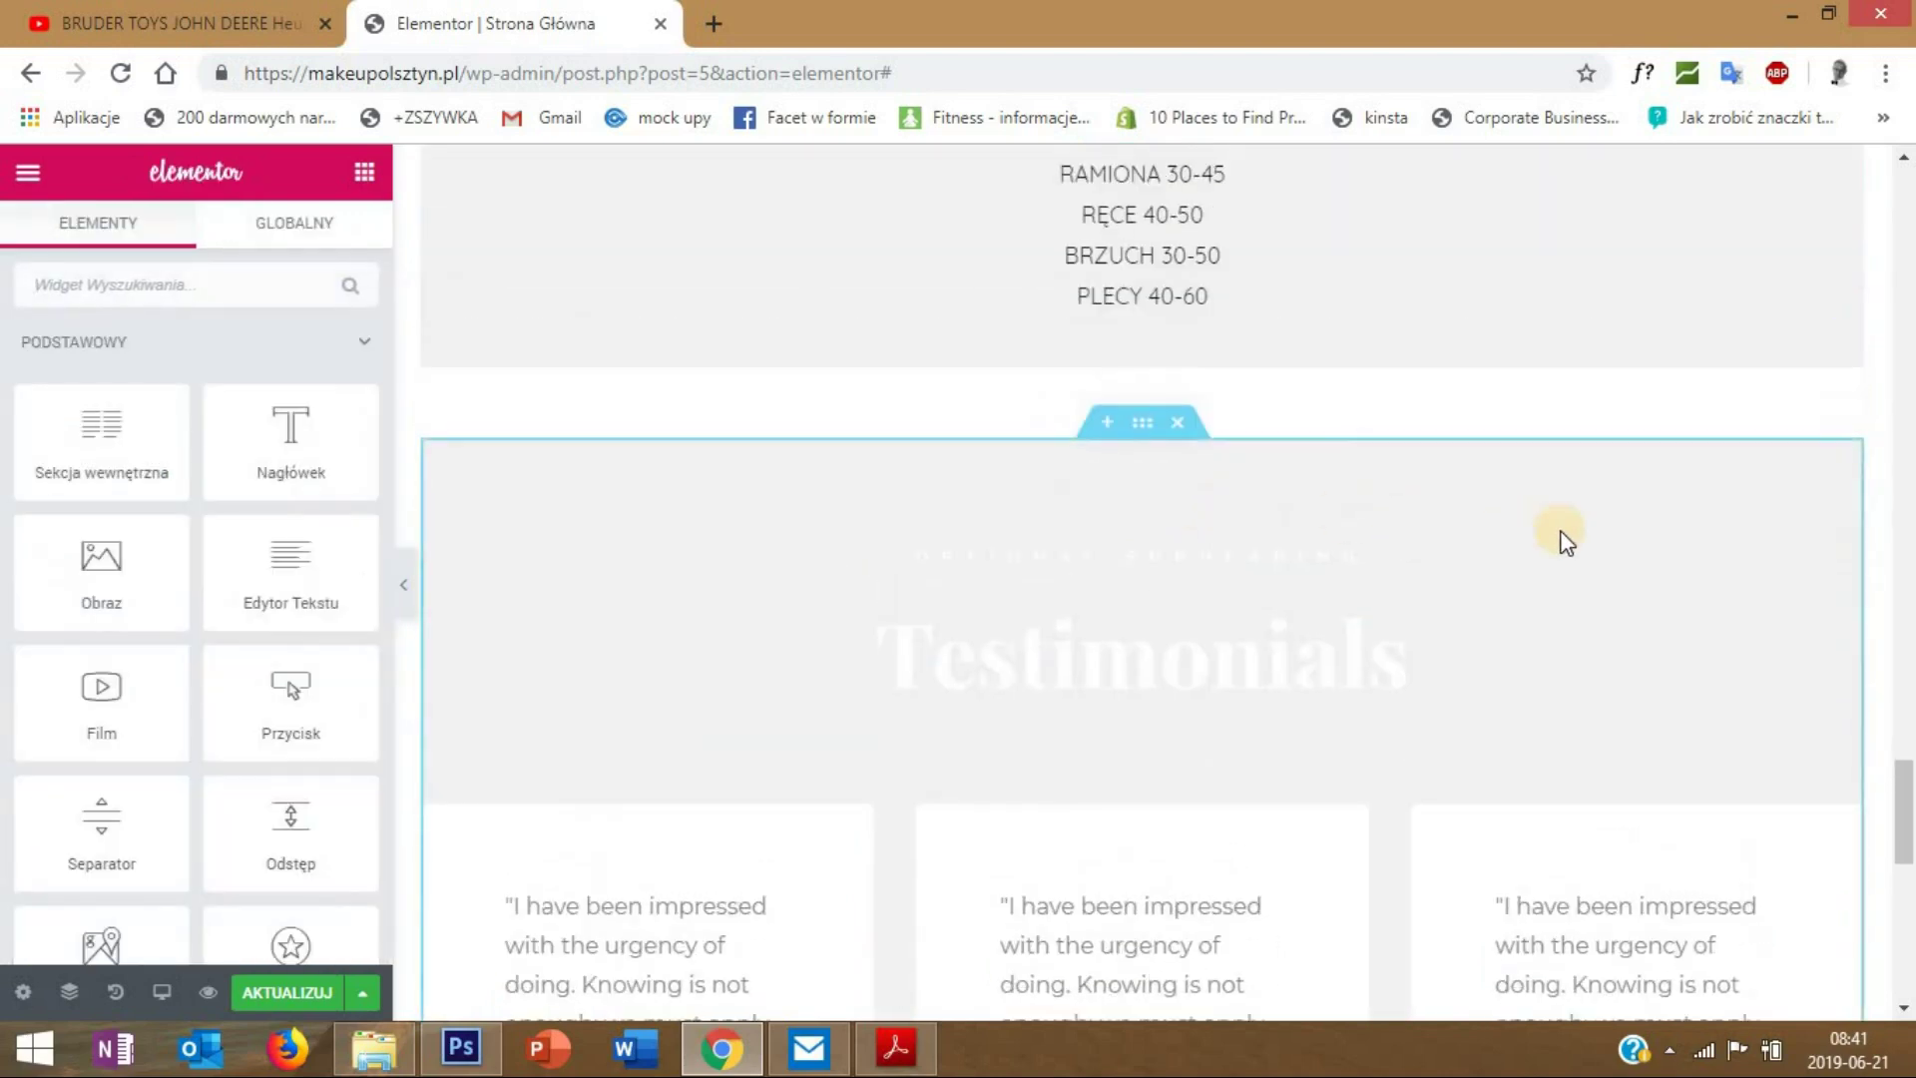
{"action": "scroll", "coordinate": [1564, 539], "scroll_direction": "down", "scroll_amount": 6}
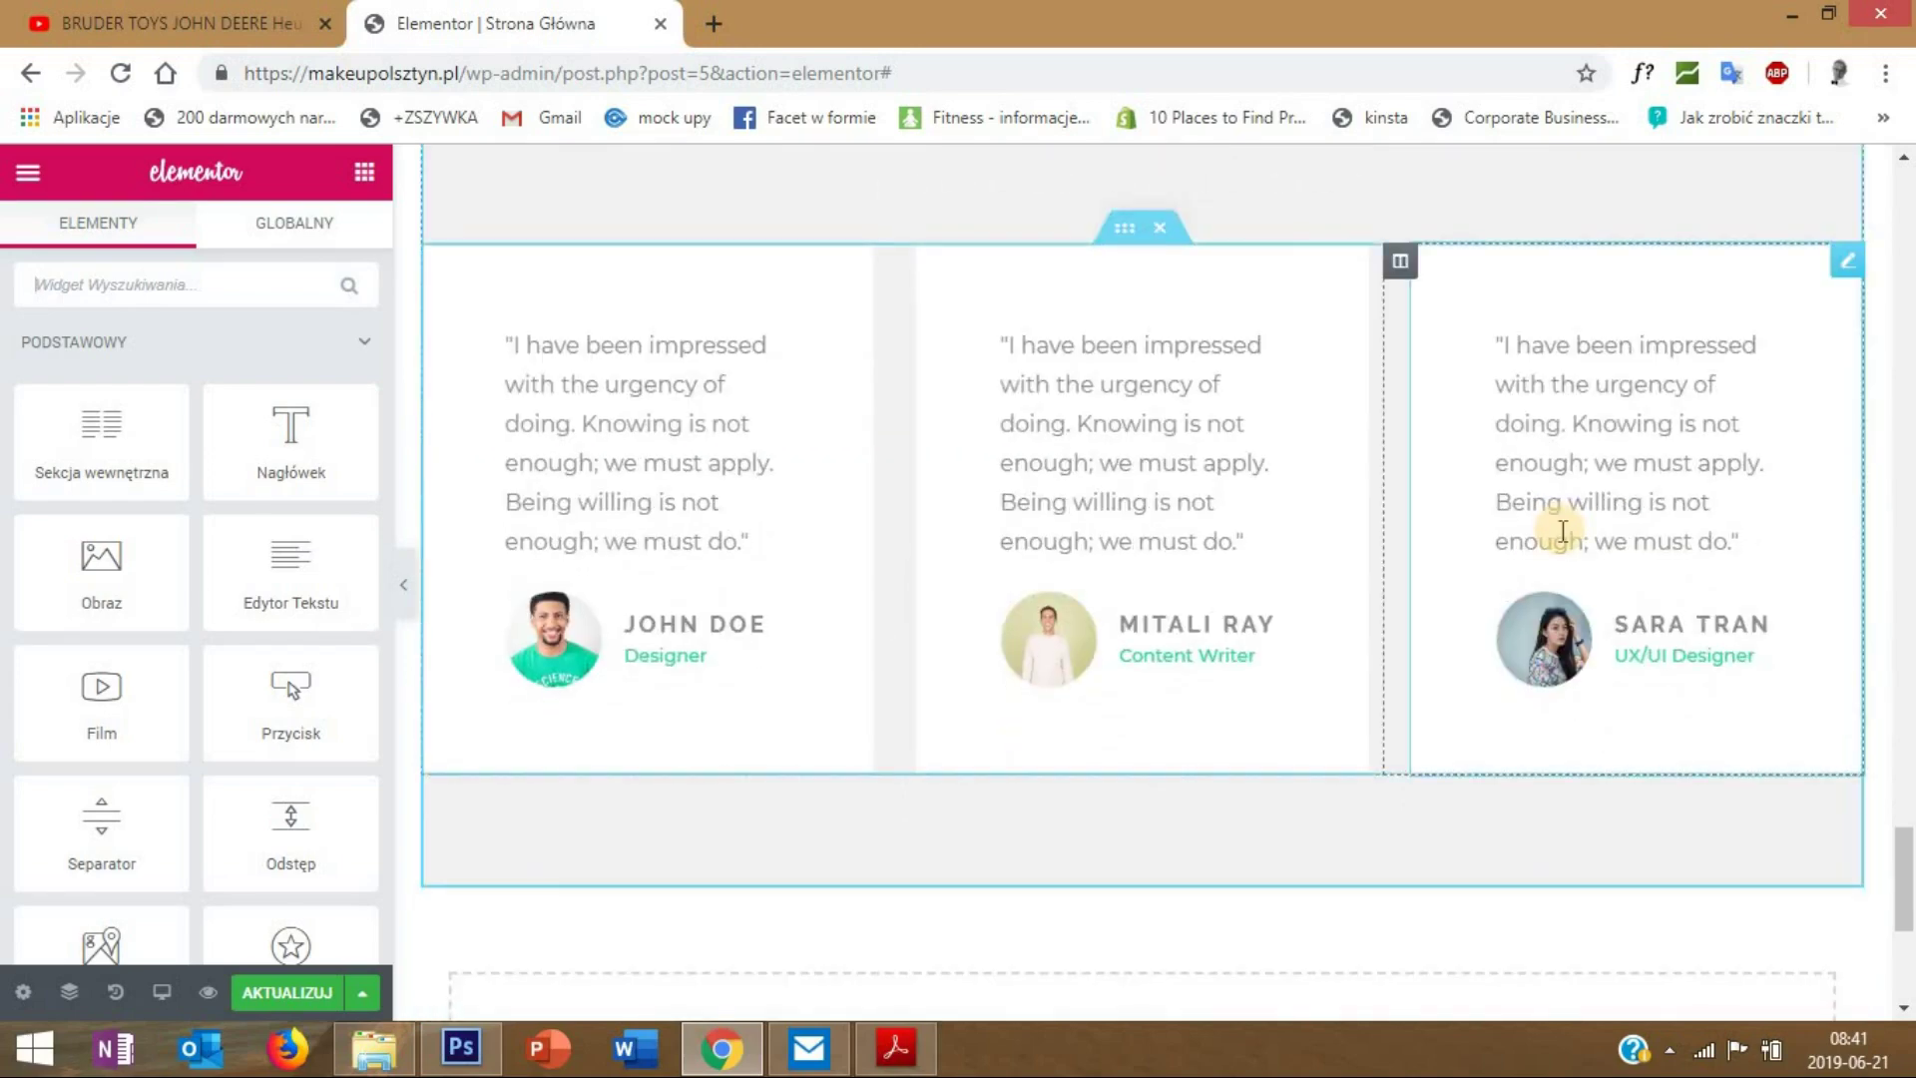
{"action": "scroll", "coordinate": [1563, 531], "scroll_direction": "up", "scroll_amount": 4}
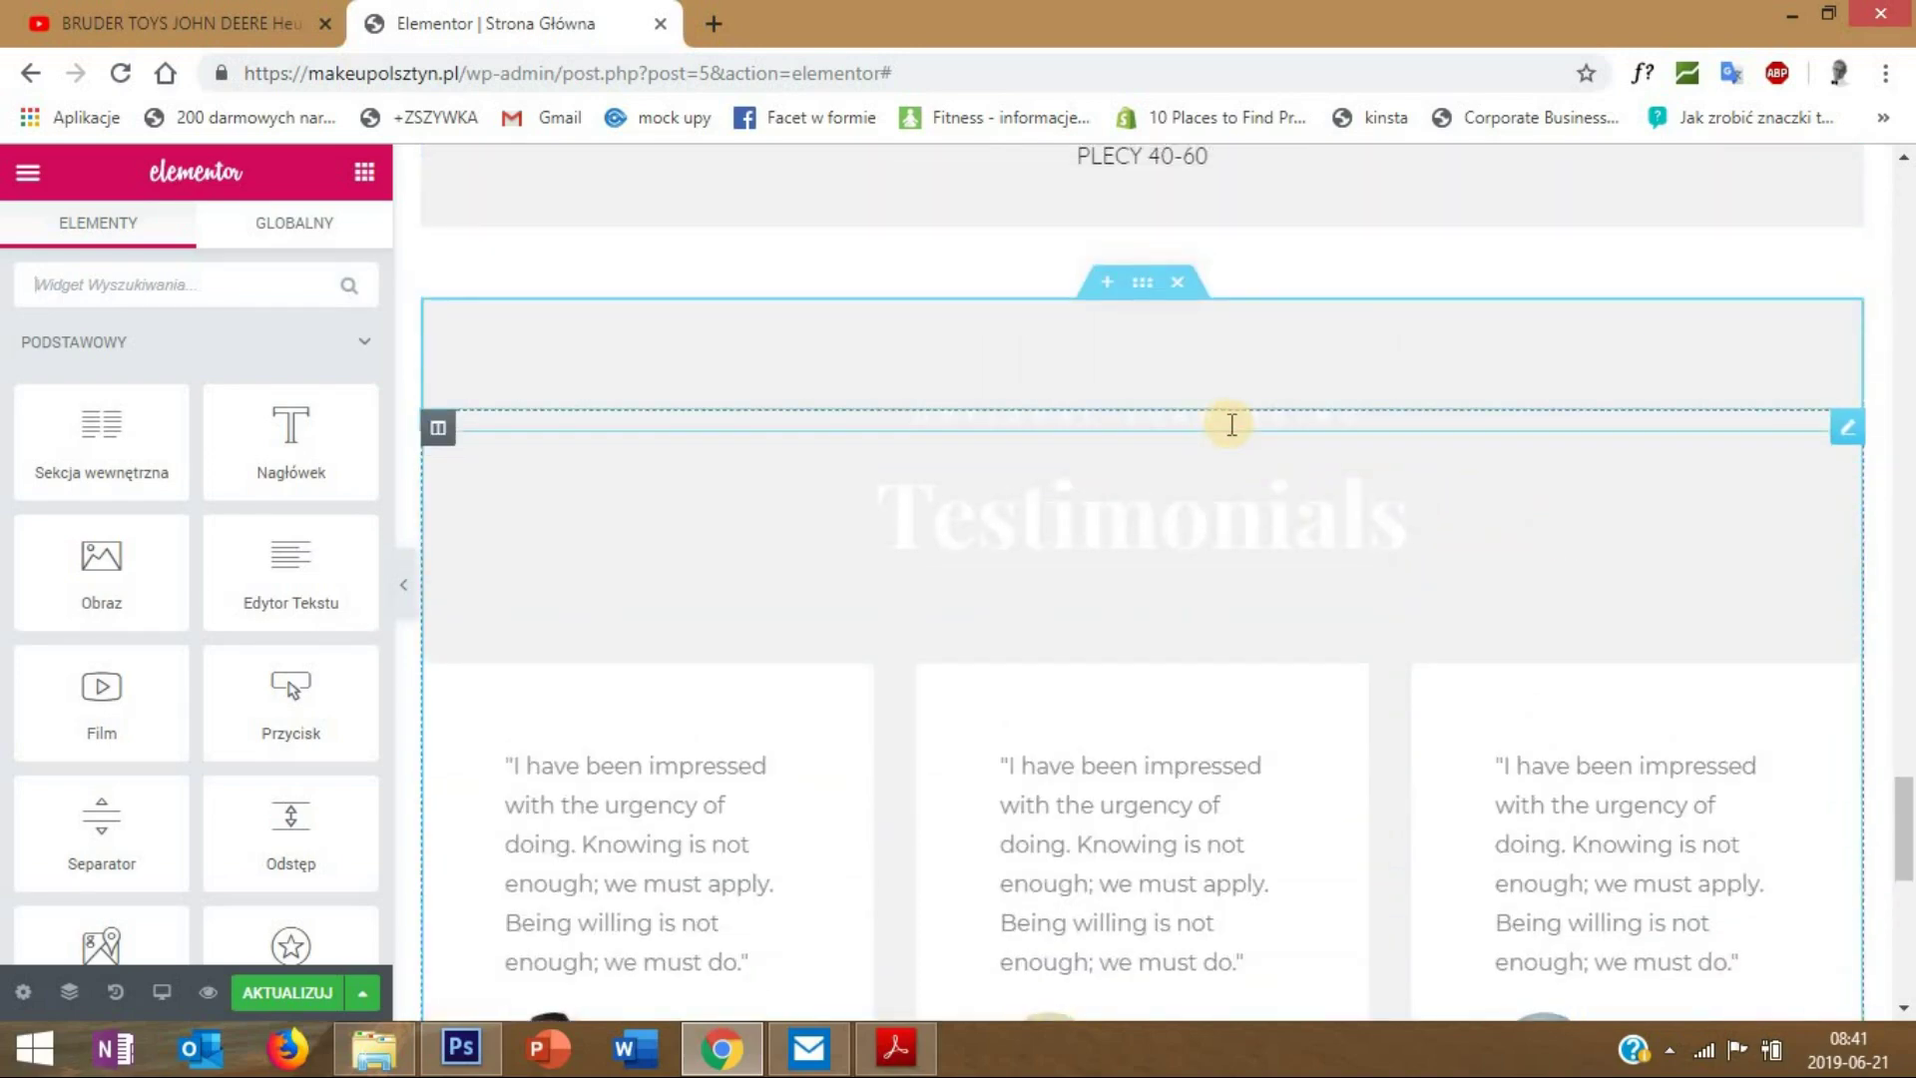
{"action": "scroll", "coordinate": [1201, 427], "scroll_direction": "up", "scroll_amount": 5}
{"action": "scroll", "coordinate": [1204, 432], "scroll_direction": "up", "scroll_amount": 10}
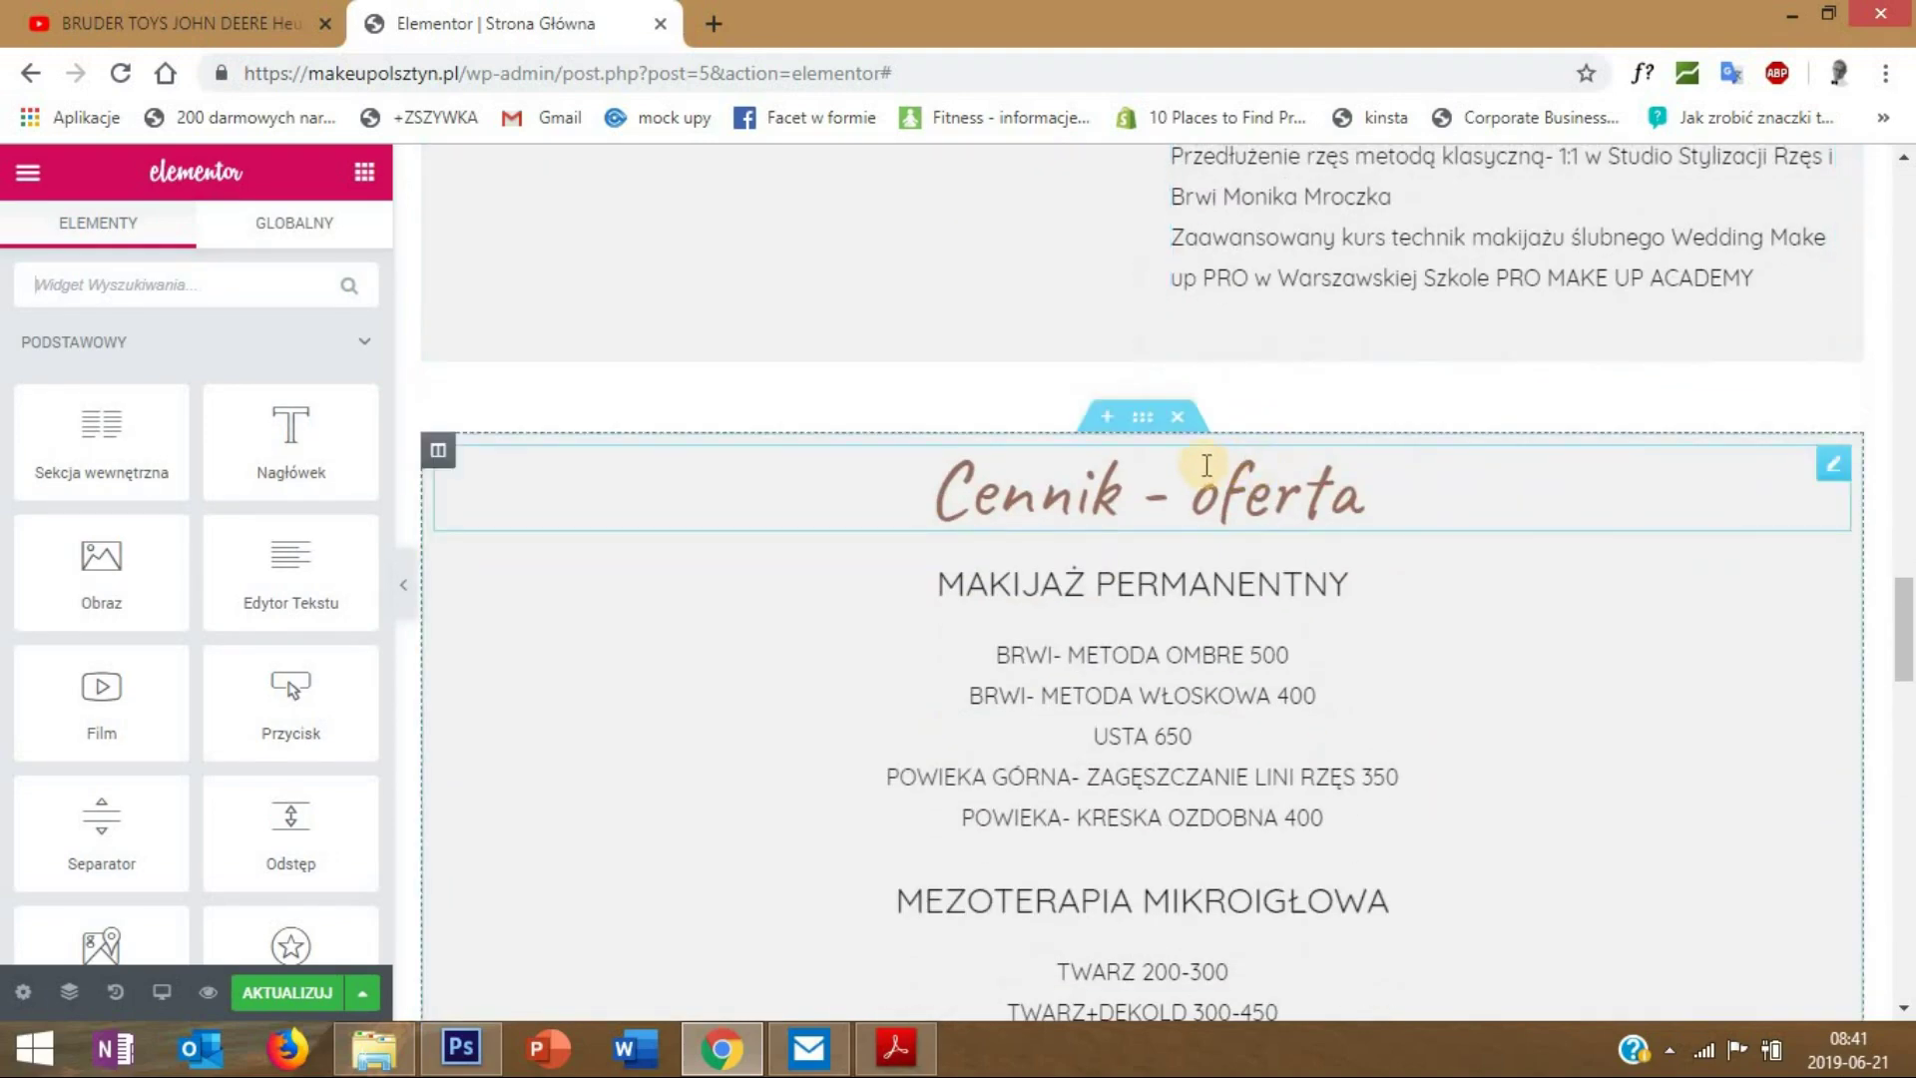
{"action": "right_click", "coordinate": [1830, 469]}
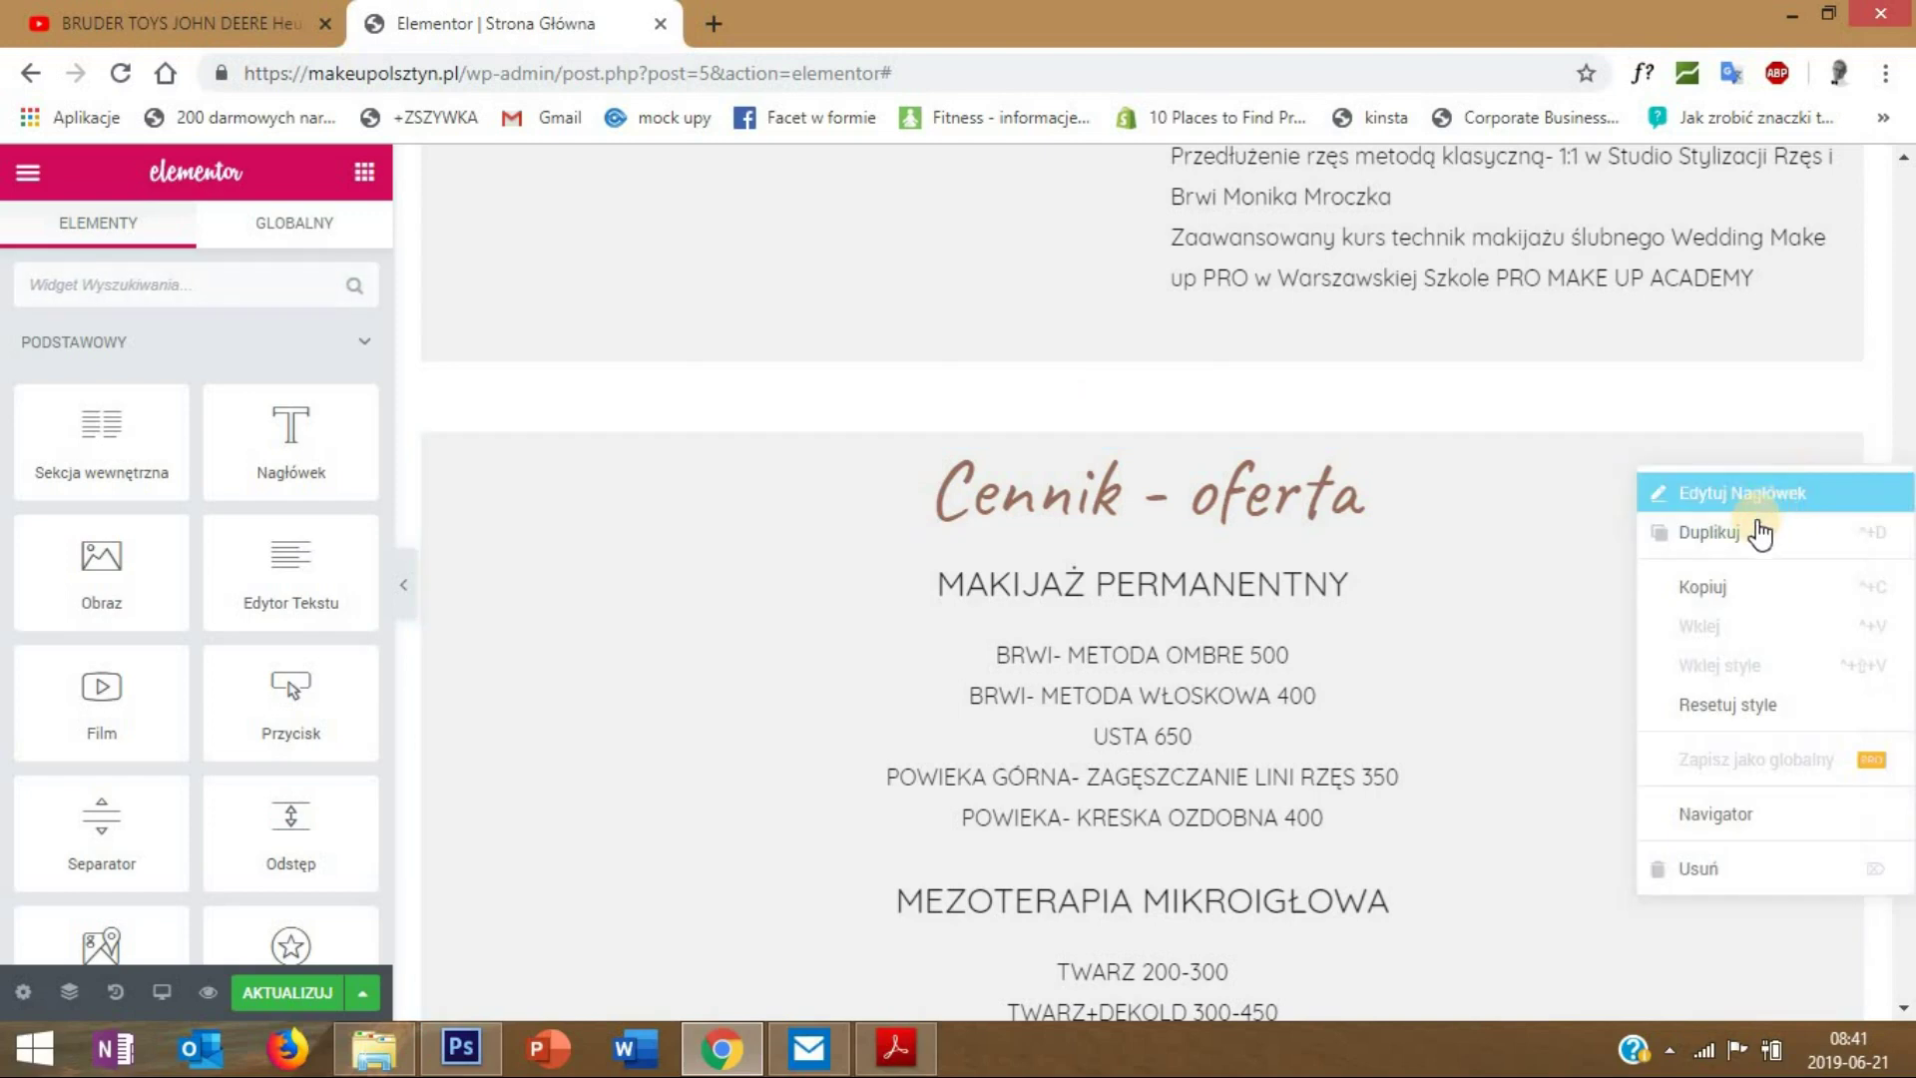
{"action": "left_click", "coordinate": [1742, 543]}
{"action": "left_click_drag", "start_coordinate": [1822, 590], "coordinate": [1103, 589]}
- Delete the empty element and the old Testimonials heading from the section
{"action": "scroll", "coordinate": [1287, 728], "scroll_direction": "down", "scroll_amount": 14}
{"action": "scroll", "coordinate": [1090, 560], "scroll_direction": "down", "scroll_amount": 2}
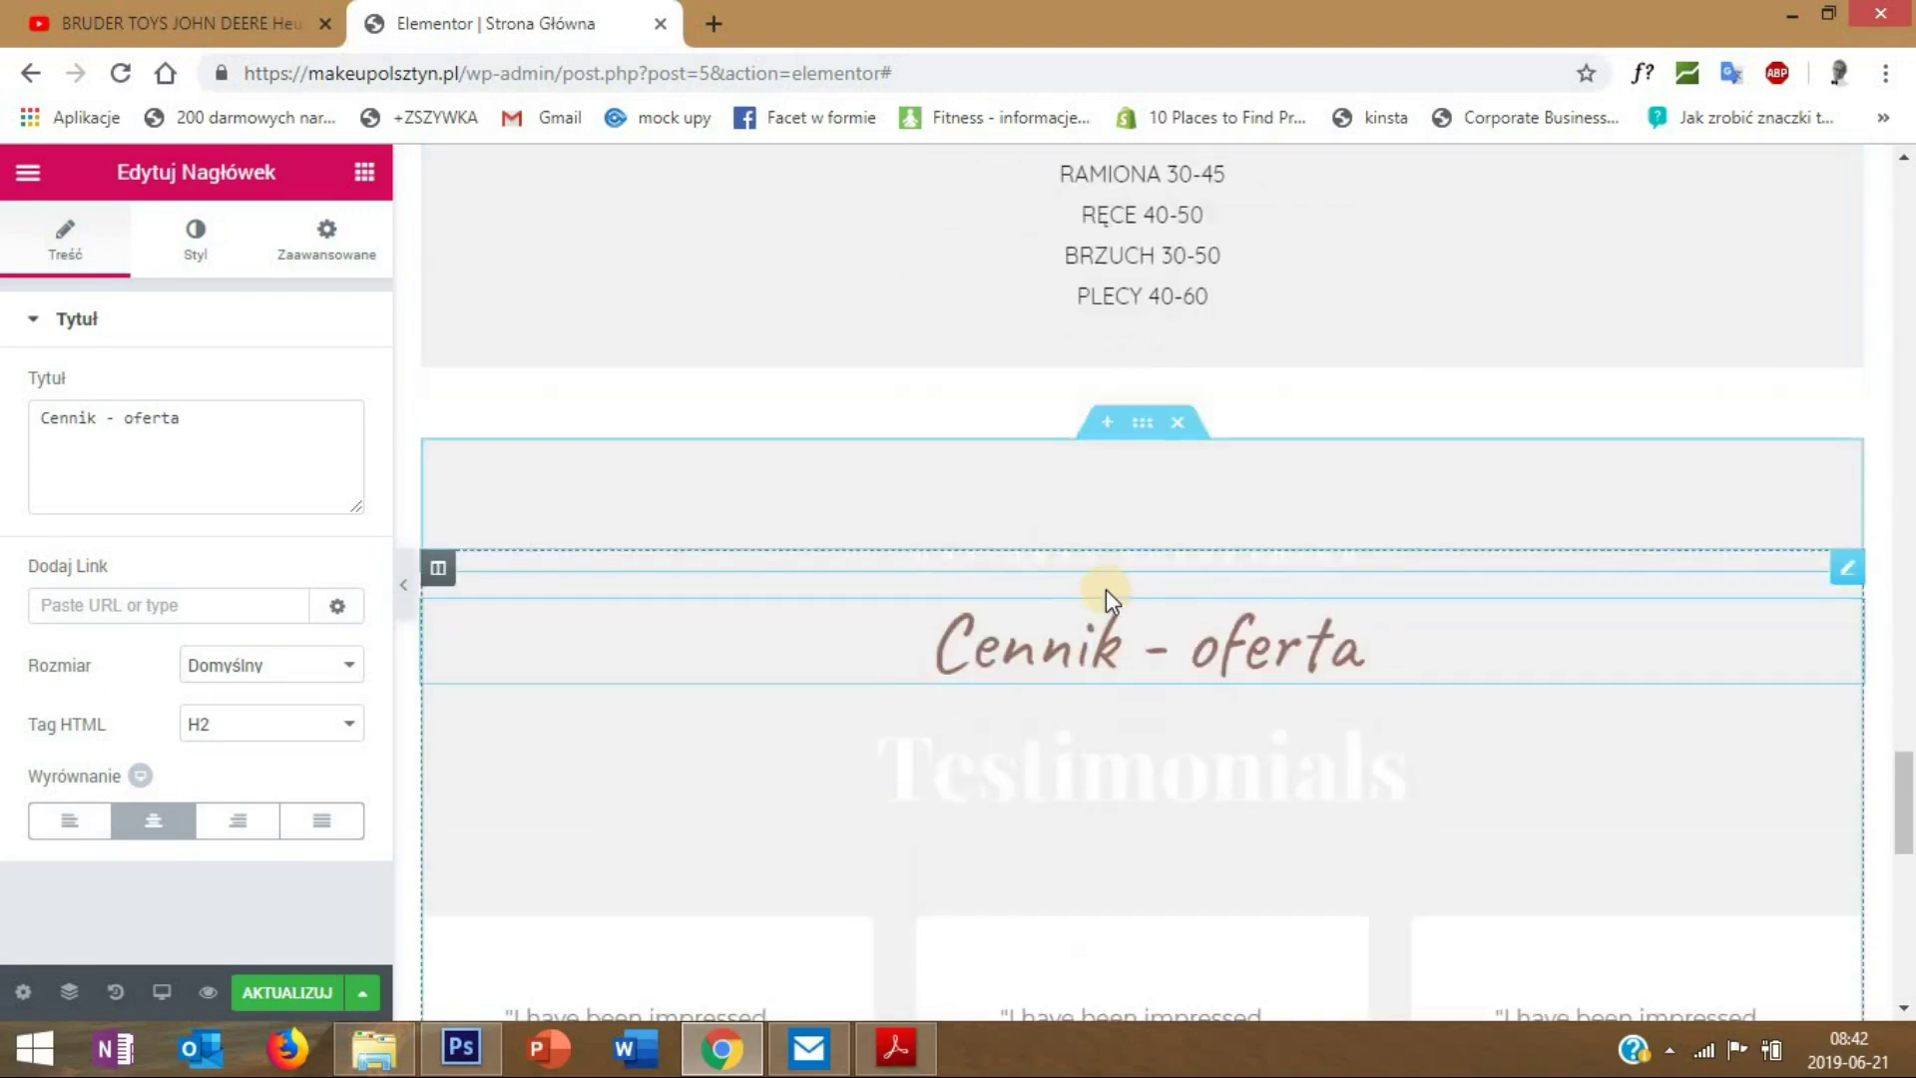
{"action": "scroll", "coordinate": [1477, 459], "scroll_direction": "down", "scroll_amount": 1}
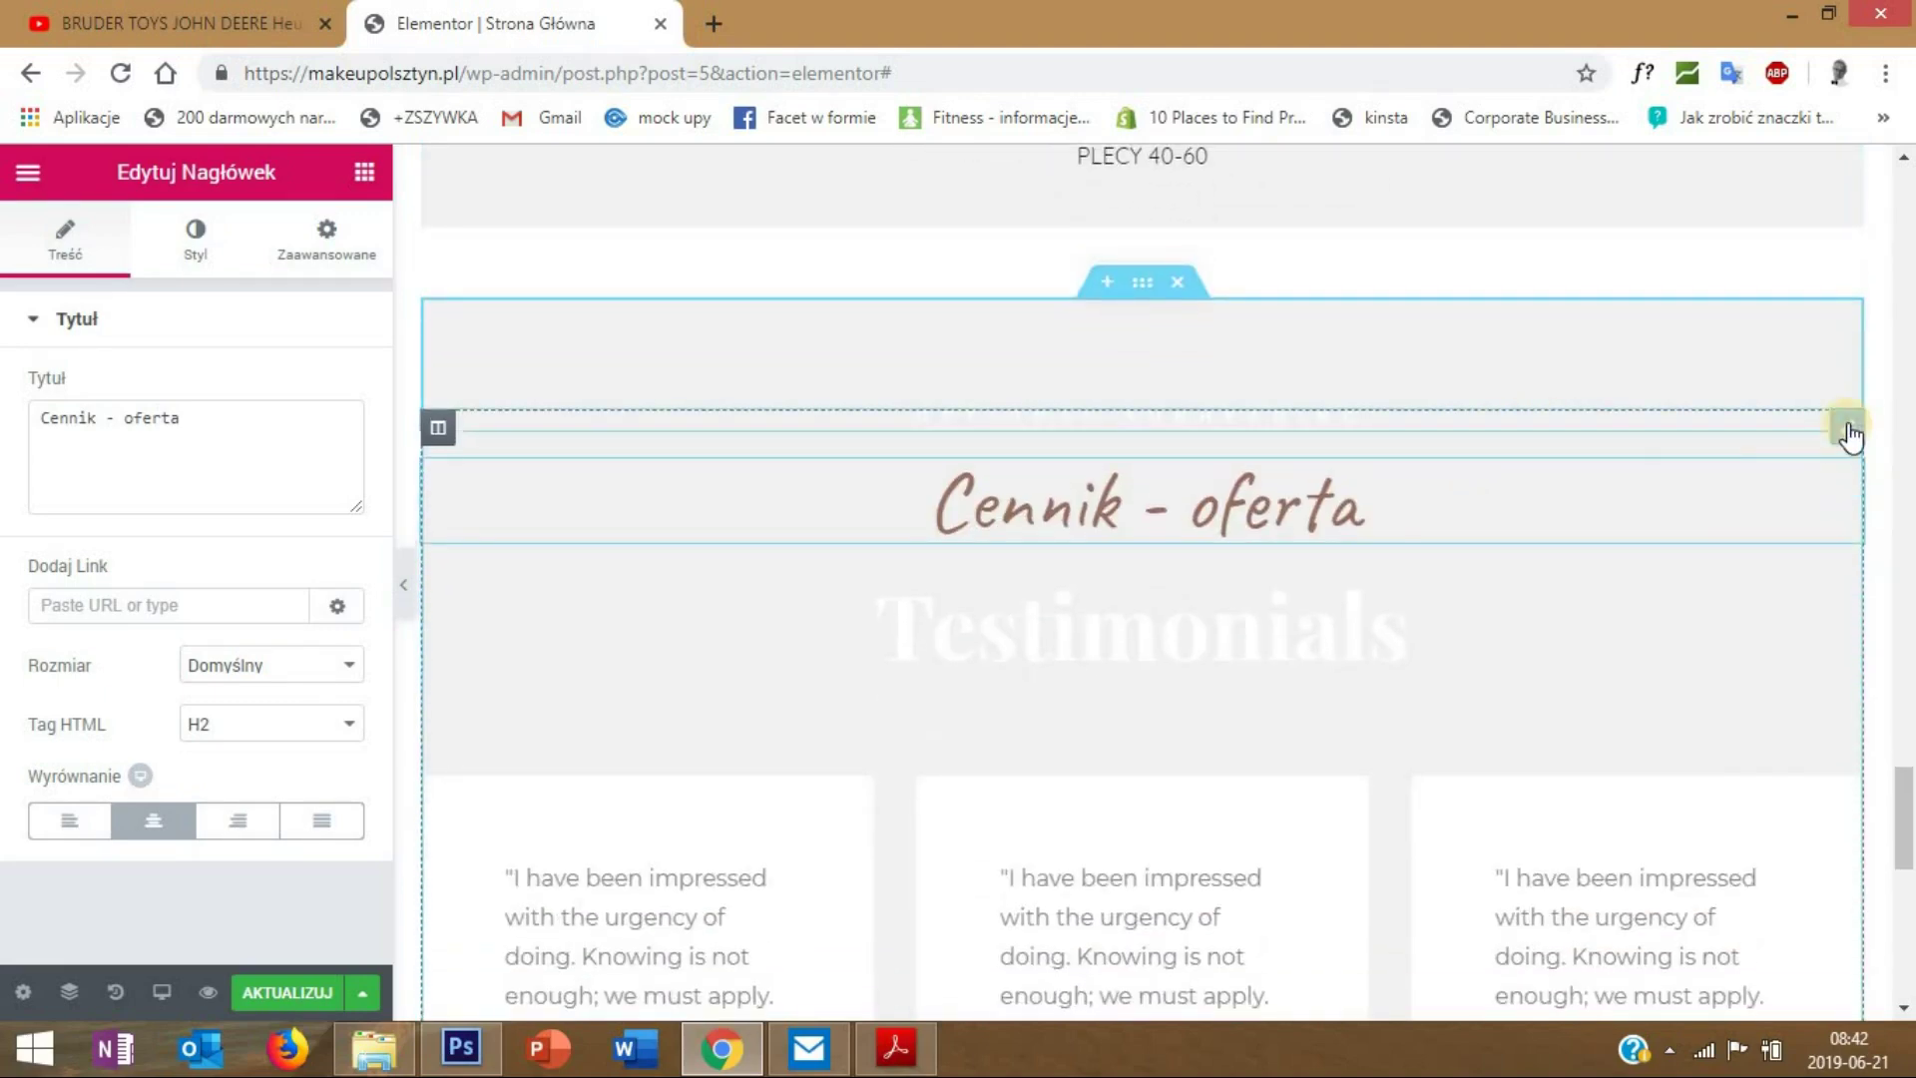
{"action": "right_click", "coordinate": [1847, 432]}
{"action": "left_click", "coordinate": [1732, 828]}
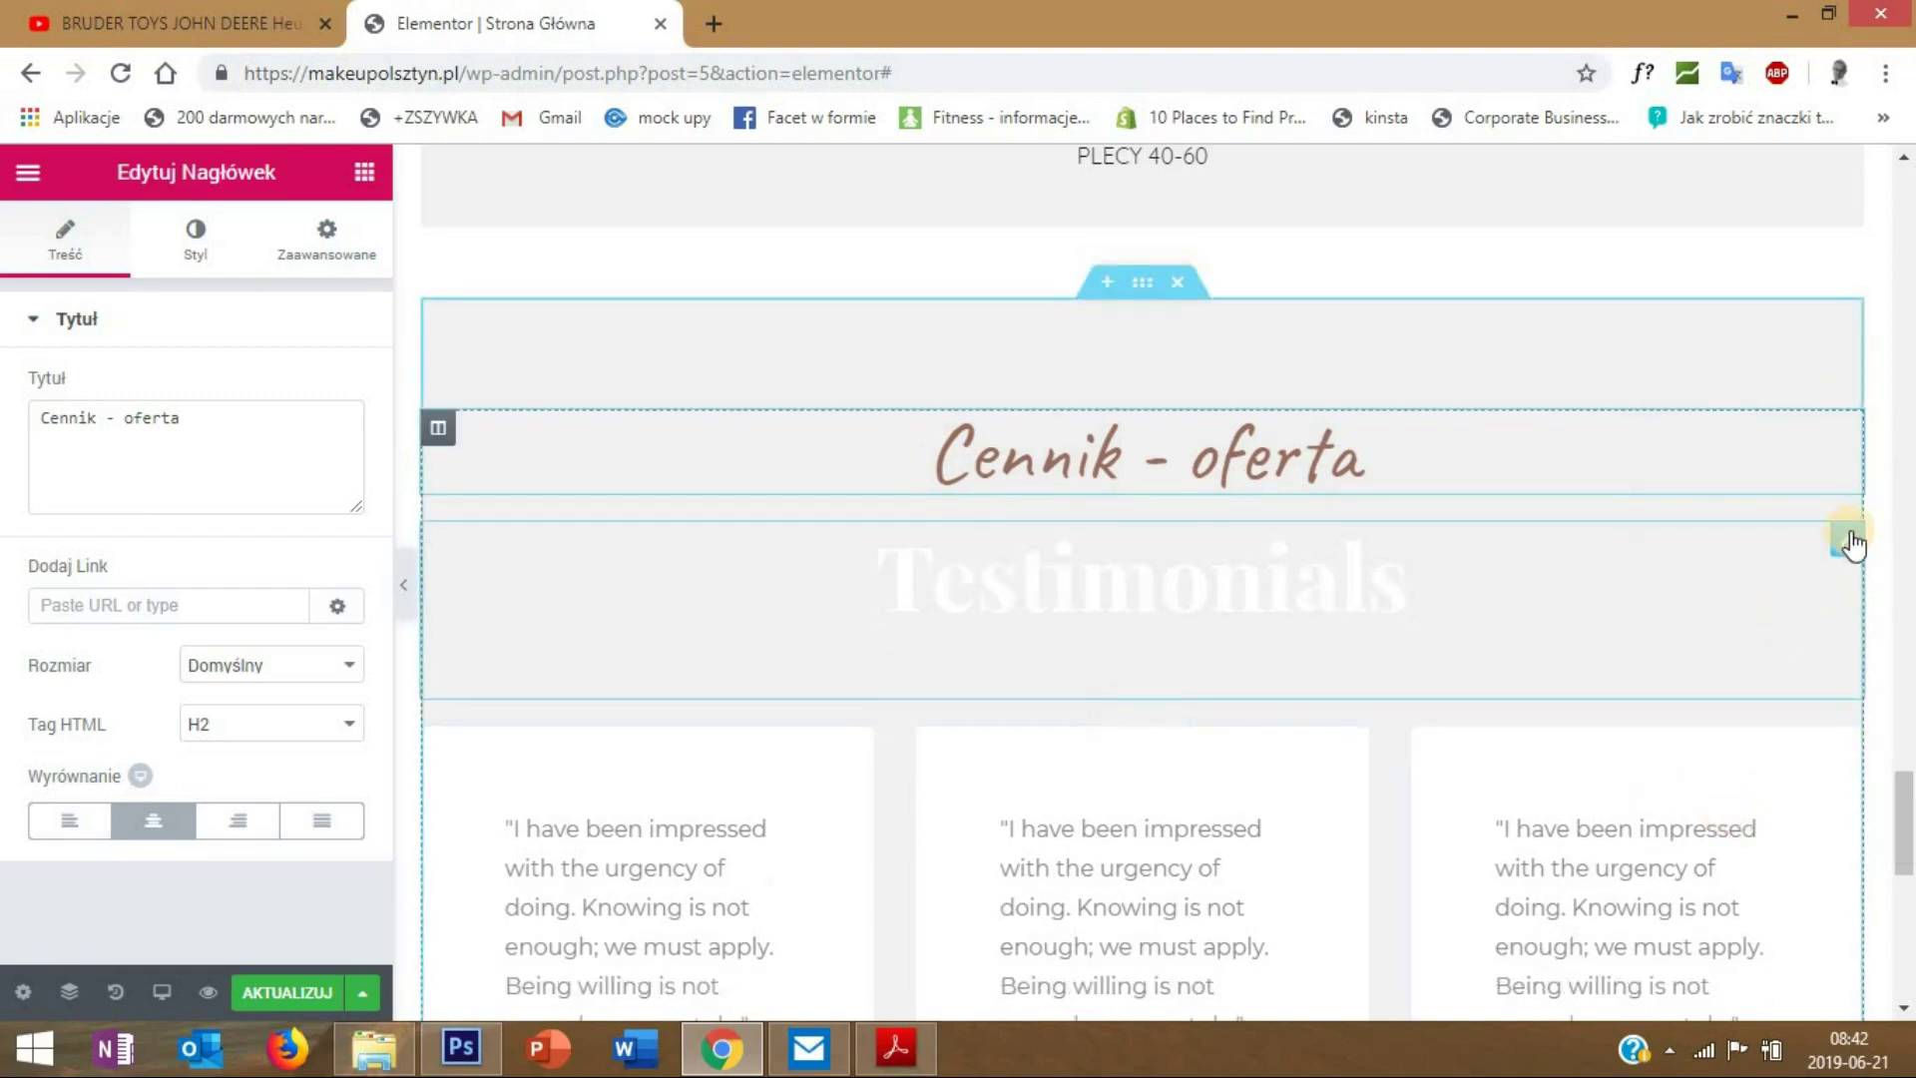
{"action": "right_click", "coordinate": [1846, 541]}
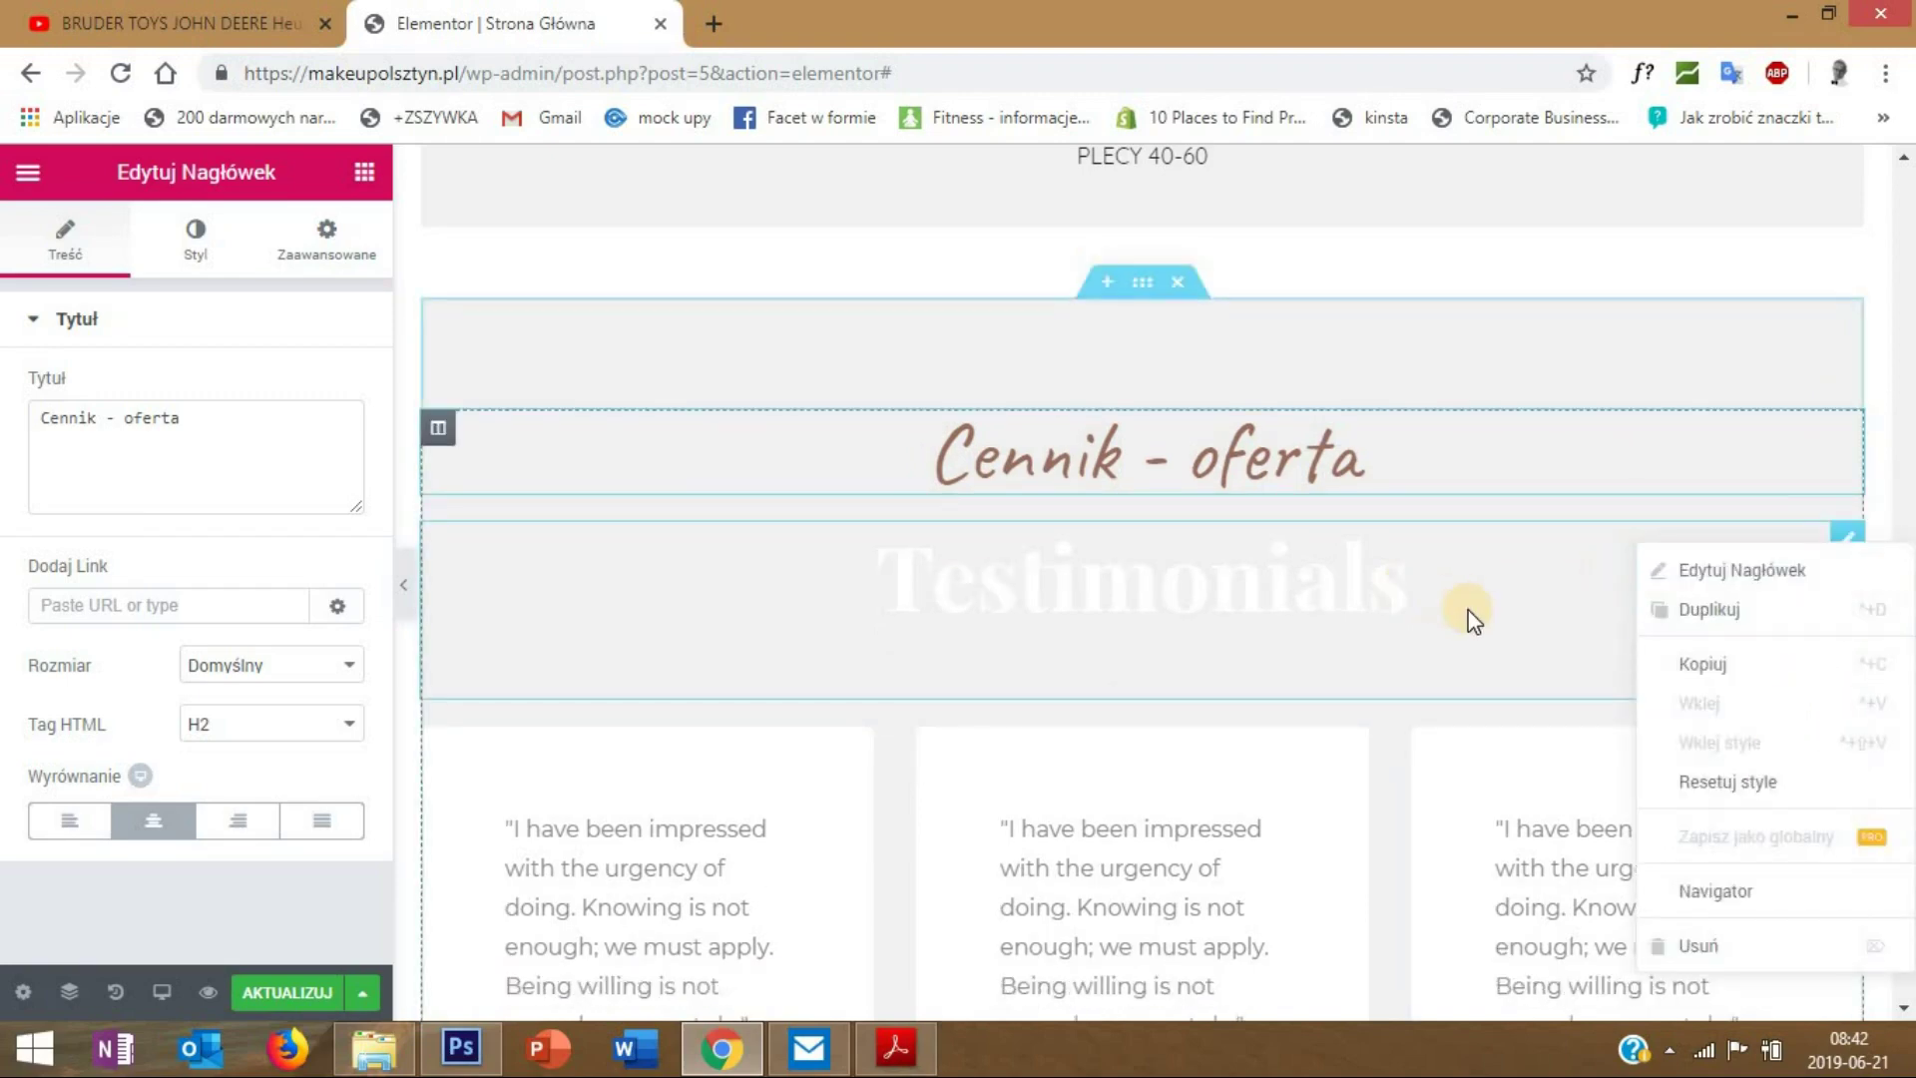
{"action": "left_click", "coordinate": [1848, 542]}
{"action": "right_click", "coordinate": [1847, 546]}
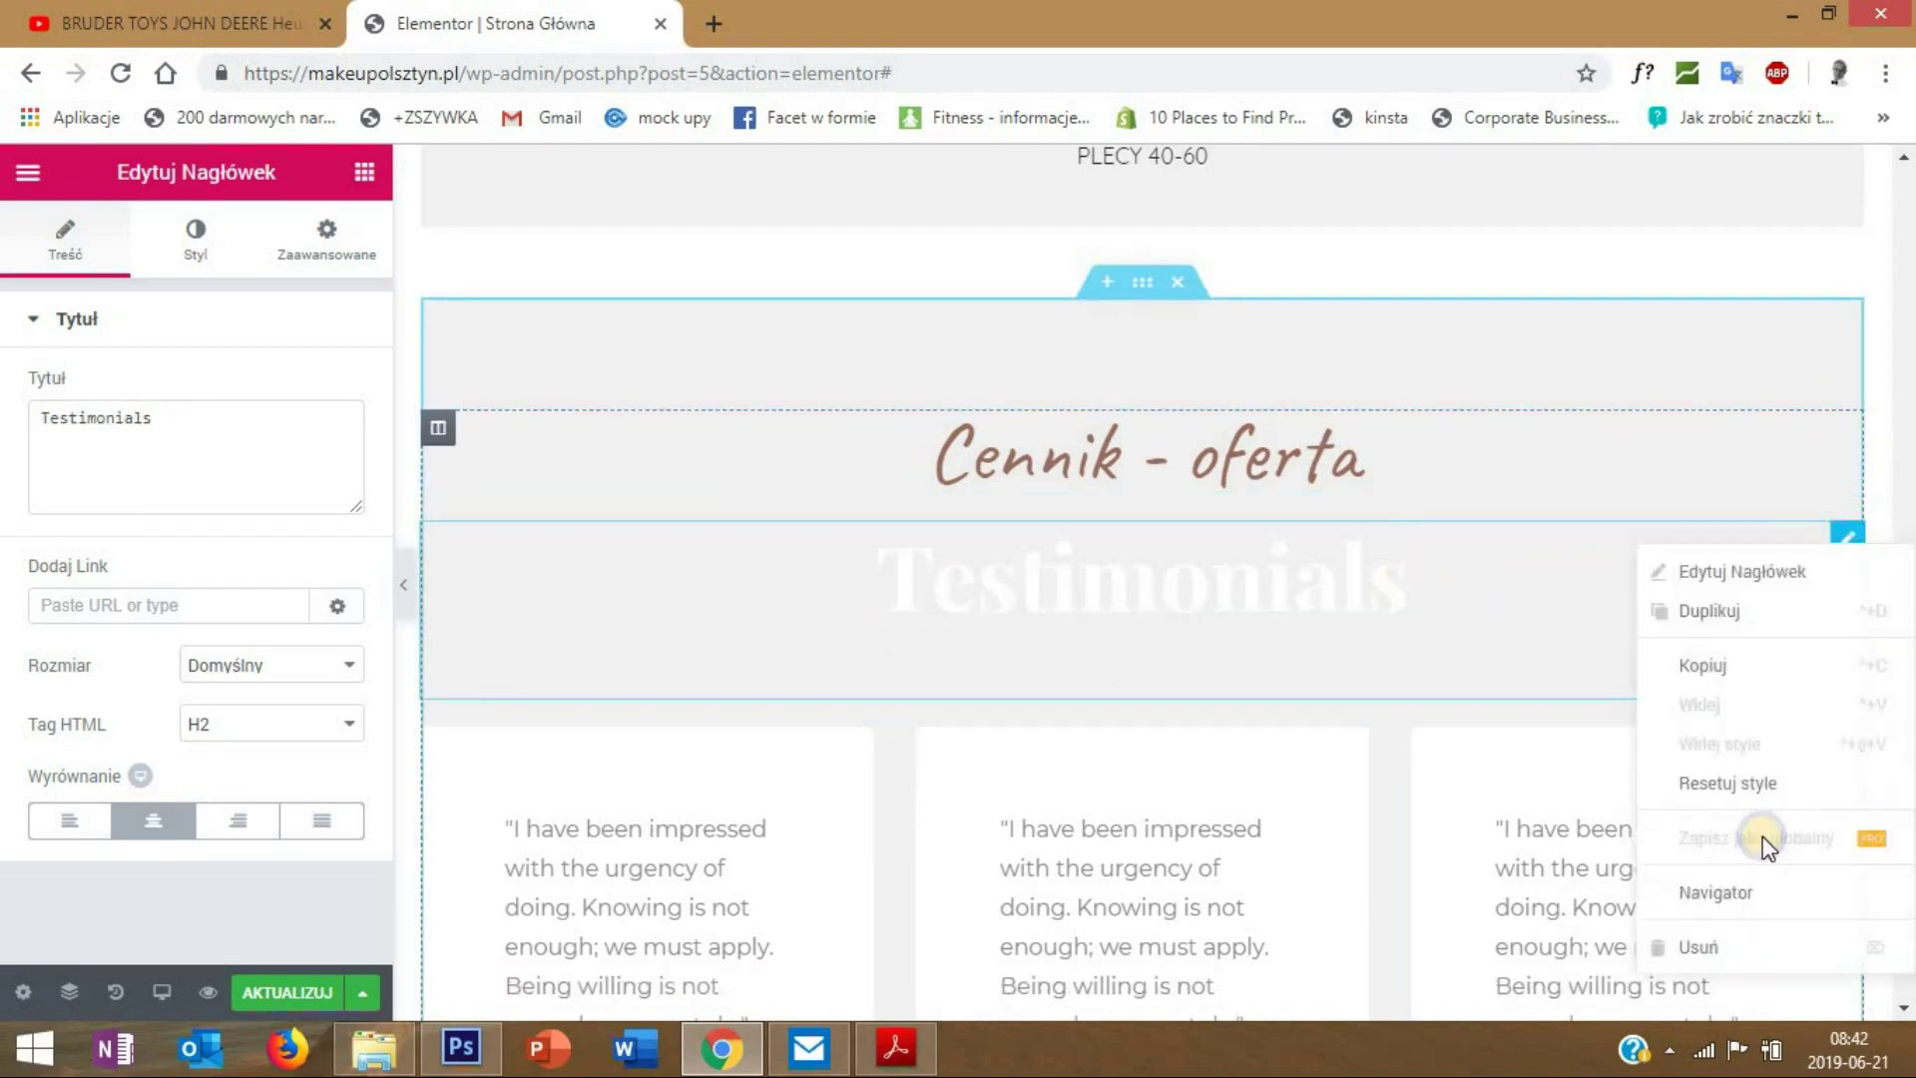
{"action": "left_click", "coordinate": [1712, 943]}
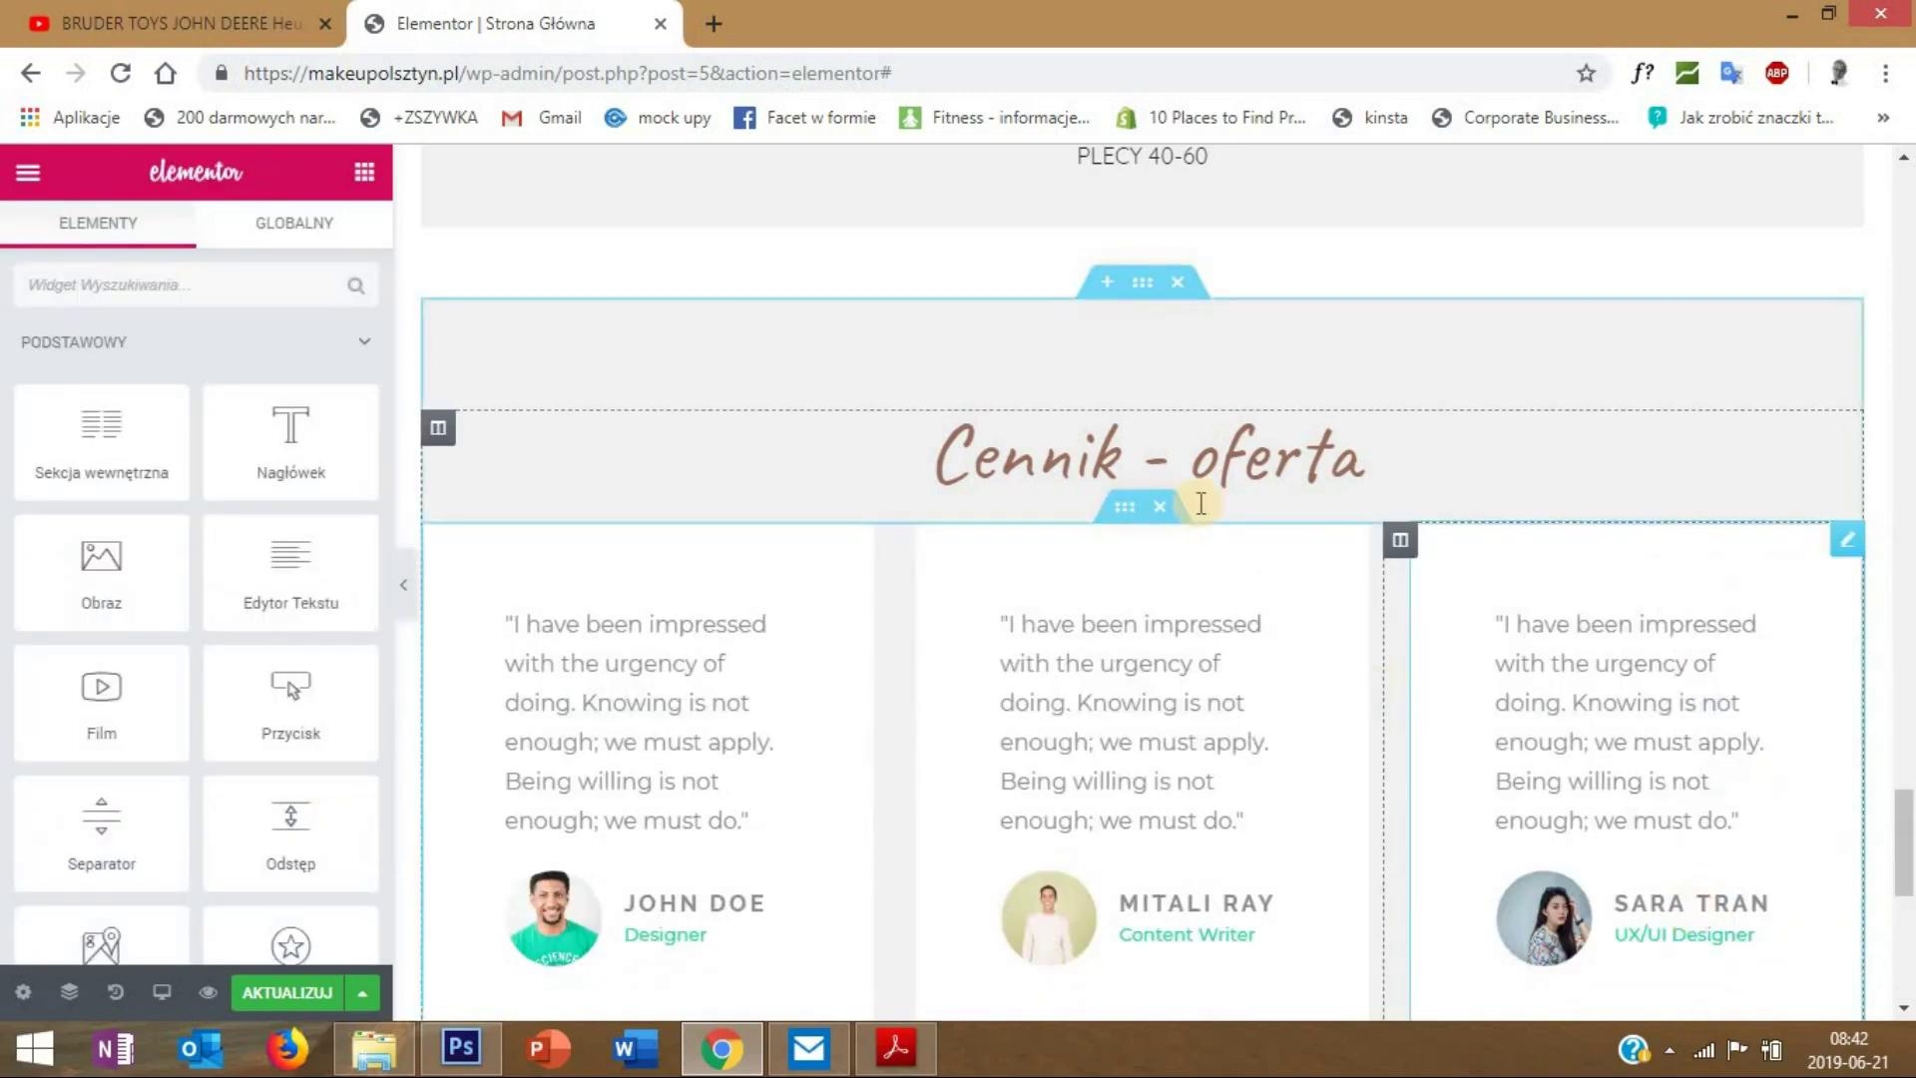
- Retitle the copied heading to 'Opinie'
{"action": "left_click", "coordinate": [1291, 443]}
{"action": "left_click_drag", "start_coordinate": [291, 414], "coordinate": [5, 461]}
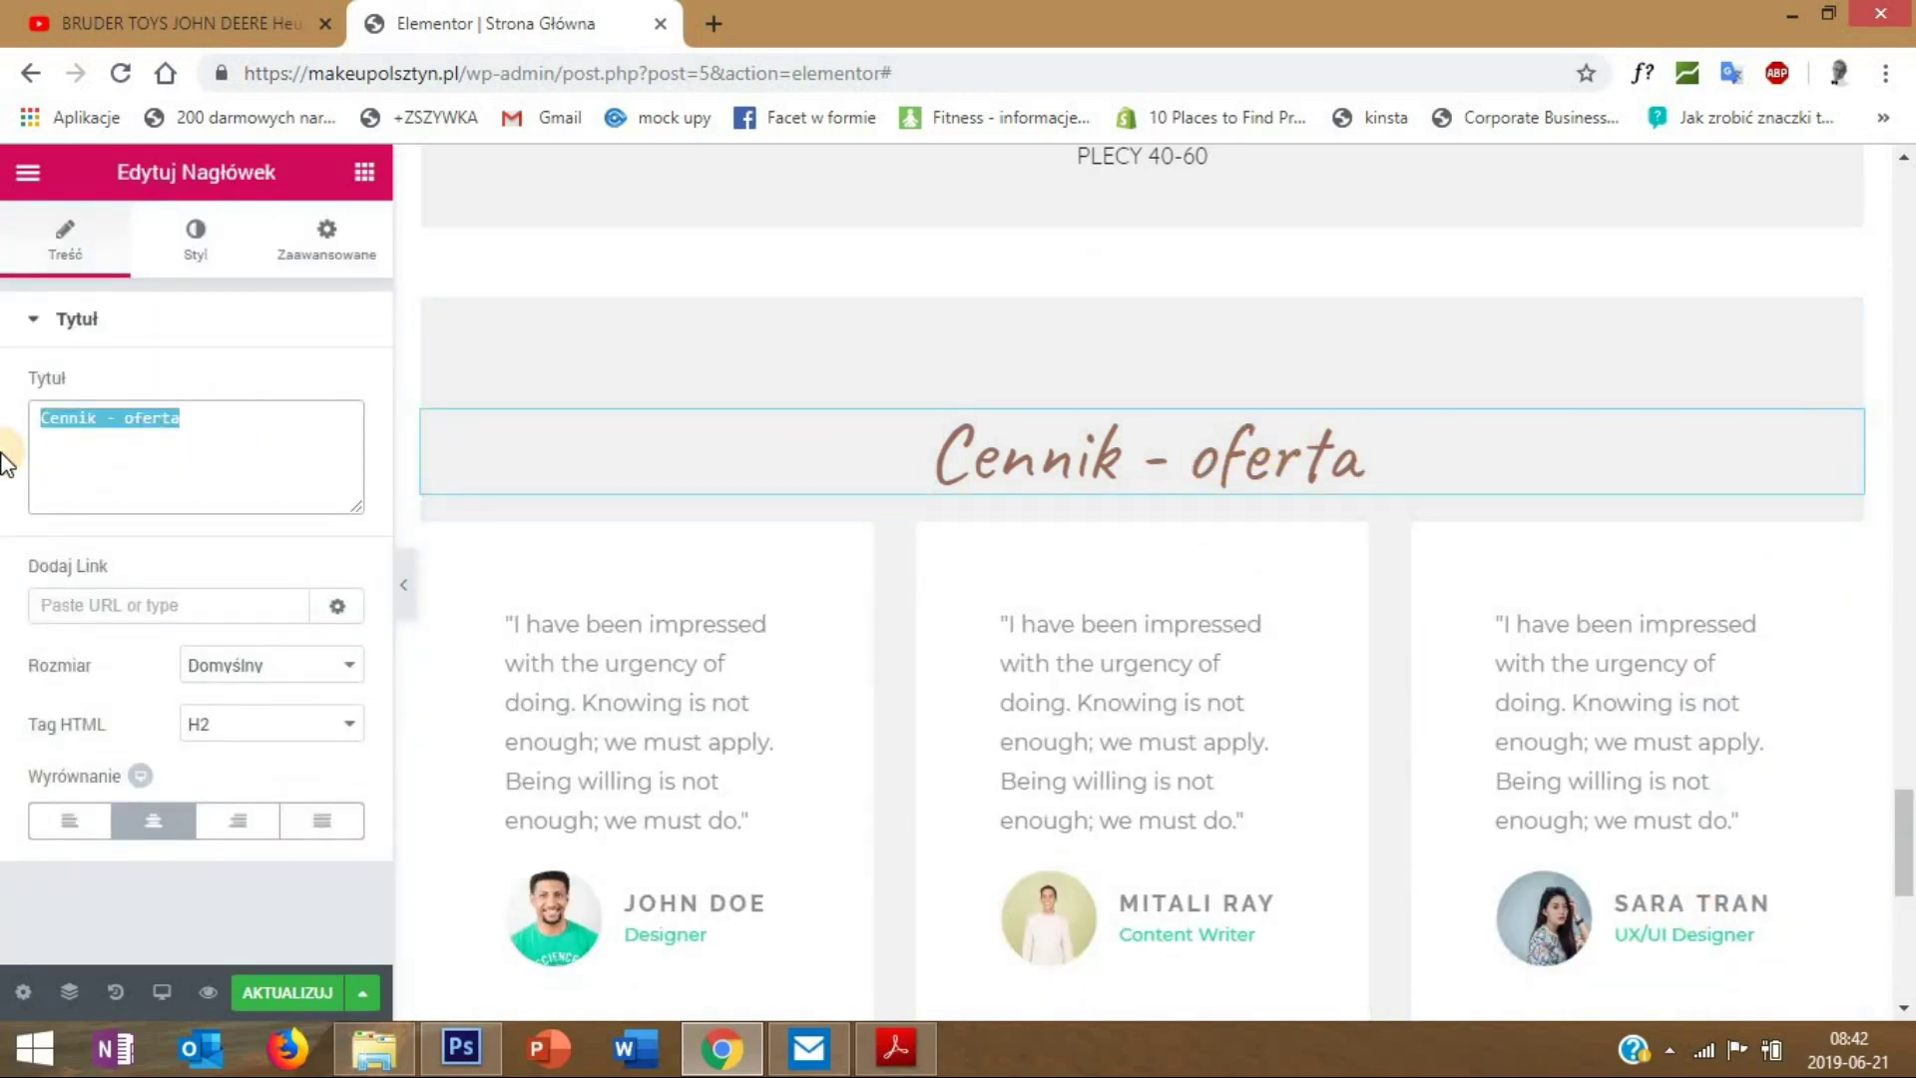
{"action": "type", "text": "Opinie"}
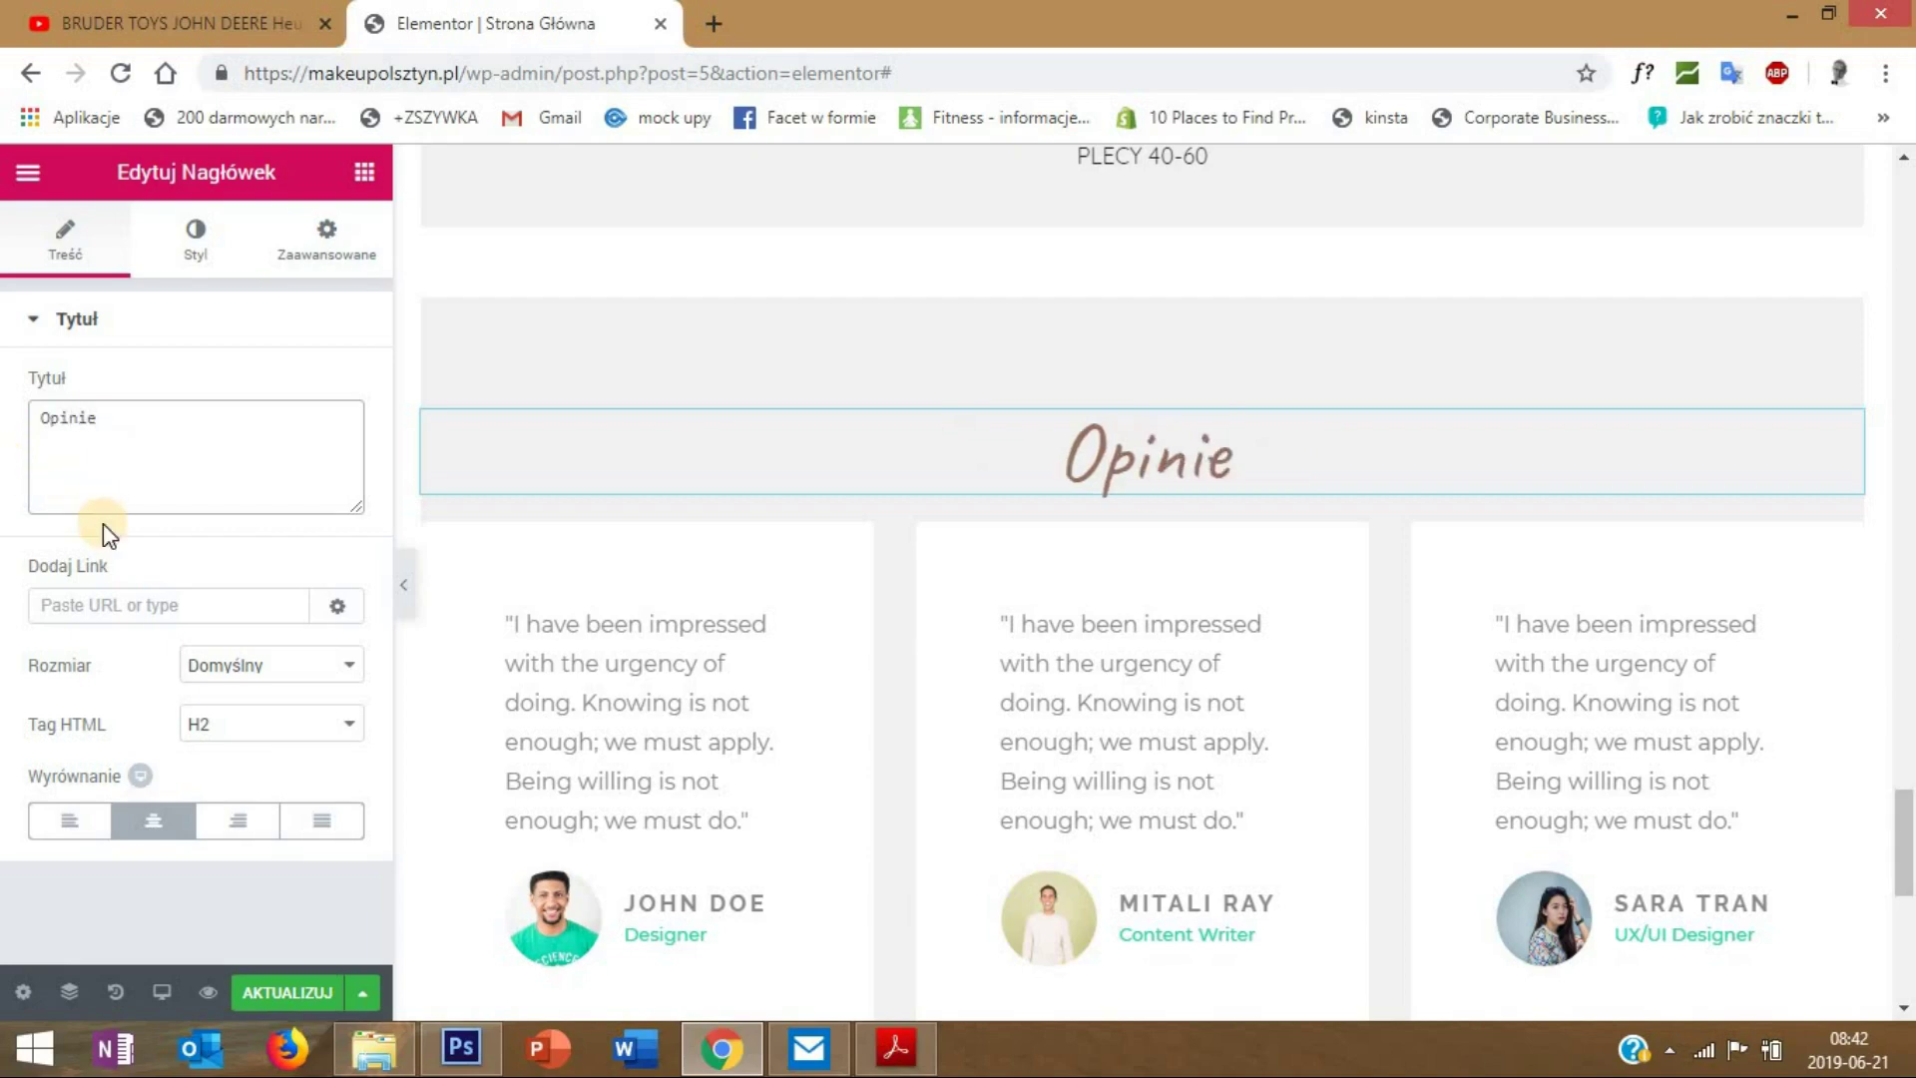
{"action": "scroll", "coordinate": [517, 479], "scroll_direction": "down", "scroll_amount": 1}
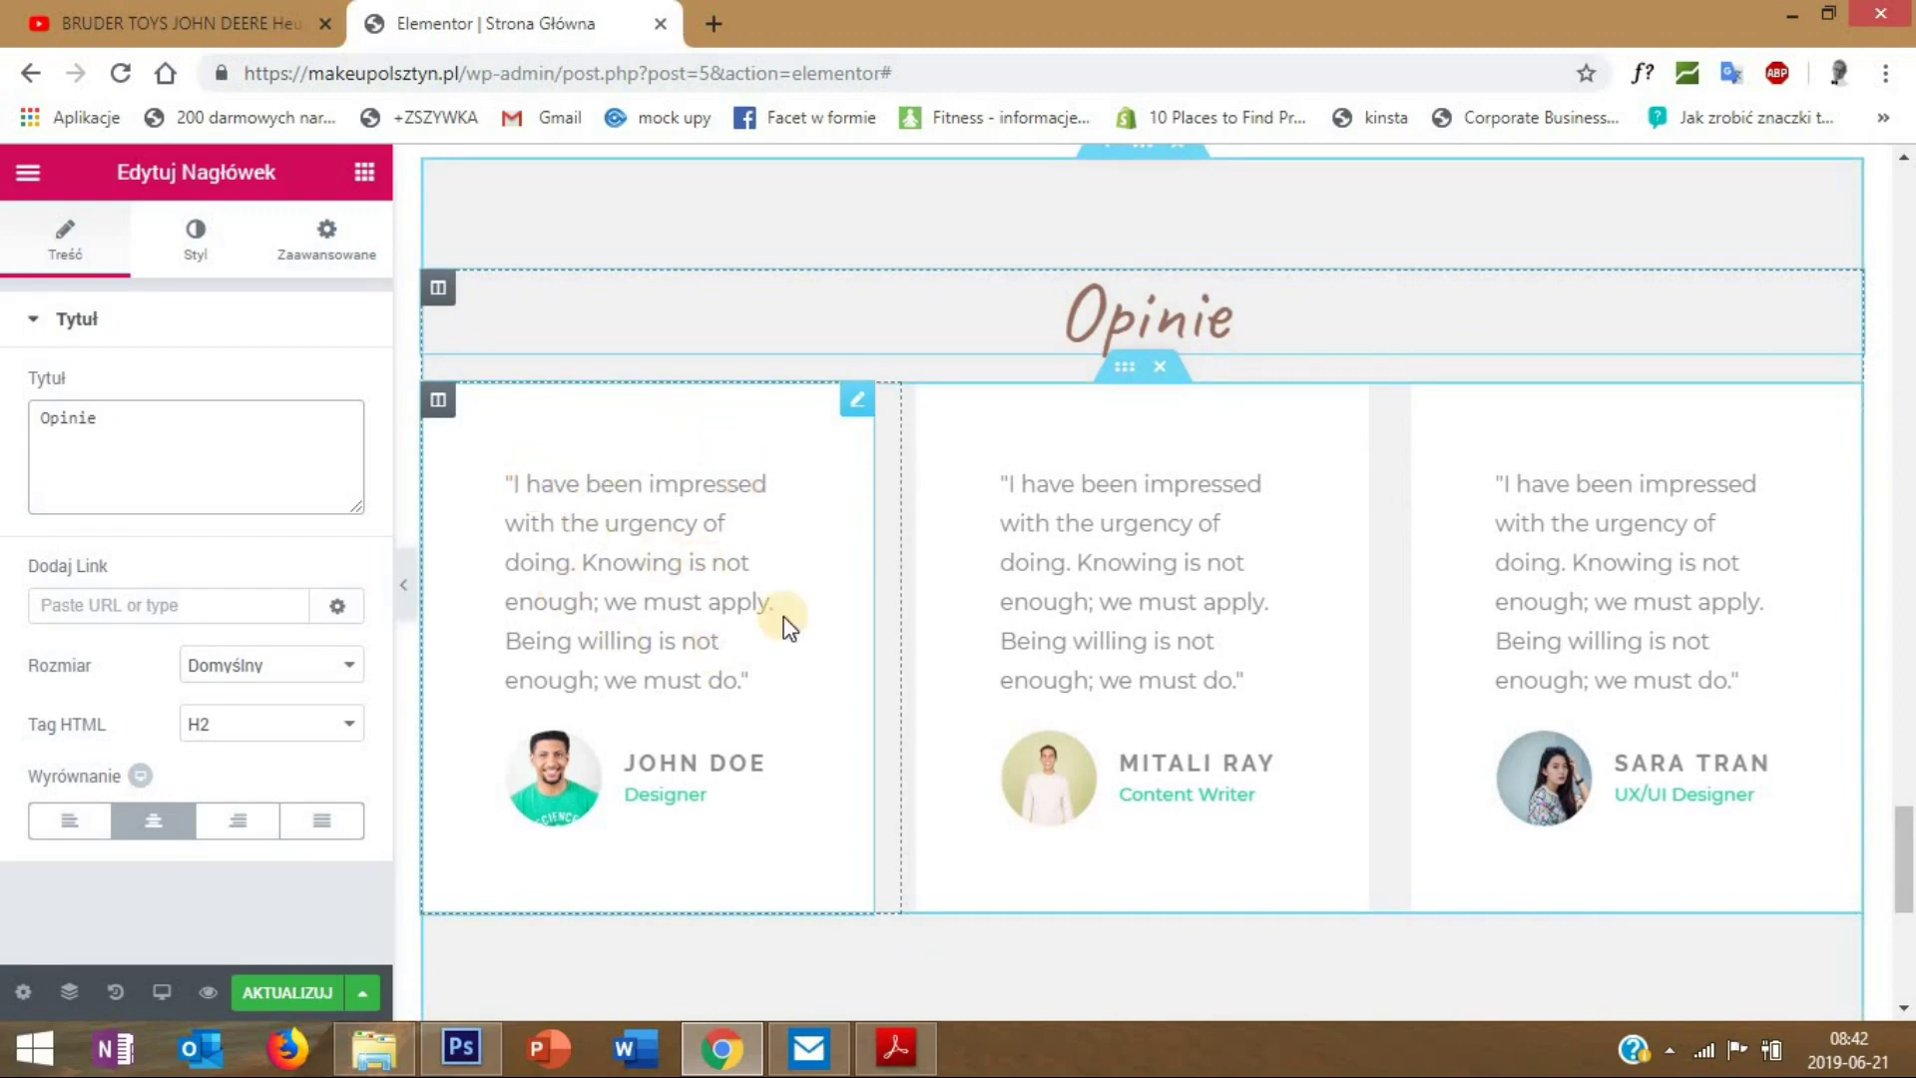
{"action": "scroll", "coordinate": [1061, 457], "scroll_direction": "up", "scroll_amount": 3}
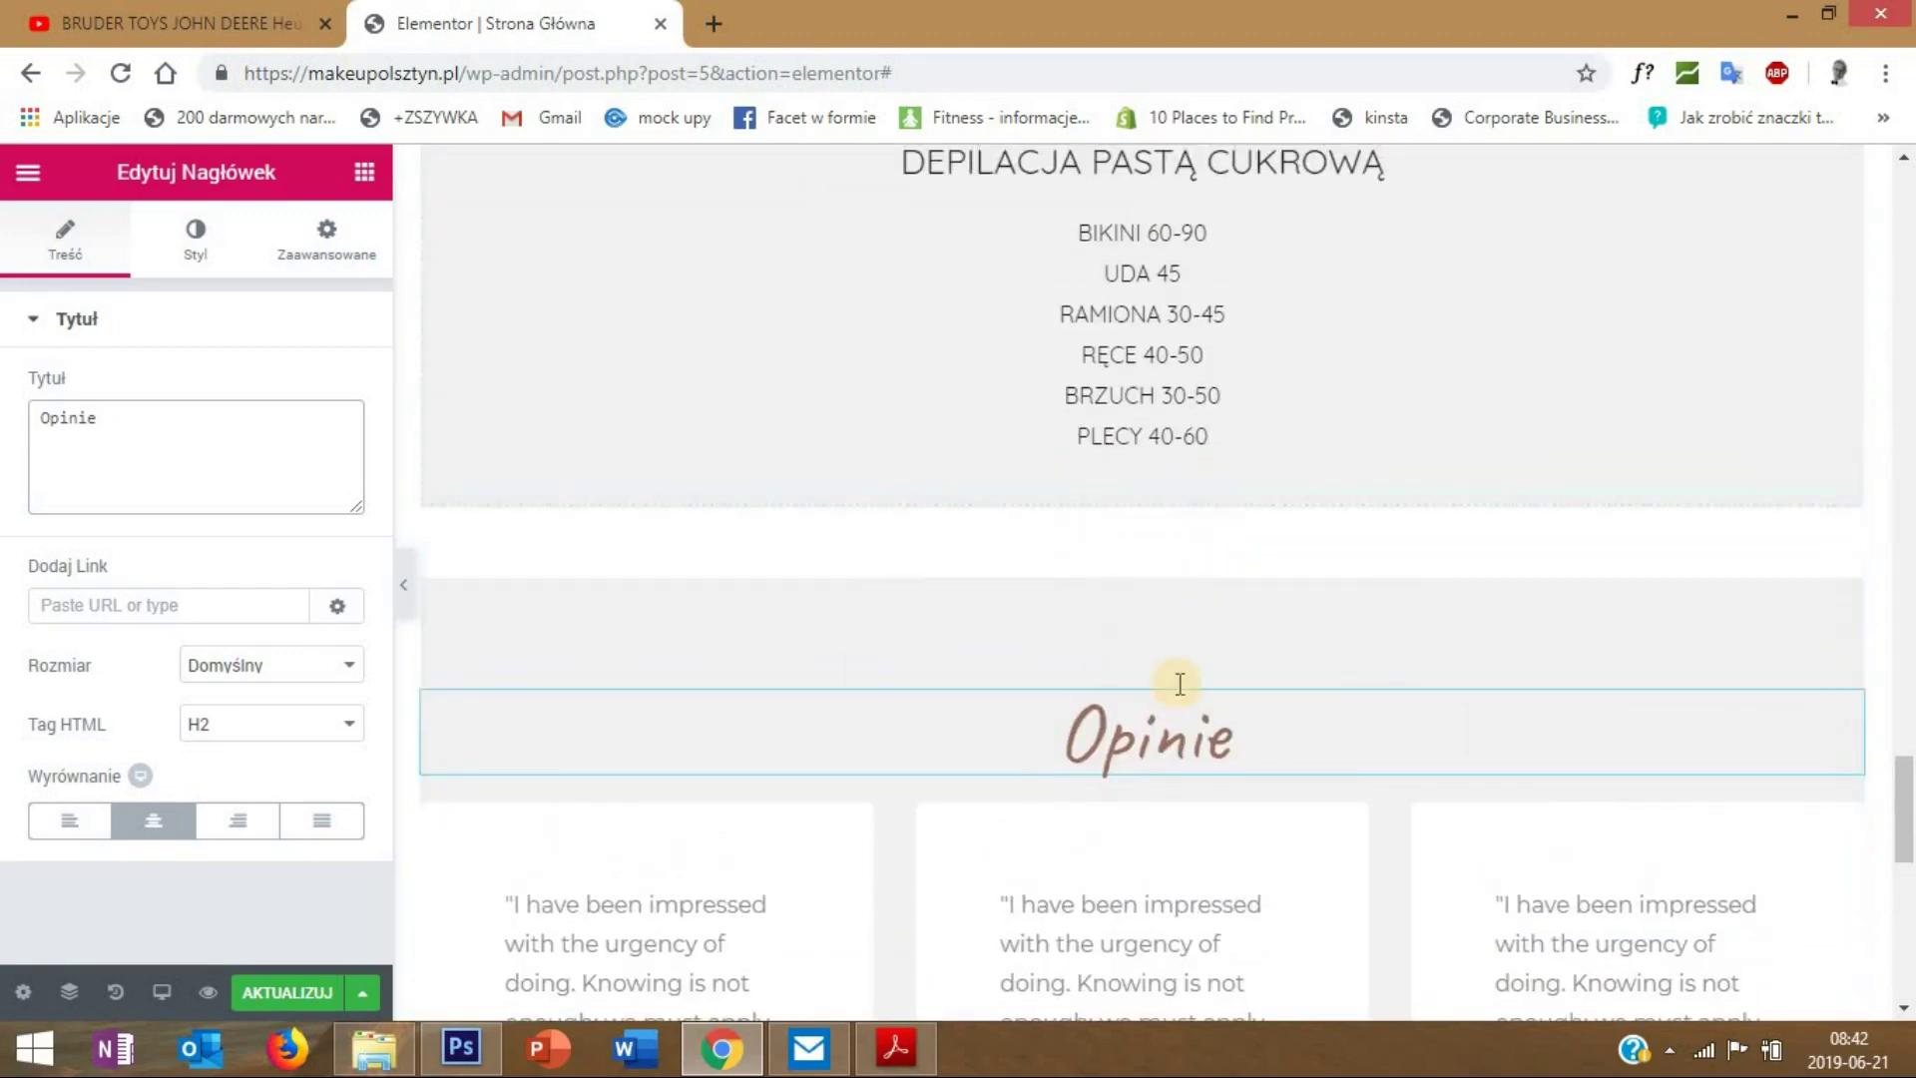
- In the Opinie section's spacing, enter 20 and replace the bottom padding 80 with 50
{"action": "right_click", "coordinate": [1148, 567]}
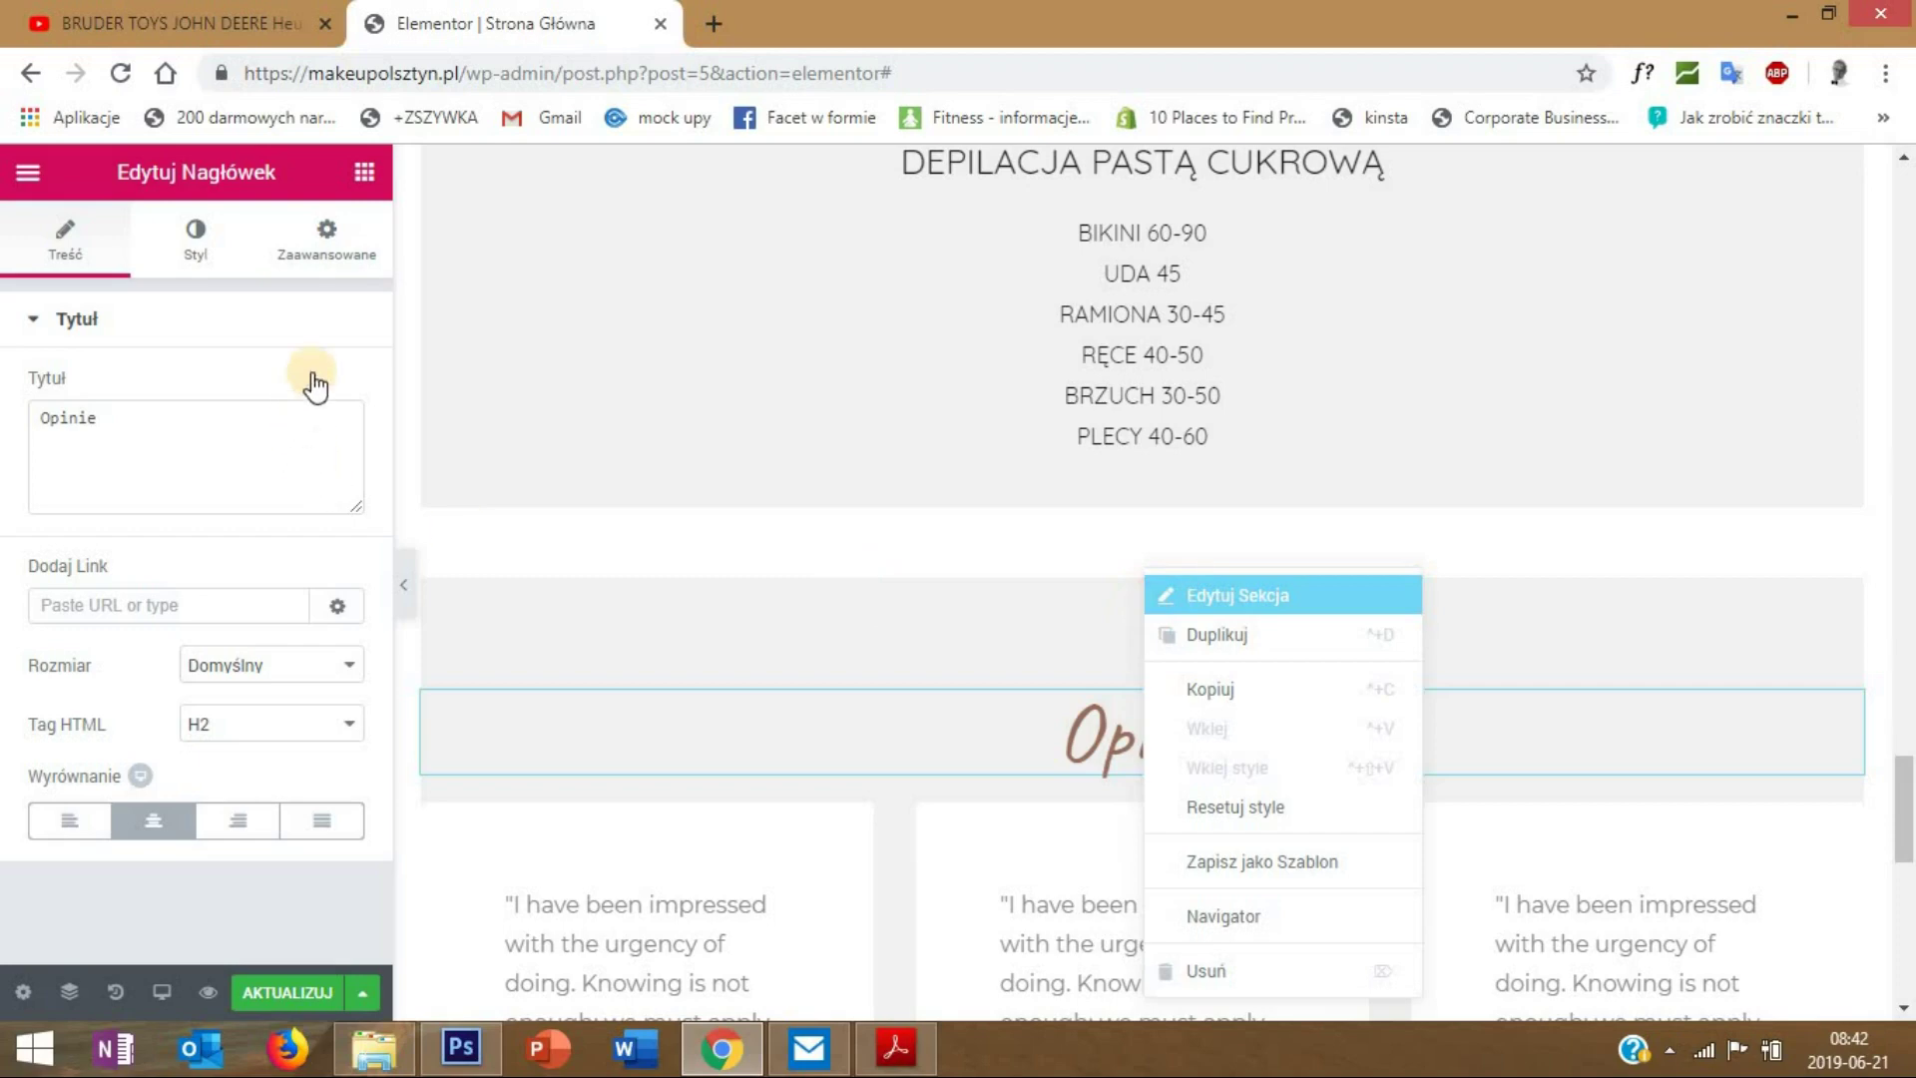
{"action": "left_click", "coordinate": [333, 265]}
{"action": "left_click", "coordinate": [326, 254]}
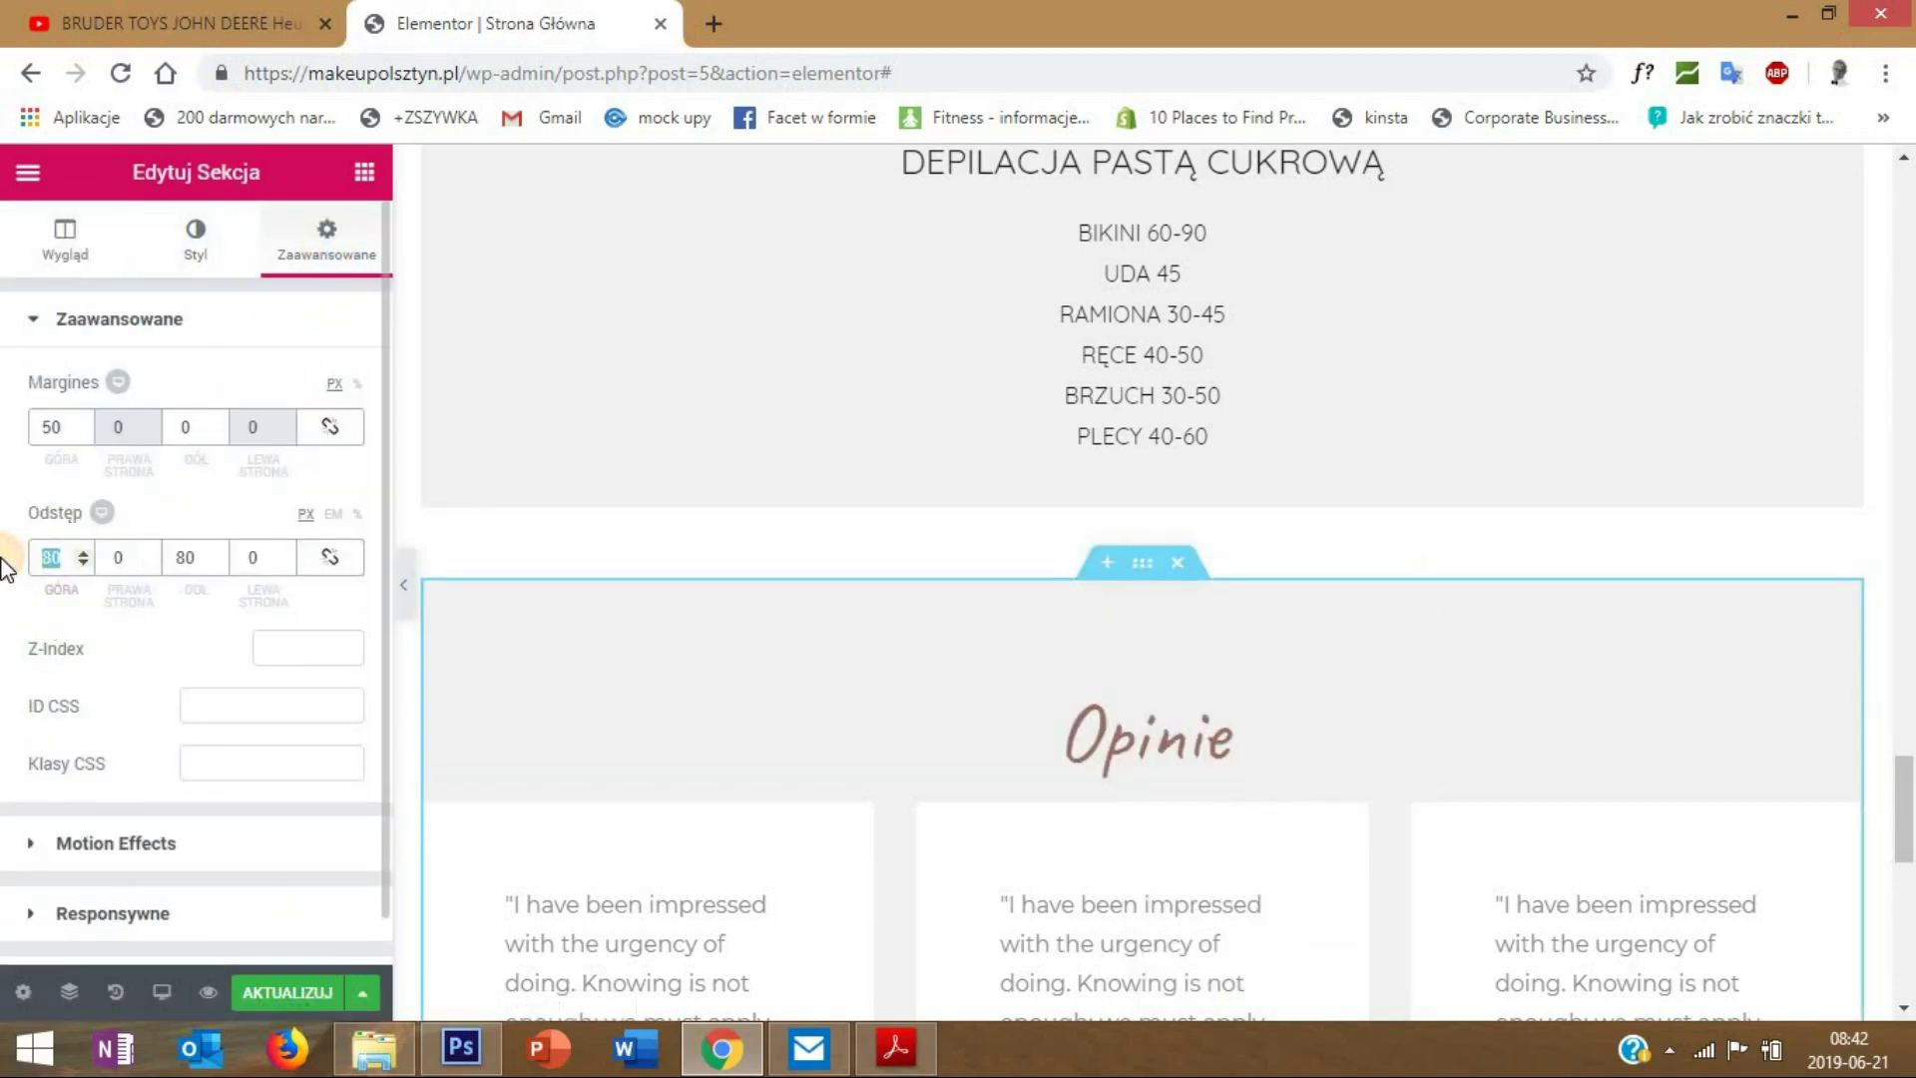
{"action": "type", "text": "20"}
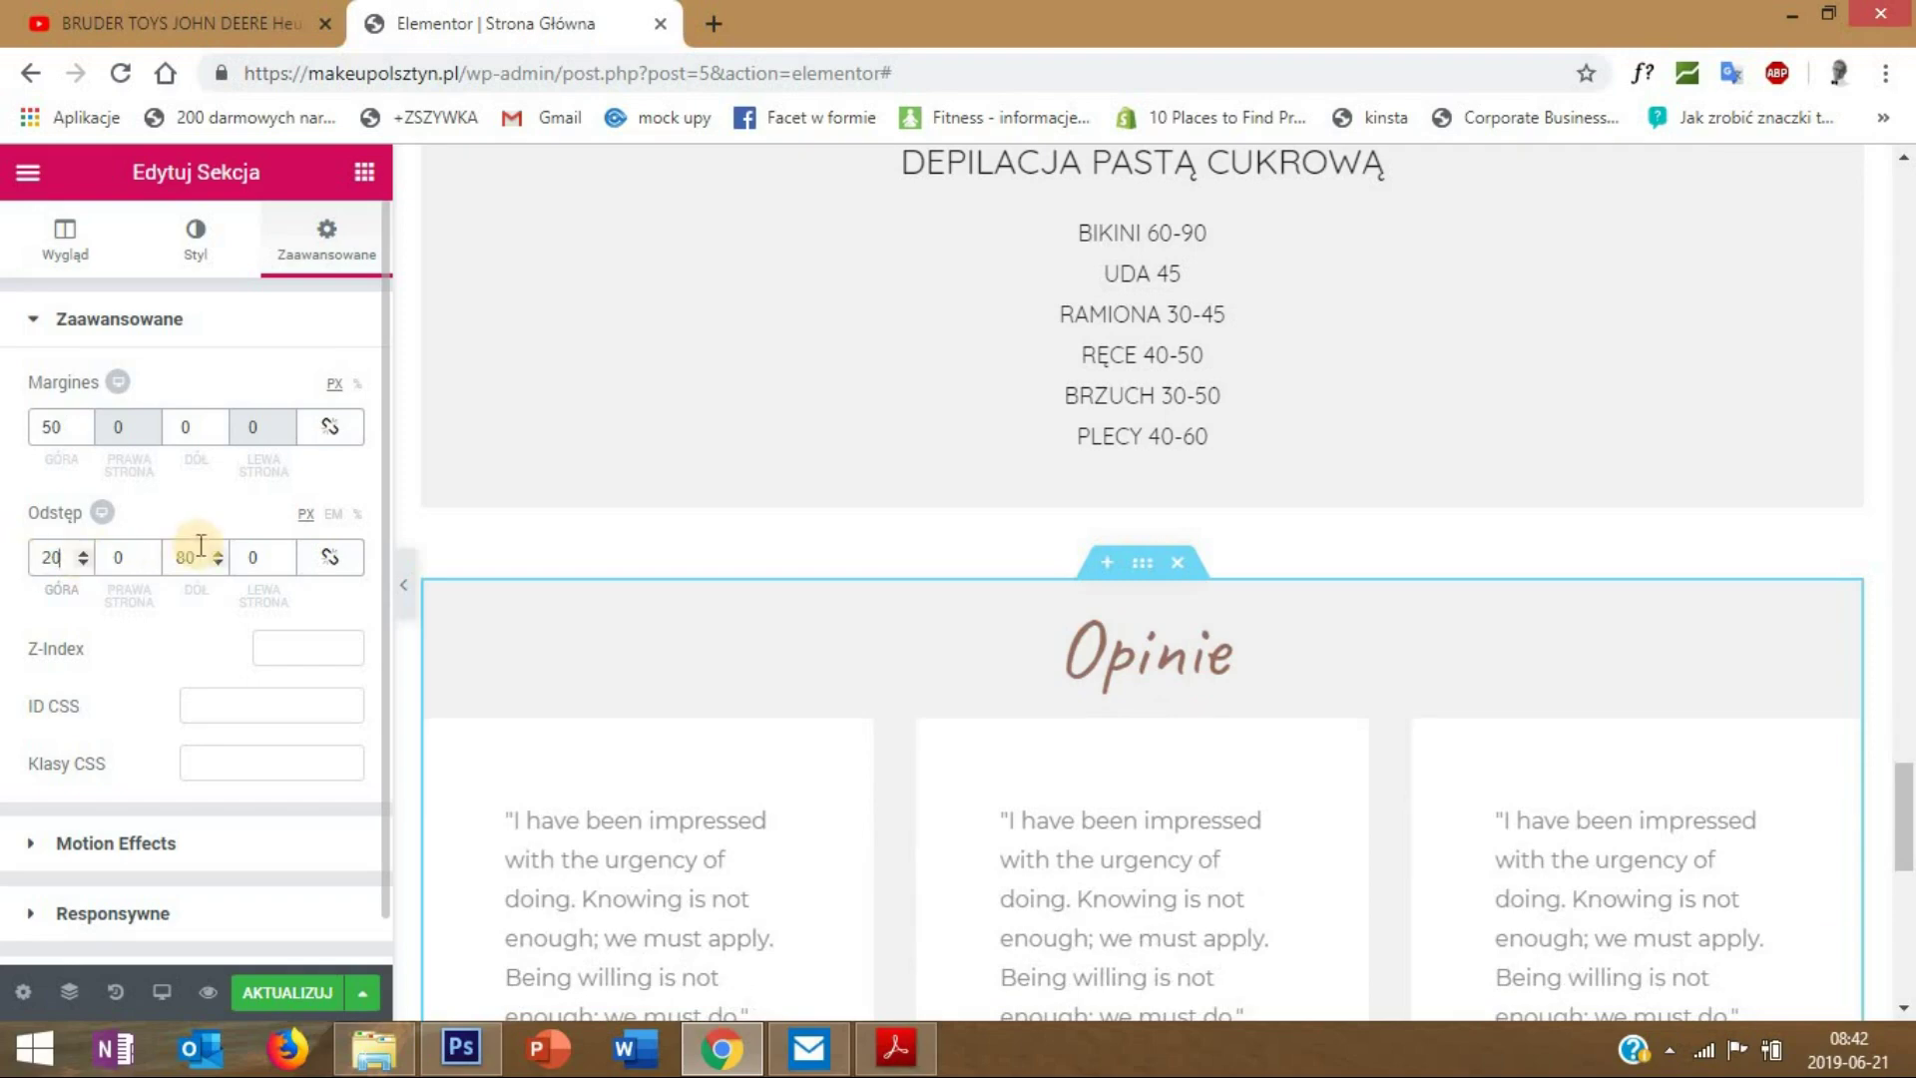
{"action": "double_click", "coordinate": [159, 559]}
{"action": "scroll", "coordinate": [1133, 683], "scroll_direction": "down", "scroll_amount": 8}
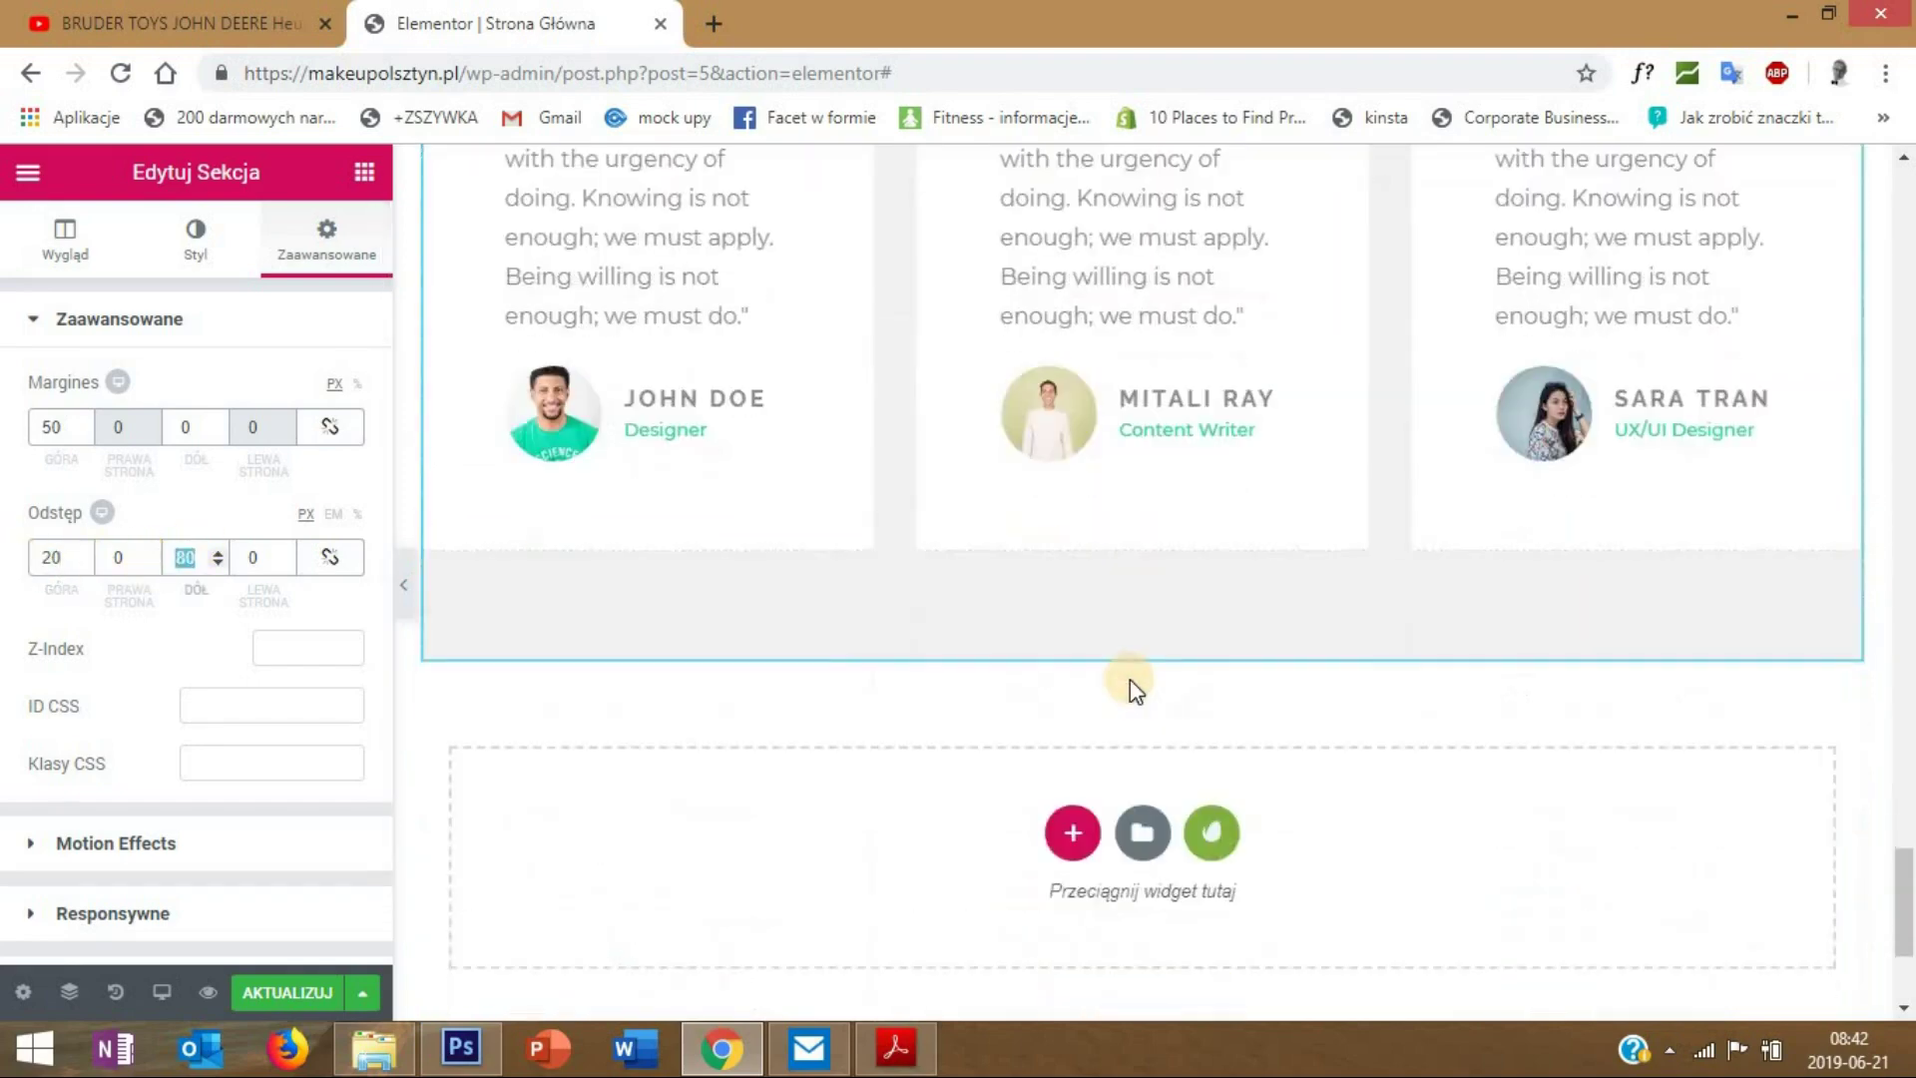
{"action": "scroll", "coordinate": [1133, 689], "scroll_direction": "up", "scroll_amount": 1}
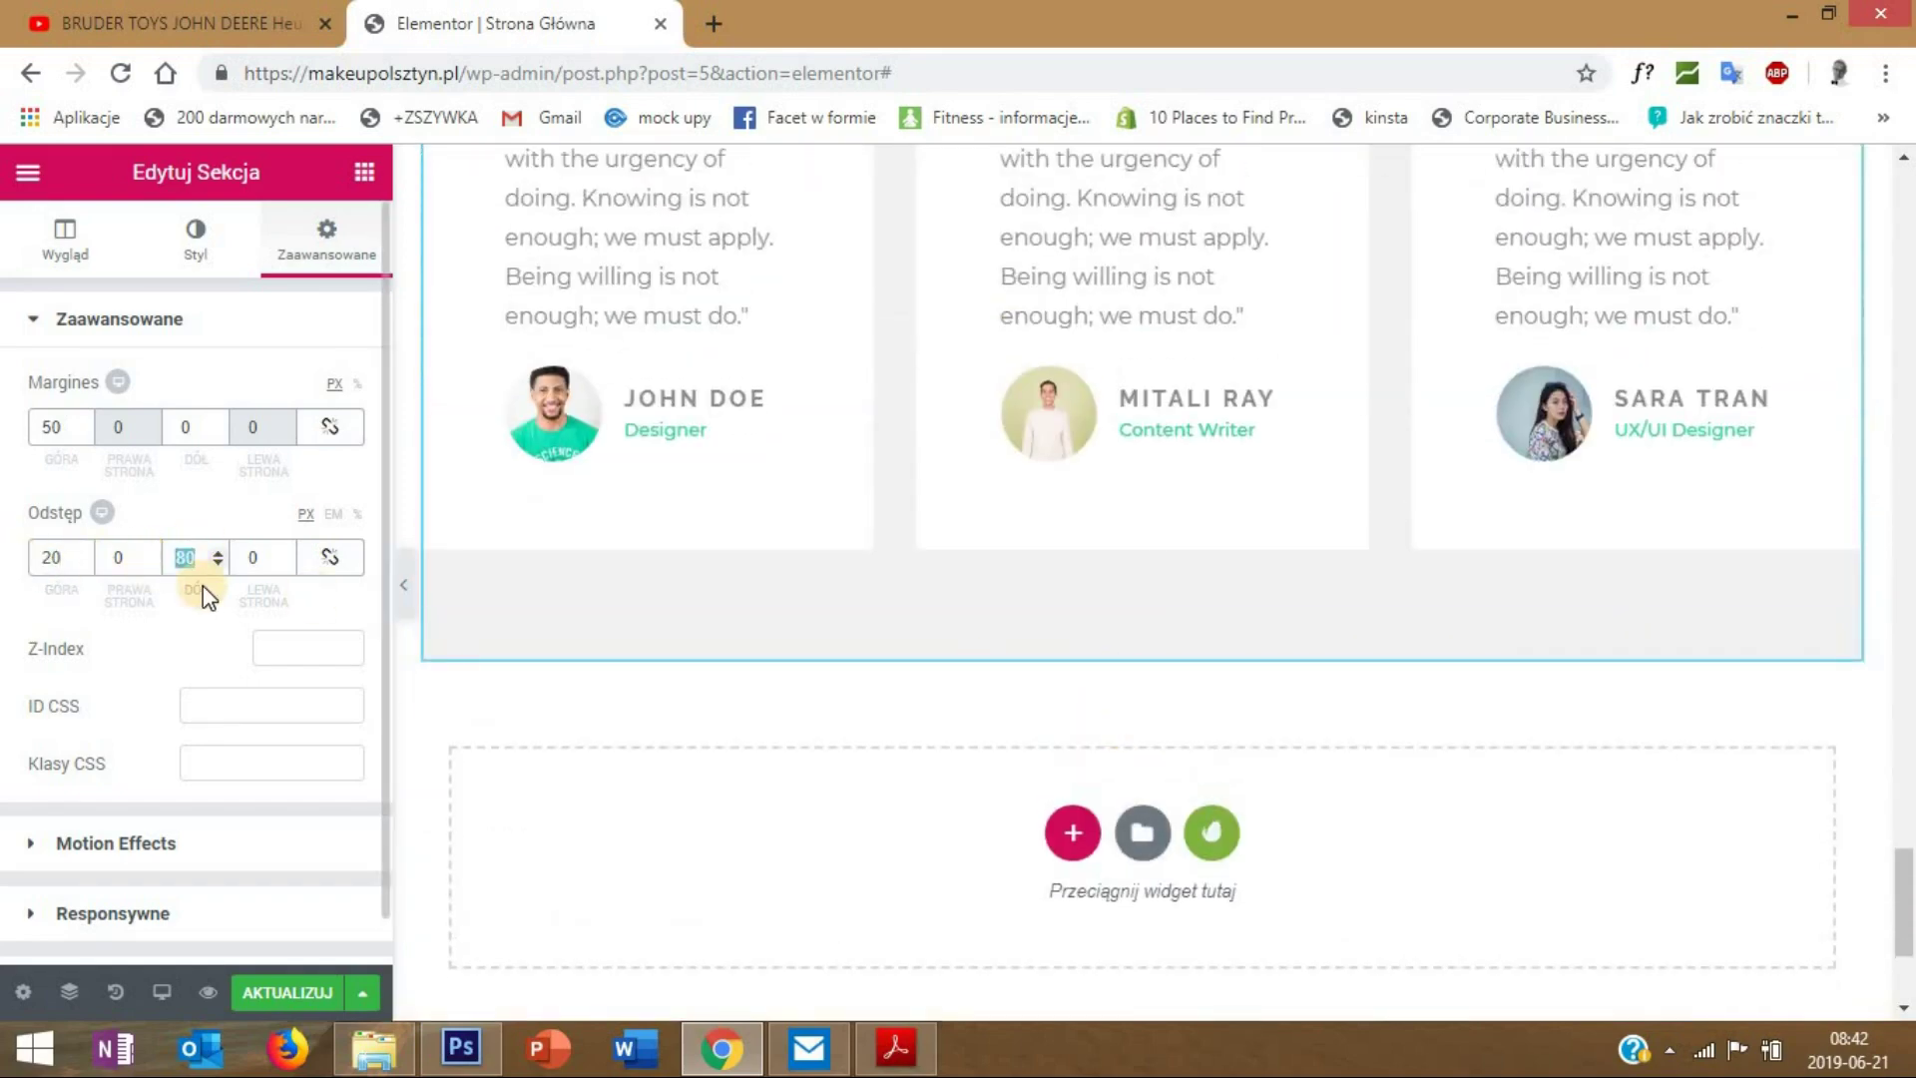
{"action": "type", "text": "50"}
{"action": "scroll", "coordinate": [974, 709], "scroll_direction": "up", "scroll_amount": 7}
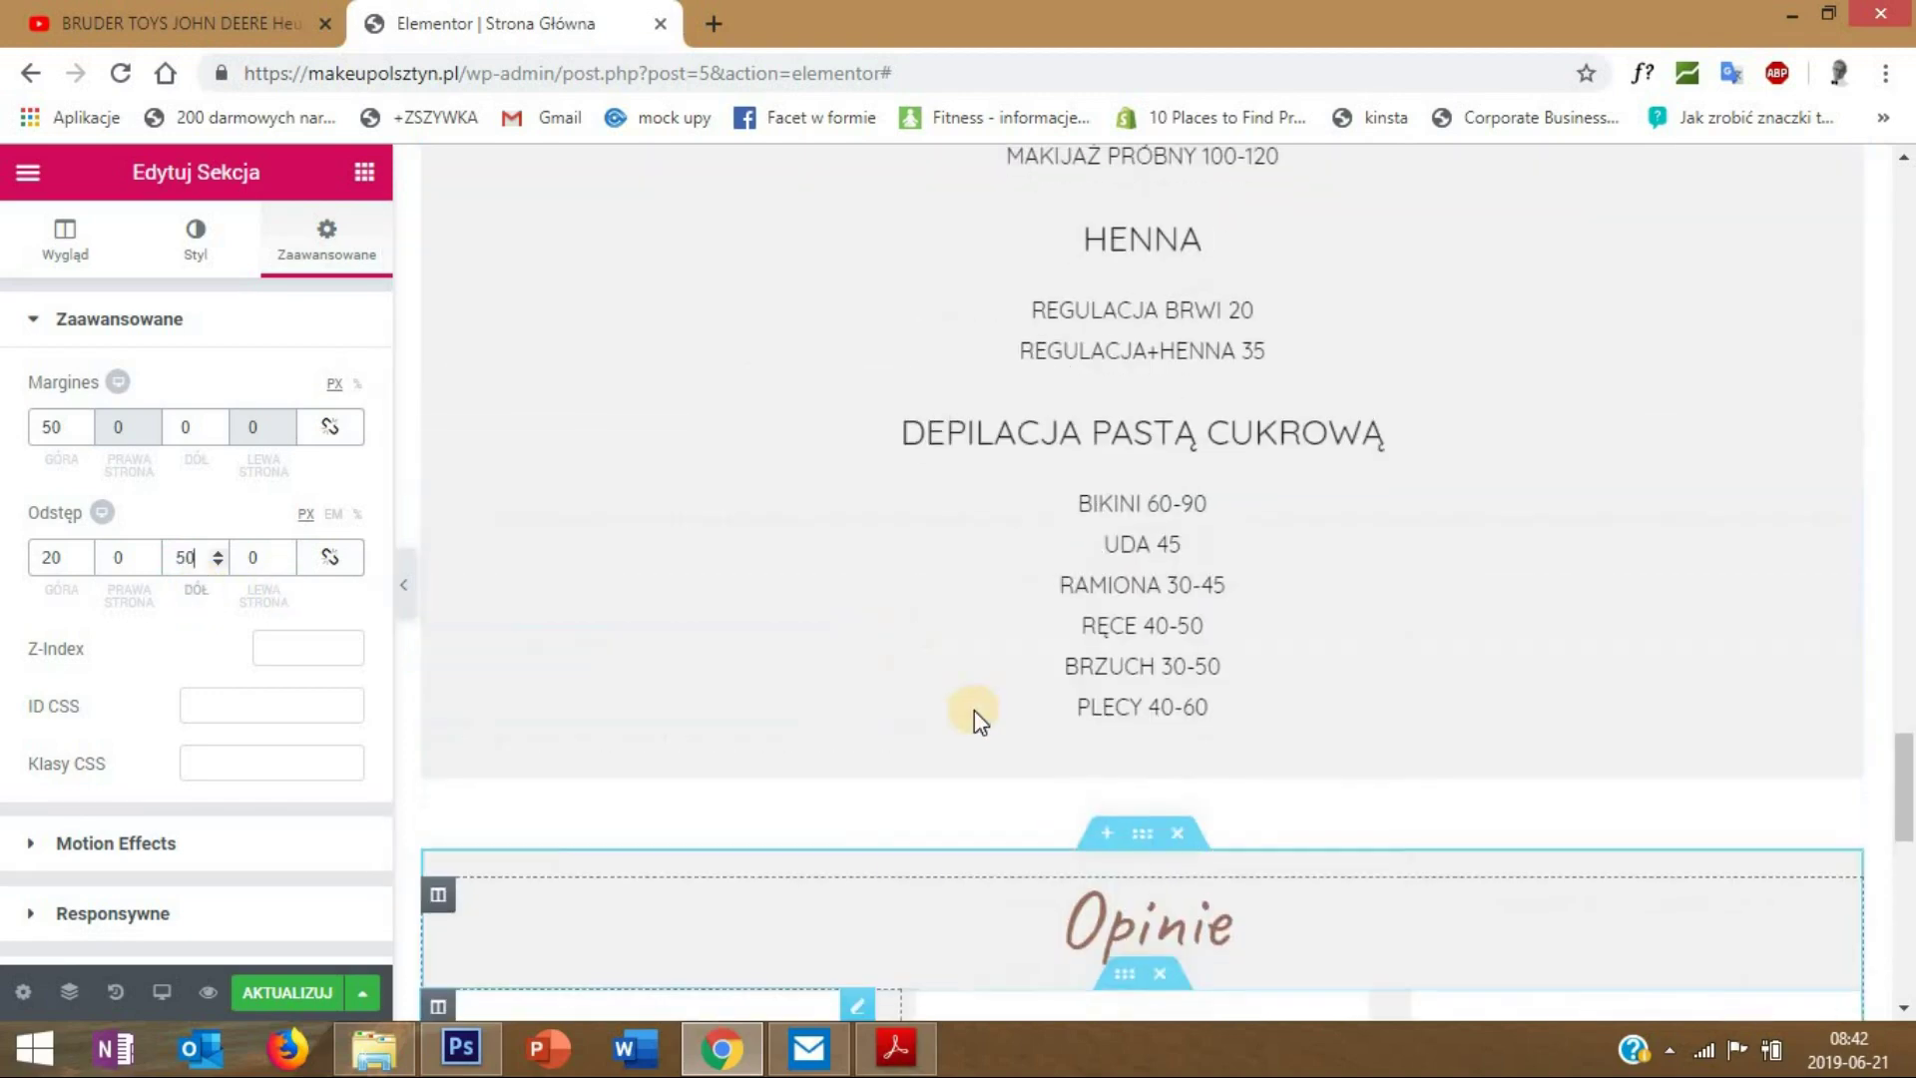
{"action": "scroll", "coordinate": [1411, 715], "scroll_direction": "down", "scroll_amount": 1}
{"action": "scroll", "coordinate": [1411, 713], "scroll_direction": "up", "scroll_amount": 6}
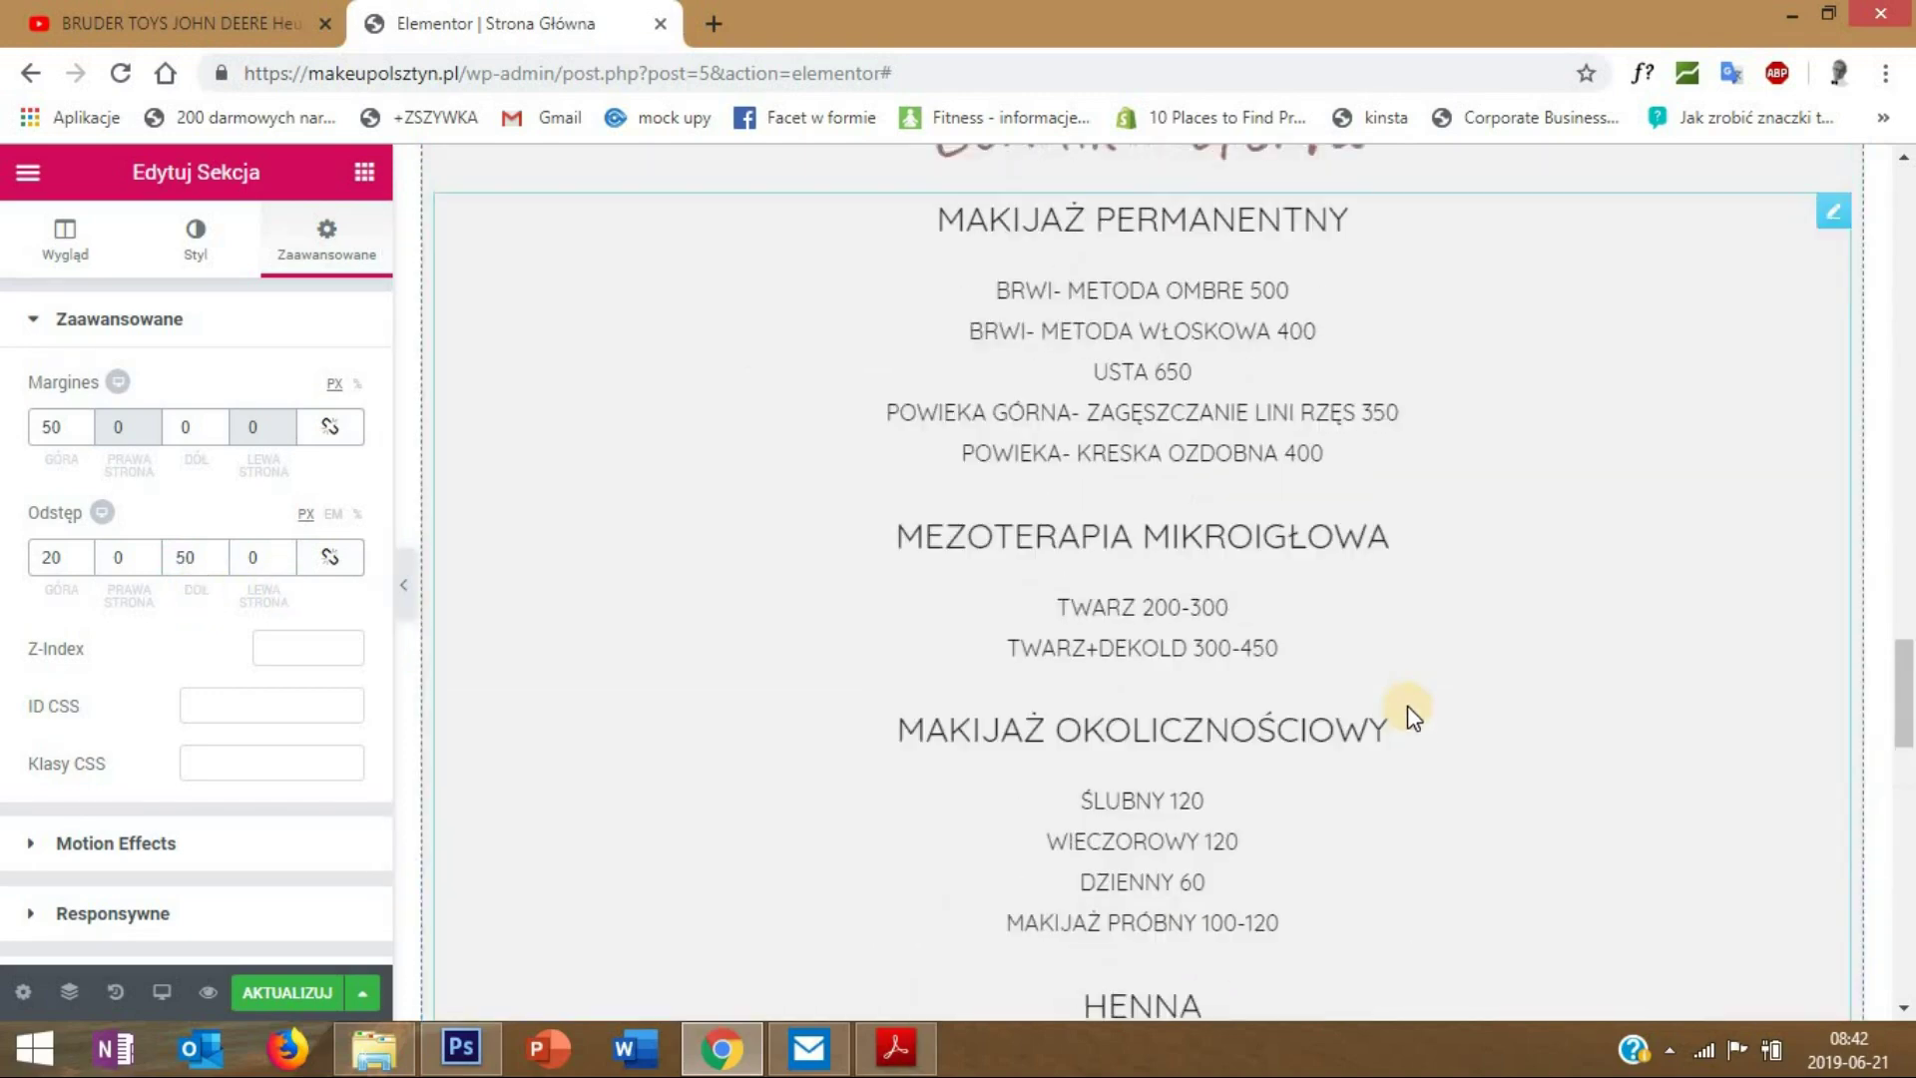
{"action": "scroll", "coordinate": [1412, 716], "scroll_direction": "up", "scroll_amount": 5}
- Unlink the Cennik - oferta section's padding and set its top padding to 20
{"action": "right_click", "coordinate": [1150, 716]}
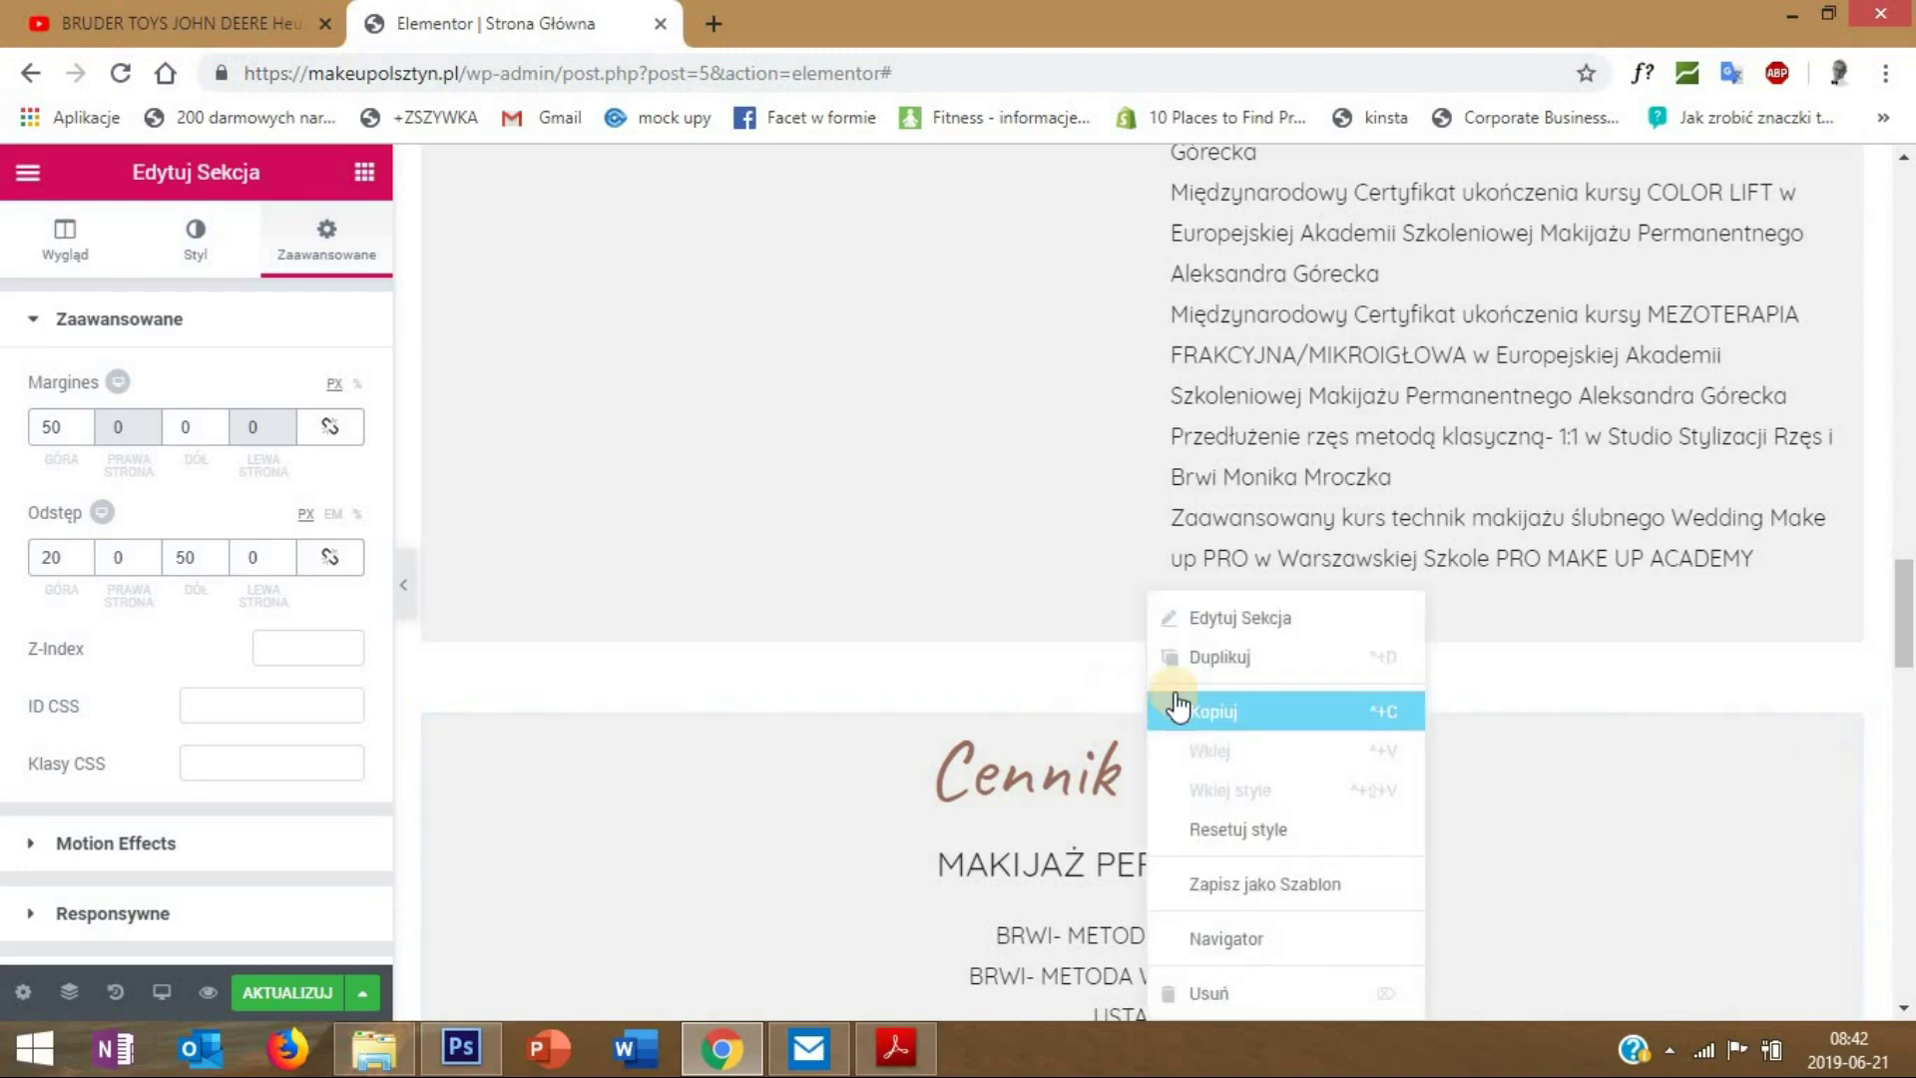
{"action": "left_click", "coordinate": [333, 249]}
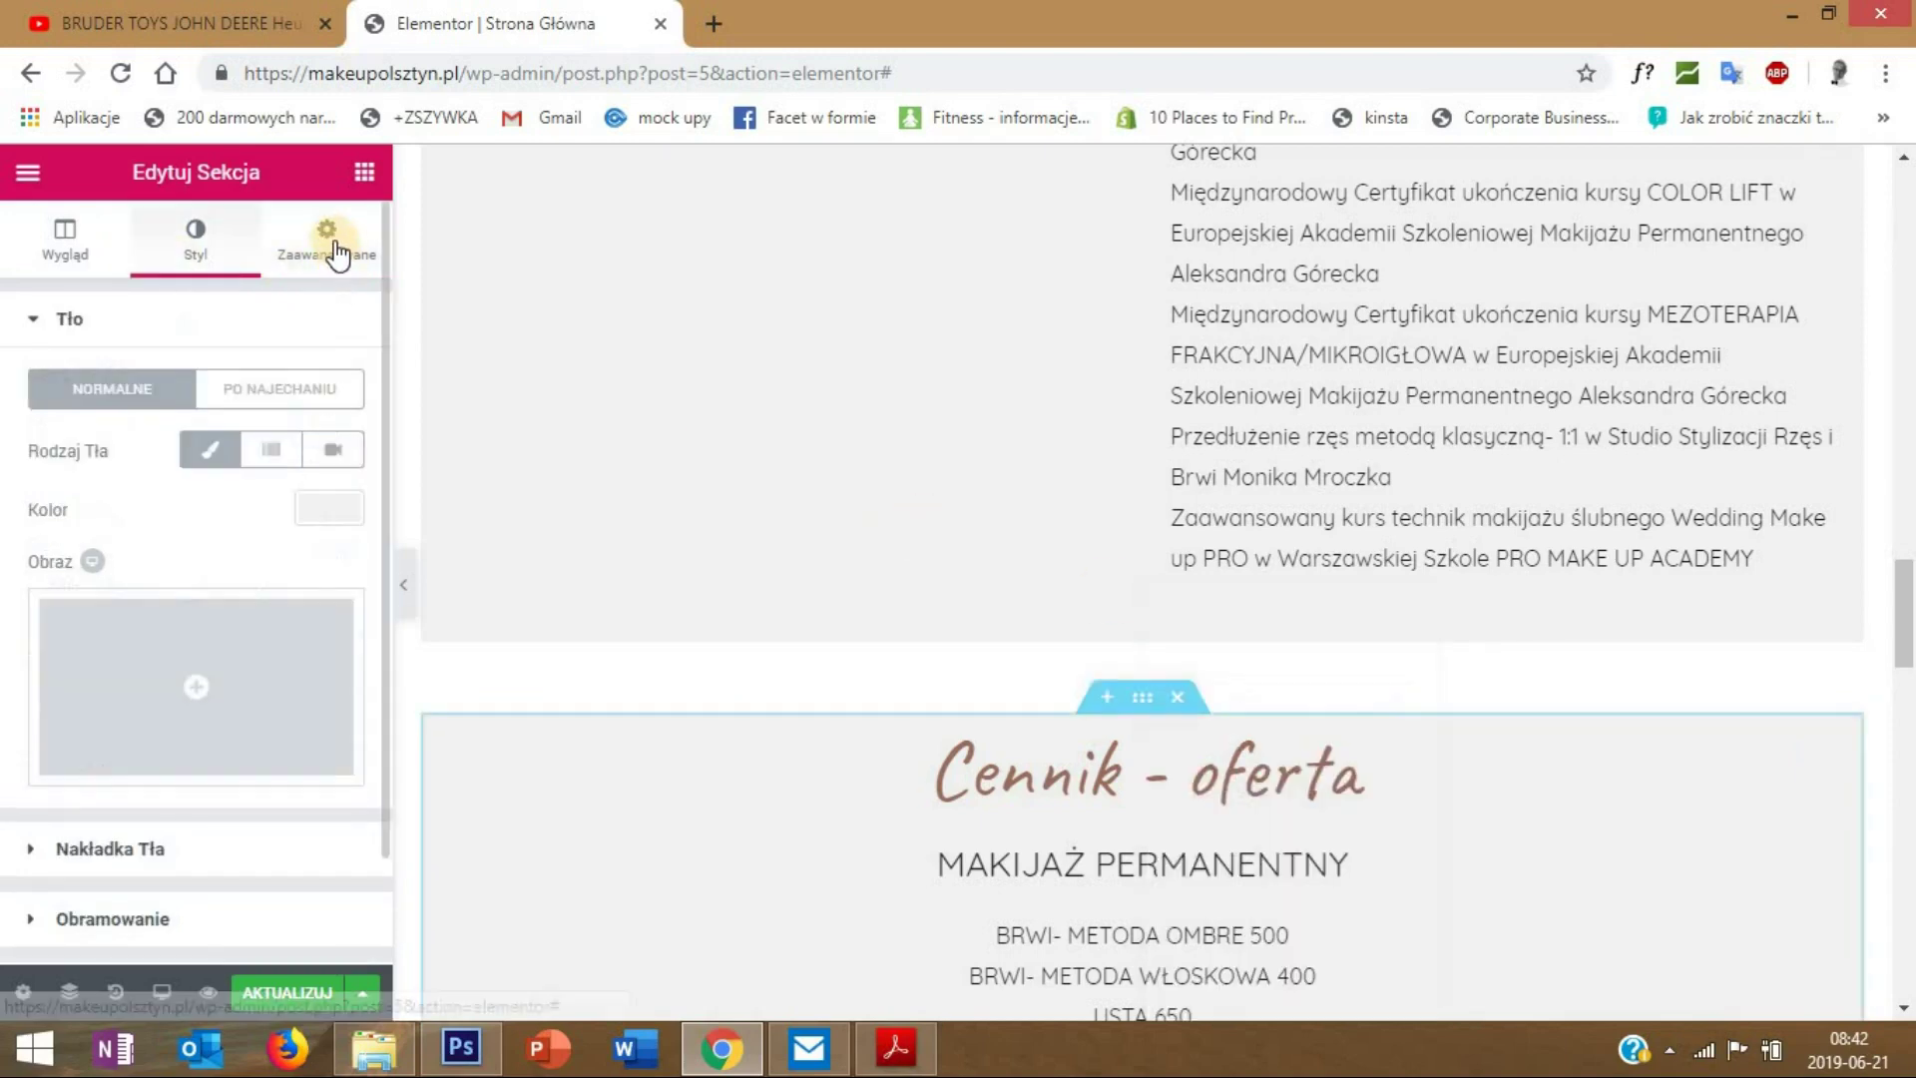
{"action": "left_click", "coordinate": [327, 244]}
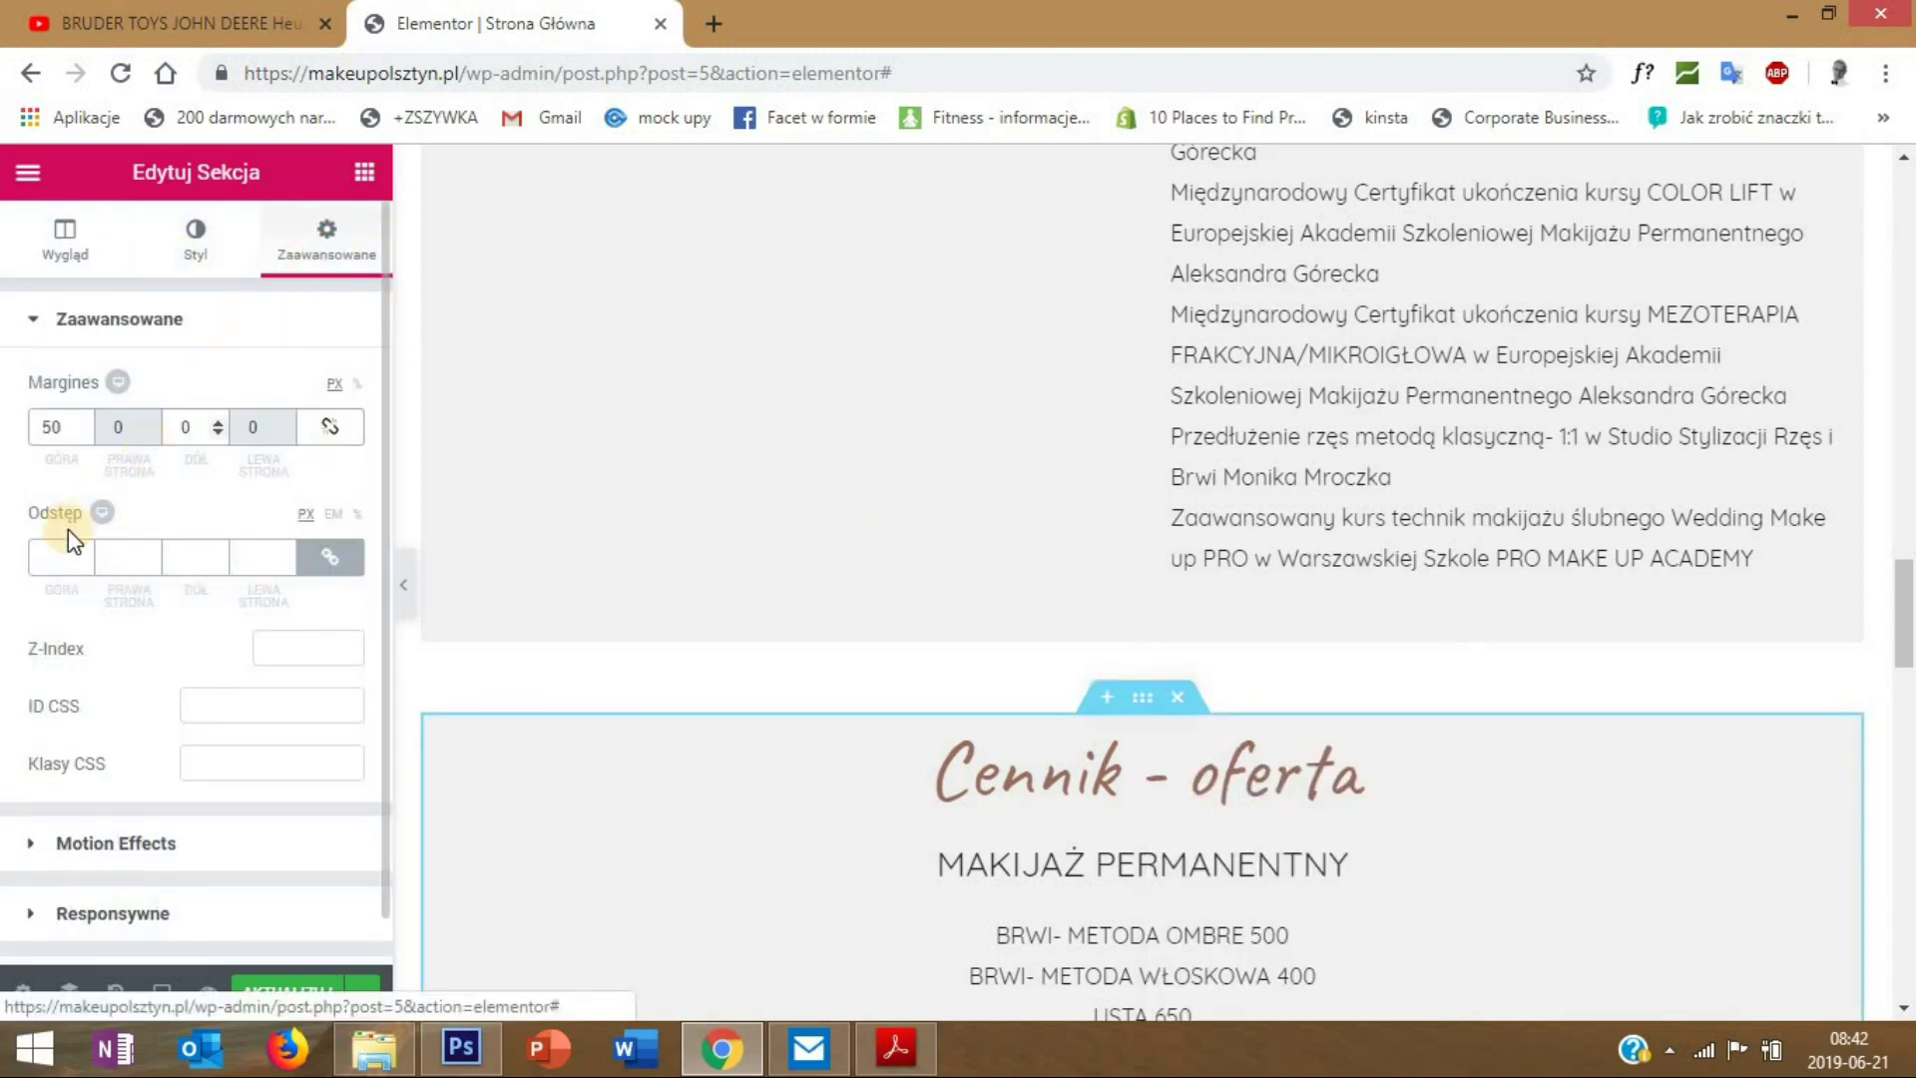
{"action": "left_click", "coordinate": [329, 555]}
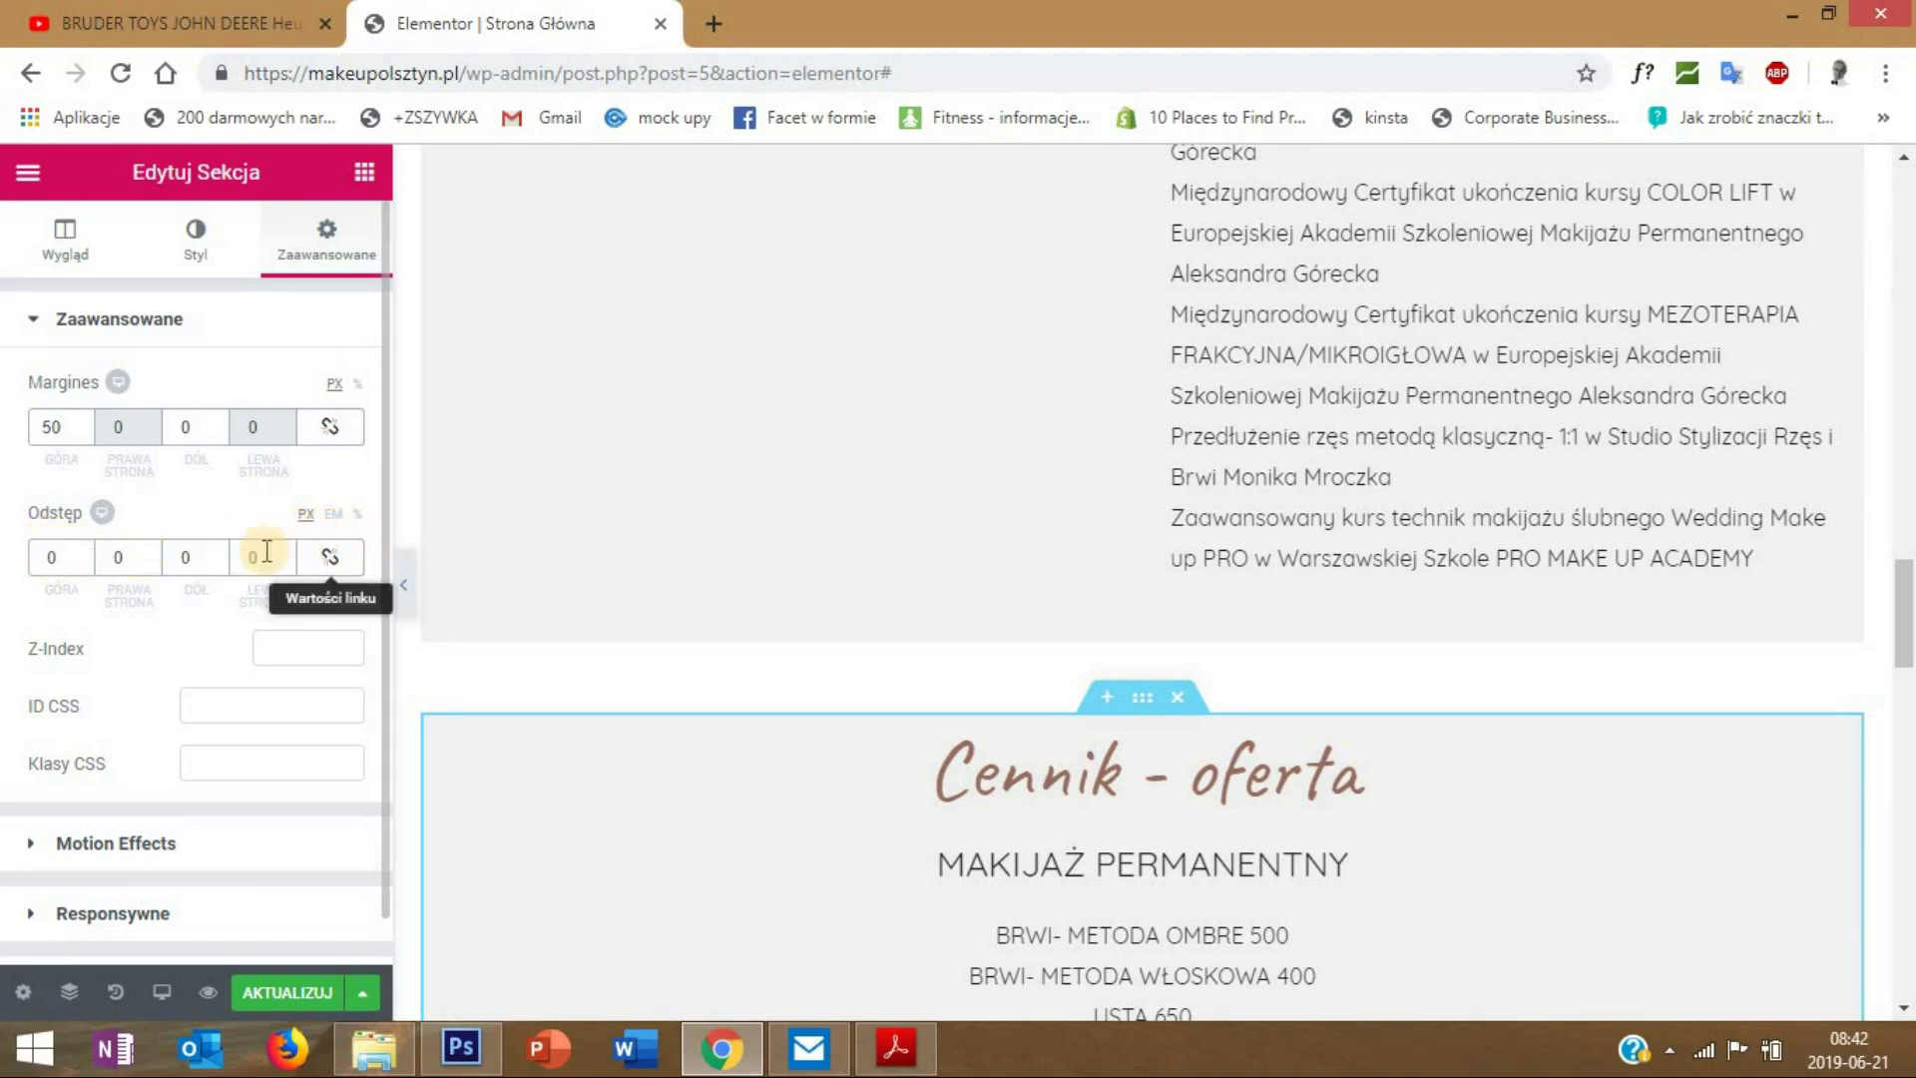
{"action": "left_click", "coordinate": [51, 556]}
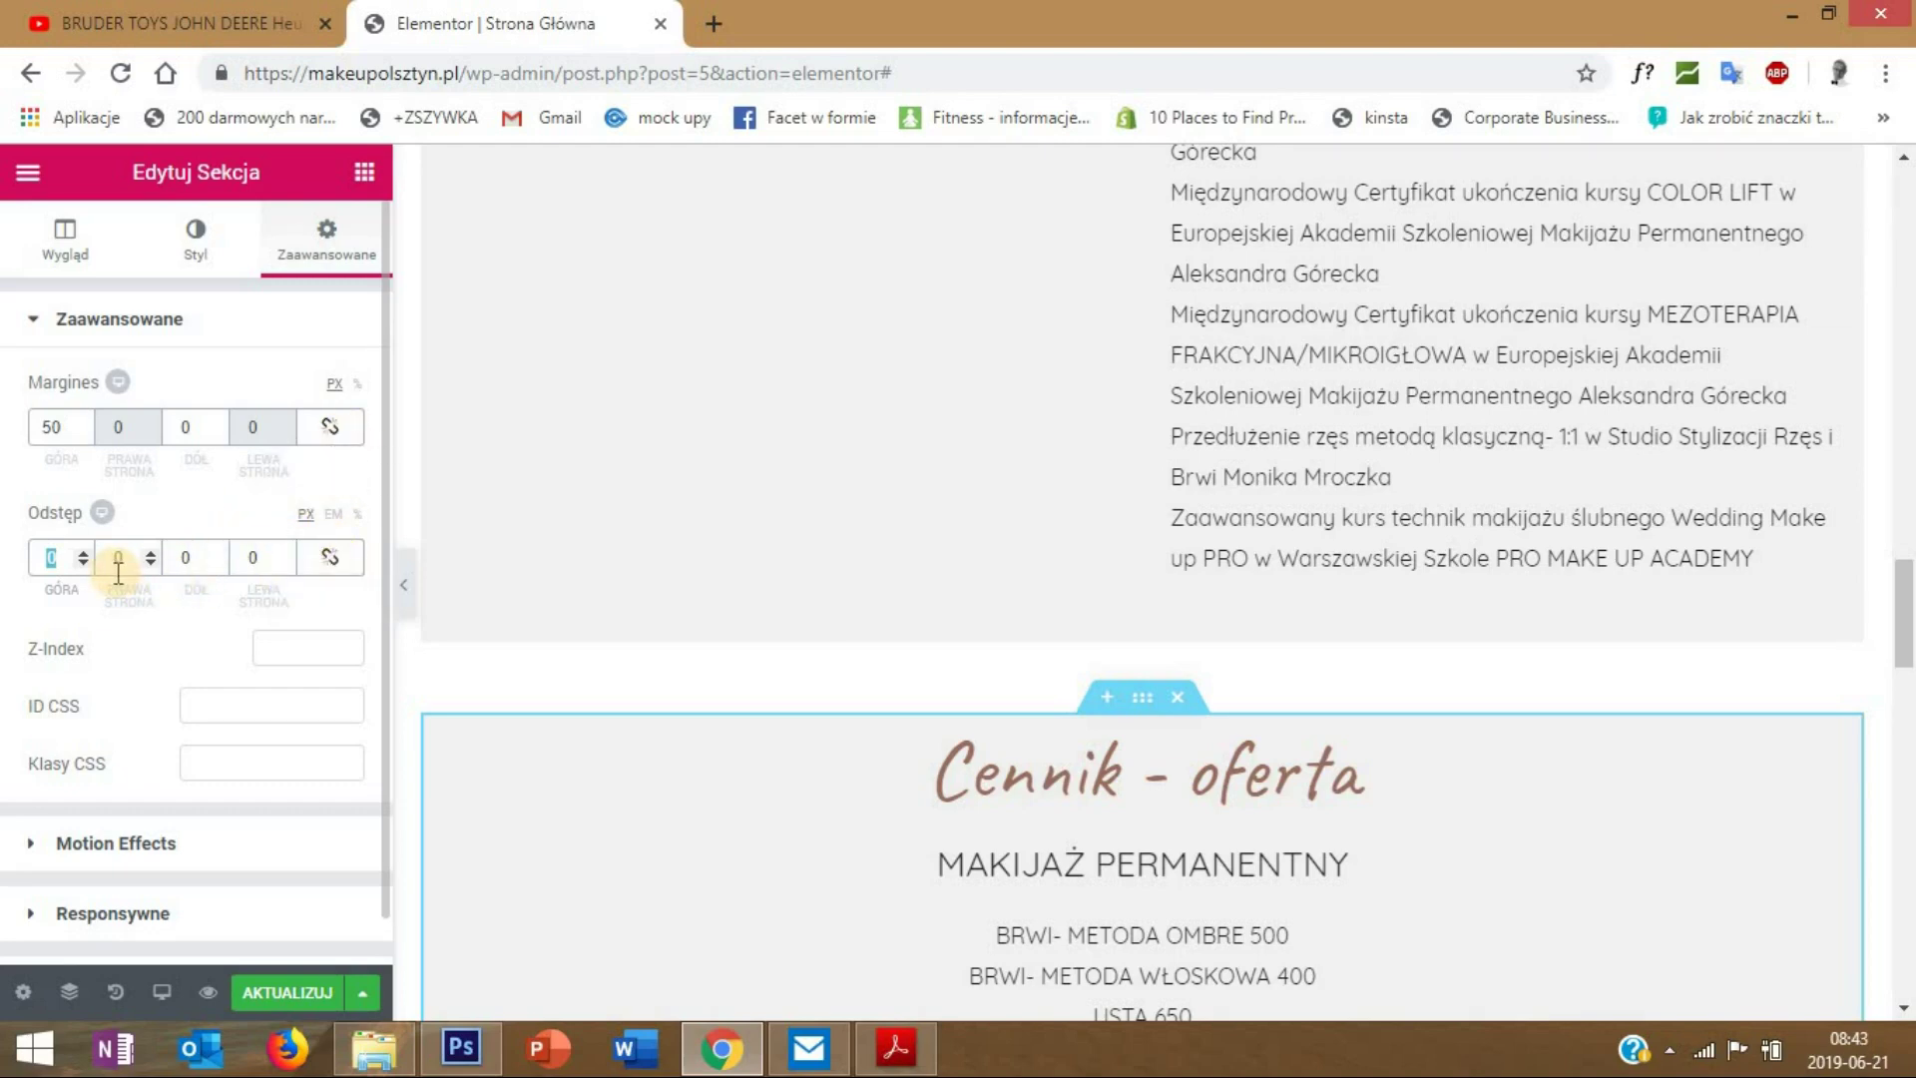
{"action": "type", "text": "20"}
{"action": "scroll", "coordinate": [1110, 736], "scroll_direction": "down", "scroll_amount": 6}
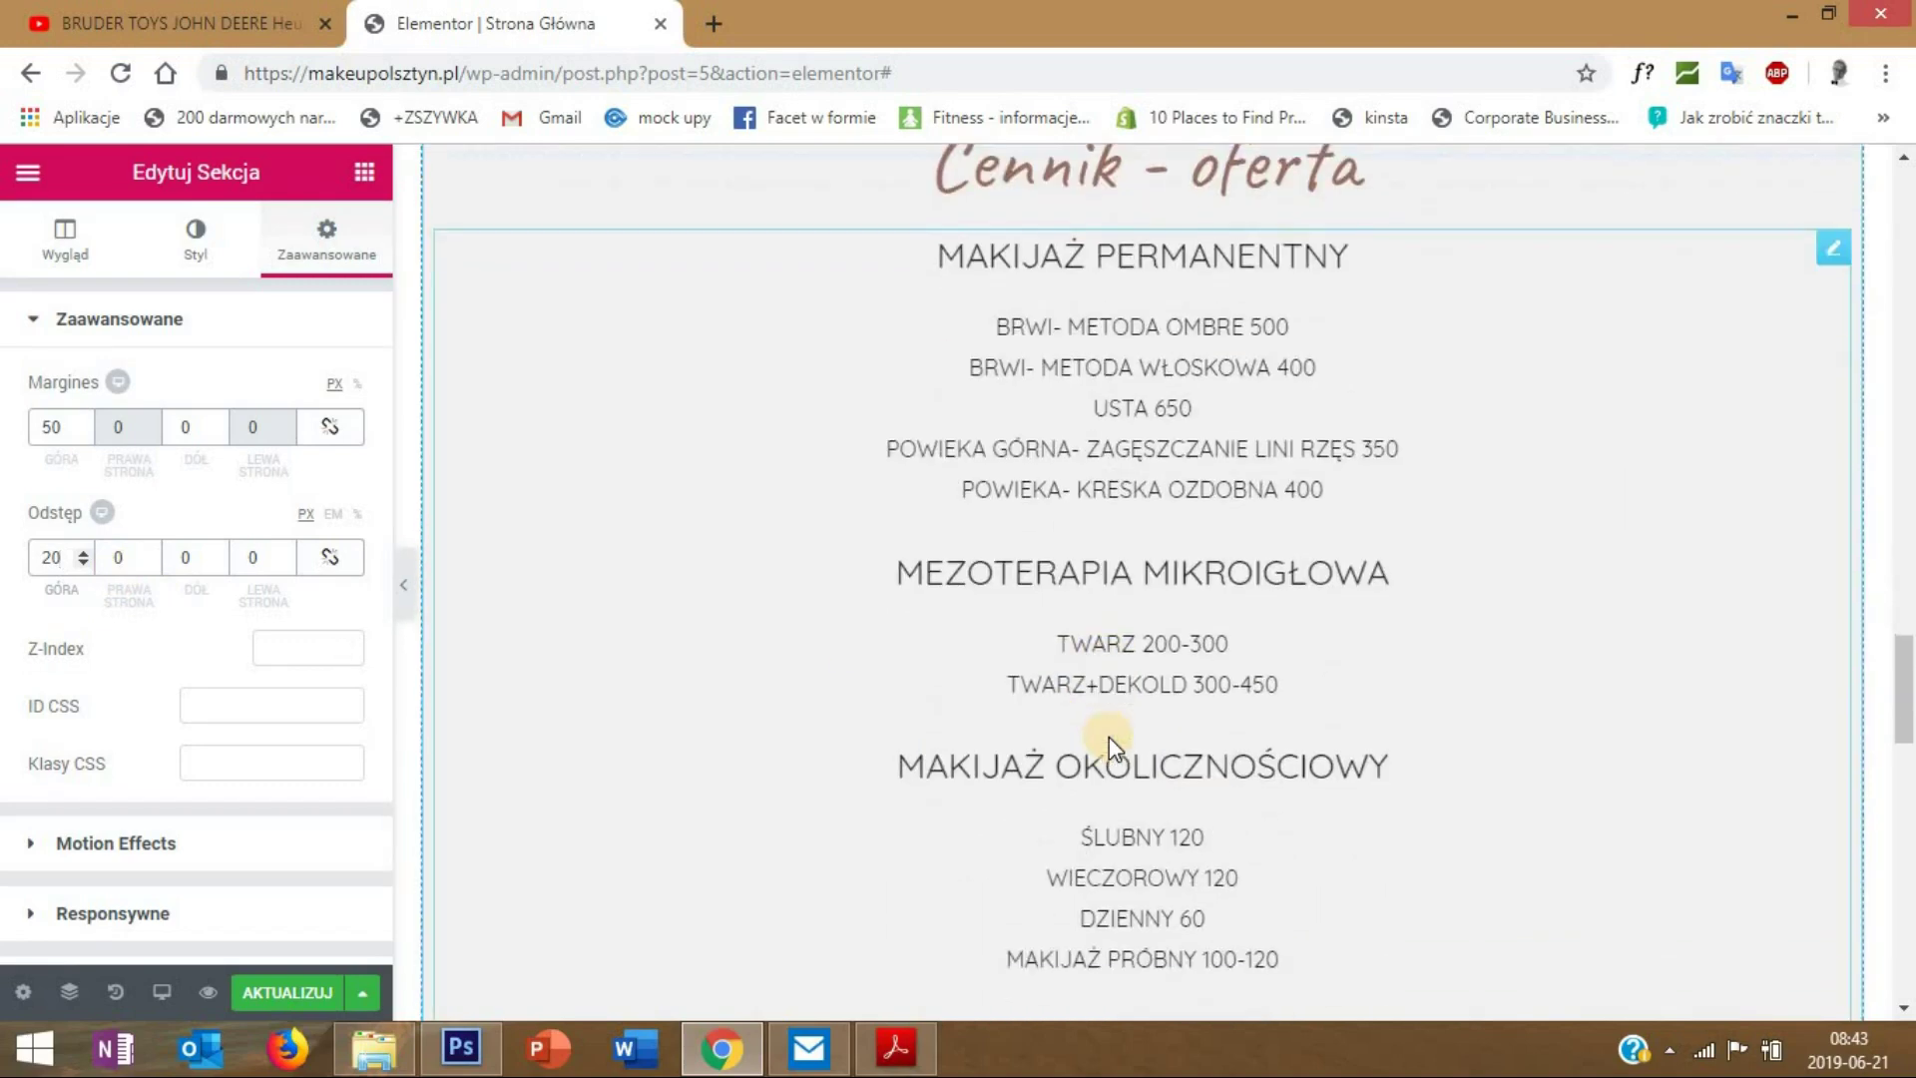
{"action": "scroll", "coordinate": [1109, 736], "scroll_direction": "down", "scroll_amount": 12}
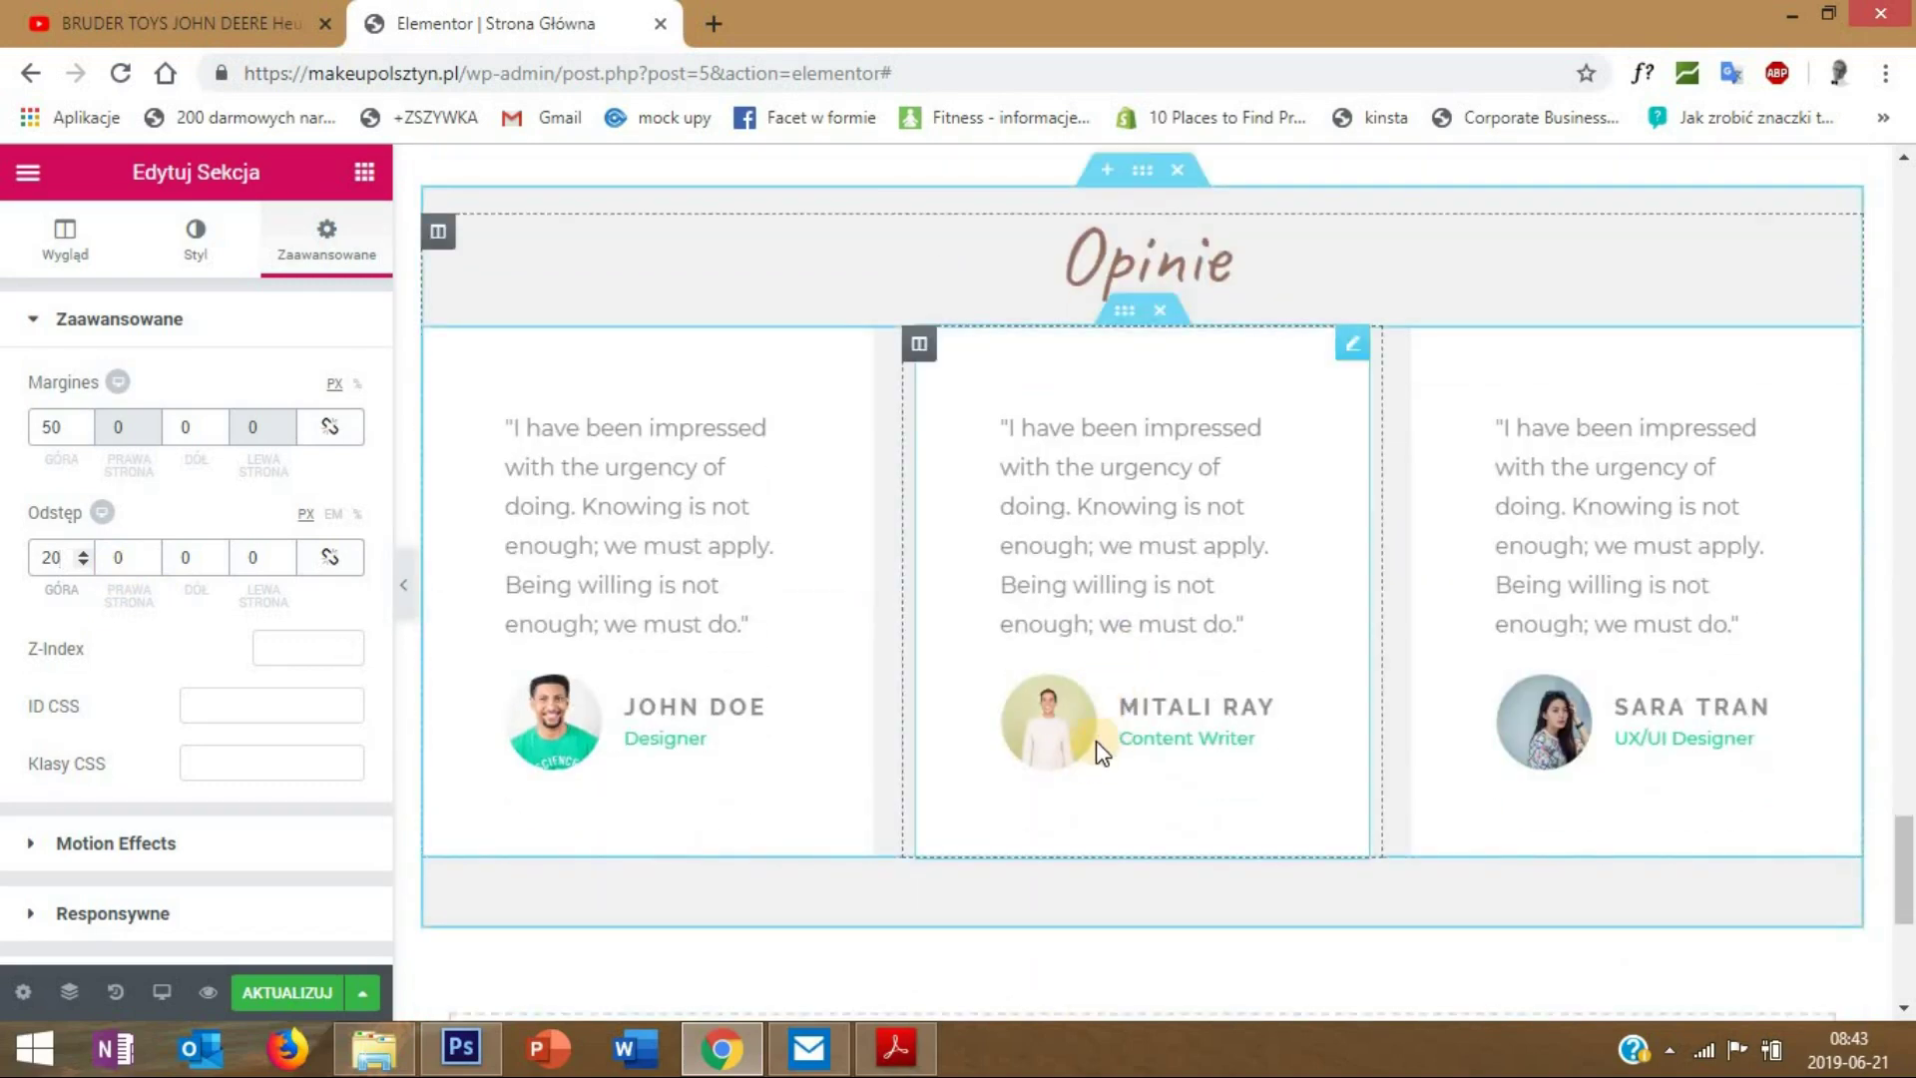
{"action": "scroll", "coordinate": [1101, 752], "scroll_direction": "down", "scroll_amount": 2}
{"action": "scroll", "coordinate": [1098, 679], "scroll_direction": "up", "scroll_amount": 3}
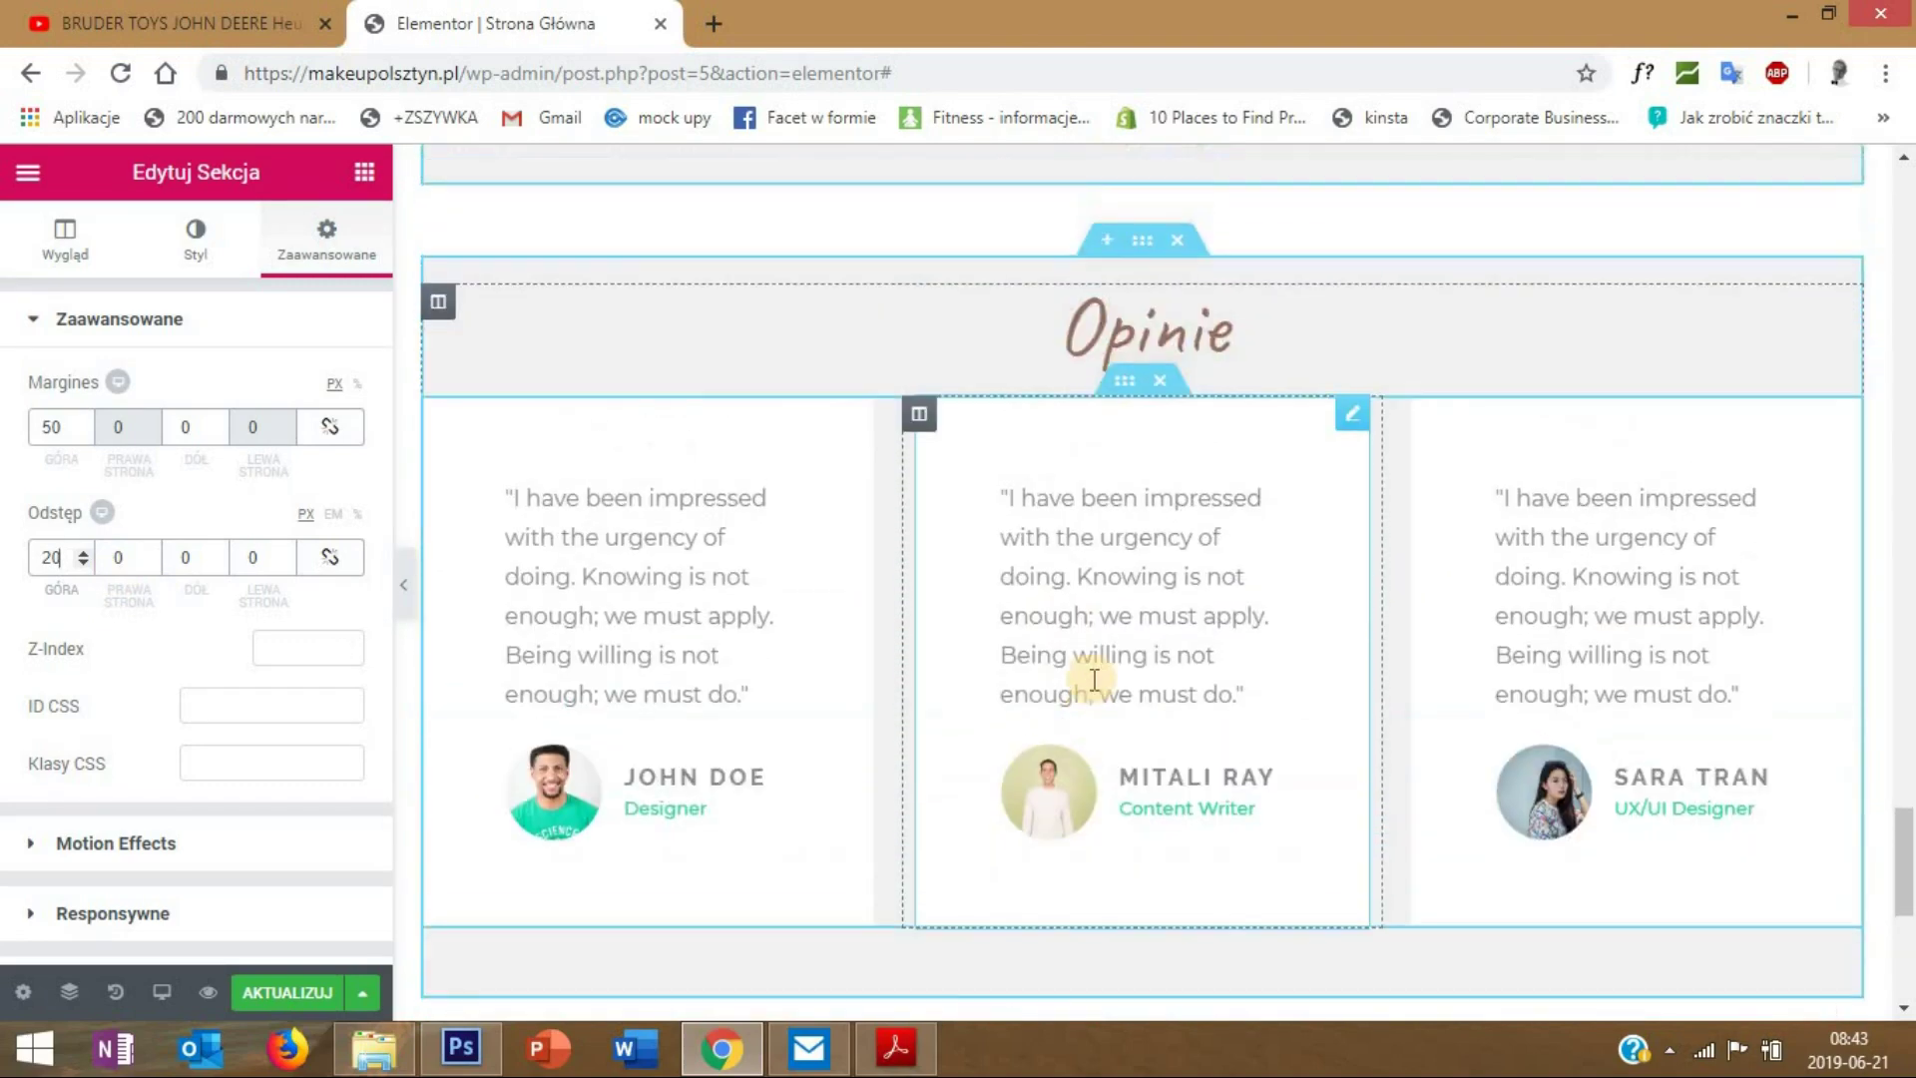
{"action": "scroll", "coordinate": [1092, 680], "scroll_direction": "down", "scroll_amount": 1}
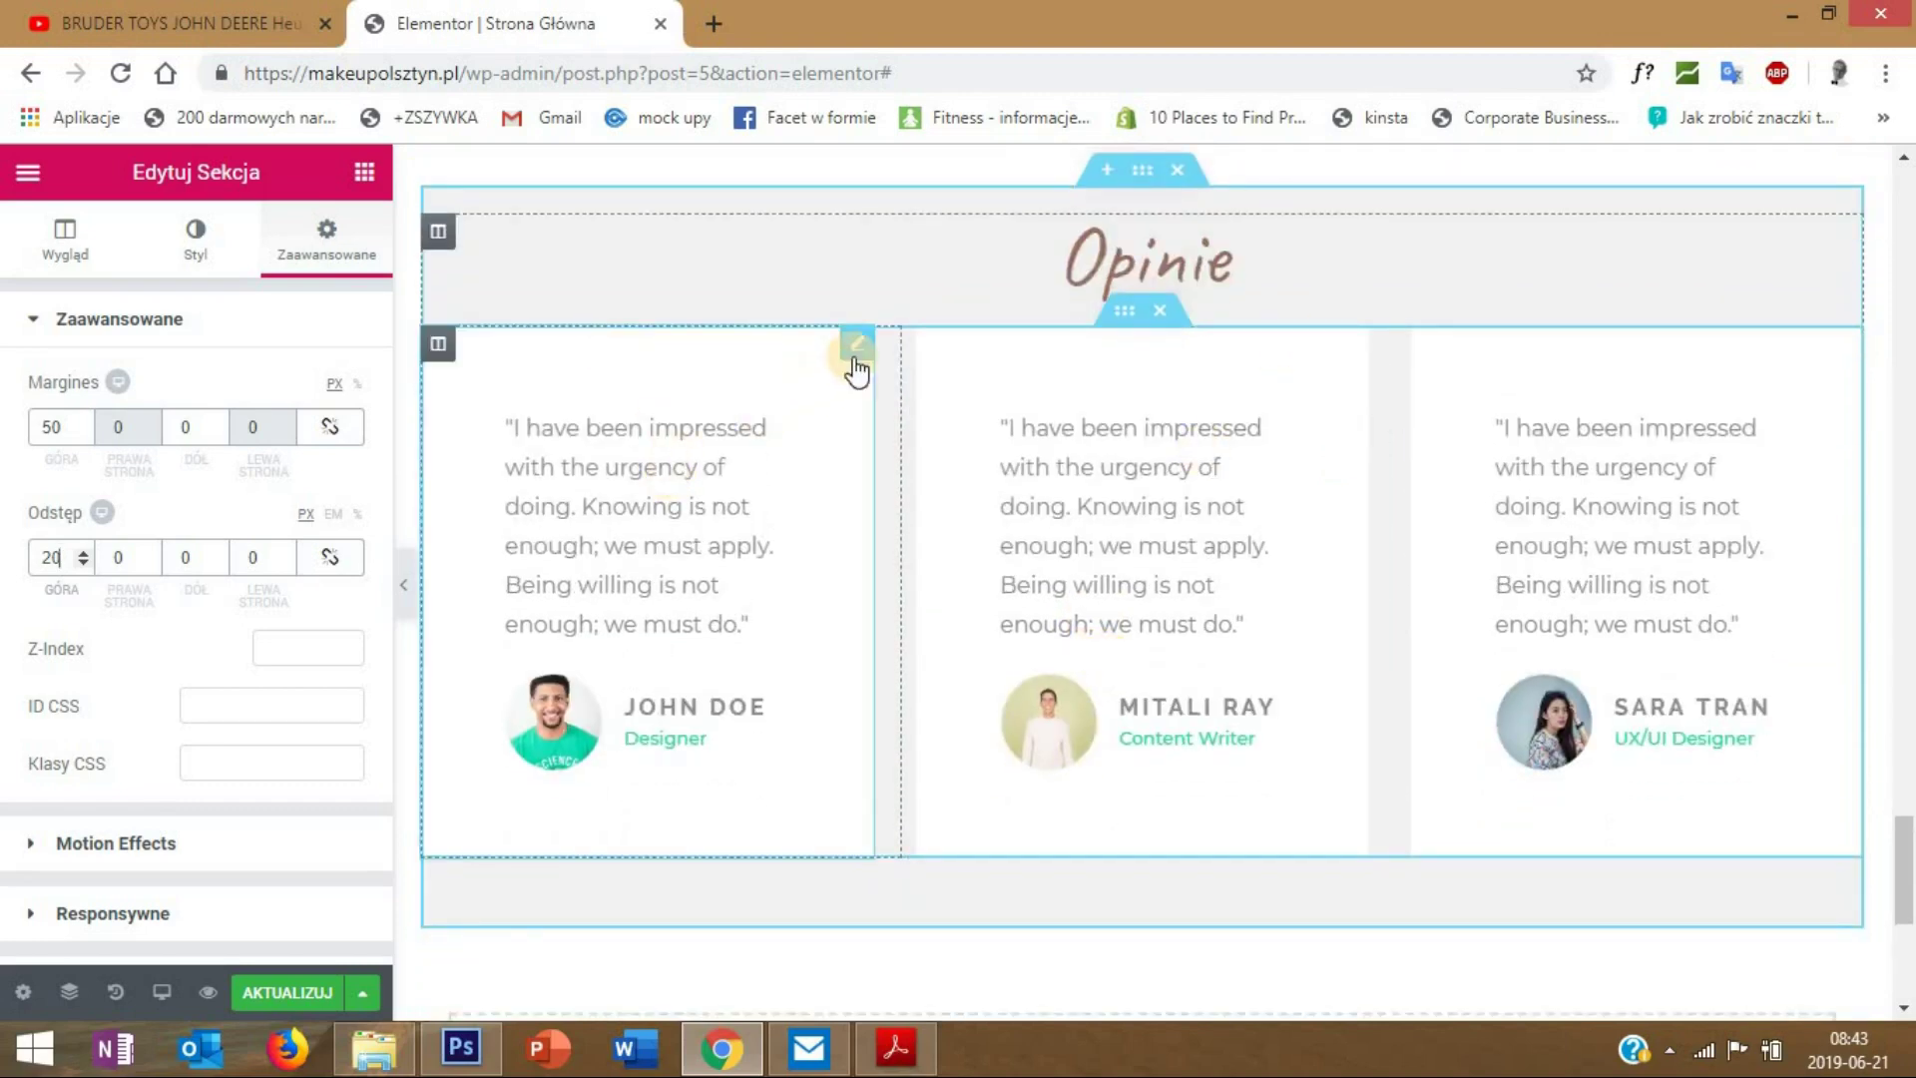
- Switch the first testimonial's text font to Quicksand
{"action": "right_click", "coordinate": [861, 353]}
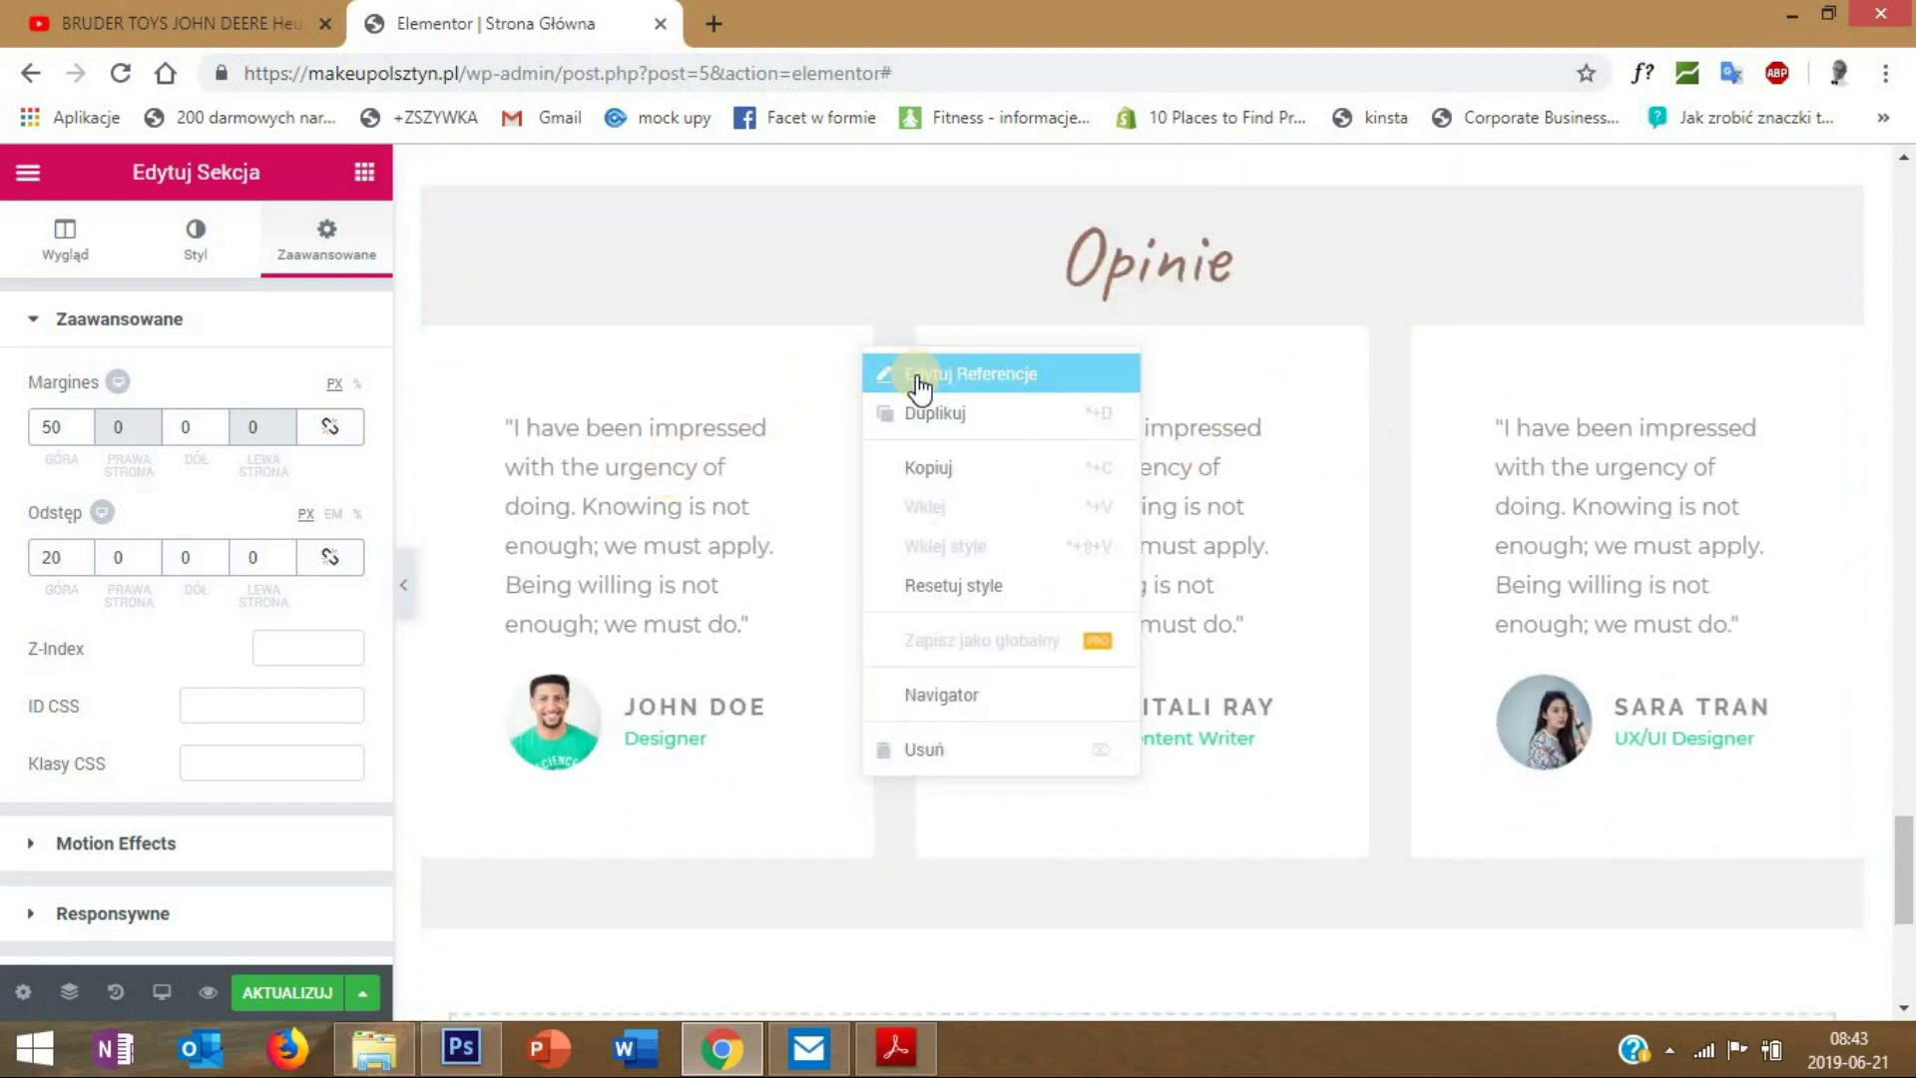
{"action": "left_click", "coordinate": [918, 379]}
{"action": "left_click", "coordinate": [193, 234]}
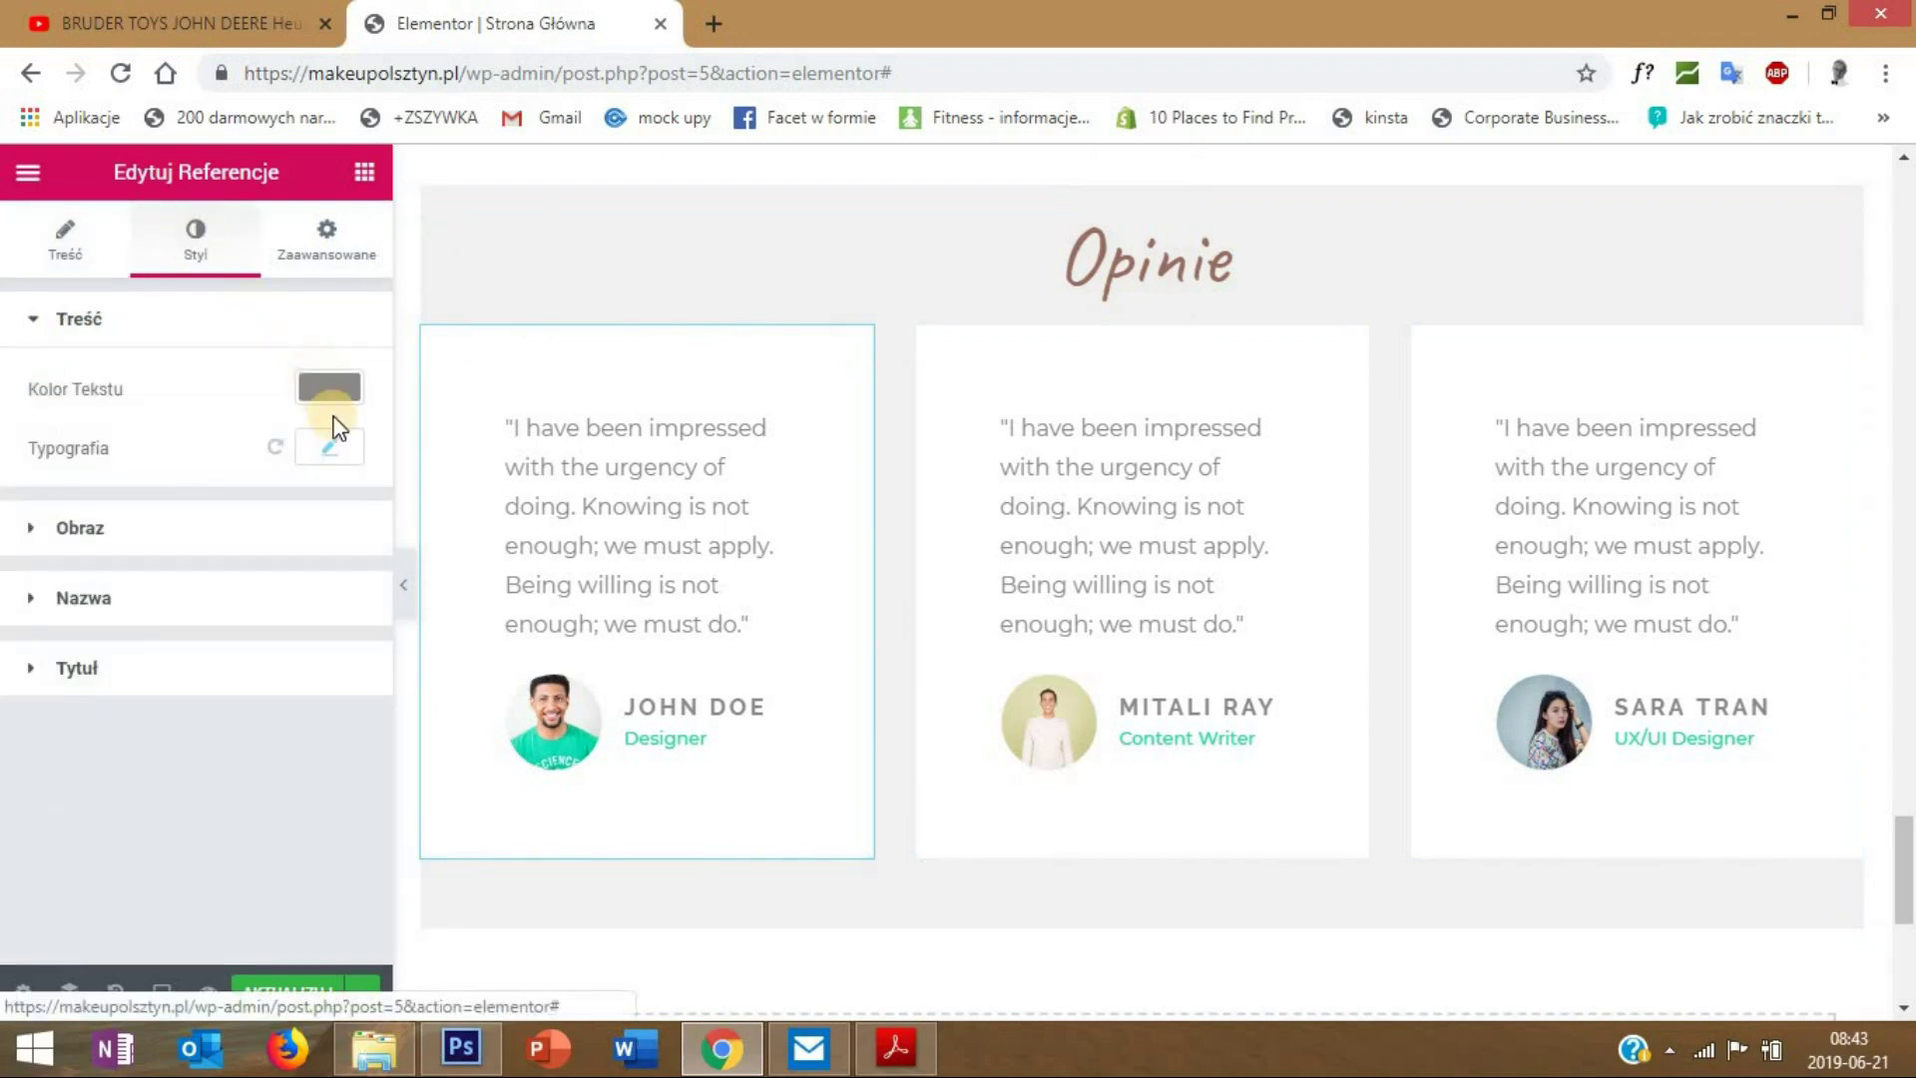
{"action": "left_click", "coordinate": [330, 444]}
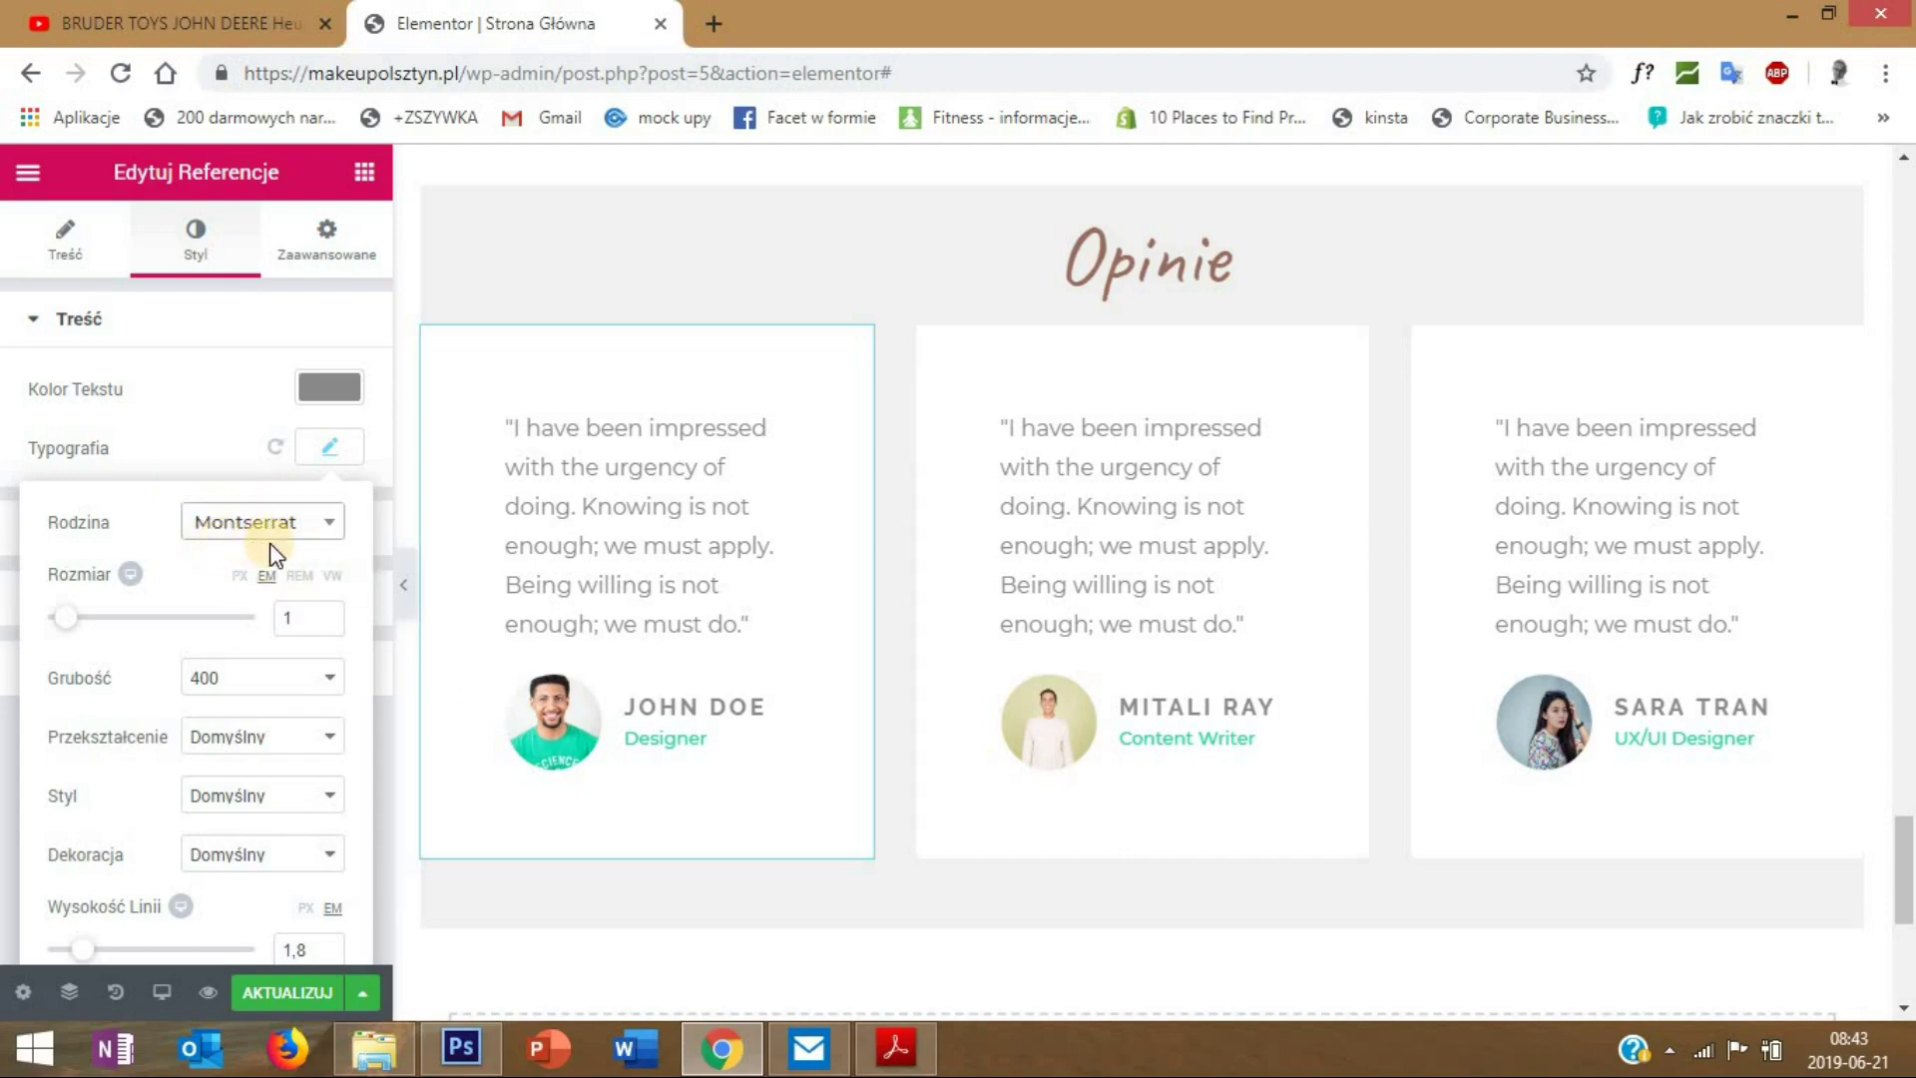
{"action": "left_click", "coordinate": [328, 524]}
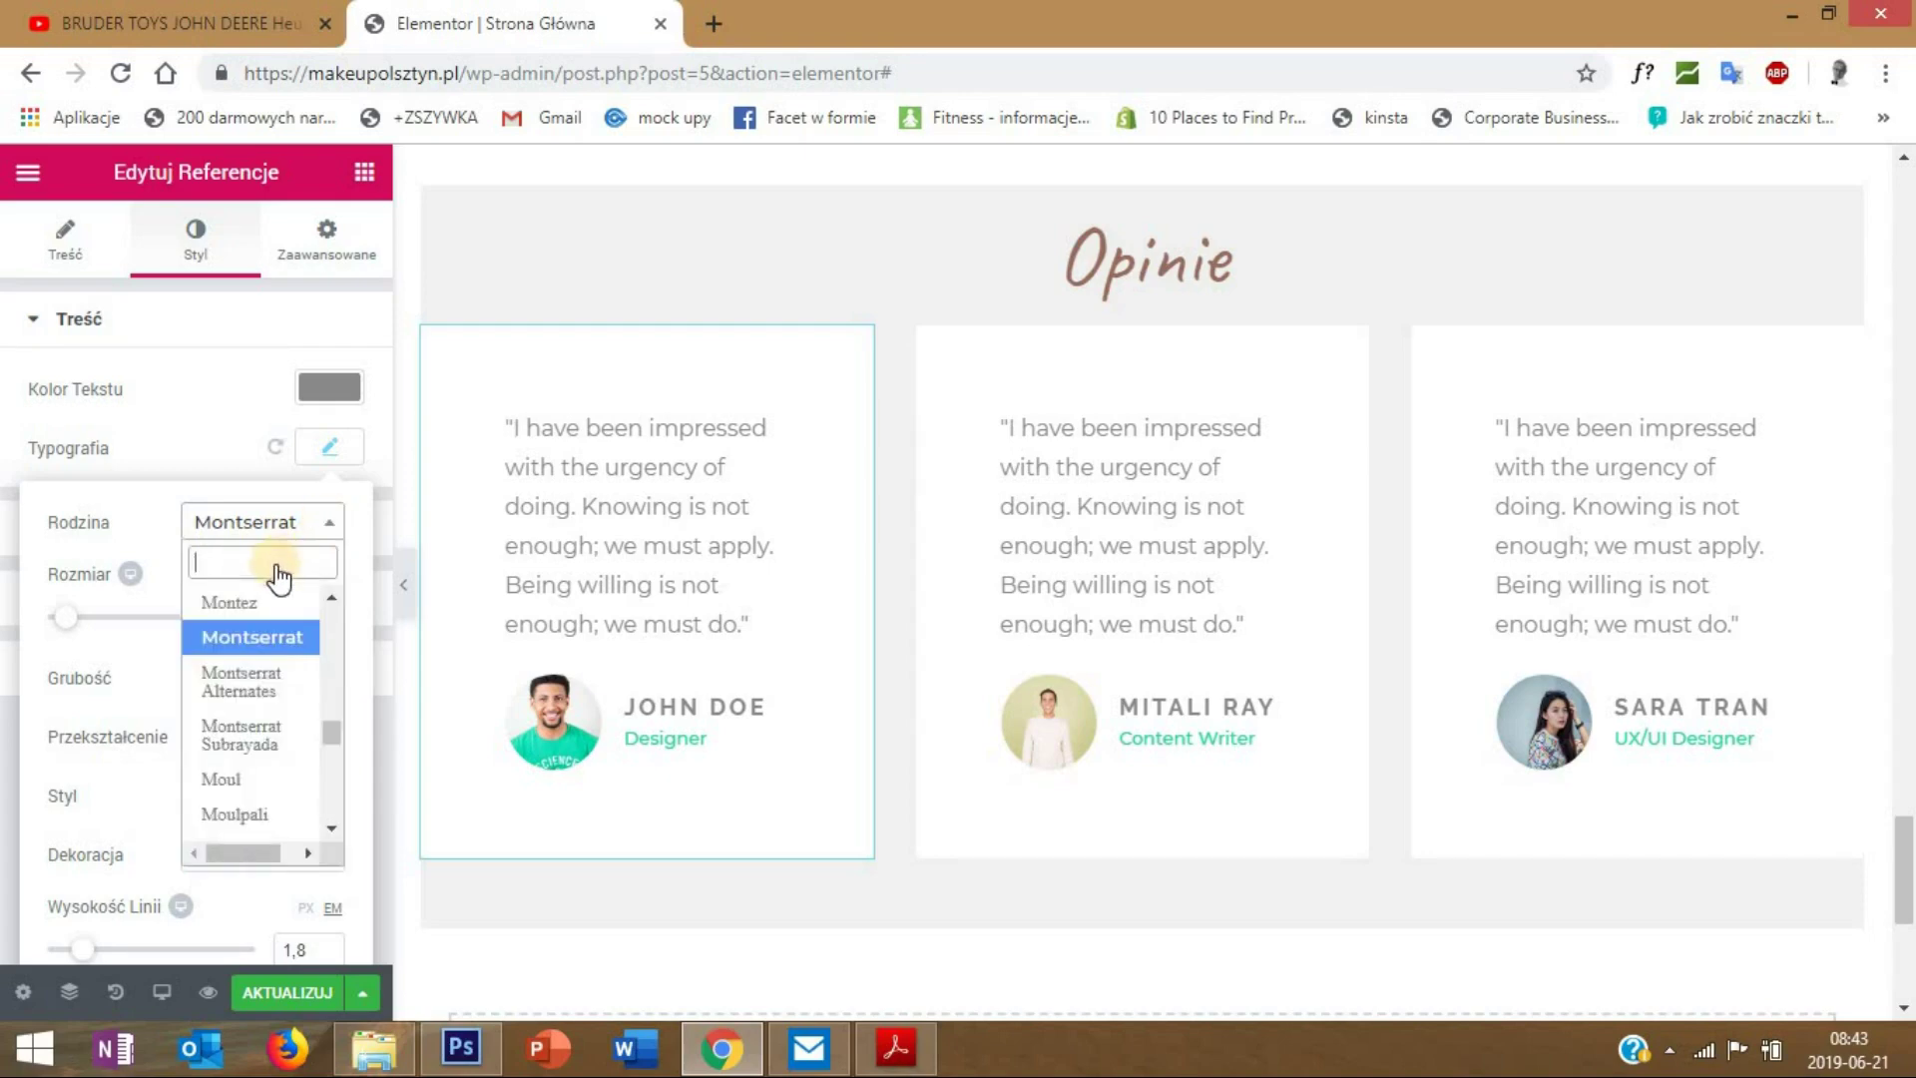
{"action": "type", "text": "quick"}
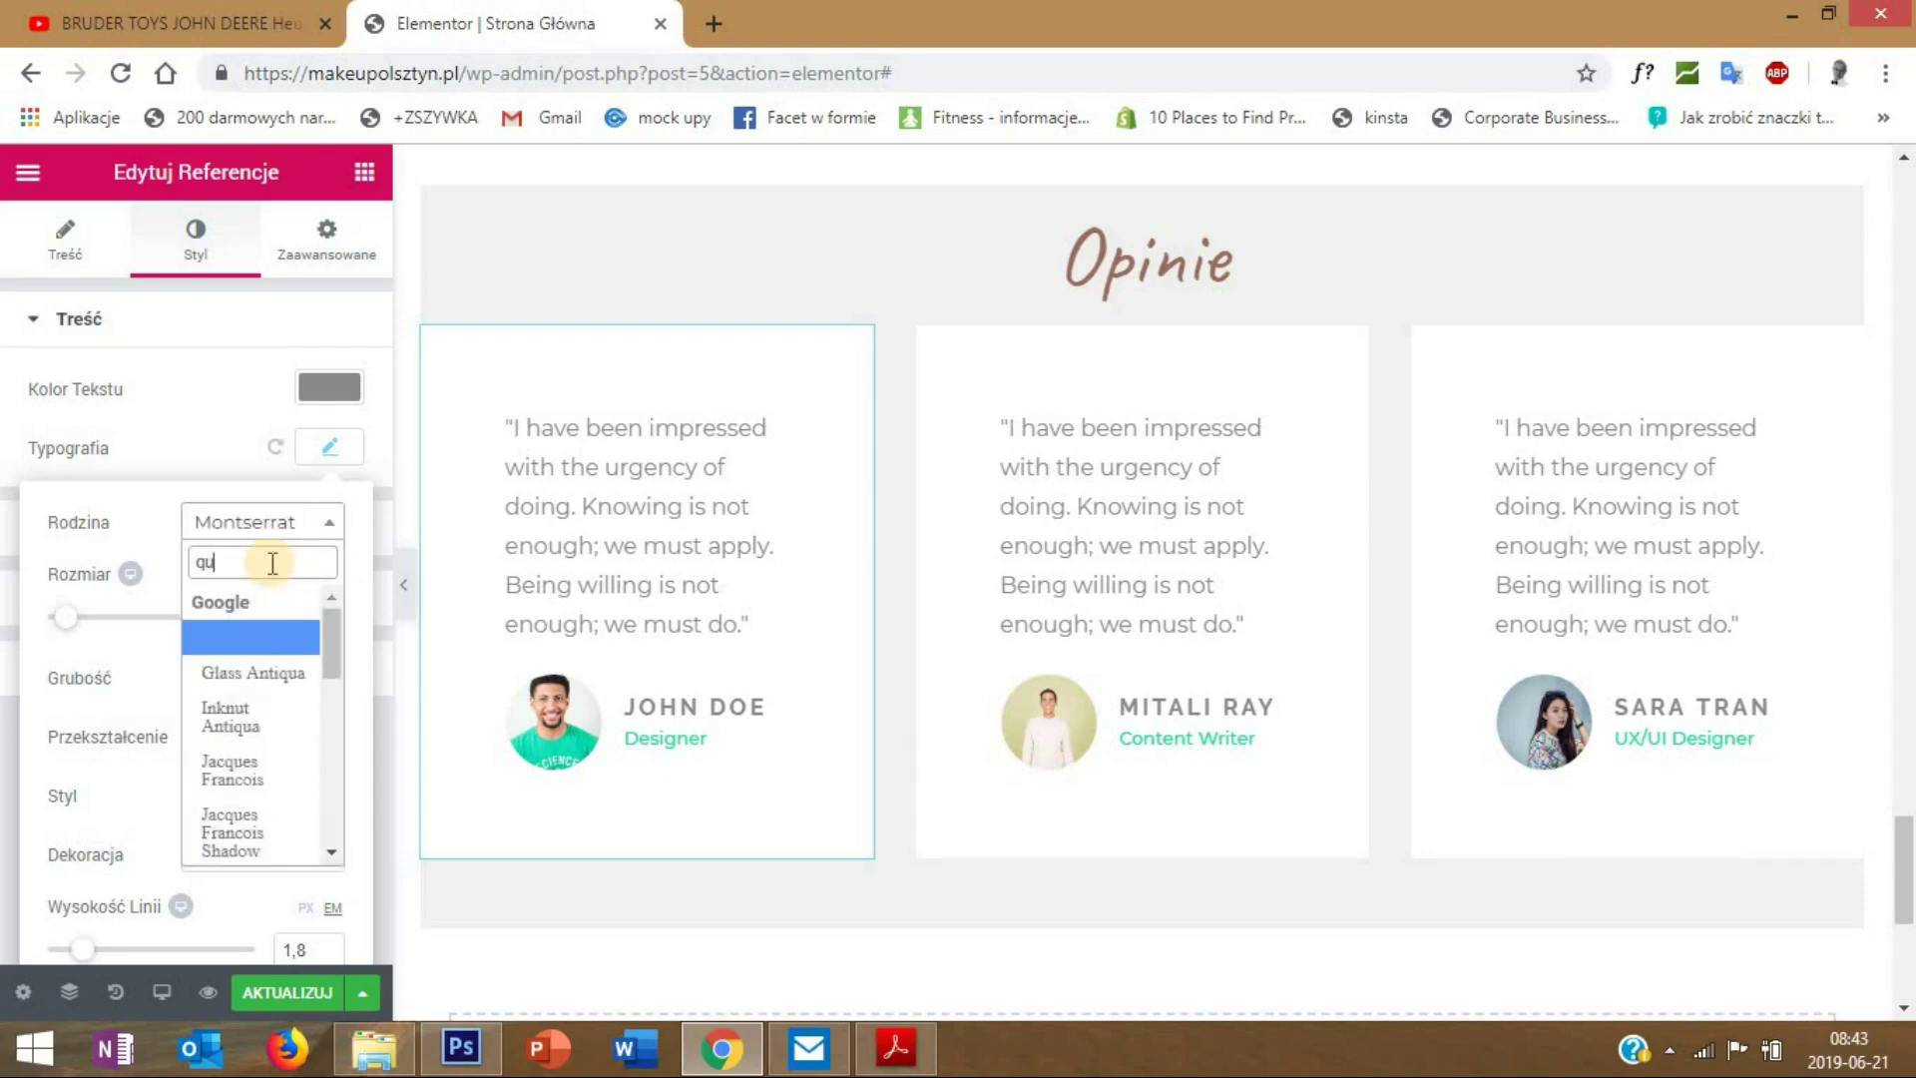
{"action": "left_click", "coordinate": [290, 639]}
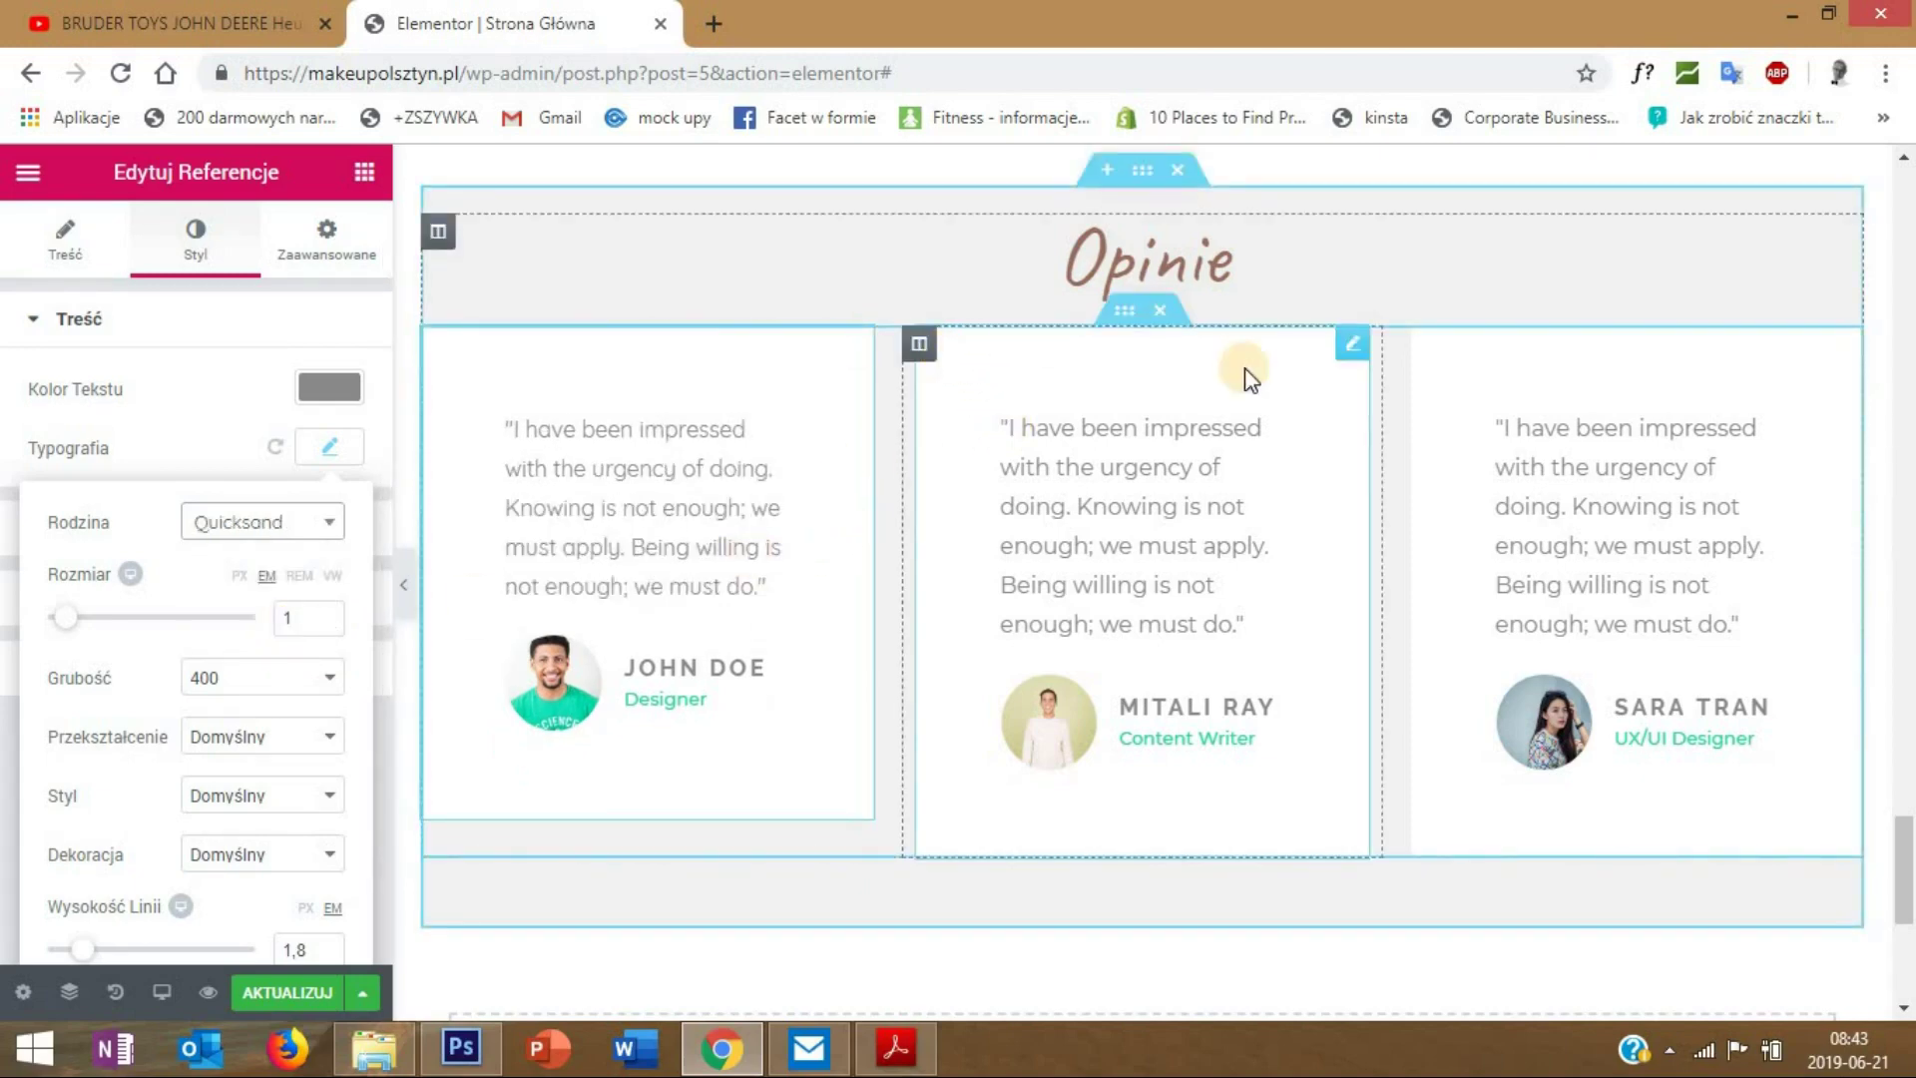
- Switch the middle testimonial's text font to Quicksand
{"action": "right_click", "coordinate": [1371, 366]}
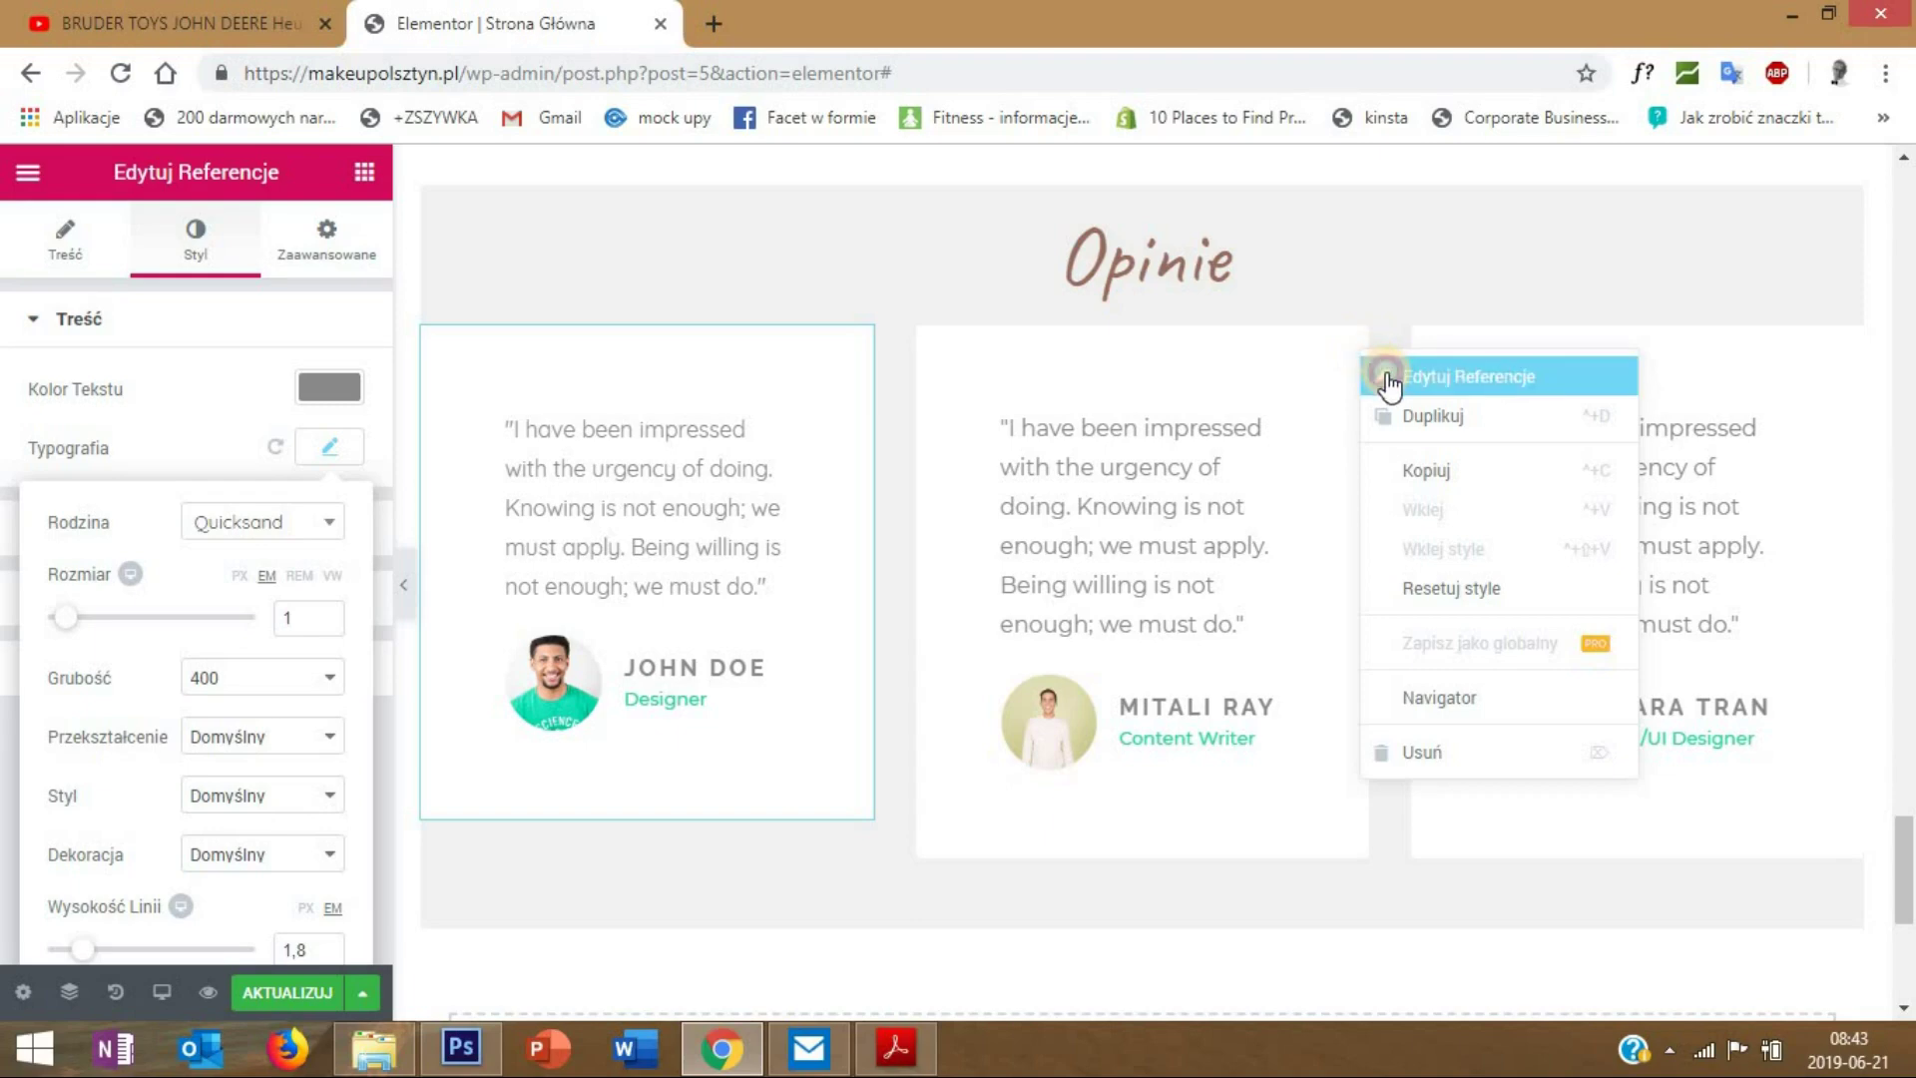
{"action": "left_click", "coordinate": [1389, 379]}
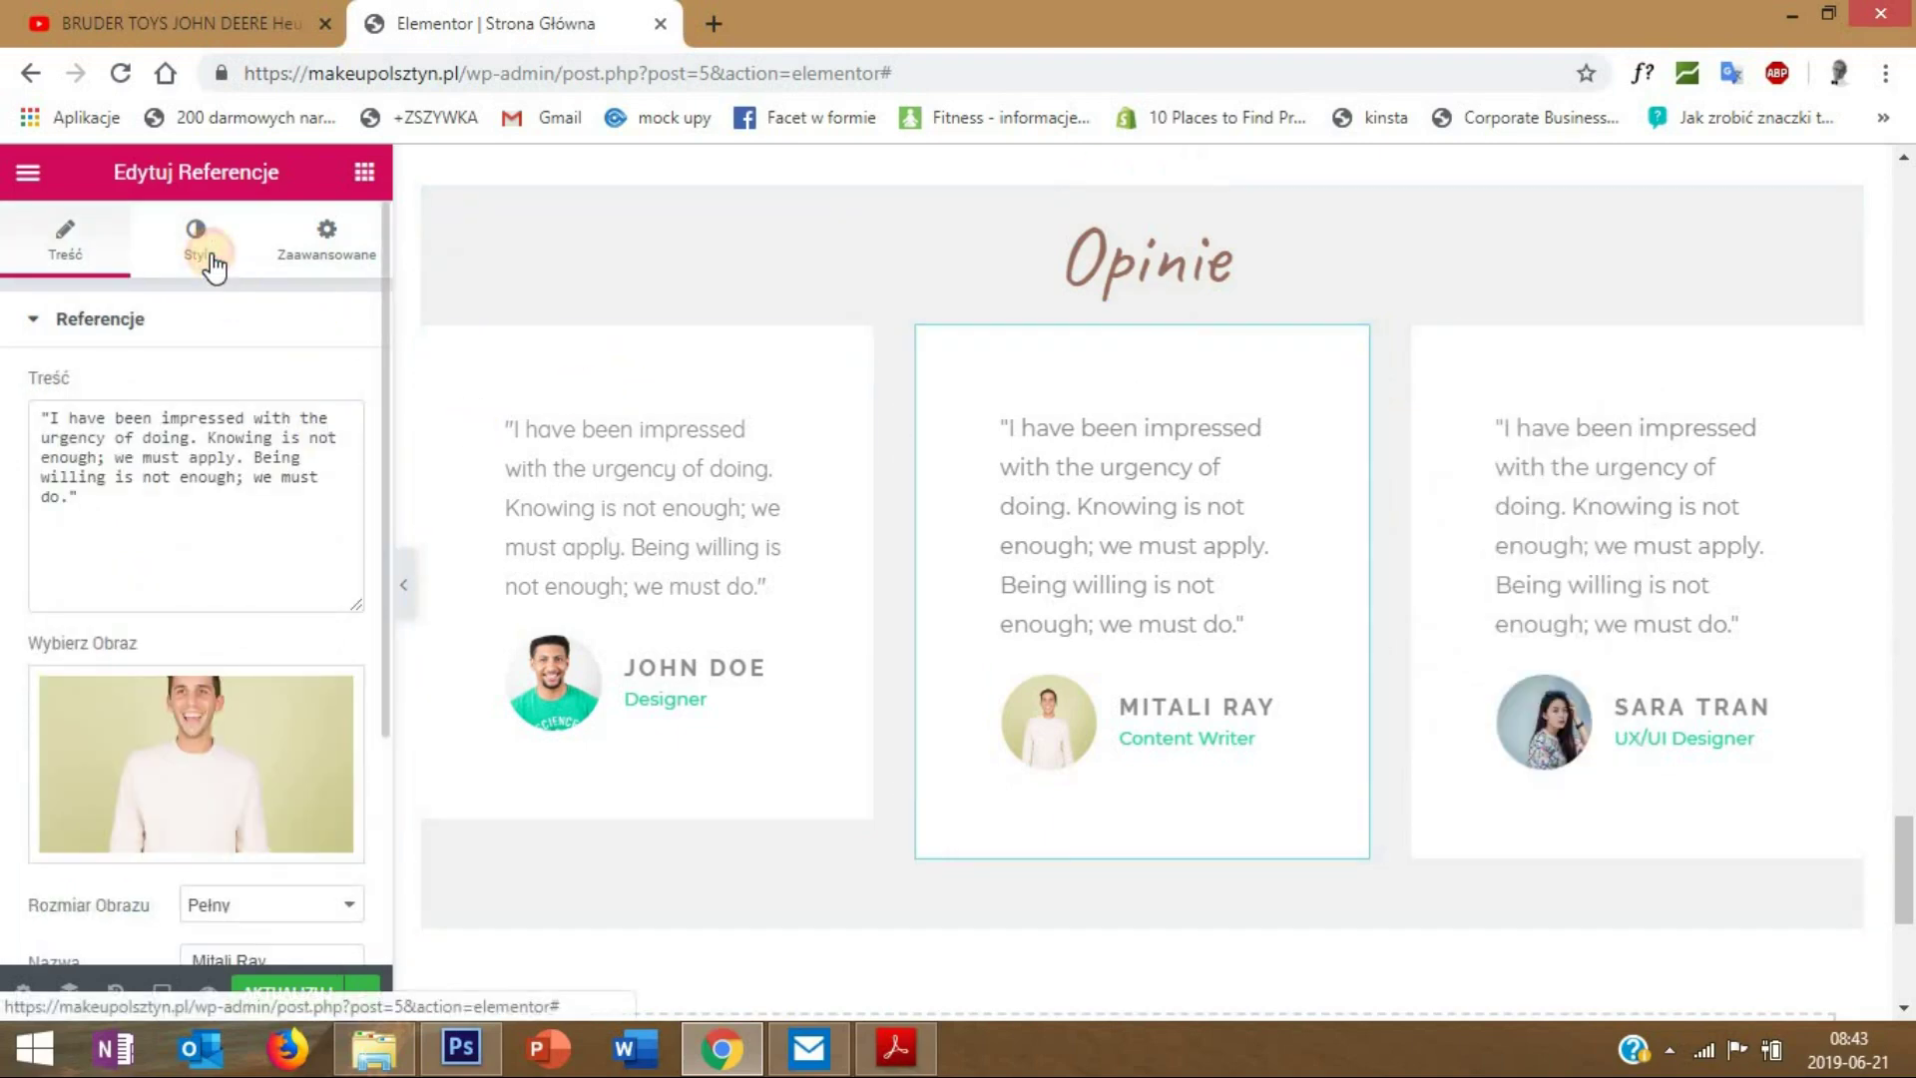
{"action": "left_click", "coordinate": [199, 239]}
{"action": "left_click", "coordinate": [329, 446]}
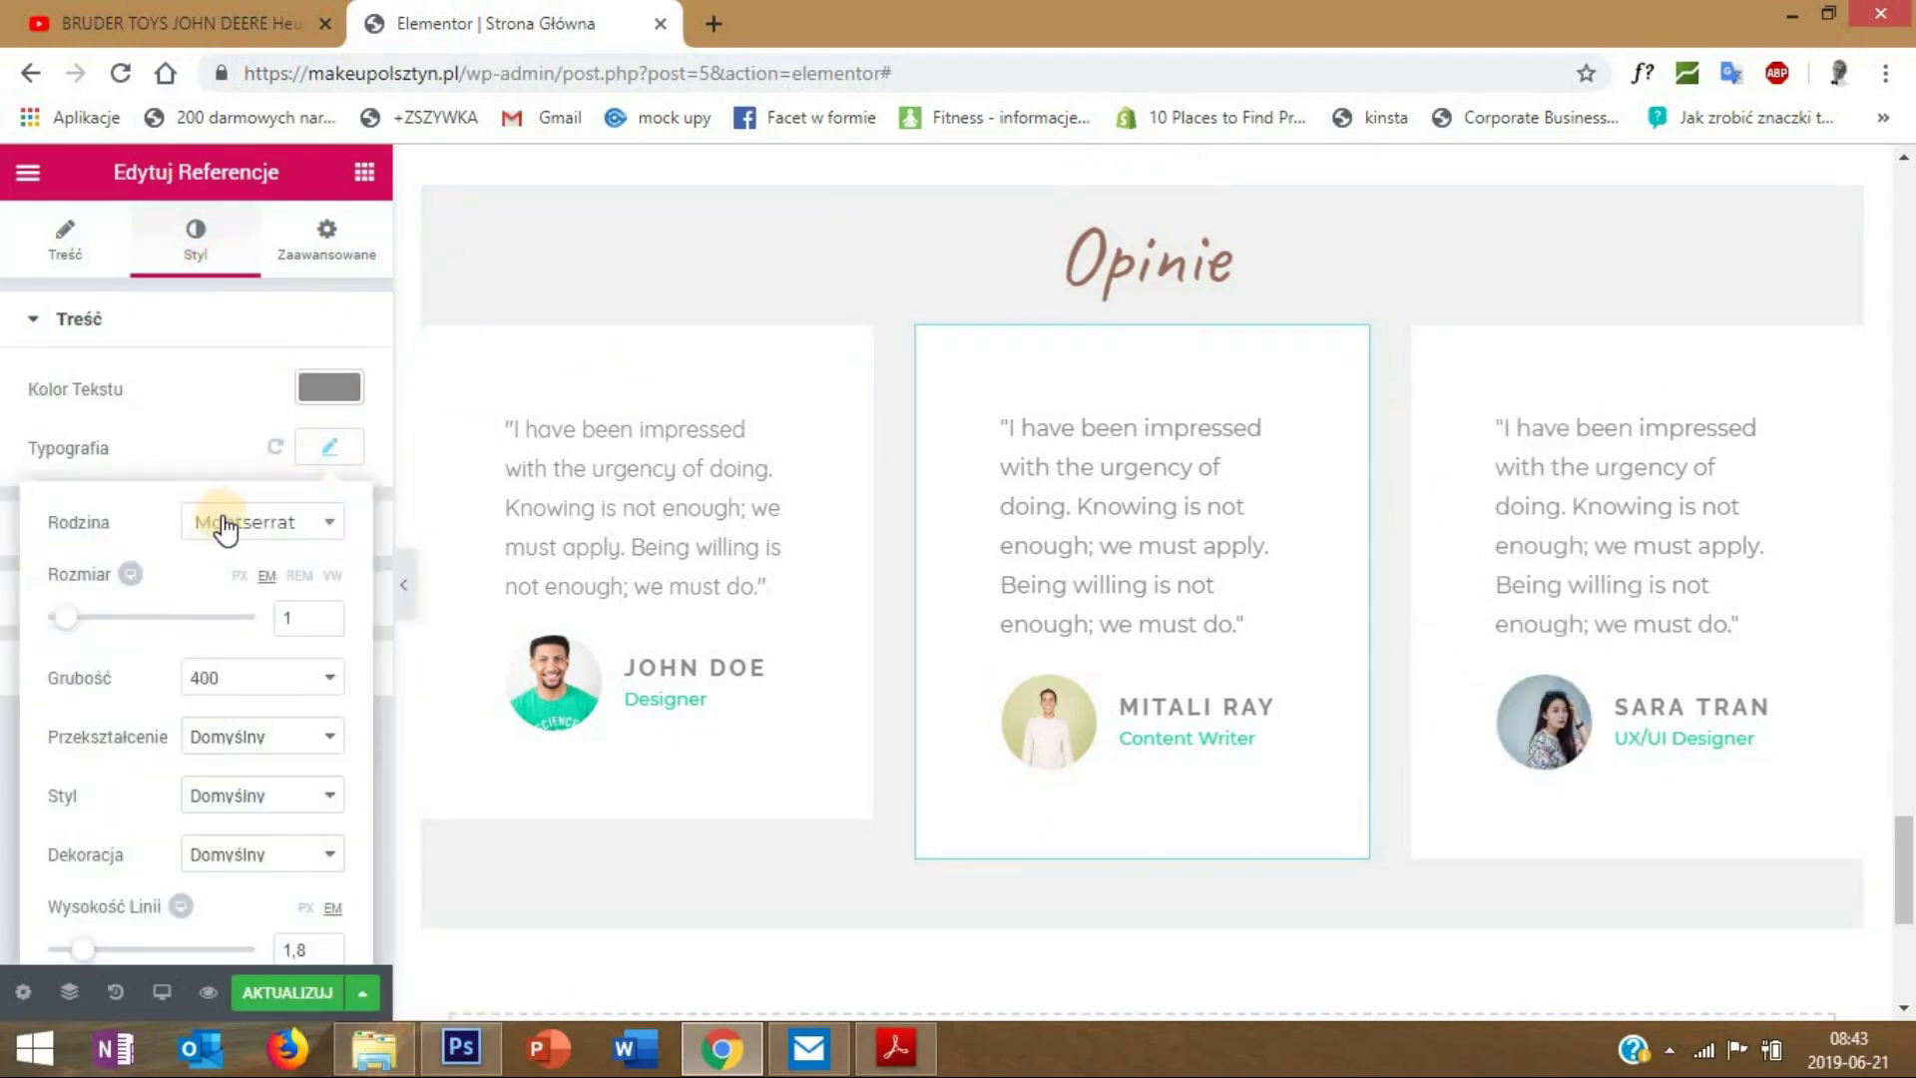
{"action": "left_click", "coordinate": [272, 539]}
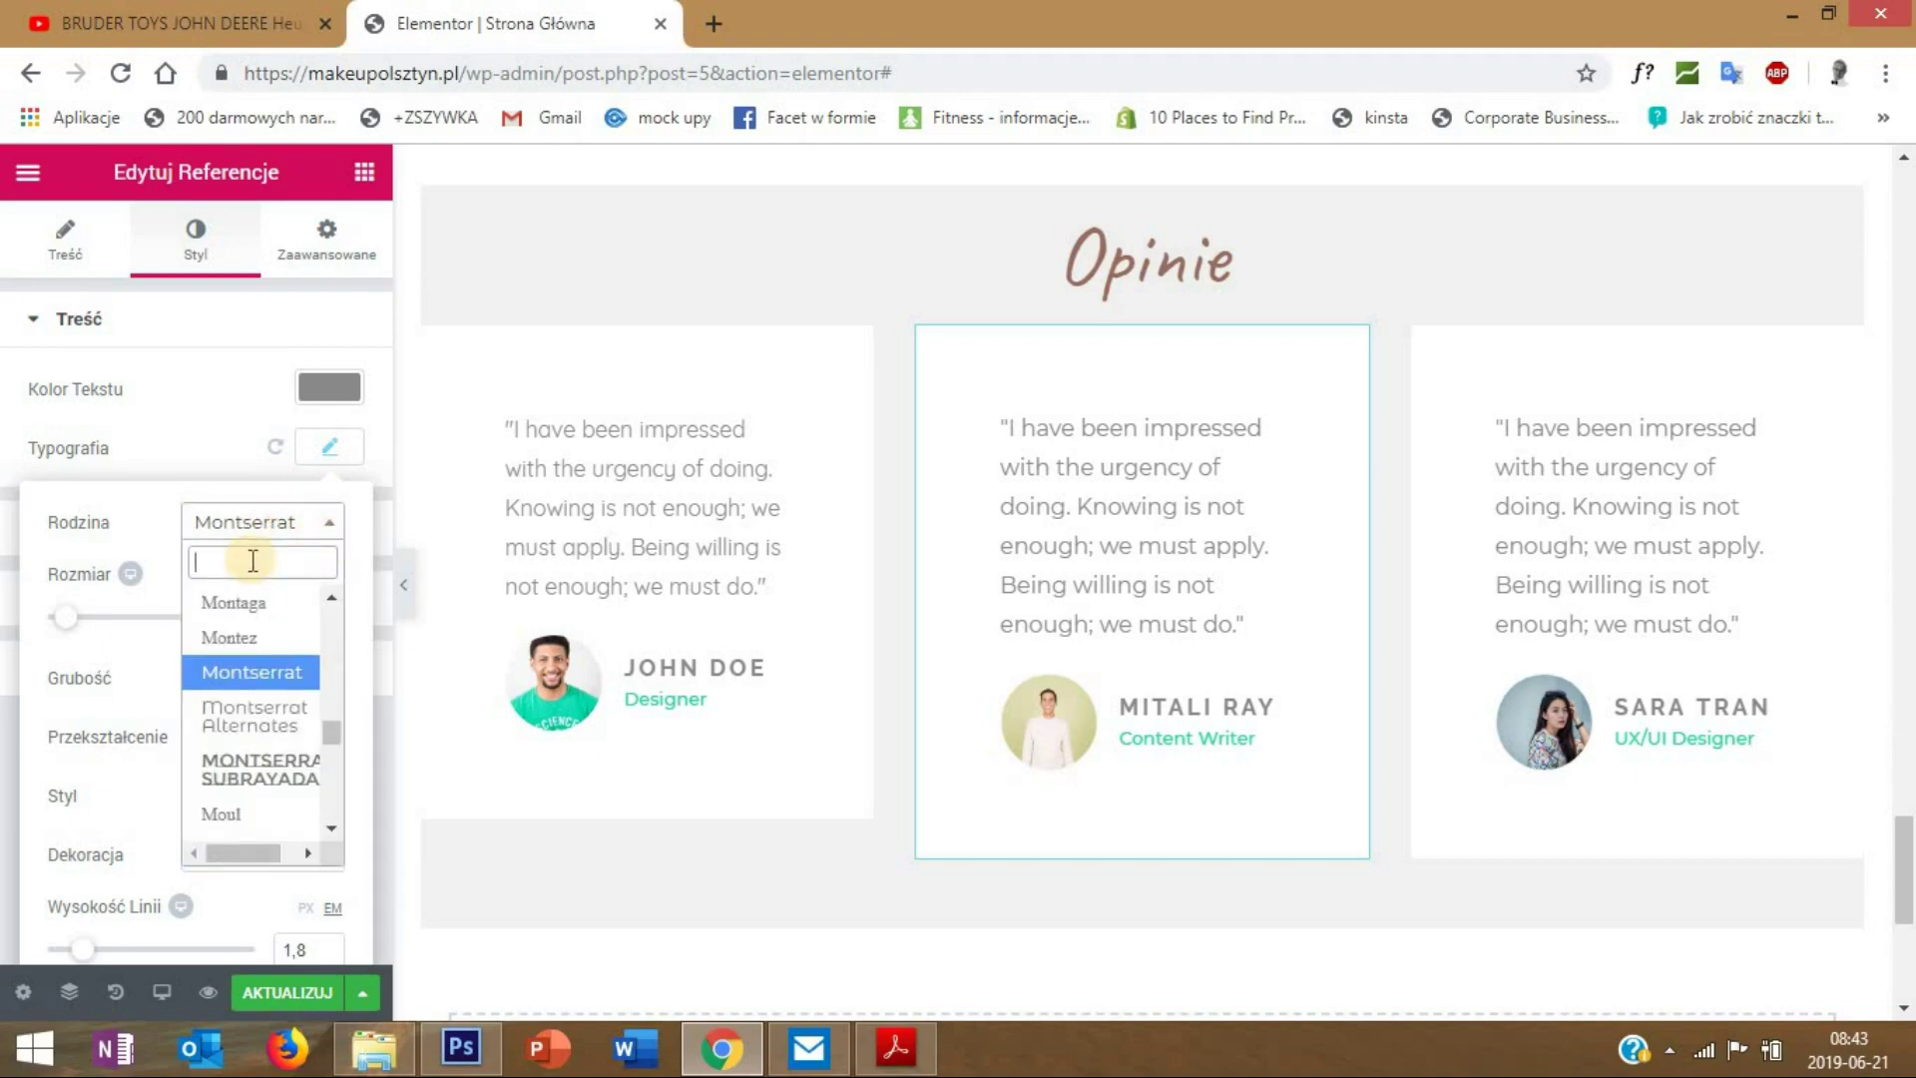
{"action": "type", "text": "quick"}
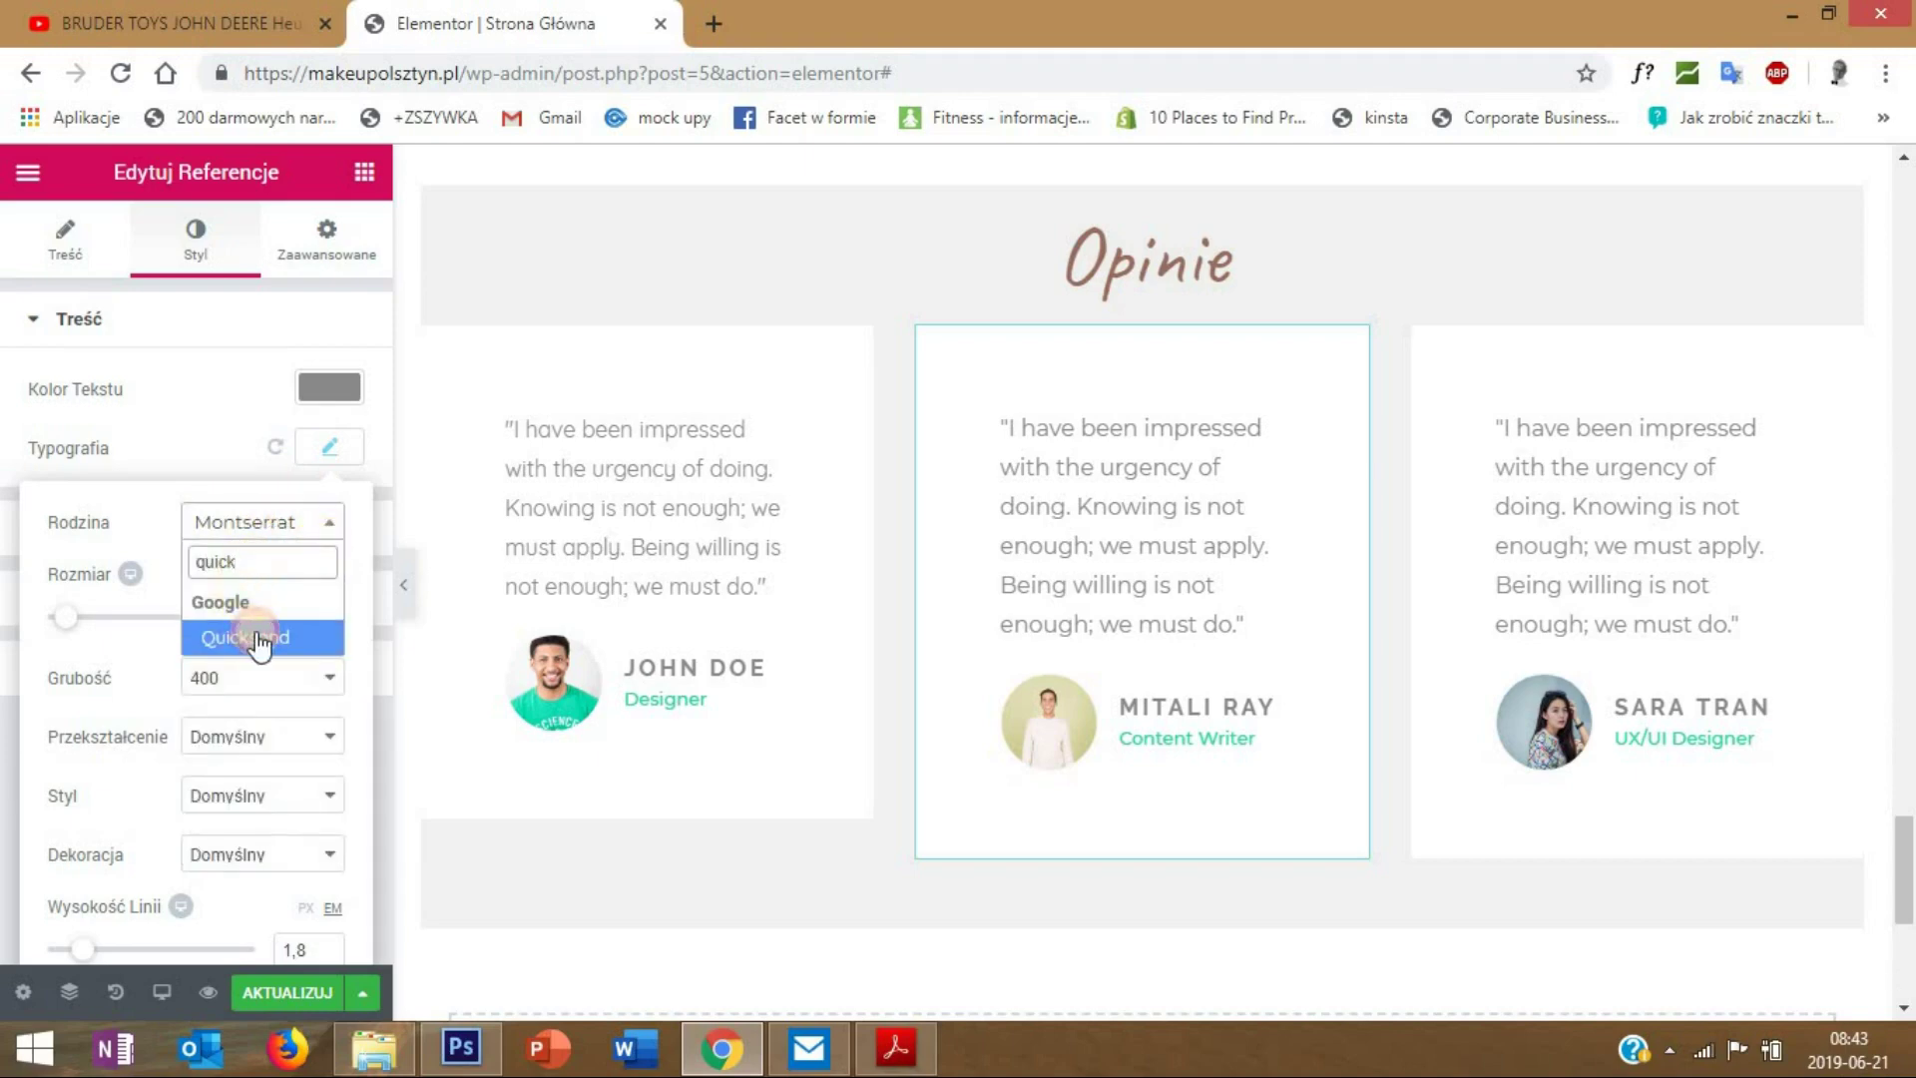
{"action": "left_click", "coordinate": [257, 639]}
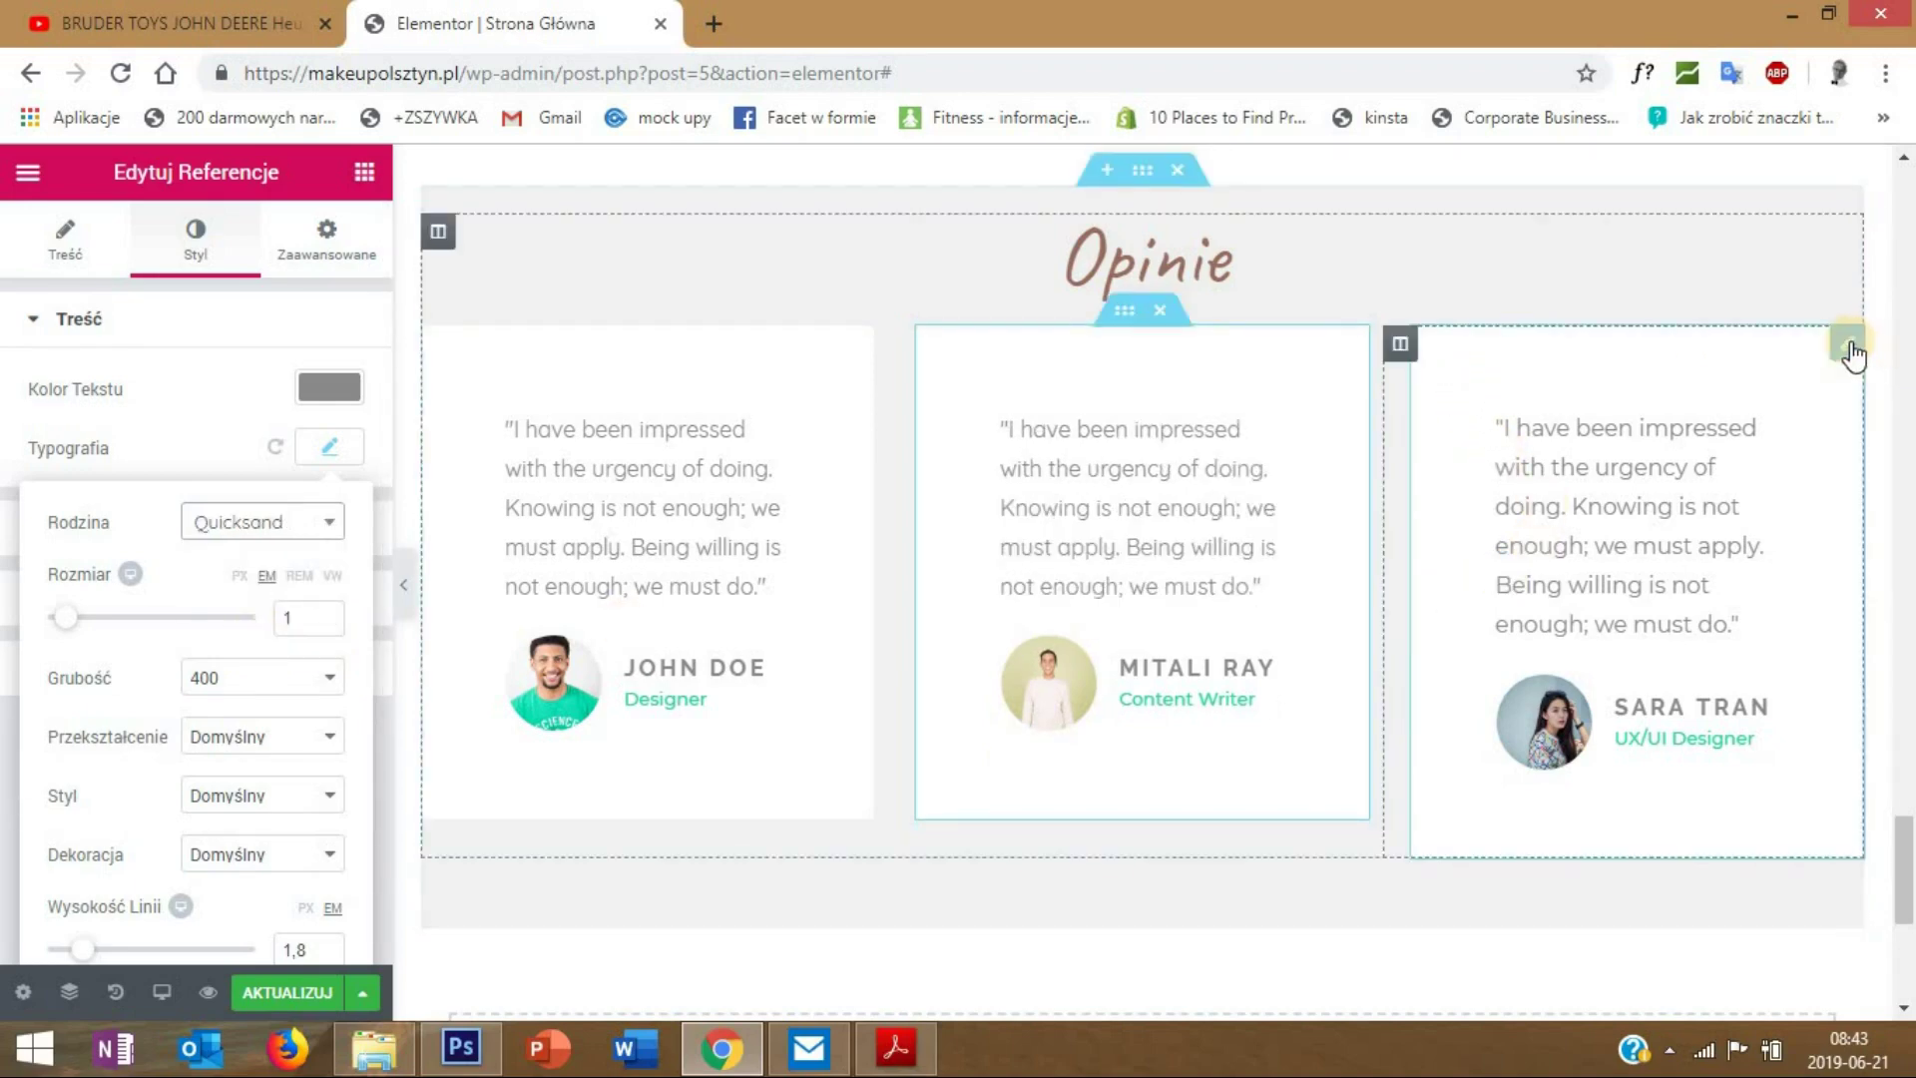
- Switch the third testimonial's text font to Quicksand
{"action": "right_click", "coordinate": [1848, 355]}
{"action": "left_click", "coordinate": [1814, 372]}
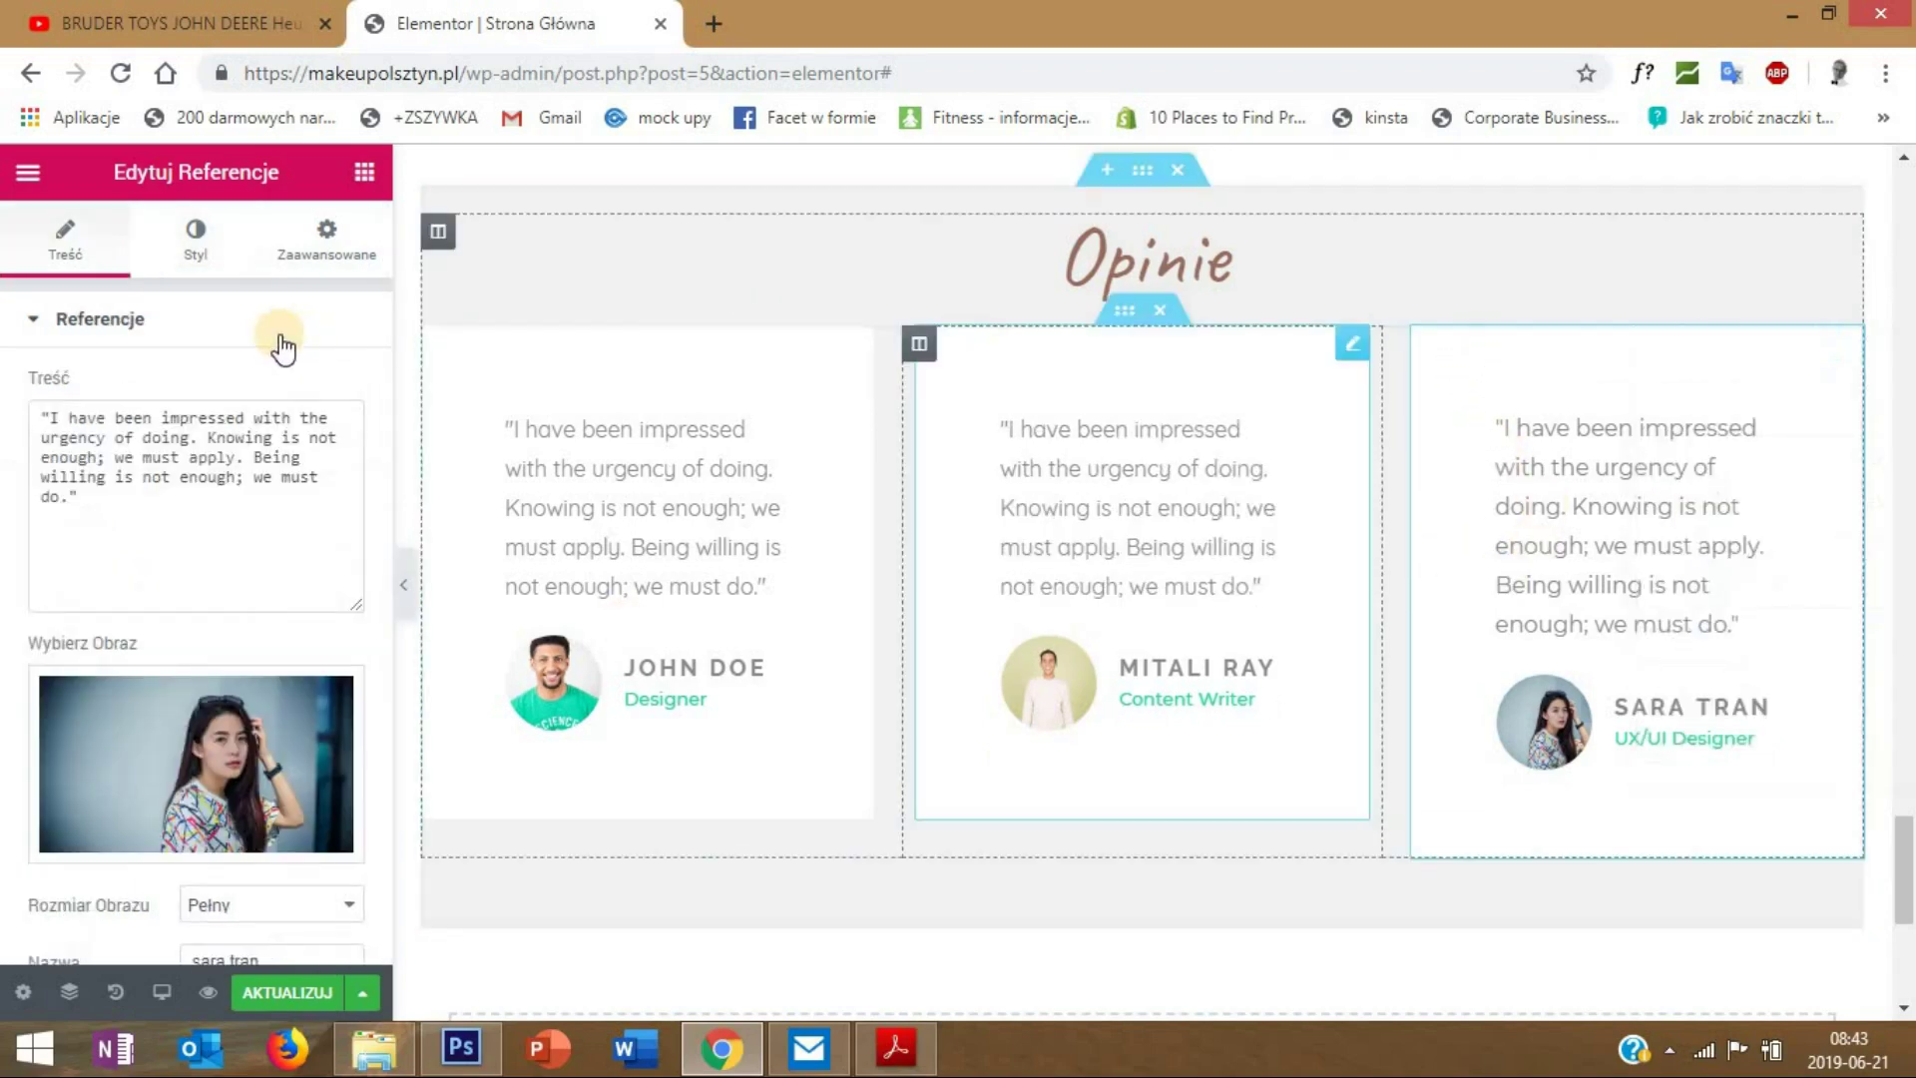
{"action": "left_click", "coordinate": [195, 240]}
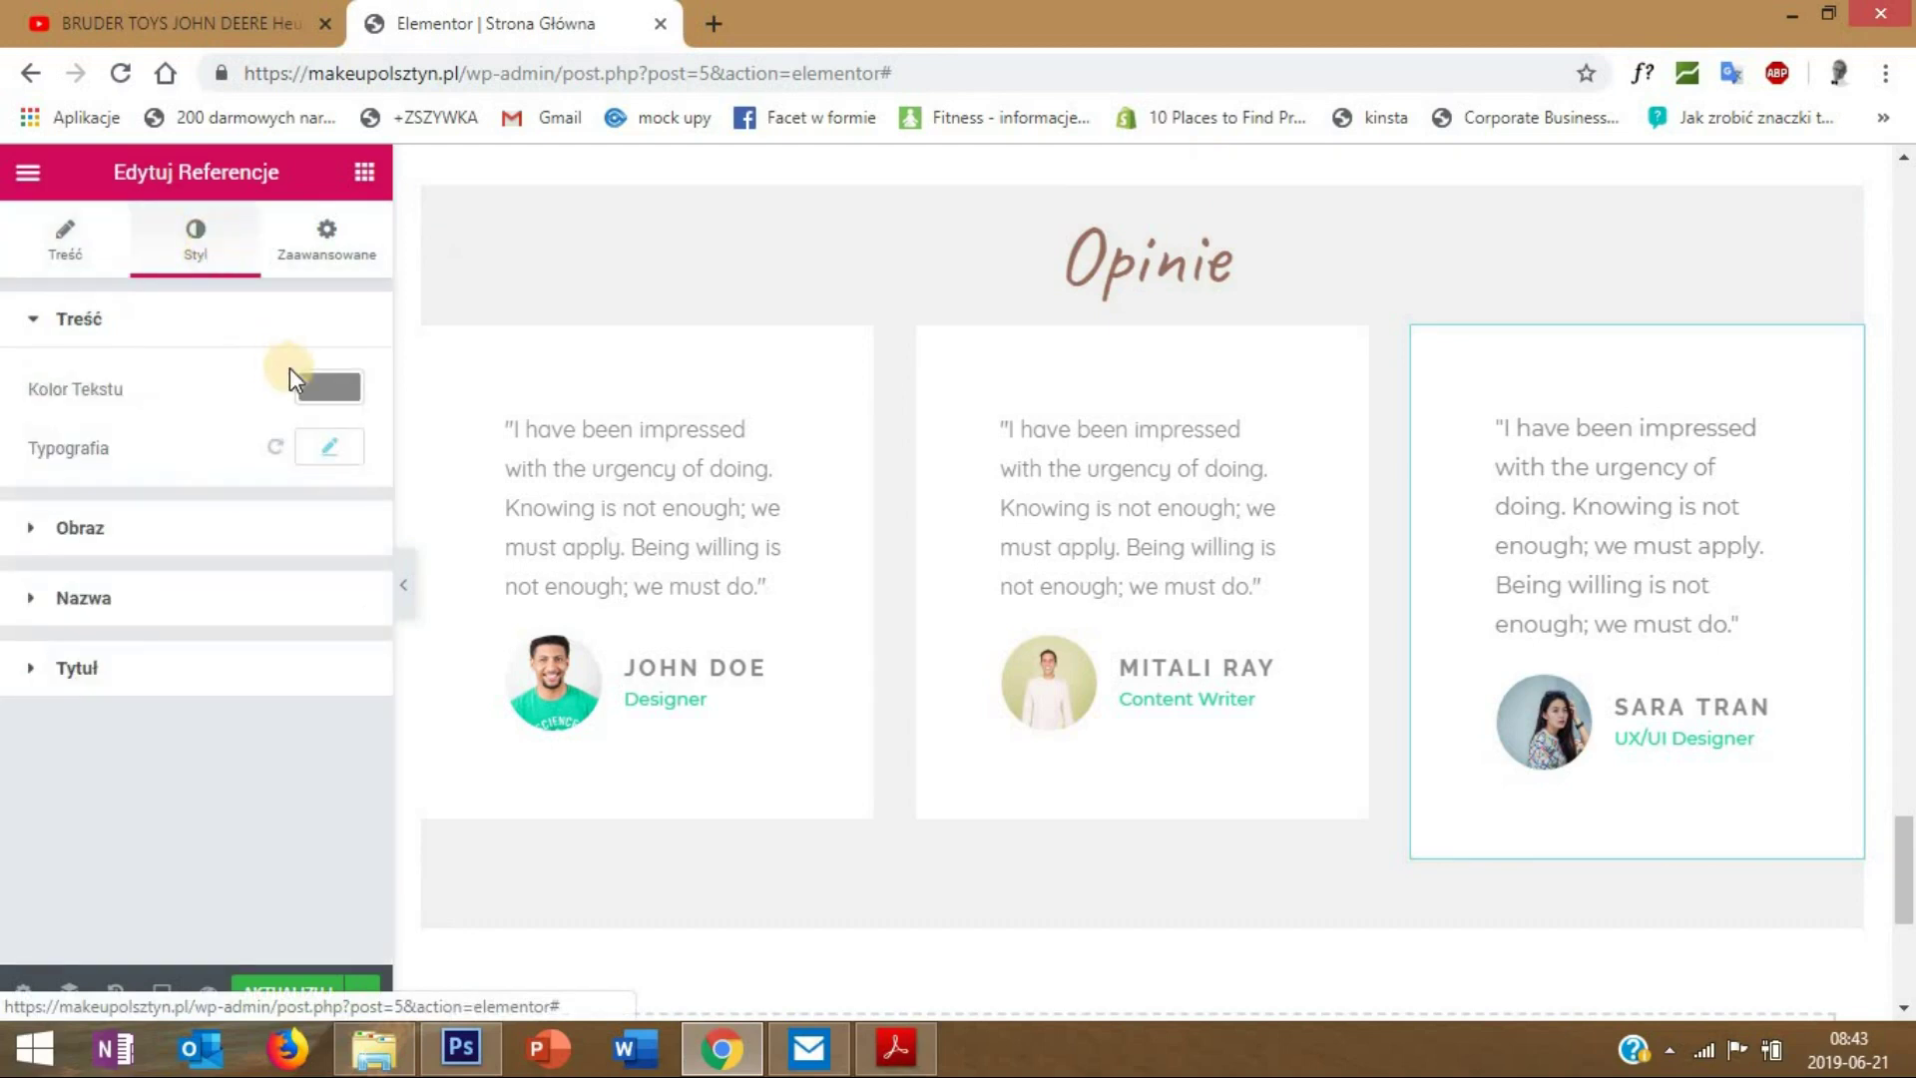
{"action": "left_click", "coordinate": [320, 446]}
{"action": "left_click", "coordinate": [304, 522]}
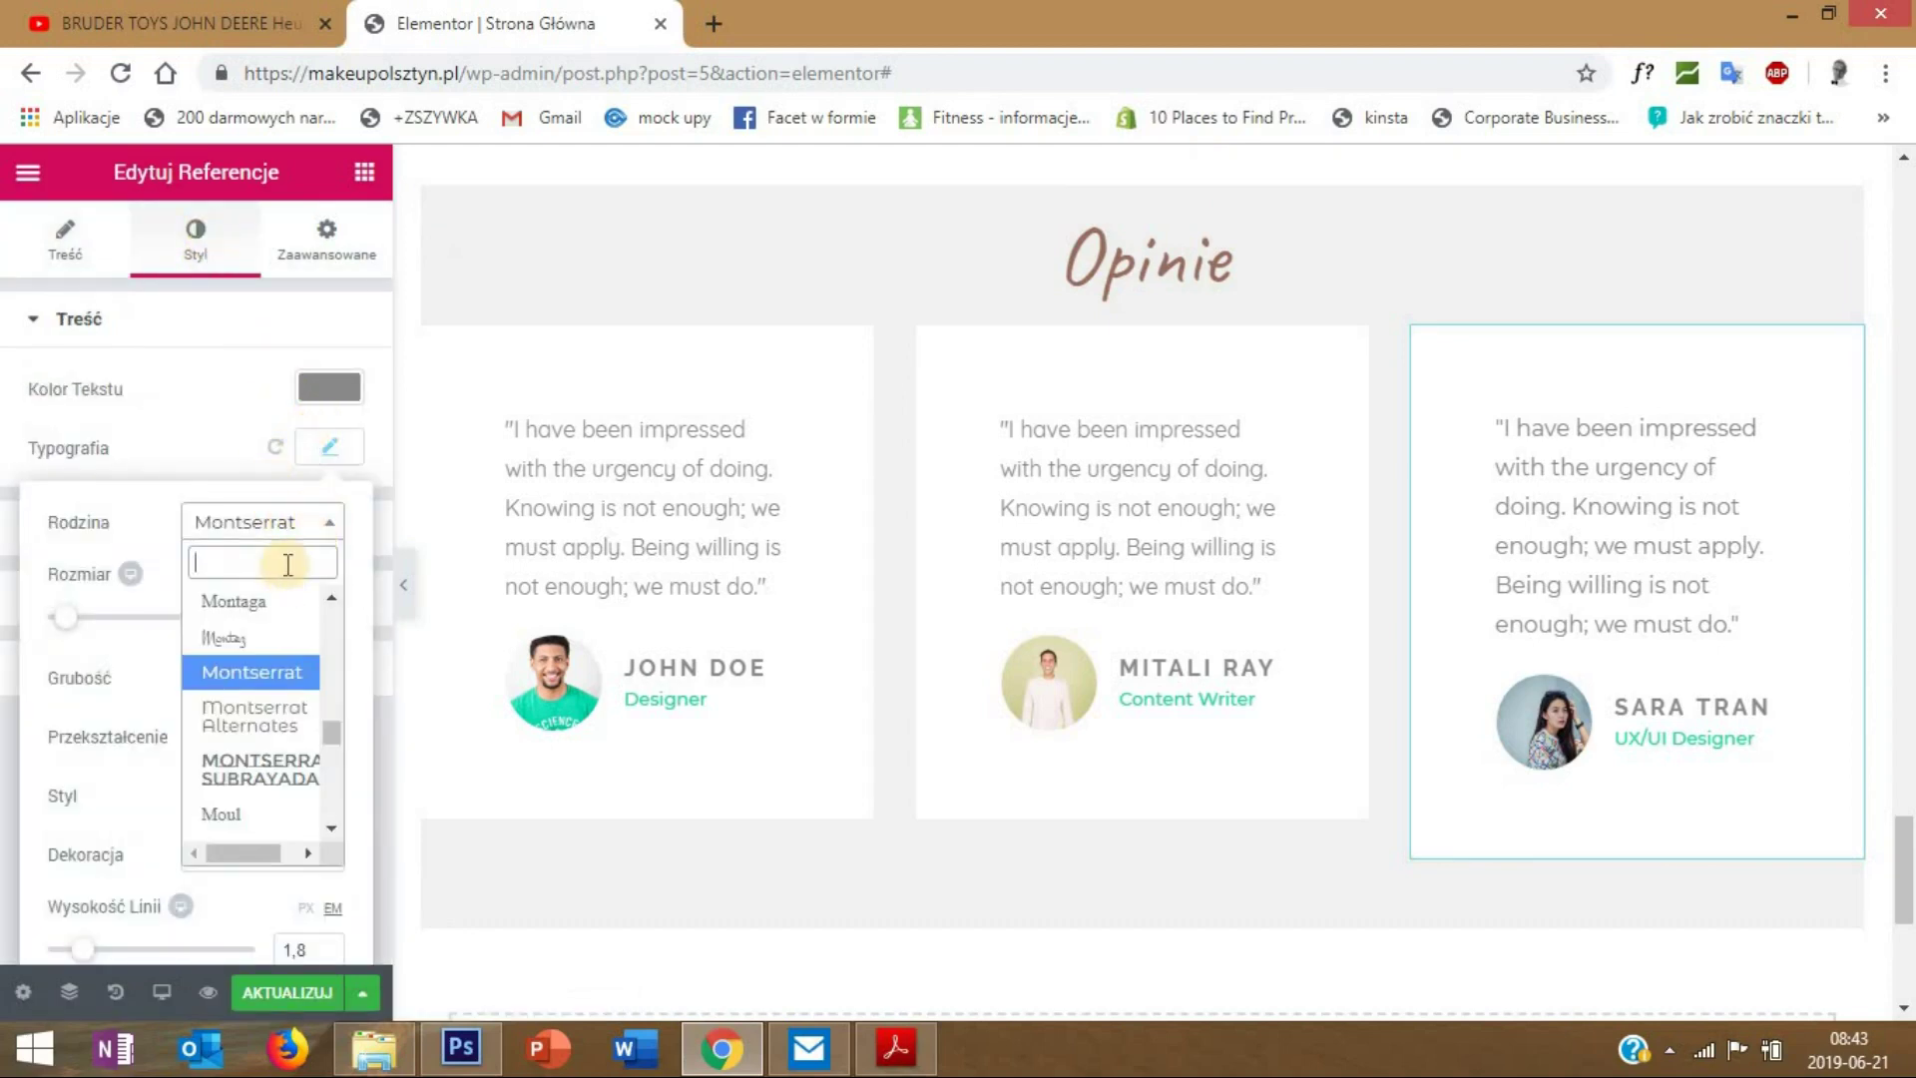
{"action": "type", "text": "quick"}
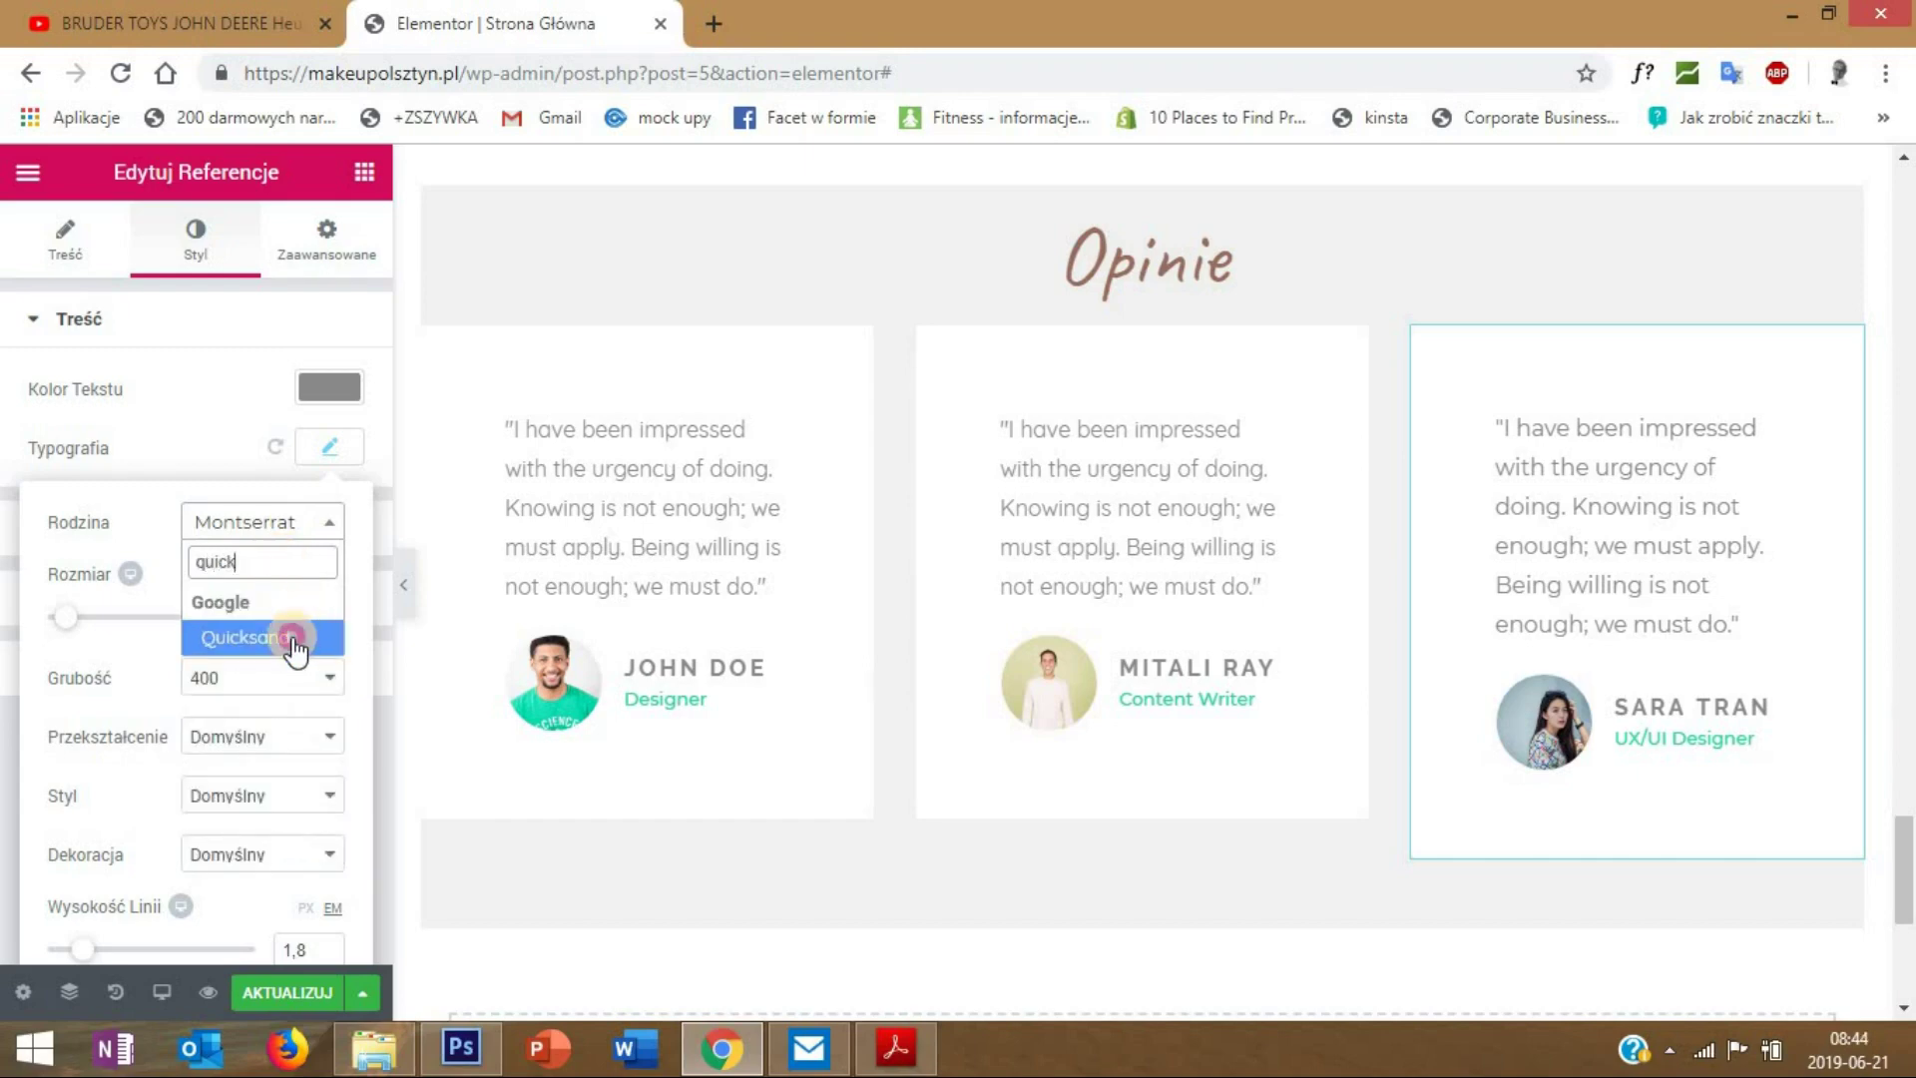
{"action": "left_click", "coordinate": [299, 637]}
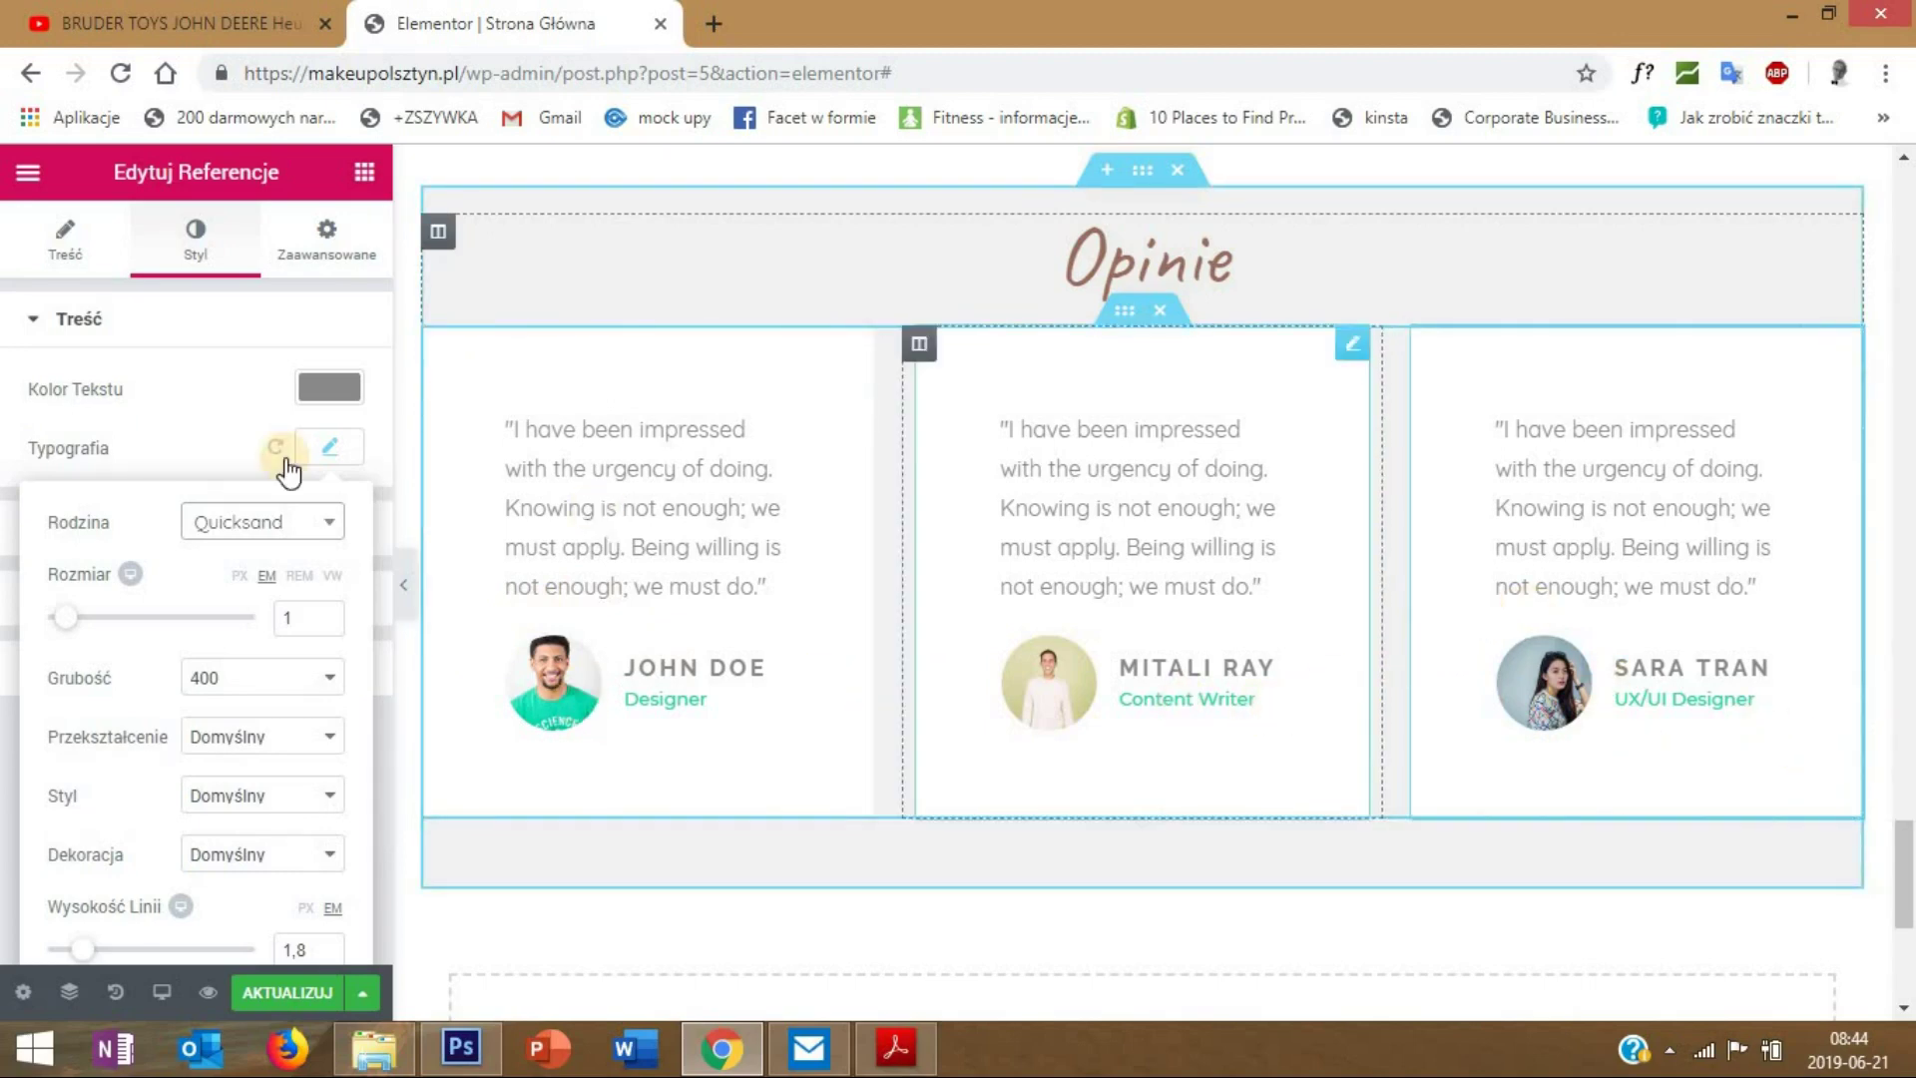
- Review the third testimonial's Treść fields and save the page with AKTUALIZUJ
{"action": "left_click", "coordinate": [45, 245]}
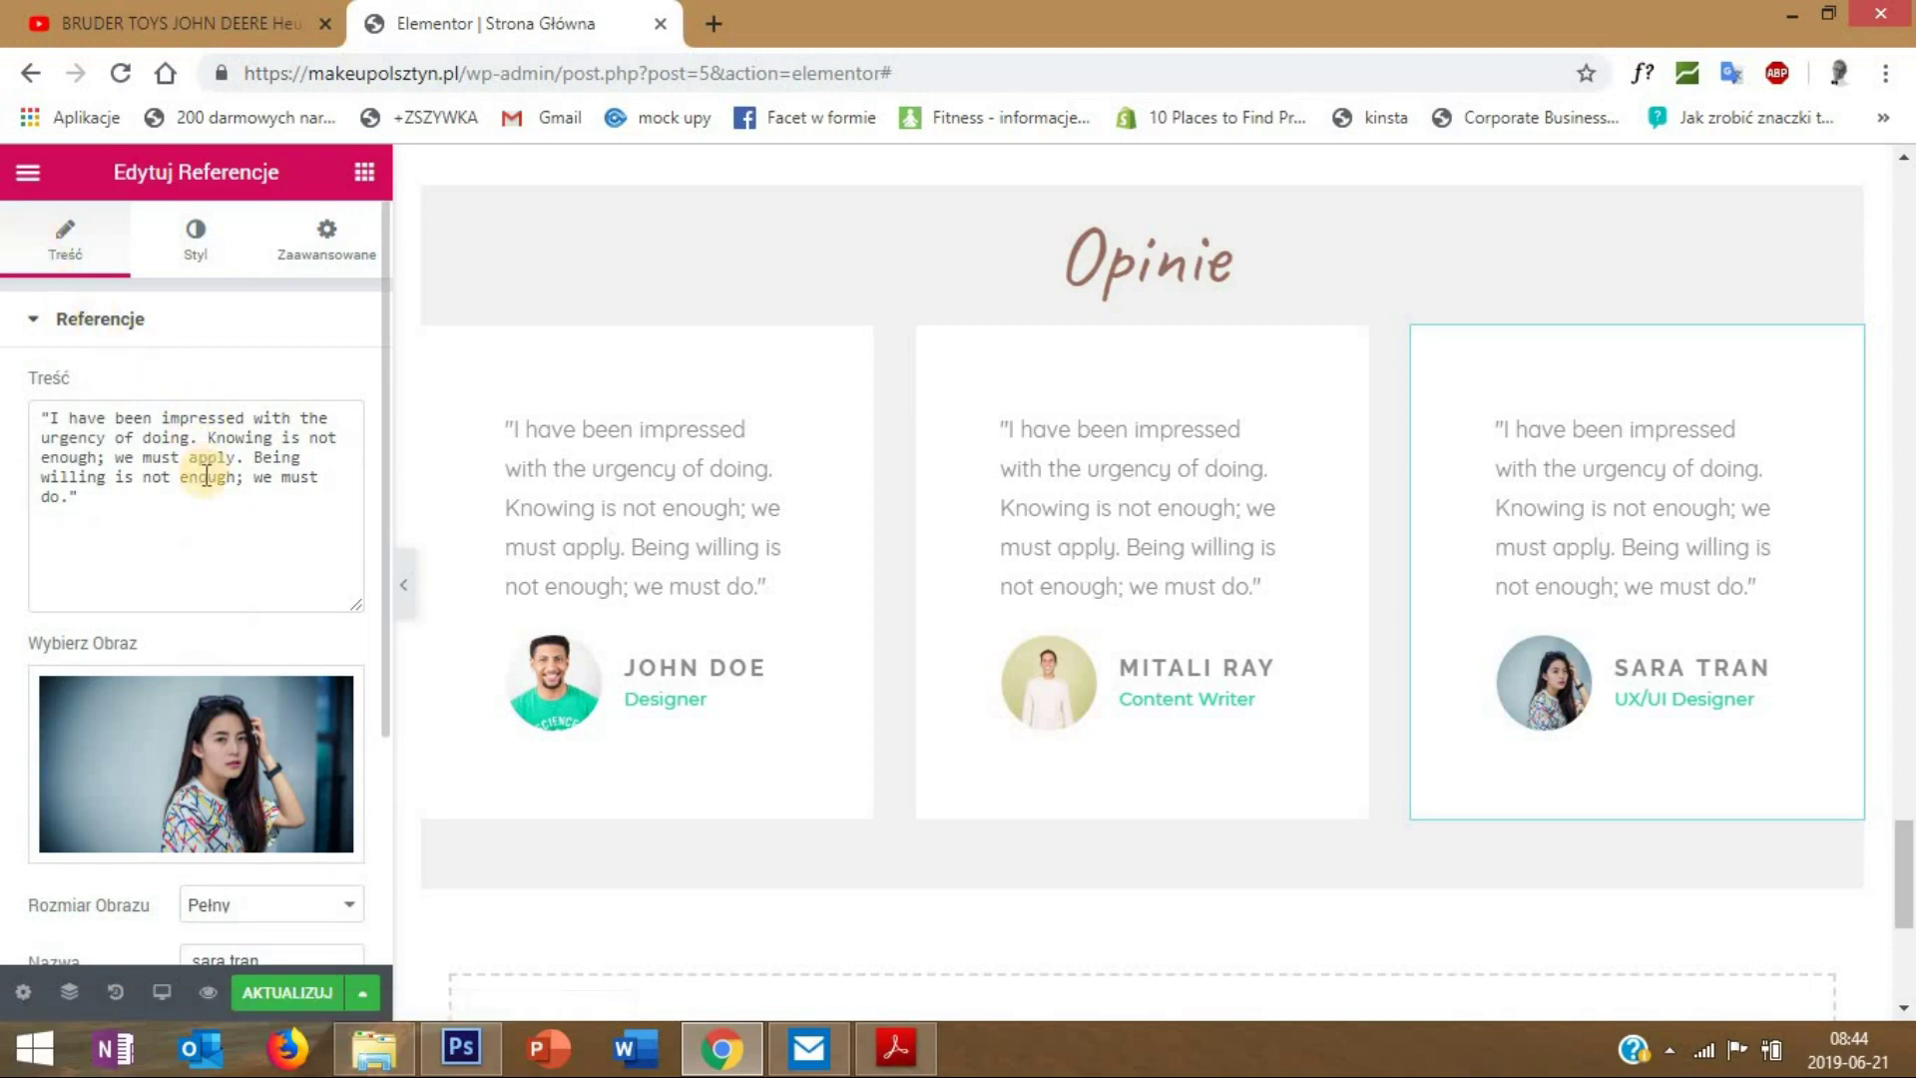
{"action": "scroll", "coordinate": [150, 559], "scroll_direction": "down", "scroll_amount": 2}
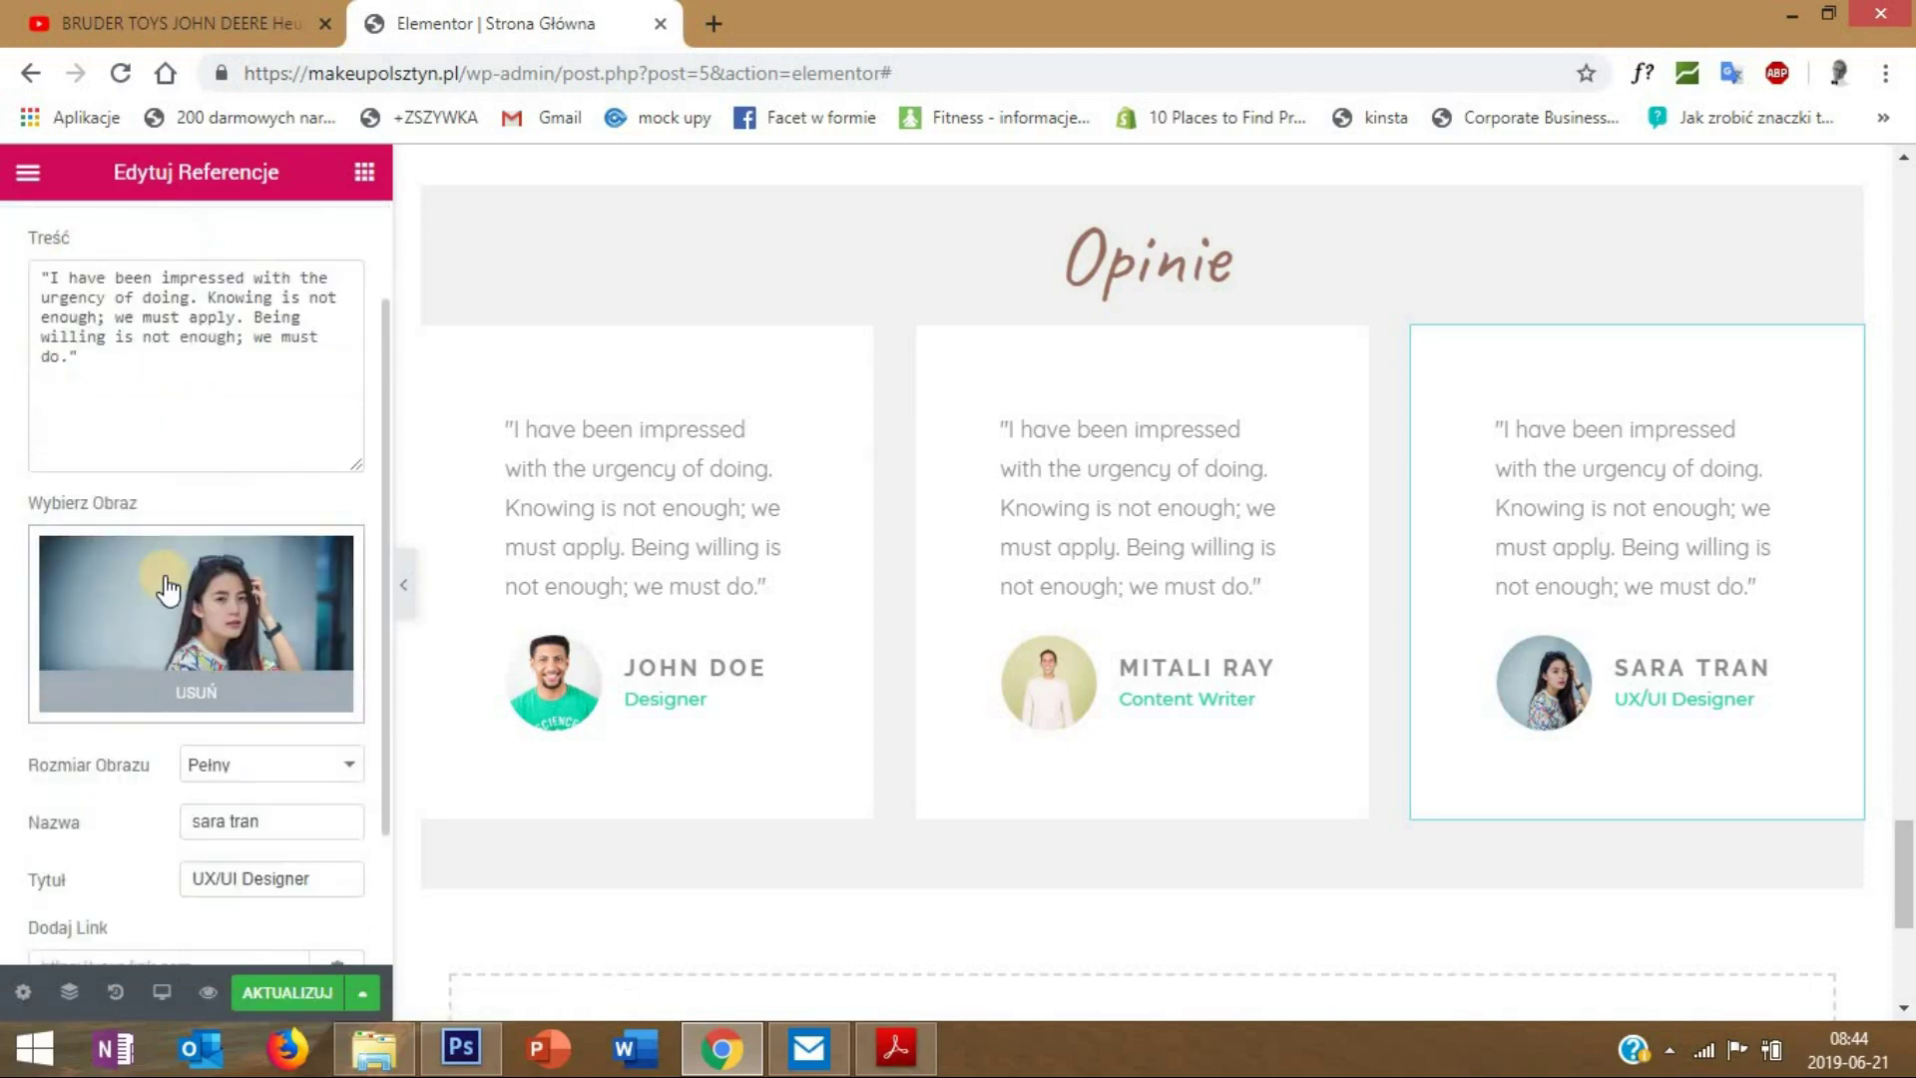
{"action": "scroll", "coordinate": [196, 592], "scroll_direction": "down", "scroll_amount": 2}
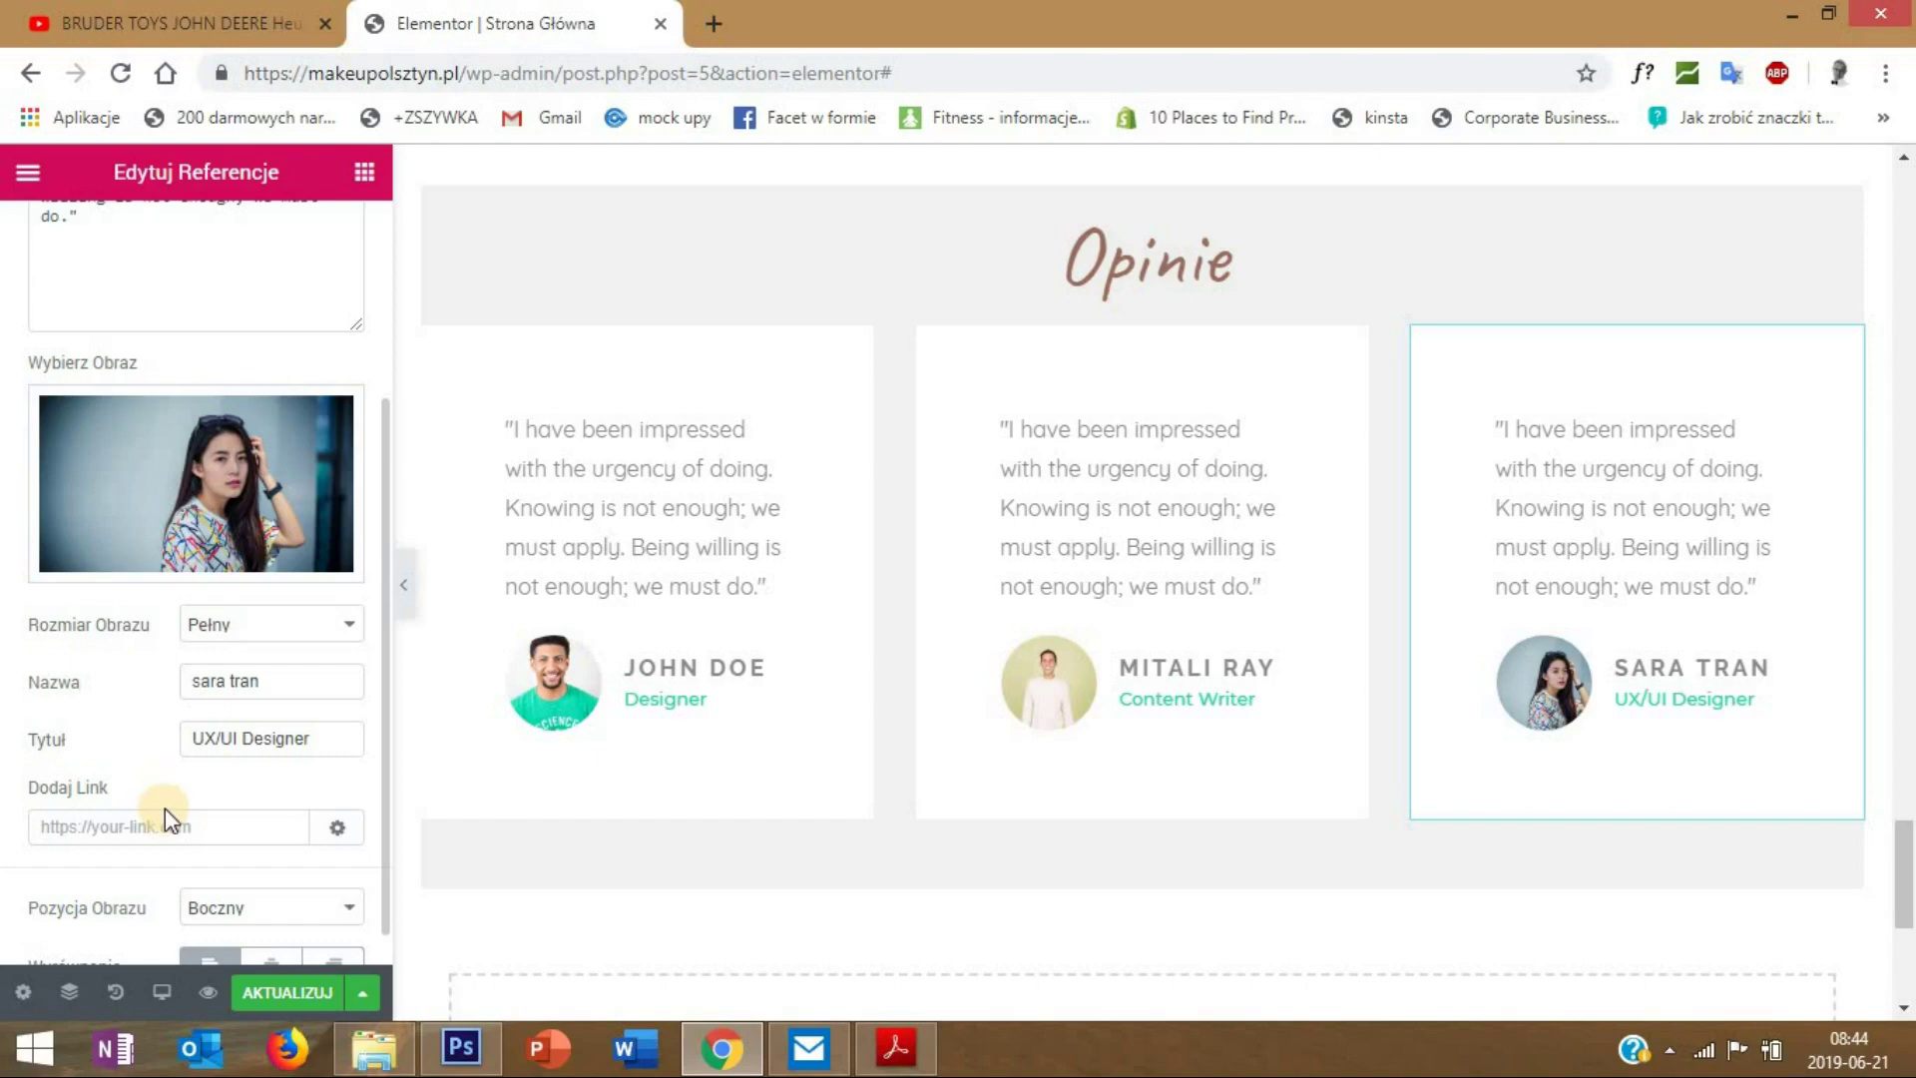
{"action": "scroll", "coordinate": [187, 790], "scroll_direction": "down", "scroll_amount": 1}
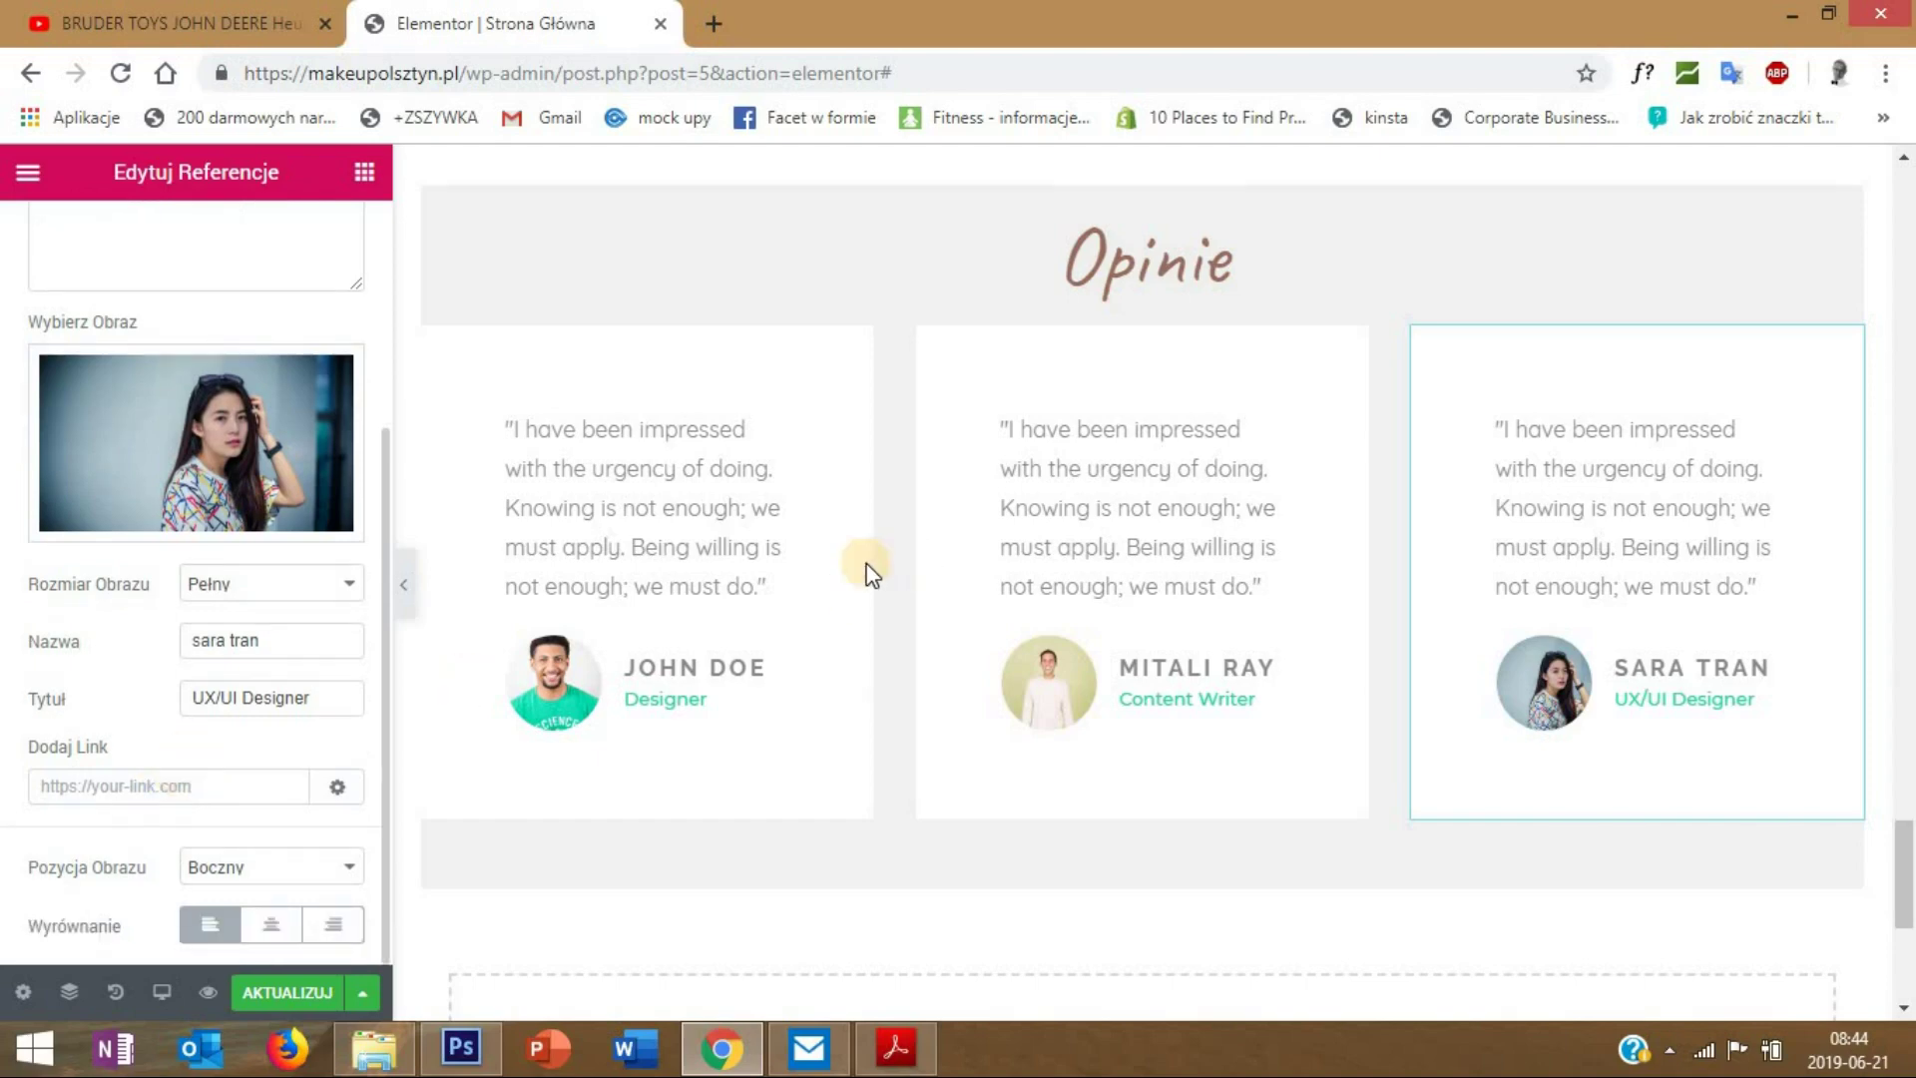
{"action": "scroll", "coordinate": [710, 569], "scroll_direction": "up", "scroll_amount": 1}
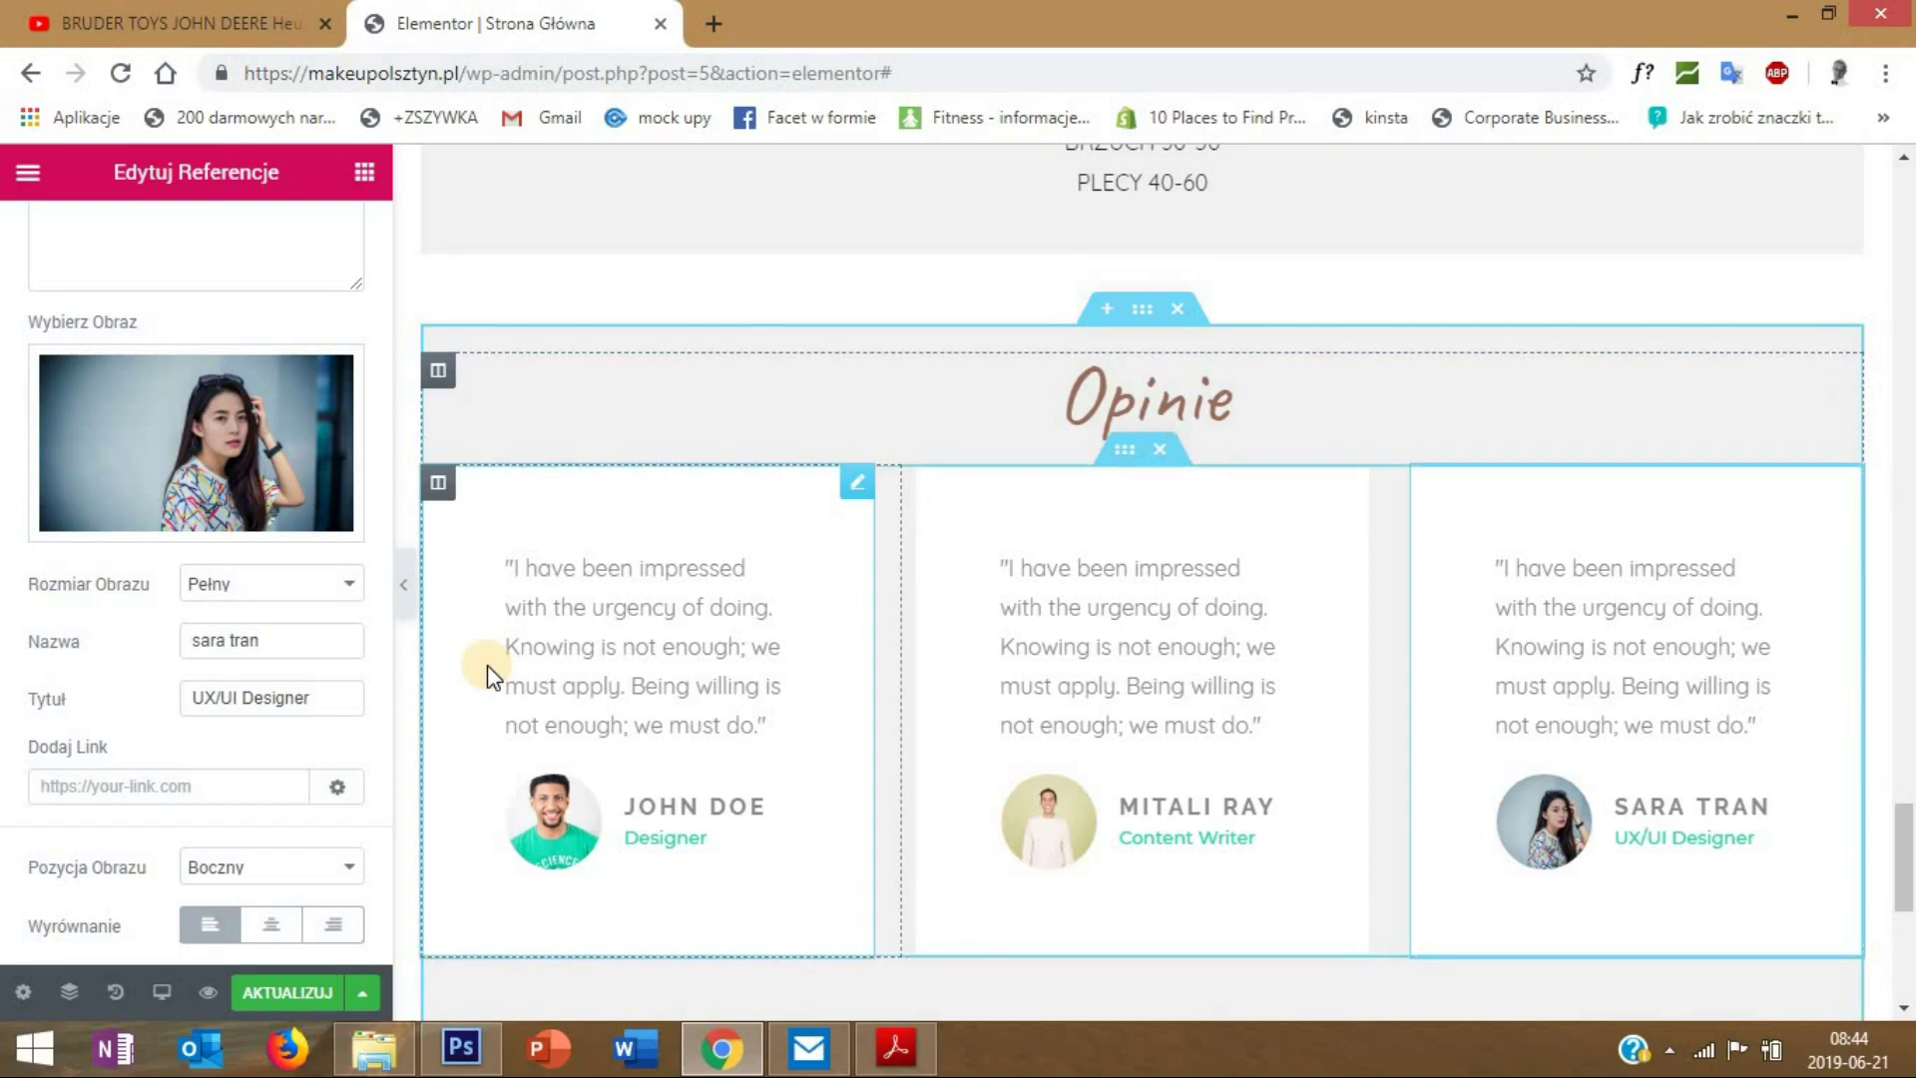
{"action": "left_click", "coordinate": [265, 992]}
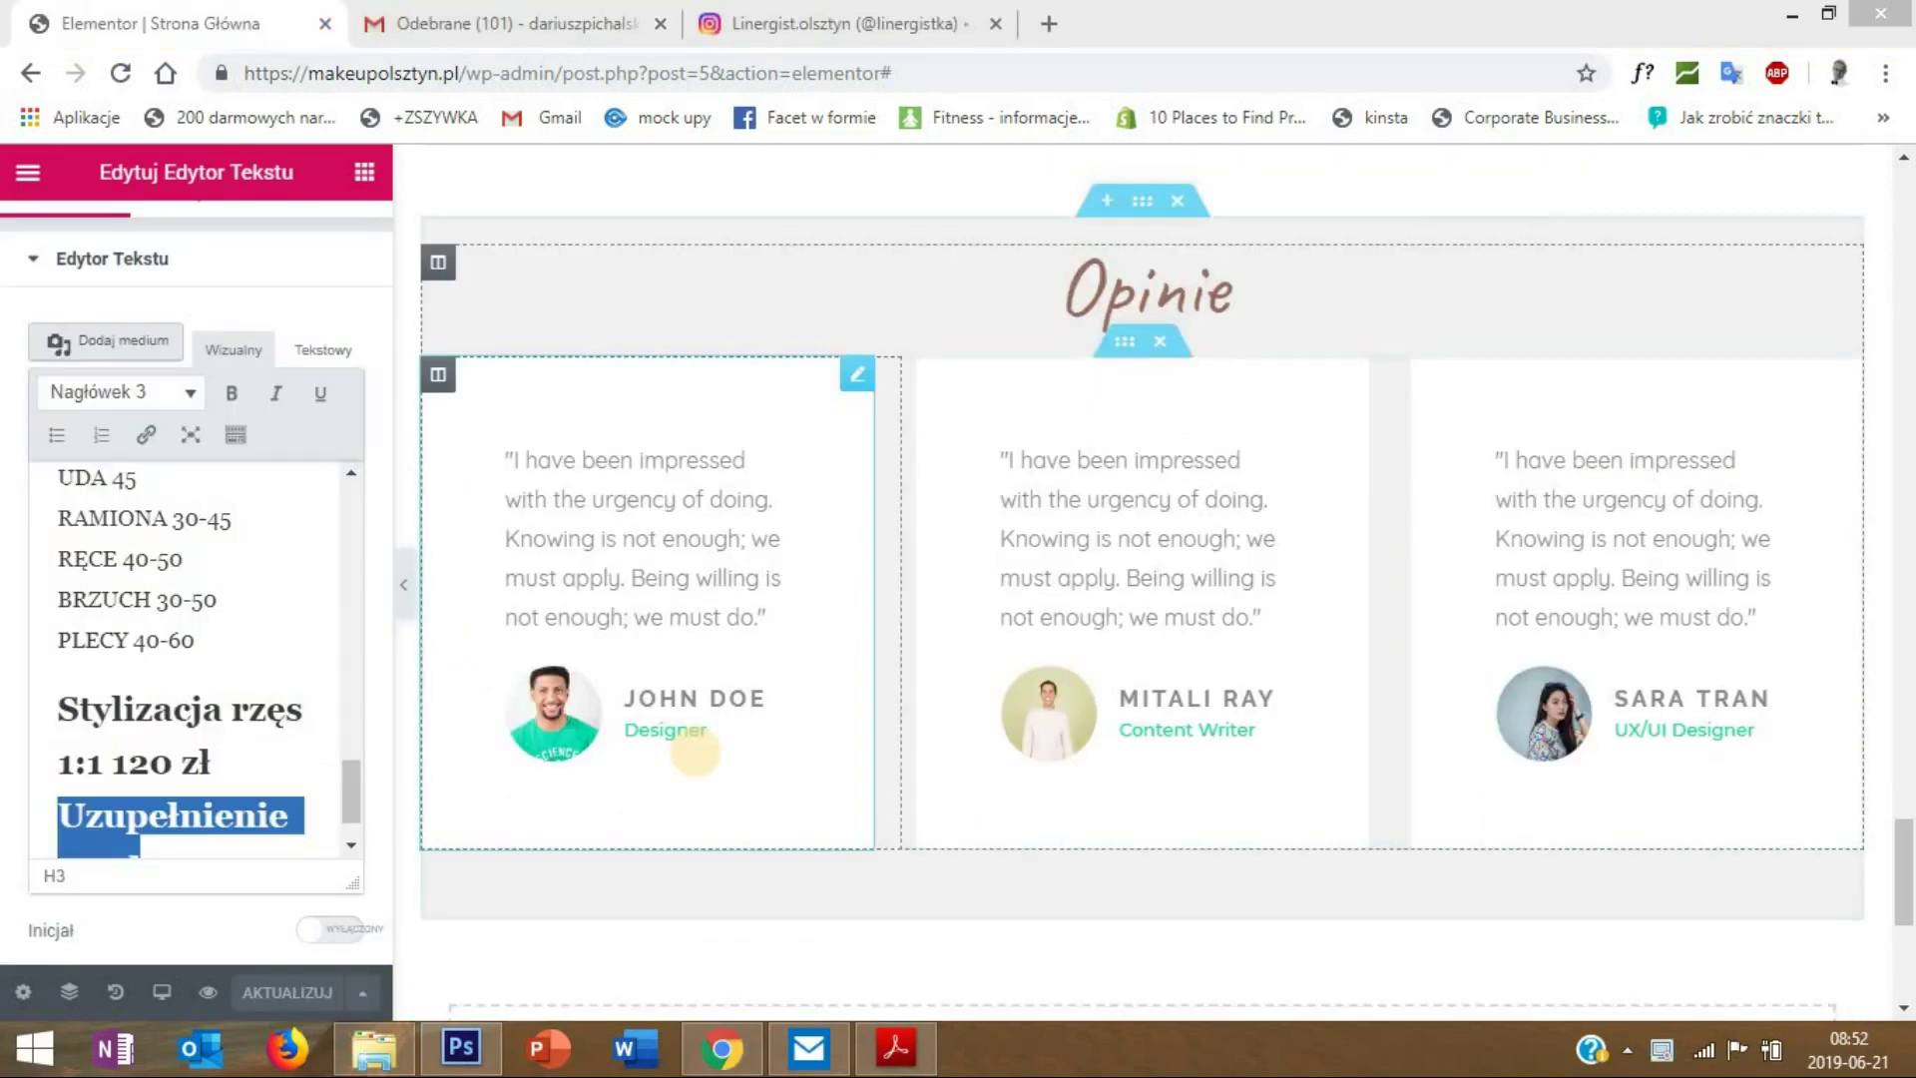
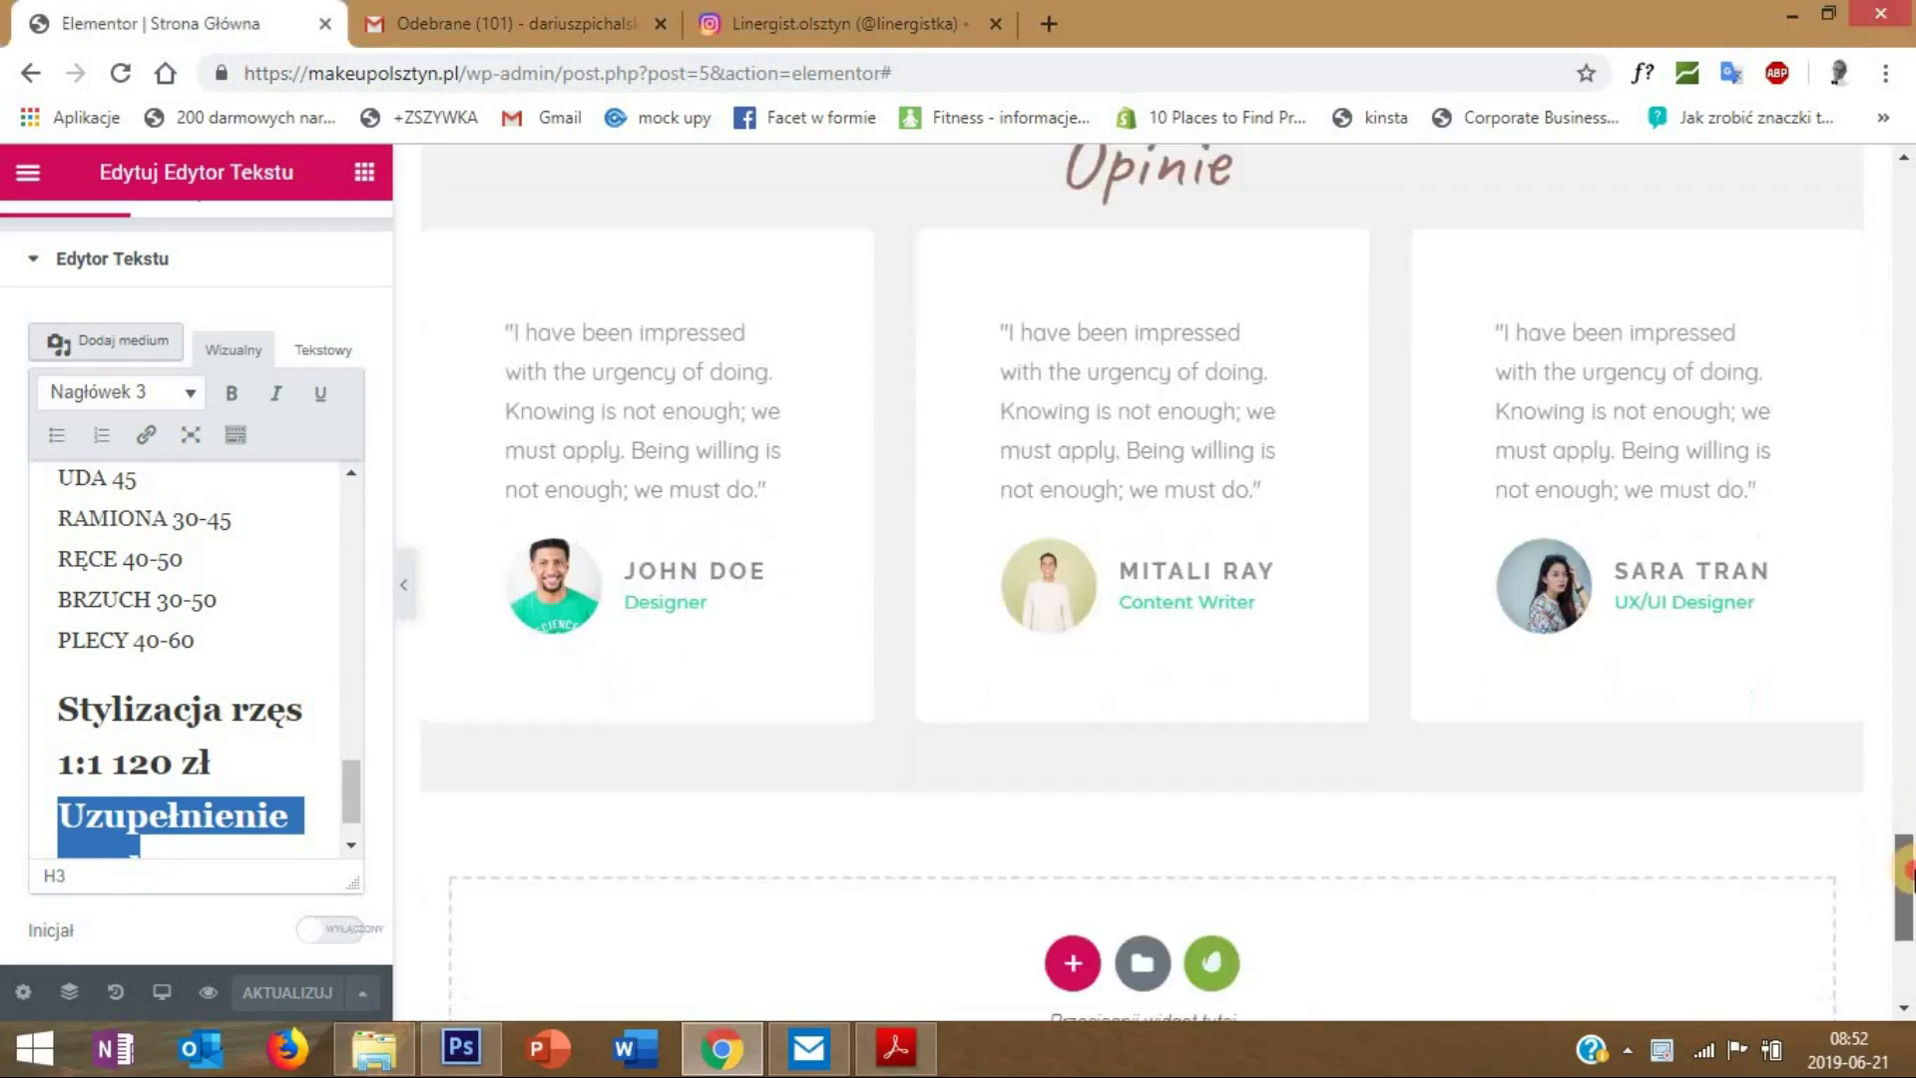
- Add a new one-column section below the Opinie testimonials
{"action": "left_click_drag", "start_coordinate": [1893, 846], "coordinate": [1883, 875]}
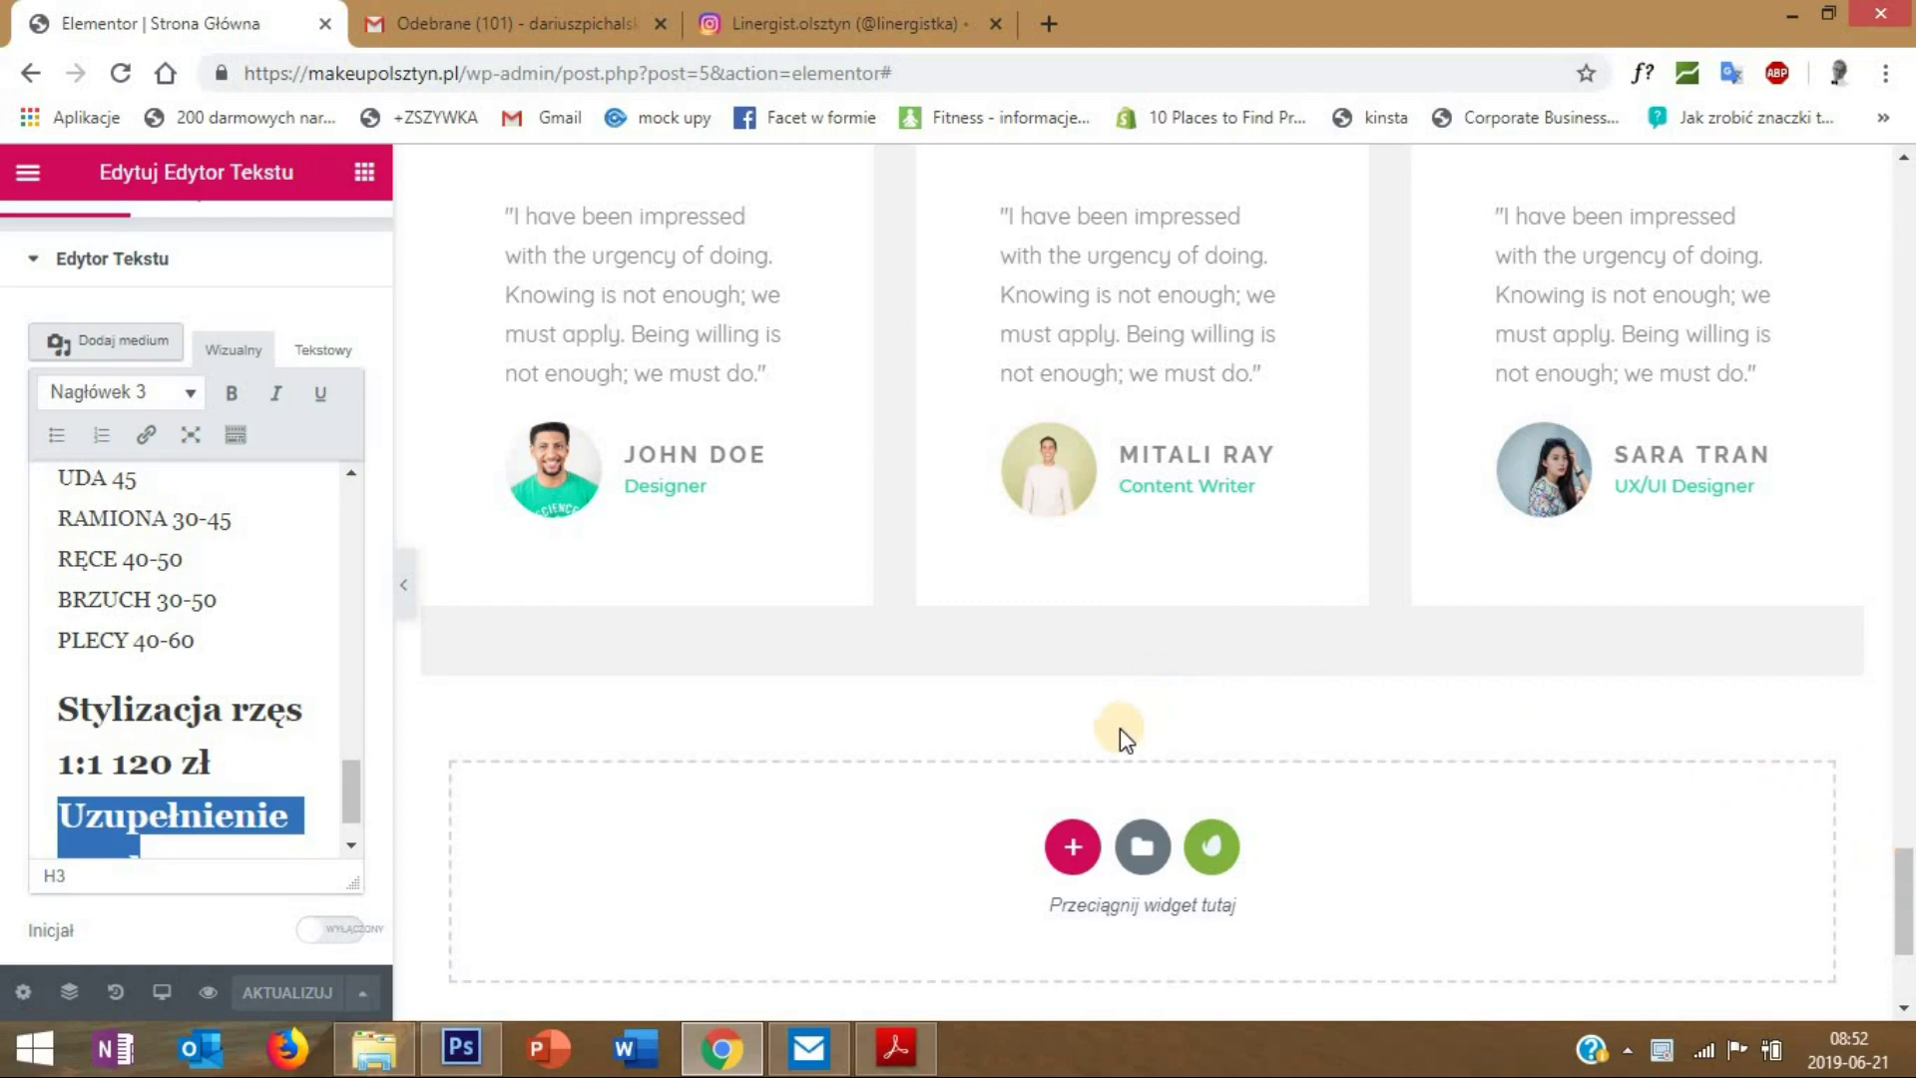
{"action": "left_click", "coordinate": [1072, 846]}
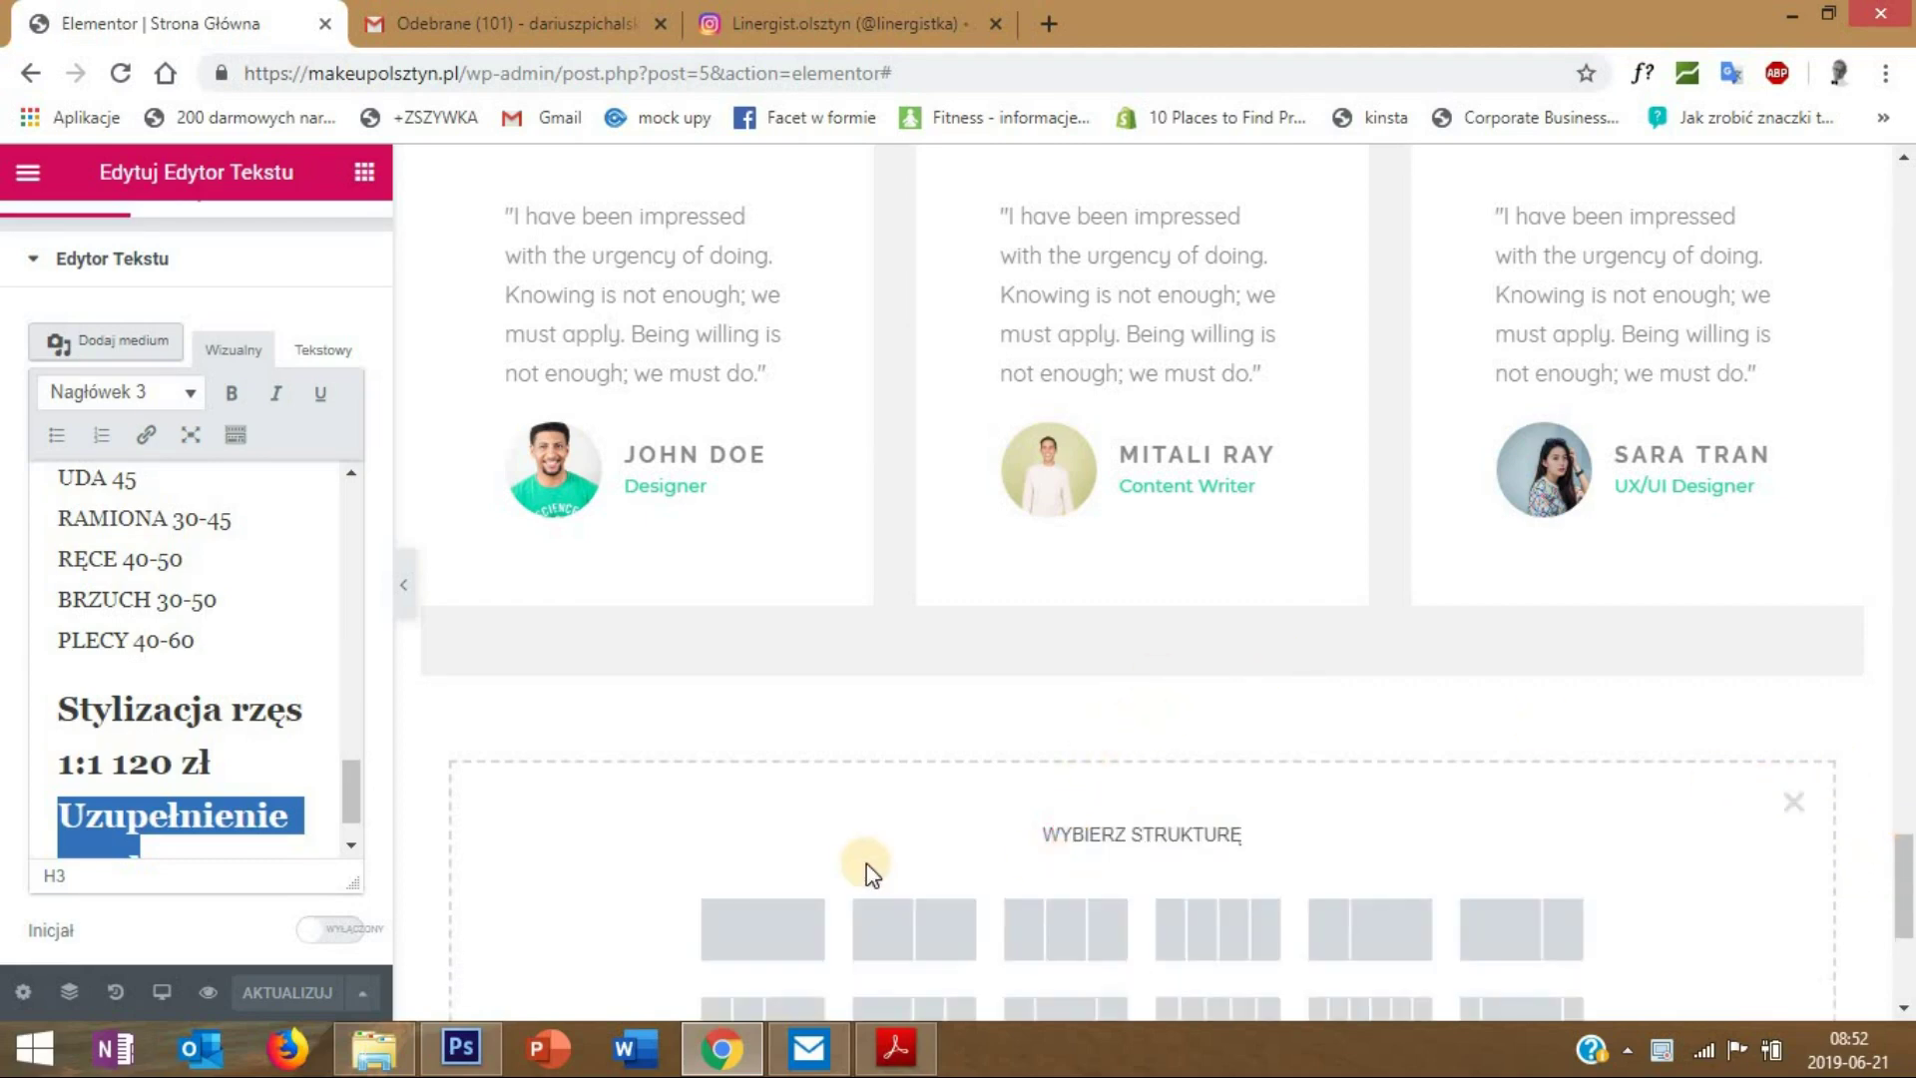
{"action": "scroll", "coordinate": [867, 864], "scroll_direction": "down", "scroll_amount": 3}
{"action": "left_click", "coordinate": [757, 664]}
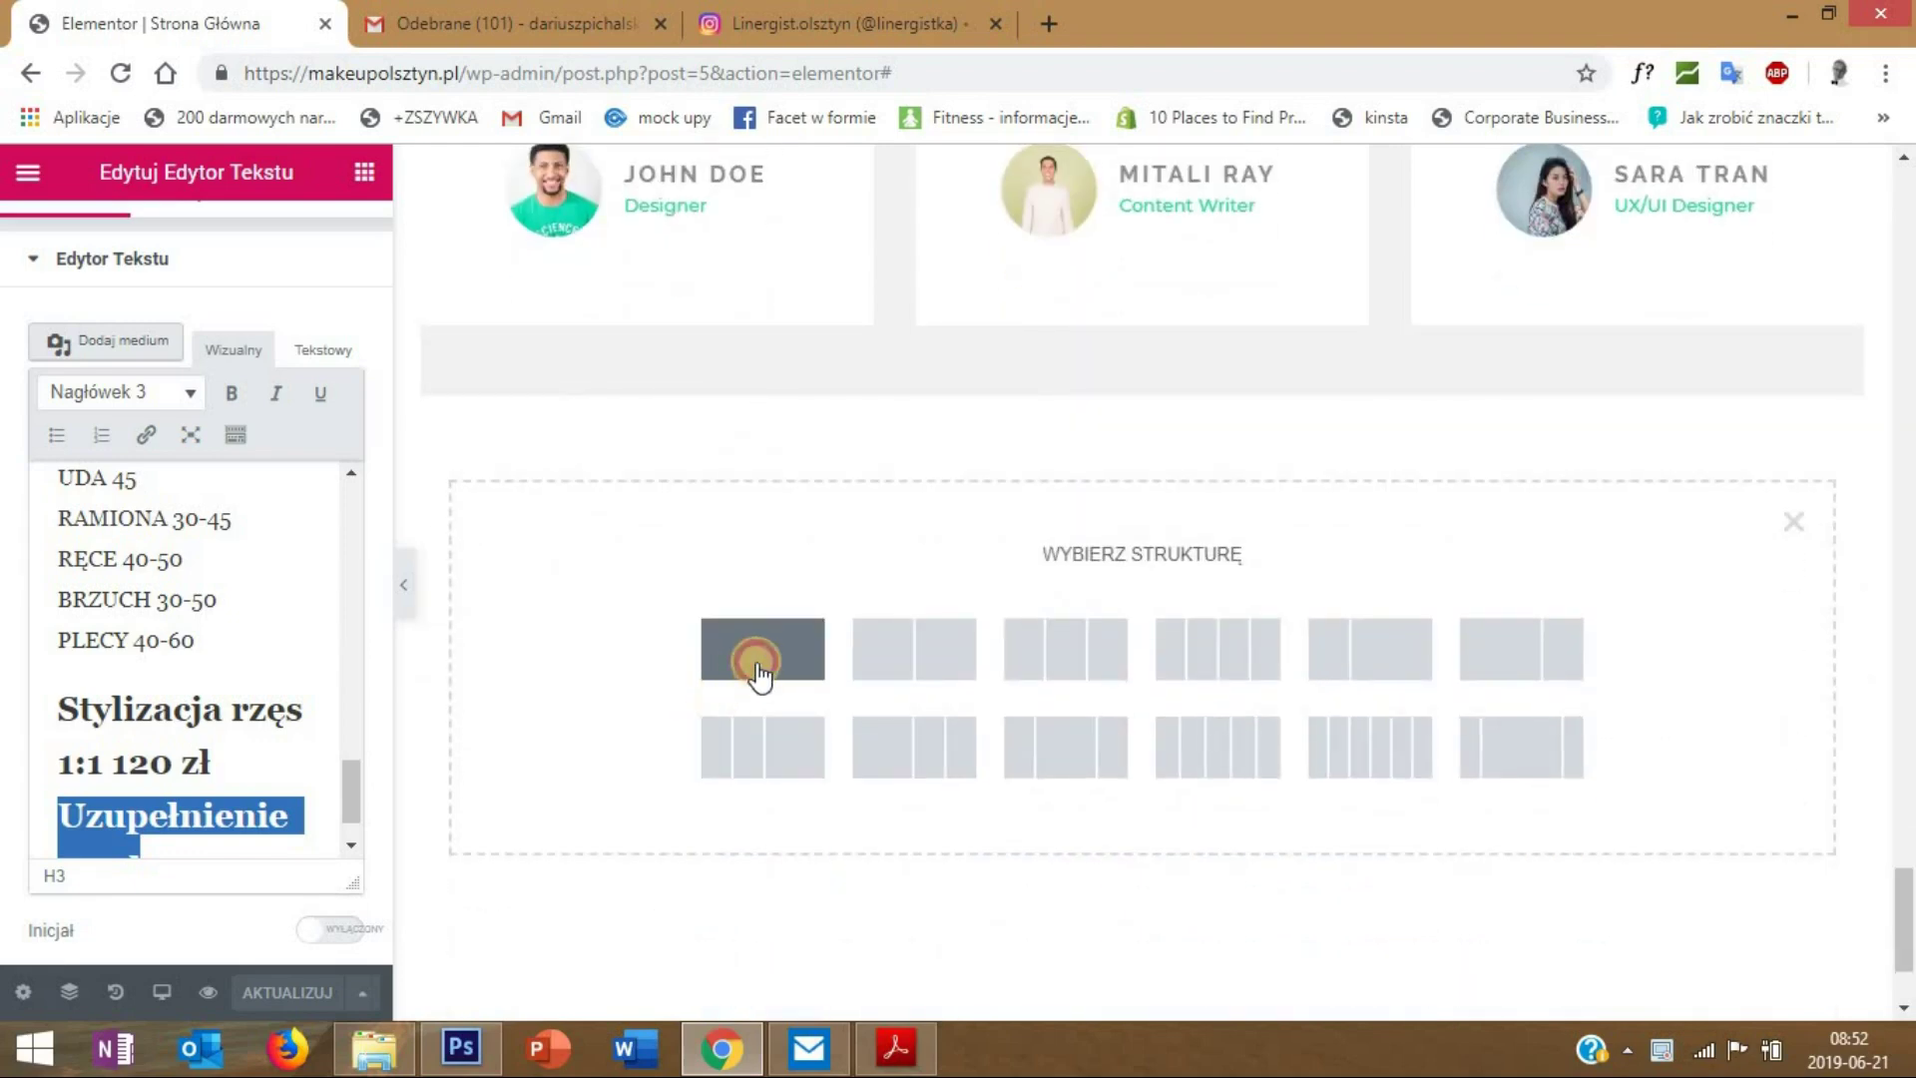
{"action": "left_click", "coordinate": [1902, 883]}
{"action": "scroll", "coordinate": [1902, 882], "scroll_direction": "up", "scroll_amount": 2}
- Copy the #f1f1f1 background colour code from the Cennik section
{"action": "right_click", "coordinate": [1146, 581]}
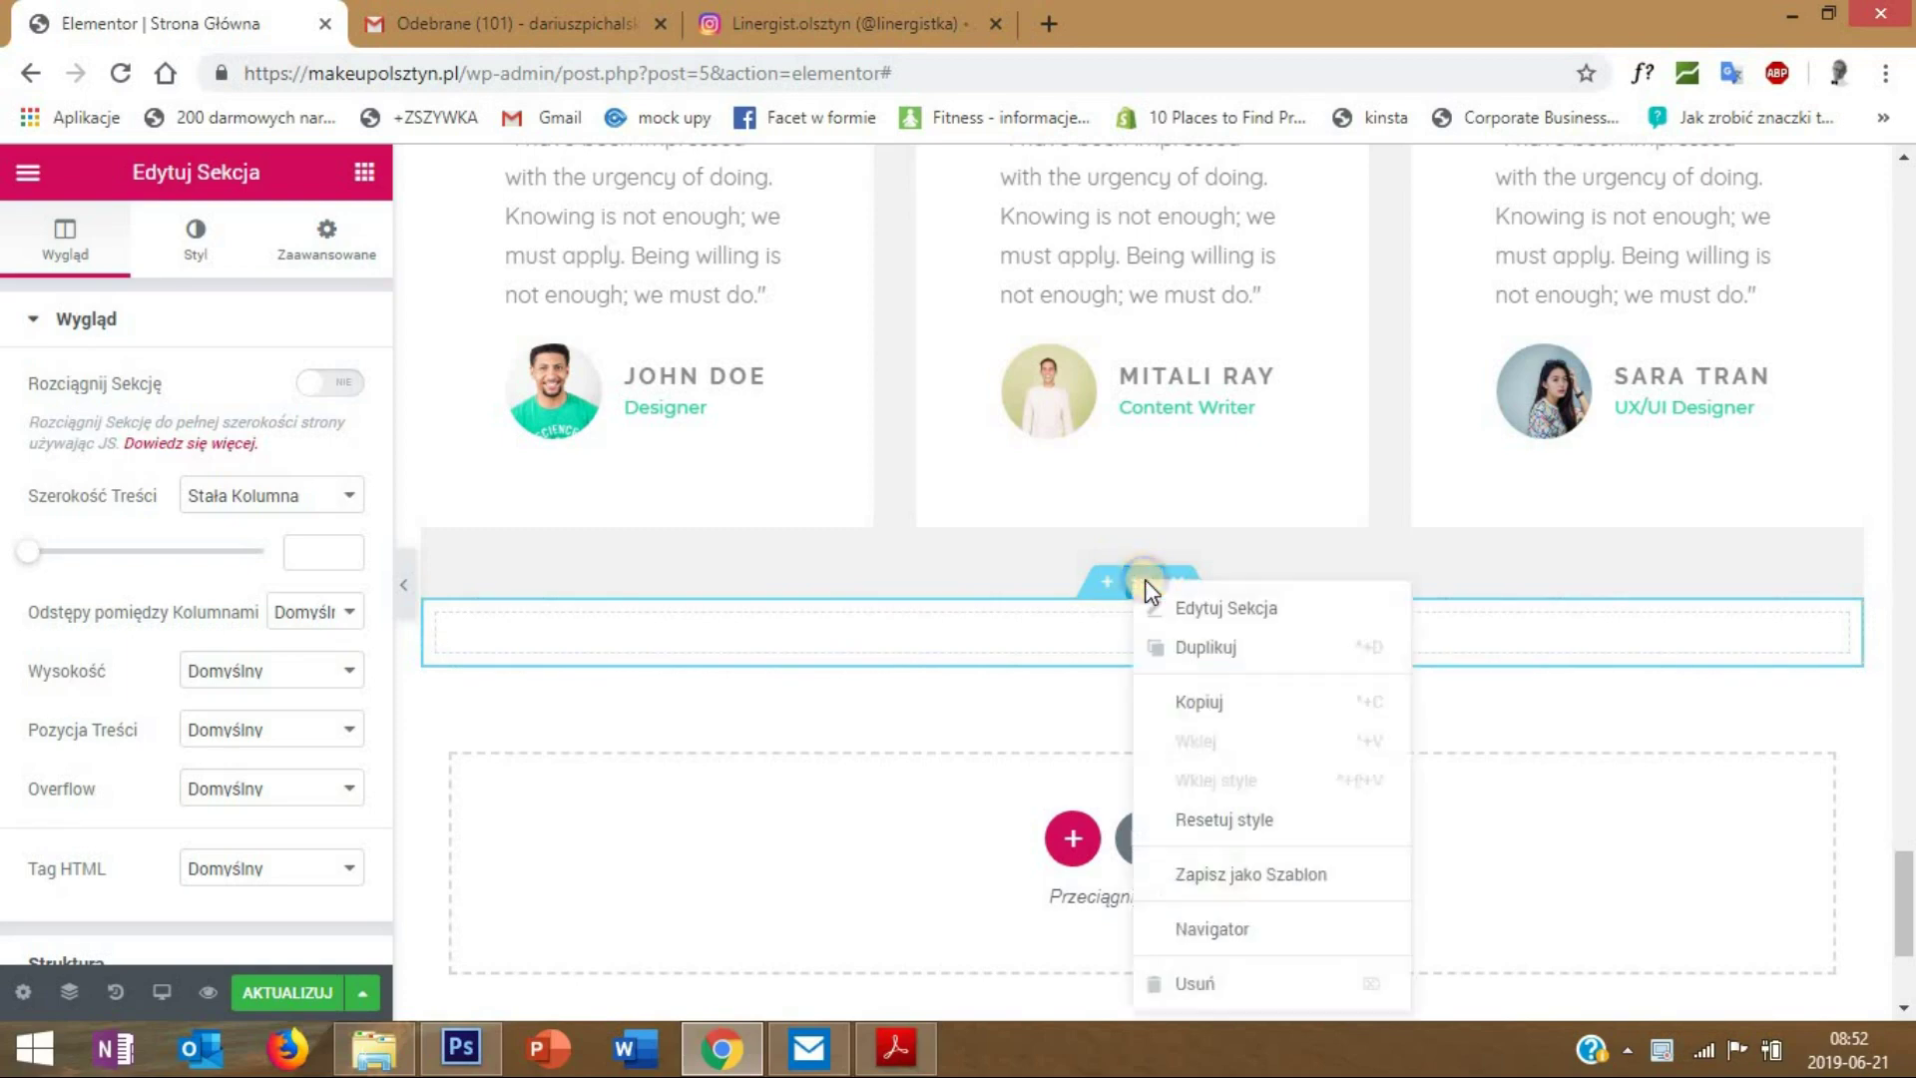
{"action": "left_click_drag", "start_coordinate": [1902, 868], "coordinate": [1714, 595]}
{"action": "left_click", "coordinate": [1147, 608]}
{"action": "right_click", "coordinate": [1168, 605]}
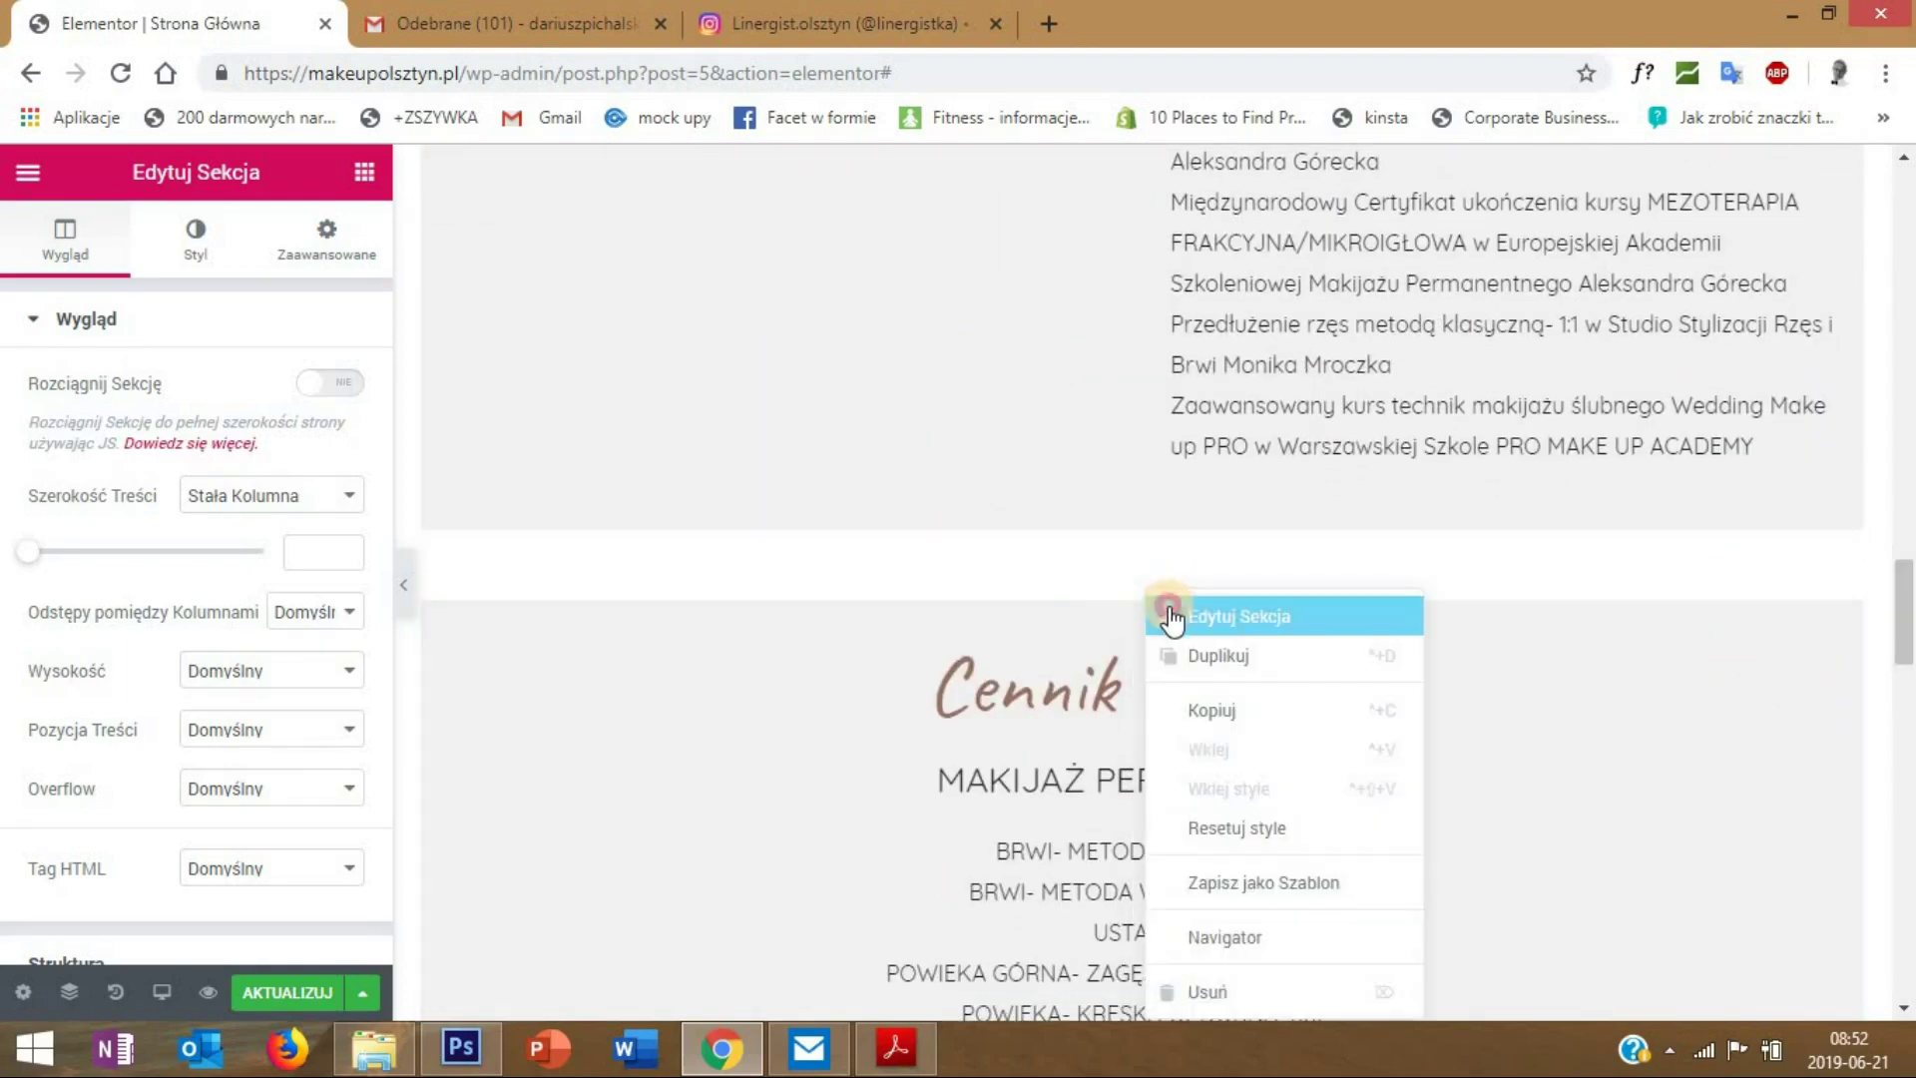
{"action": "left_click", "coordinate": [1170, 616]}
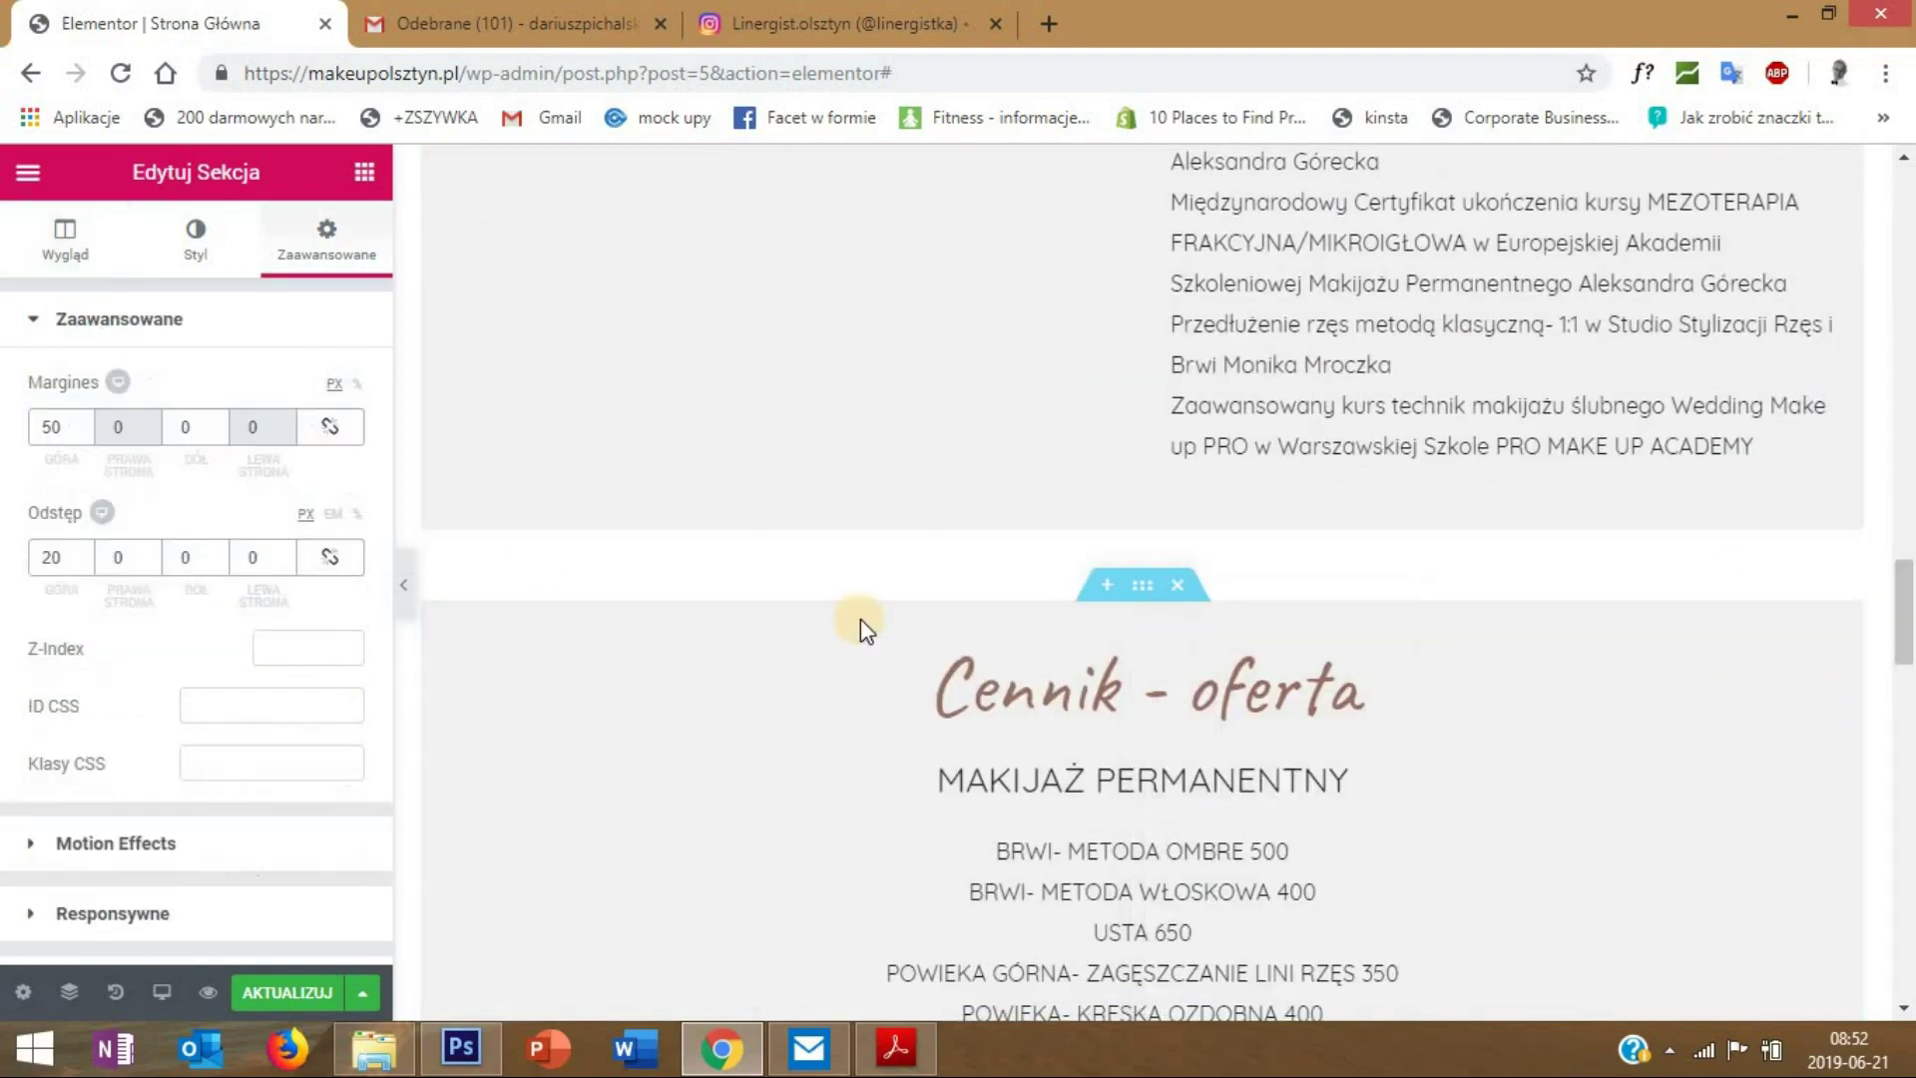
{"action": "left_click", "coordinate": [197, 239]}
{"action": "left_click", "coordinate": [303, 501]}
{"action": "left_click", "coordinate": [130, 505]}
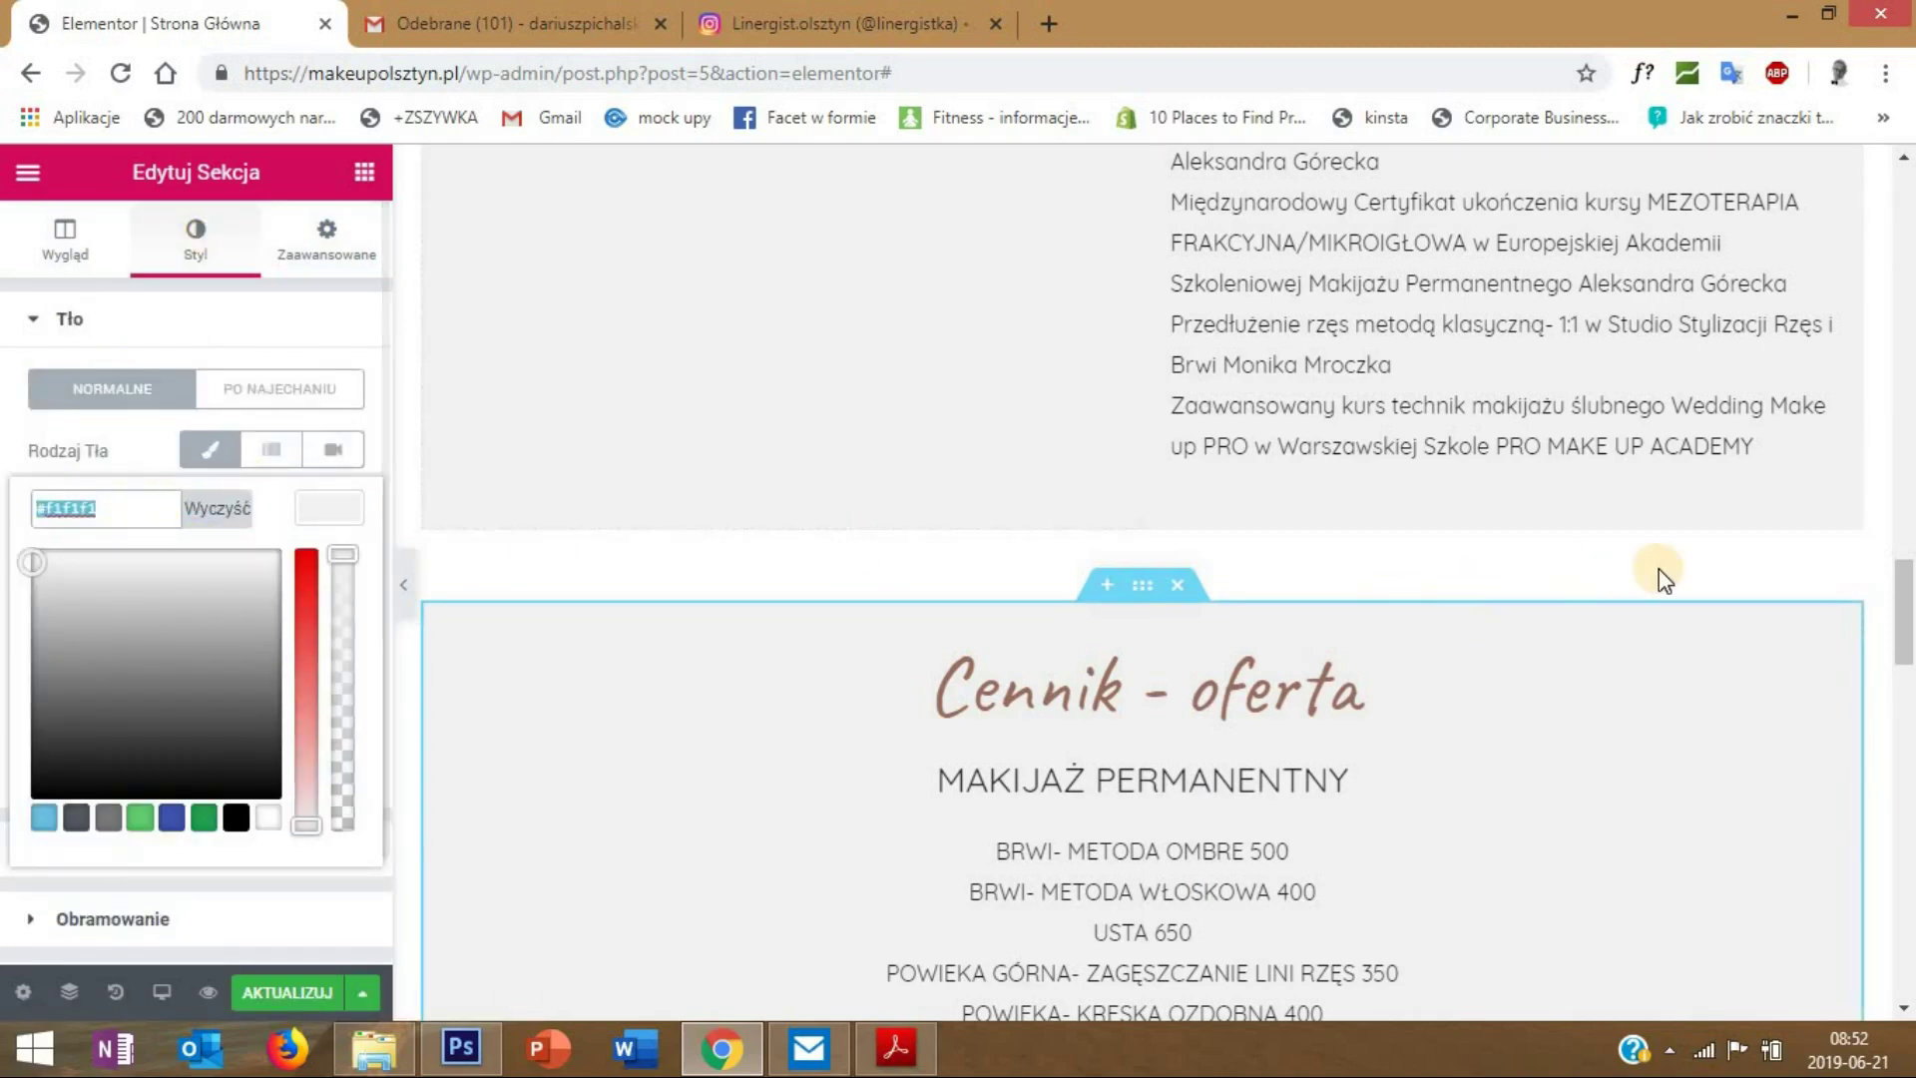
- Give the new section a classic #f1f1f1 background colour
{"action": "left_click_drag", "start_coordinate": [1904, 609], "coordinate": [1906, 773]}
{"action": "scroll", "coordinate": [1254, 619], "scroll_direction": "down", "scroll_amount": 6}
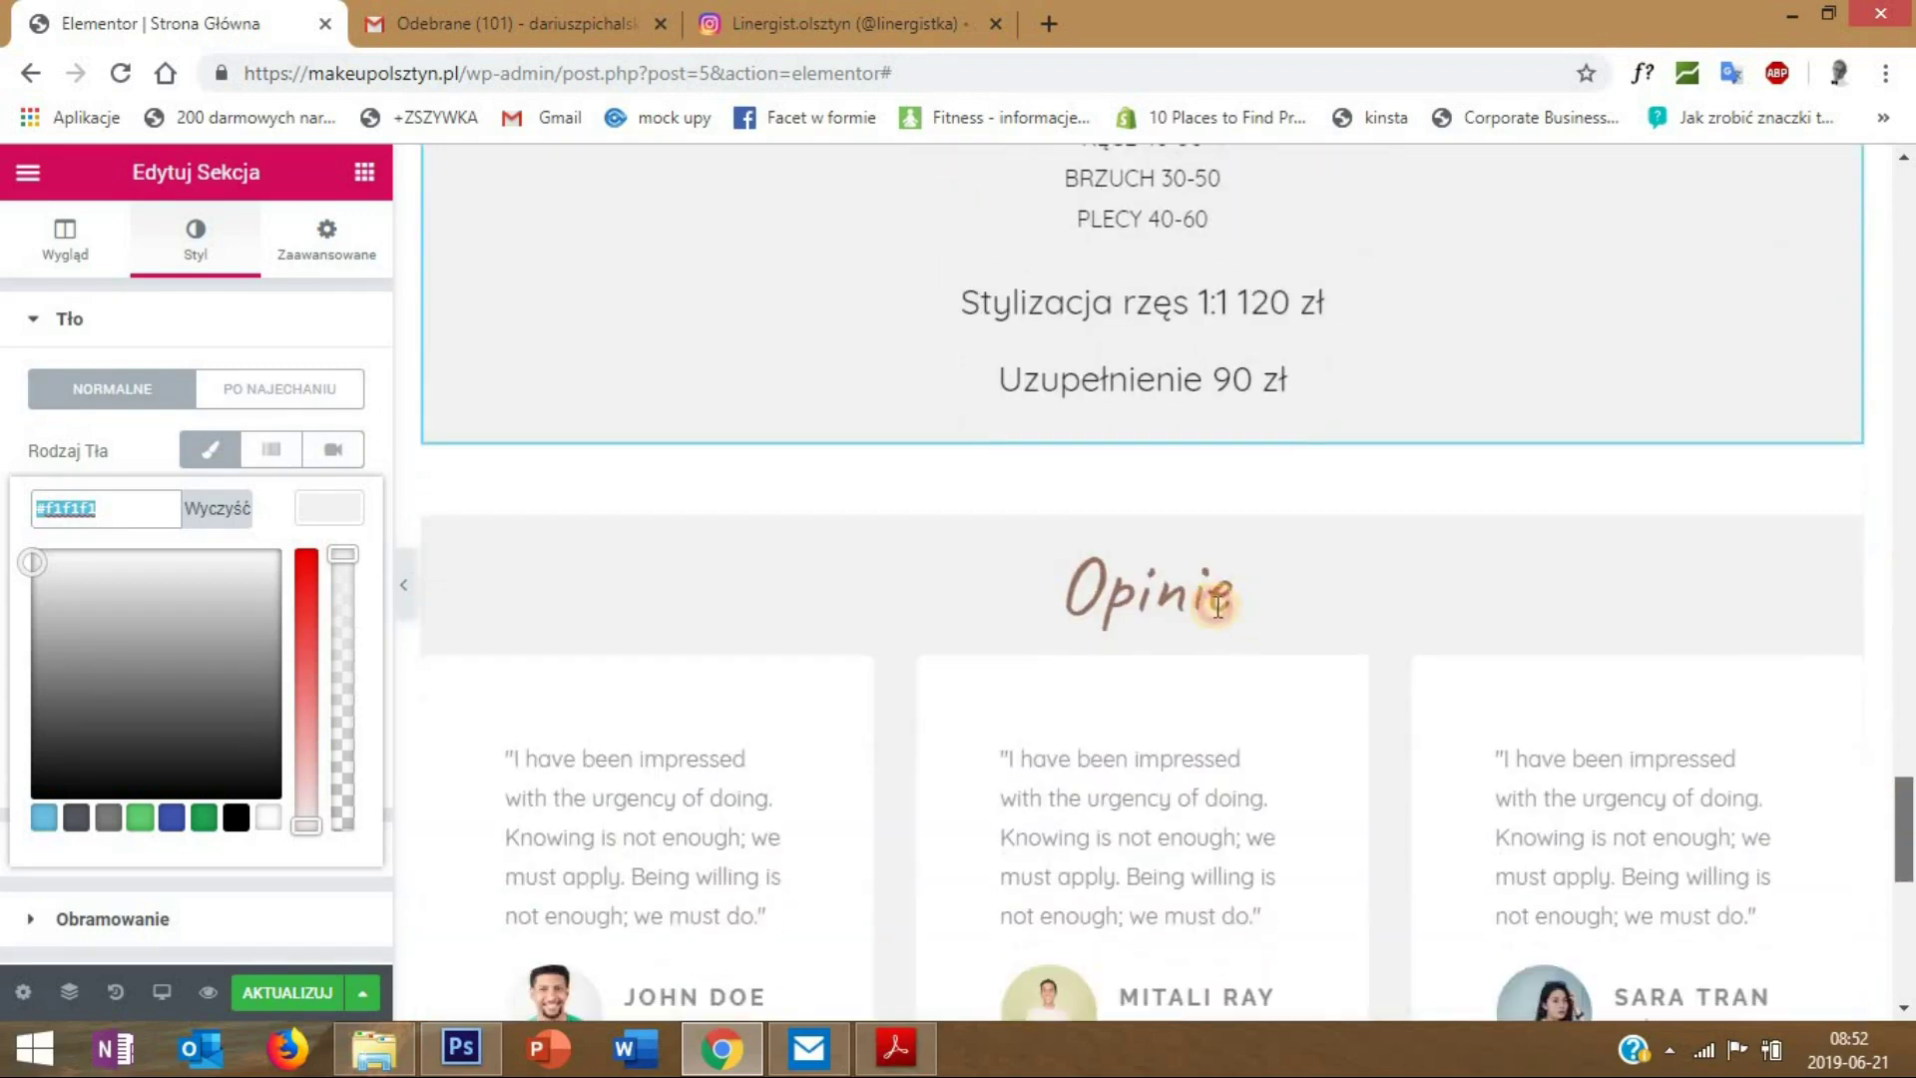
{"action": "scroll", "coordinate": [1167, 598], "scroll_direction": "down", "scroll_amount": 8}
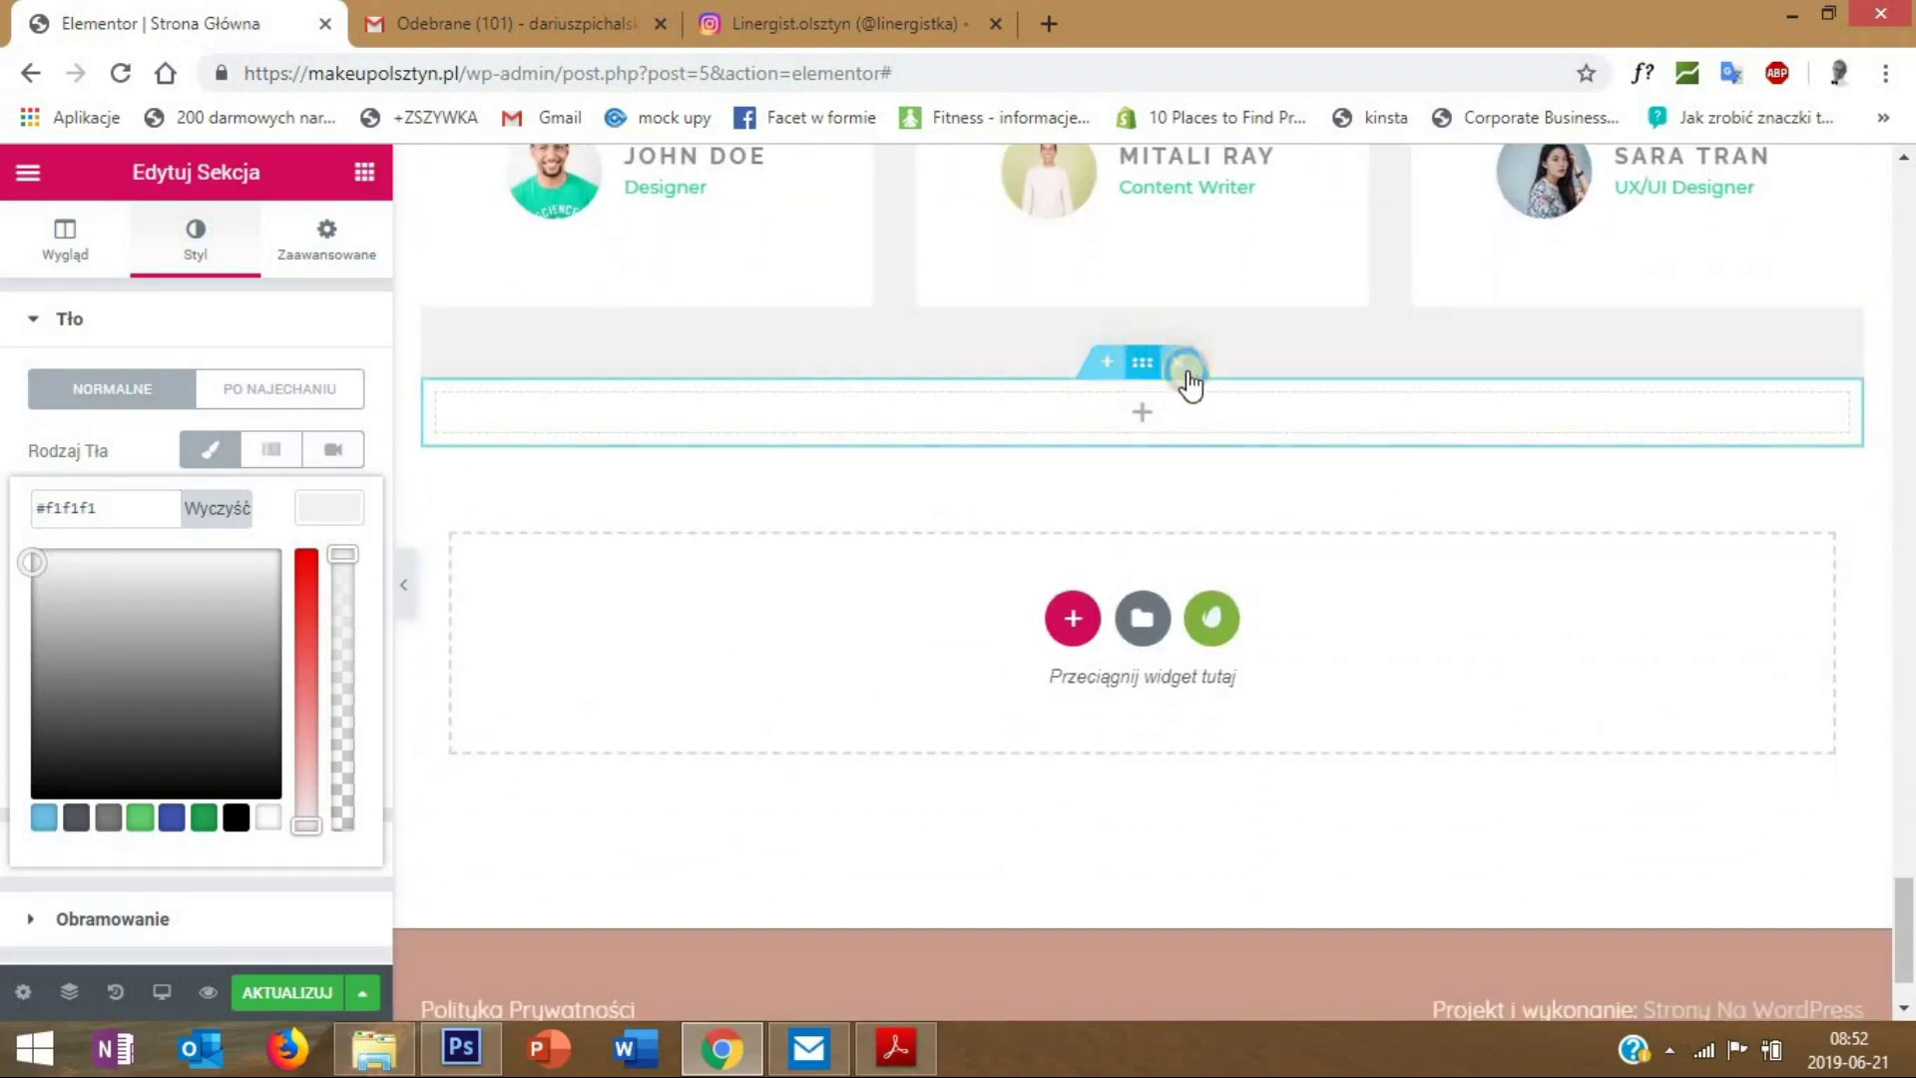
{"action": "right_click", "coordinate": [1158, 368]}
{"action": "left_click", "coordinate": [163, 257]}
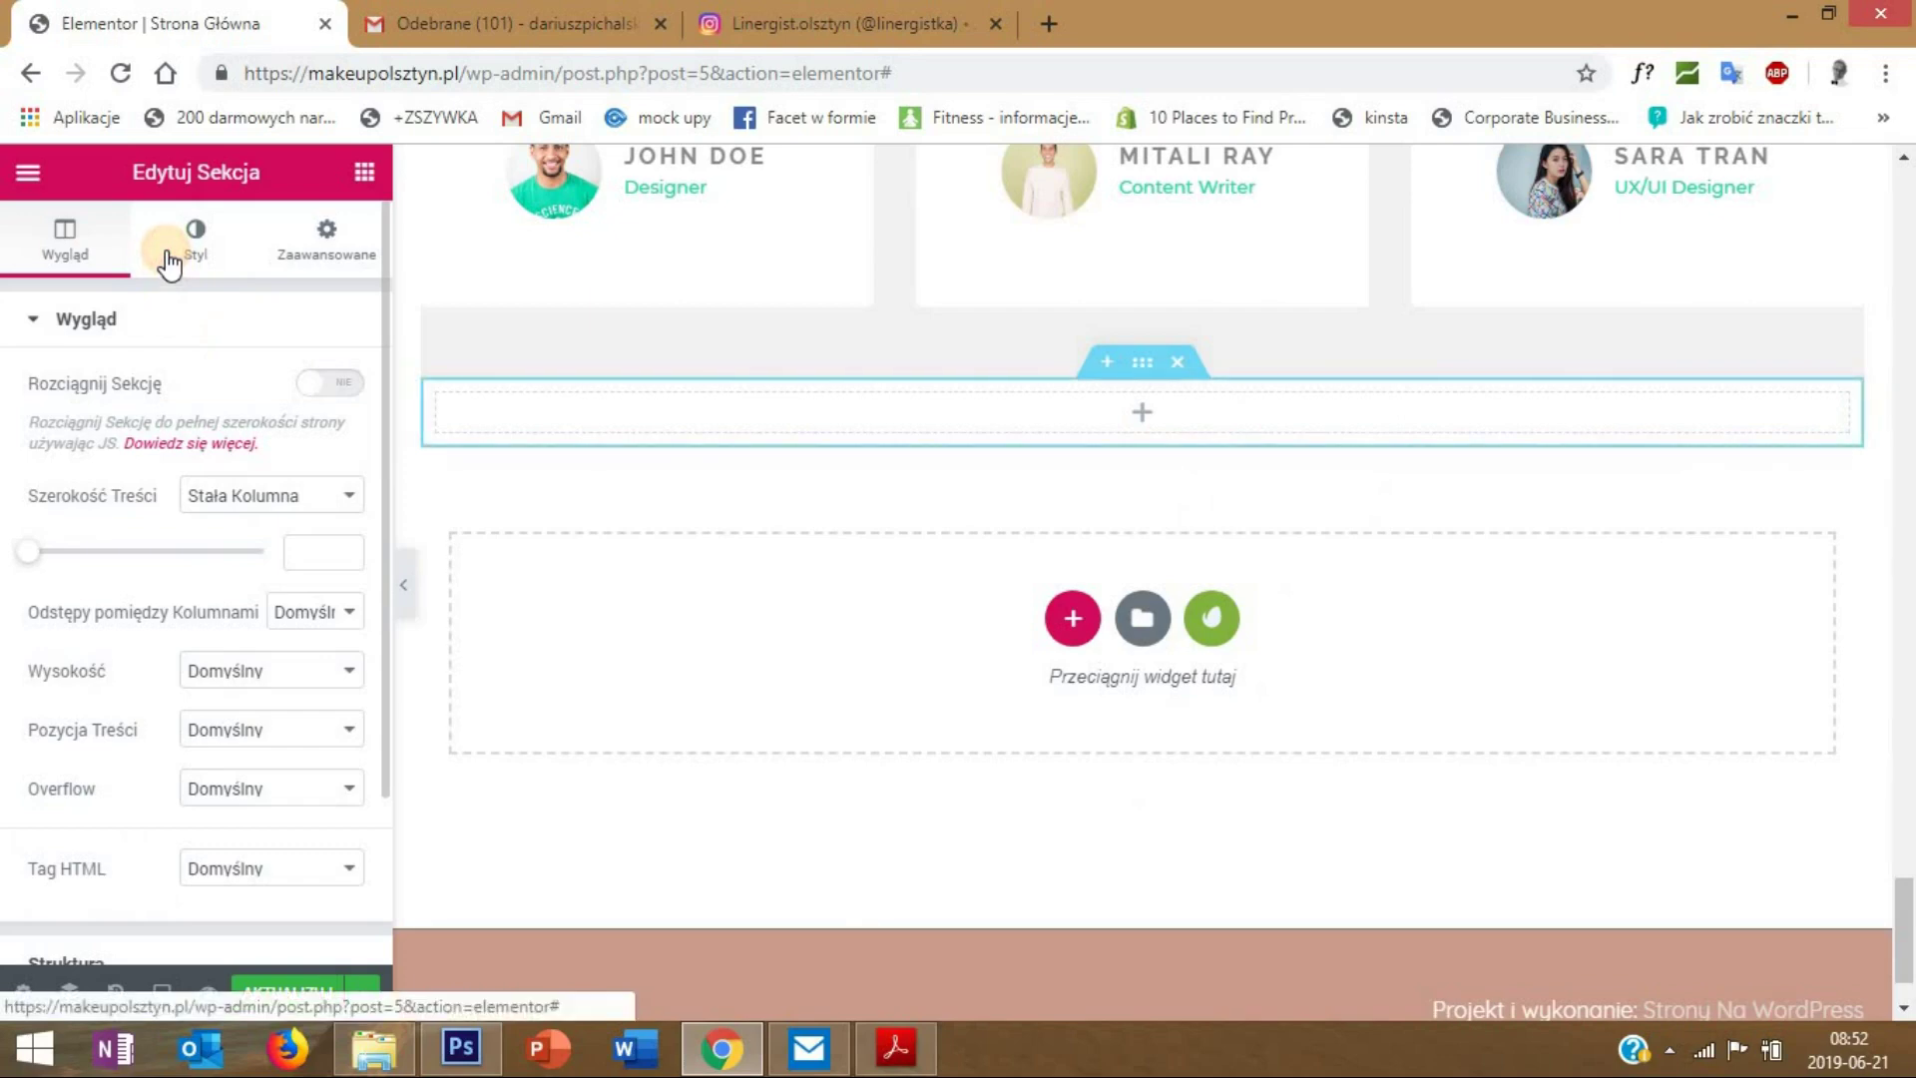
{"action": "left_click", "coordinate": [165, 257]}
{"action": "left_click", "coordinate": [213, 457]}
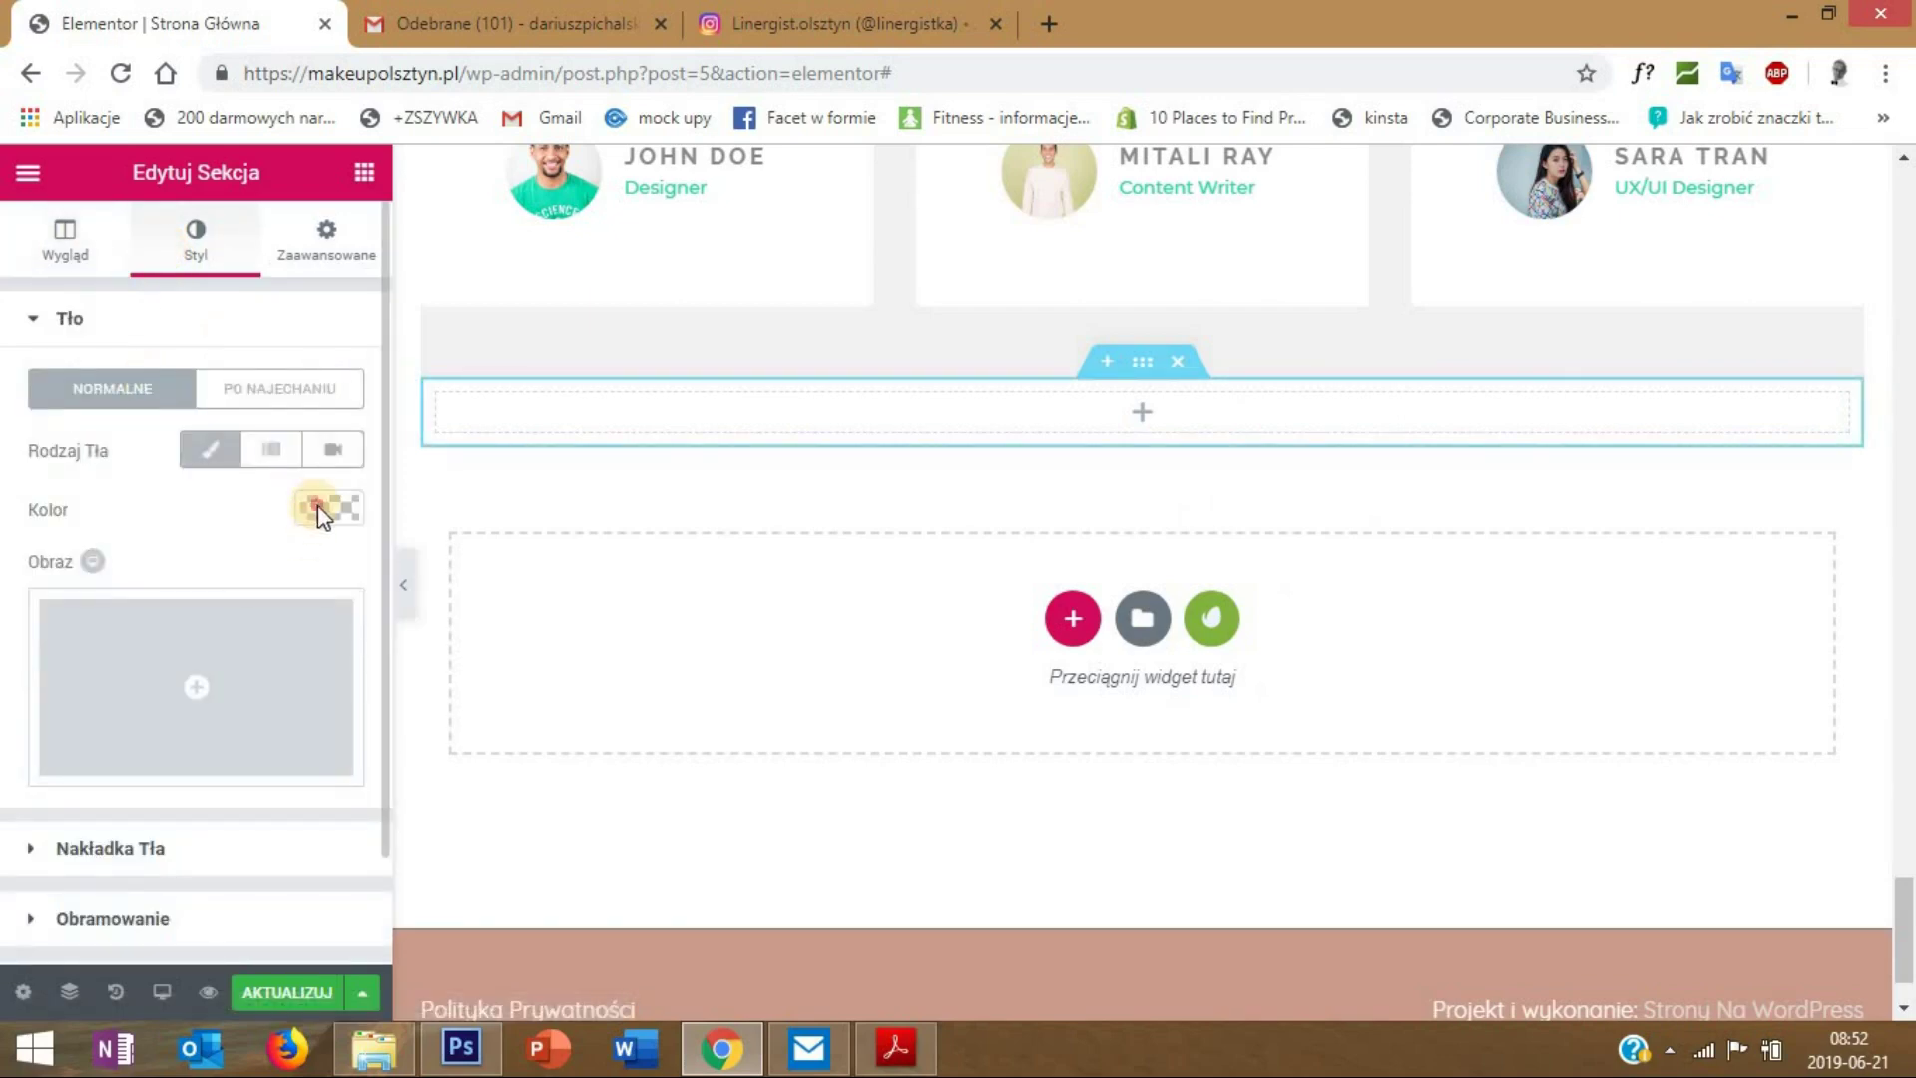
{"action": "left_click", "coordinate": [319, 502]}
{"action": "left_click", "coordinate": [148, 508]}
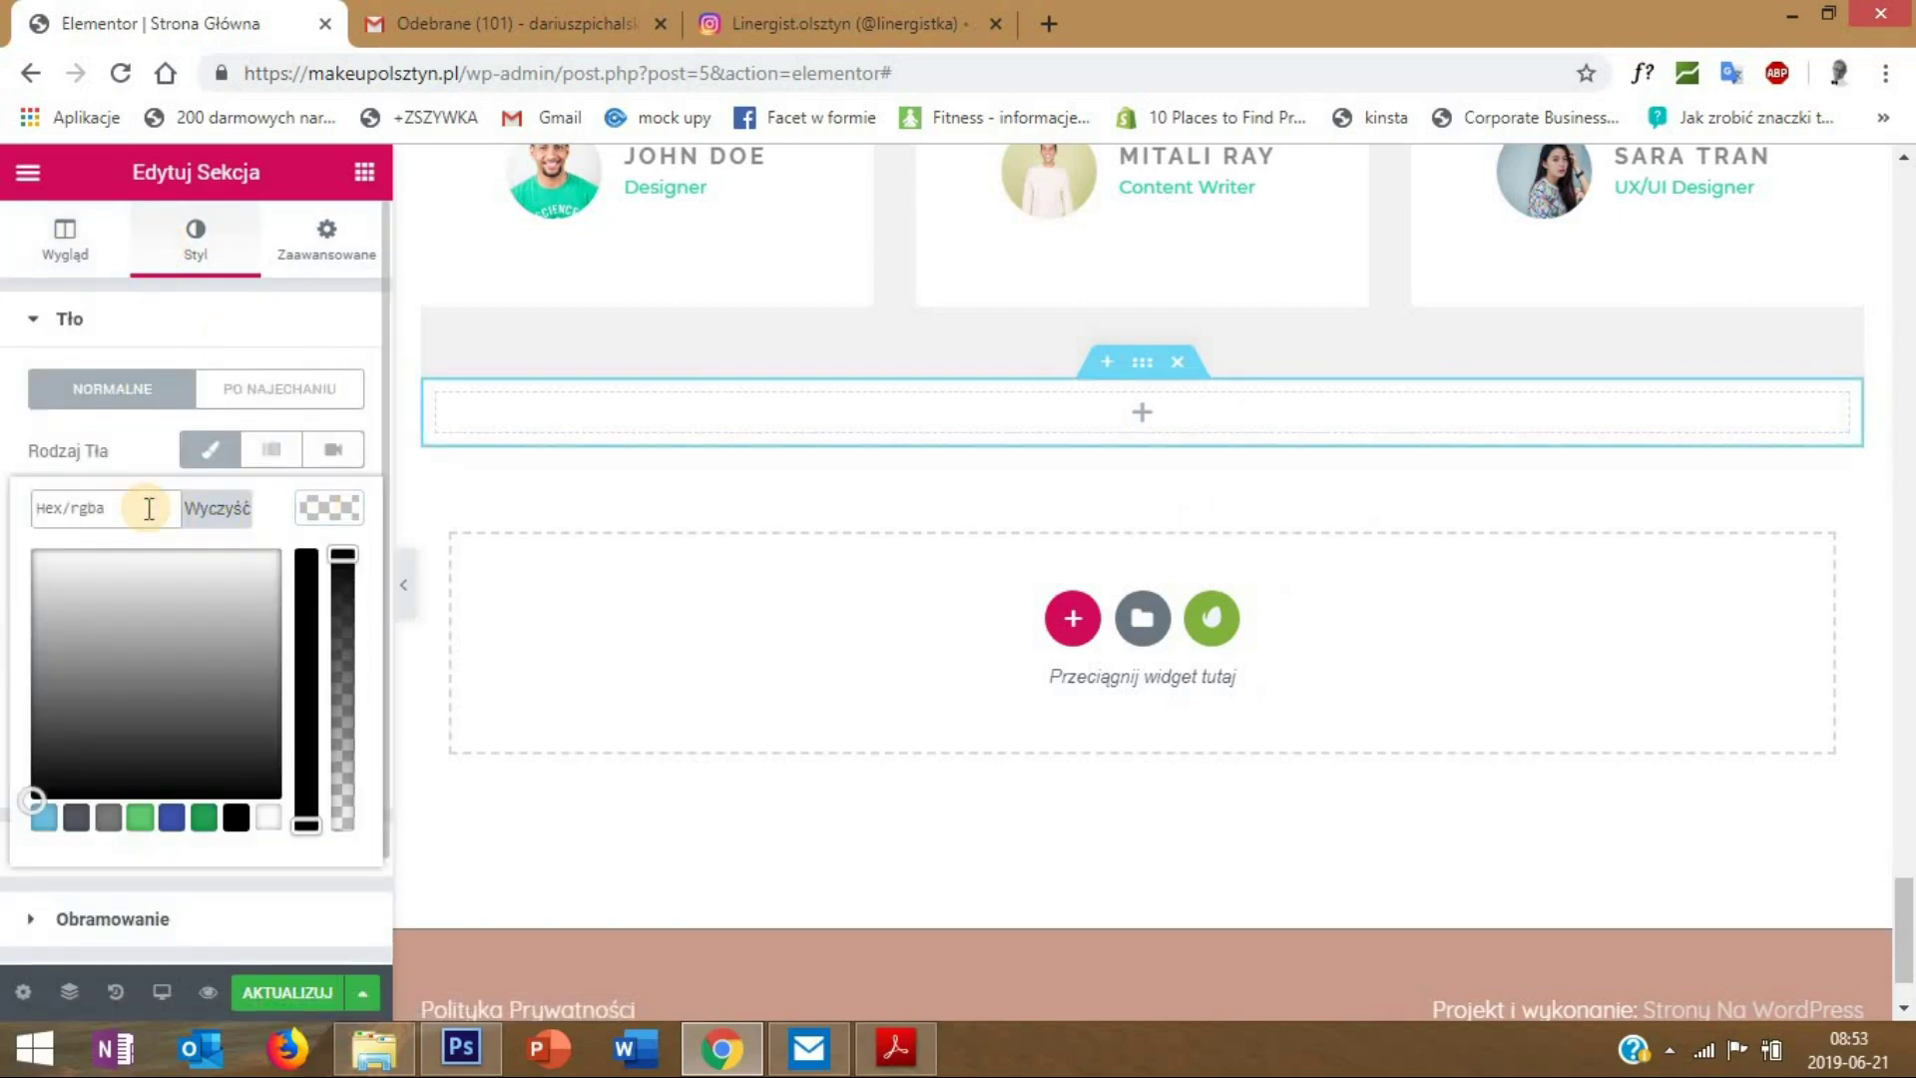
{"action": "type", "text": "#f1f1f1"}
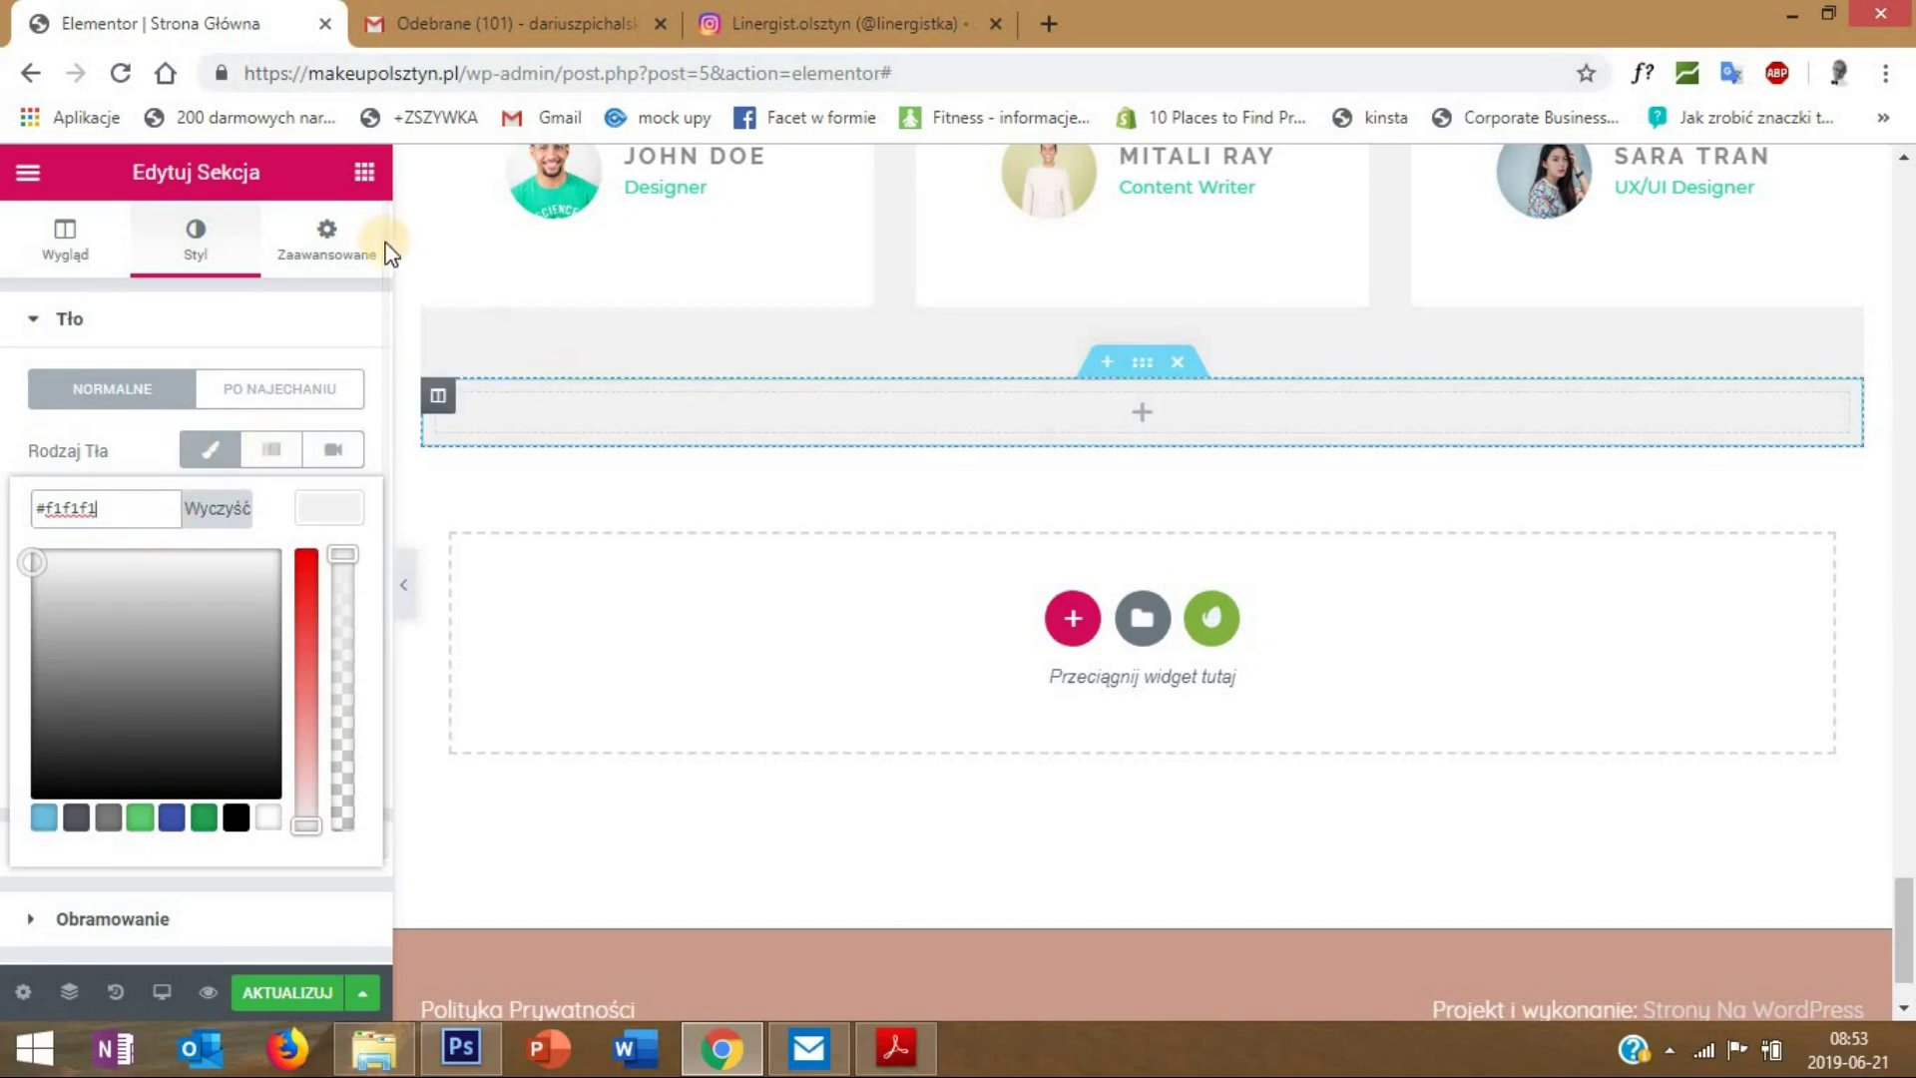
- Set the new section's top margin to 50 px
{"action": "left_click", "coordinate": [327, 249]}
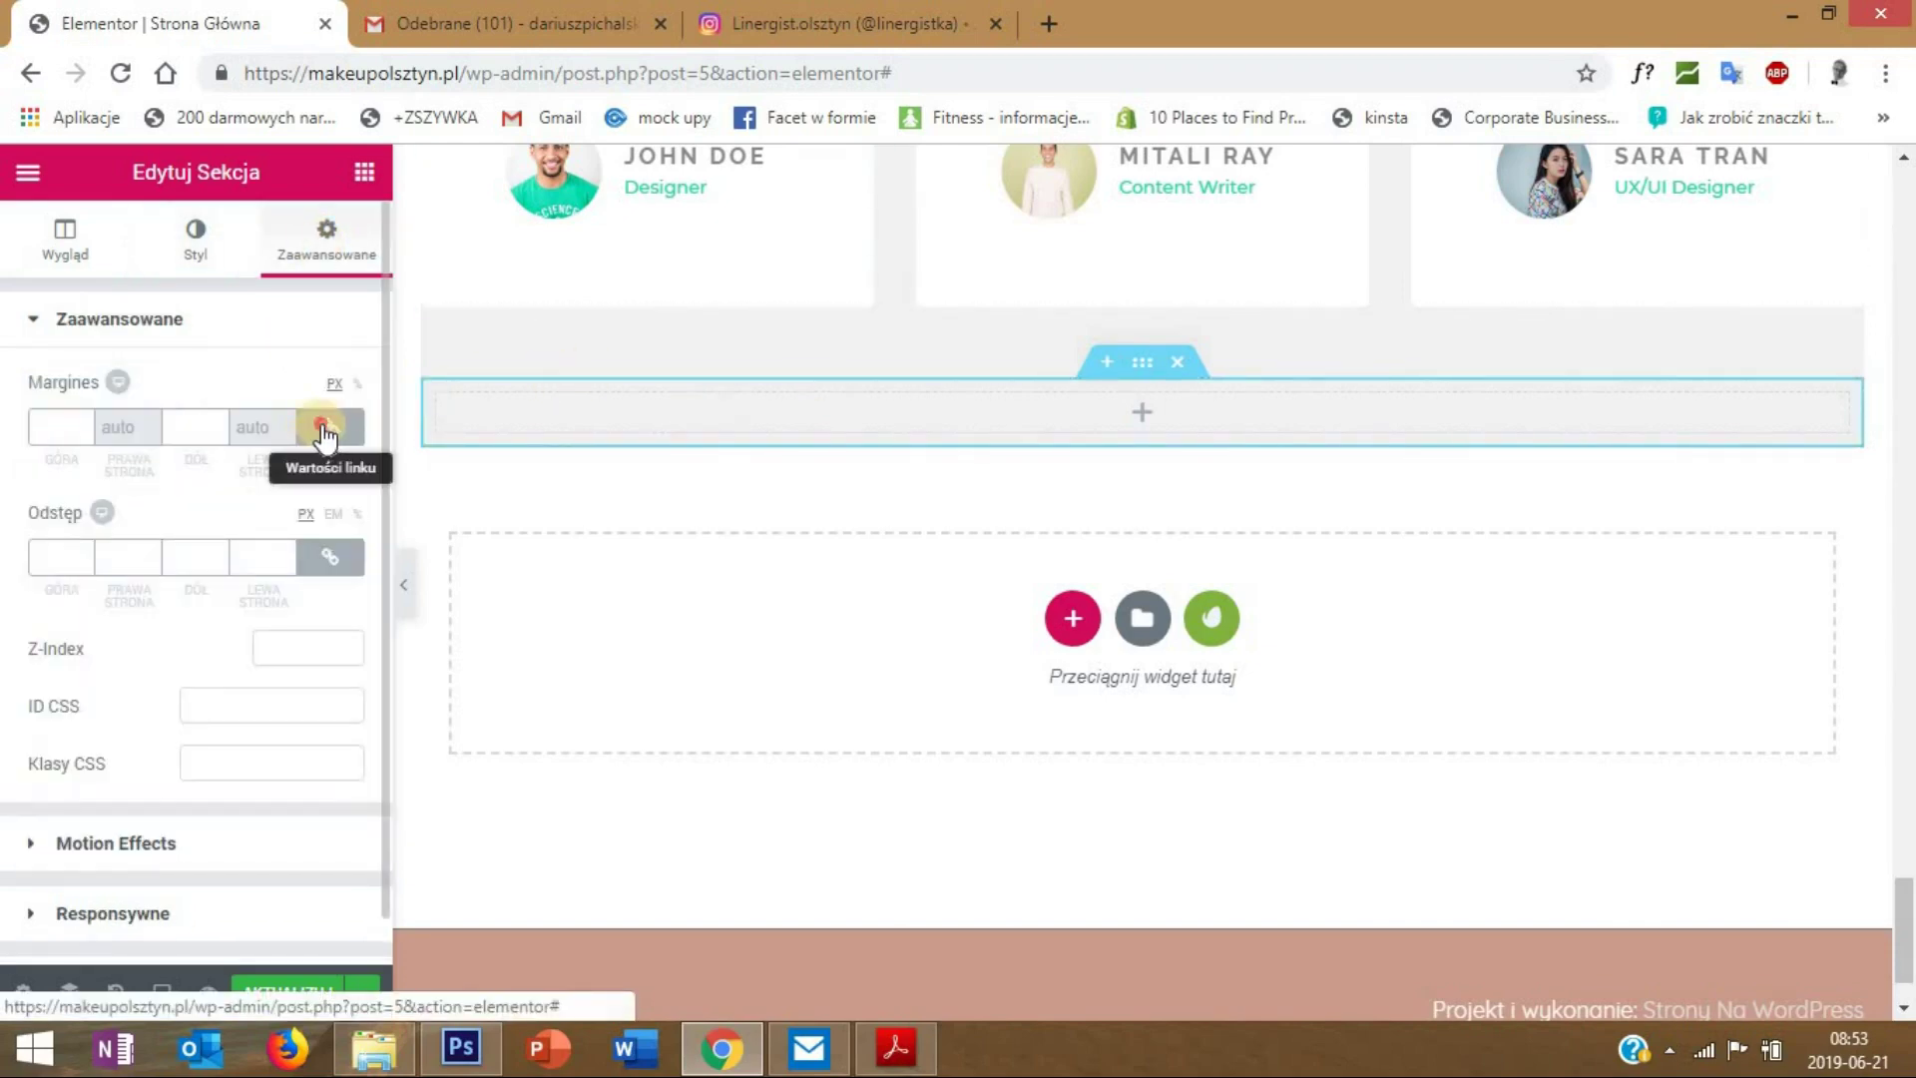
{"action": "left_click", "coordinate": [30, 427]}
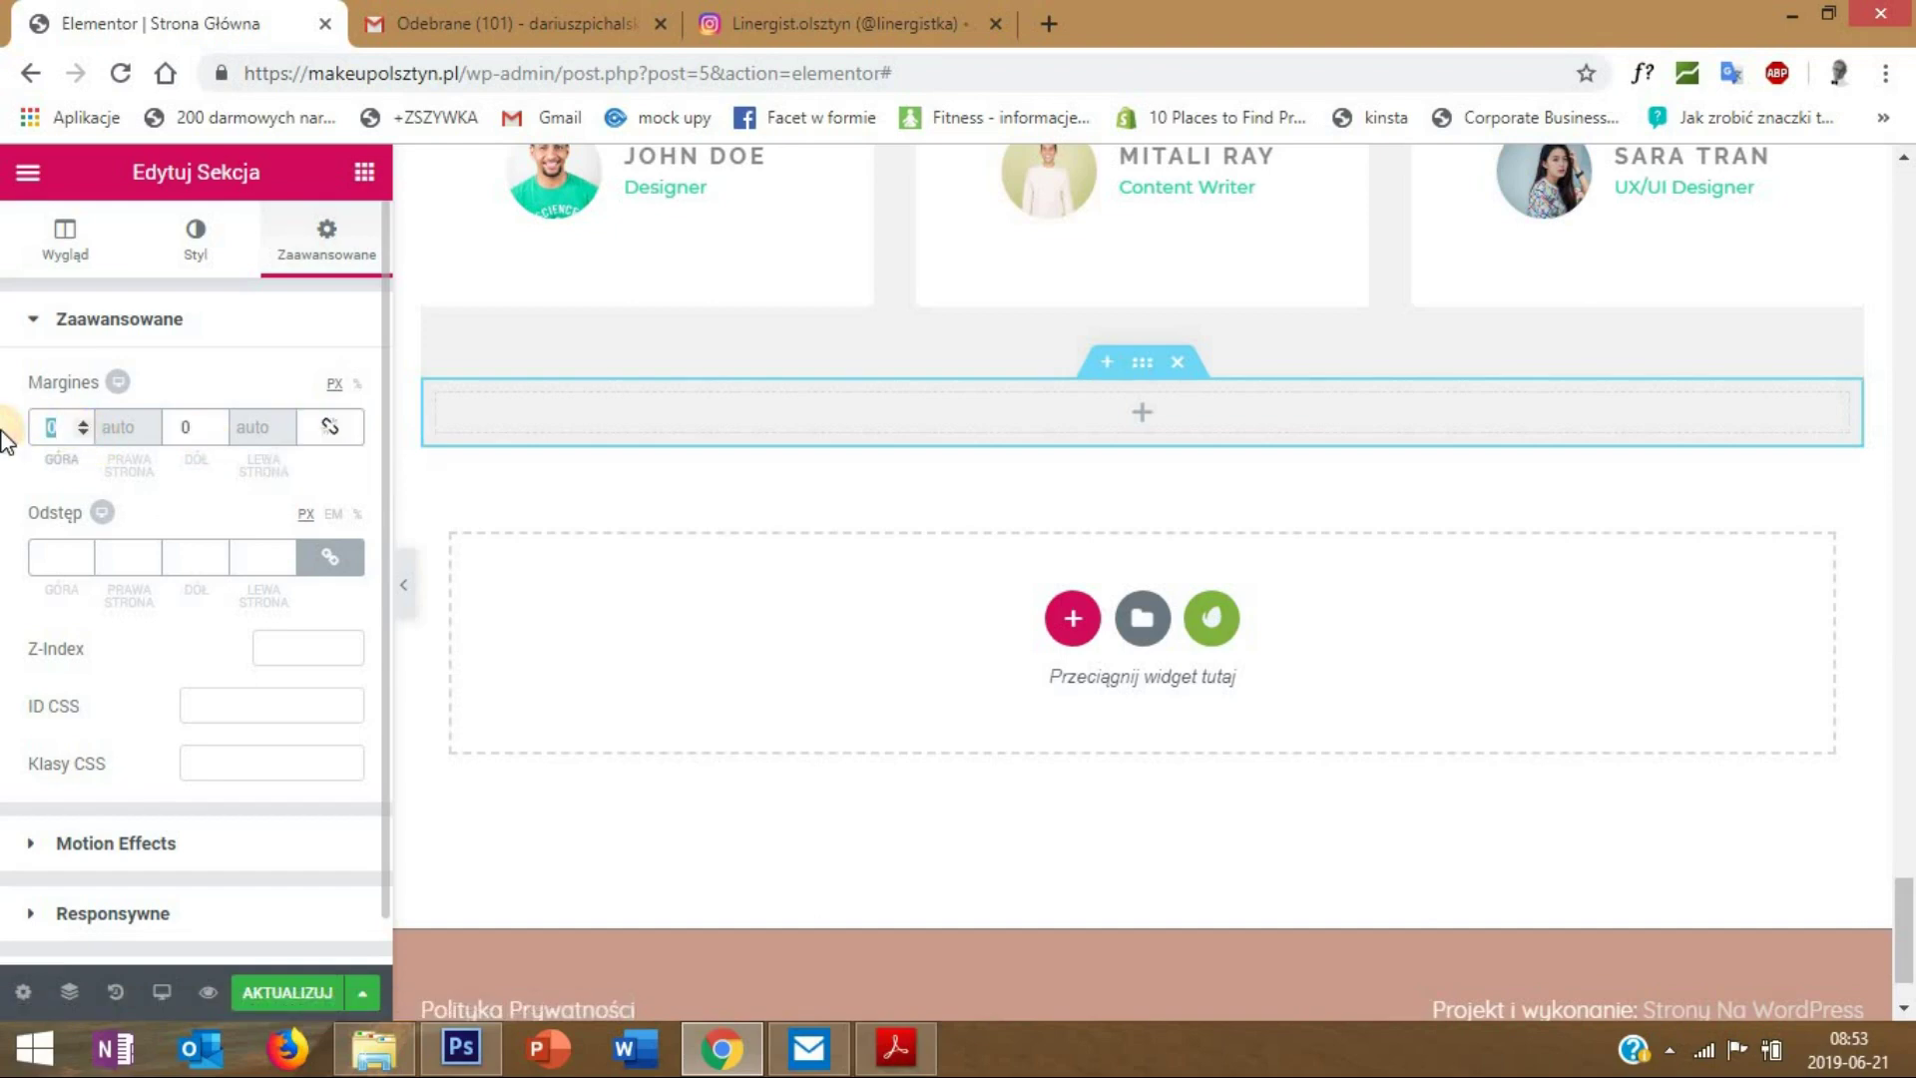
{"action": "type", "text": "50"}
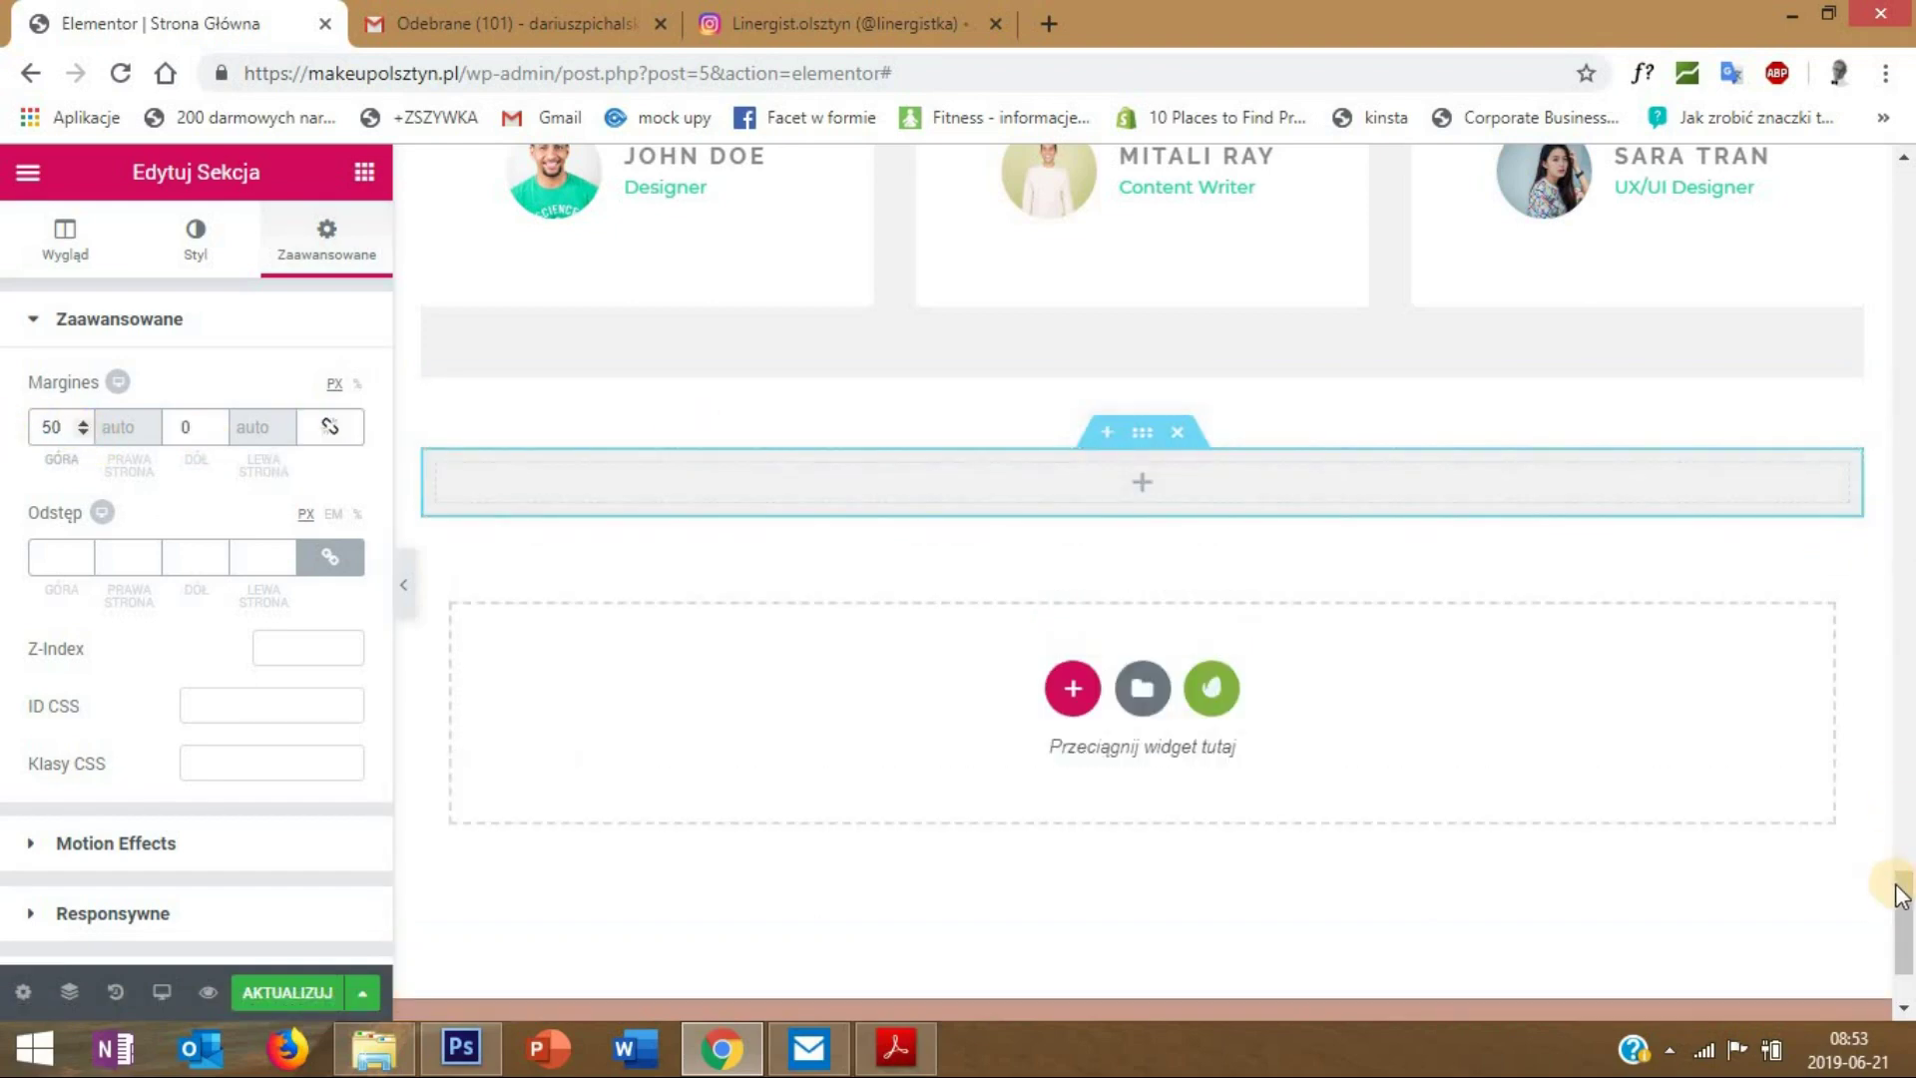
{"action": "left_click_drag", "start_coordinate": [1896, 855], "coordinate": [1903, 791]}
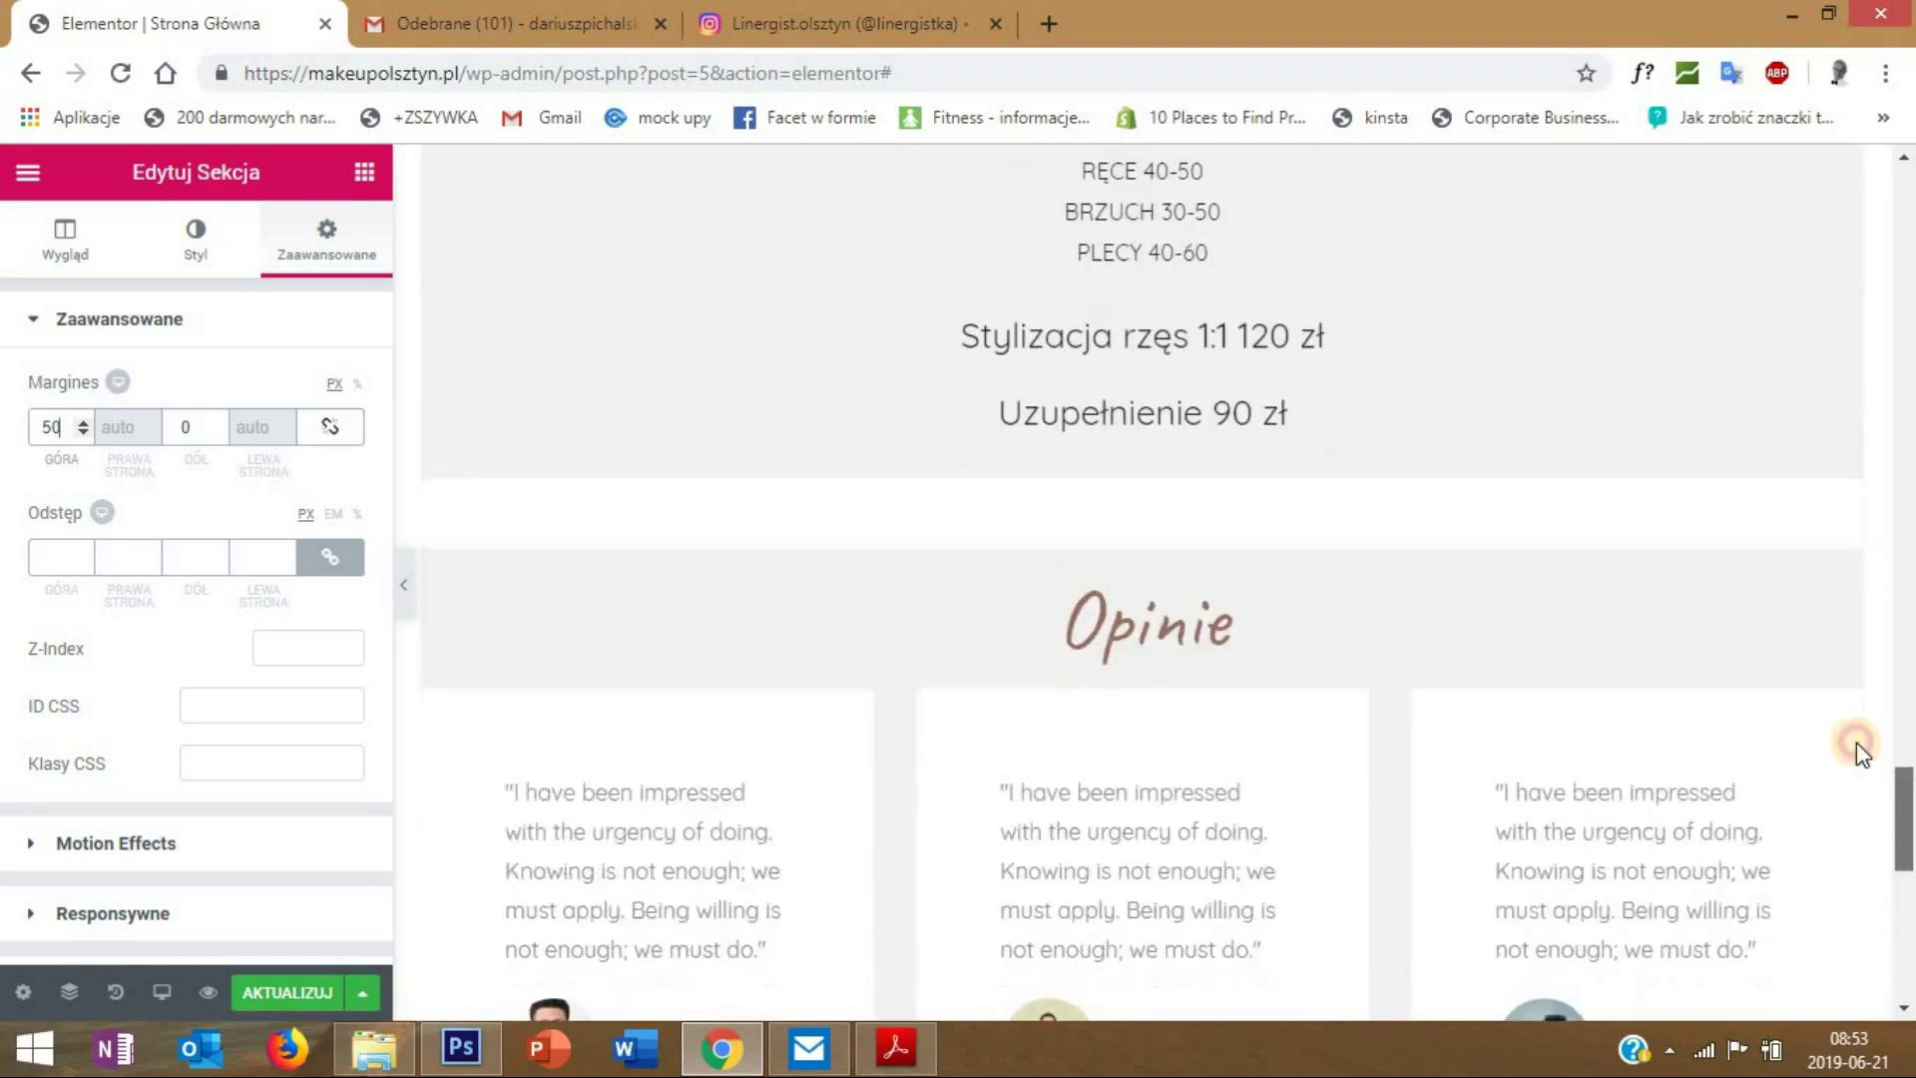
- Duplicate the Opinie heading and move the copy into the new grey section
{"action": "scroll", "coordinate": [1819, 465], "scroll_direction": "down", "scroll_amount": 3}
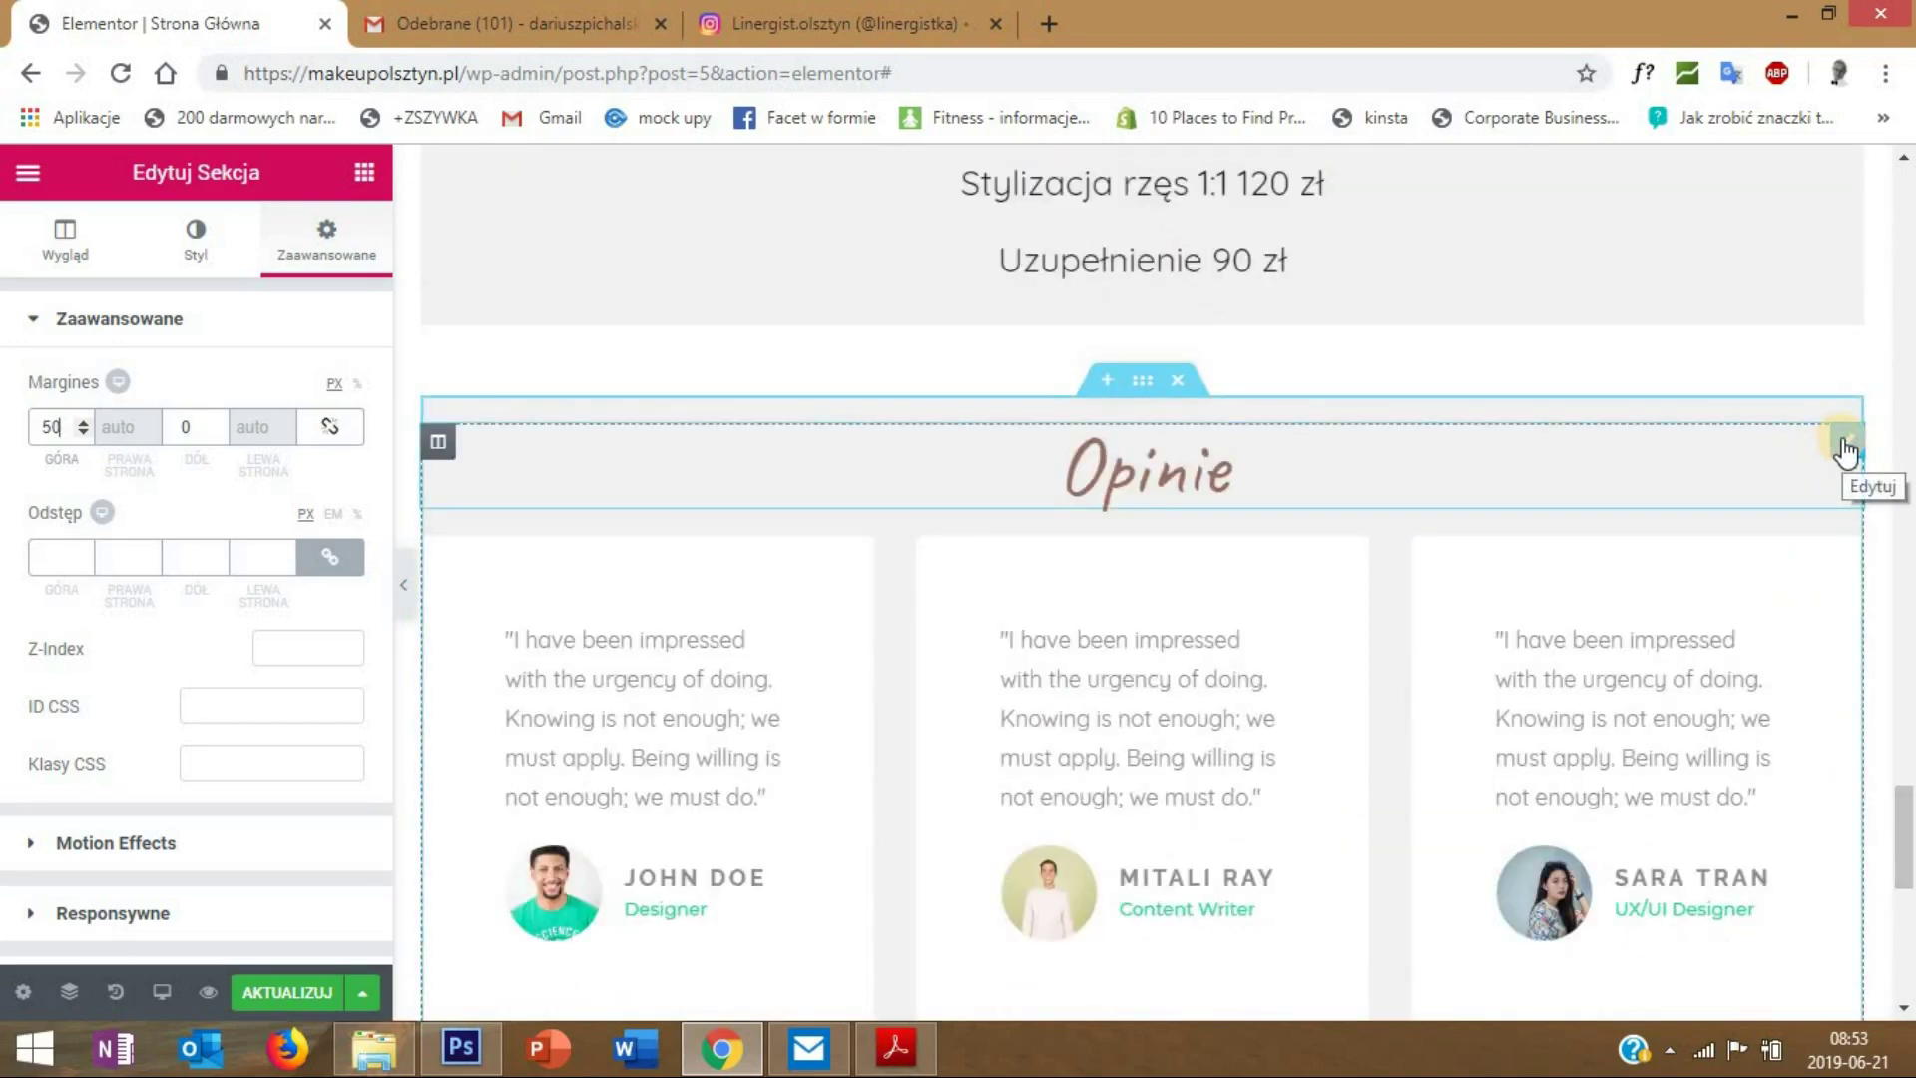
{"action": "right_click", "coordinate": [1843, 439]}
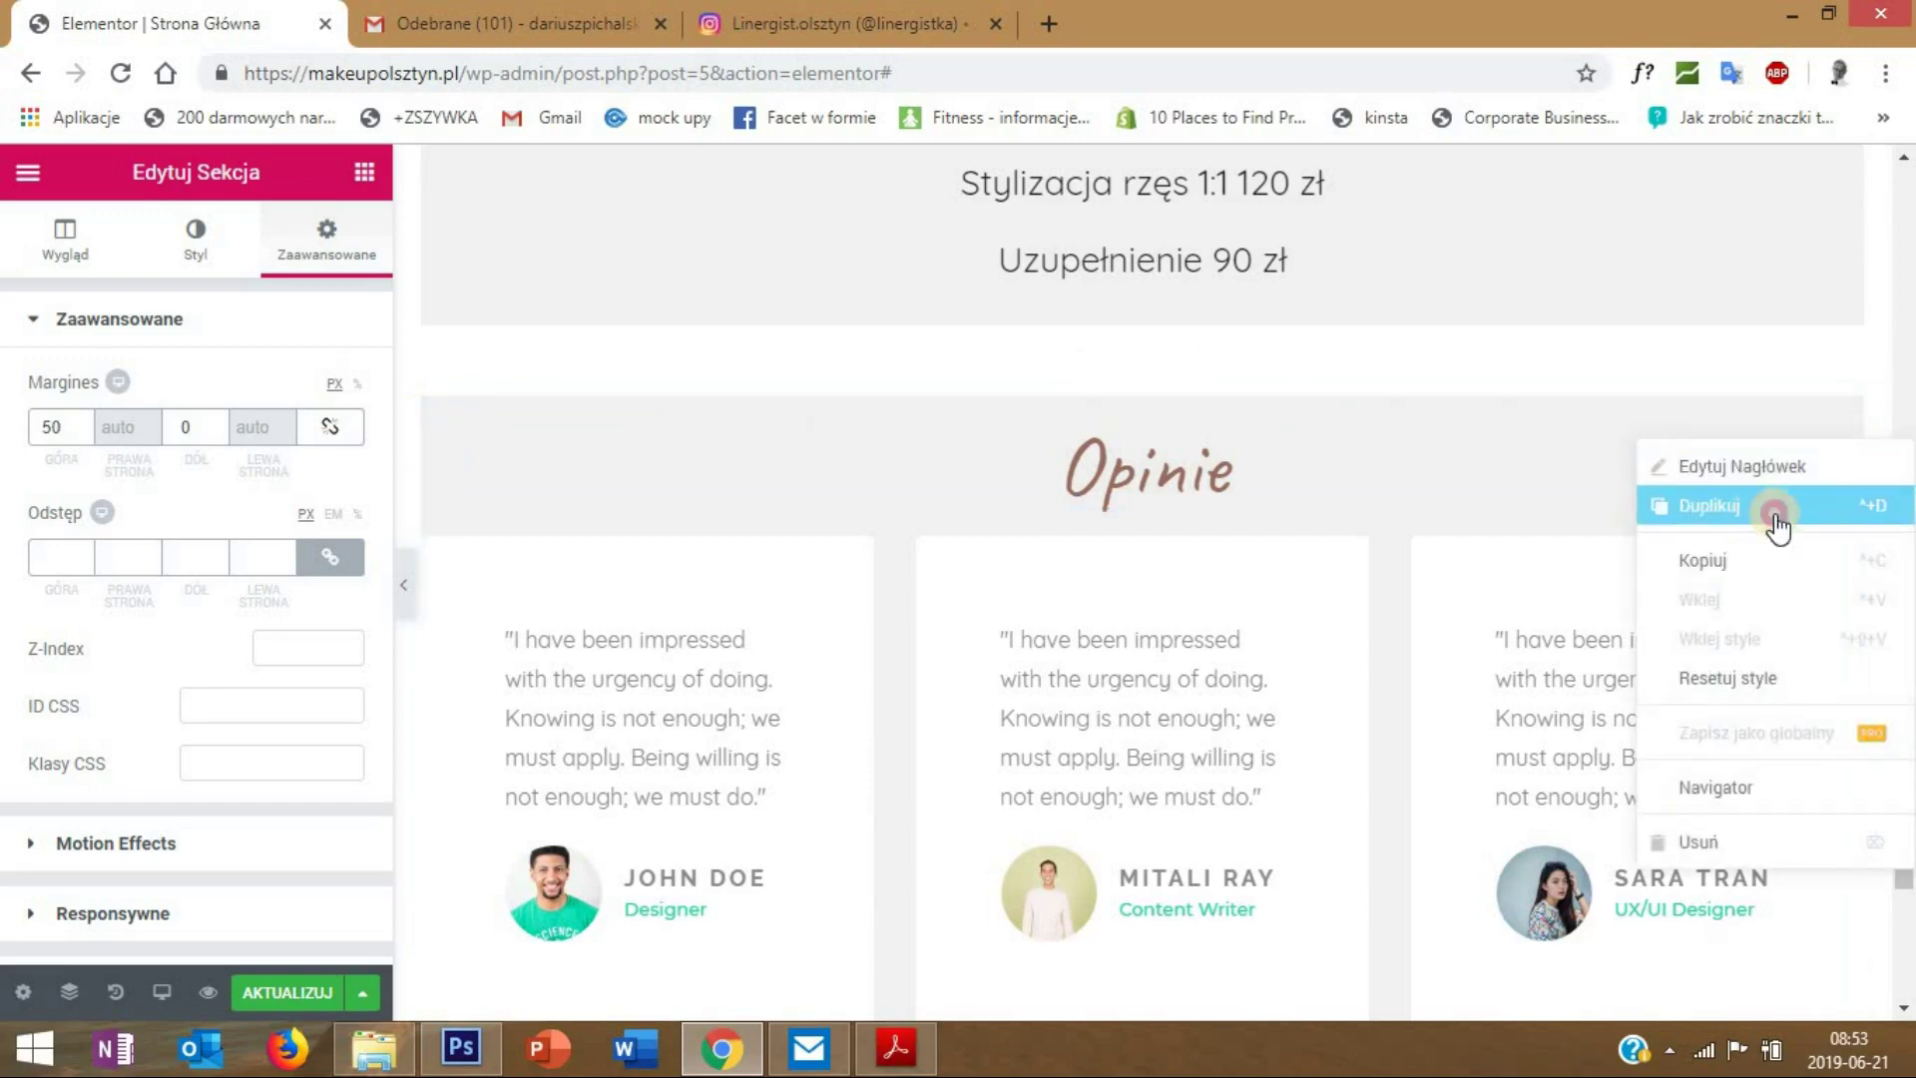
{"action": "left_click", "coordinate": [1754, 505]}
{"action": "scroll", "coordinate": [1814, 512], "scroll_direction": "down", "scroll_amount": 1}
{"action": "left_click_drag", "start_coordinate": [1847, 419], "coordinate": [1182, 778]}
- Change the copied heading to 'Galeria - Instagram' and save the page
{"action": "scroll", "coordinate": [1183, 779], "scroll_direction": "down", "scroll_amount": 2}
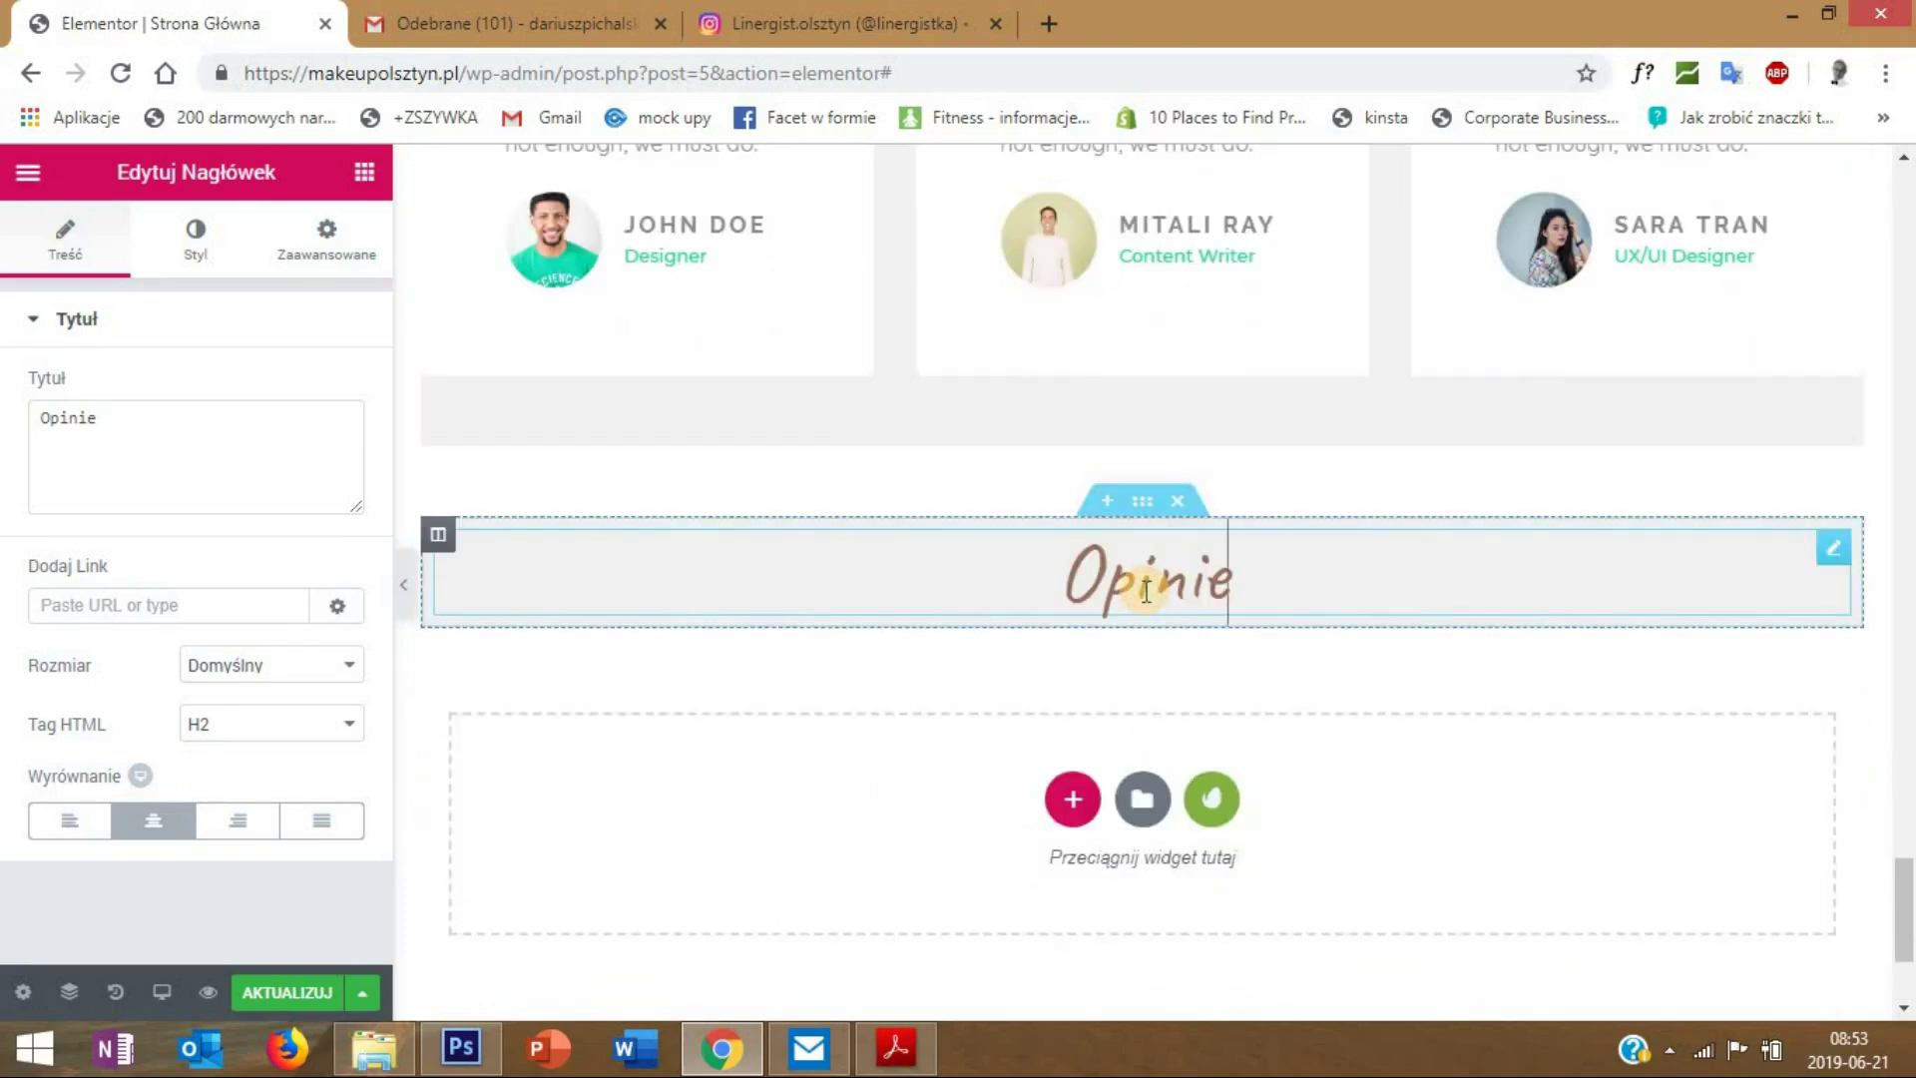
{"action": "left_click_drag", "start_coordinate": [114, 434], "coordinate": [5, 449]}
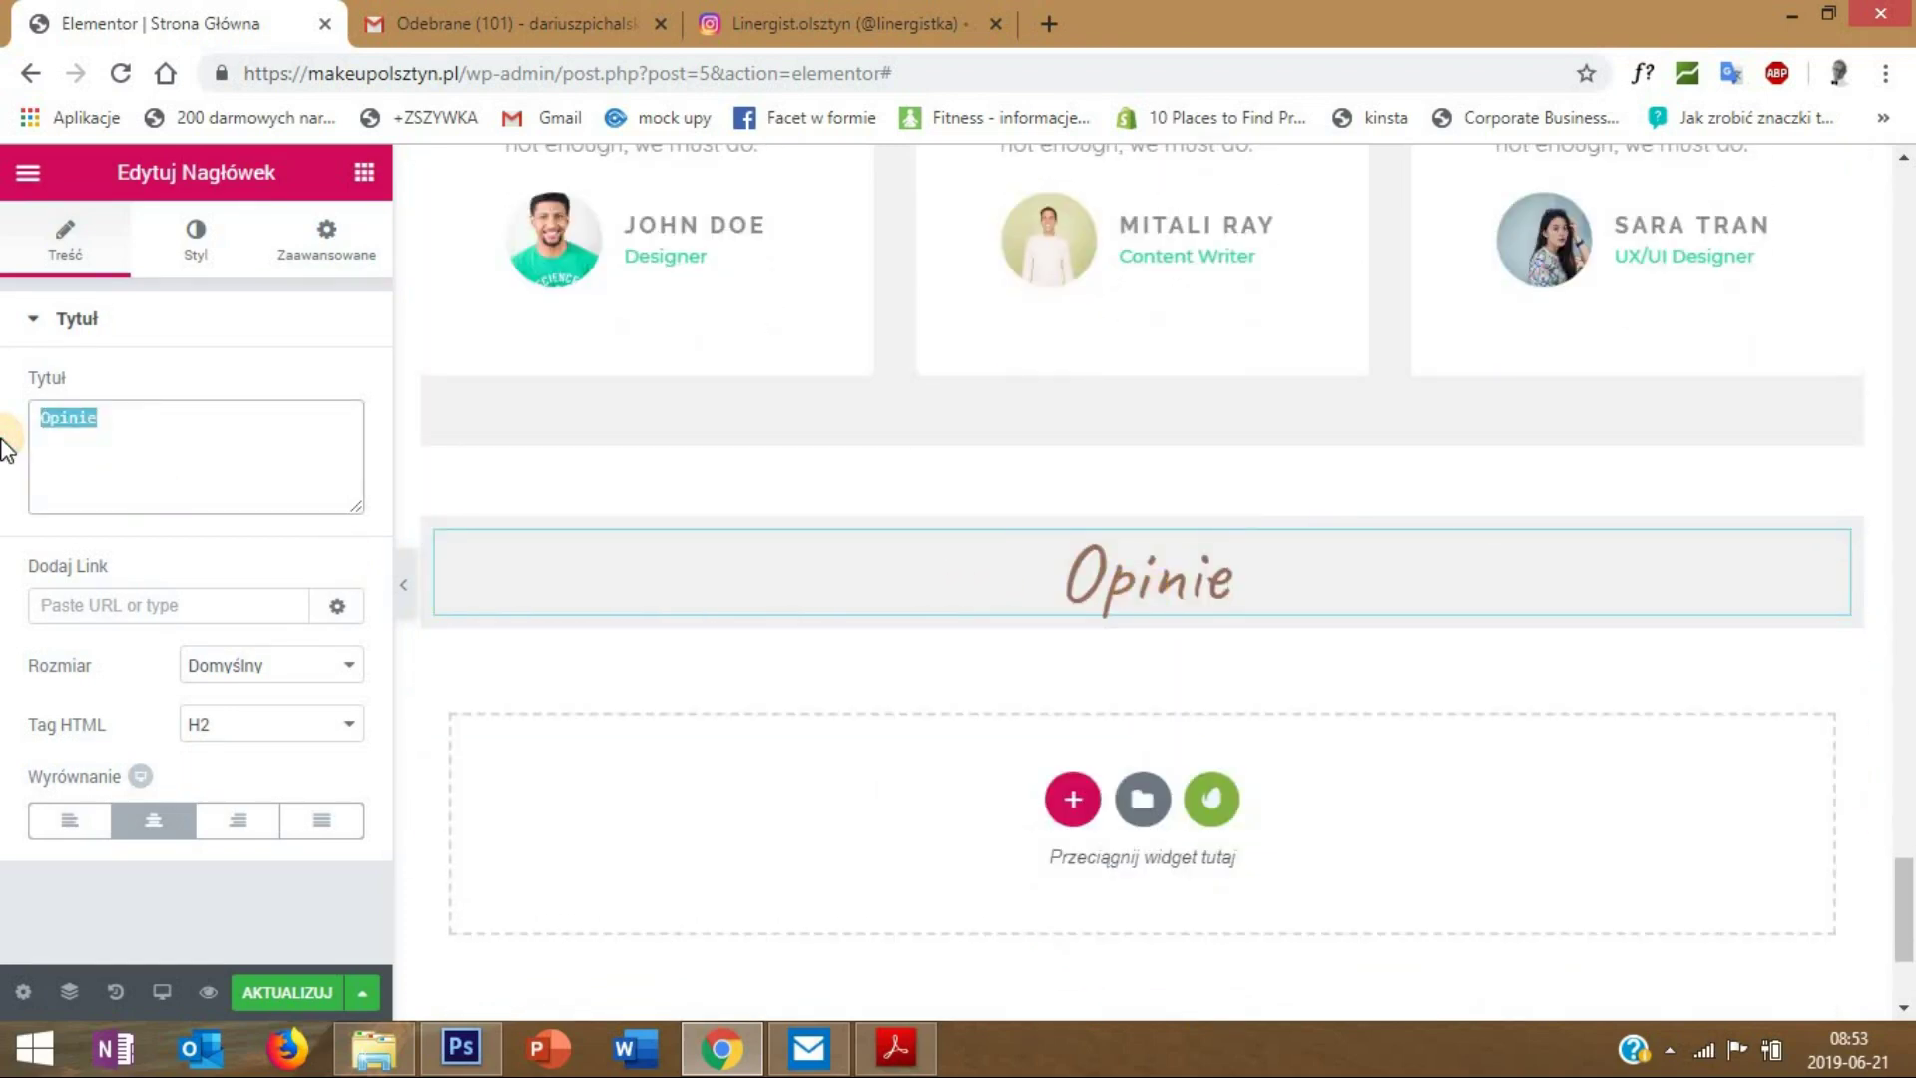
{"action": "type", "text": "Galeria -"}
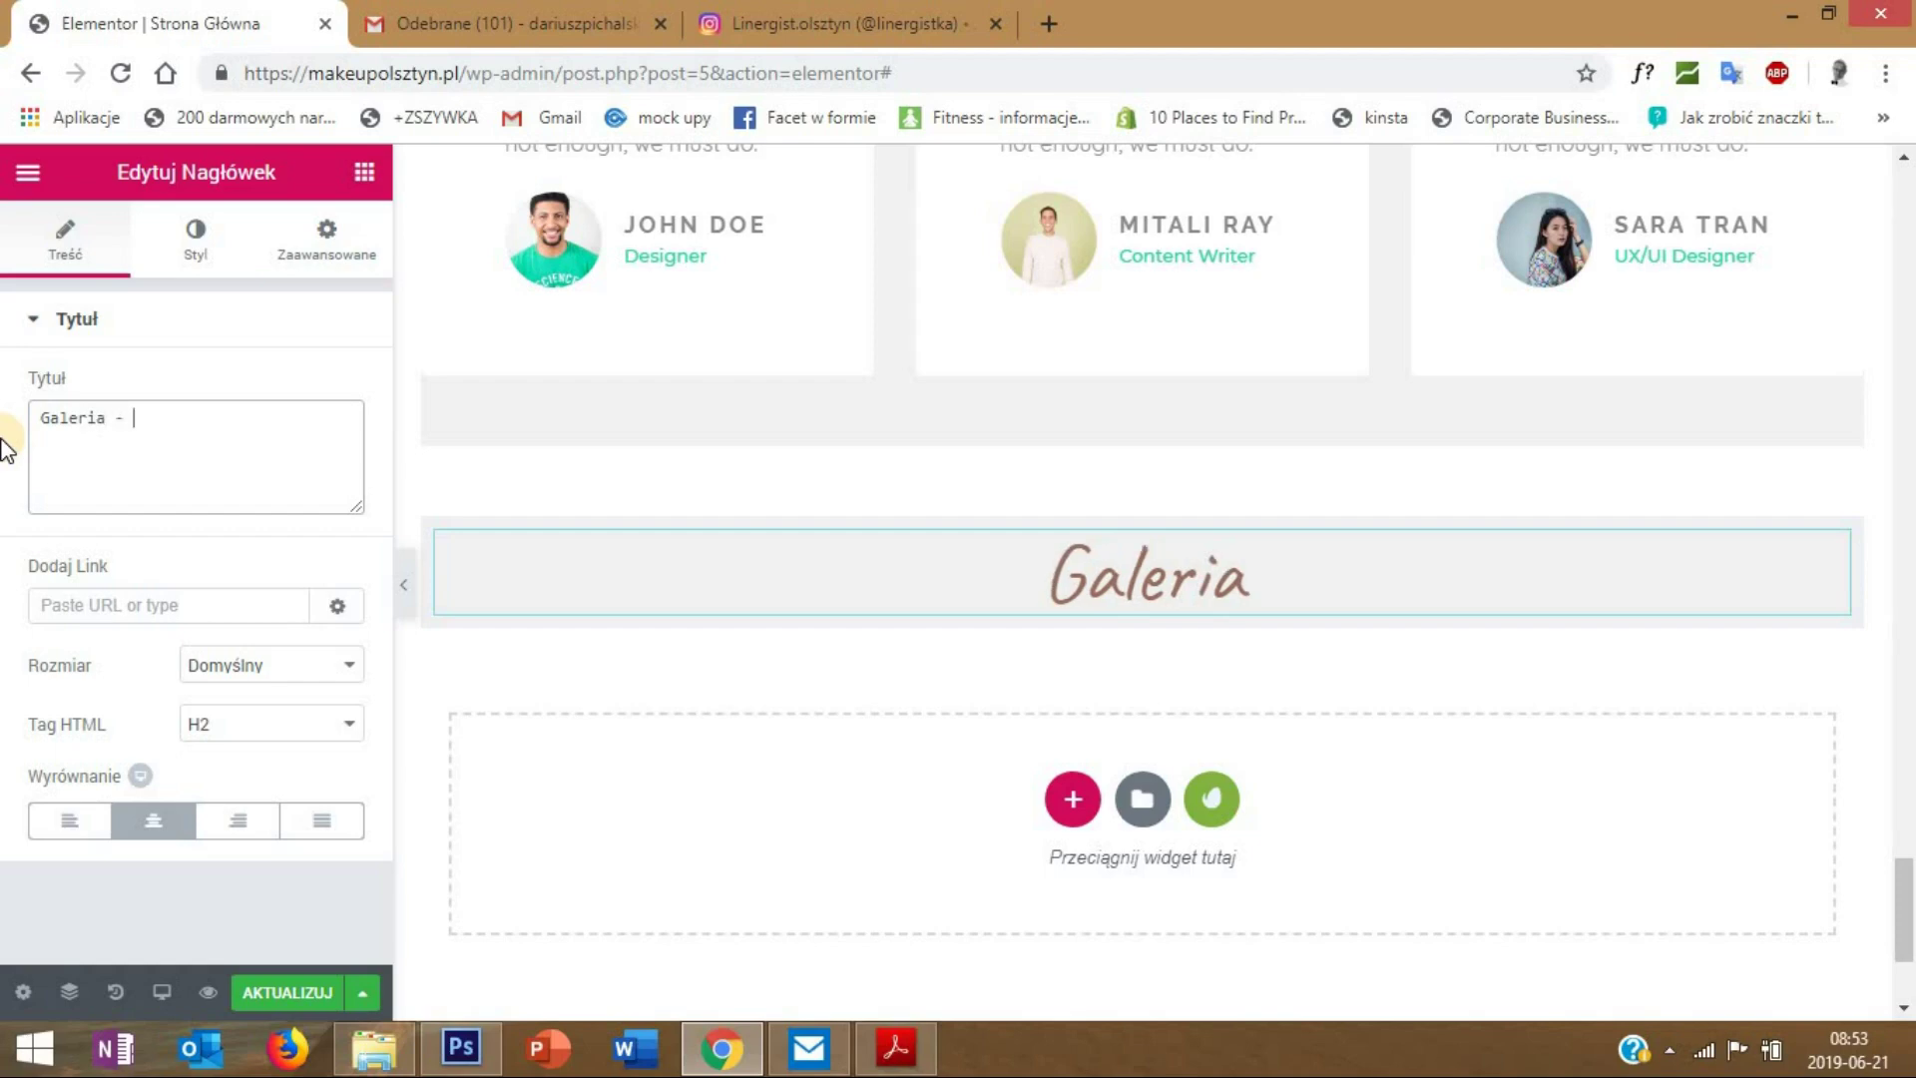
{"action": "type", "text": " Instagram"}
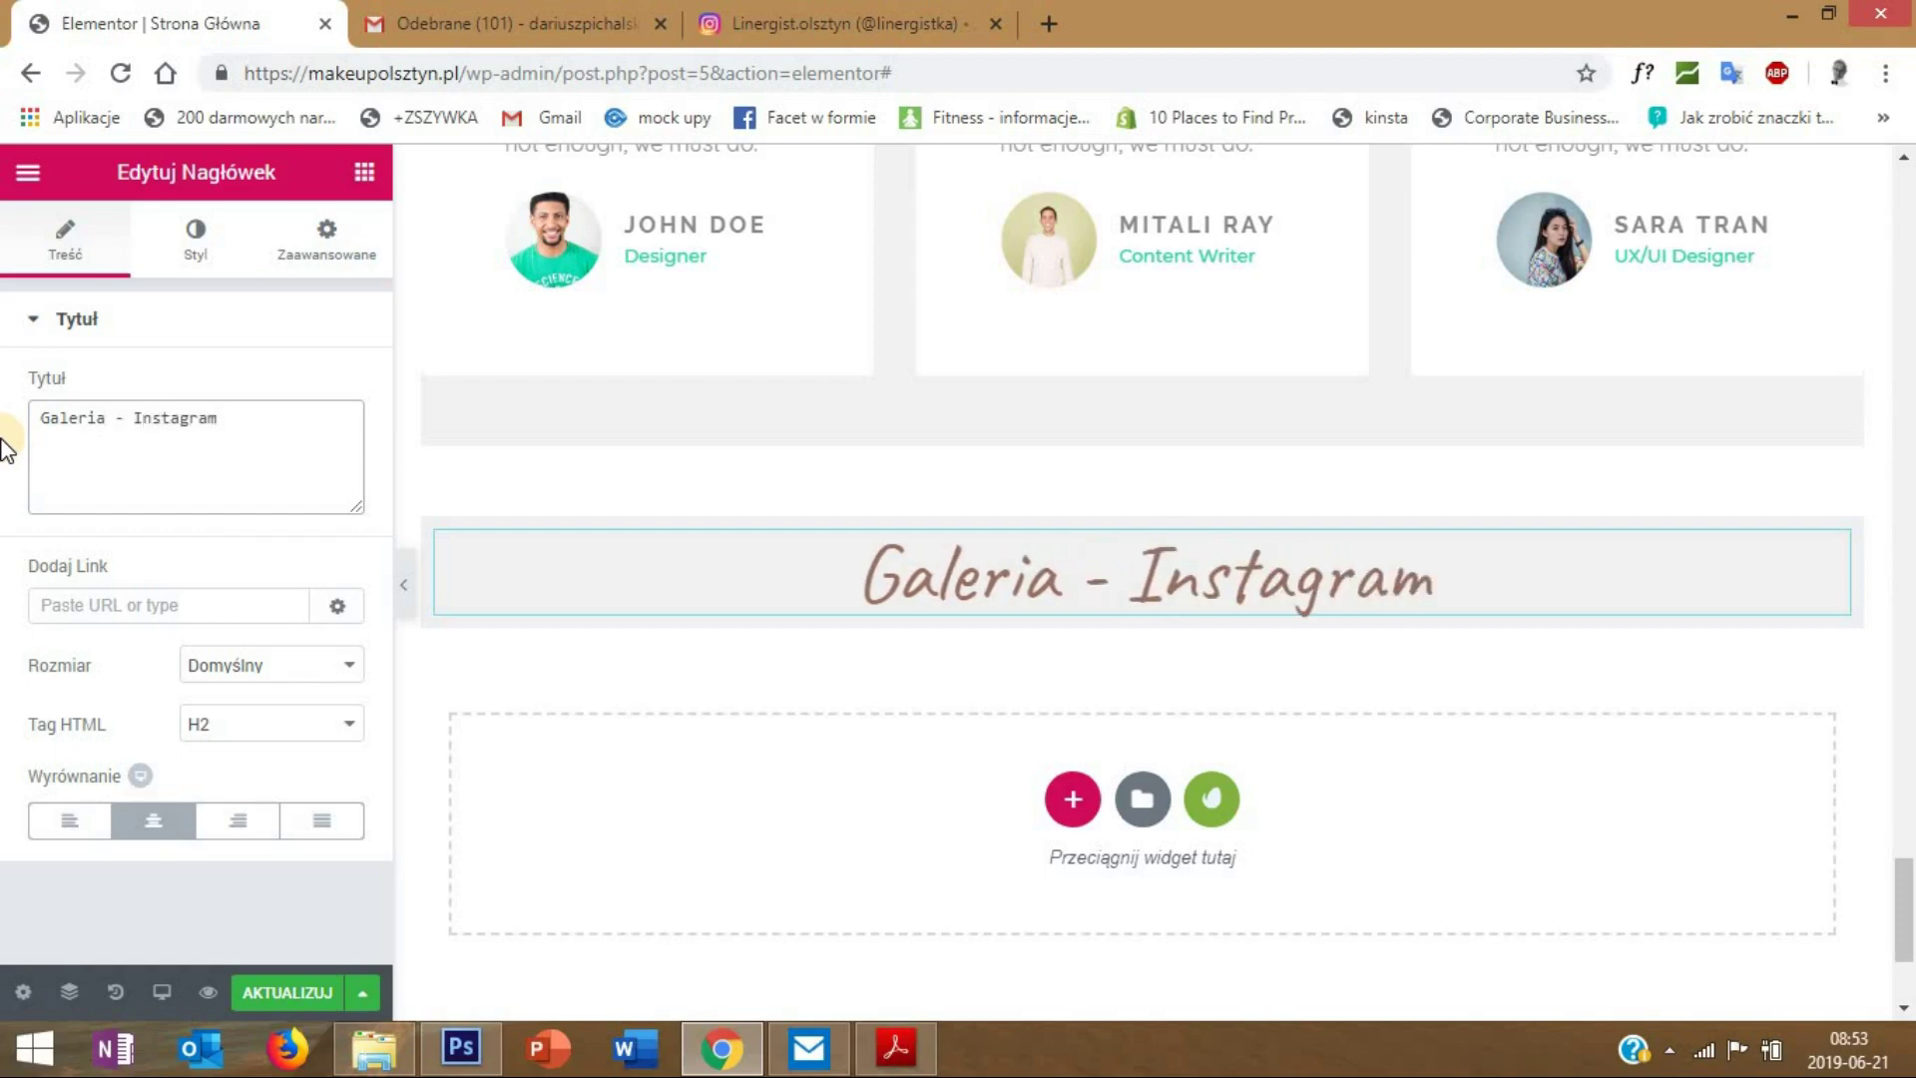
{"action": "left_click", "coordinate": [297, 993]}
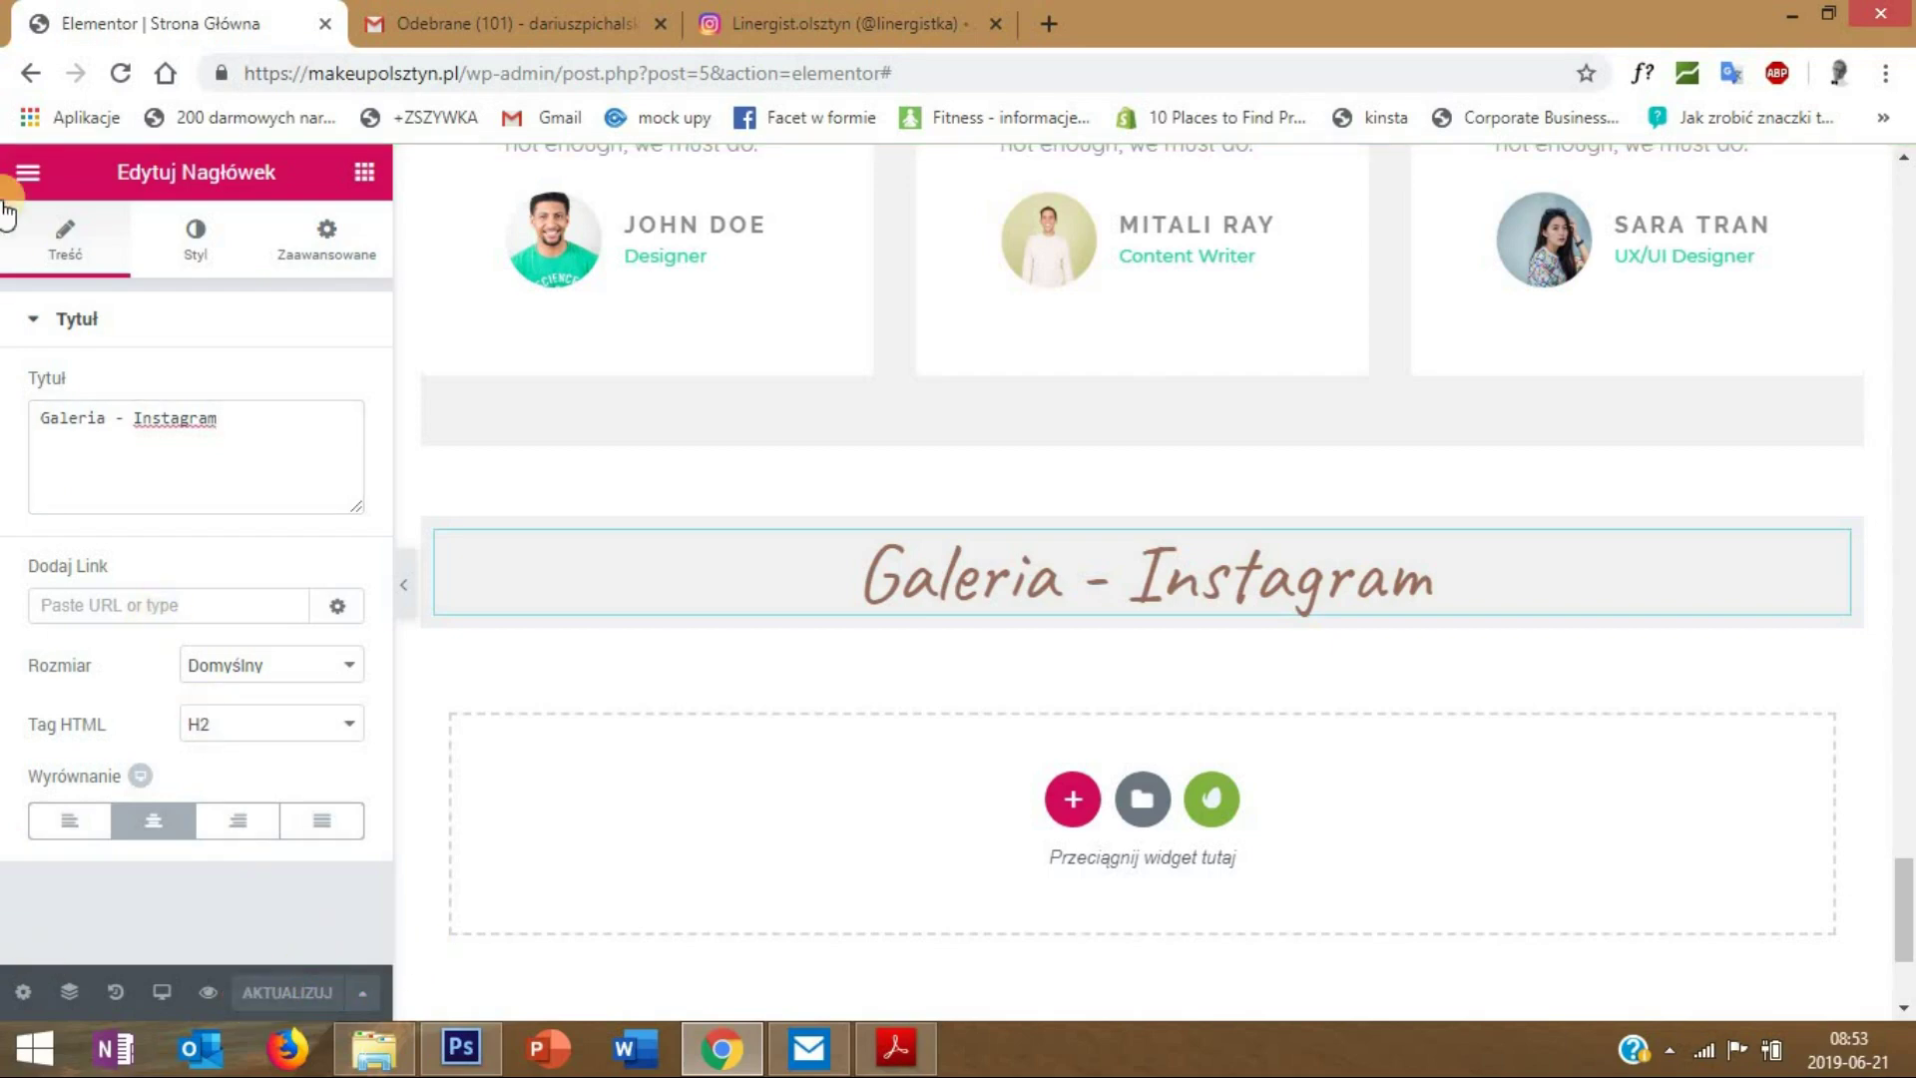
- Exit the Elementor editor back to the WordPress admin
{"action": "left_click", "coordinate": [27, 171]}
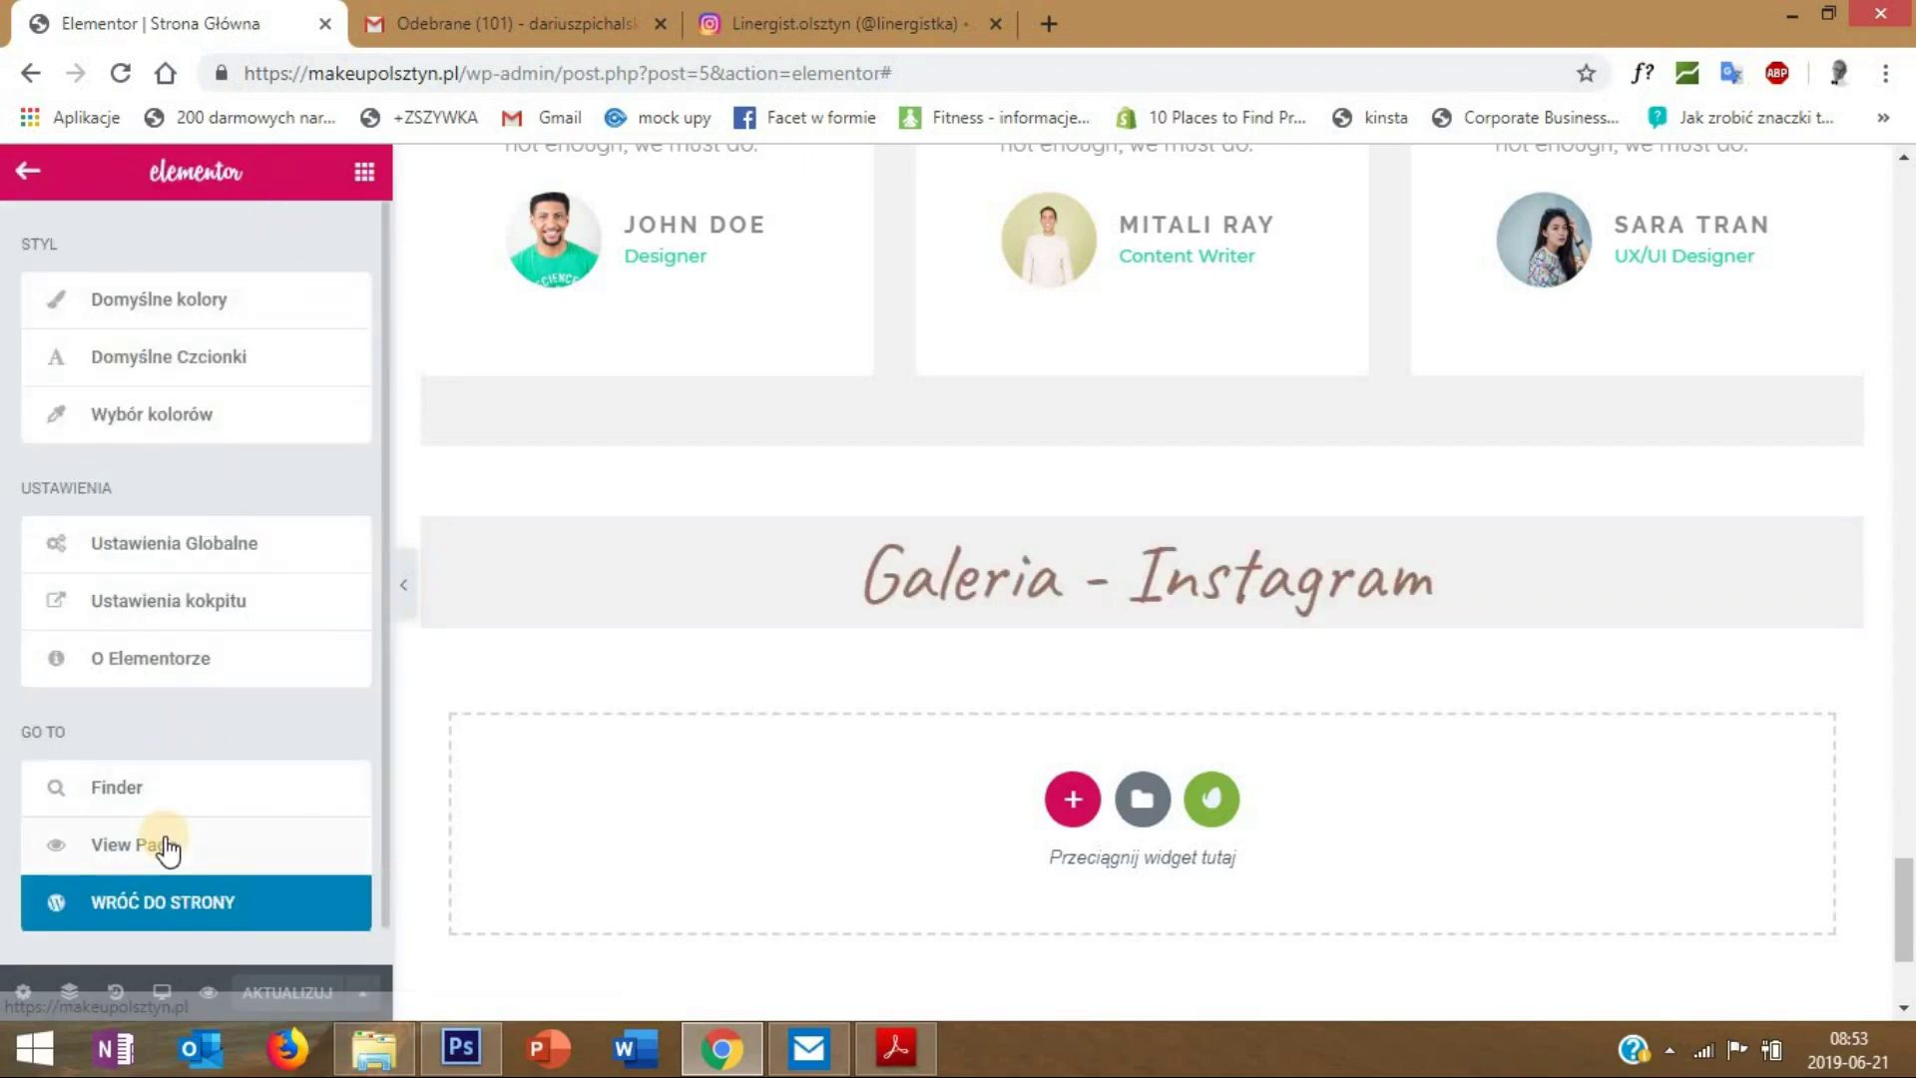
{"action": "left_click", "coordinate": [30, 180]}
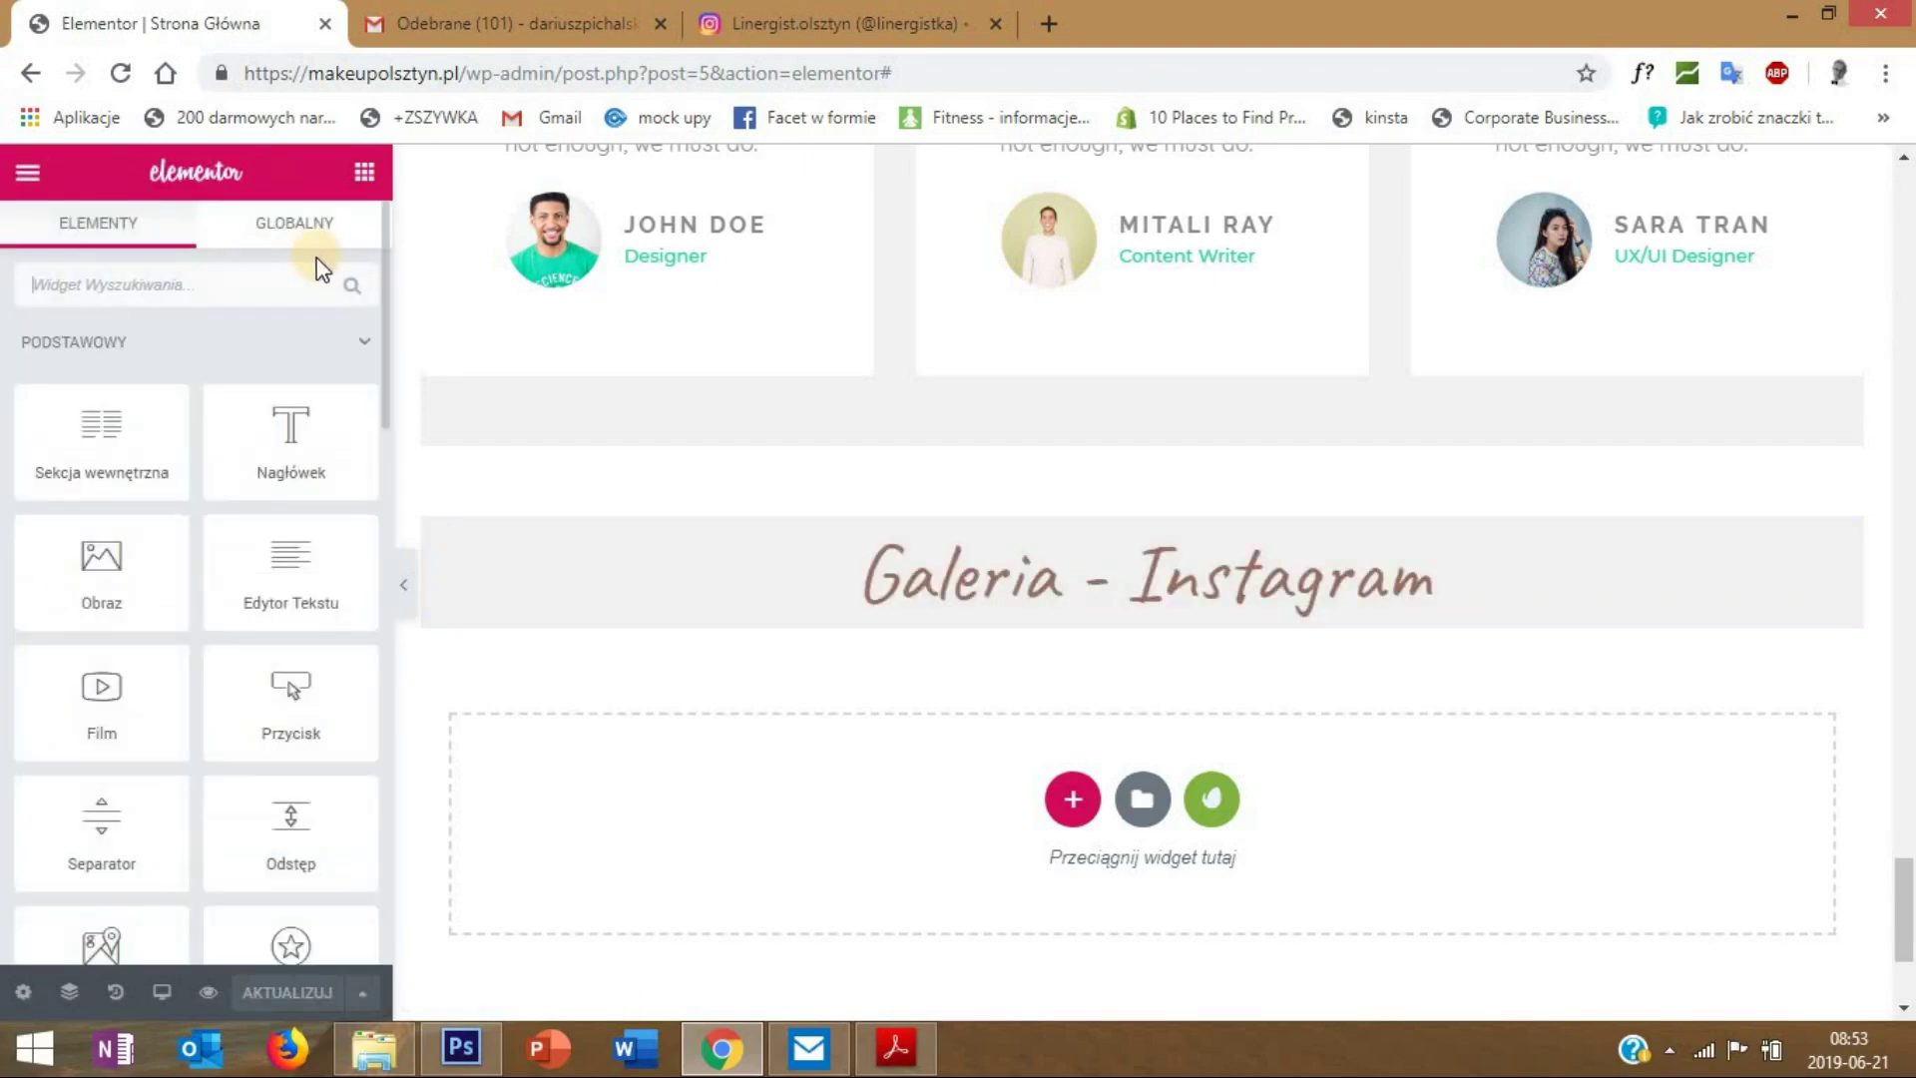
{"action": "left_click", "coordinate": [30, 197]}
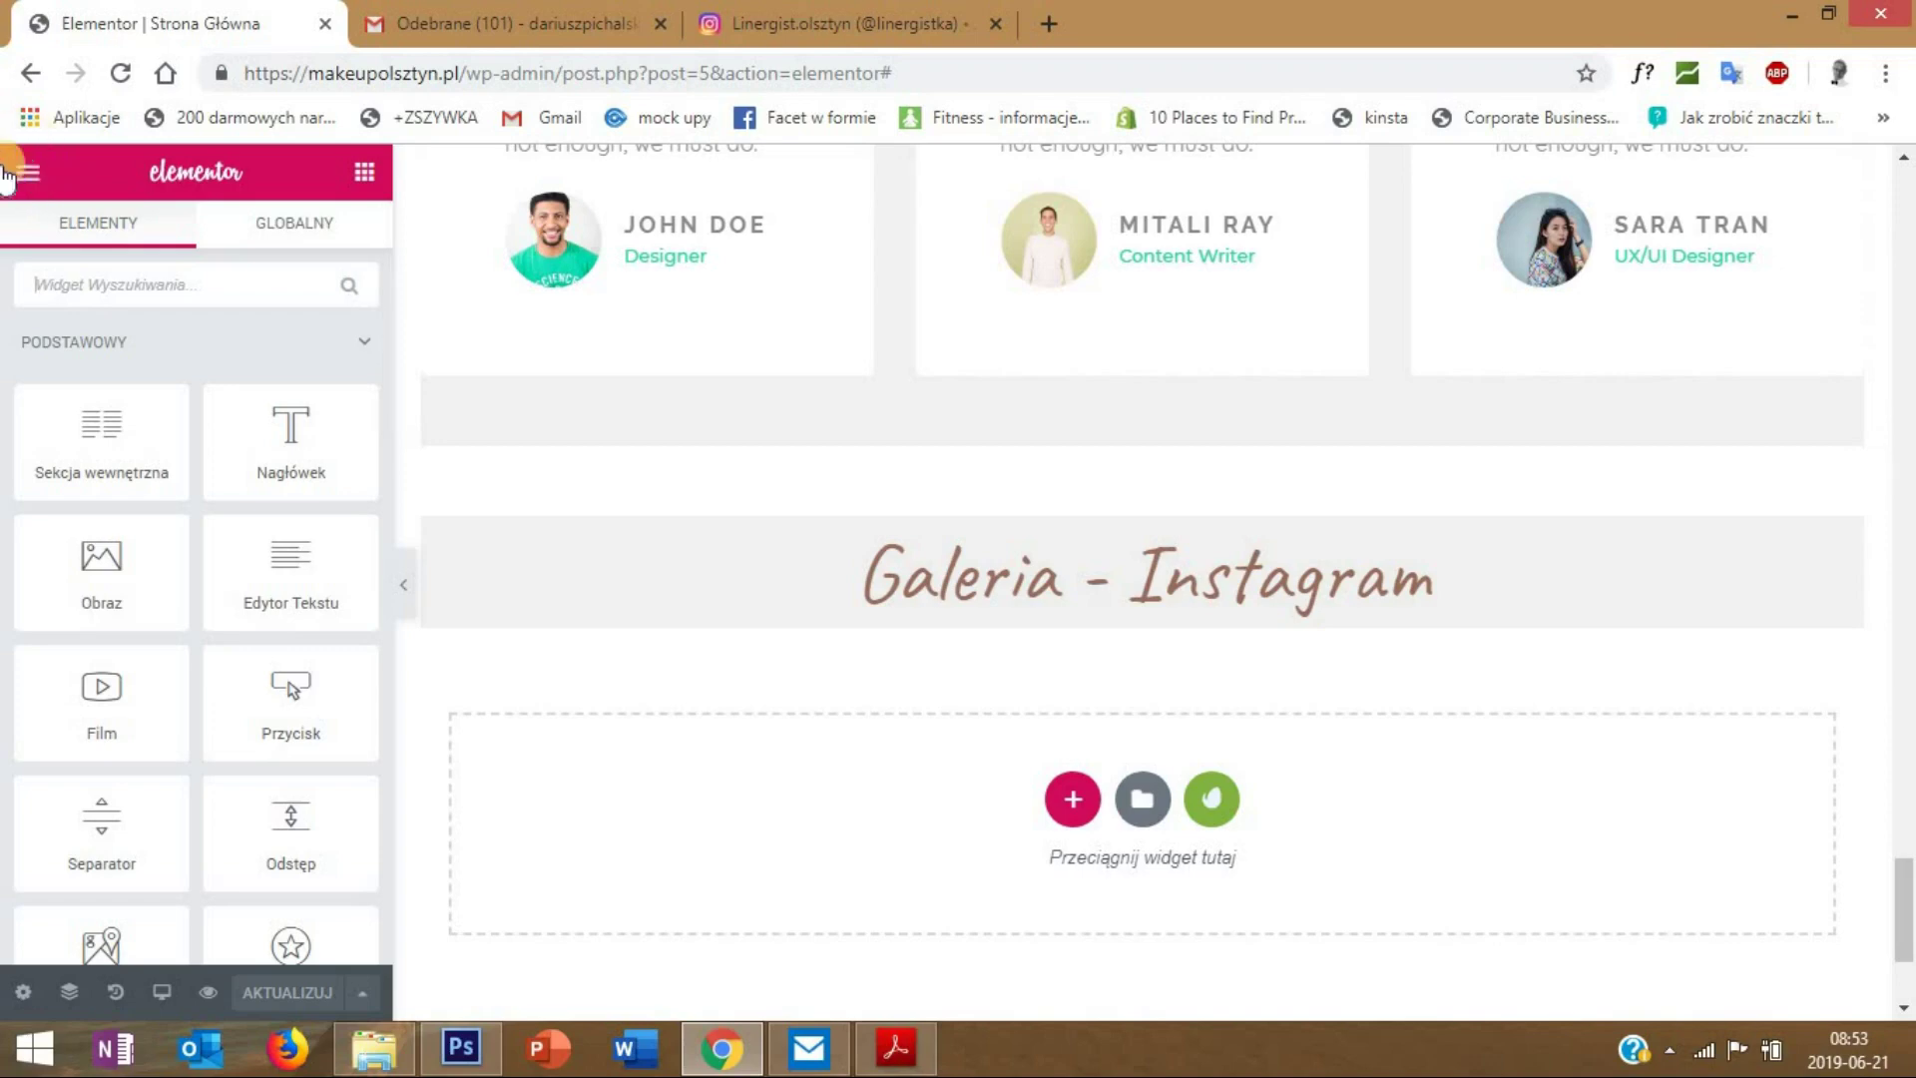
{"action": "left_click", "coordinate": [27, 190]}
{"action": "left_click", "coordinate": [129, 906]}
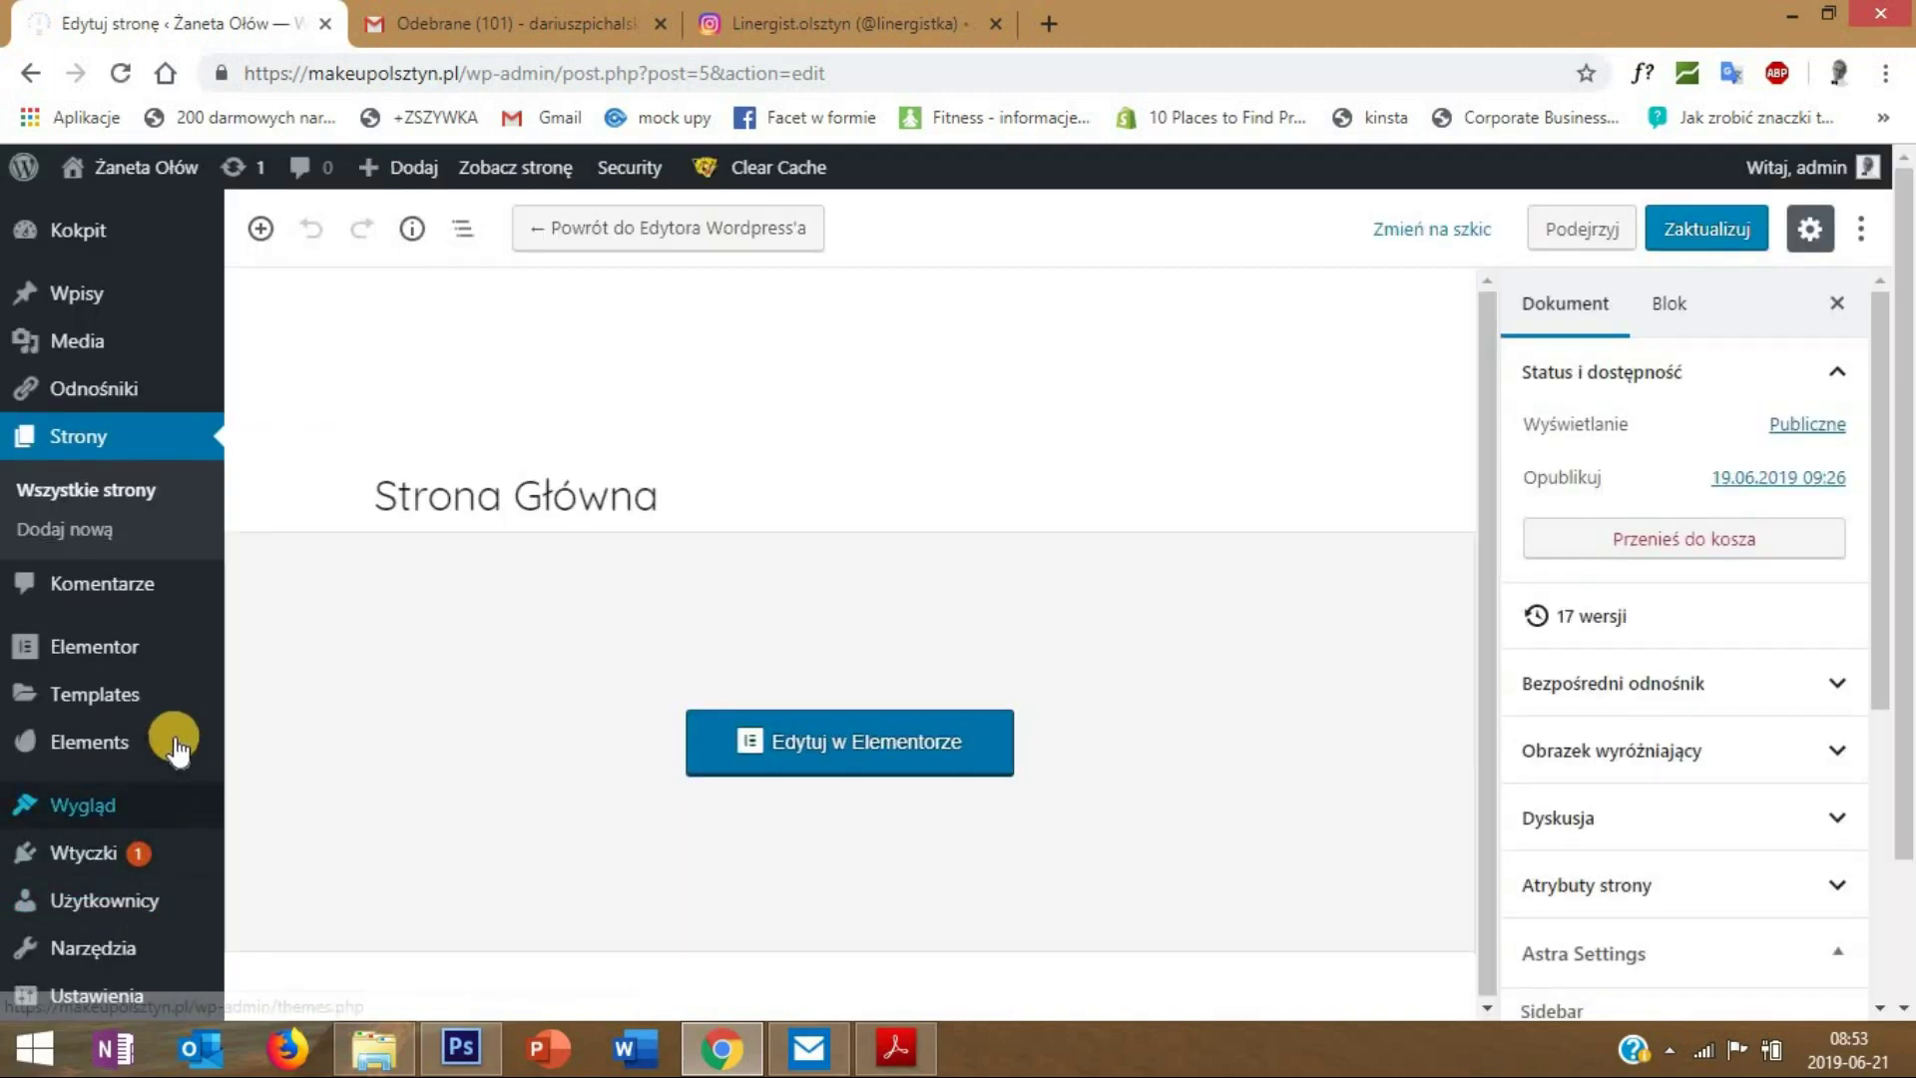
- Search the plugin directory for 'instagram feed' on the Add Plugins page
{"action": "mouse_move", "coordinate": [158, 855]}
{"action": "left_click", "coordinate": [309, 896]}
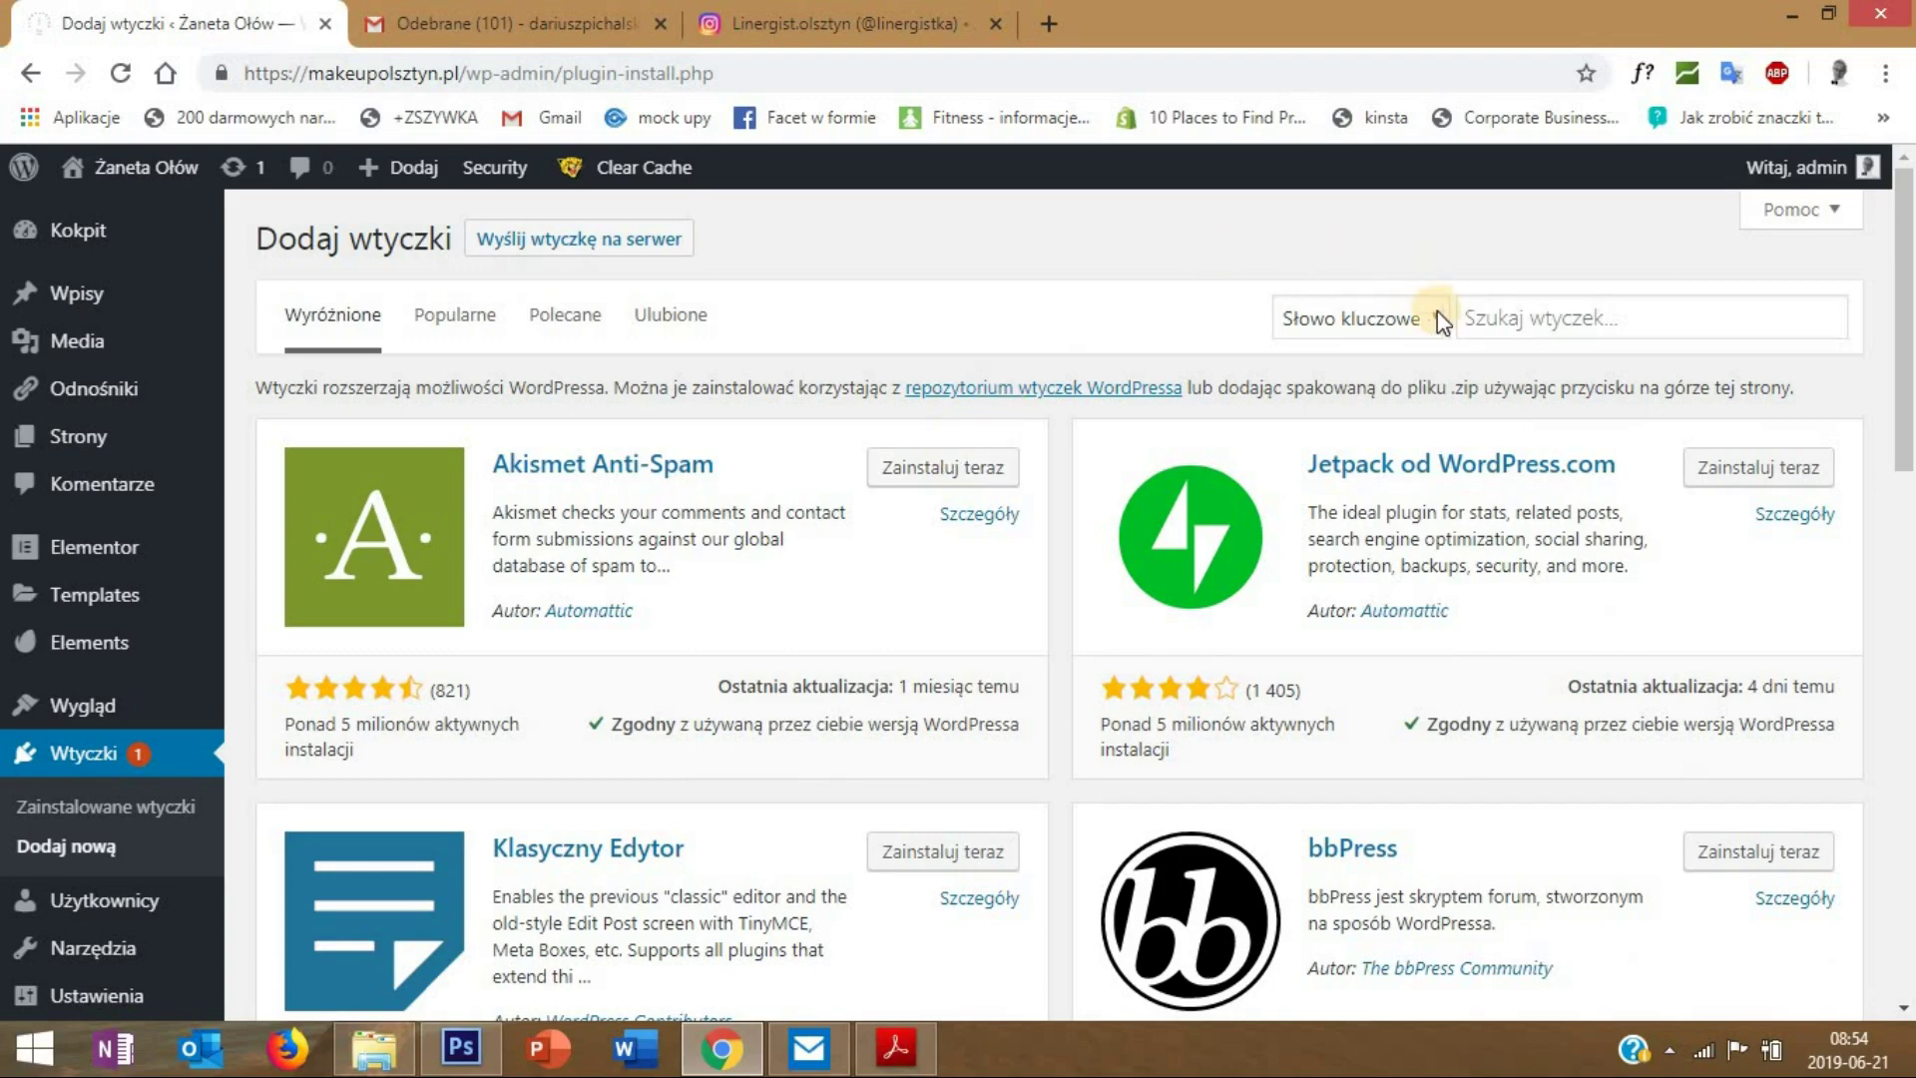
{"action": "left_click", "coordinate": [1553, 325]}
{"action": "type", "text": "in"}
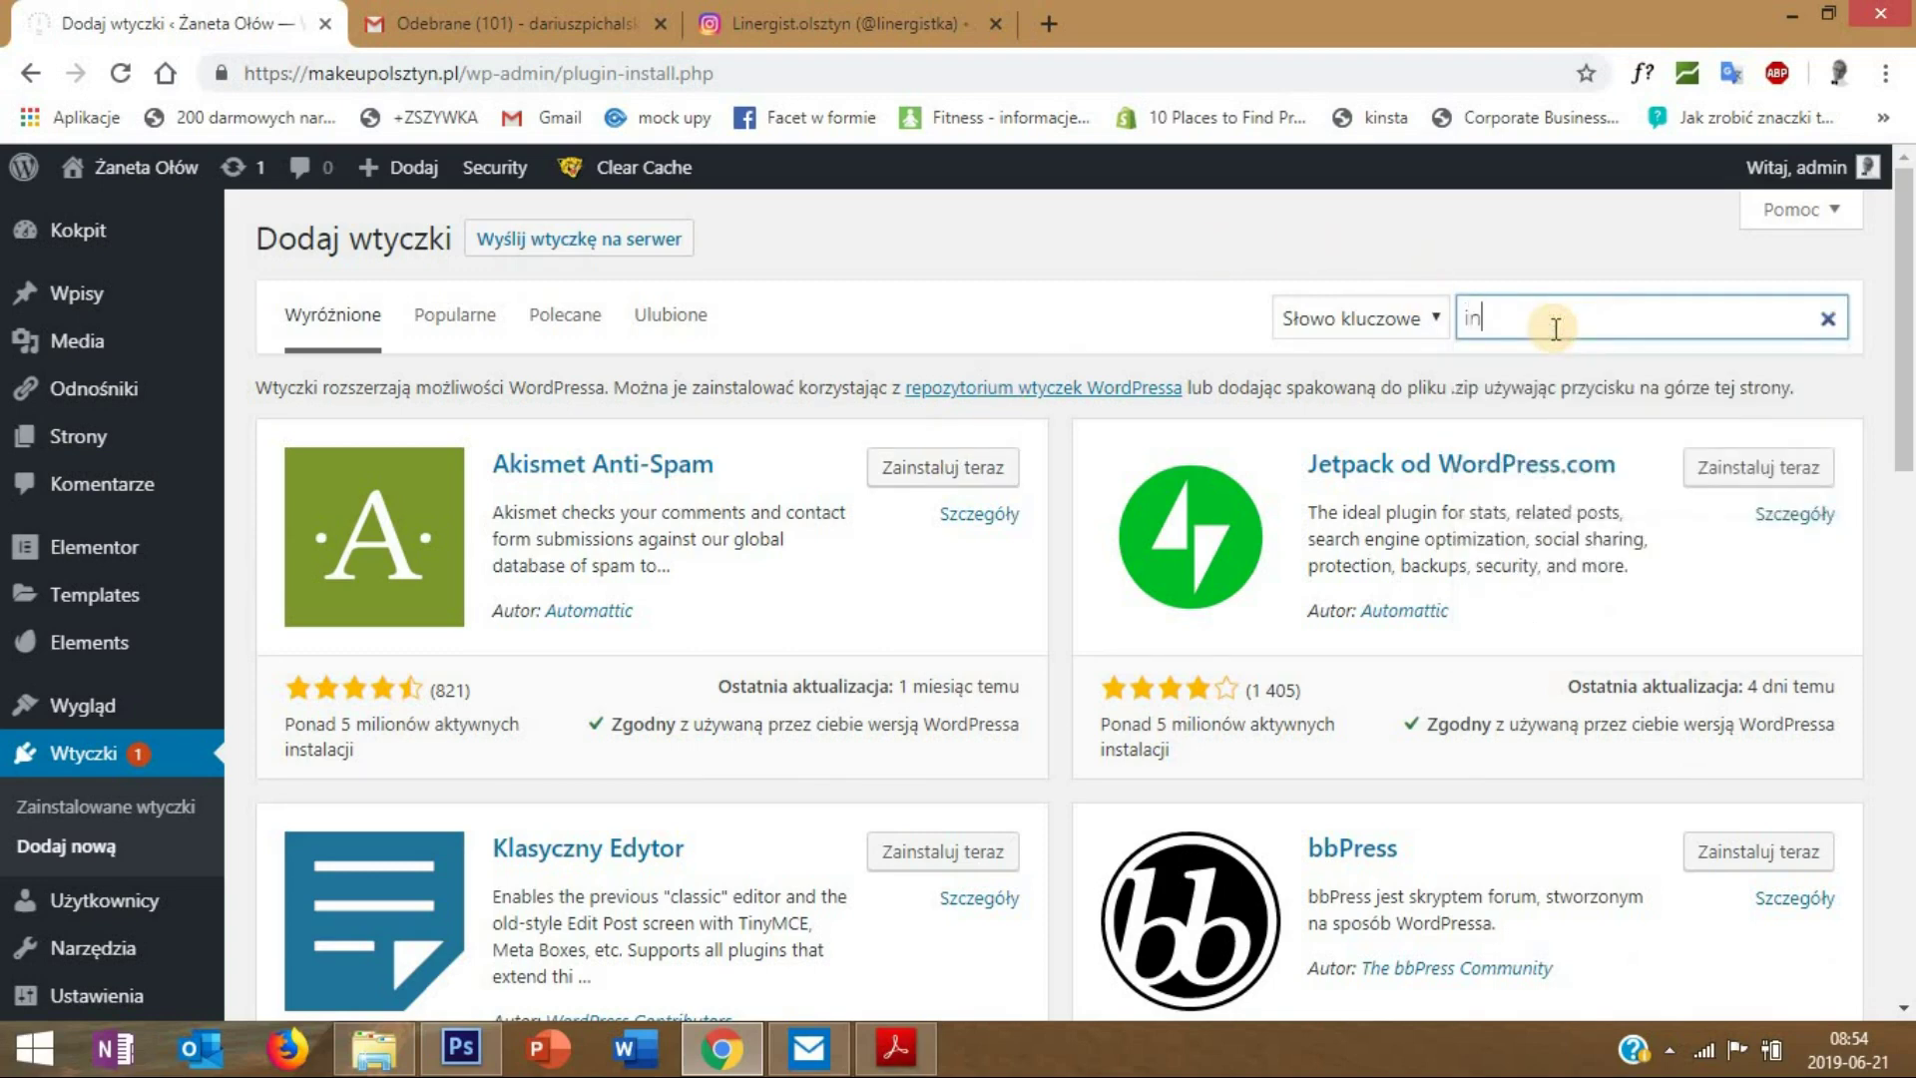
{"action": "type", "text": "stagram fee"}
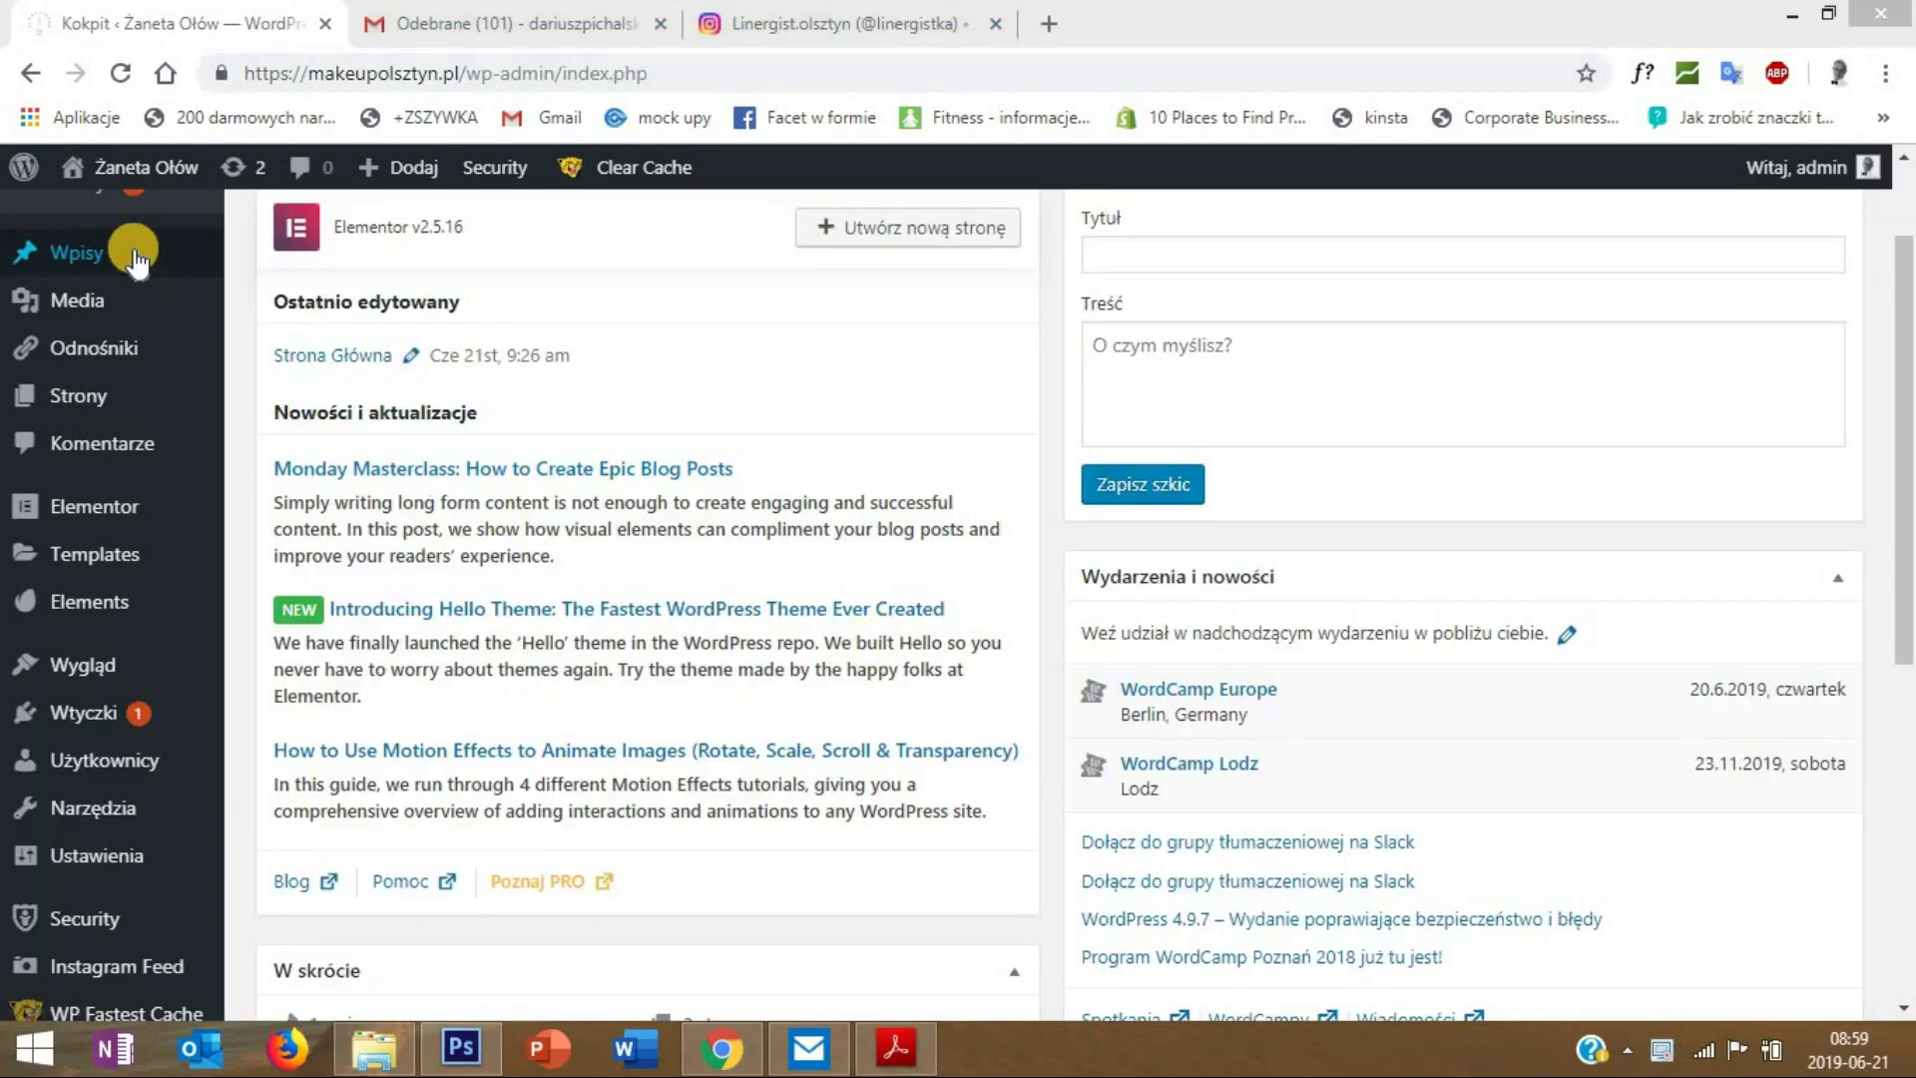
- Connect an Instagram account in the Instagram Feed plugin settings
{"action": "left_click", "coordinate": [150, 968]}
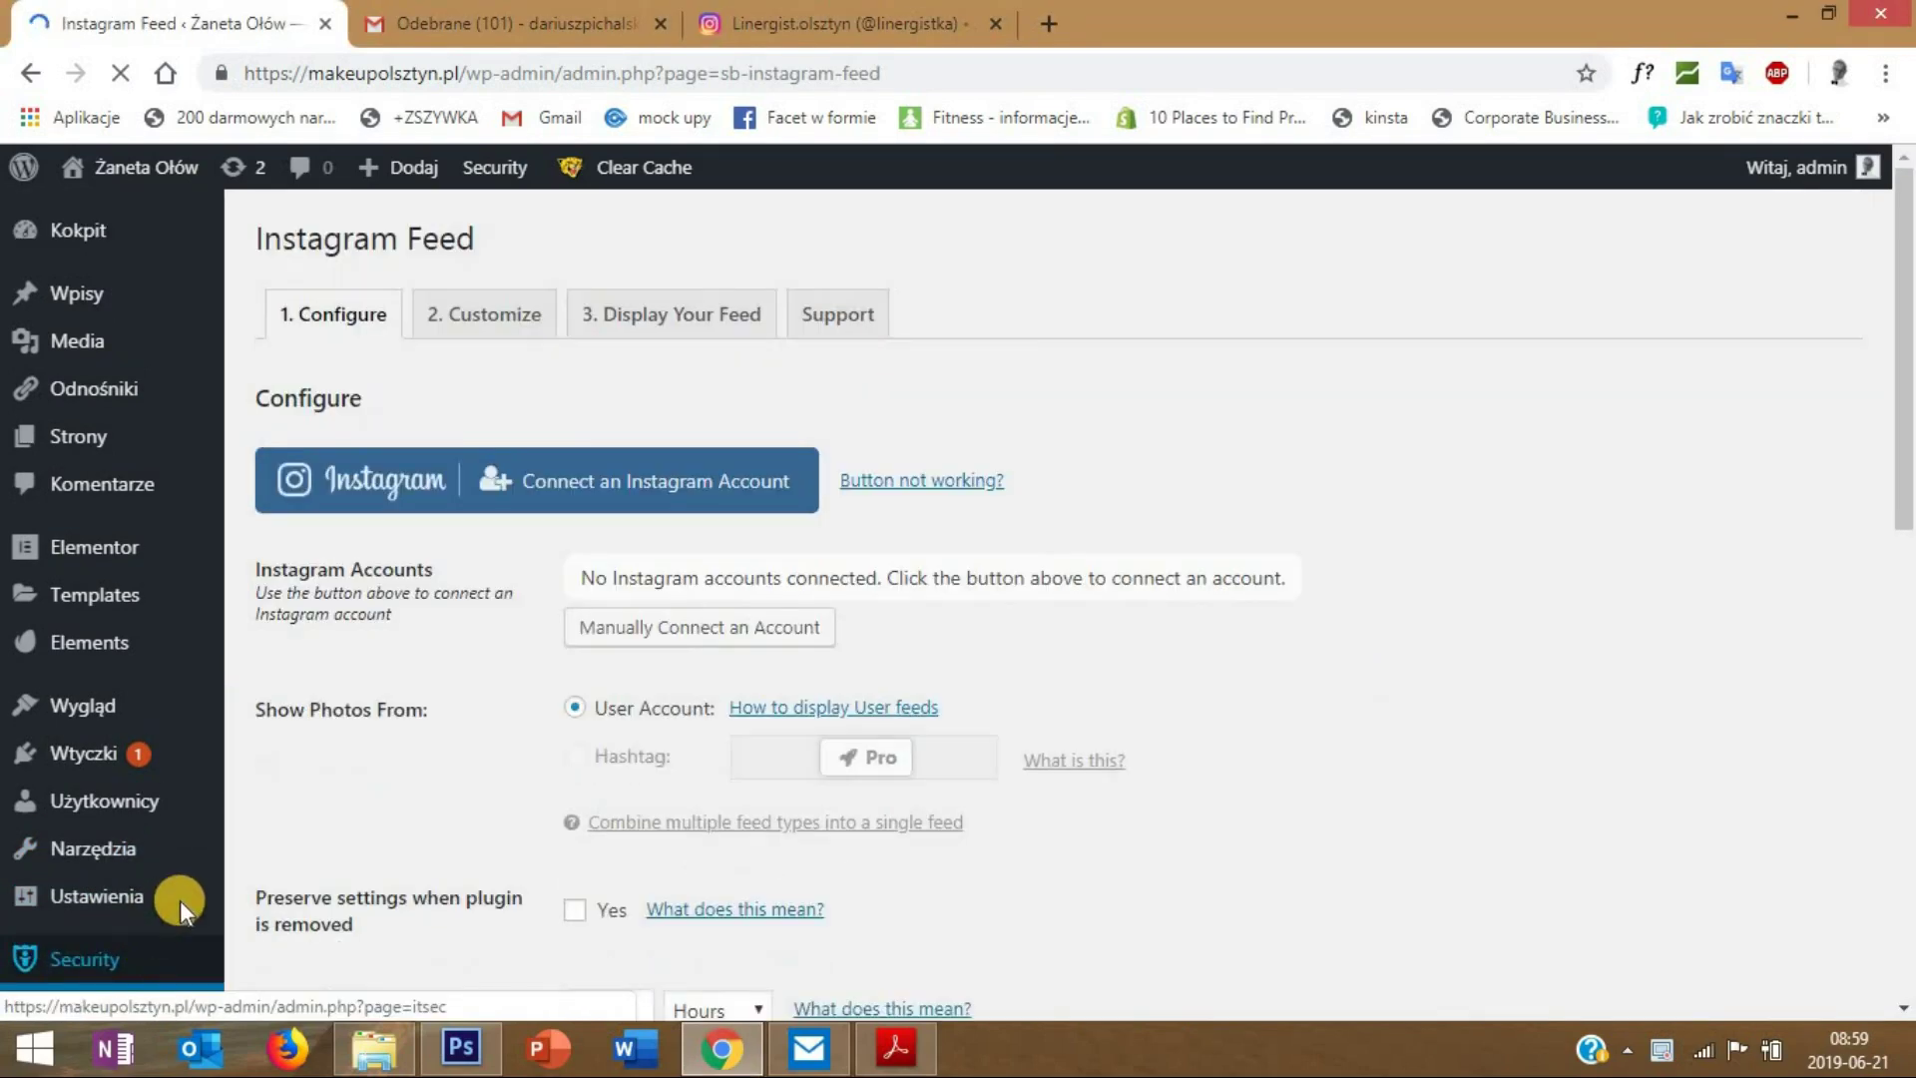
{"action": "left_click", "coordinate": [605, 489]}
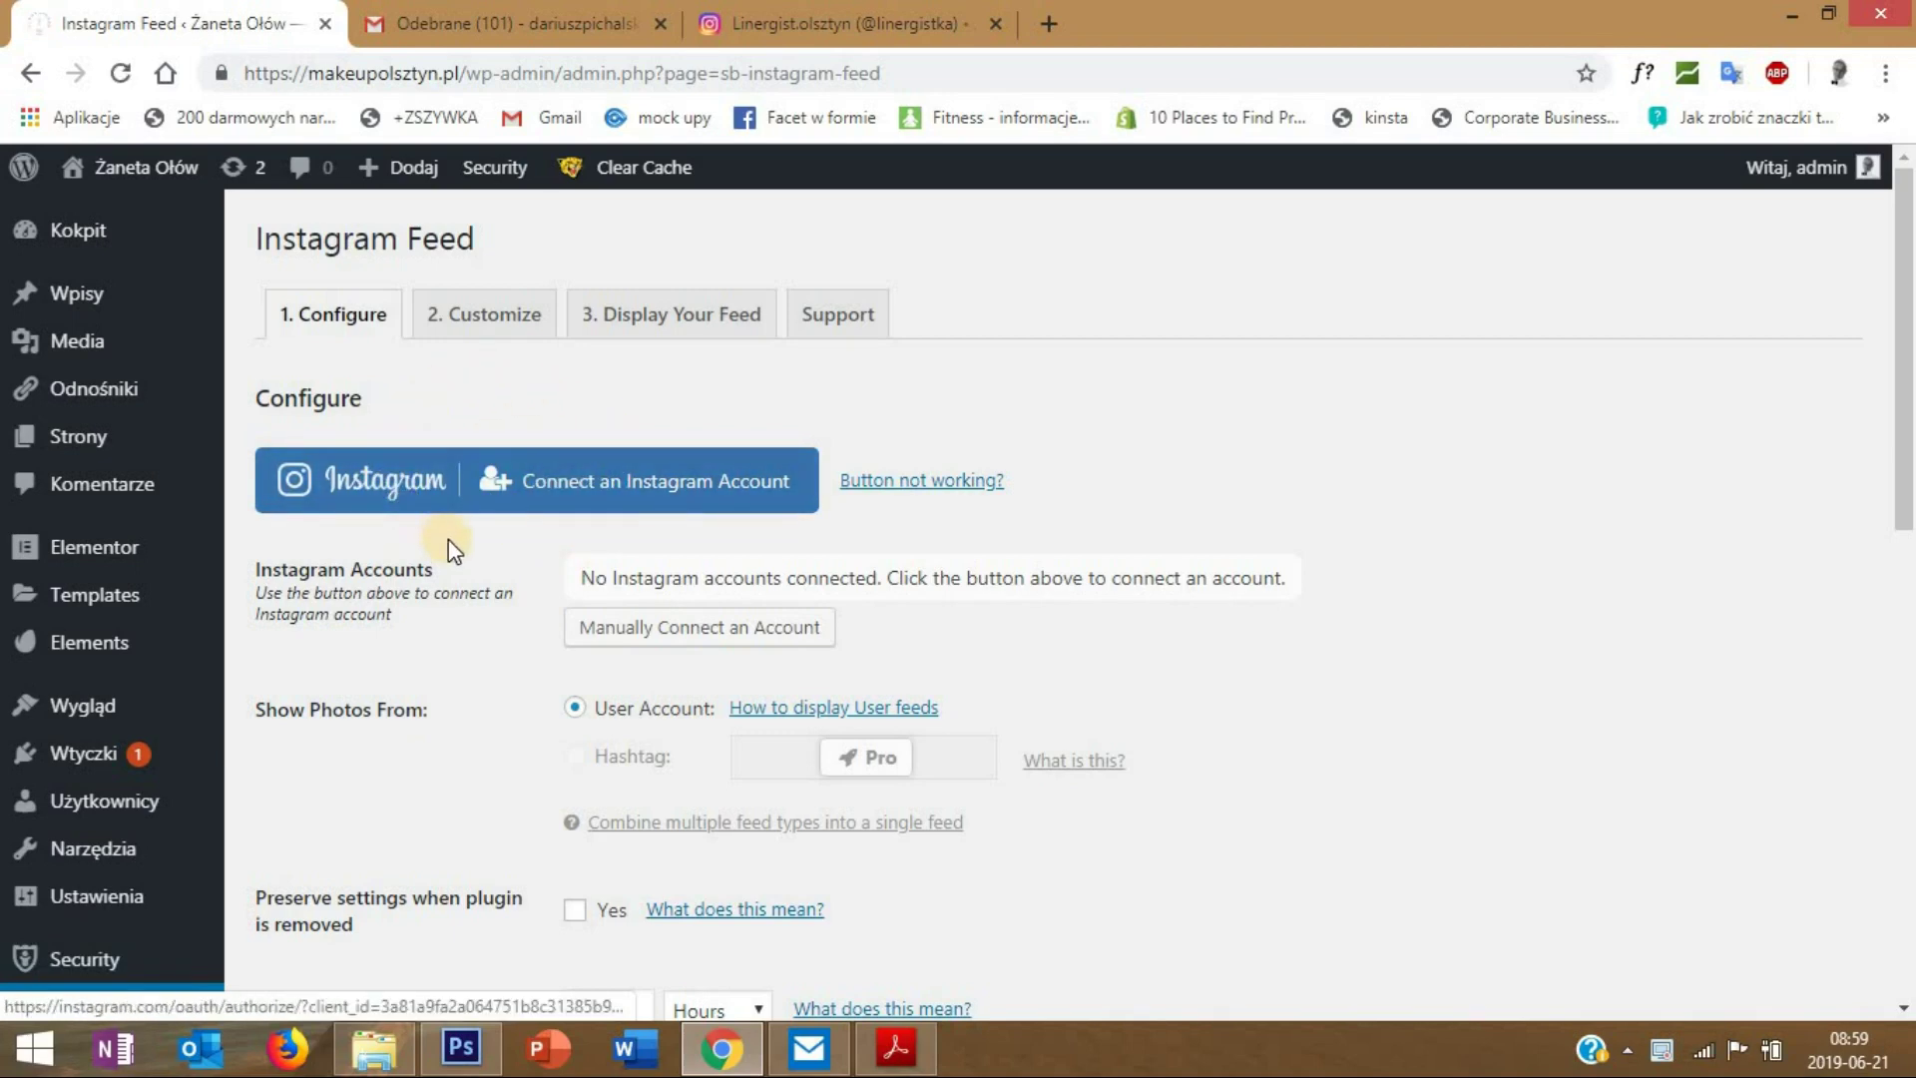
{"action": "left_click", "coordinate": [612, 486]}
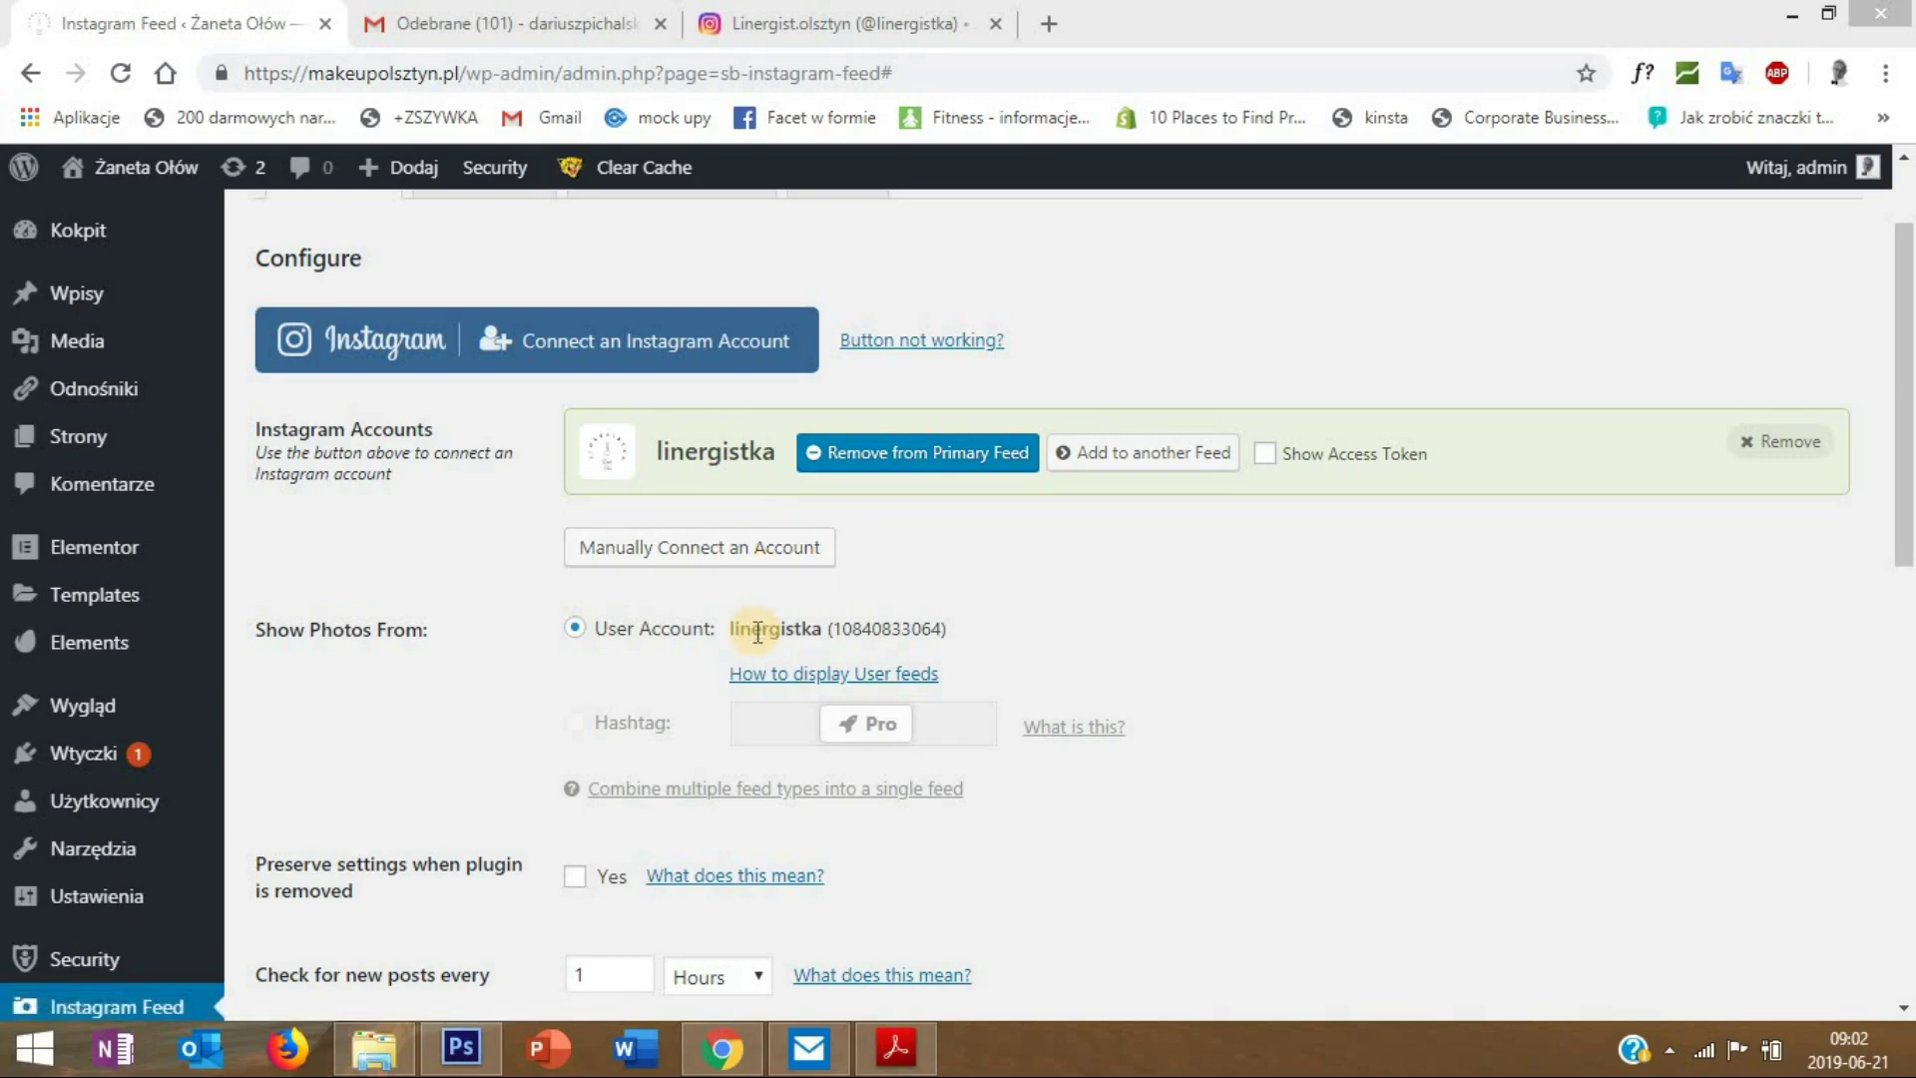
{"action": "left_click_drag", "start_coordinate": [1904, 544], "coordinate": [1906, 499]}
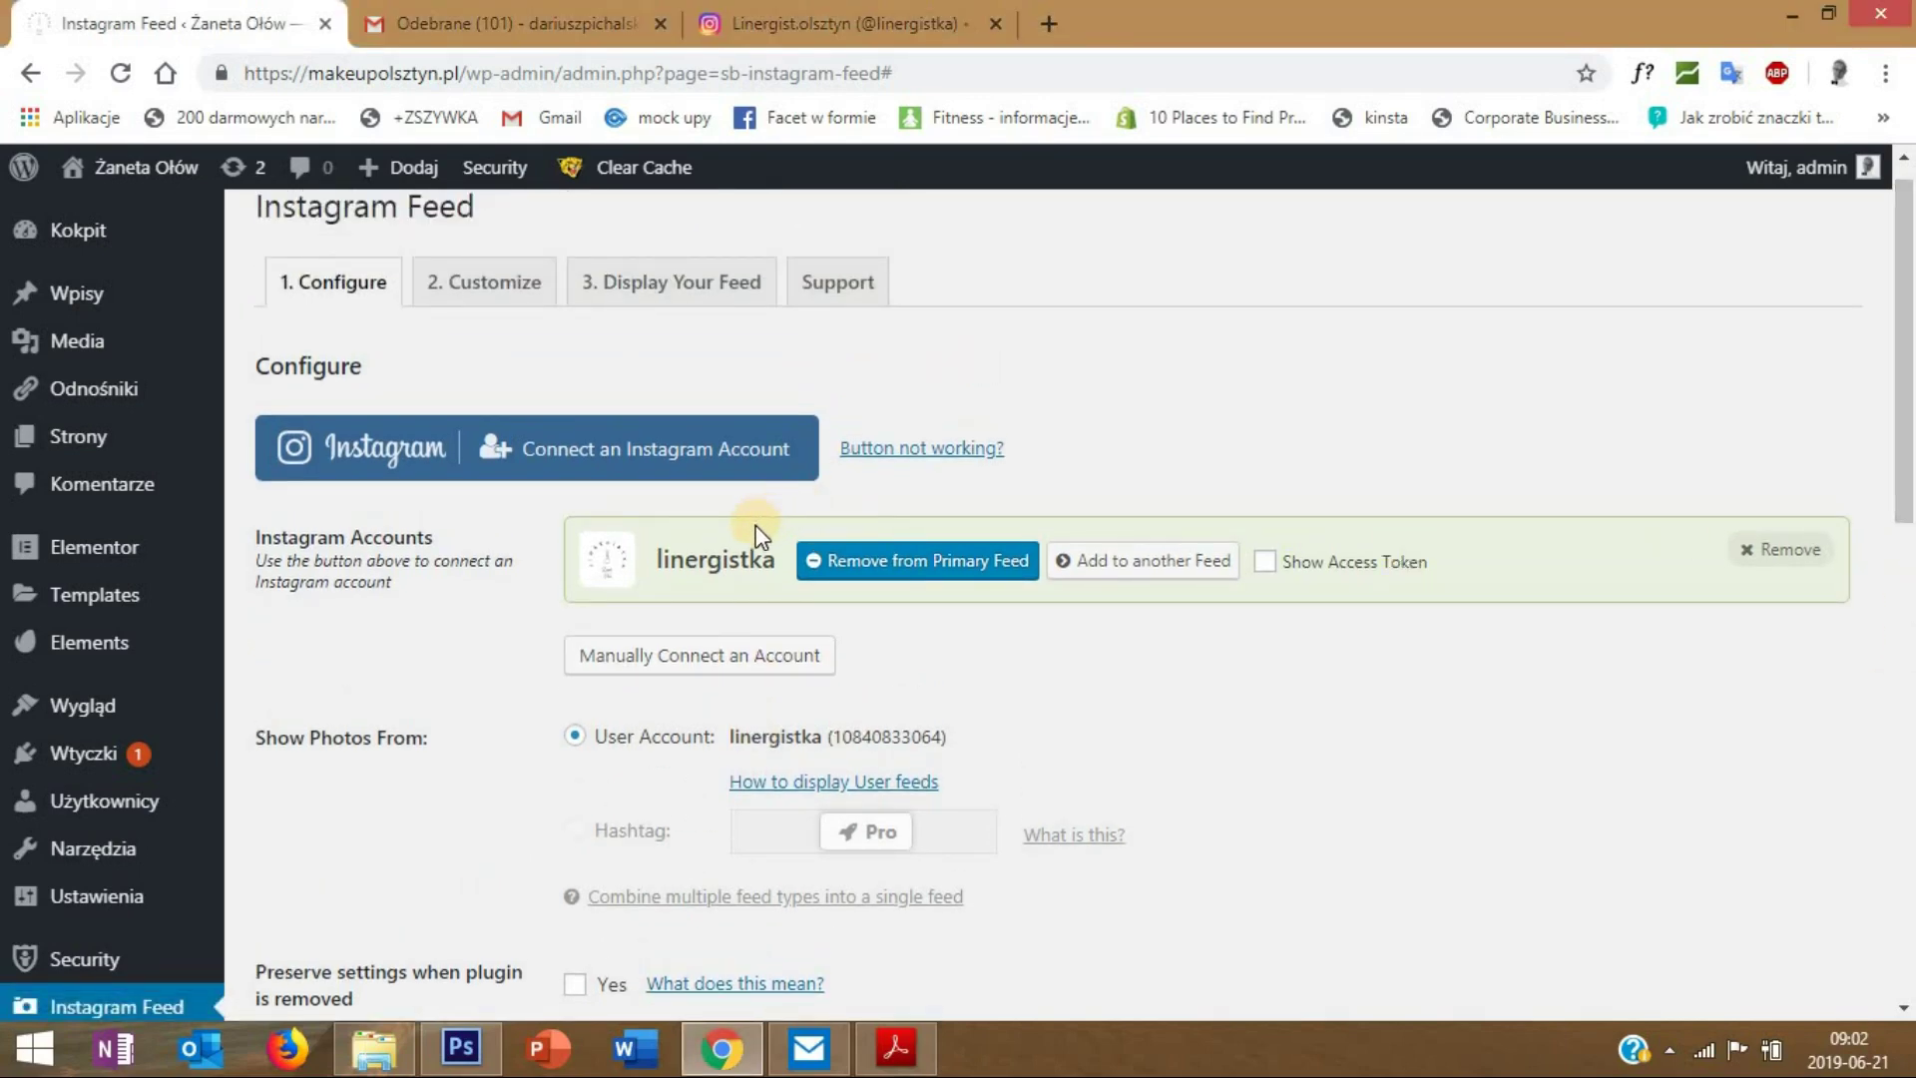
- Review the feed's layout and photo settings, keeping newest-to-oldest sort order
{"action": "left_click", "coordinate": [485, 305]}
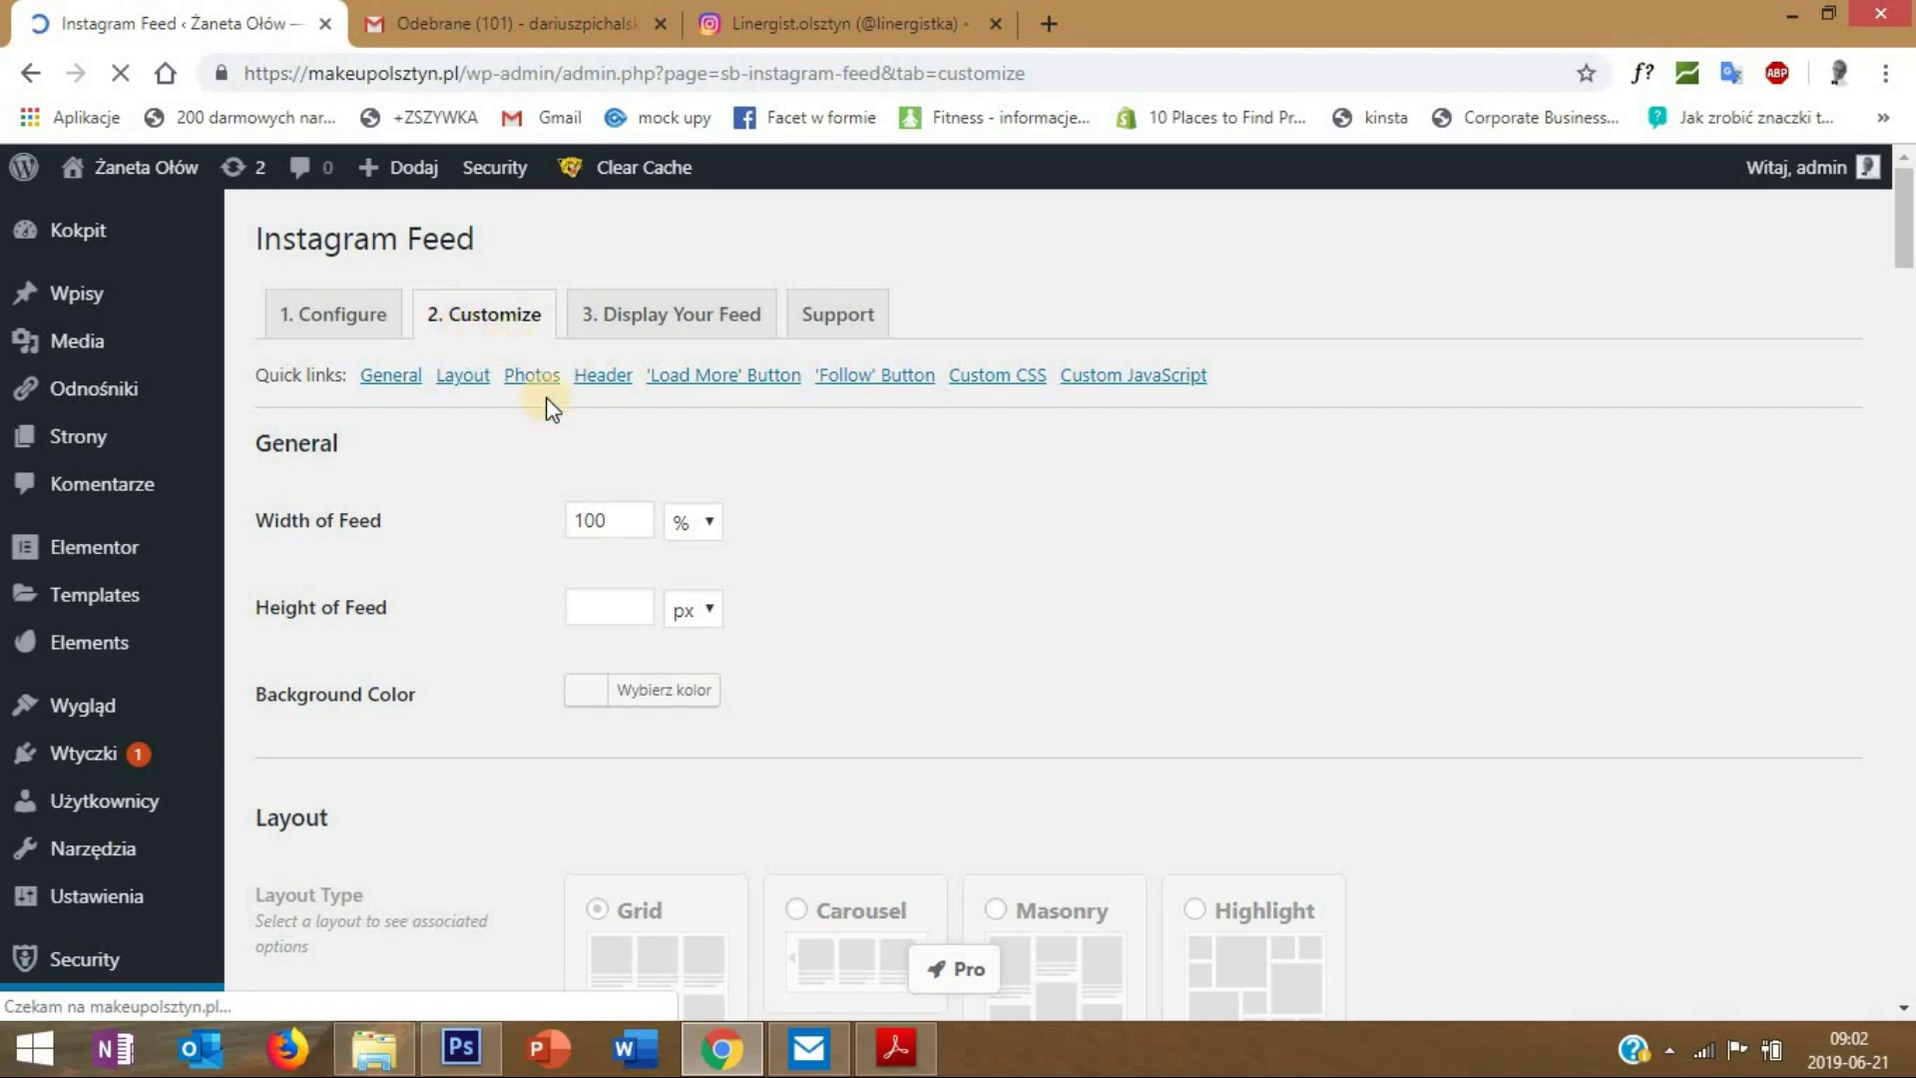
{"action": "scroll", "coordinate": [705, 492], "scroll_direction": "down", "scroll_amount": 3}
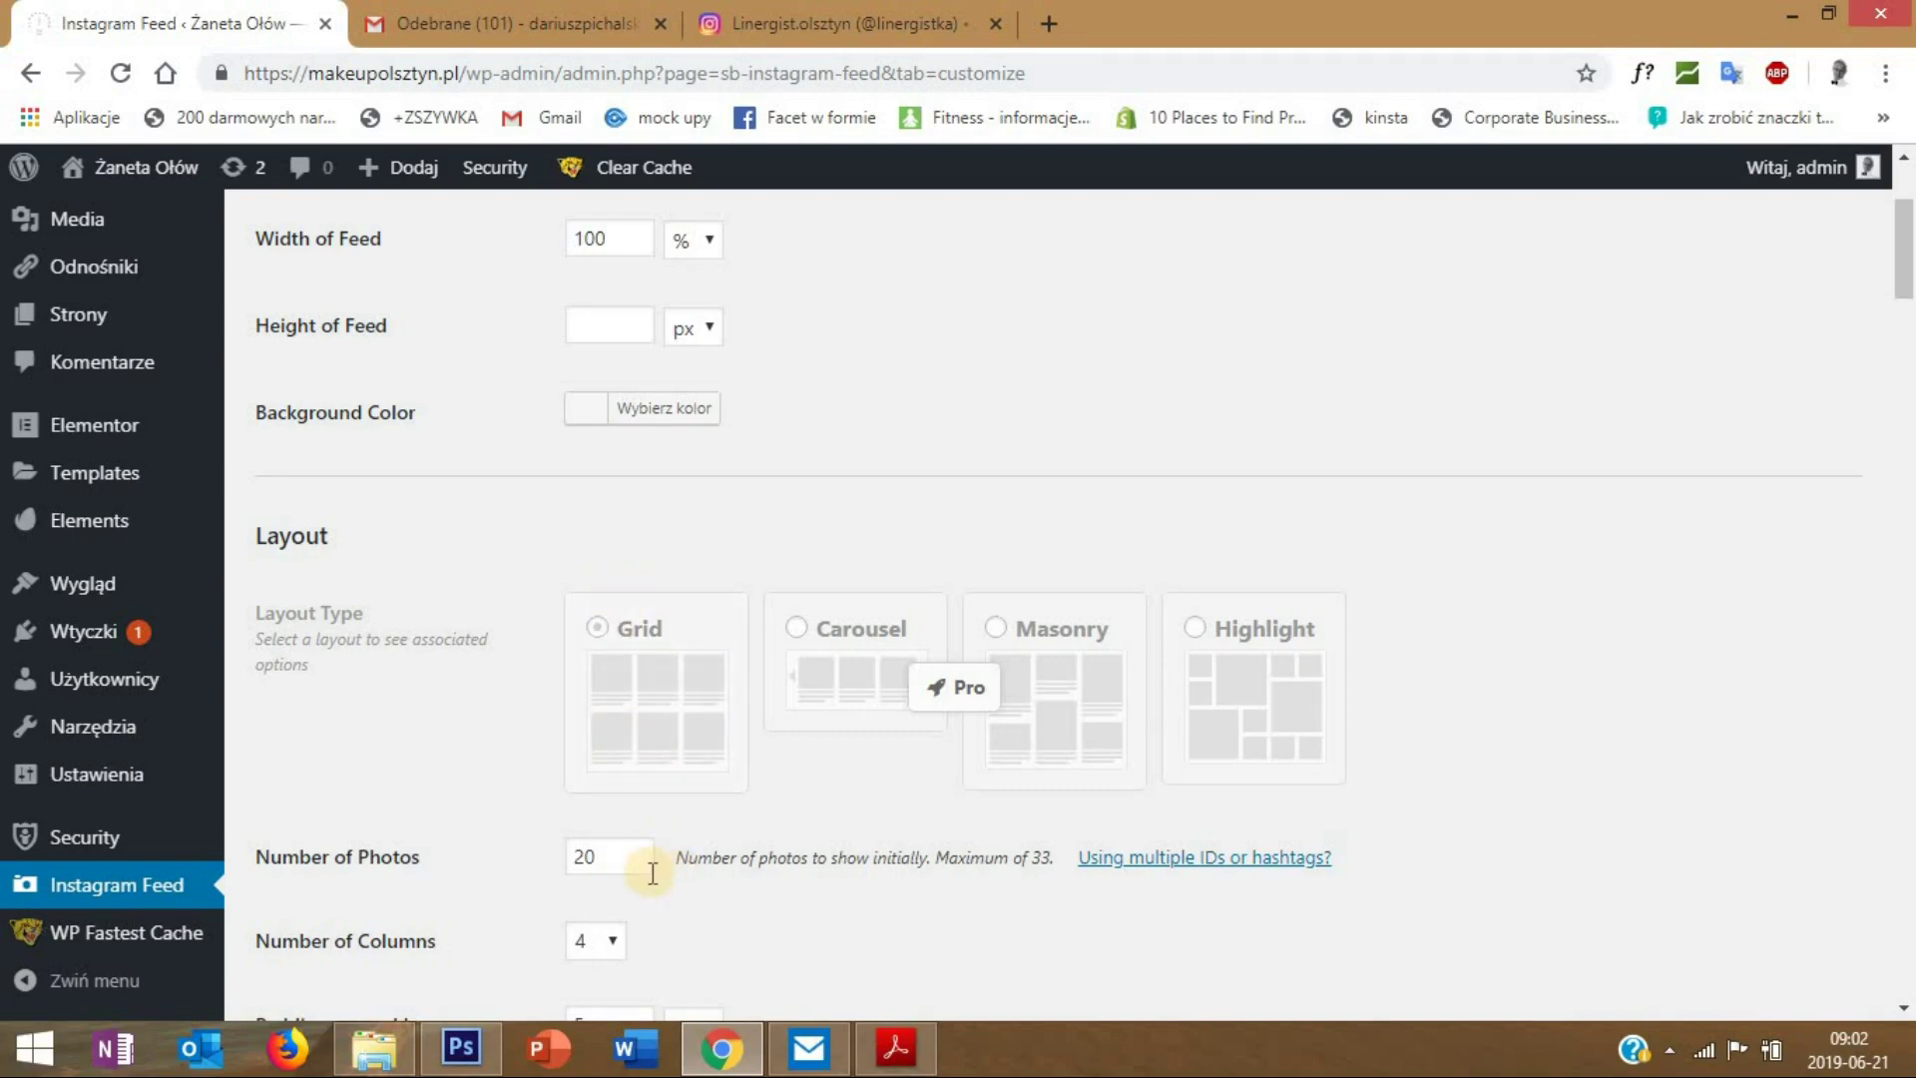
{"action": "scroll", "coordinate": [659, 874], "scroll_direction": "down", "scroll_amount": 1}
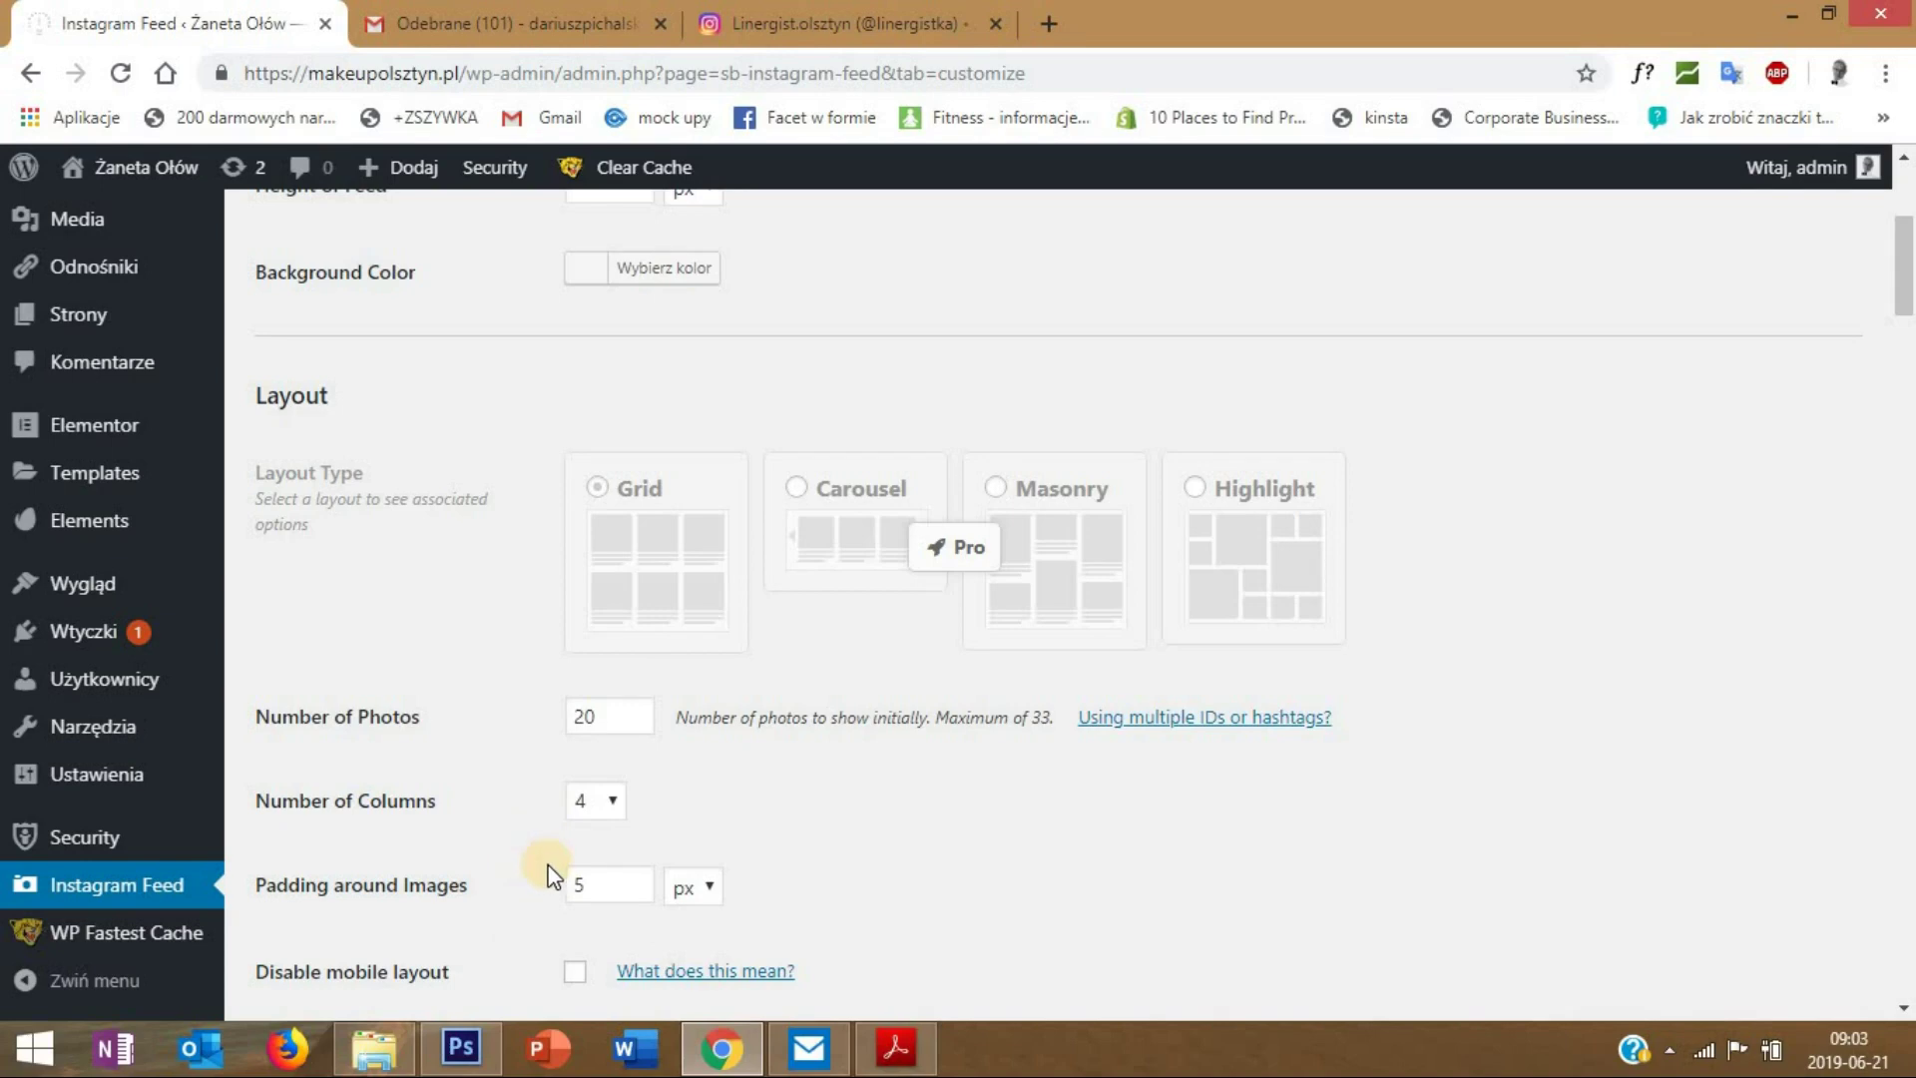
{"action": "scroll", "coordinate": [552, 876], "scroll_direction": "down", "scroll_amount": 1}
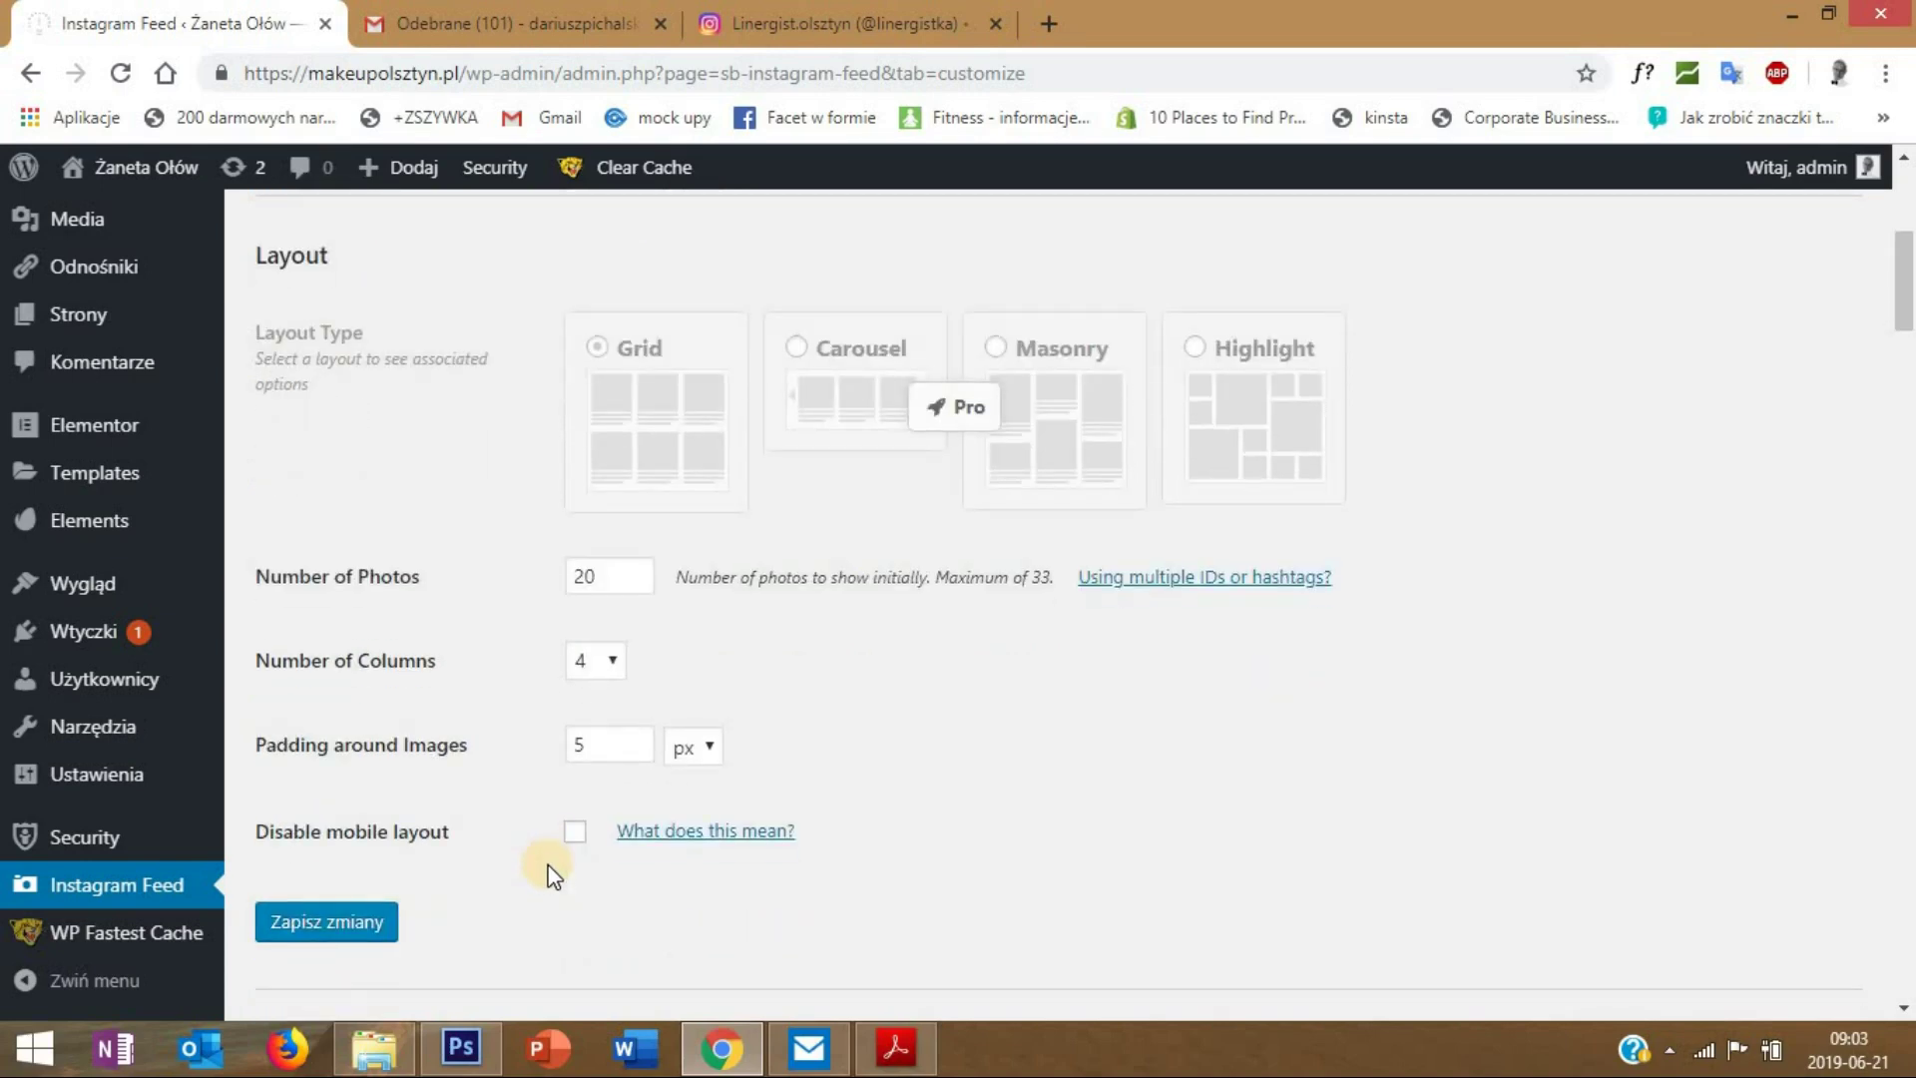
{"action": "scroll", "coordinate": [547, 872], "scroll_direction": "down", "scroll_amount": 3}
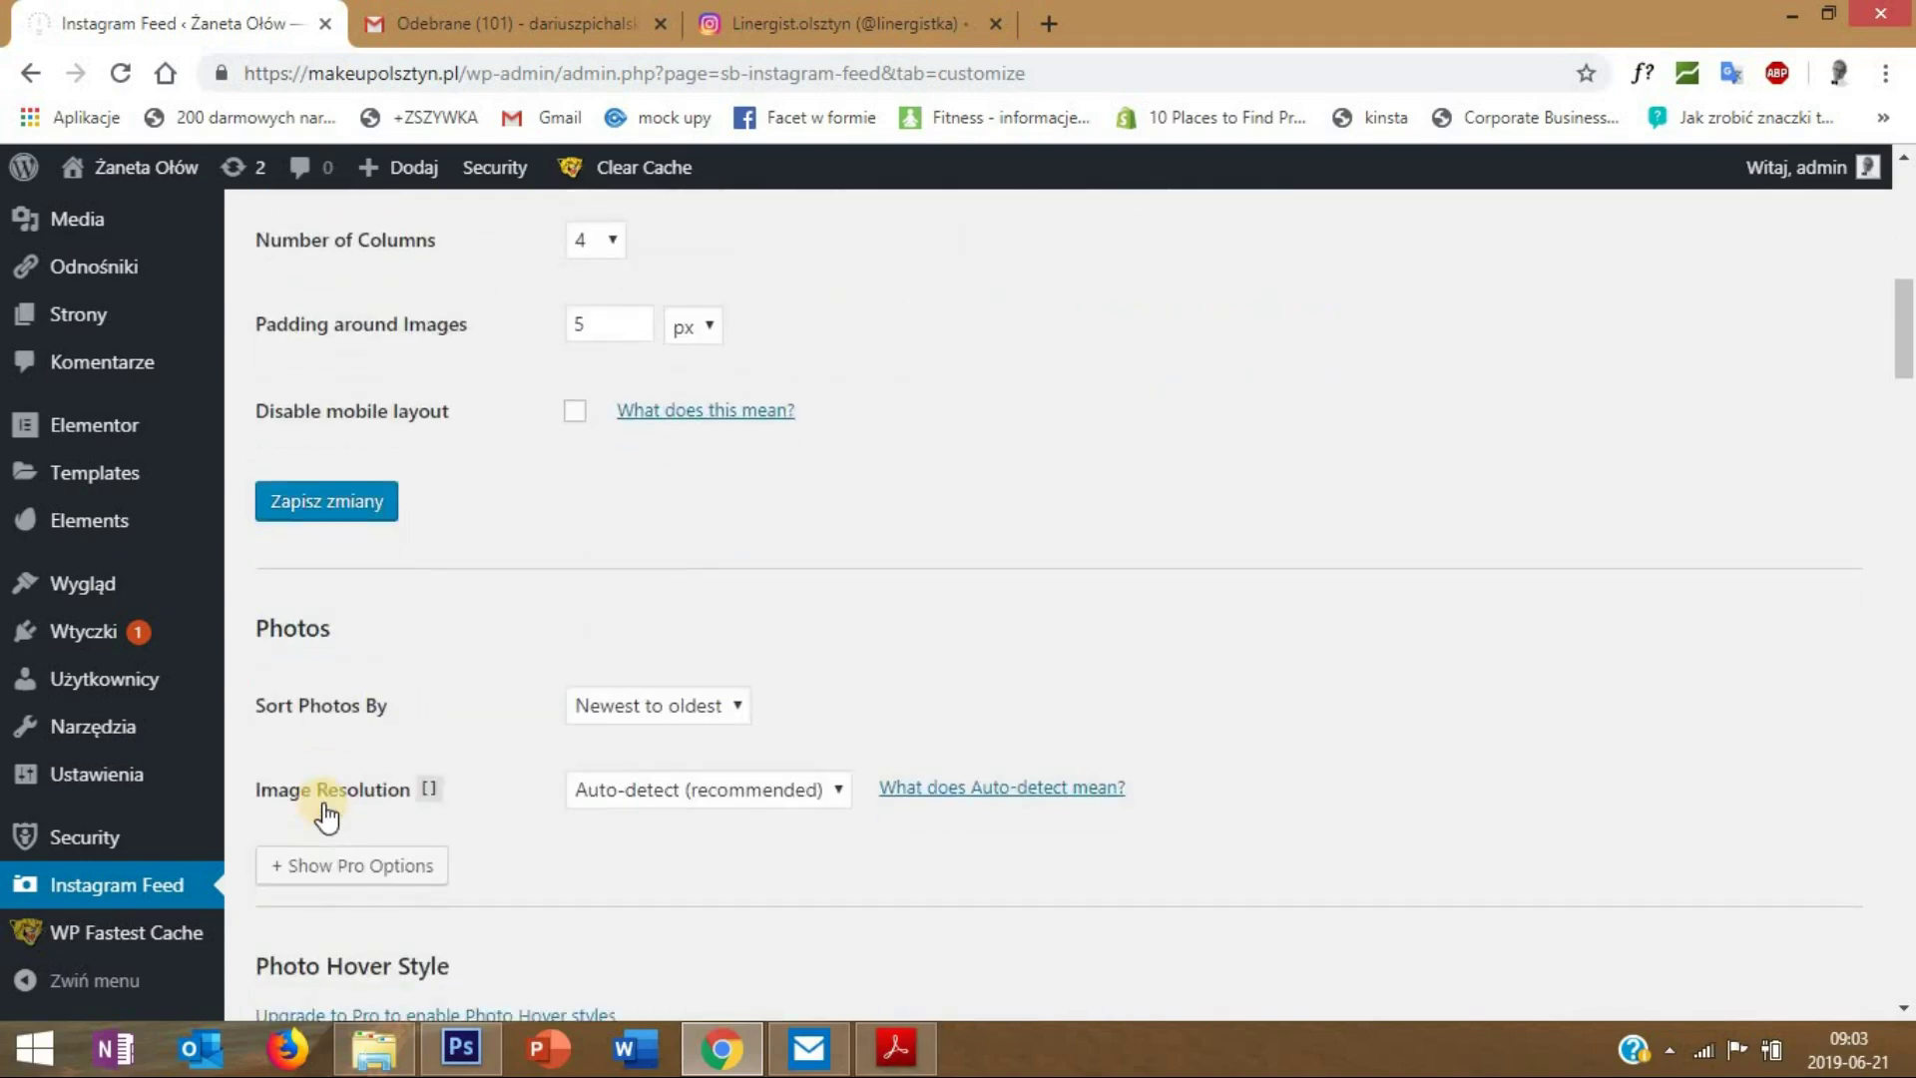
{"action": "scroll", "coordinate": [329, 814], "scroll_direction": "up", "scroll_amount": 1}
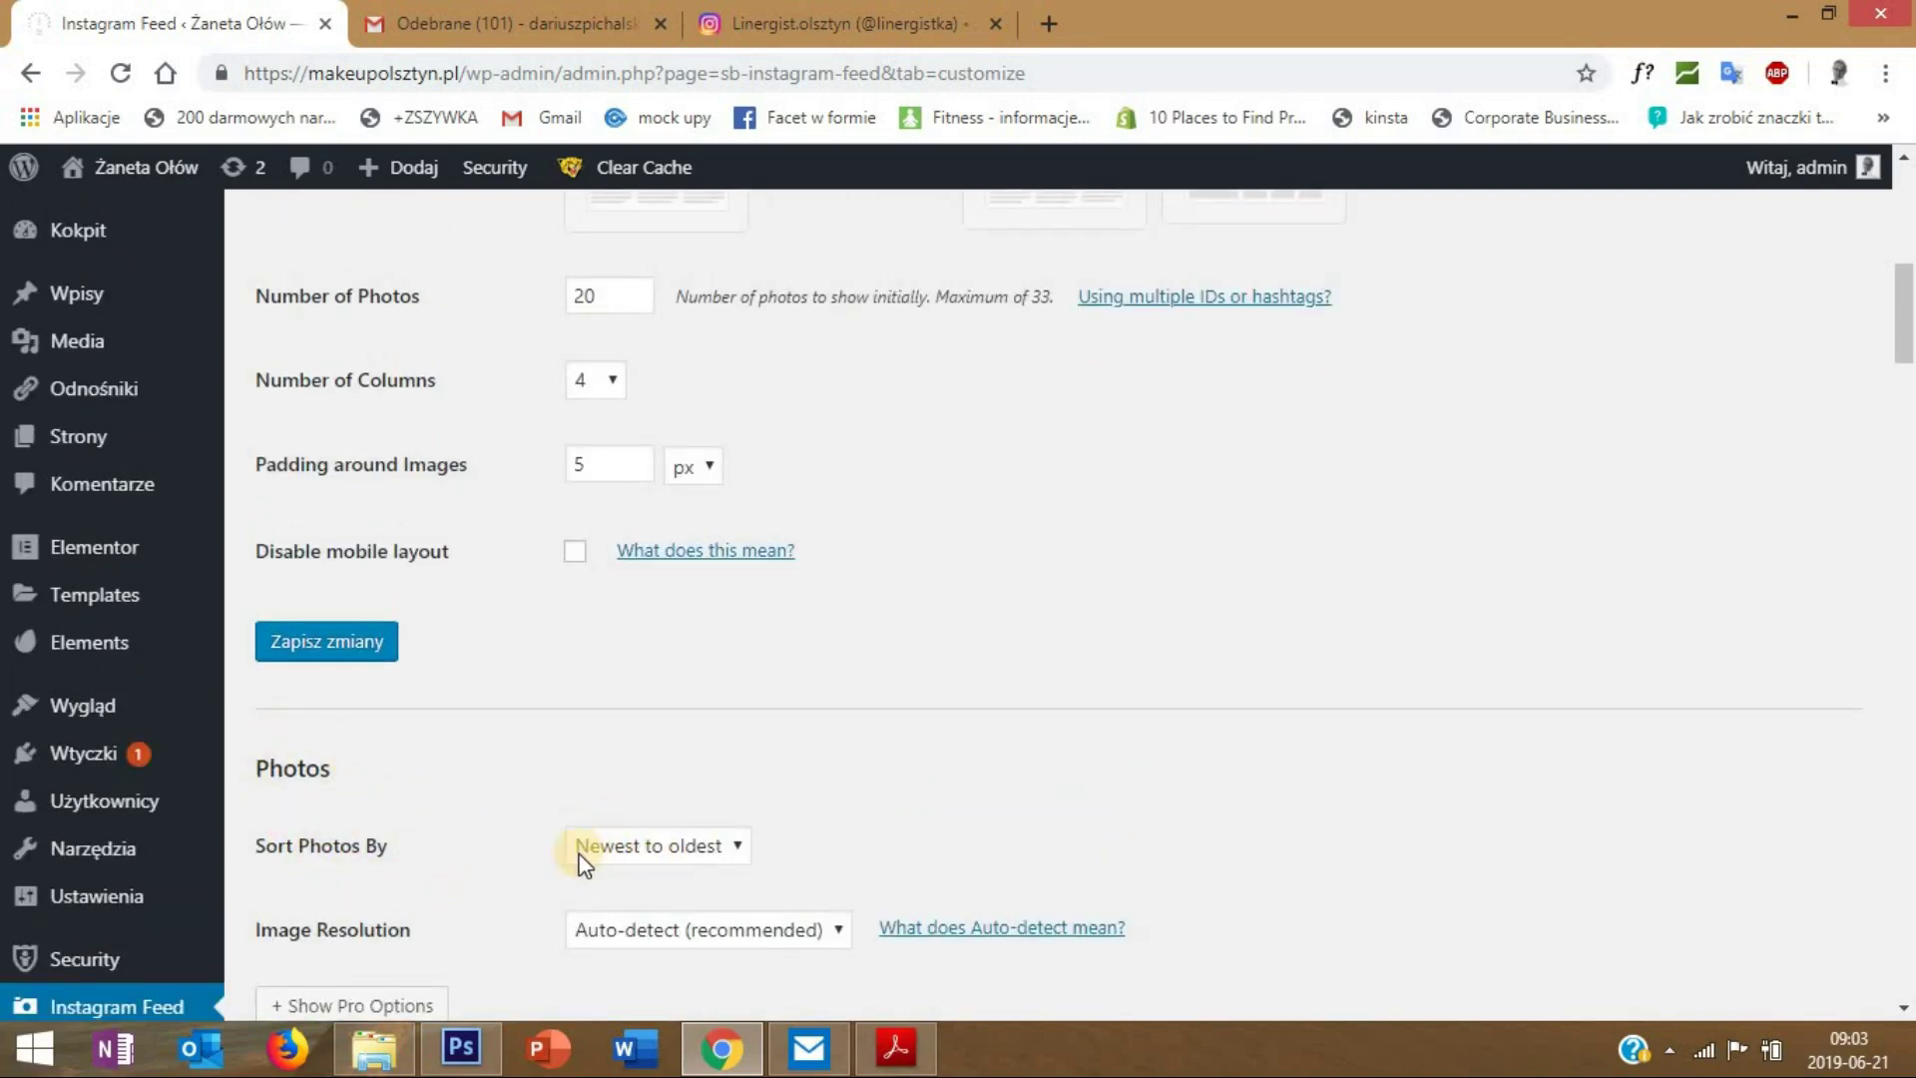
{"action": "left_click", "coordinate": [619, 843]}
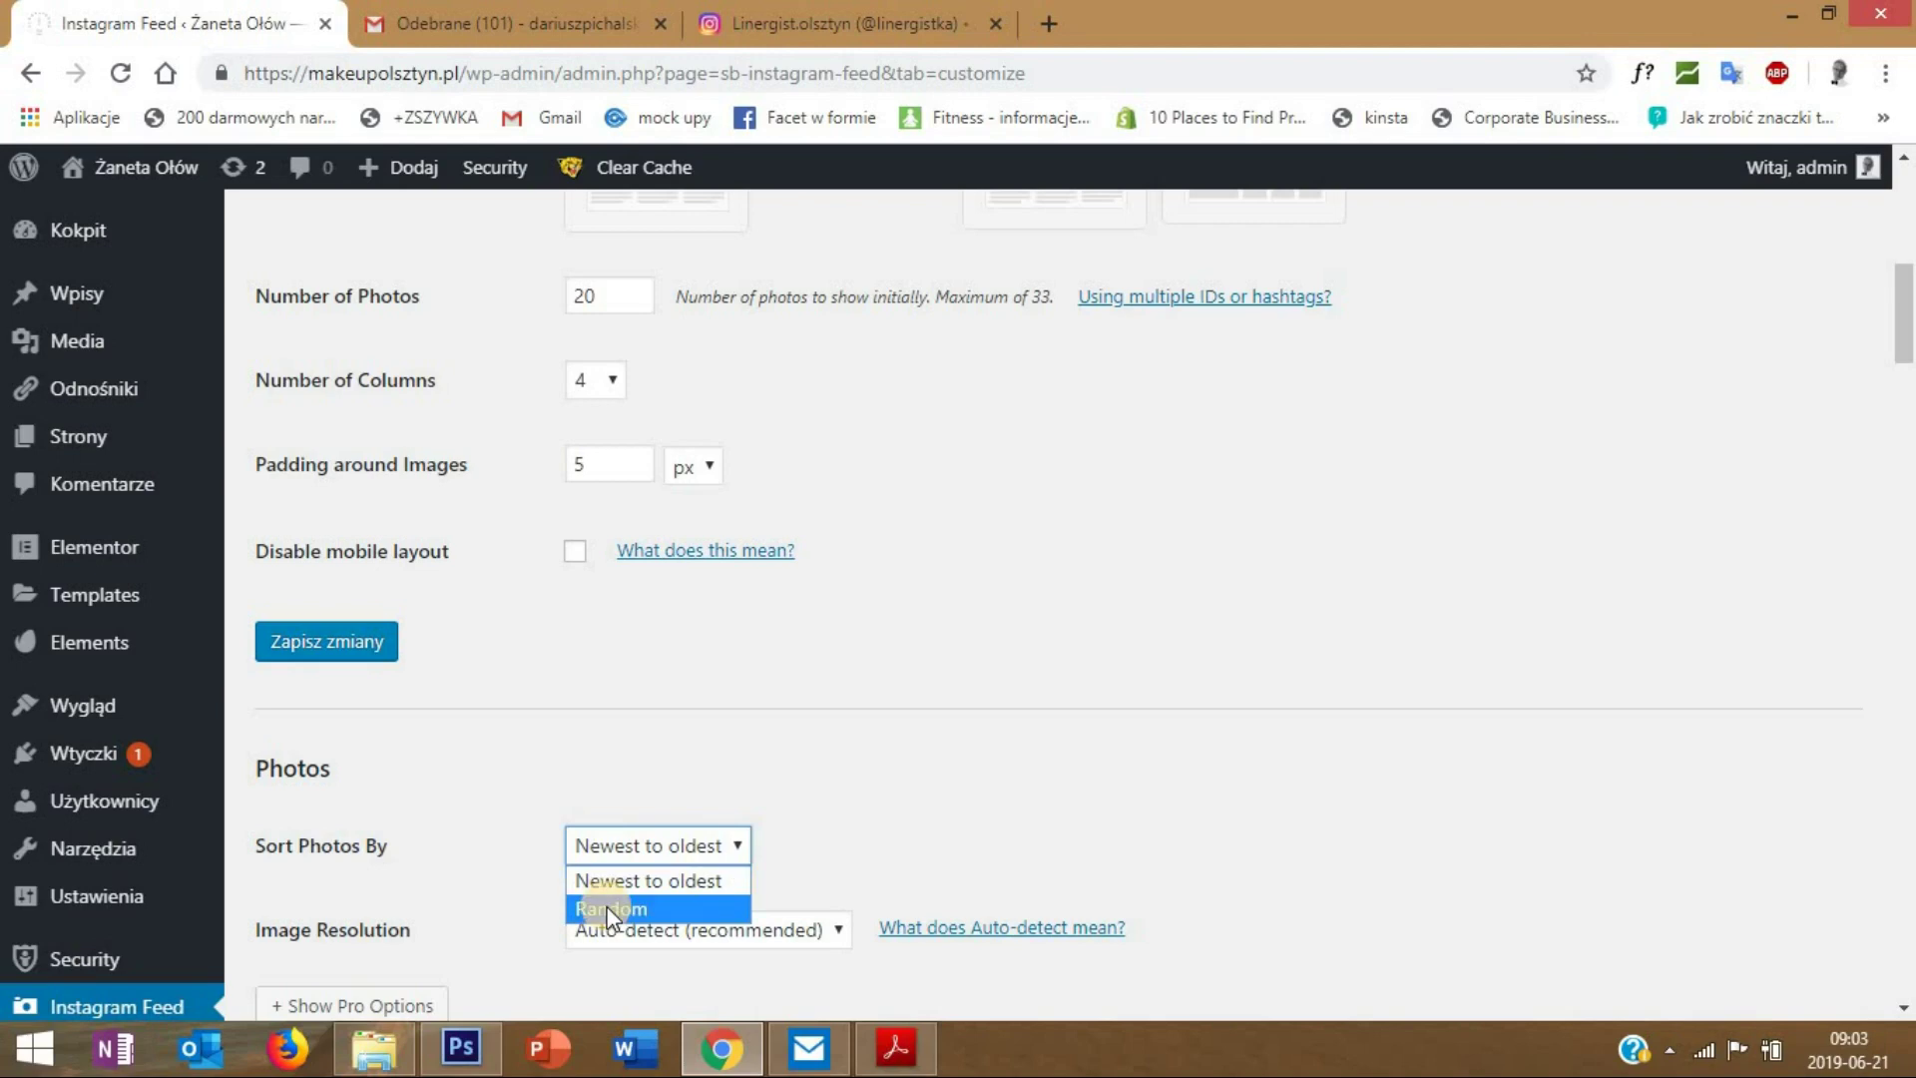
{"action": "triple_click", "coordinate": [810, 806]}
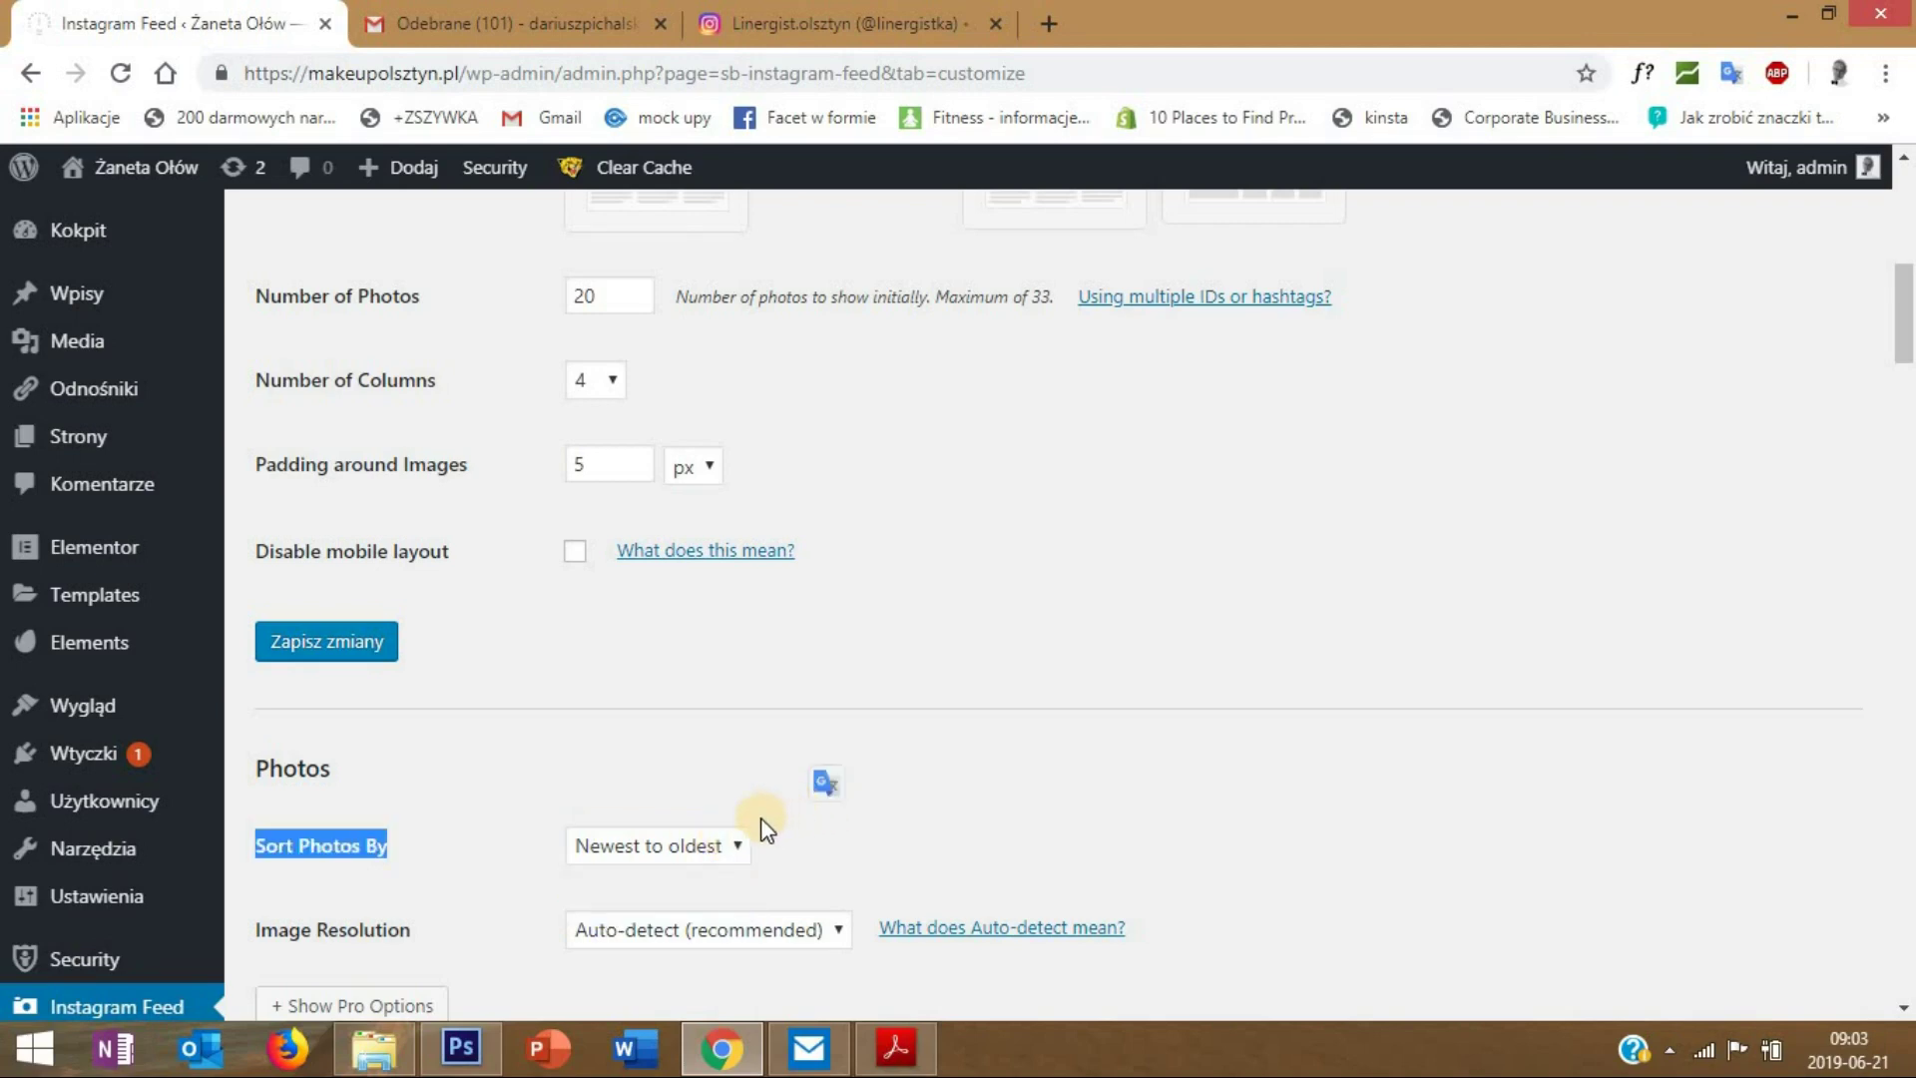
- Save the customisation settings with 20 photos and 4 columns, then view Display Your Feed
{"action": "scroll", "coordinate": [878, 844], "scroll_direction": "down", "scroll_amount": 4}
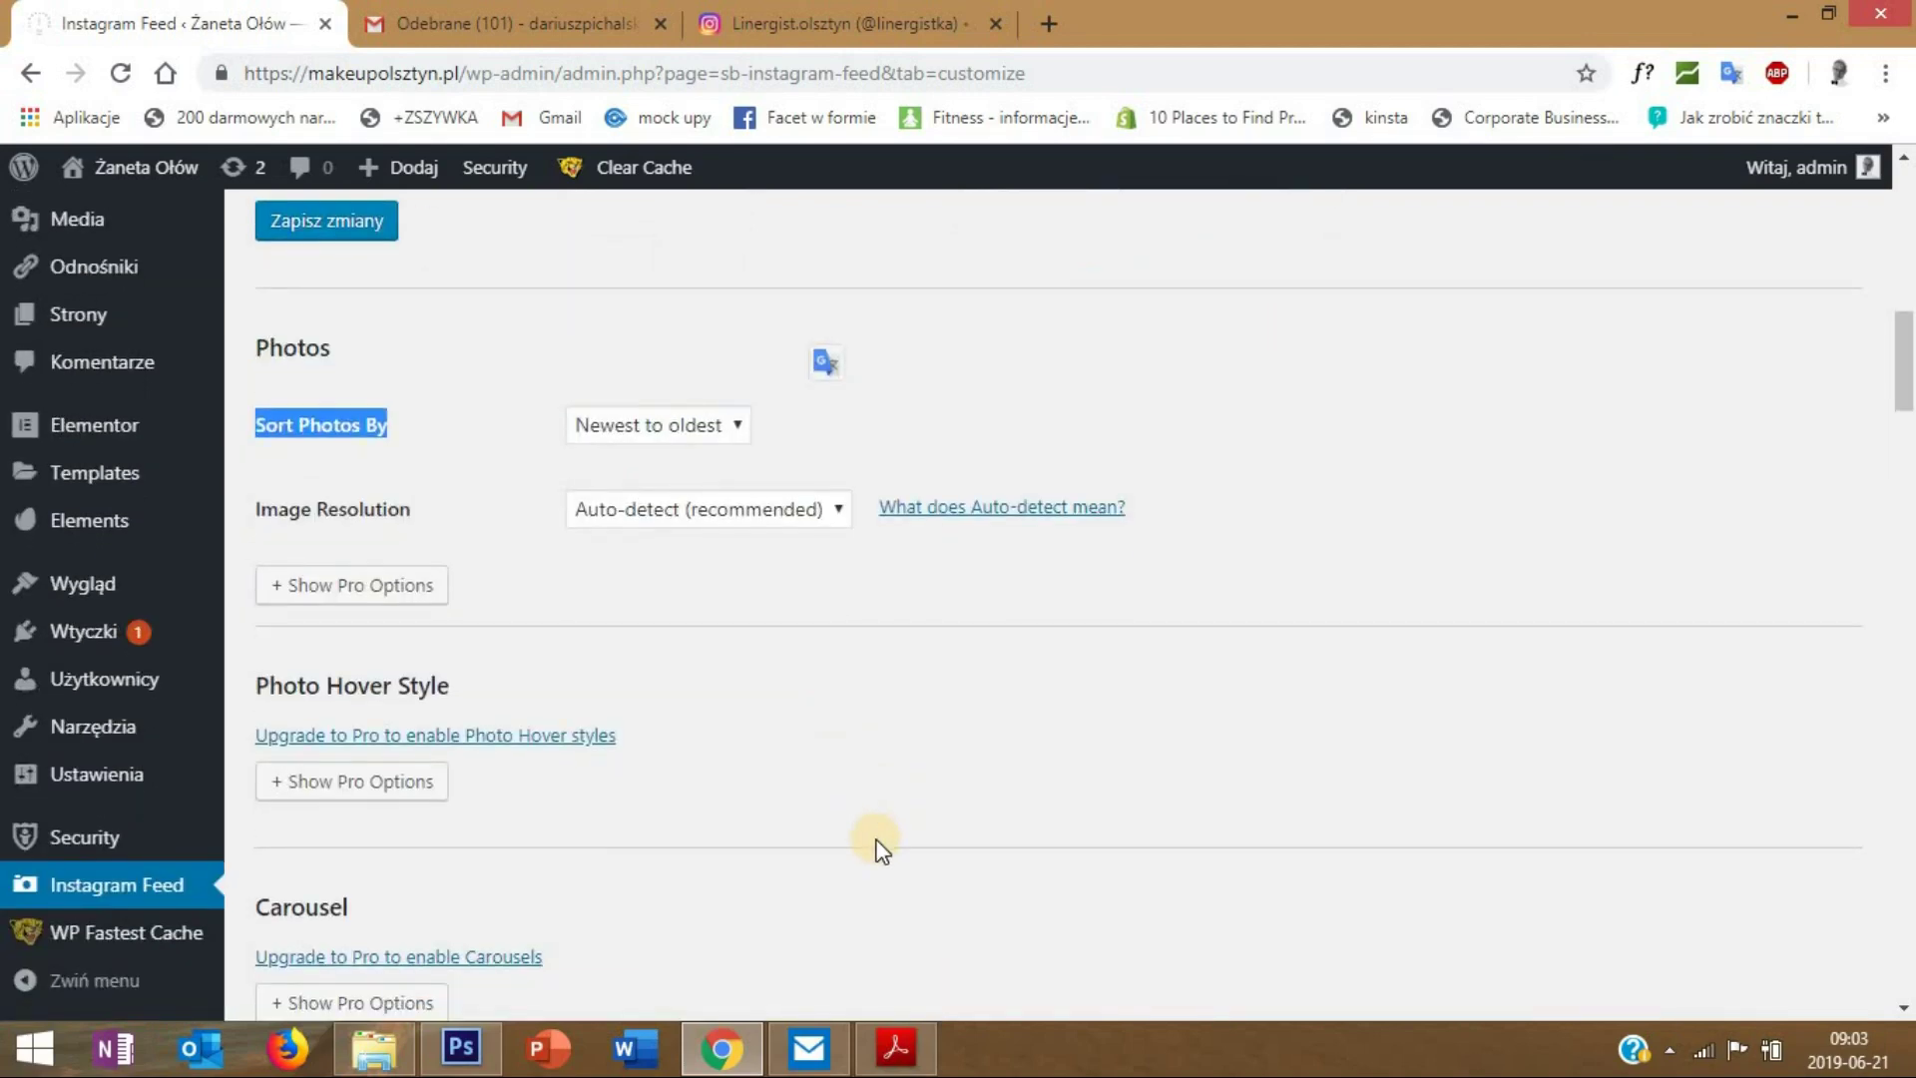
{"action": "scroll", "coordinate": [878, 844], "scroll_direction": "down", "scroll_amount": 3}
{"action": "scroll", "coordinate": [878, 844], "scroll_direction": "up", "scroll_amount": 5}
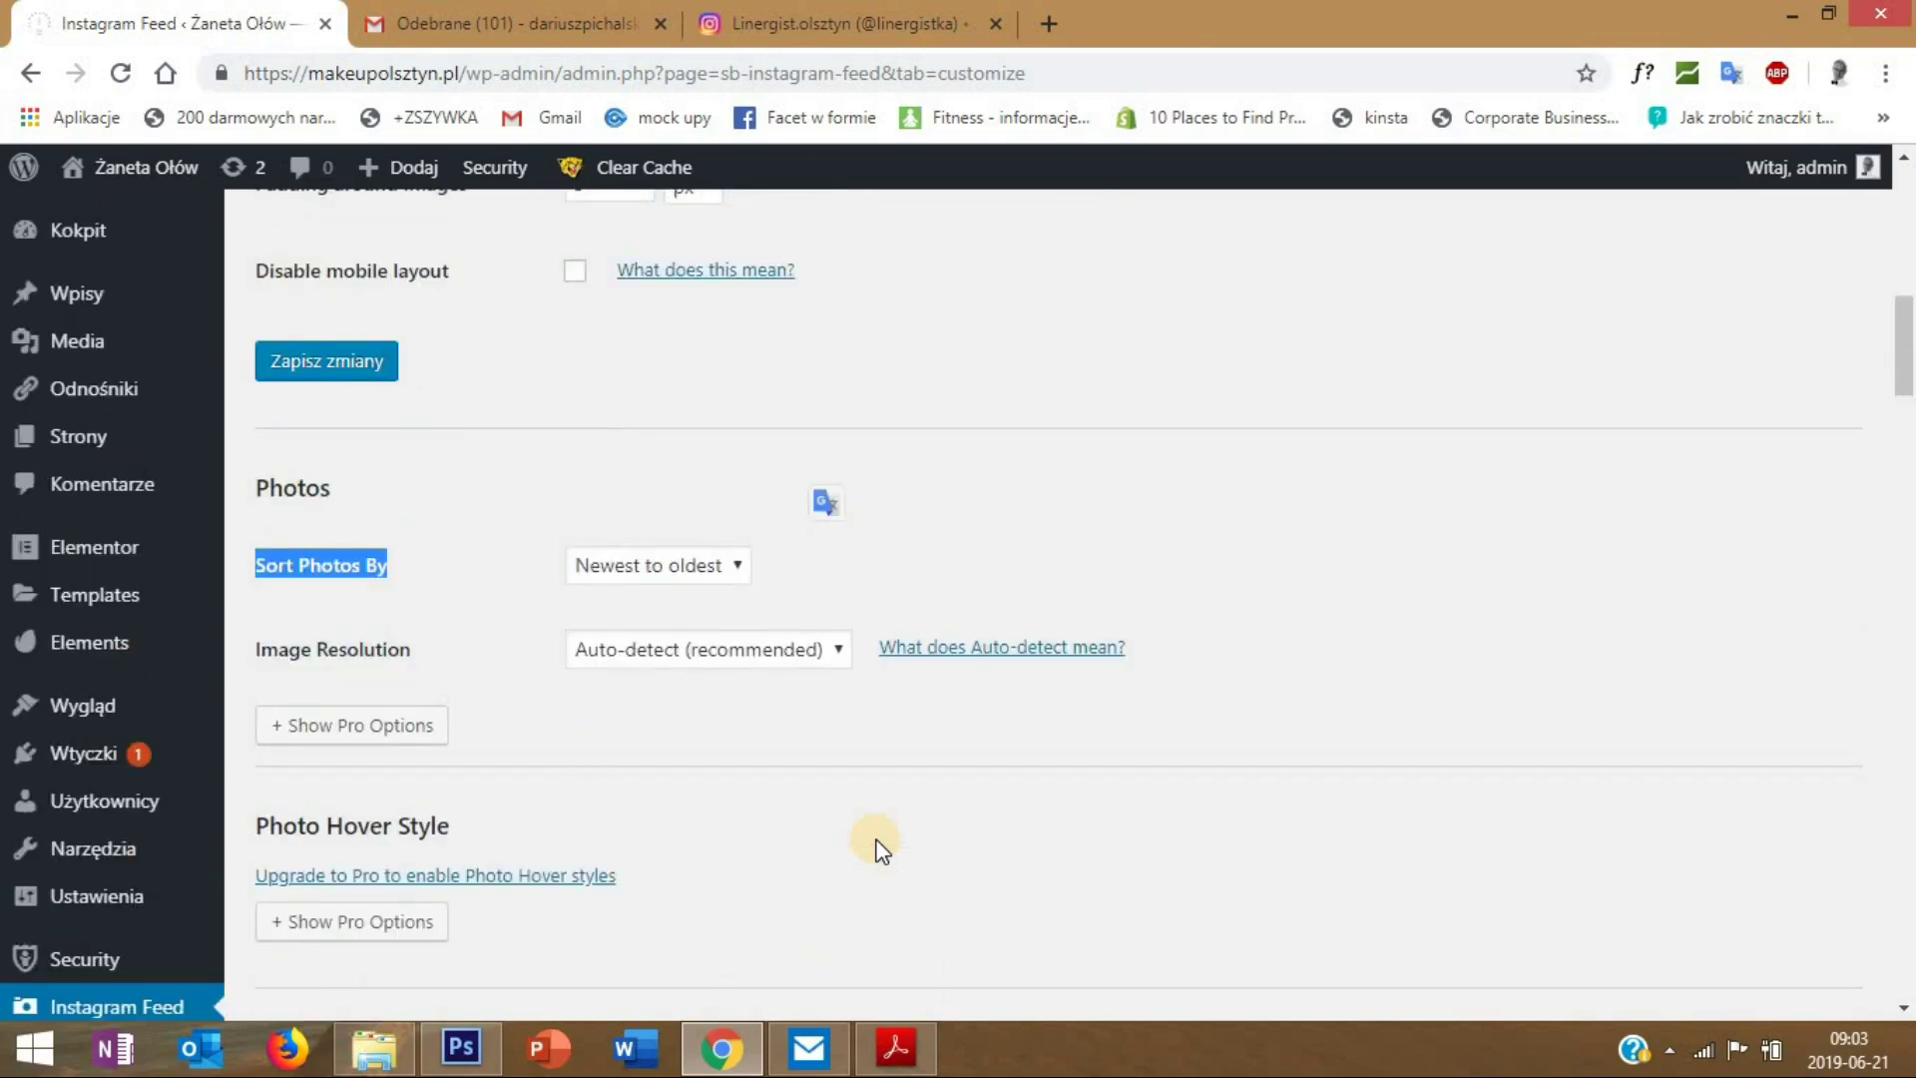
{"action": "scroll", "coordinate": [824, 839], "scroll_direction": "up", "scroll_amount": 3}
{"action": "left_click", "coordinate": [261, 651]}
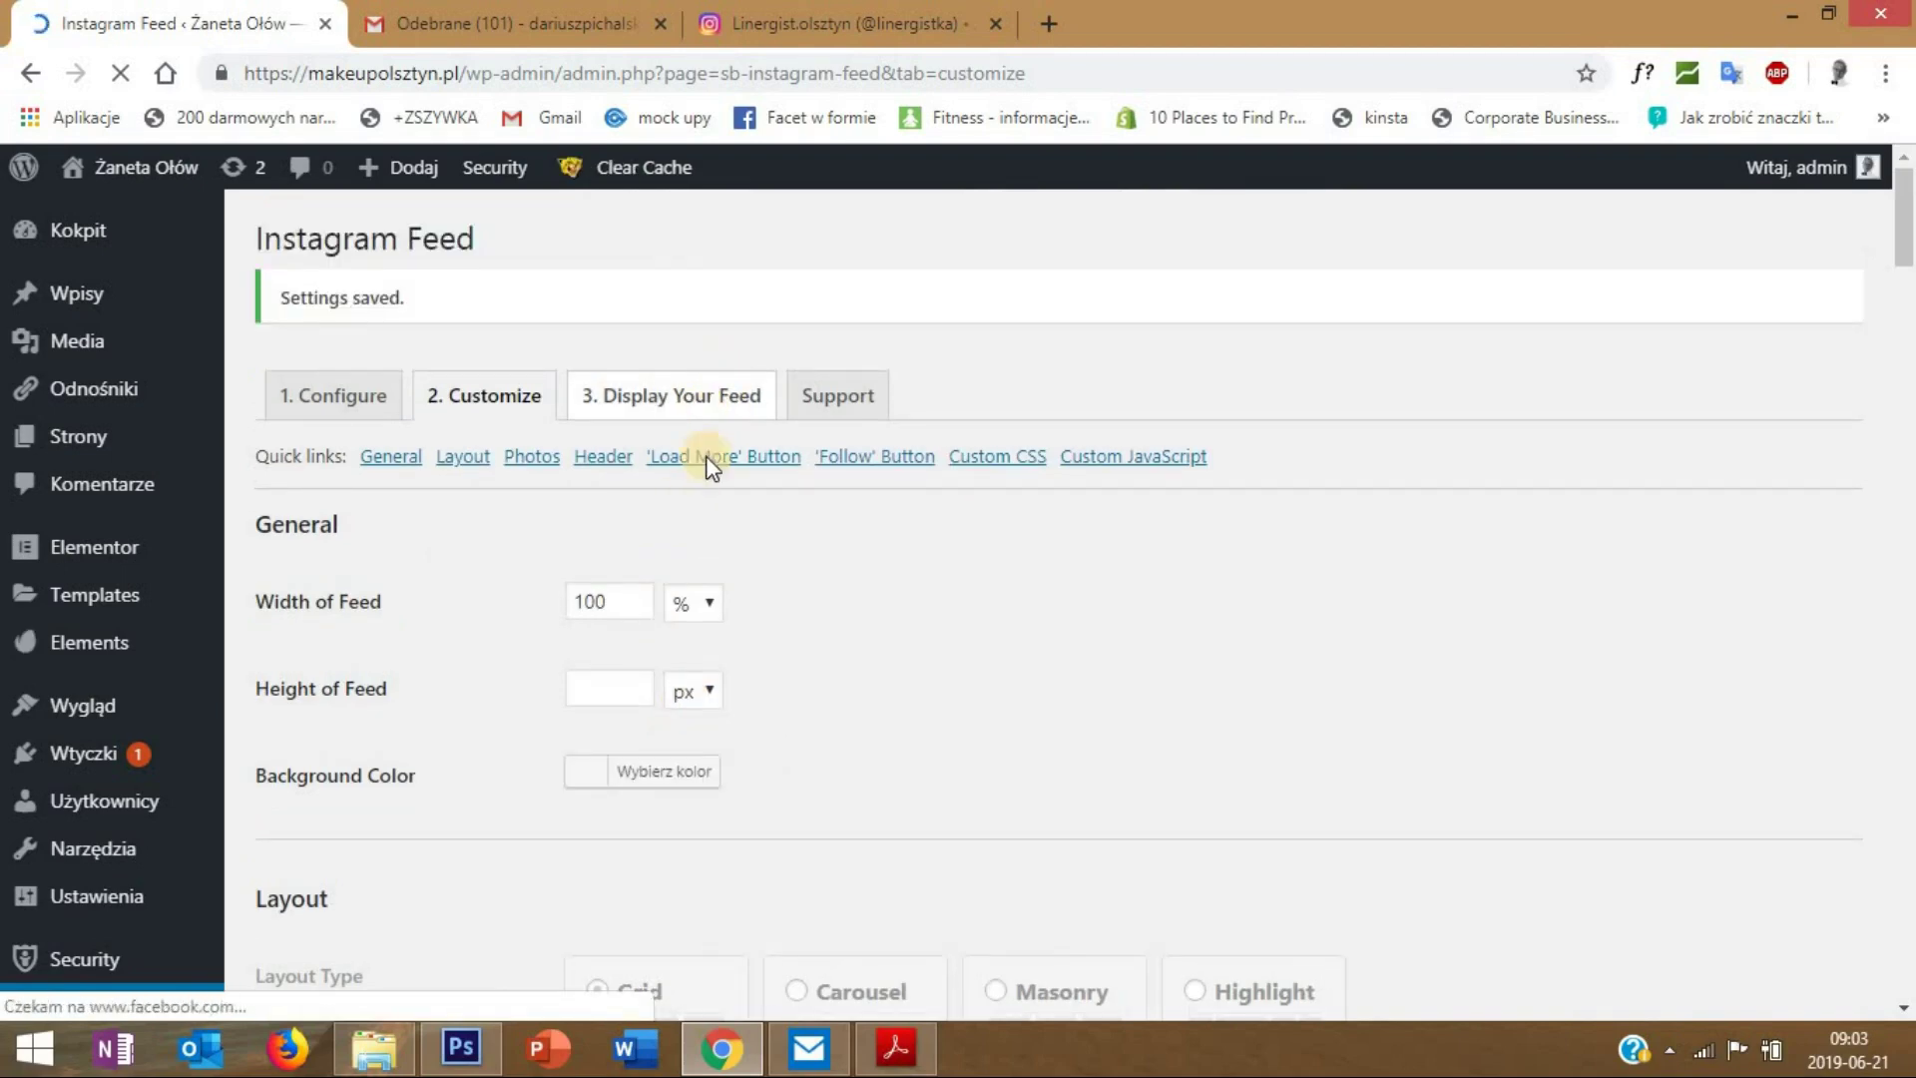
{"action": "left_click", "coordinate": [712, 419]}
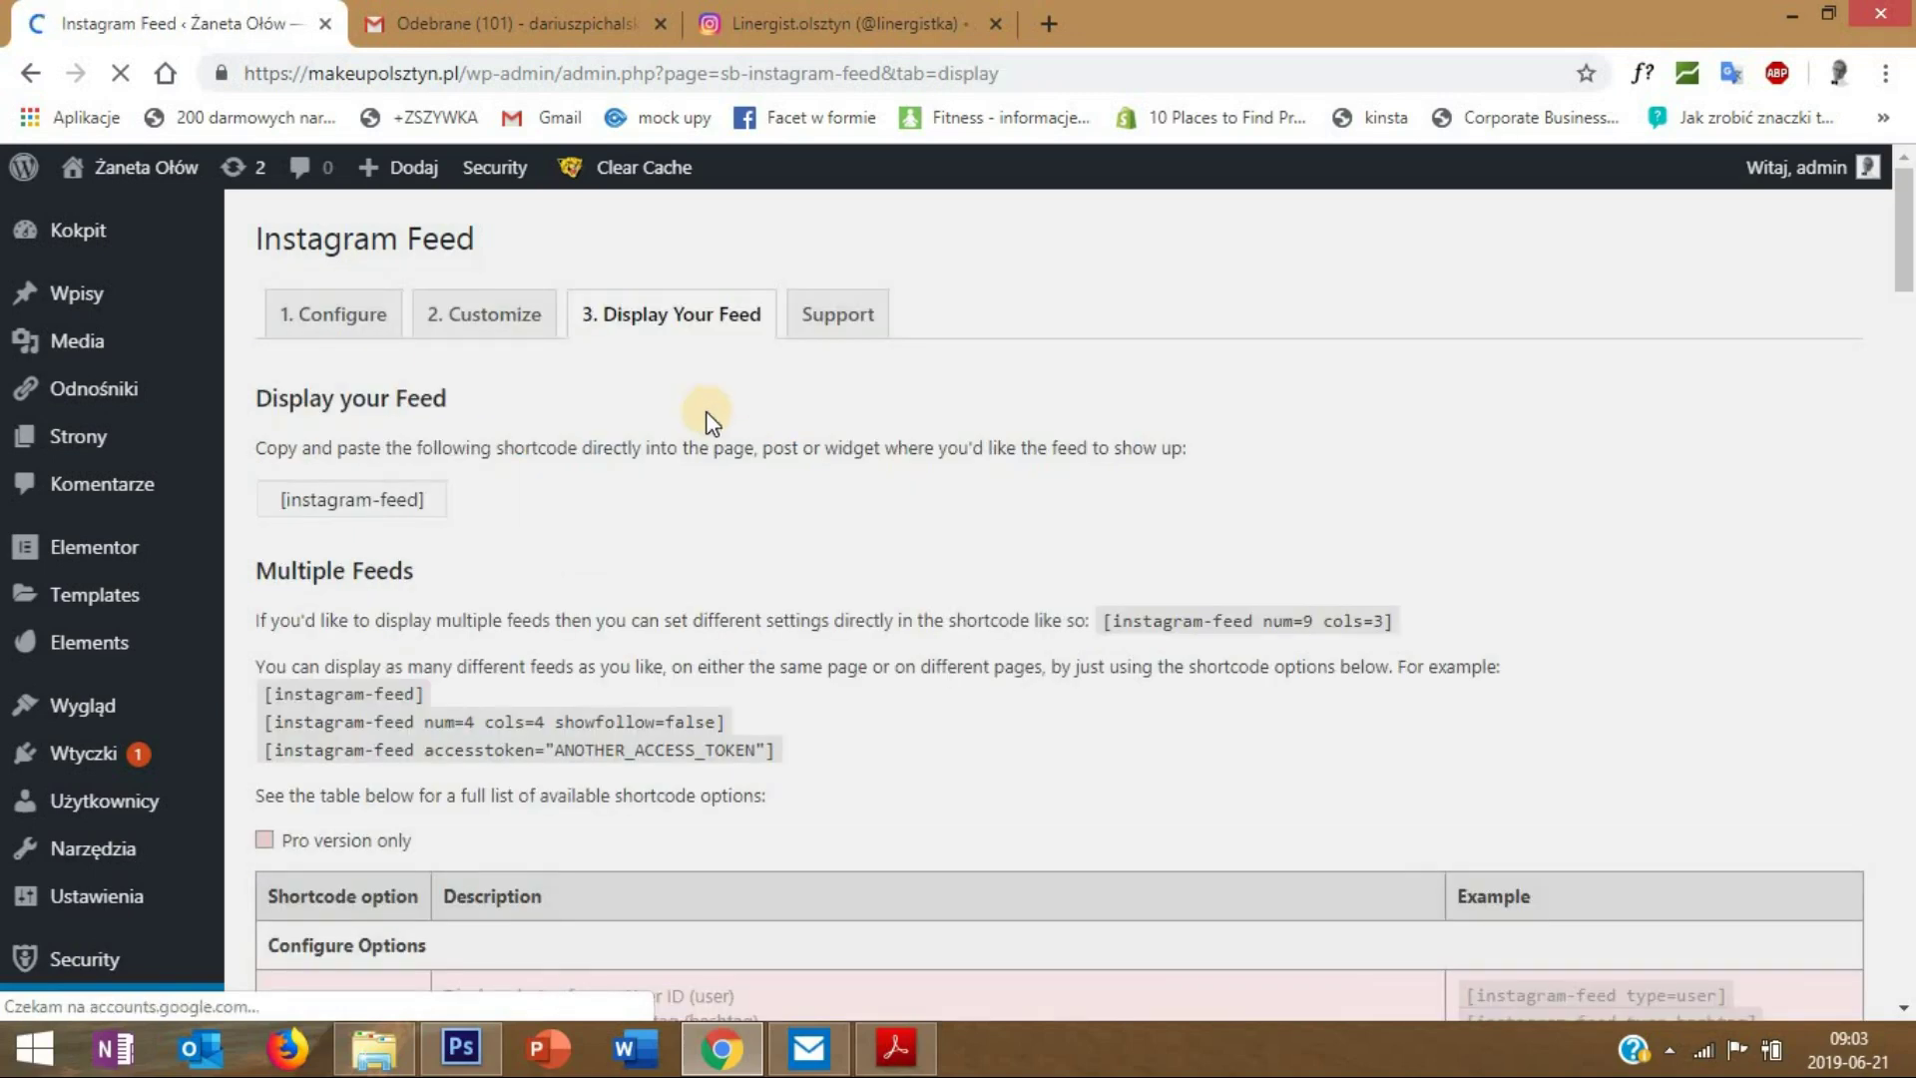
- Copy the [instagram-feed] shortcode from the 1. Configure tab
{"action": "scroll", "coordinate": [662, 536], "scroll_direction": "down", "scroll_amount": 5}
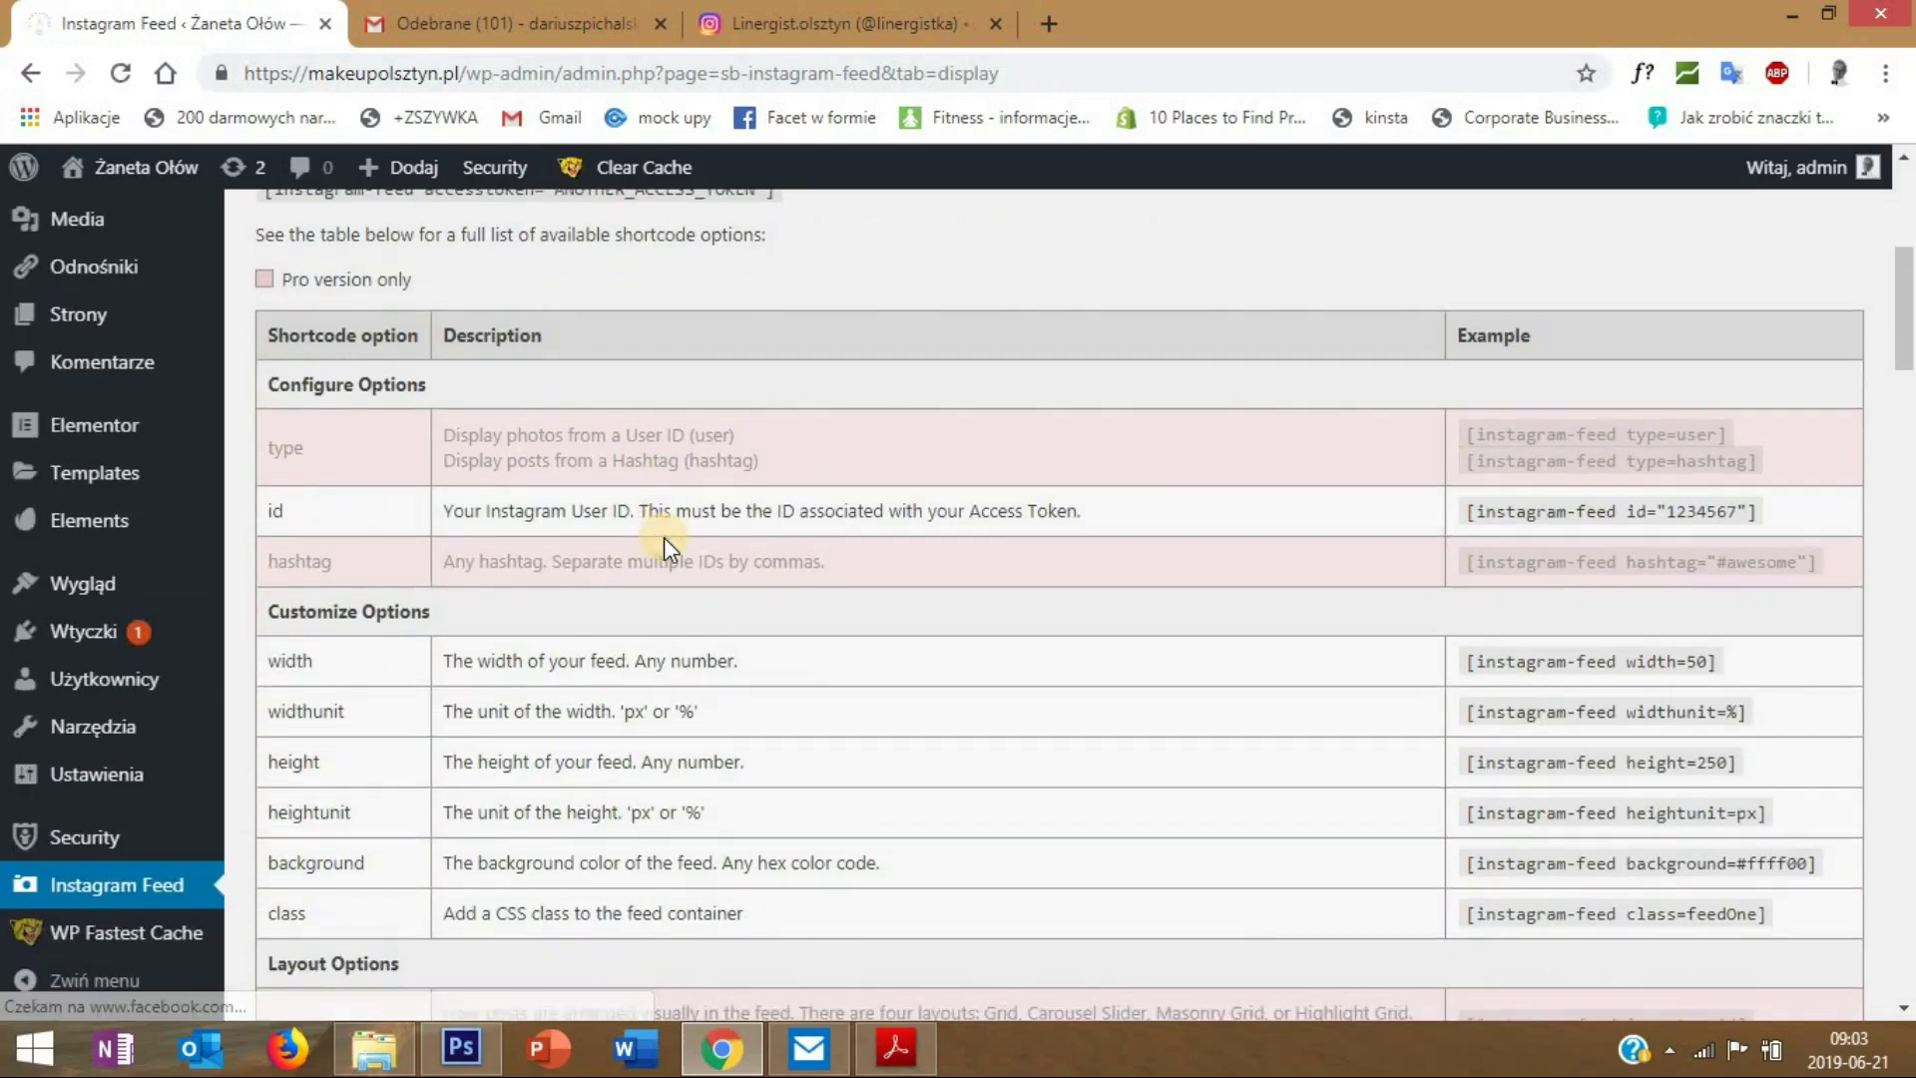
{"action": "scroll", "coordinate": [662, 548], "scroll_direction": "up", "scroll_amount": 5}
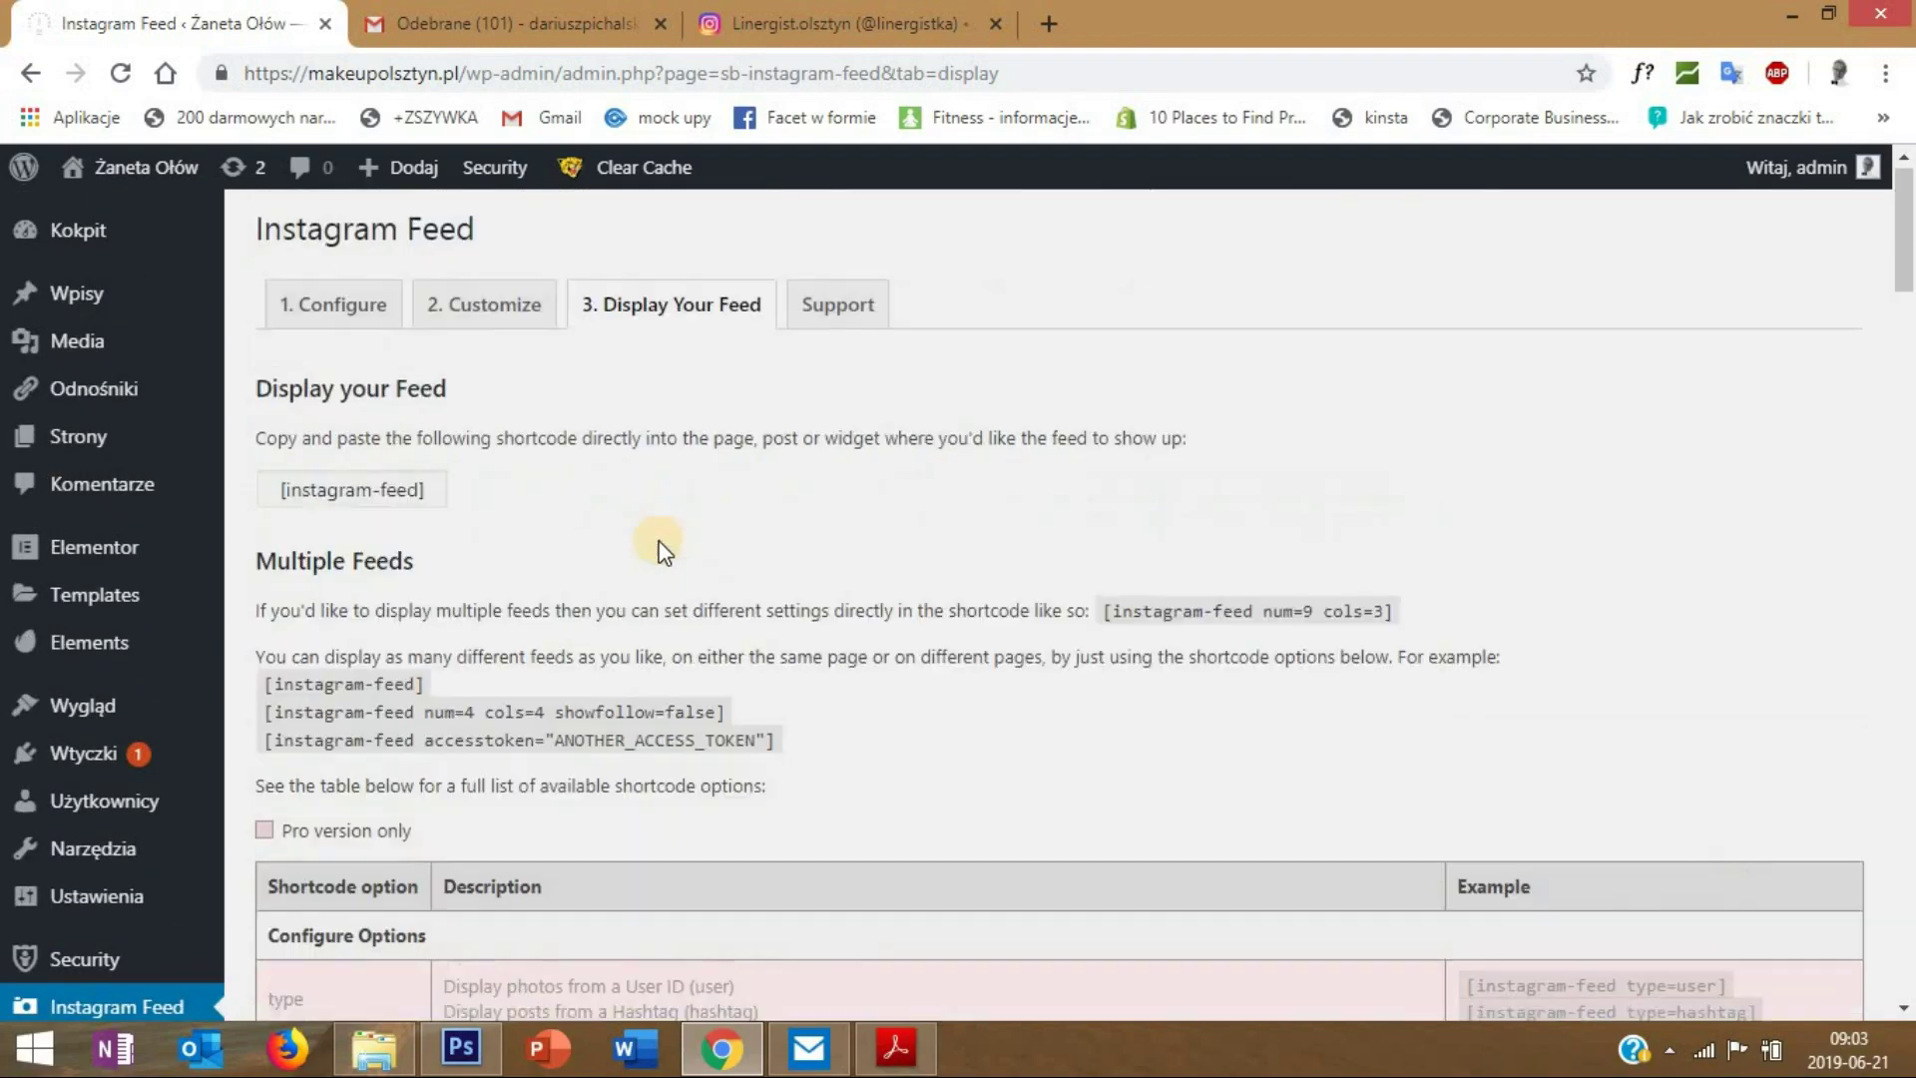
{"action": "left_click", "coordinate": [320, 318]}
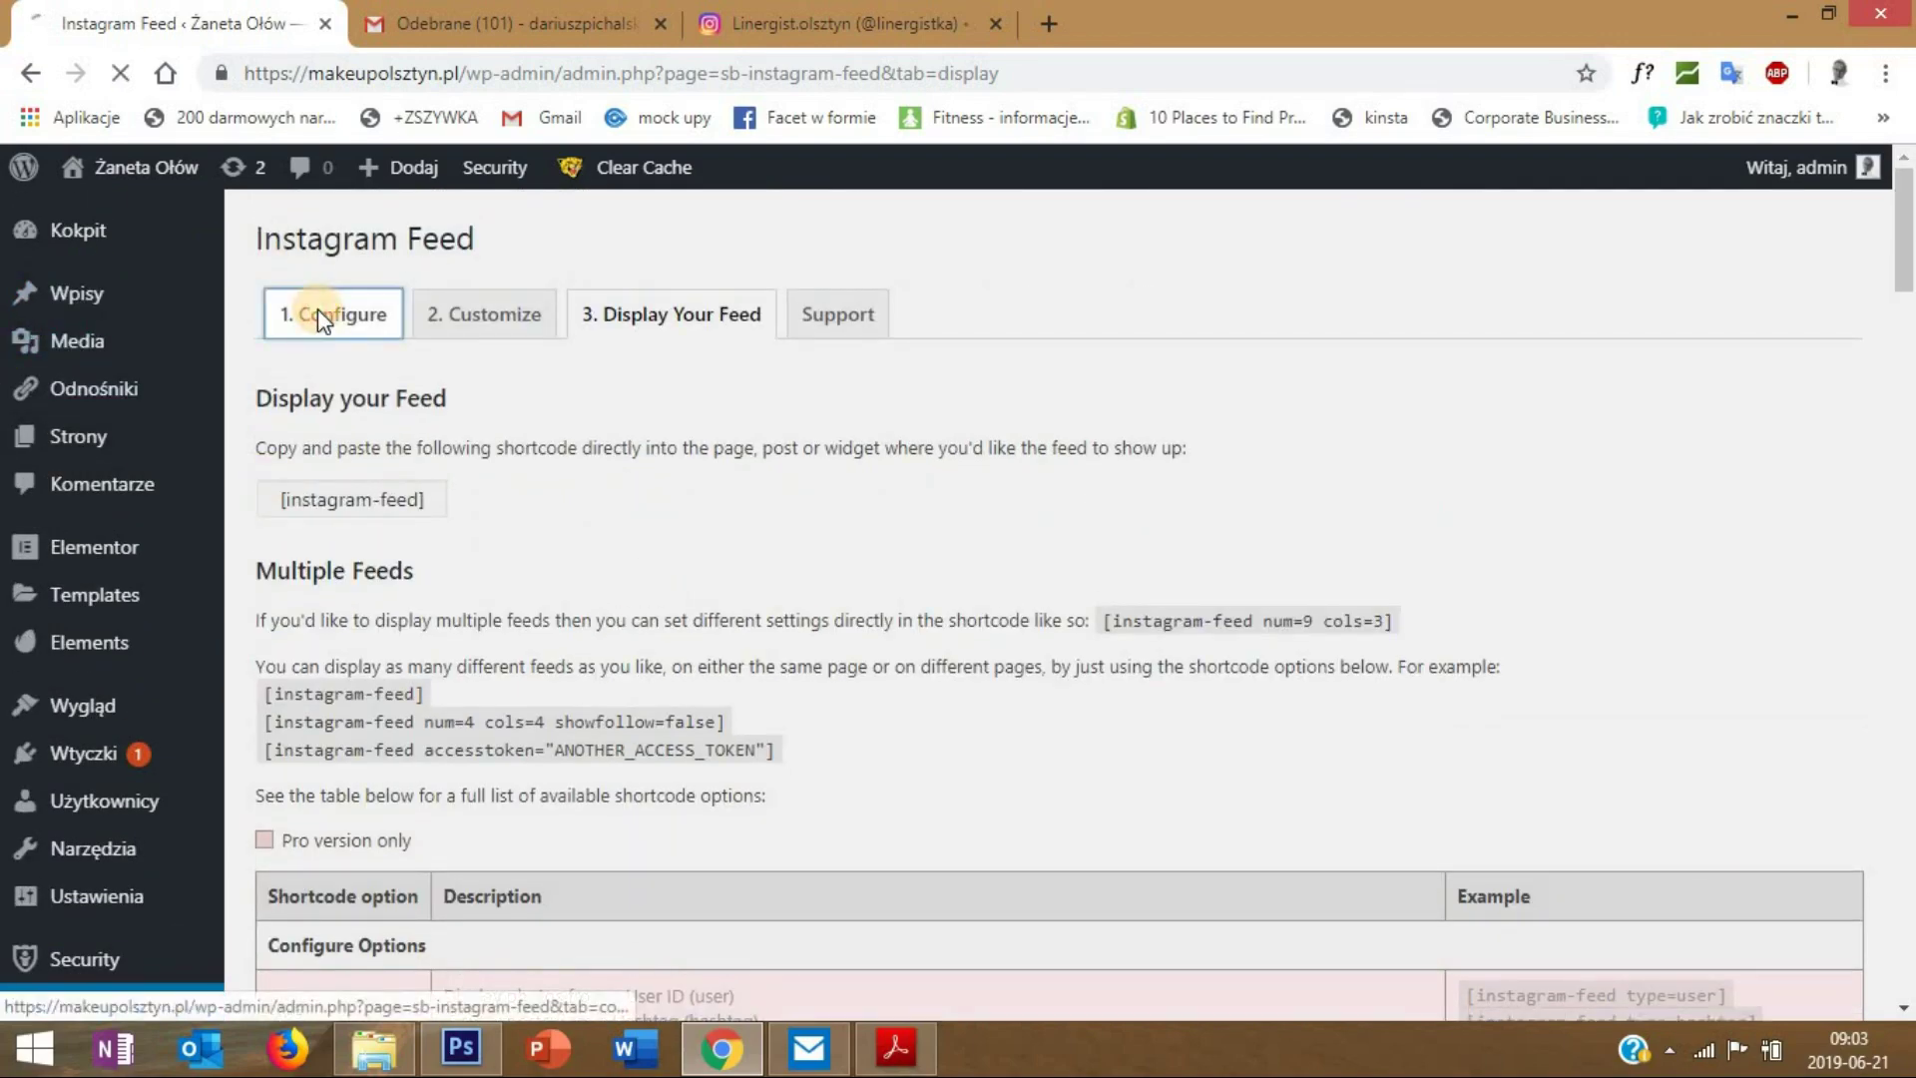
{"action": "scroll", "coordinate": [713, 589], "scroll_direction": "down", "scroll_amount": 8}
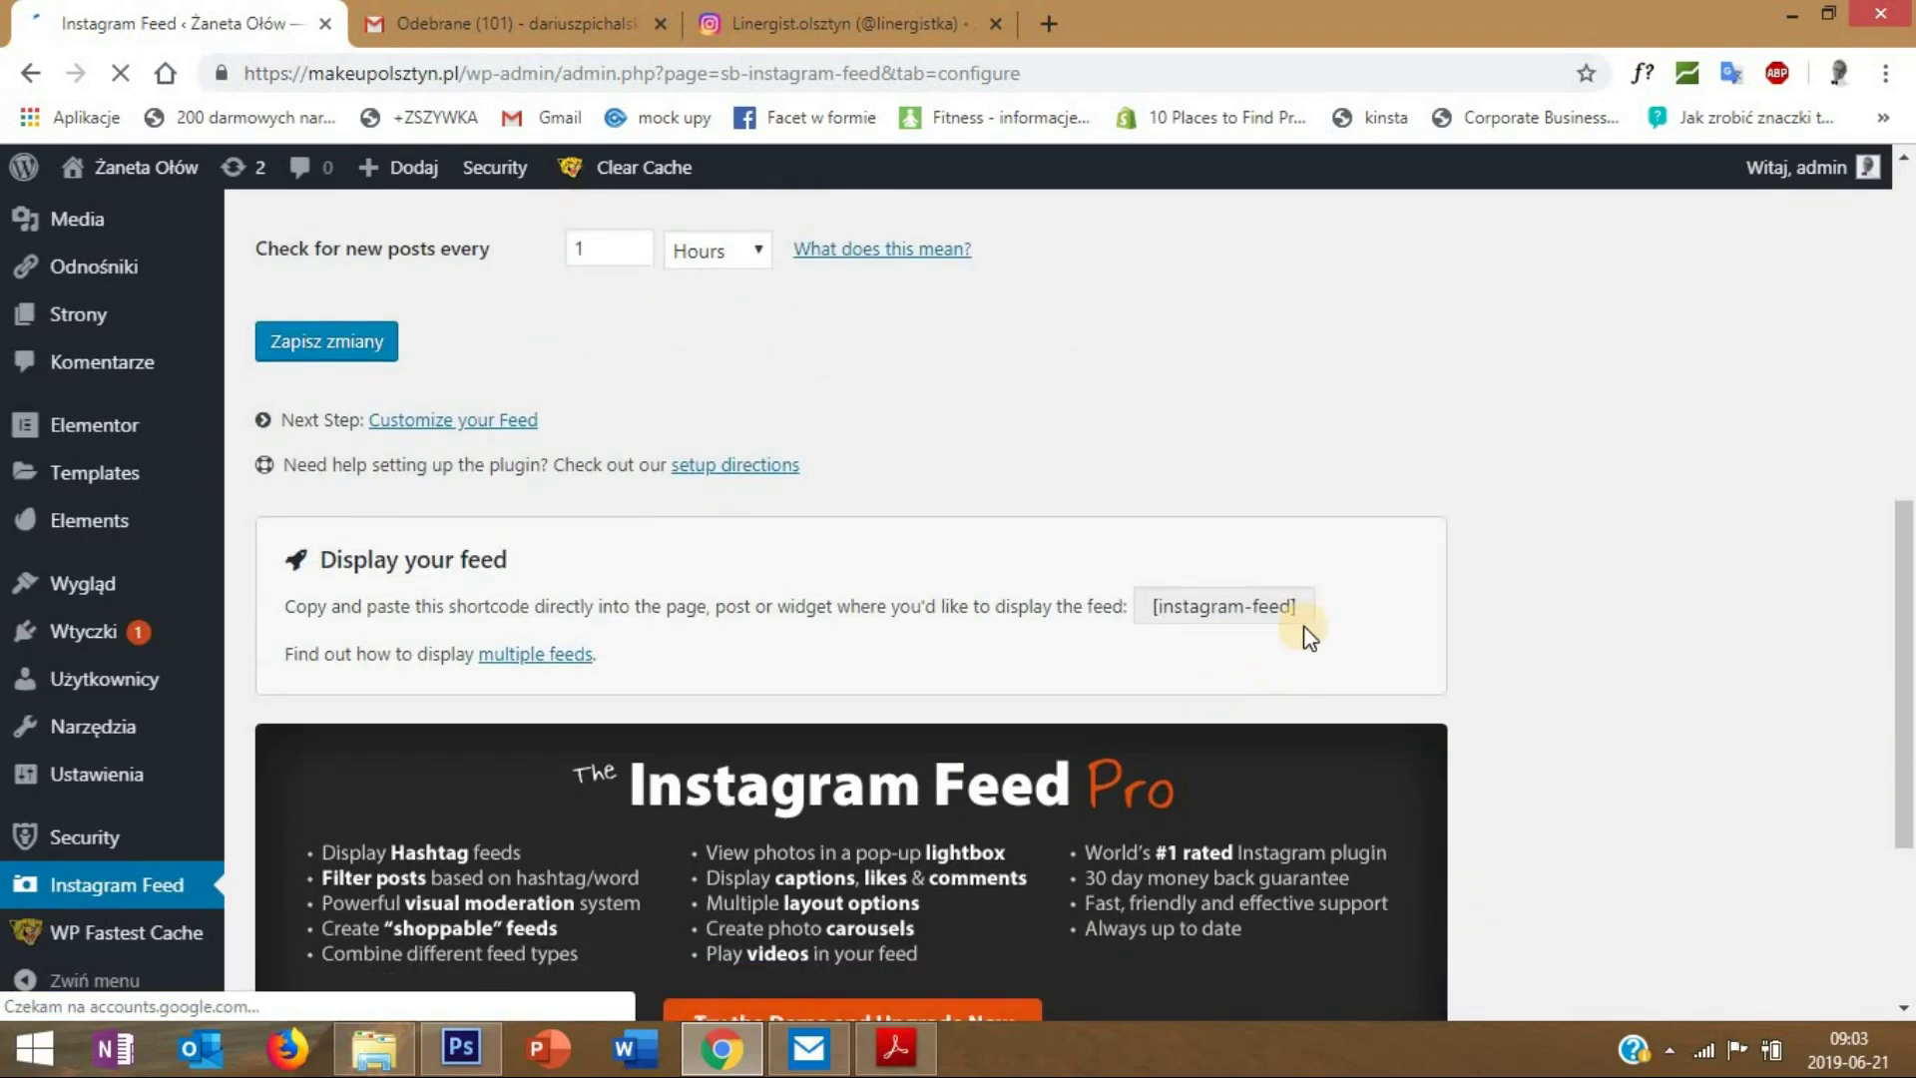
{"action": "left_click_drag", "start_coordinate": [1297, 605], "coordinate": [1162, 604]}
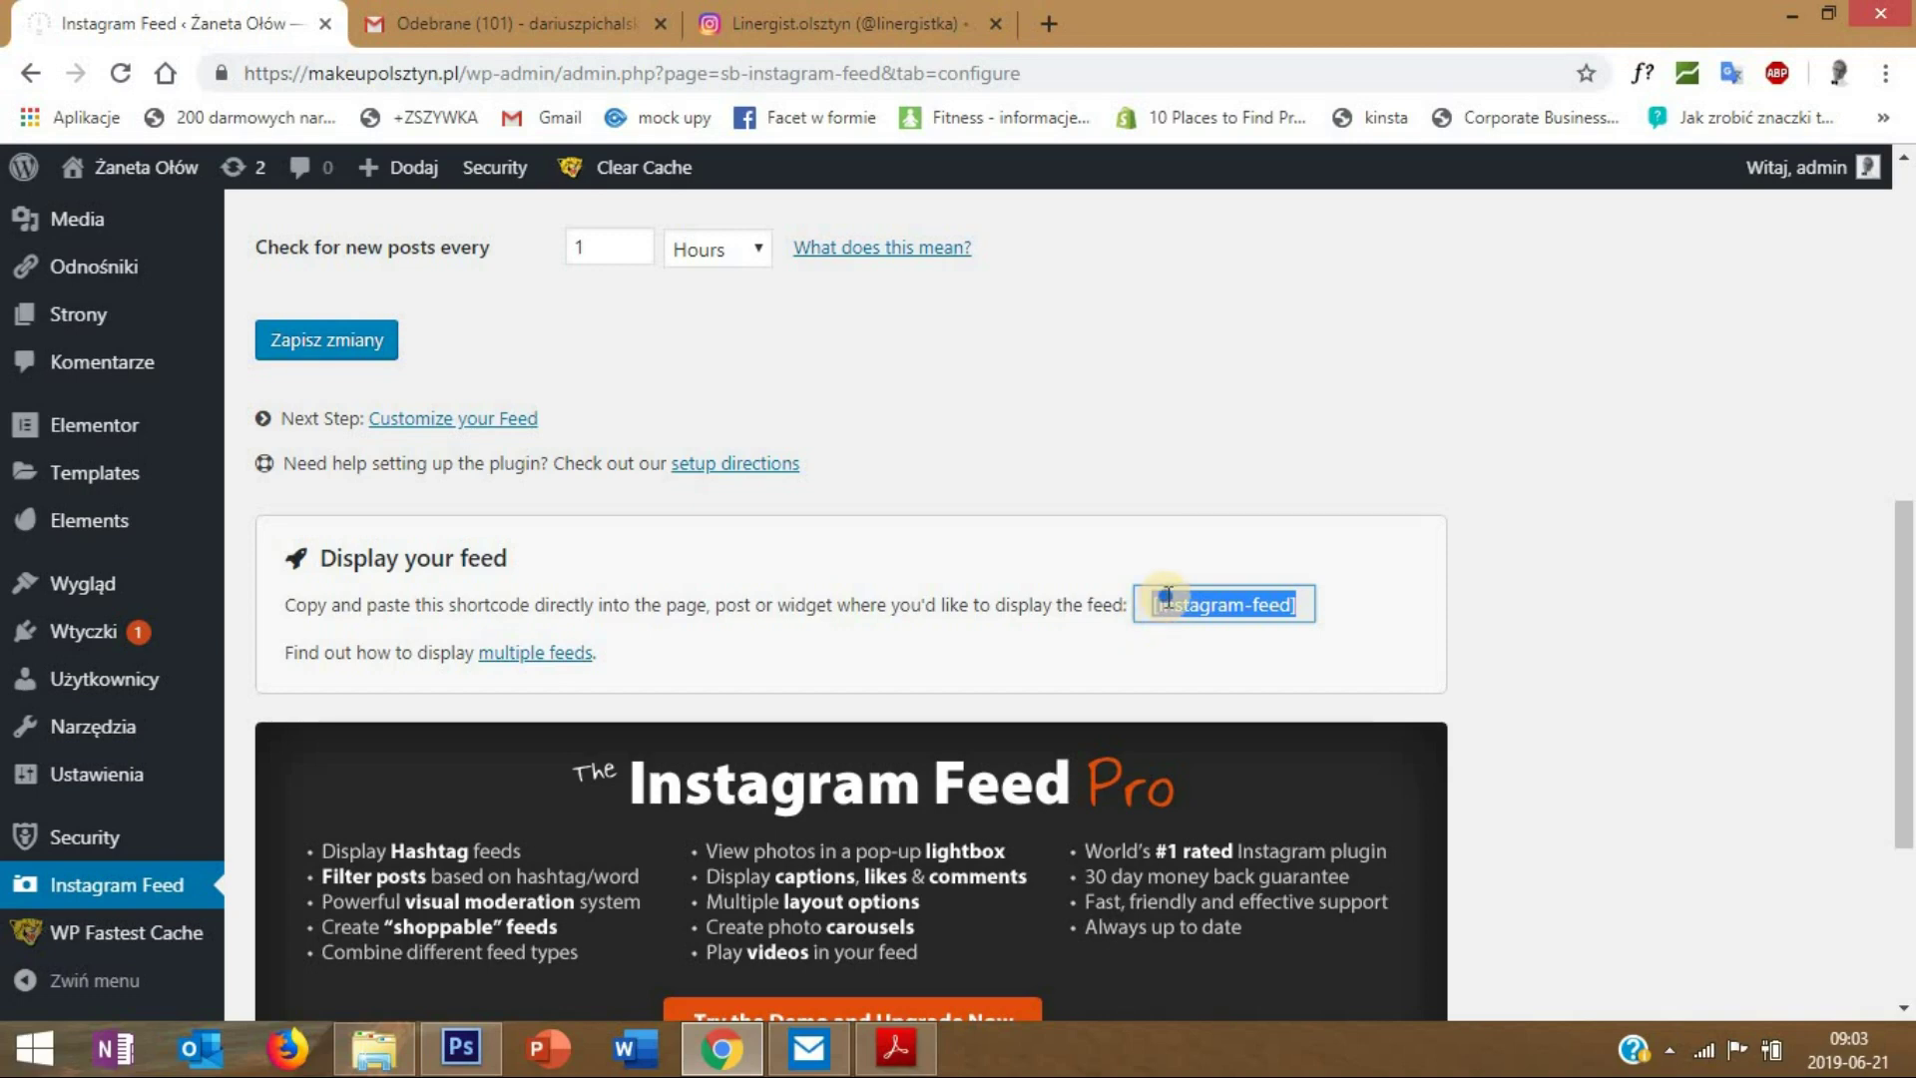
{"action": "right_click", "coordinate": [1169, 599]}
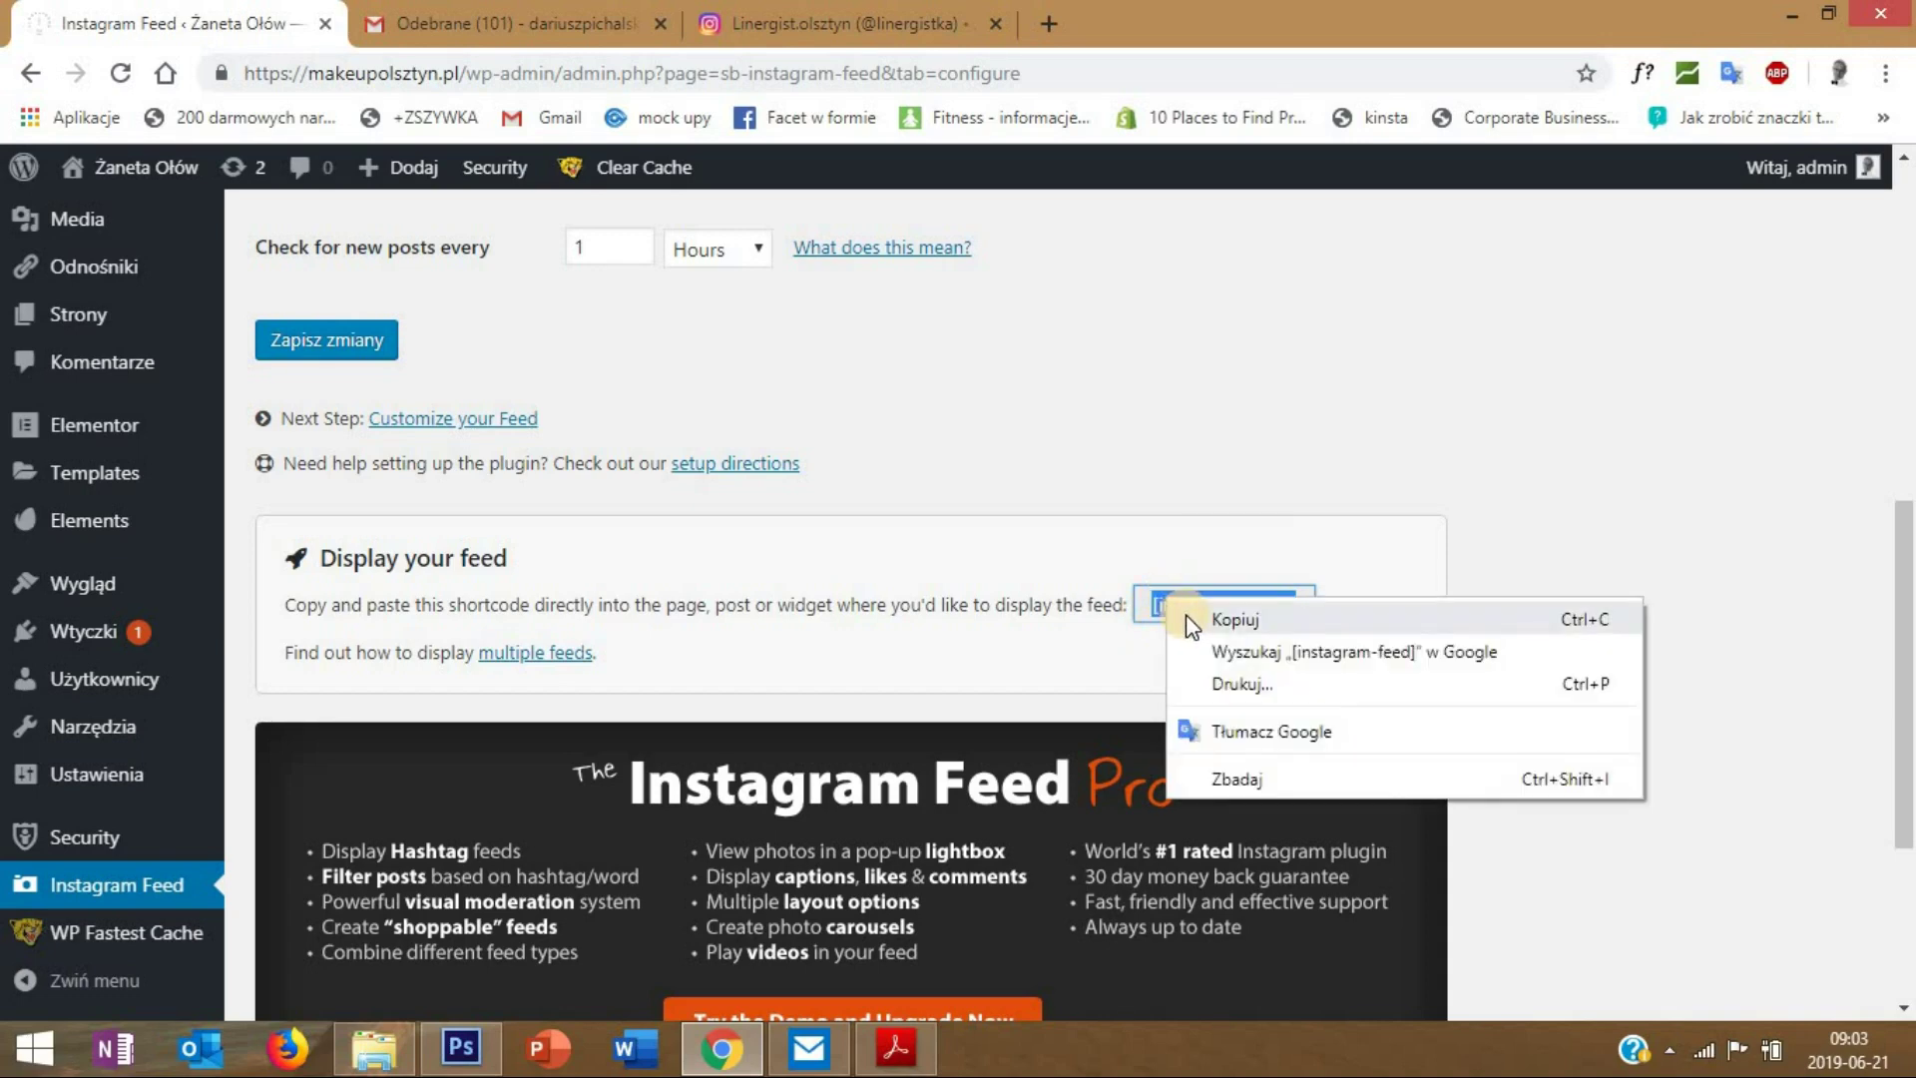
{"action": "left_click", "coordinate": [1190, 624]}
- Open Strona Główna in Elementor from the Pages list and scroll to Galeria - Instagram
{"action": "mouse_move", "coordinate": [196, 539]}
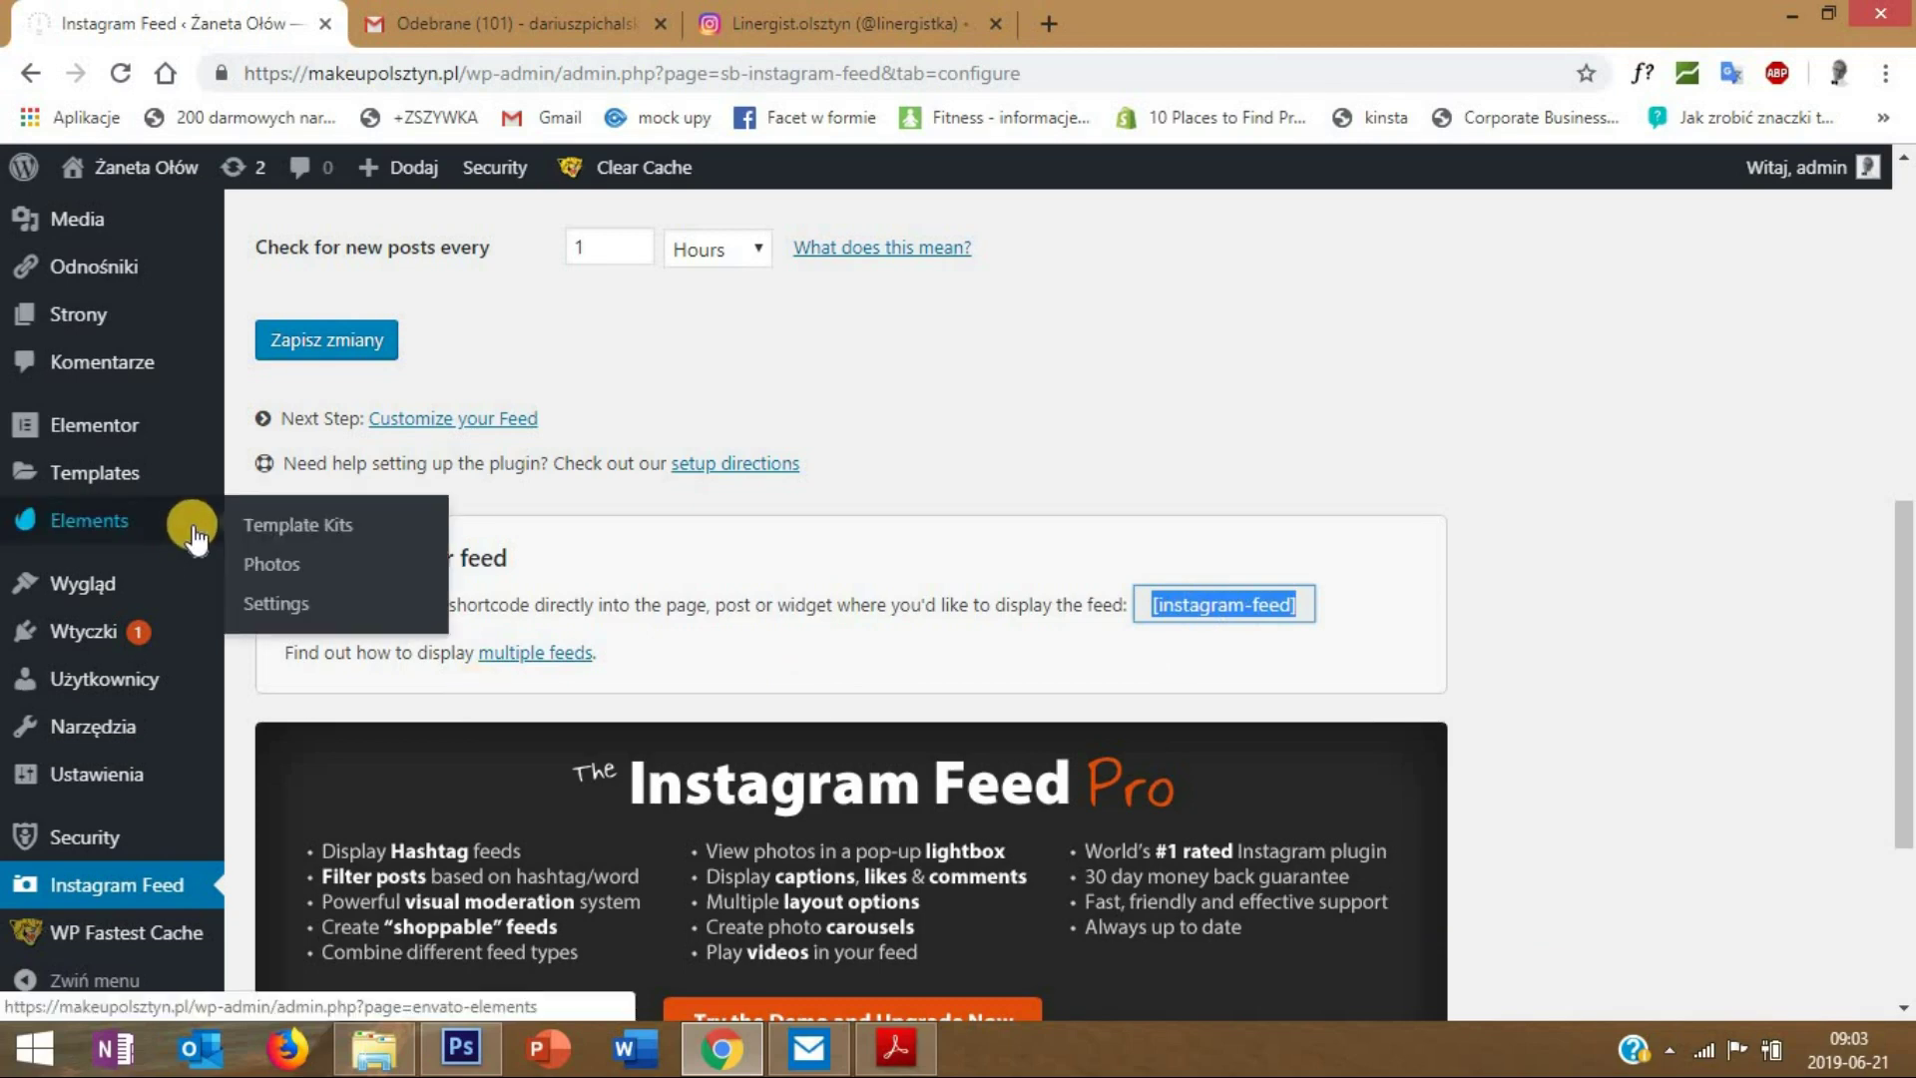
{"action": "mouse_move", "coordinate": [149, 319]}
{"action": "left_click", "coordinate": [268, 317]}
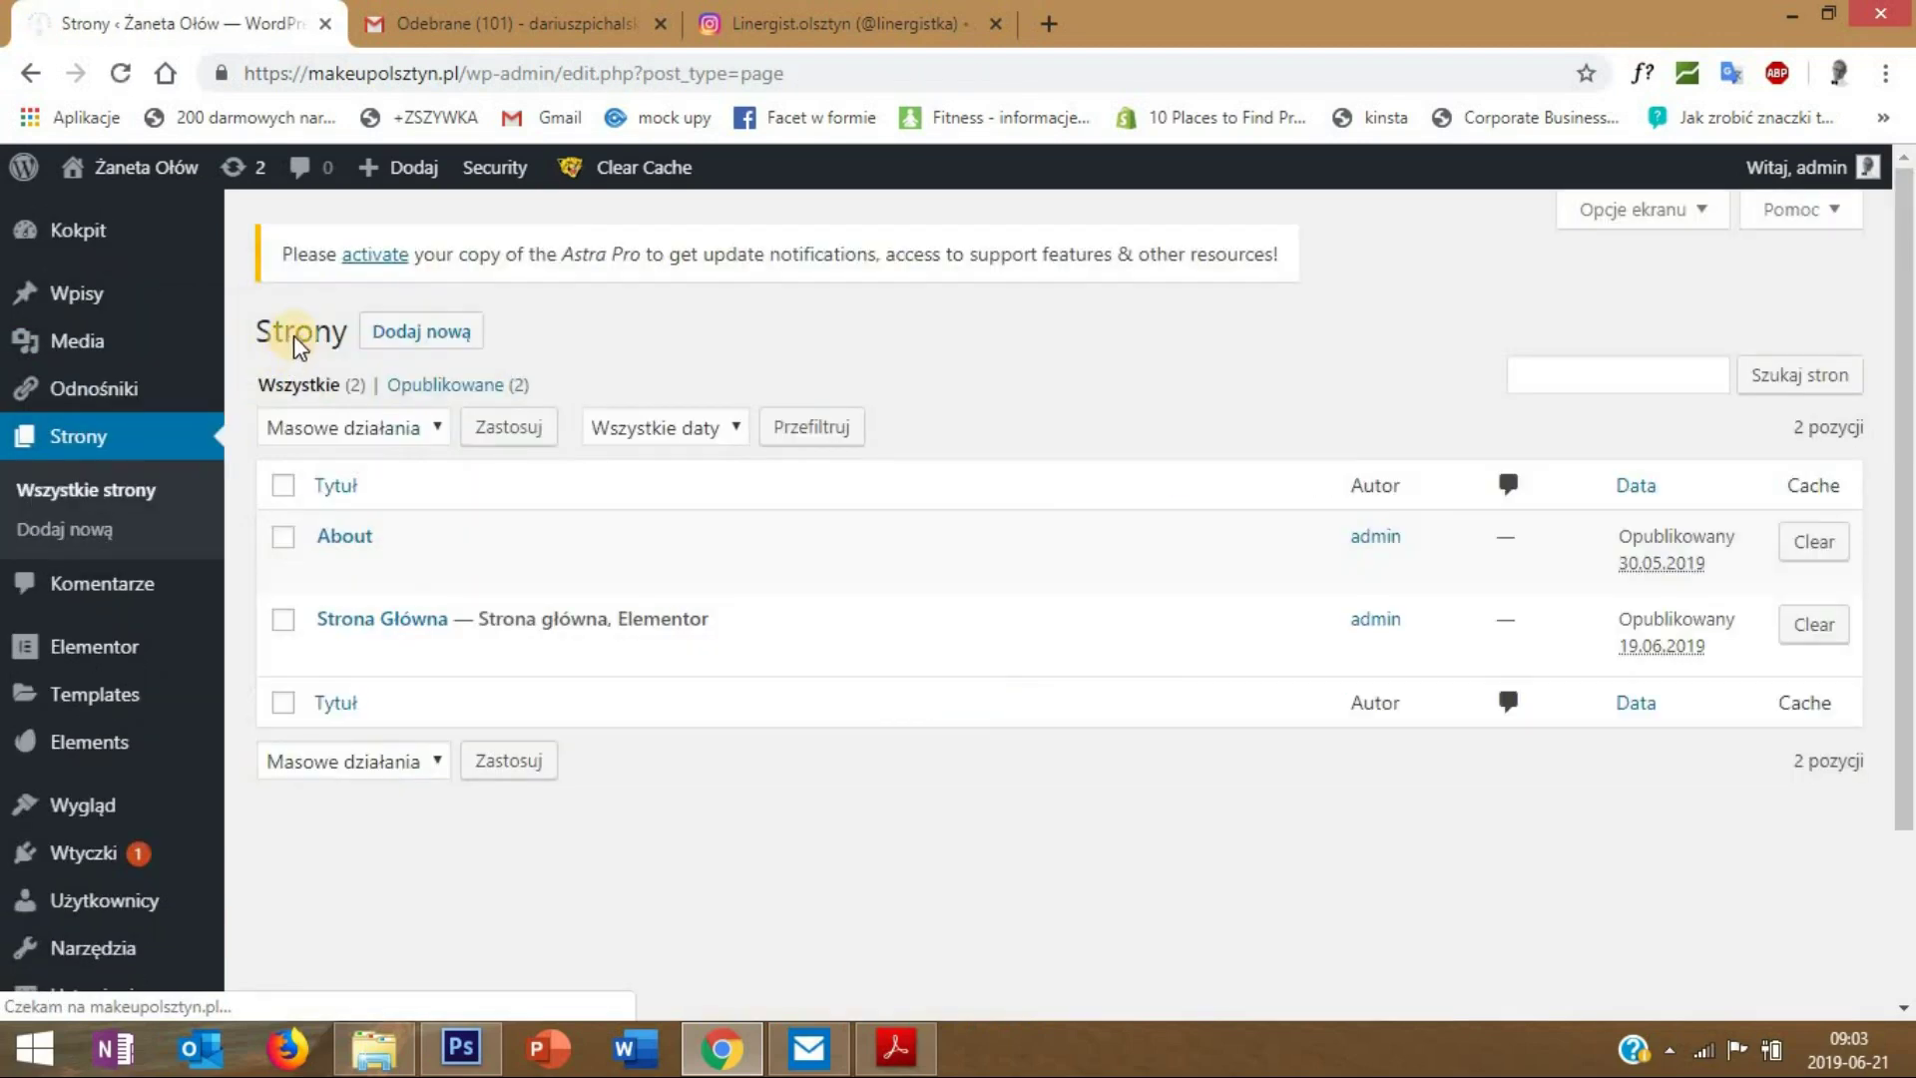
{"action": "mouse_move", "coordinate": [364, 630]}
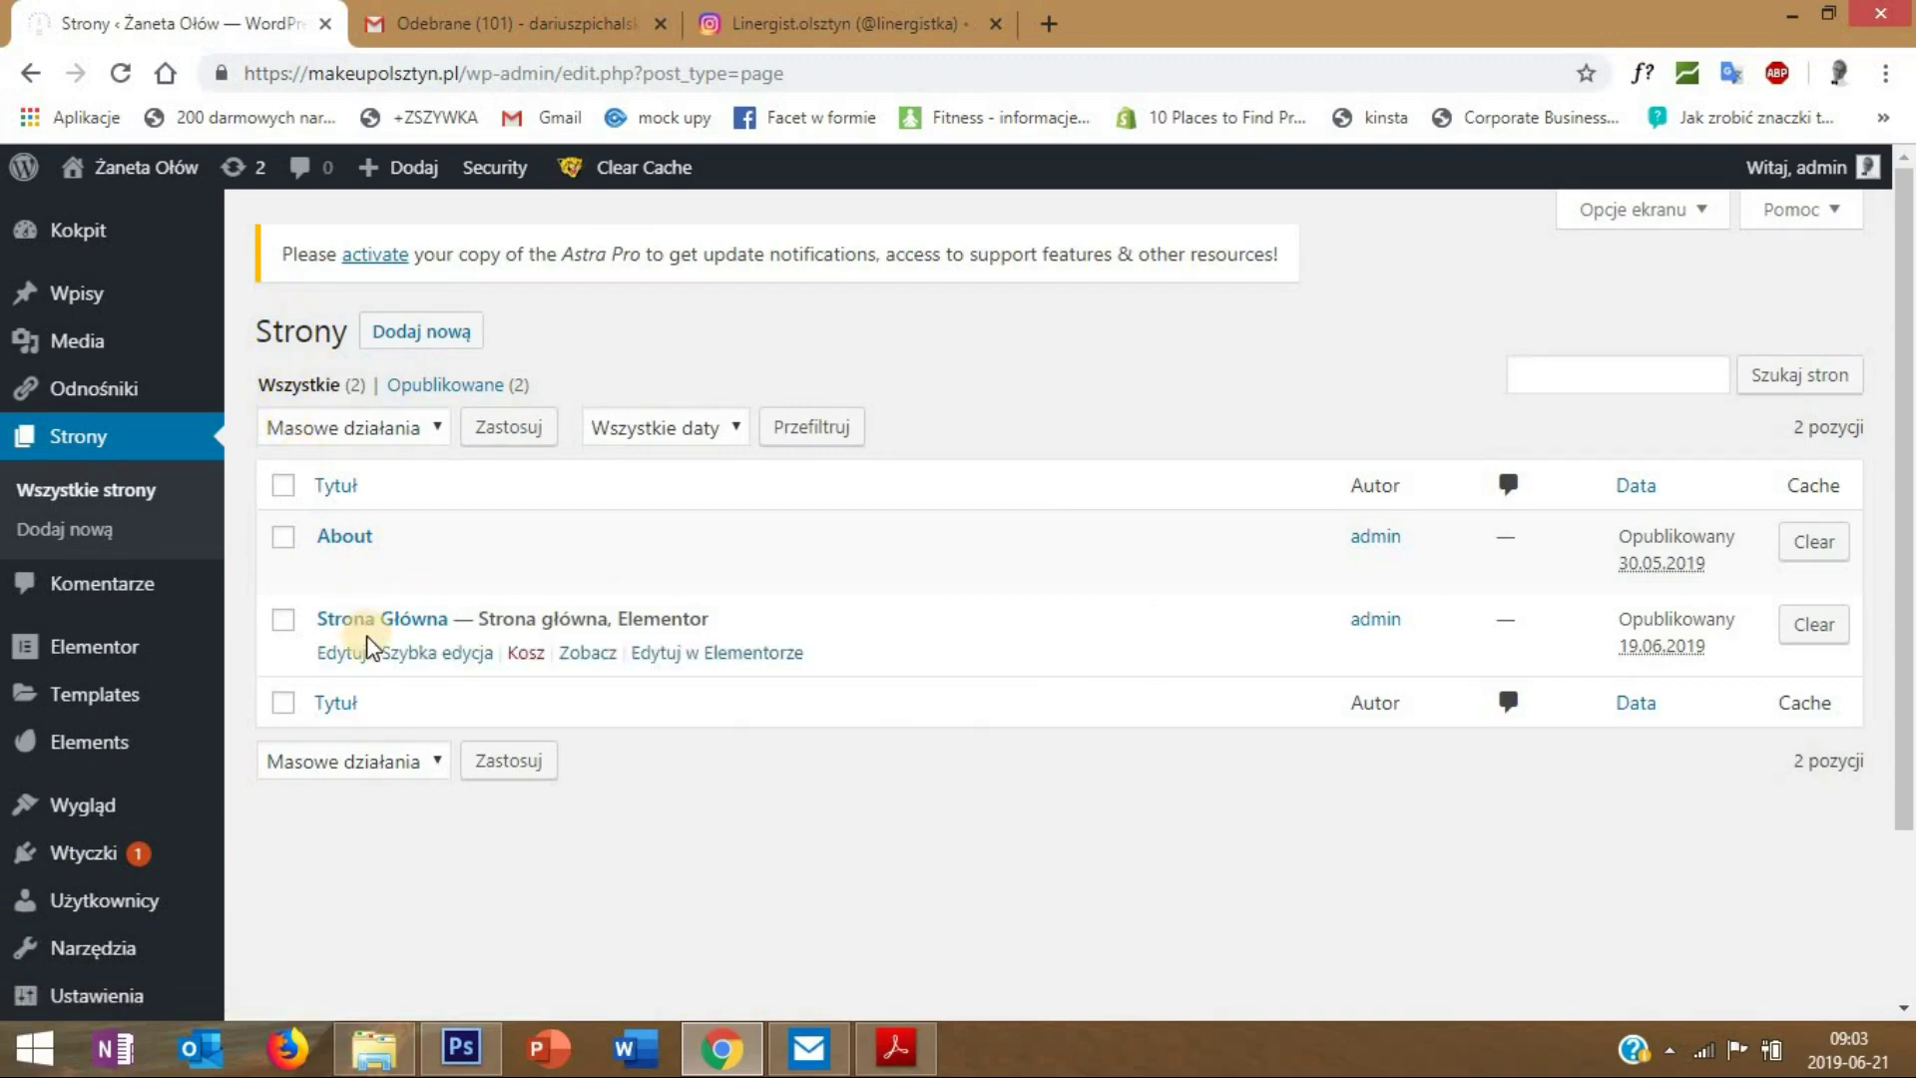
{"action": "left_click", "coordinate": [699, 653]}
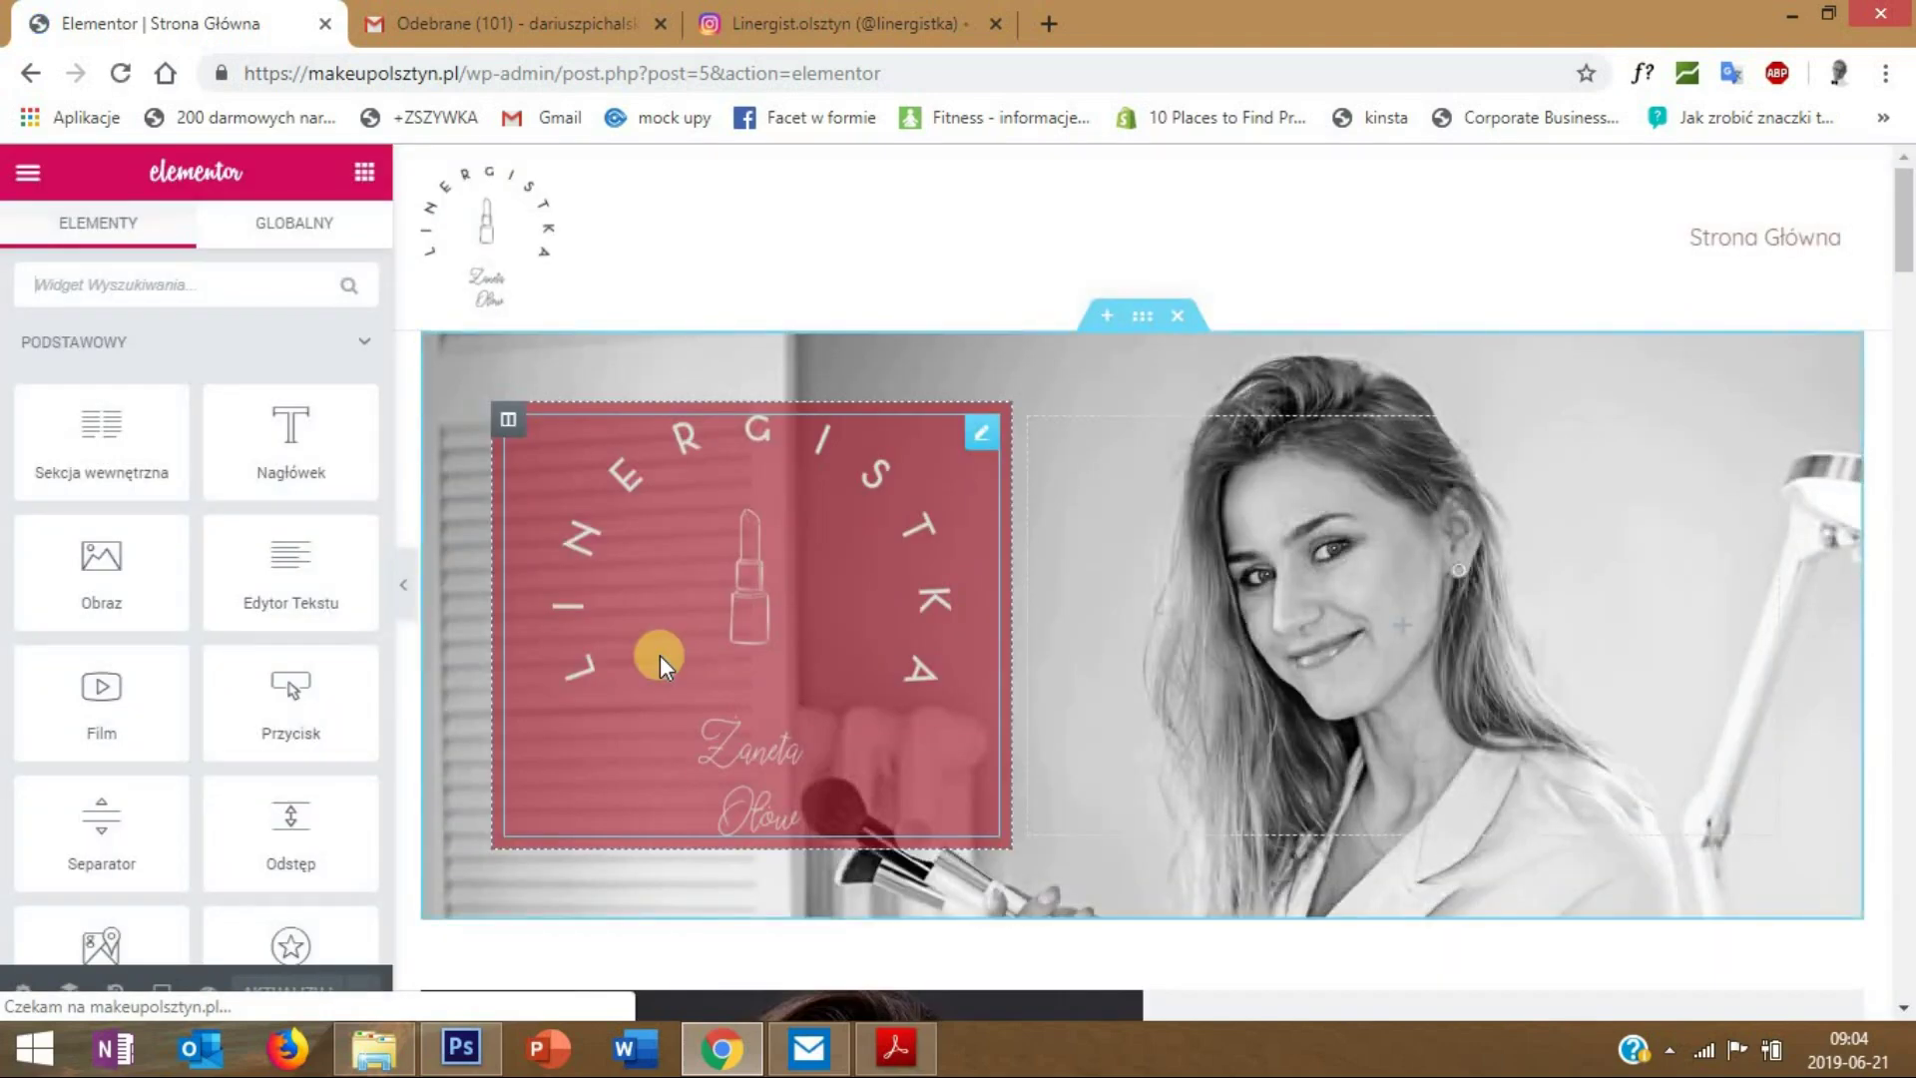
{"action": "left_click", "coordinate": [1902, 285]}
{"action": "left_click_drag", "start_coordinate": [1902, 285], "coordinate": [1906, 944]}
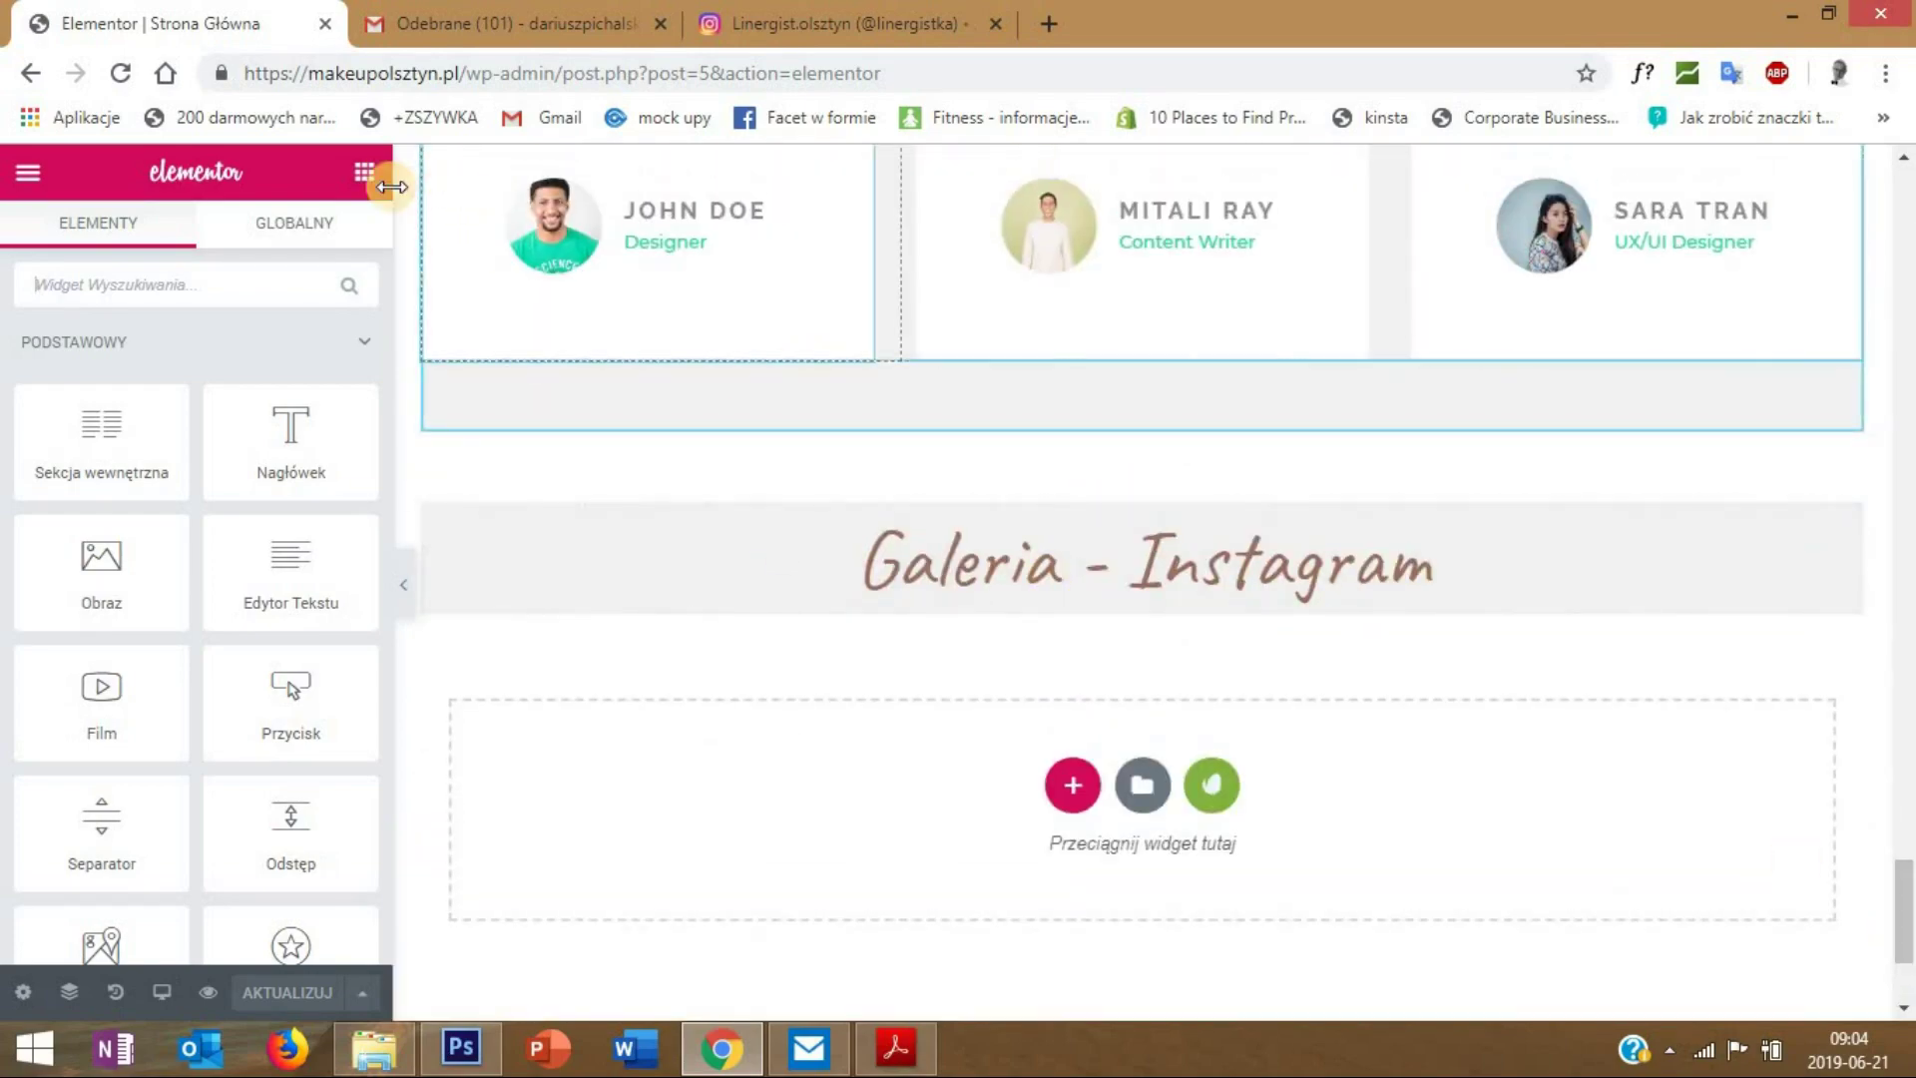
- Add a Shortcode widget with [instagram-feed] under the Galeria heading and save the page
{"action": "left_click", "coordinate": [173, 284]}
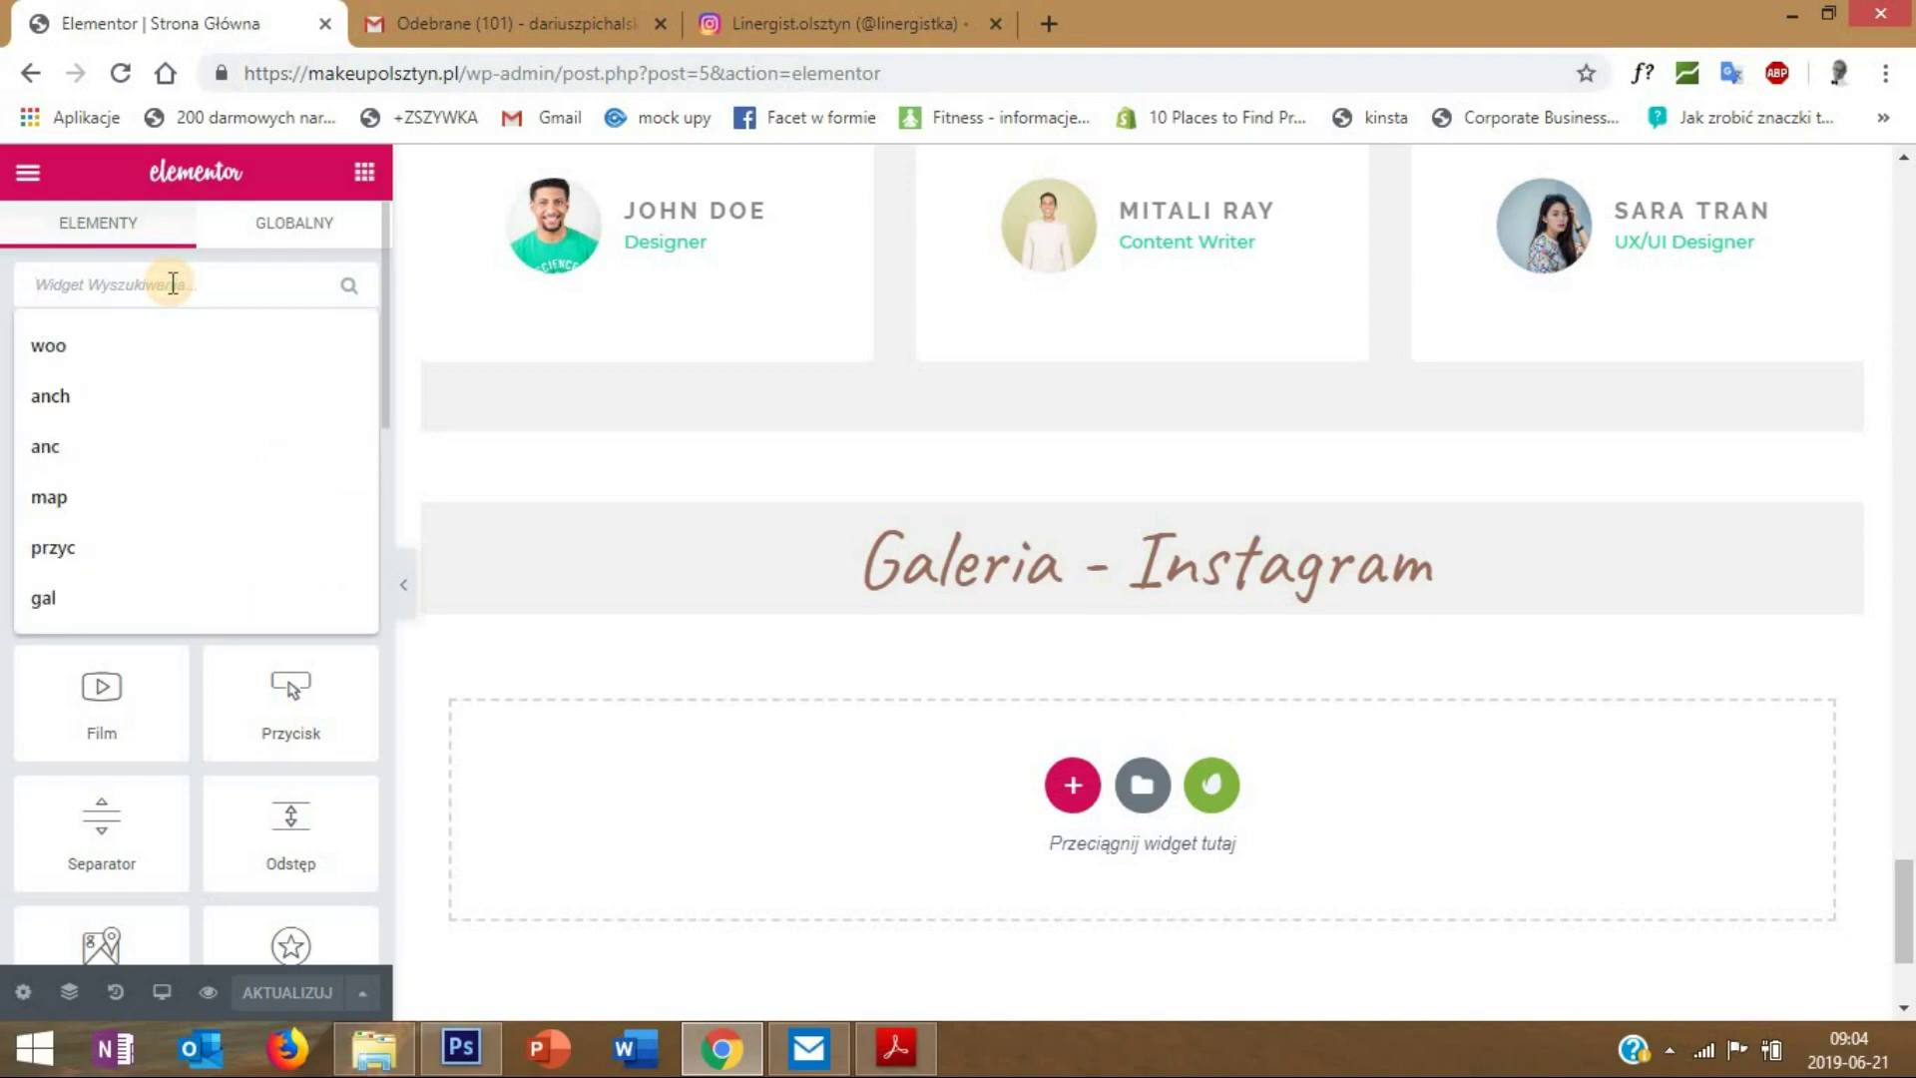
{"action": "type", "text": "code"}
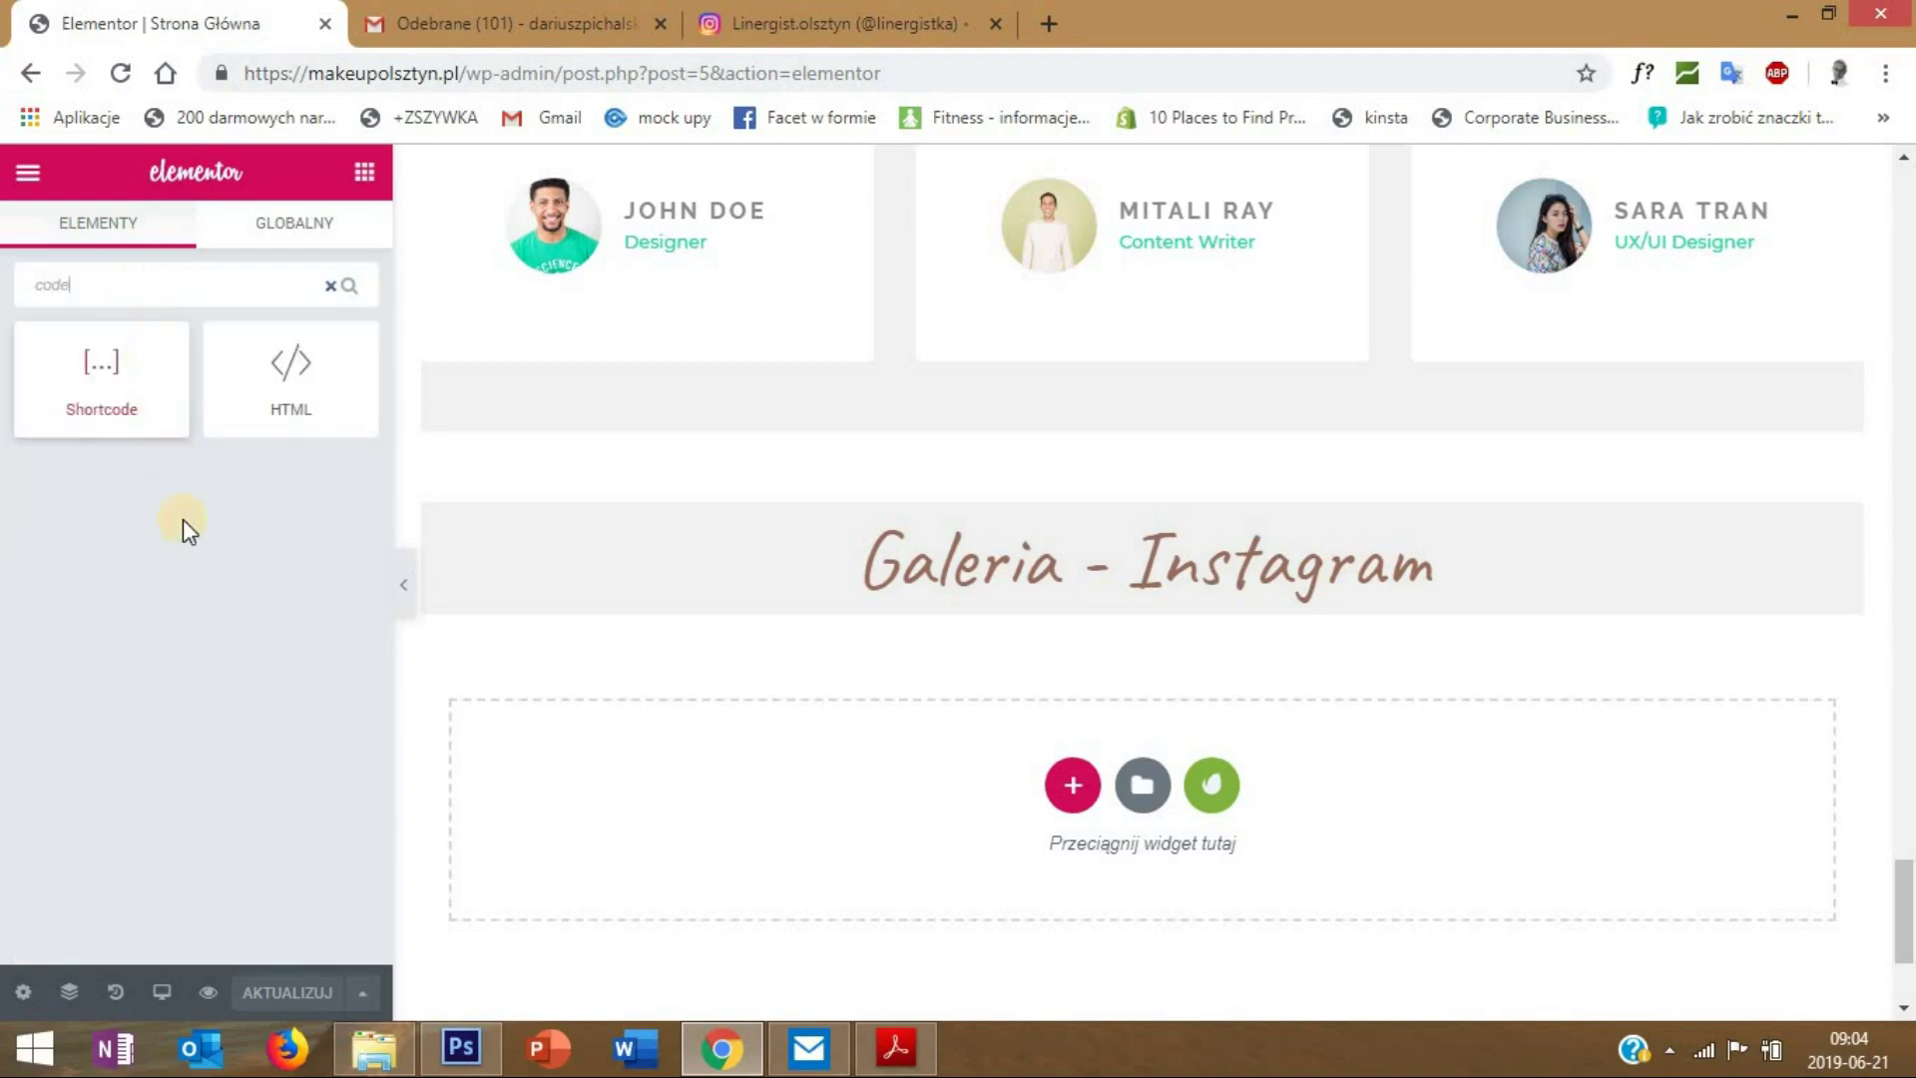
{"action": "left_click_drag", "start_coordinate": [132, 411], "coordinate": [1152, 607]}
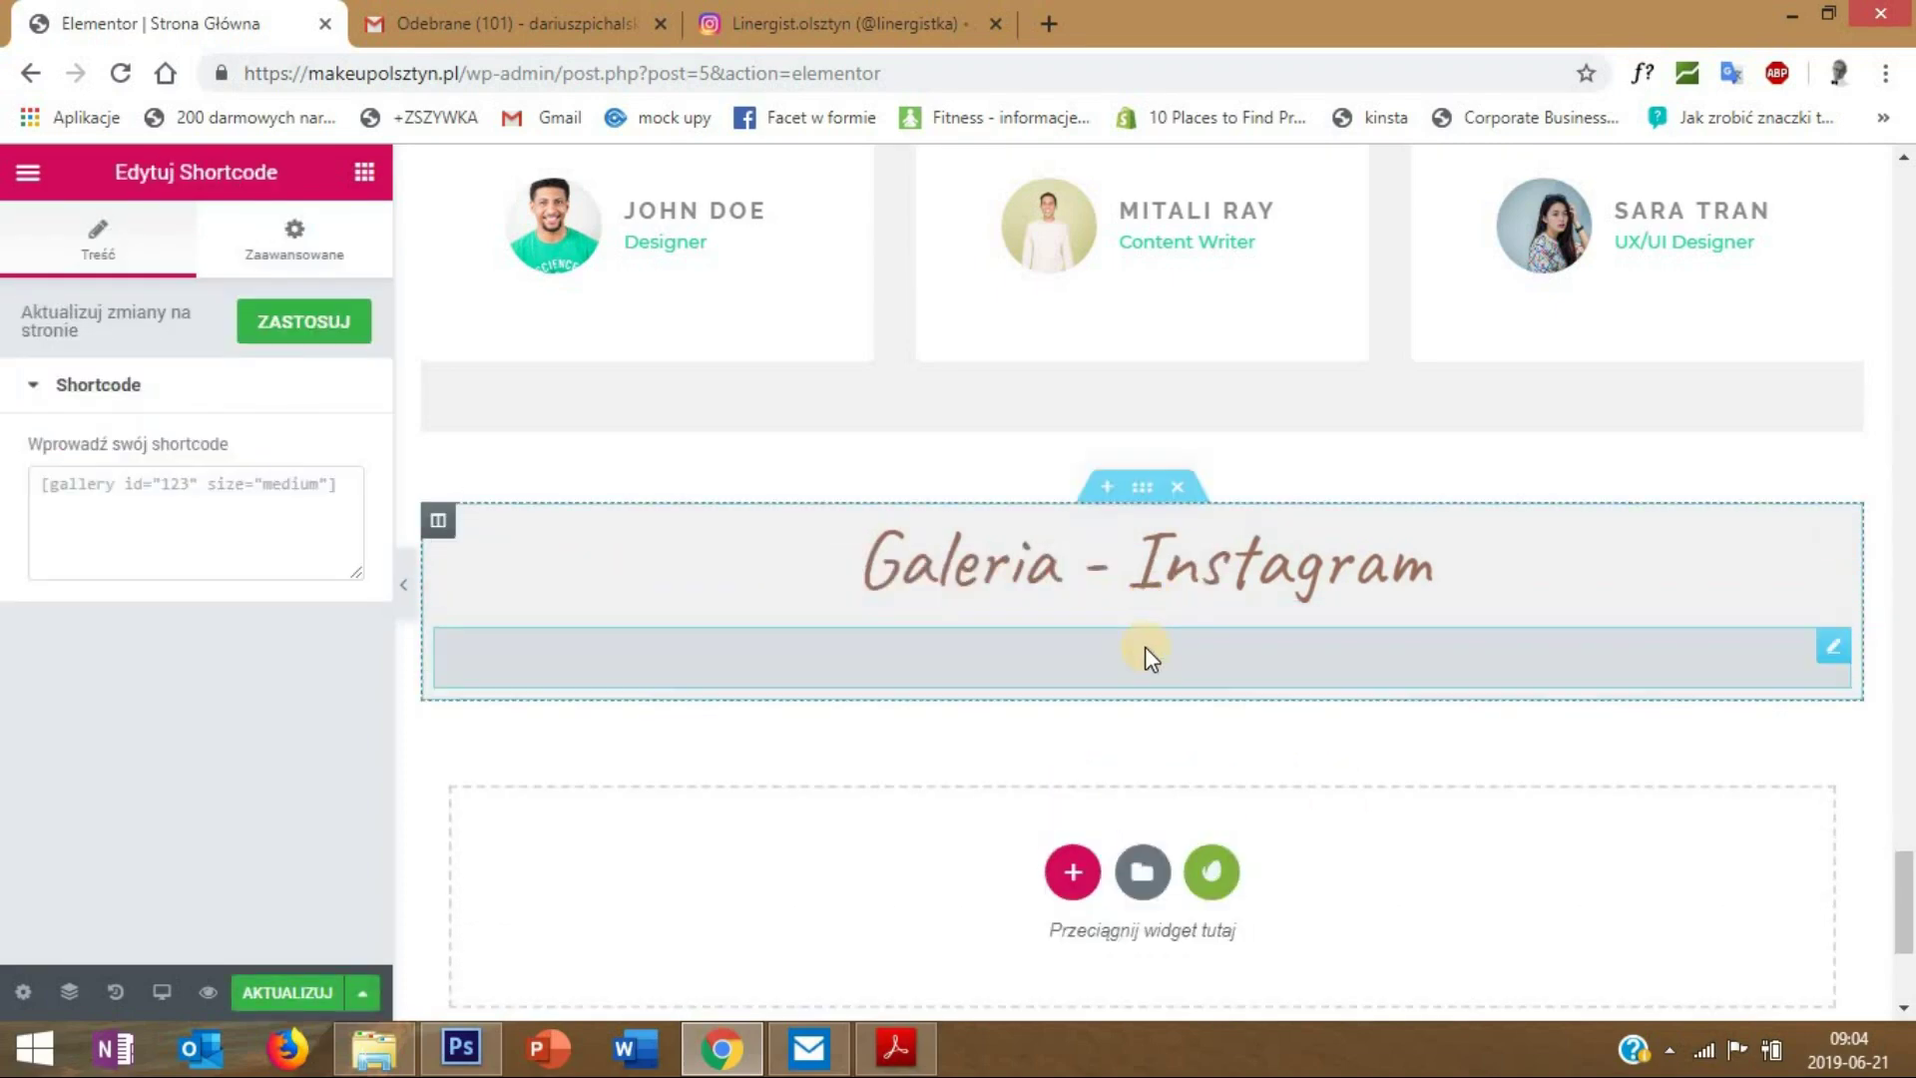
{"action": "left_click", "coordinate": [118, 486]}
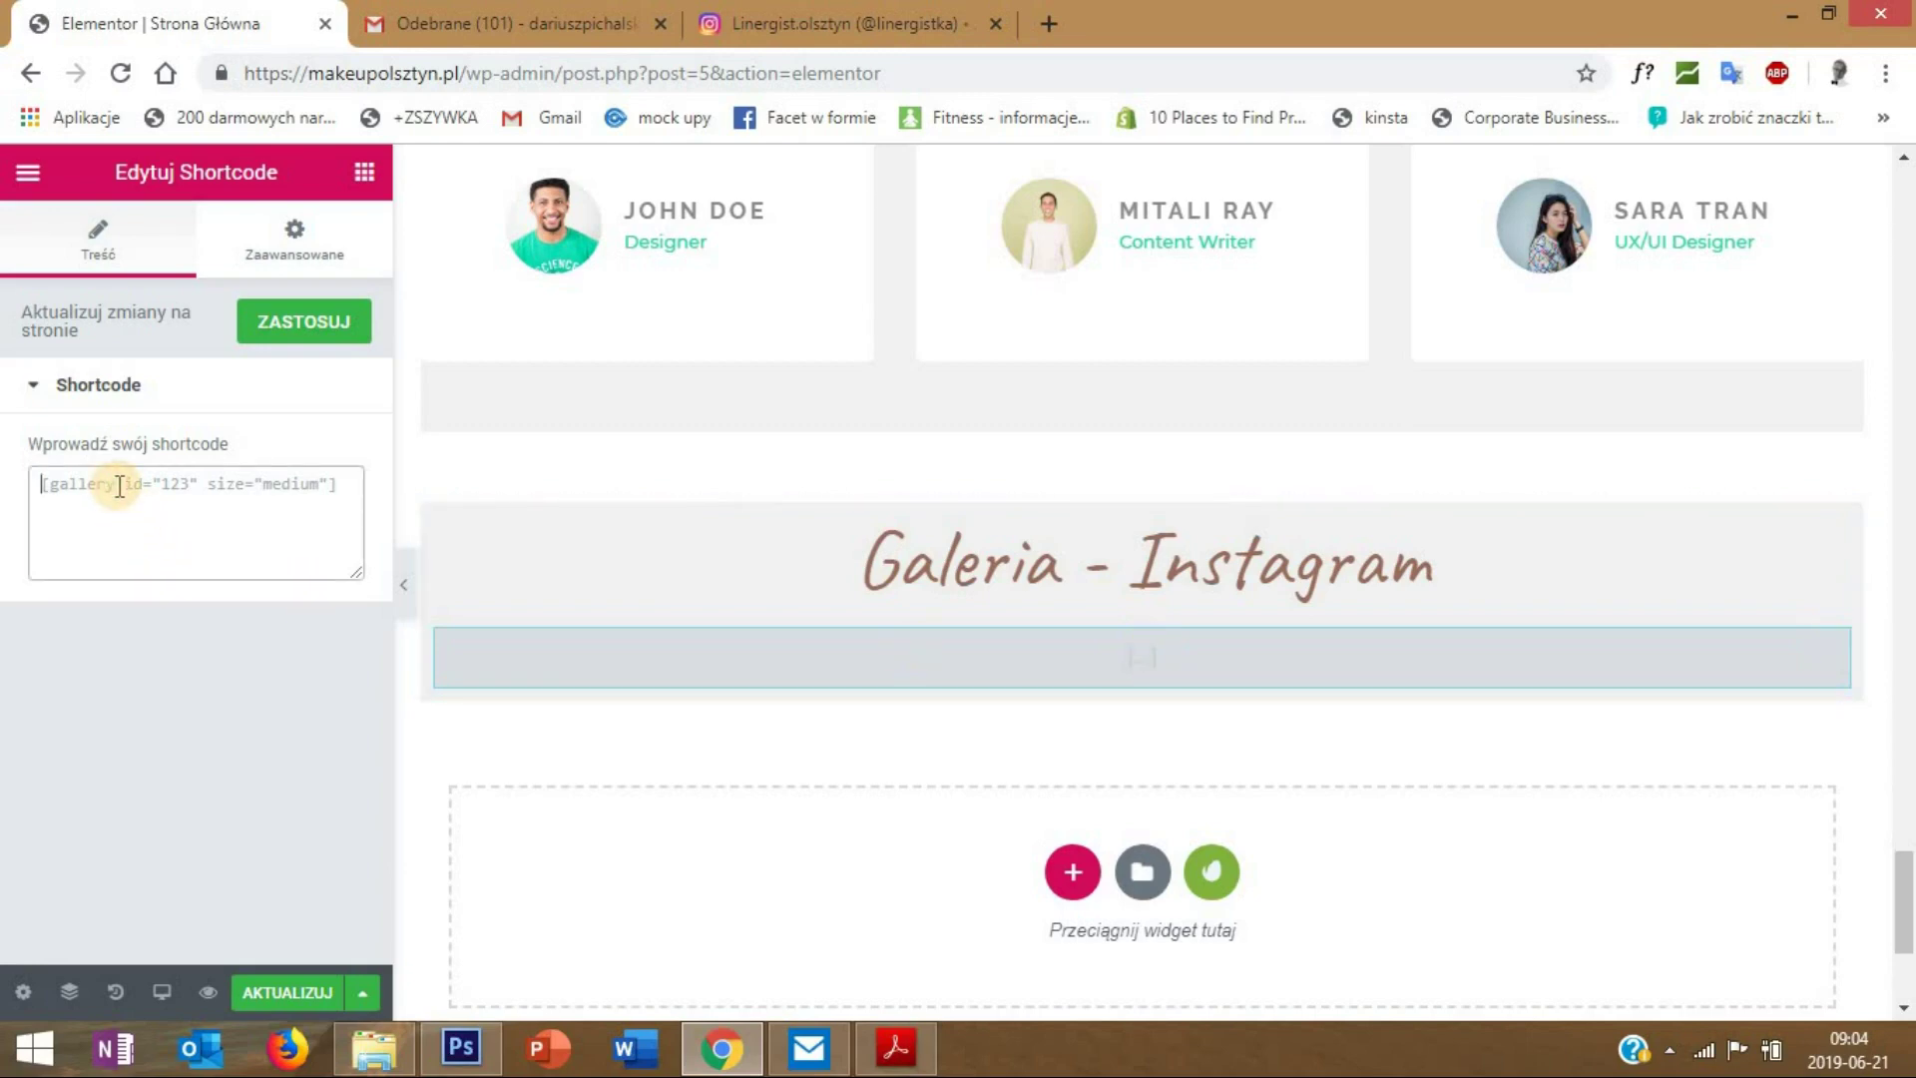
{"action": "key", "text": "ctrl+v"}
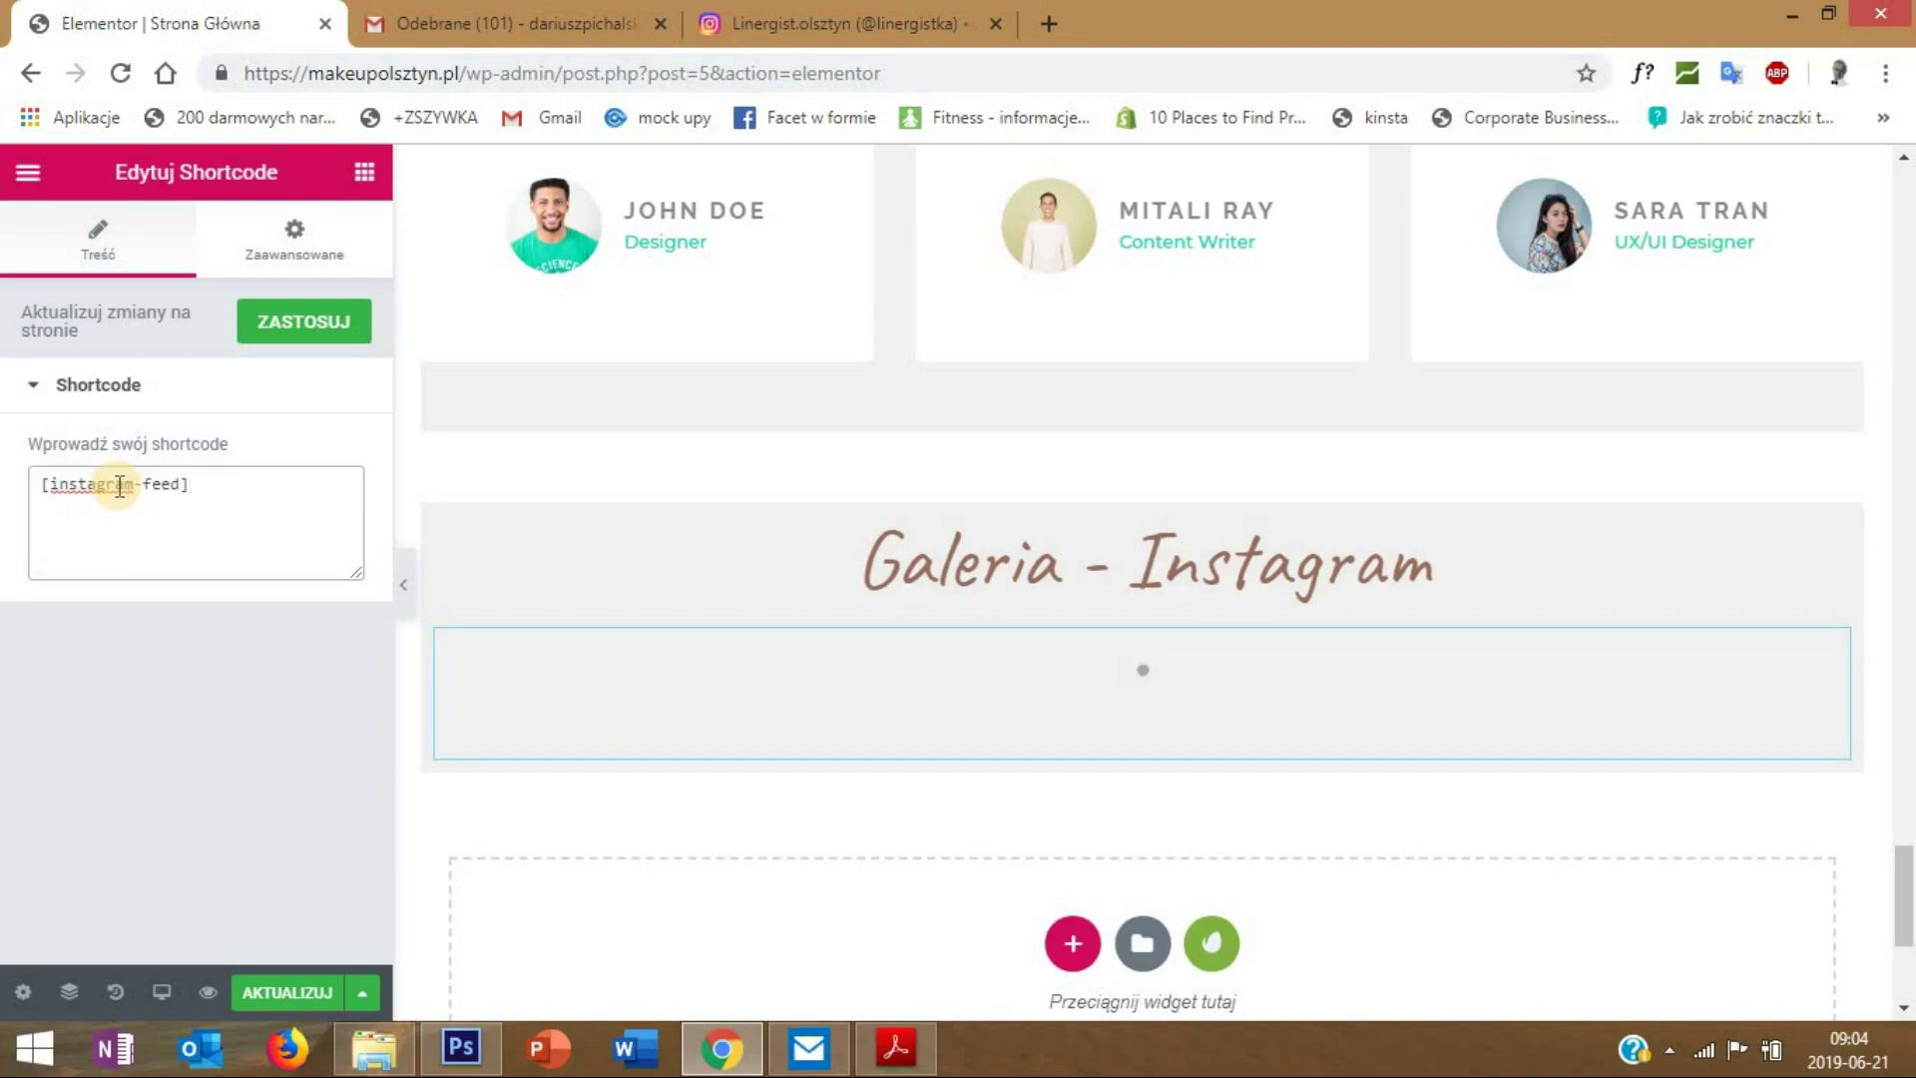
{"action": "left_click", "coordinate": [268, 995]}
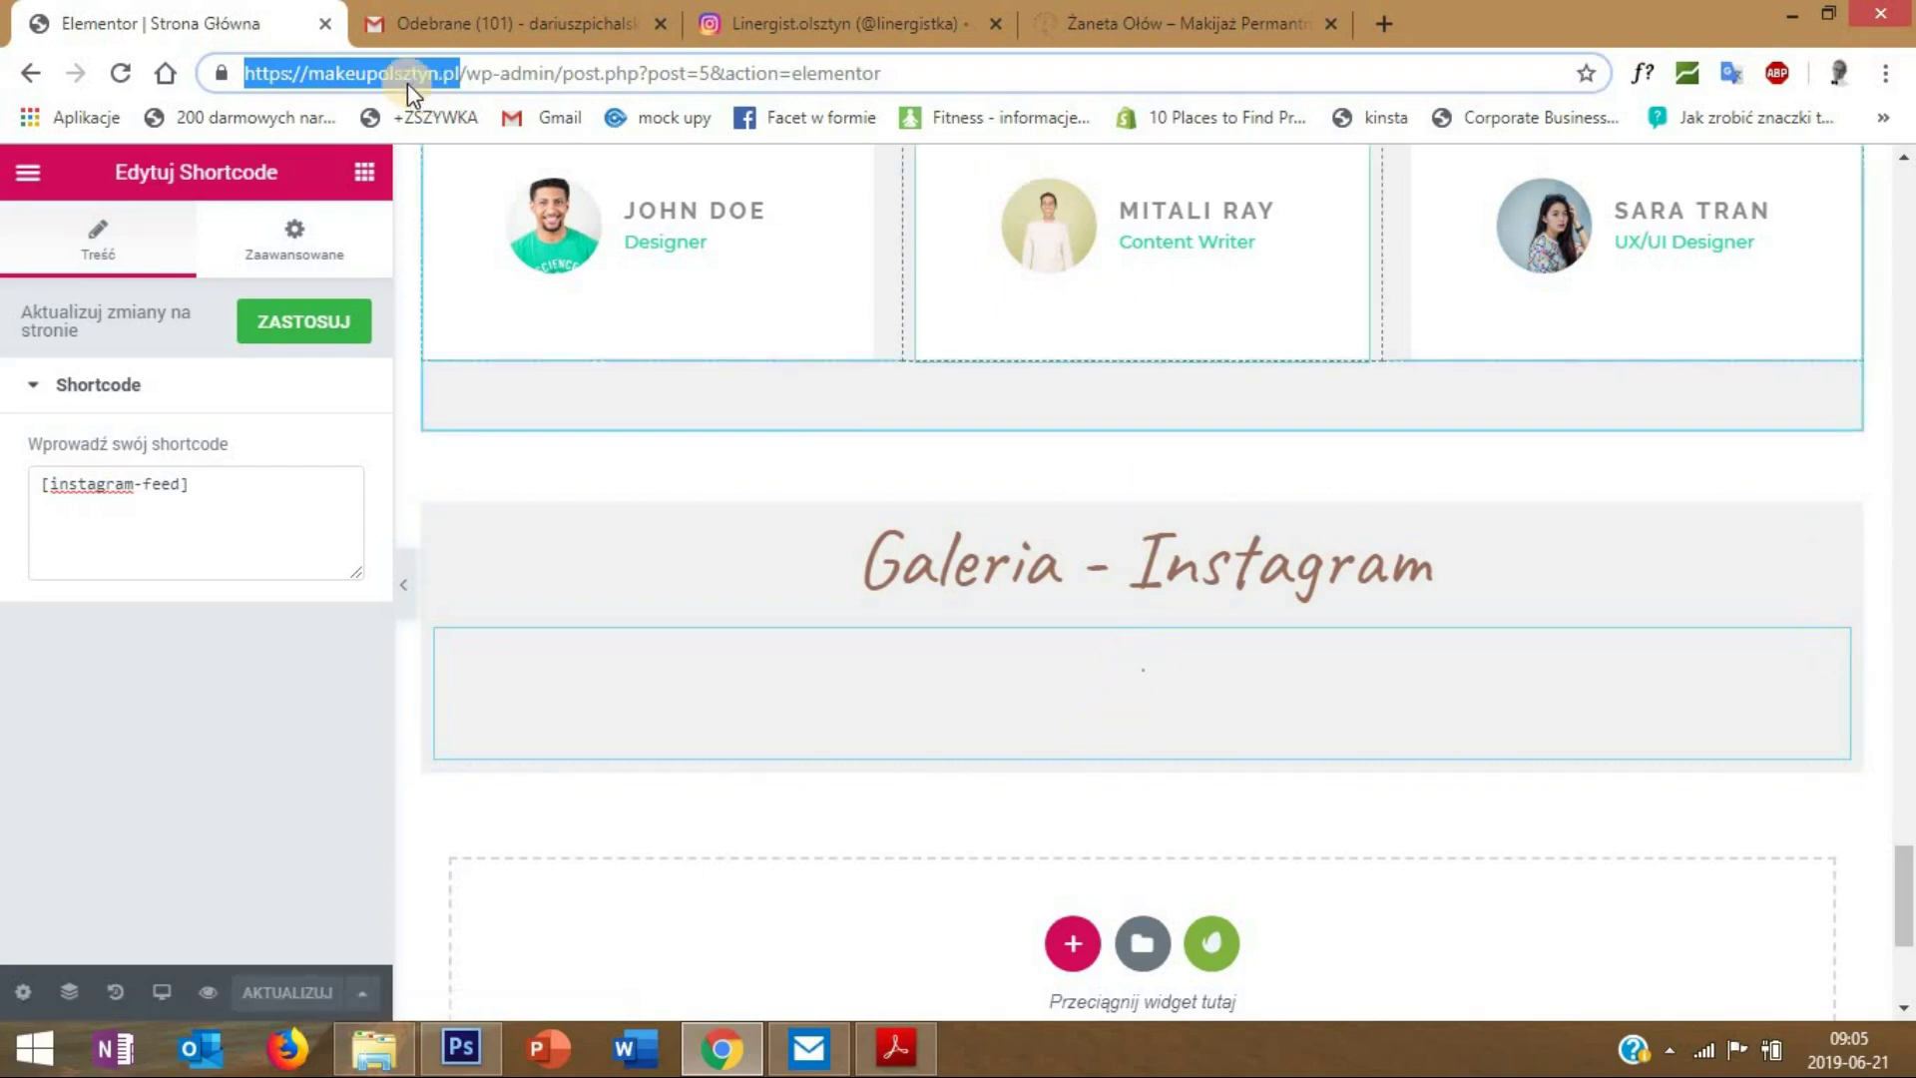
{"action": "left_click", "coordinate": [1148, 20]}
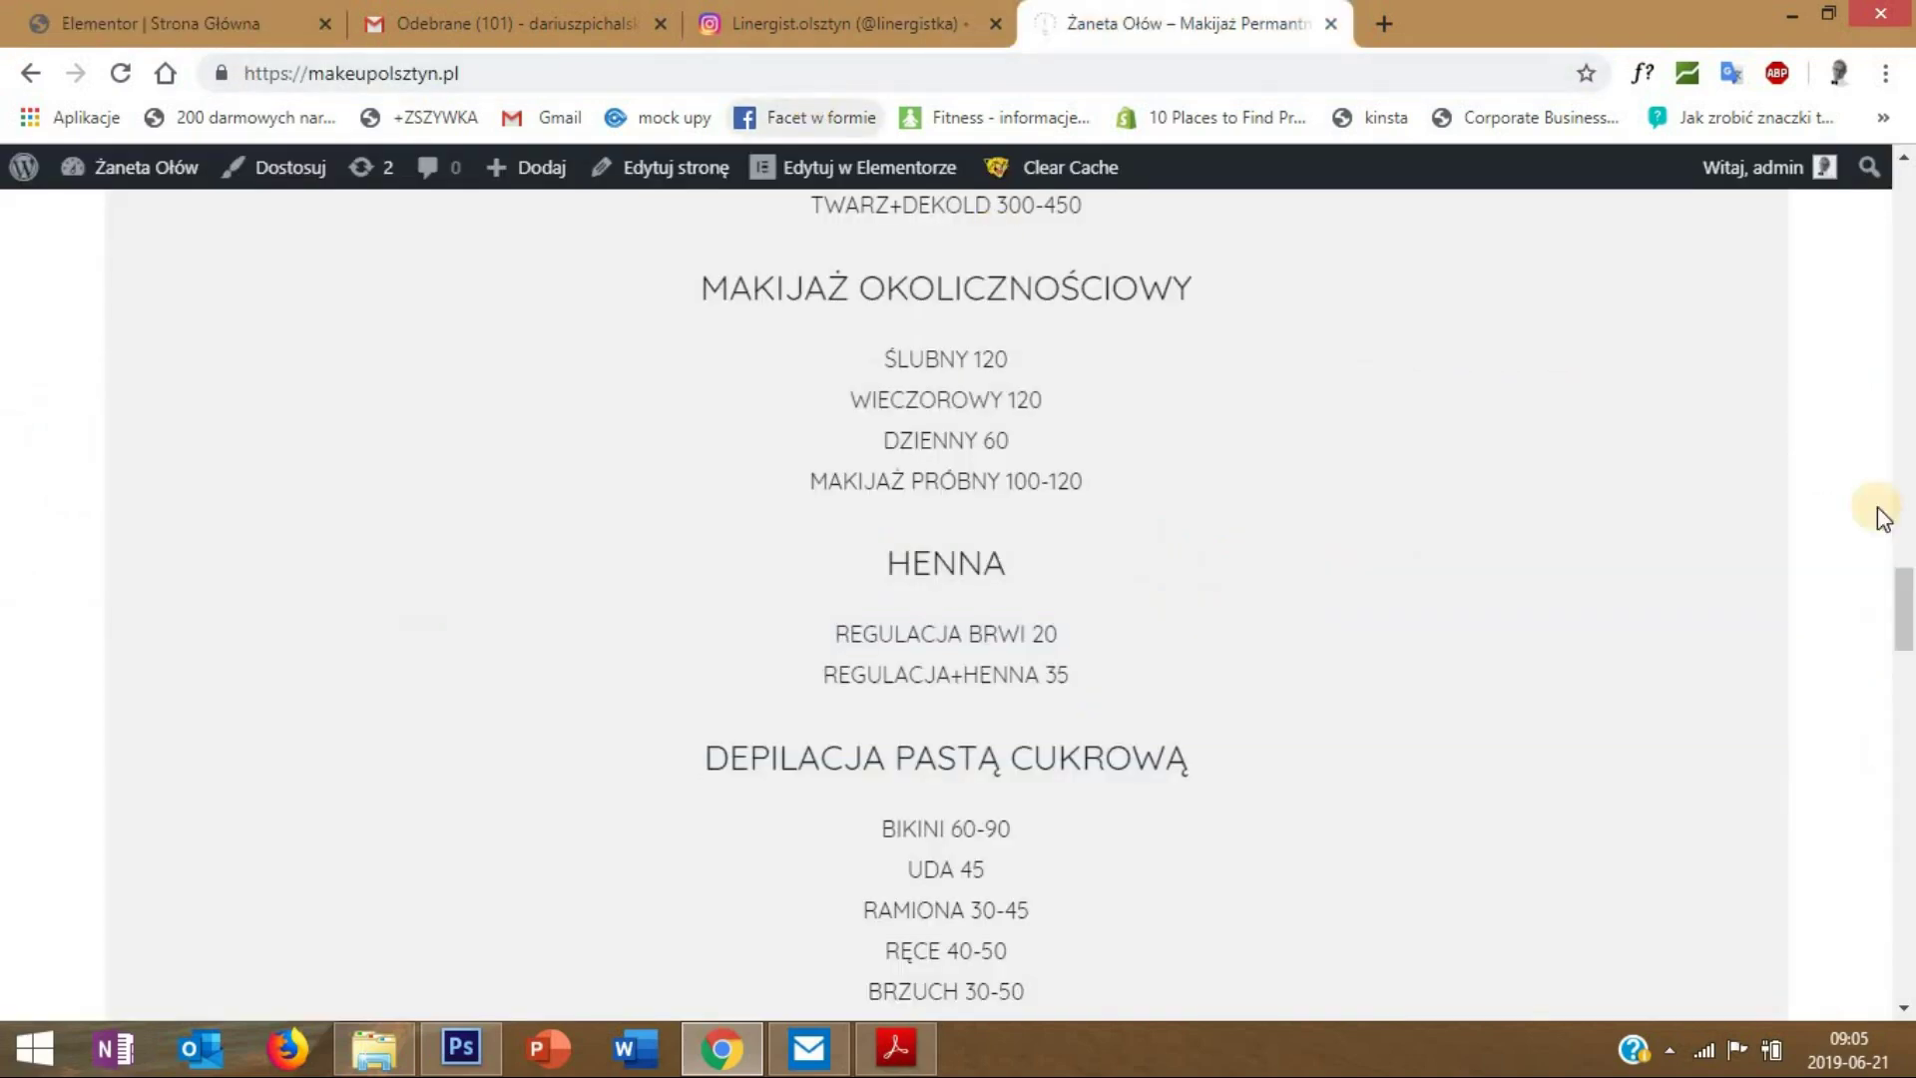
{"action": "left_click_drag", "start_coordinate": [1906, 649], "coordinate": [1907, 848]}
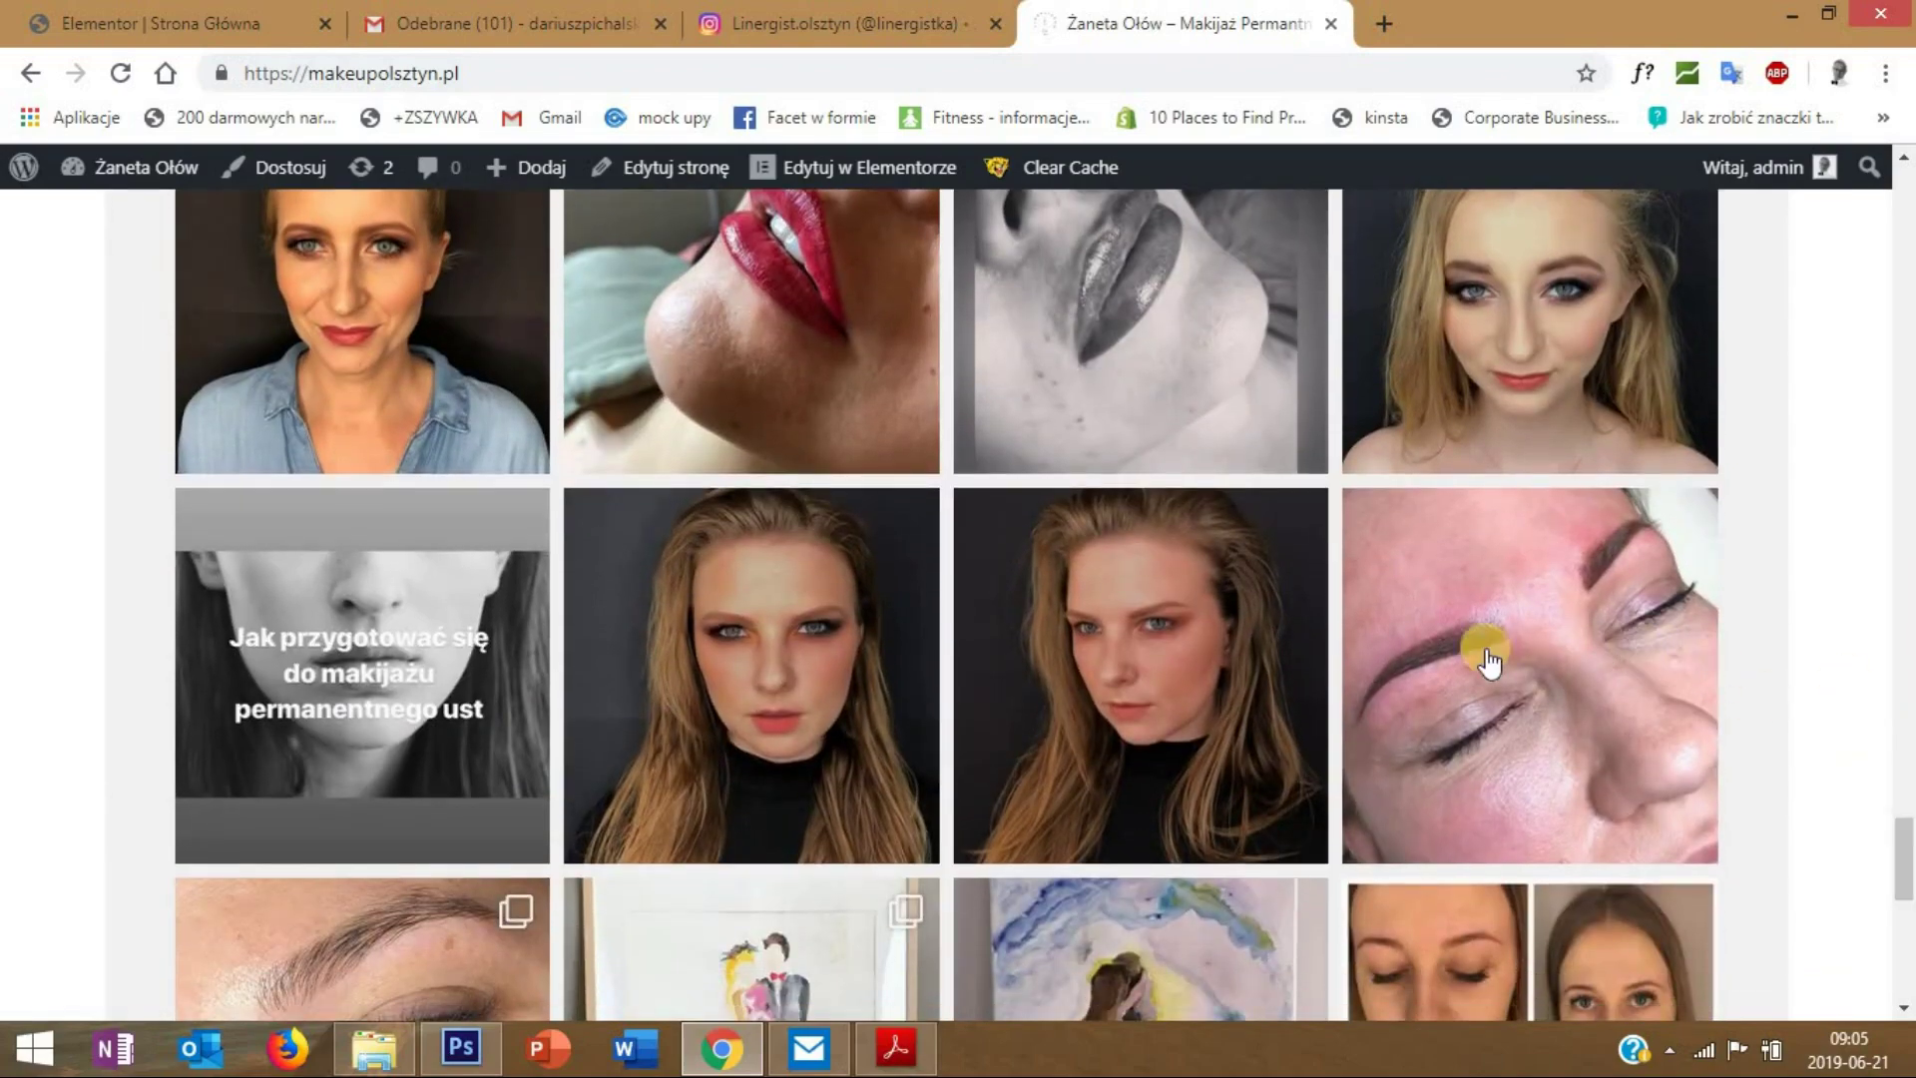
{"action": "left_click_drag", "start_coordinate": [1904, 858], "coordinate": [1710, 902]}
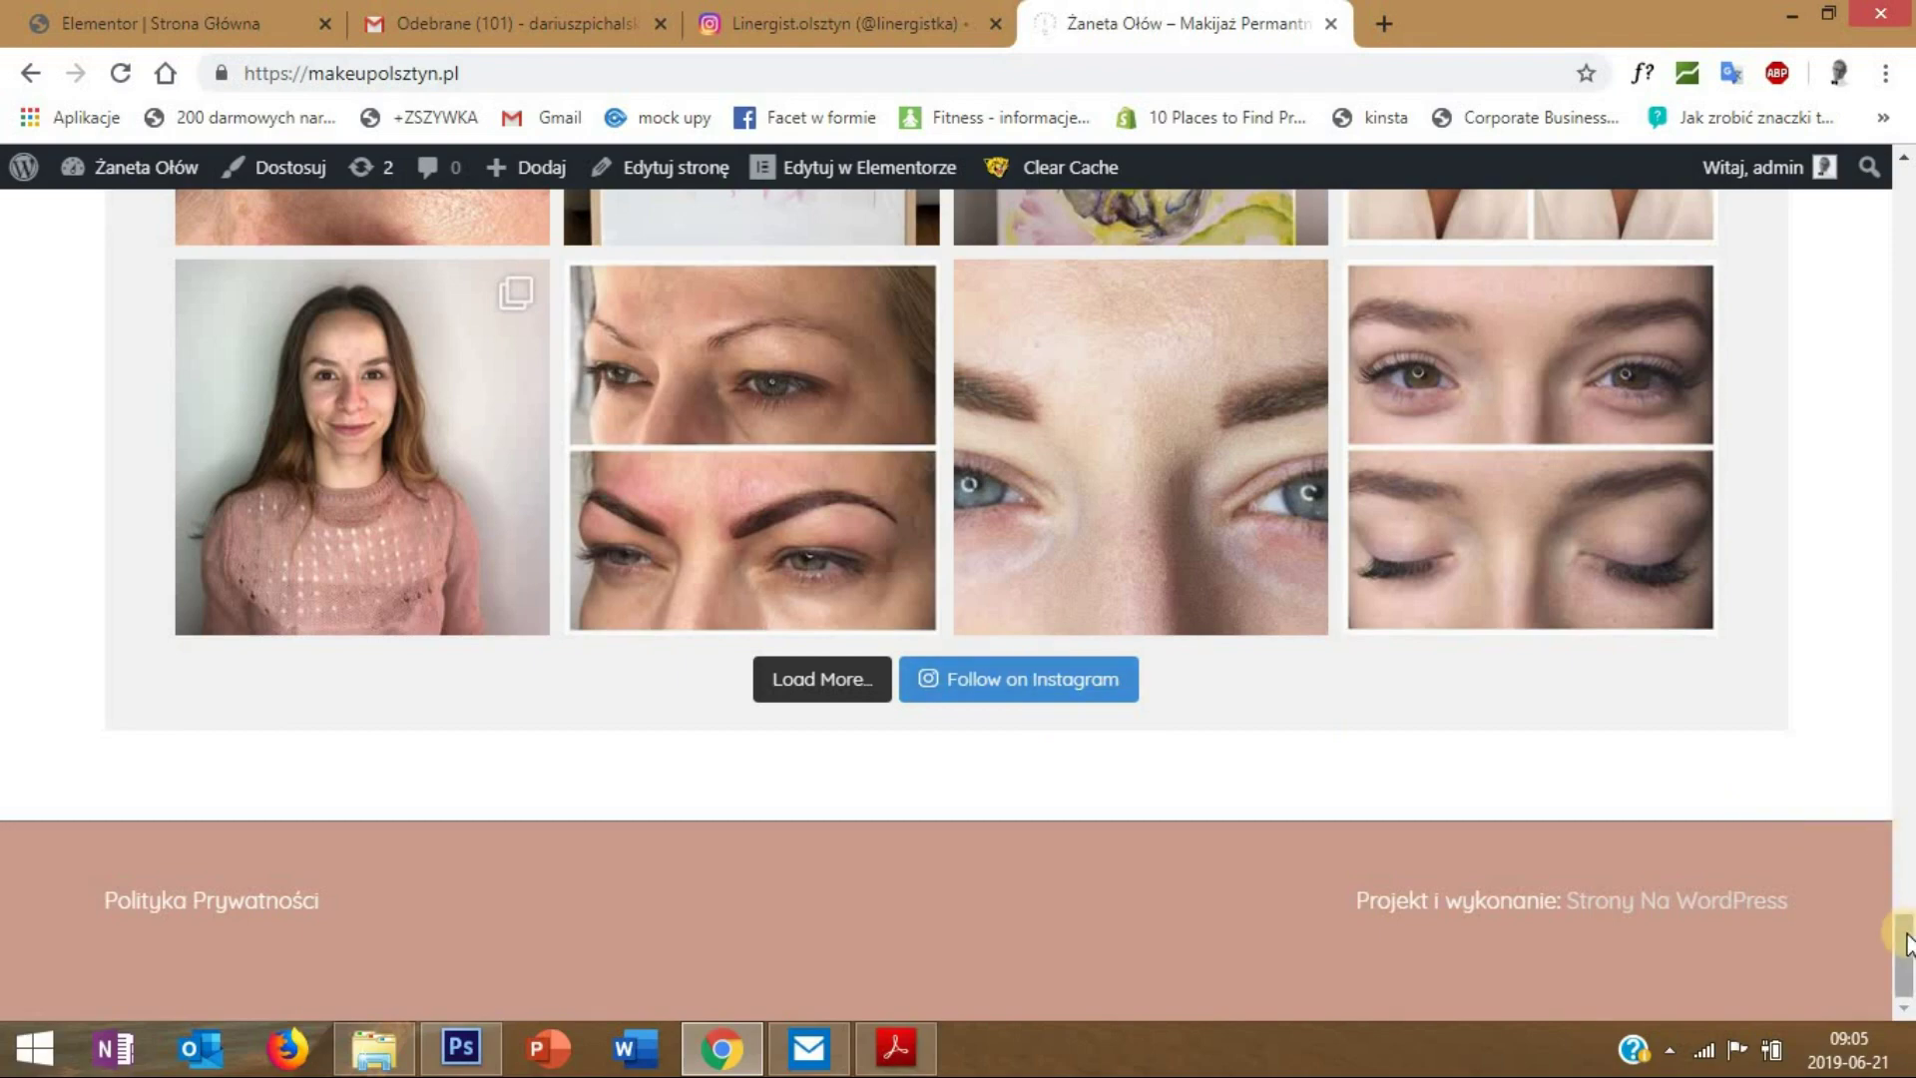
{"action": "left_click_drag", "start_coordinate": [1906, 943], "coordinate": [1890, 732]}
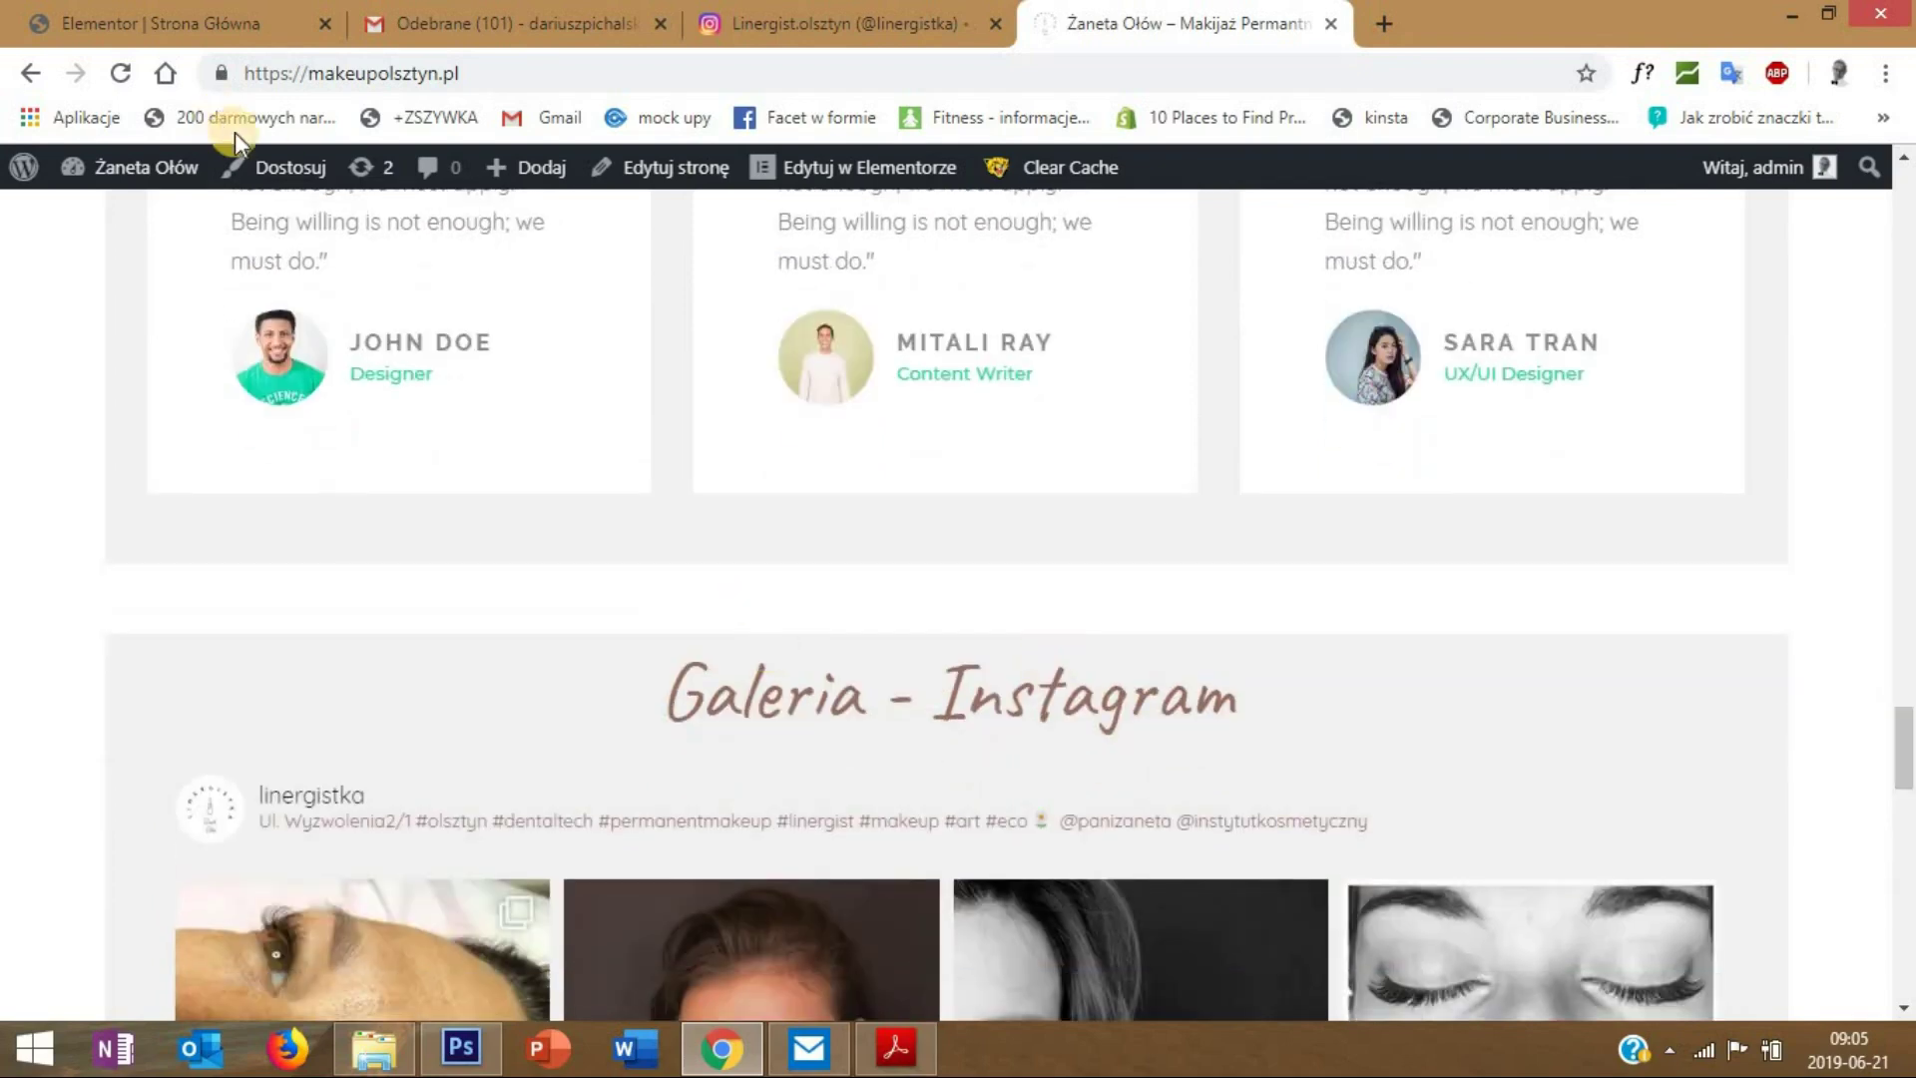
{"action": "scroll", "coordinate": [1011, 649], "scroll_direction": "up", "scroll_amount": 7}
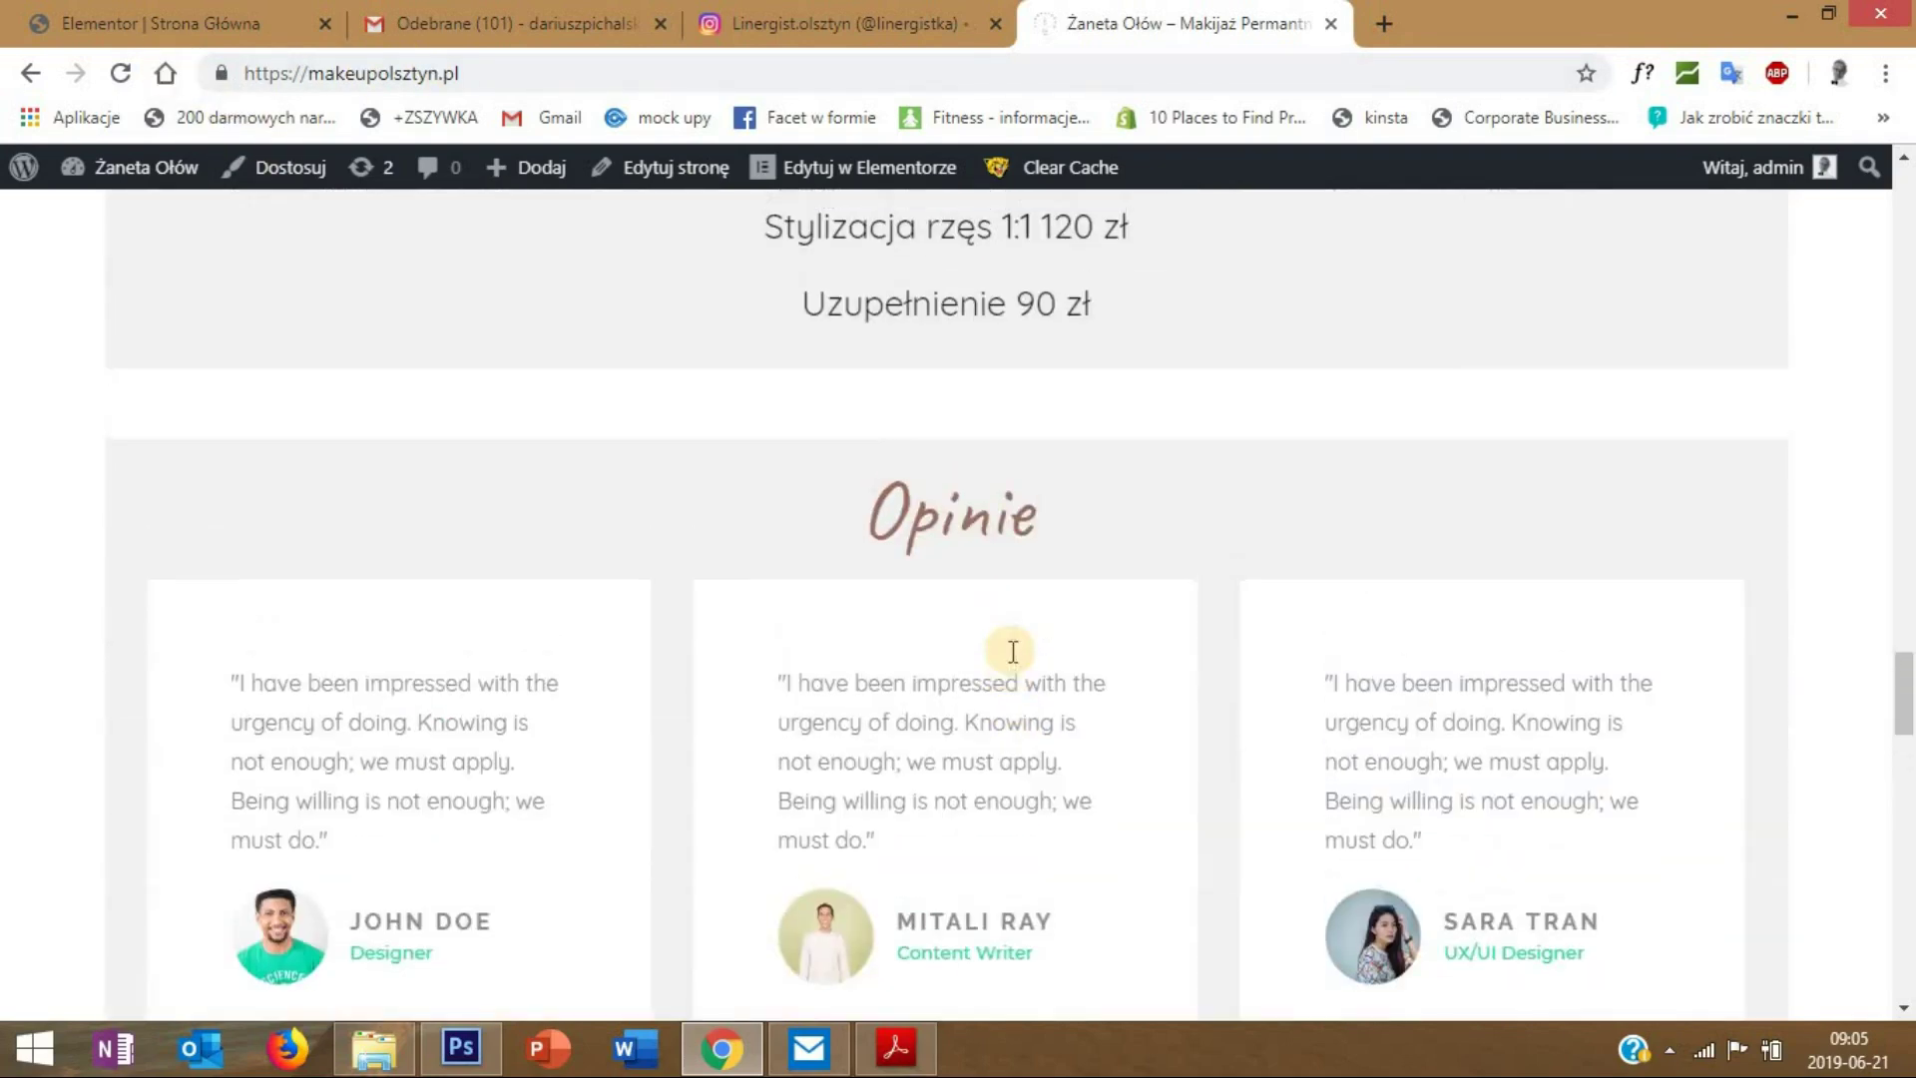
{"action": "scroll", "coordinate": [867, 808], "scroll_direction": "down", "scroll_amount": 6}
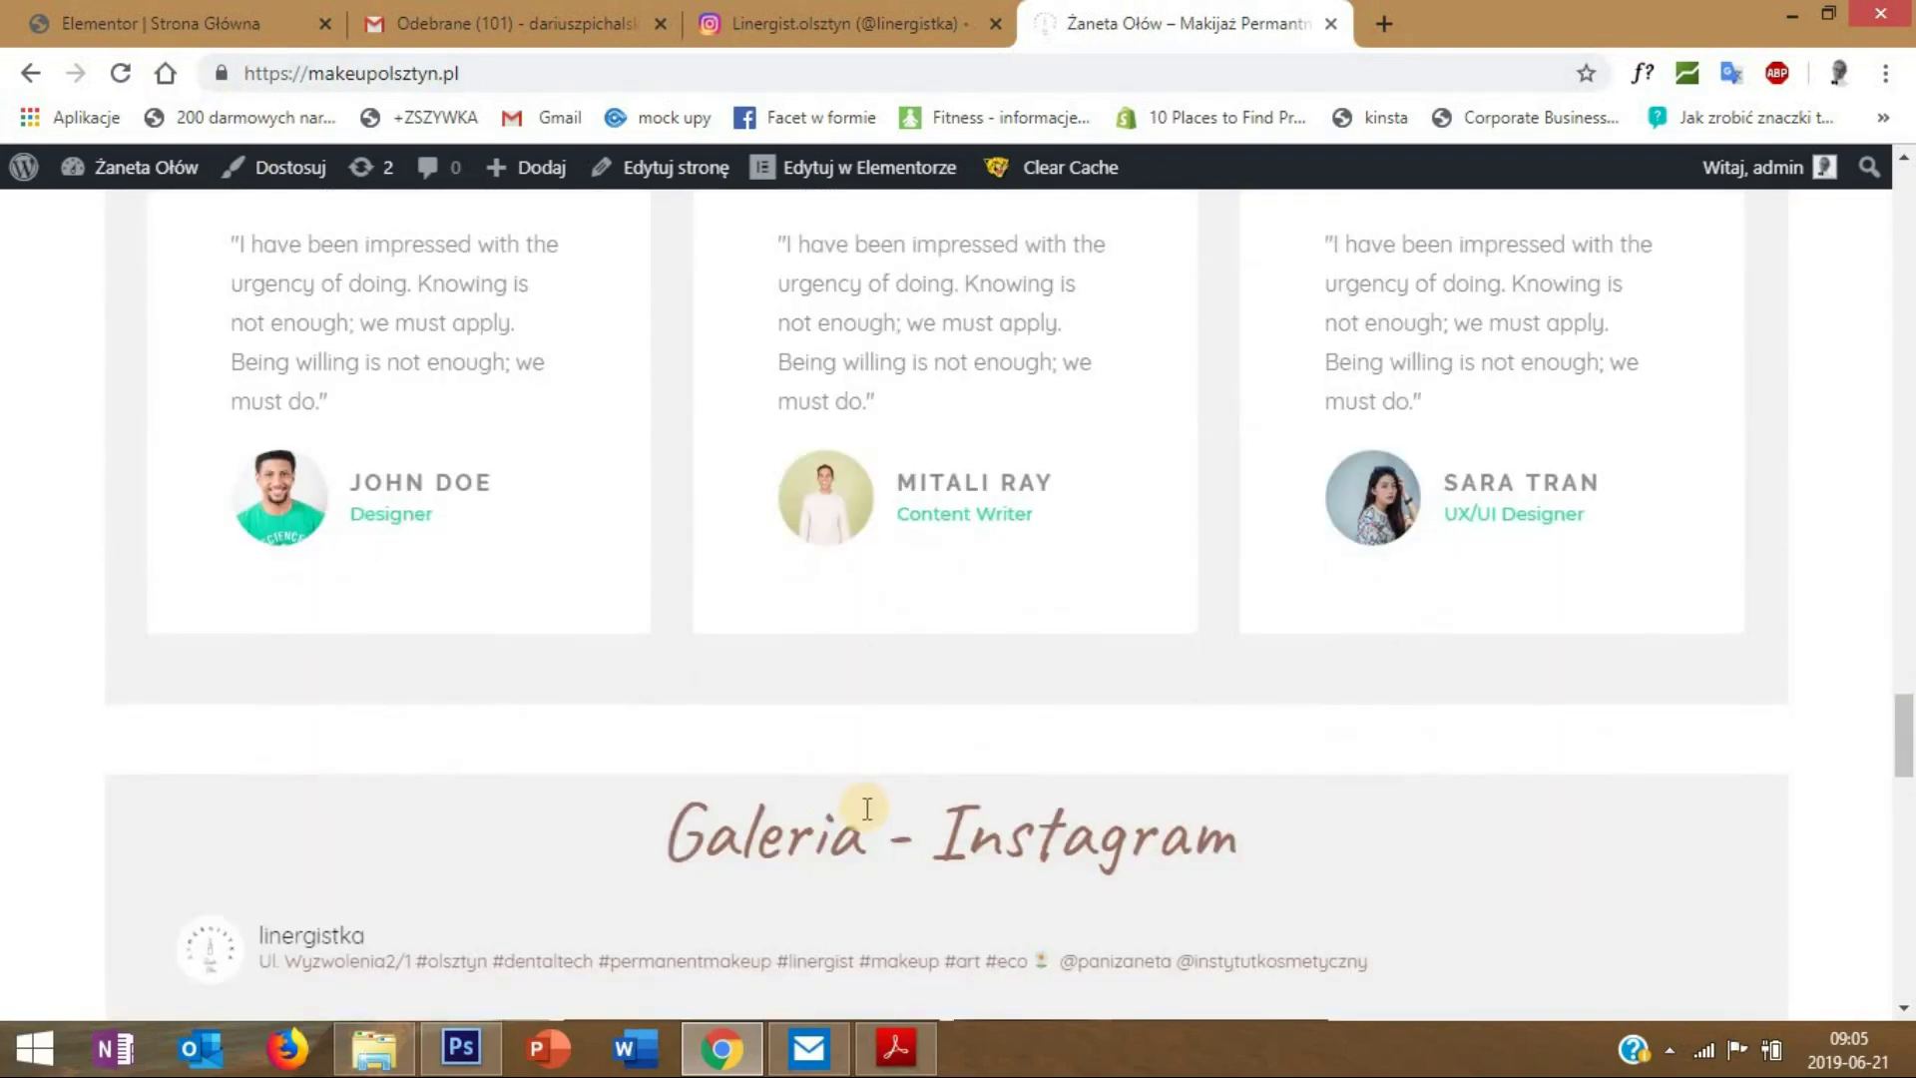
{"action": "left_click", "coordinate": [242, 18]}
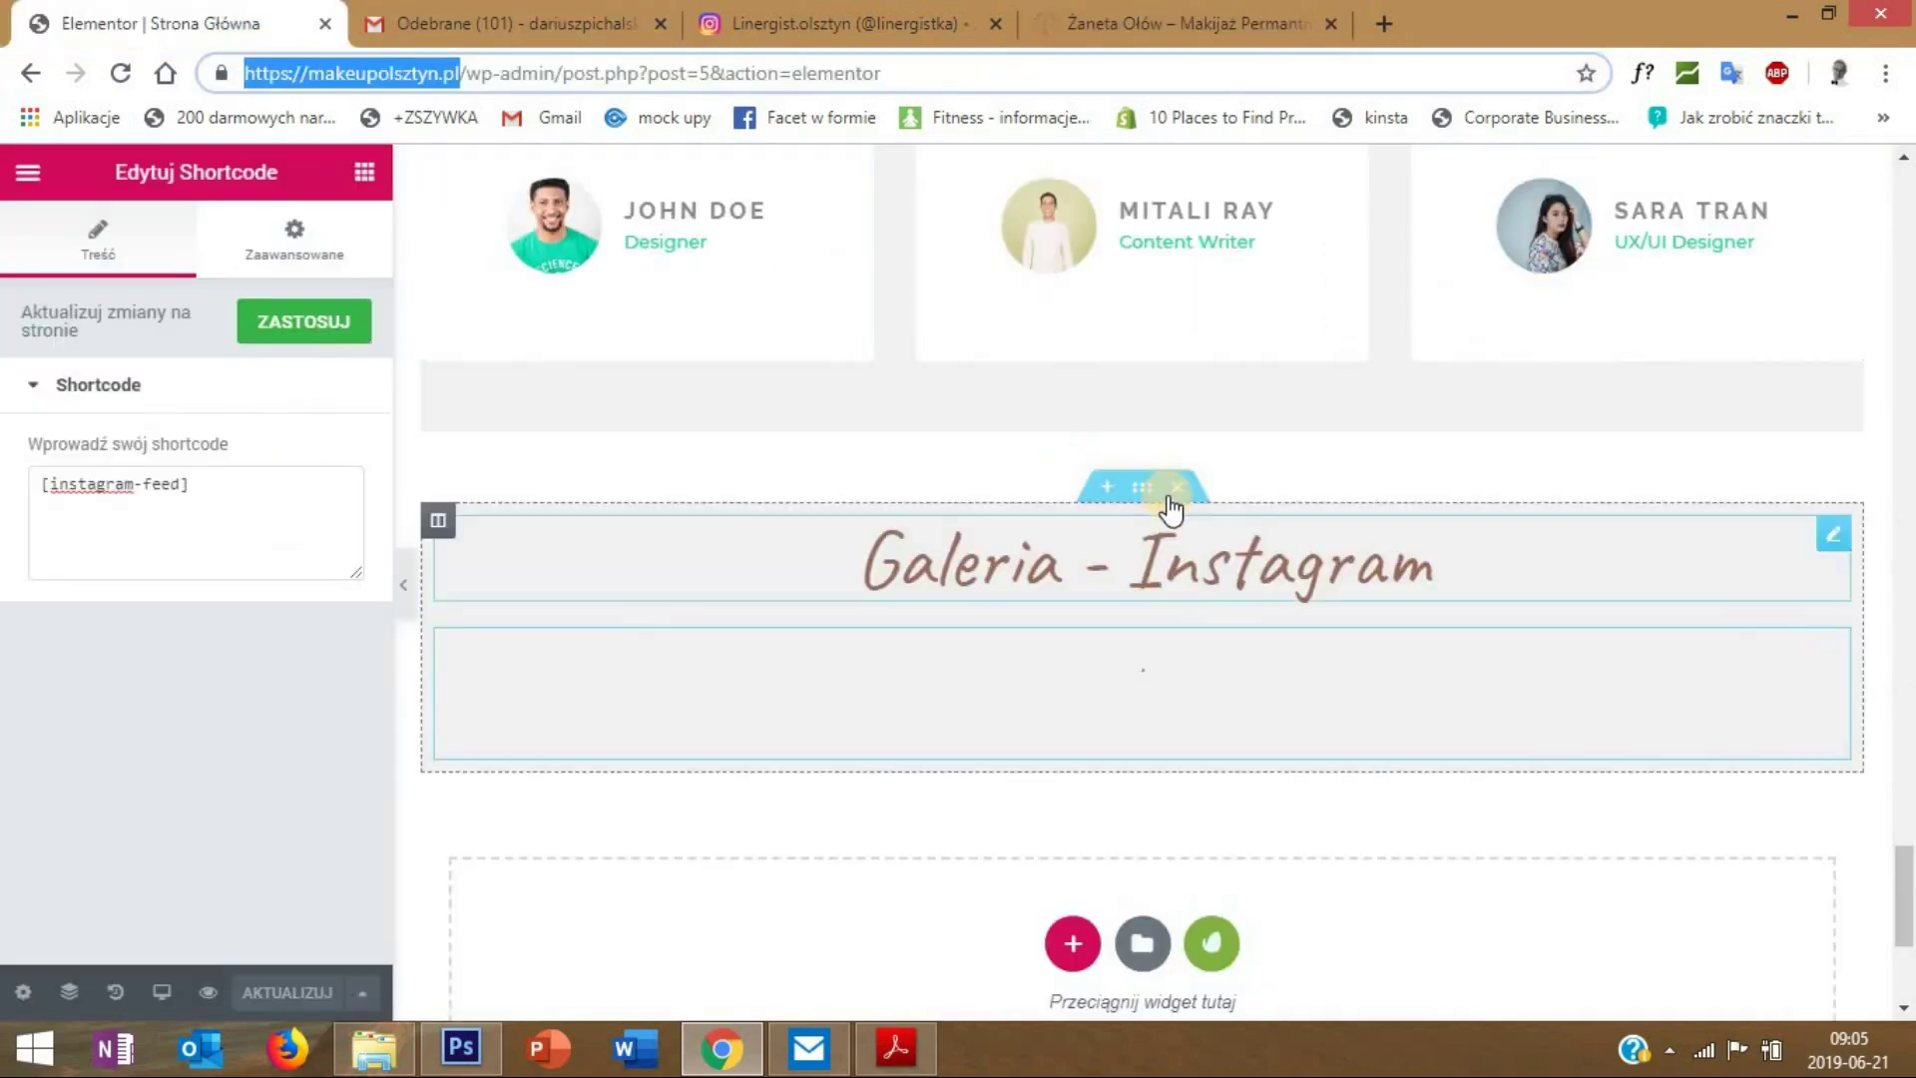
- Set the Galeria - Instagram section's top padding to 20 px with unlinked values
{"action": "right_click", "coordinate": [1154, 500]}
{"action": "left_click", "coordinate": [1164, 511]}
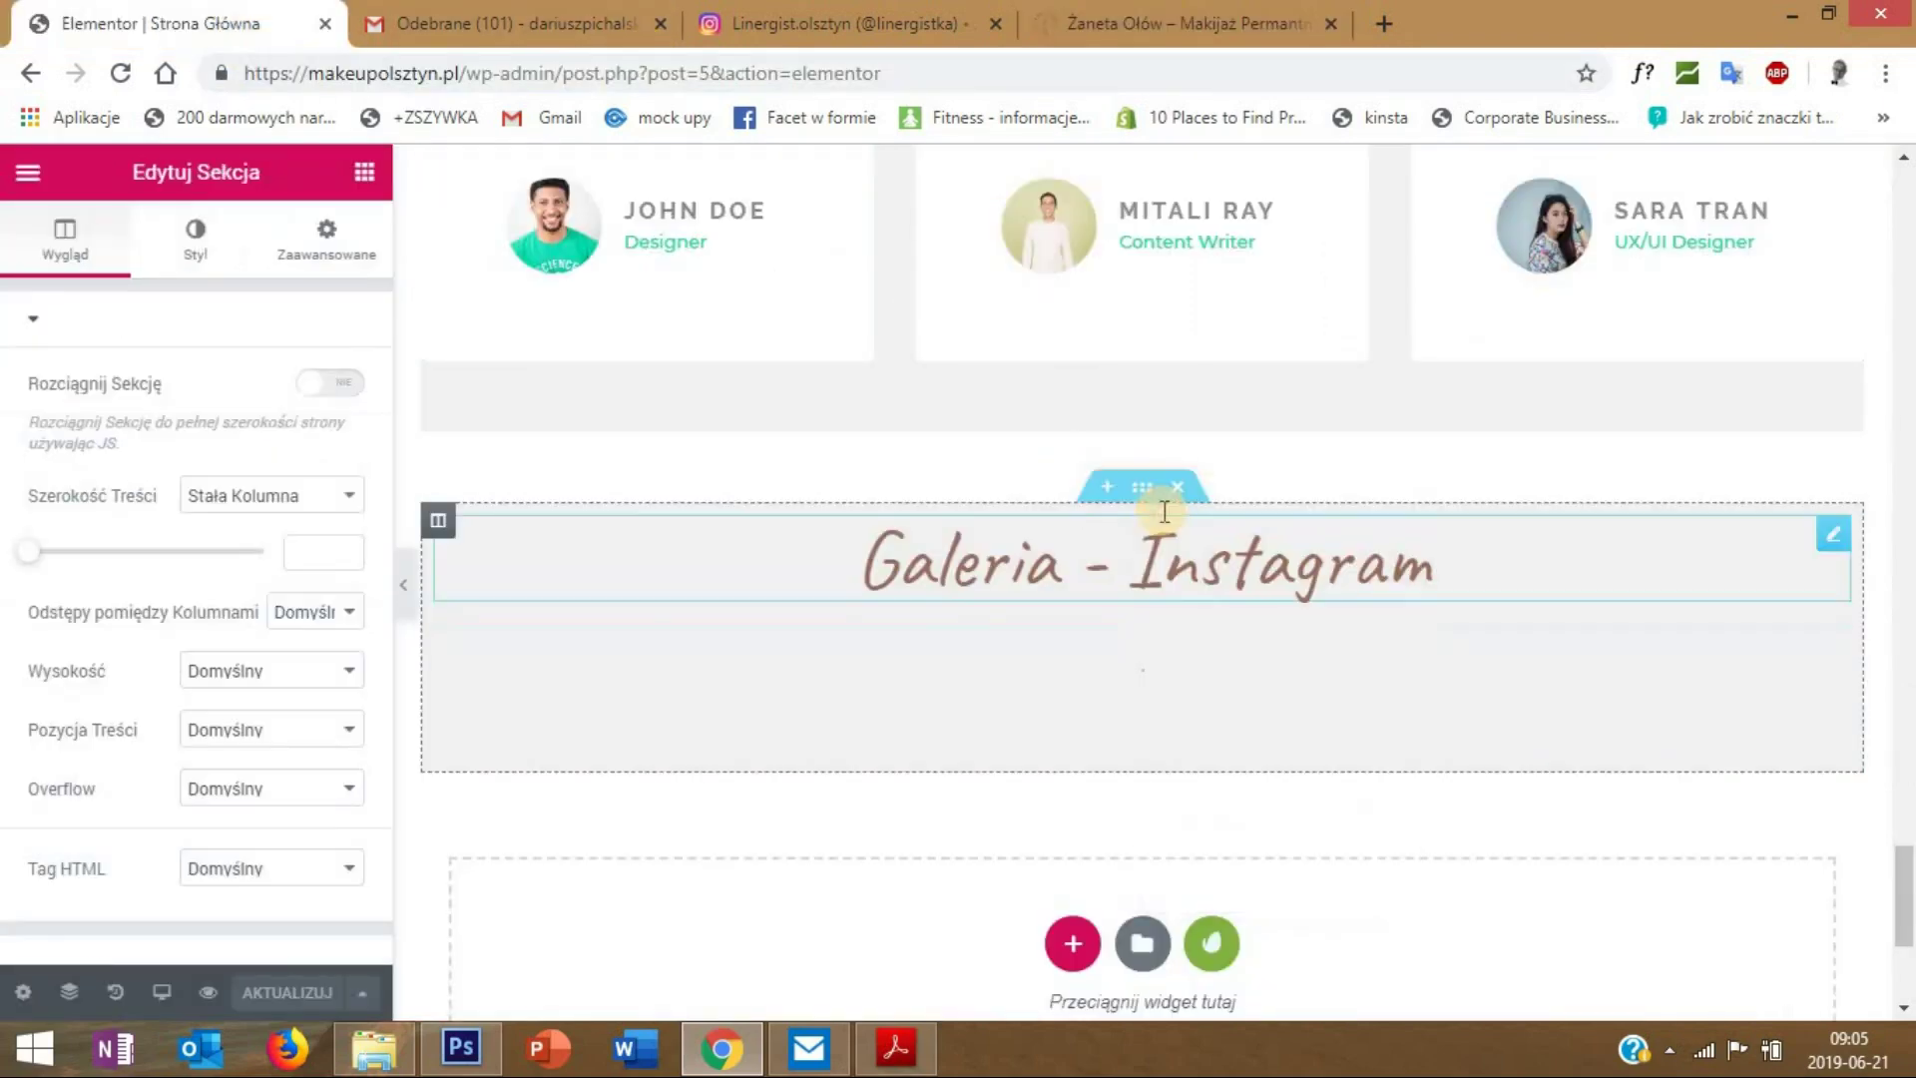
{"action": "left_click", "coordinate": [326, 239]}
{"action": "left_click", "coordinate": [339, 560]}
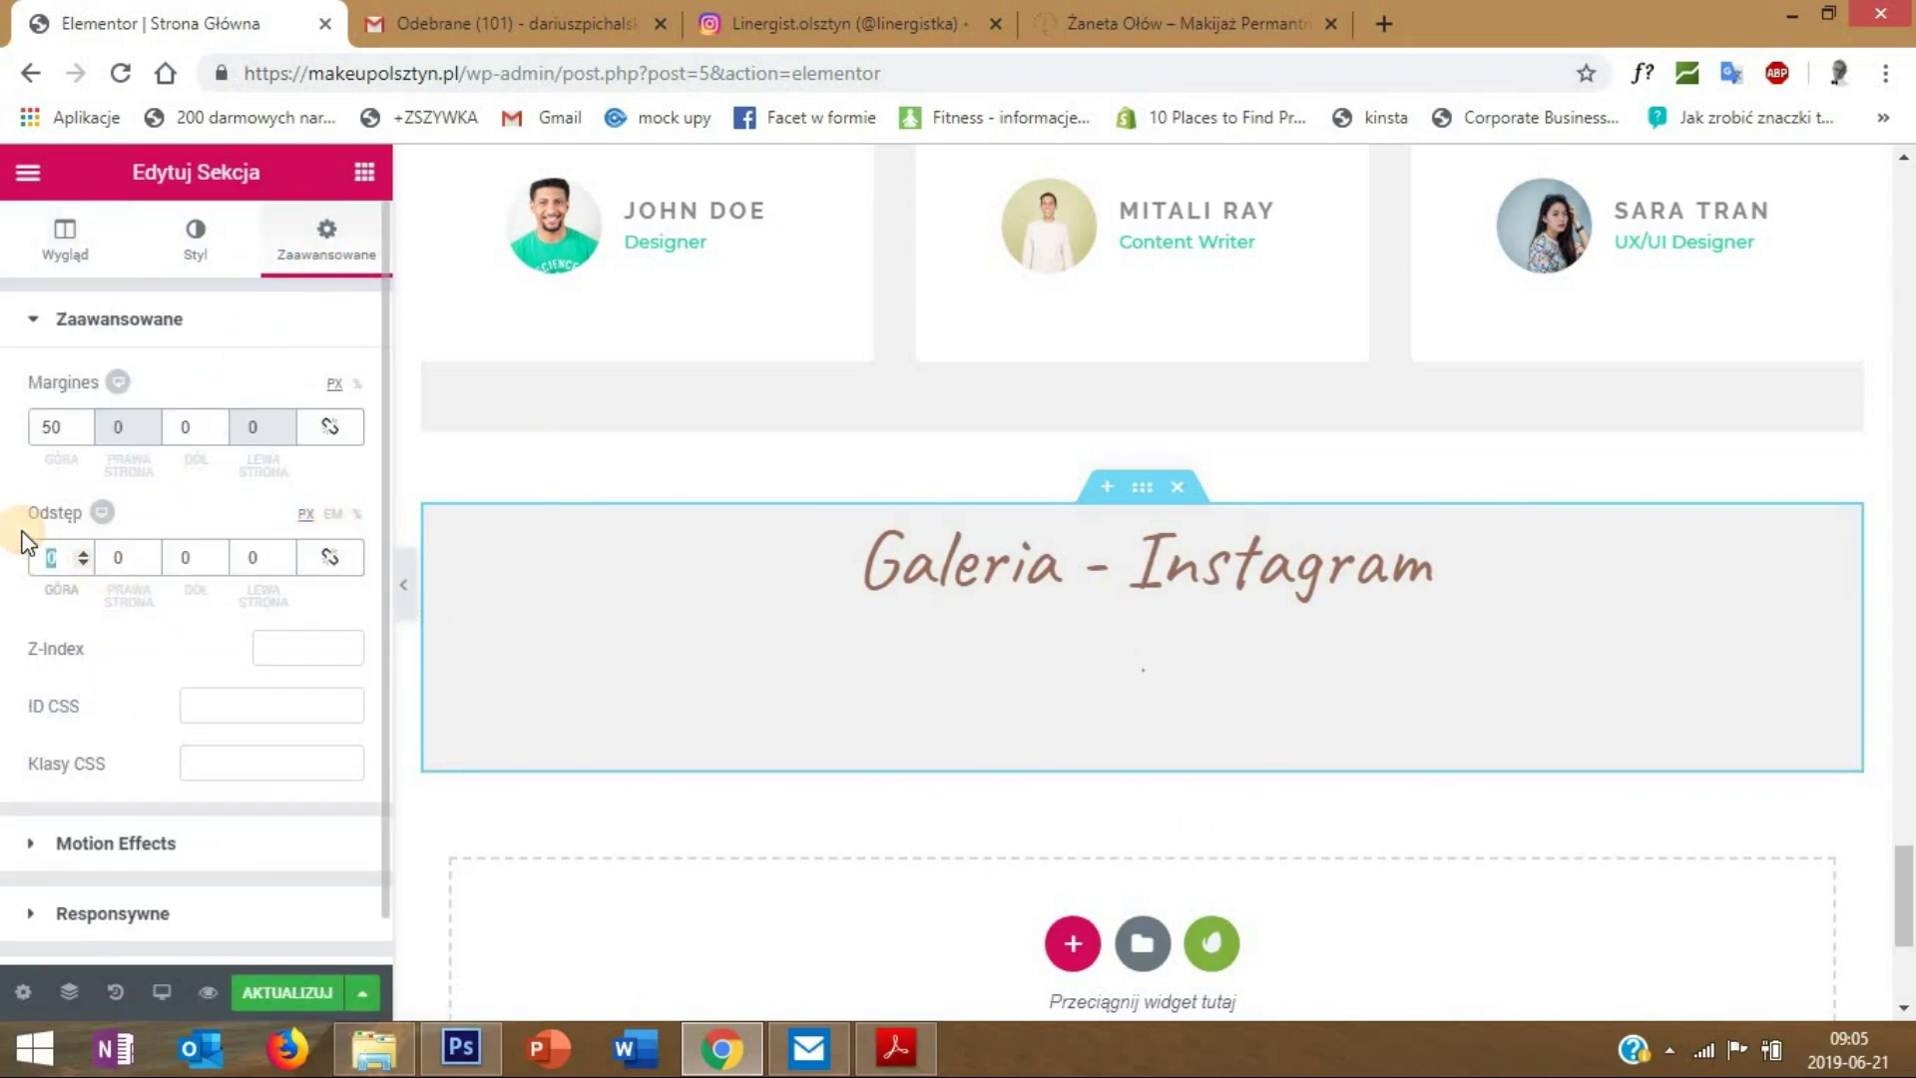
{"action": "type", "text": "20"}
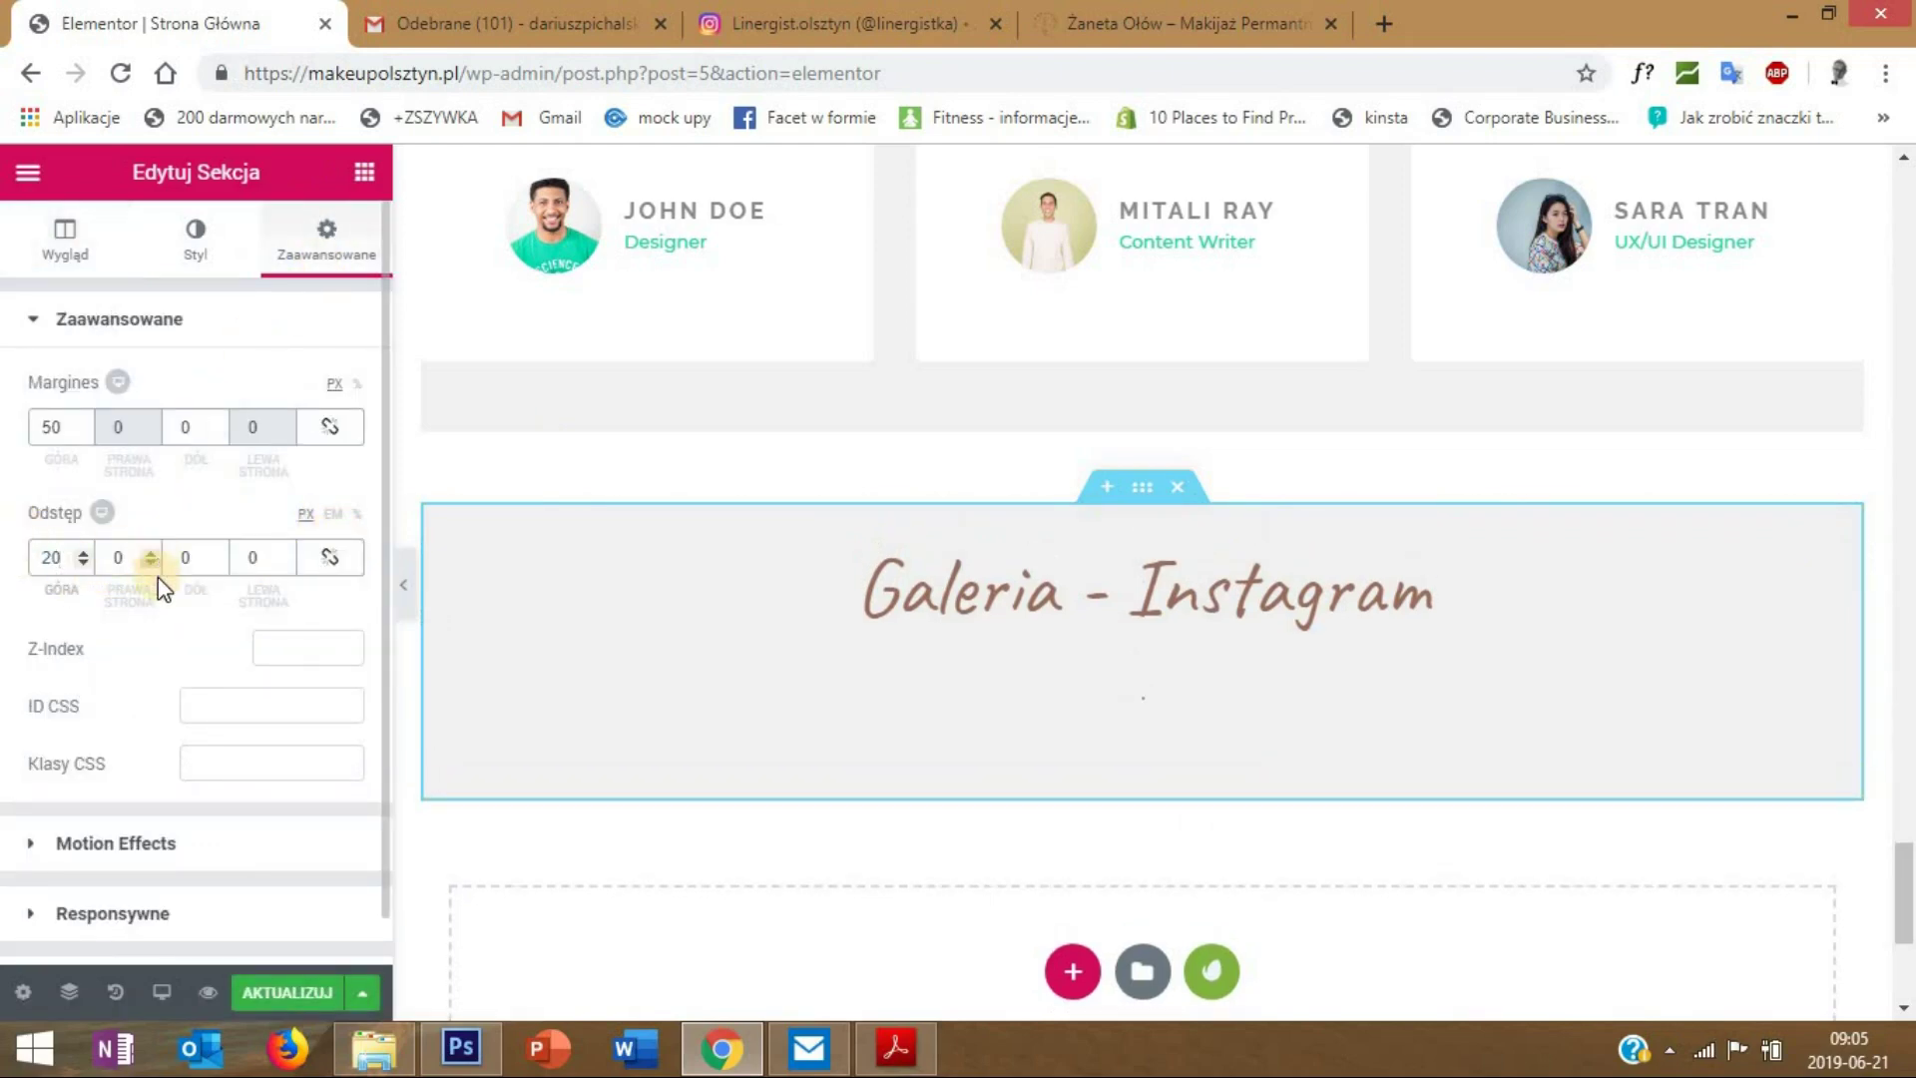
- Add a new single-column section below the Galeria section
{"action": "scroll", "coordinate": [158, 618], "scroll_direction": "down", "scroll_amount": 1}
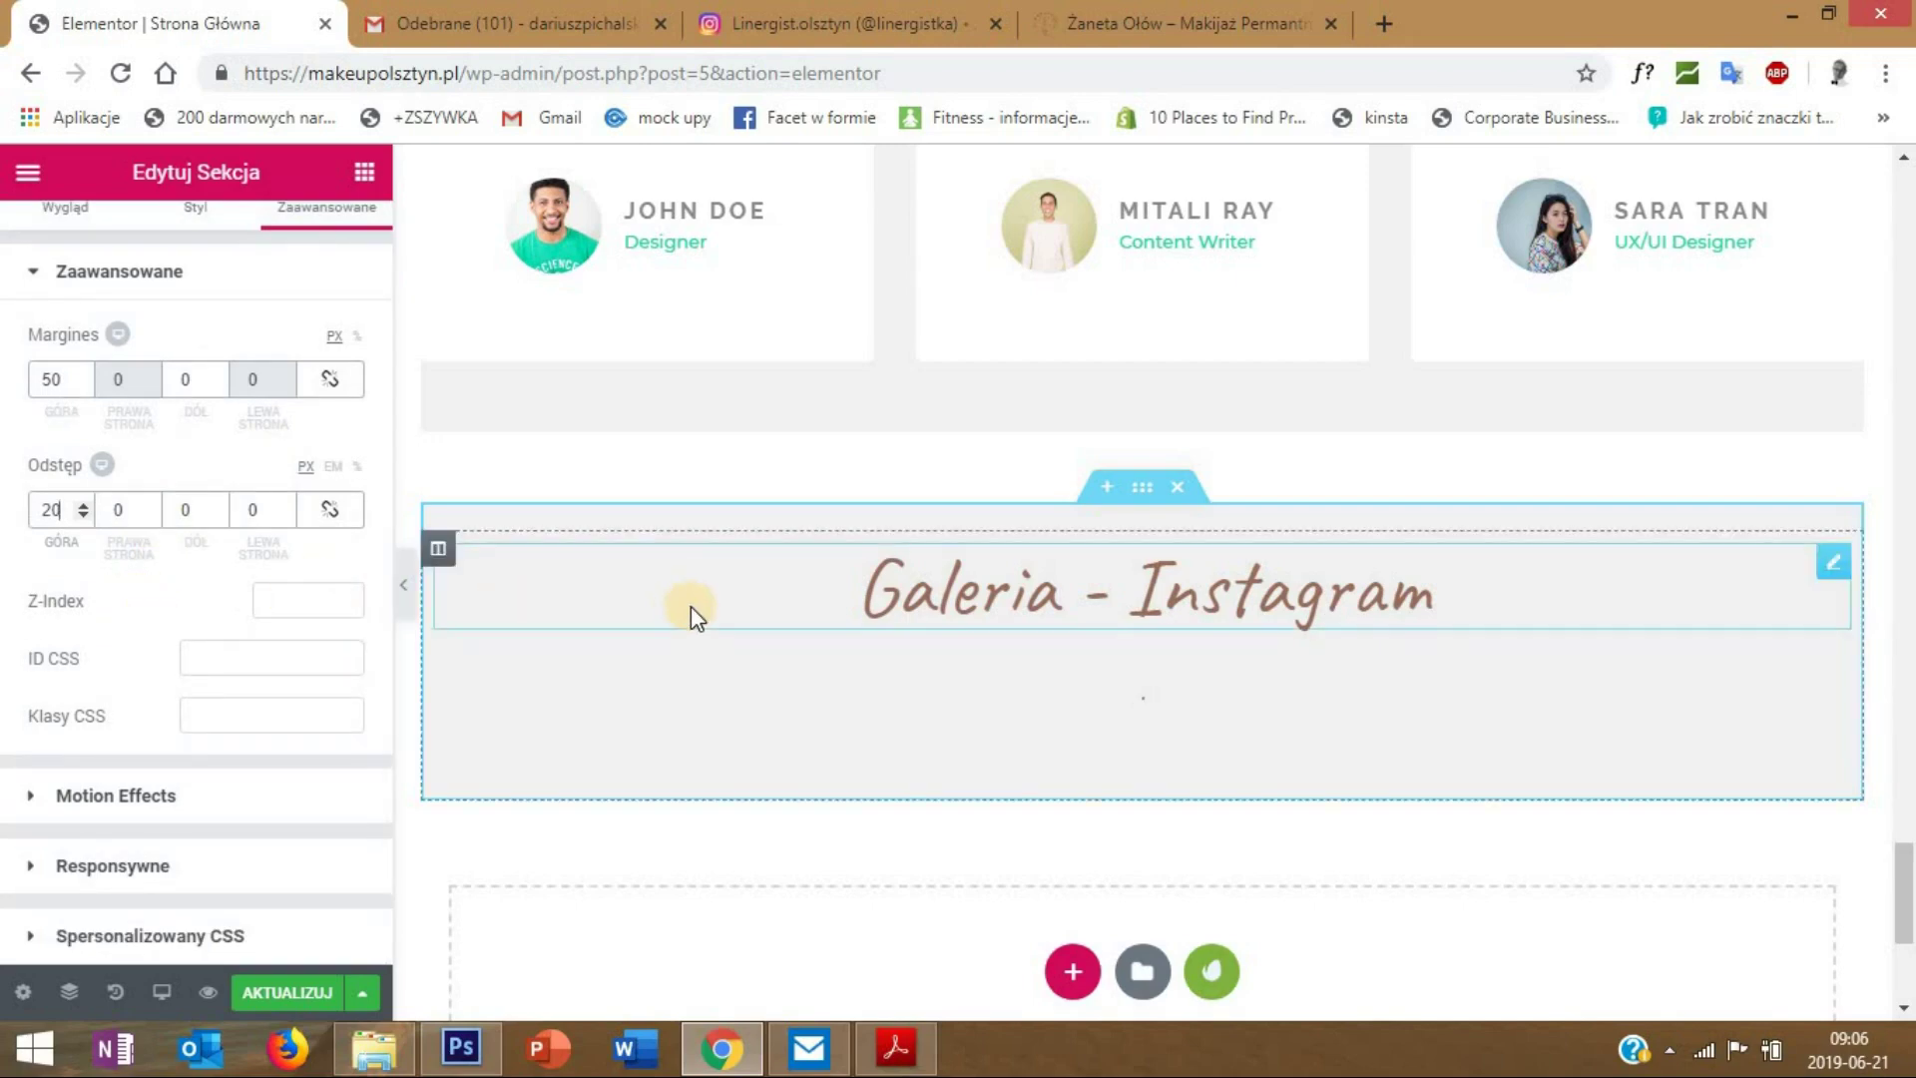
{"action": "scroll", "coordinate": [699, 609], "scroll_direction": "down", "scroll_amount": 3}
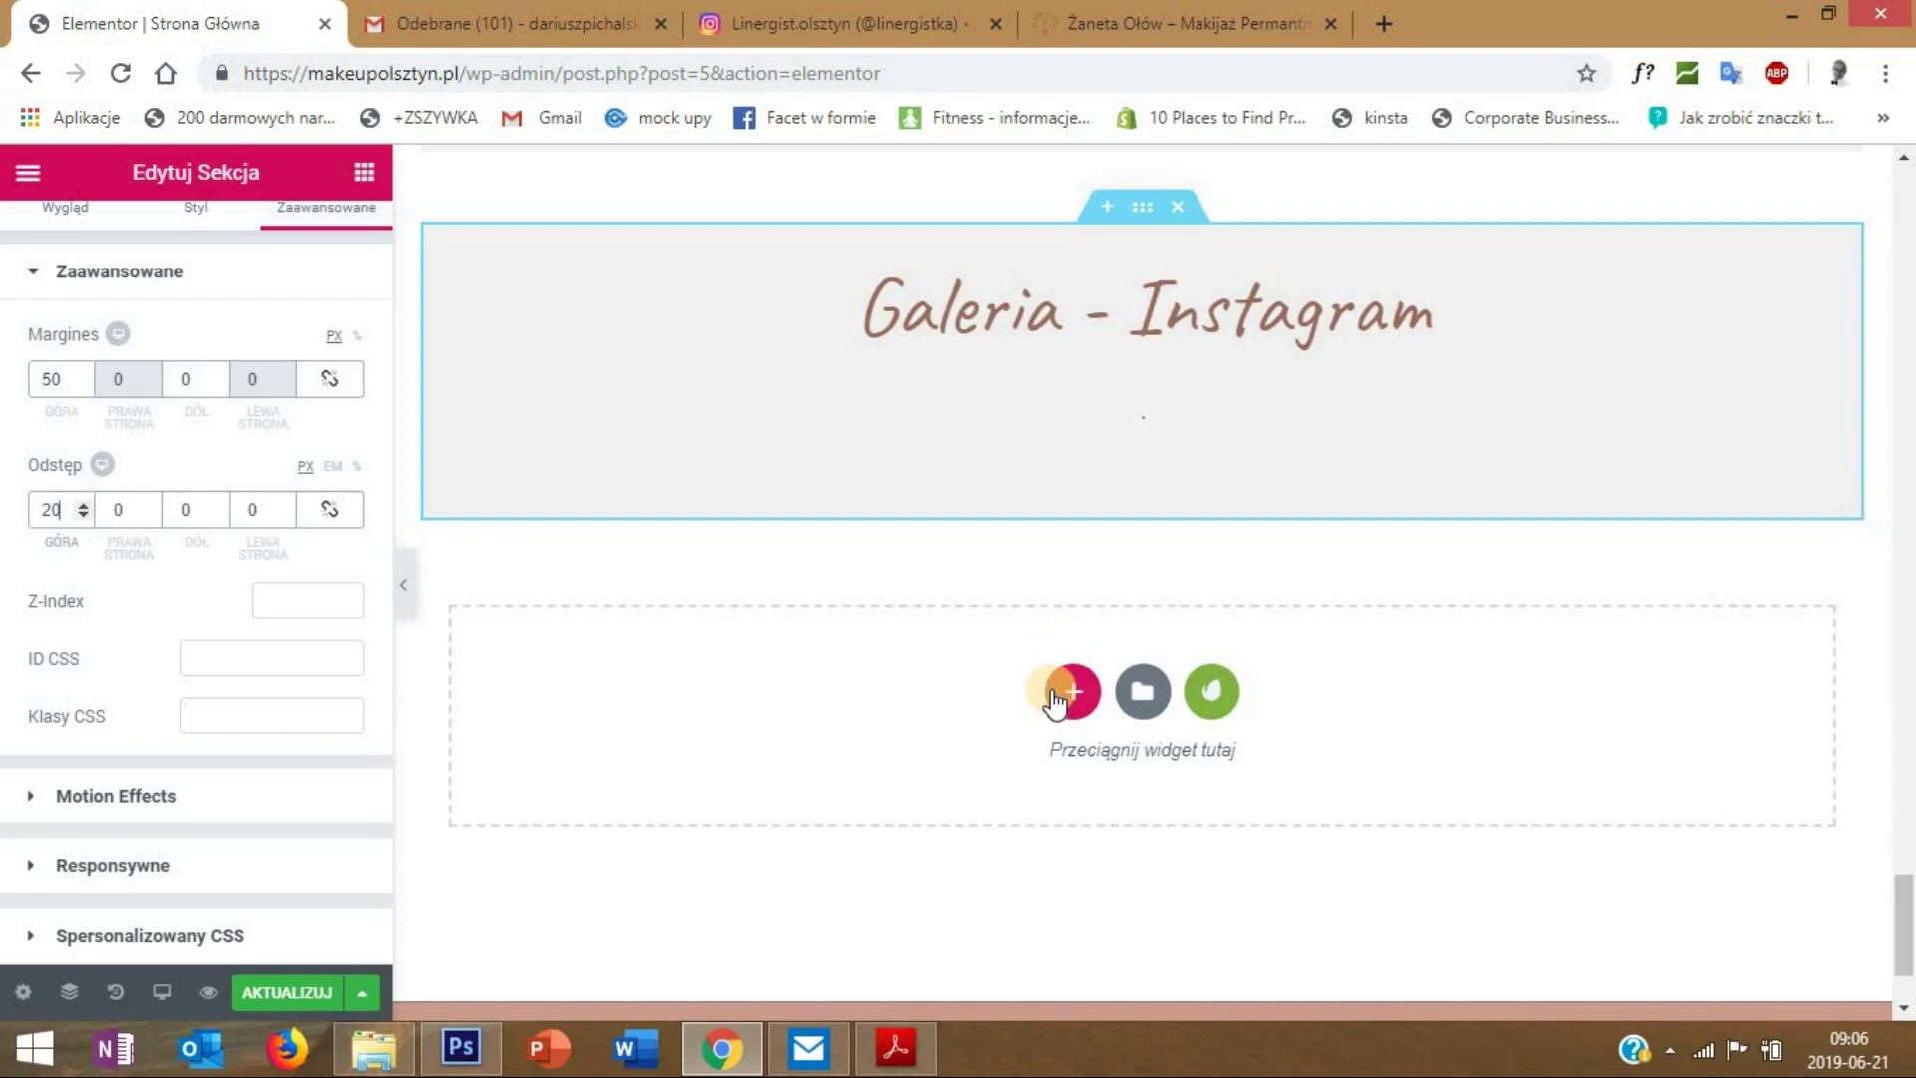
{"action": "left_click", "coordinate": [1073, 701]}
{"action": "left_click", "coordinate": [781, 776]}
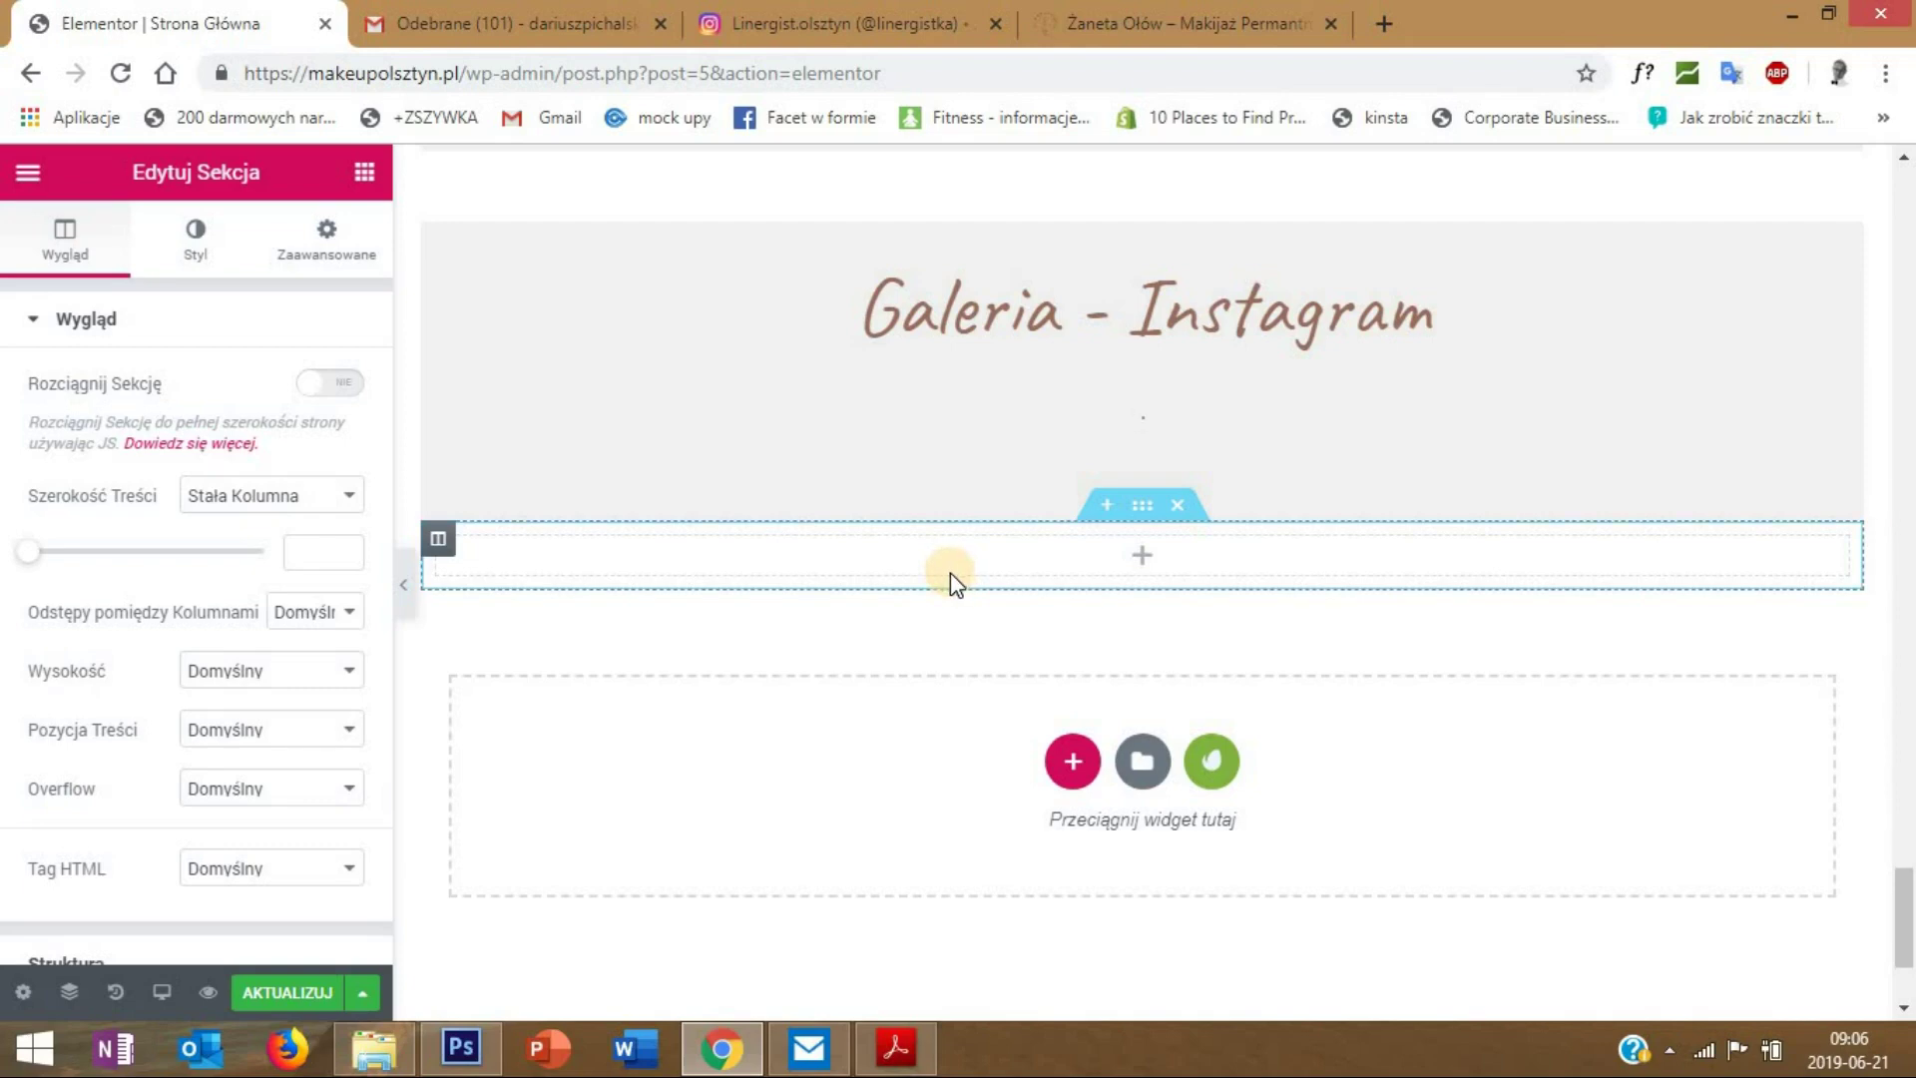
- Duplicate the new section's column twice, making three columns
{"action": "right_click", "coordinate": [439, 547]}
{"action": "left_click", "coordinate": [484, 604]}
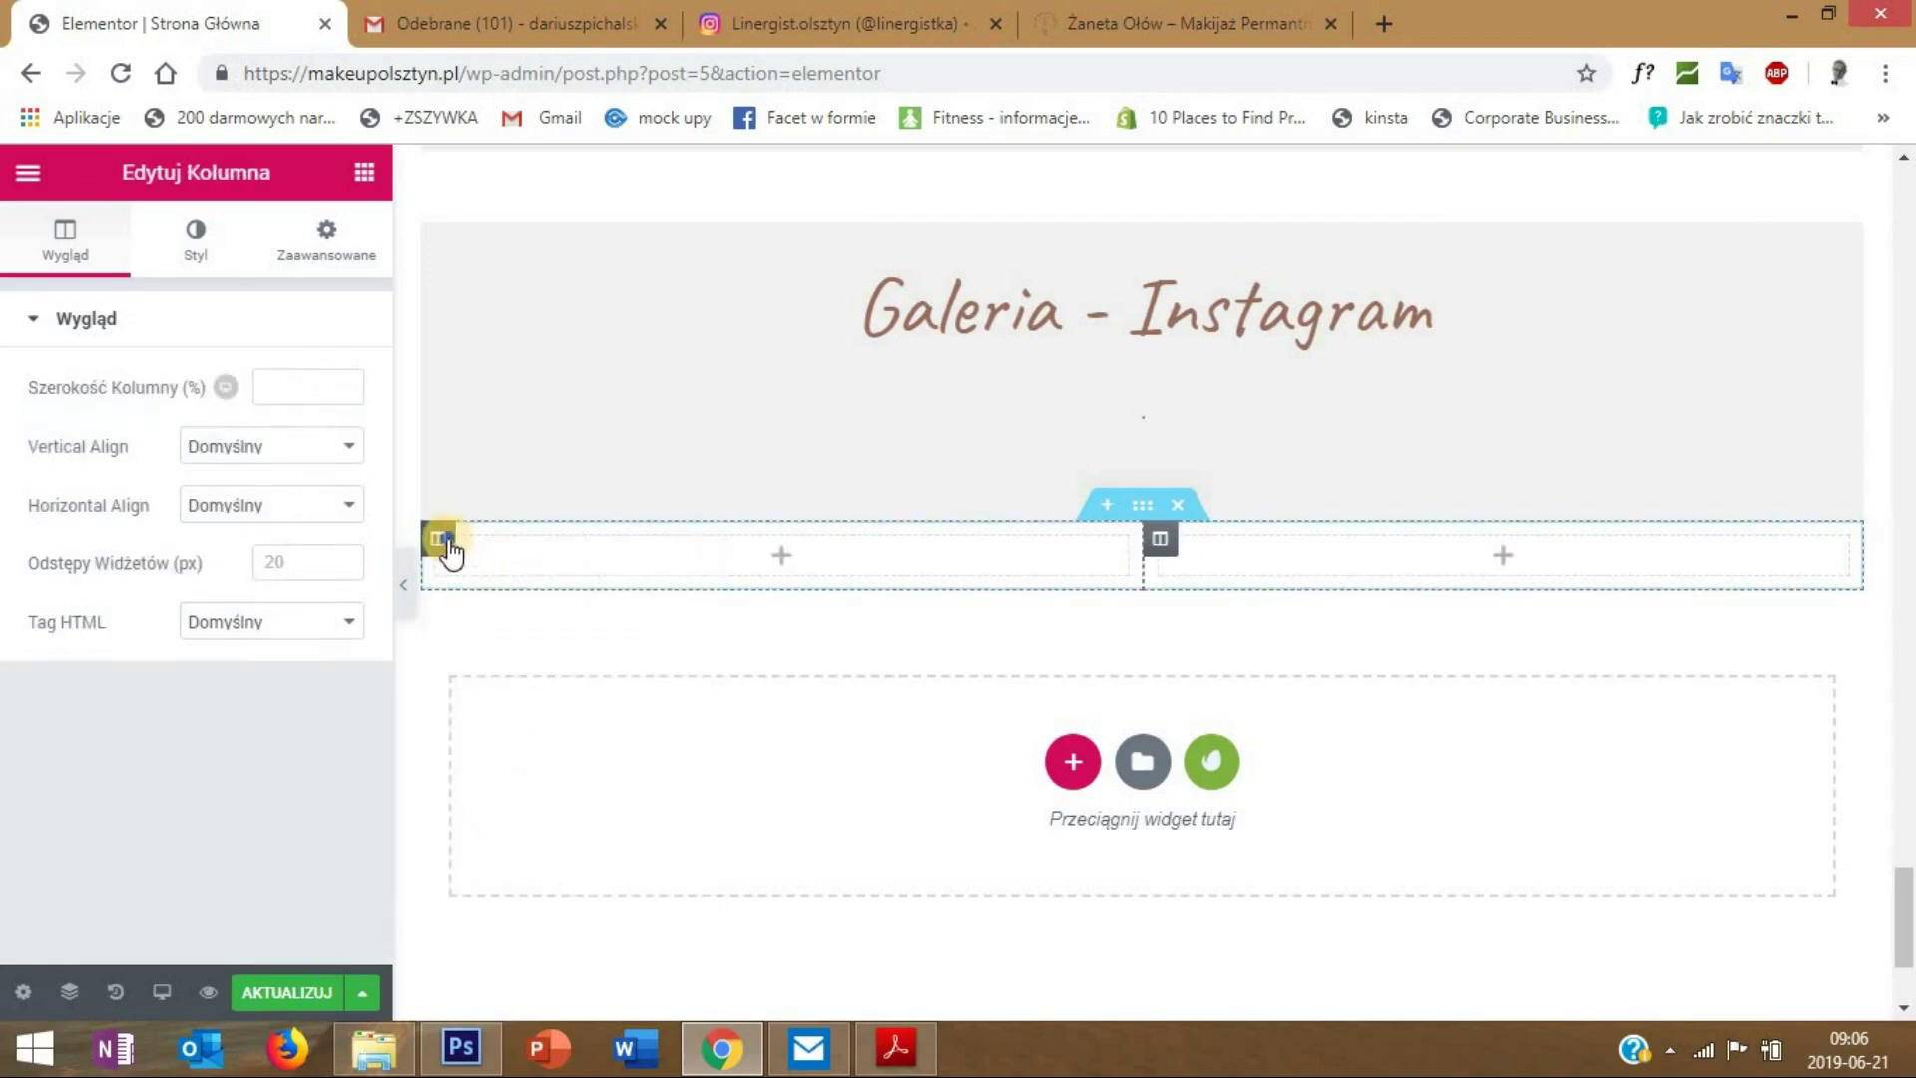
{"action": "right_click", "coordinate": [449, 547]}
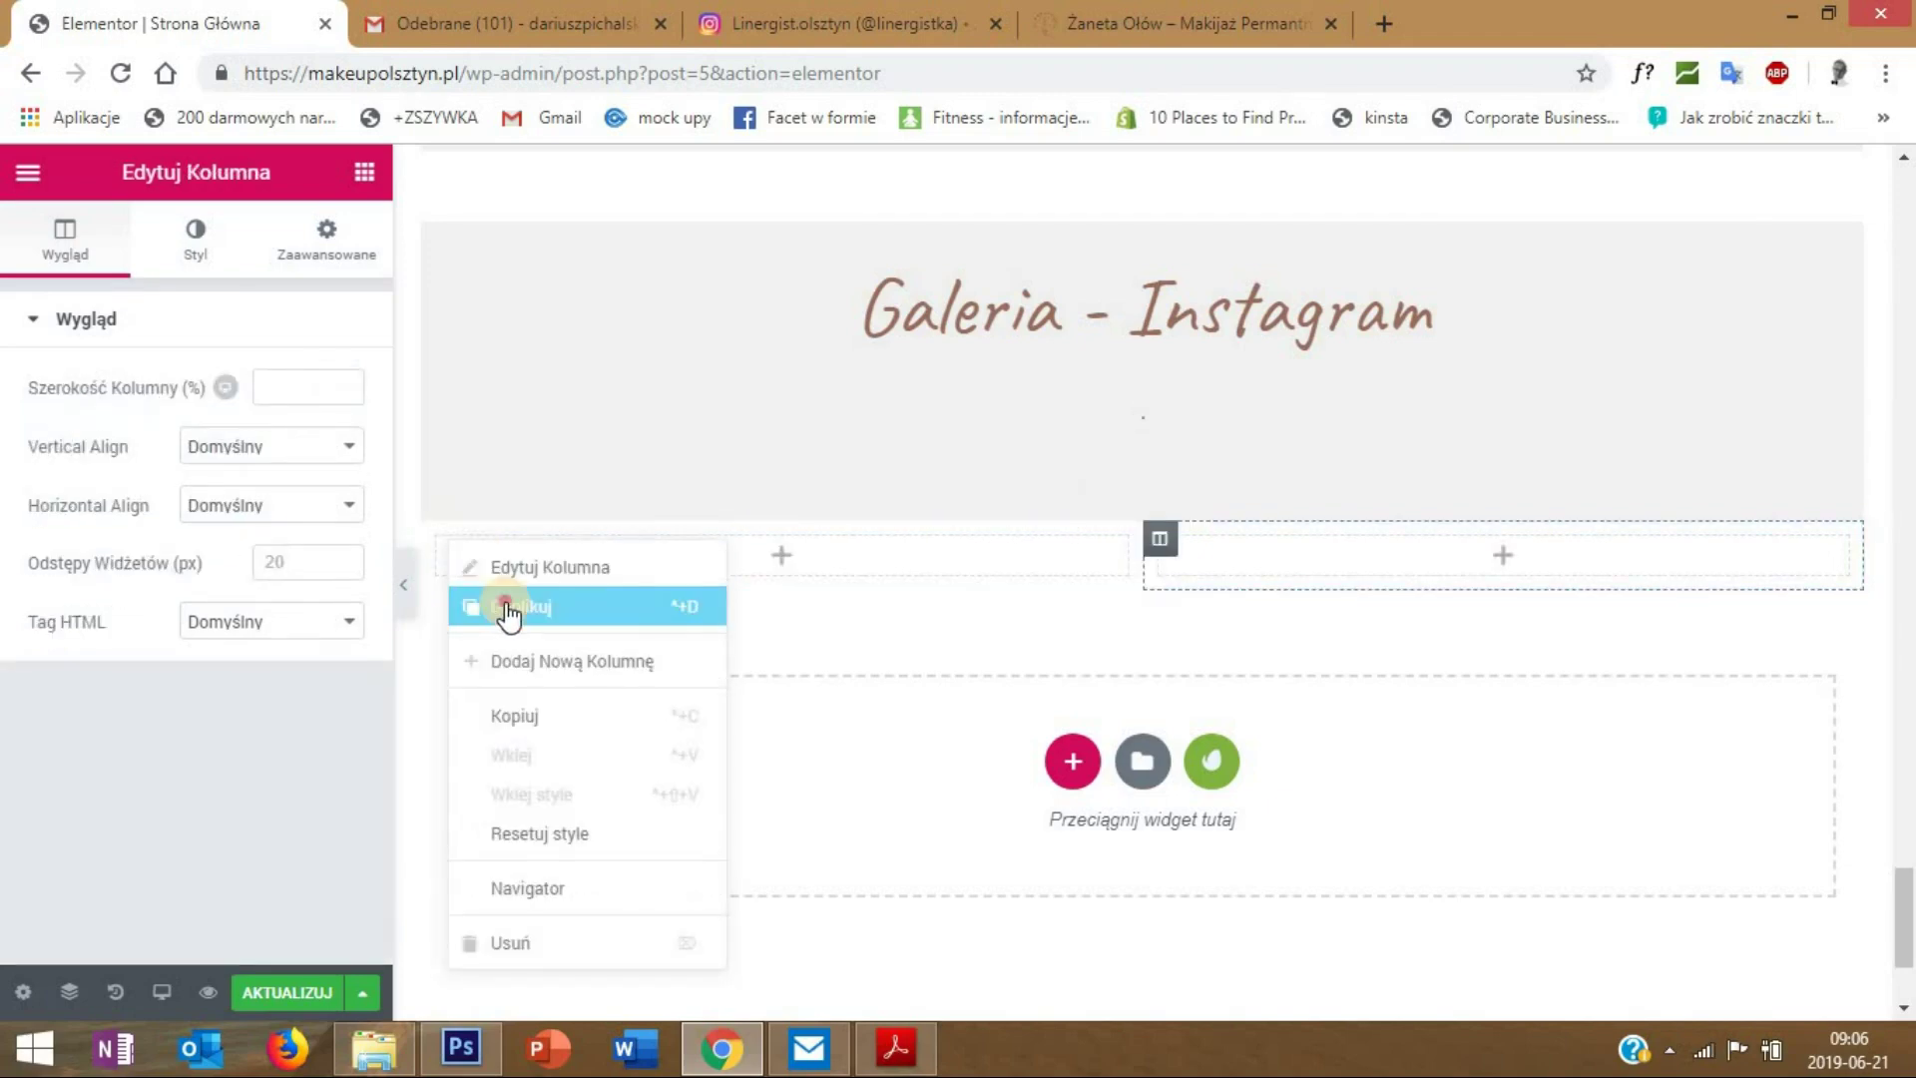
{"action": "left_click", "coordinate": [505, 605]}
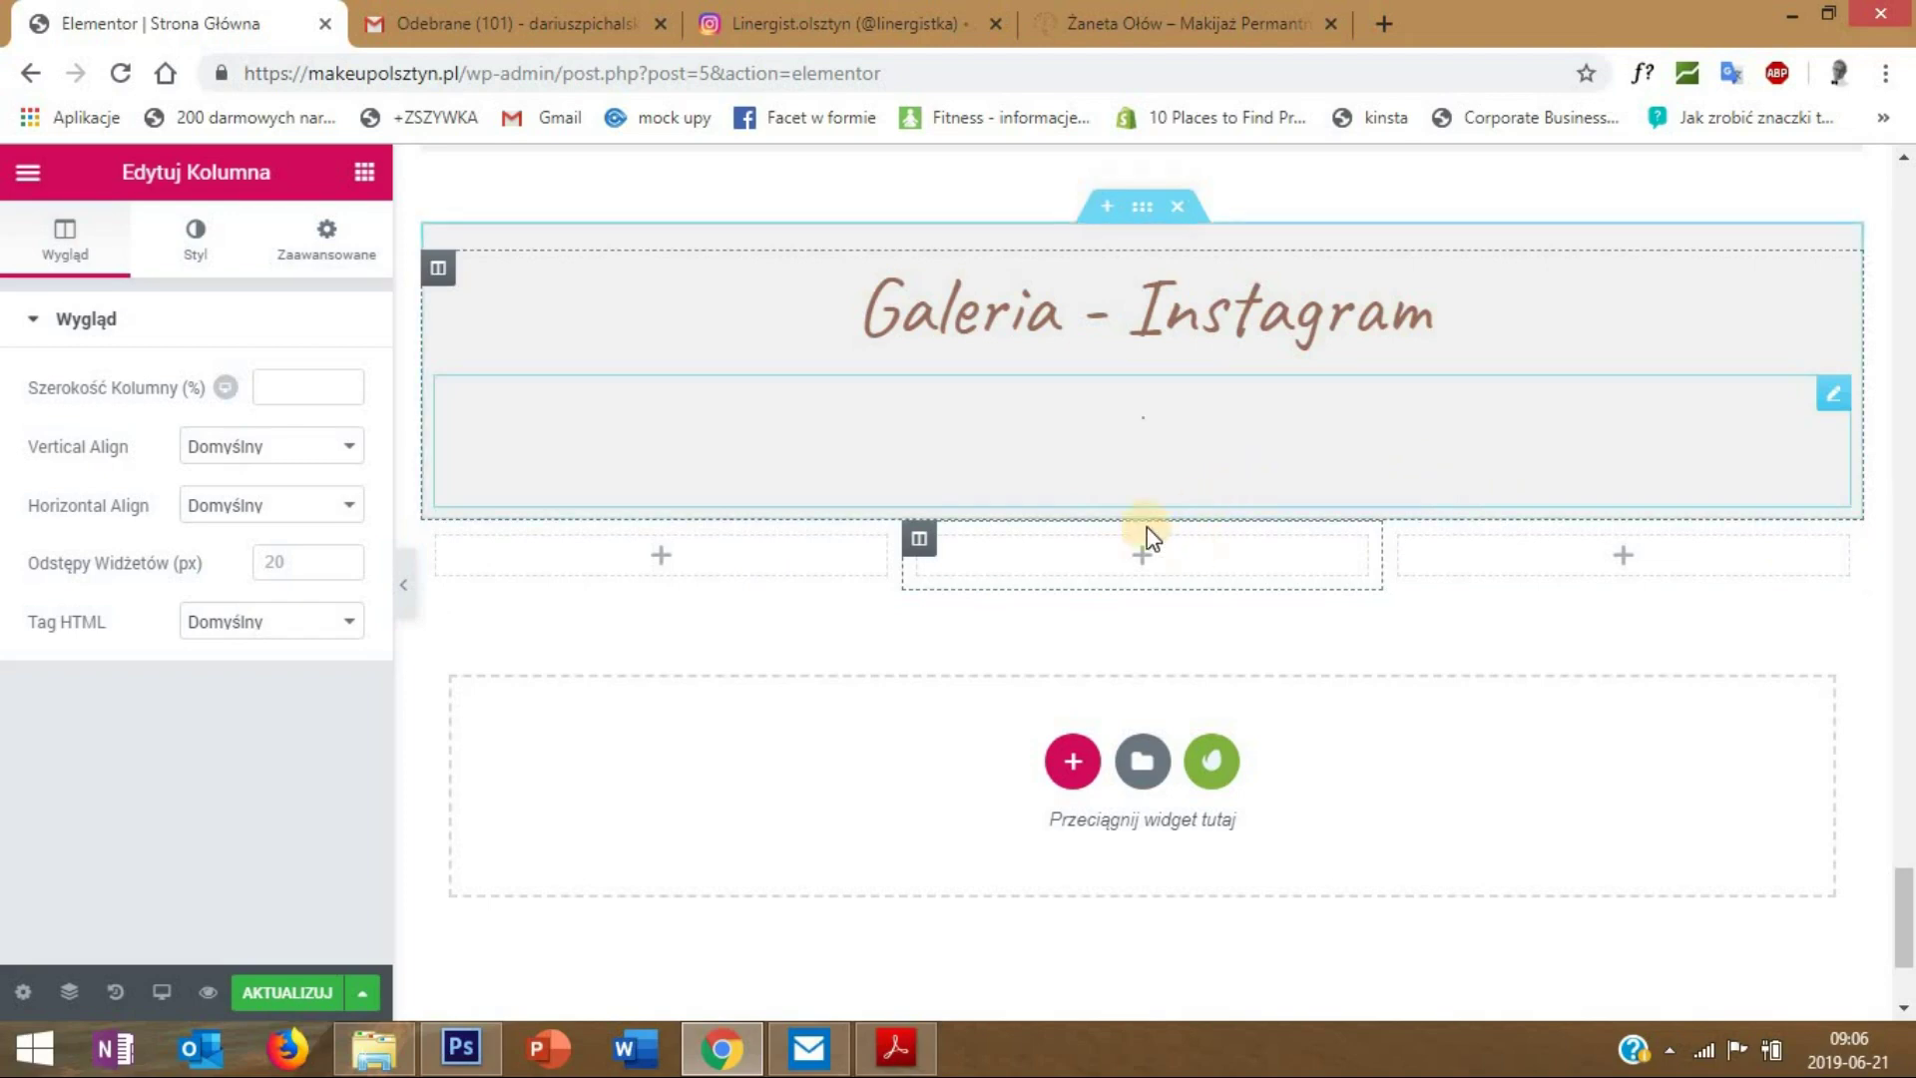
- Set the three-column section's top margin to 50 px with unlinked margins
{"action": "right_click", "coordinate": [1168, 211]}
{"action": "left_click", "coordinate": [1184, 230]}
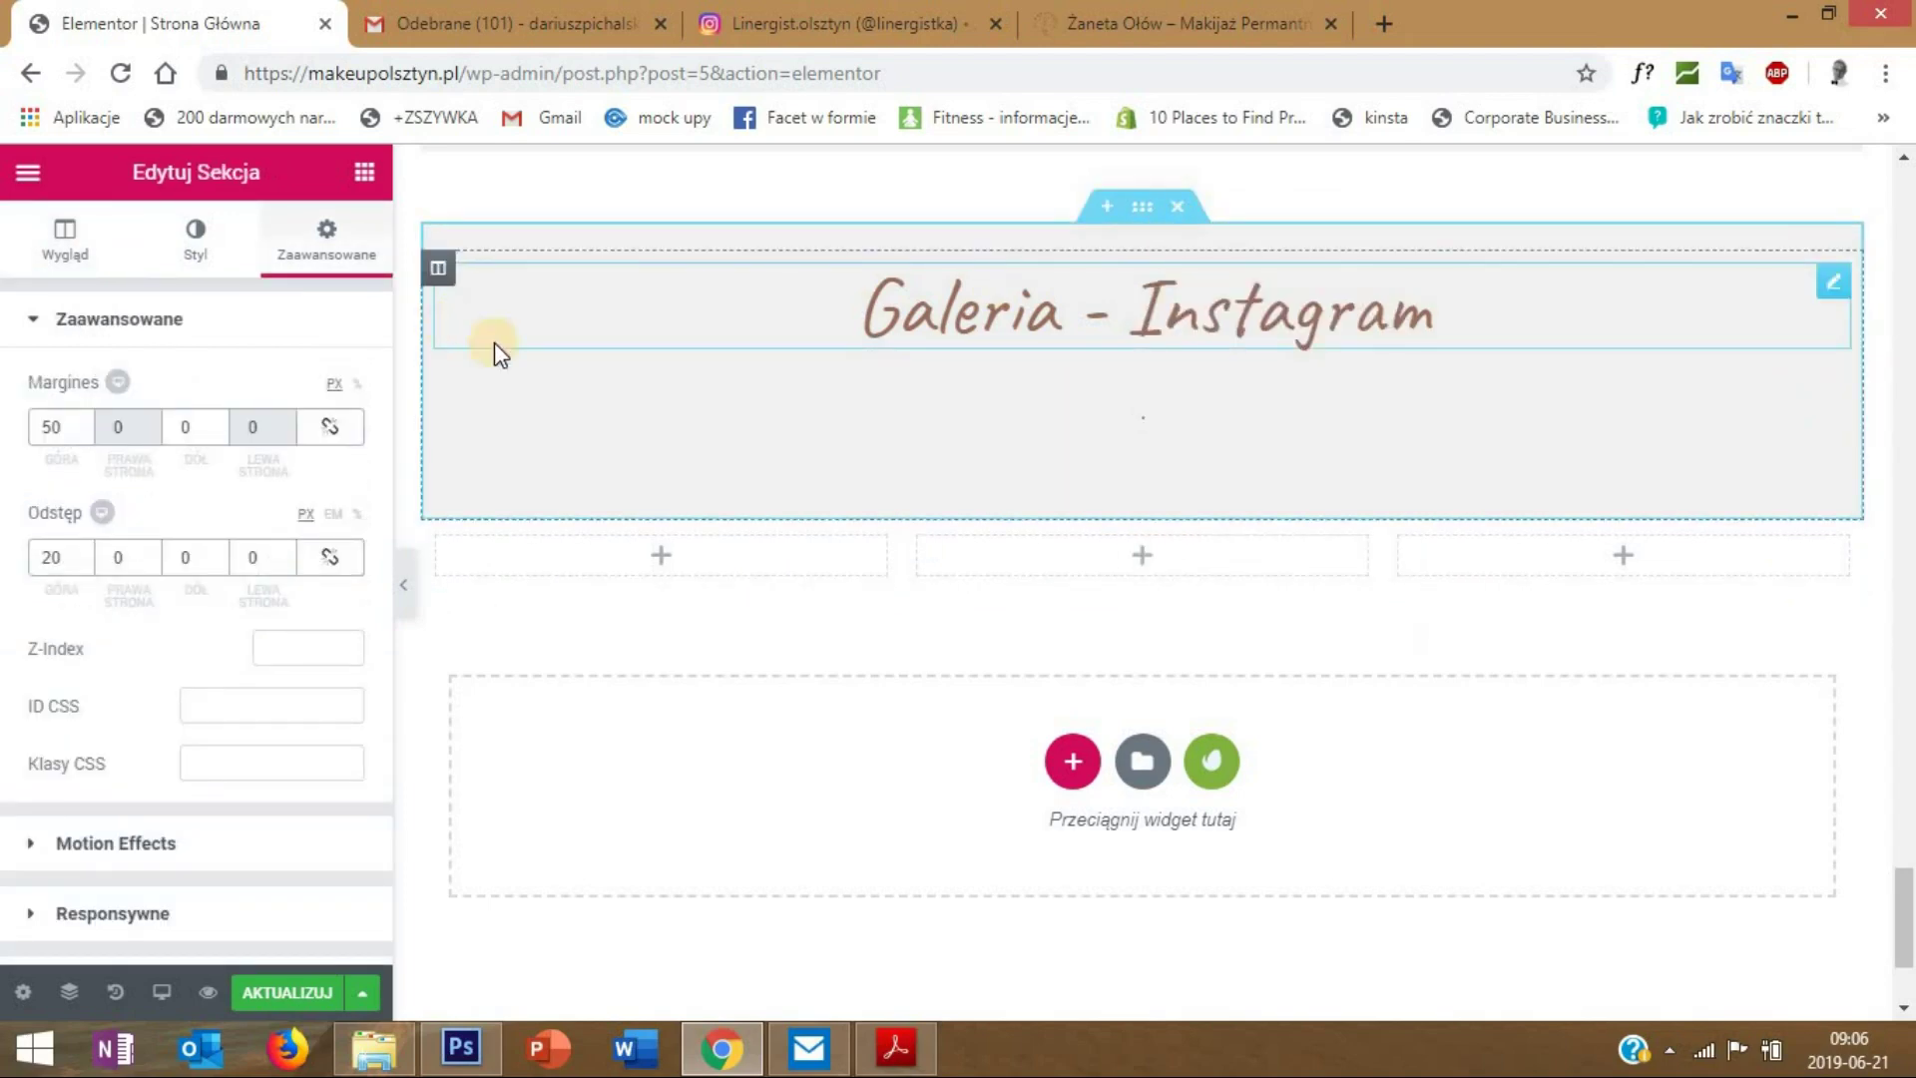
{"action": "left_click", "coordinate": [1155, 519]}
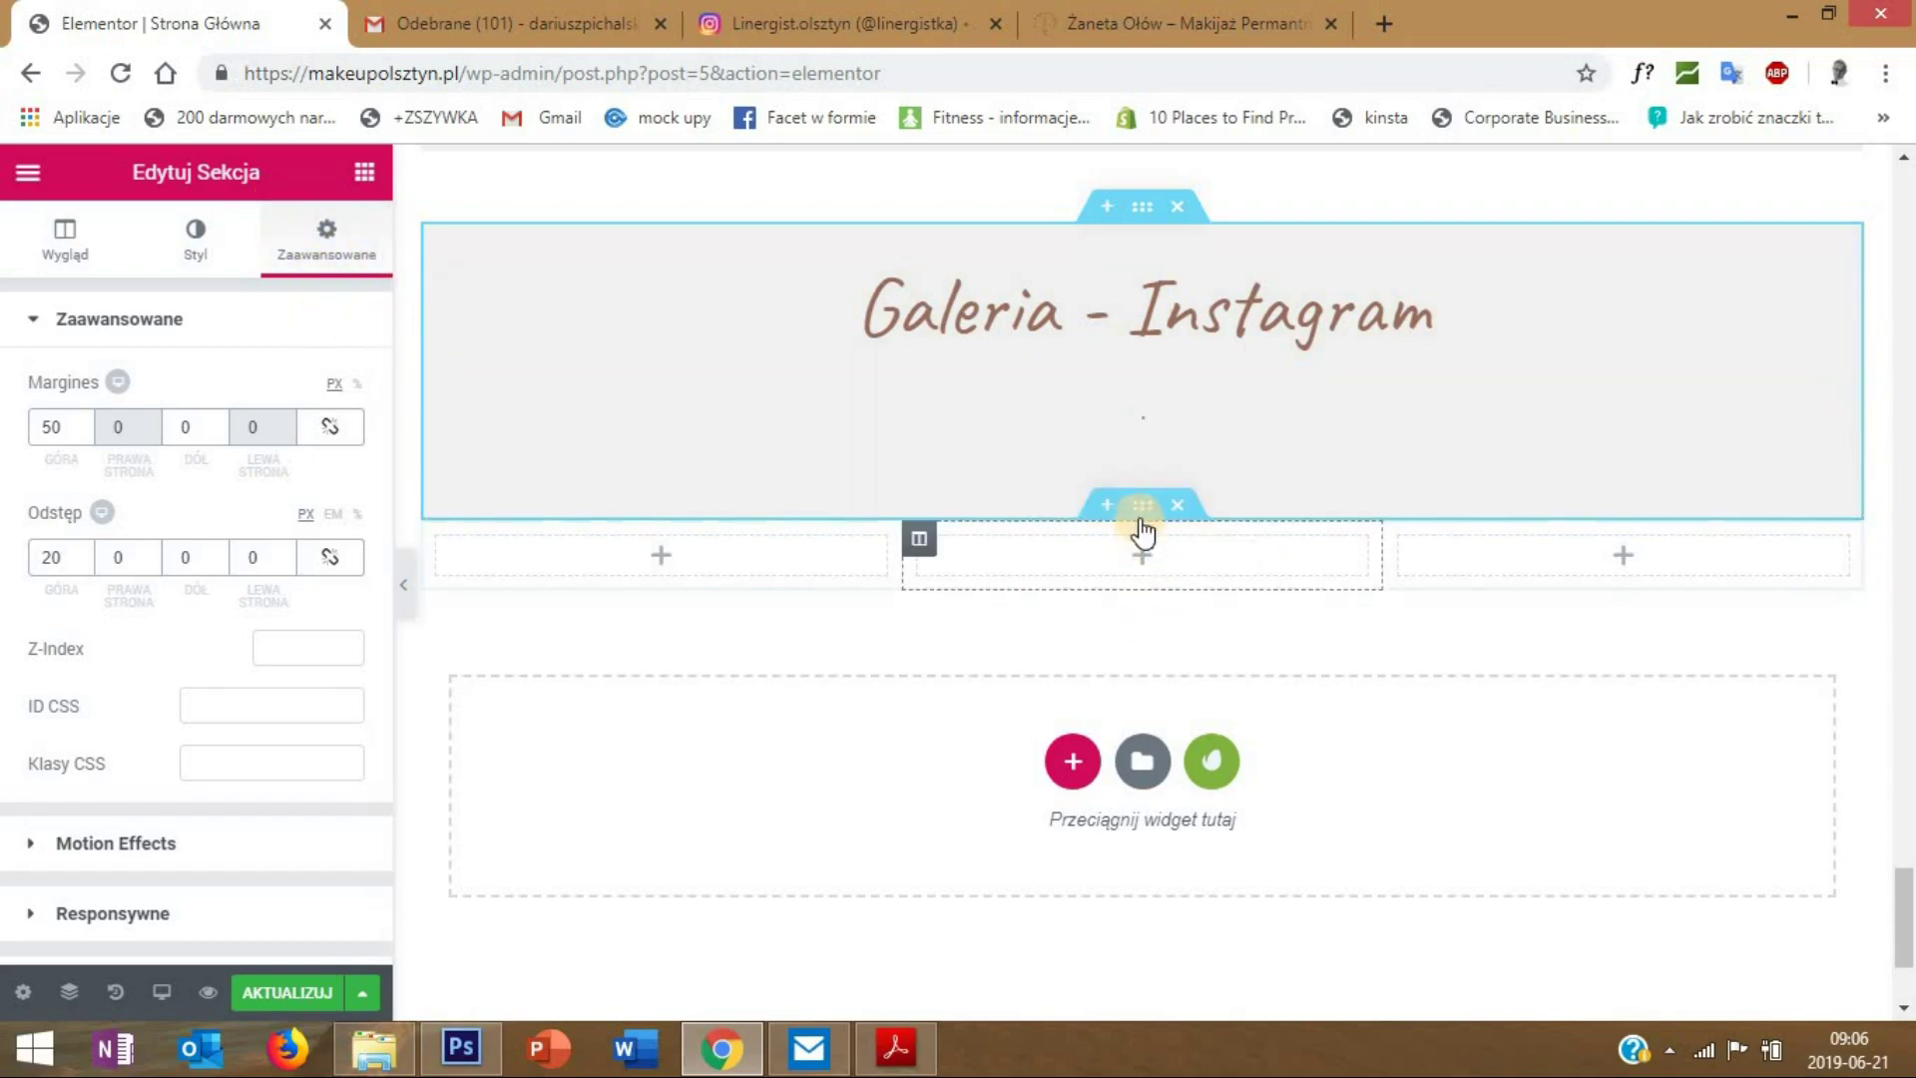
{"action": "right_click", "coordinate": [1143, 524]}
{"action": "left_click", "coordinate": [1189, 547]}
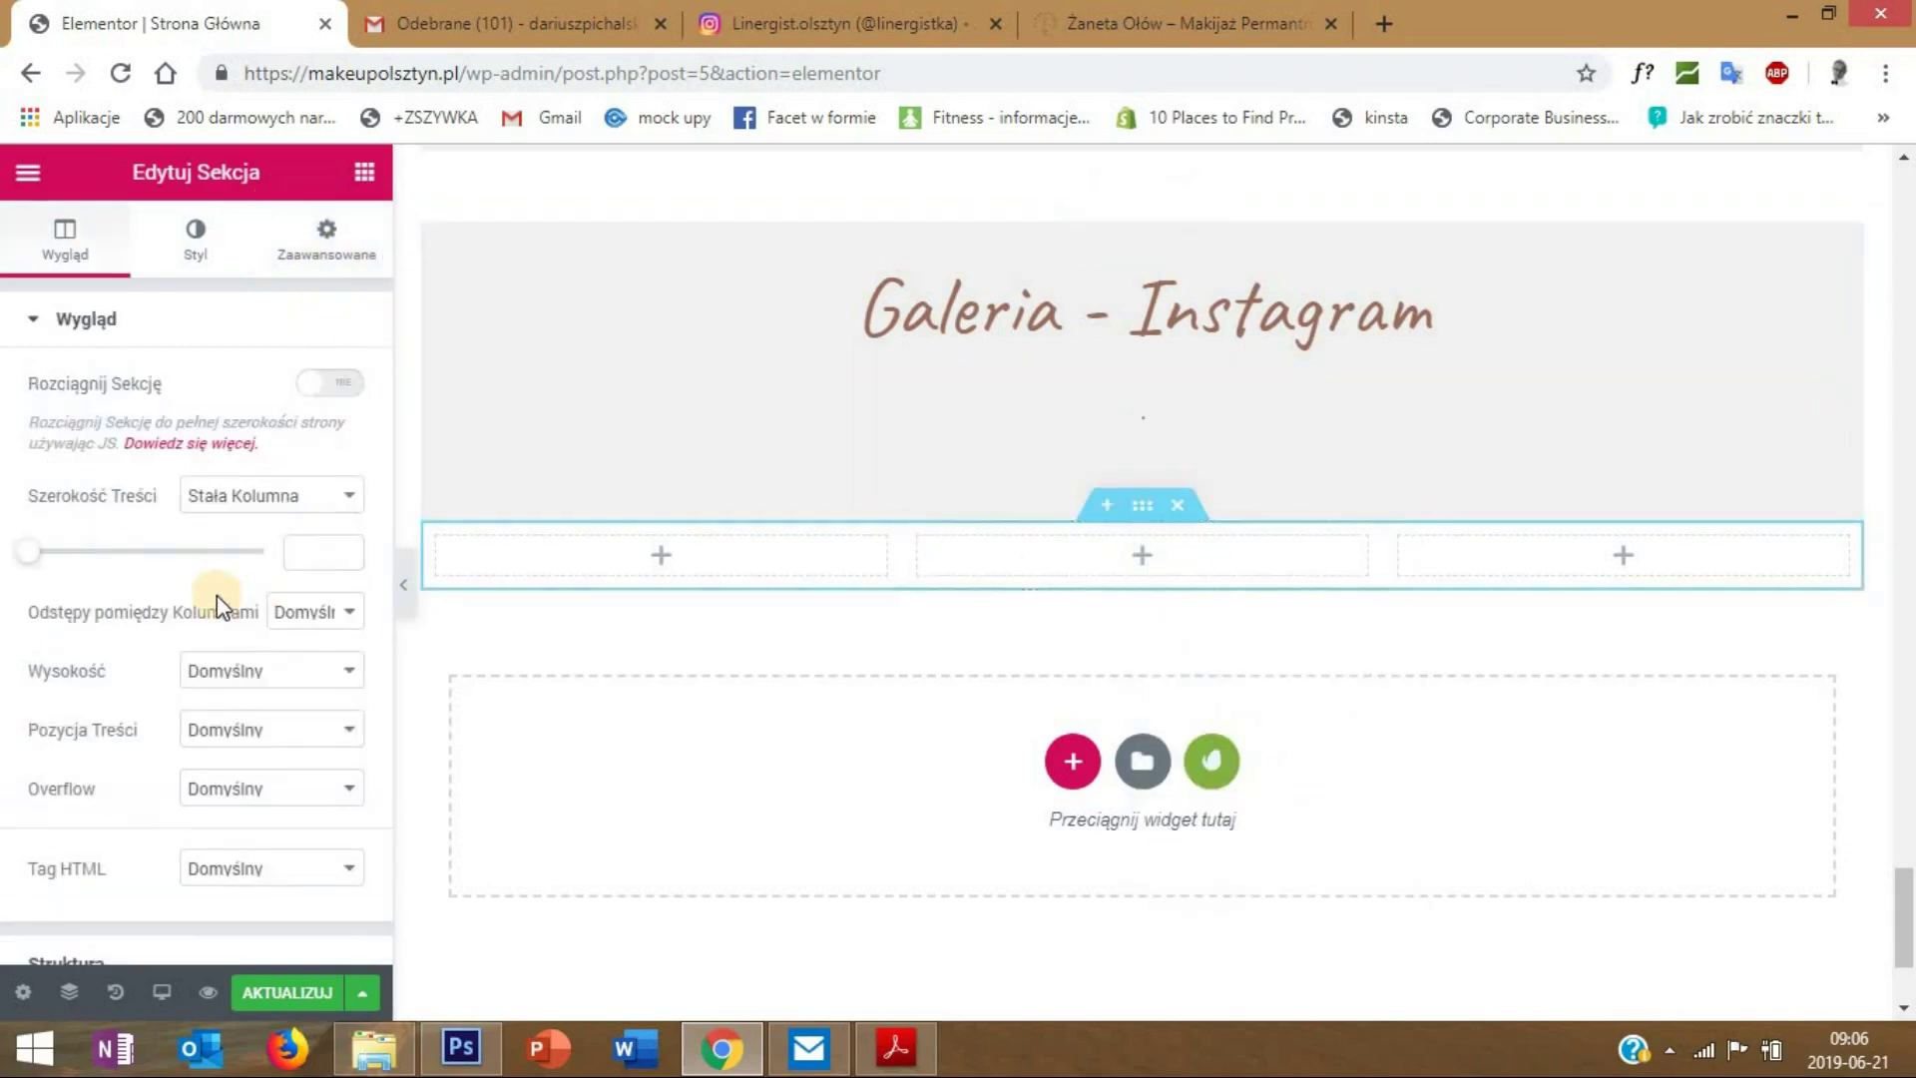
{"action": "left_click", "coordinate": [326, 237]}
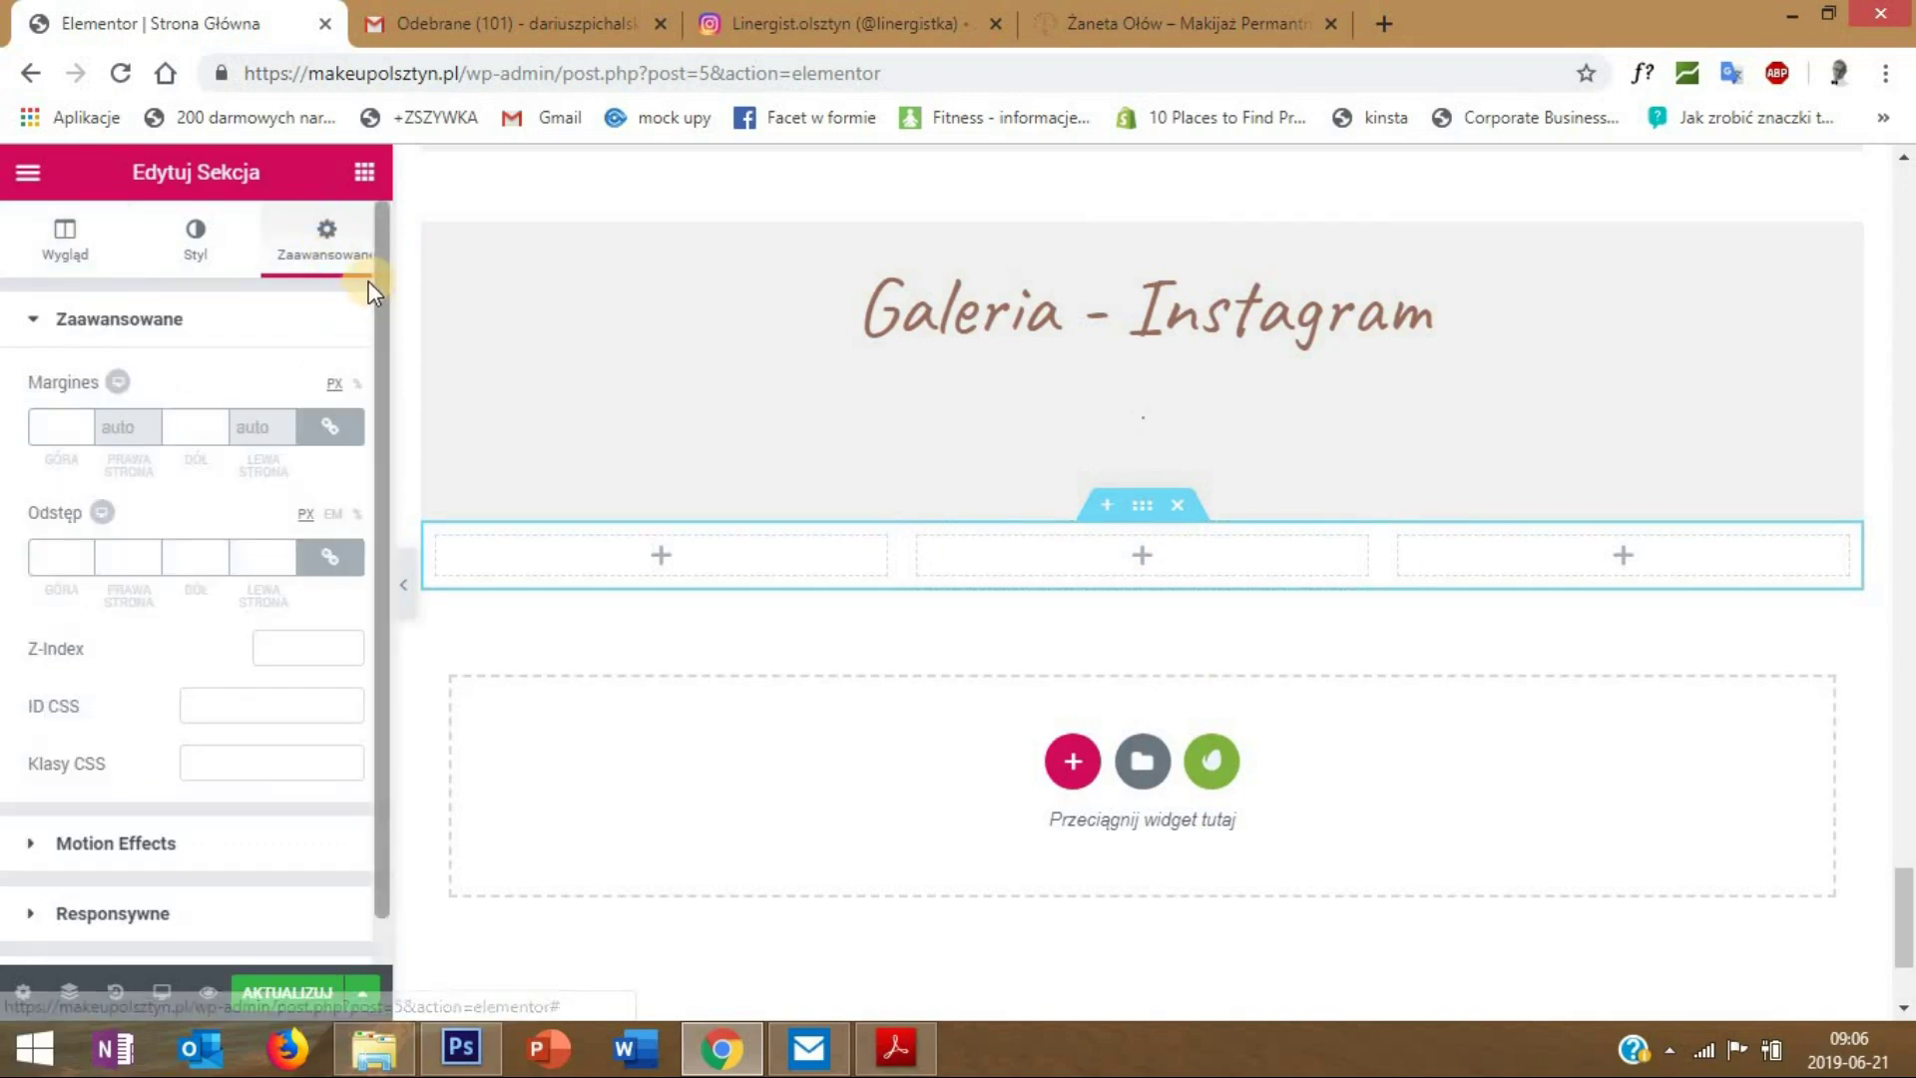
{"action": "left_click", "coordinate": [45, 427]}
{"action": "type", "text": "0"}
{"action": "left_click", "coordinate": [329, 426]}
{"action": "left_click", "coordinate": [55, 426]}
{"action": "type", "text": "50"}
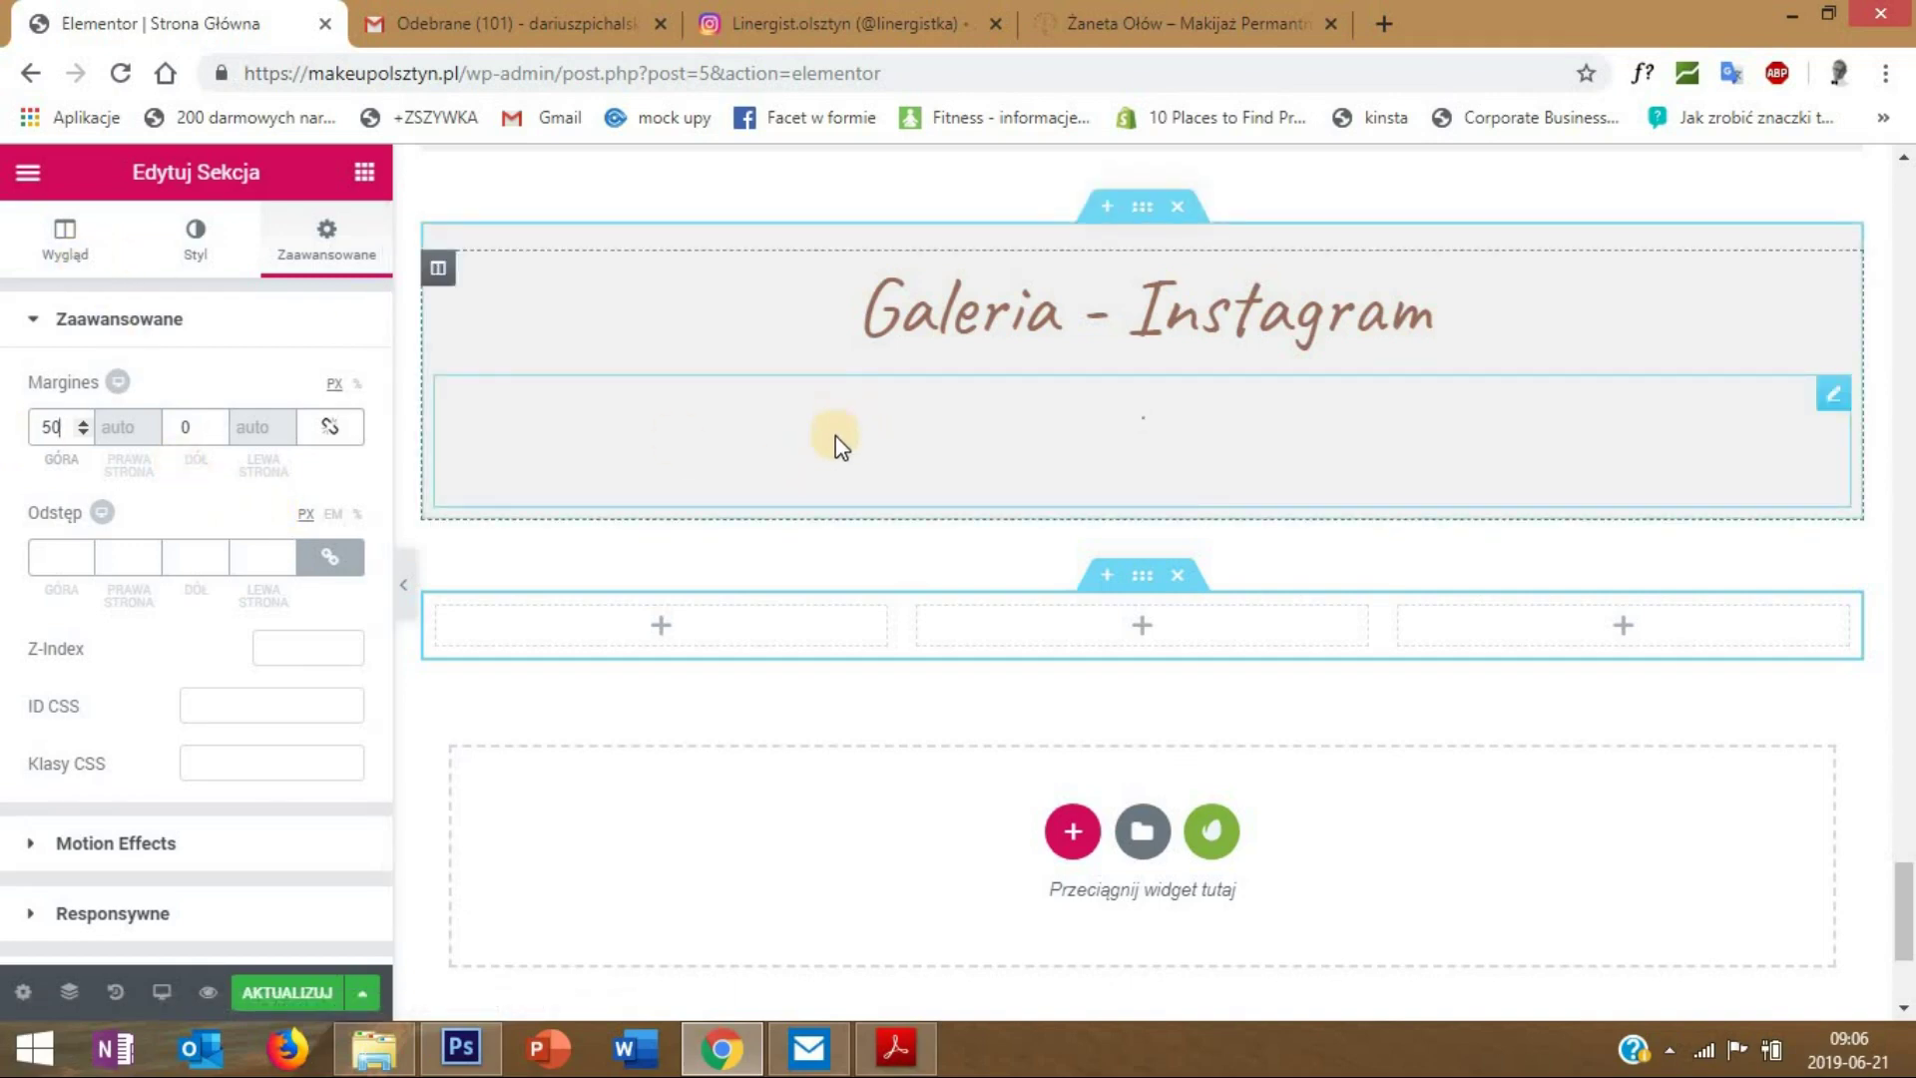
- Delete the two extra columns so the section has a single column
{"action": "right_click", "coordinate": [916, 611]}
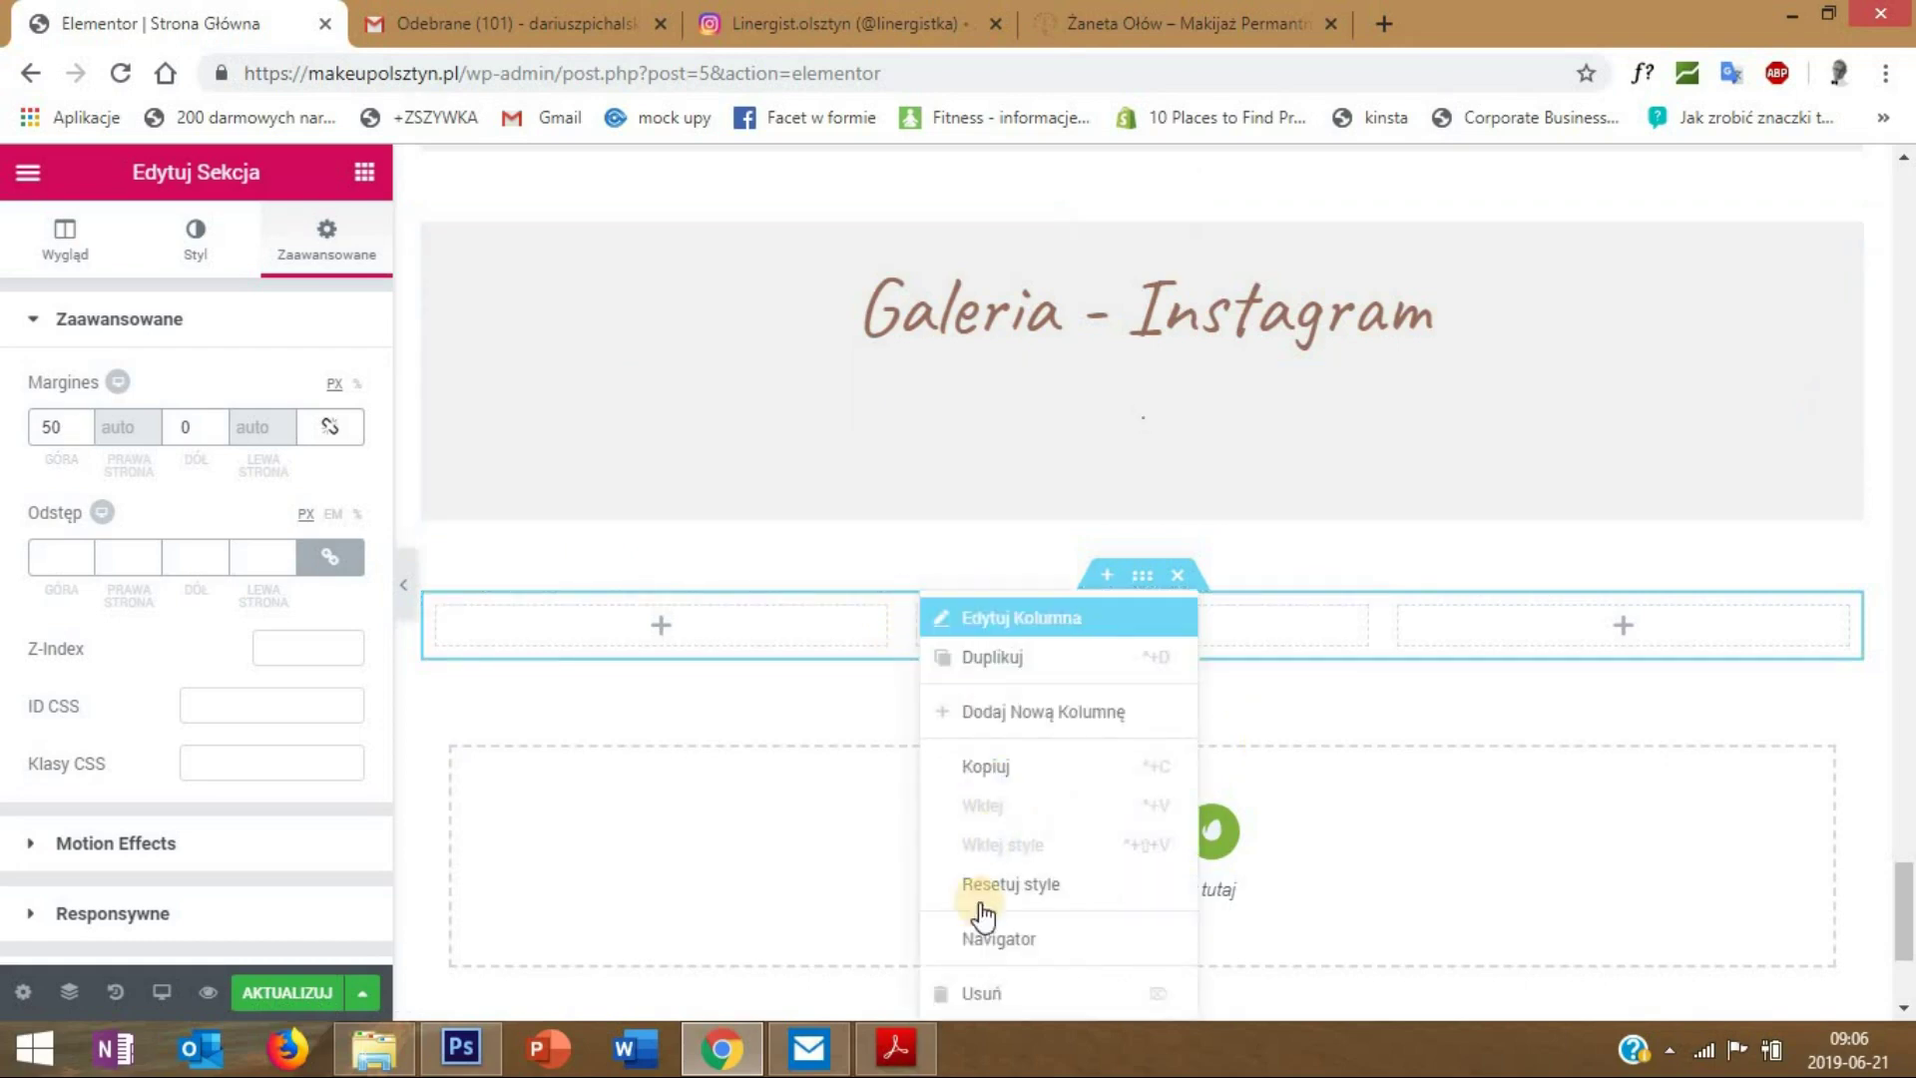
{"action": "left_click", "coordinate": [998, 998]}
{"action": "right_click", "coordinate": [1165, 610]}
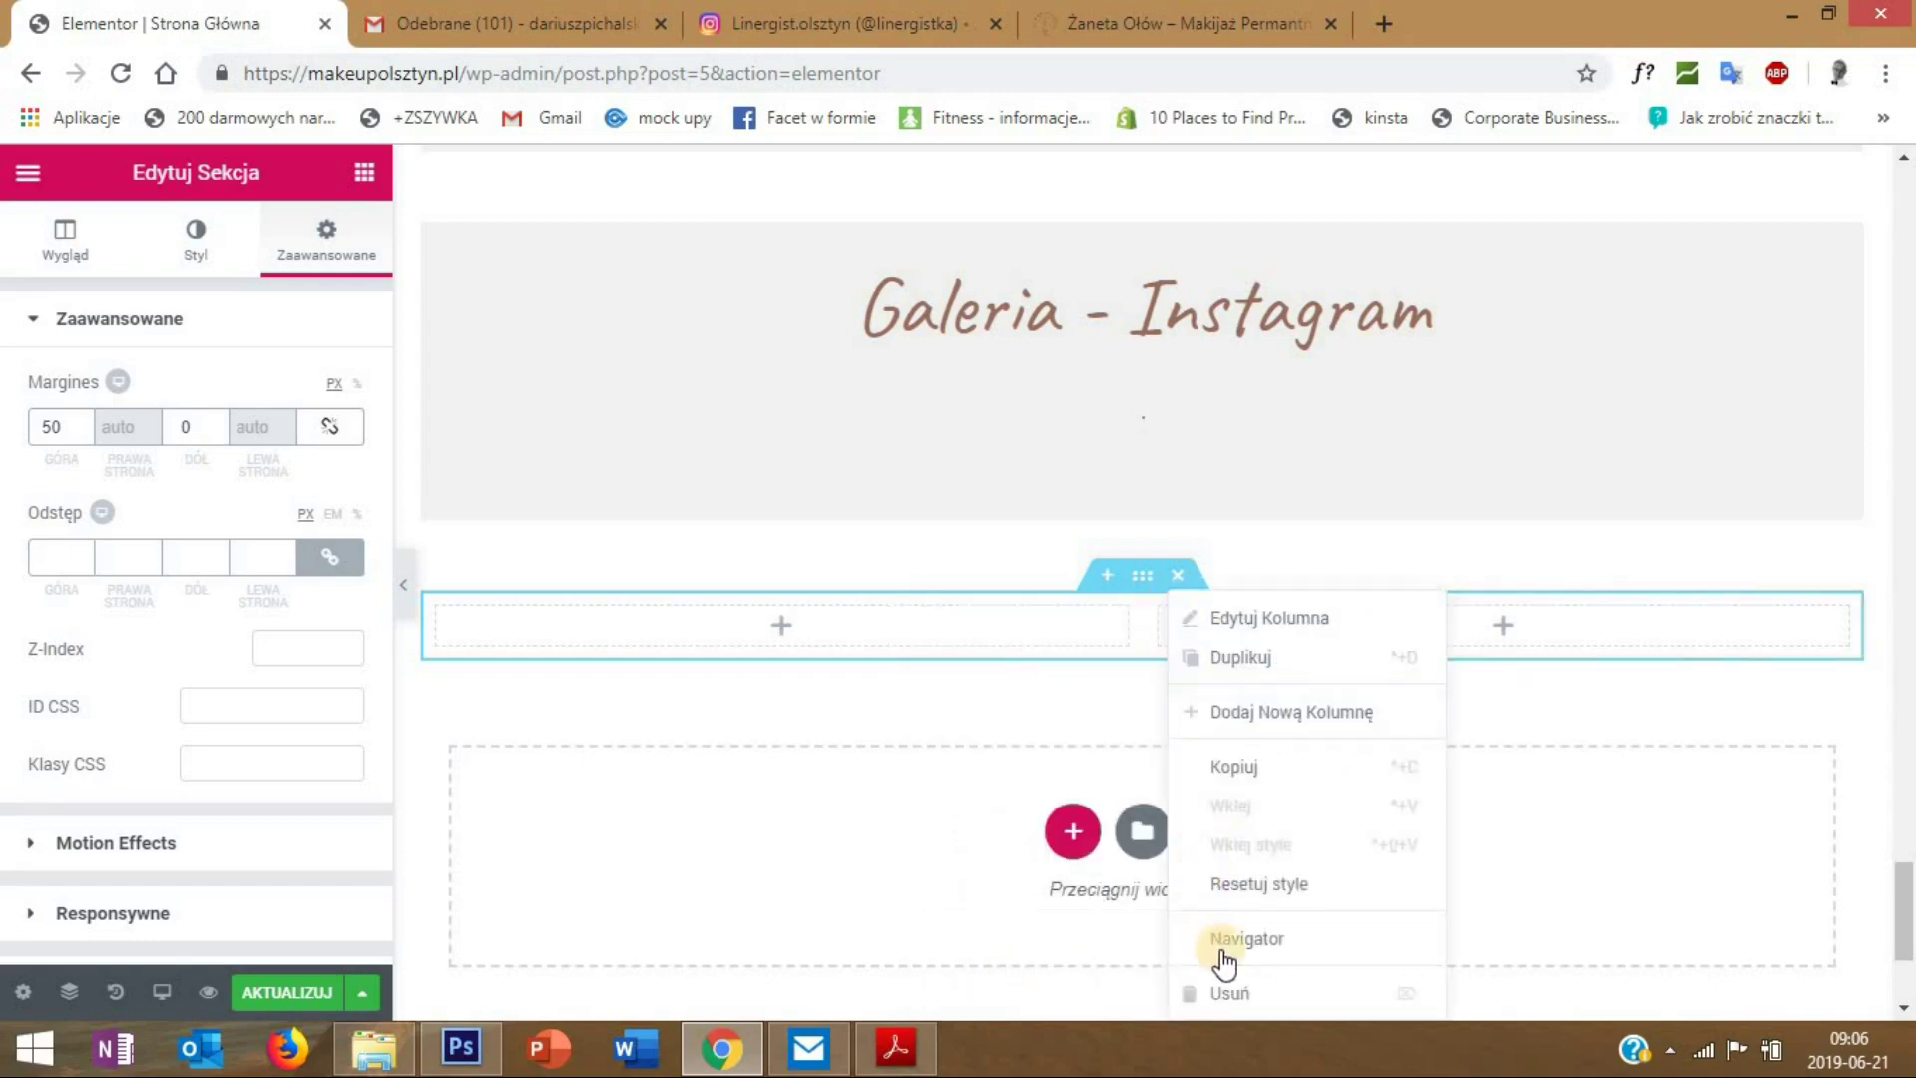
{"action": "left_click", "coordinate": [1232, 994]}
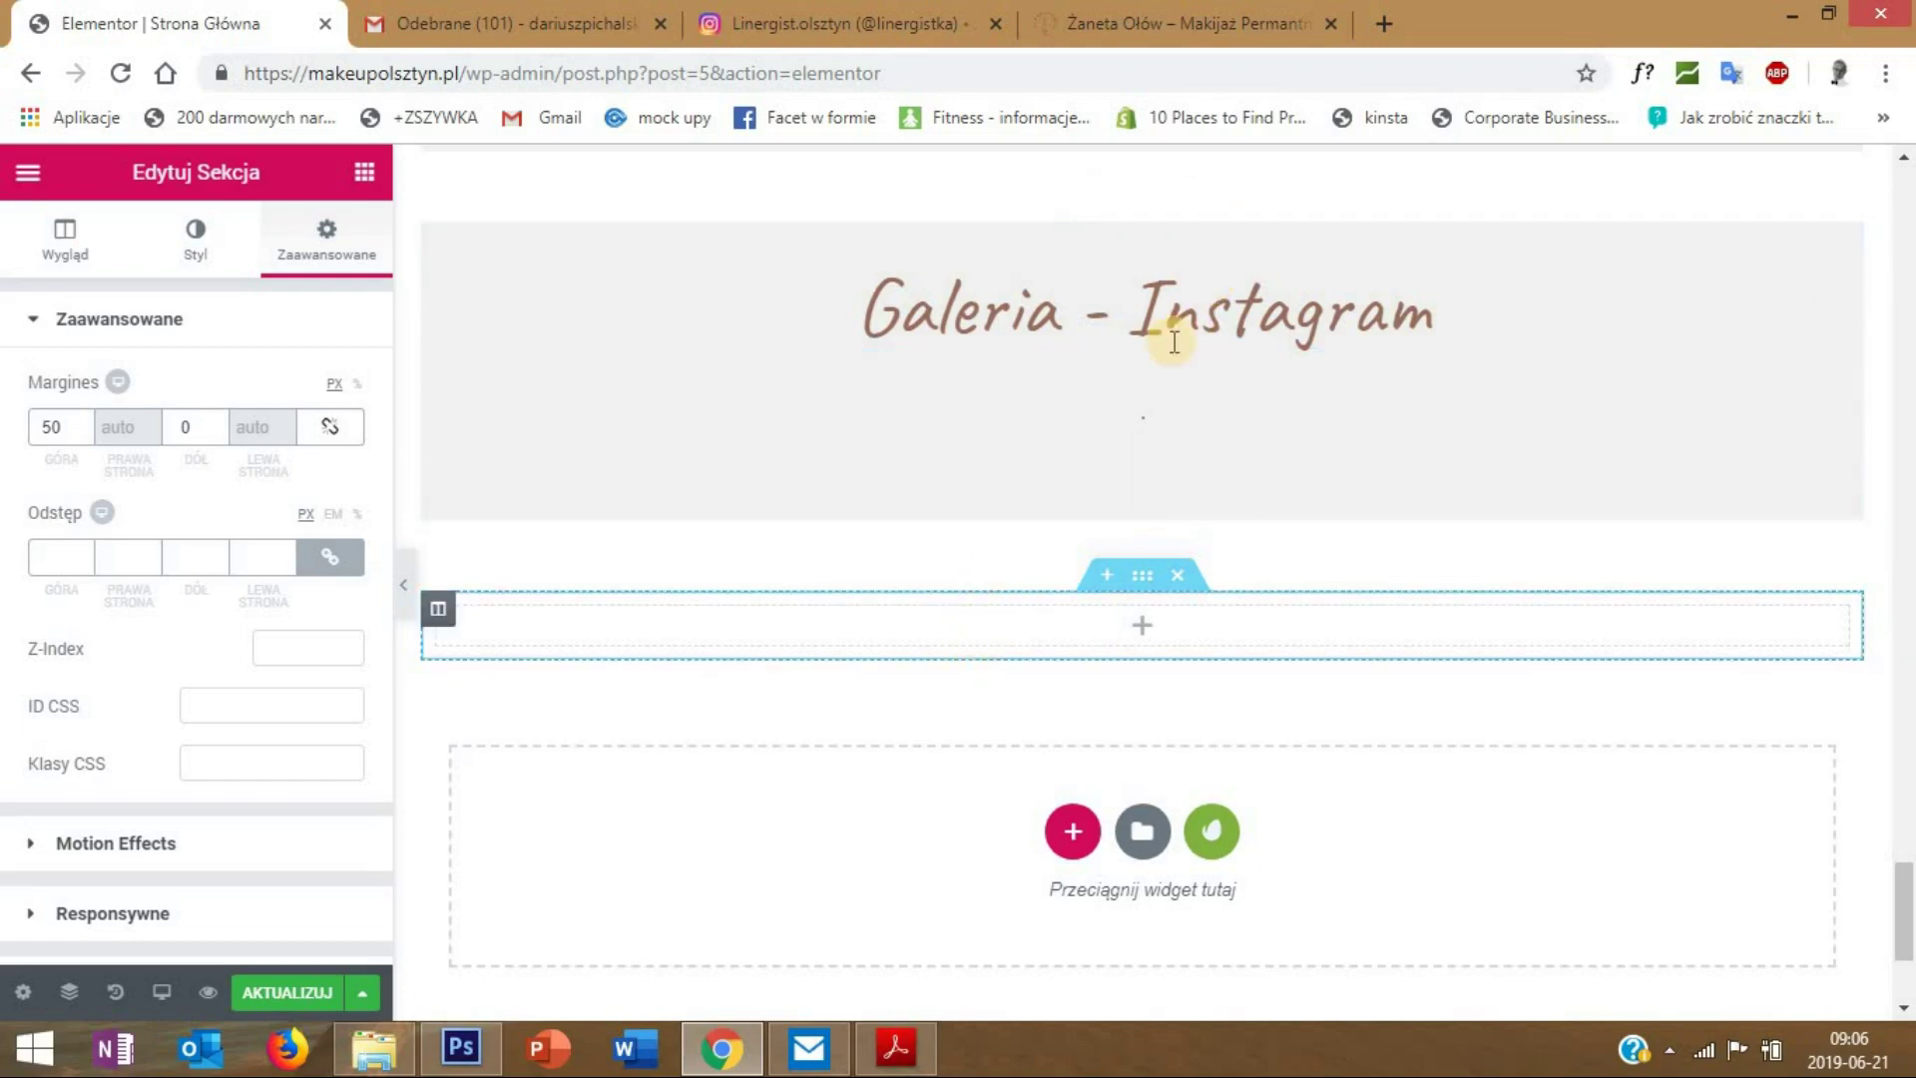
{"action": "right_click", "coordinate": [1831, 282]}
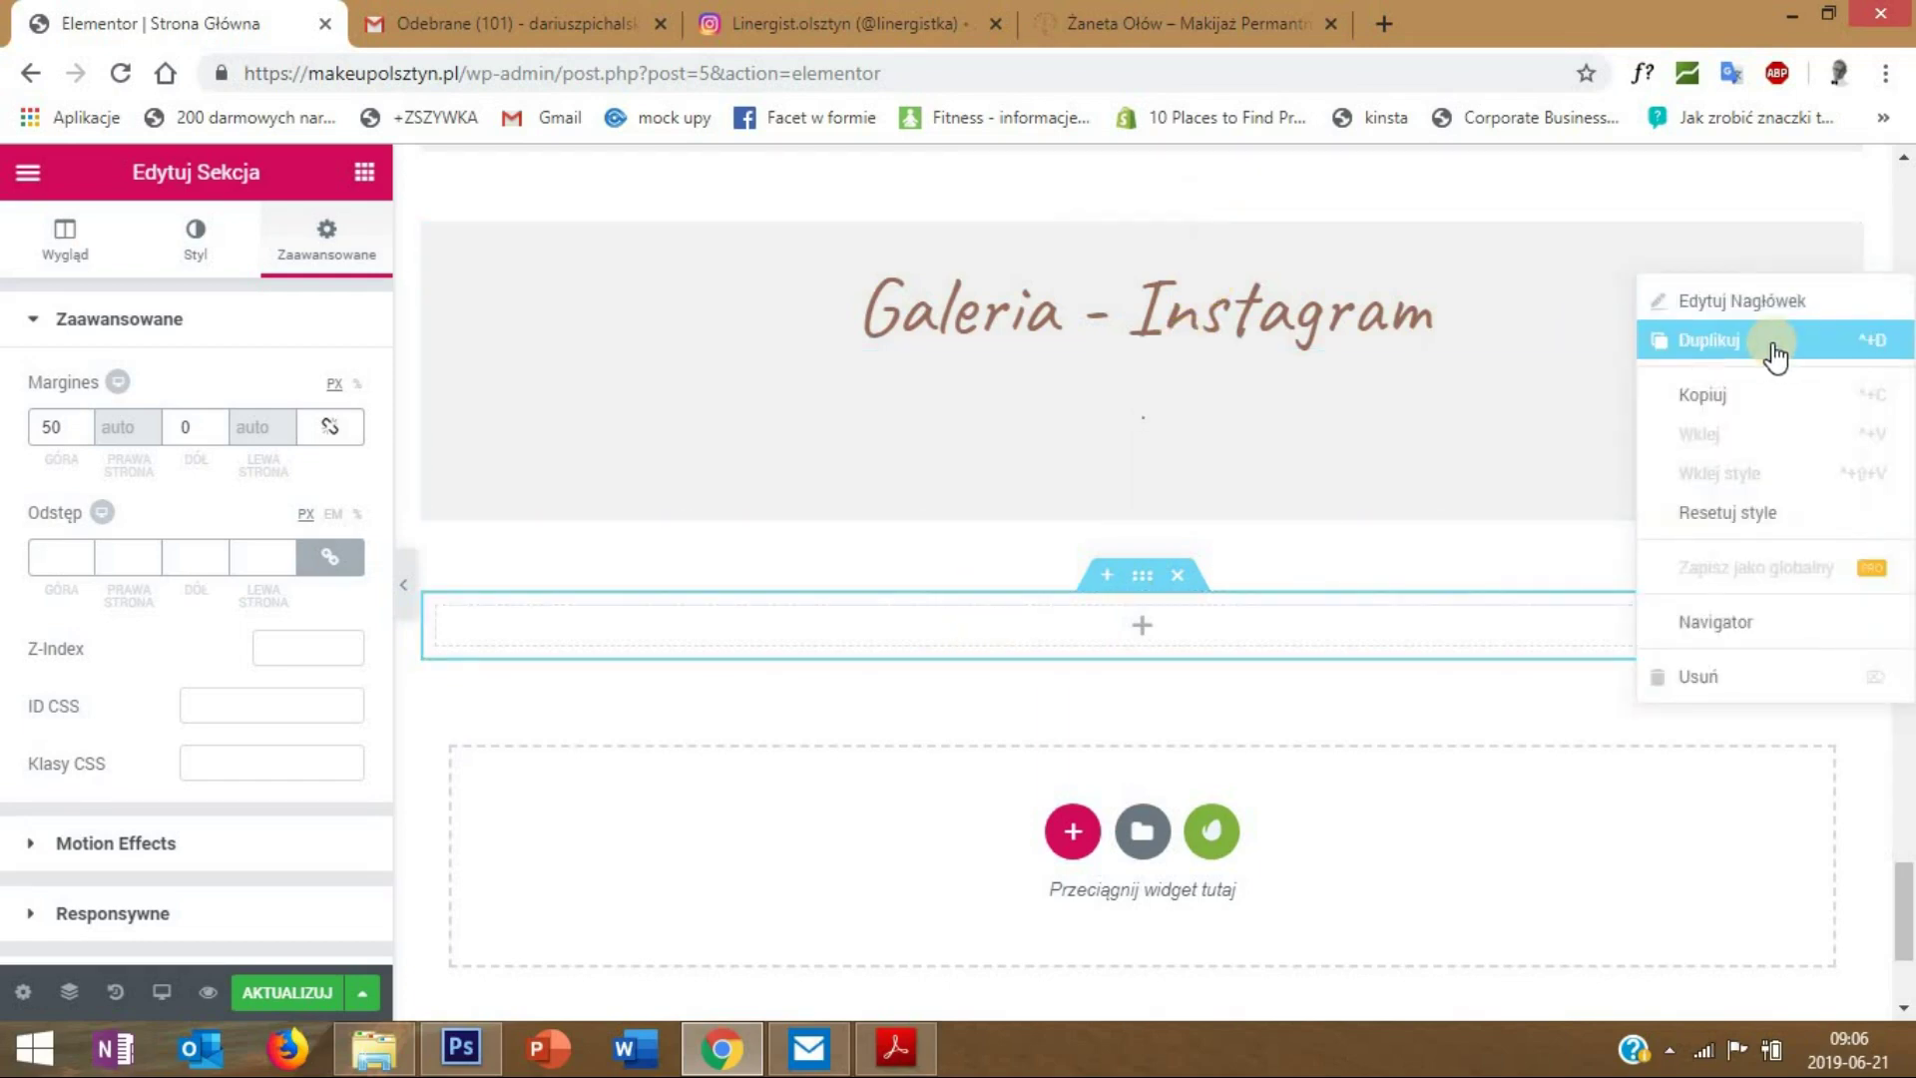
- Duplicate the Galeria - Instagram heading into the new section and retitle the copy 'Kontakt'
{"action": "left_click", "coordinate": [1774, 351]}
{"action": "left_click", "coordinate": [1497, 638]}
{"action": "left_click_drag", "start_coordinate": [1496, 639], "coordinate": [1095, 649]}
{"action": "left_click", "coordinate": [1197, 650]}
{"action": "triple_click", "coordinate": [23, 439]}
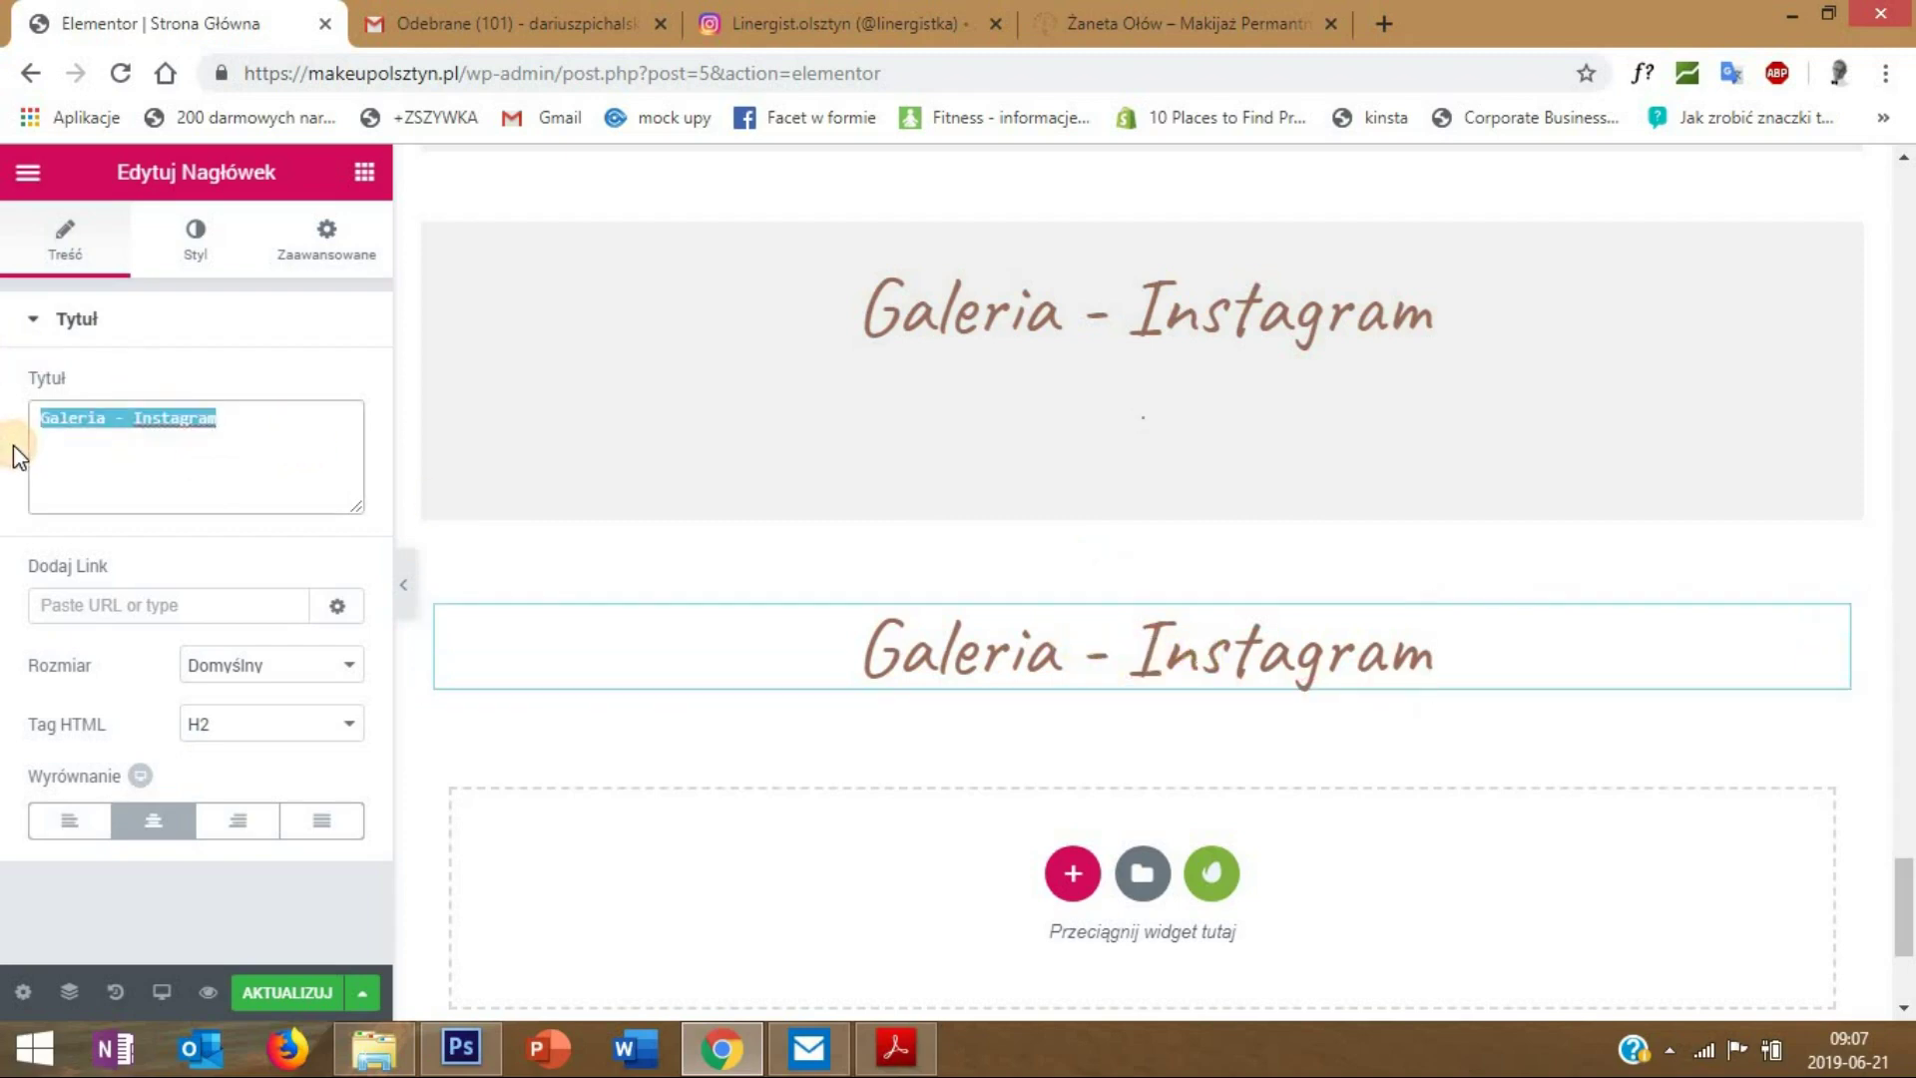
{"action": "type", "text": "Kontk"}
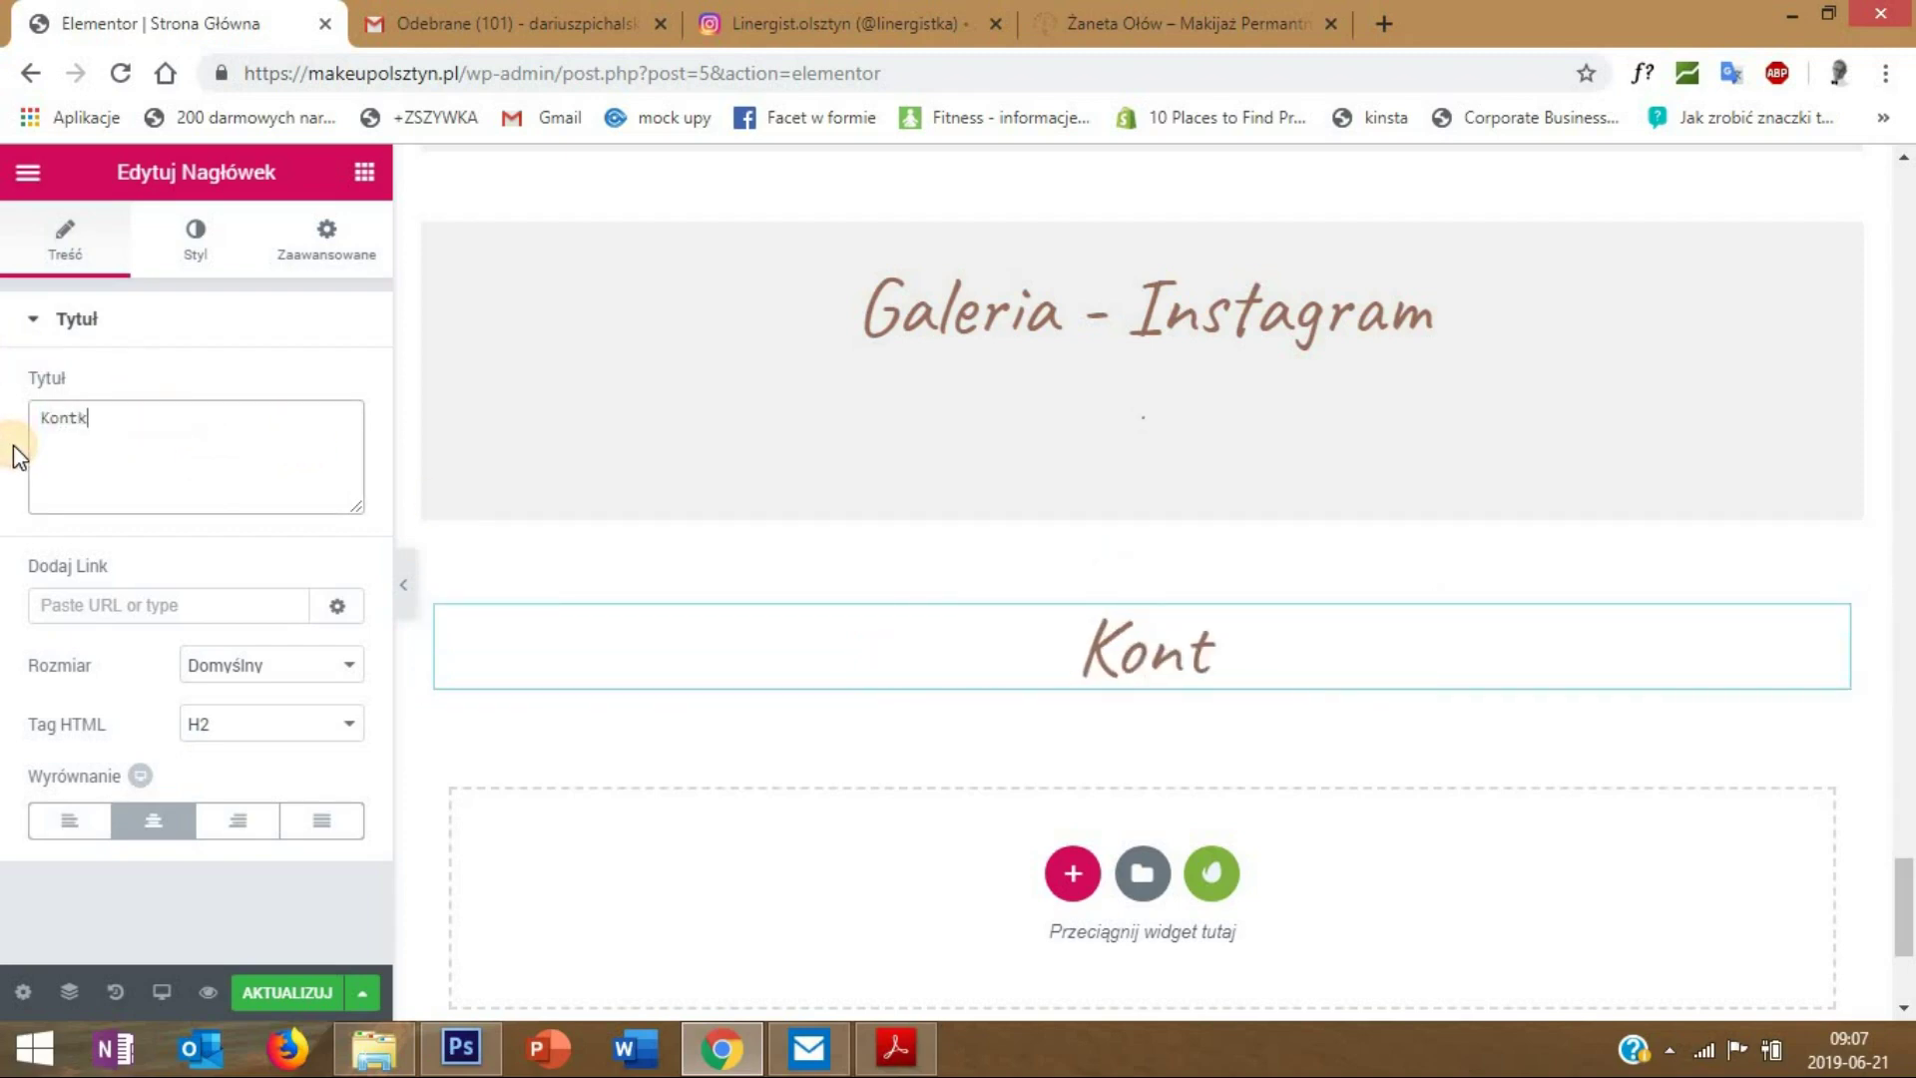
{"action": "key", "text": "BackSpace"}
{"action": "type", "text": "akt"}
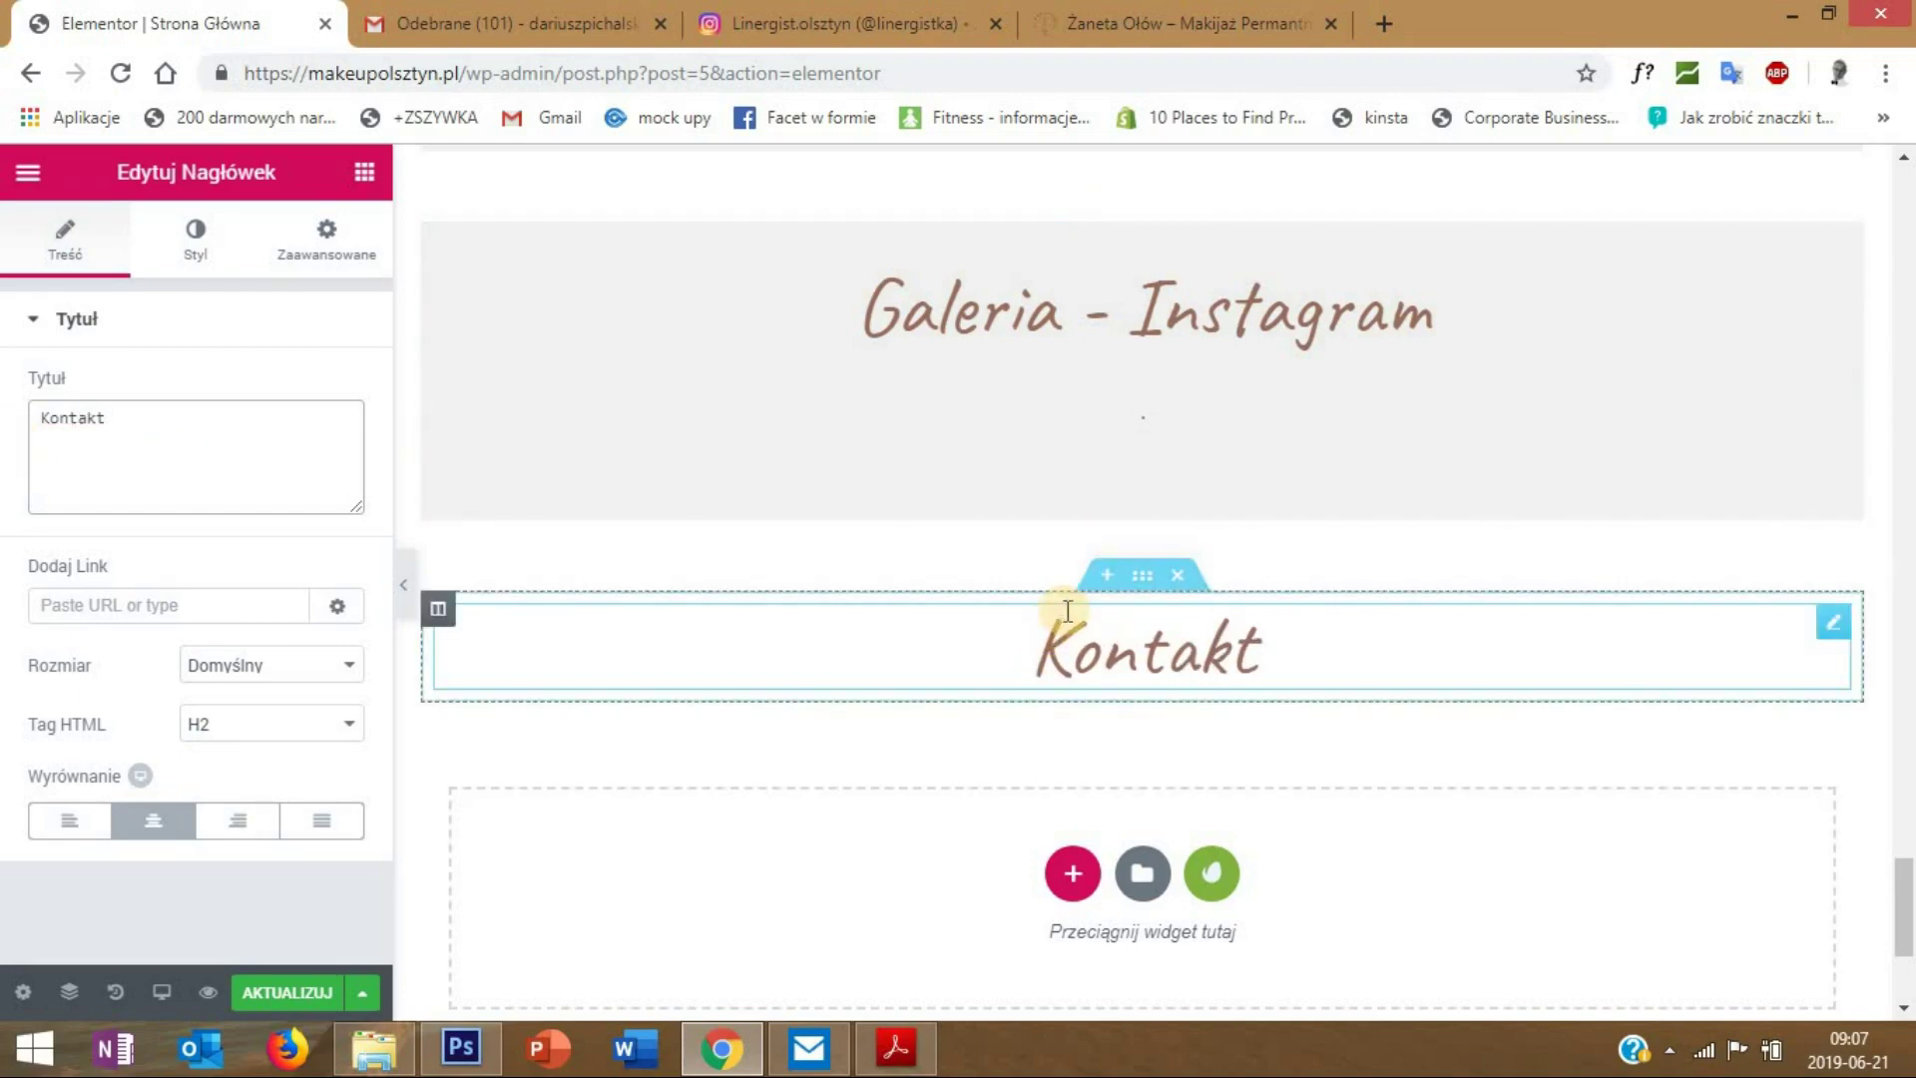
- Open the Kontakt section's settings via Edytuj Sekcja
{"action": "right_click", "coordinate": [1137, 580]}
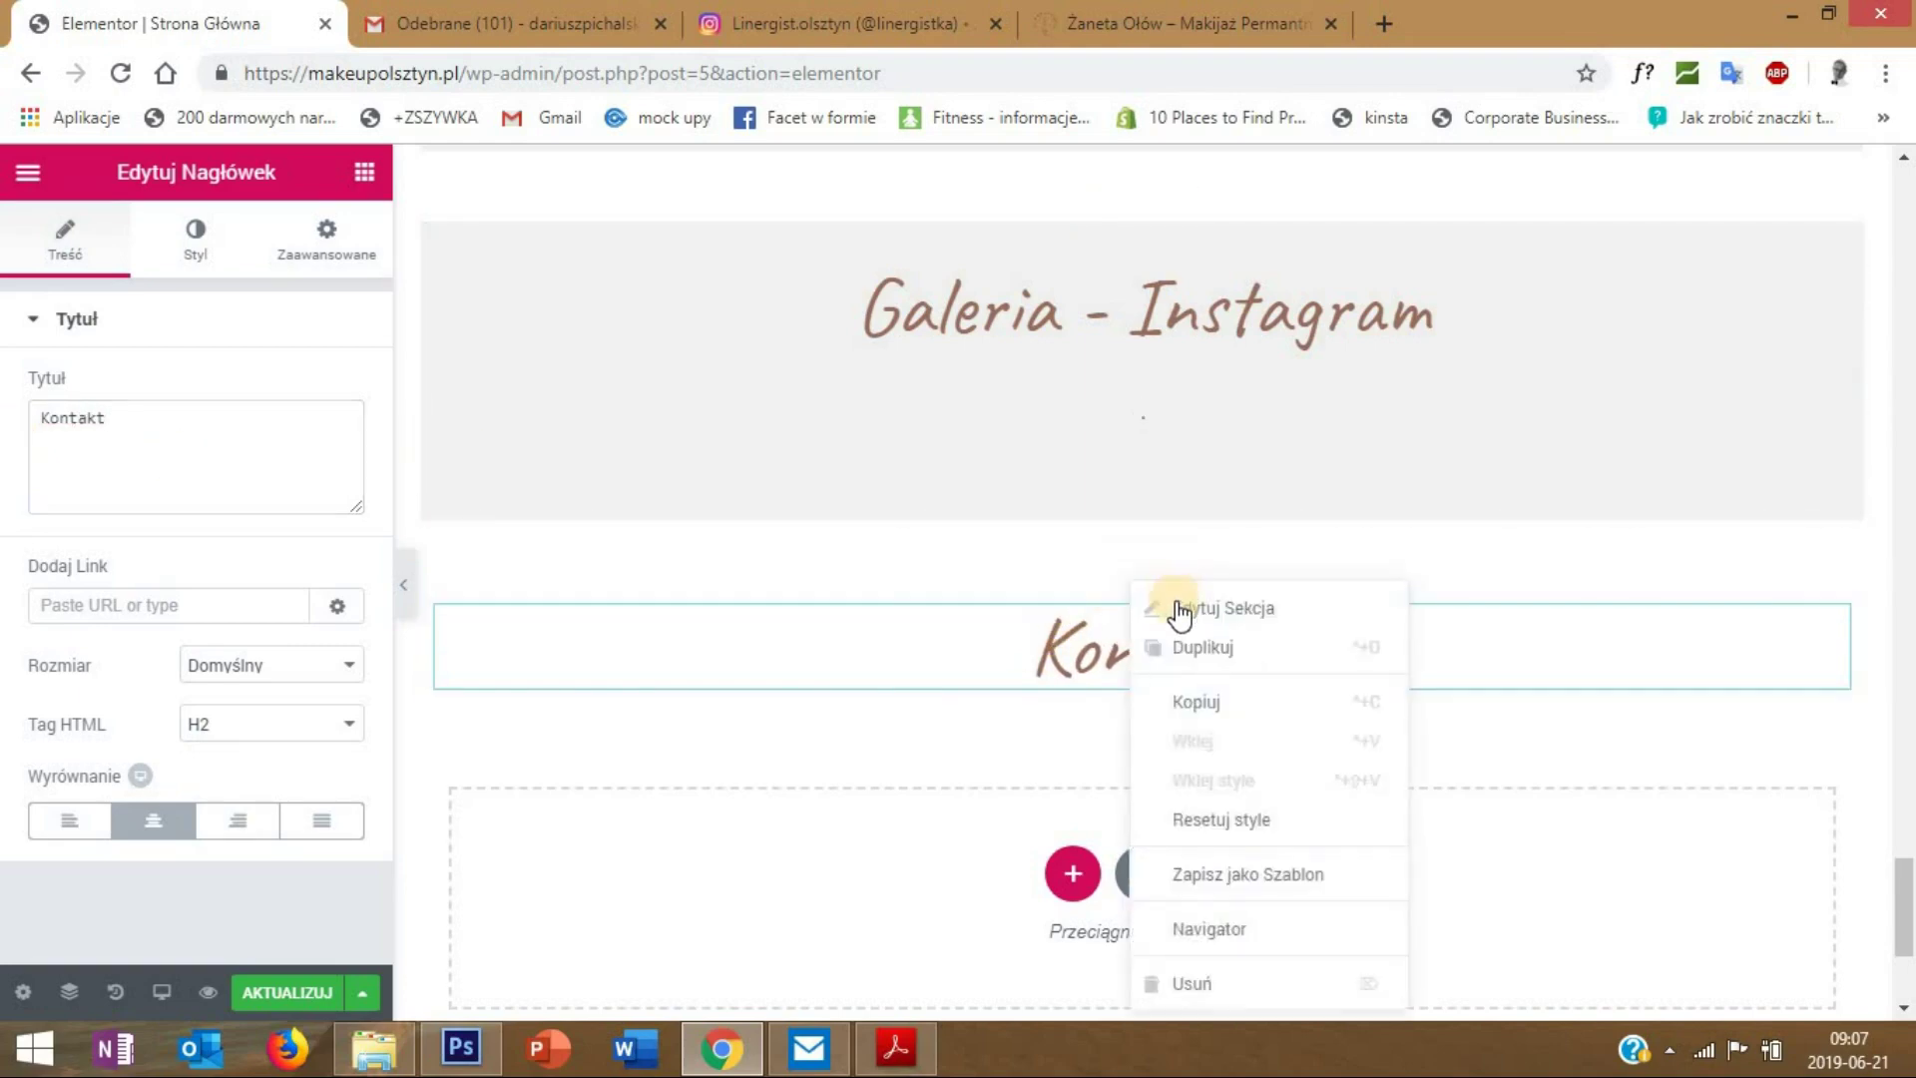
{"action": "left_click", "coordinate": [1179, 608]}
{"action": "left_click", "coordinate": [321, 243]}
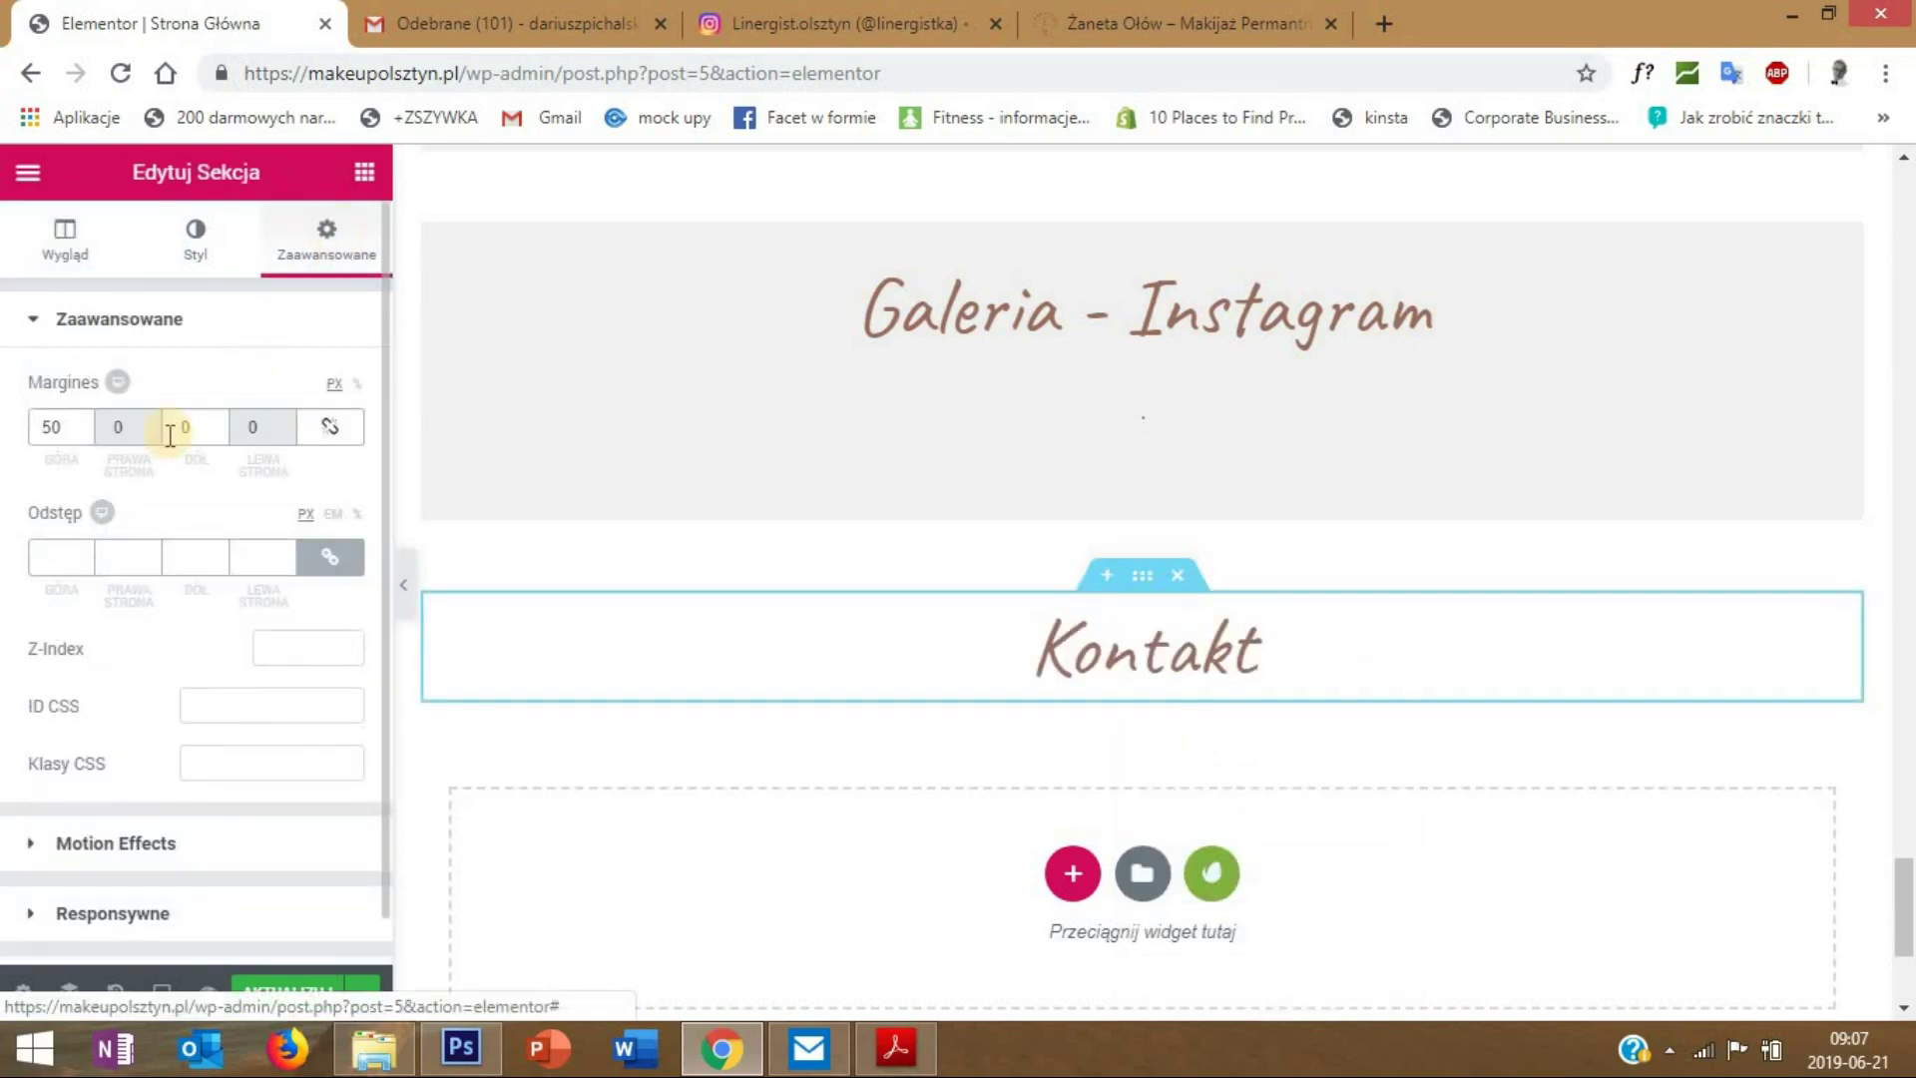
- Unlink the section padding and set the top padding to 20
{"action": "left_click", "coordinate": [329, 557]}
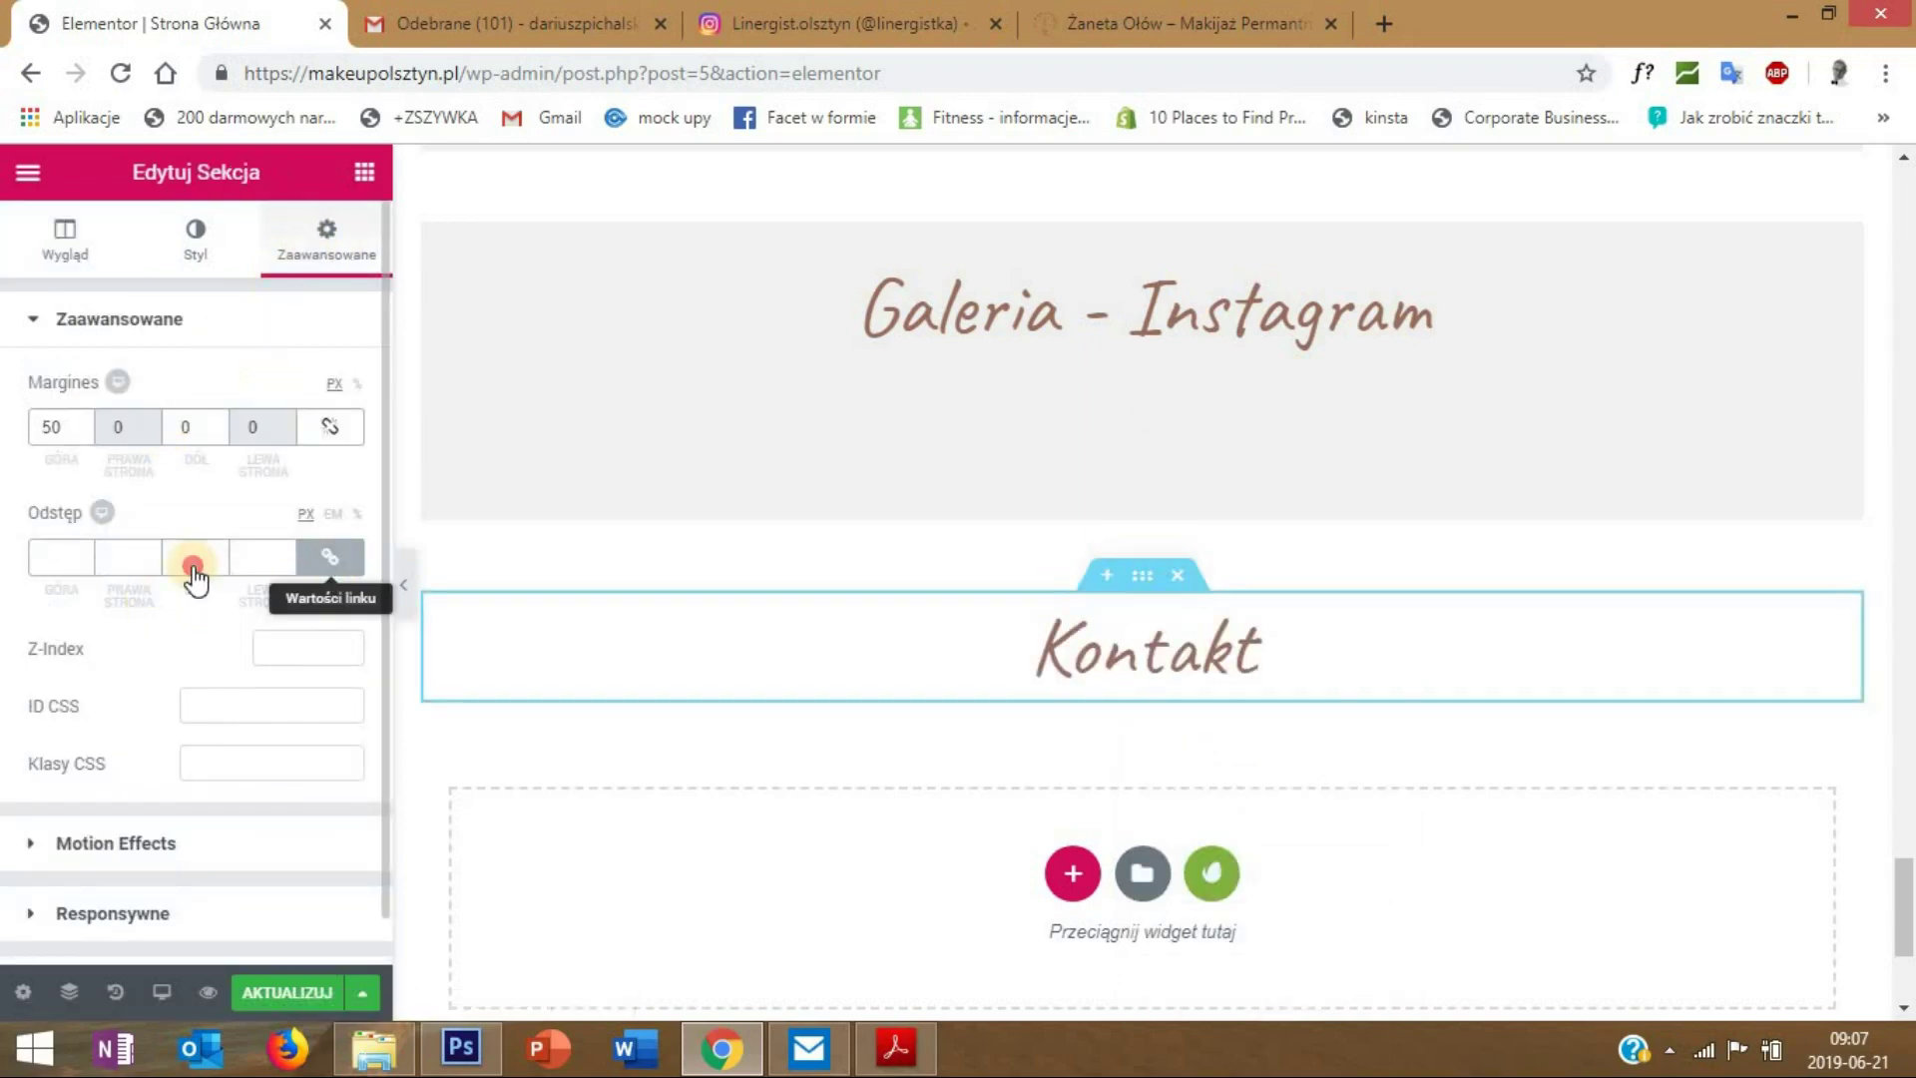
{"action": "double_click", "coordinate": [62, 562]}
{"action": "type", "text": "20"}
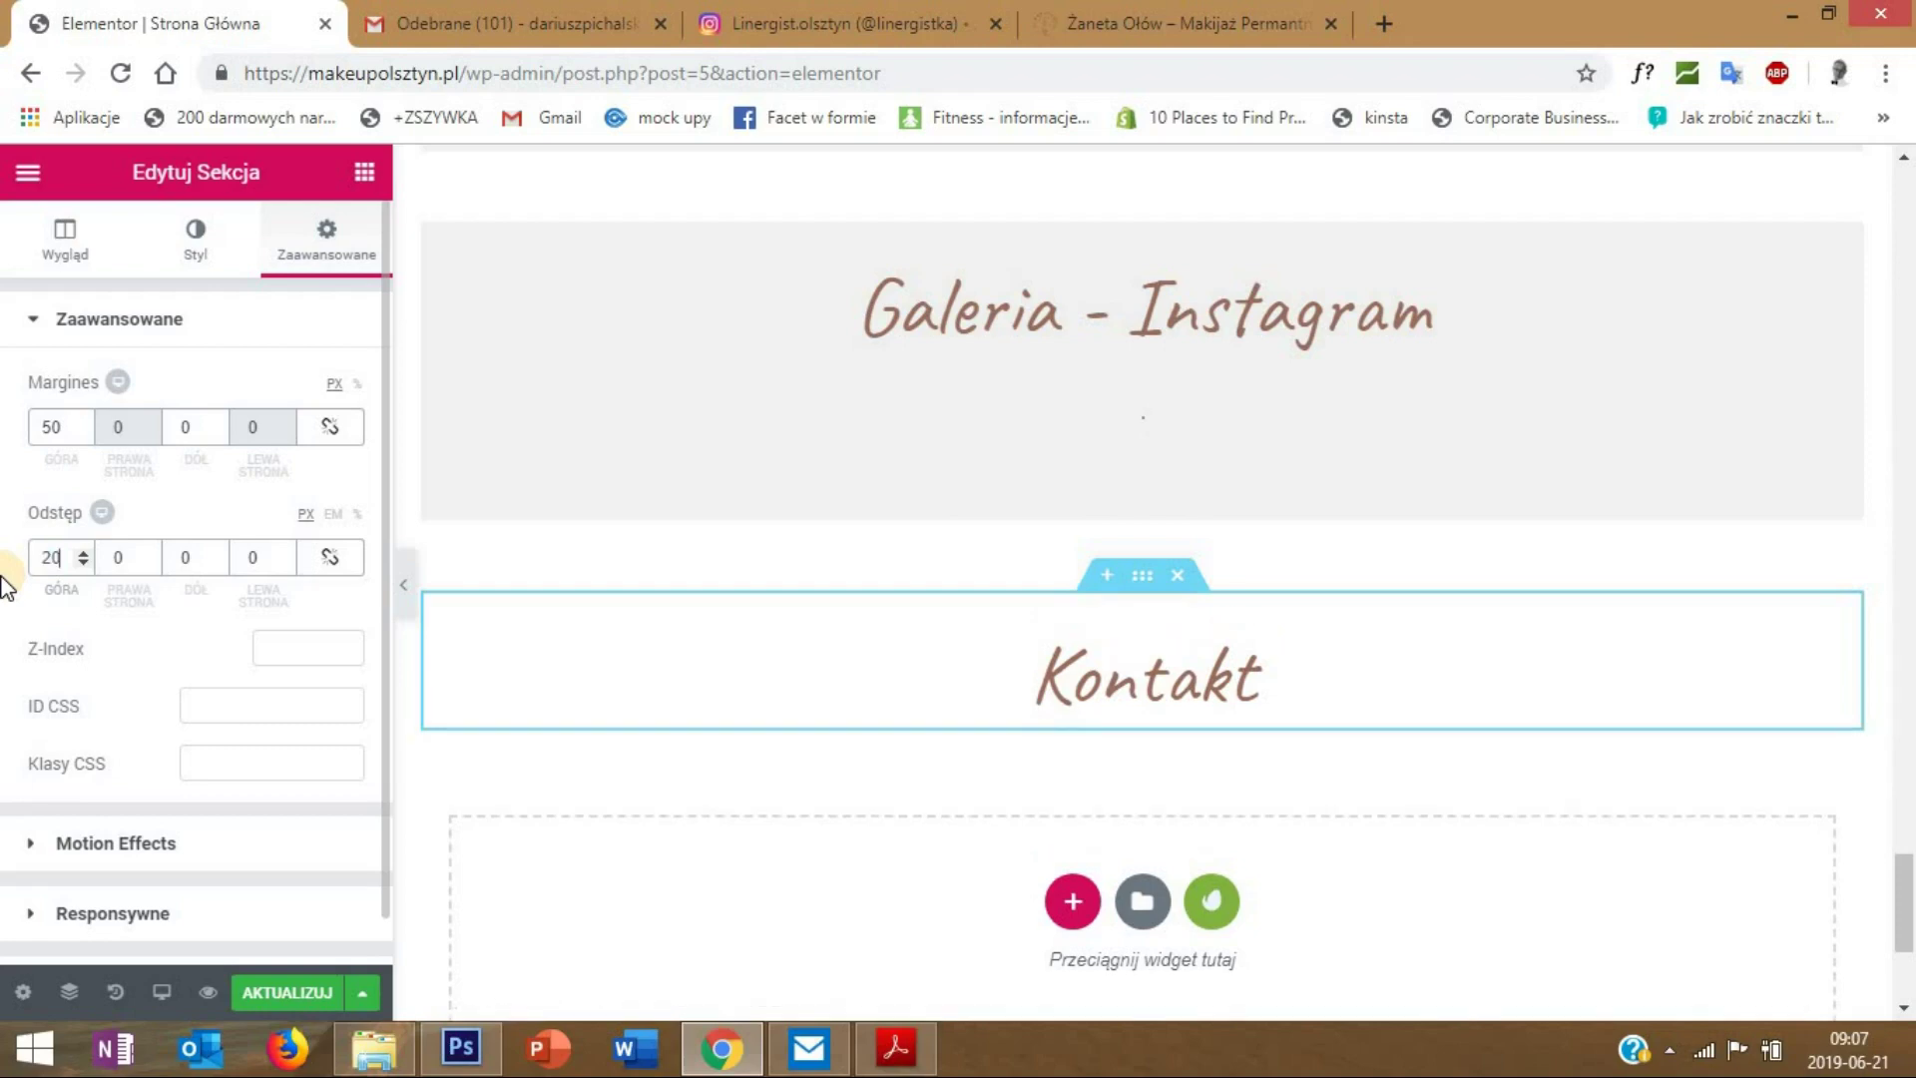
{"action": "scroll", "coordinate": [791, 638], "scroll_direction": "down", "scroll_amount": 3}
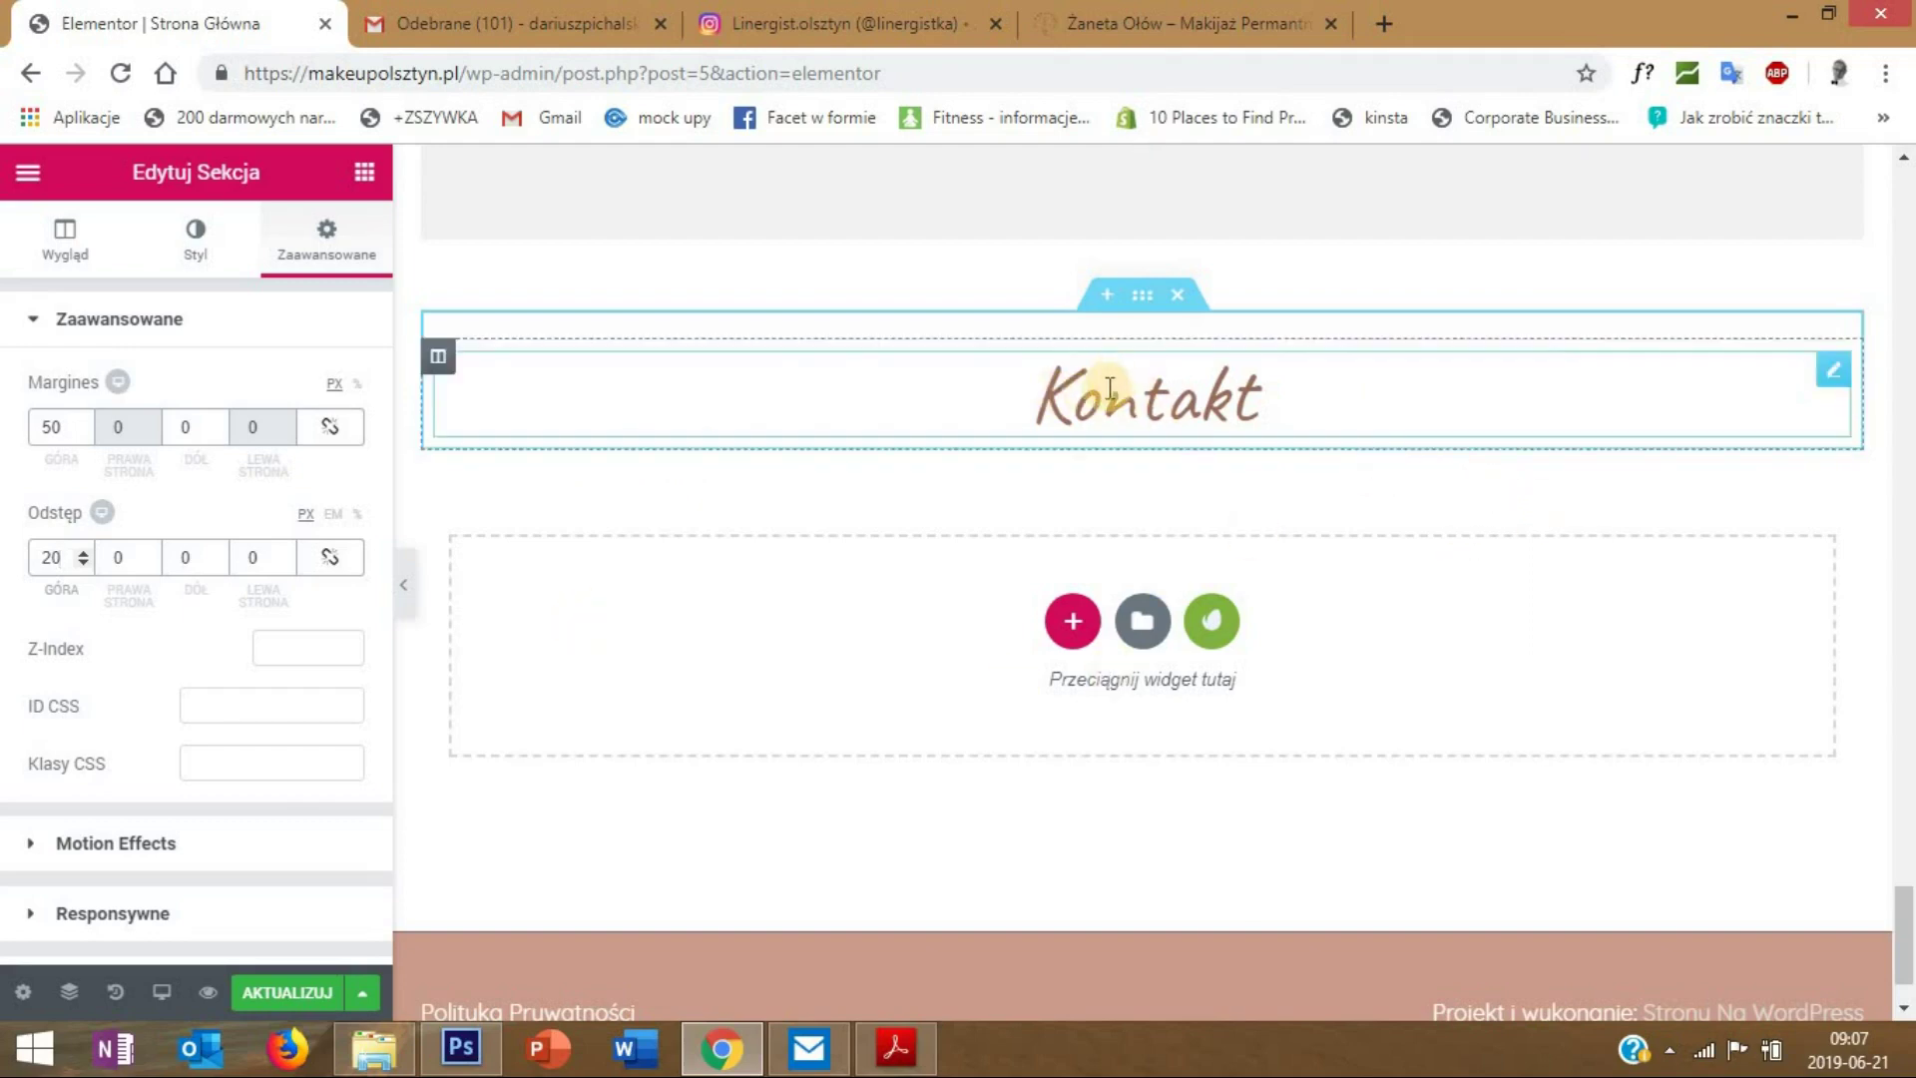
- Add an inner section under the Kontakt heading and duplicate a column to get three columns
{"action": "left_click", "coordinate": [372, 174]}
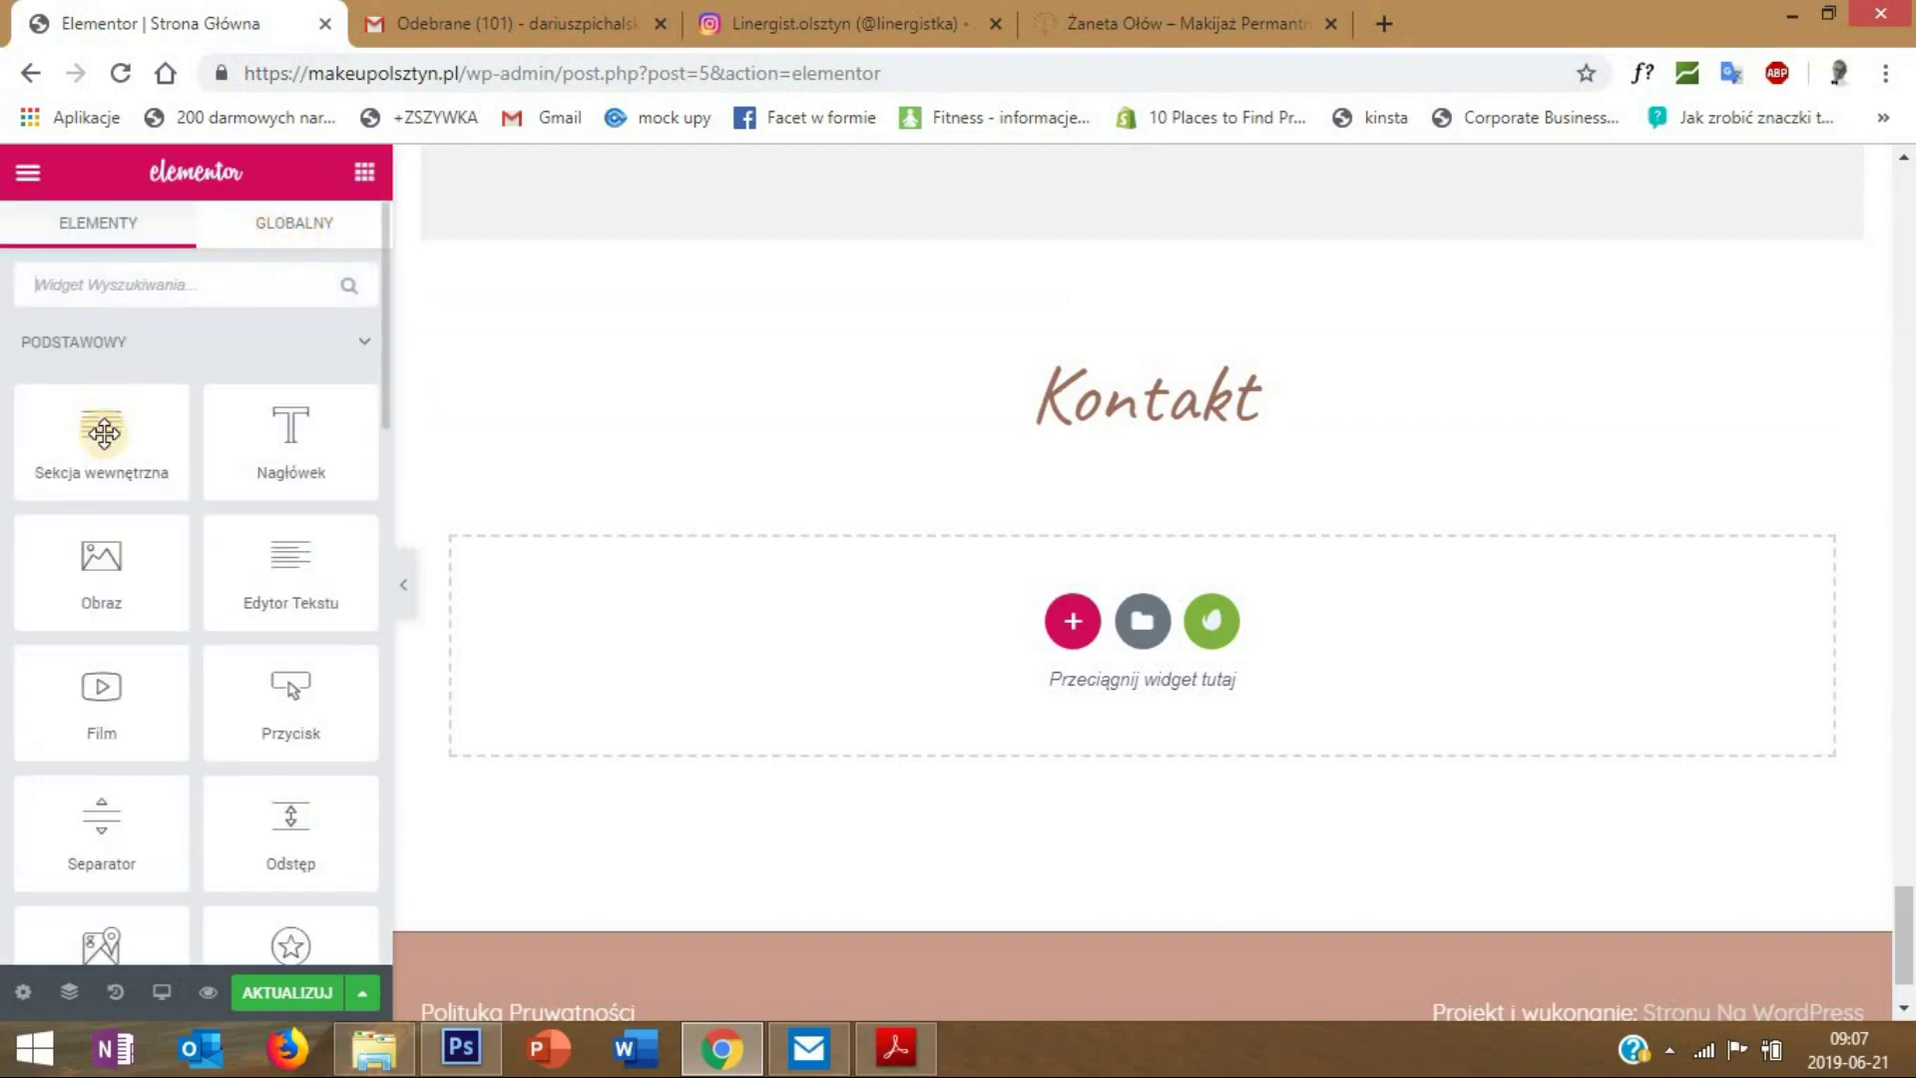
{"action": "left_click_drag", "start_coordinate": [125, 427], "coordinate": [1129, 425]}
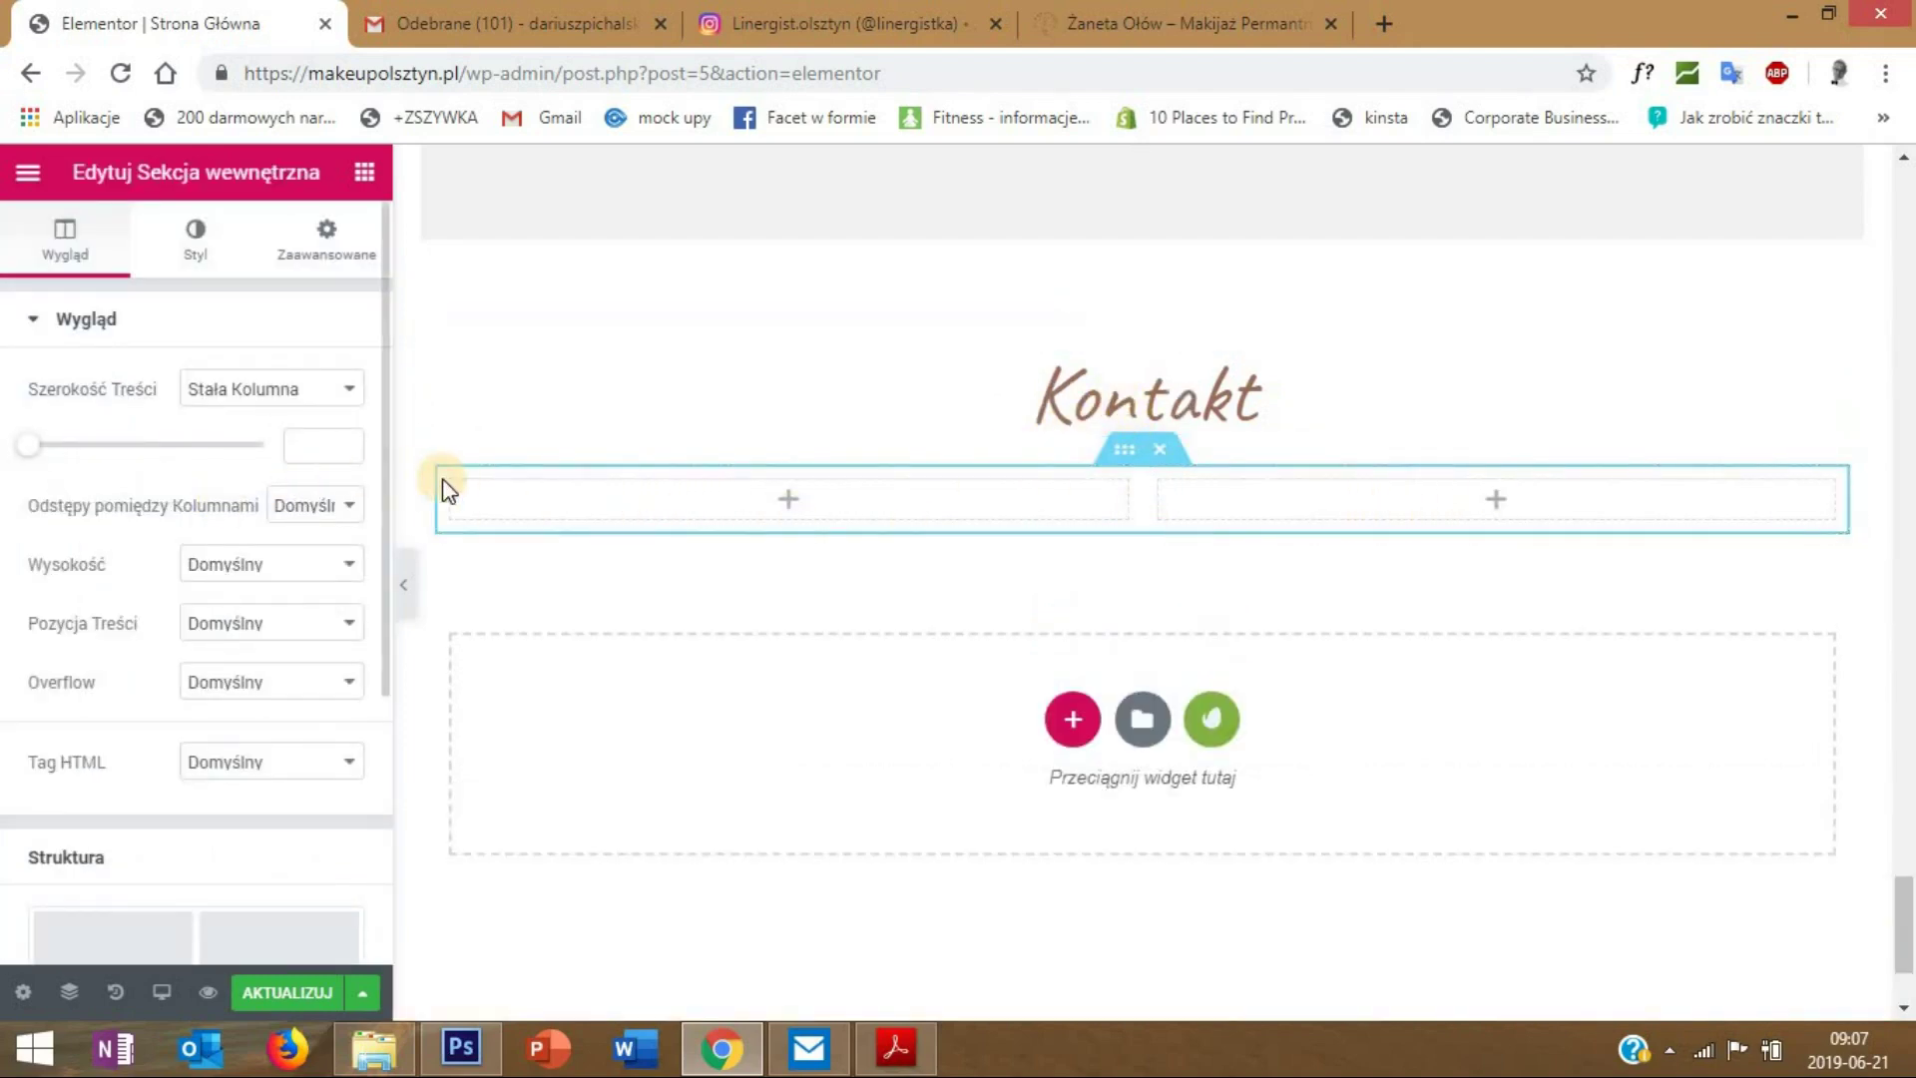
{"action": "right_click", "coordinate": [488, 494]}
{"action": "left_click", "coordinate": [498, 555]}
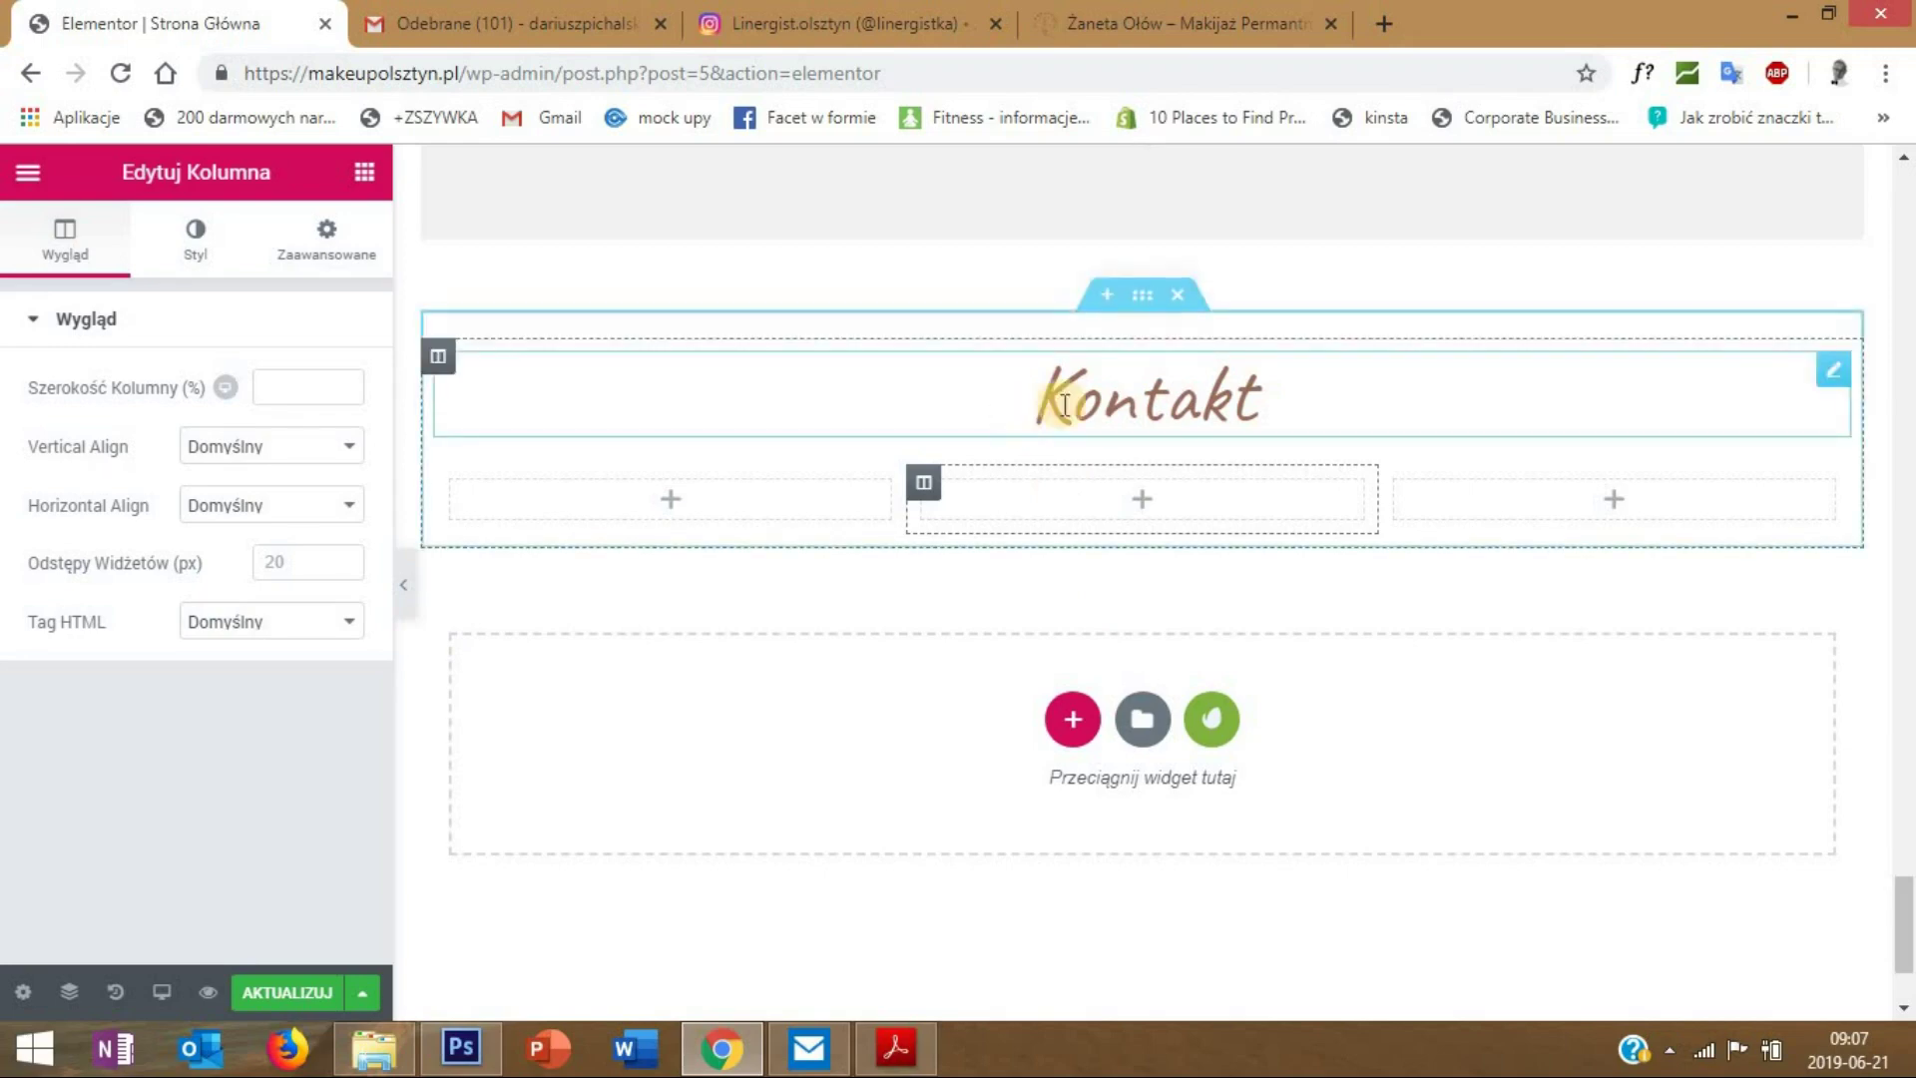
{"action": "scroll", "coordinate": [1072, 399], "scroll_direction": "up", "scroll_amount": 3}
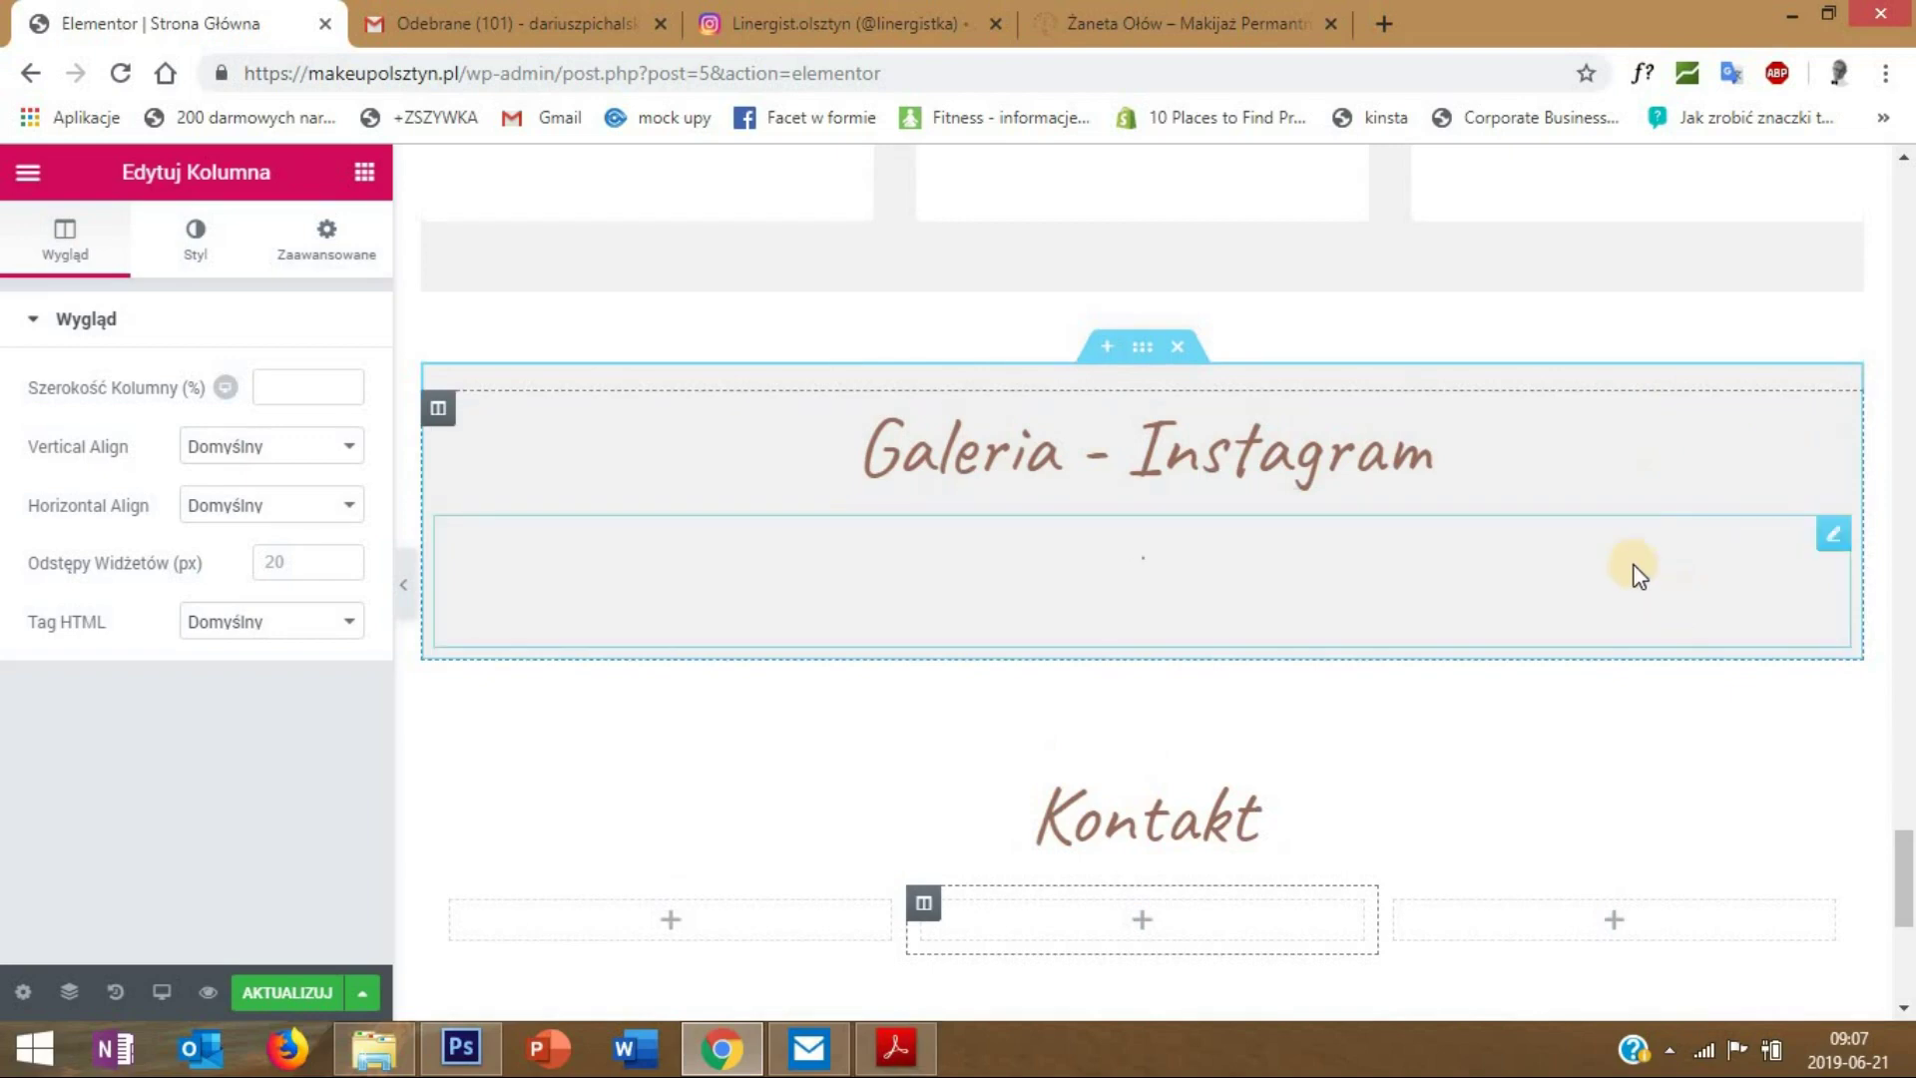
{"action": "scroll", "coordinate": [1596, 579], "scroll_direction": "down", "scroll_amount": 3}
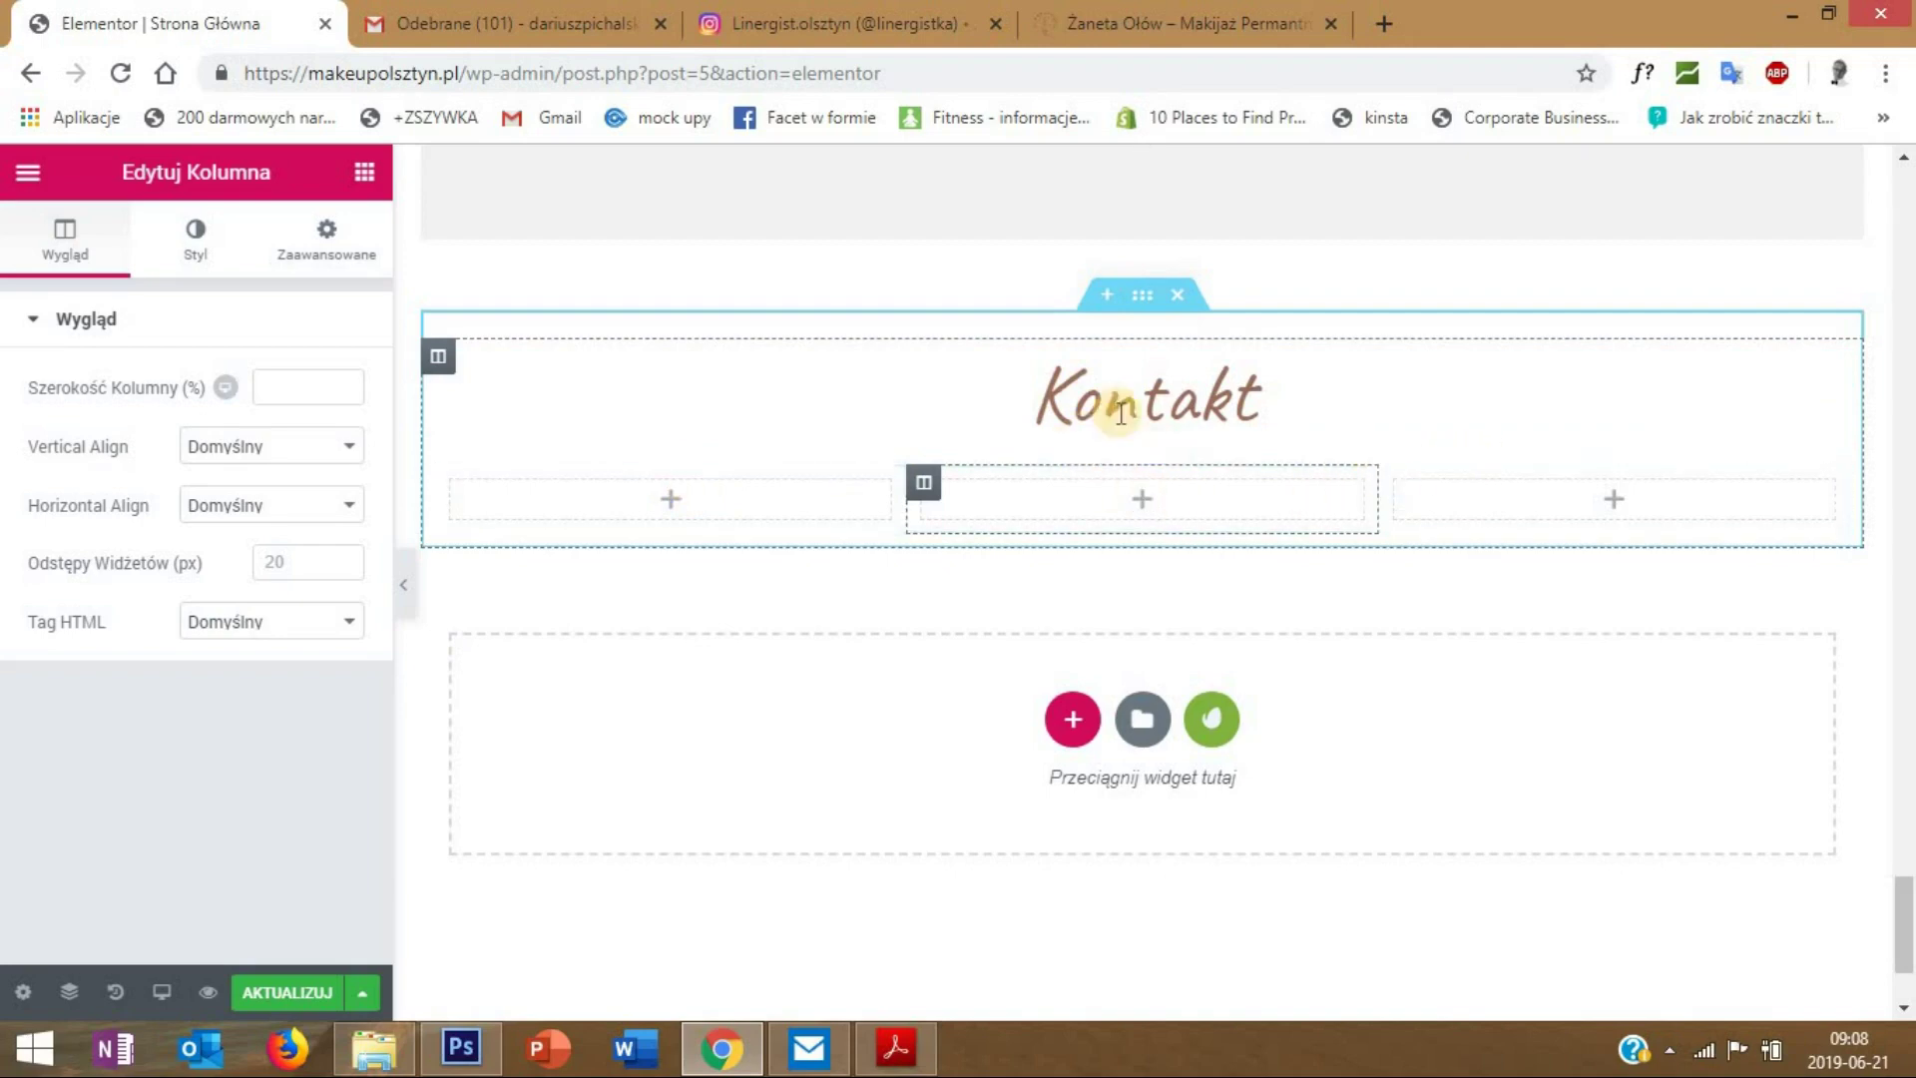
- Give the Kontakt section a Klasyczny (classic) background in its Styl settings
{"action": "right_click", "coordinate": [1148, 297]}
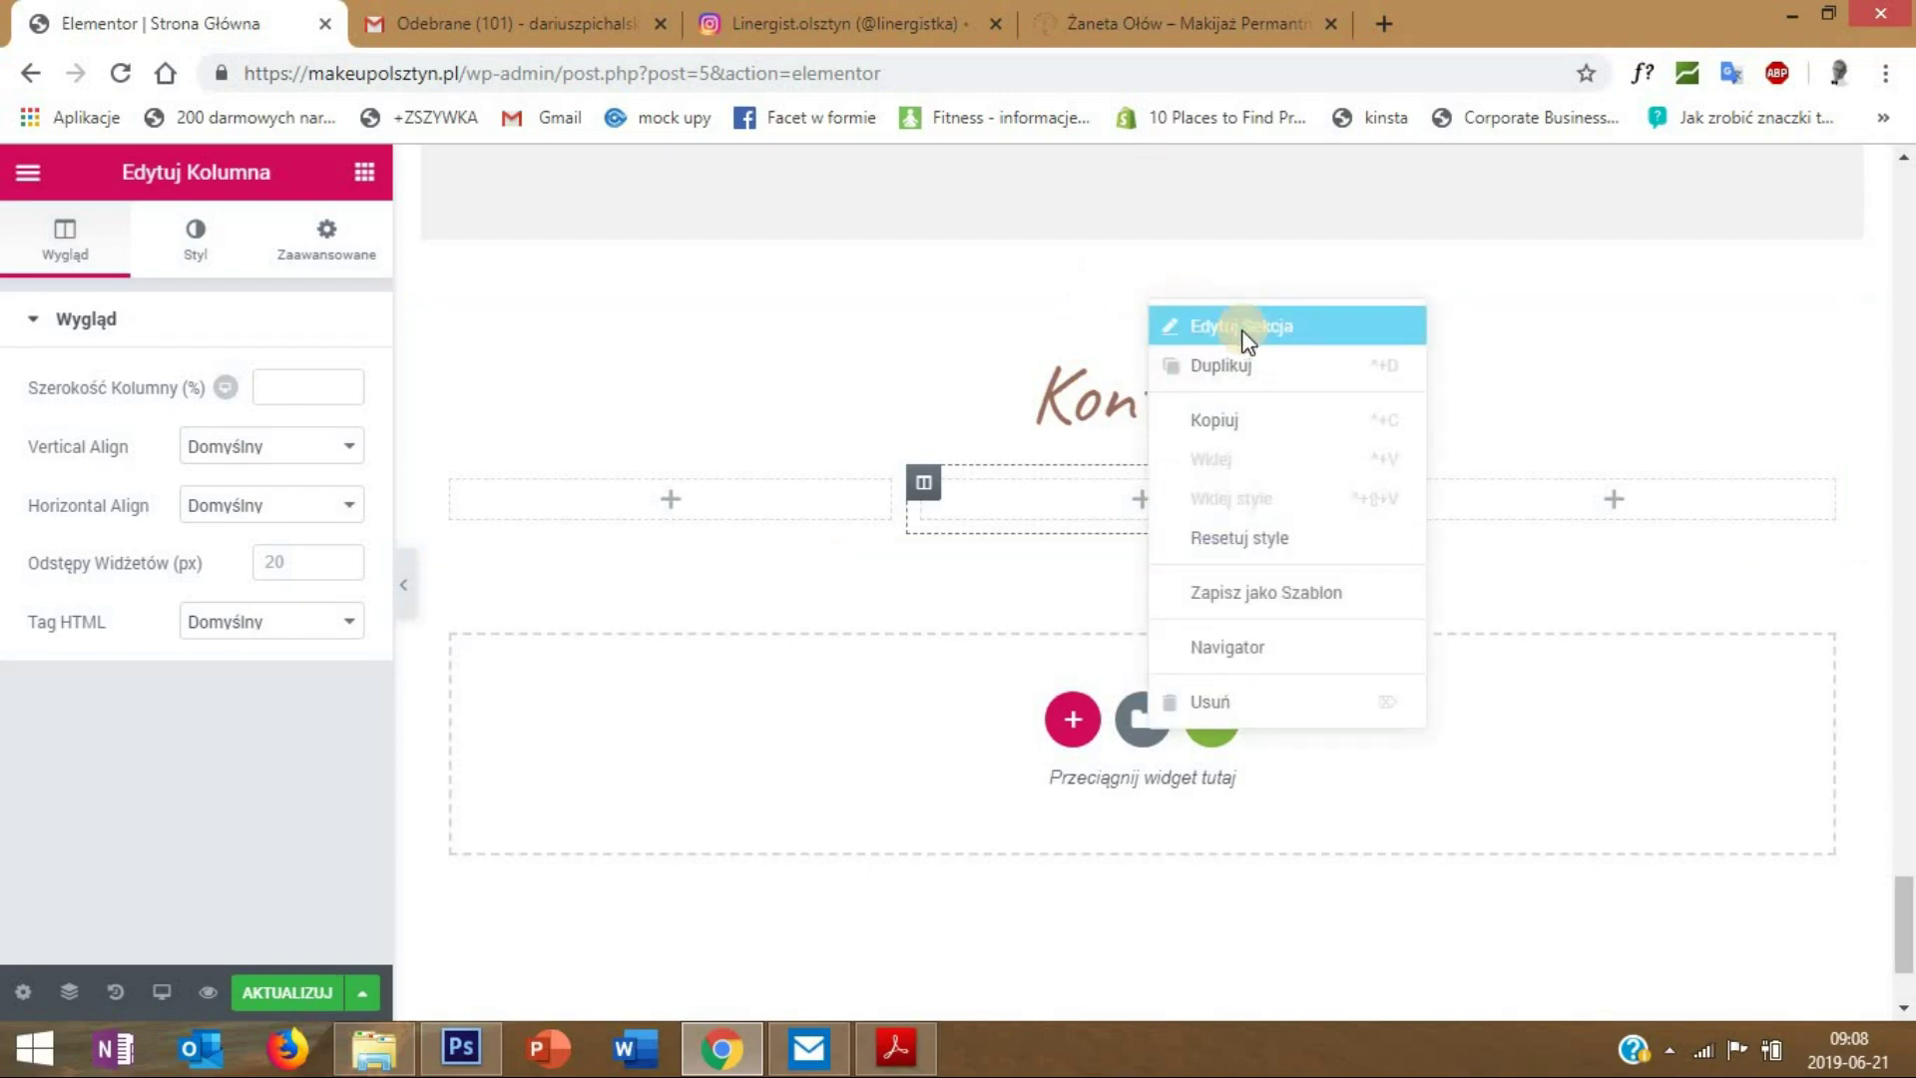
{"action": "left_click", "coordinate": [1242, 325]}
{"action": "left_click", "coordinate": [199, 241]}
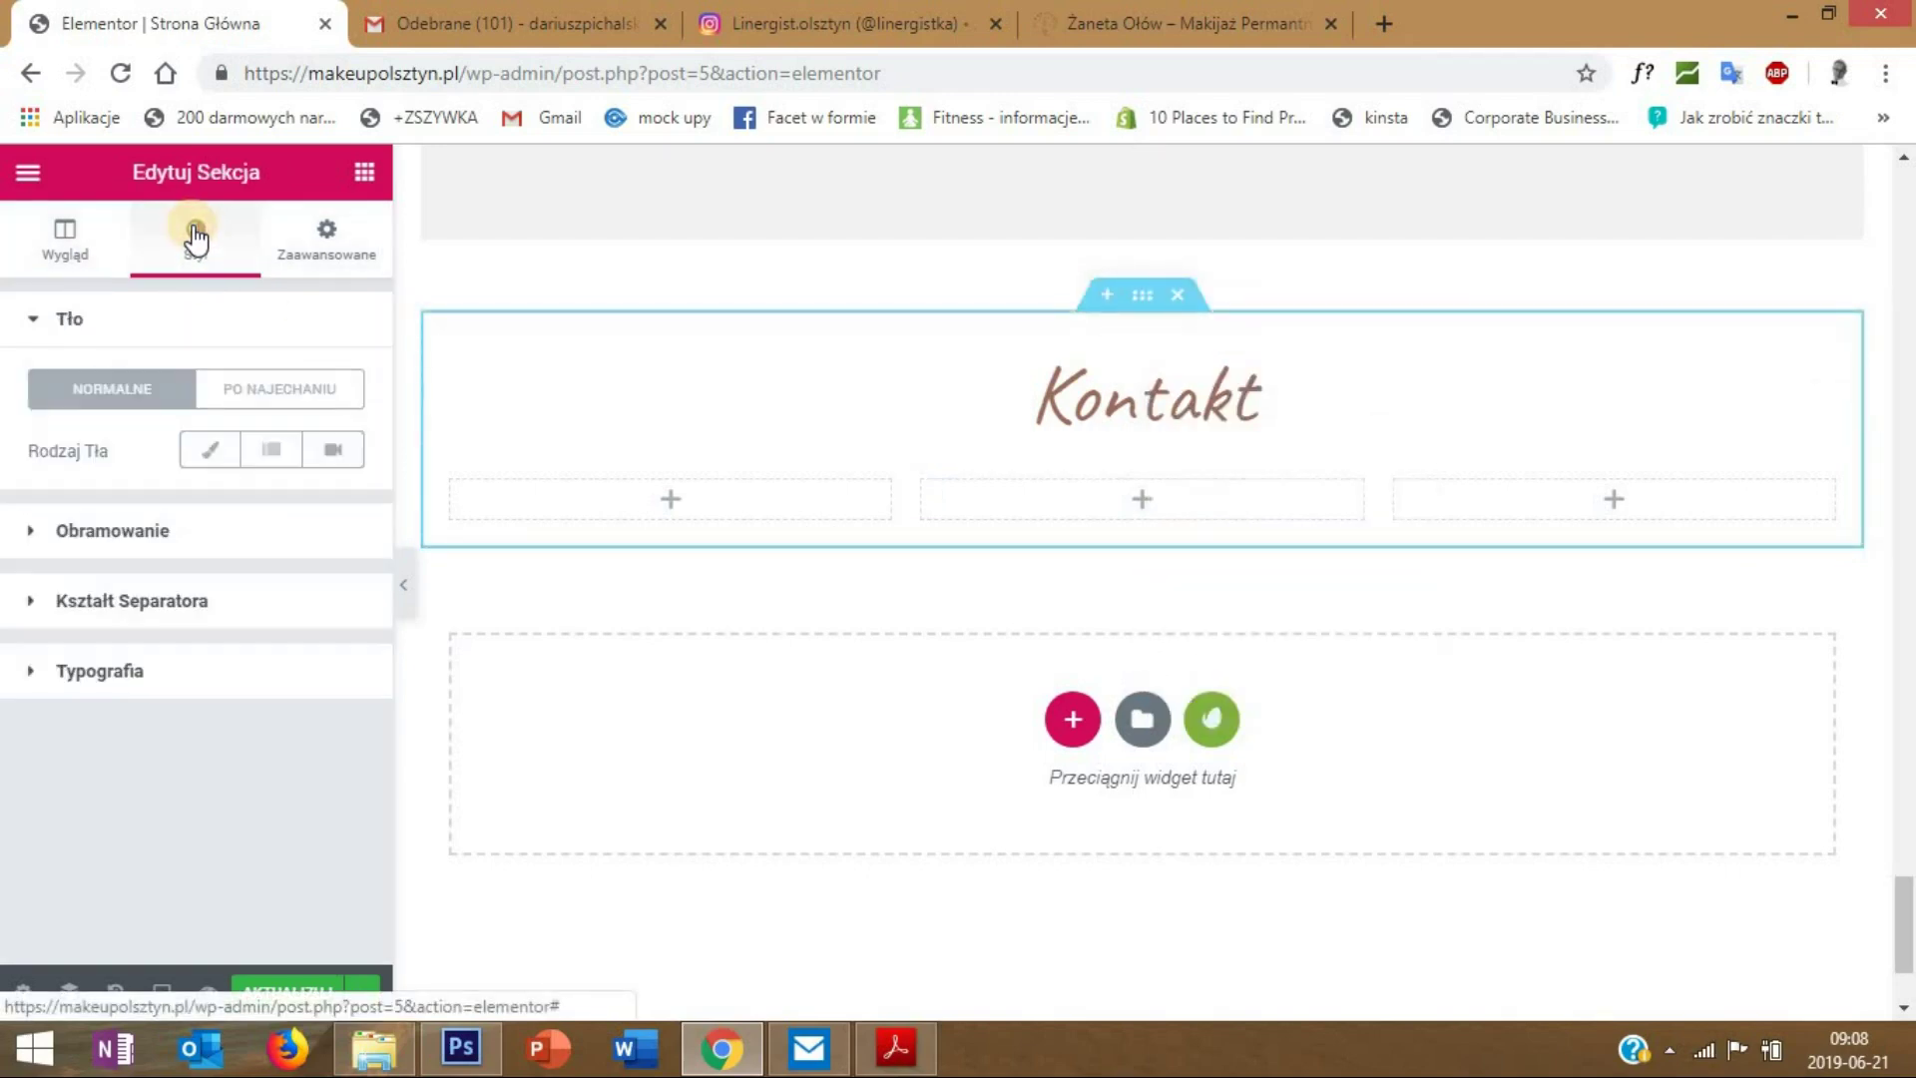
{"action": "left_click", "coordinate": [208, 461]}
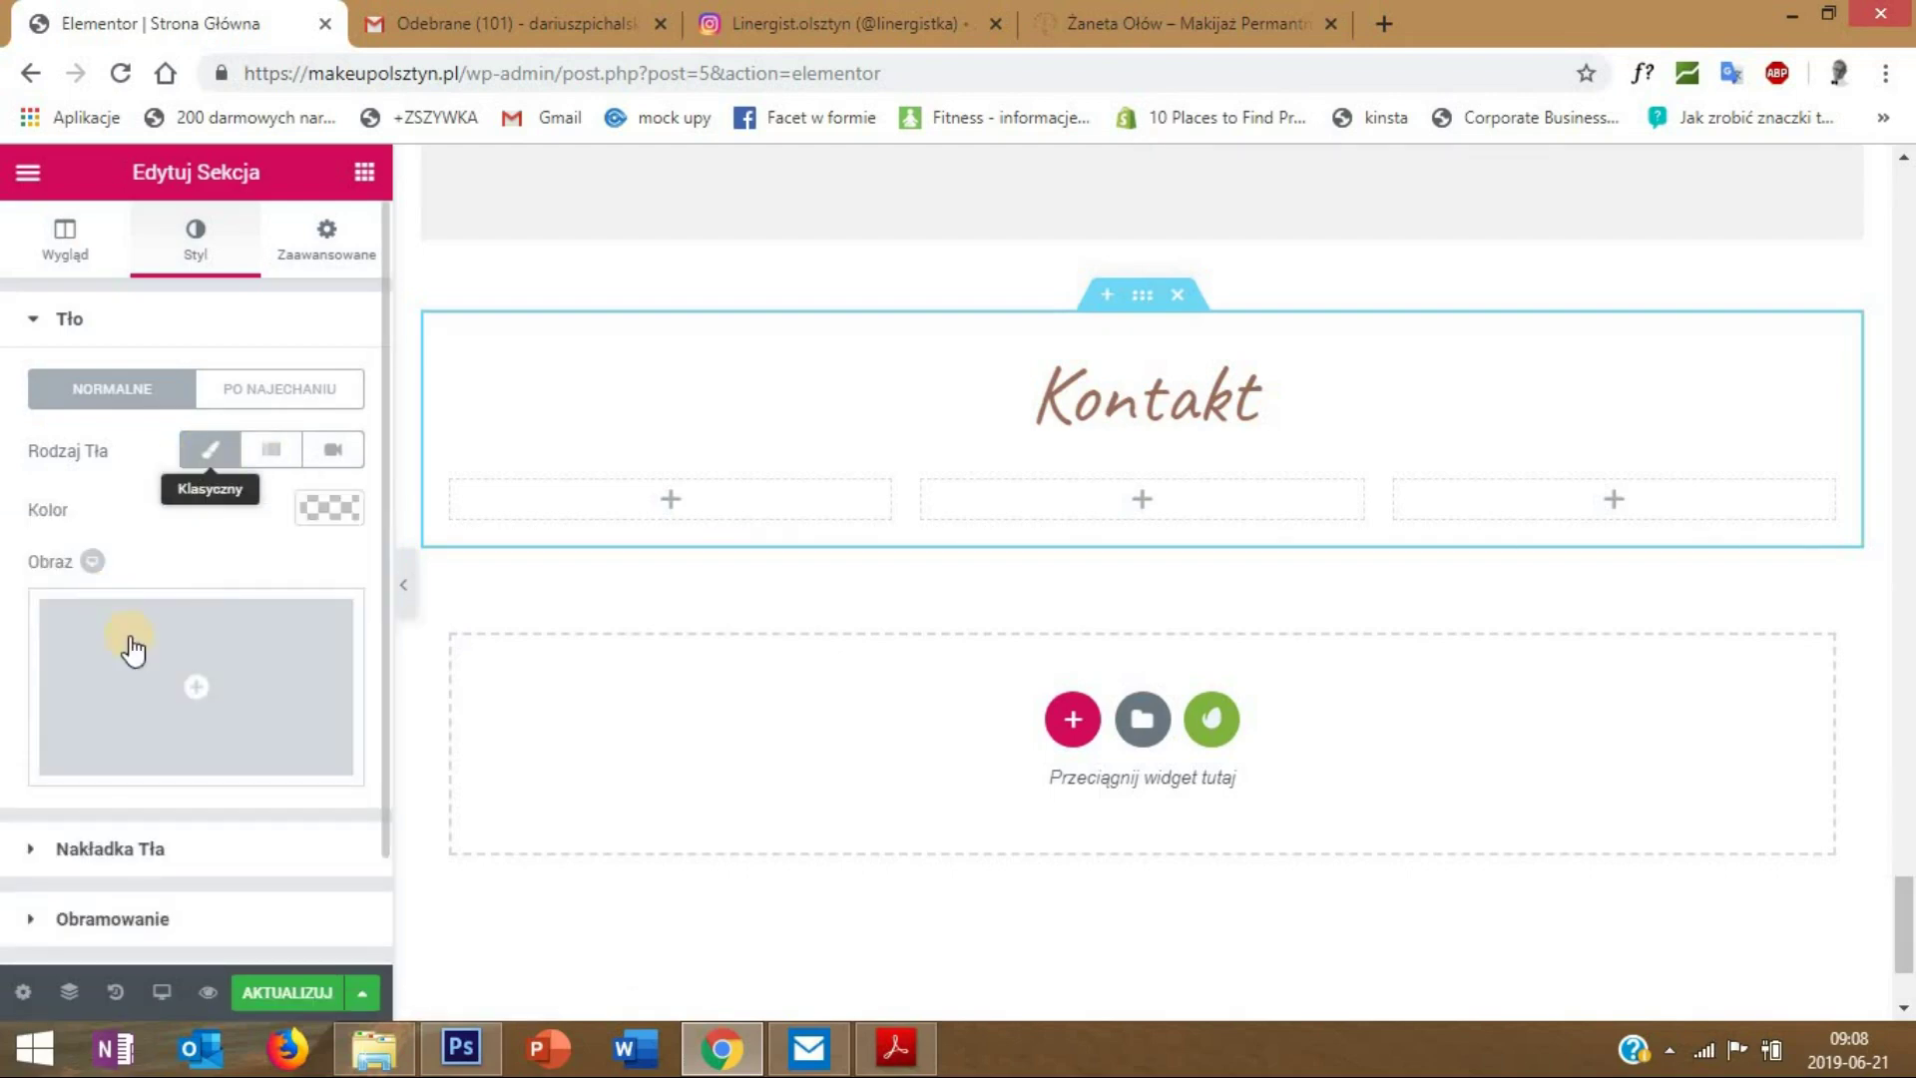
- Upload kotakt-tlo.jpg from the zaneta folder and use it as the background image
{"action": "left_click", "coordinate": [196, 679]}
{"action": "left_click", "coordinate": [124, 284]}
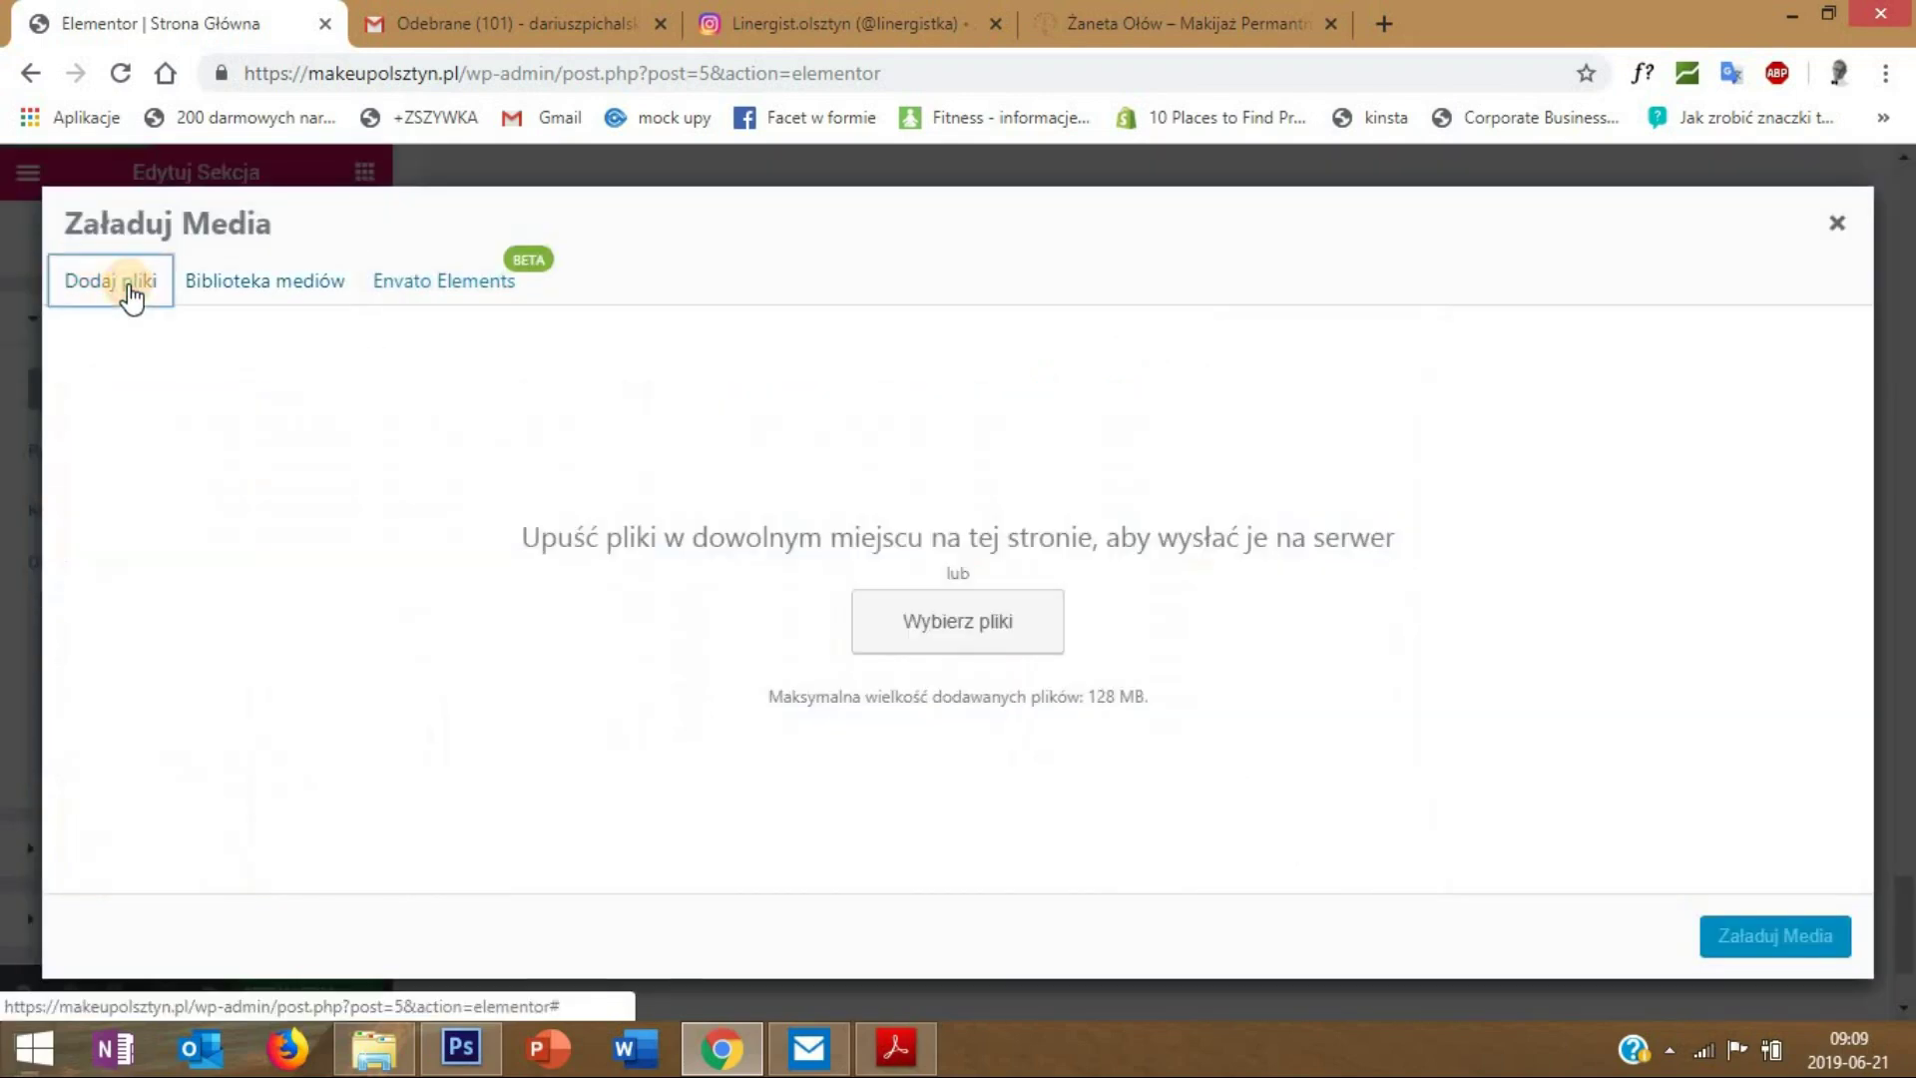
{"action": "left_click", "coordinate": [938, 614]}
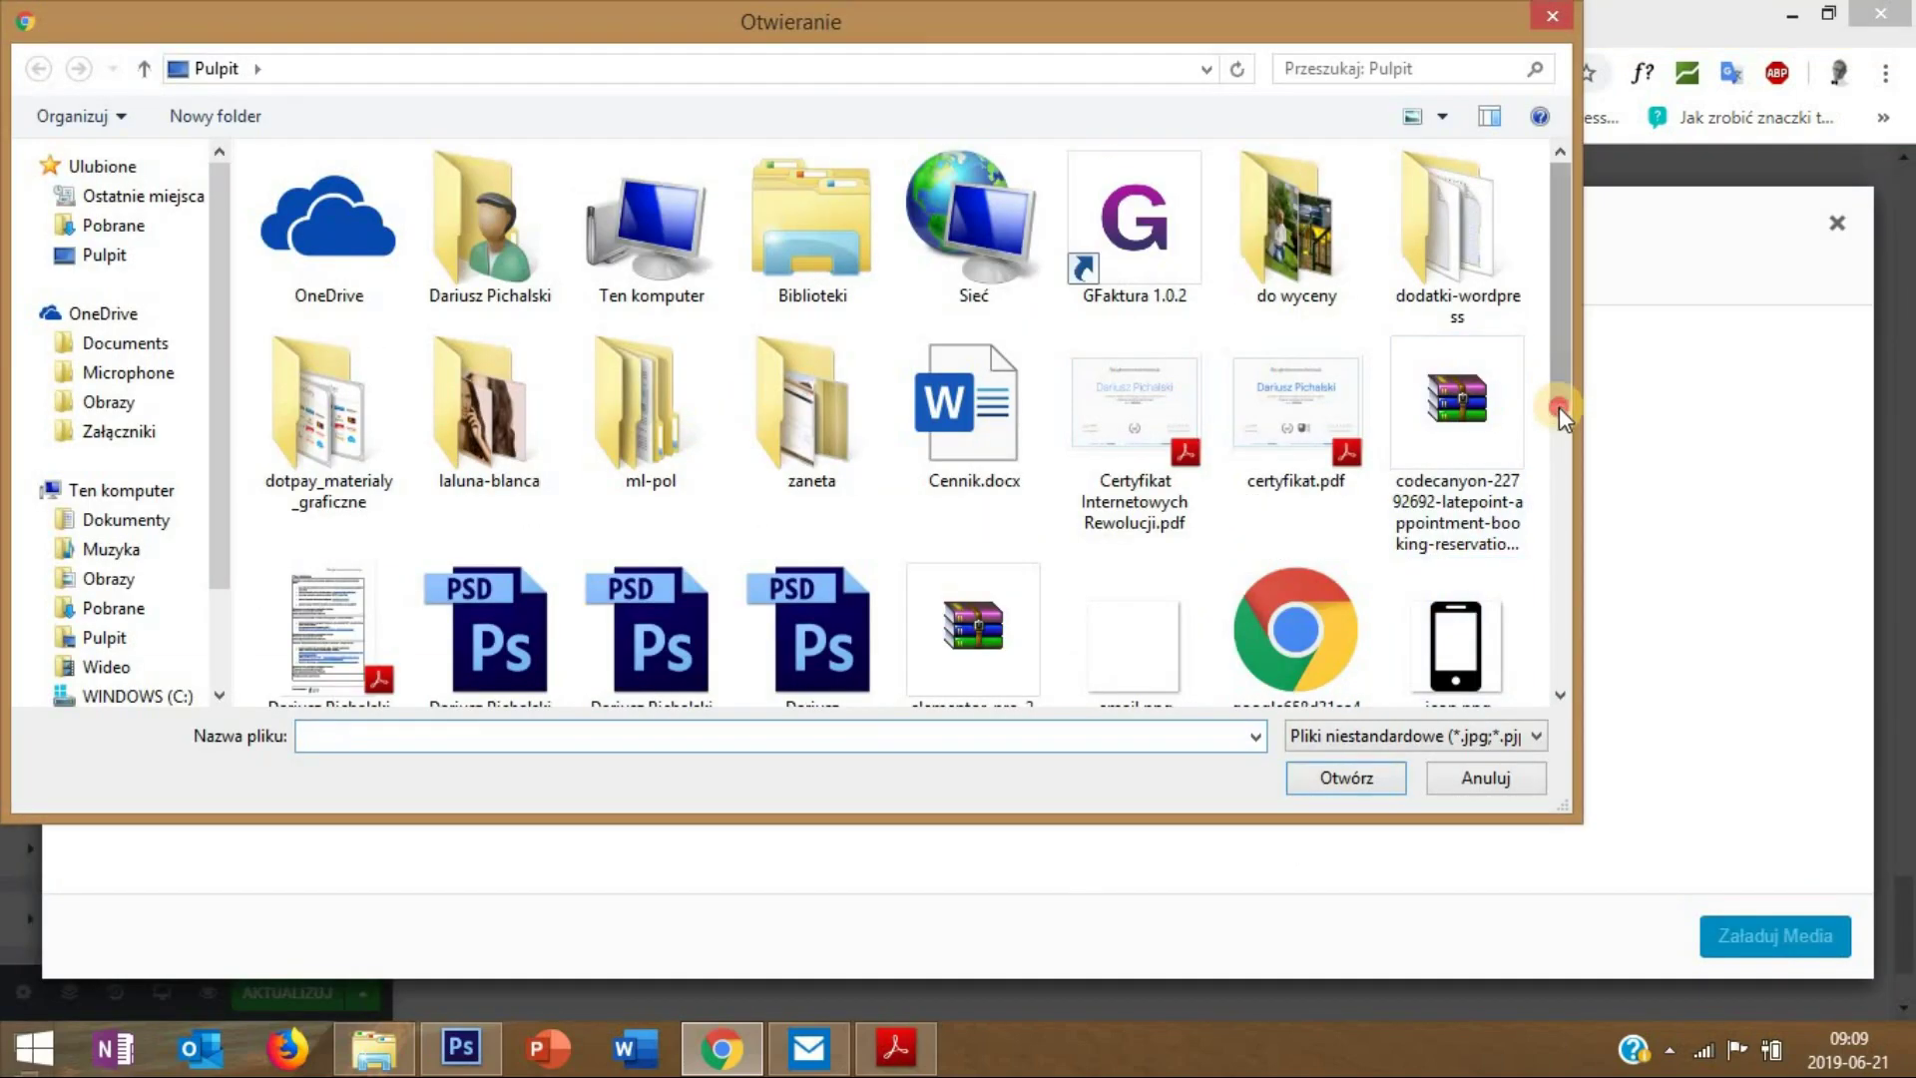
{"action": "scroll", "coordinate": [1560, 381], "scroll_direction": "down", "scroll_amount": 3}
{"action": "scroll", "coordinate": [1553, 377], "scroll_direction": "up", "scroll_amount": 3}
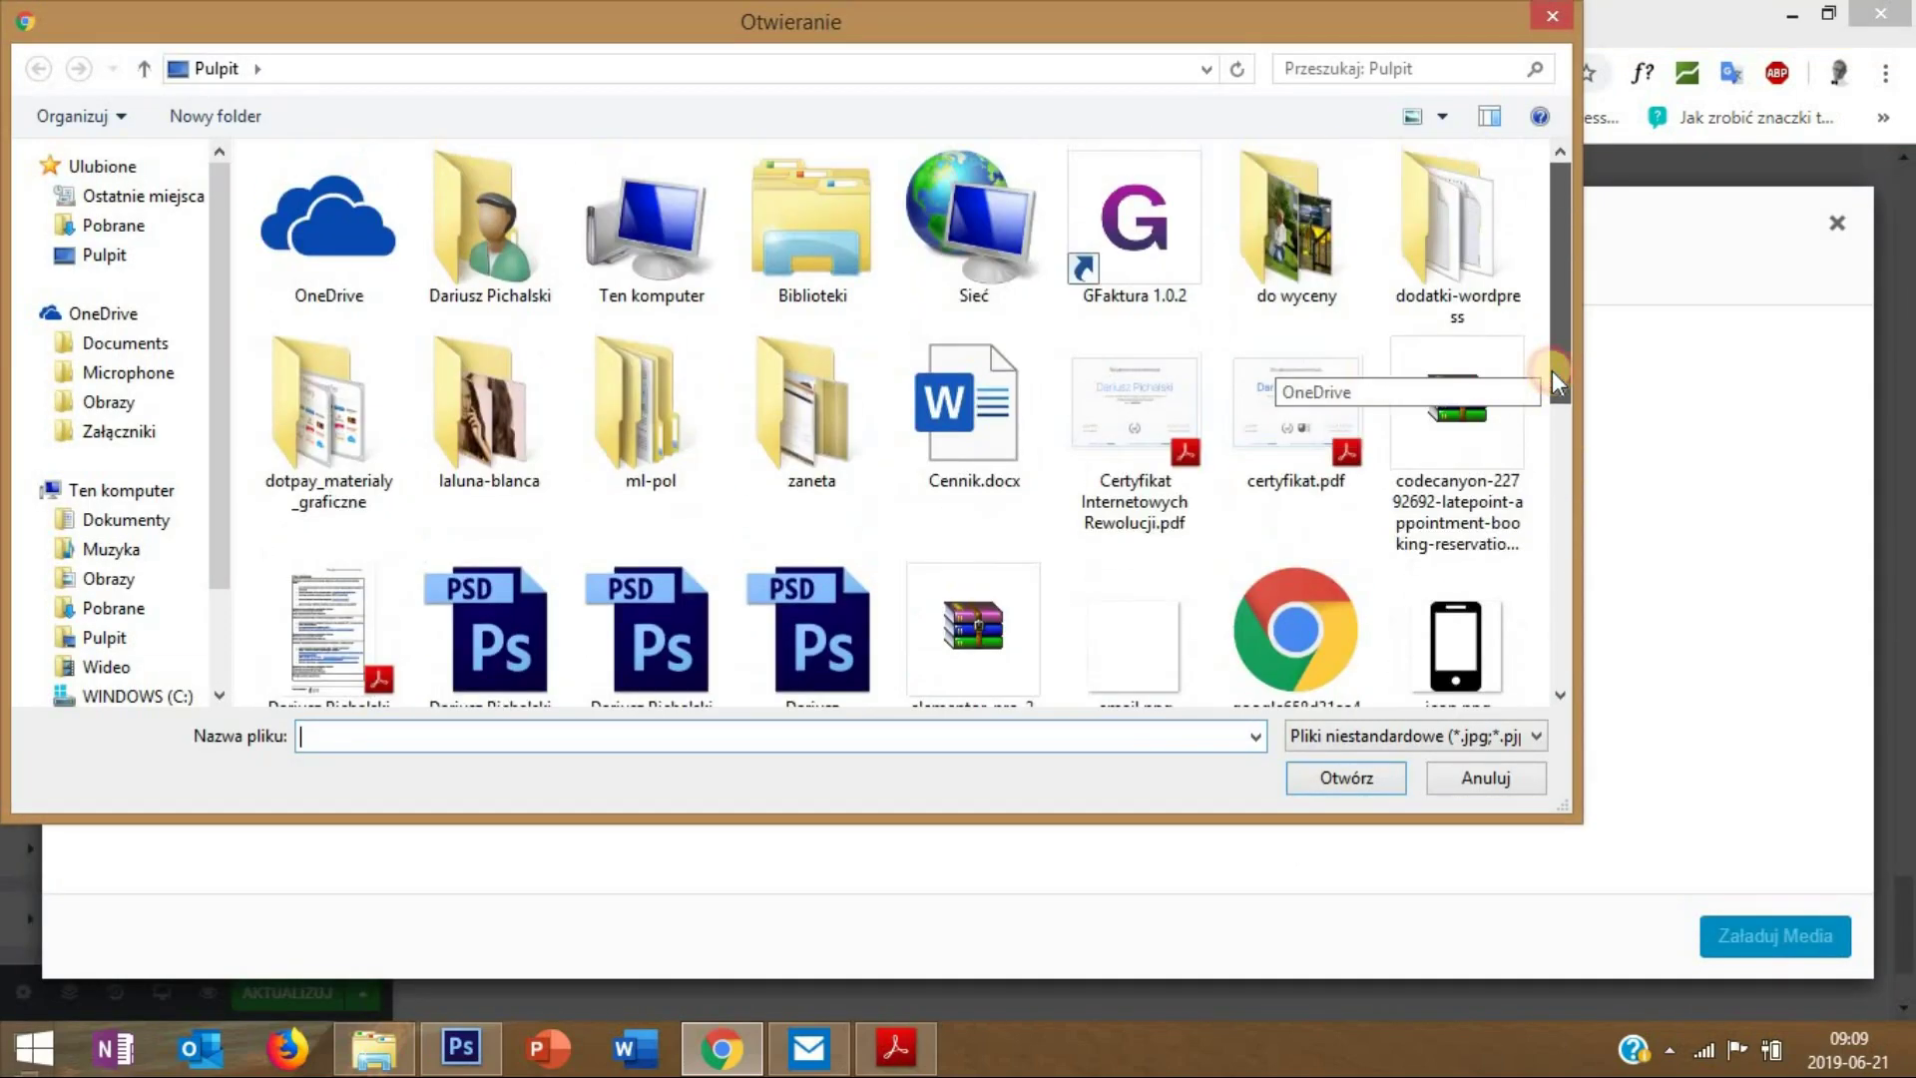
{"action": "double_click", "coordinate": [823, 391]}
{"action": "left_click_drag", "start_coordinate": [1560, 414], "coordinate": [1532, 635]}
{"action": "double_click", "coordinate": [1460, 285]}
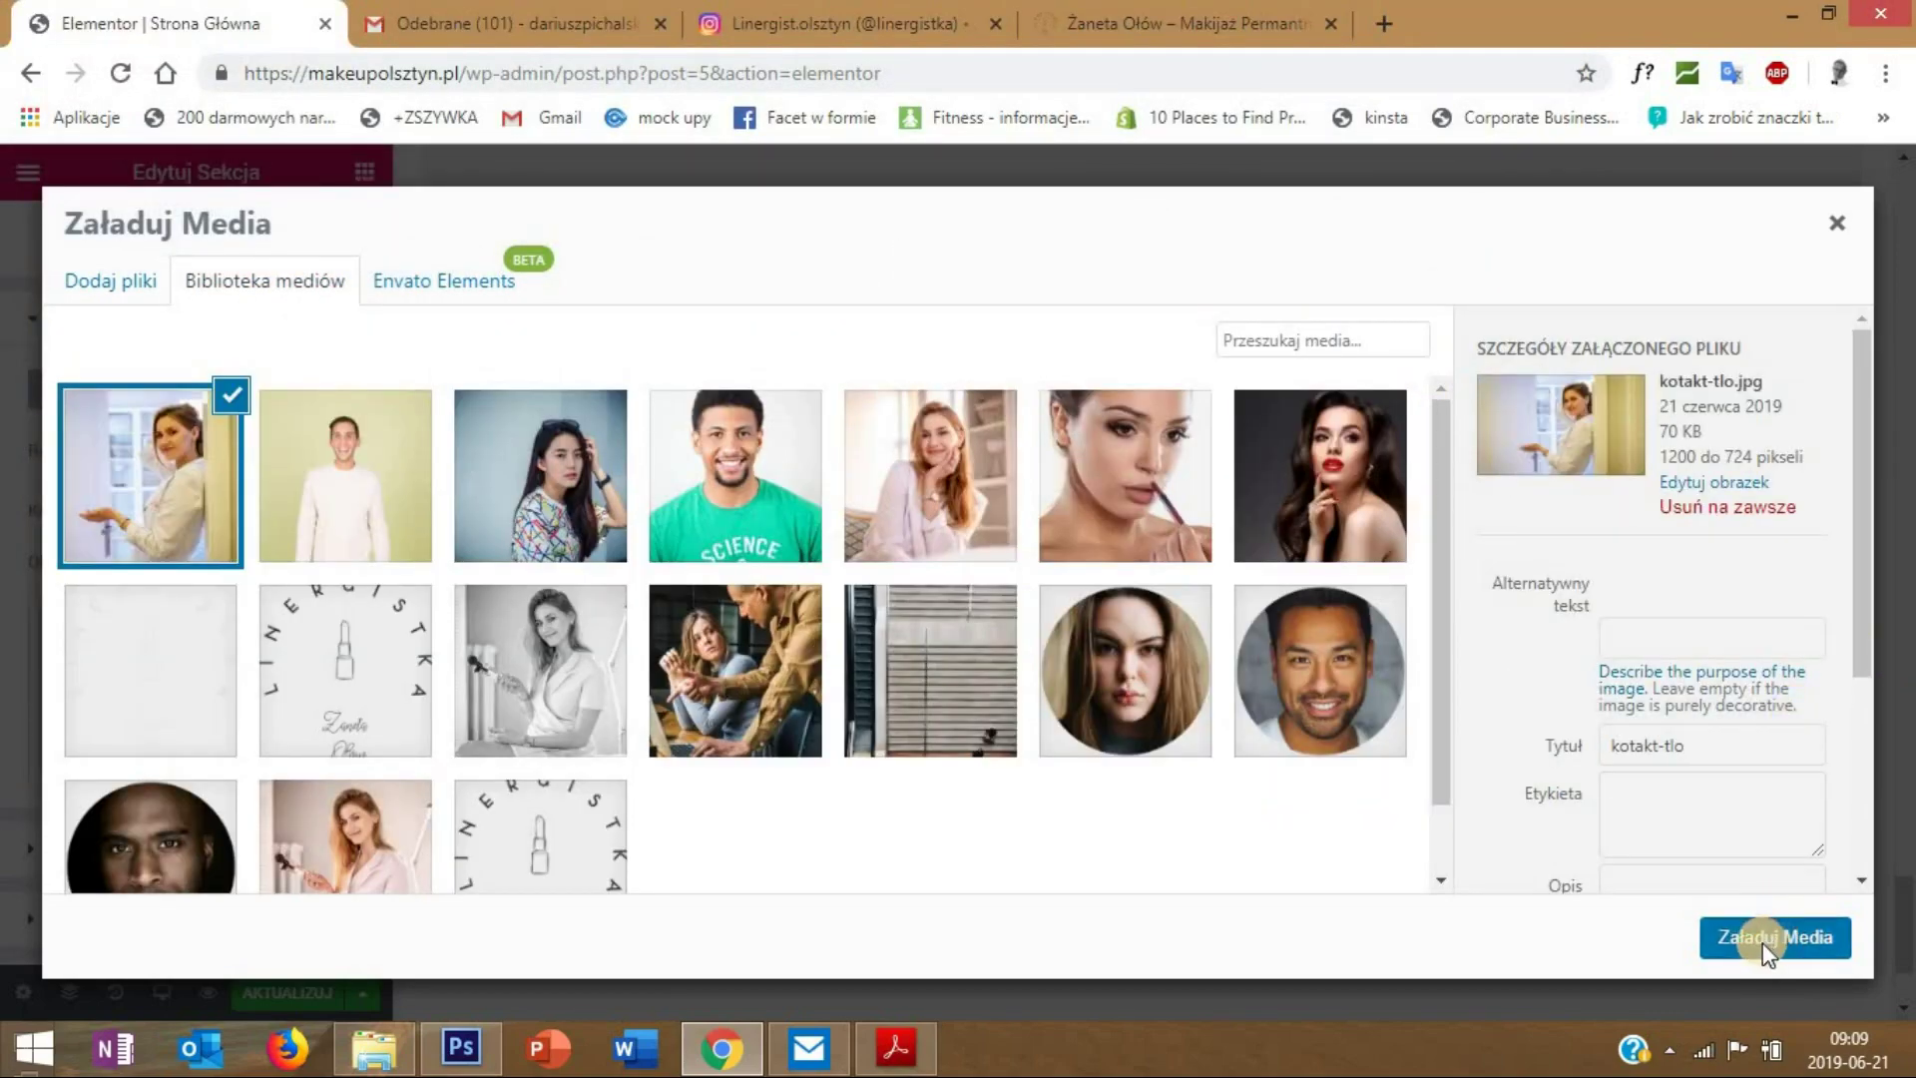
{"action": "left_click", "coordinate": [1756, 946]}
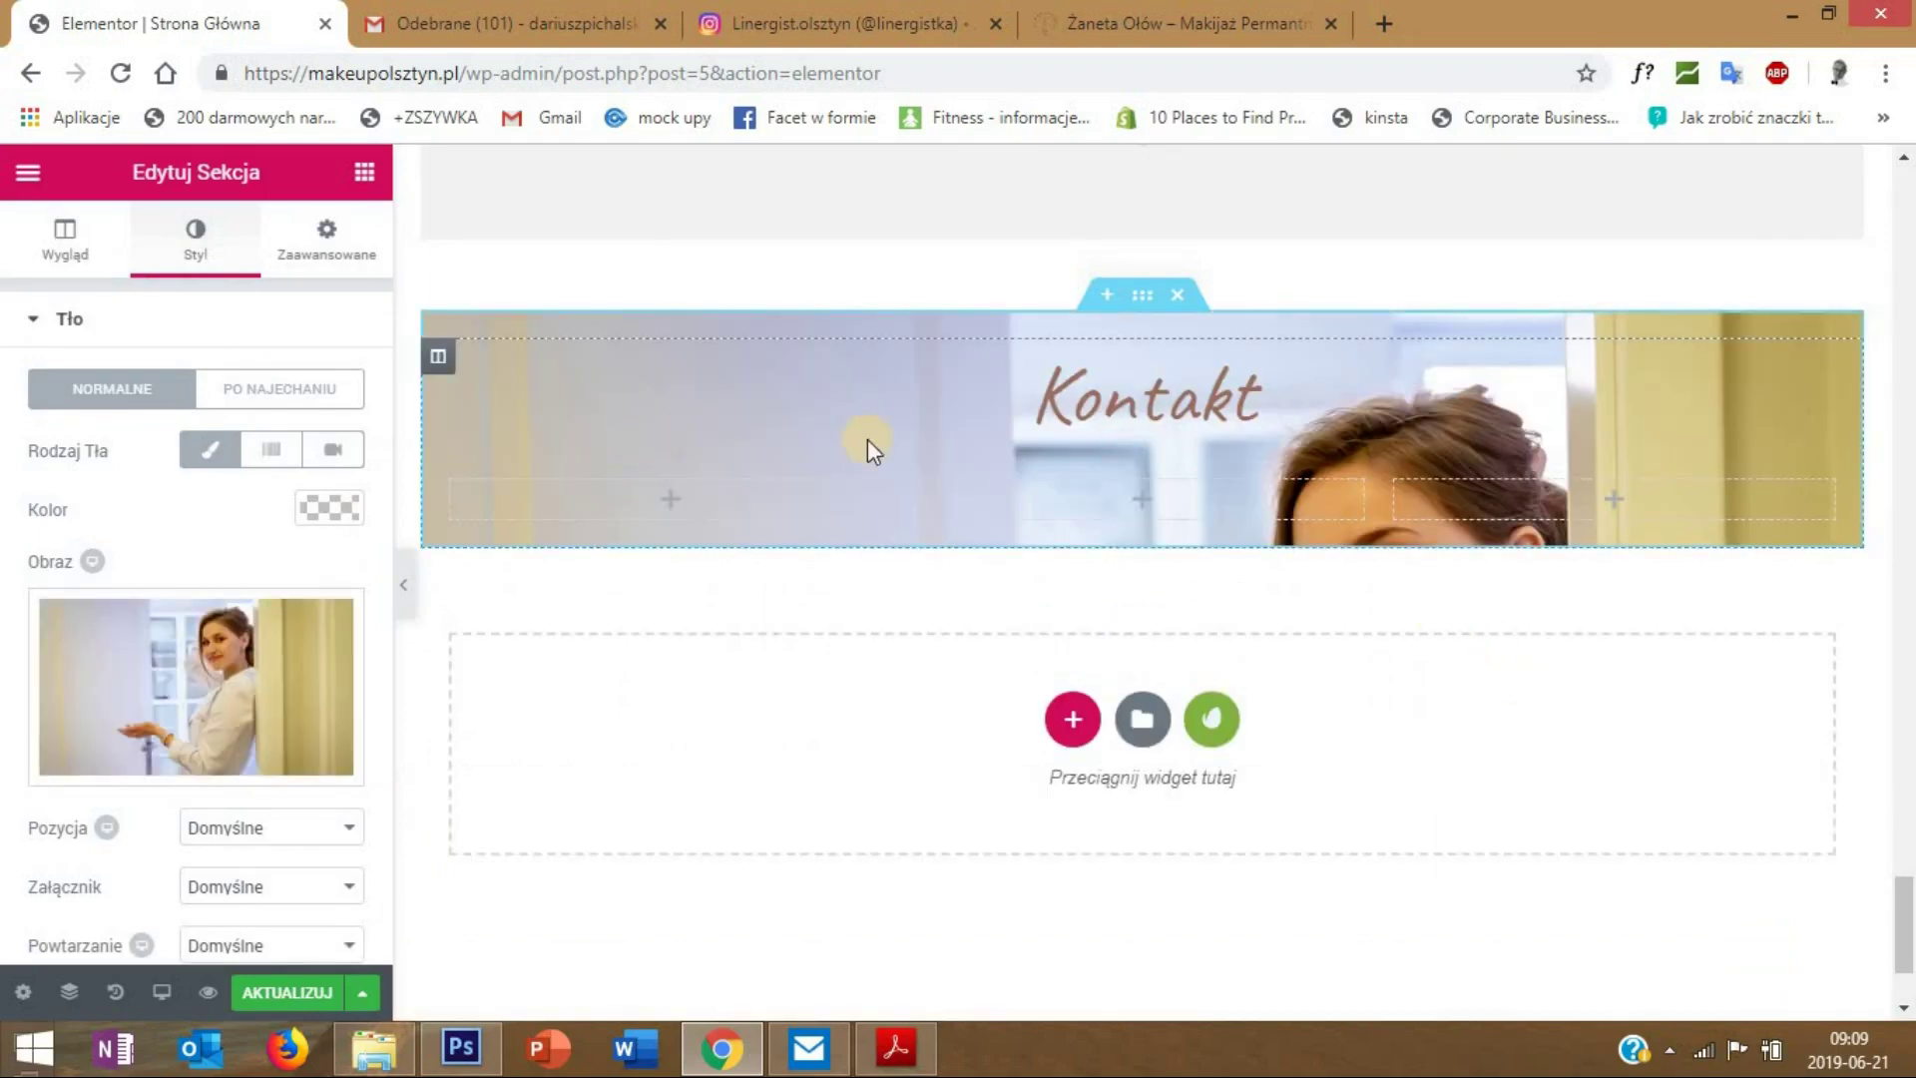
- Set the background image position to Góra Środek (top centre) and expand Nakładka Tła
{"action": "scroll", "coordinate": [499, 598], "scroll_direction": "down", "scroll_amount": 2}
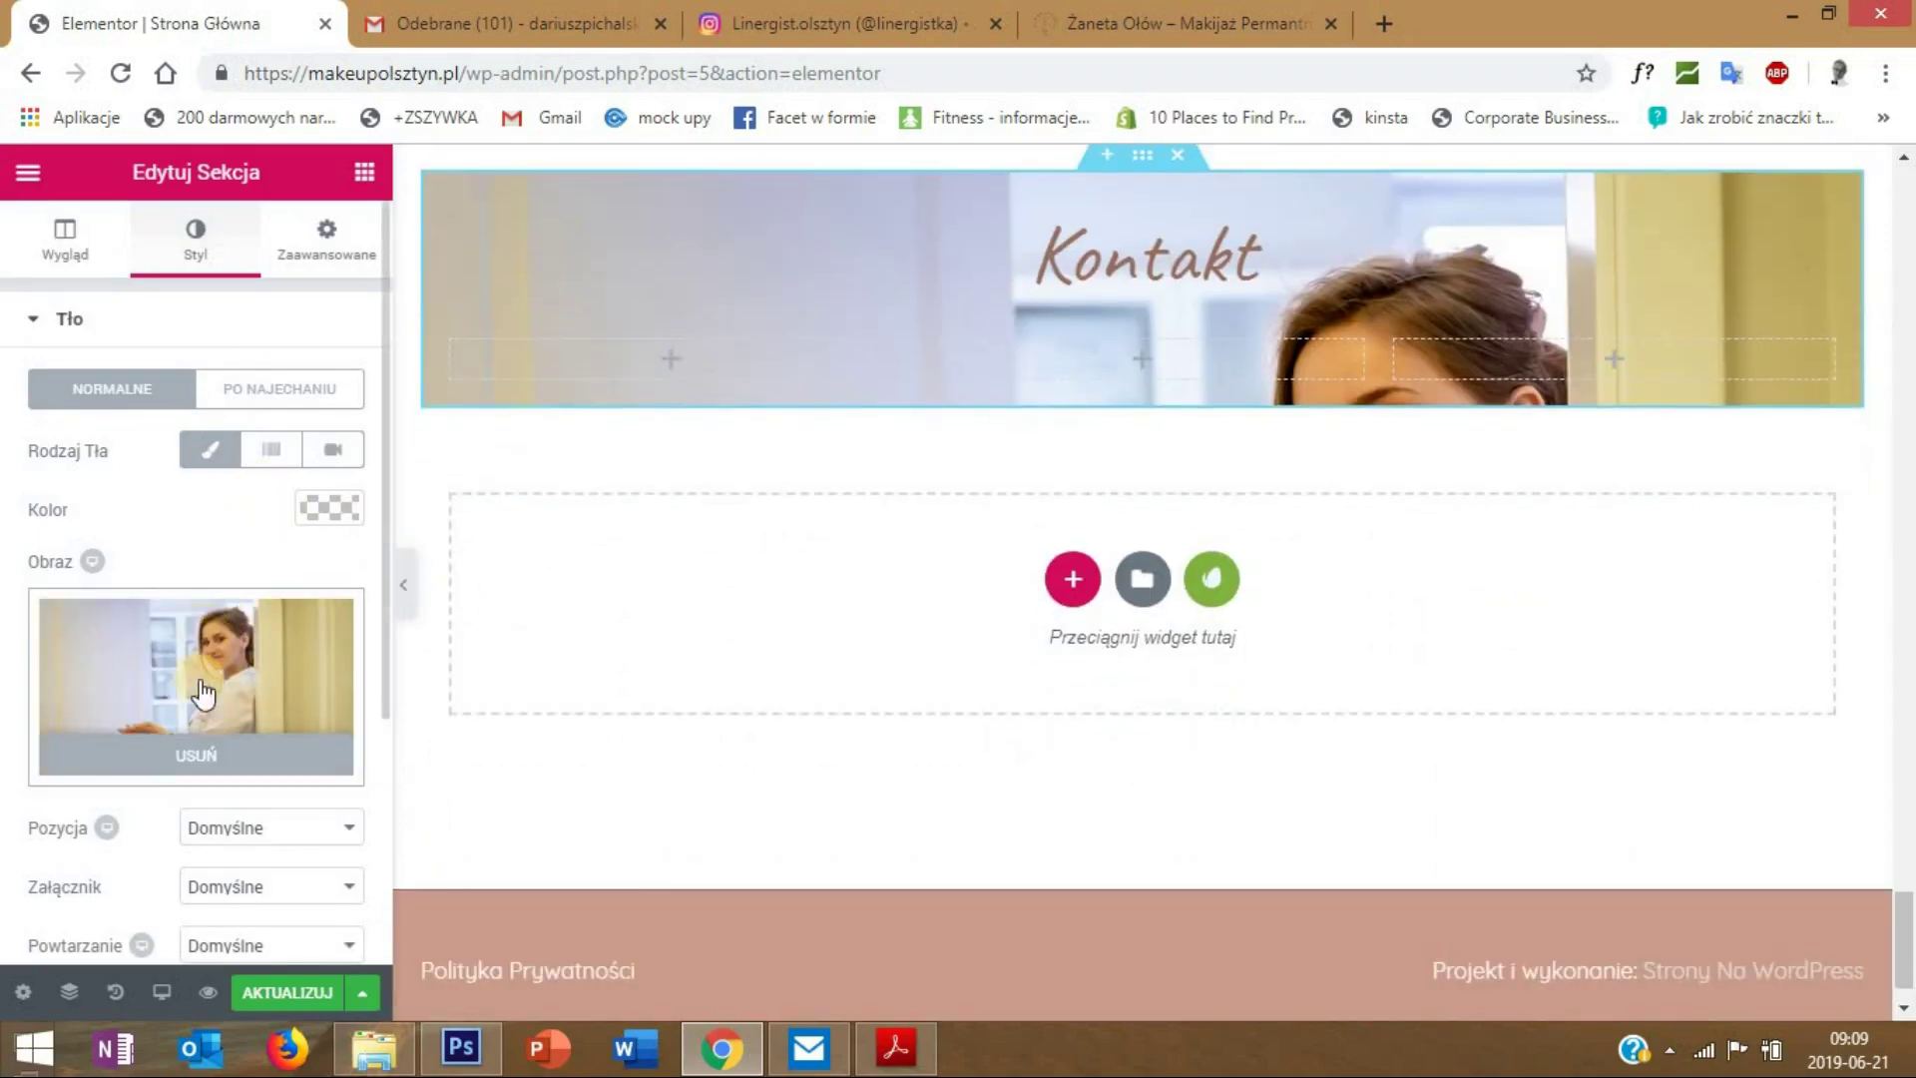
{"action": "scroll", "coordinate": [234, 850], "scroll_direction": "down", "scroll_amount": 1}
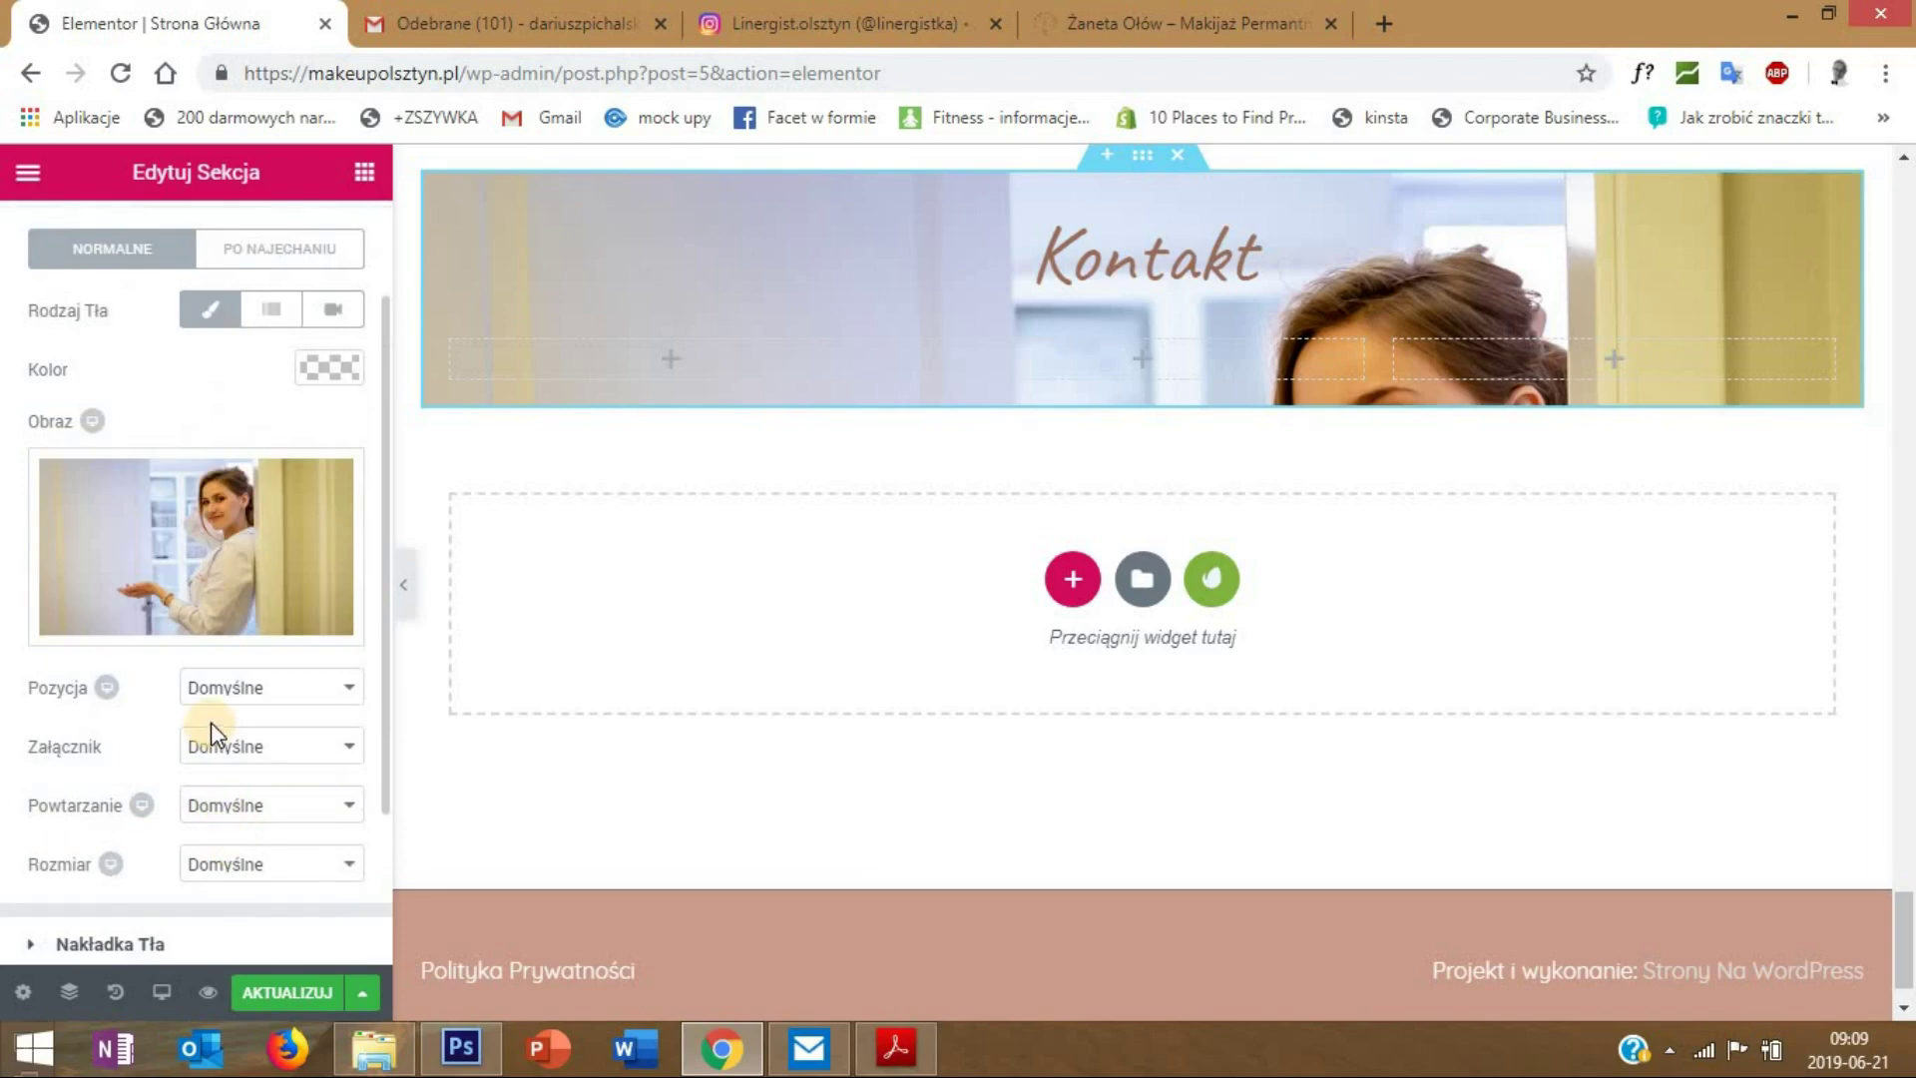
{"action": "left_click", "coordinate": [229, 699]}
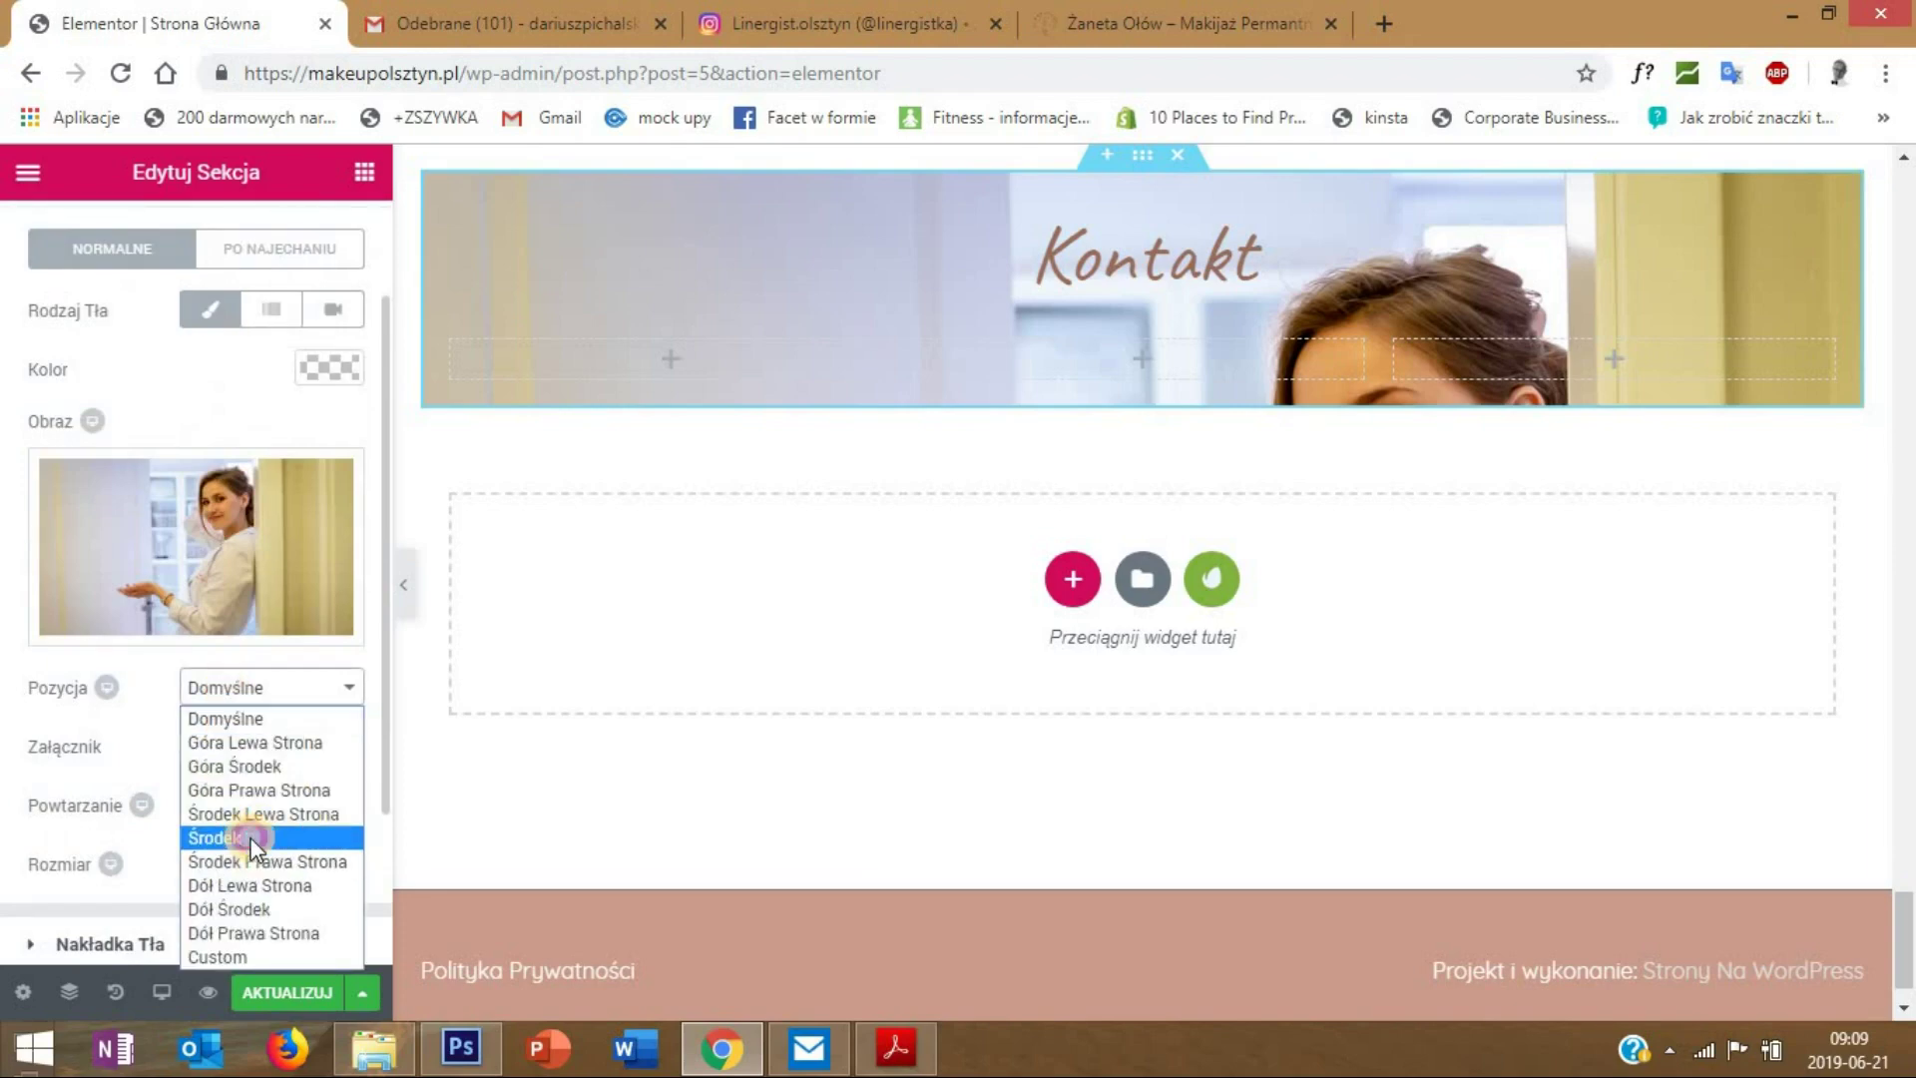
{"action": "left_click", "coordinate": [251, 839]}
{"action": "left_click", "coordinate": [236, 687]}
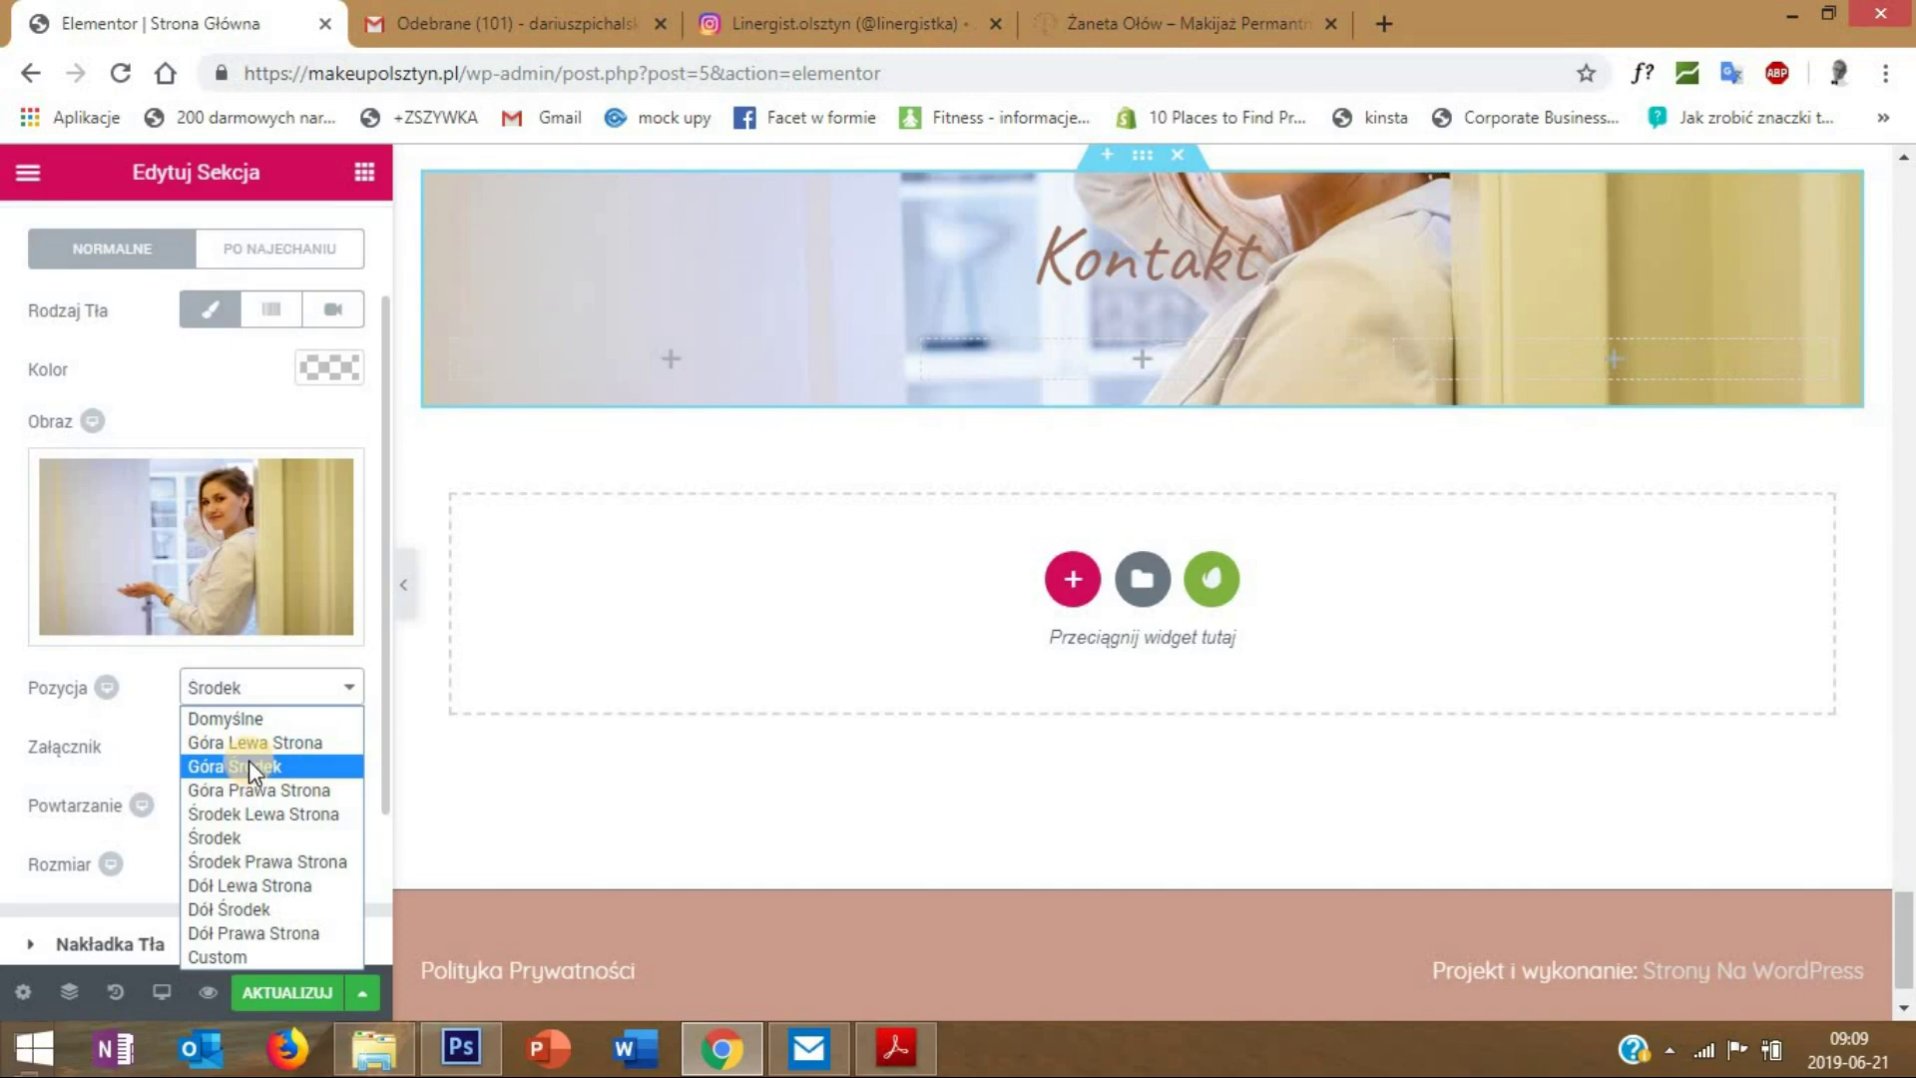
{"action": "scroll", "coordinate": [1105, 742], "scroll_direction": "up", "scroll_amount": 2}
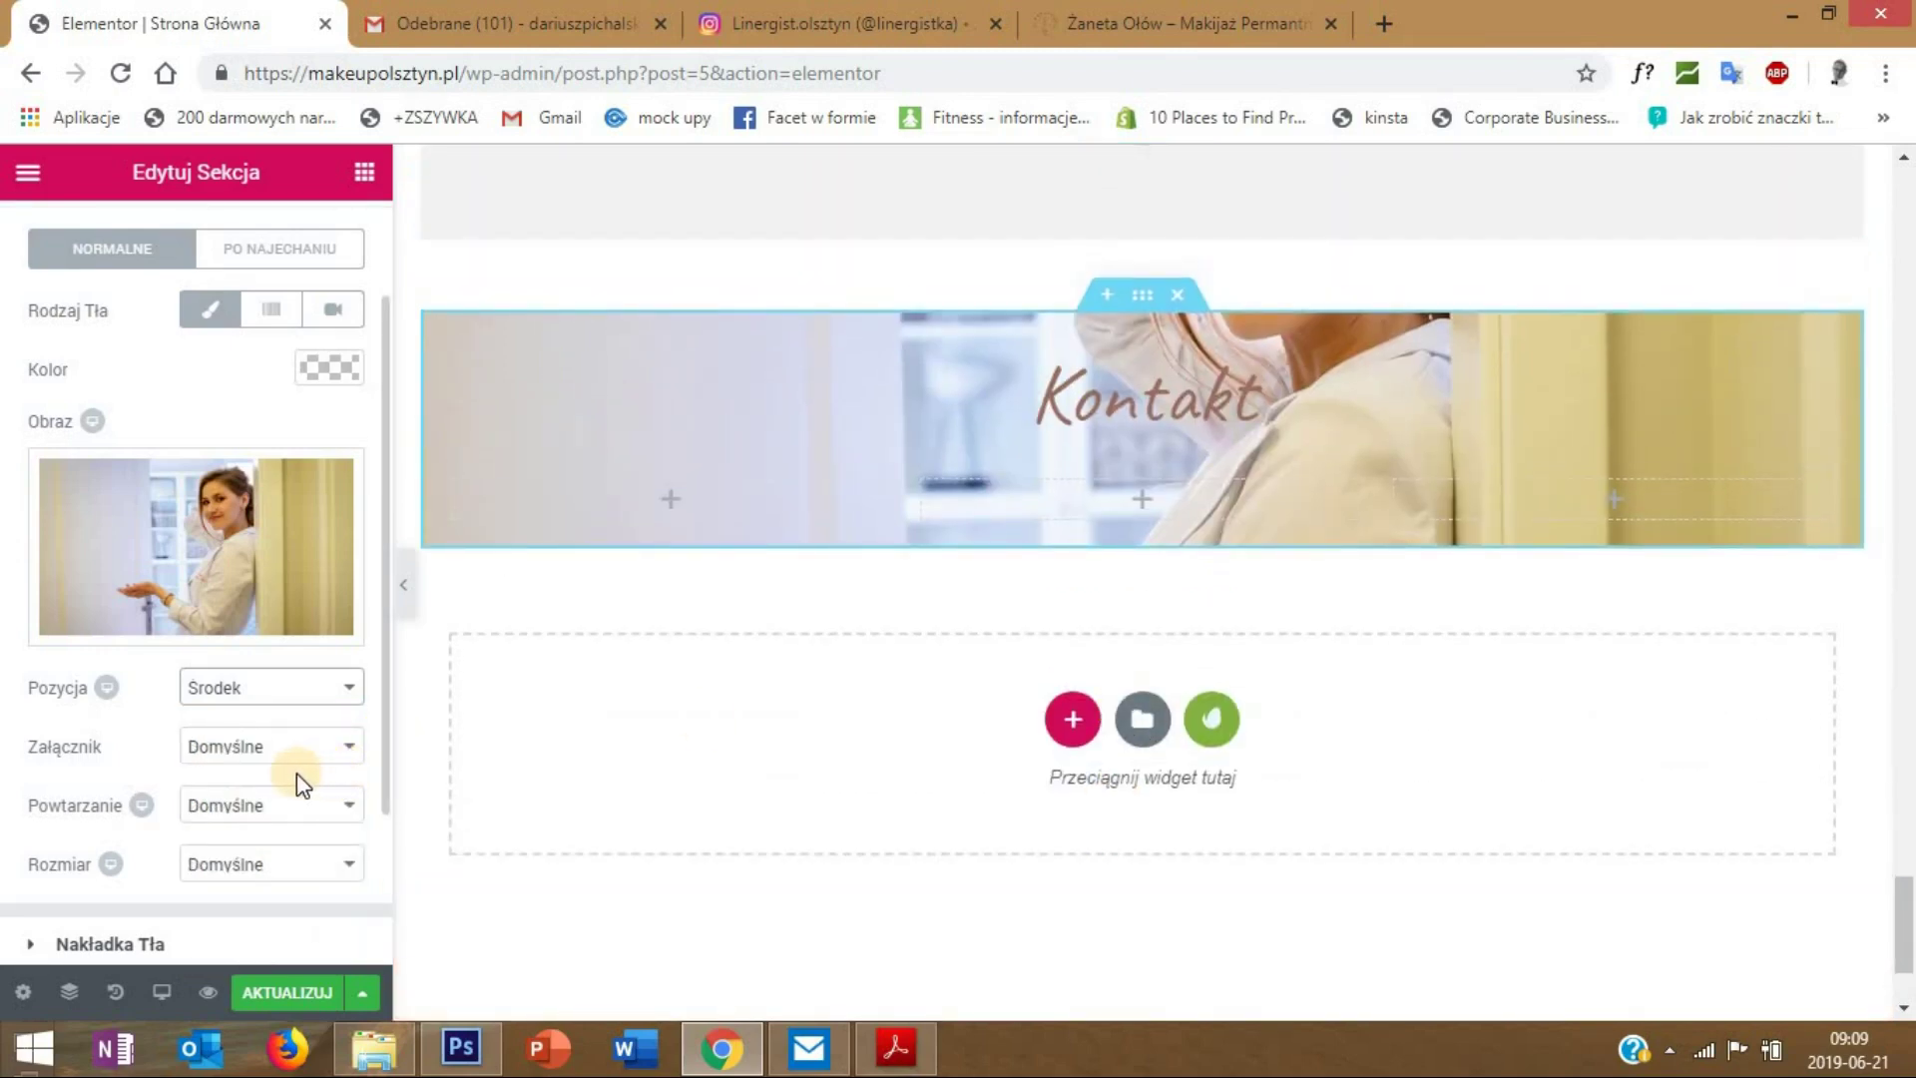
{"action": "left_click", "coordinate": [265, 688]}
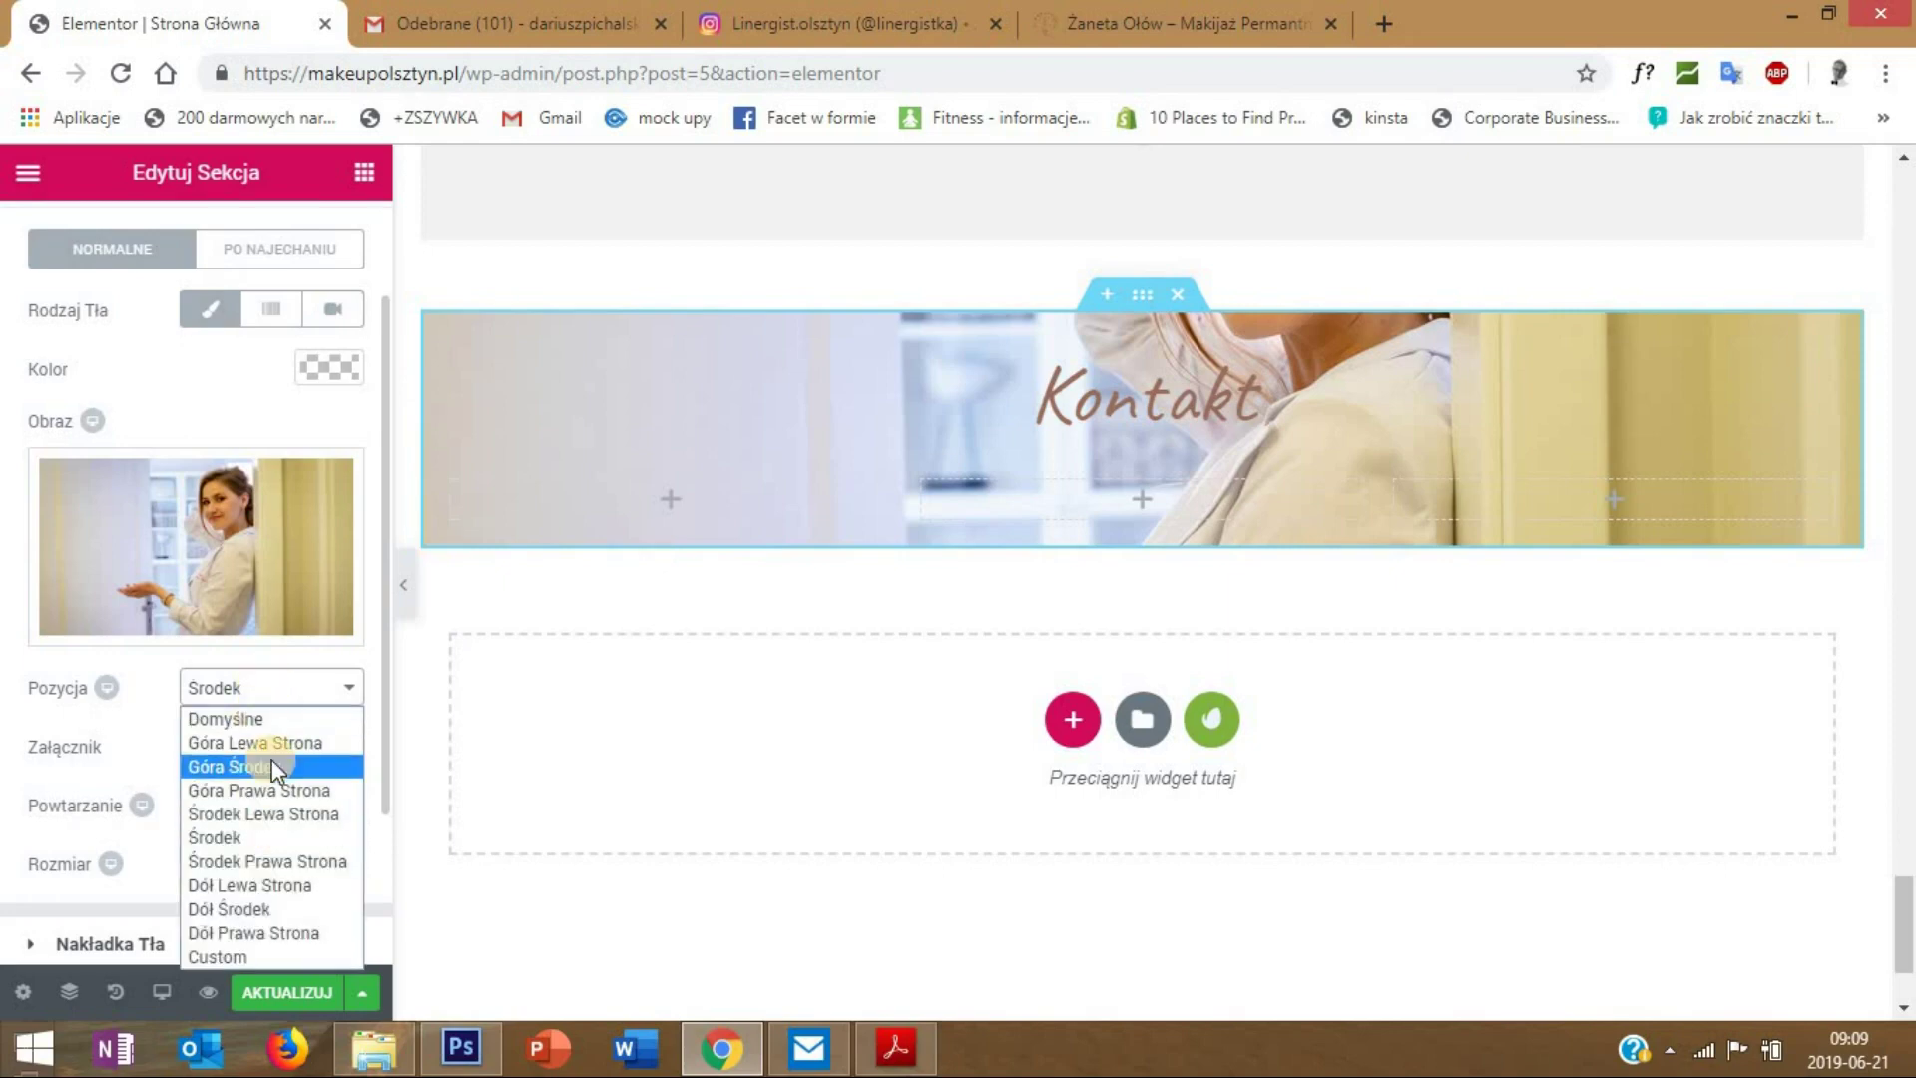
{"action": "left_click", "coordinate": [272, 765]}
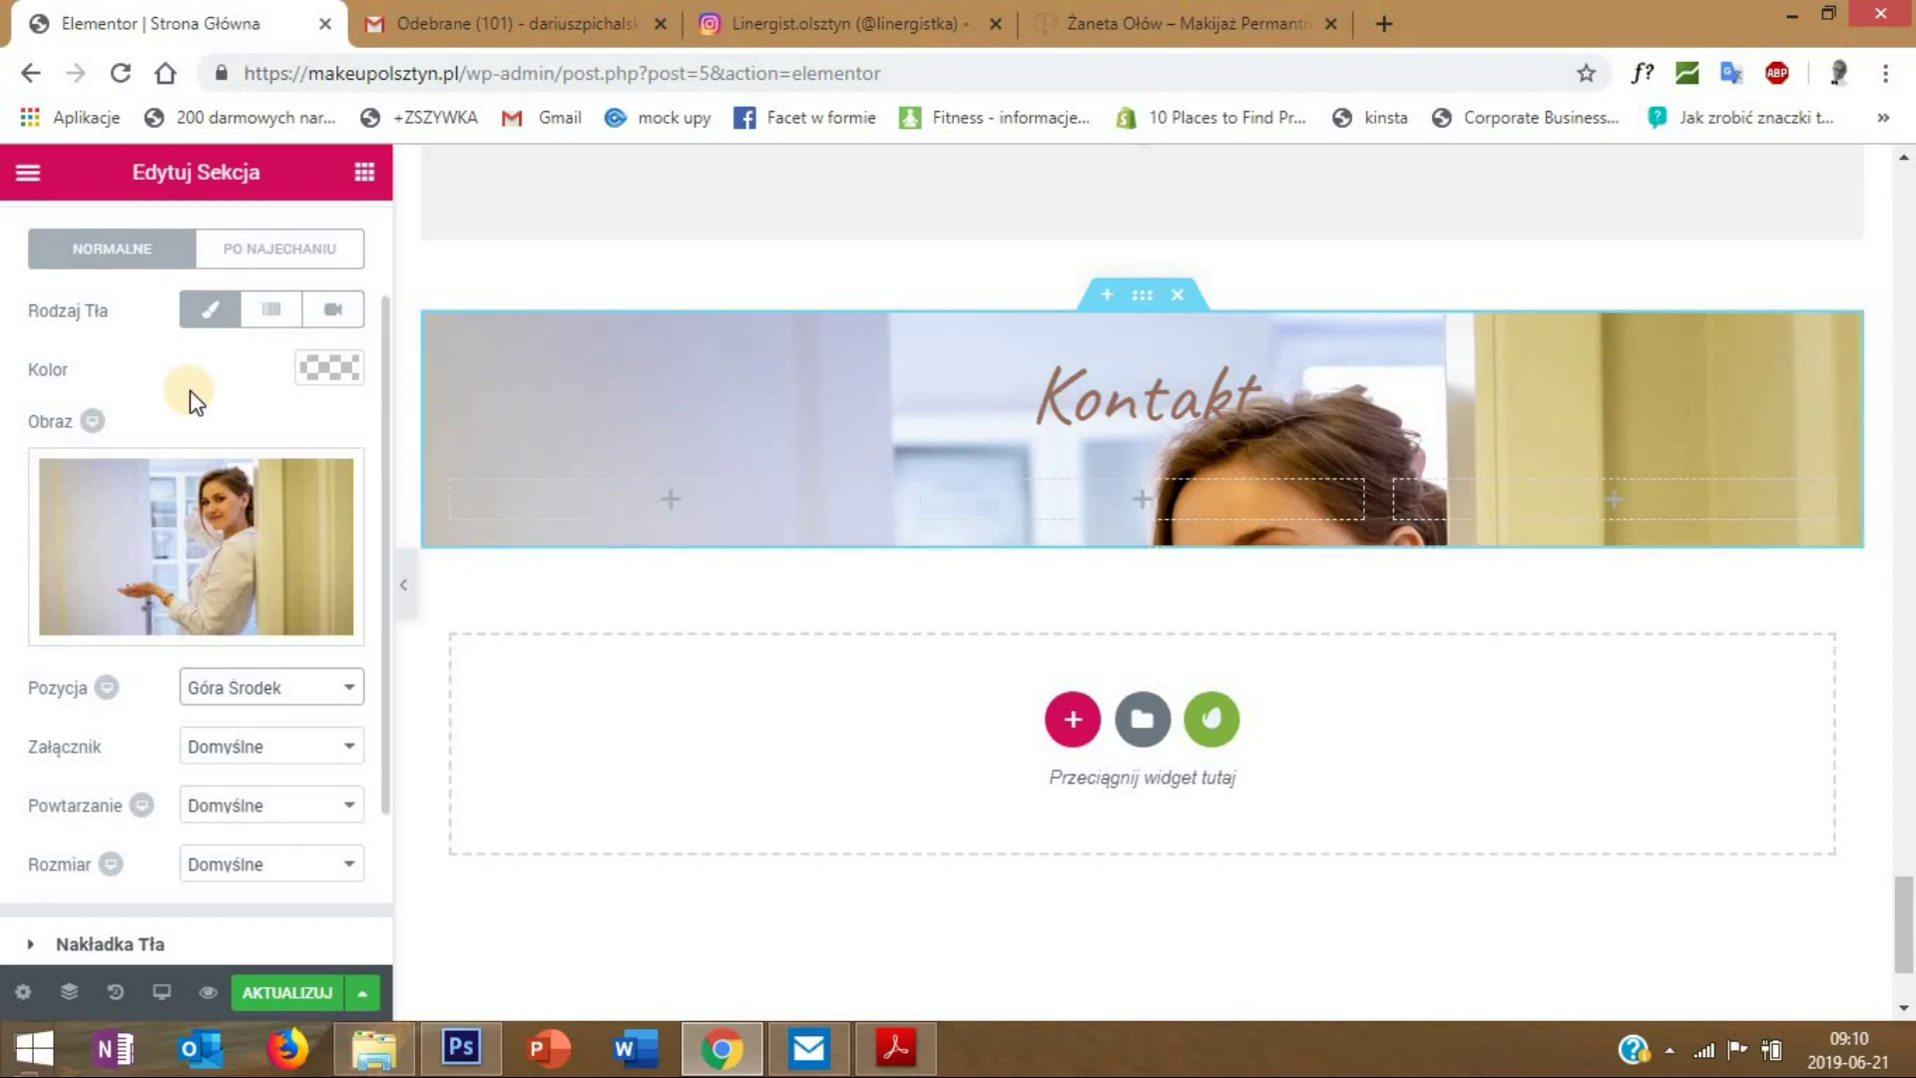
{"action": "scroll", "coordinate": [205, 427], "scroll_direction": "down", "scroll_amount": 1}
{"action": "left_click", "coordinate": [170, 808]}
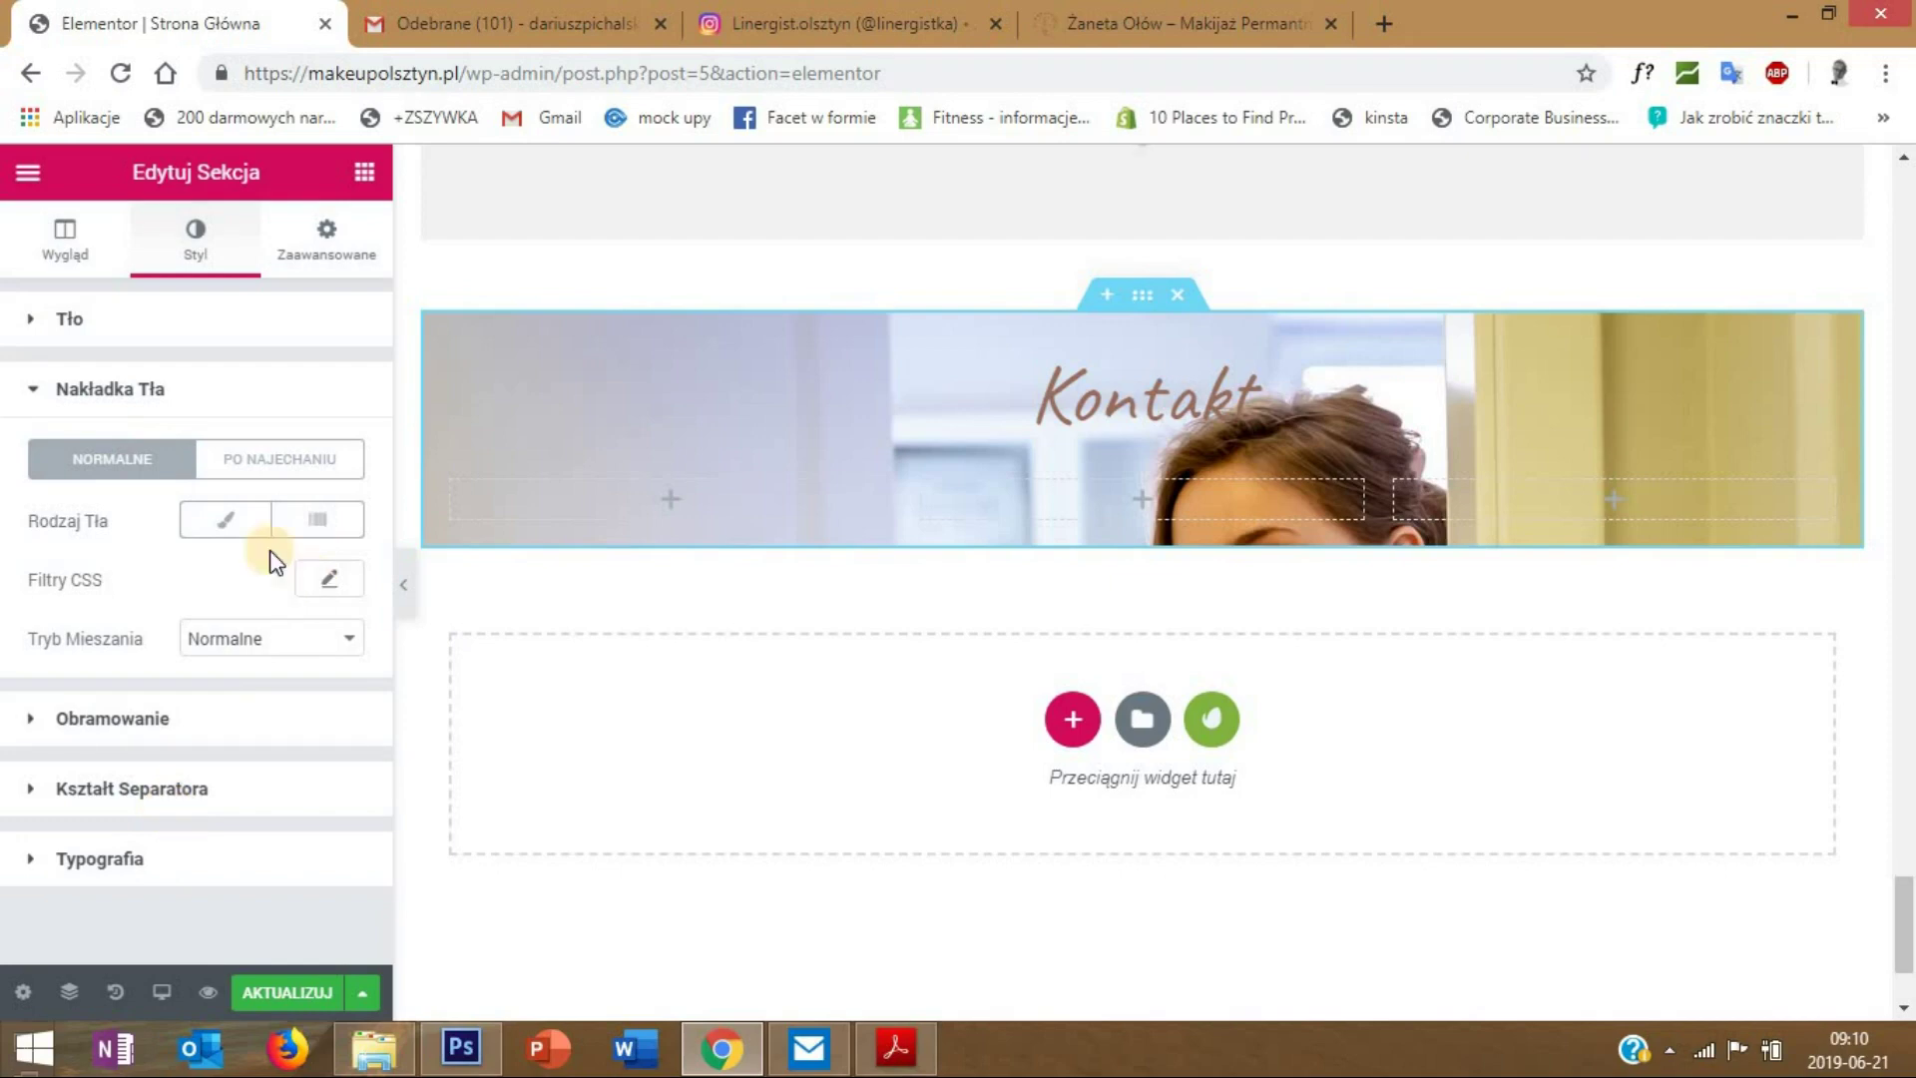
- Give the section a Klasyczny background overlay in colour #996d68
{"action": "left_click", "coordinate": [225, 531]}
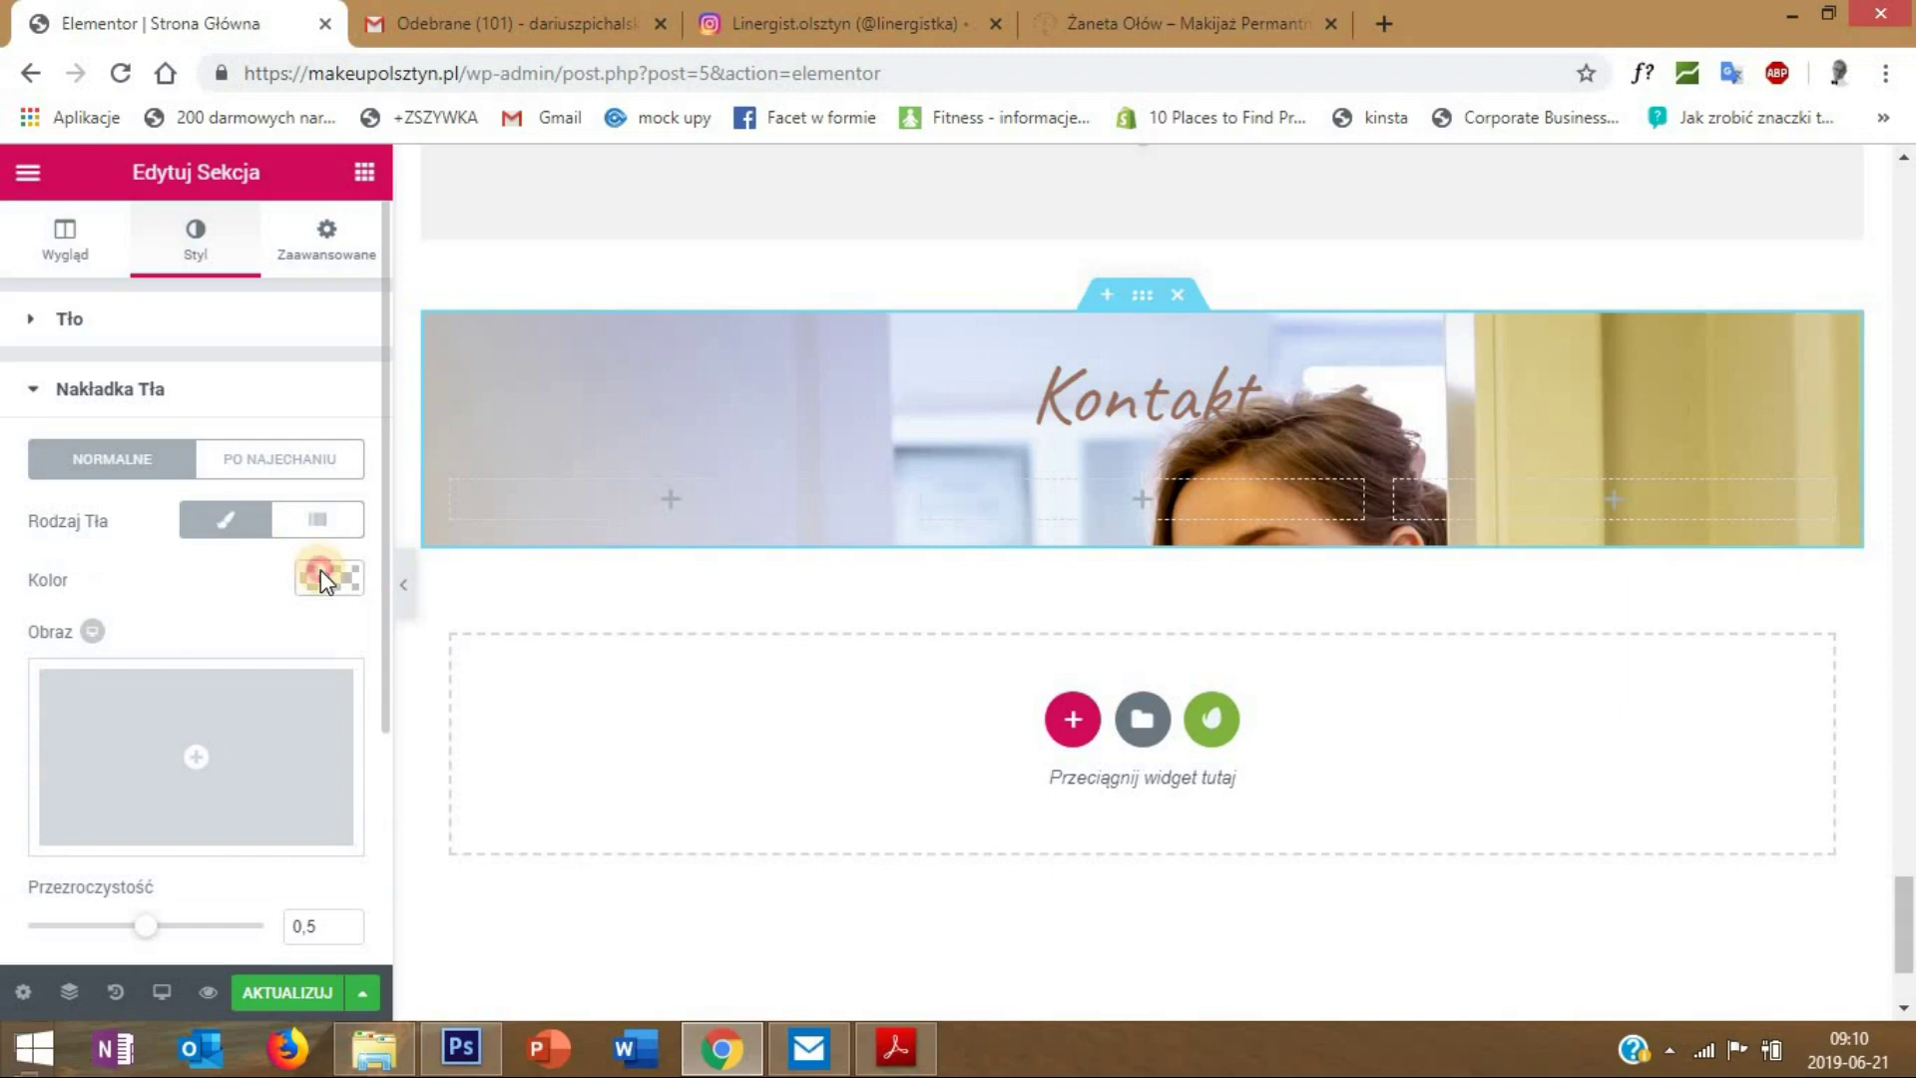
{"action": "left_click", "coordinate": [322, 566]}
{"action": "left_click", "coordinate": [119, 571]}
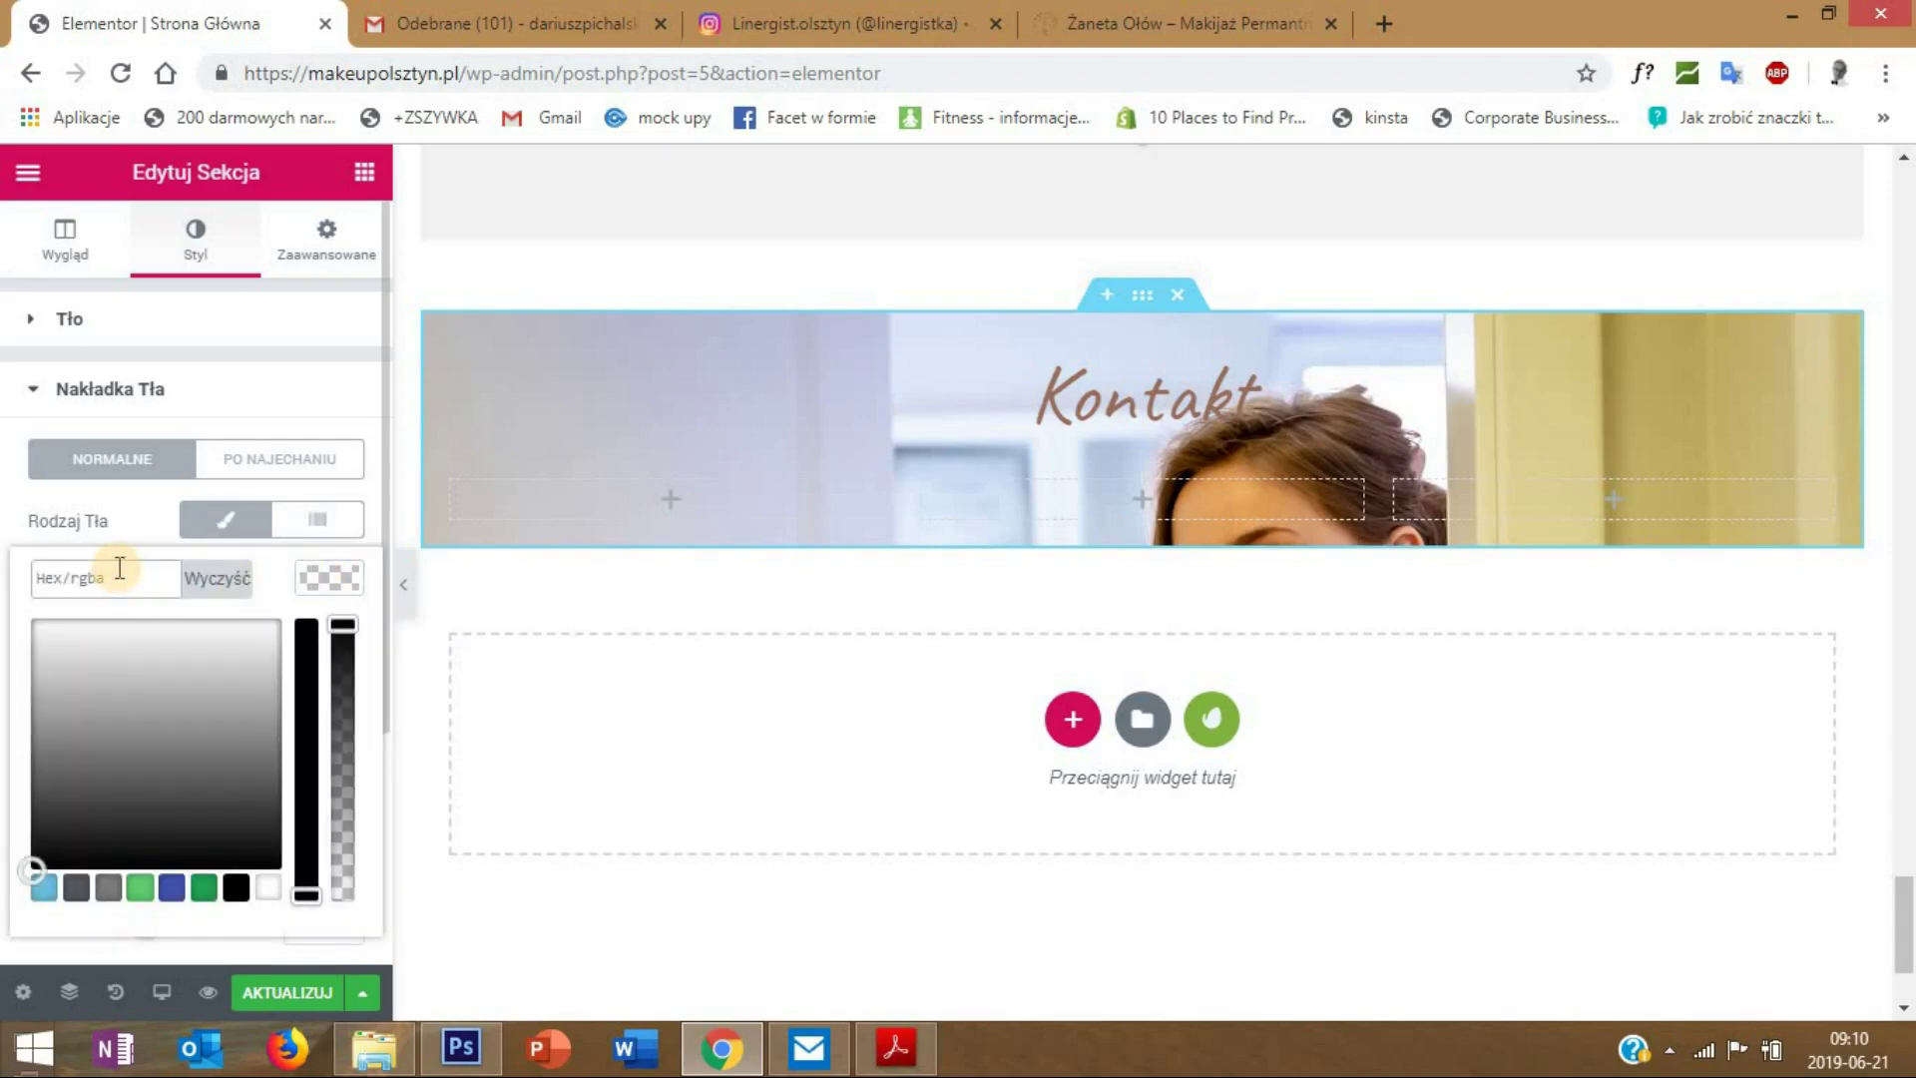
{"action": "type", "text": "996d68"}
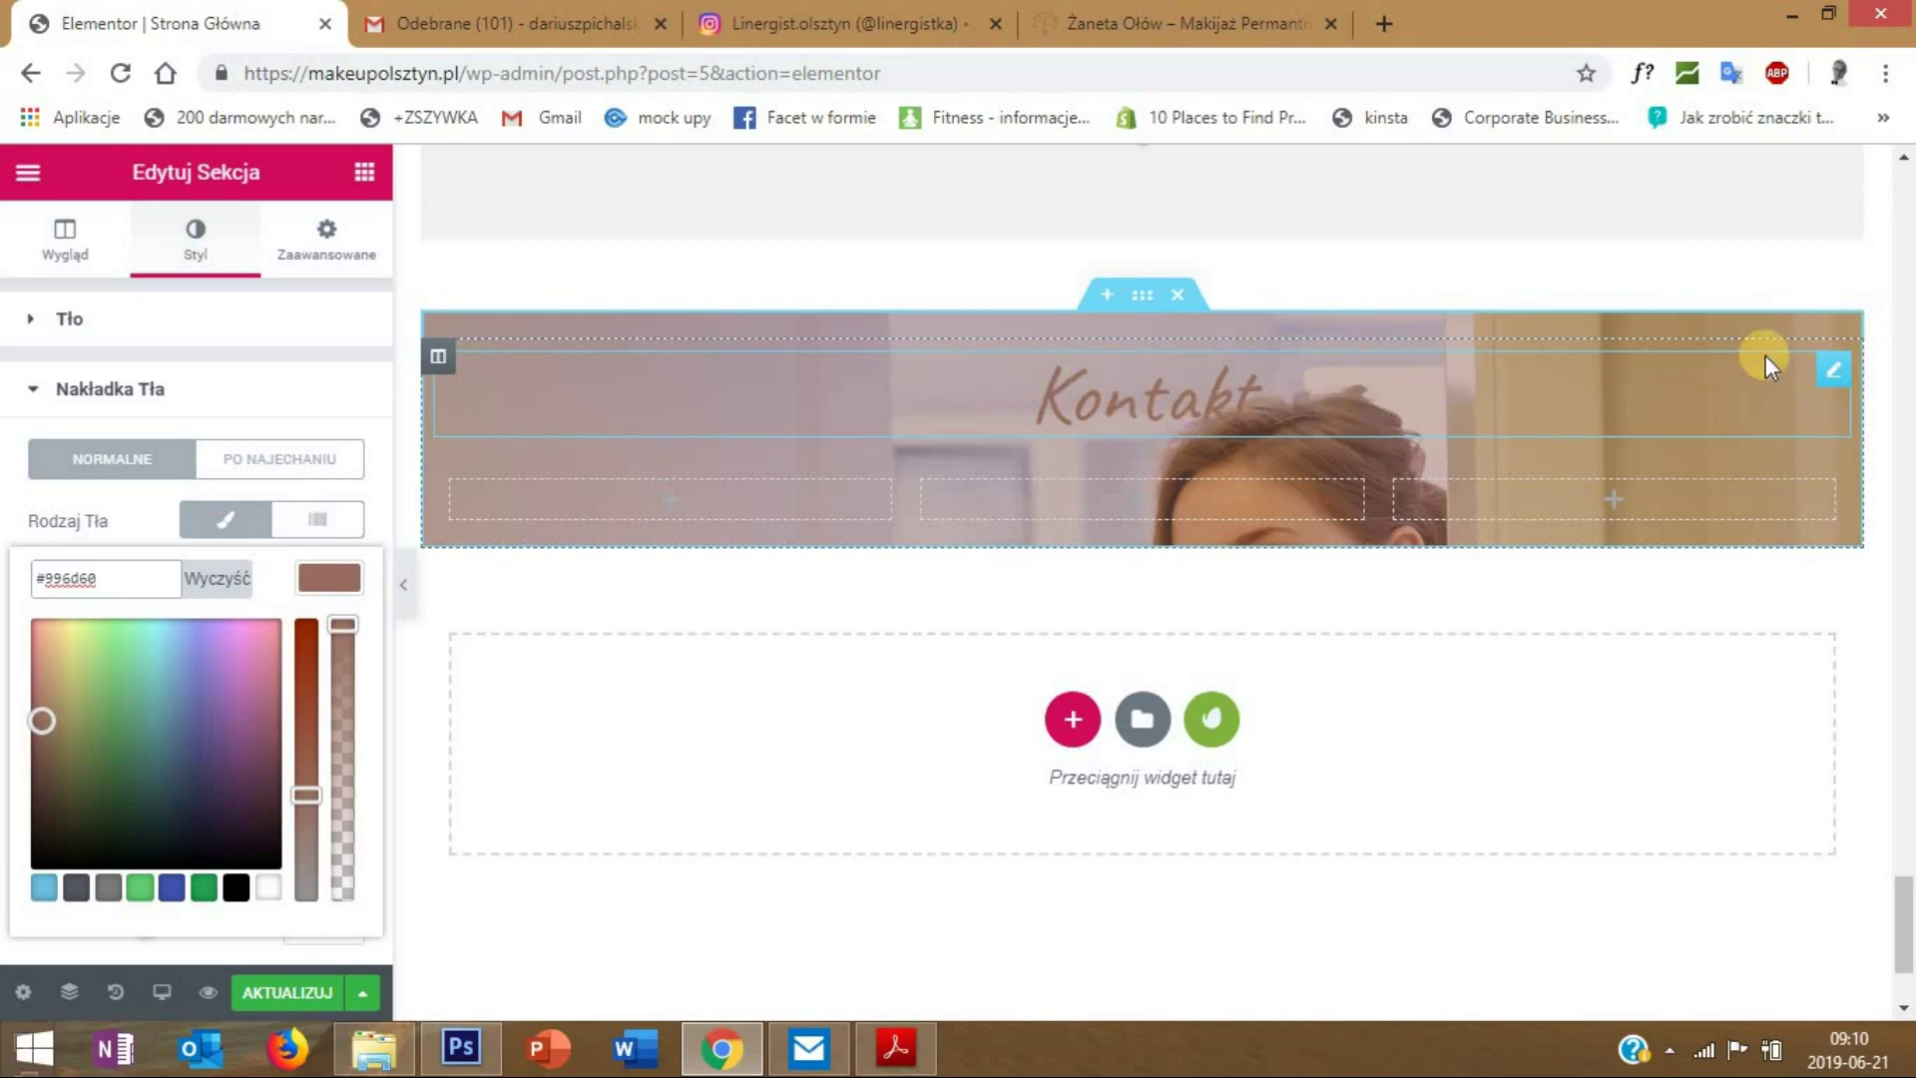
- Set the Kontakt heading's text colour to white
{"action": "right_click", "coordinate": [1817, 375]}
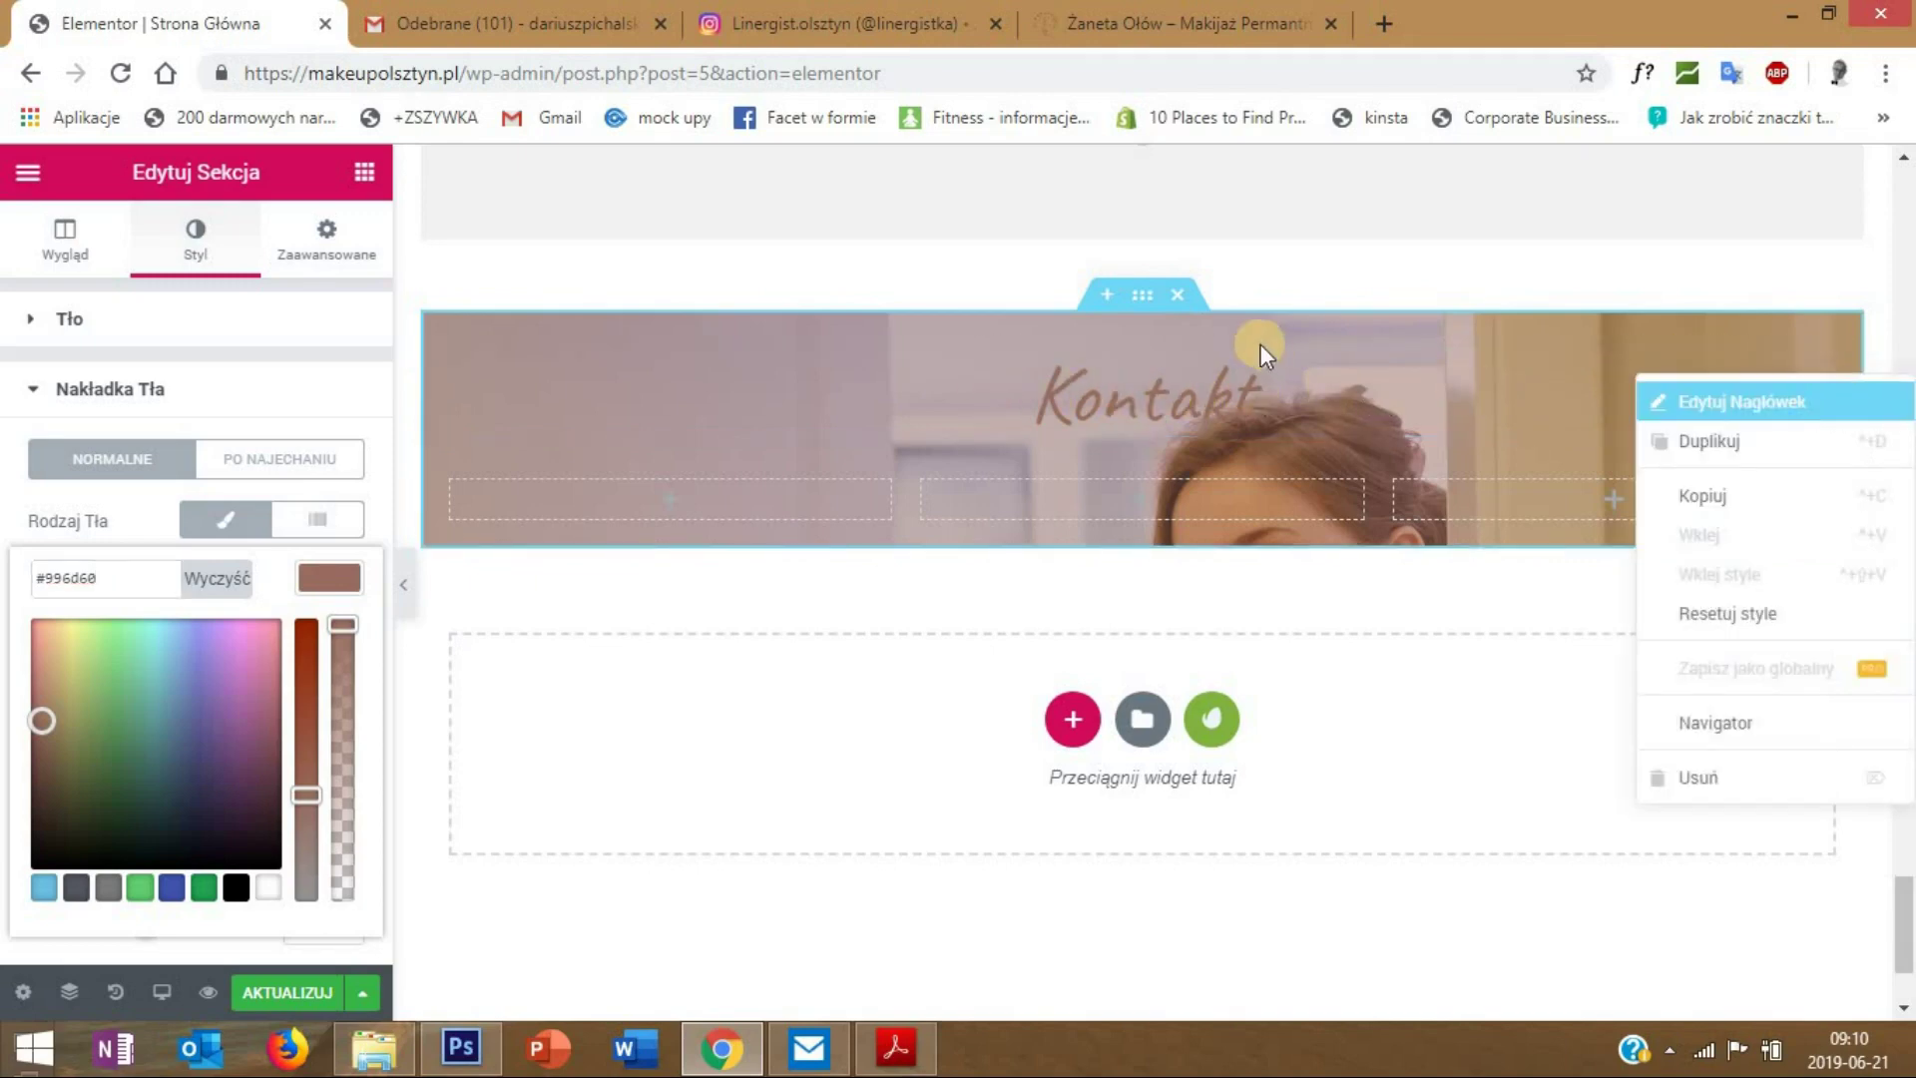
{"action": "left_click", "coordinate": [1267, 349]}
{"action": "left_click", "coordinate": [200, 251]}
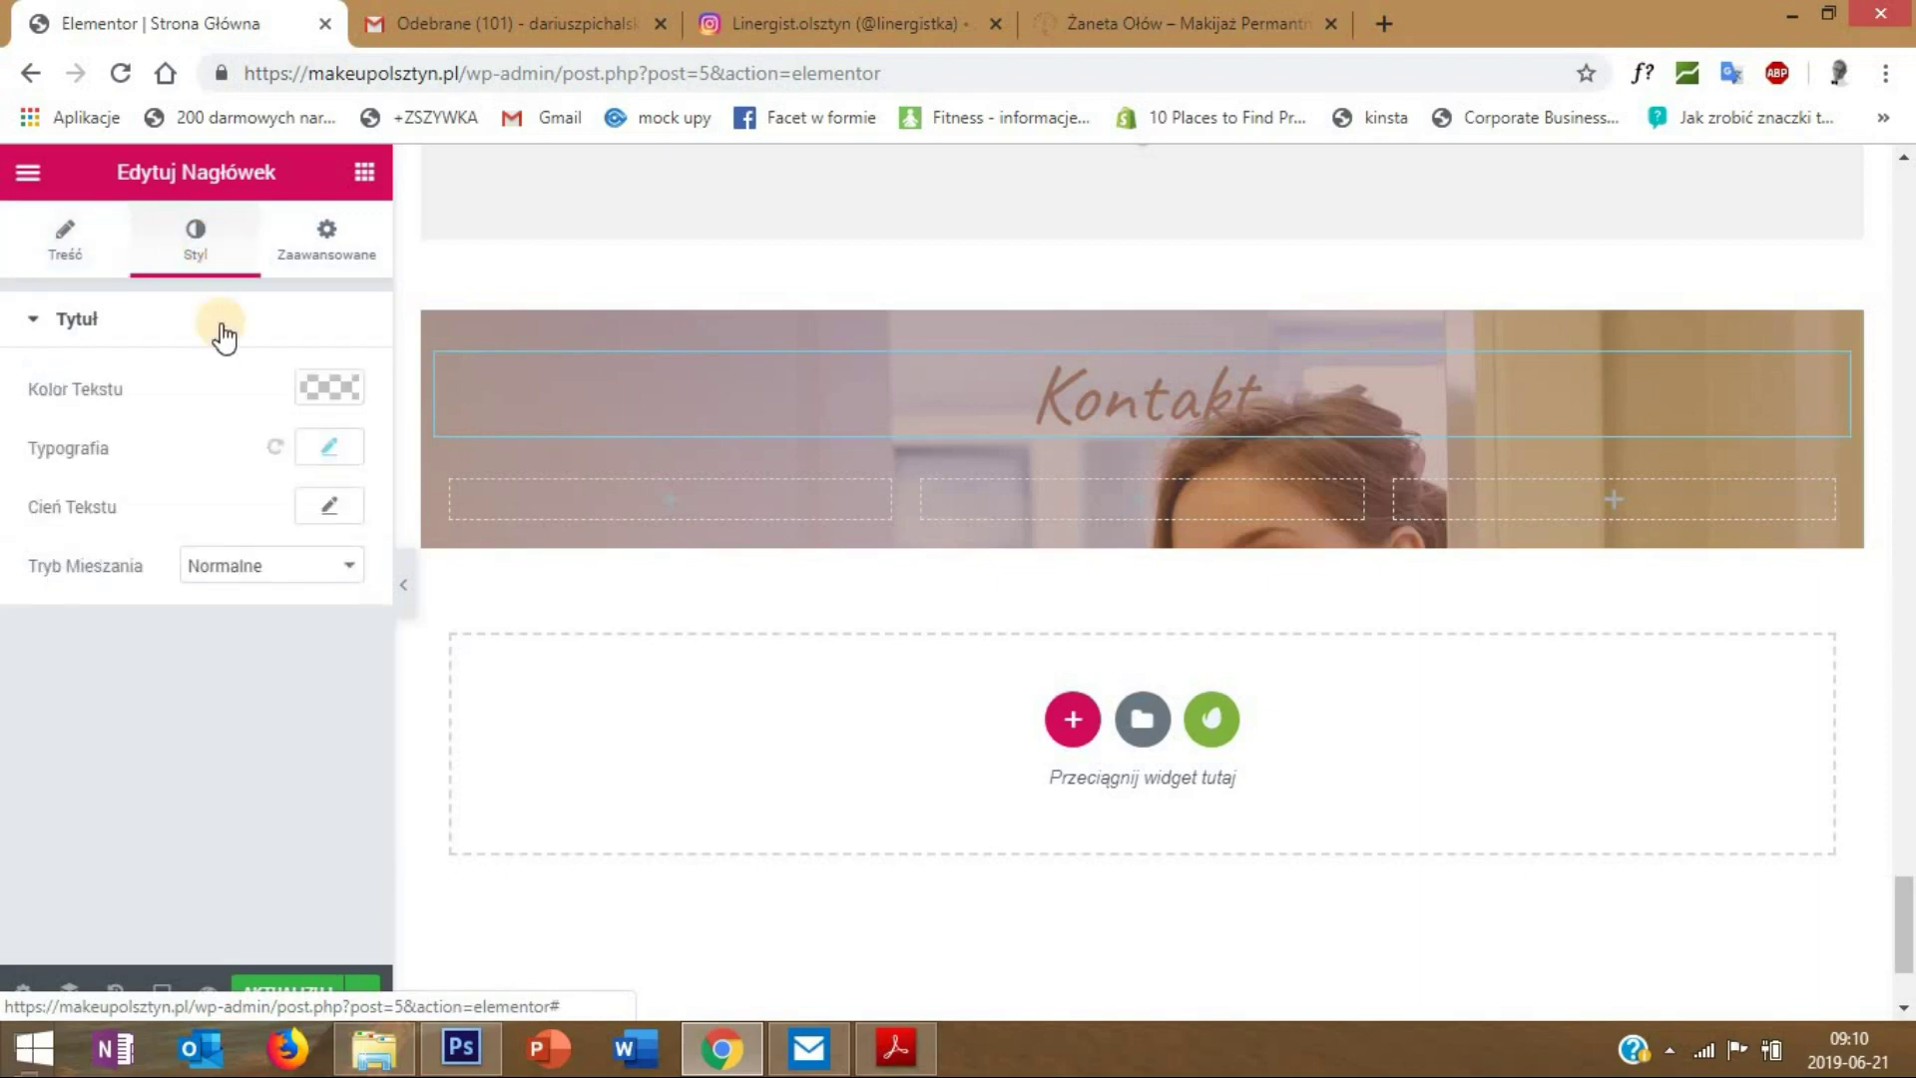
{"action": "left_click", "coordinate": [329, 454]}
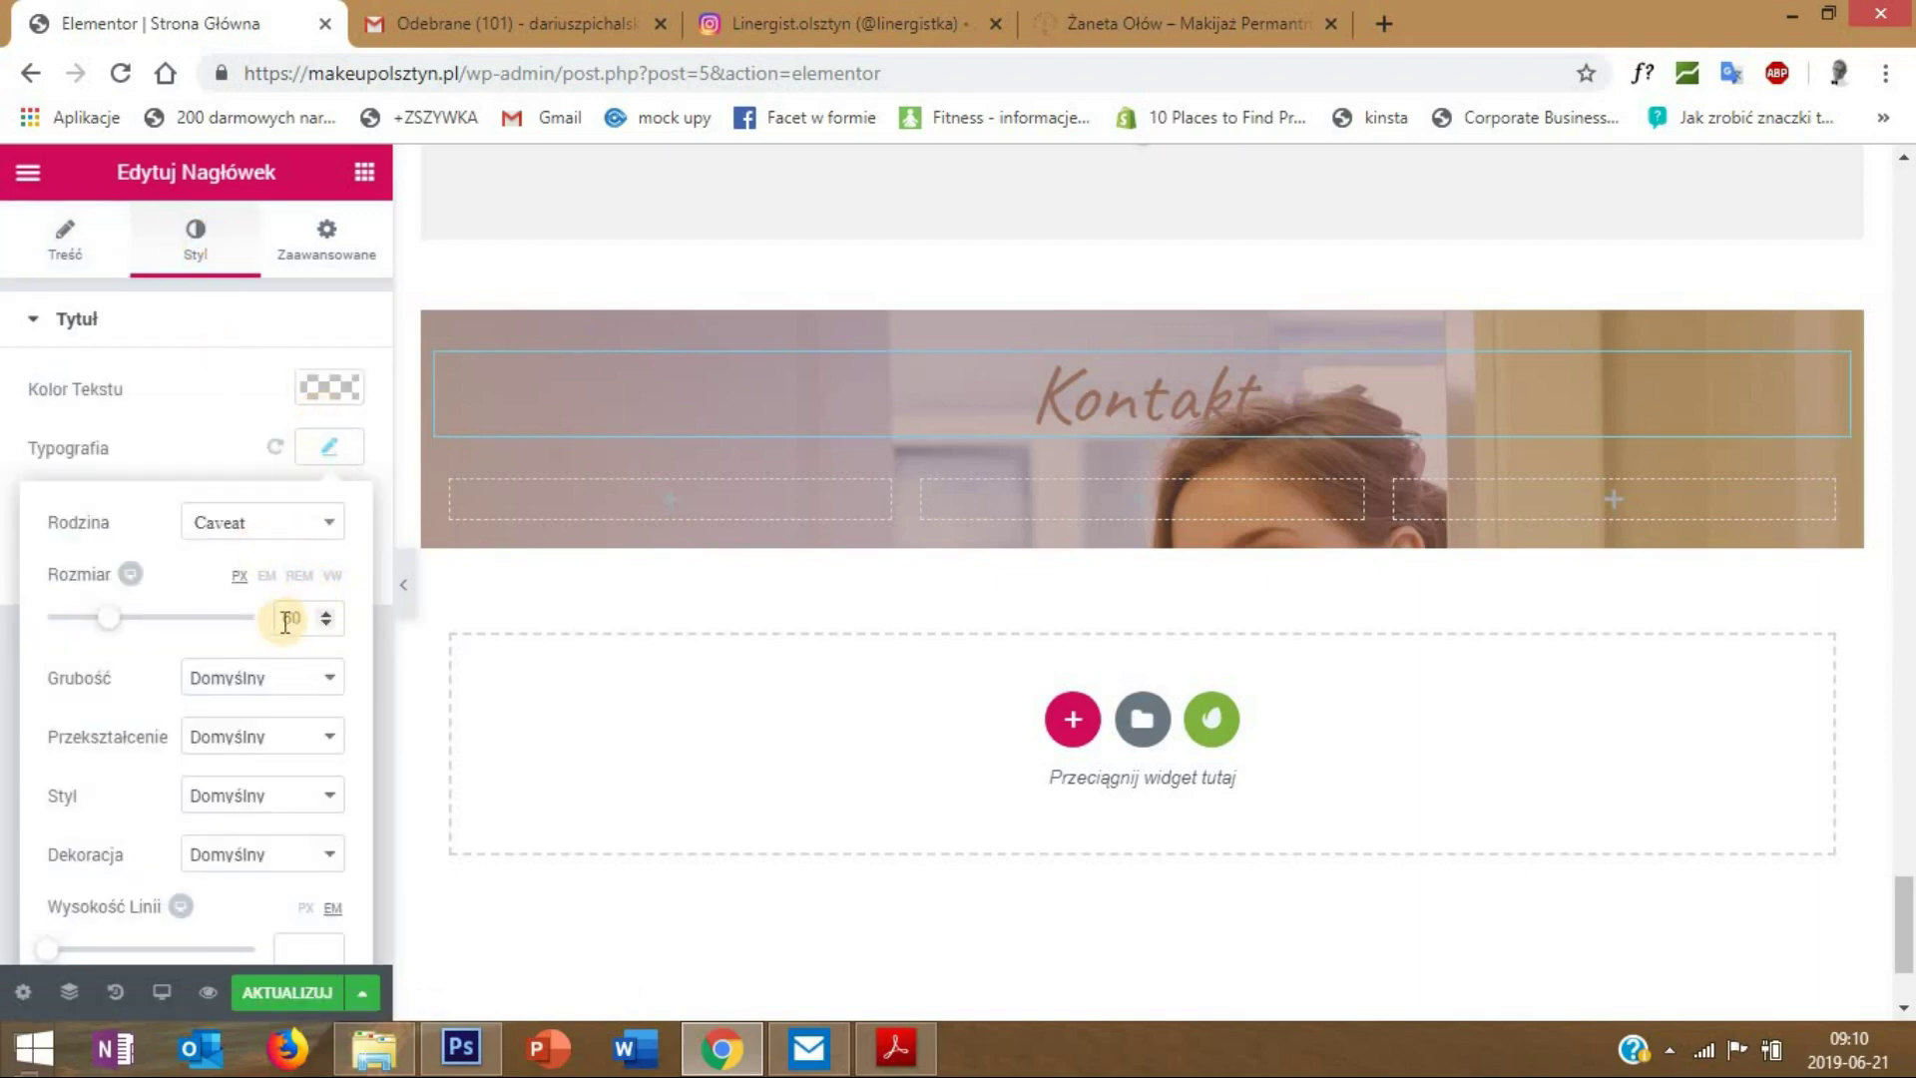
{"action": "left_click", "coordinate": [340, 389]}
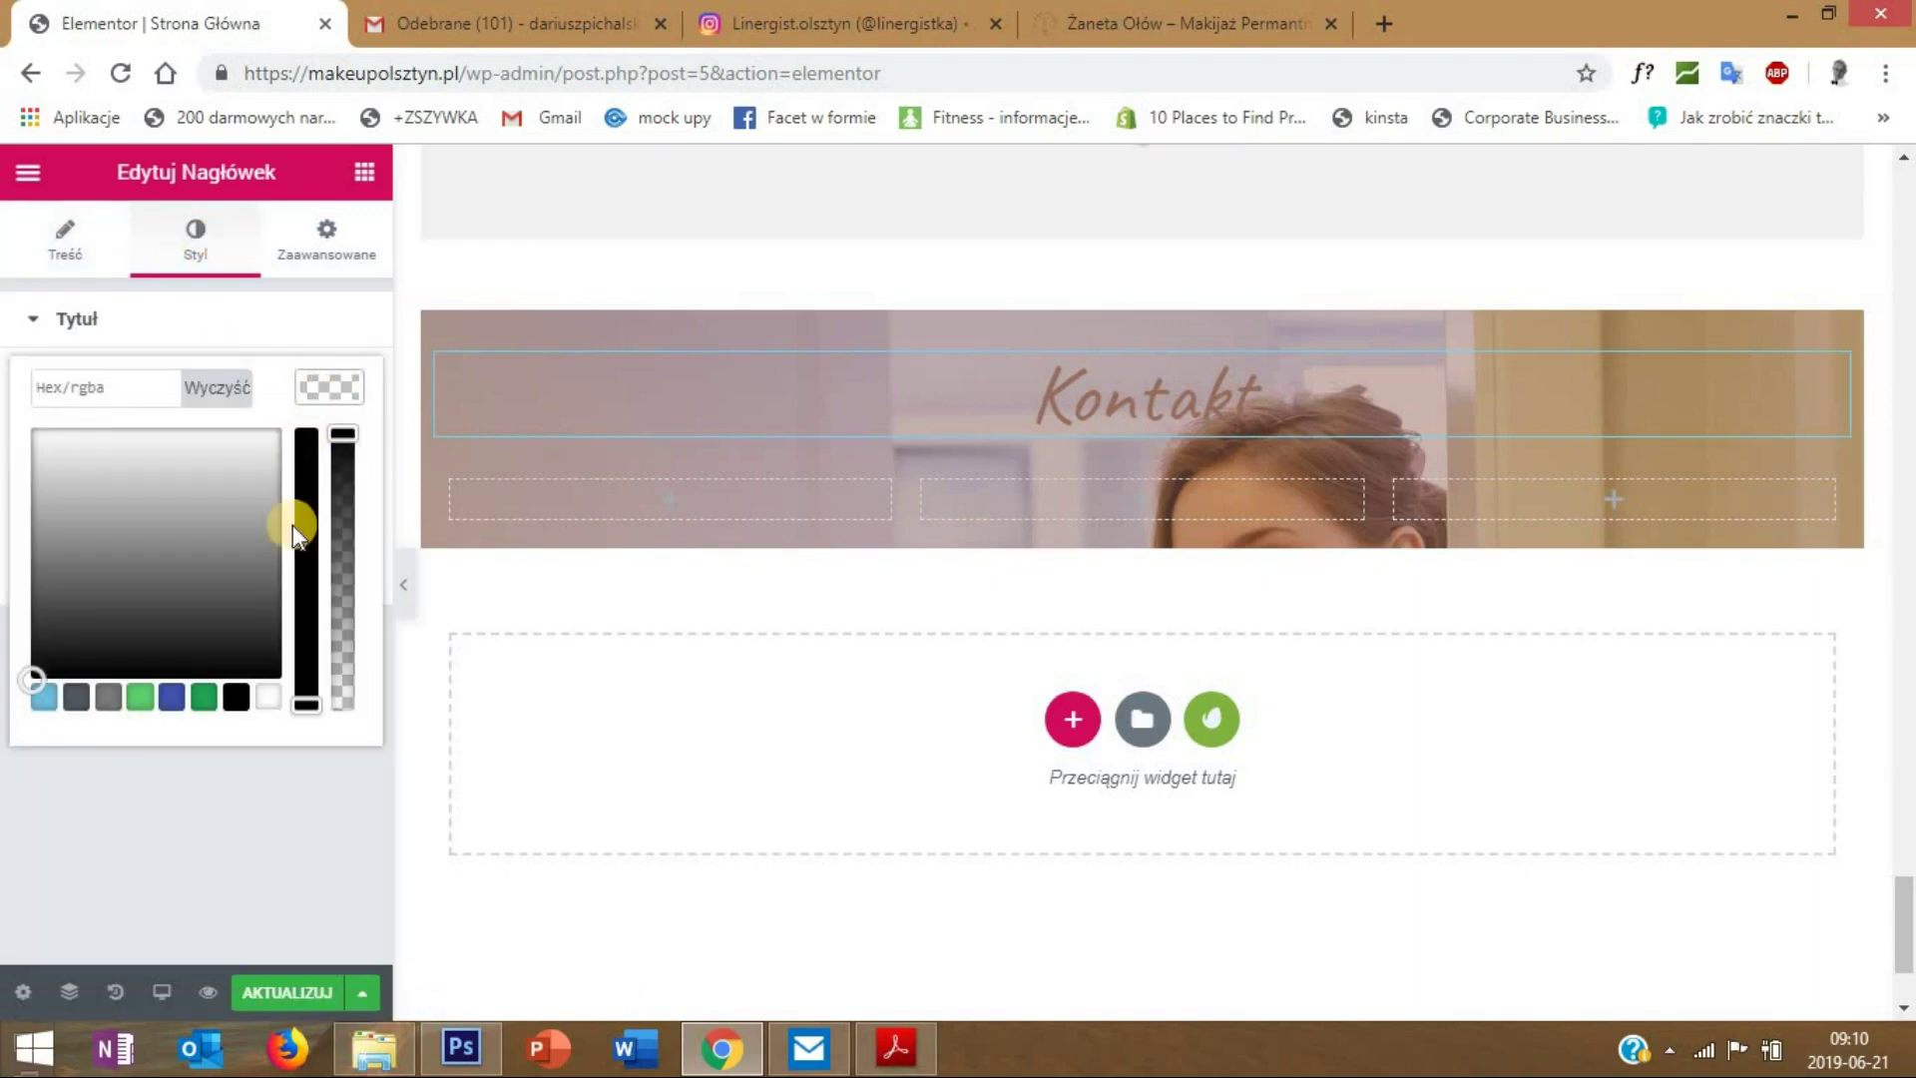
{"action": "left_click", "coordinate": [270, 695]}
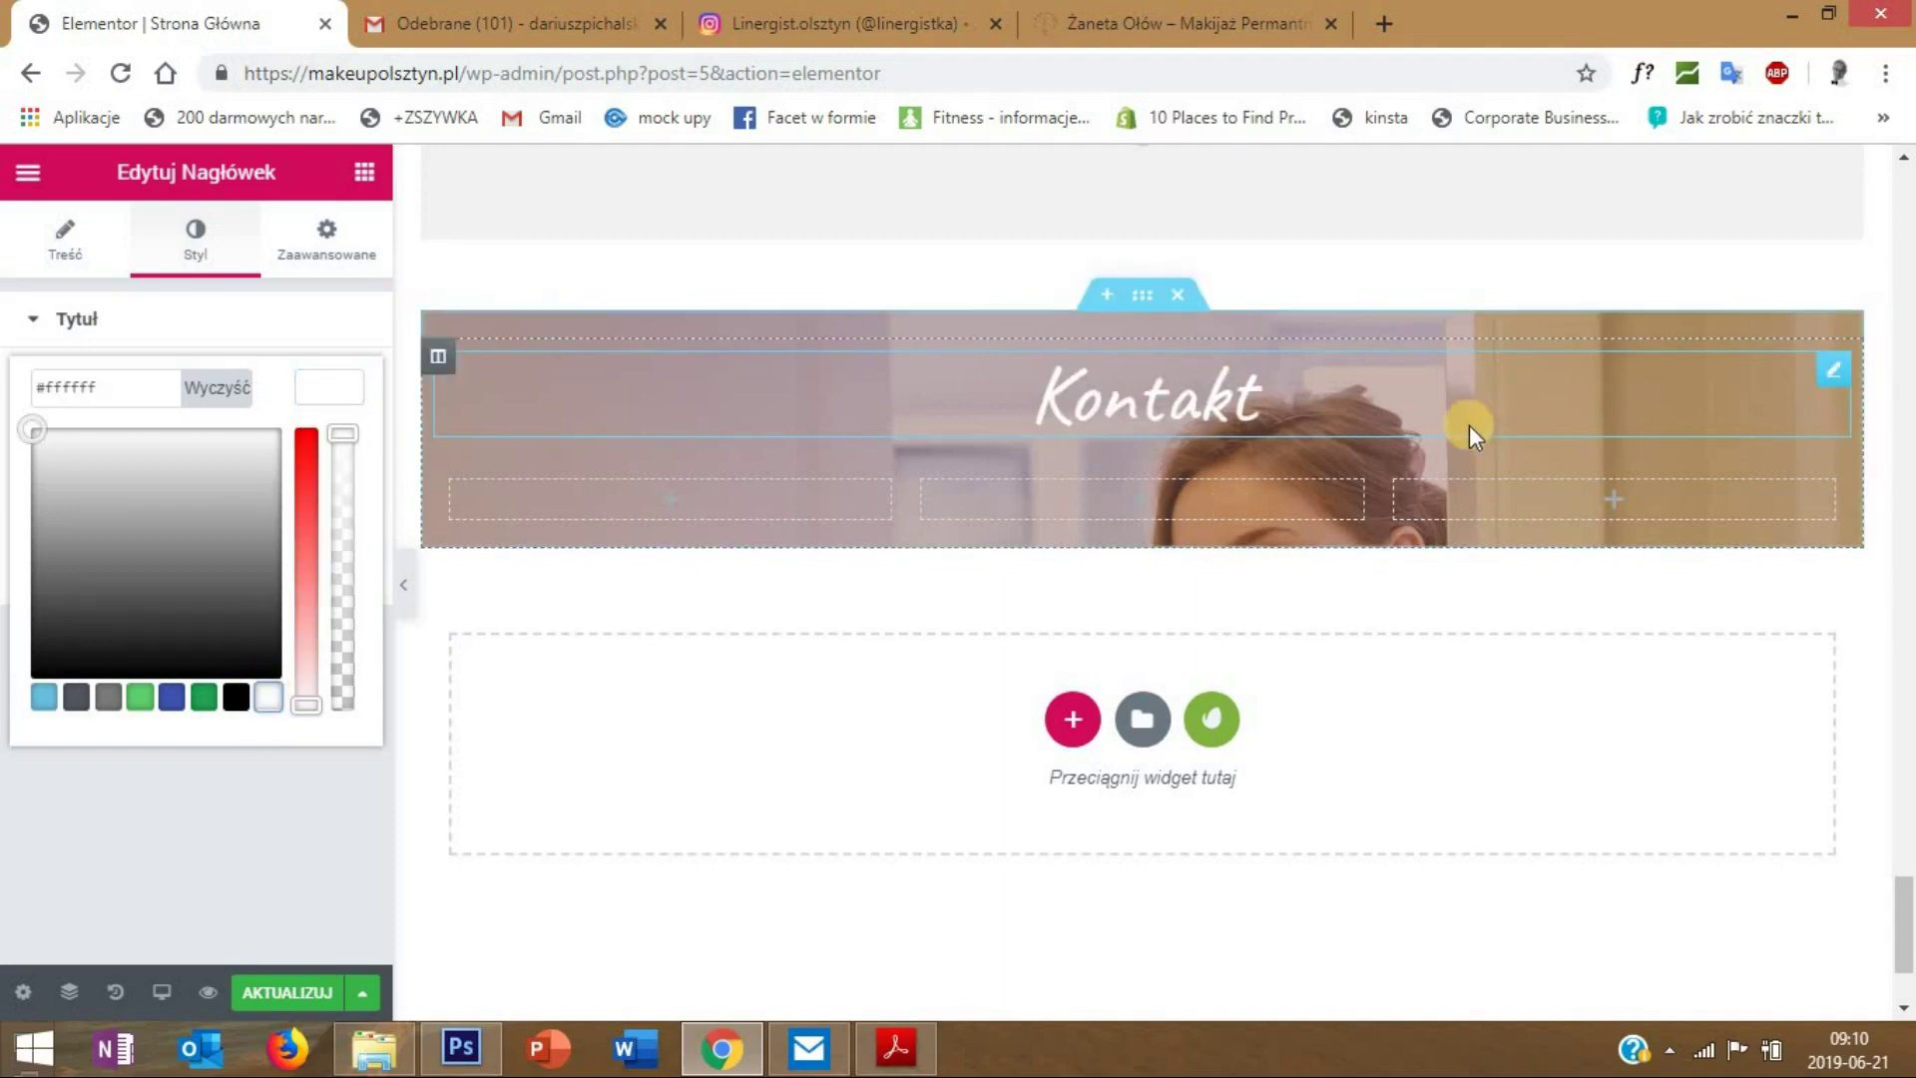
{"action": "scroll", "coordinate": [1458, 453], "scroll_direction": "up", "scroll_amount": 1}
{"action": "scroll", "coordinate": [1458, 457], "scroll_direction": "down", "scroll_amount": 1}
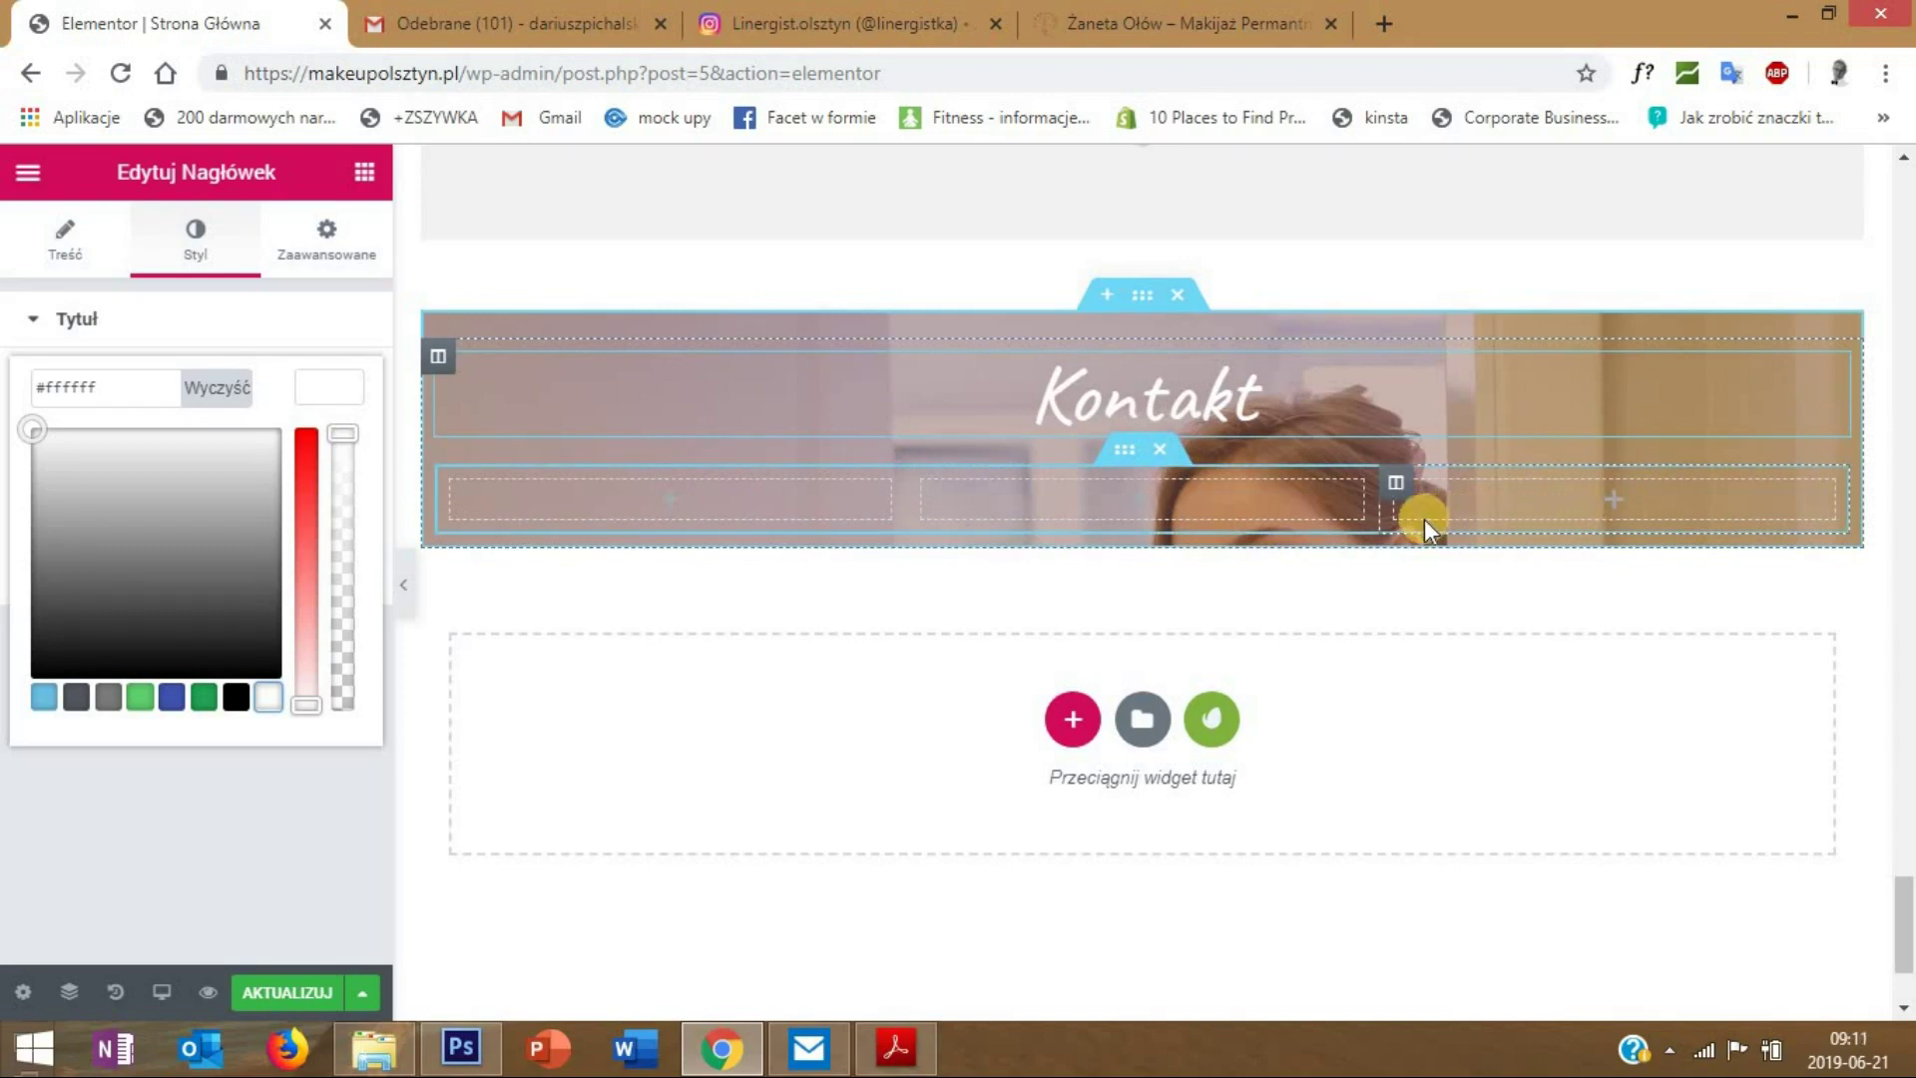
{"action": "scroll", "coordinate": [1118, 738], "scroll_direction": "up", "scroll_amount": 1}
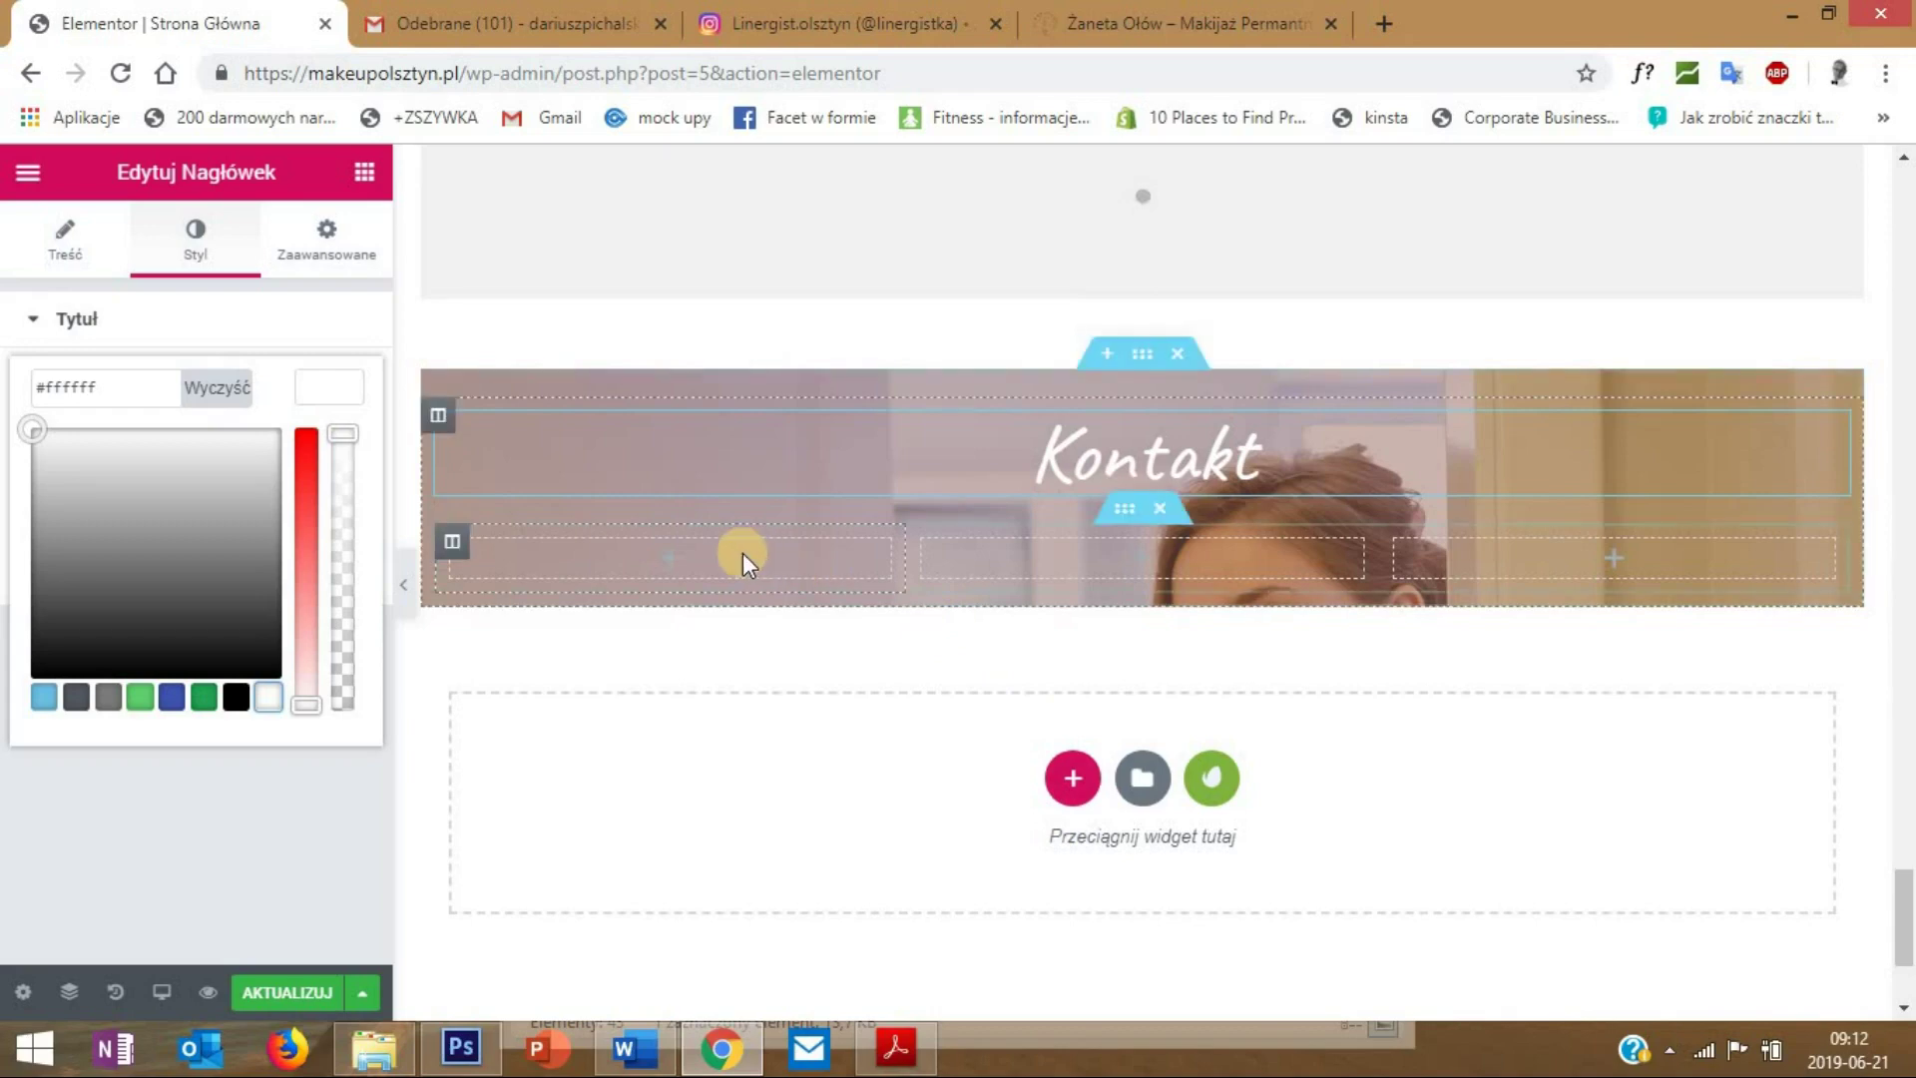
- Add an Icon Box widget to the first Kontakt column with the mobile-phone icon
{"action": "left_click", "coordinate": [365, 172]}
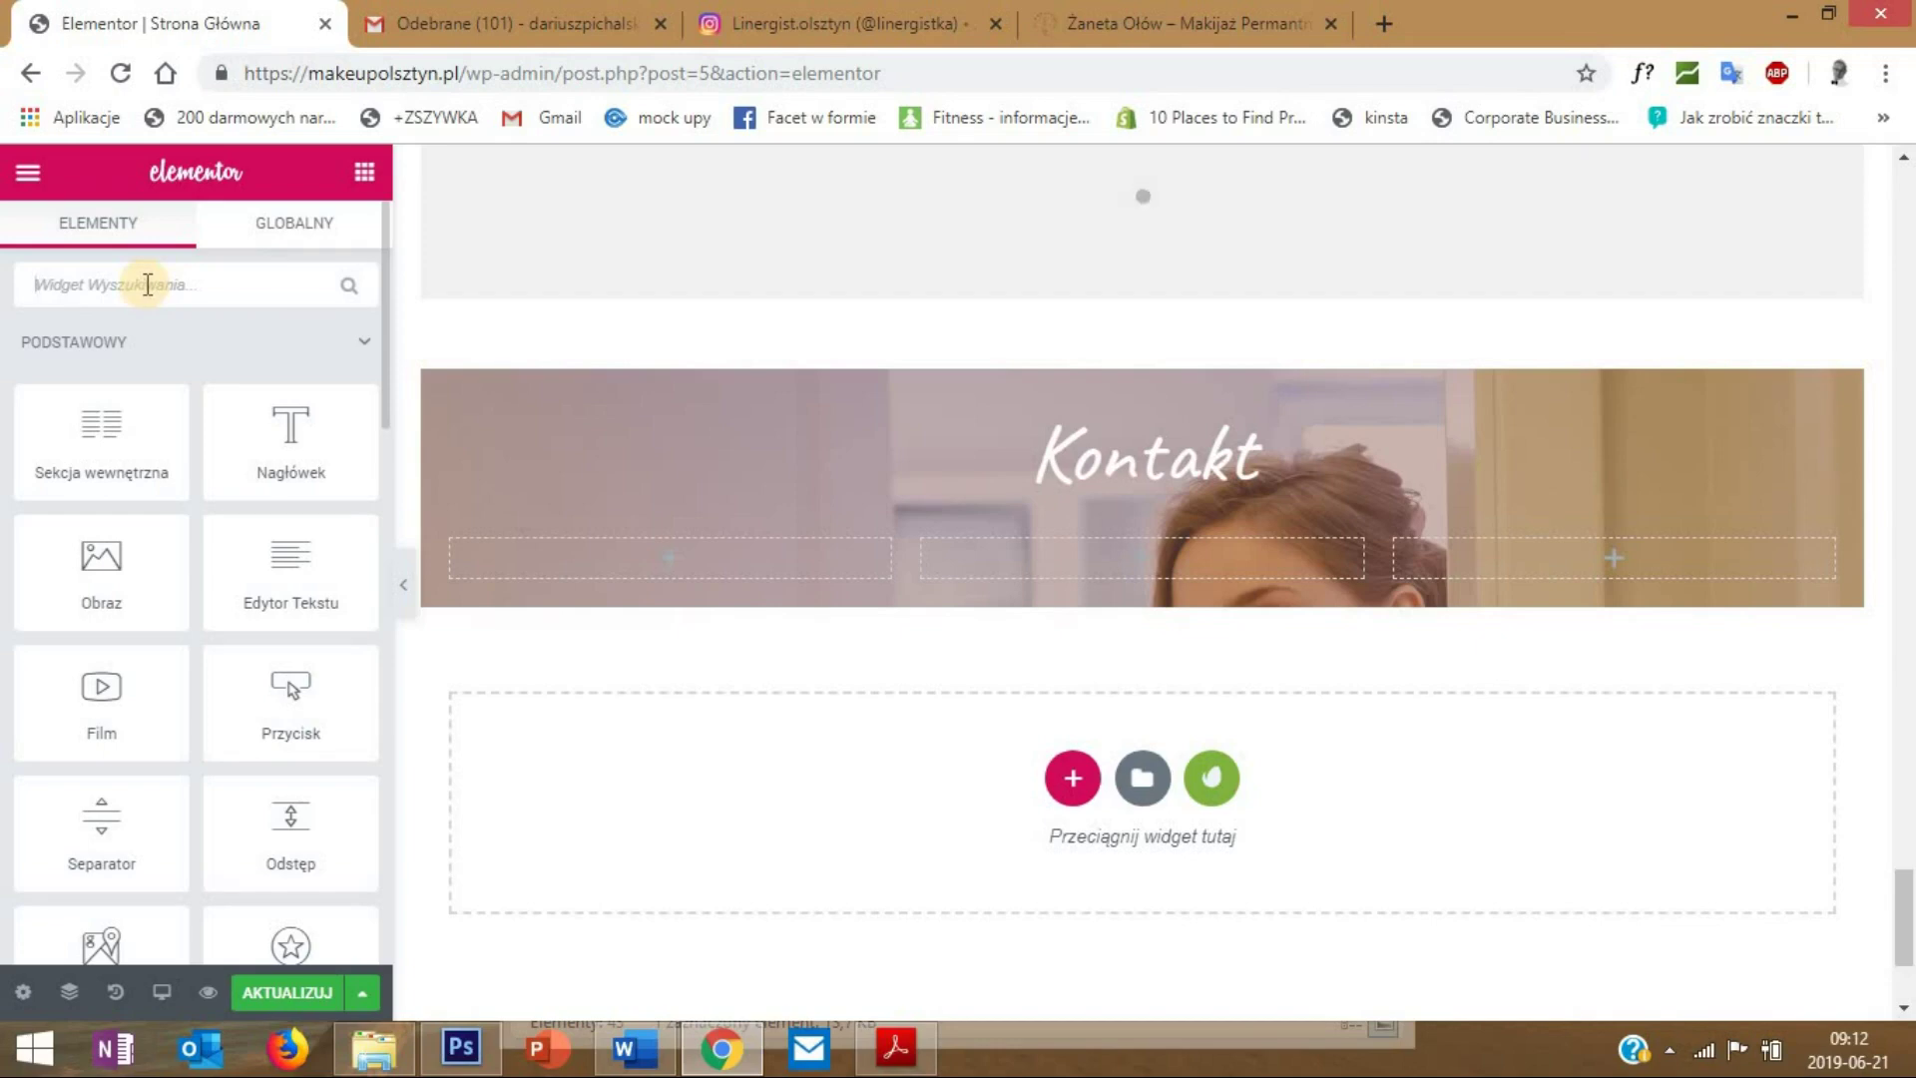
{"action": "type", "text": "ico"}
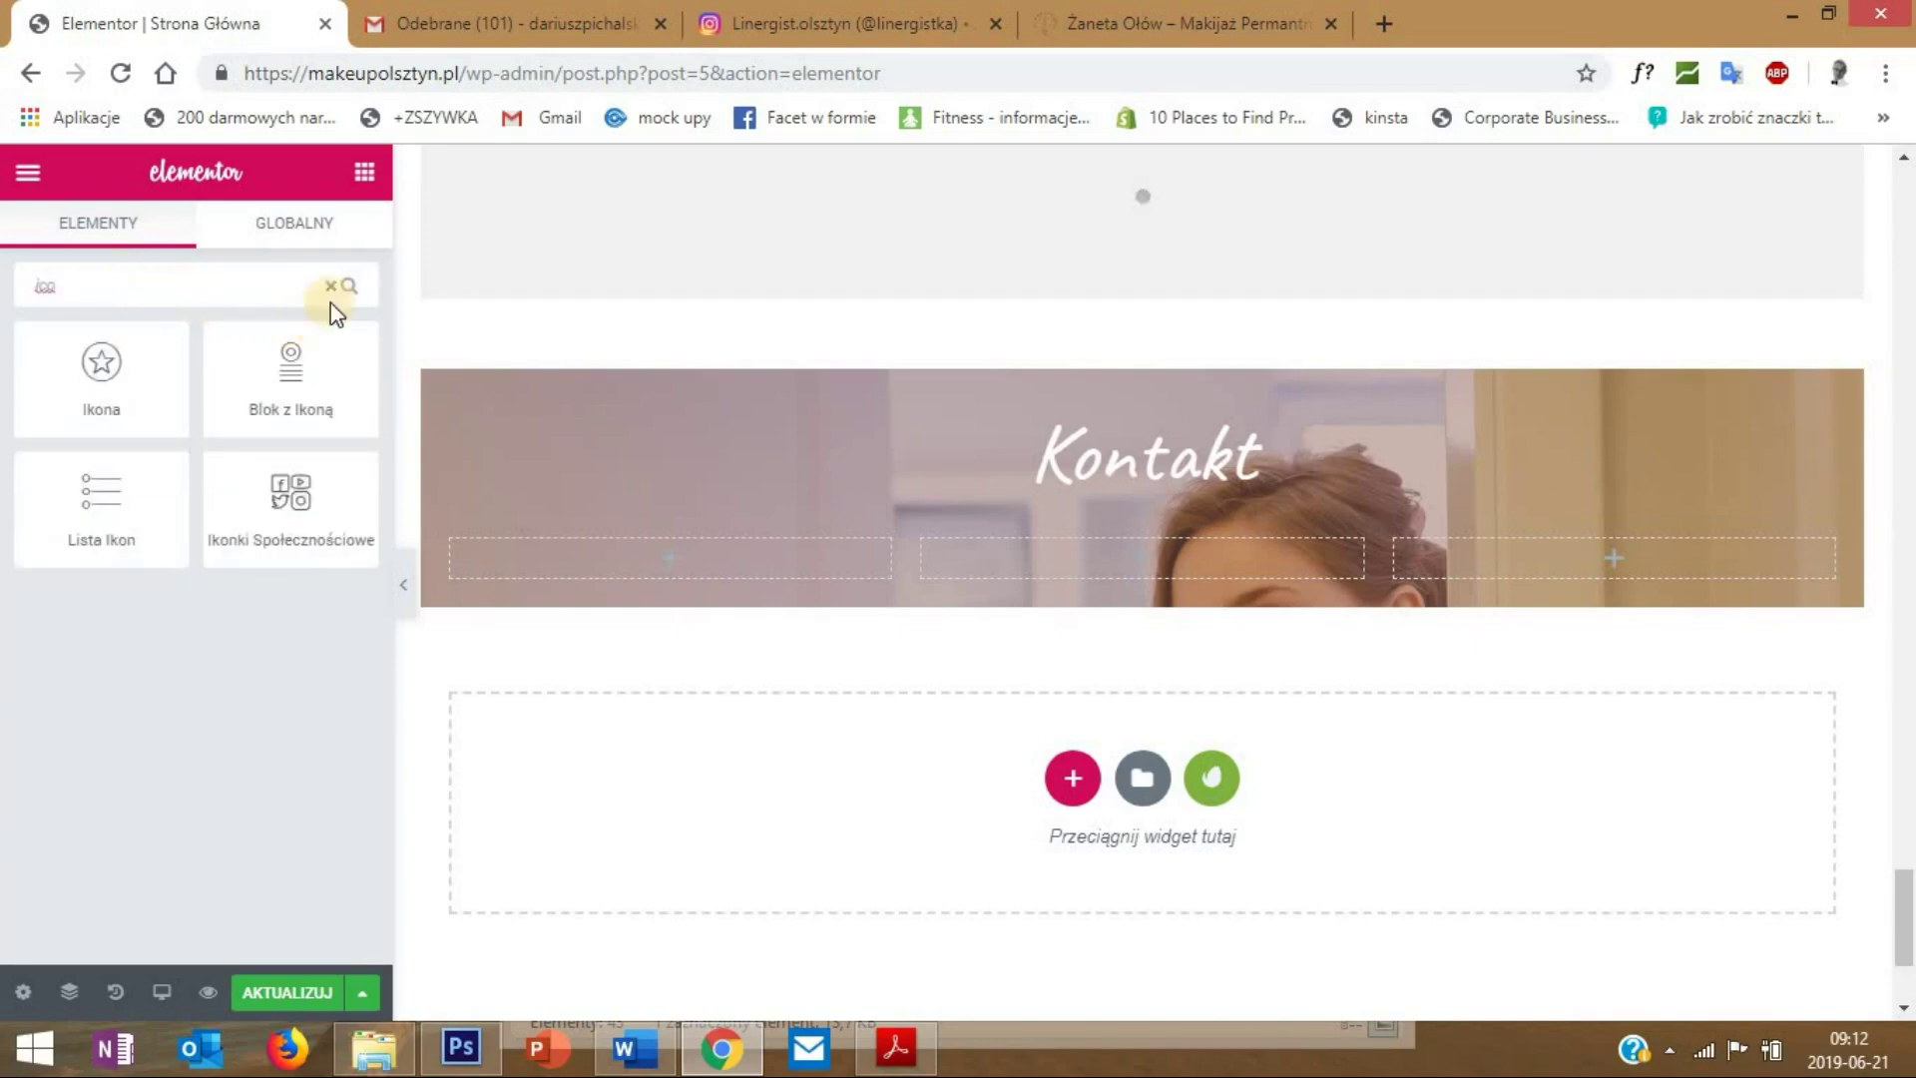
{"action": "left_click_drag", "start_coordinate": [329, 365], "coordinate": [667, 550]}
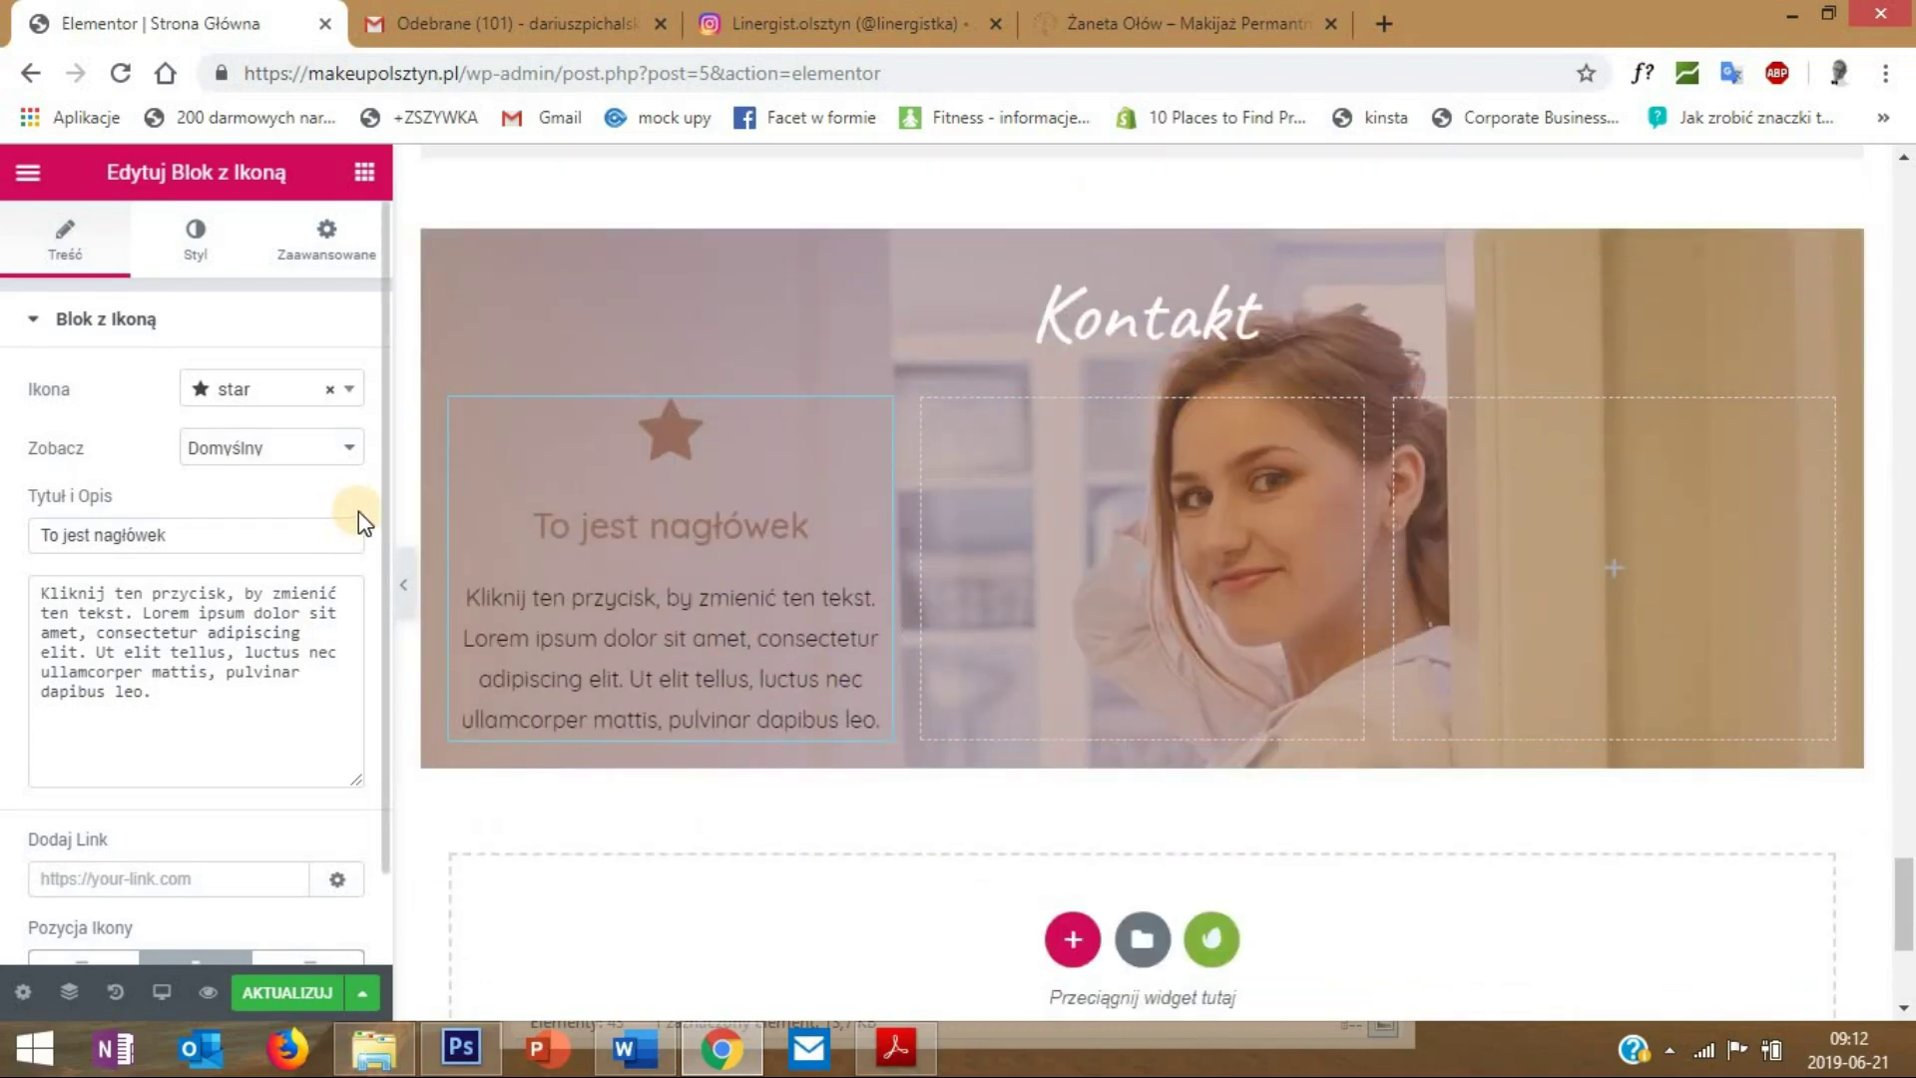
{"action": "left_click", "coordinate": [229, 405]}
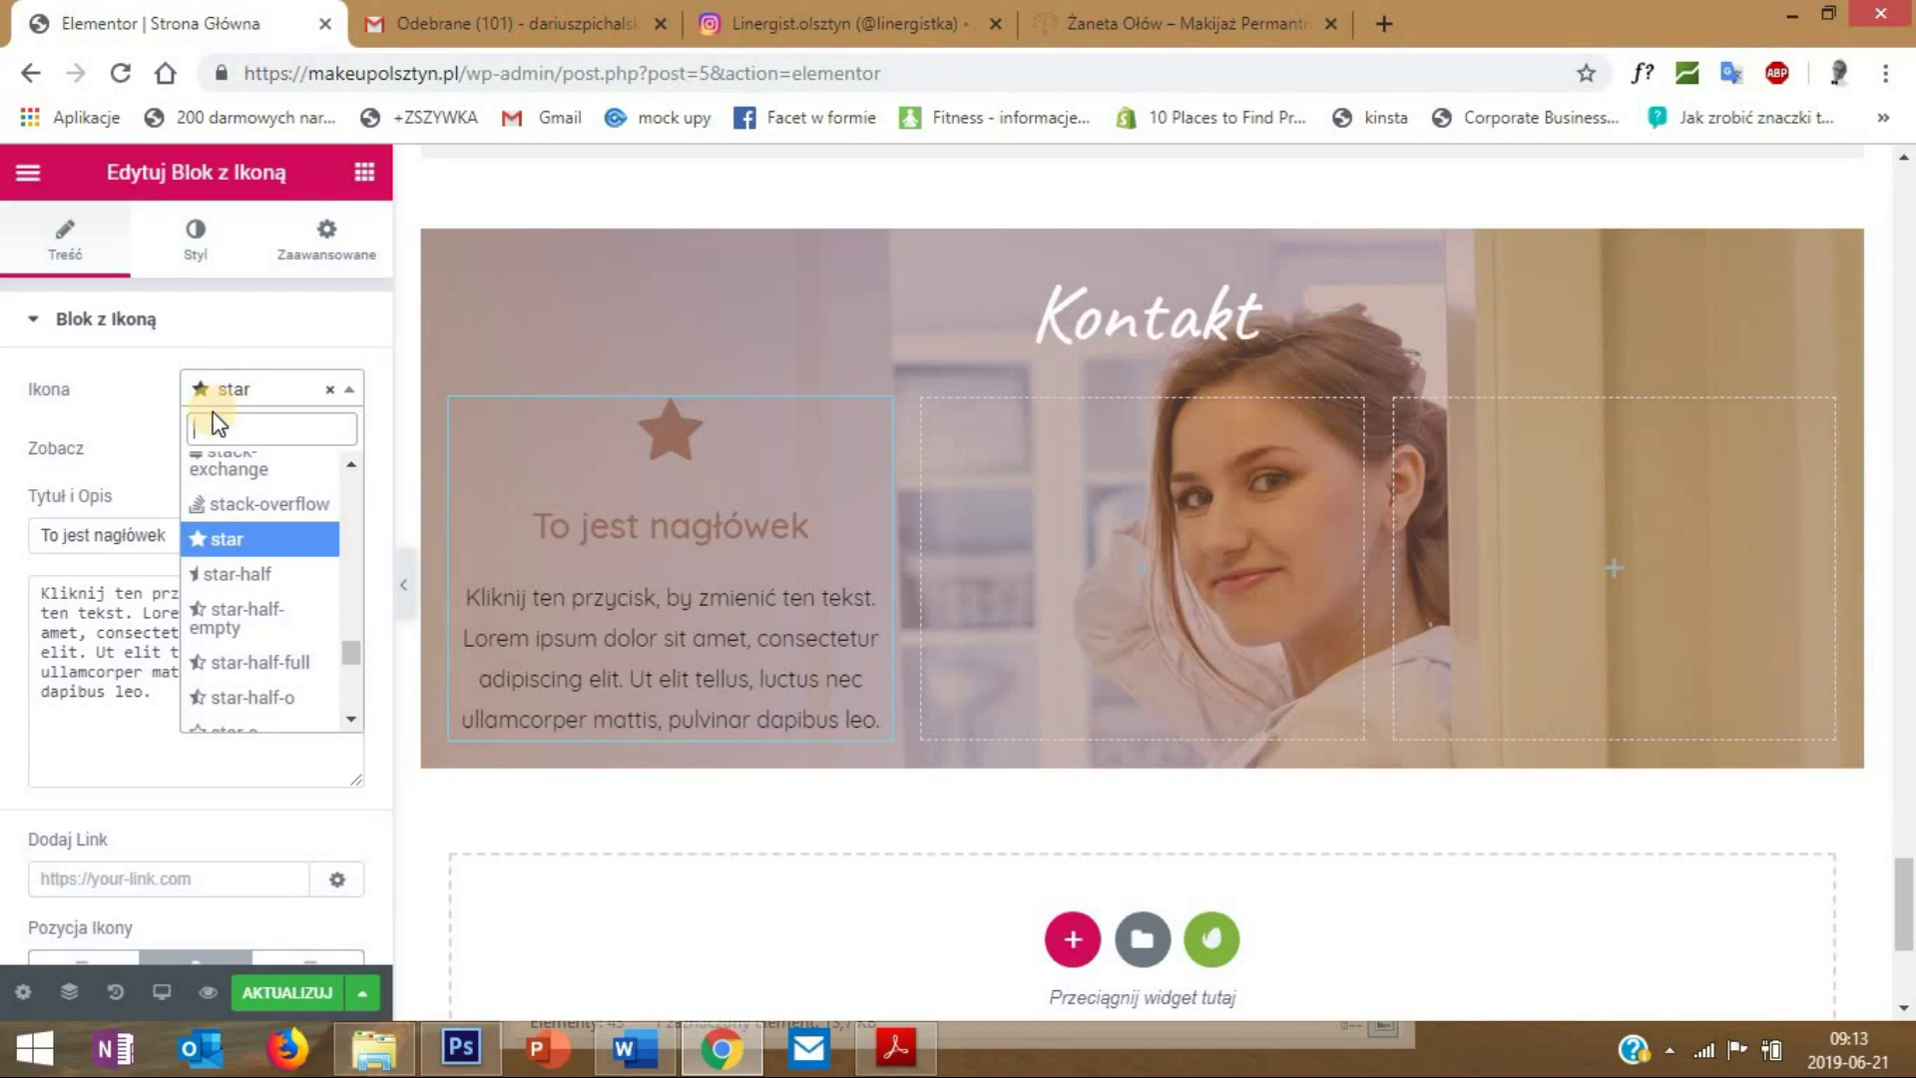
{"action": "type", "text": "mobil"}
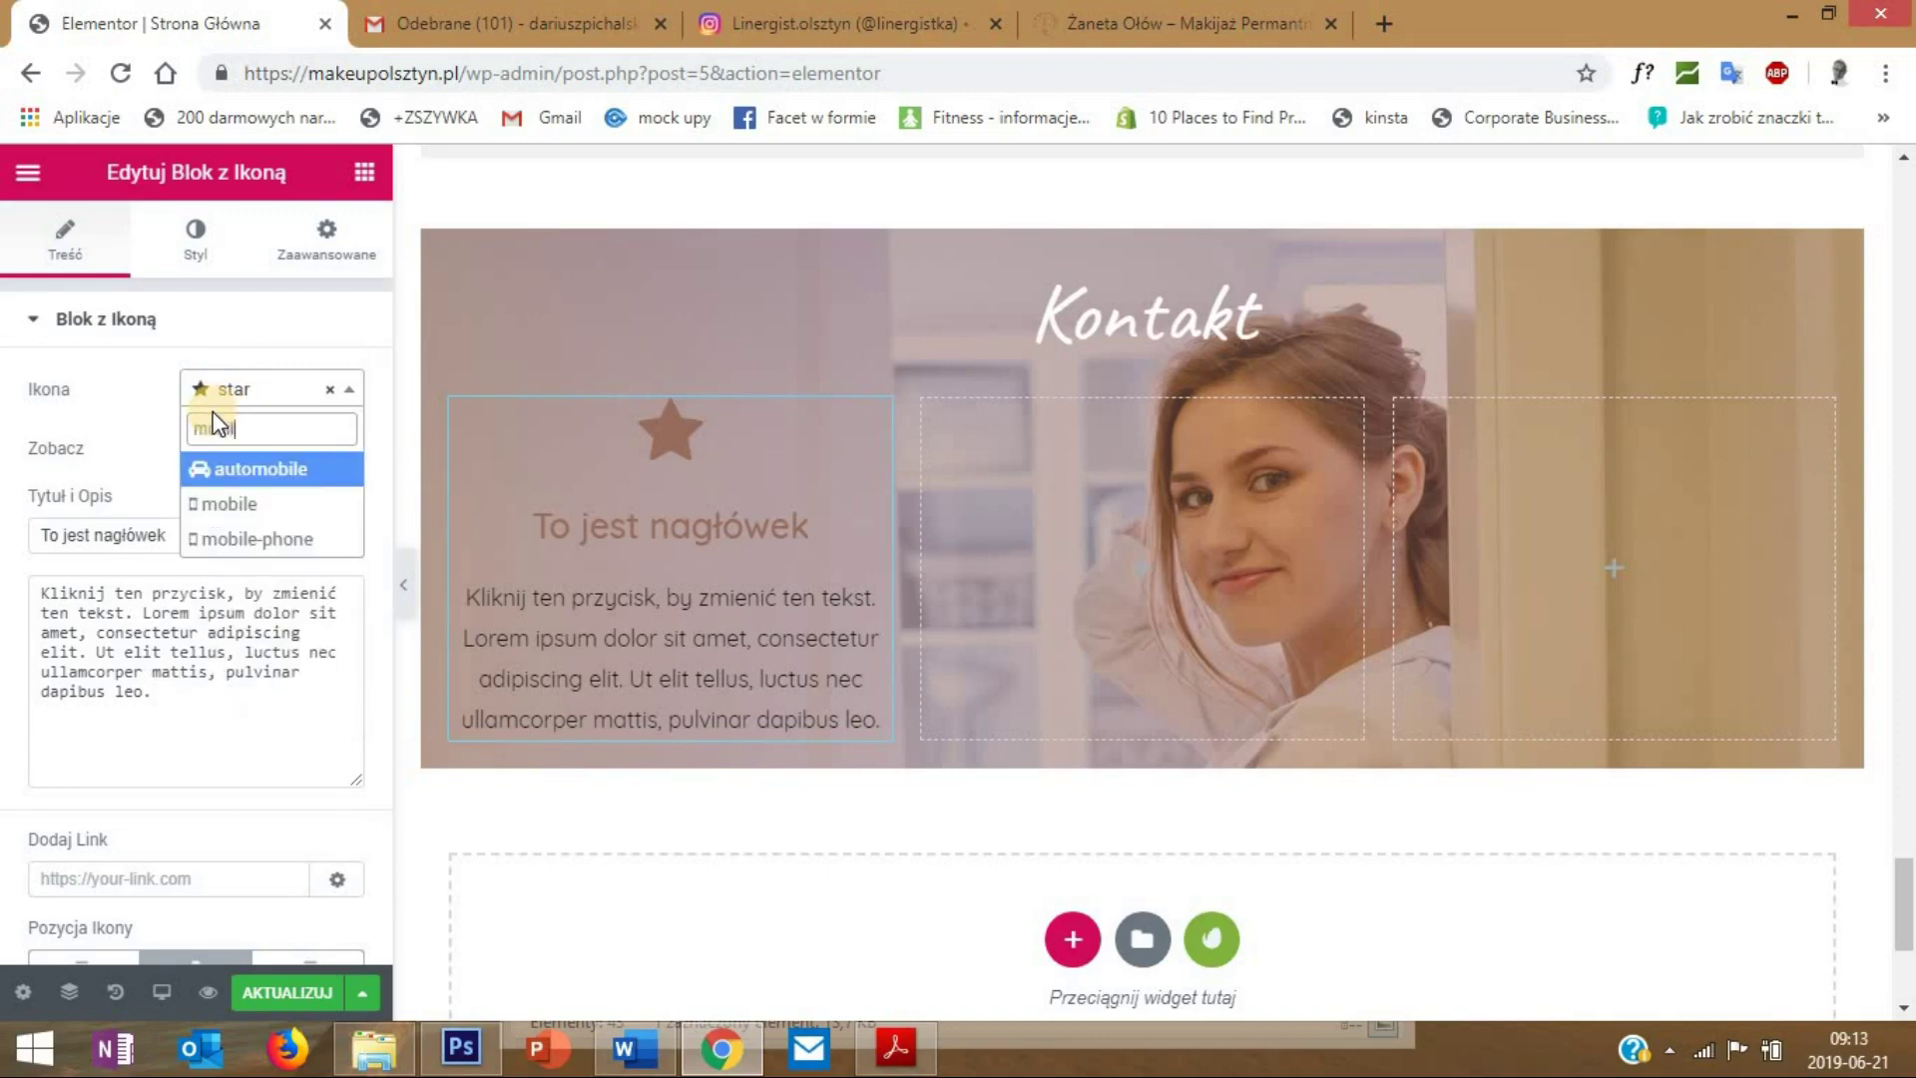
{"action": "left_click", "coordinate": [247, 540]}
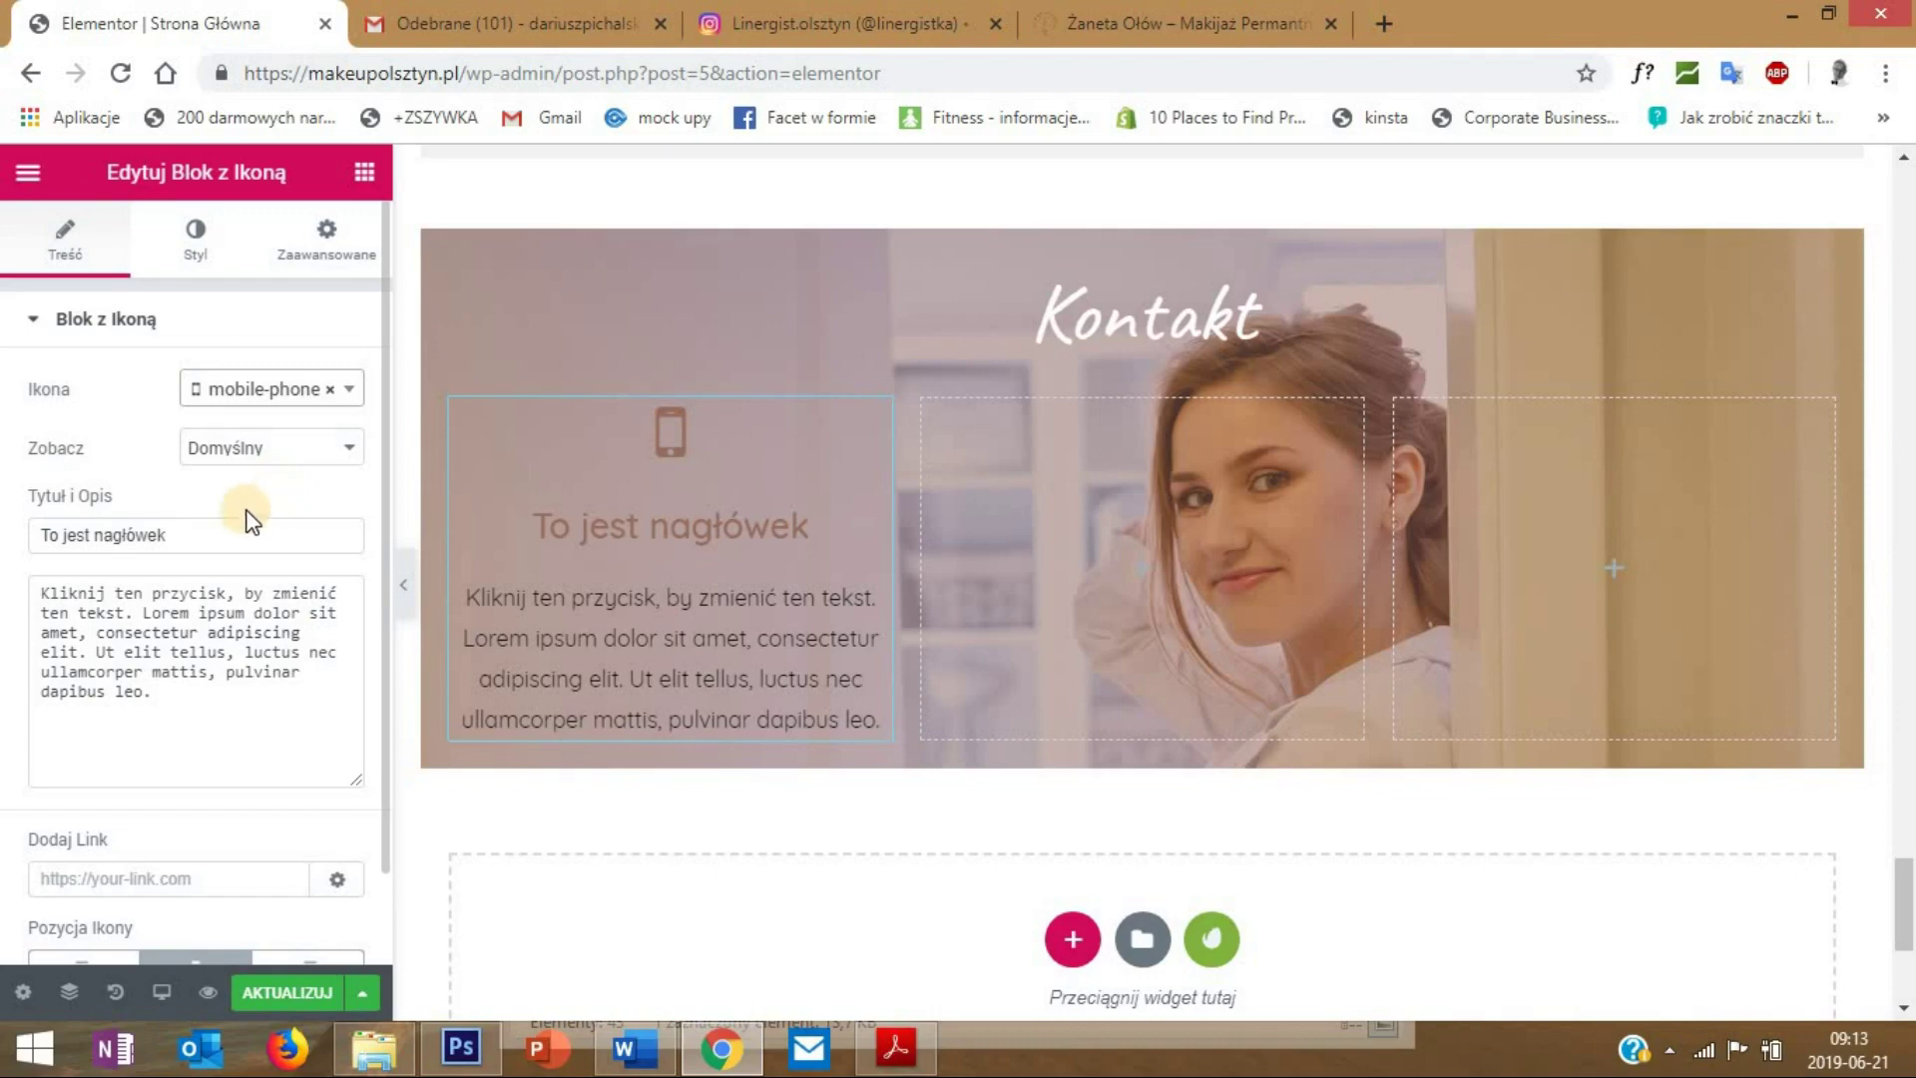
- Fill the icon box title and description with the phone number and 'Zadzwoń' text
{"action": "left_click_drag", "start_coordinate": [223, 543], "coordinate": [5, 554]}
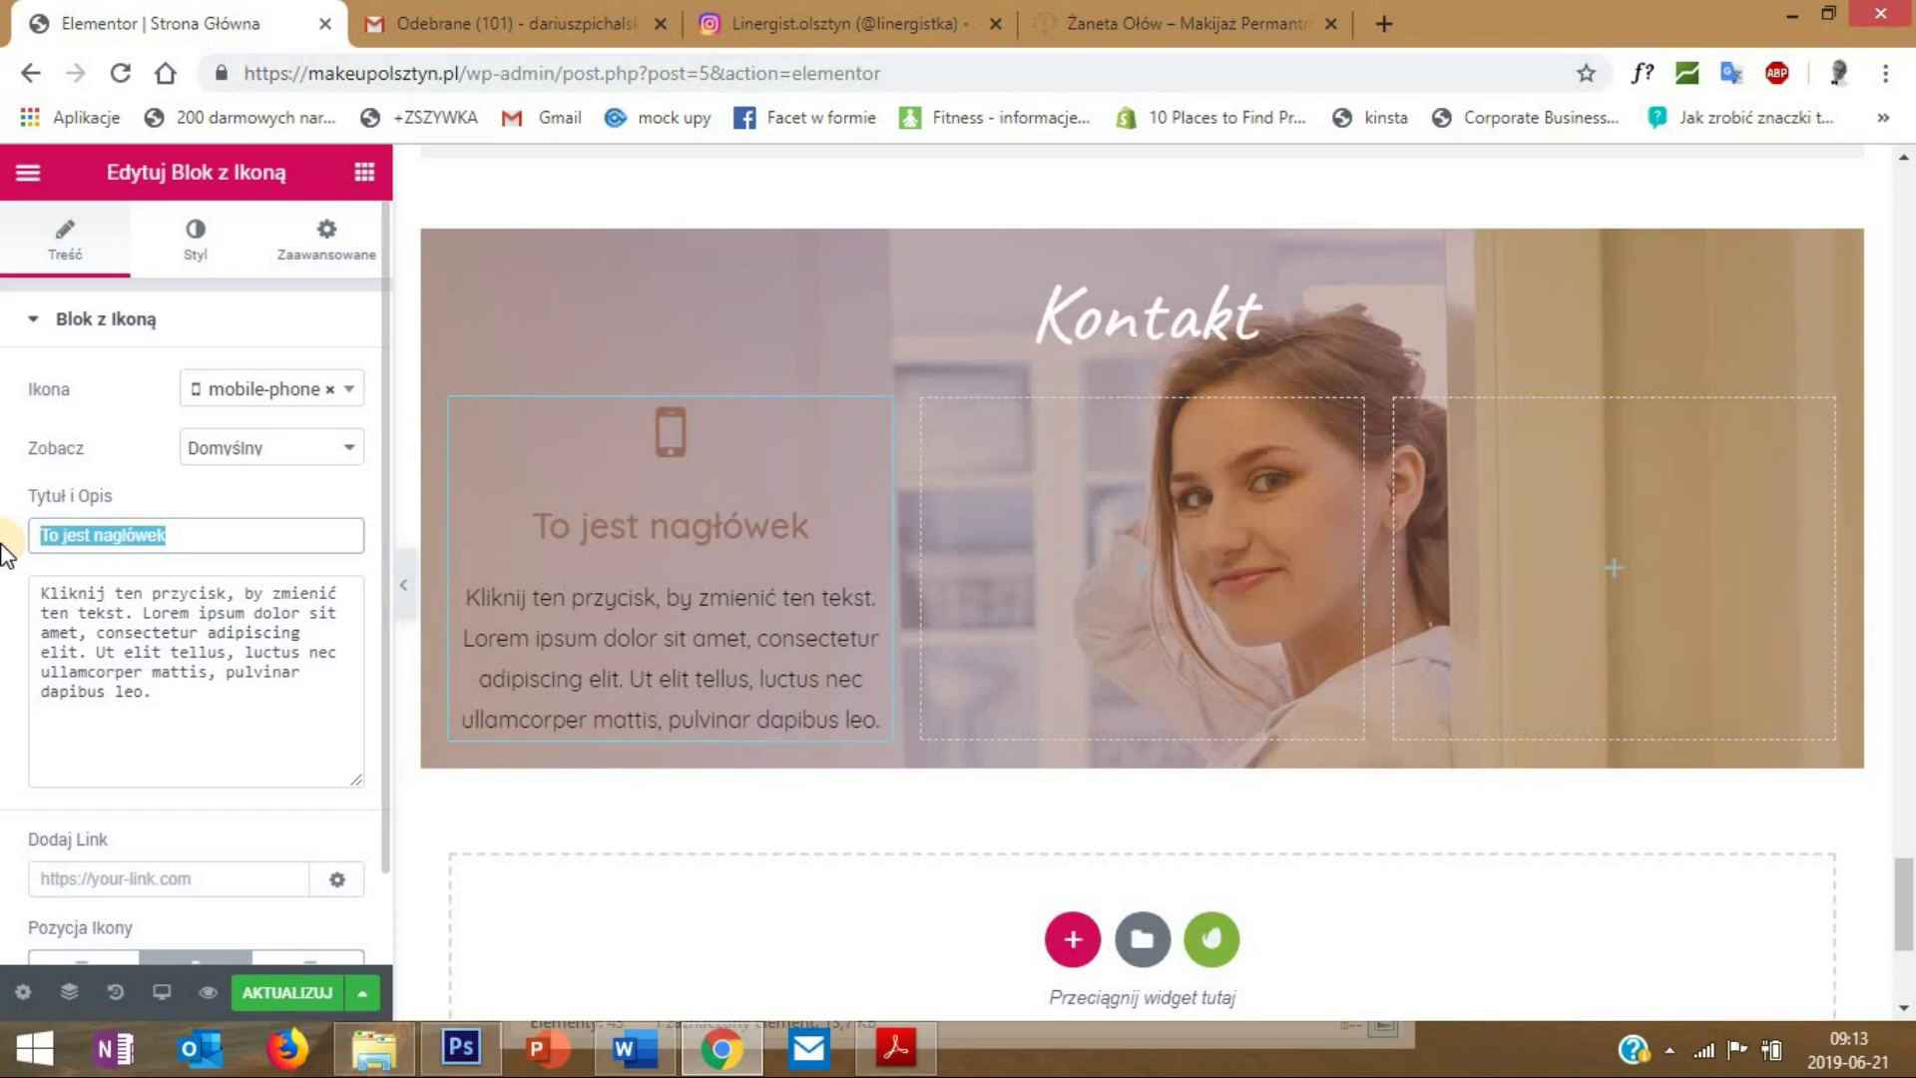
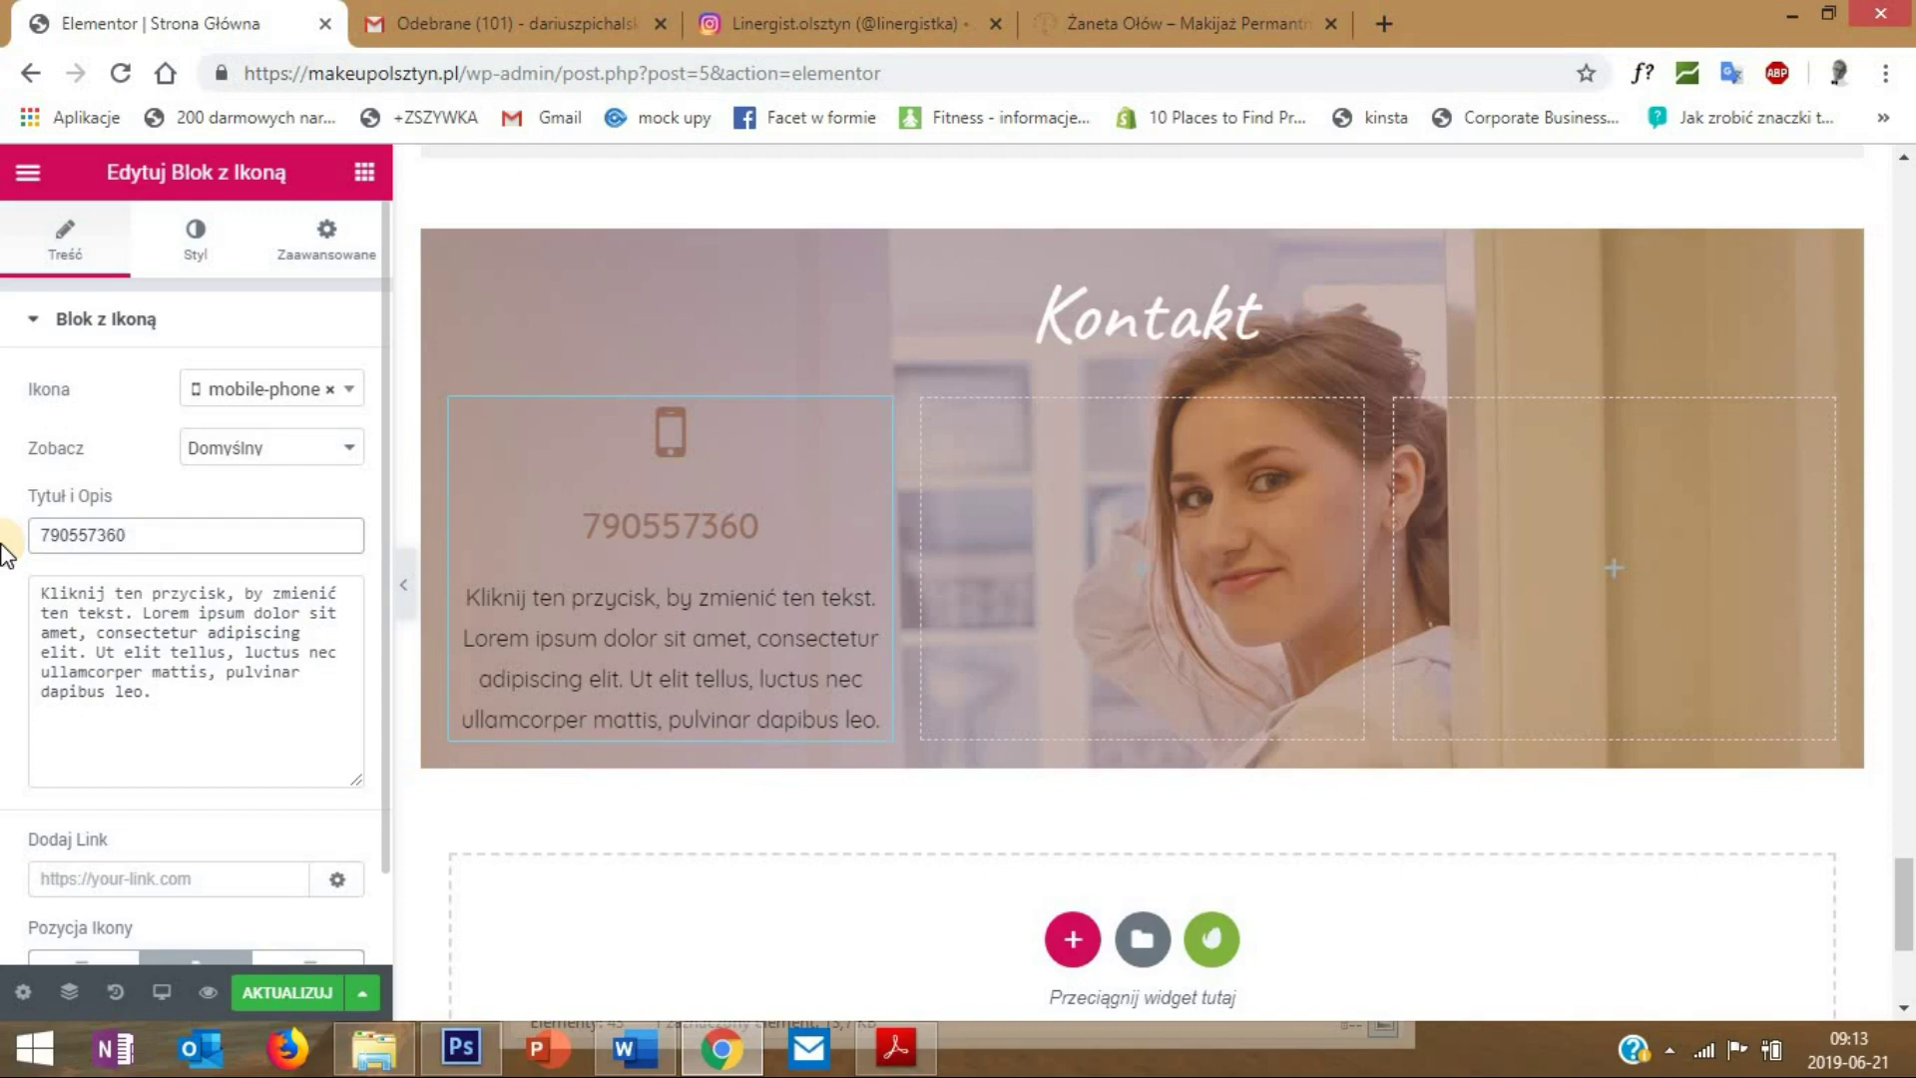
{"action": "left_click_drag", "start_coordinate": [205, 535], "coordinate": [5, 554]}
{"action": "key", "text": "ctrl+c"}
{"action": "type", "text": "Zadzwoń"}
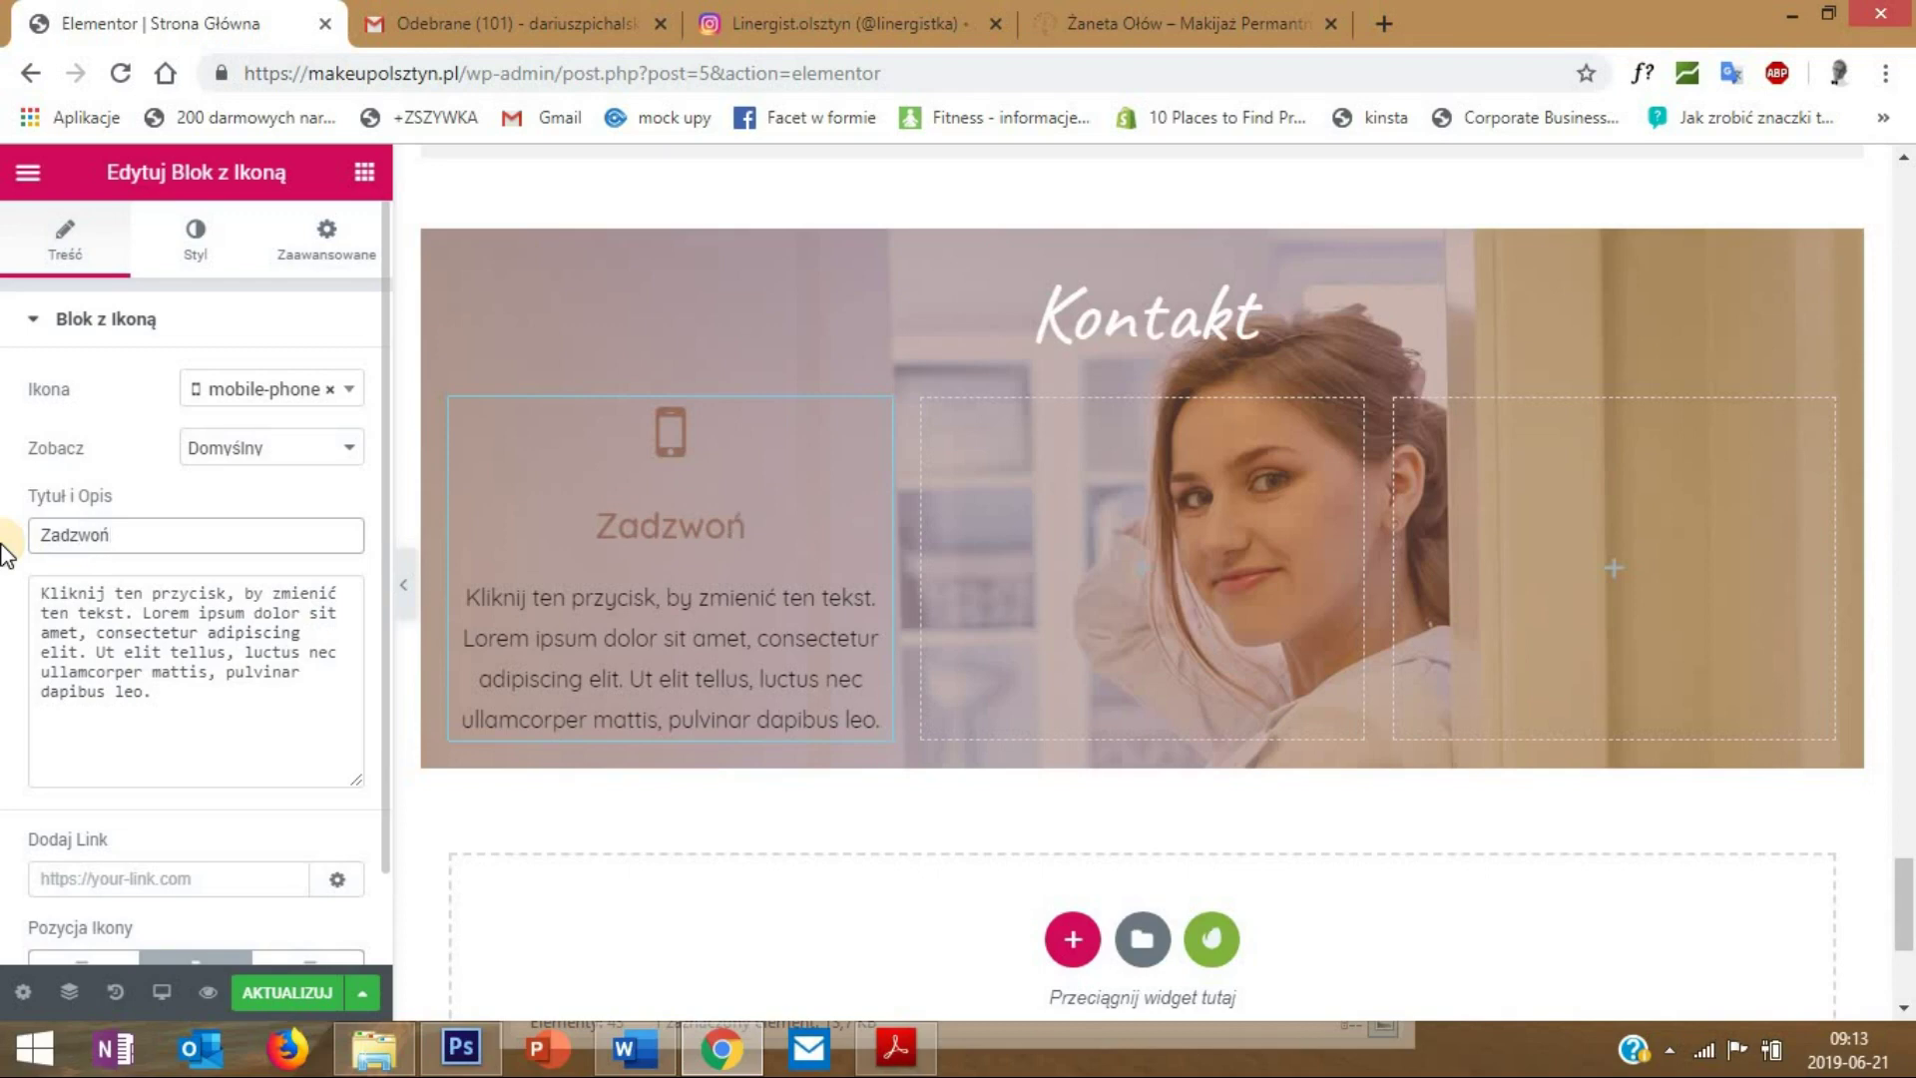
{"action": "left_click_drag", "start_coordinate": [183, 732], "coordinate": [5, 584]}
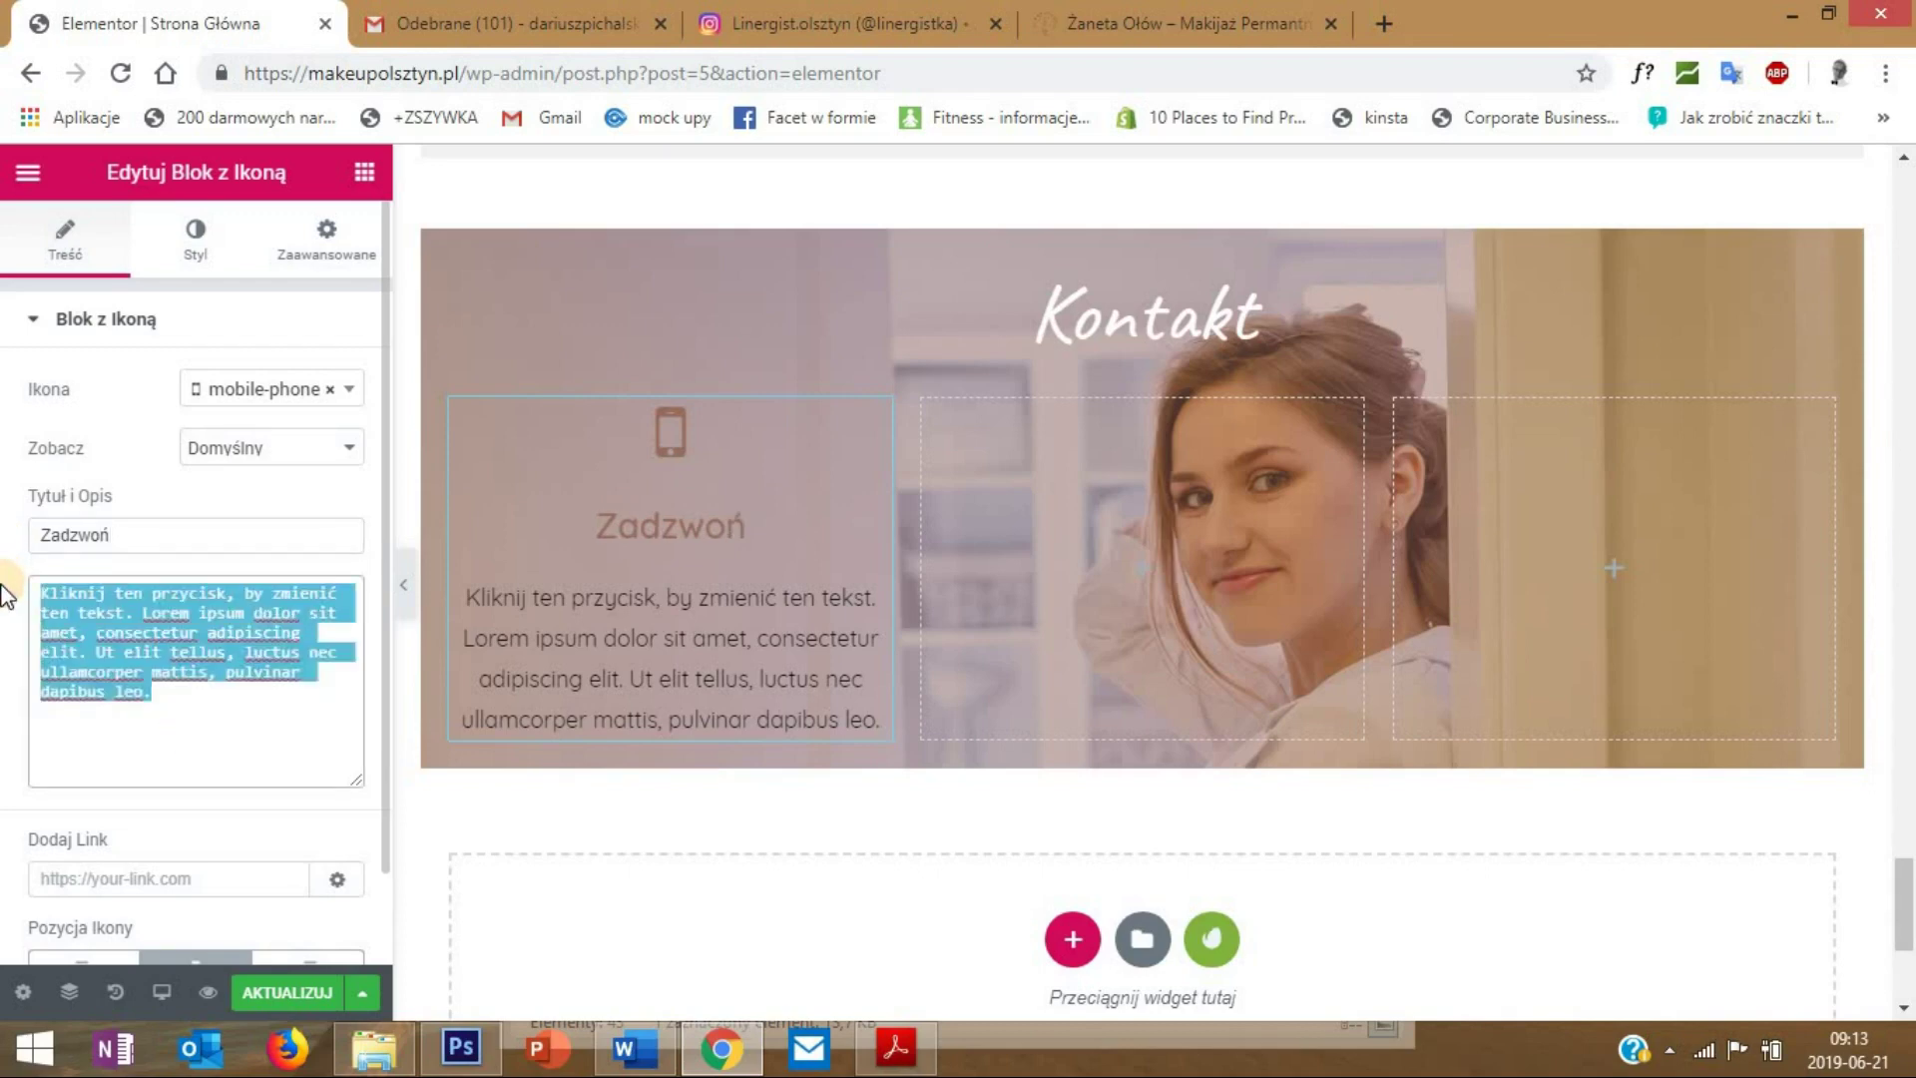
{"action": "key", "text": "ctrl+v"}
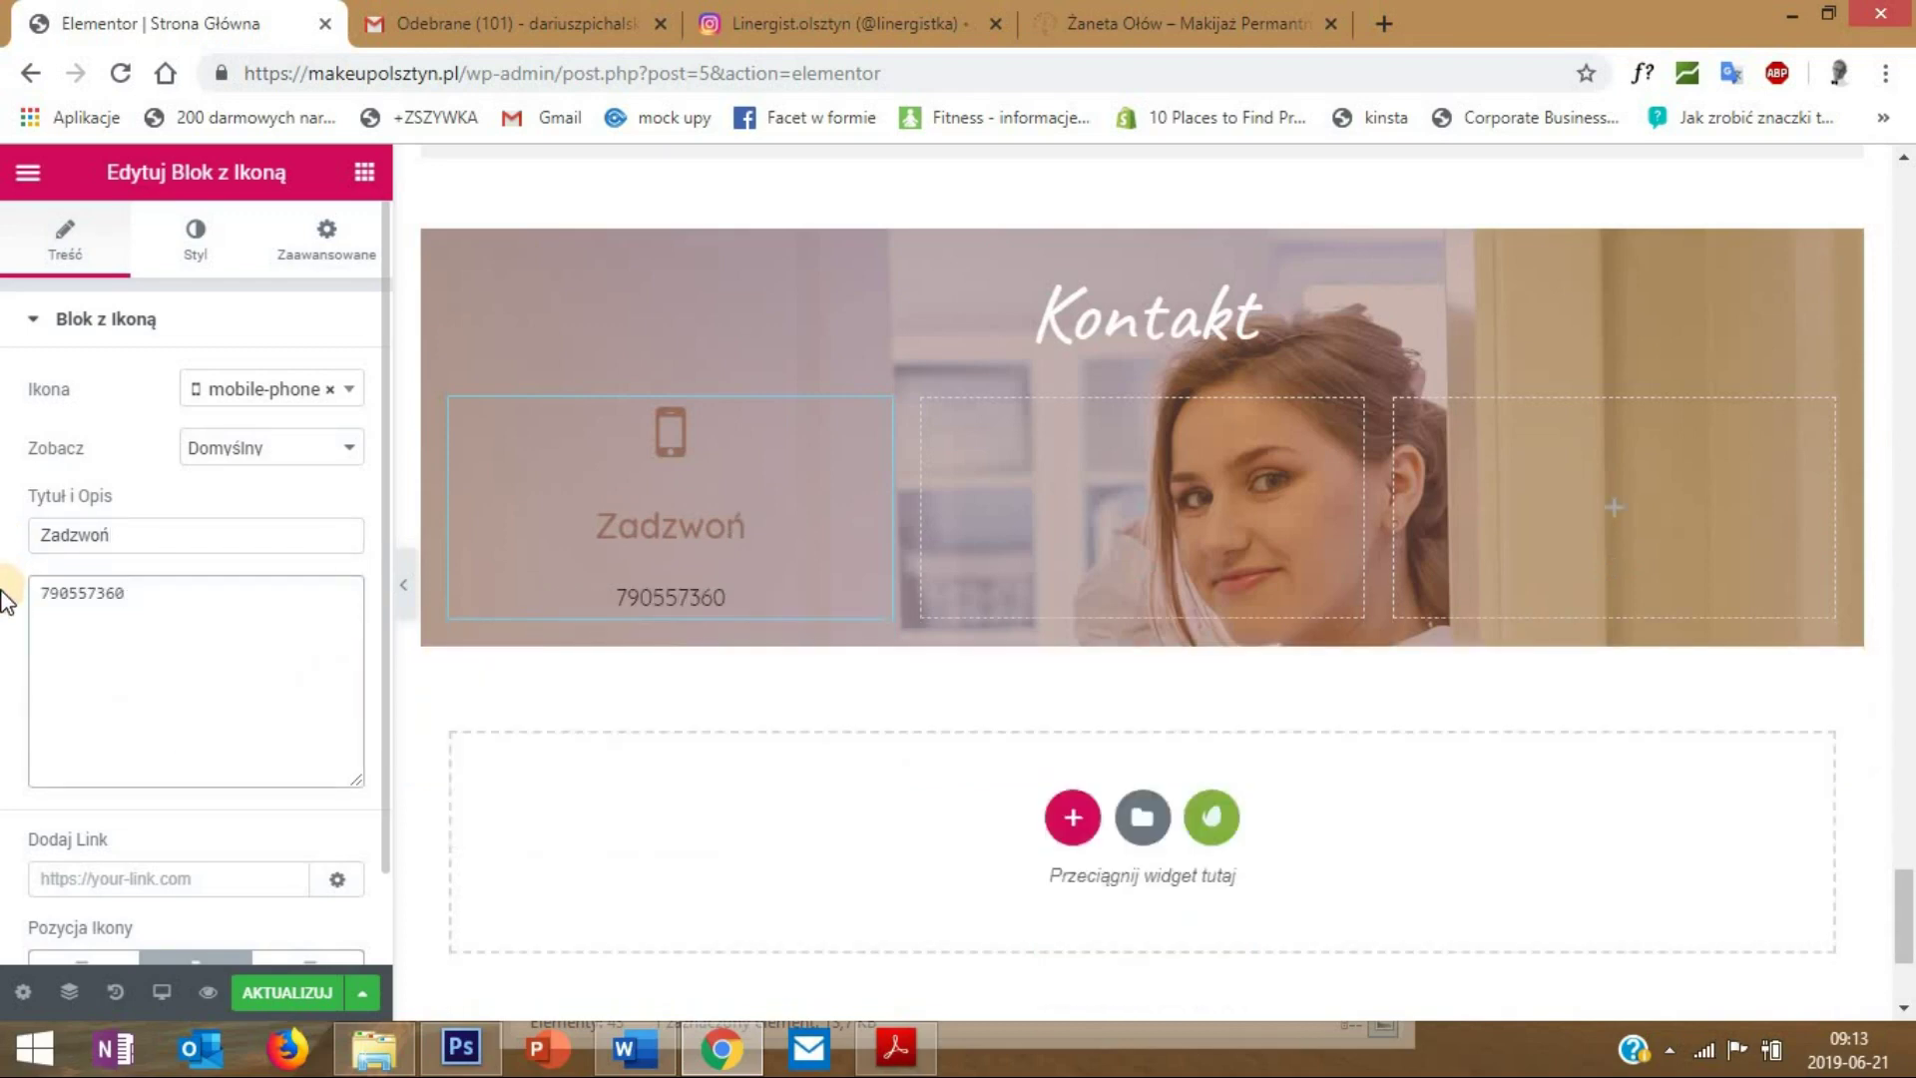
{"action": "left_click", "coordinate": [77, 598]}
{"action": "left_click", "coordinate": [105, 597]}
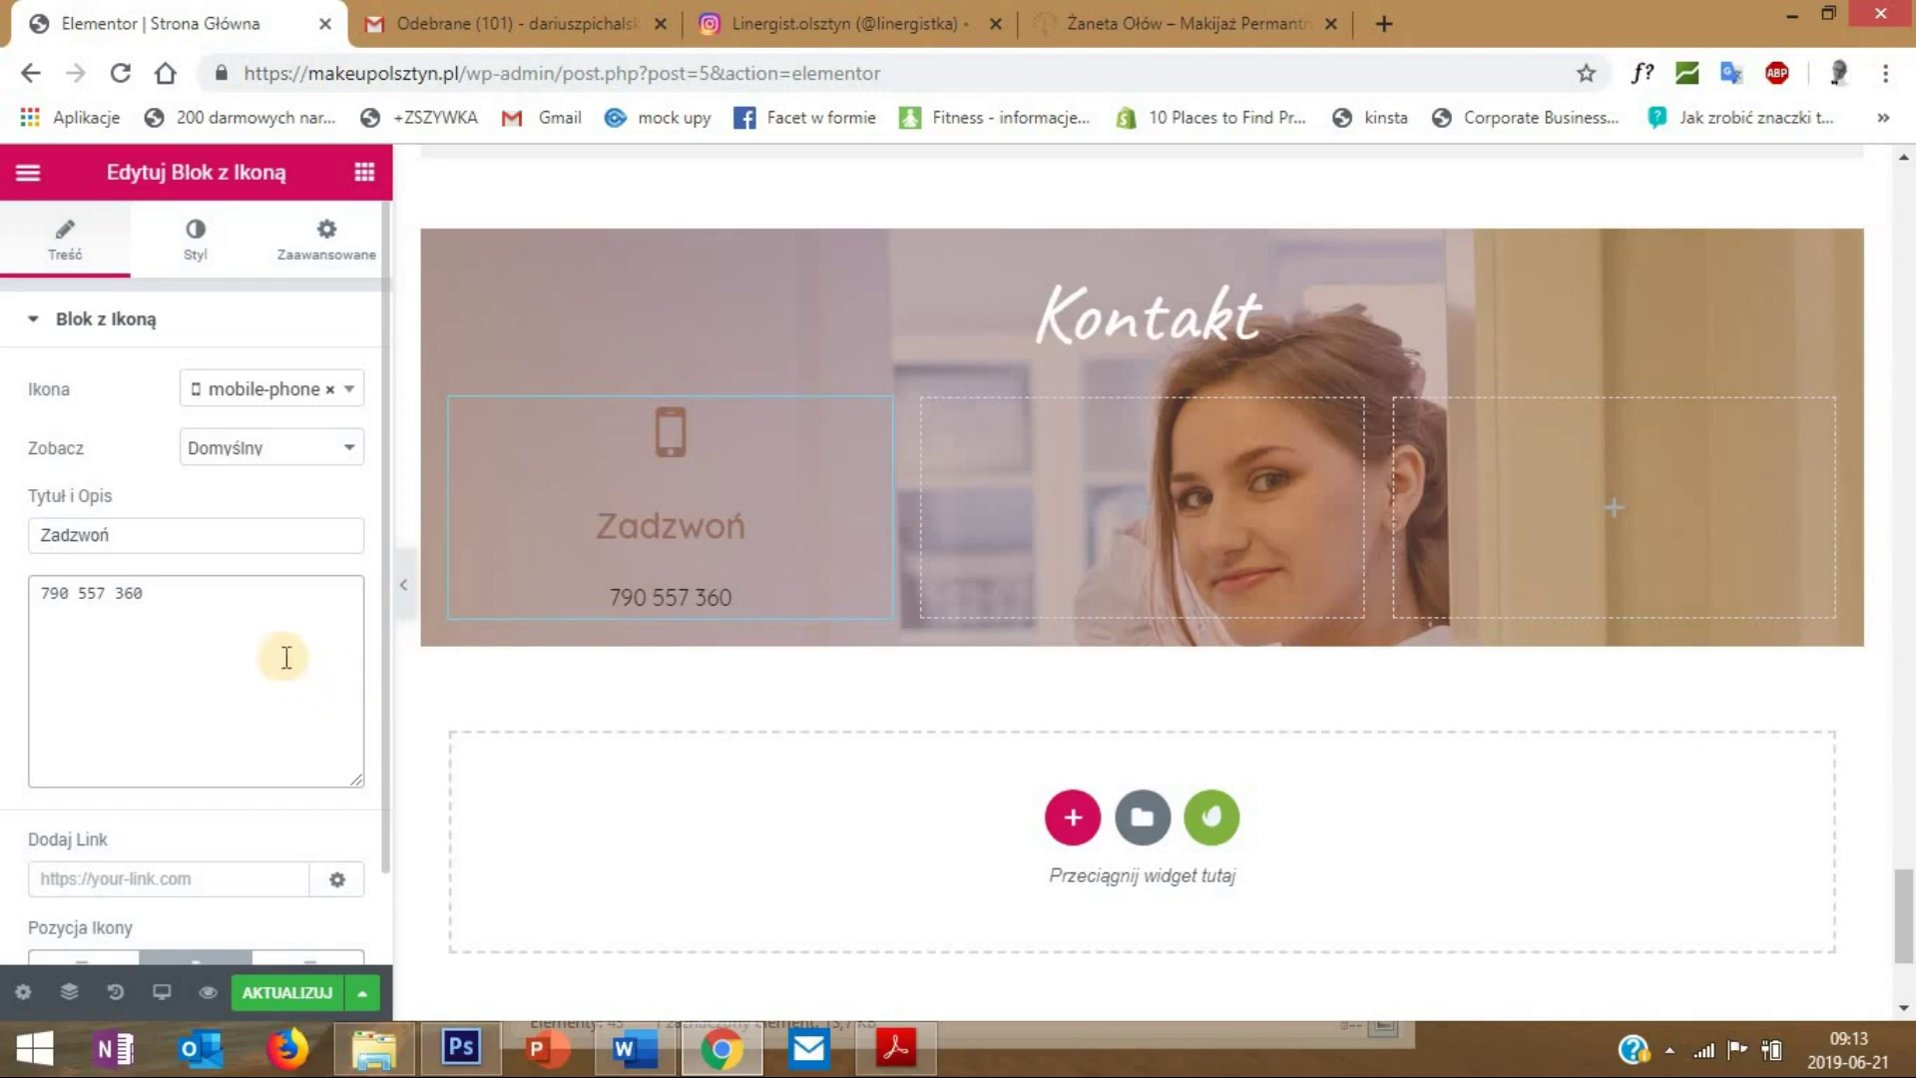
- Add a tel: link and move the phone number into the title
{"action": "left_click", "coordinate": [147, 877]}
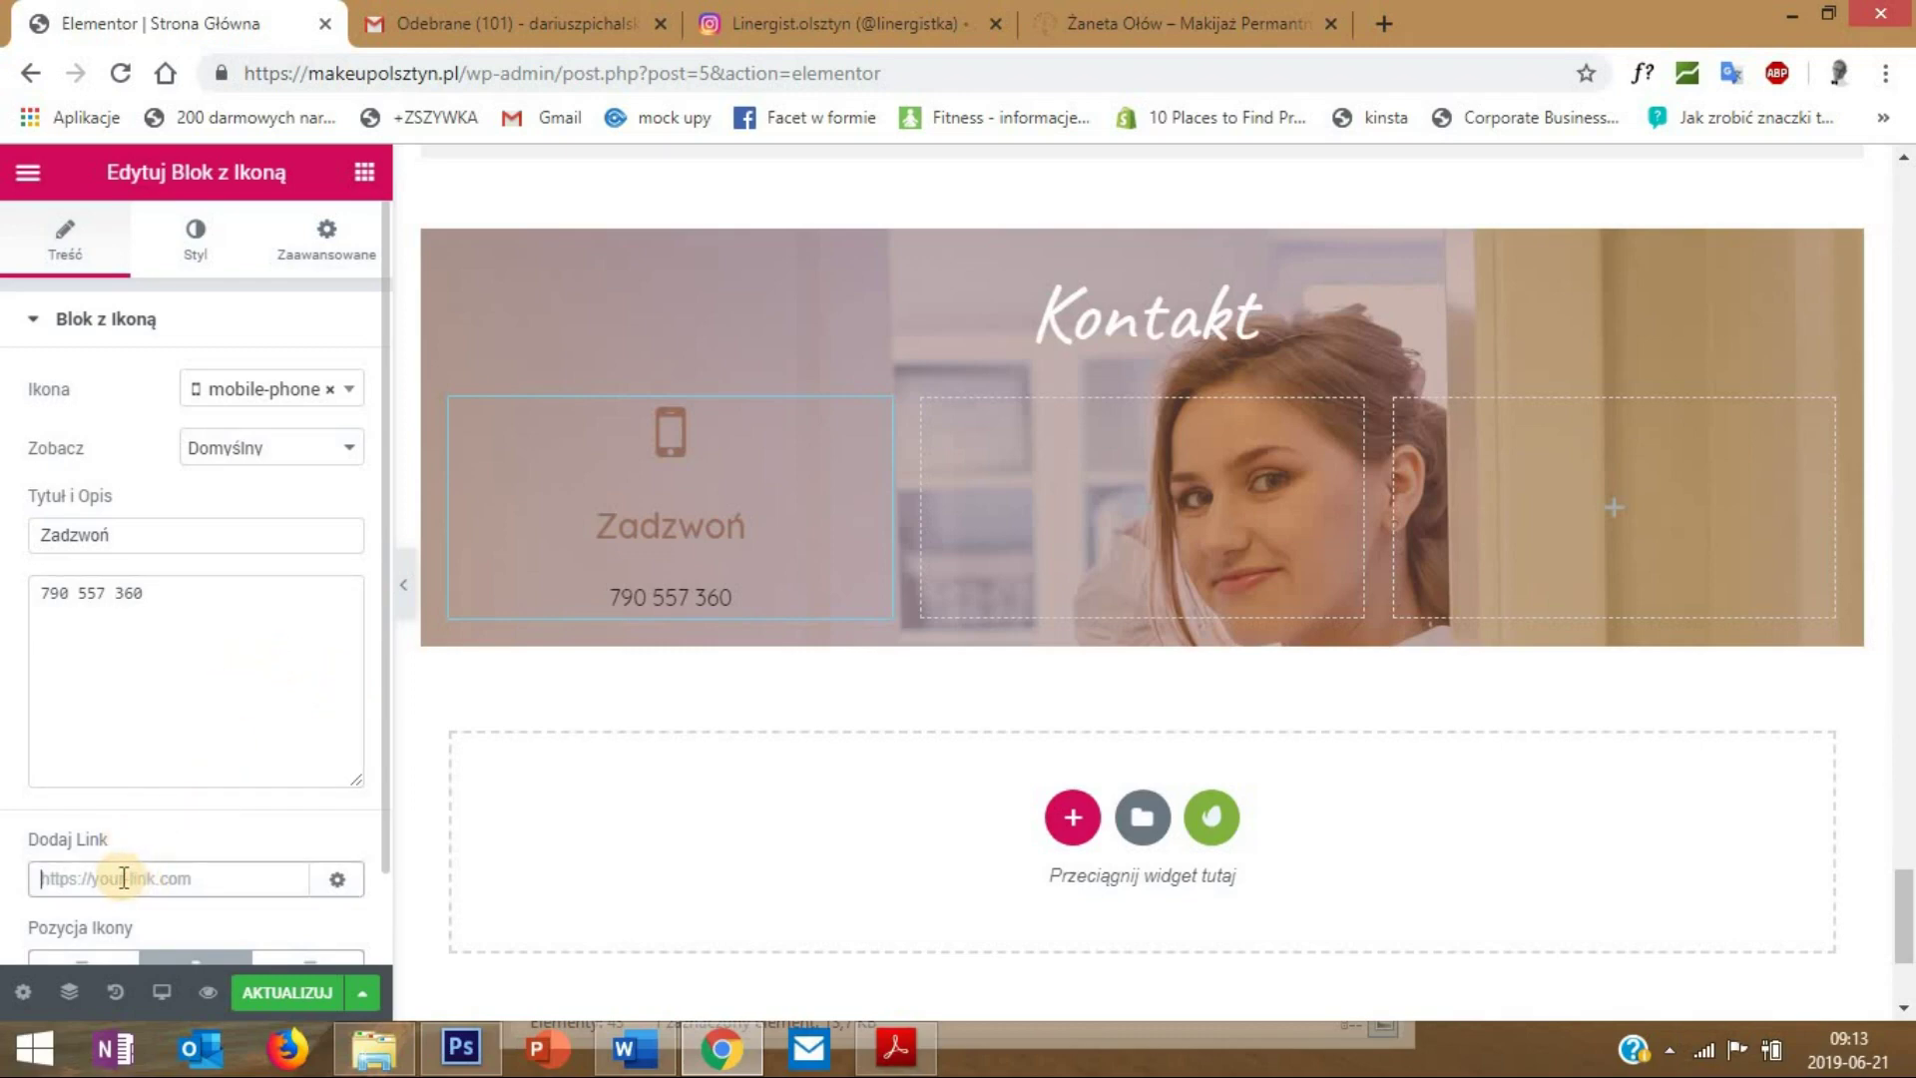
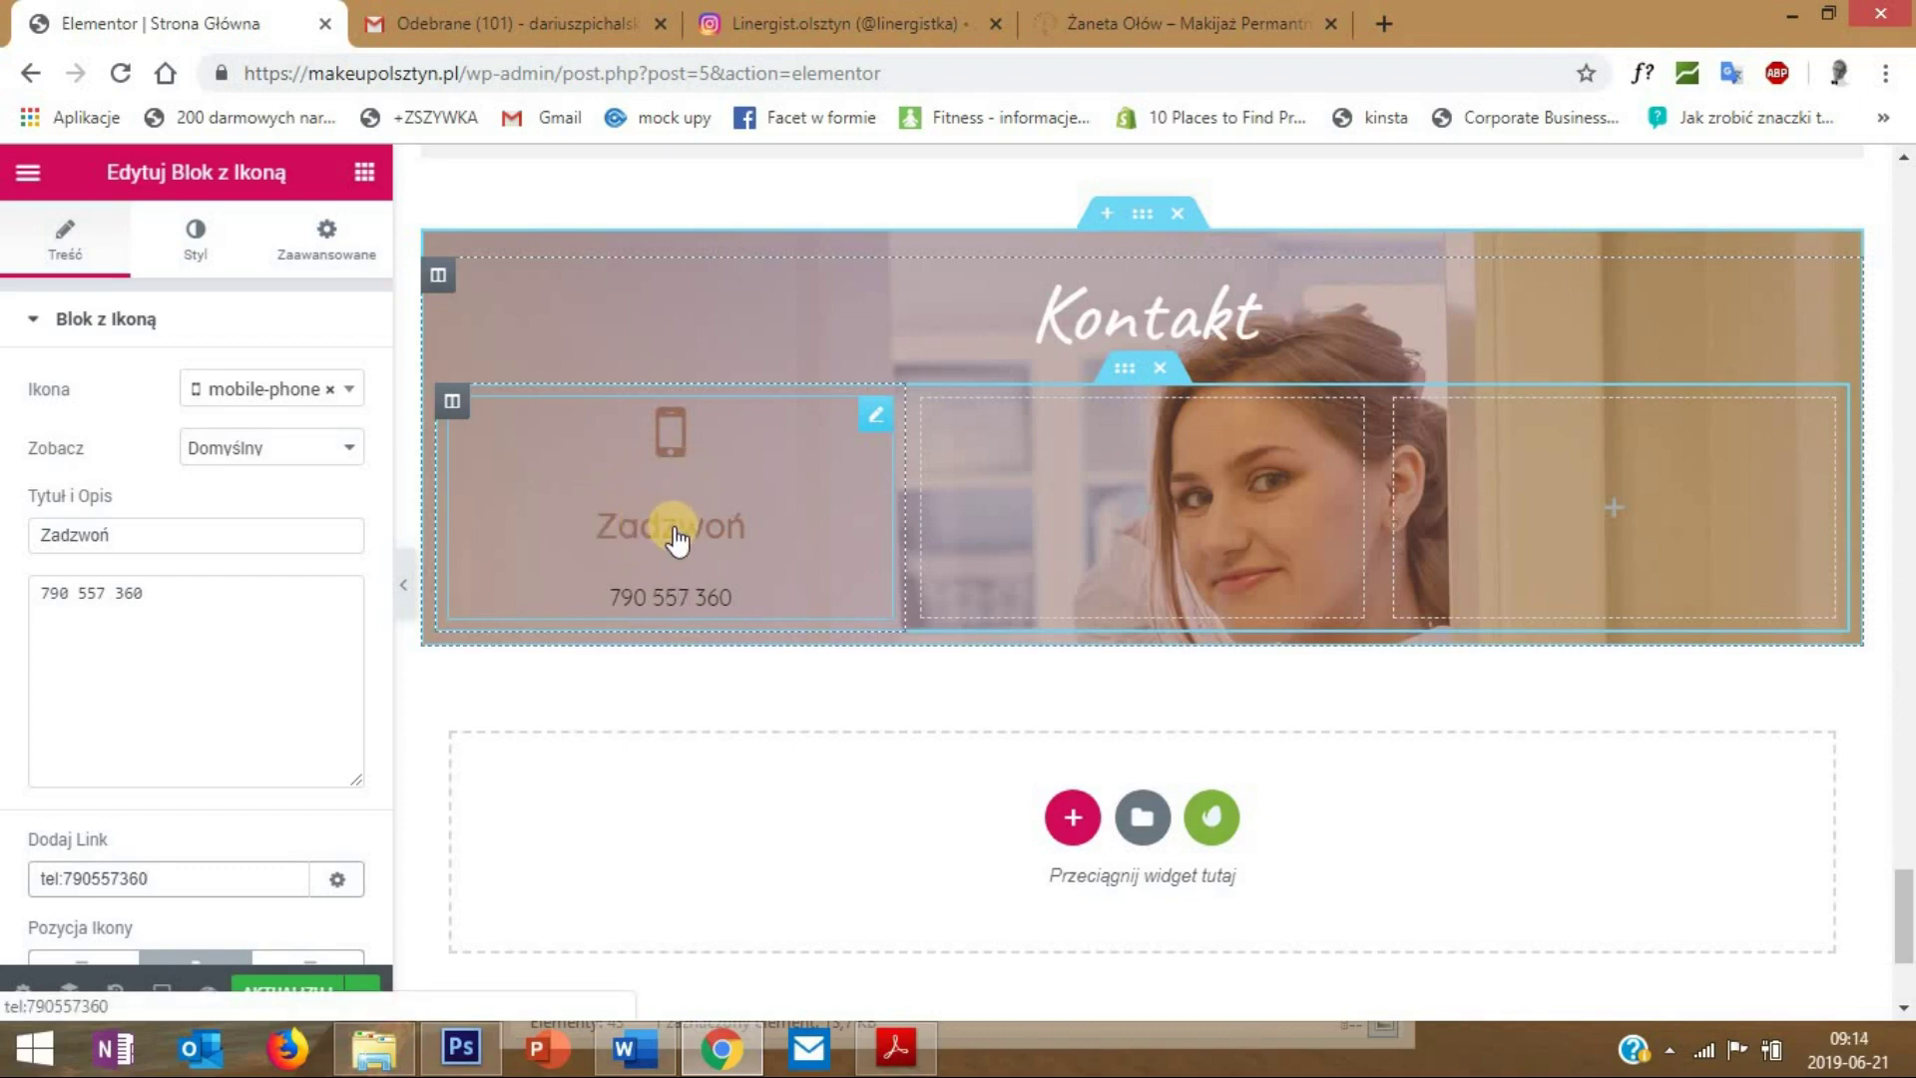
{"action": "left_click_drag", "start_coordinate": [159, 594], "coordinate": [21, 589]}
{"action": "right_click", "coordinate": [112, 599]}
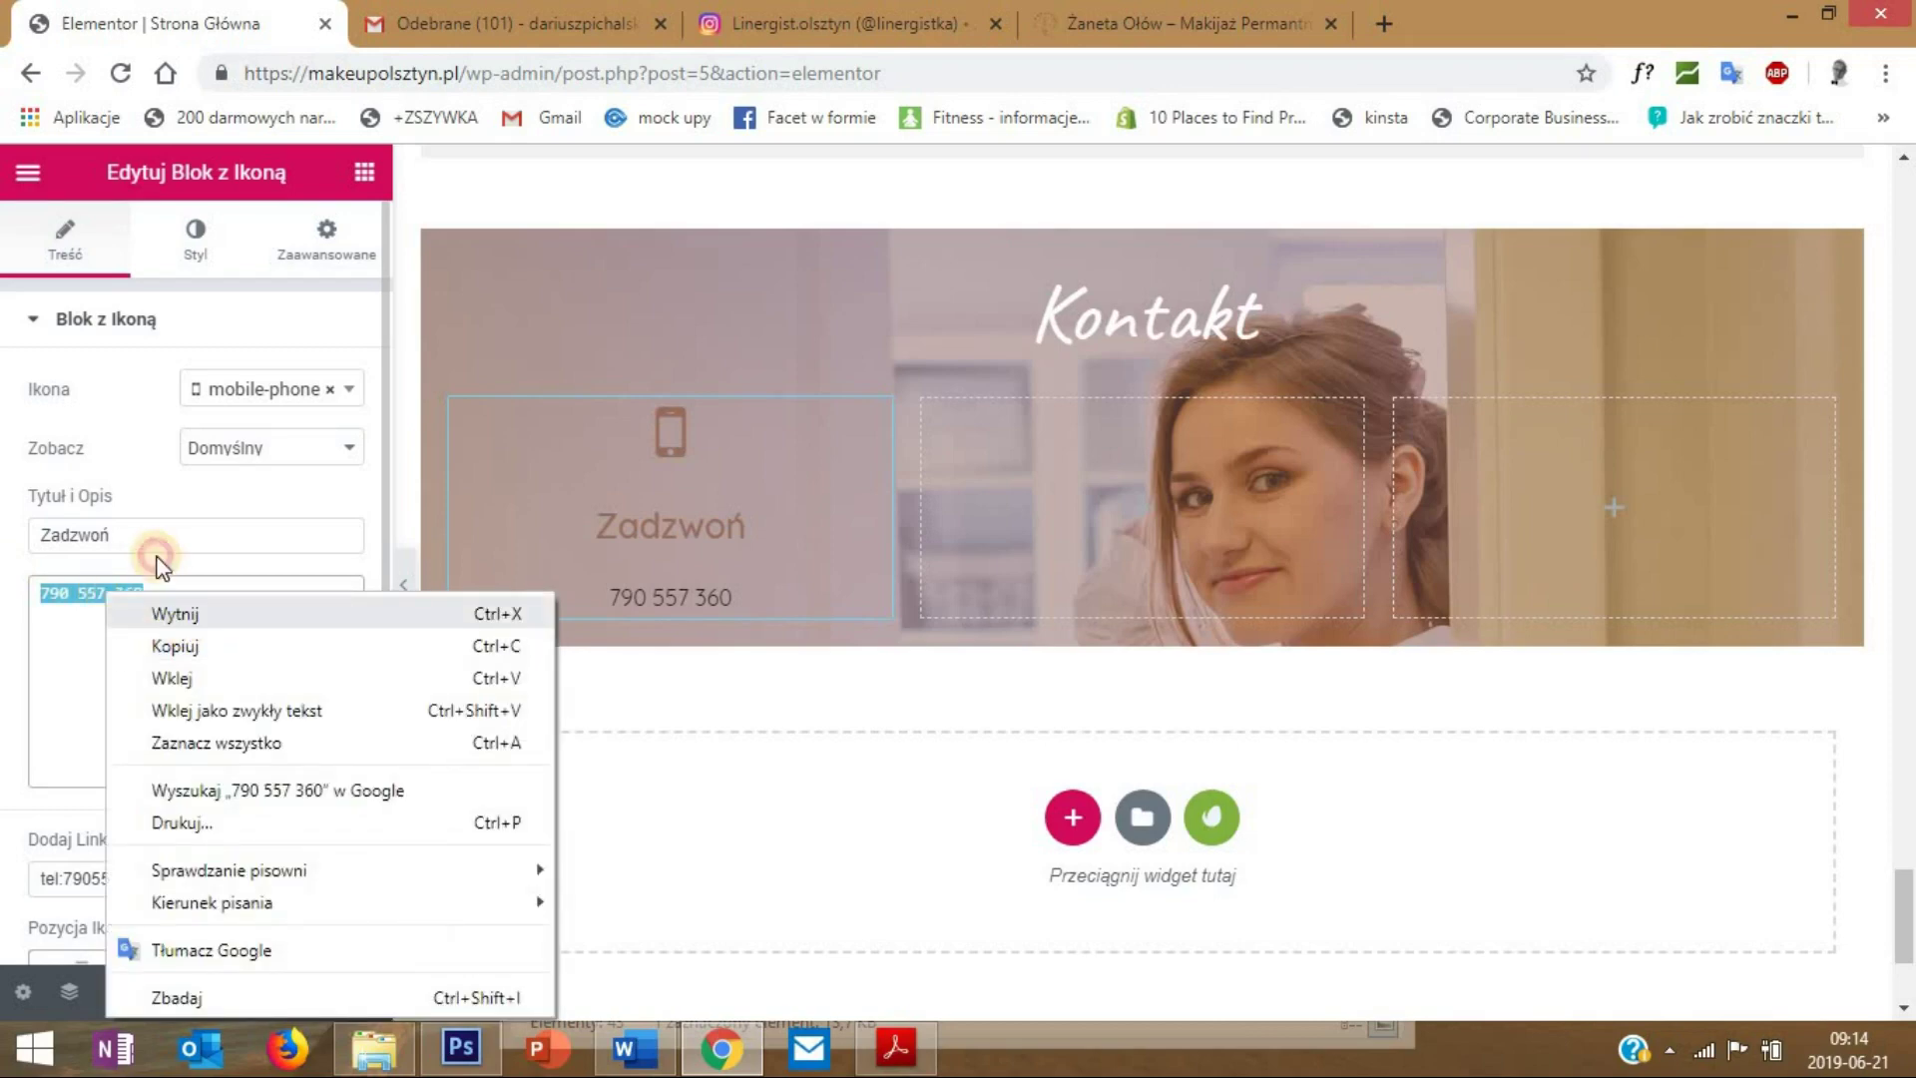
{"action": "left_click", "coordinate": [160, 611]}
{"action": "key", "text": "shift+Tab"}
{"action": "key", "text": "ctrl+v"}
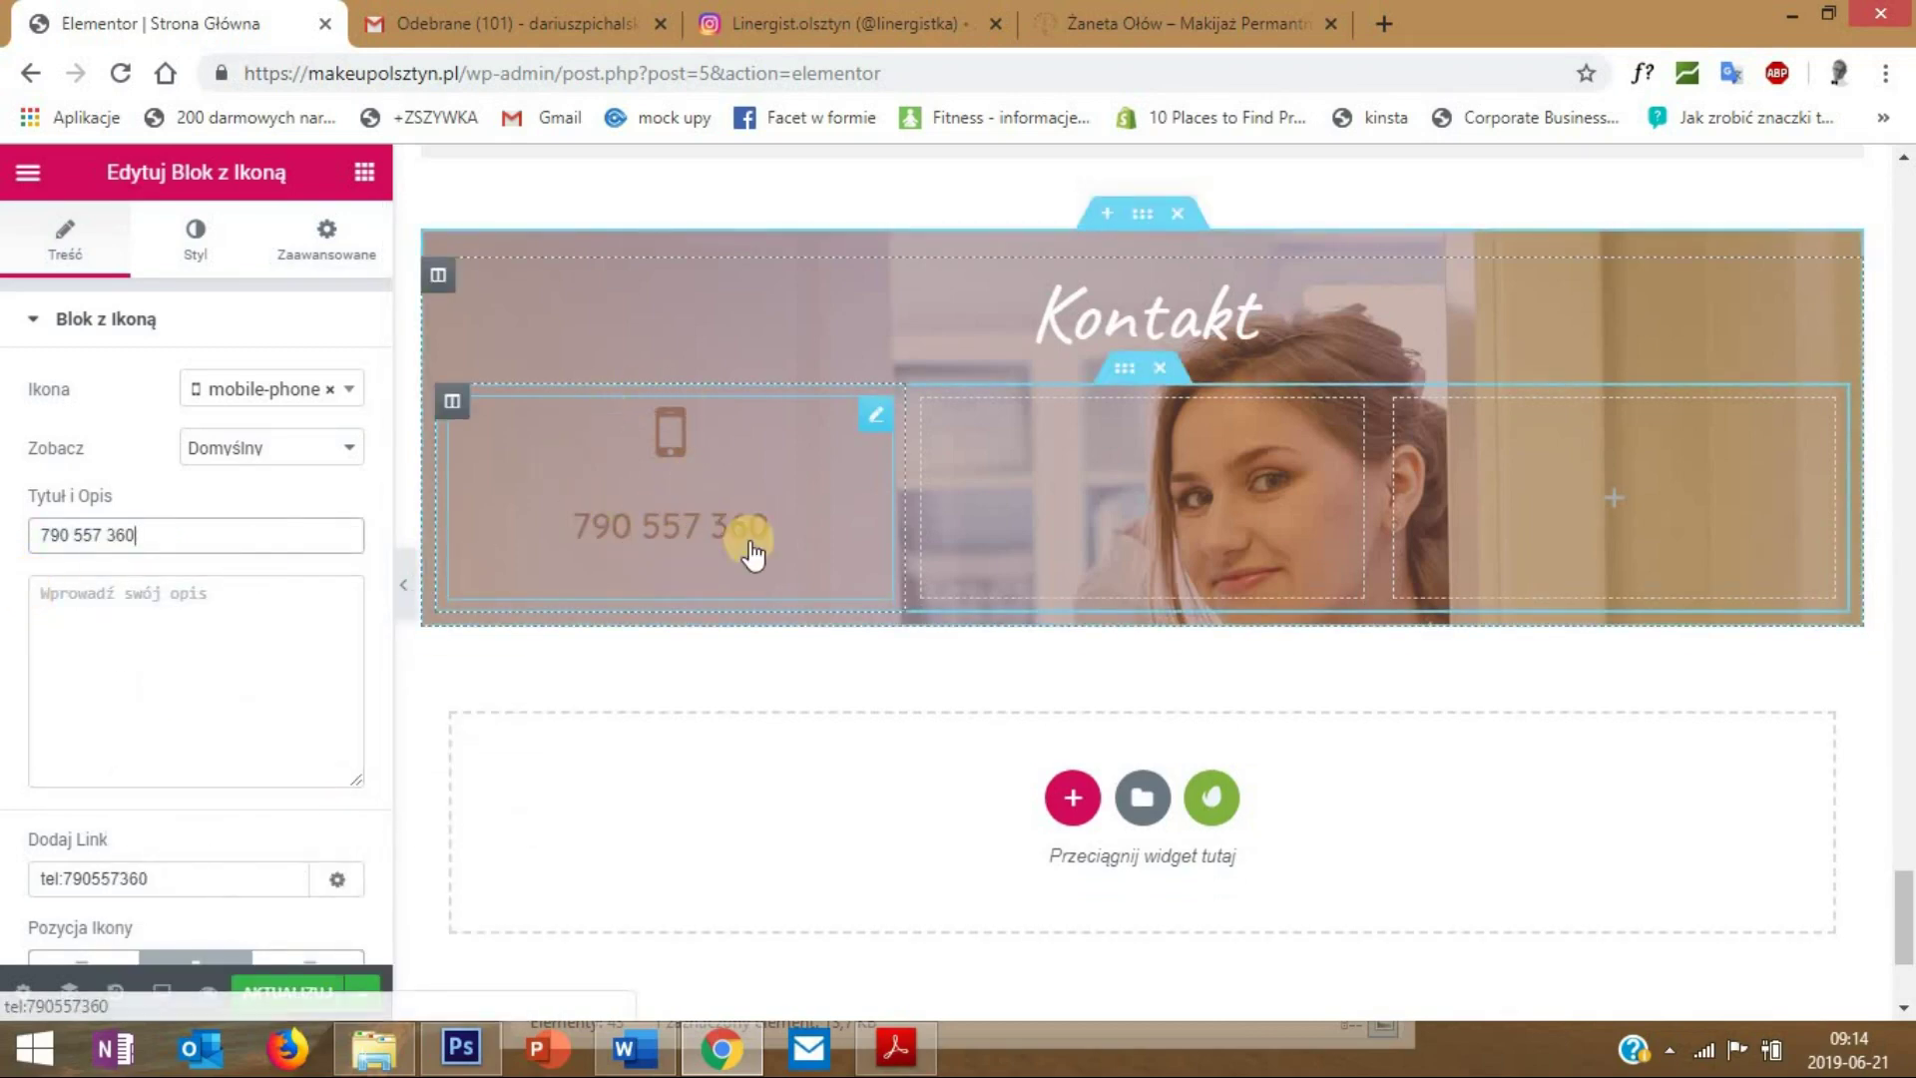
{"action": "scroll", "coordinate": [747, 626], "scroll_direction": "up", "scroll_amount": 1}
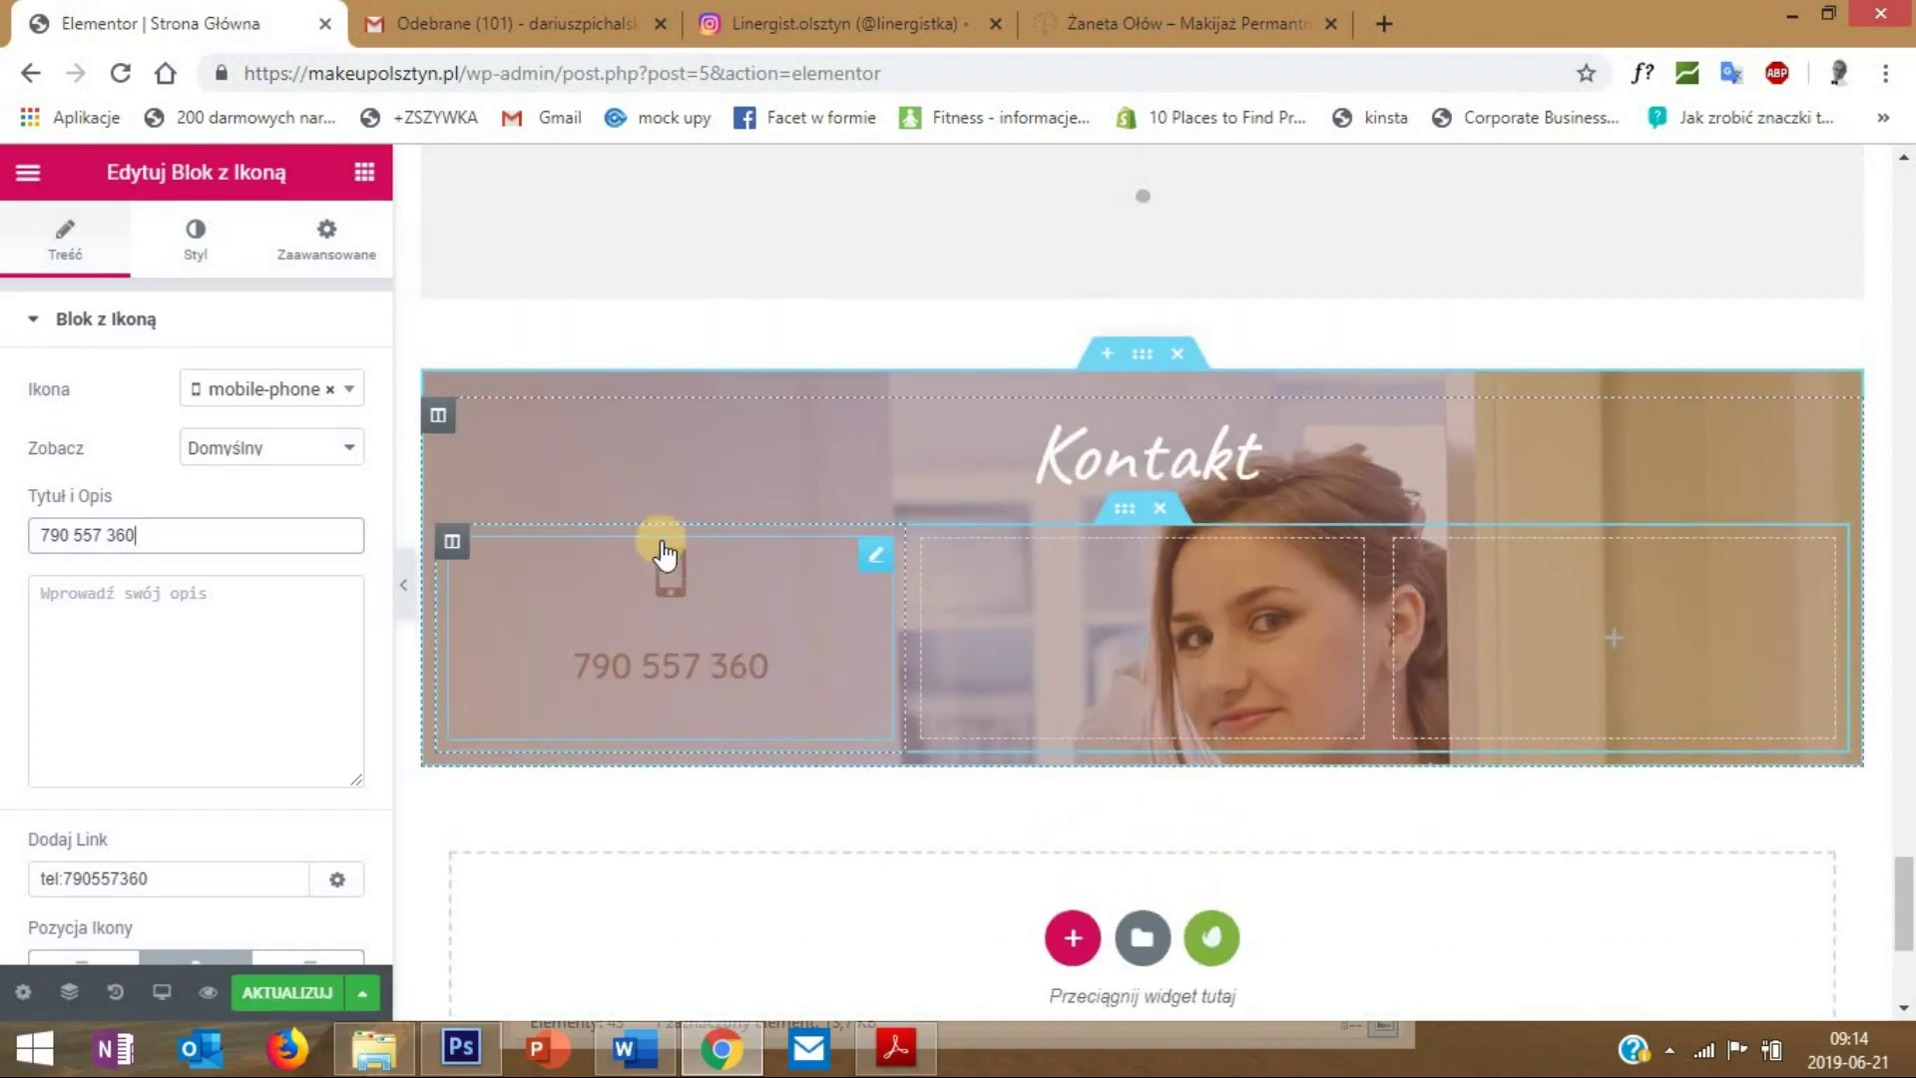
- Set the phone icon's primary colour and the title colour to white
{"action": "left_click", "coordinate": [194, 245]}
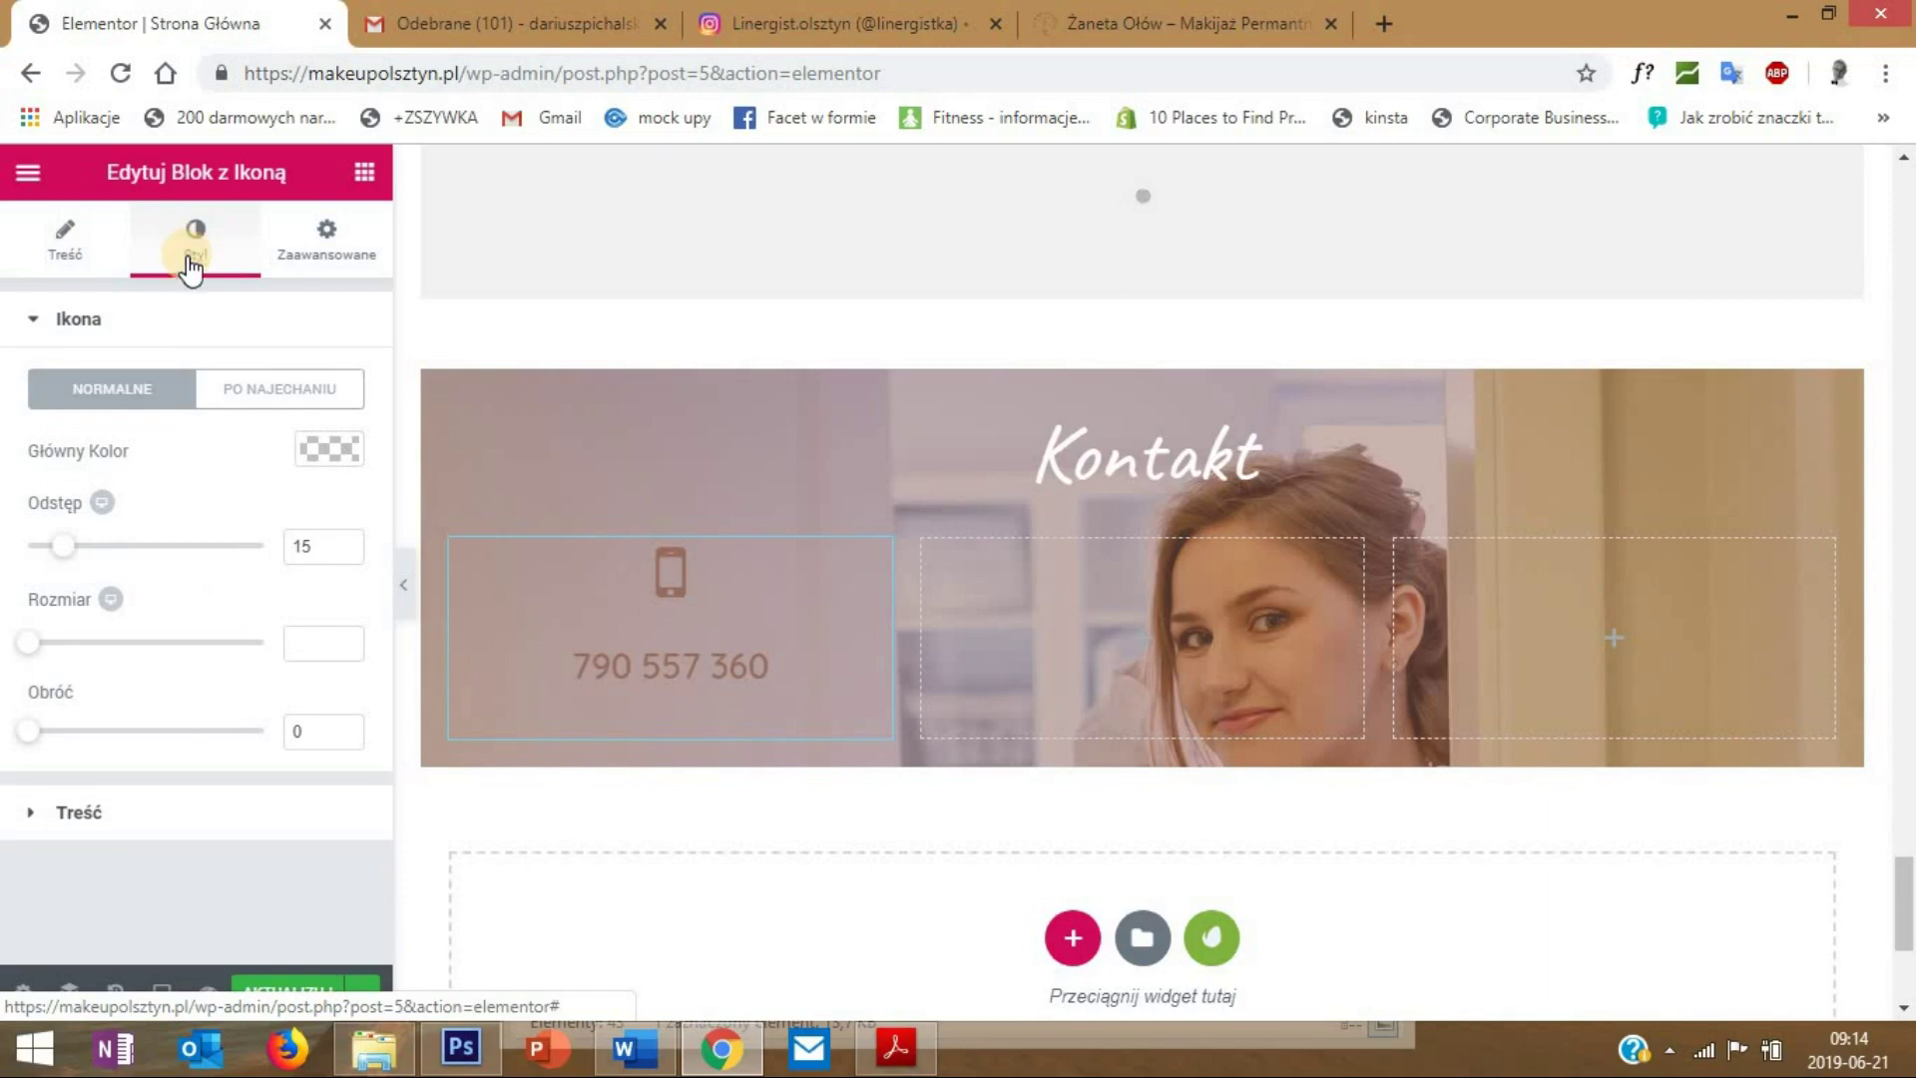
{"action": "left_click", "coordinate": [327, 448]}
{"action": "left_click", "coordinate": [265, 760]}
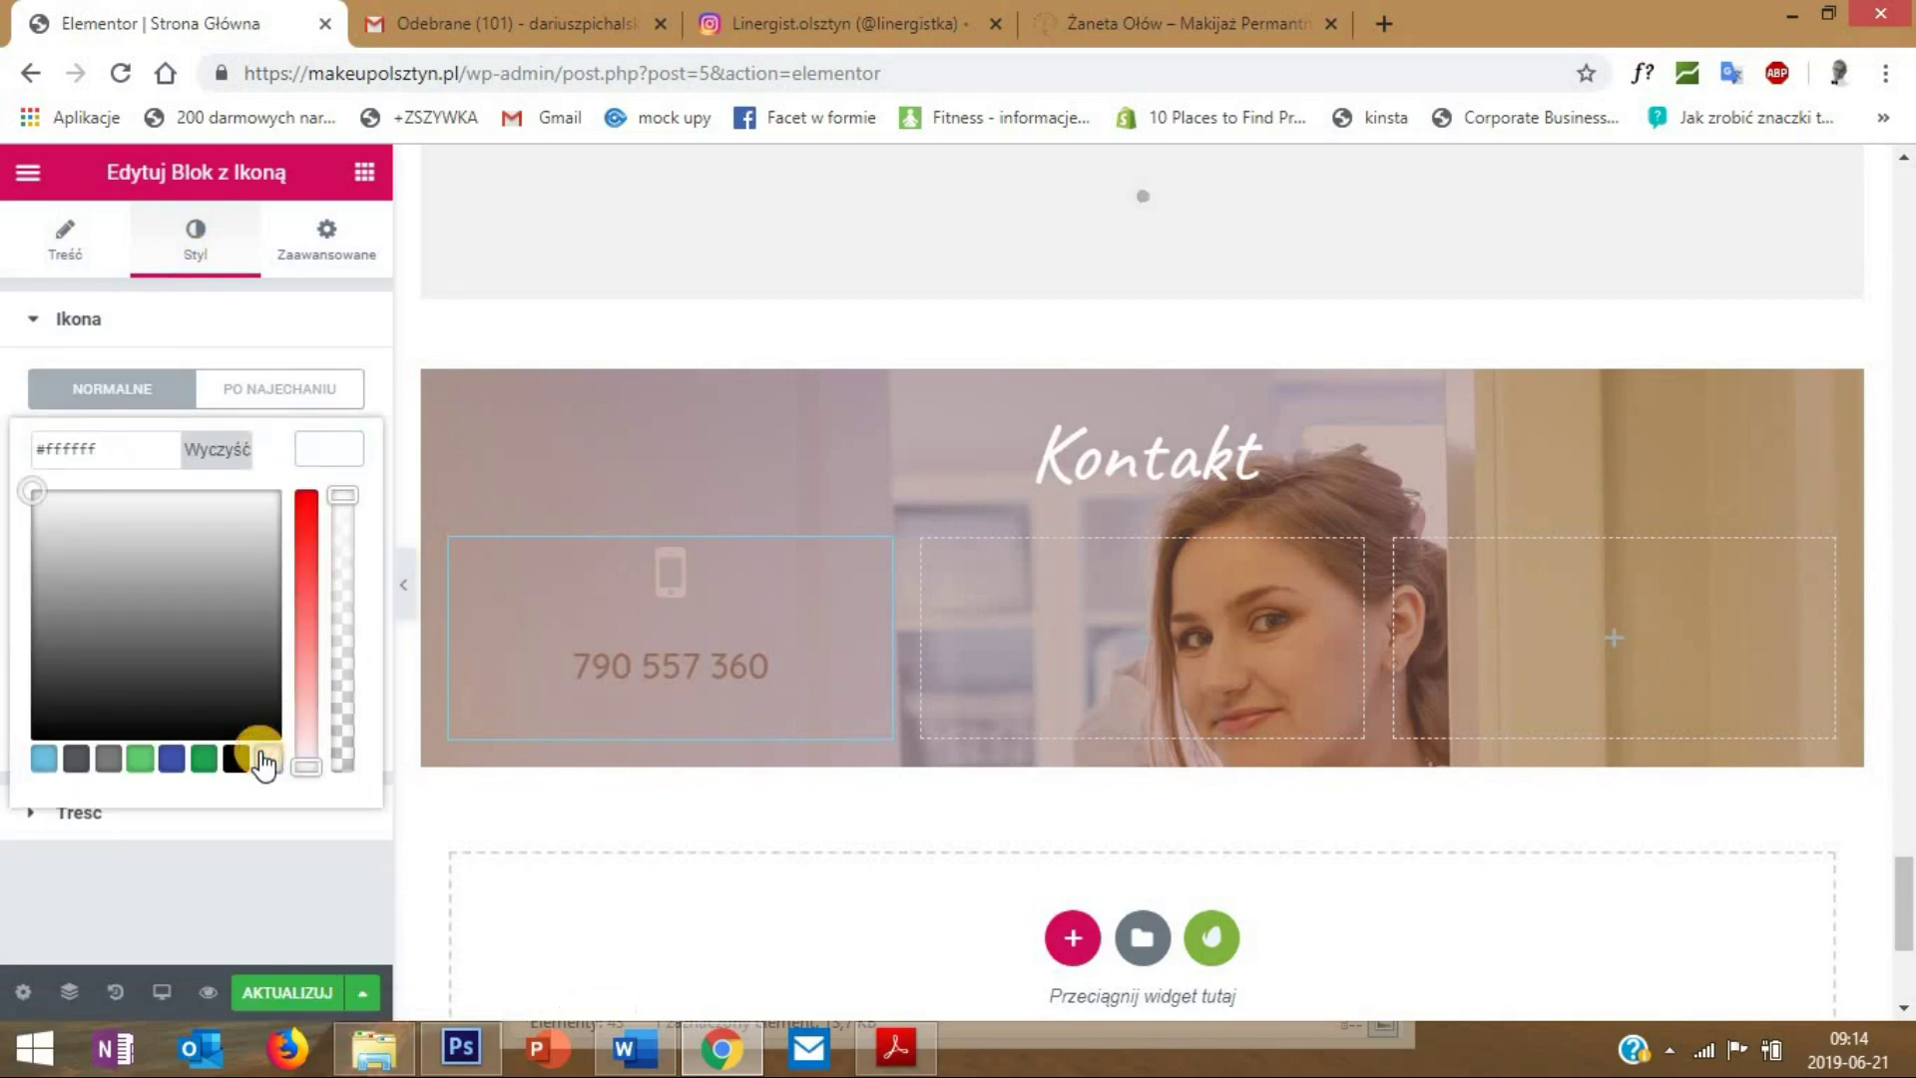
{"action": "left_click", "coordinate": [309, 447]}
{"action": "left_click", "coordinate": [95, 831]}
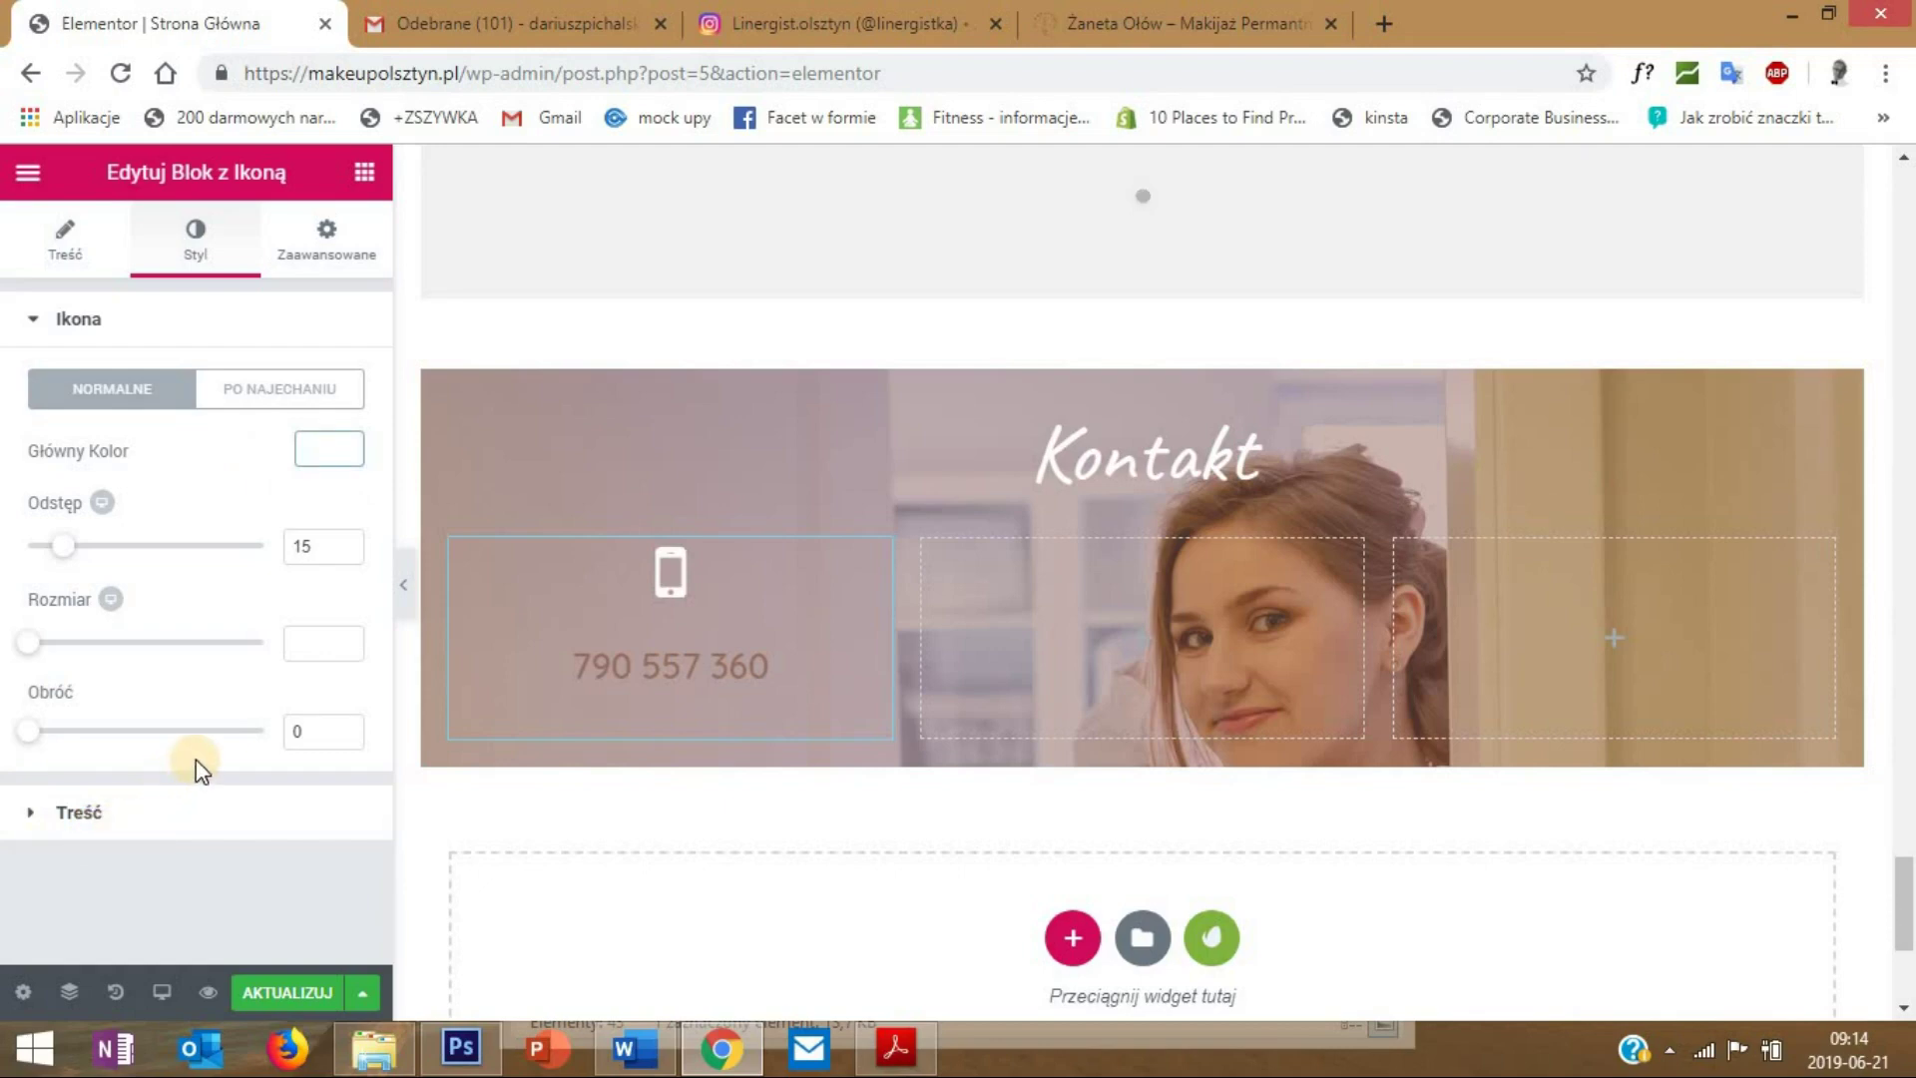
{"action": "left_click", "coordinate": [317, 688]}
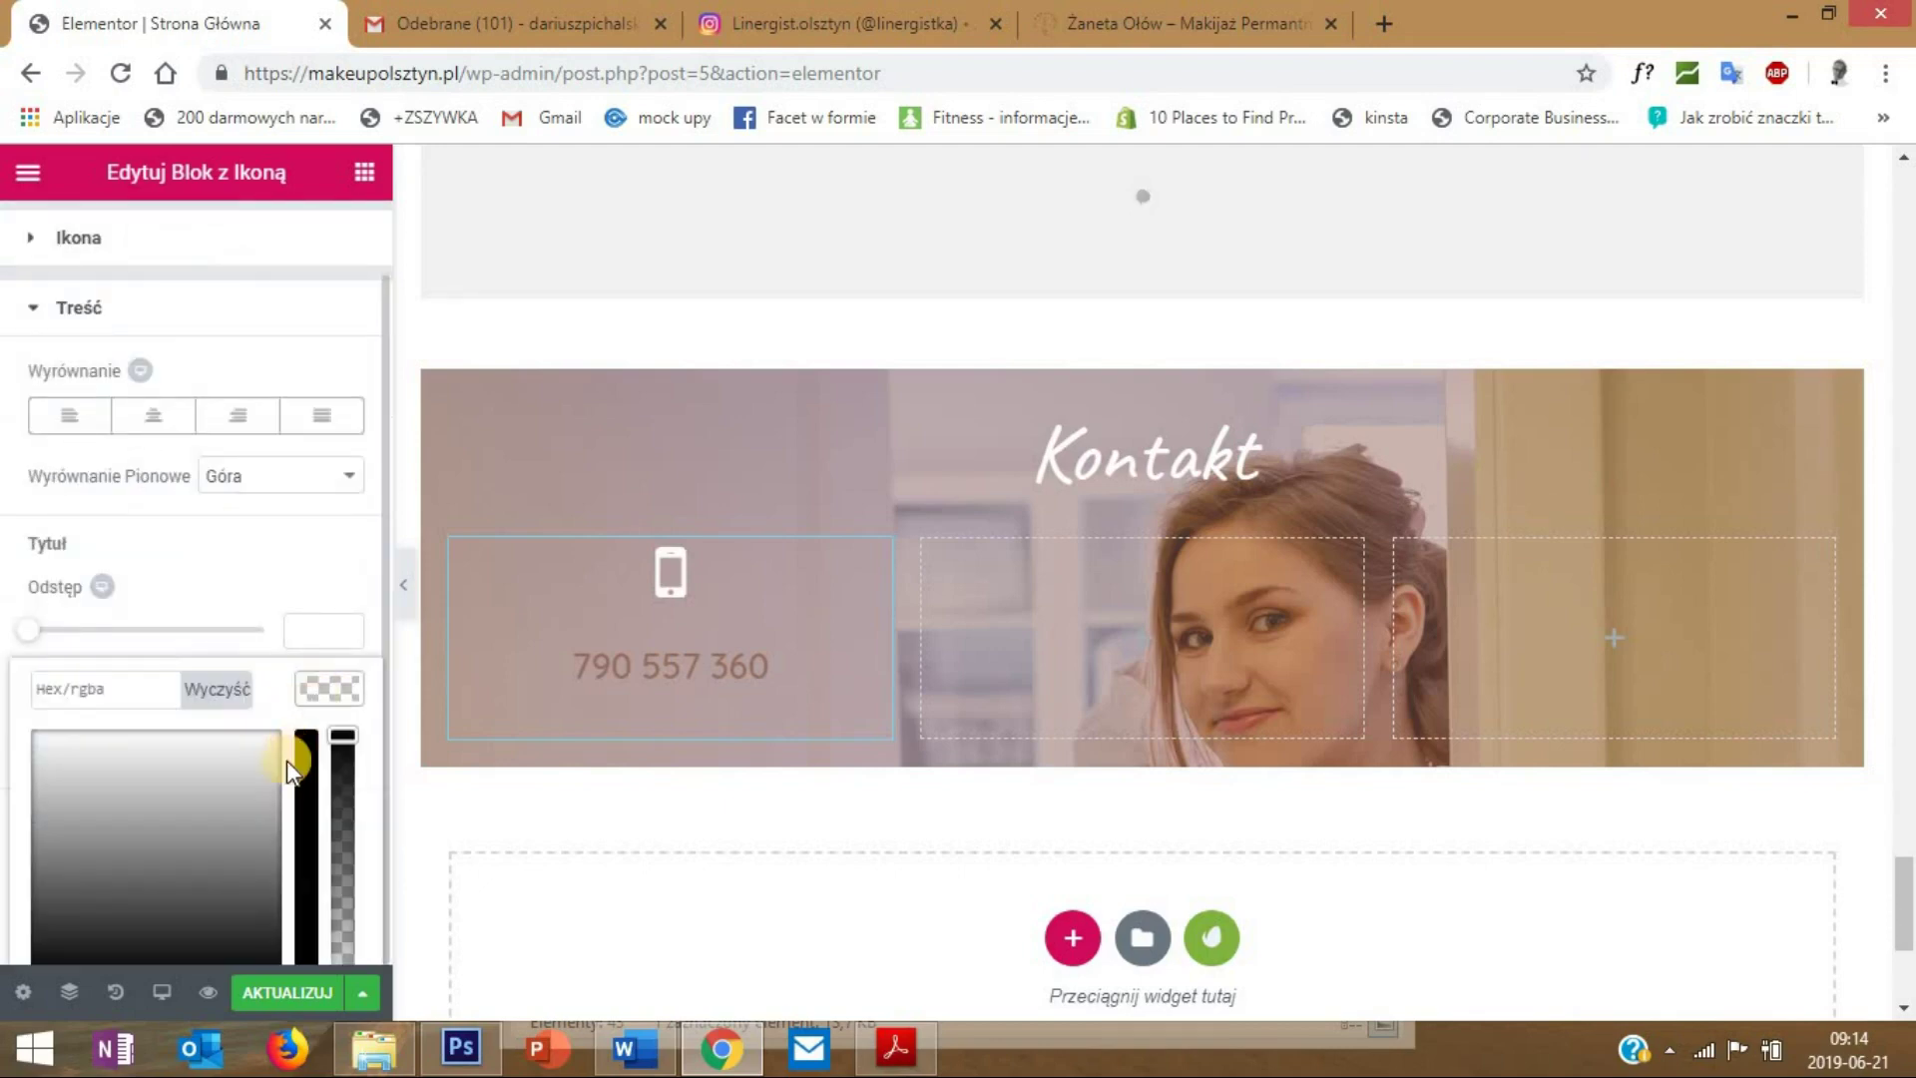
{"action": "left_click", "coordinate": [268, 915]}
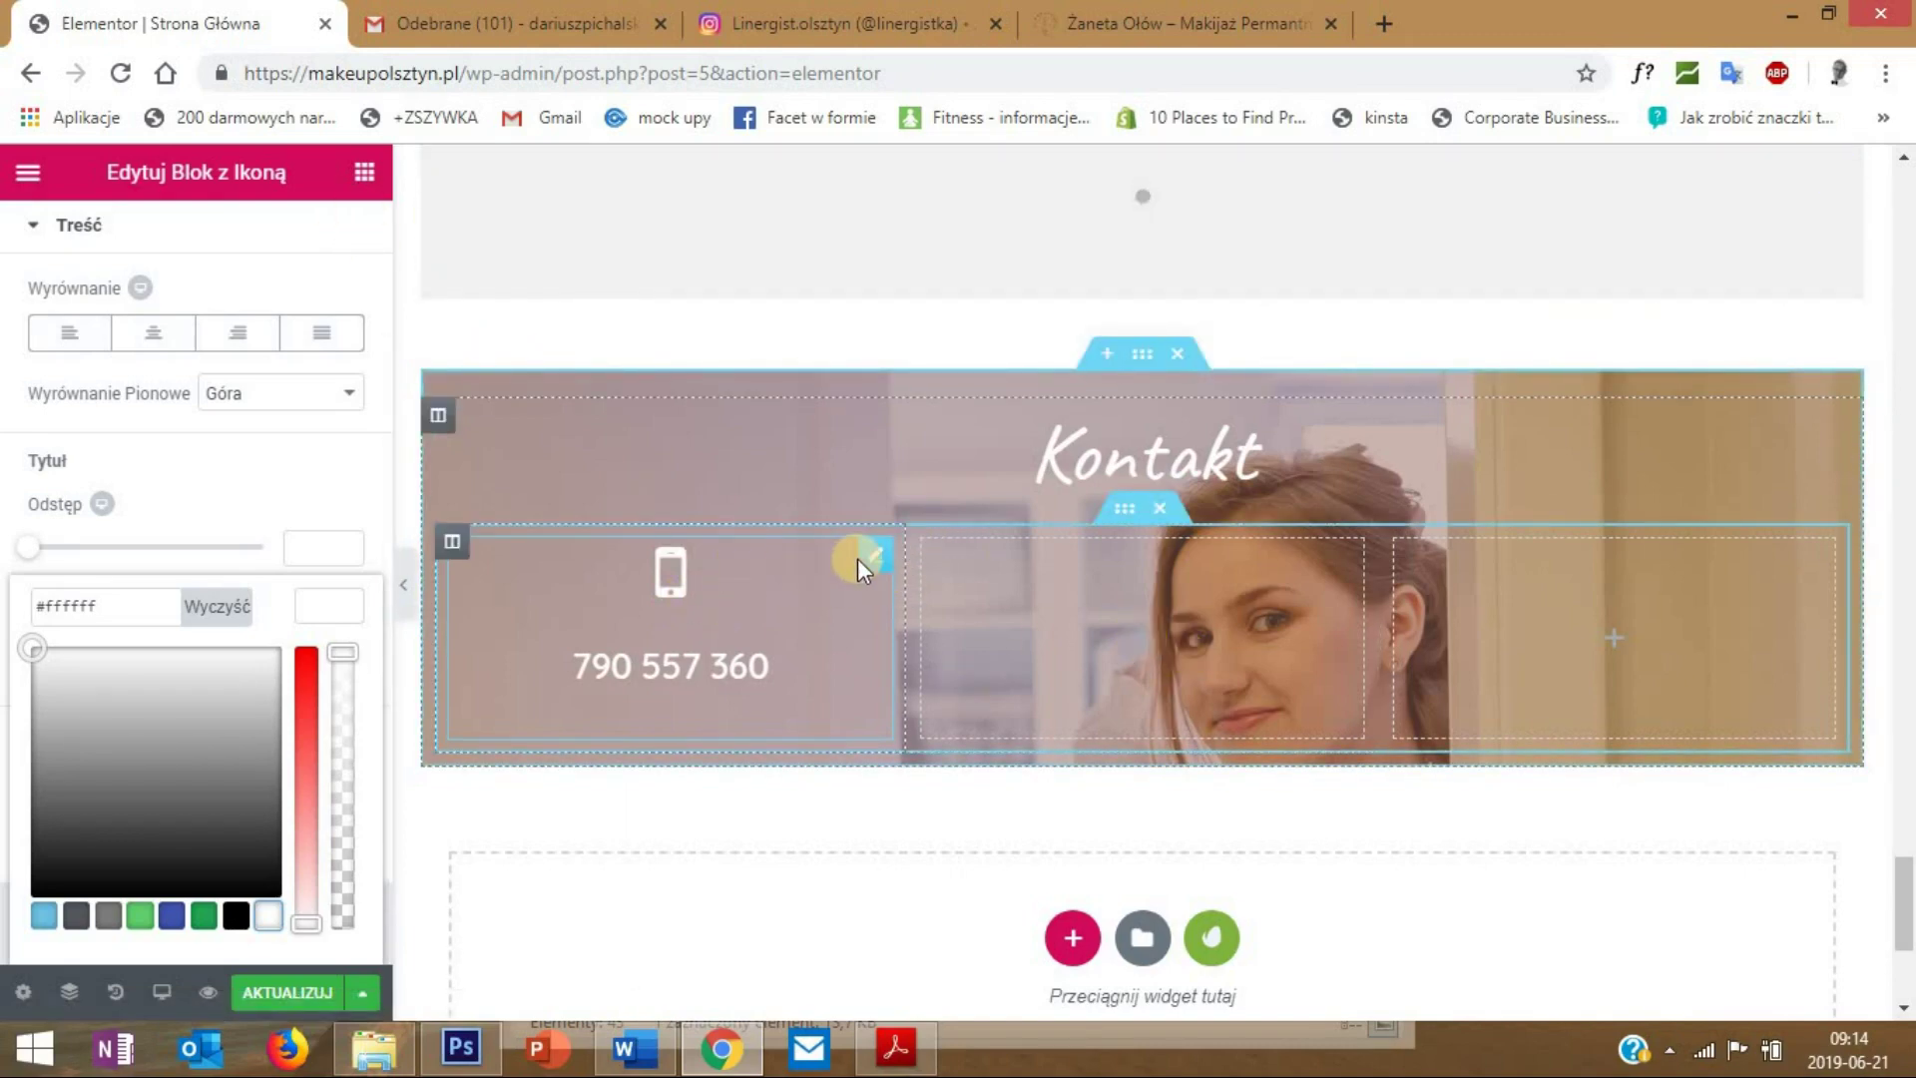
{"action": "right_click", "coordinate": [864, 561]}
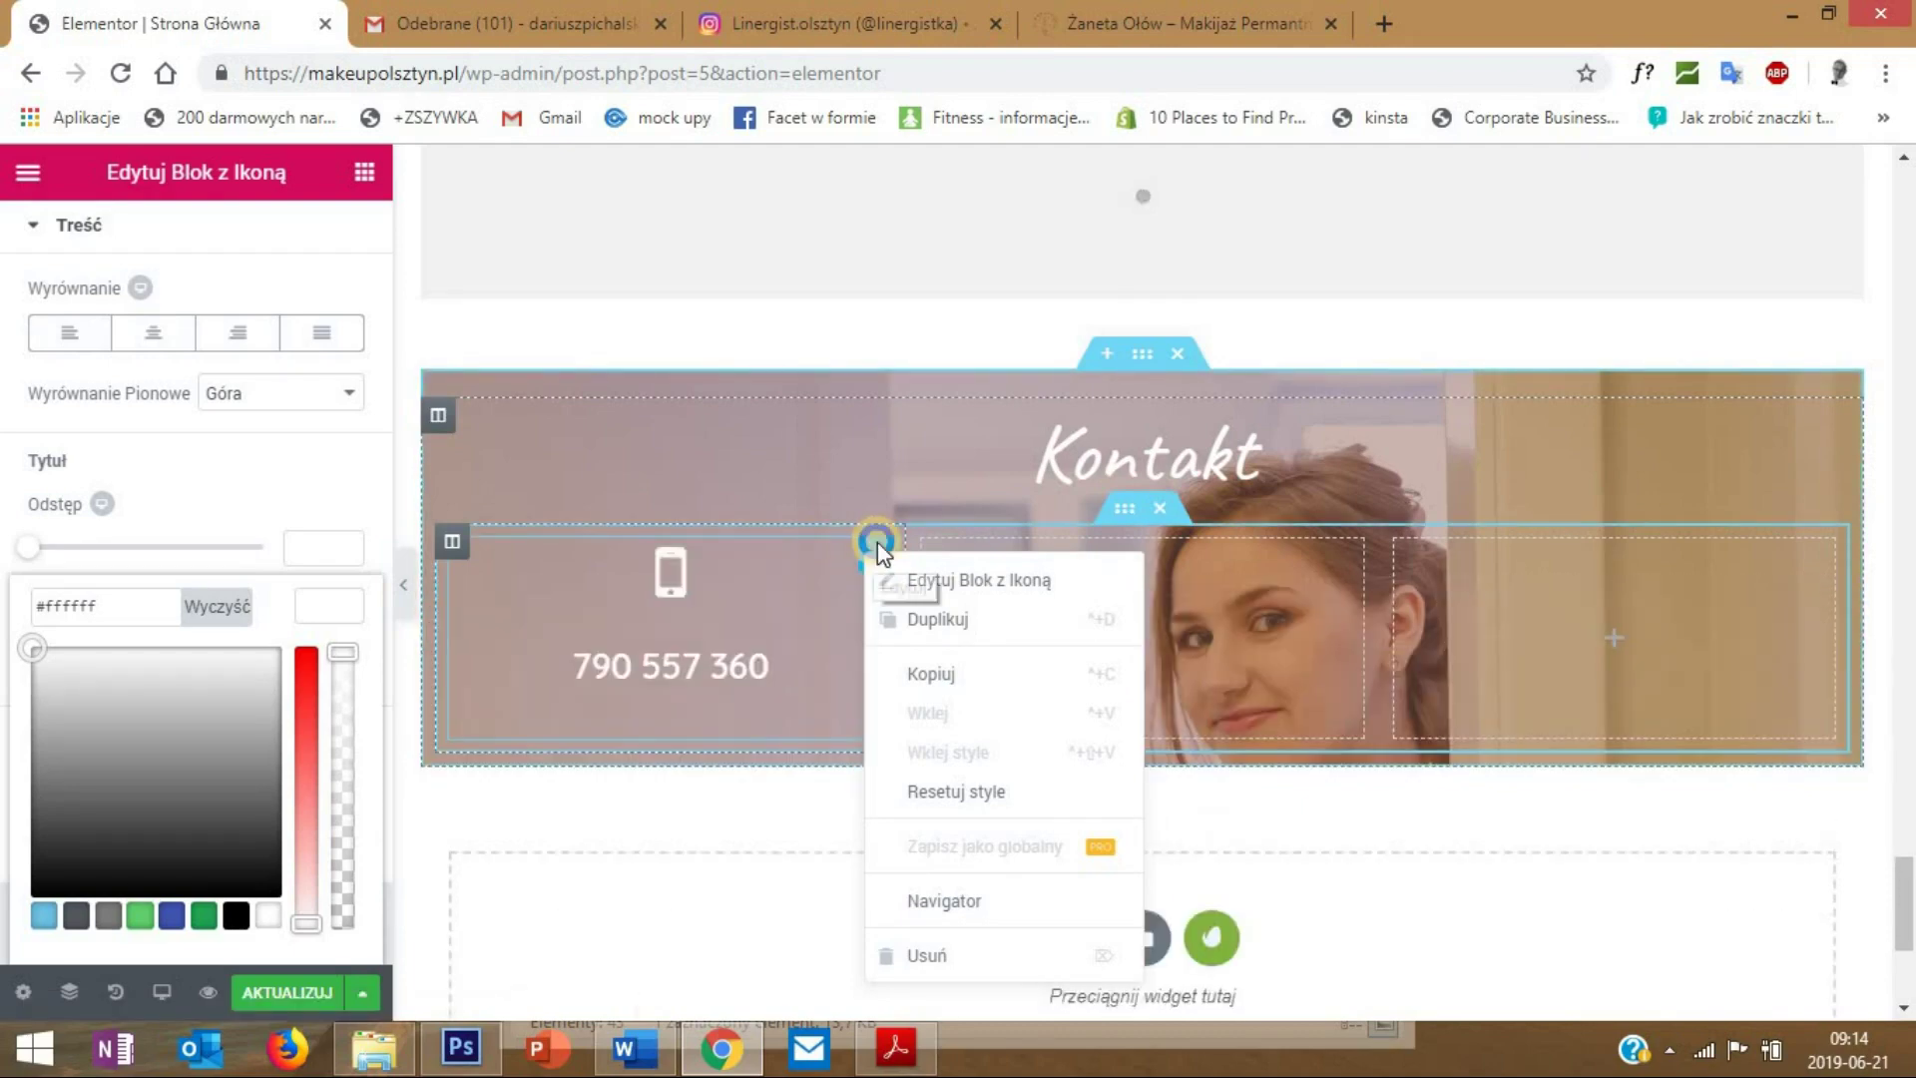
- Duplicate the phone block into the middle column and change its icon to an envelope
{"action": "right_click", "coordinate": [874, 543]}
{"action": "left_click", "coordinate": [944, 609]}
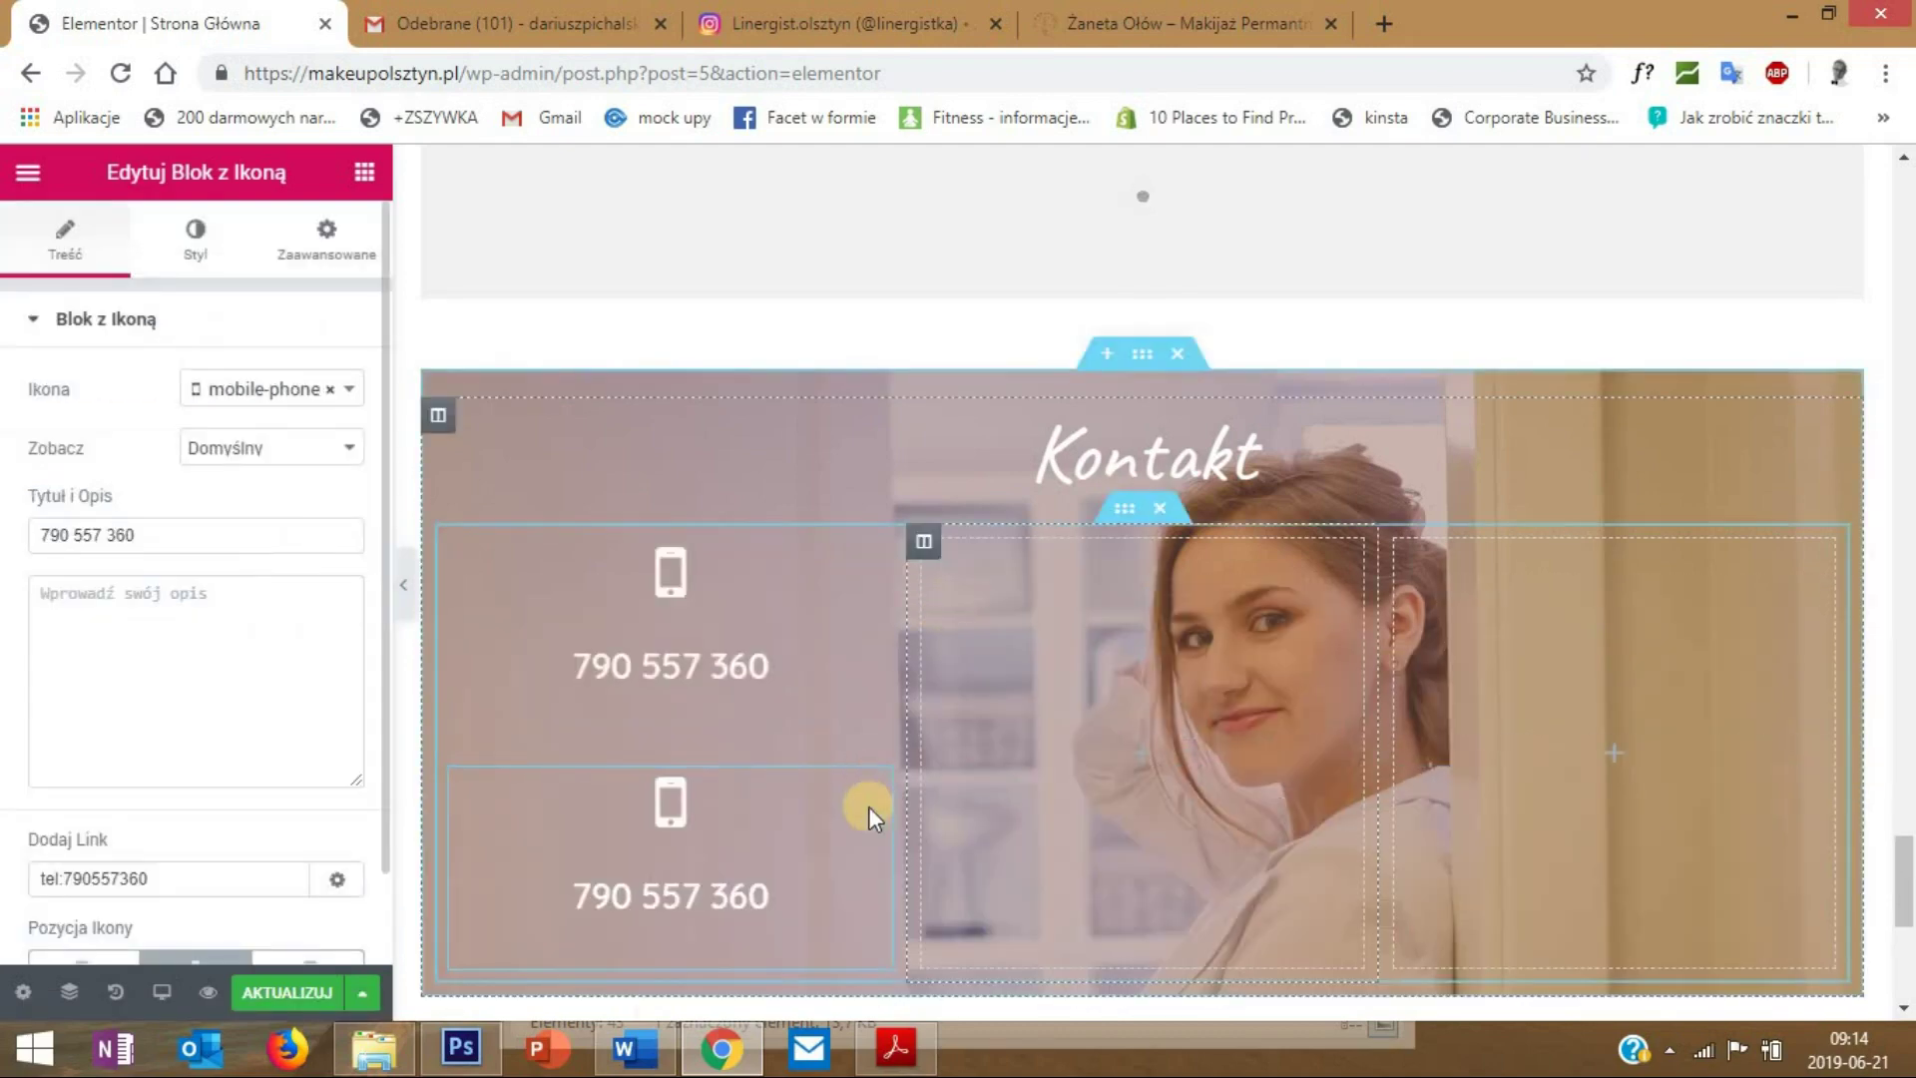
{"action": "left_click_drag", "start_coordinate": [875, 793], "coordinate": [1056, 670]}
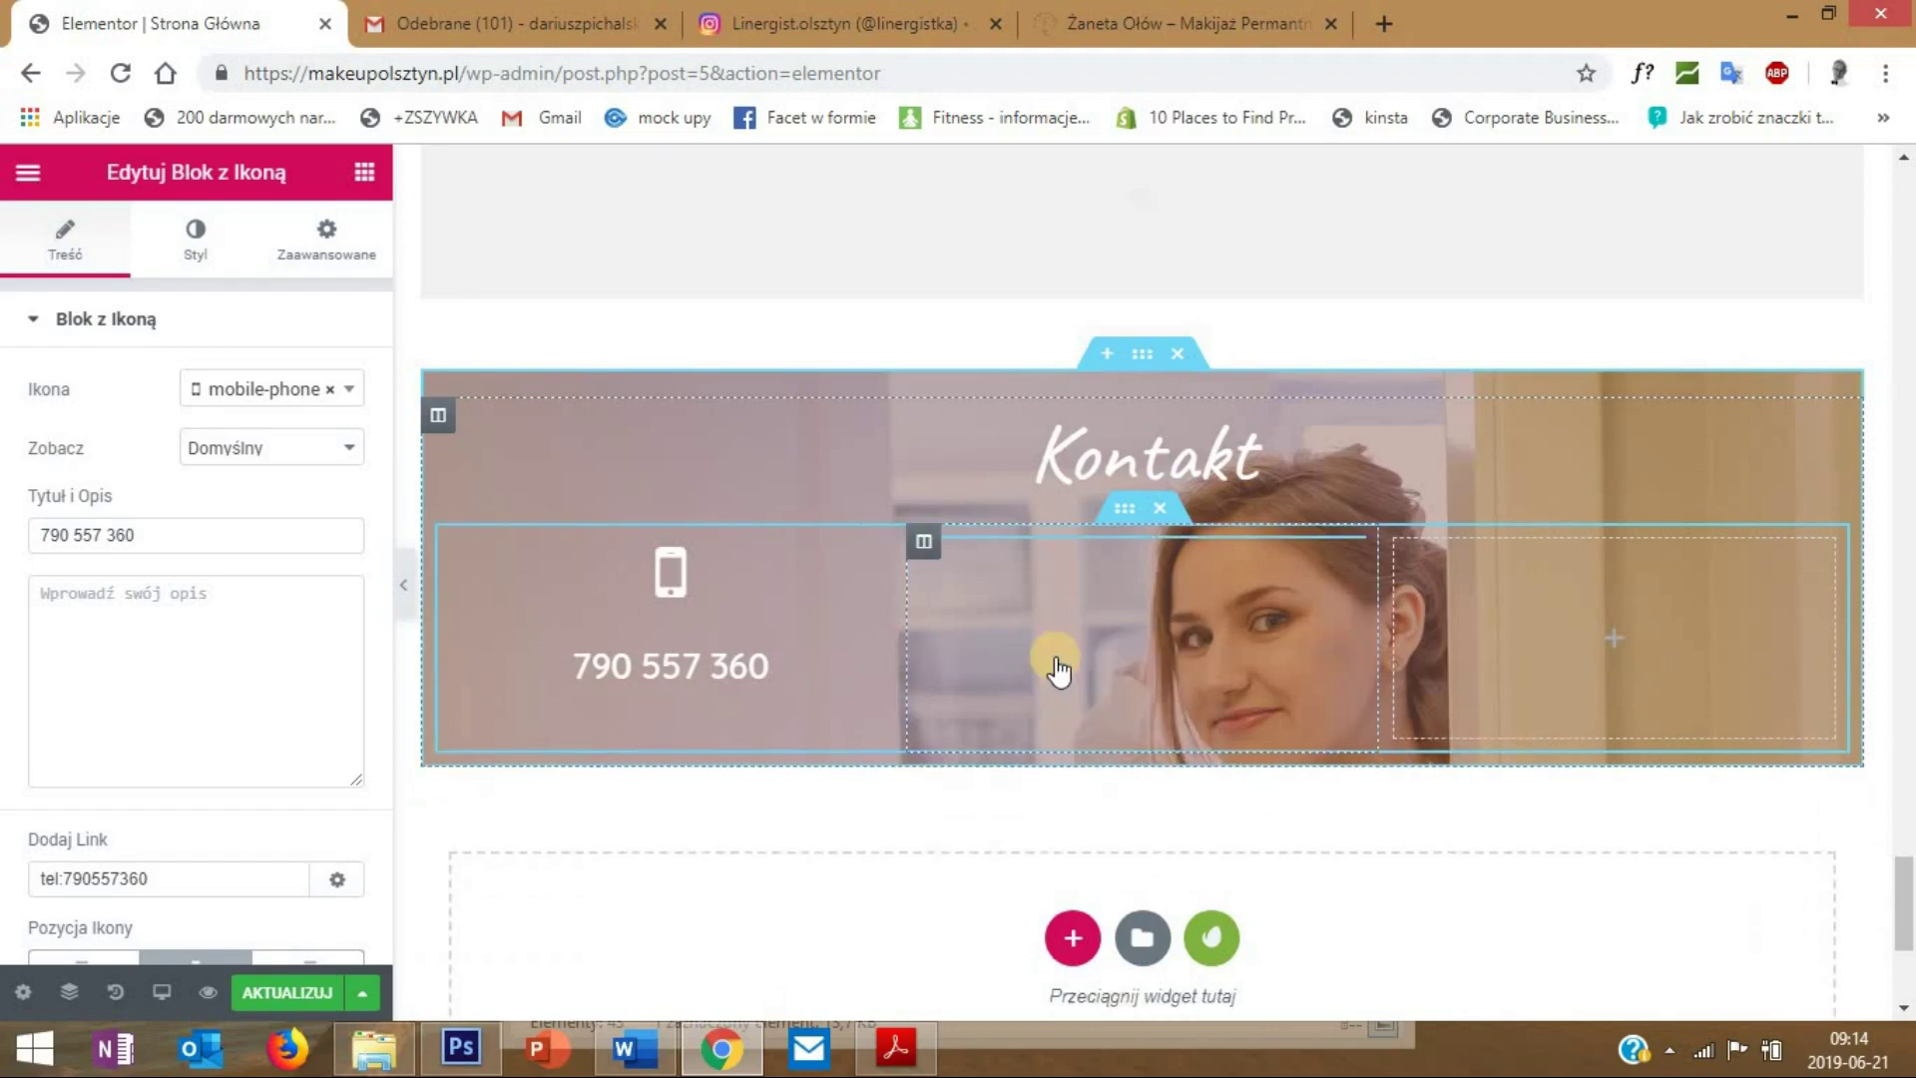
{"action": "left_click", "coordinate": [254, 394]}
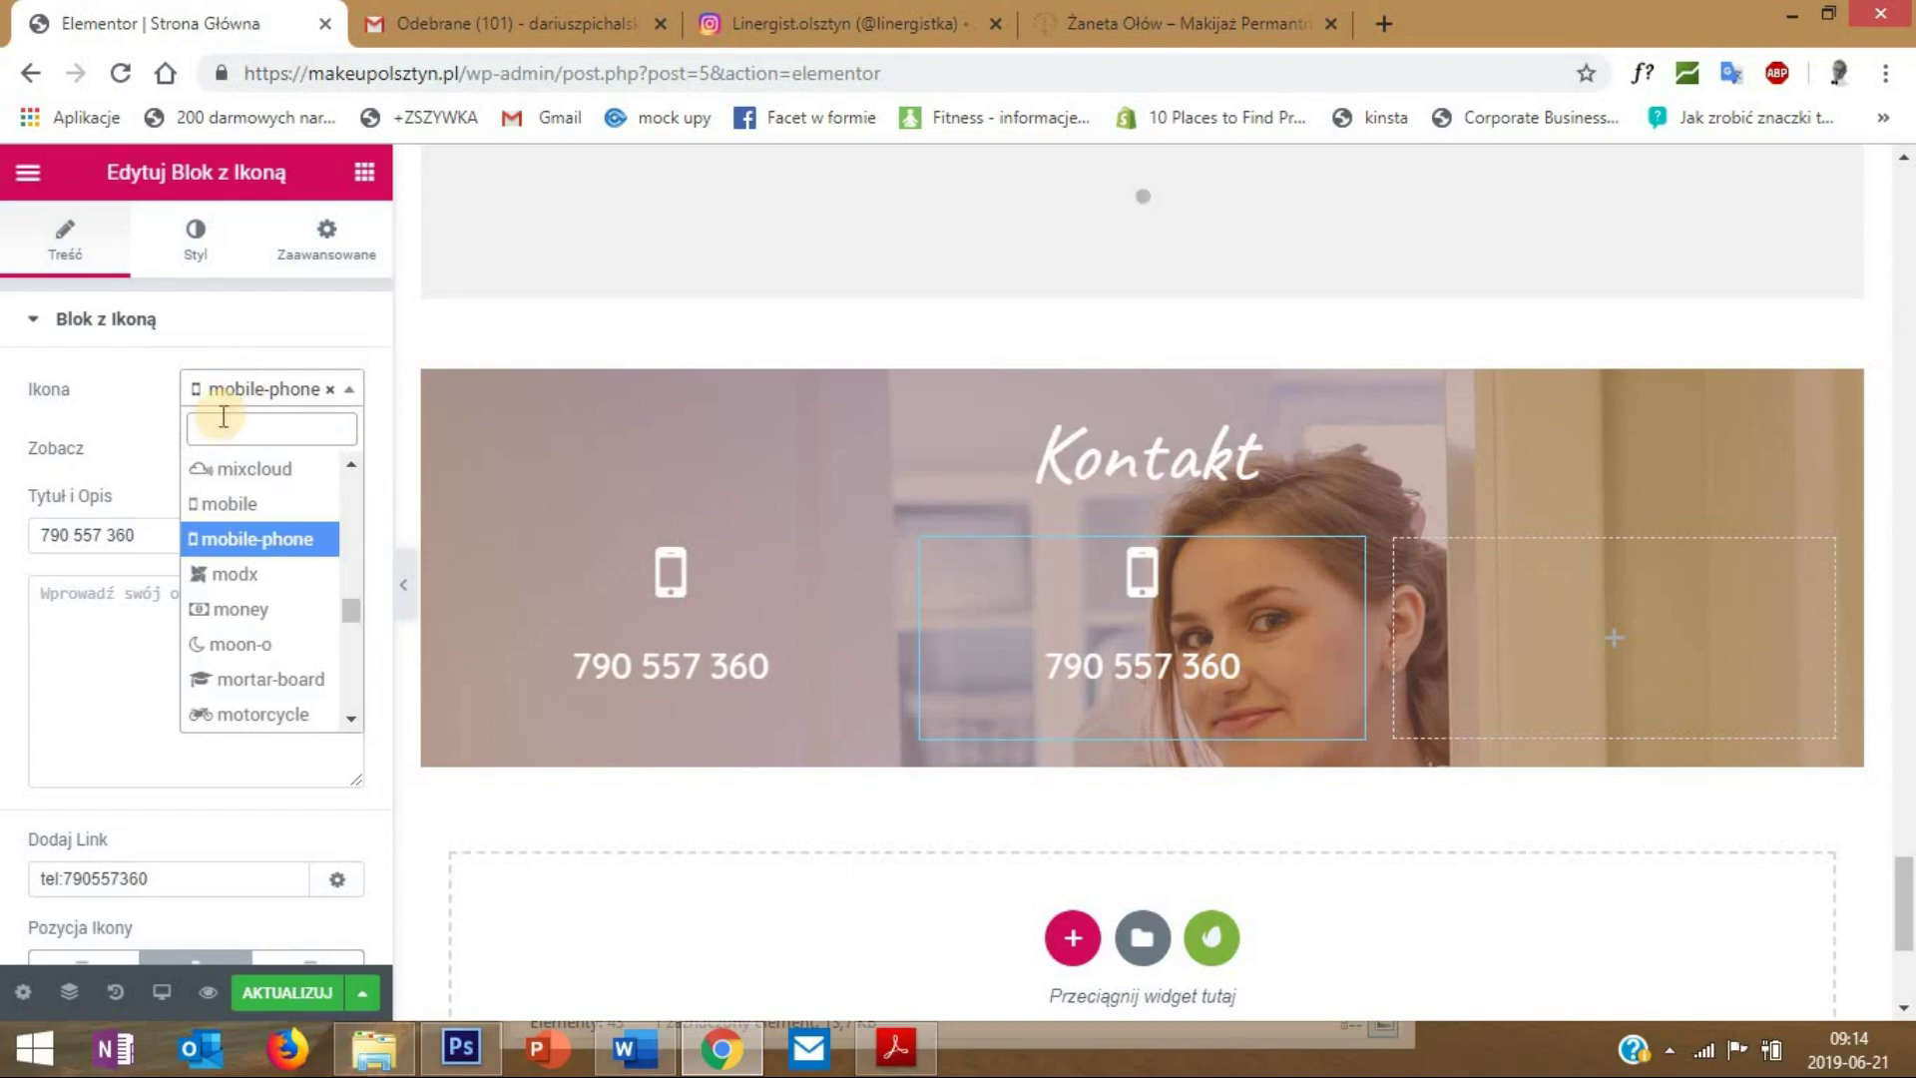
{"action": "type", "text": "env"}
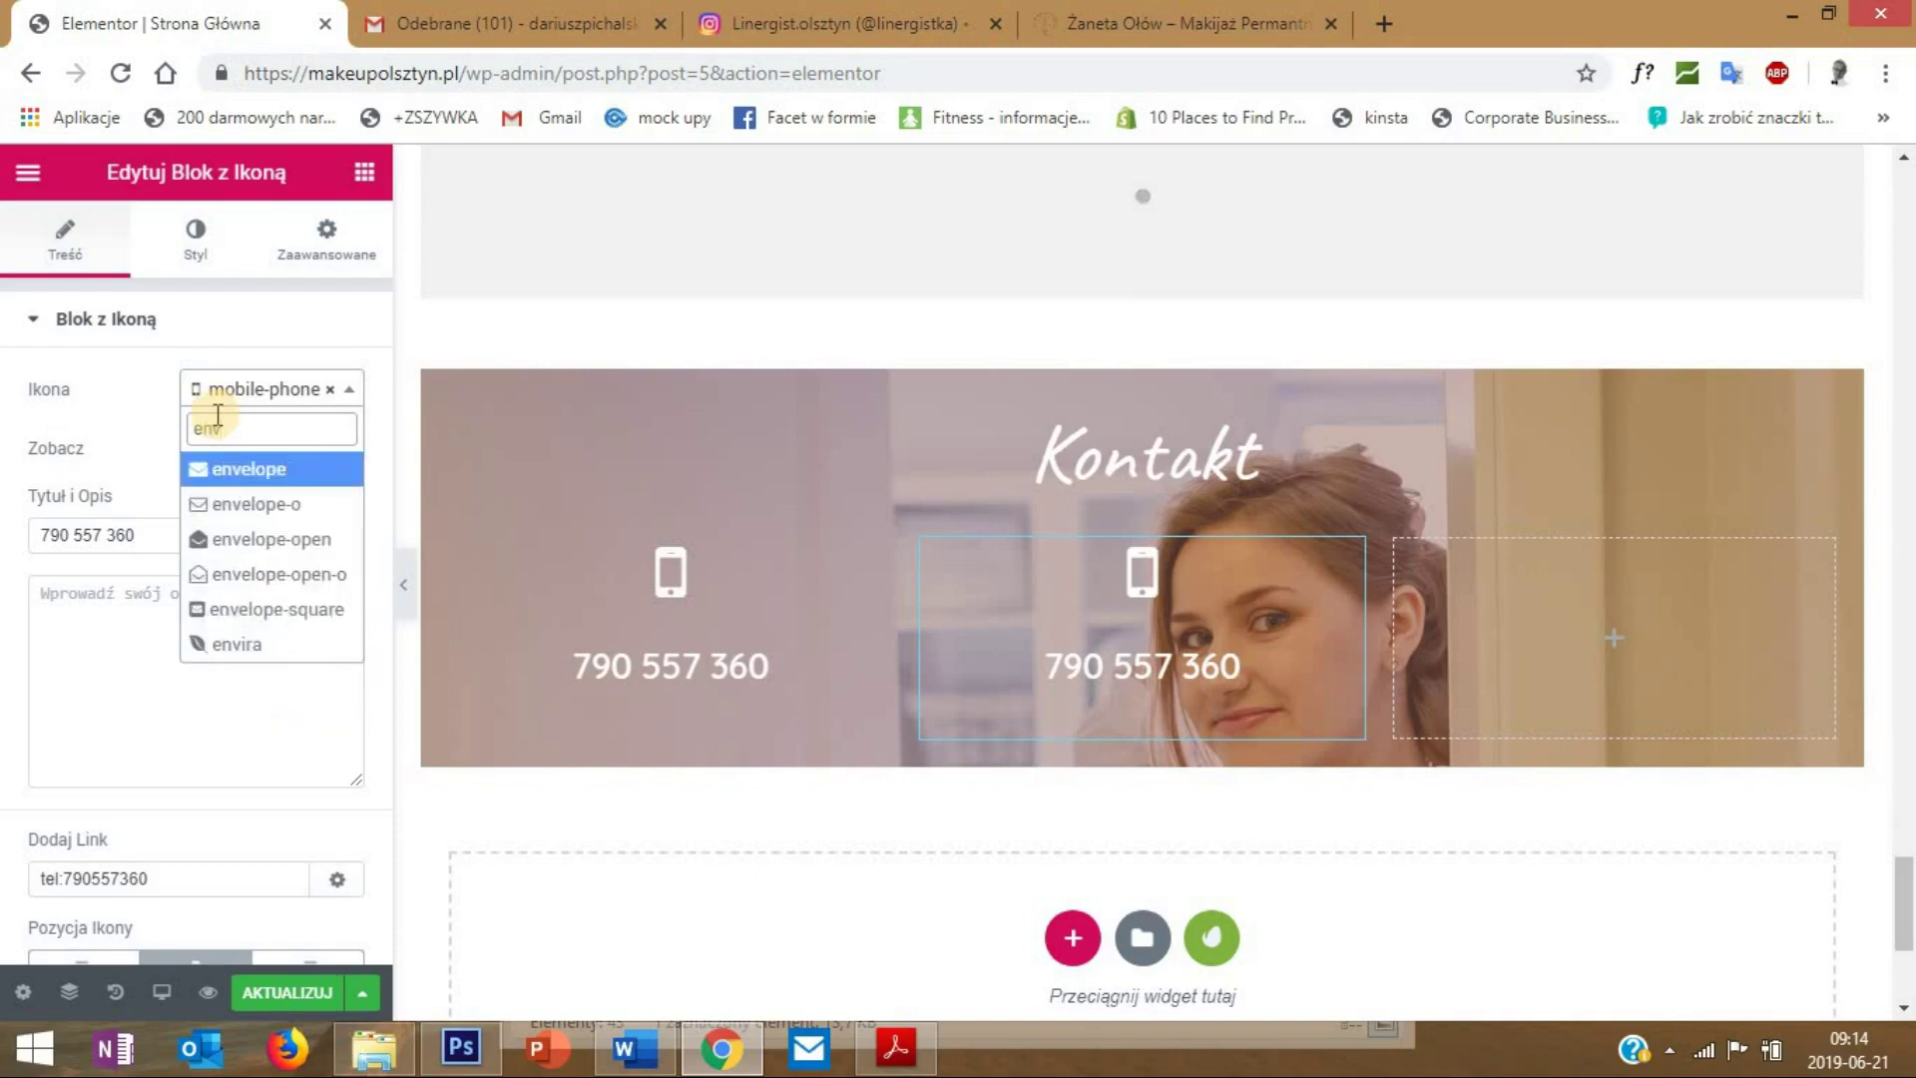
{"action": "left_click", "coordinate": [280, 481]}
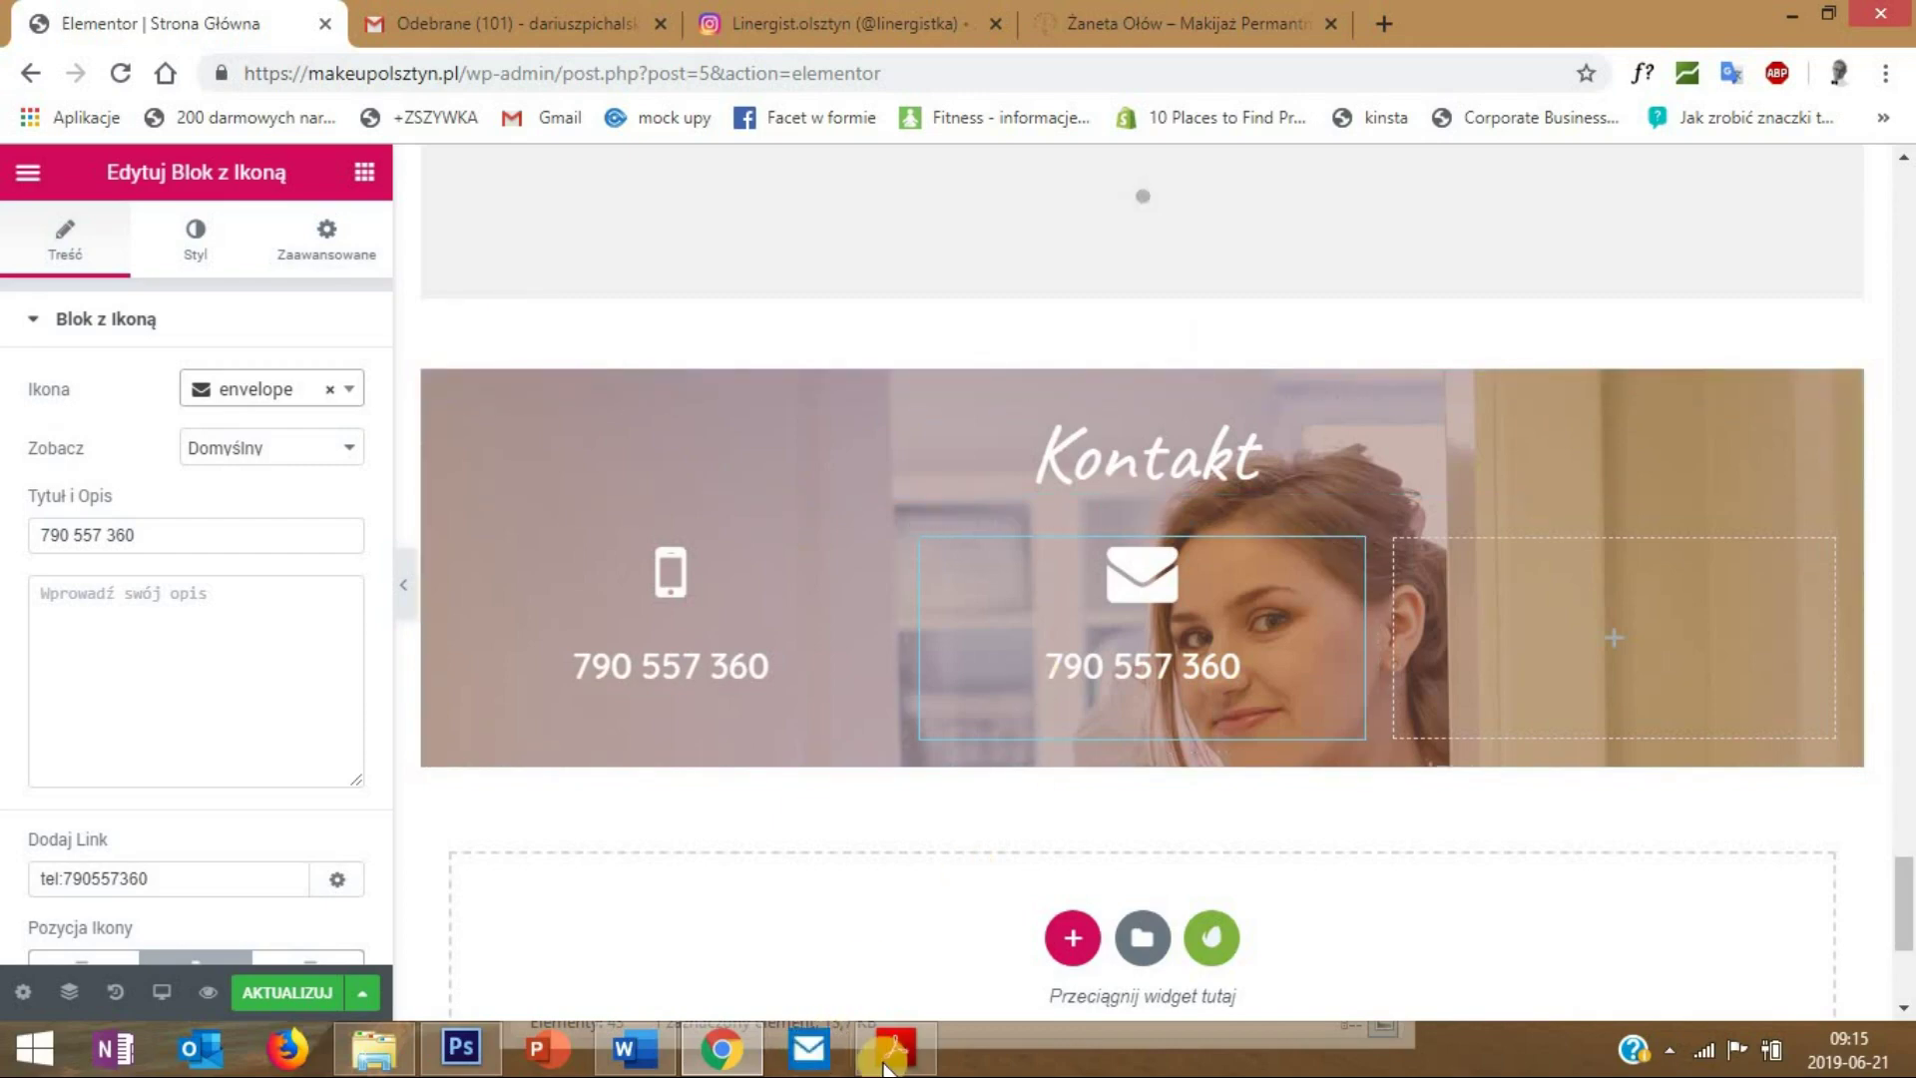
- Paste the contact e-mail address as the title and clear the tel: link
{"action": "key", "text": "ctrl+v"}
{"action": "left_click", "coordinate": [260, 722]}
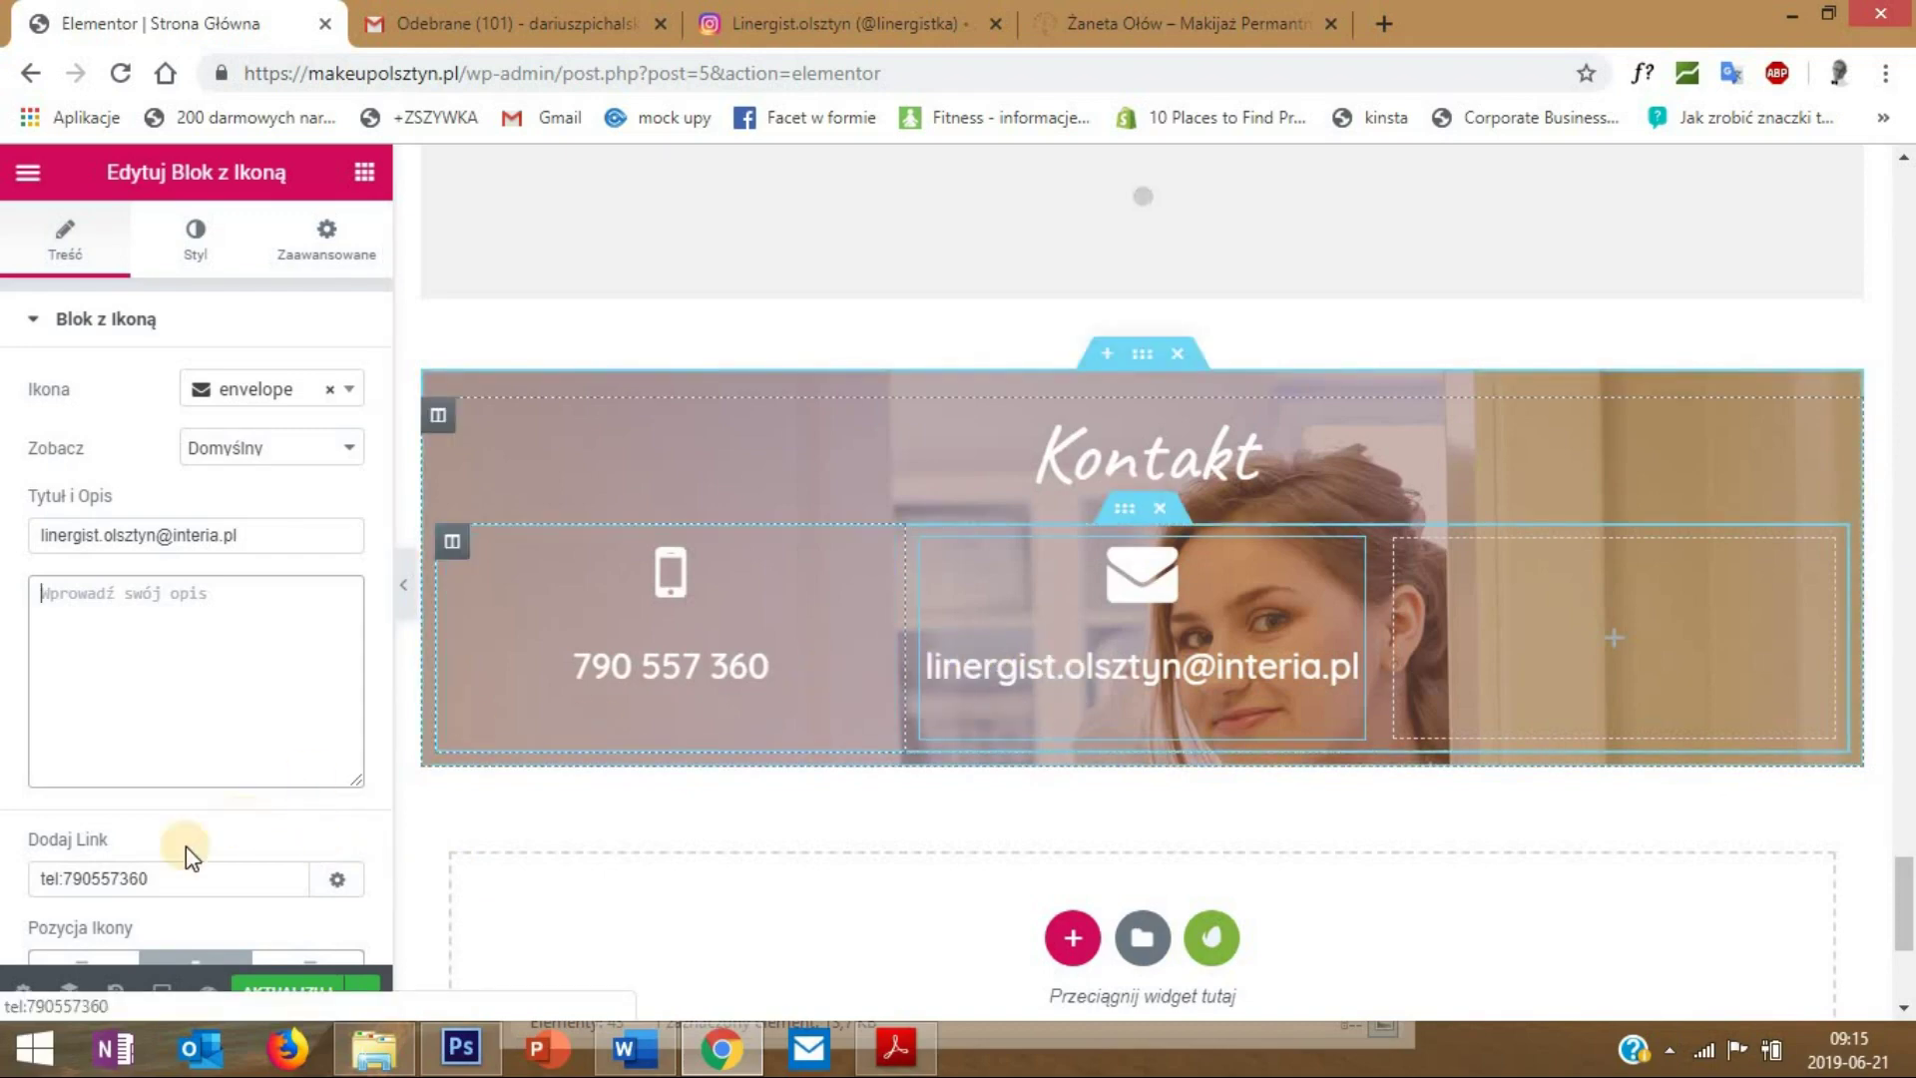
{"action": "left_click_drag", "start_coordinate": [209, 880], "coordinate": [38, 879]}
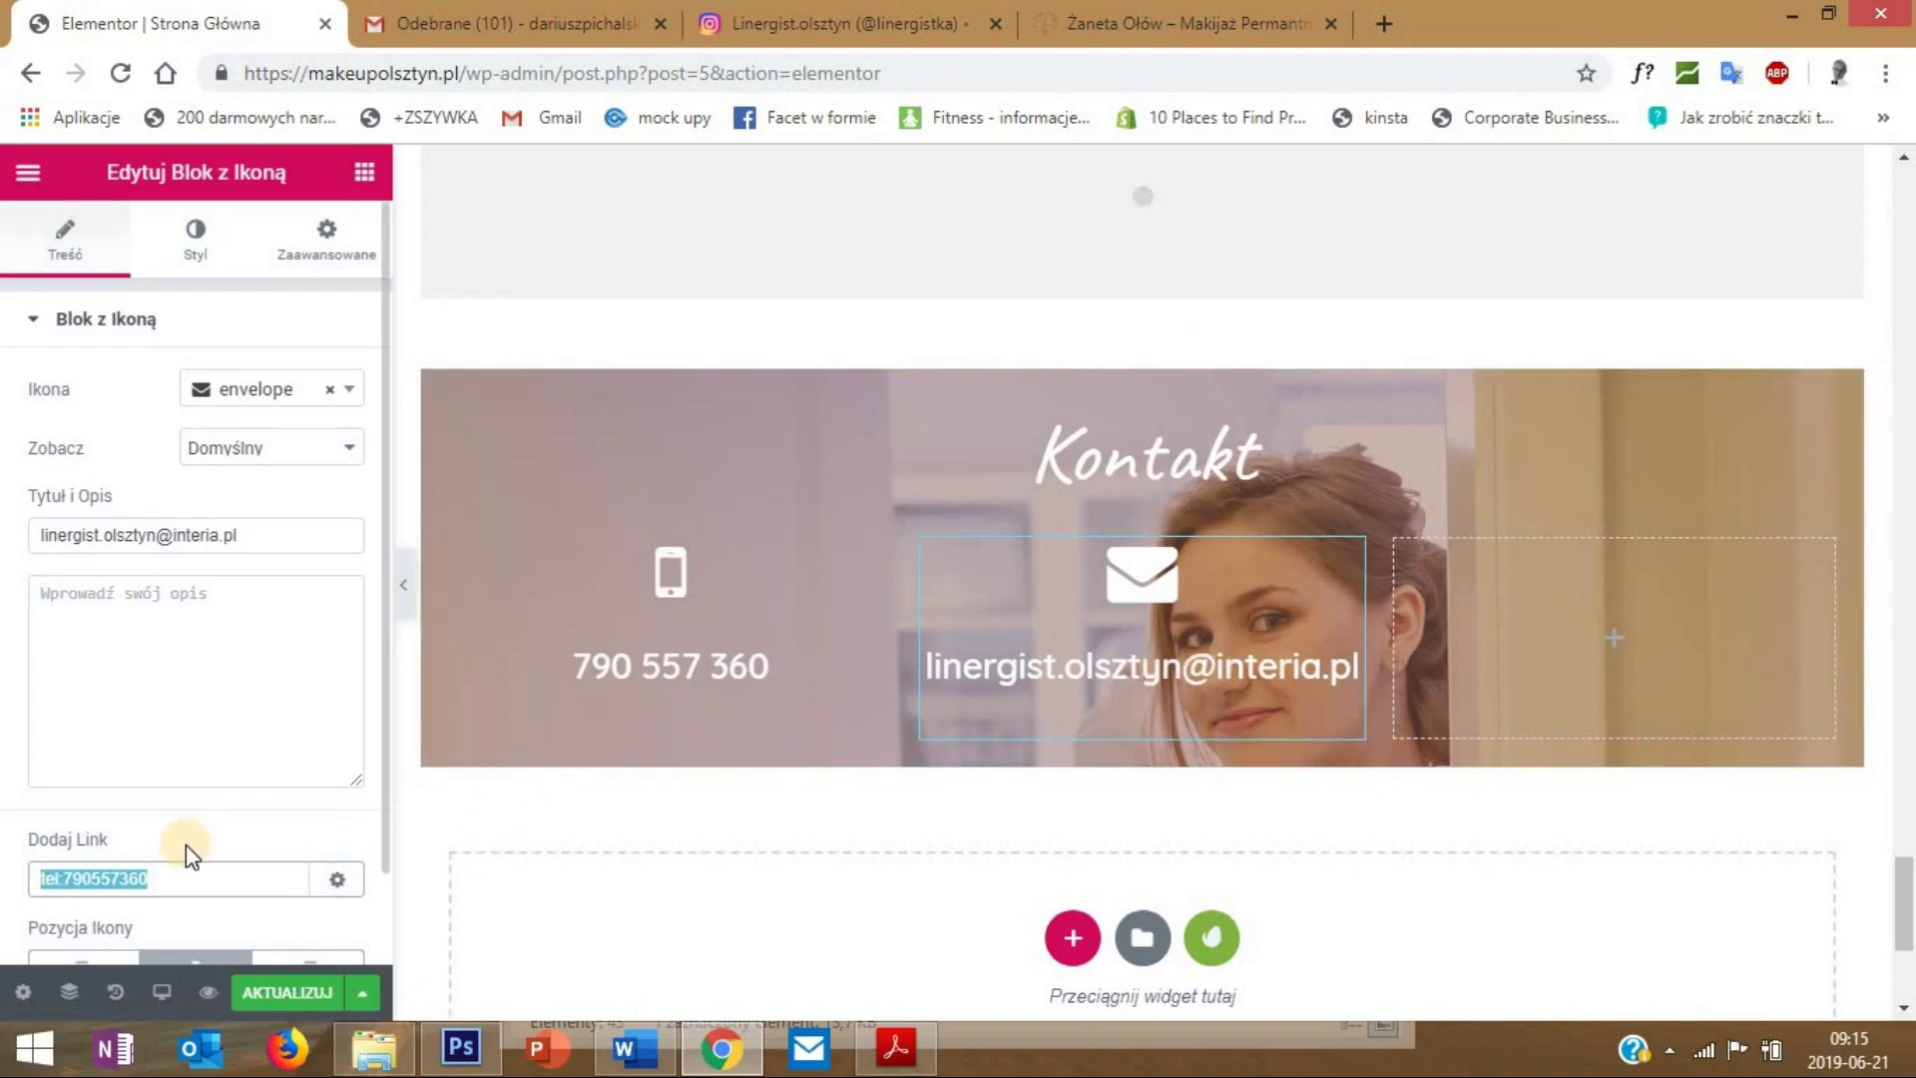
{"action": "key", "text": "BackSpace"}
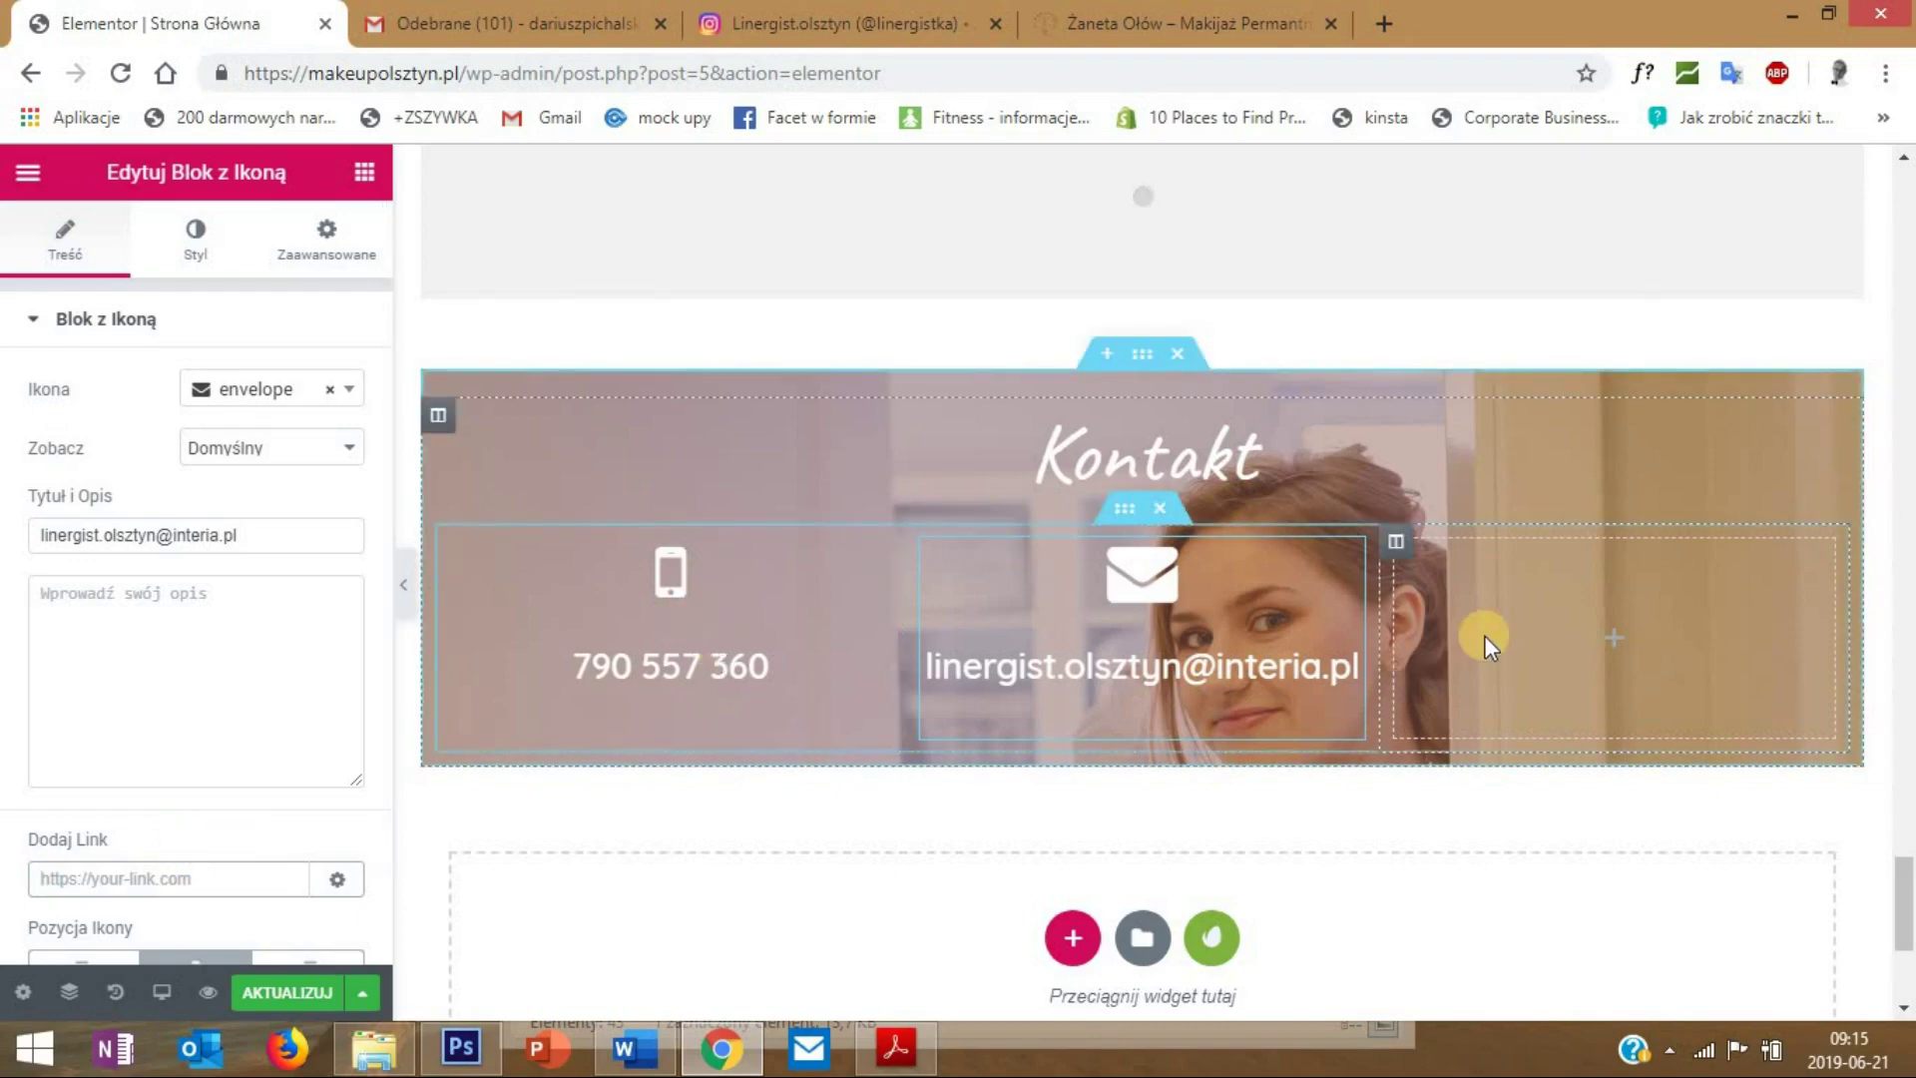
- Duplicate the e-mail block into the right column and give it a map-marker icon
{"action": "right_click", "coordinate": [1348, 559]}
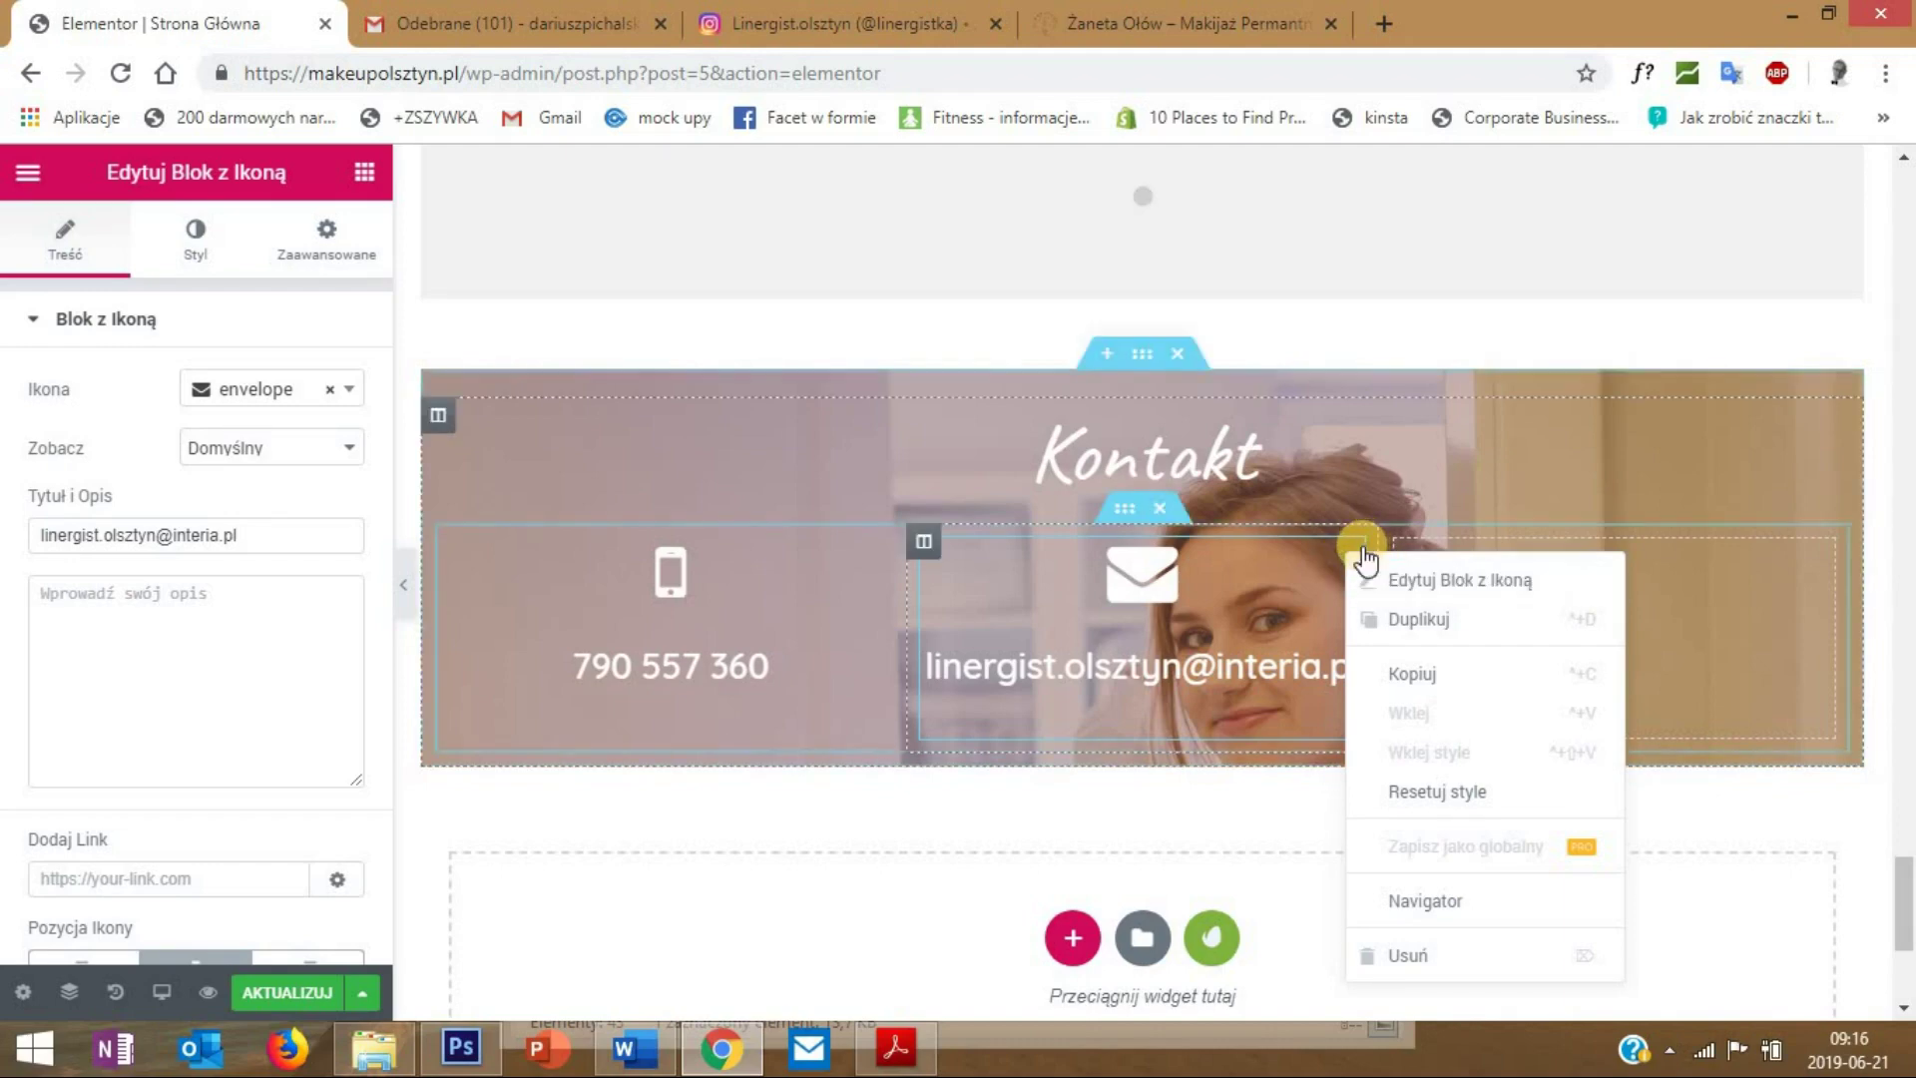
{"action": "left_click", "coordinate": [1419, 619]}
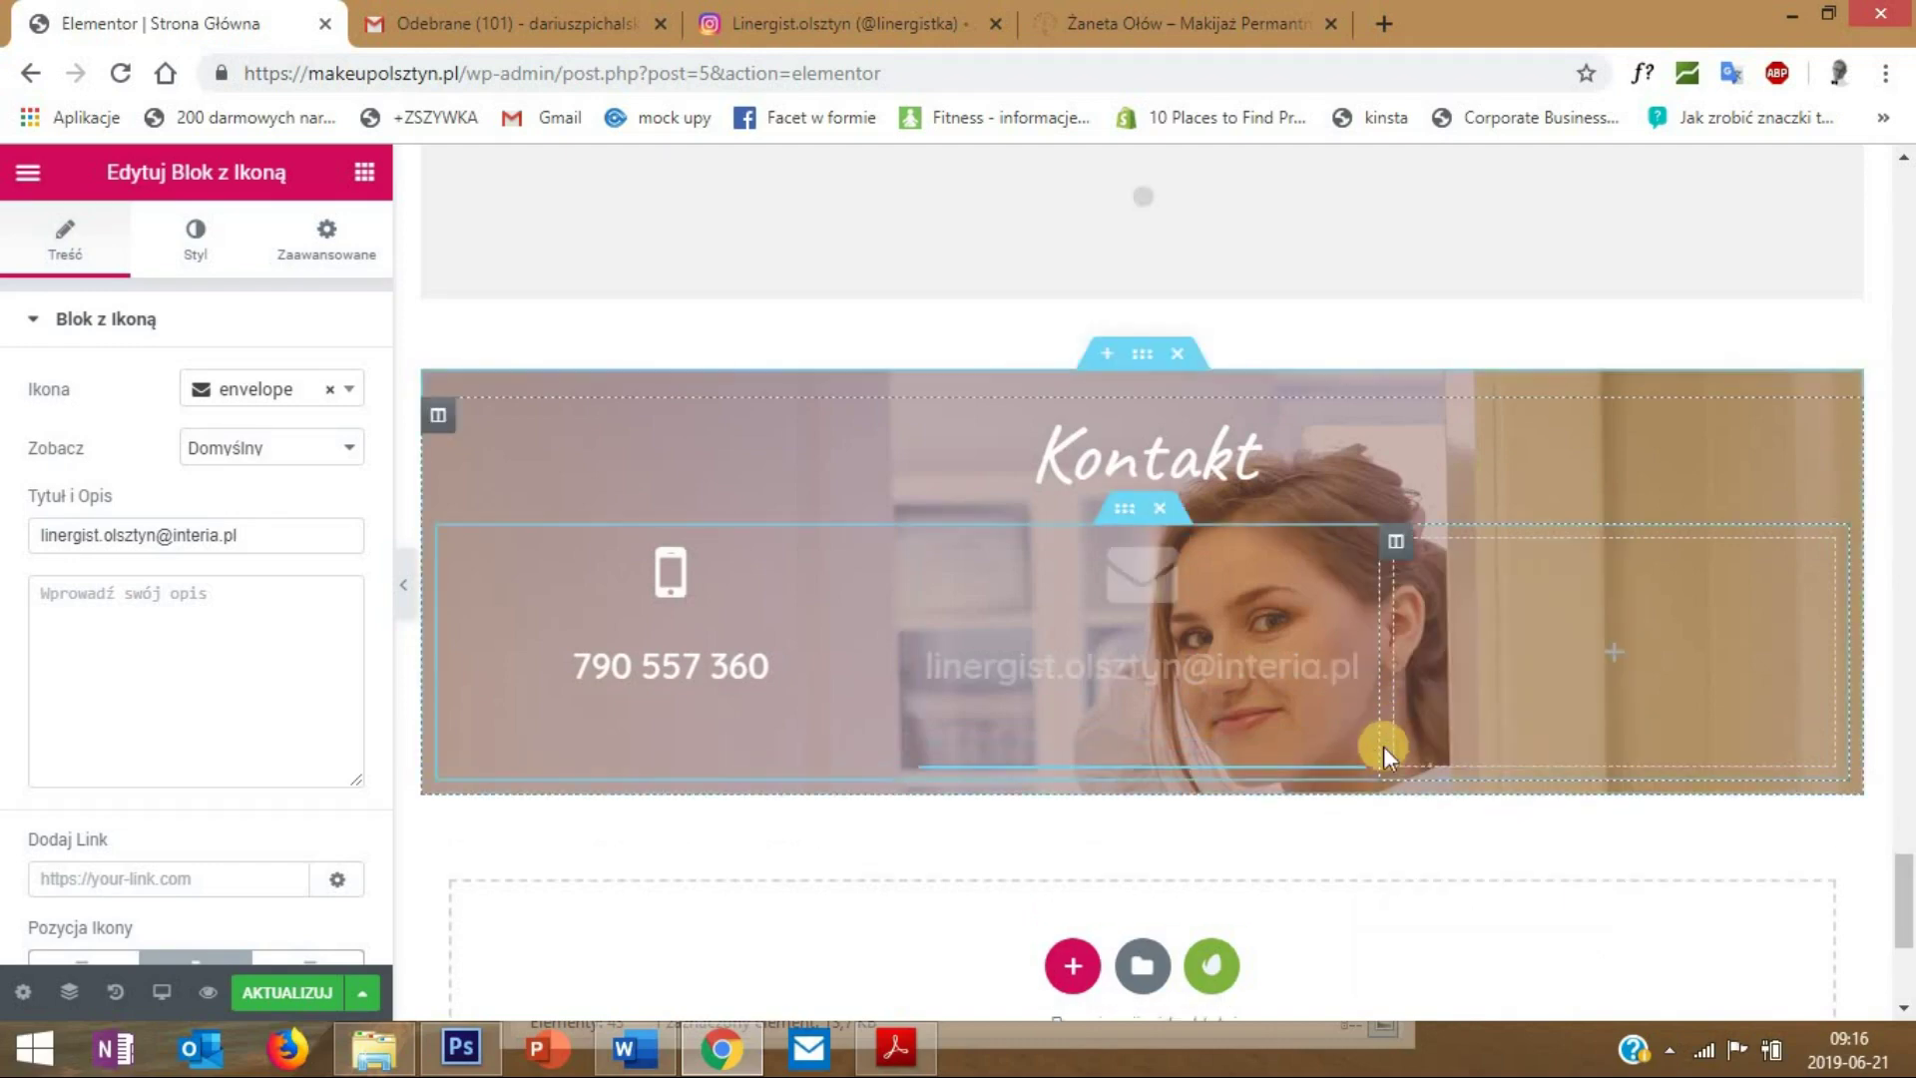
{"action": "left_click_drag", "start_coordinate": [1380, 729], "coordinate": [1545, 653]}
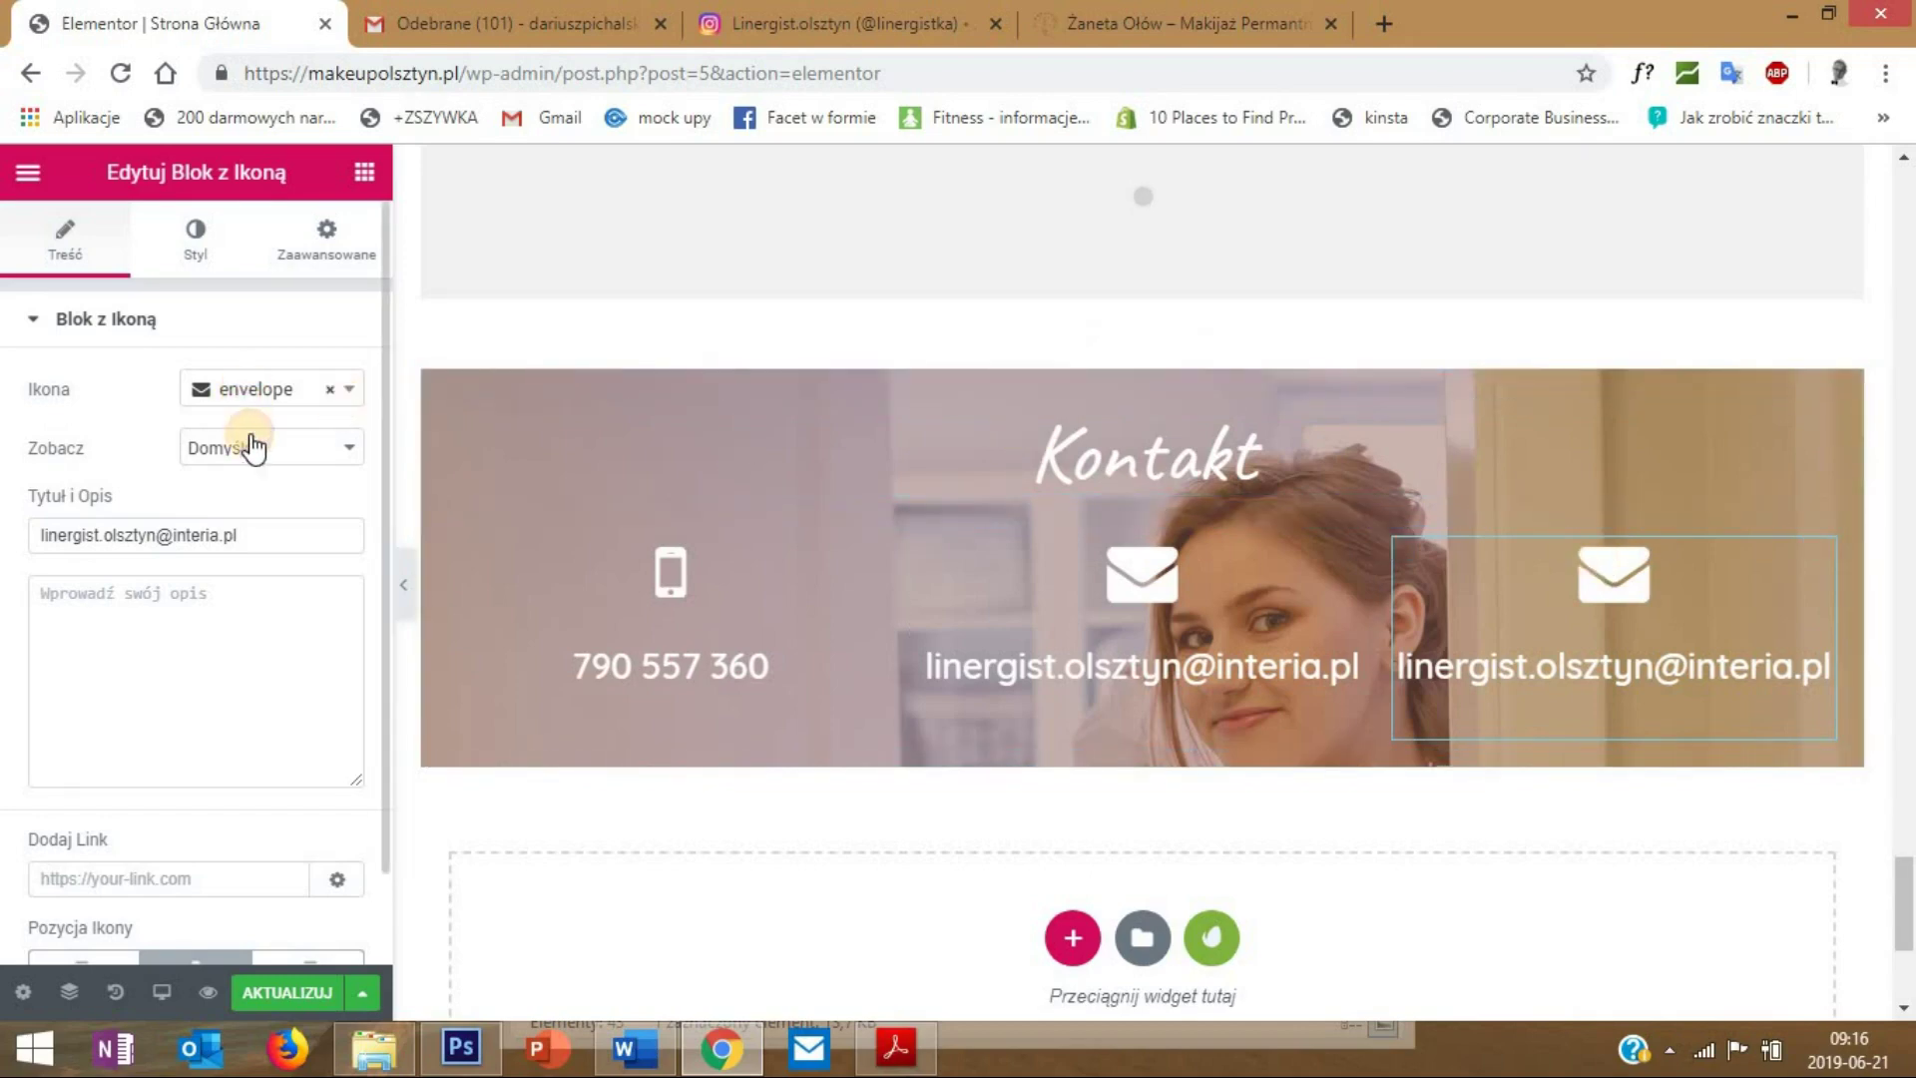
{"action": "left_click", "coordinate": [239, 403]}
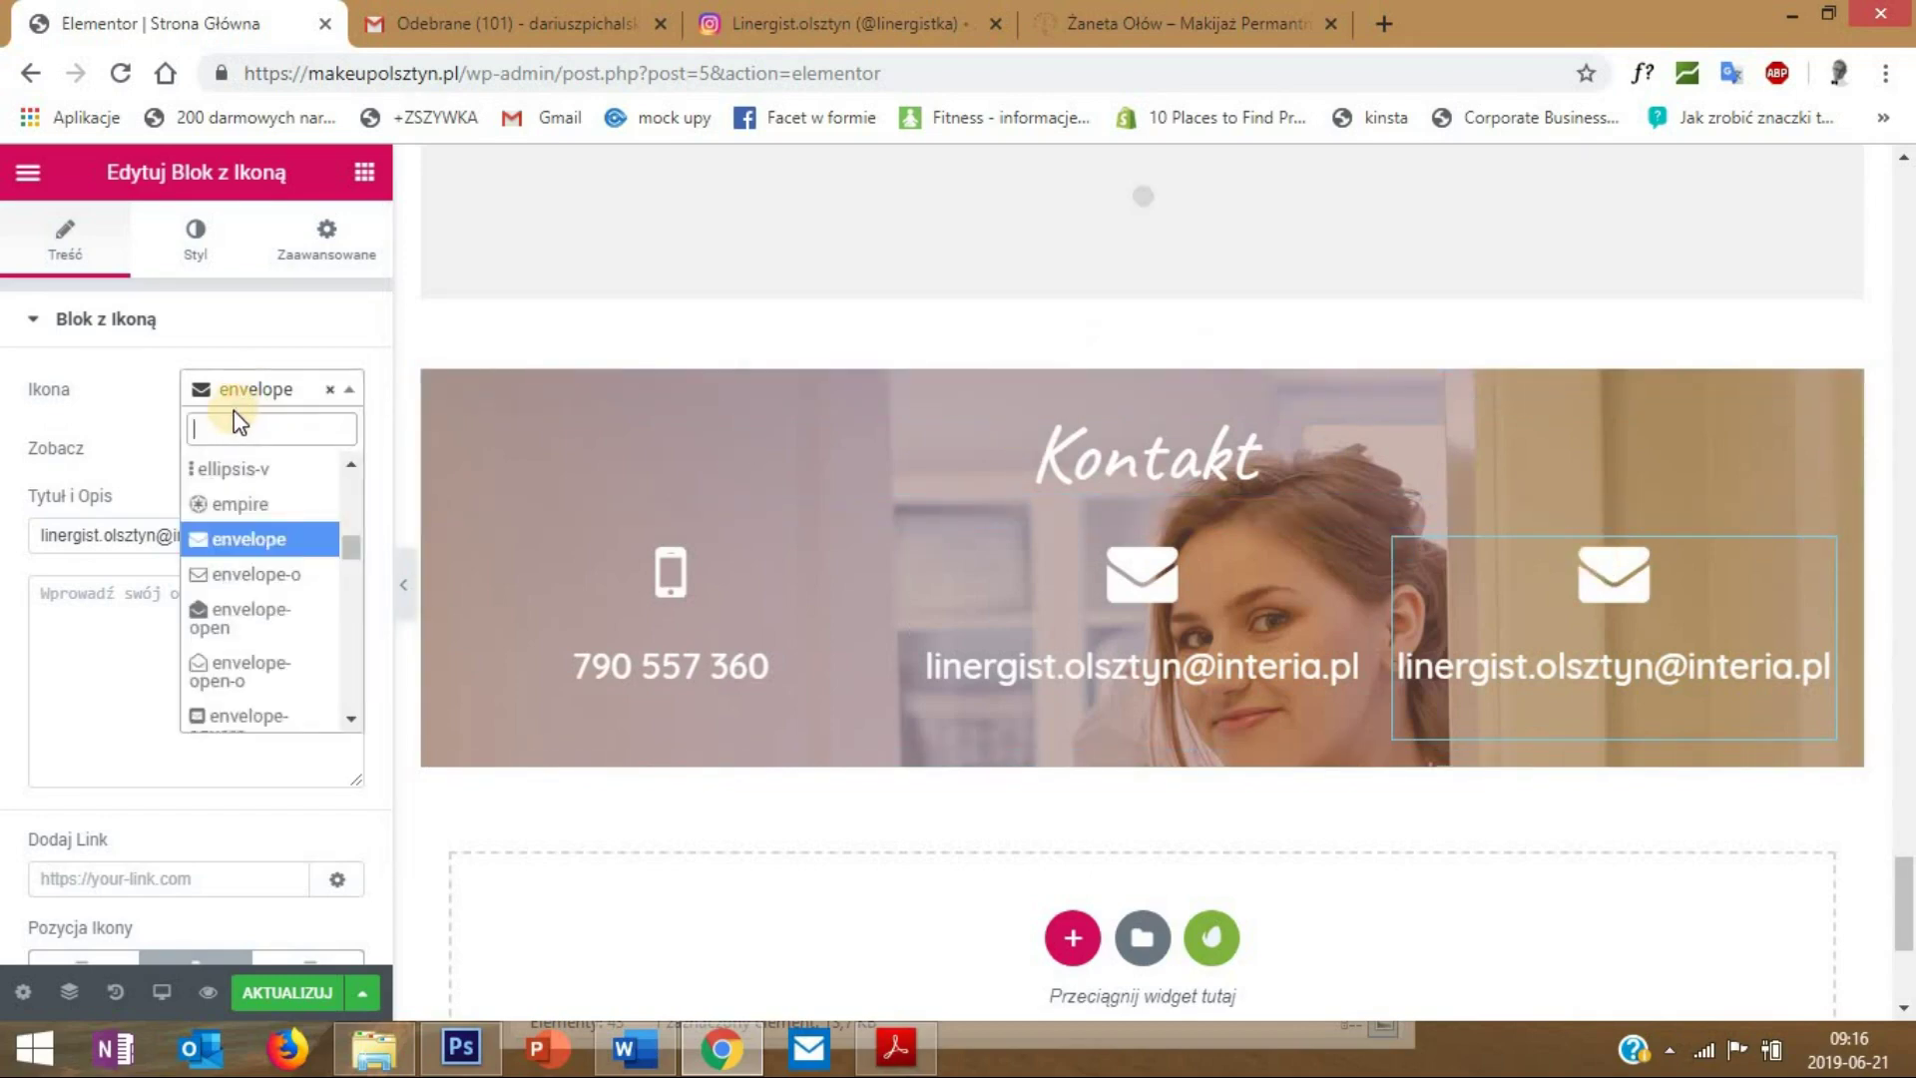
{"action": "type", "text": "pin m"}
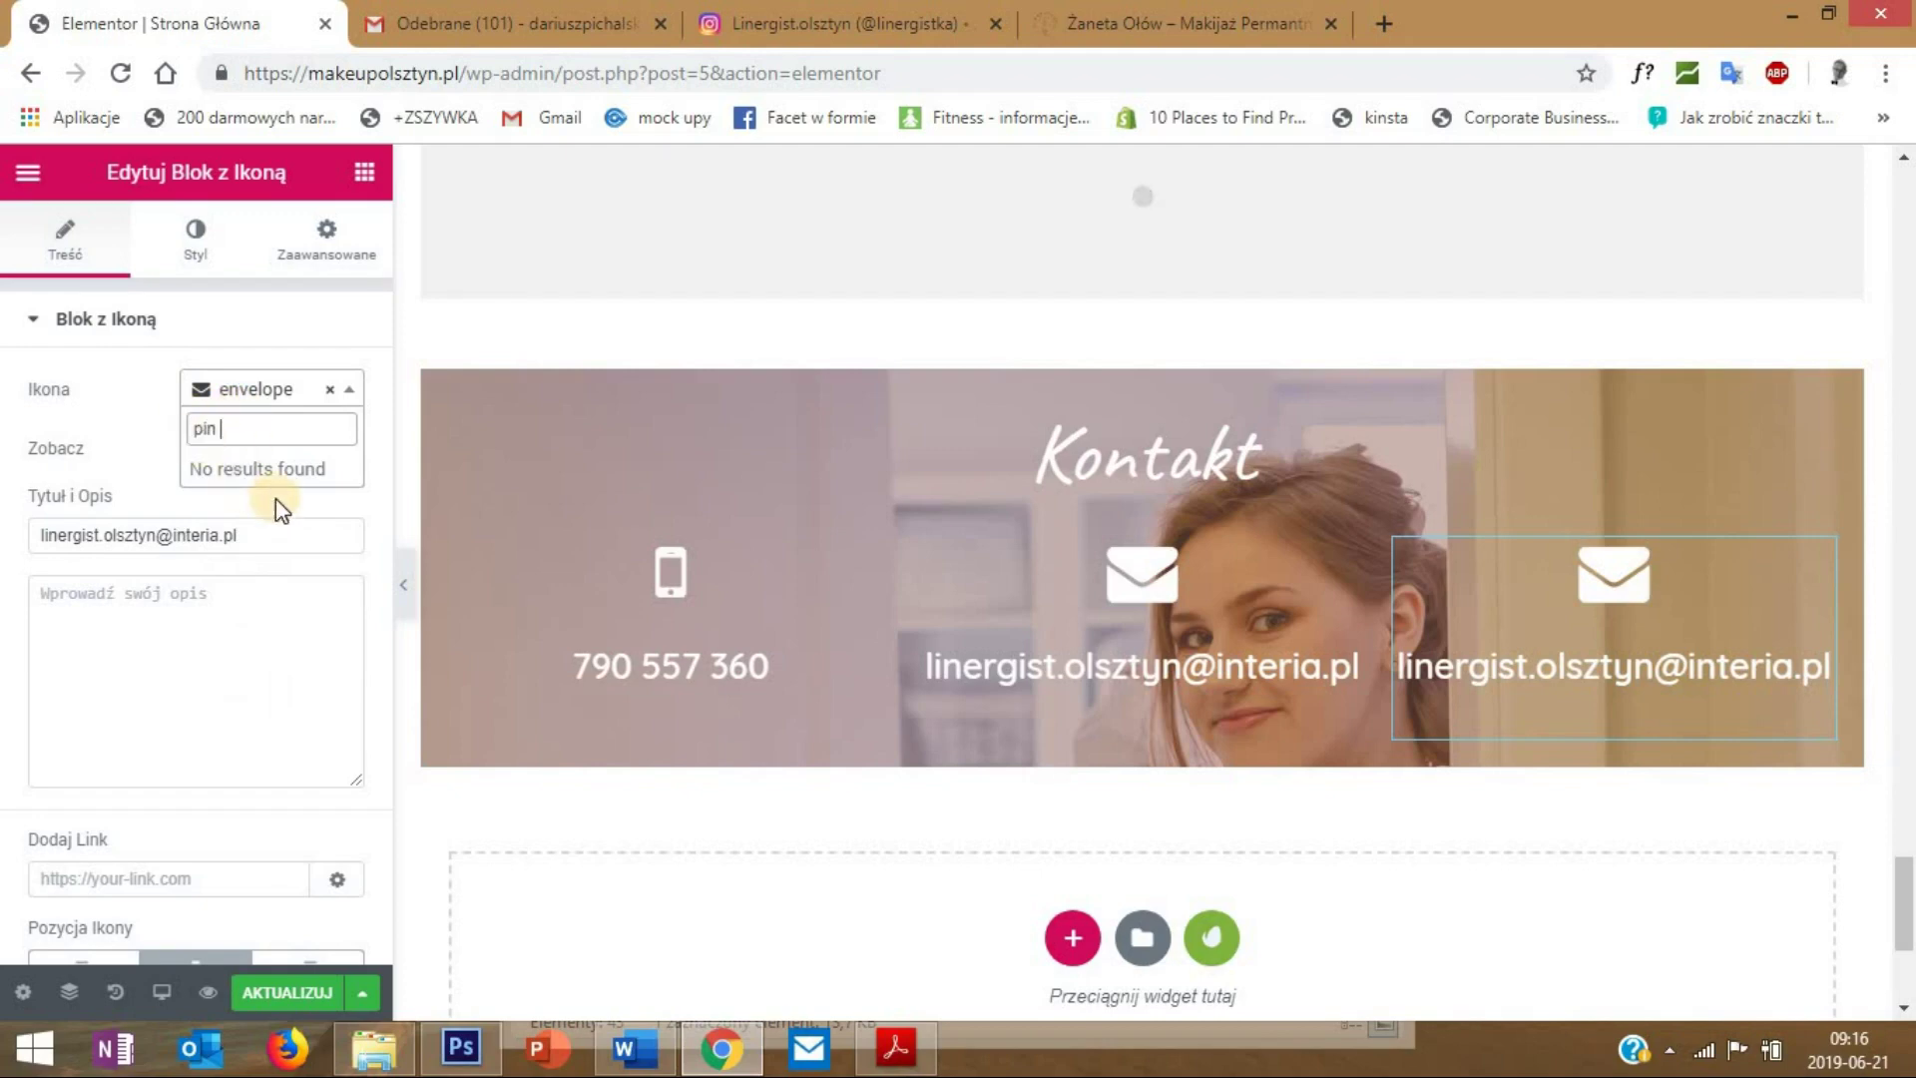
{"action": "left_click", "coordinate": [112, 428]}
{"action": "key", "text": "ctrl+a"}
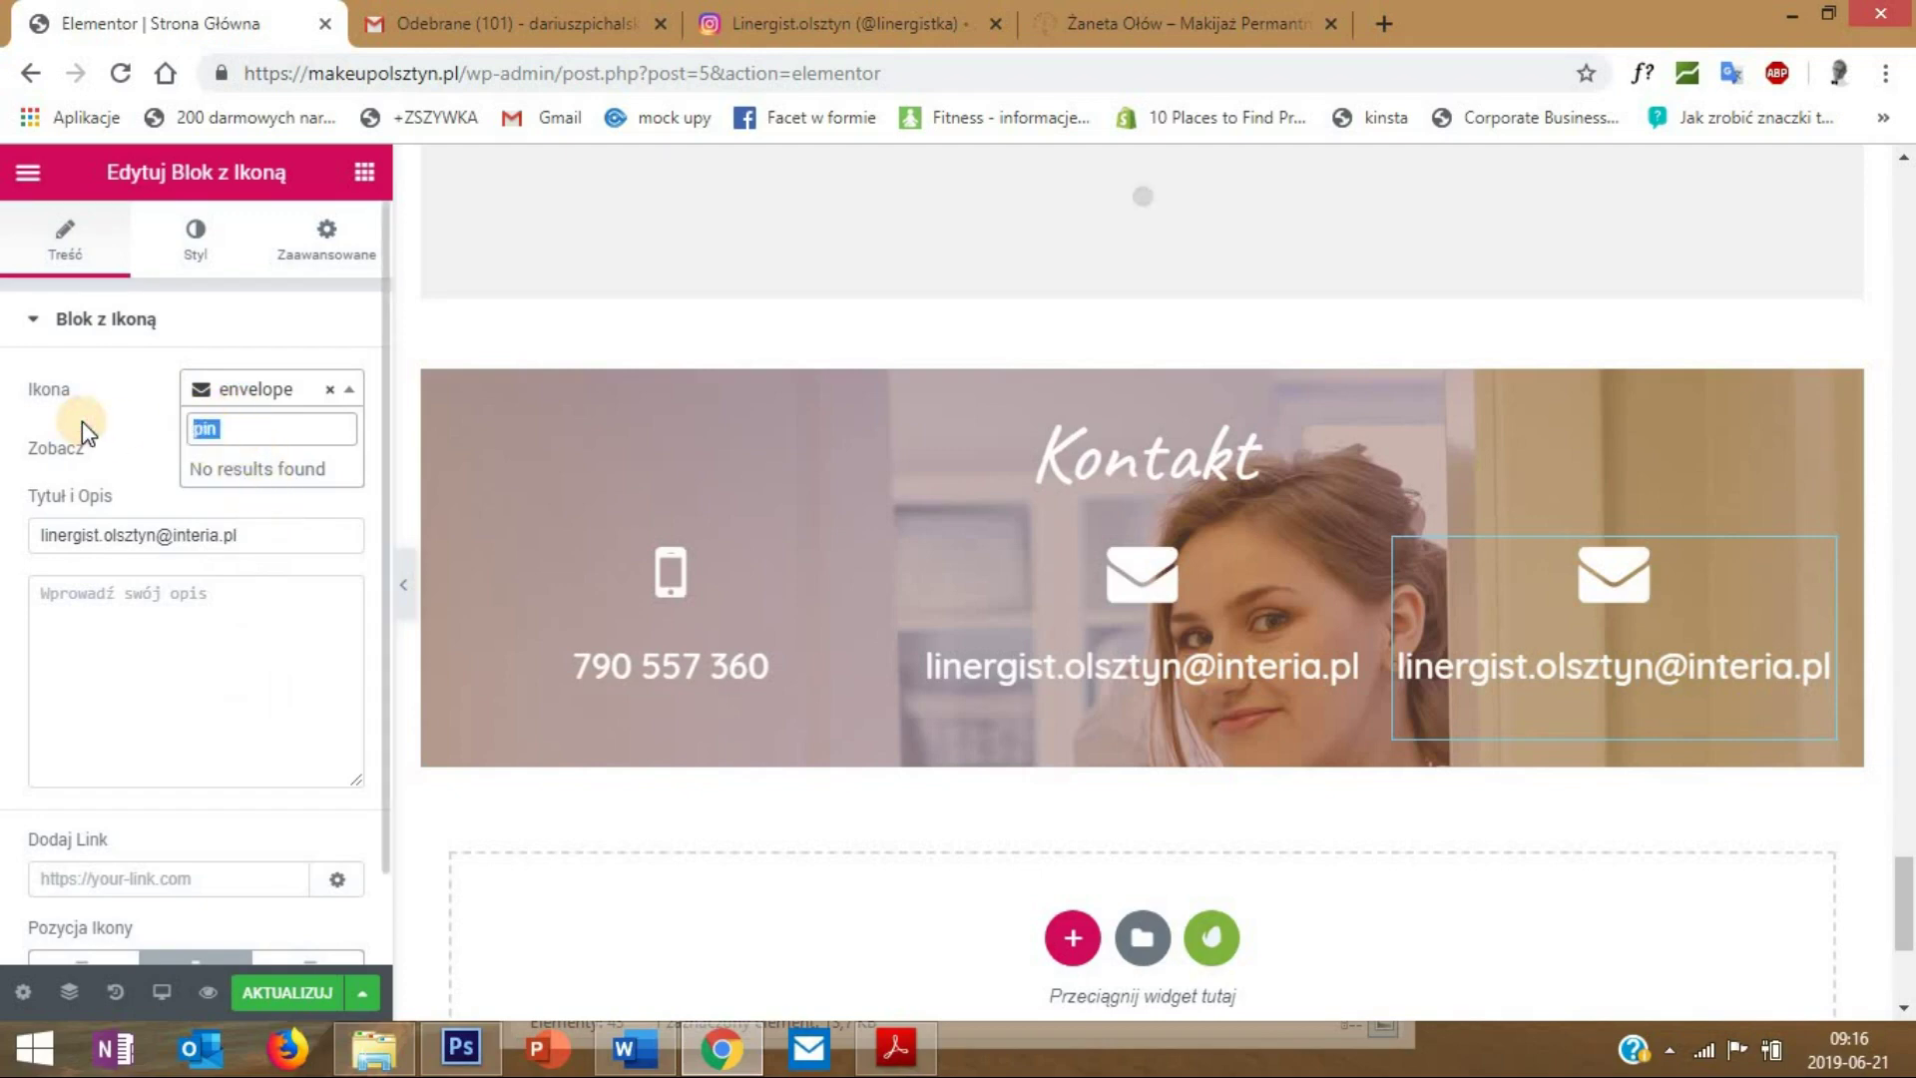
{"action": "key", "text": "BackSpace"}
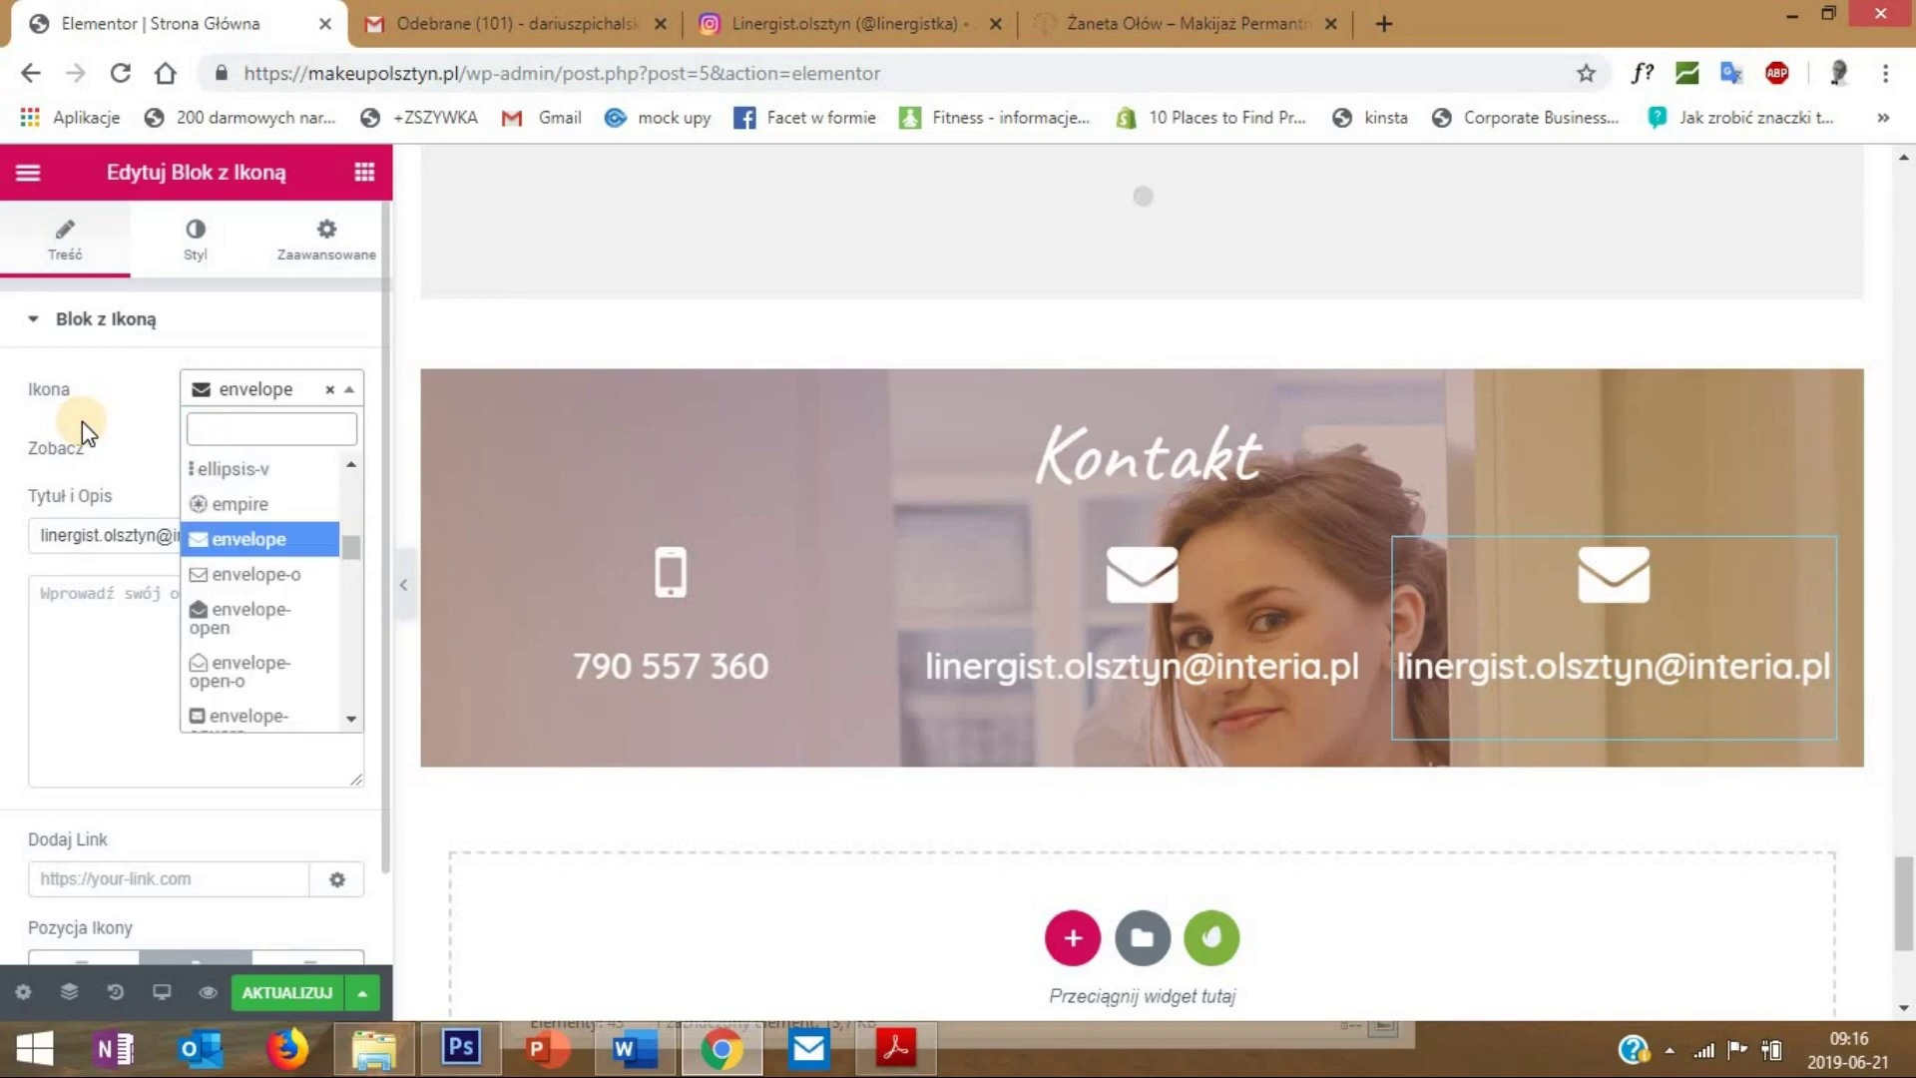
{"action": "type", "text": "map"}
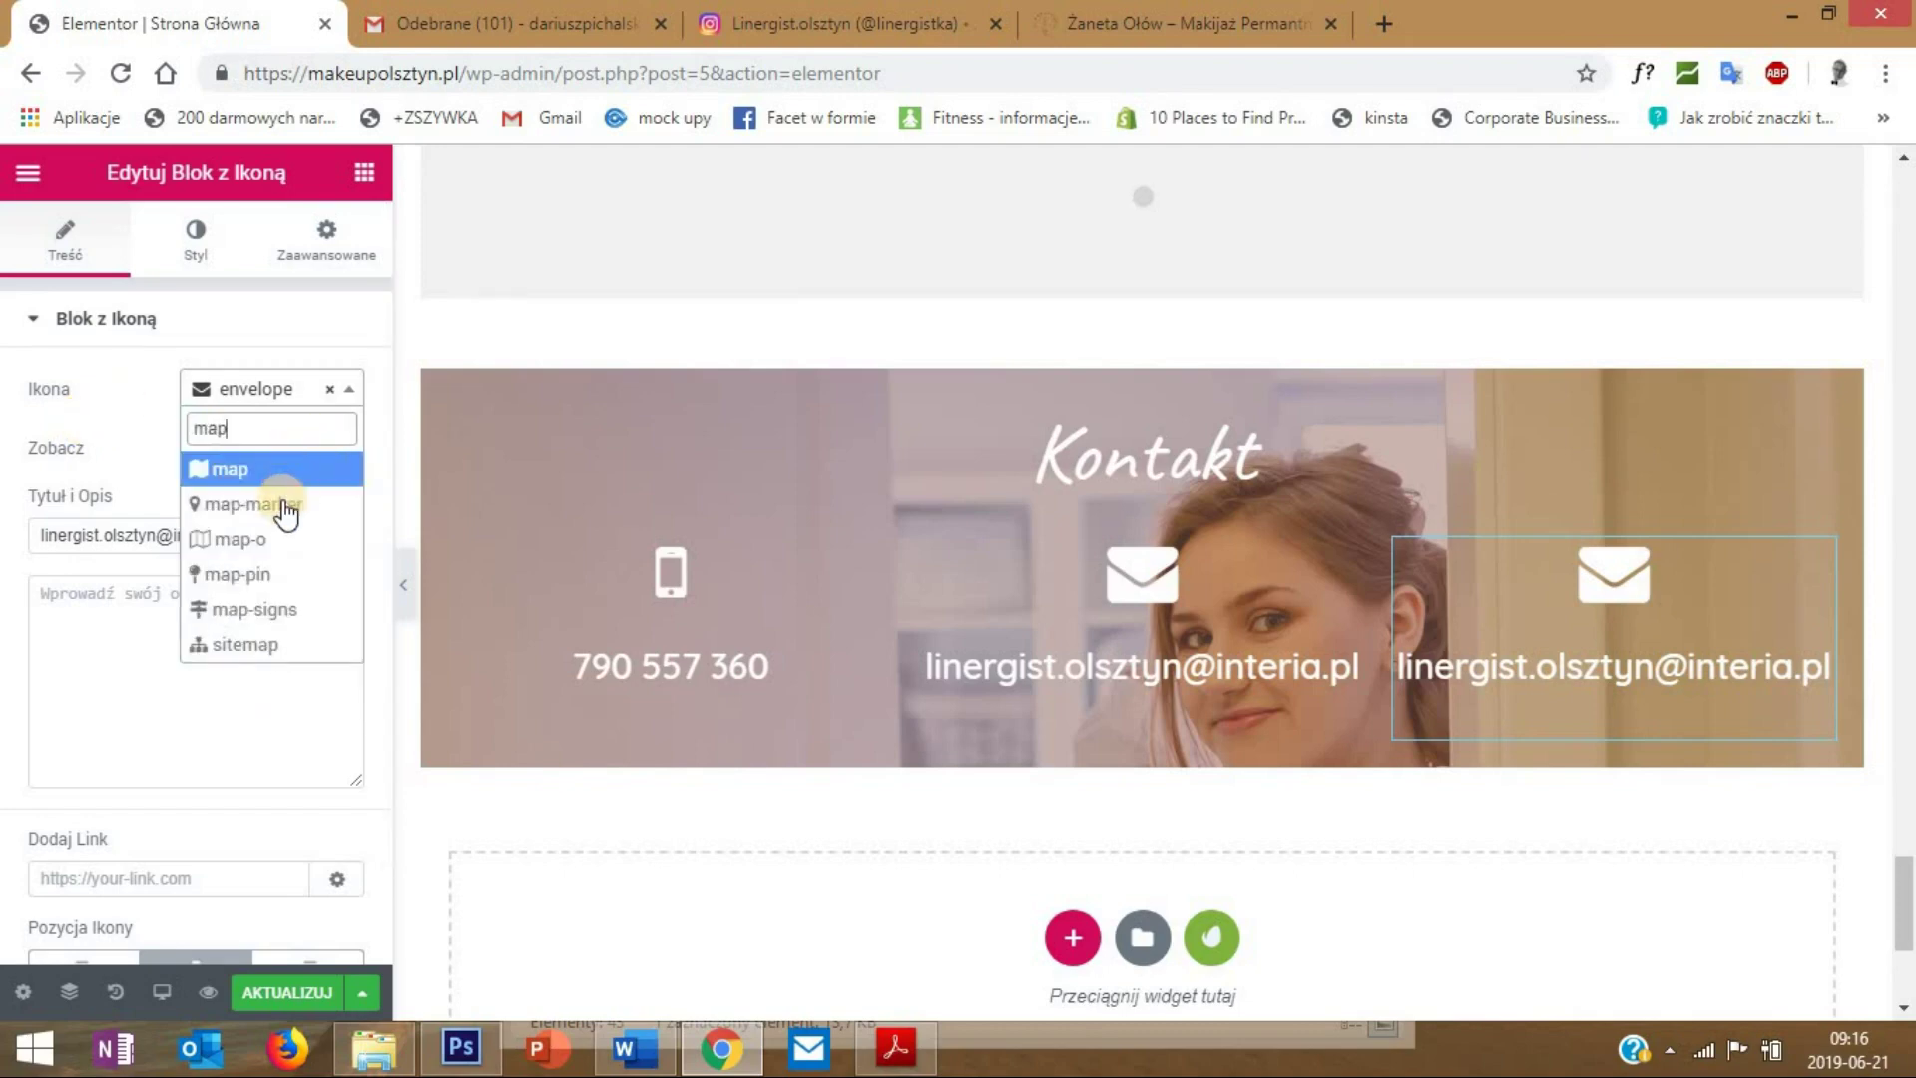
{"action": "left_click", "coordinate": [702, 555]}
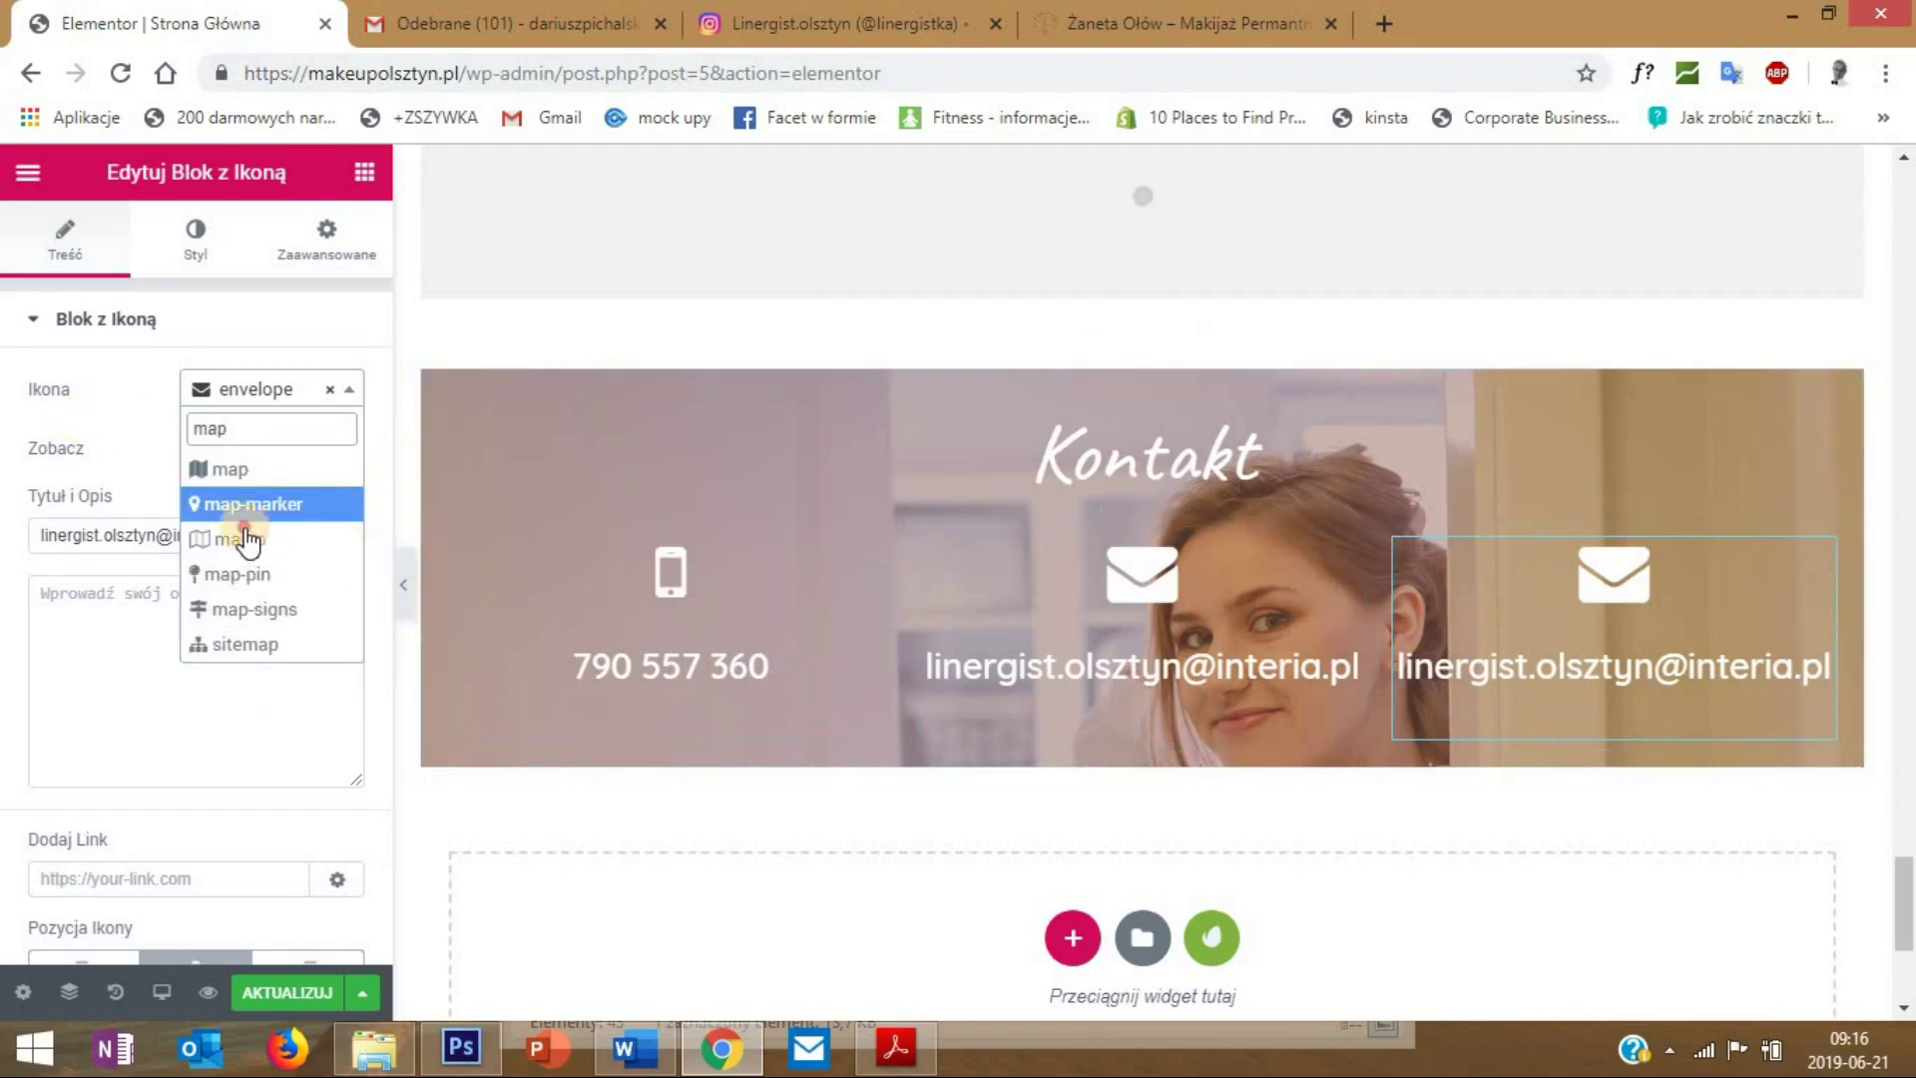
{"action": "left_click", "coordinate": [266, 504]}
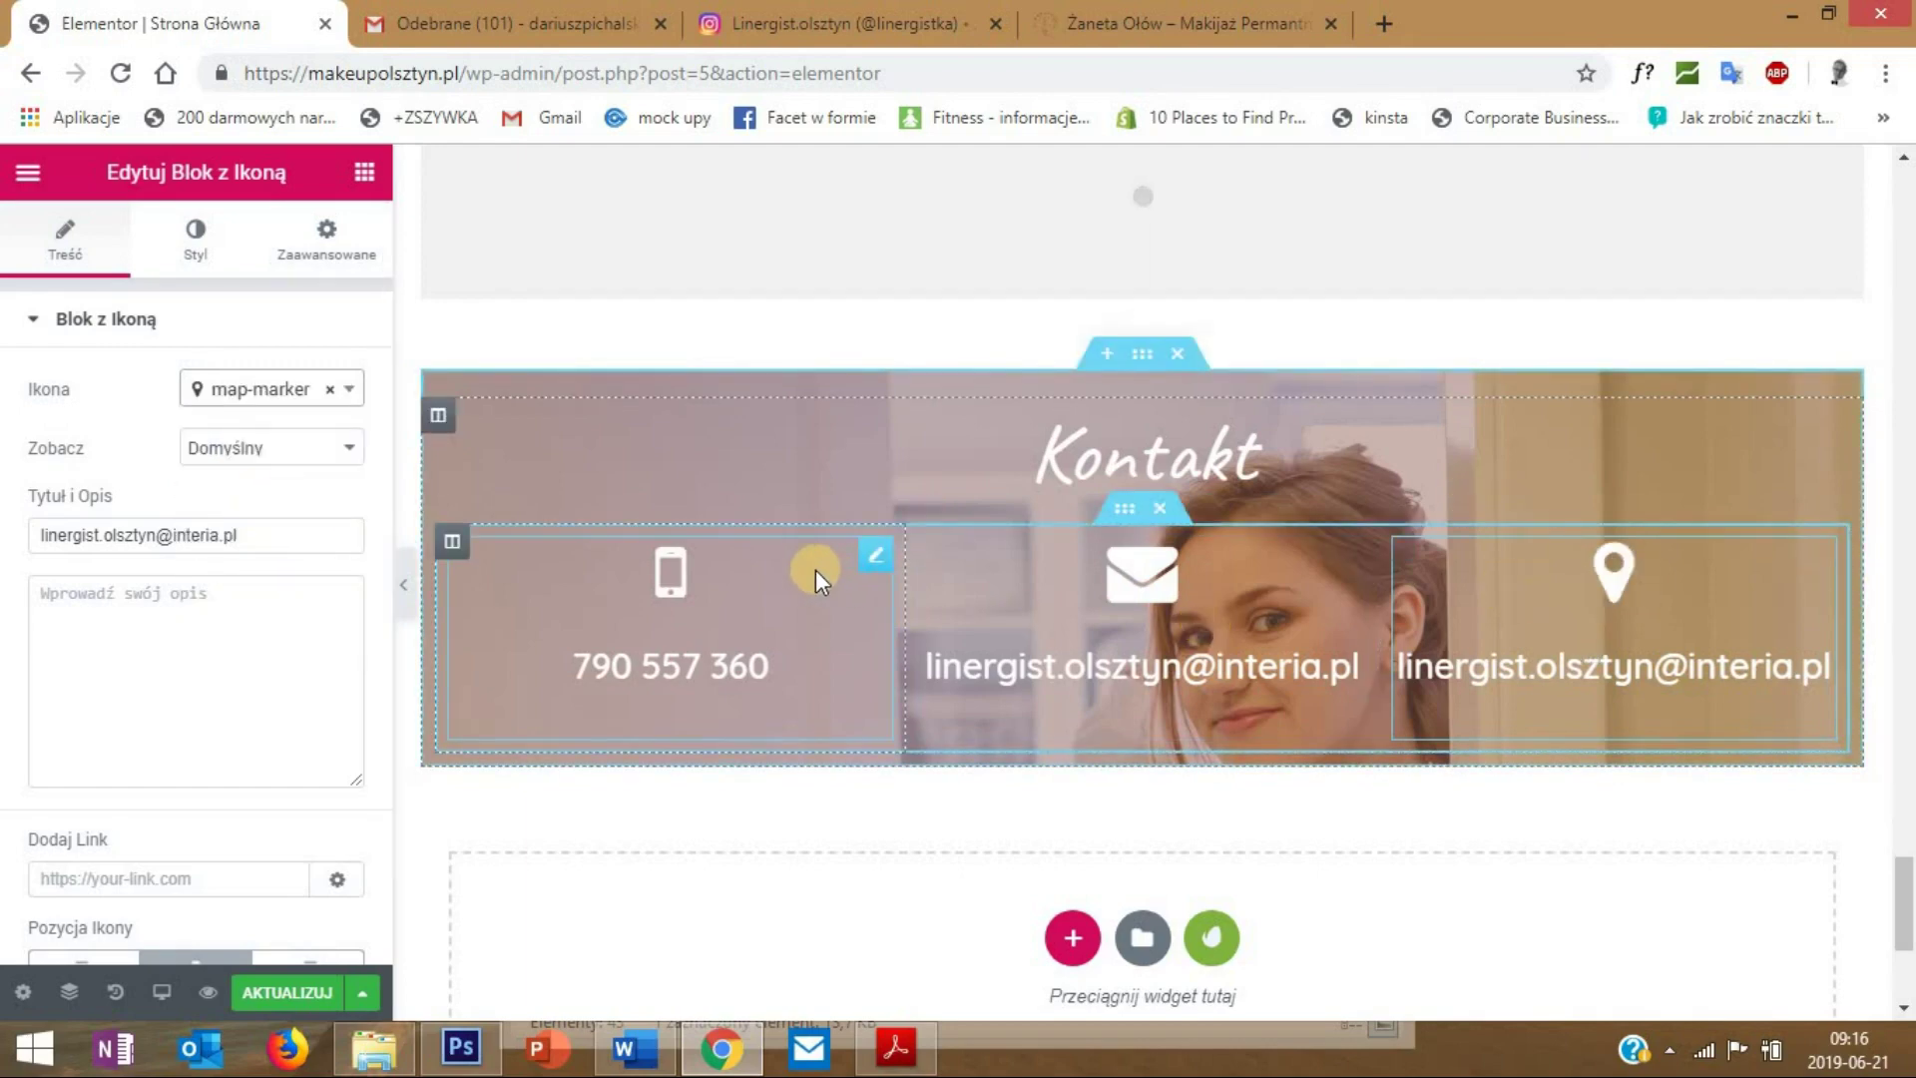
- Title the block 'Tu jestem' and paste the Olsztyn address as a two-line description
{"action": "left_click", "coordinate": [281, 539]}
{"action": "left_click_drag", "start_coordinate": [281, 539], "coordinate": [5, 549]}
{"action": "type", "text": "Tu jestem"}
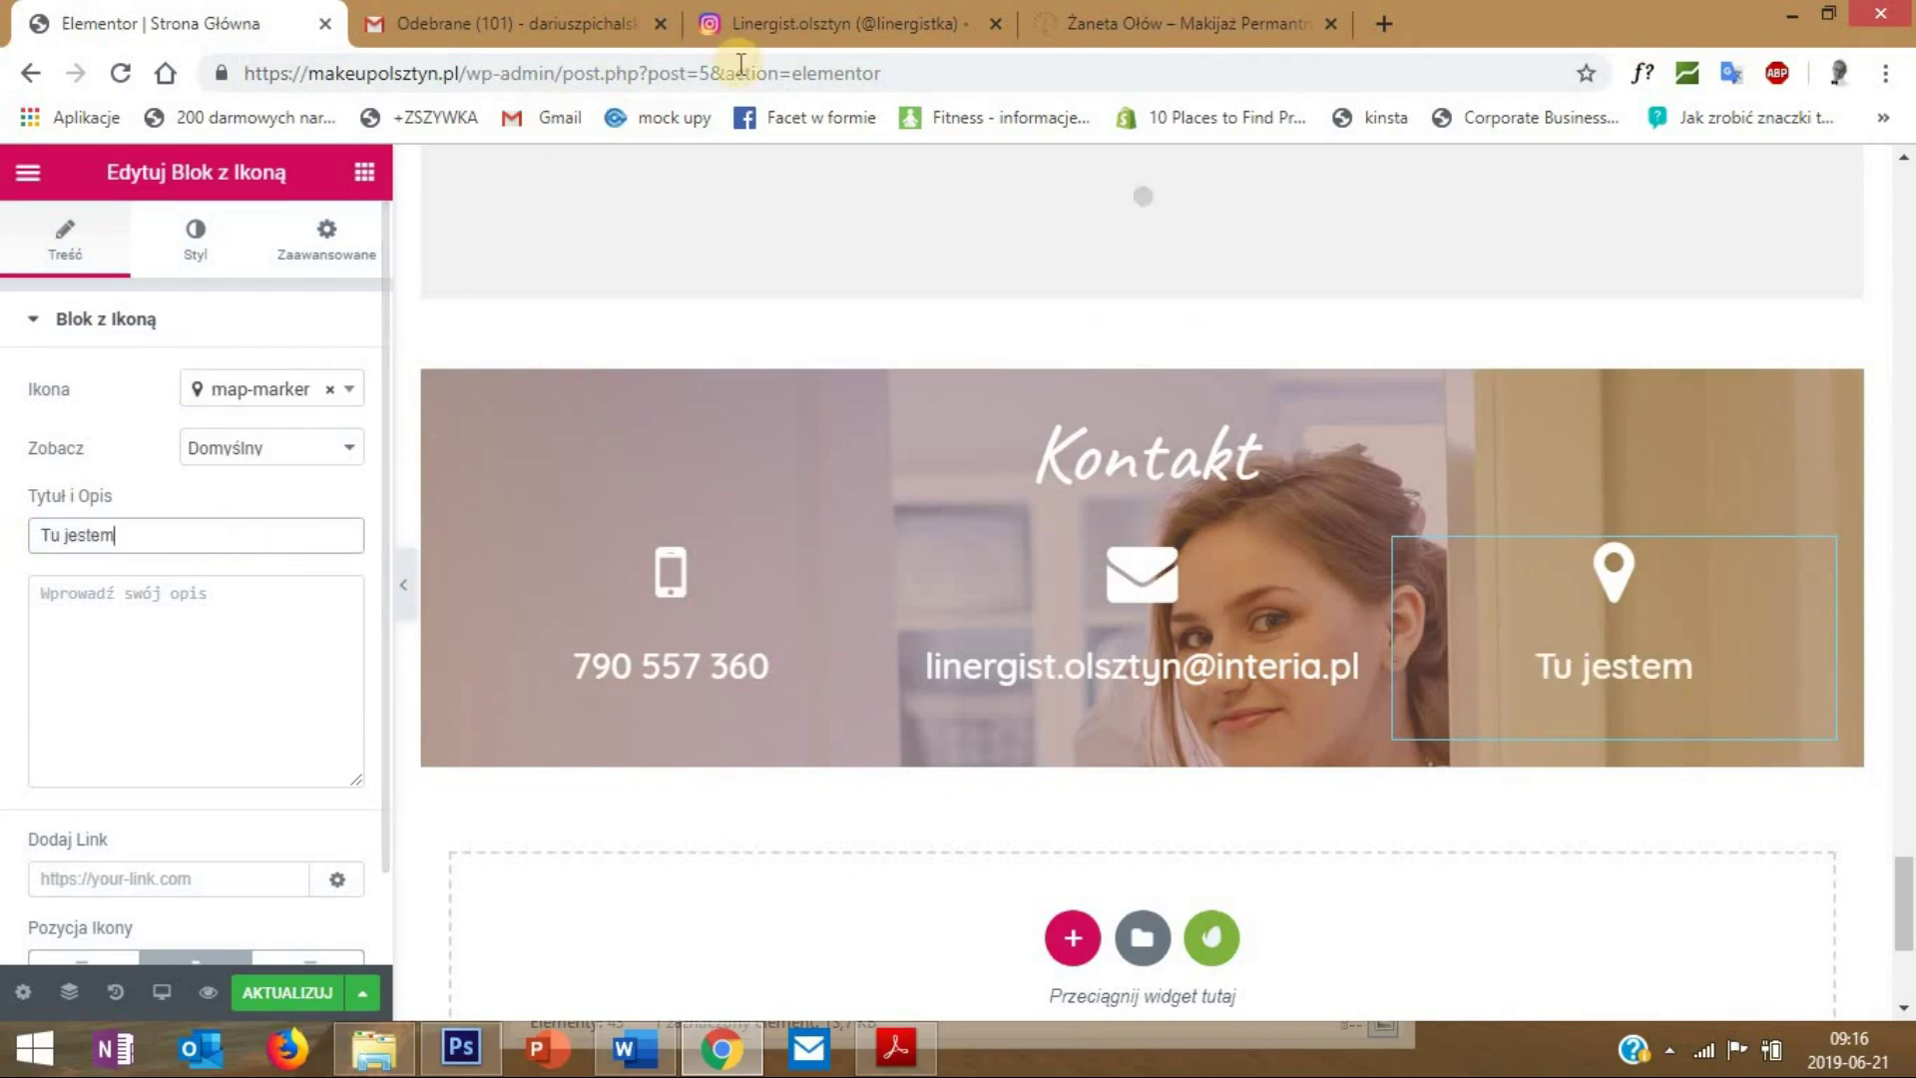
{"action": "left_click", "coordinate": [209, 615]}
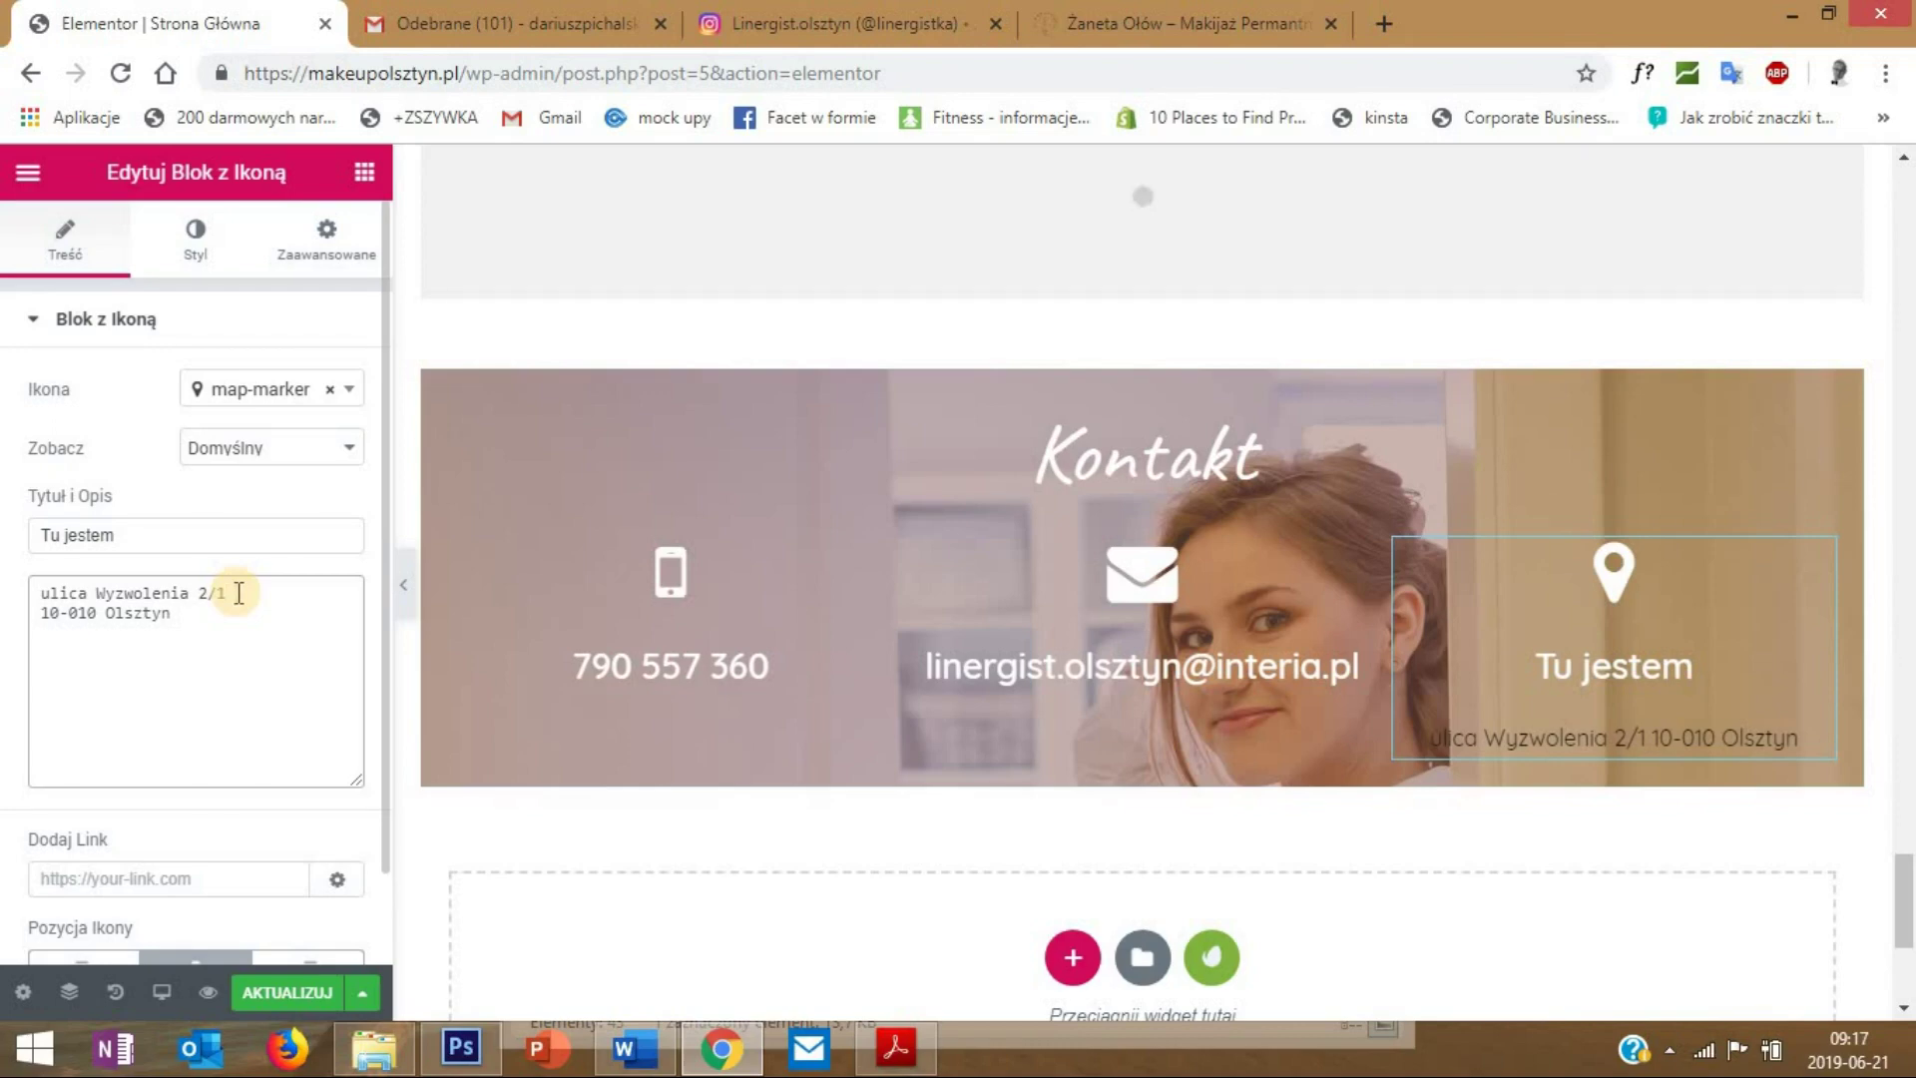
{"action": "type", "text": "</"}
{"action": "type", "text": "br"}
{"action": "type", "text": "r>"}
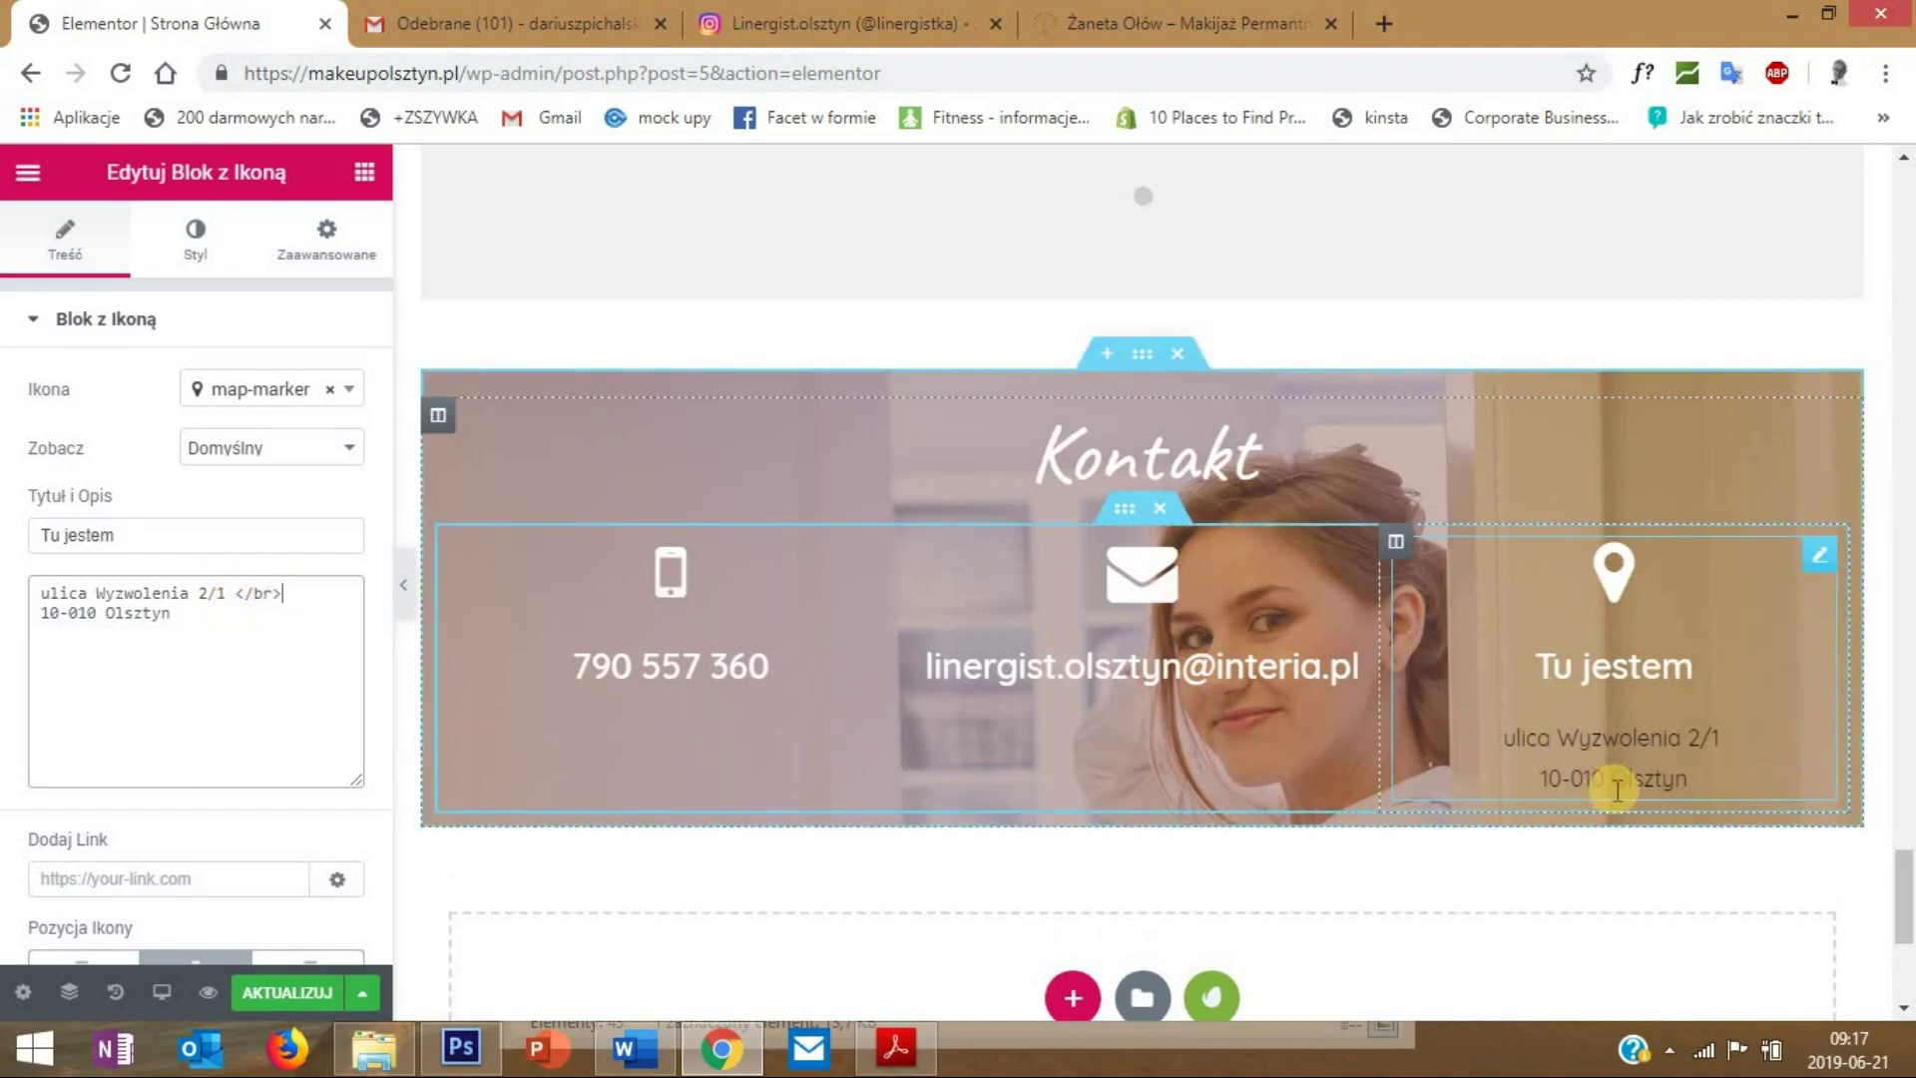
- Make the Tu jestem description text white (#ffffff), then open the Kontakt section's settings
{"action": "left_click", "coordinate": [195, 244]}
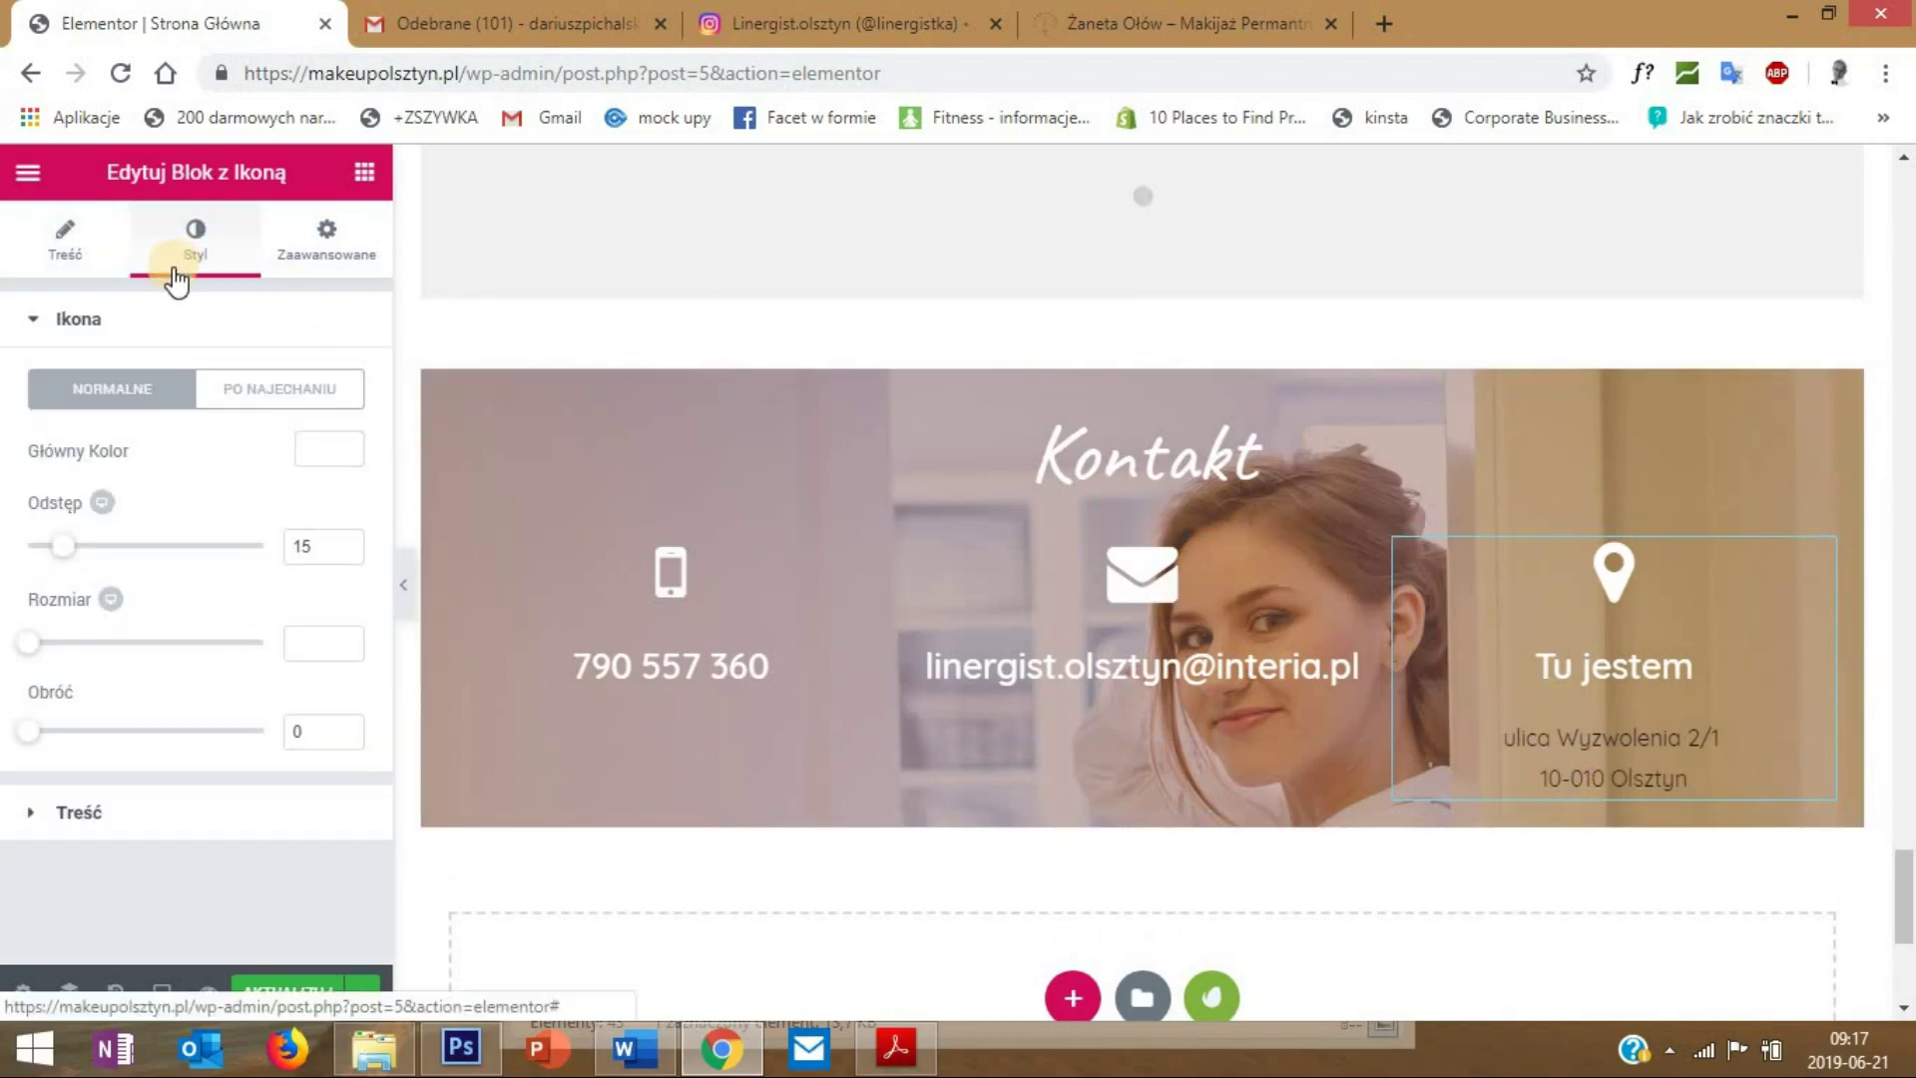
{"action": "left_click", "coordinate": [112, 814]}
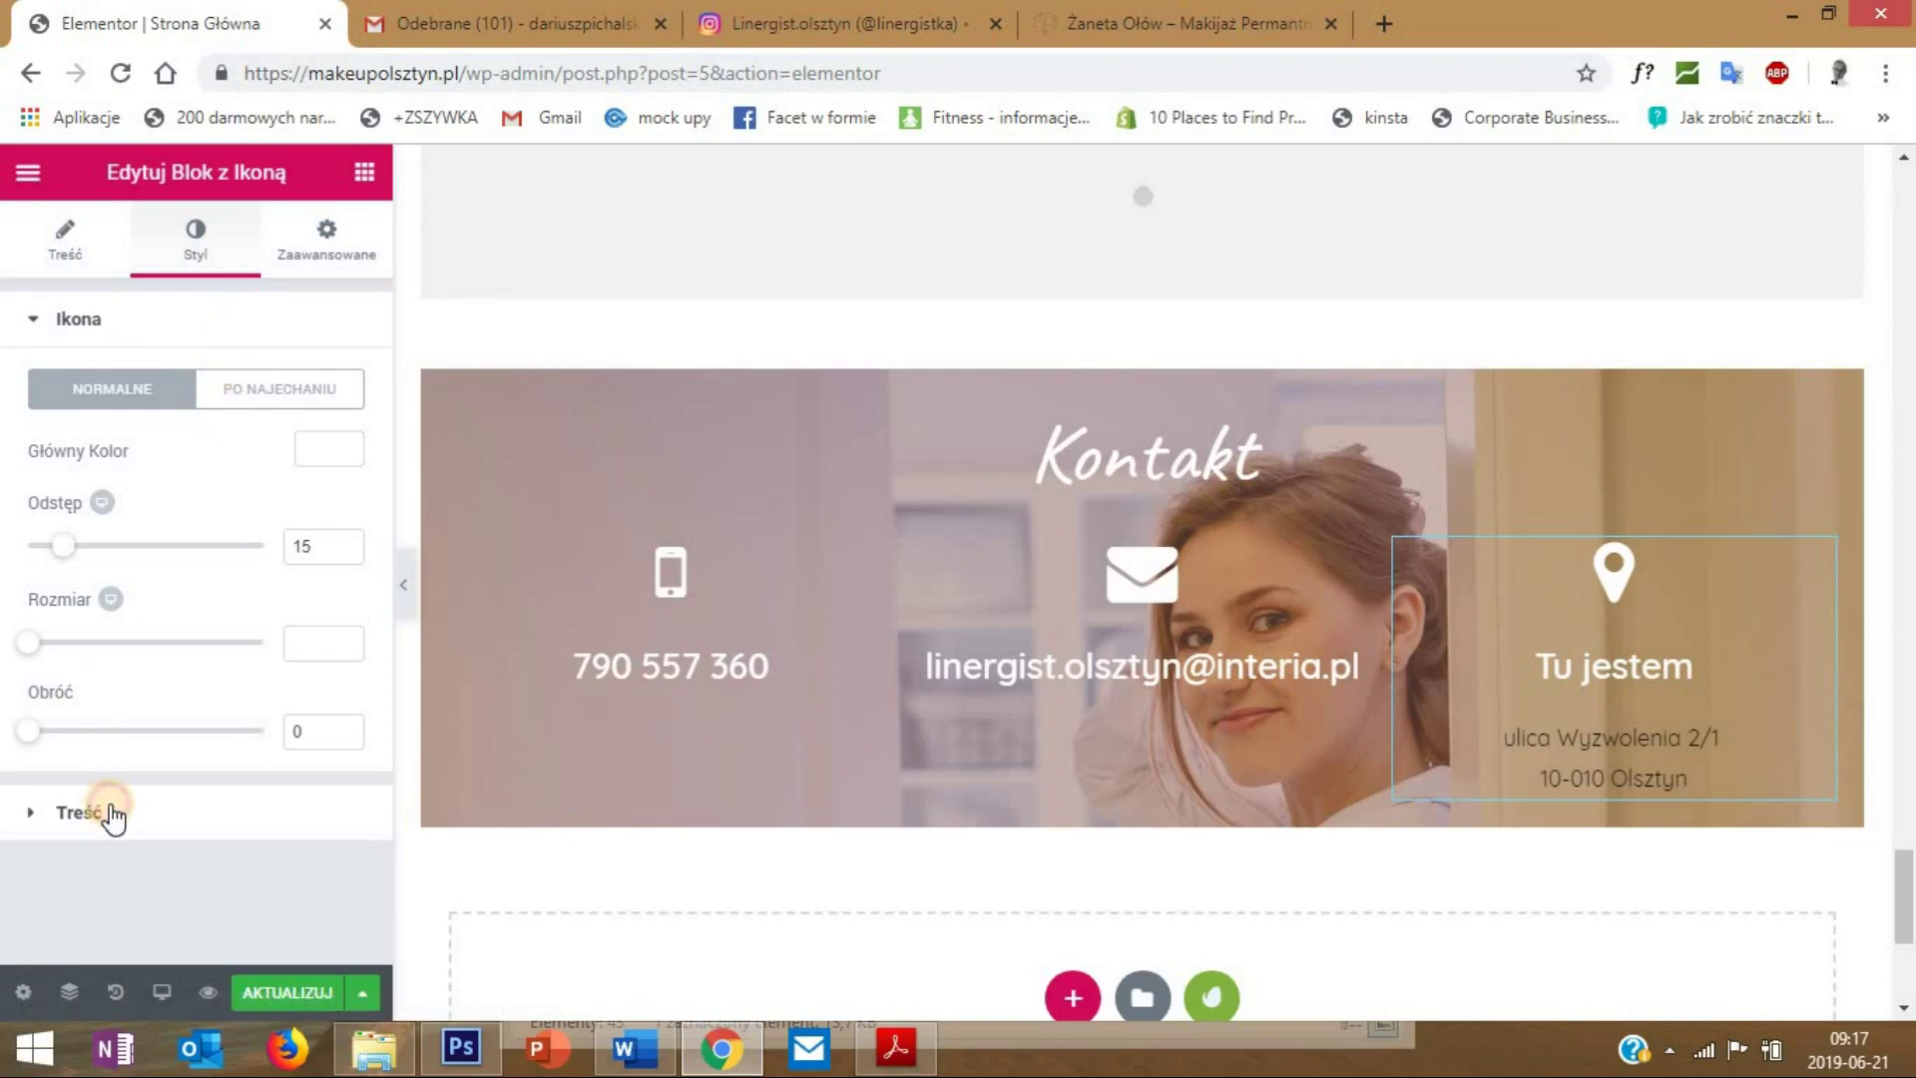
{"action": "left_click", "coordinate": [110, 812]}
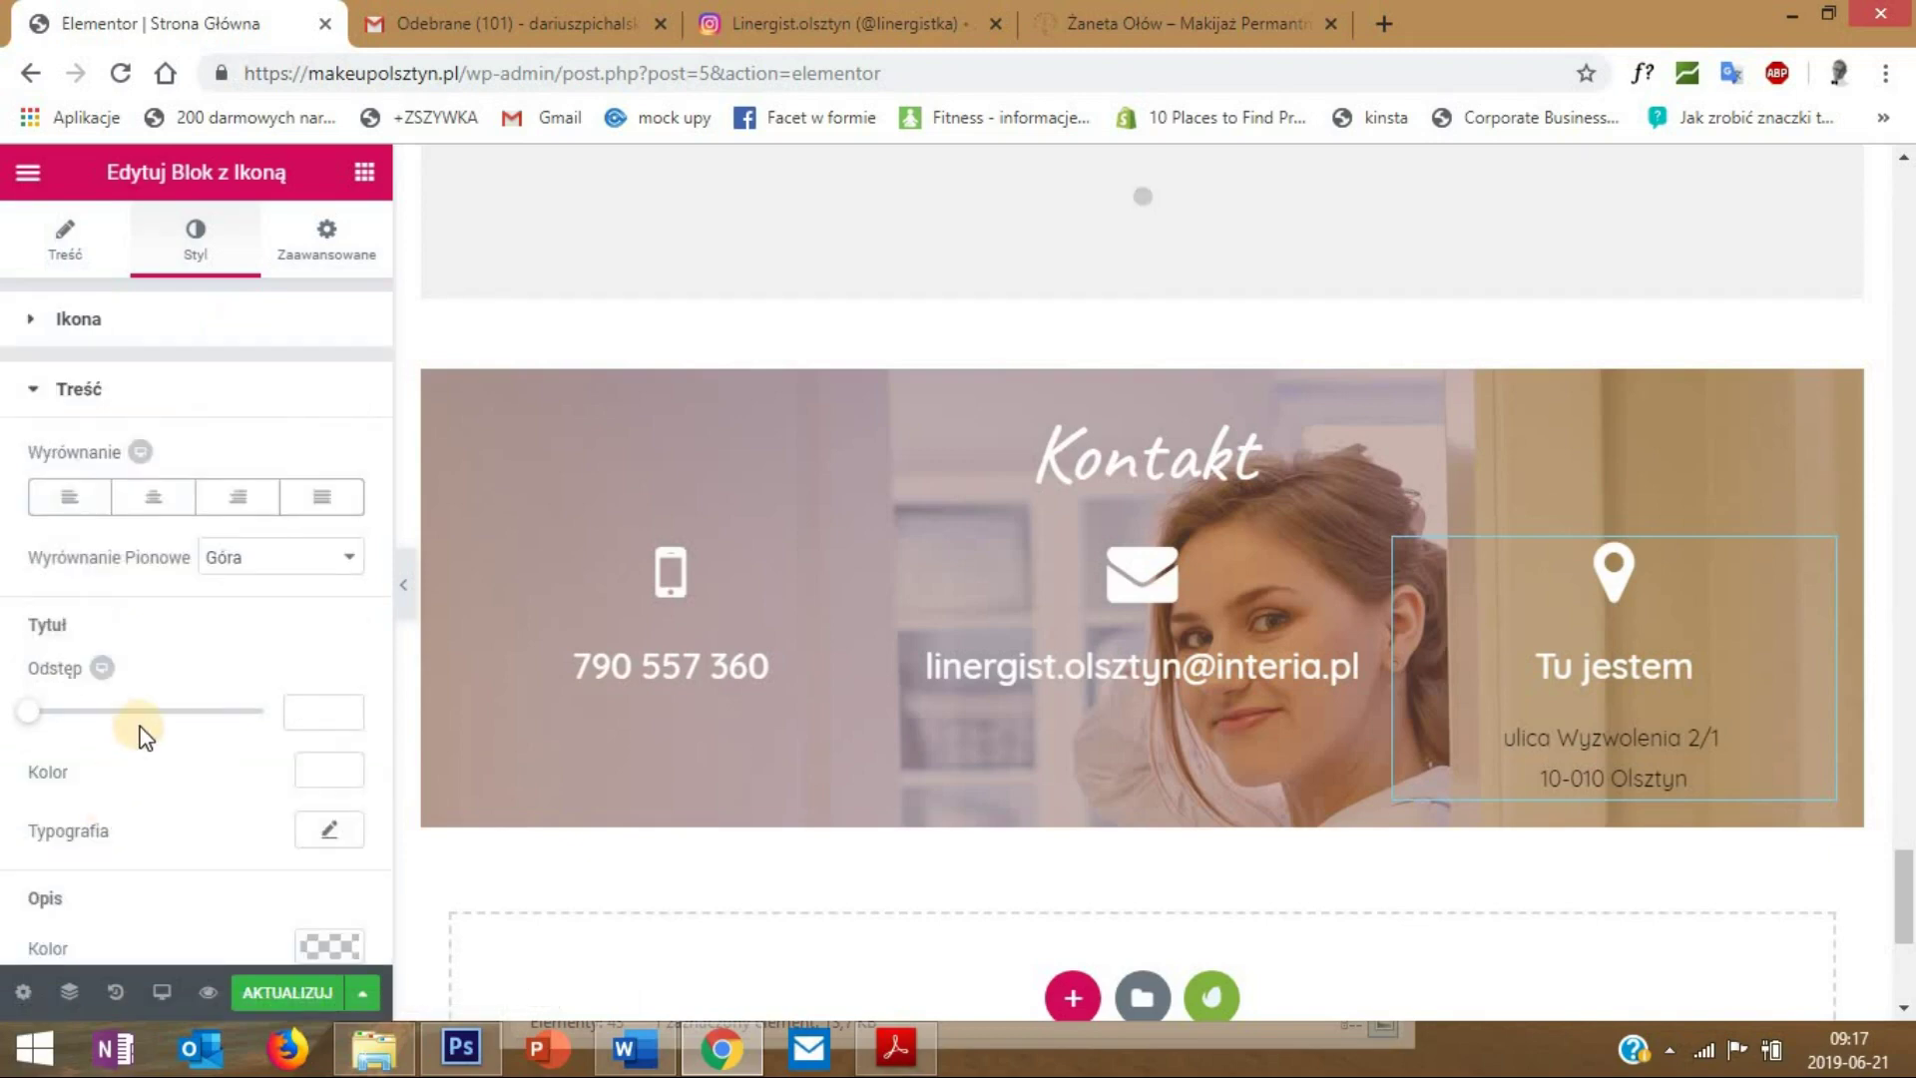
{"action": "scroll", "coordinate": [145, 737], "scroll_direction": "down", "scroll_amount": 1}
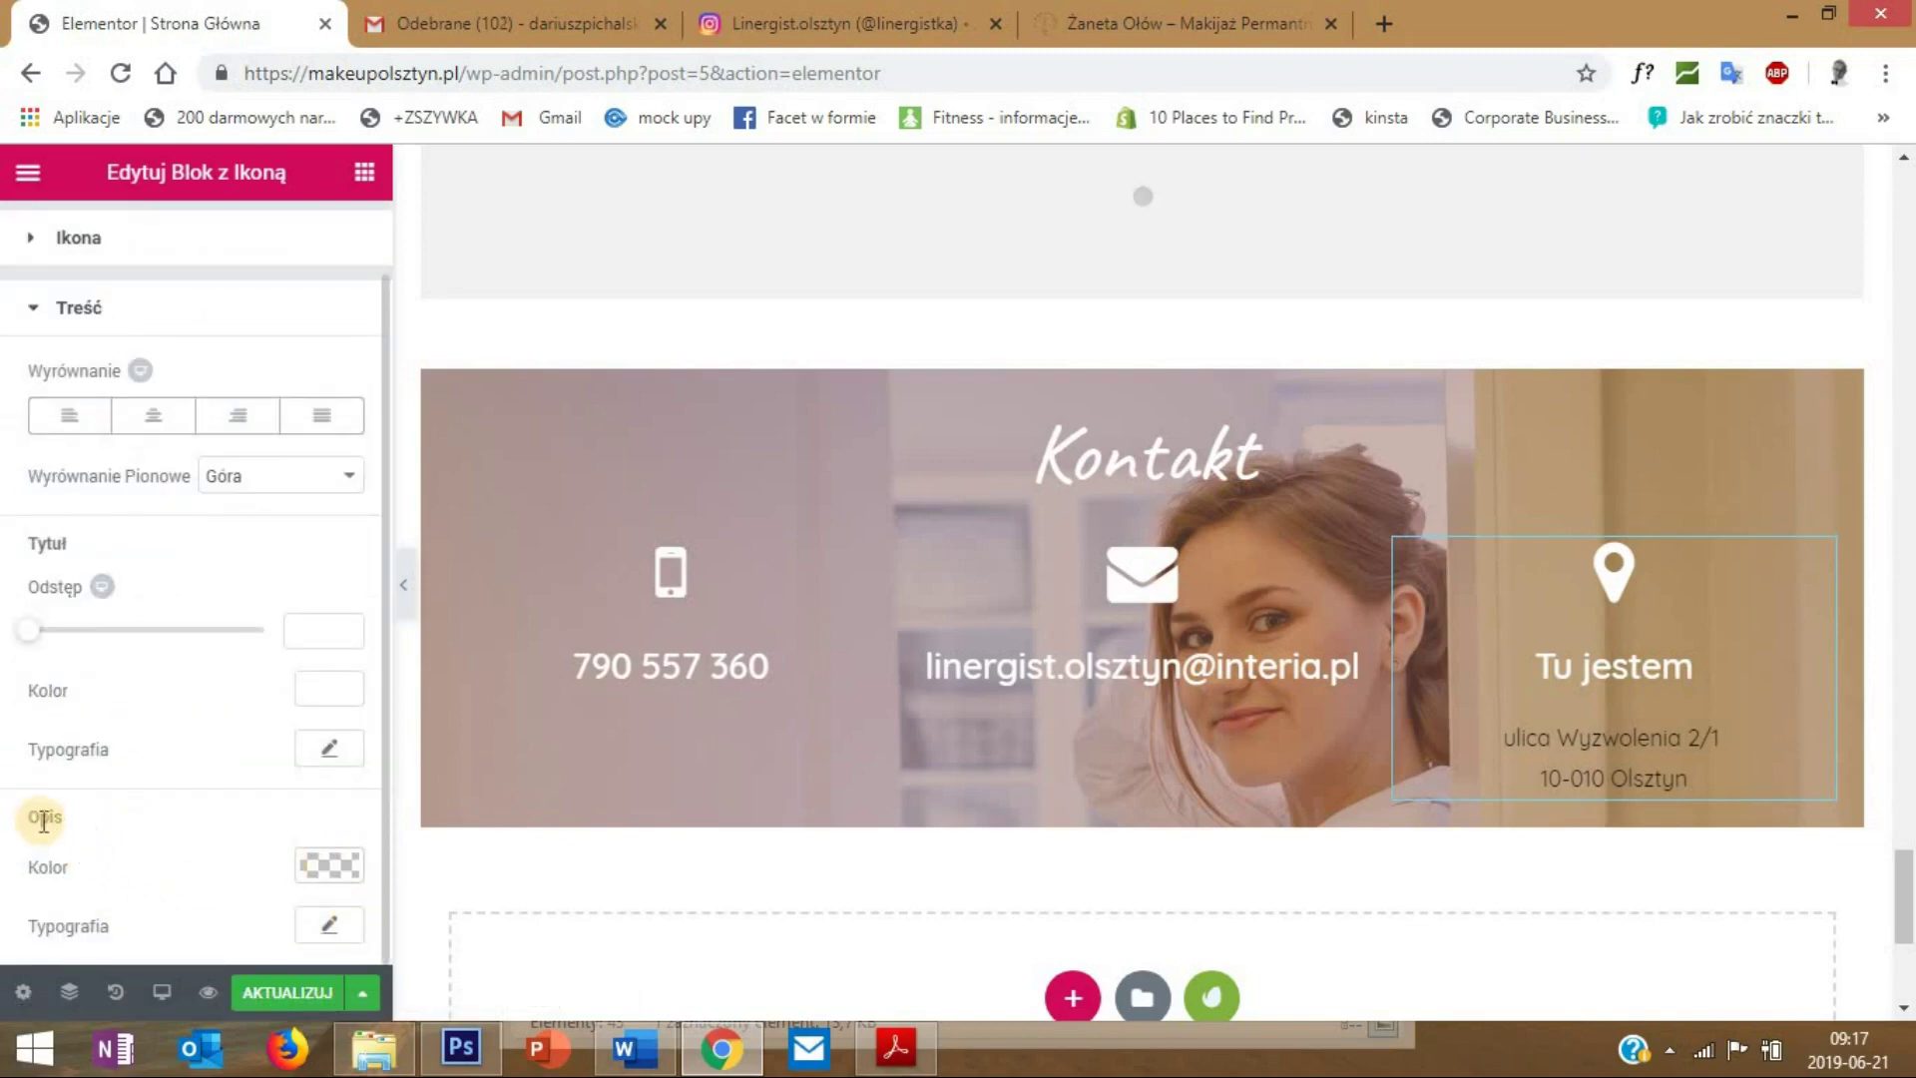
{"action": "left_click", "coordinate": [309, 865]}
{"action": "left_click", "coordinate": [268, 915]}
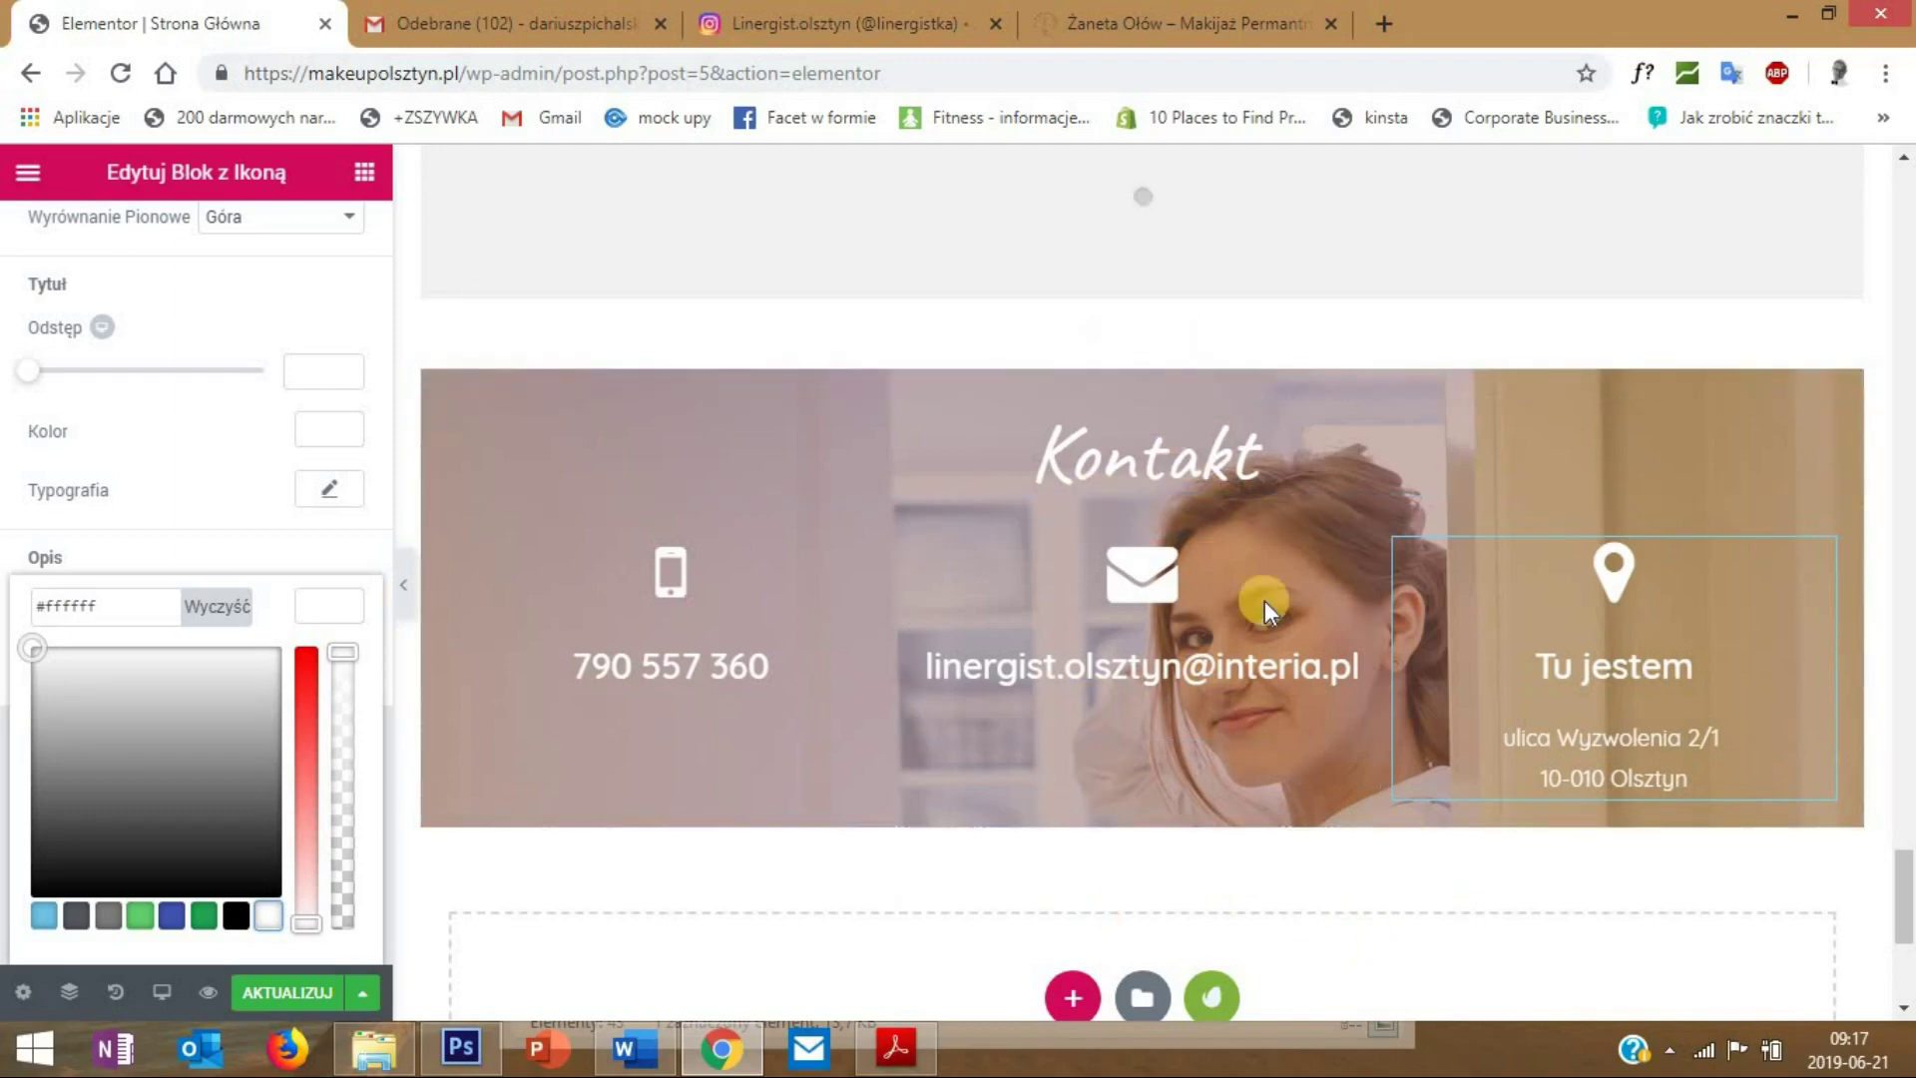
{"action": "right_click", "coordinate": [1147, 366]}
{"action": "left_click", "coordinate": [1175, 402]}
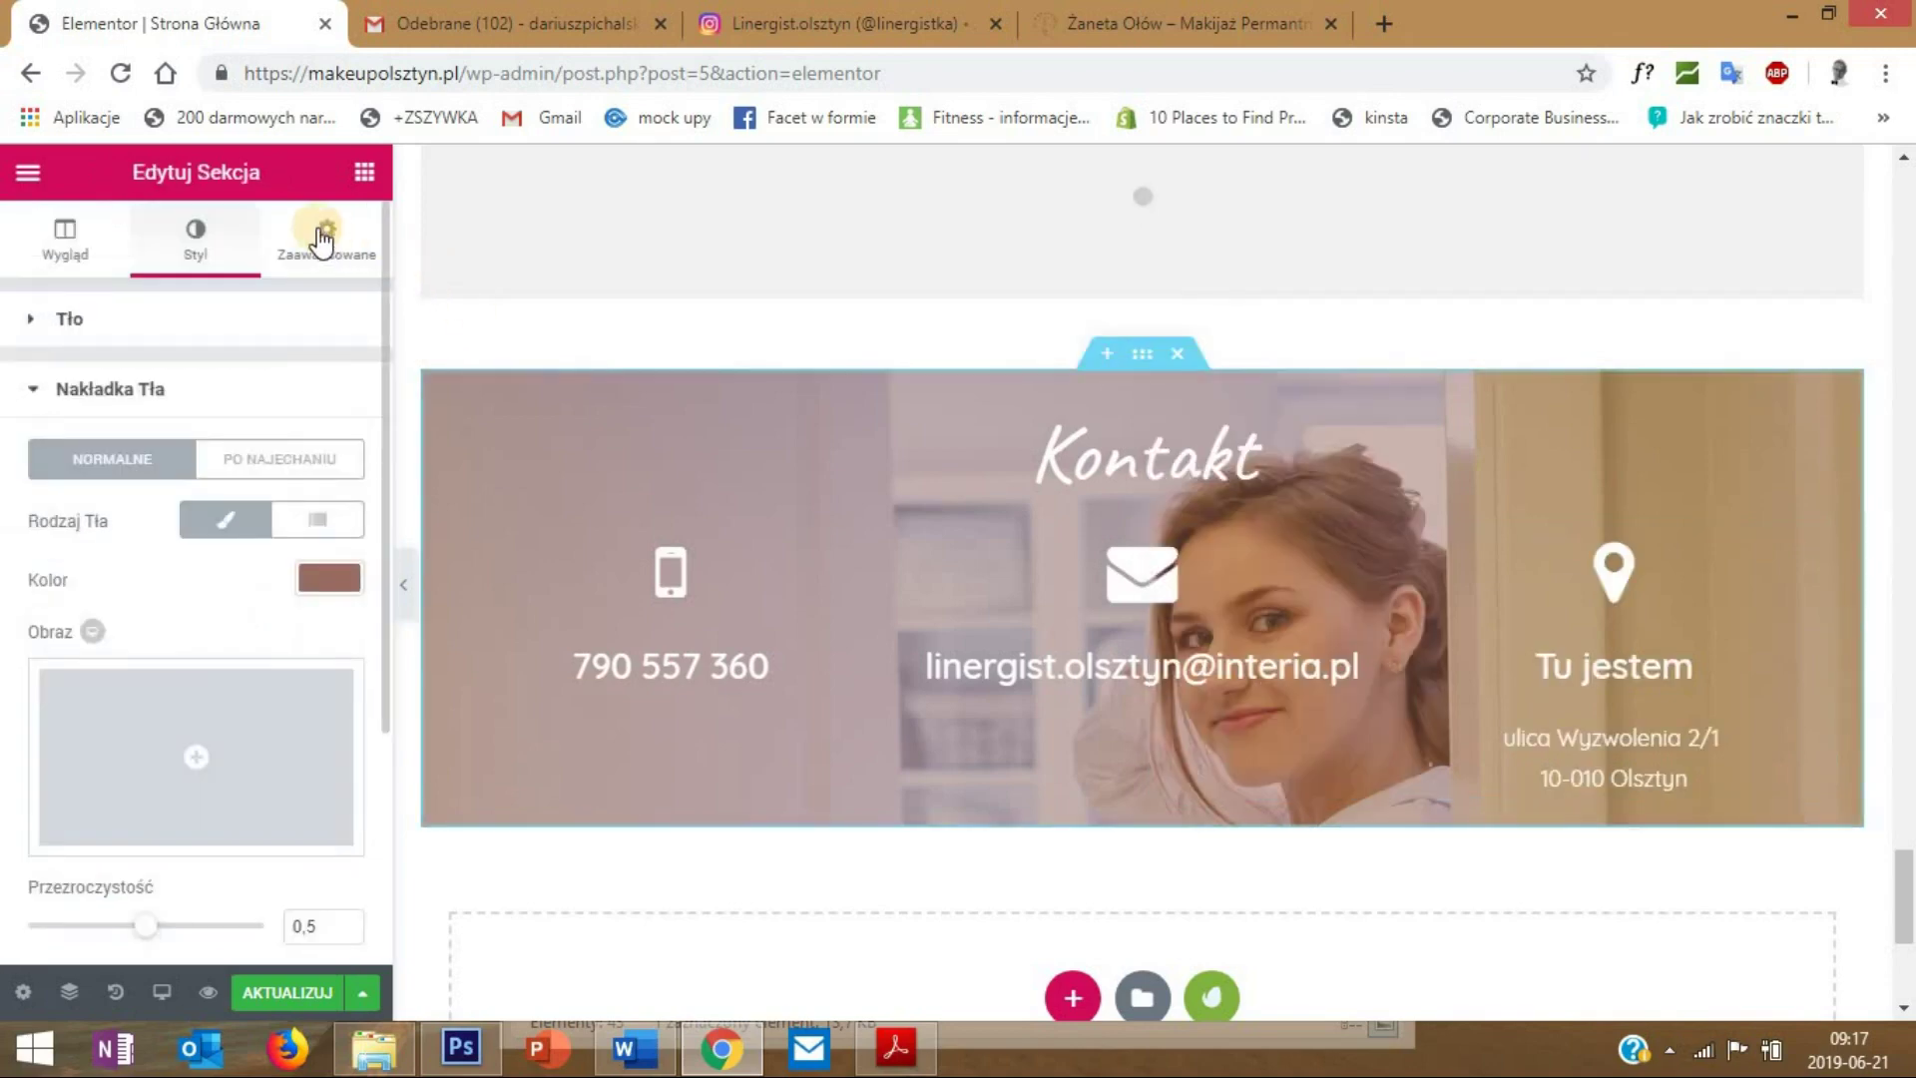
- In the Zaawansowane tab, set the Kontakt section's bottom padding (Odstęp DÓŁ) to 50
{"action": "left_click", "coordinate": [327, 239]}
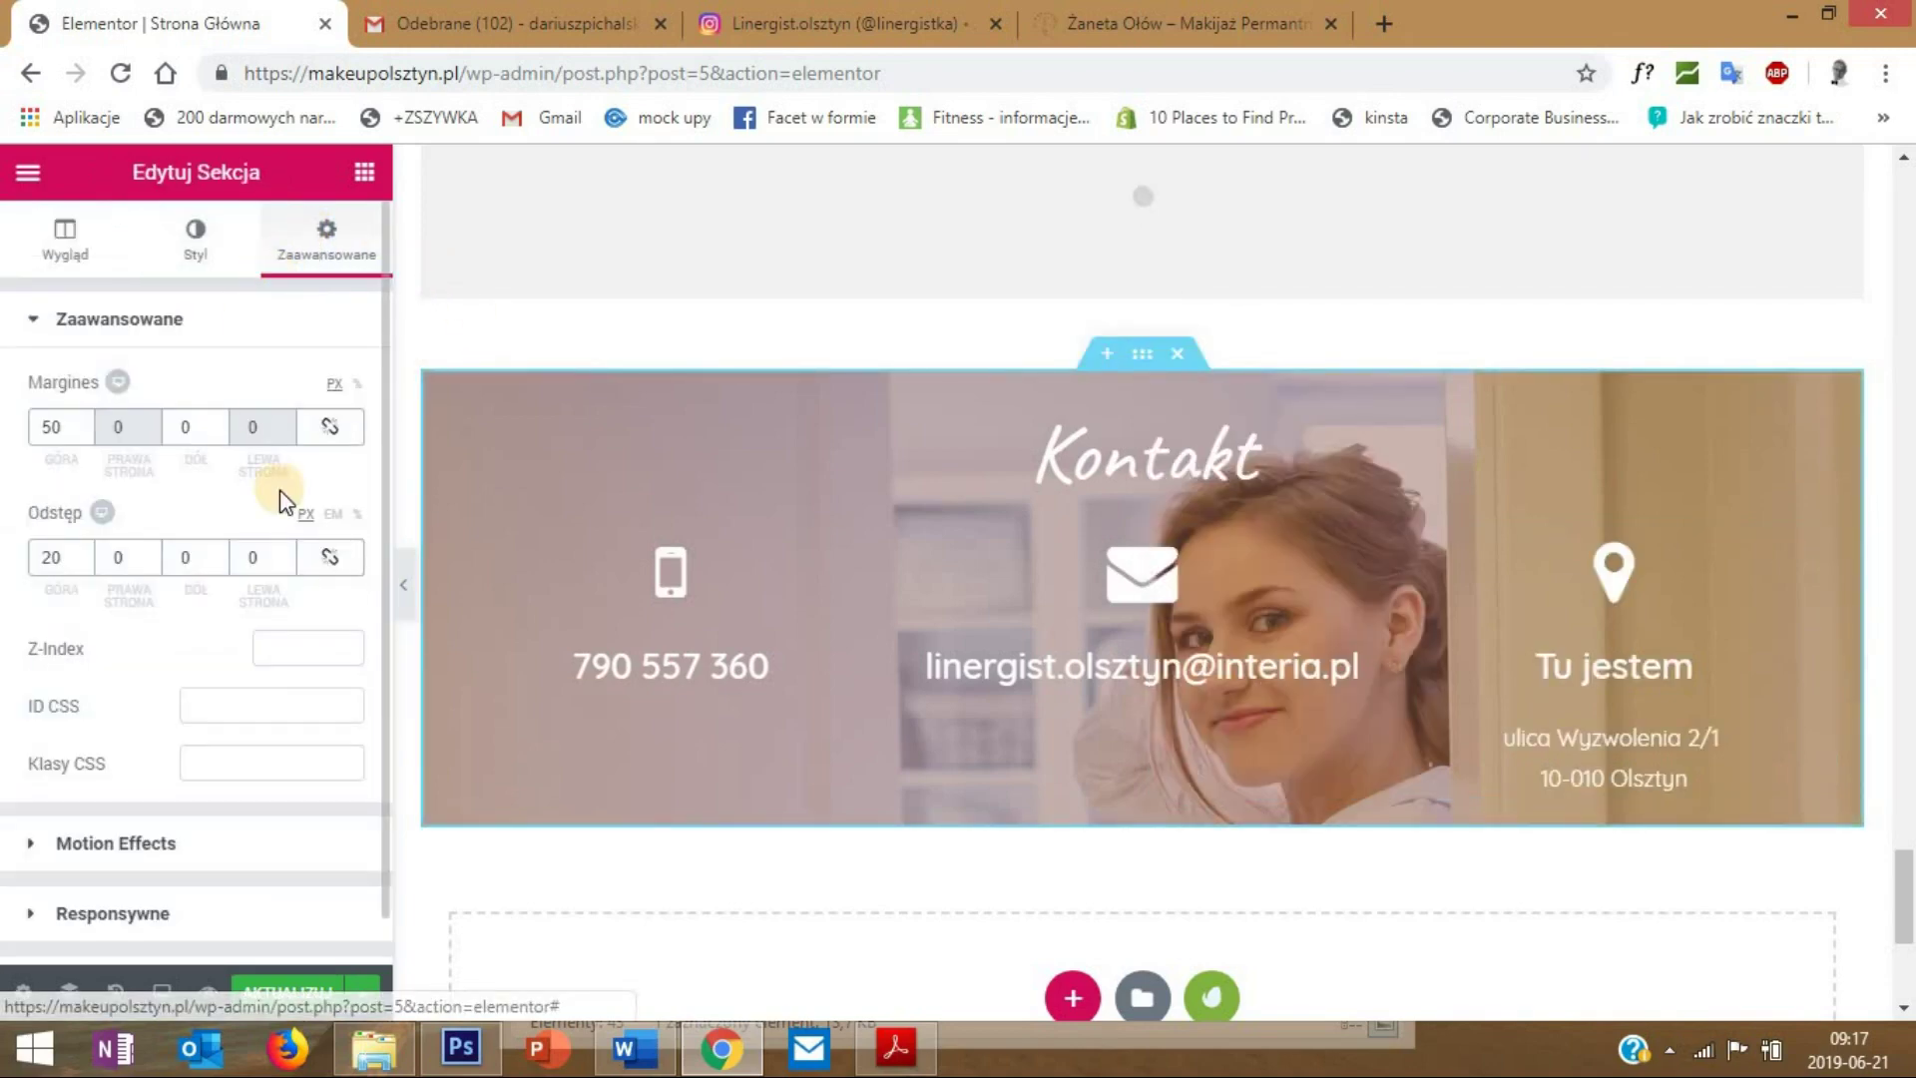
{"action": "double_click", "coordinate": [195, 554]}
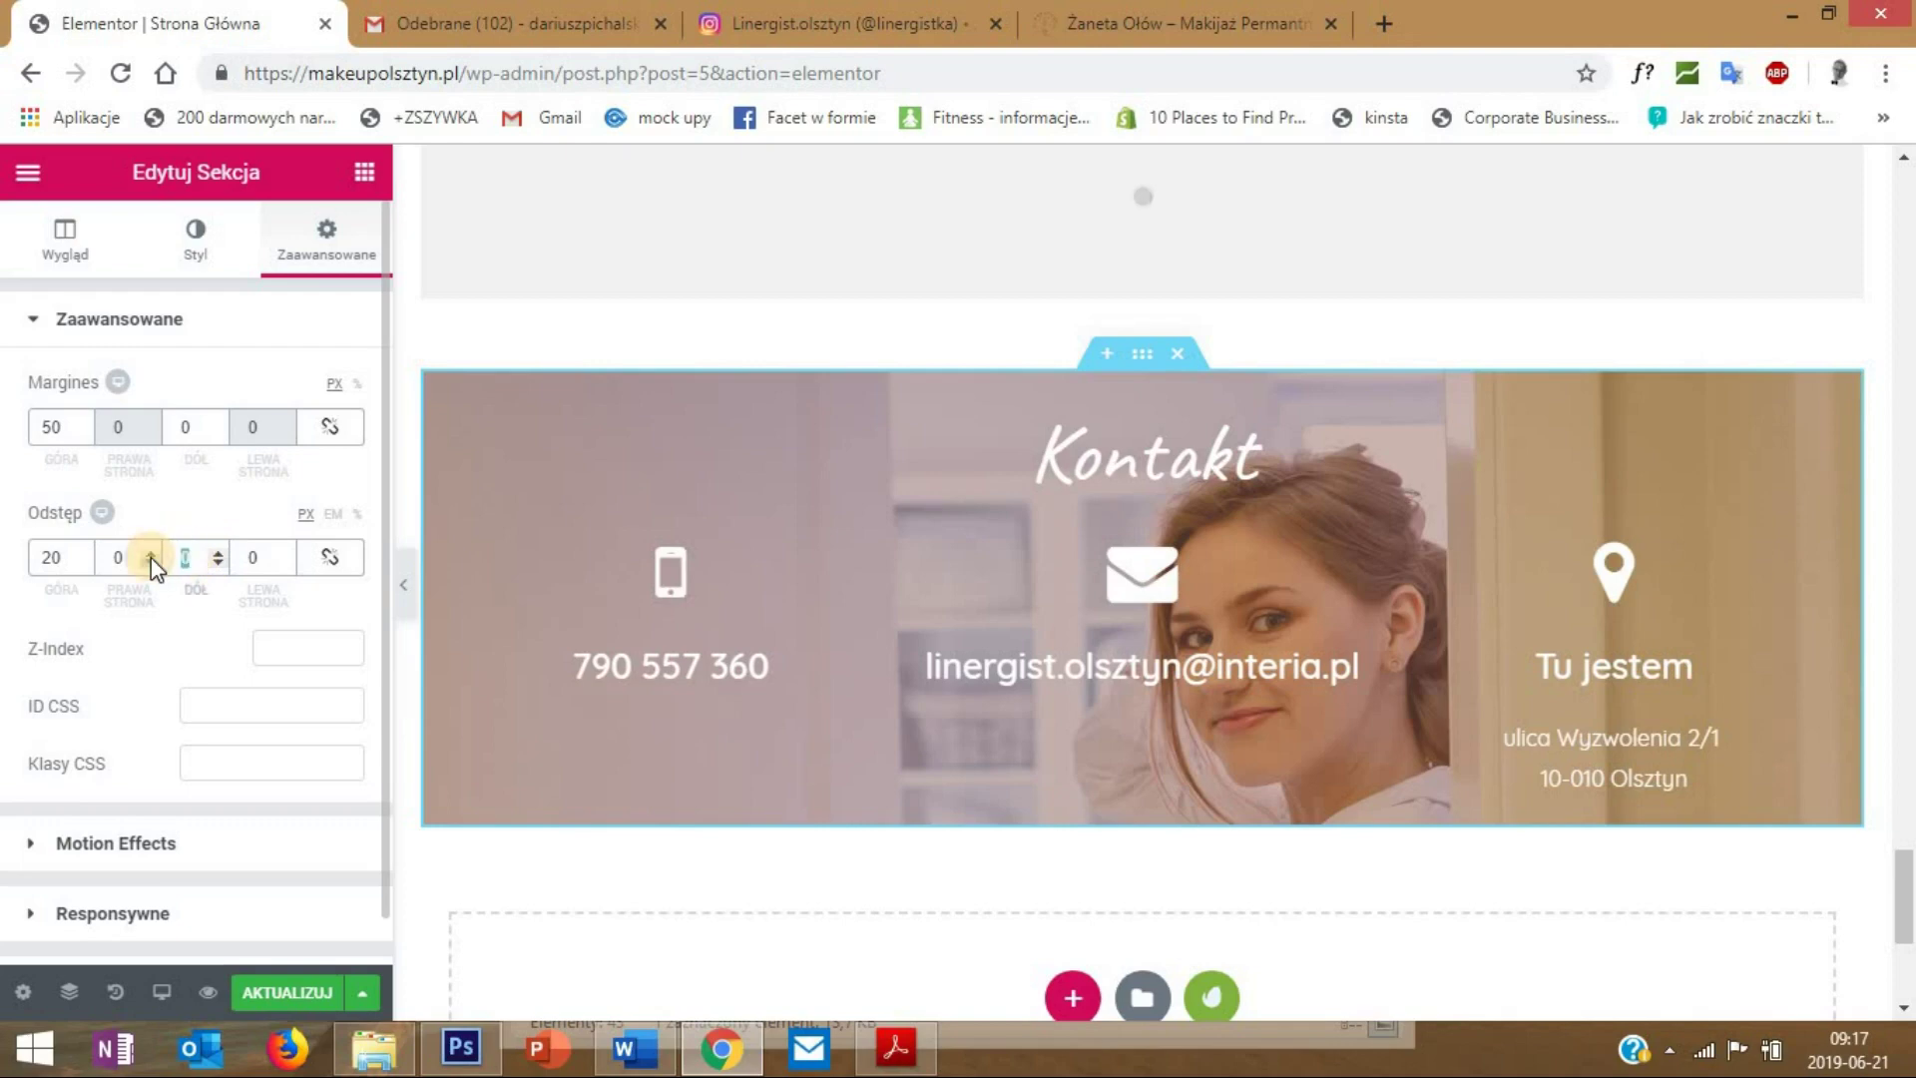
{"action": "type", "text": "50"}
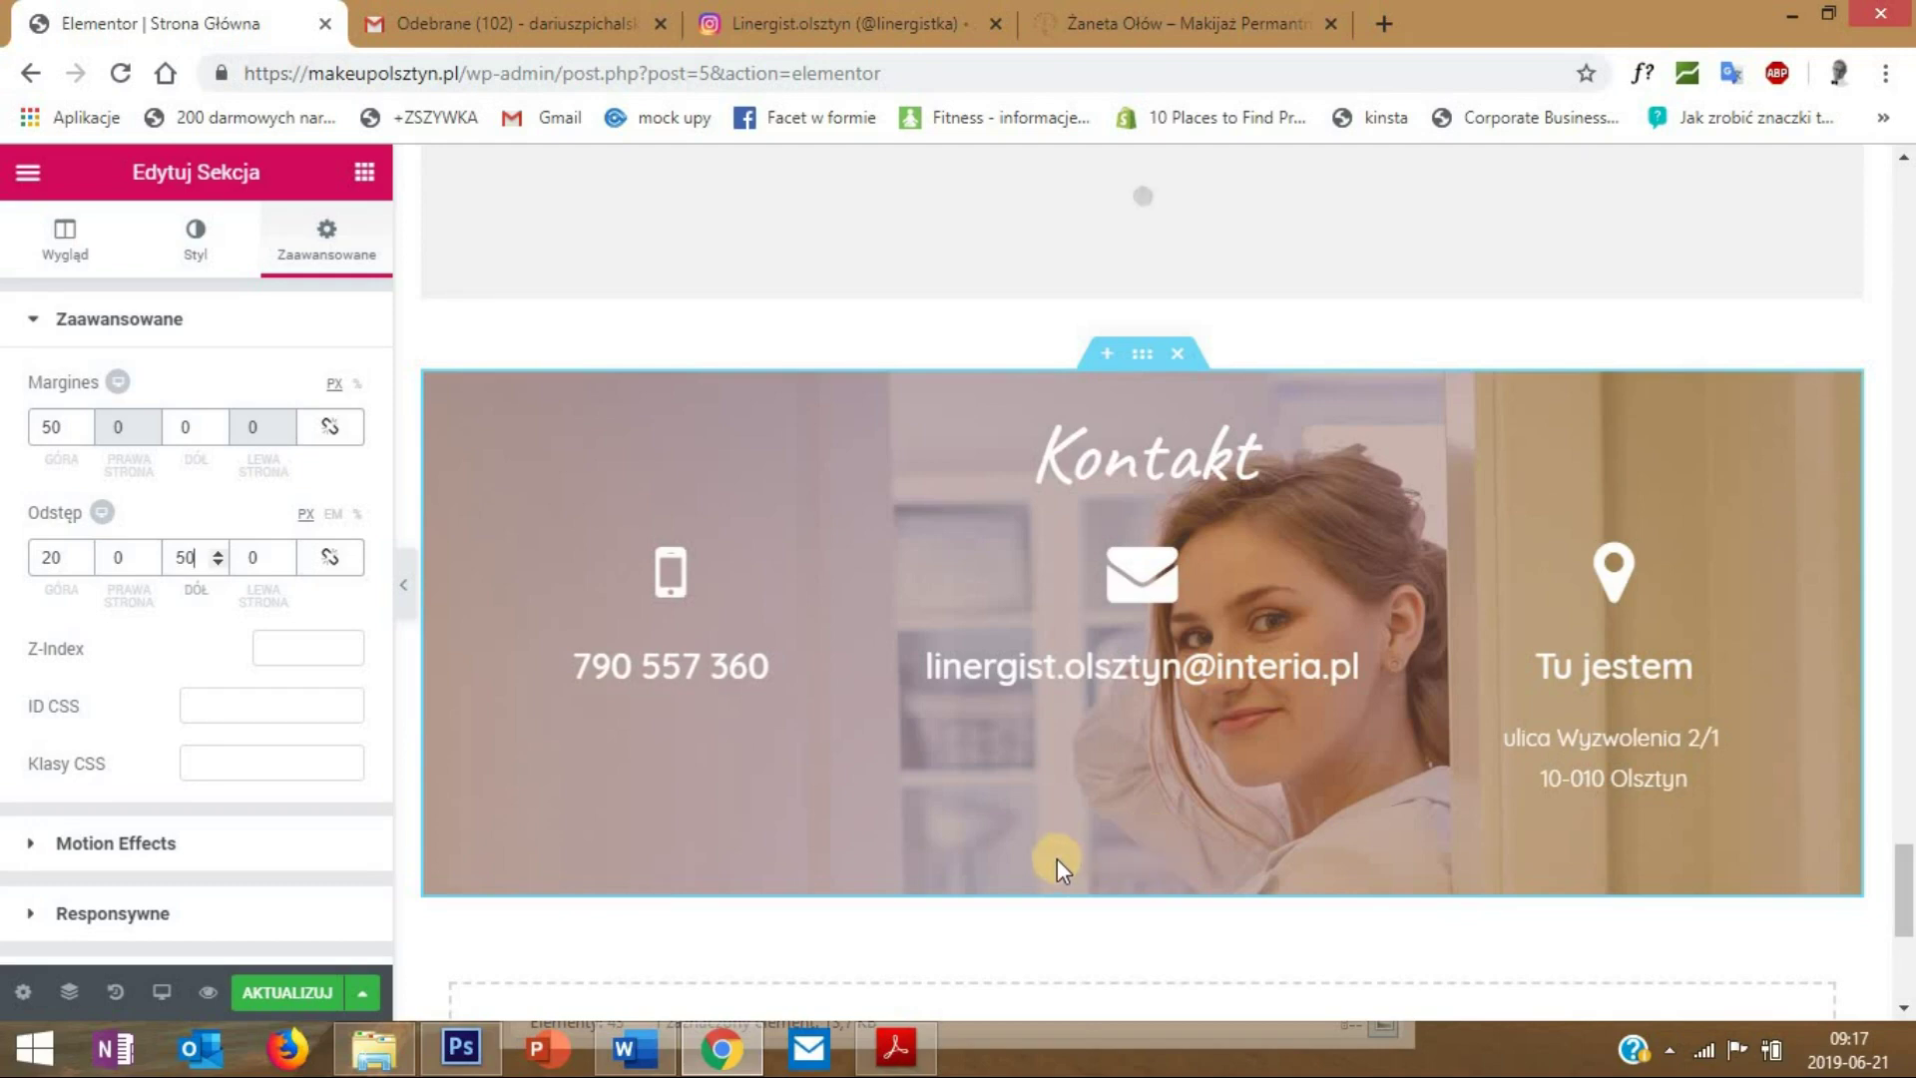
{"action": "scroll", "coordinate": [1278, 828], "scroll_direction": "down", "scroll_amount": 4}
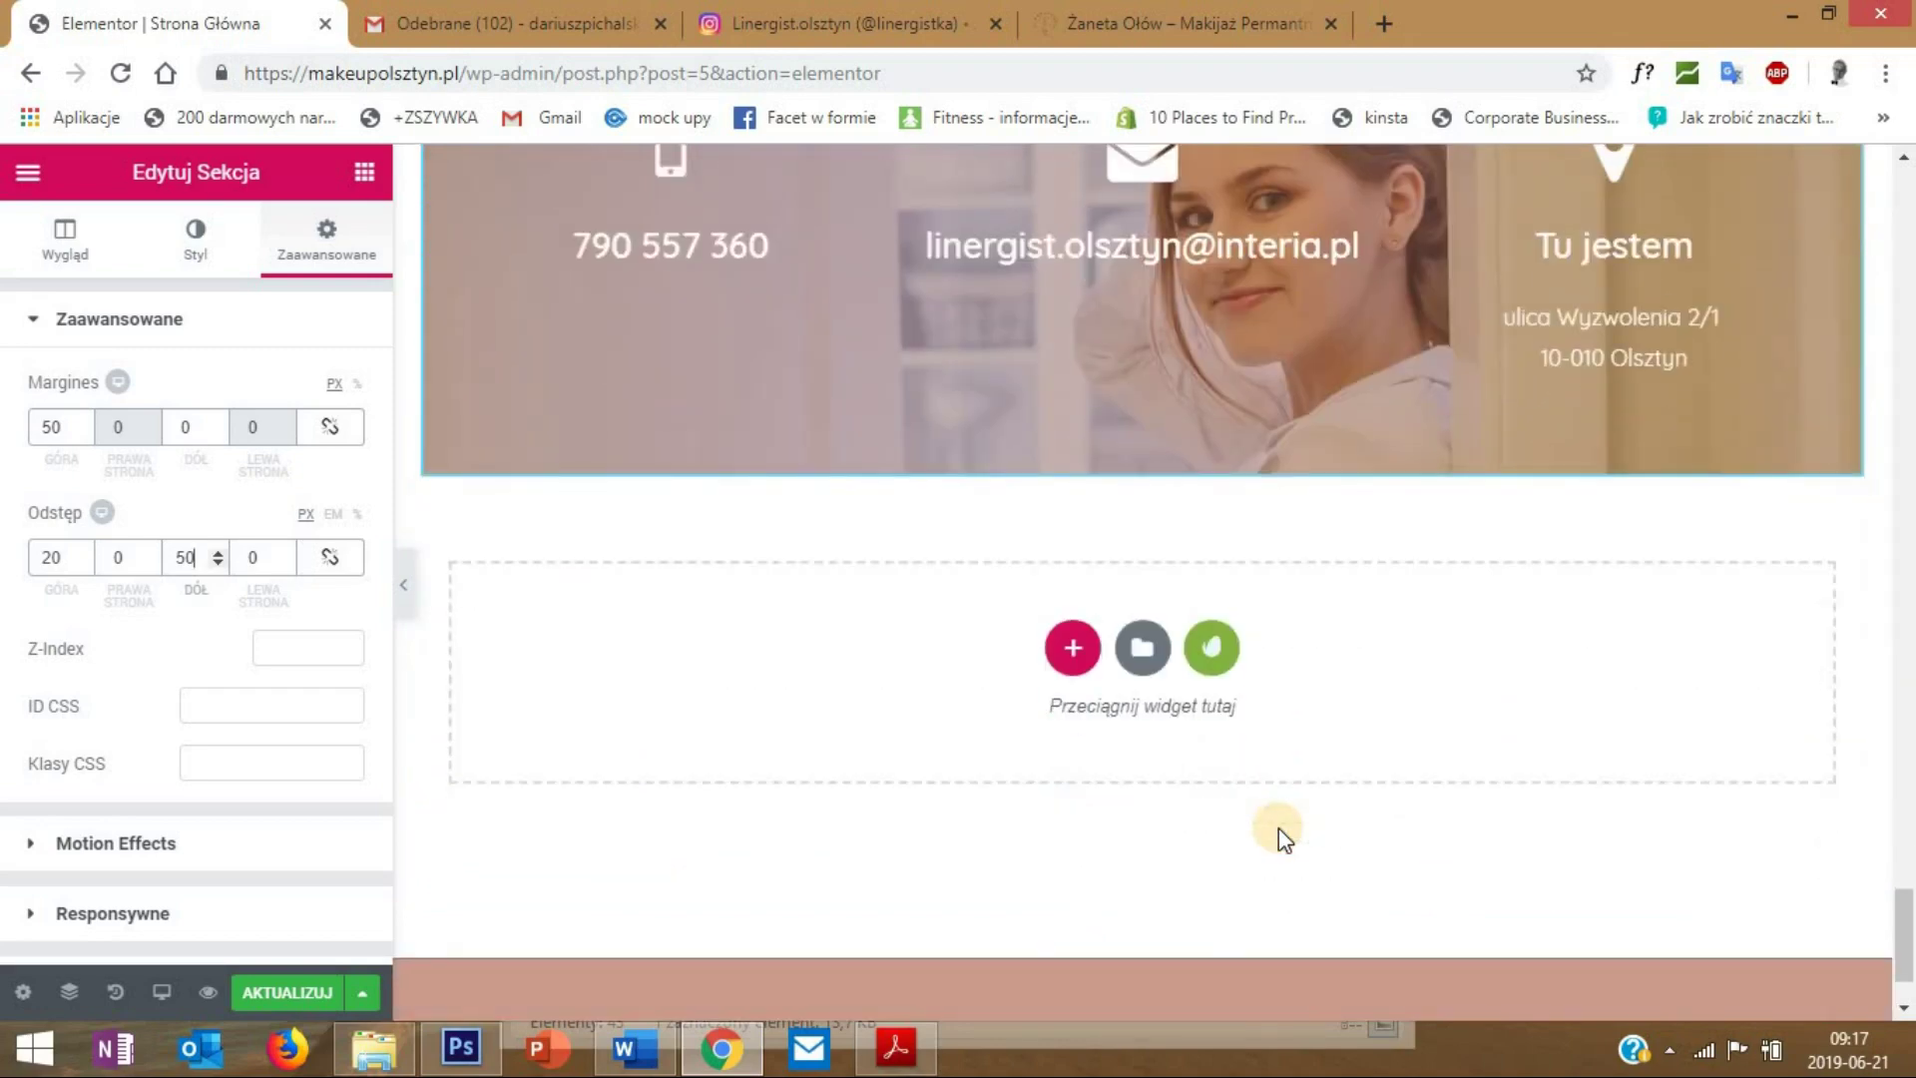
{"action": "scroll", "coordinate": [1279, 828], "scroll_direction": "up", "scroll_amount": 1}
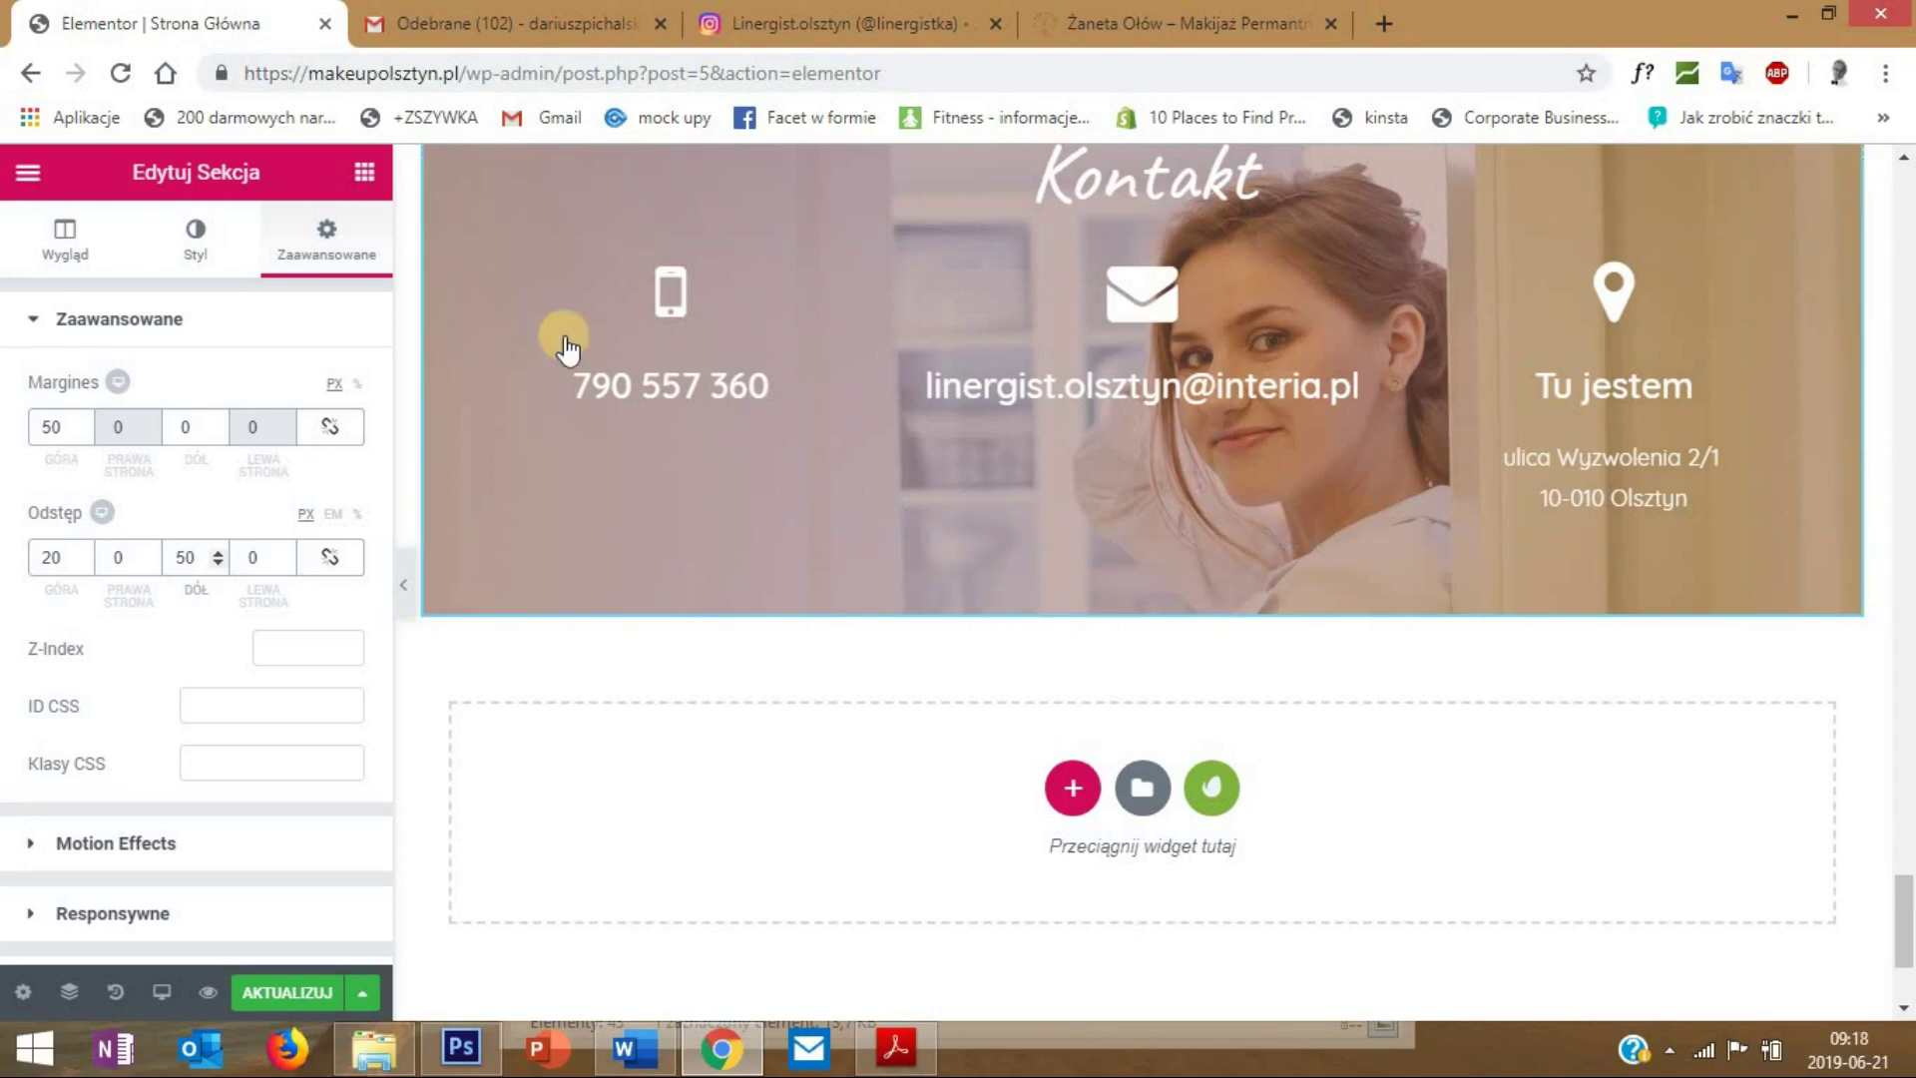
- Drop a Sekcja wewnętrzna below the contact blocks and delete its second column
{"action": "left_click", "coordinate": [363, 171]}
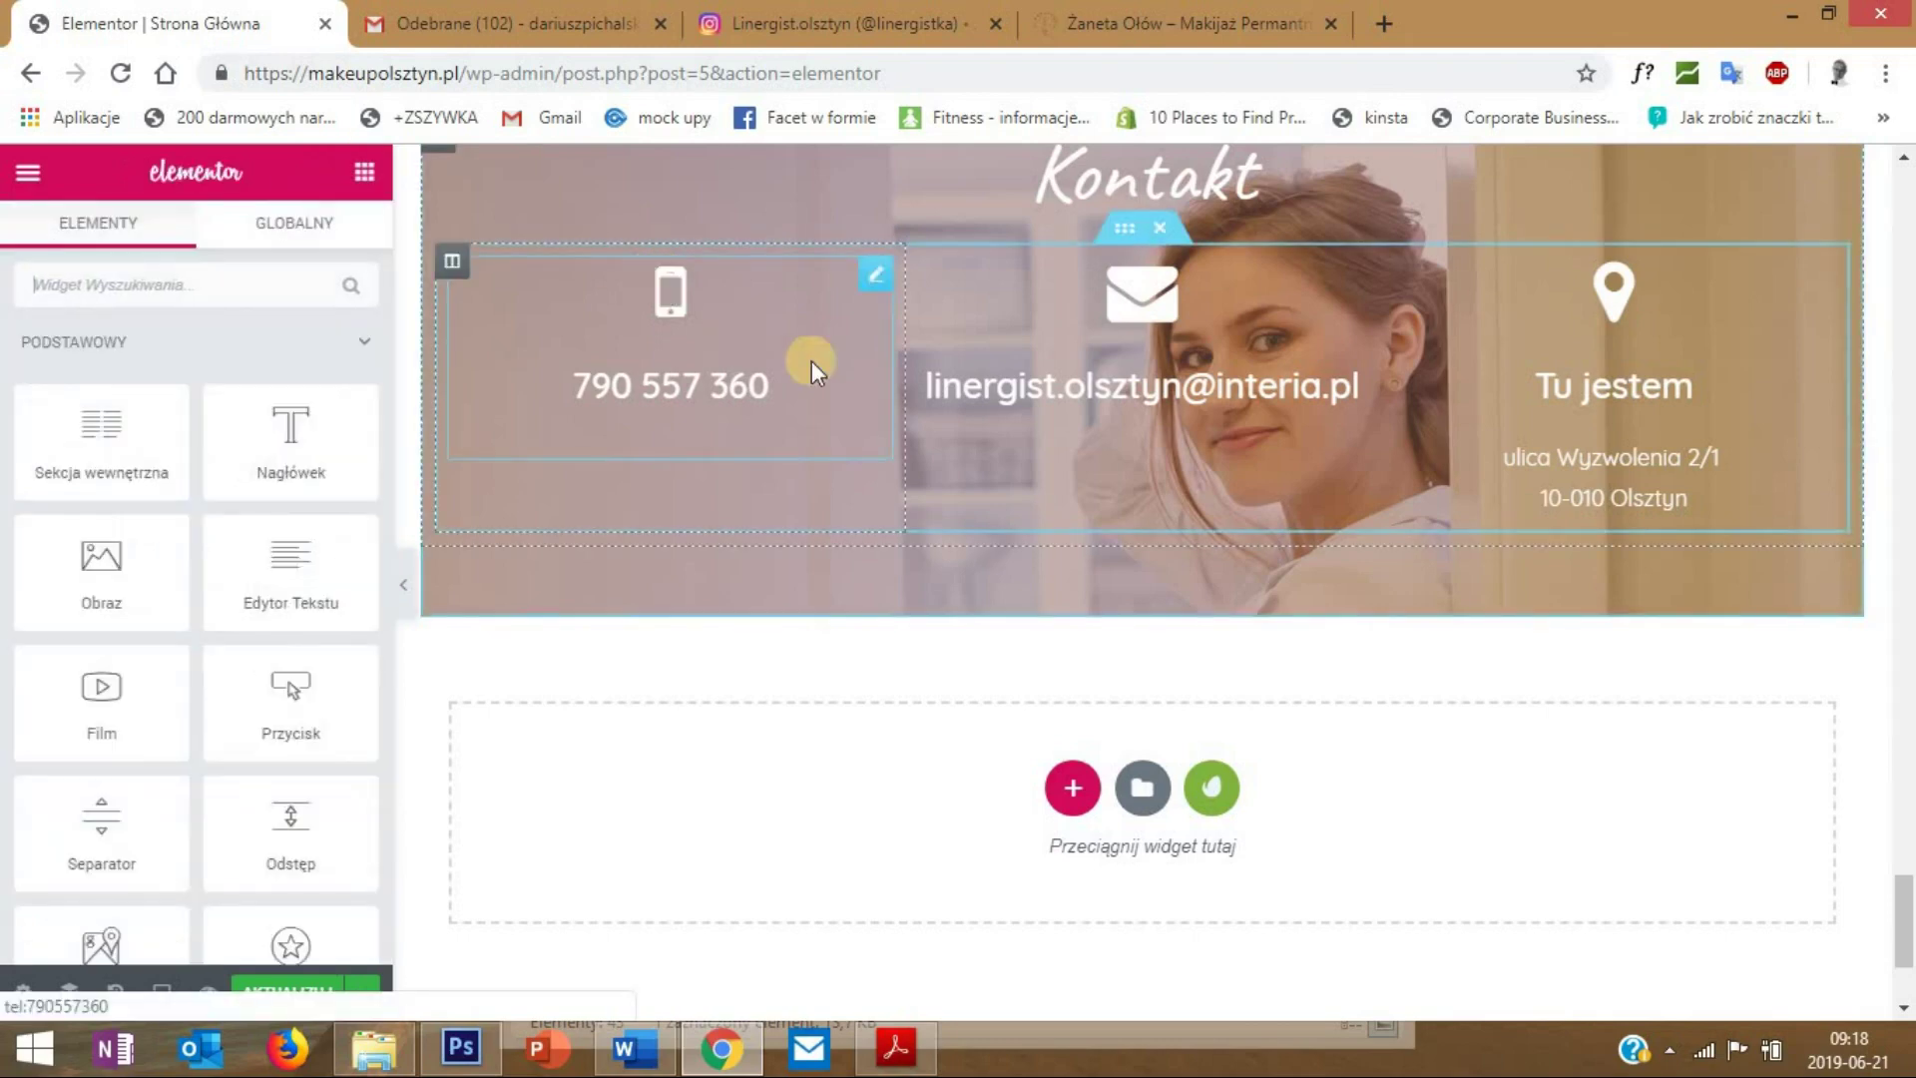
{"action": "scroll", "coordinate": [1078, 524], "scroll_direction": "up", "scroll_amount": 1}
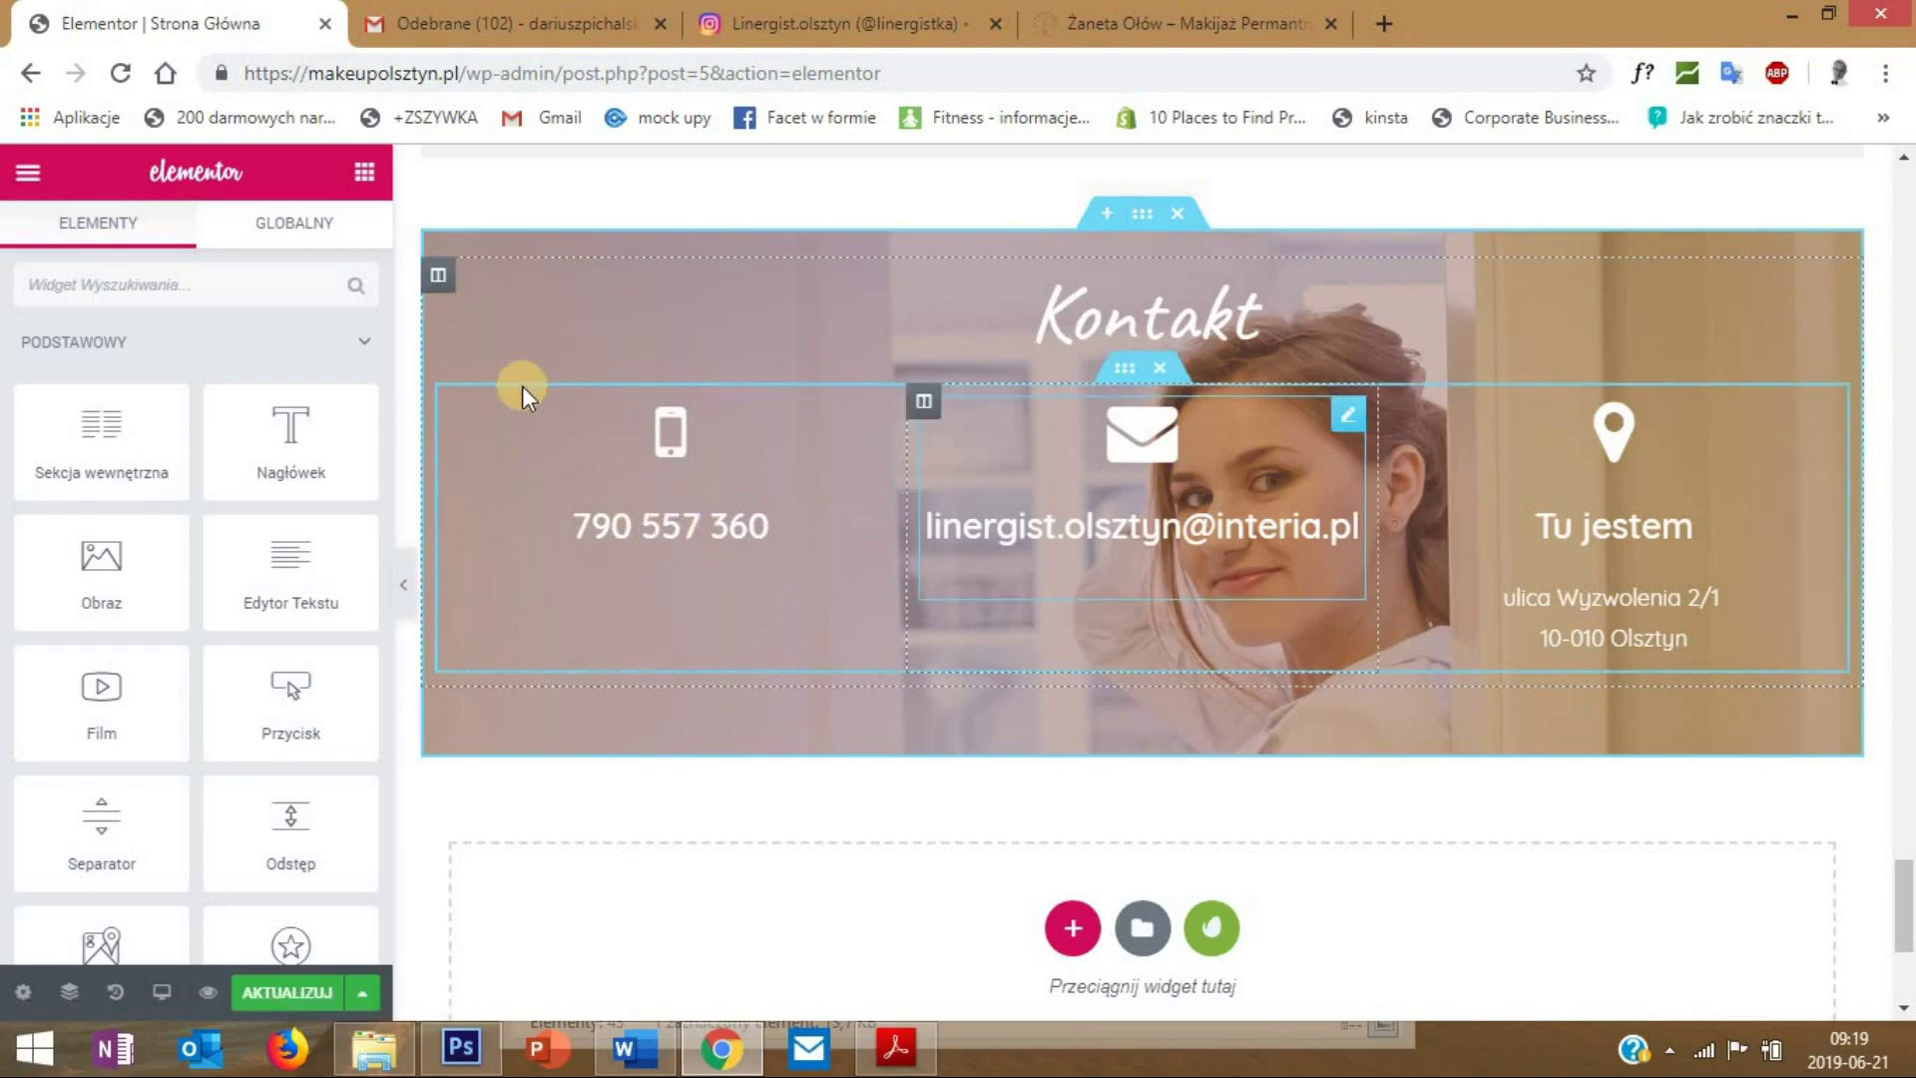
{"action": "left_click_drag", "start_coordinate": [110, 424], "coordinate": [179, 521]}
{"action": "left_click_drag", "start_coordinate": [104, 454], "coordinate": [1130, 687]}
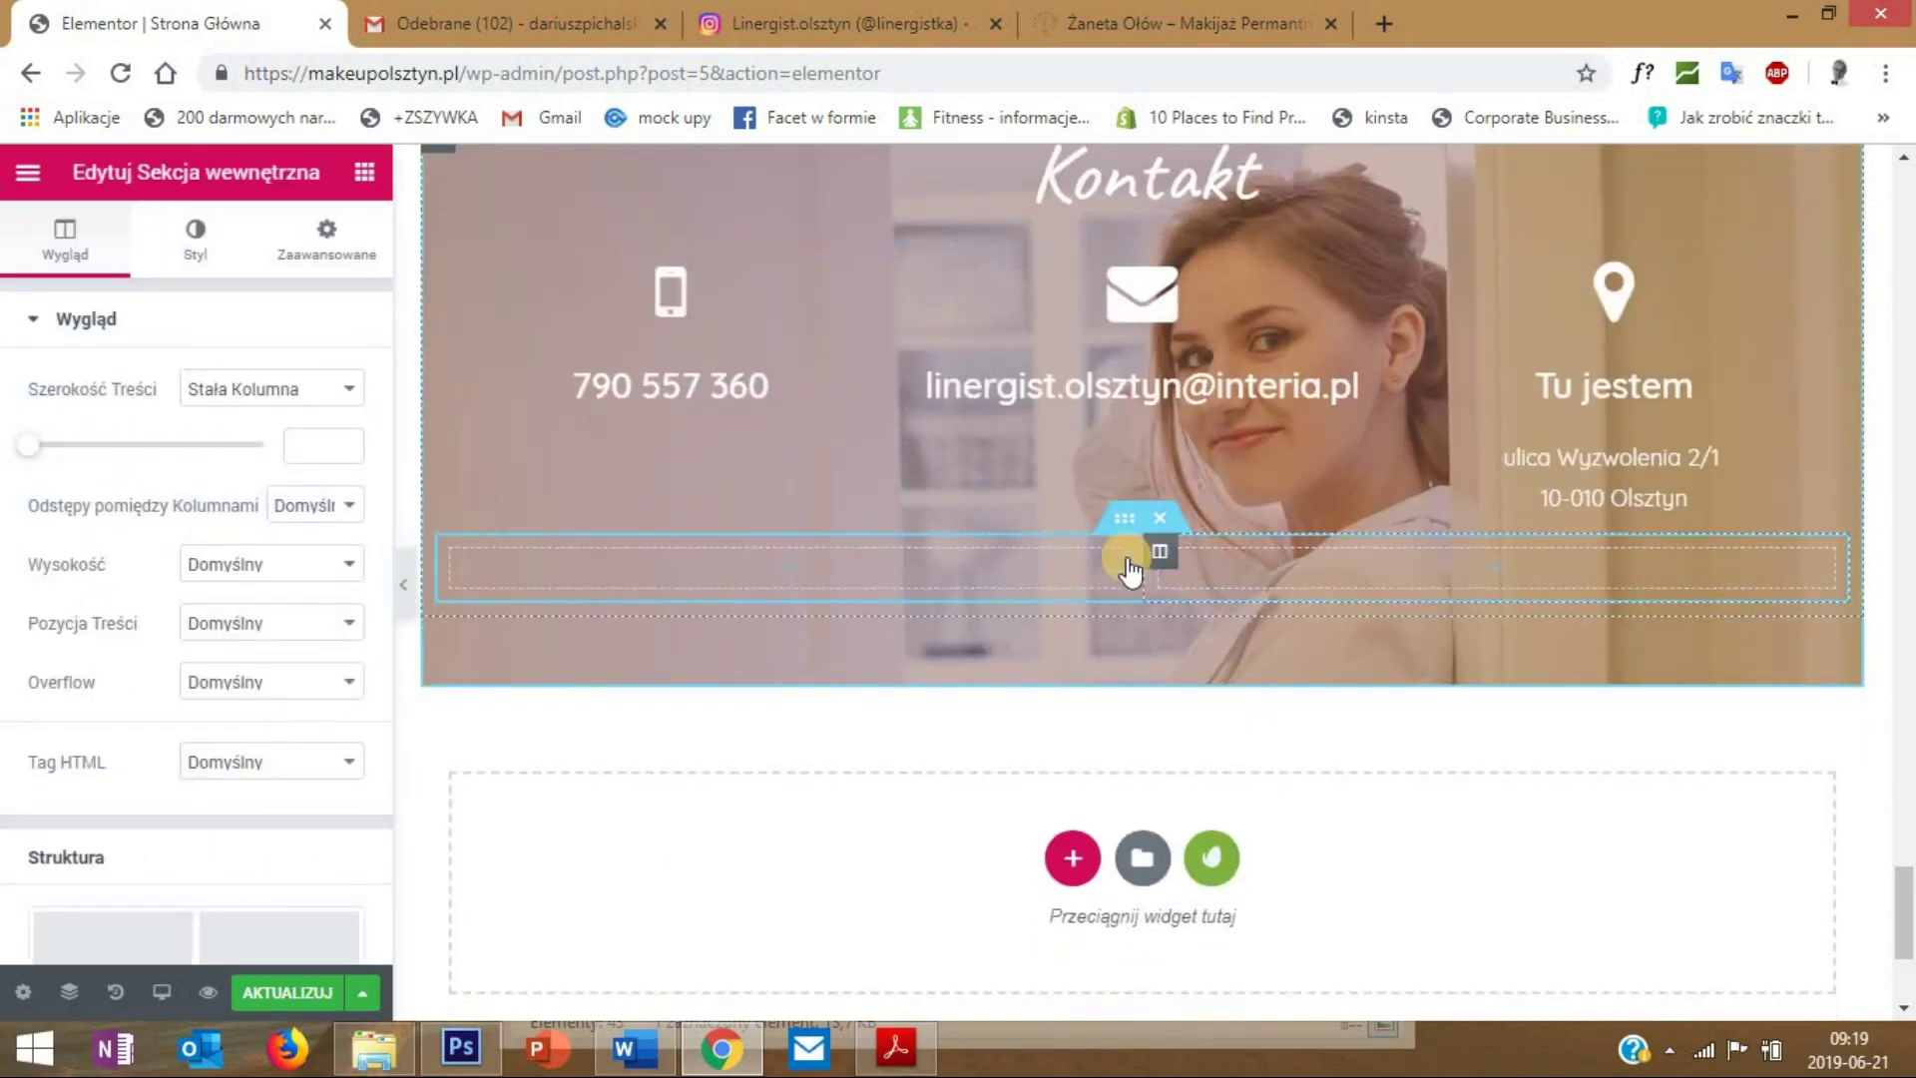
{"action": "right_click", "coordinate": [1159, 565]}
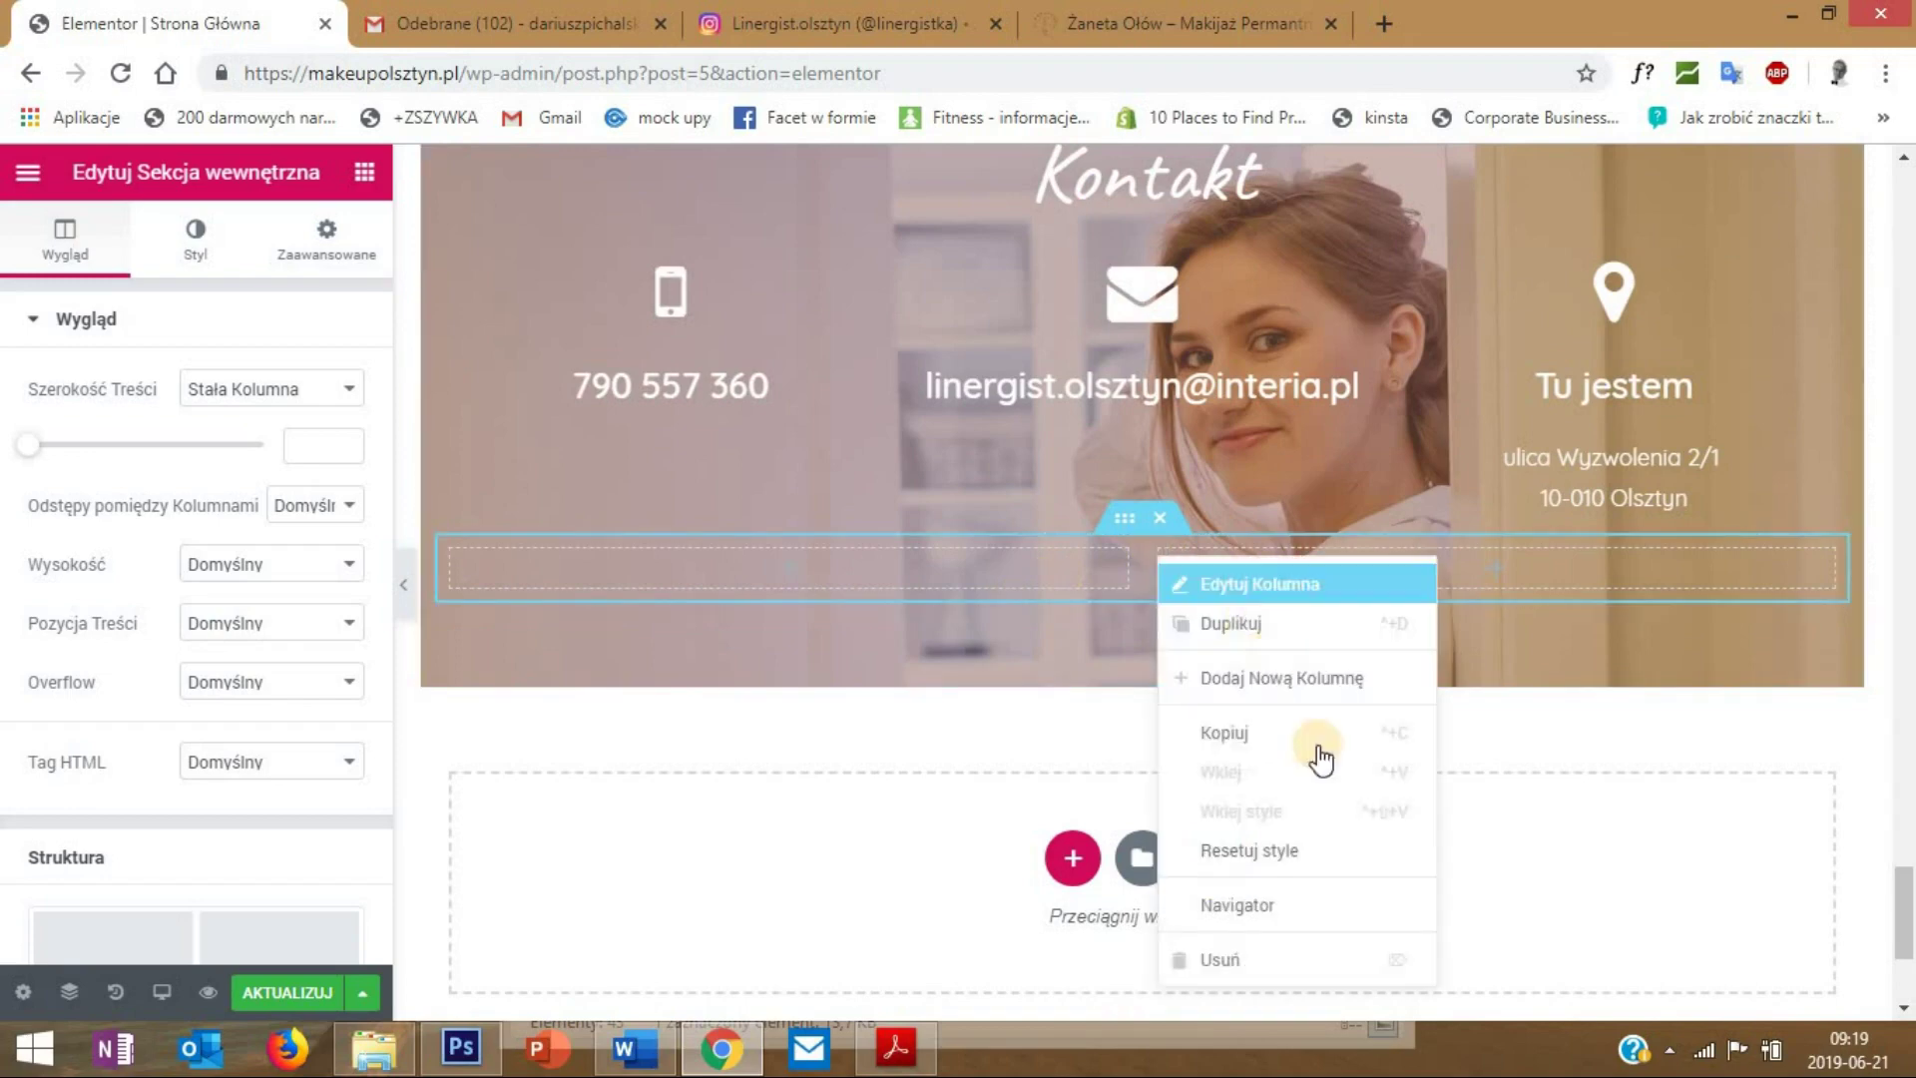
{"action": "left_click", "coordinate": [1289, 956]}
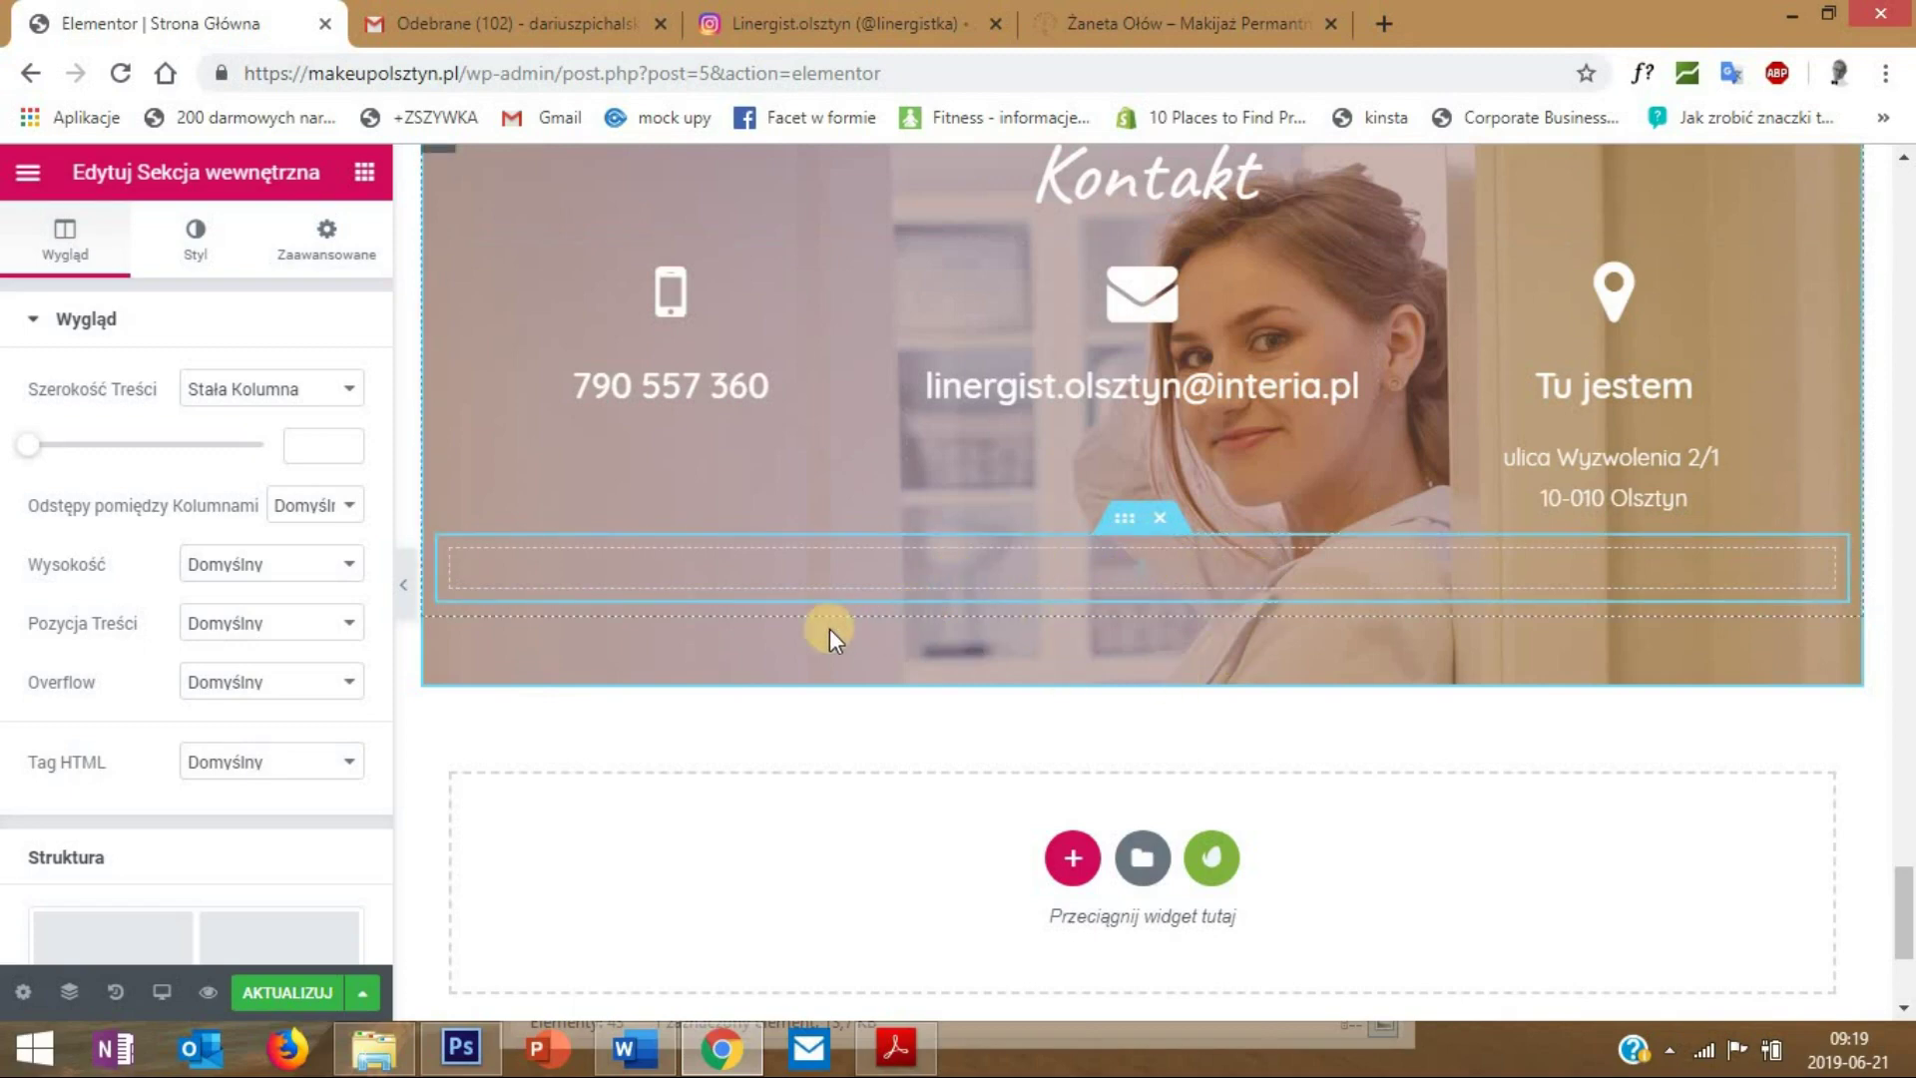
- Add a Social Icons widget into the new inner section
{"action": "left_click", "coordinate": [362, 183]}
{"action": "left_click", "coordinate": [181, 281]}
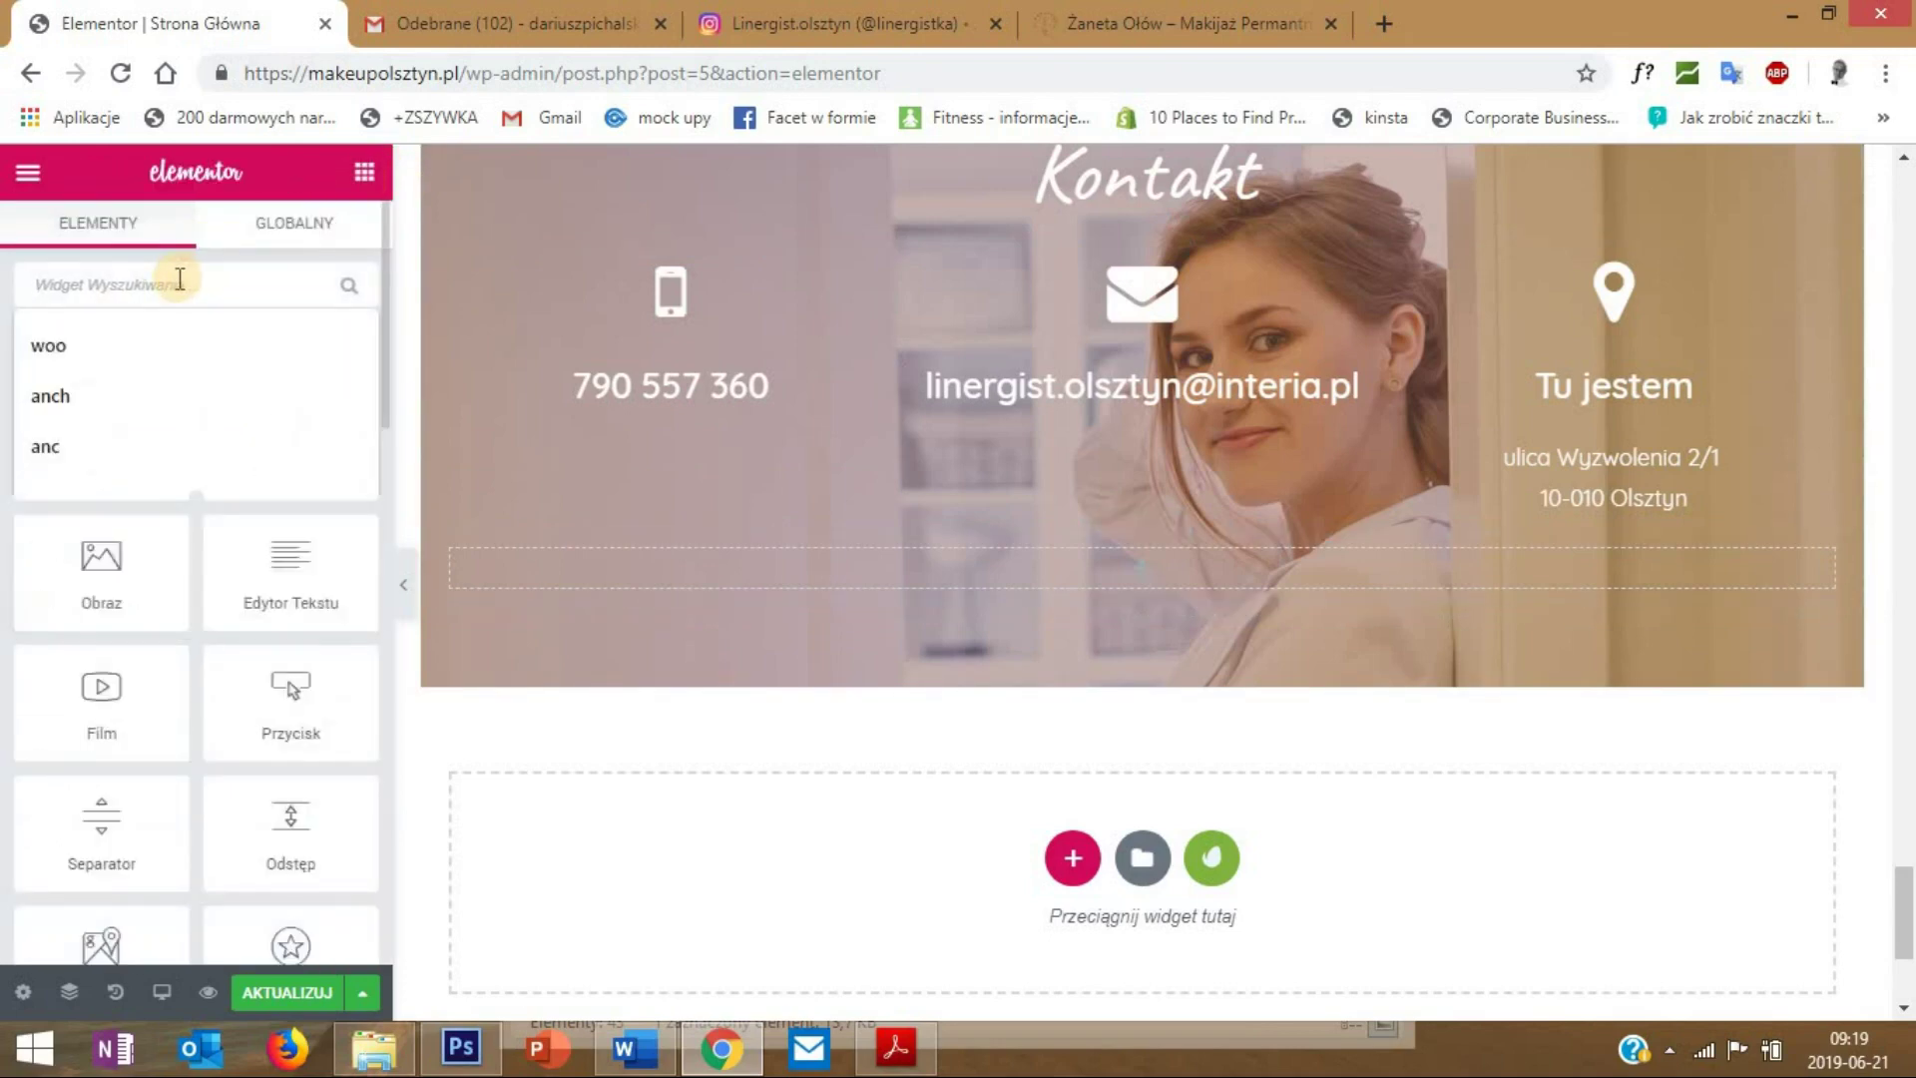
{"action": "type", "text": "soci"}
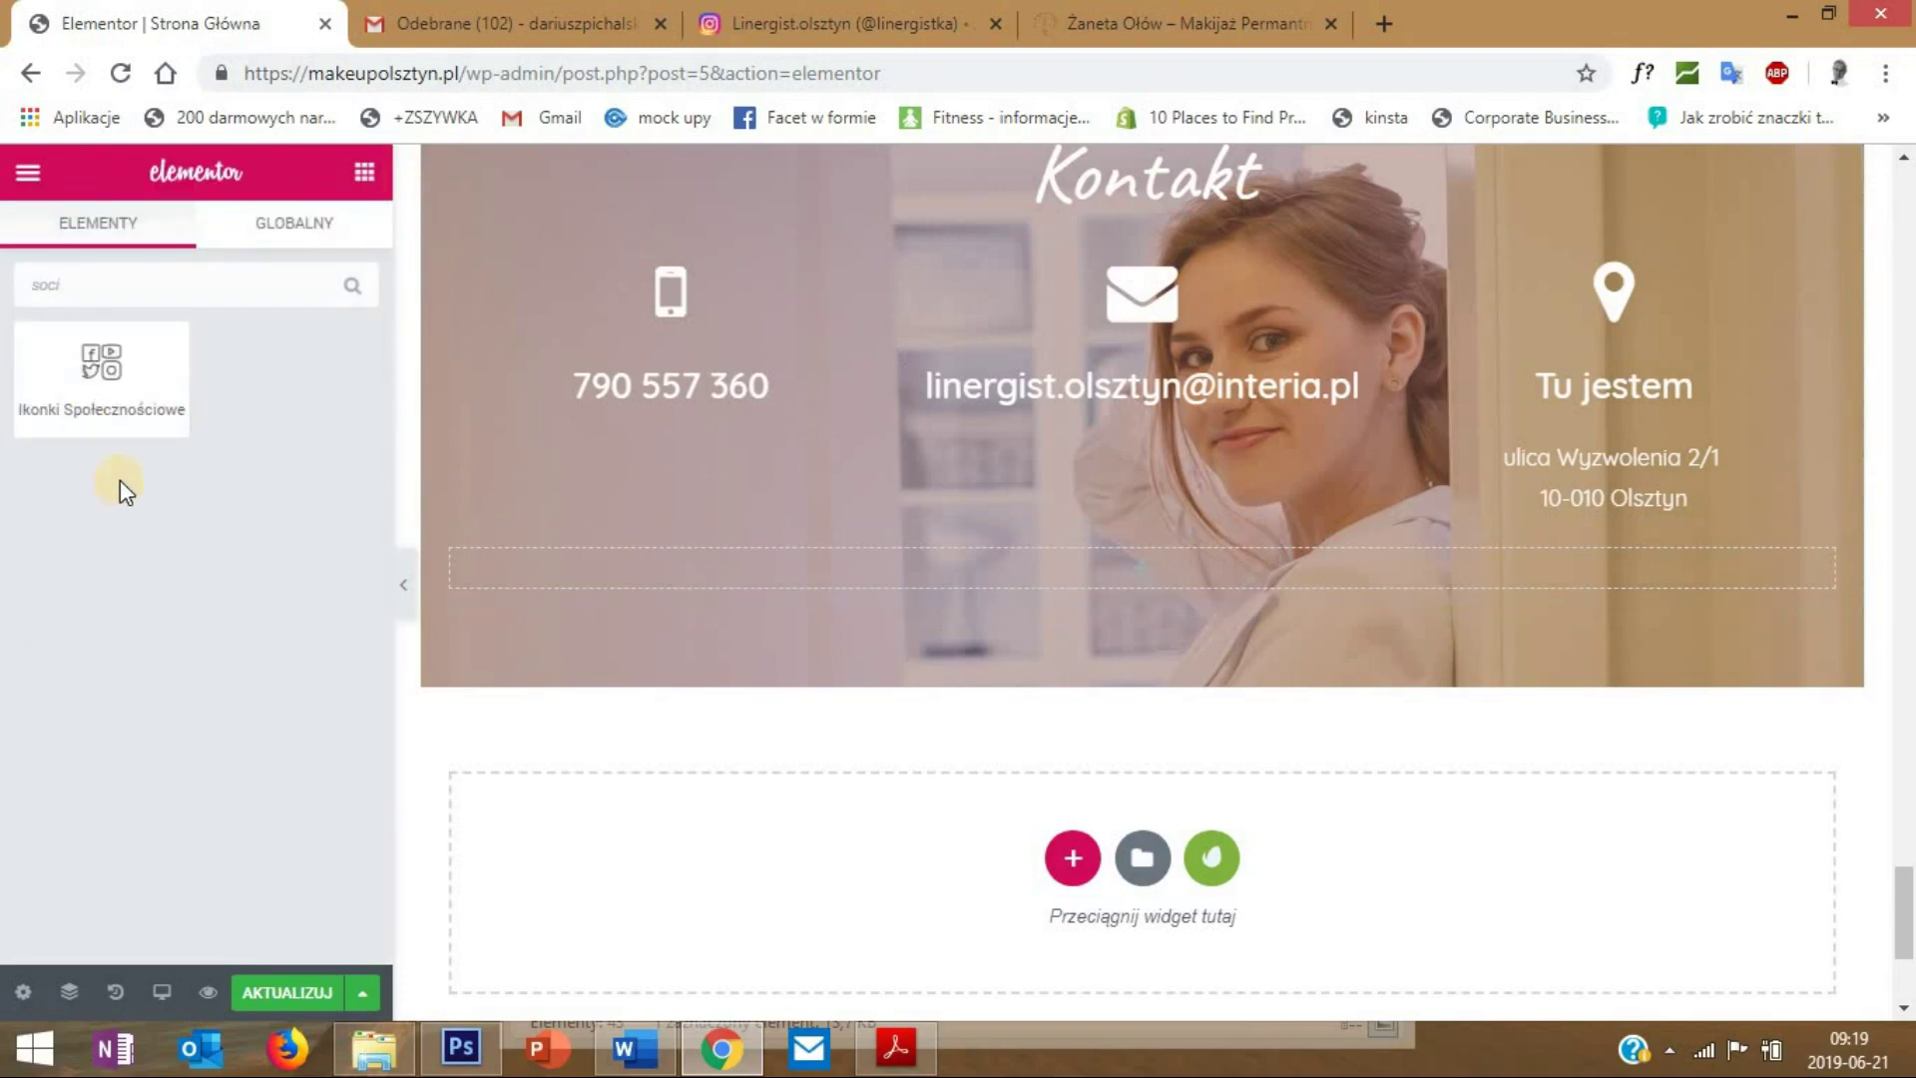
{"action": "left_click_drag", "start_coordinate": [100, 396], "coordinate": [1167, 563]}
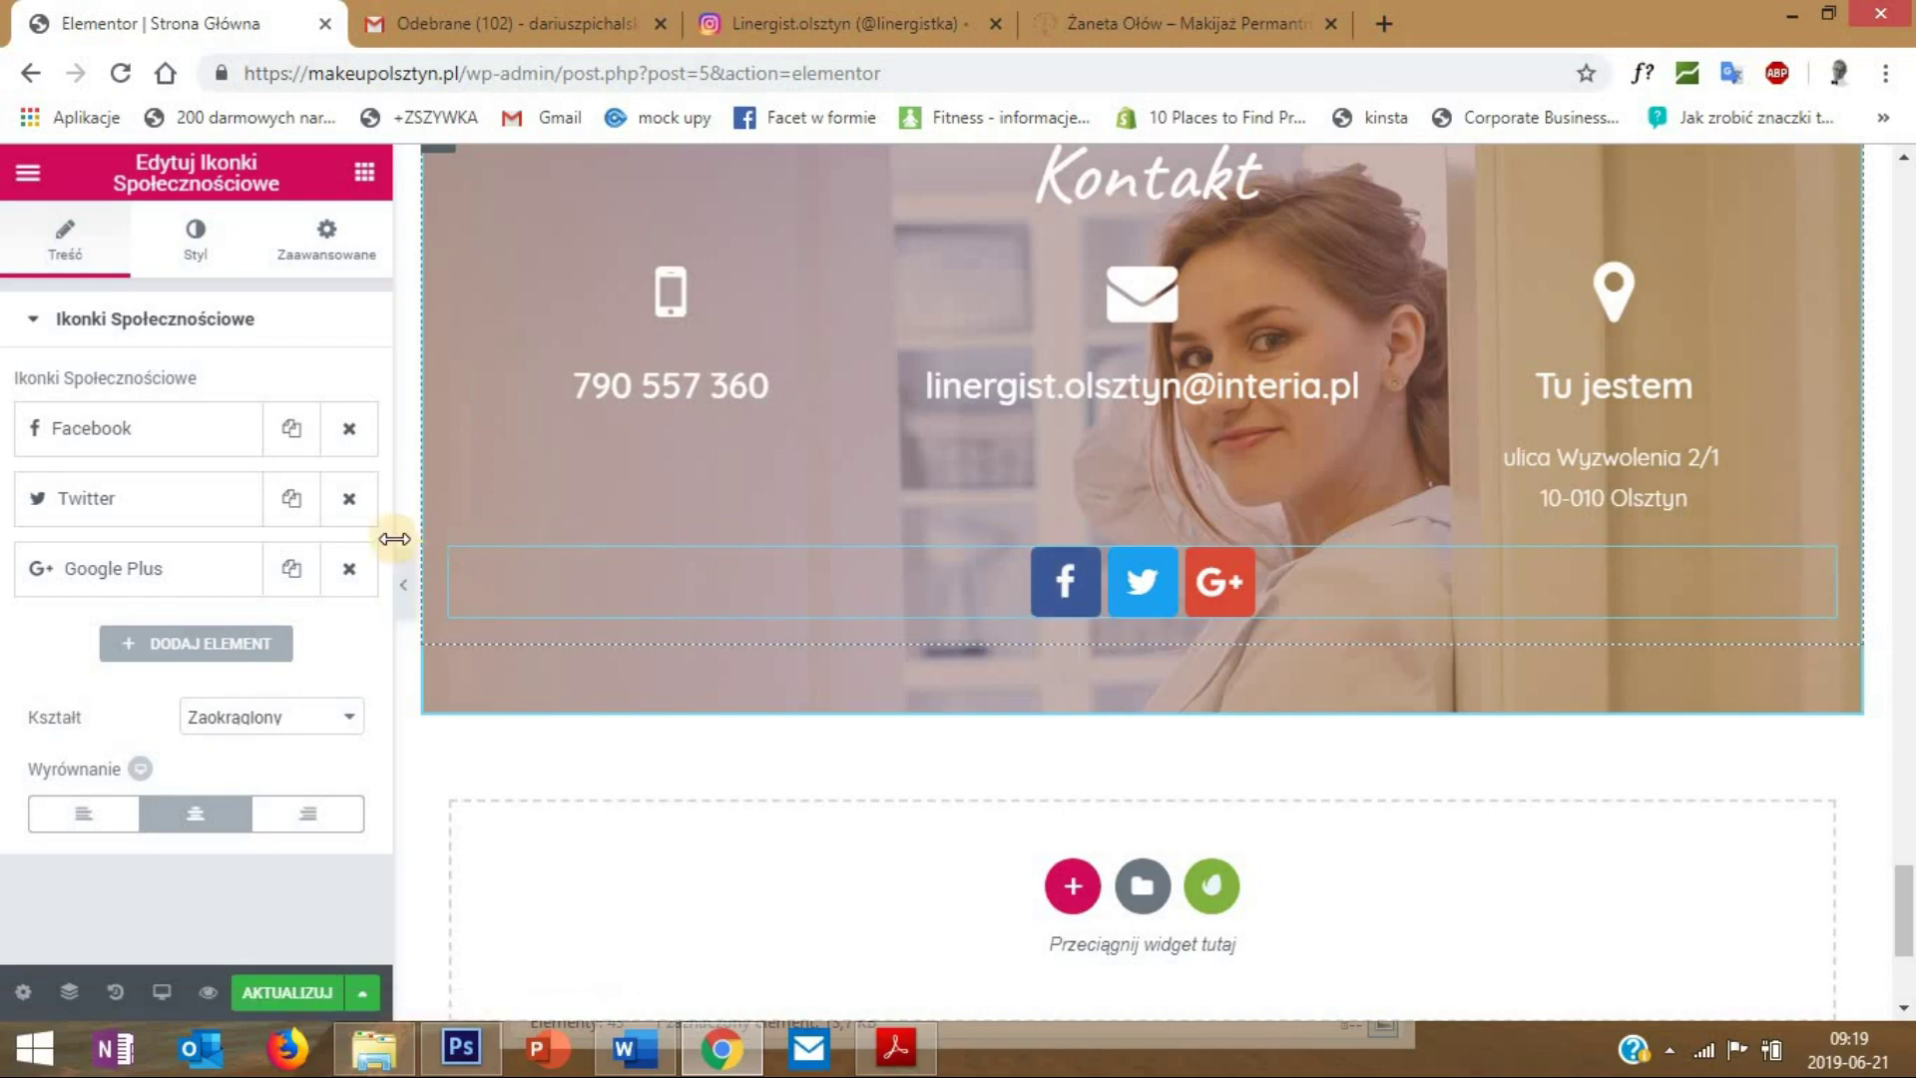
- Remove the Twitter and Google Plus icons and add an Instagram icon after Facebook
{"action": "left_click", "coordinate": [349, 498]}
{"action": "left_click", "coordinate": [349, 498]}
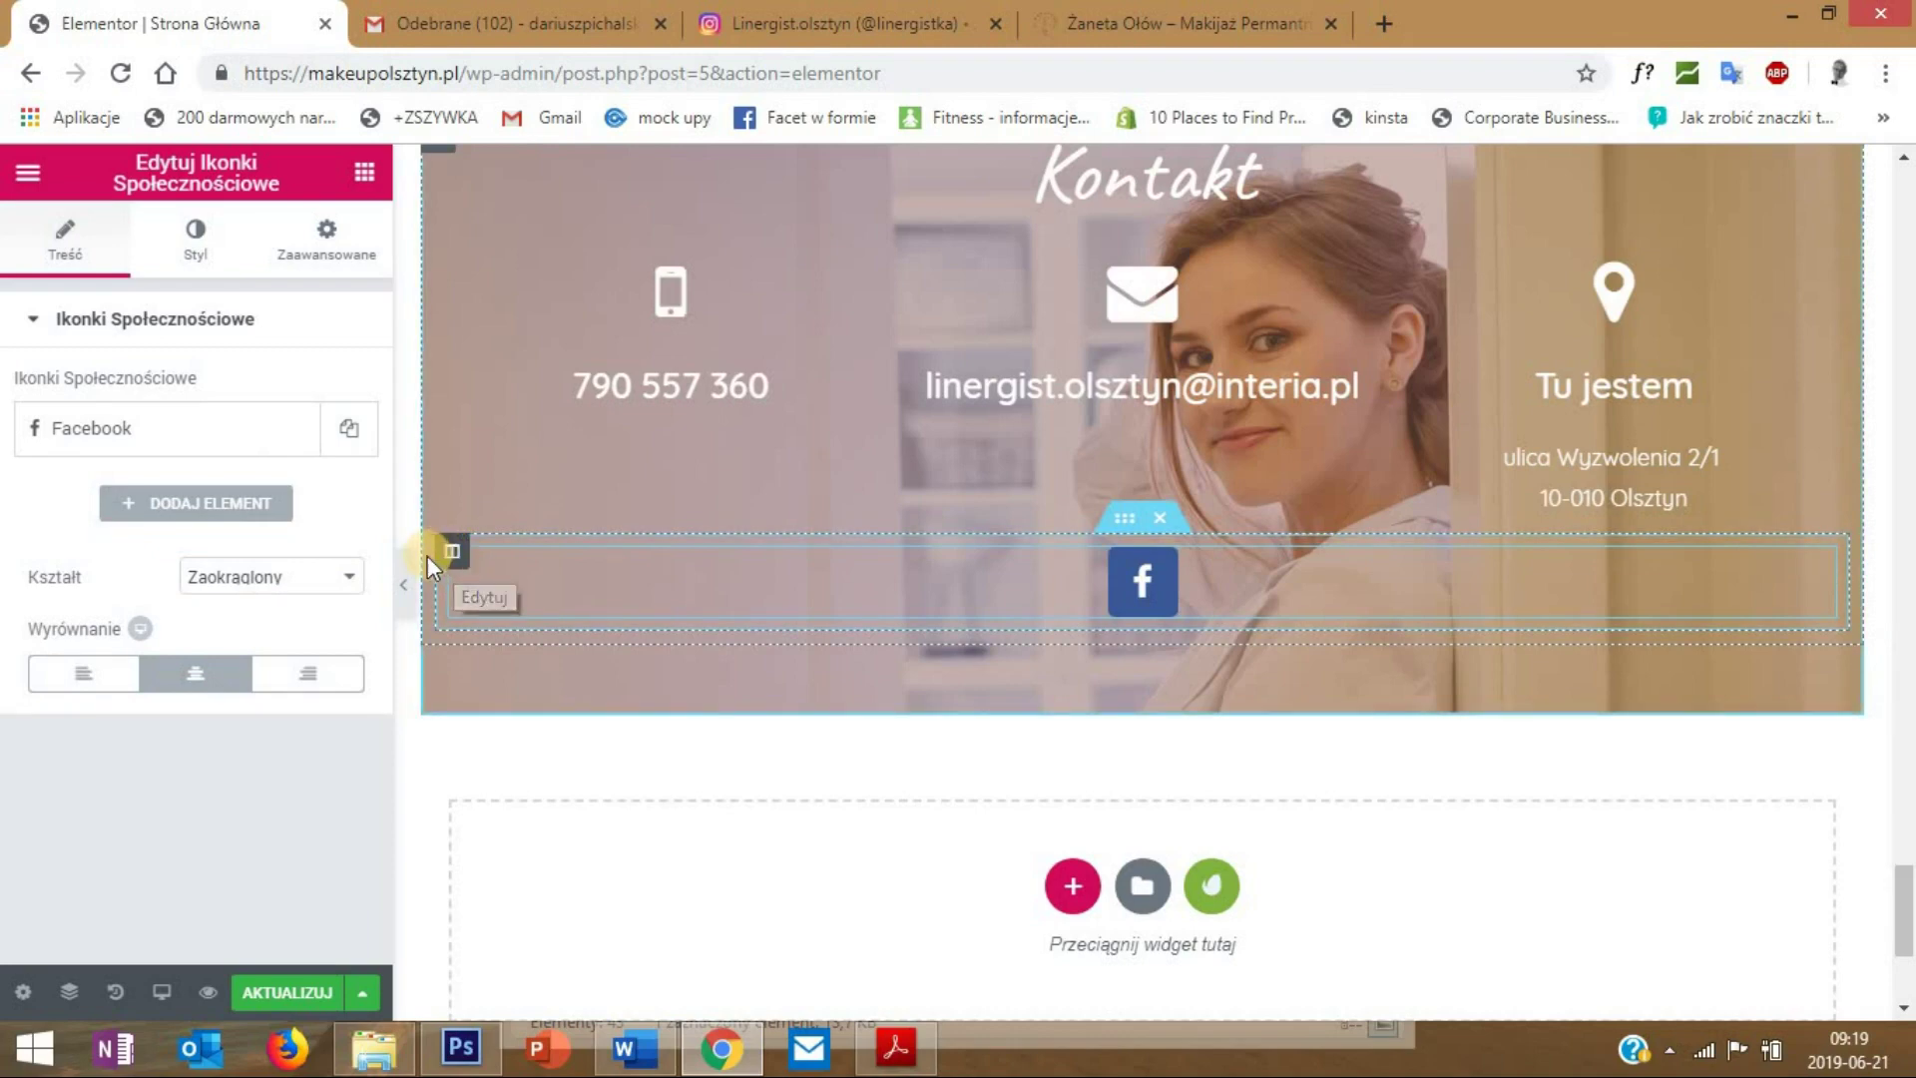
{"action": "left_click", "coordinate": [220, 509]}
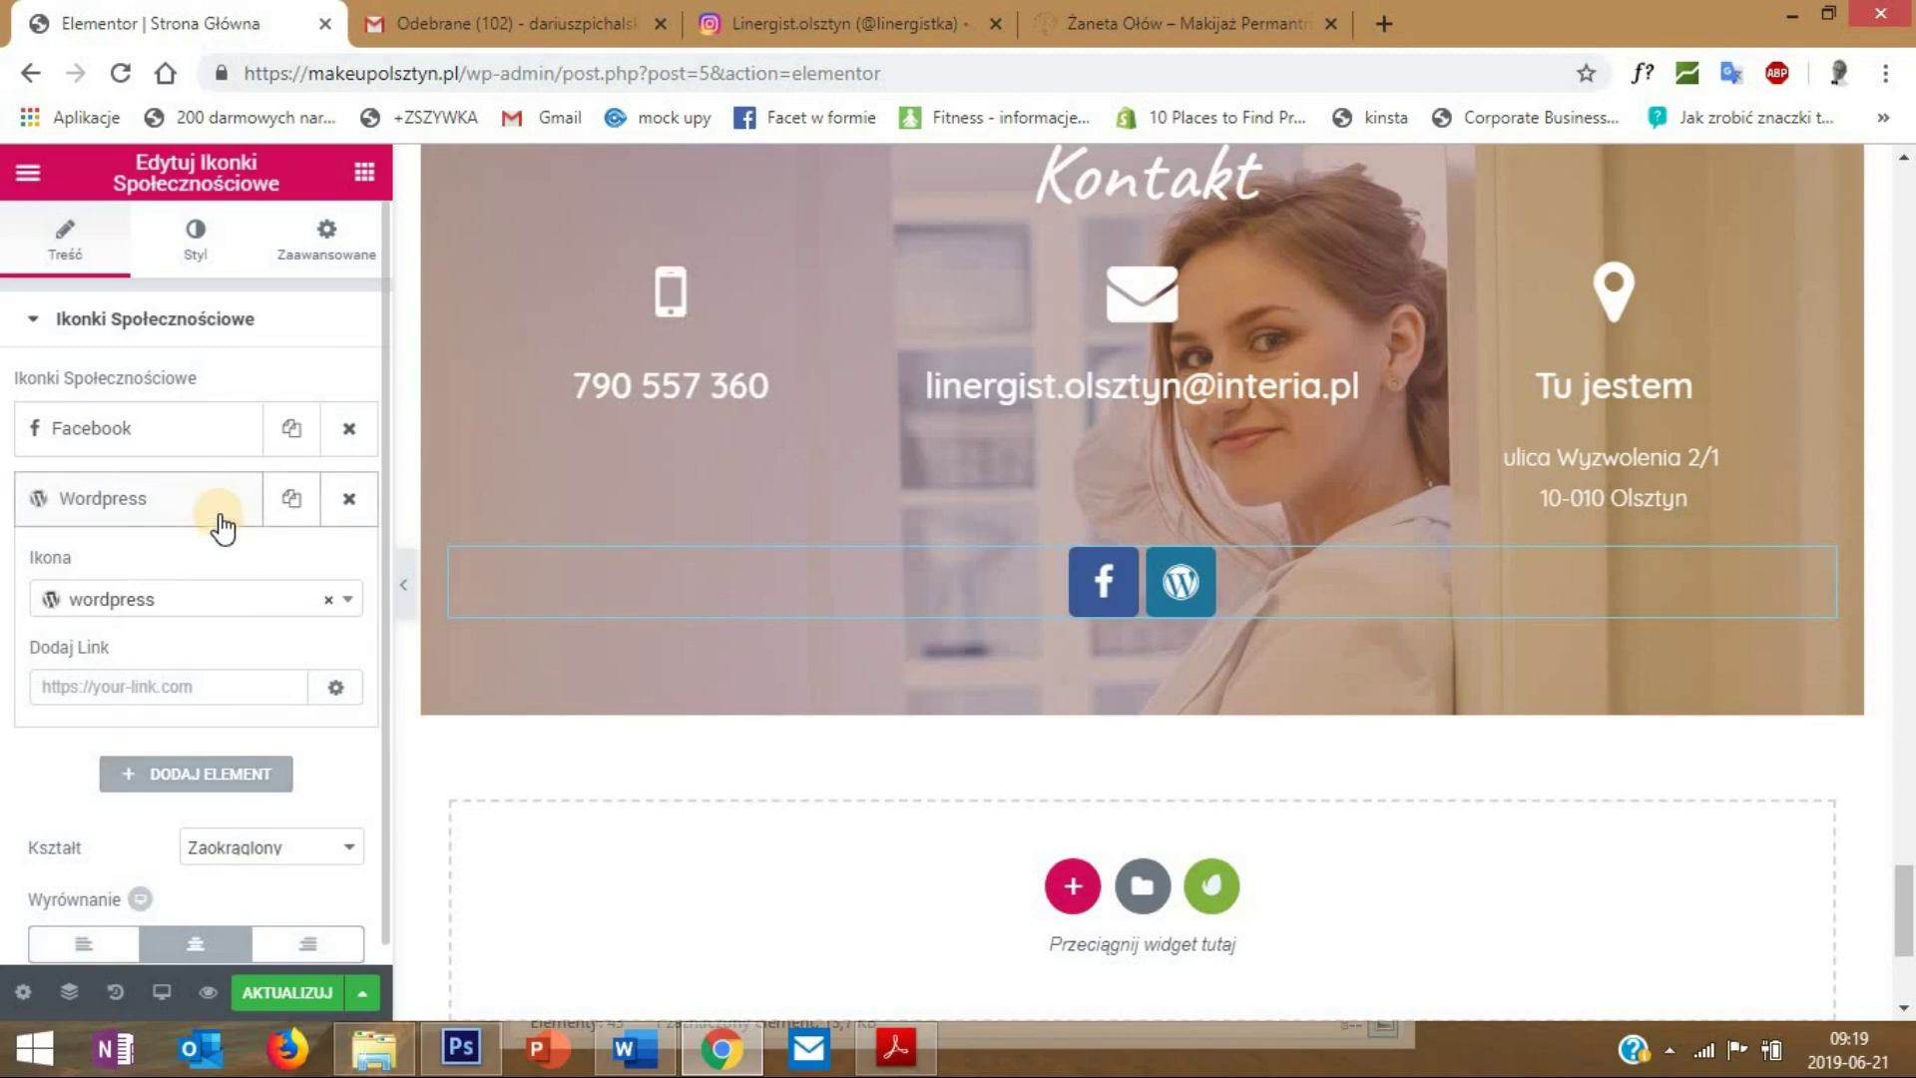
{"action": "left_click", "coordinate": [150, 602]}
{"action": "type", "text": "i"}
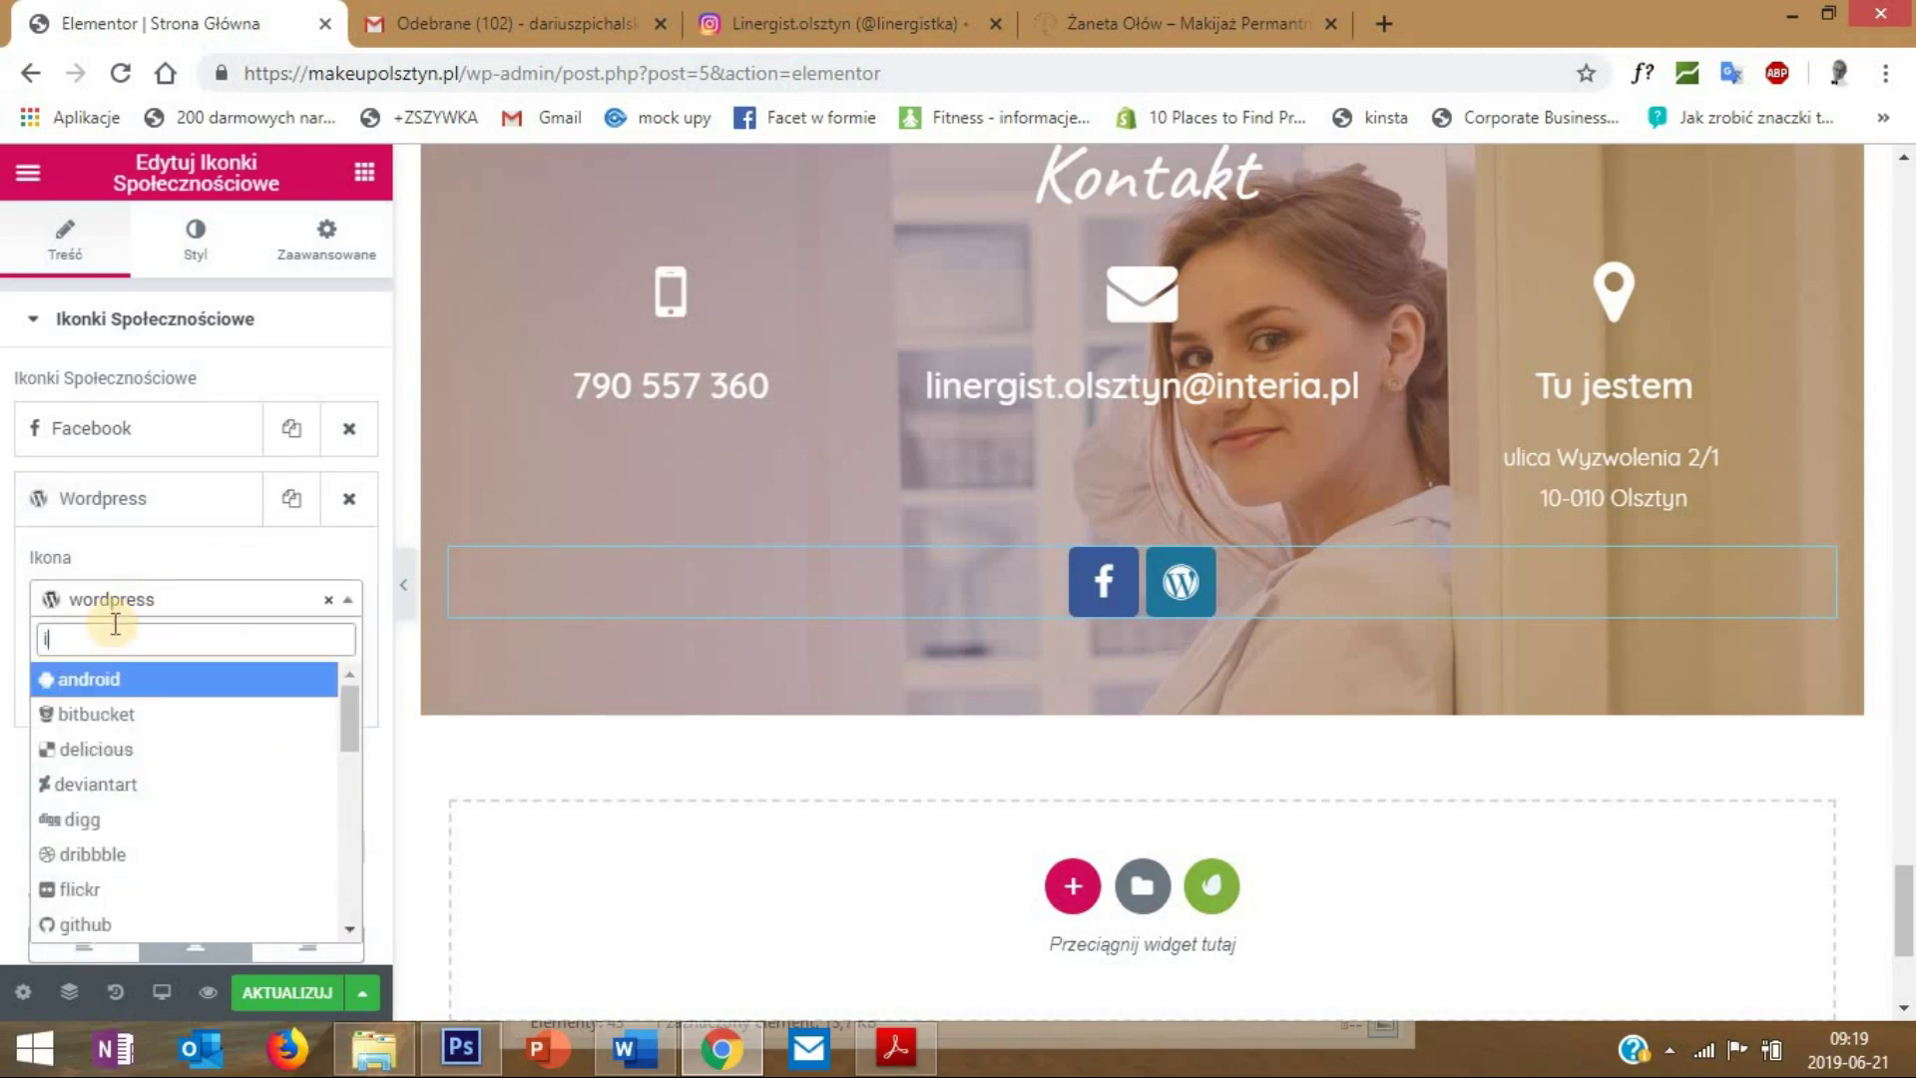
{"action": "type", "text": "ns"}
{"action": "left_click", "coordinate": [105, 678]}
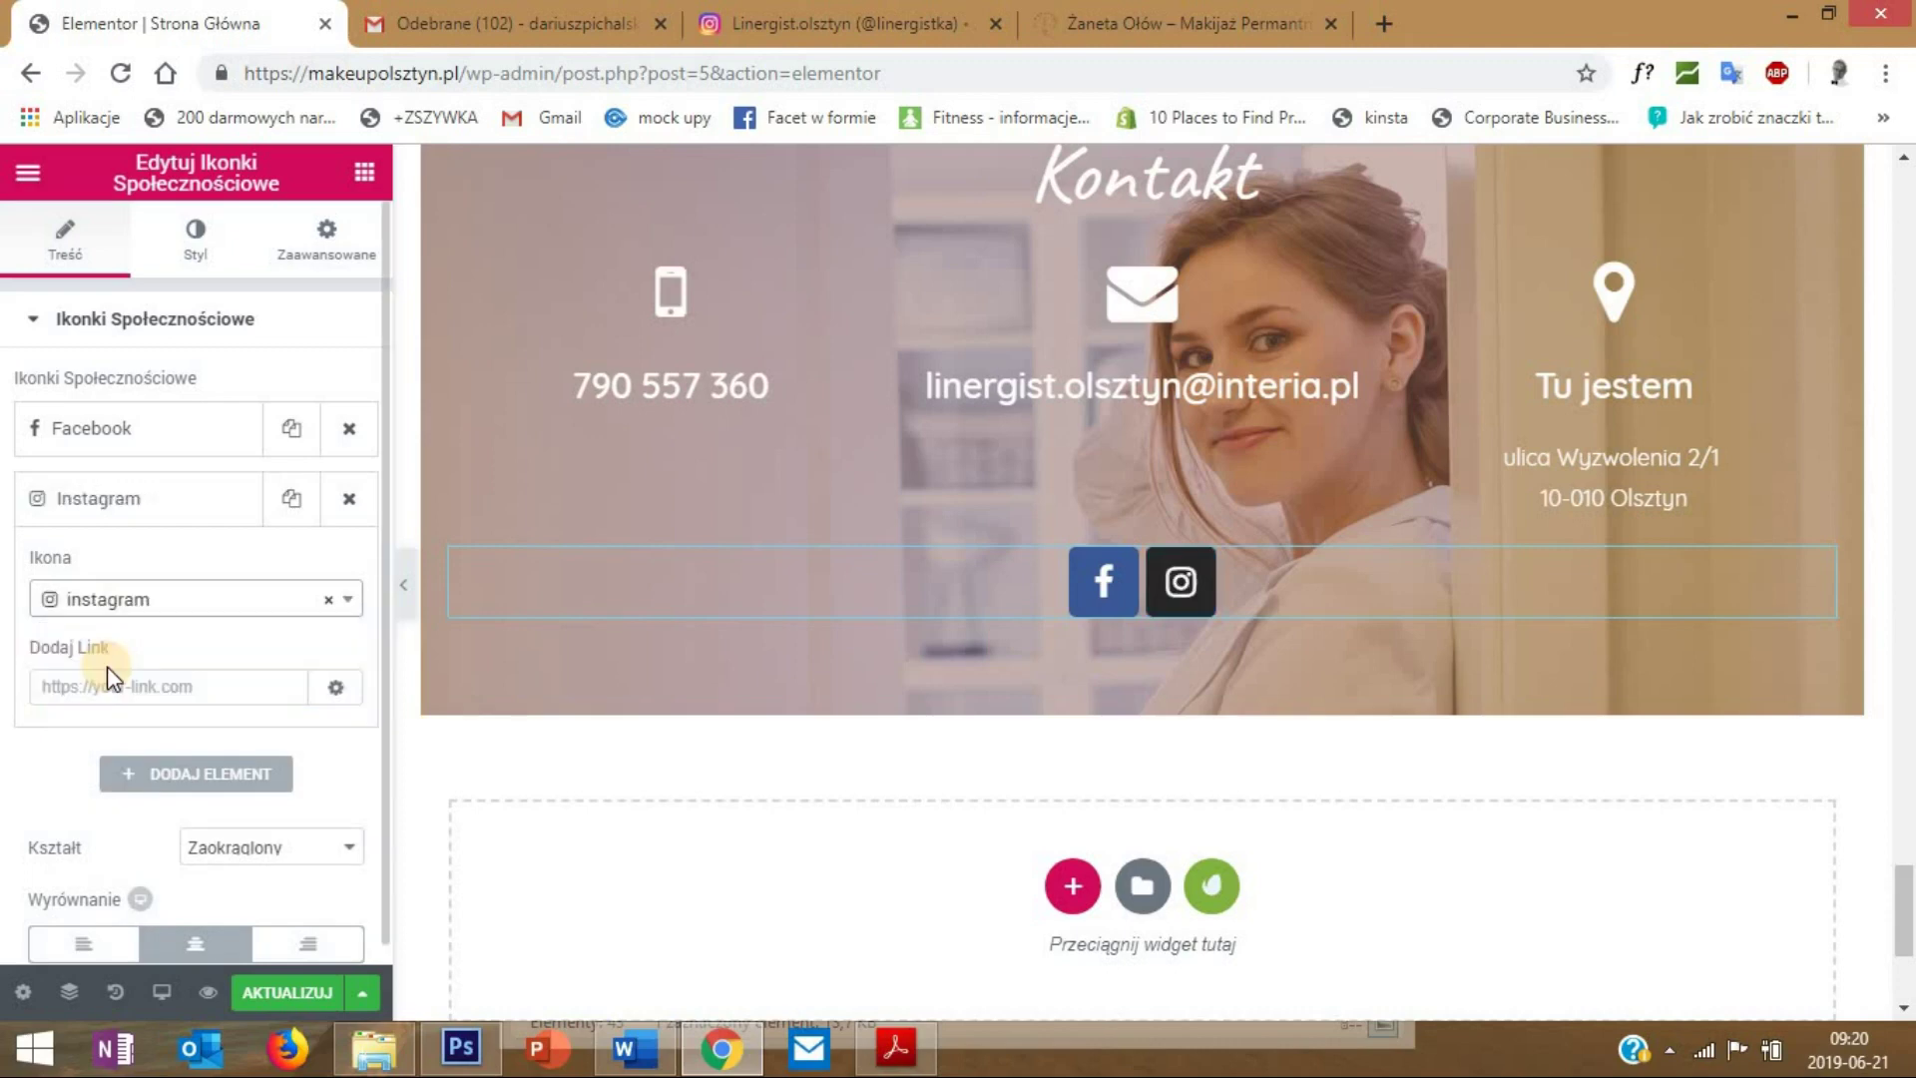
{"action": "left_click", "coordinate": [173, 504]}
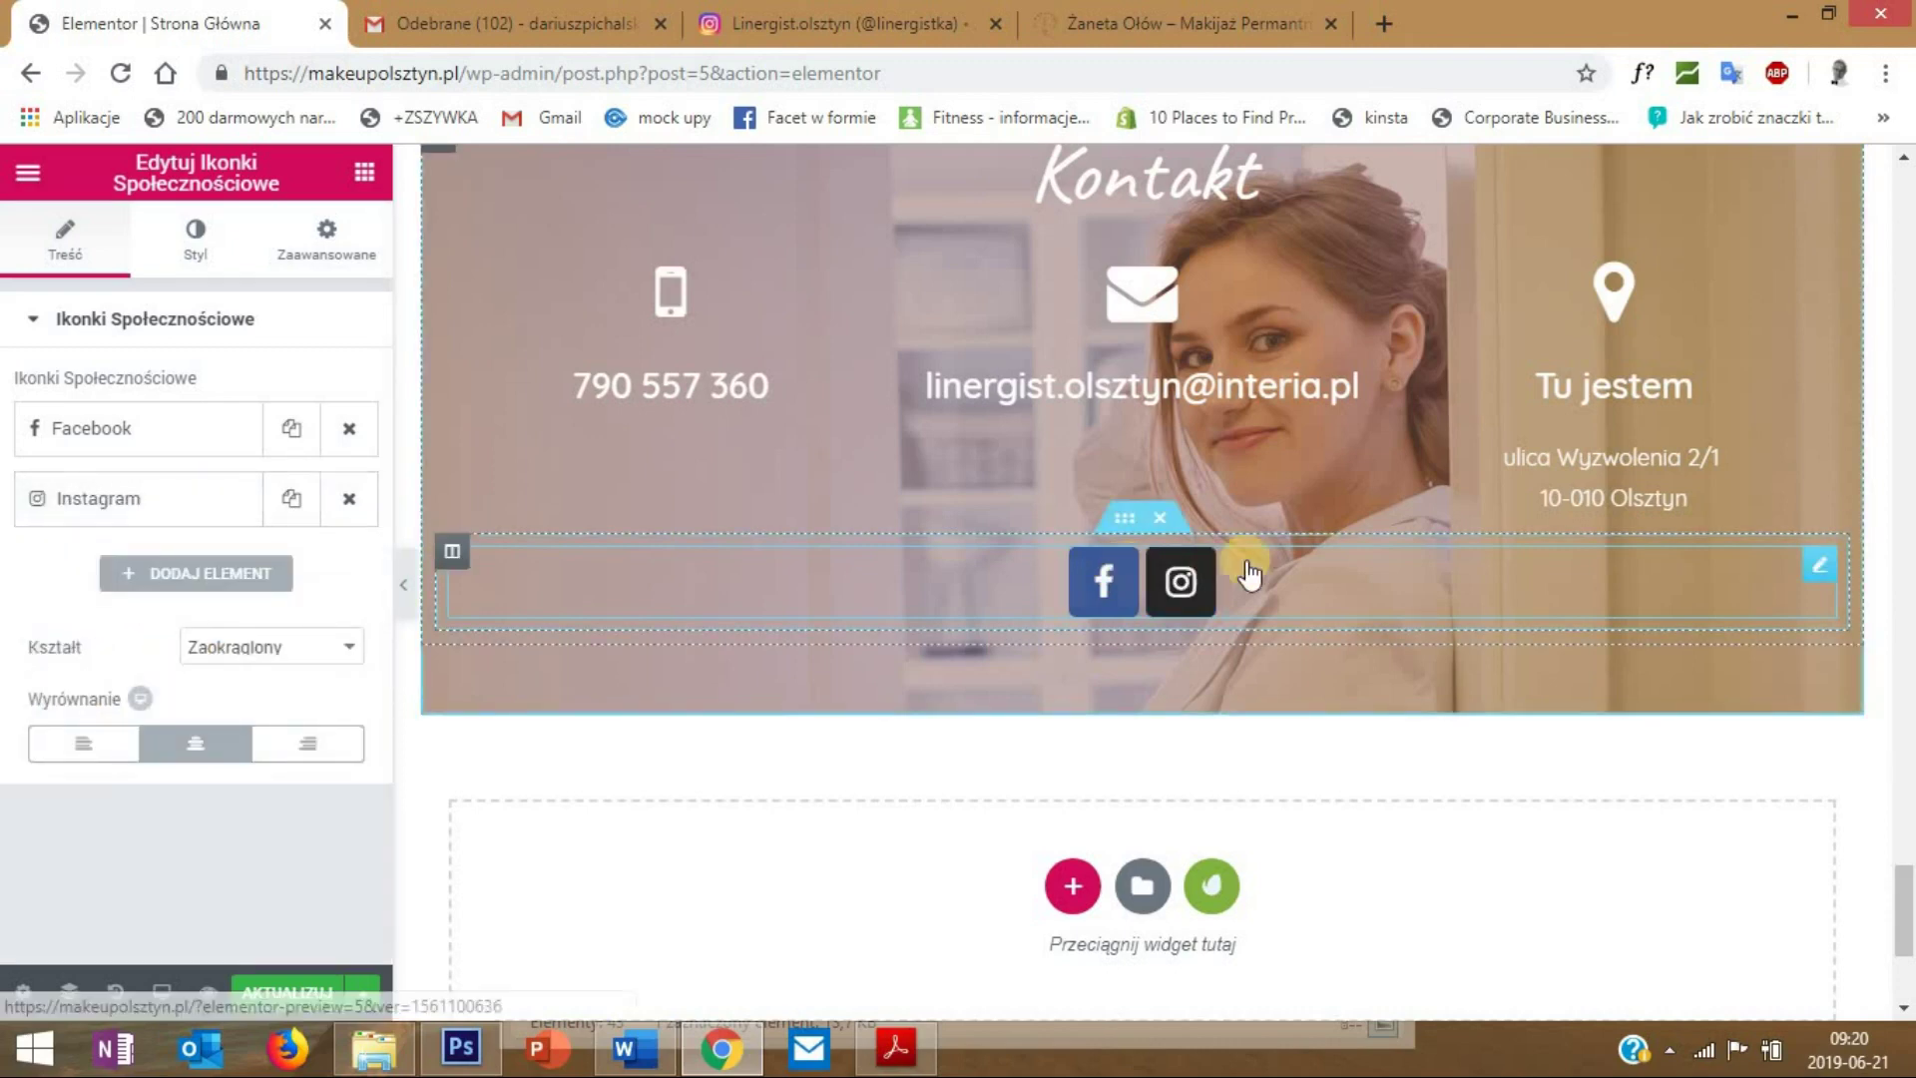
- Review the Facebook and Instagram items' link settings
{"action": "scroll", "coordinate": [1267, 533], "scroll_direction": "up", "scroll_amount": 1}
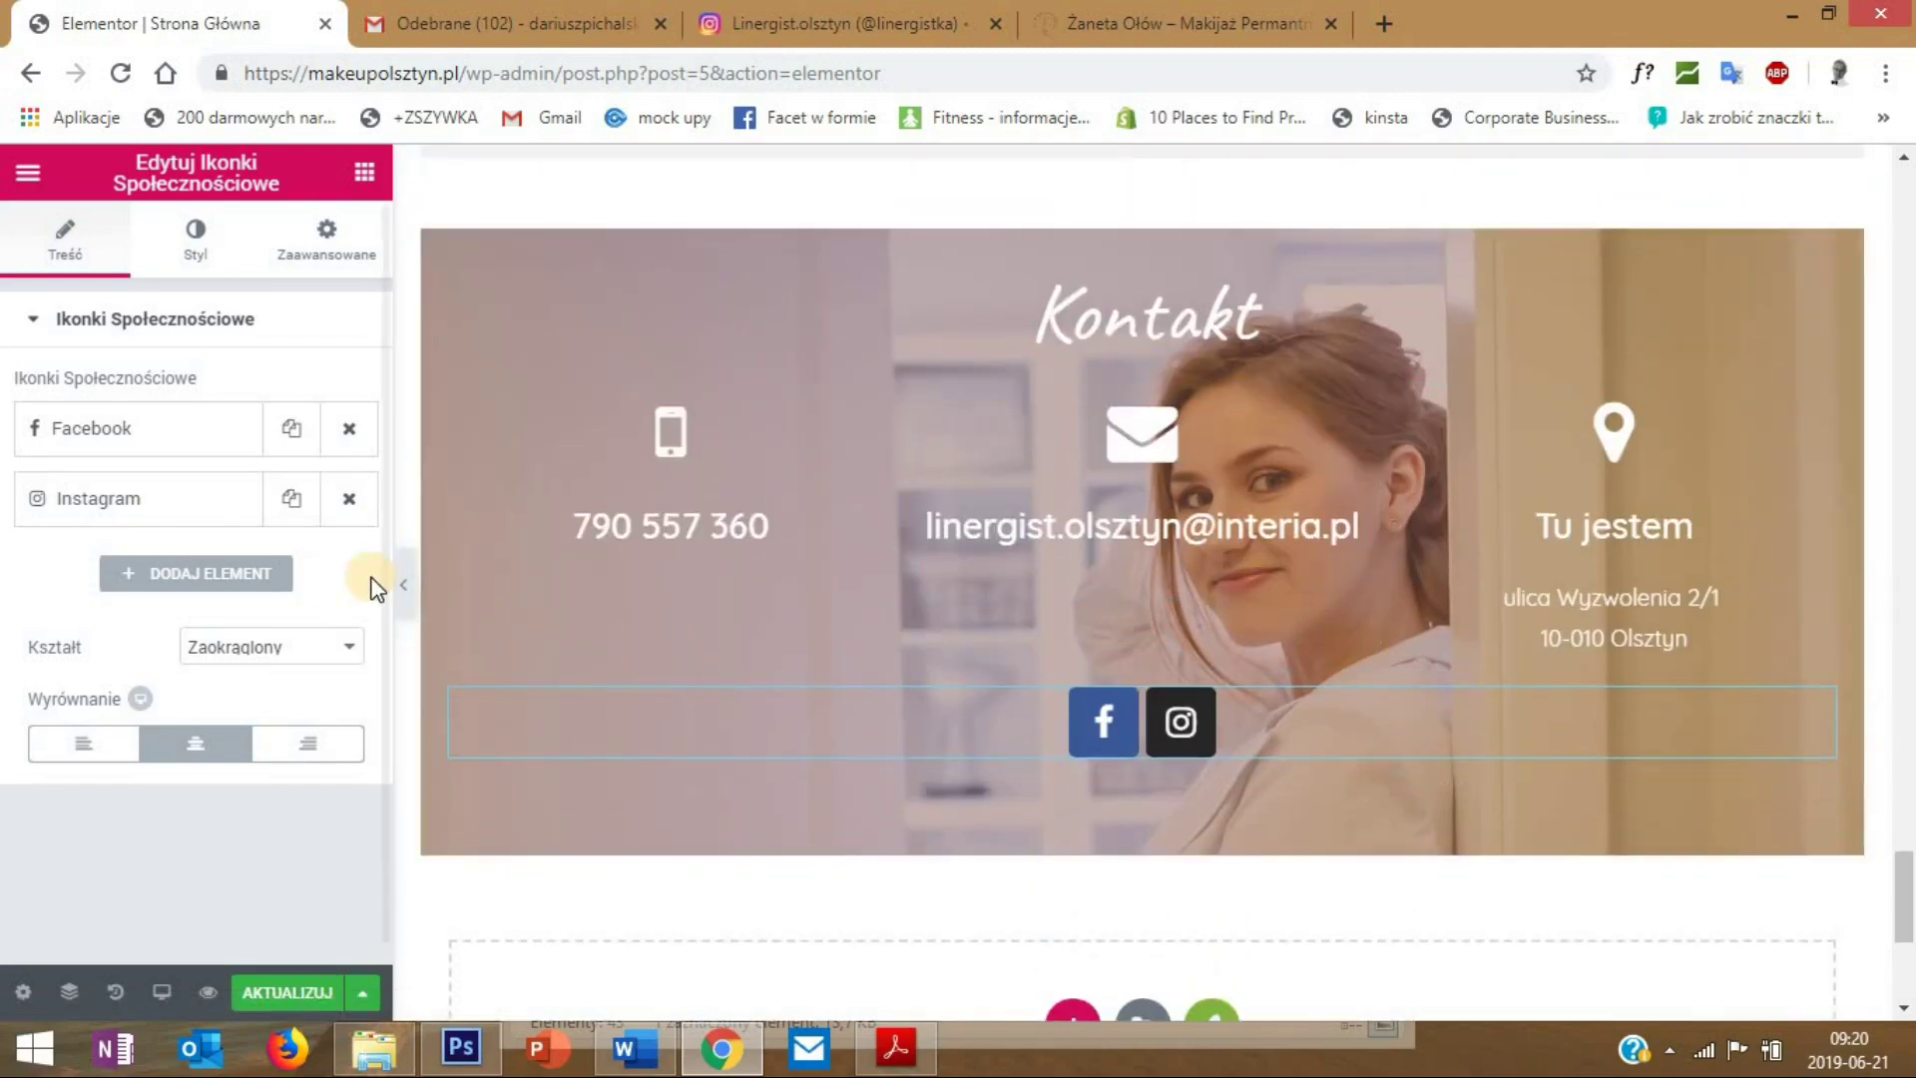
{"action": "left_click", "coordinate": [97, 431]}
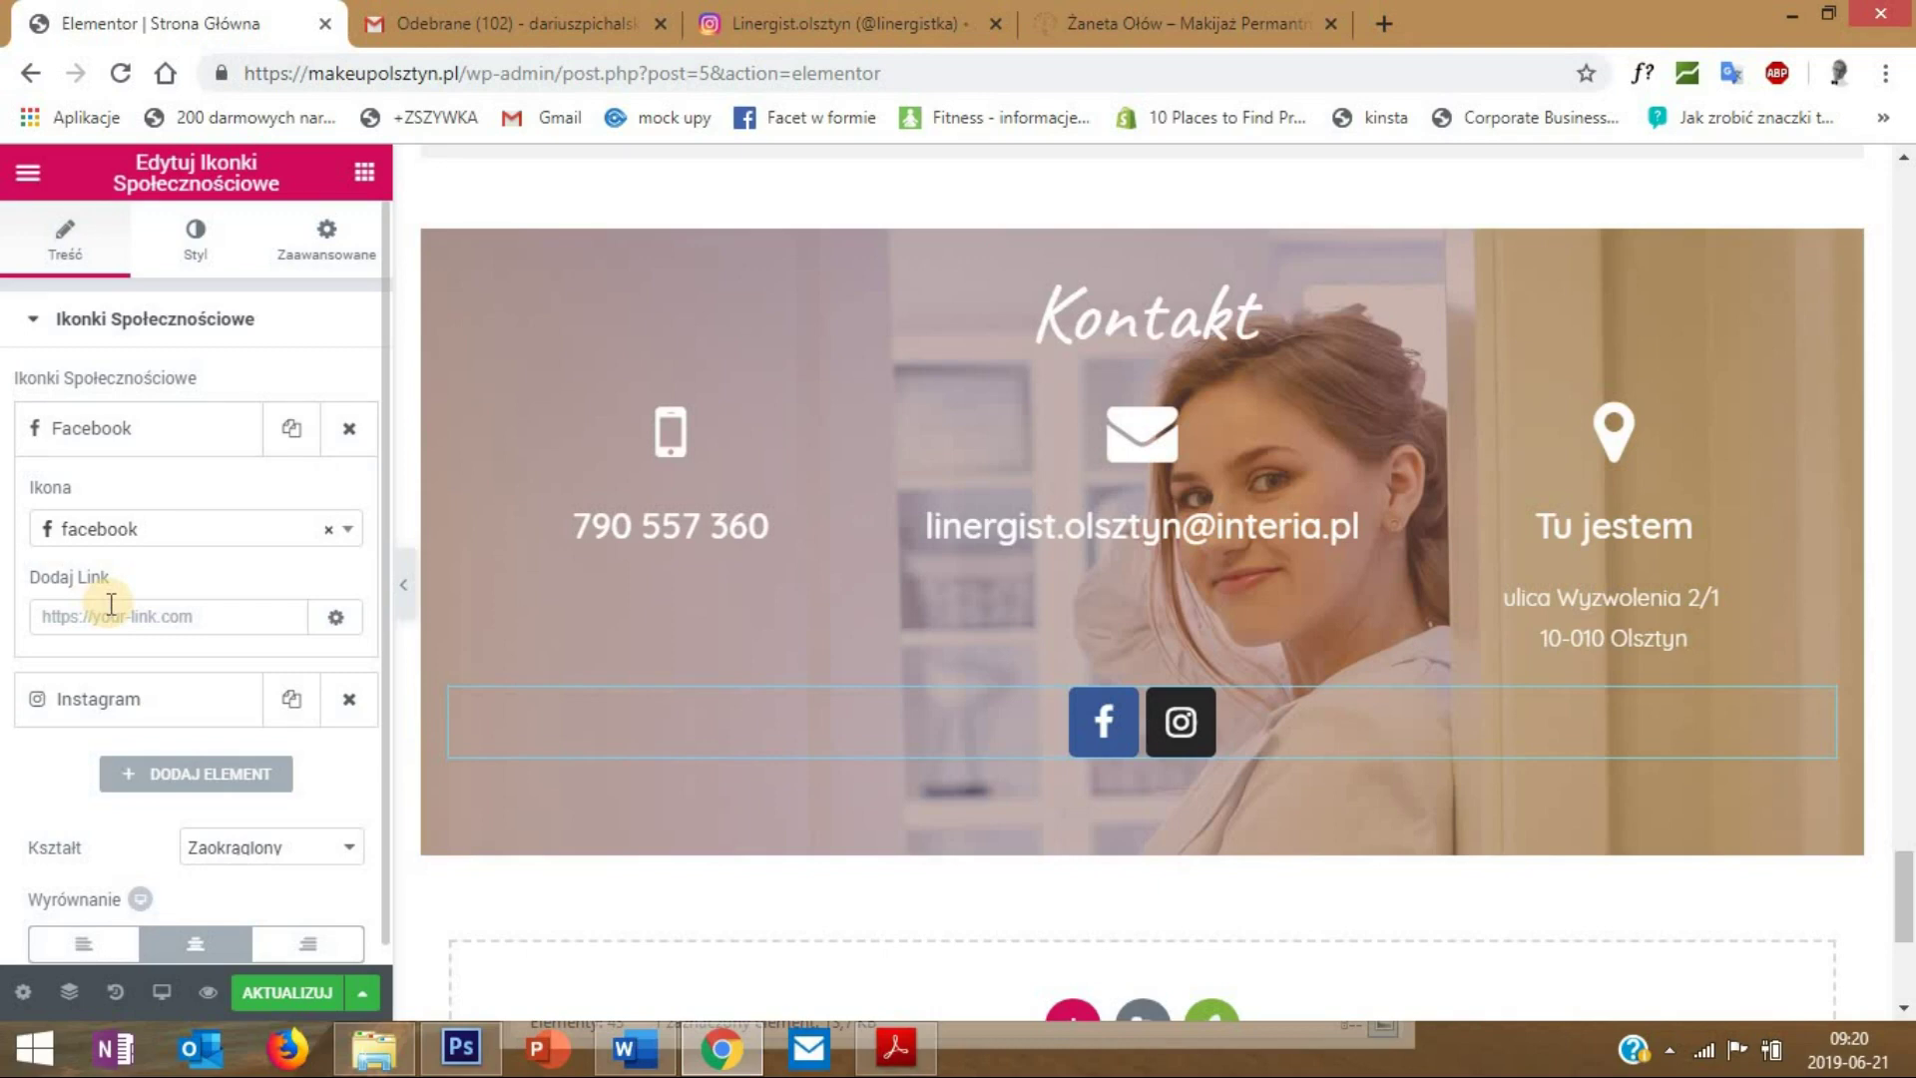
{"action": "left_click", "coordinate": [100, 439]}
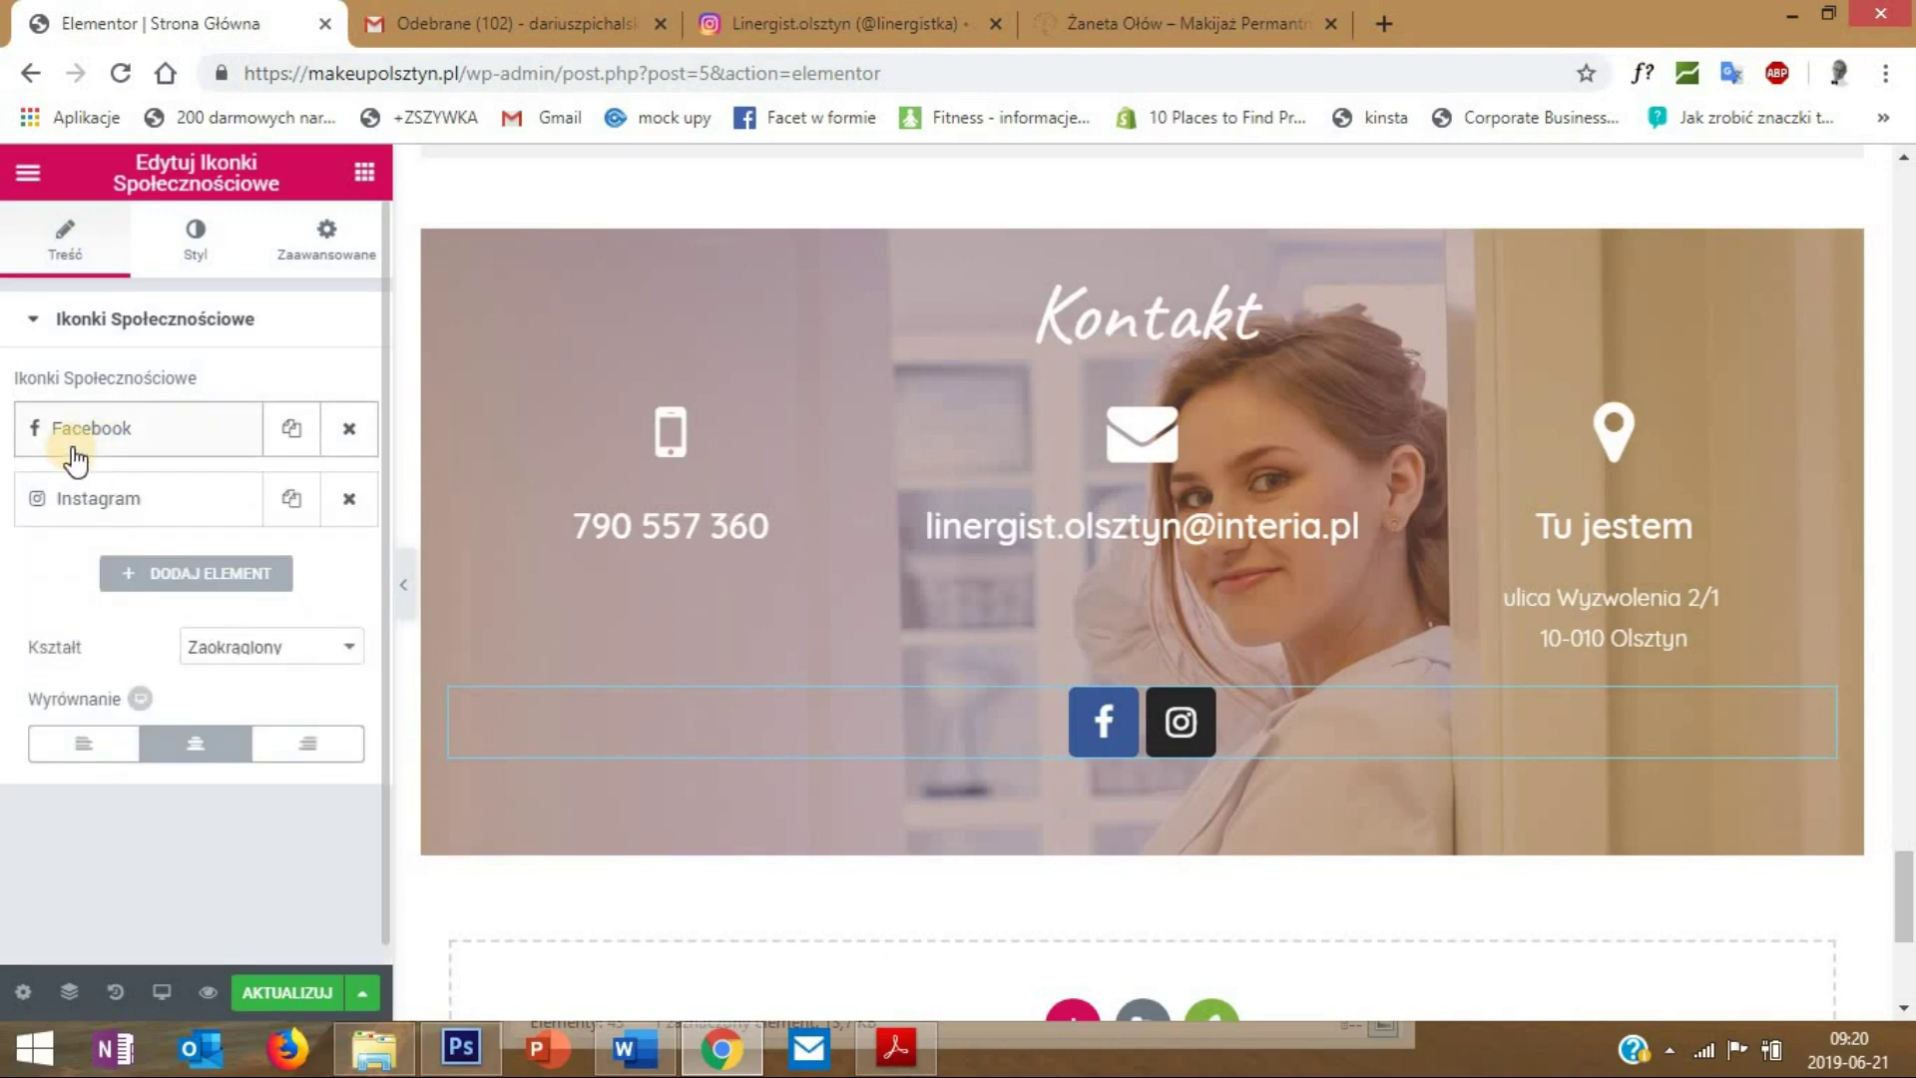
{"action": "left_click", "coordinate": [116, 506]}
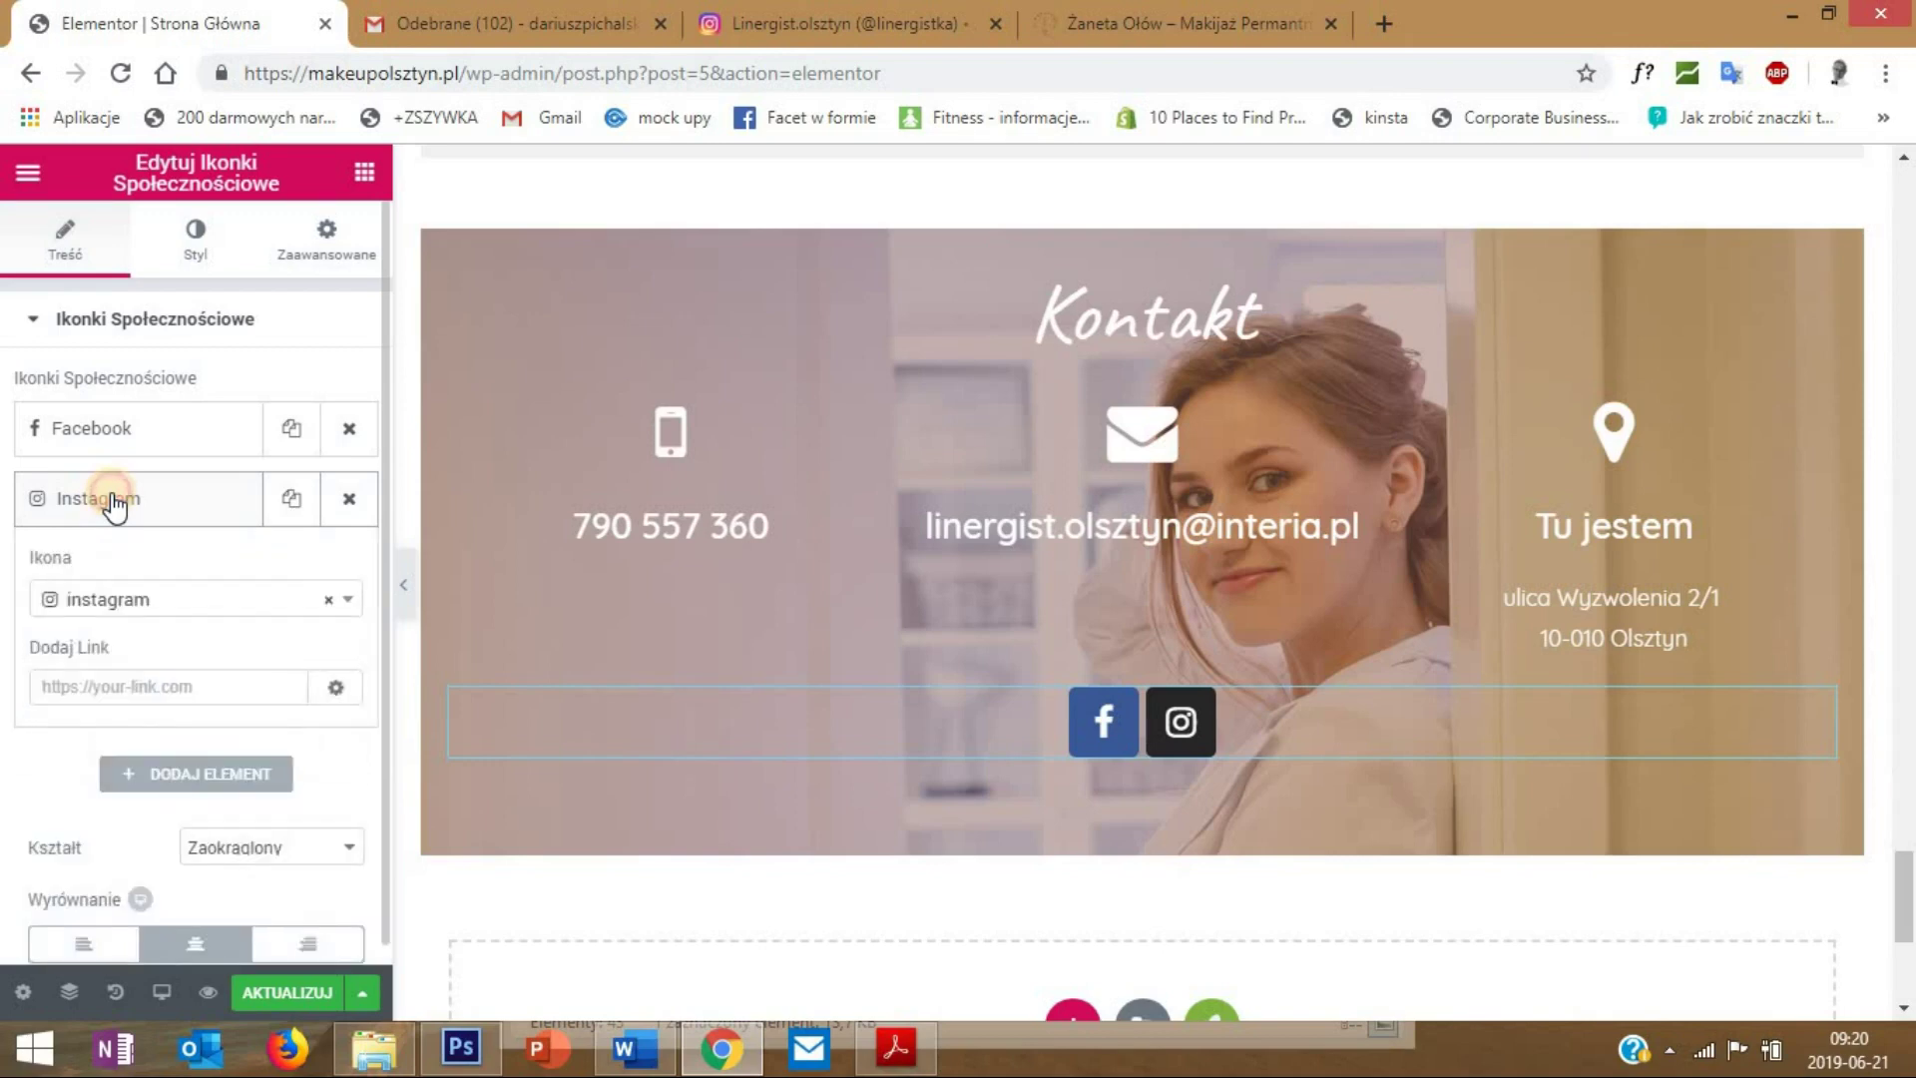
{"action": "left_click", "coordinate": [115, 506]}
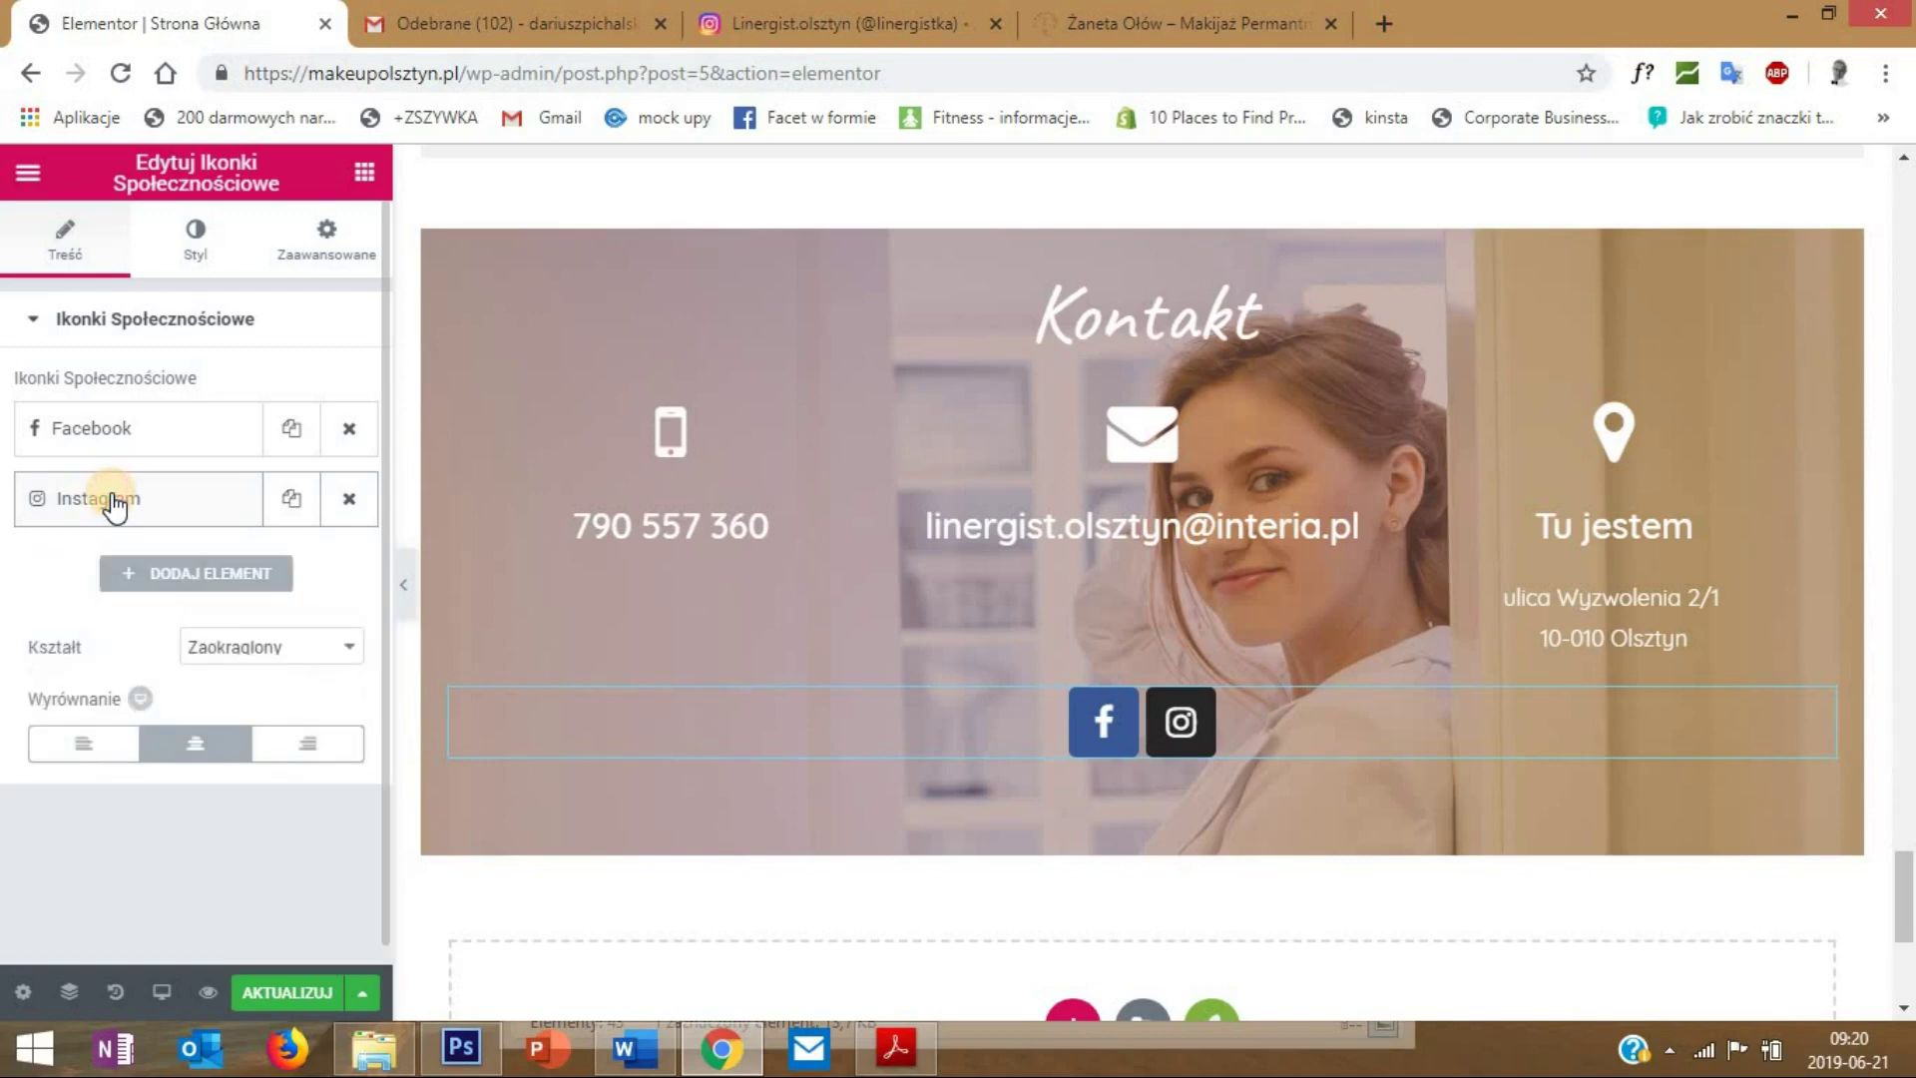
{"action": "left_click", "coordinate": [60, 507]}
{"action": "scroll", "coordinate": [1091, 655], "scroll_direction": "down", "scroll_amount": 3}
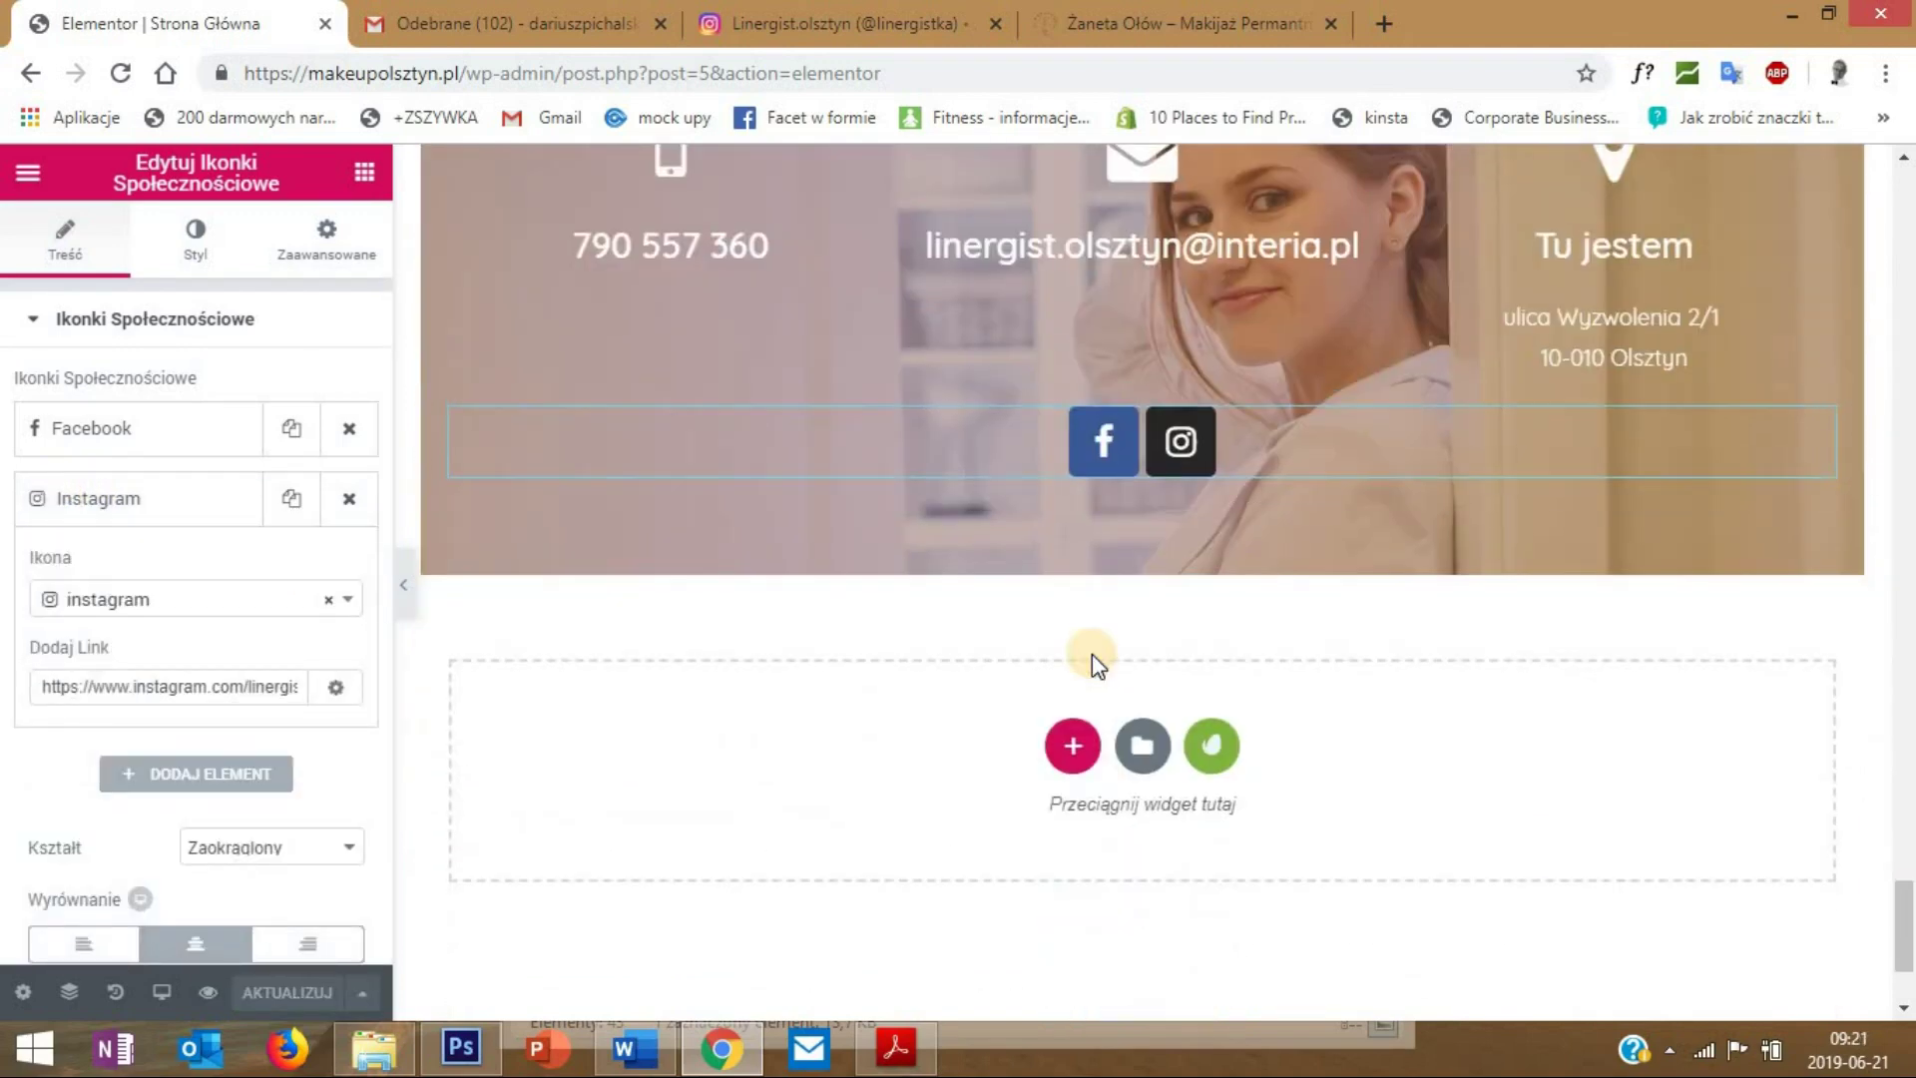
{"action": "scroll", "coordinate": [629, 623], "scroll_direction": "up", "scroll_amount": 3}
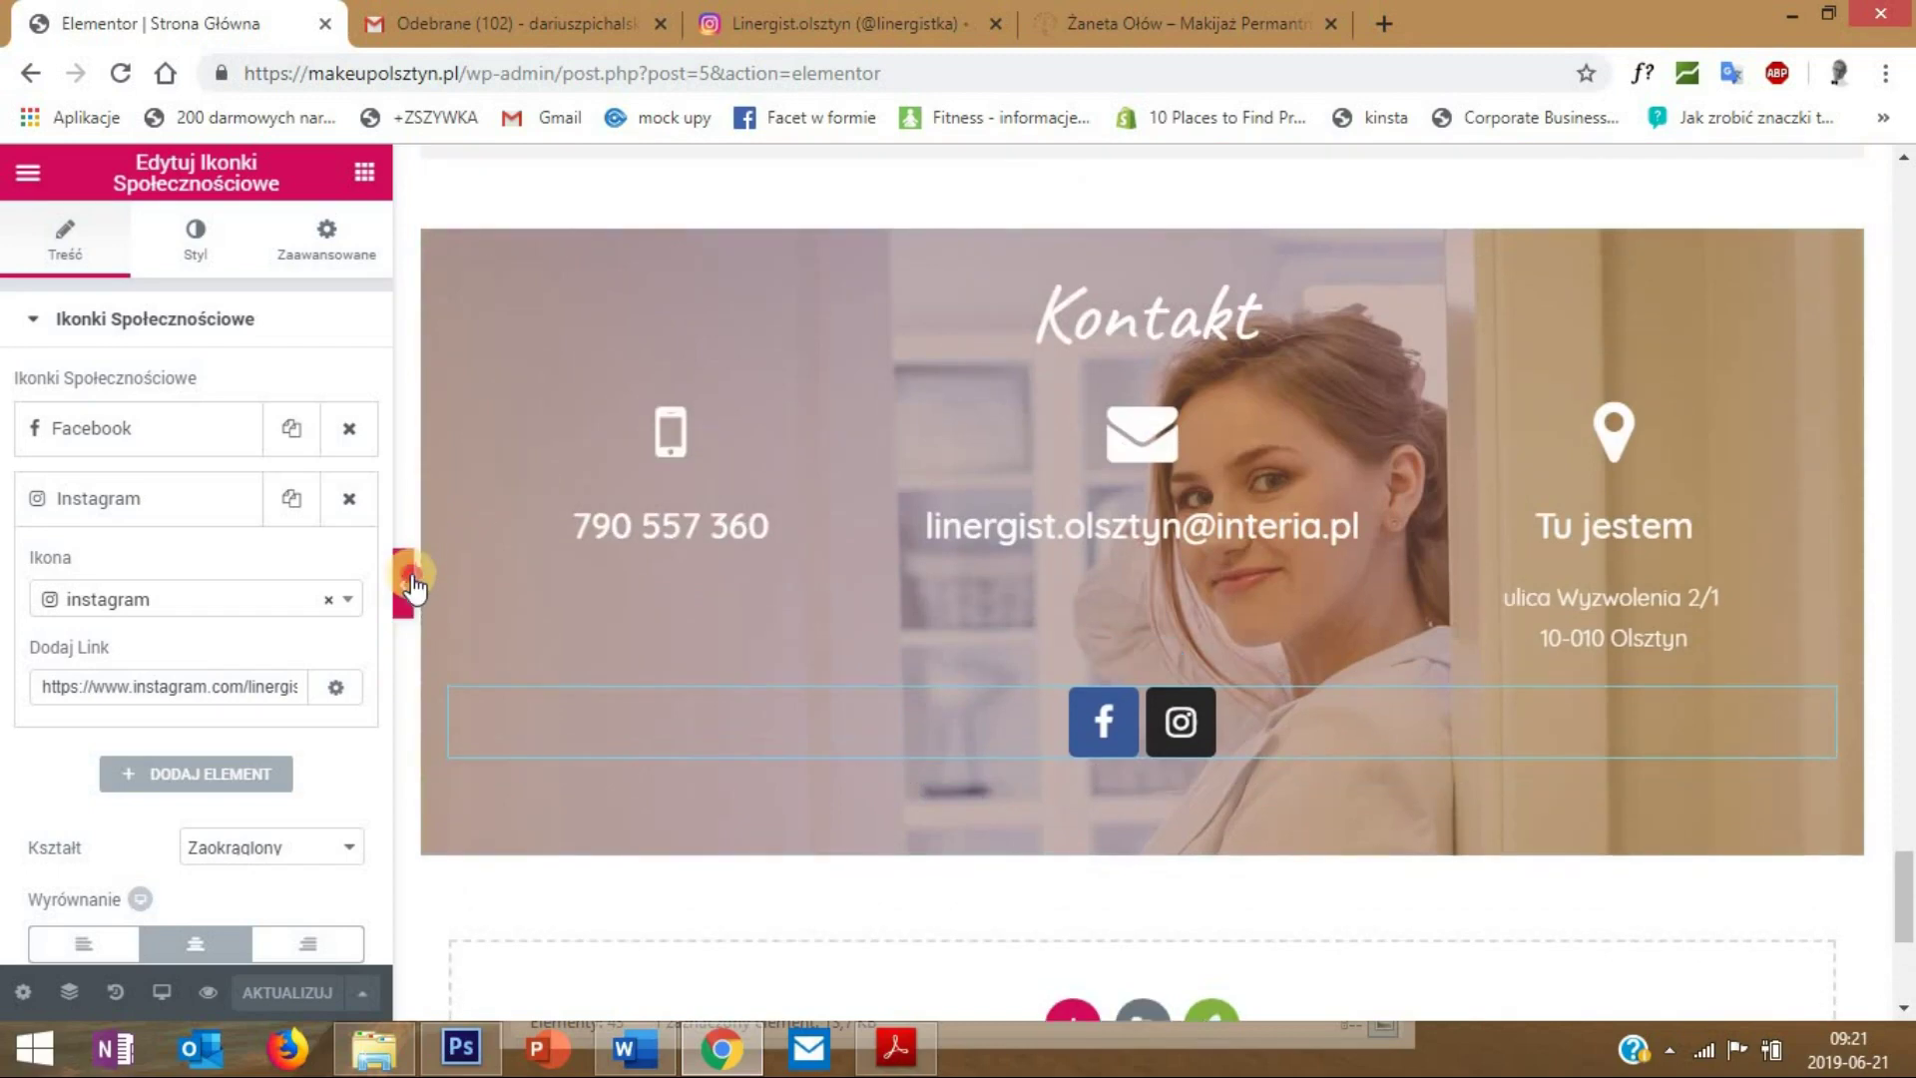
- Preview the Kontakt section with the editor panel hidden, then restore the panel
{"action": "left_click", "coordinate": [409, 582]}
{"action": "scroll", "coordinate": [1423, 616], "scroll_direction": "up", "scroll_amount": 3}
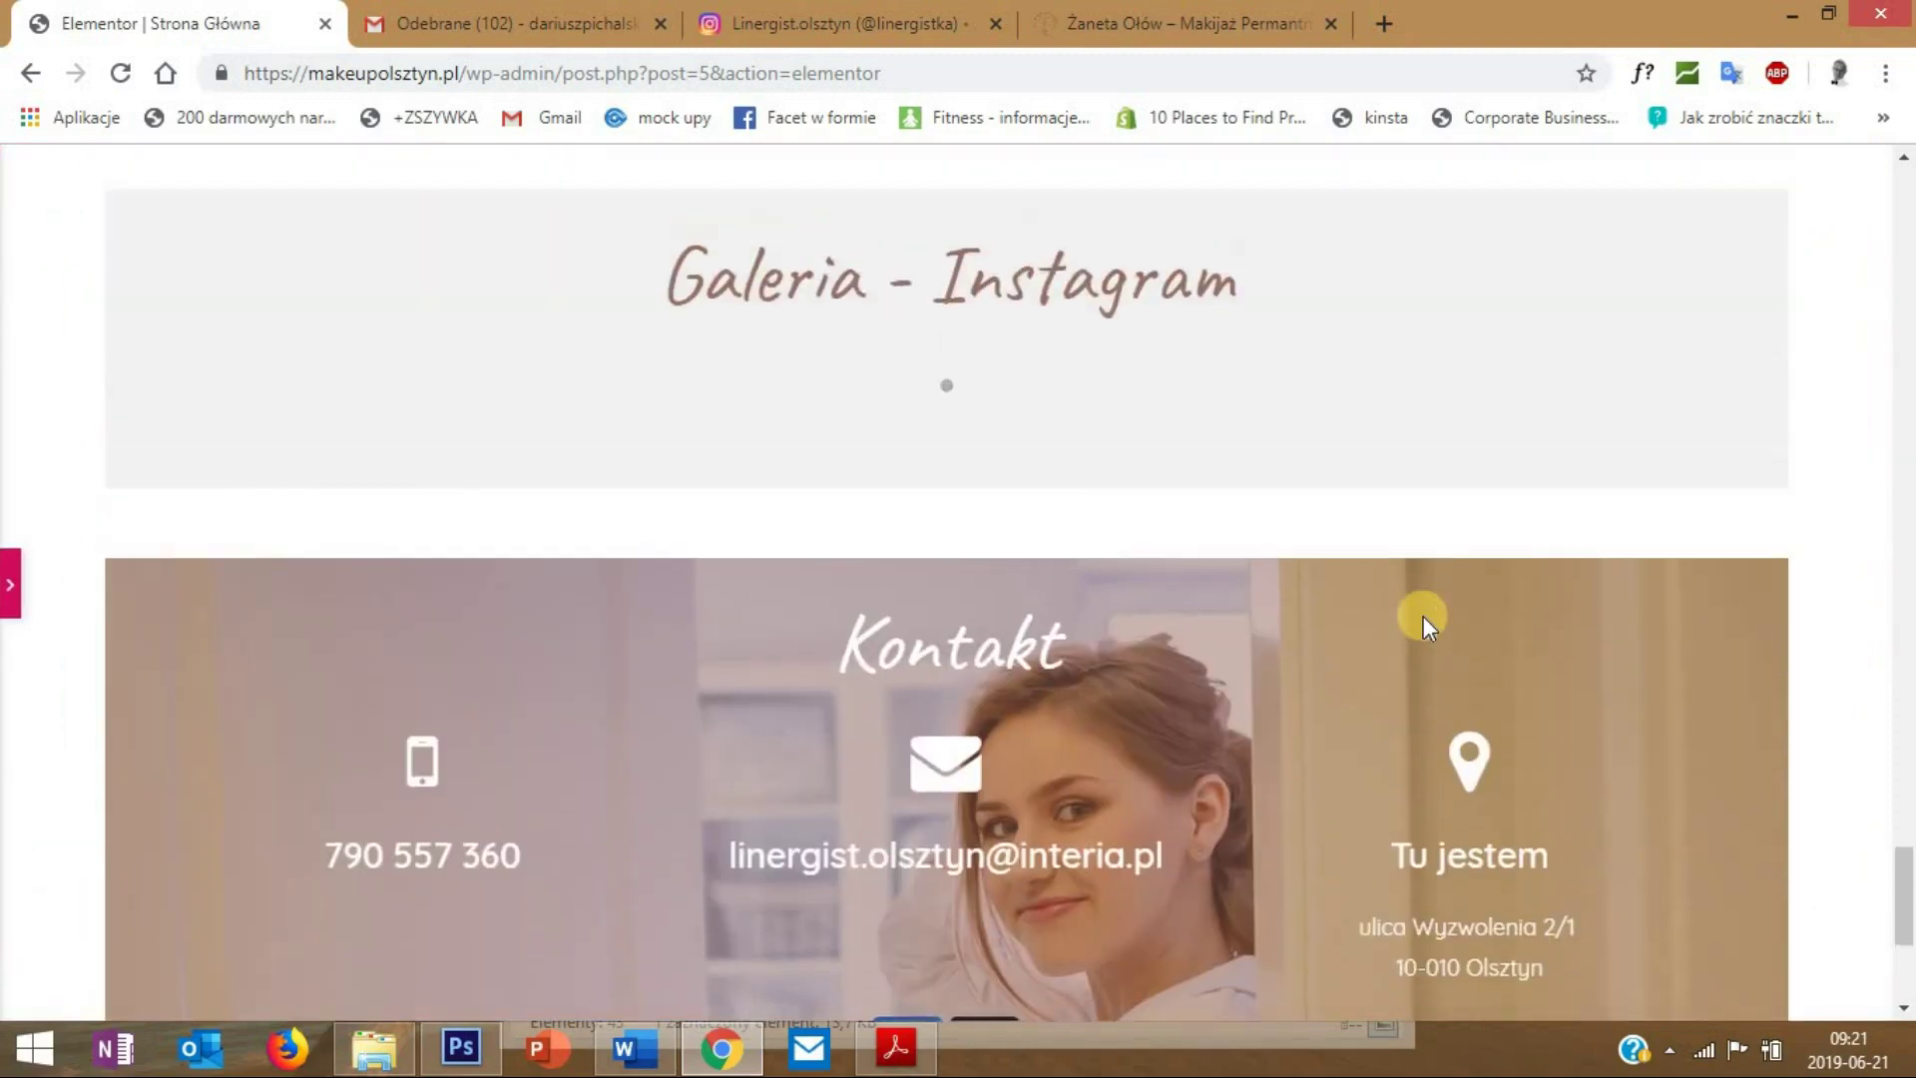
{"action": "scroll", "coordinate": [1423, 618], "scroll_direction": "down", "scroll_amount": 5}
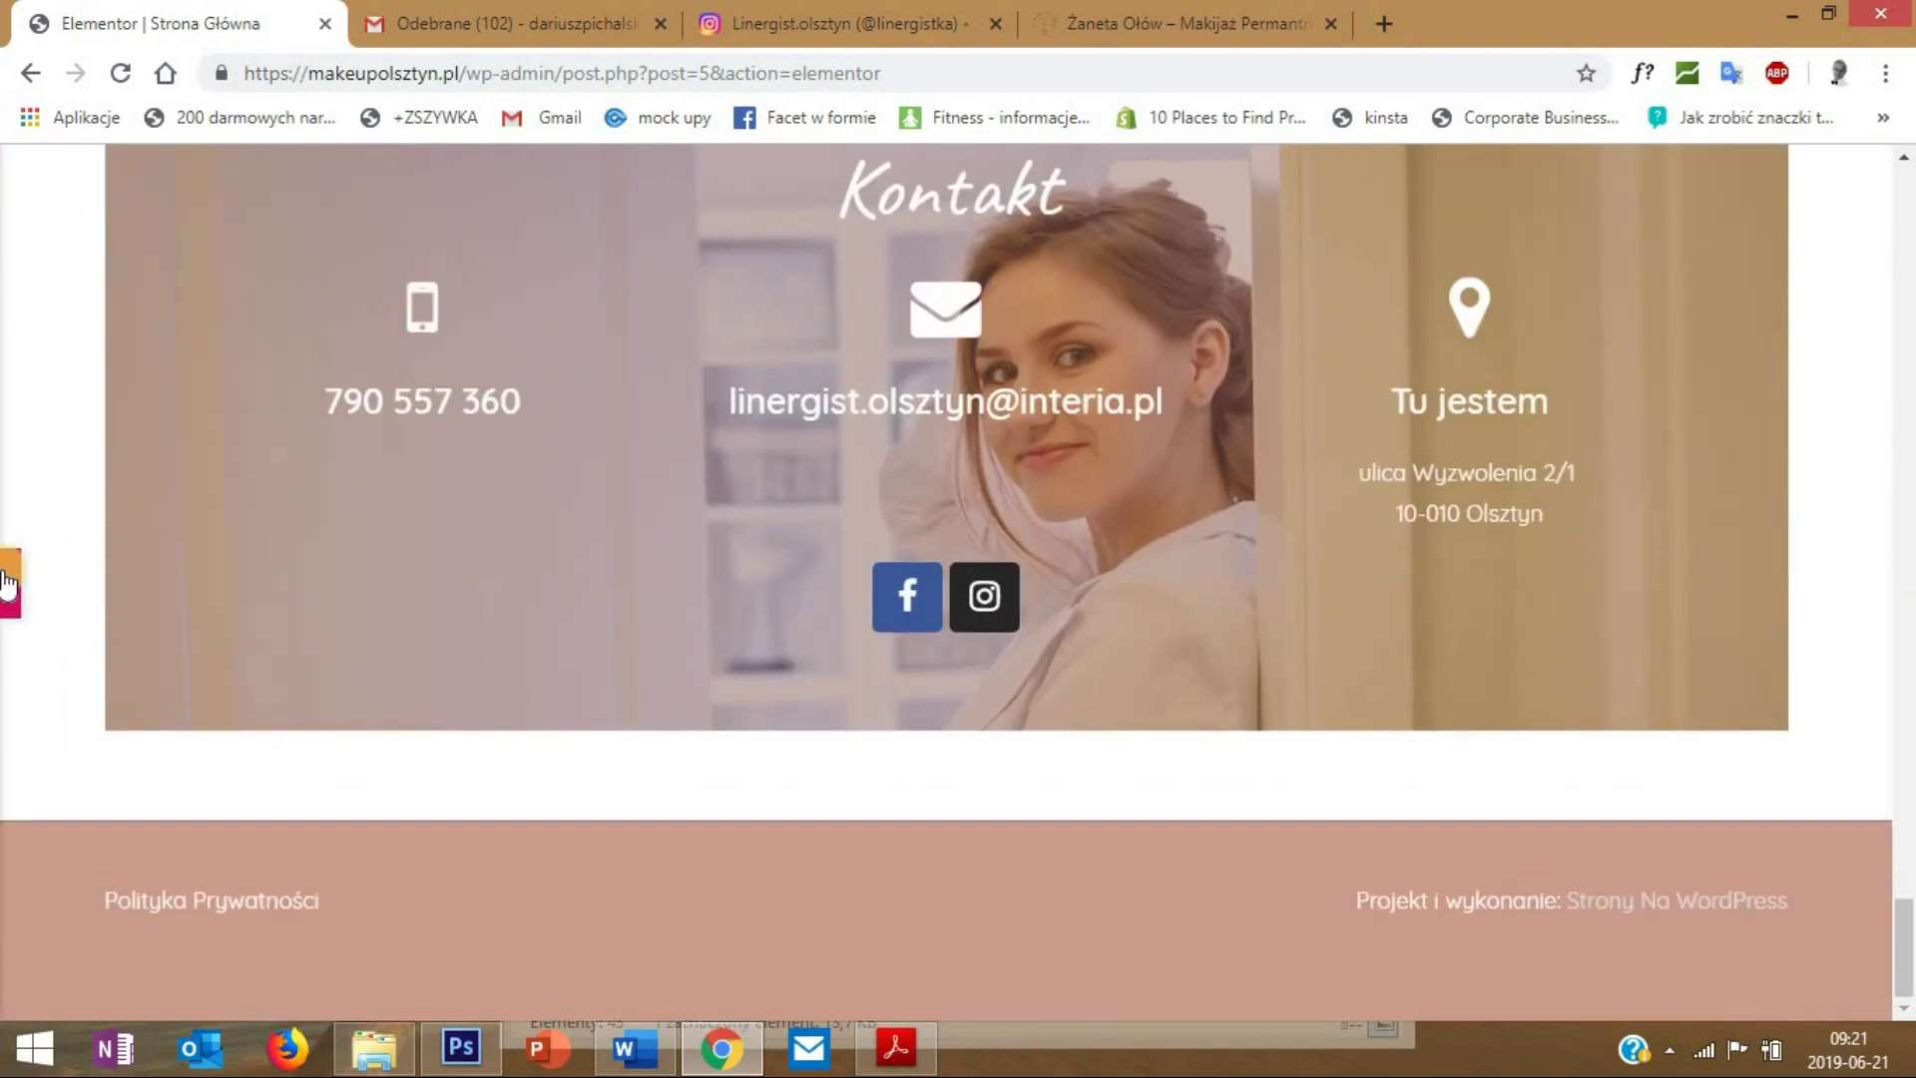
{"action": "left_click", "coordinate": [12, 599]}
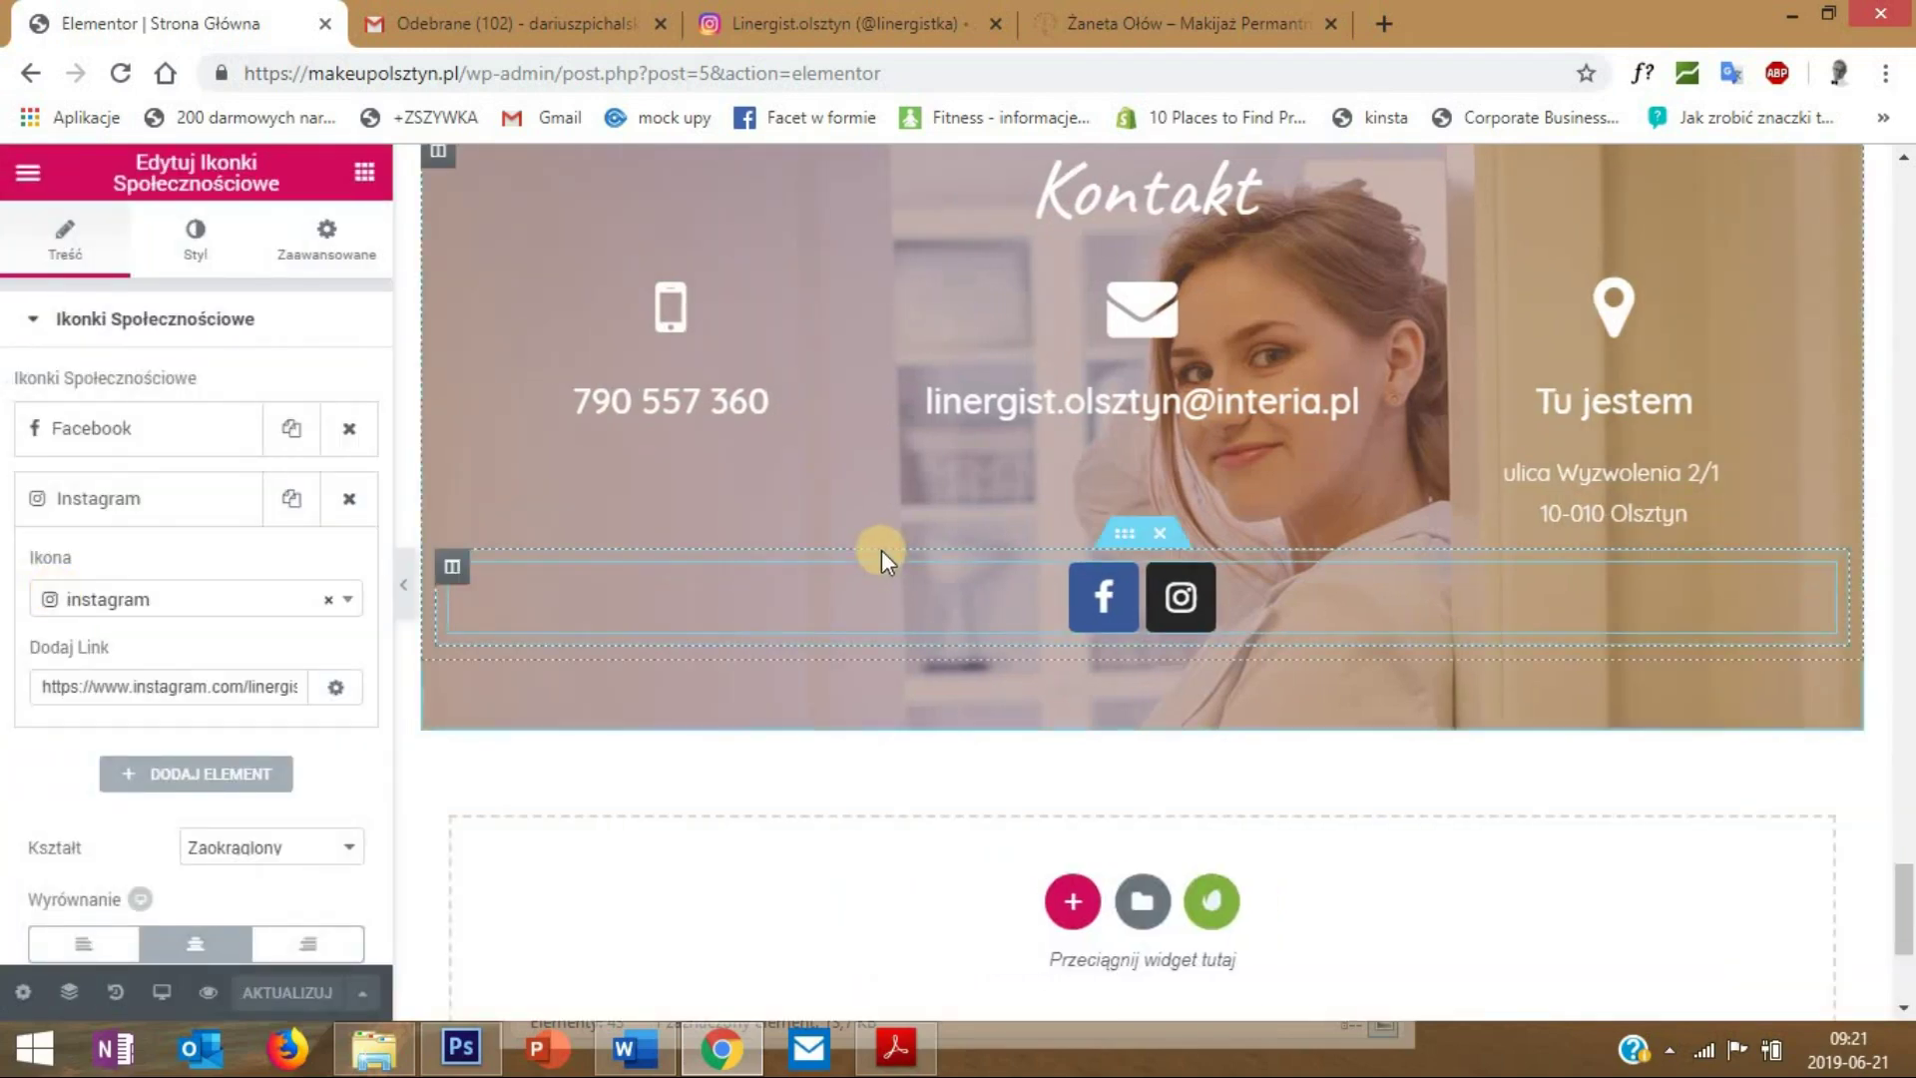
{"action": "scroll", "coordinate": [1056, 591], "scroll_direction": "down", "scroll_amount": 1}
- Add a one-column section below Kontakt containing a Google Maps widget
{"action": "left_click", "coordinate": [1073, 761]}
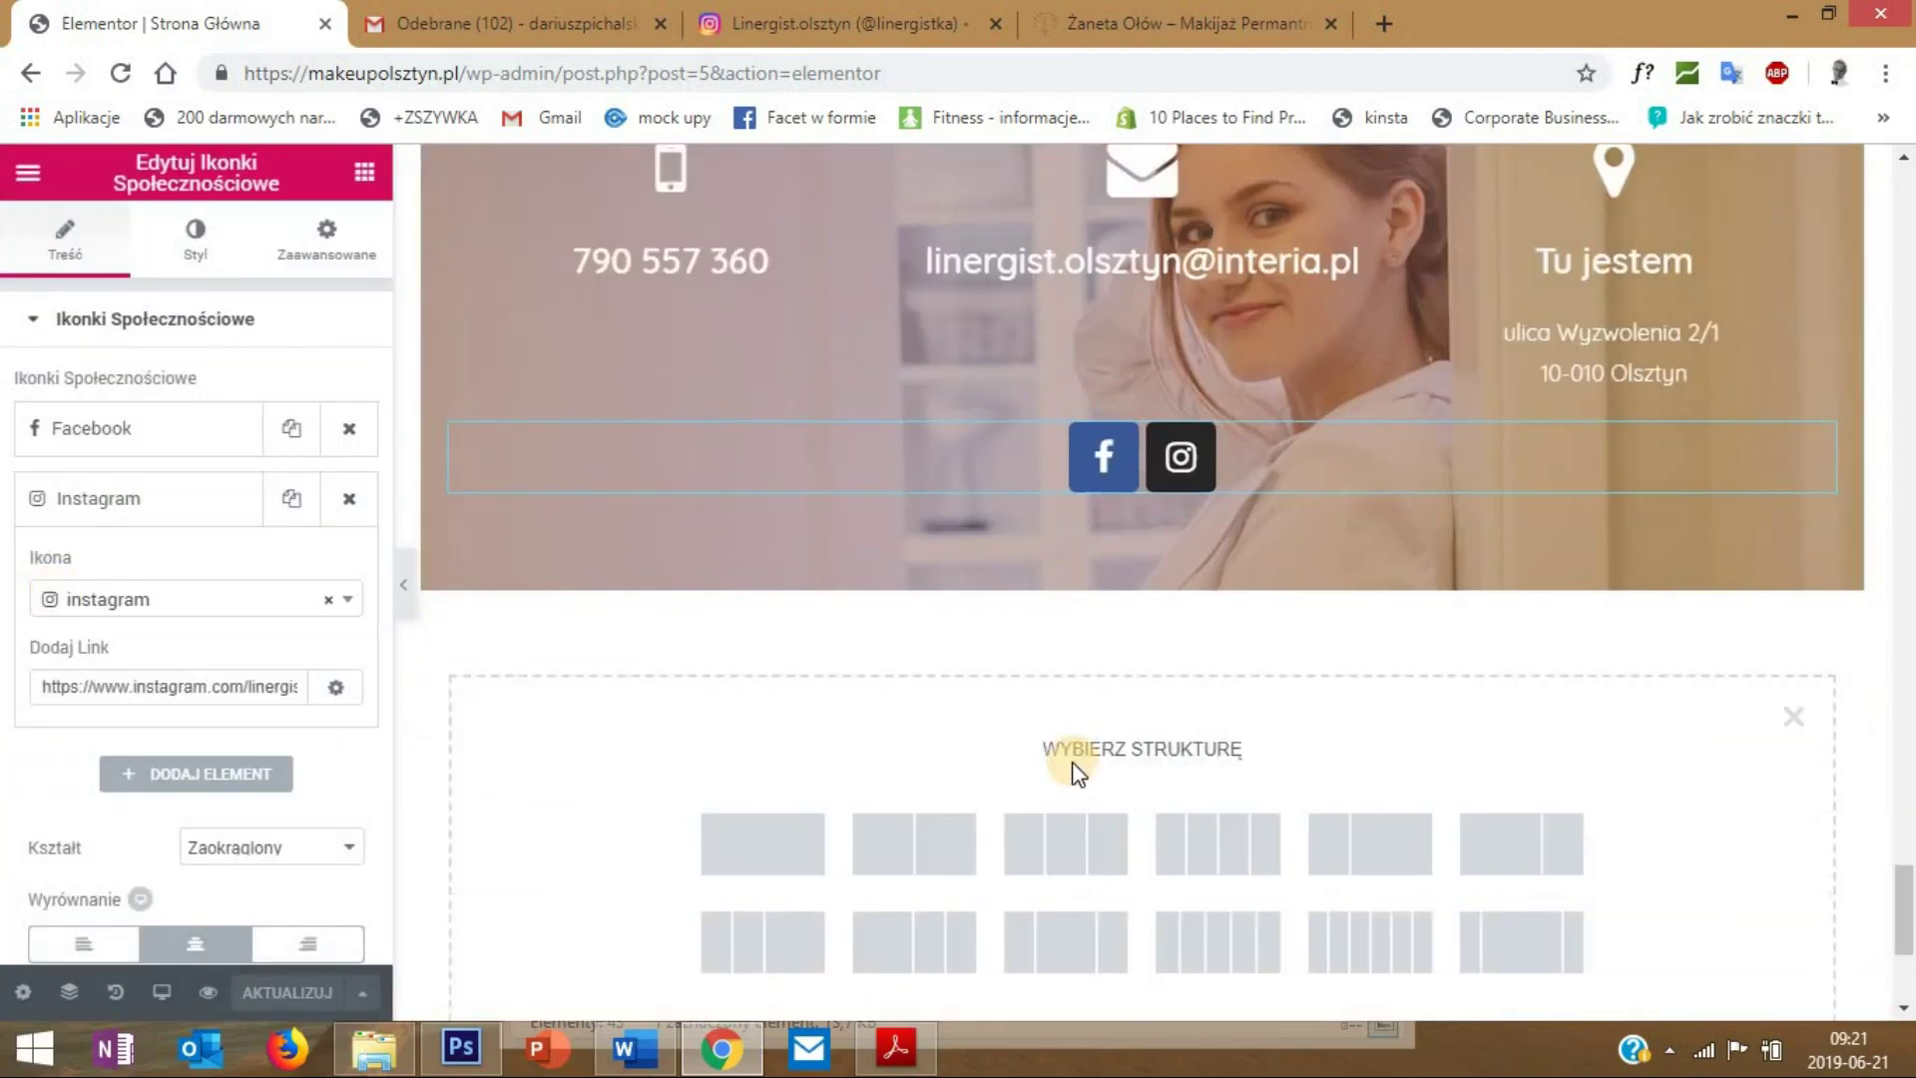
{"action": "left_click", "coordinate": [765, 844]}
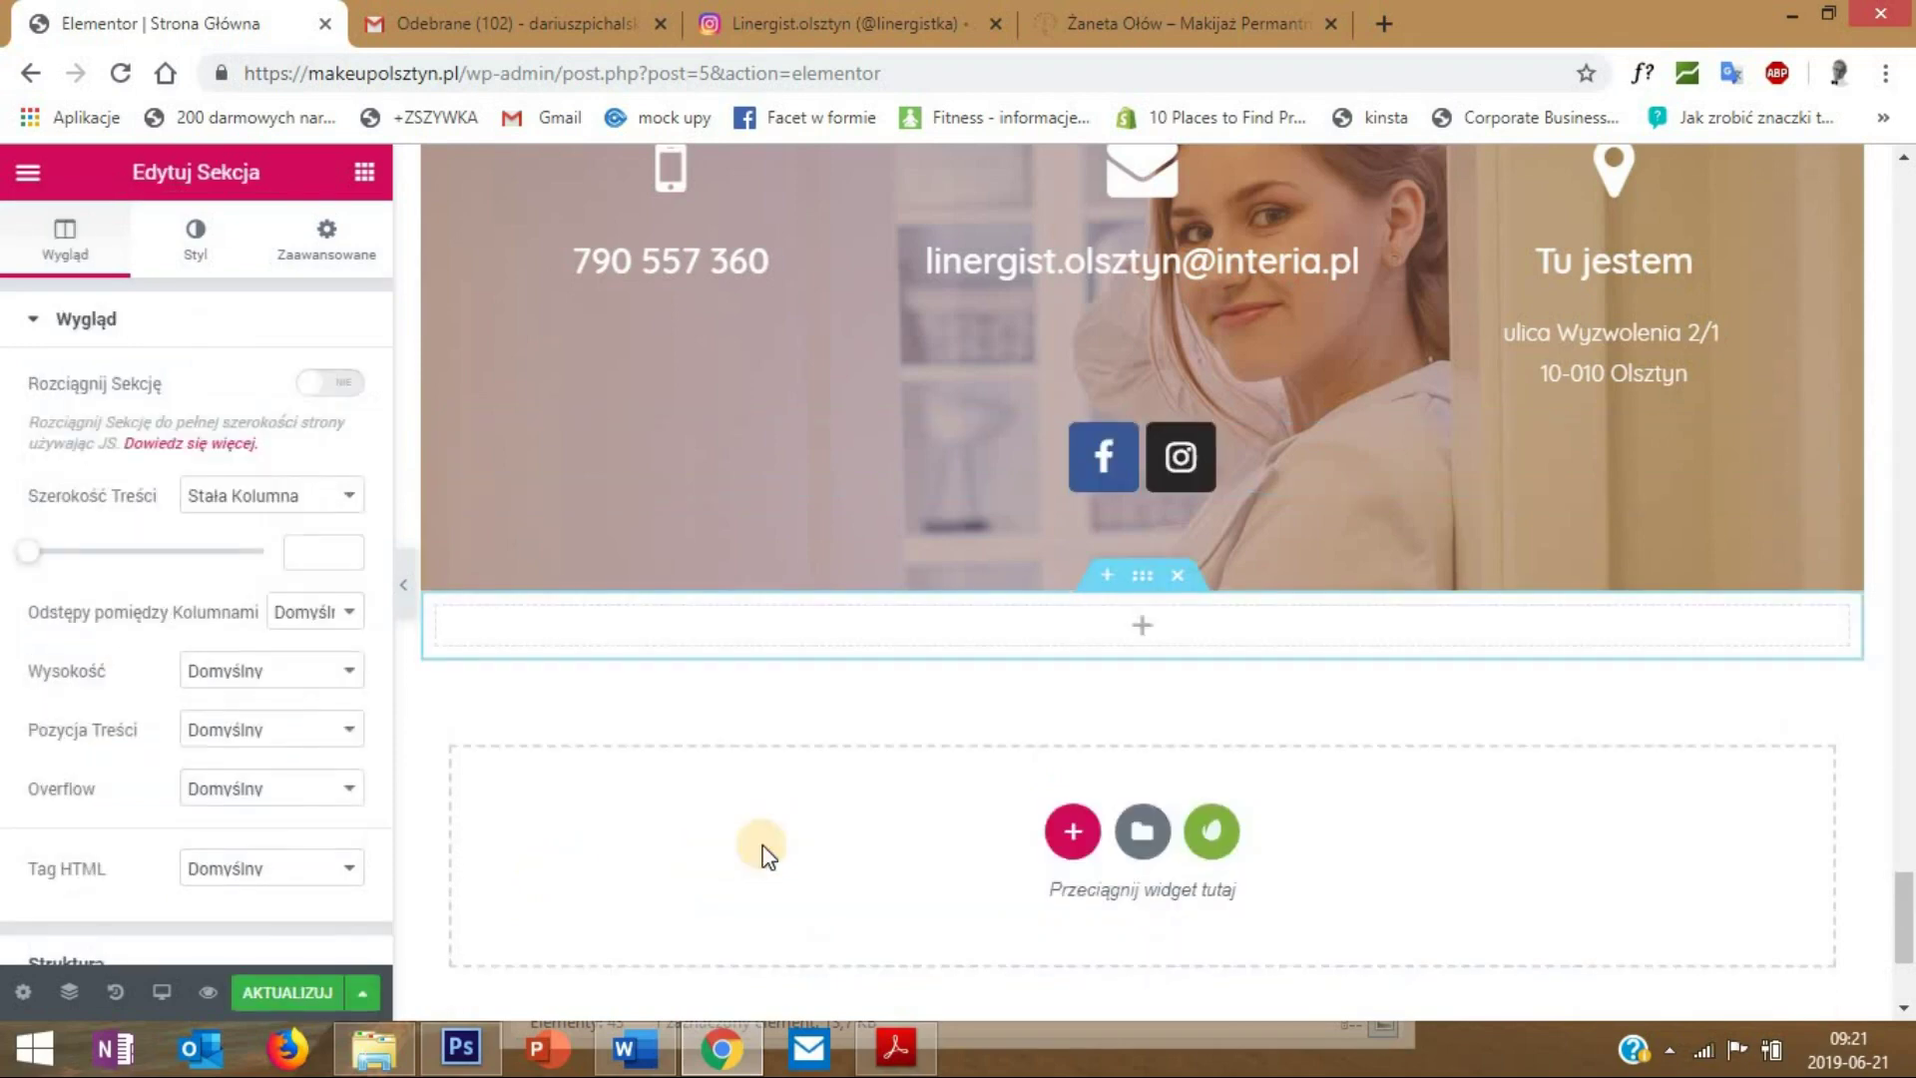
{"action": "left_click", "coordinate": [364, 172]}
{"action": "left_click", "coordinate": [131, 264]}
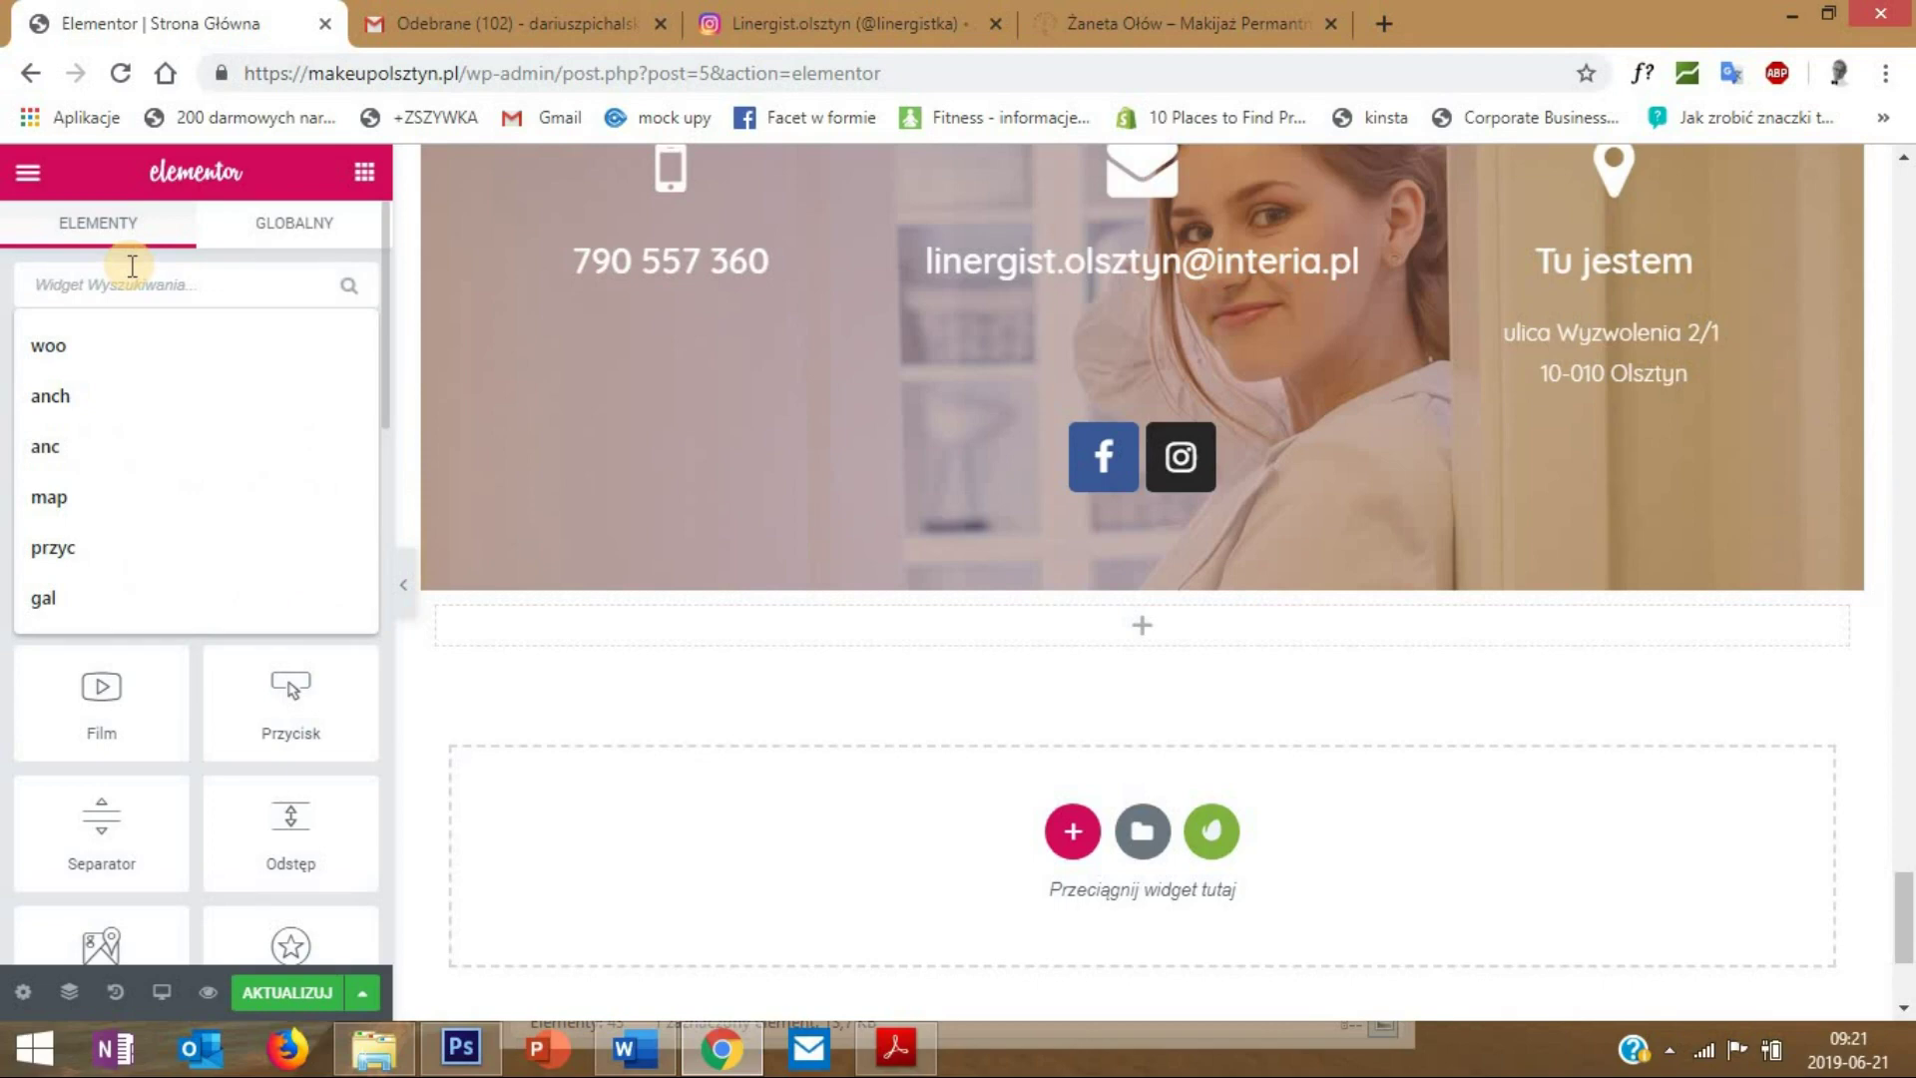
{"action": "type", "text": "googl"}
{"action": "left_click_drag", "start_coordinate": [101, 374], "coordinate": [1175, 624]}
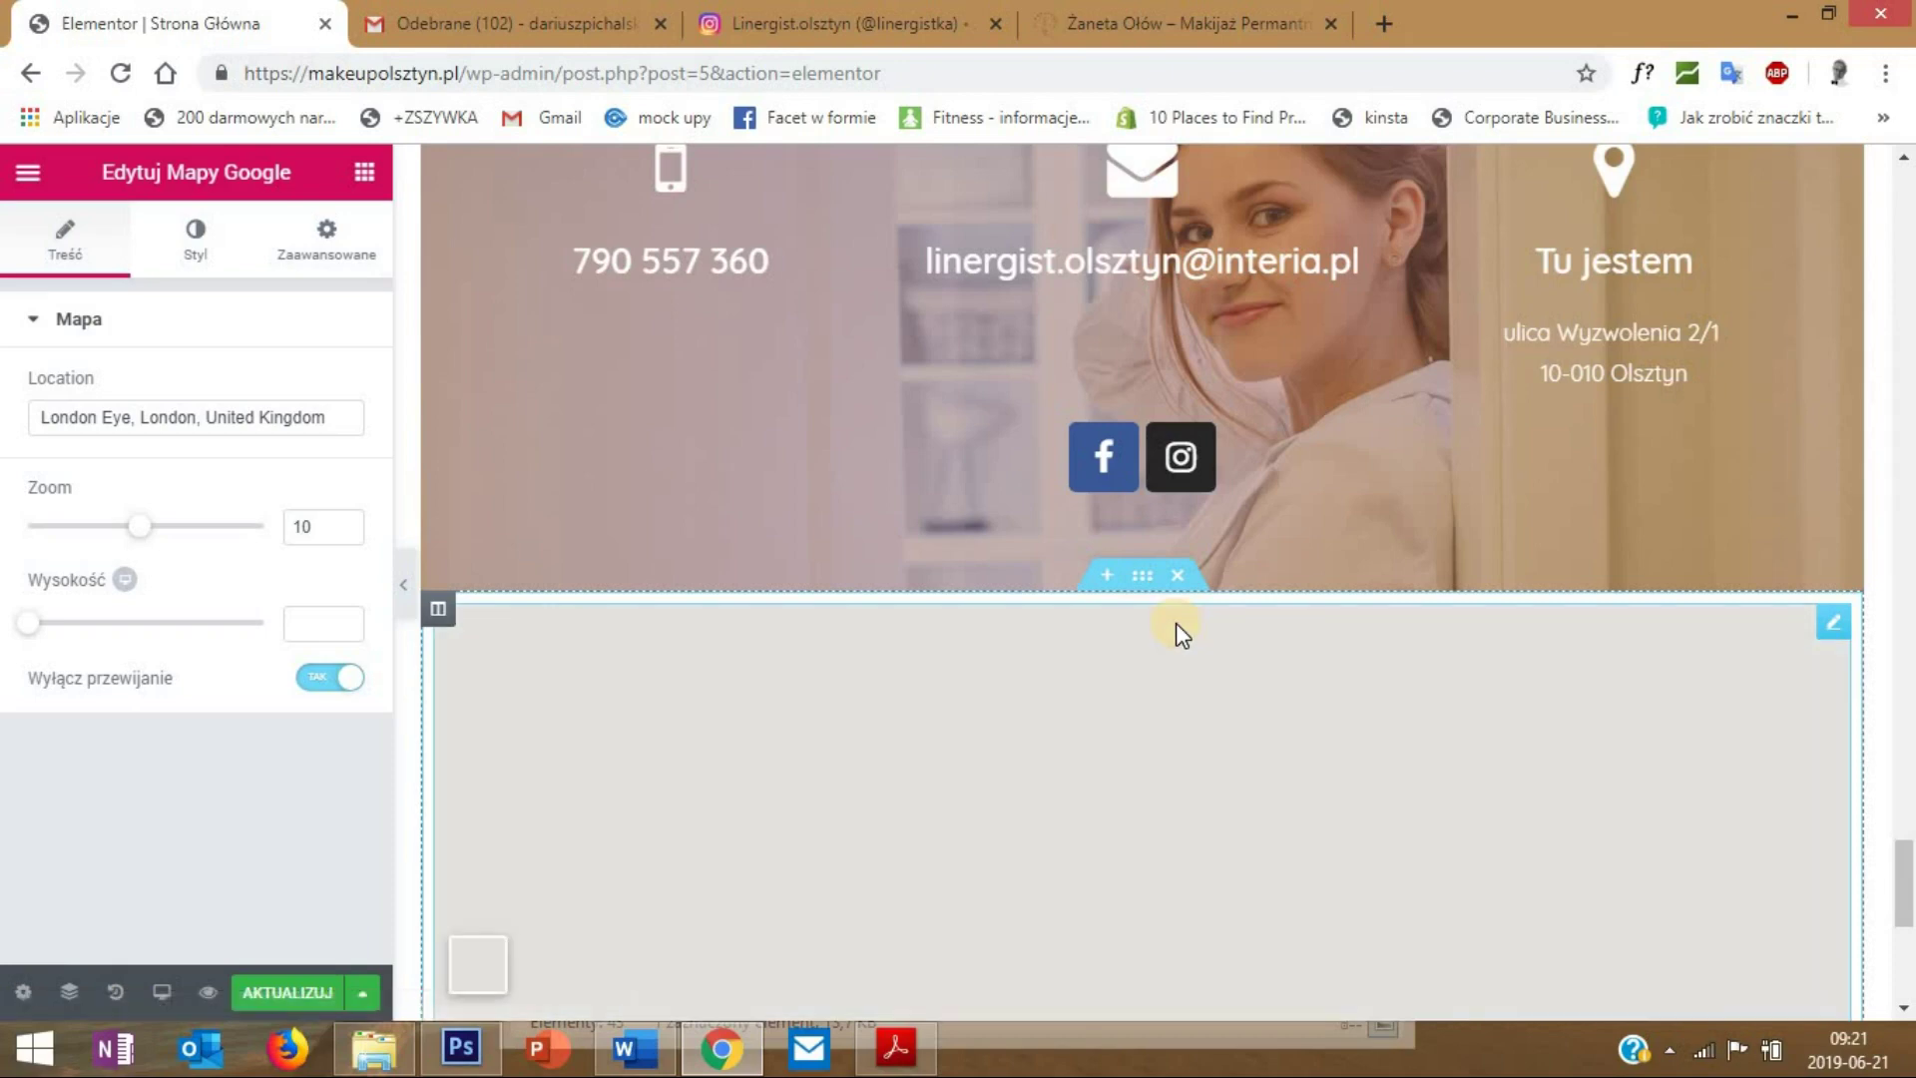
- Copy the address text from the Tu jestem box's description
{"action": "left_click", "coordinate": [1574, 346]}
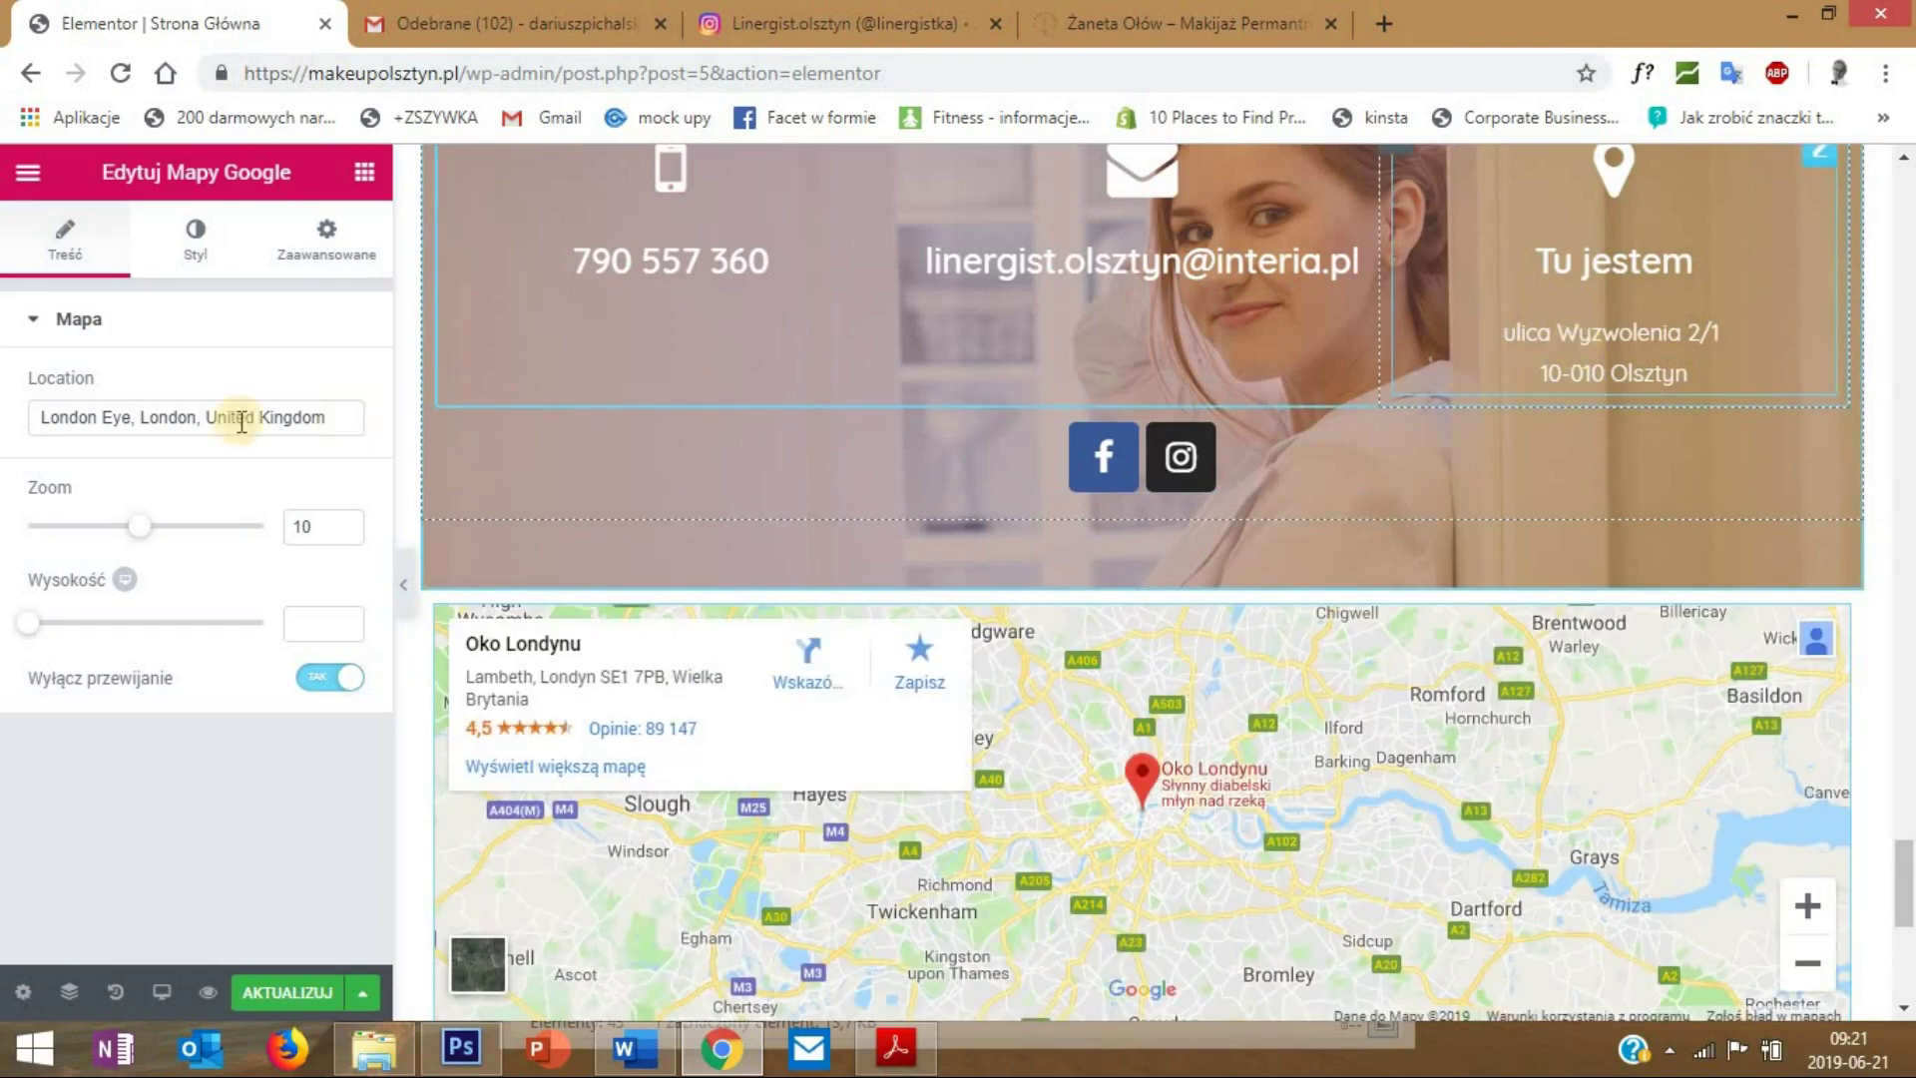
{"action": "left_click", "coordinate": [65, 240]}
{"action": "left_click_drag", "start_coordinate": [188, 612], "coordinate": [10, 606]}
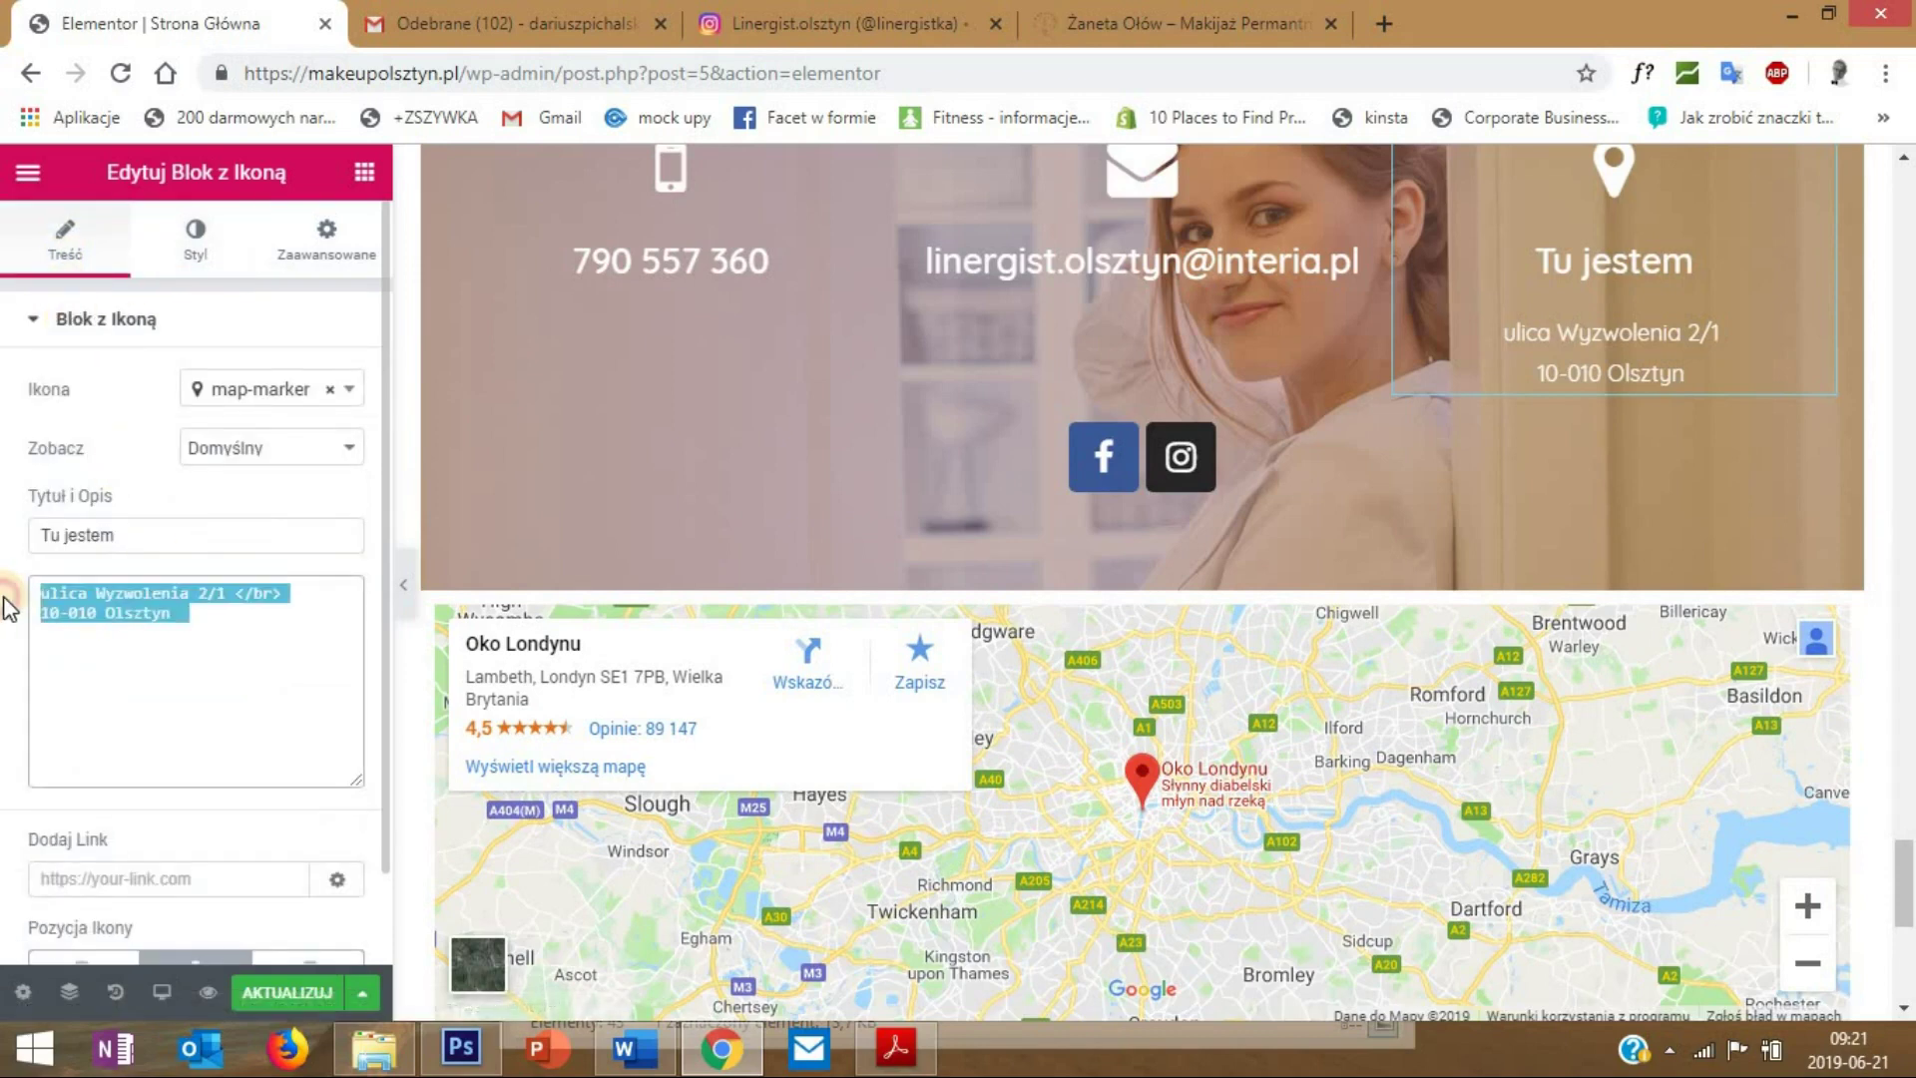
{"action": "right_click", "coordinate": [111, 596]}
{"action": "left_click", "coordinate": [215, 239]}
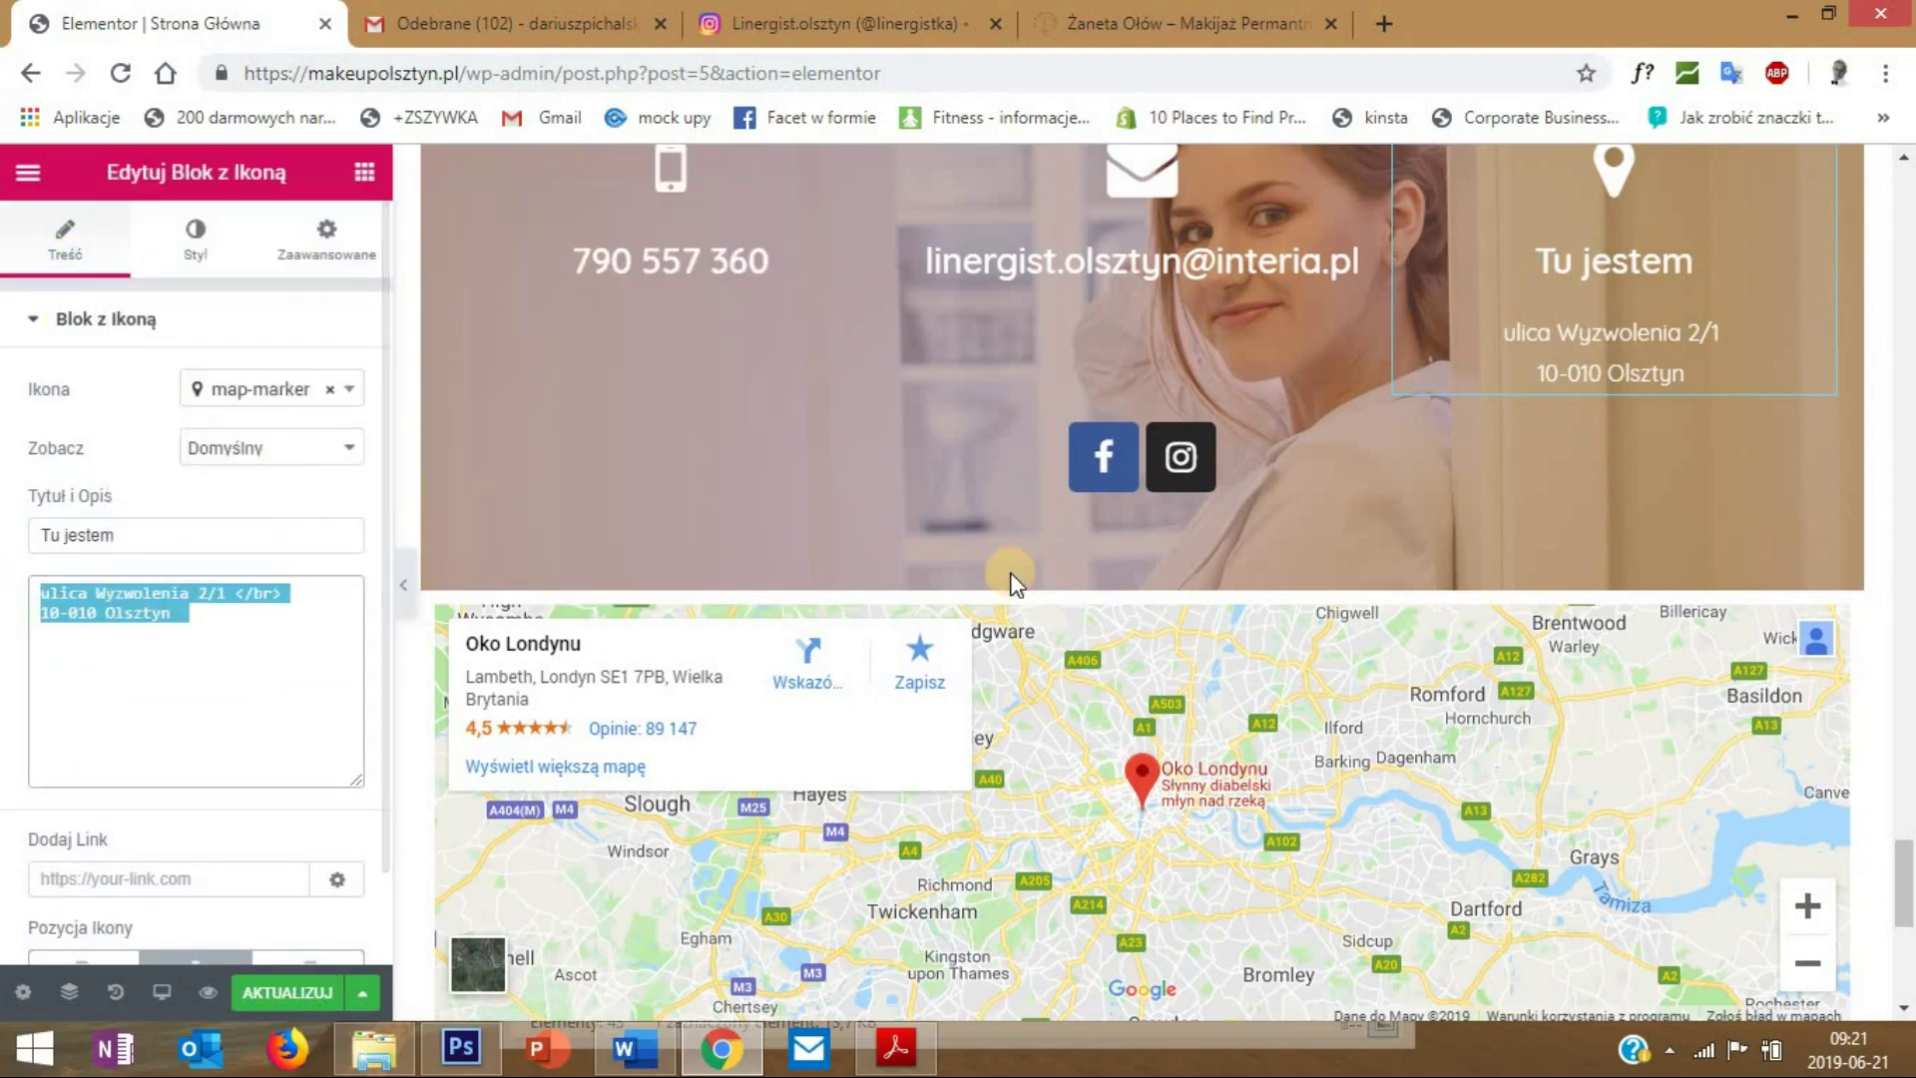
{"action": "scroll", "coordinate": [1009, 573], "scroll_direction": "down", "scroll_amount": 1}
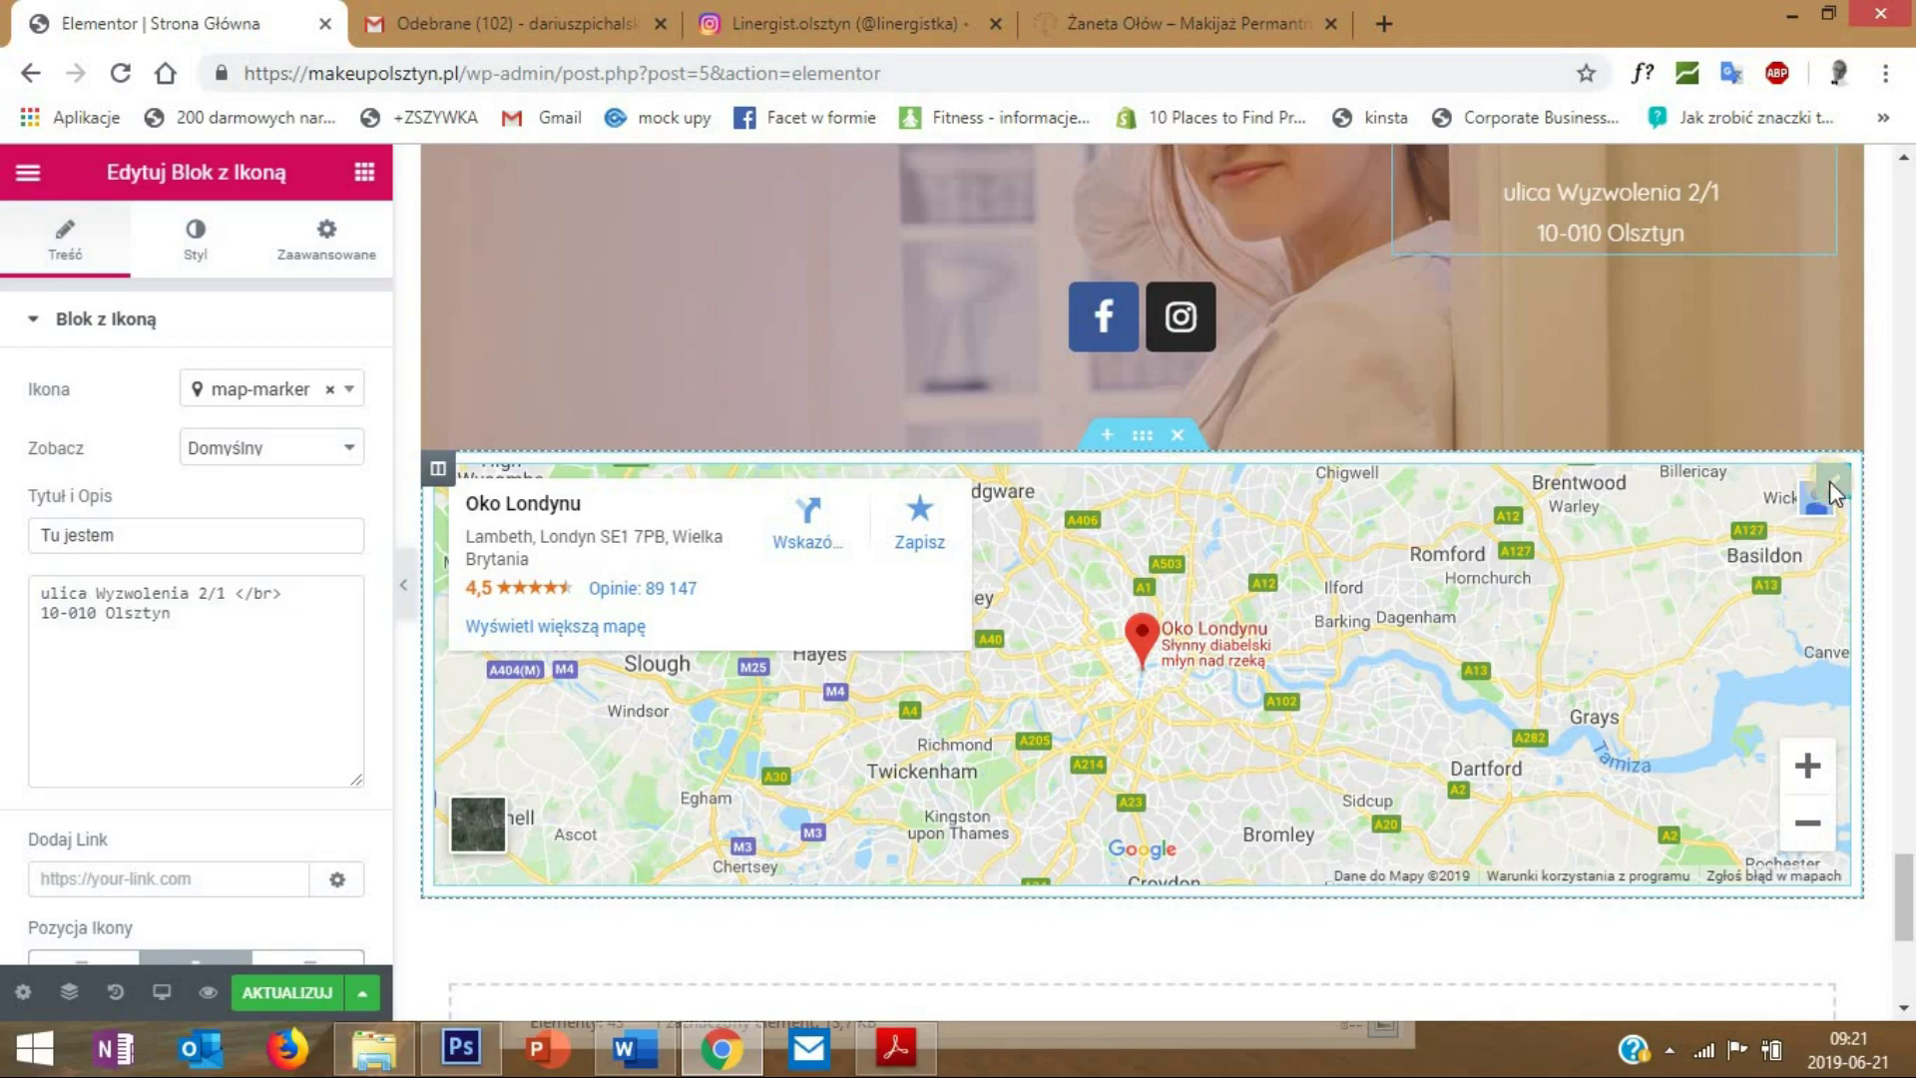
- Replace the map's London Eye location with the pasted address, swapping </br> for a comma
{"action": "right_click", "coordinate": [1832, 496]}
{"action": "left_click", "coordinate": [1785, 525]}
{"action": "left_click_drag", "start_coordinate": [329, 417], "coordinate": [5, 417]}
{"action": "key", "text": "ctrl+v"}
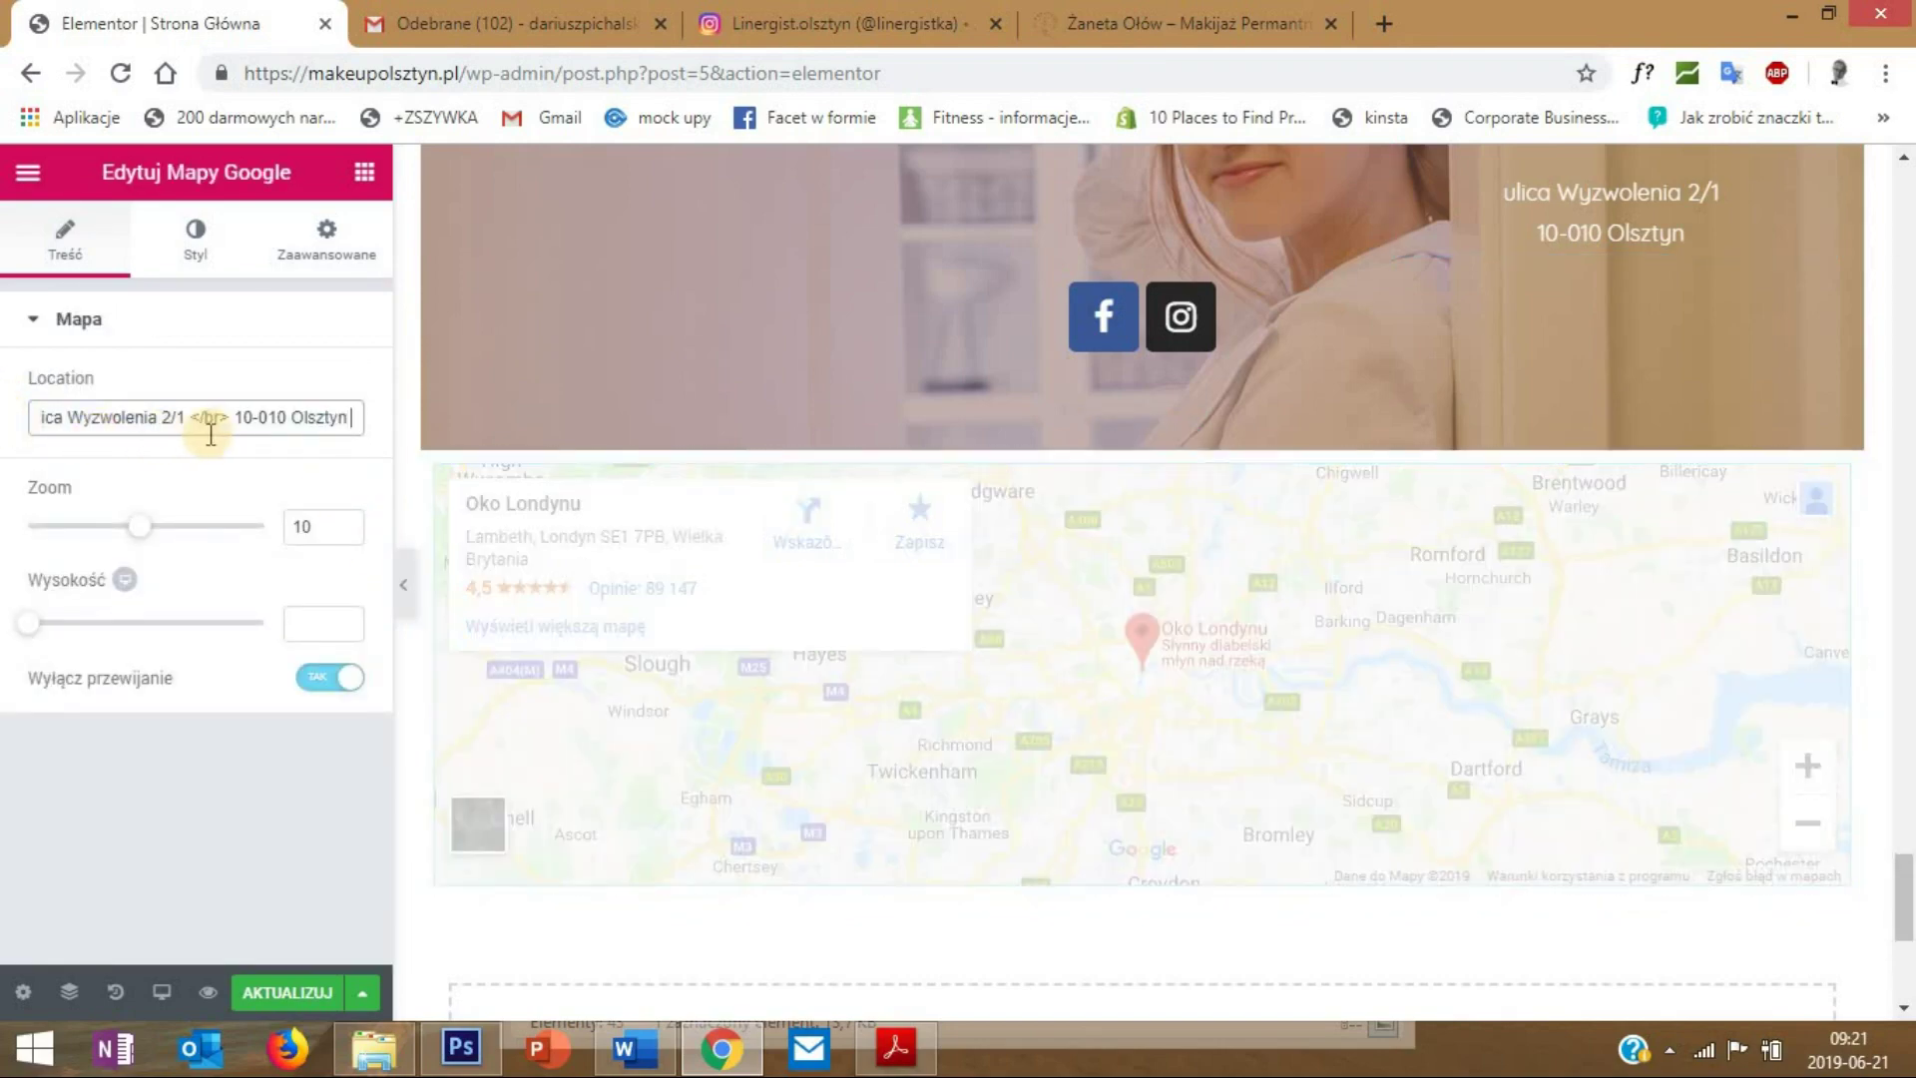
{"action": "left_click_drag", "start_coordinate": [234, 417], "coordinate": [188, 419]}
{"action": "type", "text": ","}
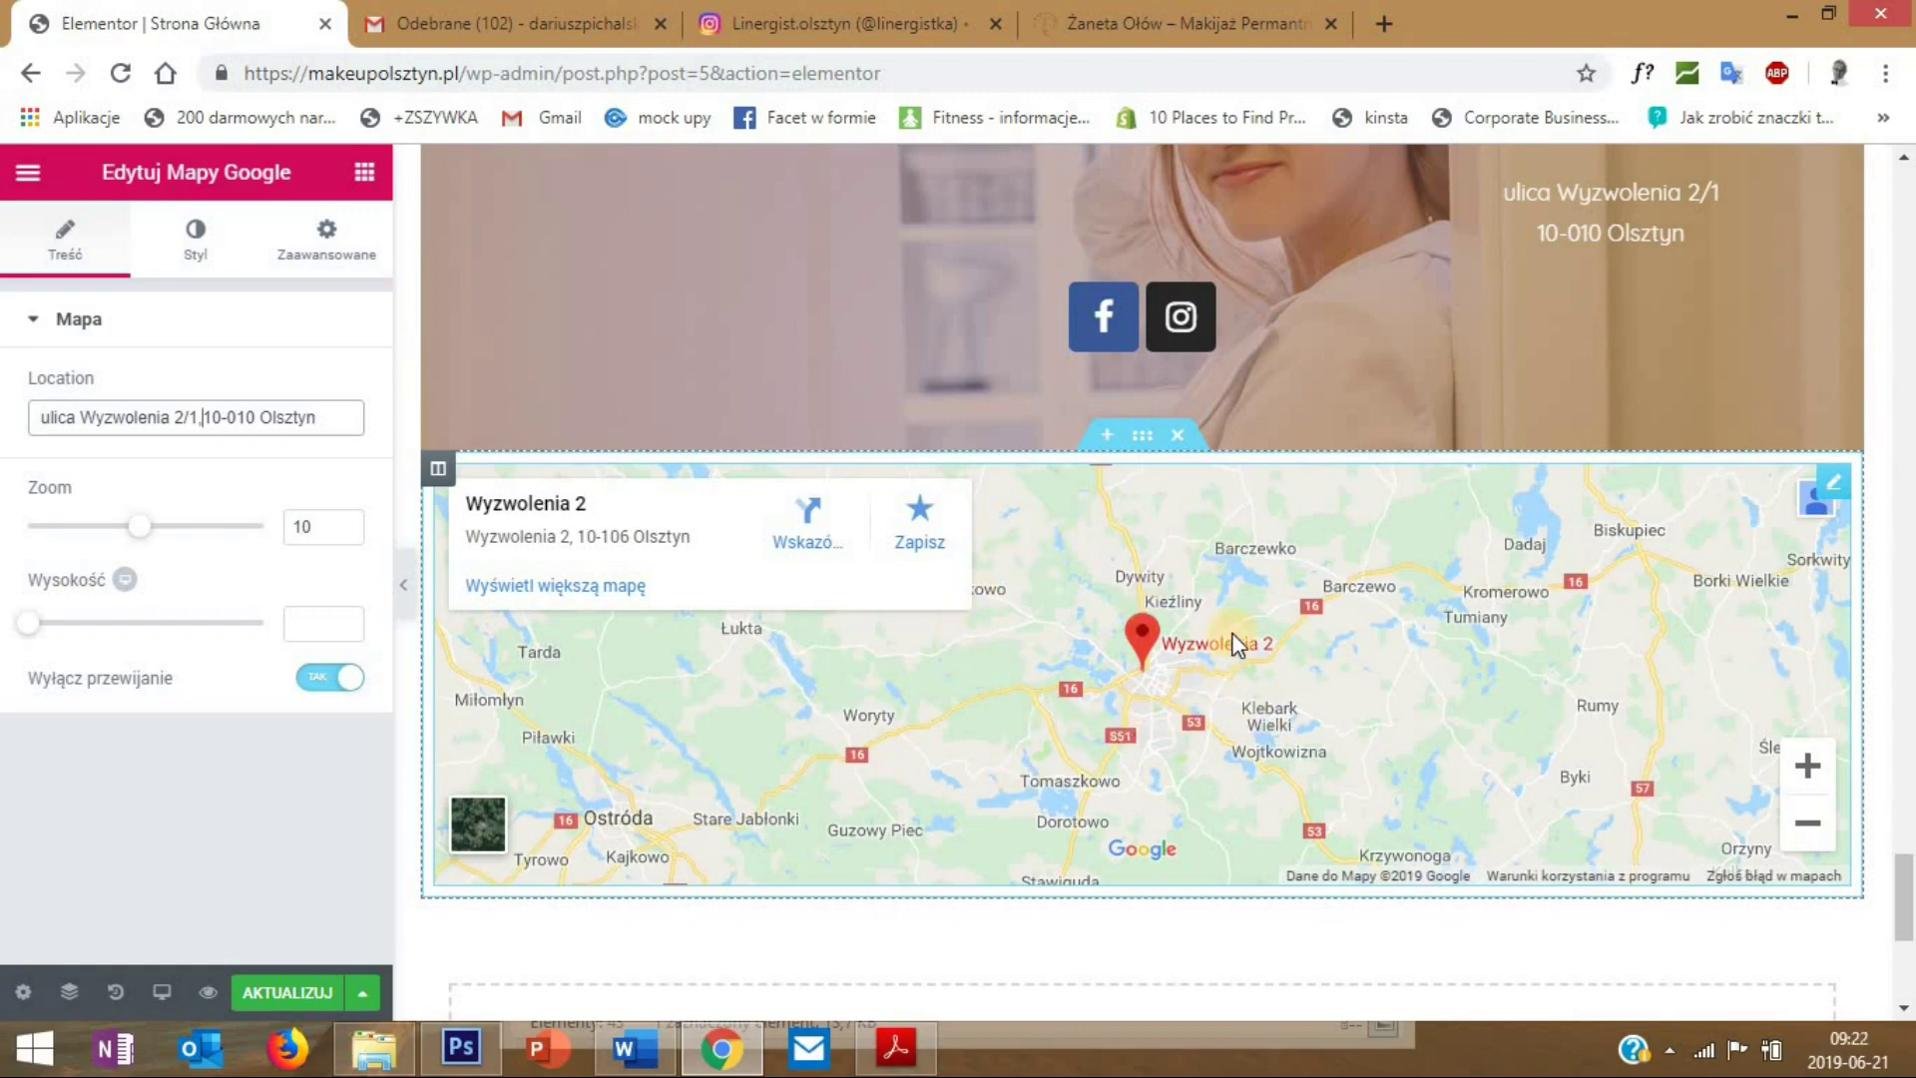
- Set the map zoom to 14 and preview the result
{"action": "left_click_drag", "start_coordinate": [139, 525], "coordinate": [188, 526]}
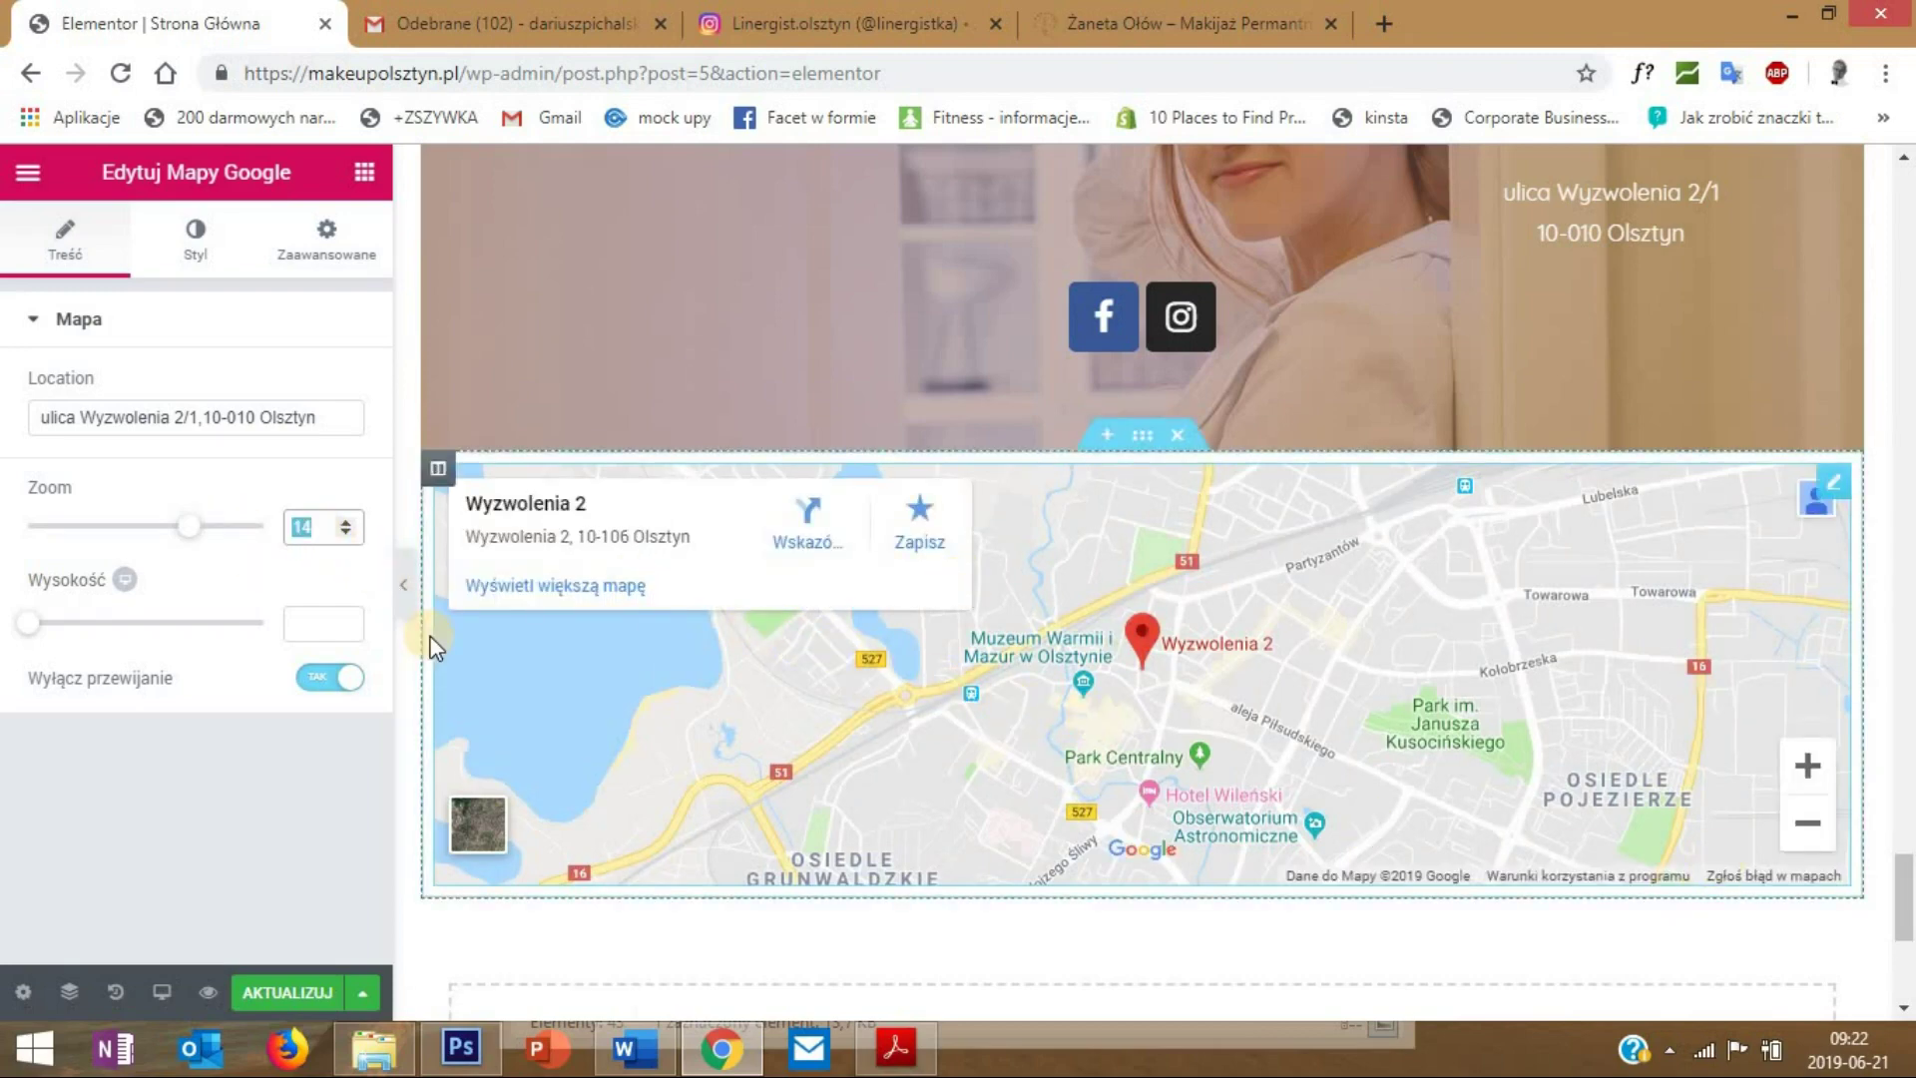
{"action": "left_click", "coordinate": [404, 609]}
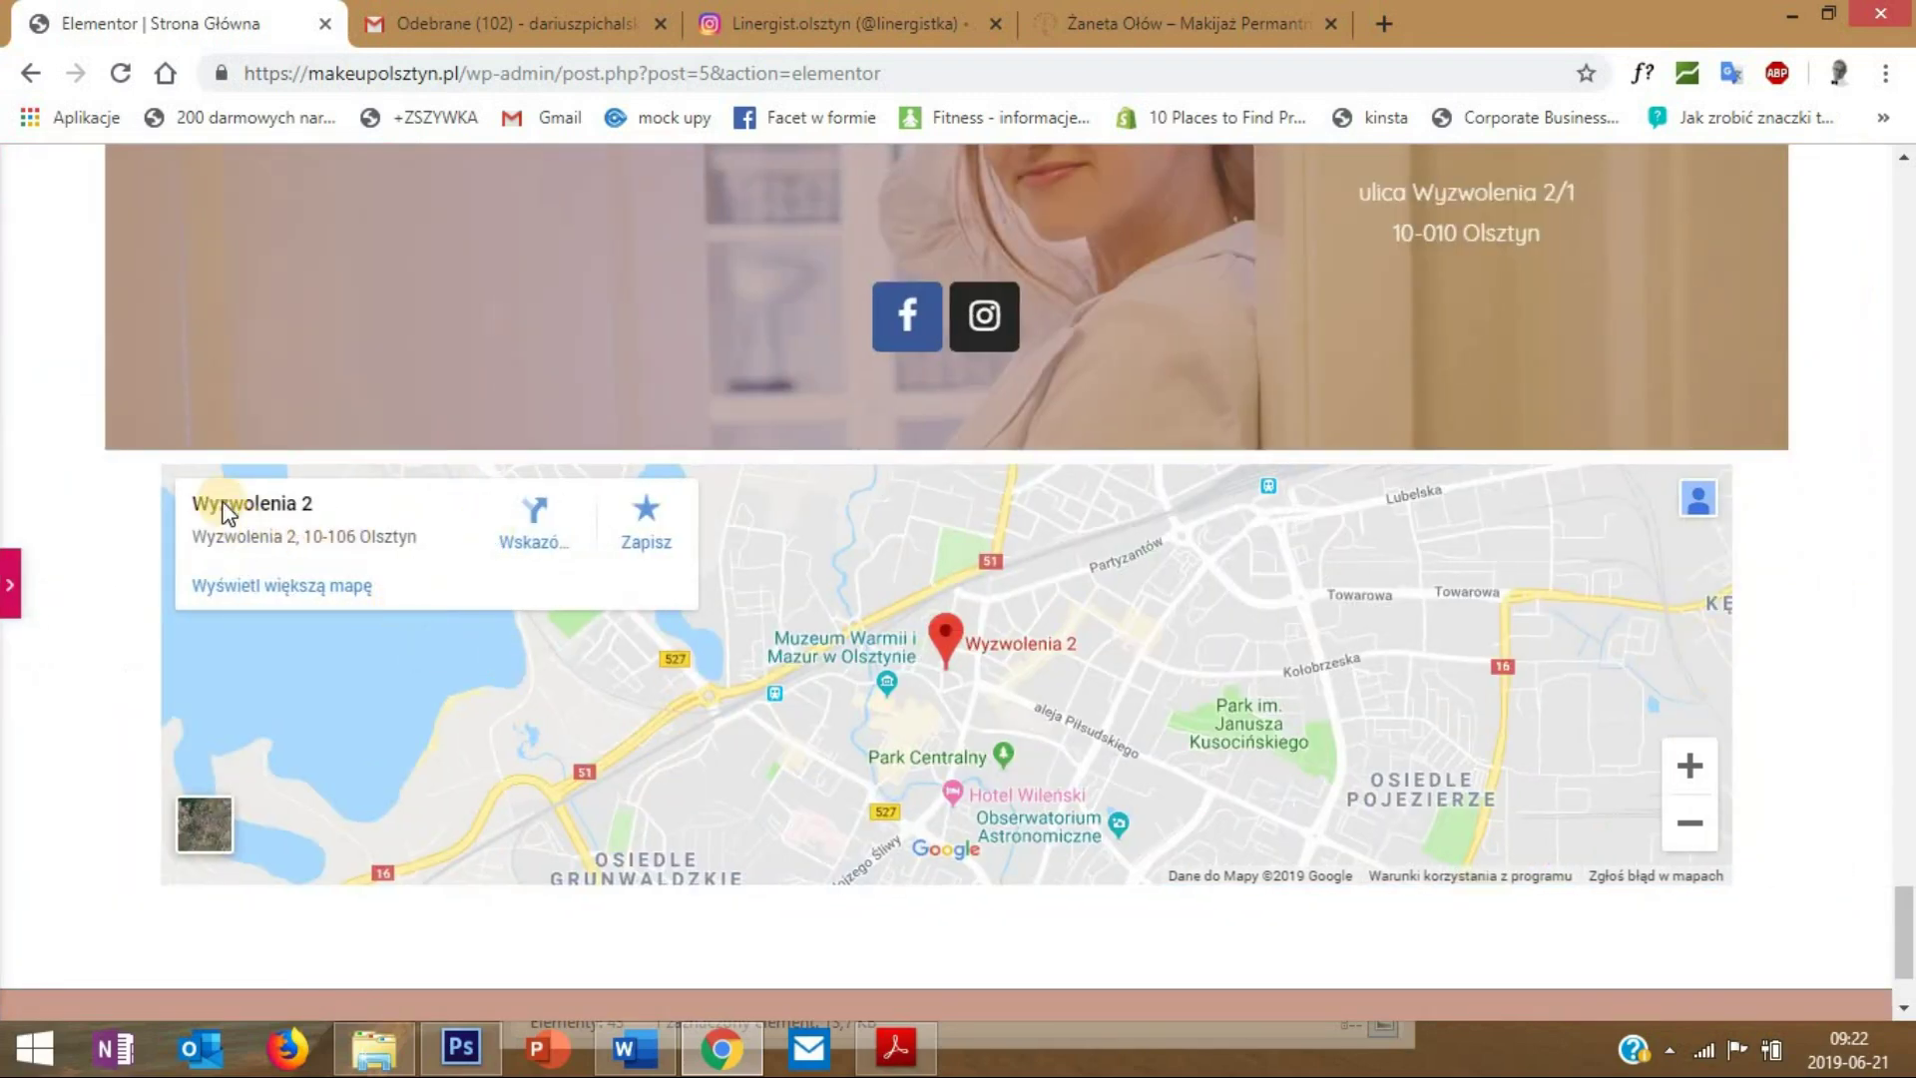
{"action": "left_click", "coordinate": [12, 598]}
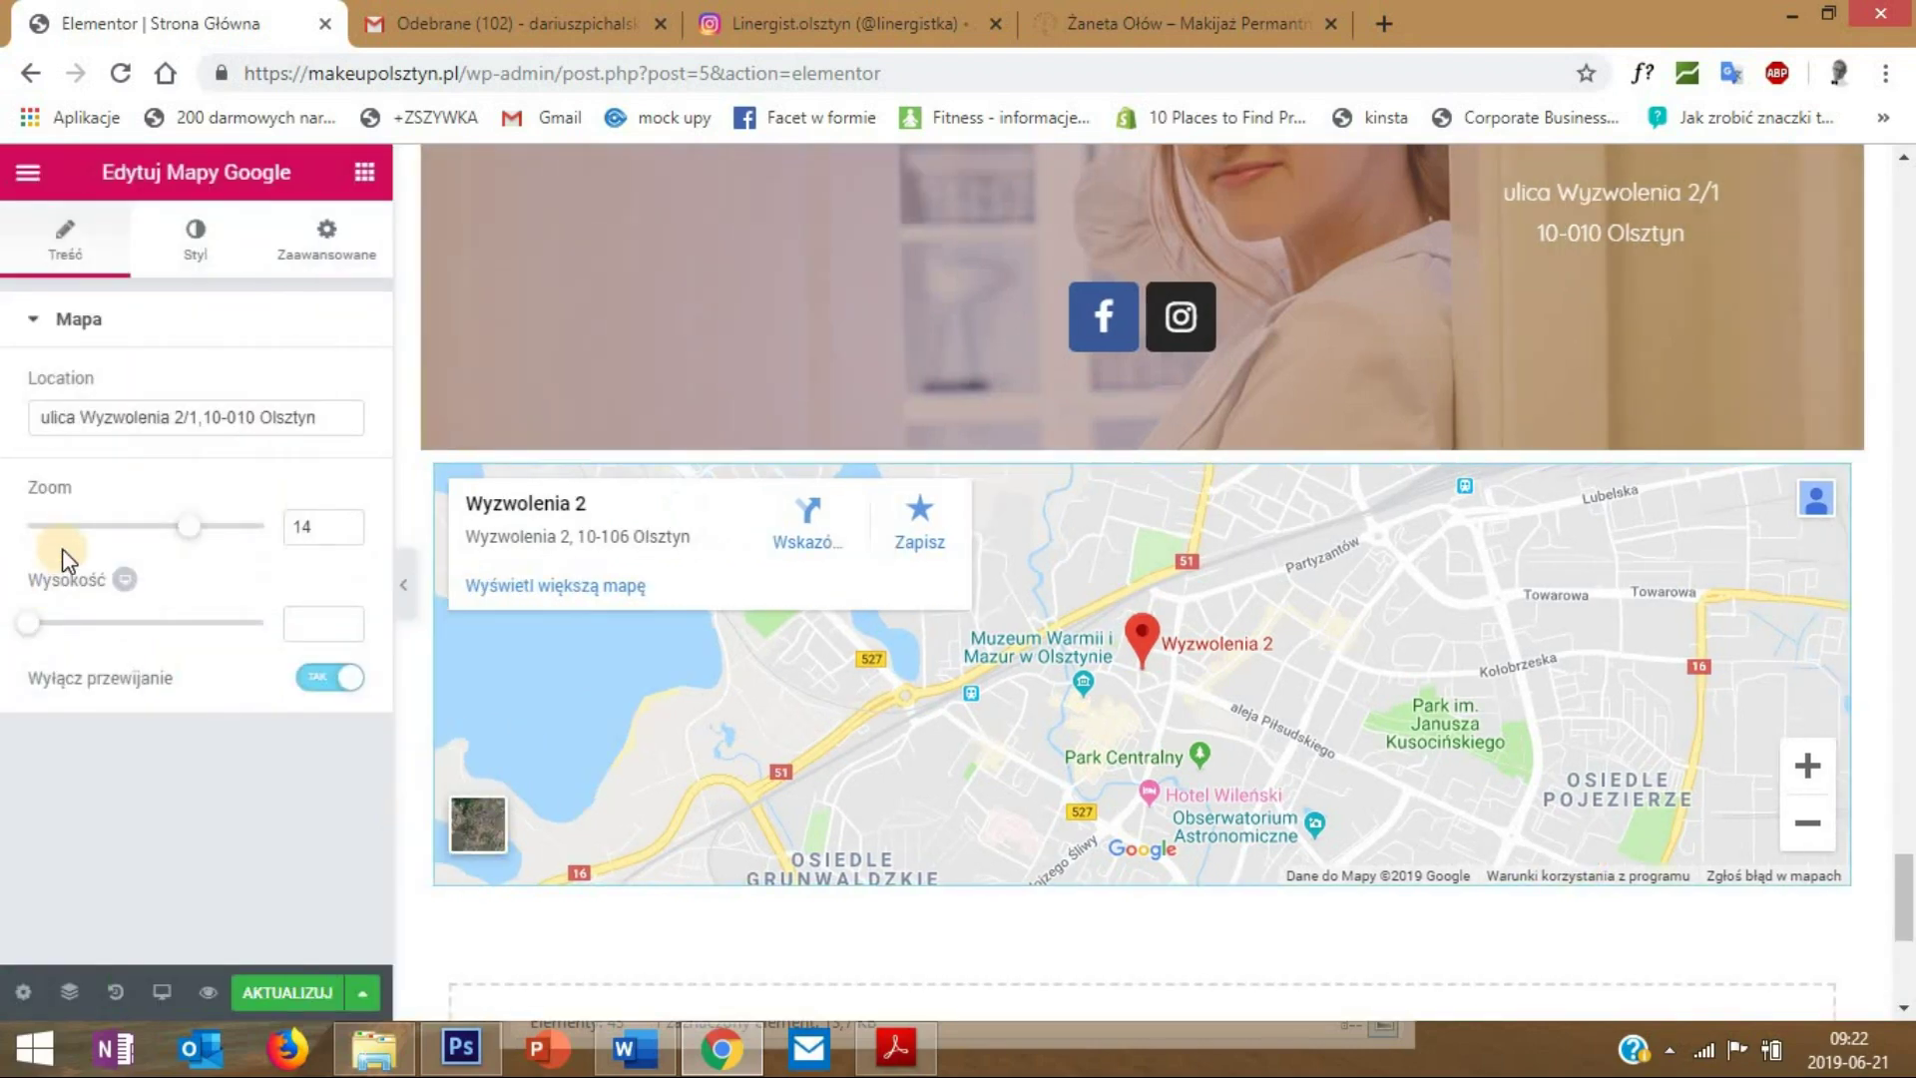
{"action": "left_click", "coordinate": [326, 239]}
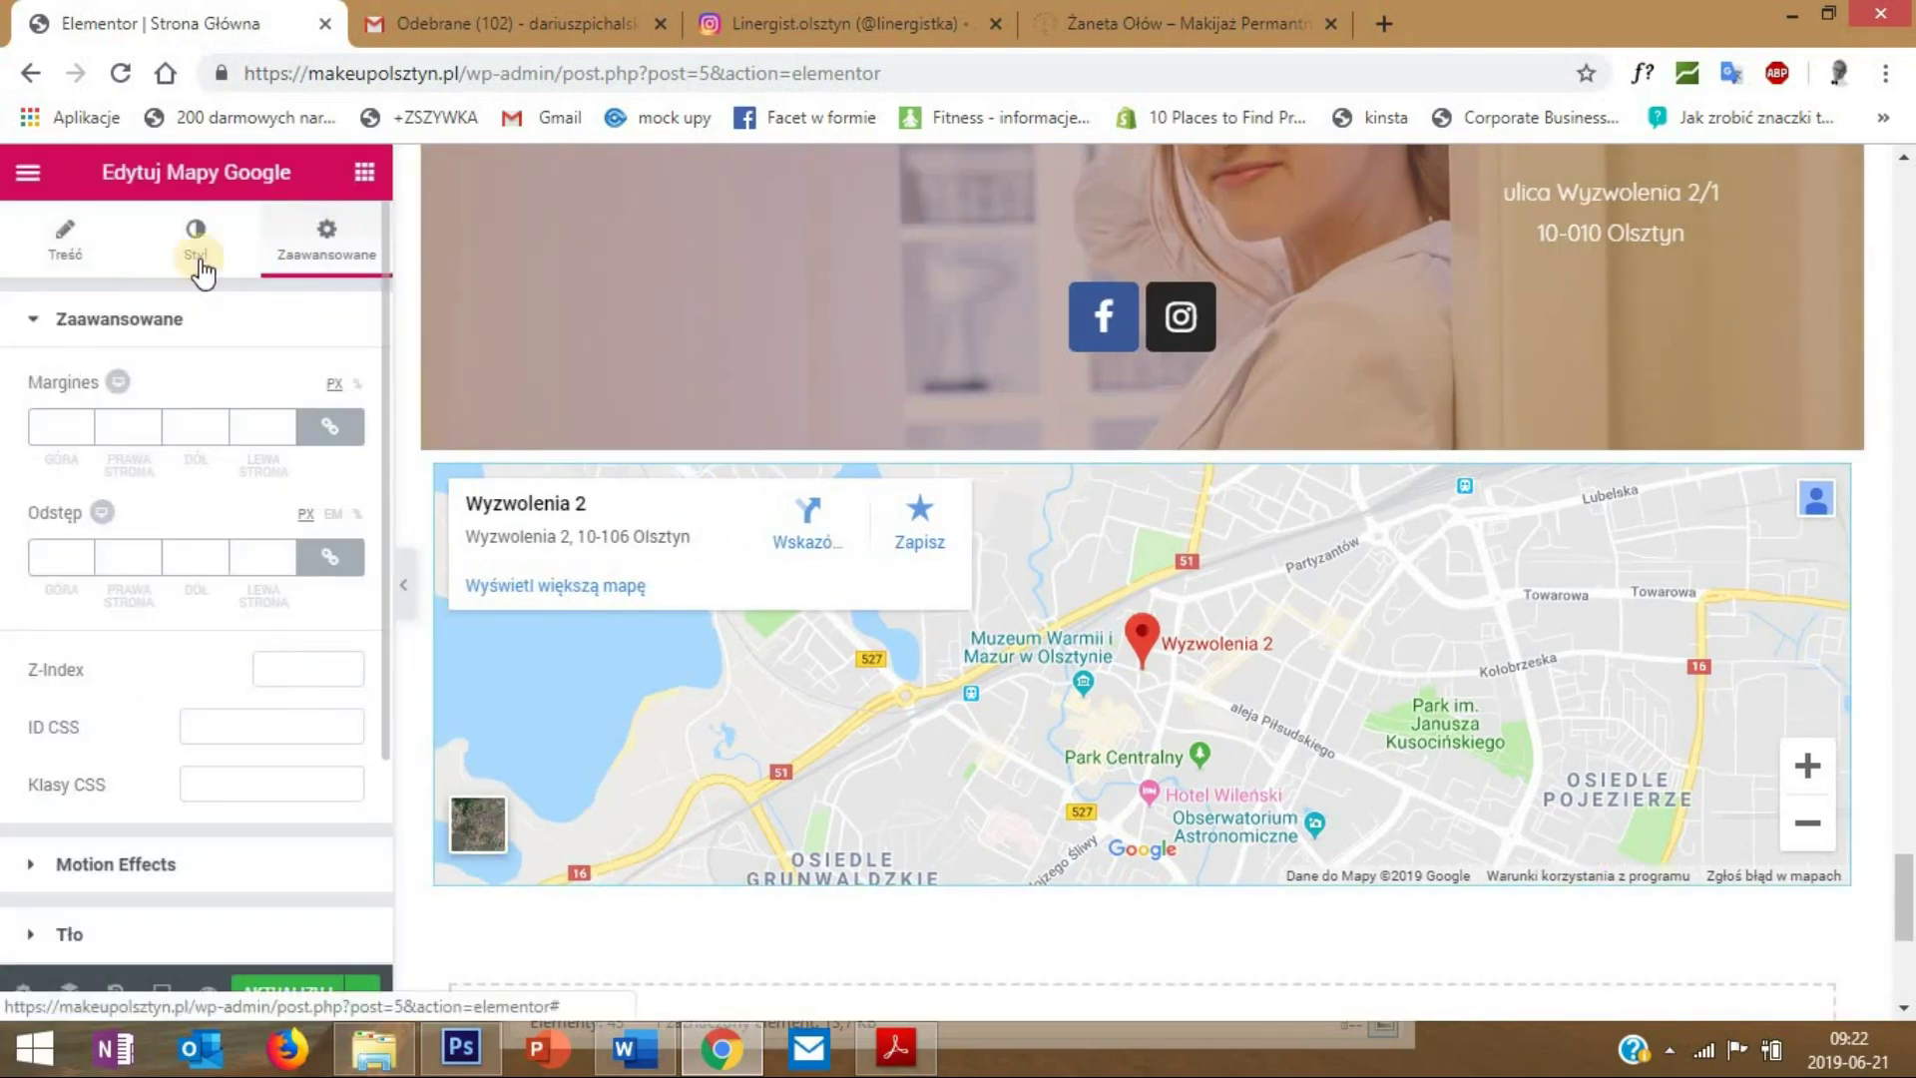
{"action": "left_click", "coordinate": [67, 255]}
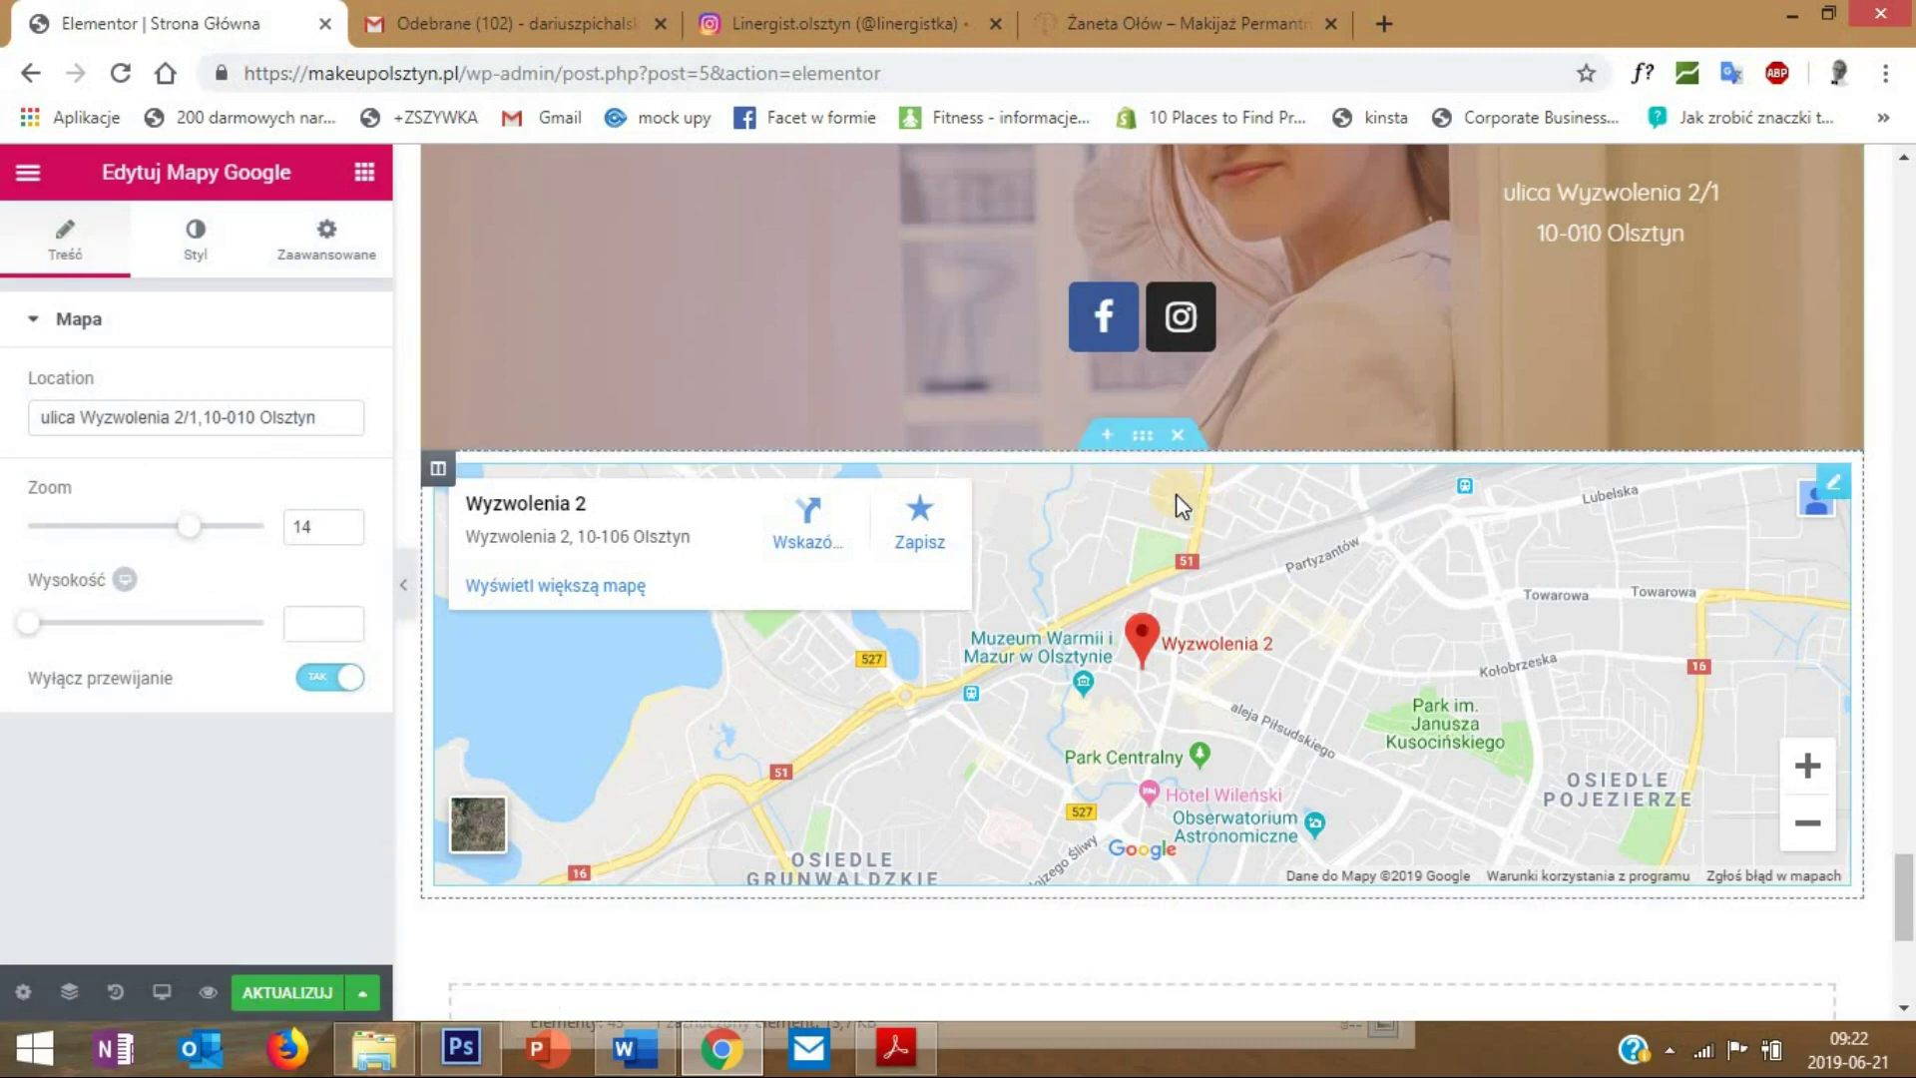
{"action": "right_click", "coordinate": [1139, 444]}
- Set the map section to Pełna Szerokość content width with Bez Odstępów column gap
{"action": "left_click", "coordinate": [1148, 459]}
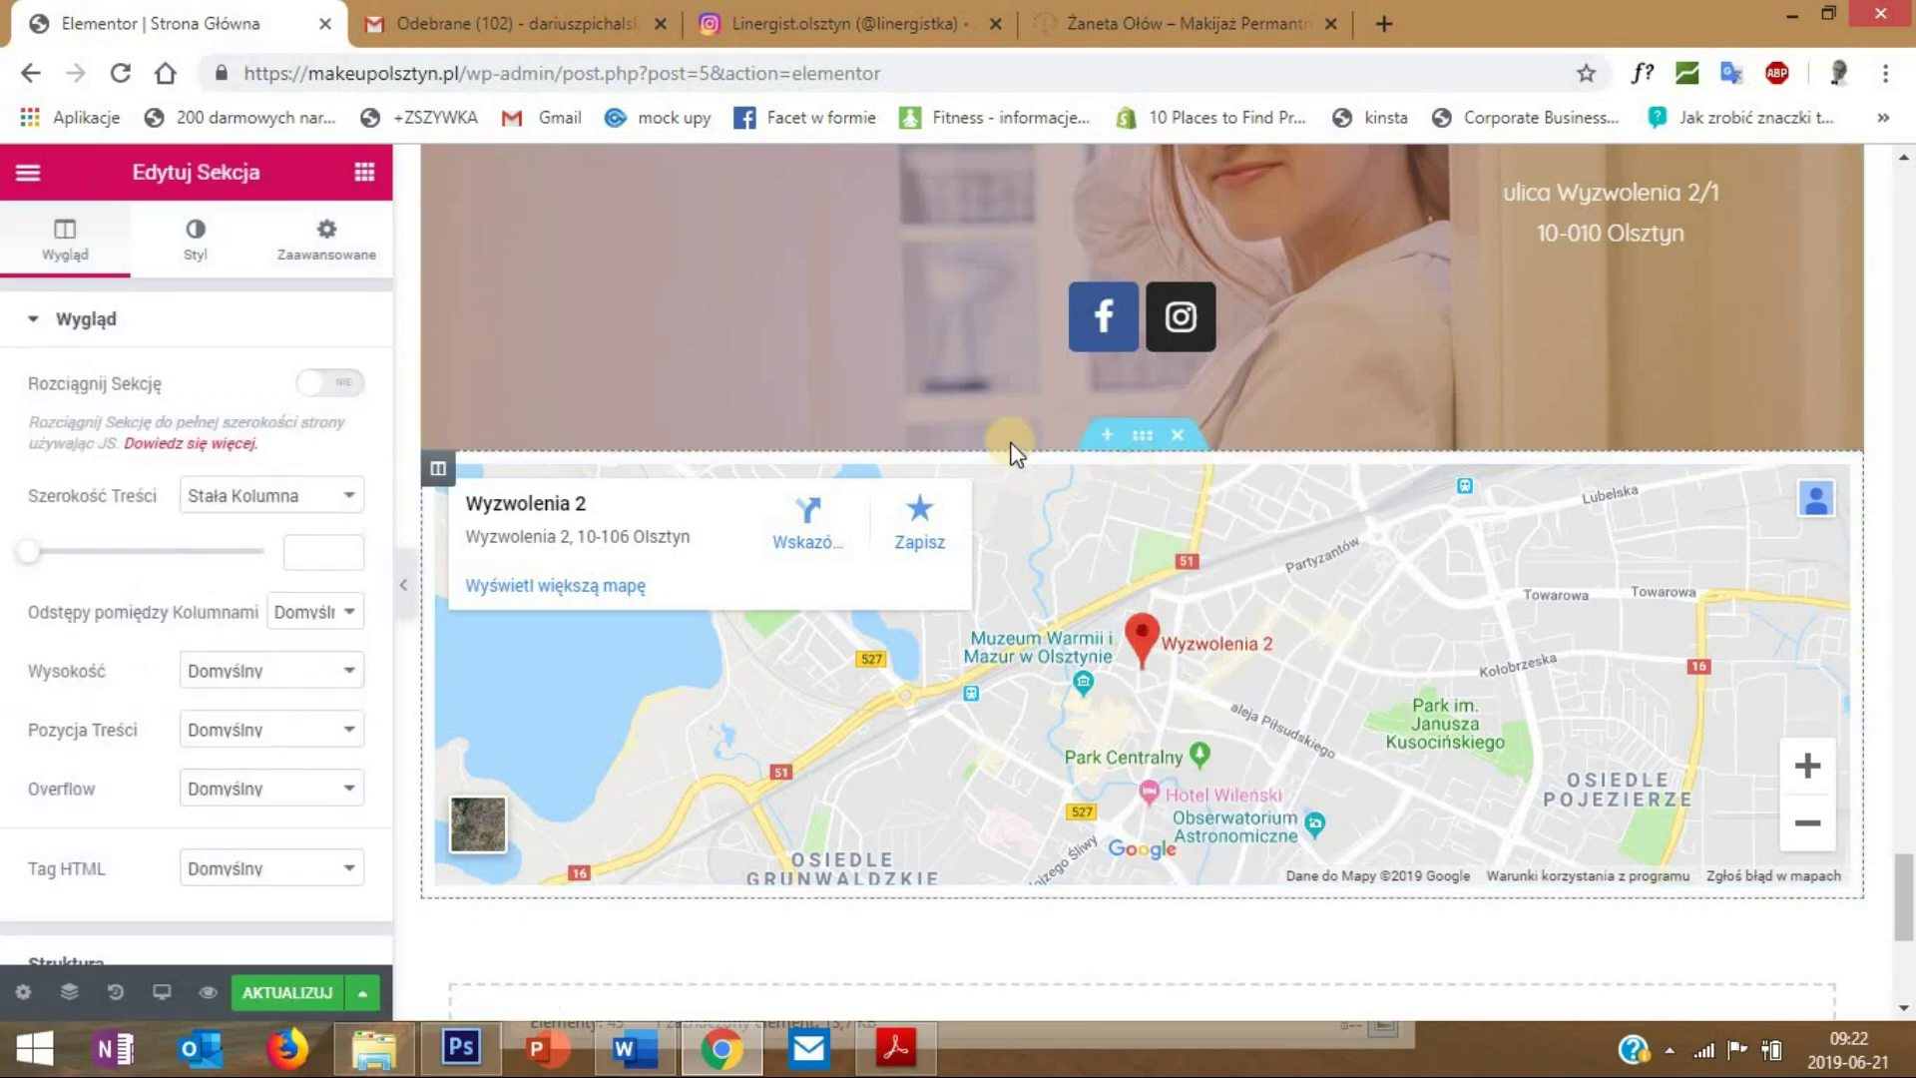
{"action": "left_click", "coordinate": [309, 496]}
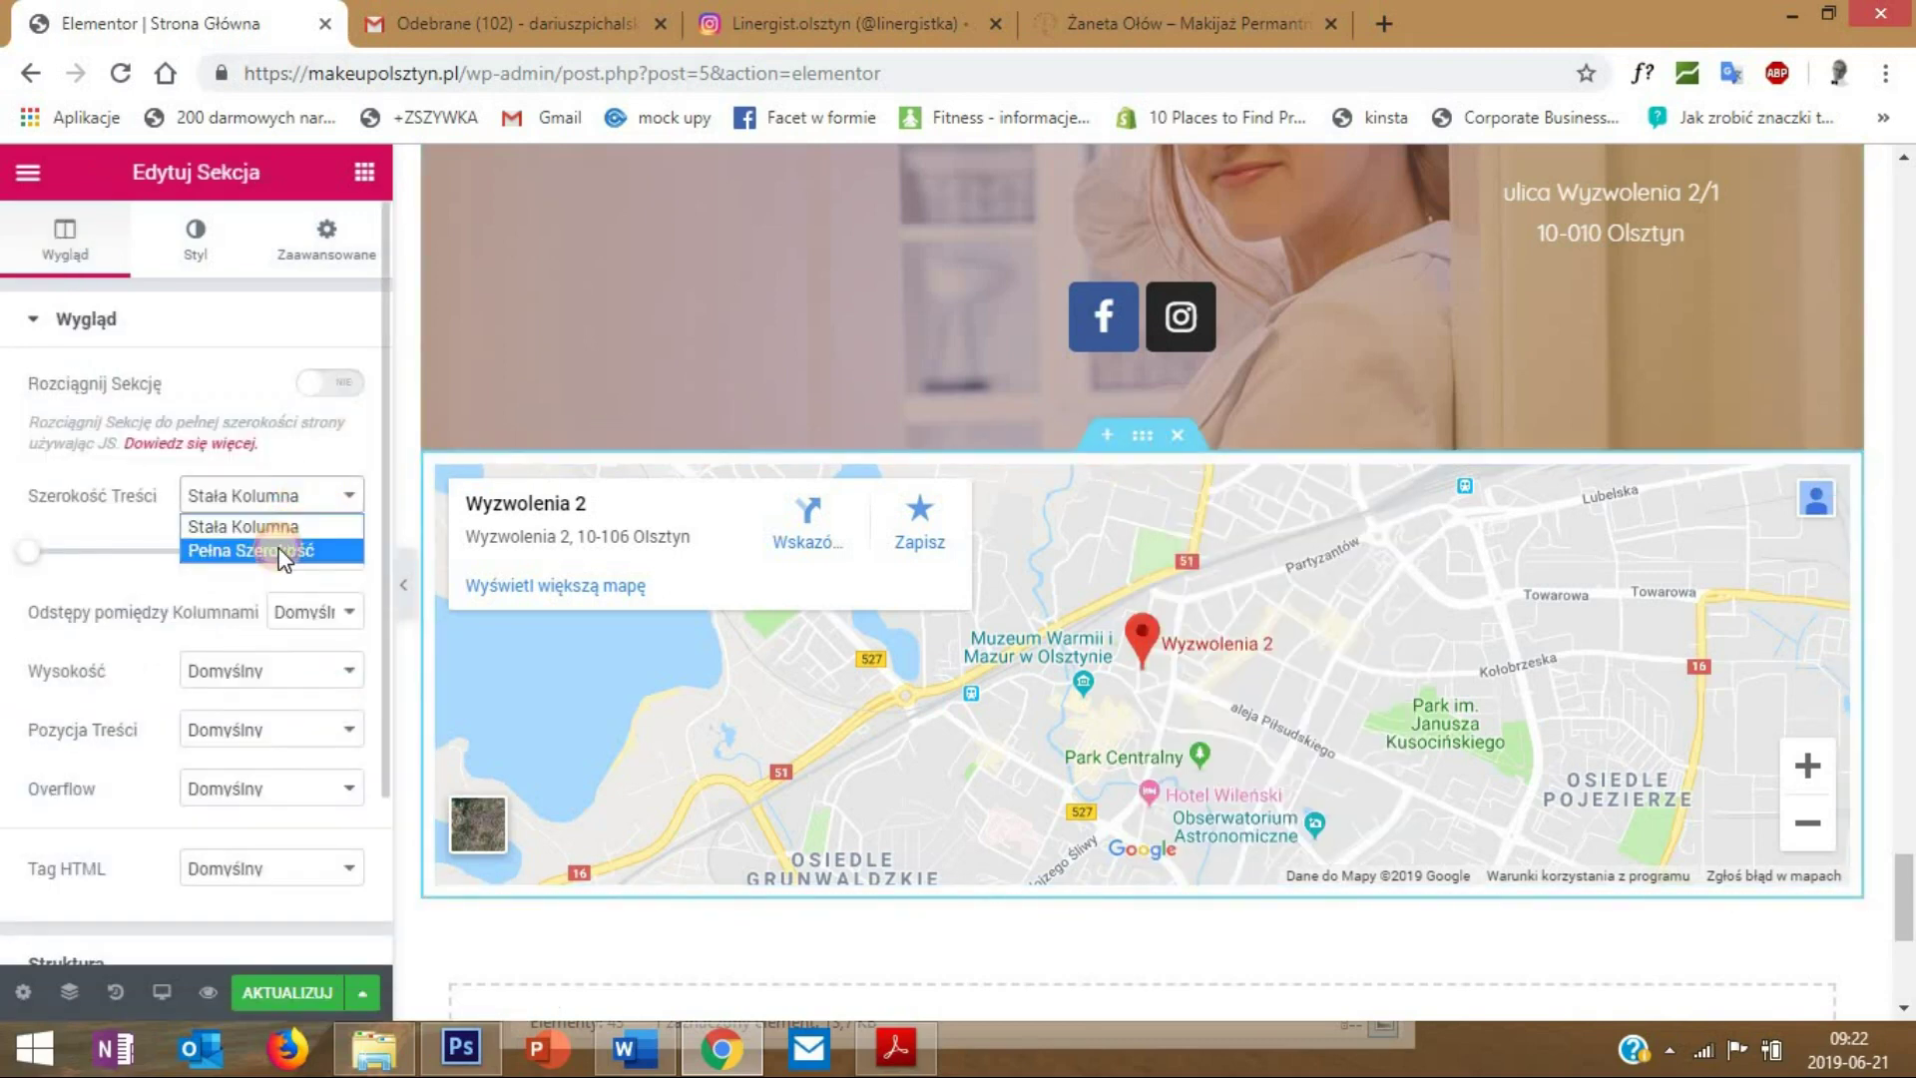
{"action": "left_click", "coordinate": [278, 548]}
{"action": "left_click", "coordinate": [333, 557]}
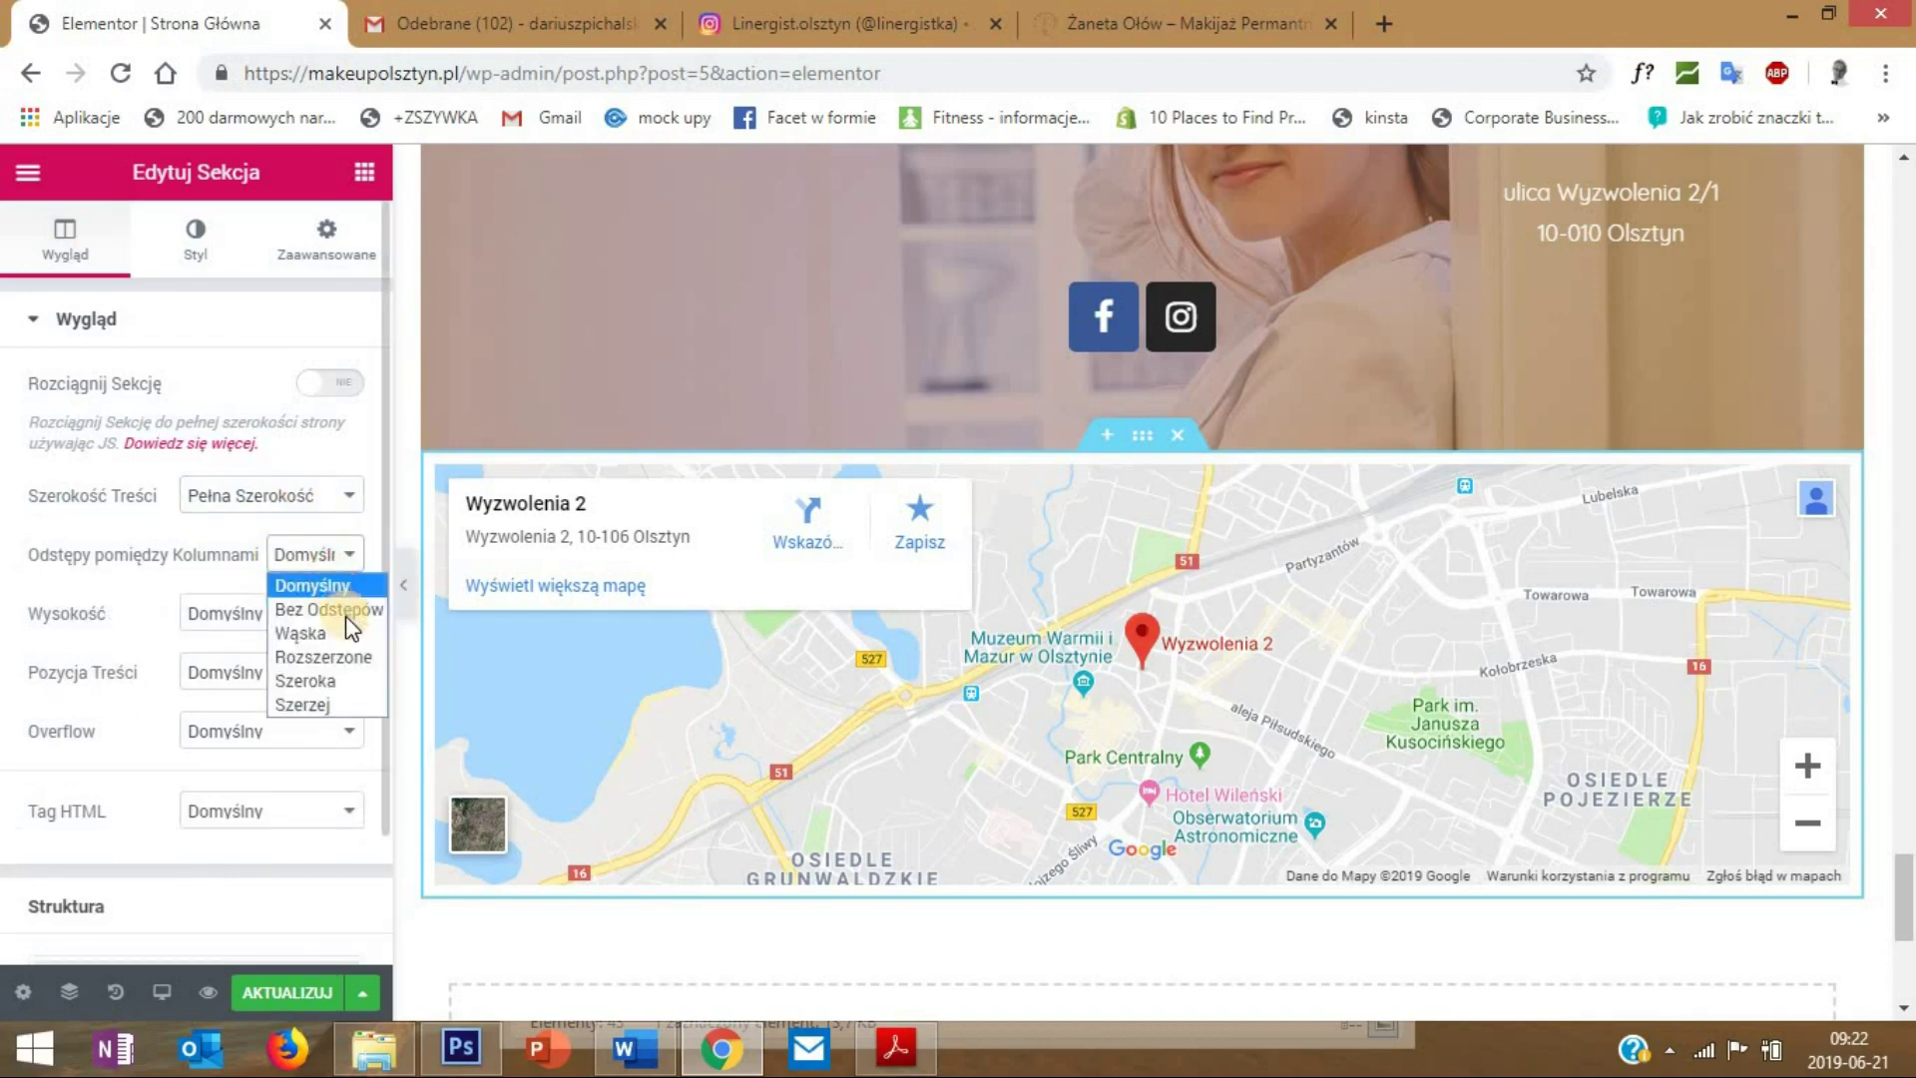
{"action": "left_click", "coordinate": [353, 613]}
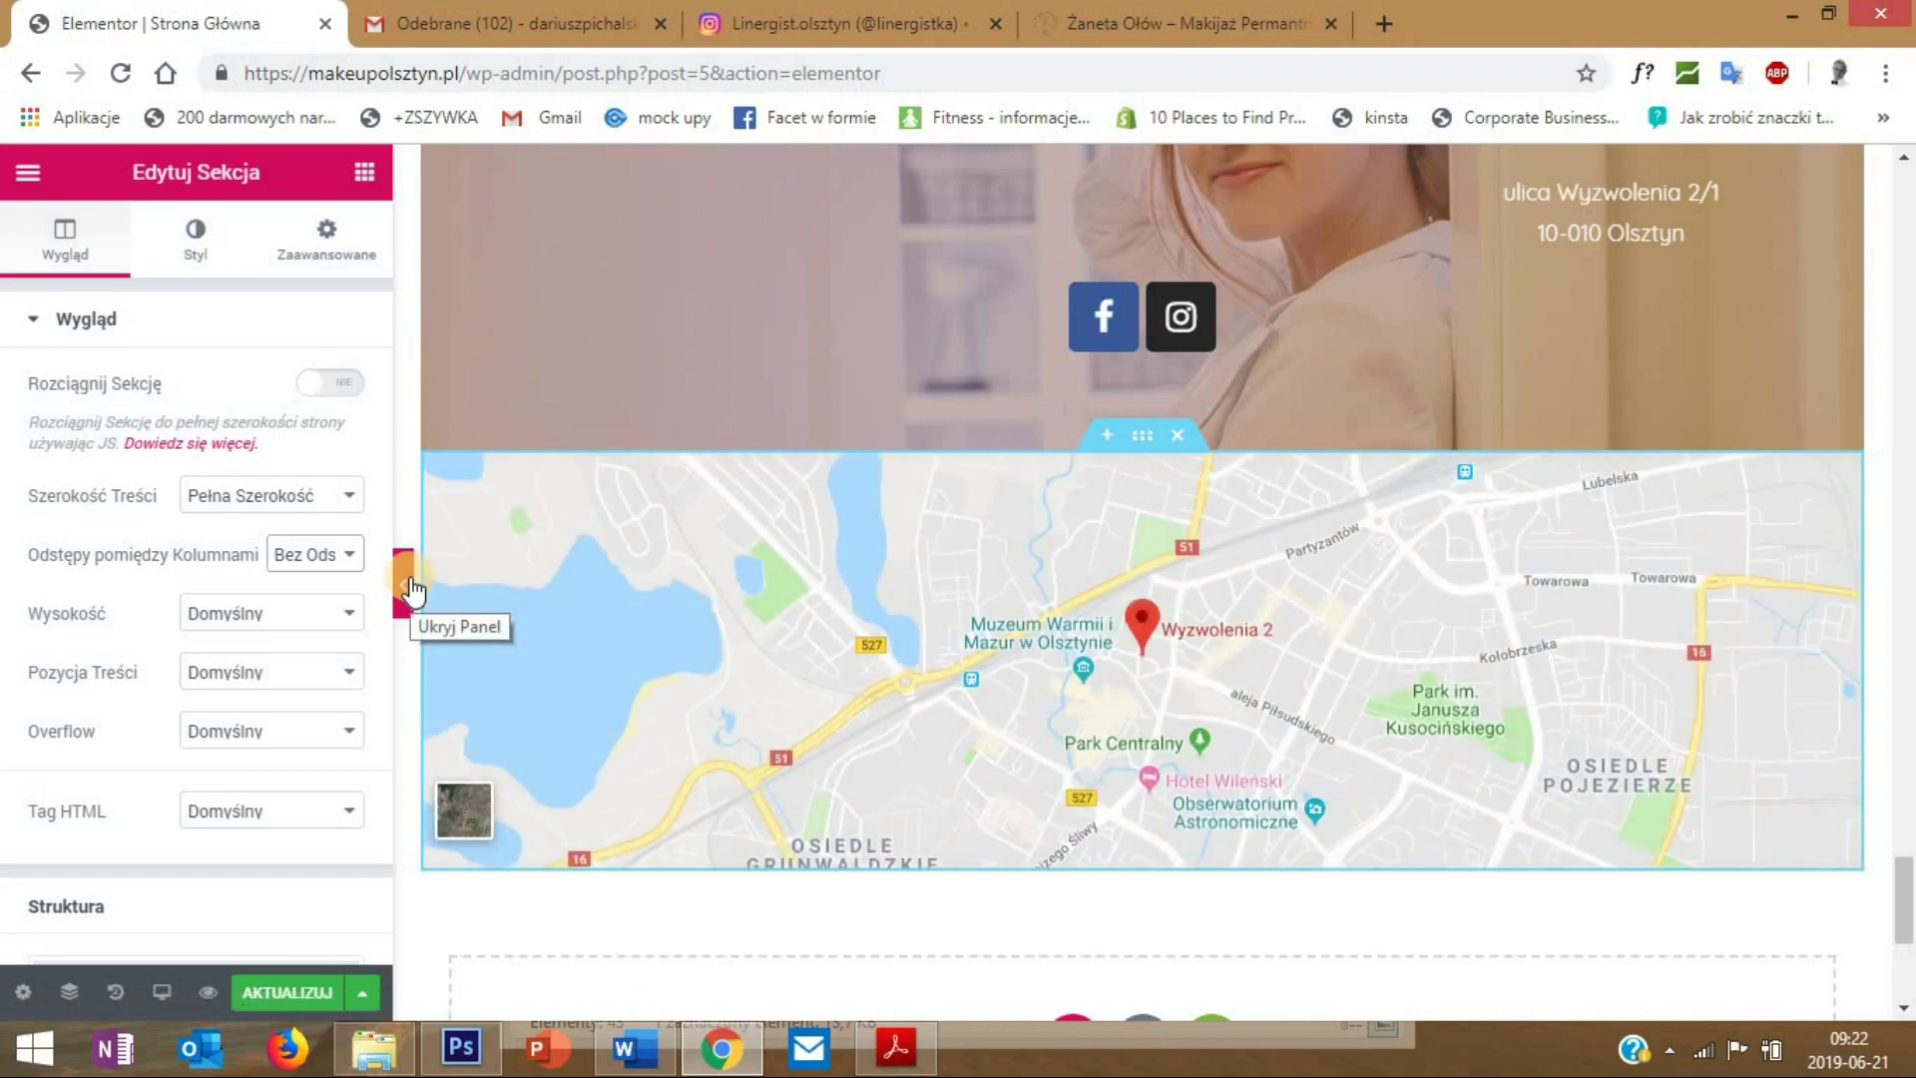
- Preview the full-width map and save the page with Aktualizuj
{"action": "left_click", "coordinate": [399, 582]}
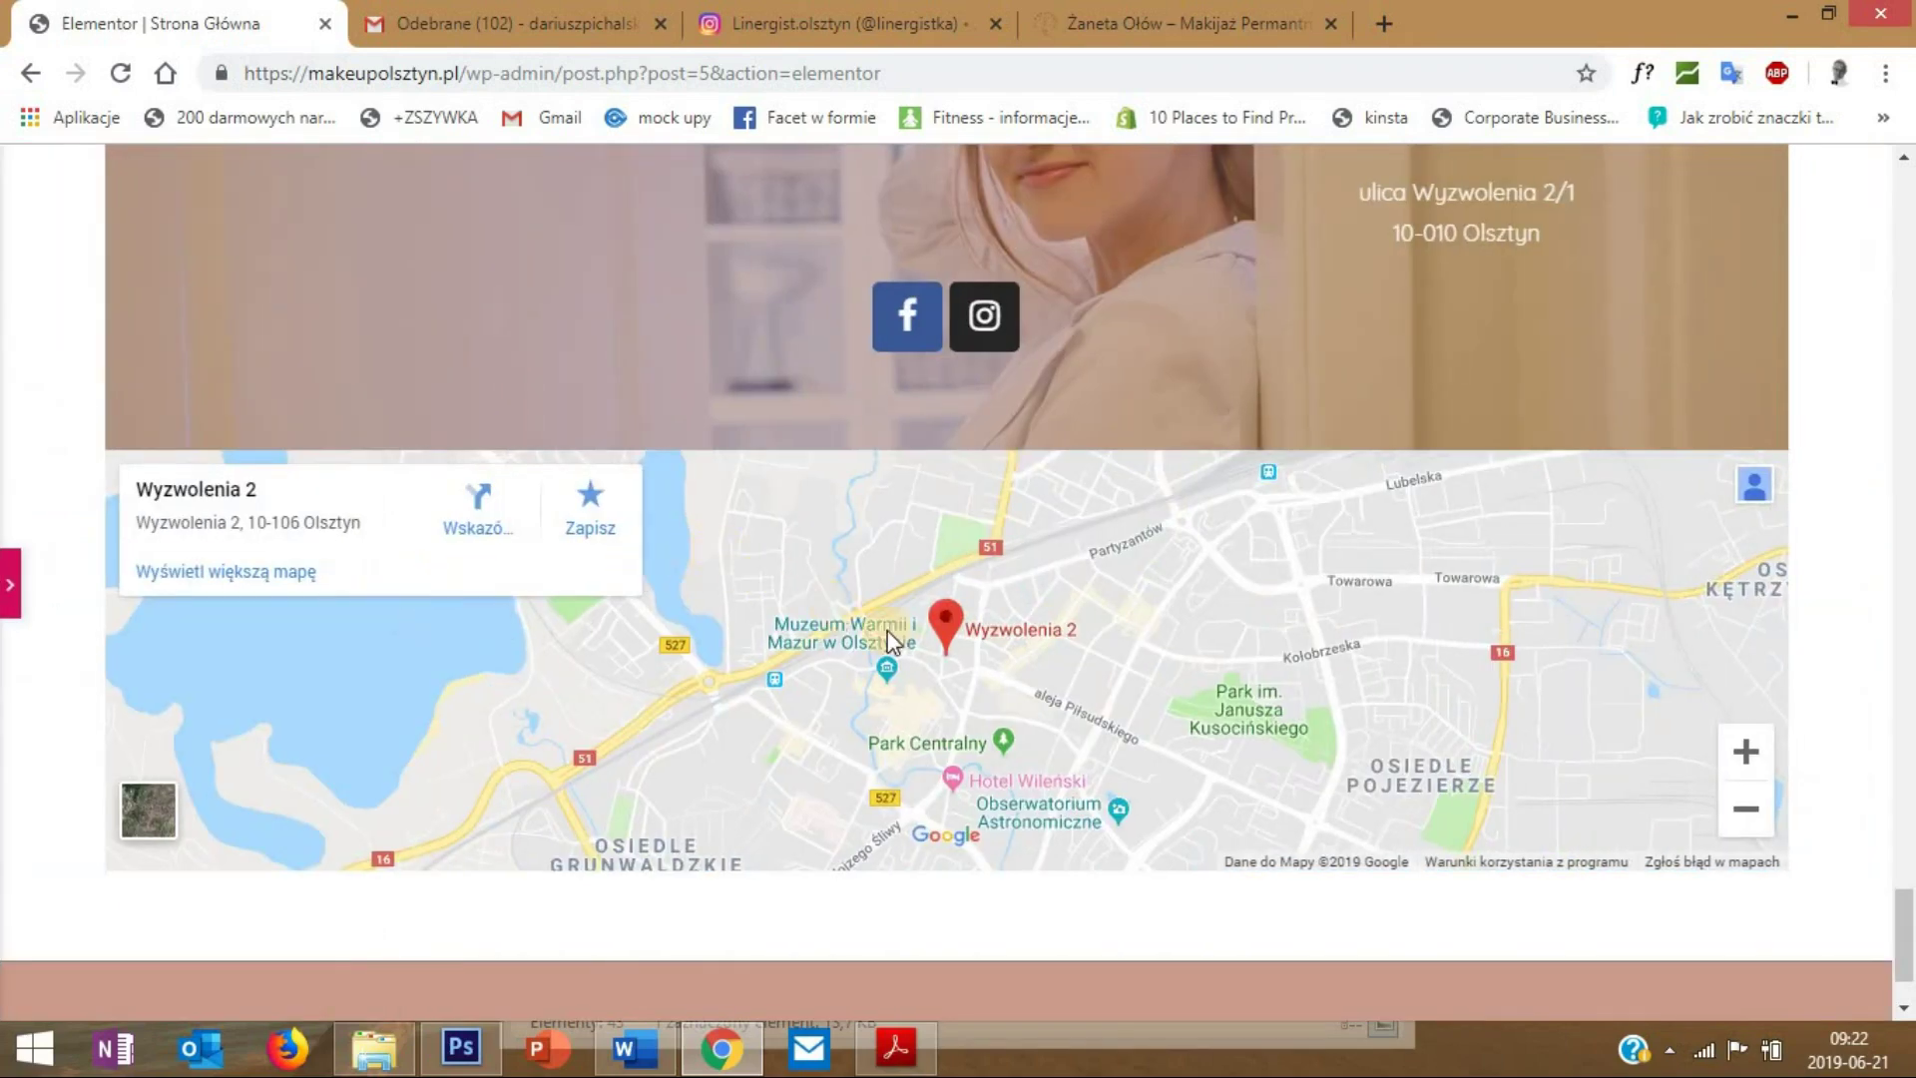
{"action": "scroll", "coordinate": [1096, 704], "scroll_direction": "up", "scroll_amount": 4}
{"action": "scroll", "coordinate": [1088, 716], "scroll_direction": "down", "scroll_amount": 4}
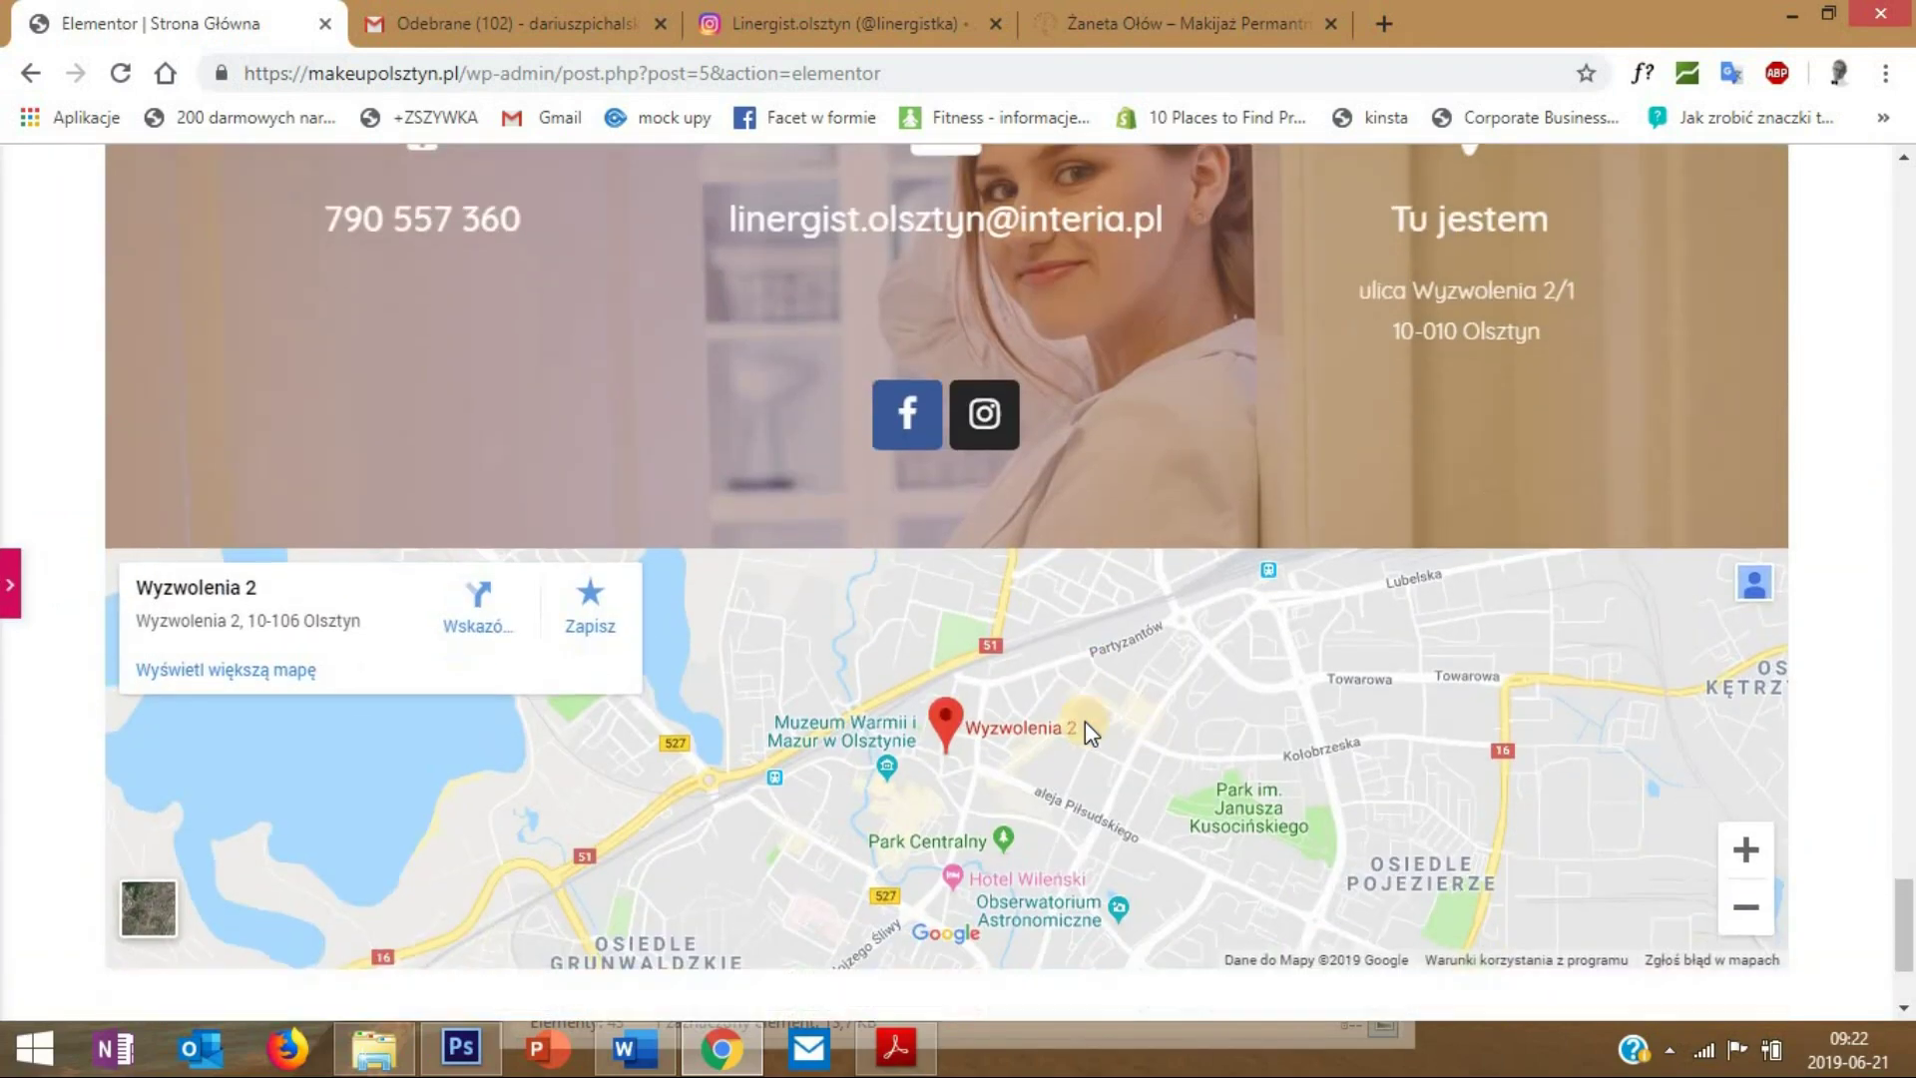
{"action": "scroll", "coordinate": [1080, 724], "scroll_direction": "up", "scroll_amount": 4}
{"action": "scroll", "coordinate": [1032, 738], "scroll_direction": "down", "scroll_amount": 1}
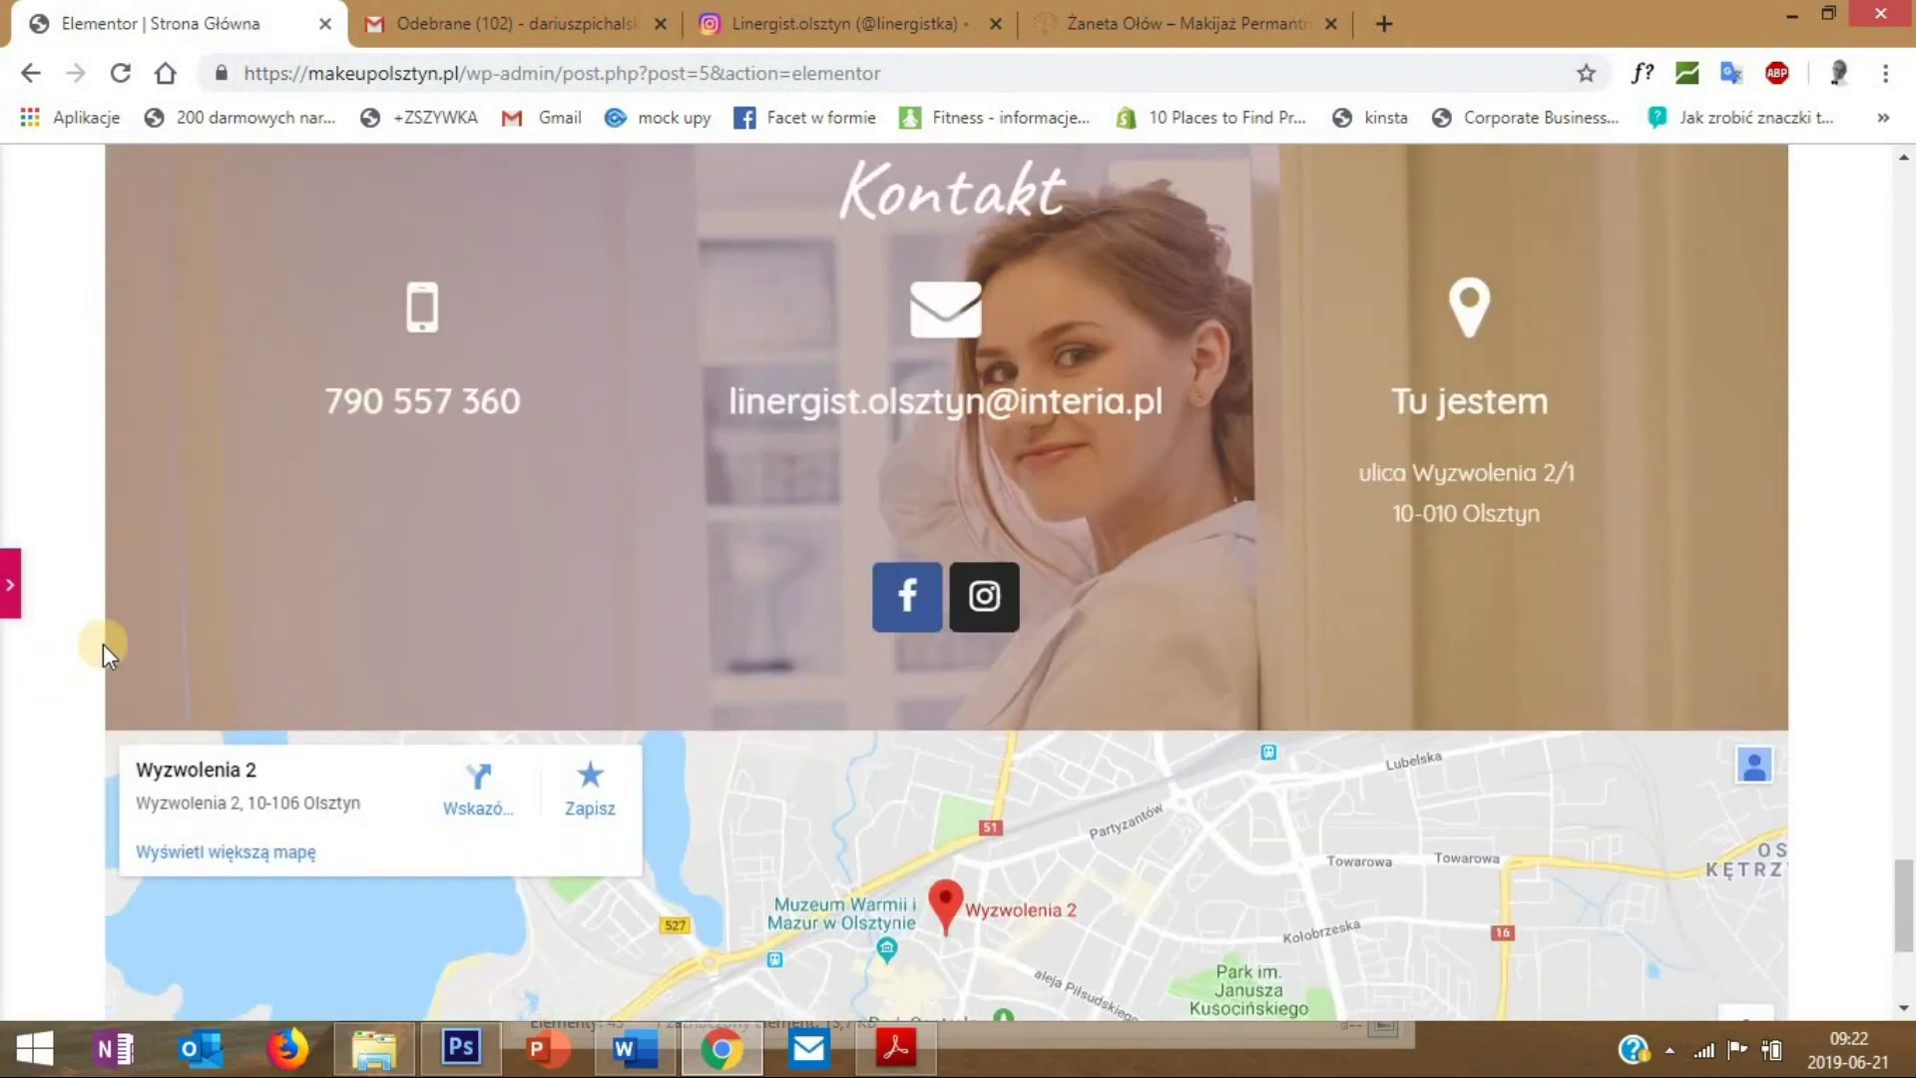
{"action": "left_click", "coordinate": [14, 587]}
{"action": "left_click", "coordinate": [265, 991]}
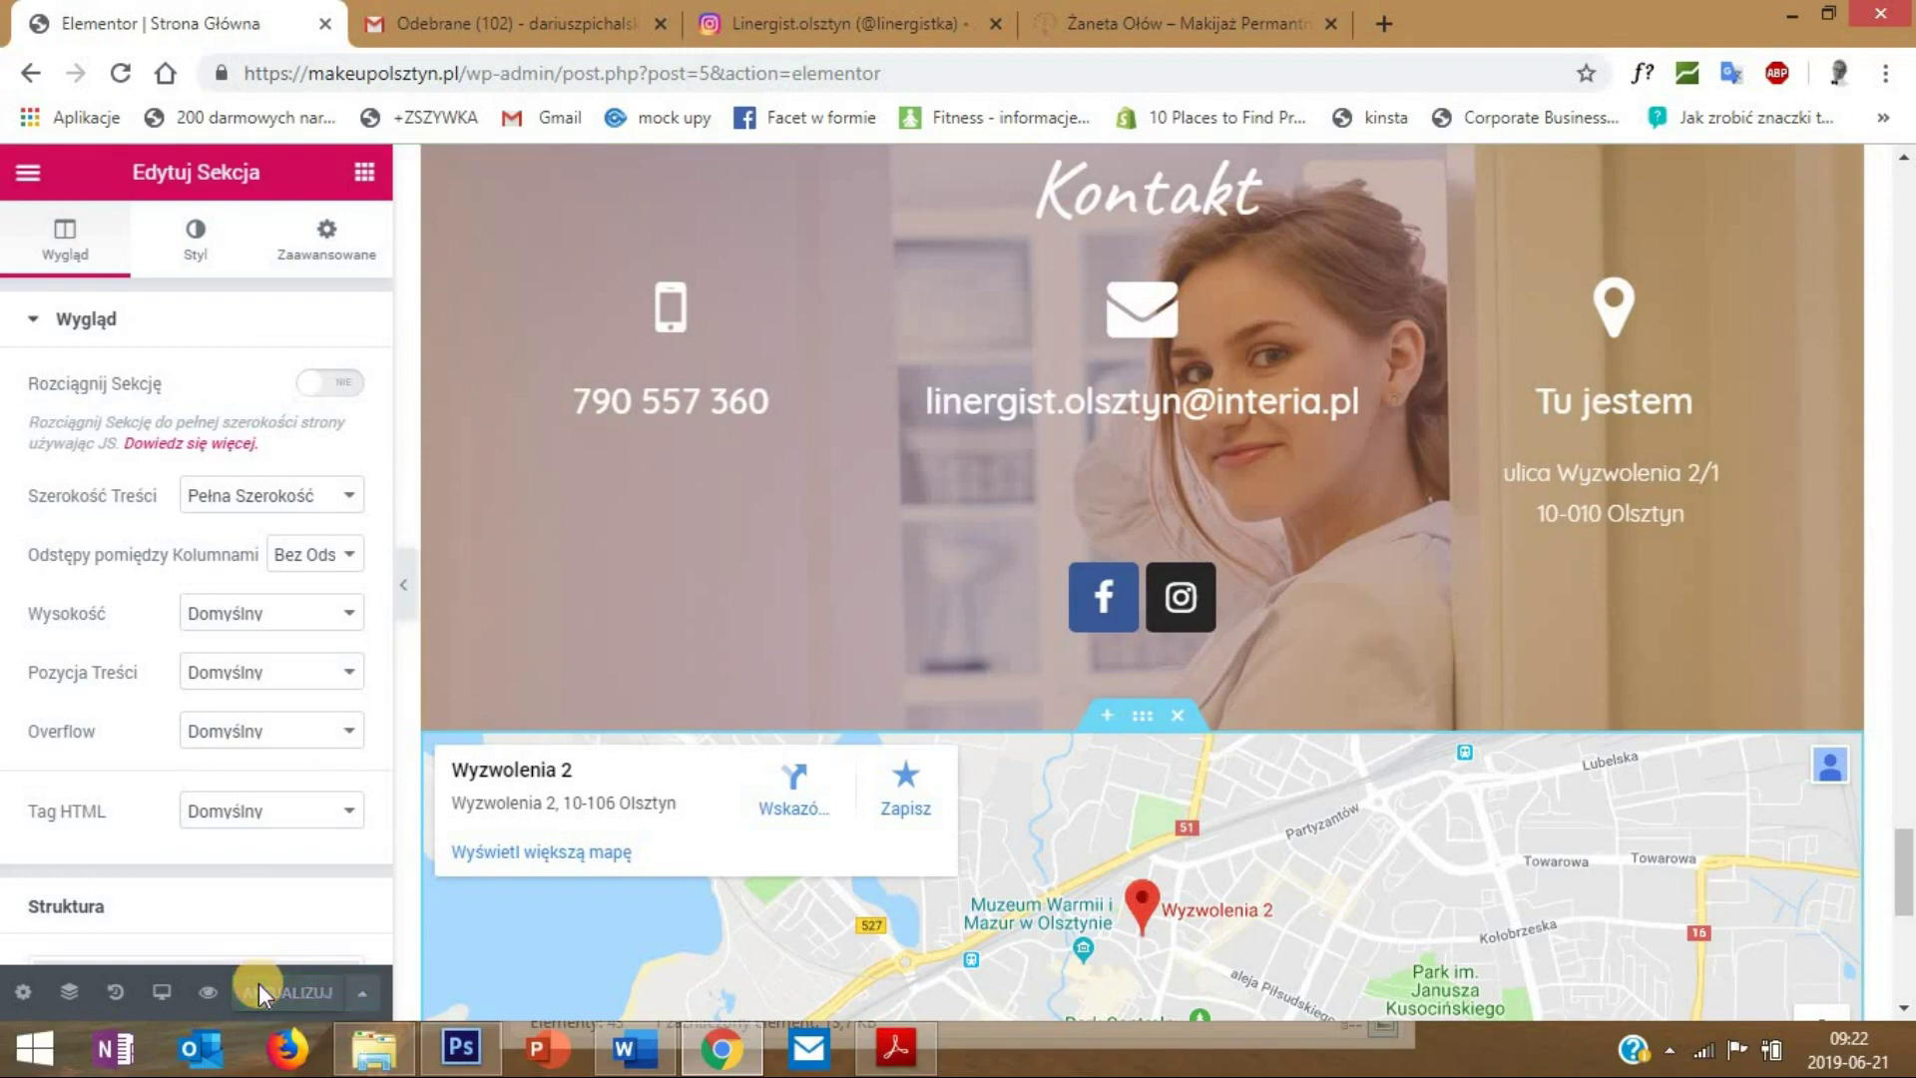
{"action": "left_click_drag", "start_coordinate": [1900, 888], "coordinate": [1896, 204]}
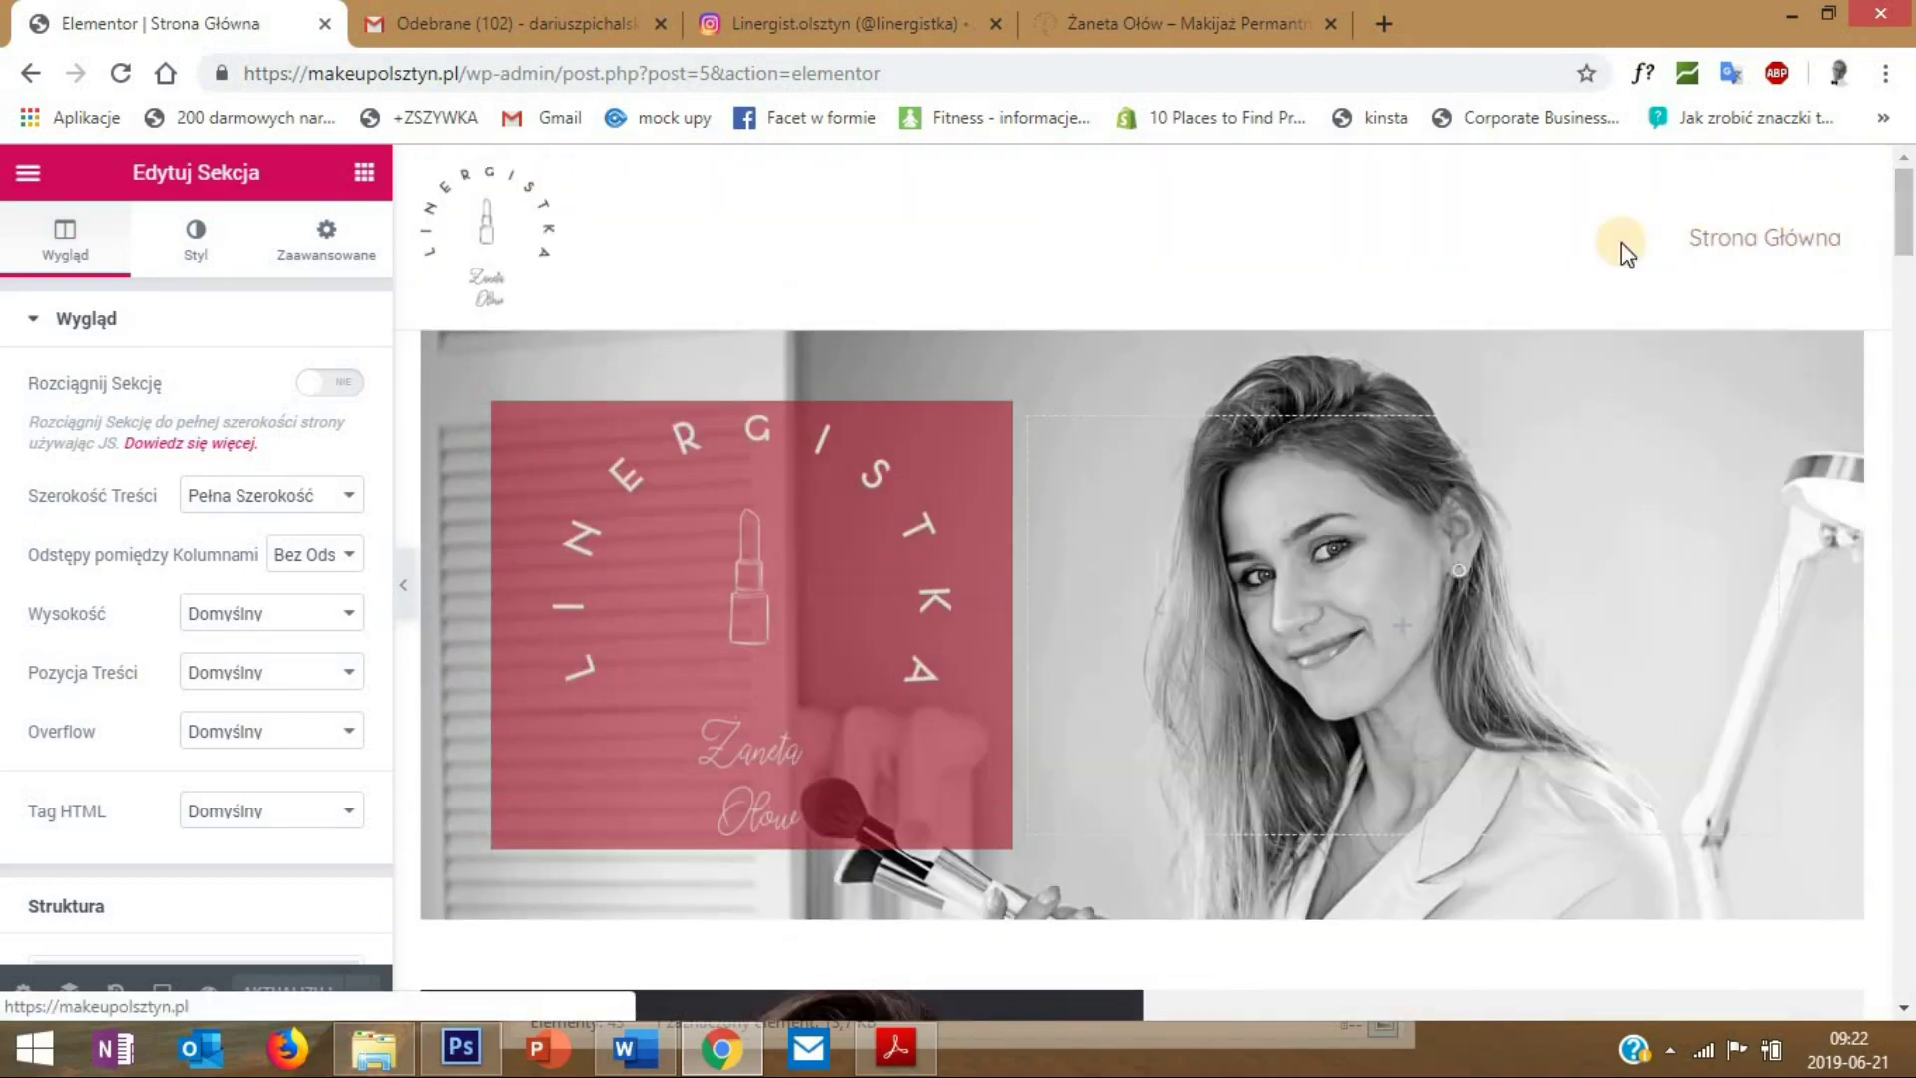
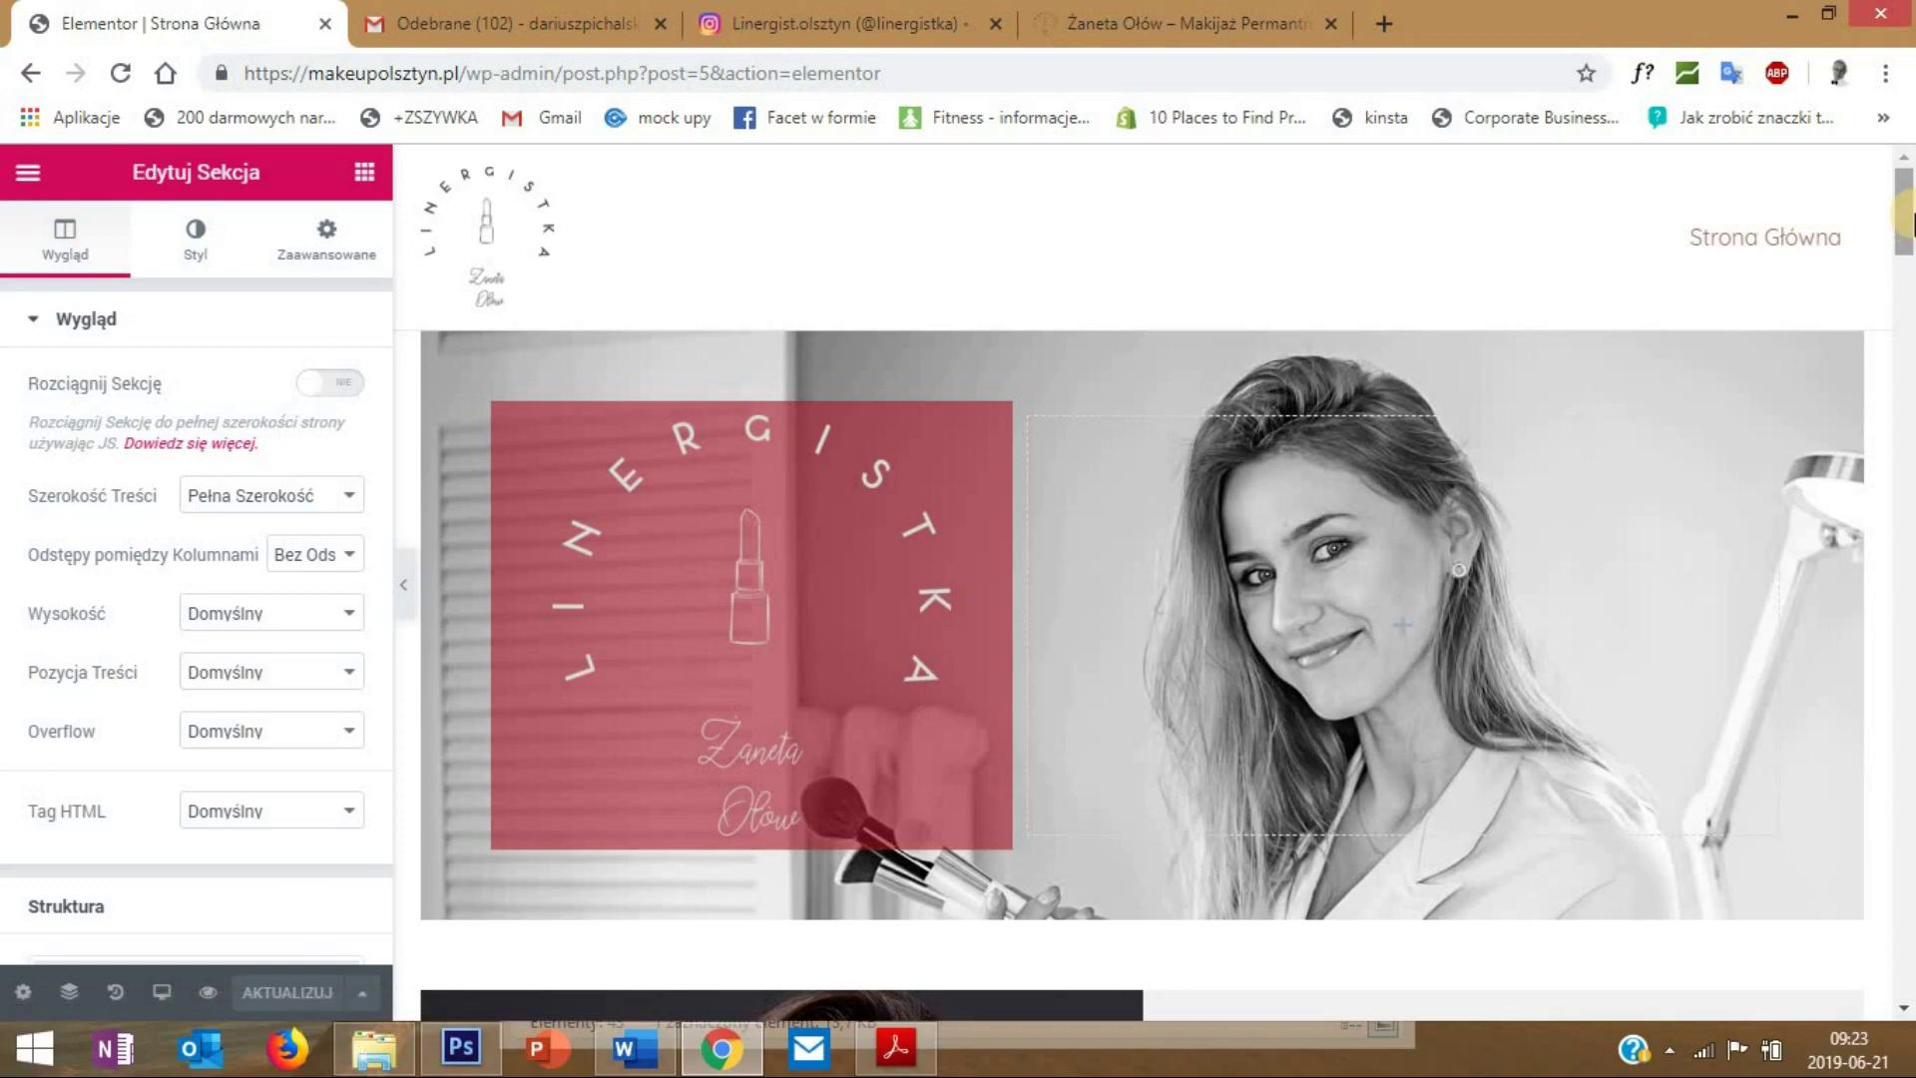
- Find the Menu Anchor widget by searching 'anch' and drop it directly above the O mnie section
{"action": "left_click_drag", "start_coordinate": [1901, 214], "coordinate": [1836, 913]}
{"action": "left_click_drag", "start_coordinate": [1906, 289], "coordinate": [1901, 195]}
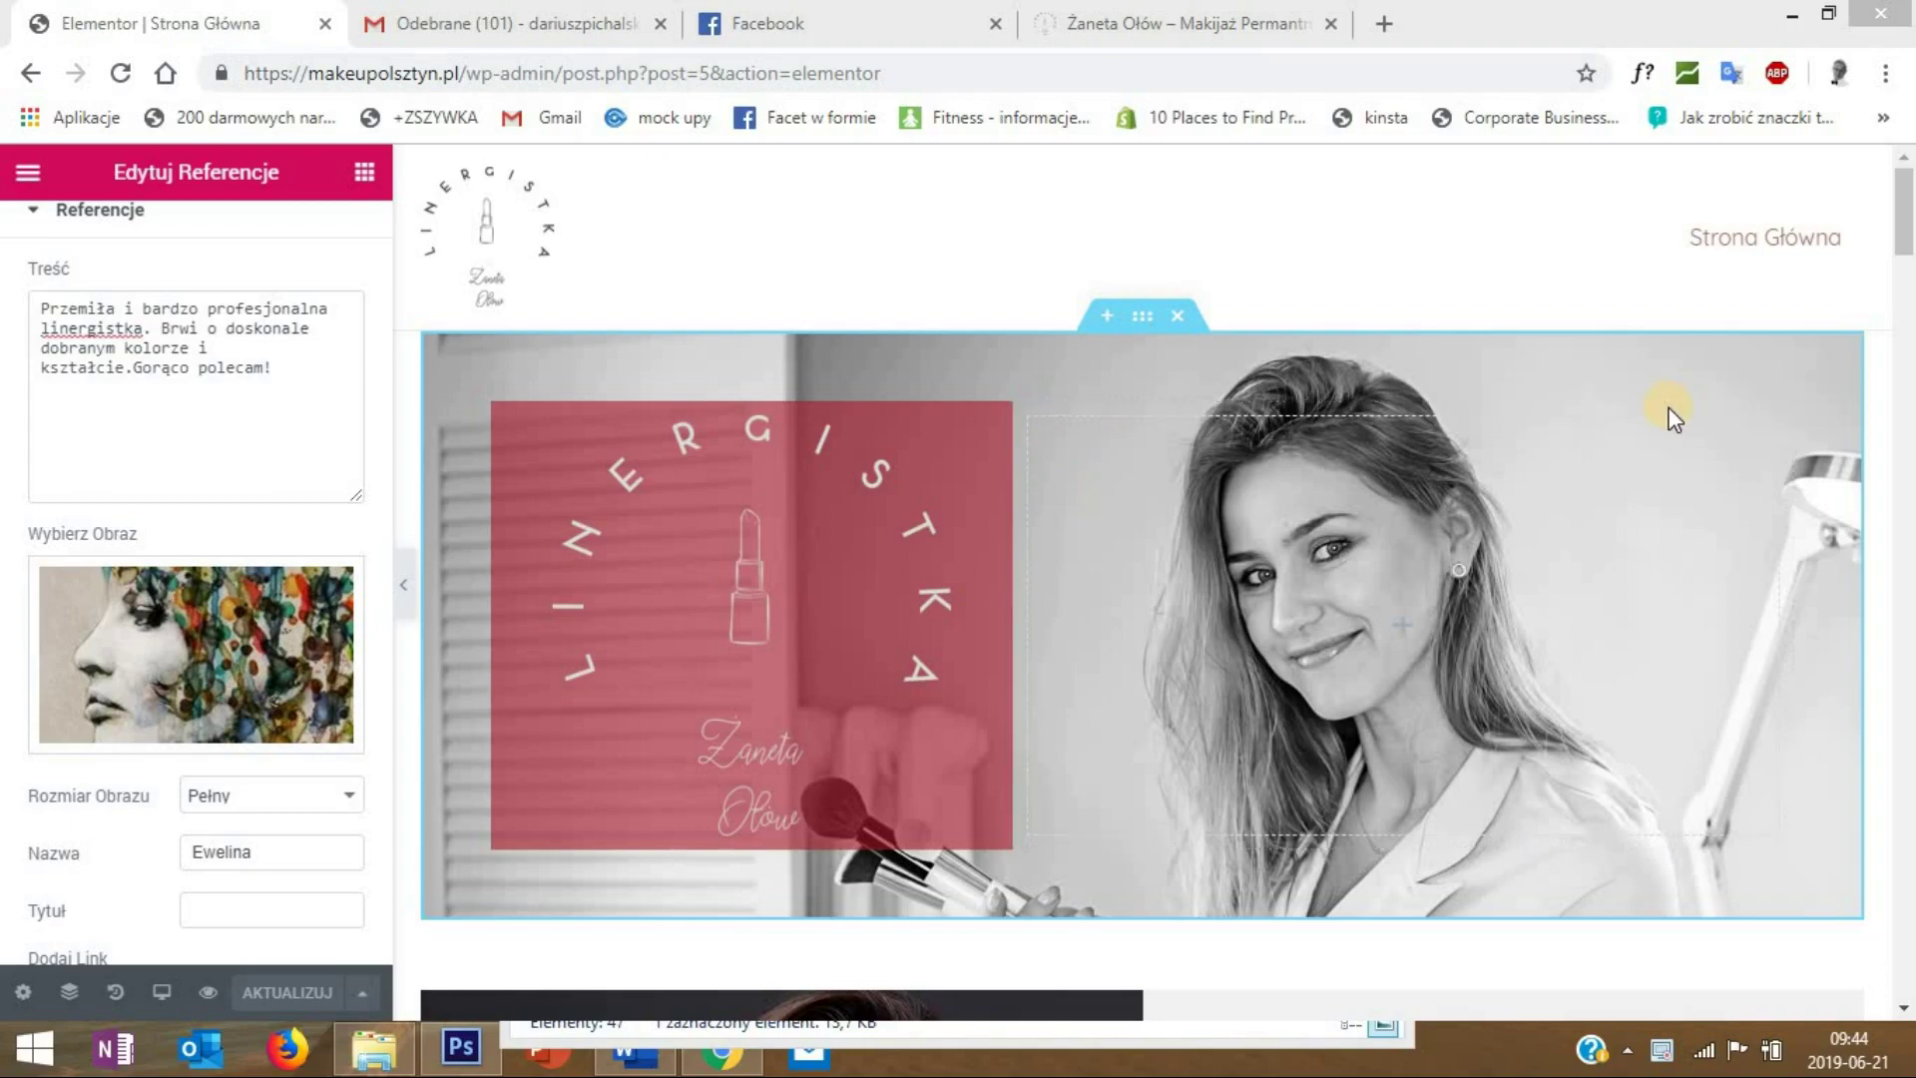
{"action": "scroll", "coordinate": [1906, 300], "scroll_direction": "down", "scroll_amount": 8}
{"action": "scroll", "coordinate": [1904, 329], "scroll_direction": "up", "scroll_amount": 6}
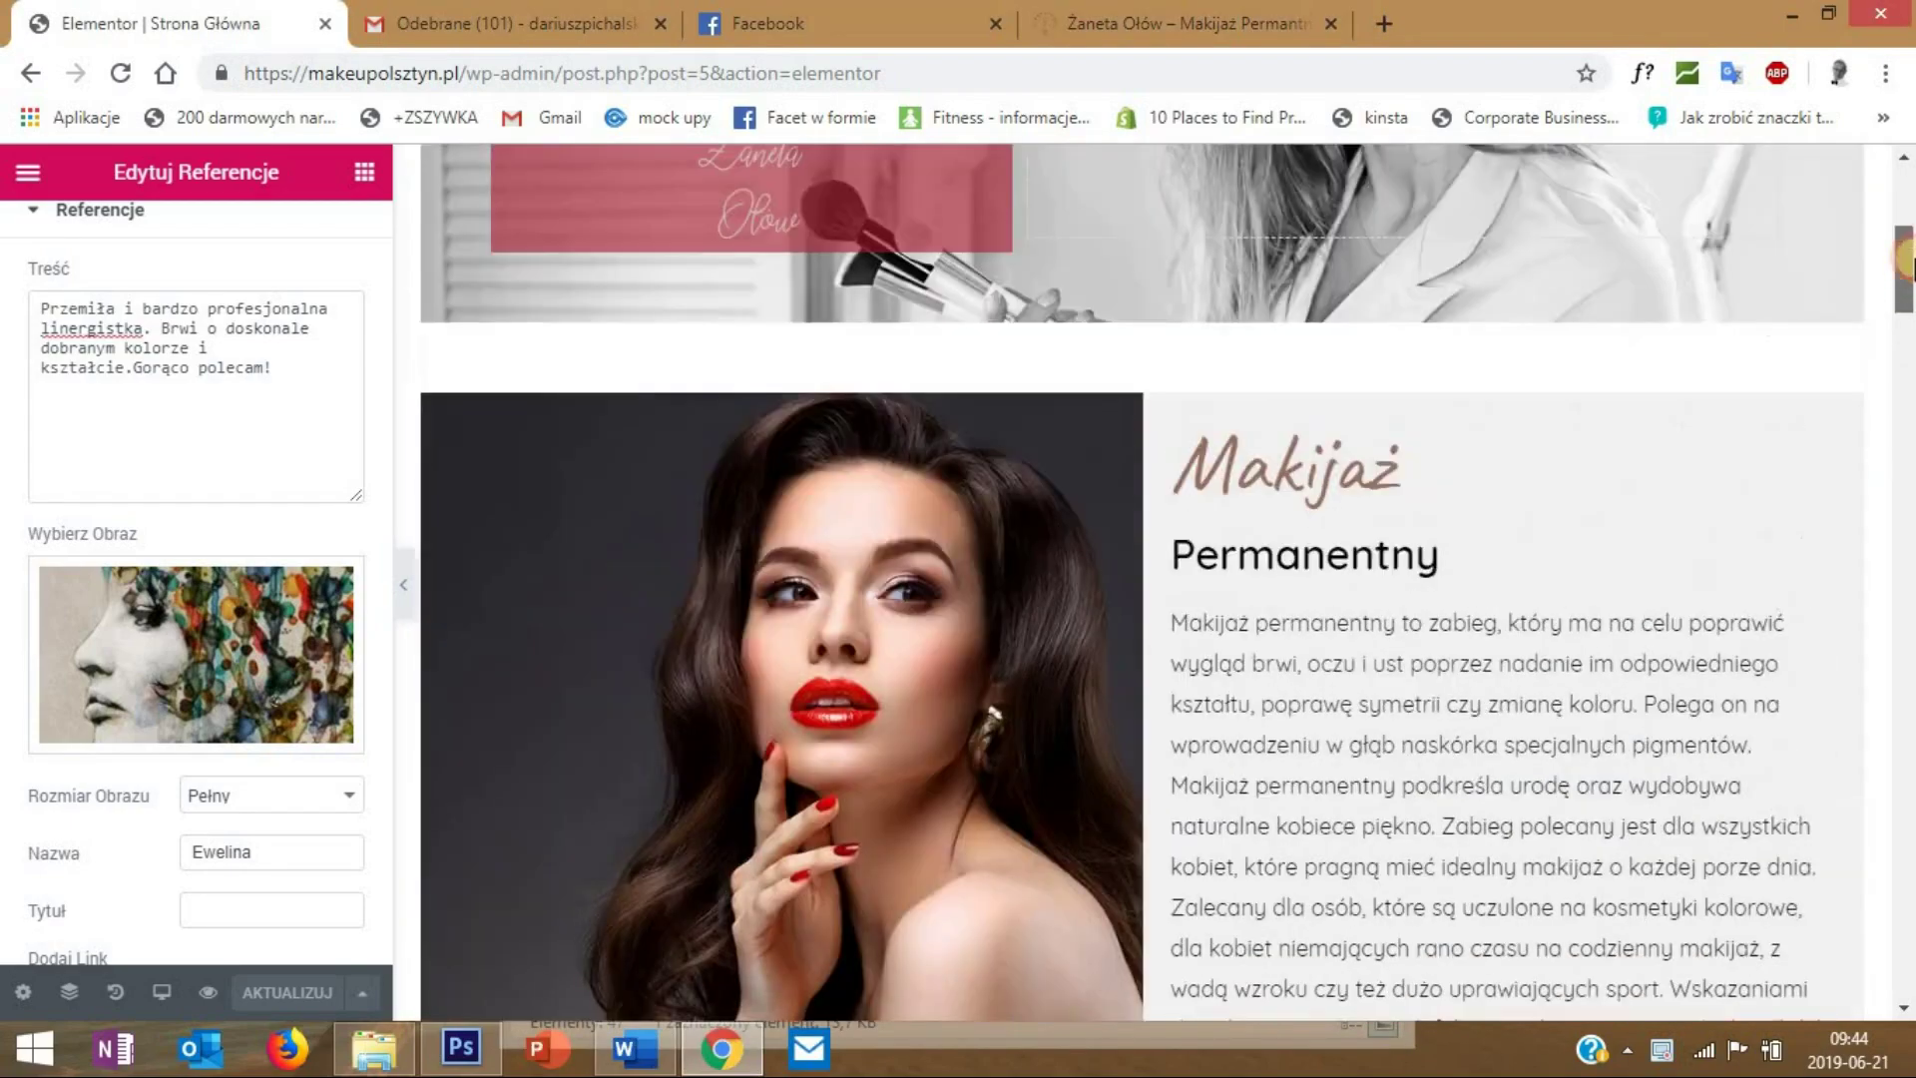
{"action": "scroll", "coordinate": [1876, 415], "scroll_direction": "down", "scroll_amount": 8}
{"action": "scroll", "coordinate": [1848, 319], "scroll_direction": "up", "scroll_amount": 9}
{"action": "scroll", "coordinate": [1874, 202], "scroll_direction": "up", "scroll_amount": 2}
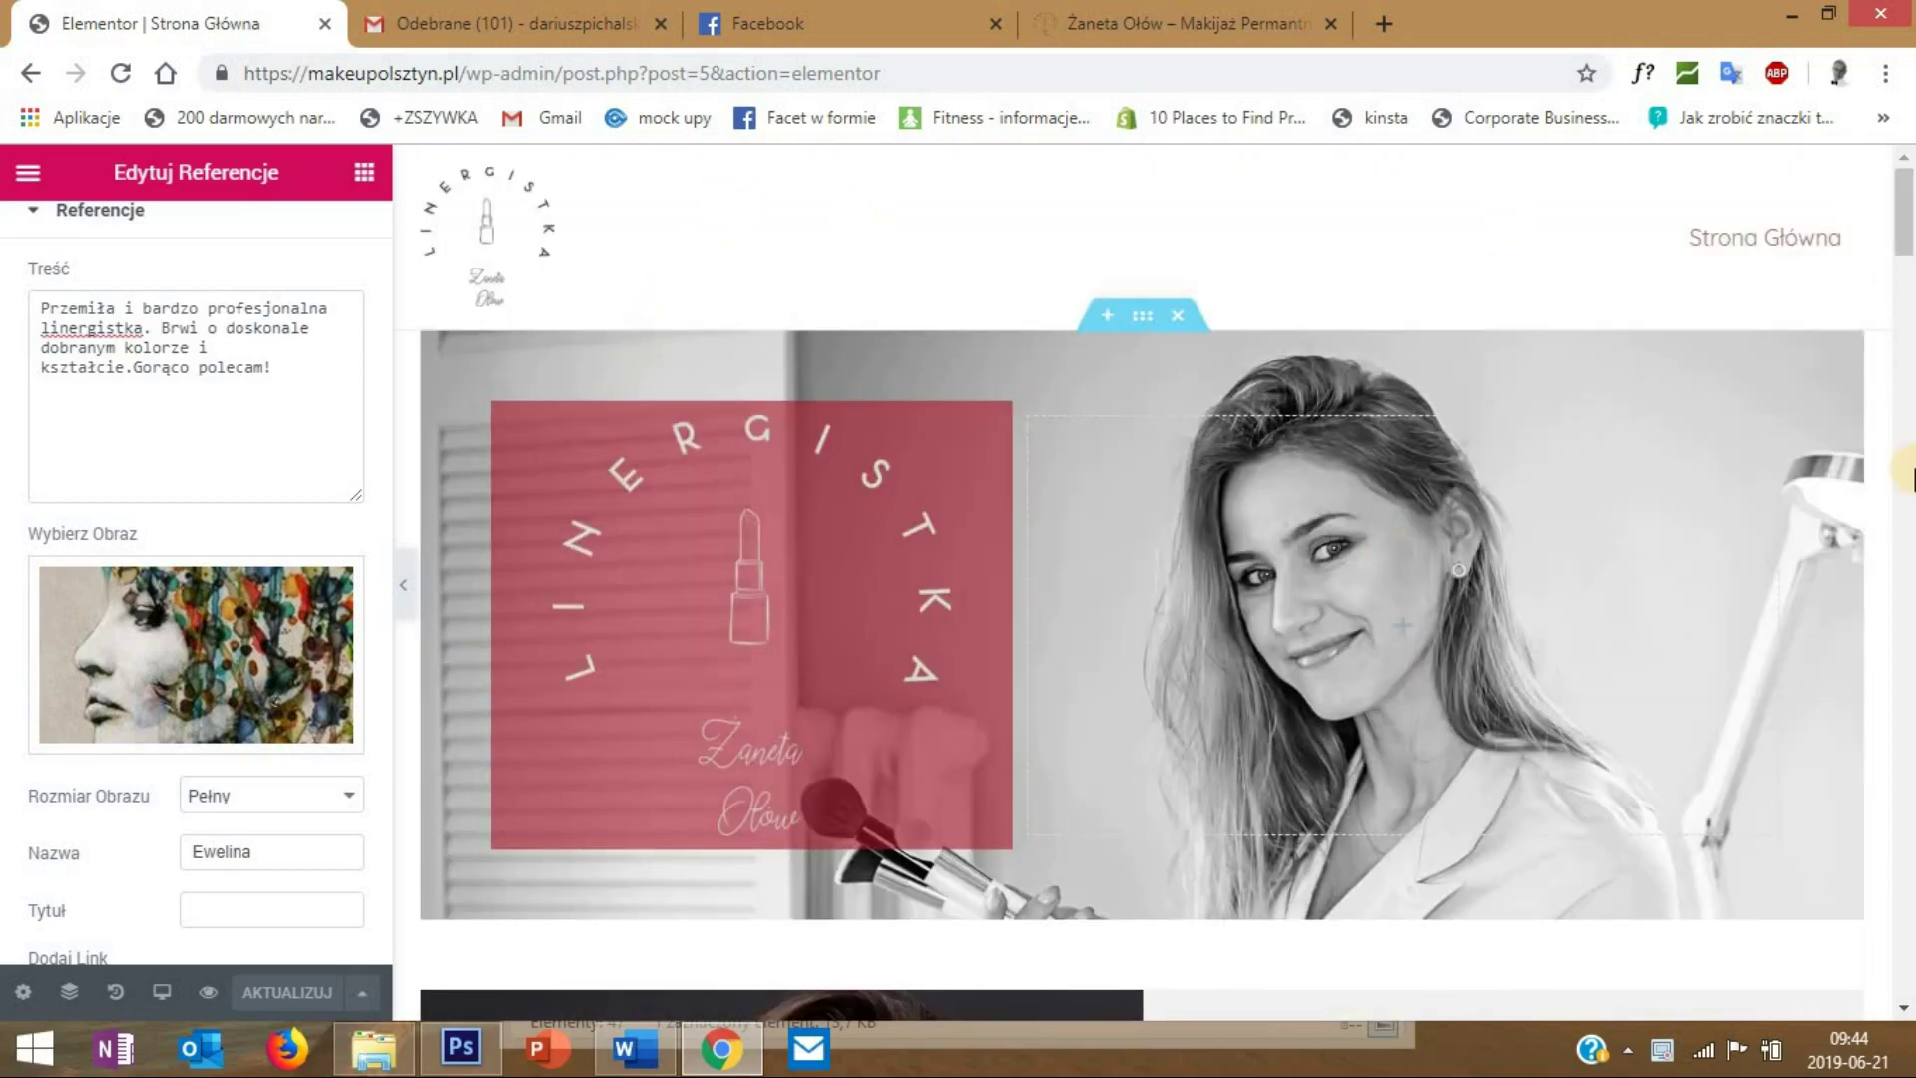
{"action": "scroll", "coordinate": [1901, 349], "scroll_direction": "down", "scroll_amount": 3}
{"action": "scroll", "coordinate": [1338, 269], "scroll_direction": "down", "scroll_amount": 5}
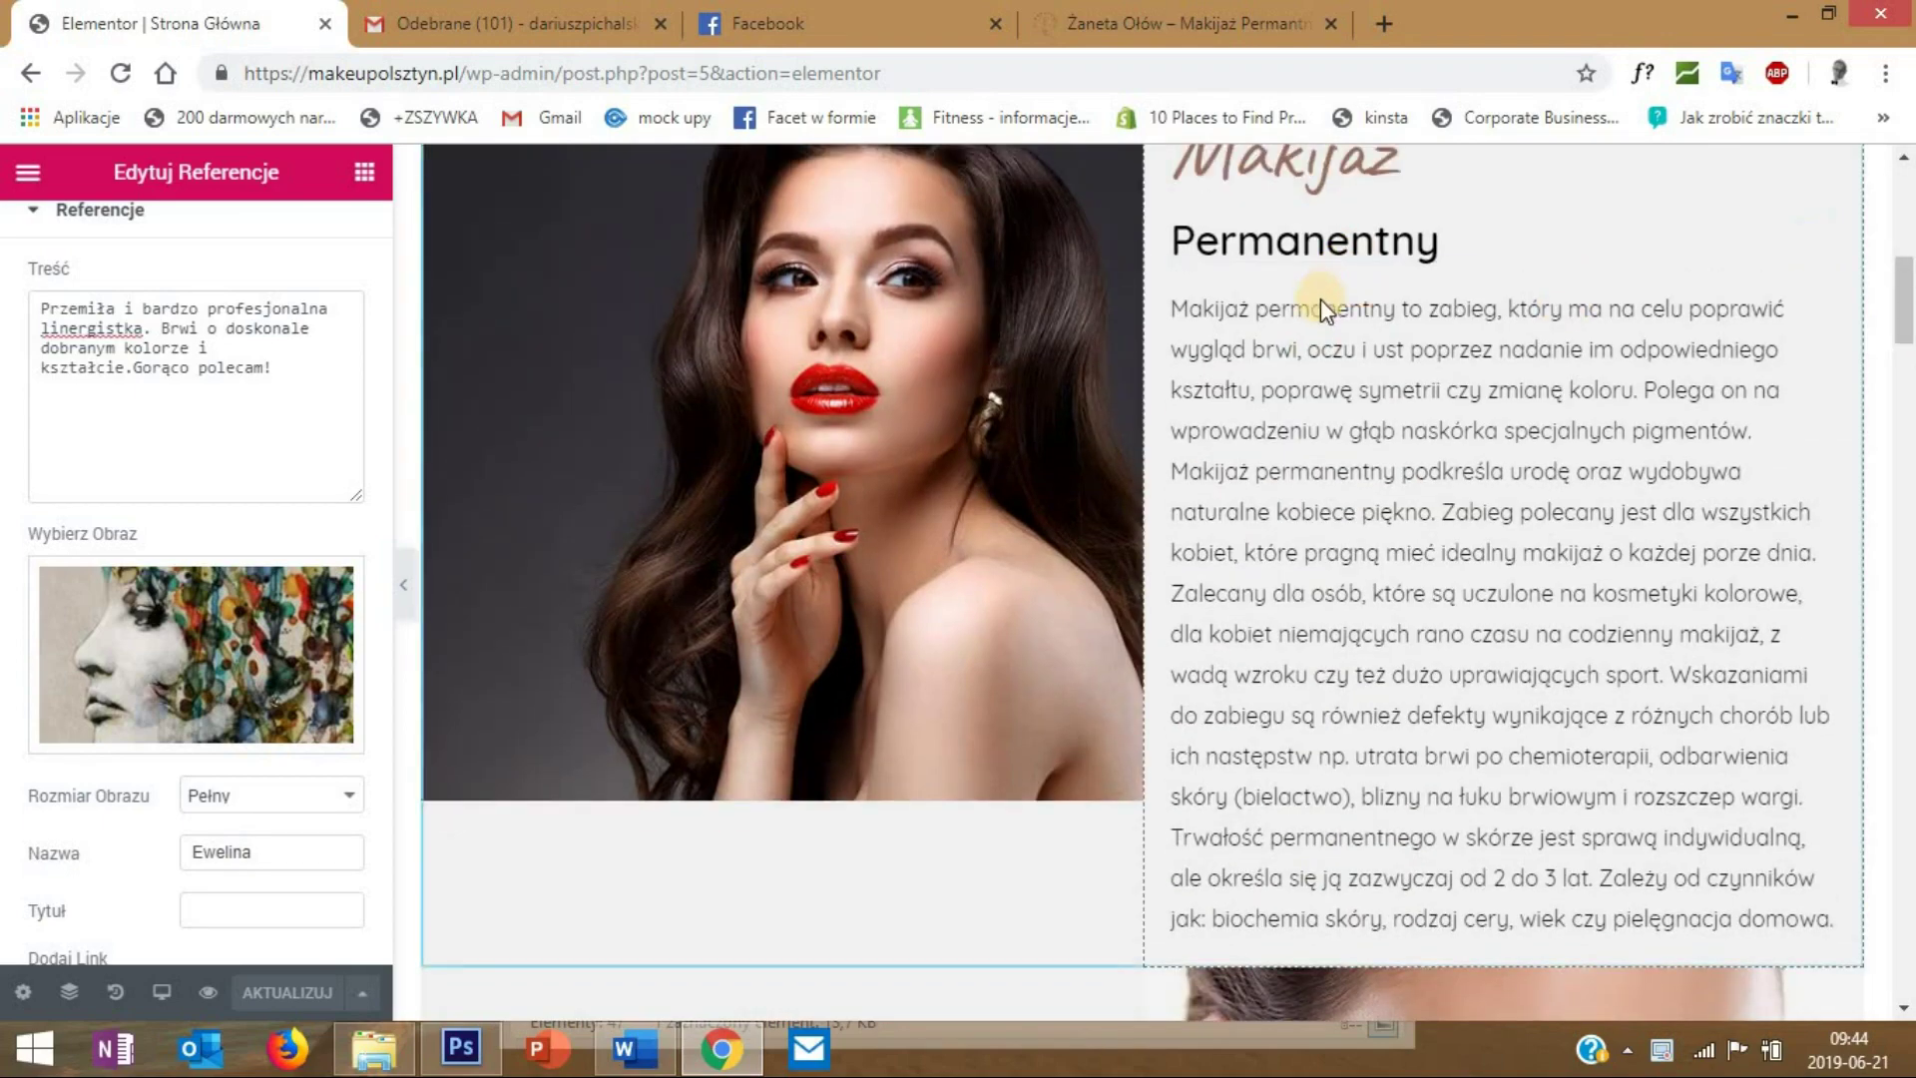
{"action": "scroll", "coordinate": [1067, 313], "scroll_direction": "down", "scroll_amount": 3}
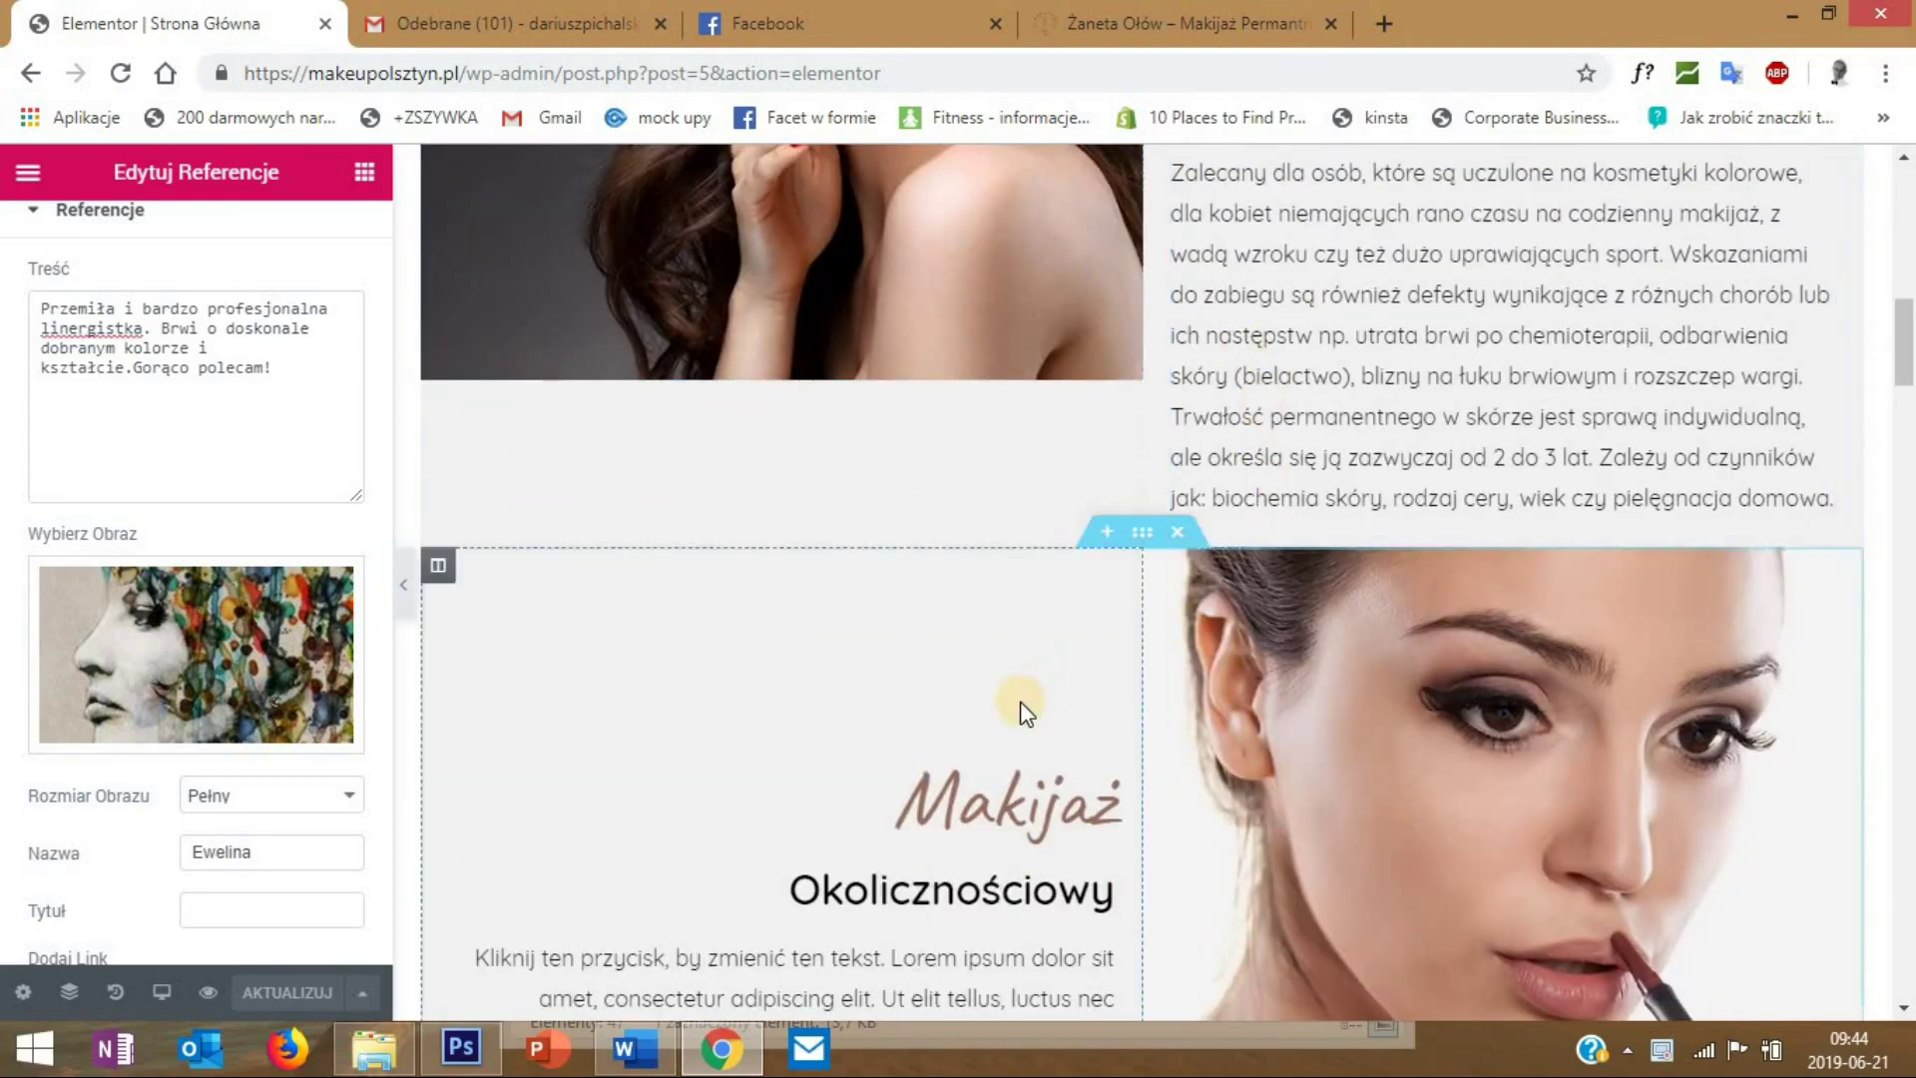
{"action": "scroll", "coordinate": [1018, 705], "scroll_direction": "down", "scroll_amount": 4}
{"action": "scroll", "coordinate": [874, 525], "scroll_direction": "down", "scroll_amount": 1}
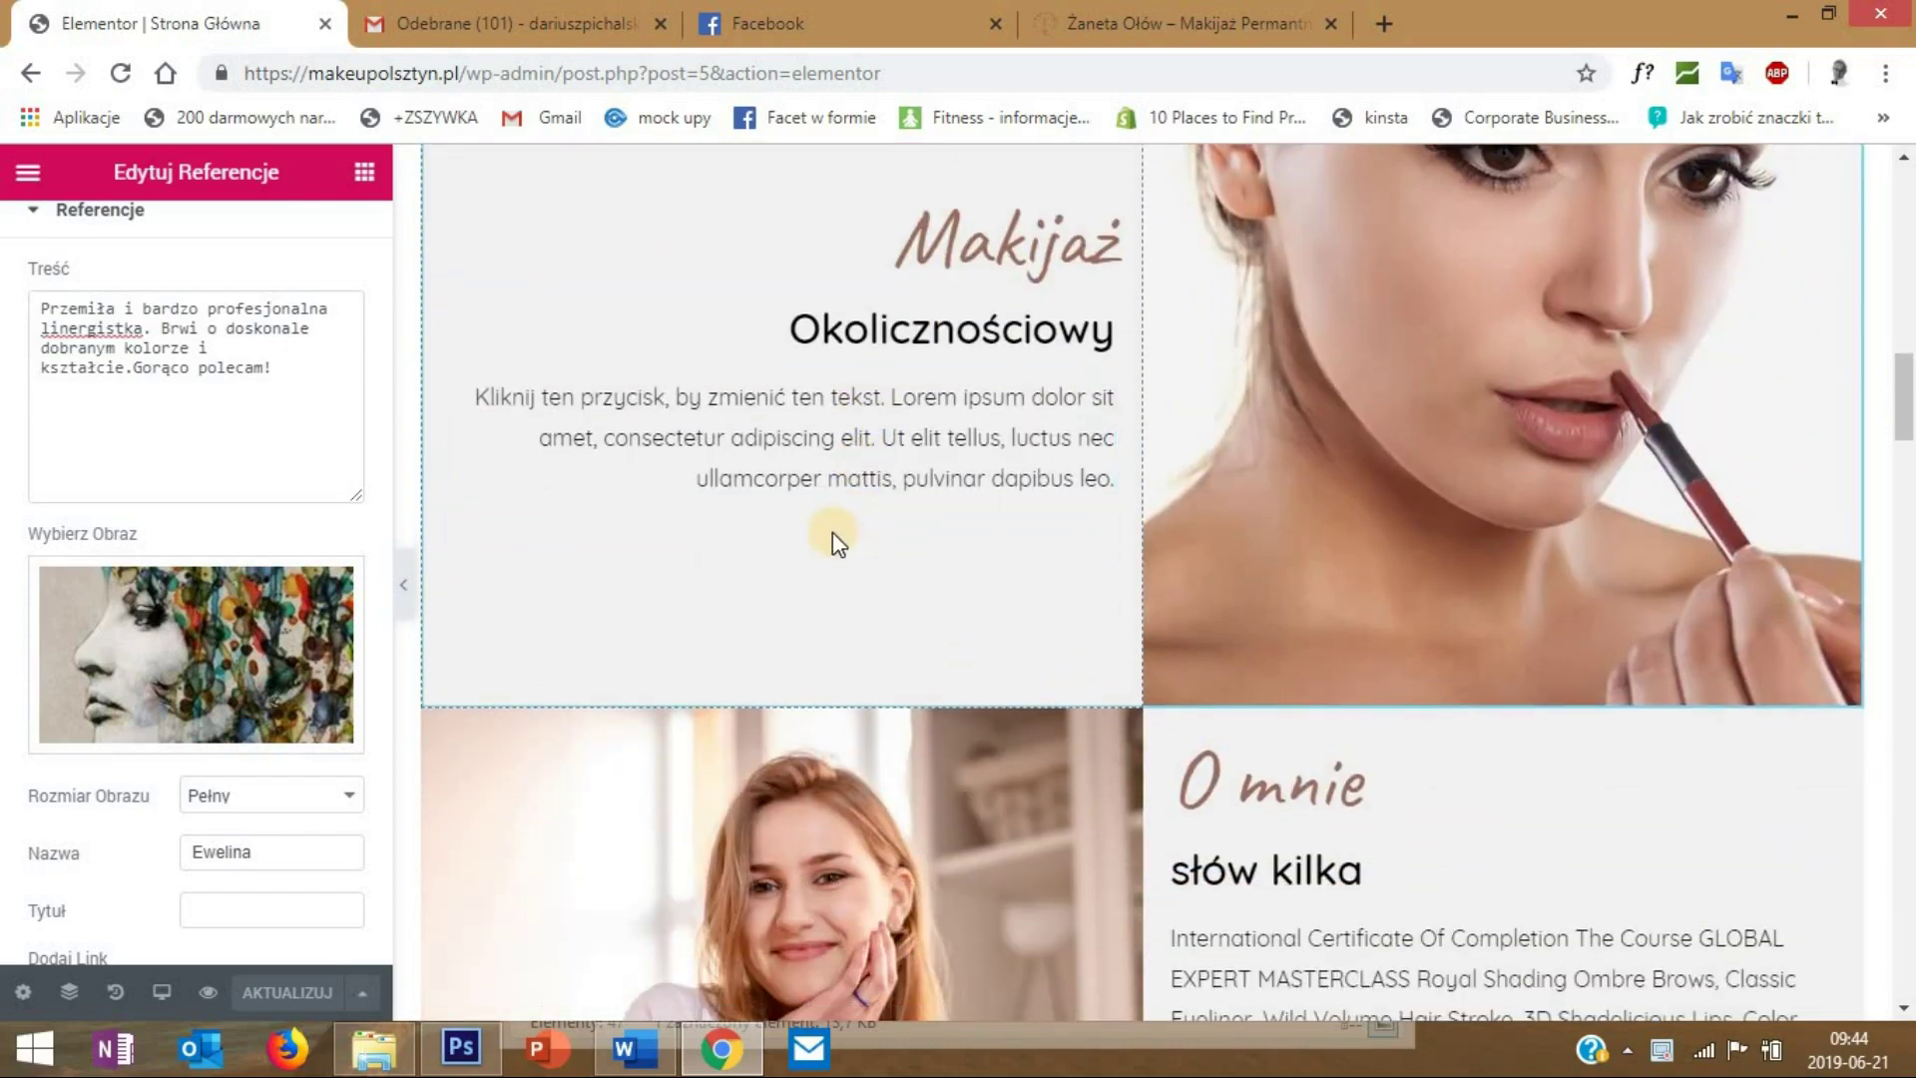
{"action": "scroll", "coordinate": [826, 530], "scroll_direction": "down", "scroll_amount": 2}
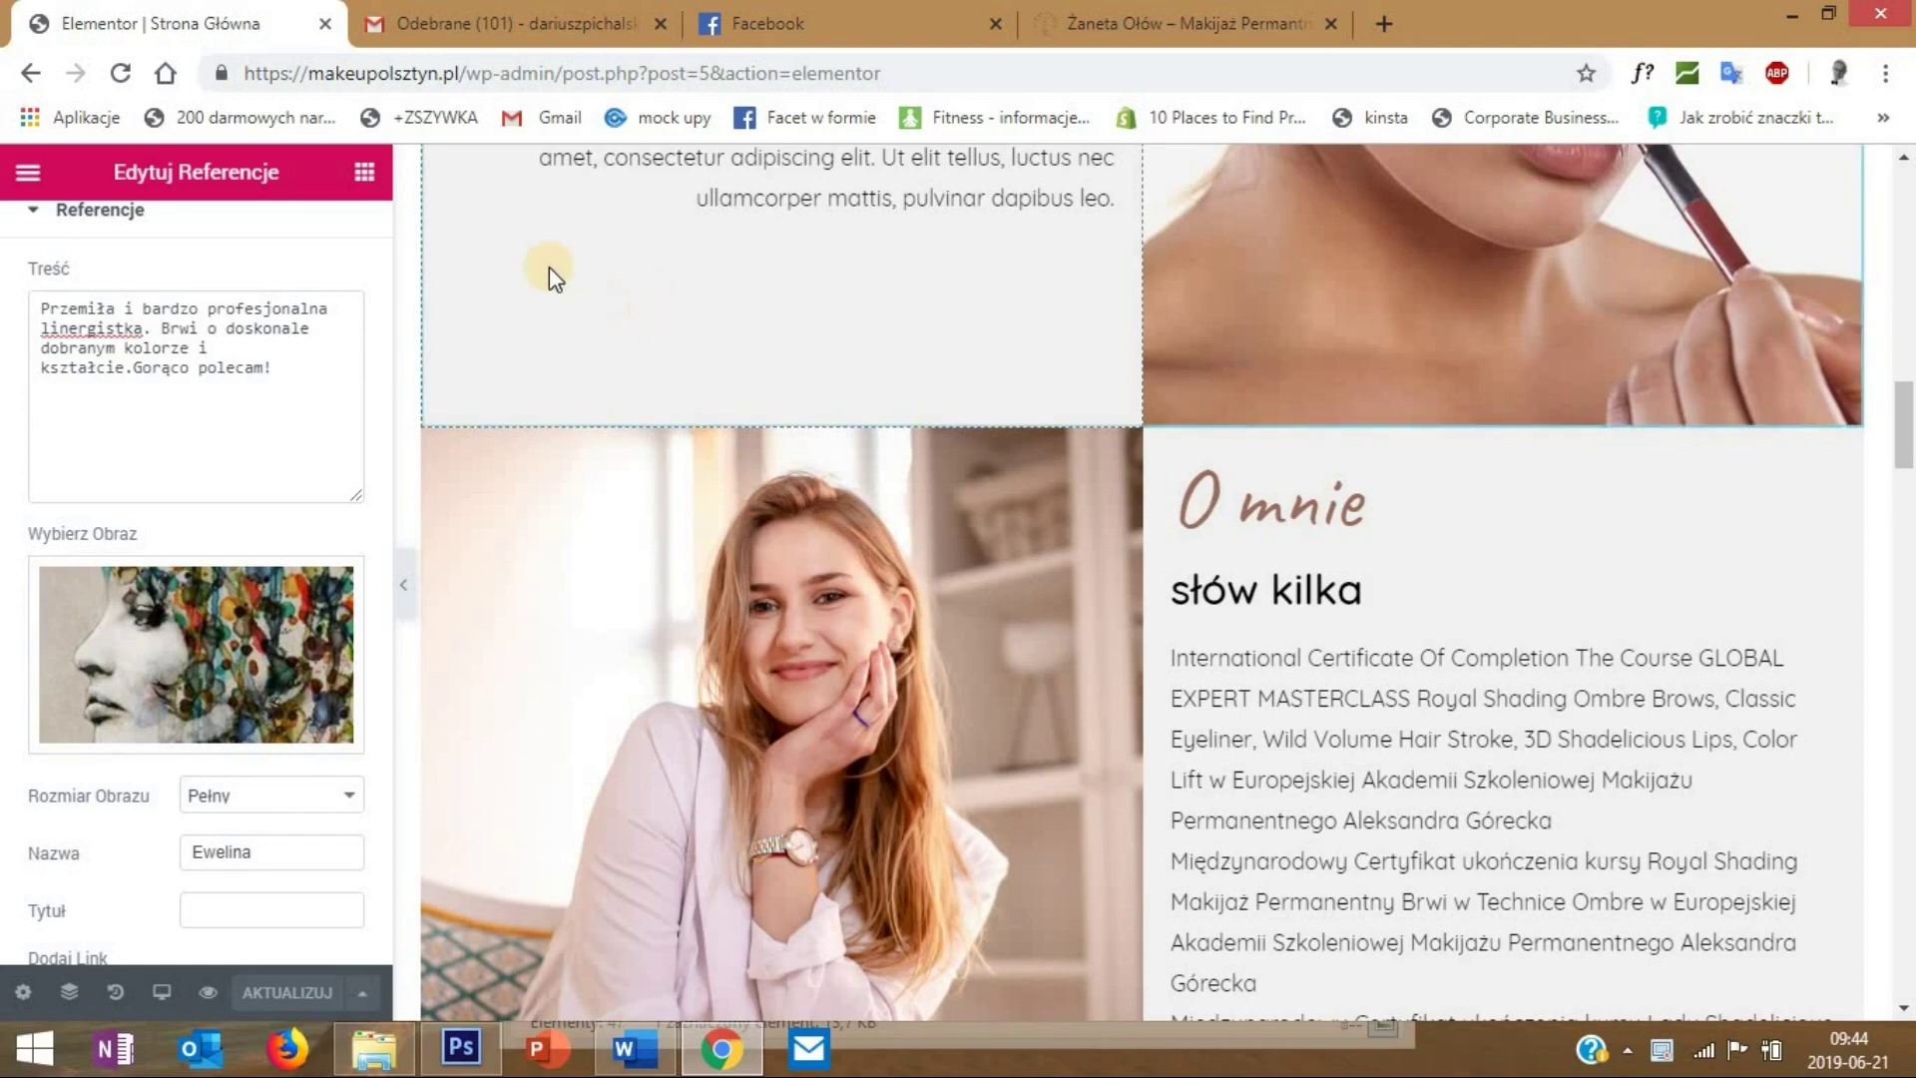
{"action": "left_click", "coordinate": [358, 178]}
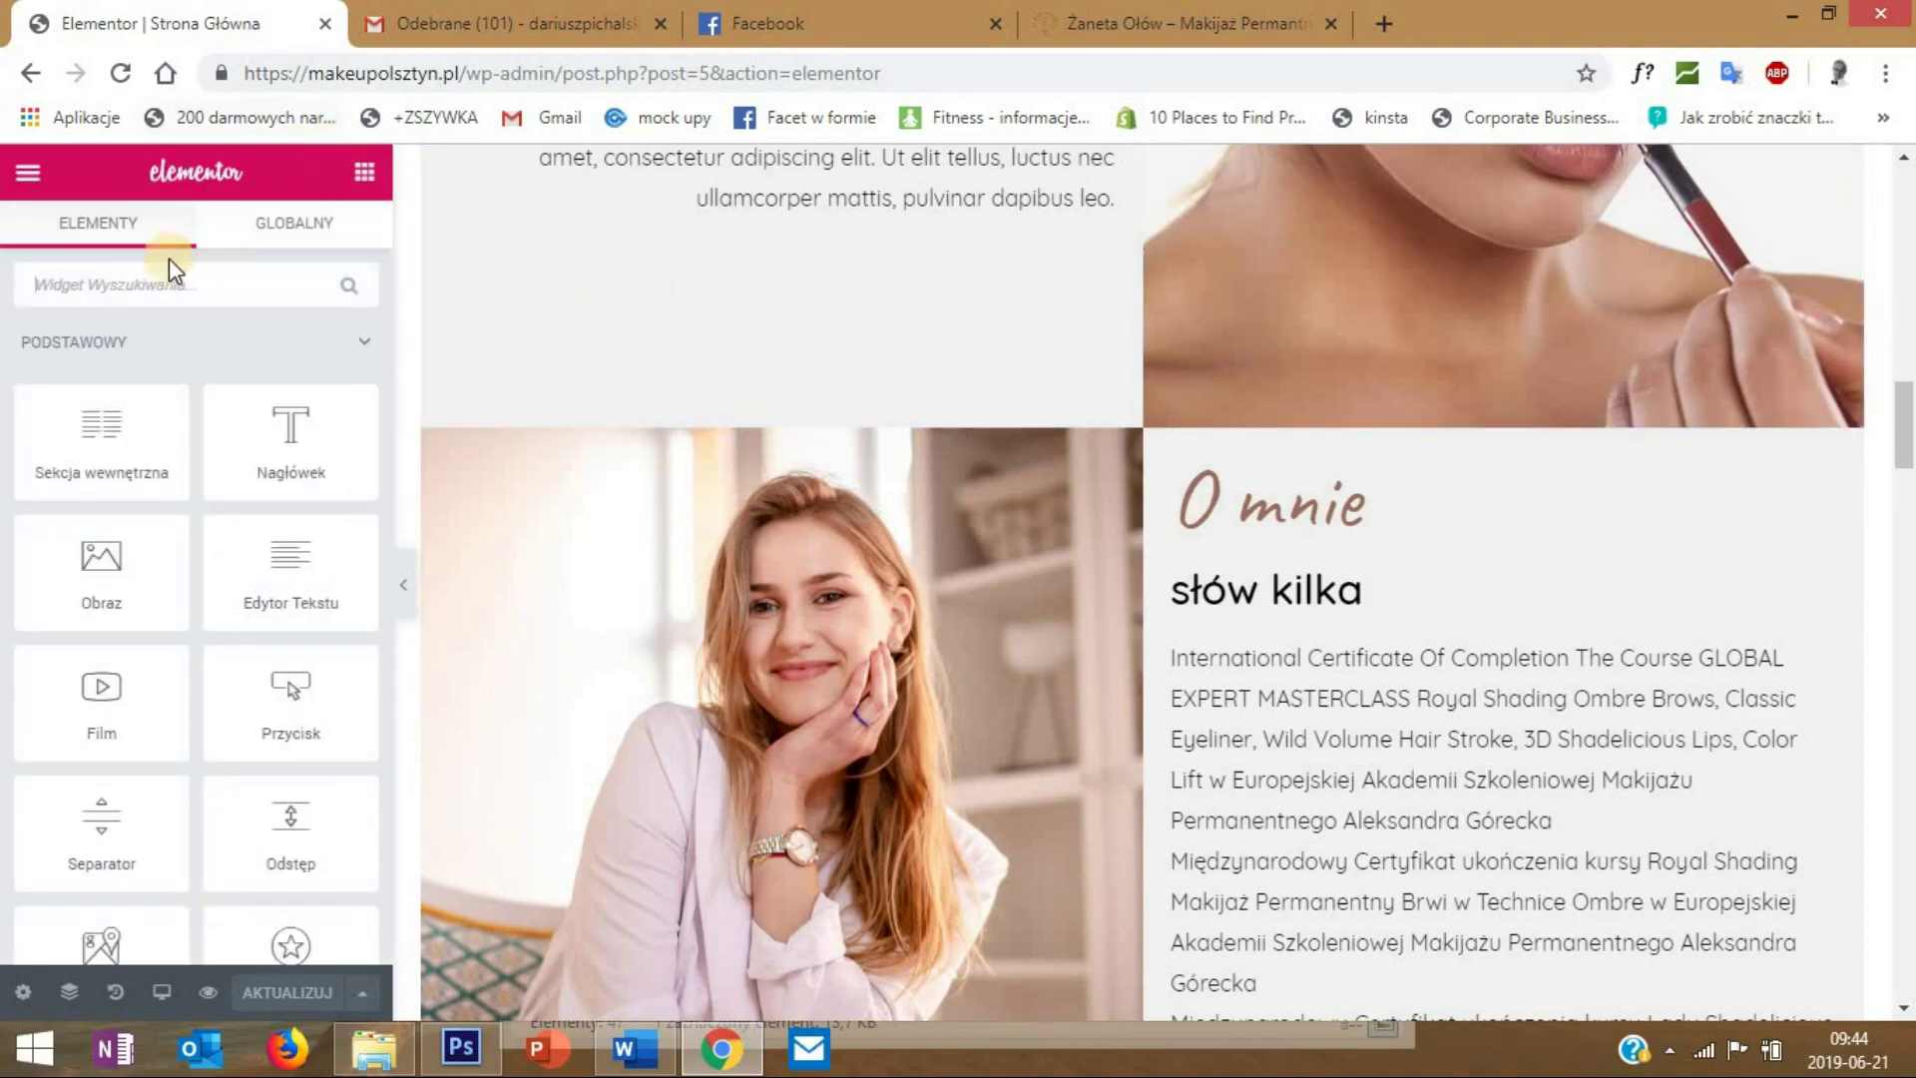
{"action": "left_click", "coordinate": [151, 283]}
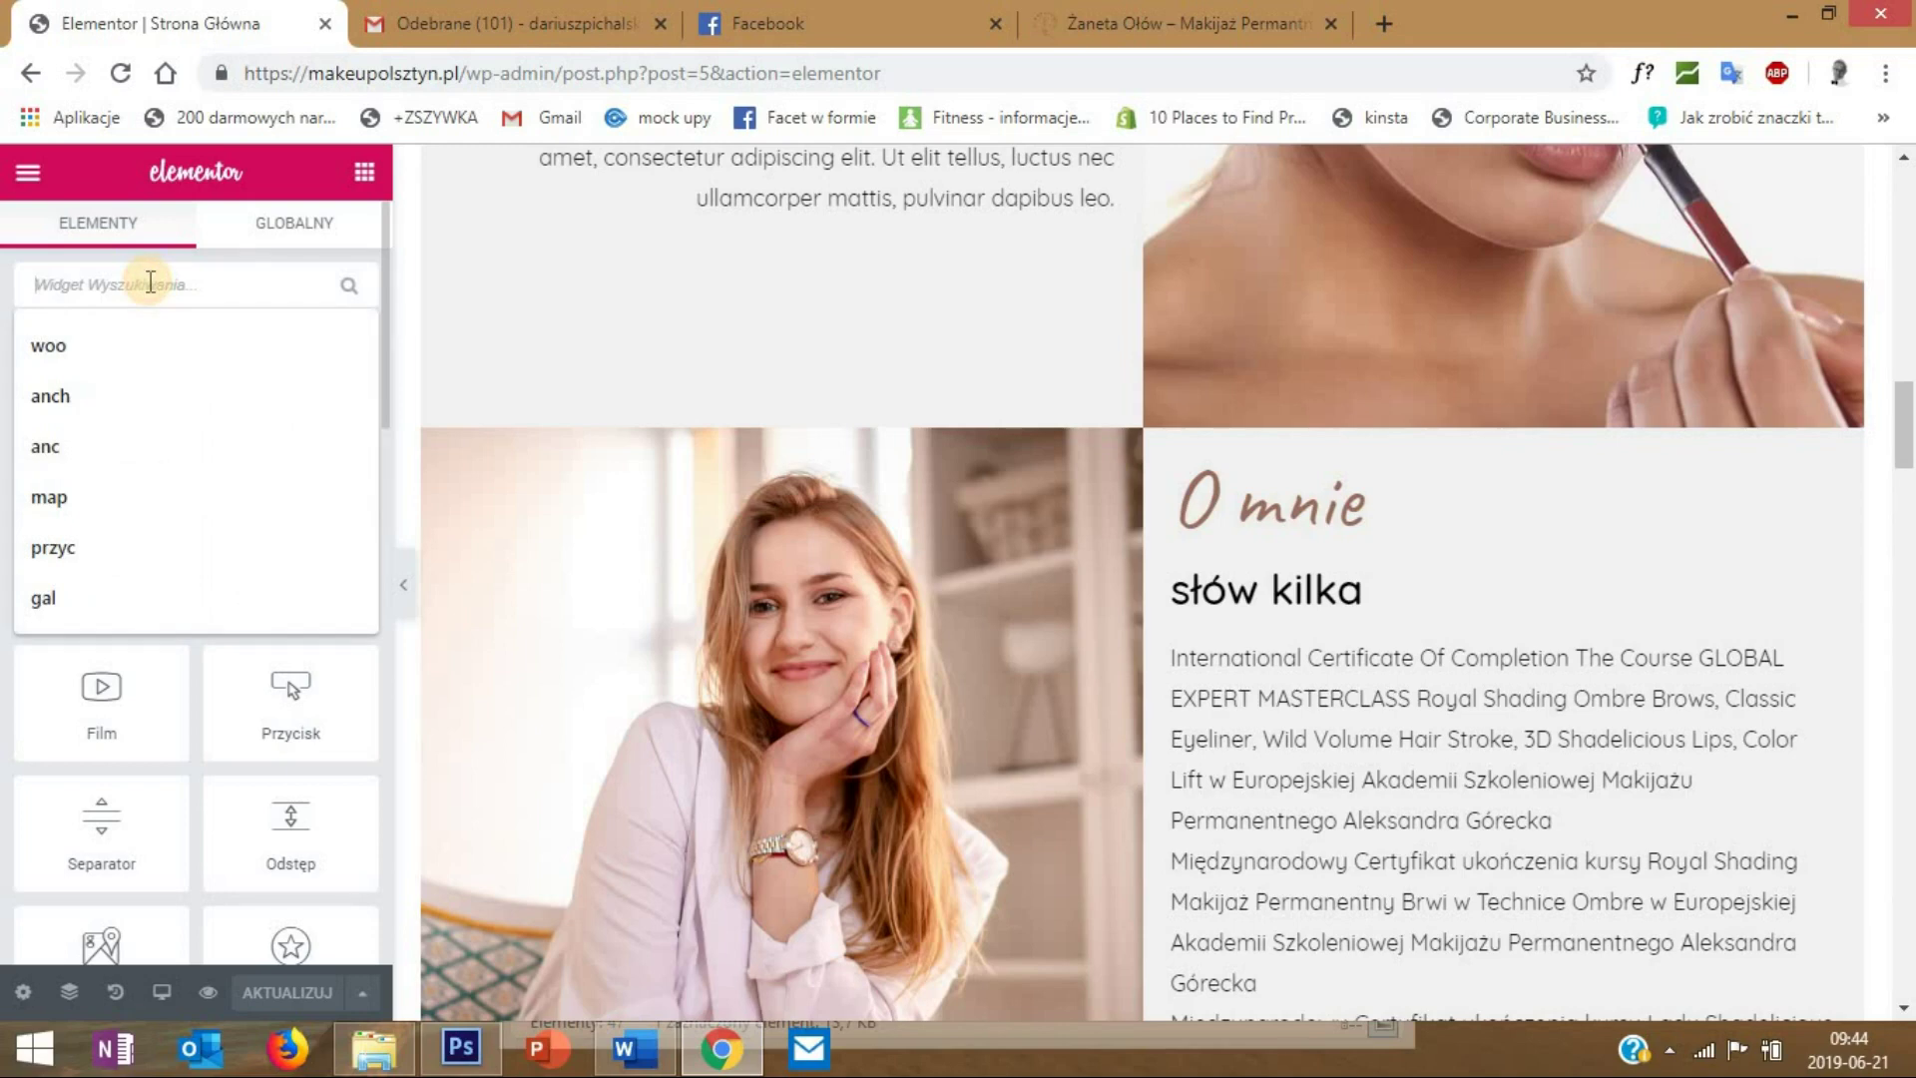
{"action": "type", "text": "anch"}
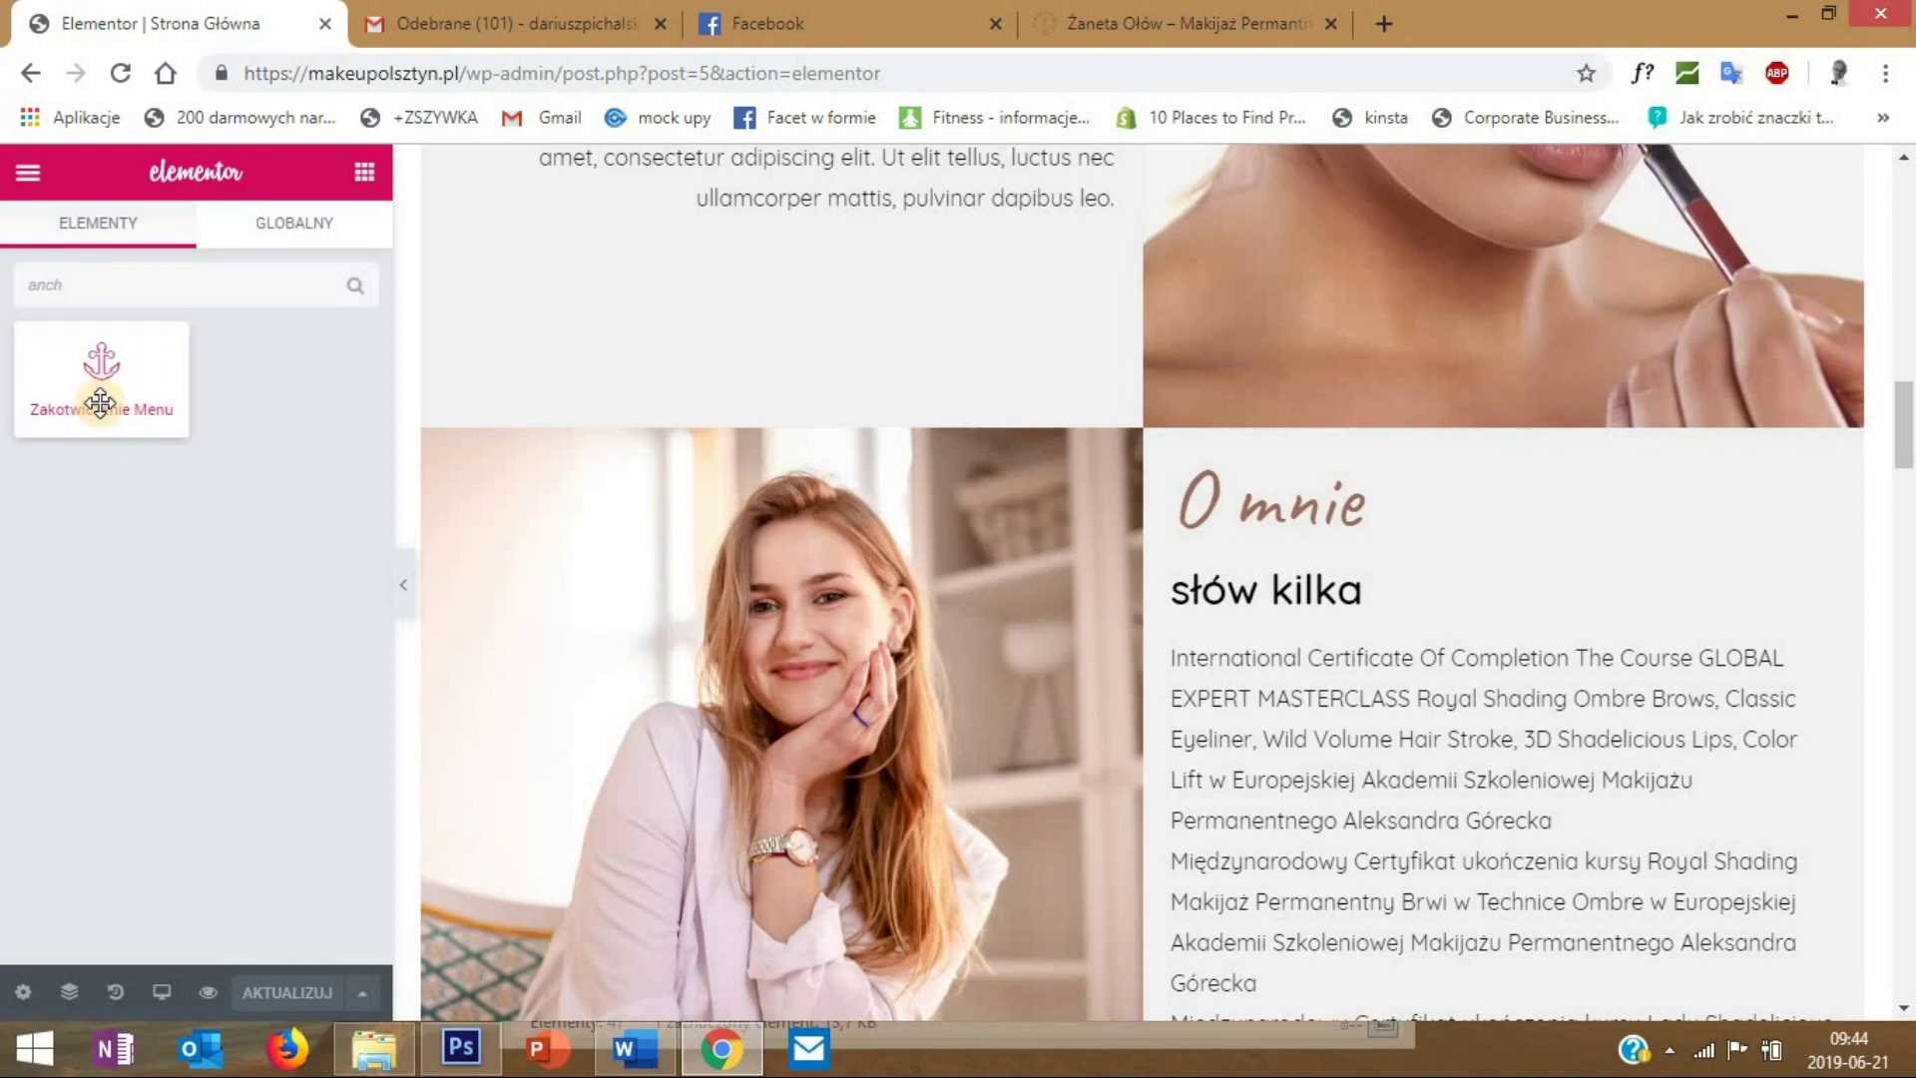
{"action": "left_click_drag", "start_coordinate": [113, 382], "coordinate": [1278, 389]}
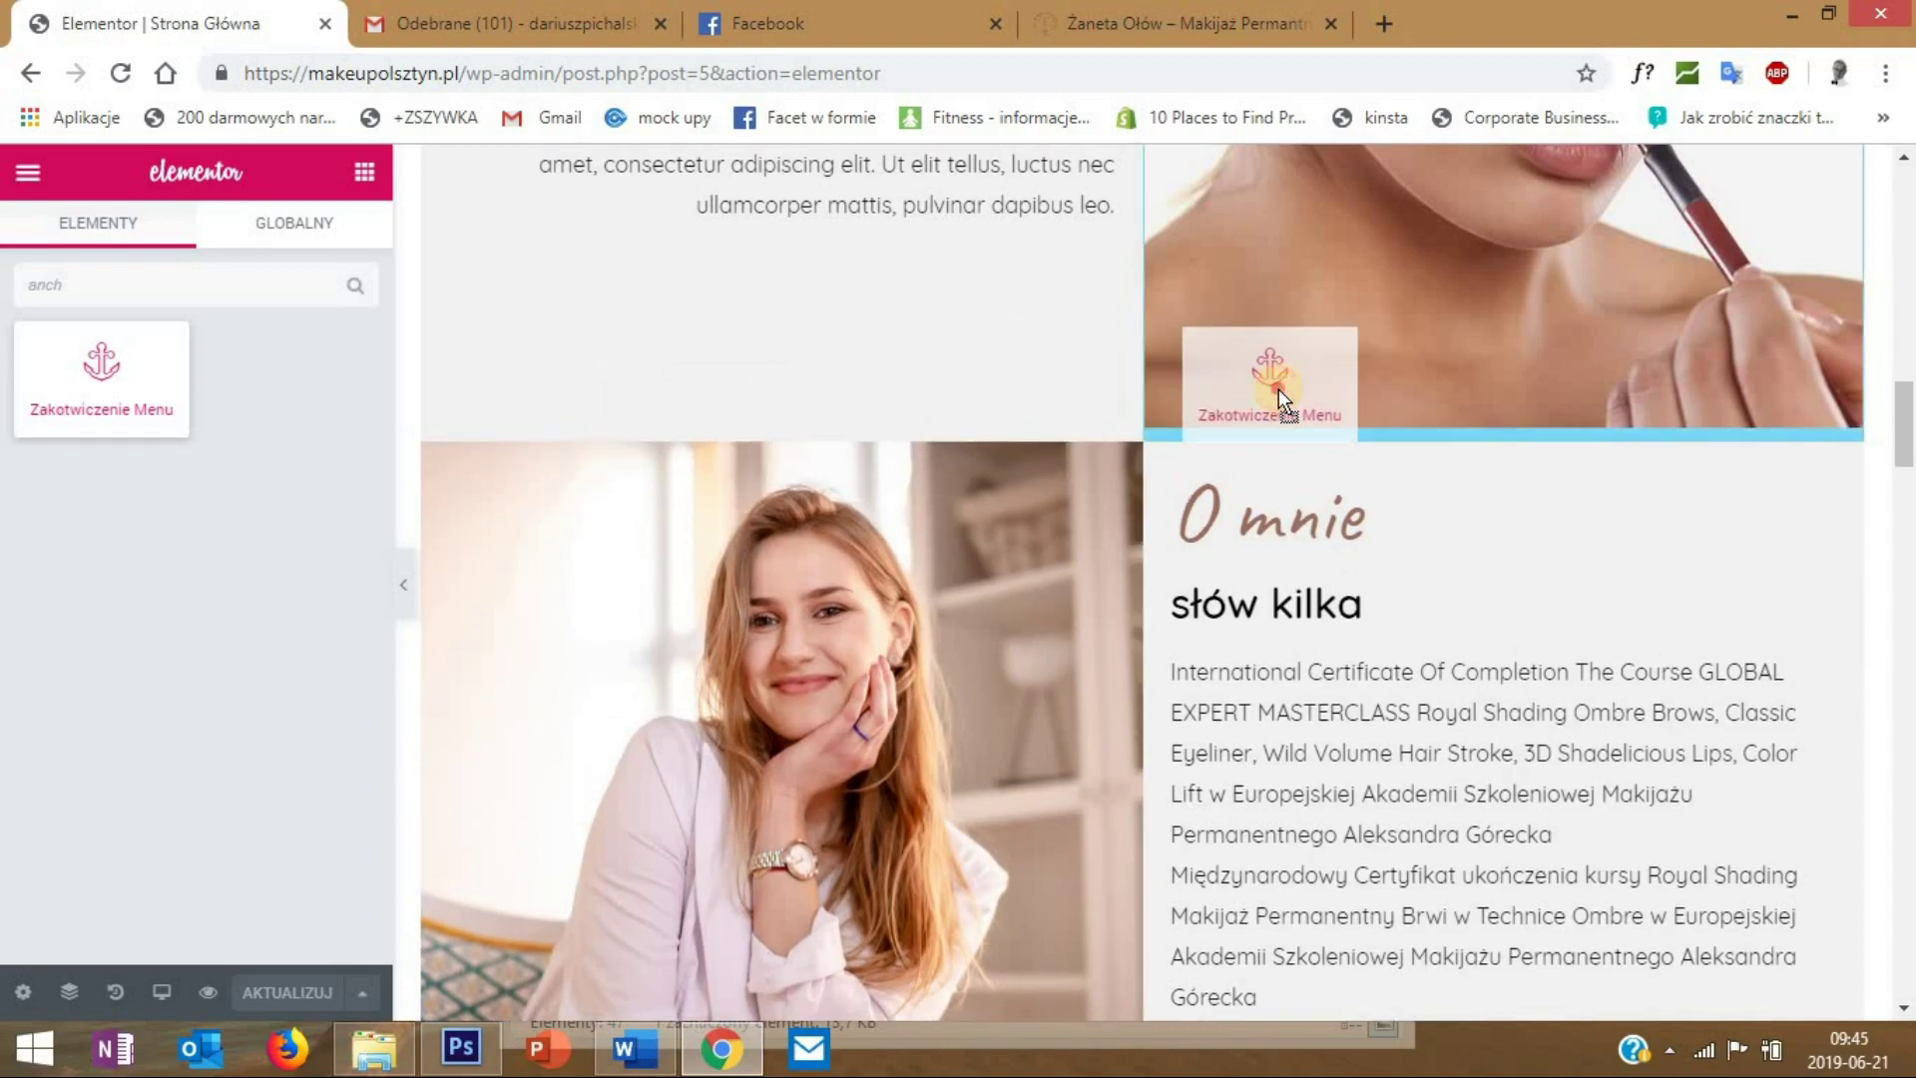
{"action": "left_click_drag", "start_coordinate": [1279, 389], "coordinate": [1290, 395]}
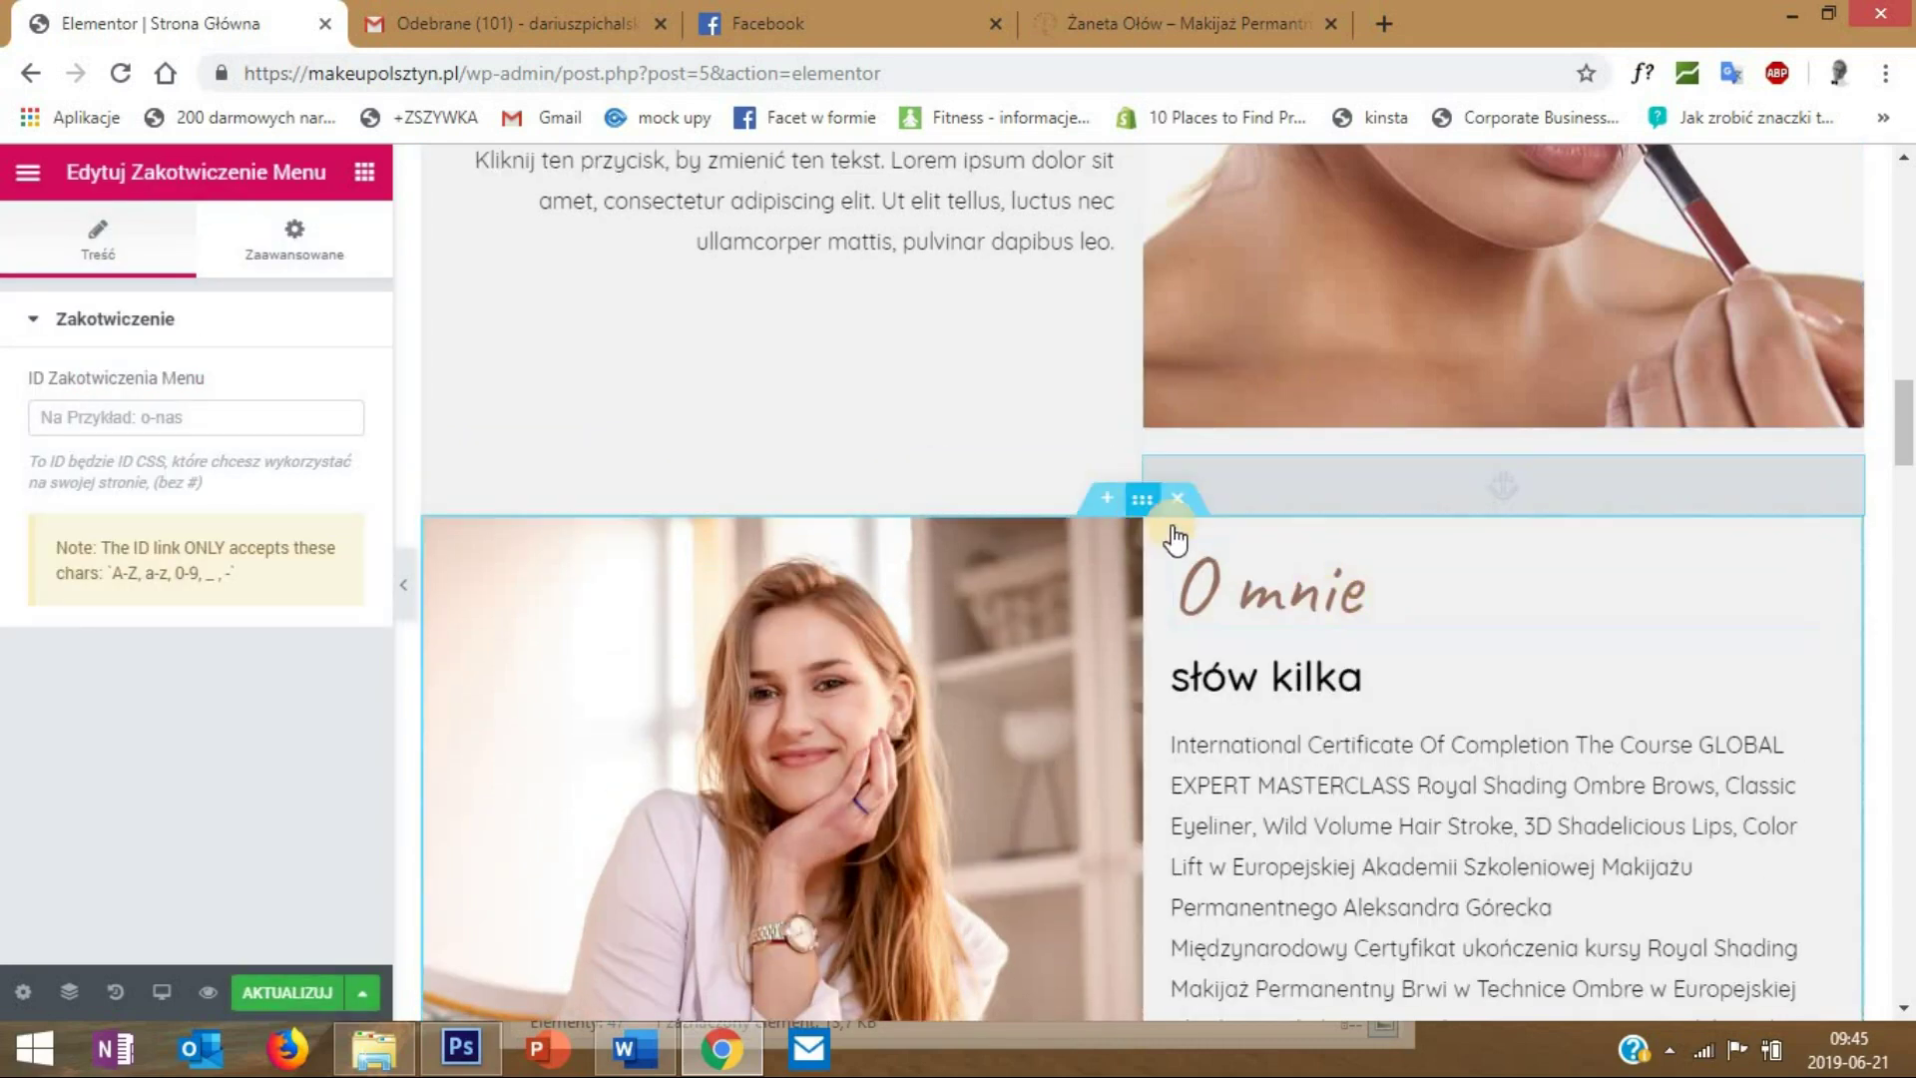
- Set the new menu anchor's ID to omnie
{"action": "scroll", "coordinate": [1178, 523], "scroll_direction": "down", "scroll_amount": 1}
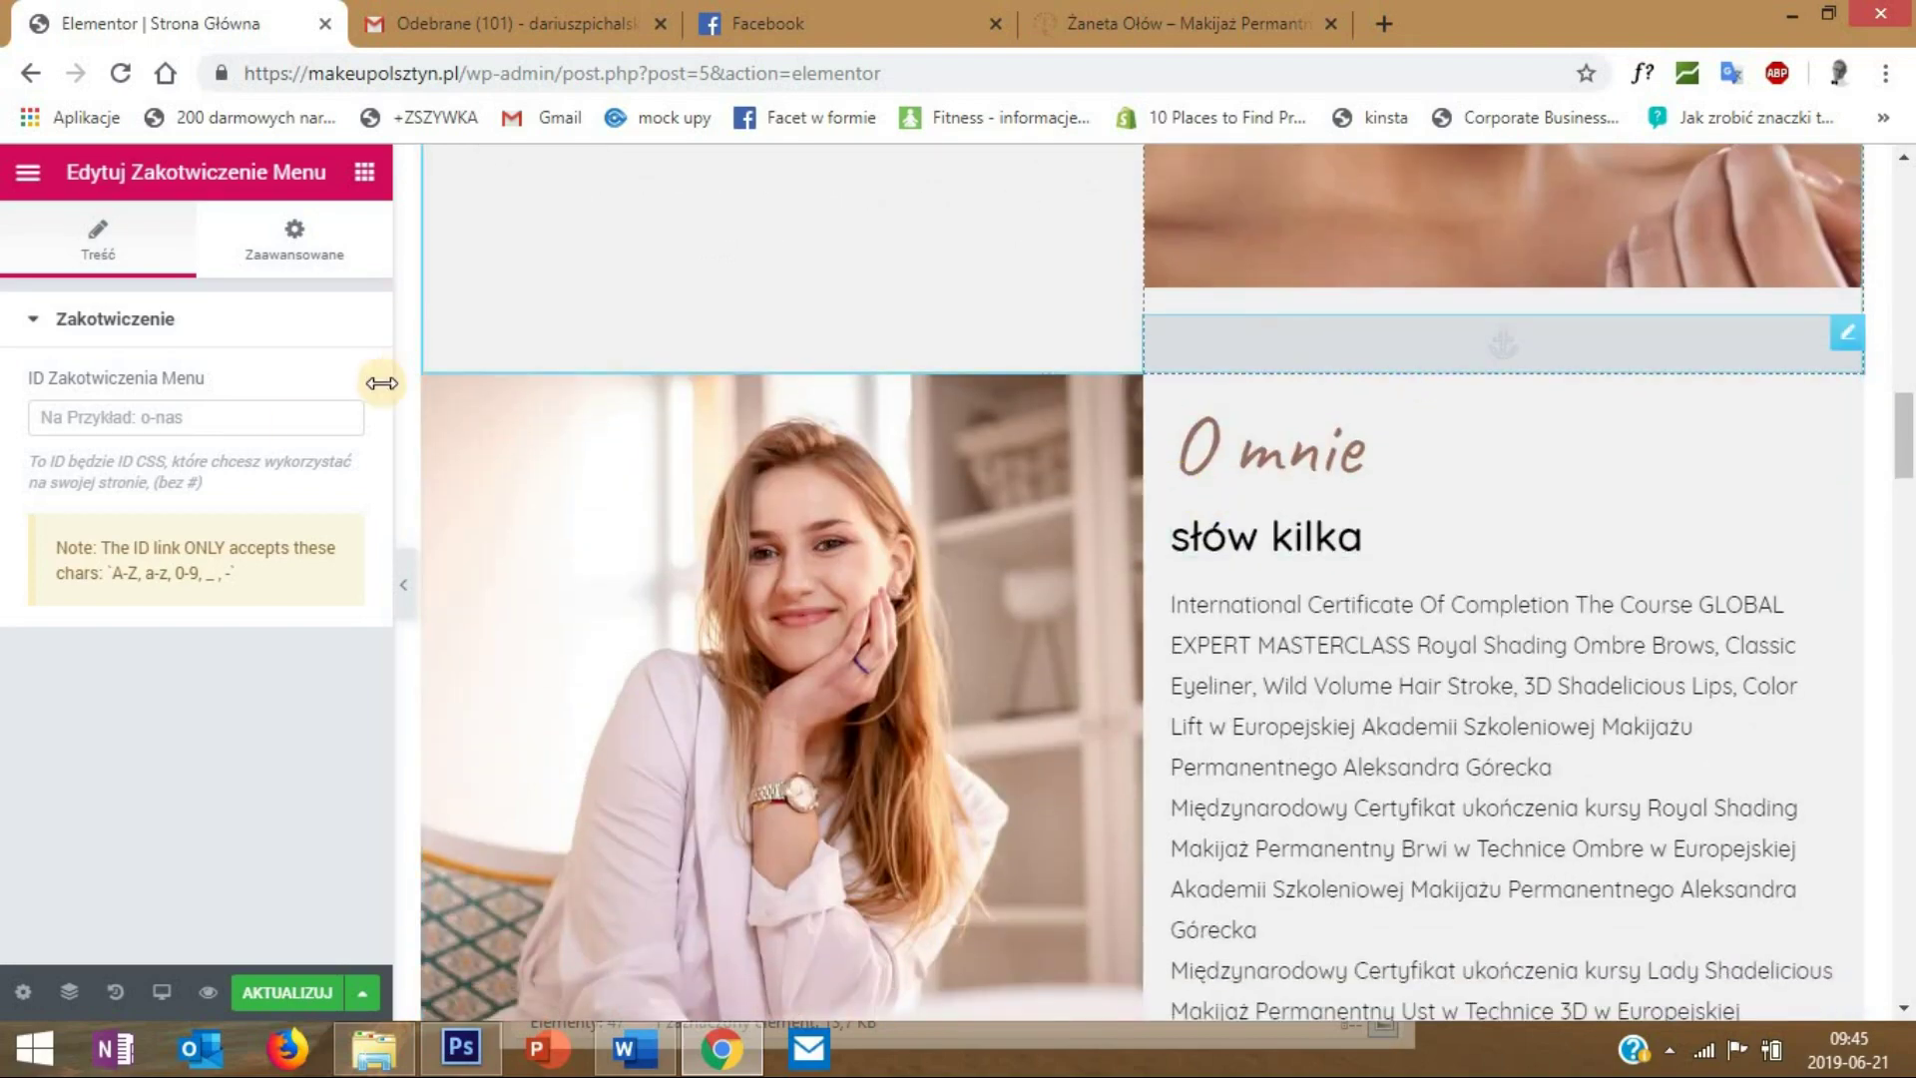
{"action": "left_click", "coordinate": [161, 421]}
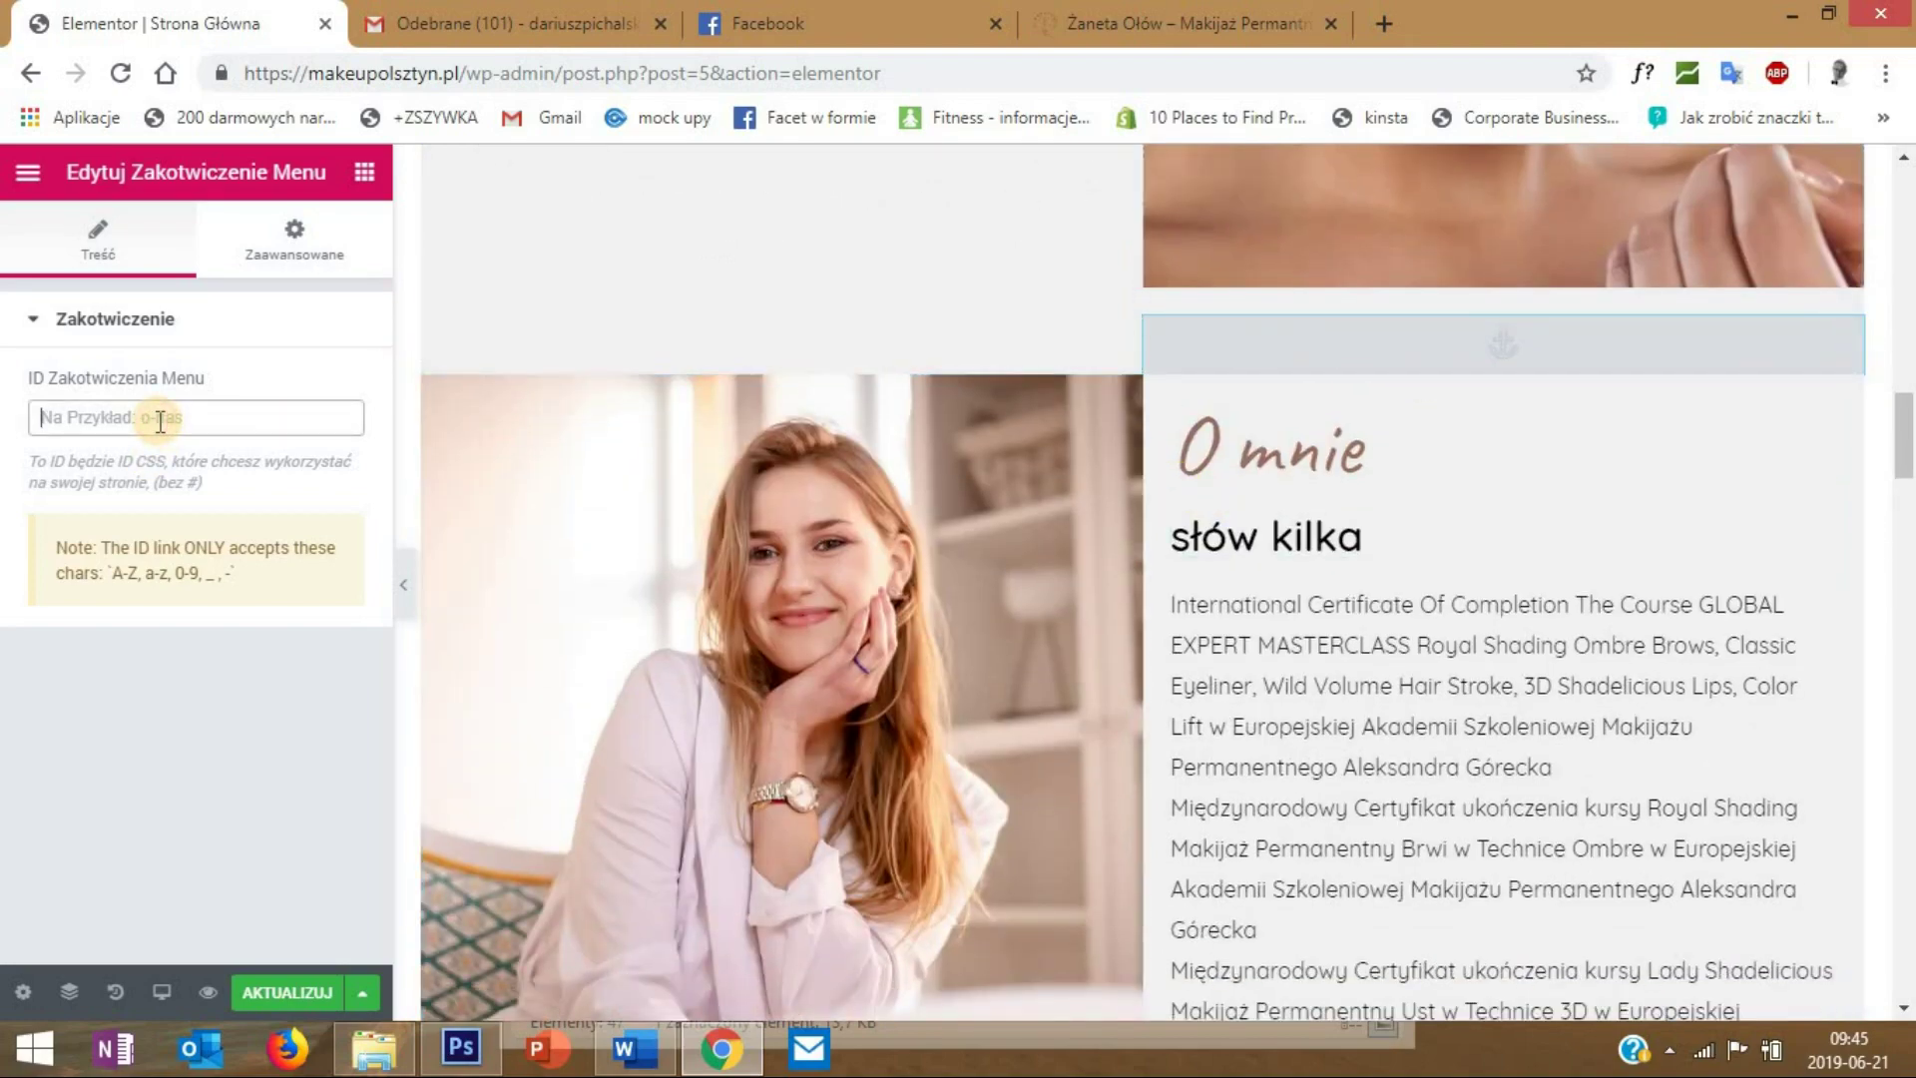
{"action": "type", "text": "omnie"}
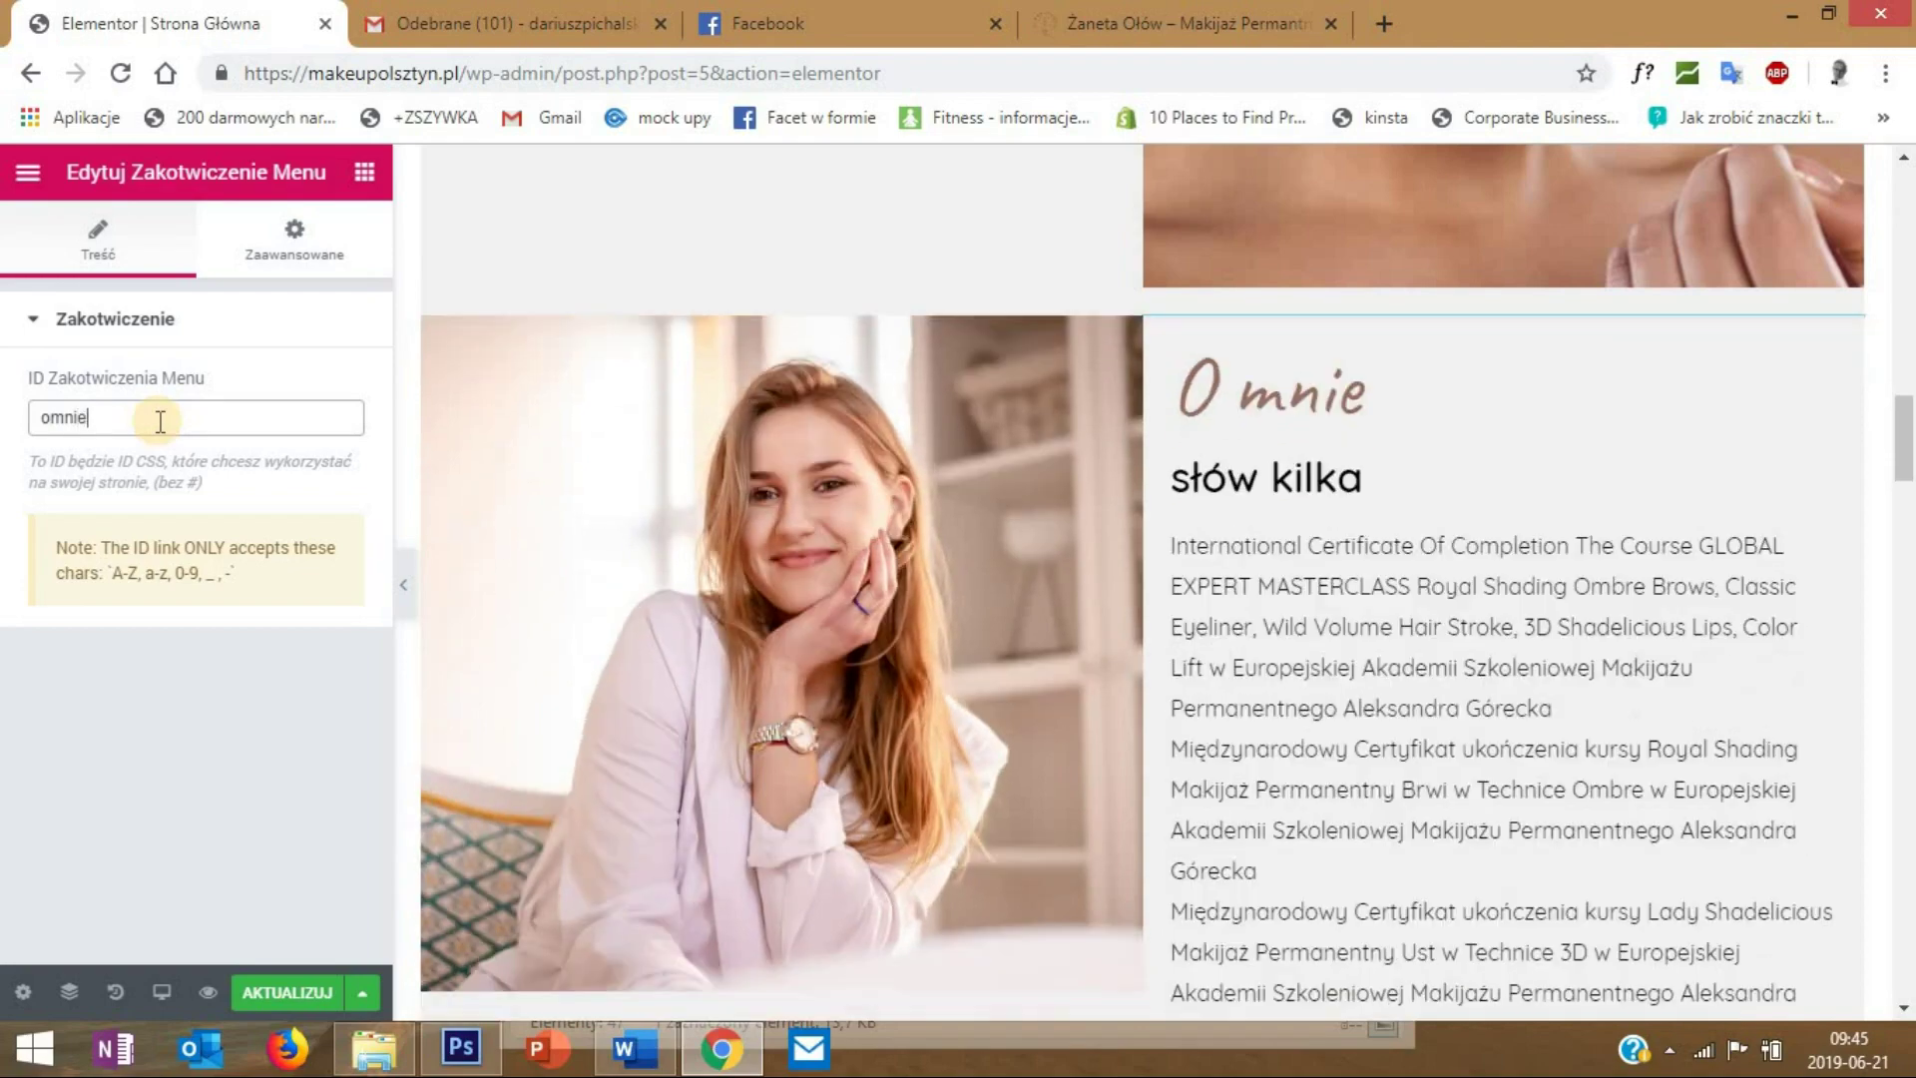
{"action": "scroll", "coordinate": [1064, 443], "scroll_direction": "down", "scroll_amount": 2}
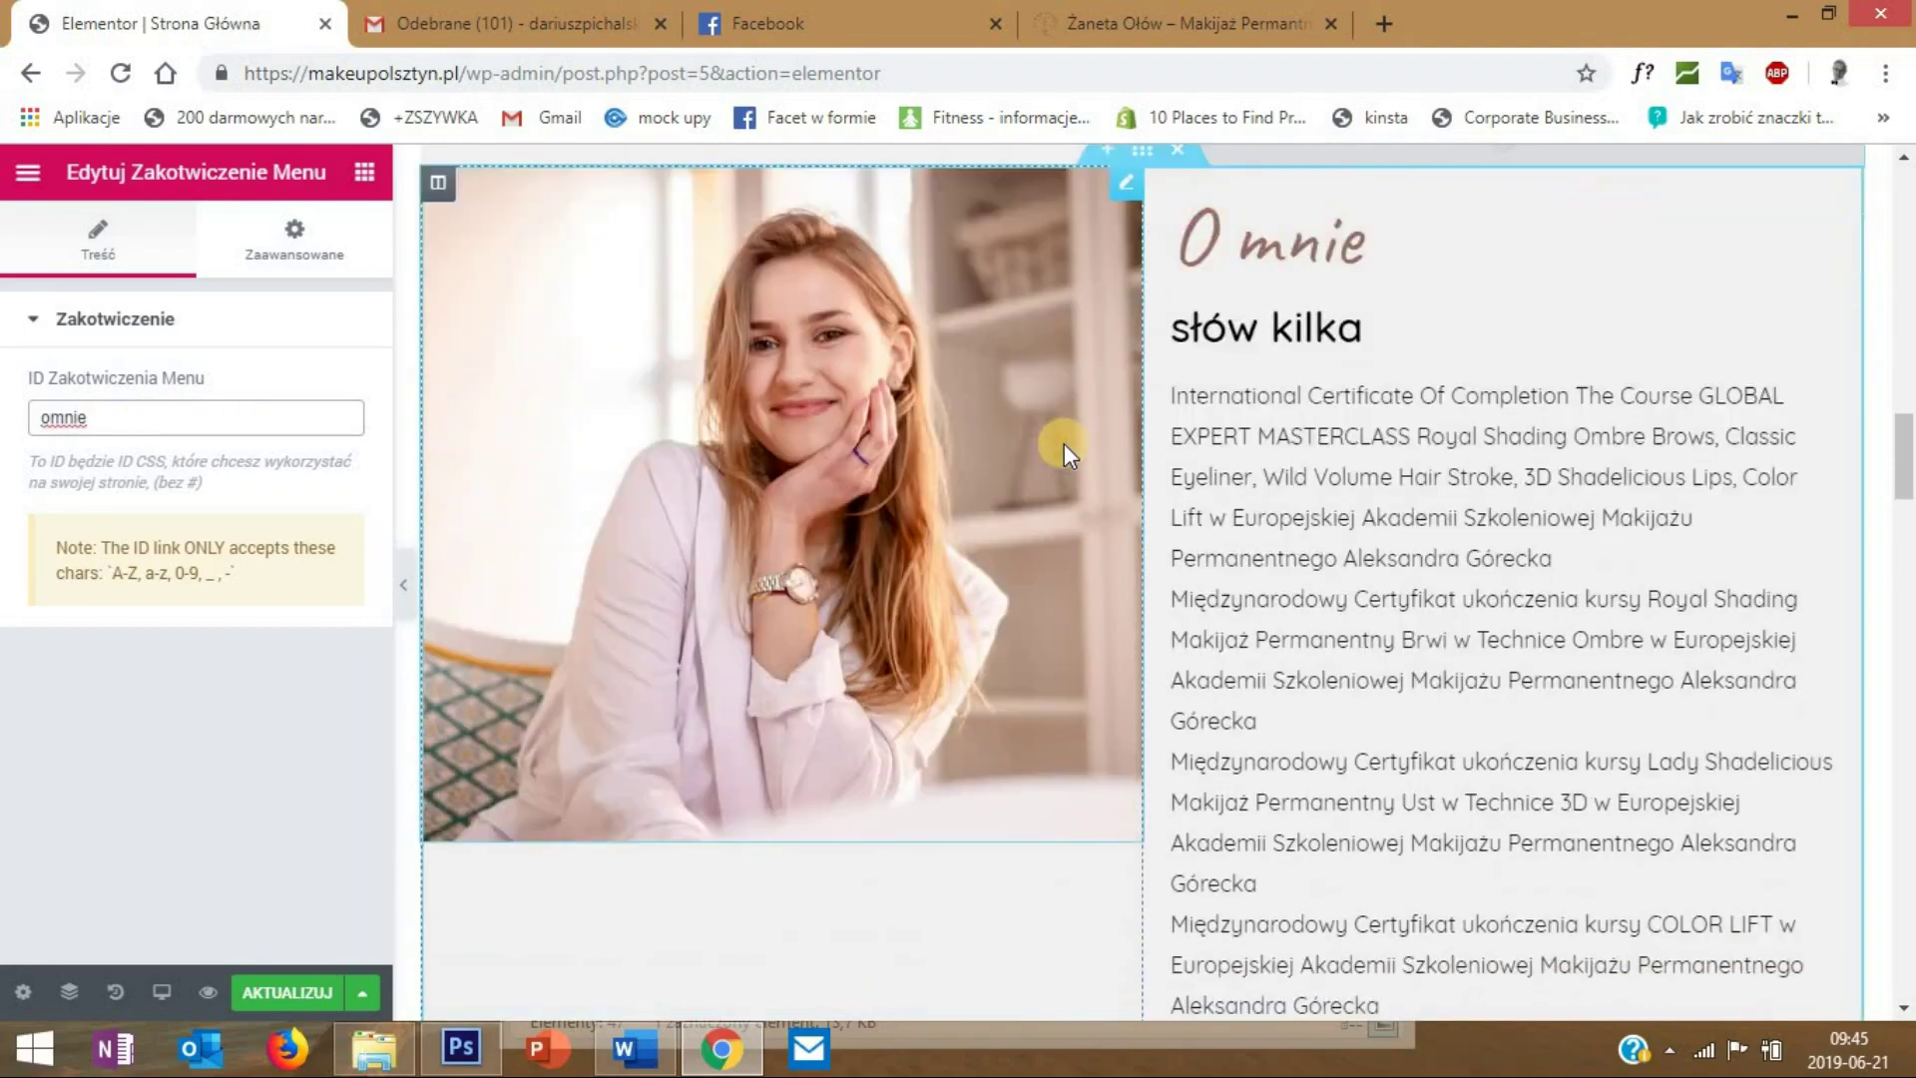
{"action": "scroll", "coordinate": [1064, 443], "scroll_direction": "down", "scroll_amount": 9}
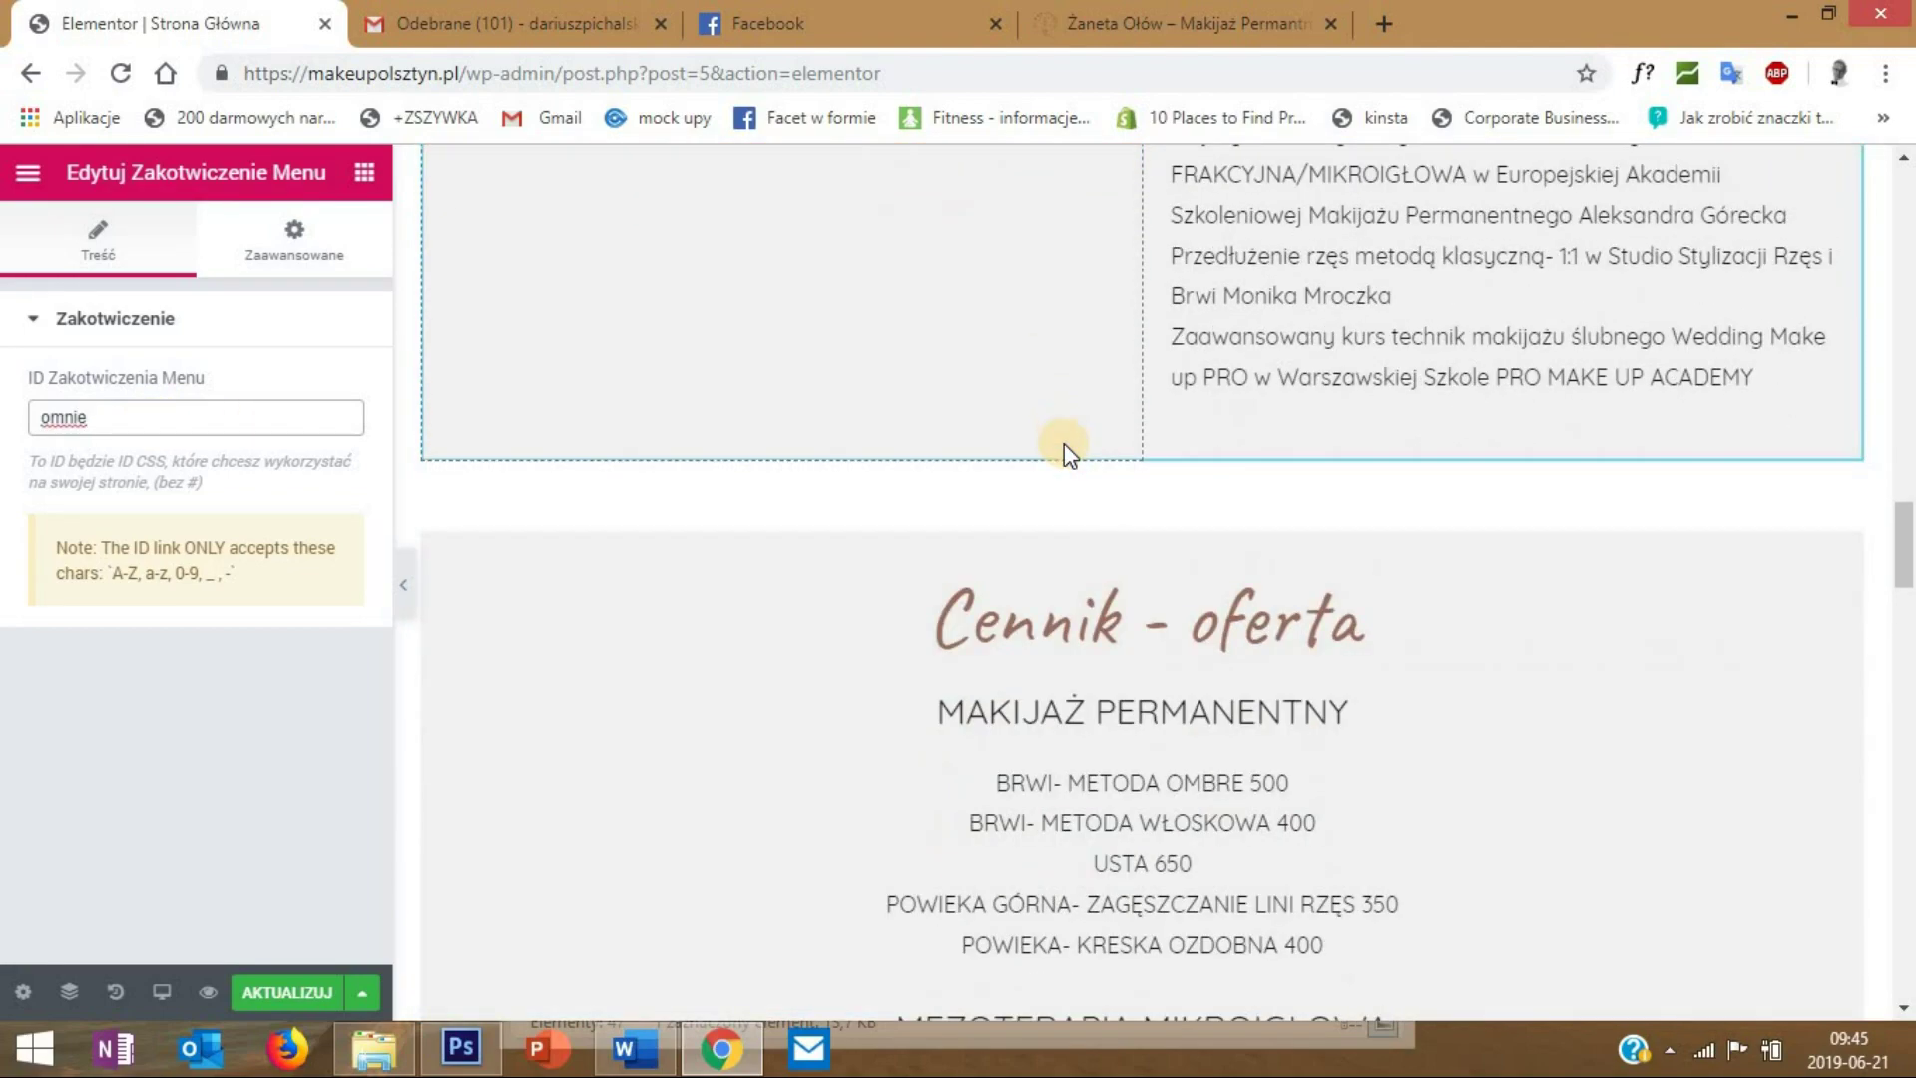
{"action": "scroll", "coordinate": [1063, 445], "scroll_direction": "down", "scroll_amount": 3}
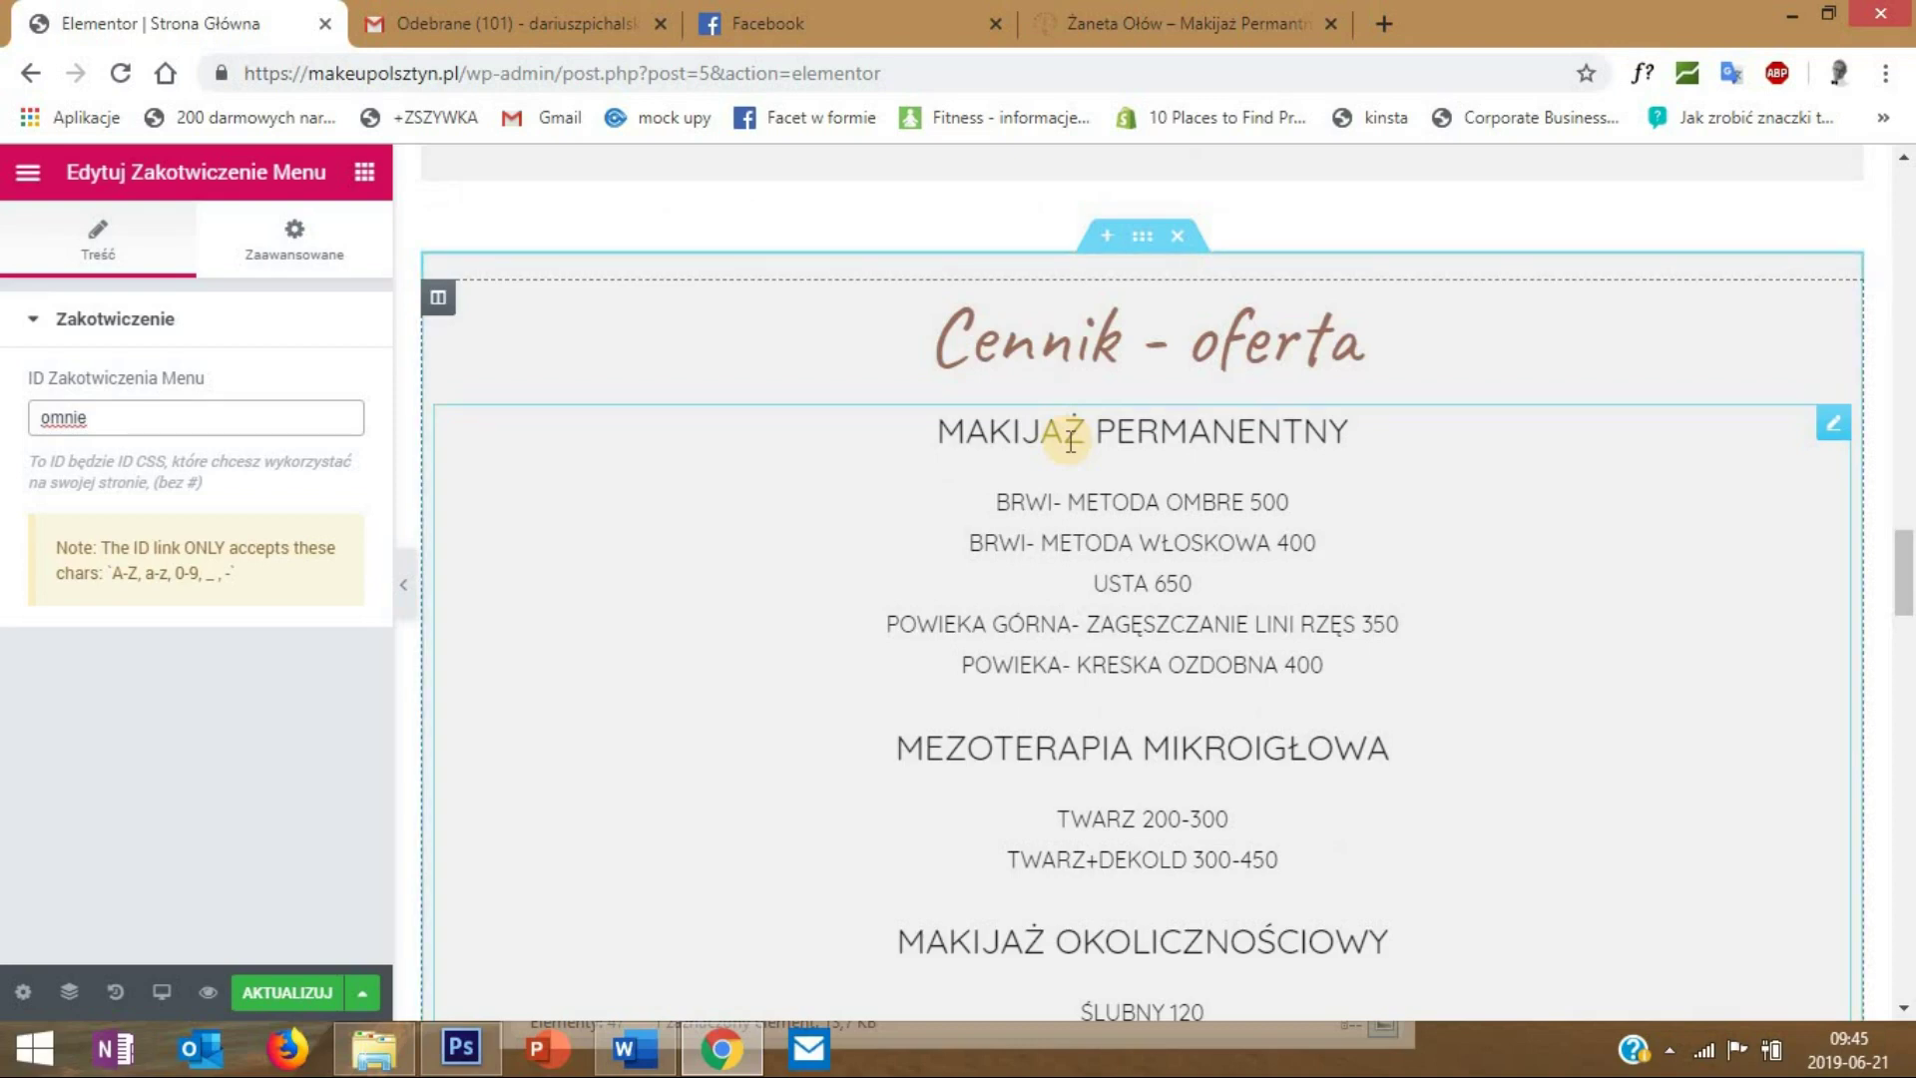
- Search widgets for 'zakot' and drop a Menu Anchor above the Cennik - oferta heading
{"action": "left_click", "coordinate": [364, 172]}
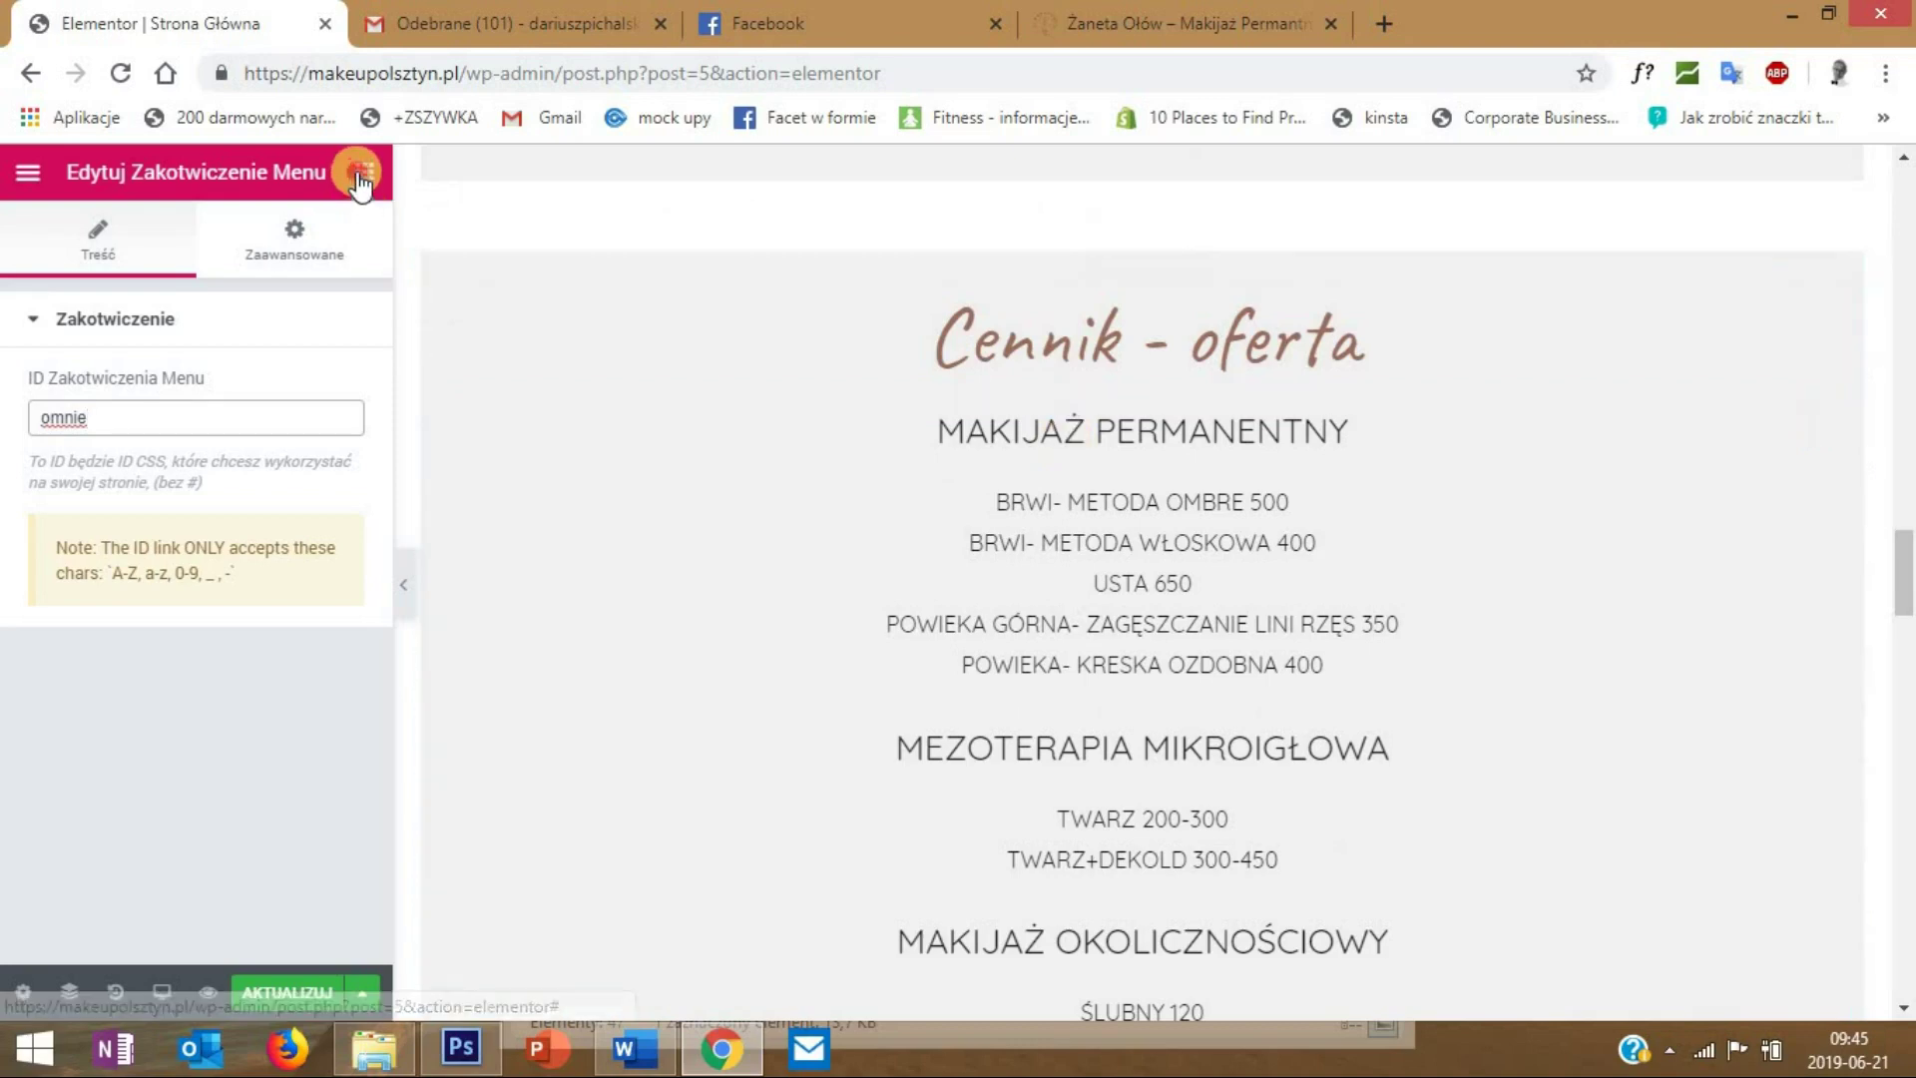
{"action": "left_click", "coordinate": [142, 279]}
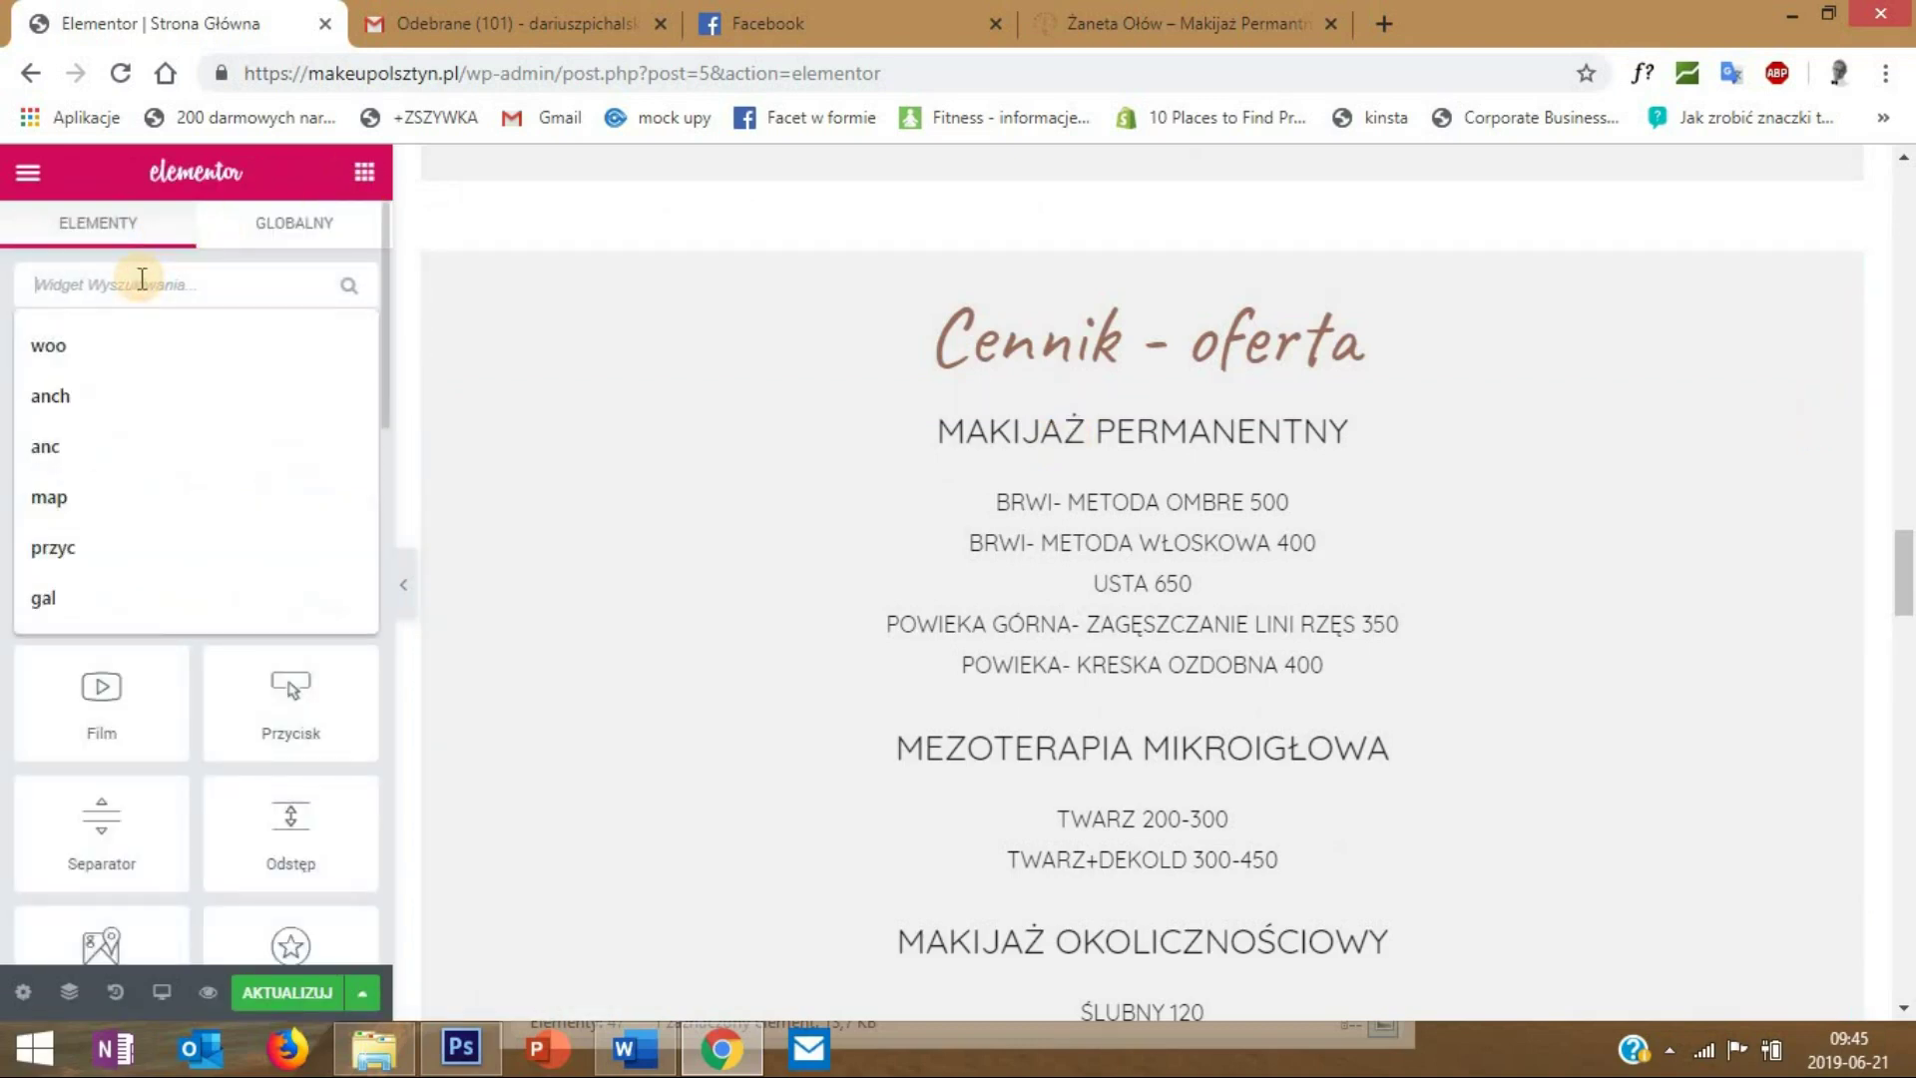
{"action": "type", "text": "zakot"}
{"action": "left_click_drag", "start_coordinate": [141, 417], "coordinate": [1386, 367]}
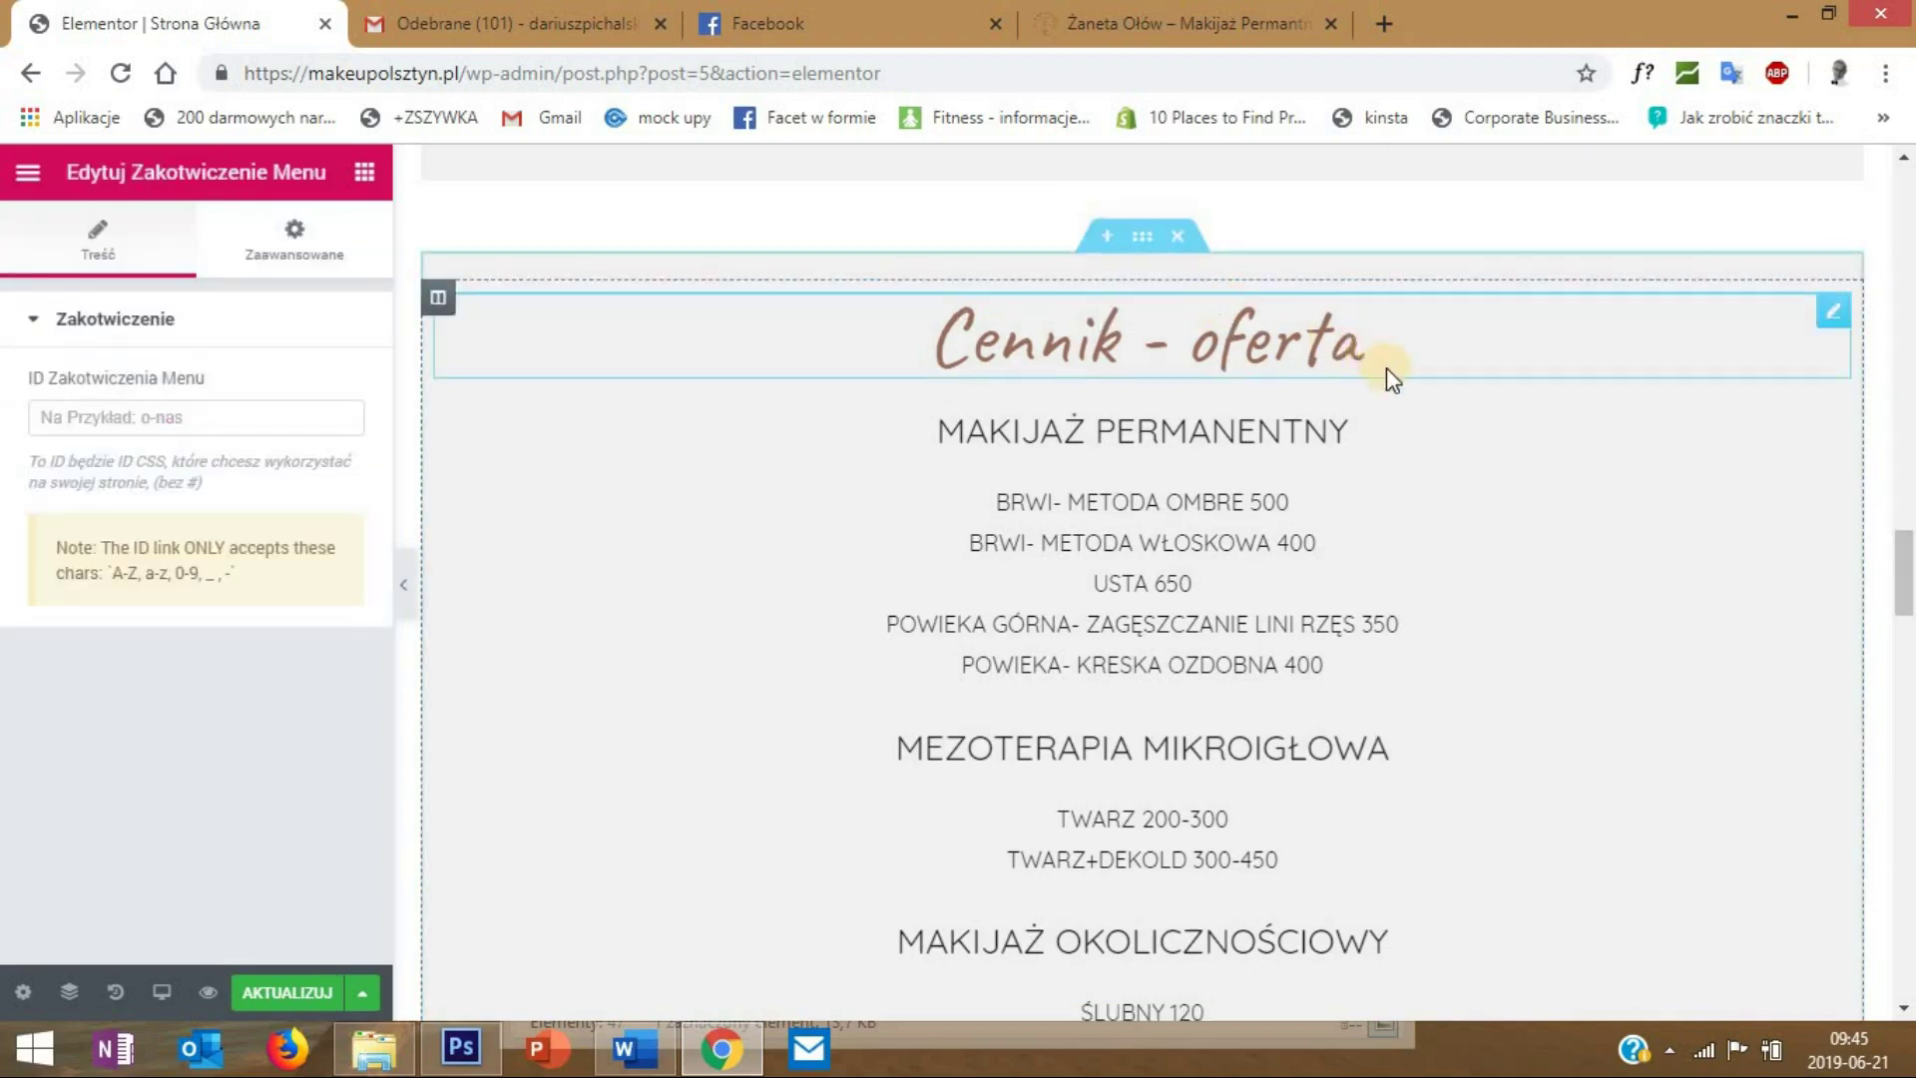
- Move the new anchor to the bottom of the O mnie text column
{"action": "scroll", "coordinate": [1422, 419], "scroll_direction": "up", "scroll_amount": 3}
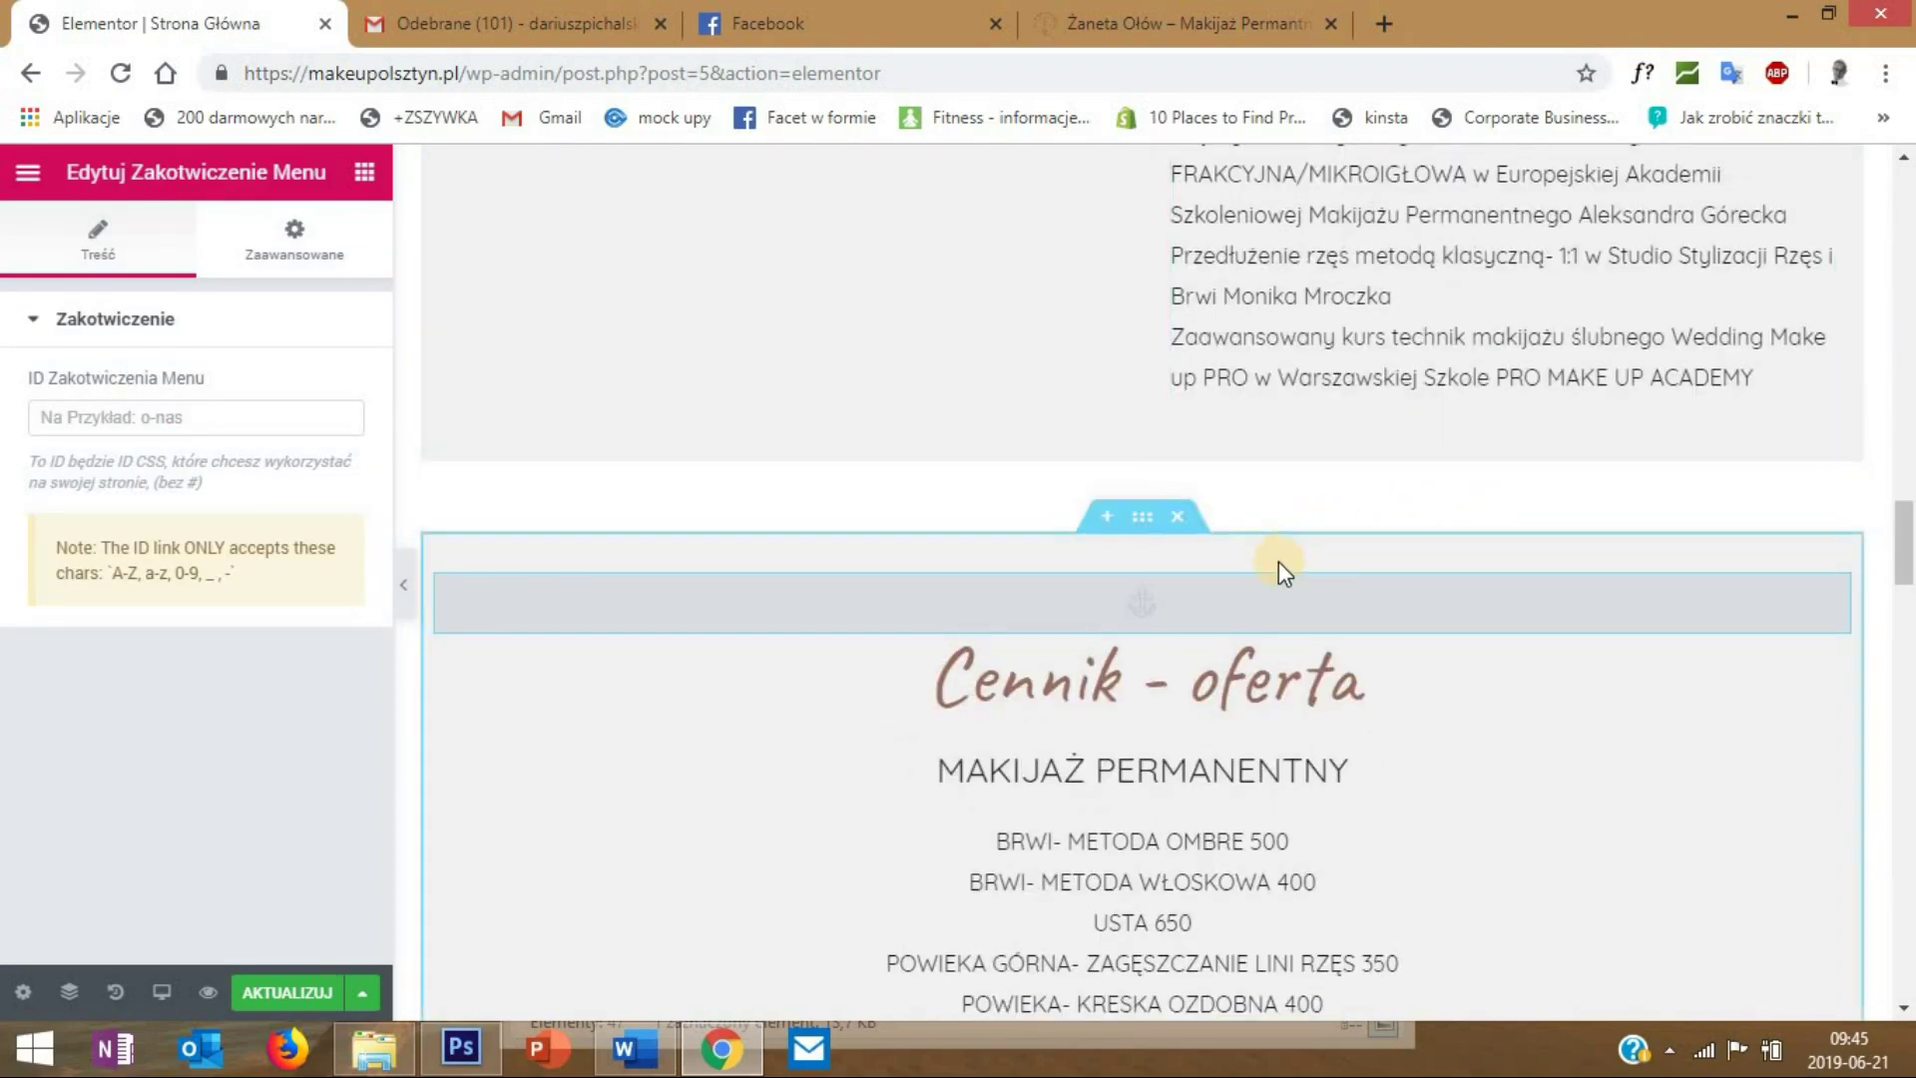
{"action": "scroll", "coordinate": [1189, 548], "scroll_direction": "down", "scroll_amount": 1}
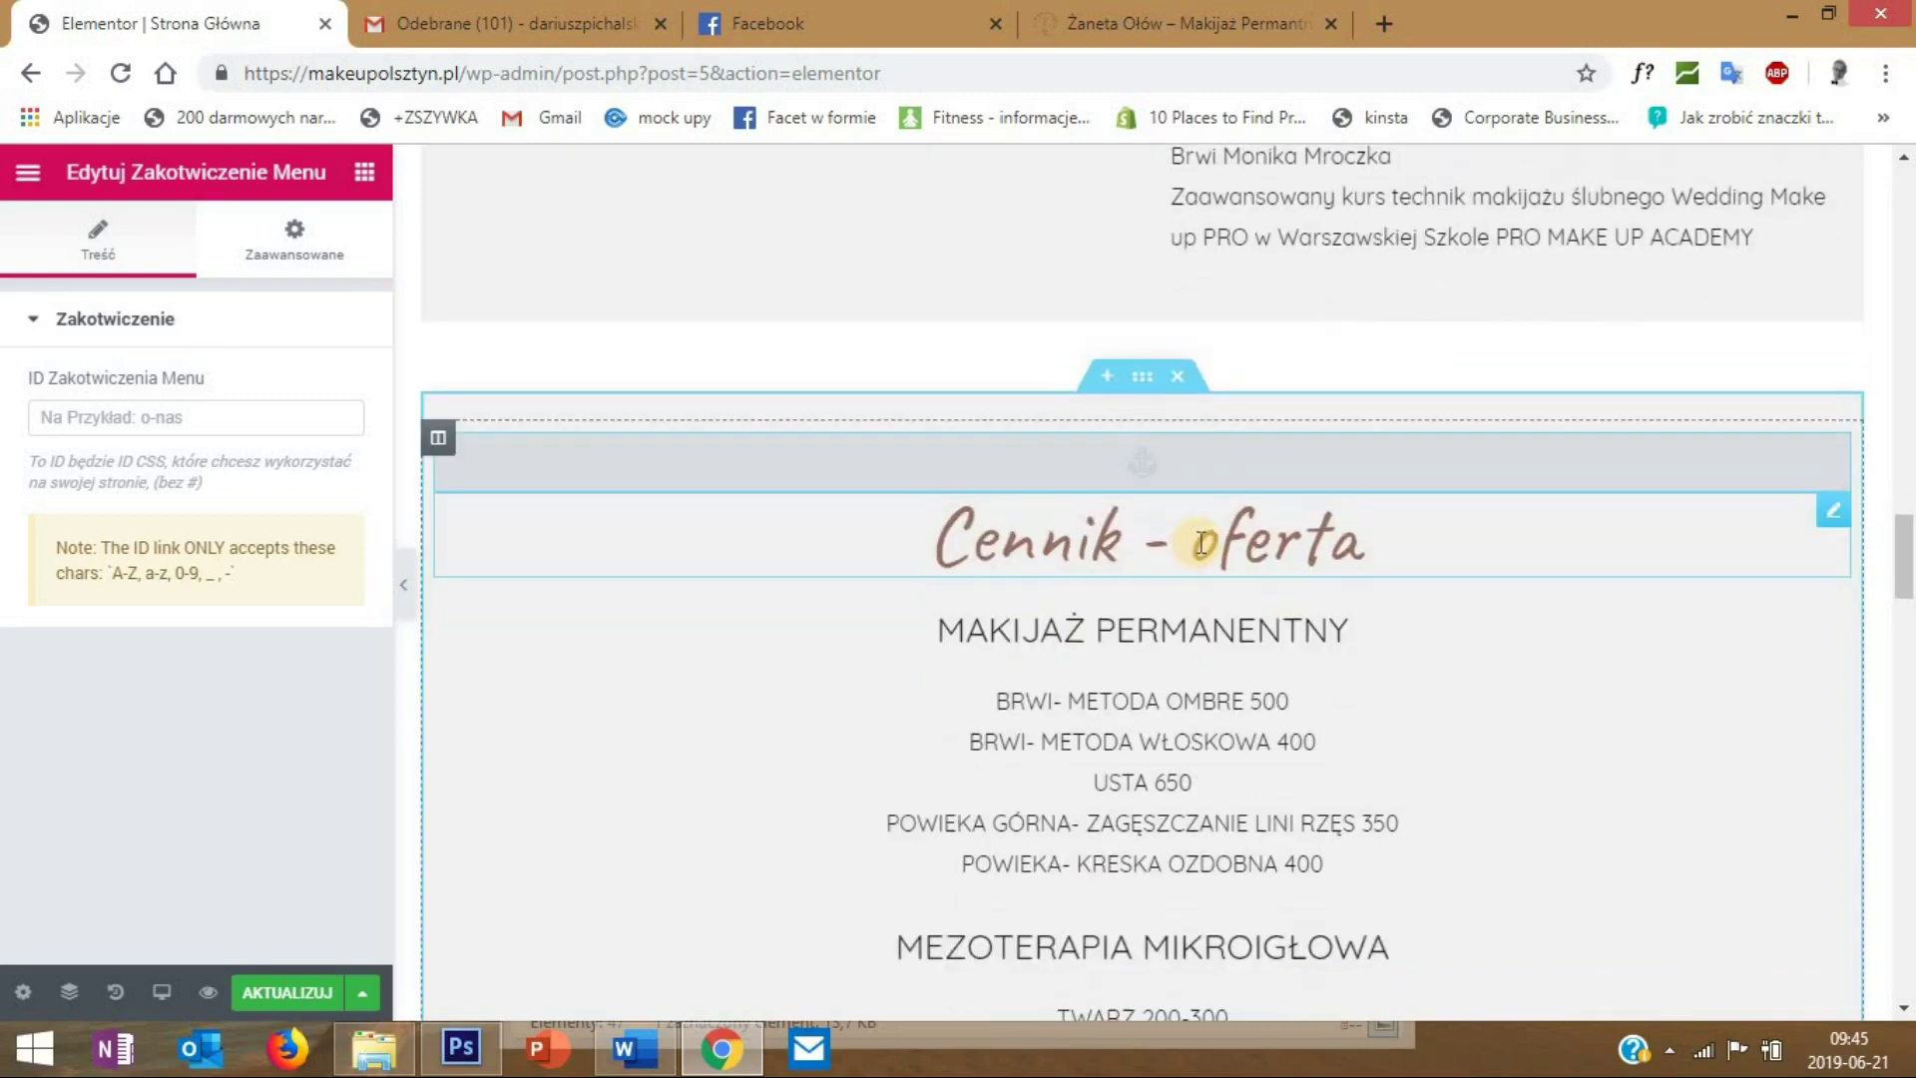
{"action": "scroll", "coordinate": [1707, 330], "scroll_direction": "up", "scroll_amount": 2}
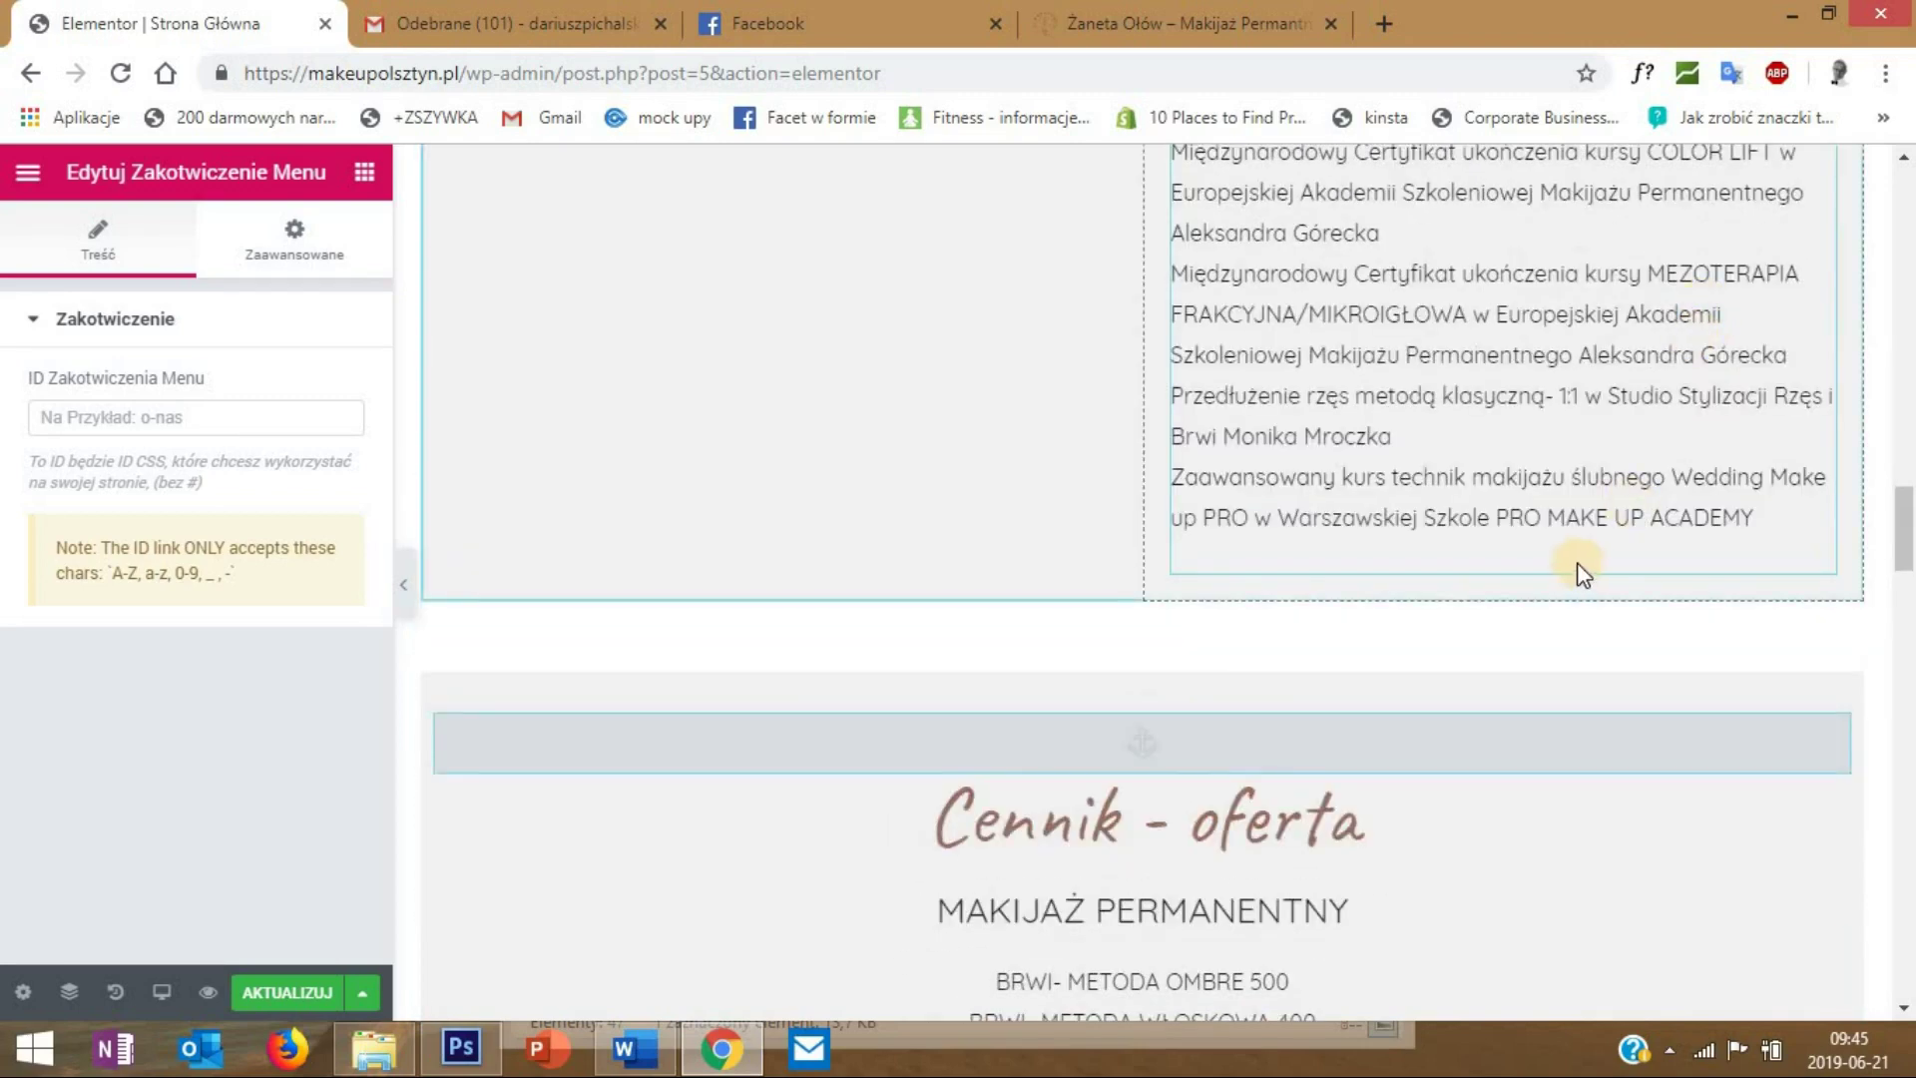
{"action": "scroll", "coordinate": [1574, 561], "scroll_direction": "down", "scroll_amount": 4}
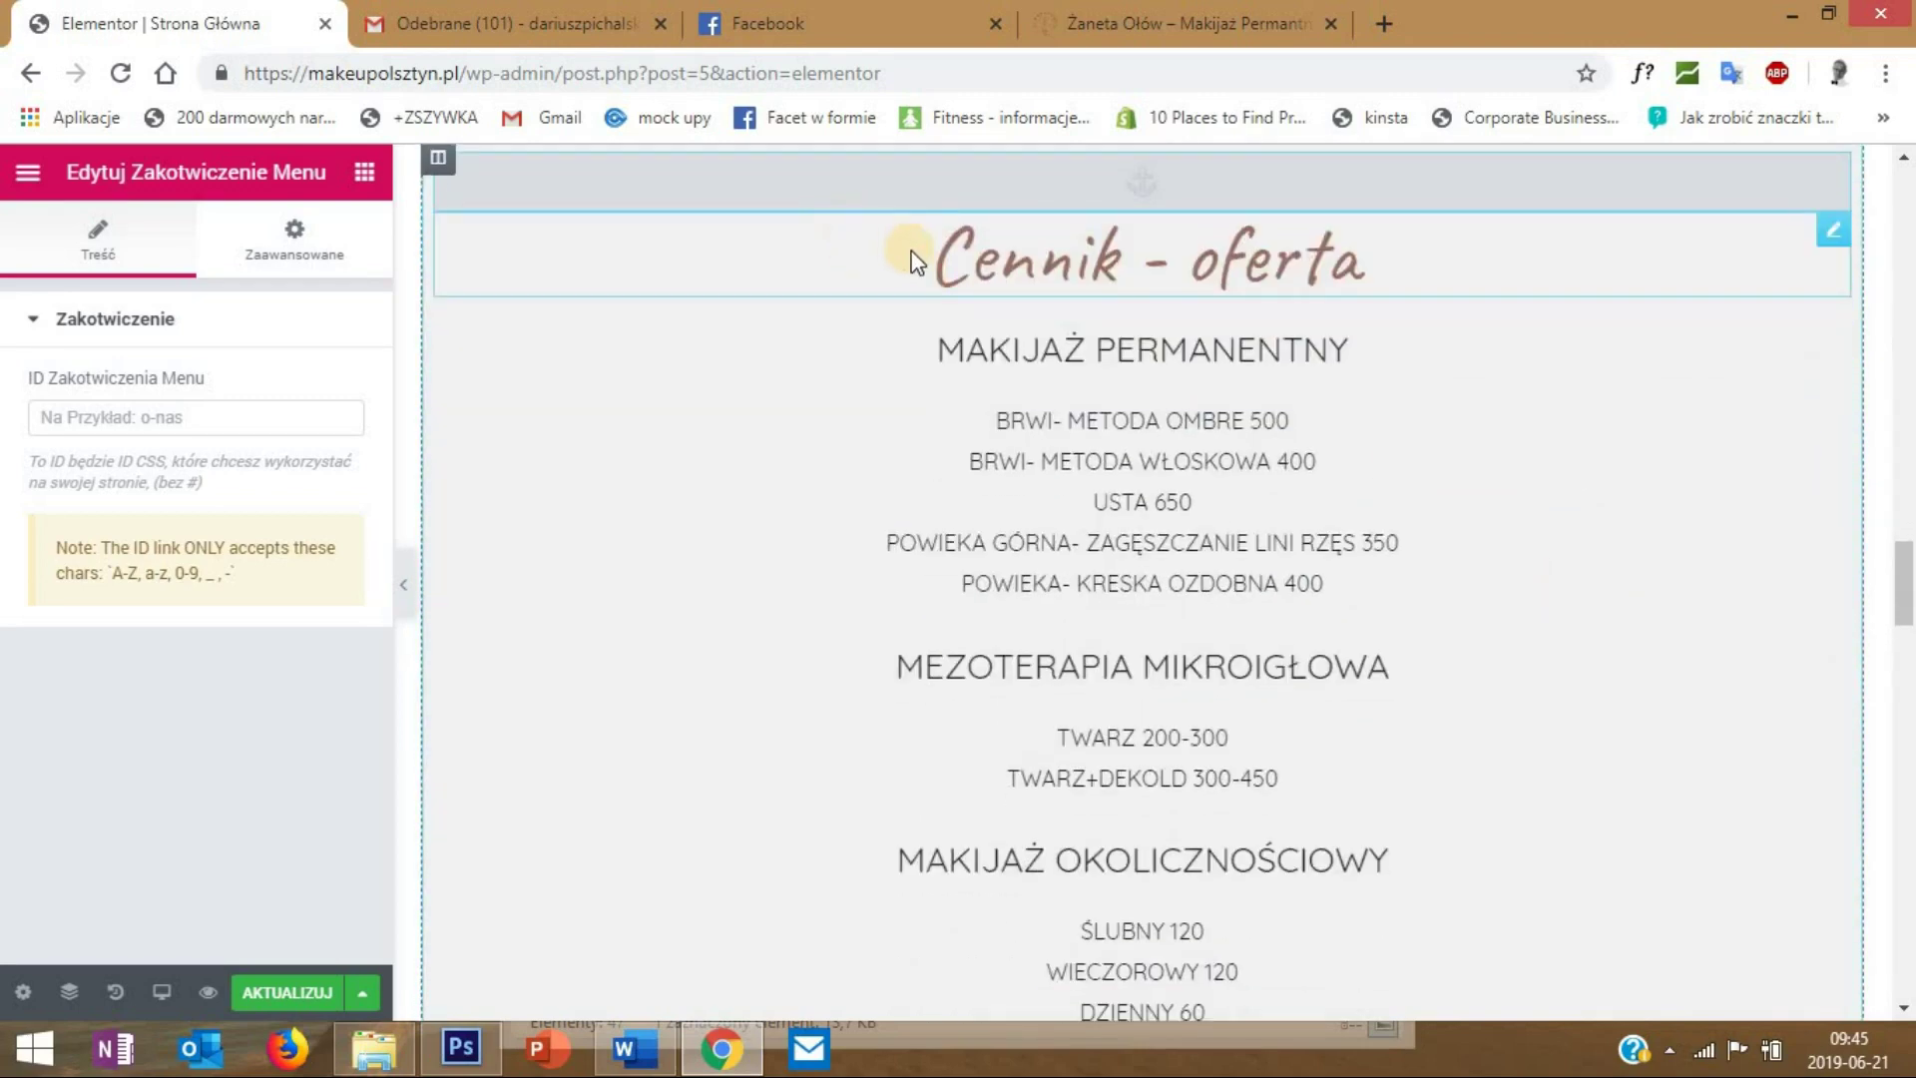
{"action": "scroll", "coordinate": [1655, 290], "scroll_direction": "up", "scroll_amount": 2}
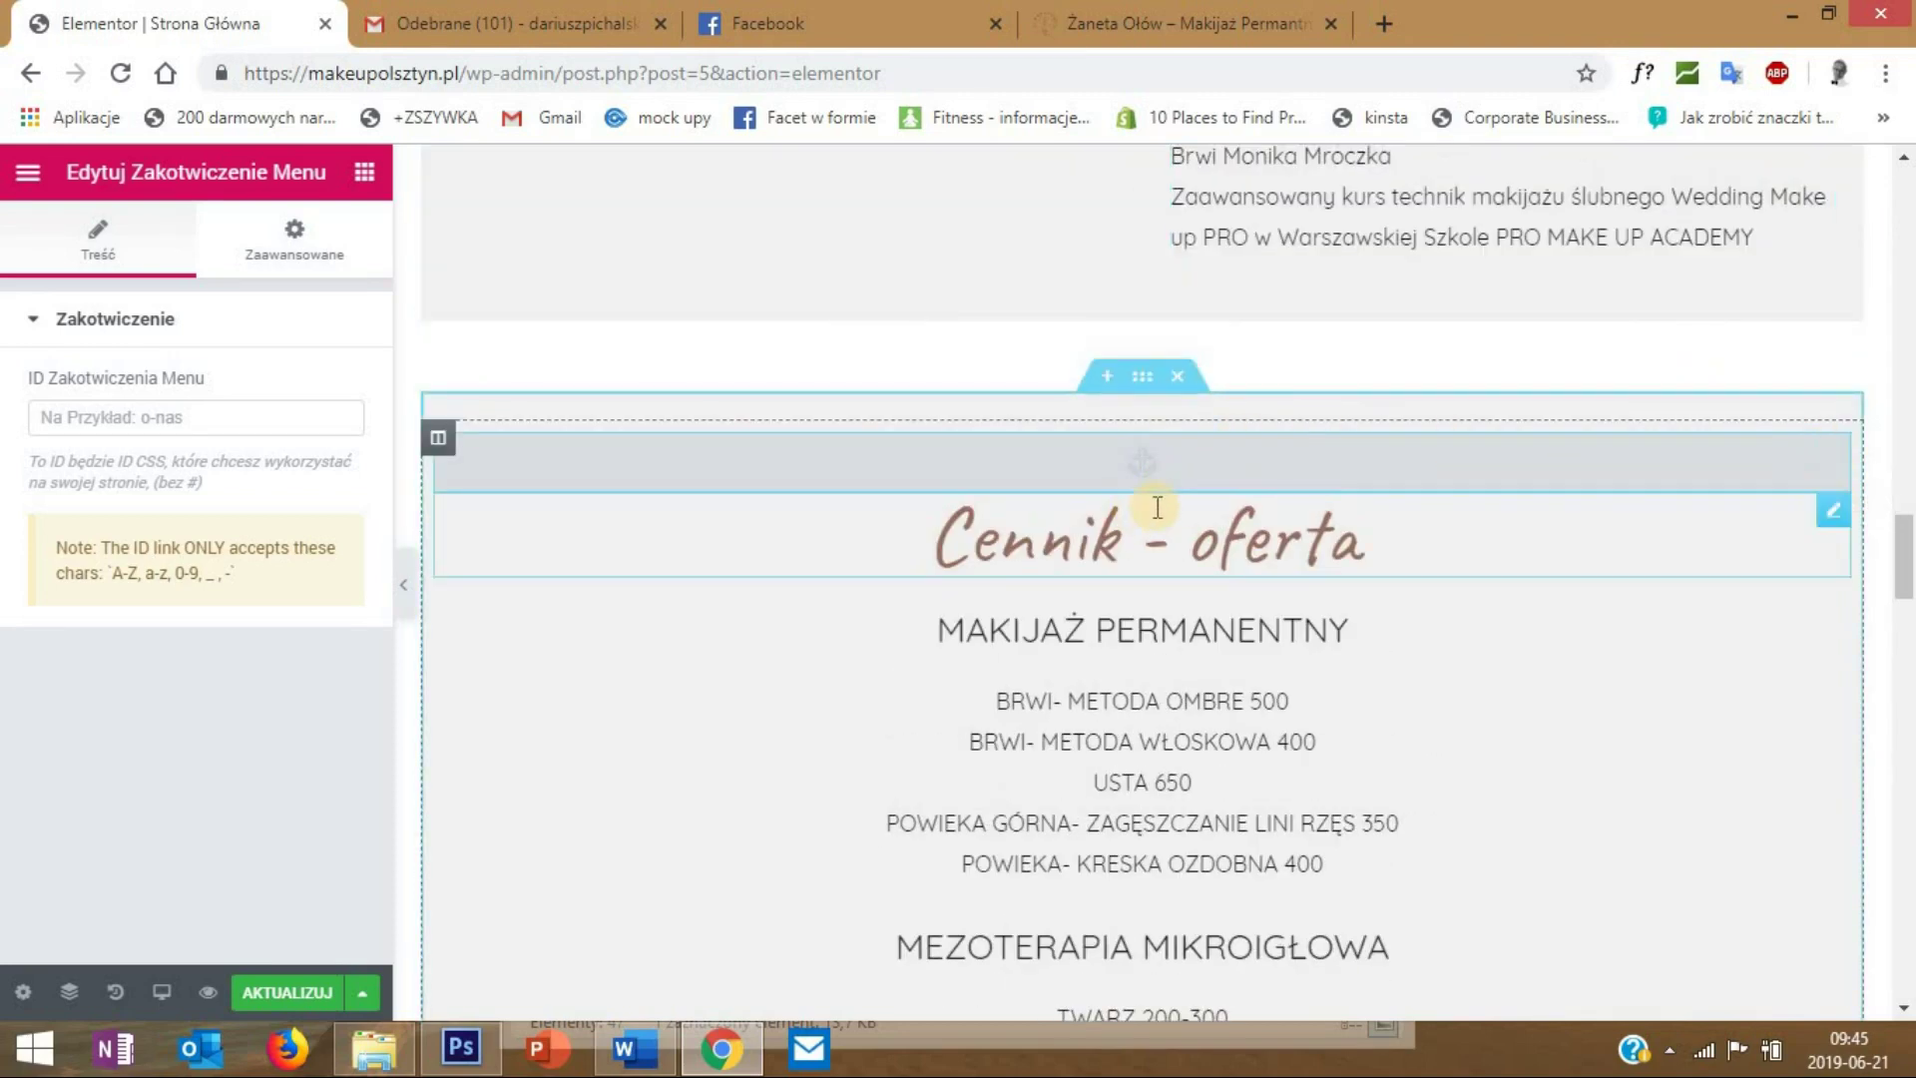
{"action": "left_click_drag", "start_coordinate": [1827, 454], "coordinate": [1410, 286]}
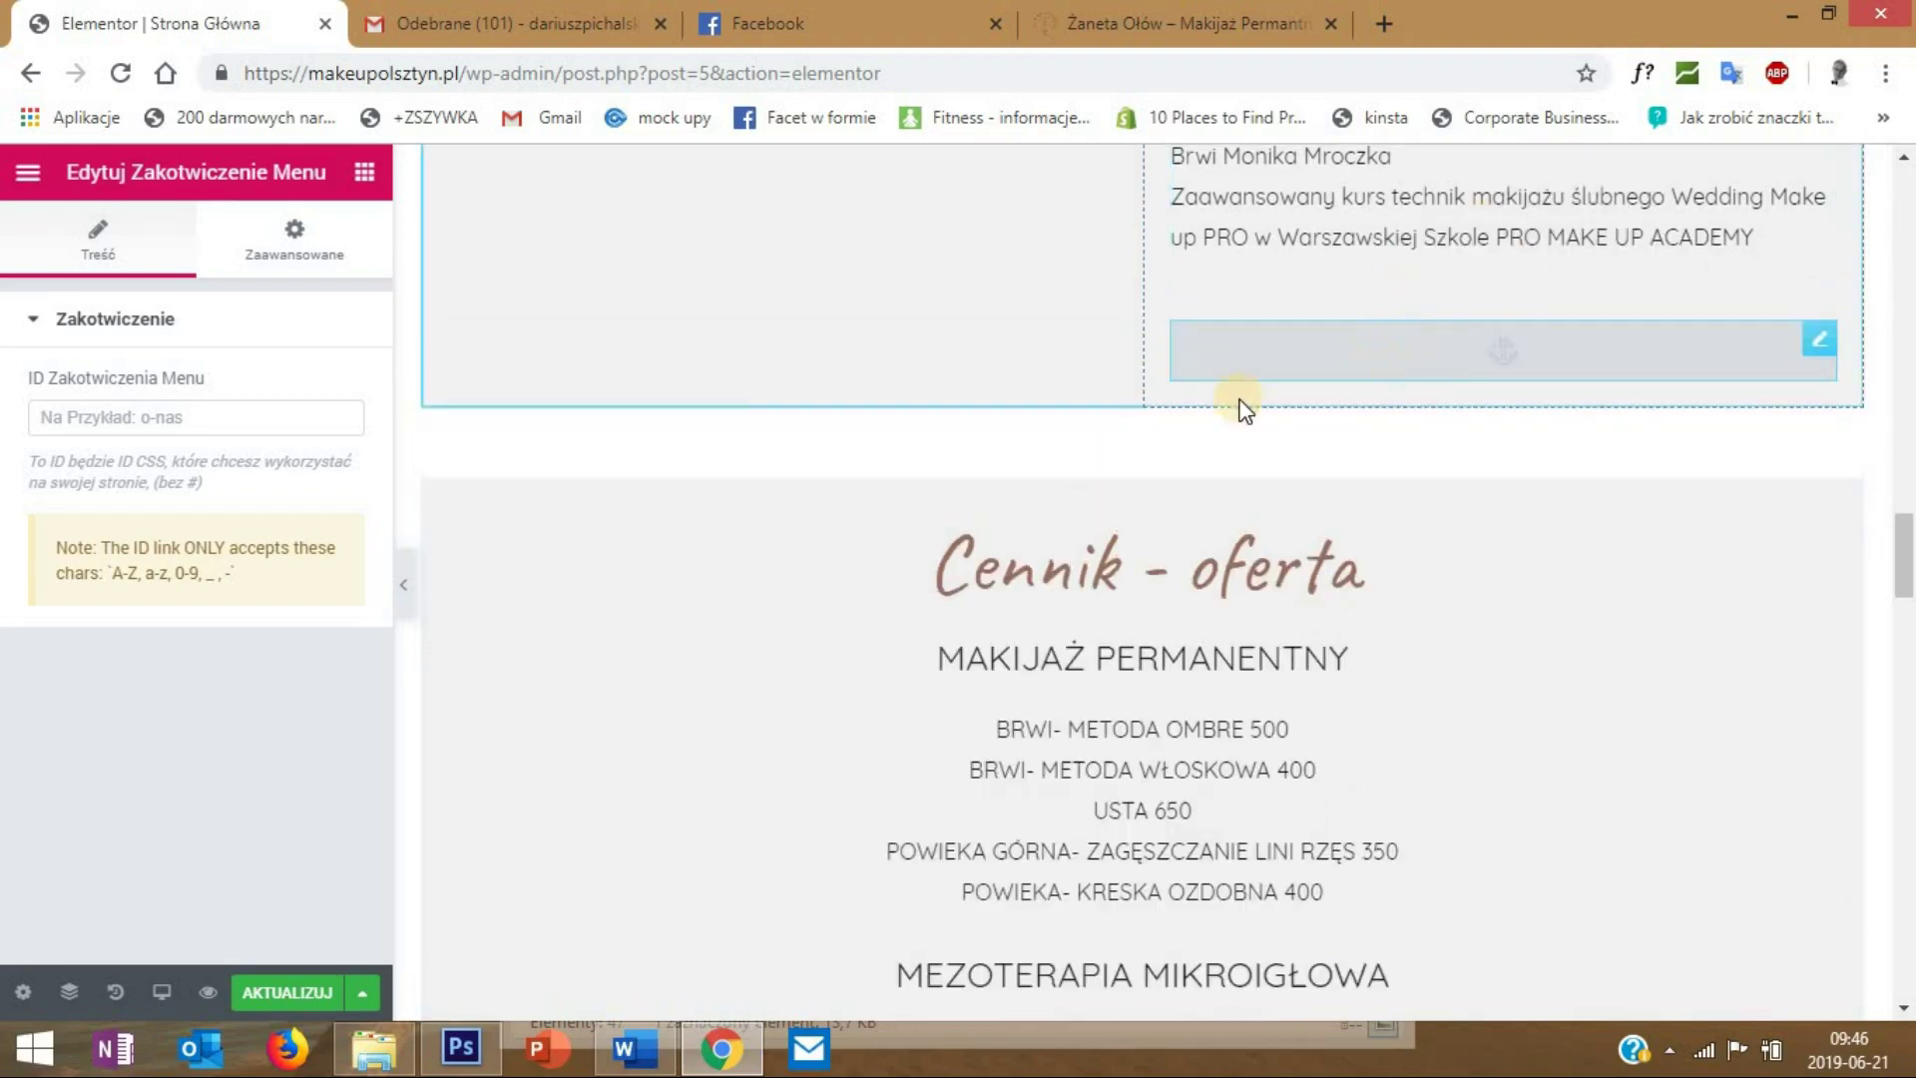
{"action": "scroll", "coordinate": [1455, 473], "scroll_direction": "down", "scroll_amount": 15}
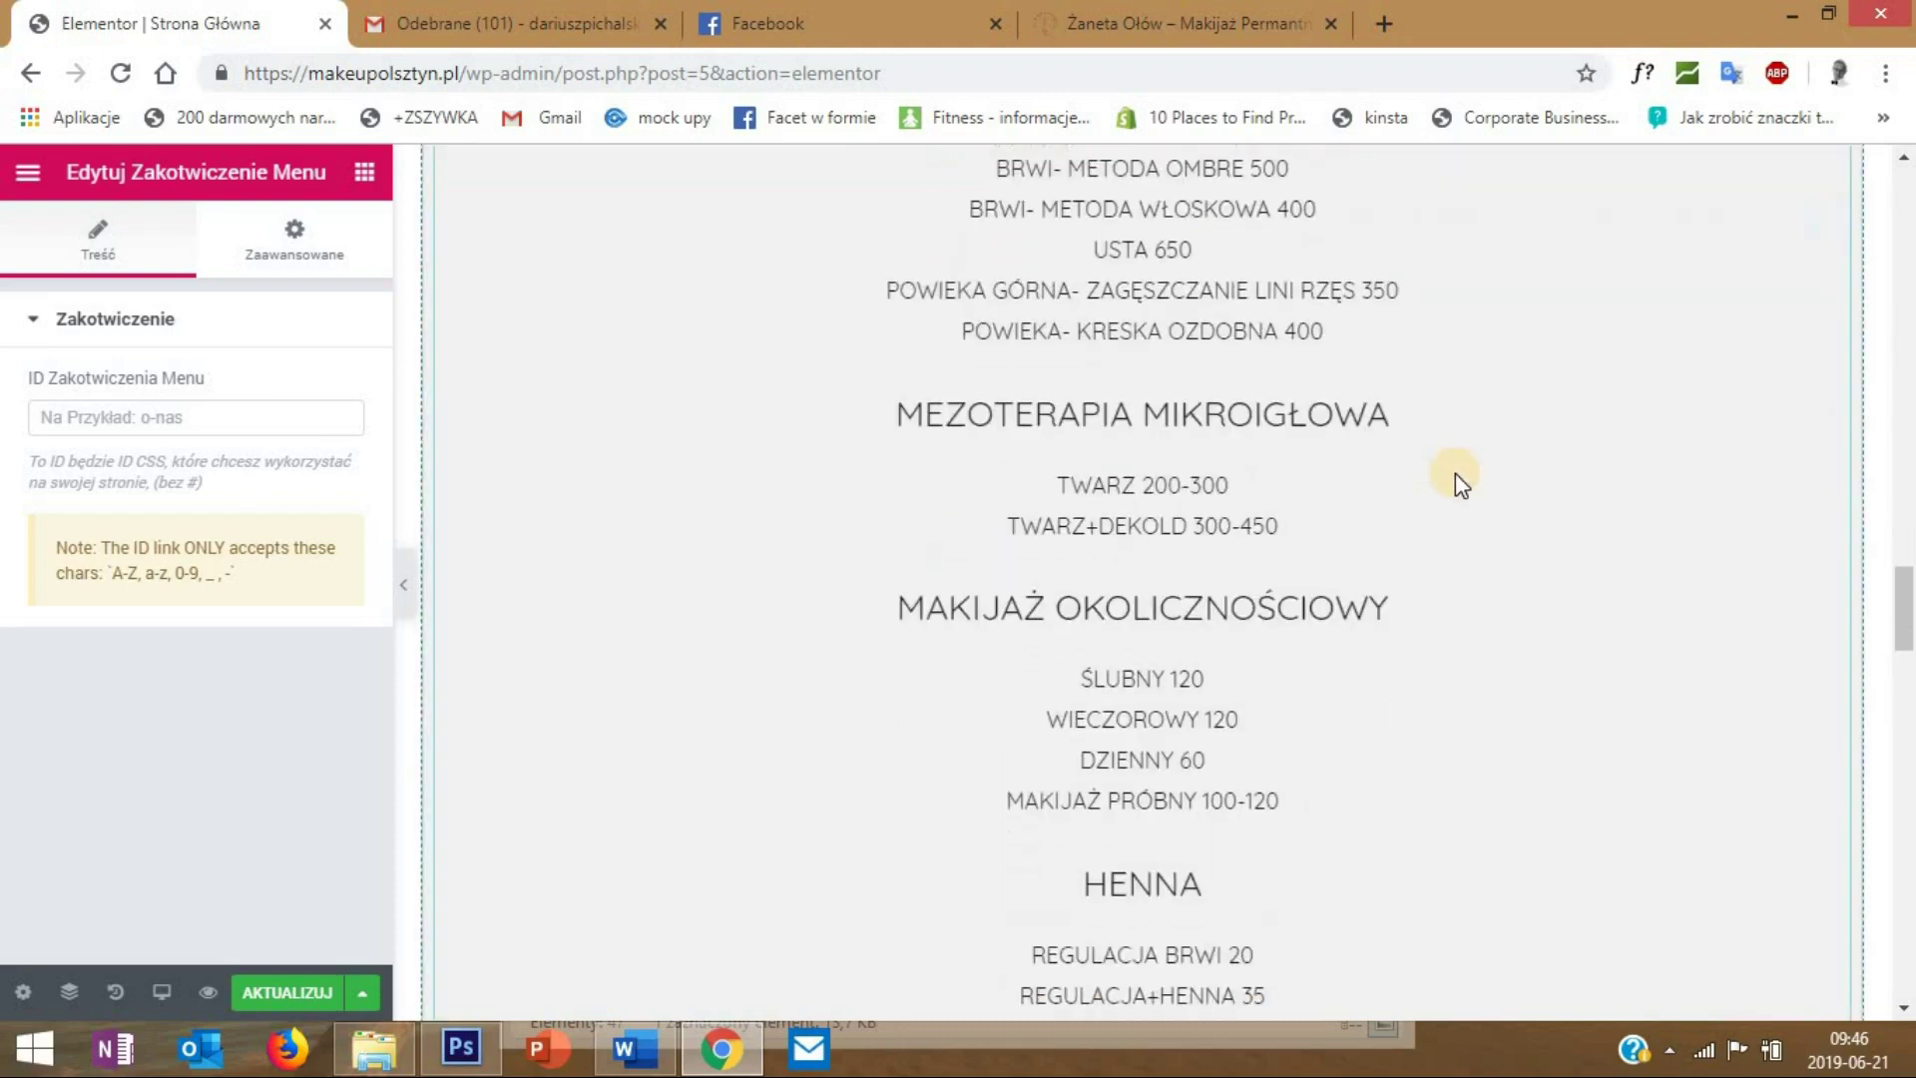
{"action": "scroll", "coordinate": [1455, 473], "scroll_direction": "down", "scroll_amount": 1}
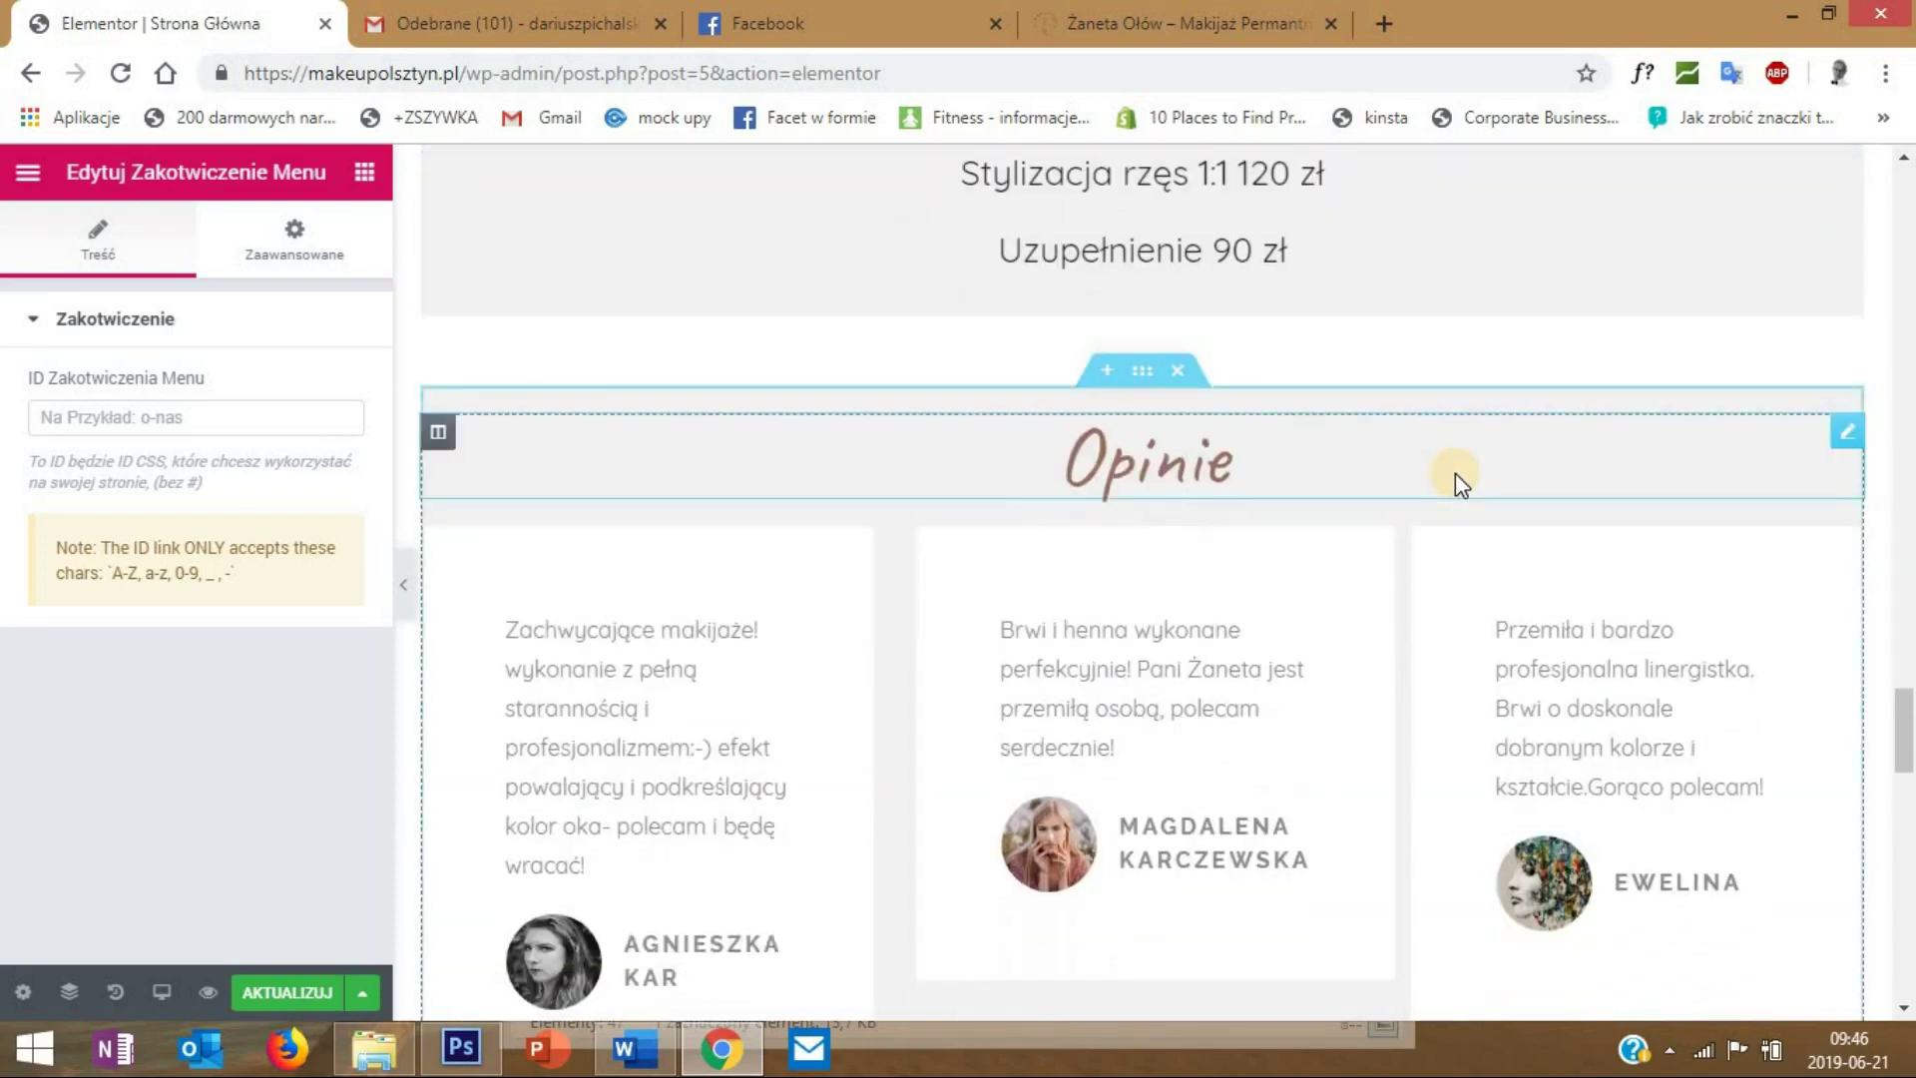
{"action": "scroll", "coordinate": [1455, 473], "scroll_direction": "up", "scroll_amount": 1}
- Drop a Zakotwiczenie Menu anchor above the Opinie section and give it the ID opinie
{"action": "left_click", "coordinate": [365, 174]}
{"action": "left_click", "coordinate": [244, 277]}
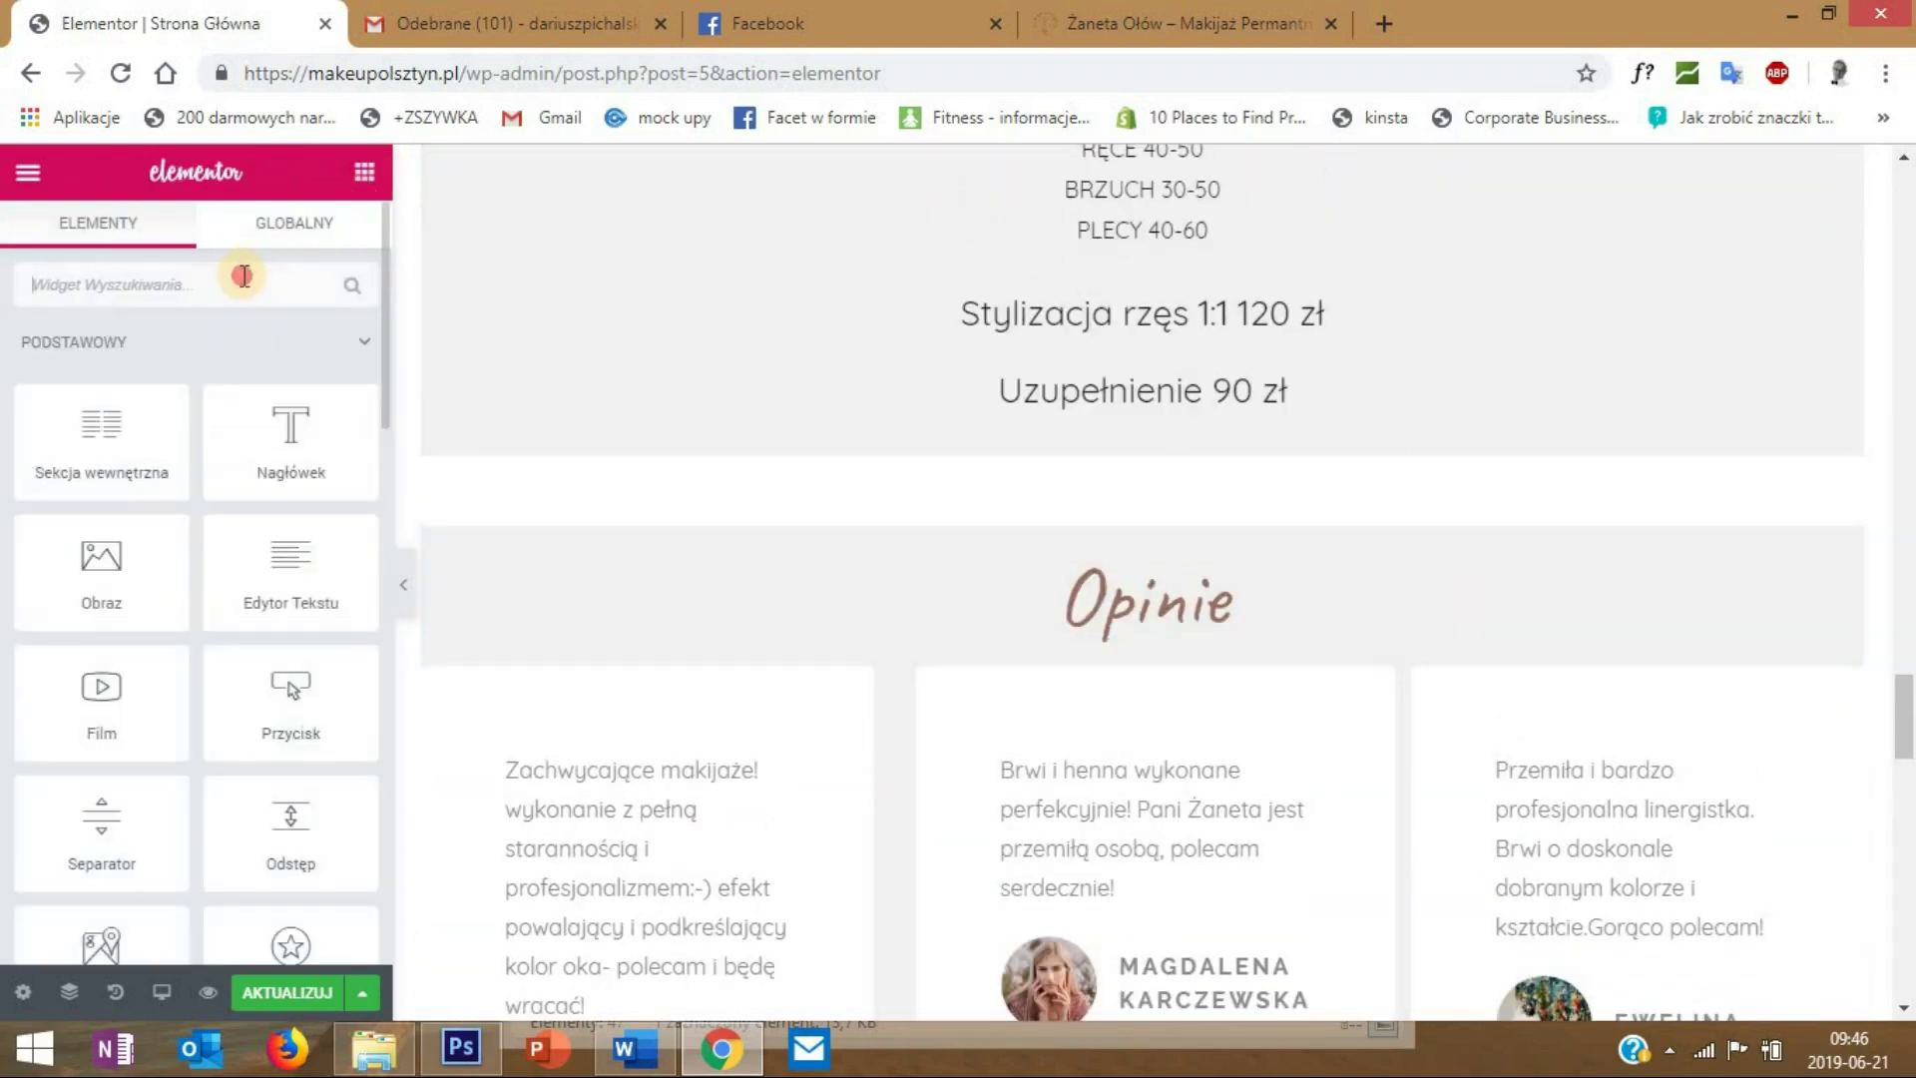
{"action": "type", "text": "opinie"}
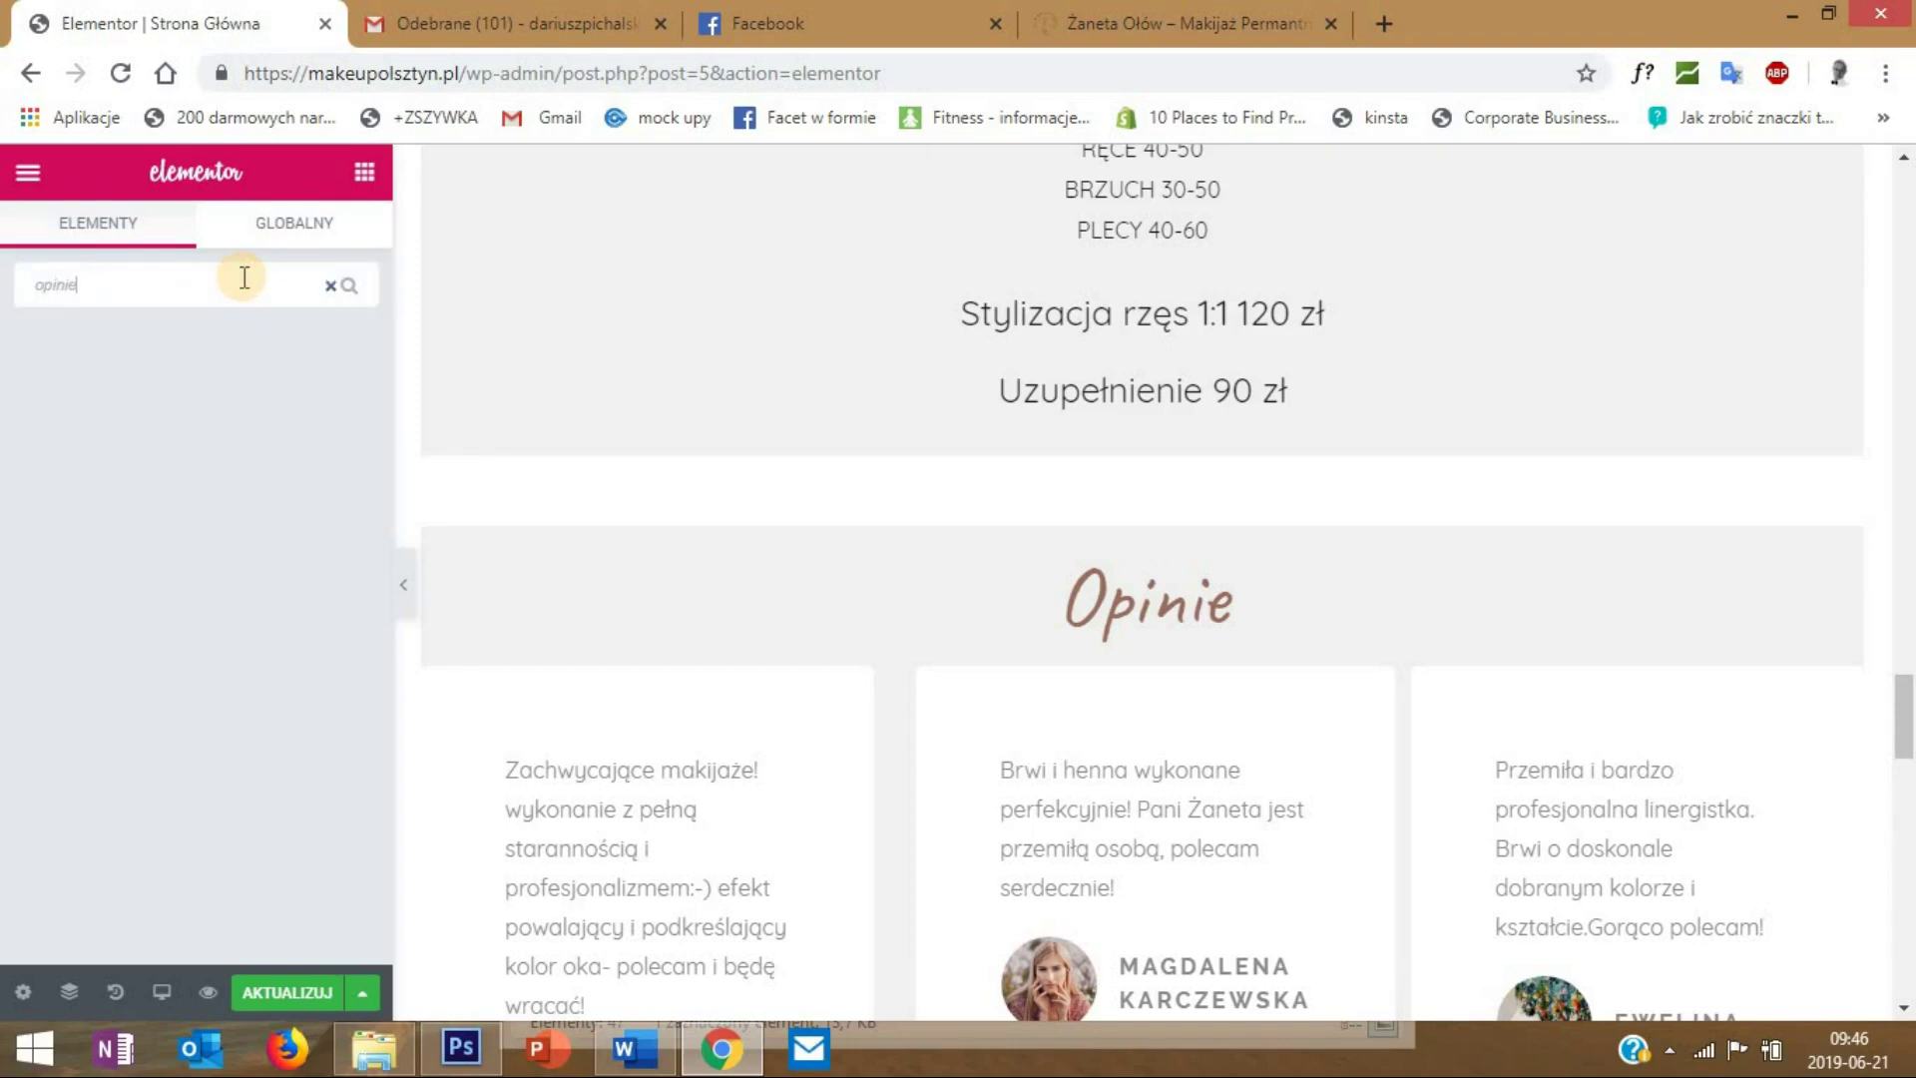
{"action": "type", "text": "zakotw"}
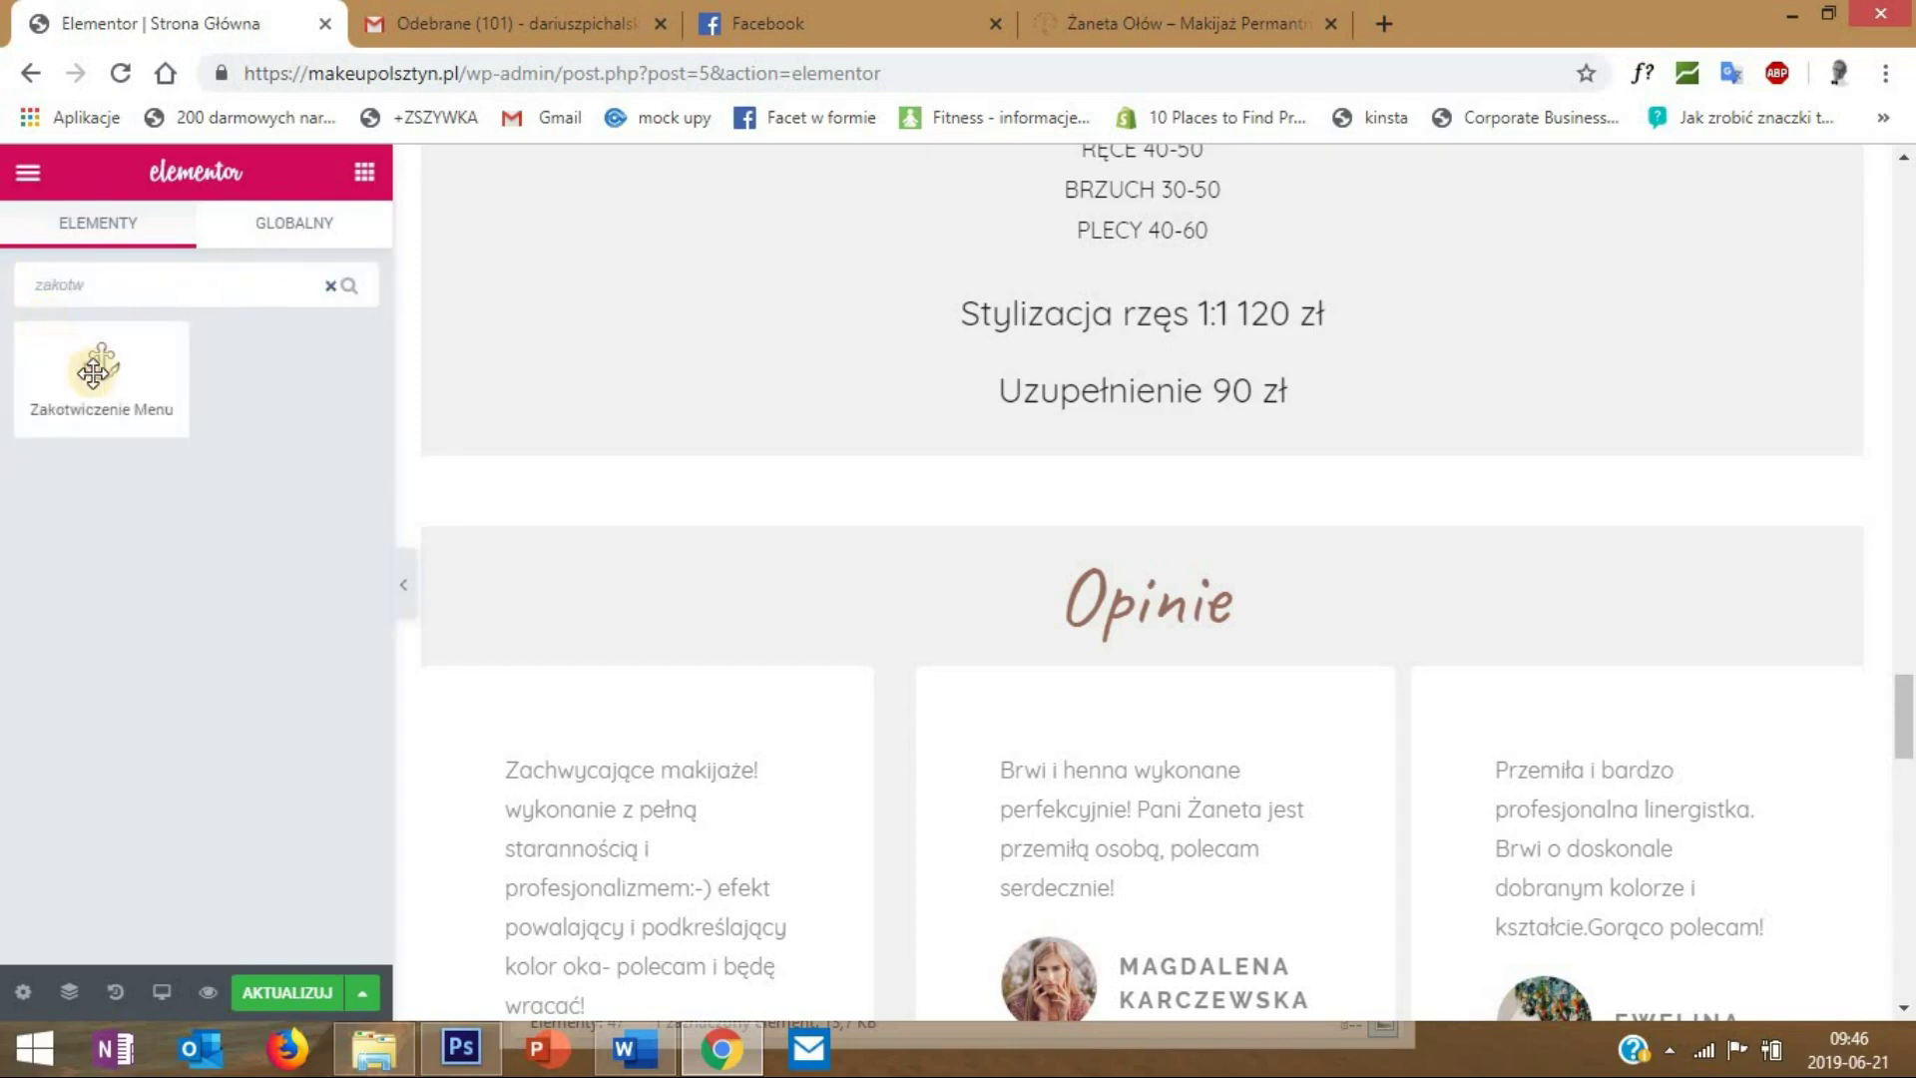
{"action": "left_click_drag", "start_coordinate": [93, 372], "coordinate": [1133, 421]}
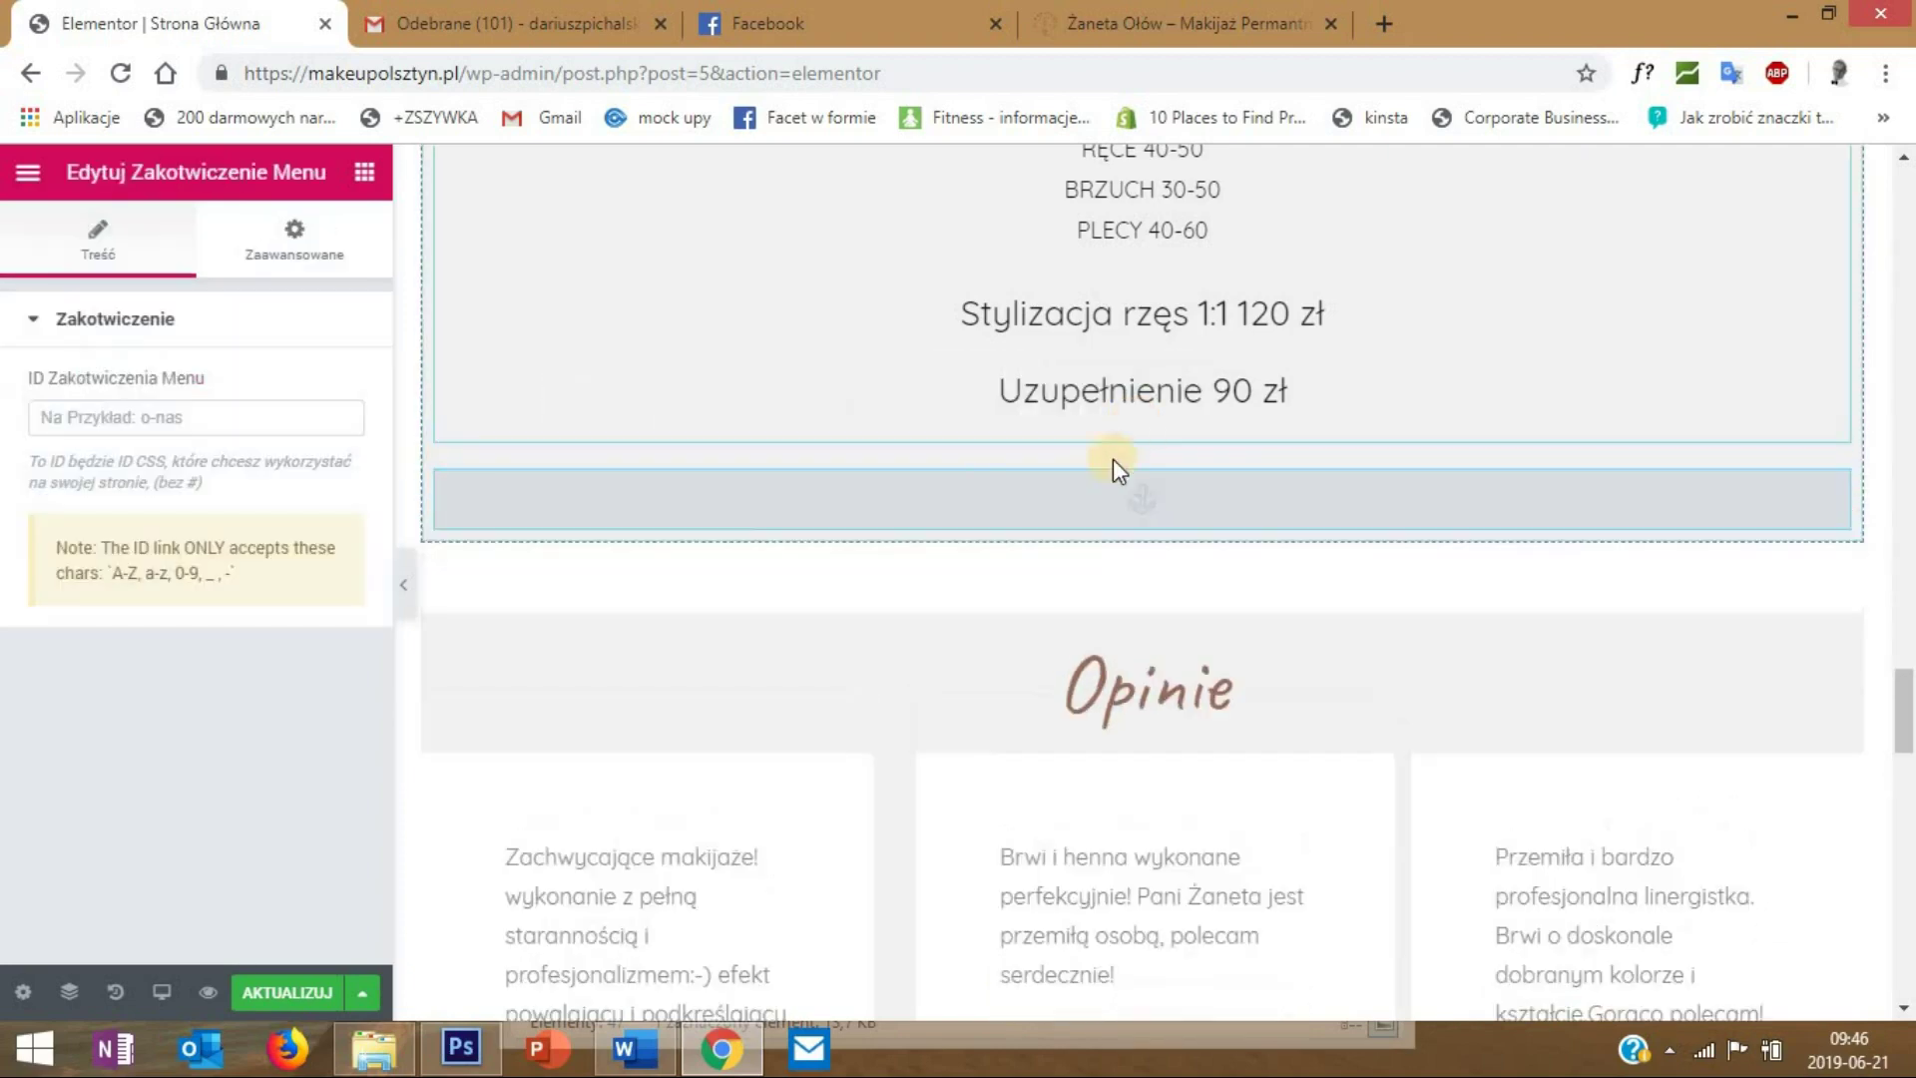
{"action": "left_click", "coordinate": [123, 407]}
{"action": "type", "text": "opinie"}
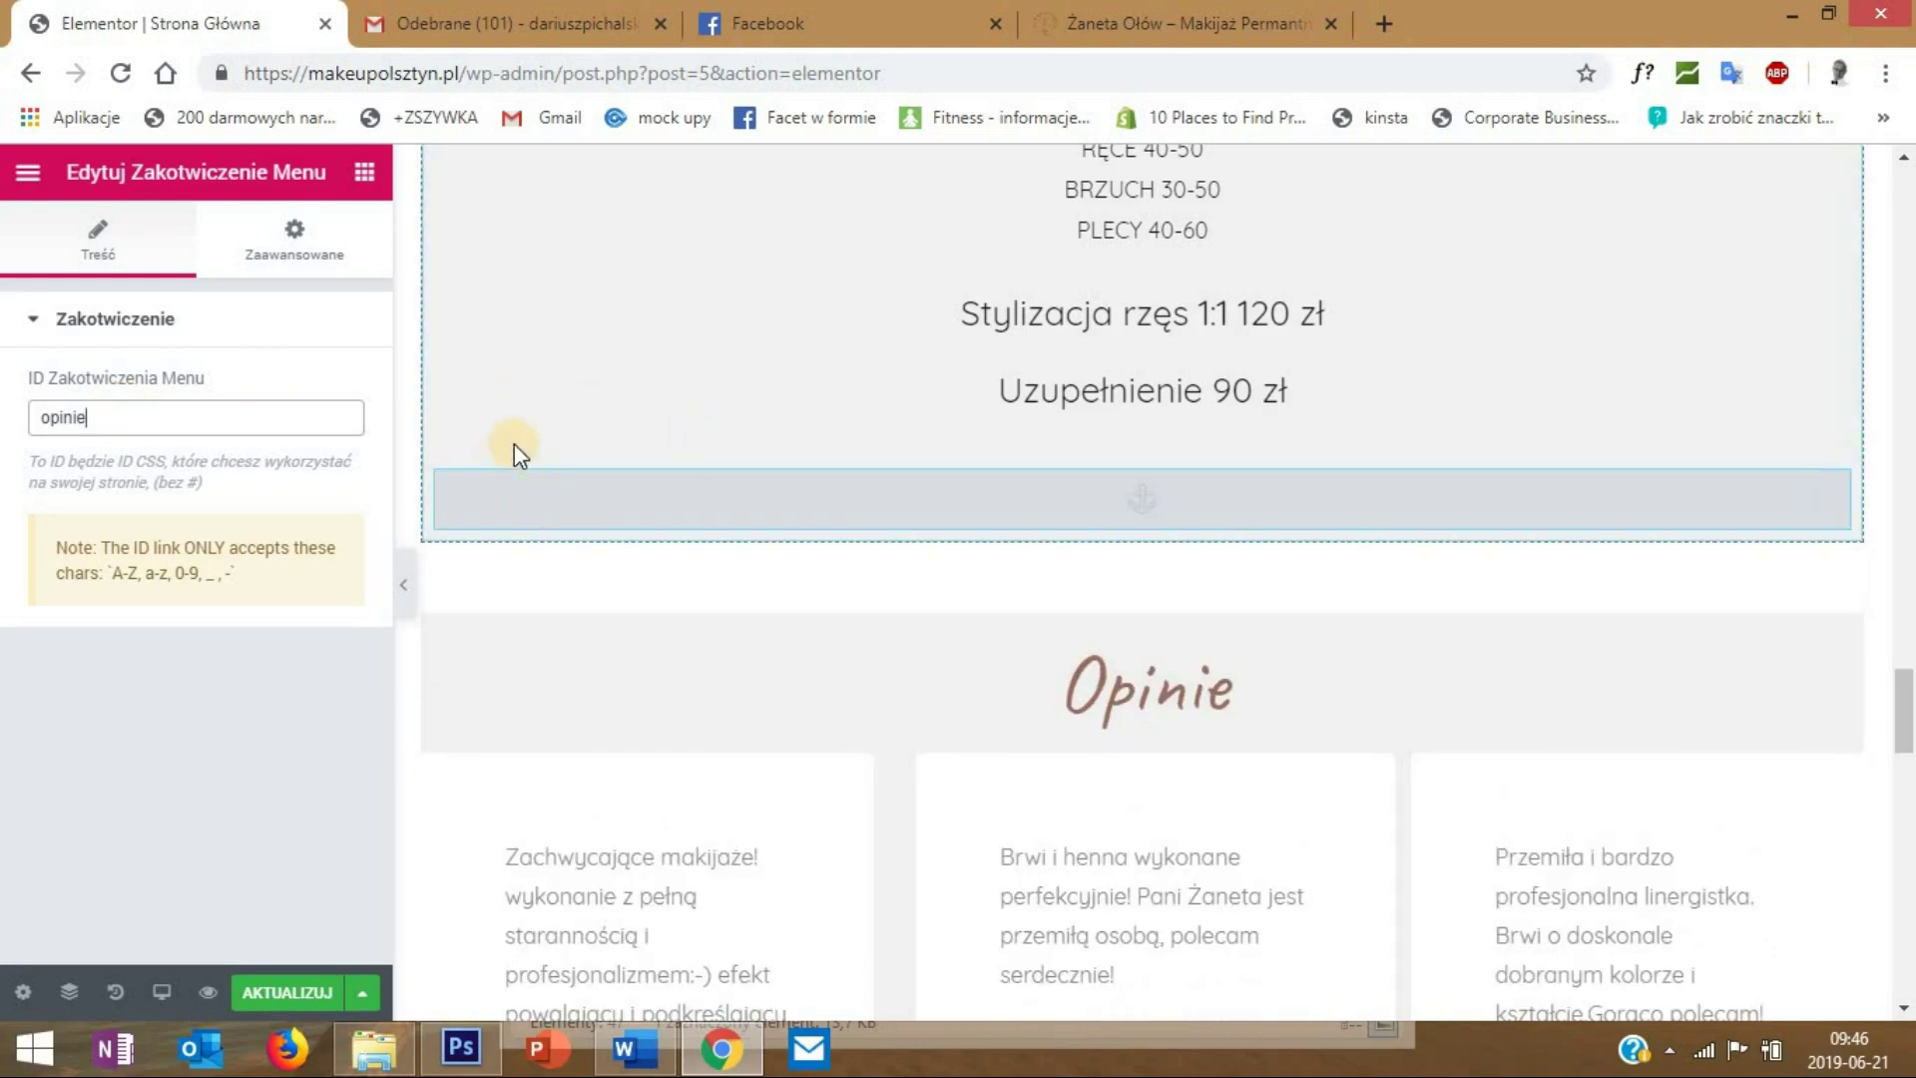
{"action": "scroll", "coordinate": [679, 469], "scroll_direction": "down", "scroll_amount": 4}
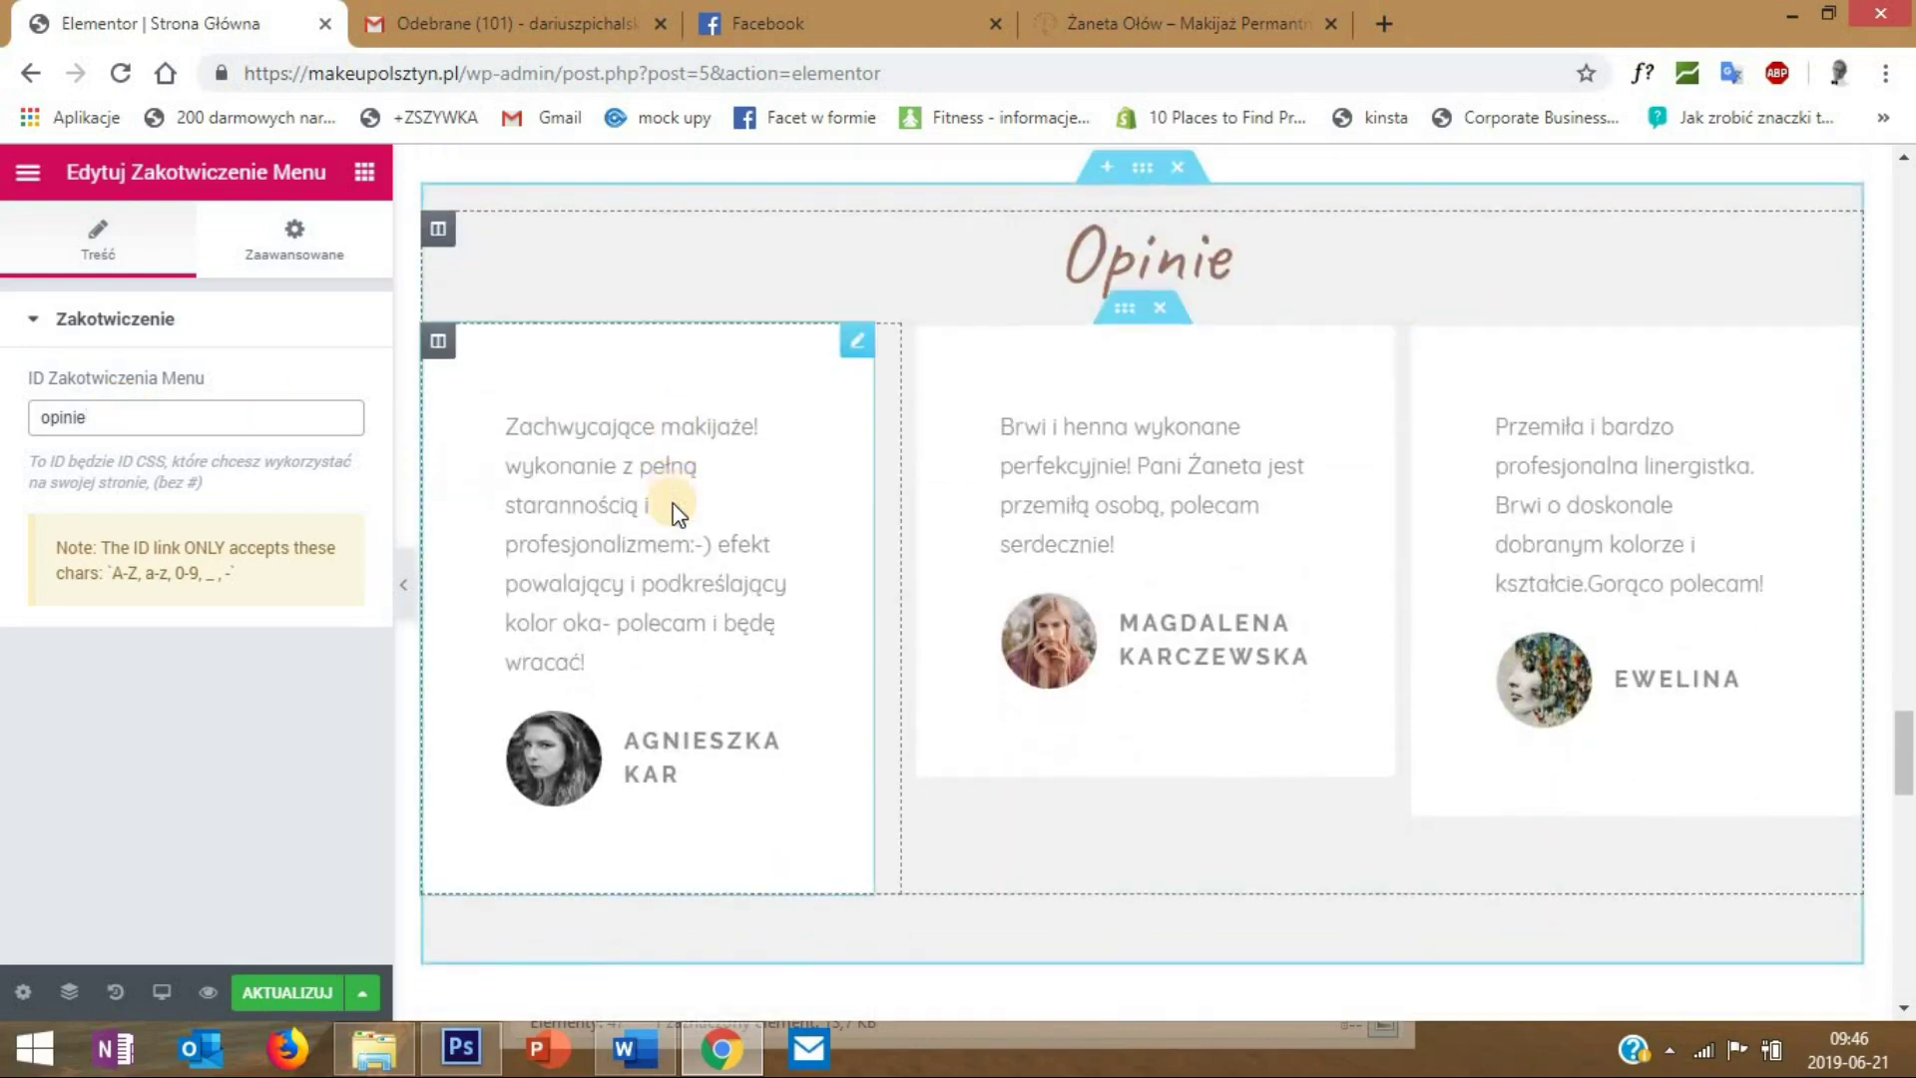
{"action": "scroll", "coordinate": [672, 503], "scroll_direction": "down", "scroll_amount": 7}
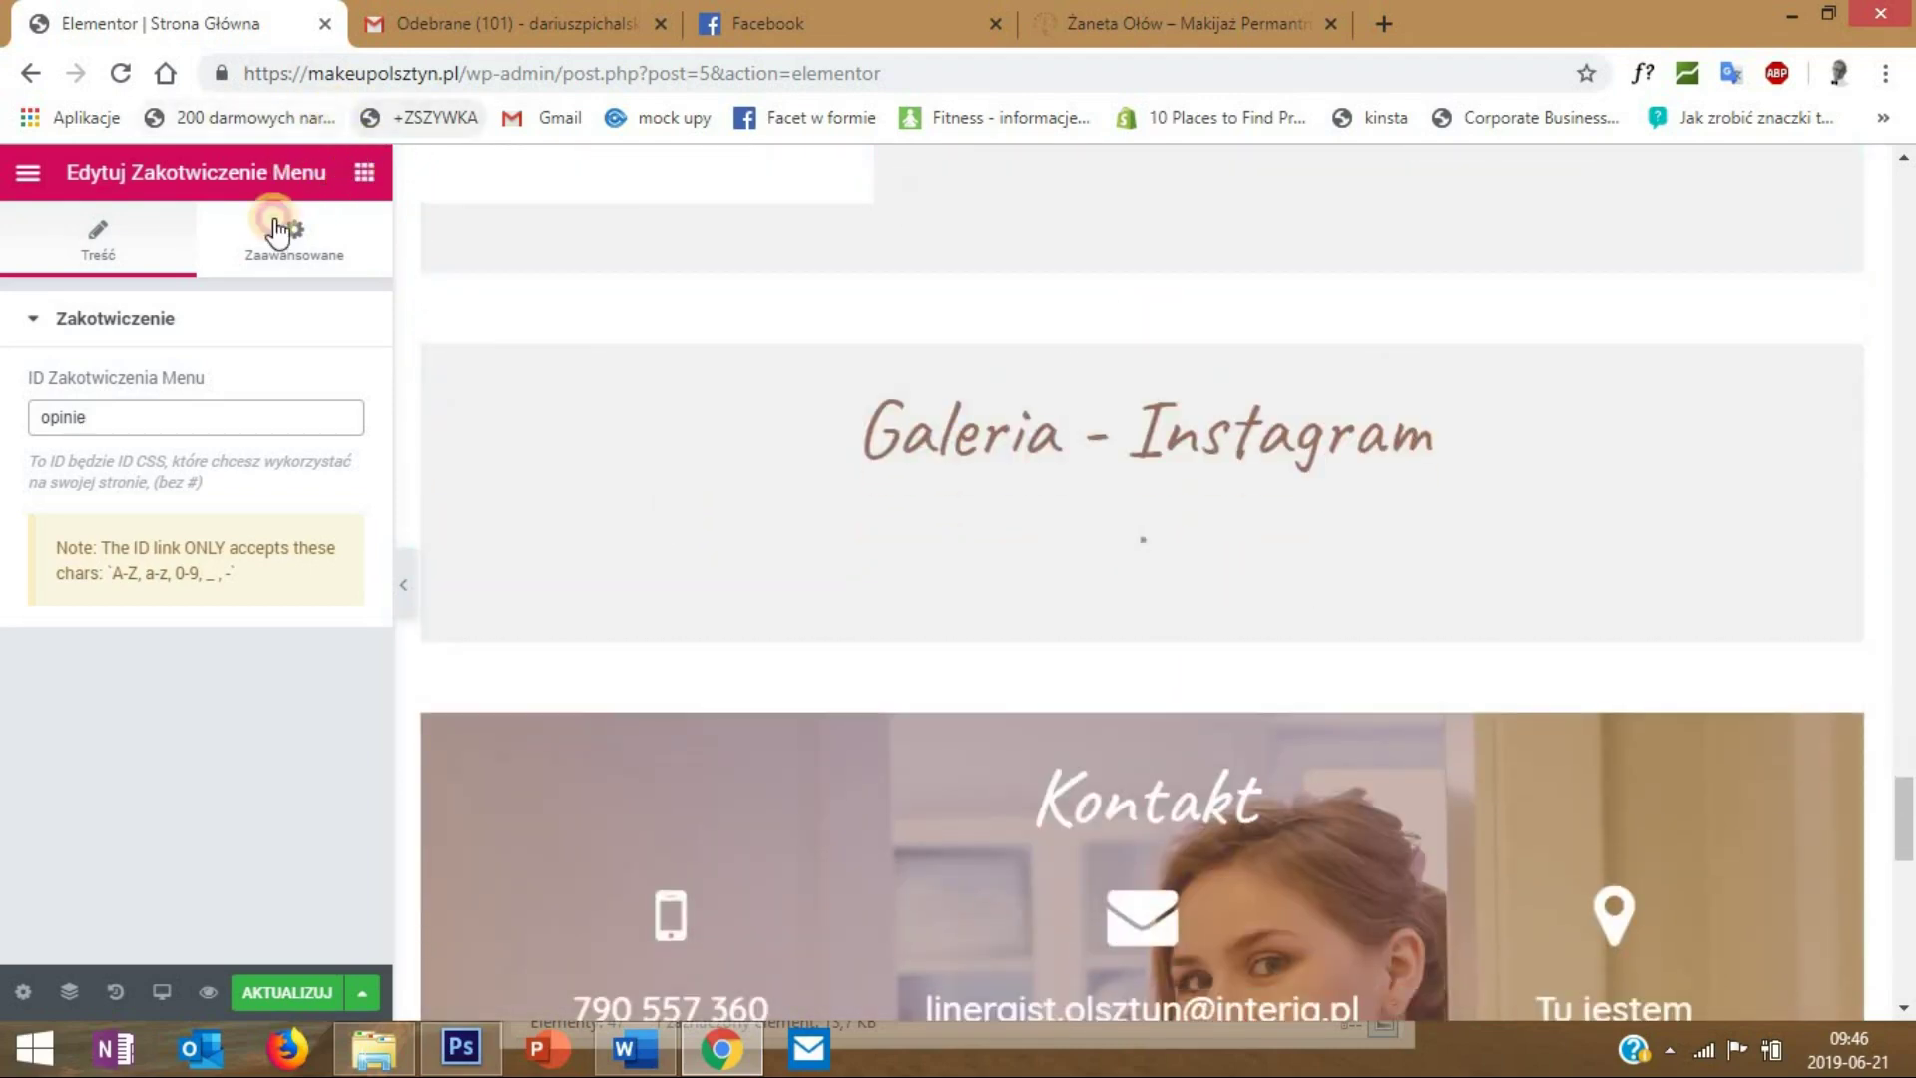
- Place another Zakotwiczenie Menu anchor above Galeria - Instagram and set its ID to galeria
{"action": "left_click", "coordinate": [279, 231]}
{"action": "type", "text": "zakot"}
{"action": "left_click_drag", "start_coordinate": [119, 370], "coordinate": [860, 222]}
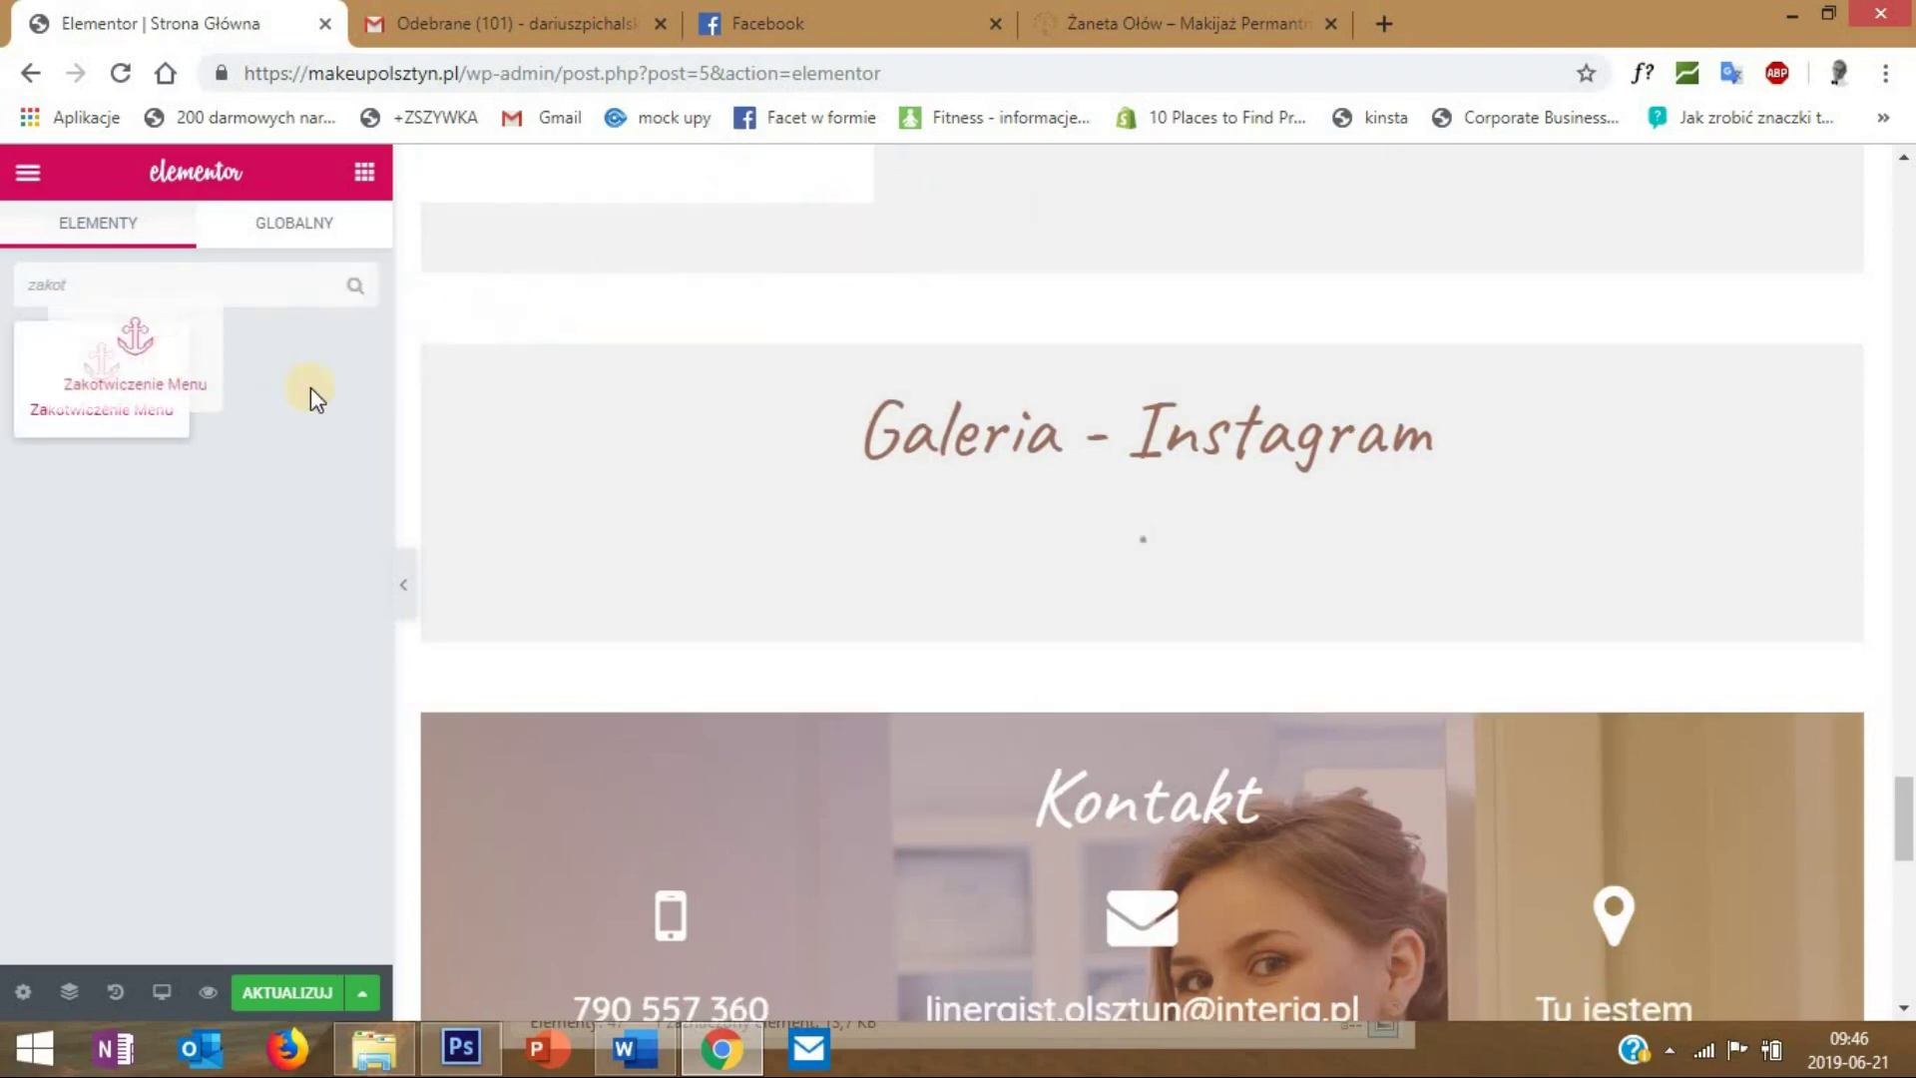
{"action": "scroll", "coordinate": [542, 684], "scroll_direction": "up", "scroll_amount": 3}
{"action": "left_click_drag", "start_coordinate": [144, 424], "coordinate": [1612, 436]}
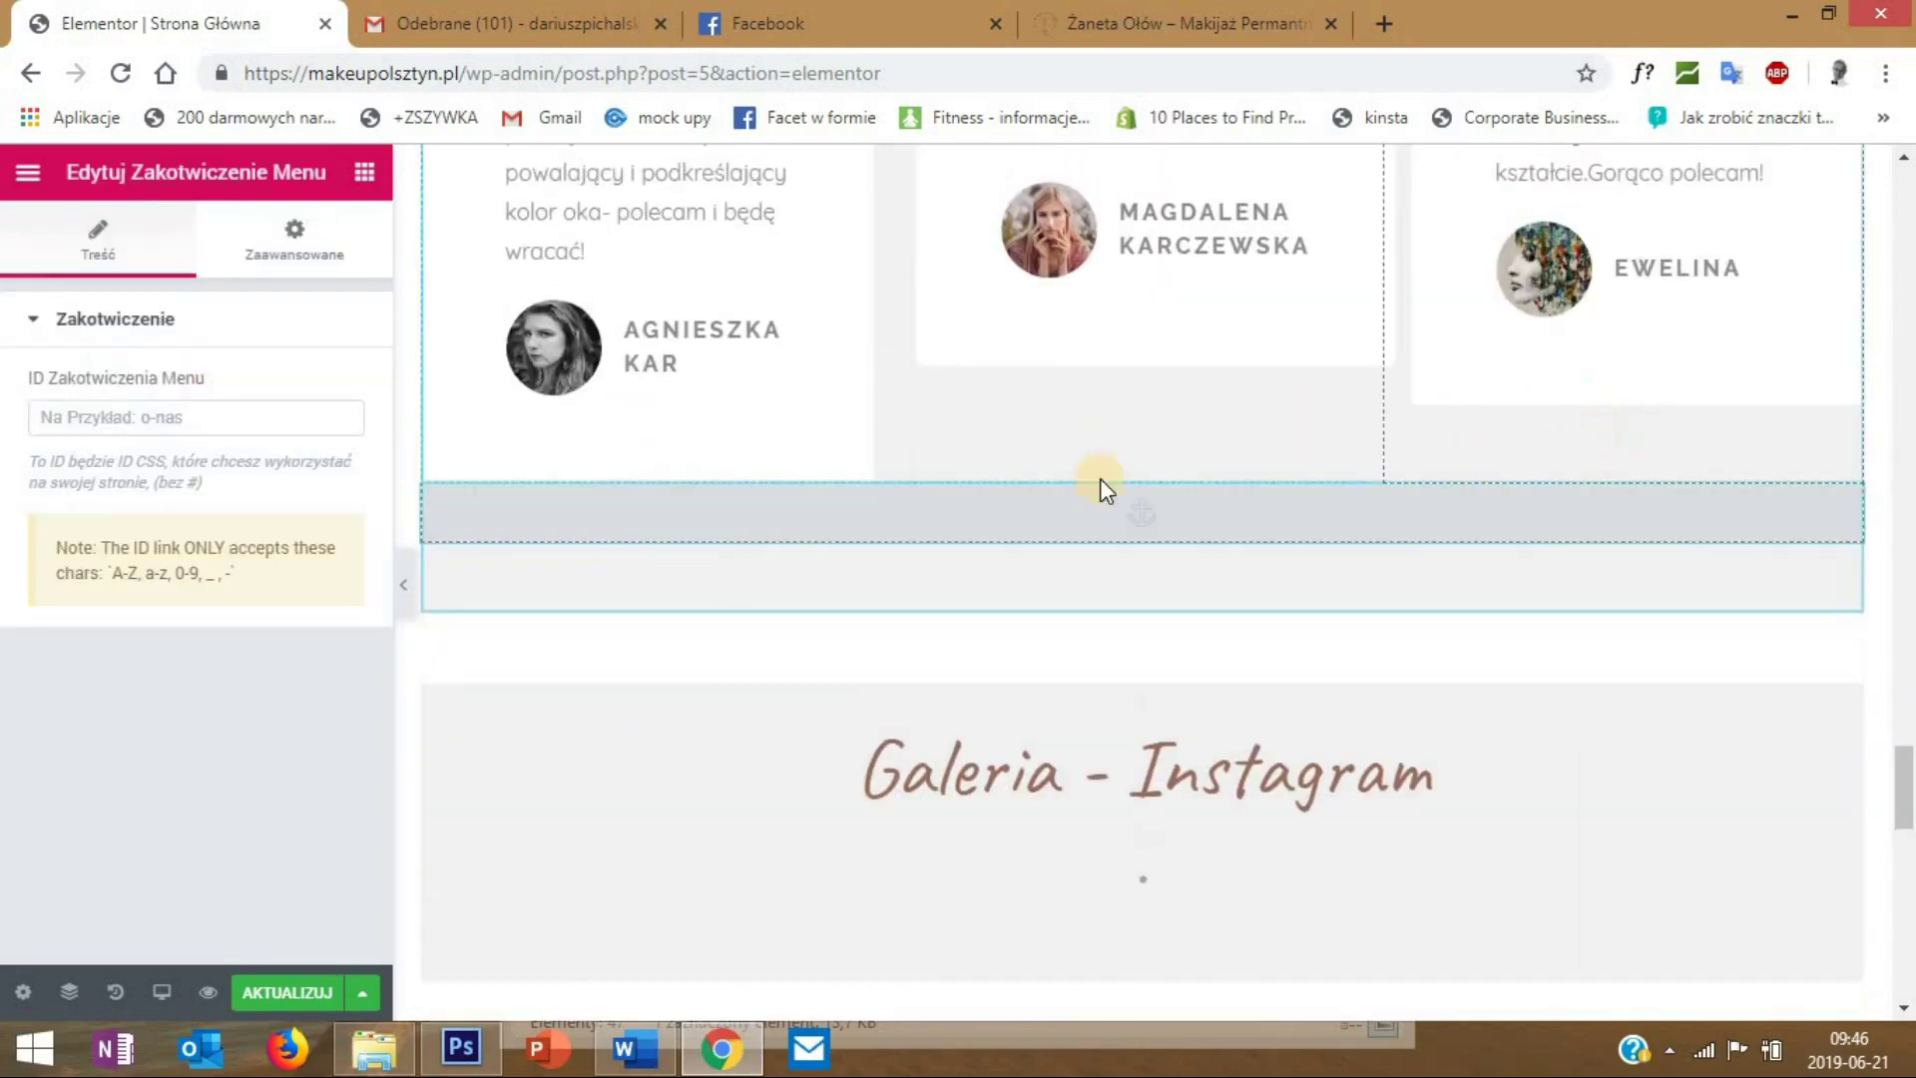
{"action": "left_click", "coordinate": [152, 414]}
{"action": "type", "text": "galeri"}
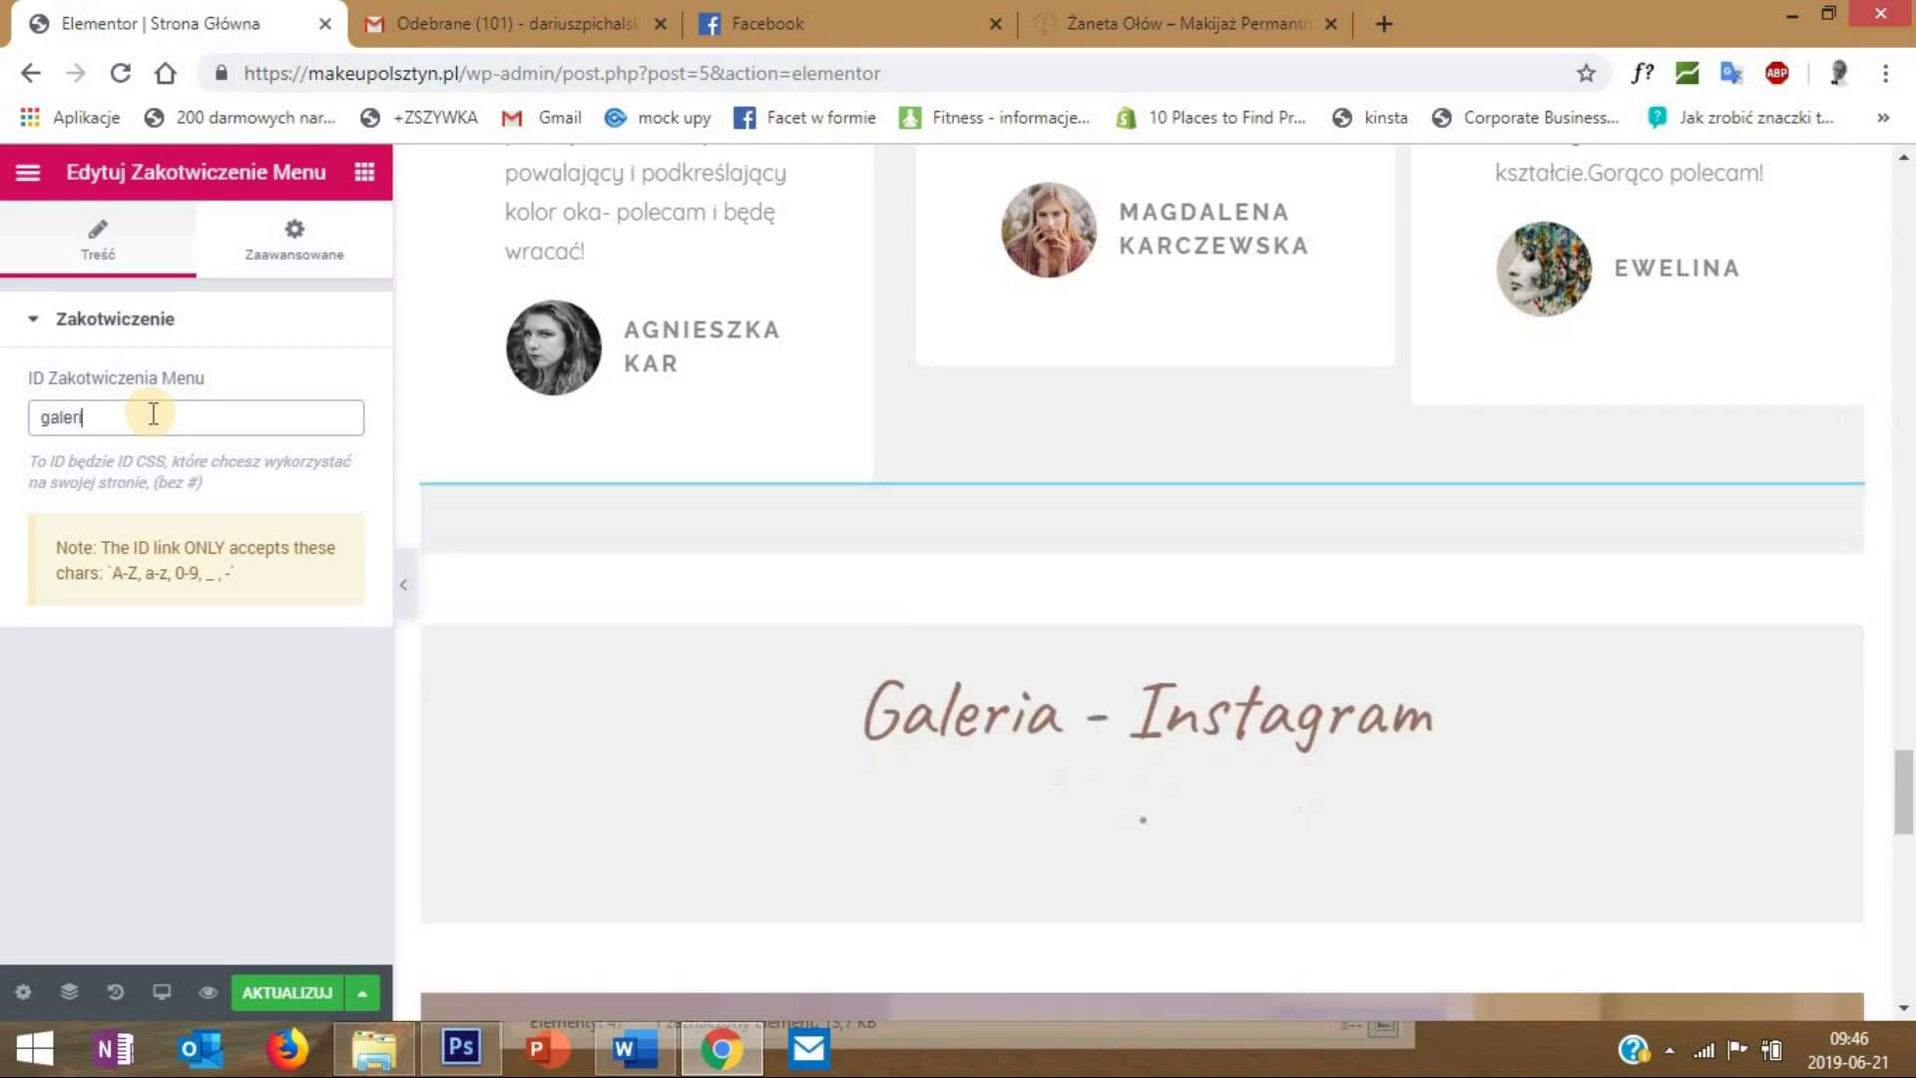
{"action": "type", "text": "a"}
{"action": "left_click", "coordinate": [361, 173]}
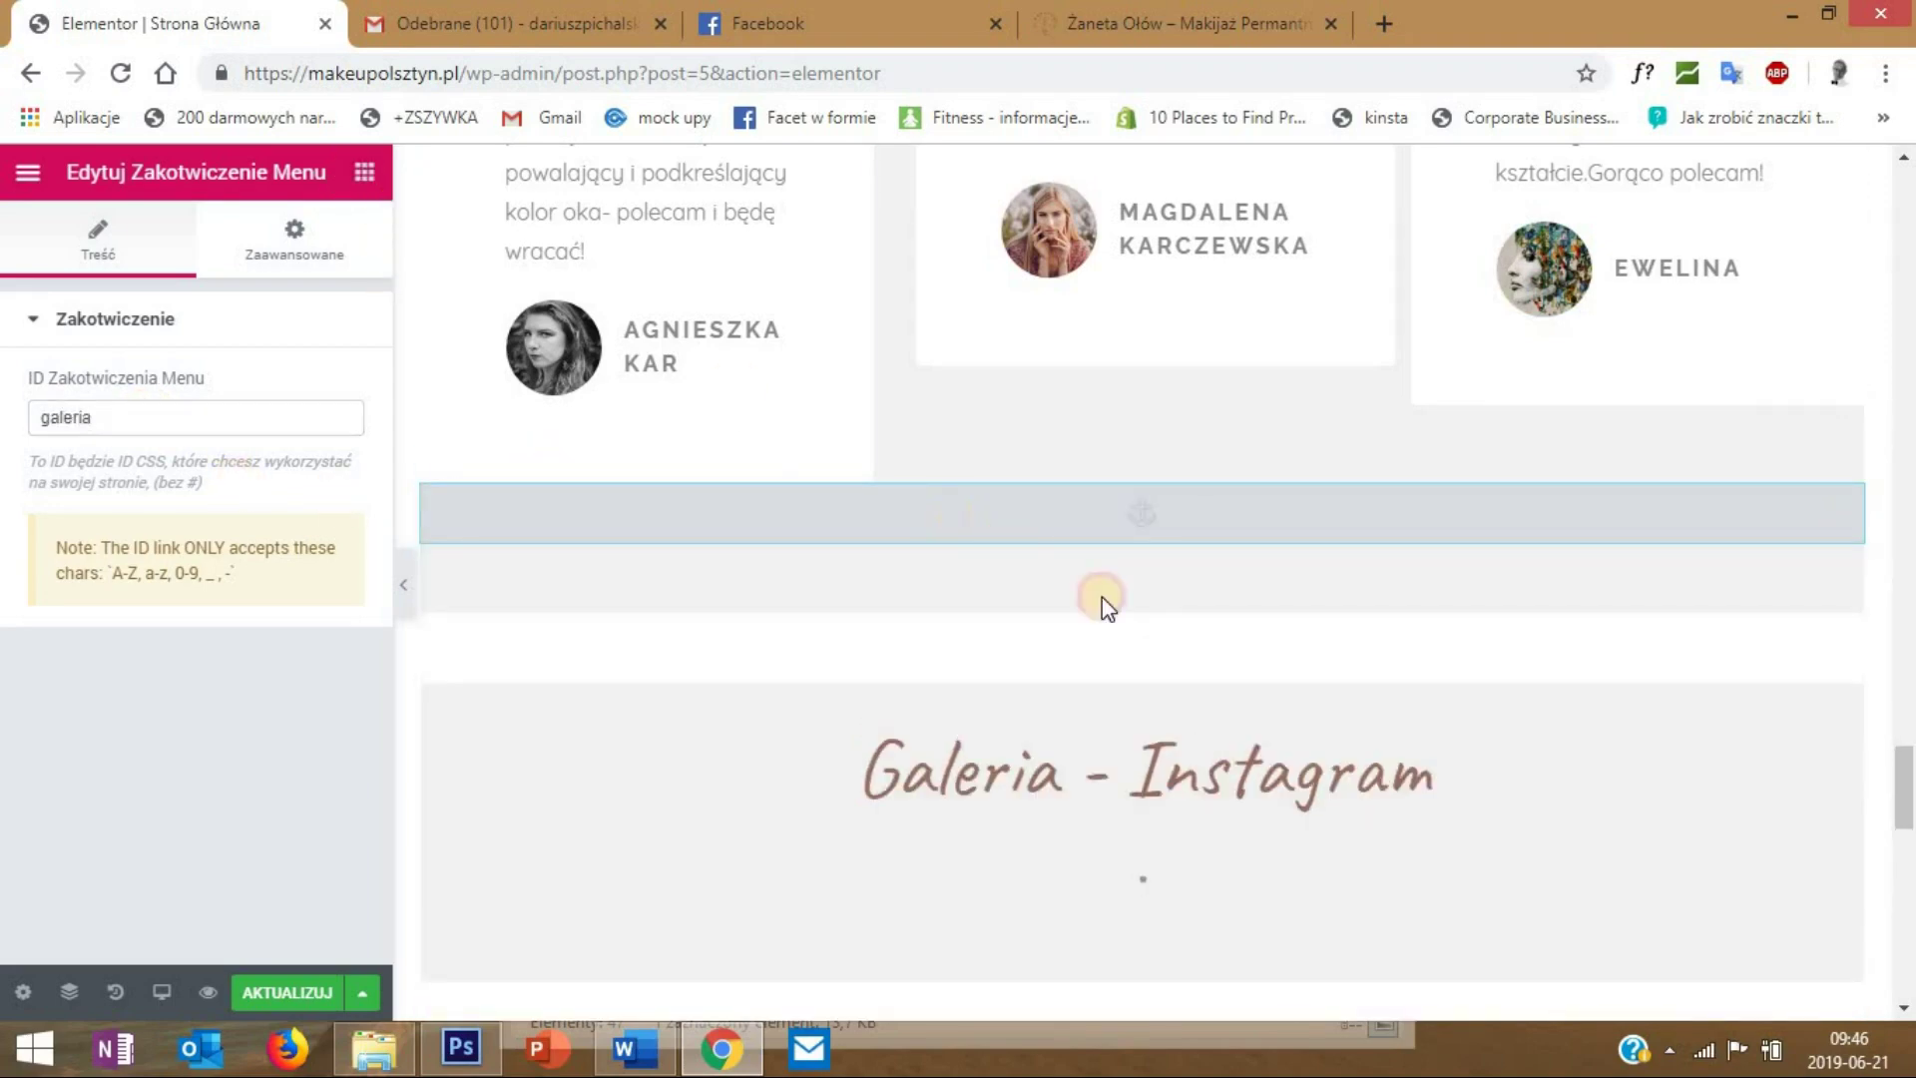
{"action": "scroll", "coordinate": [1108, 619], "scroll_direction": "down", "scroll_amount": 10}
{"action": "scroll", "coordinate": [1117, 636], "scroll_direction": "up", "scroll_amount": 3}
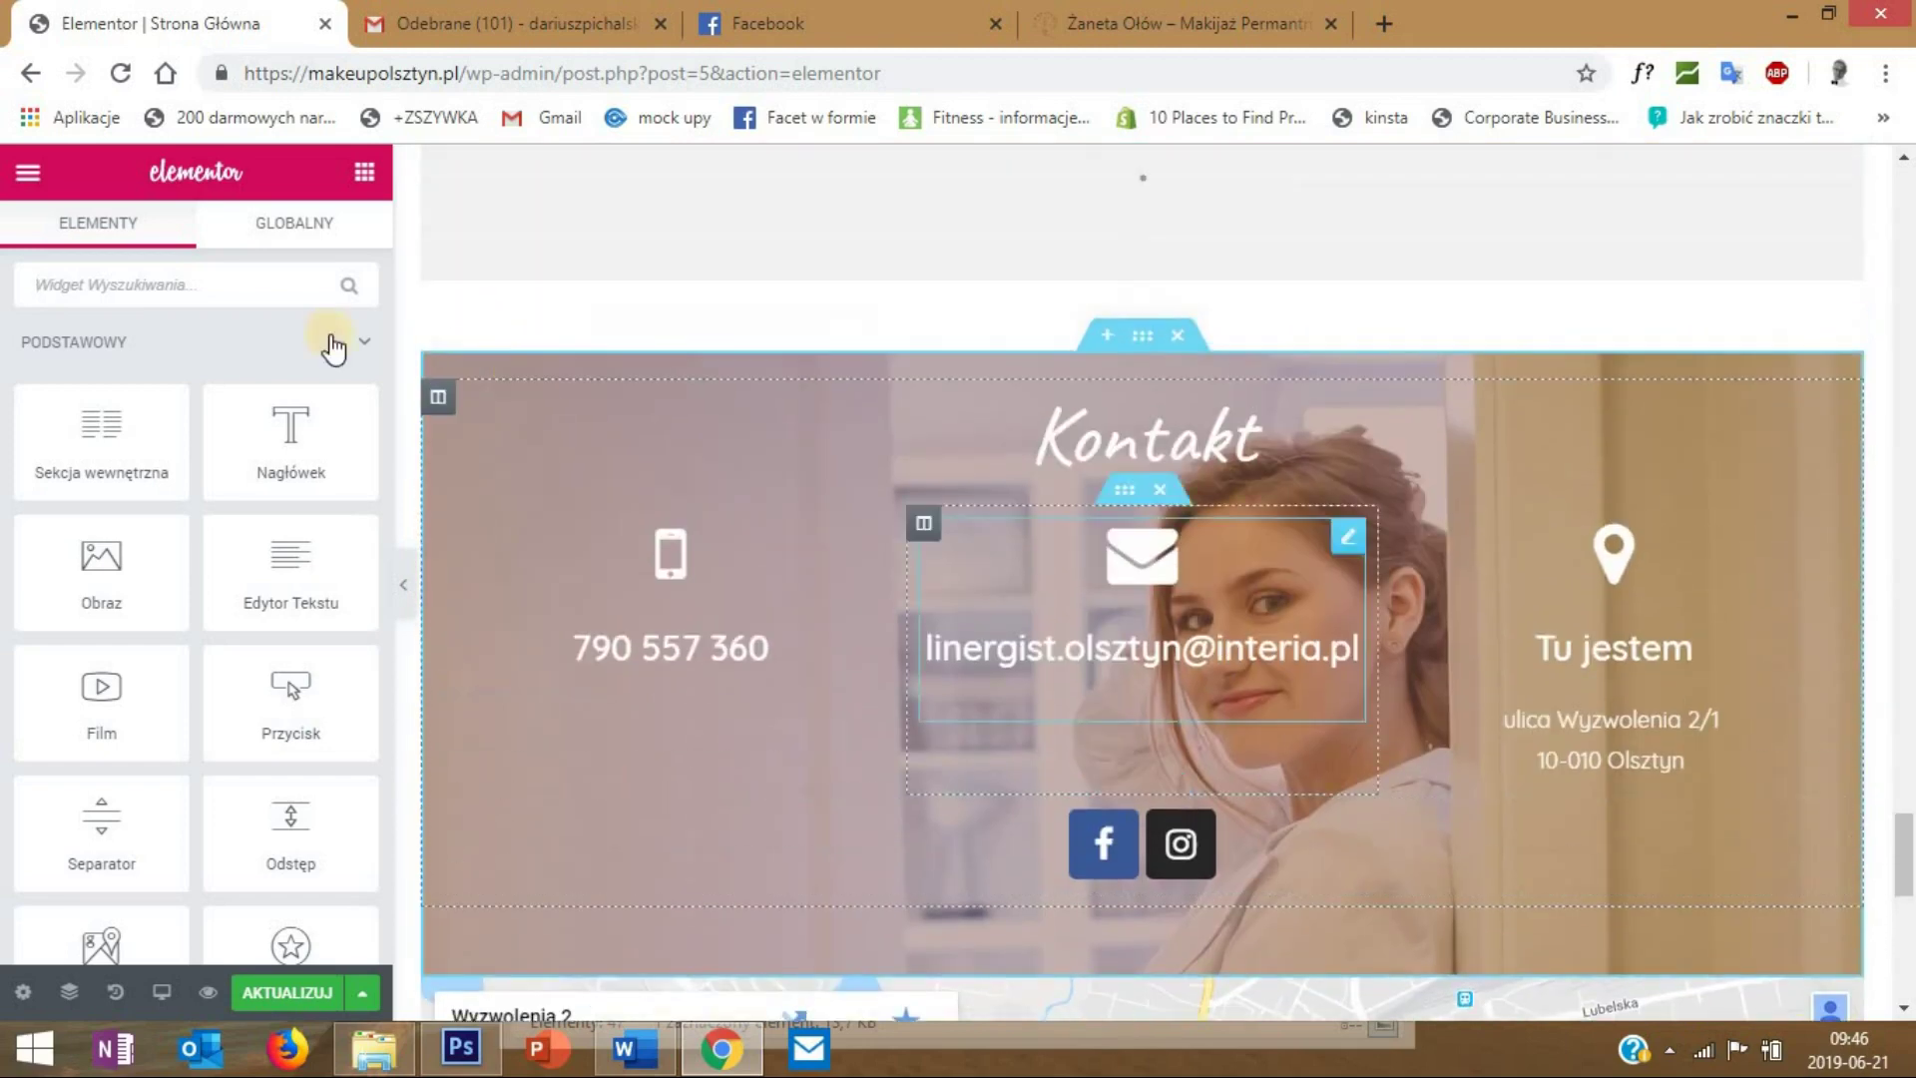
- Add a menu anchor above the Kontakt section with the ID kontakt
{"action": "left_click", "coordinate": [231, 284]}
{"action": "type", "text": "zakot"}
{"action": "left_click_drag", "start_coordinate": [138, 349], "coordinate": [1123, 256]}
{"action": "left_click", "coordinate": [256, 418]}
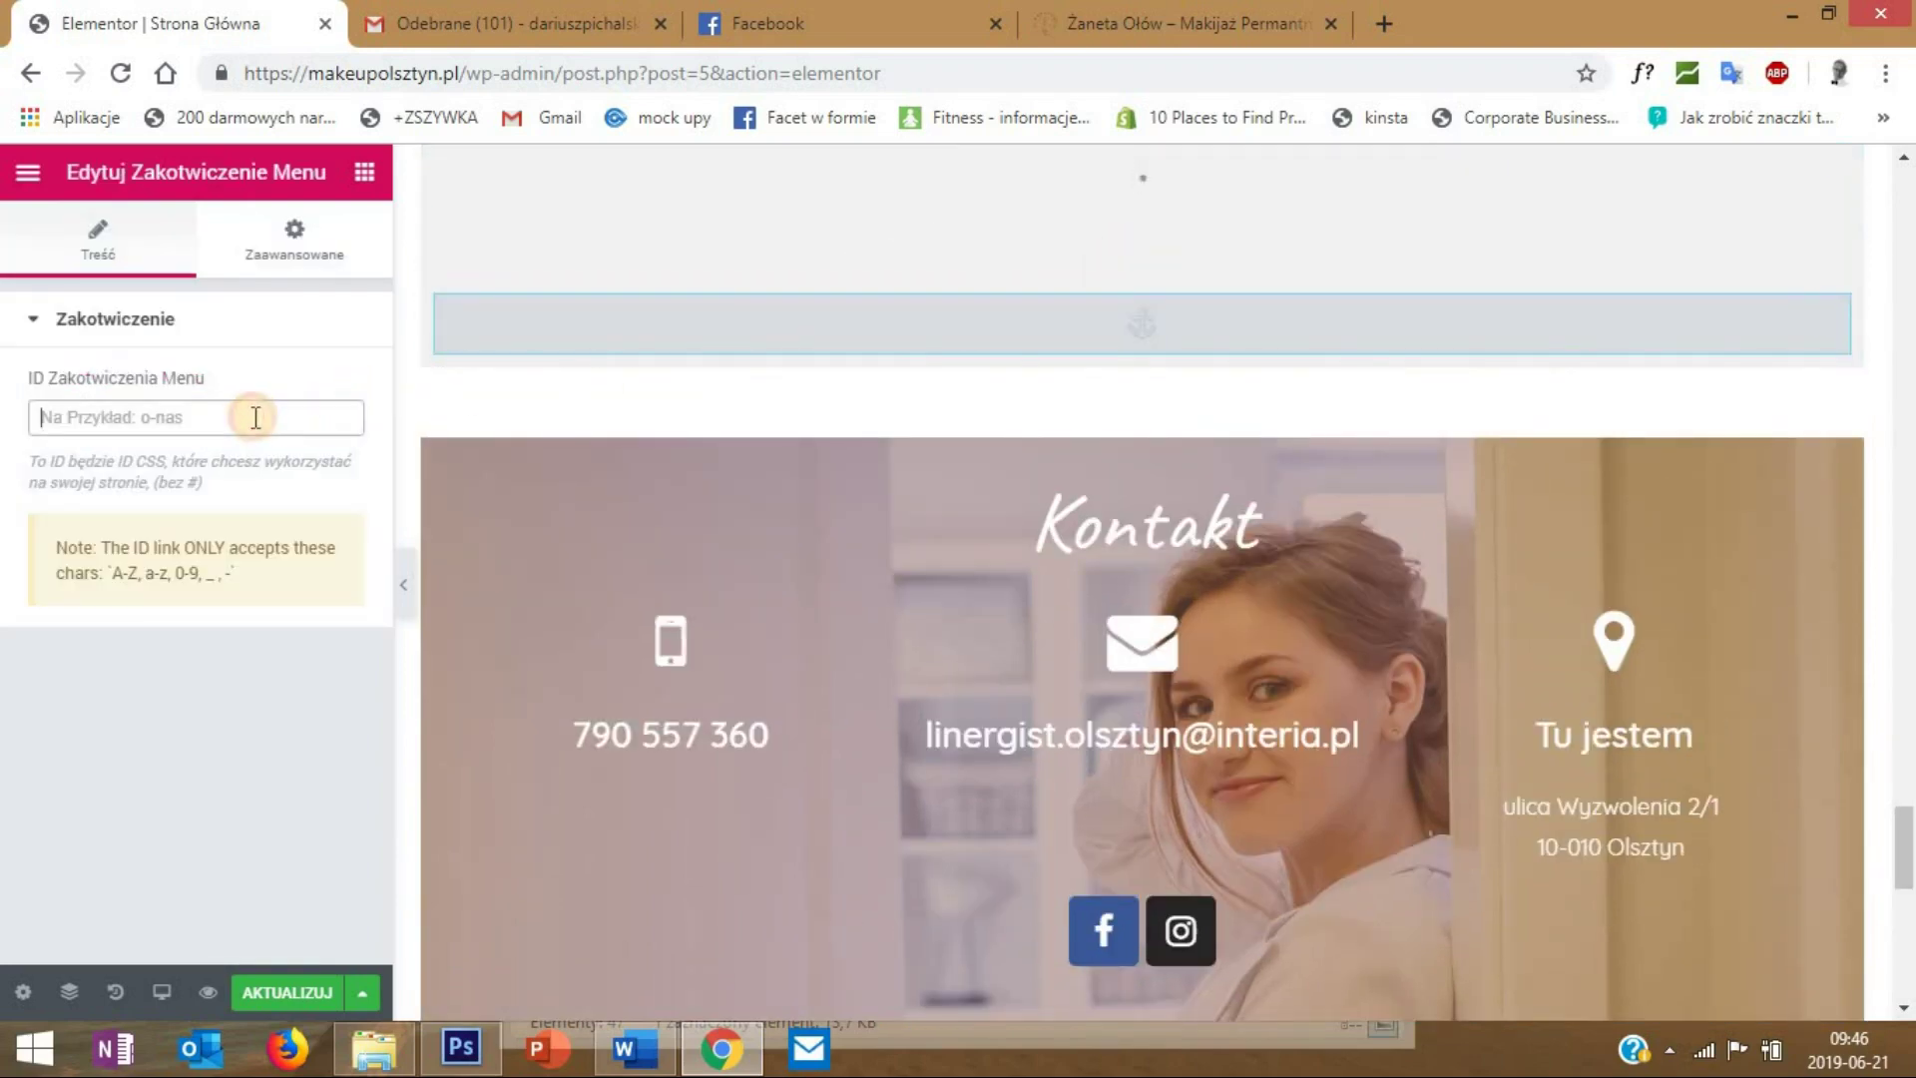
{"action": "type", "text": "kontakt"}
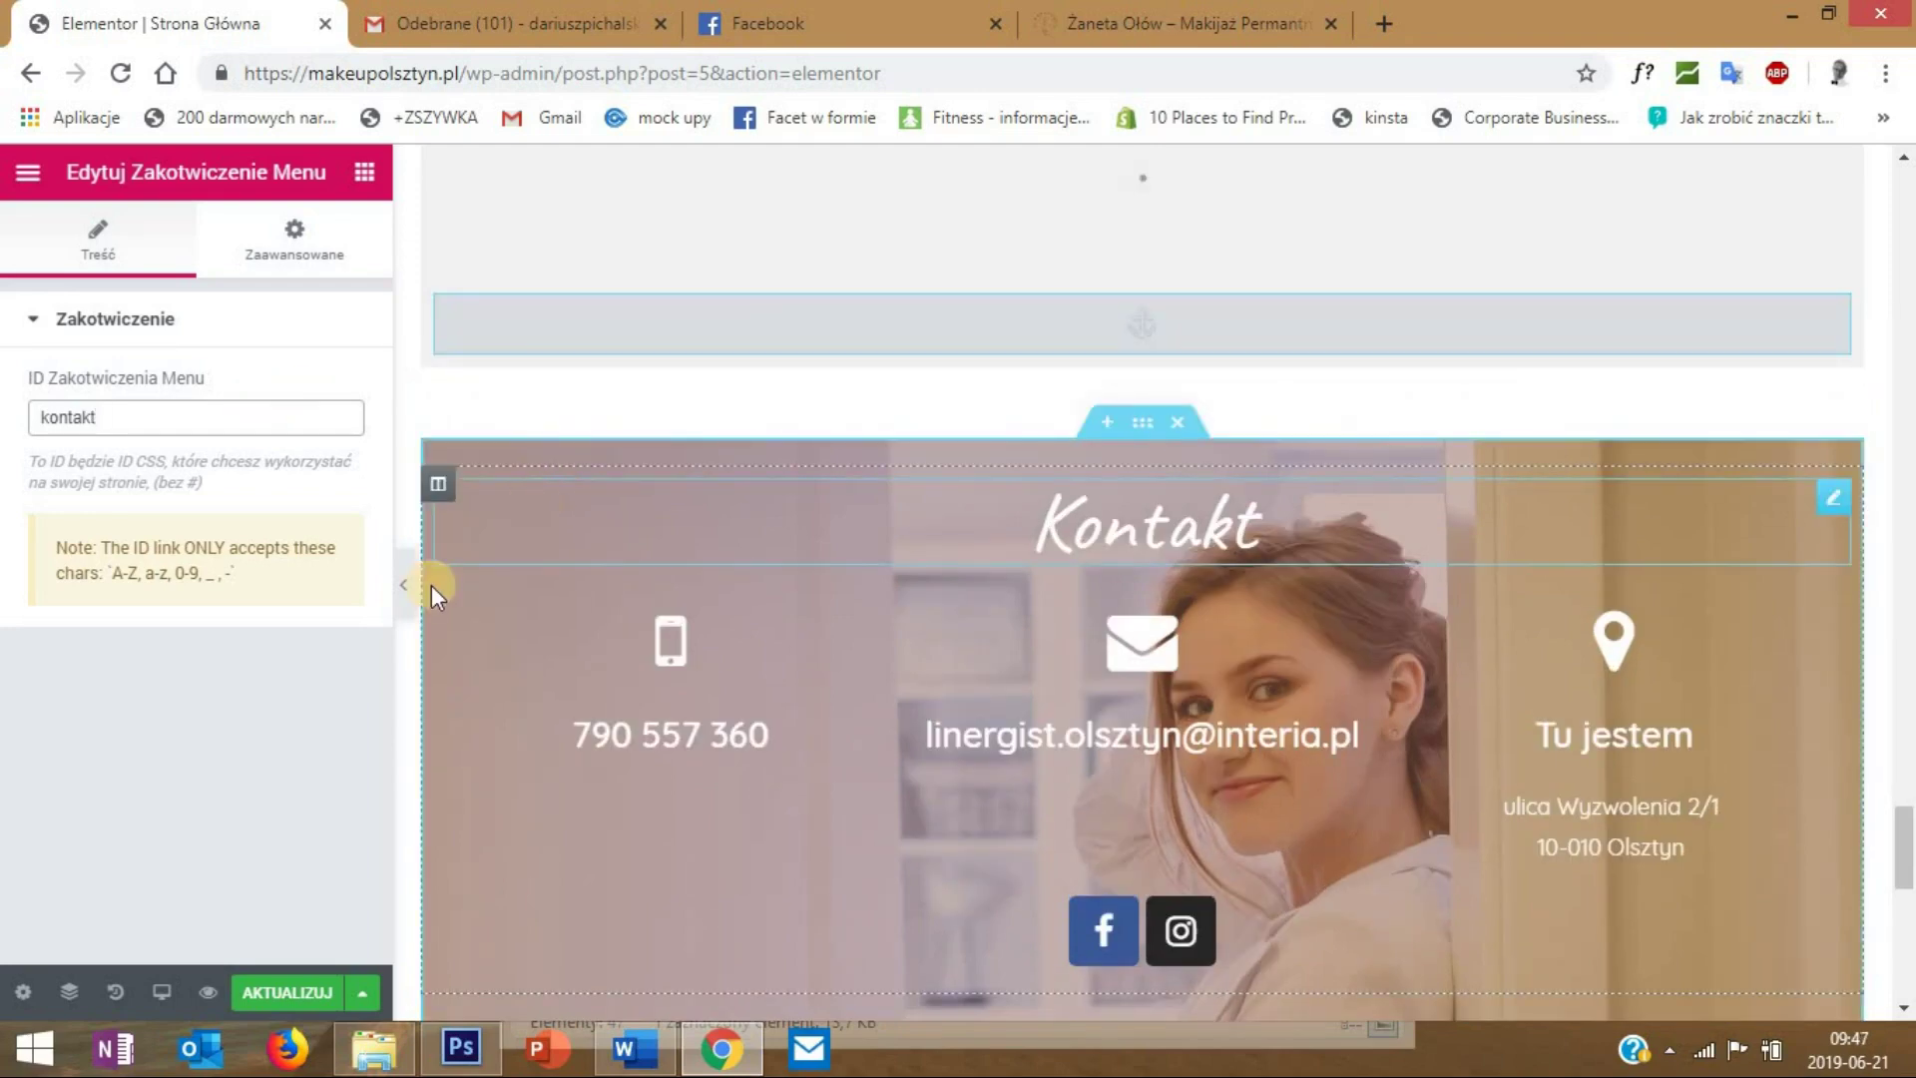
- Save the page with AKTUALIZUJ and return to the WordPress page editor
{"action": "left_click", "coordinate": [269, 993]}
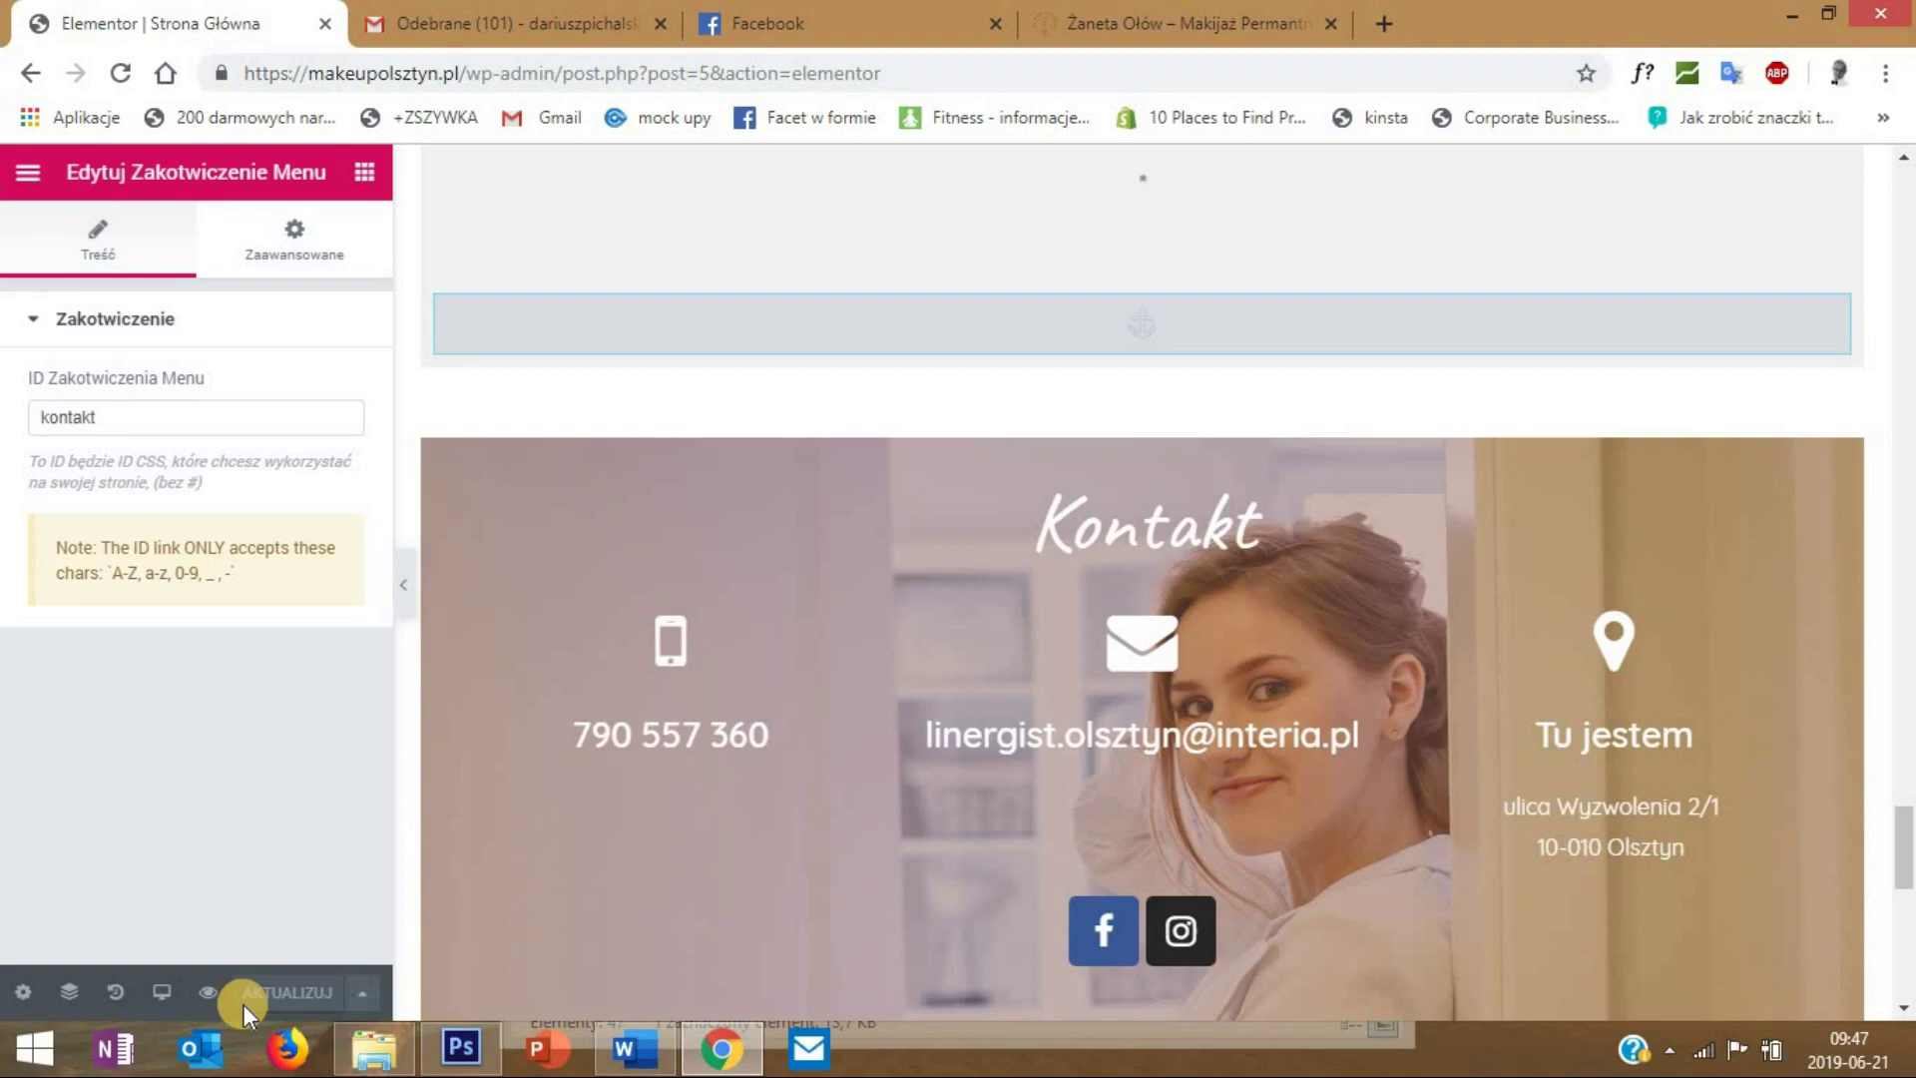
{"action": "left_click", "coordinate": [20, 177]}
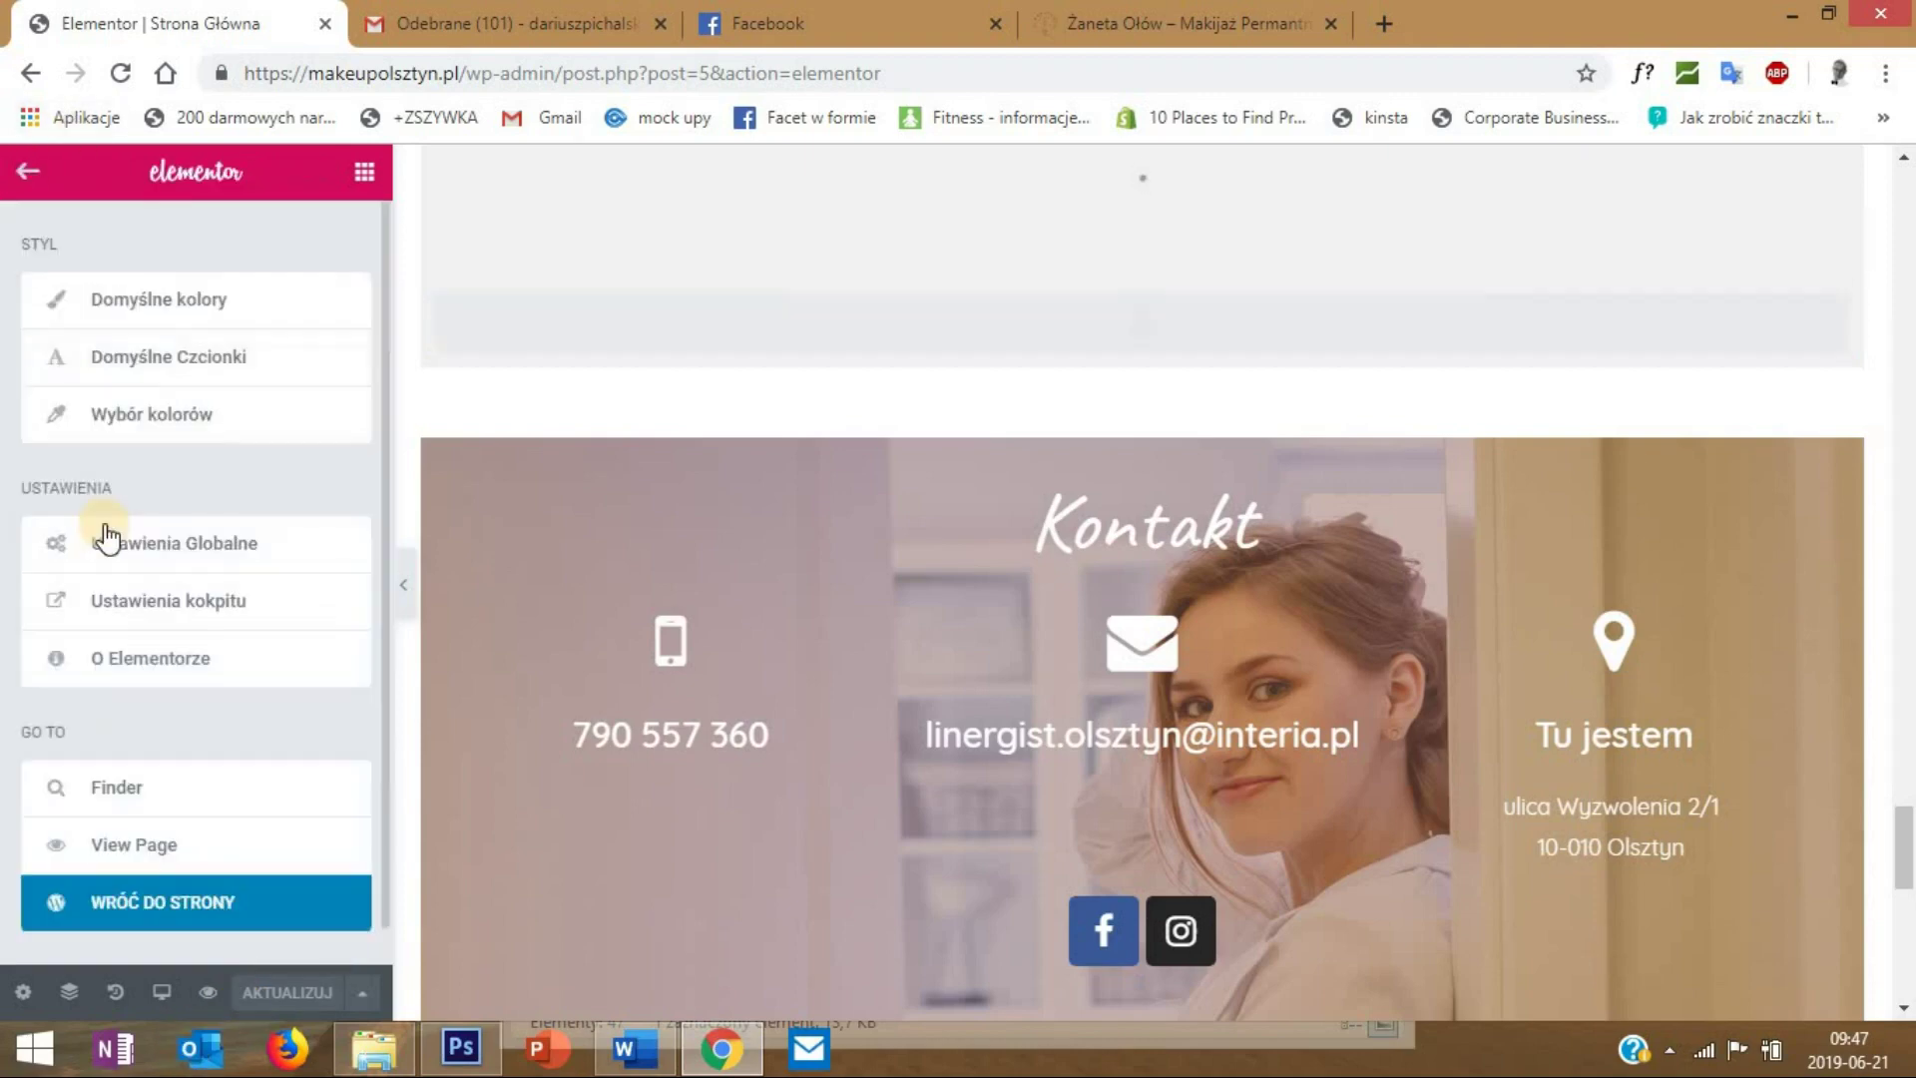
{"action": "left_click", "coordinate": [140, 898]}
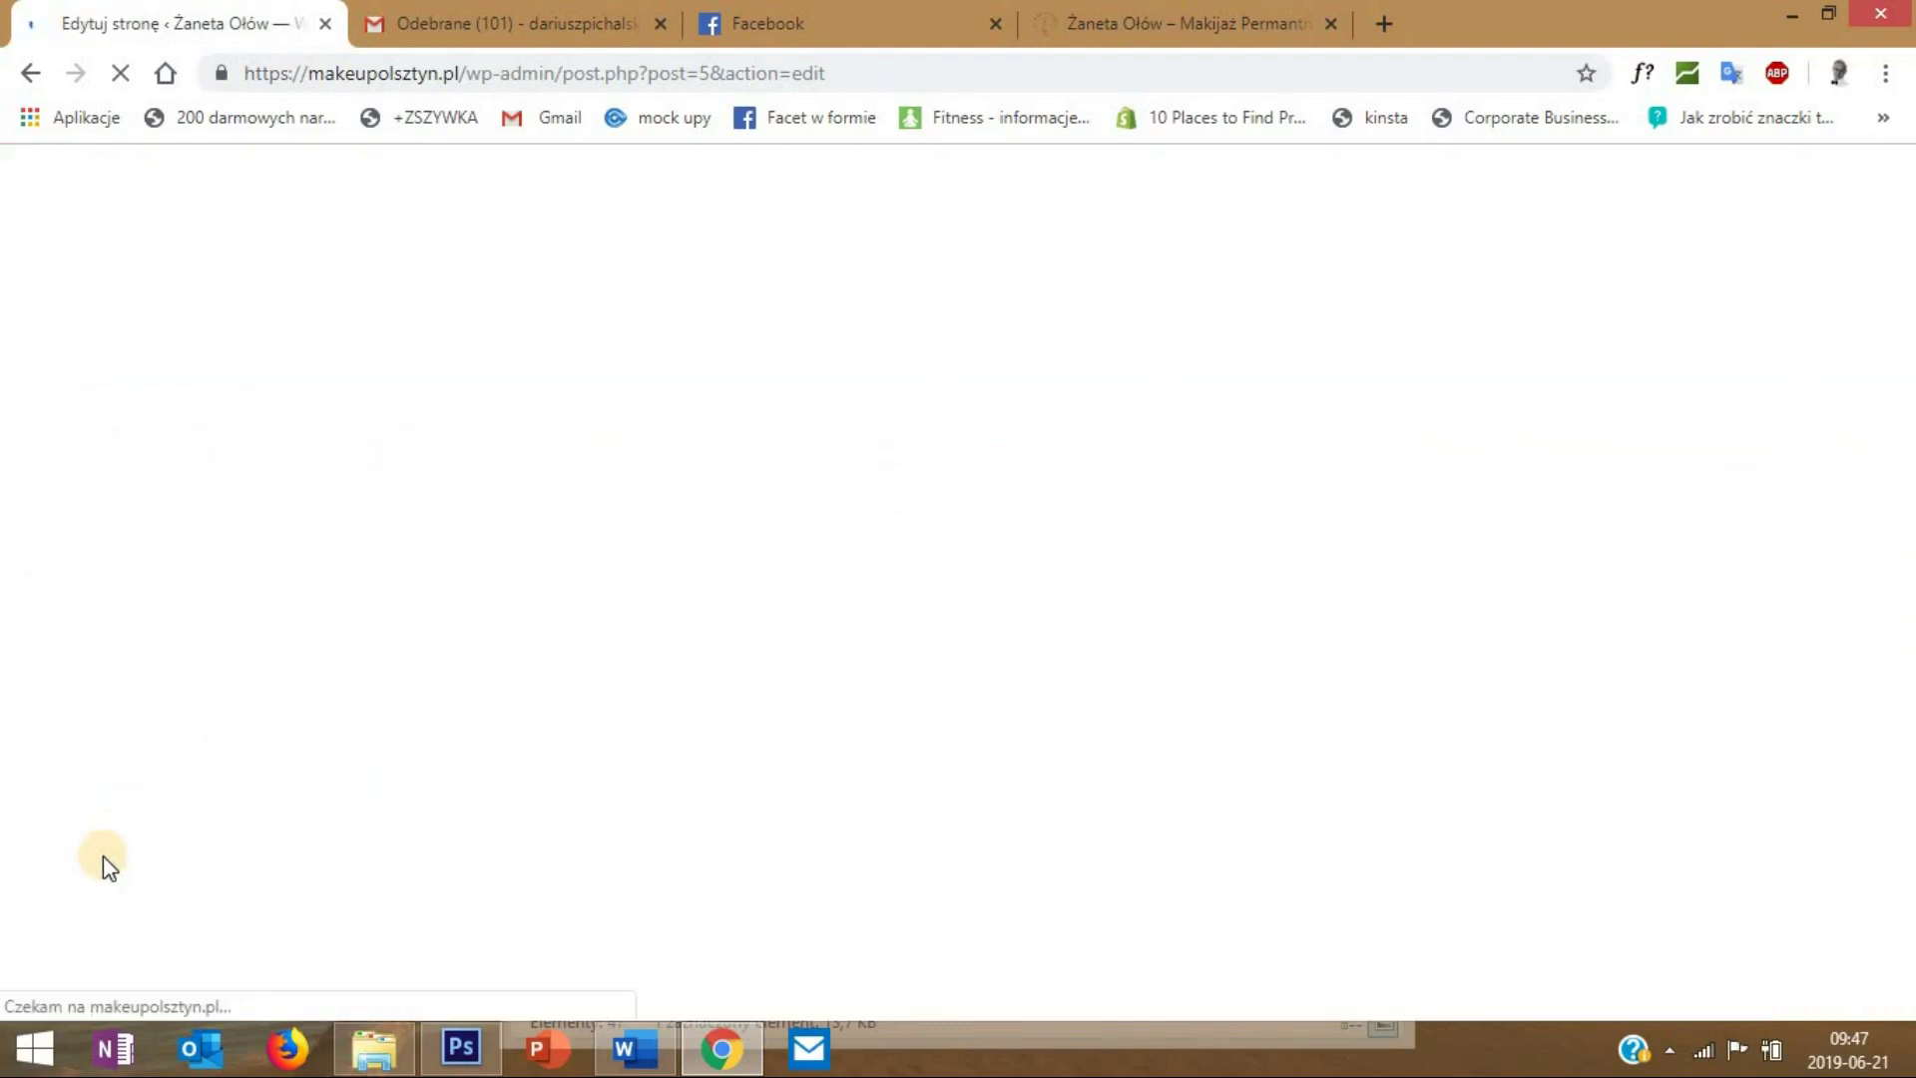
{"action": "mouse_move", "coordinate": [138, 825]}
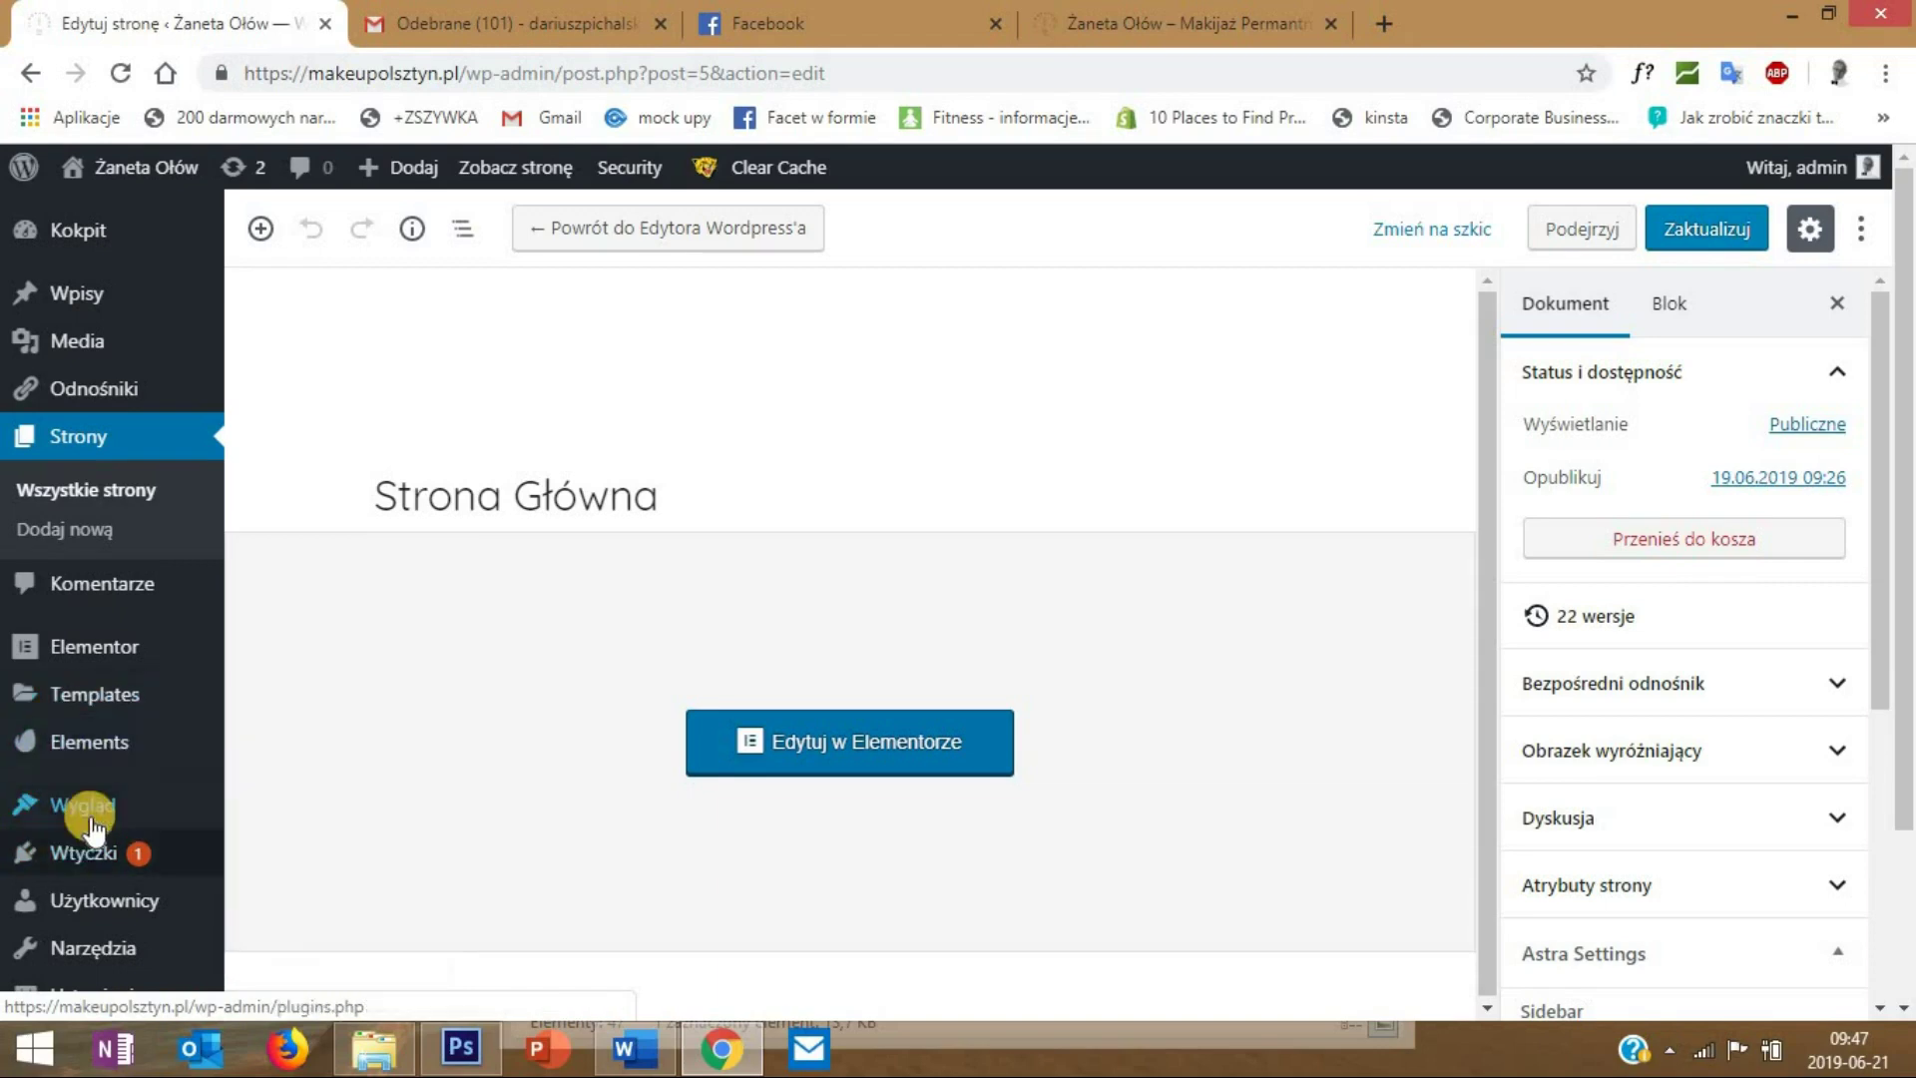
- Go to Wygląd > Menu to edit the NOWE menu
{"action": "left_click", "coordinate": [300, 903]}
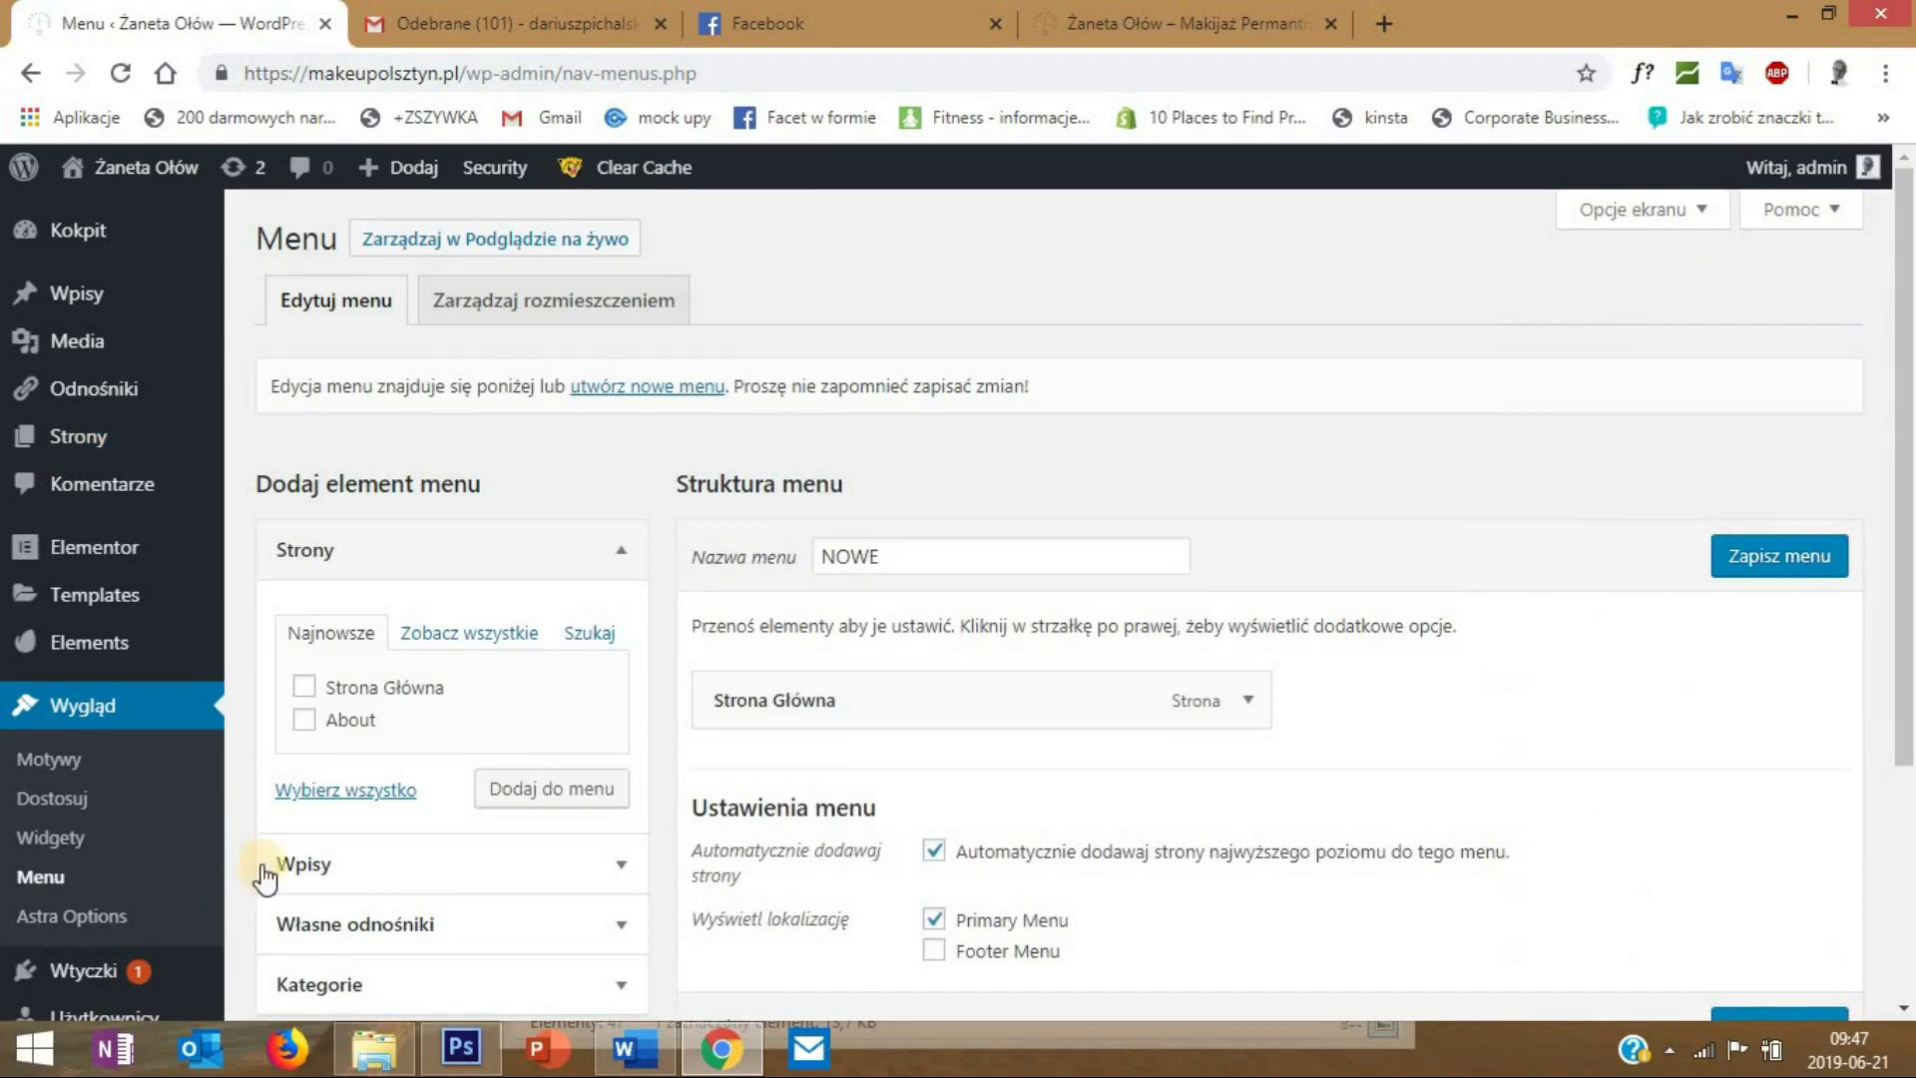
{"action": "scroll", "coordinate": [362, 731], "scroll_direction": "down", "scroll_amount": 3}
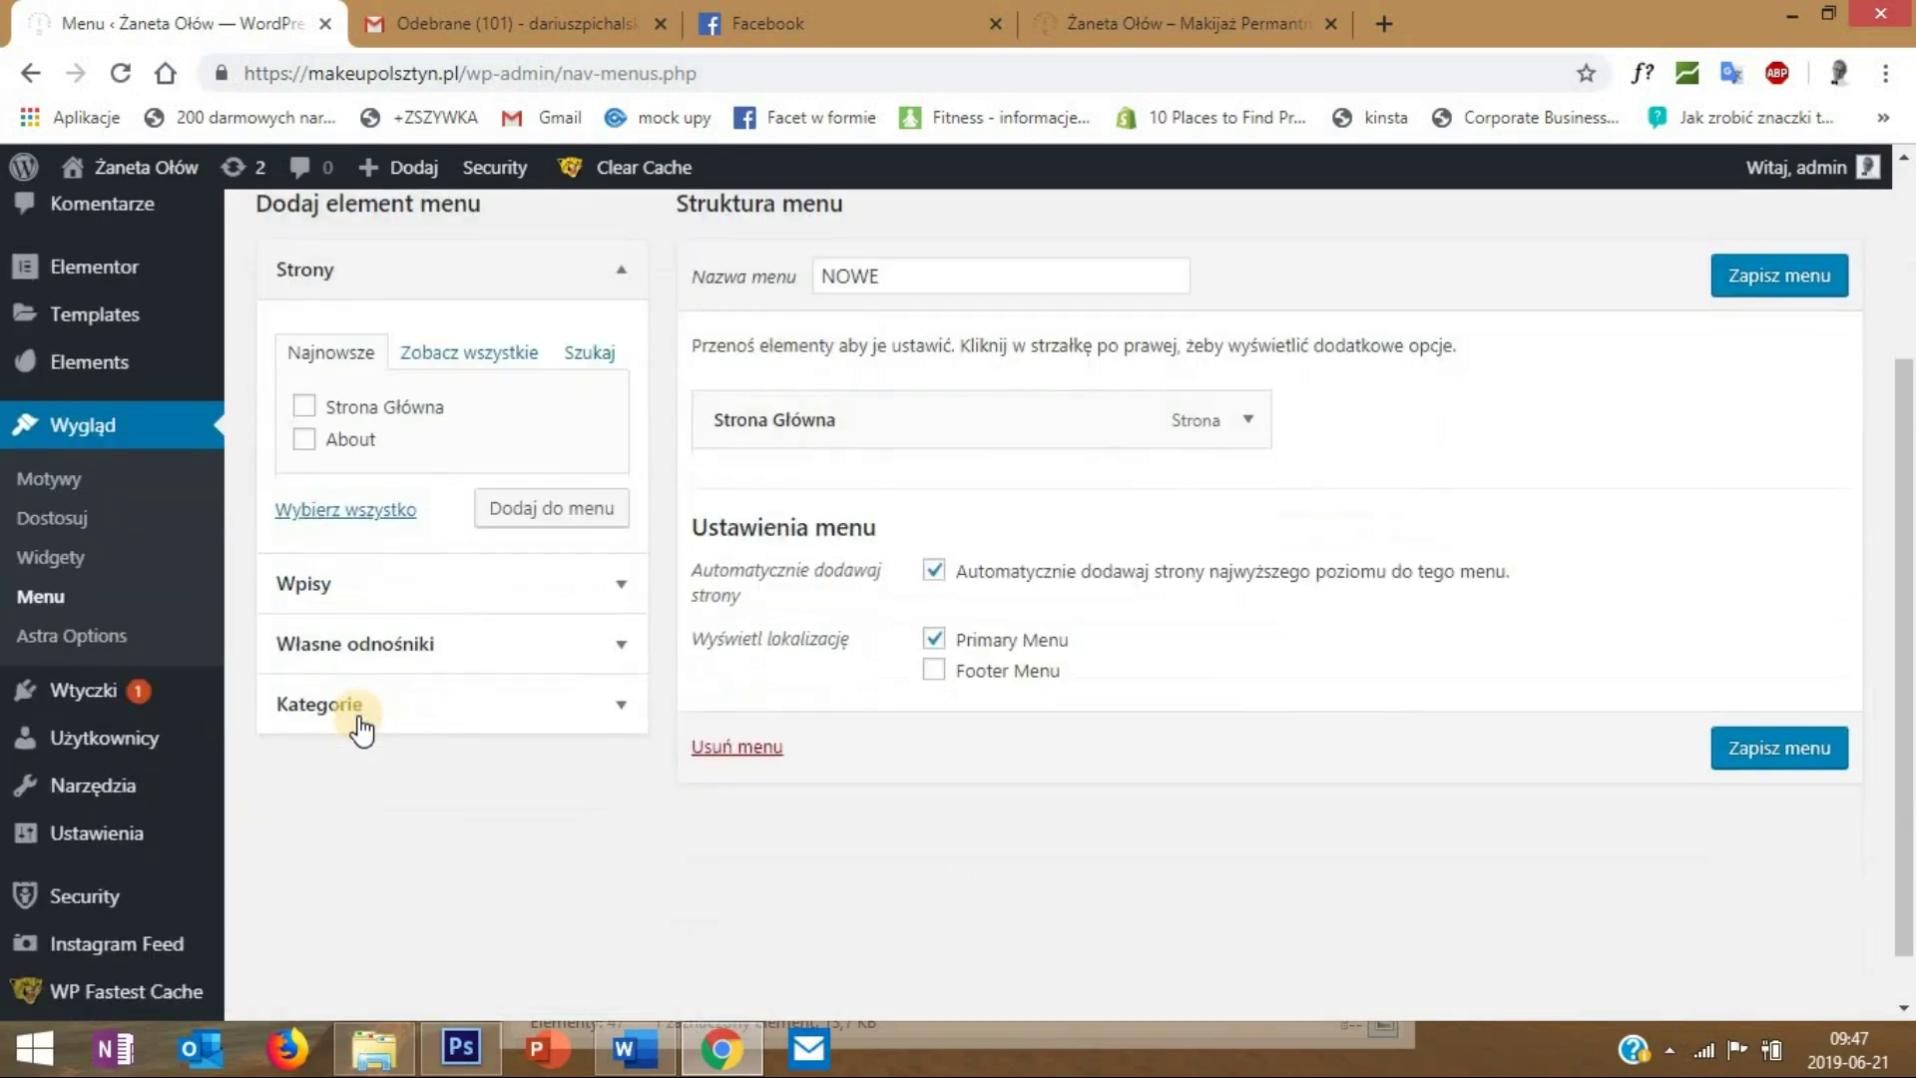
- Add an 'O mnie' custom link to #omnie, save the NOWE menu, and reload the live site
{"action": "left_click", "coordinate": [623, 644]}
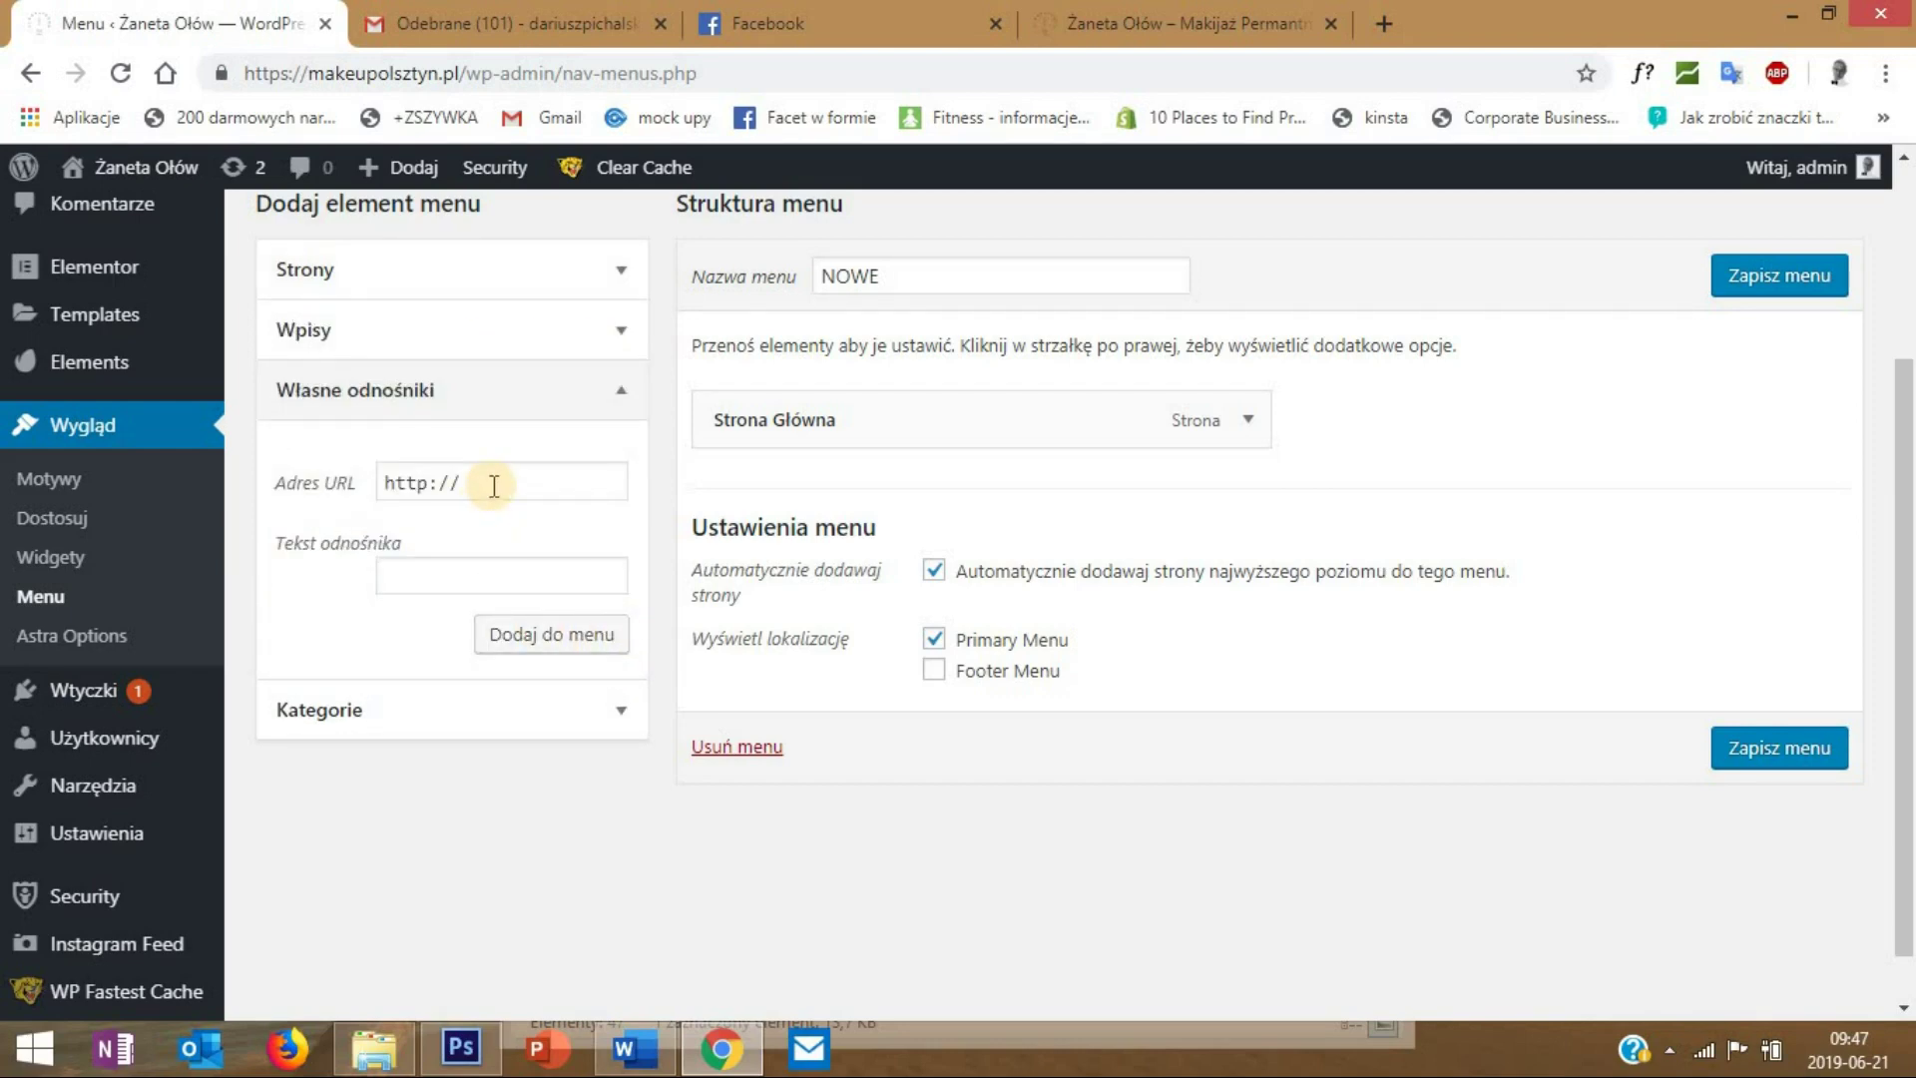
{"action": "left_click_drag", "start_coordinate": [494, 486], "coordinate": [382, 486]}
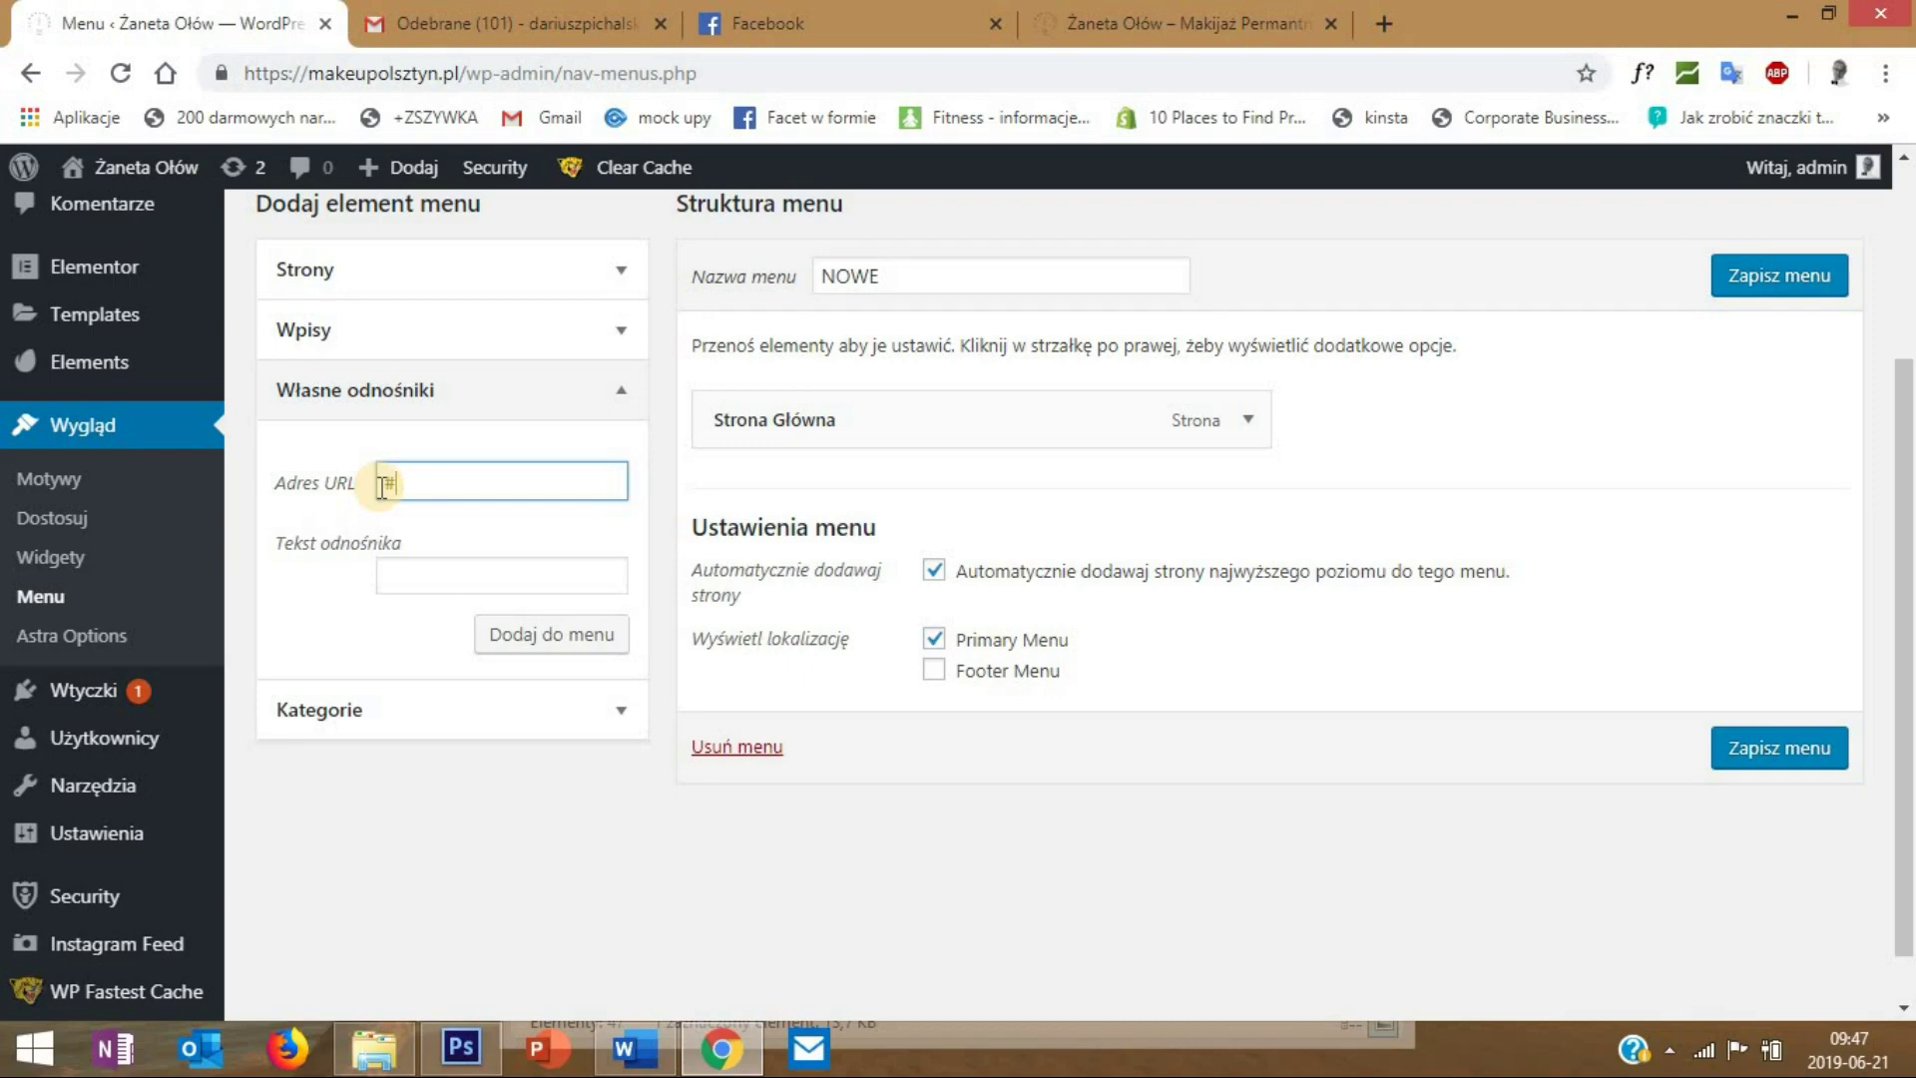
{"action": "type", "text": "#omnie"}
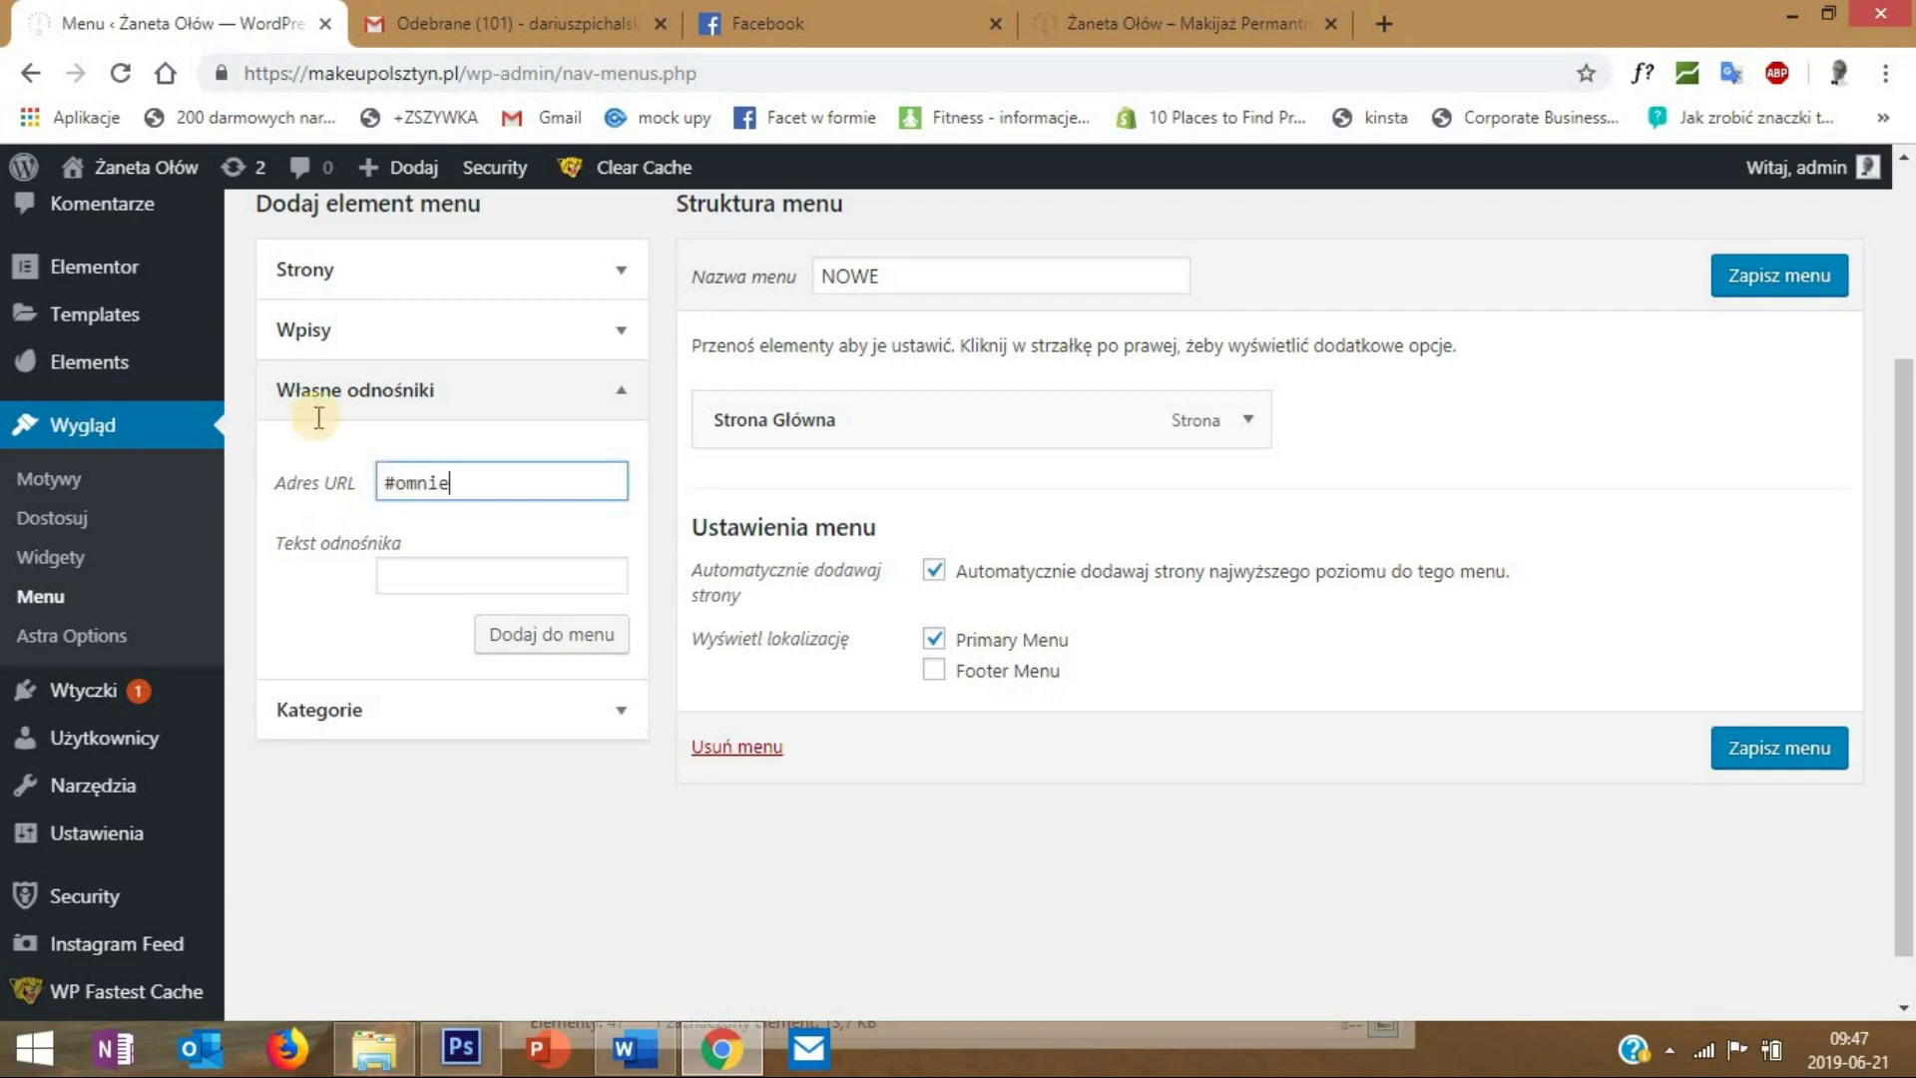
{"action": "left_click", "coordinate": [441, 575]}
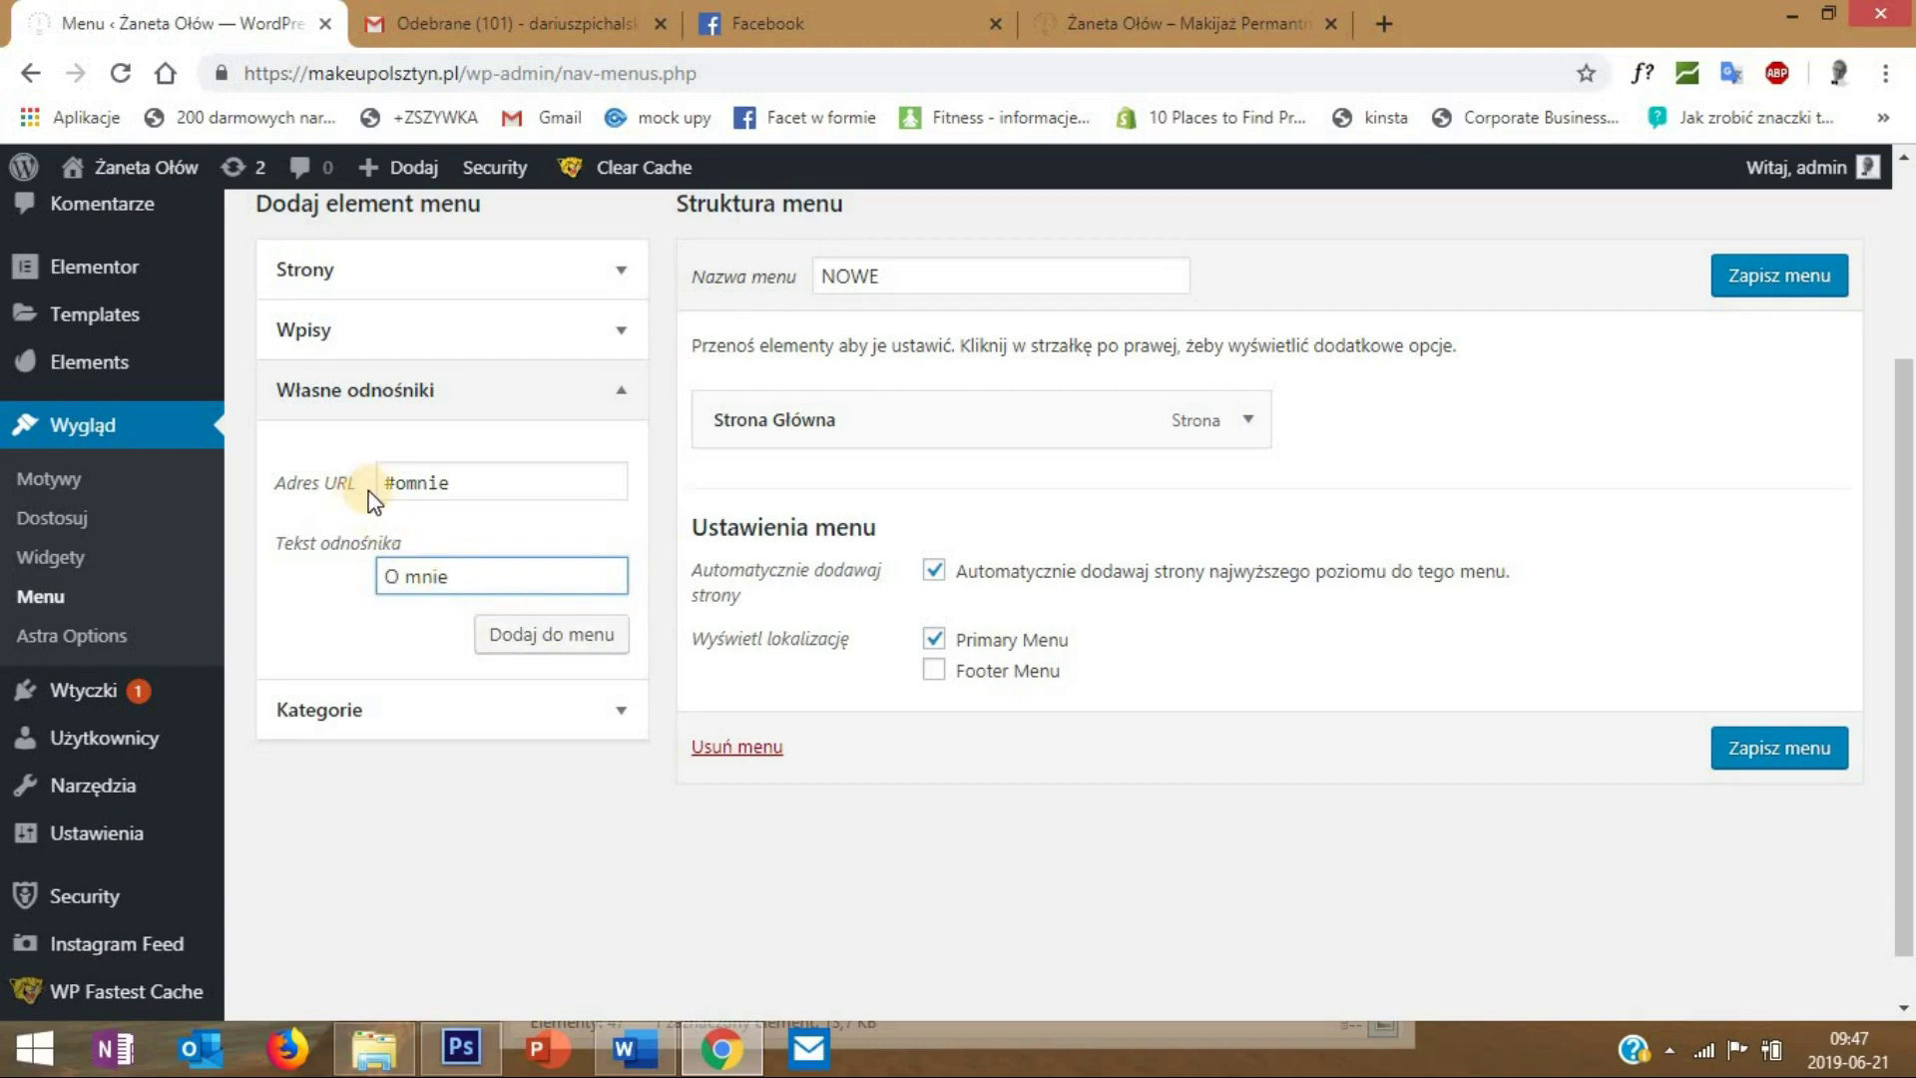
{"action": "left_click", "coordinate": [397, 486]}
{"action": "left_click", "coordinate": [535, 634]}
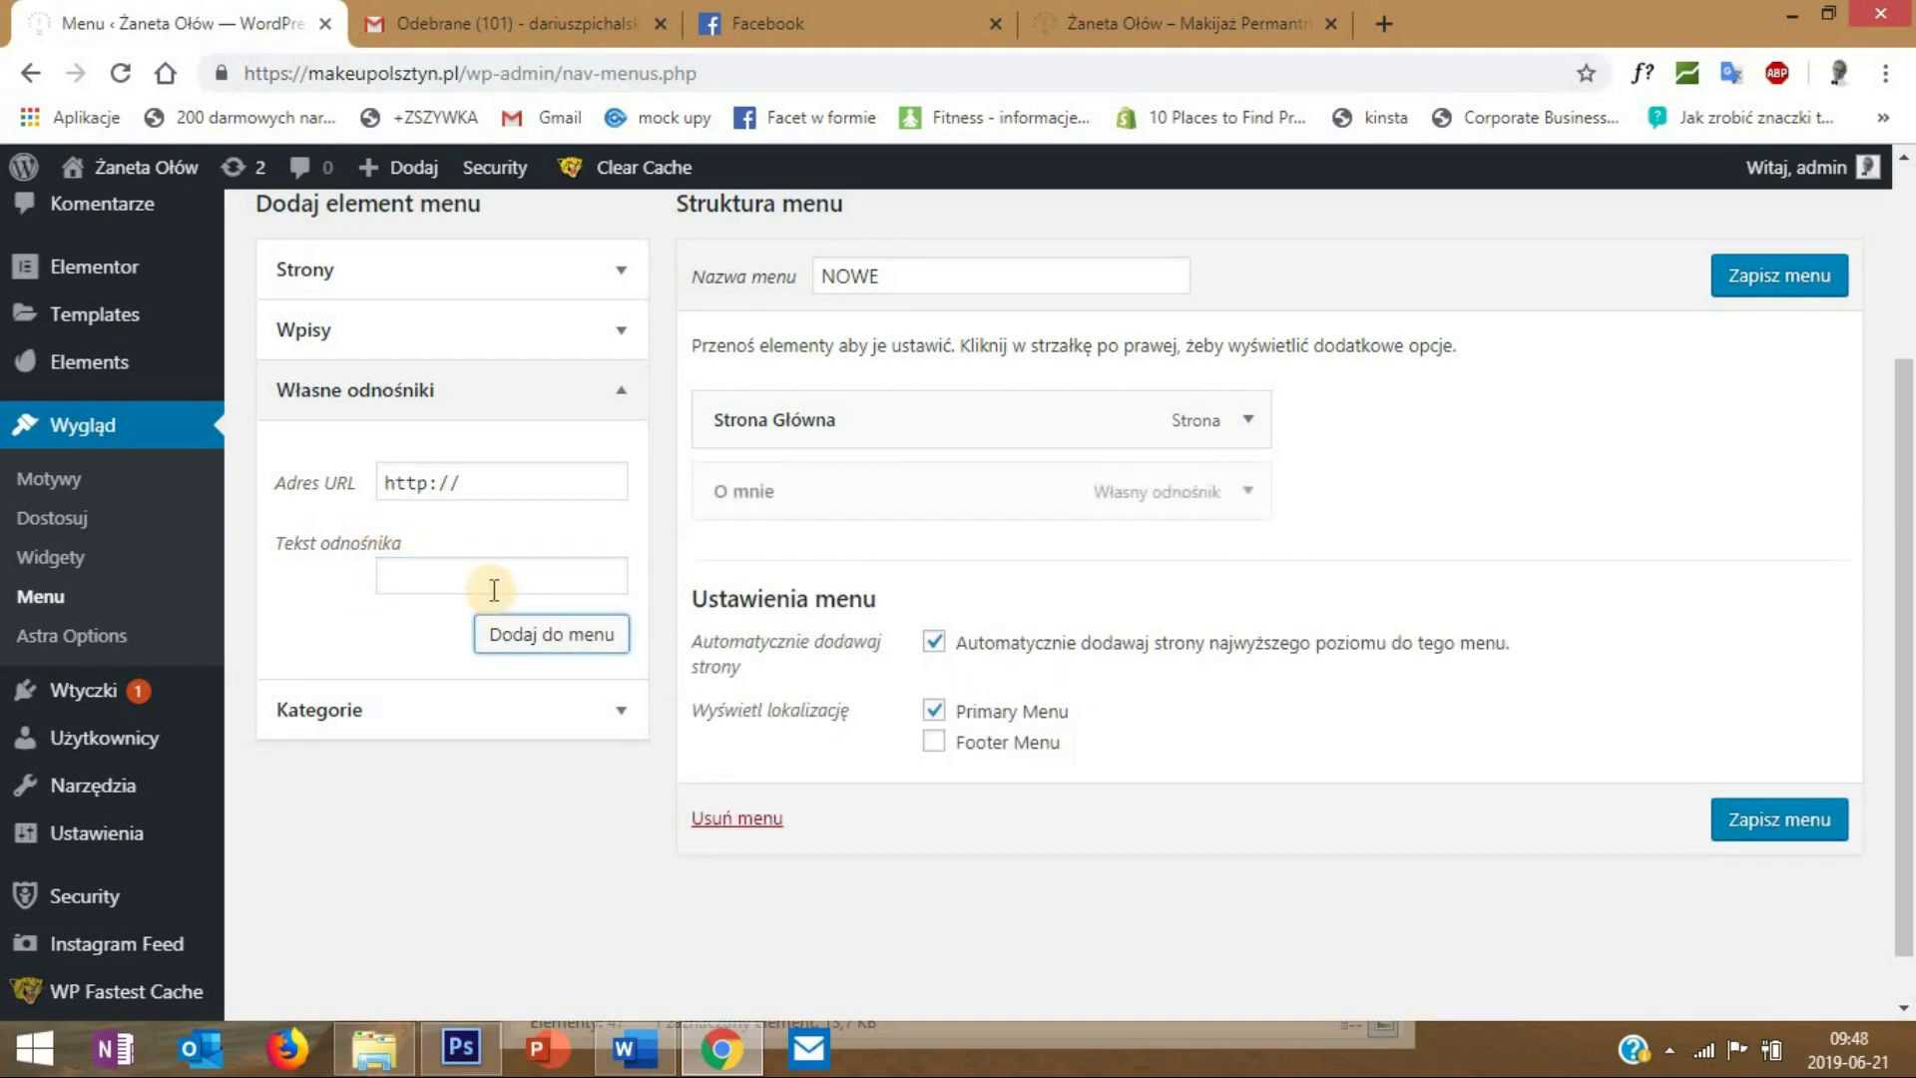
{"action": "left_click", "coordinate": [1744, 821]}
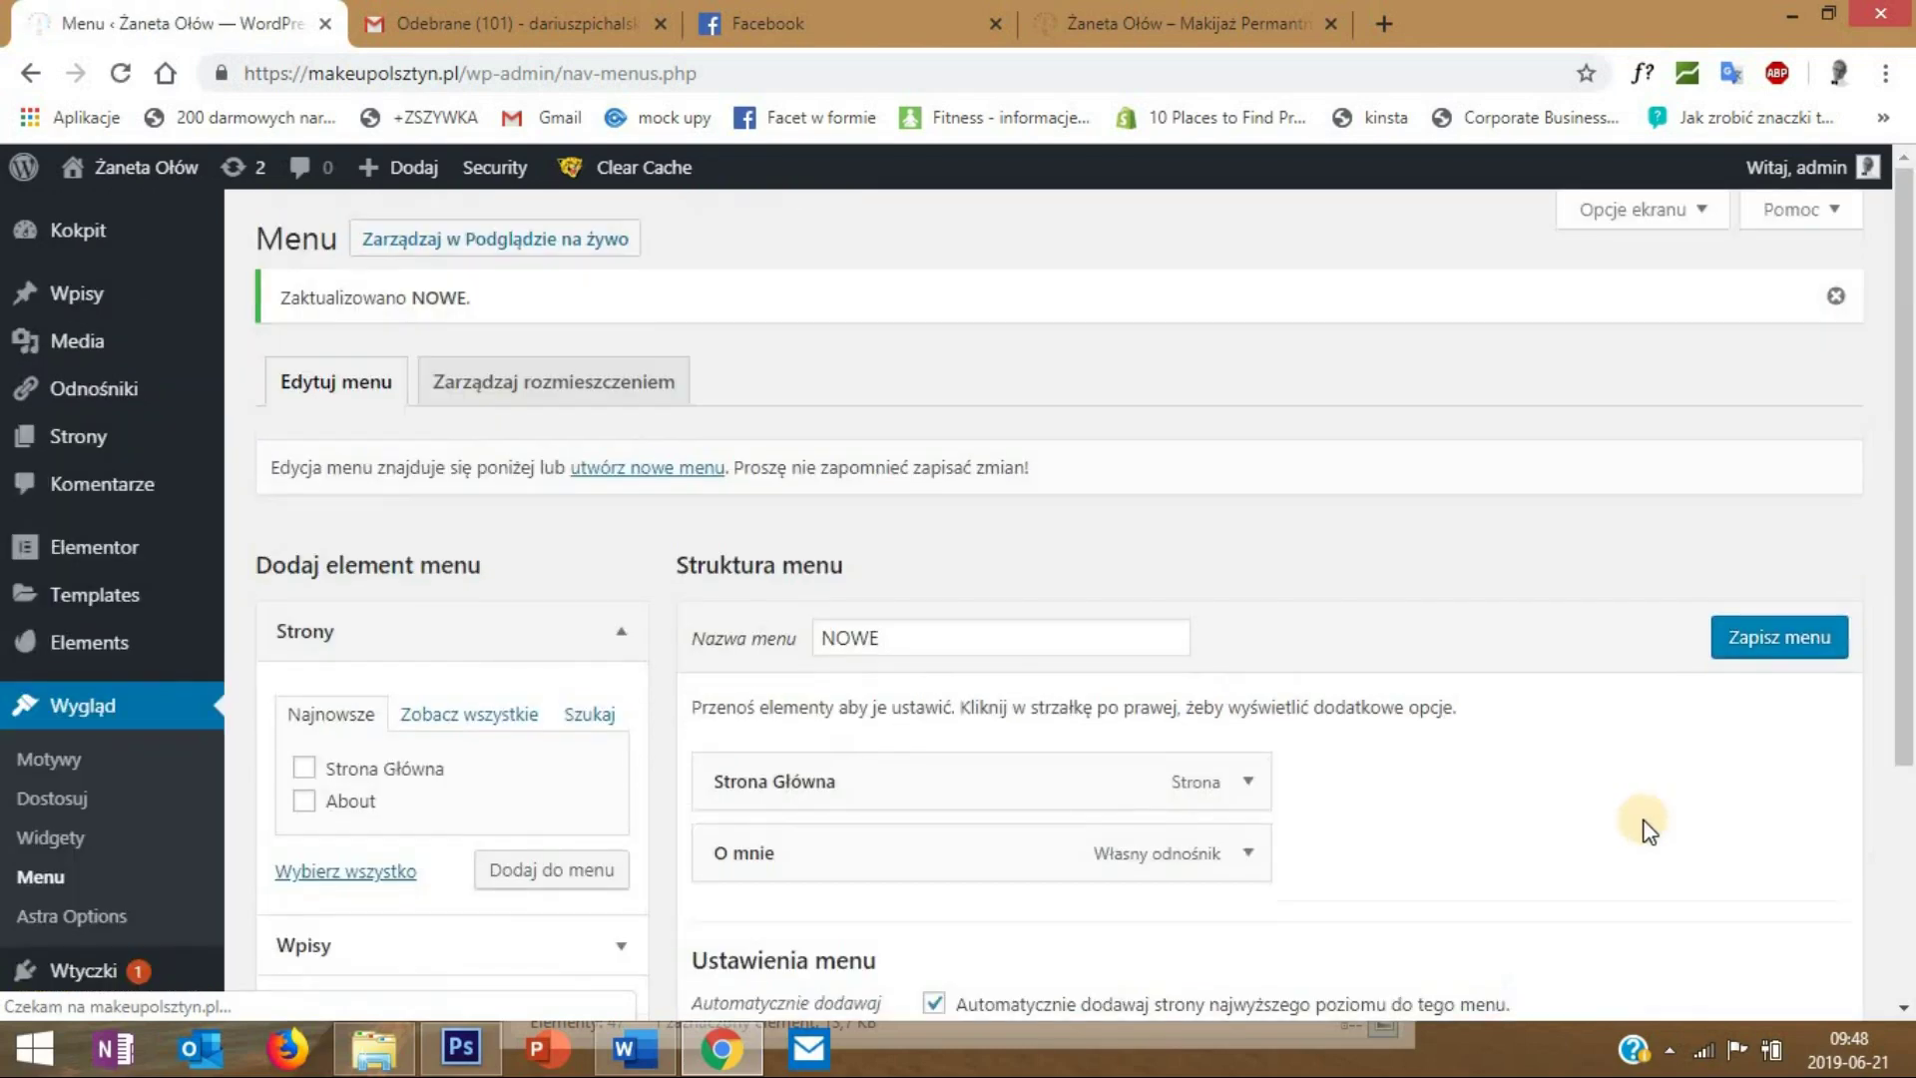
{"action": "key", "text": "ctrl+4"}
{"action": "left_click", "coordinate": [120, 73]}
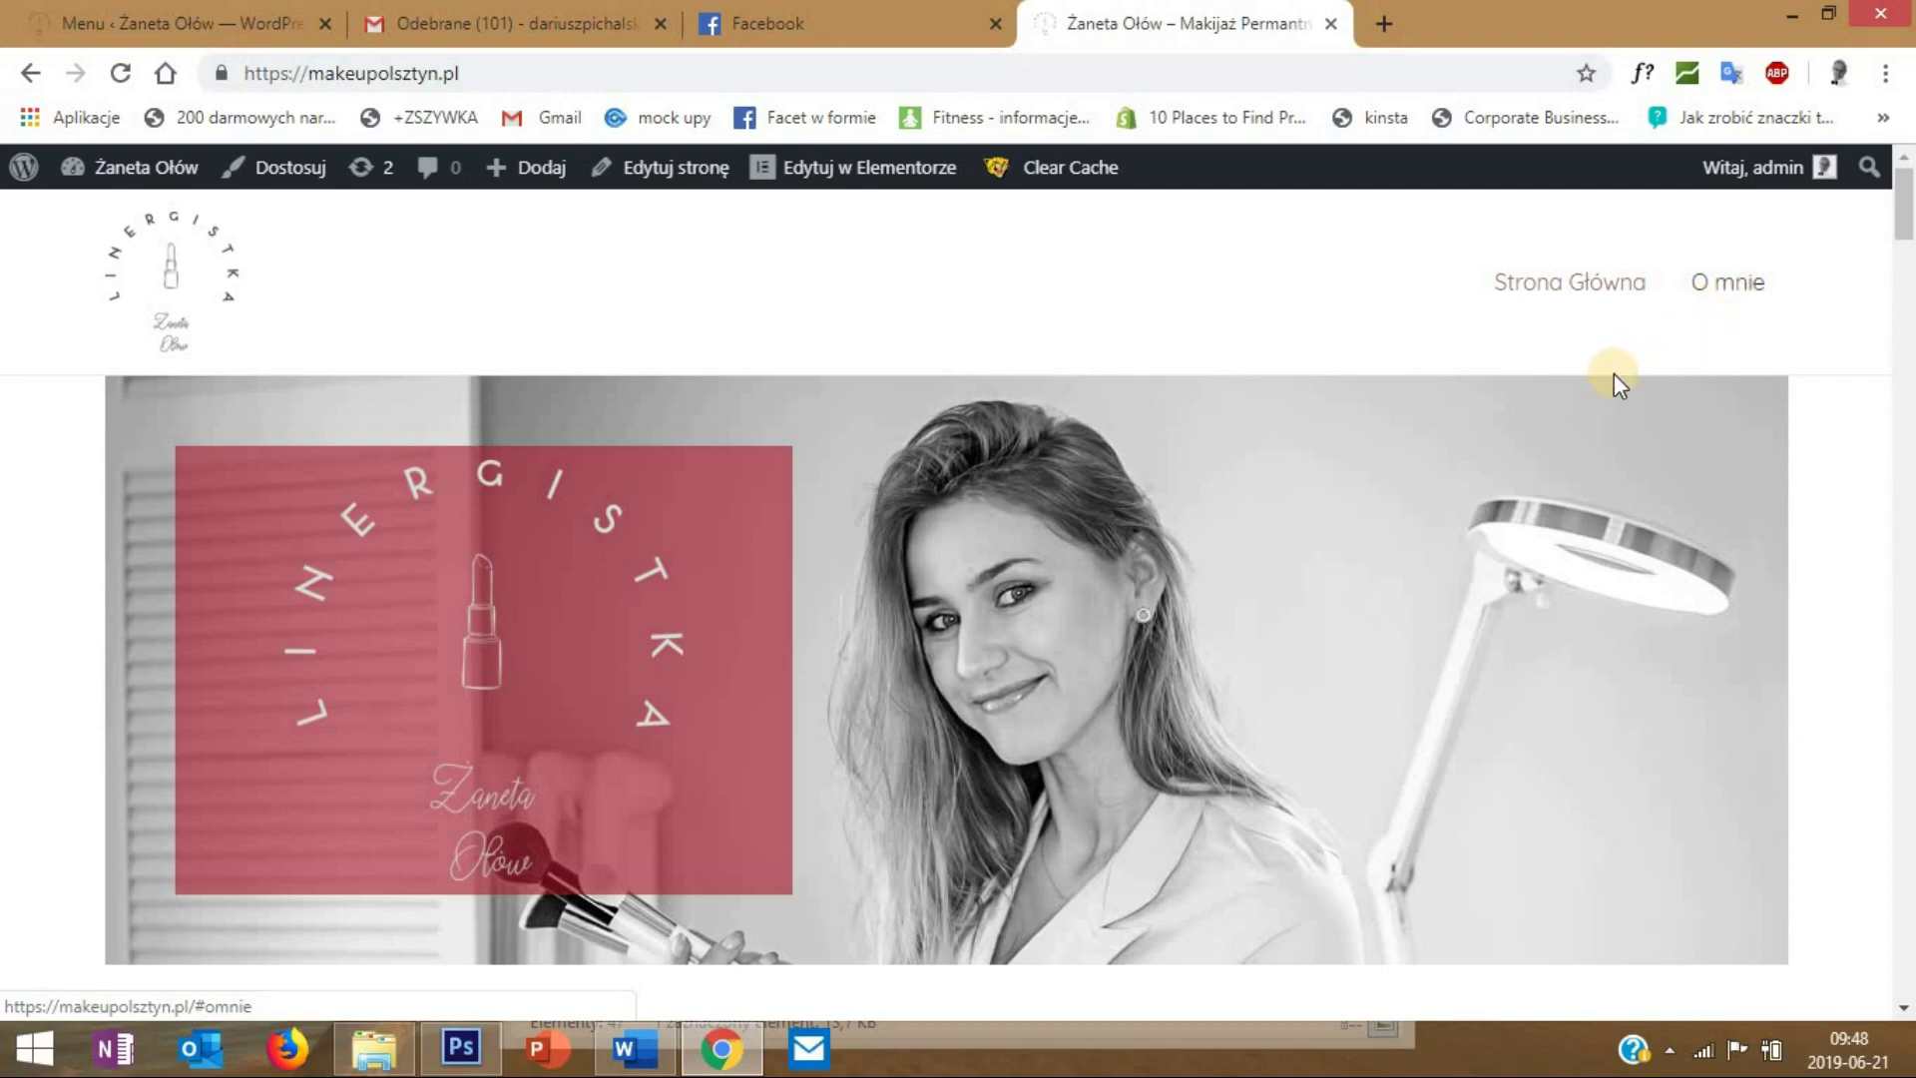
- Test the O mnie header link on the live site, then return to the menu editor
{"action": "left_click", "coordinate": [1728, 317]}
{"action": "left_click", "coordinate": [1779, 327]}
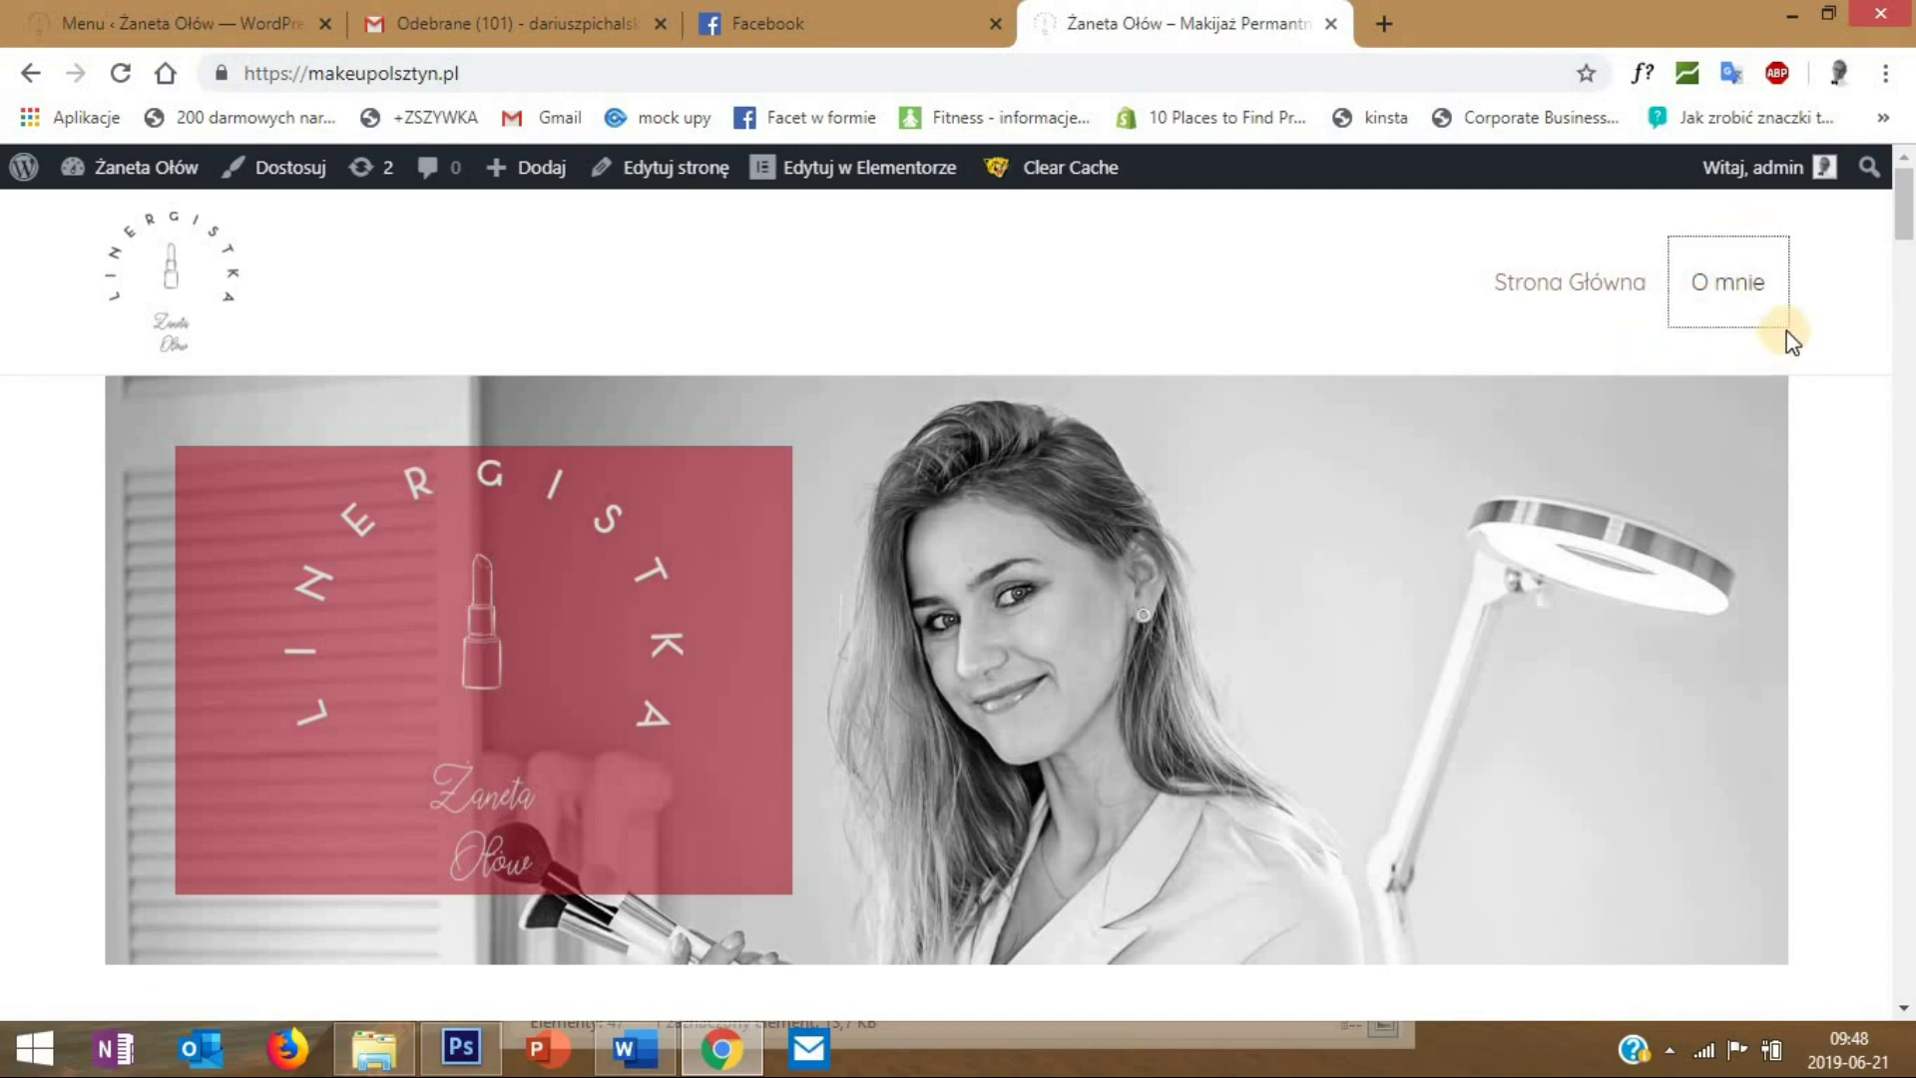
{"action": "left_click", "coordinate": [1732, 292]}
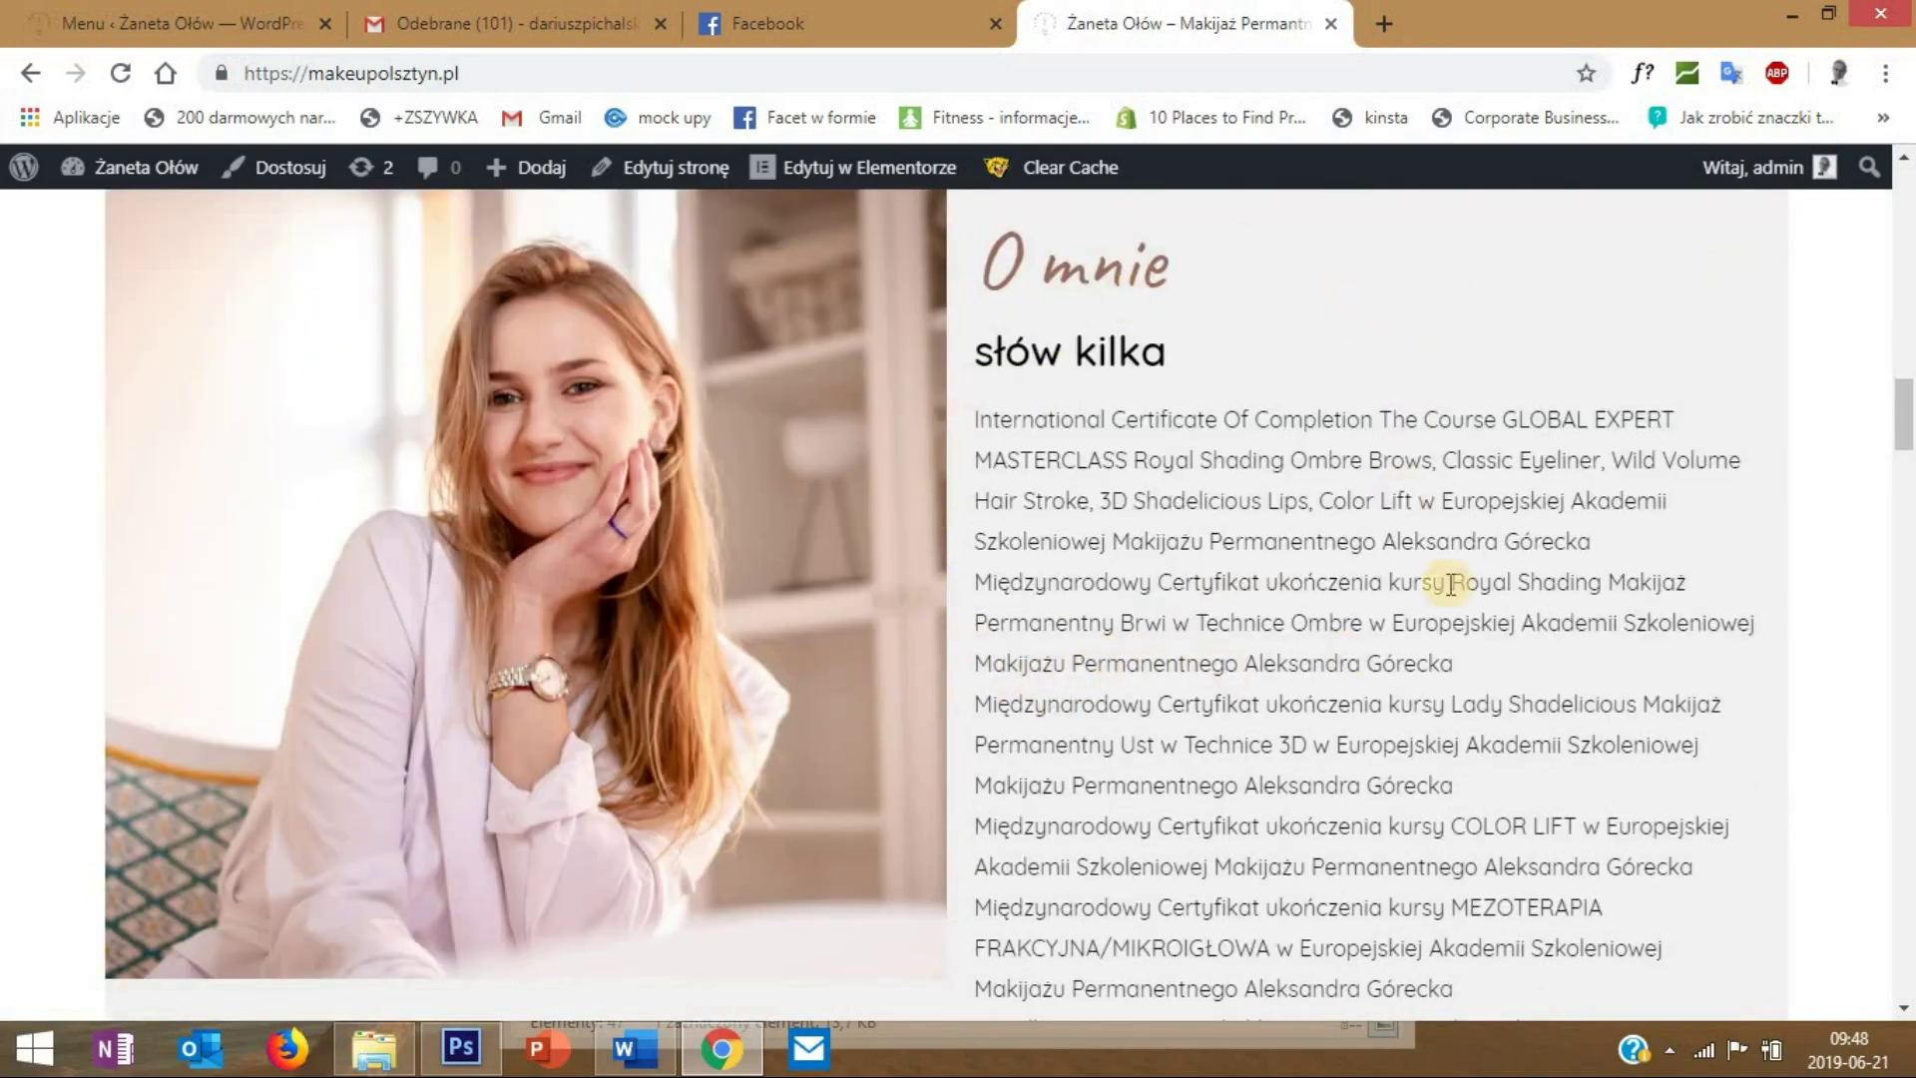
{"action": "left_click_drag", "start_coordinate": [1904, 385], "coordinate": [1902, 179]}
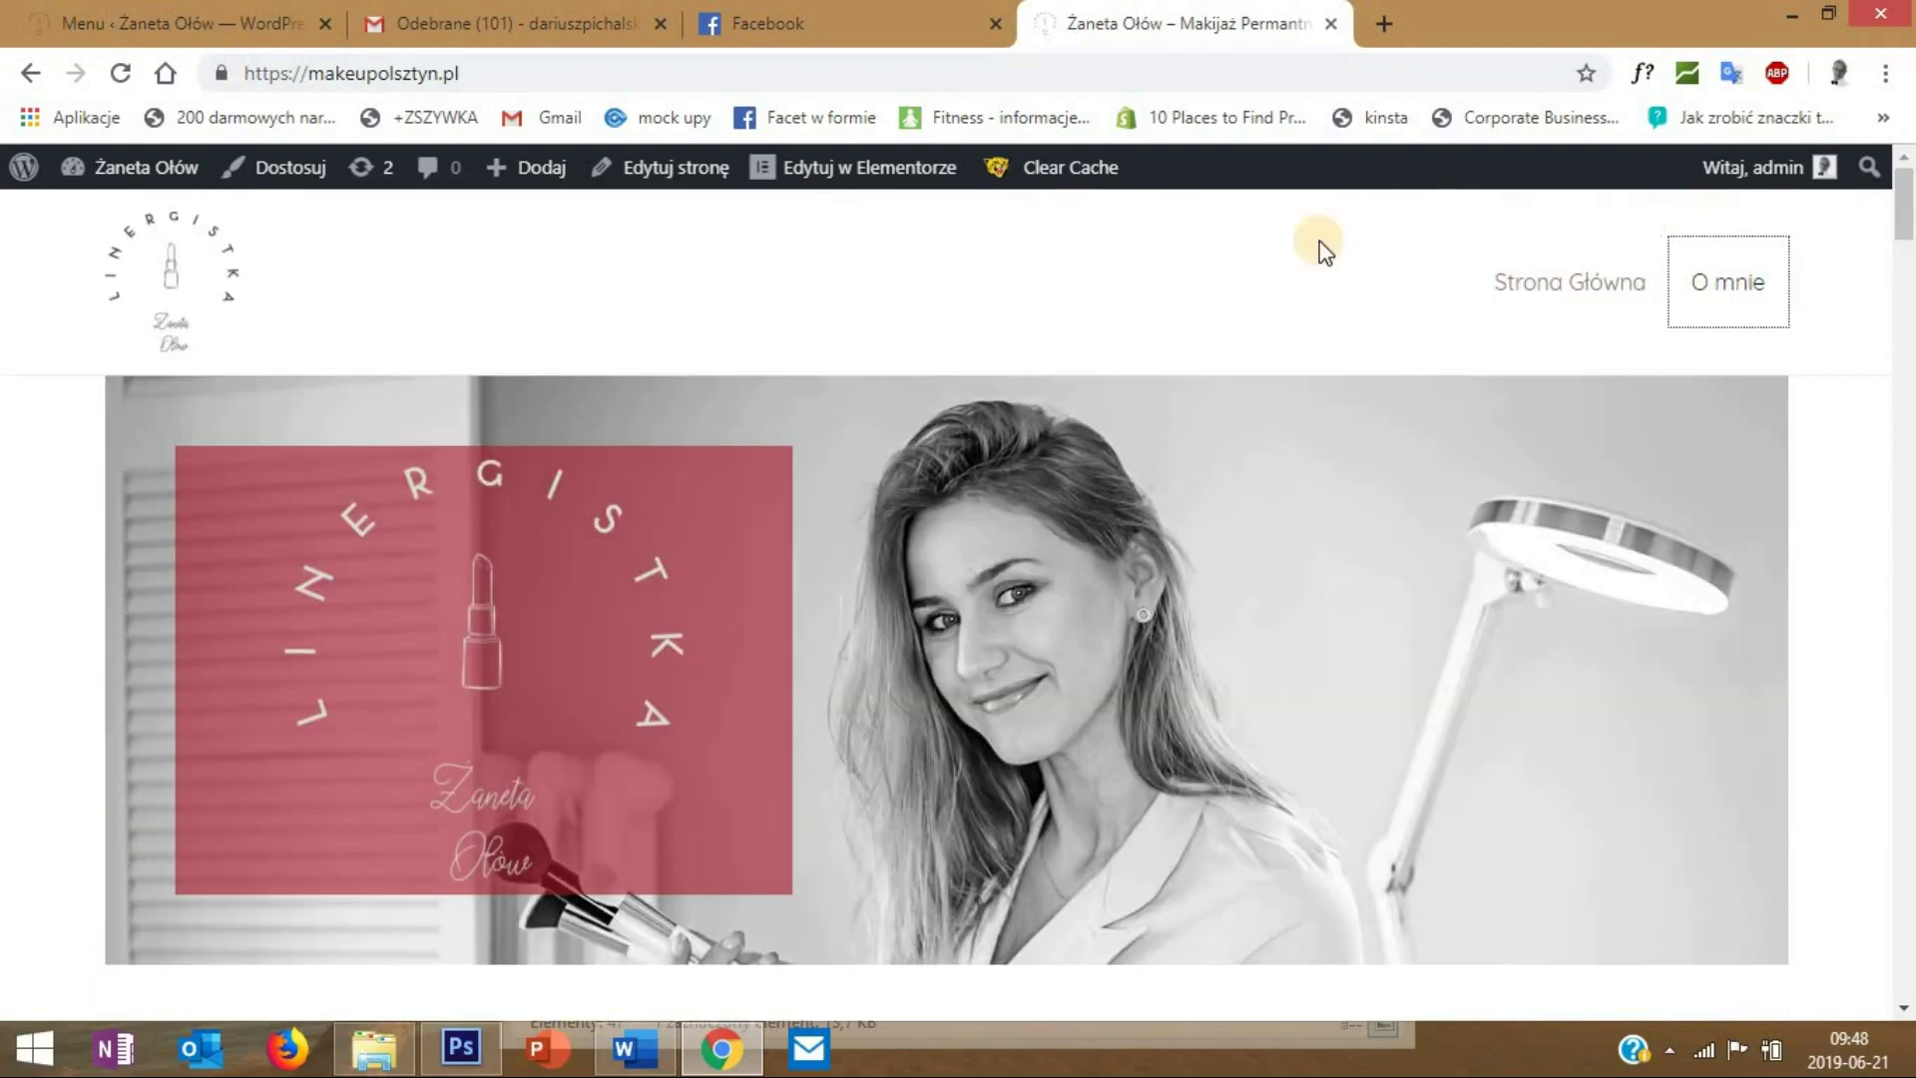
{"action": "left_click", "coordinate": [218, 27]}
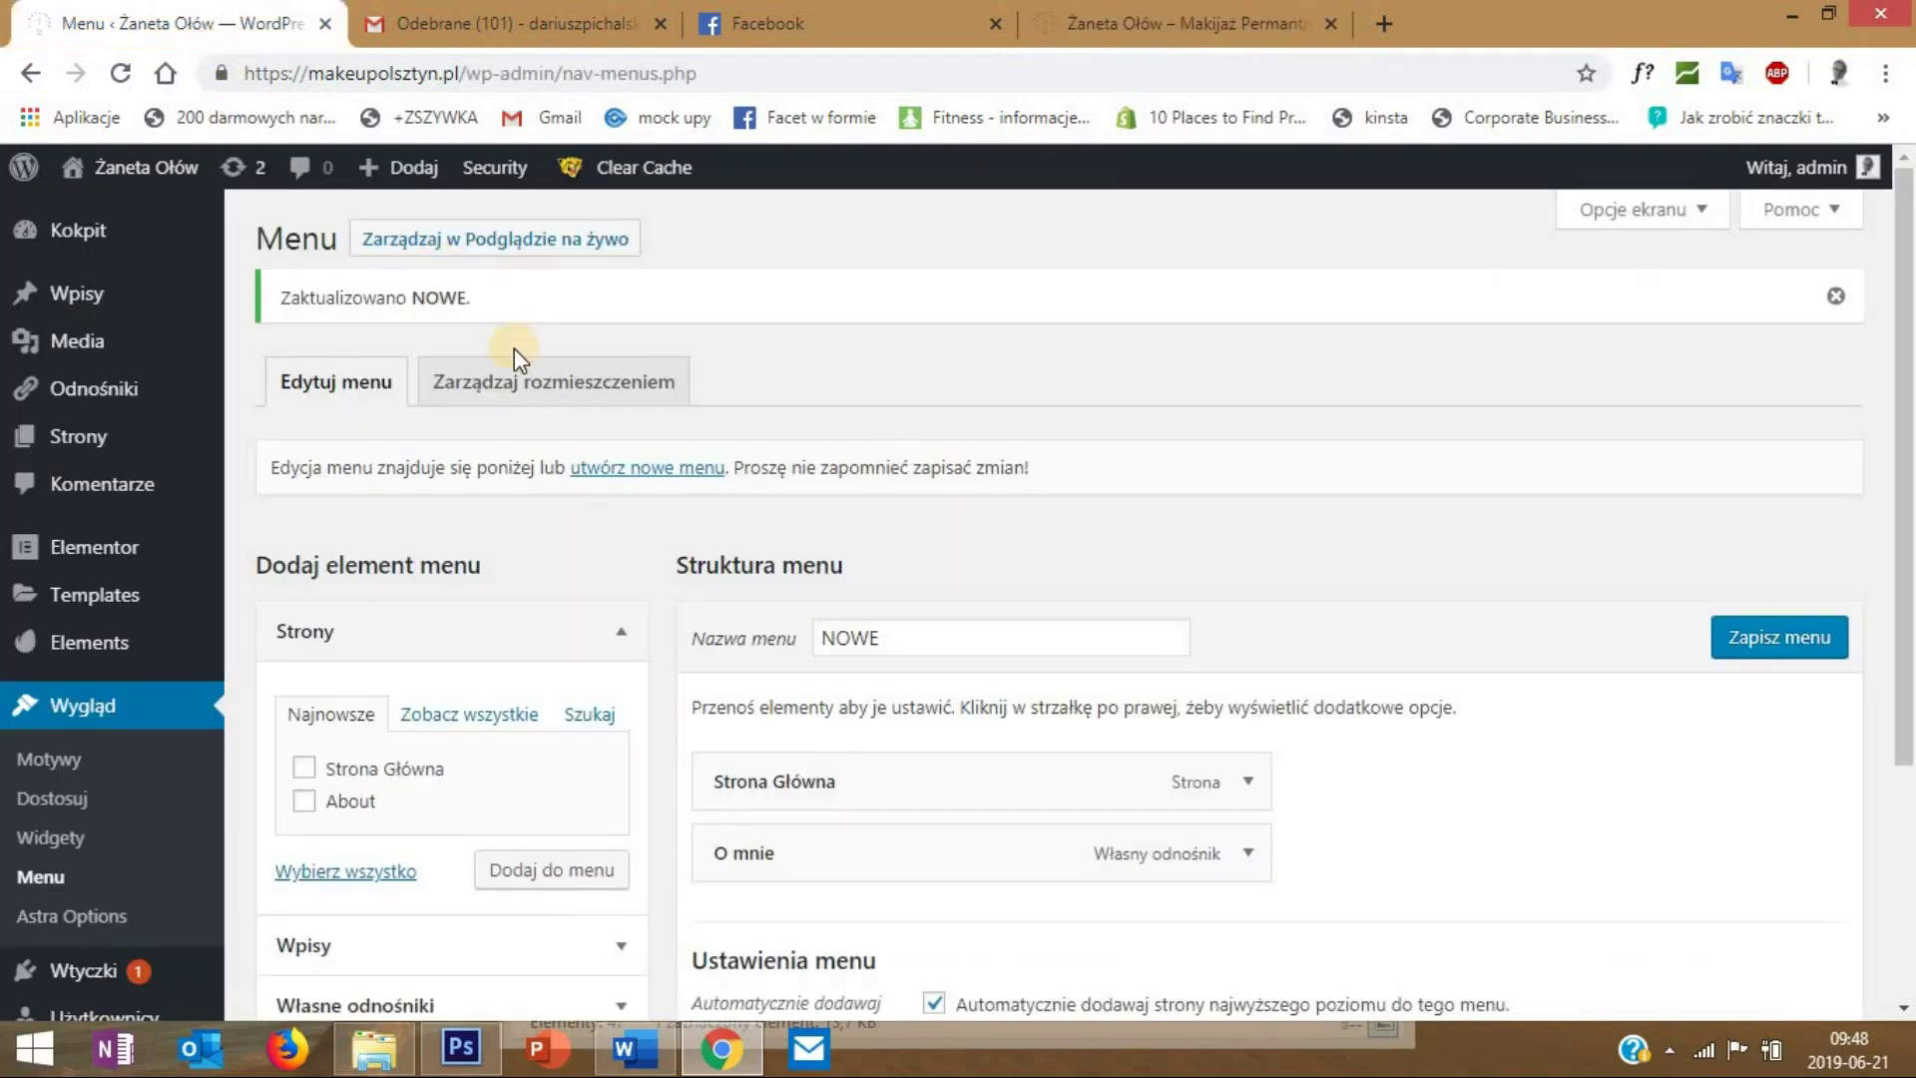
- Add a Cennik custom link pointing to #cennik to the menu
{"action": "scroll", "coordinate": [534, 556], "scroll_direction": "down", "scroll_amount": 3}
{"action": "scroll", "coordinate": [544, 664], "scroll_direction": "down", "scroll_amount": 1}
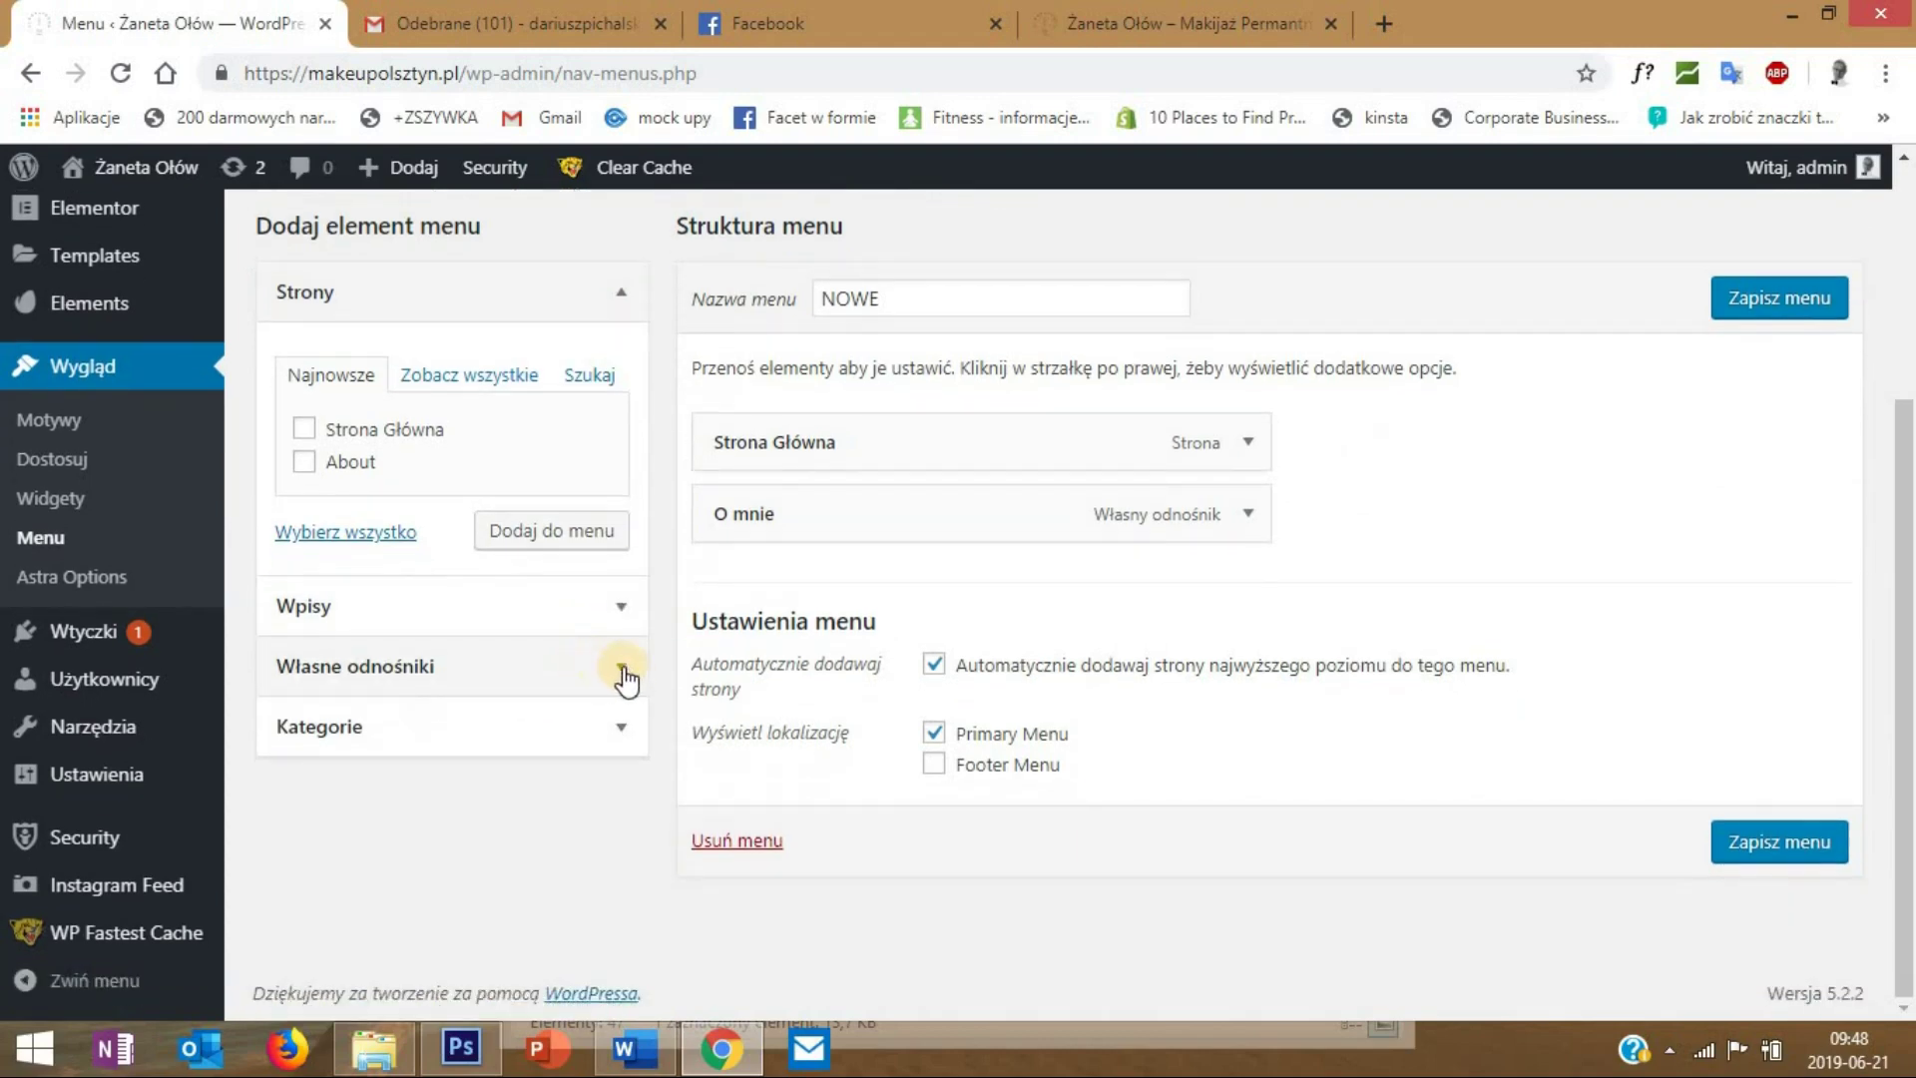
{"action": "left_click", "coordinate": [620, 667]}
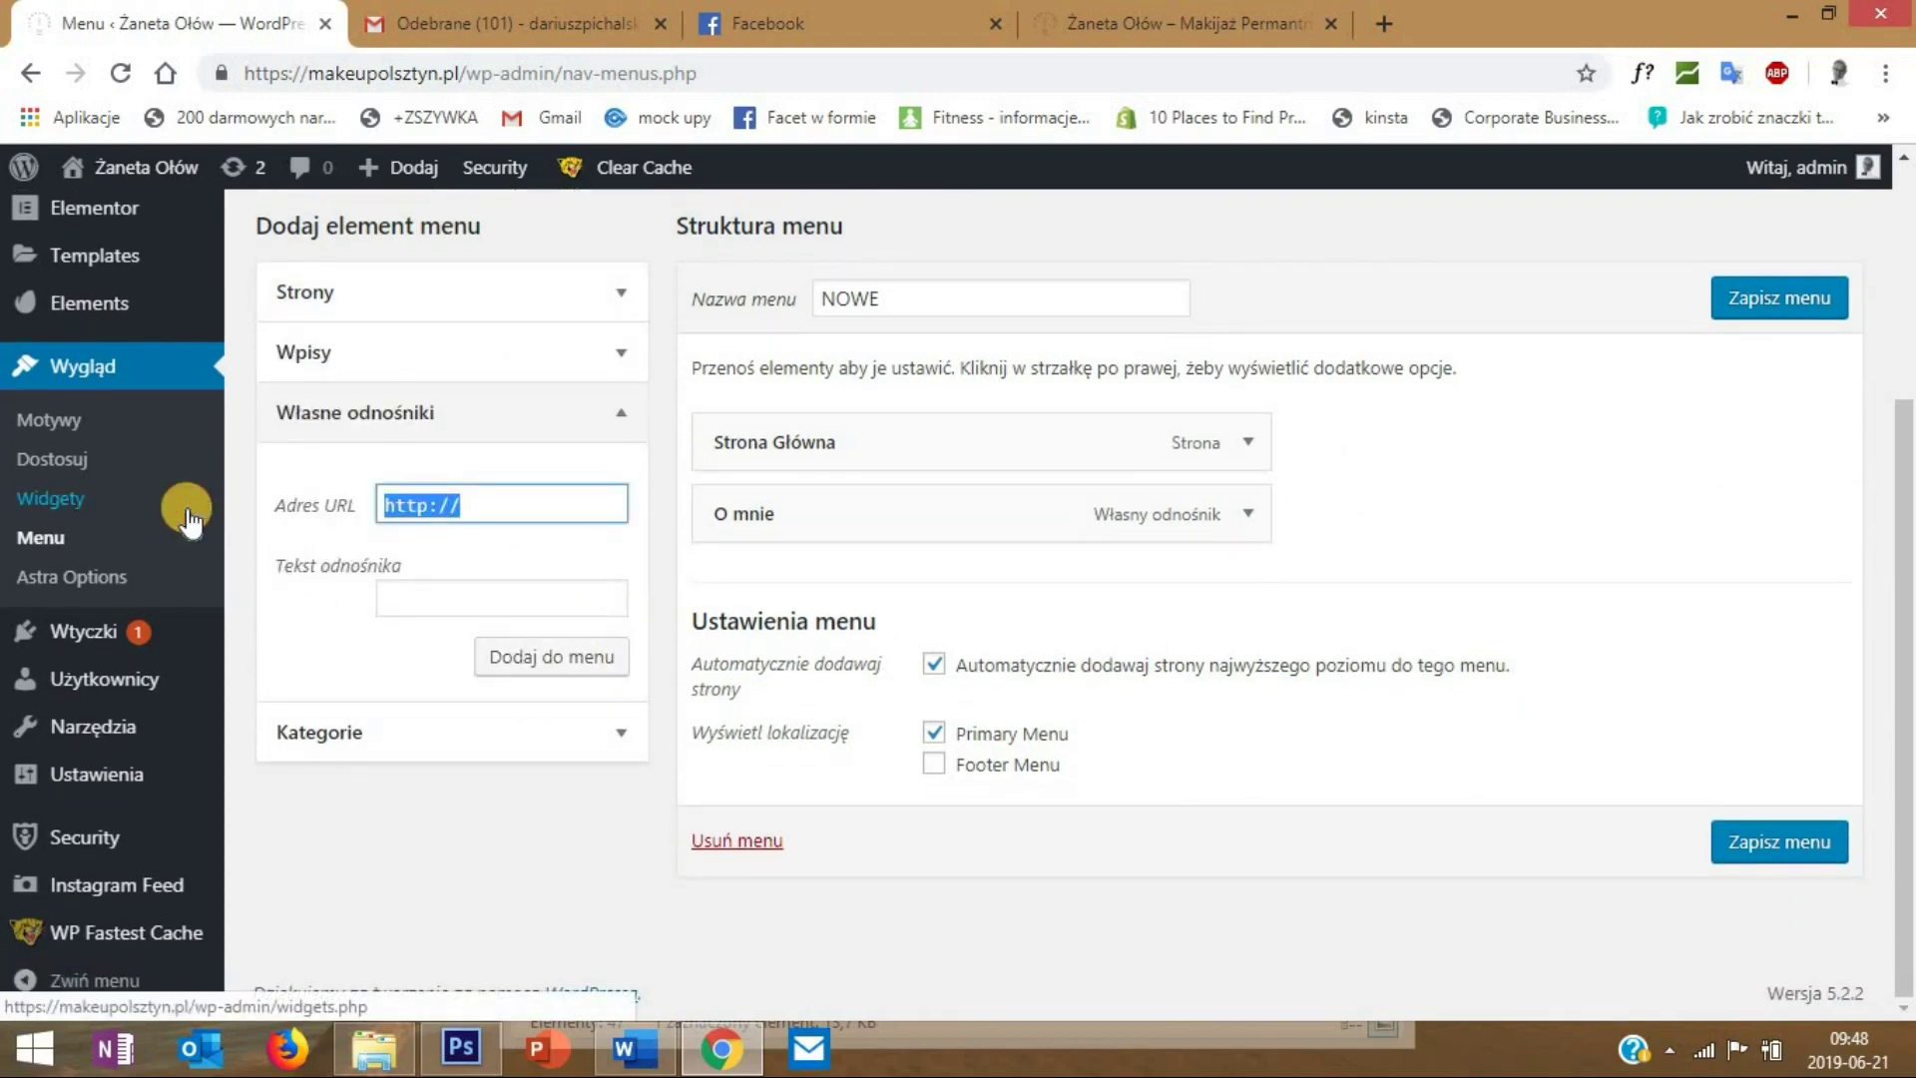
{"action": "type", "text": "3"}
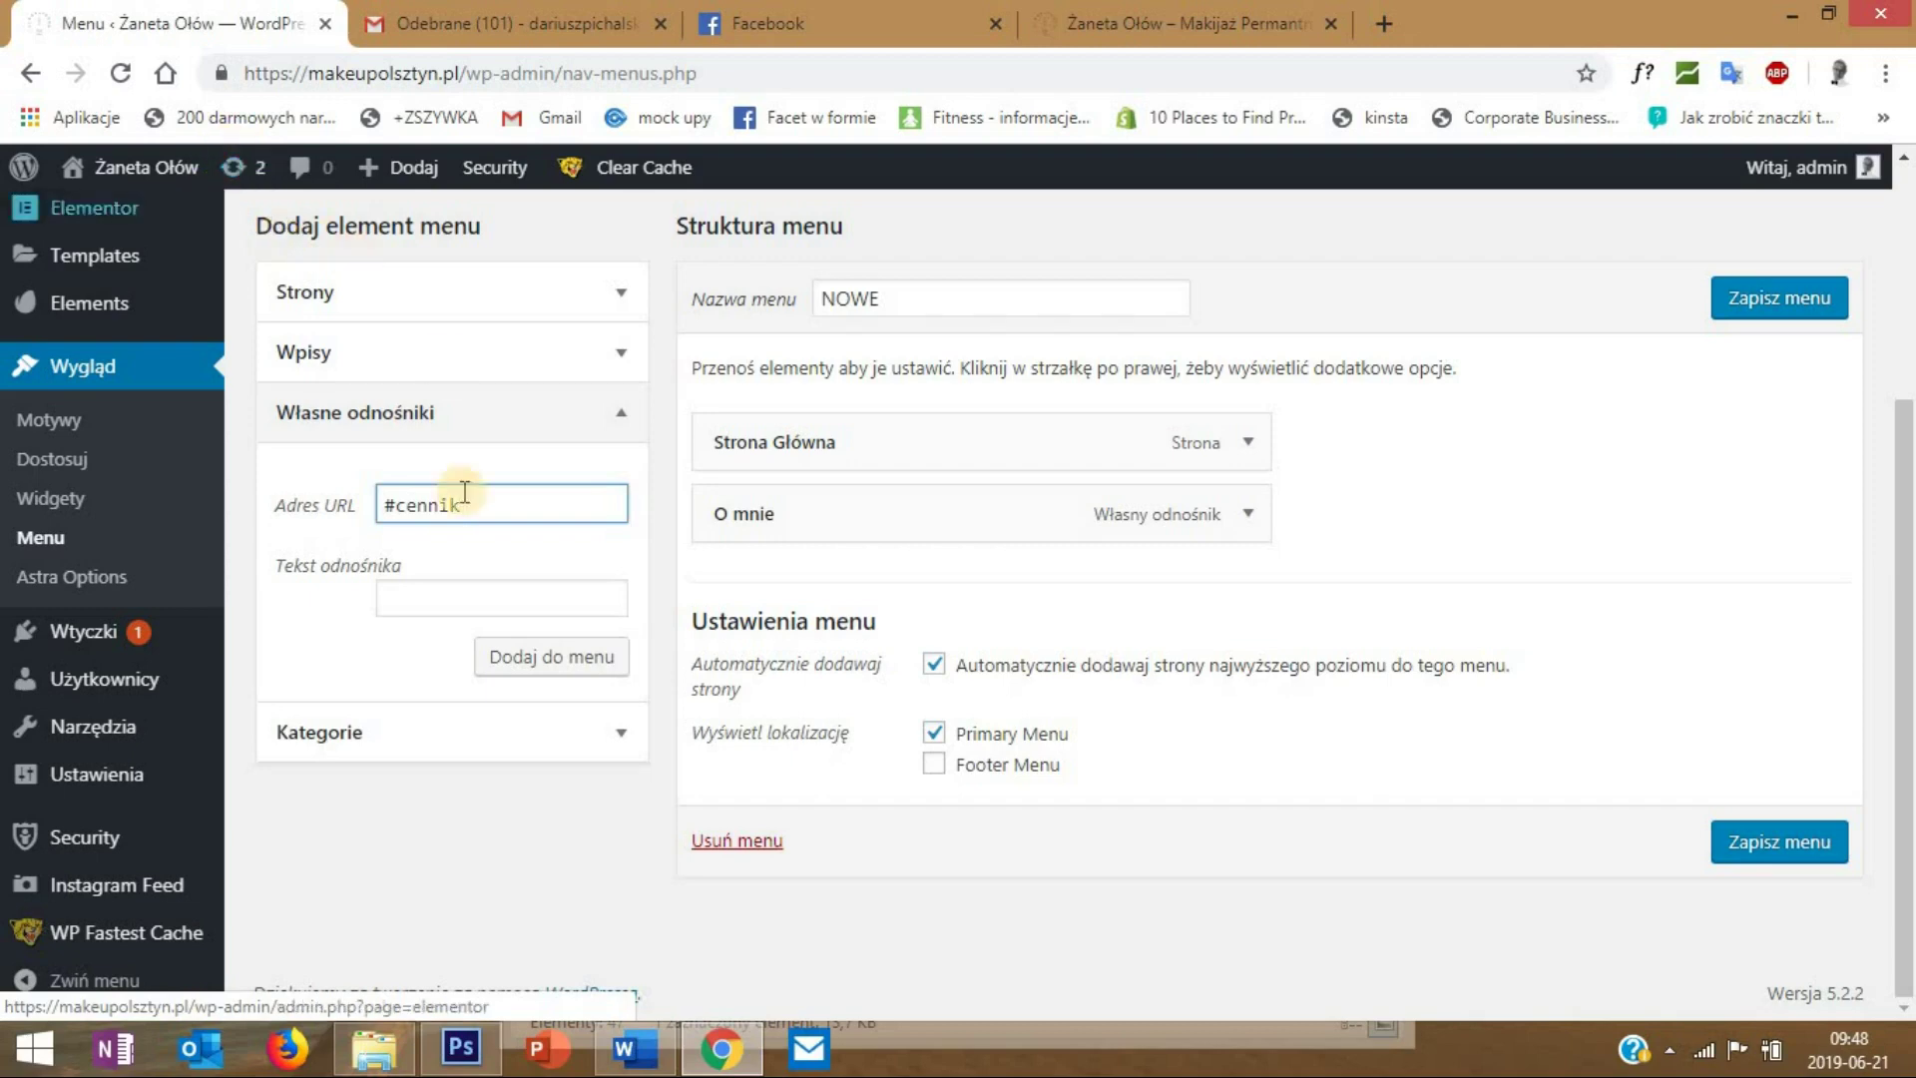
{"action": "left_click", "coordinate": [471, 597]}
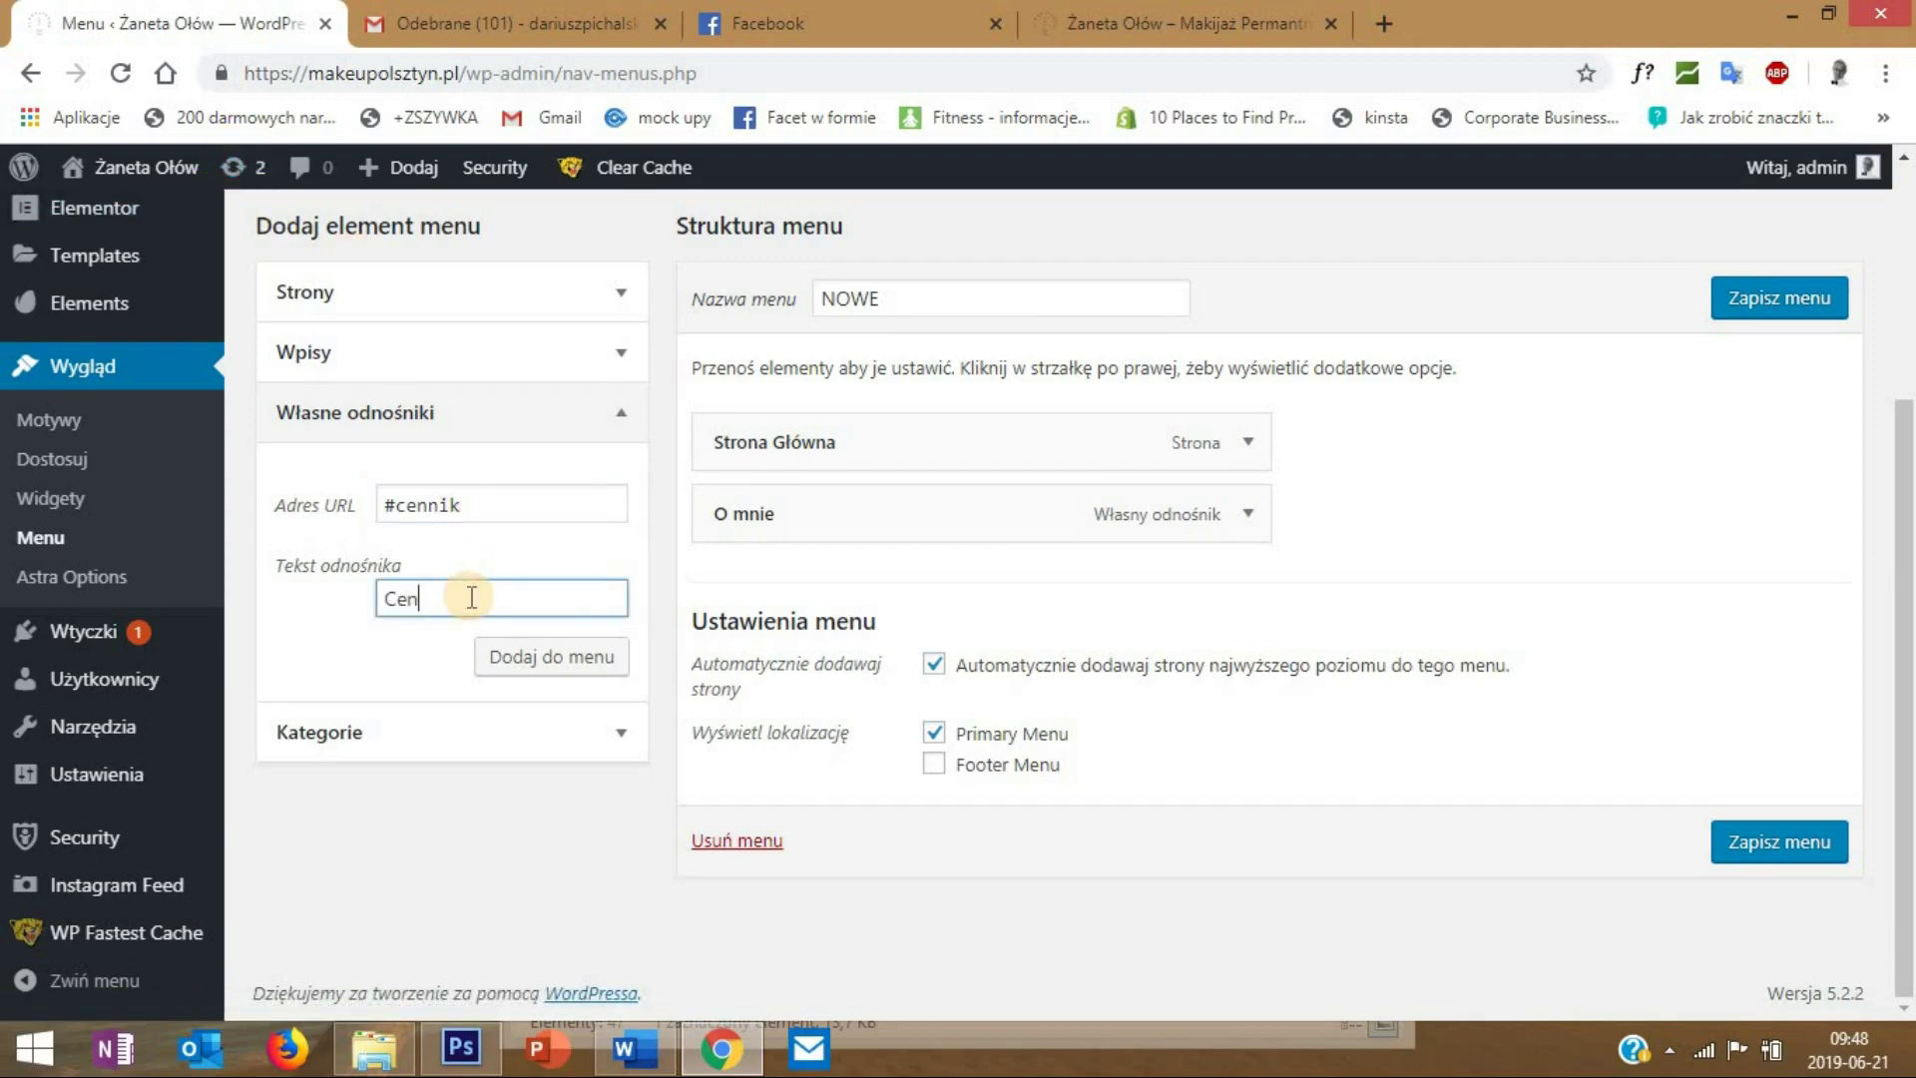
{"action": "left_click", "coordinate": [548, 667]}
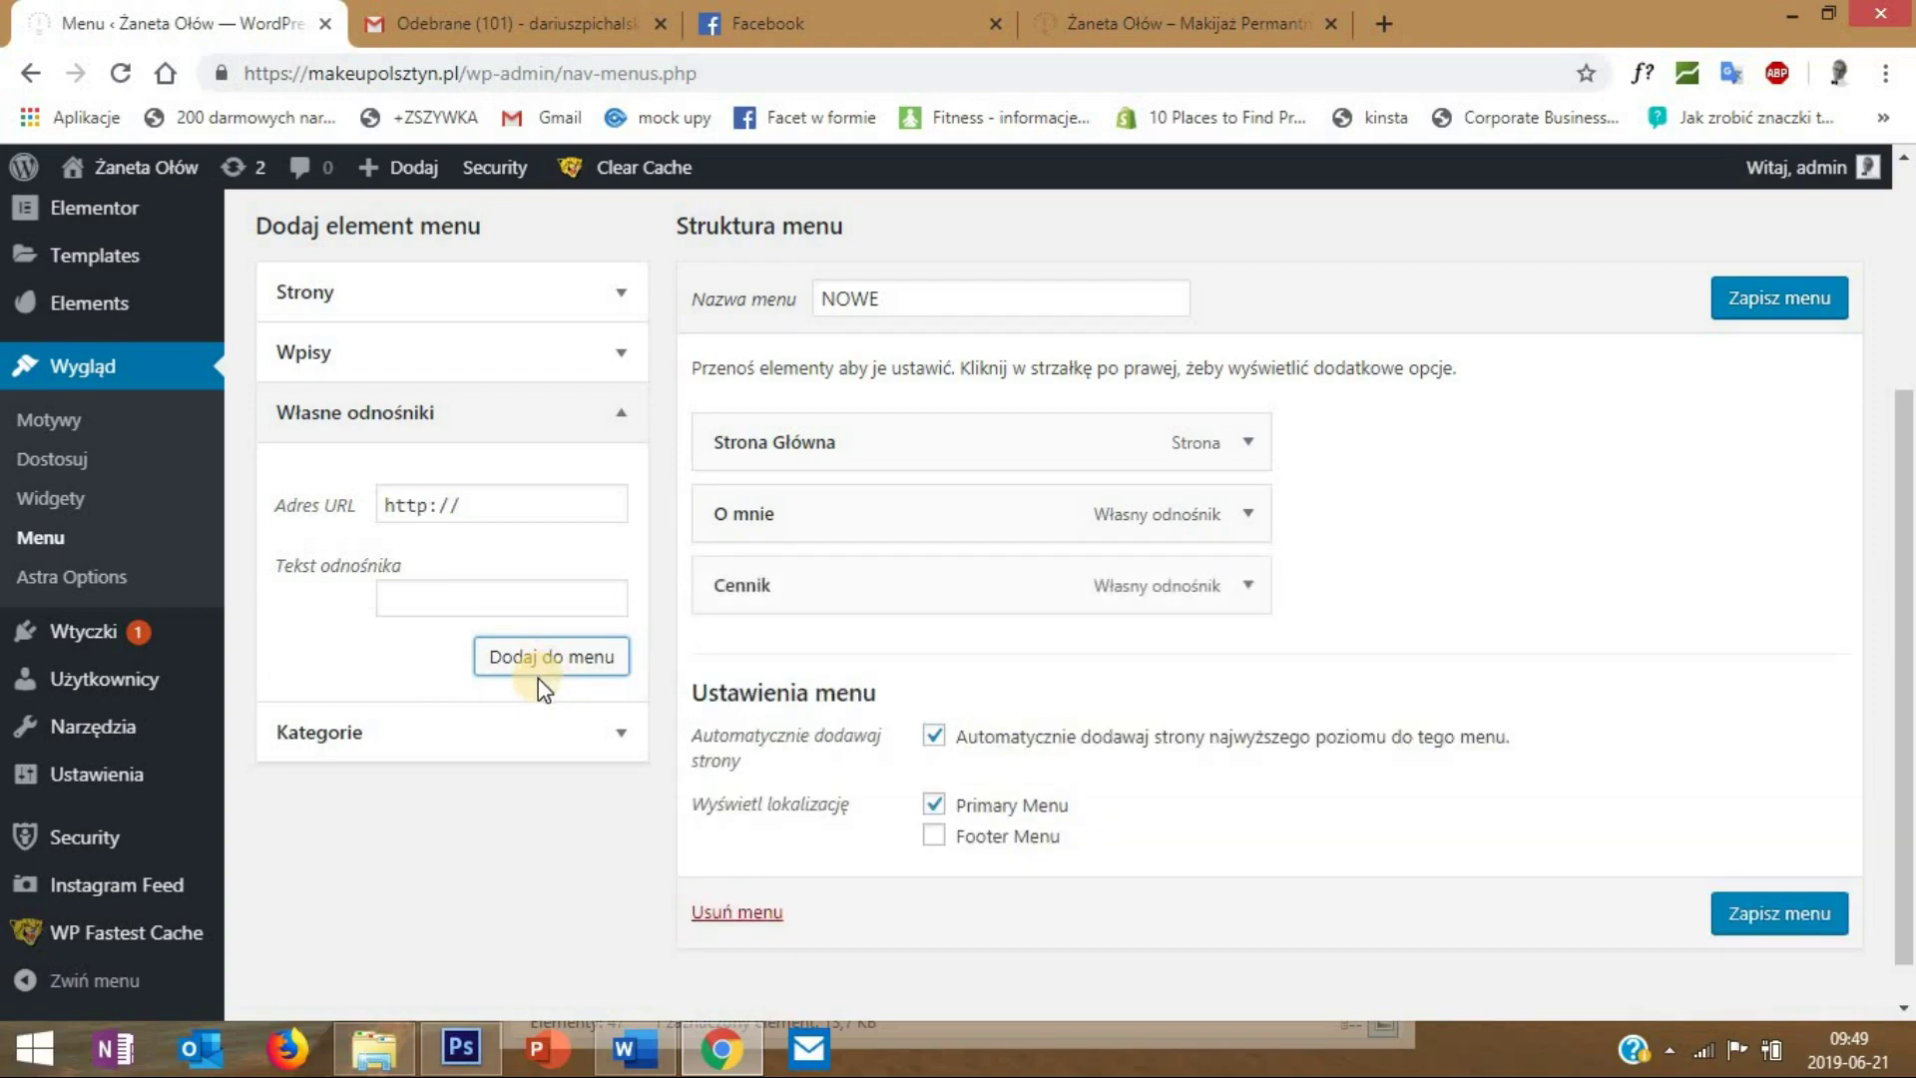
- Add an Opinie custom link pointing to #opinie to the menu
{"action": "left_click", "coordinate": [1252, 48]}
{"action": "scroll", "coordinate": [1352, 402], "scroll_direction": "down", "scroll_amount": 15}
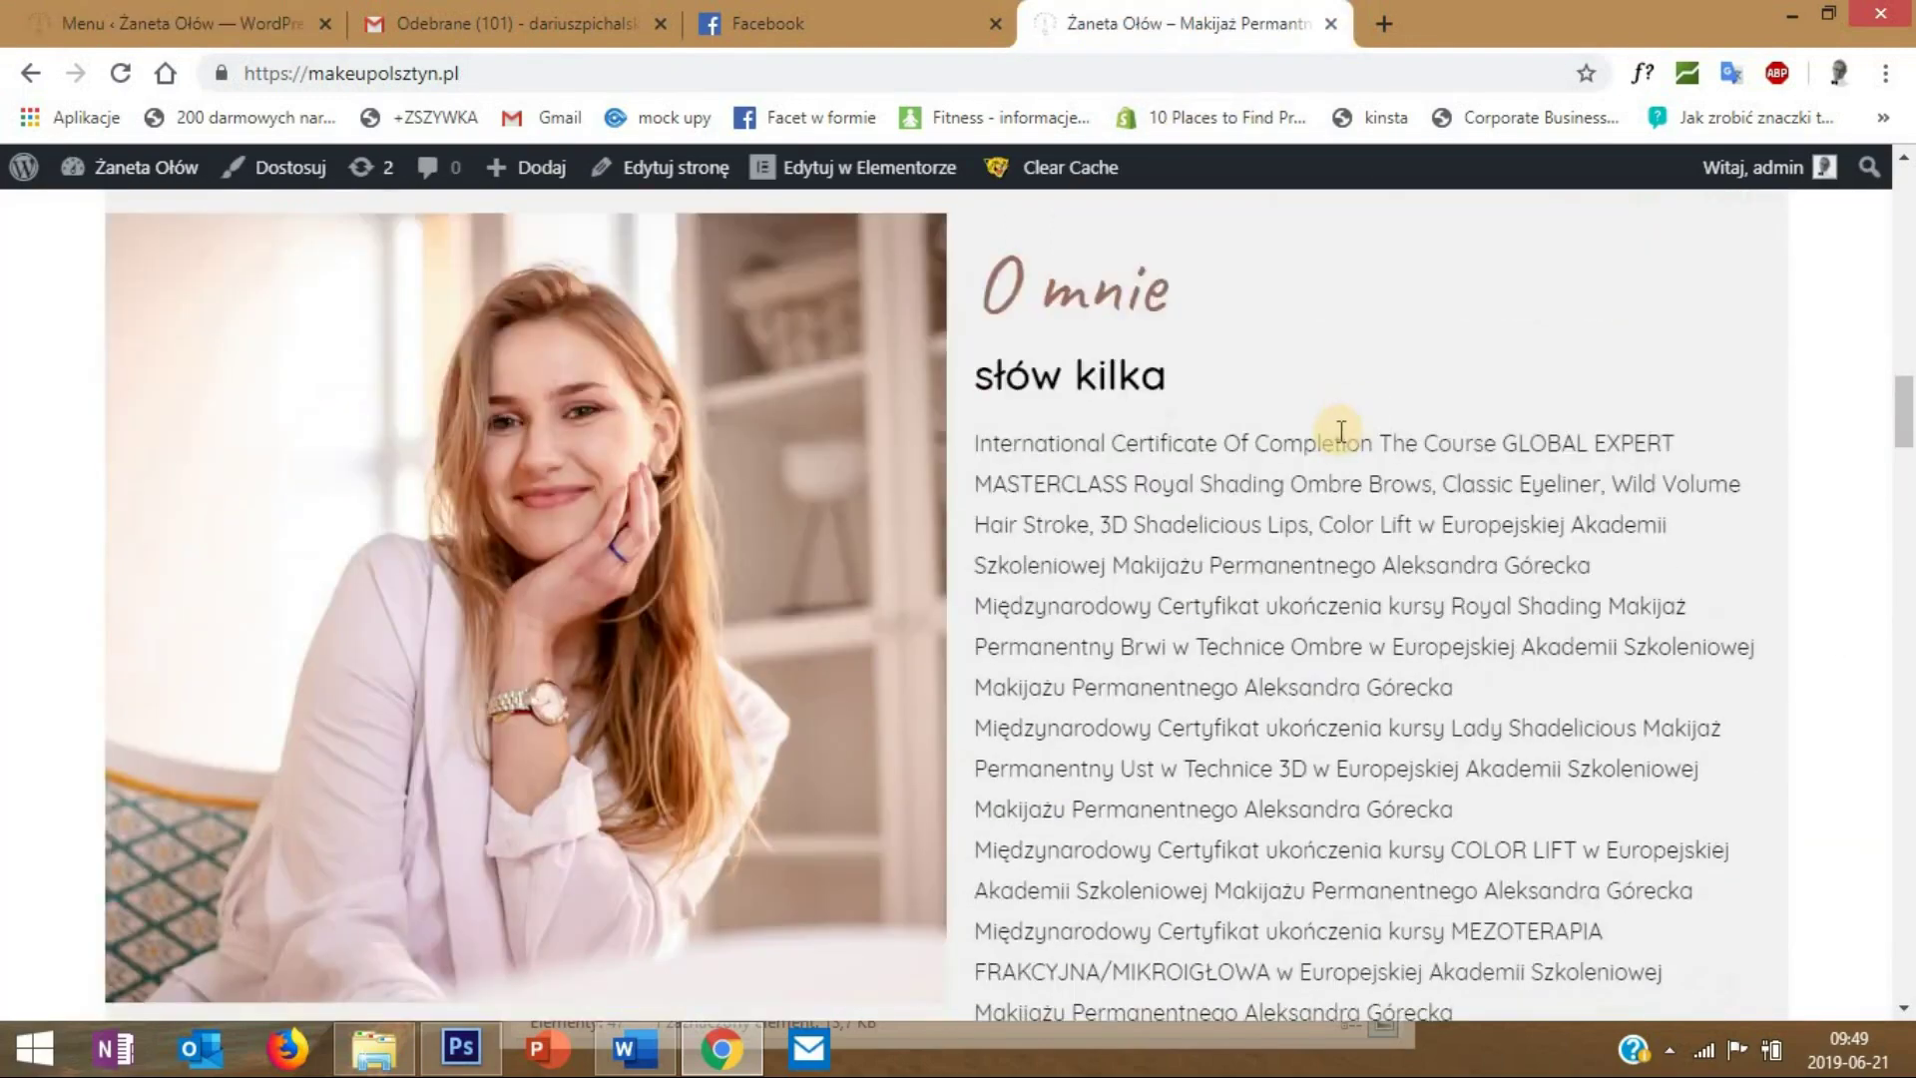
{"action": "scroll", "coordinate": [1343, 443], "scroll_direction": "down", "scroll_amount": 10}
{"action": "scroll", "coordinate": [1338, 440], "scroll_direction": "up", "scroll_amount": 1}
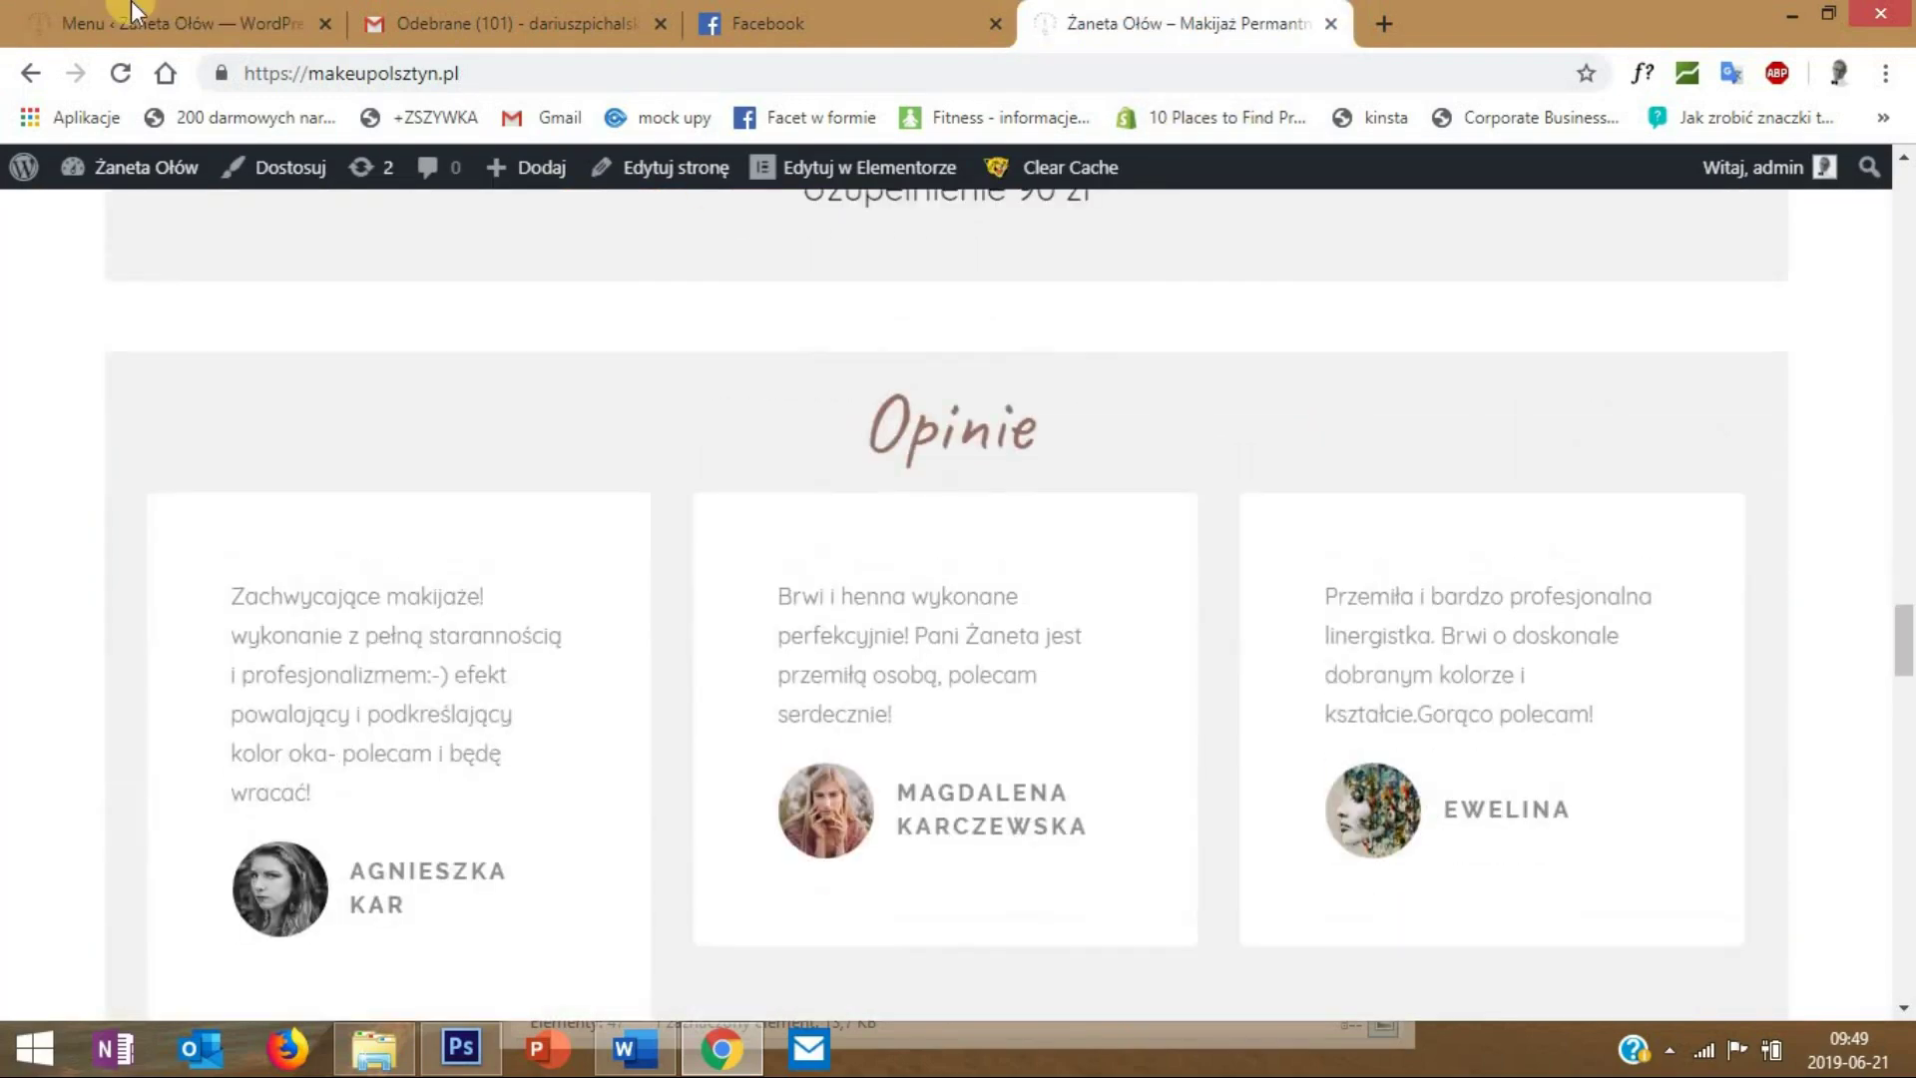
{"action": "key", "text": "ctrl+1"}
{"action": "left_click_drag", "start_coordinate": [465, 506], "coordinate": [222, 505]}
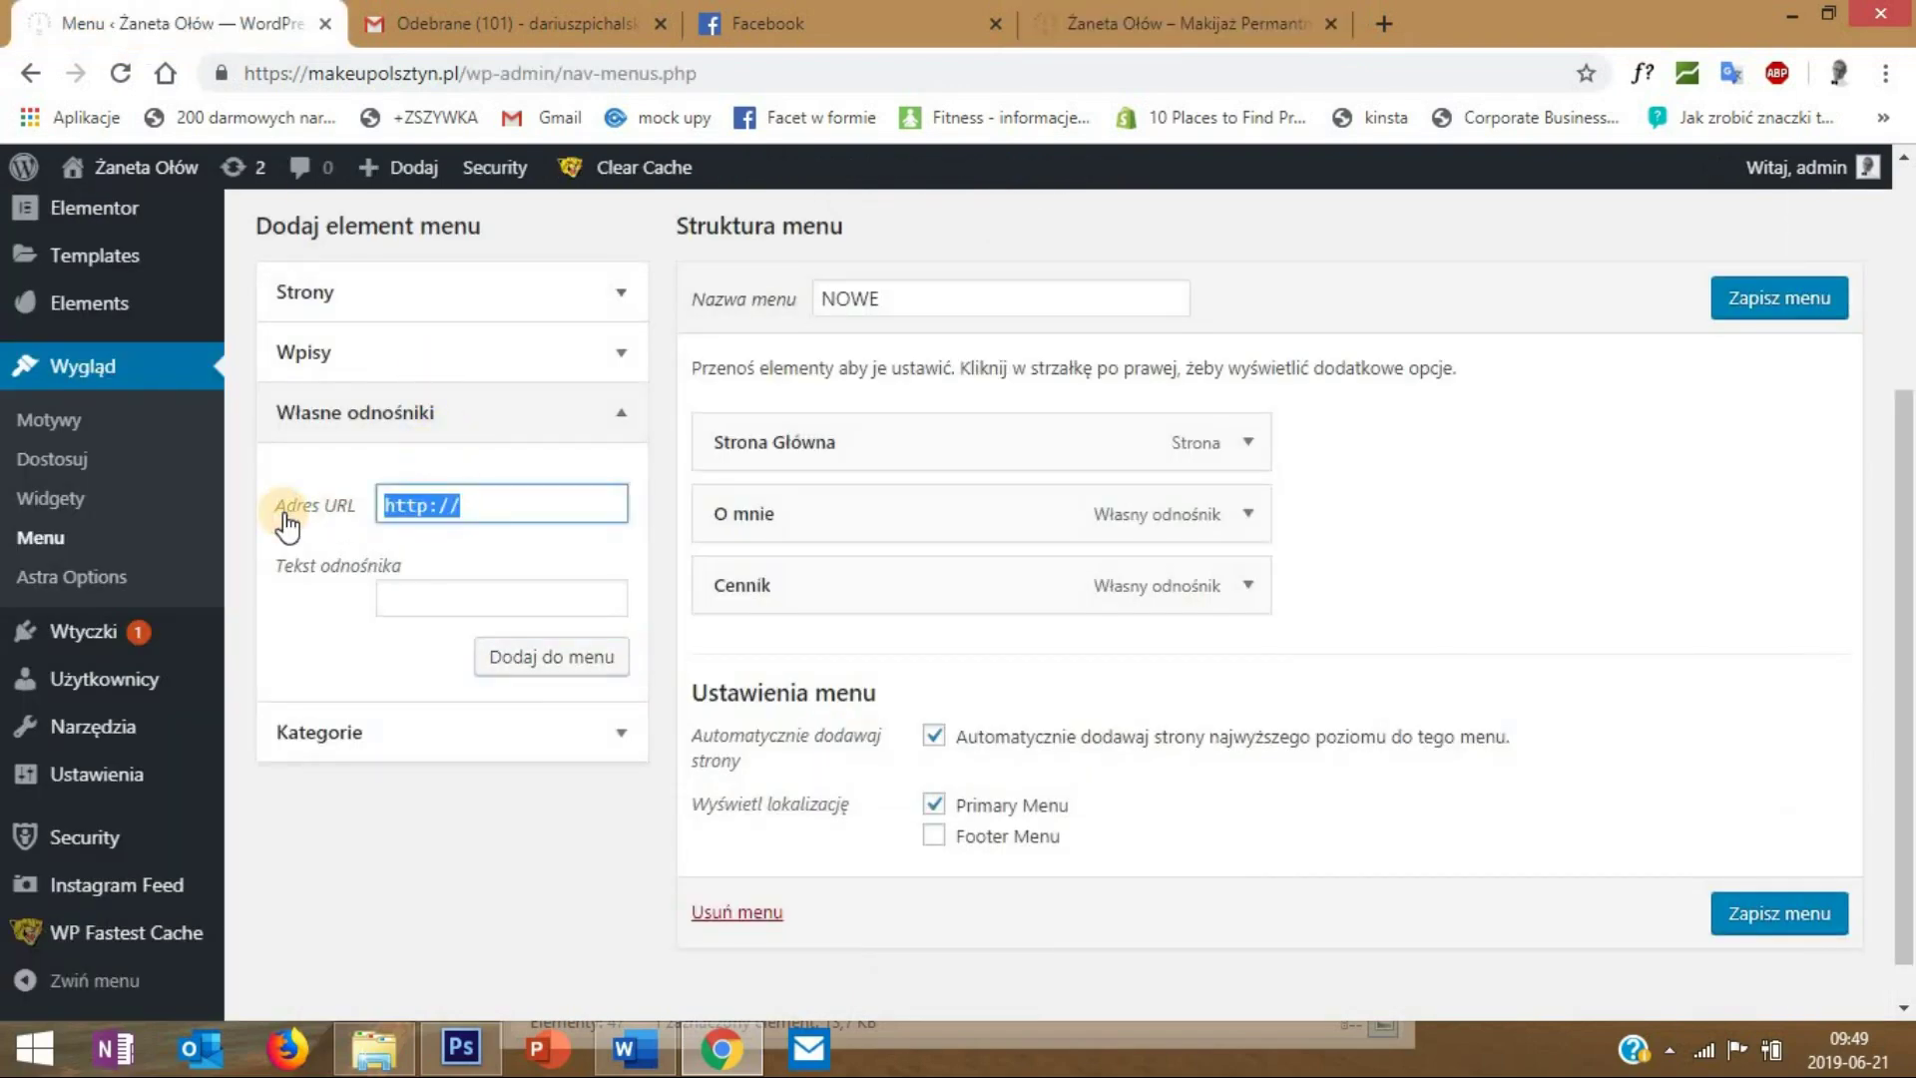
{"action": "type", "text": "#opinie"}
{"action": "left_click", "coordinate": [435, 596]}
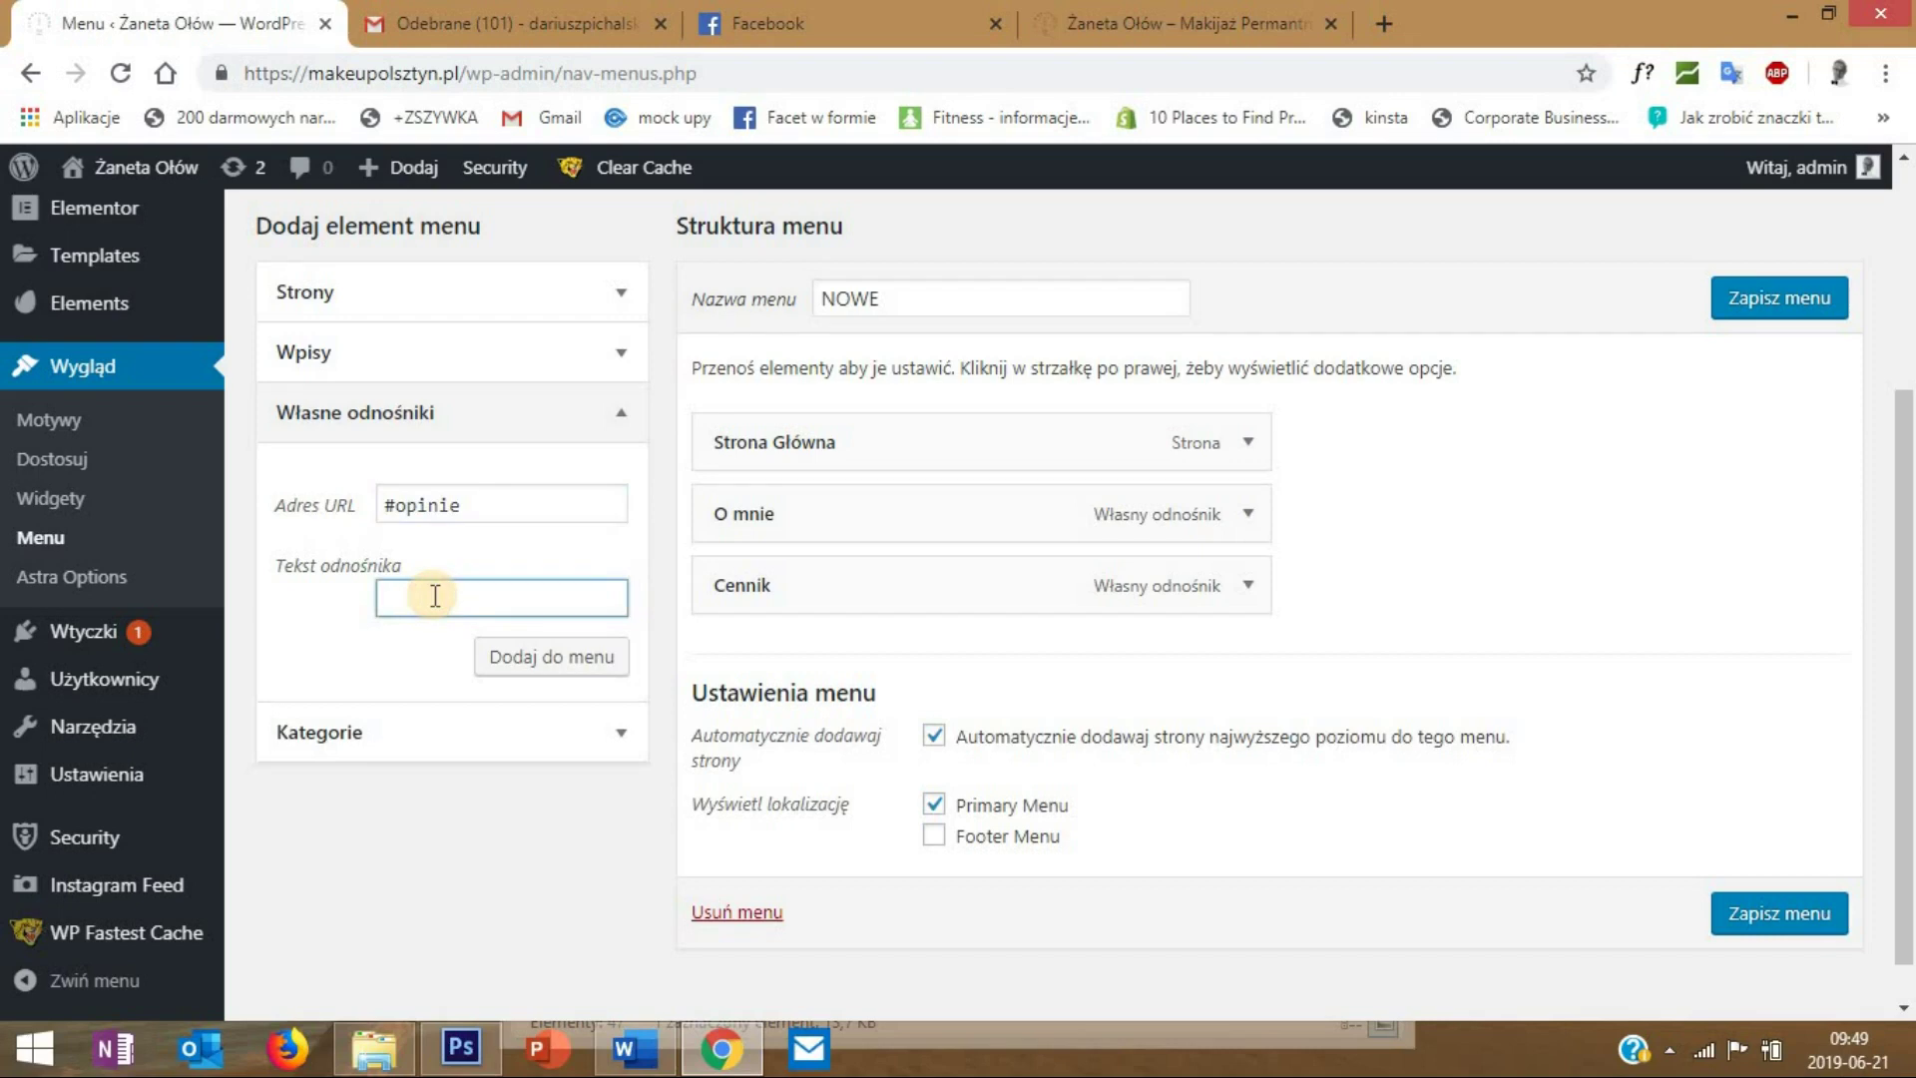
{"action": "left_click", "coordinate": [497, 654]}
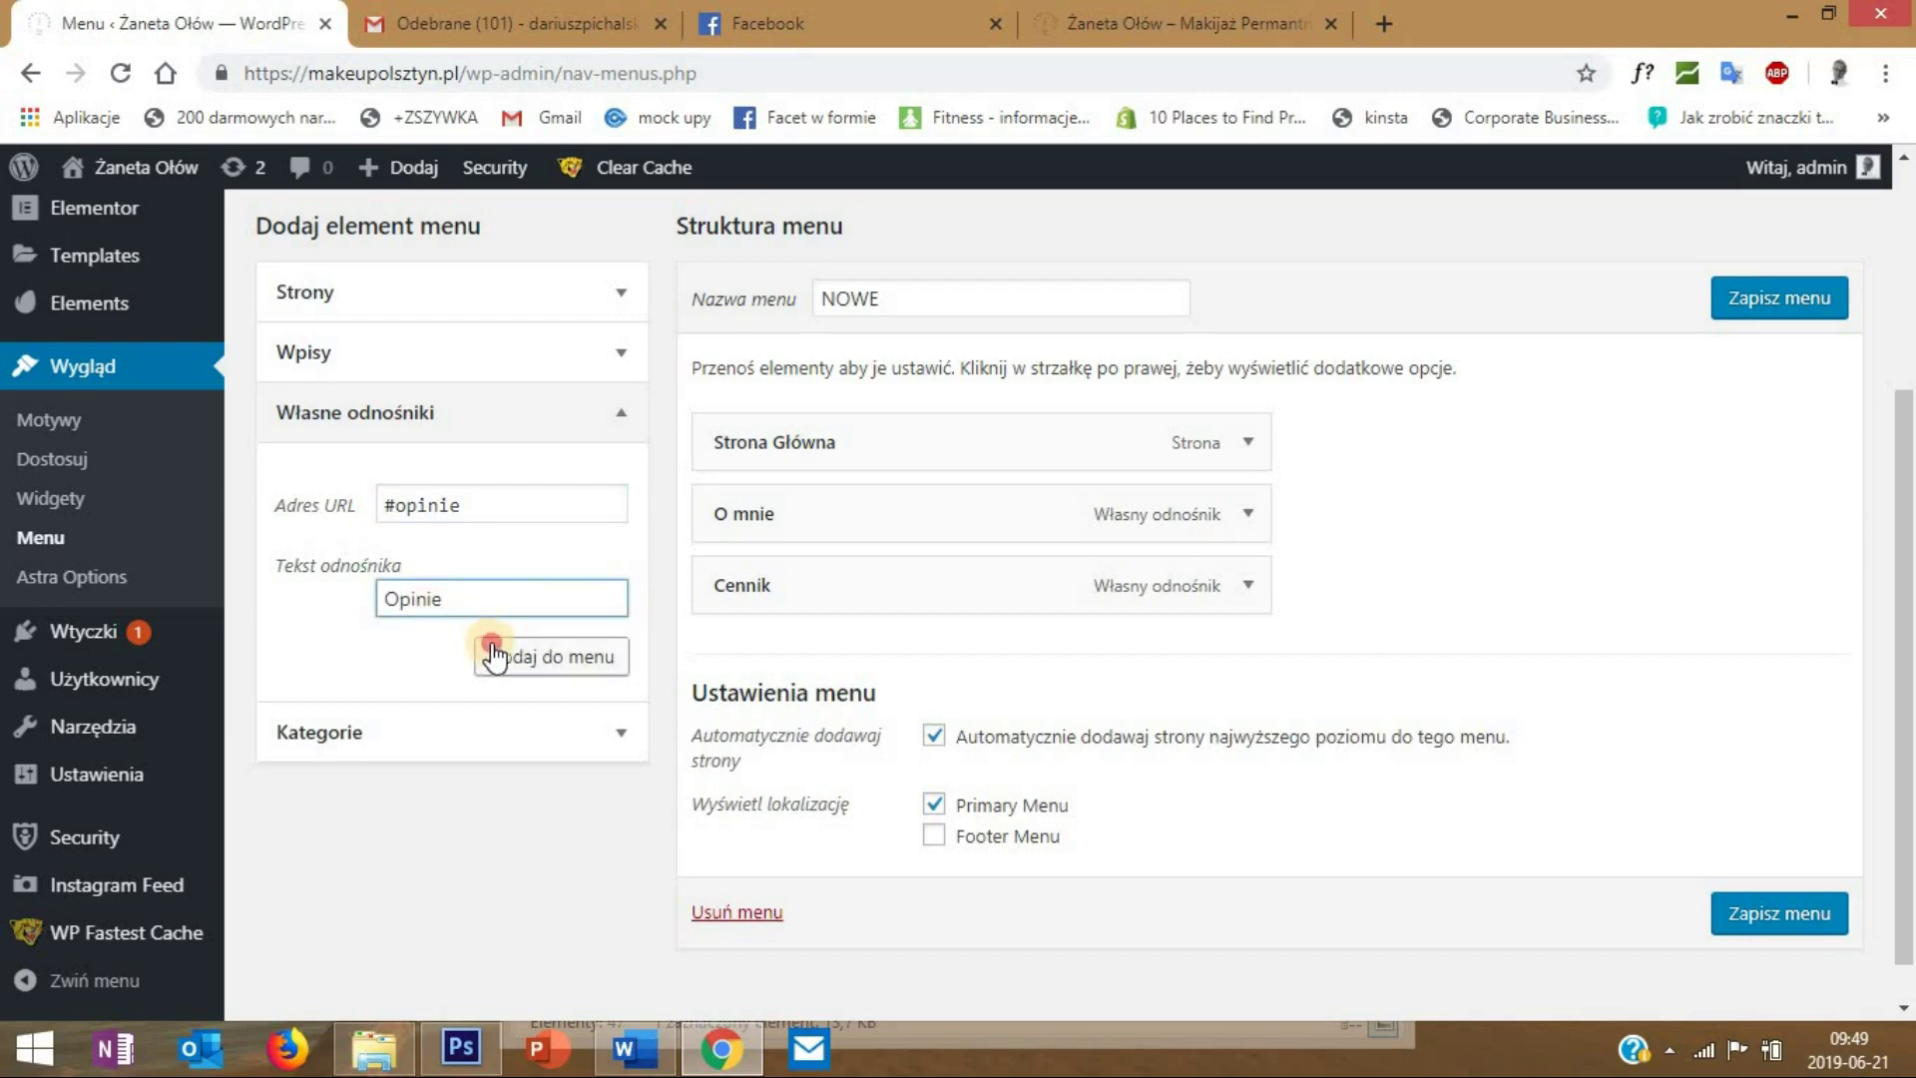
- Add a Galeria custom link pointing to #galeria to the menu
{"action": "left_click", "coordinate": [1179, 23]}
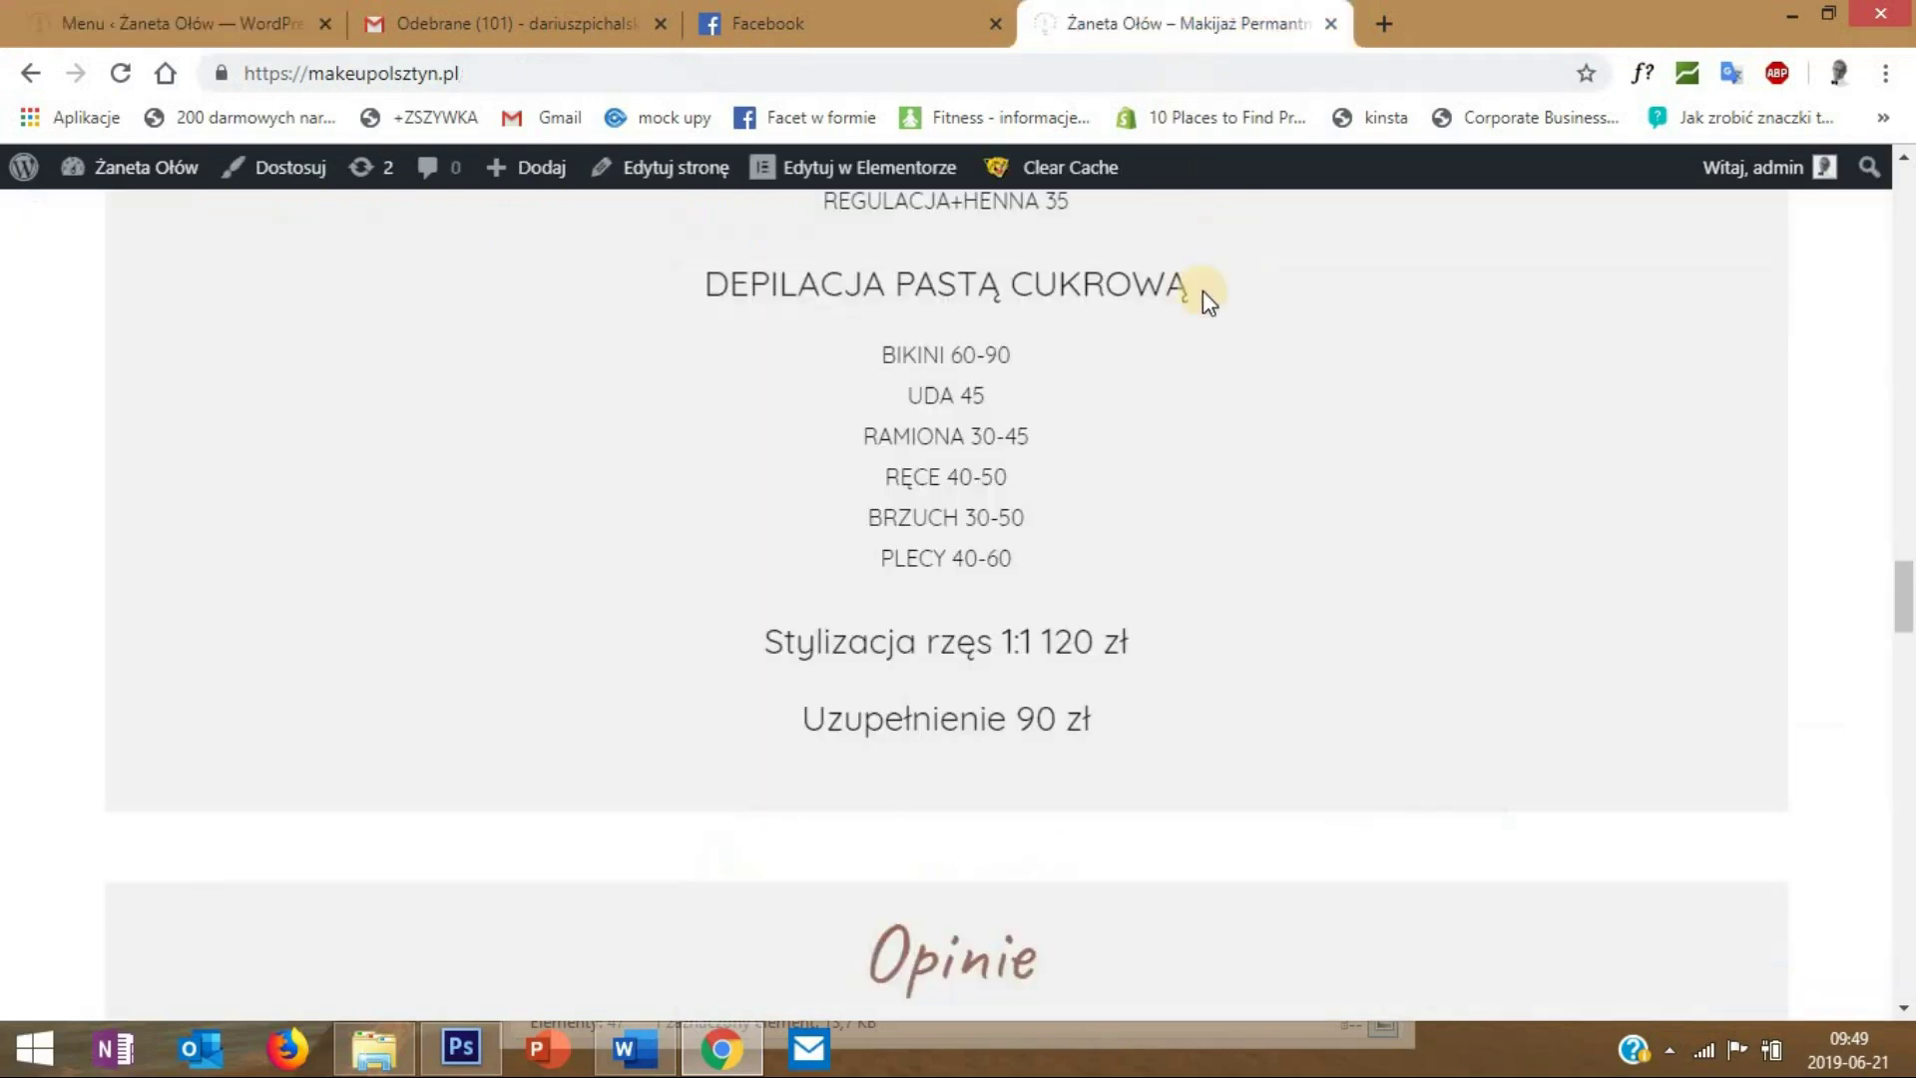
{"action": "scroll", "coordinate": [1202, 295], "scroll_direction": "down", "scroll_amount": 15}
{"action": "left_click", "coordinate": [250, 22]}
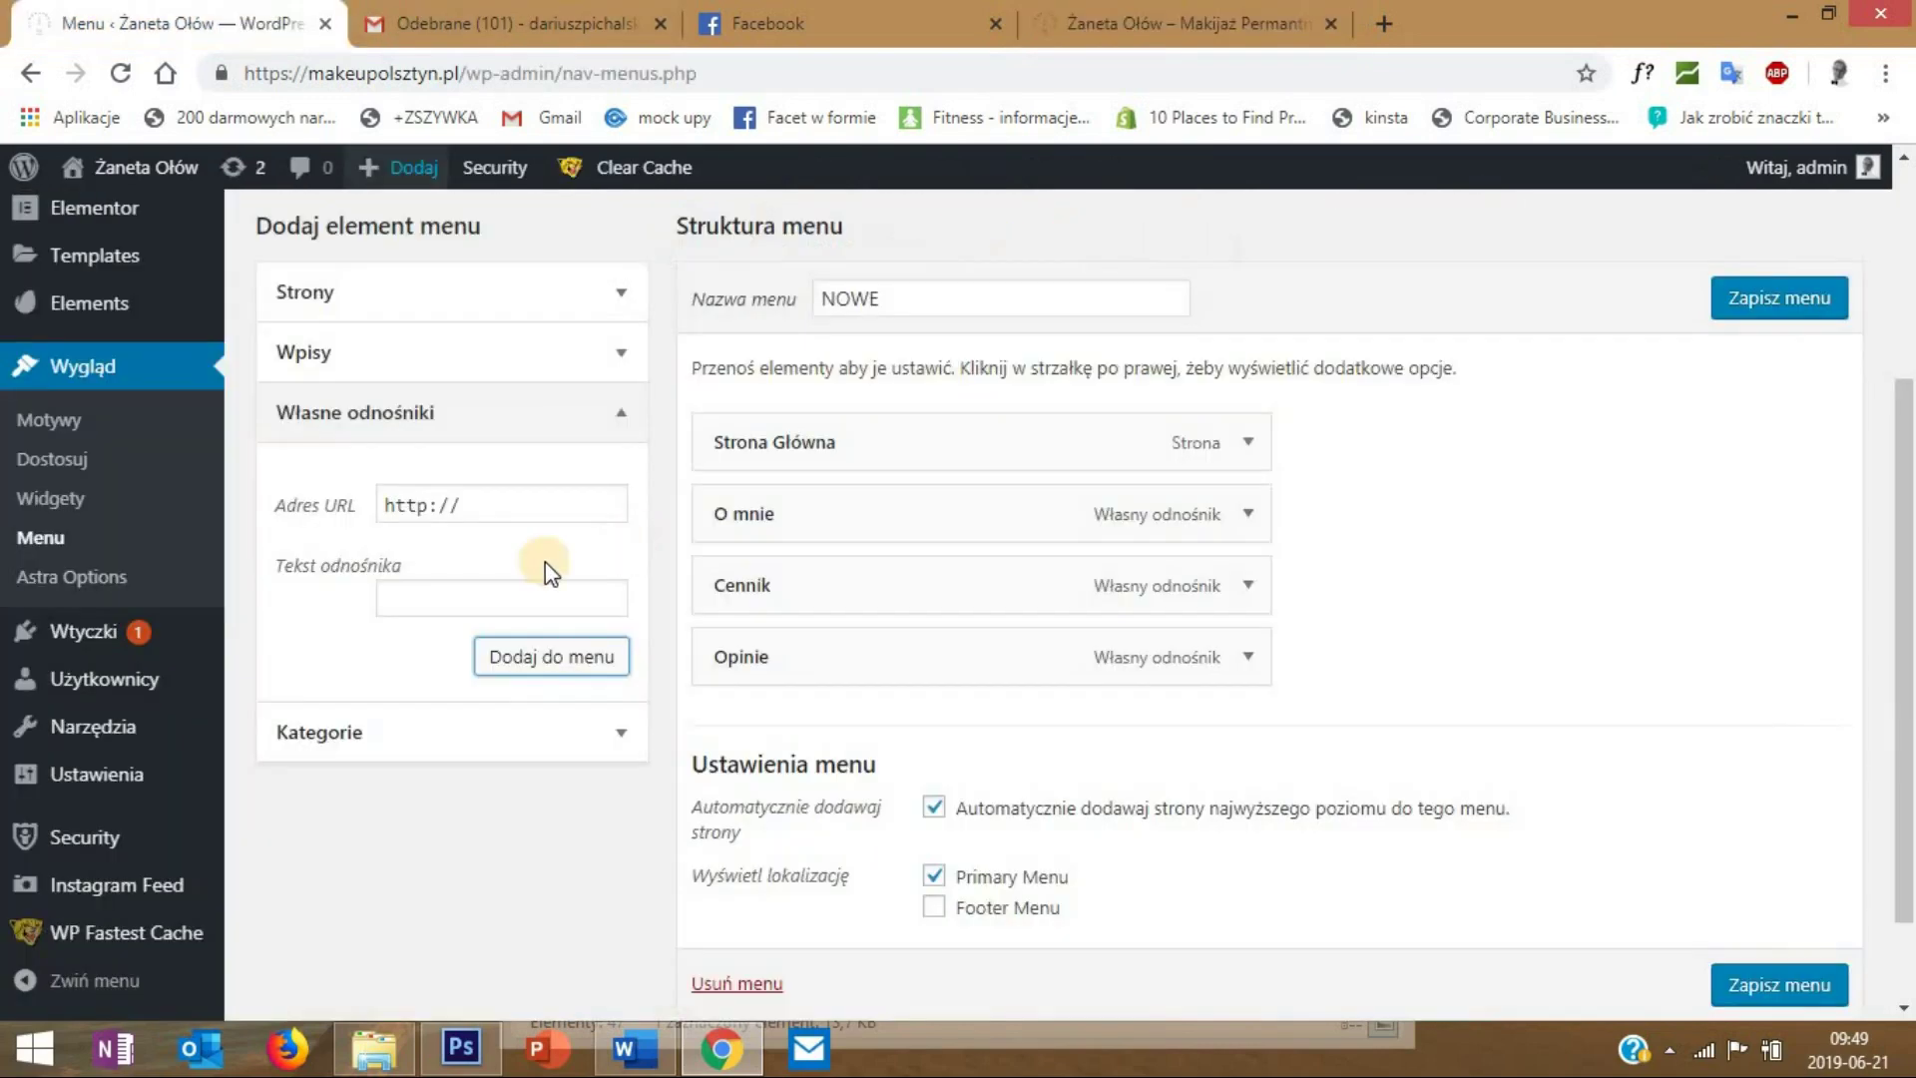
{"action": "left_click", "coordinate": [309, 527]}
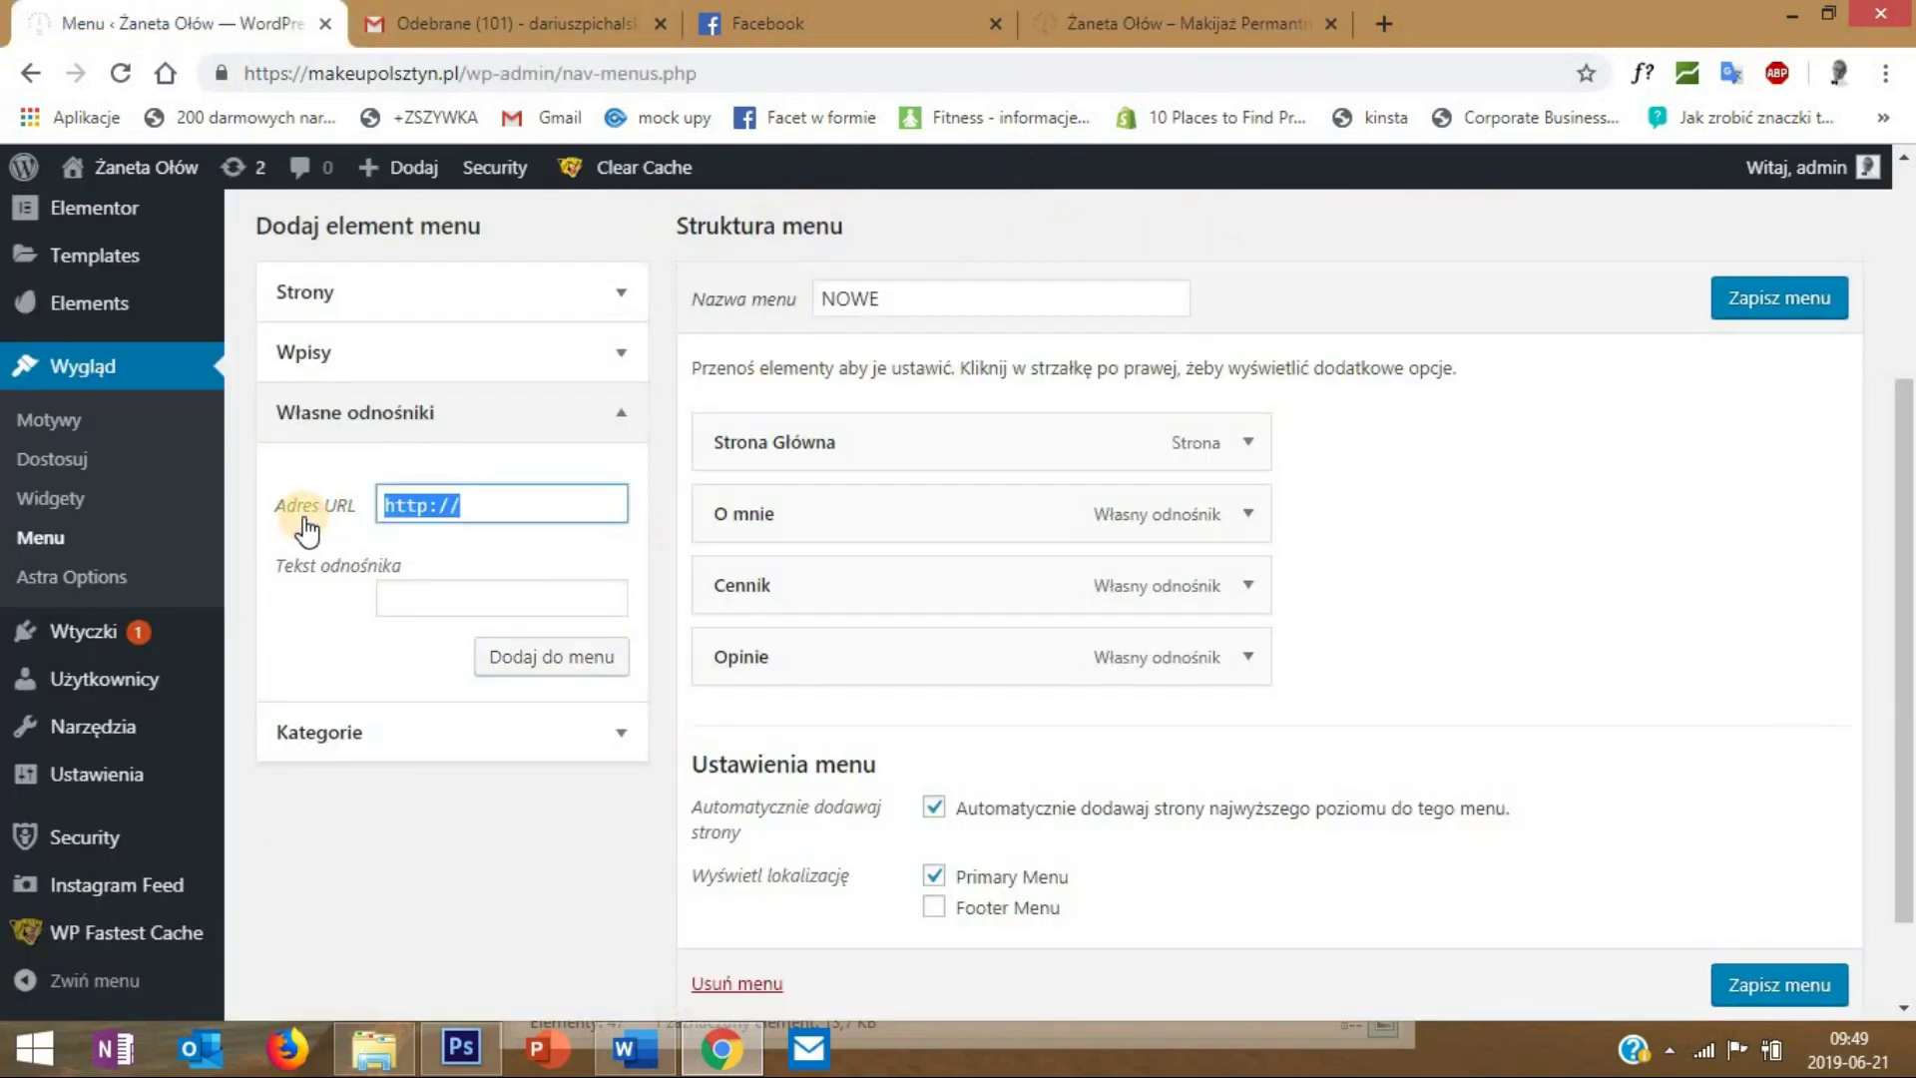
{"action": "type", "text": "#galeria"}
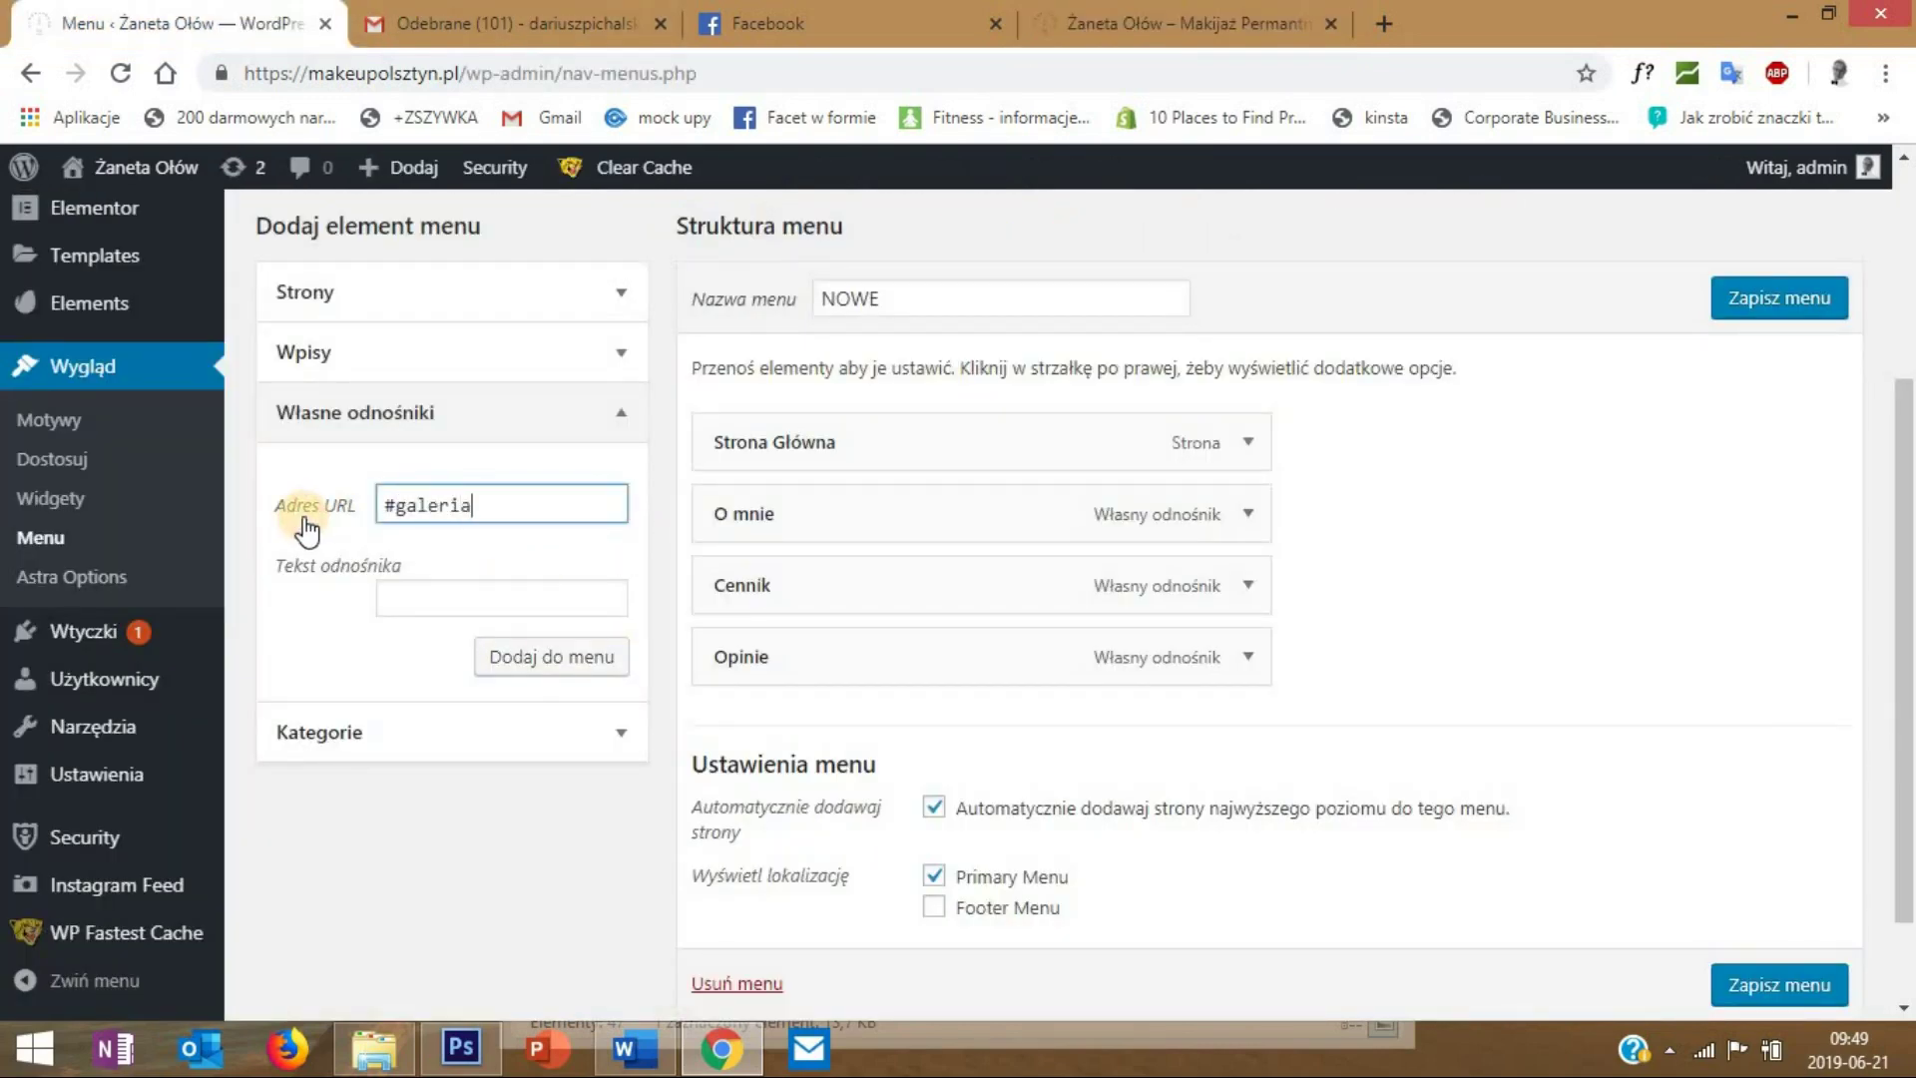
{"action": "left_click", "coordinate": [465, 587]}
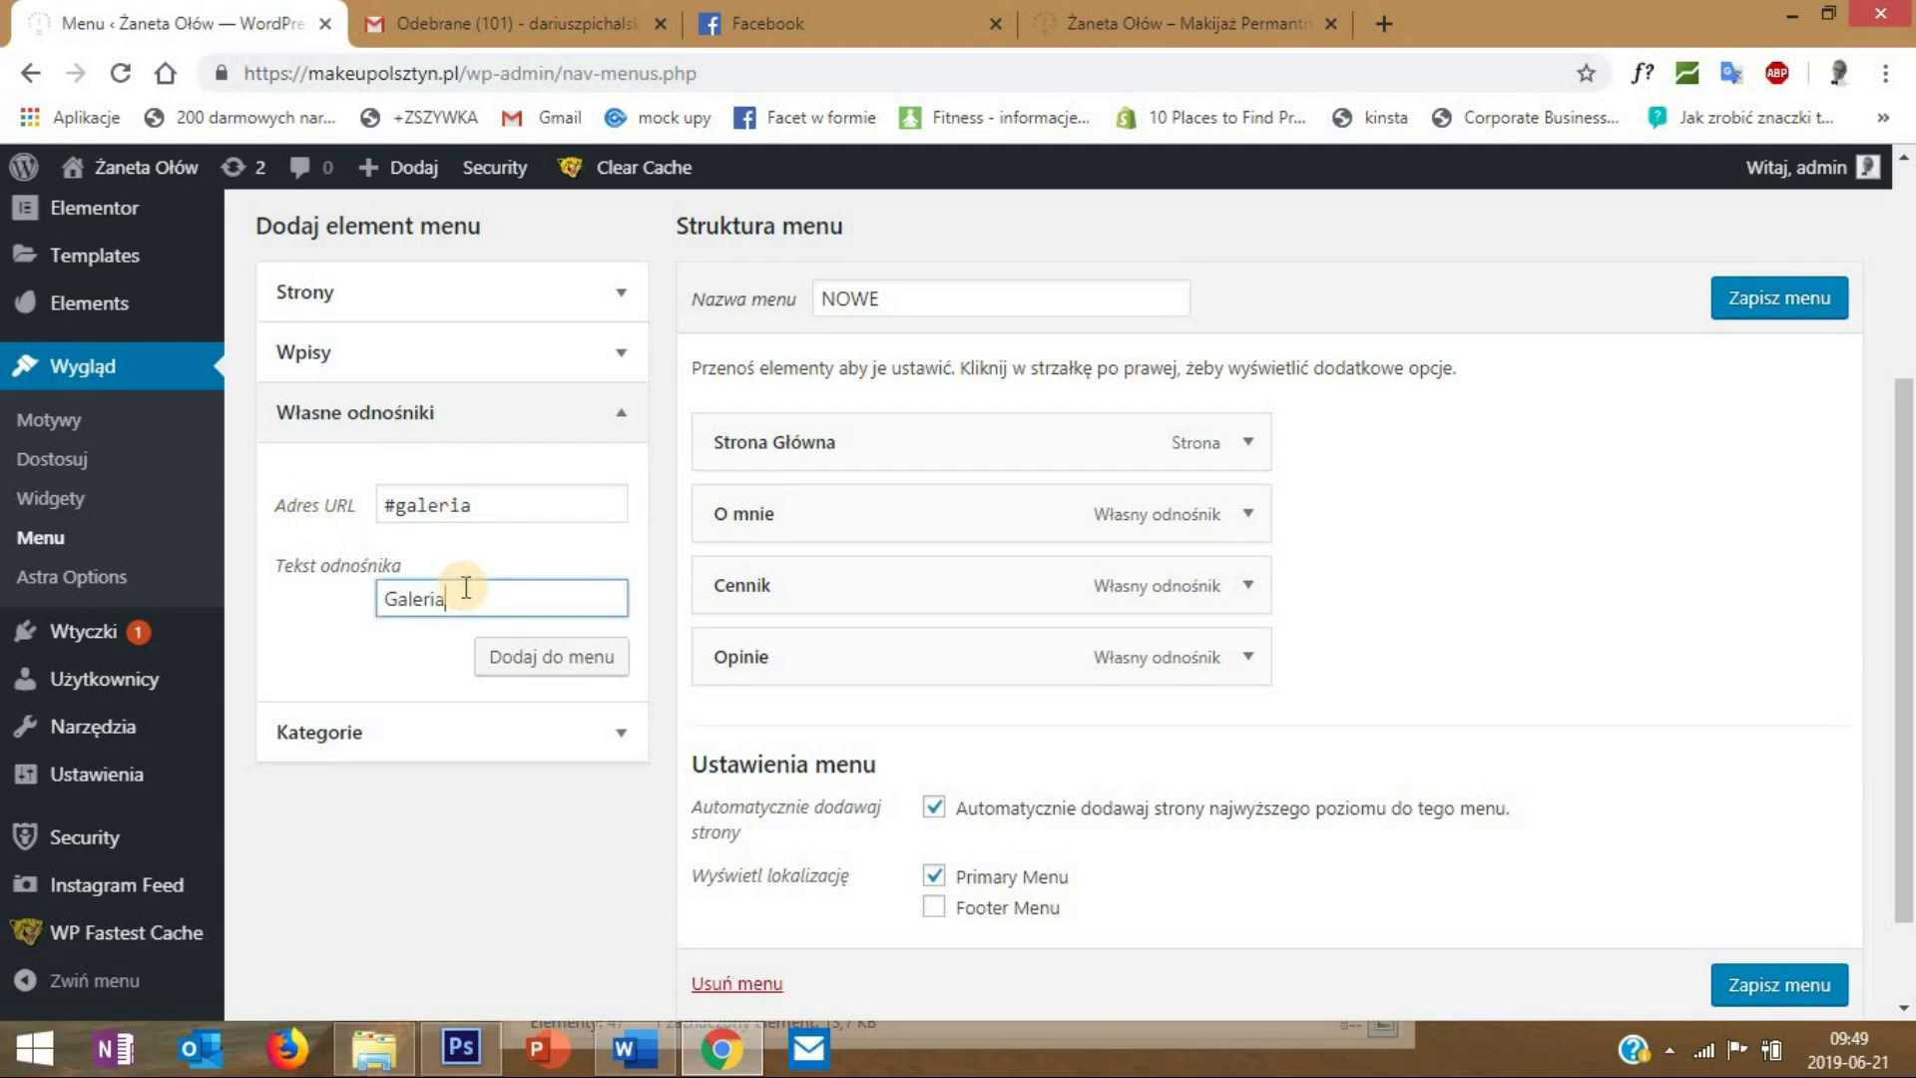
{"action": "left_click", "coordinate": [494, 658]}
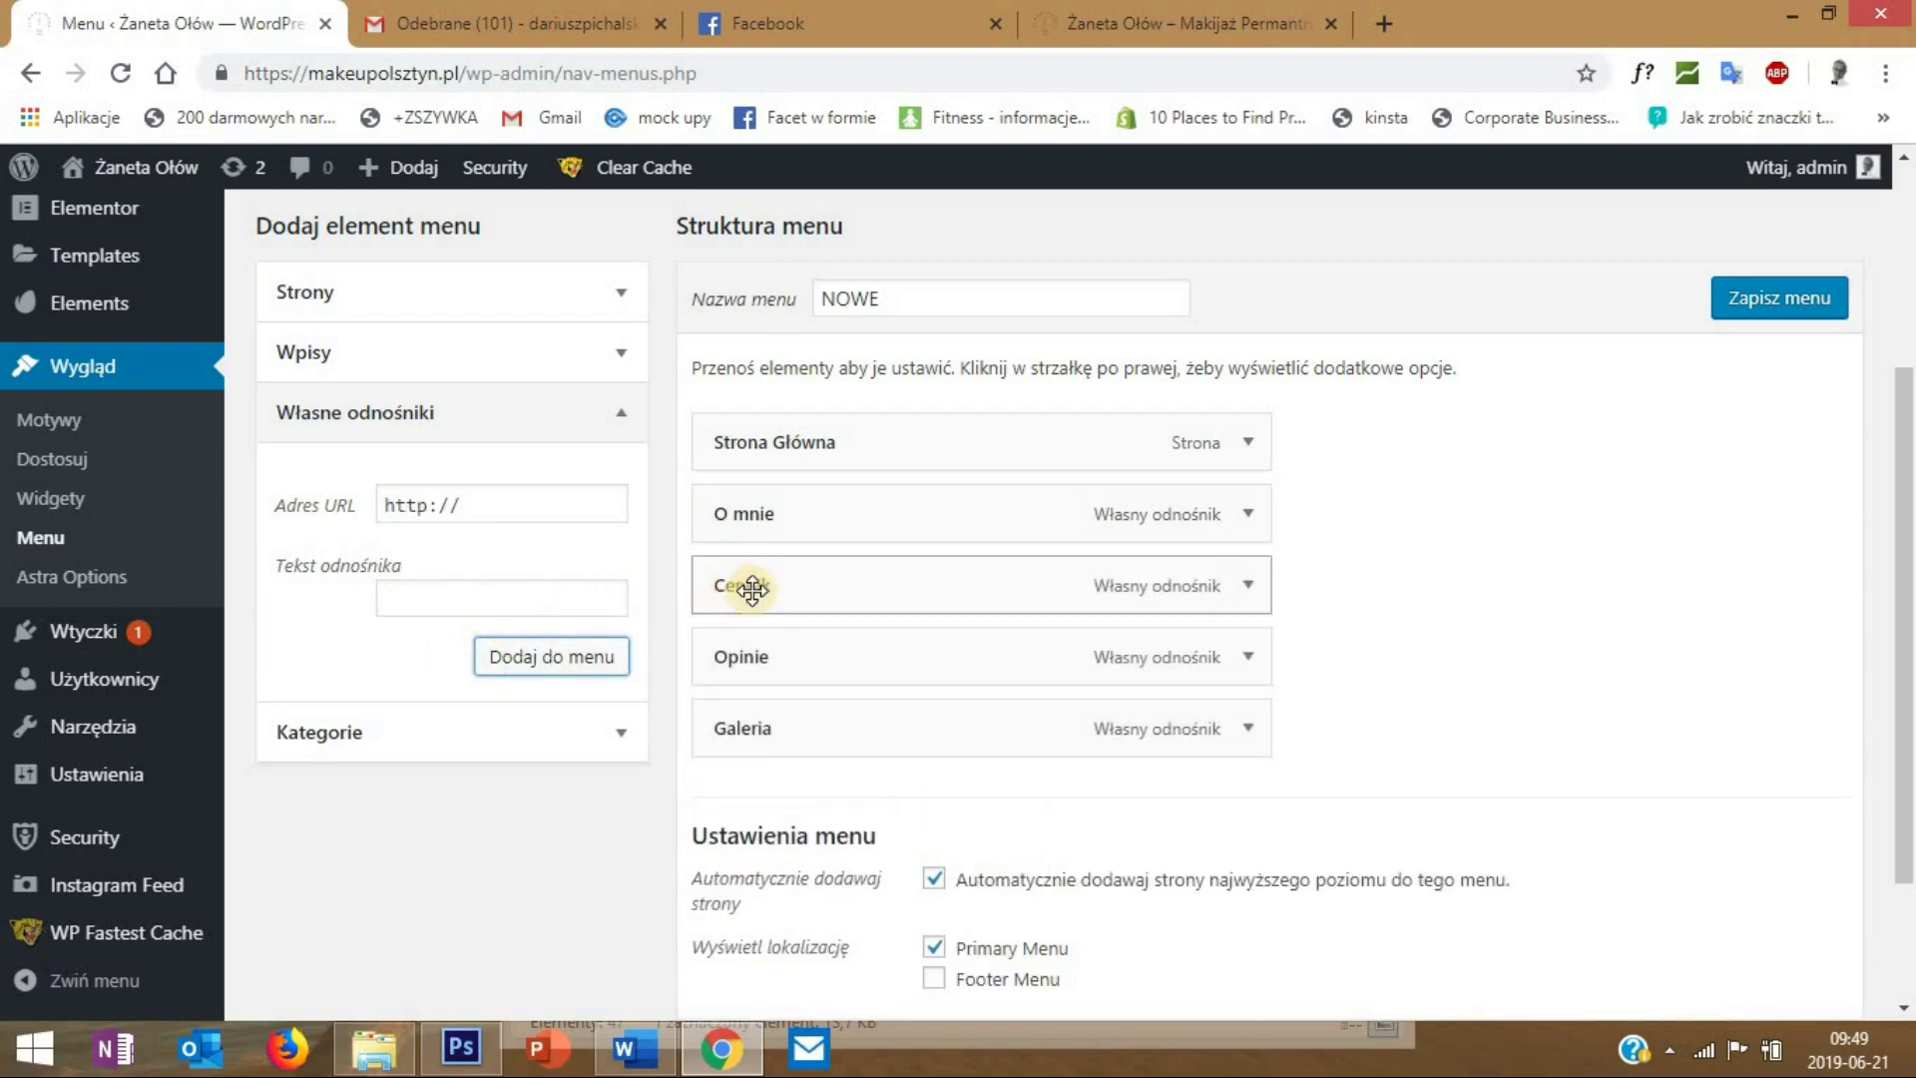
- Add a Kontakt custom link pointing to #kontakt to the menu
{"action": "key", "text": "shift+Tab"}
{"action": "key", "text": "shift+Tab"}
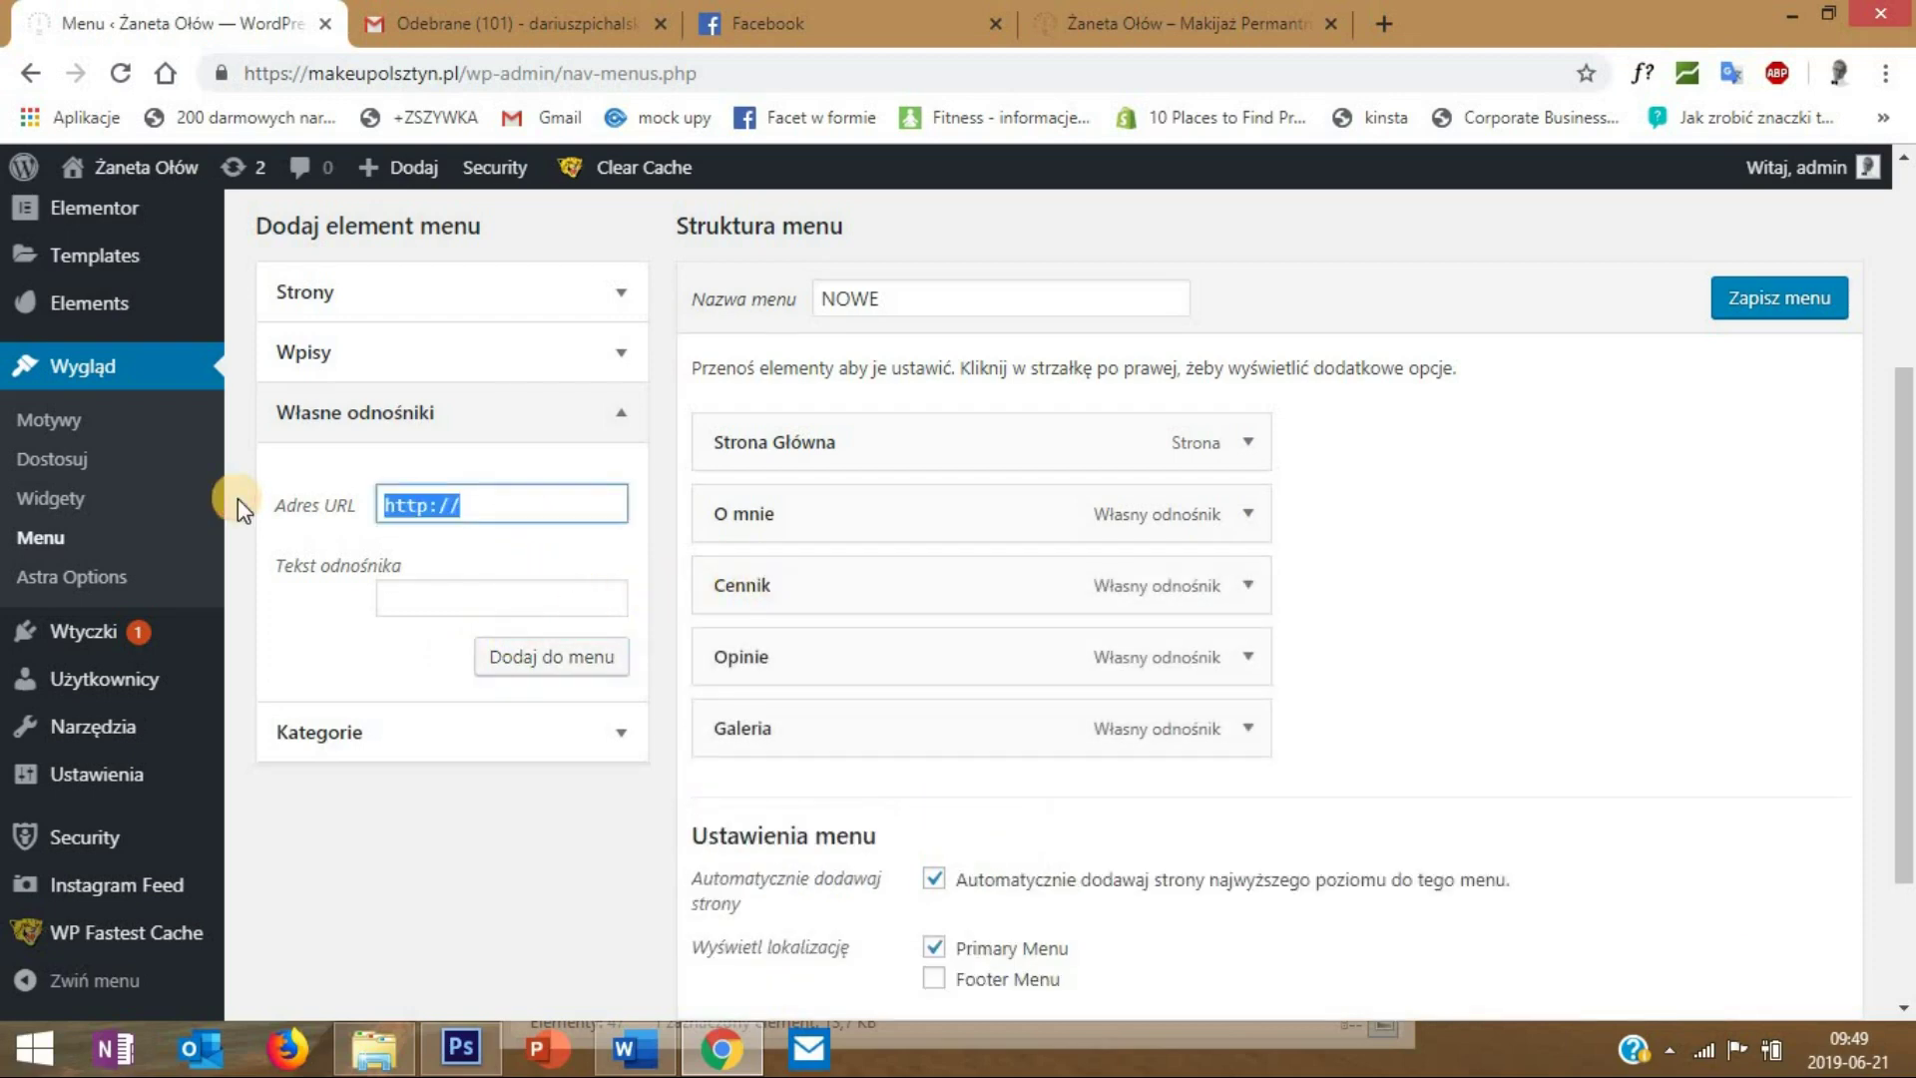
{"action": "type", "text": "#kontajt"}
{"action": "key", "text": "BackSpace"}
{"action": "key", "text": "BackSpace"}
{"action": "type", "text": "kt"}
{"action": "left_click", "coordinate": [422, 606]}
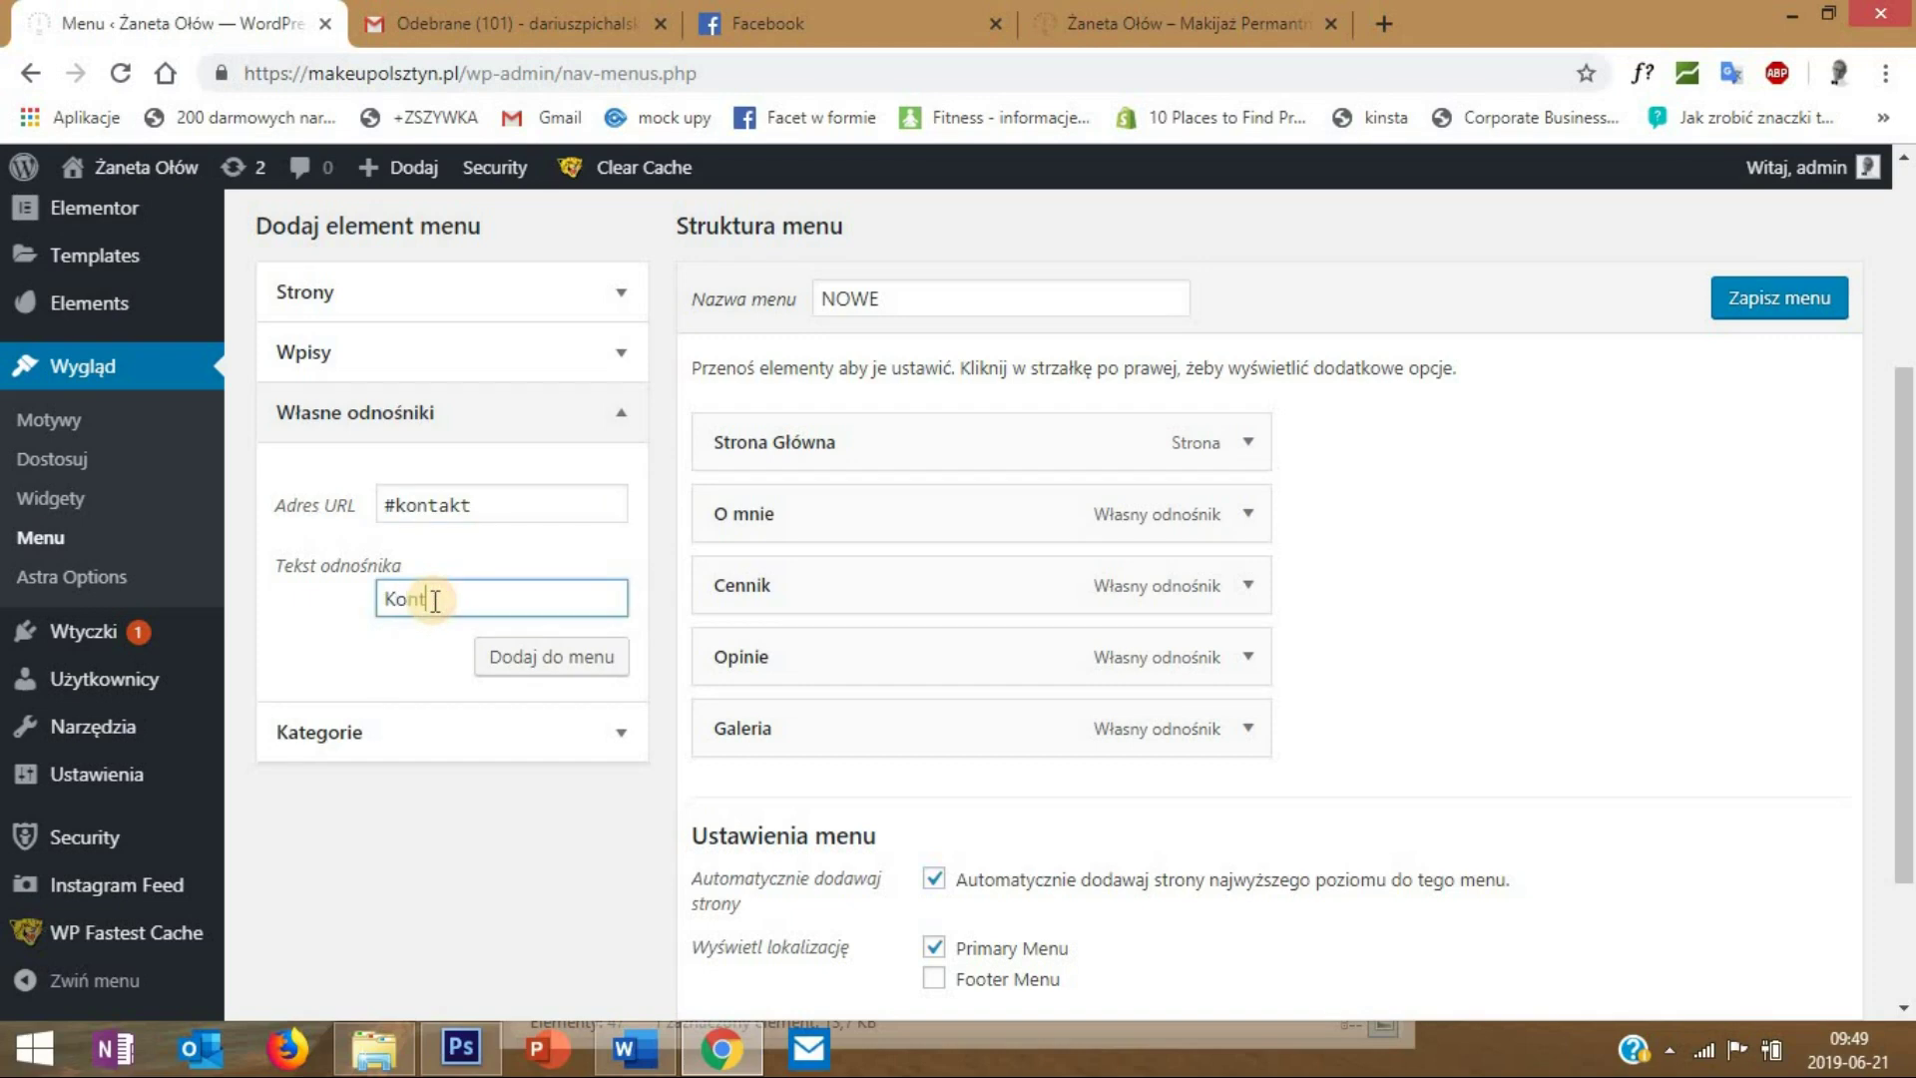
{"action": "left_click", "coordinate": [542, 672]}
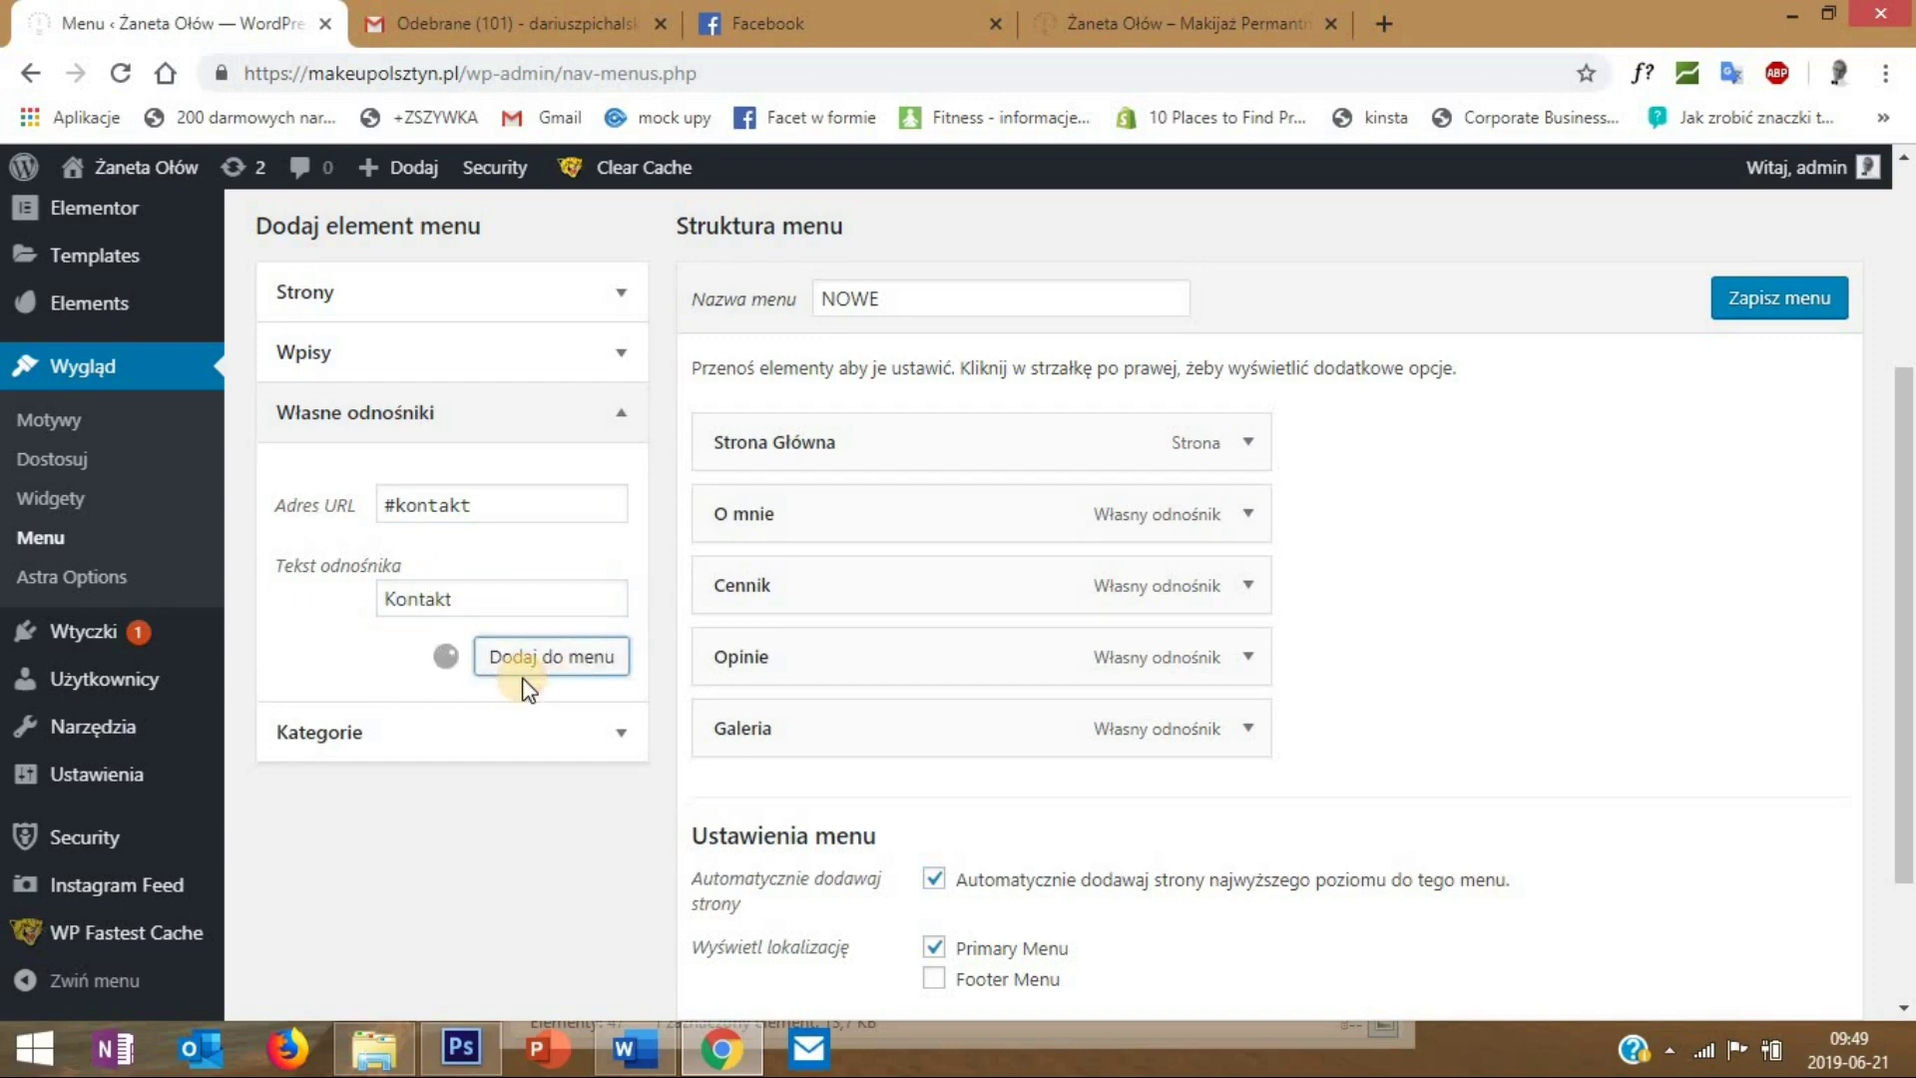
{"action": "scroll", "coordinate": [1584, 889], "scroll_direction": "down", "scroll_amount": 3}
- Save the NOWE menu, reload the live site, and test its Cennik and O mnie links
{"action": "left_click", "coordinate": [1781, 868]}
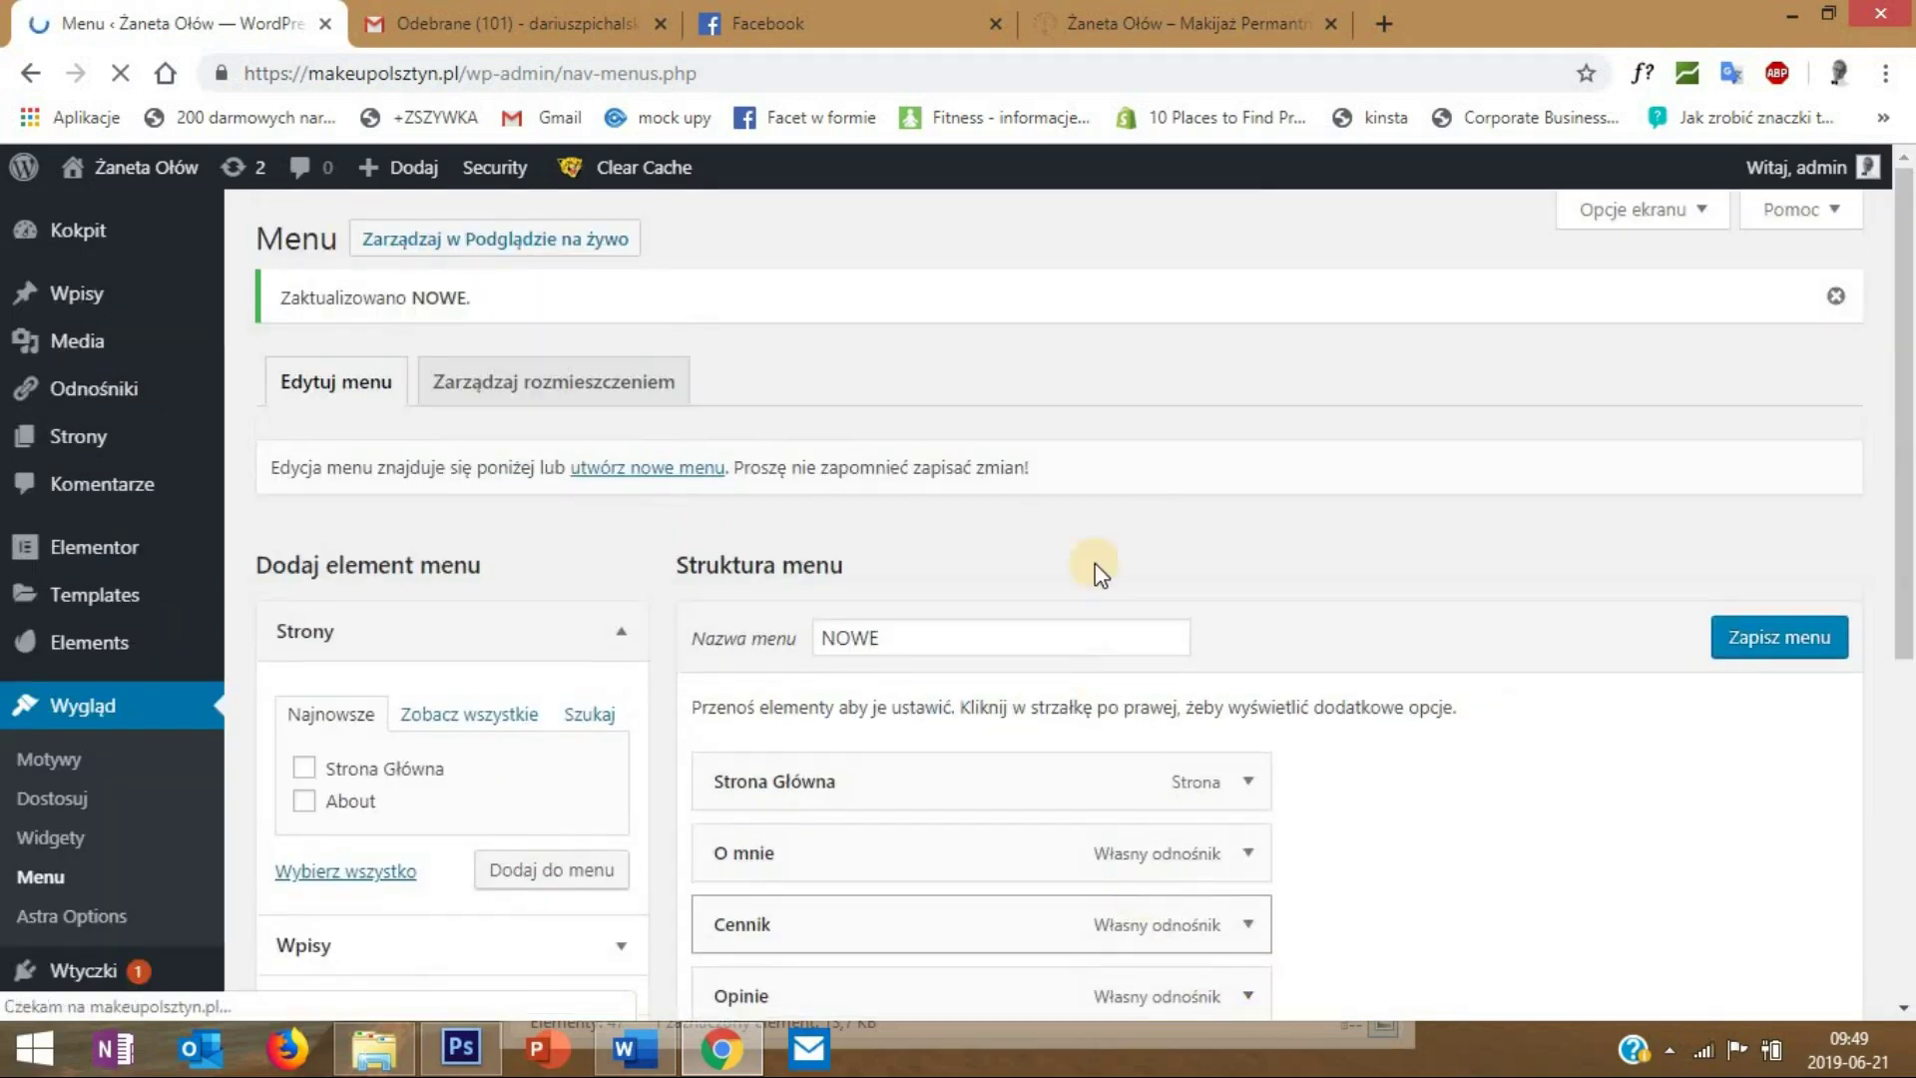
{"action": "left_click", "coordinate": [1119, 34]}
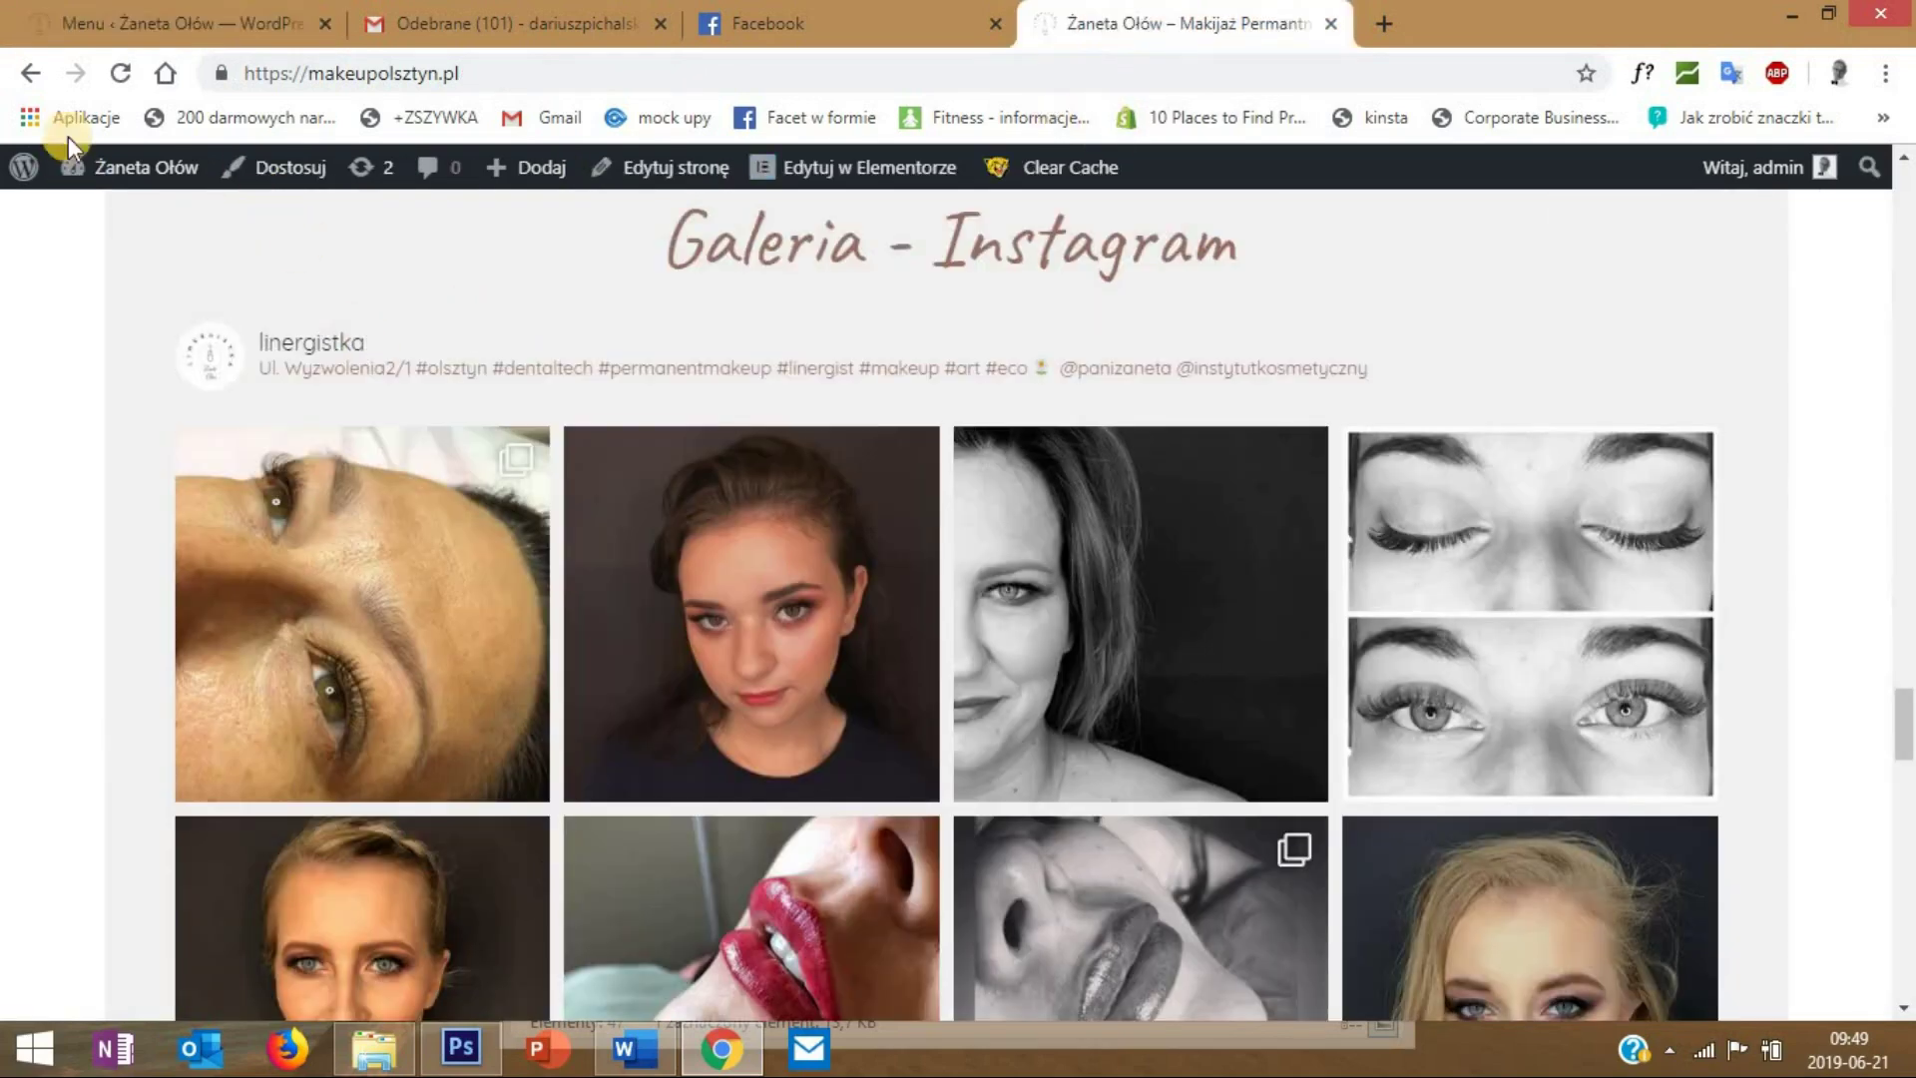
{"action": "left_click", "coordinate": [120, 73]}
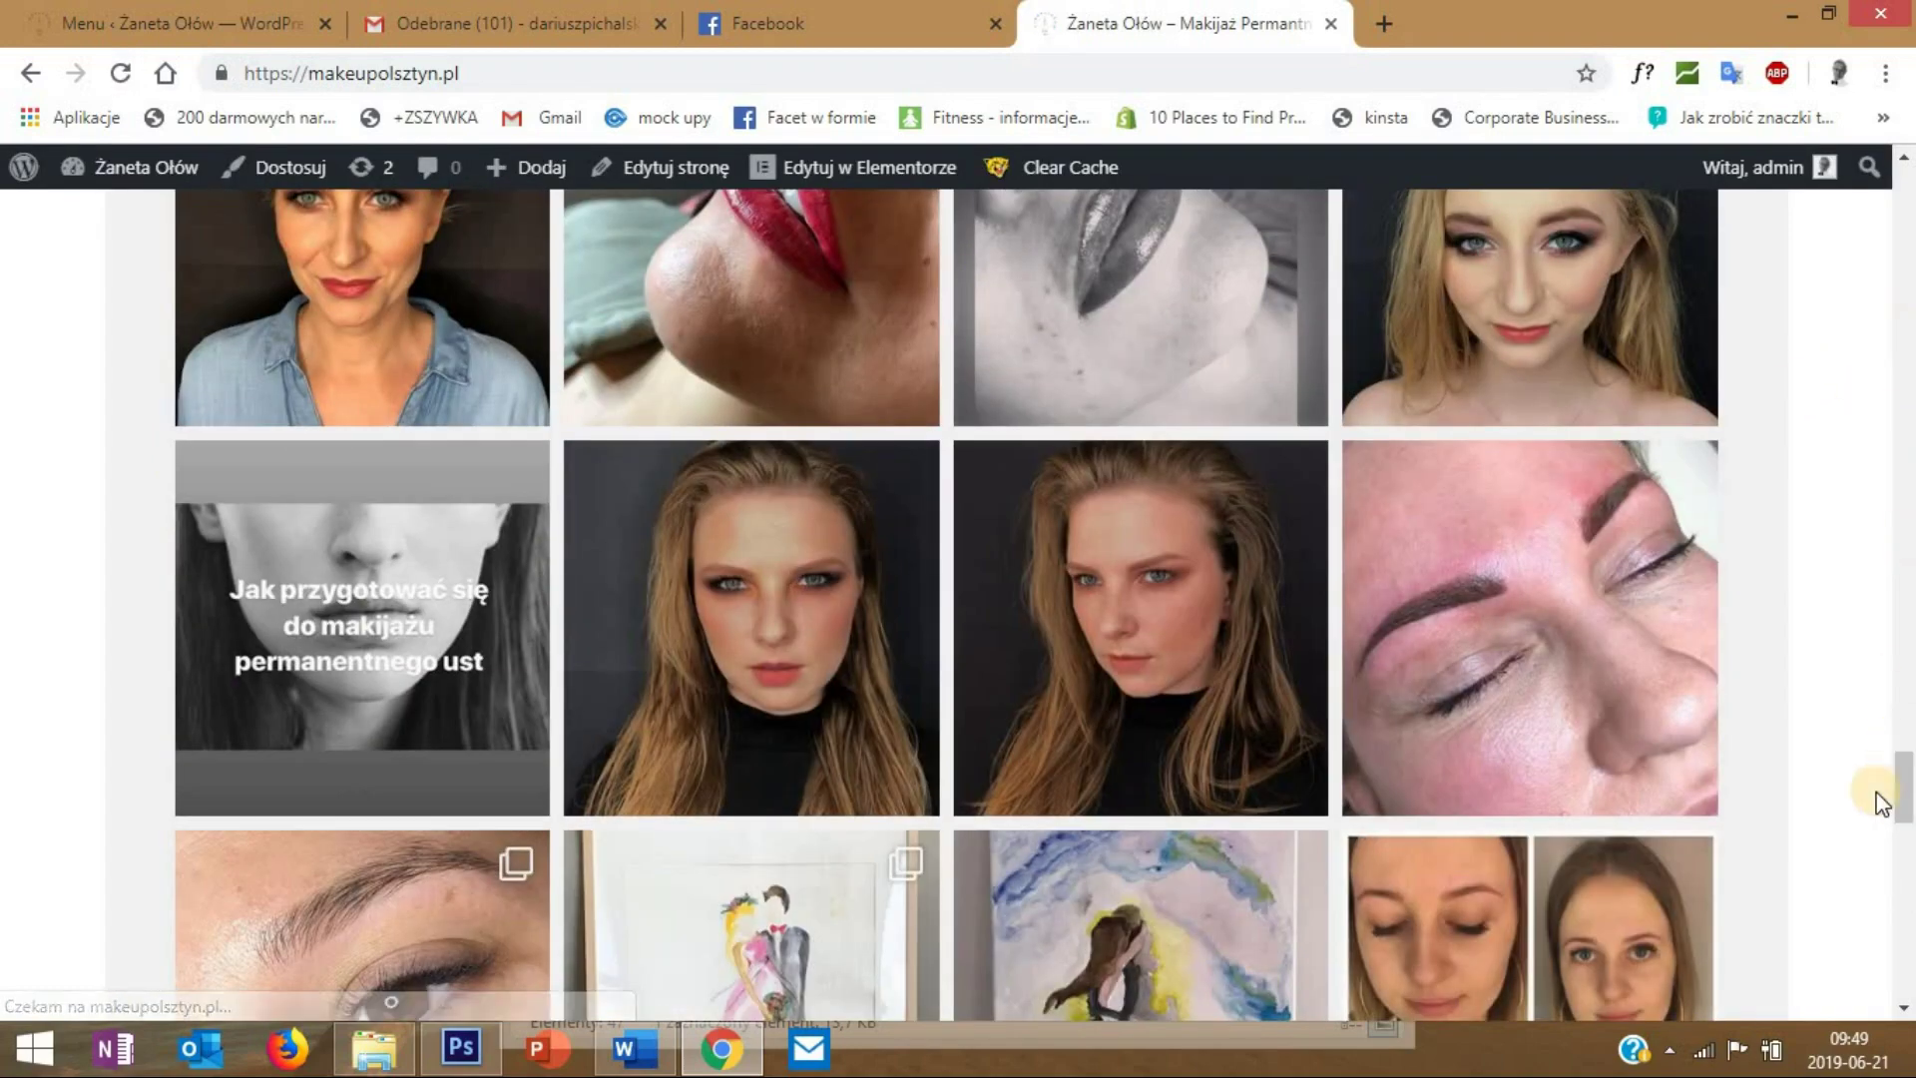
{"action": "left_click", "coordinate": [1907, 759]}
{"action": "left_click_drag", "start_coordinate": [1907, 759], "coordinate": [1901, 180]}
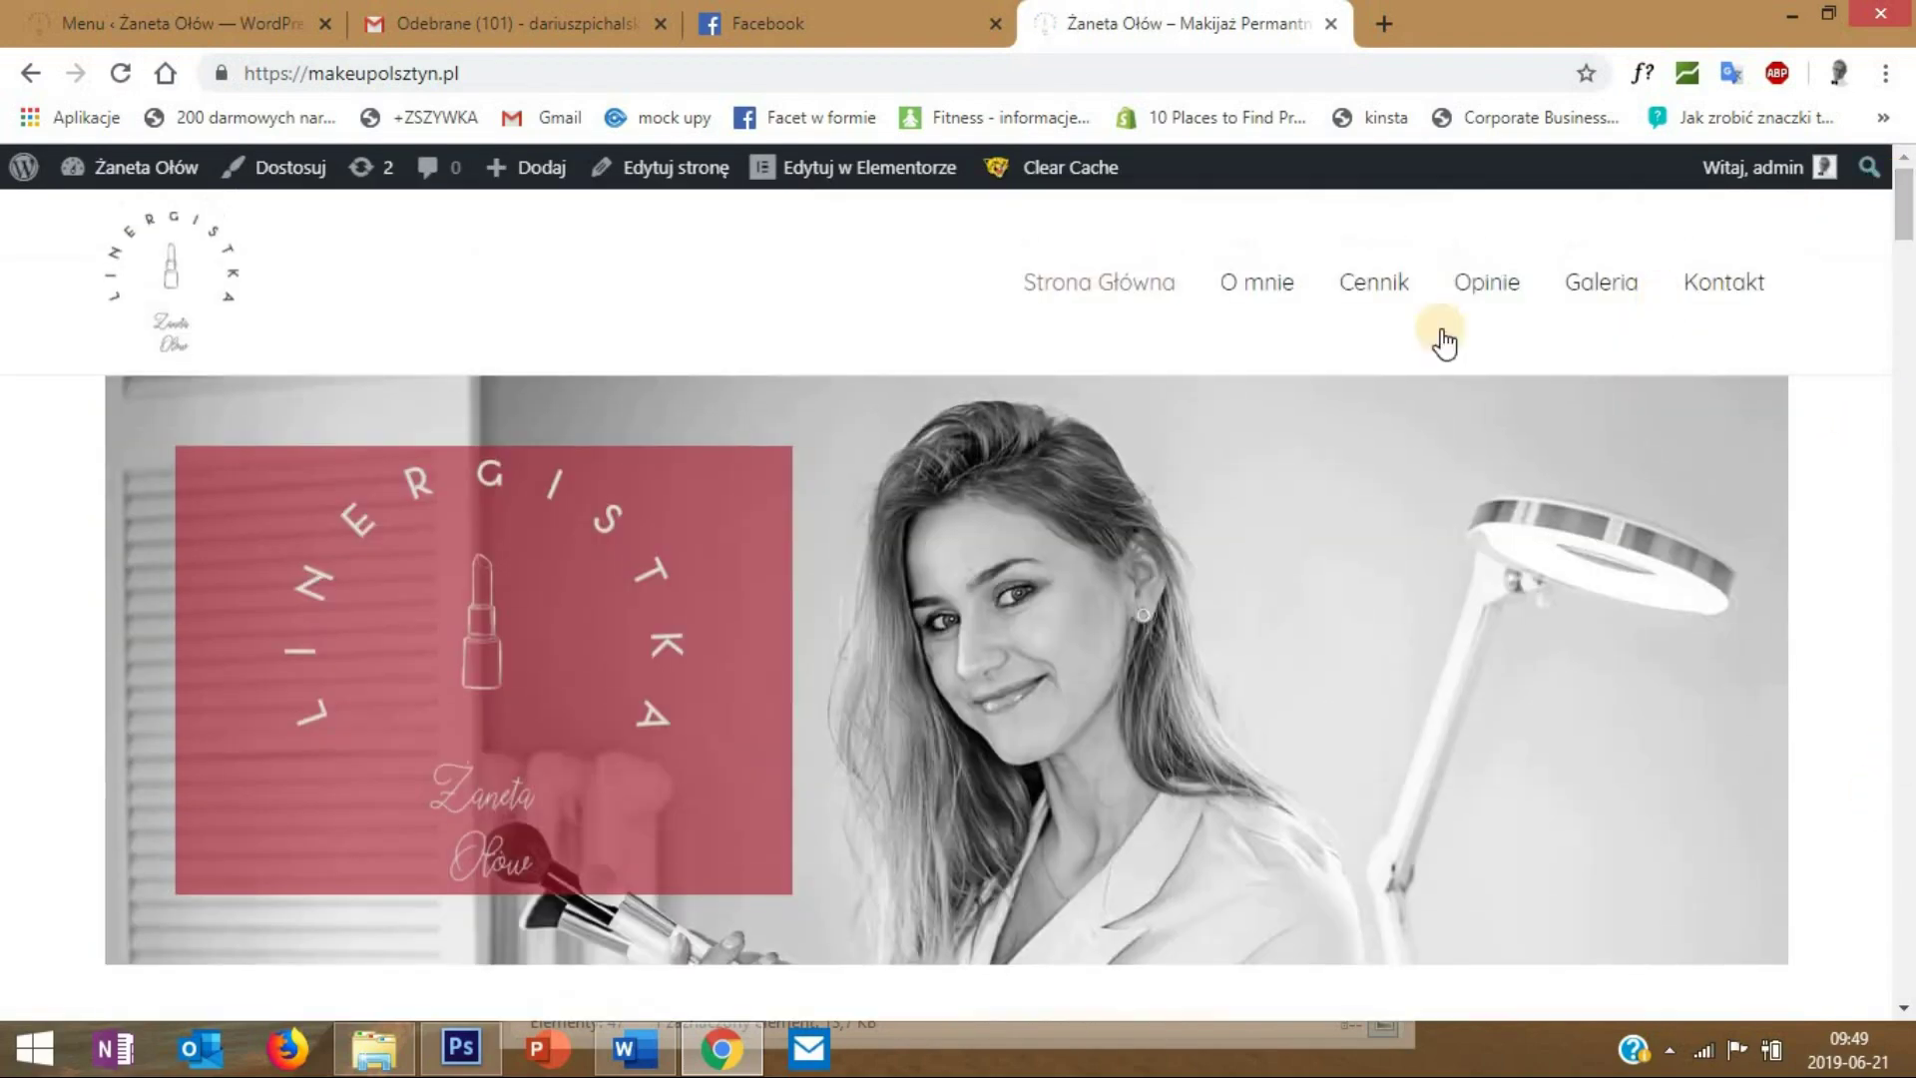
{"action": "left_click", "coordinate": [1376, 296]}
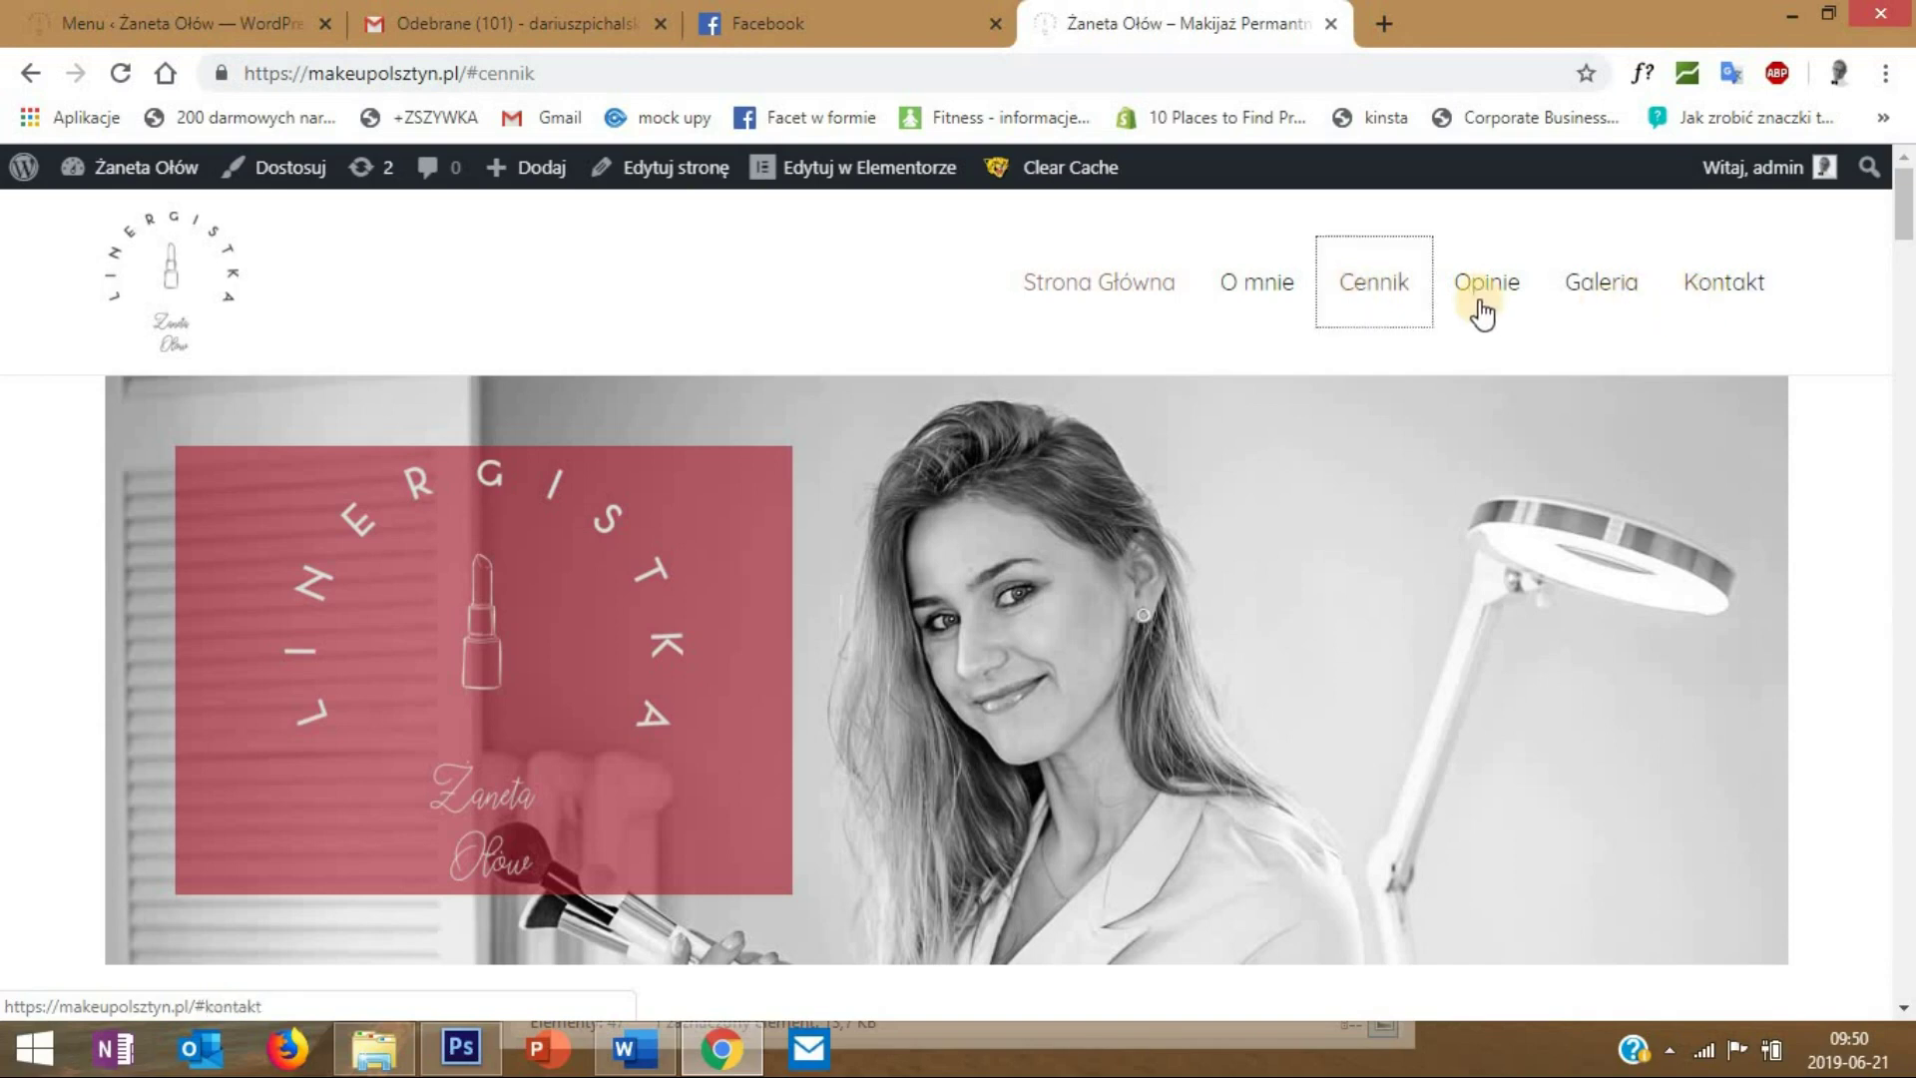
{"action": "left_click", "coordinate": [1275, 298]}
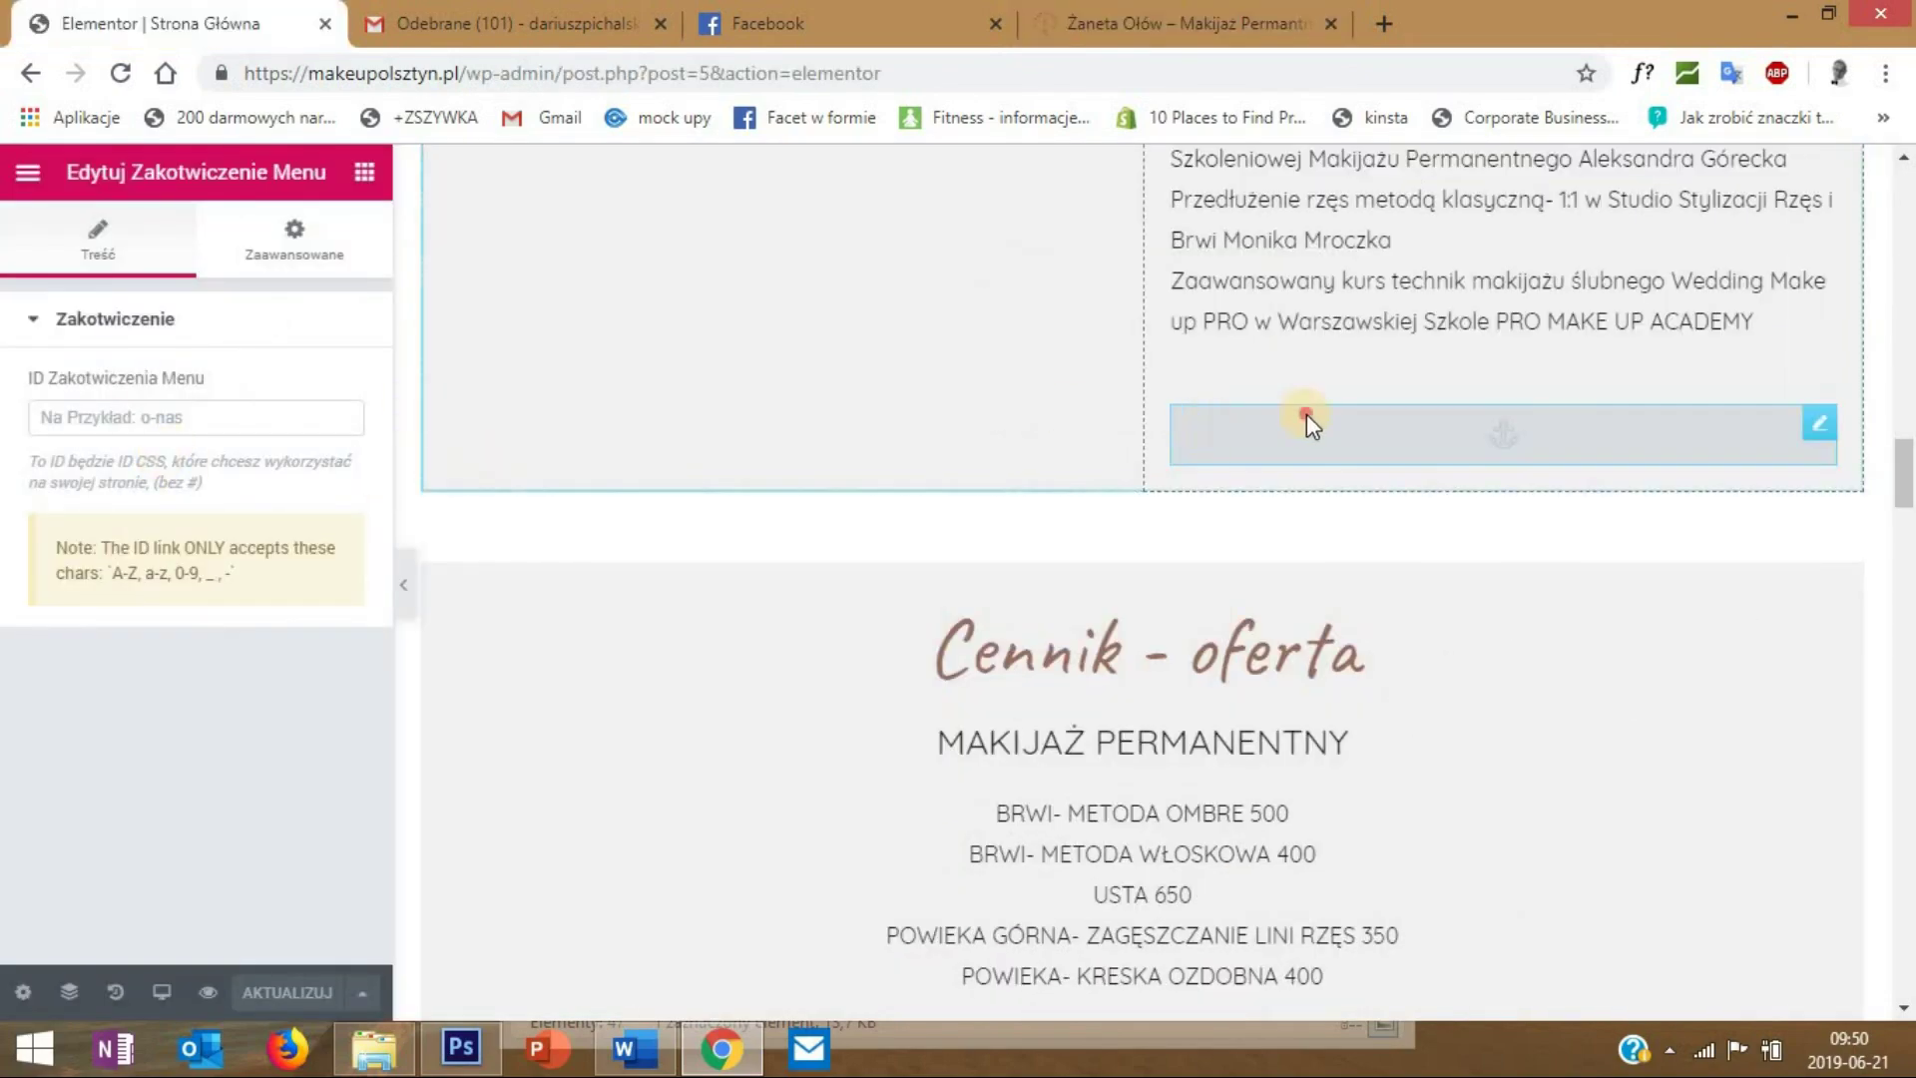
- Give the menu anchor above Cennik - oferta the ID 'cennik' and save the page
{"action": "left_click", "coordinate": [148, 414]}
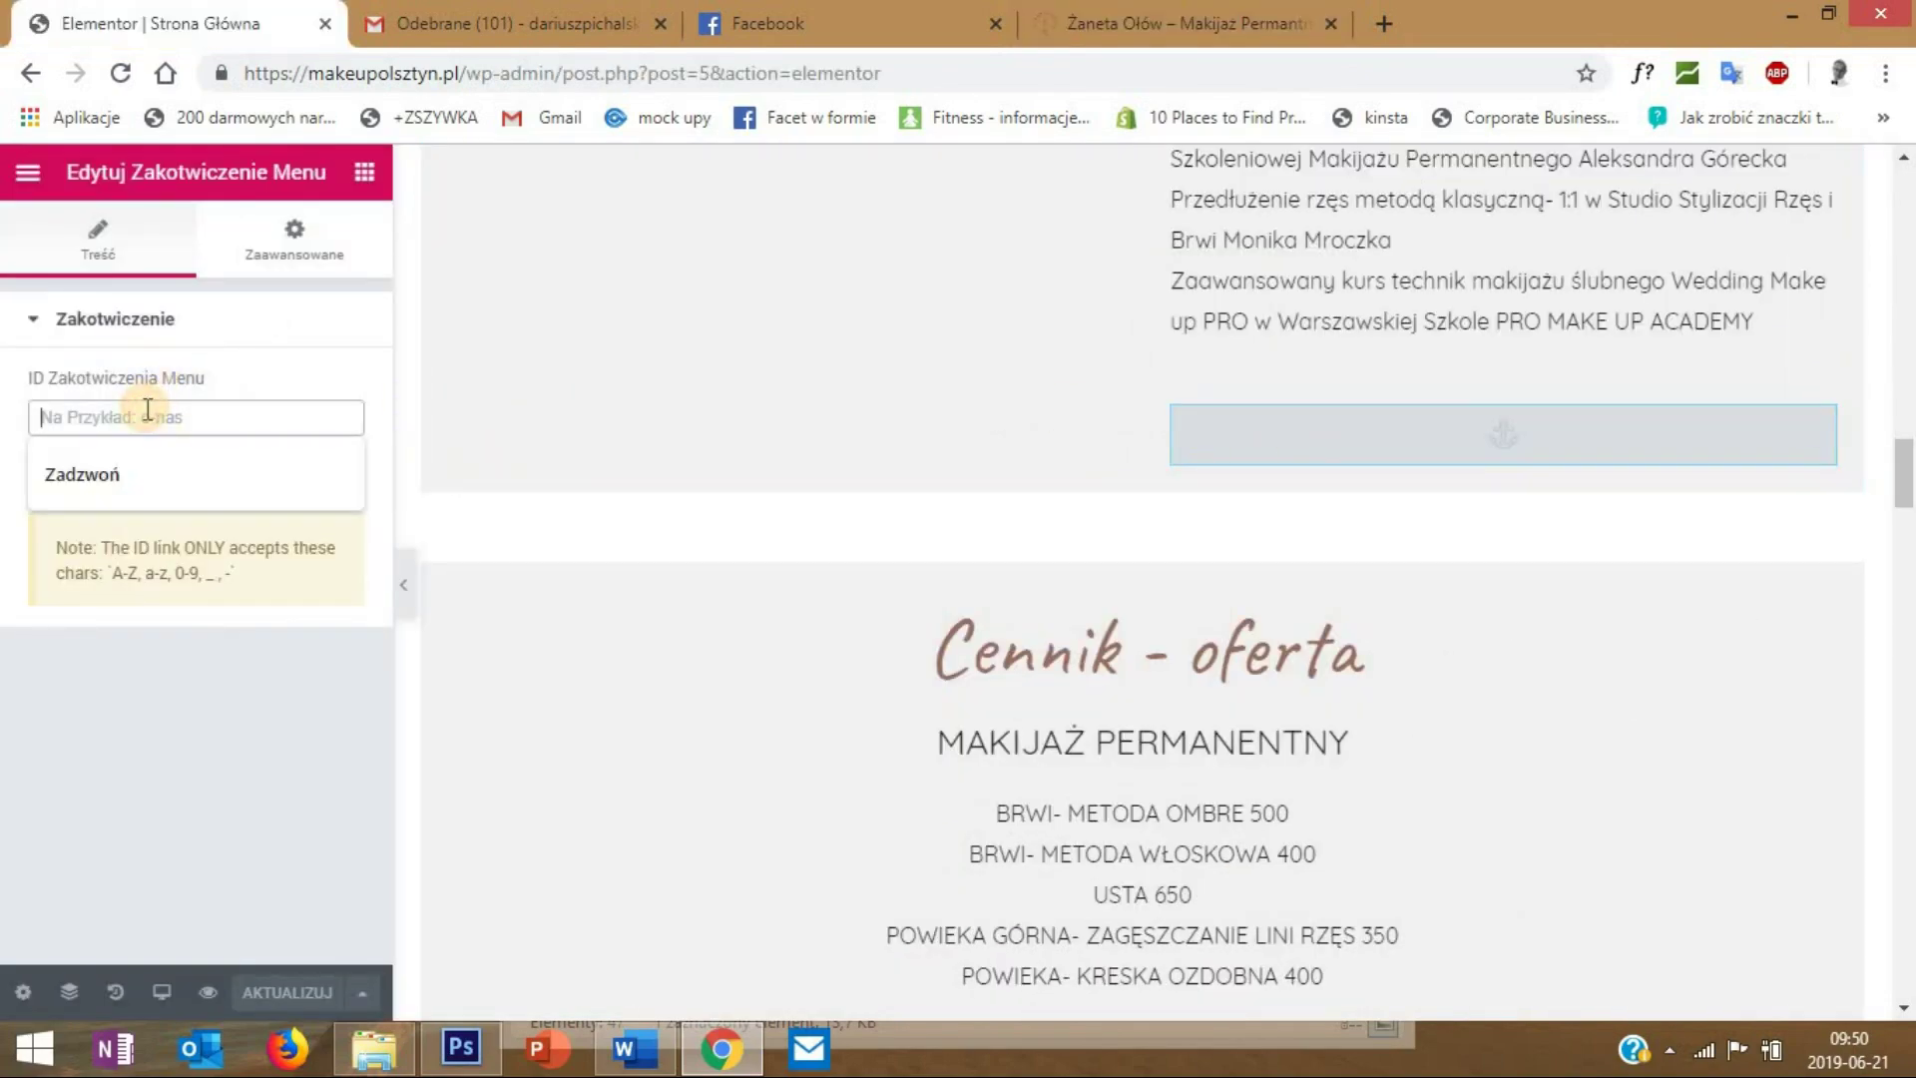
{"action": "type", "text": "cennik"}
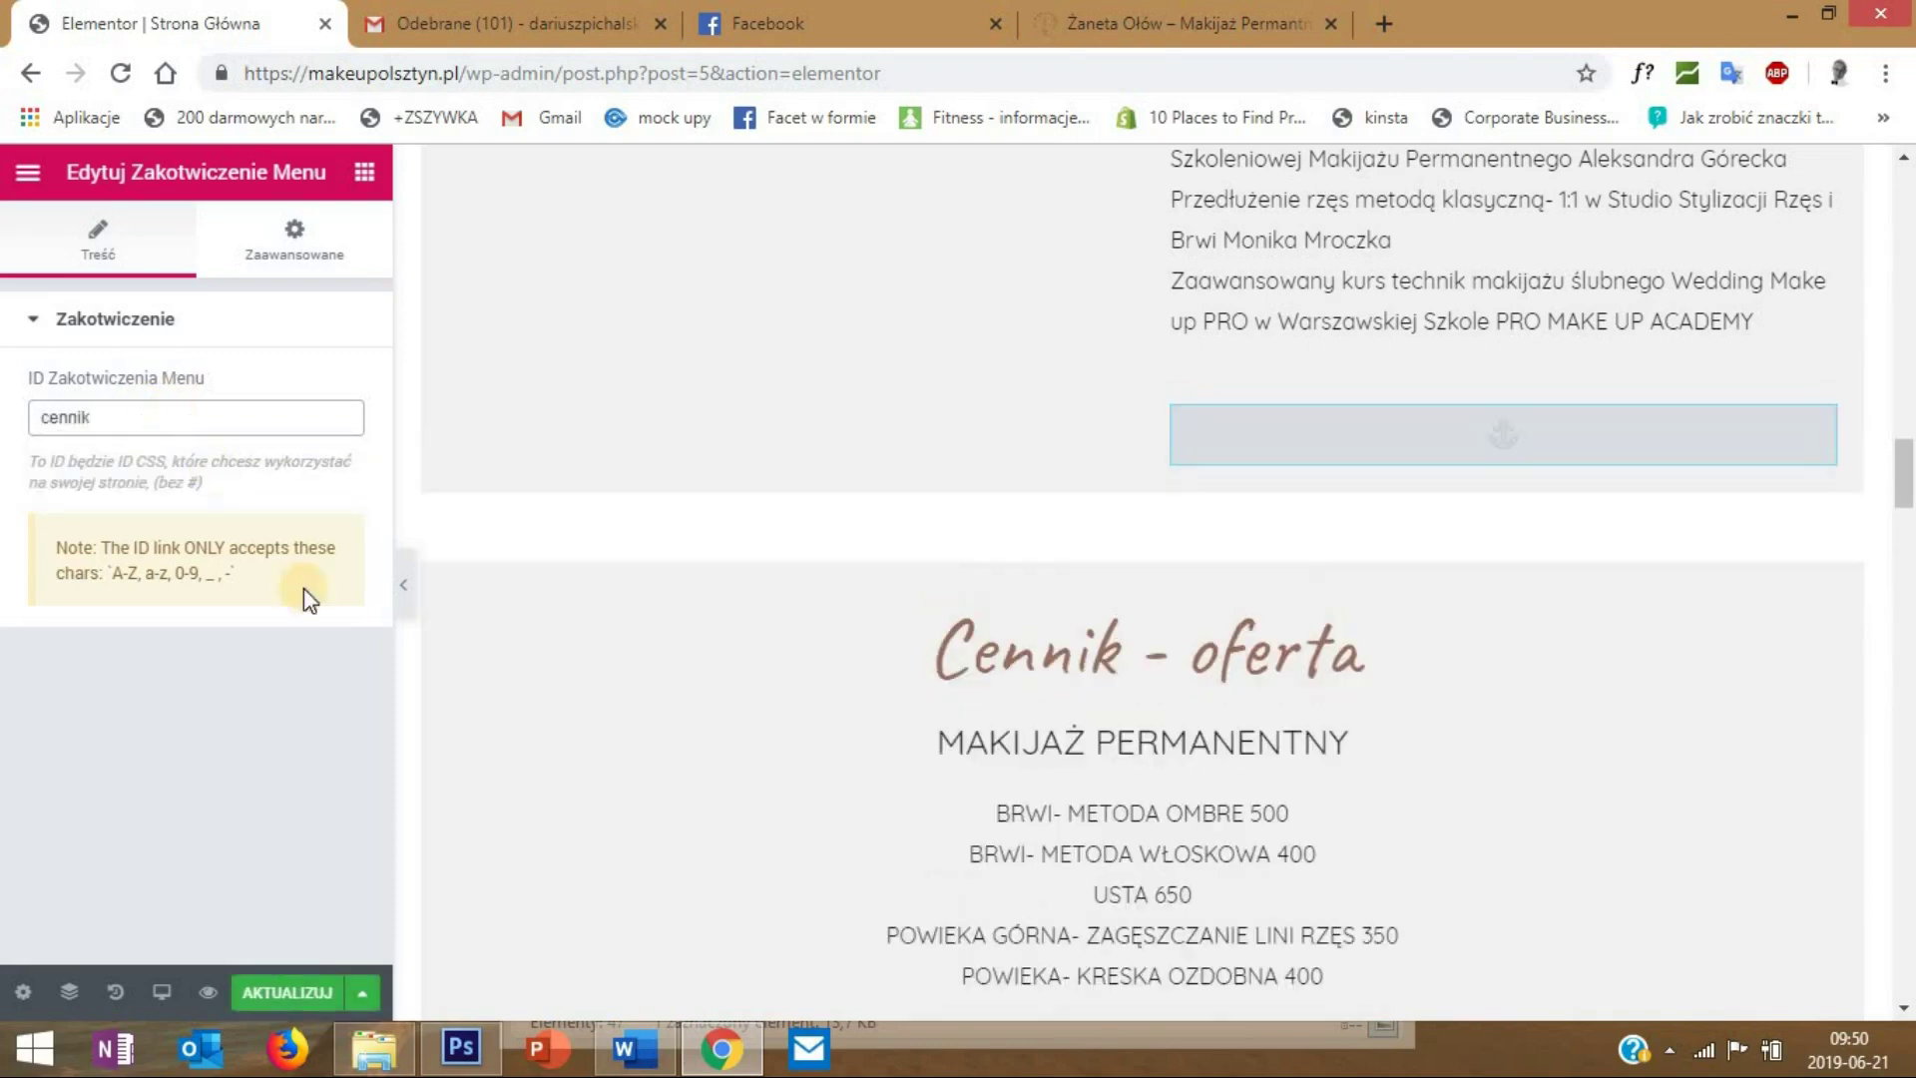
{"action": "left_click", "coordinate": [294, 992]}
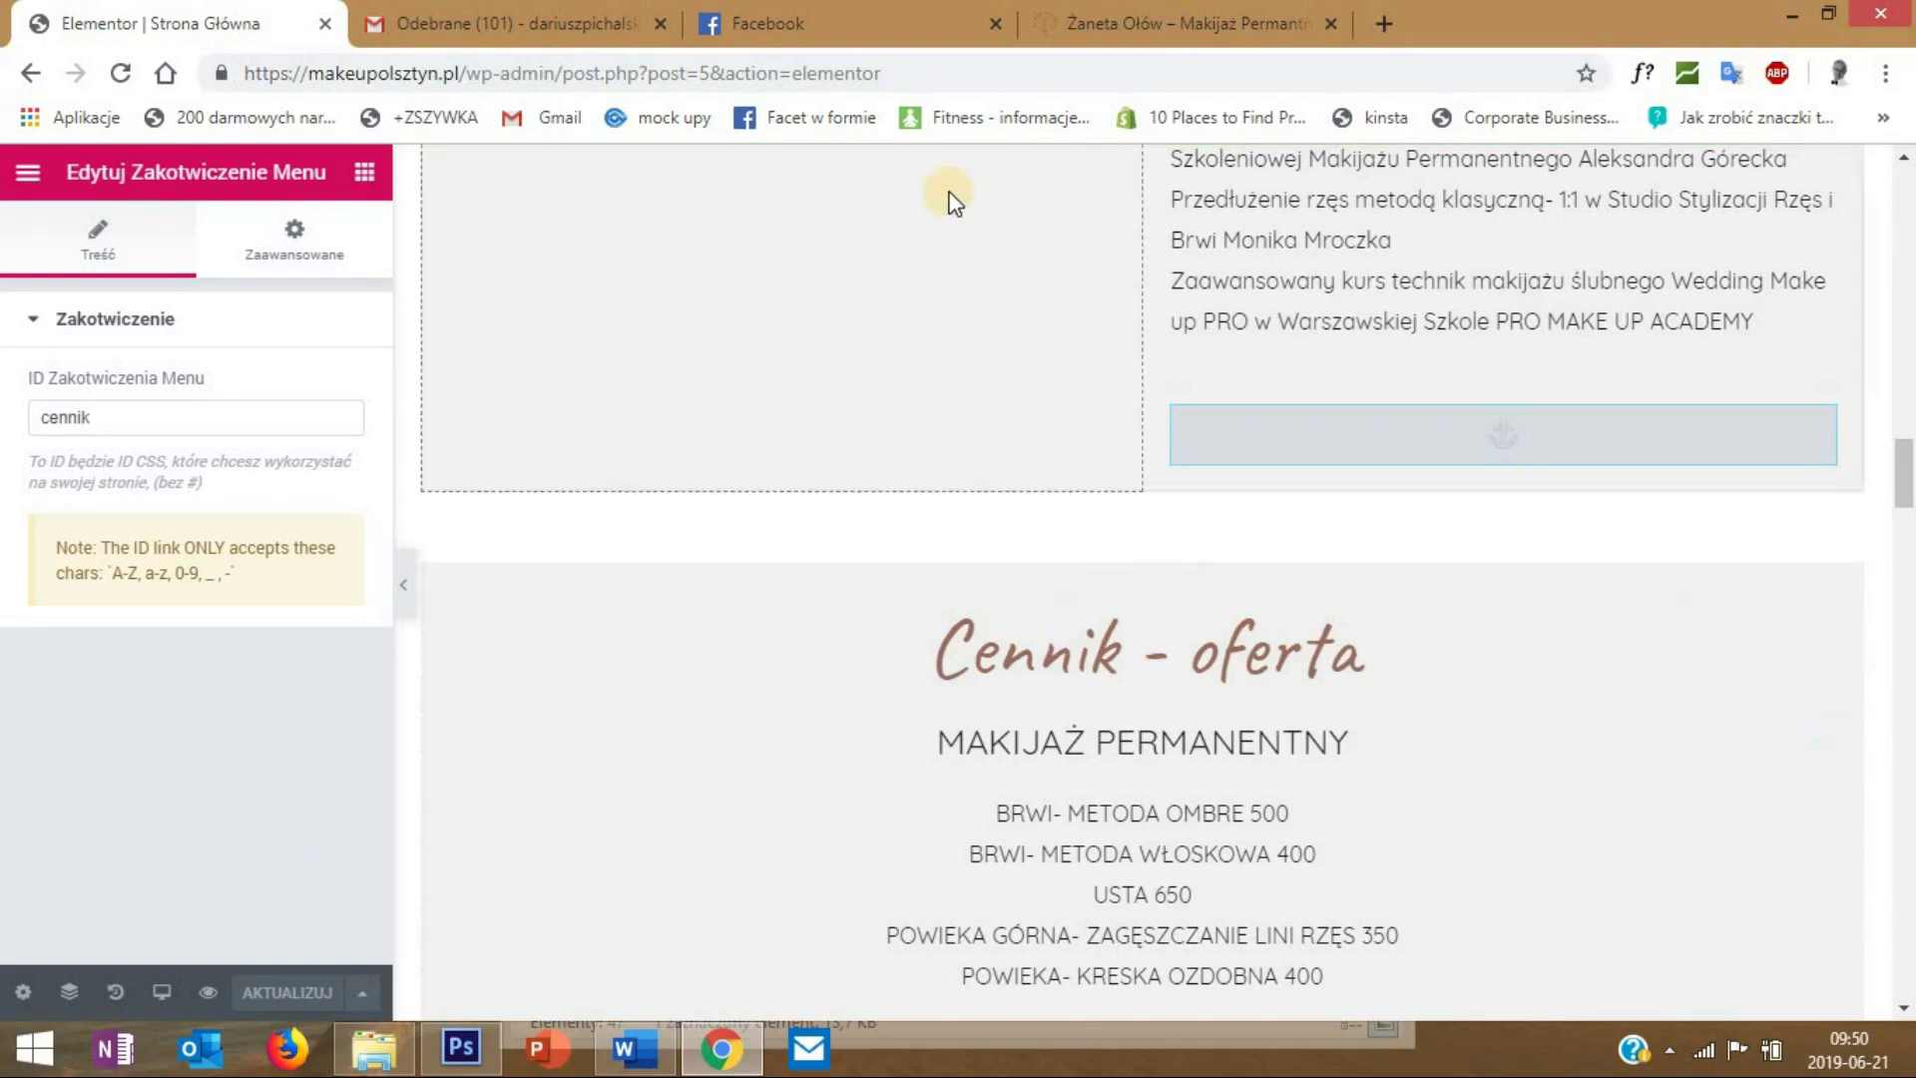
{"action": "left_click", "coordinate": [1111, 24]}
- Reload the live site and test the Cennik, Opinie and Kontakt menu links
{"action": "key", "text": "F5"}
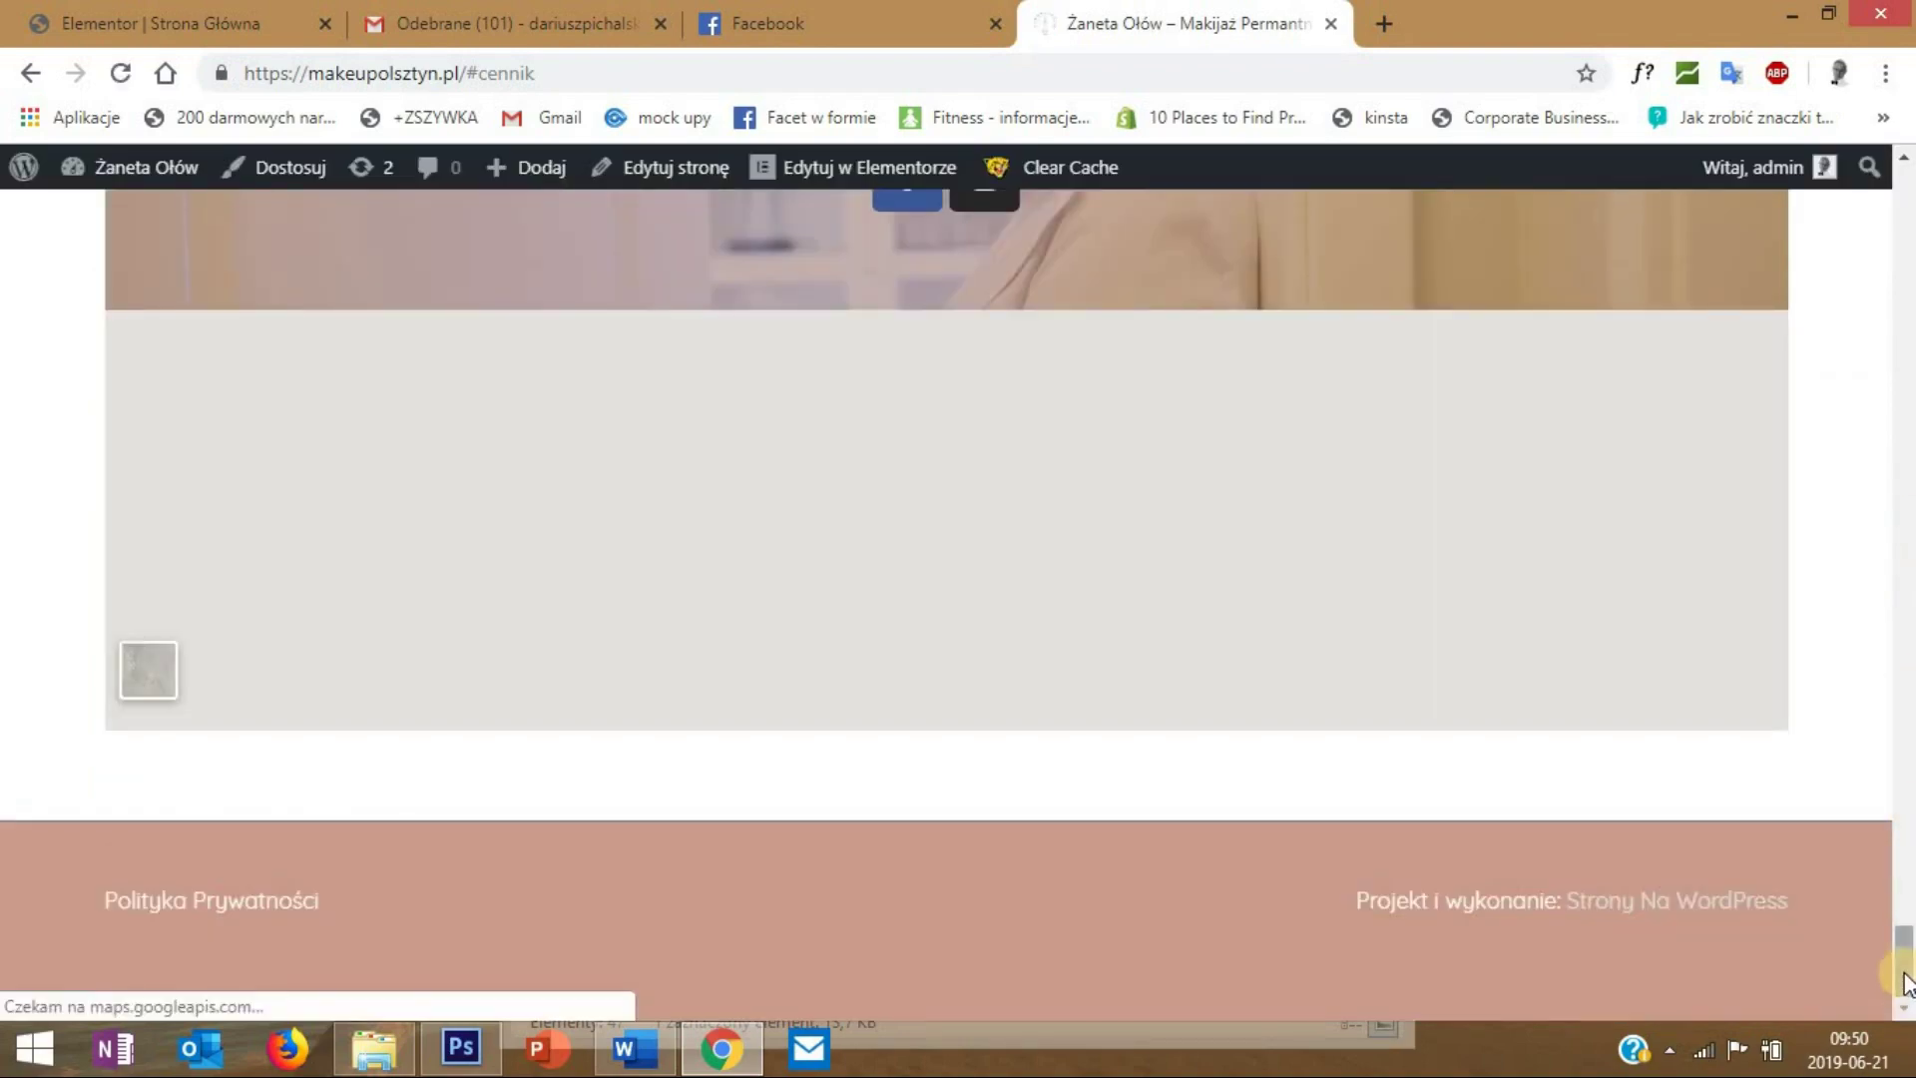
{"action": "left_click", "coordinate": [1908, 199]}
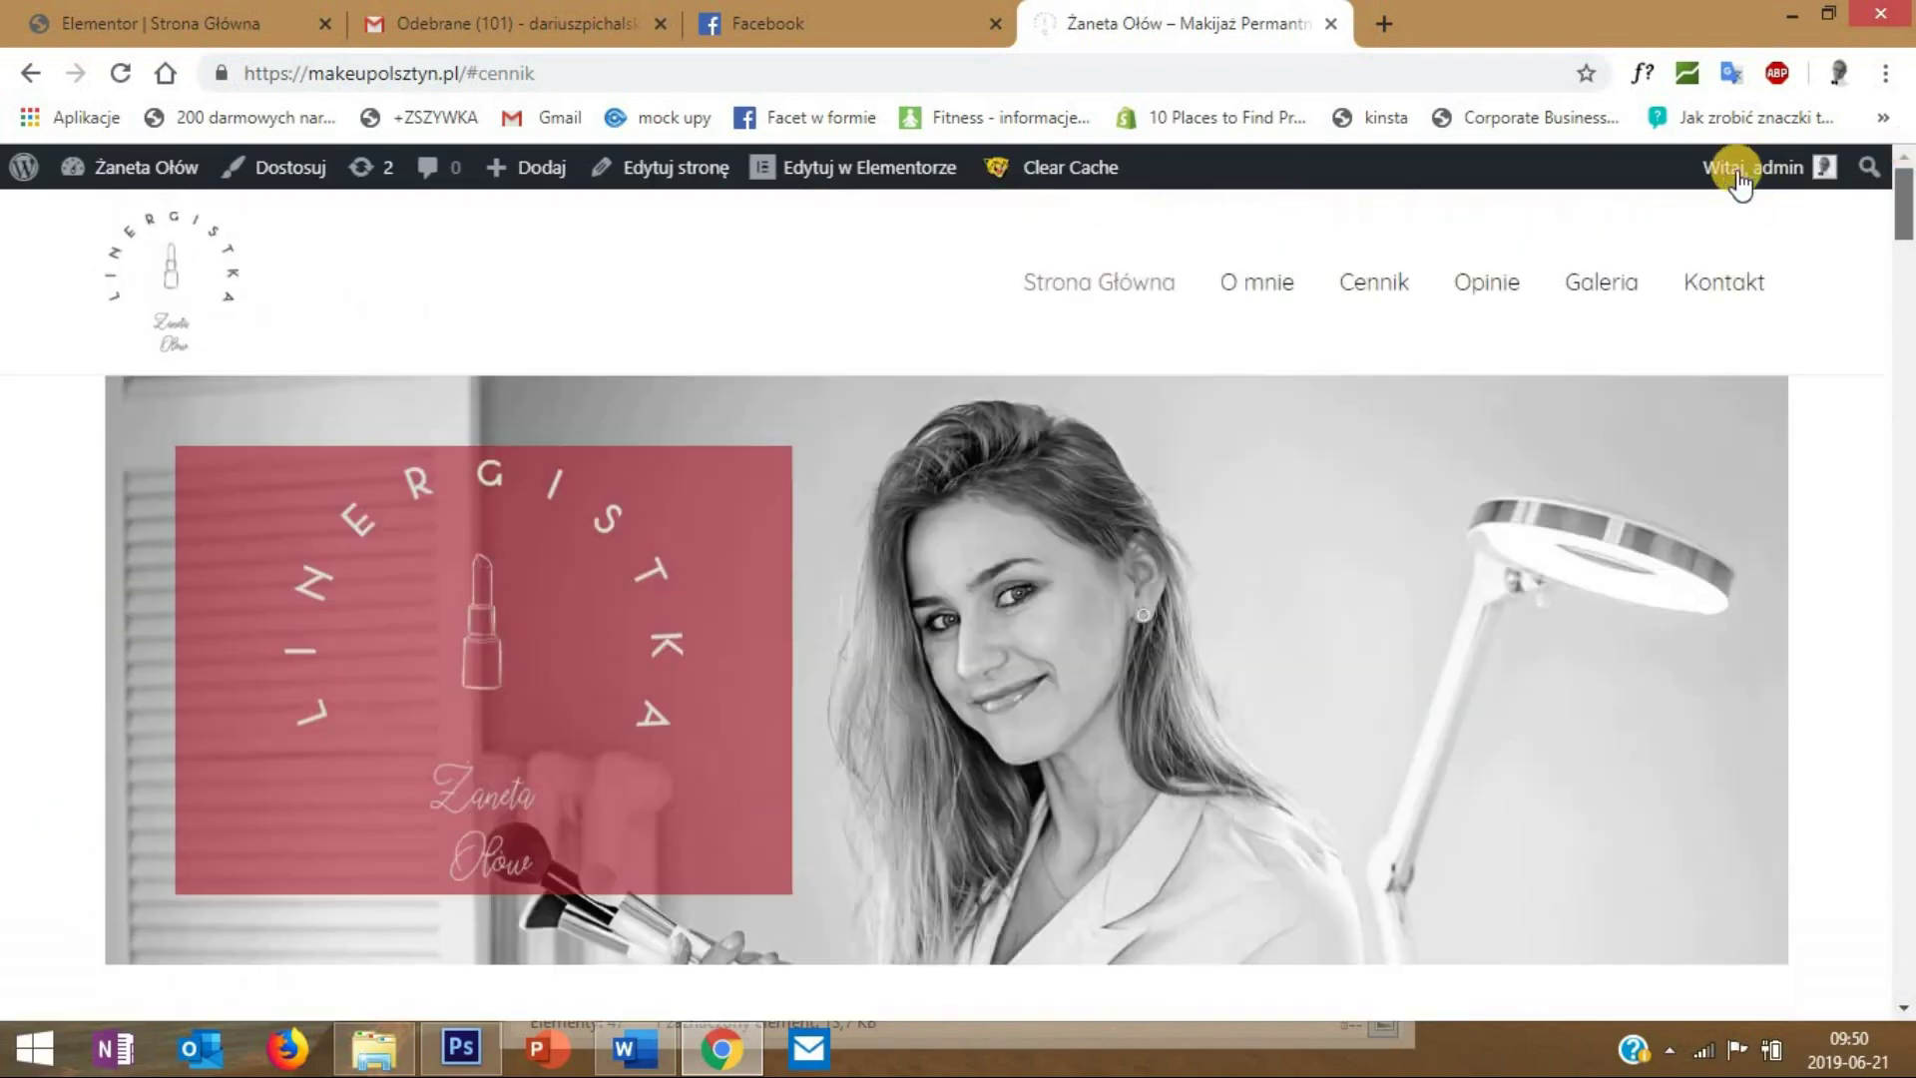
{"action": "left_click", "coordinate": [1371, 283]}
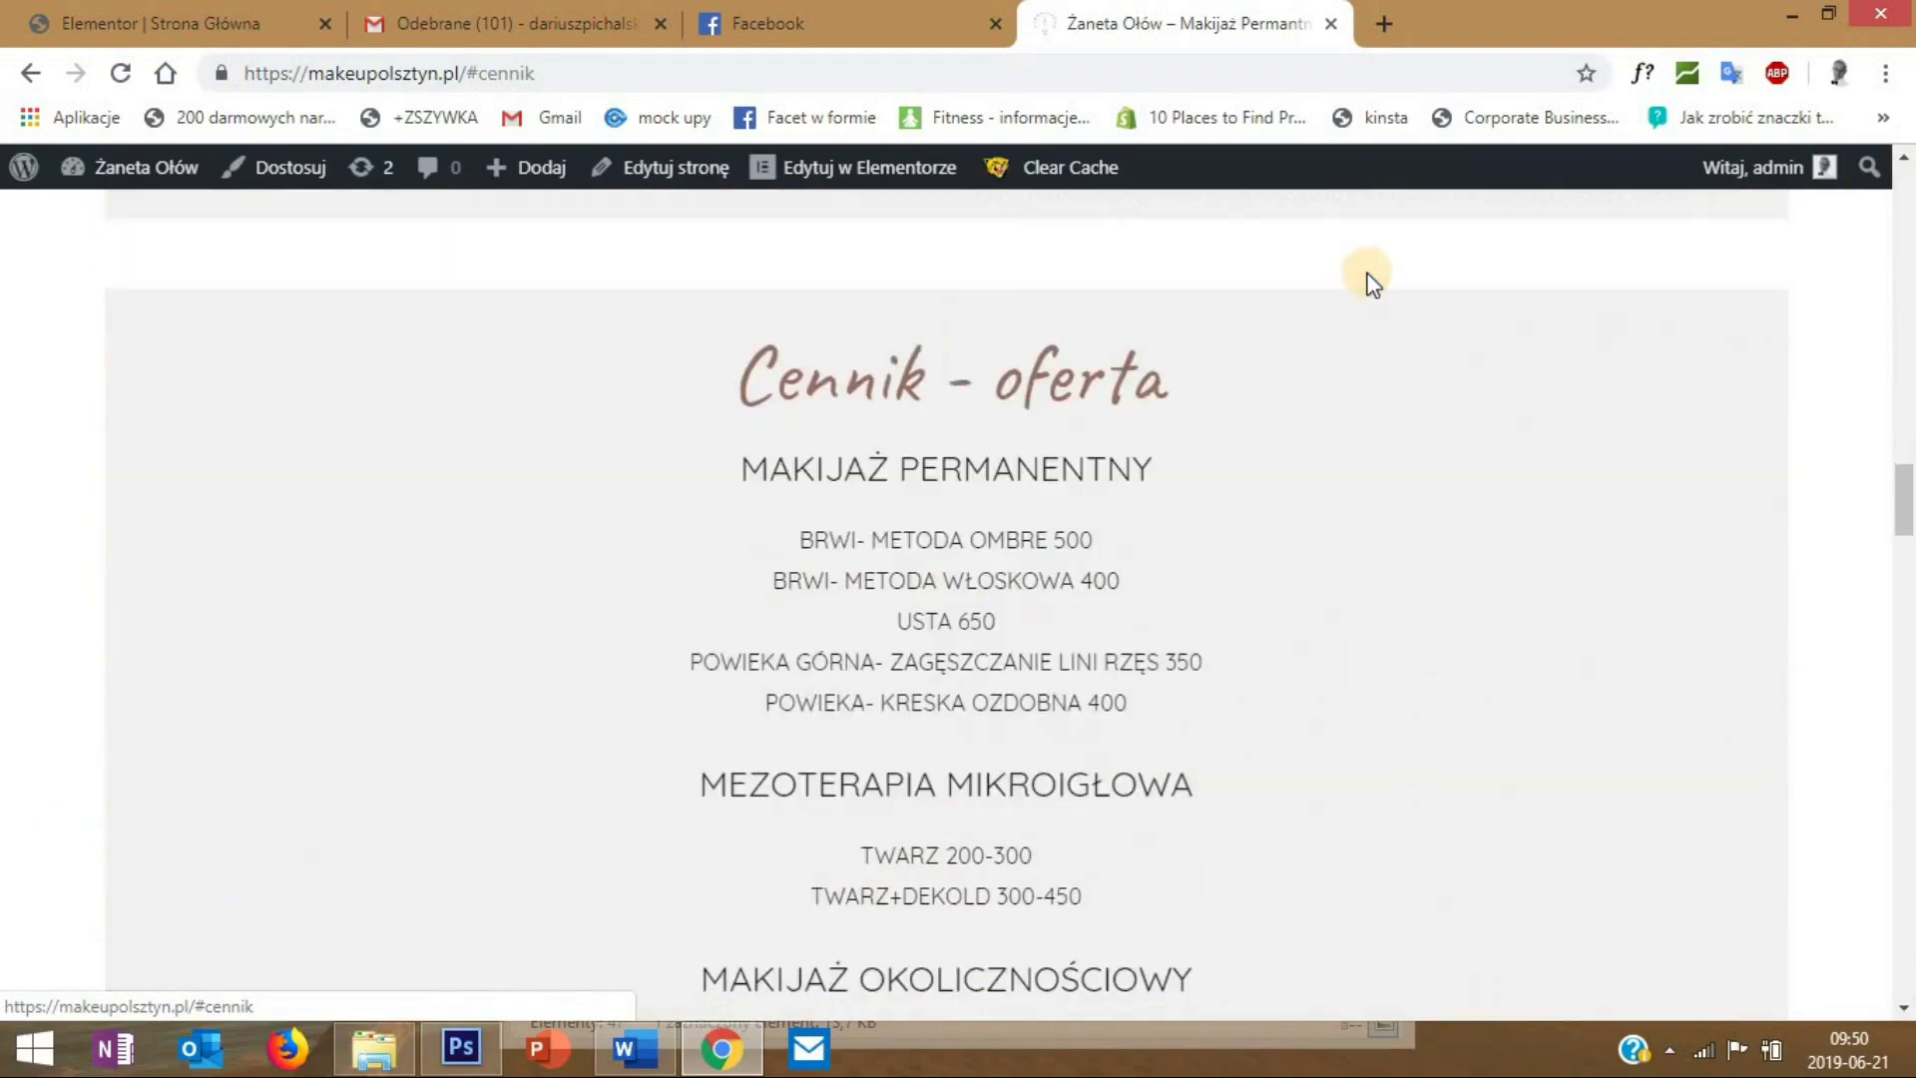
{"action": "left_click_drag", "start_coordinate": [1904, 499], "coordinate": [1904, 175]}
{"action": "left_click", "coordinate": [1487, 285]}
{"action": "left_click_drag", "start_coordinate": [1904, 639], "coordinate": [1904, 199]}
{"action": "left_click", "coordinate": [1499, 331]}
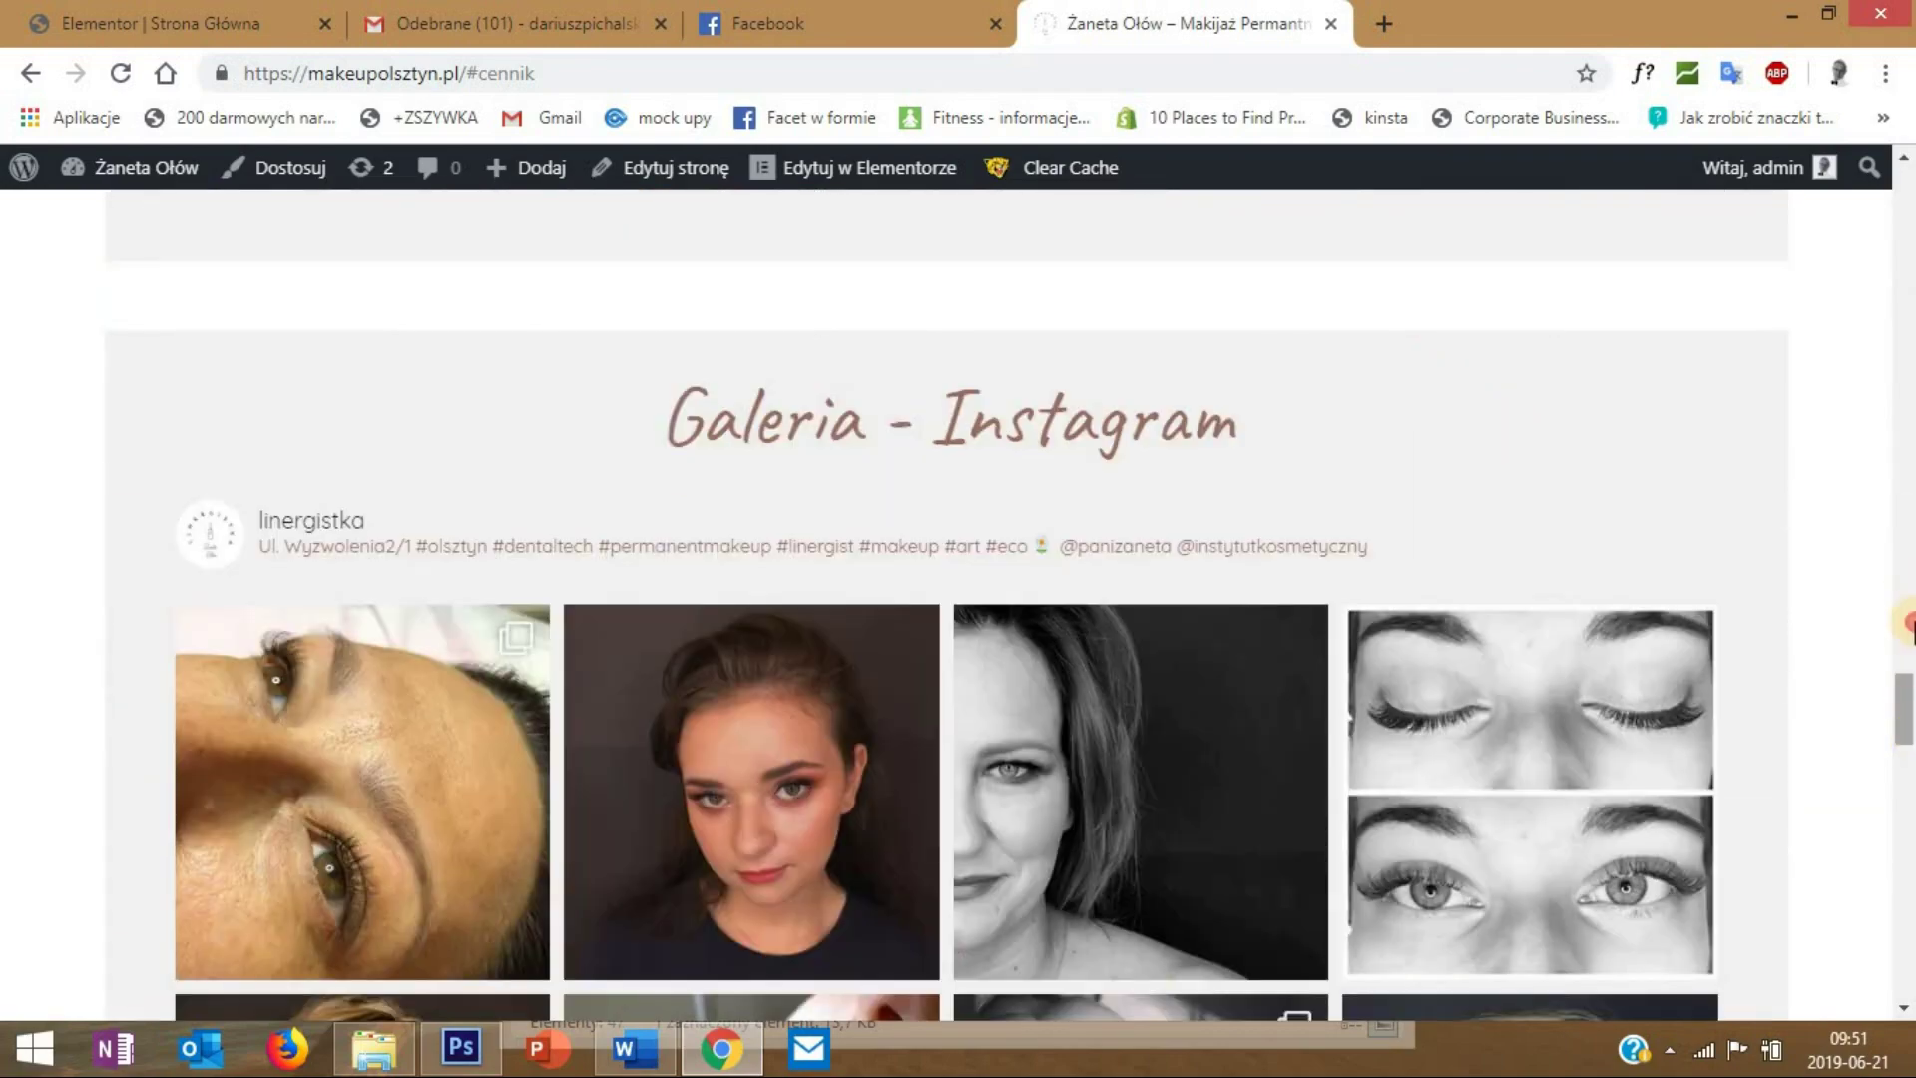
{"action": "left_click_drag", "start_coordinate": [1904, 698], "coordinate": [1908, 165]}
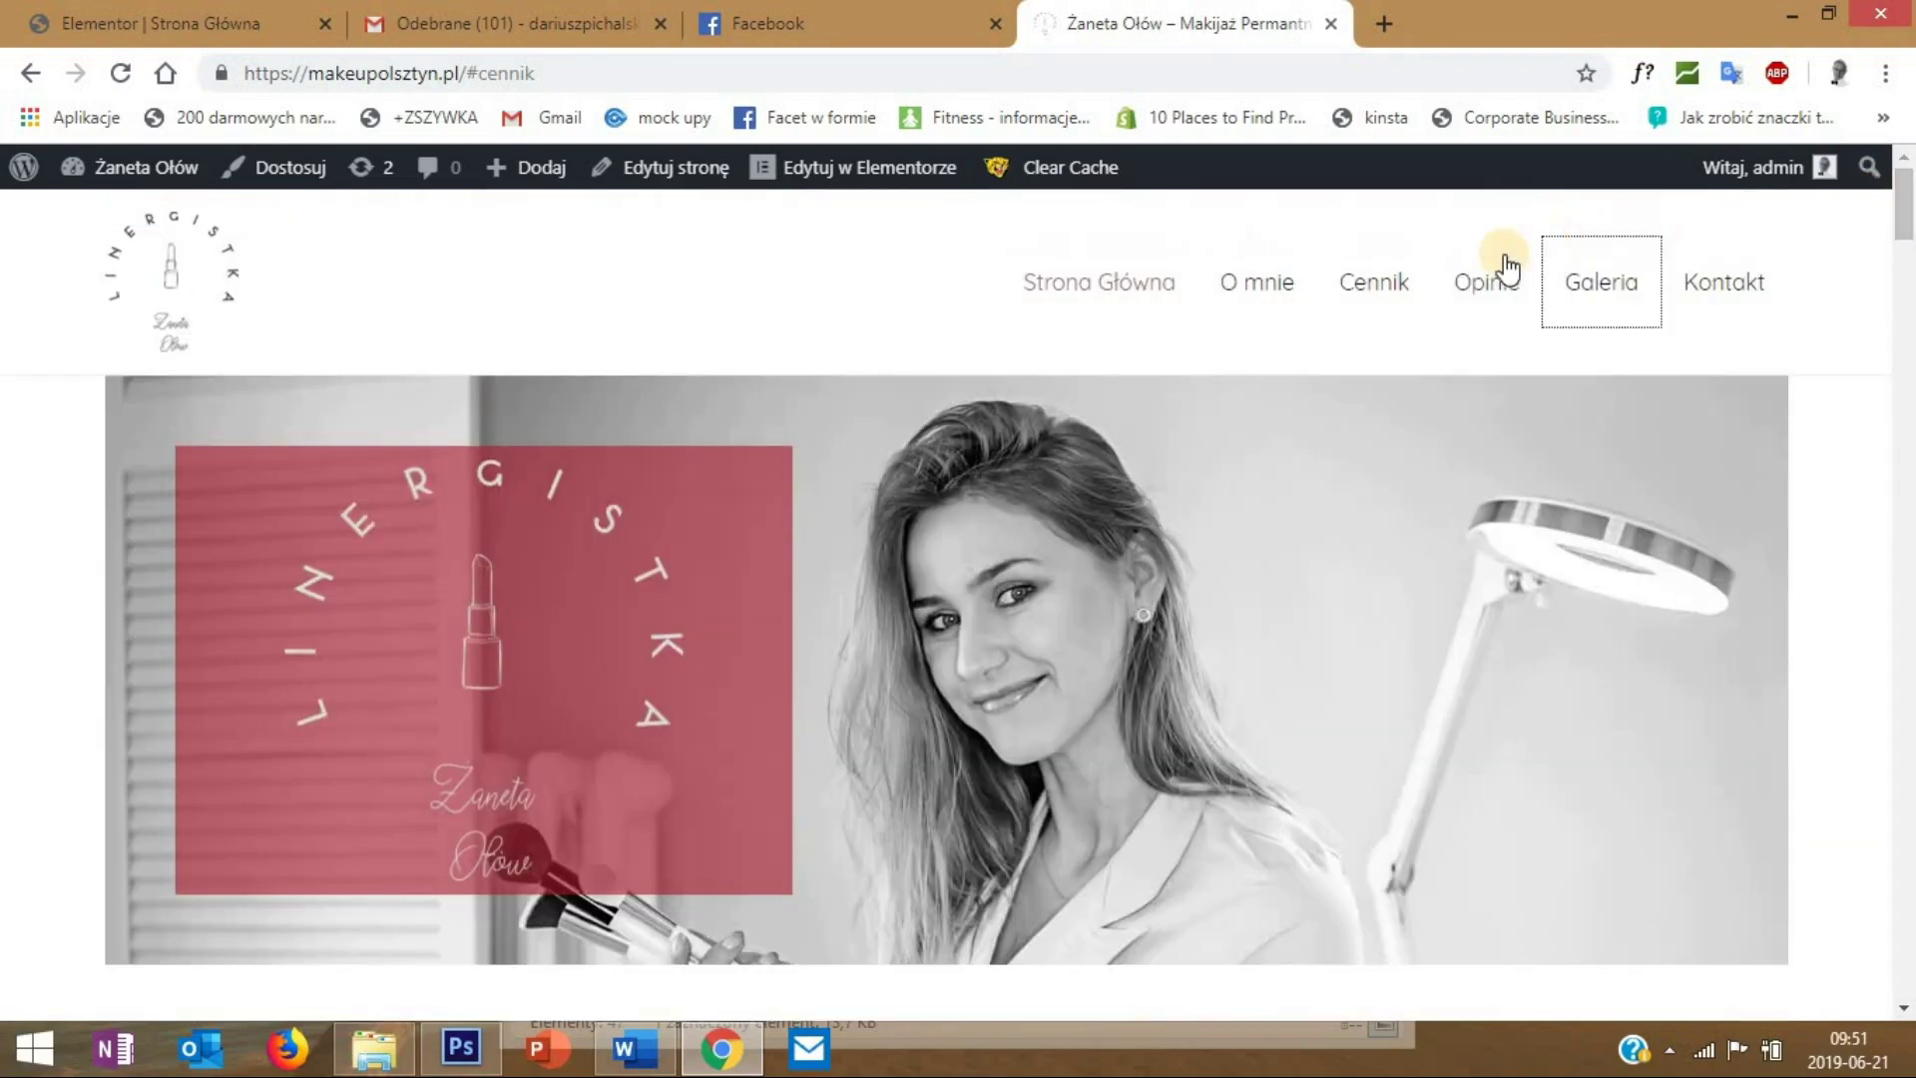
{"action": "left_click", "coordinate": [1728, 282]}
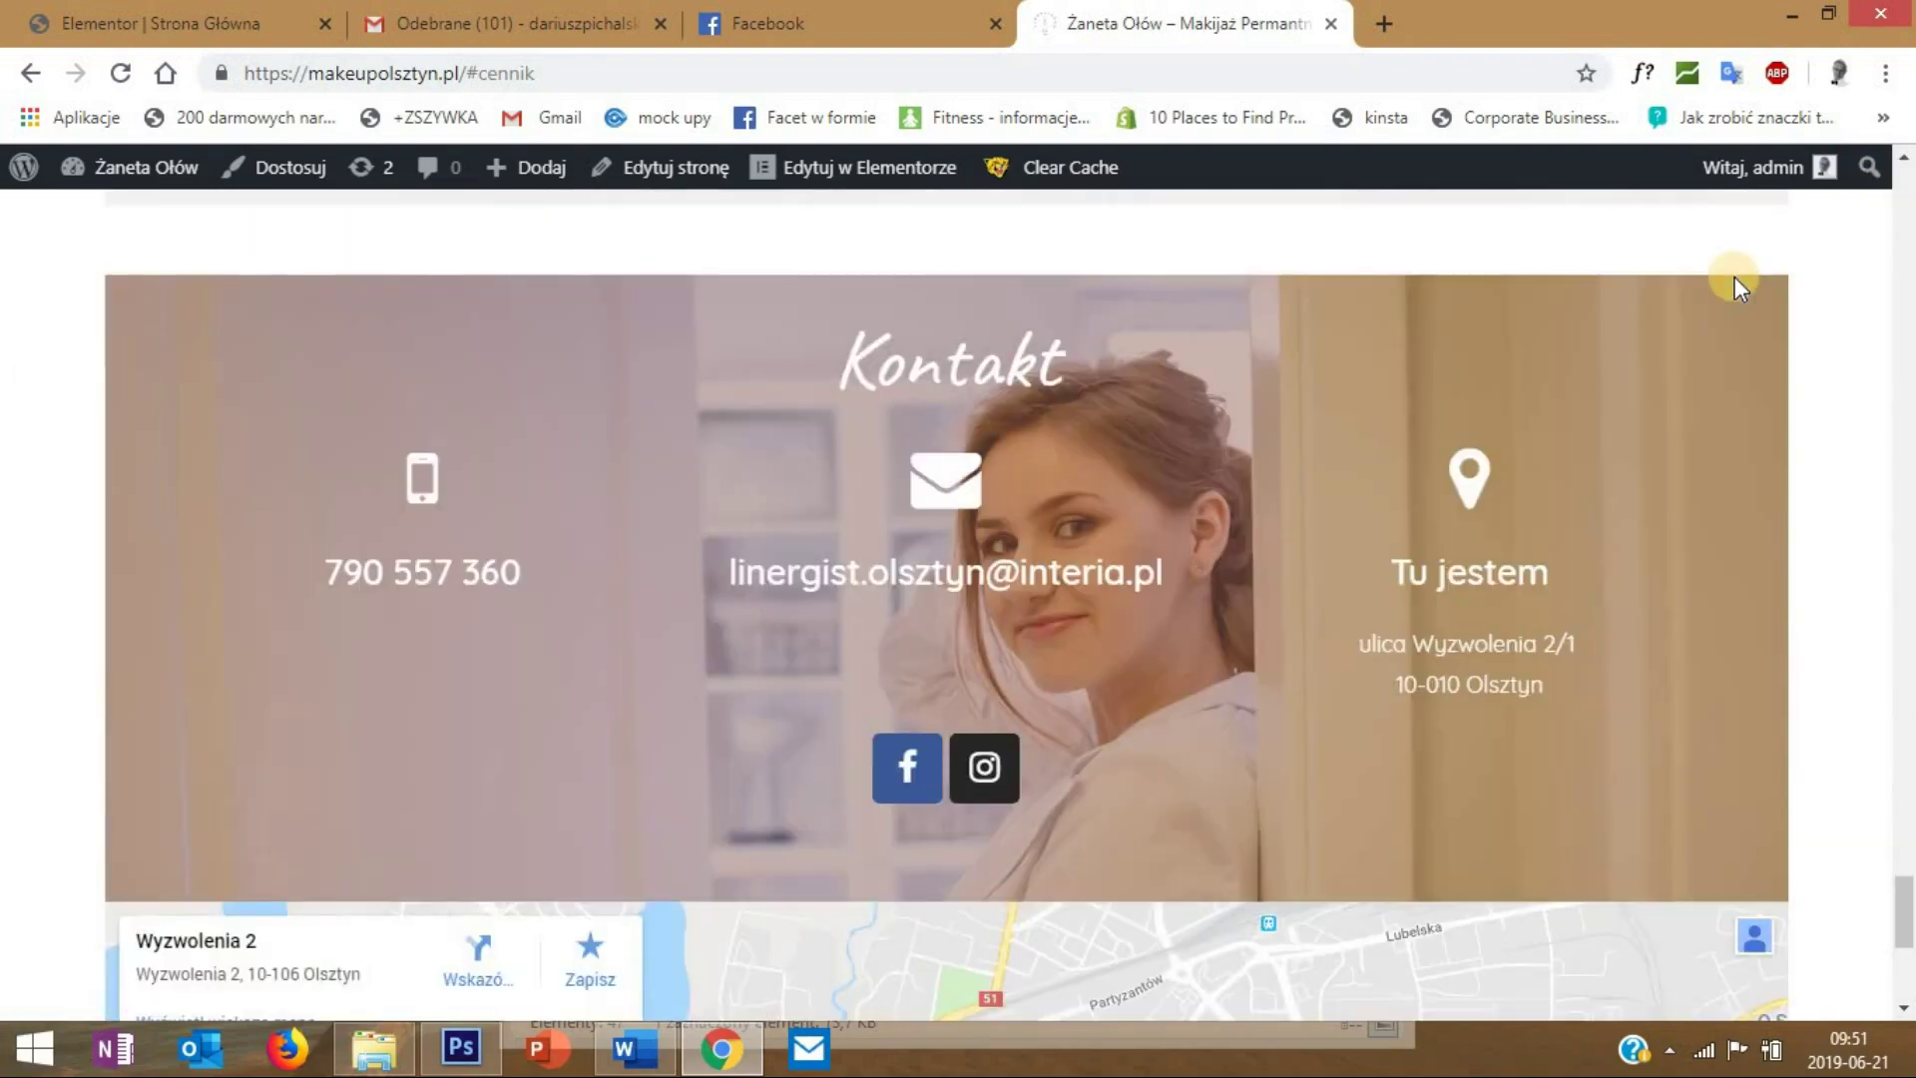
- Scroll back to the top and open the homepage in the Elementor editor
{"action": "left_click_drag", "start_coordinate": [1909, 933], "coordinate": [1908, 164]}
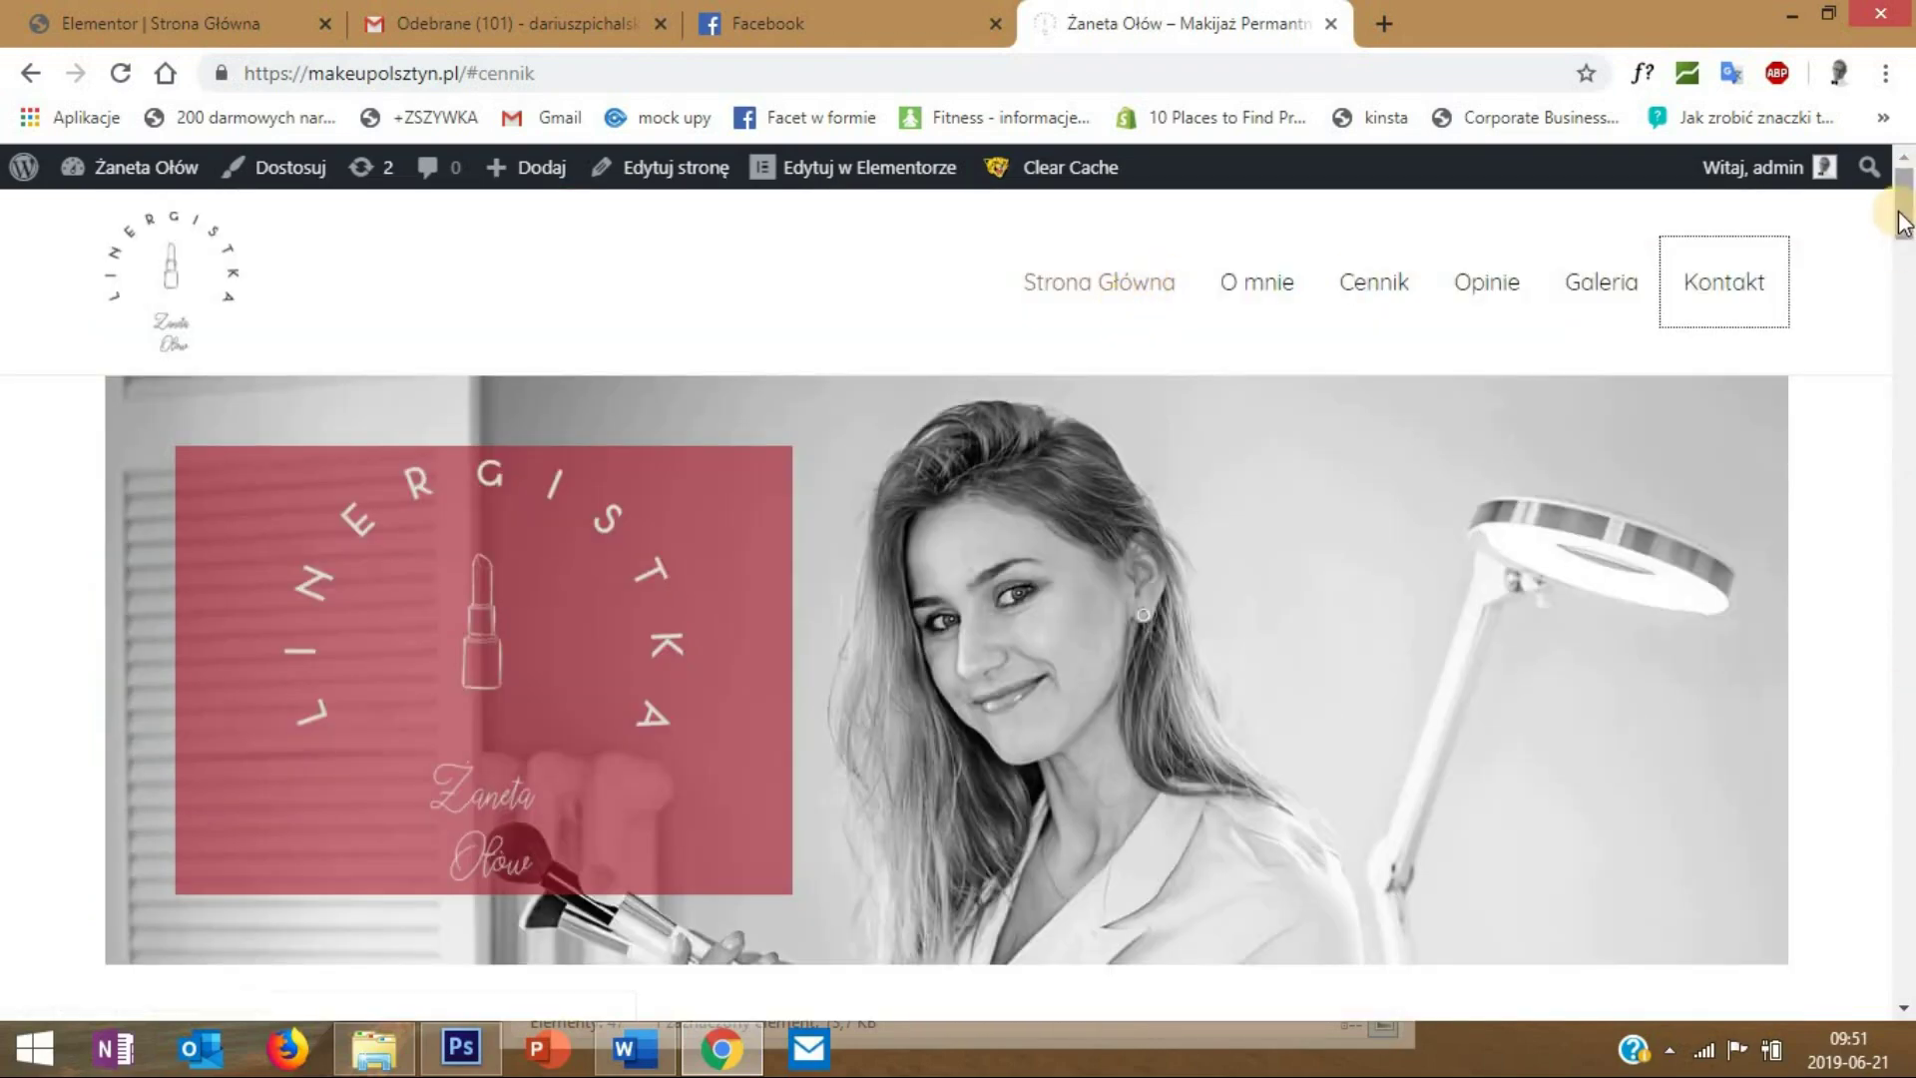
{"action": "mouse_move", "coordinate": [1909, 212]}
{"action": "left_mouse_down"}
{"action": "mouse_move", "coordinate": [1906, 978]}
{"action": "mouse_move", "coordinate": [1906, 179]}
{"action": "left_mouse_up"}
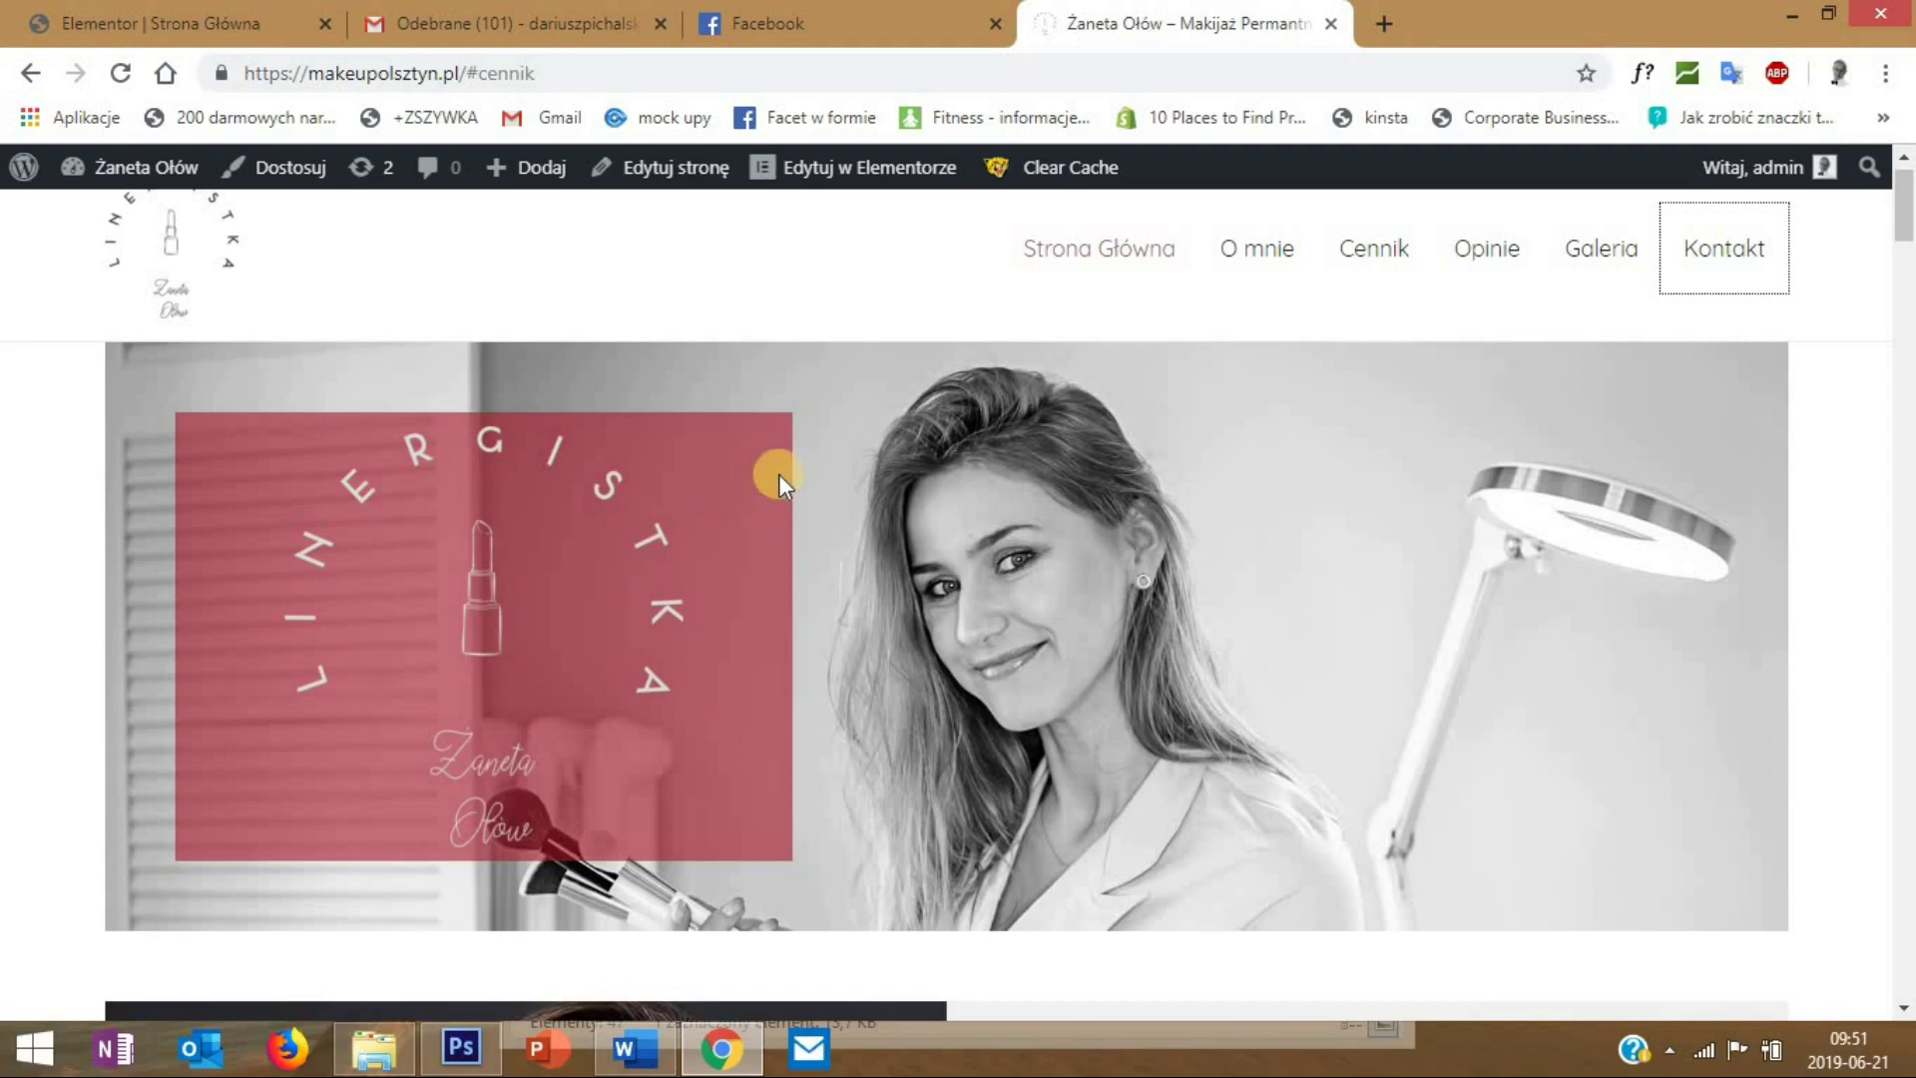
{"action": "mouse_move", "coordinate": [165, 175]}
{"action": "left_click", "coordinate": [869, 180]}
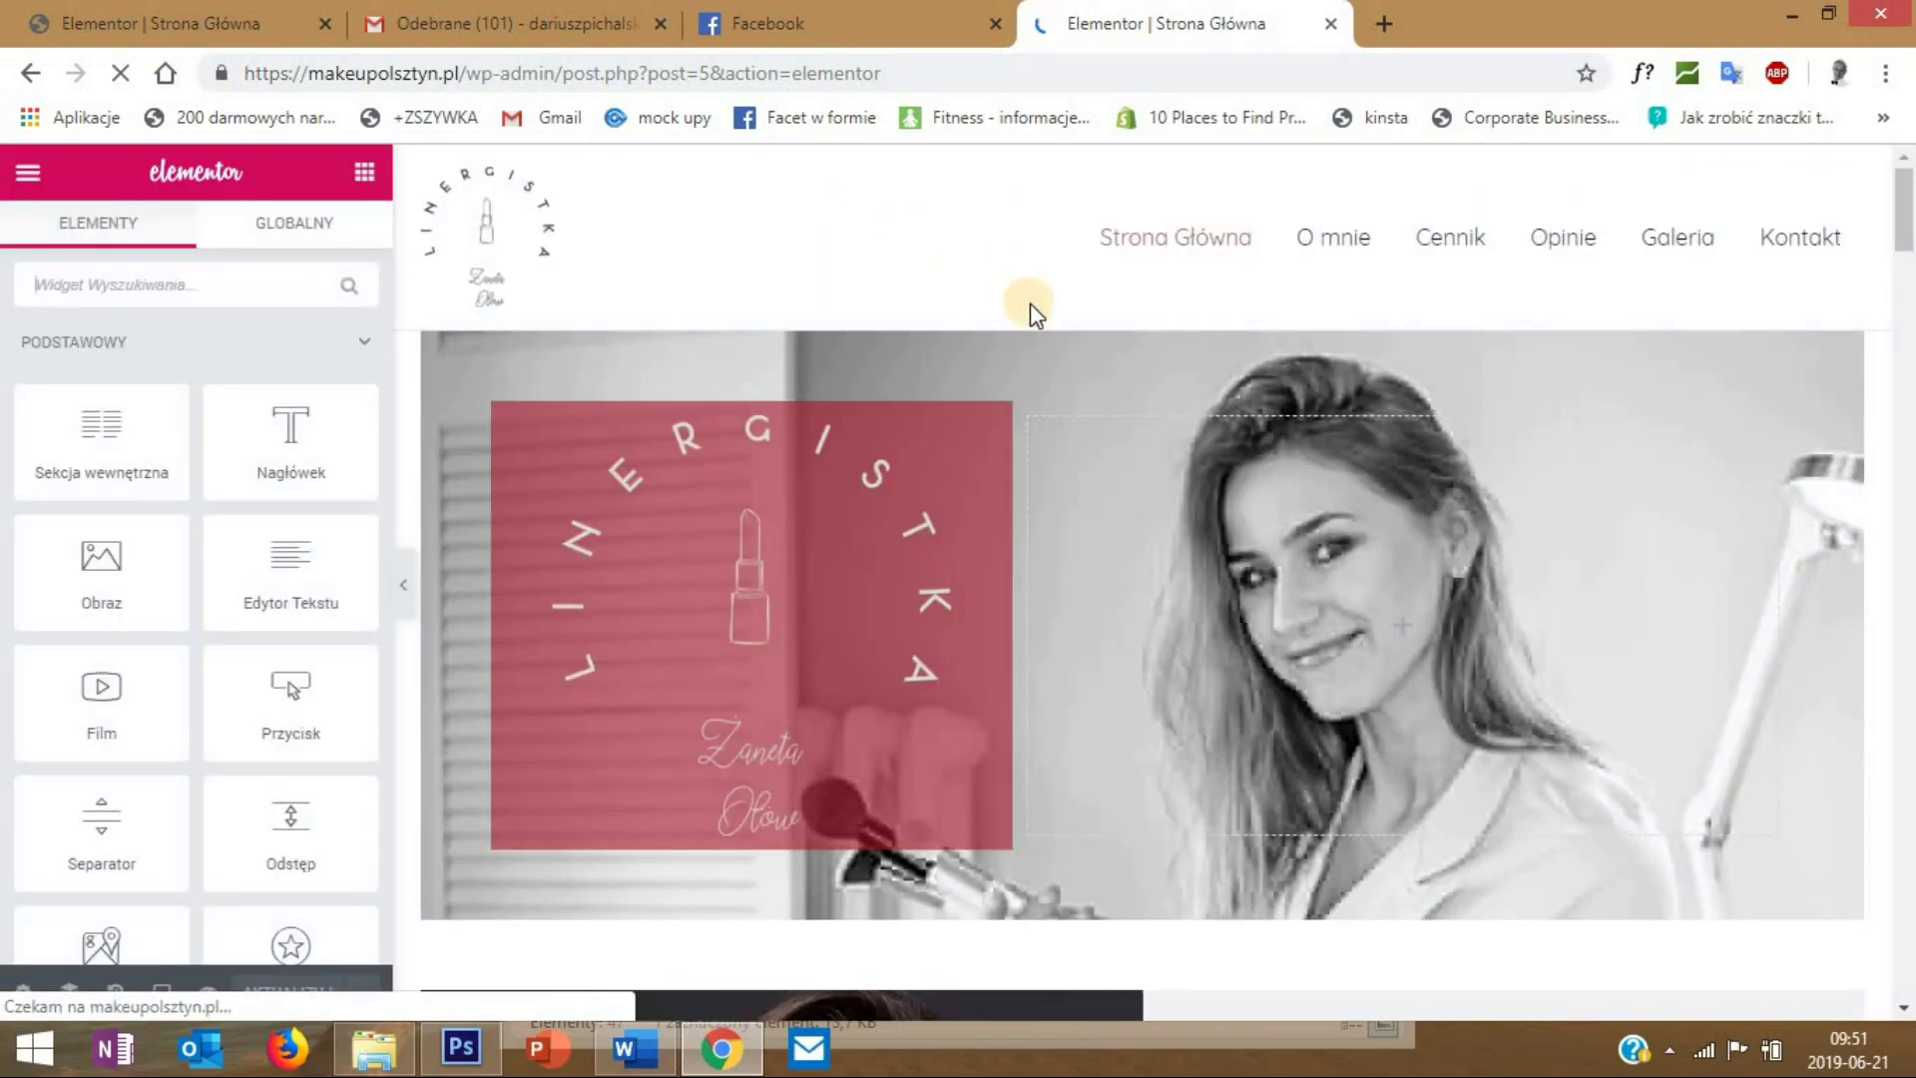
- Search widgets for 'przyc' and drop a Przycisk button into the hero's right column
{"action": "left_click", "coordinate": [163, 293]}
{"action": "type", "text": "przycis"}
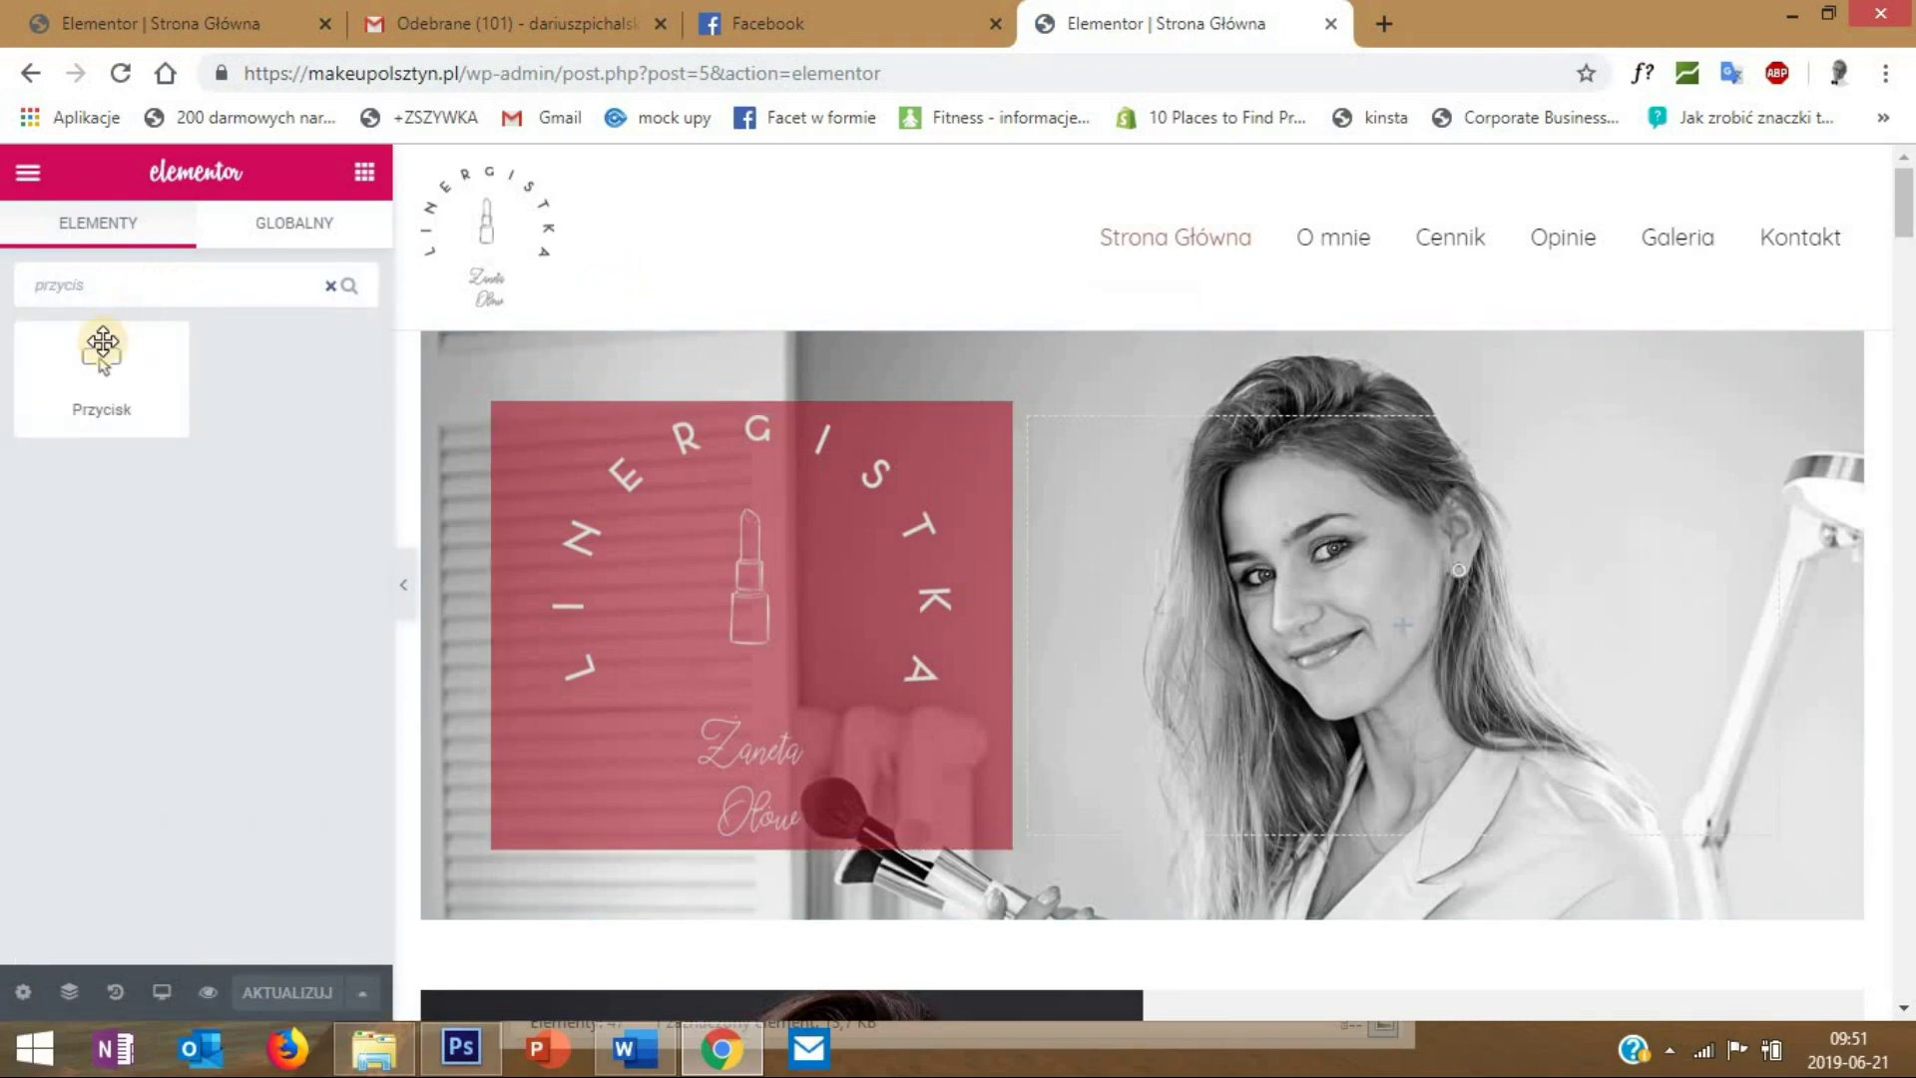
{"action": "left_click_drag", "start_coordinate": [102, 359], "coordinate": [1170, 633]}
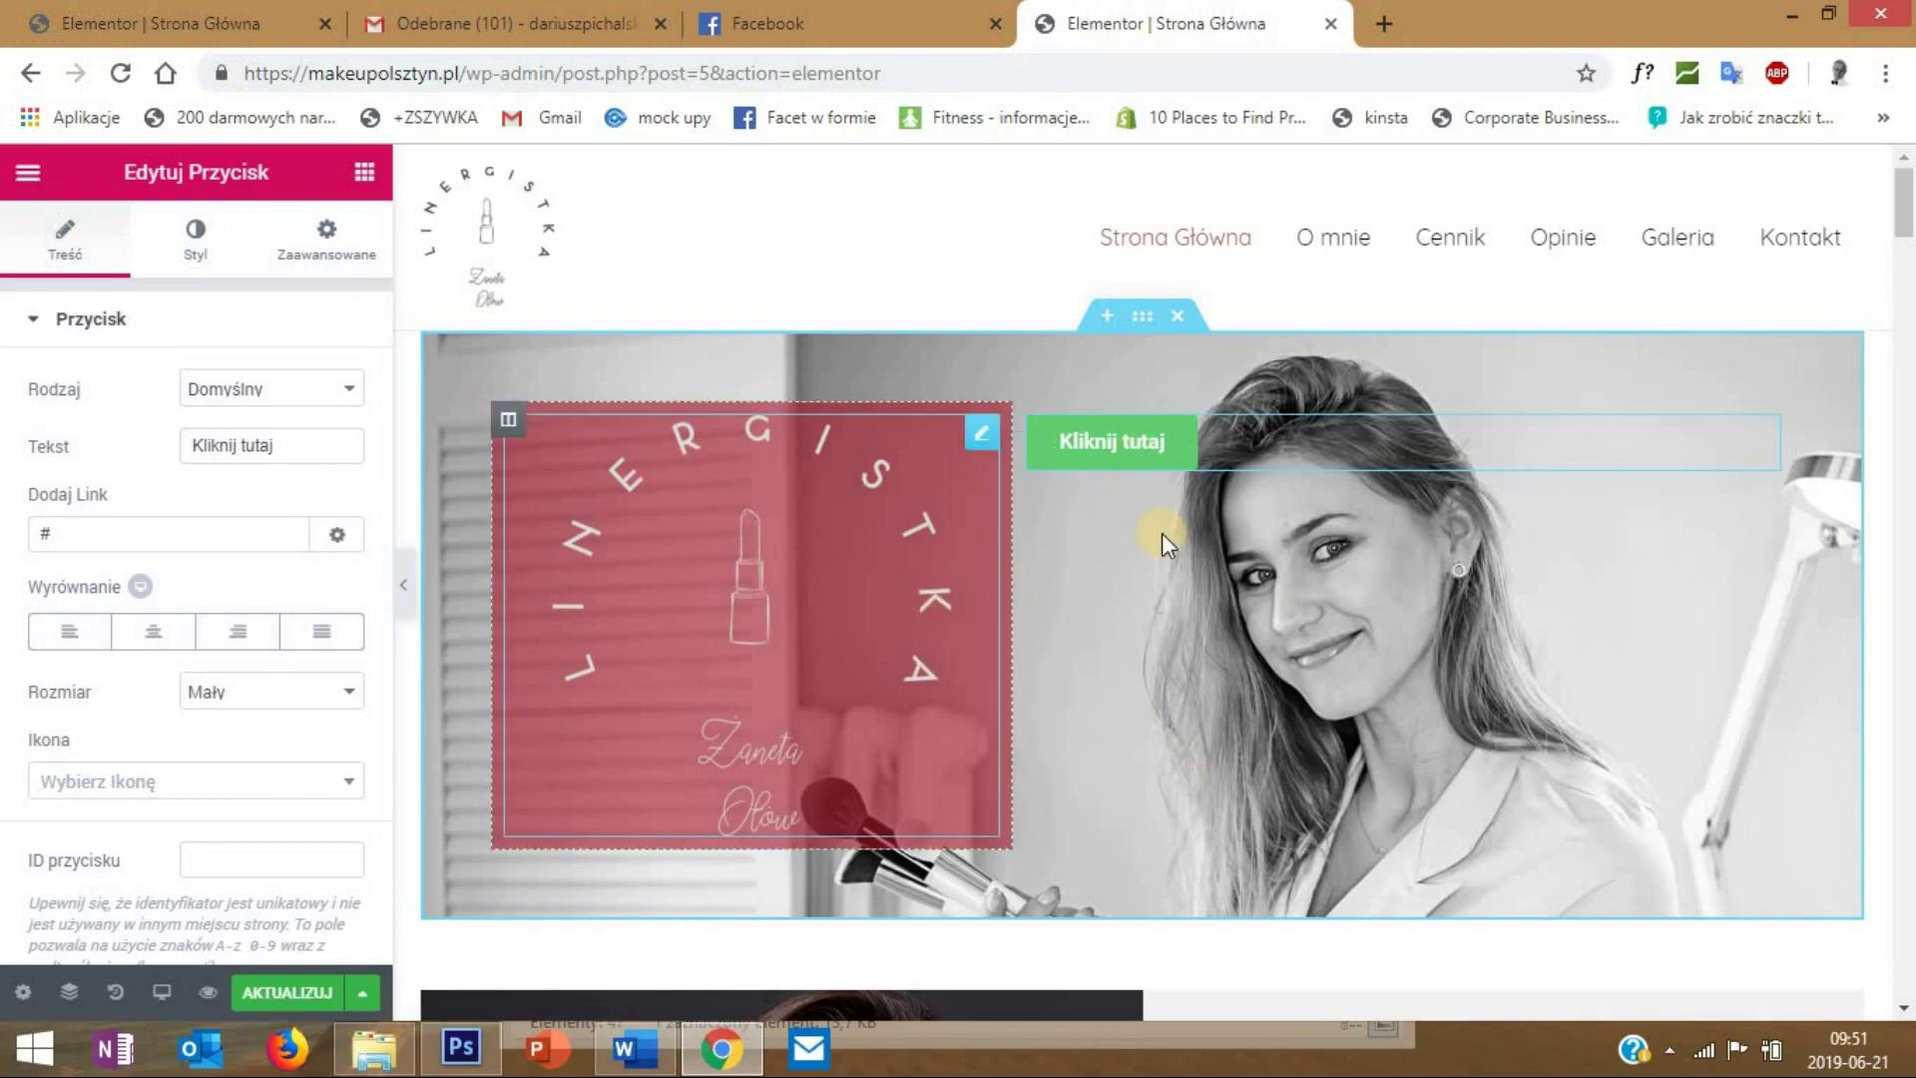
- Vertically centre the right column's content with Środek alignment
{"action": "right_click", "coordinate": [1032, 417]}
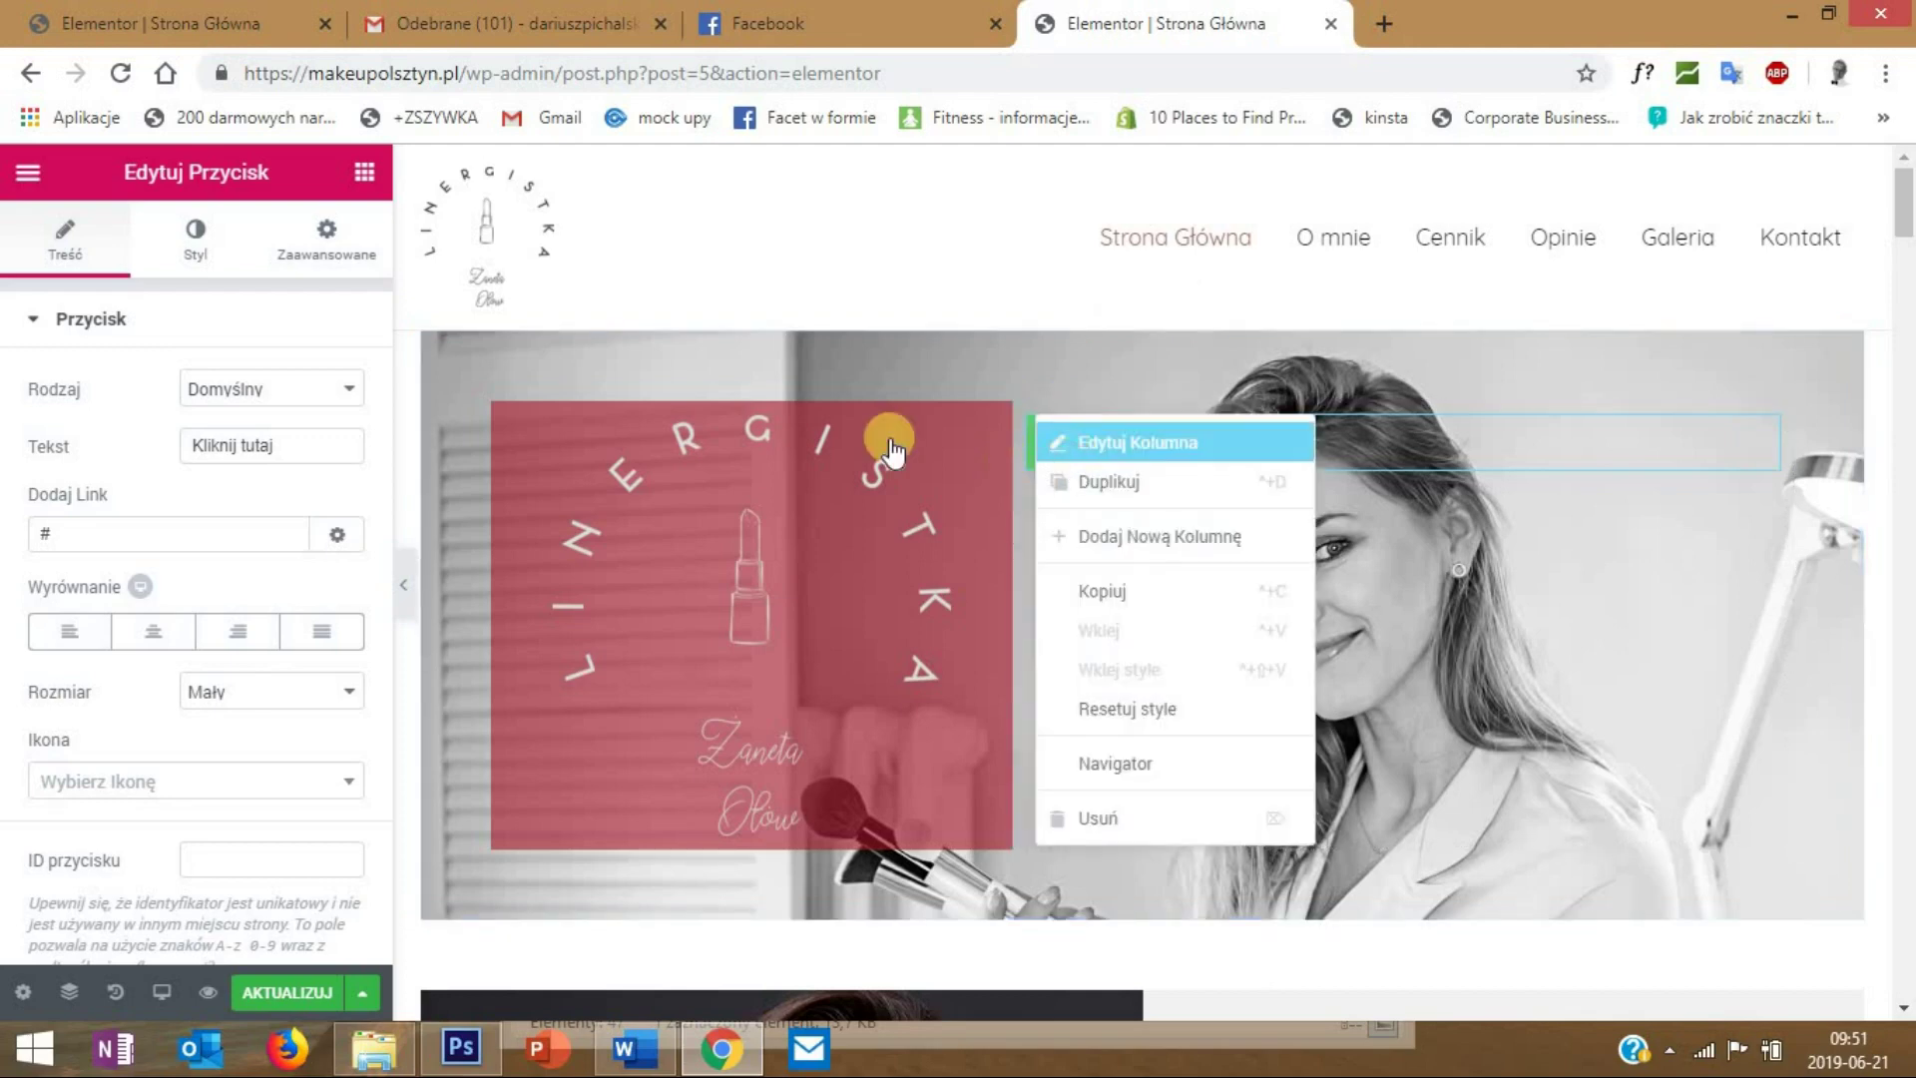
{"action": "left_click", "coordinate": [888, 444]}
{"action": "left_click", "coordinate": [249, 446]}
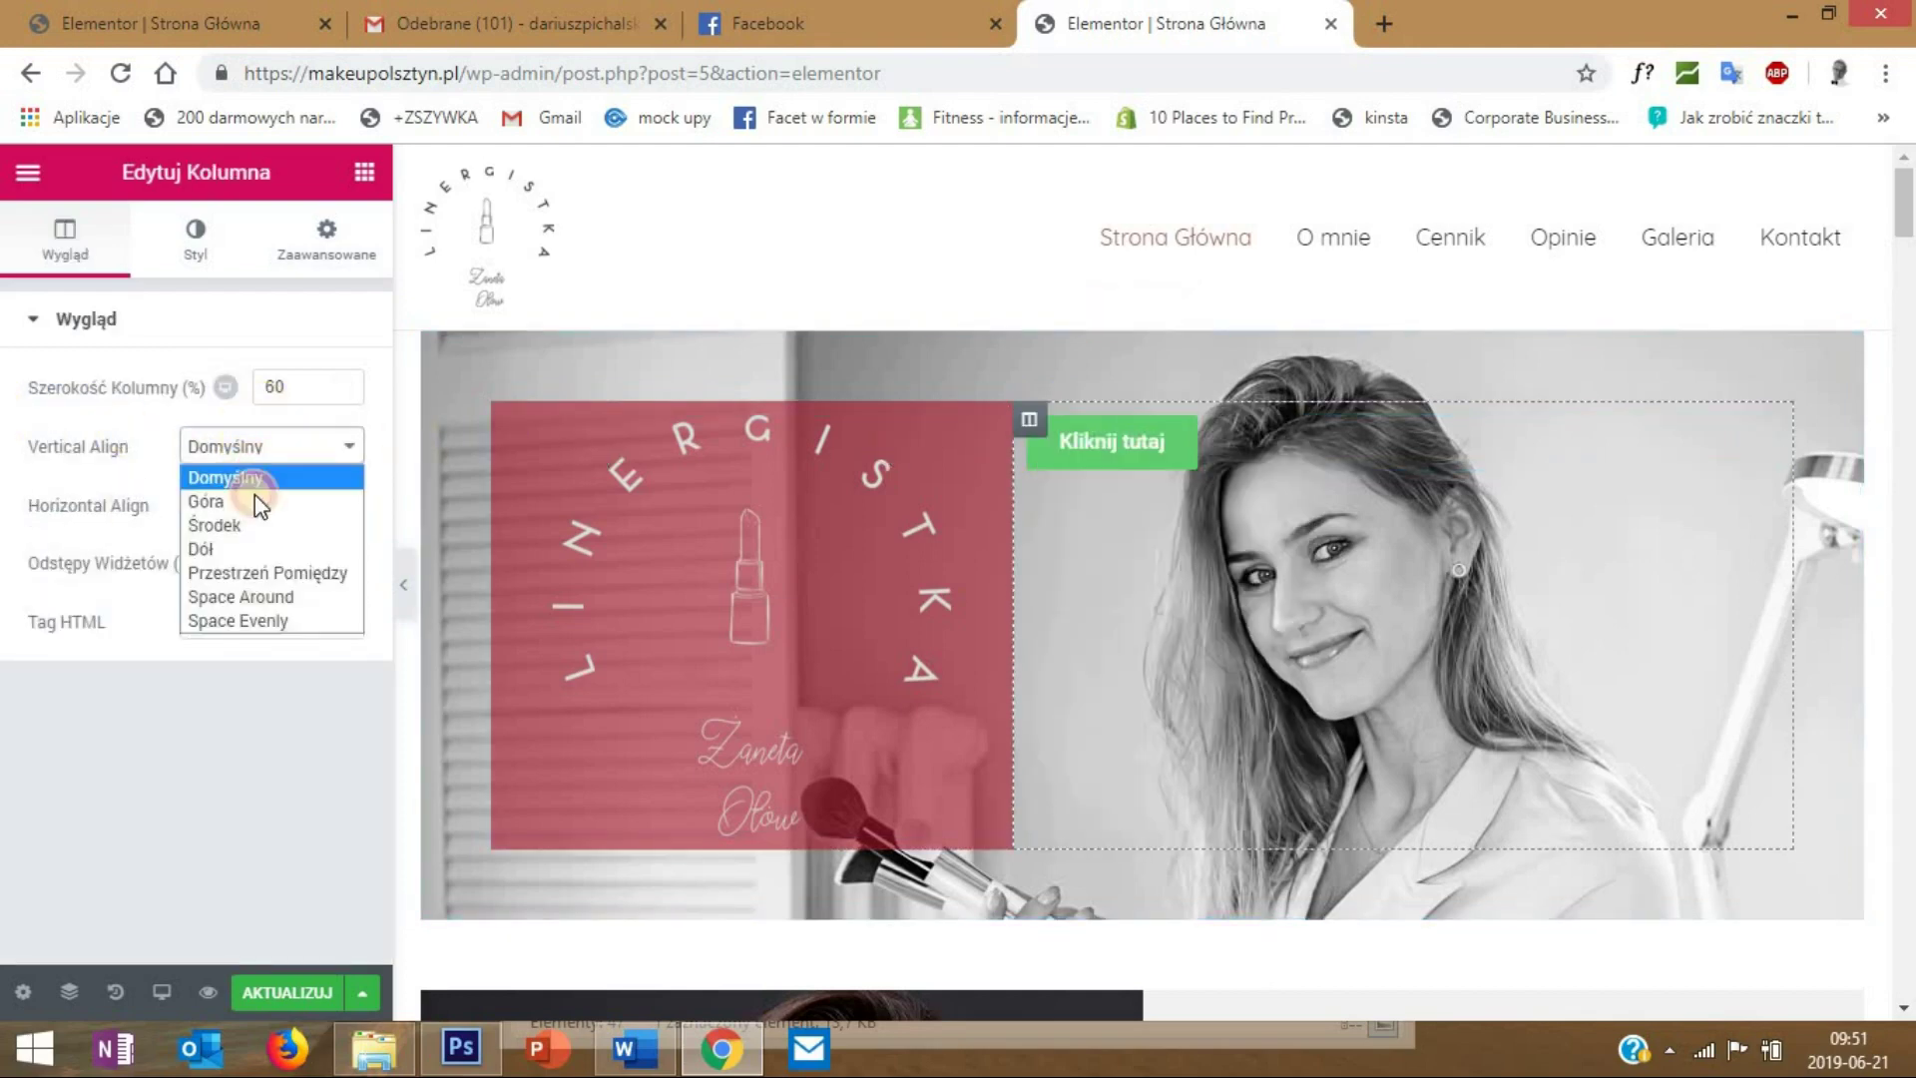
{"action": "left_click", "coordinate": [215, 525]}
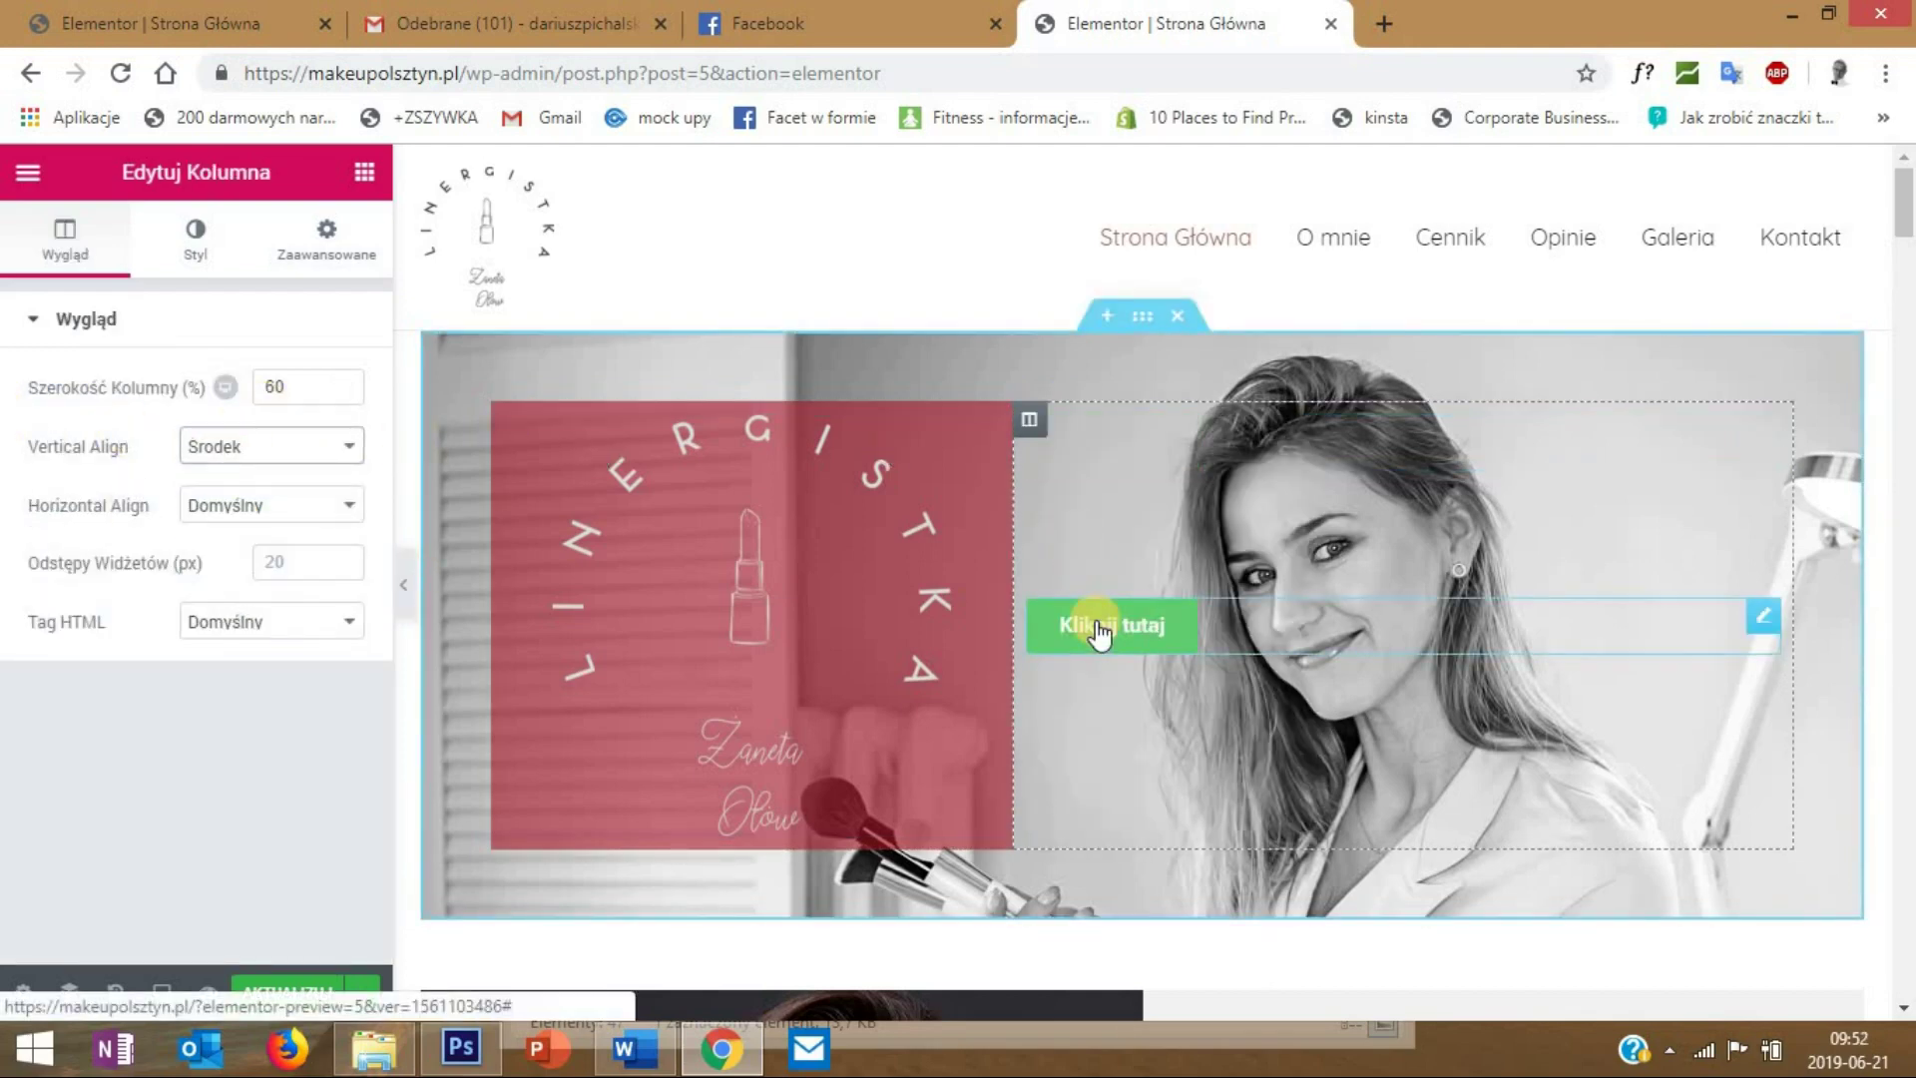
- Make the button size Średni and change its label to 'Zadzwoń'
{"action": "right_click", "coordinate": [1763, 619]}
{"action": "left_click", "coordinate": [1766, 621]}
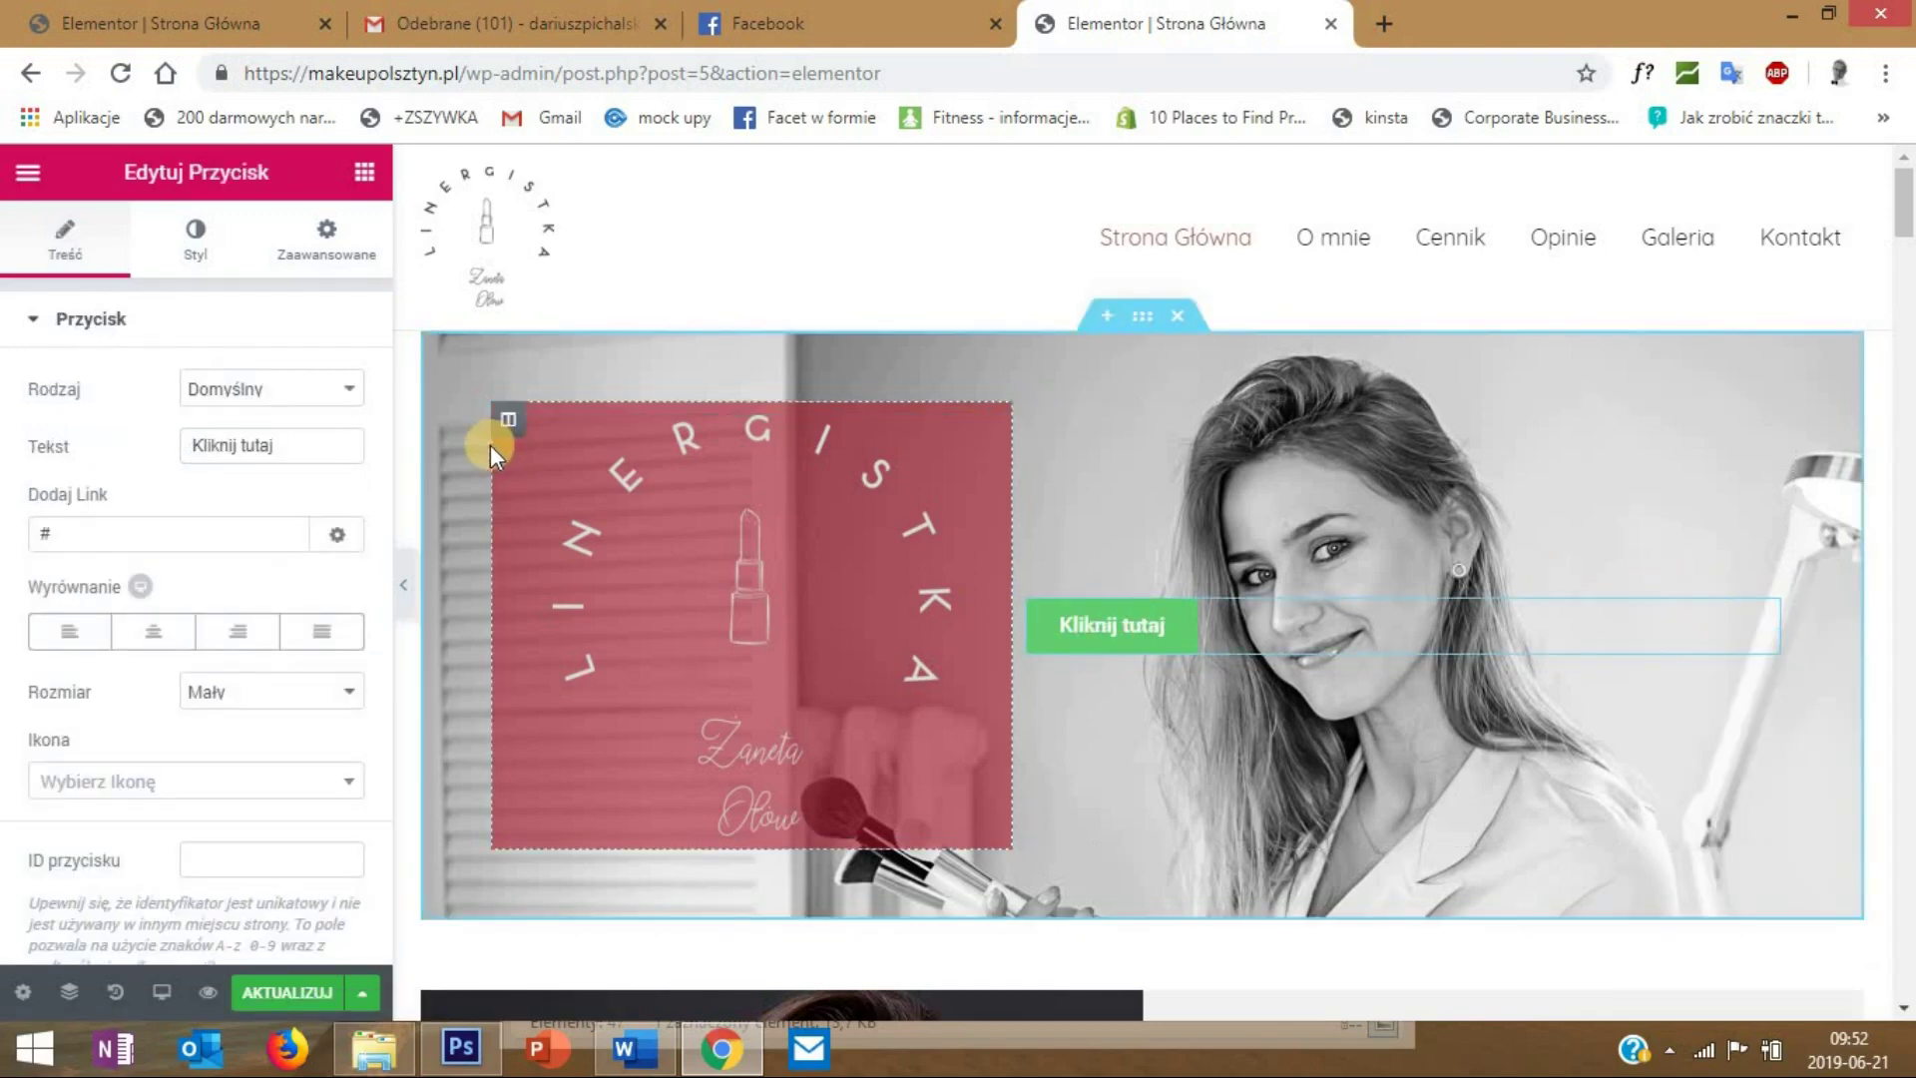
{"action": "left_click", "coordinate": [267, 688]}
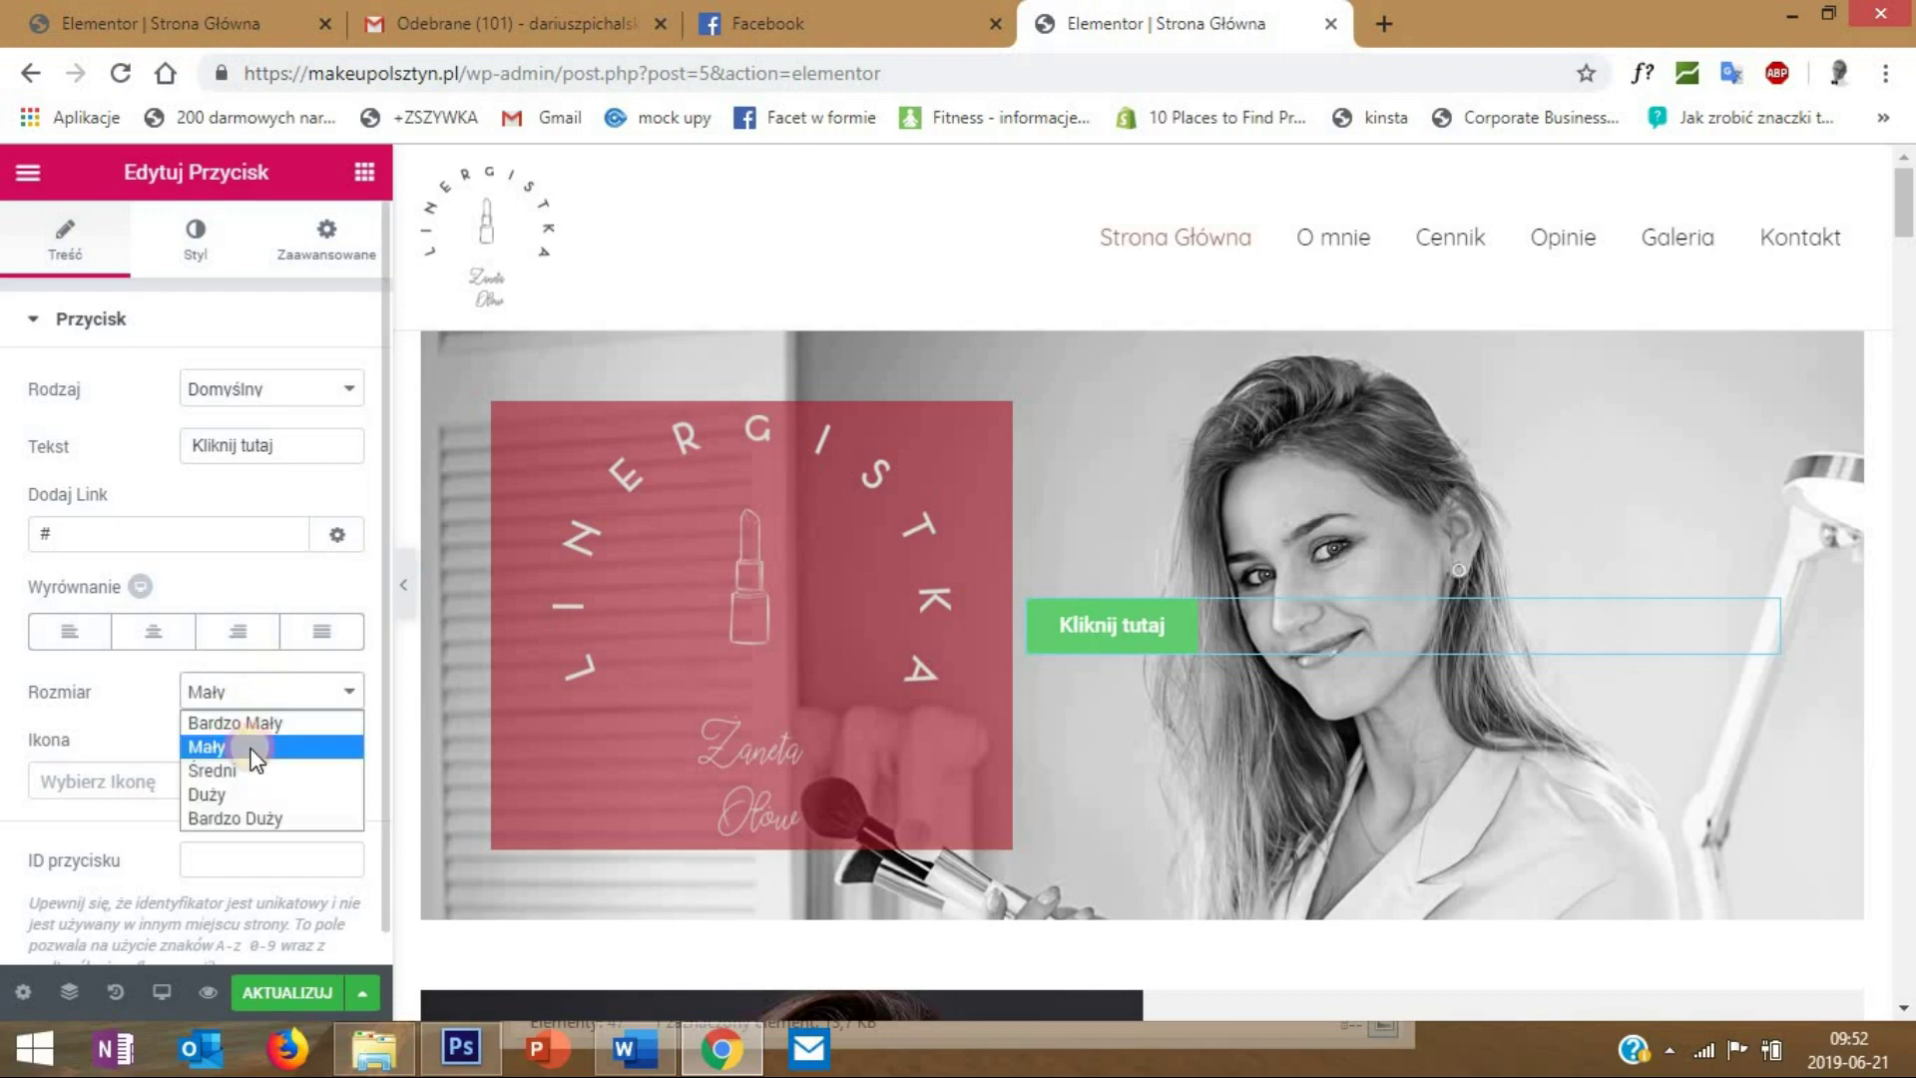
{"action": "left_click", "coordinate": [251, 772]}
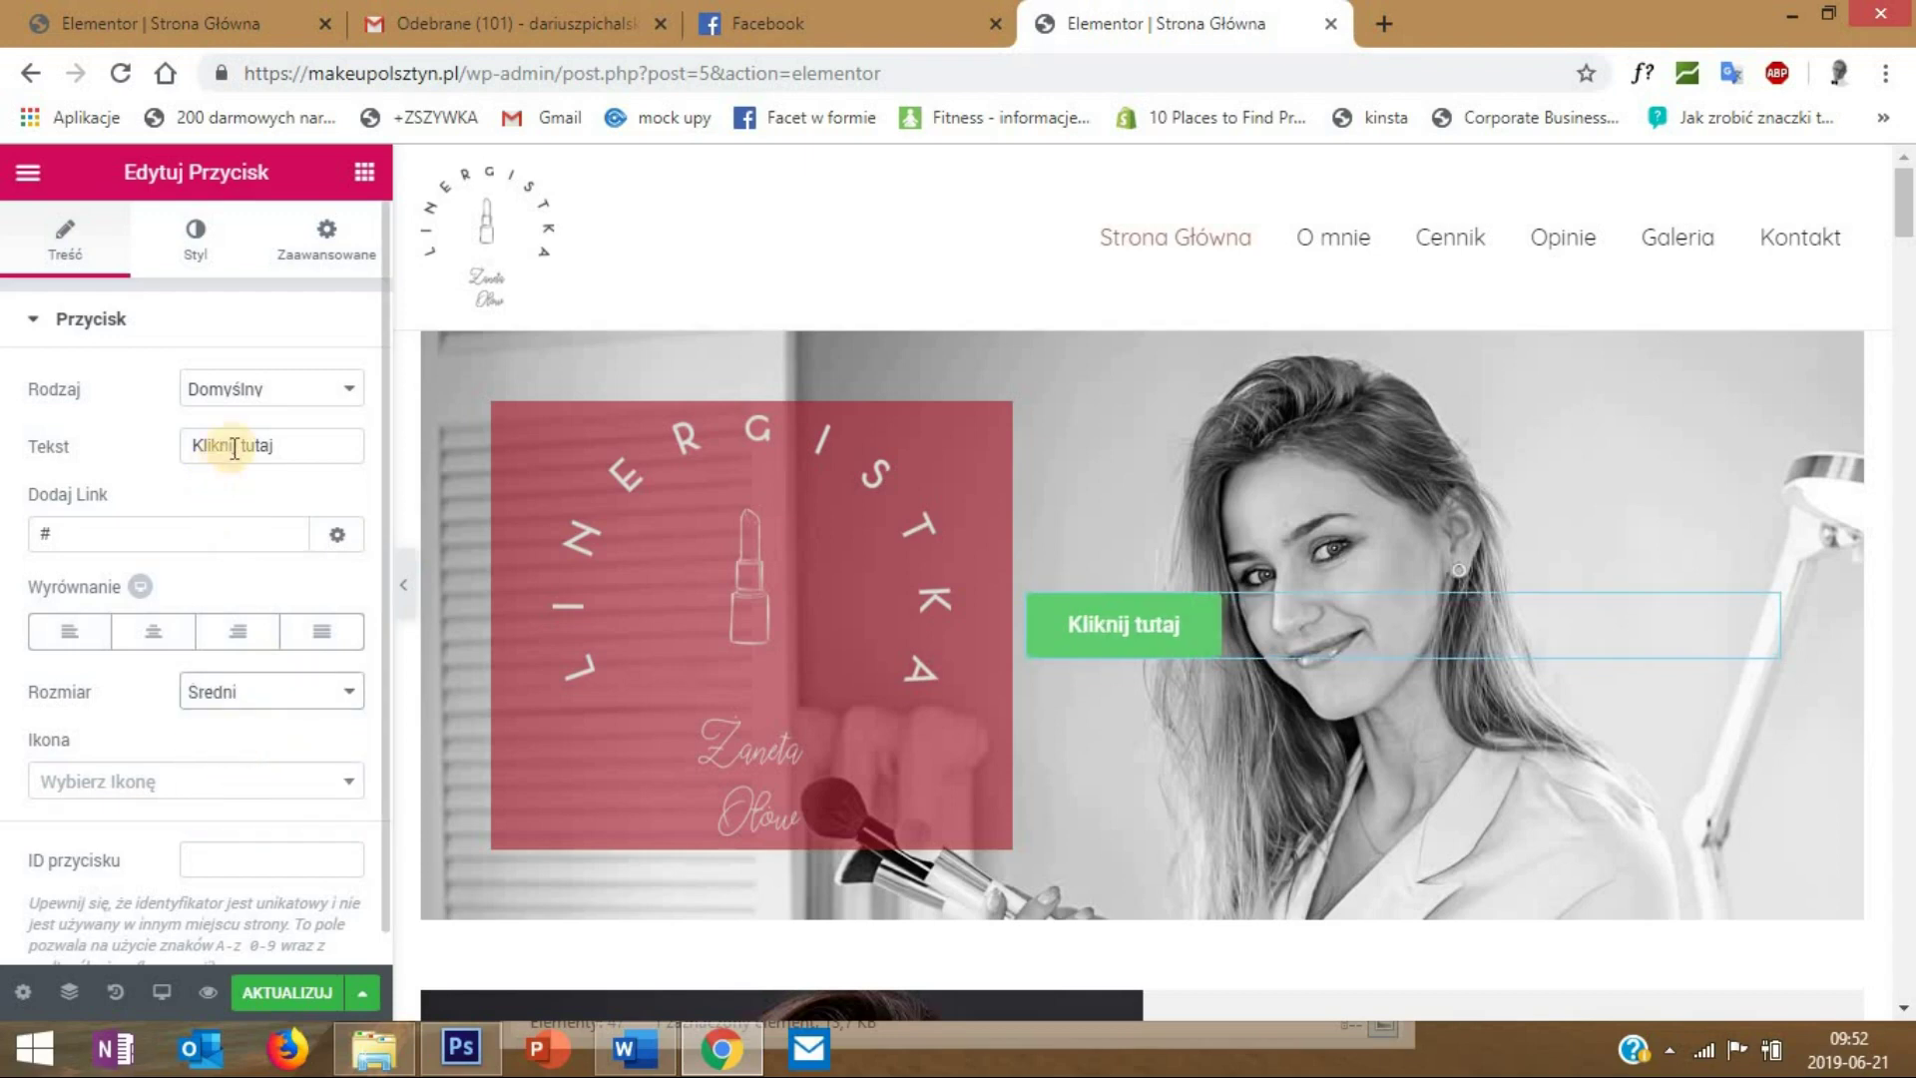
{"action": "triple_click", "coordinate": [188, 449]}
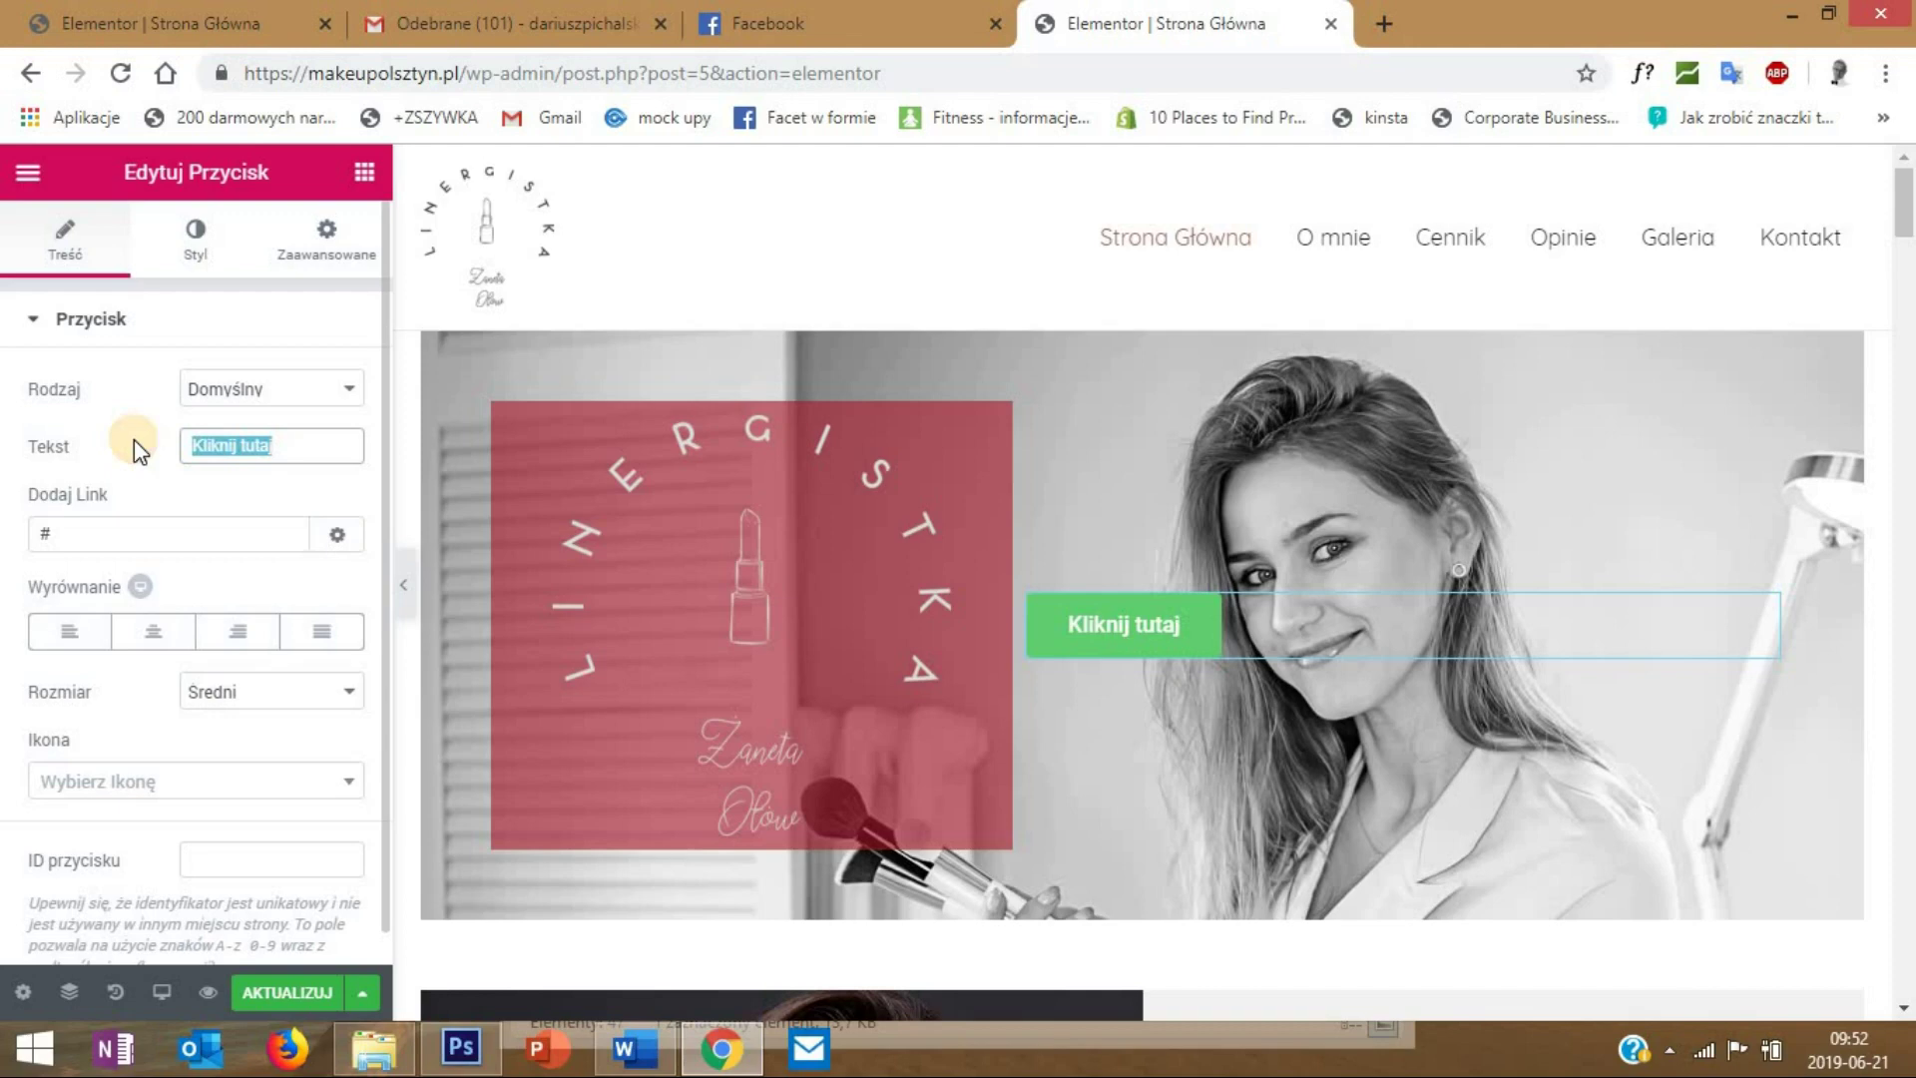
{"action": "type", "text": "Zadzwoń"}
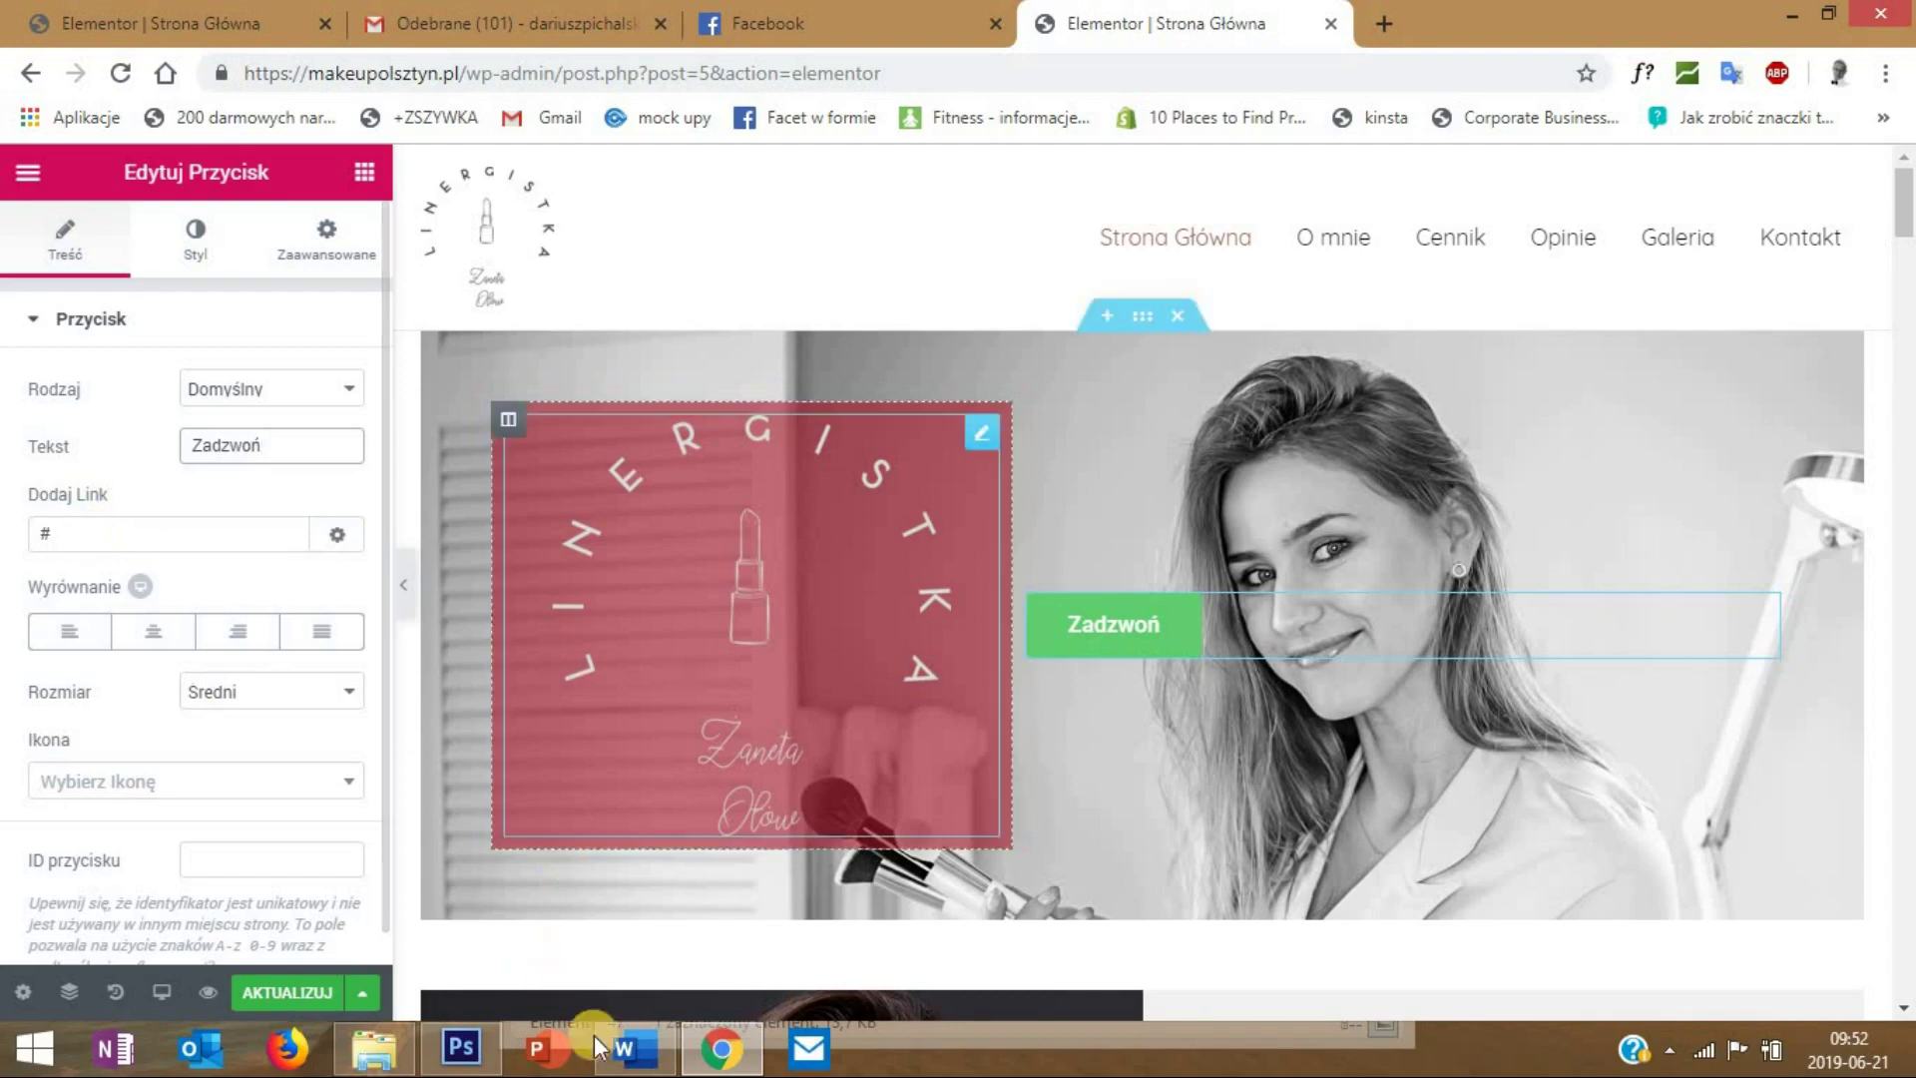
- Replace the placeholder link with a tel: link to the business phone number
{"action": "mouse_move", "coordinate": [626, 1053]}
{"action": "left_click_drag", "start_coordinate": [111, 544], "coordinate": [5, 544]}
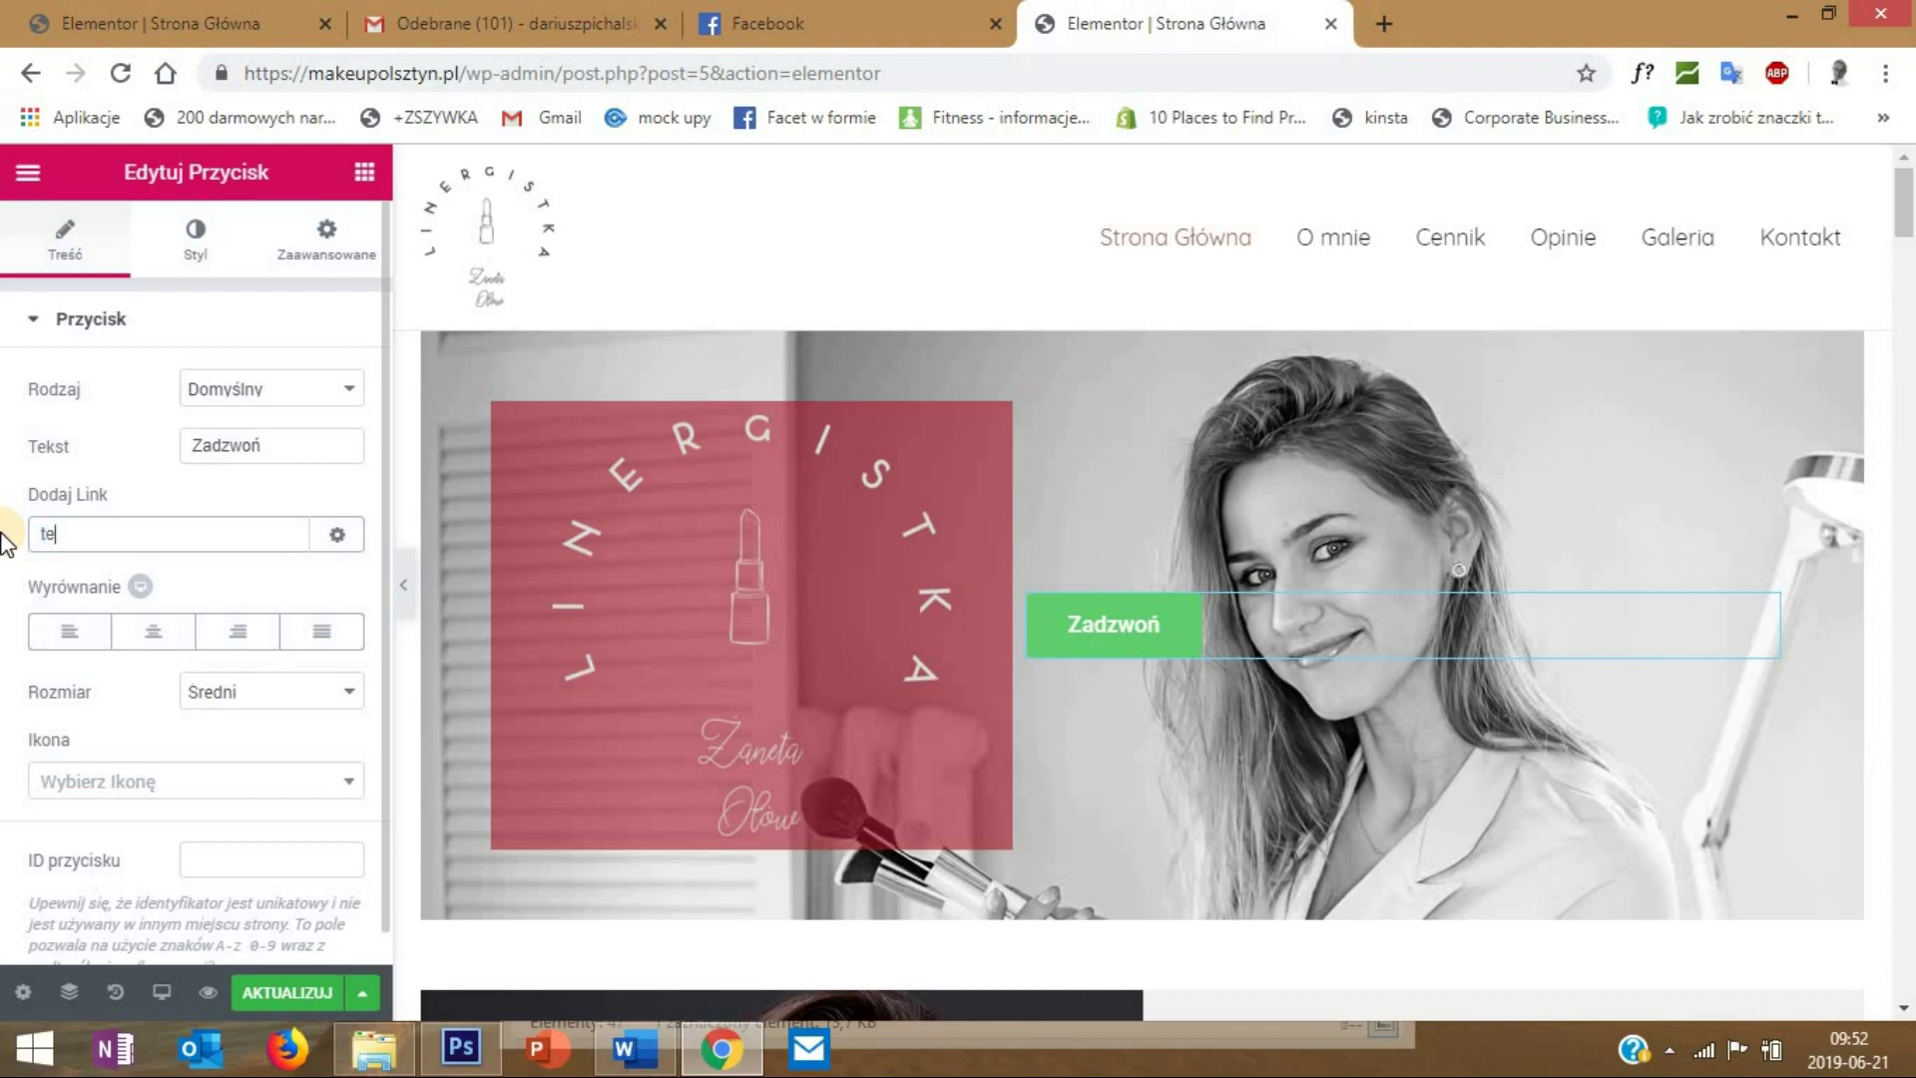
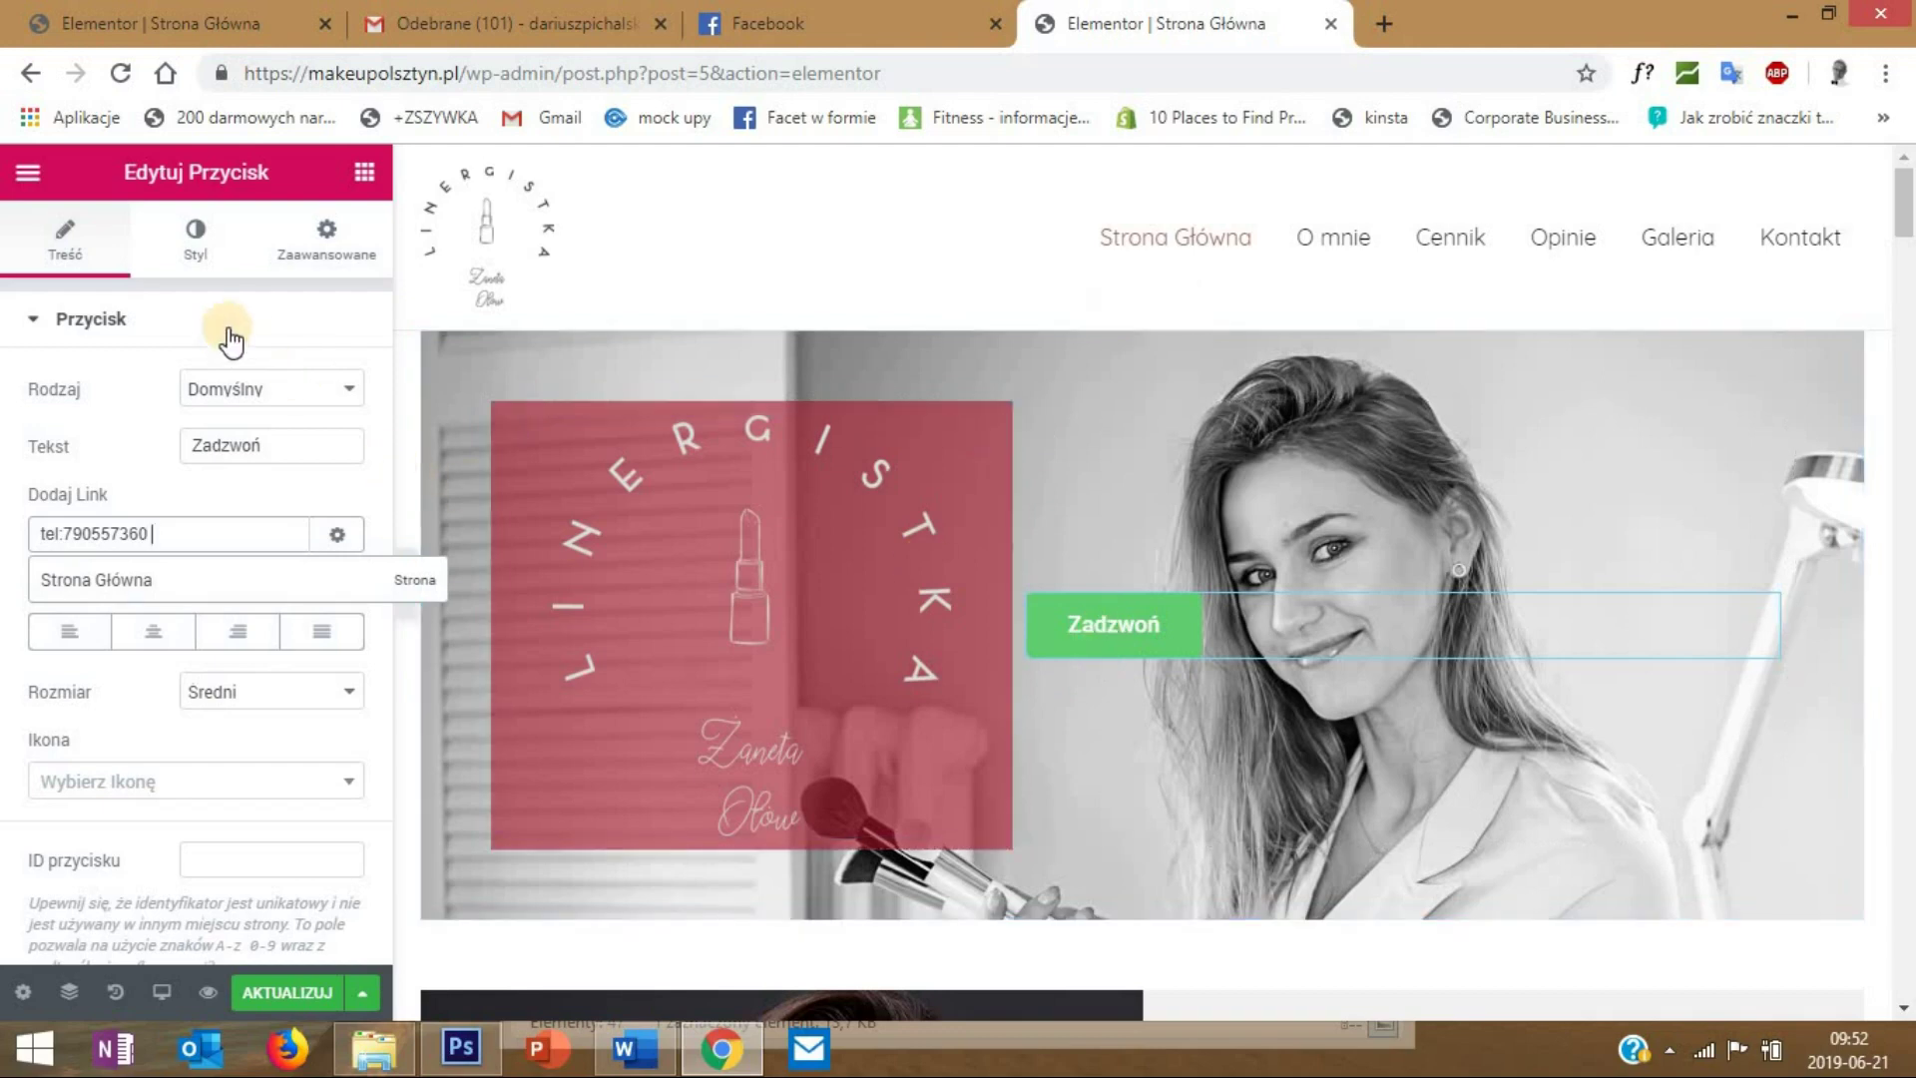
{"action": "left_click", "coordinate": [200, 261]}
- Give the button a 25 px border radius and black text colour
{"action": "left_click", "coordinate": [201, 262]}
{"action": "scroll", "coordinate": [120, 672], "scroll_direction": "down", "scroll_amount": 1}
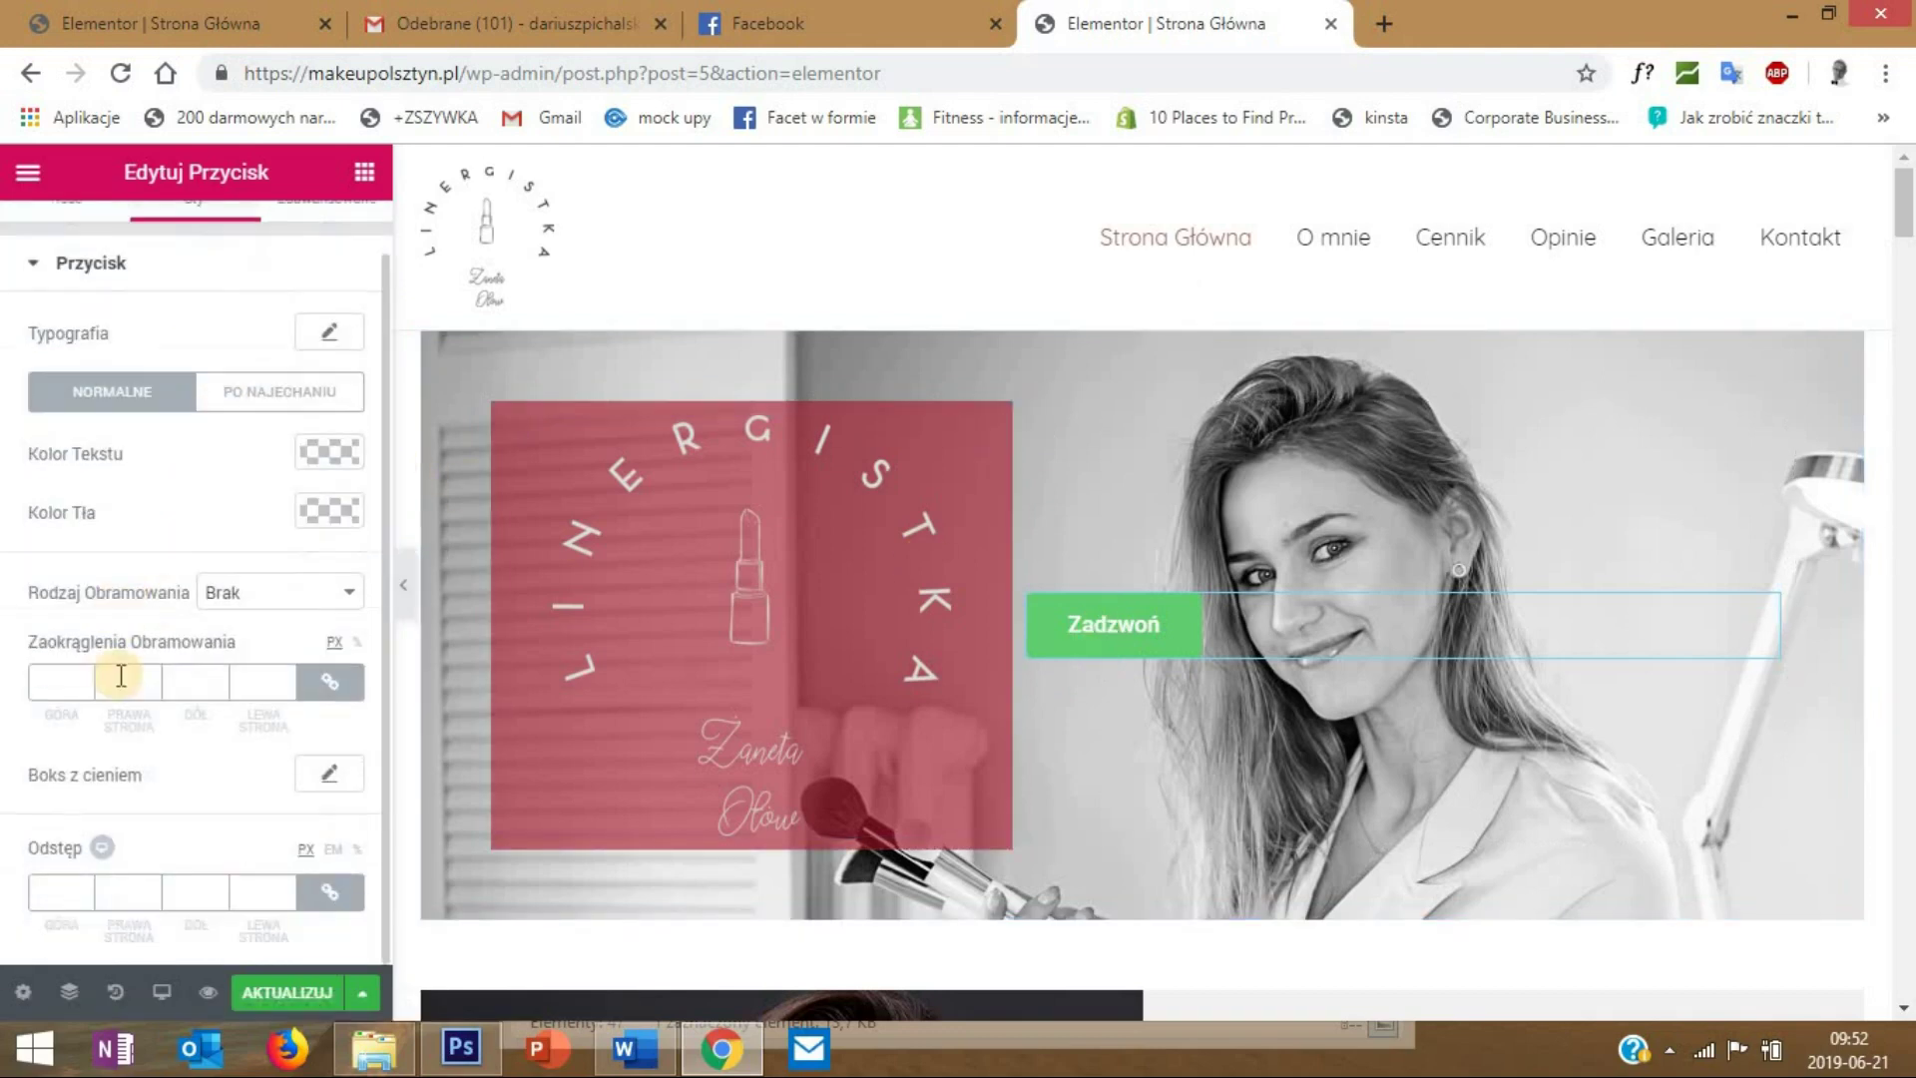
{"action": "left_click", "coordinate": [52, 683]}
{"action": "type", "text": "25"}
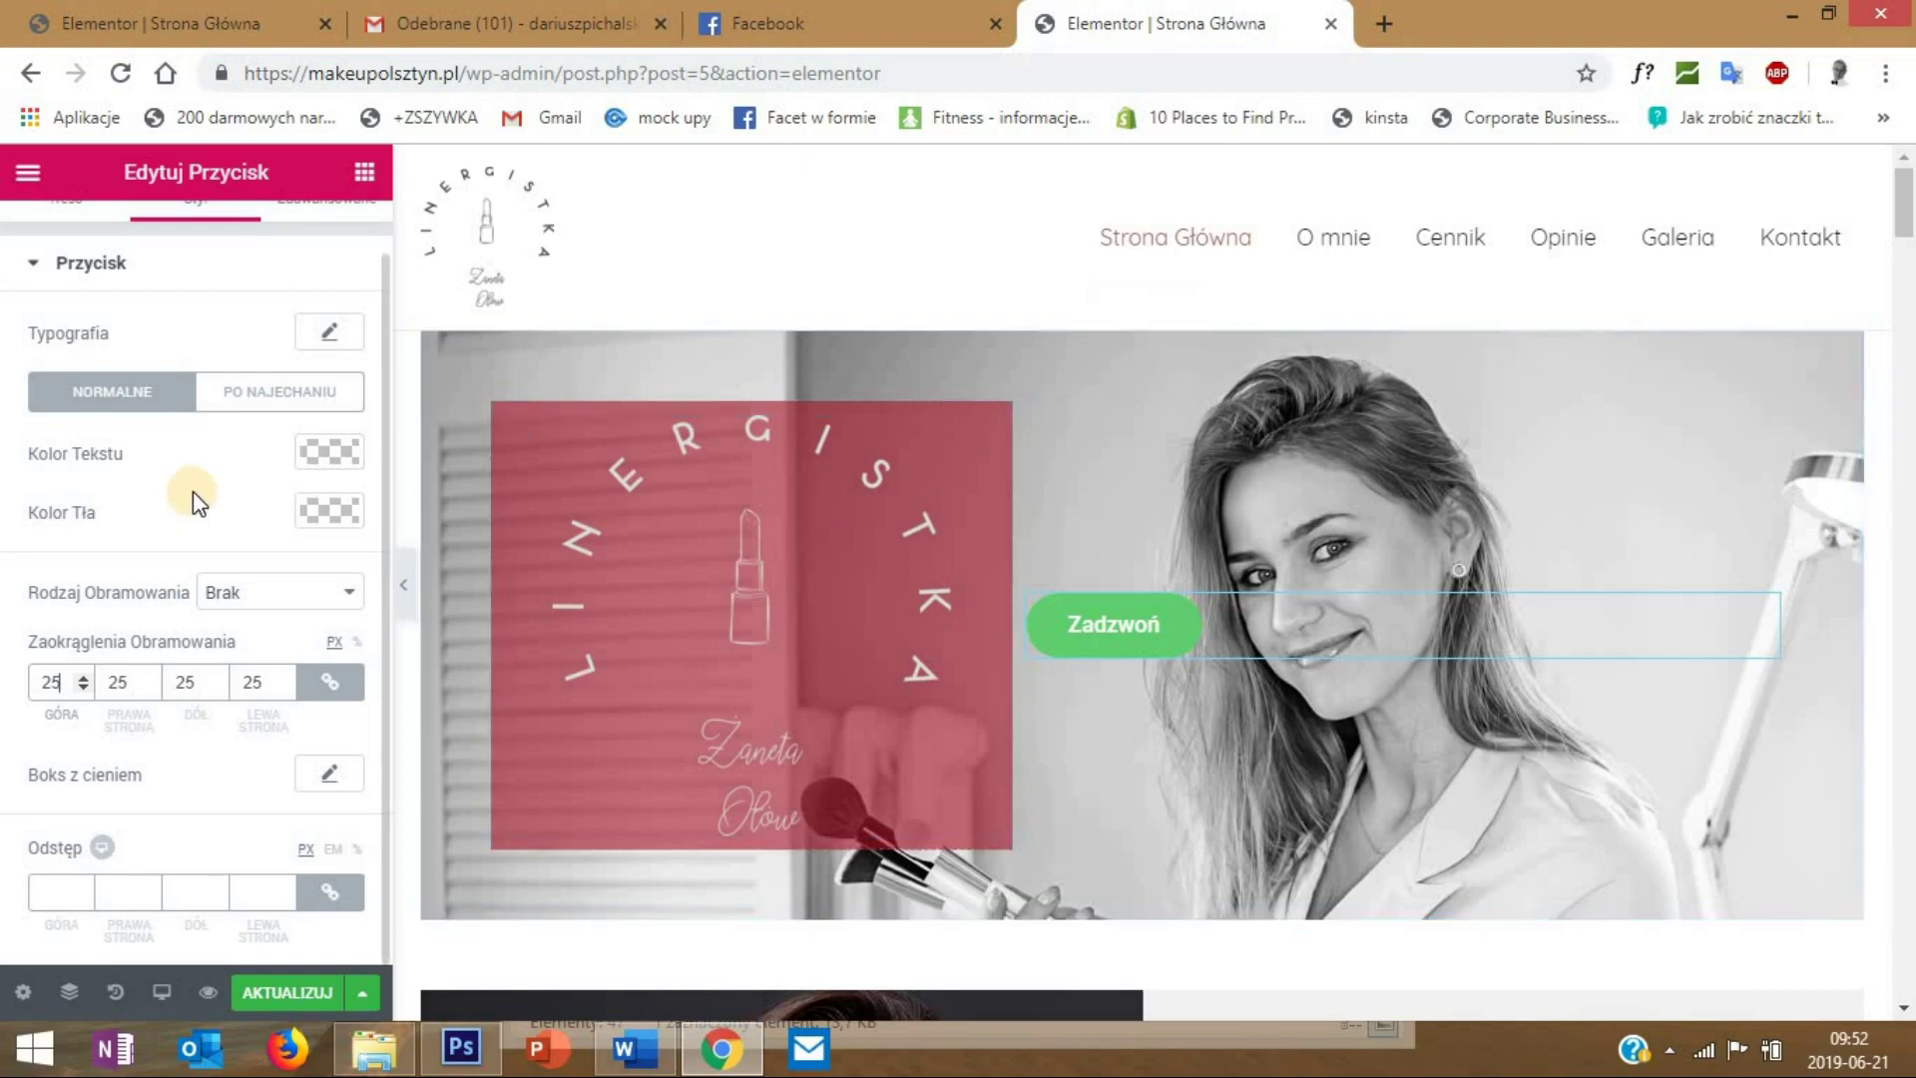
{"action": "left_click", "coordinate": [329, 451]}
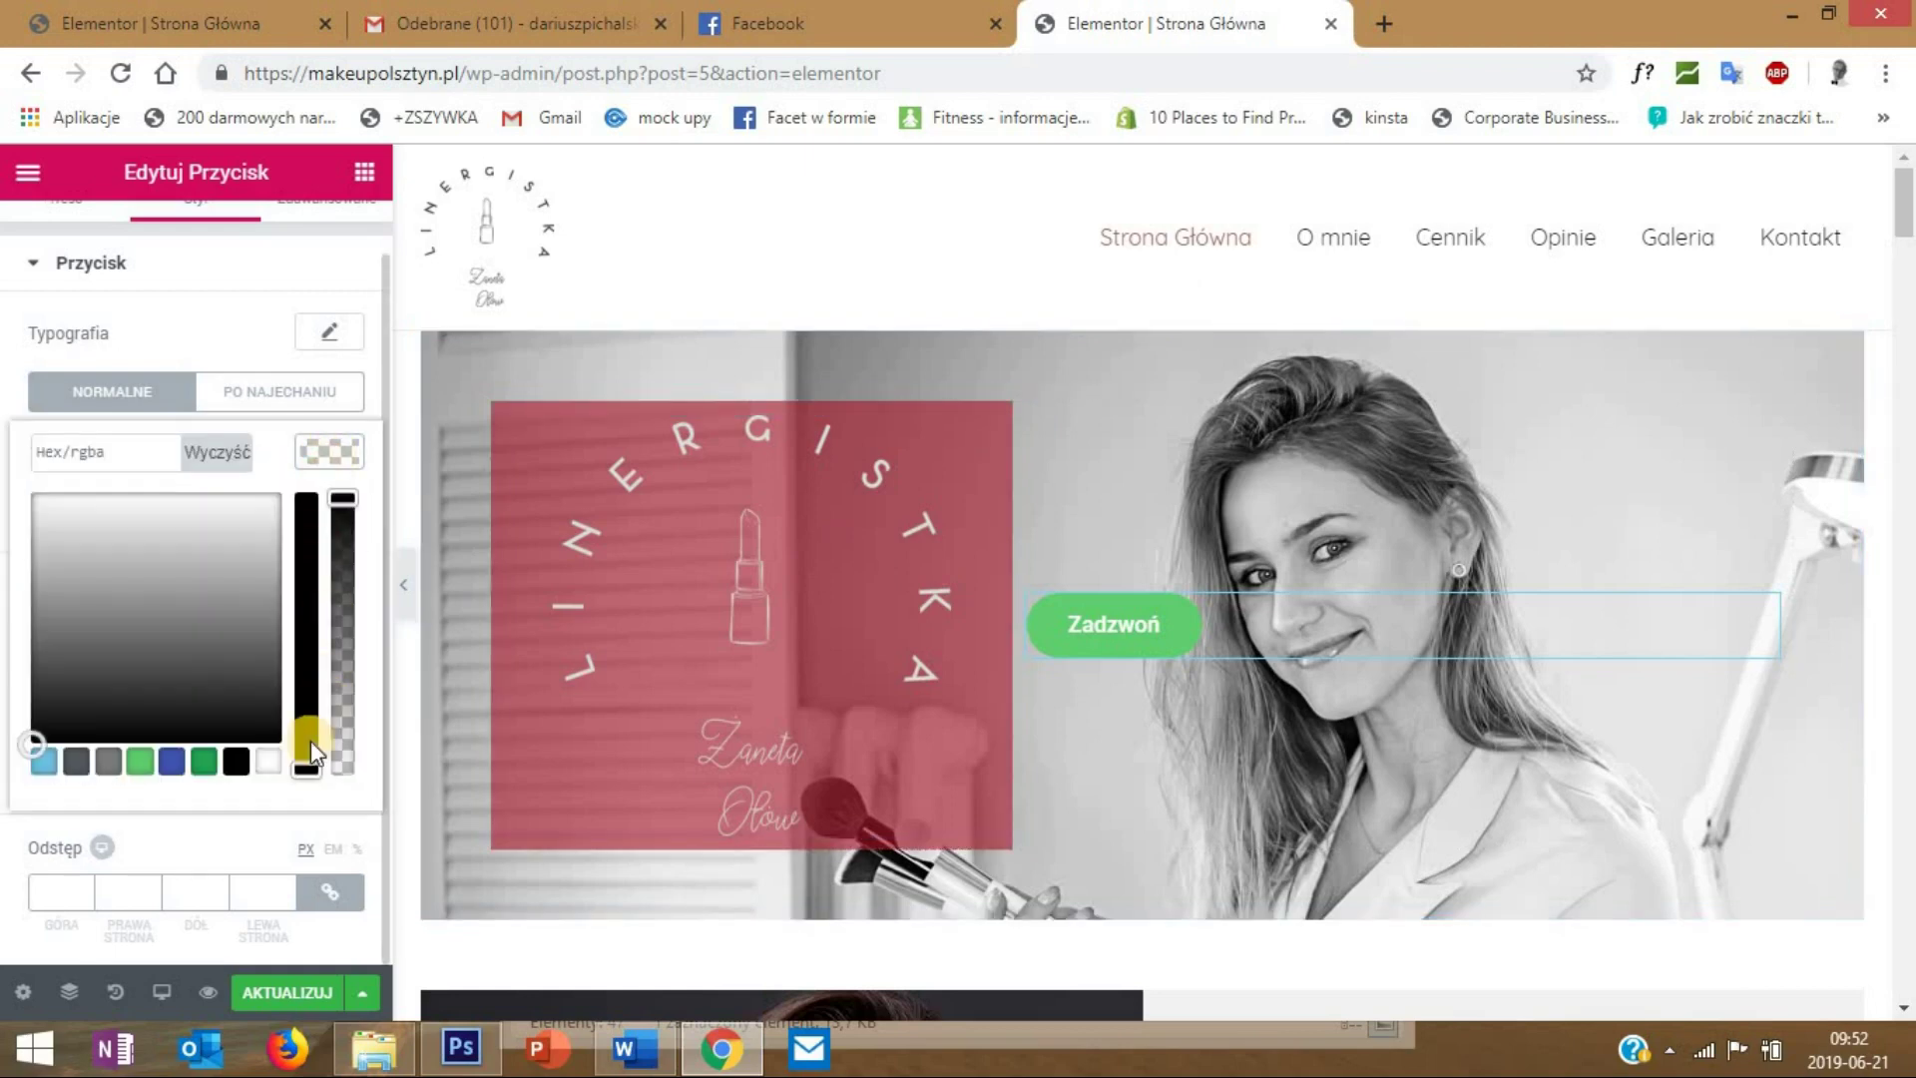
{"action": "left_click", "coordinate": [236, 762]}
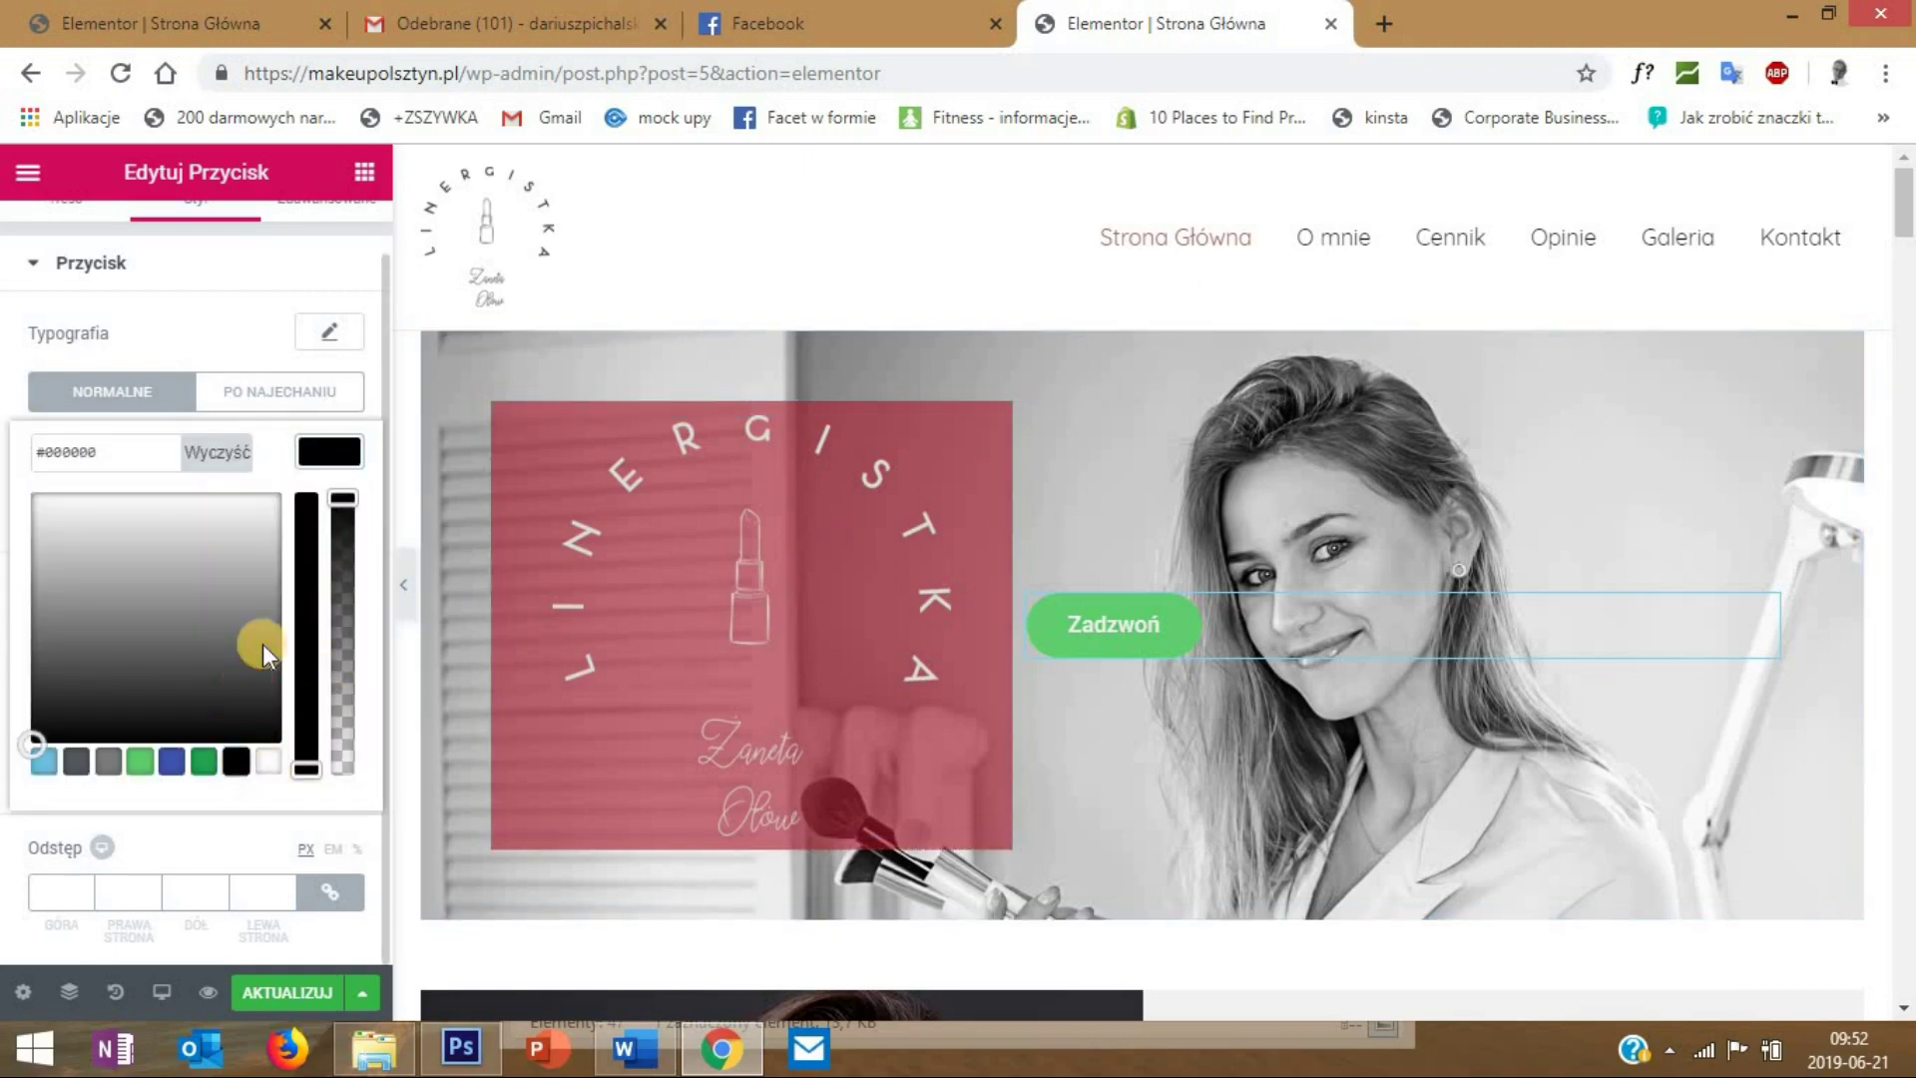
{"action": "left_click", "coordinate": [359, 459]}
- Set the button's background colour to white
{"action": "left_click", "coordinate": [332, 511]}
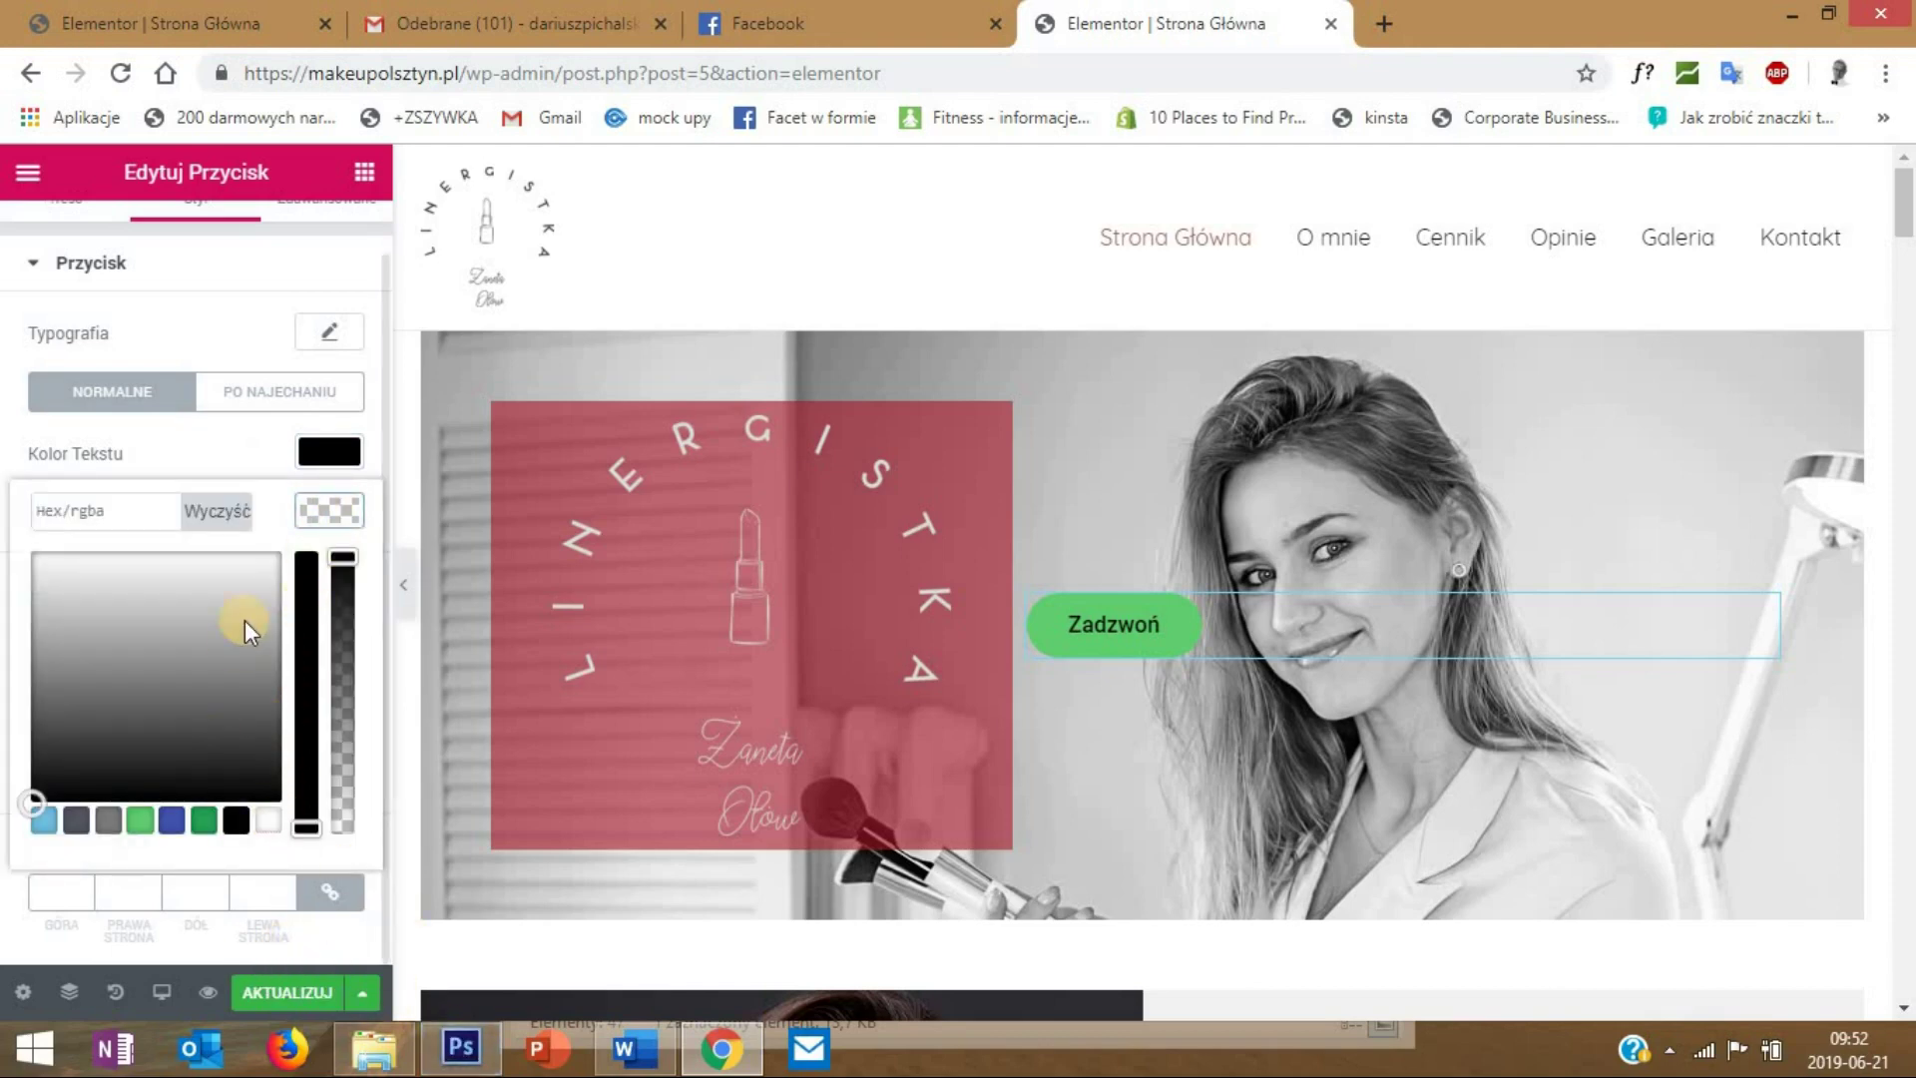
{"action": "left_click", "coordinate": [314, 505]}
{"action": "left_click", "coordinate": [313, 513]}
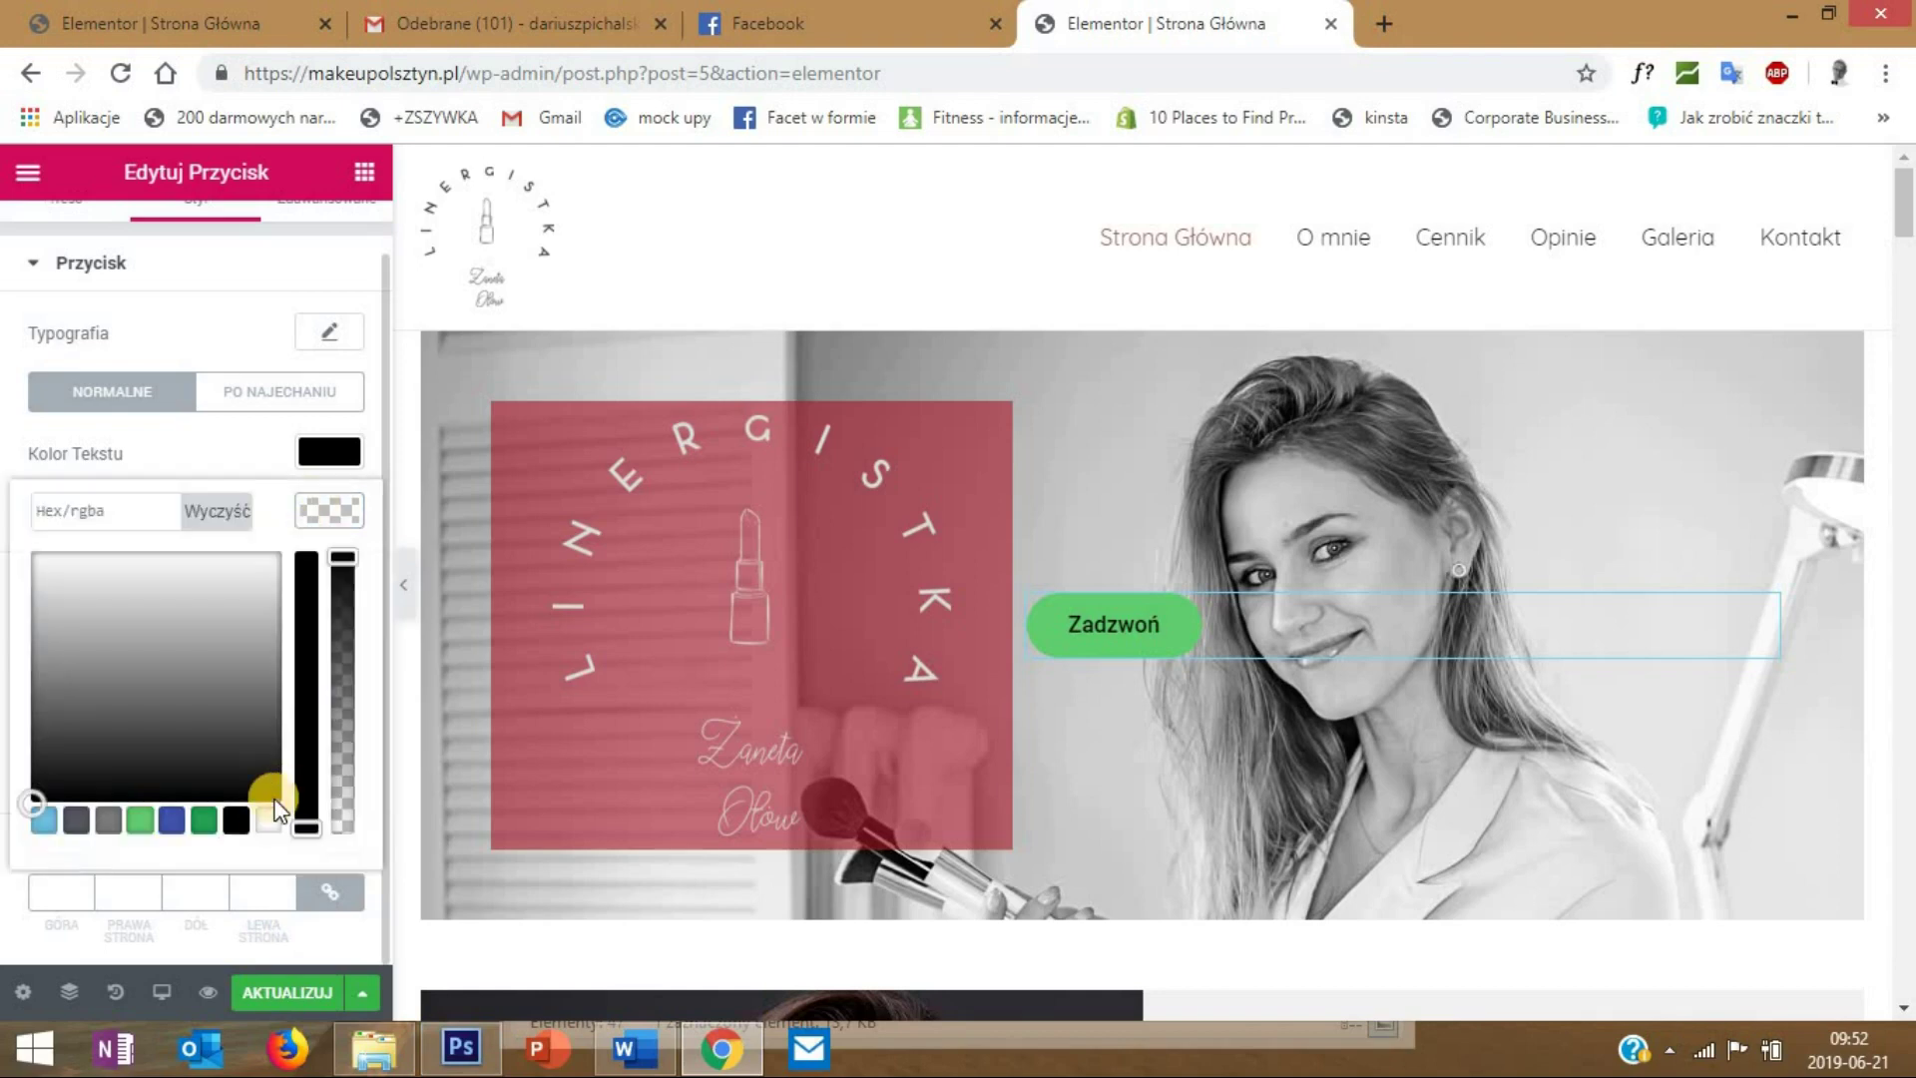
{"action": "left_click", "coordinate": [270, 818]}
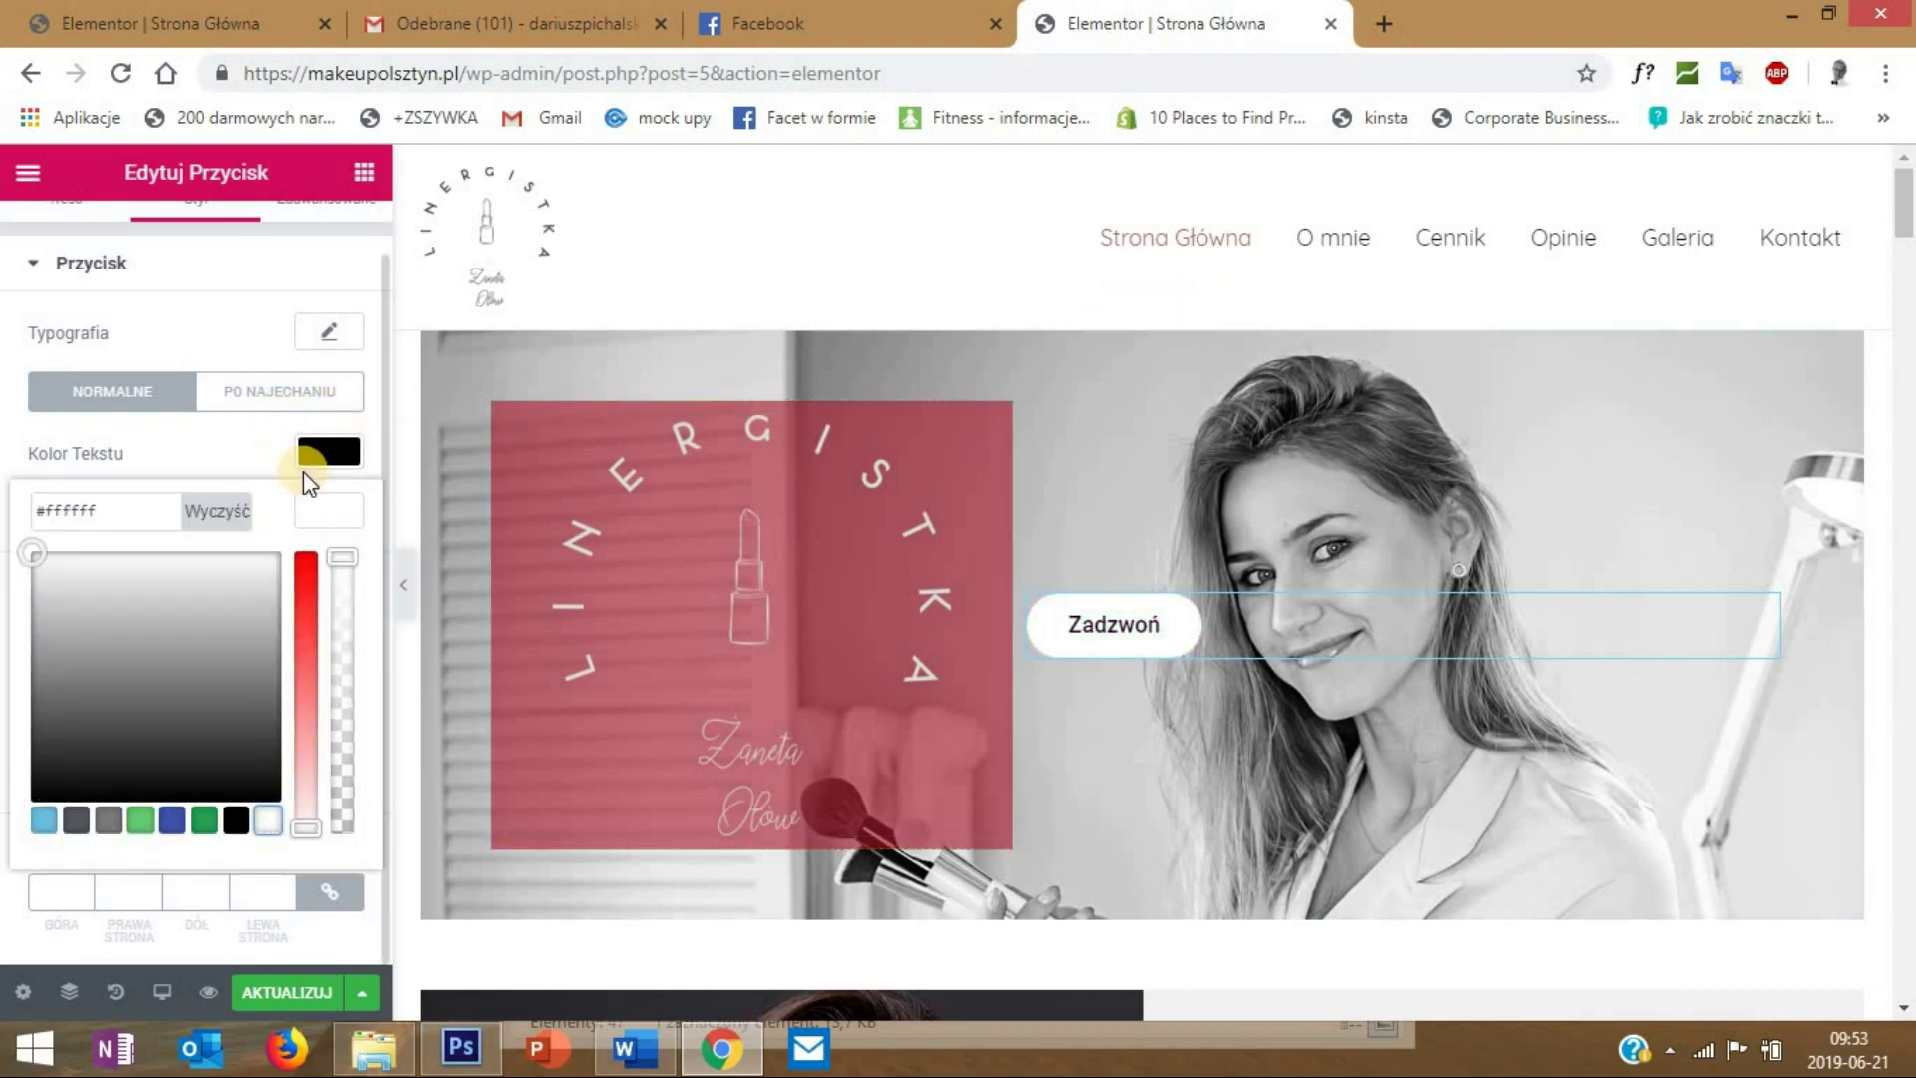
{"action": "left_click", "coordinate": [327, 515]}
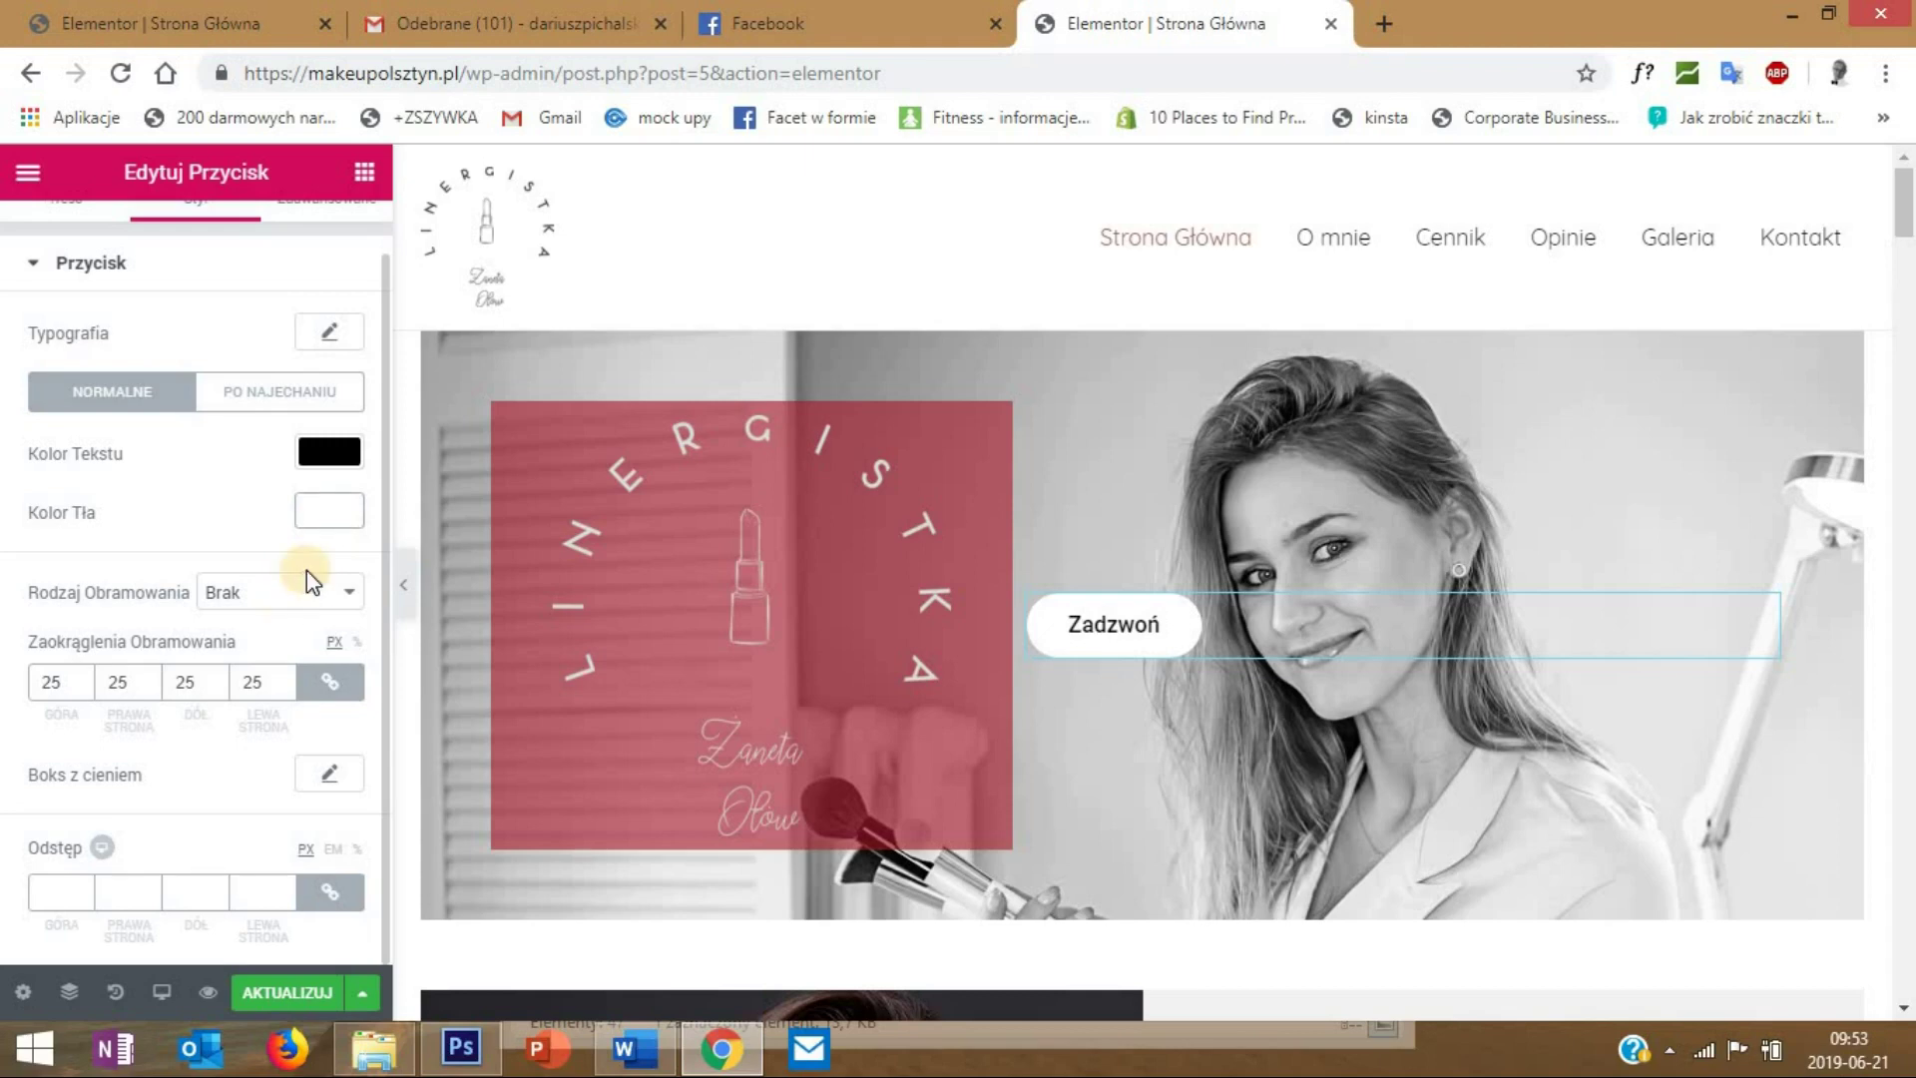
- Give the button a solid (Ciągłe) border 1 px wide
{"action": "left_click", "coordinate": [269, 596]}
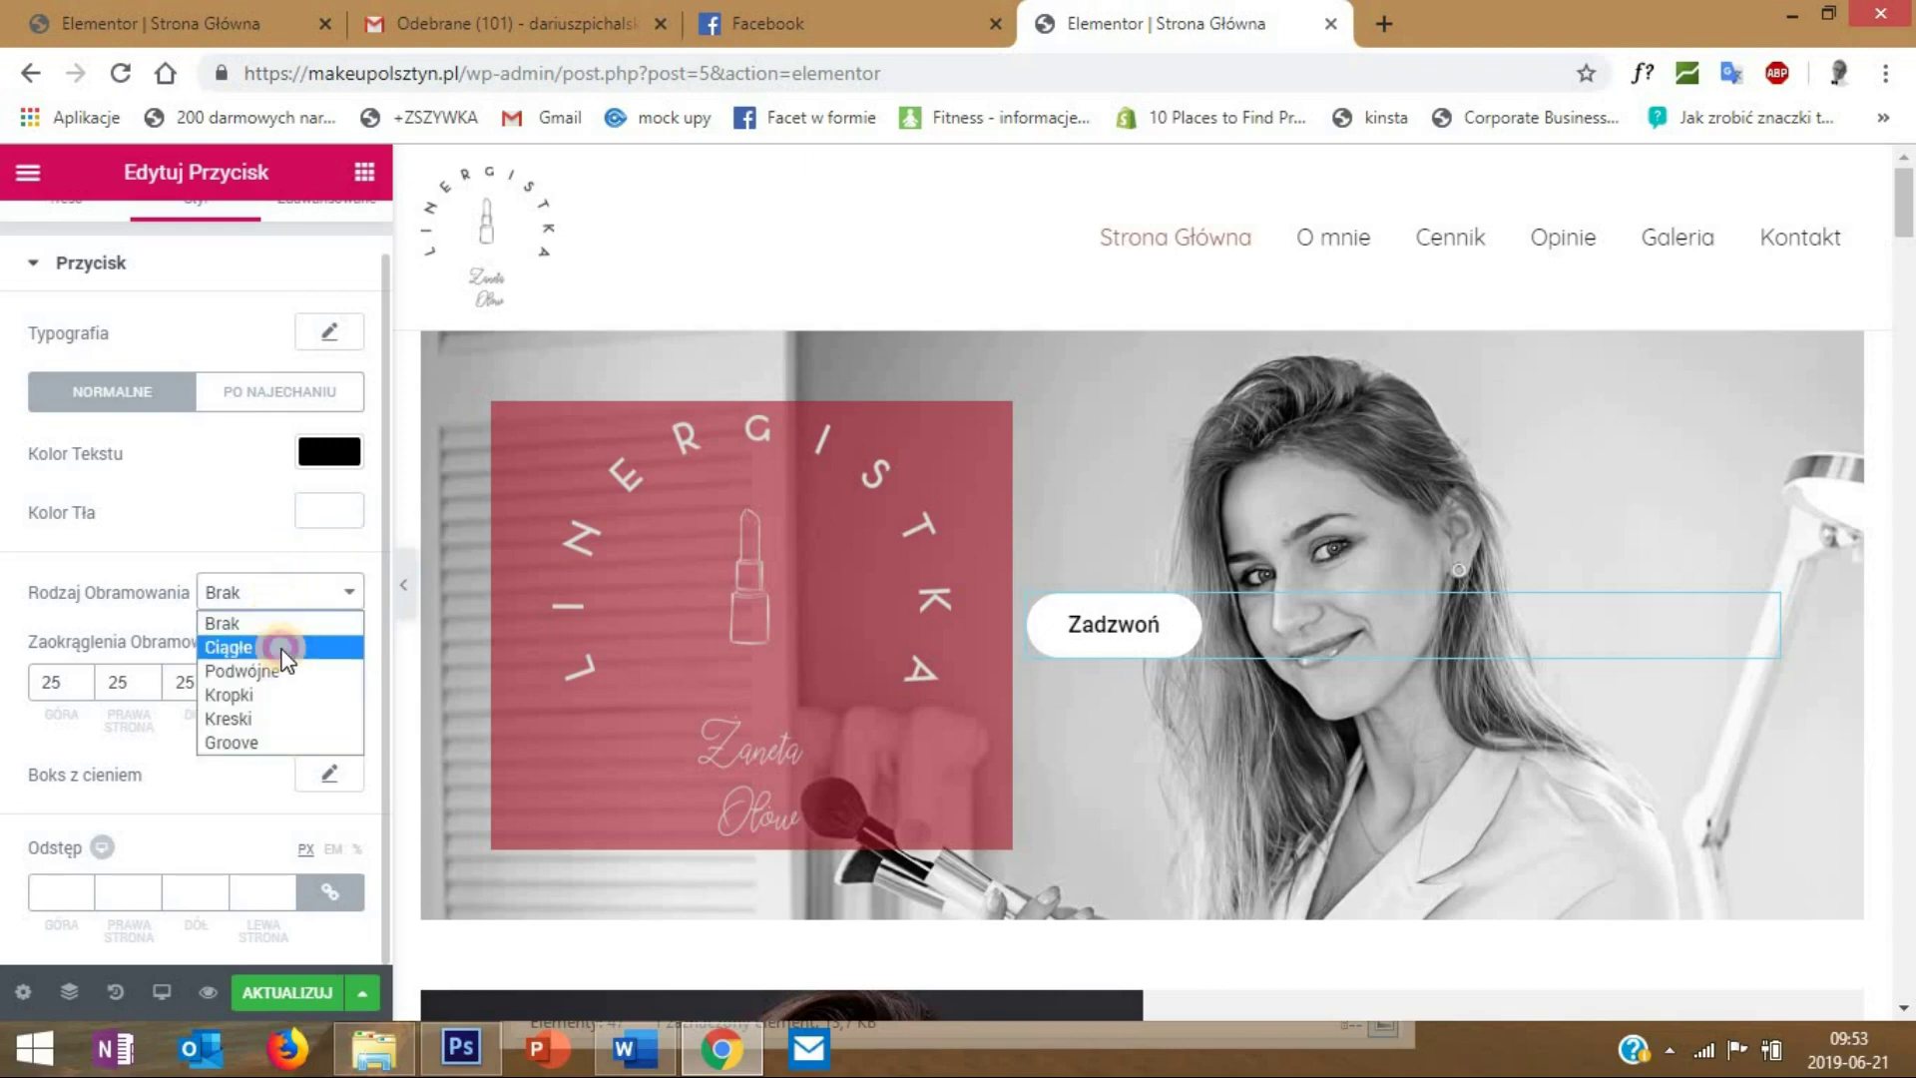
{"action": "left_click", "coordinate": [283, 650]}
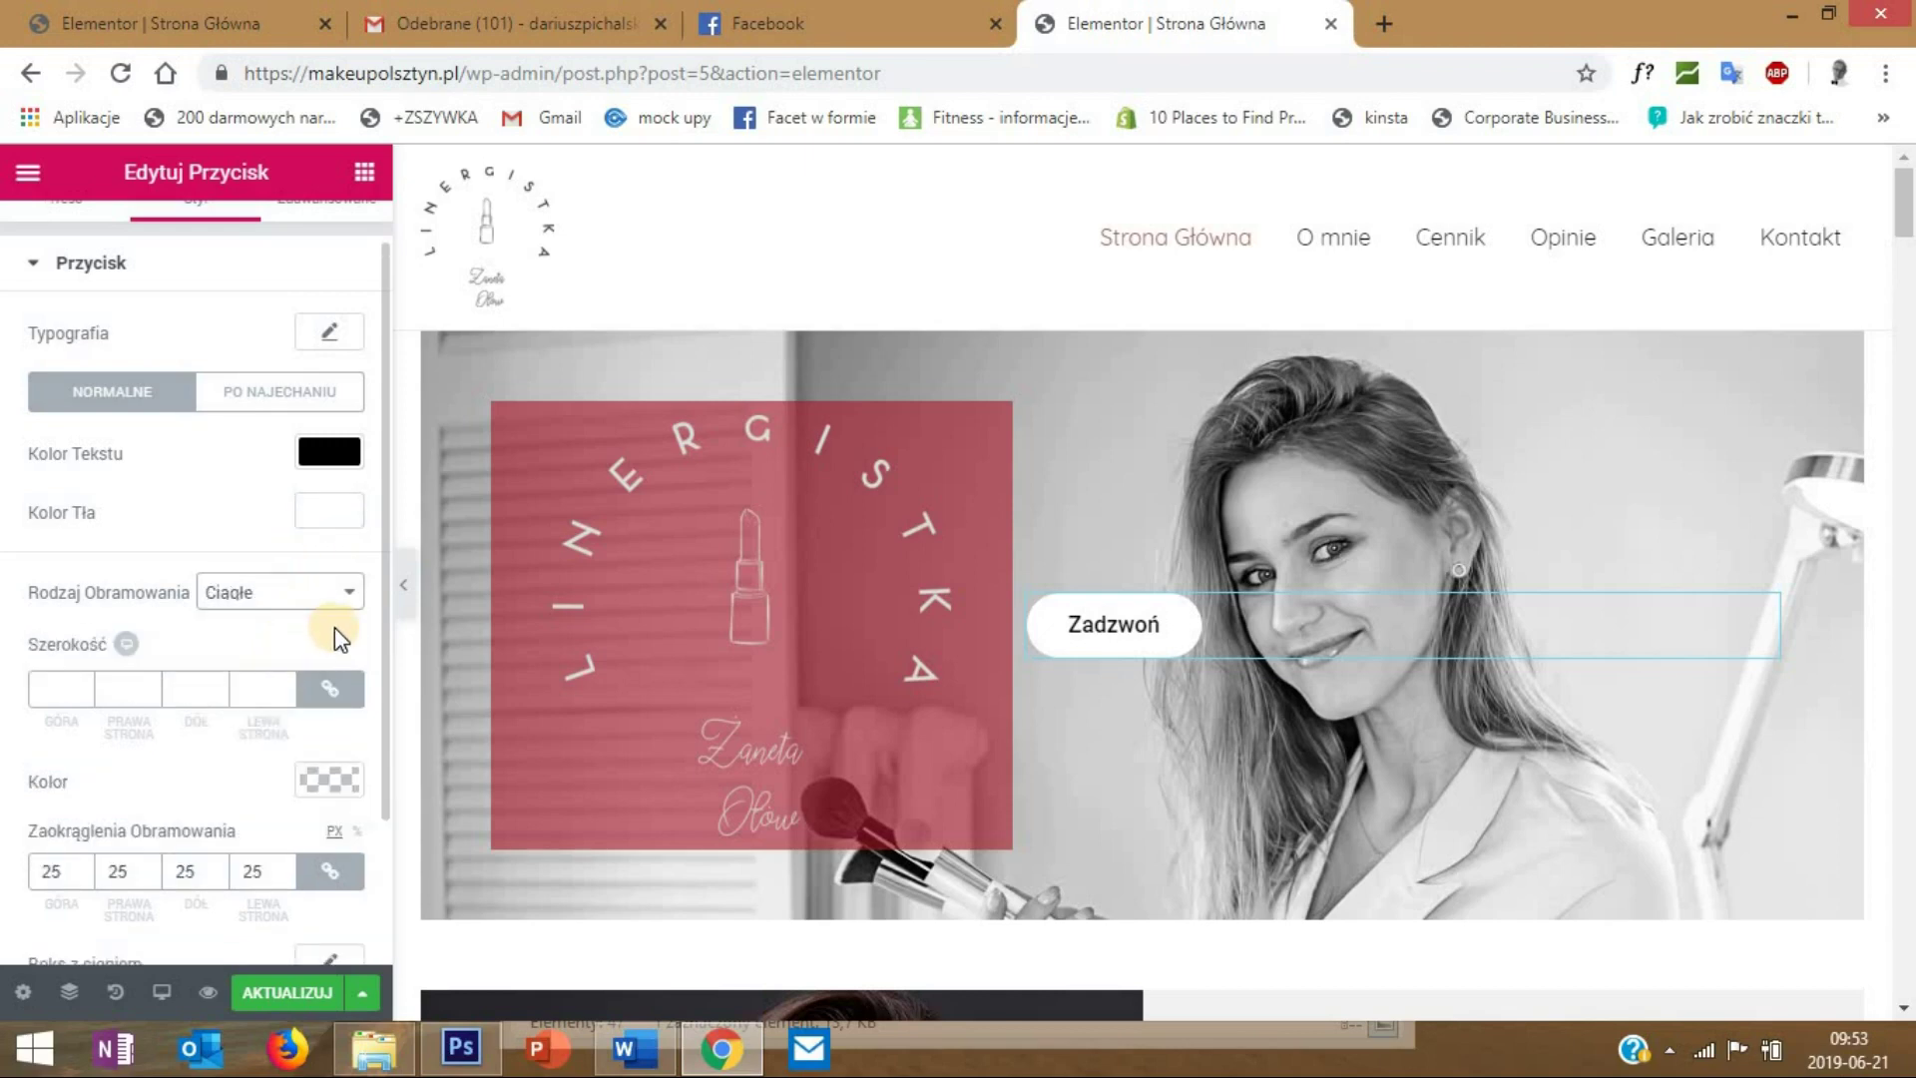
{"action": "left_click", "coordinate": [65, 687]}
{"action": "type", "text": "1"}
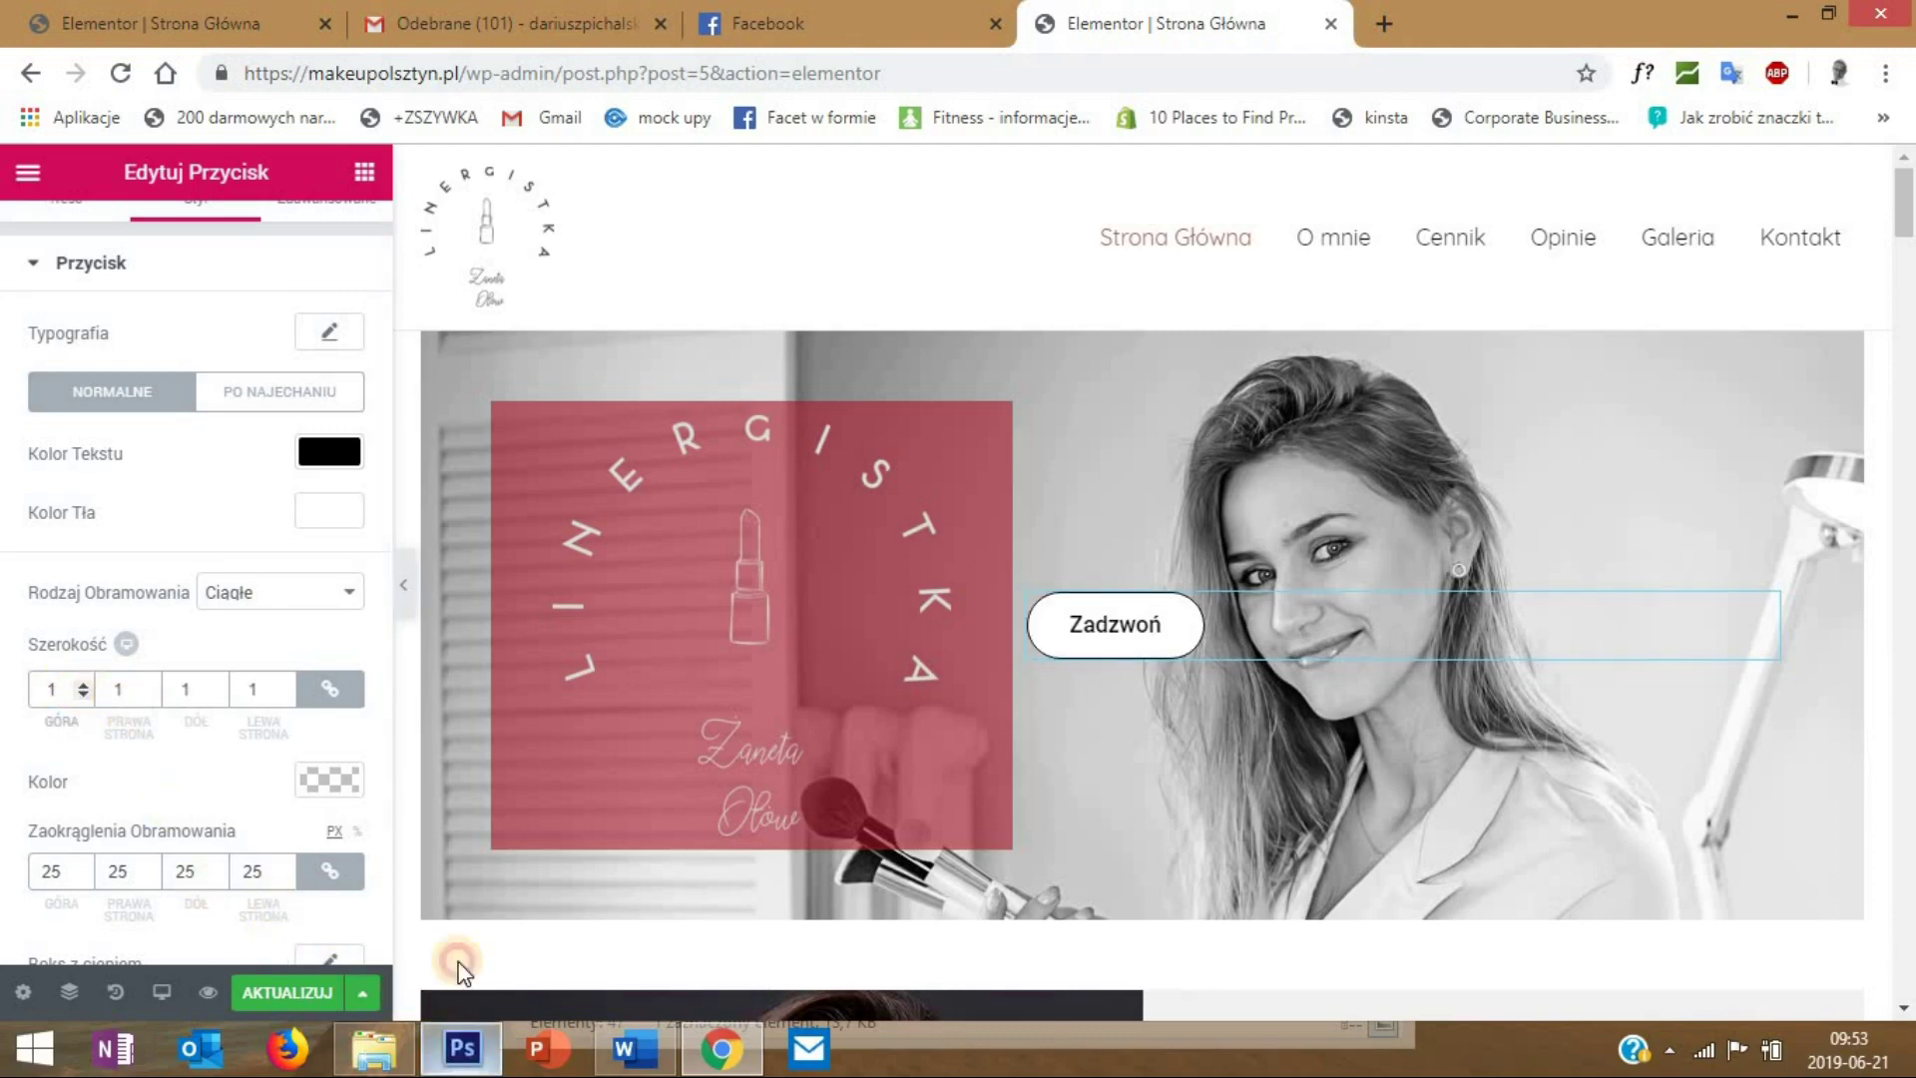
{"action": "left_click", "coordinate": [459, 1046]}
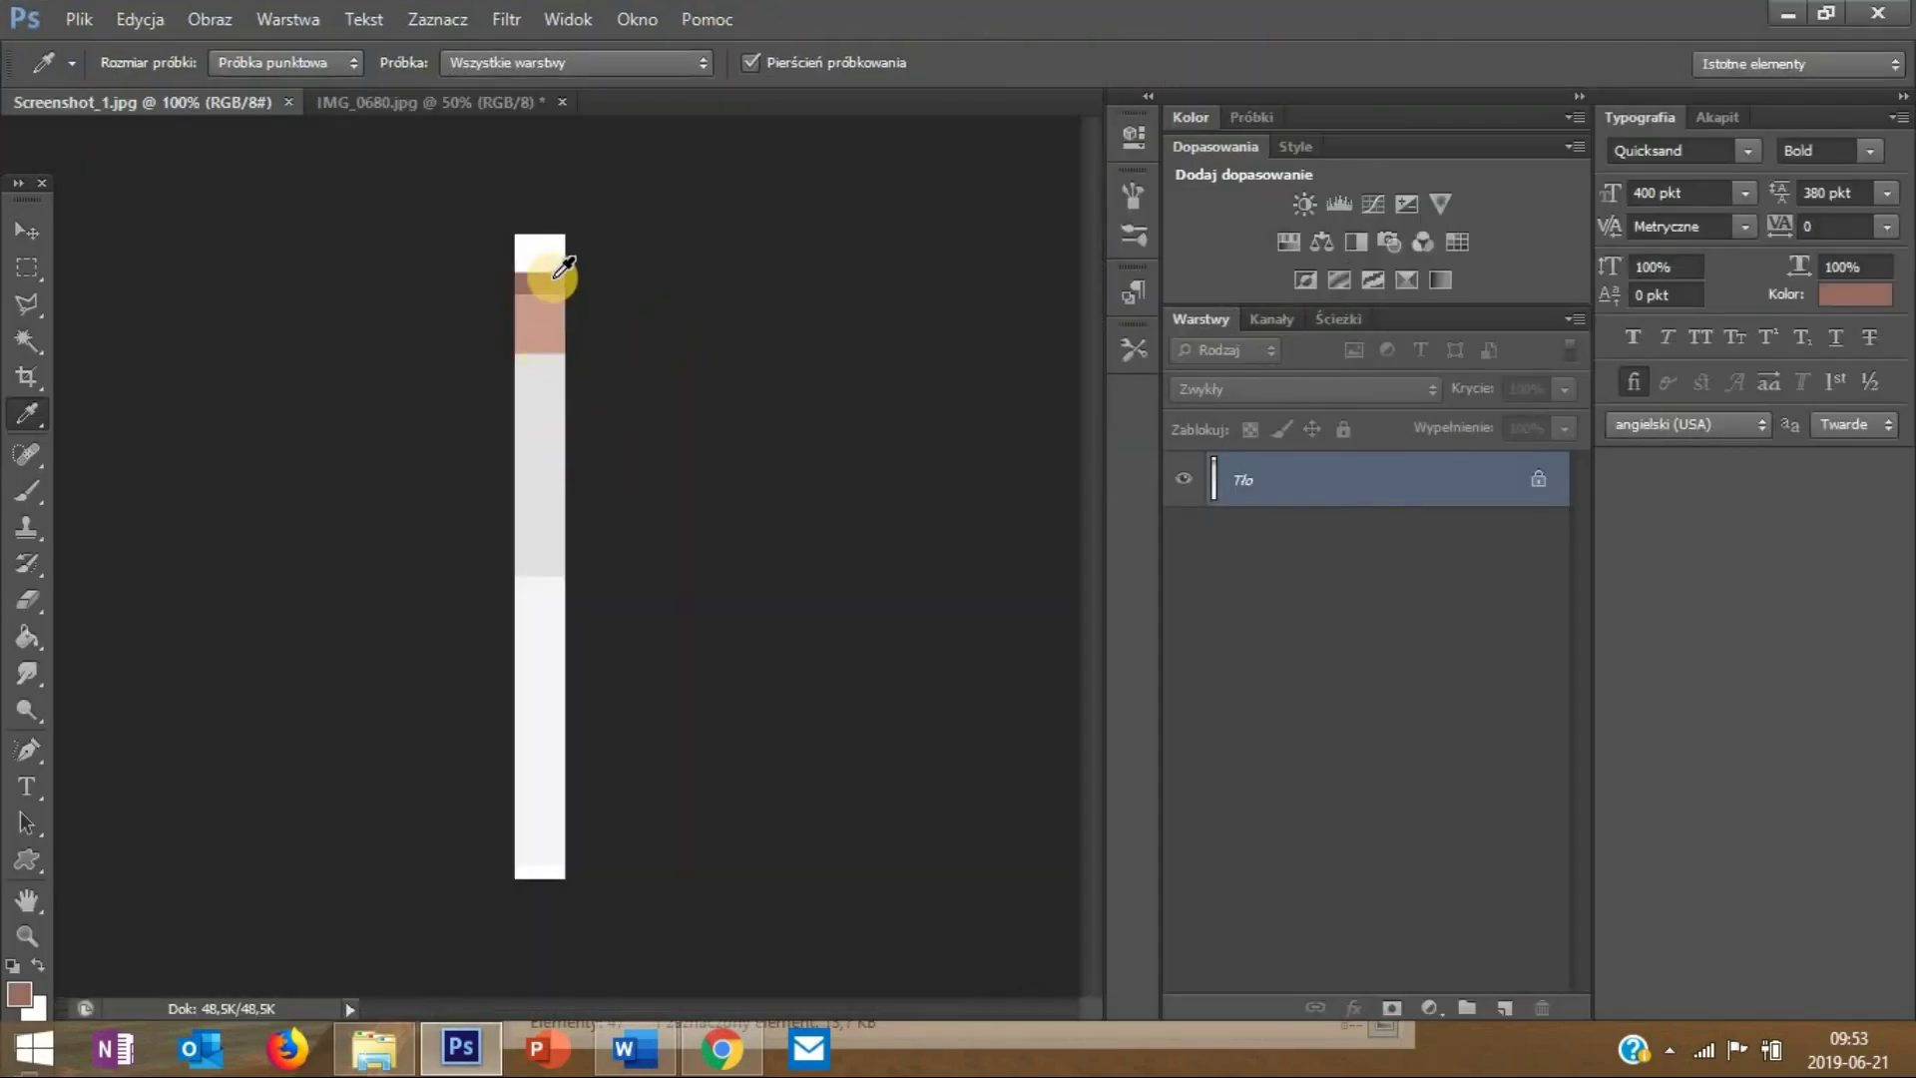
- Open Photoshop's foreground Color Picker and select the 996d60 hex code for copying
{"action": "left_click", "coordinate": [19, 993]}
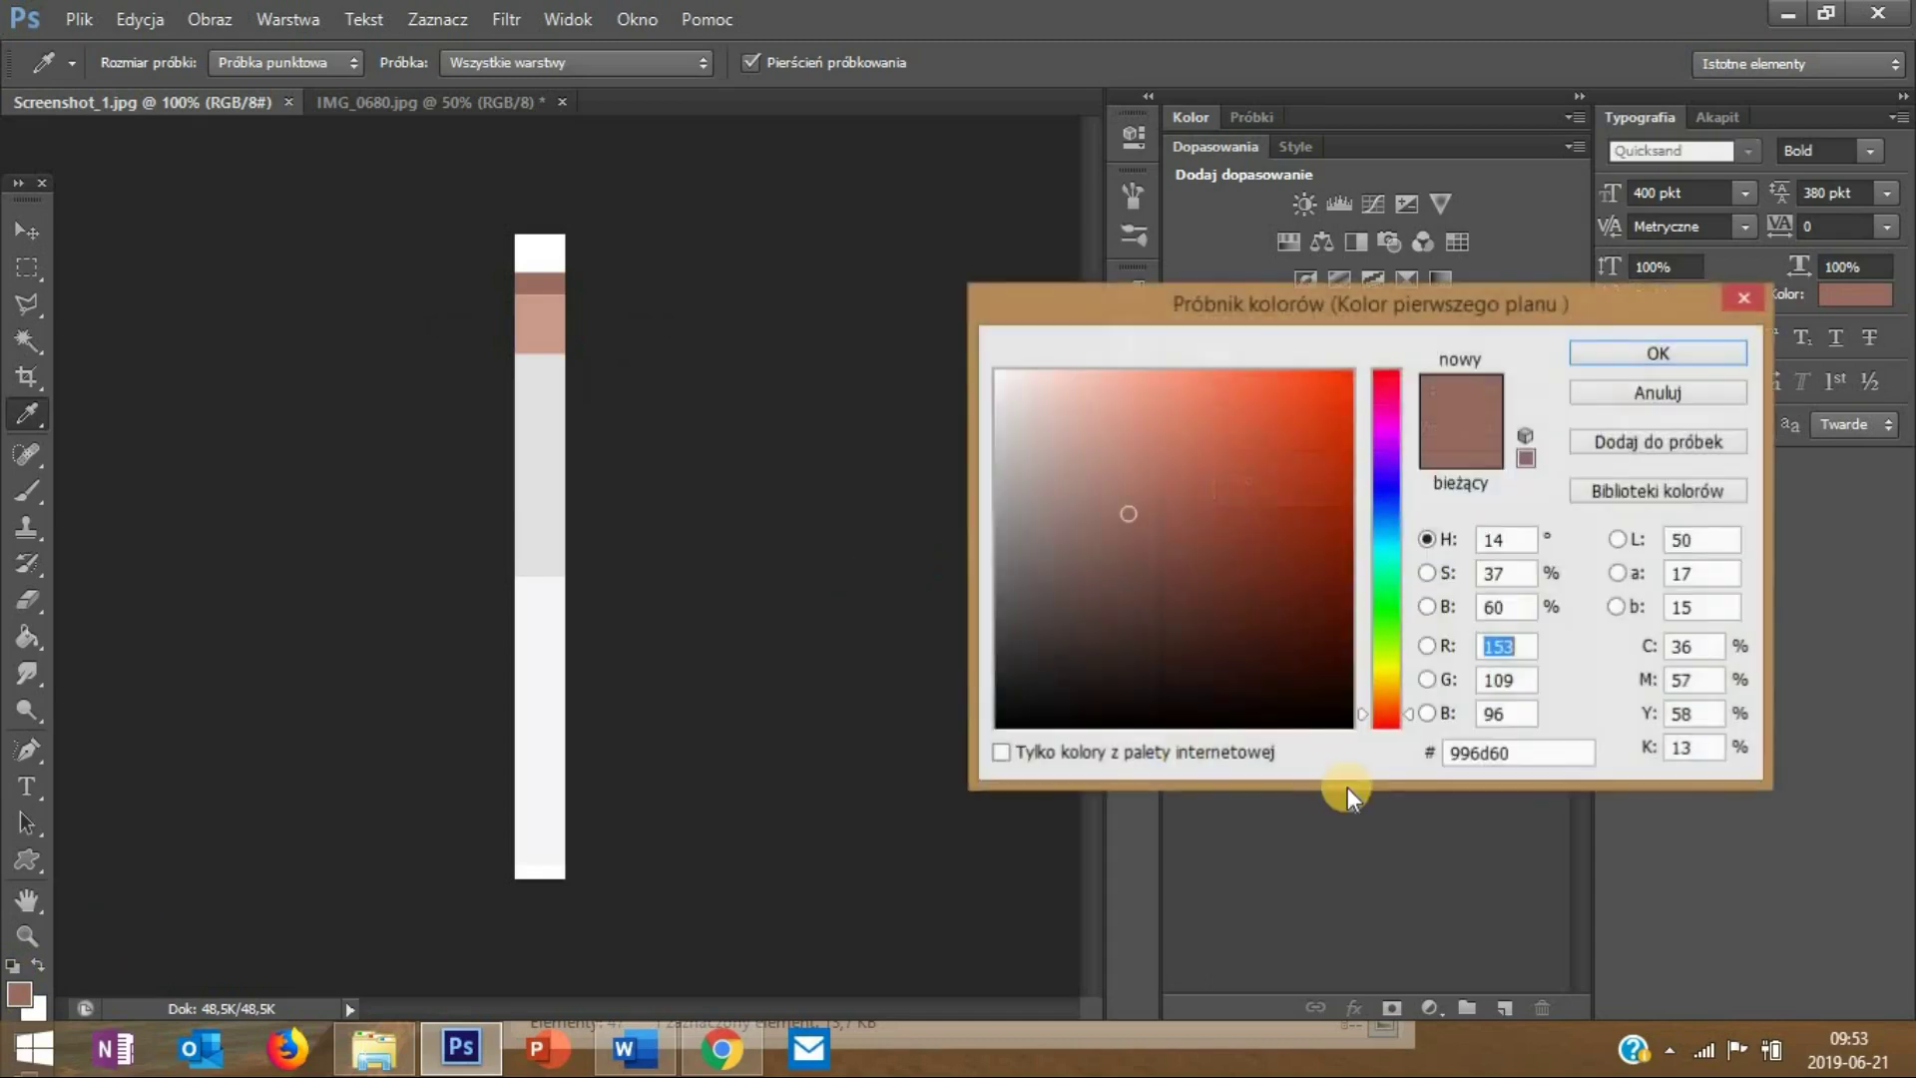
{"action": "left_click_drag", "start_coordinate": [1515, 753], "coordinate": [1381, 736]}
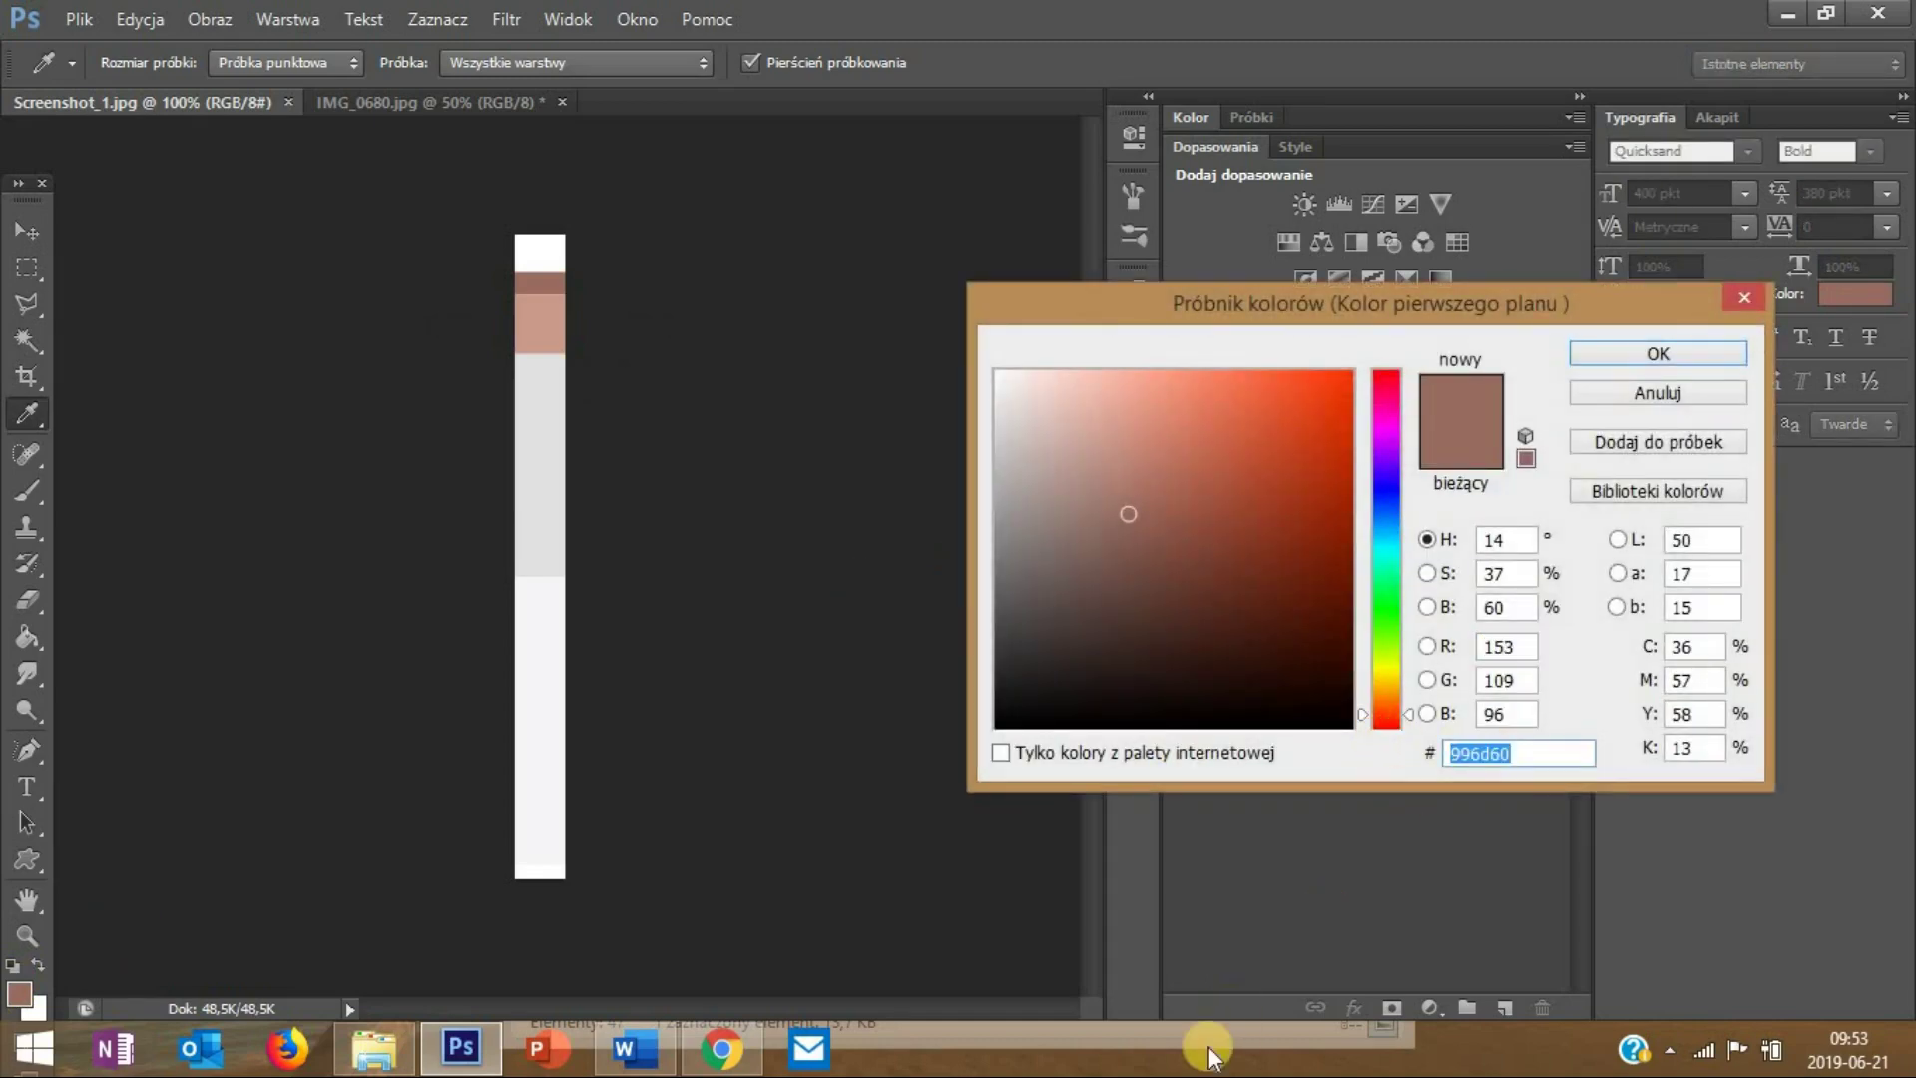
{"action": "left_click", "coordinate": [722, 1049]}
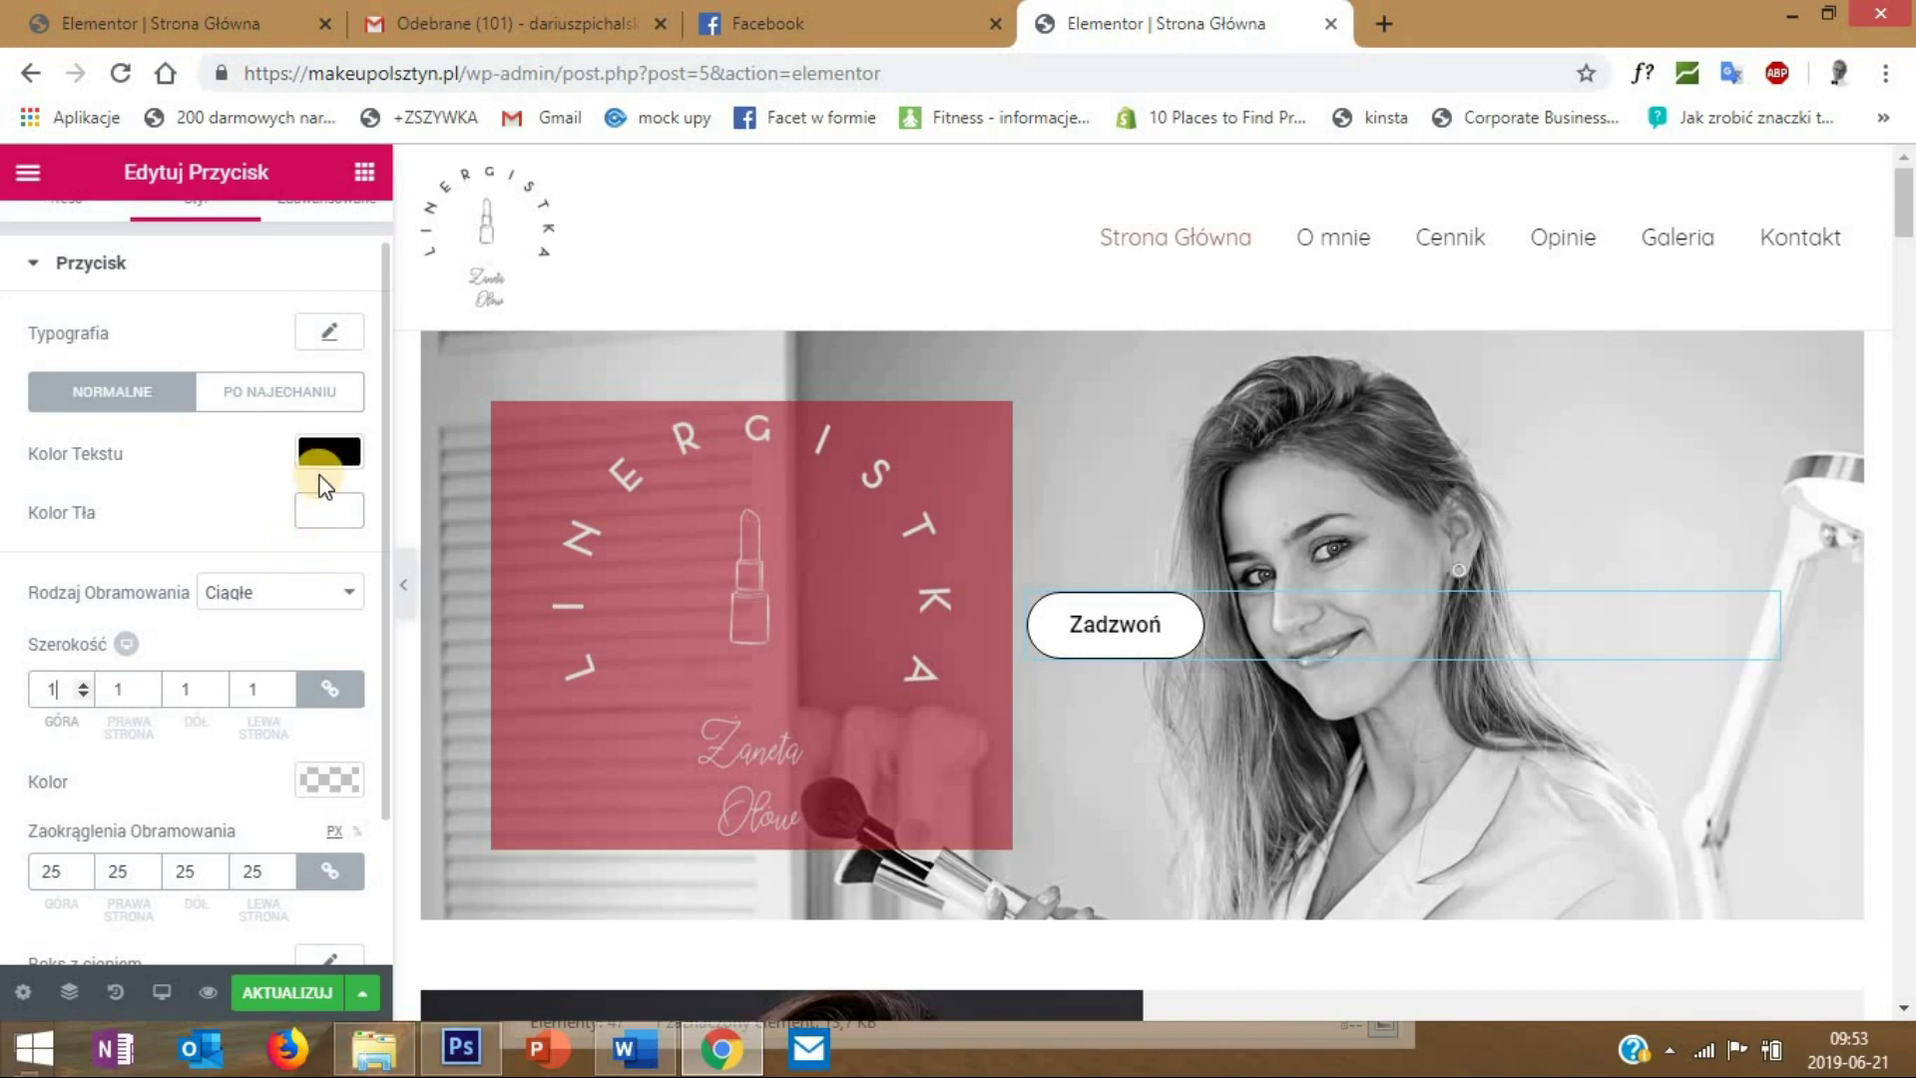
- Paste #996d60 as the Zadzwoń button's border colour
{"action": "left_click", "coordinate": [329, 778]}
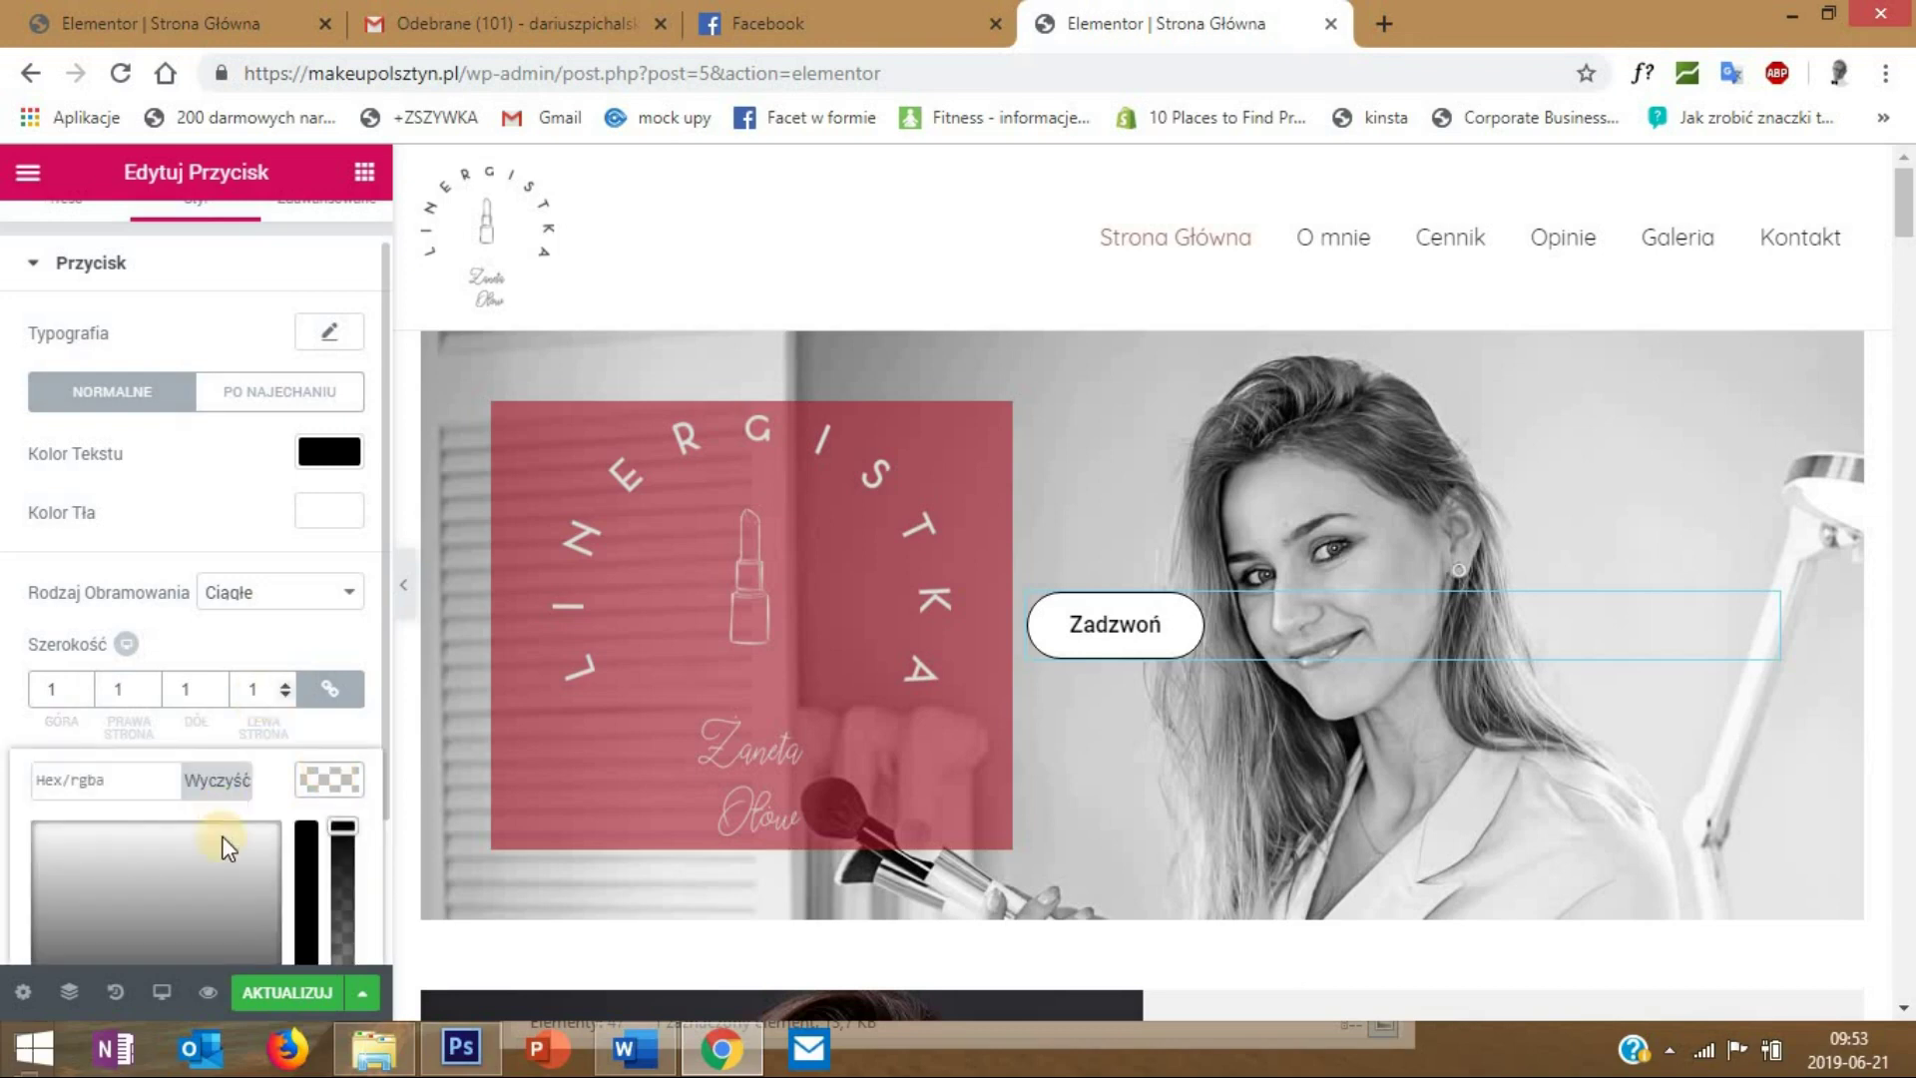
{"action": "left_click", "coordinate": [103, 781]}
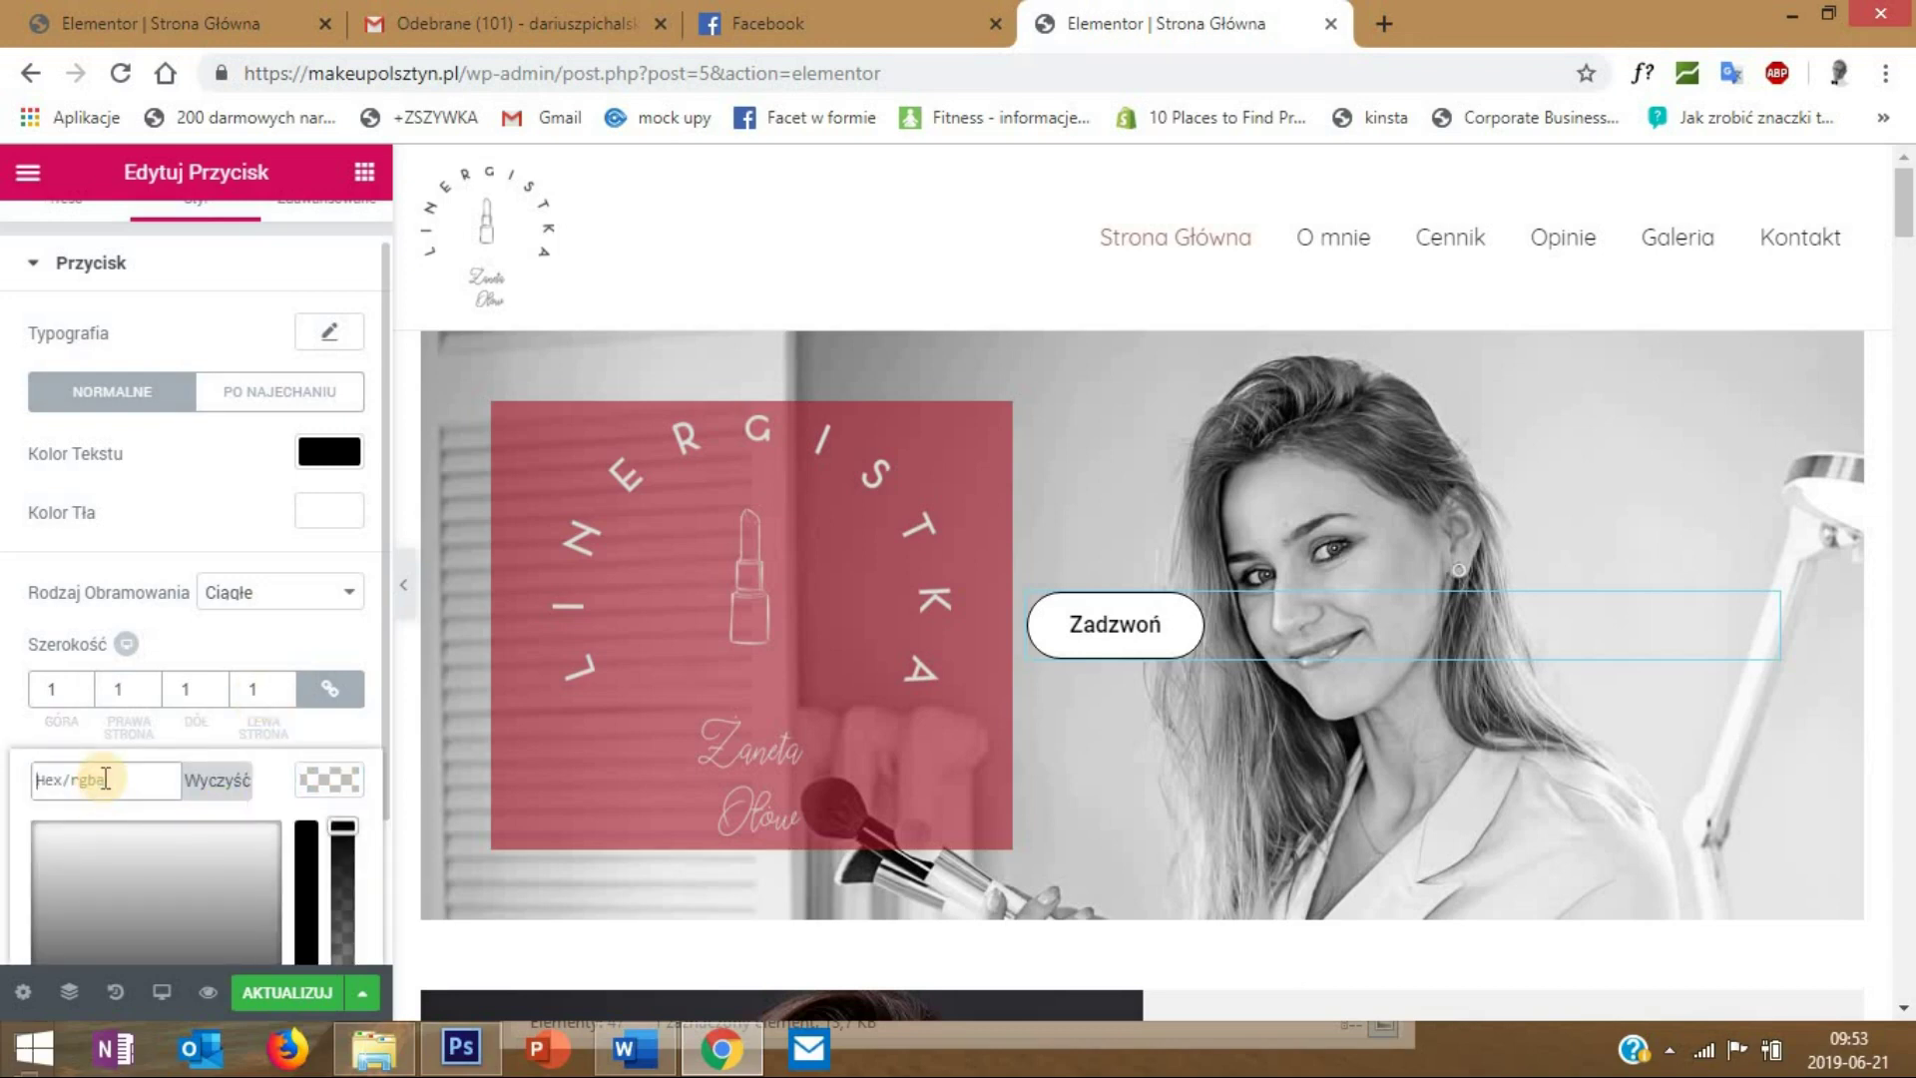
{"action": "type", "text": "#996d60"}
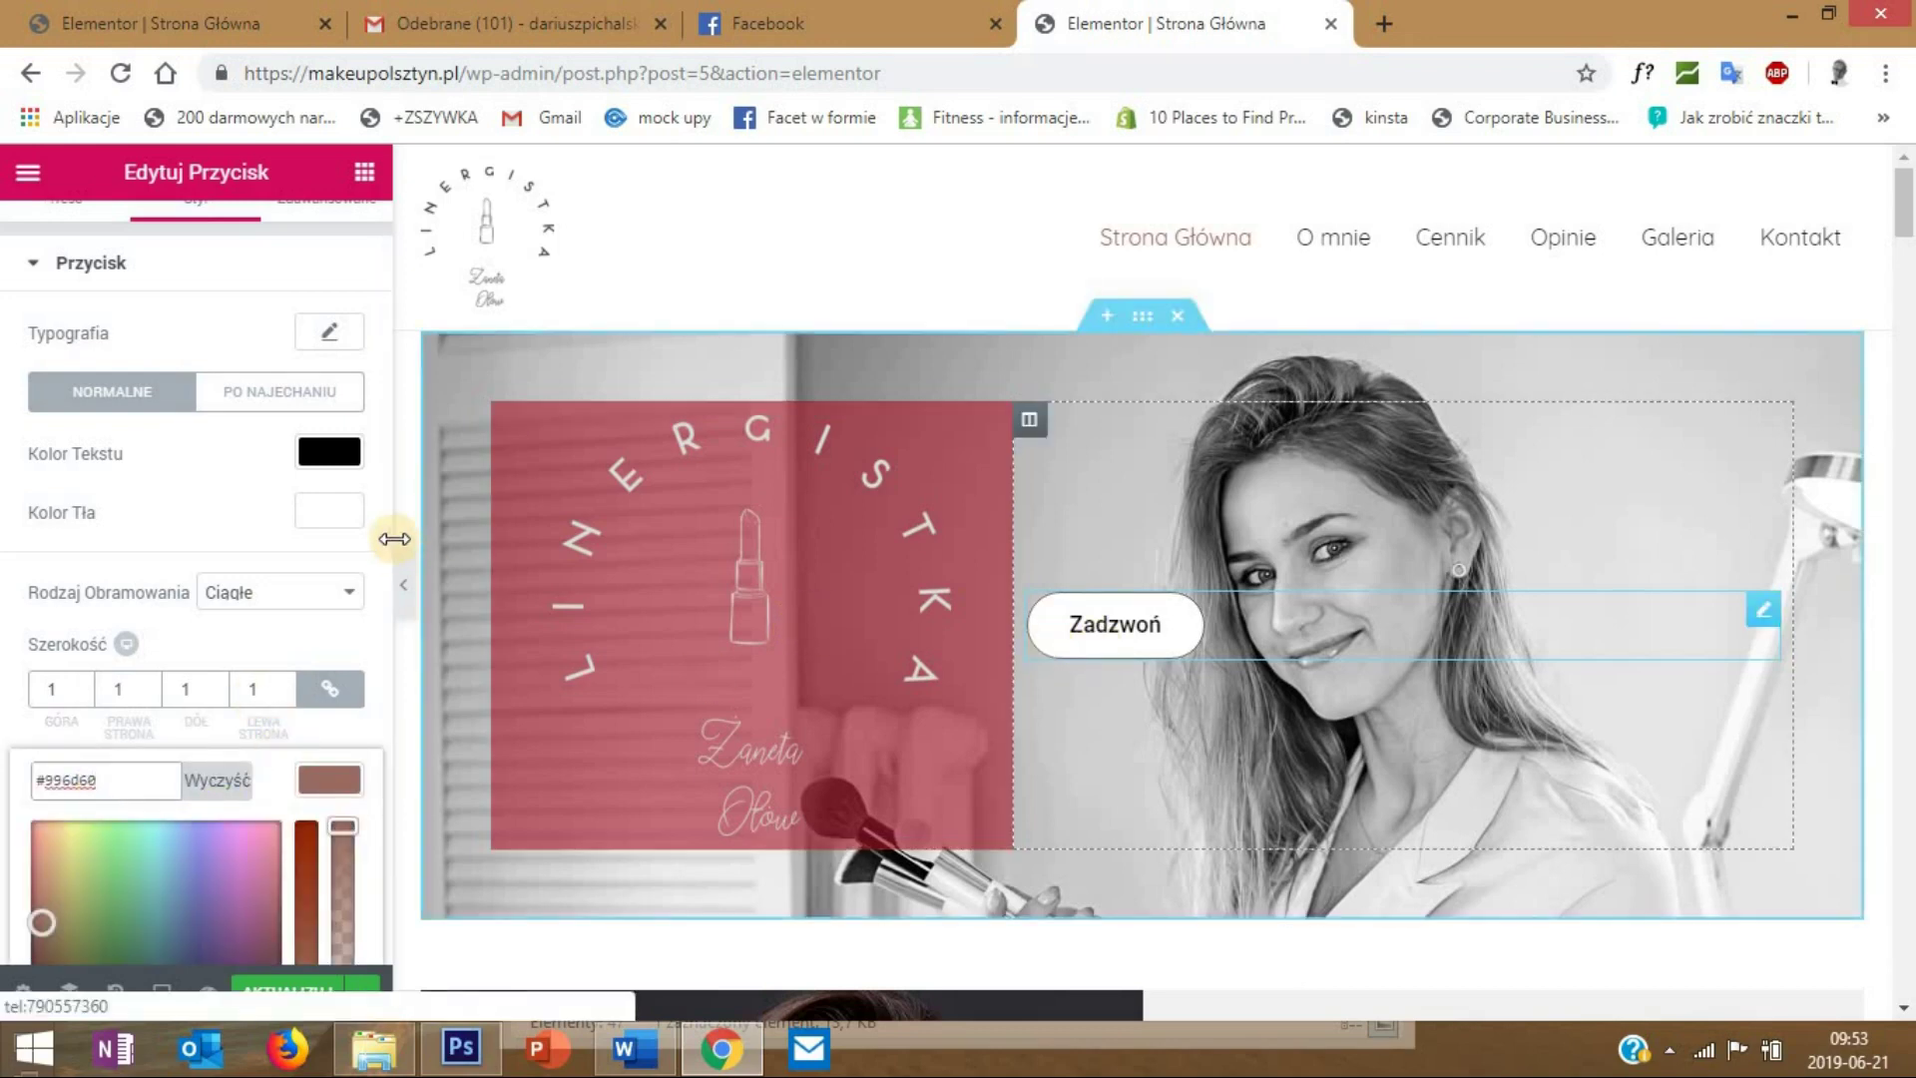
{"action": "left_click", "coordinate": [322, 781]}
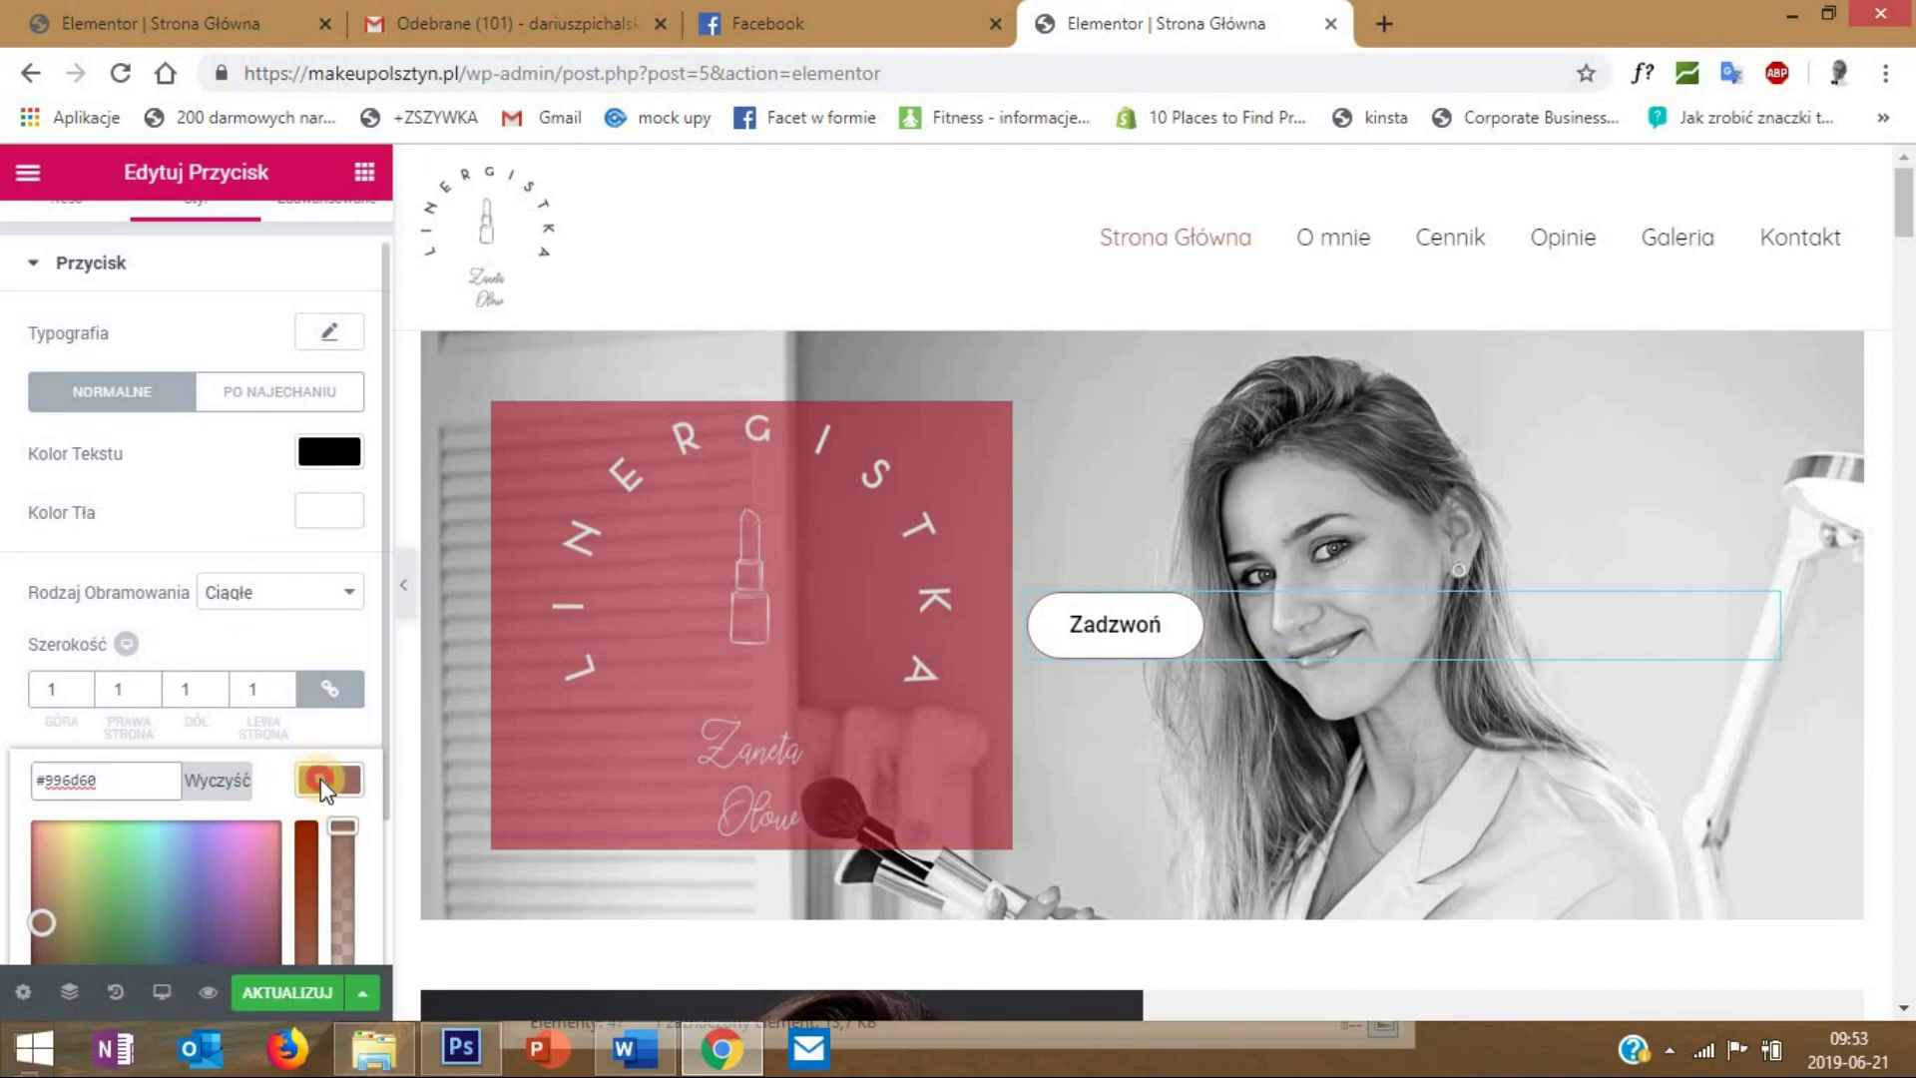
{"action": "scroll", "coordinate": [251, 679], "scroll_direction": "down", "scroll_amount": 2}
{"action": "scroll", "coordinate": [251, 679], "scroll_direction": "up", "scroll_amount": 1}
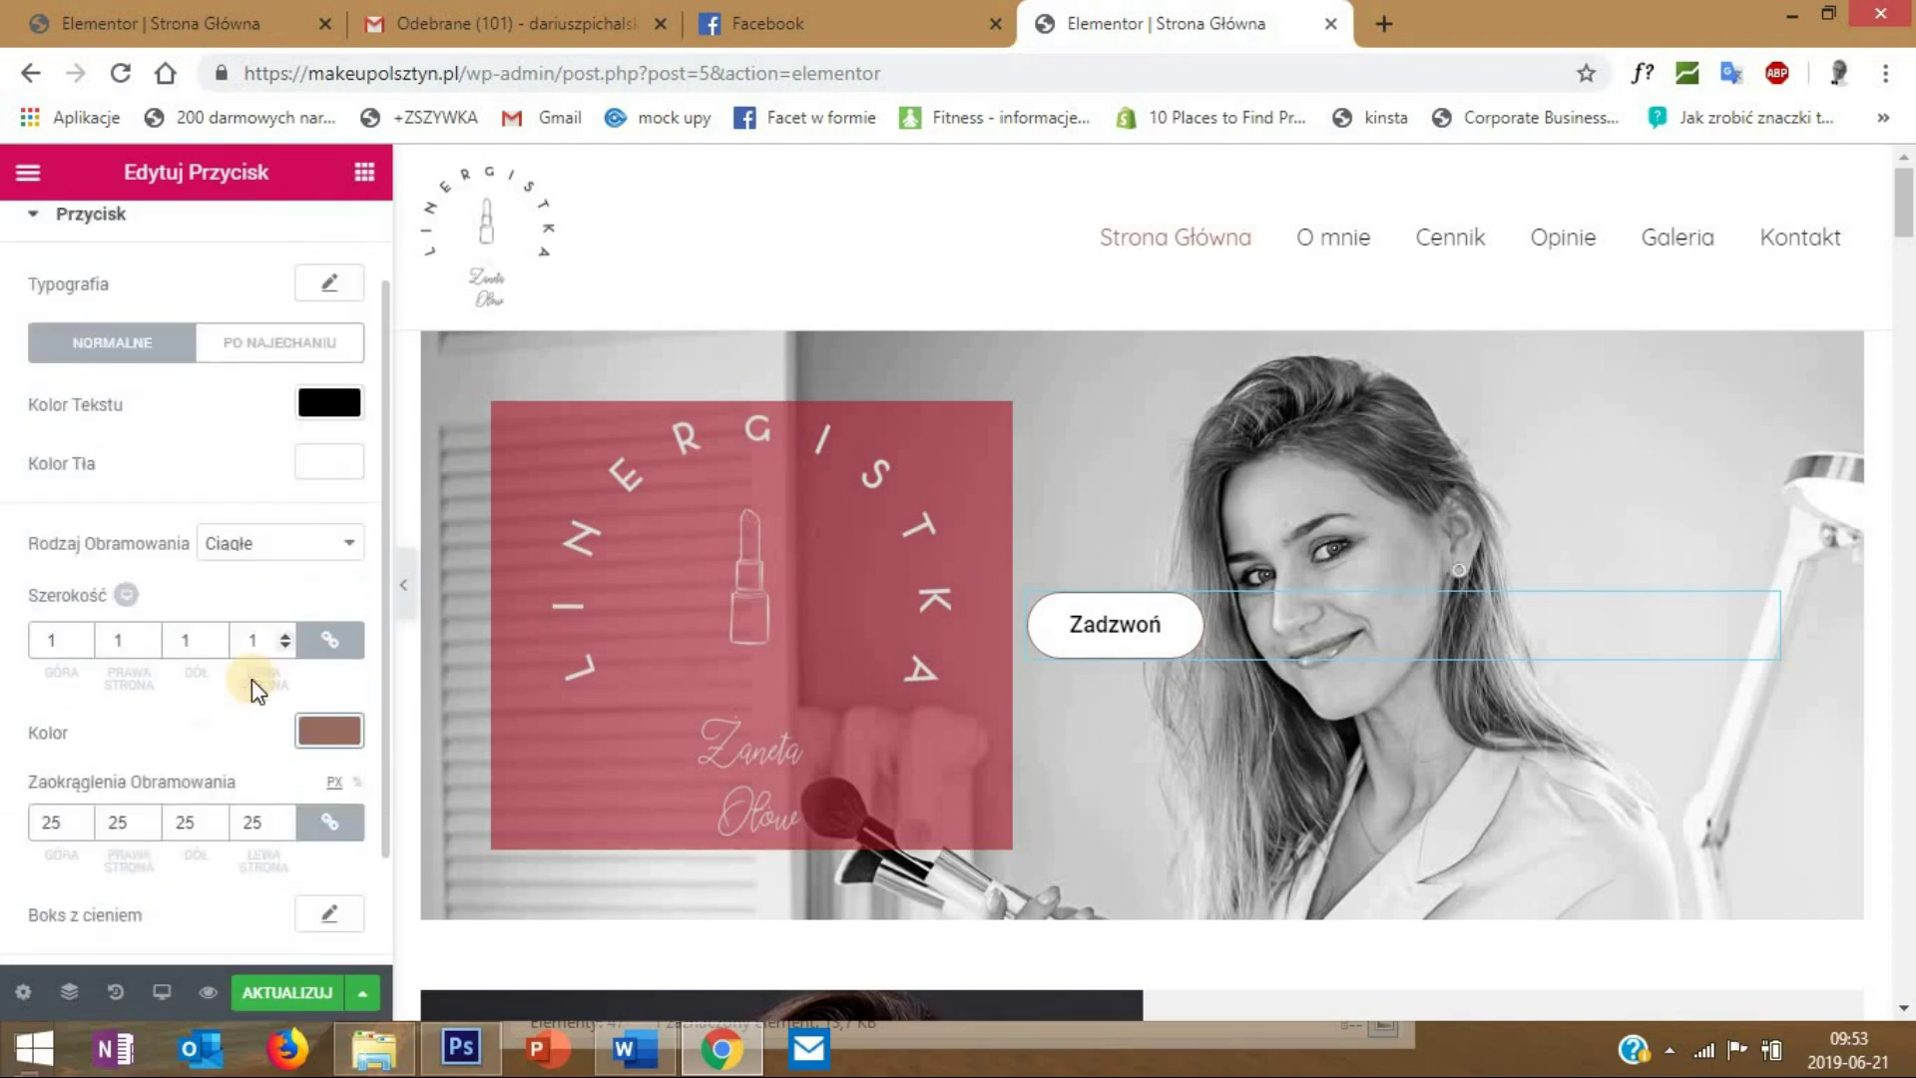
{"action": "scroll", "coordinate": [251, 679], "scroll_direction": "up", "scroll_amount": 1}
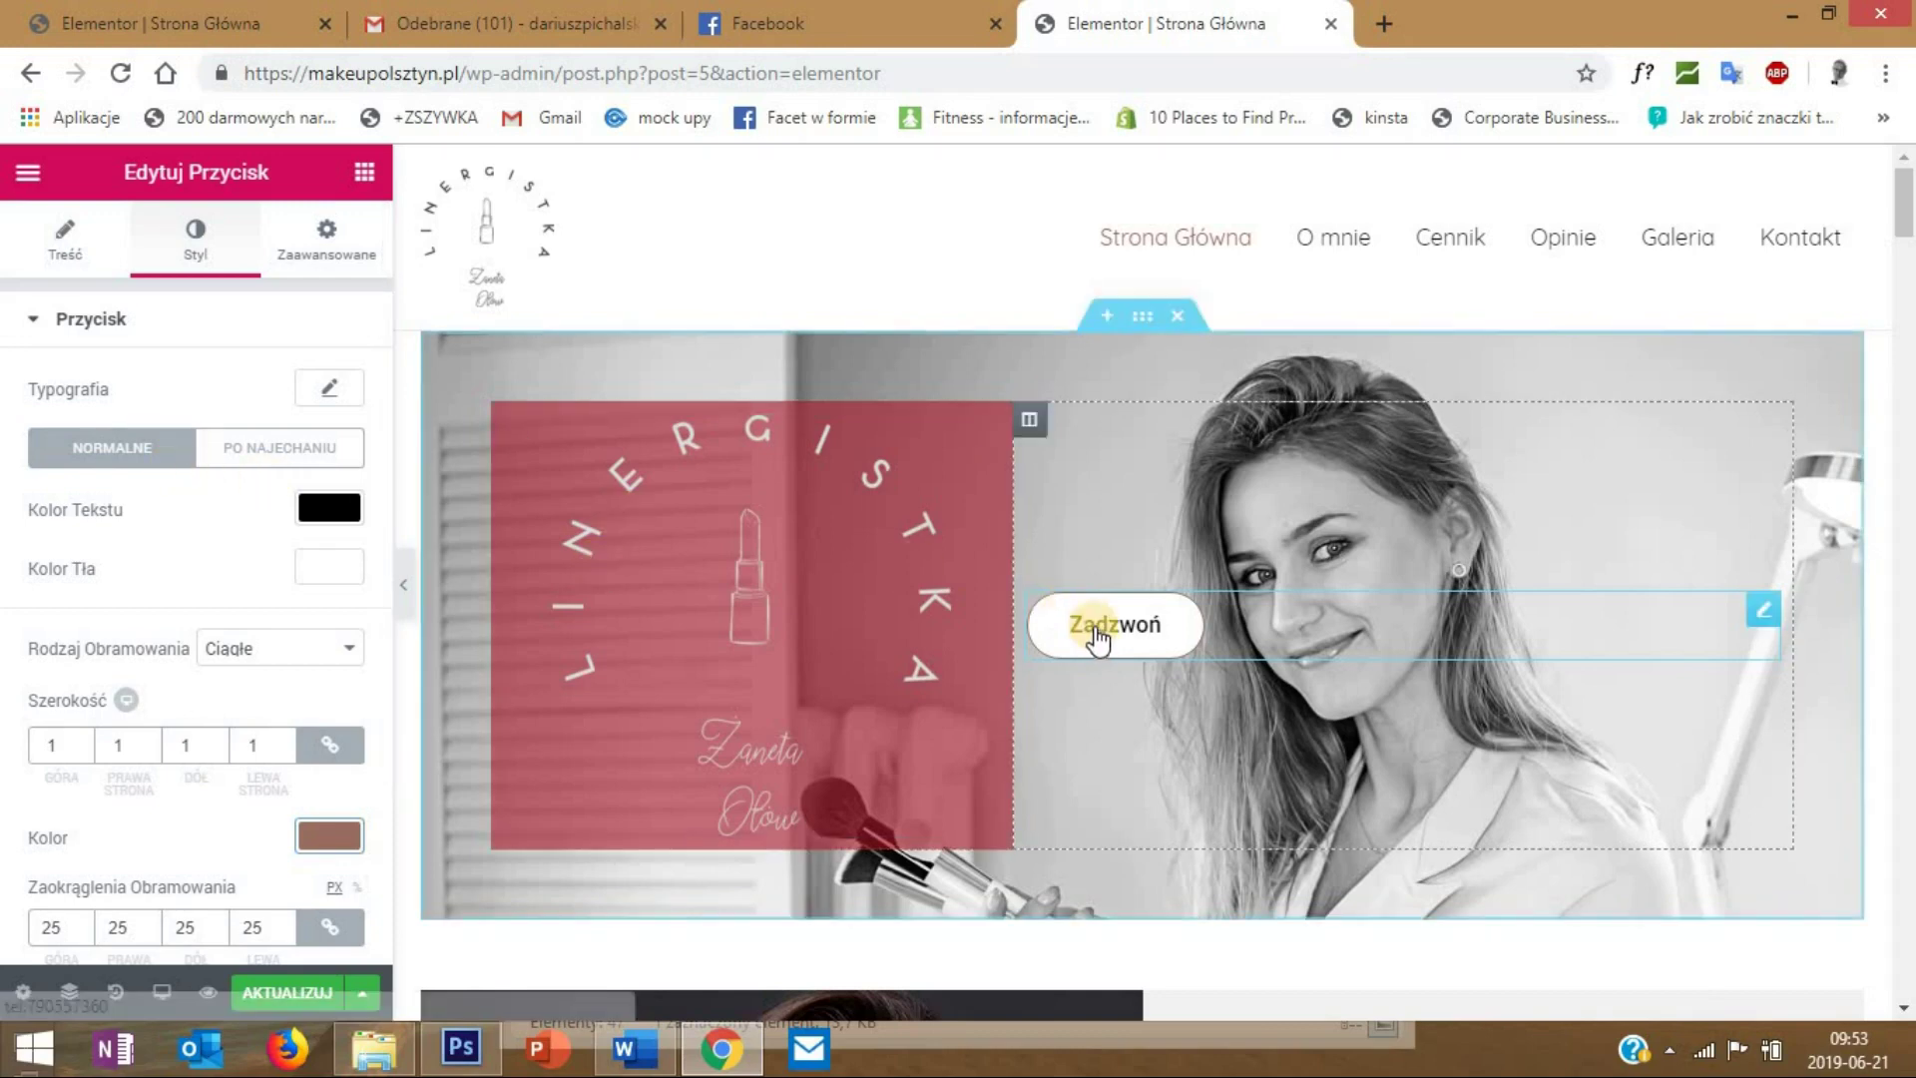
- Switch to PO NAJECHANIU hover styling and sample light grey e2e2e2 in Photoshop
{"action": "left_click", "coordinate": [297, 449]}
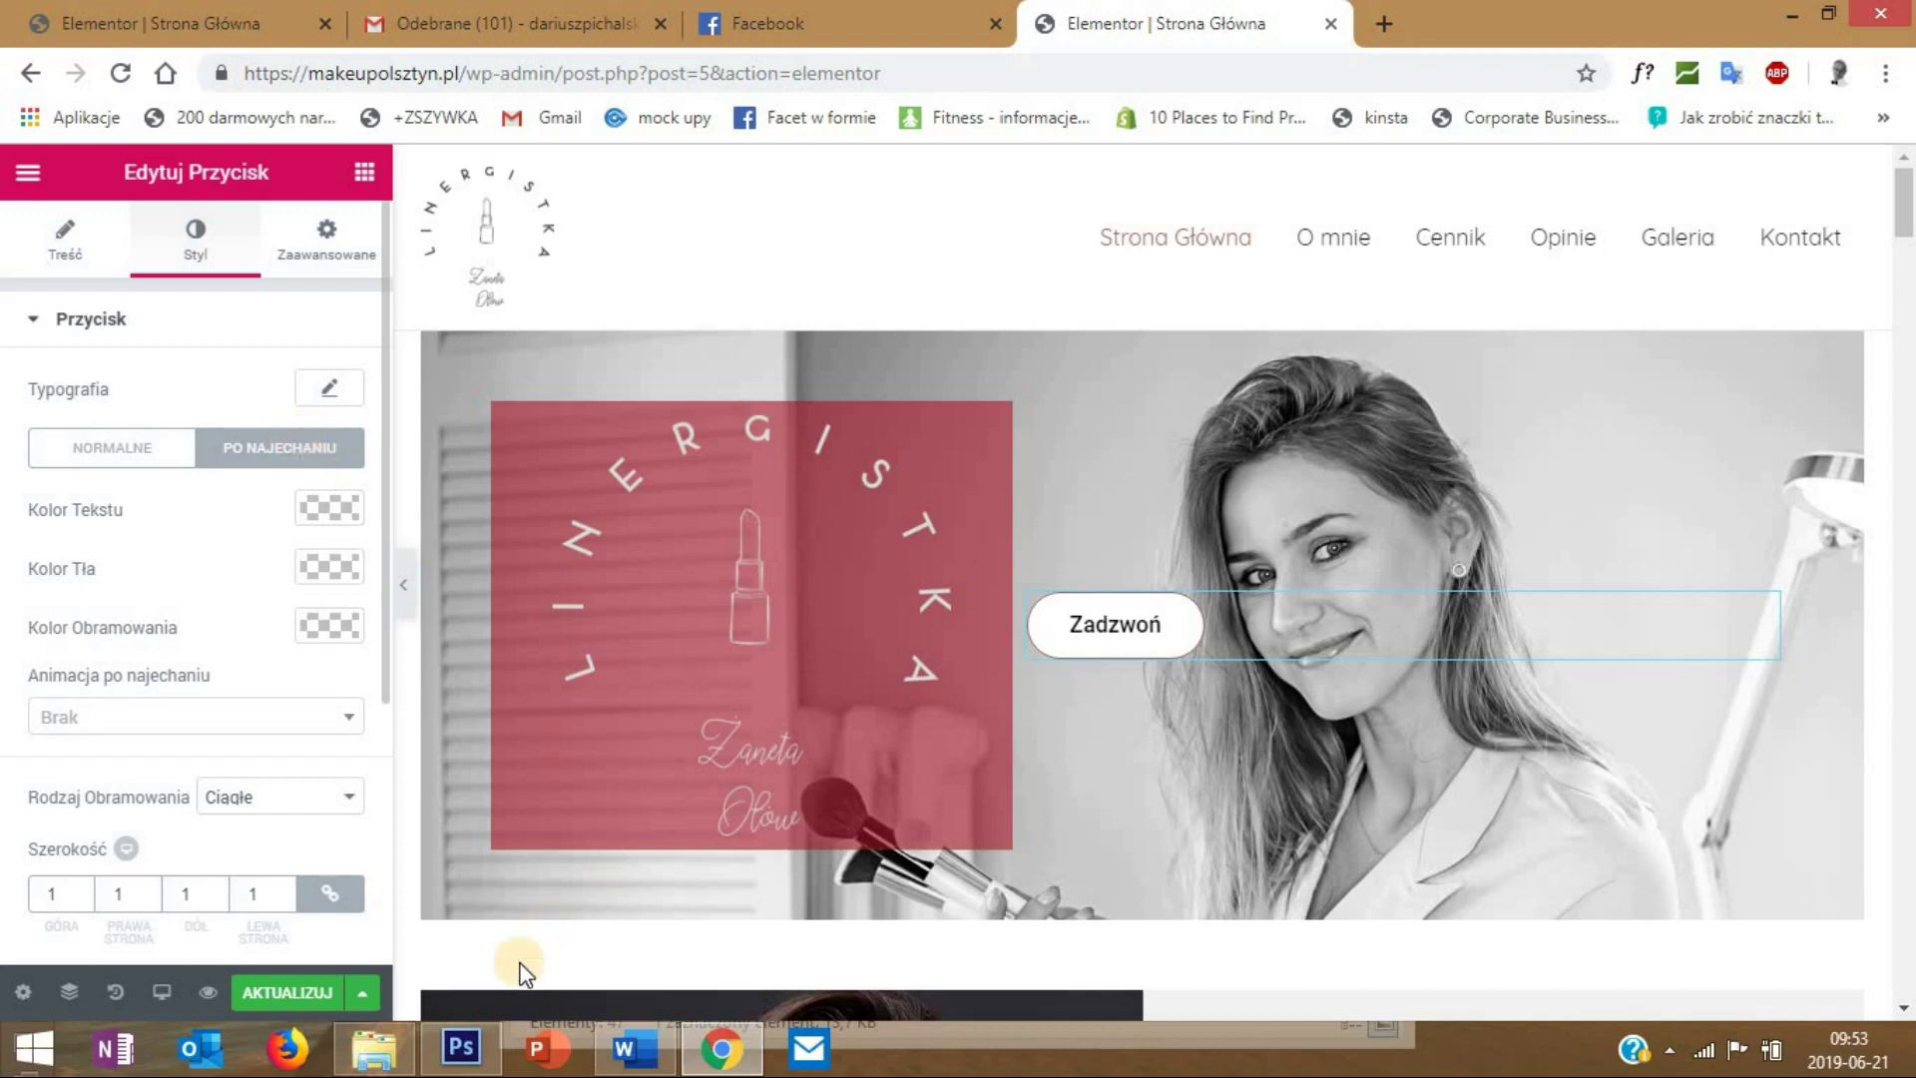
{"action": "left_click", "coordinate": [460, 1047]}
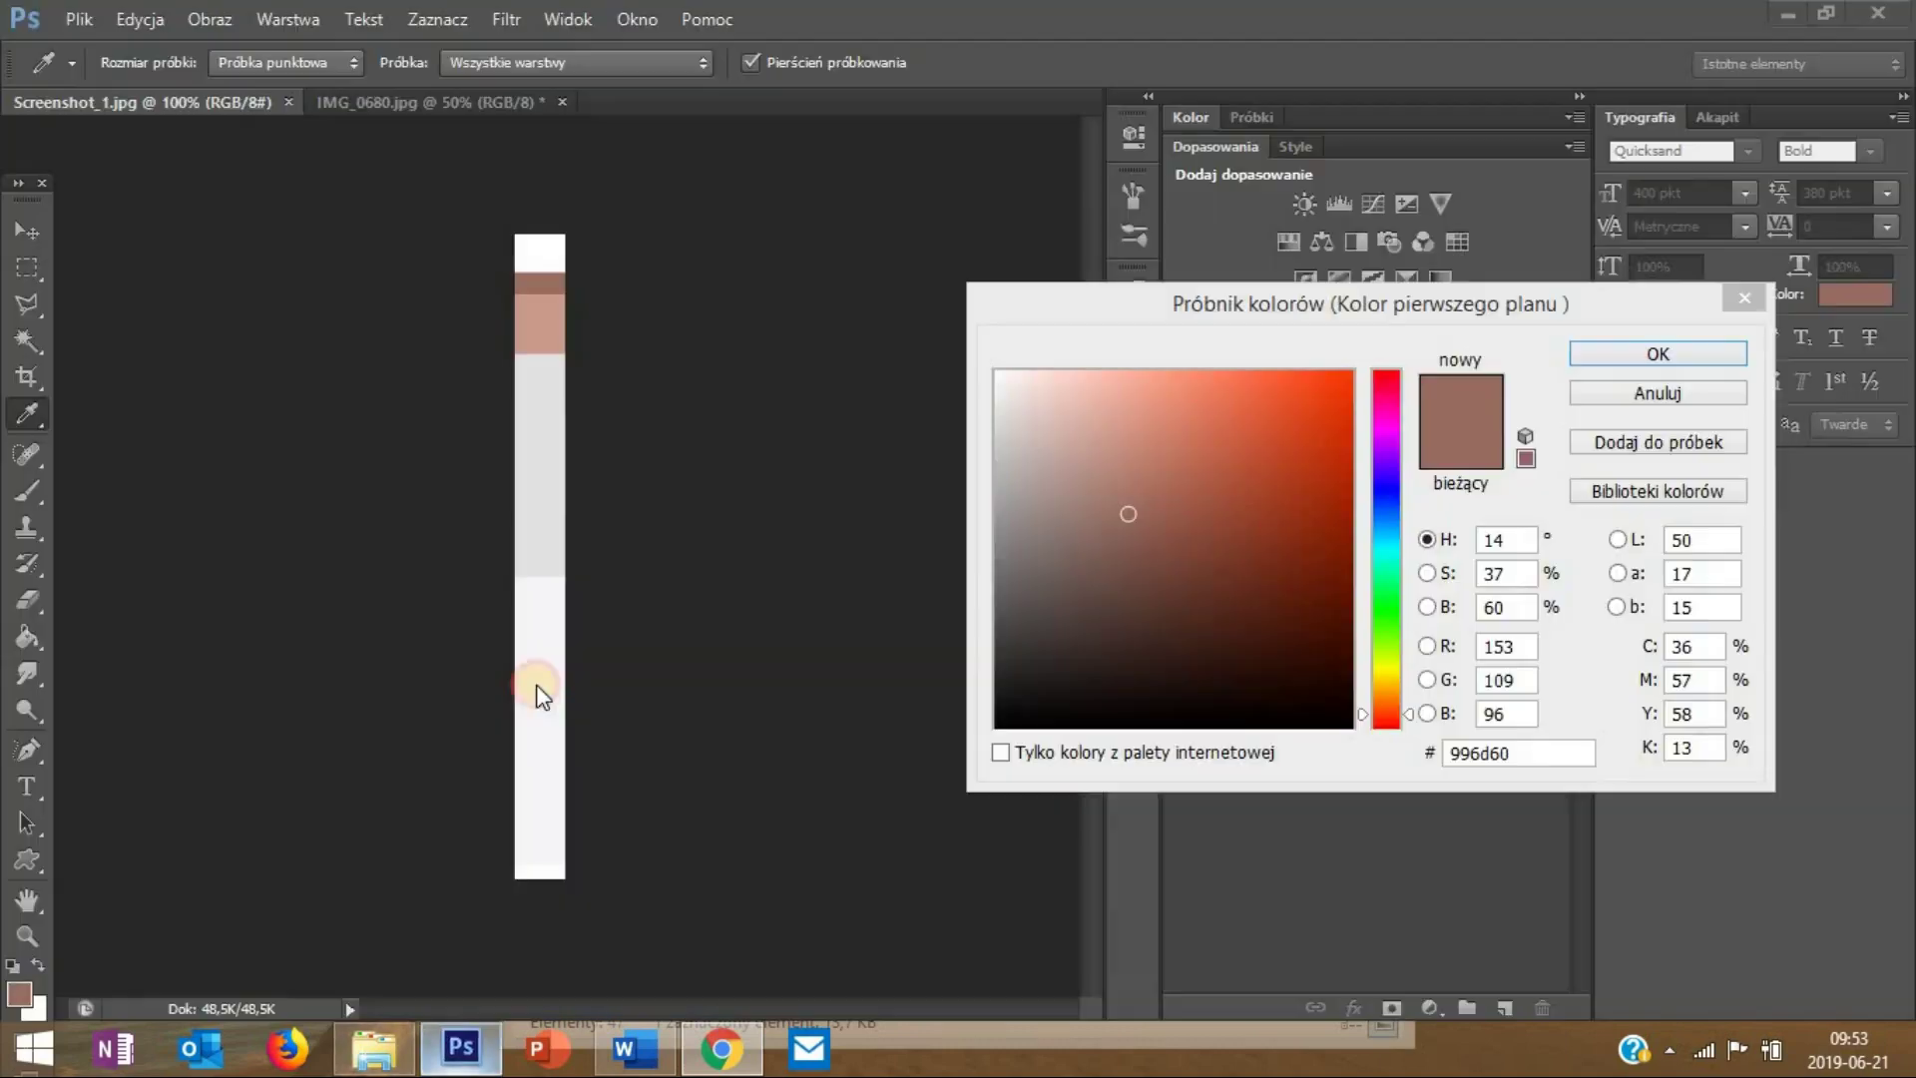
{"action": "left_click", "coordinate": [548, 391]}
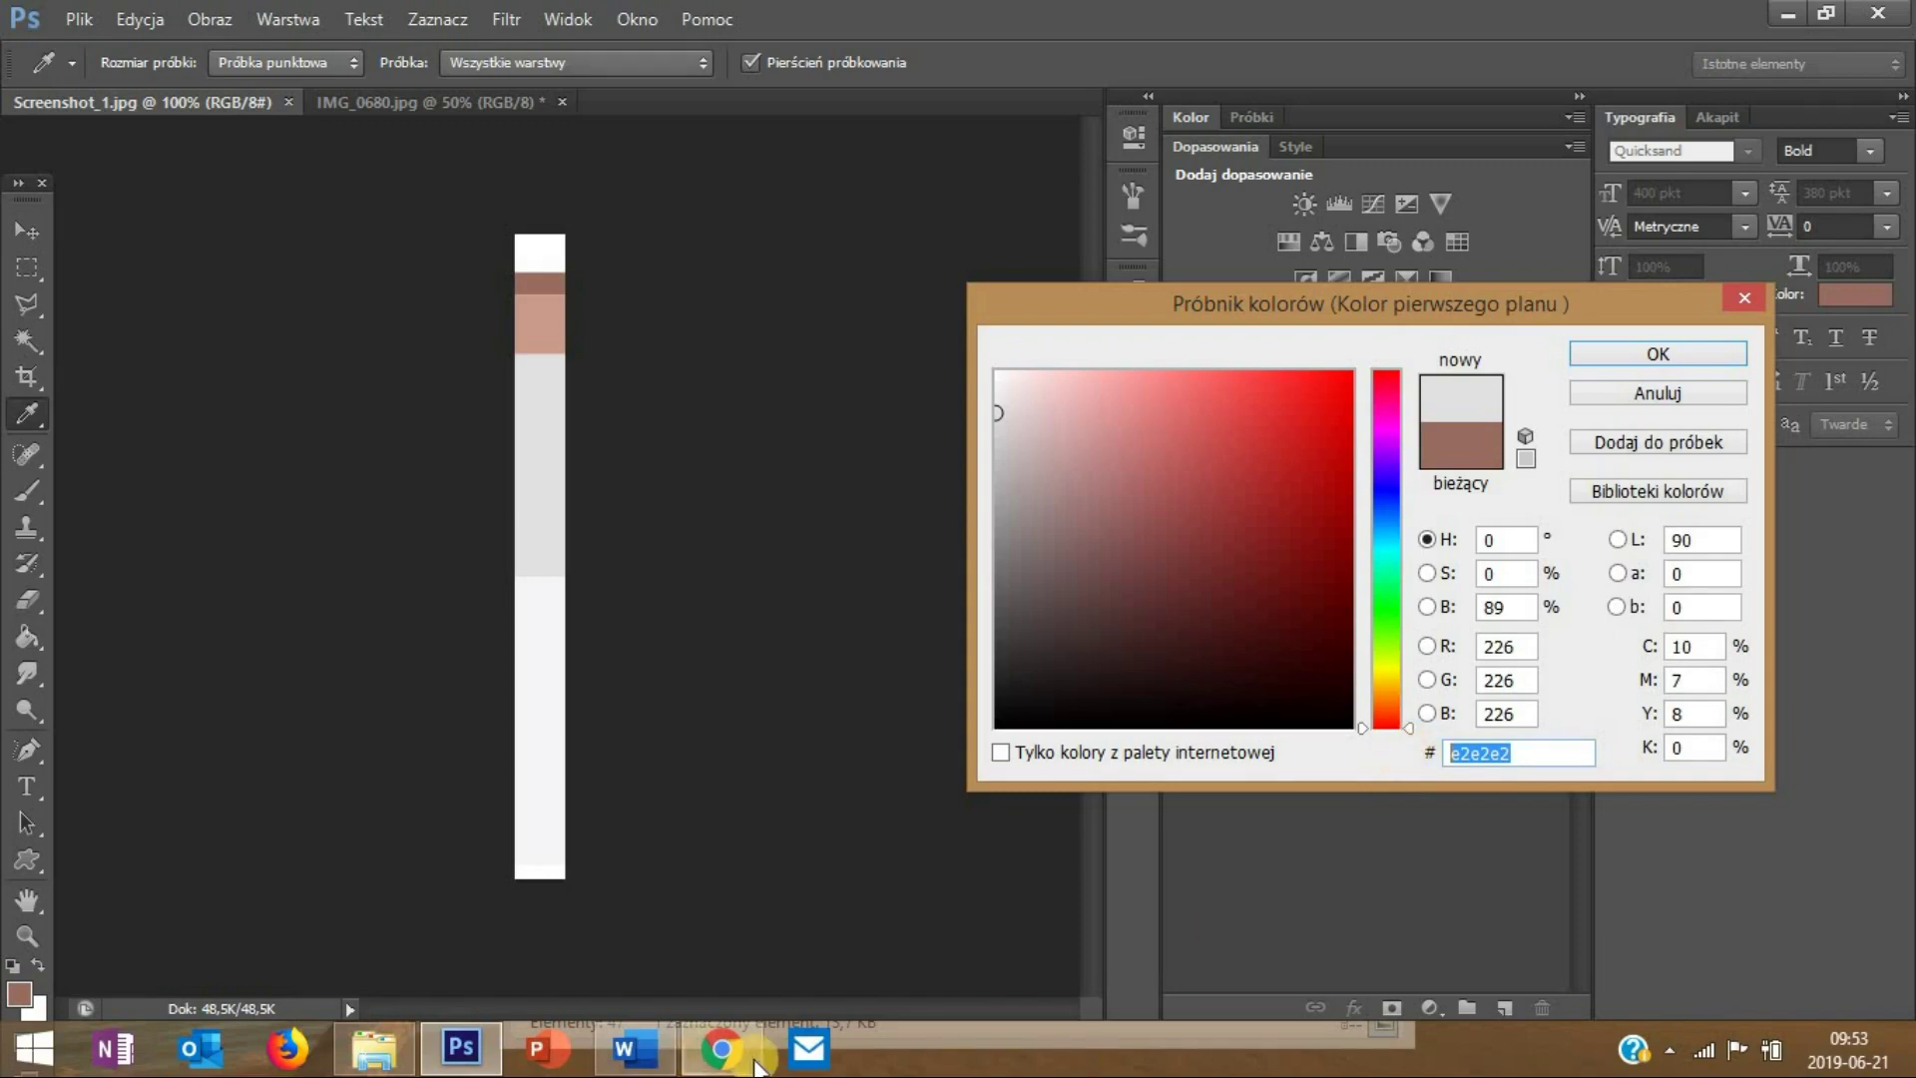
{"action": "left_click", "coordinate": [721, 1048]}
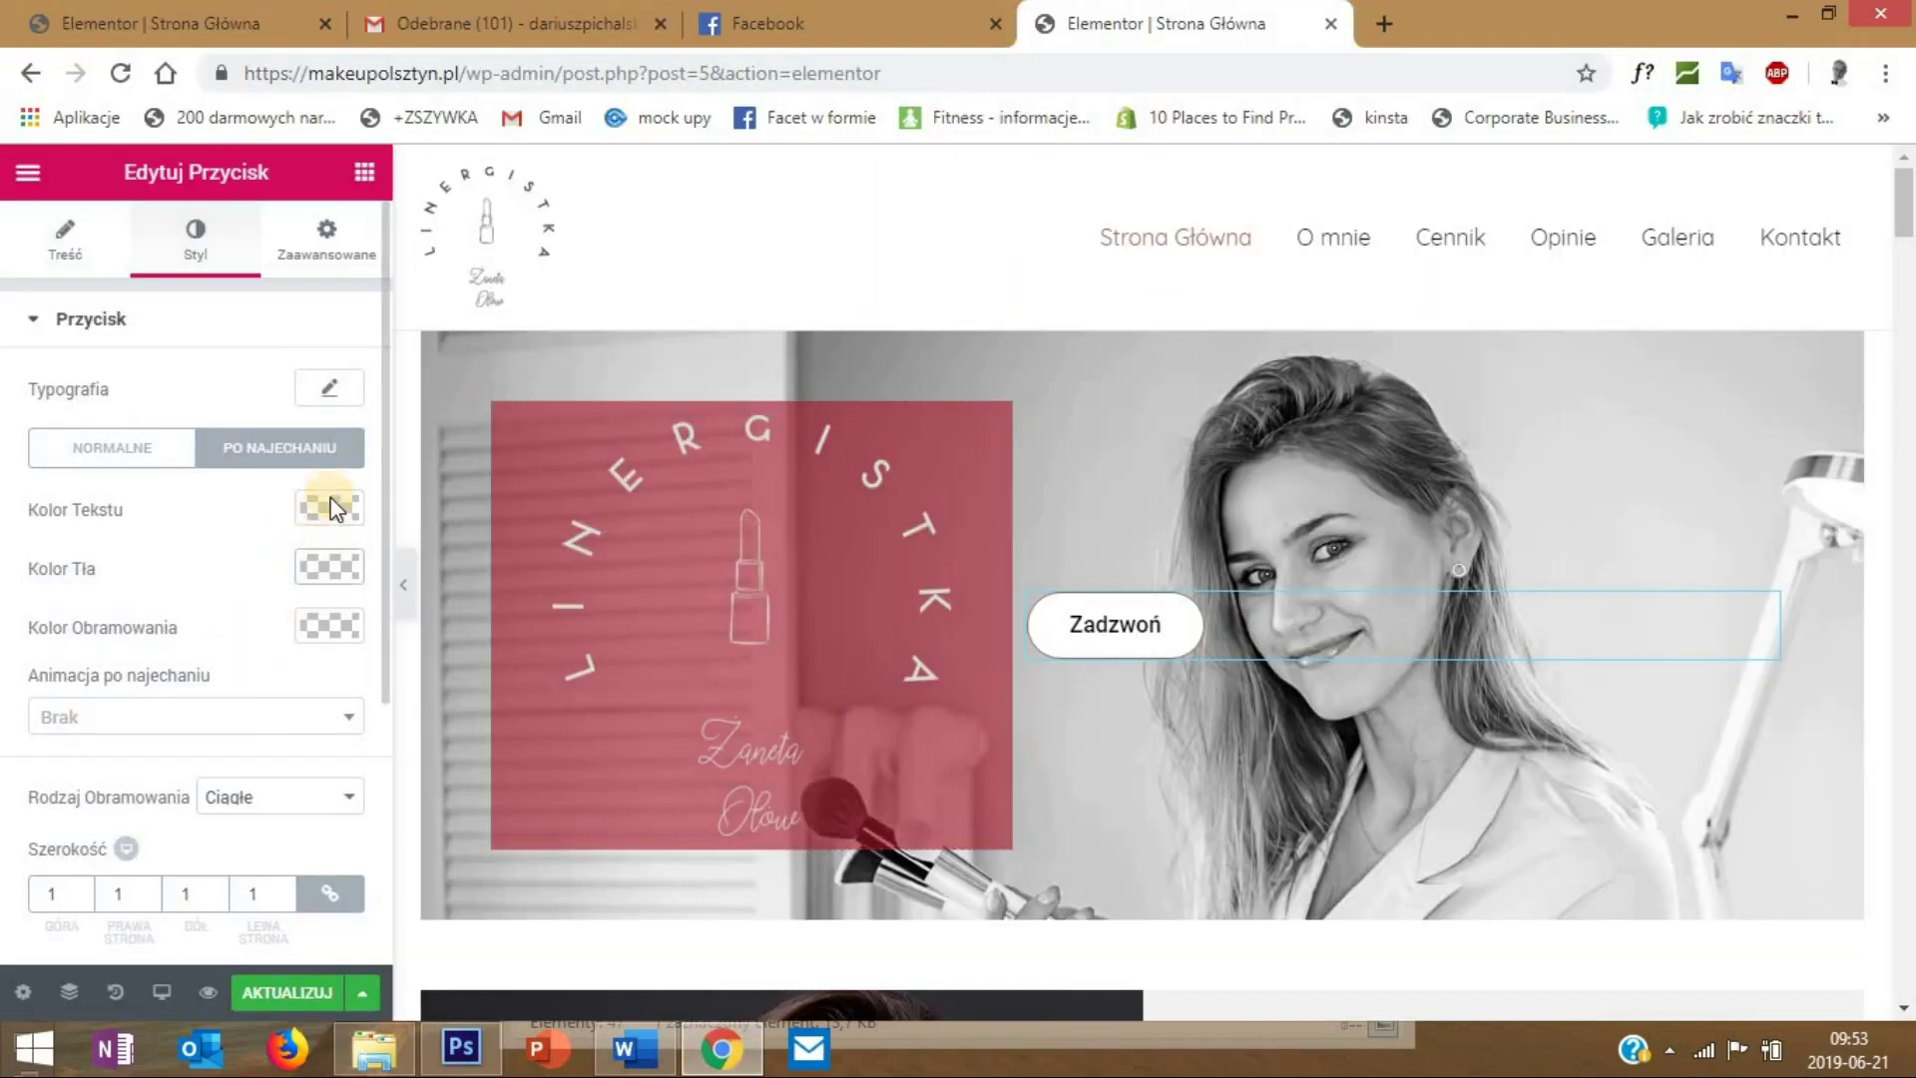
- Set the button's hover background to #e2e2e2 and preview the page
{"action": "left_click", "coordinate": [329, 564]}
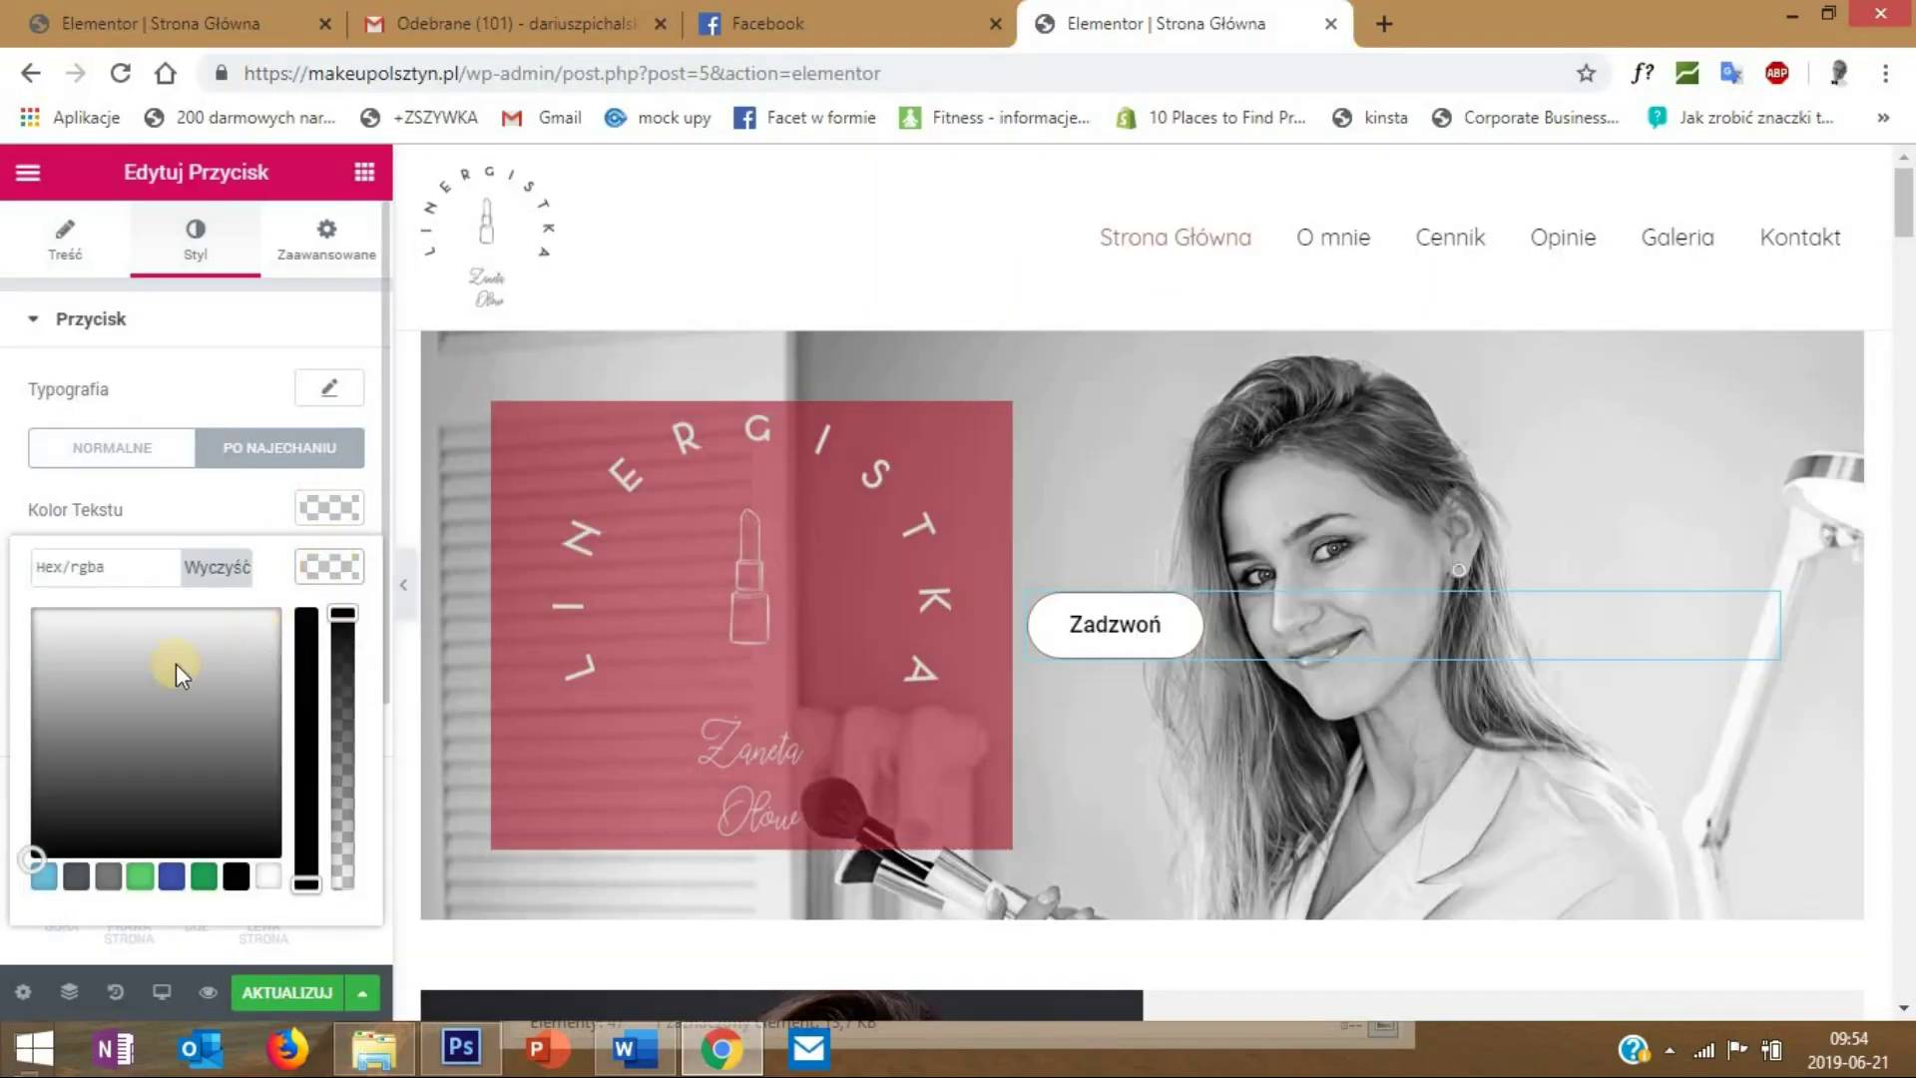
{"action": "left_click", "coordinate": [107, 579]}
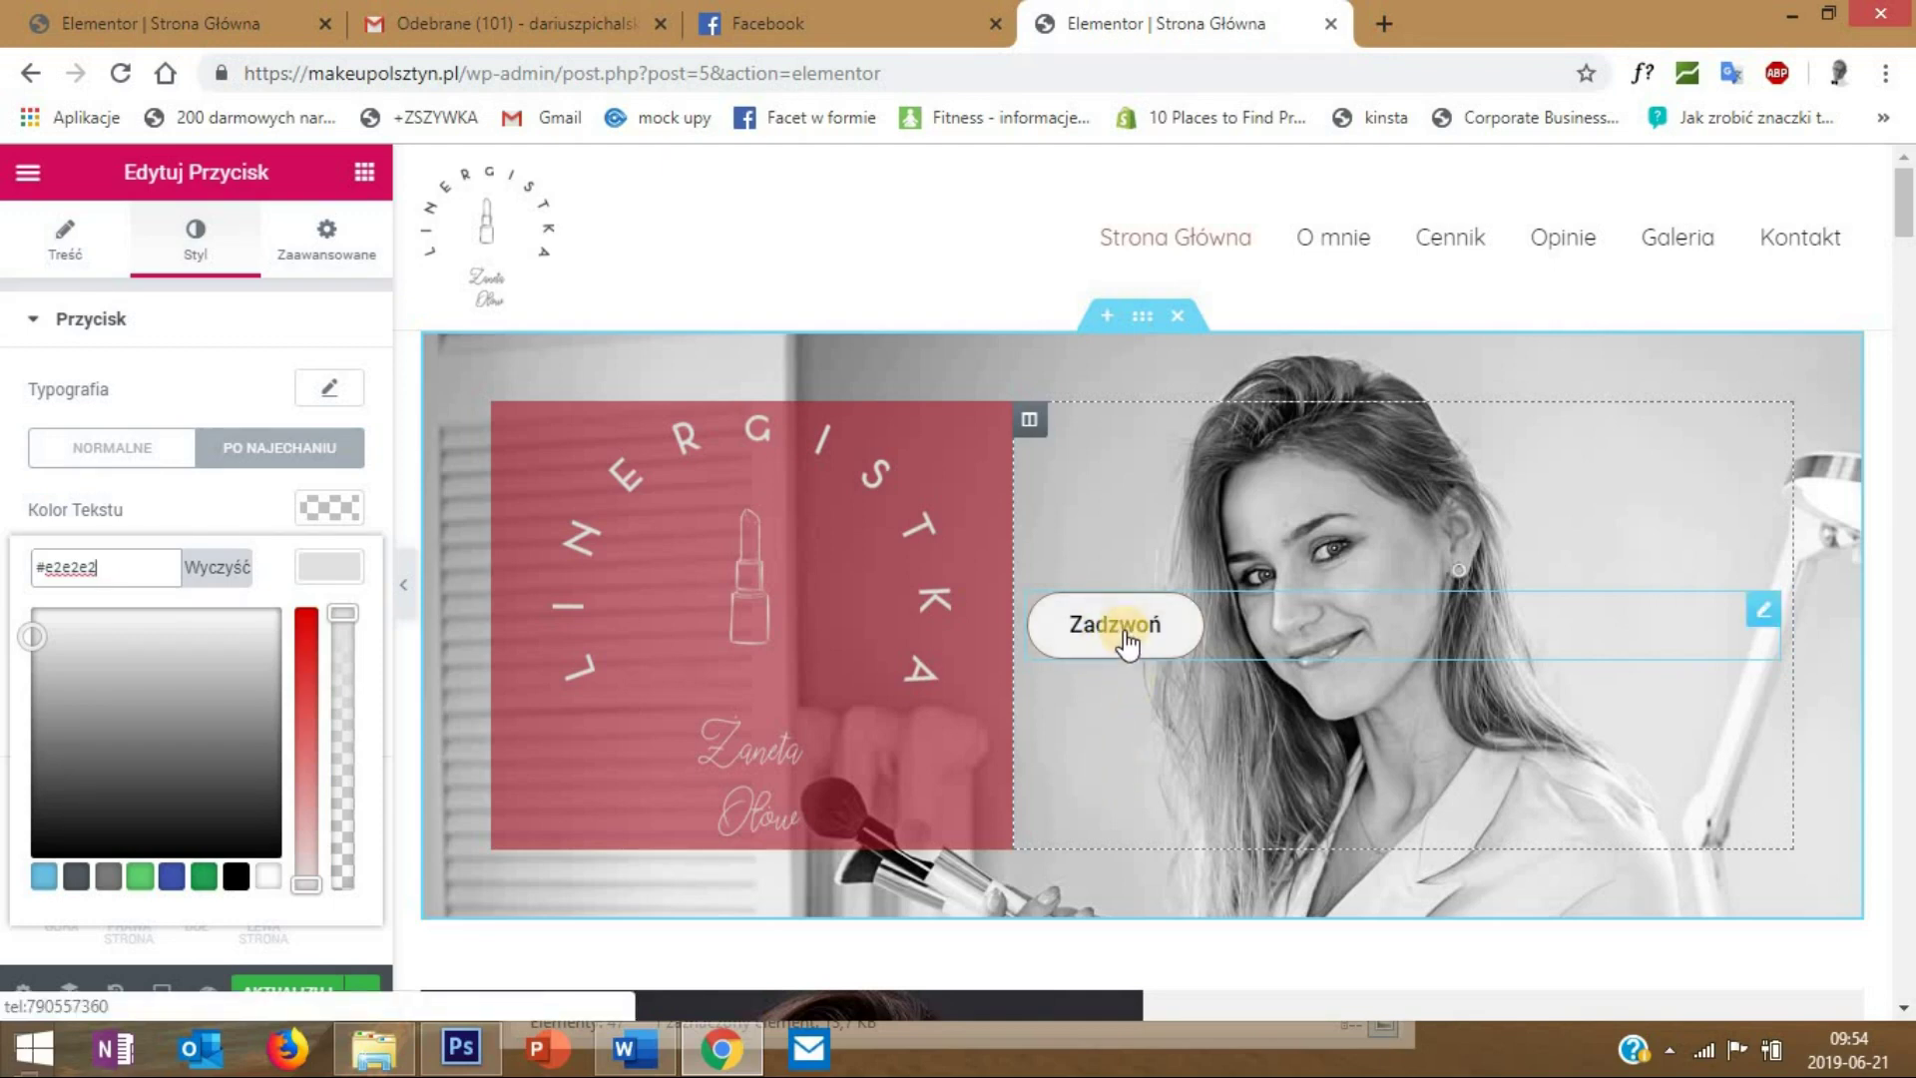
{"action": "left_click", "coordinate": [394, 611]}
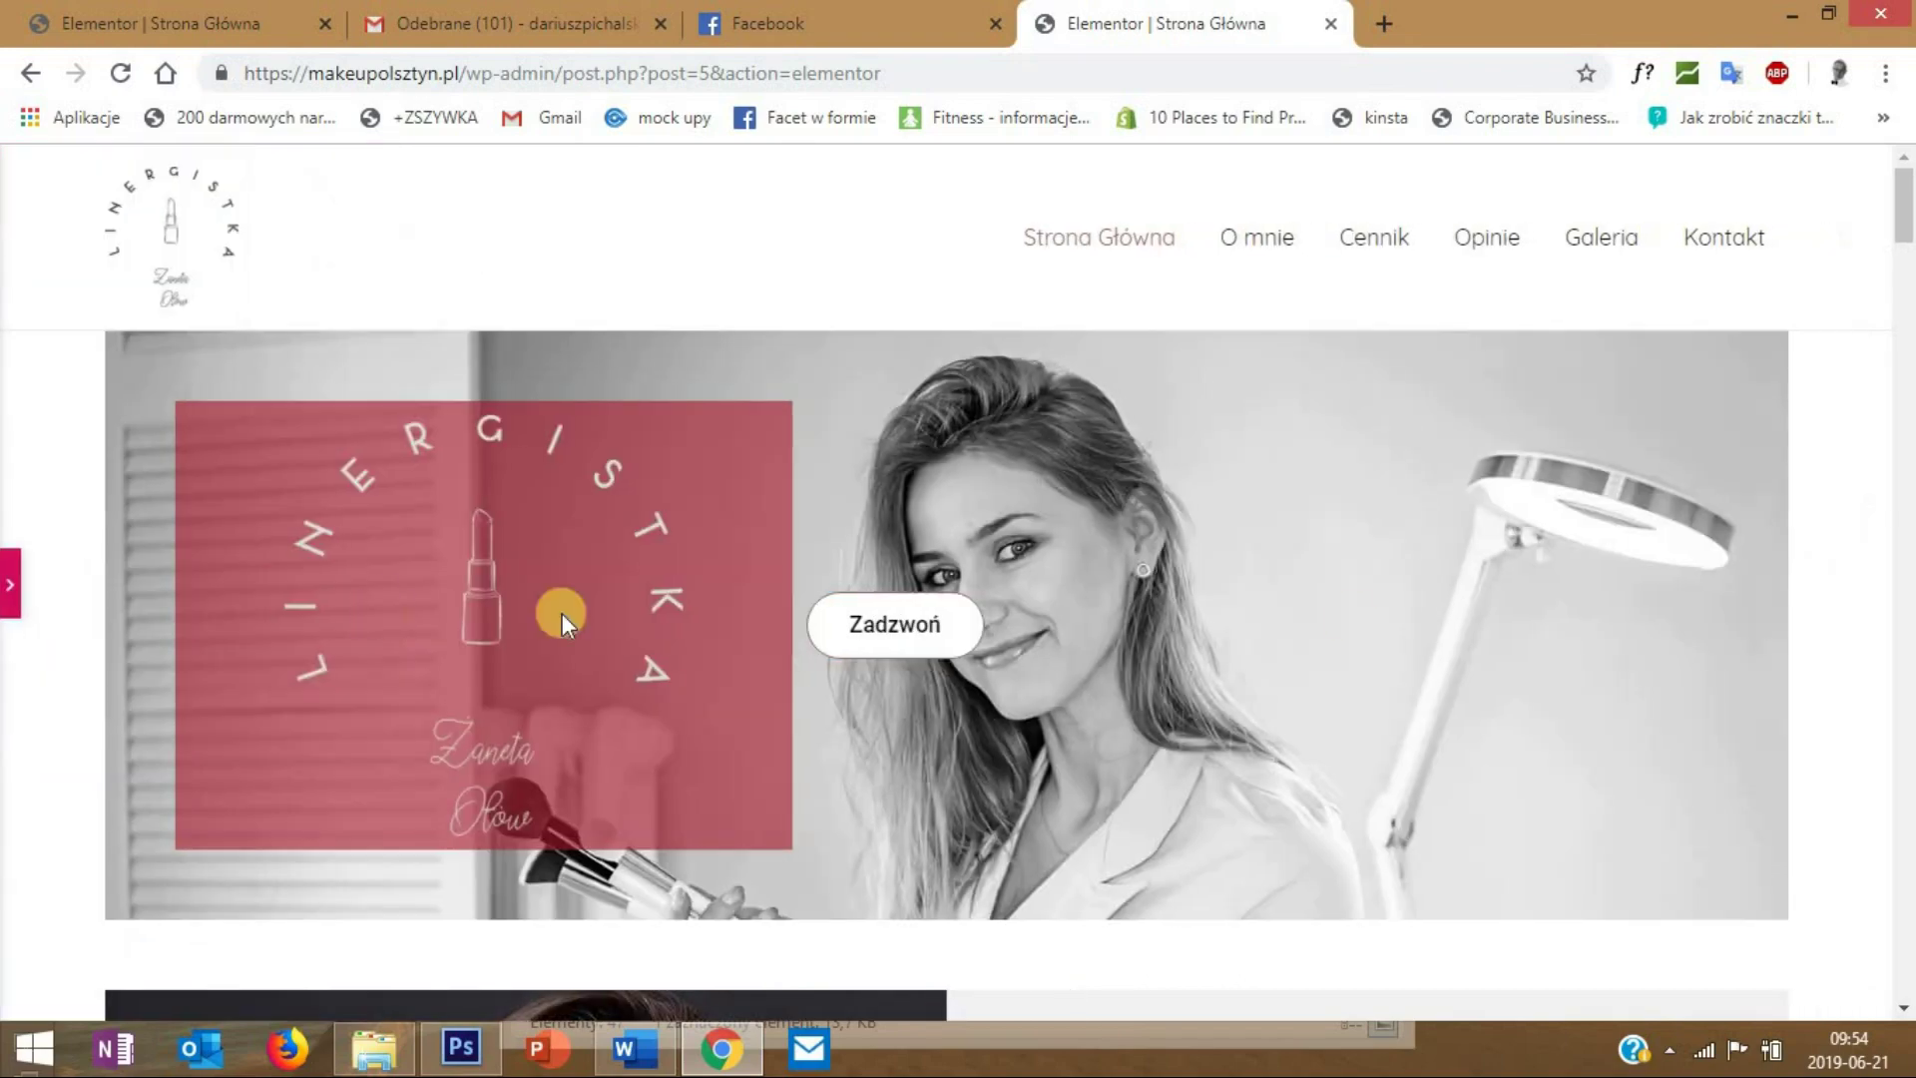
{"action": "scroll", "coordinate": [1584, 559], "scroll_direction": "down", "scroll_amount": 1}
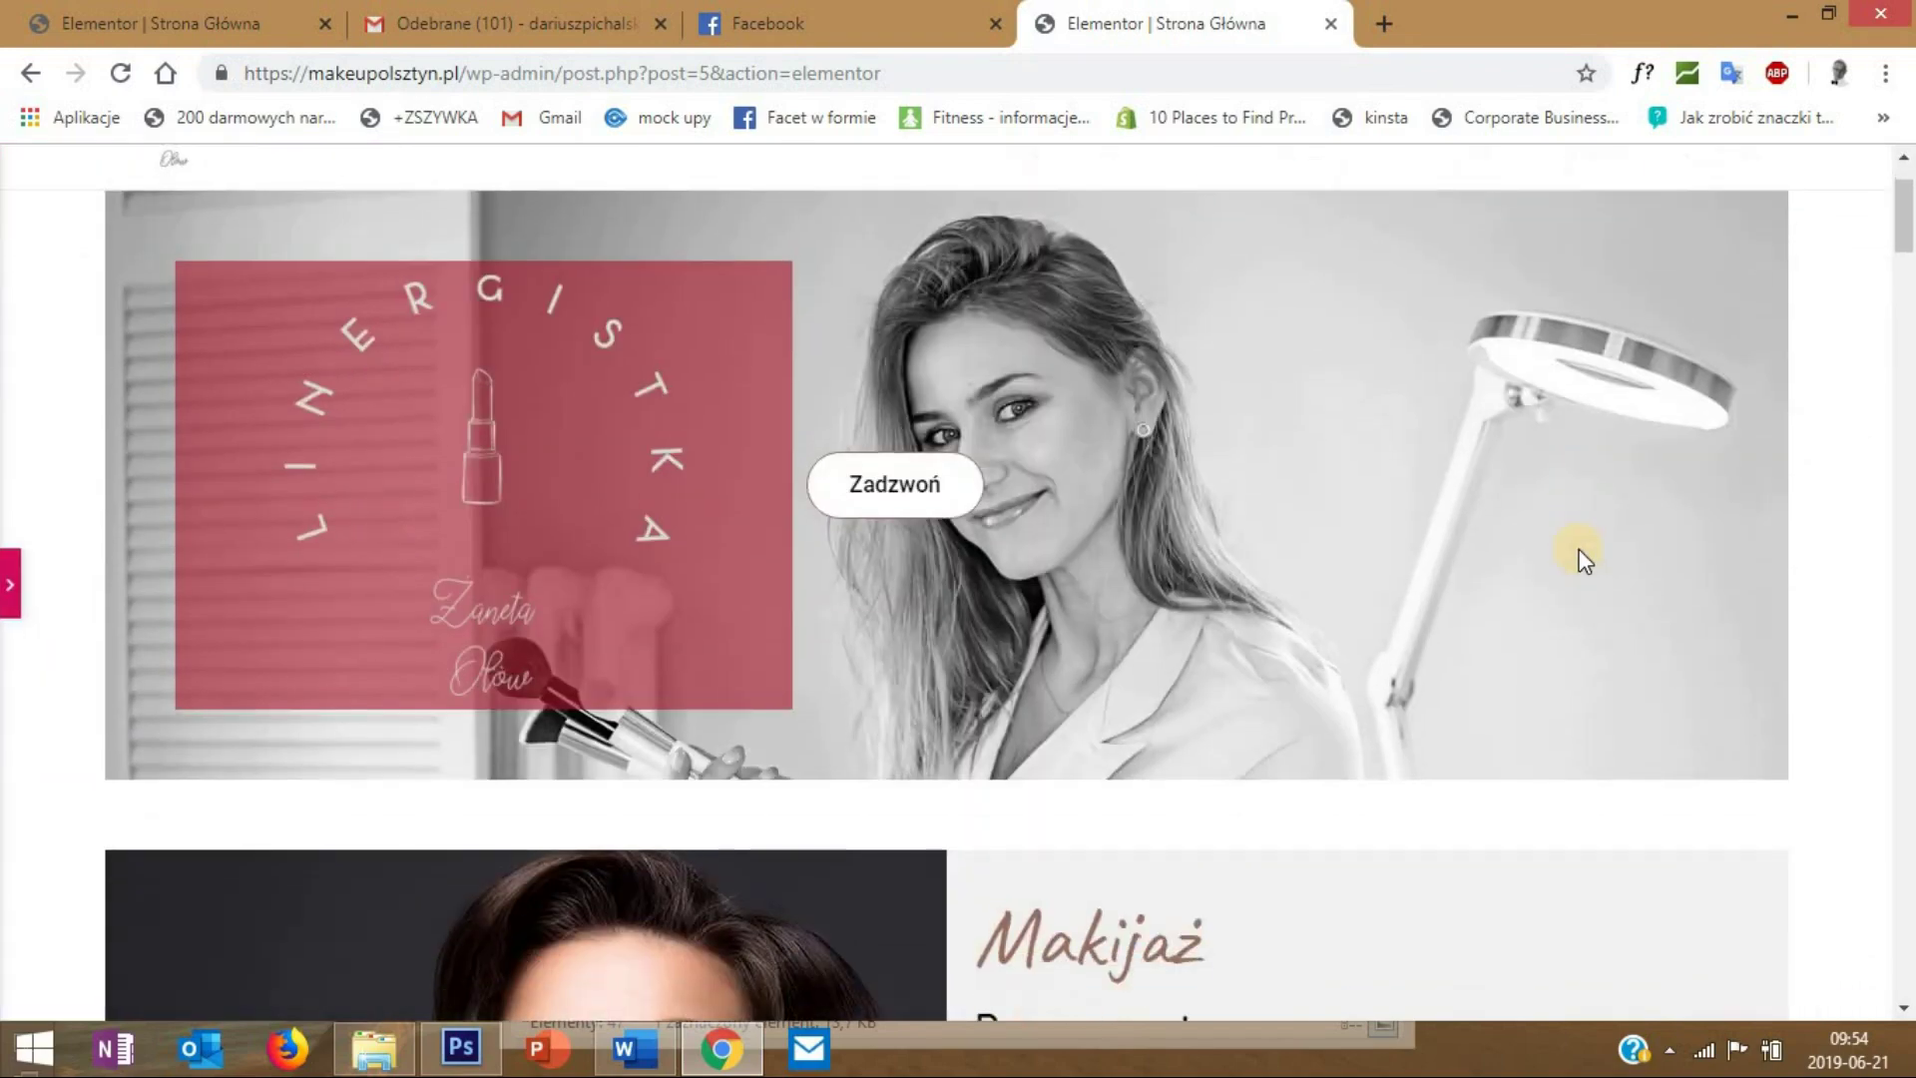
{"action": "scroll", "coordinate": [1584, 559], "scroll_direction": "up", "scroll_amount": 1}
{"action": "scroll", "coordinate": [266, 674], "scroll_direction": "down", "scroll_amount": 1}
- Save the page with AKTUALIZUJ and return to the WordPress page editor
{"action": "left_click", "coordinate": [1231, 500]}
{"action": "left_click", "coordinate": [272, 992]}
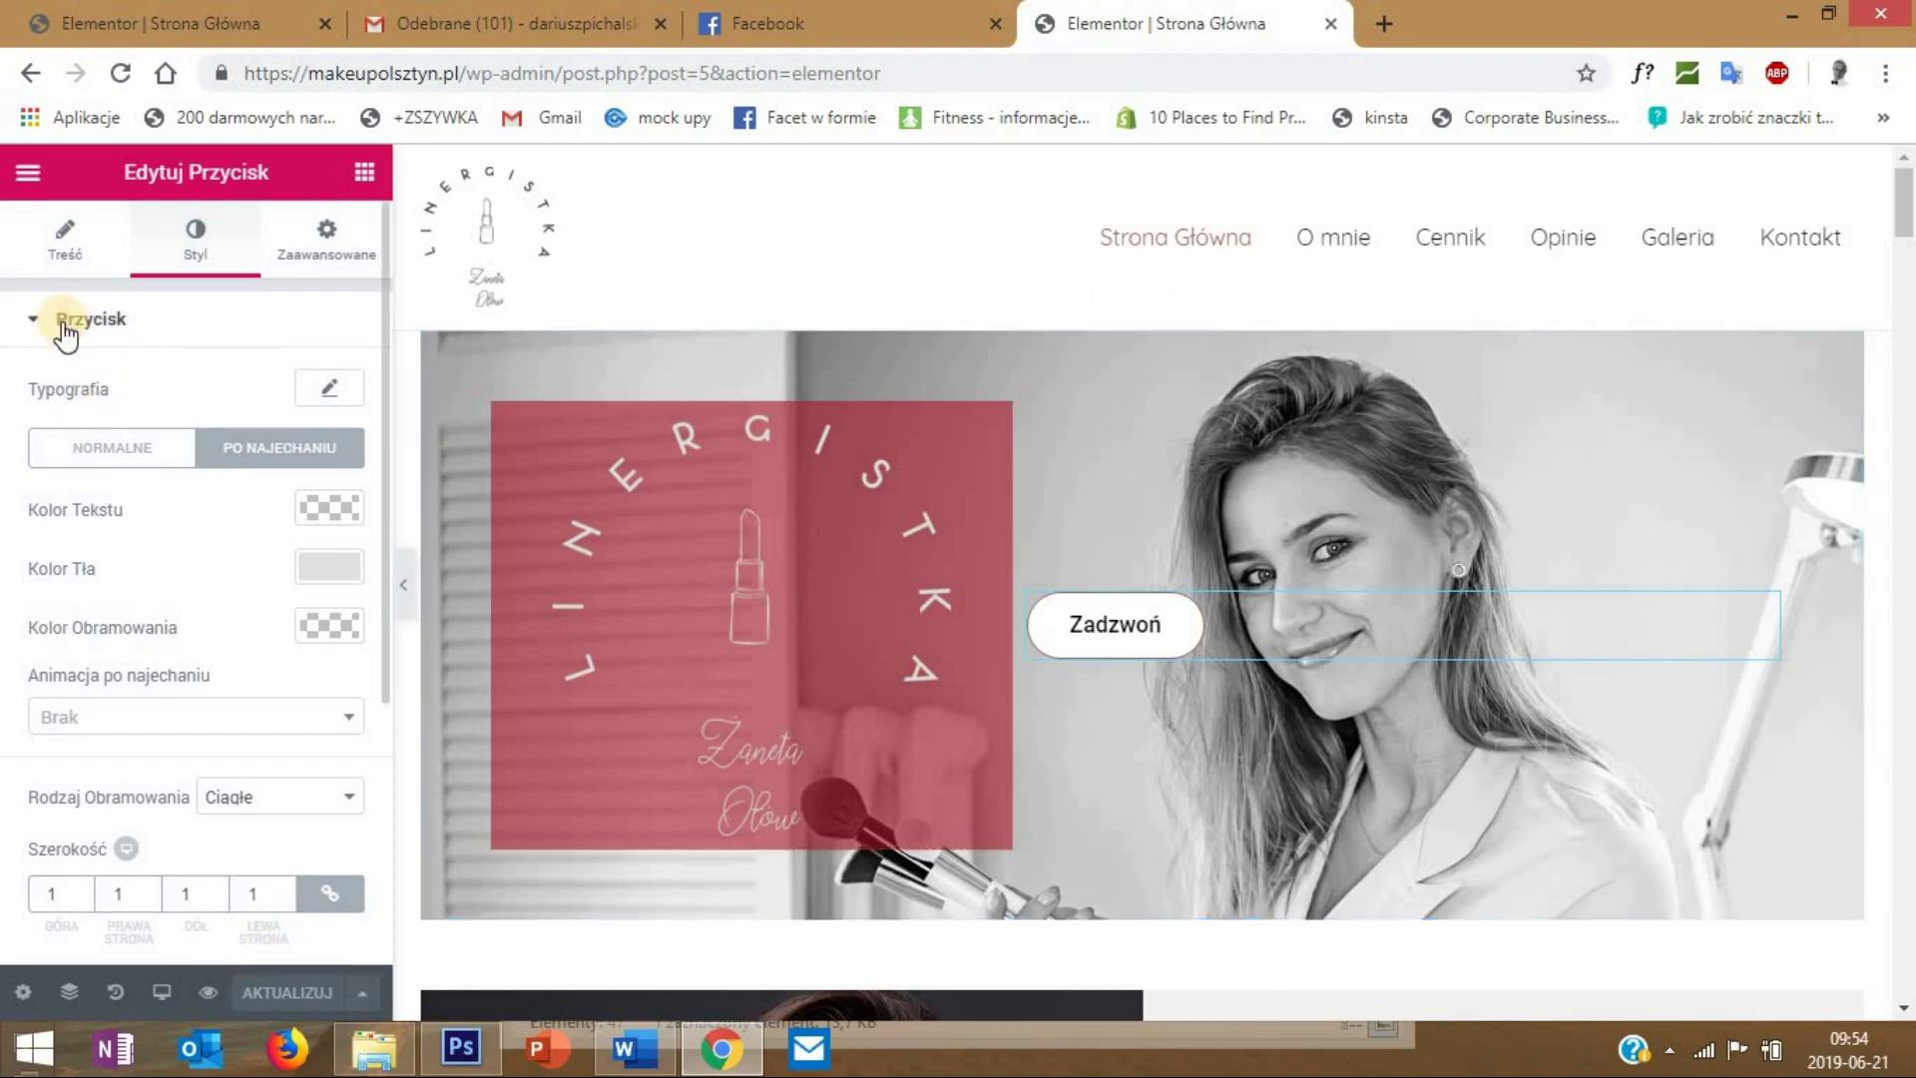
{"action": "left_click", "coordinate": [28, 172]}
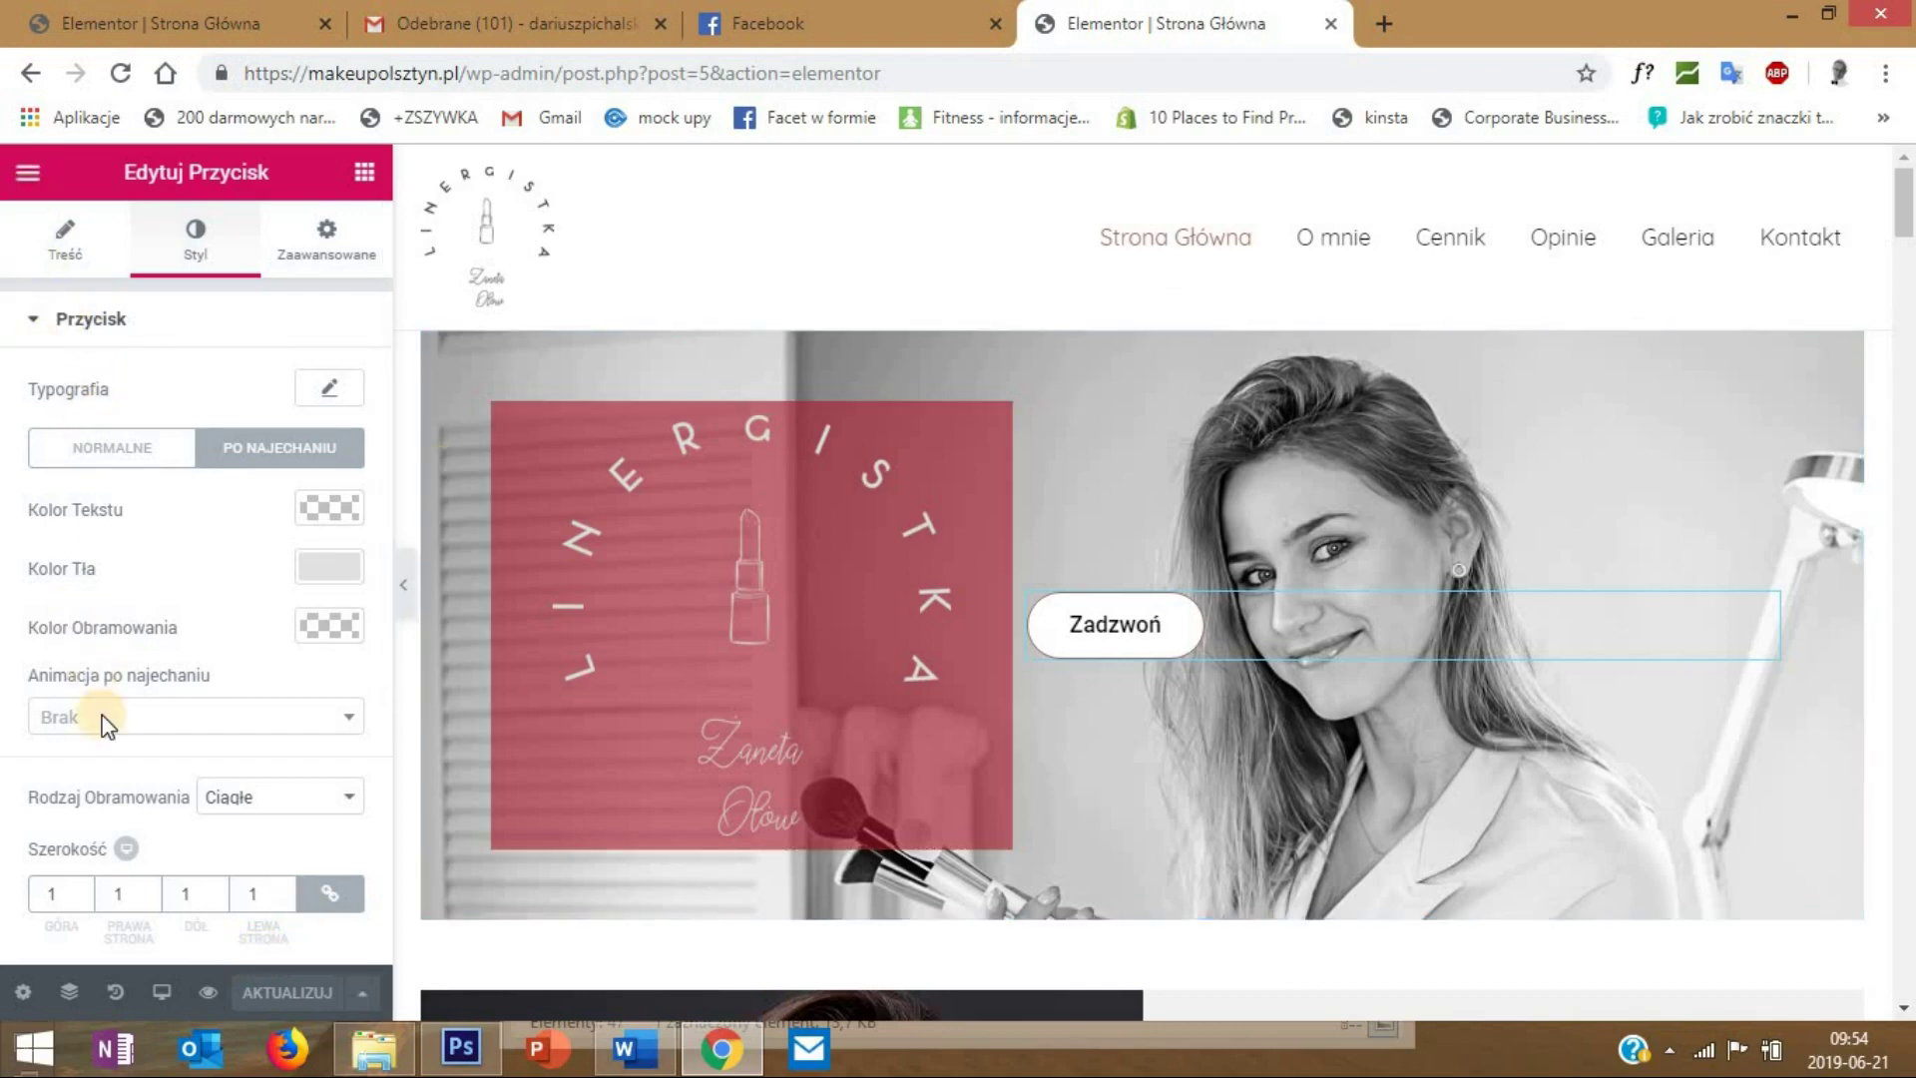
{"action": "left_click", "coordinate": [165, 883]}
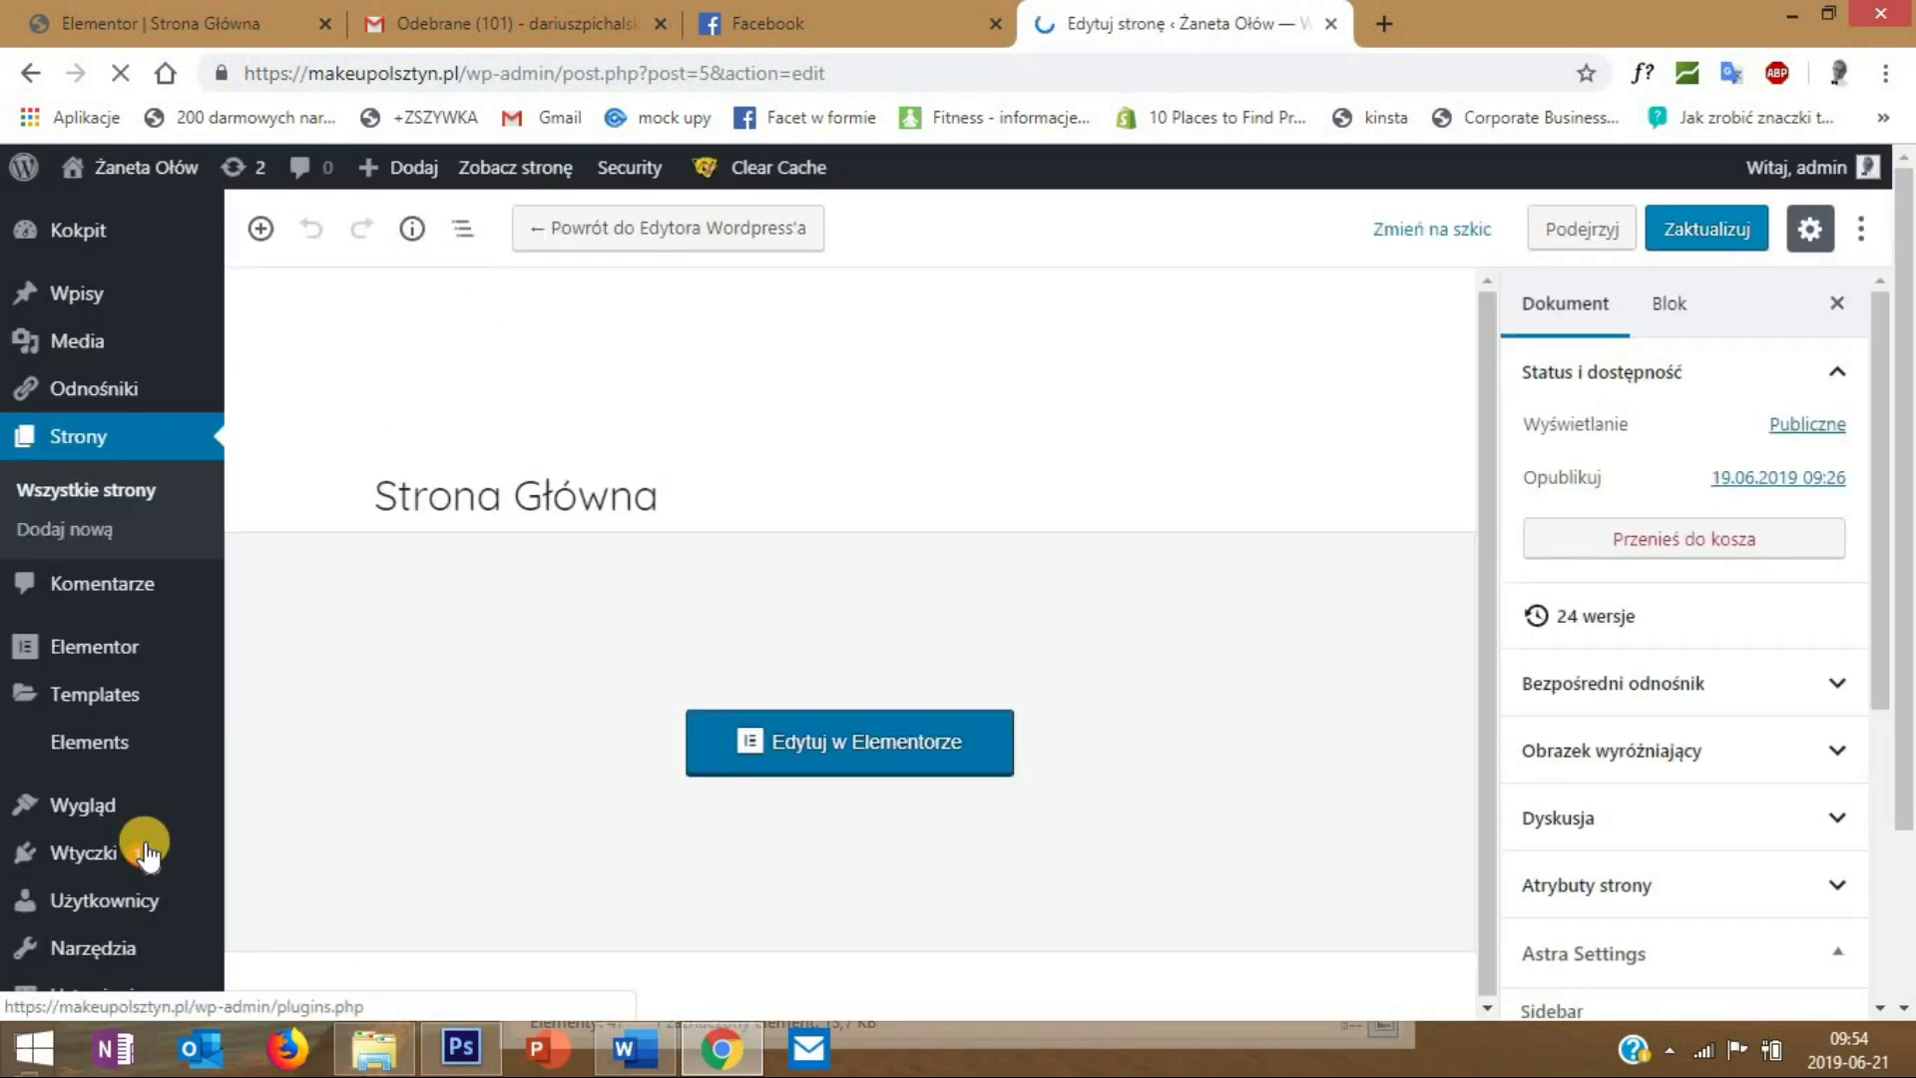
- Search new plugins for 'seo yoast', then install and activate Yoast SEO
{"action": "mouse_move", "coordinate": [147, 855]}
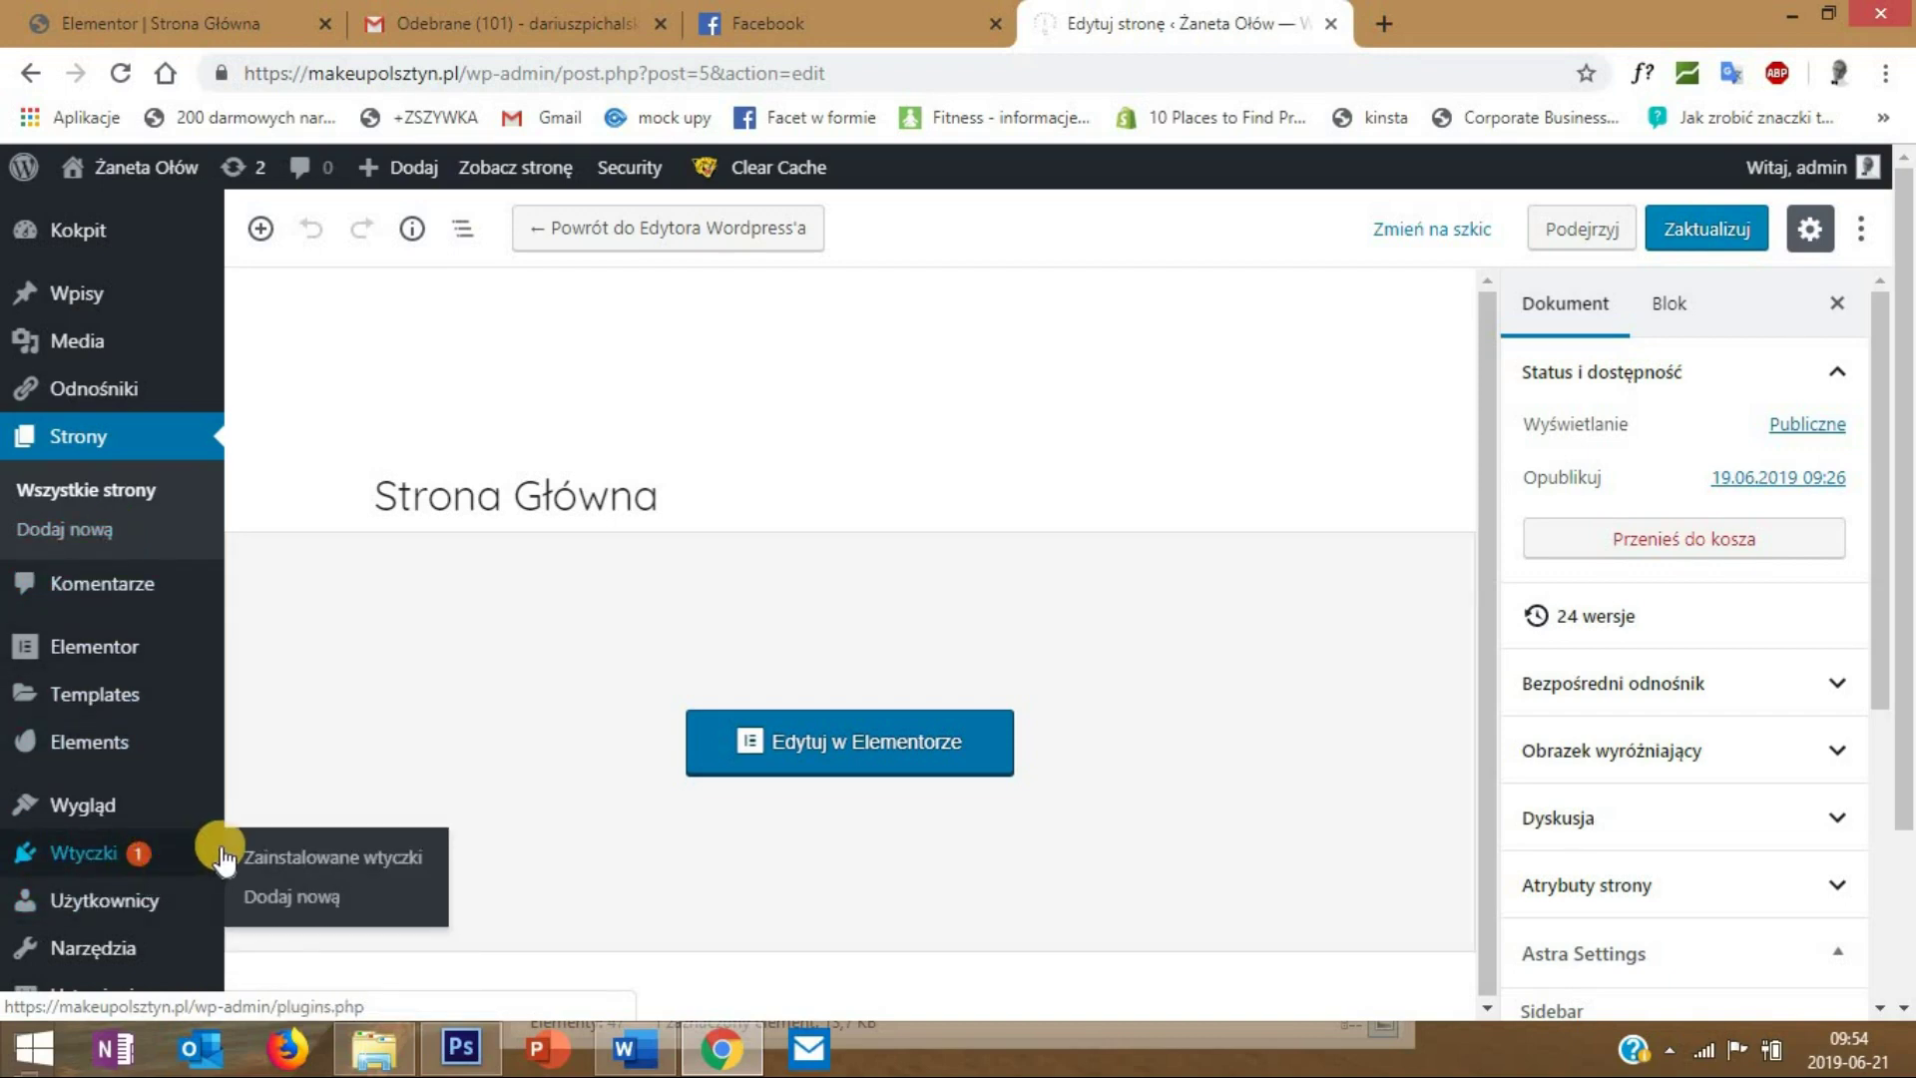
{"action": "left_click", "coordinate": [325, 902]}
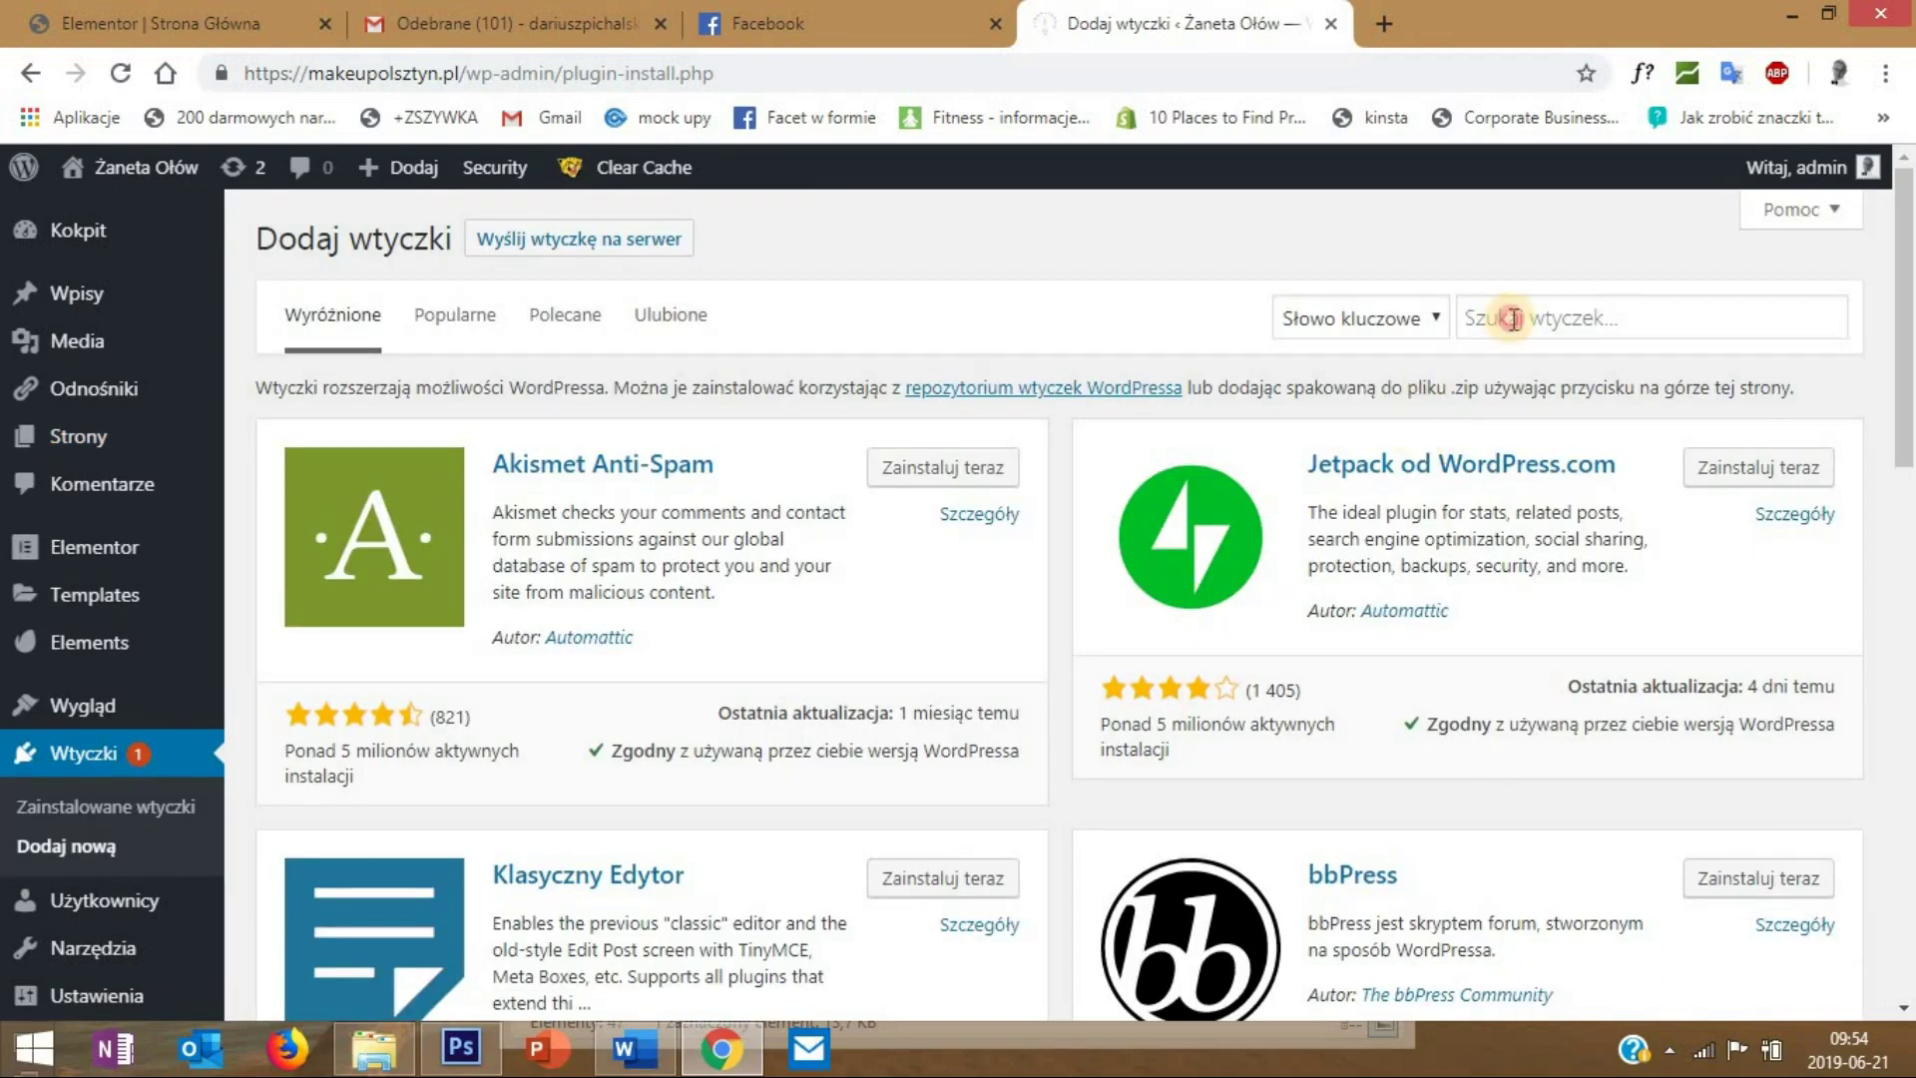
{"action": "left_click", "coordinate": [1514, 318]}
{"action": "type", "text": "seo yo"}
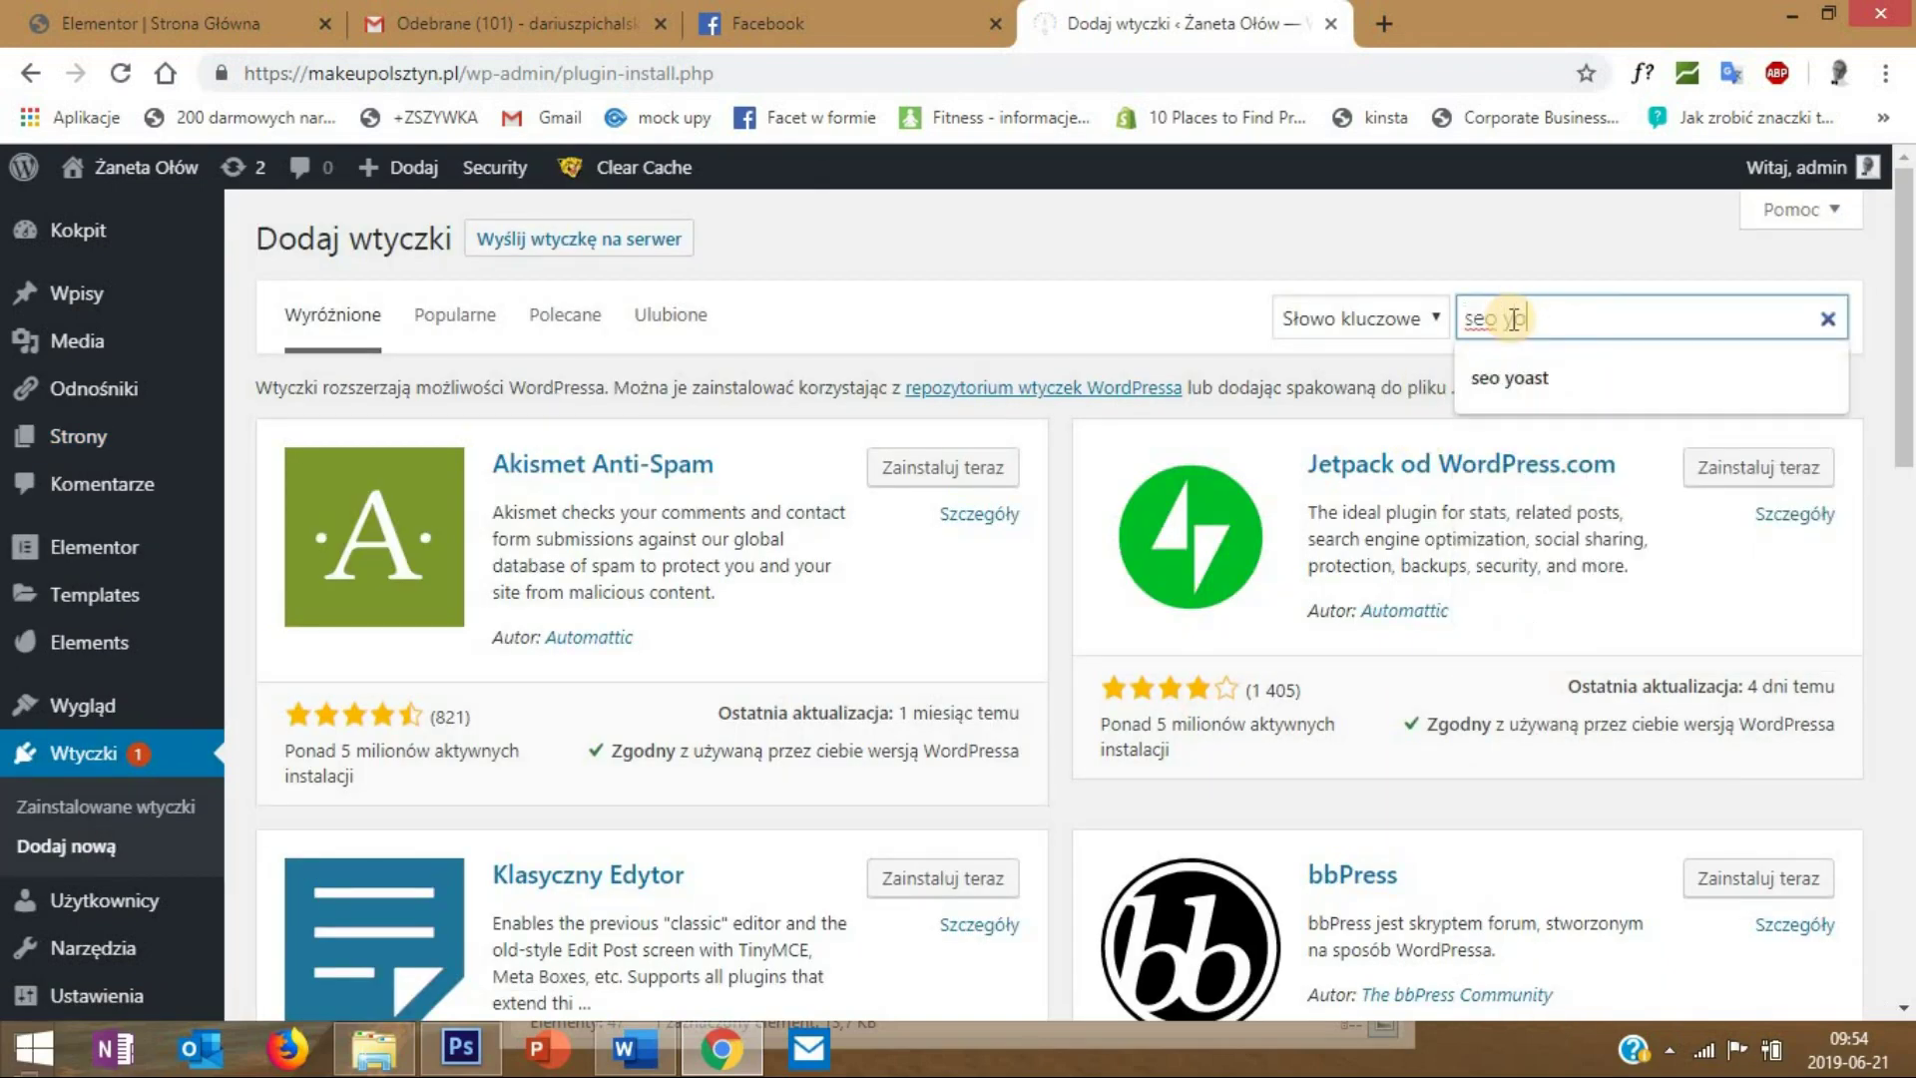
{"action": "type", "text": "ast"}
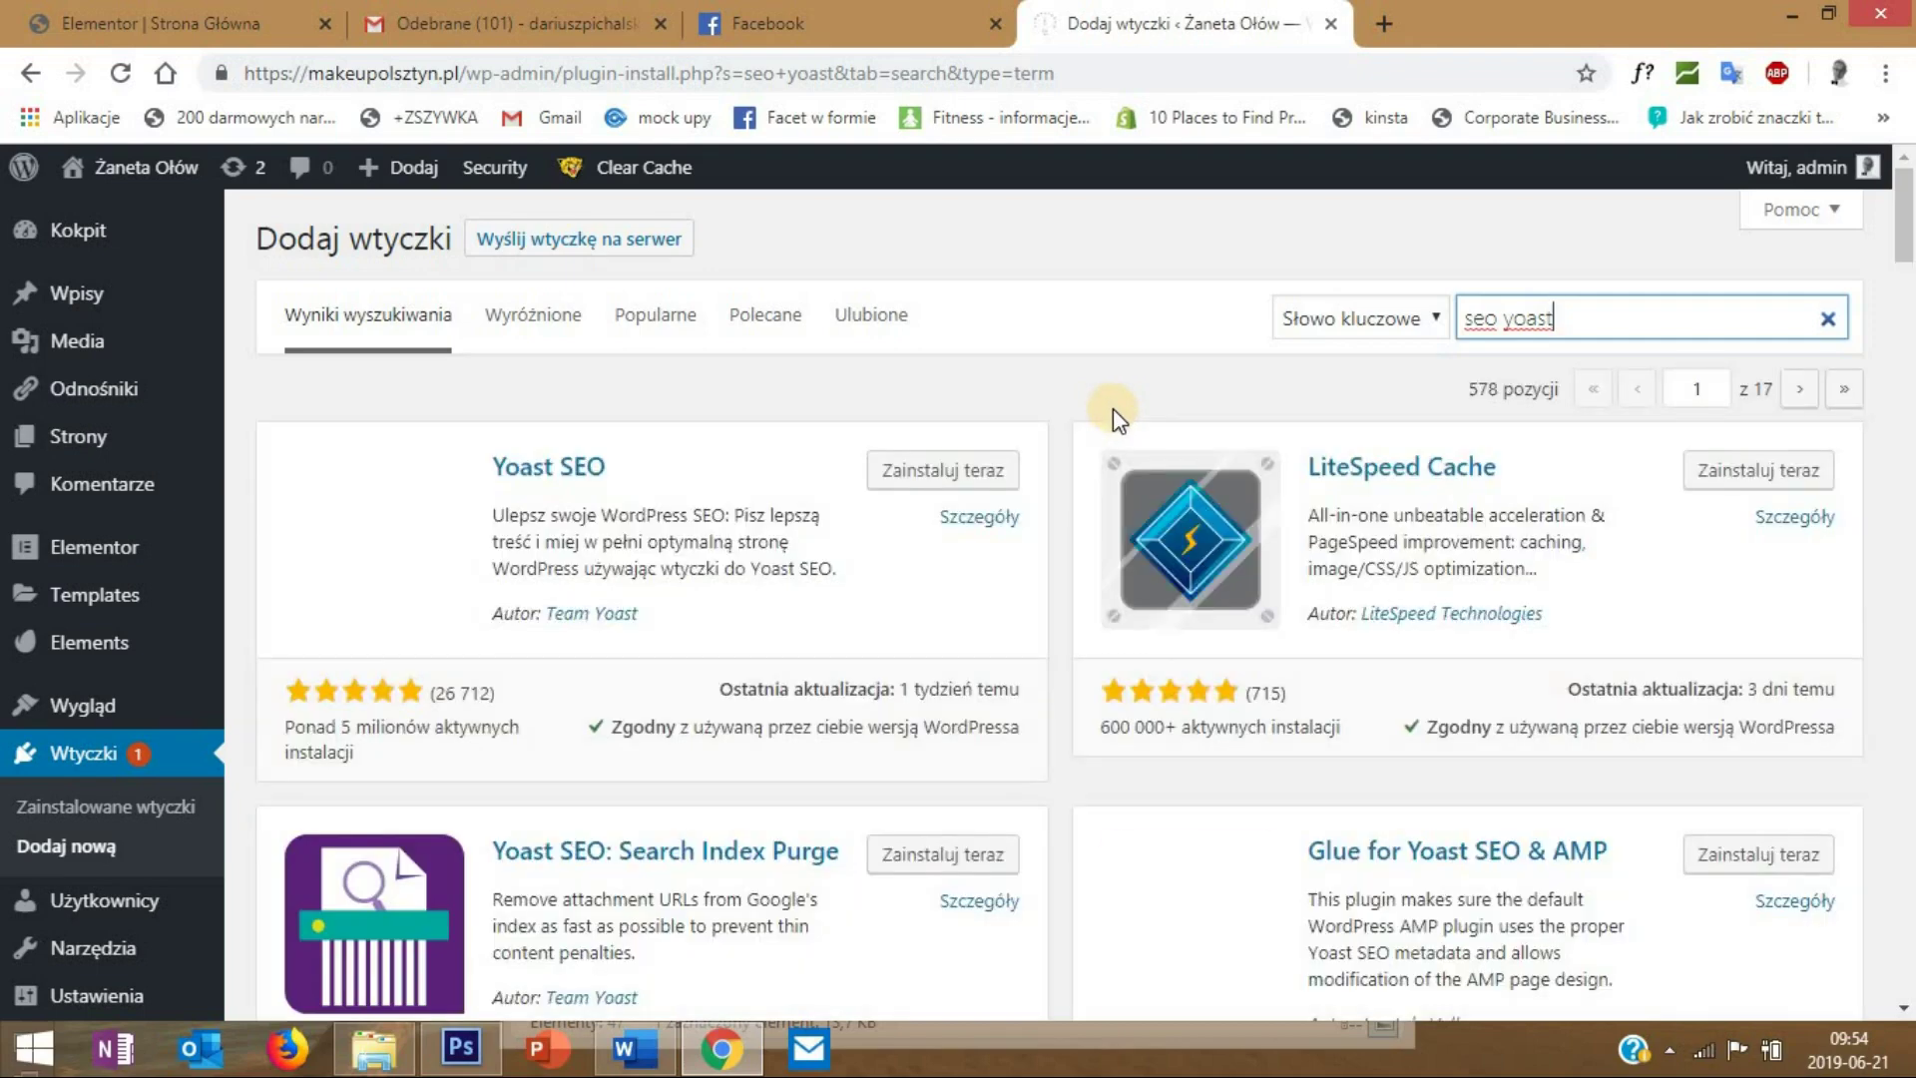
{"action": "left_click", "coordinate": [947, 471]}
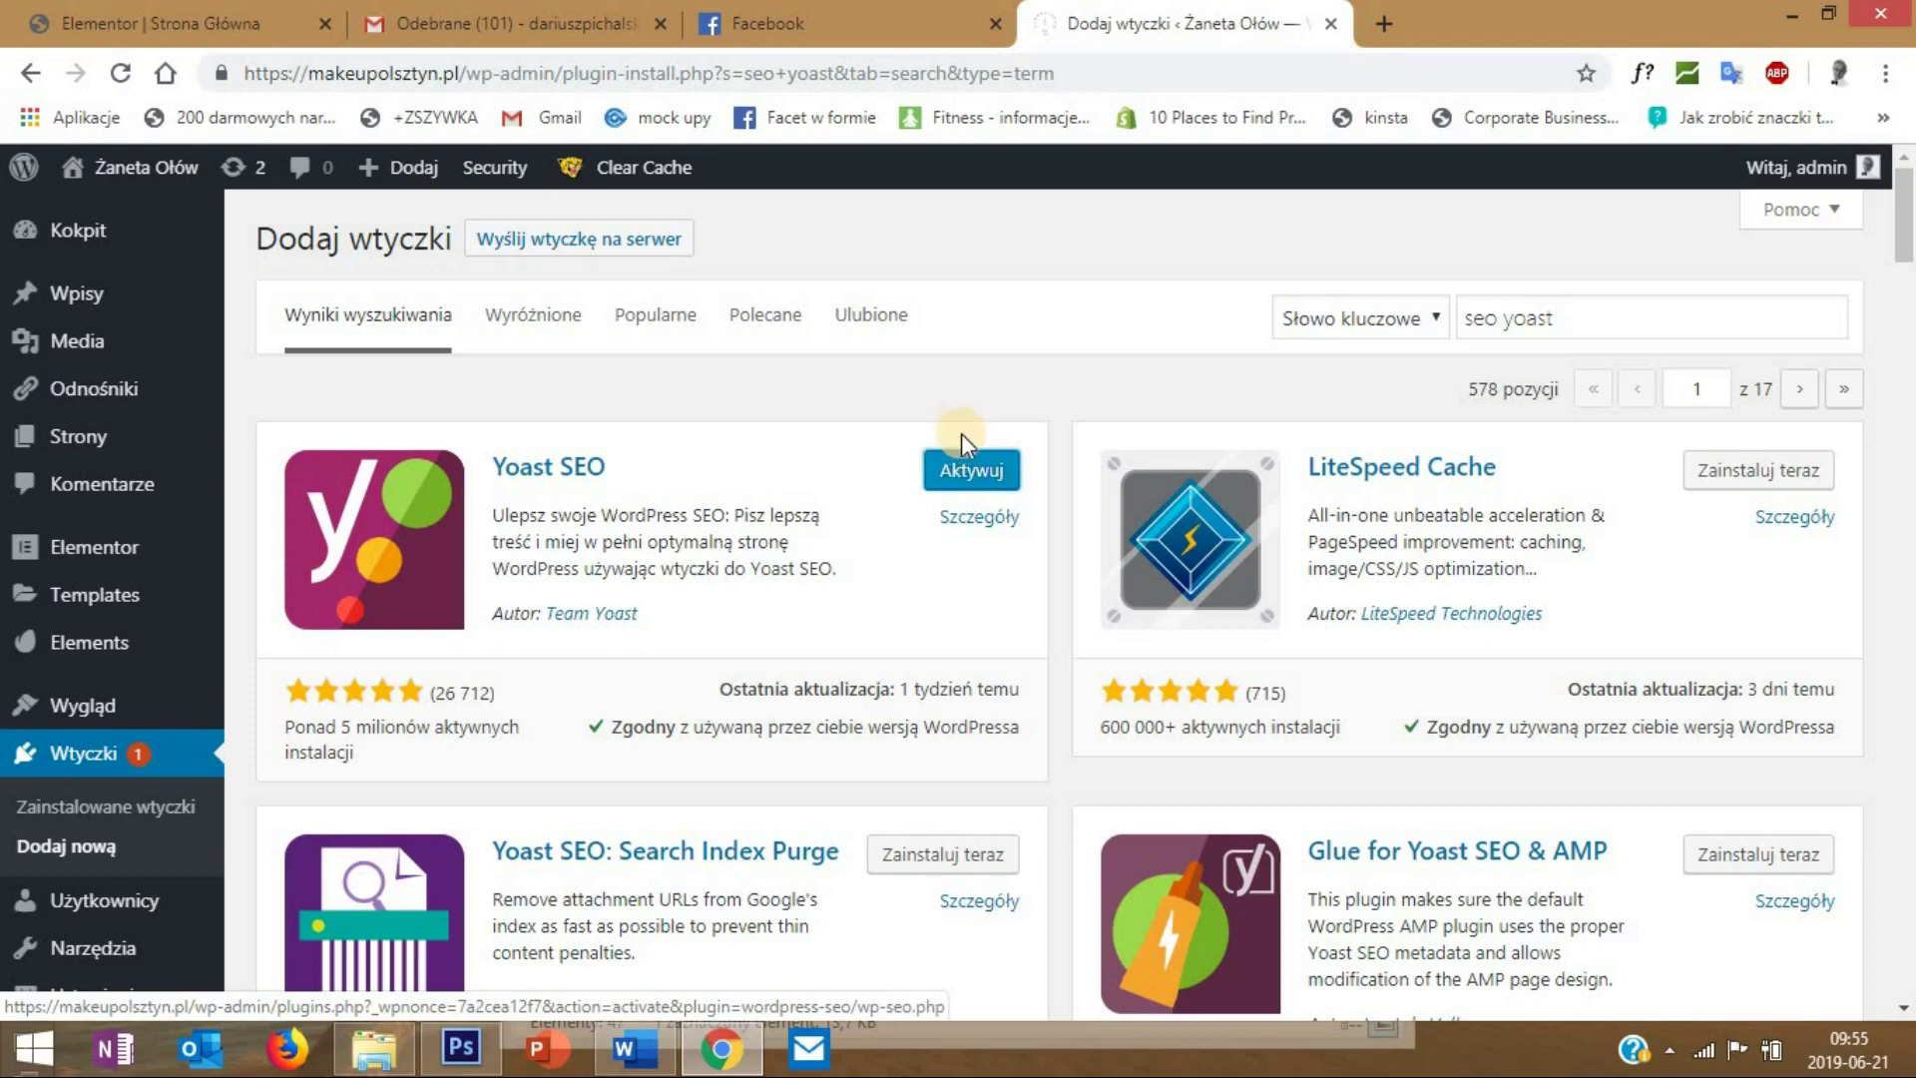
{"action": "left_click", "coordinate": [974, 463]}
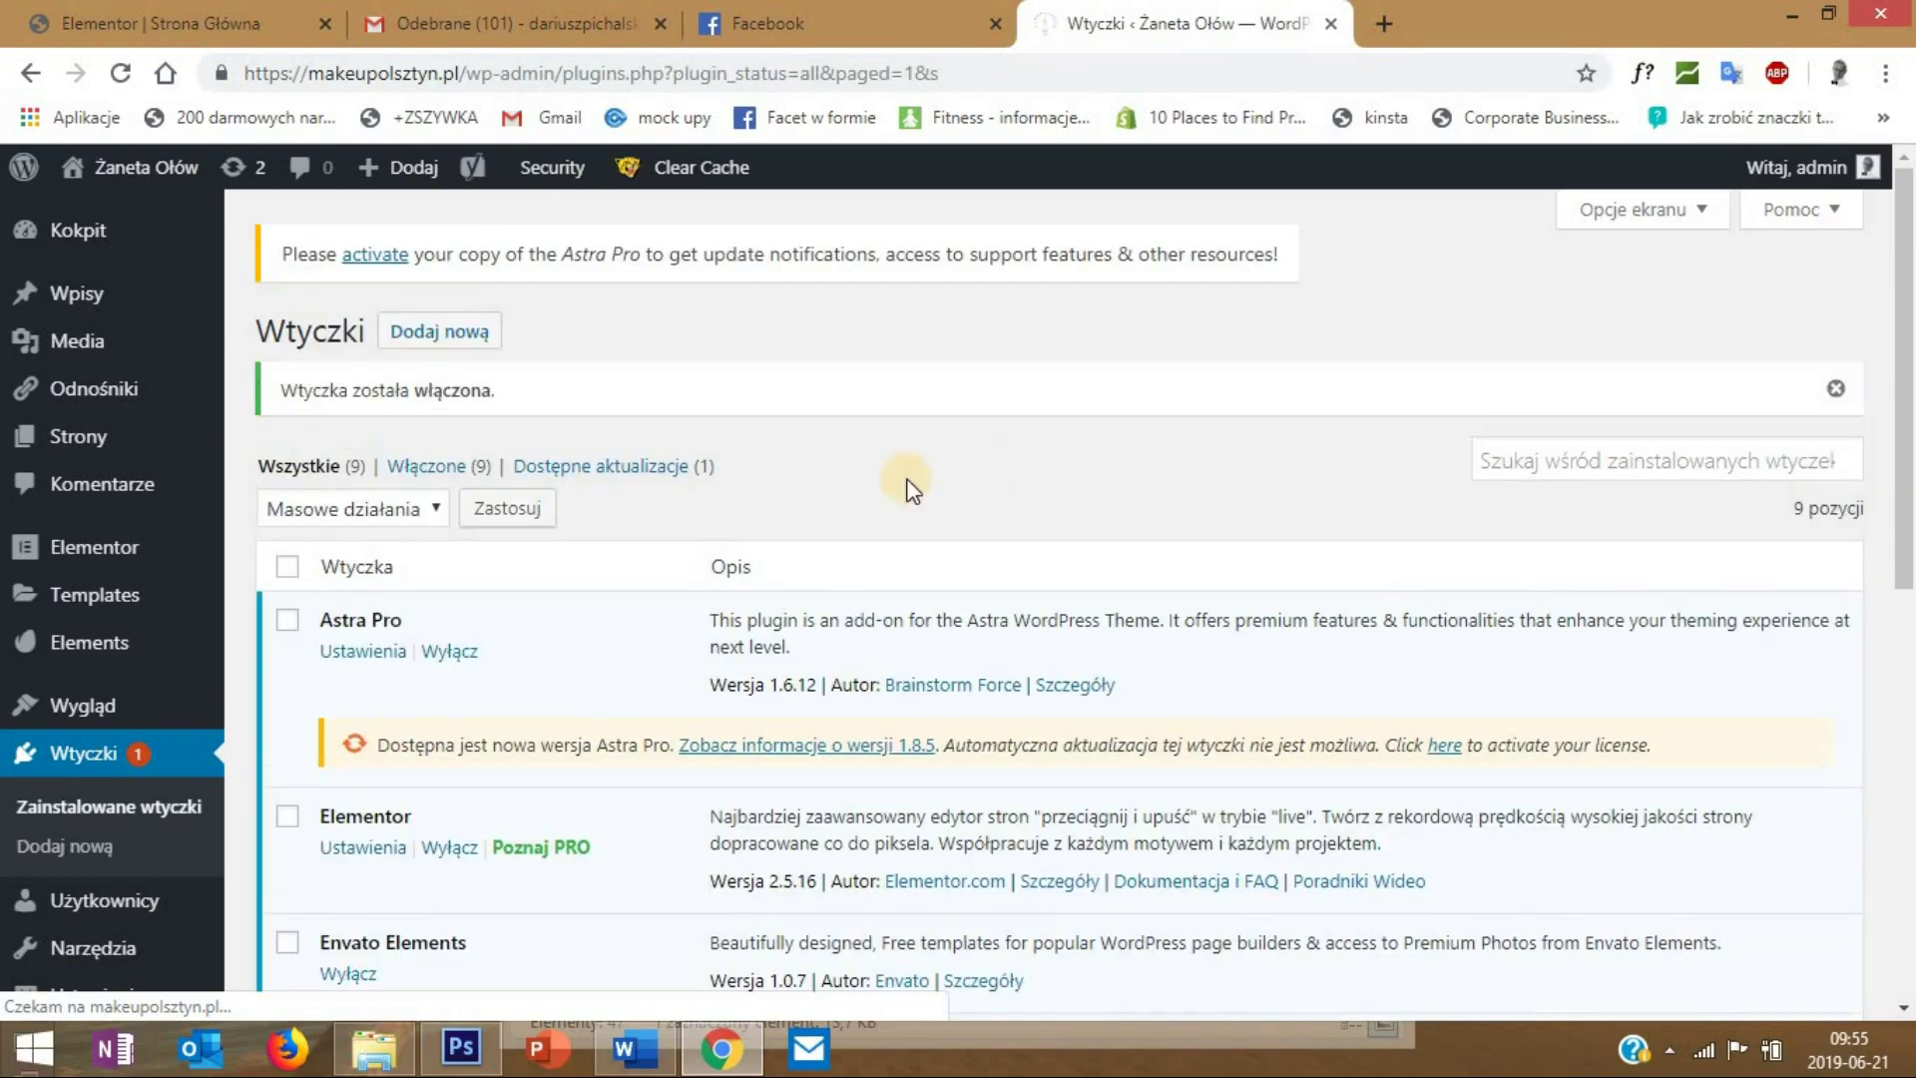
- Edit Strona Główna from the pages list and show its Yoast SEO panel
{"action": "mouse_move", "coordinate": [92, 454]}
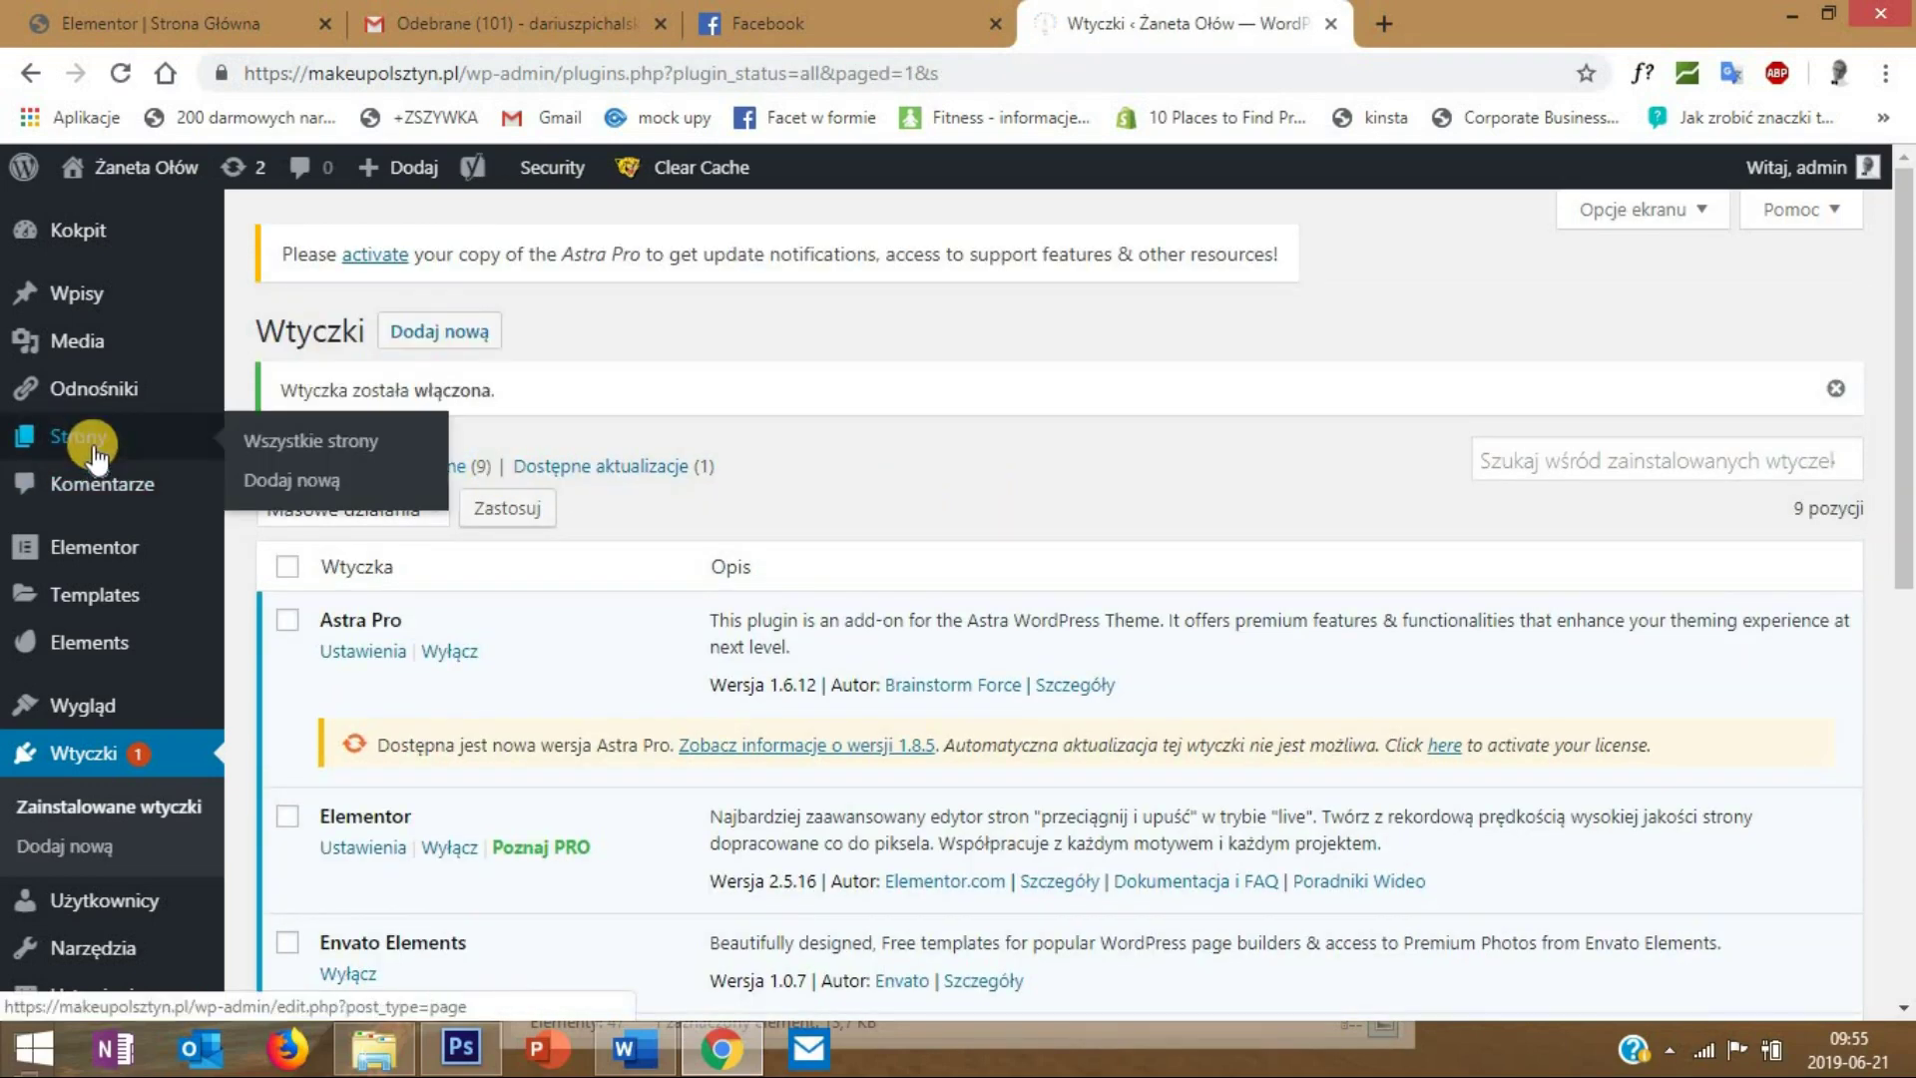
{"action": "left_click", "coordinate": [281, 439]}
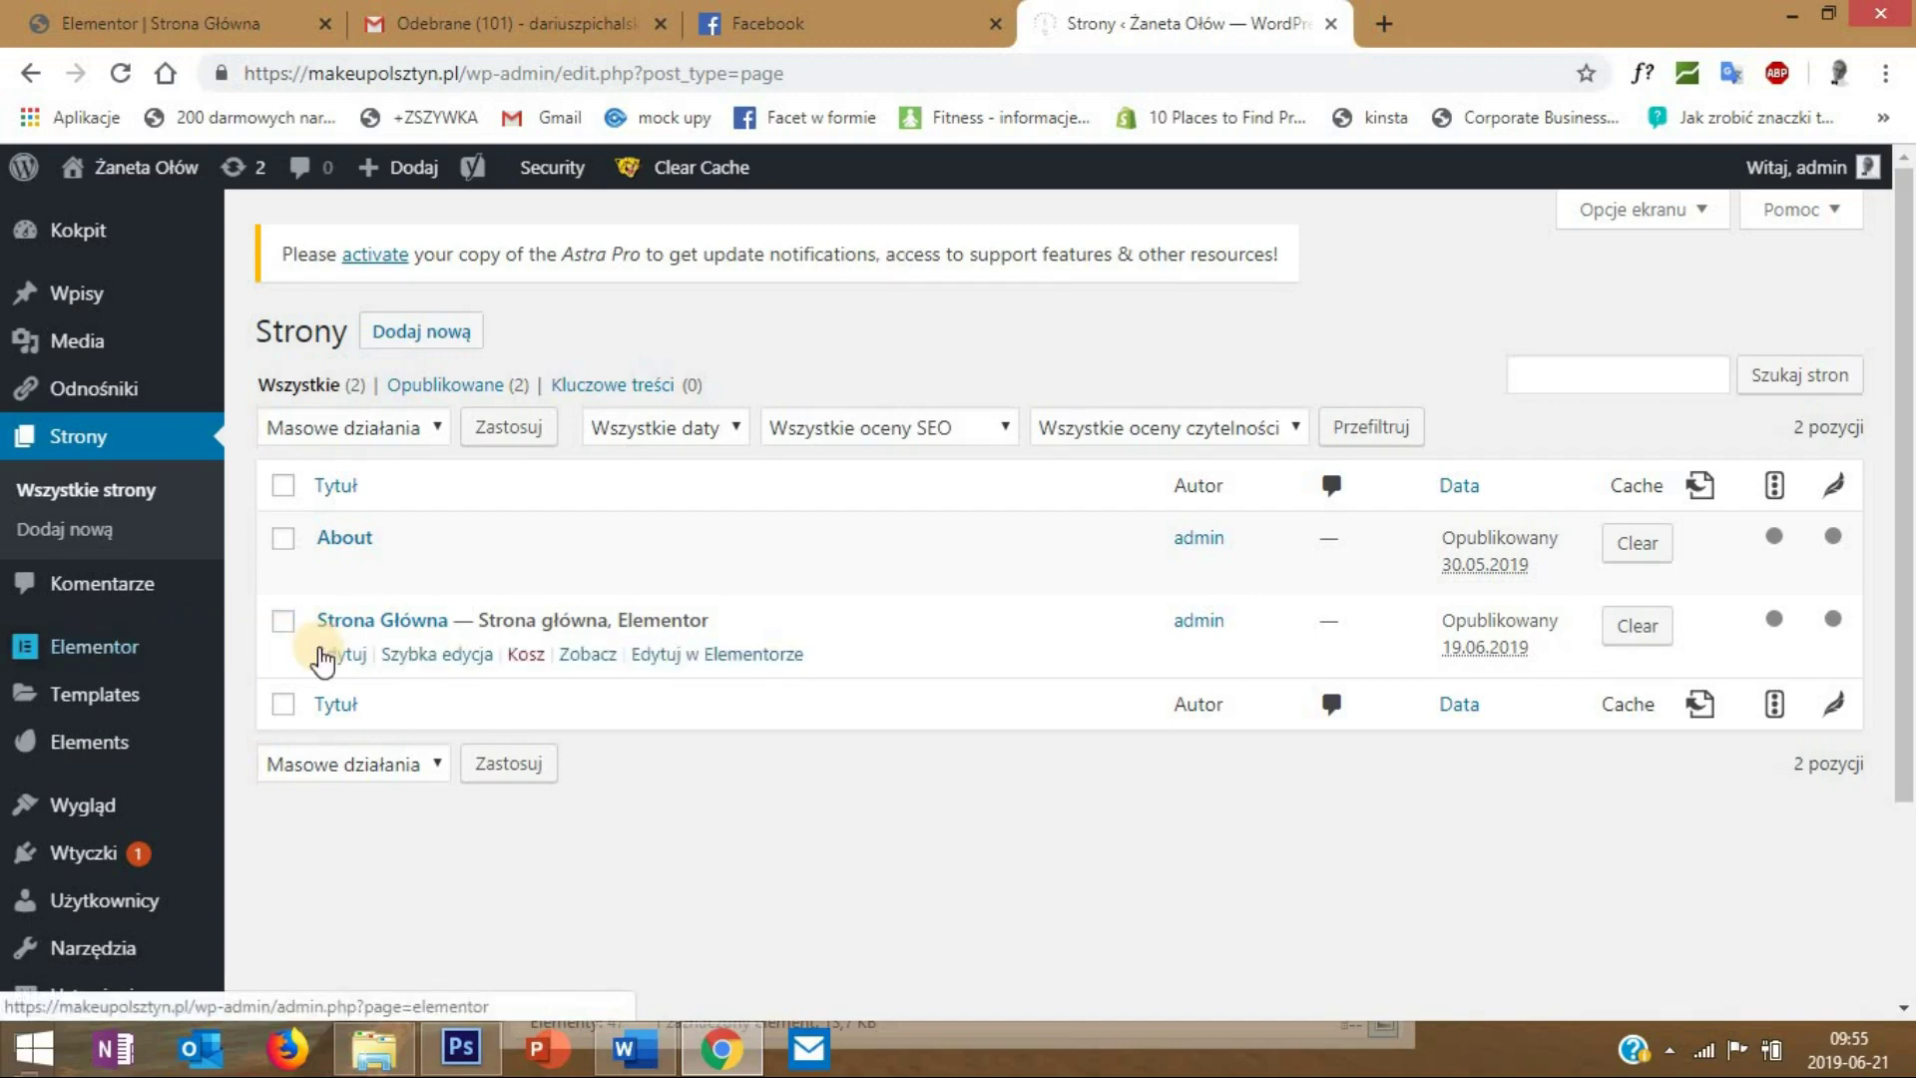
{"action": "left_click", "coordinate": [328, 660]}
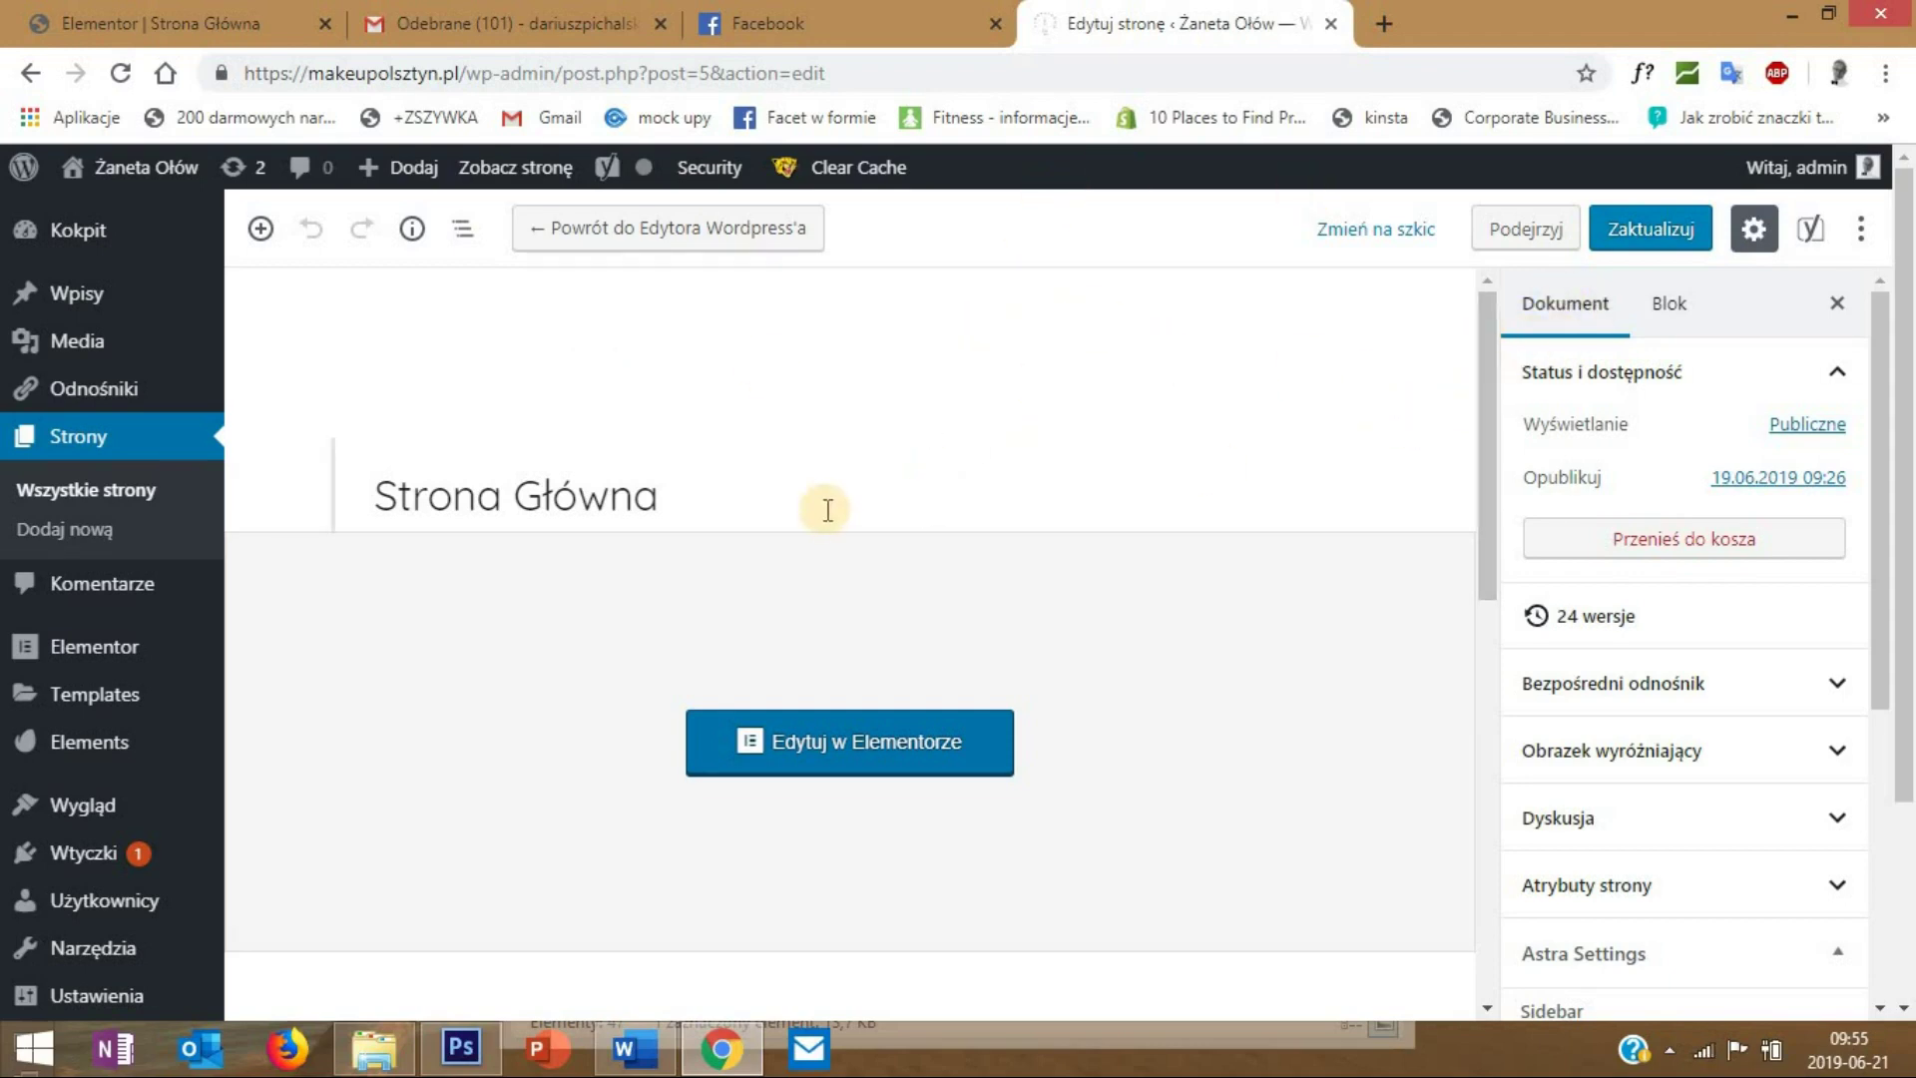
{"action": "scroll", "coordinate": [828, 509], "scroll_direction": "down", "scroll_amount": 5}
{"action": "scroll", "coordinate": [826, 505], "scroll_direction": "up", "scroll_amount": 5}
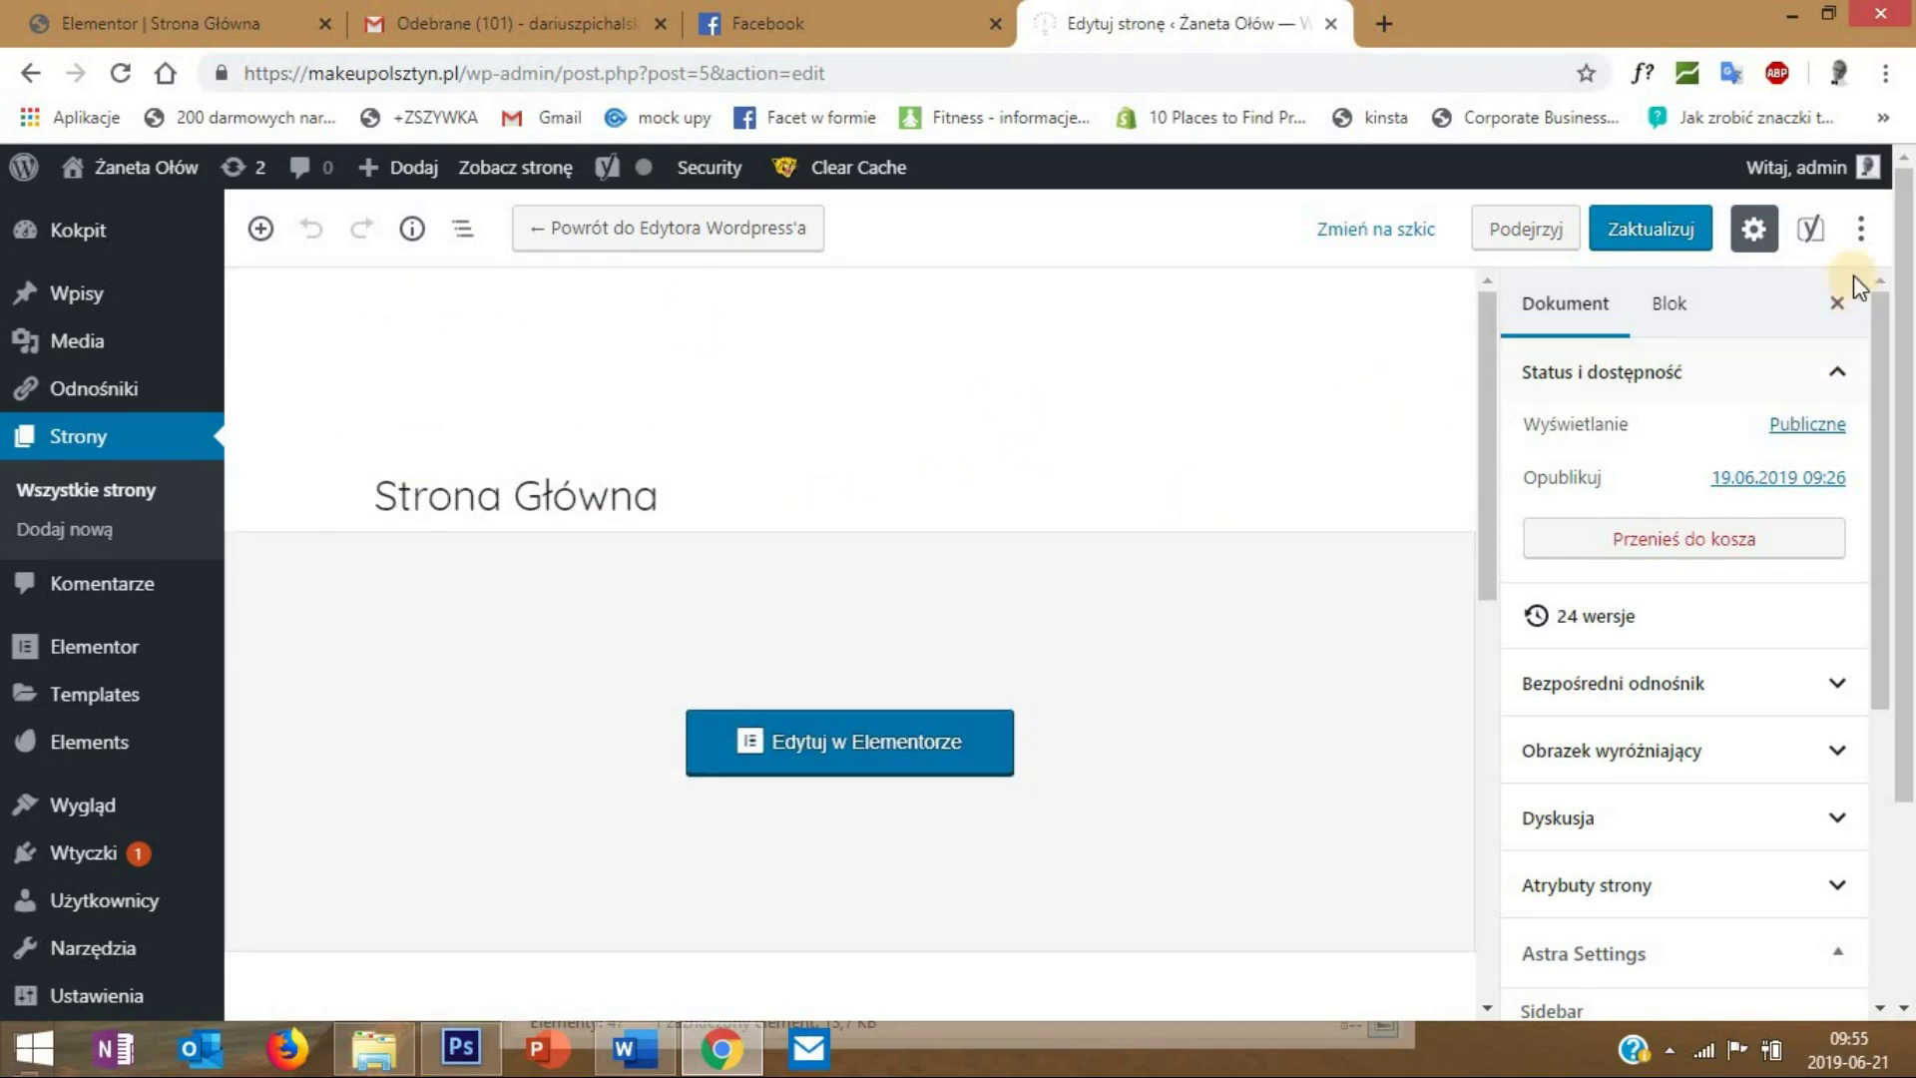
{"action": "left_click", "coordinate": [1811, 229]}
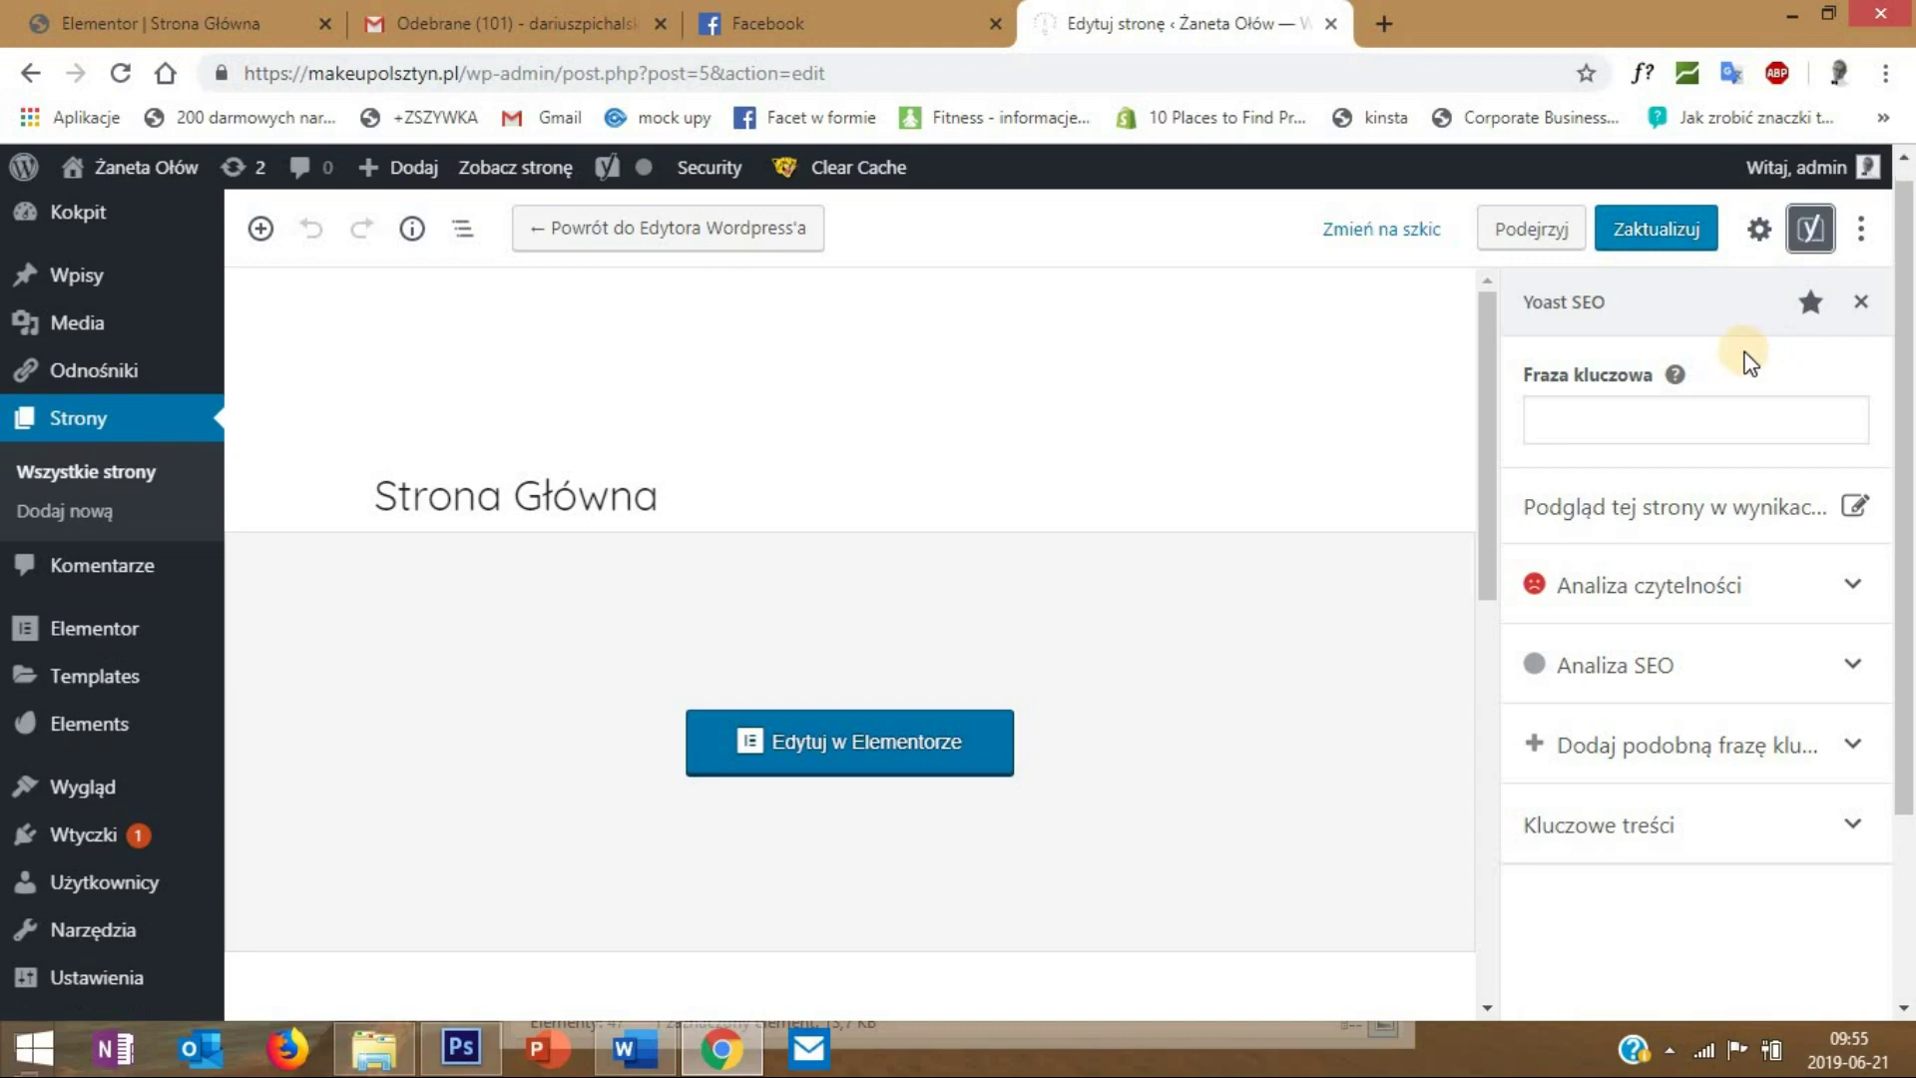
{"action": "scroll", "coordinate": [1205, 520], "scroll_direction": "down", "scroll_amount": 5}
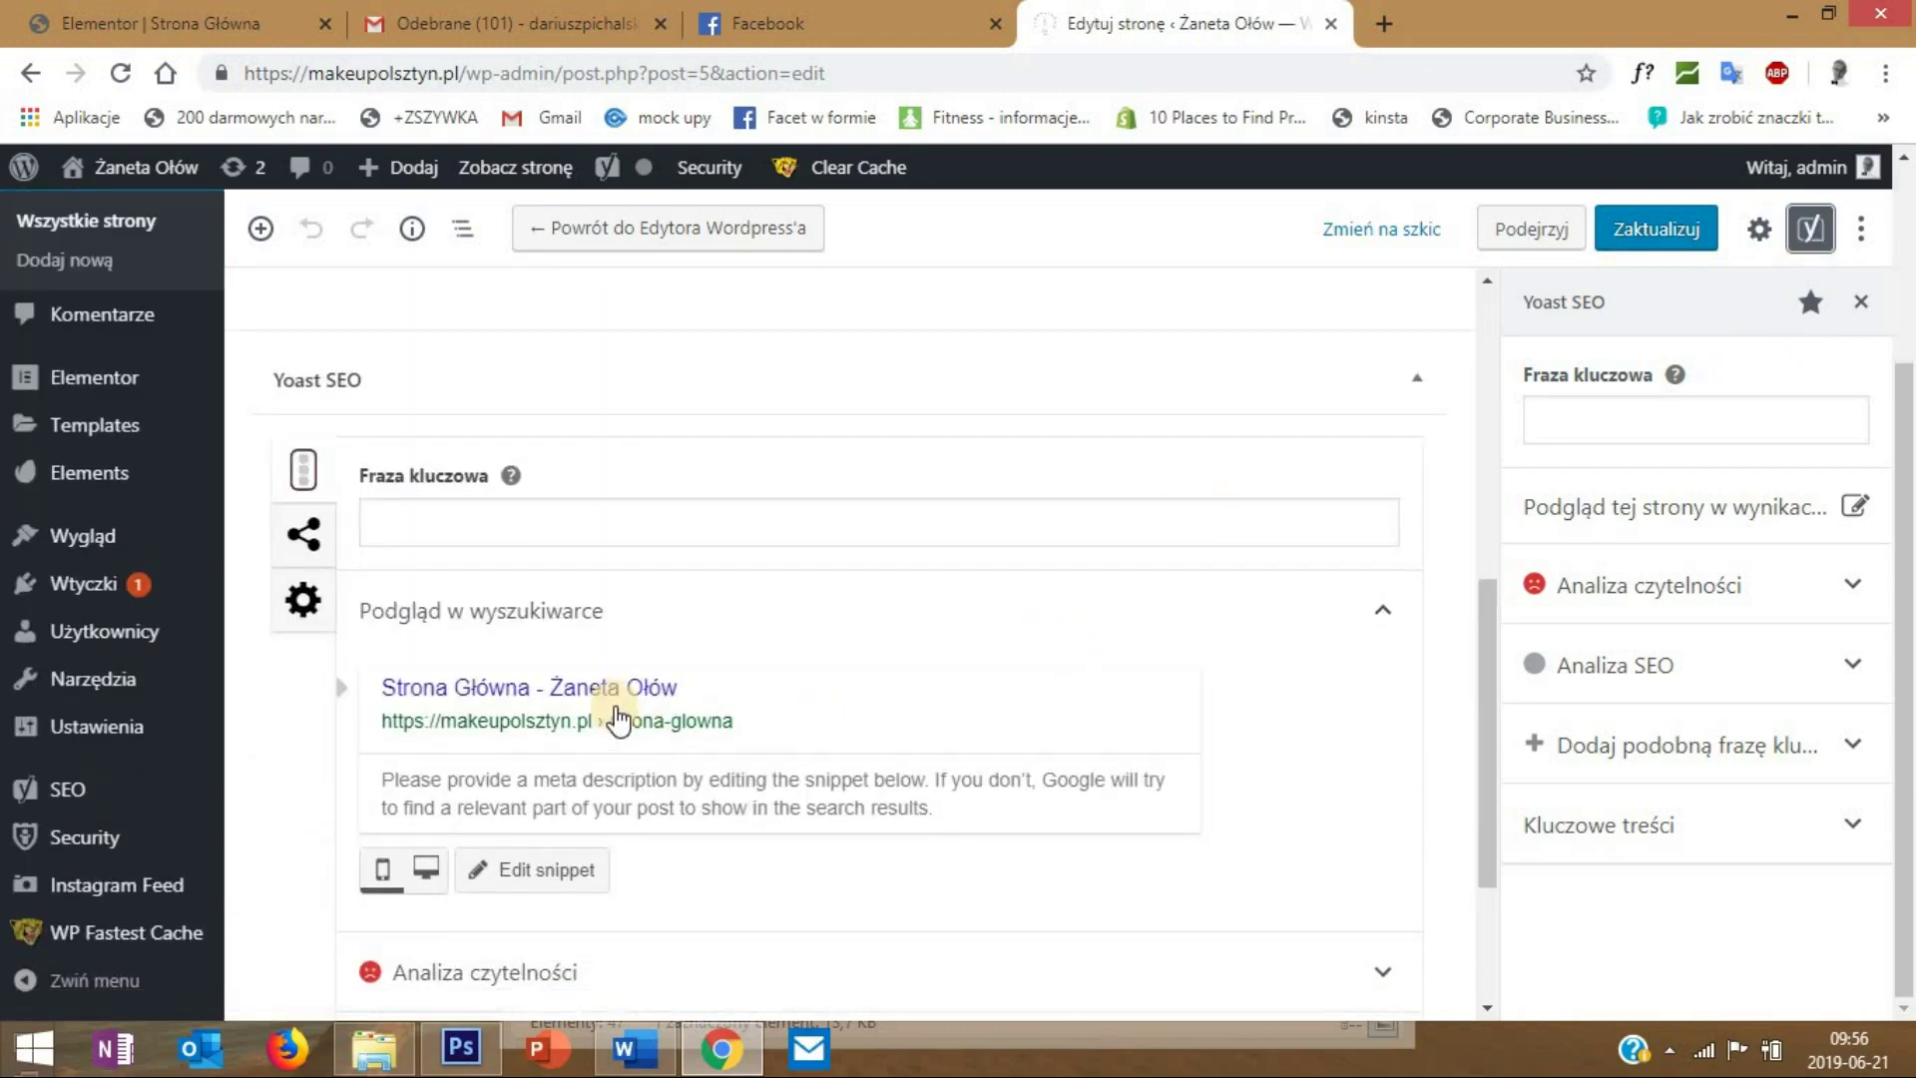
- Enter 'makijaż olsztyn' as the Yoast focus keyphrase (Fraza kluczowa)
{"action": "left_click", "coordinate": [475, 513]}
{"action": "type", "text": "makijaż olsztyn"}
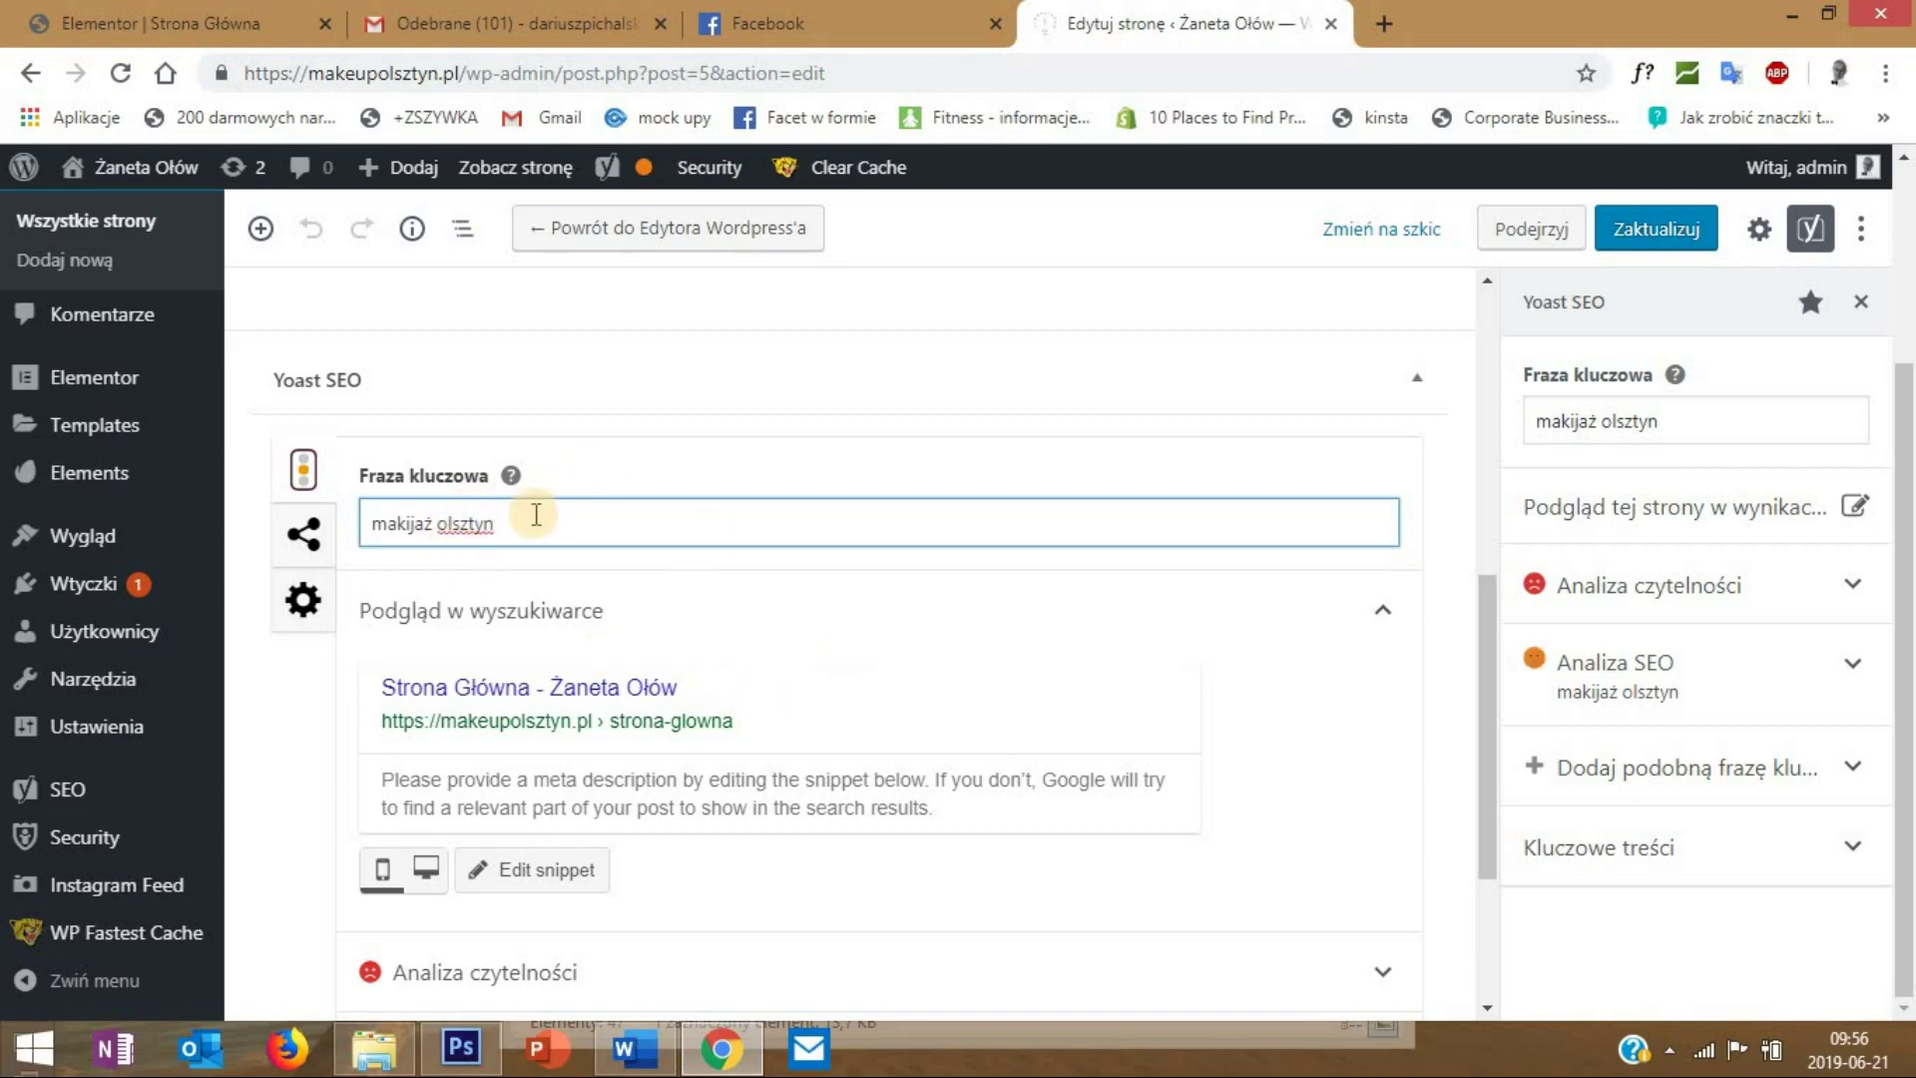
{"action": "scroll", "coordinate": [623, 599], "scroll_direction": "down", "scroll_amount": 1}
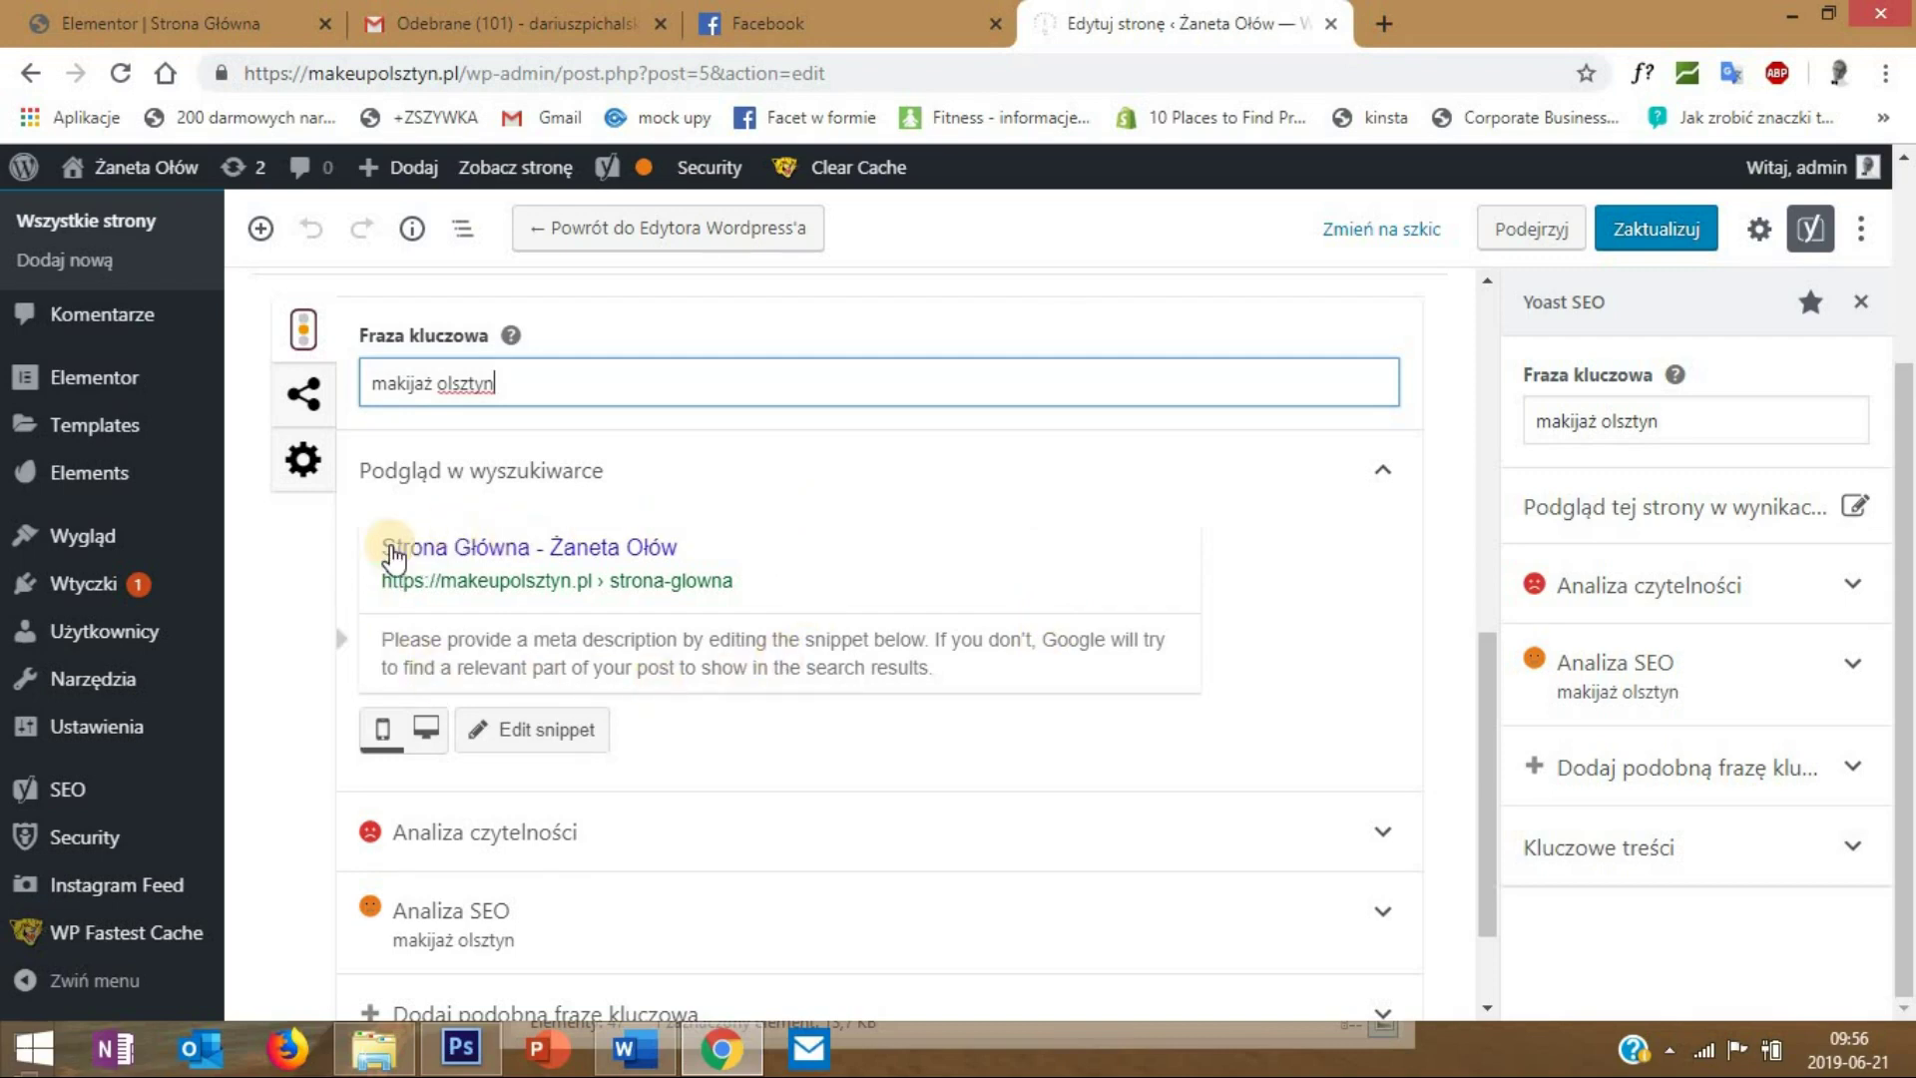
- Replace the SEO title variables with 'Makijaż okolicznościowy, permanentny Olsztyn, makeup' plus the artist's name
{"action": "left_click", "coordinate": [471, 551]}
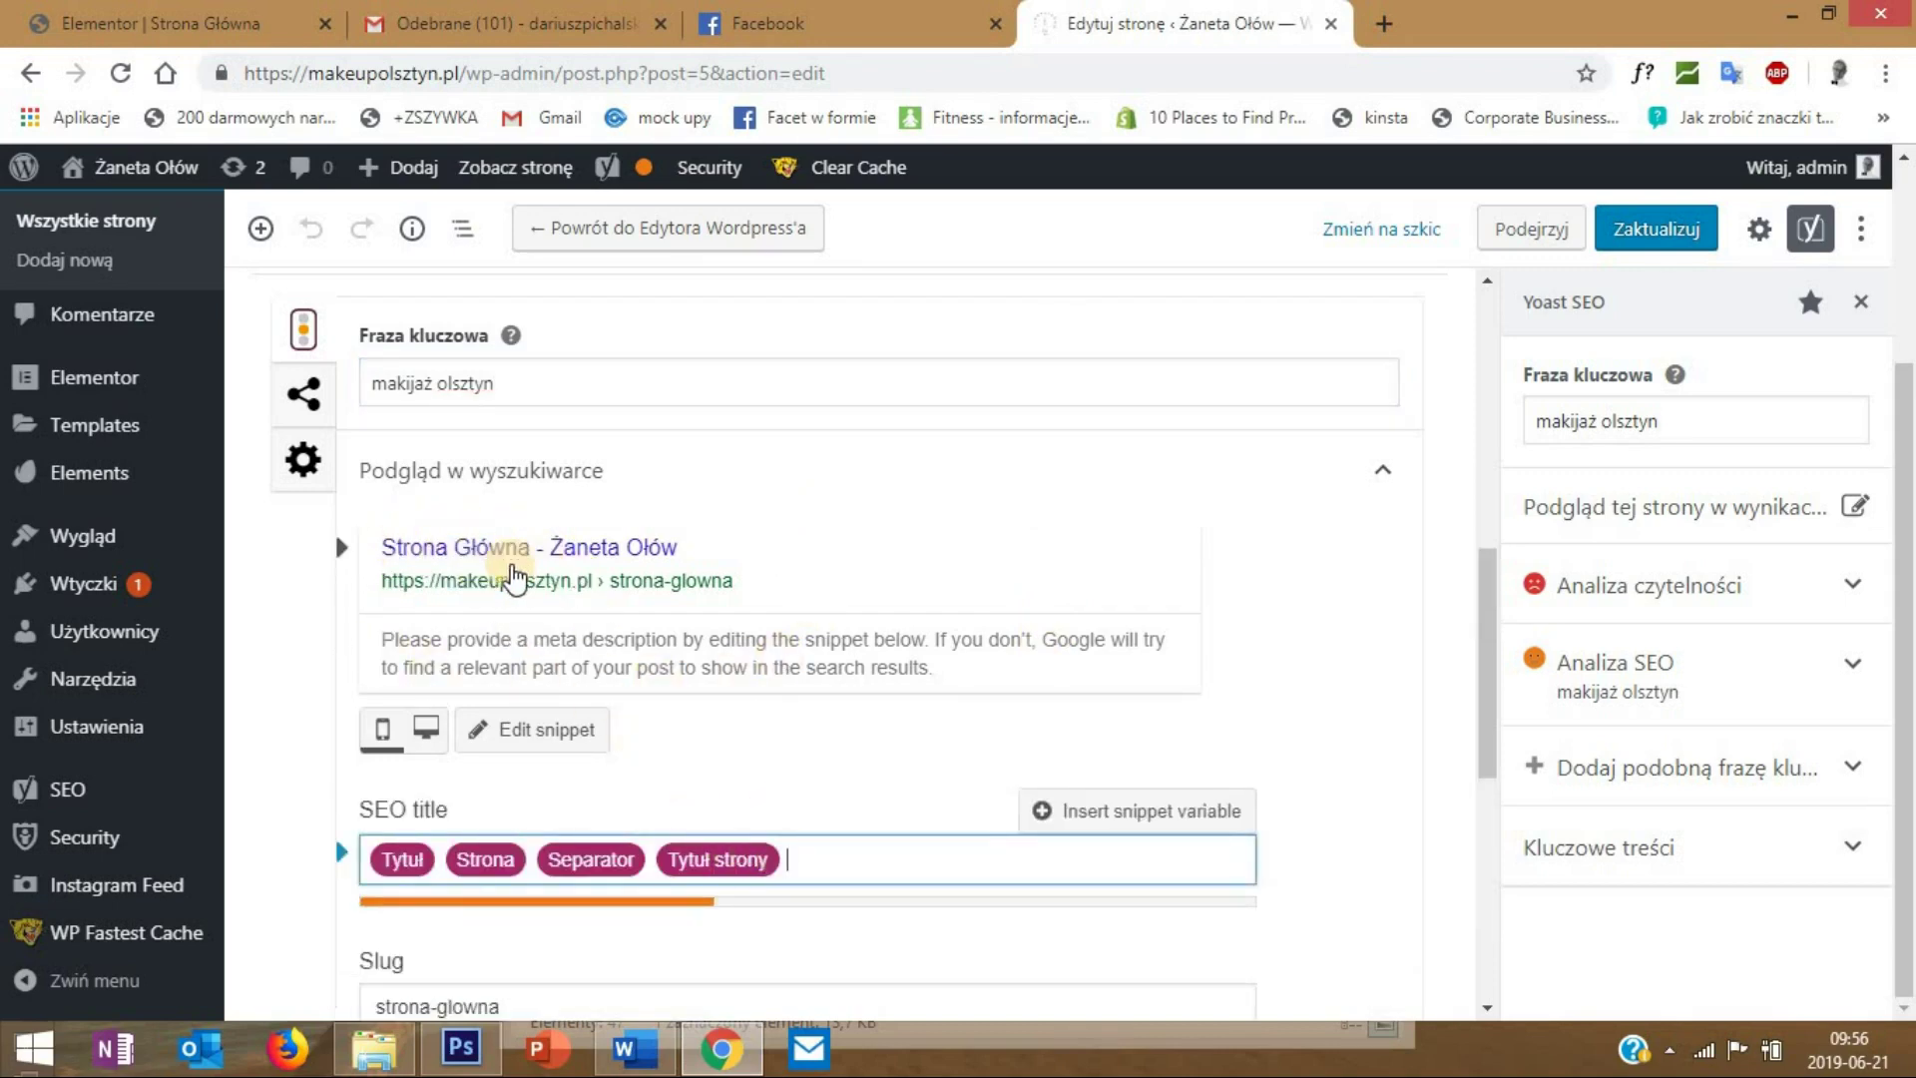
{"action": "left_click_drag", "start_coordinate": [810, 843], "coordinate": [377, 860]}
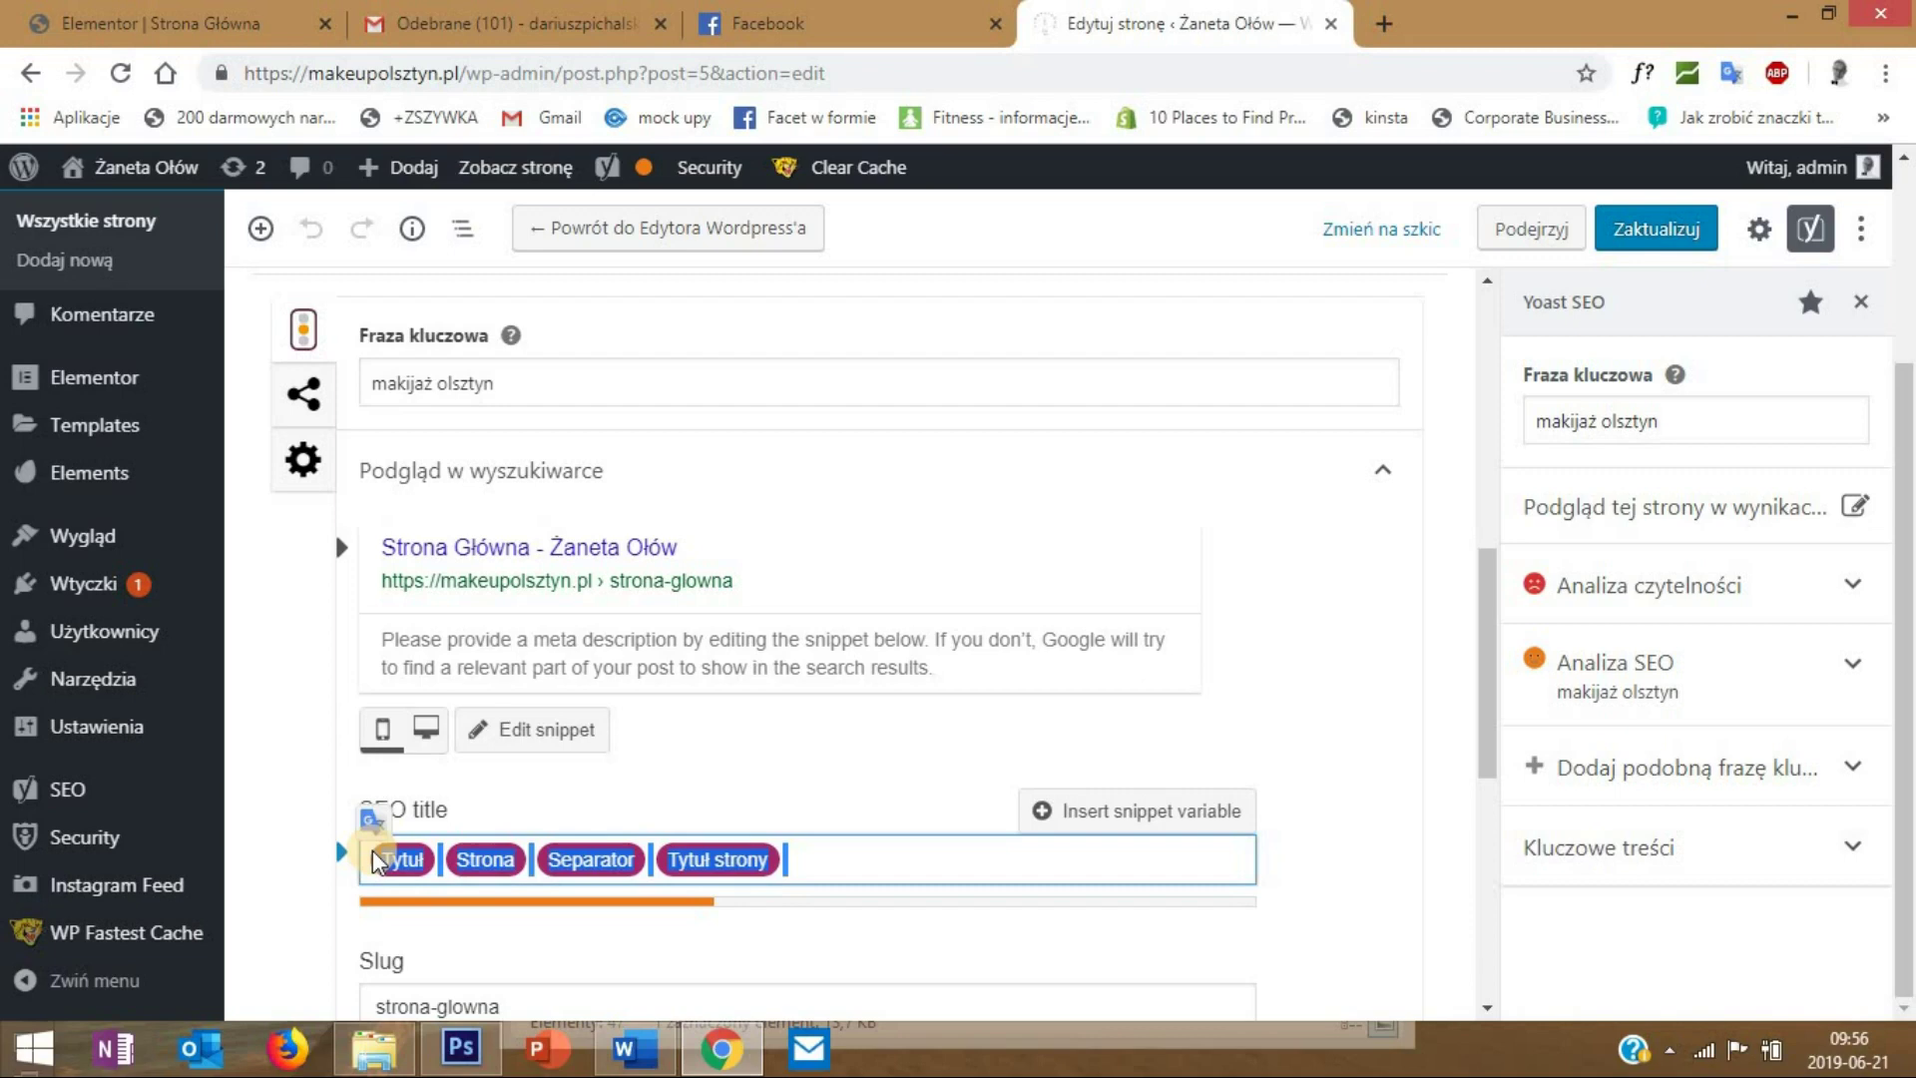
{"action": "type", "text": "Makijaż okolicznościowy, permanentny Olszt"}
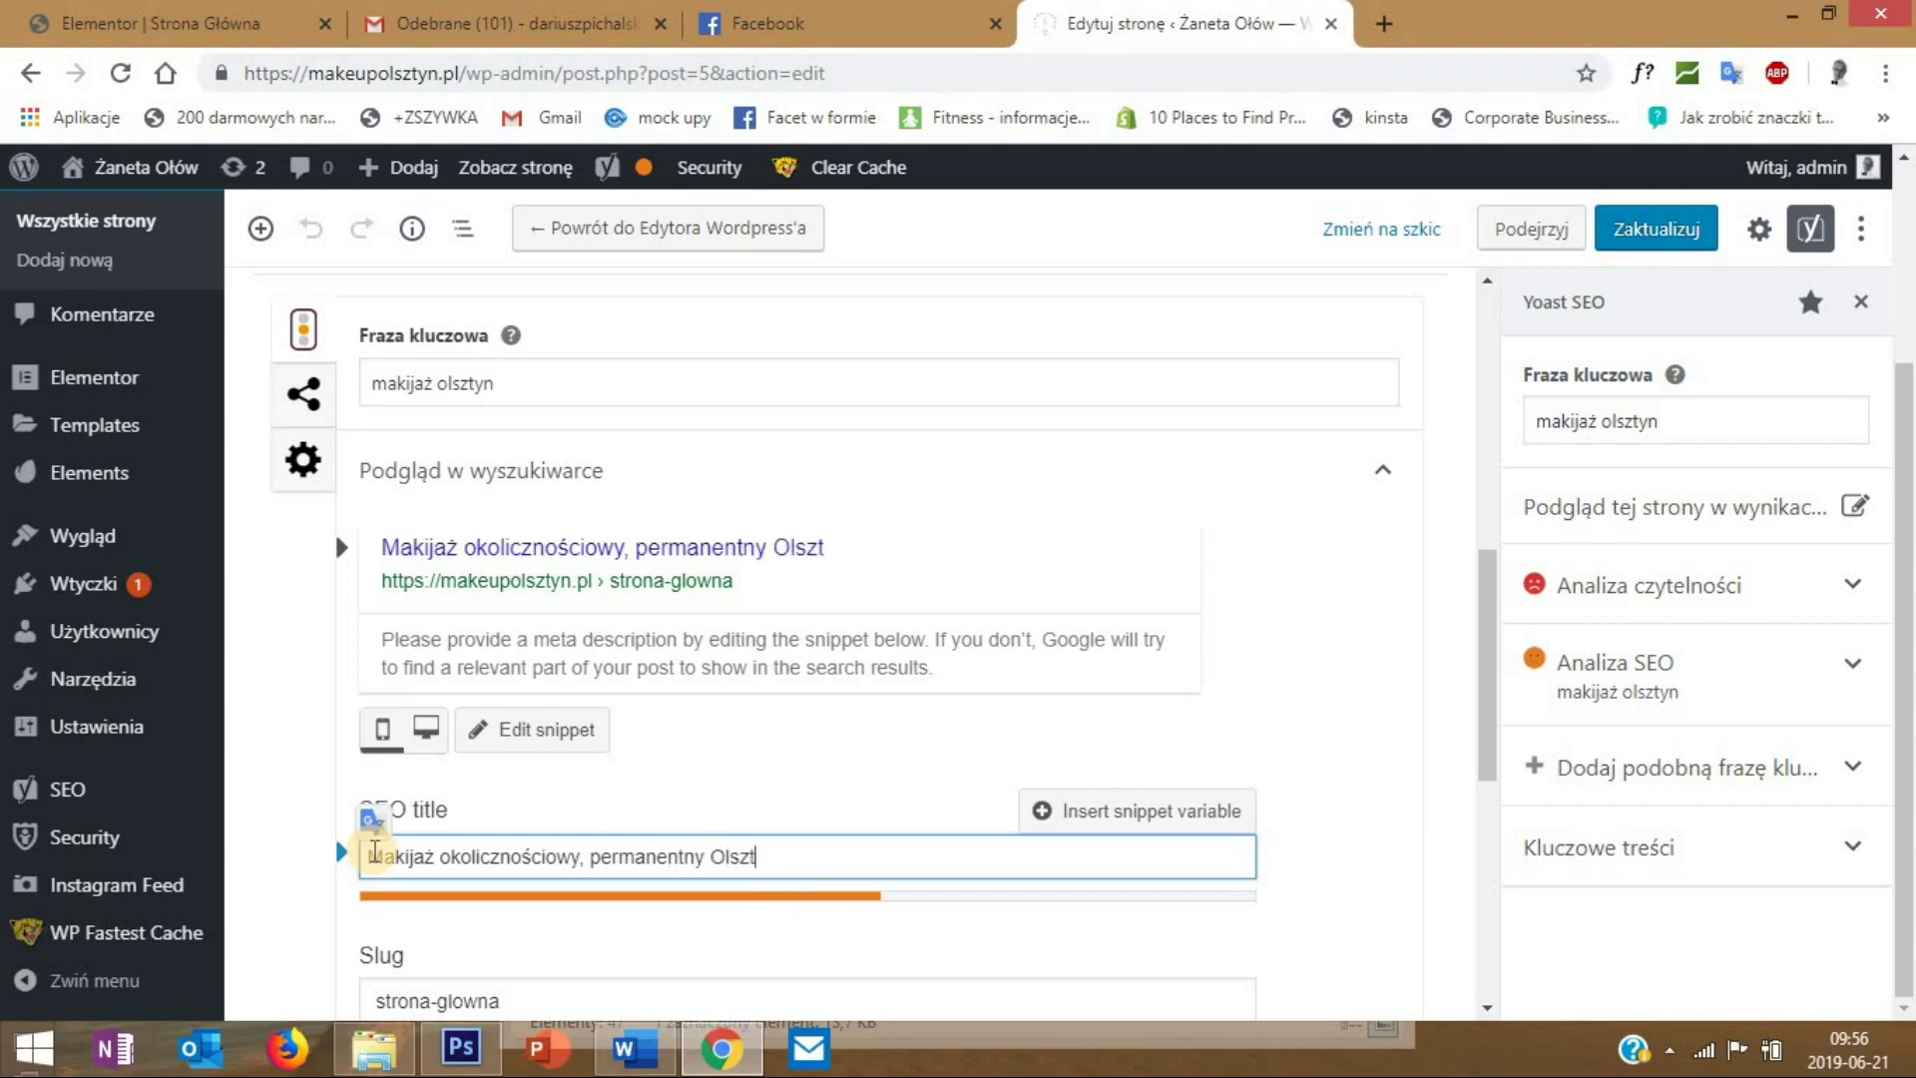
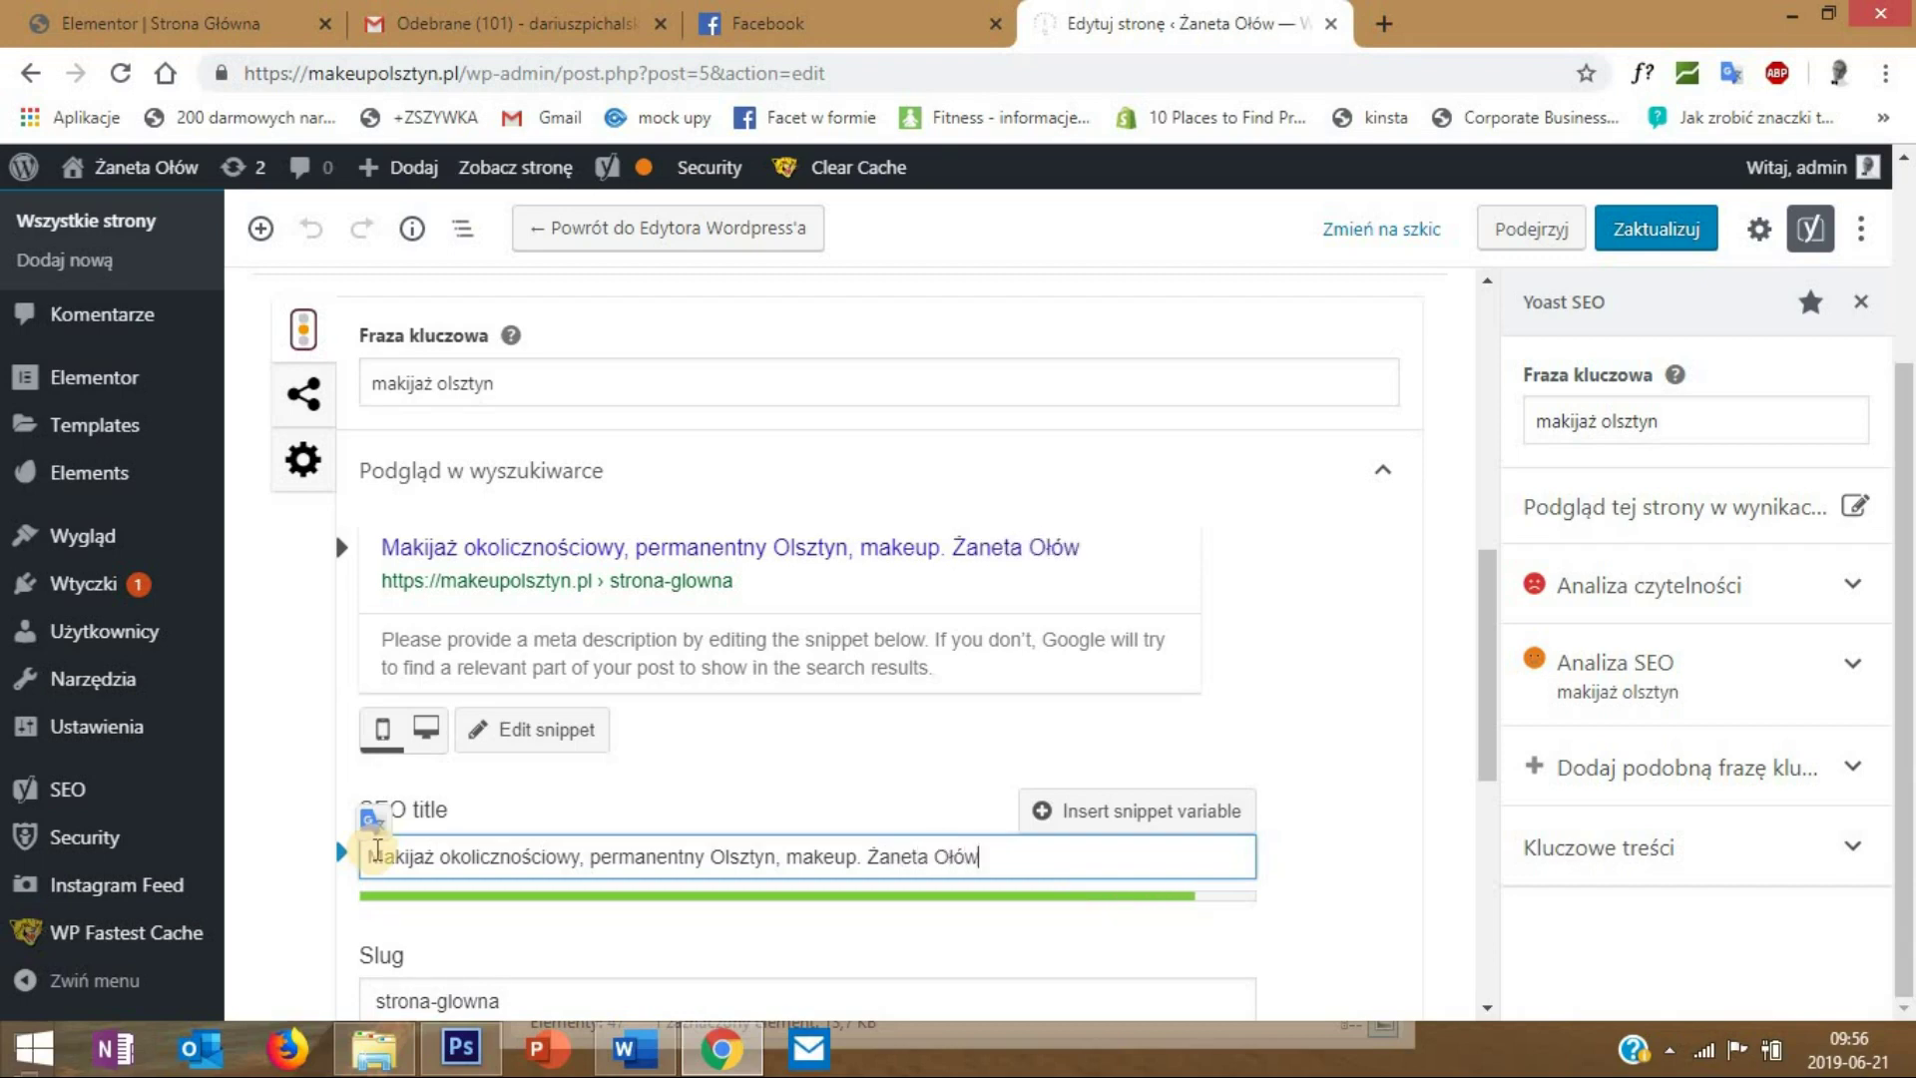
{"action": "scroll", "coordinate": [344, 1003], "scroll_direction": "down", "scroll_amount": 1}
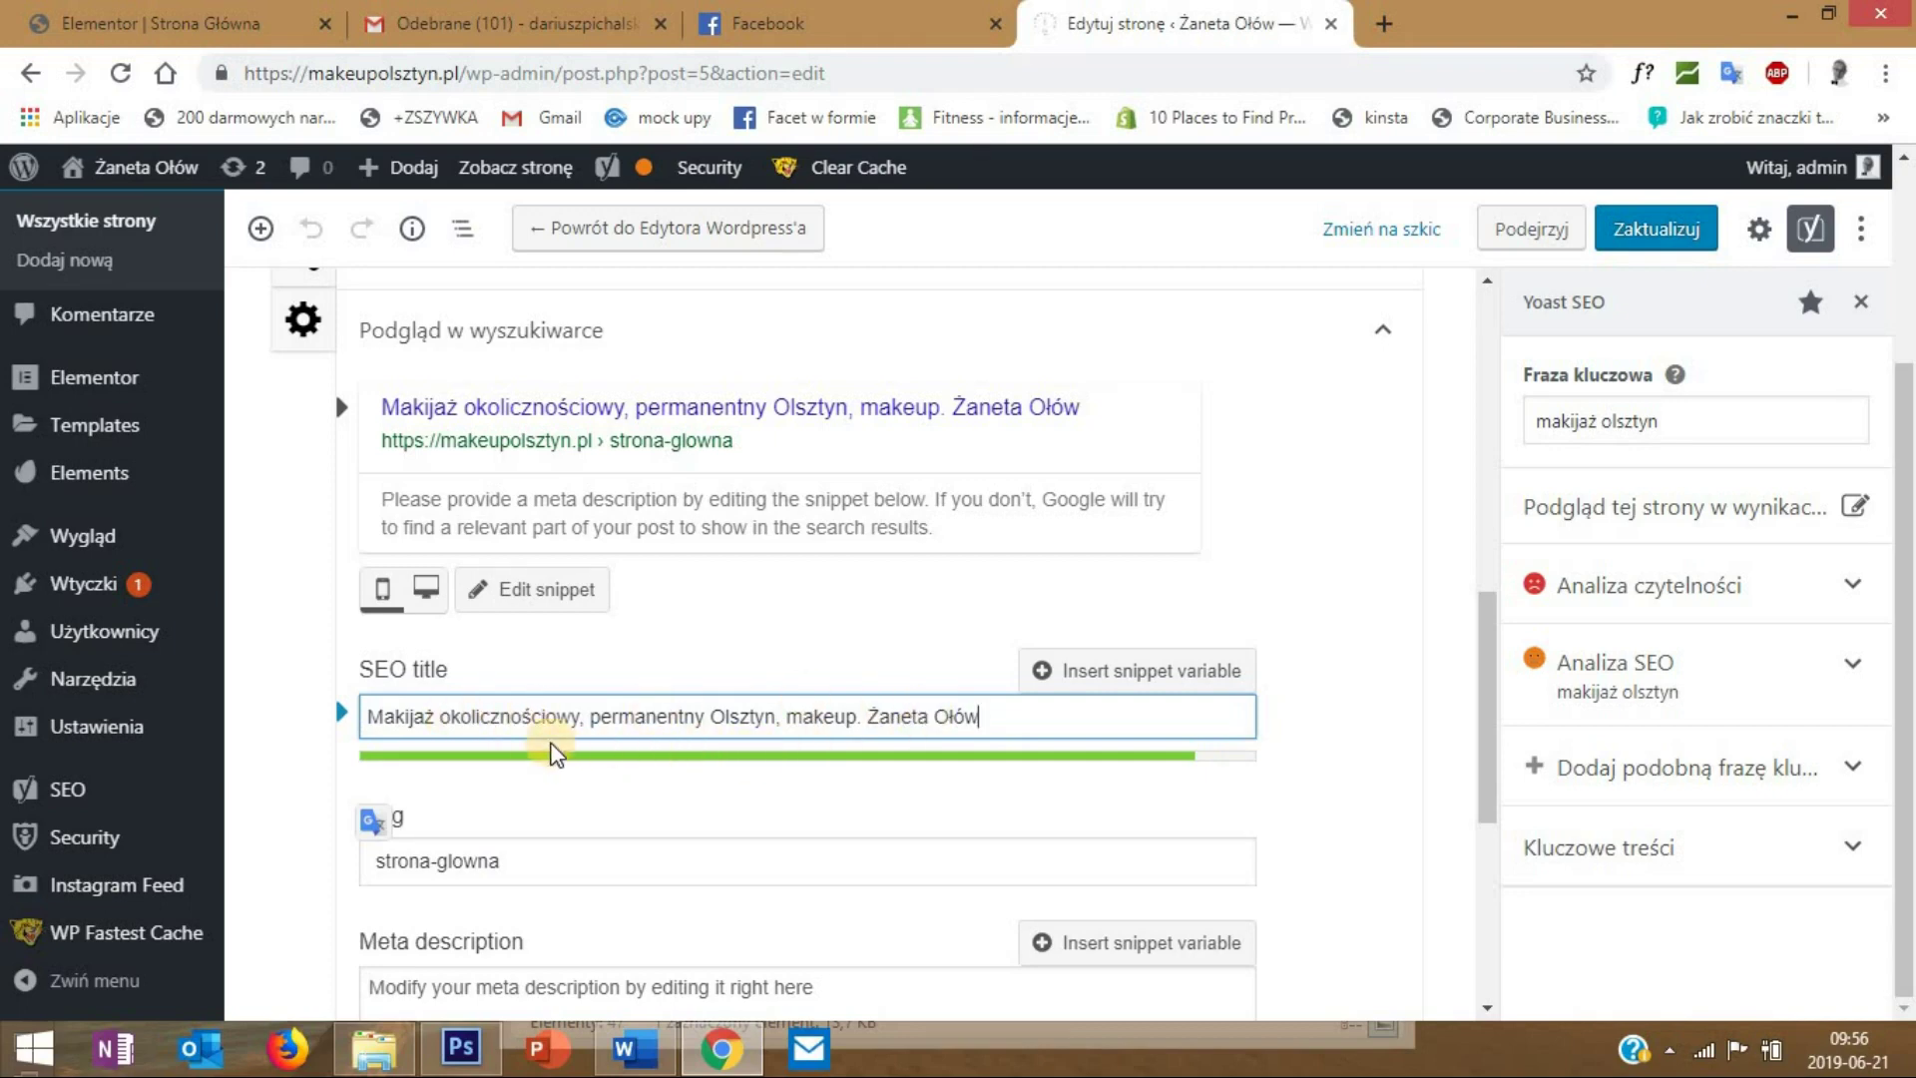
{"action": "scroll", "coordinate": [496, 715], "scroll_direction": "down", "scroll_amount": 2}
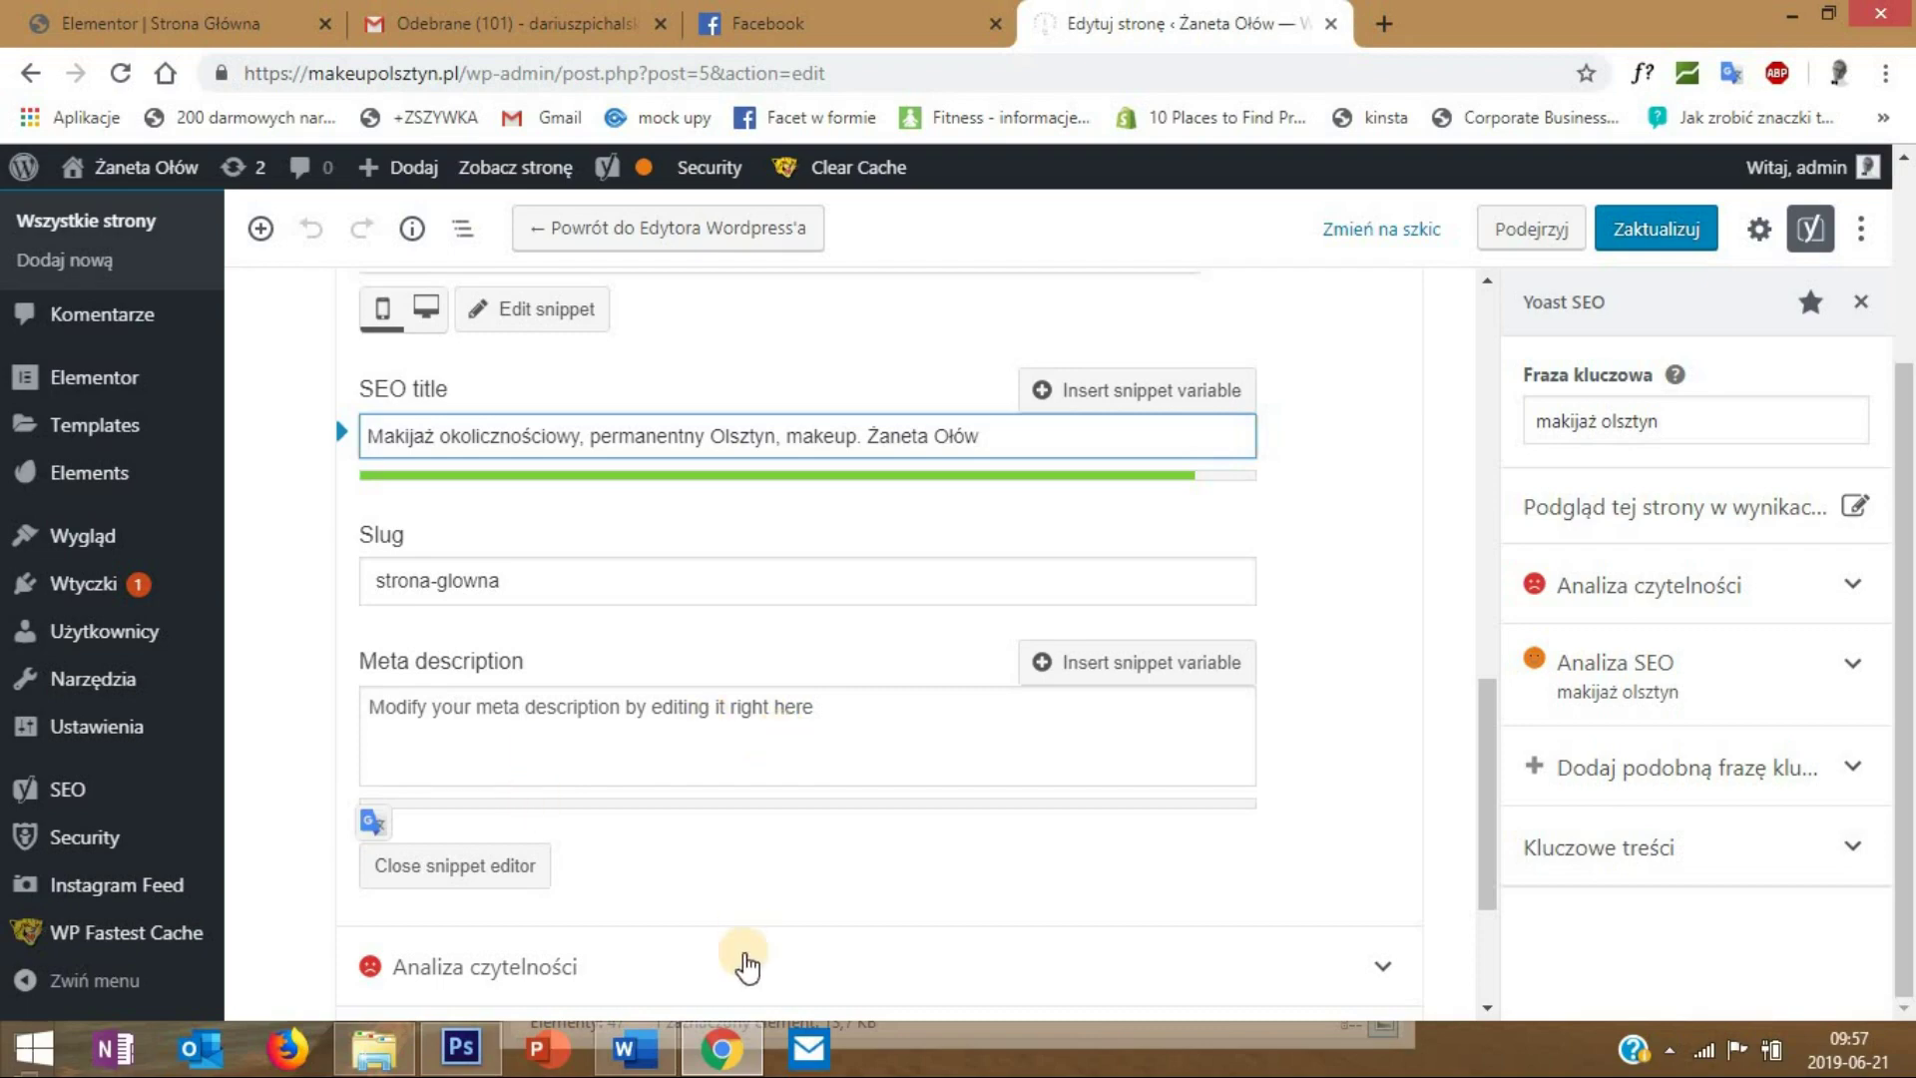
- In Word's LINGERISTKA.docx, select the services description paragraph
{"action": "left_click", "coordinate": [634, 1048]}
{"action": "scroll", "coordinate": [648, 760], "scroll_direction": "down", "scroll_amount": 4}
{"action": "scroll", "coordinate": [649, 760], "scroll_direction": "down", "scroll_amount": 12}
{"action": "left_click_drag", "start_coordinate": [1906, 783], "coordinate": [1188, 462]}
{"action": "left_click_drag", "start_coordinate": [748, 461], "coordinate": [519, 429]}
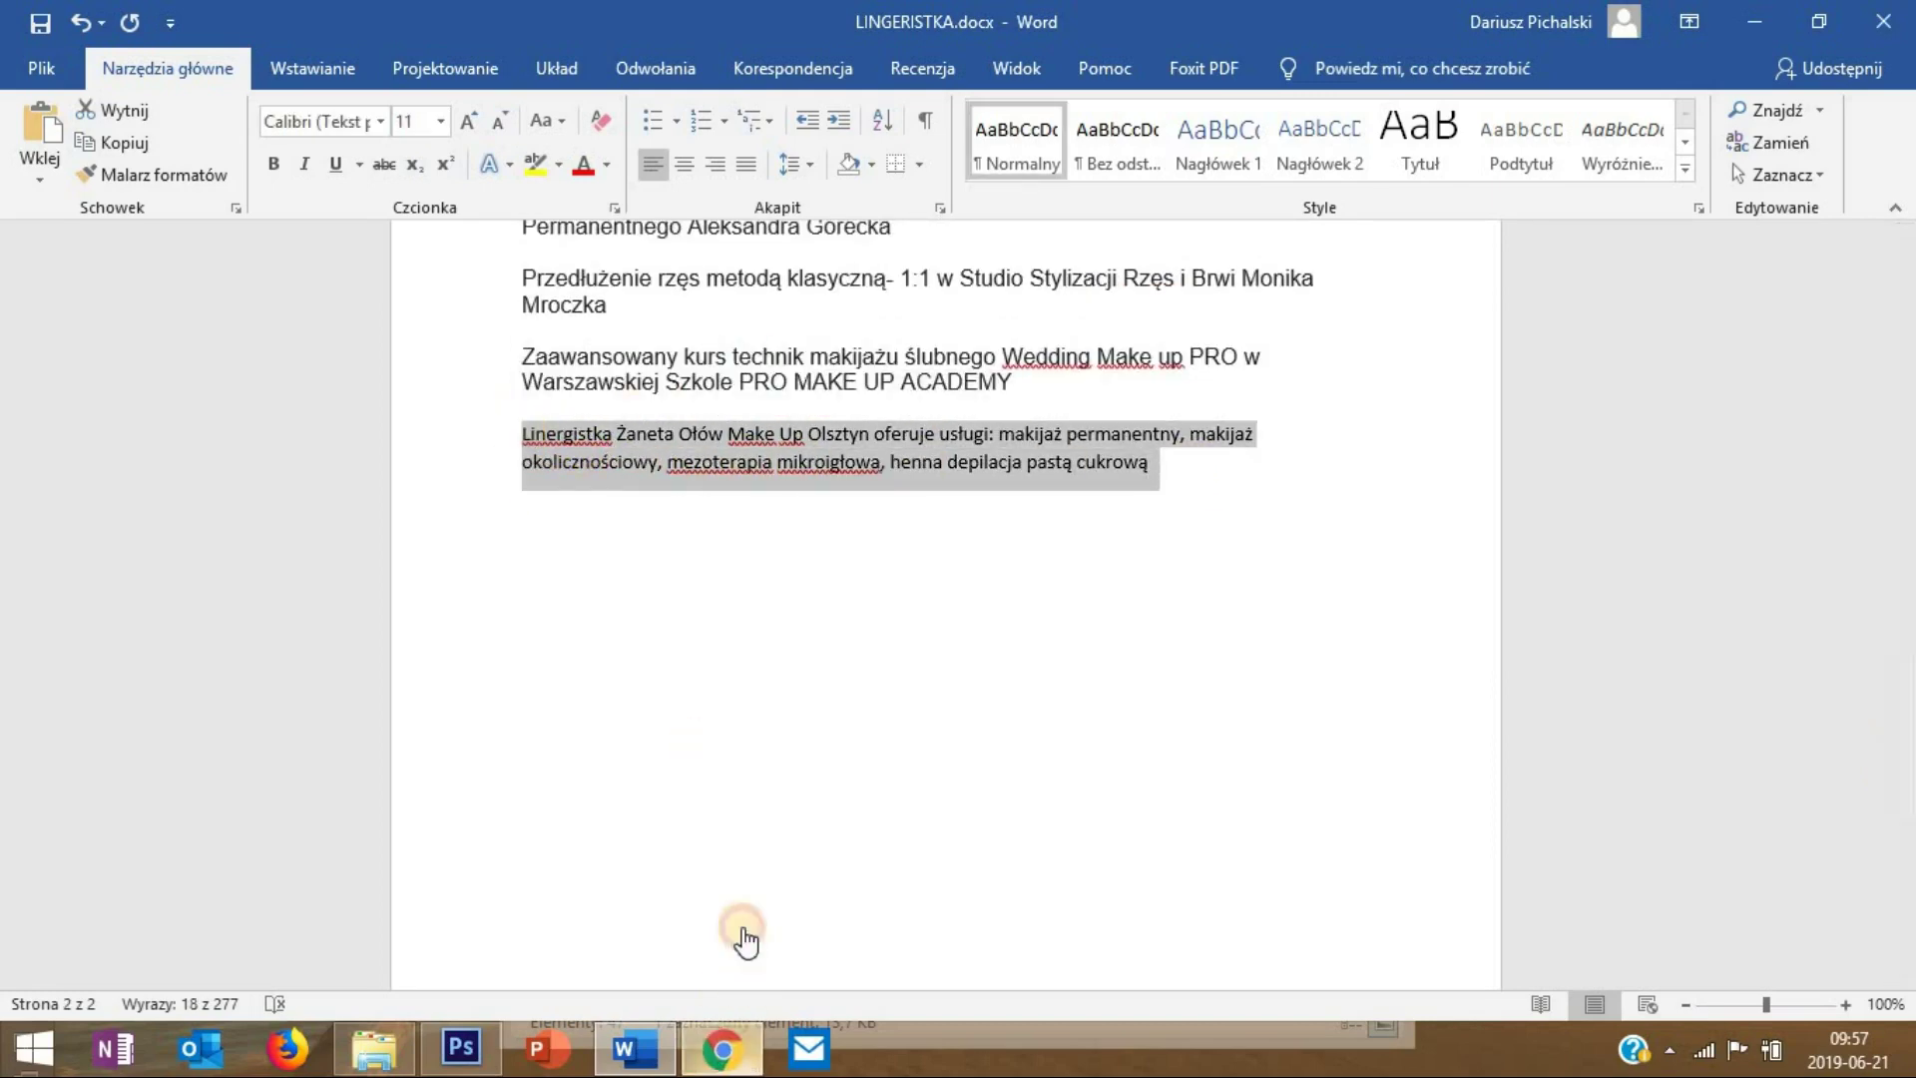
- Paste the services paragraph as the Yoast meta description and update the Strona Główna page
{"action": "left_click", "coordinate": [721, 1048]}
{"action": "left_click", "coordinate": [623, 722]}
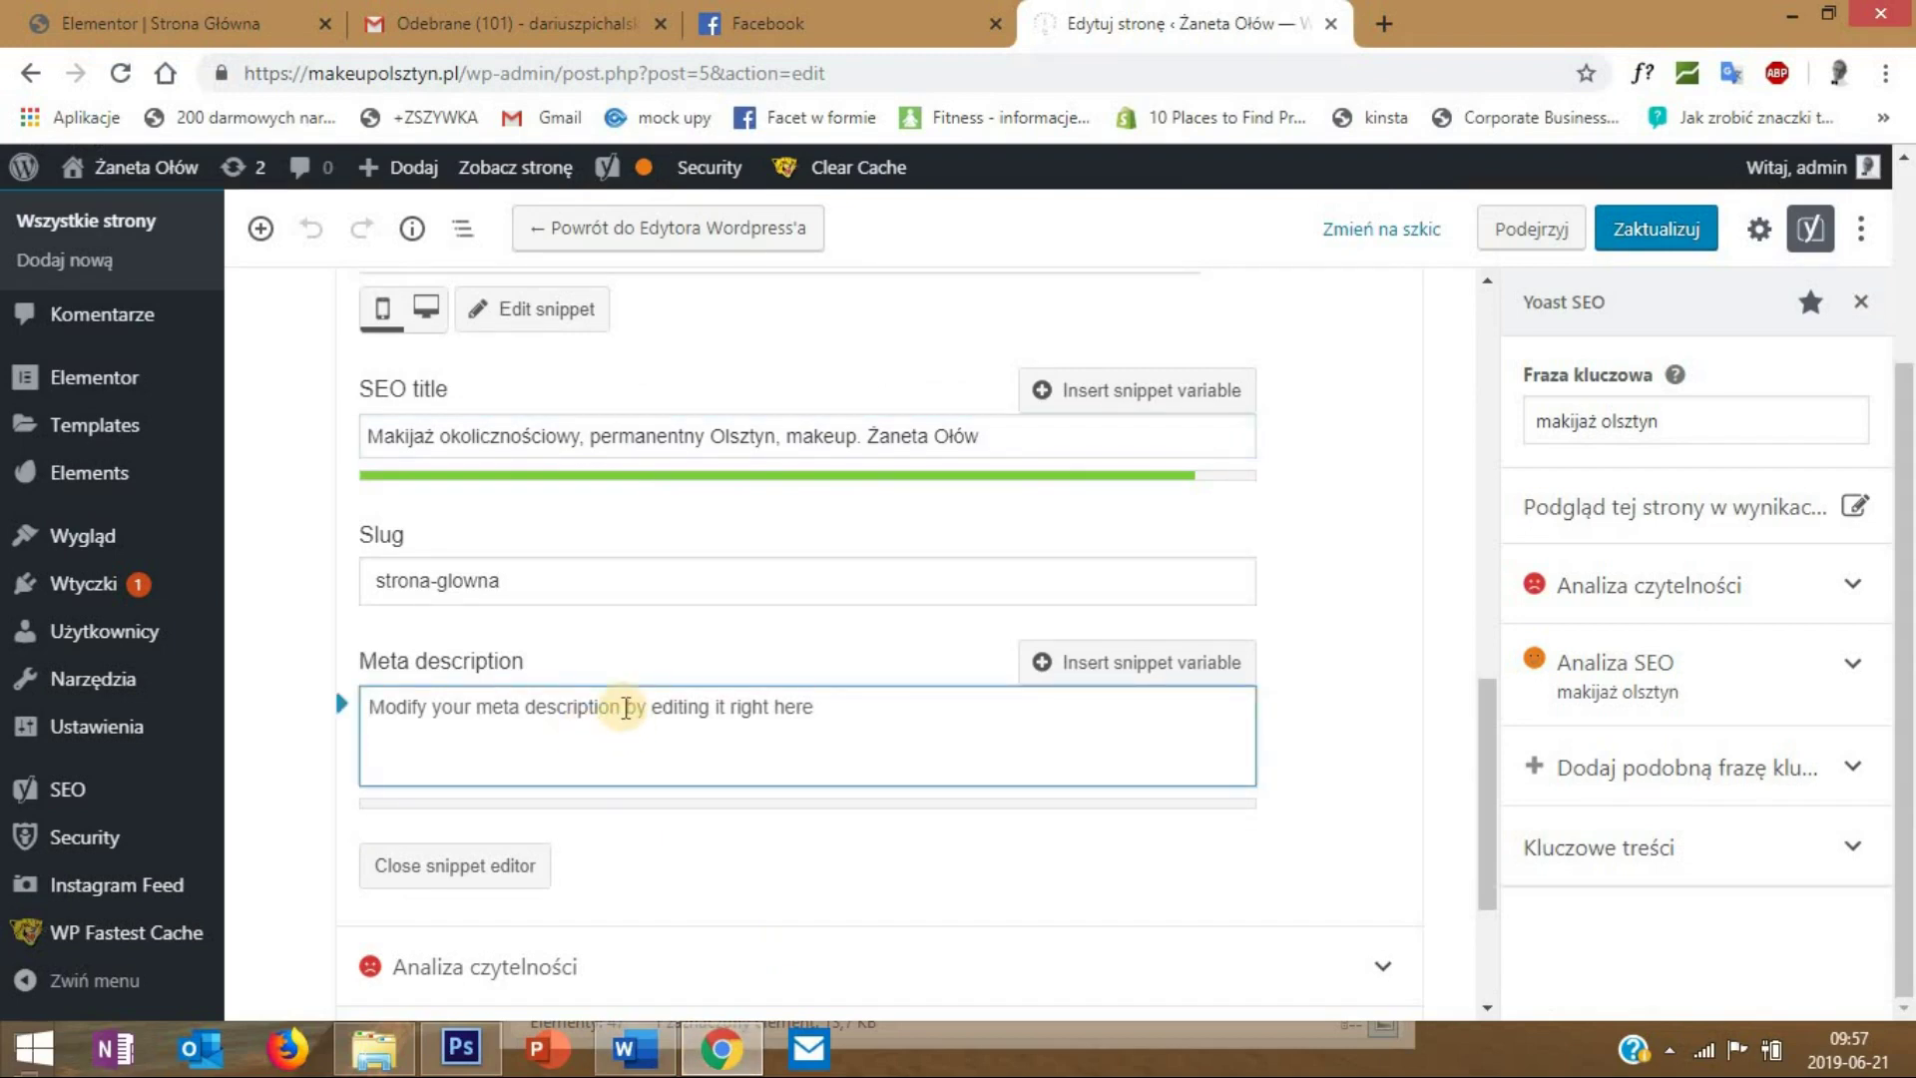
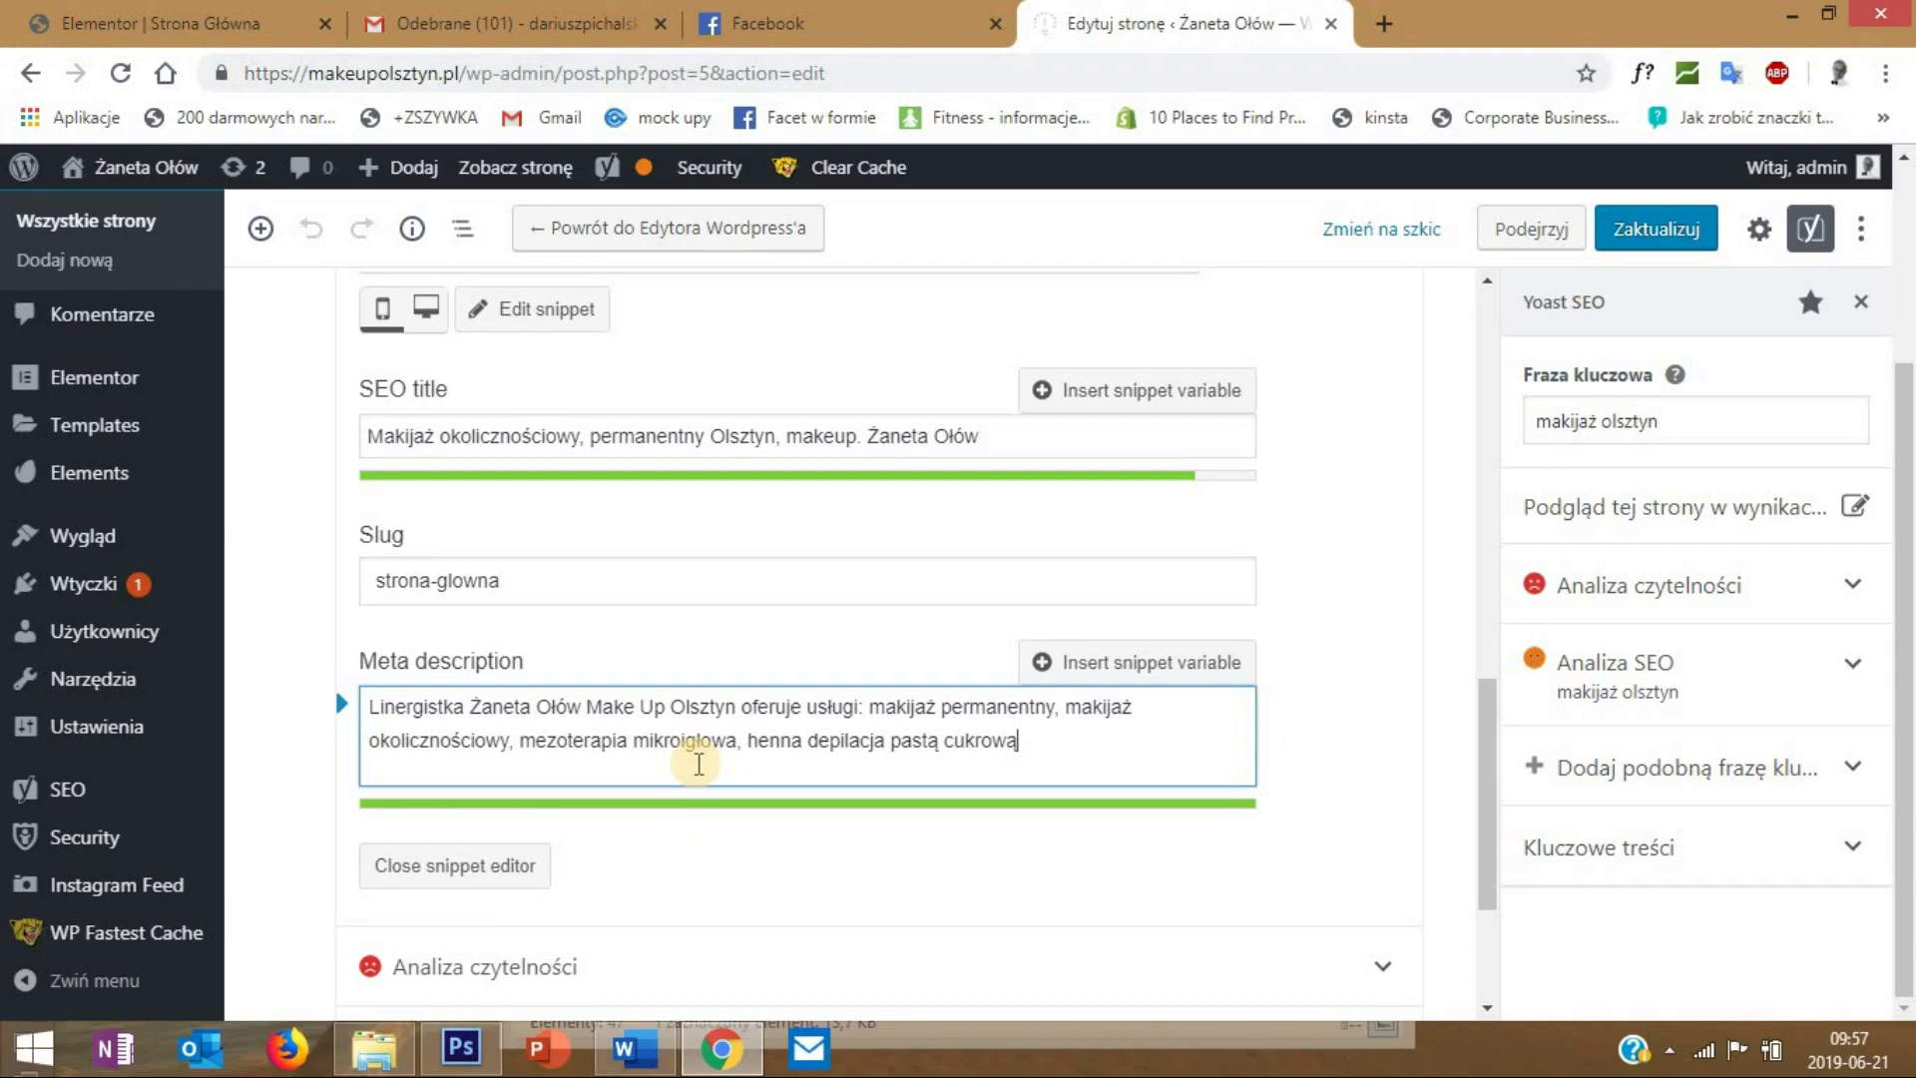
{"action": "scroll", "coordinate": [698, 764], "scroll_direction": "down", "scroll_amount": 3}
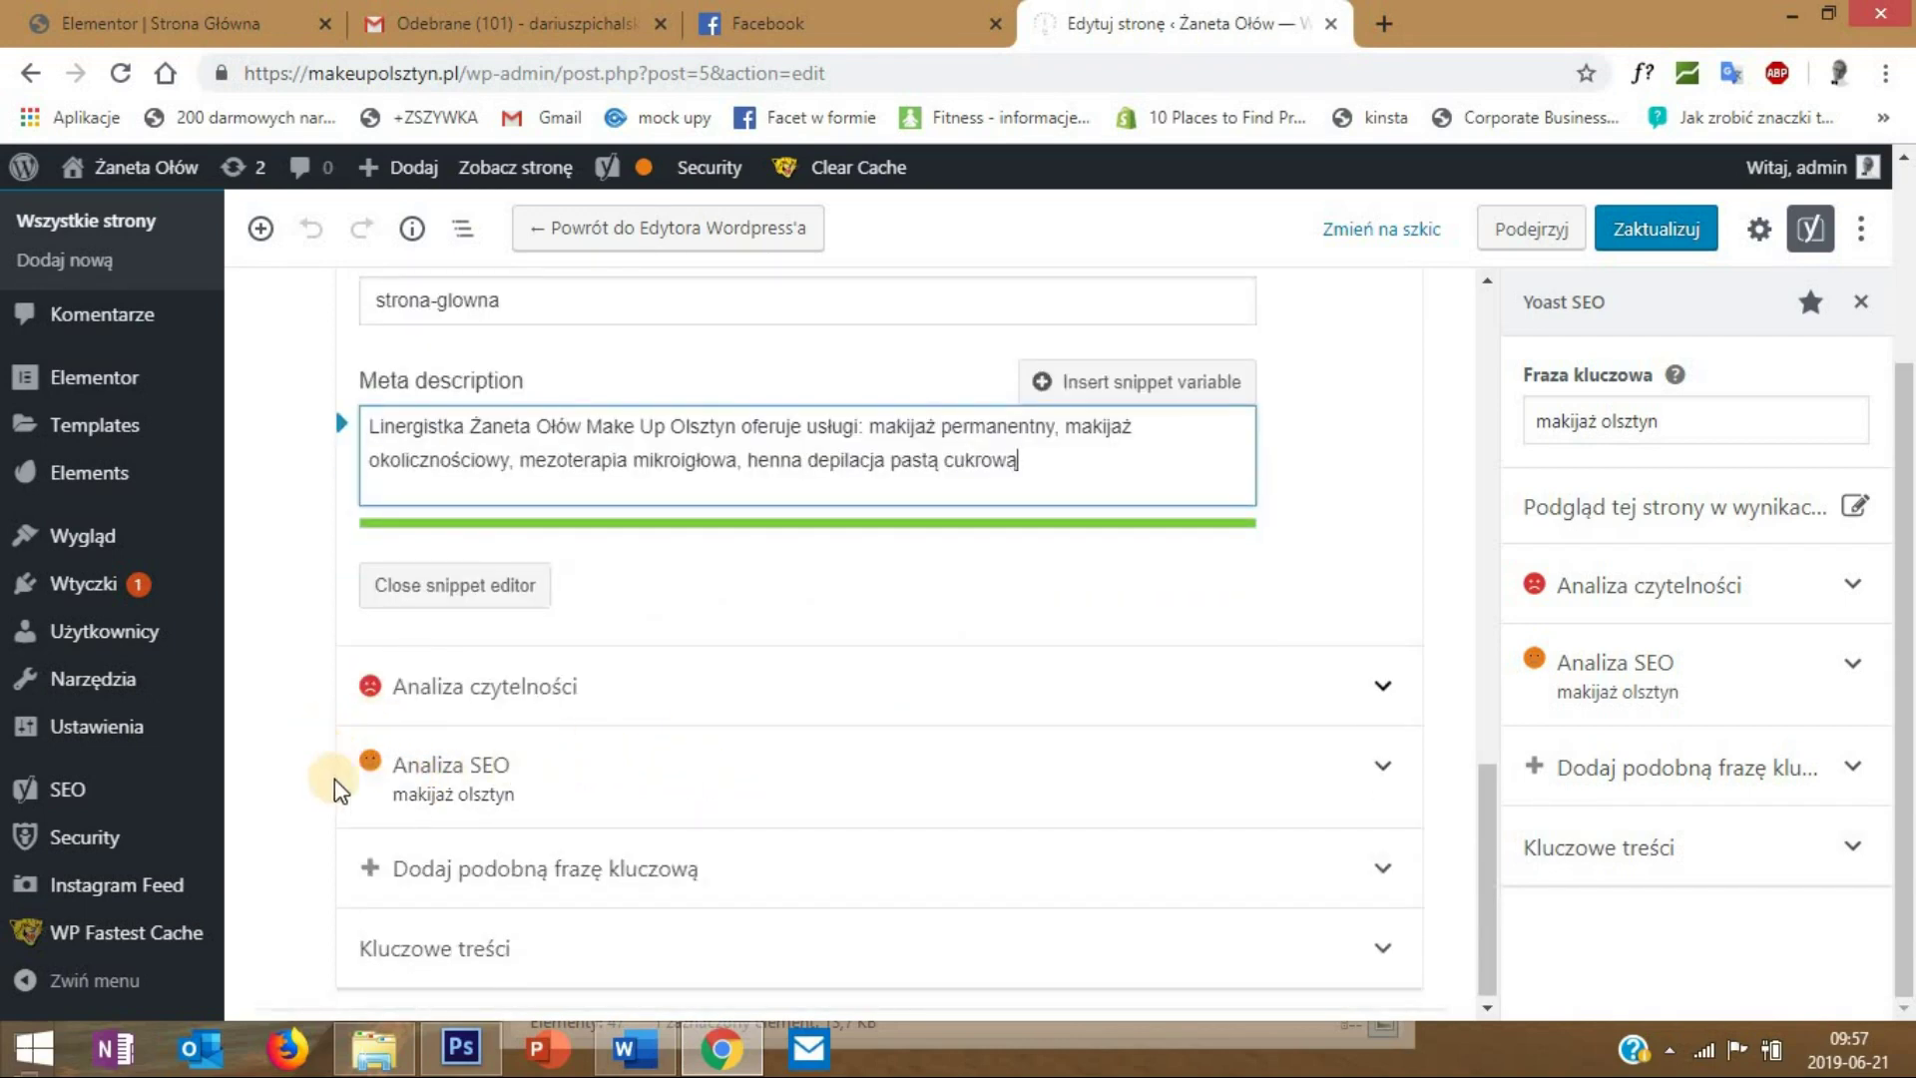
{"action": "left_click_drag", "start_coordinate": [1485, 843], "coordinate": [1383, 594]}
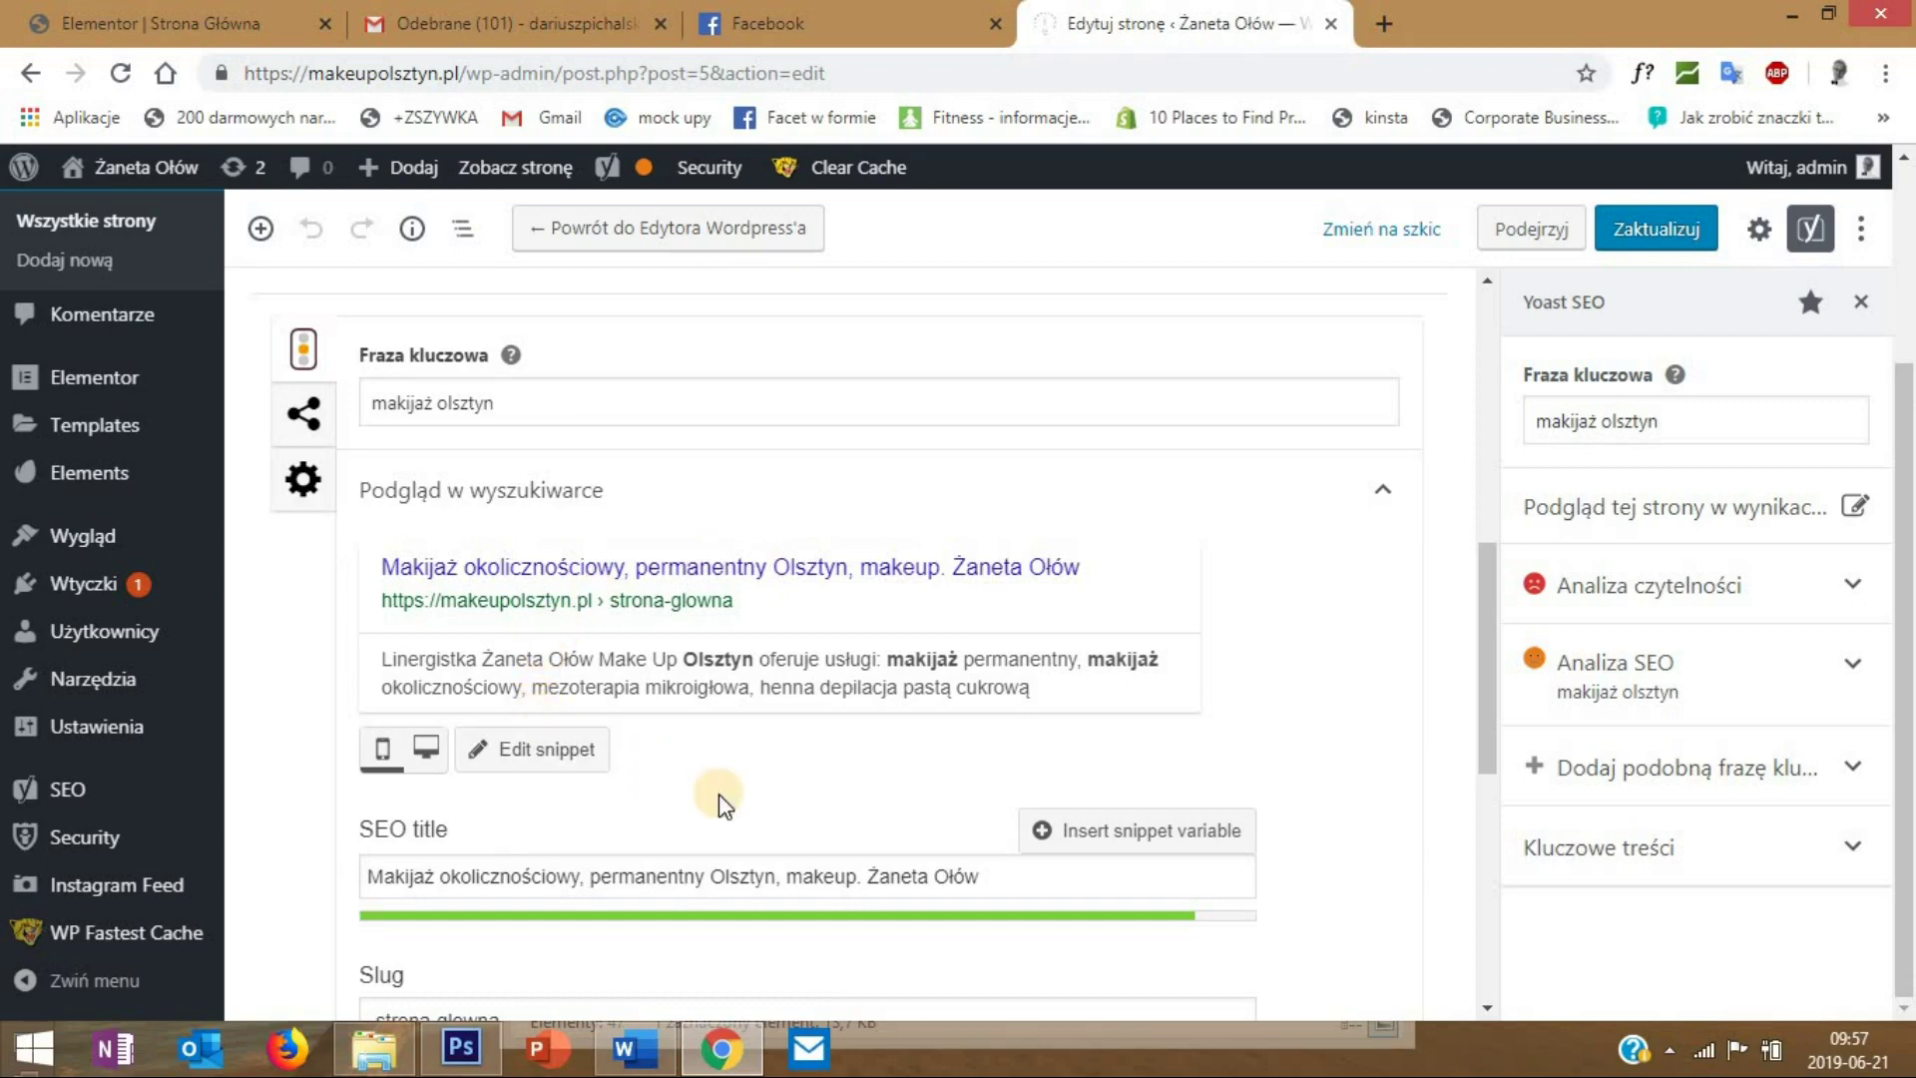
{"action": "scroll", "coordinate": [726, 799], "scroll_direction": "down", "scroll_amount": 4}
{"action": "scroll", "coordinate": [721, 799], "scroll_direction": "up", "scroll_amount": 3}
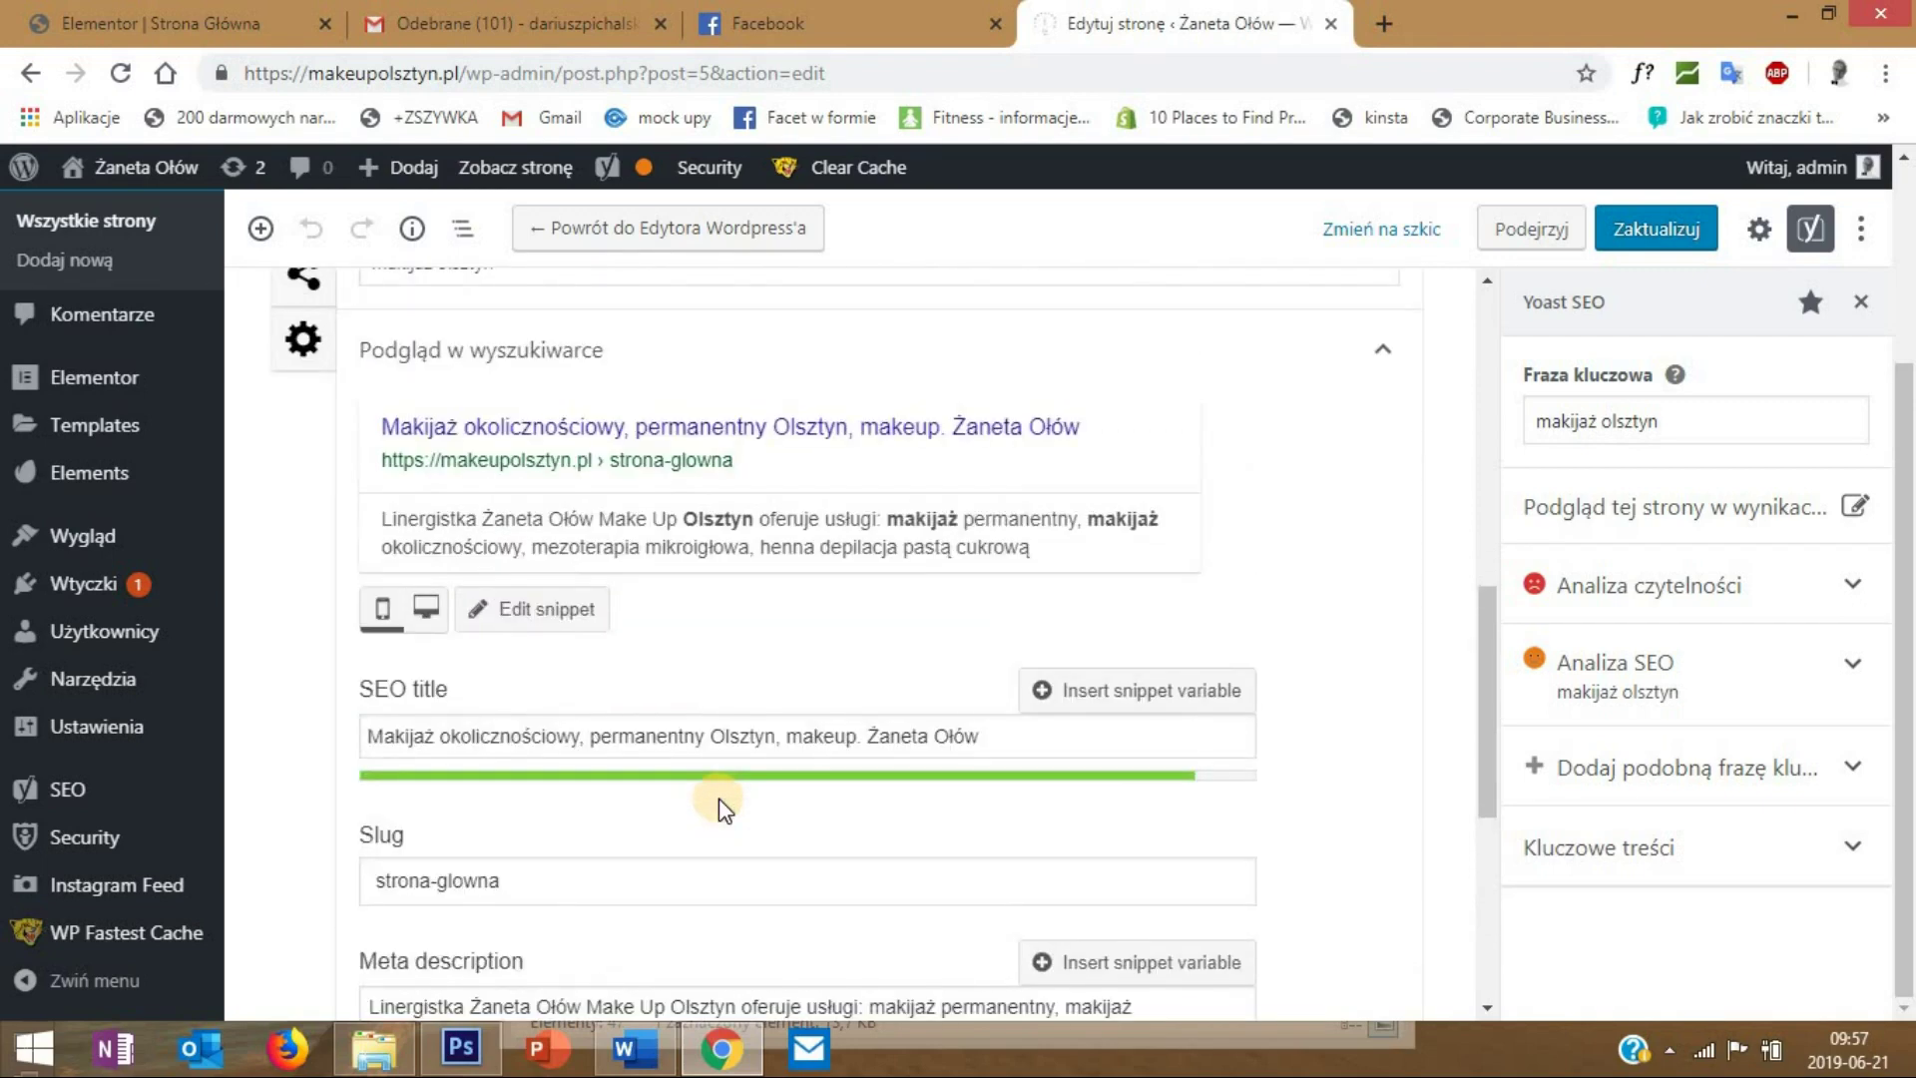
{"action": "left_click", "coordinate": [1485, 599]}
{"action": "left_click_drag", "start_coordinate": [1485, 599], "coordinate": [1433, 764]}
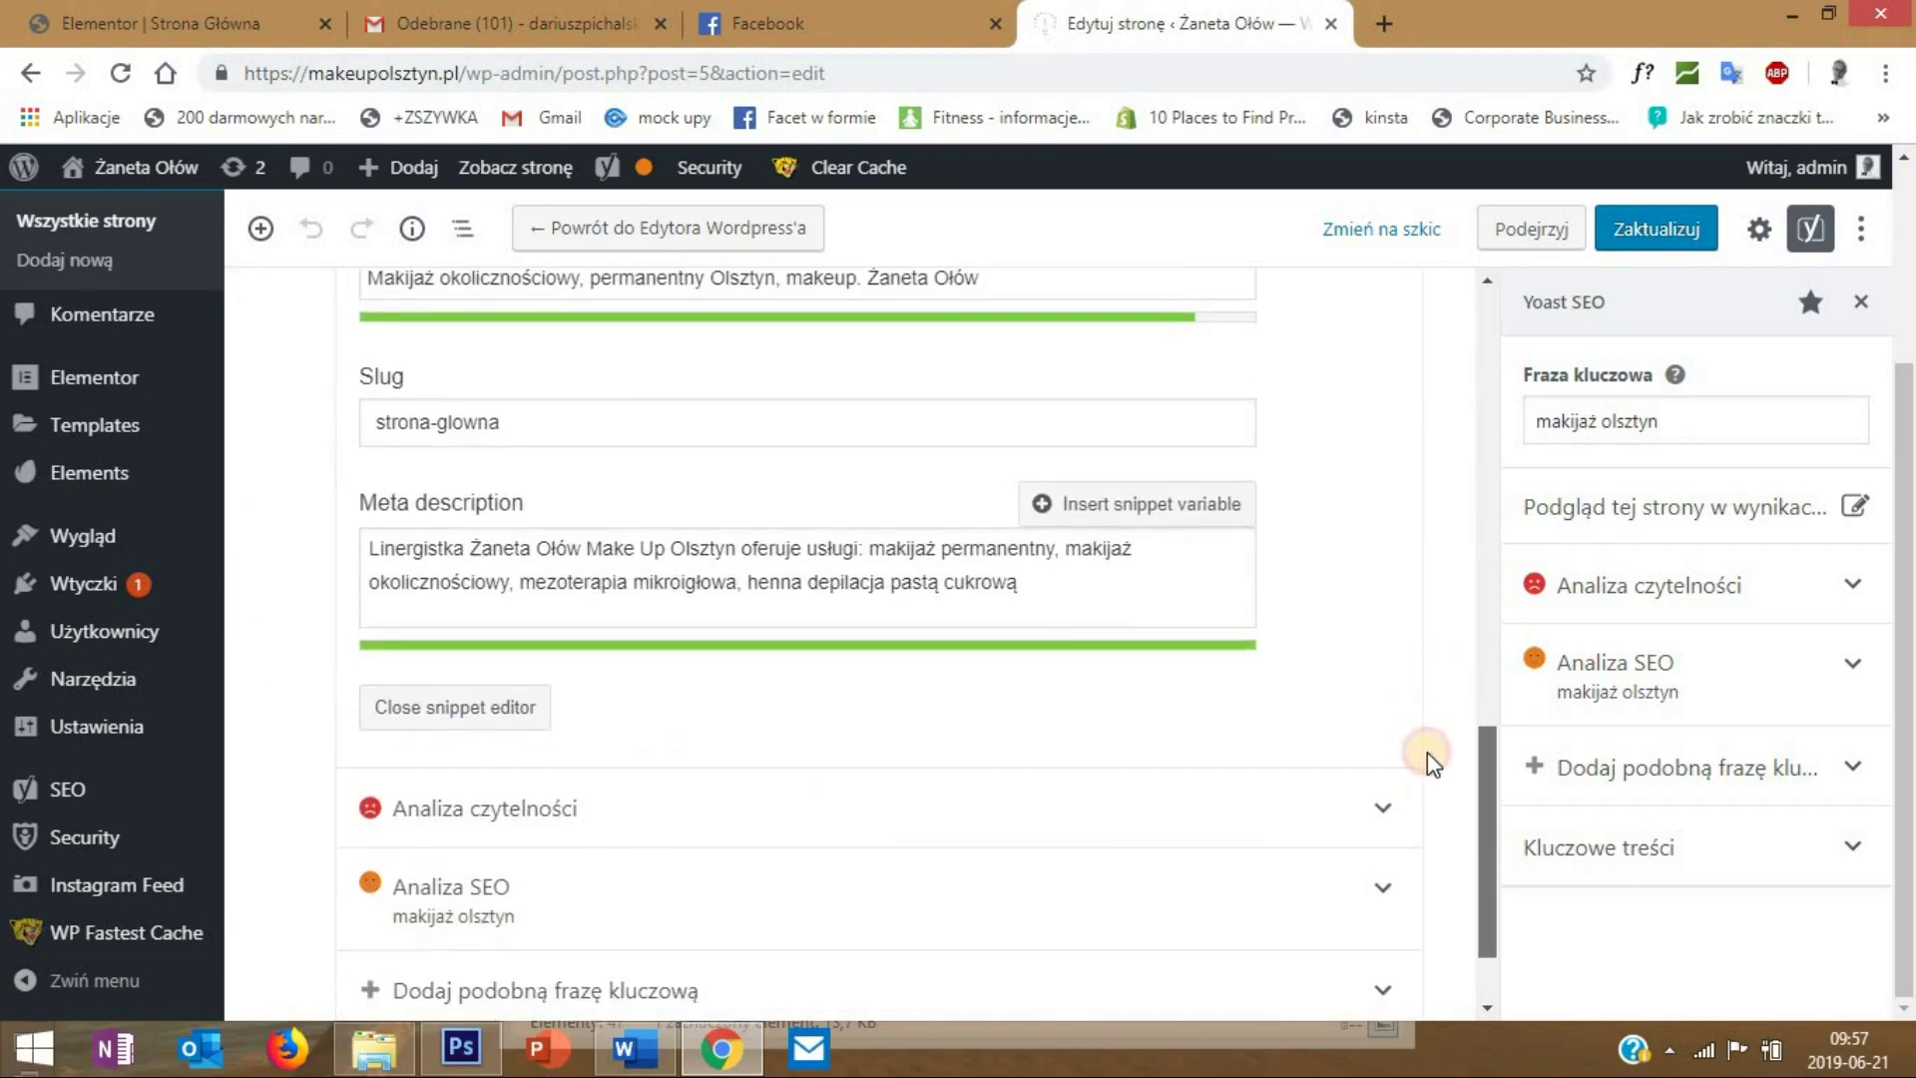
{"action": "left_click", "coordinate": [1659, 228]}
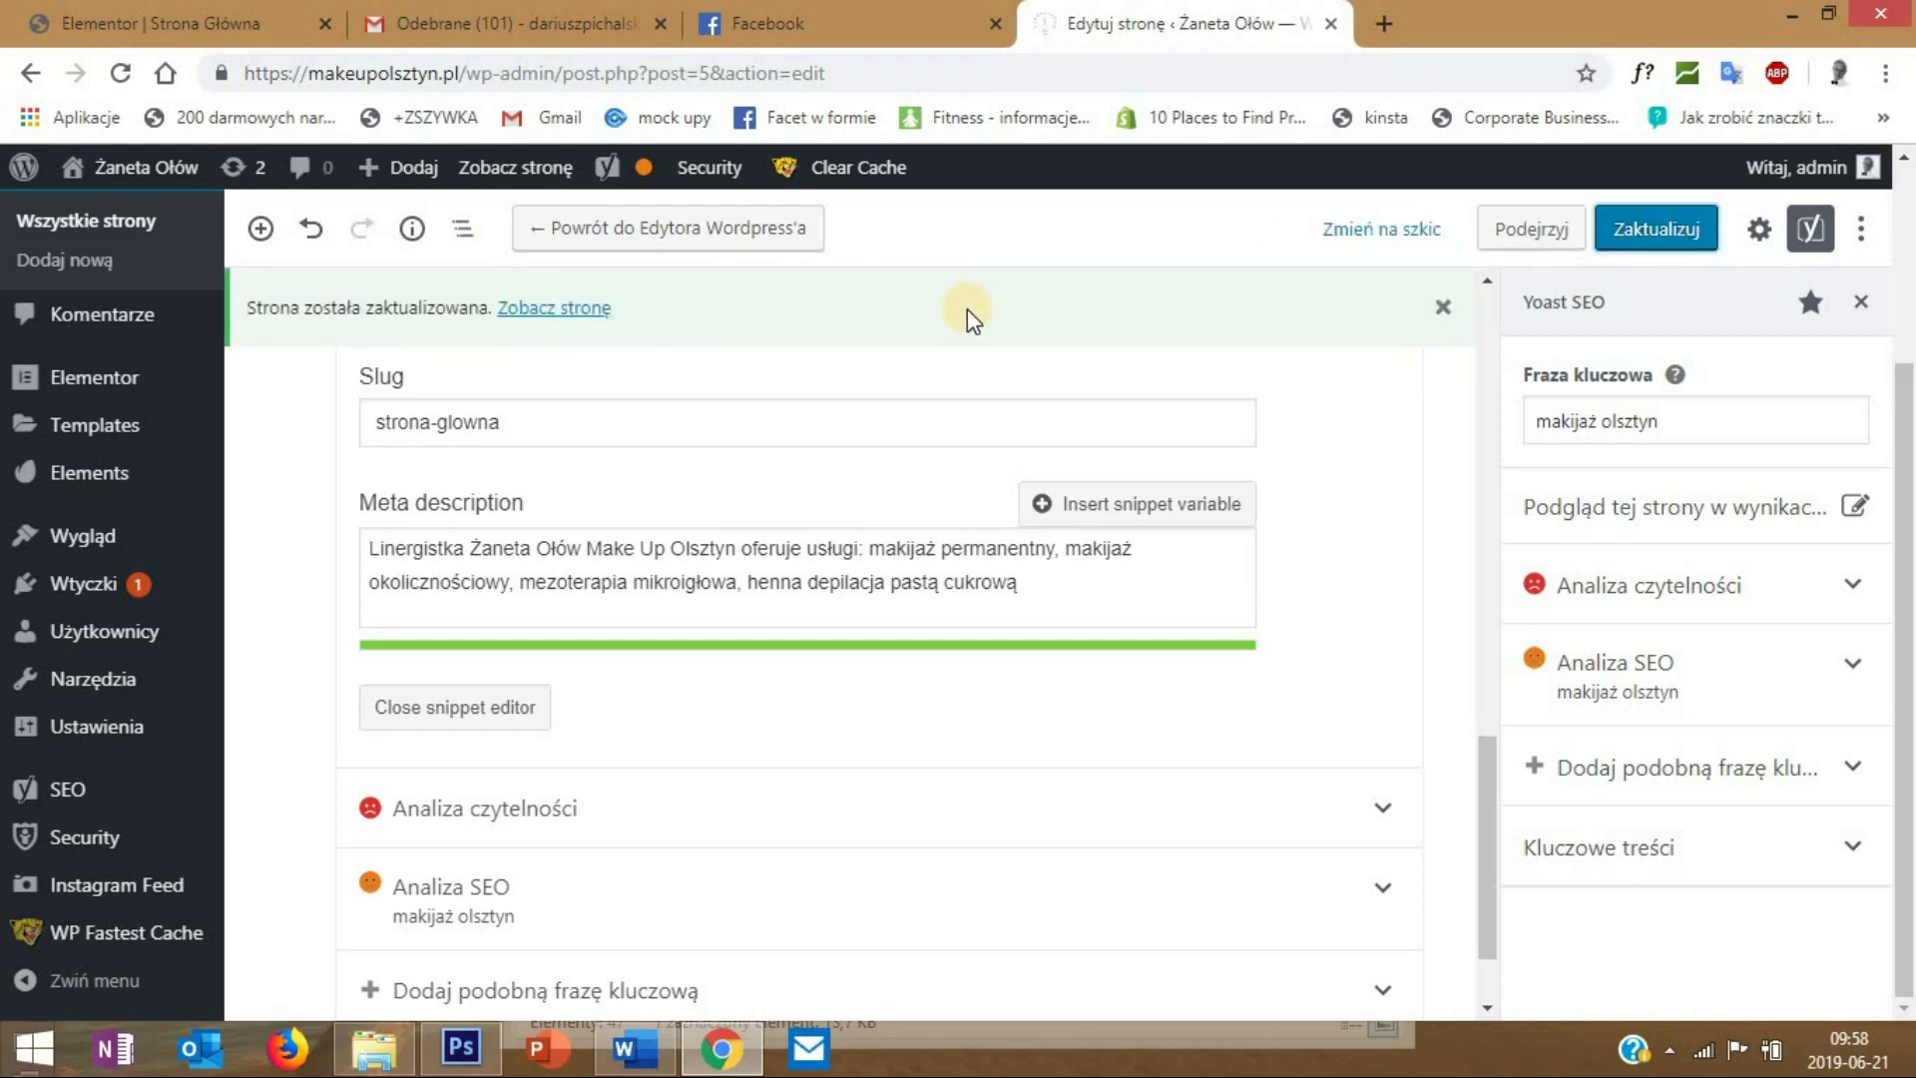
- Go to the WordPress Media Library
{"action": "left_click_drag", "start_coordinate": [1487, 764], "coordinate": [698, 356]}
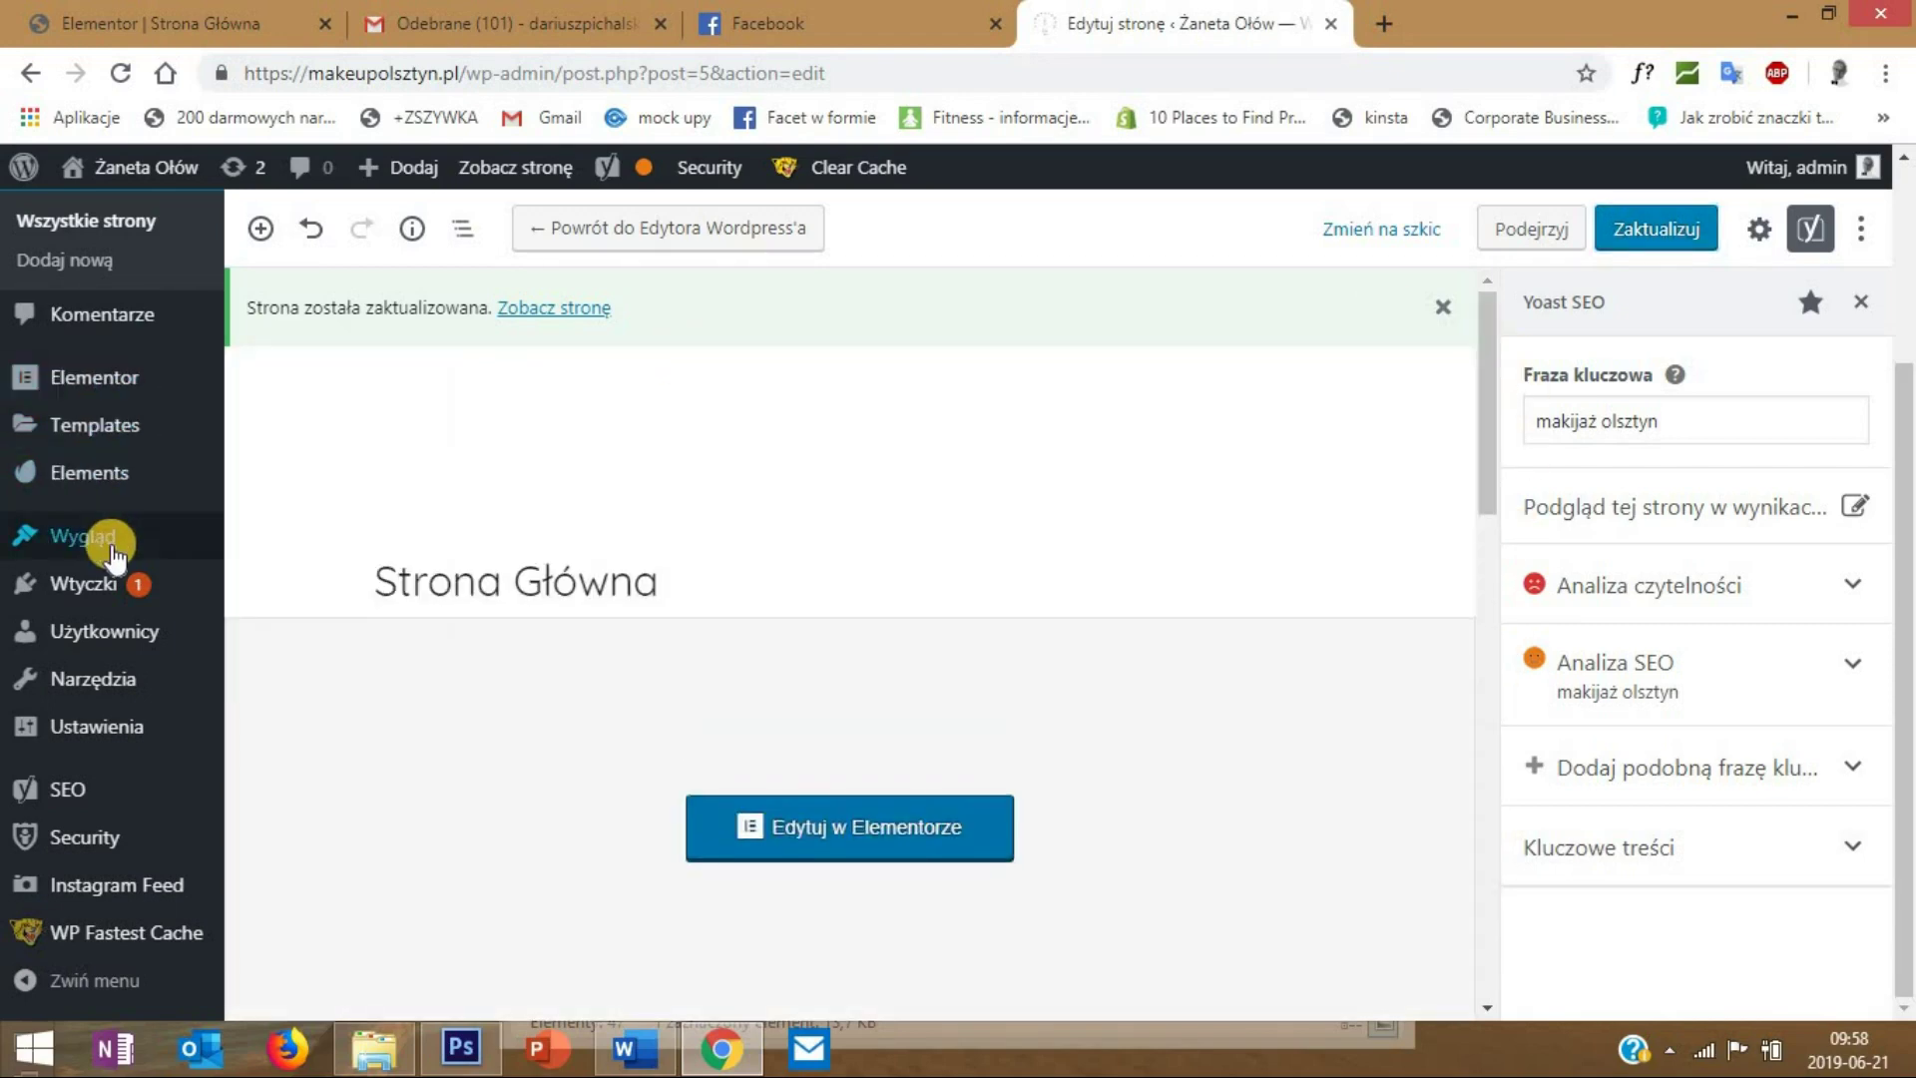
{"action": "mouse_move", "coordinate": [118, 552]}
{"action": "mouse_move", "coordinate": [107, 496]}
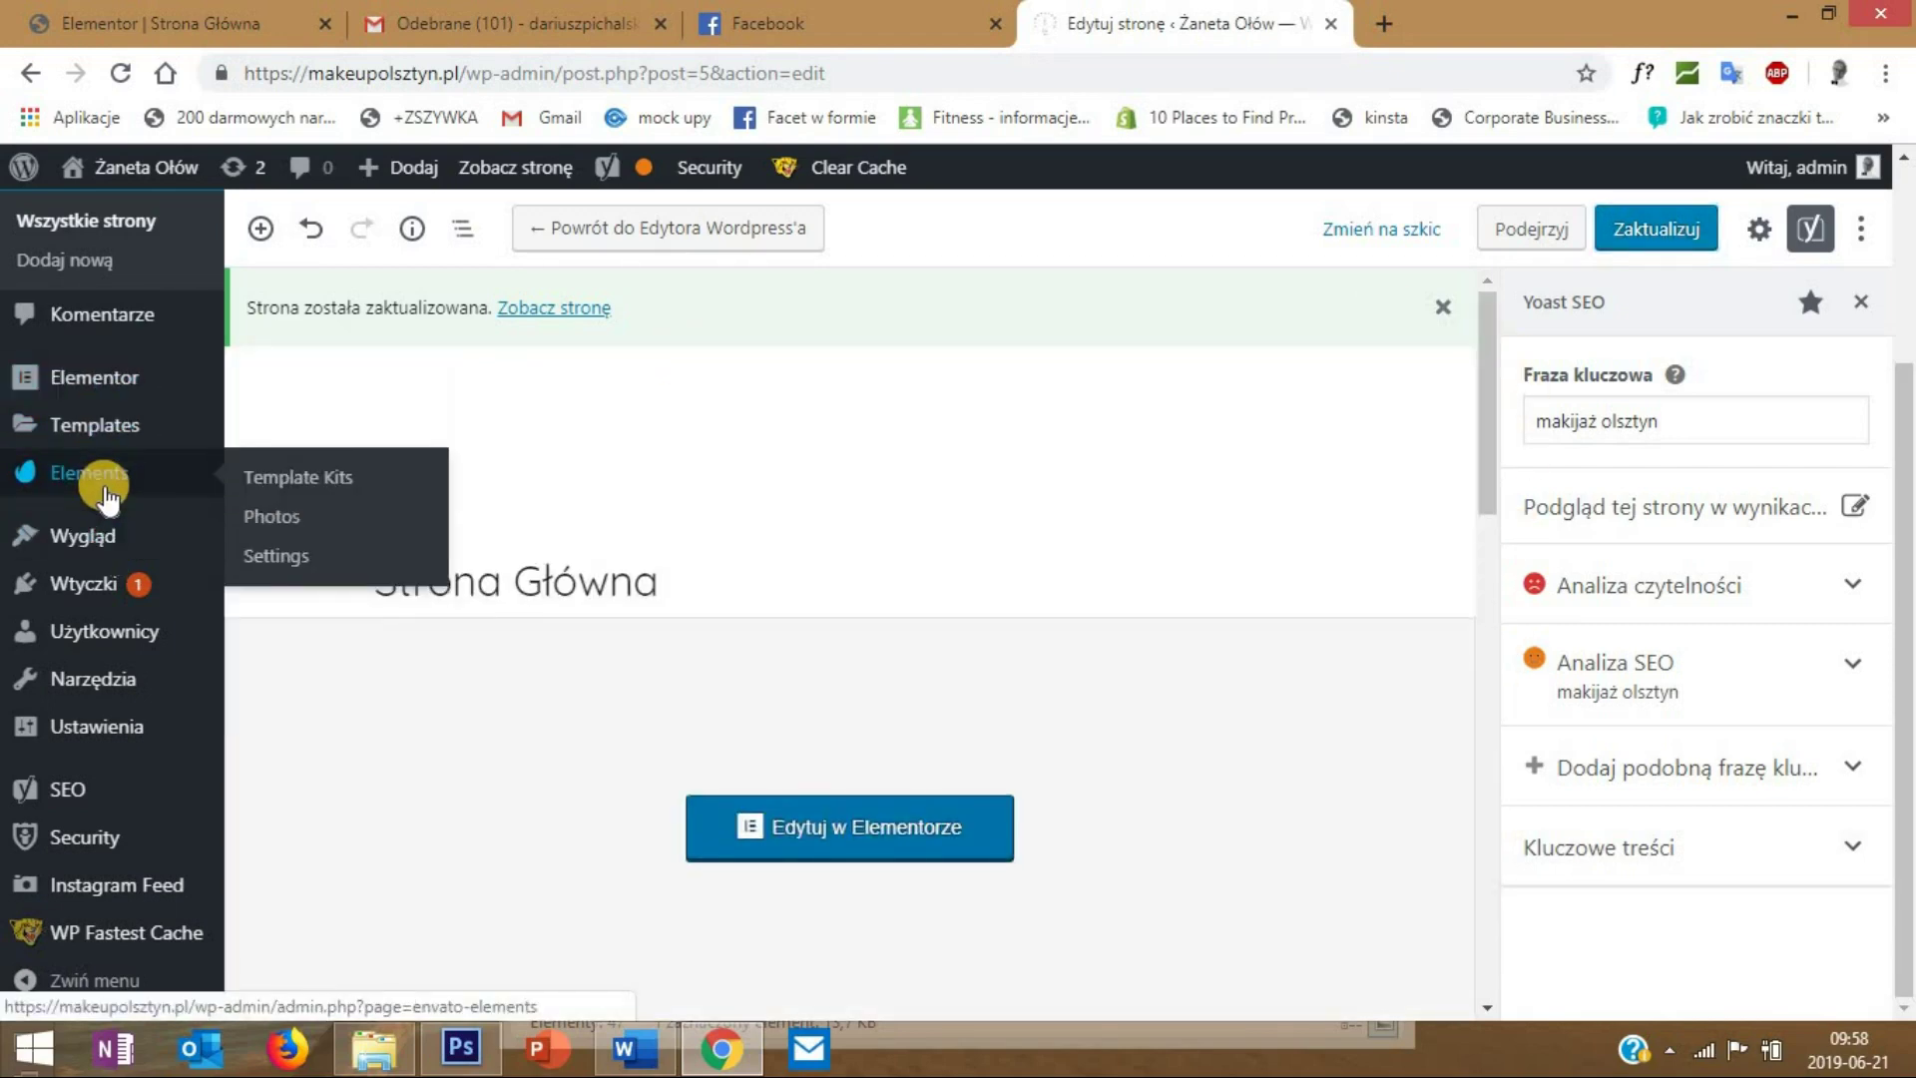
{"action": "scroll", "coordinate": [107, 493], "scroll_direction": "up", "scroll_amount": 2}
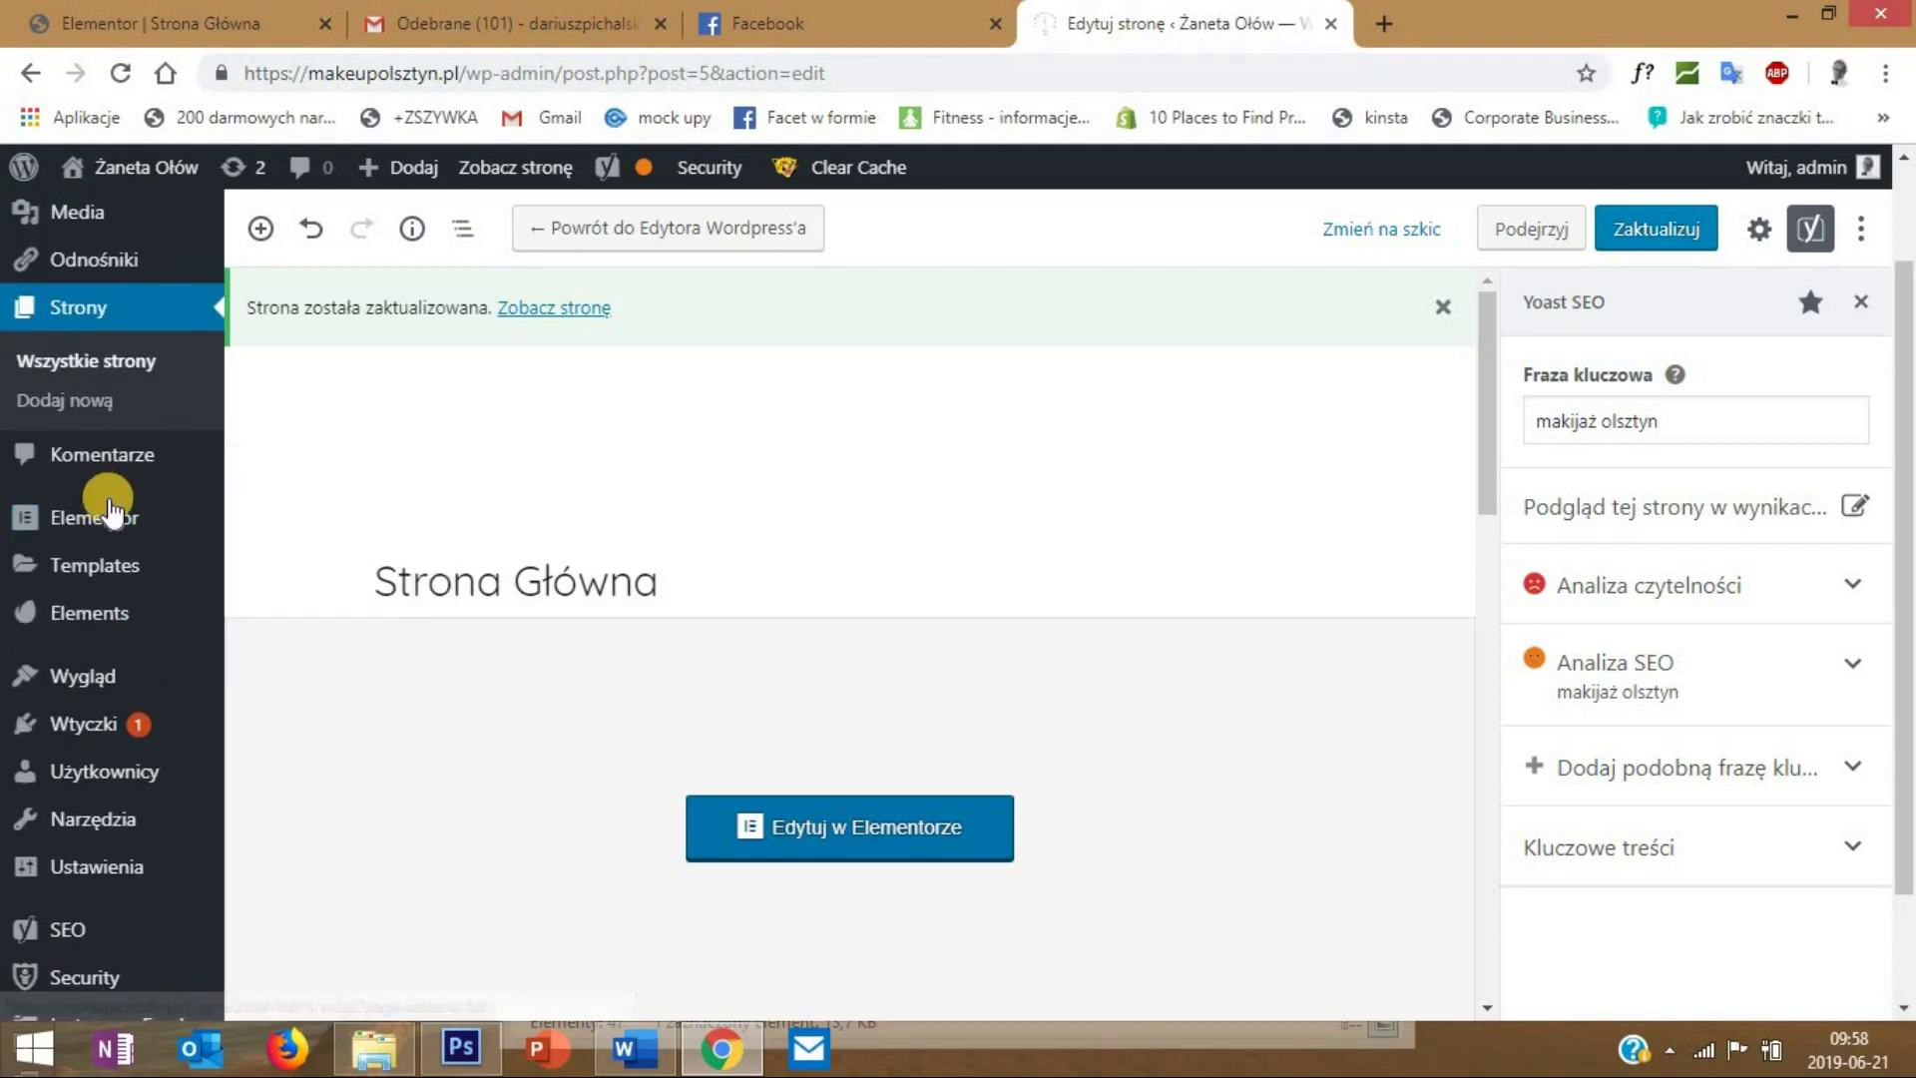
{"action": "scroll", "coordinate": [110, 499], "scroll_direction": "up", "scroll_amount": 2}
{"action": "mouse_move", "coordinate": [147, 349]}
{"action": "left_click", "coordinate": [274, 349]}
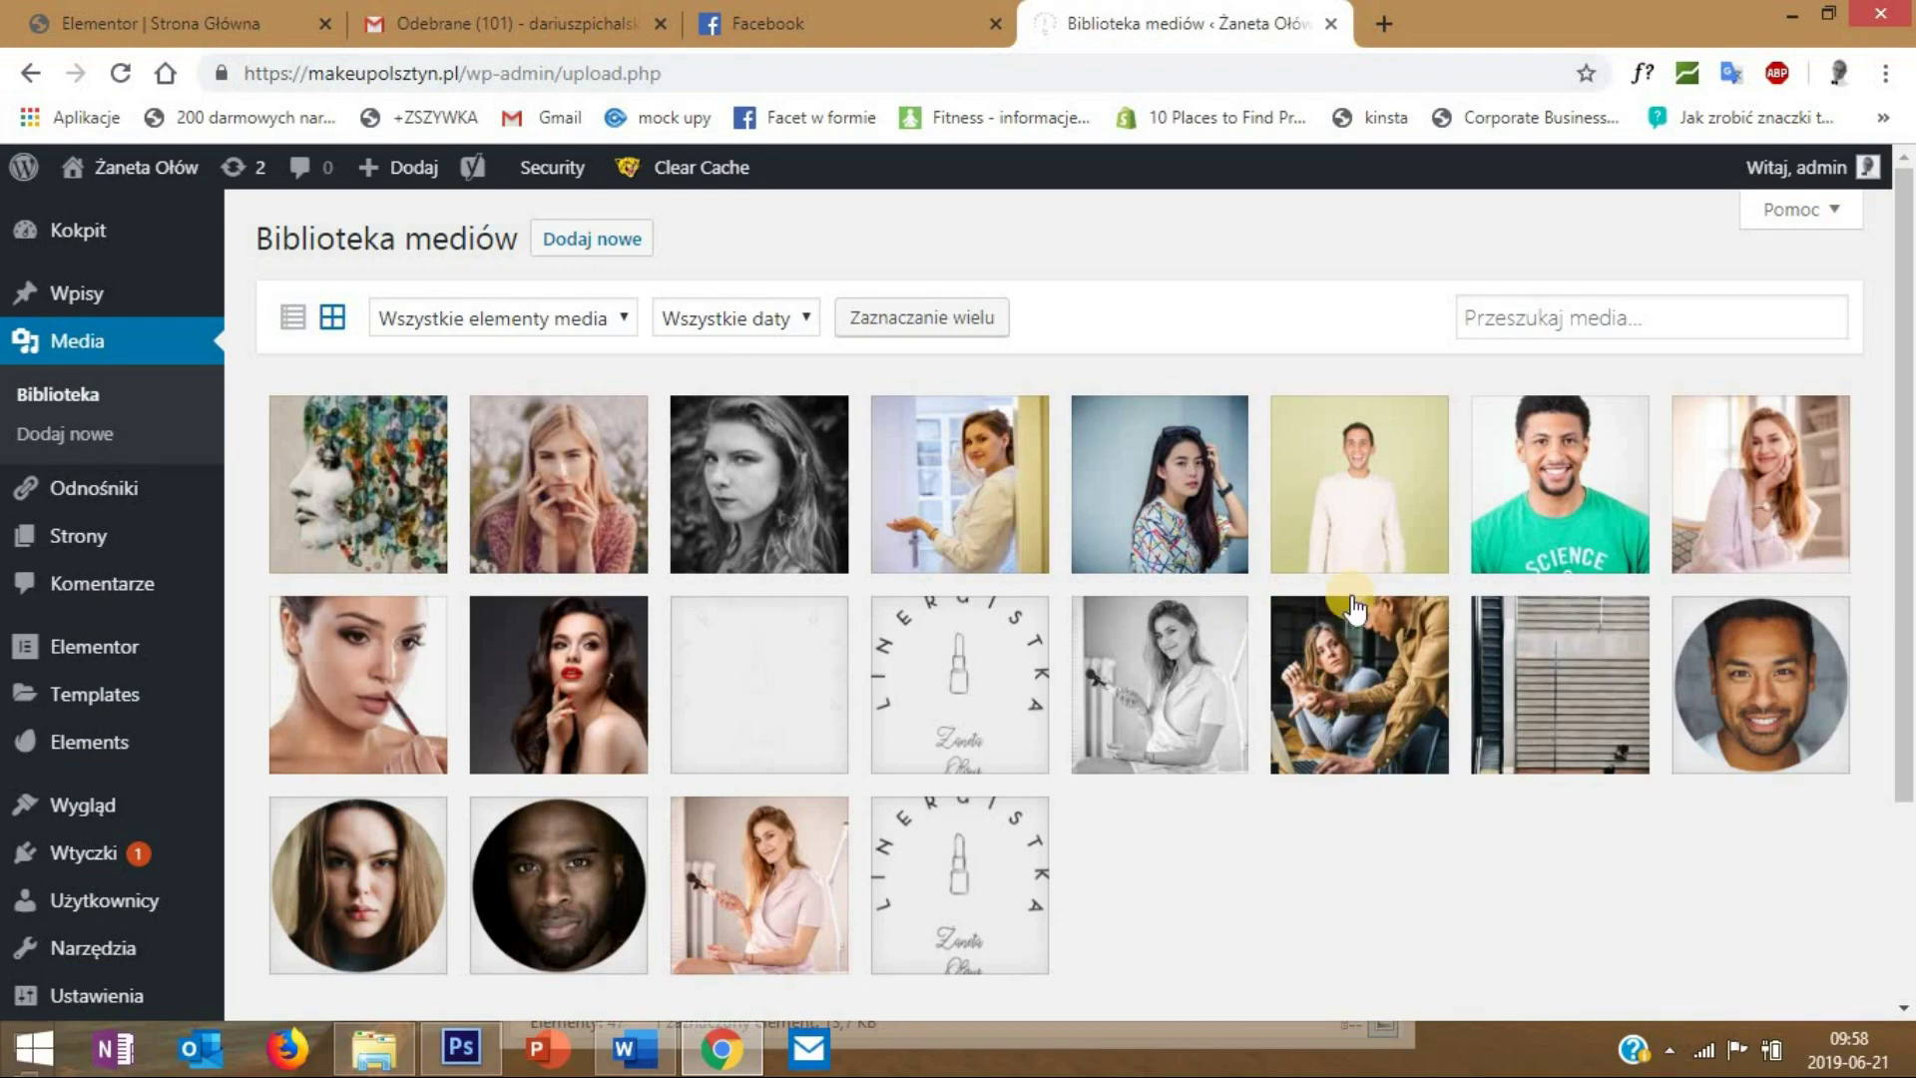
- Copy the white-door photo's alt text into its description, then step through the next media items
{"action": "left_click", "coordinate": [964, 487]}
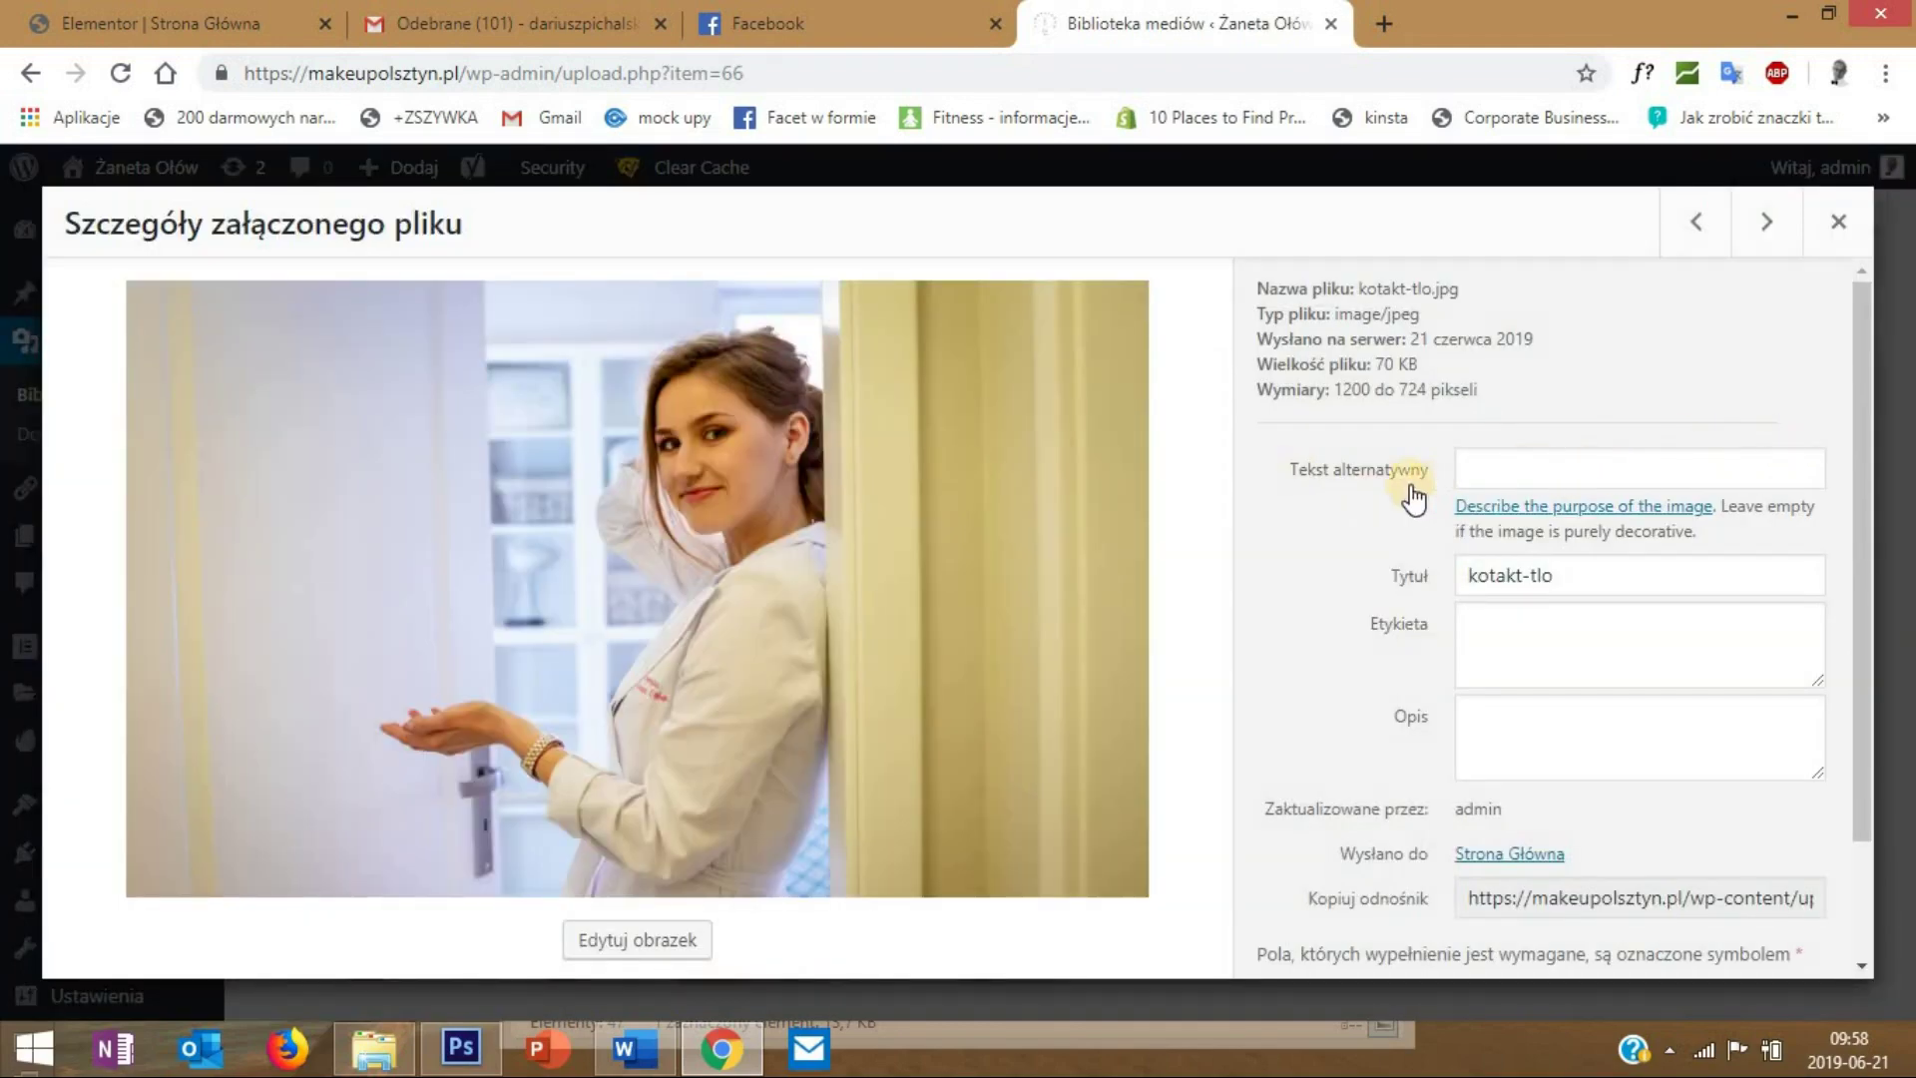
{"action": "left_click", "coordinate": [1503, 456]}
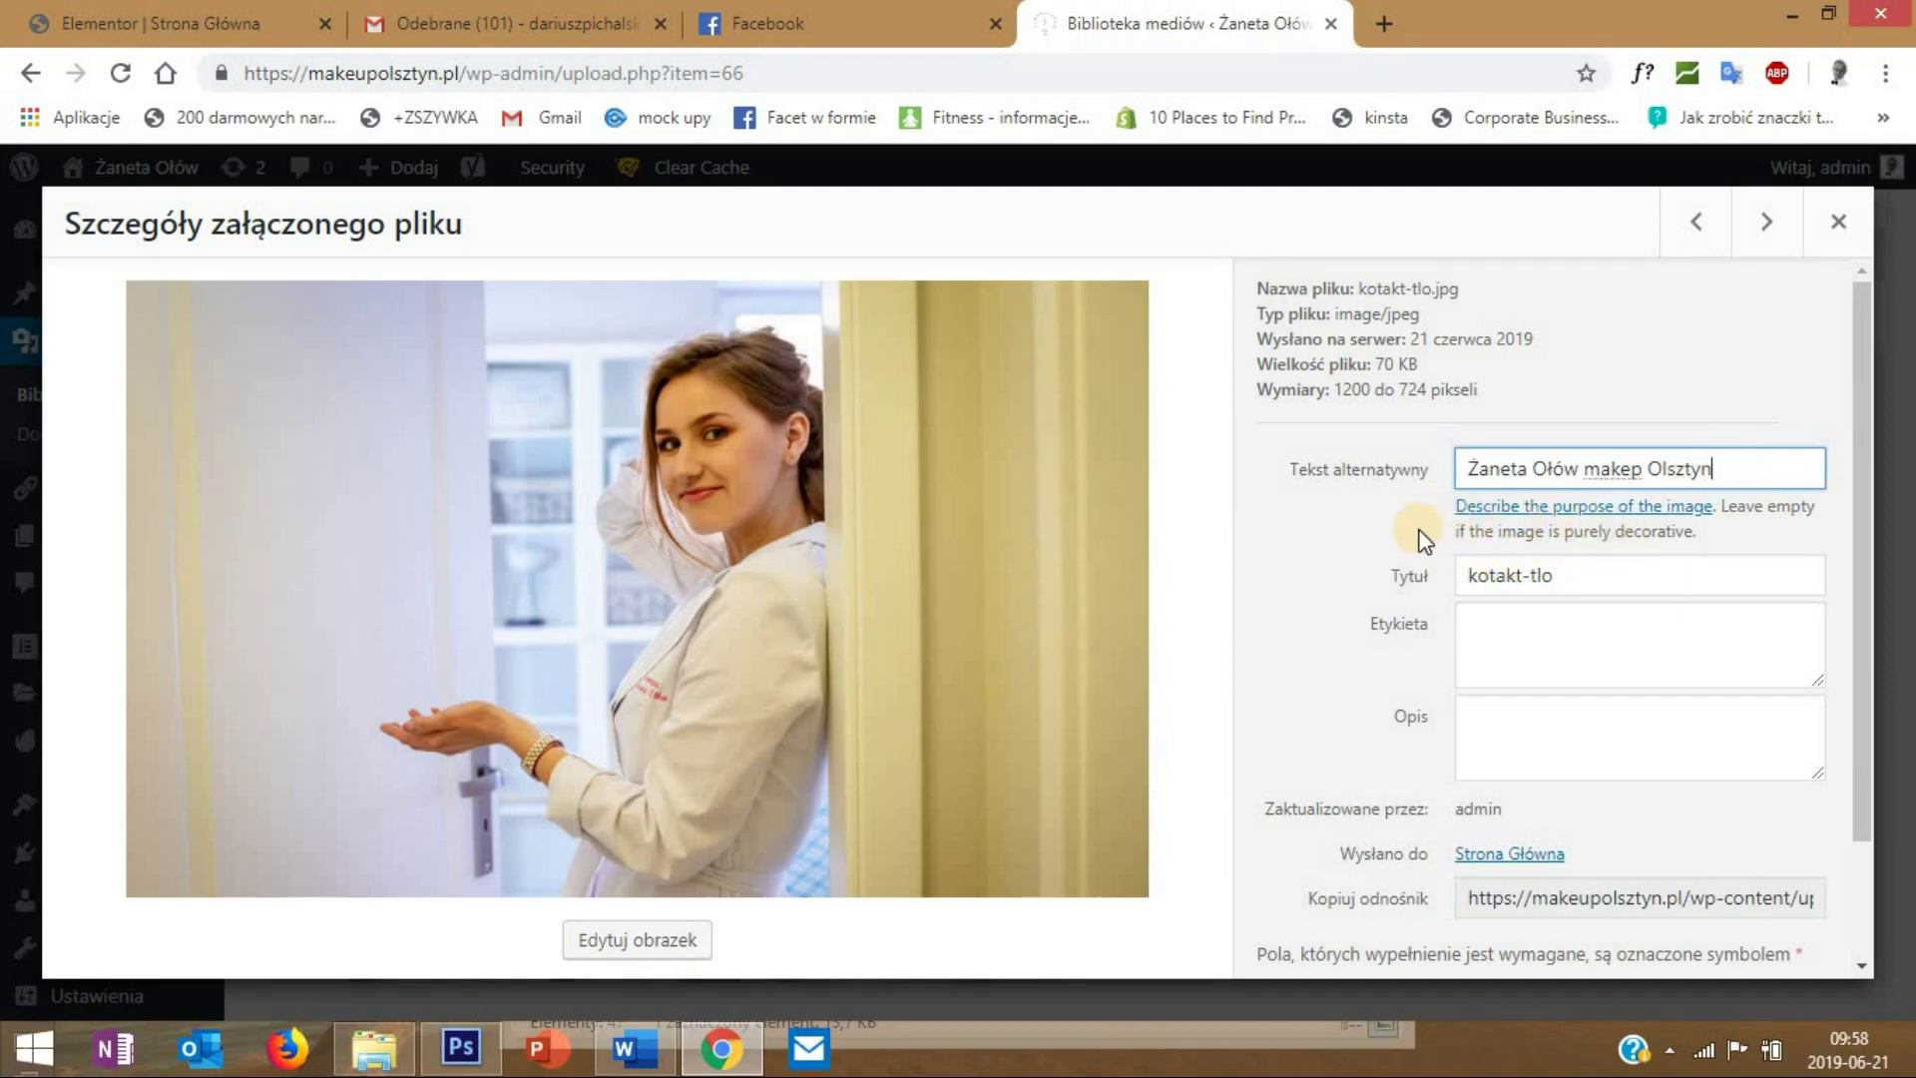
{"action": "left_click_drag", "start_coordinate": [1725, 467], "coordinate": [1242, 484]}
{"action": "key", "text": "ctrl+c"}
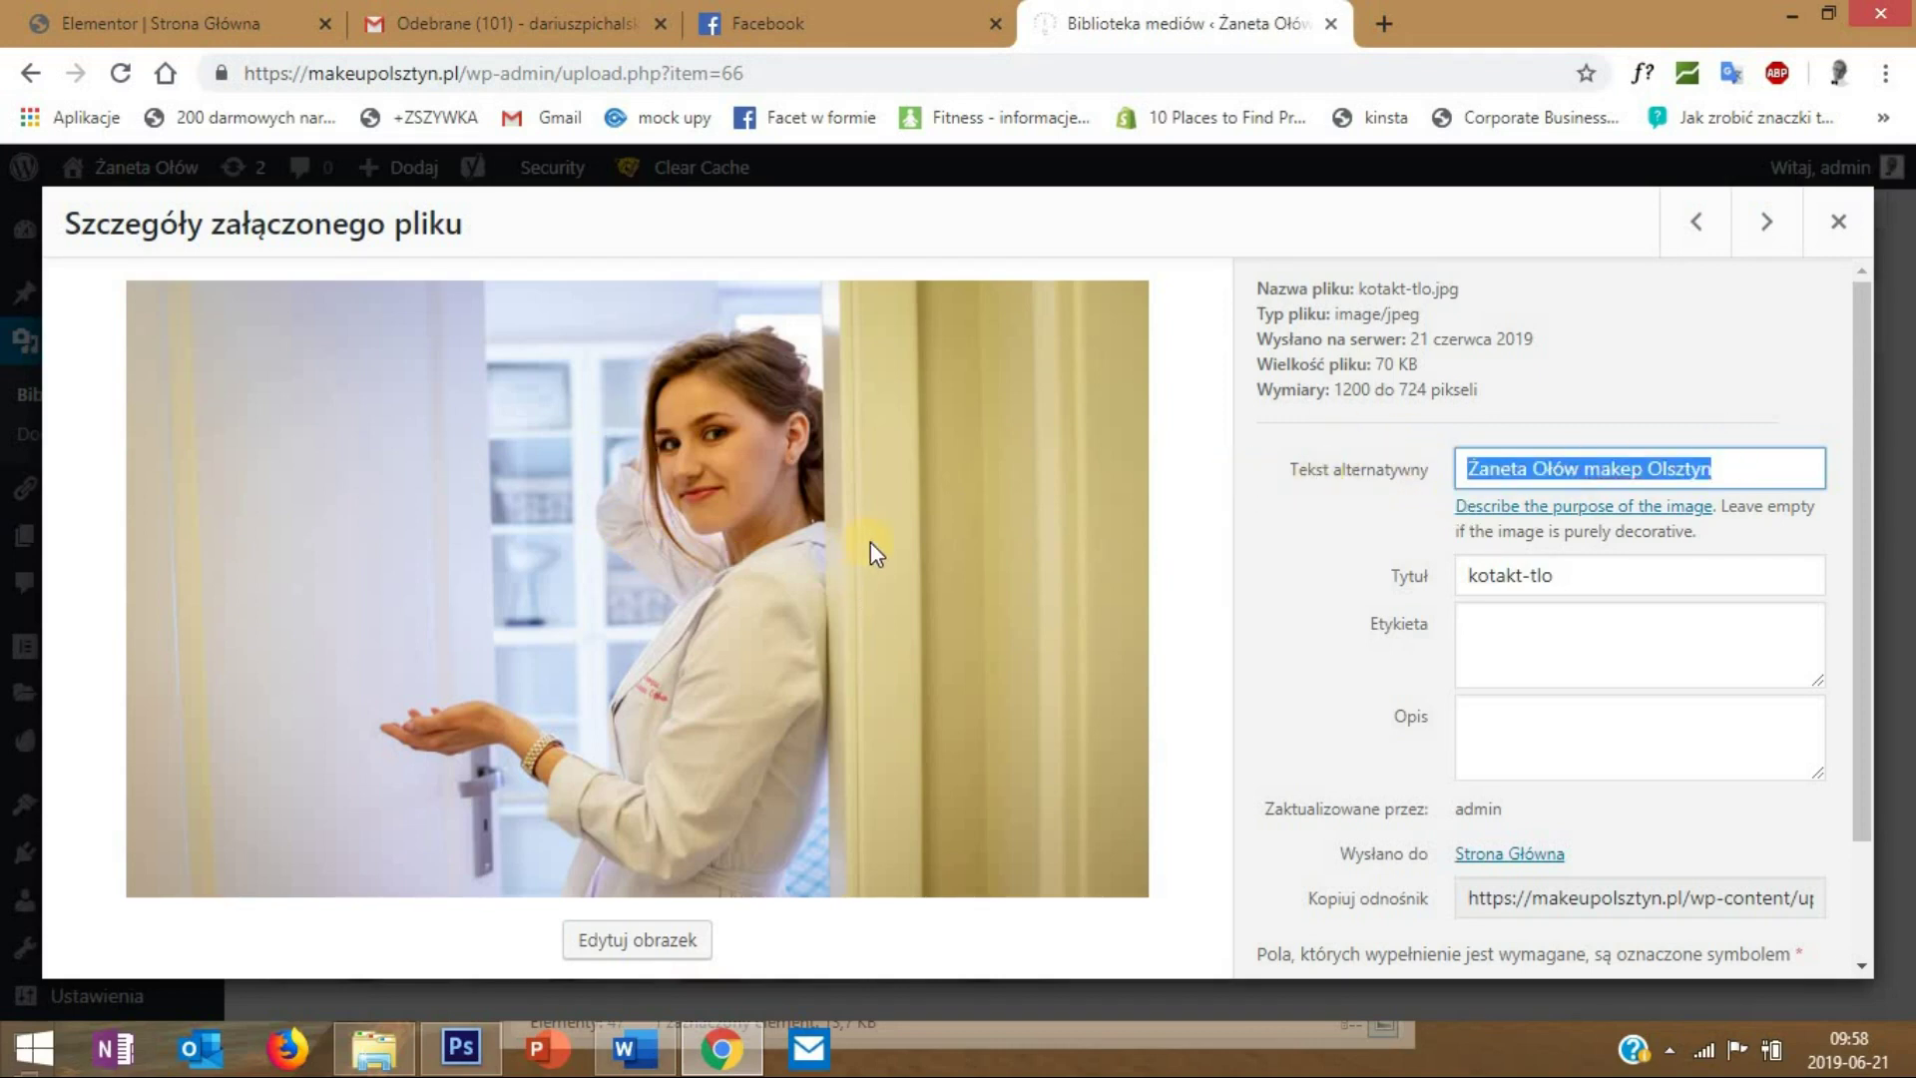
{"action": "left_click", "coordinate": [1480, 723]}
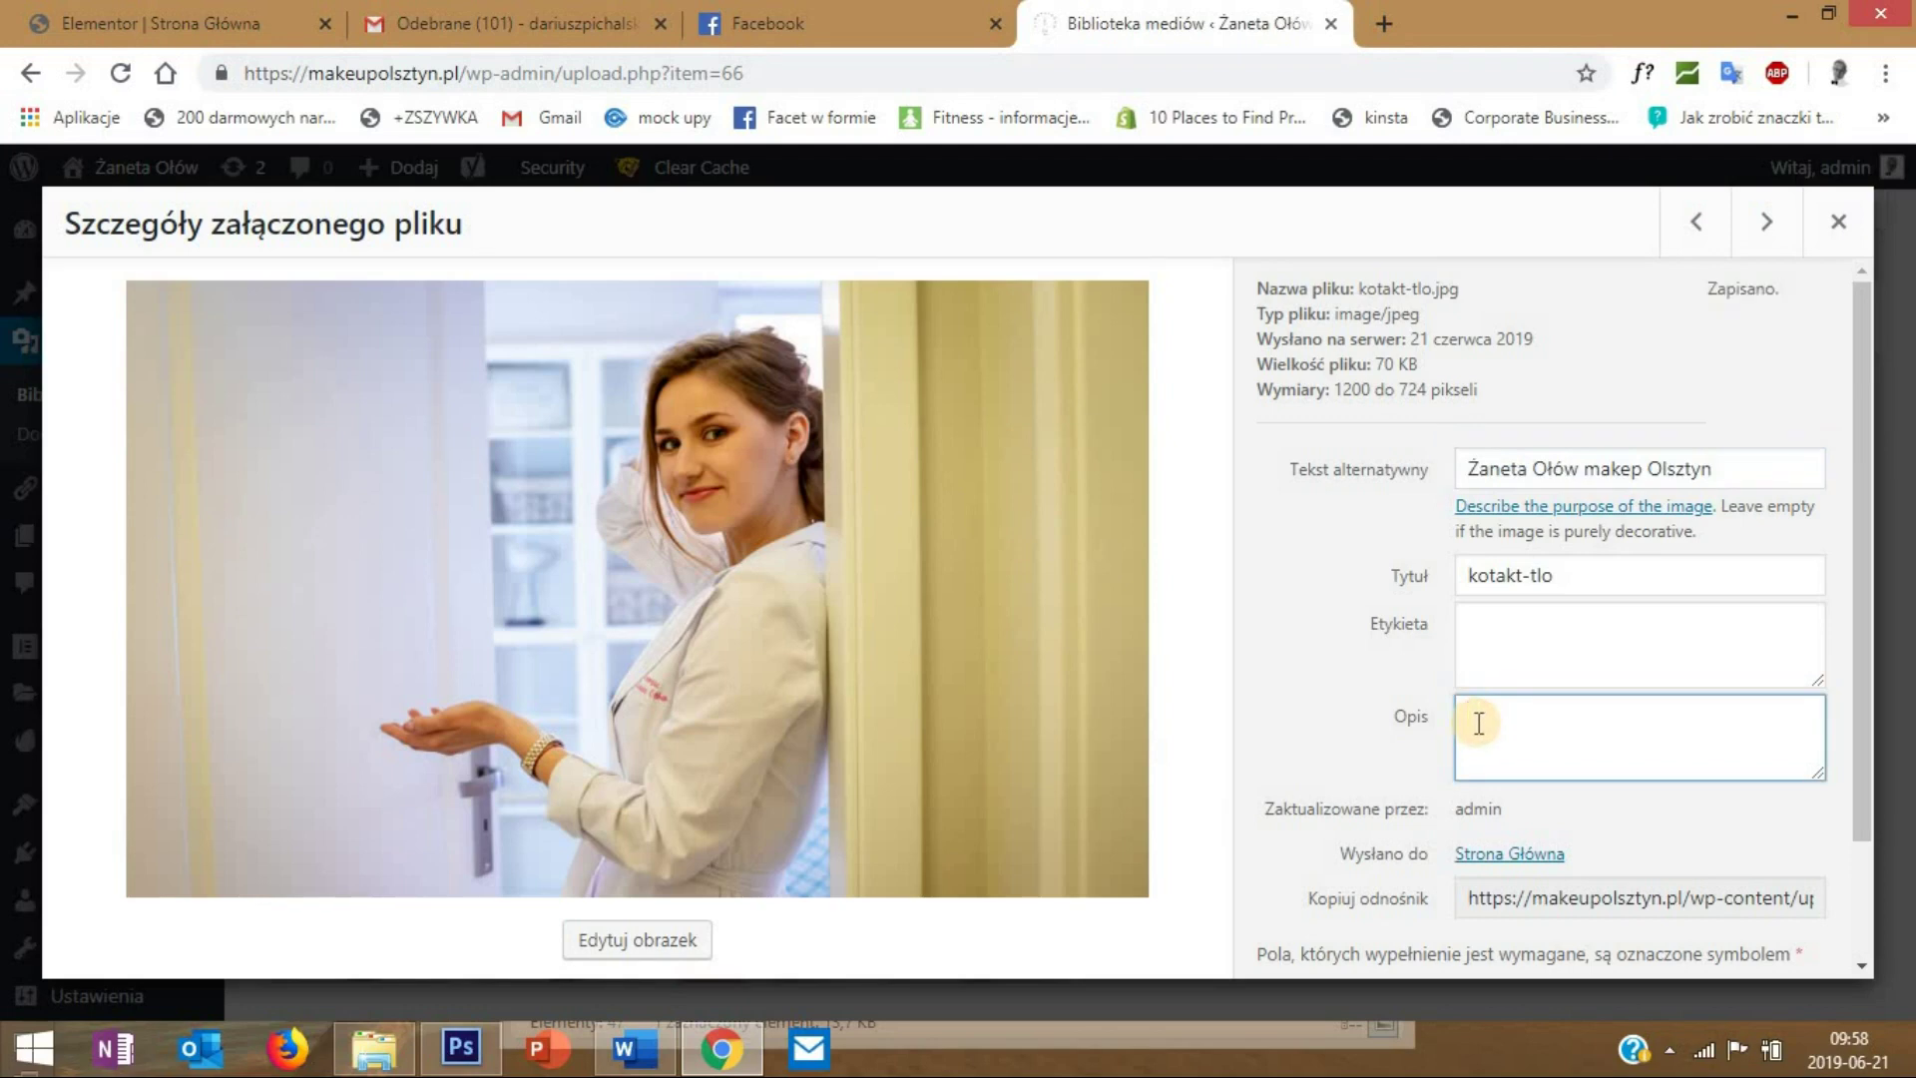
{"action": "key", "text": "ctrl+v"}
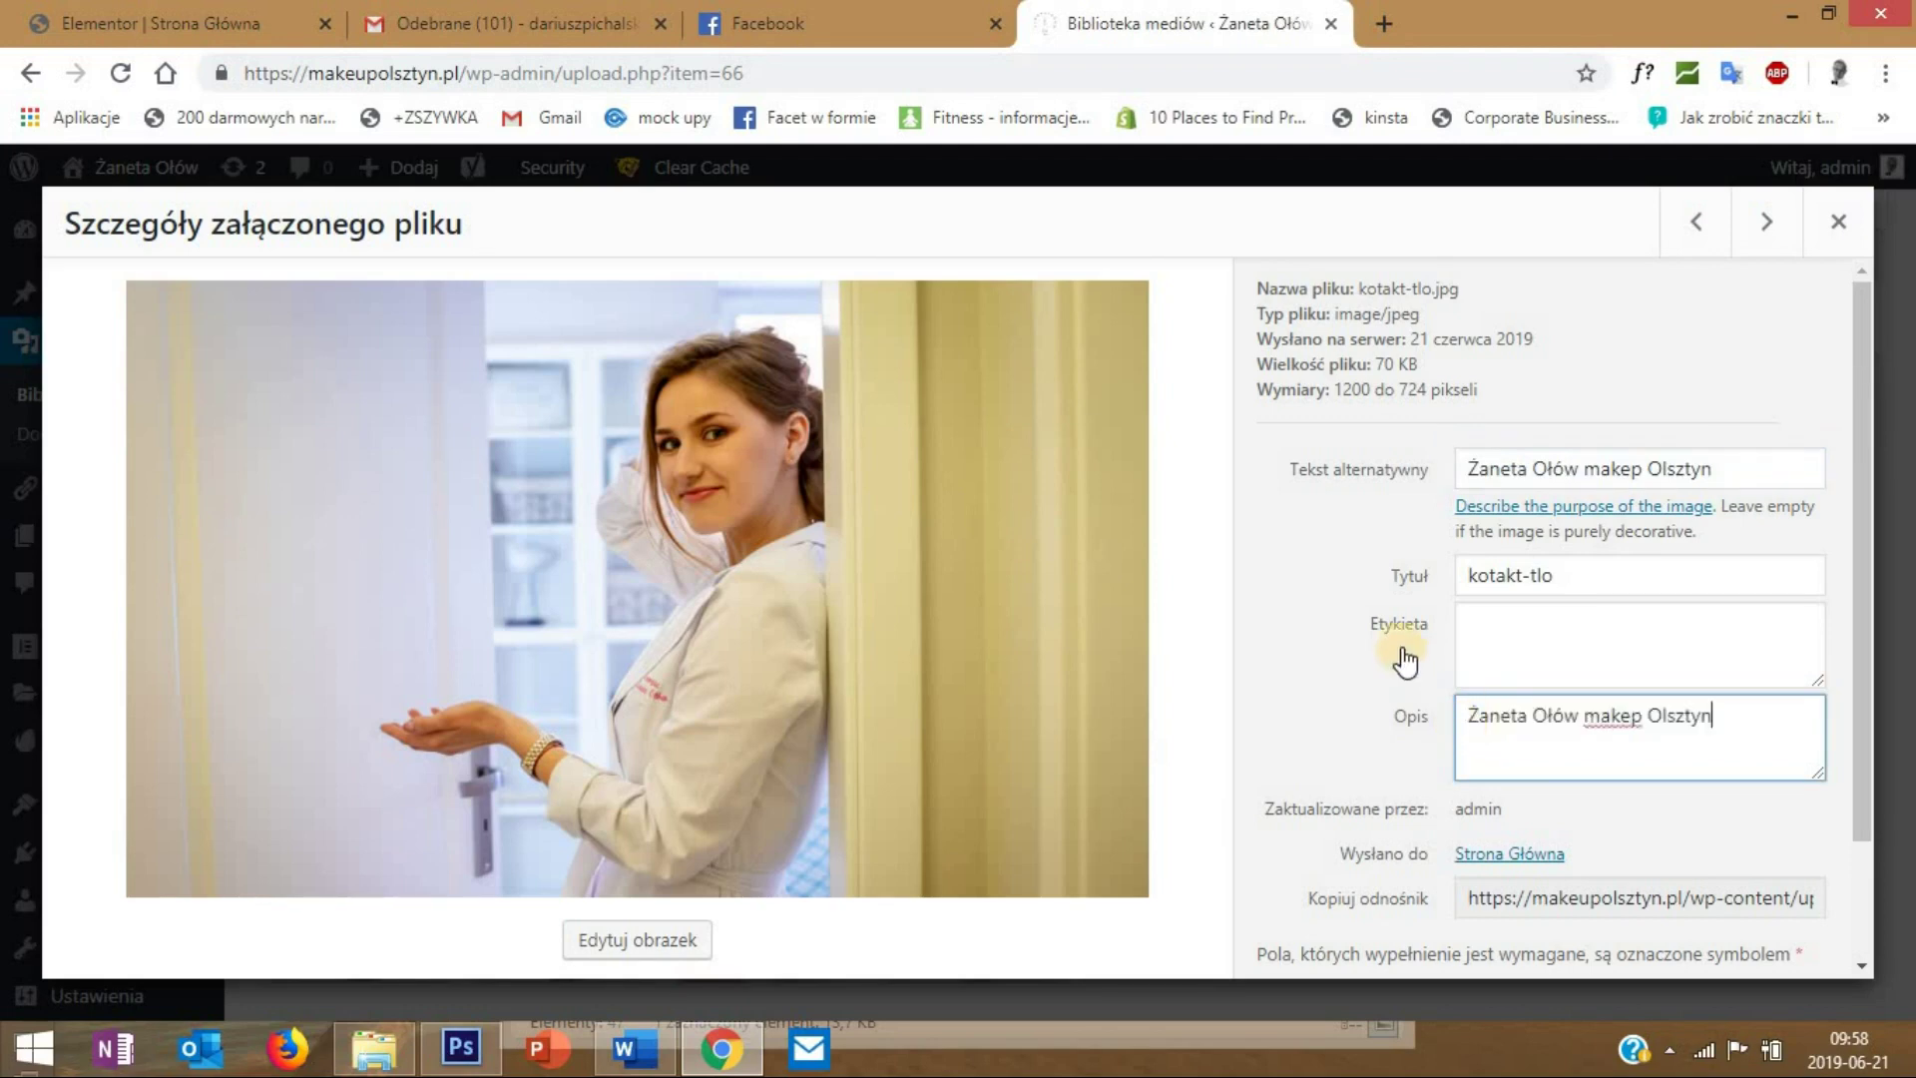
{"action": "left_click", "coordinate": [1768, 228]}
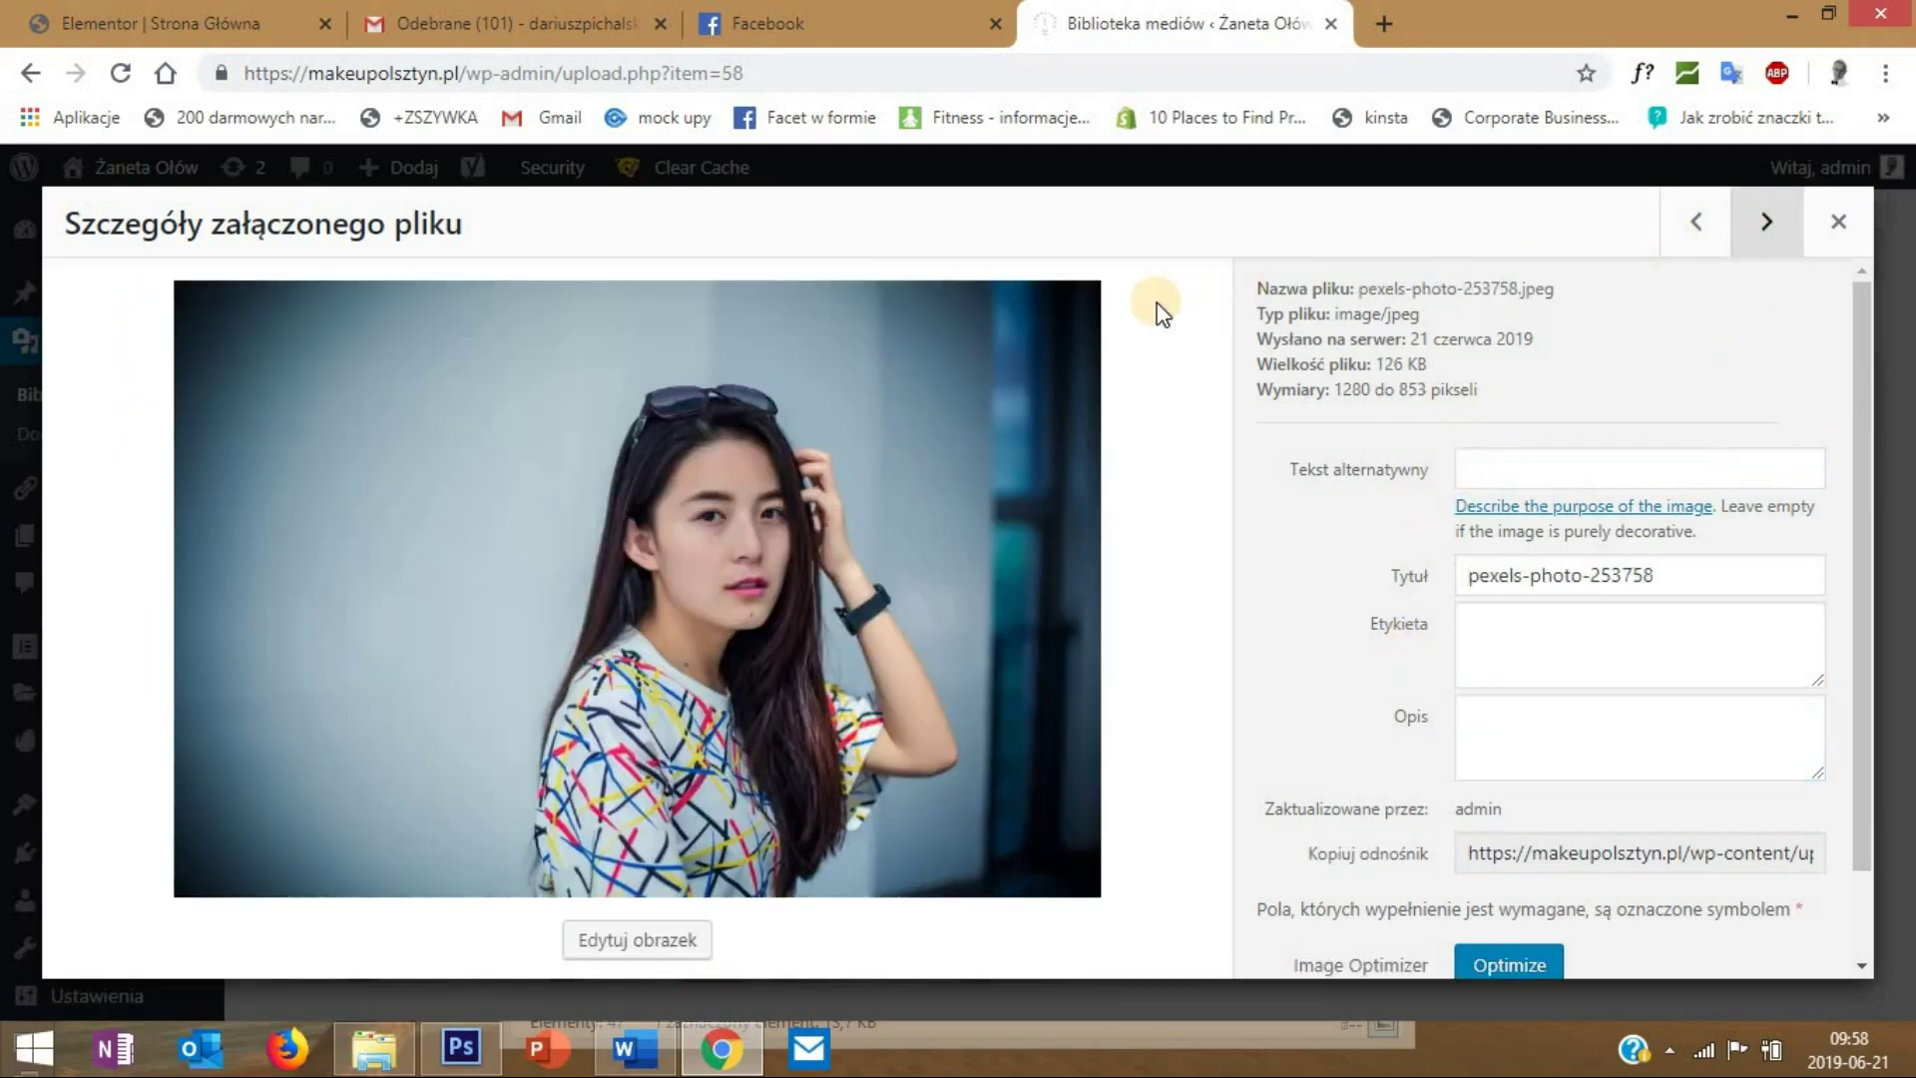
{"action": "left_click", "coordinate": [1770, 226]}
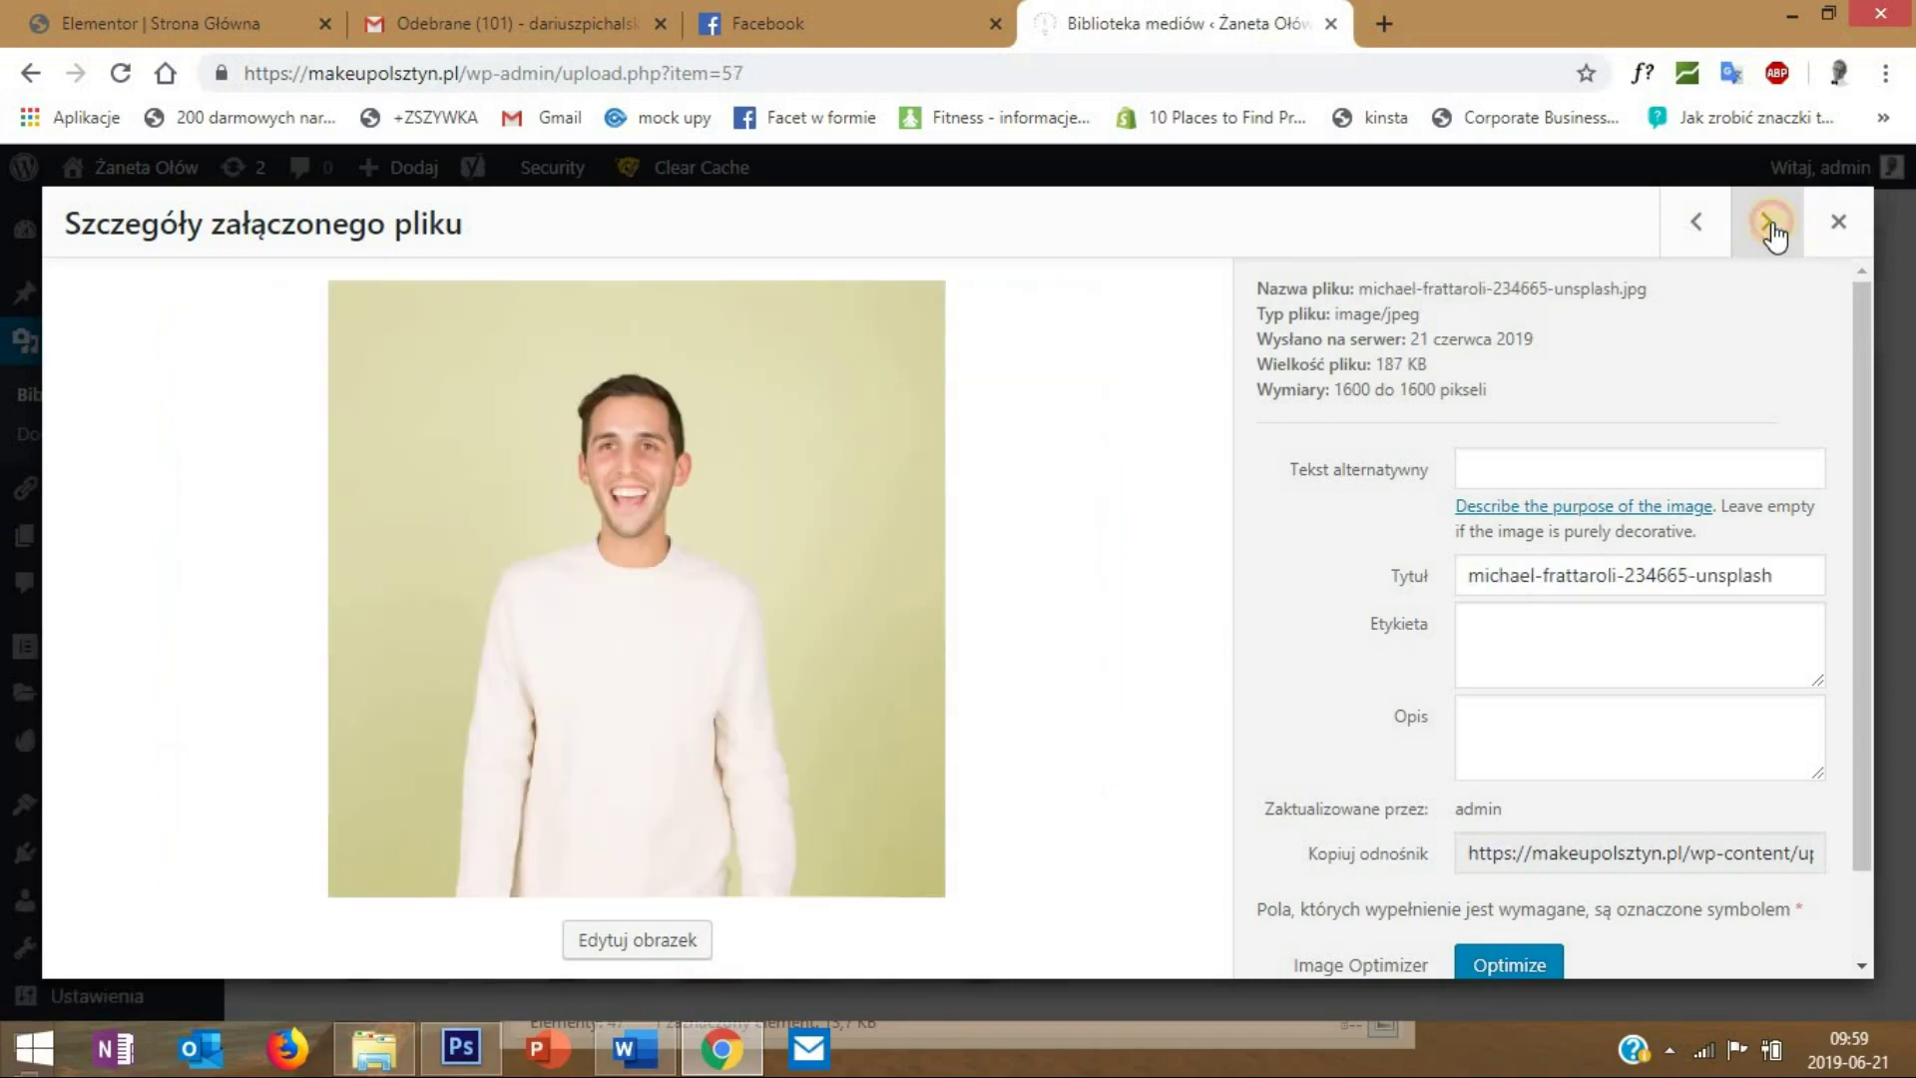
{"action": "left_click", "coordinate": [1770, 225]}
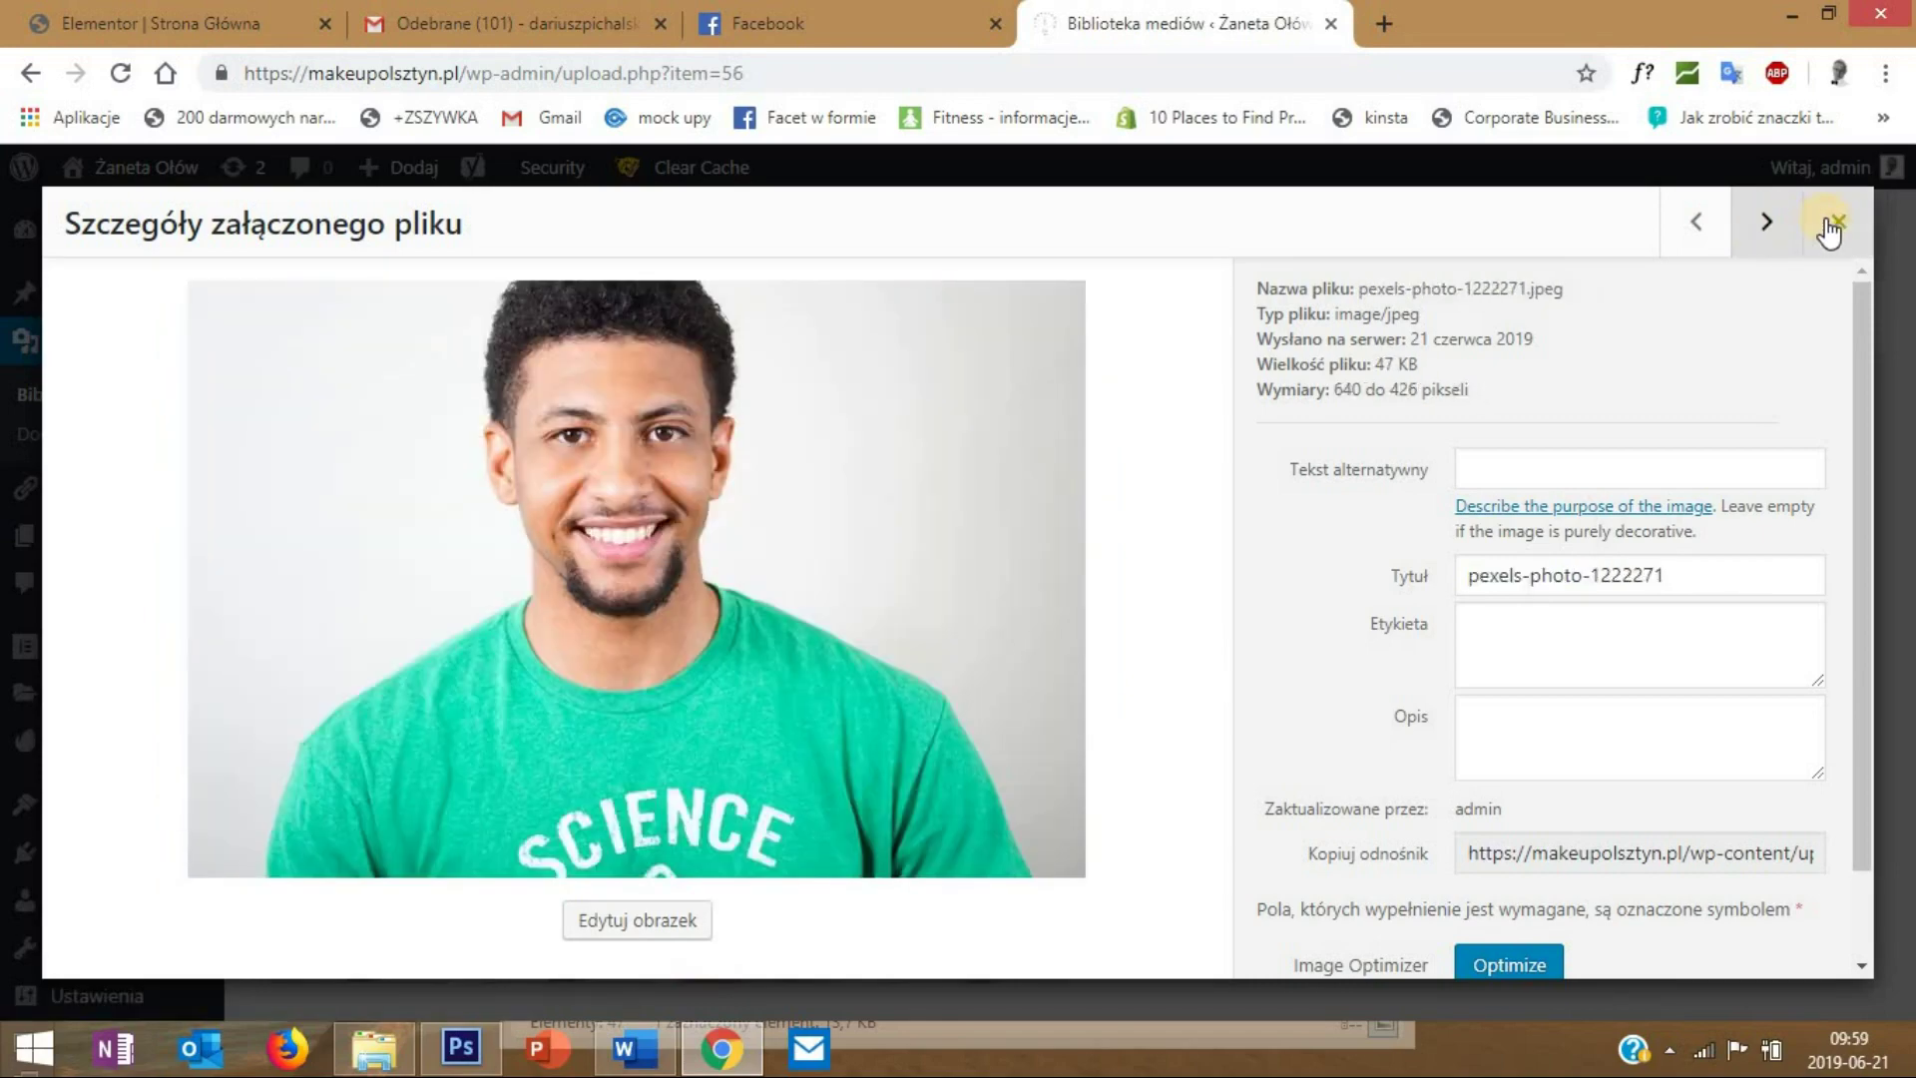
{"action": "left_click", "coordinate": [1828, 226]}
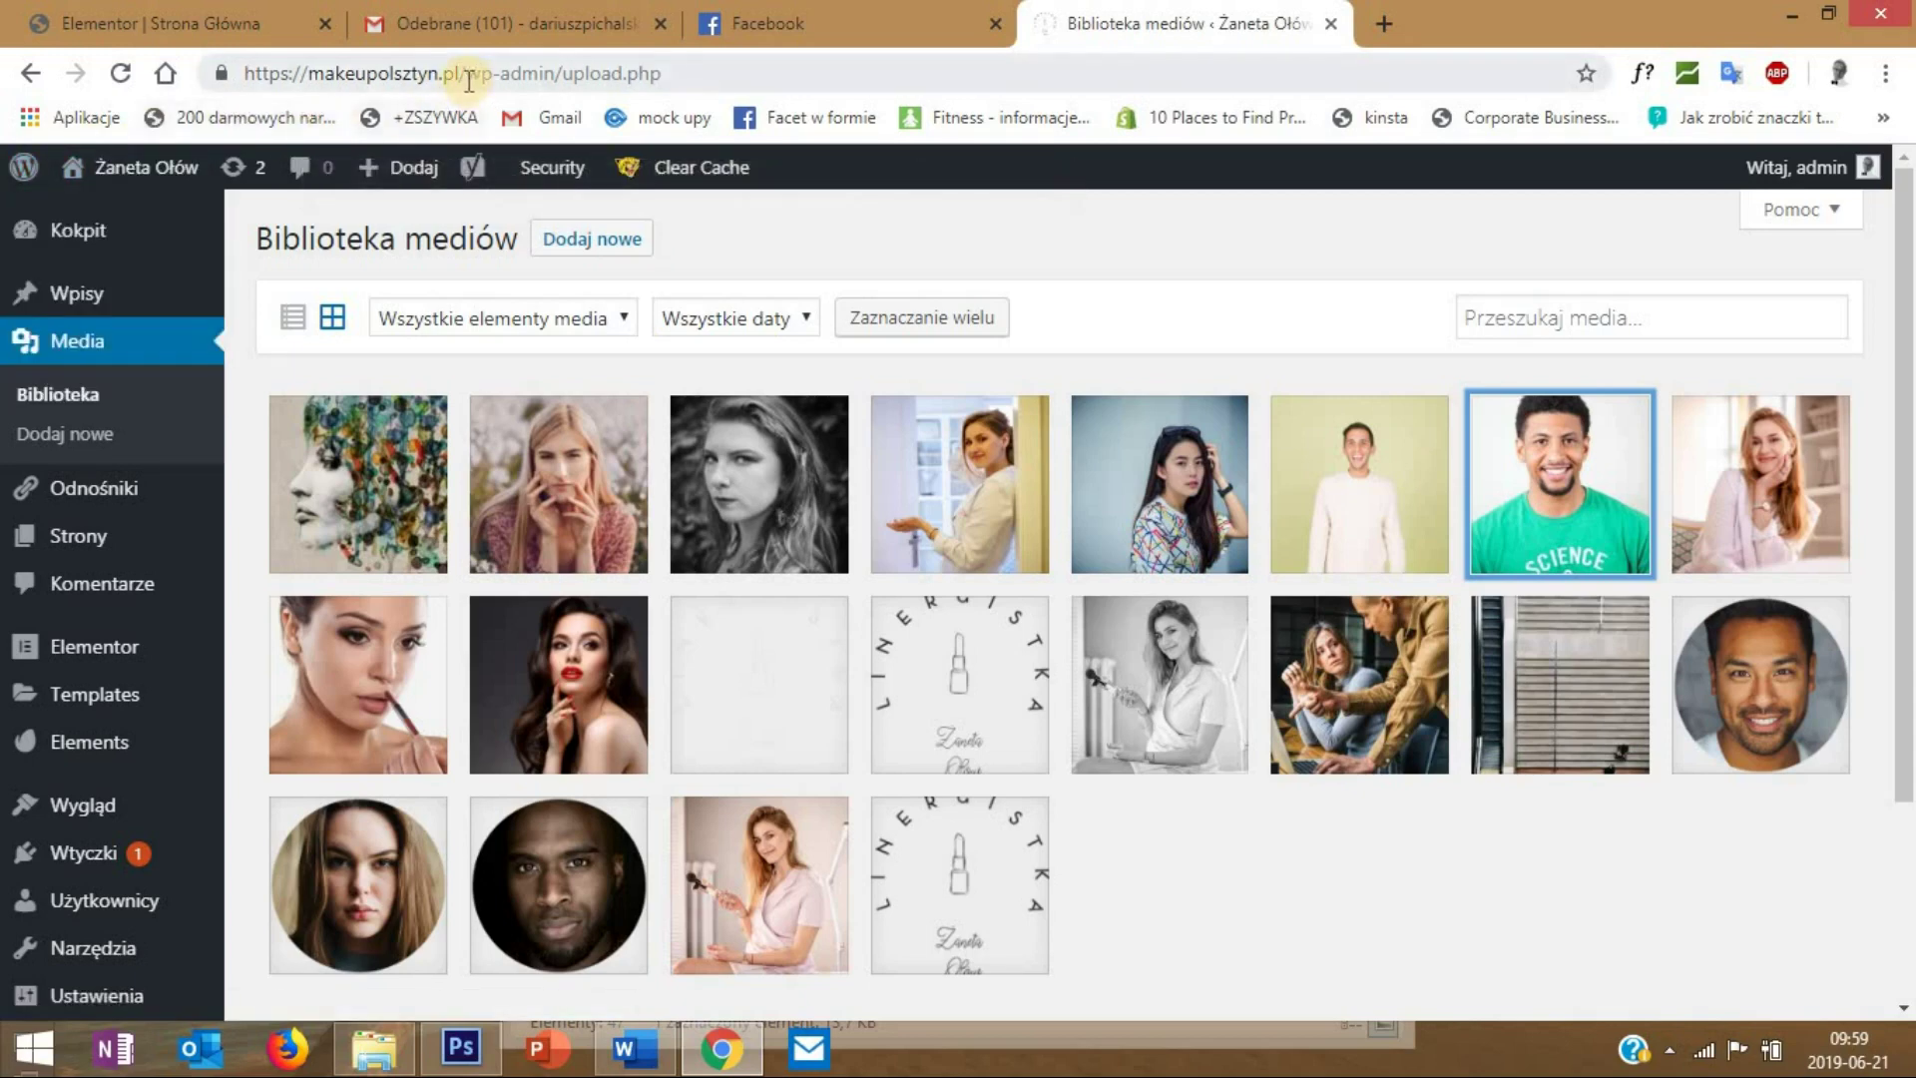
- Copy the site URL, delete the site cache via Clear Cache, and start a new browser tab
{"action": "left_click", "coordinate": [232, 85]}
{"action": "key", "text": "ctrl+c"}
{"action": "right_click", "coordinate": [307, 81]}
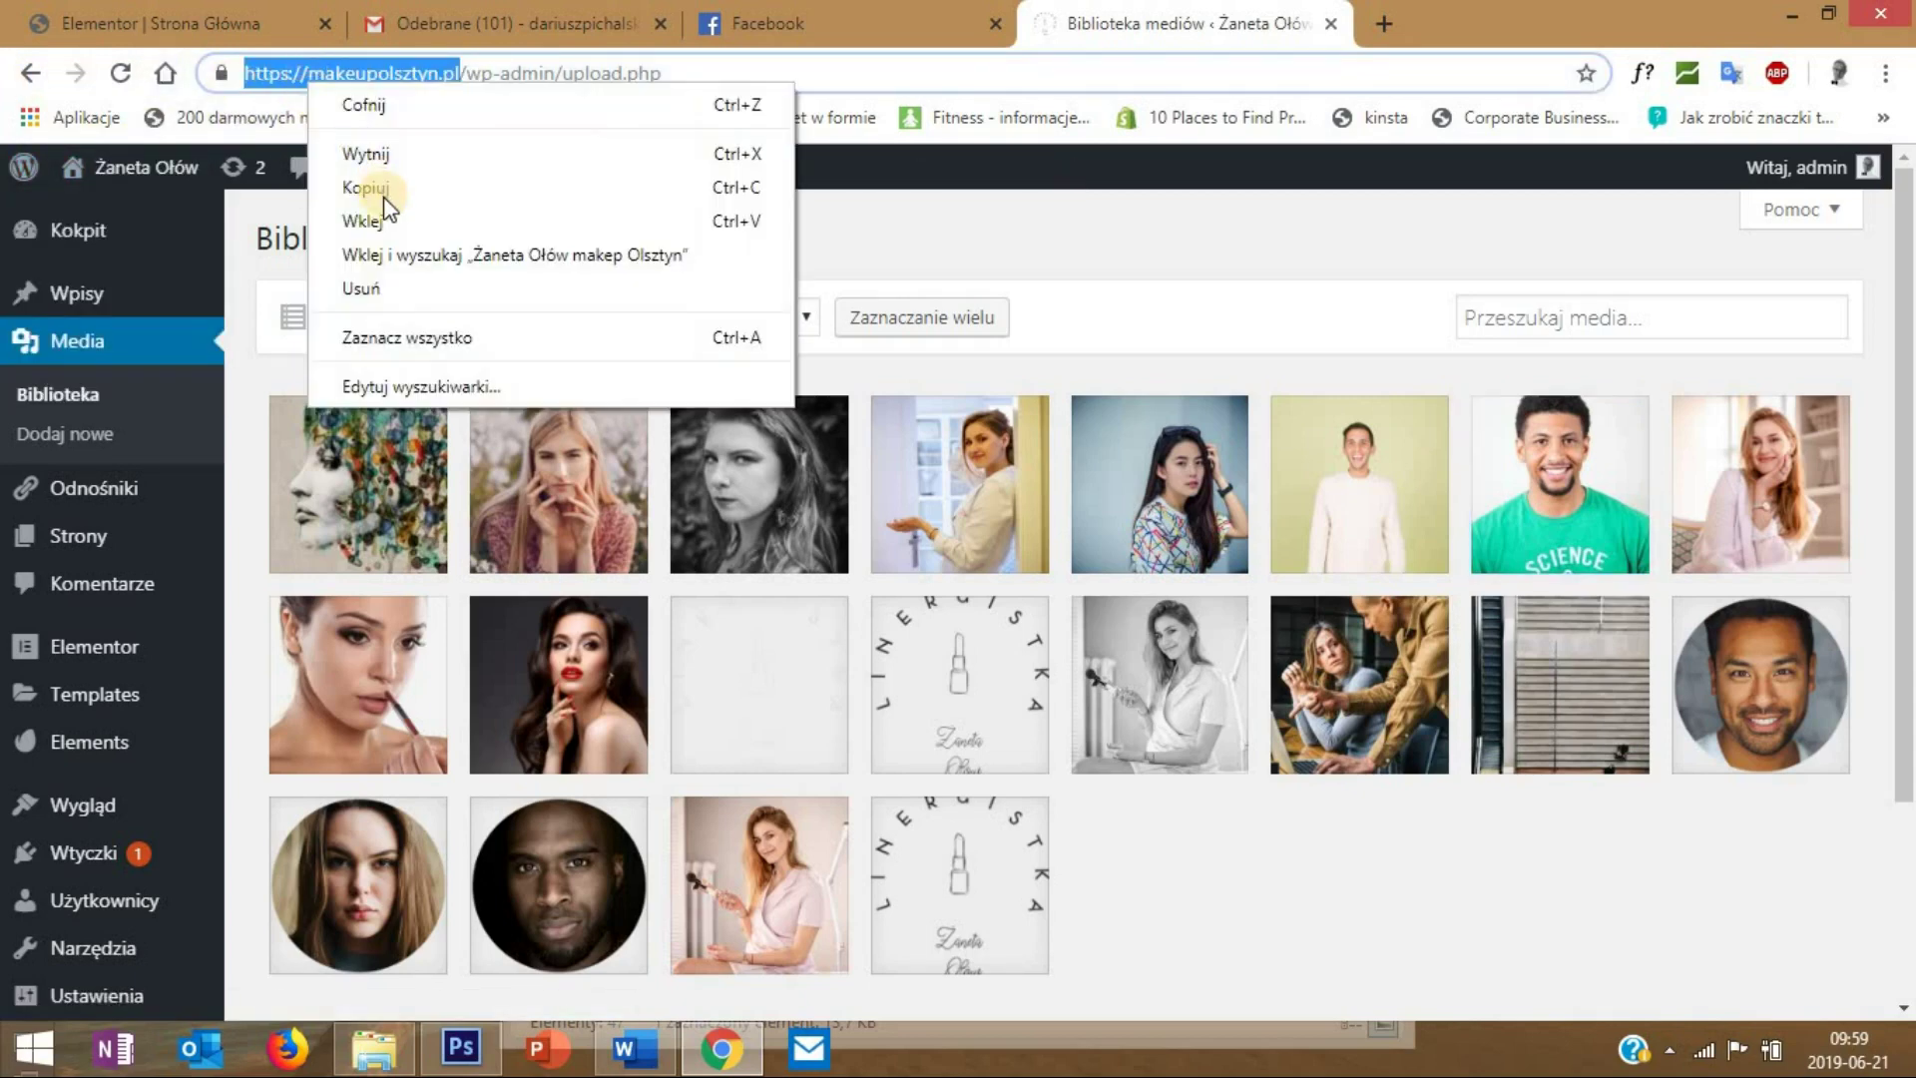
{"action": "left_click", "coordinate": [761, 187]}
{"action": "left_click", "coordinate": [691, 214]}
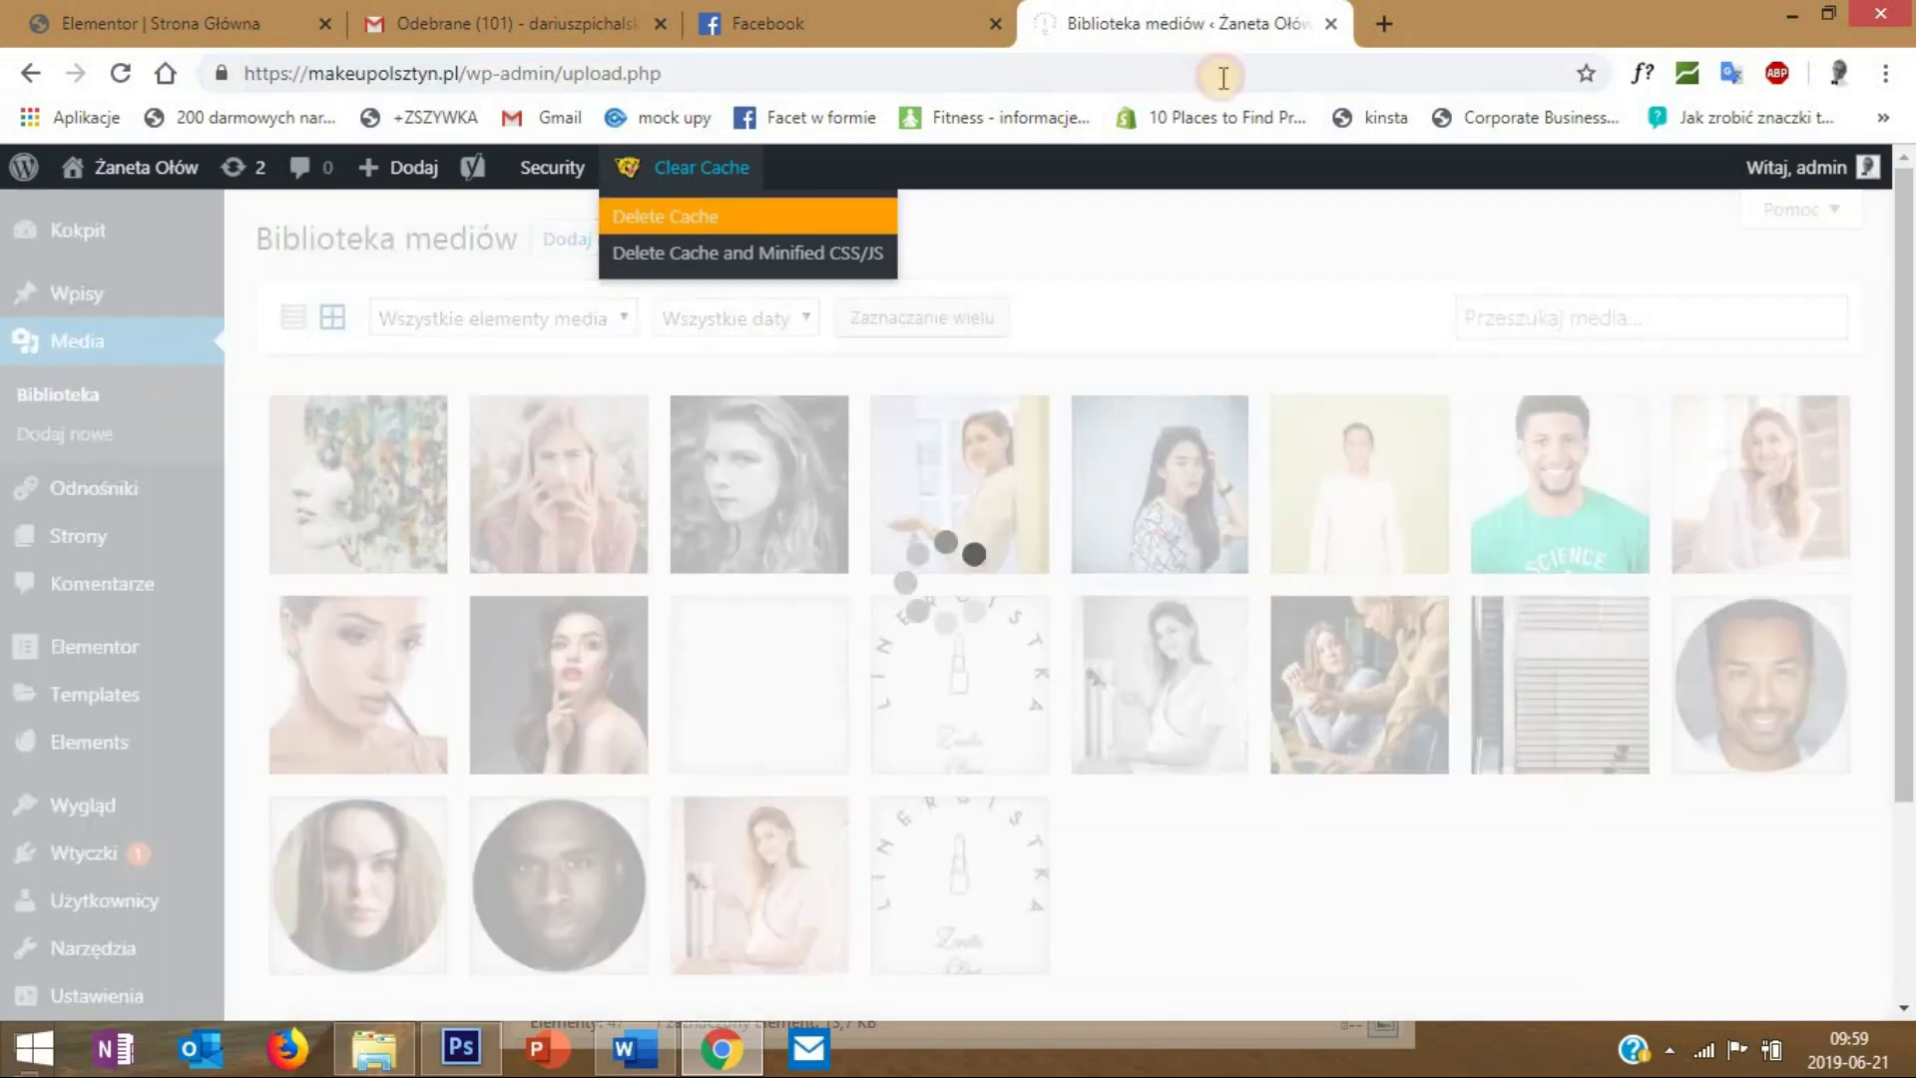
{"action": "left_click", "coordinate": [1381, 22]}
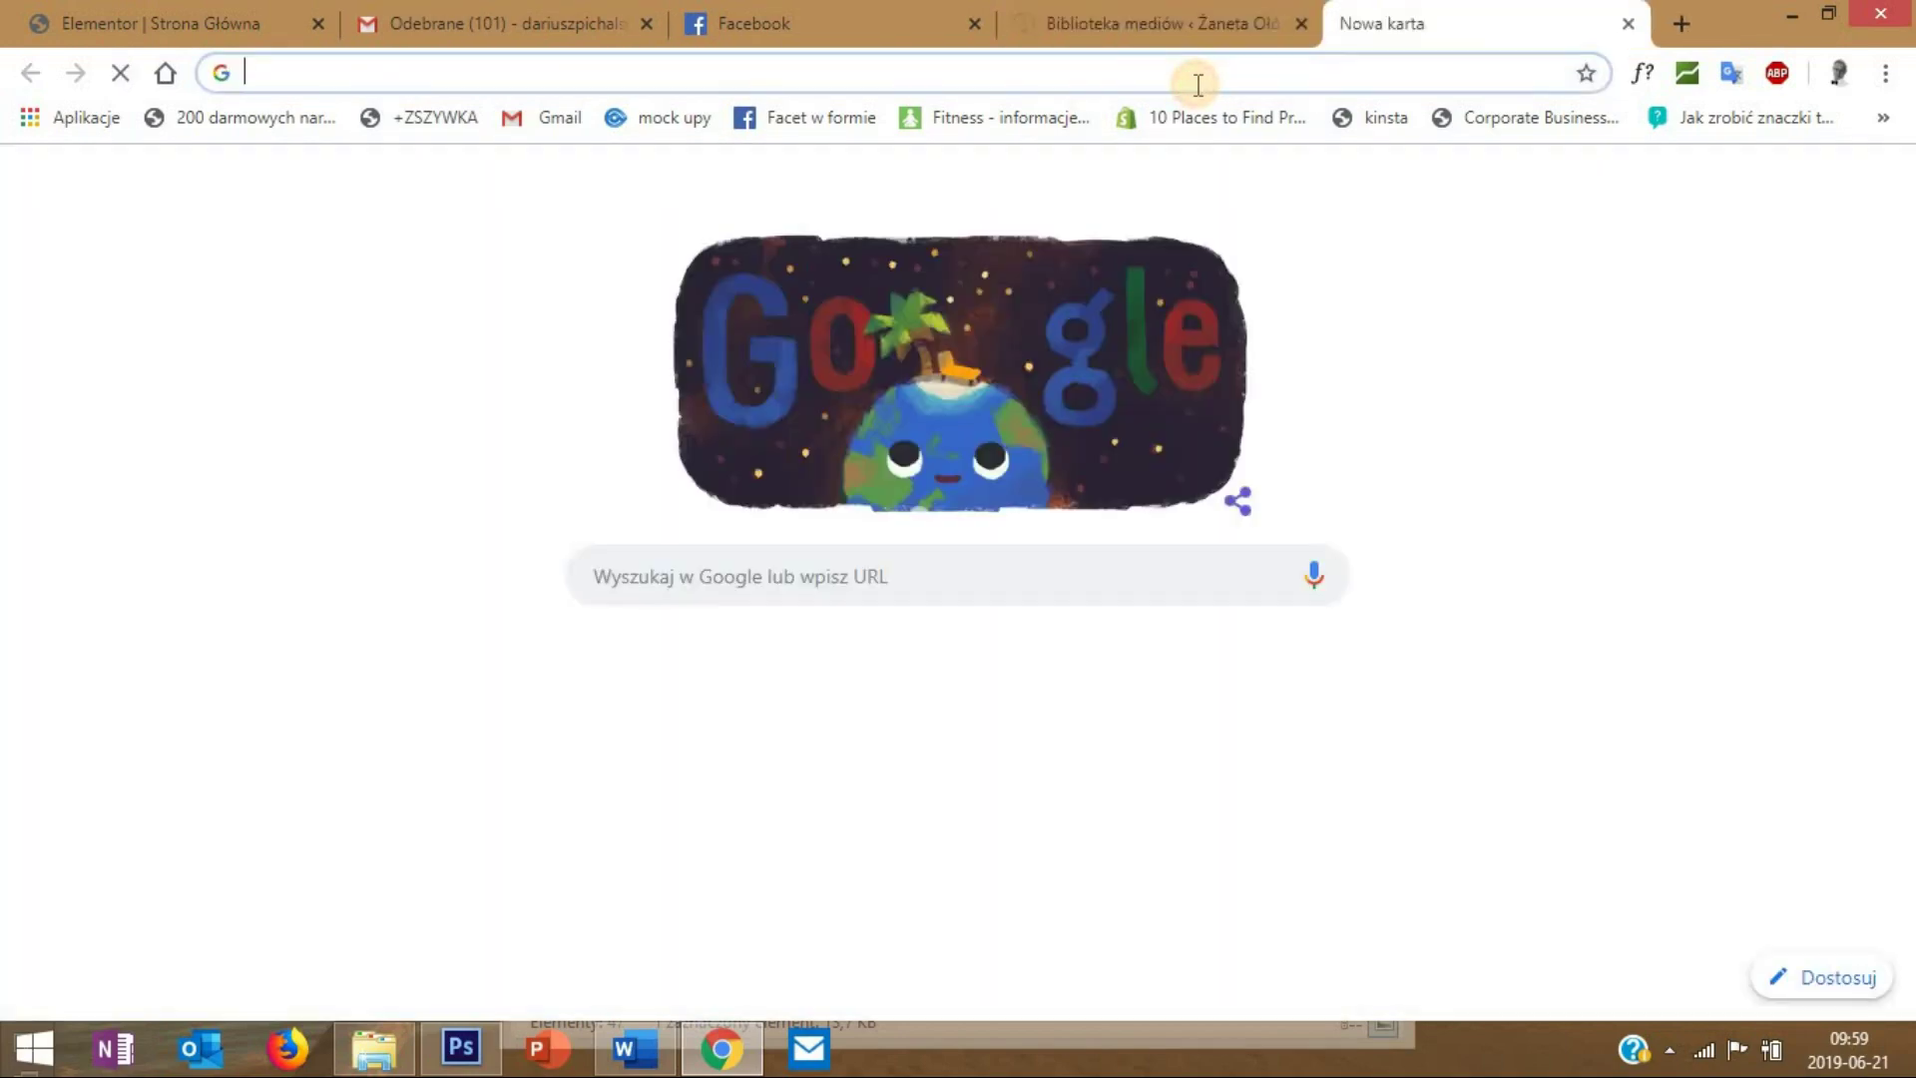
{"action": "type", "text": "p"}
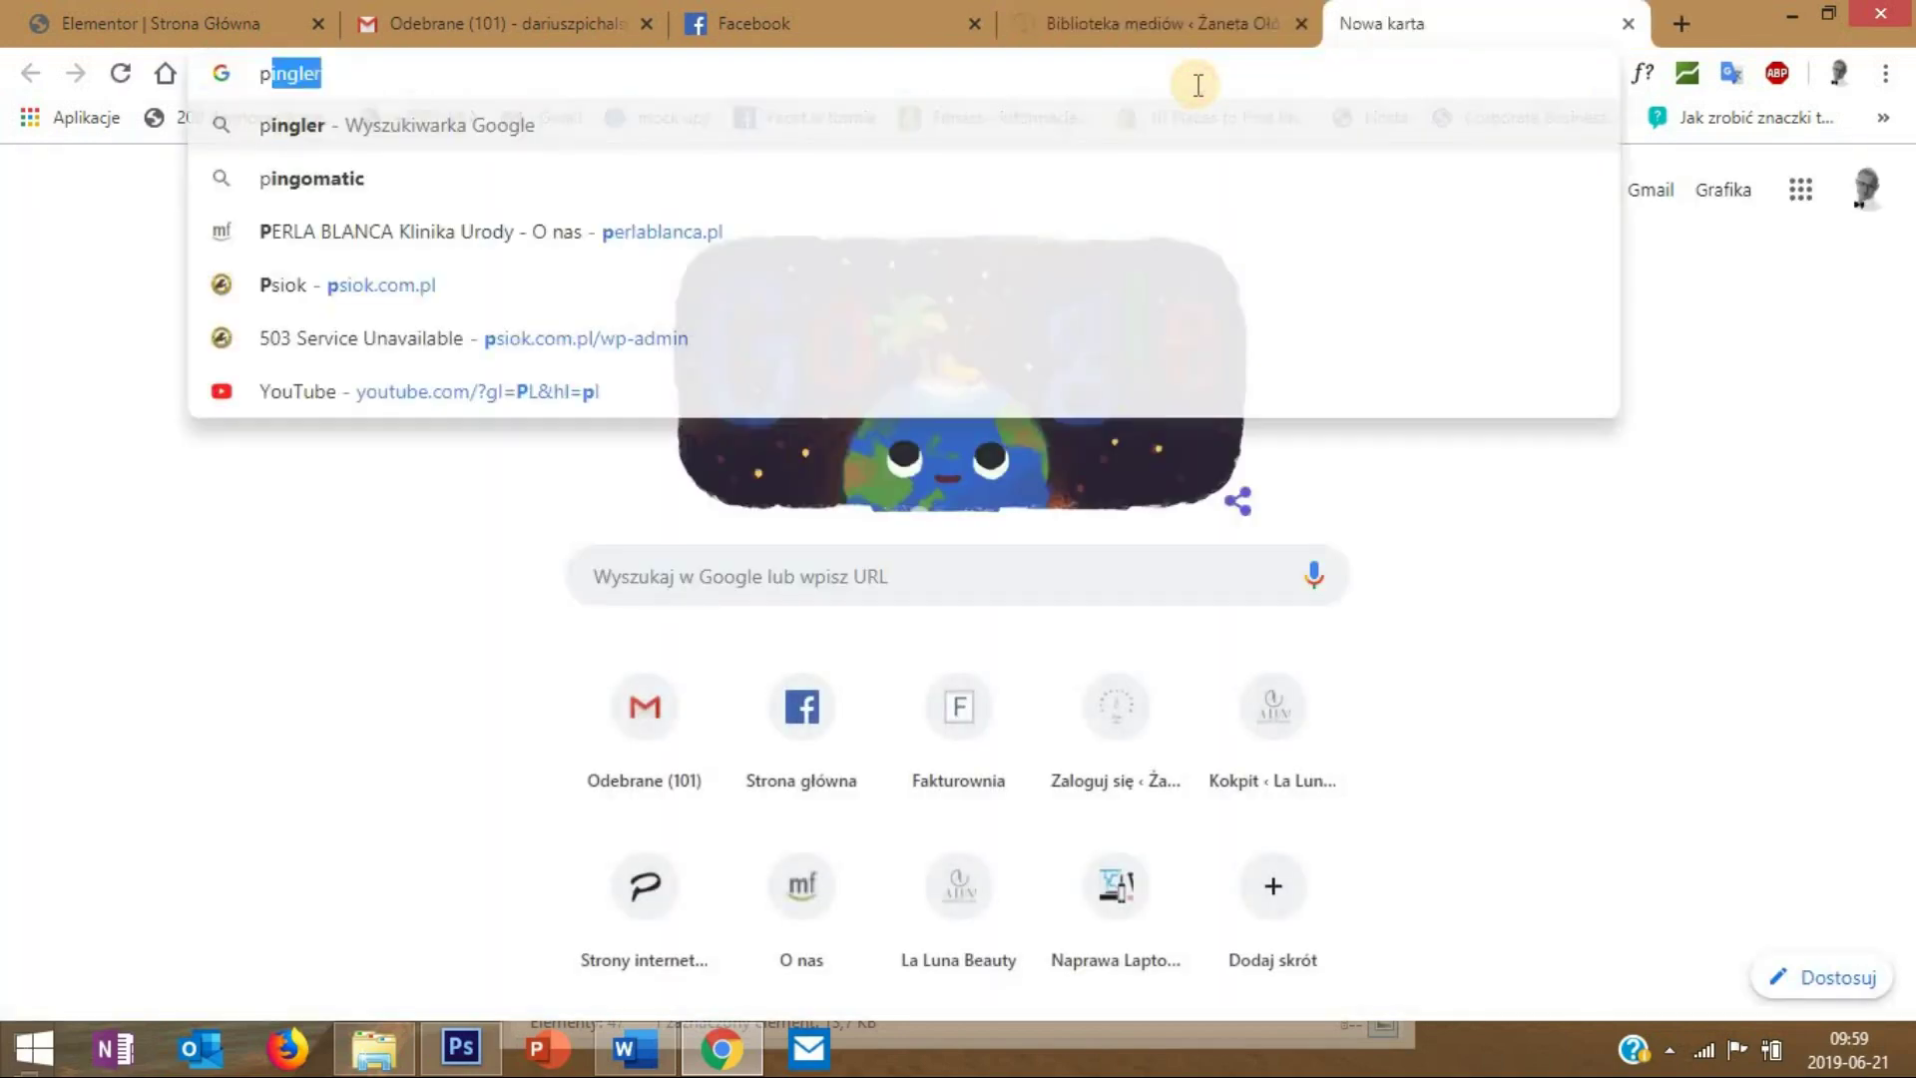
{"action": "type", "text": "ingdom"}
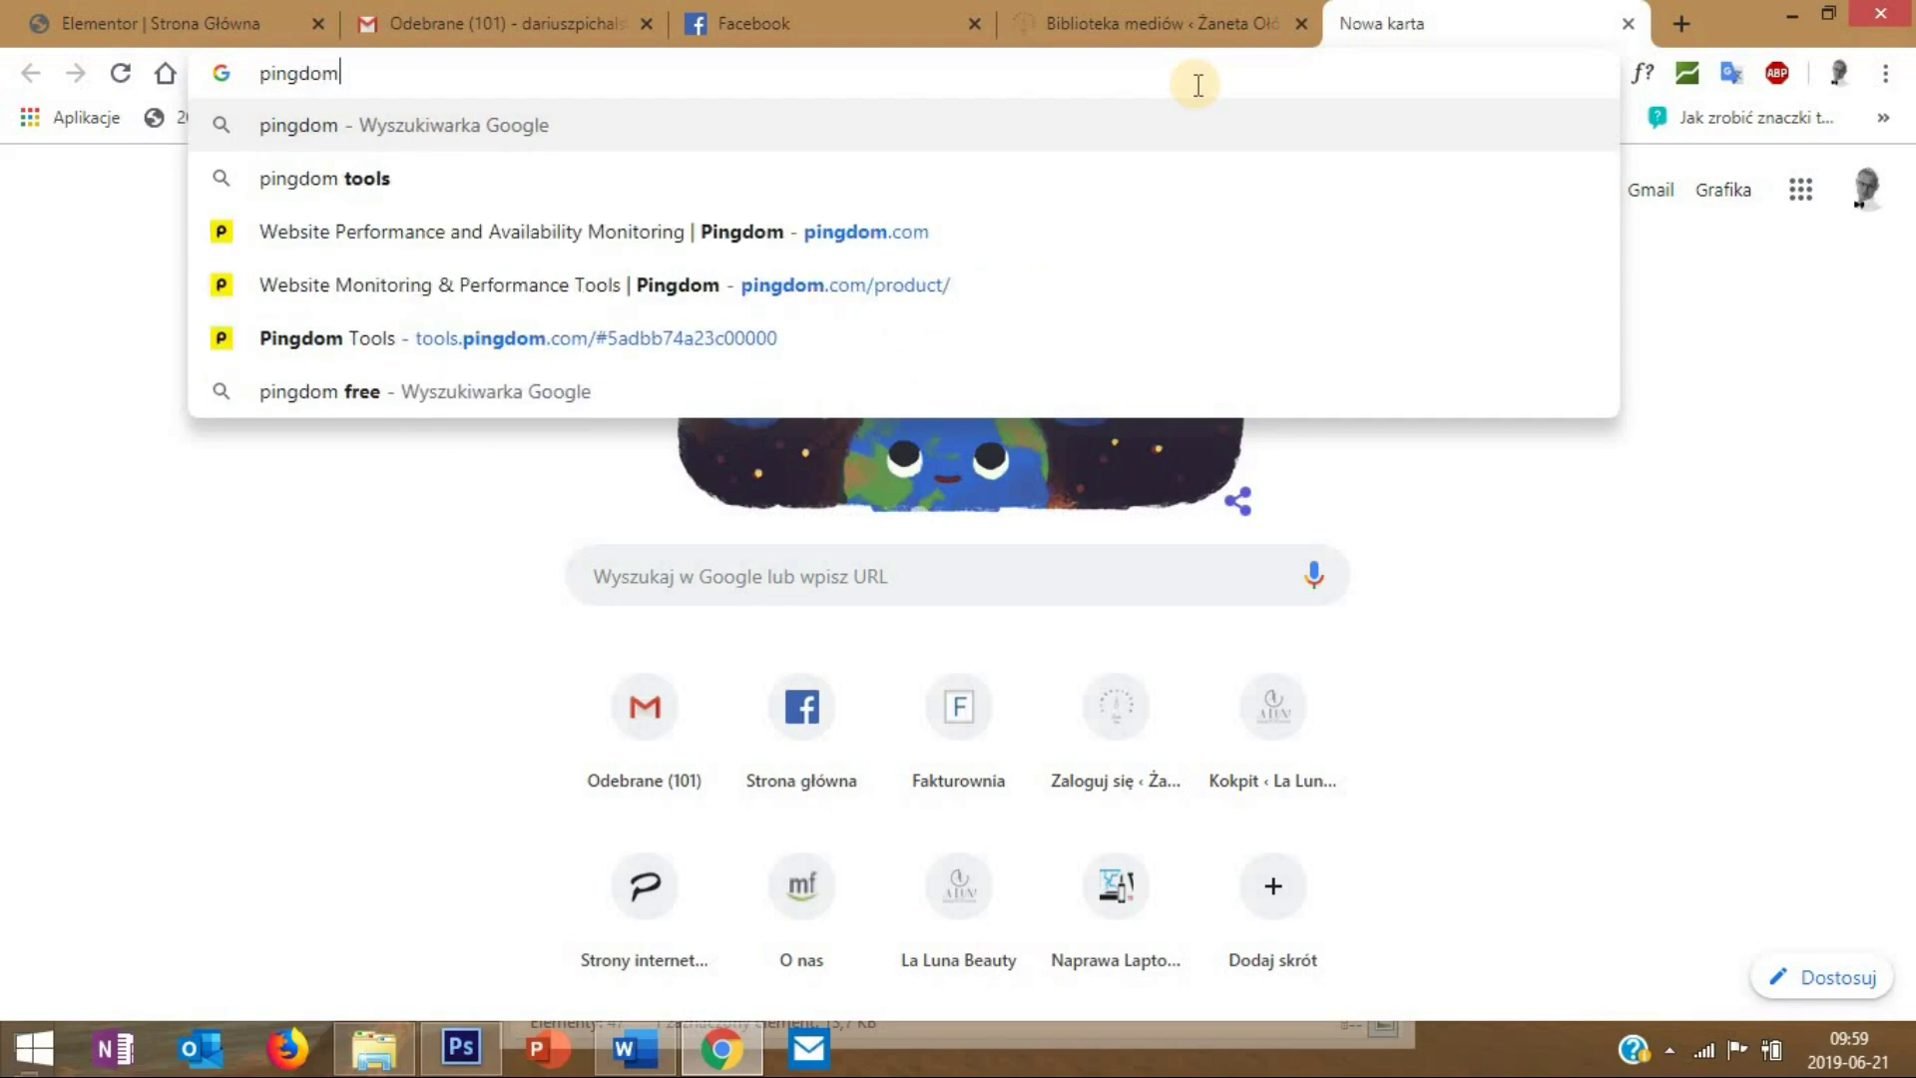
{"action": "key", "text": "Return"}
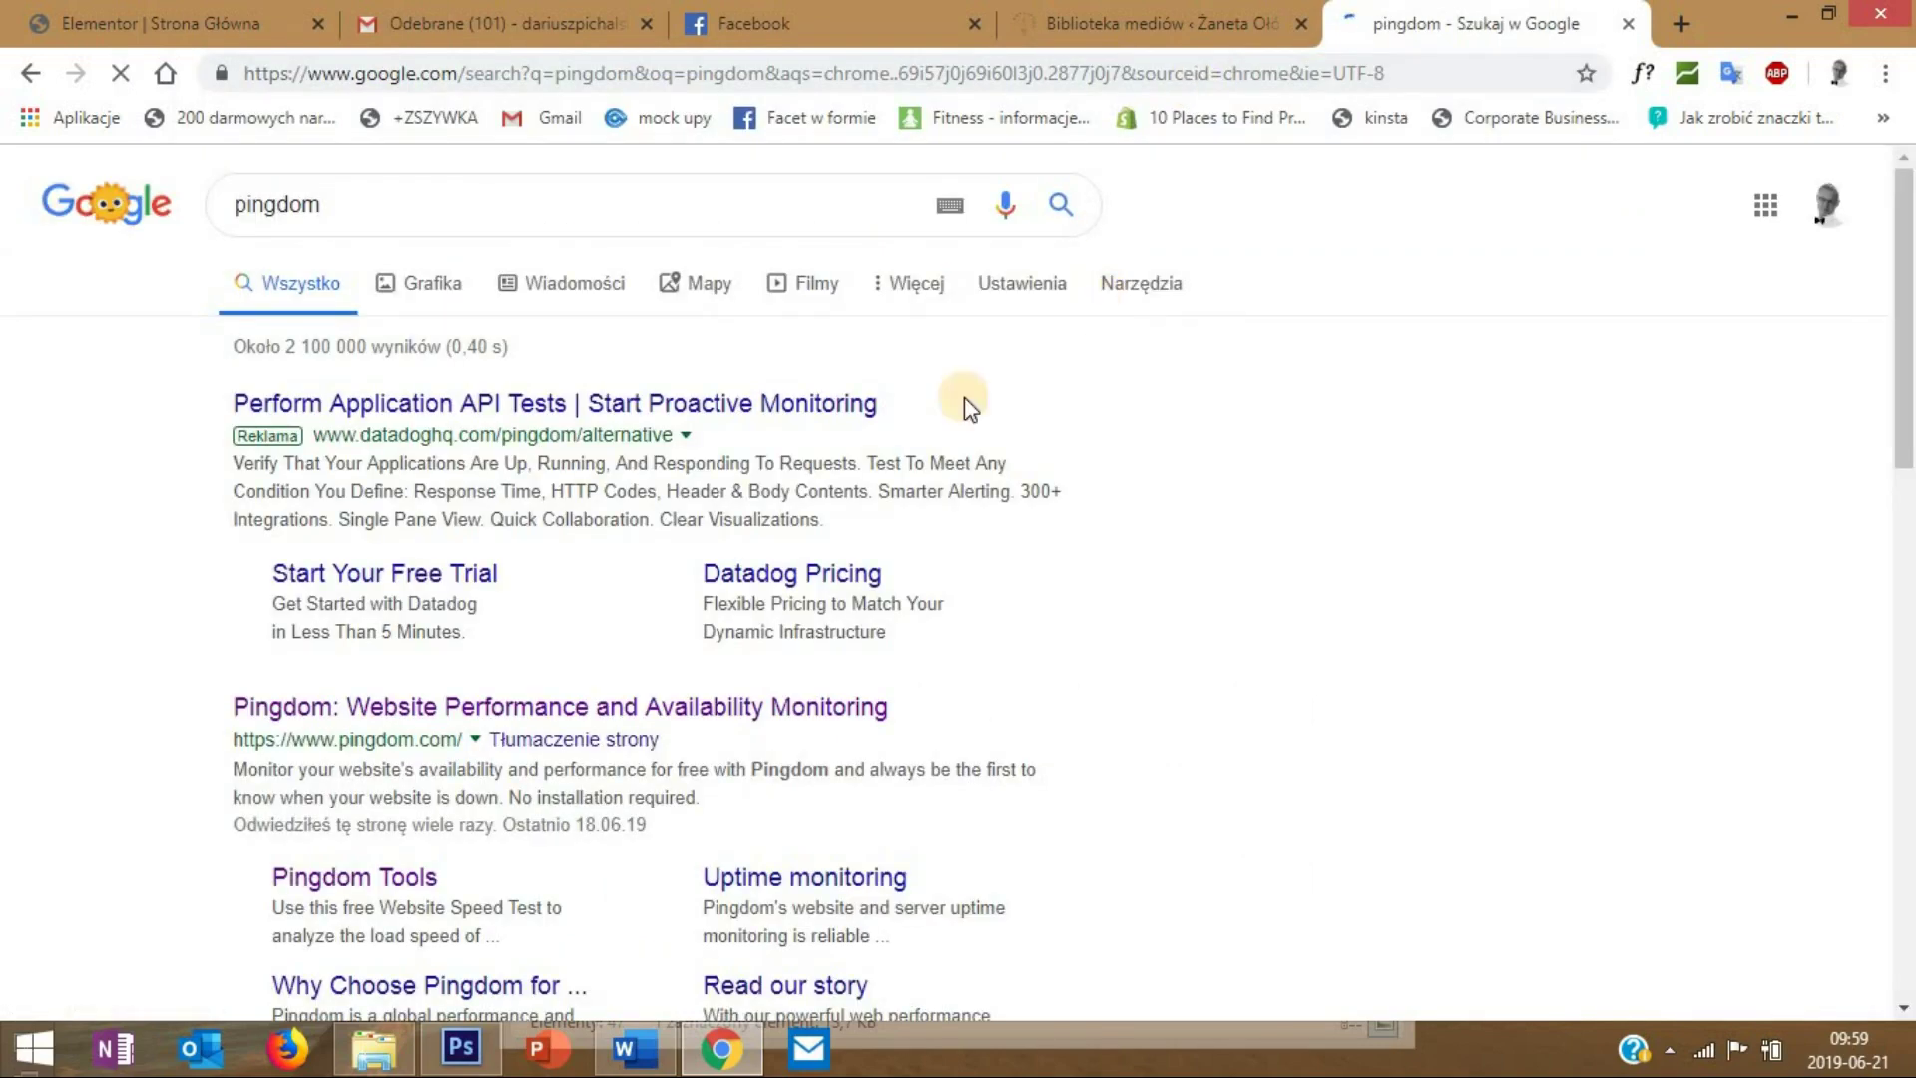
{"action": "scroll", "coordinate": [389, 624], "scroll_direction": "down", "scroll_amount": 3}
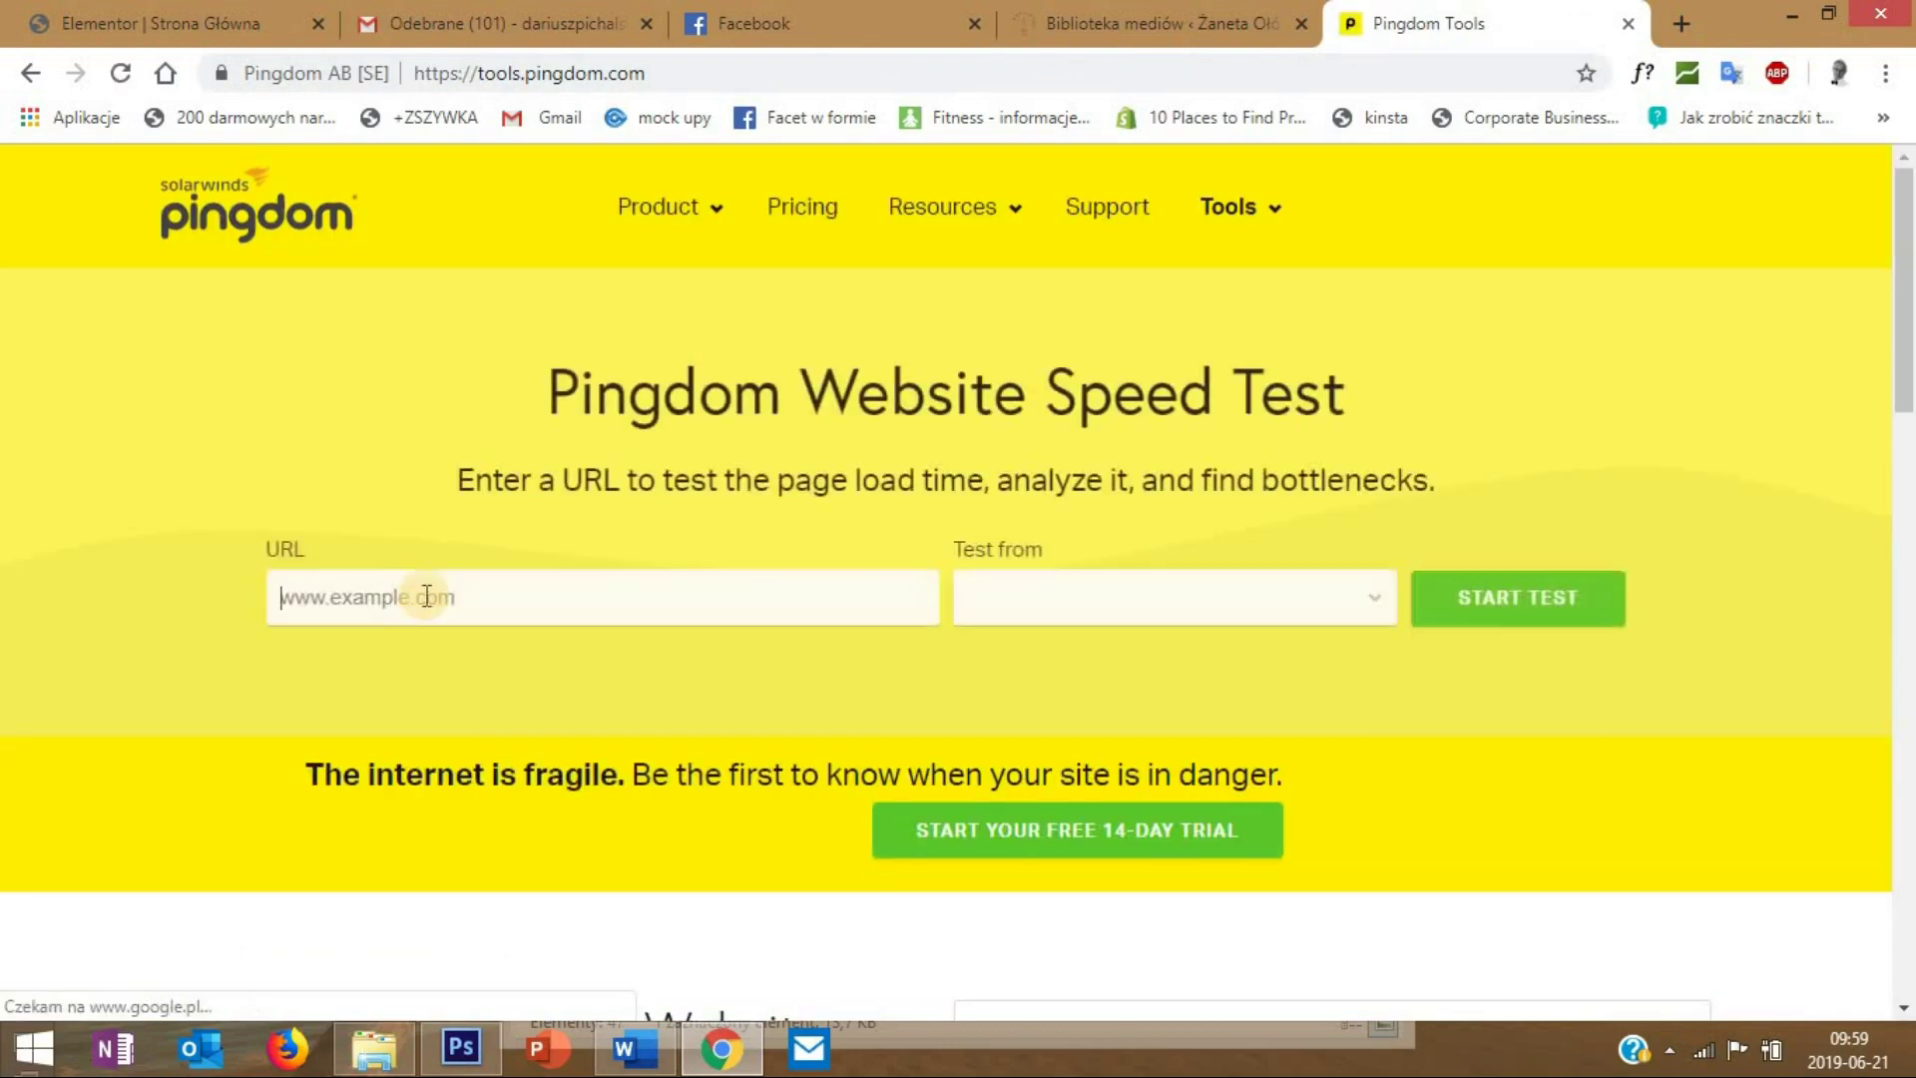
{"action": "left_click", "coordinate": [417, 603]}
{"action": "key", "text": "ctrl+v"}
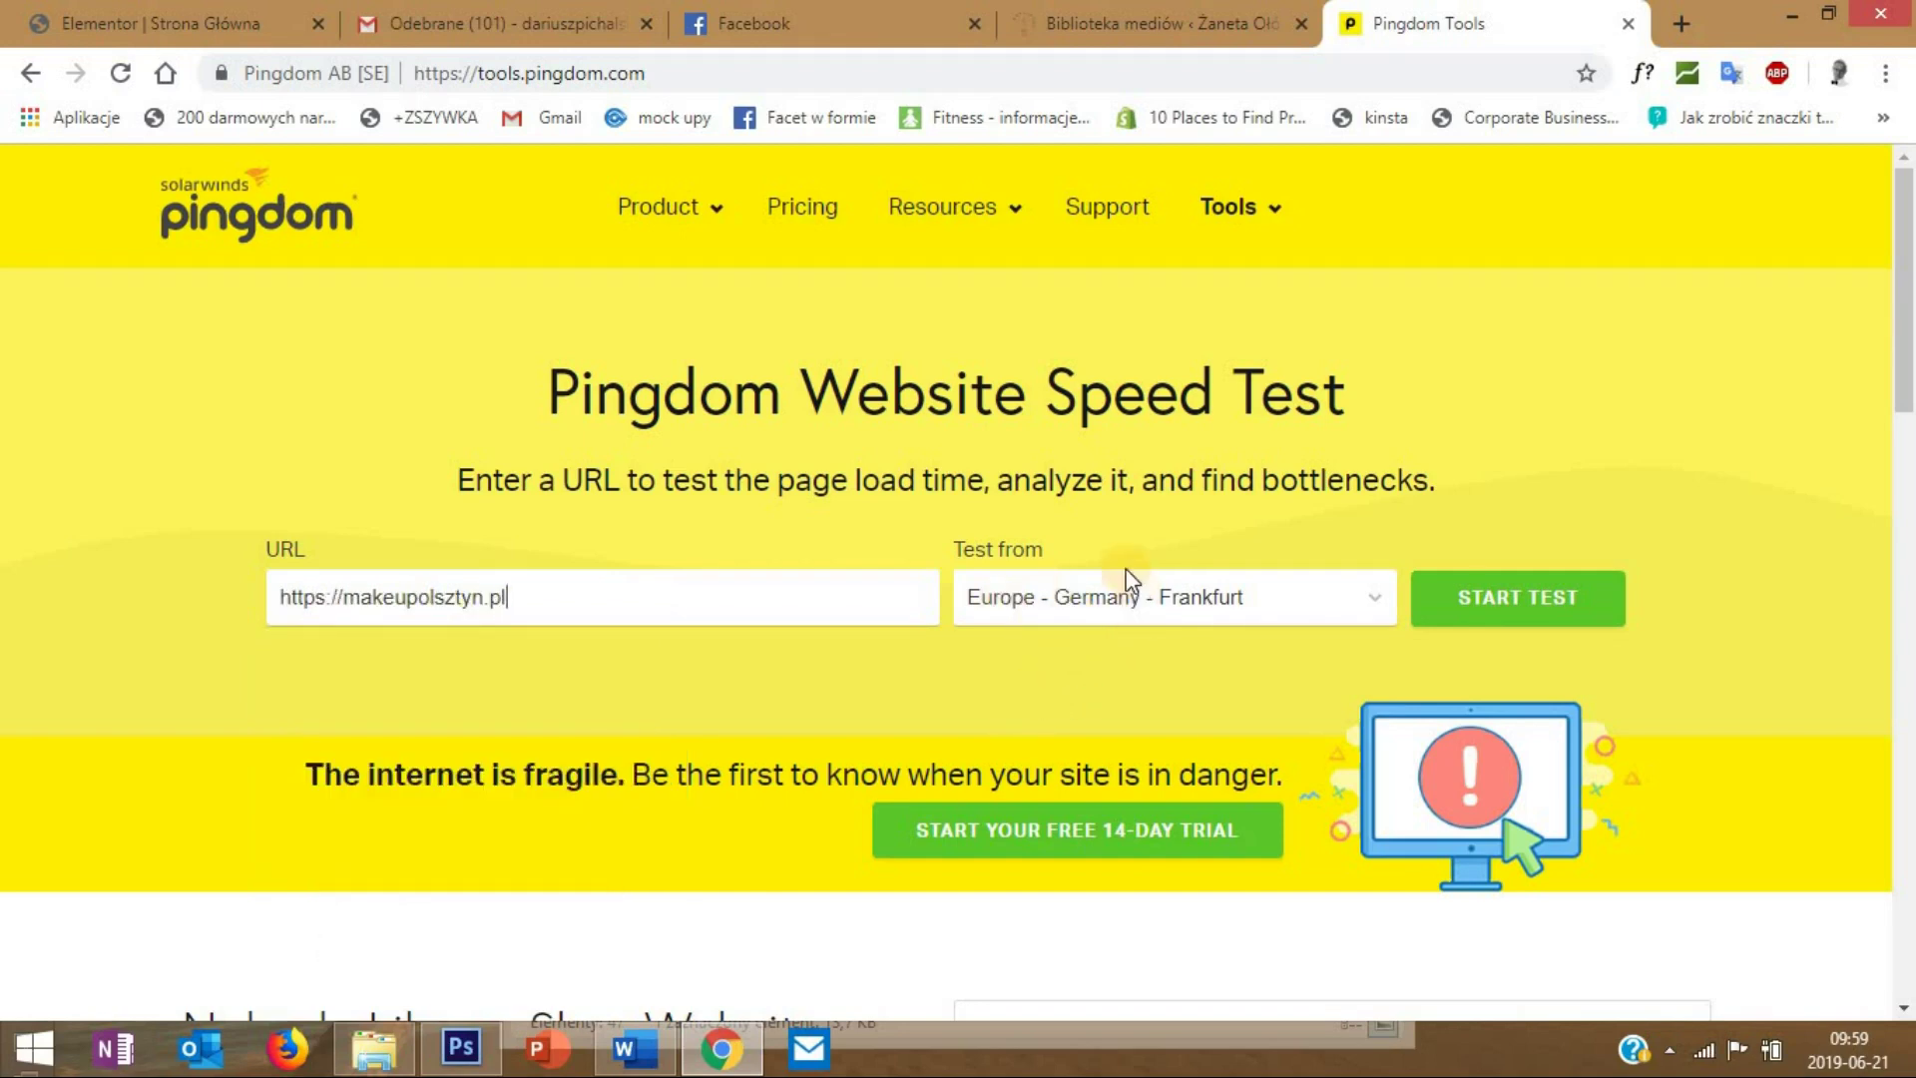
- Delete the cache again and run the Pingdom test: grade C 71, 2.19 s, 1.7 MB, 99 requests
{"action": "left_click", "coordinate": [1038, 14]}
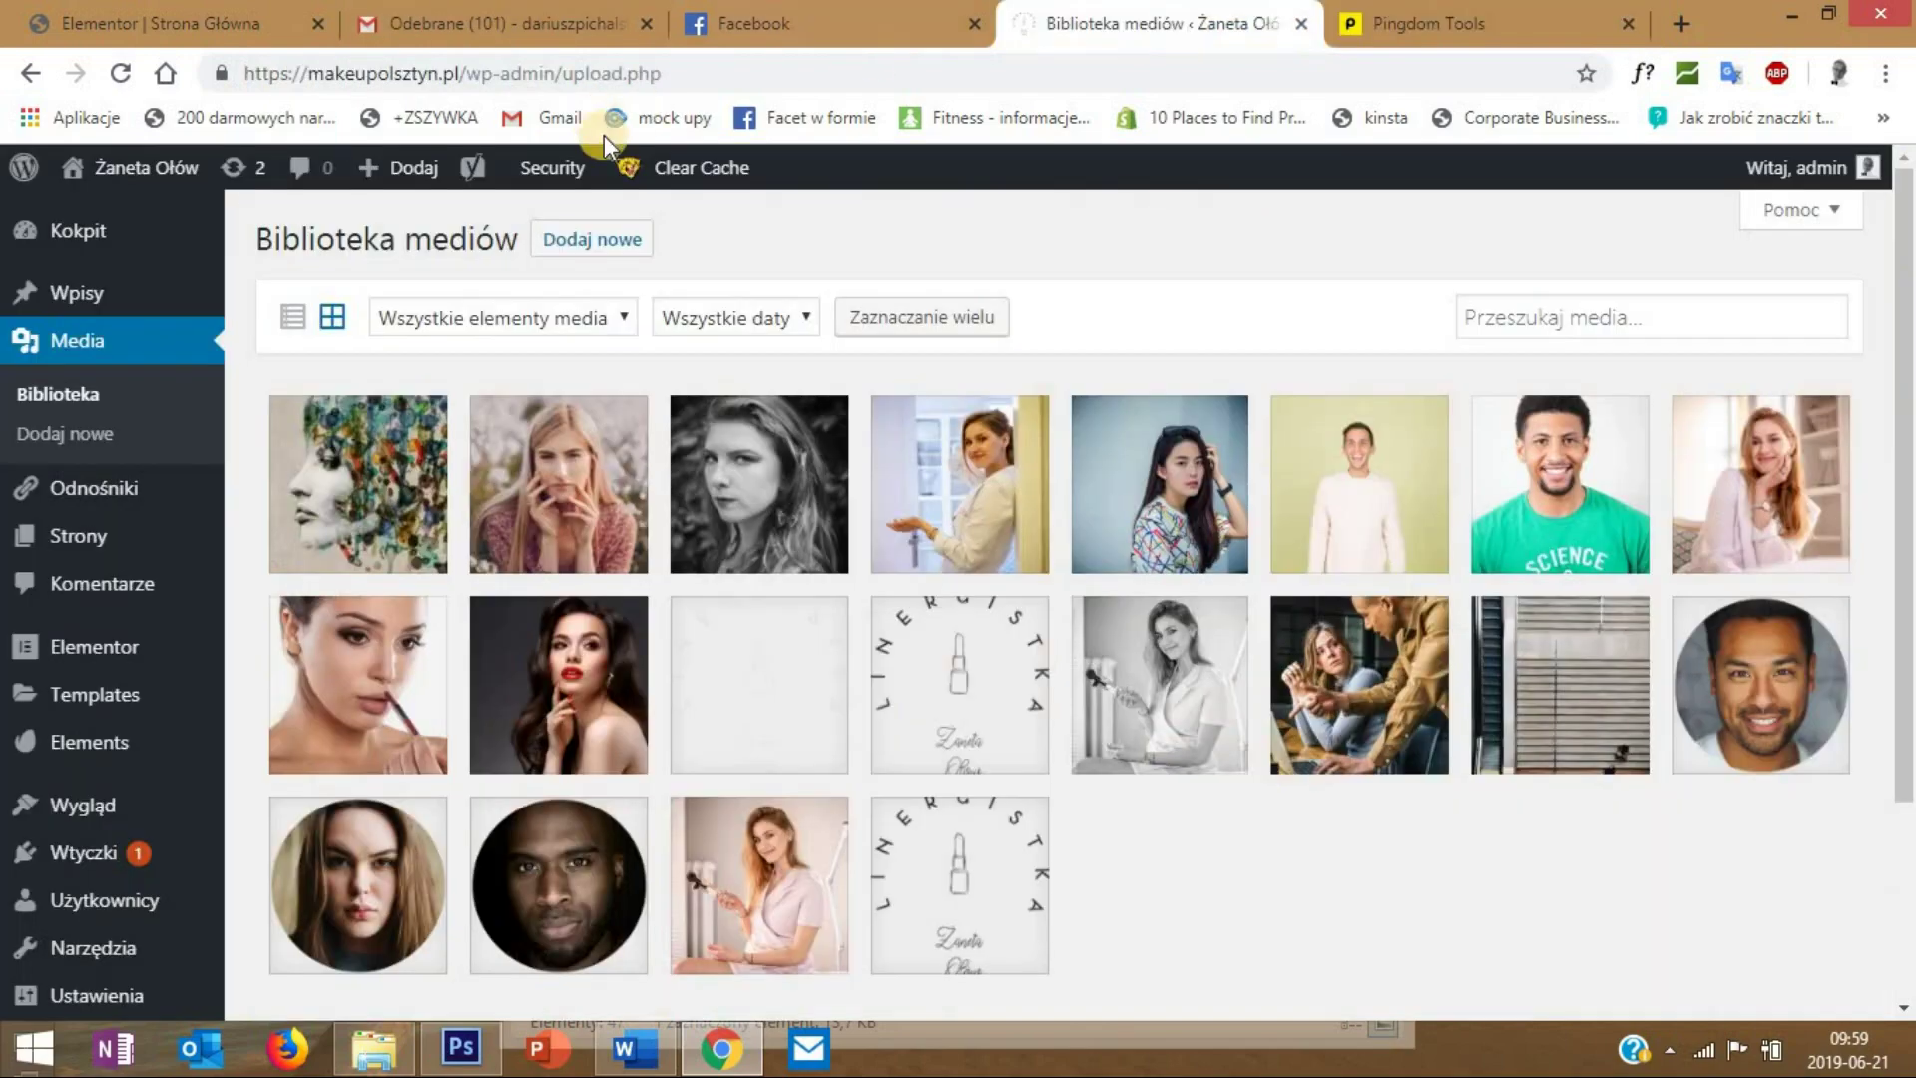
{"action": "left_click", "coordinate": [659, 210]}
{"action": "left_click", "coordinate": [1415, 32]}
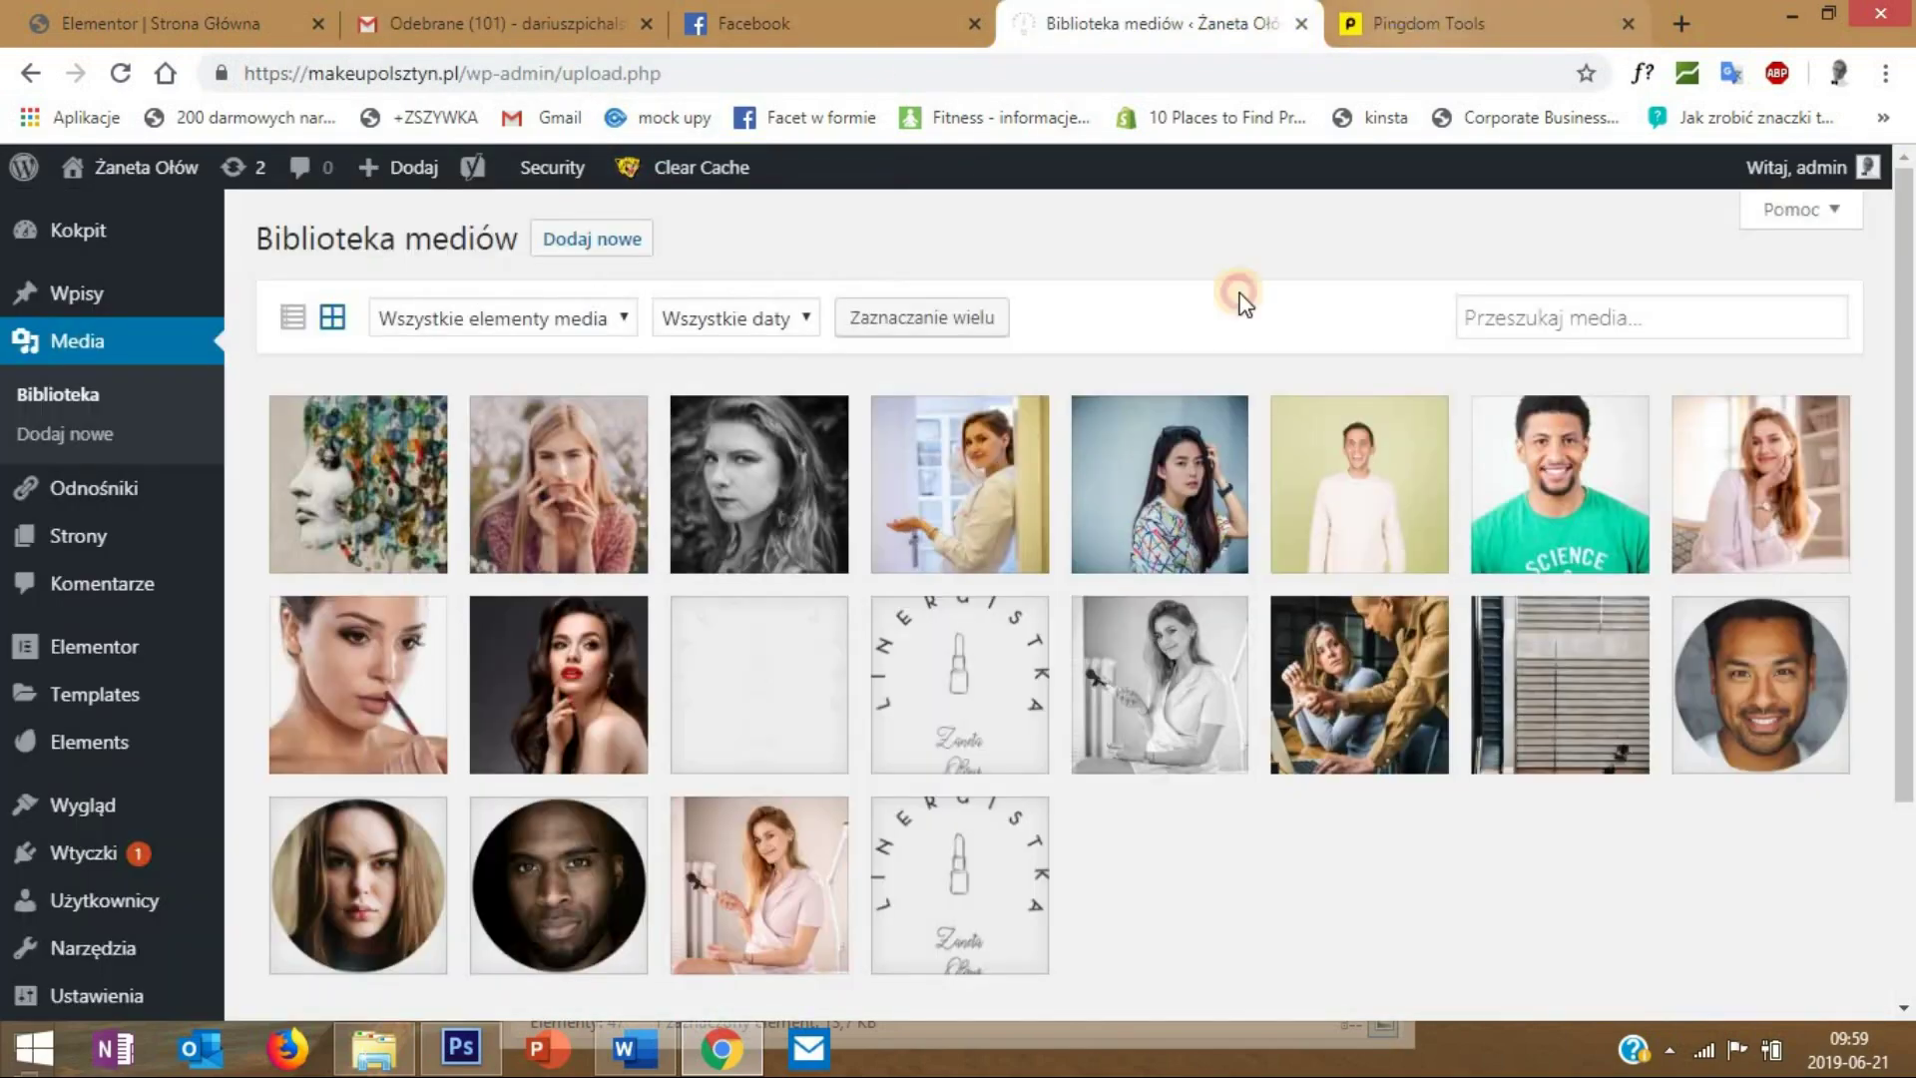
{"action": "left_click", "coordinate": [1514, 599]}
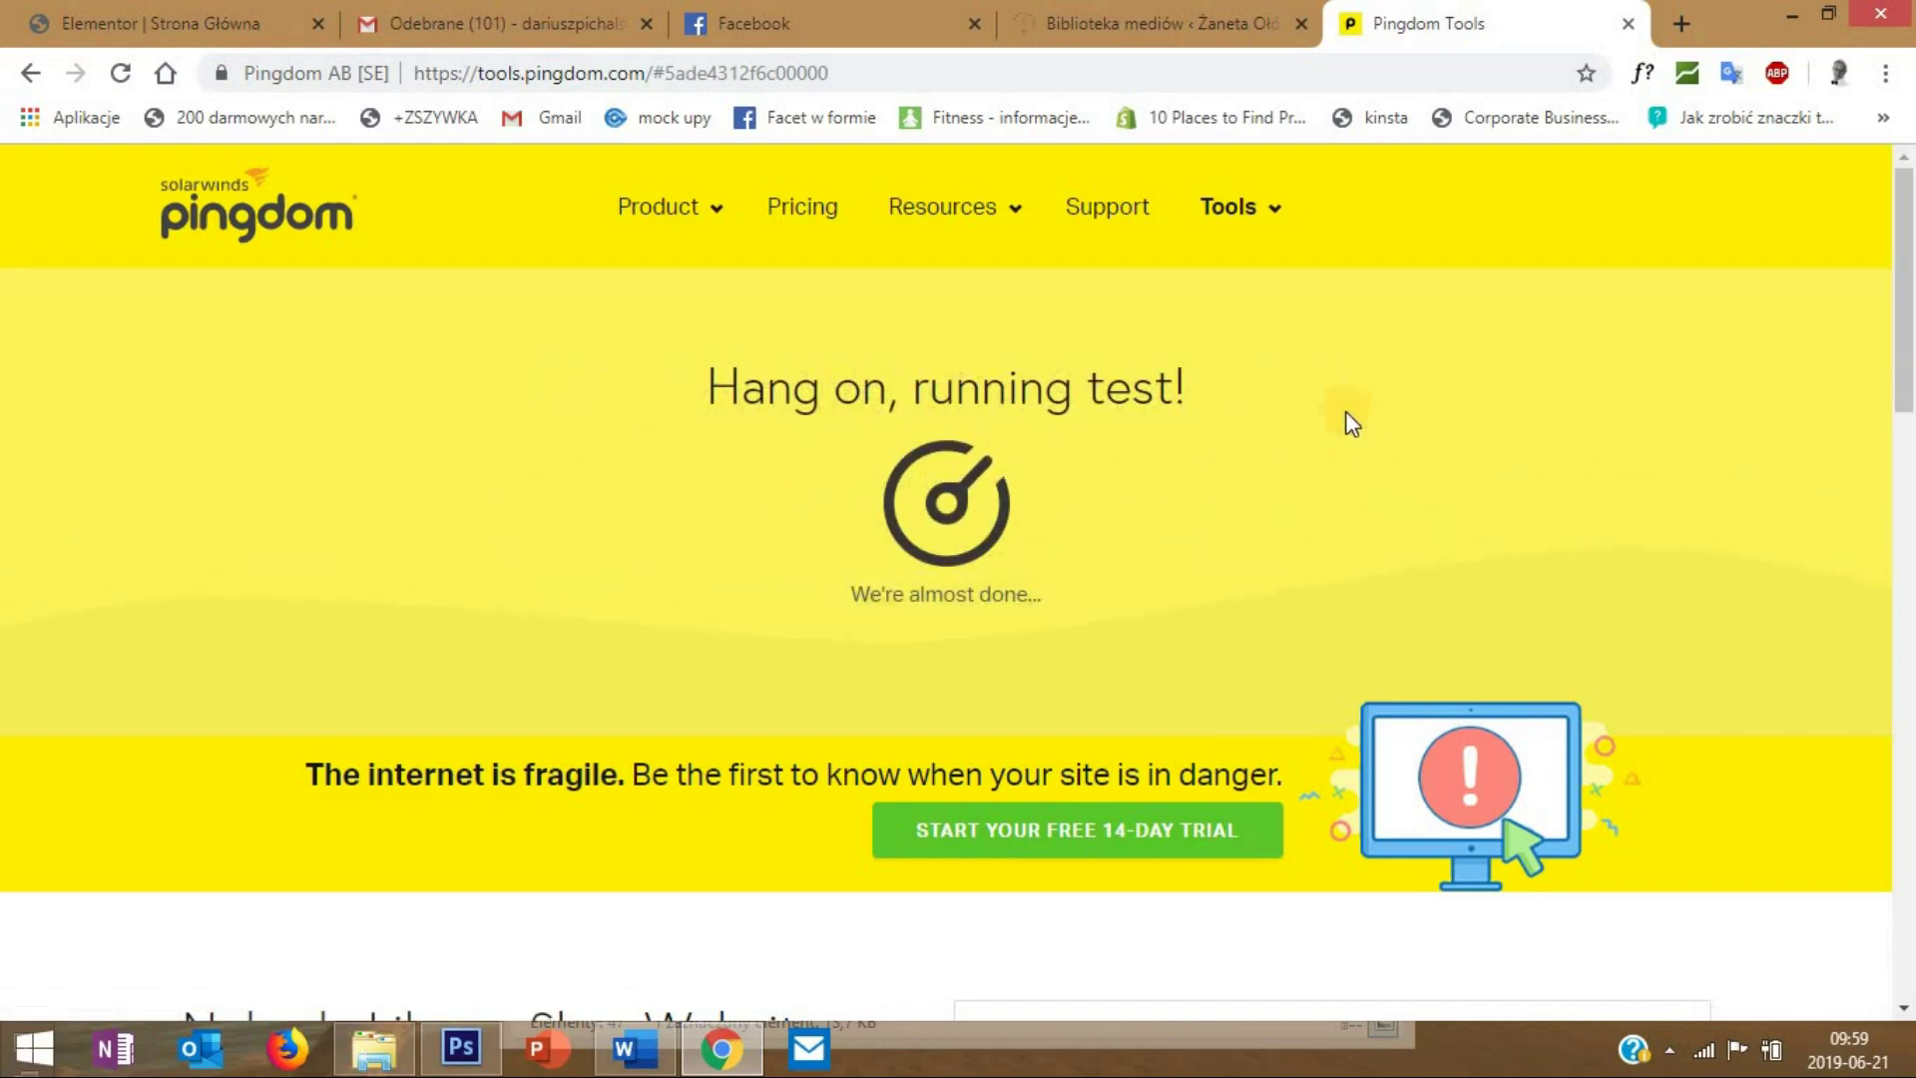
{"action": "scroll", "coordinate": [1332, 479], "scroll_direction": "down", "scroll_amount": 5}
{"action": "scroll", "coordinate": [1333, 479], "scroll_direction": "up", "scroll_amount": 5}
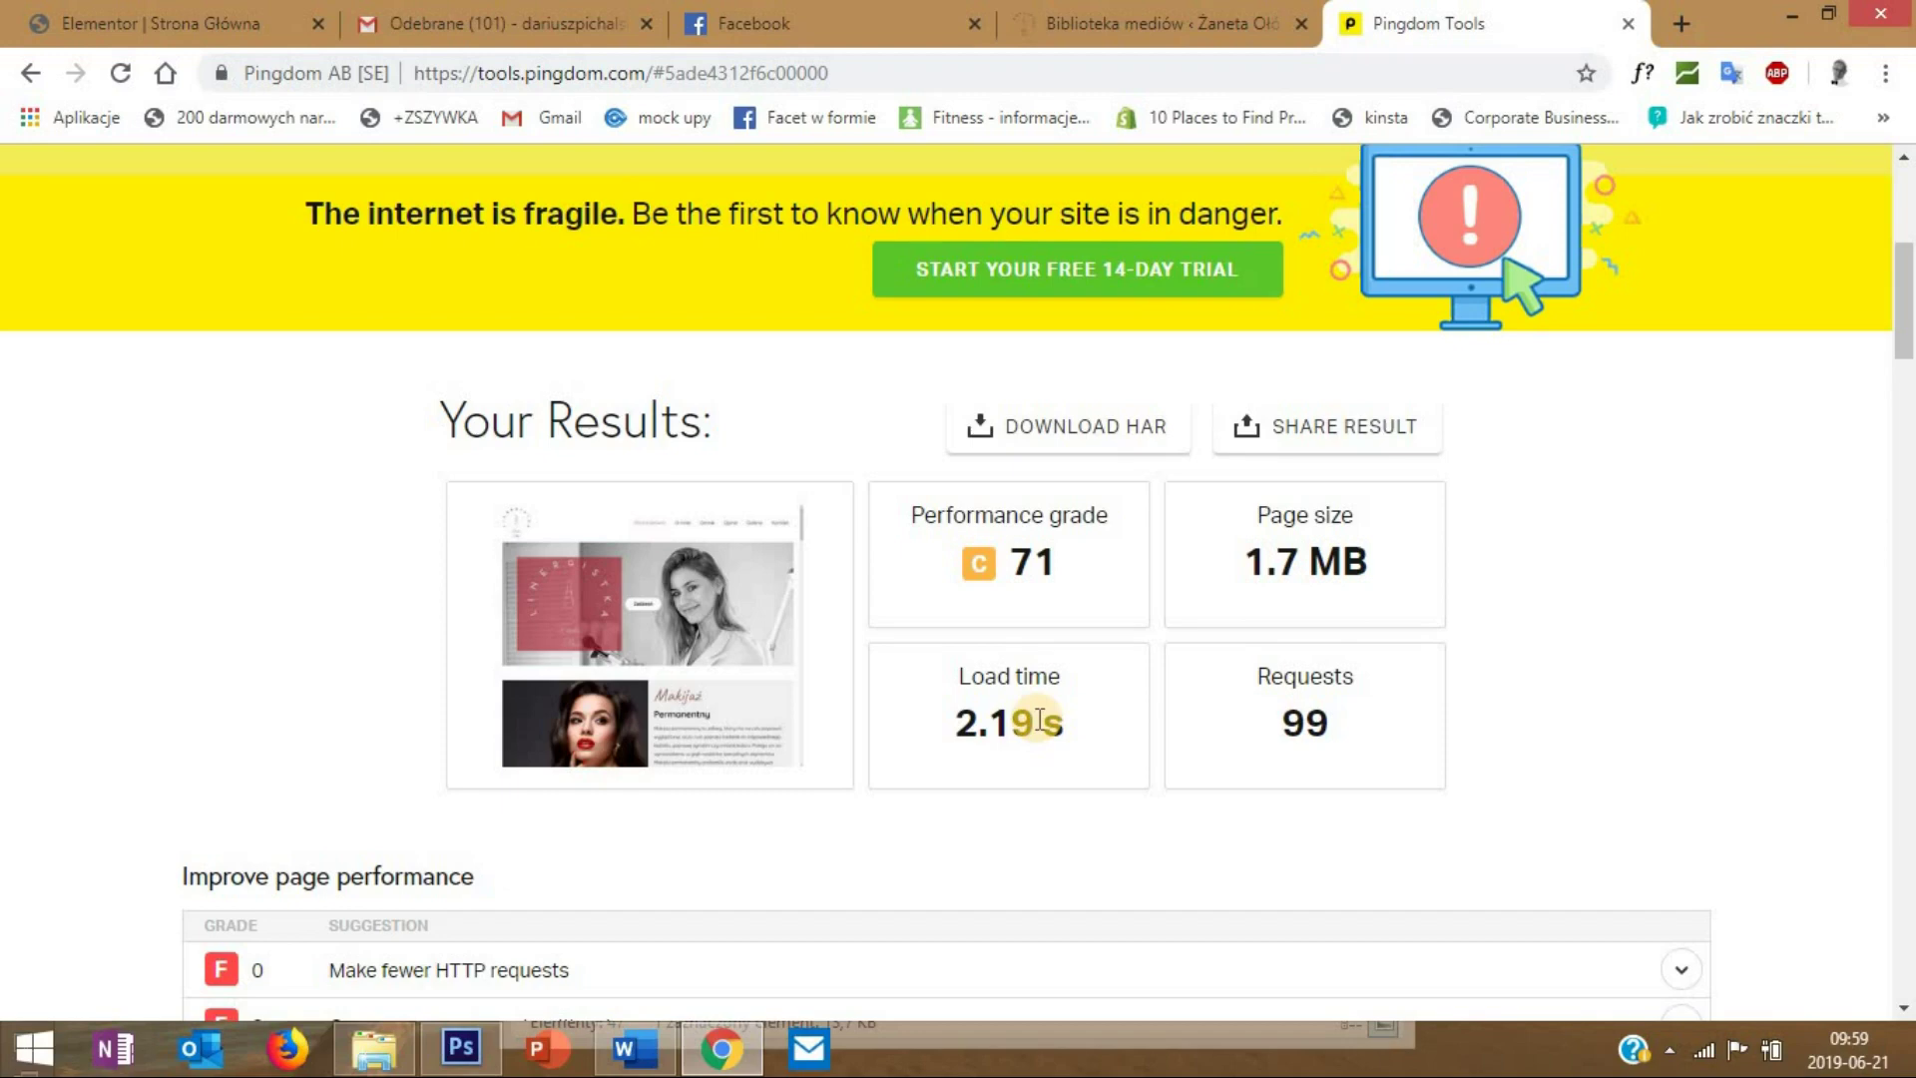
{"action": "scroll", "coordinate": [1037, 716], "scroll_direction": "down", "scroll_amount": 3}
{"action": "scroll", "coordinate": [588, 270], "scroll_direction": "up", "scroll_amount": 6}
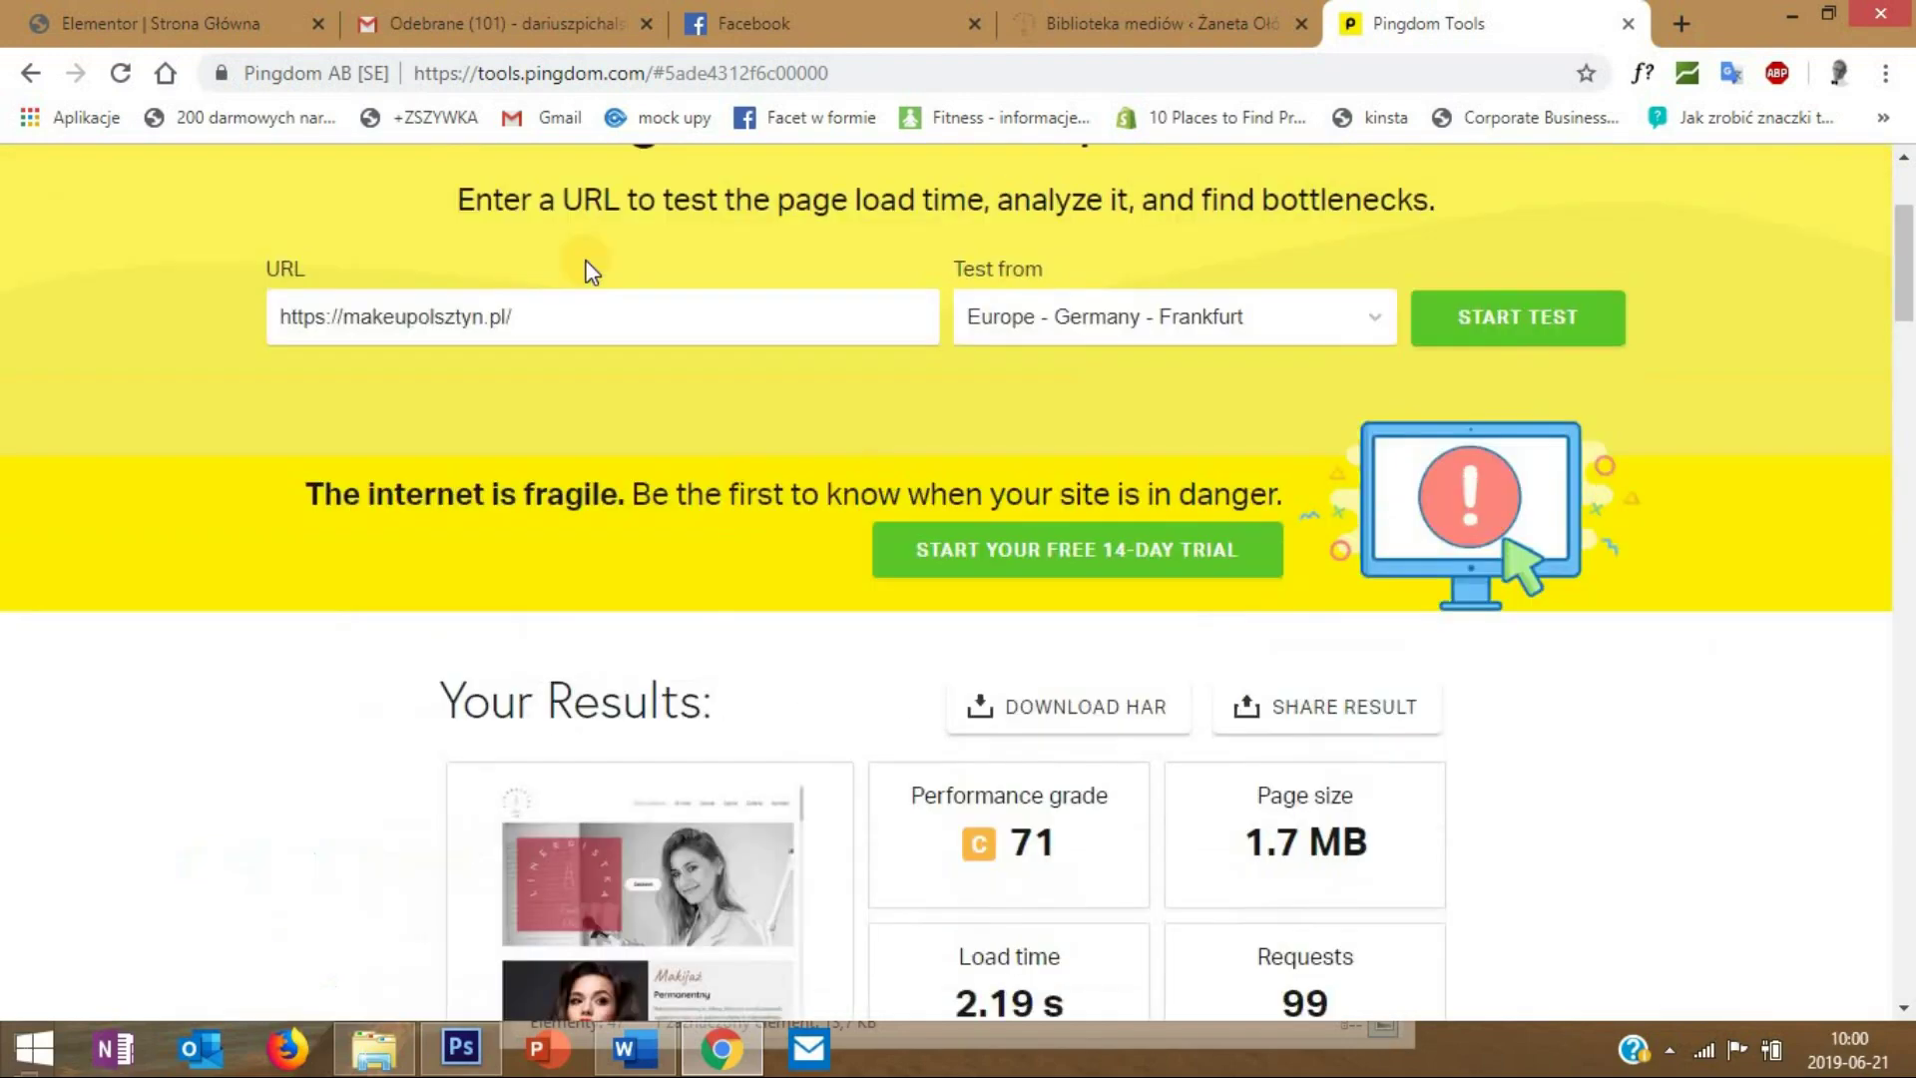
{"action": "left_click", "coordinate": [1081, 22]}
{"action": "mouse_move", "coordinate": [178, 174]}
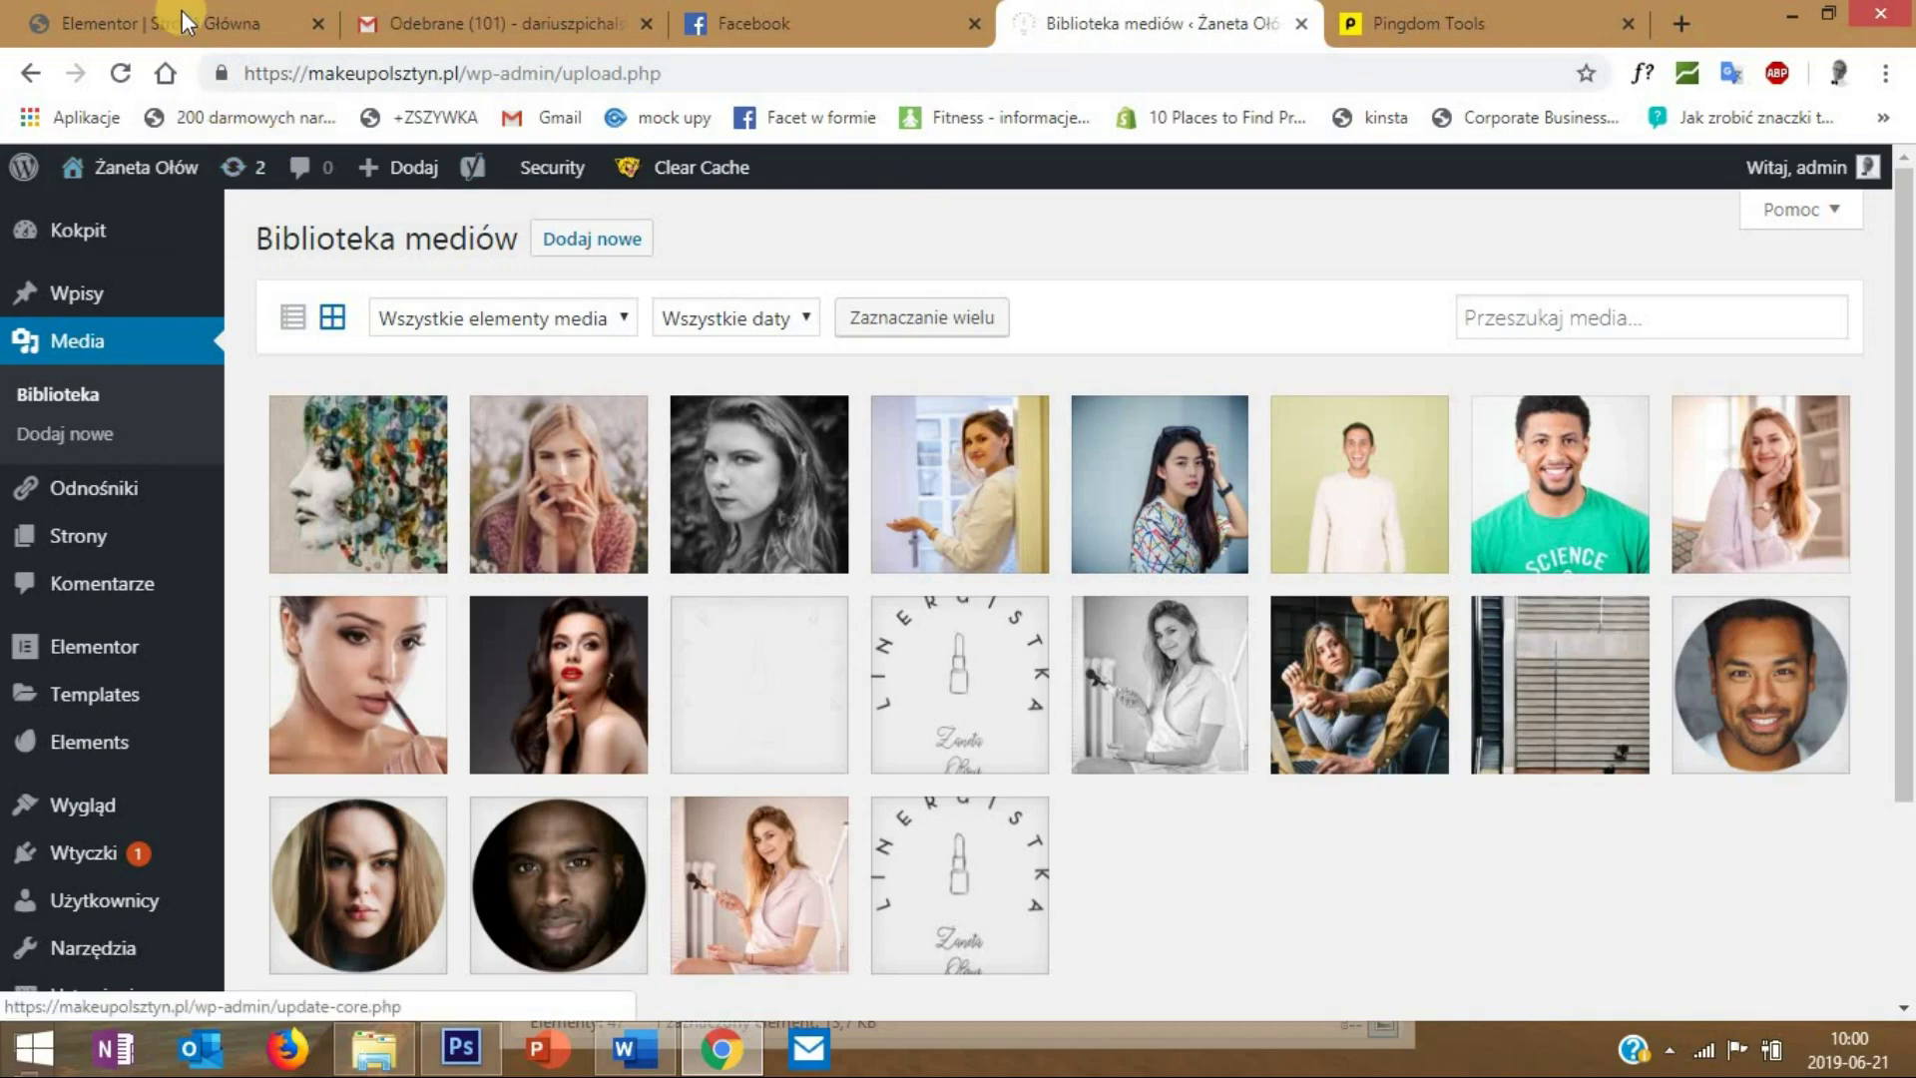
- Return to the Elementor Strona Główna editor and bring up the responsive preview device list
{"action": "key", "text": "ctrl+1"}
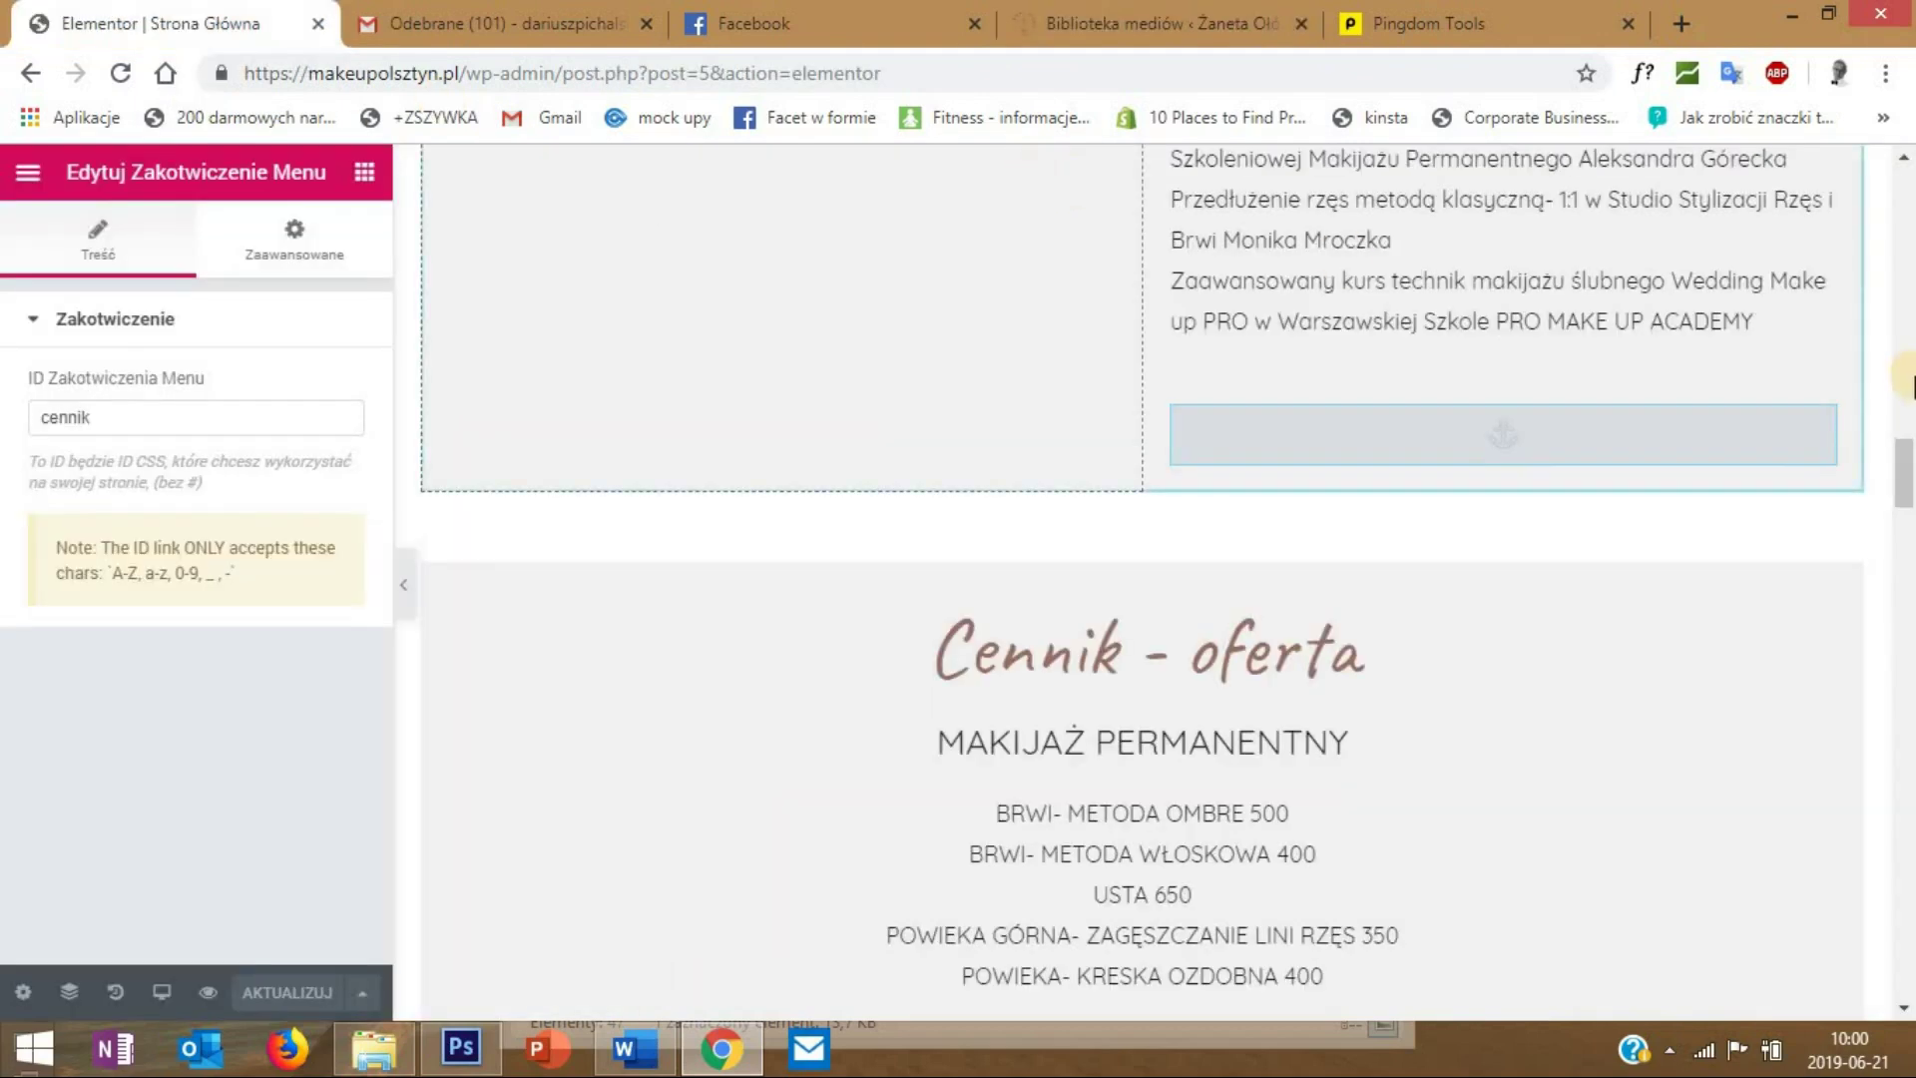
{"action": "scroll", "coordinate": [1033, 284], "scroll_direction": "up", "scroll_amount": 15}
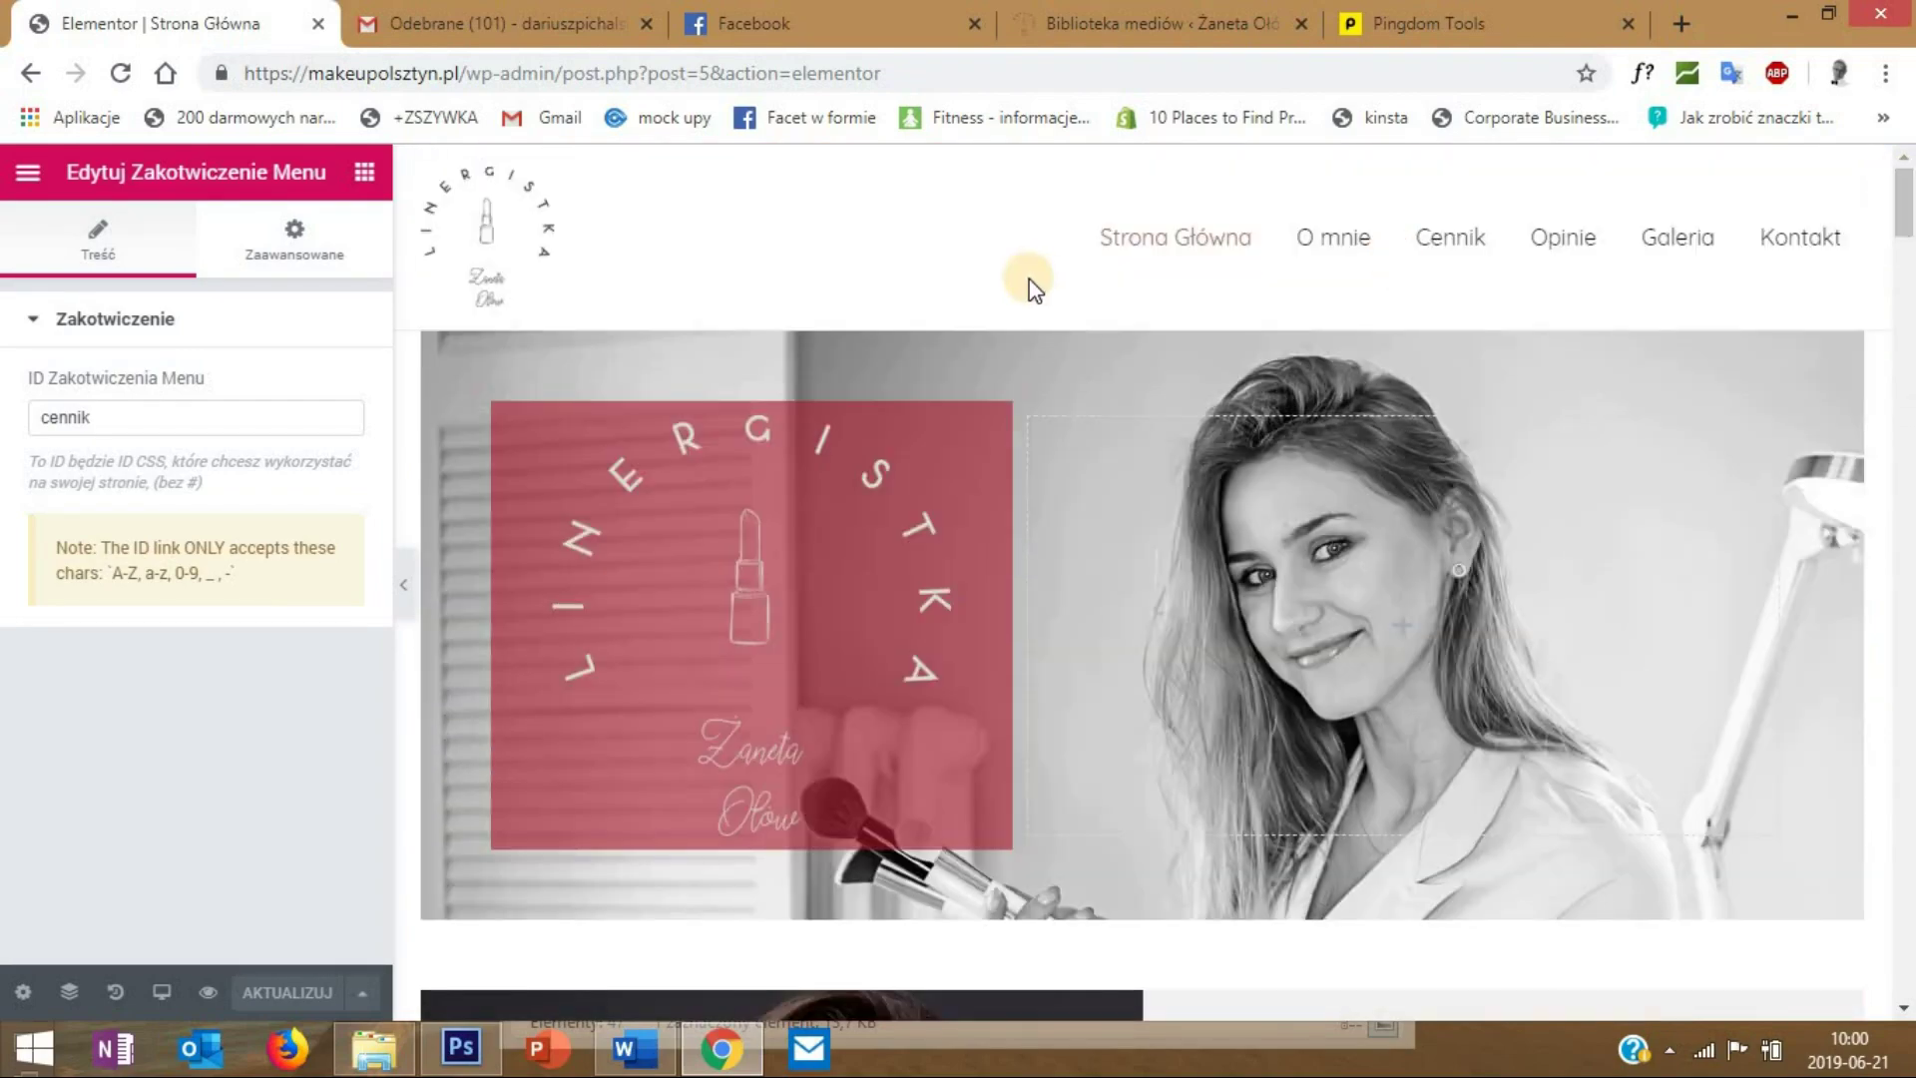
{"action": "scroll", "coordinate": [1289, 443], "scroll_direction": "down", "scroll_amount": 6}
{"action": "scroll", "coordinate": [1295, 446], "scroll_direction": "down", "scroll_amount": 15}
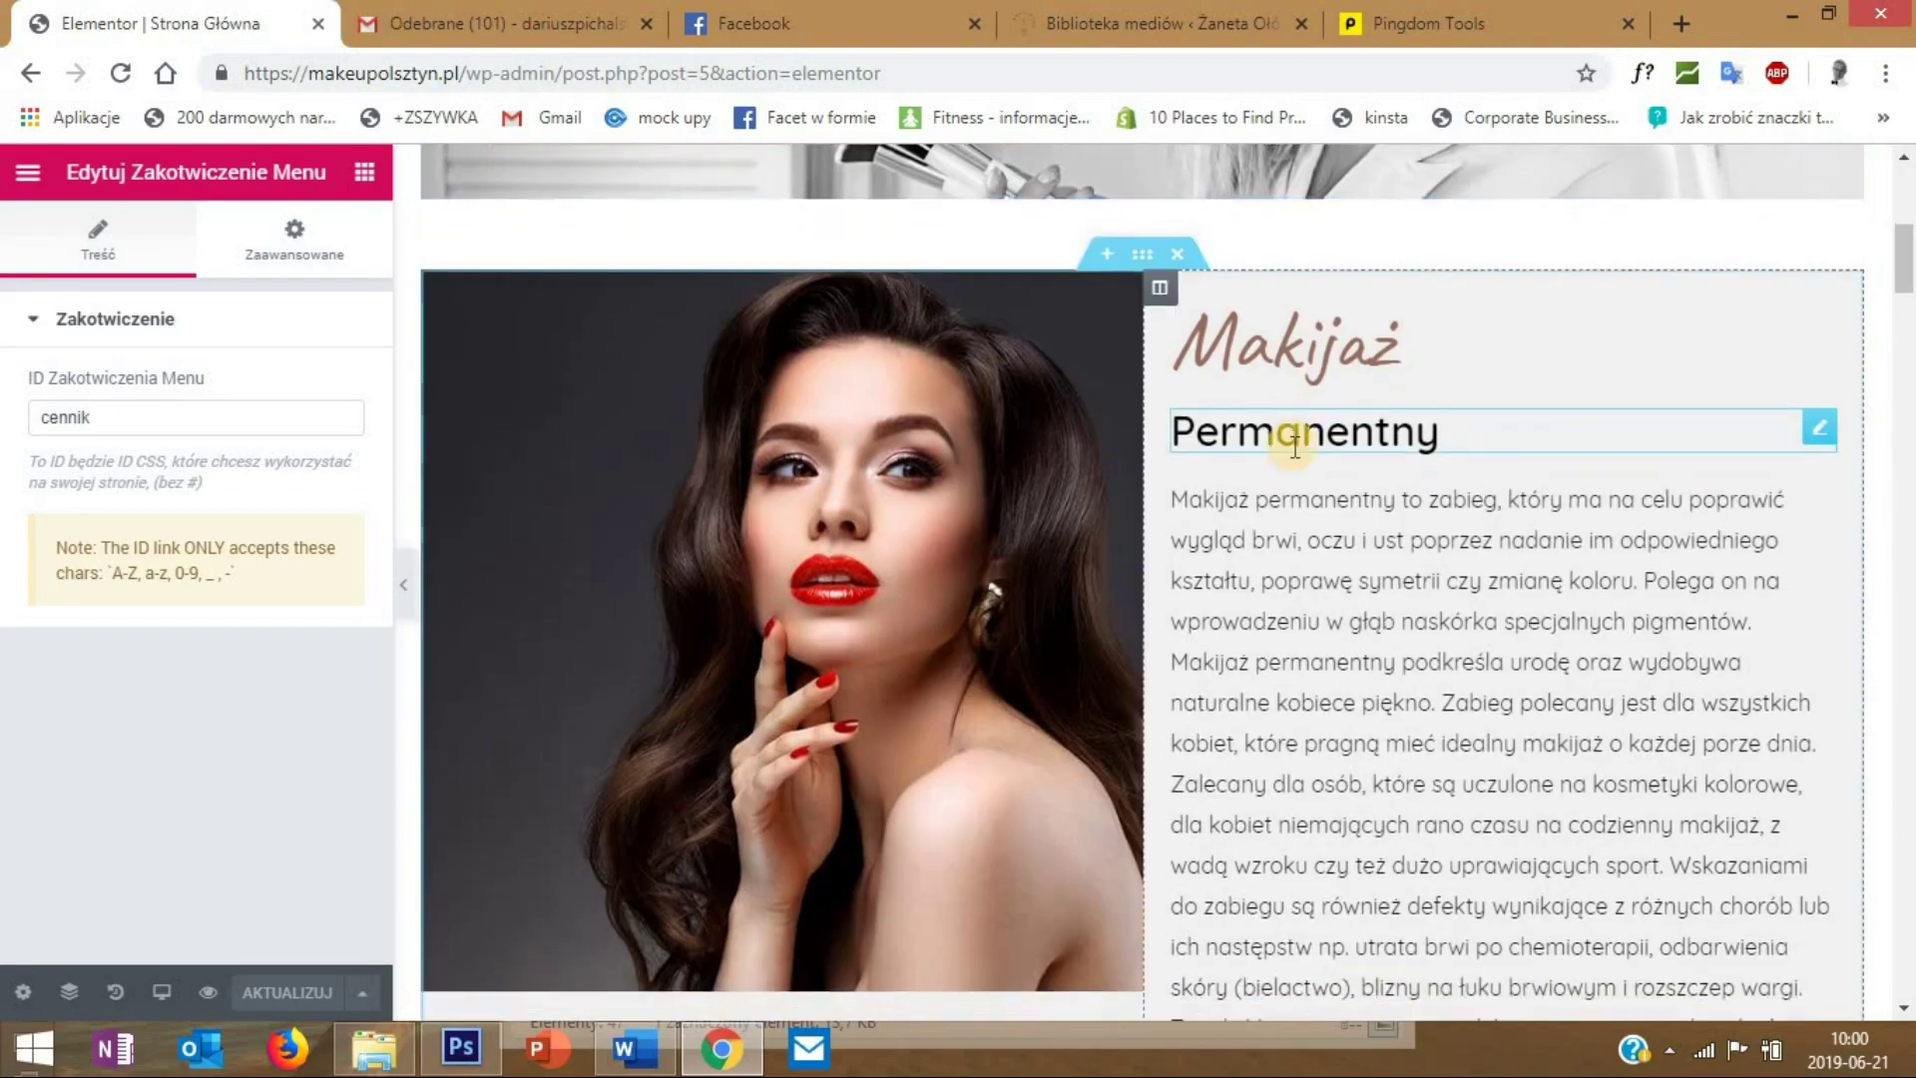
{"action": "scroll", "coordinate": [1787, 389], "scroll_direction": "down", "scroll_amount": 5}
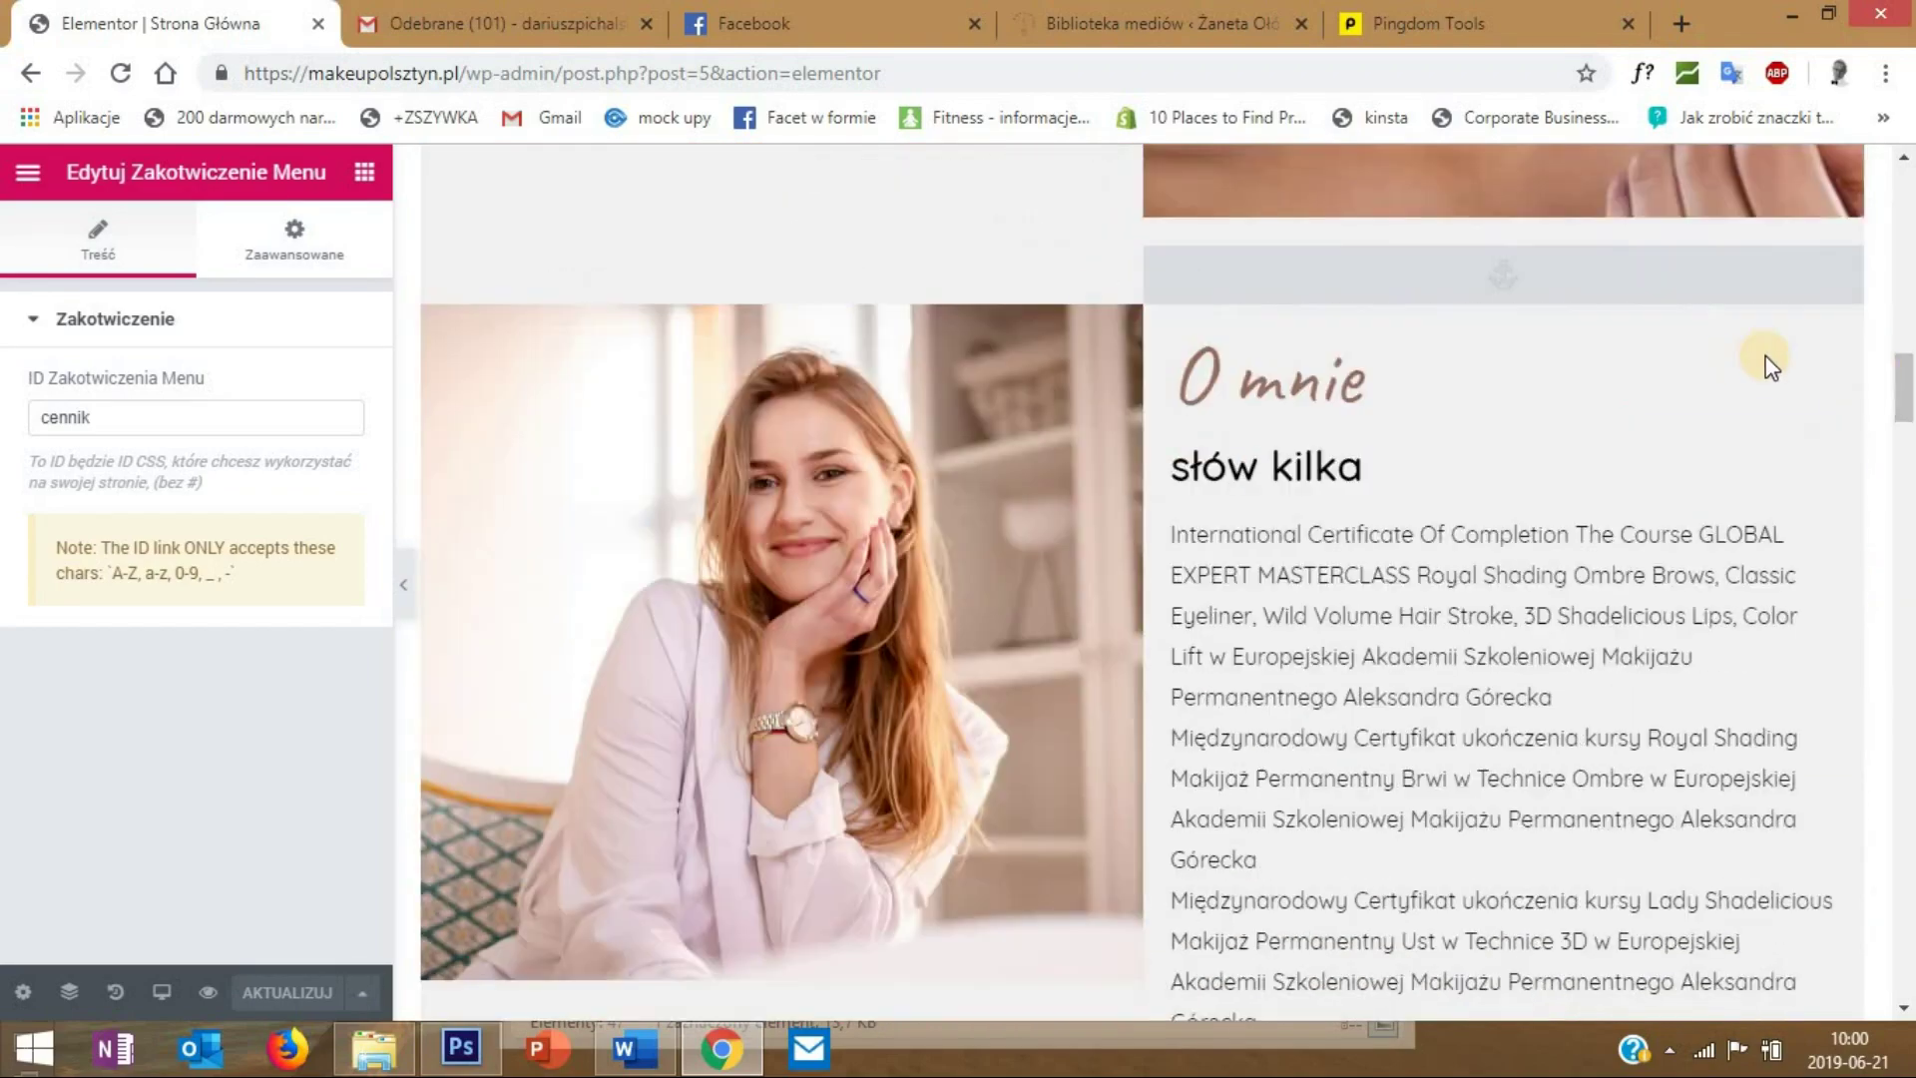
{"action": "left_click_drag", "start_coordinate": [1900, 385], "coordinate": [1896, 170]}
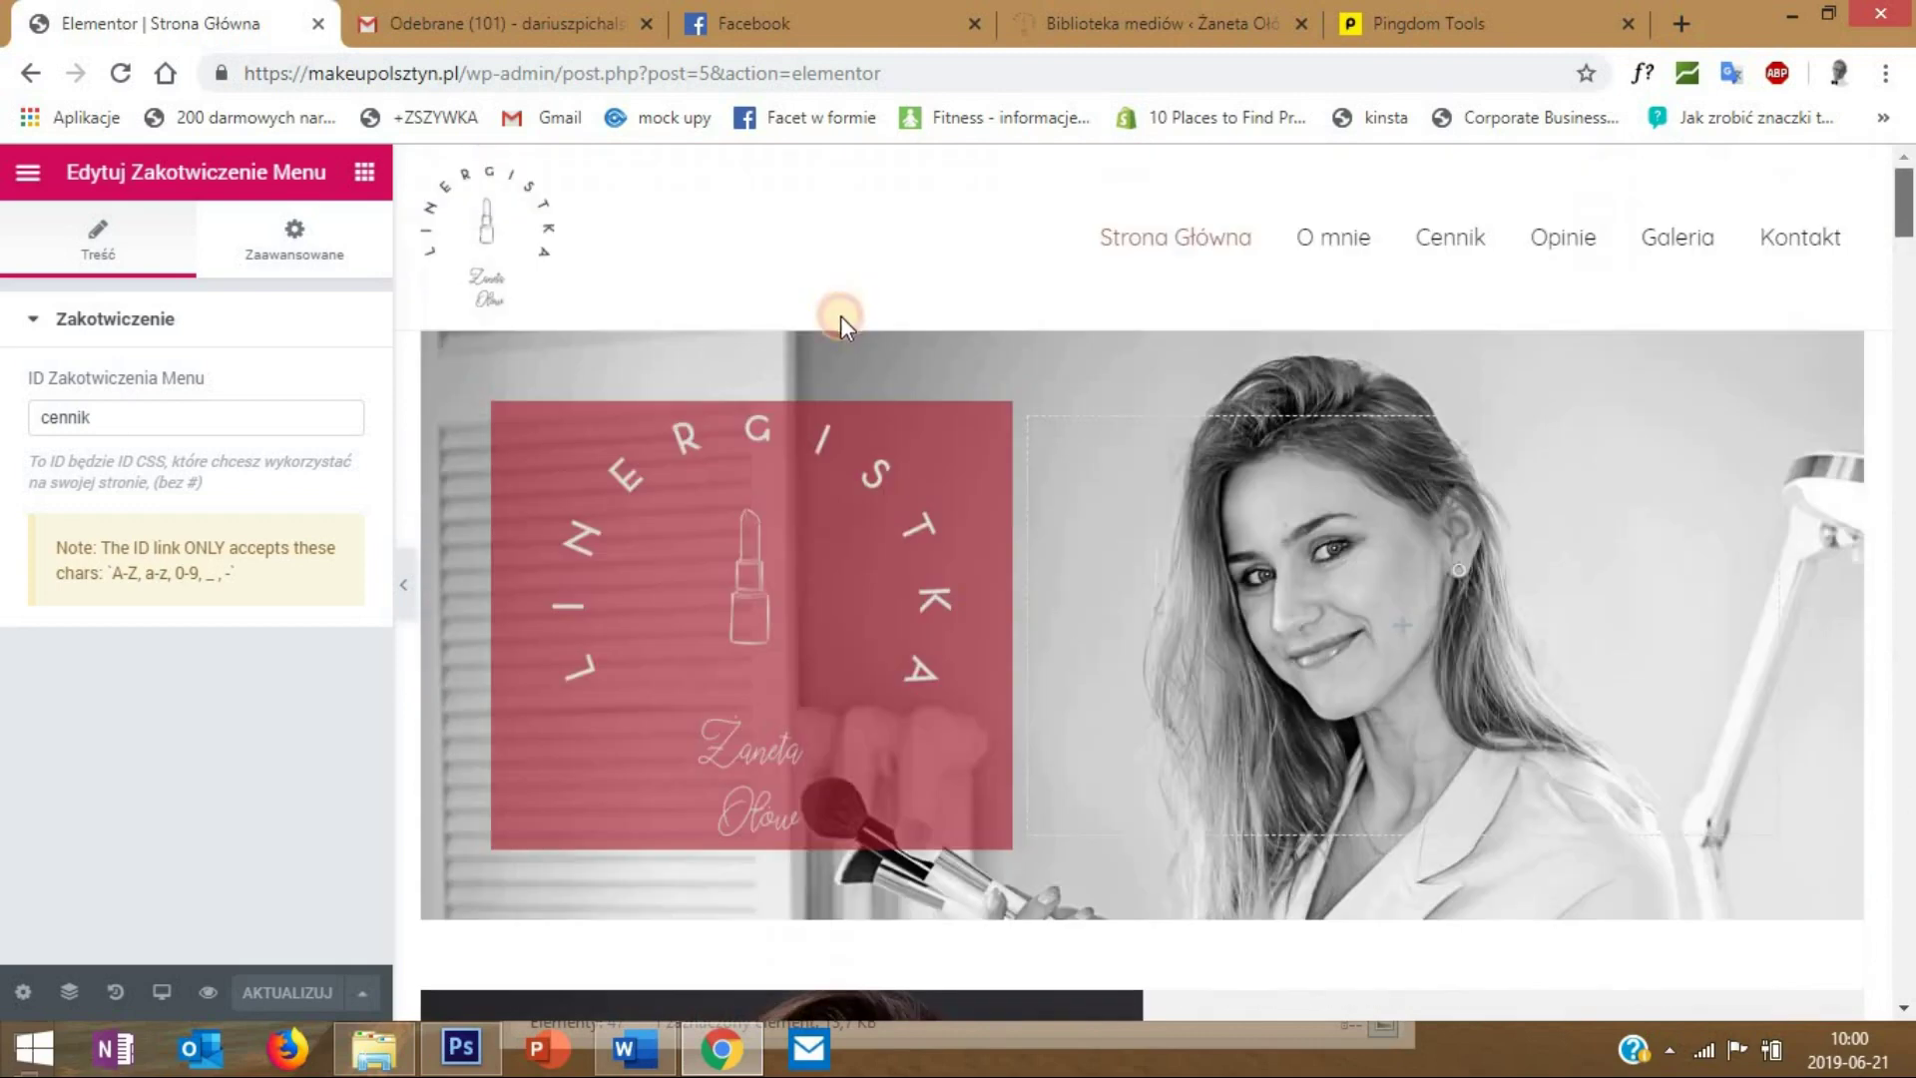
{"action": "left_click", "coordinate": [161, 993]}
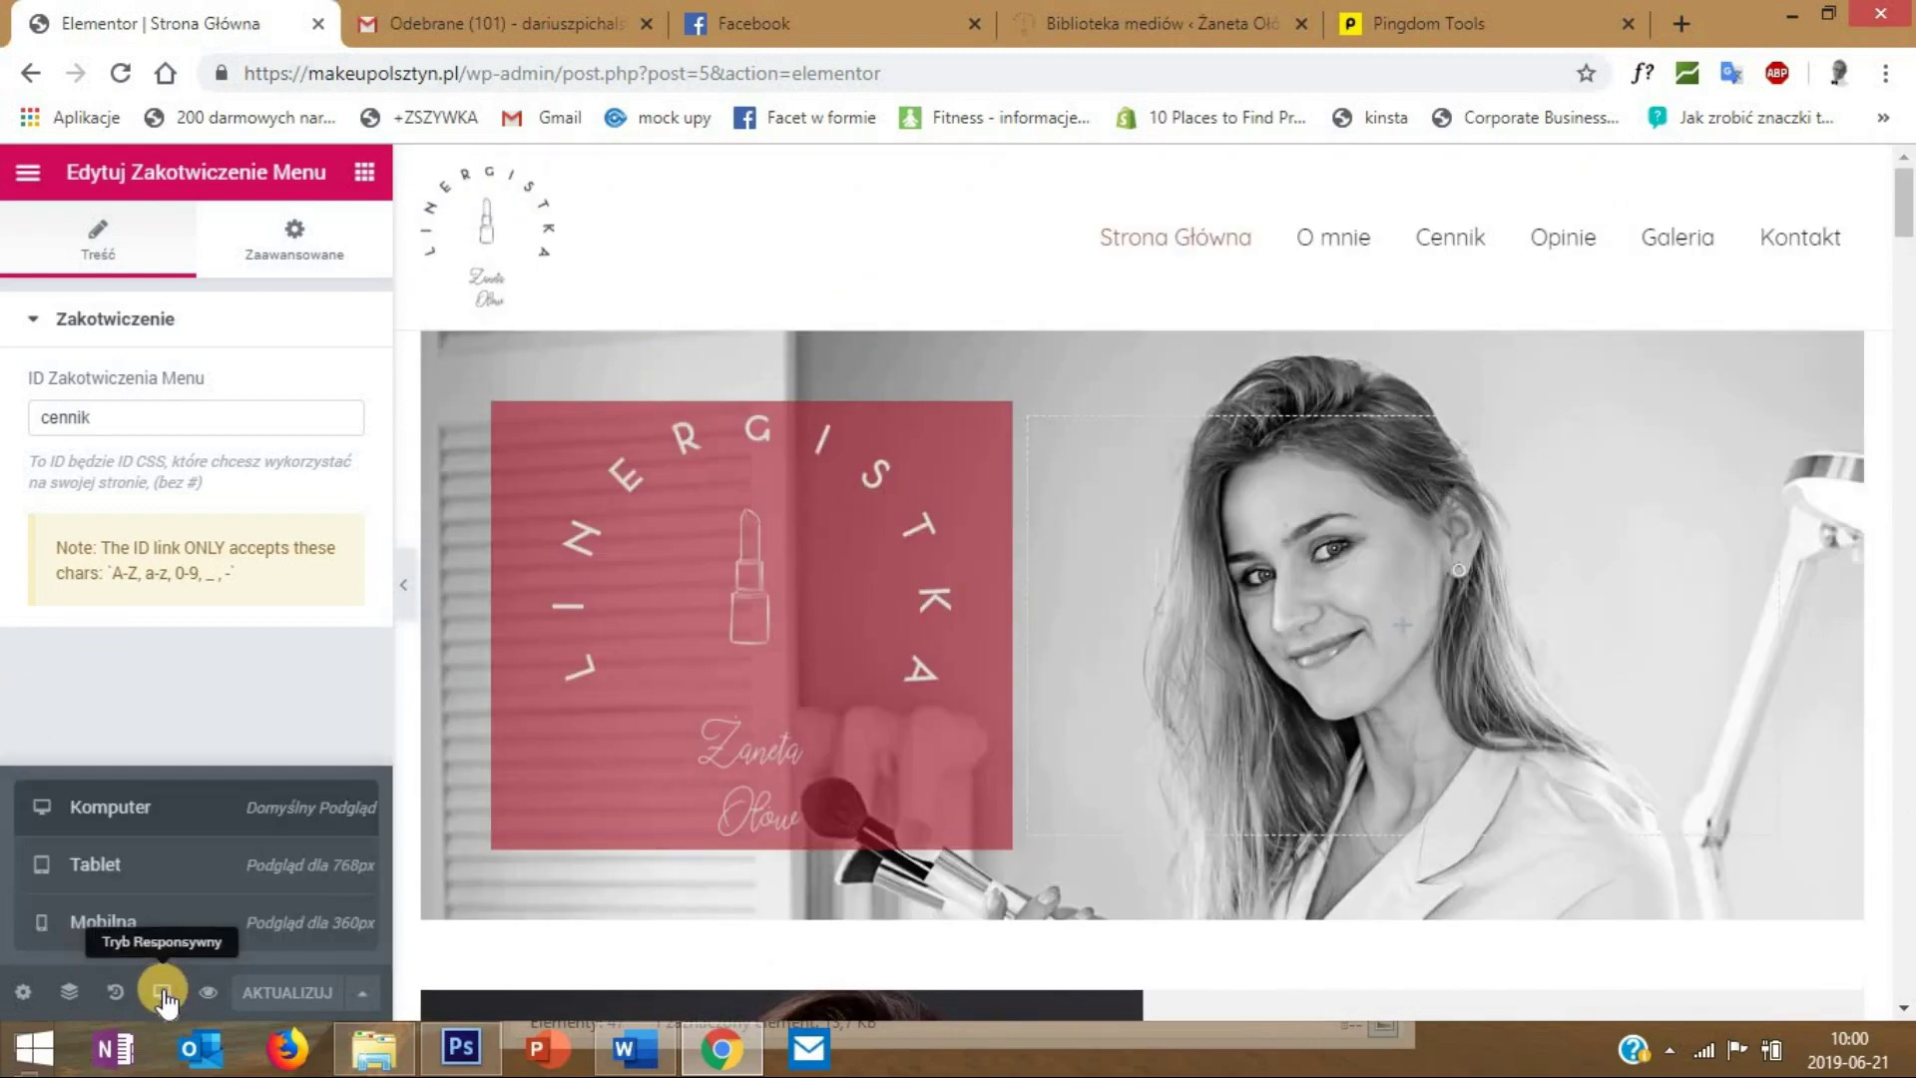
- Preview the page in Mobilna mode and edit the Makijaż heading in the Okolicznościowy section
{"action": "left_click", "coordinate": [130, 923]}
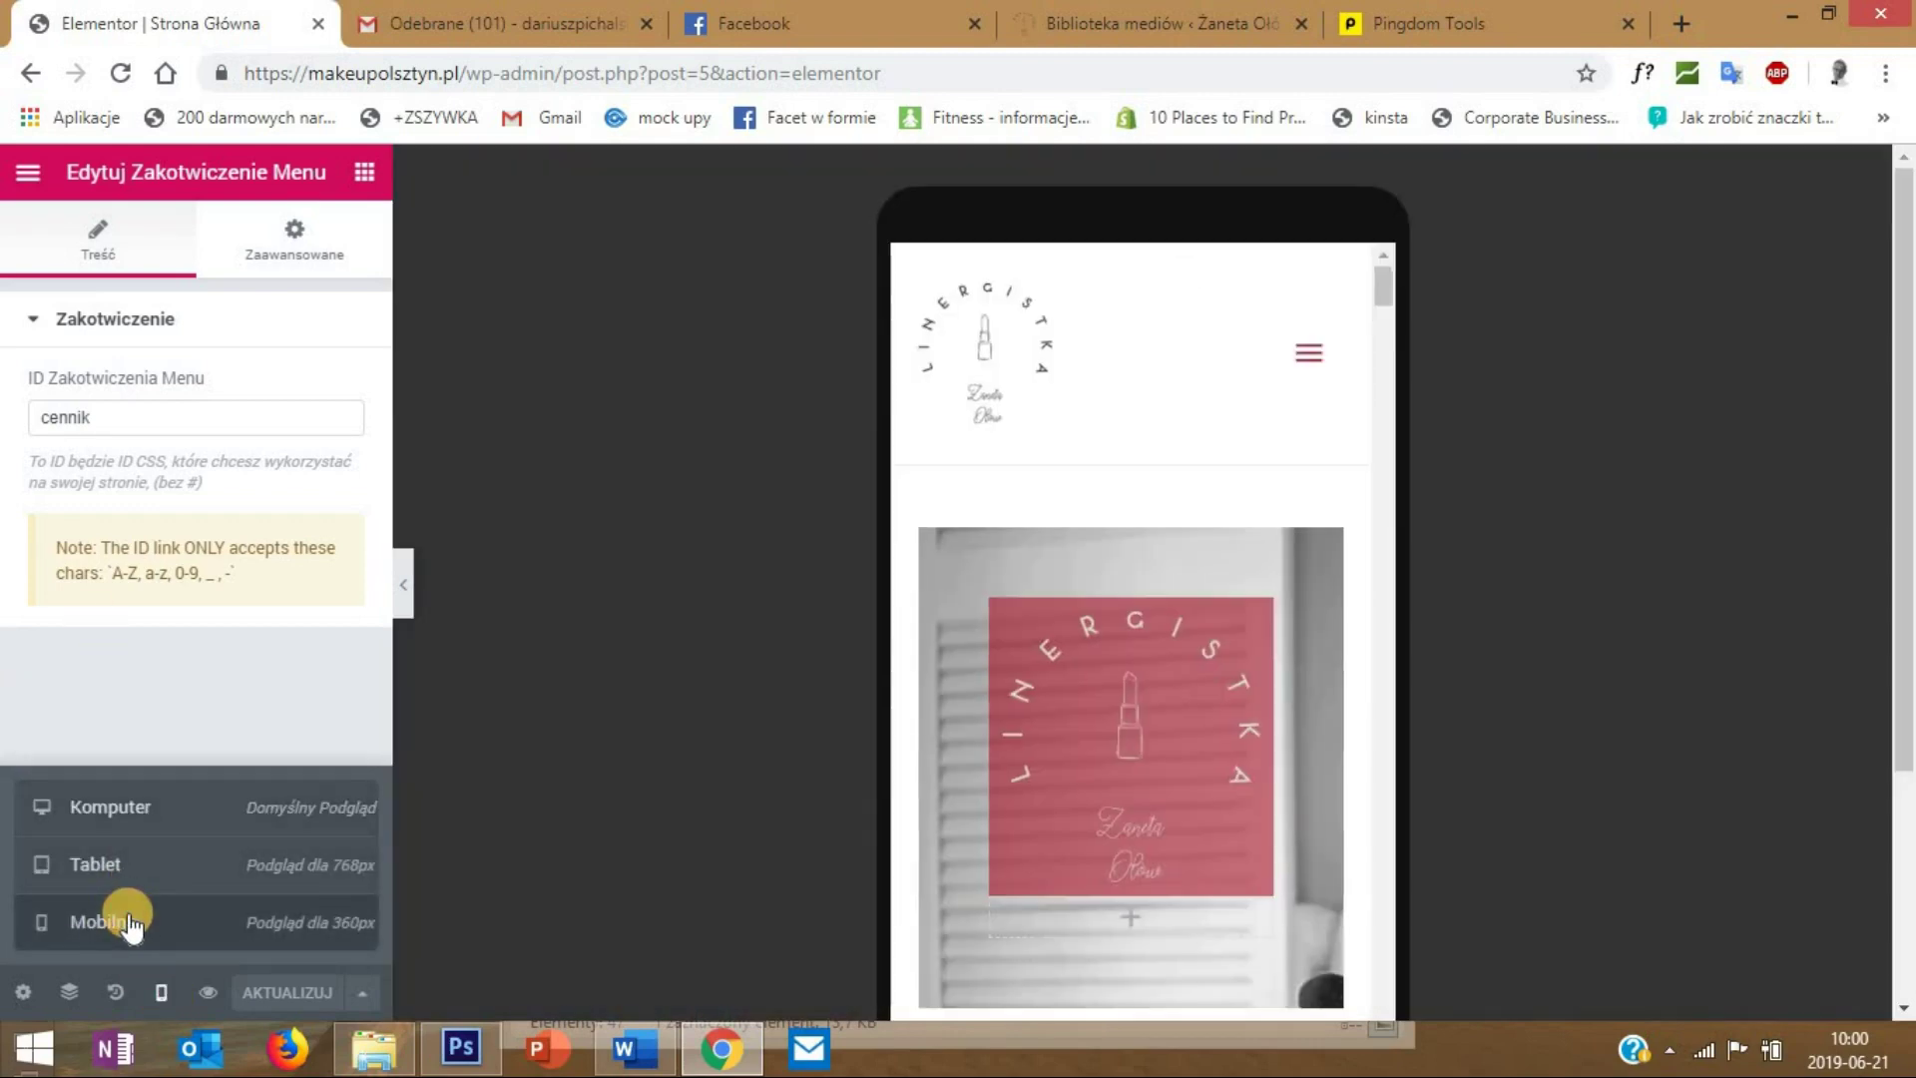
{"action": "left_click_drag", "start_coordinate": [1380, 489], "coordinate": [1368, 266]}
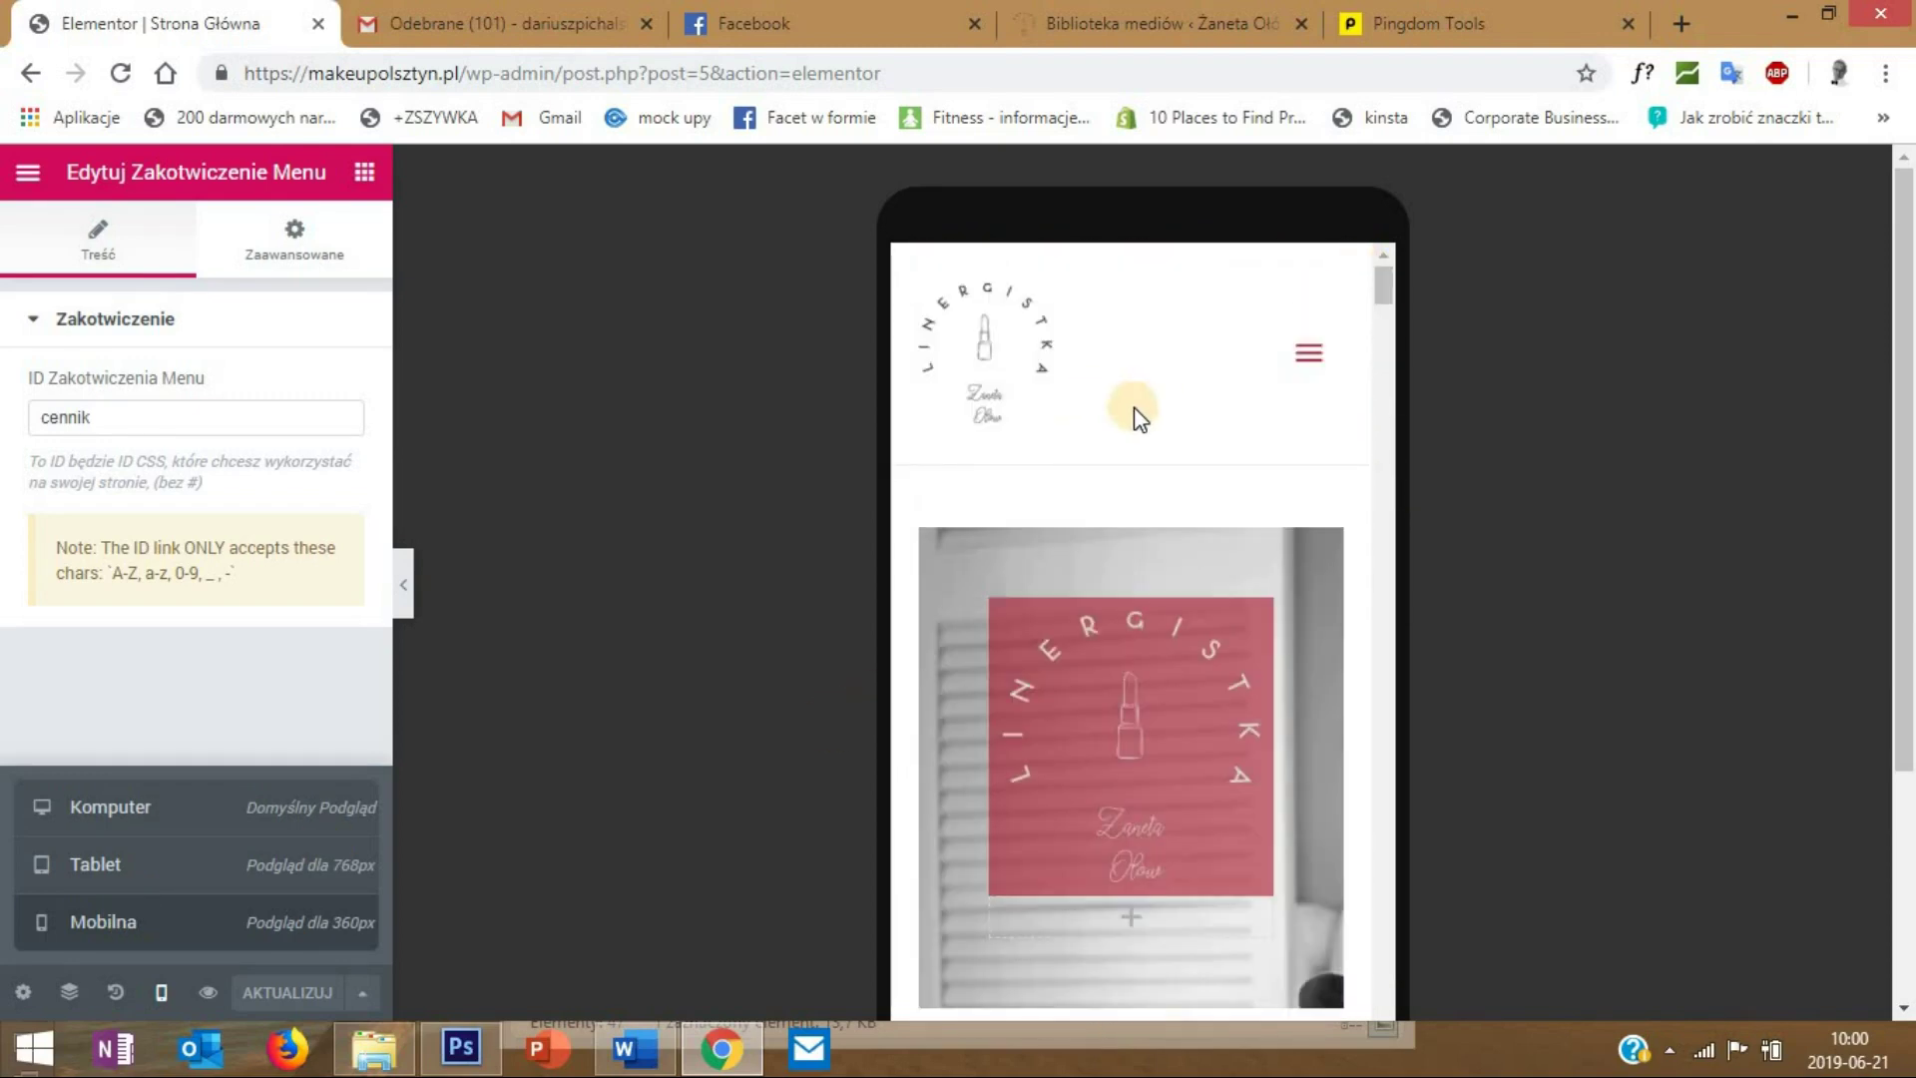
{"action": "scroll", "coordinate": [1158, 427], "scroll_direction": "down", "scroll_amount": 2}
{"action": "scroll", "coordinate": [1162, 429], "scroll_direction": "down", "scroll_amount": 2}
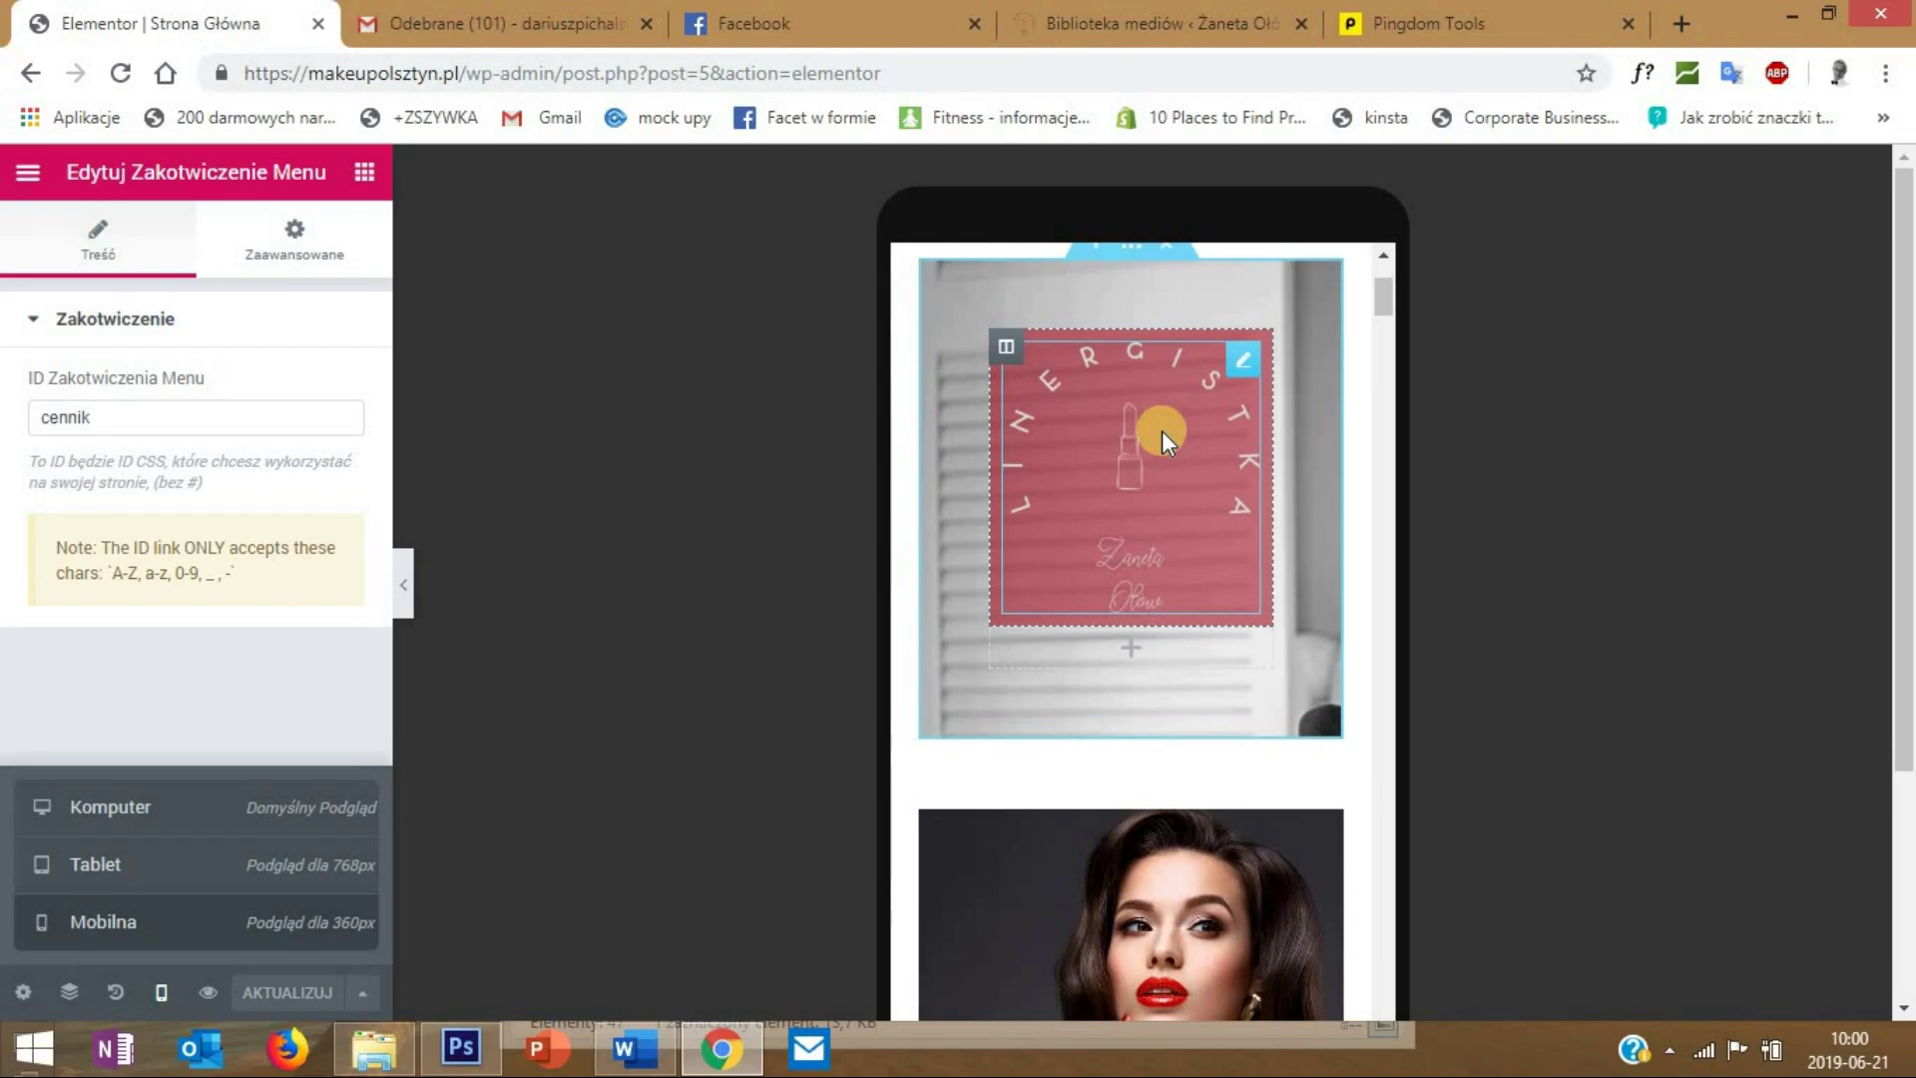
{"action": "scroll", "coordinate": [1161, 430], "scroll_direction": "up", "scroll_amount": 4}
{"action": "scroll", "coordinate": [1161, 429], "scroll_direction": "down", "scroll_amount": 2}
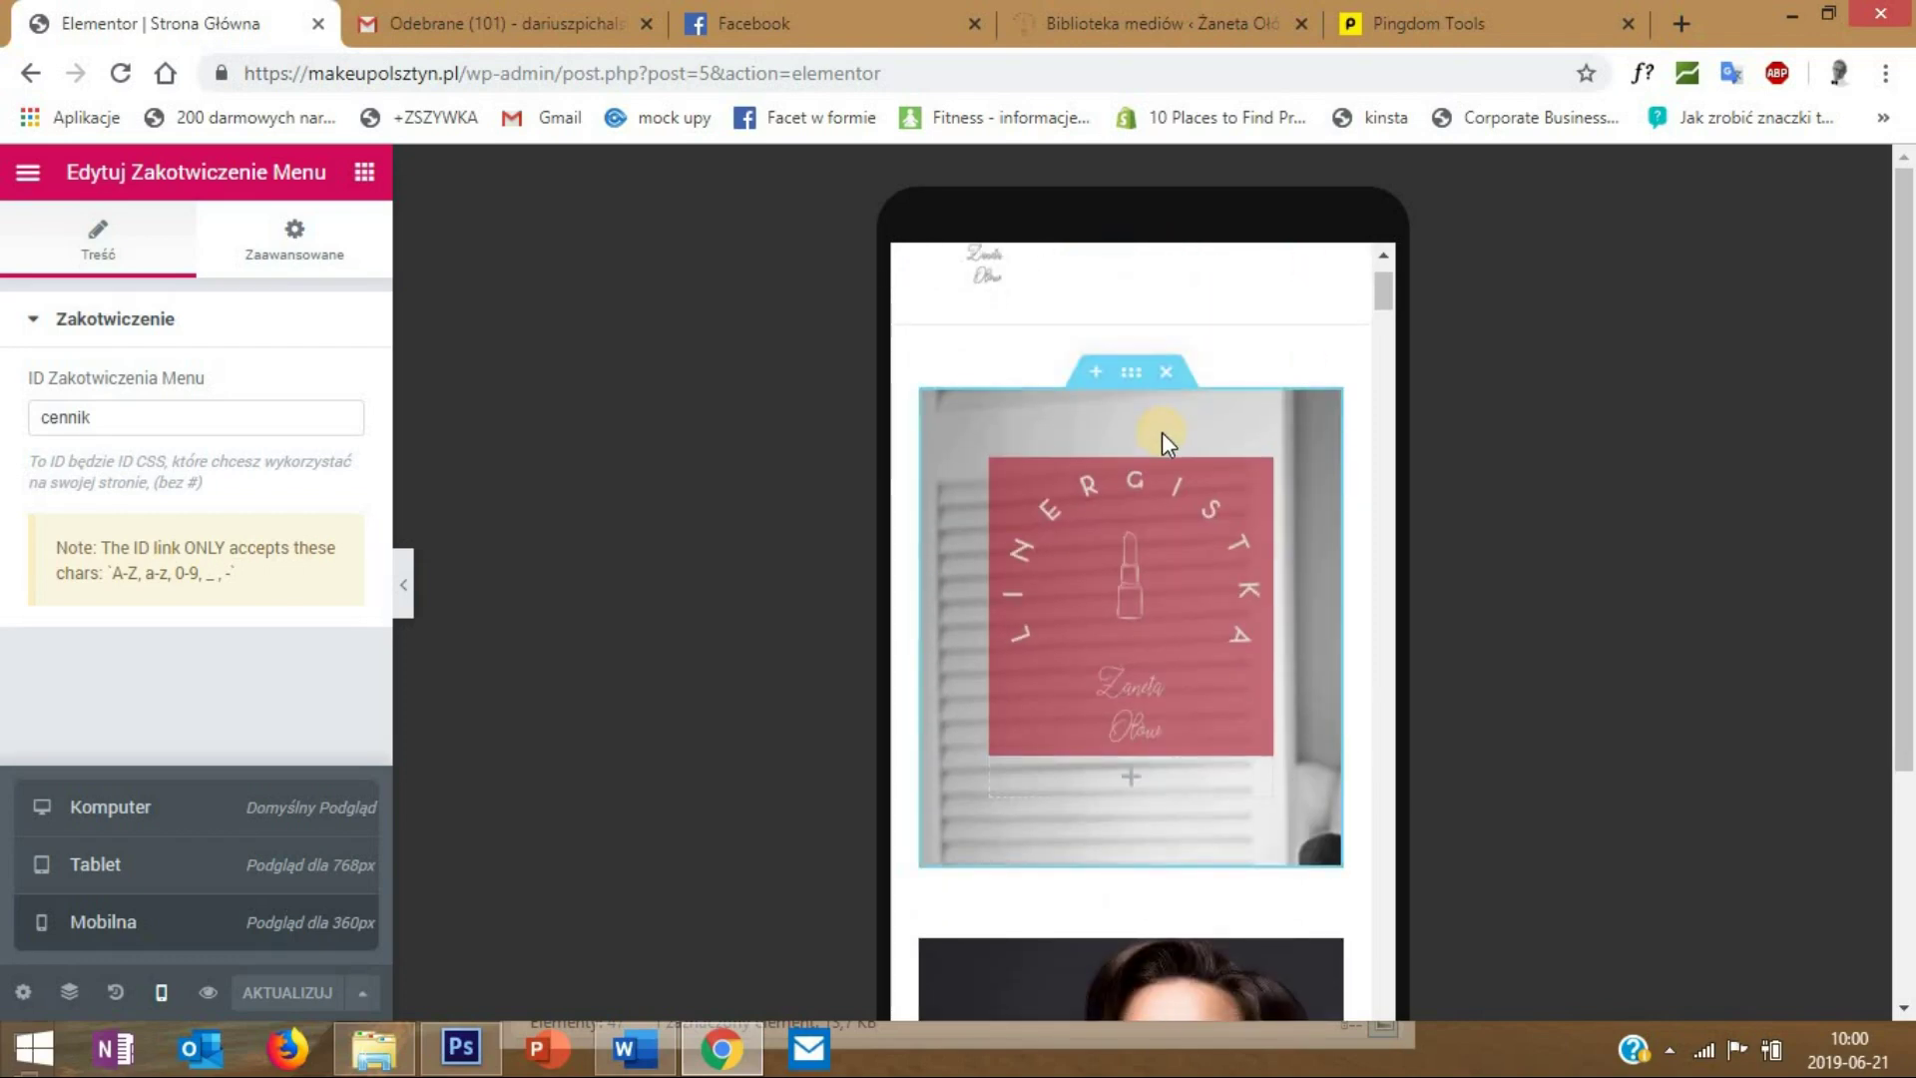
{"action": "scroll", "coordinate": [1161, 433], "scroll_direction": "down", "scroll_amount": 4}
{"action": "scroll", "coordinate": [1015, 469], "scroll_direction": "down", "scroll_amount": 3}
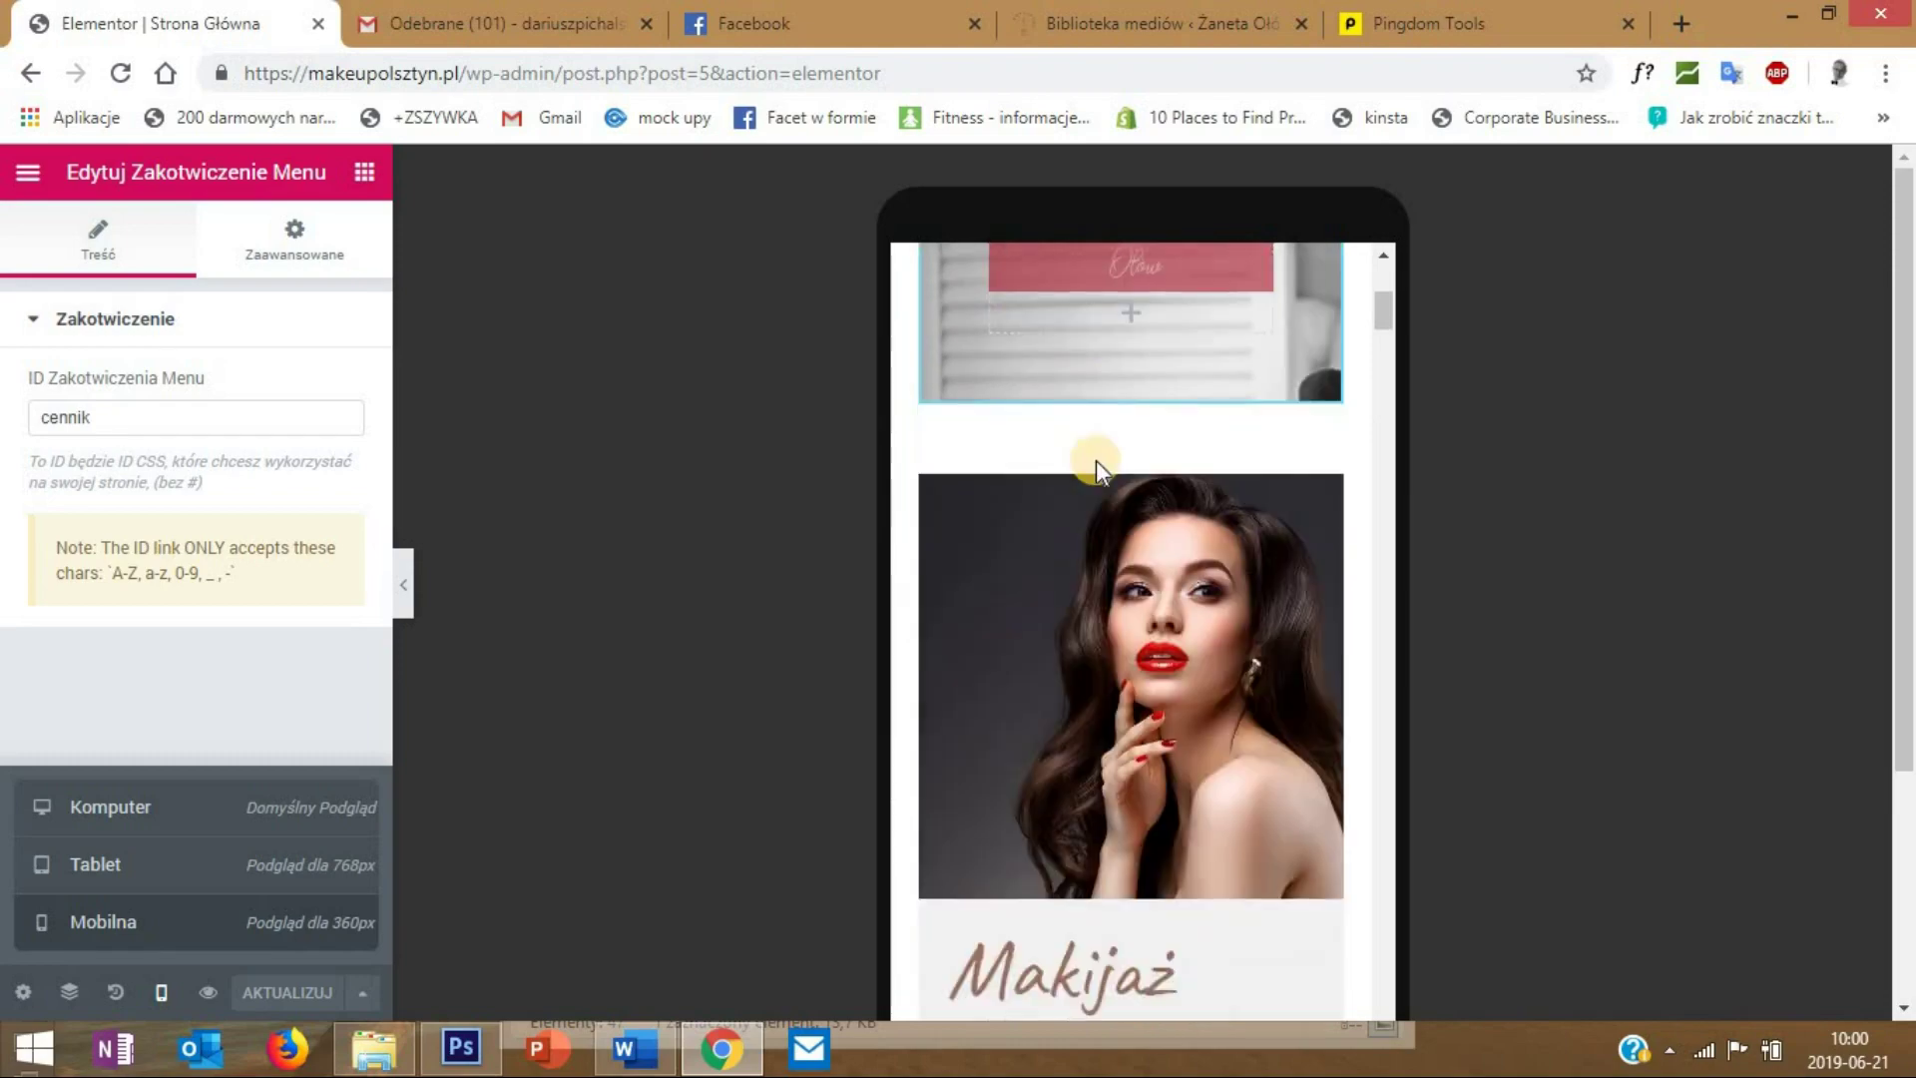
{"action": "scroll", "coordinate": [1096, 459], "scroll_direction": "down", "scroll_amount": 10}
{"action": "scroll", "coordinate": [1098, 461], "scroll_direction": "down", "scroll_amount": 8}
{"action": "scroll", "coordinate": [1095, 461], "scroll_direction": "up", "scroll_amount": 6}
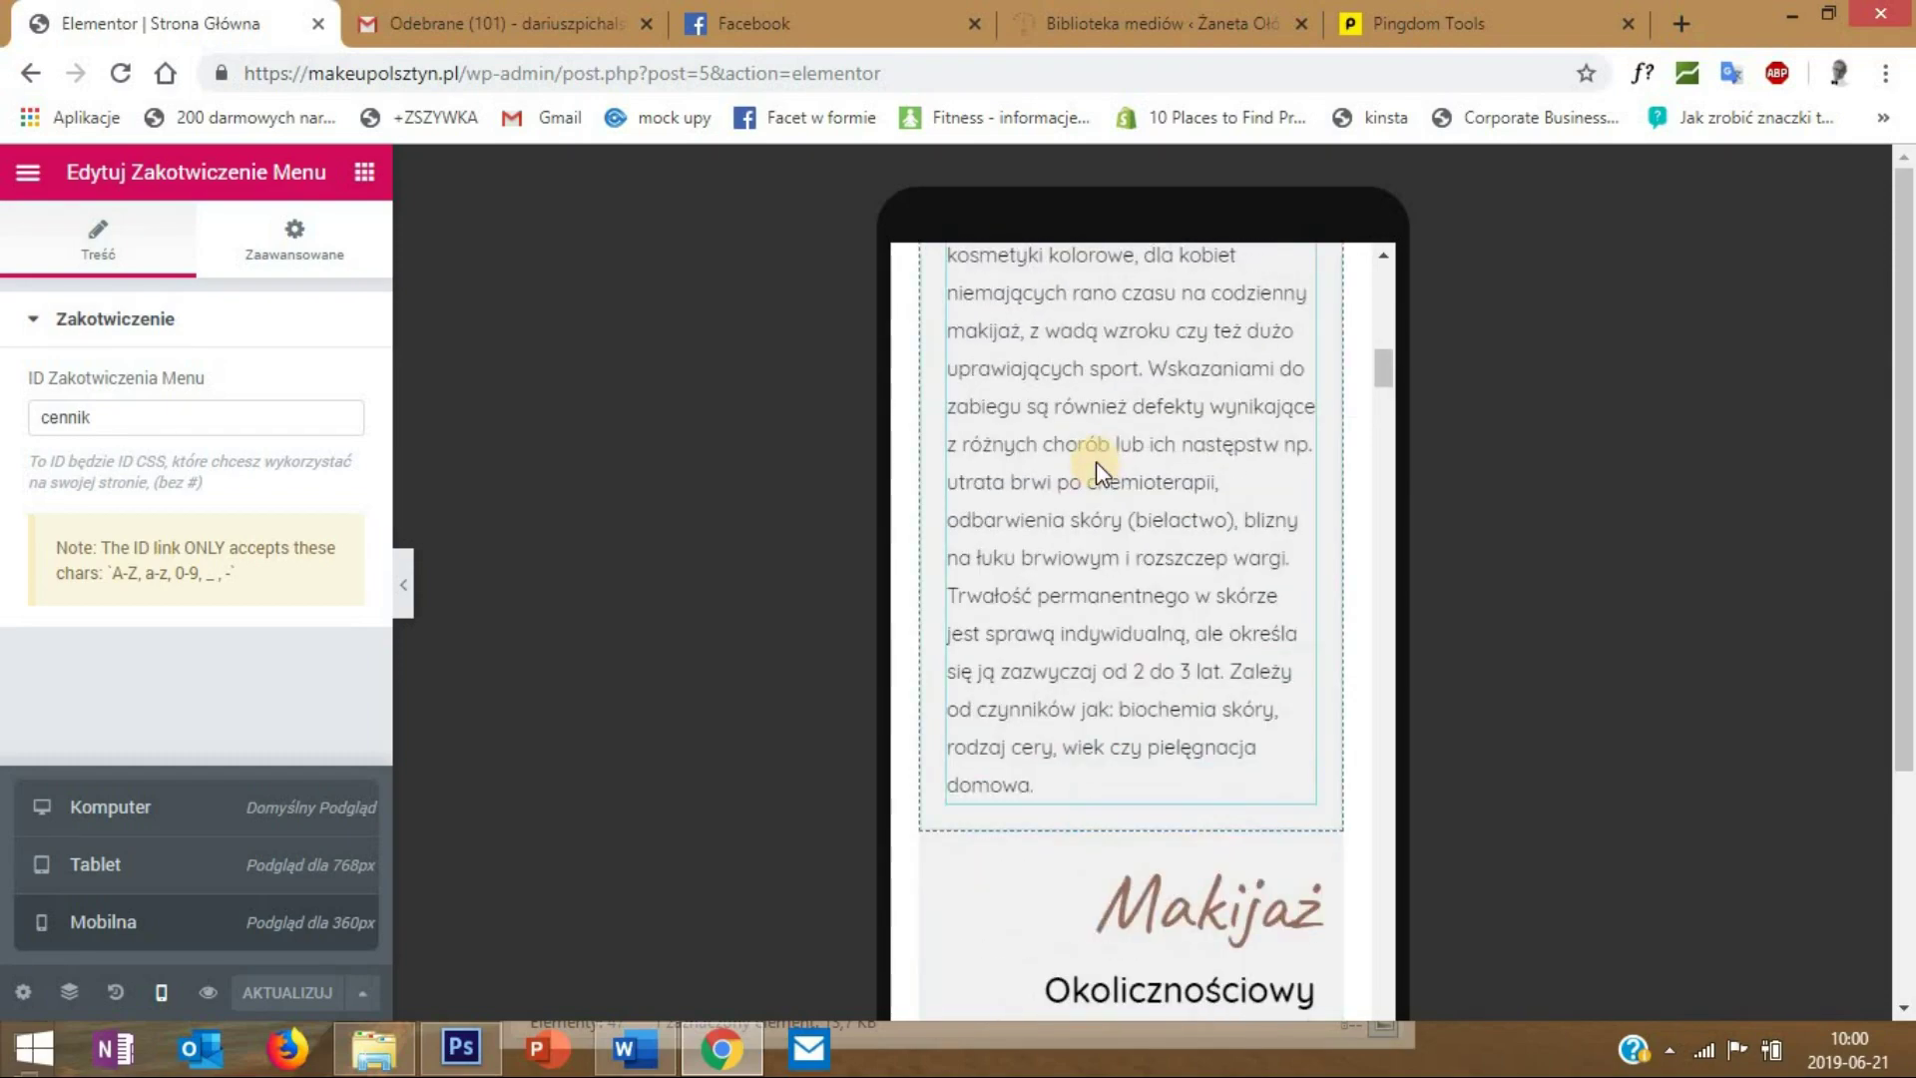
{"action": "scroll", "coordinate": [1096, 462], "scroll_direction": "up", "scroll_amount": 8}
{"action": "scroll", "coordinate": [1097, 461], "scroll_direction": "down", "scroll_amount": 9}
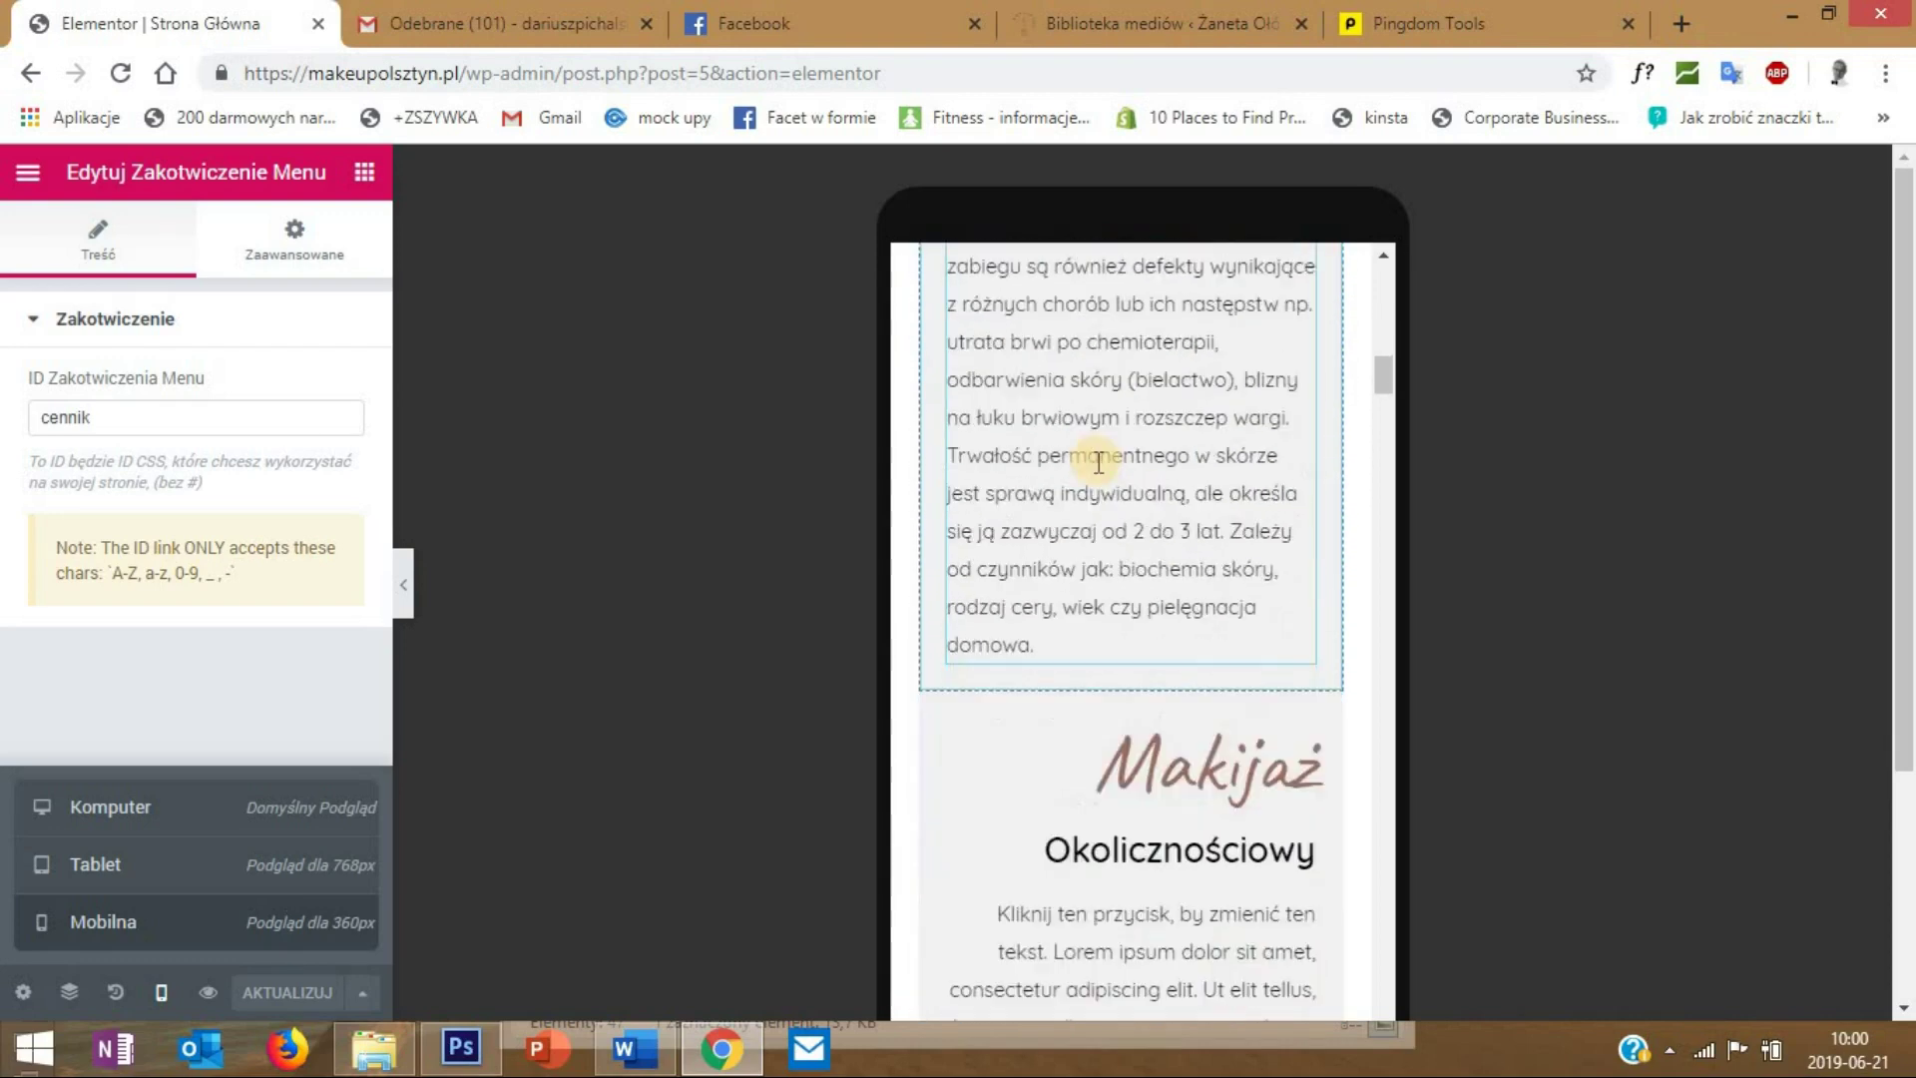
{"action": "scroll", "coordinate": [1098, 462], "scroll_direction": "down", "scroll_amount": 3}
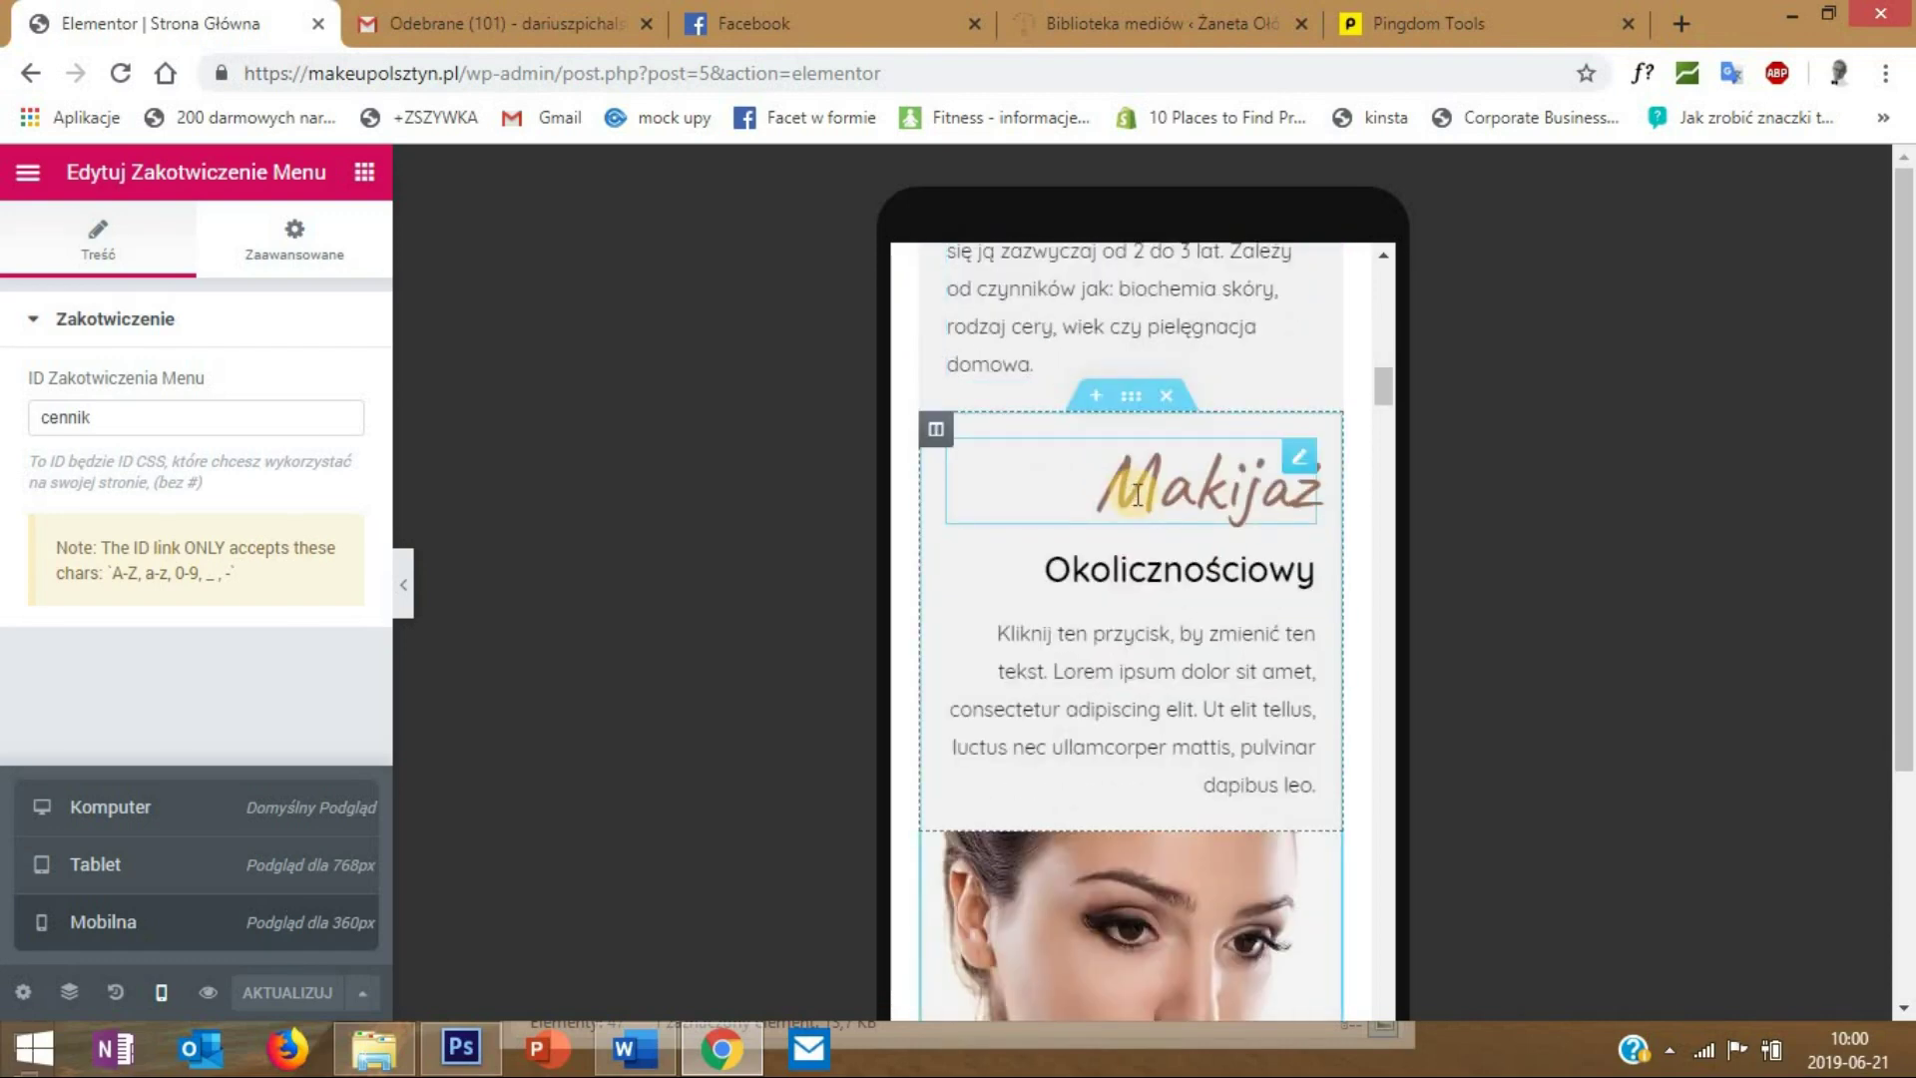
{"action": "left_click", "coordinate": [1299, 465]}
- Left-align the Makijaż and Okolicznościowy headings and the paragraph below them for mobile
{"action": "left_click", "coordinate": [1299, 461]}
{"action": "right_click", "coordinate": [1299, 465]}
{"action": "left_click", "coordinate": [762, 462]}
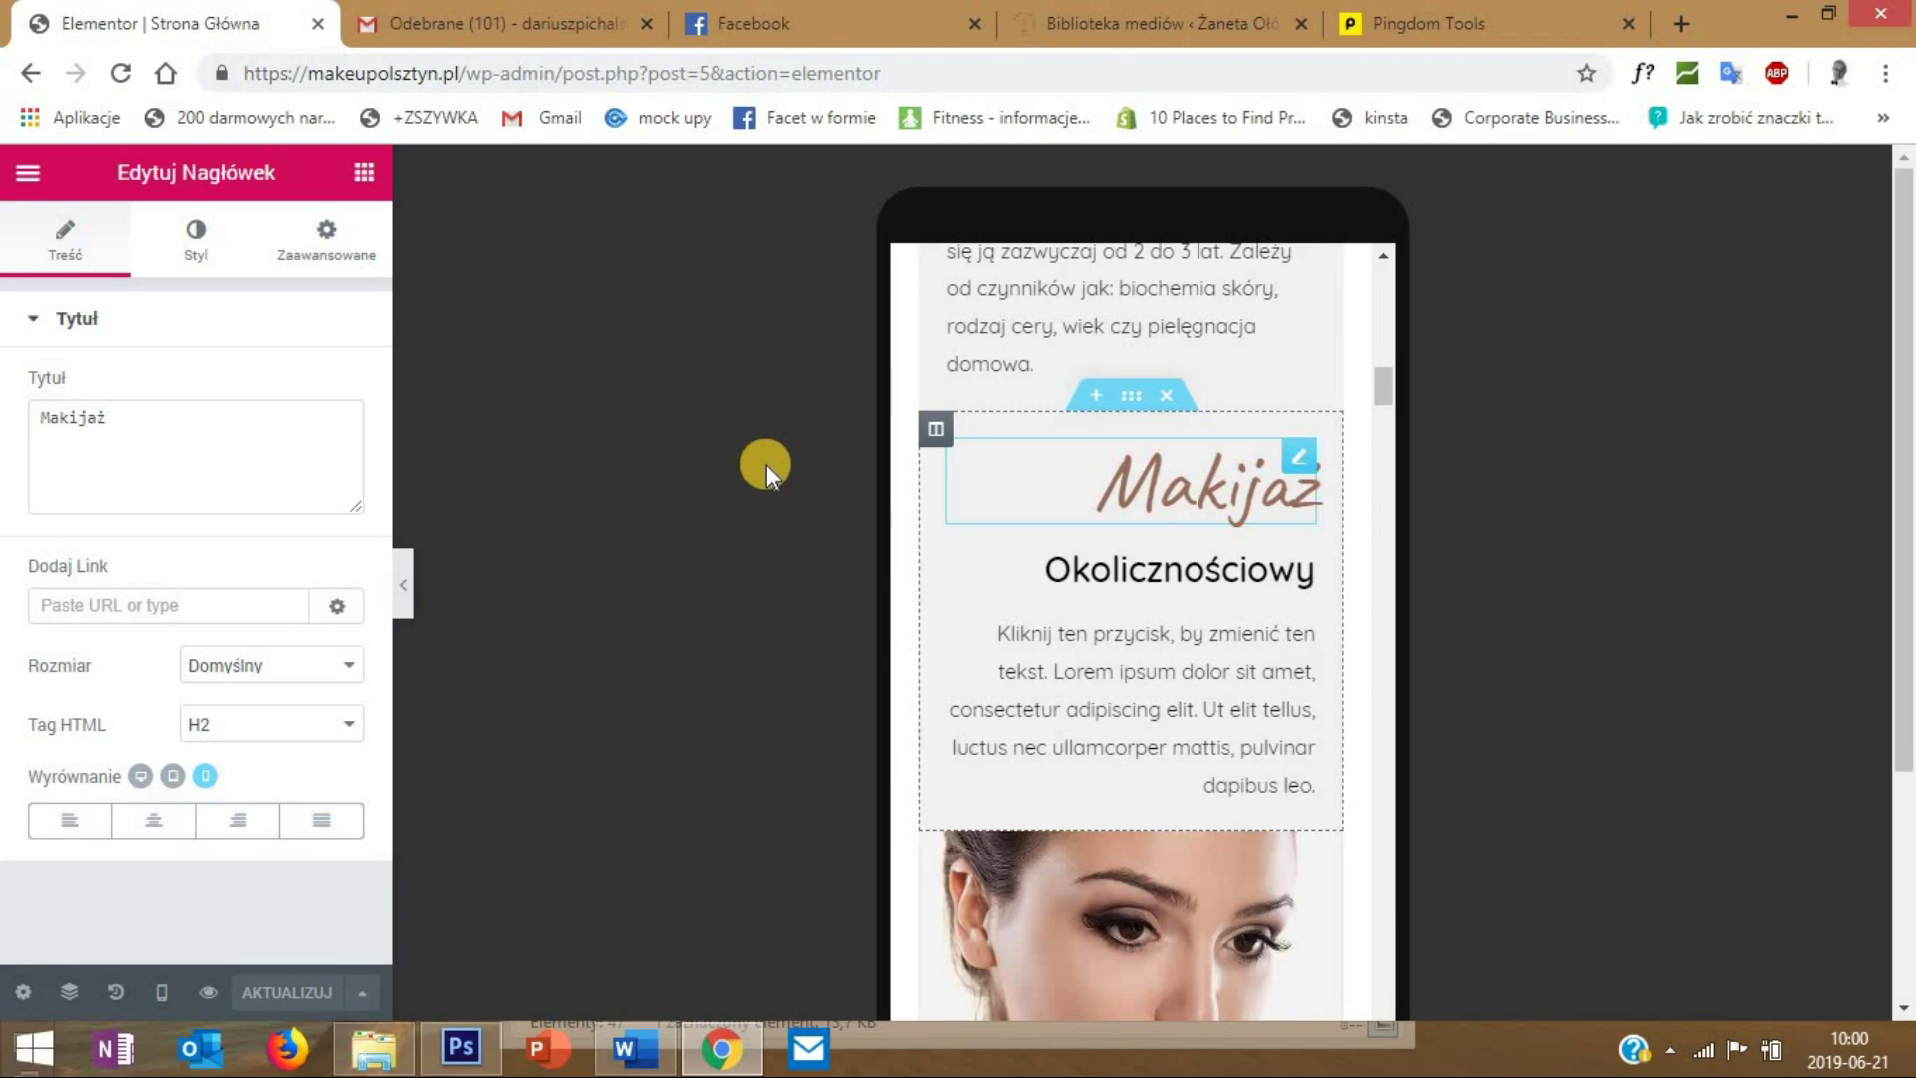
{"action": "left_click", "coordinate": [75, 821]}
{"action": "left_click", "coordinate": [1163, 566]}
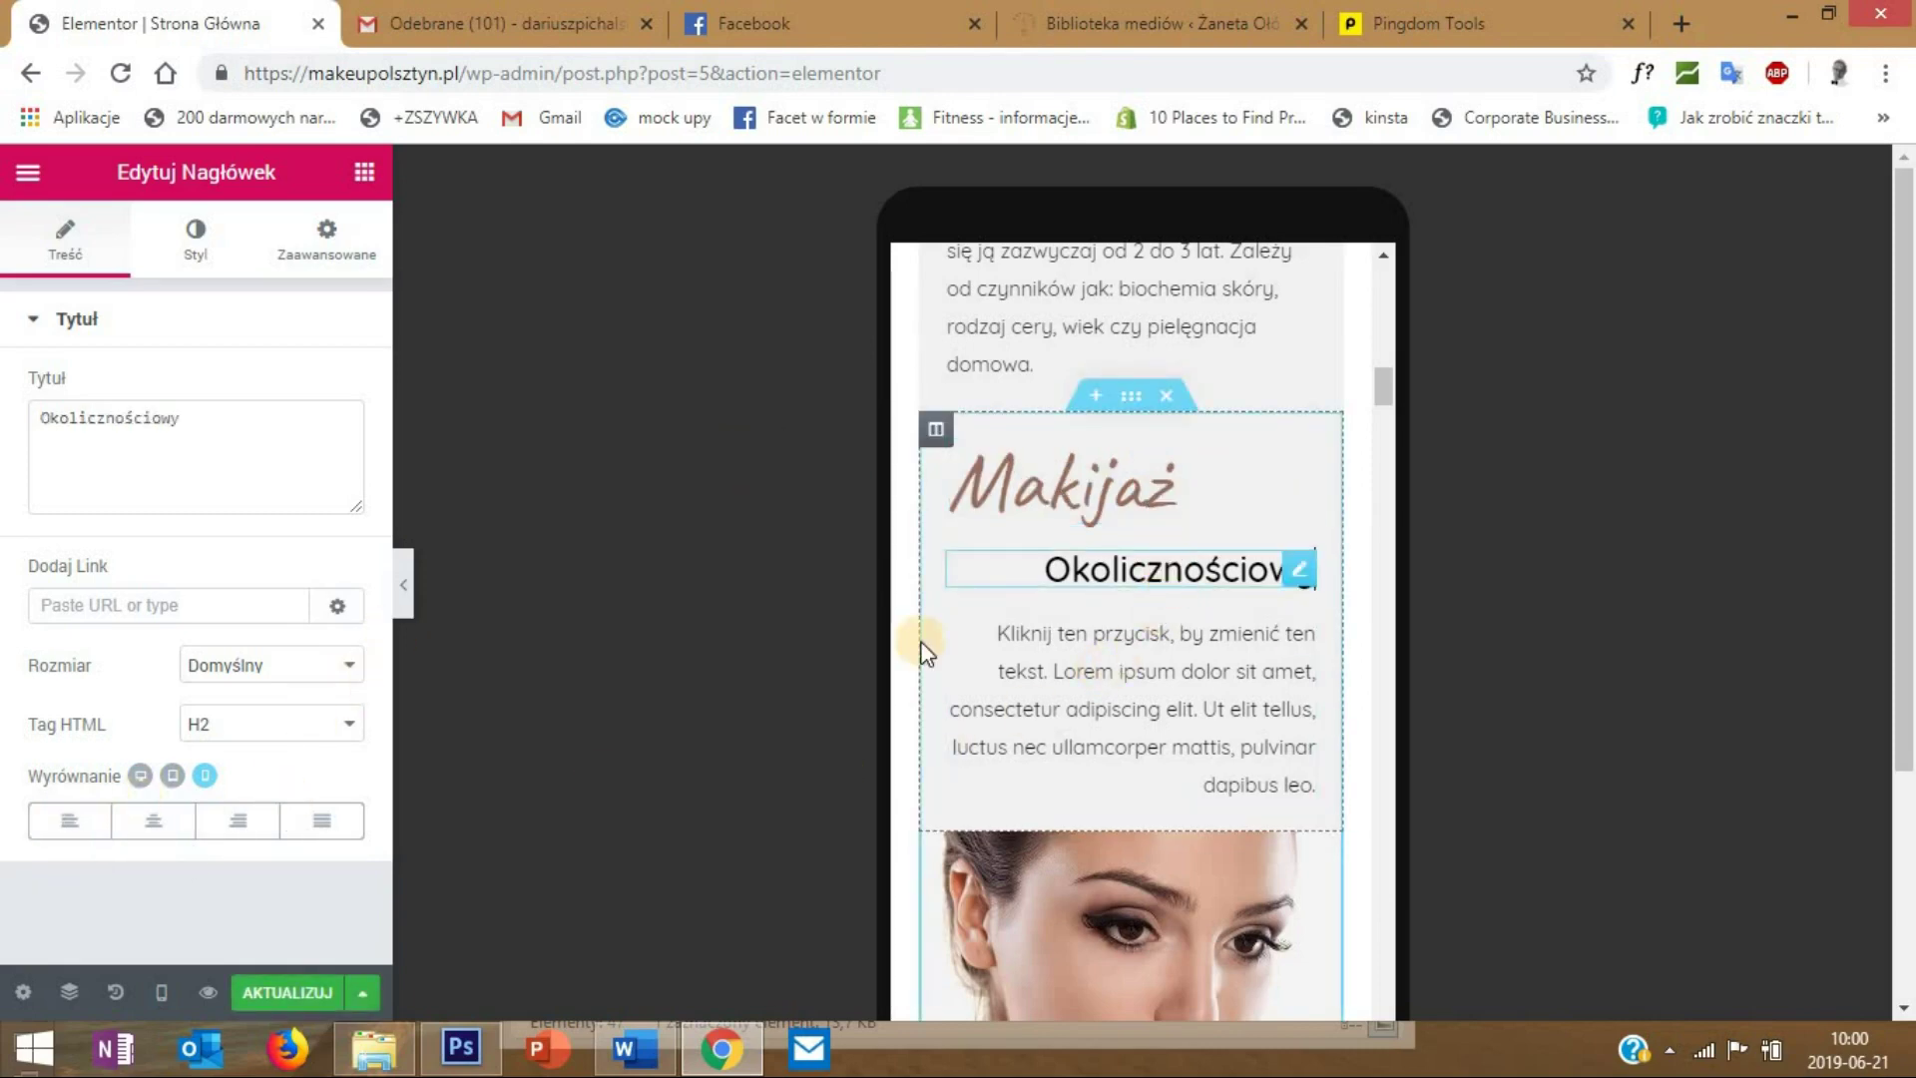
{"action": "left_click", "coordinate": [70, 820]}
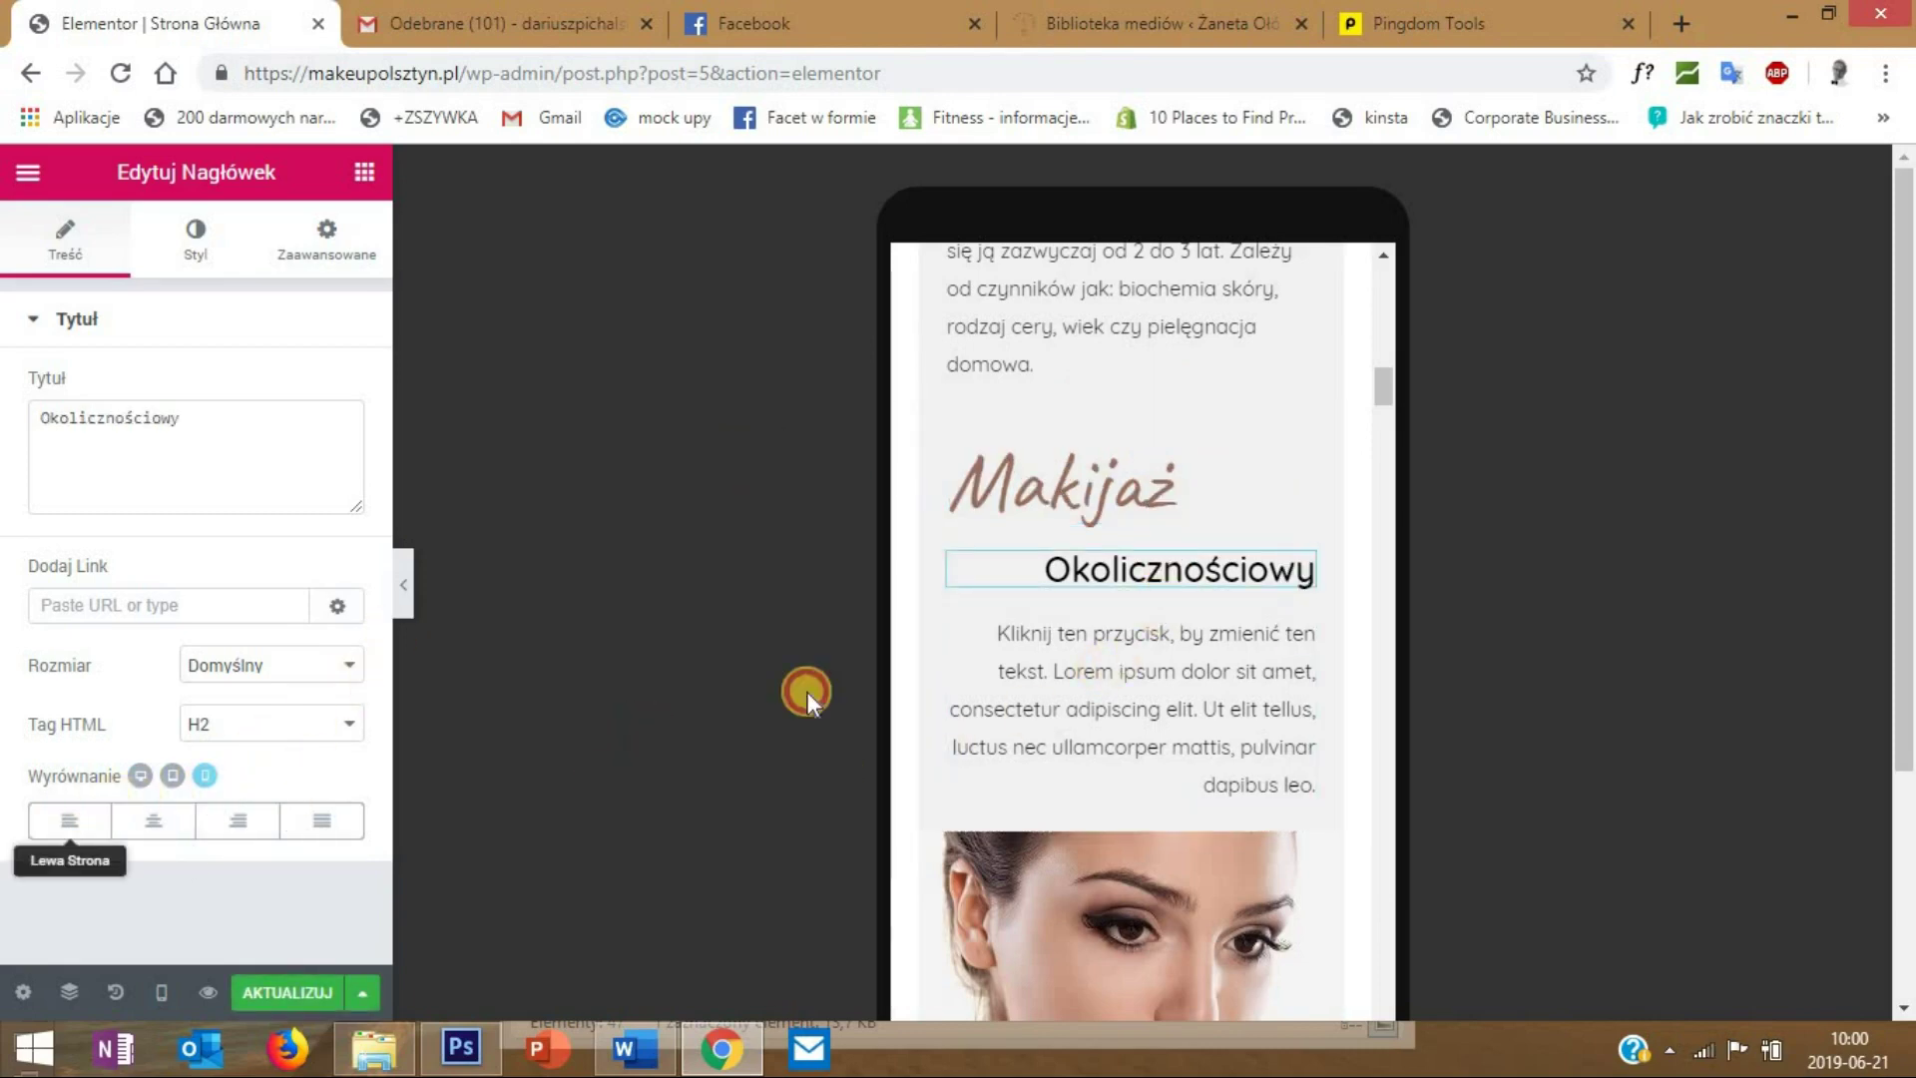
{"action": "left_click", "coordinate": [1036, 646]}
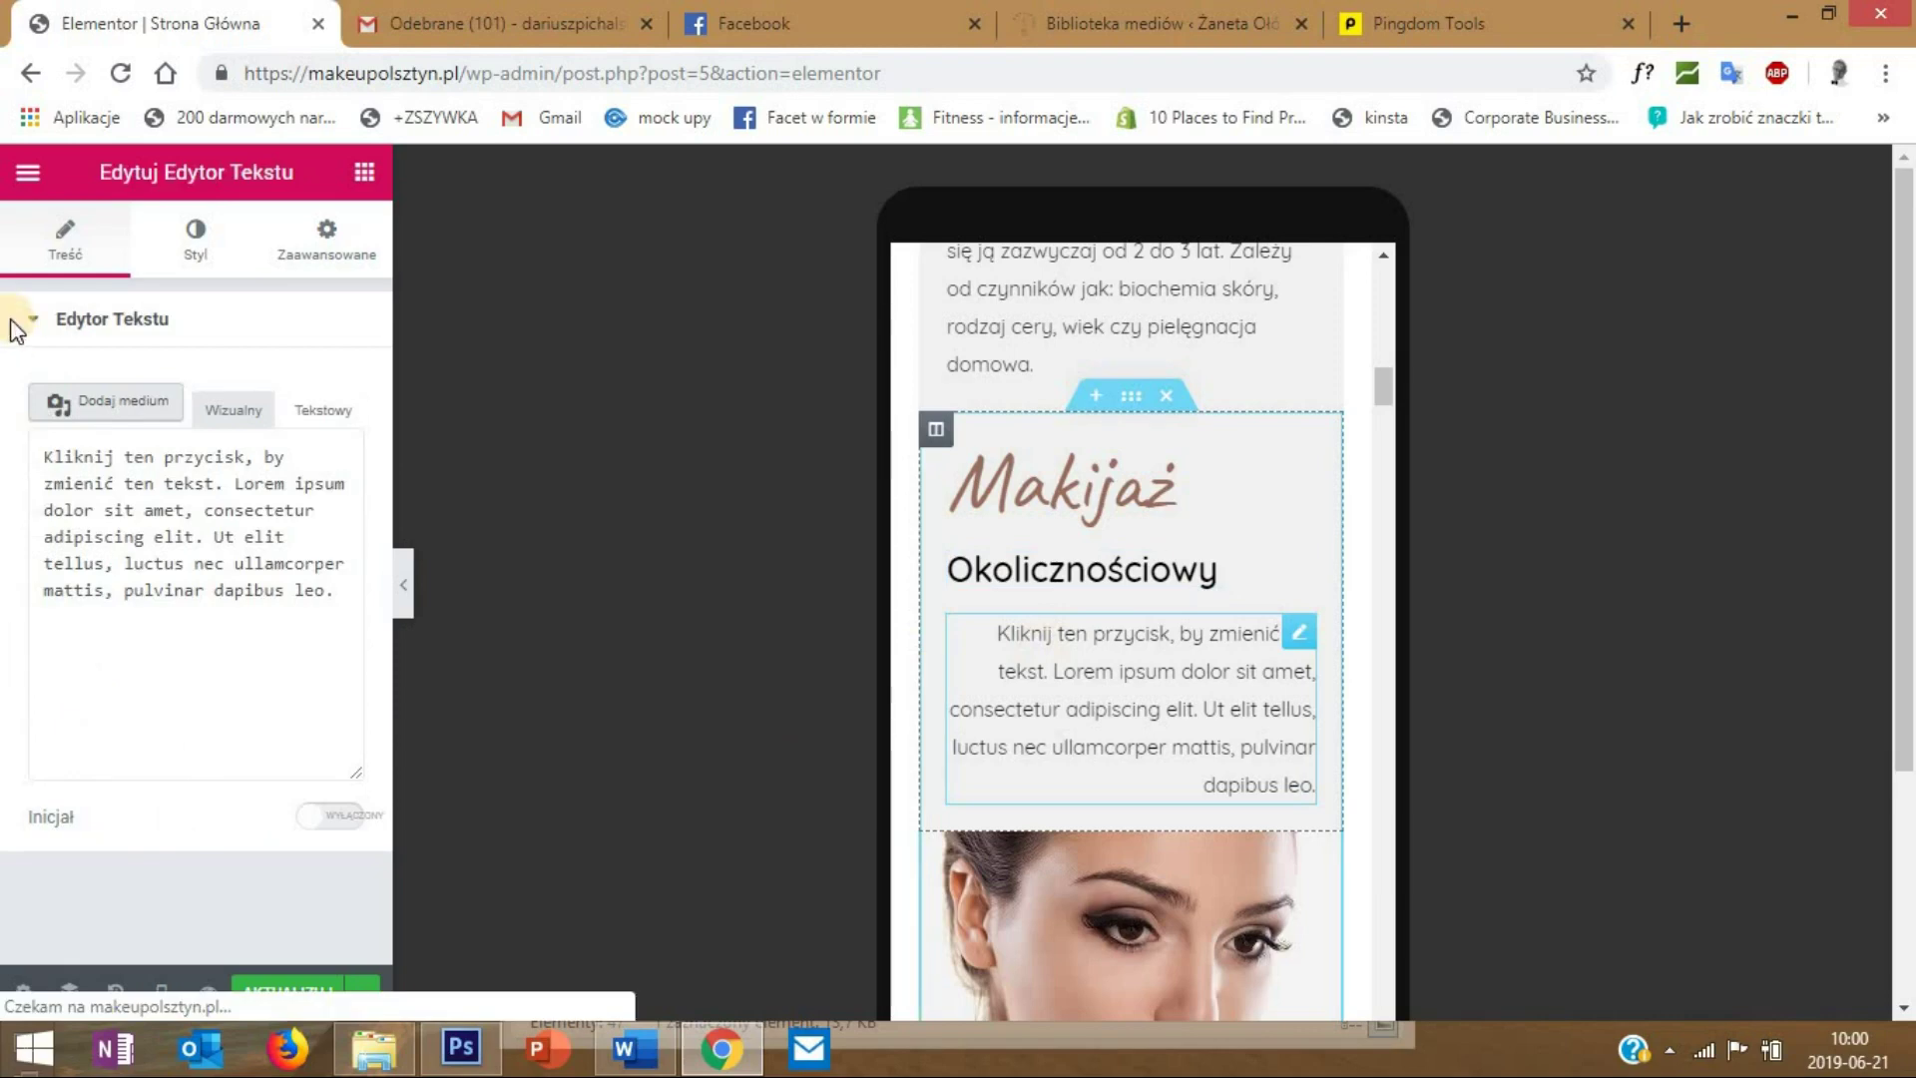
{"action": "left_click", "coordinate": [177, 250]}
{"action": "left_click", "coordinate": [71, 427]}
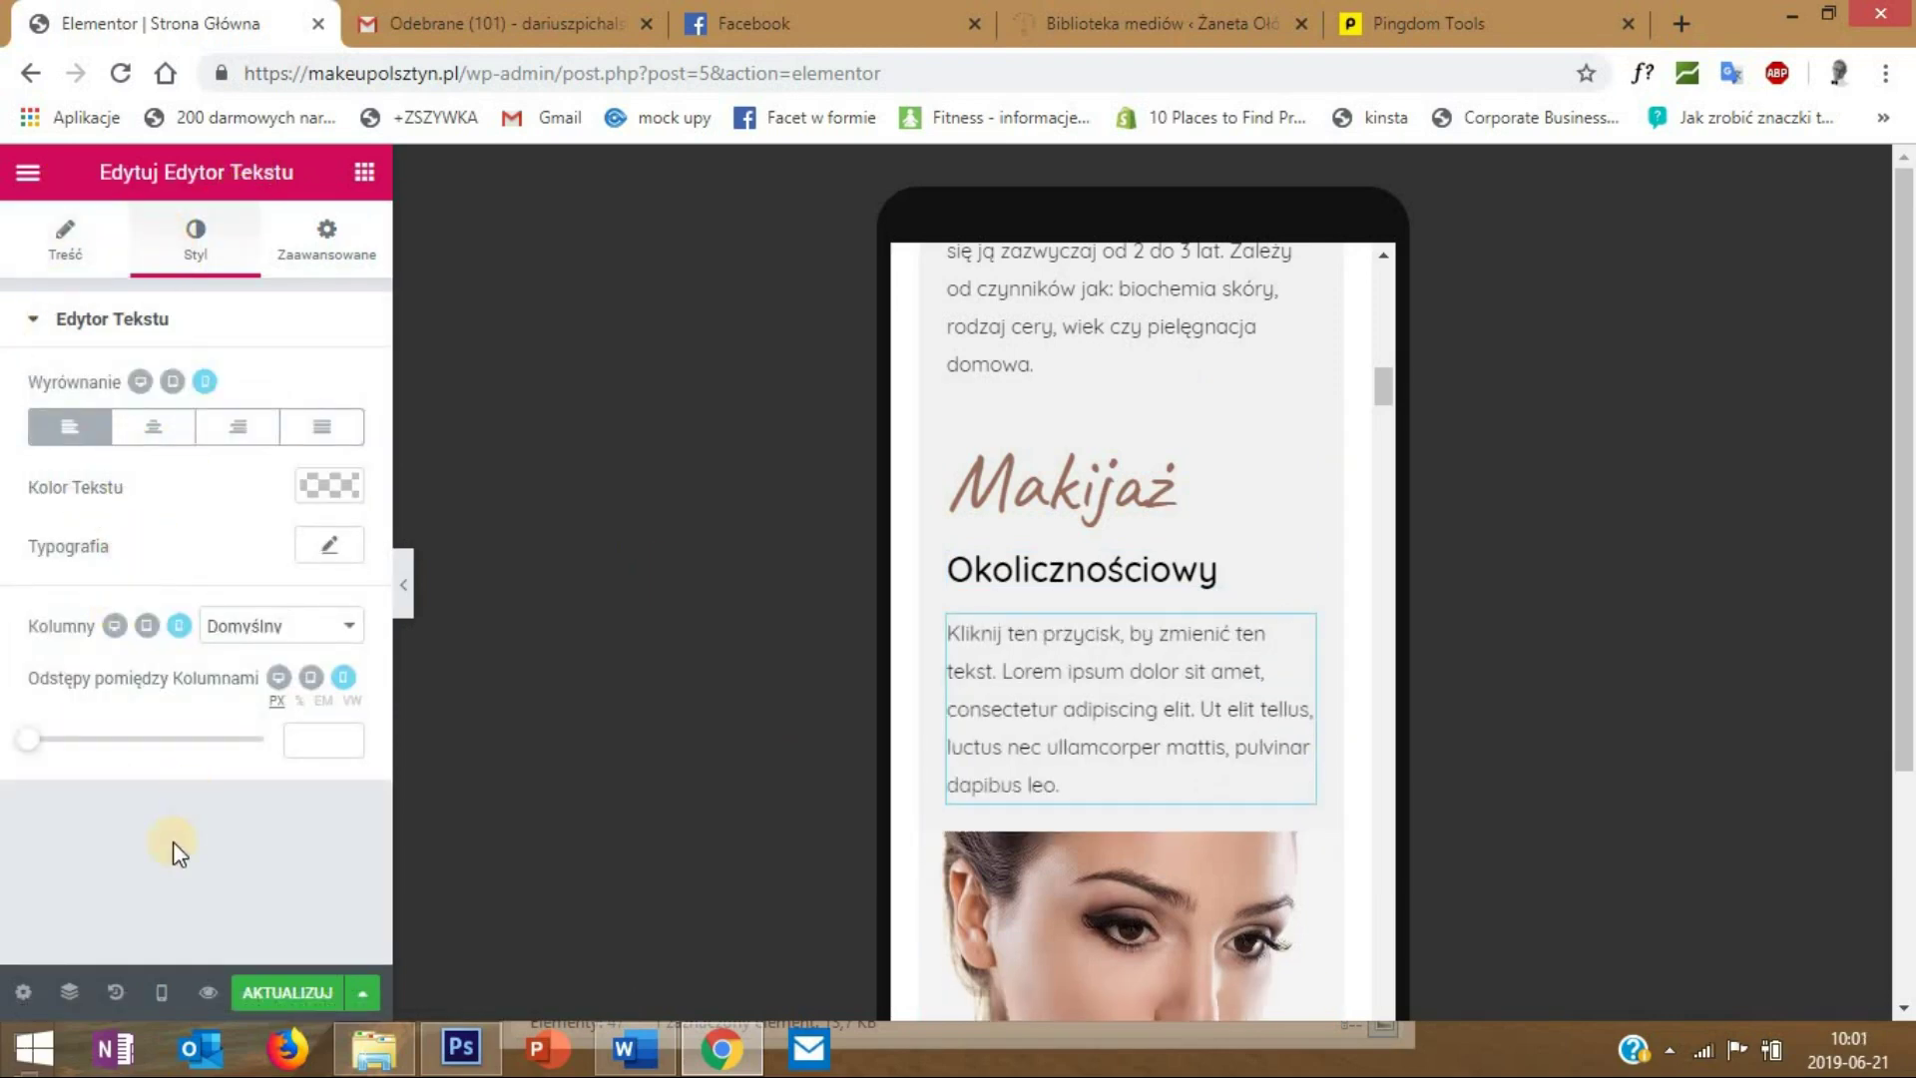
- Switch the preview to Komputer (desktop) width and check the layout
{"action": "left_click", "coordinate": [158, 992]}
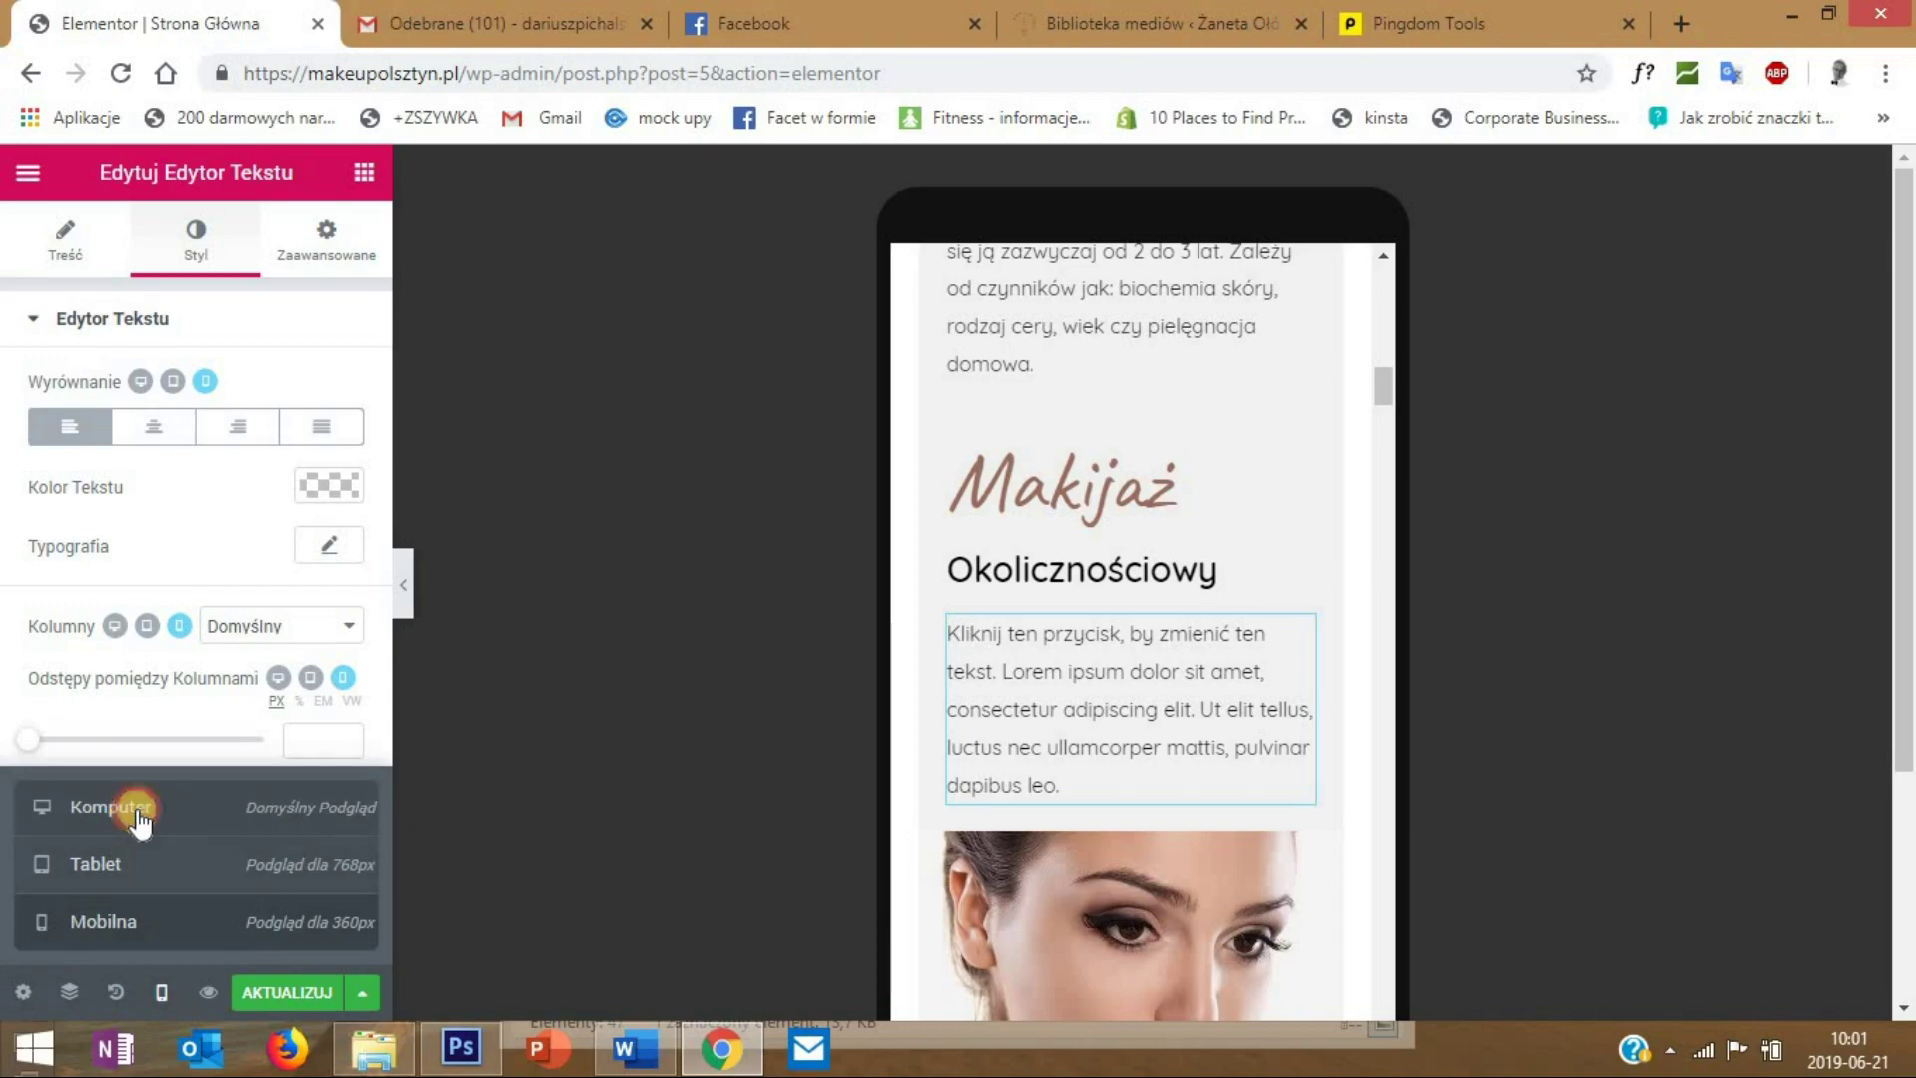
{"action": "left_click", "coordinate": [140, 809]}
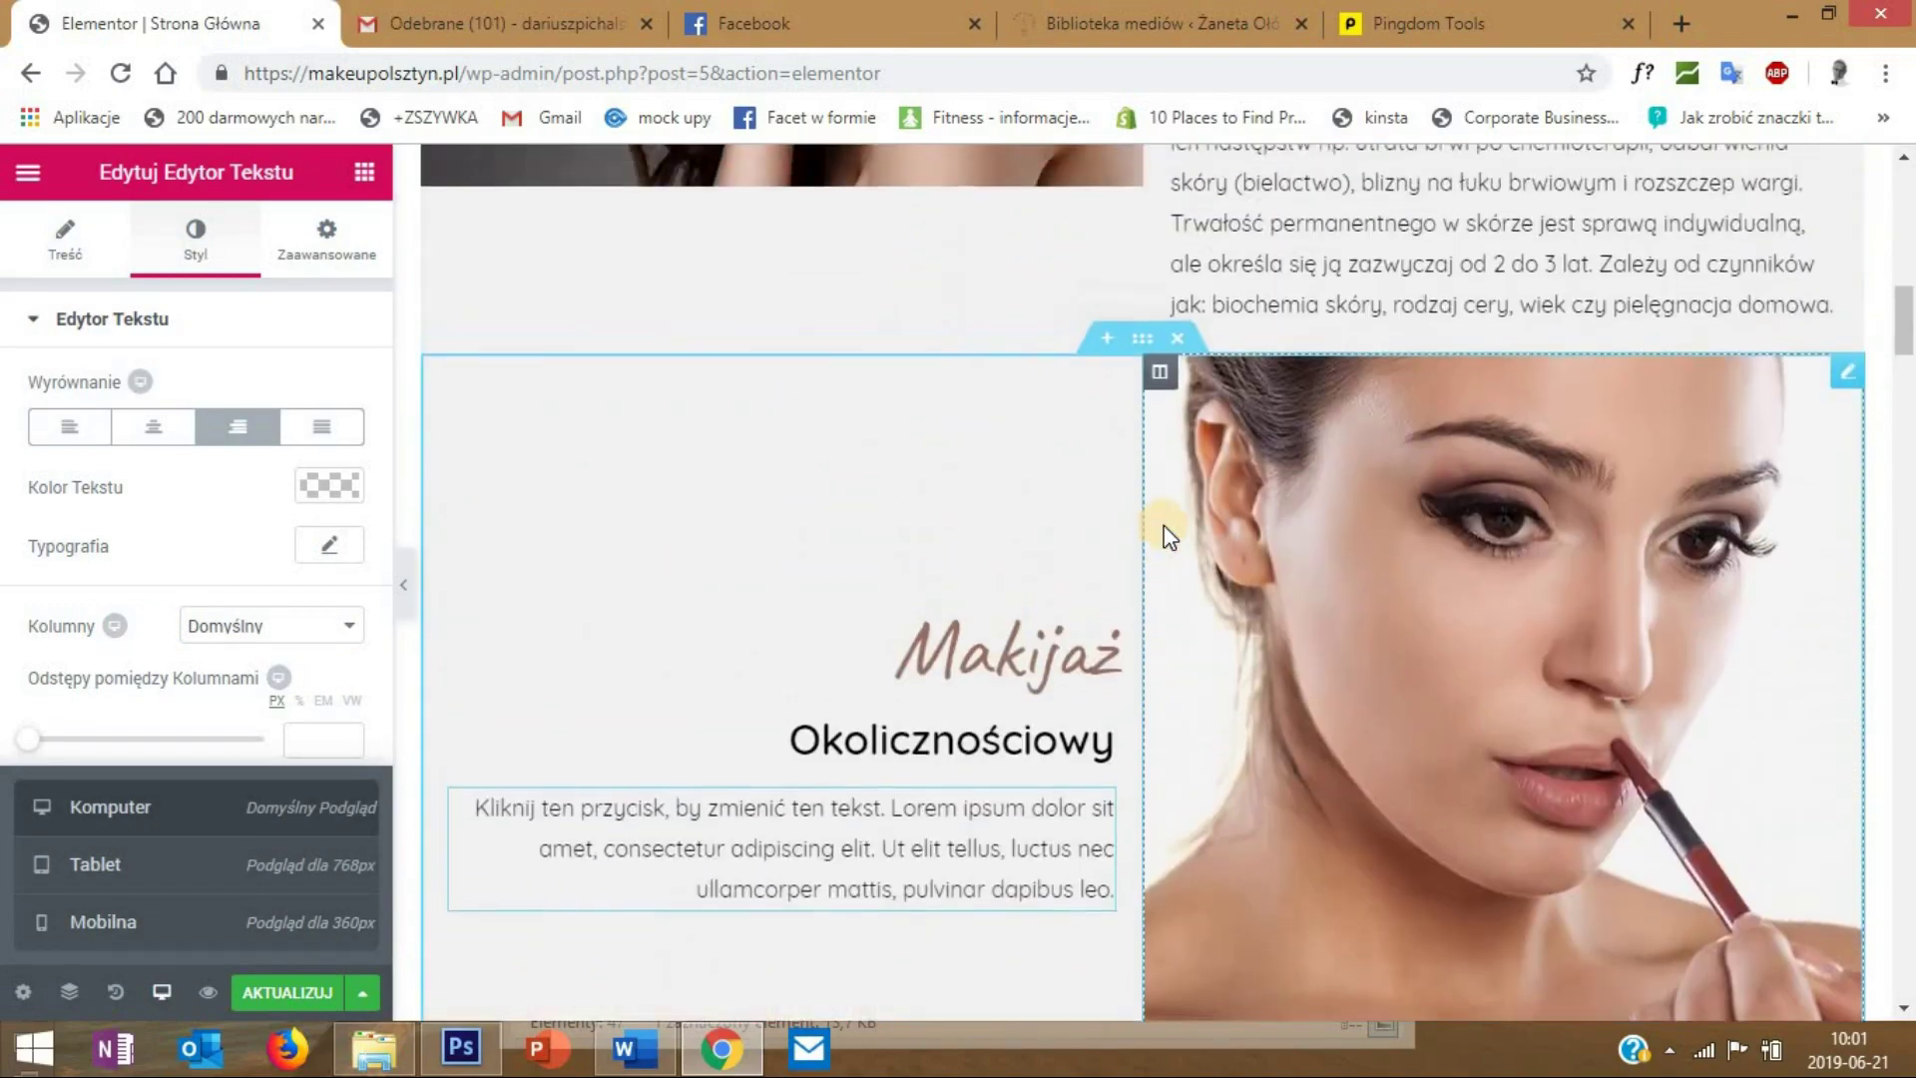
{"action": "scroll", "coordinate": [1168, 529], "scroll_direction": "up", "scroll_amount": 7}
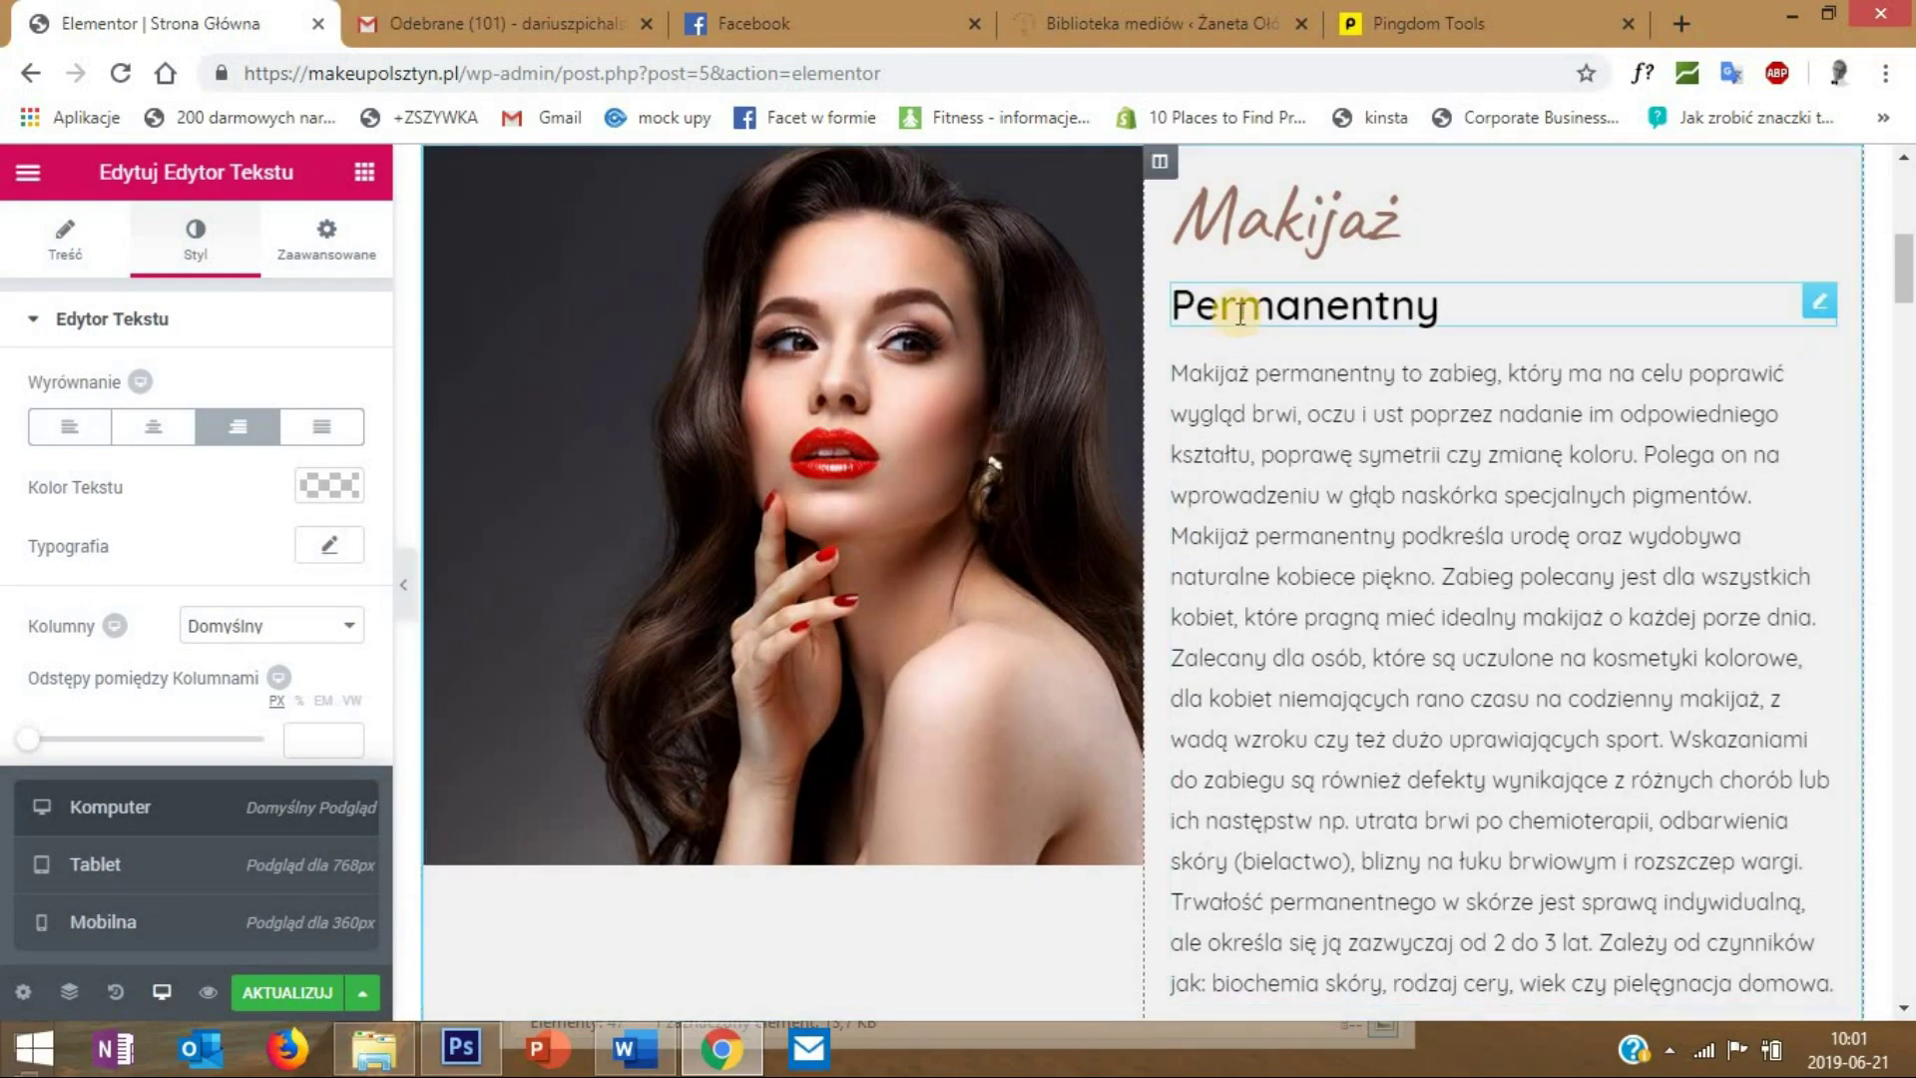
{"action": "scroll", "coordinate": [1217, 459], "scroll_direction": "down", "scroll_amount": 7}
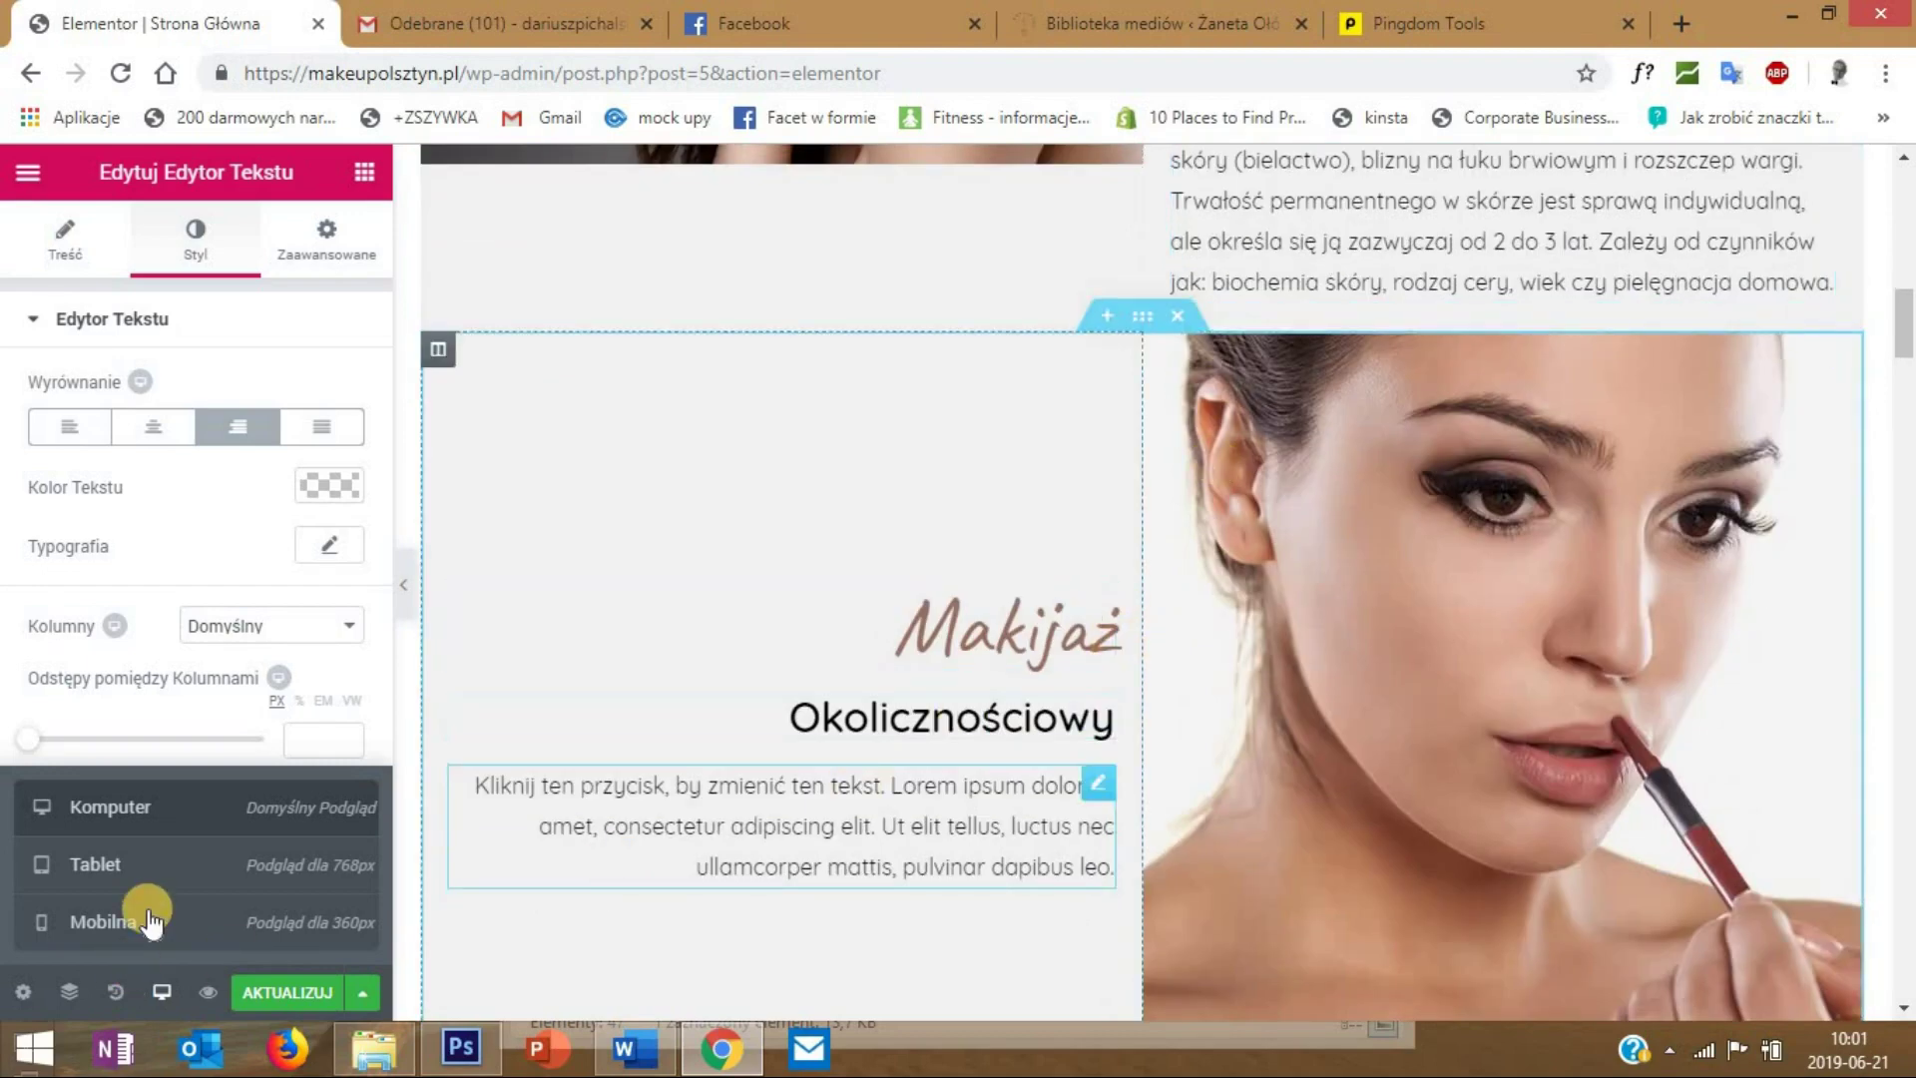
- Back in Mobilna preview, left-align the O mnie heading and scroll down to the Instagram gallery
{"action": "left_click", "coordinate": [95, 921]}
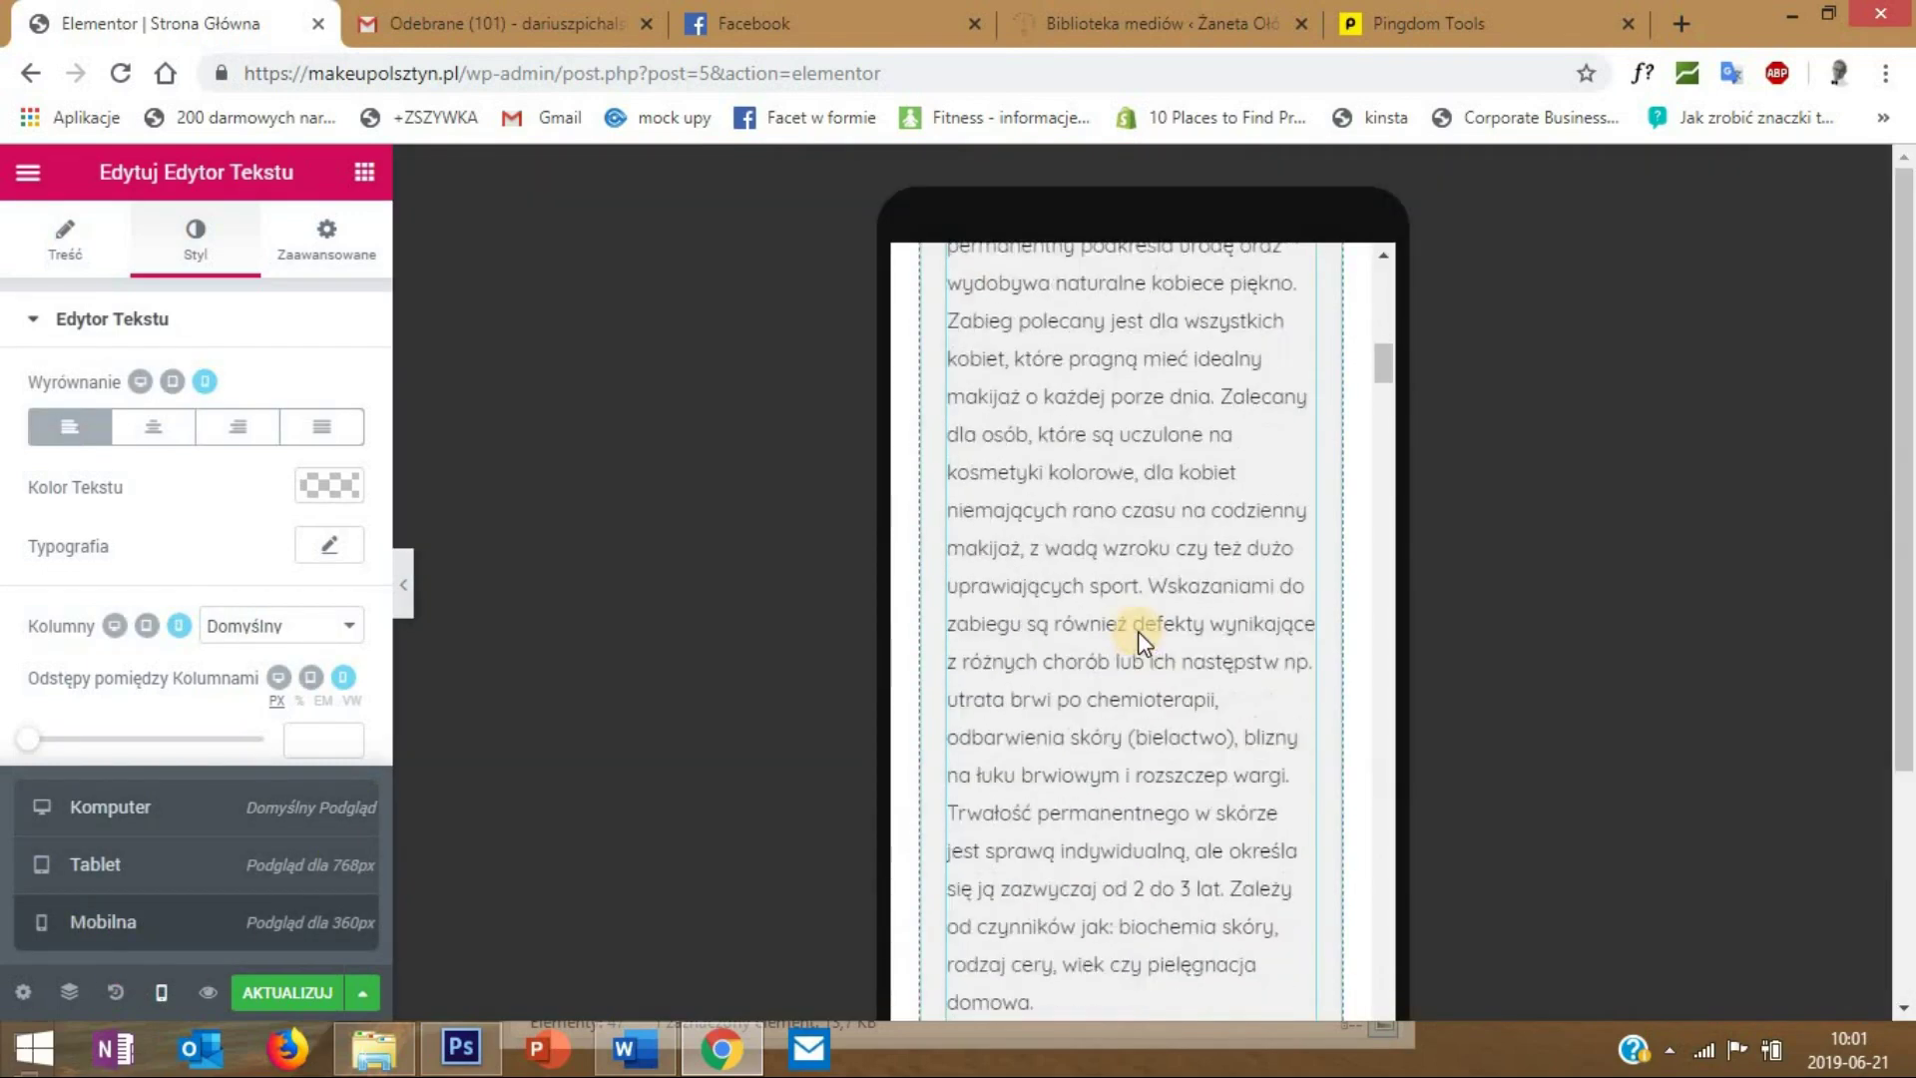
{"action": "scroll", "coordinate": [1137, 639], "scroll_direction": "down", "scroll_amount": 11}
{"action": "scroll", "coordinate": [1085, 776], "scroll_direction": "down", "scroll_amount": 6}
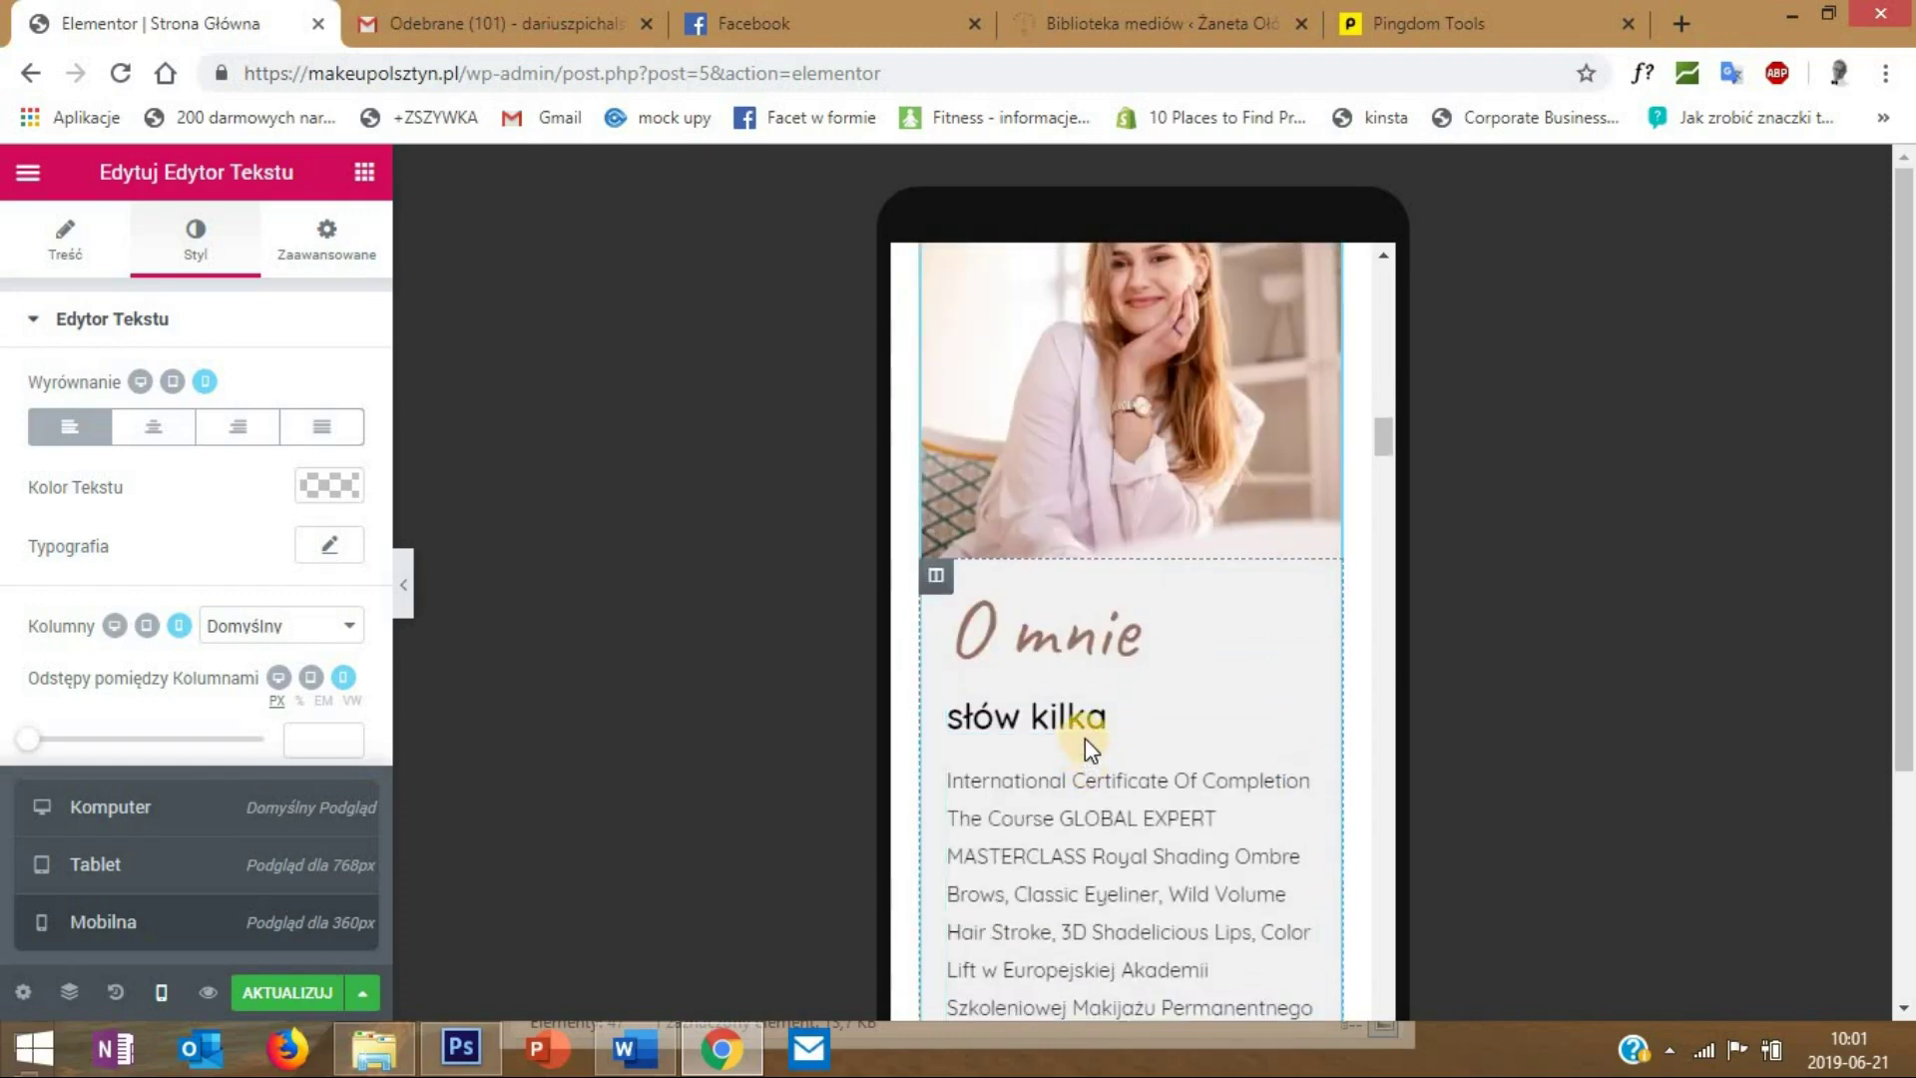
{"action": "scroll", "coordinate": [1086, 738], "scroll_direction": "down", "scroll_amount": 1}
{"action": "left_click", "coordinate": [1073, 502]}
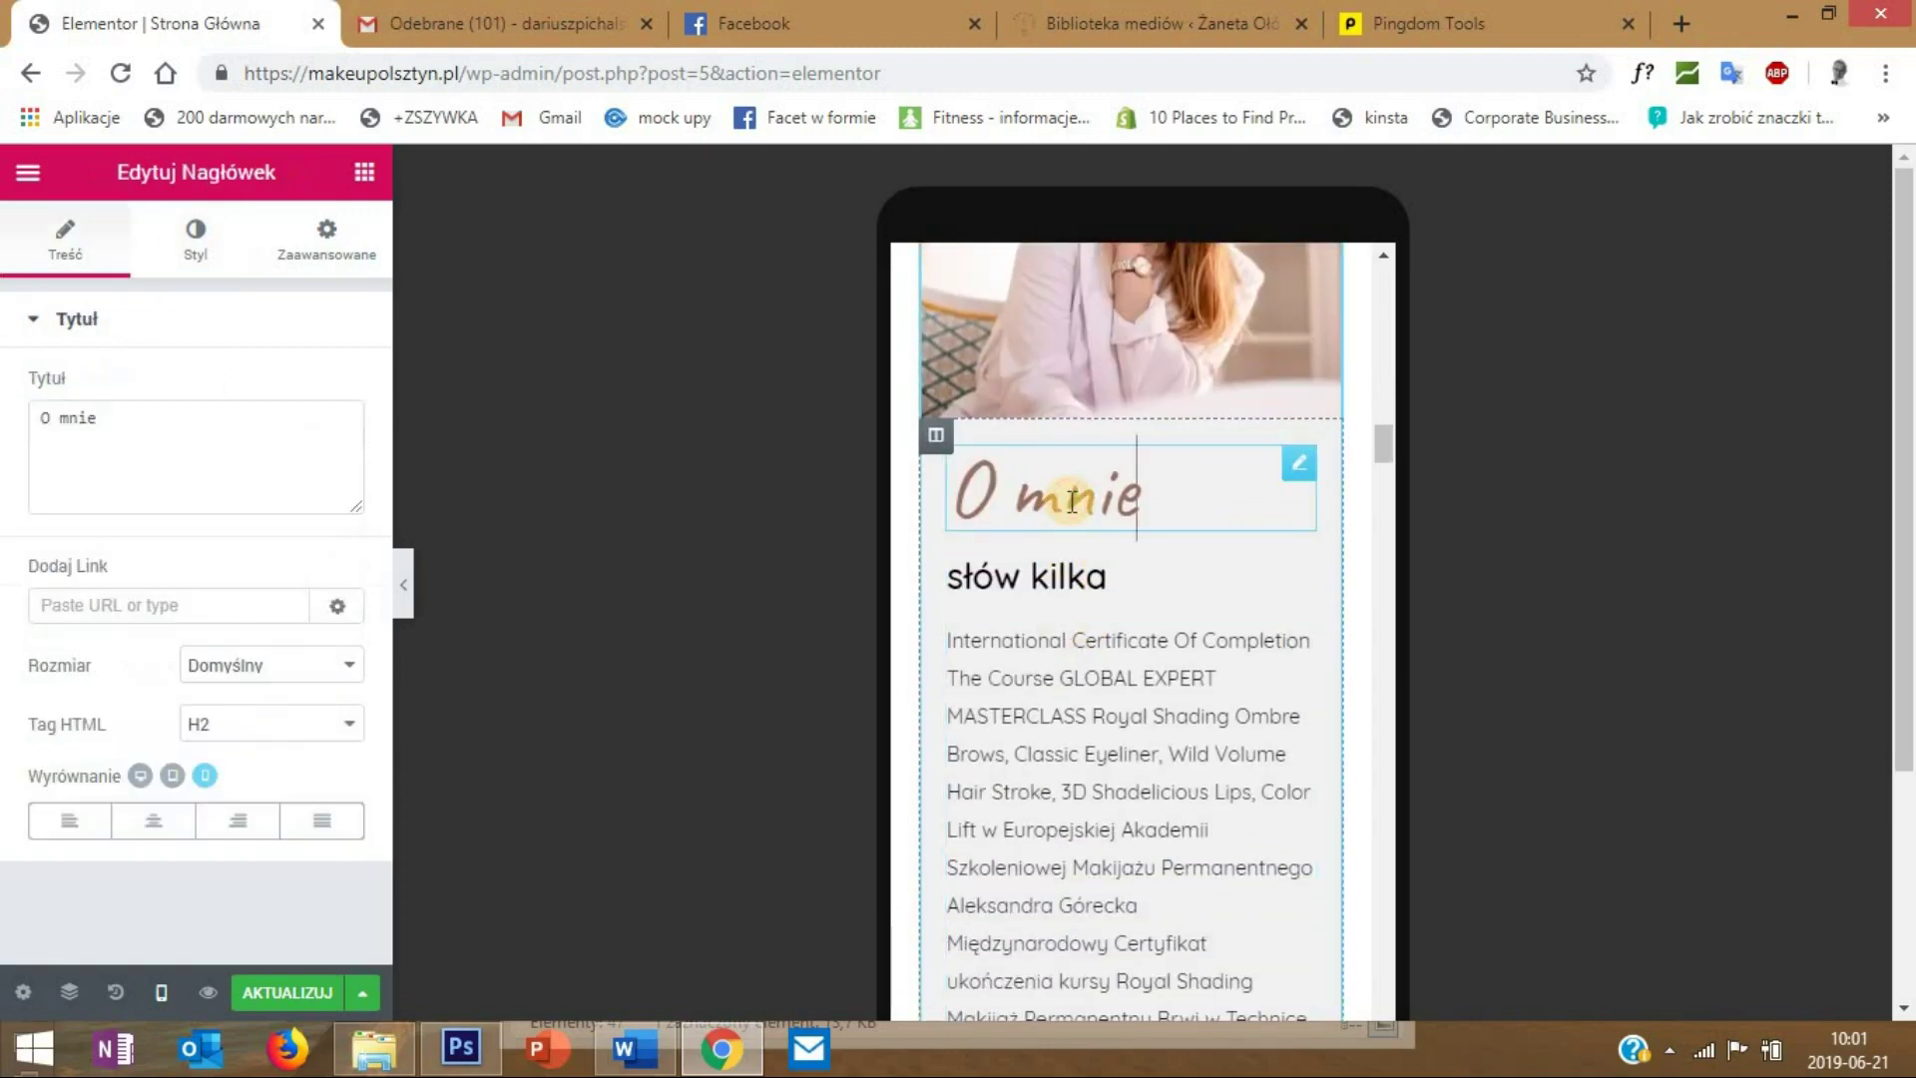
{"action": "left_click", "coordinate": [129, 820]}
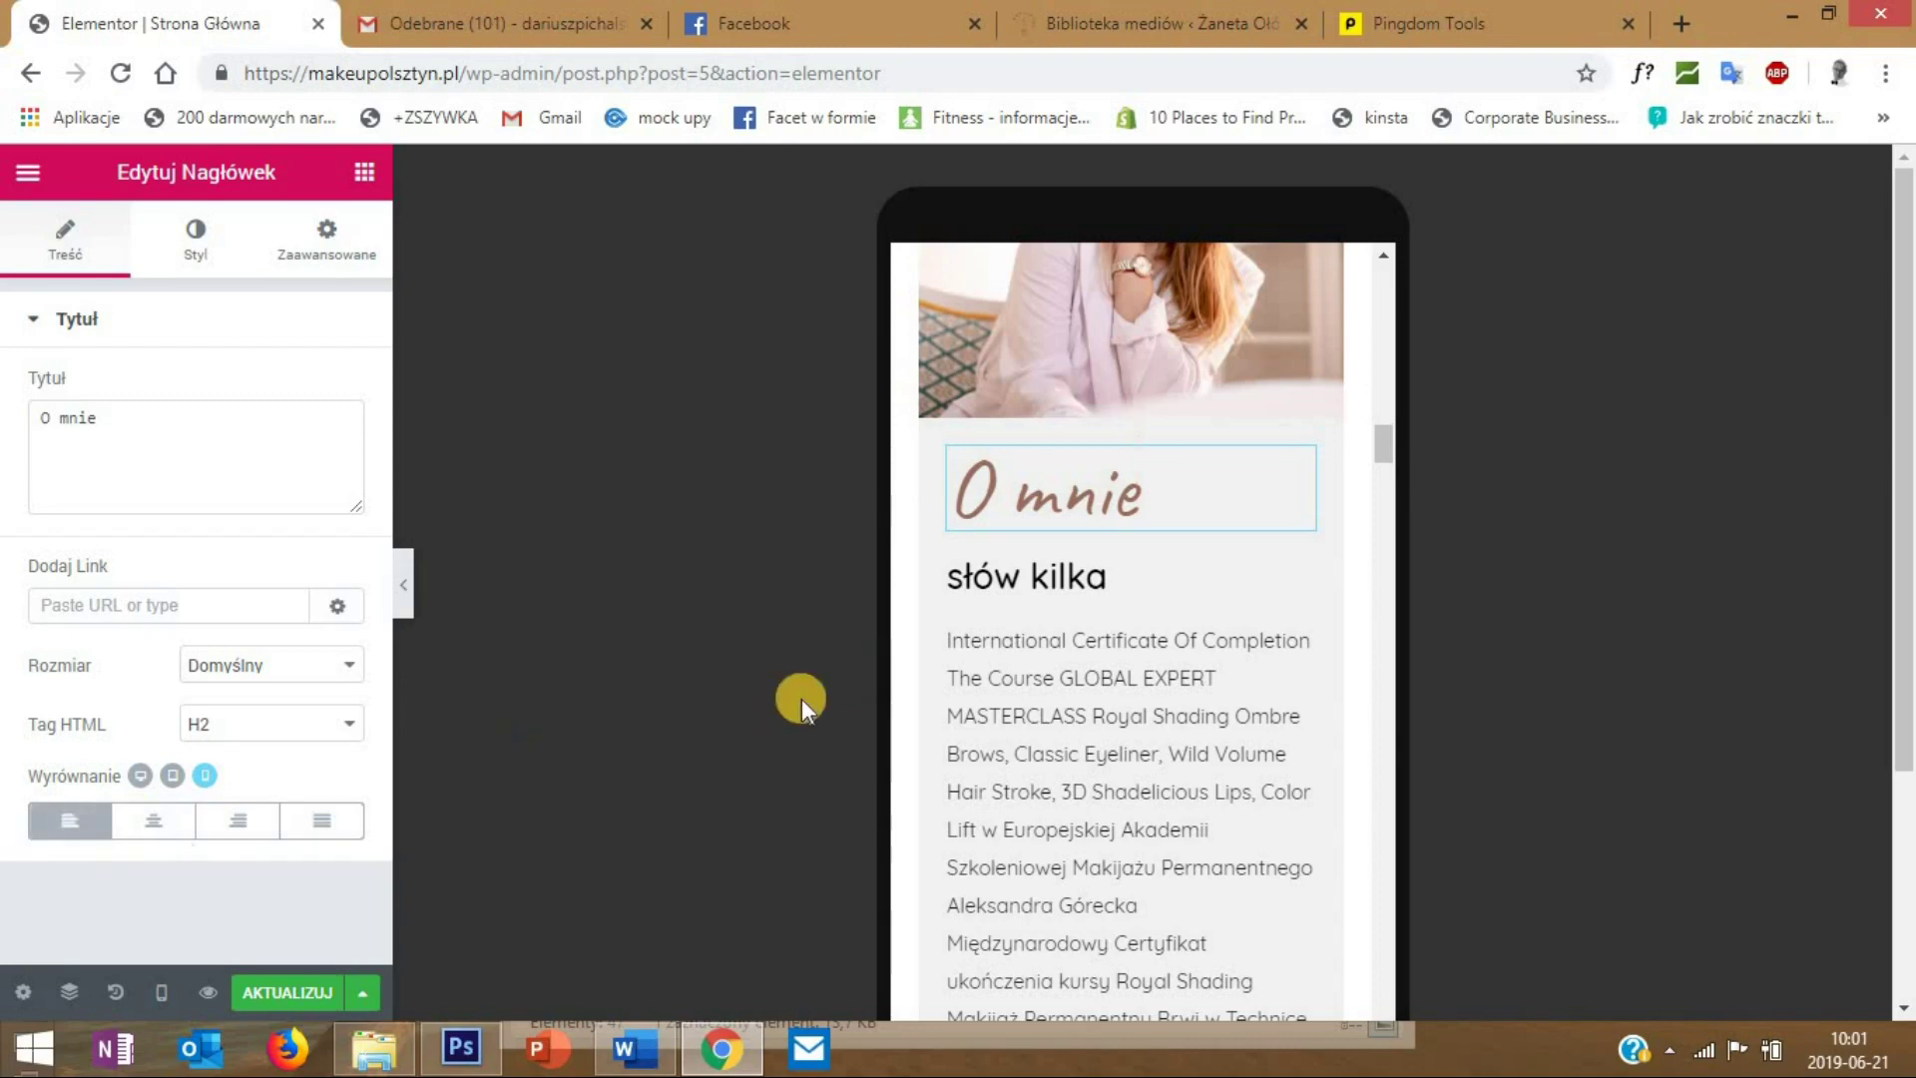
{"action": "scroll", "coordinate": [1012, 716], "scroll_direction": "down", "scroll_amount": 2}
{"action": "scroll", "coordinate": [1012, 715], "scroll_direction": "down", "scroll_amount": 8}
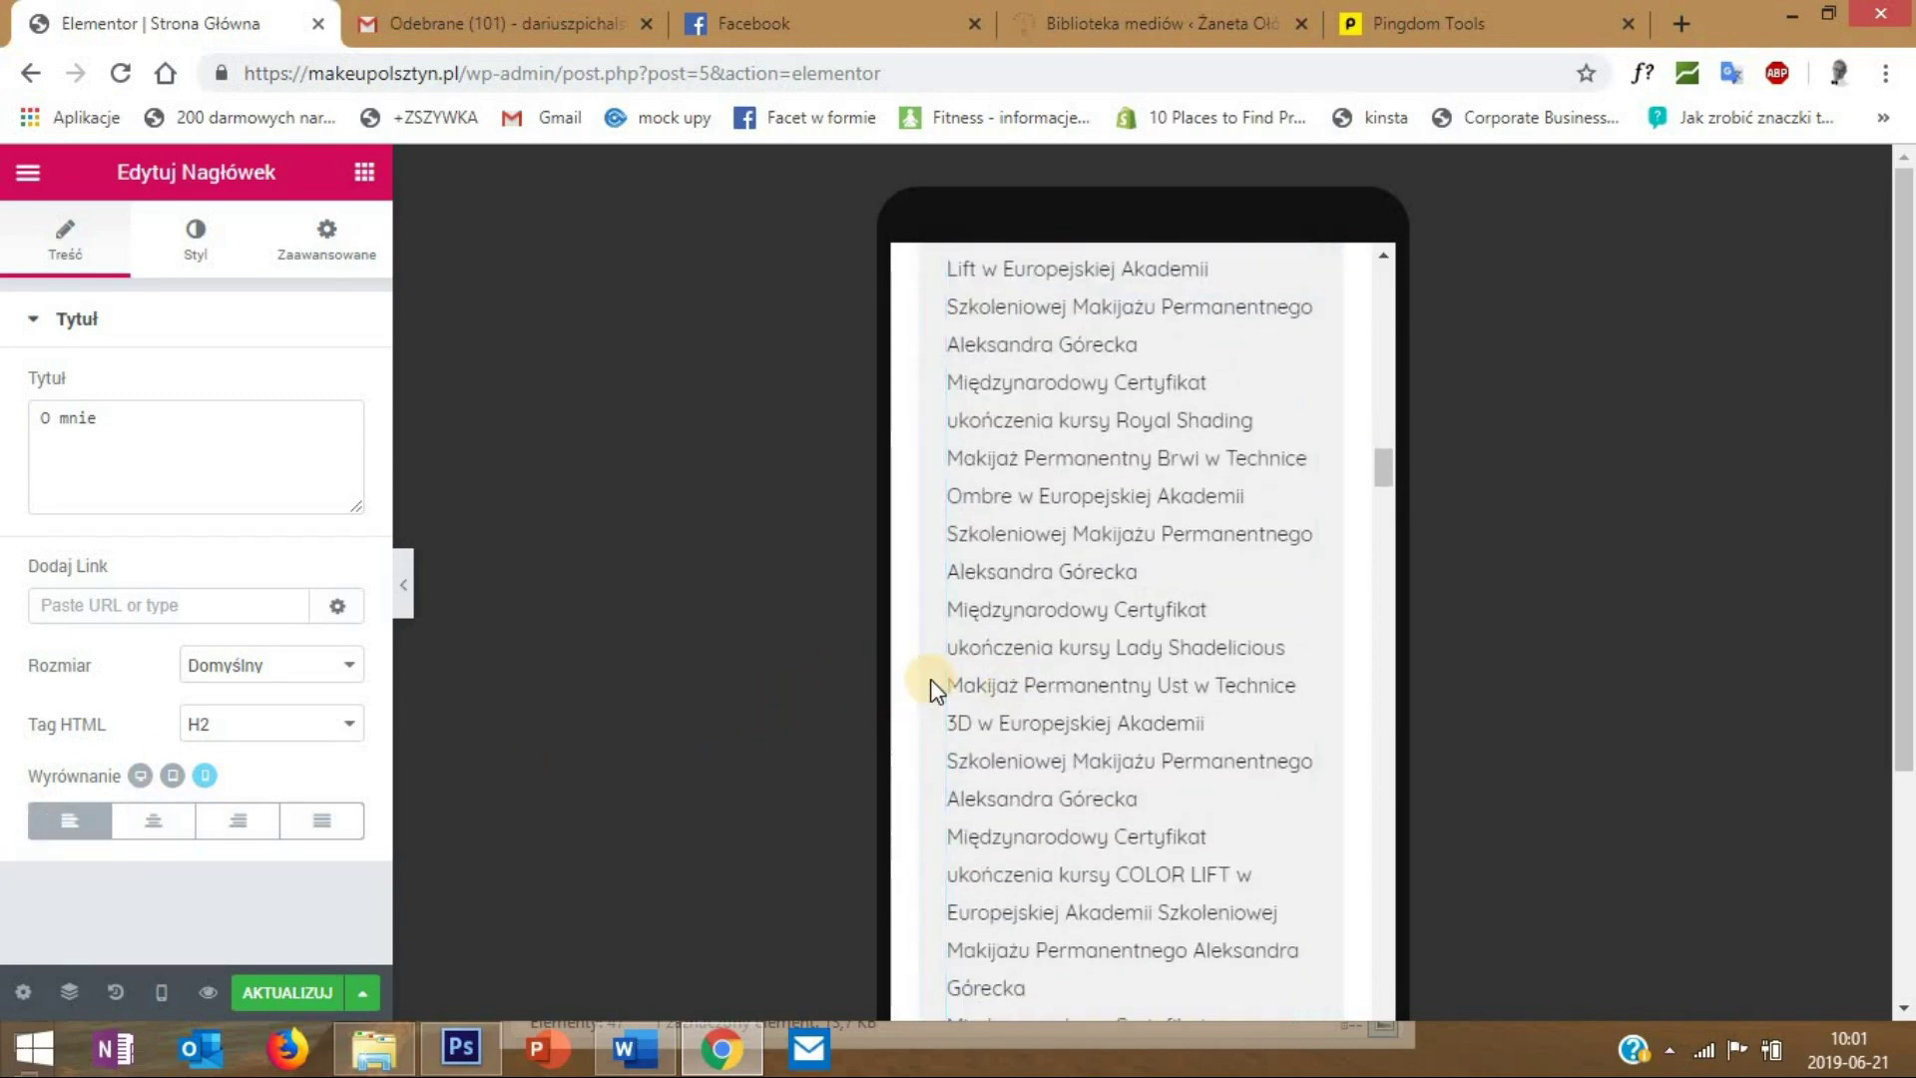
{"action": "scroll", "coordinate": [1080, 635], "scroll_direction": "down", "scroll_amount": 2}
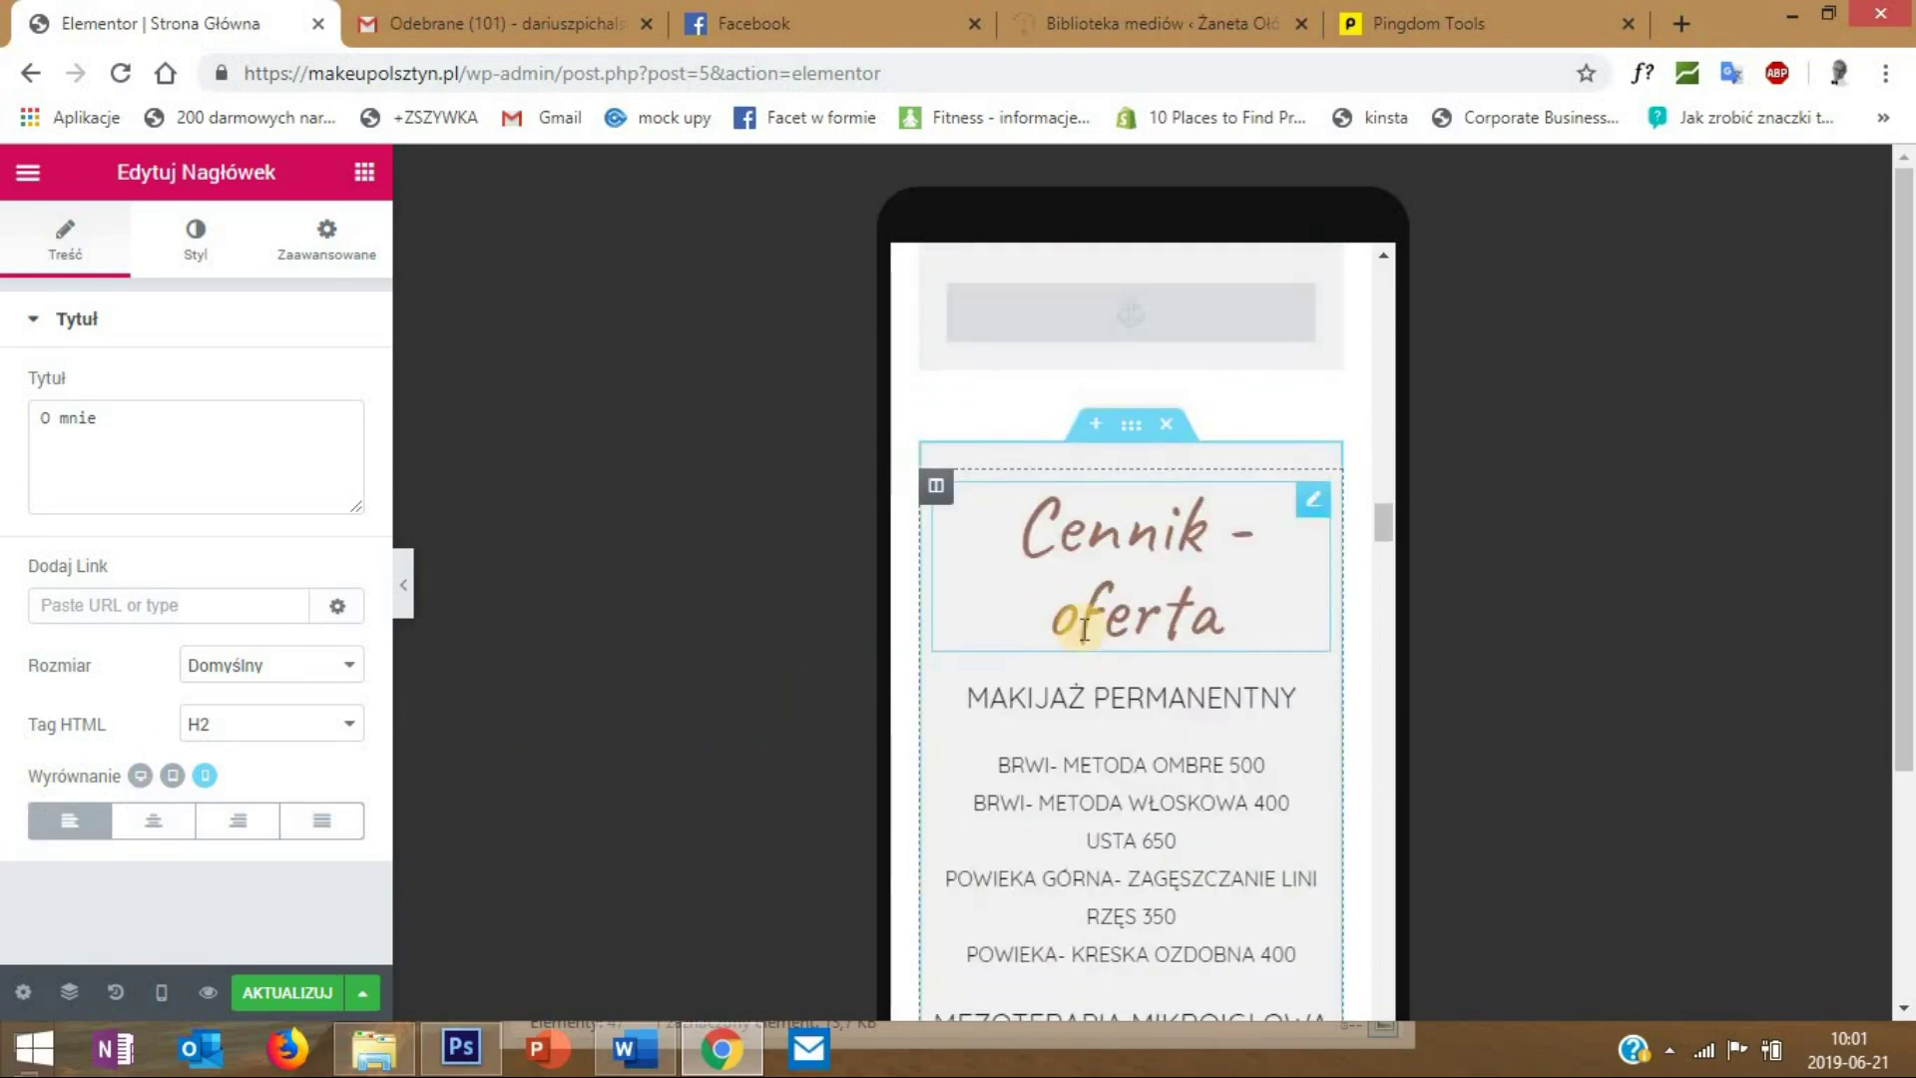
{"action": "scroll", "coordinate": [1085, 629], "scroll_direction": "down", "scroll_amount": 6}
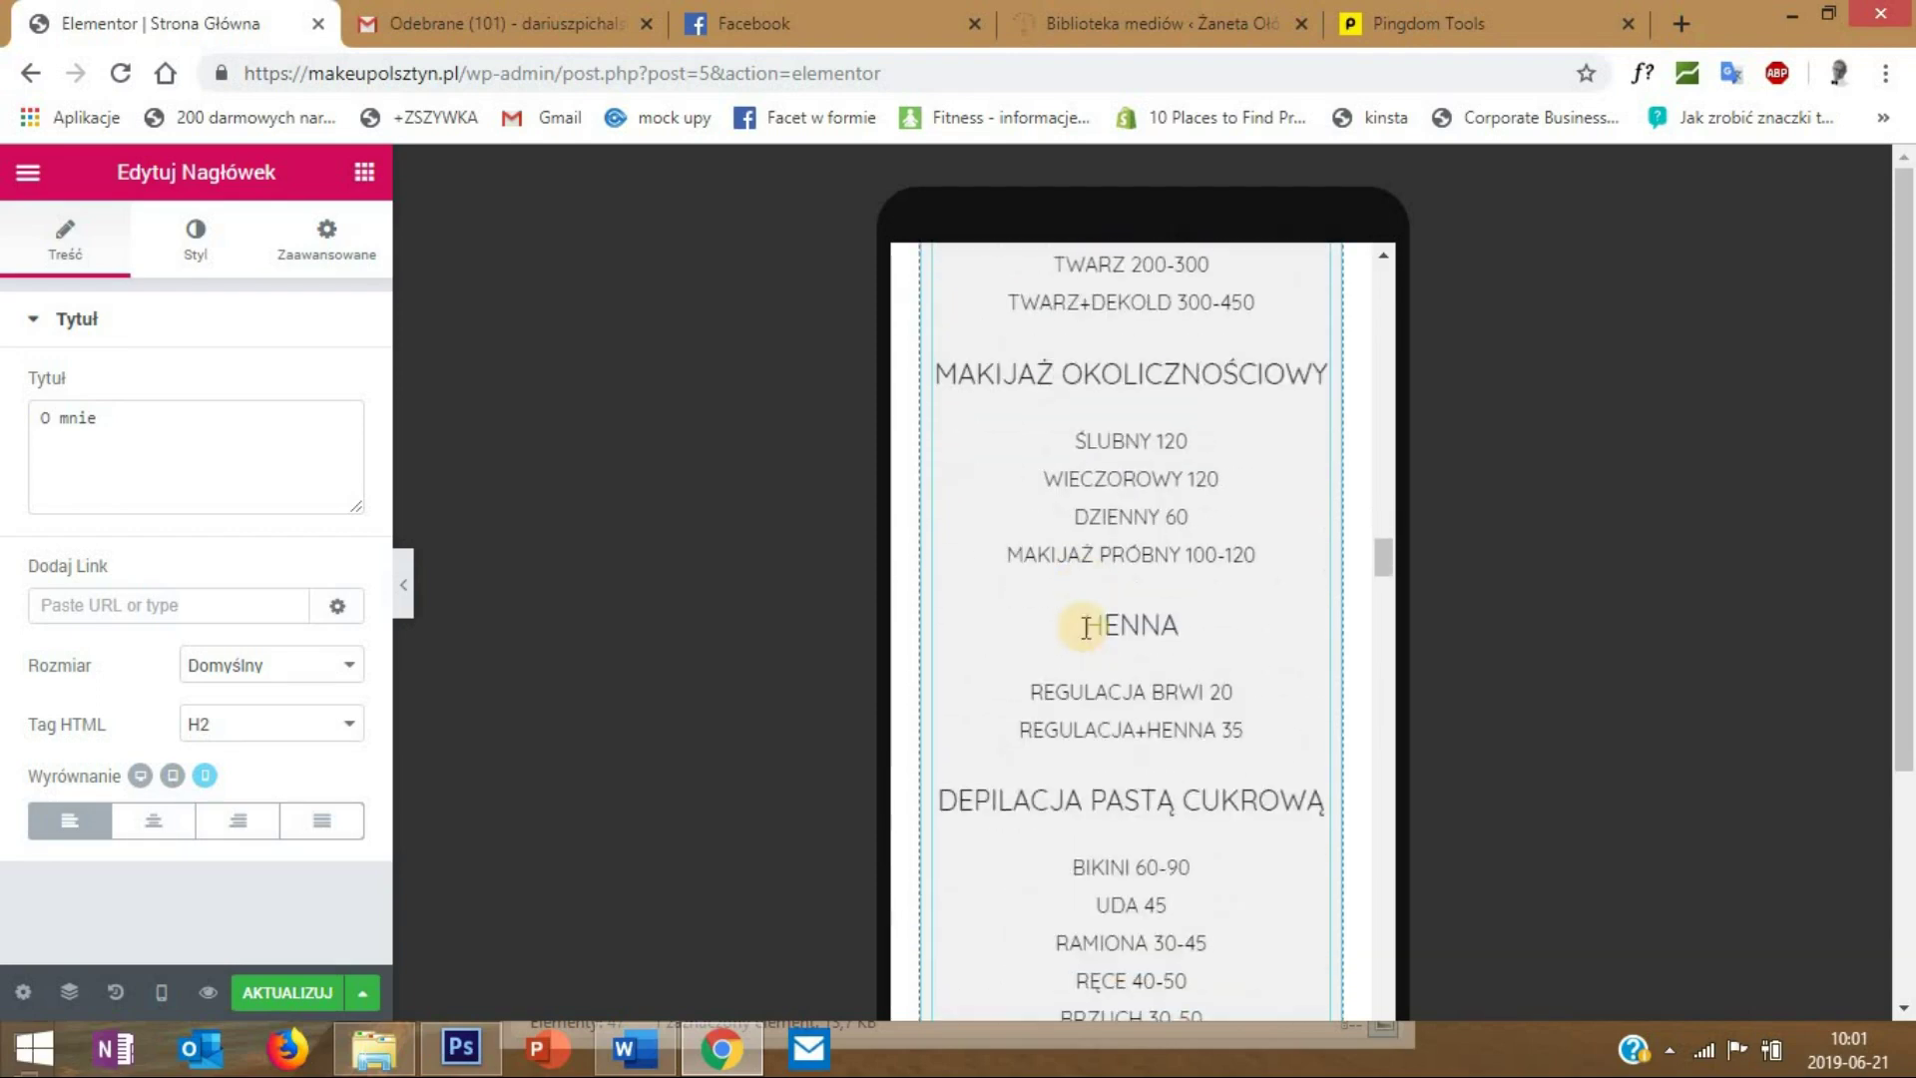
{"action": "scroll", "coordinate": [1086, 627], "scroll_direction": "down", "scroll_amount": 10}
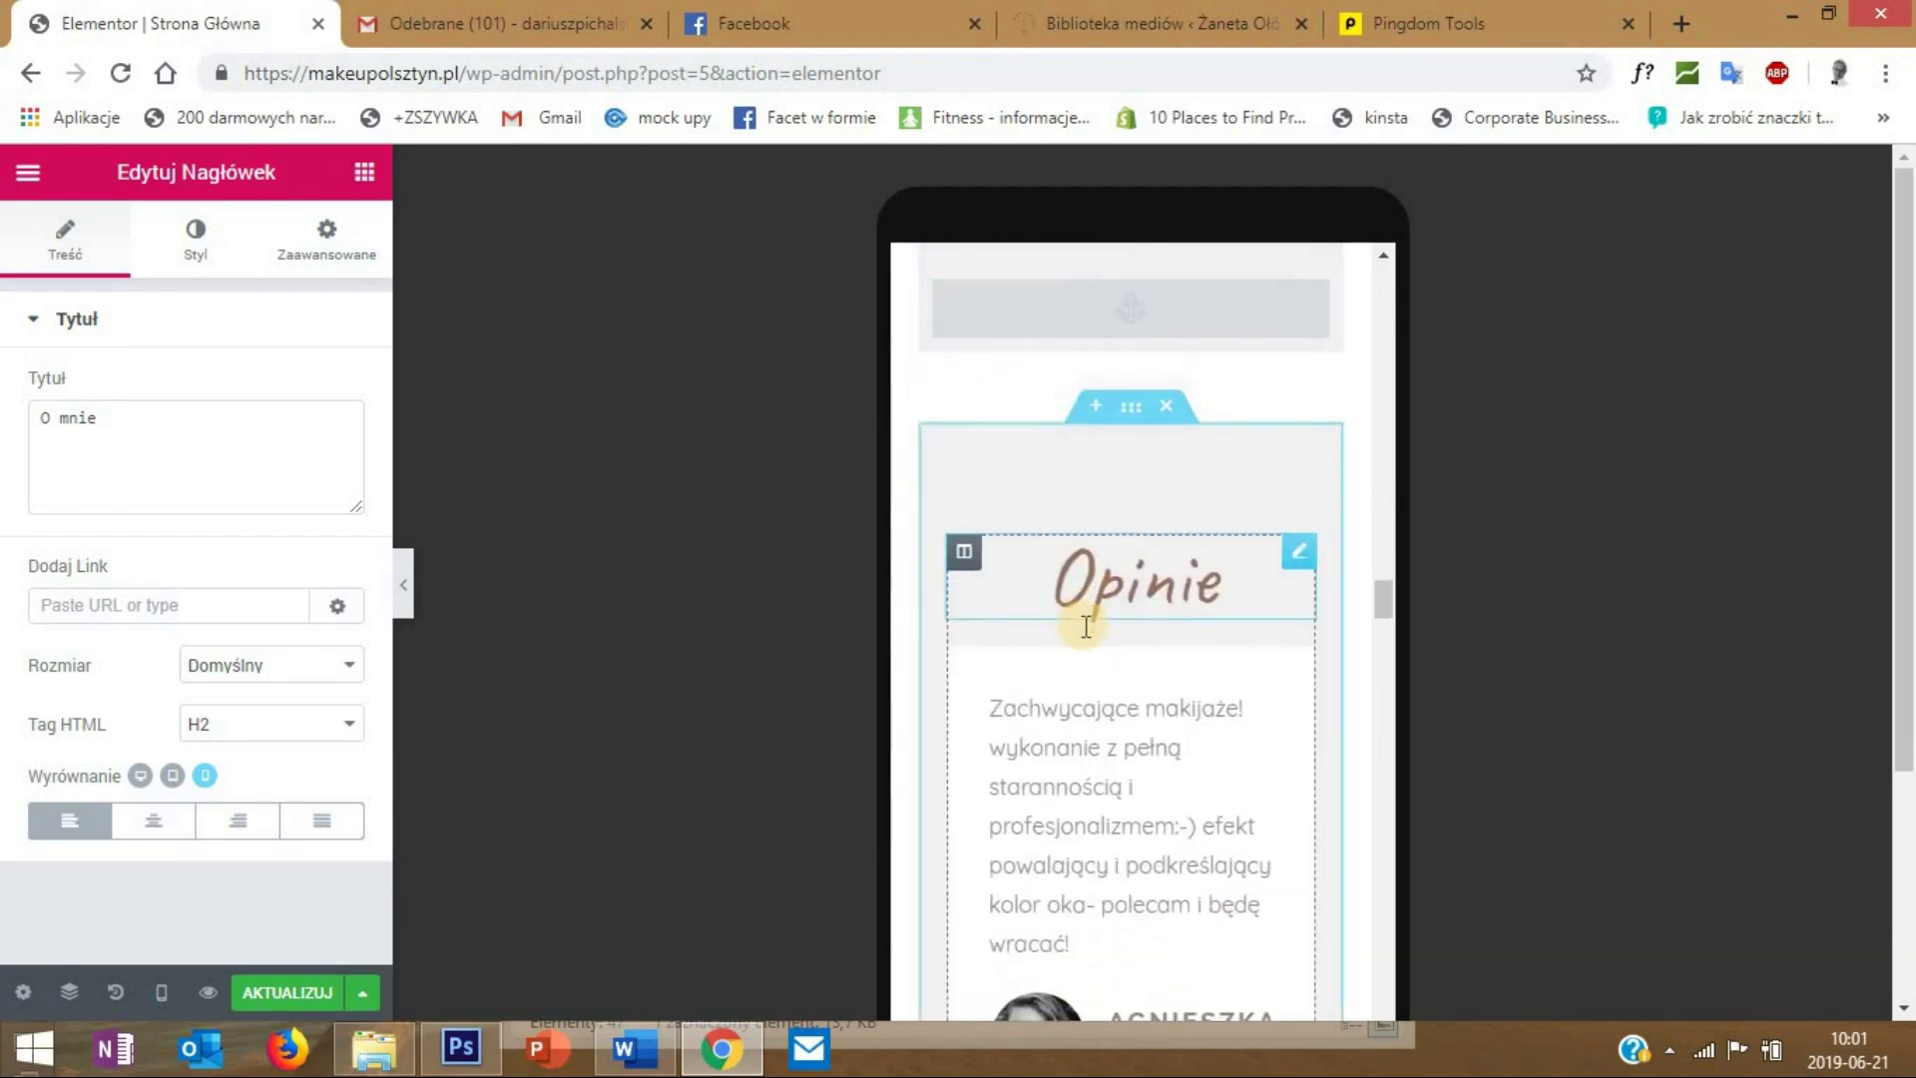
{"action": "scroll", "coordinate": [1086, 626], "scroll_direction": "up", "scroll_amount": 1}
{"action": "scroll", "coordinate": [1086, 629], "scroll_direction": "down", "scroll_amount": 8}
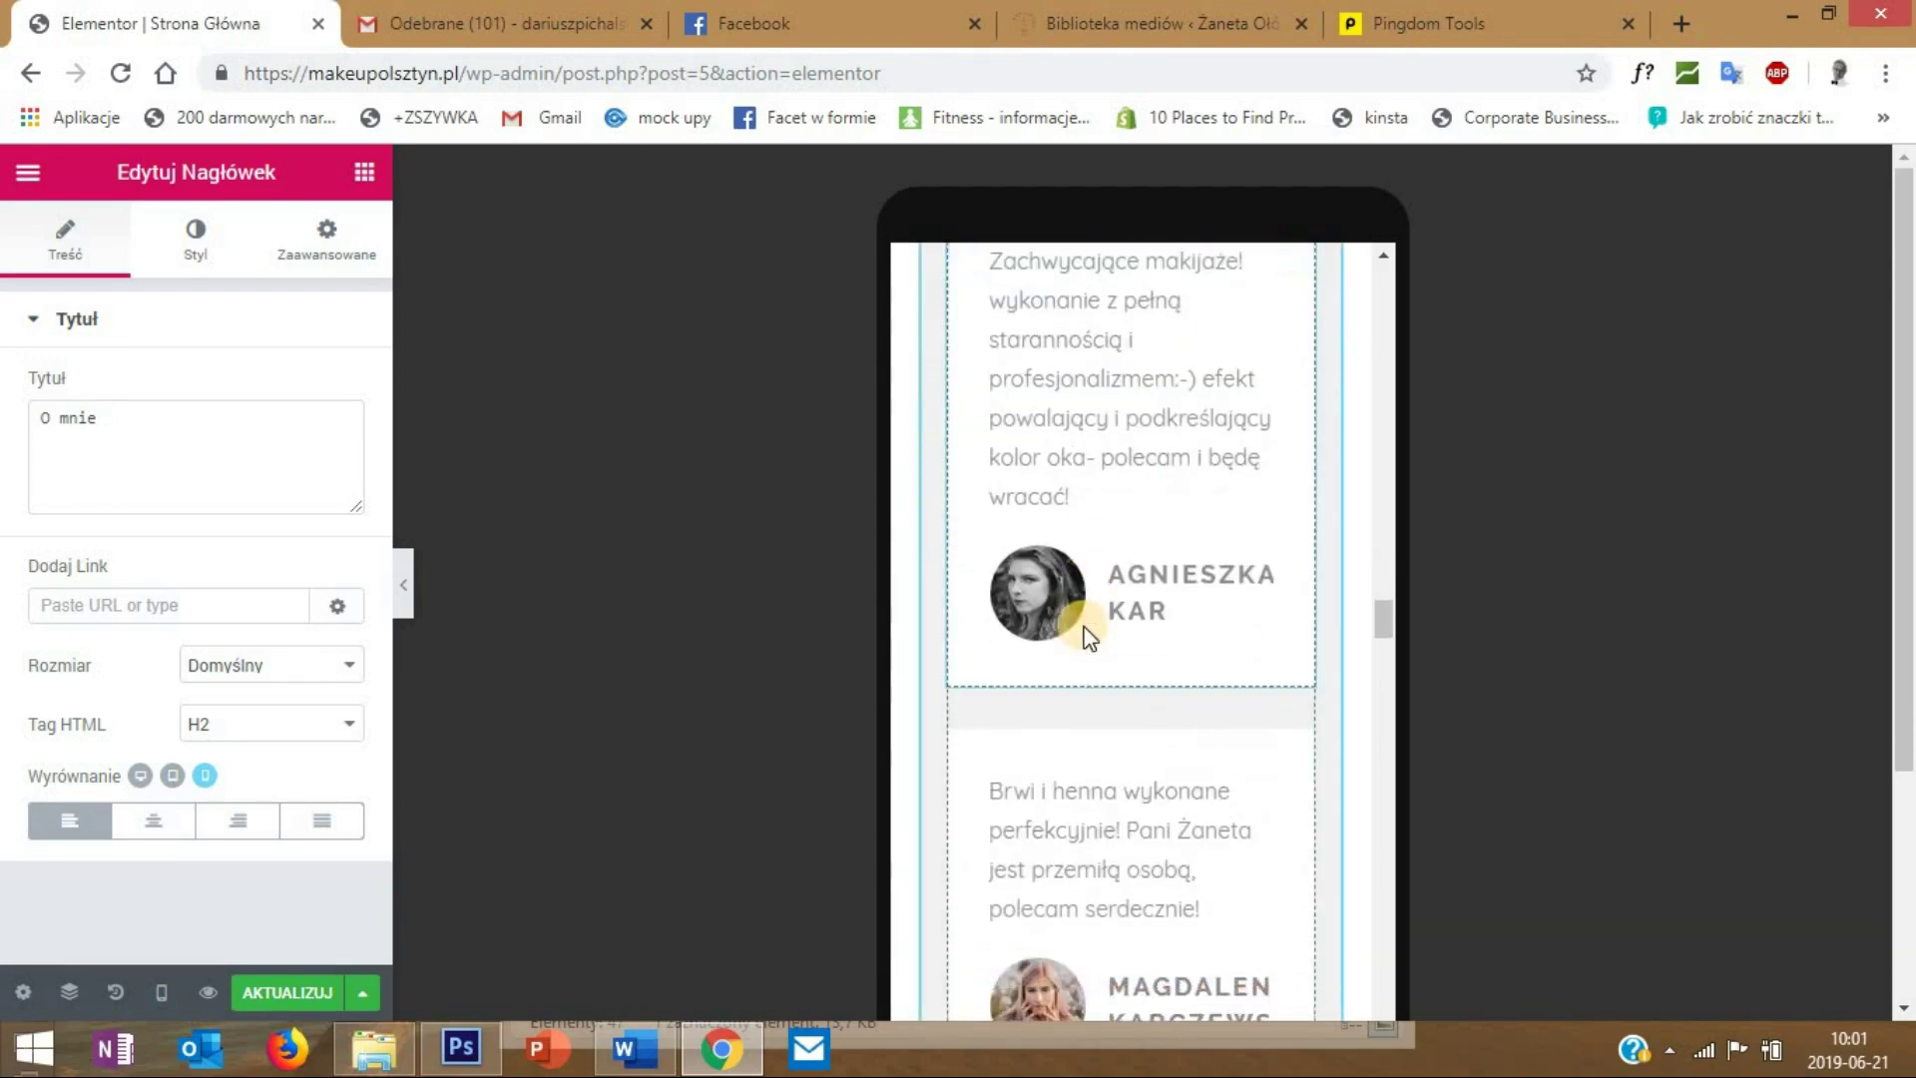
{"action": "scroll", "coordinate": [1088, 635], "scroll_direction": "down", "scroll_amount": 8}
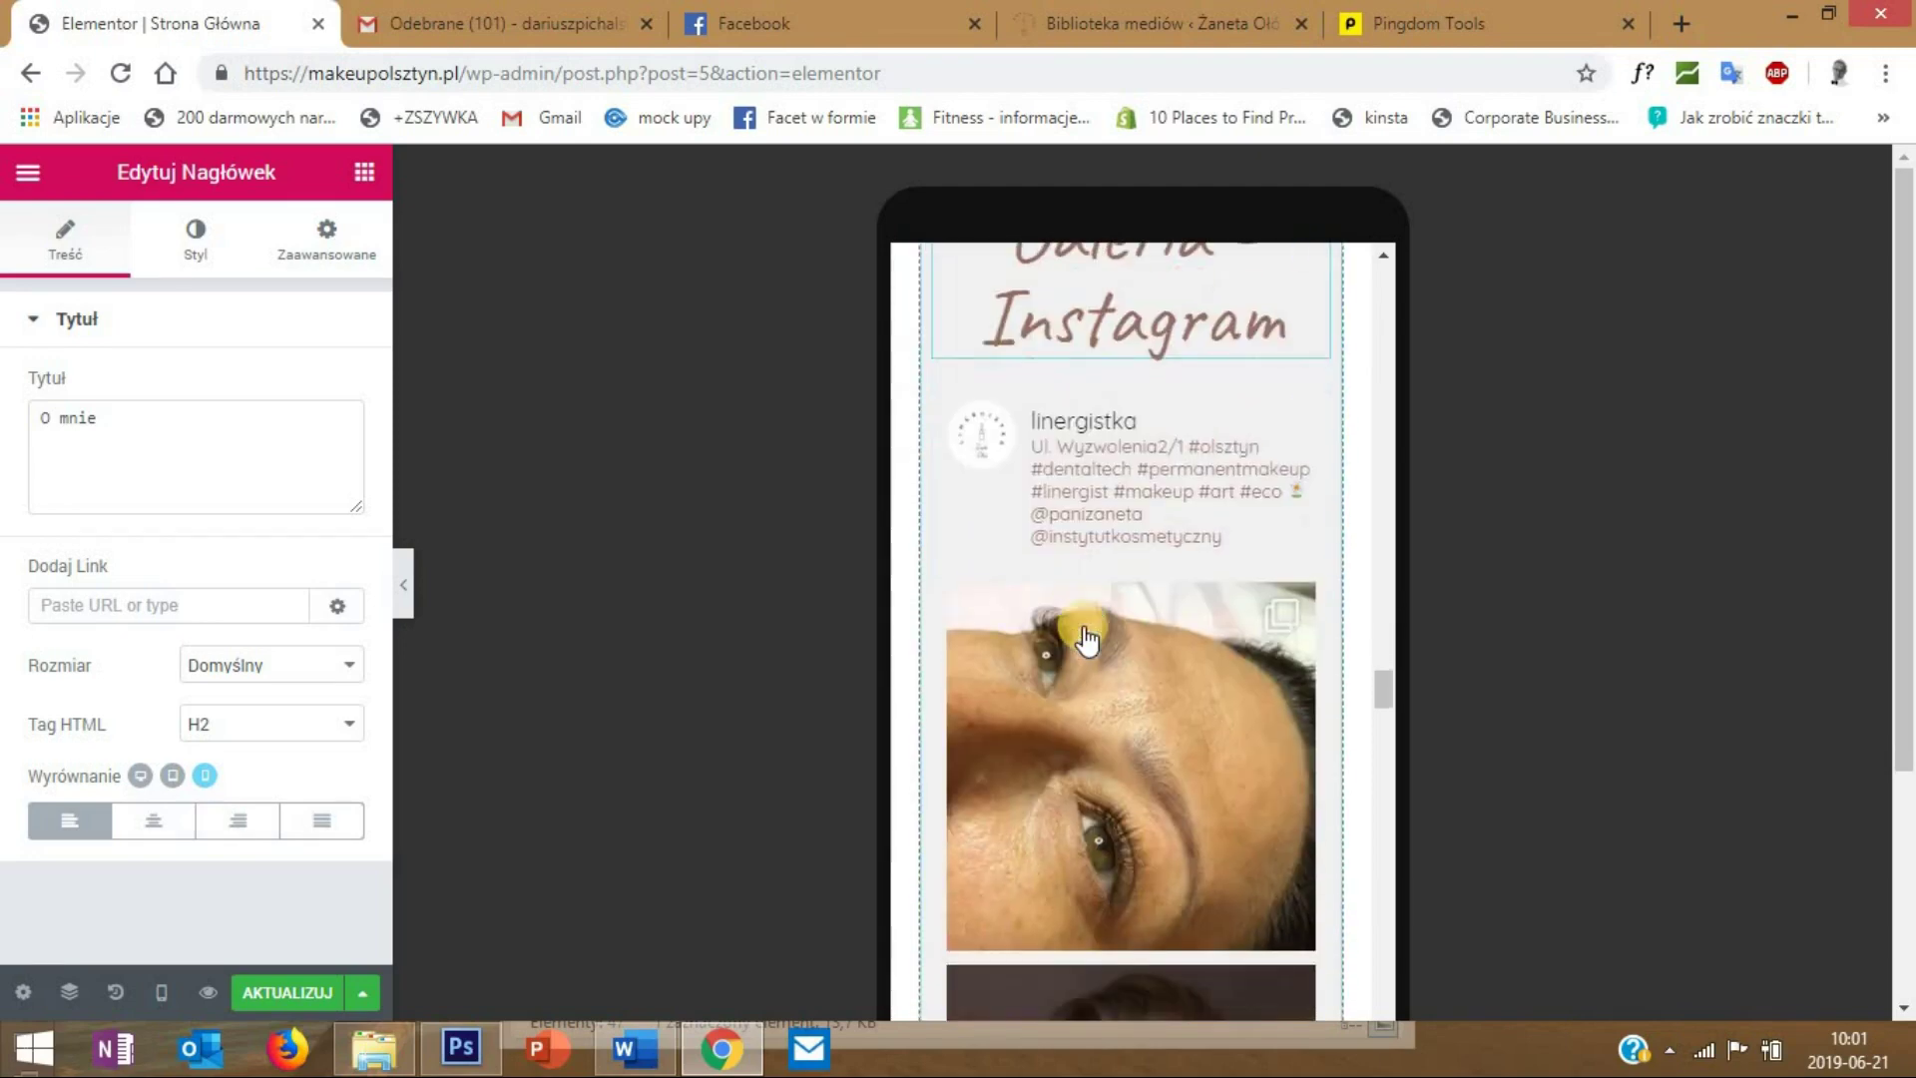
{"action": "scroll", "coordinate": [1086, 638], "scroll_direction": "down", "scroll_amount": 10}
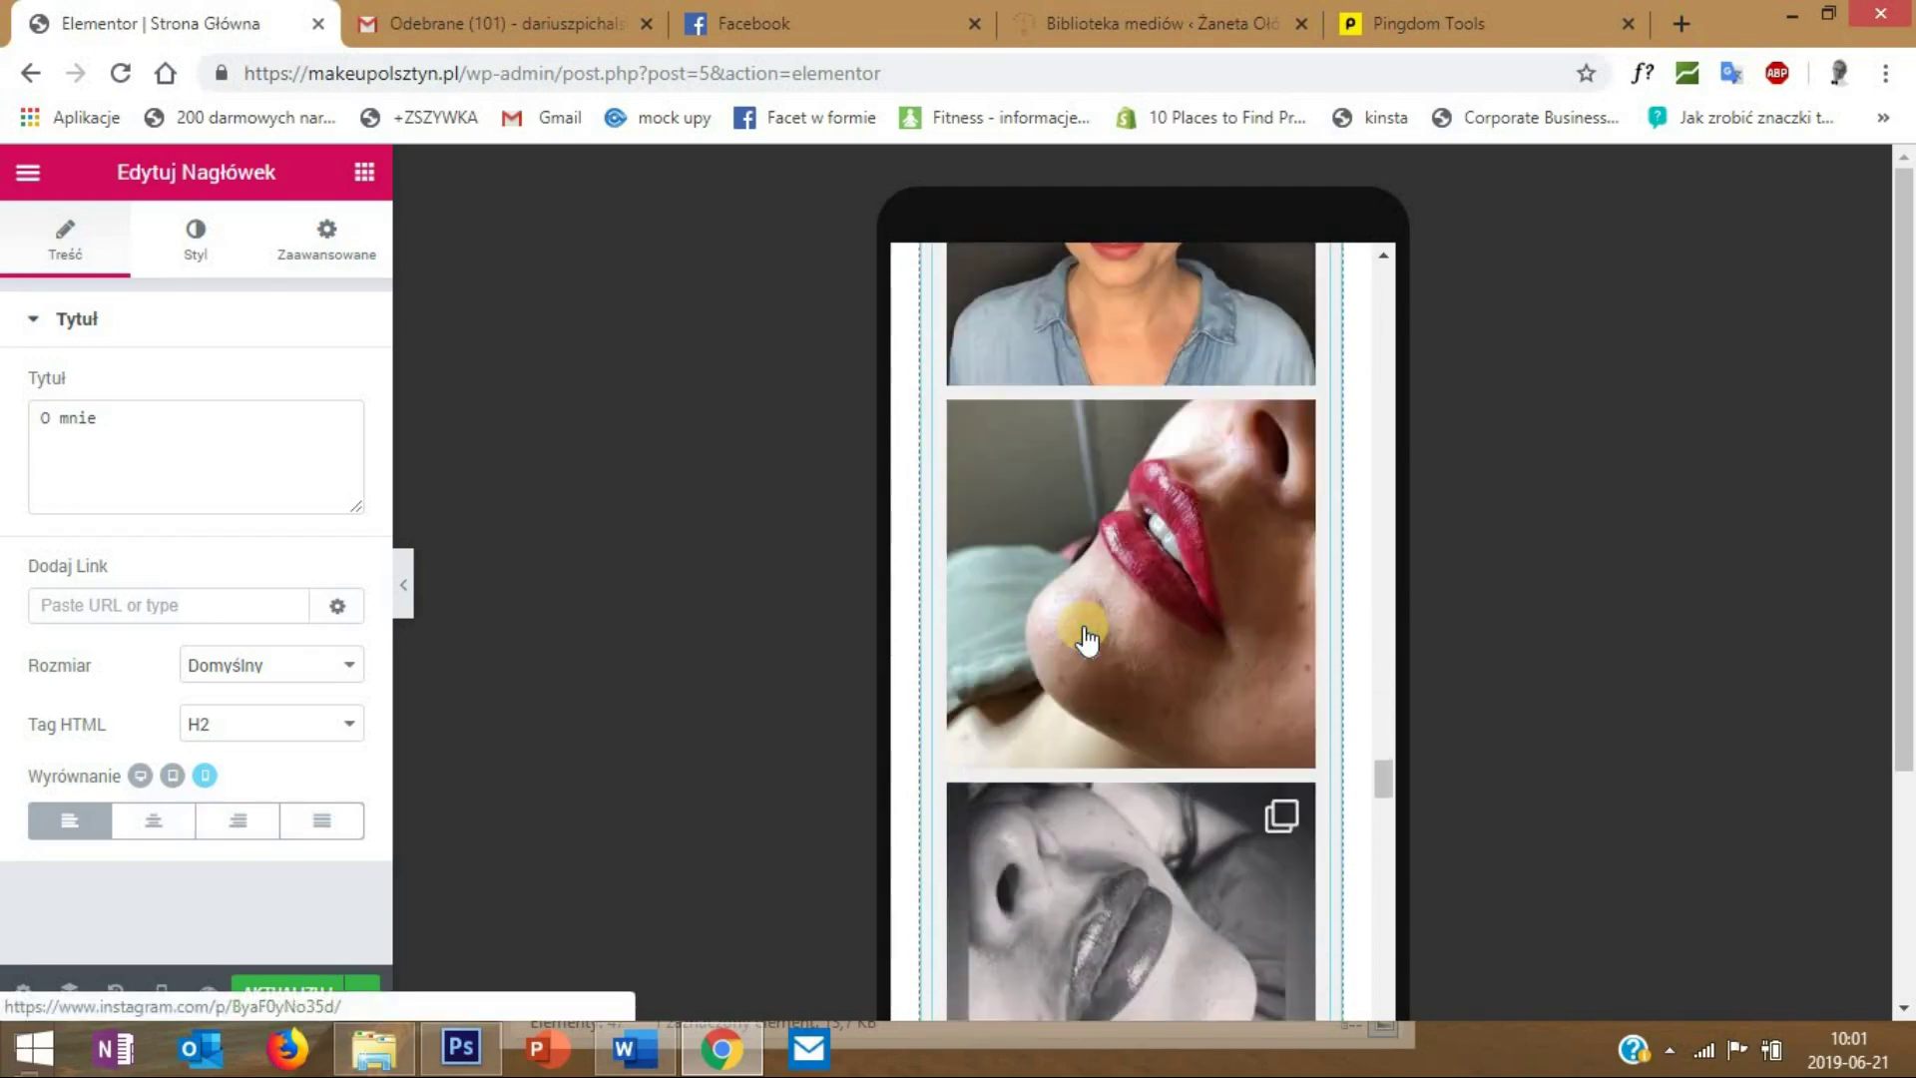
{"action": "scroll", "coordinate": [1086, 639], "scroll_direction": "up", "scroll_amount": 8}
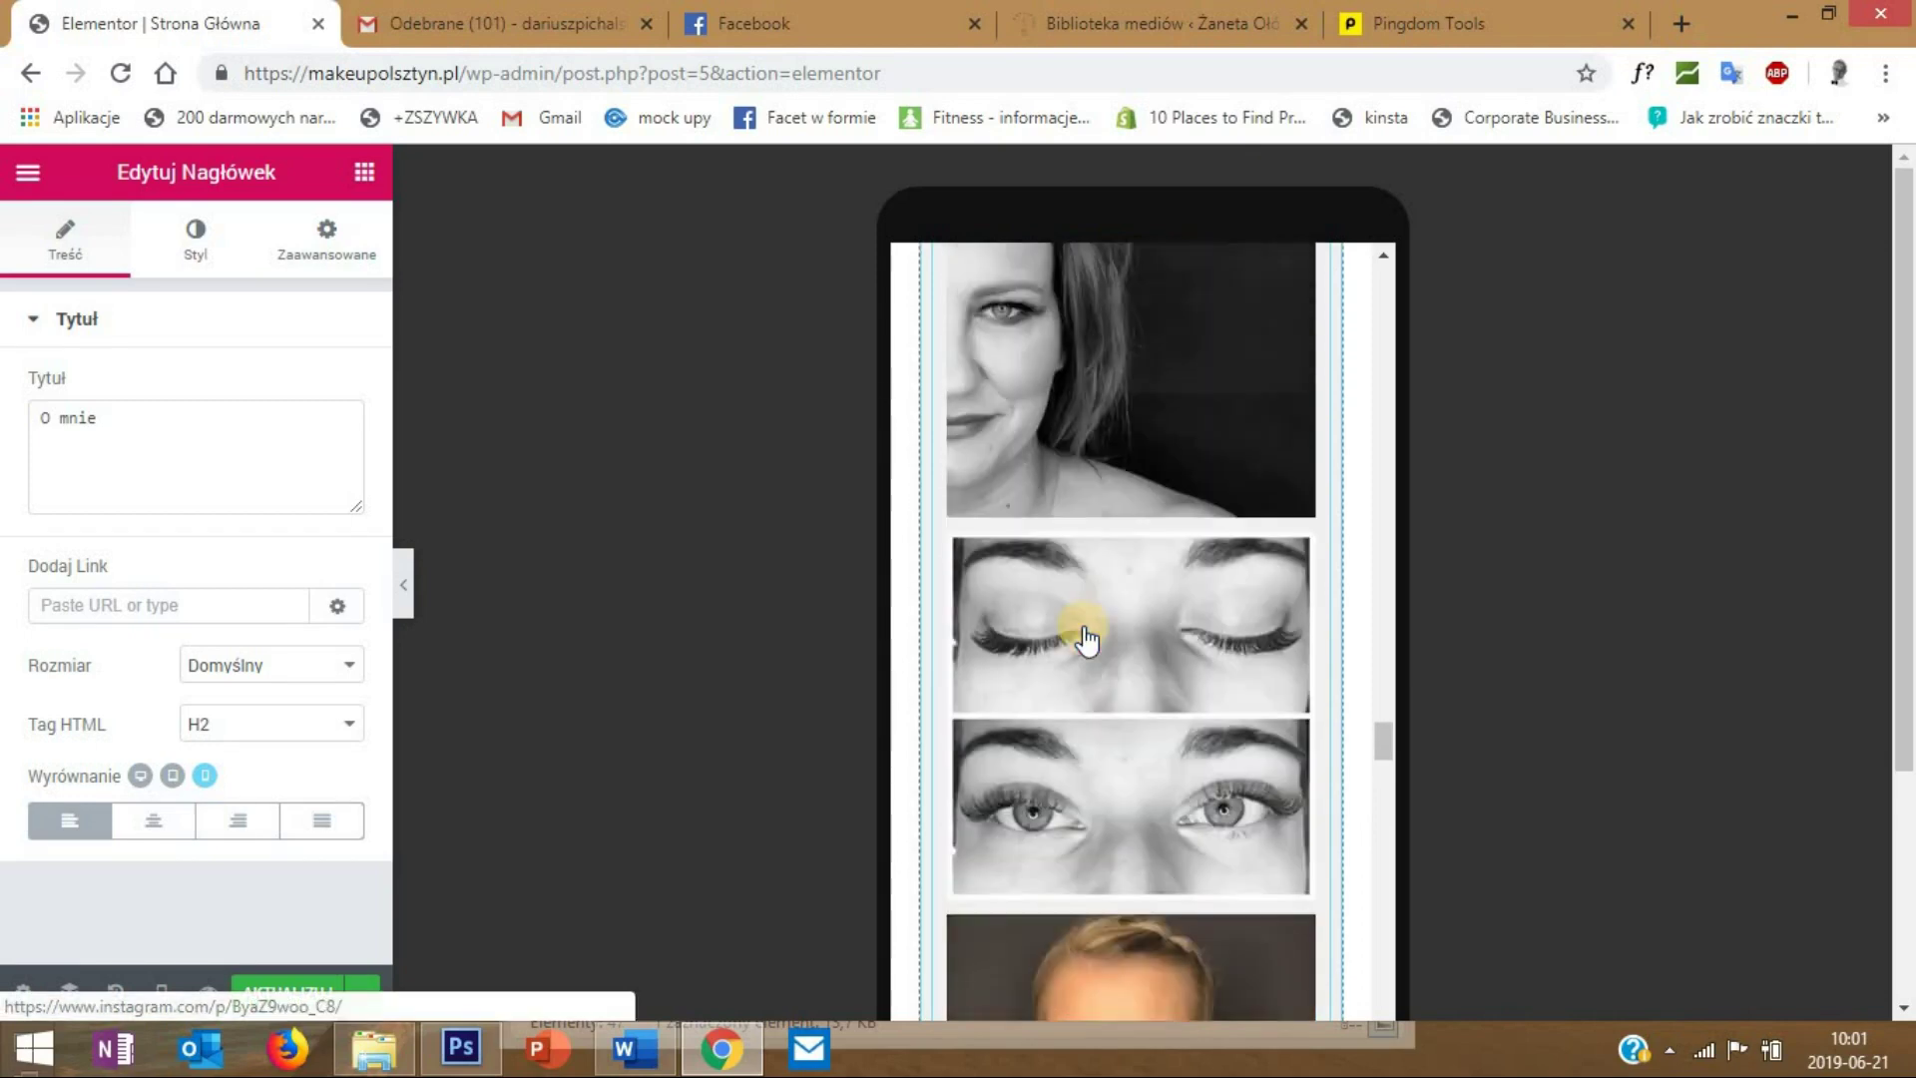
{"action": "scroll", "coordinate": [1086, 639], "scroll_direction": "up", "scroll_amount": 10}
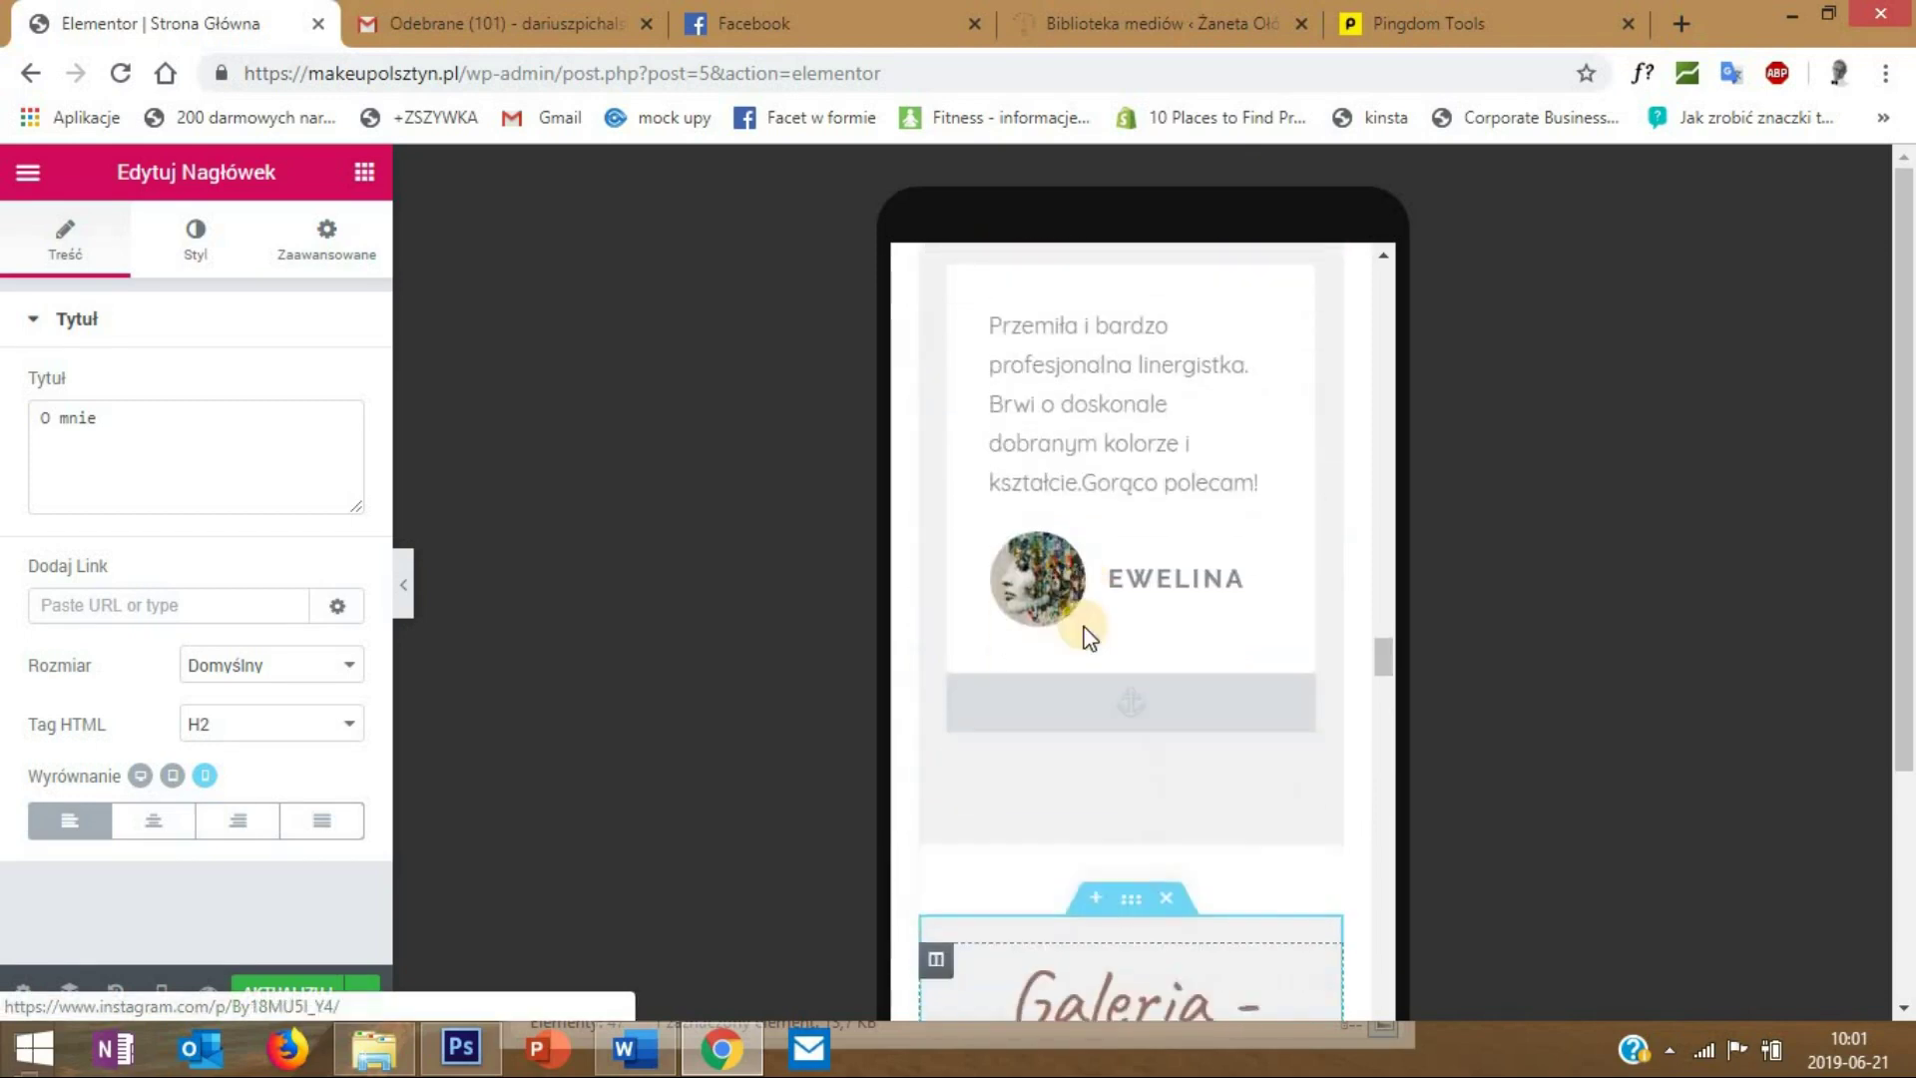
{"action": "scroll", "coordinate": [1098, 559], "scroll_direction": "down", "scroll_amount": 3}
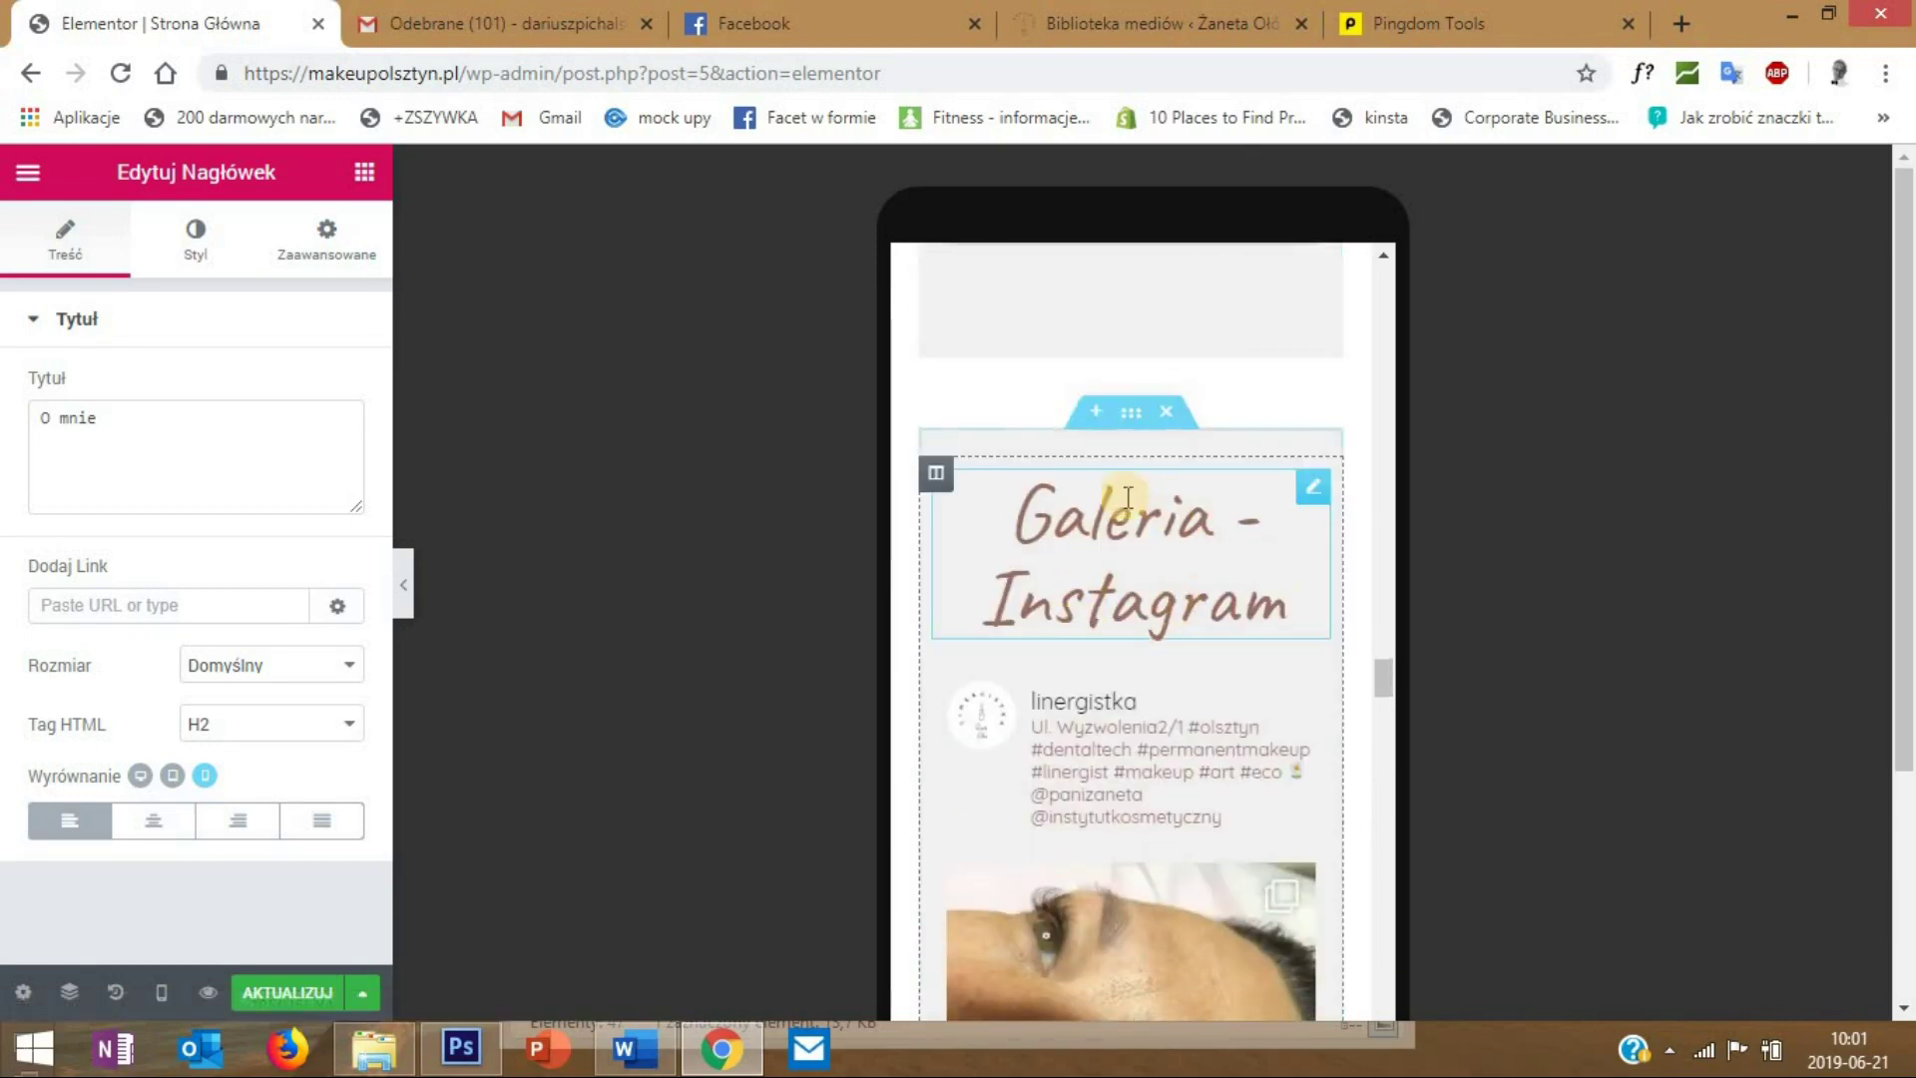
- For the Galeria - Instagram heading, try Typografia sizes 95 and 75, then clear back to default
{"action": "right_click", "coordinate": [1315, 494]}
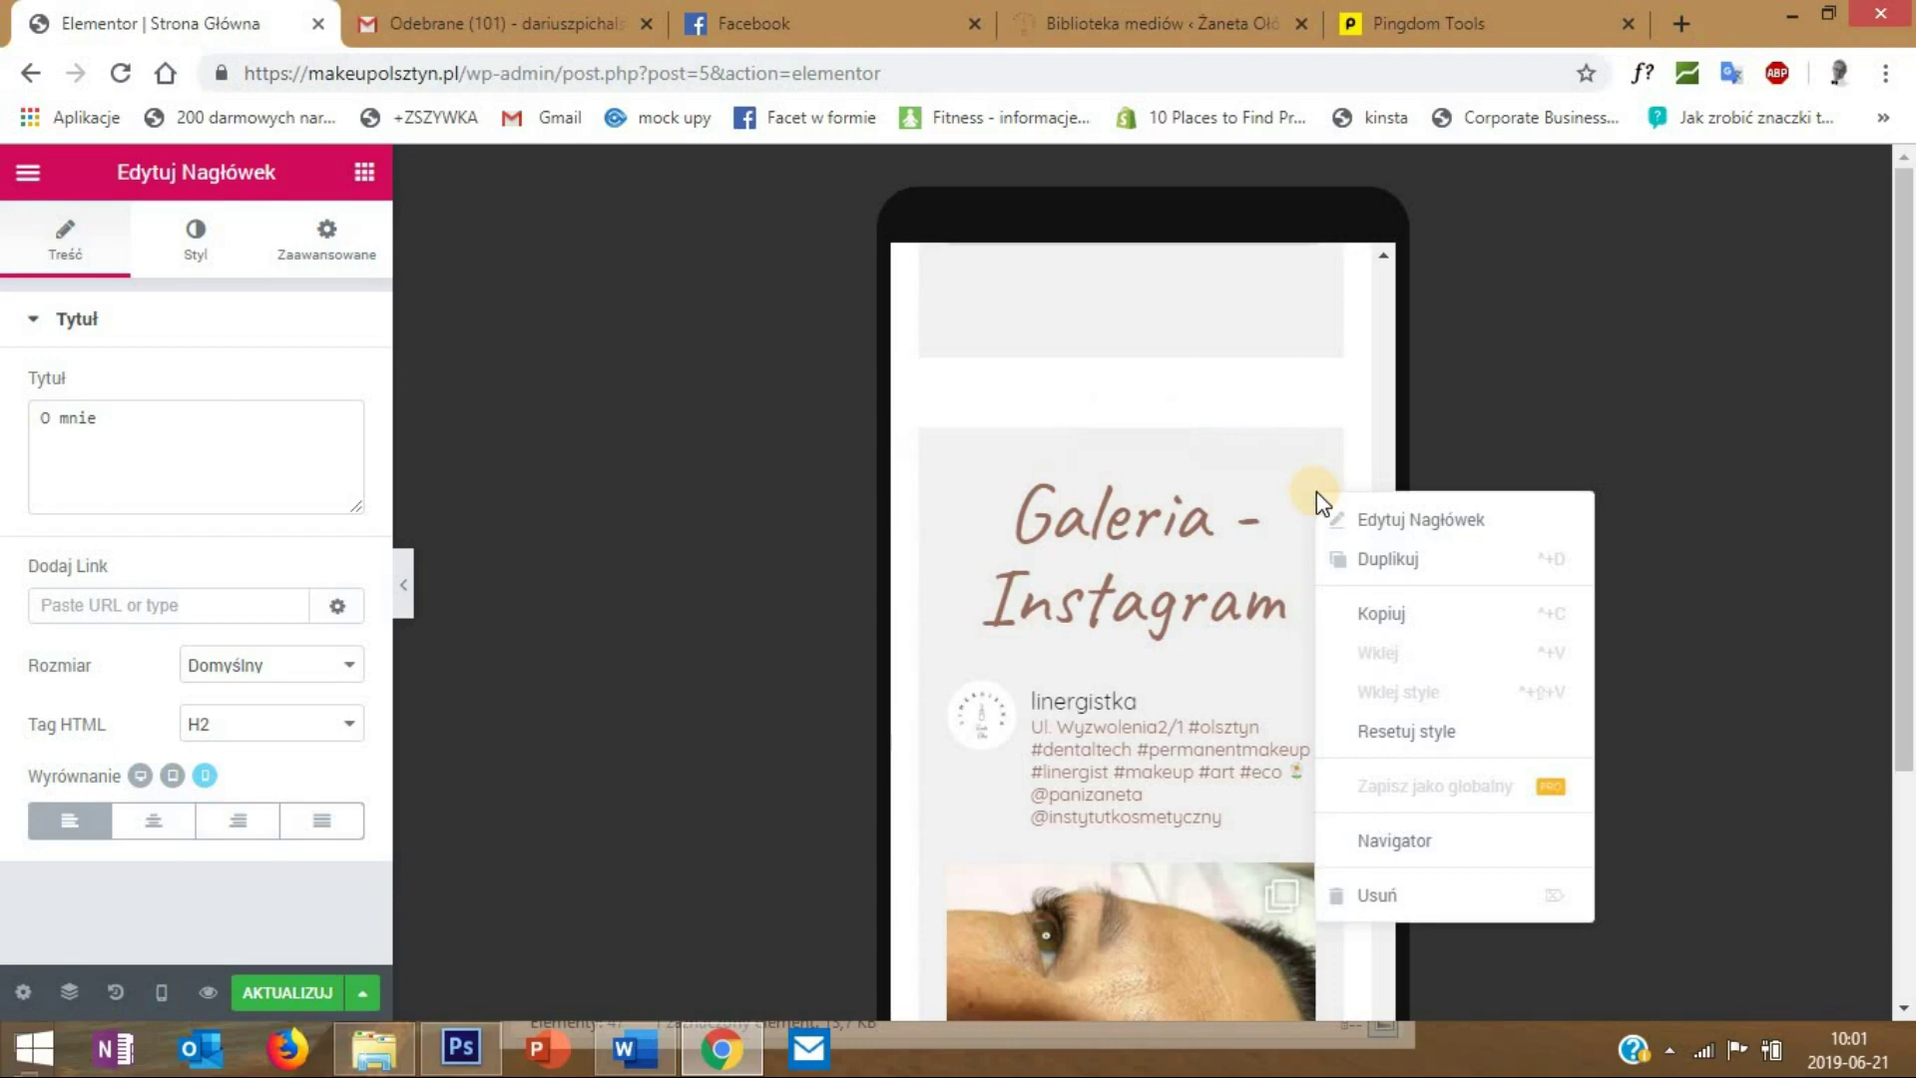
{"action": "left_click", "coordinate": [1364, 521]}
{"action": "left_click", "coordinate": [217, 250]}
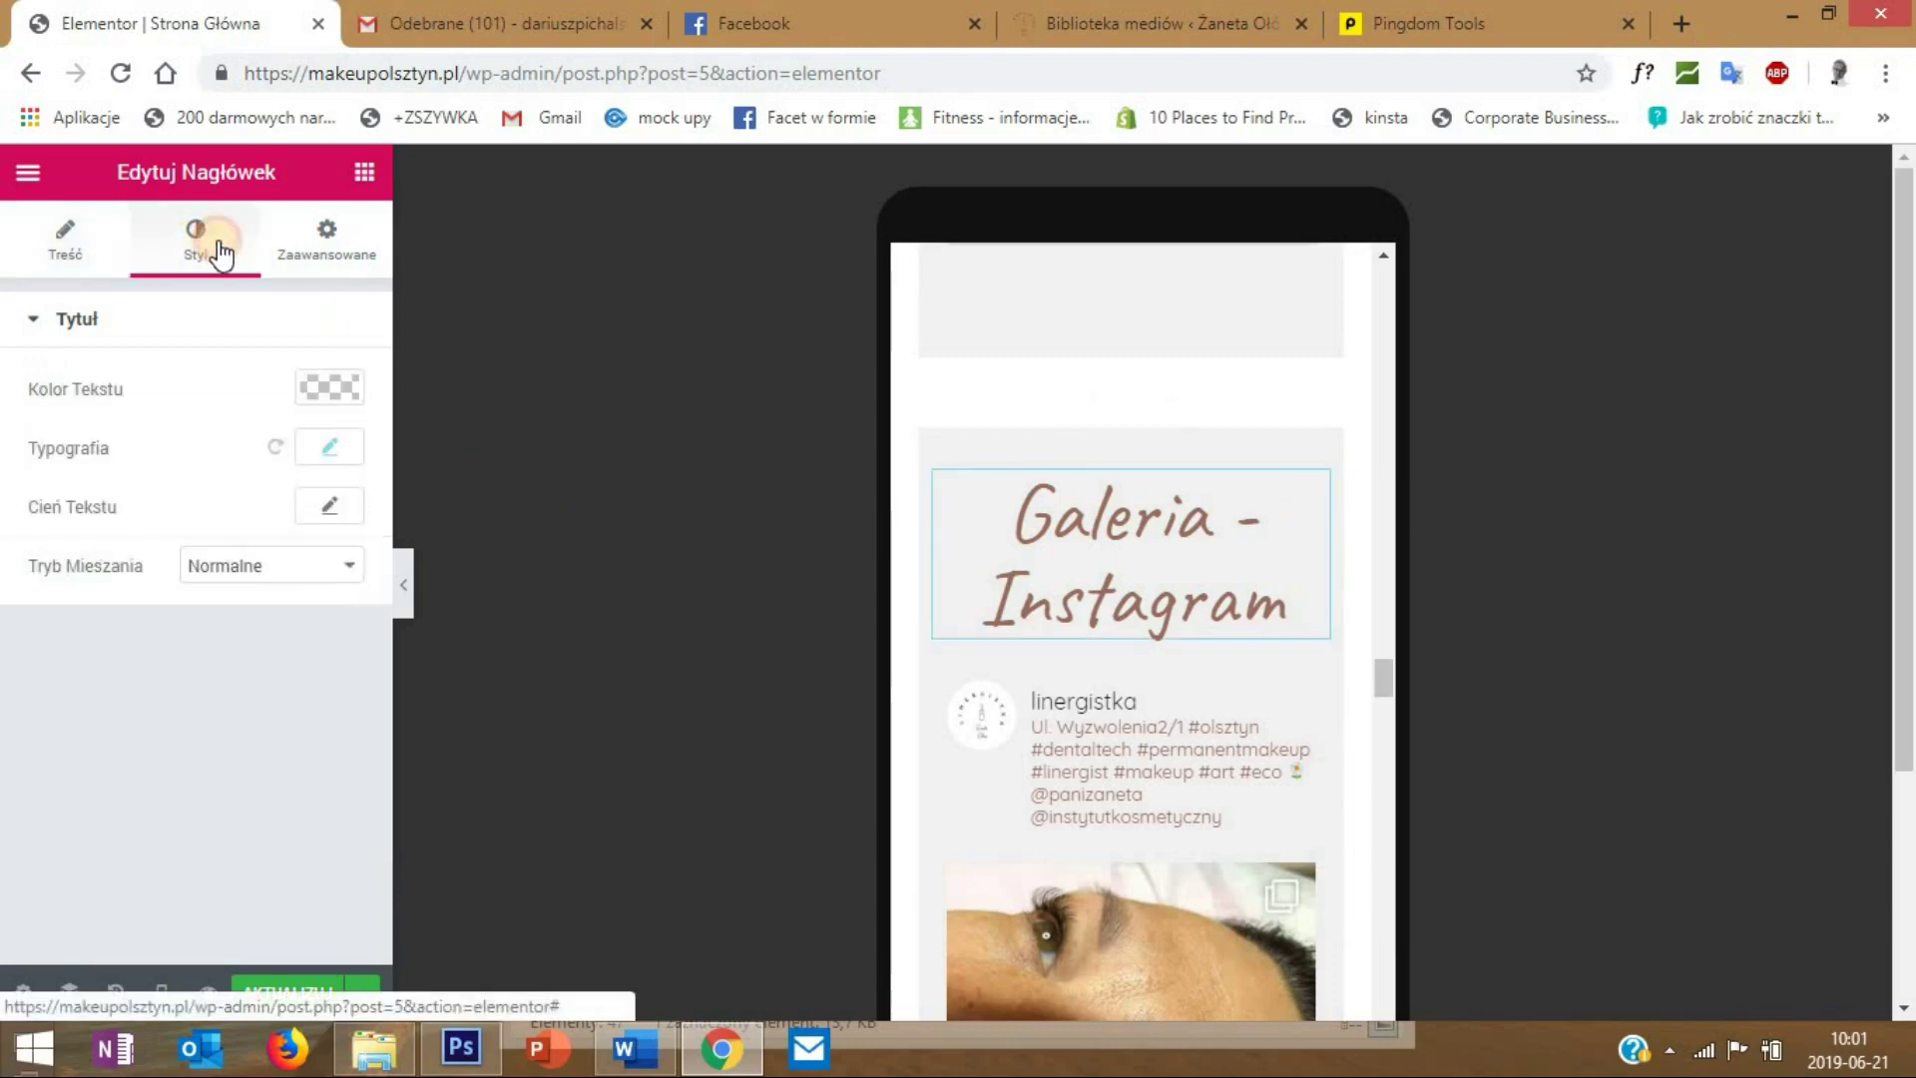
{"action": "left_click", "coordinate": [329, 447]}
{"action": "left_click", "coordinate": [294, 624]}
{"action": "left_click_drag", "start_coordinate": [55, 621], "coordinate": [124, 639]}
{"action": "left_click", "coordinate": [284, 630]}
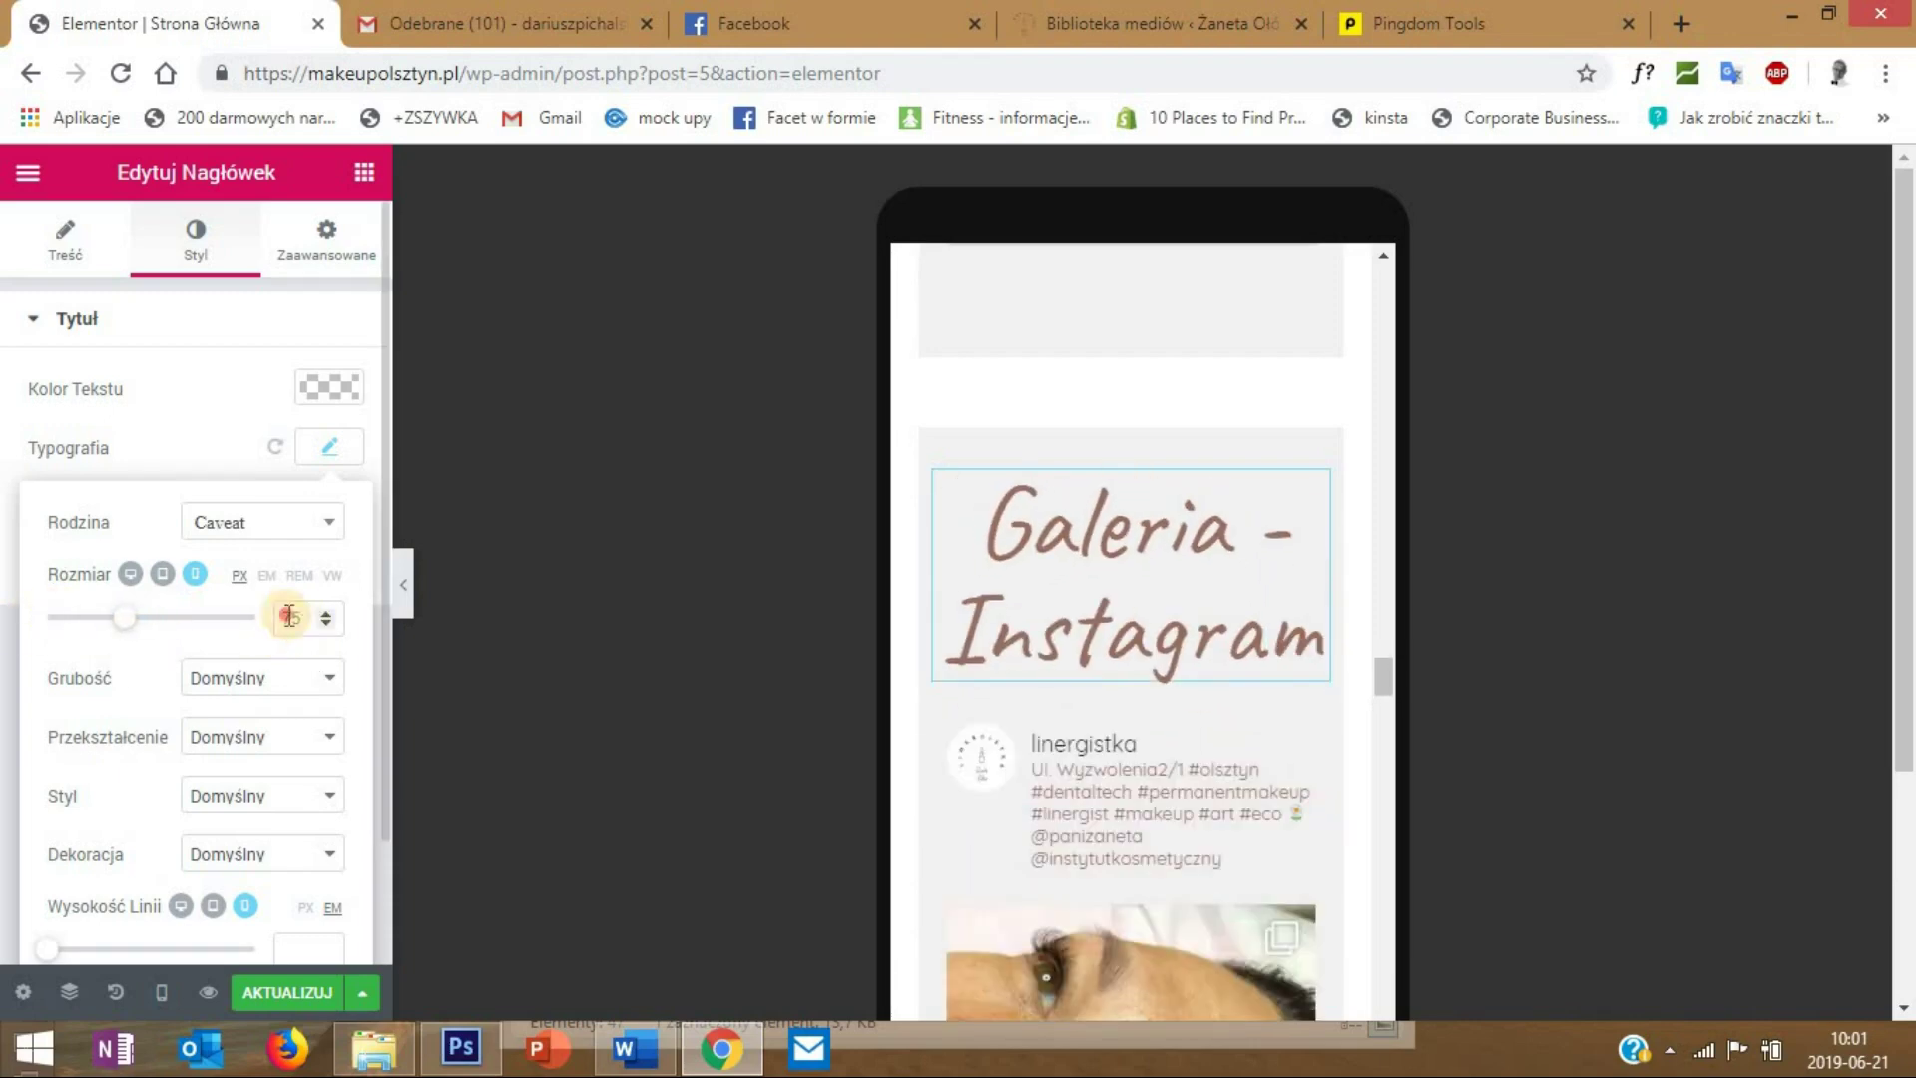
{"action": "key", "text": "BackSpace"}
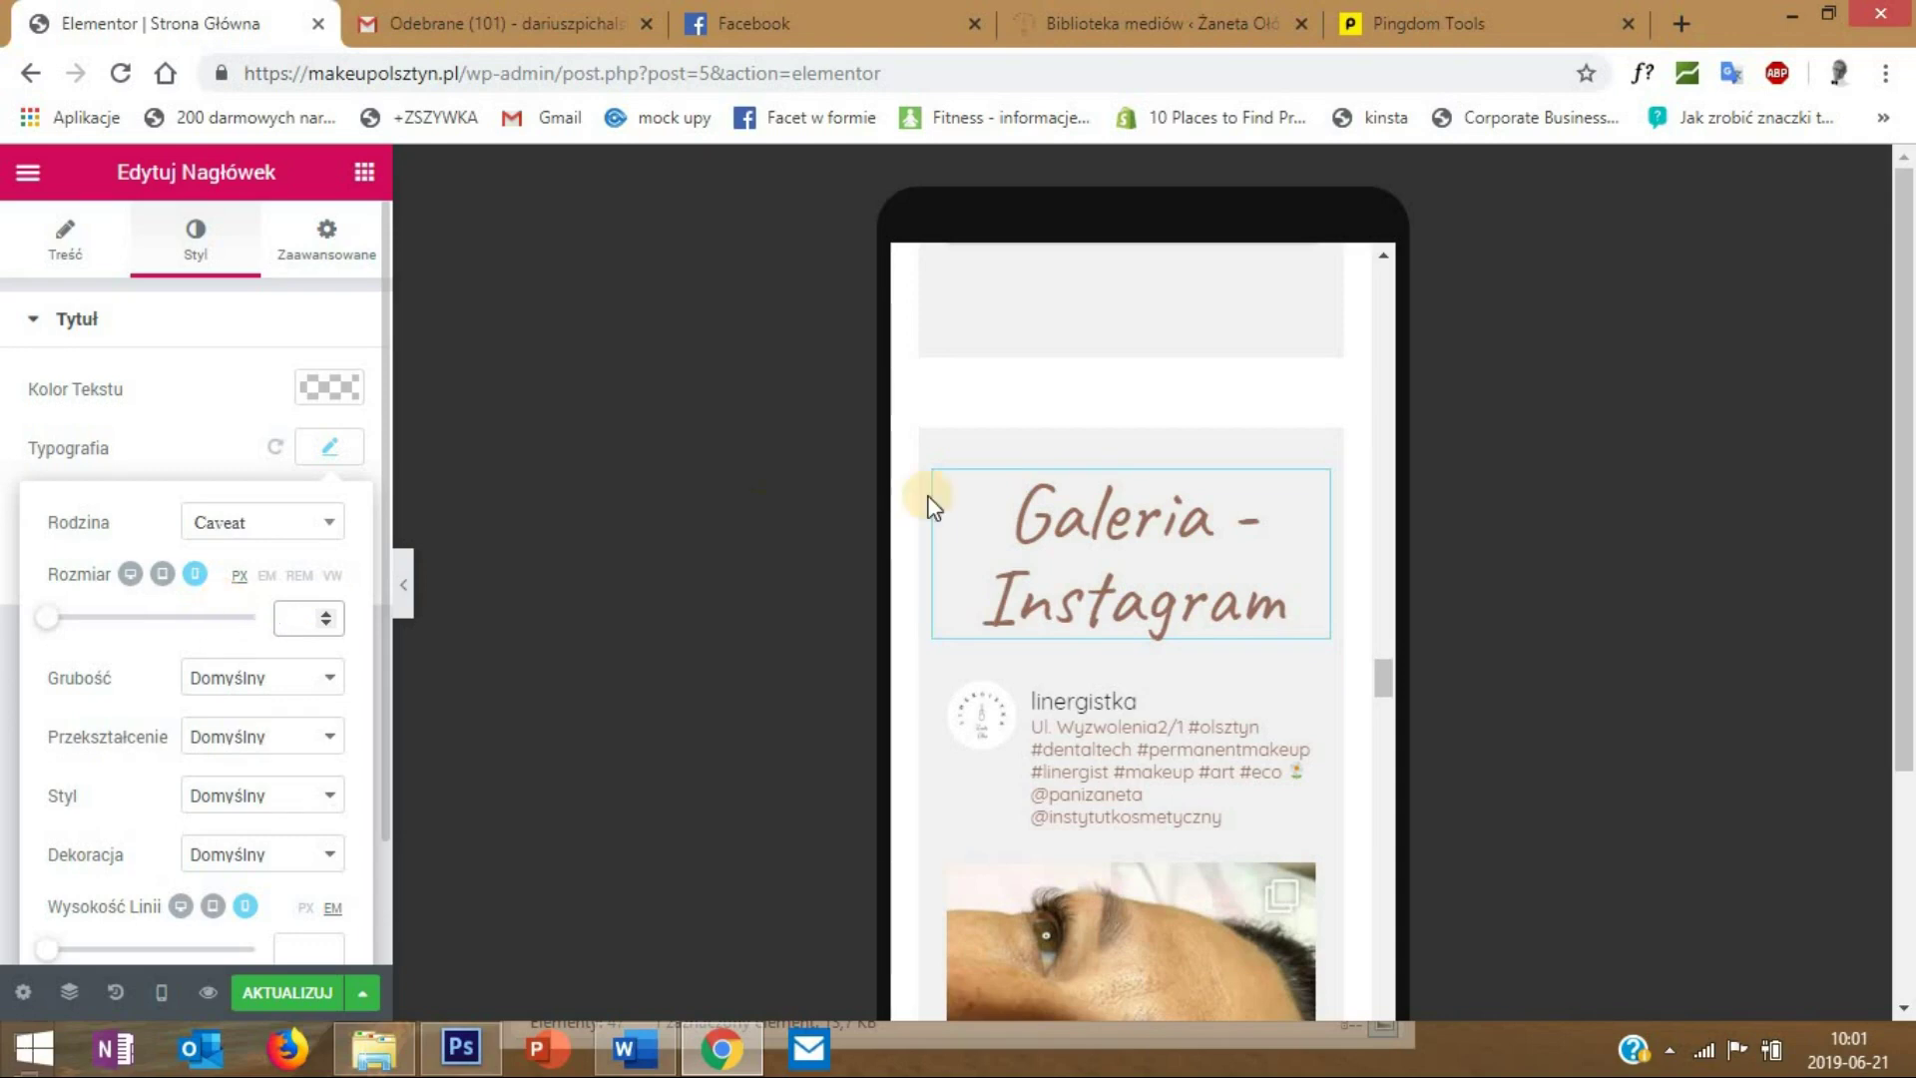
- Save the homepage's mobile changes with Aktualizuj
{"action": "scroll", "coordinate": [1370, 696], "scroll_direction": "down", "scroll_amount": 8}
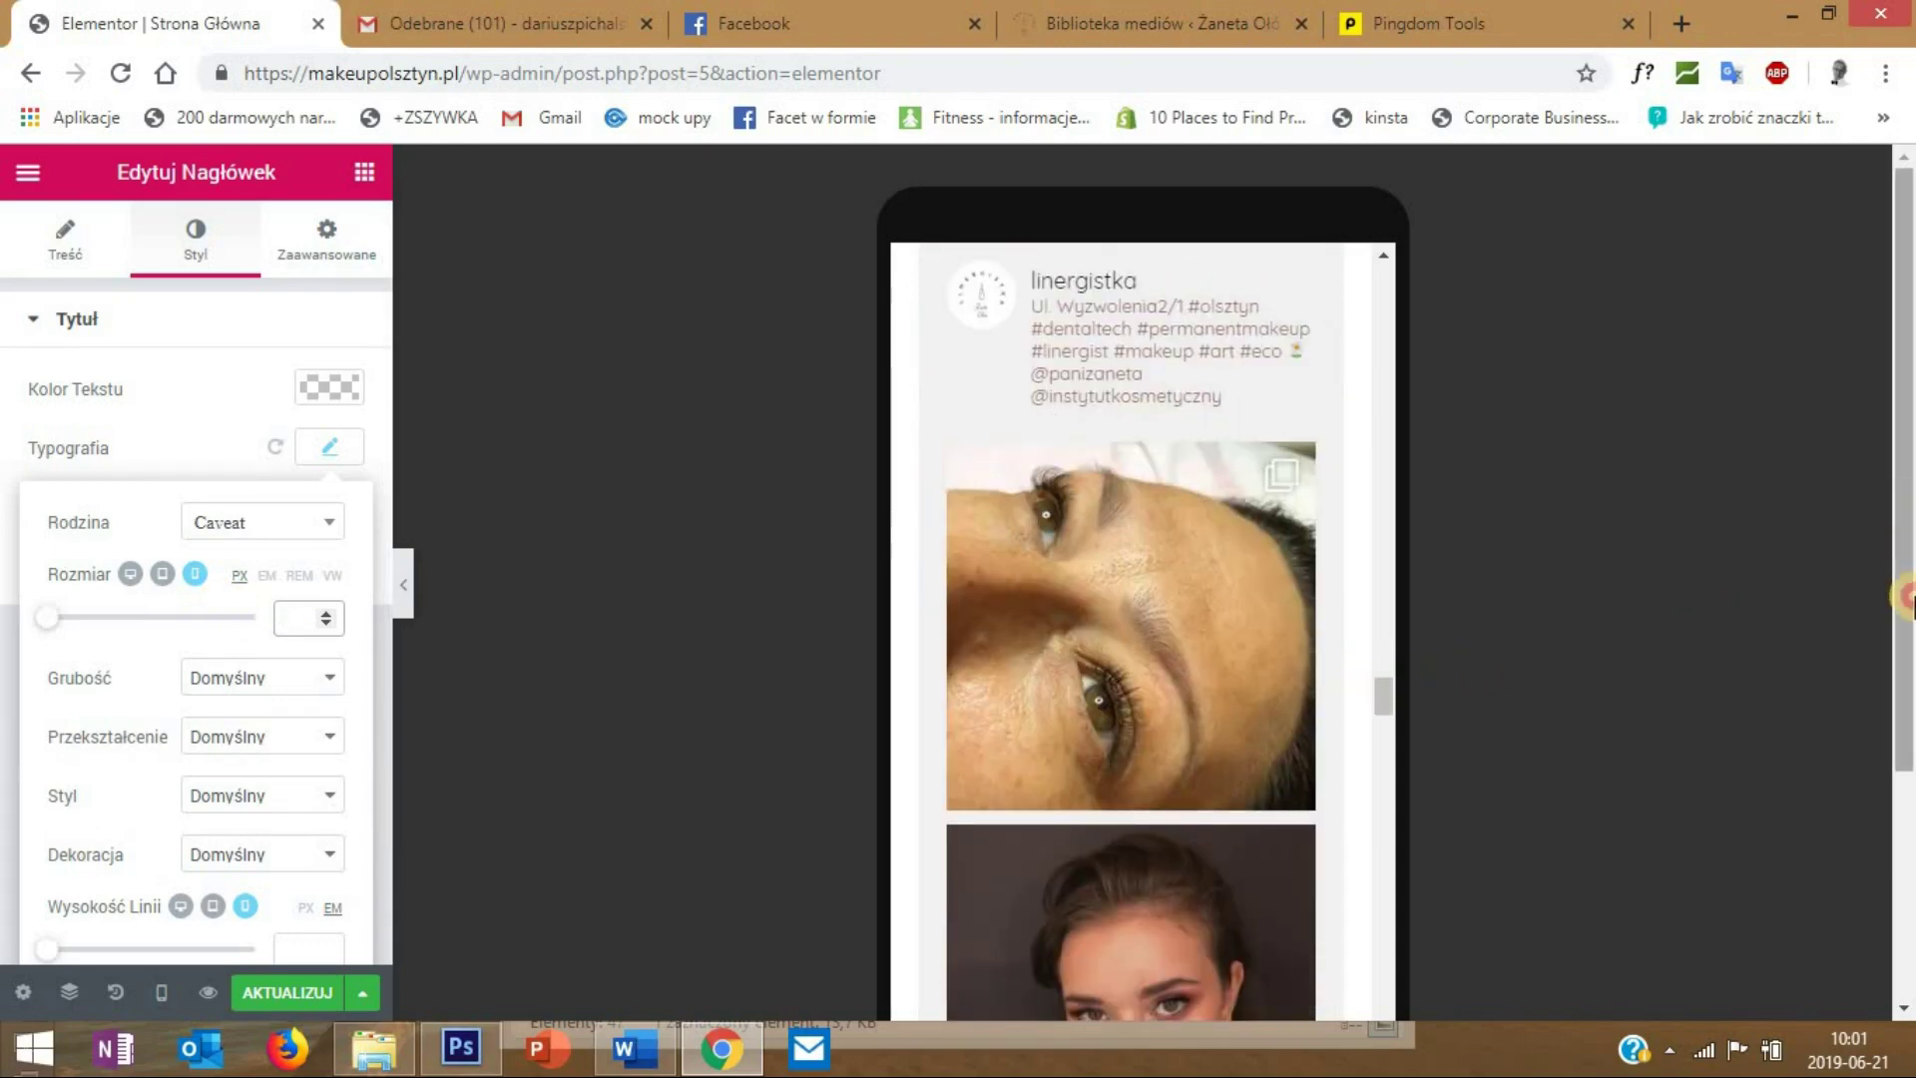
{"action": "scroll", "coordinate": [1232, 620], "scroll_direction": "down", "scroll_amount": 15}
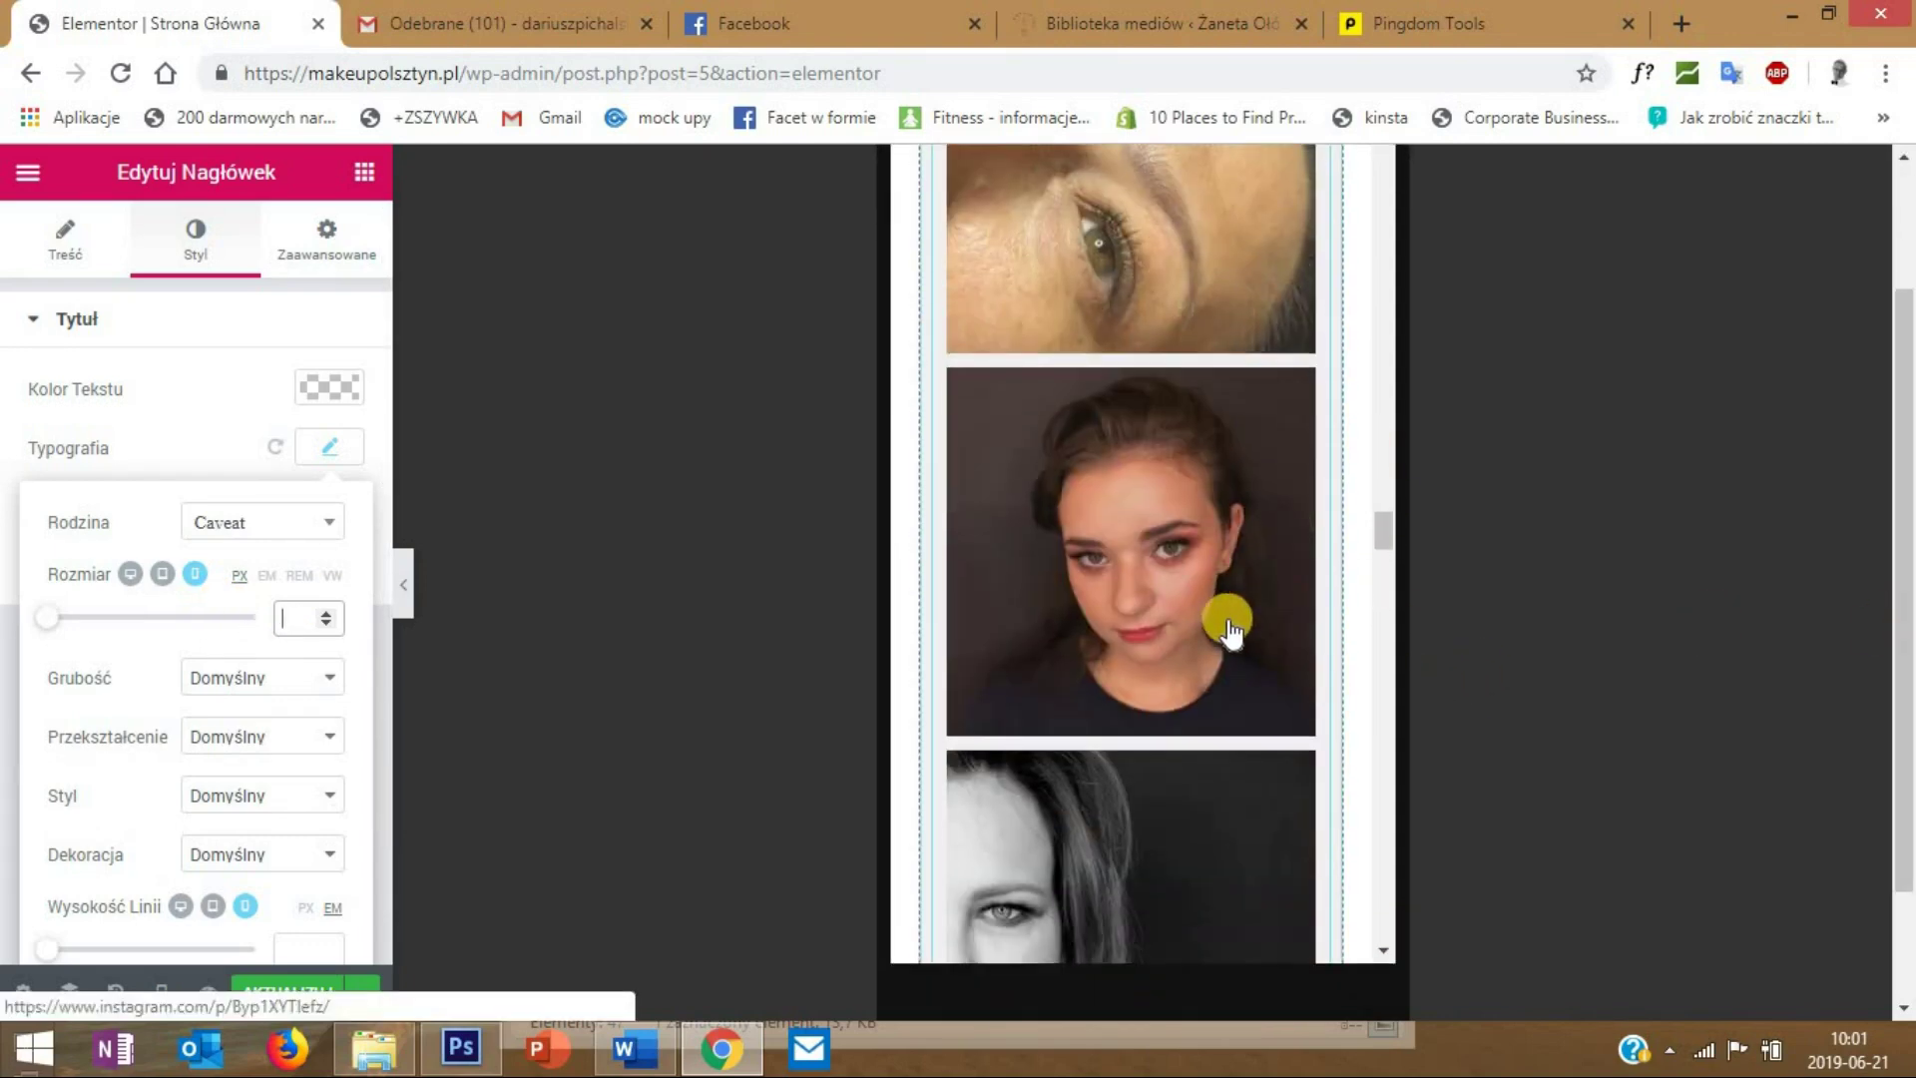
{"action": "scroll", "coordinate": [1222, 636], "scroll_direction": "down", "scroll_amount": 15}
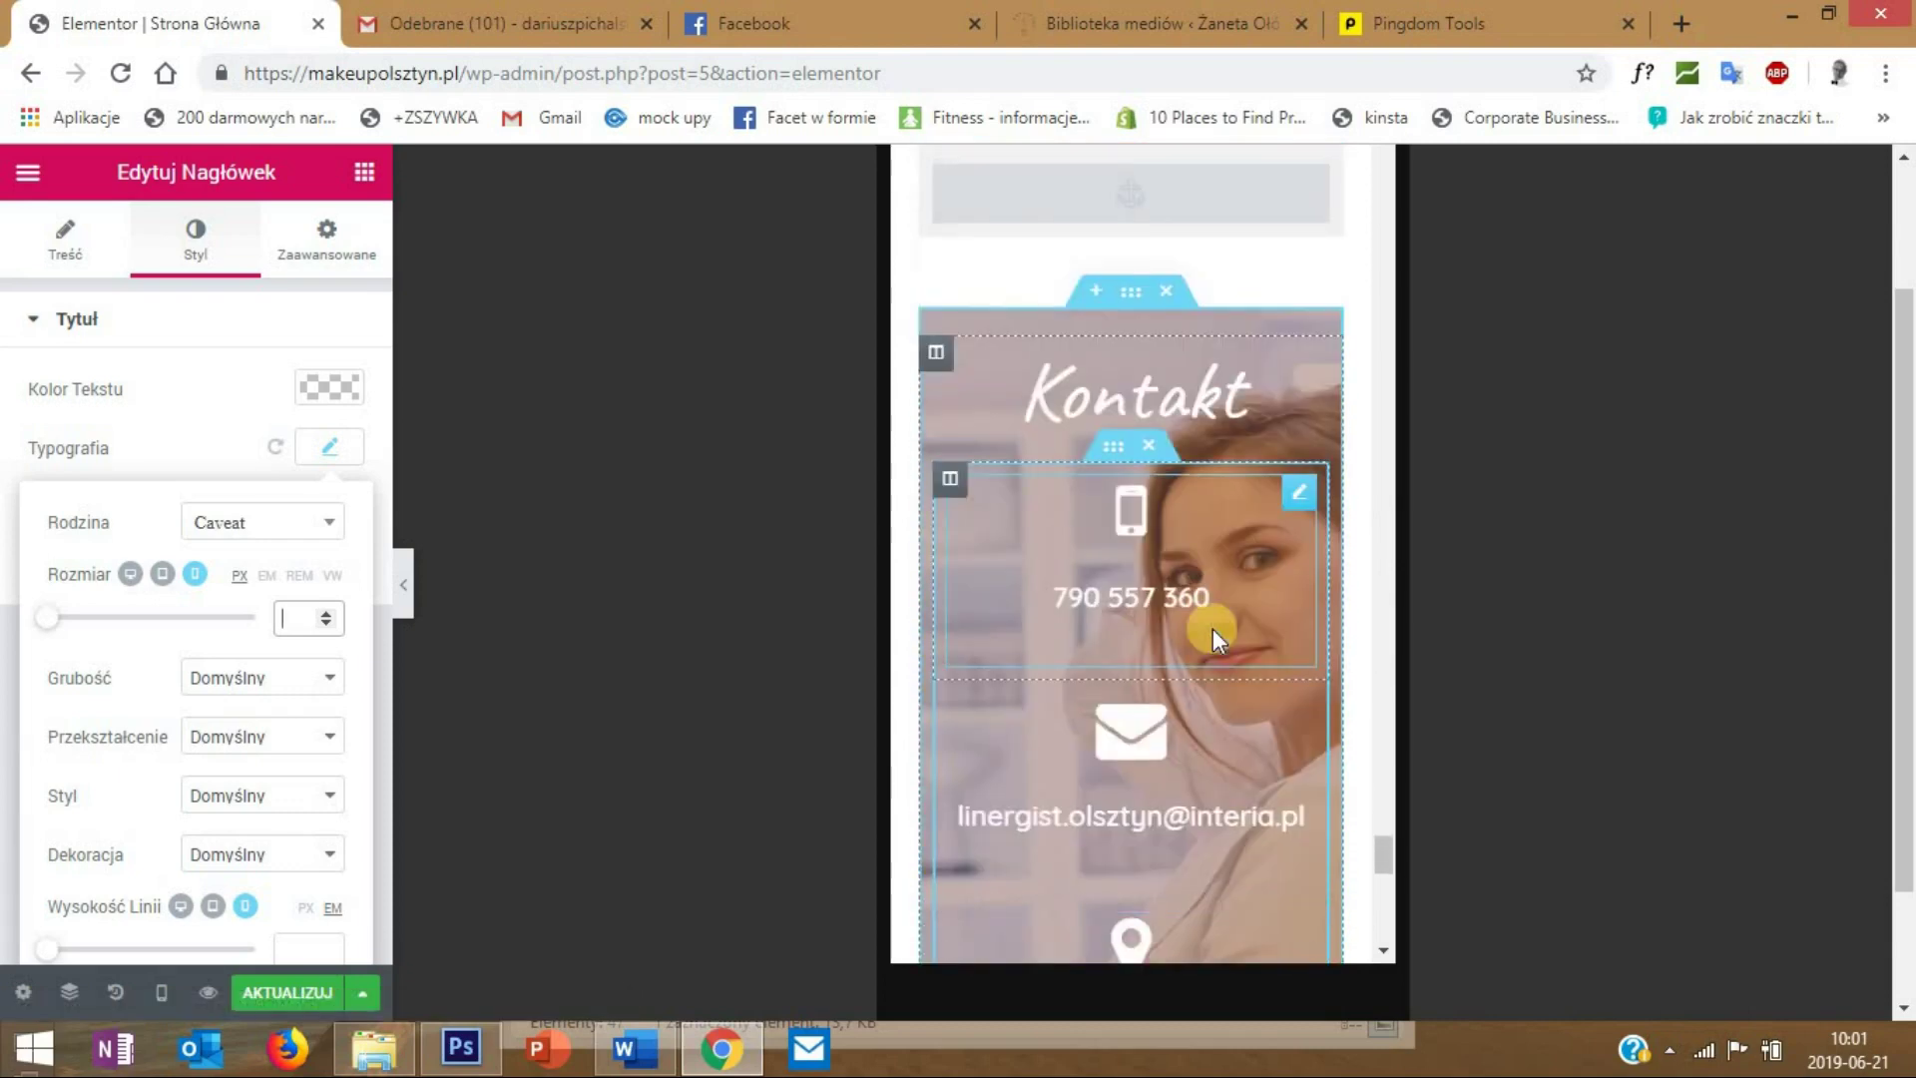
{"action": "scroll", "coordinate": [1212, 629], "scroll_direction": "down", "scroll_amount": 5}
{"action": "scroll", "coordinate": [1207, 596], "scroll_direction": "down", "scroll_amount": 10}
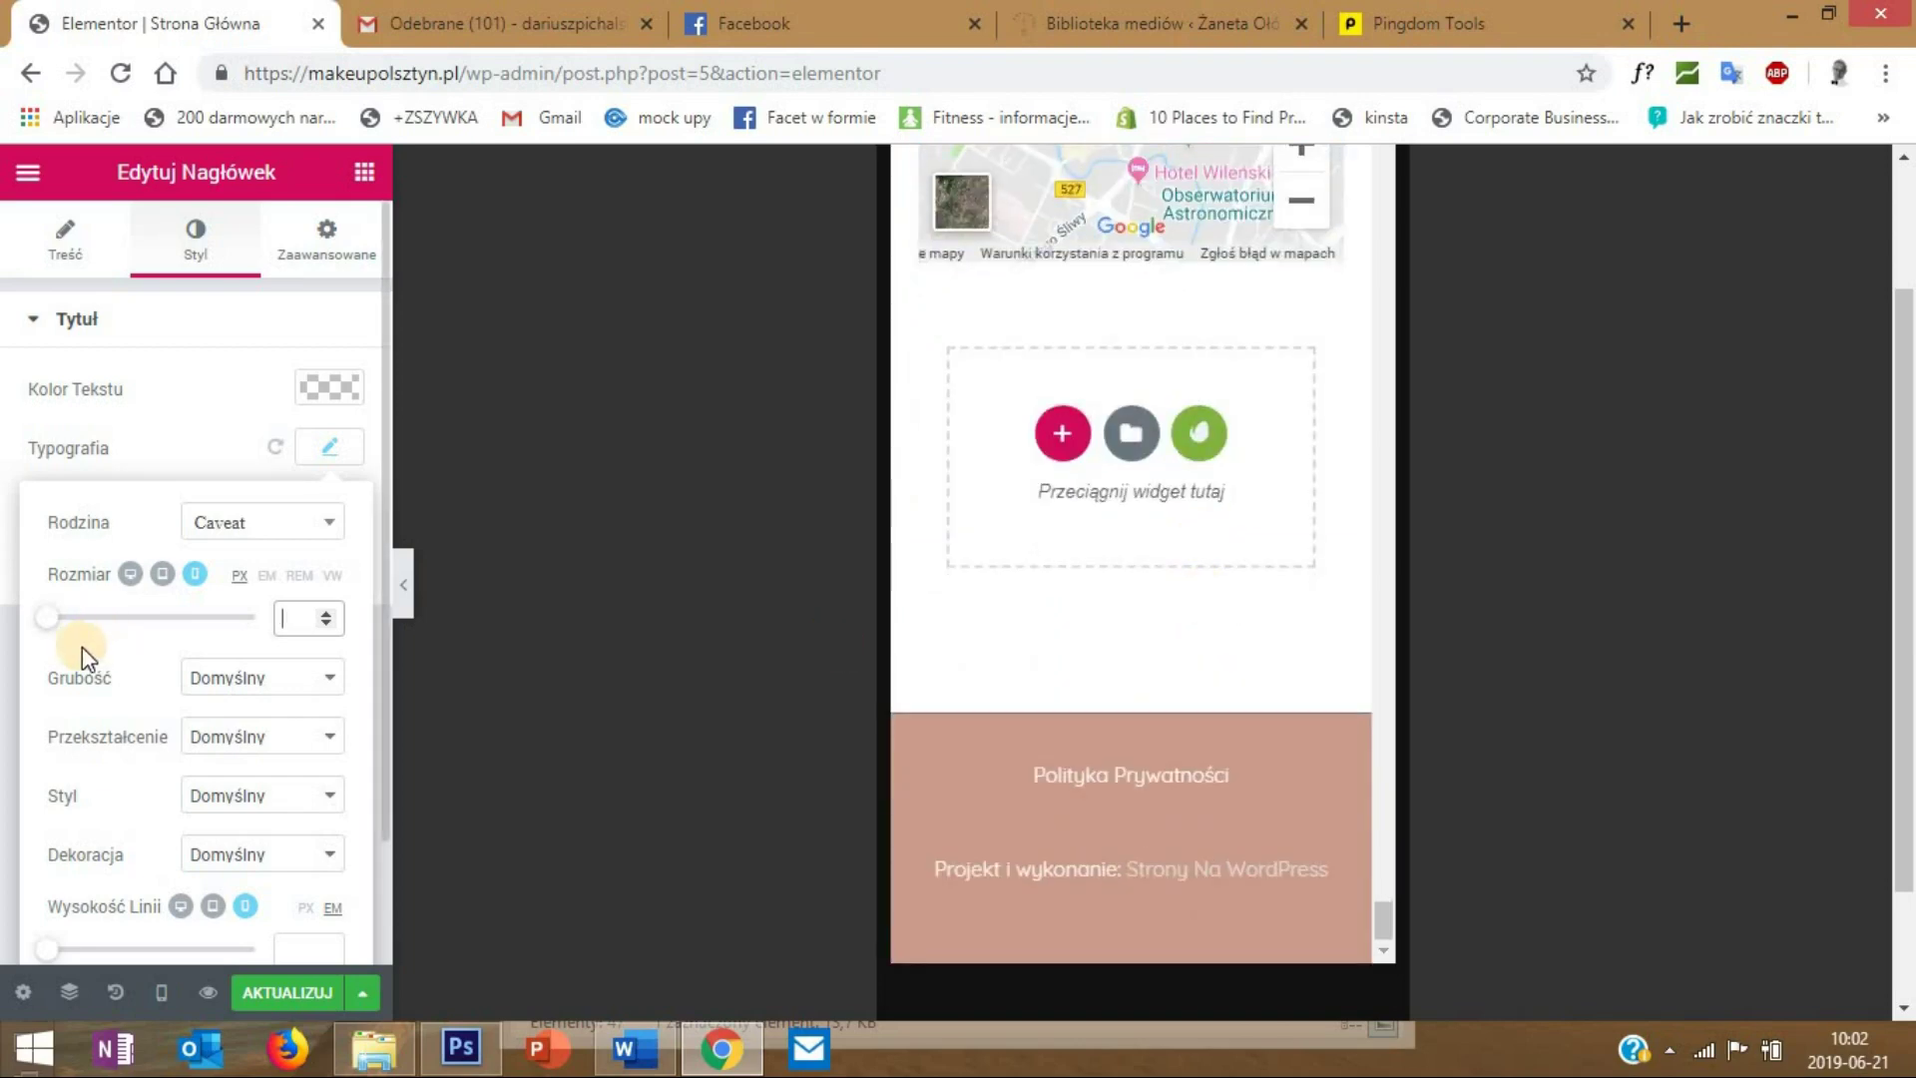
{"action": "left_click", "coordinate": [283, 1003]}
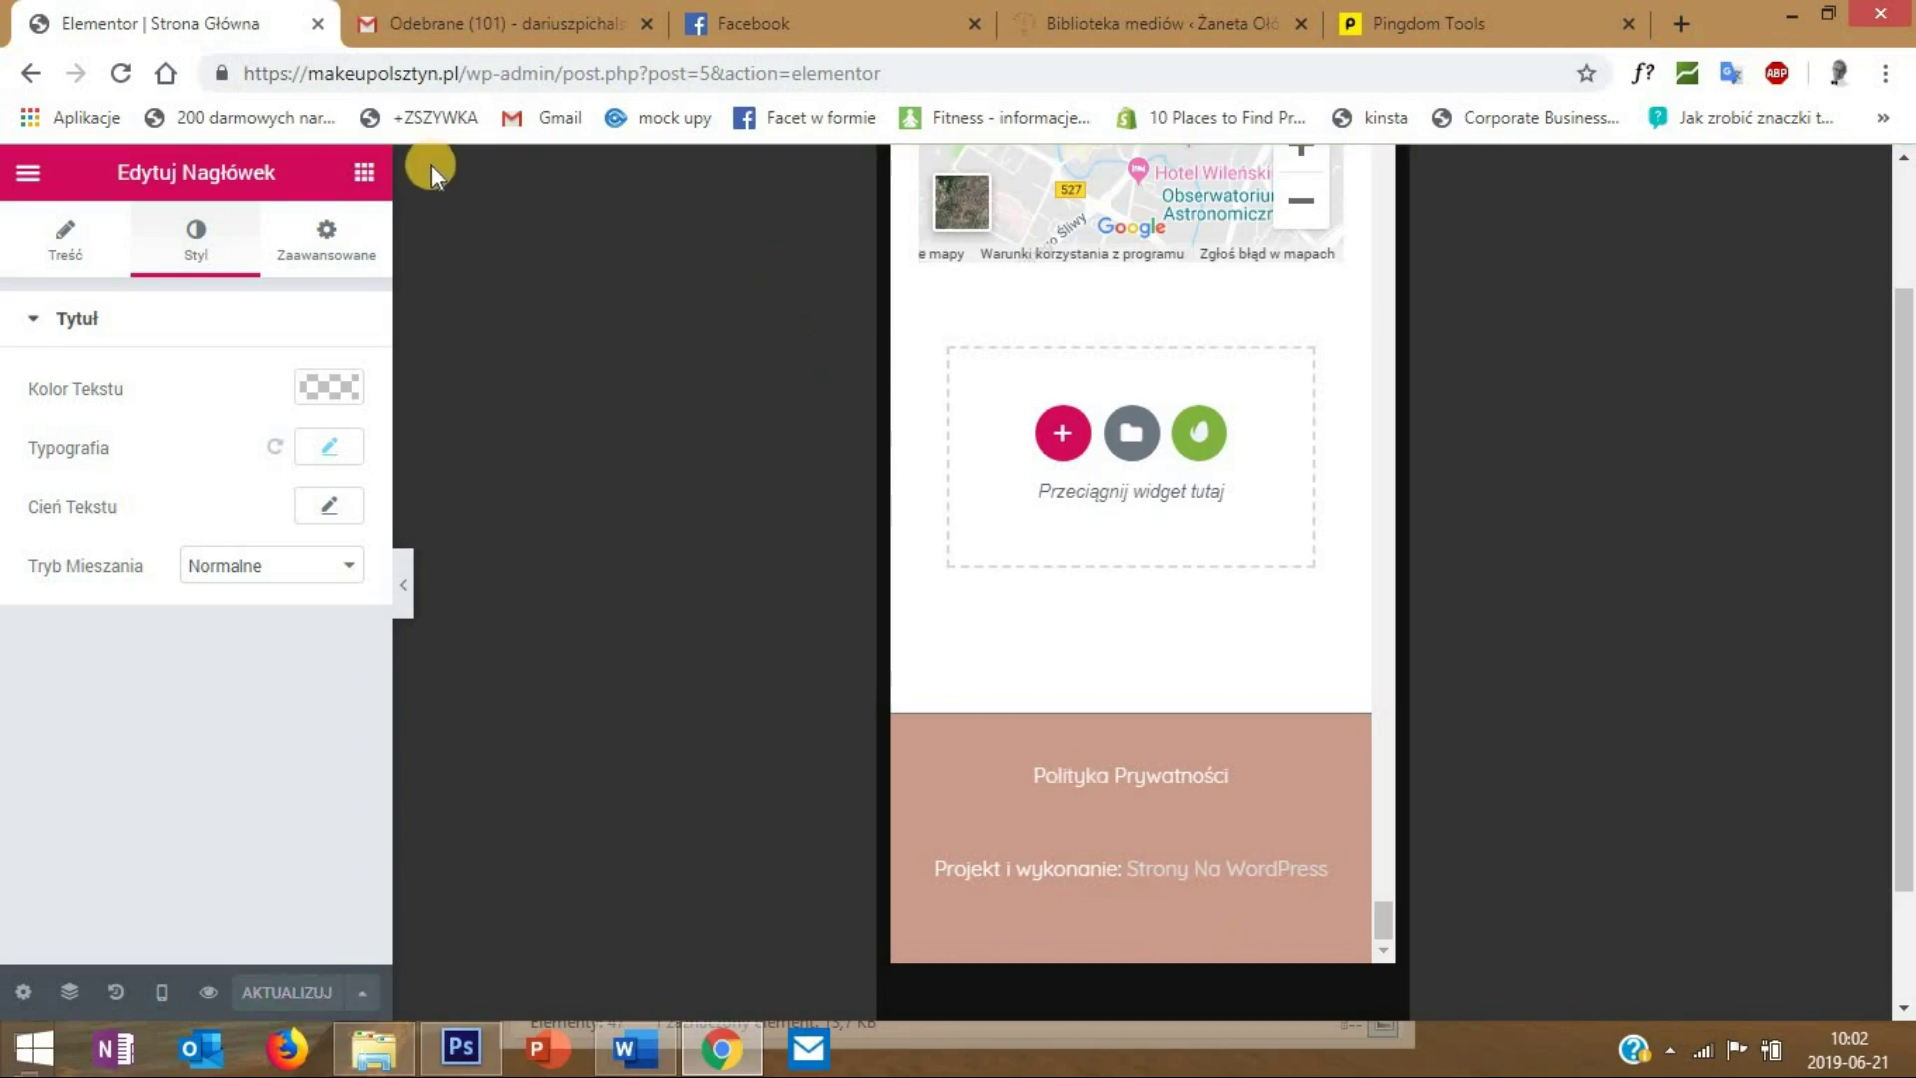
{"action": "scroll", "coordinate": [1856, 877], "scroll_direction": "up", "scroll_amount": 2}
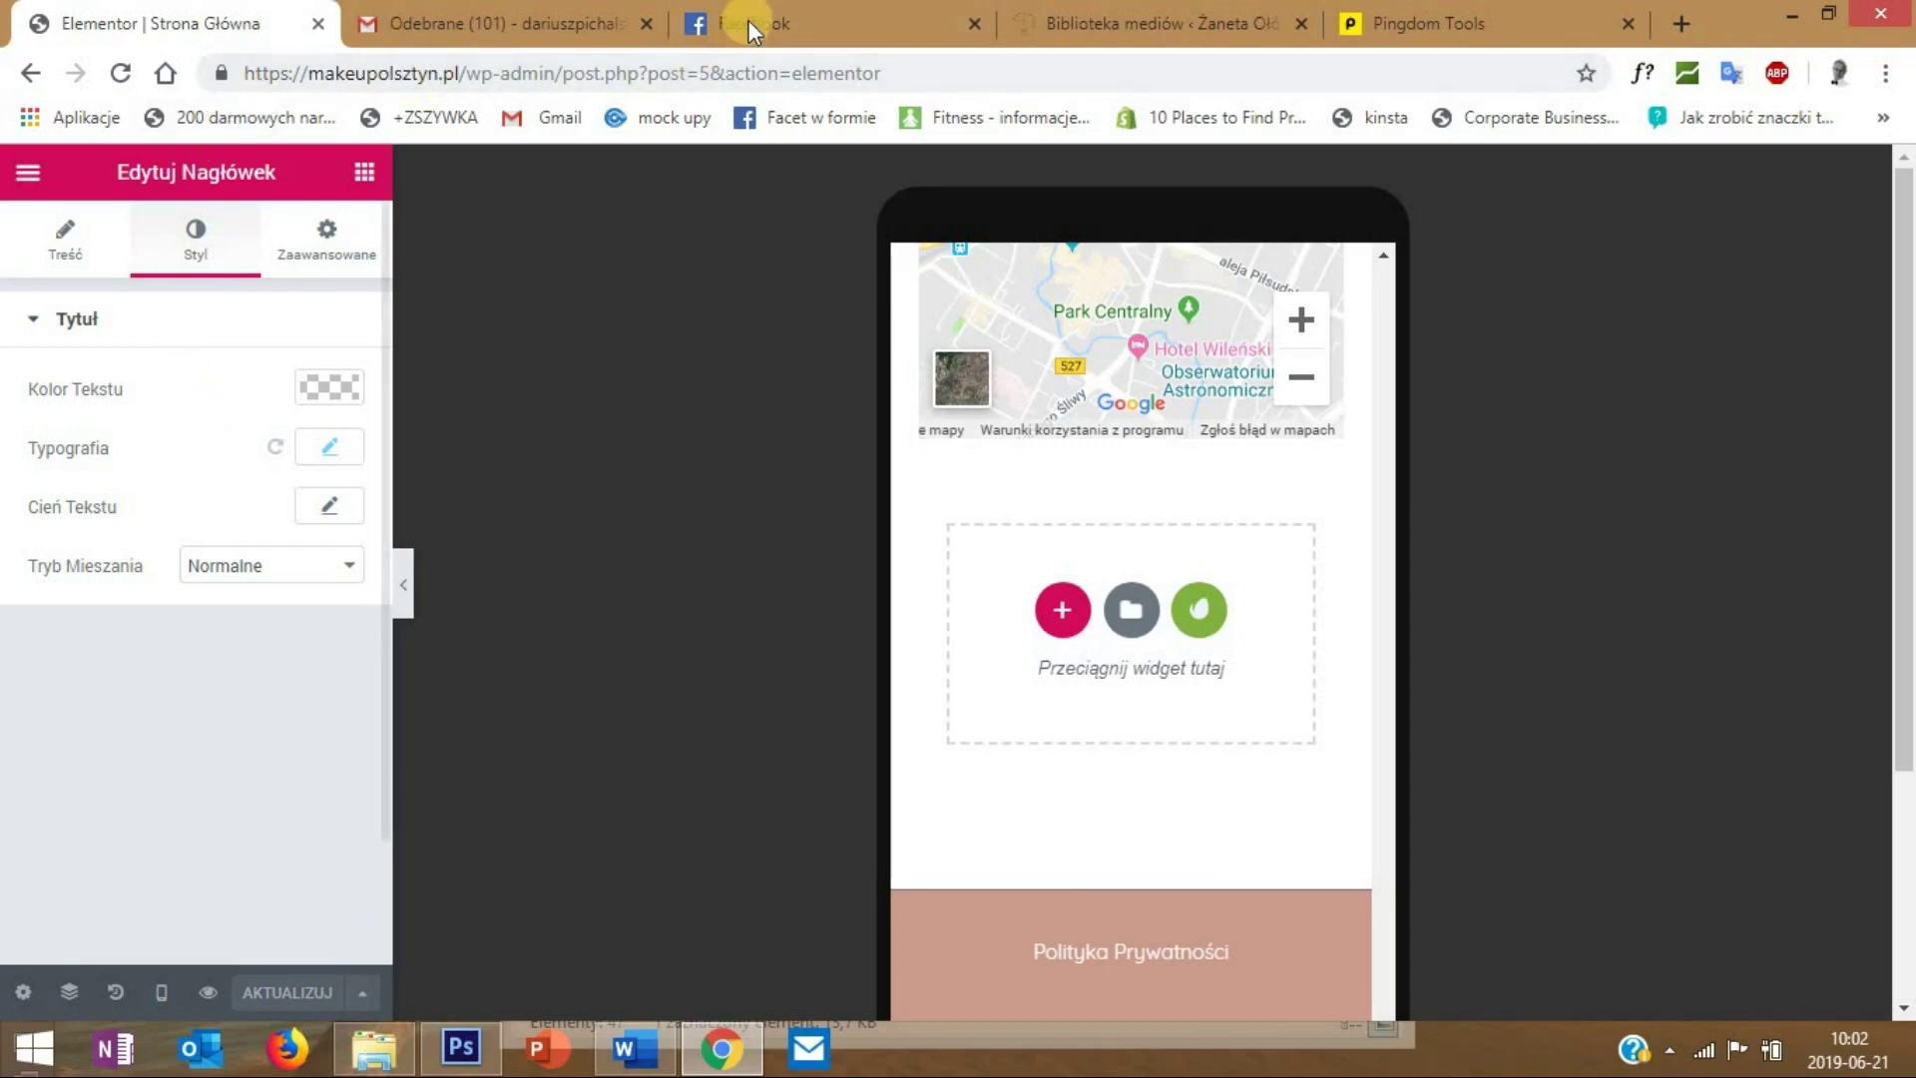
- Go to the installed plugins list (Wtyczki) in WordPress admin
{"action": "left_click", "coordinate": [1128, 23]}
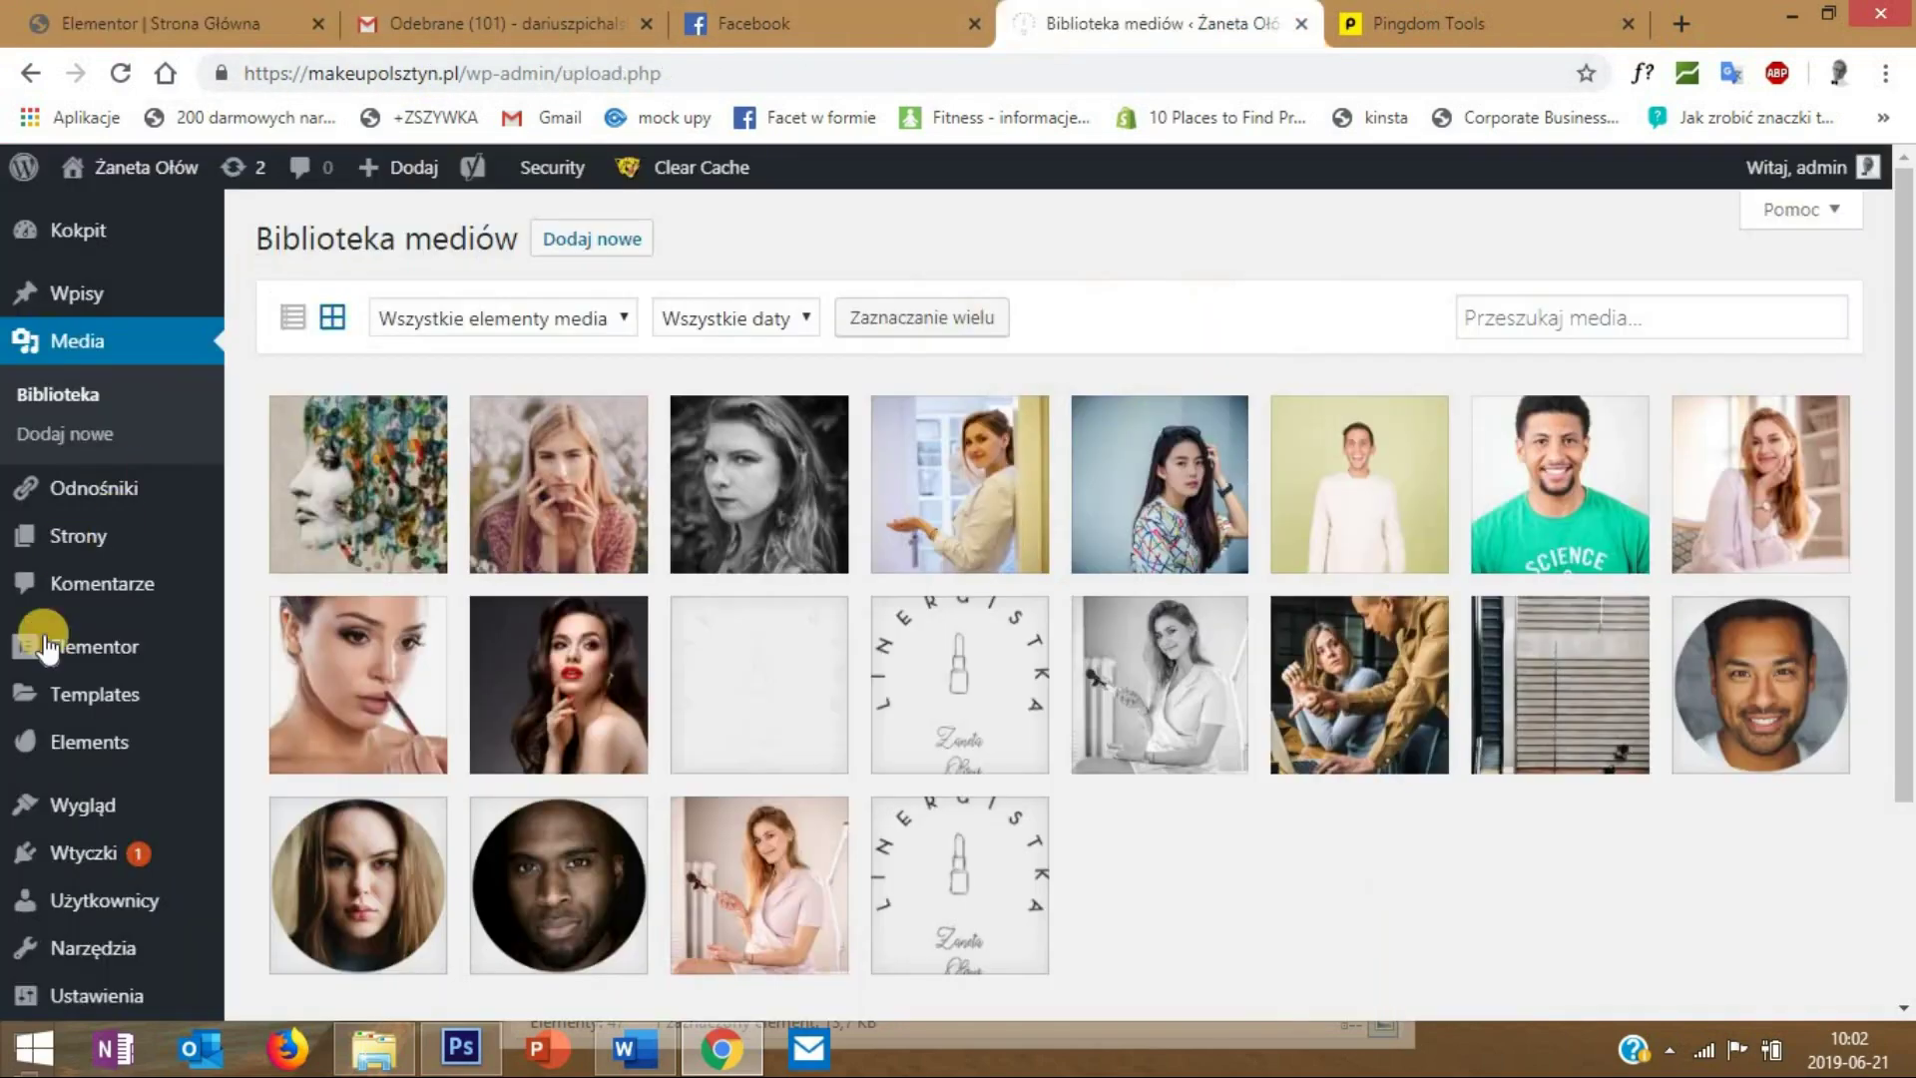
{"action": "mouse_move", "coordinate": [203, 855]}
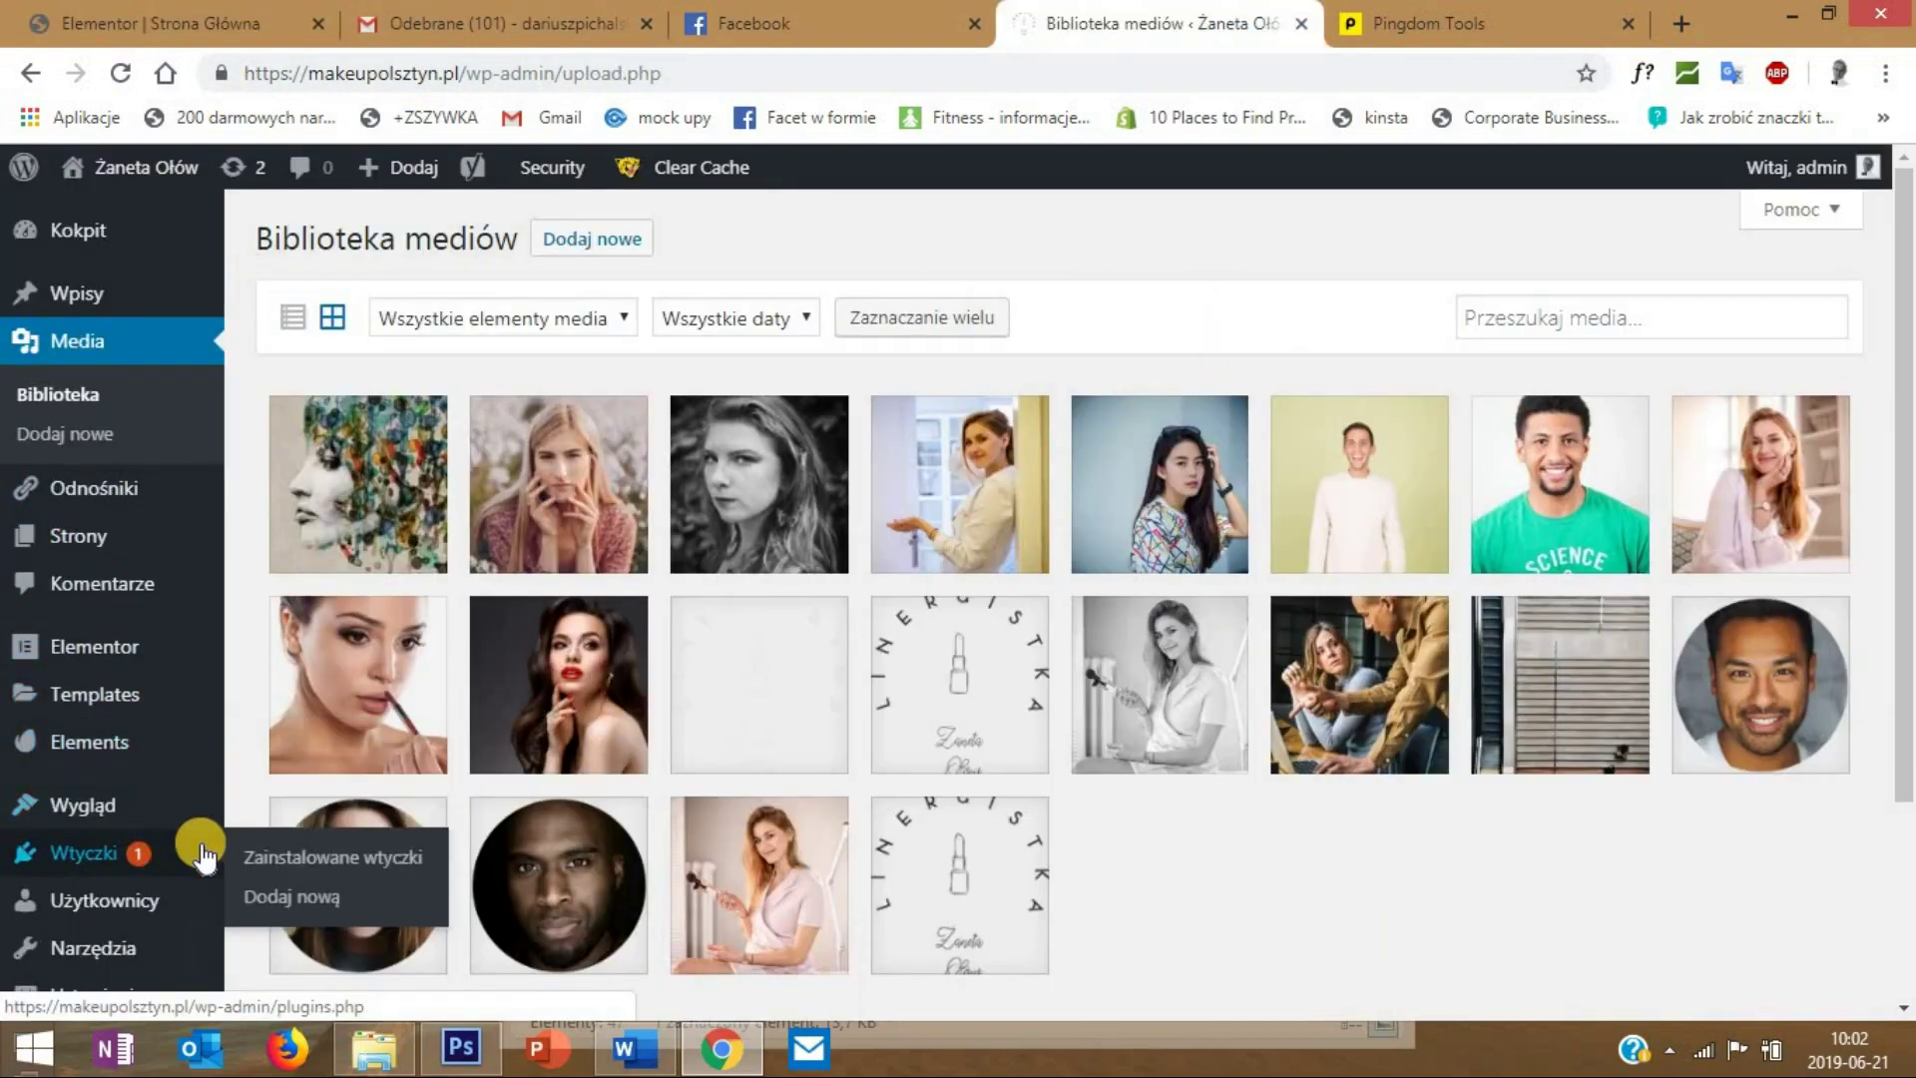
{"action": "left_click", "coordinate": [300, 856]}
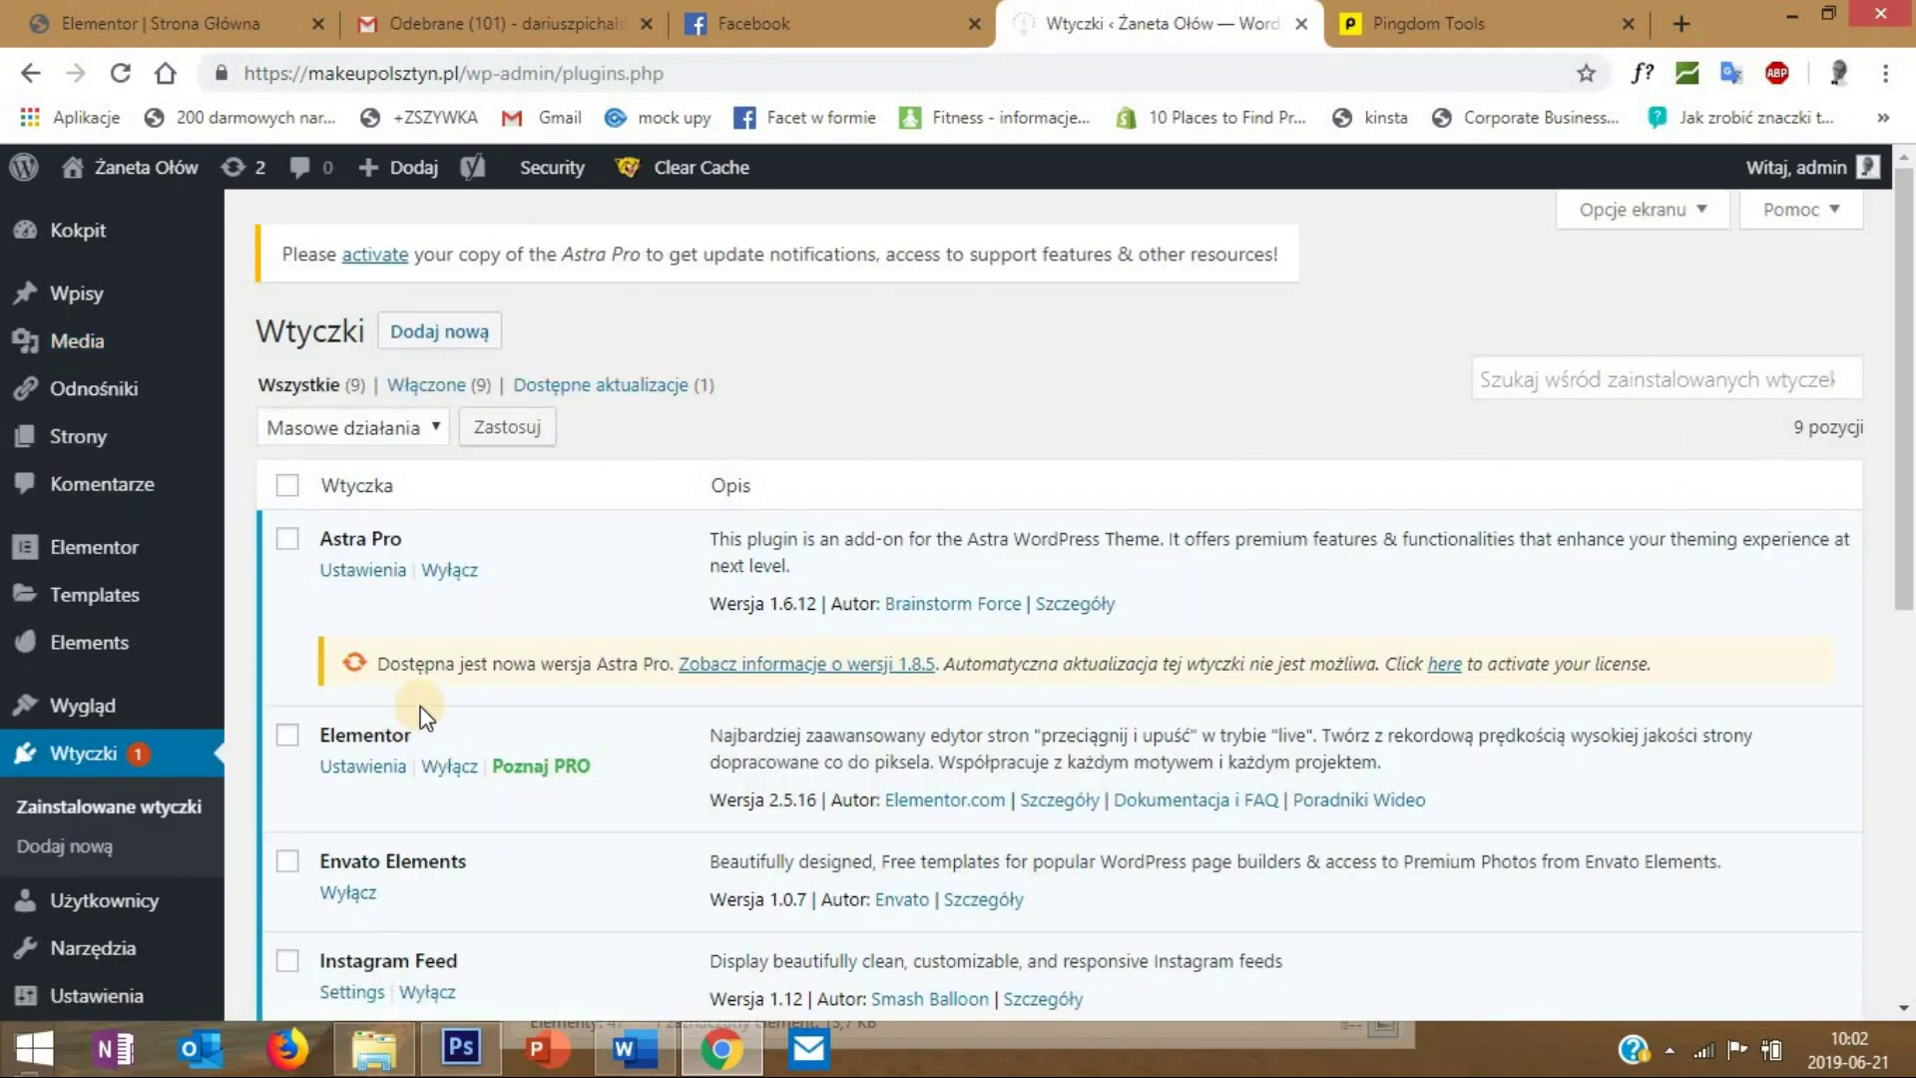
{"action": "scroll", "coordinate": [424, 713], "scroll_direction": "down", "scroll_amount": 4}
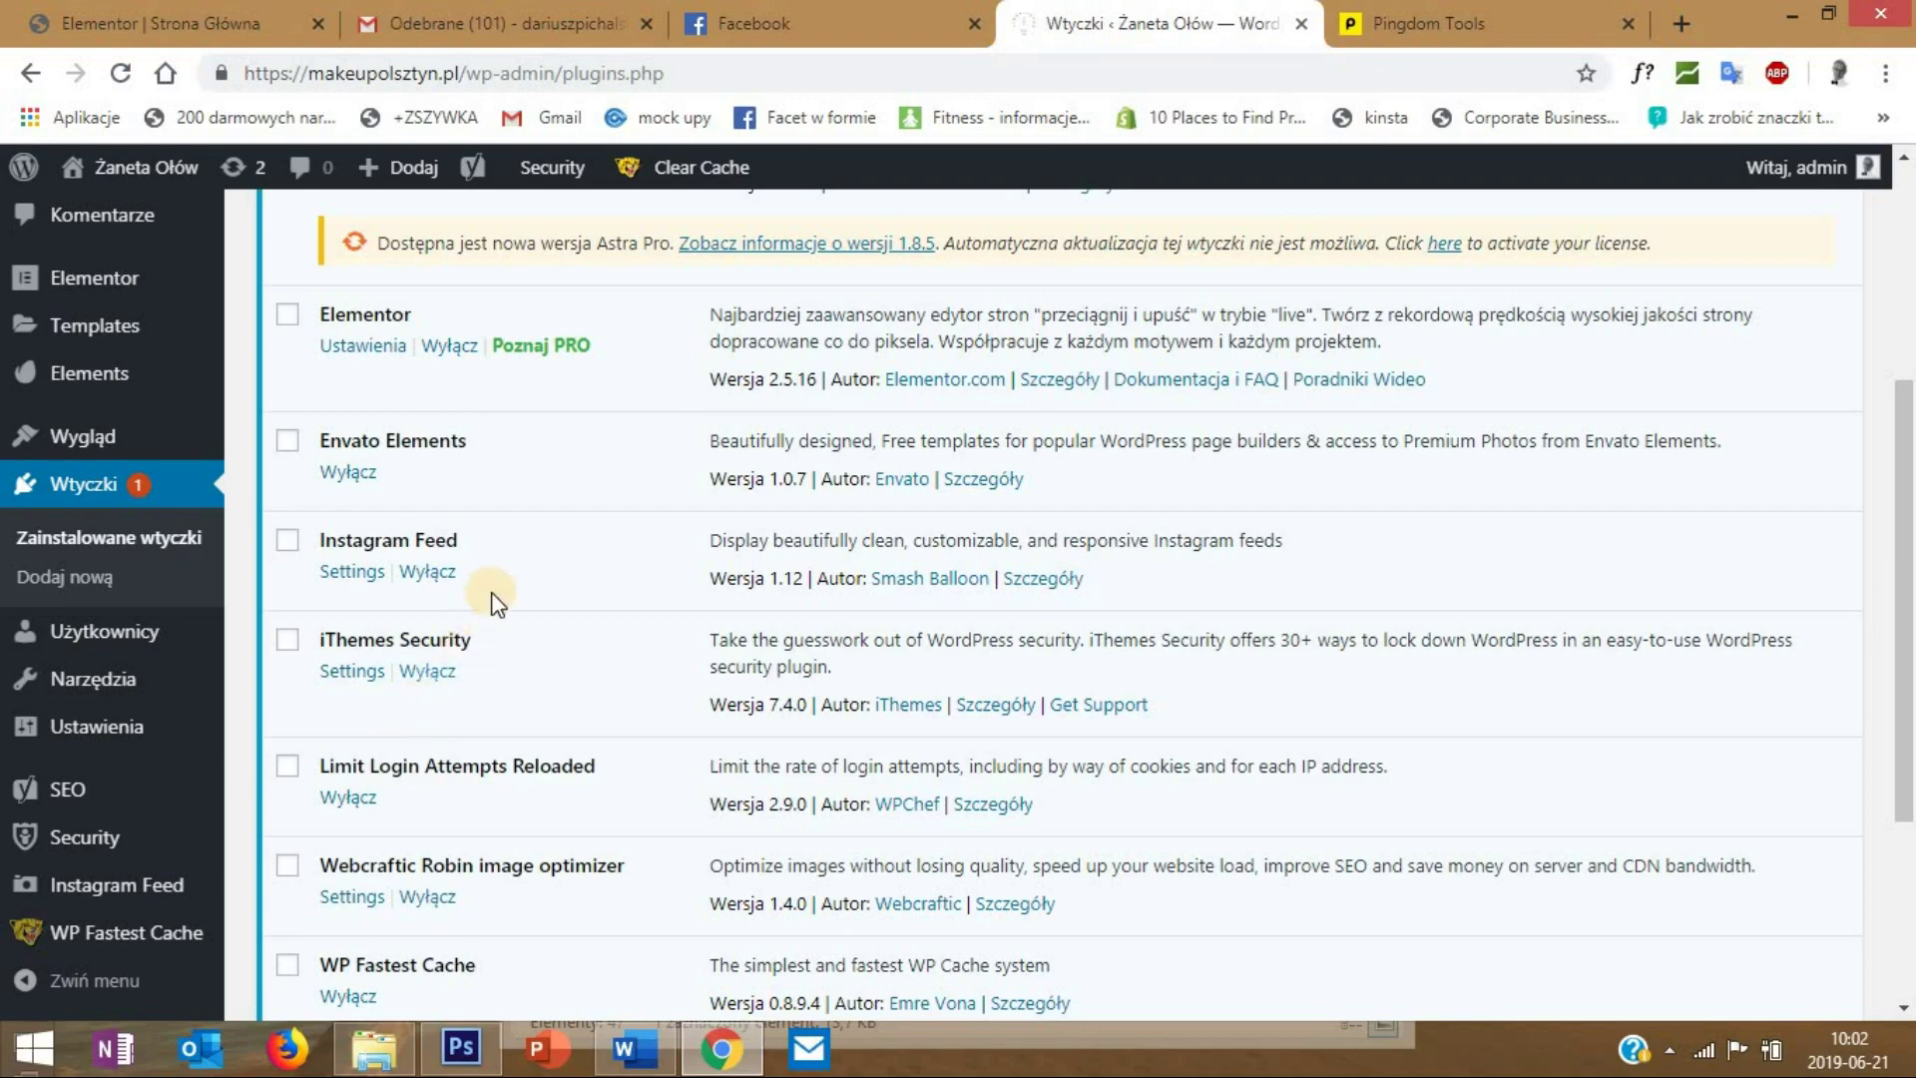
- Deactivate the Envato Elements plugin, skipping the feedback form
{"action": "left_click", "coordinate": [349, 473]}
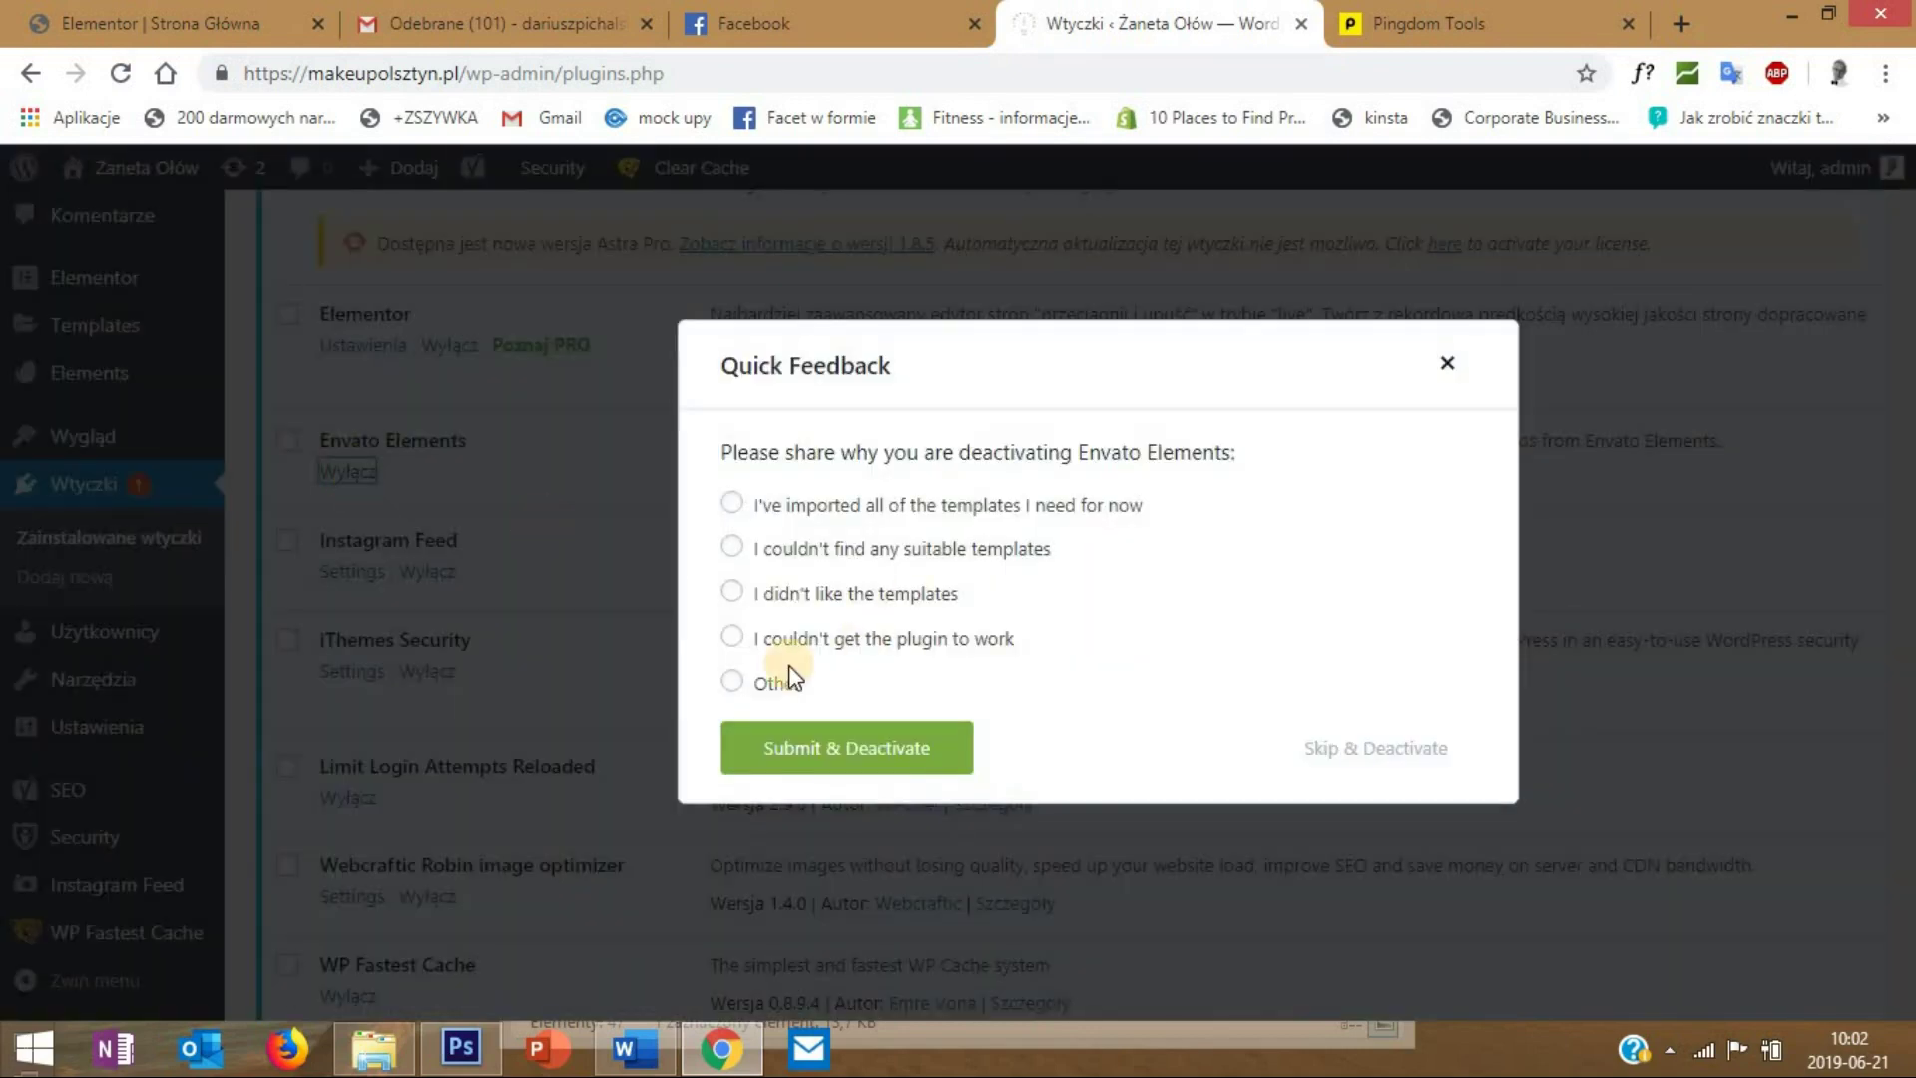
{"action": "left_click", "coordinate": [733, 637]}
{"action": "left_click", "coordinate": [1397, 760]}
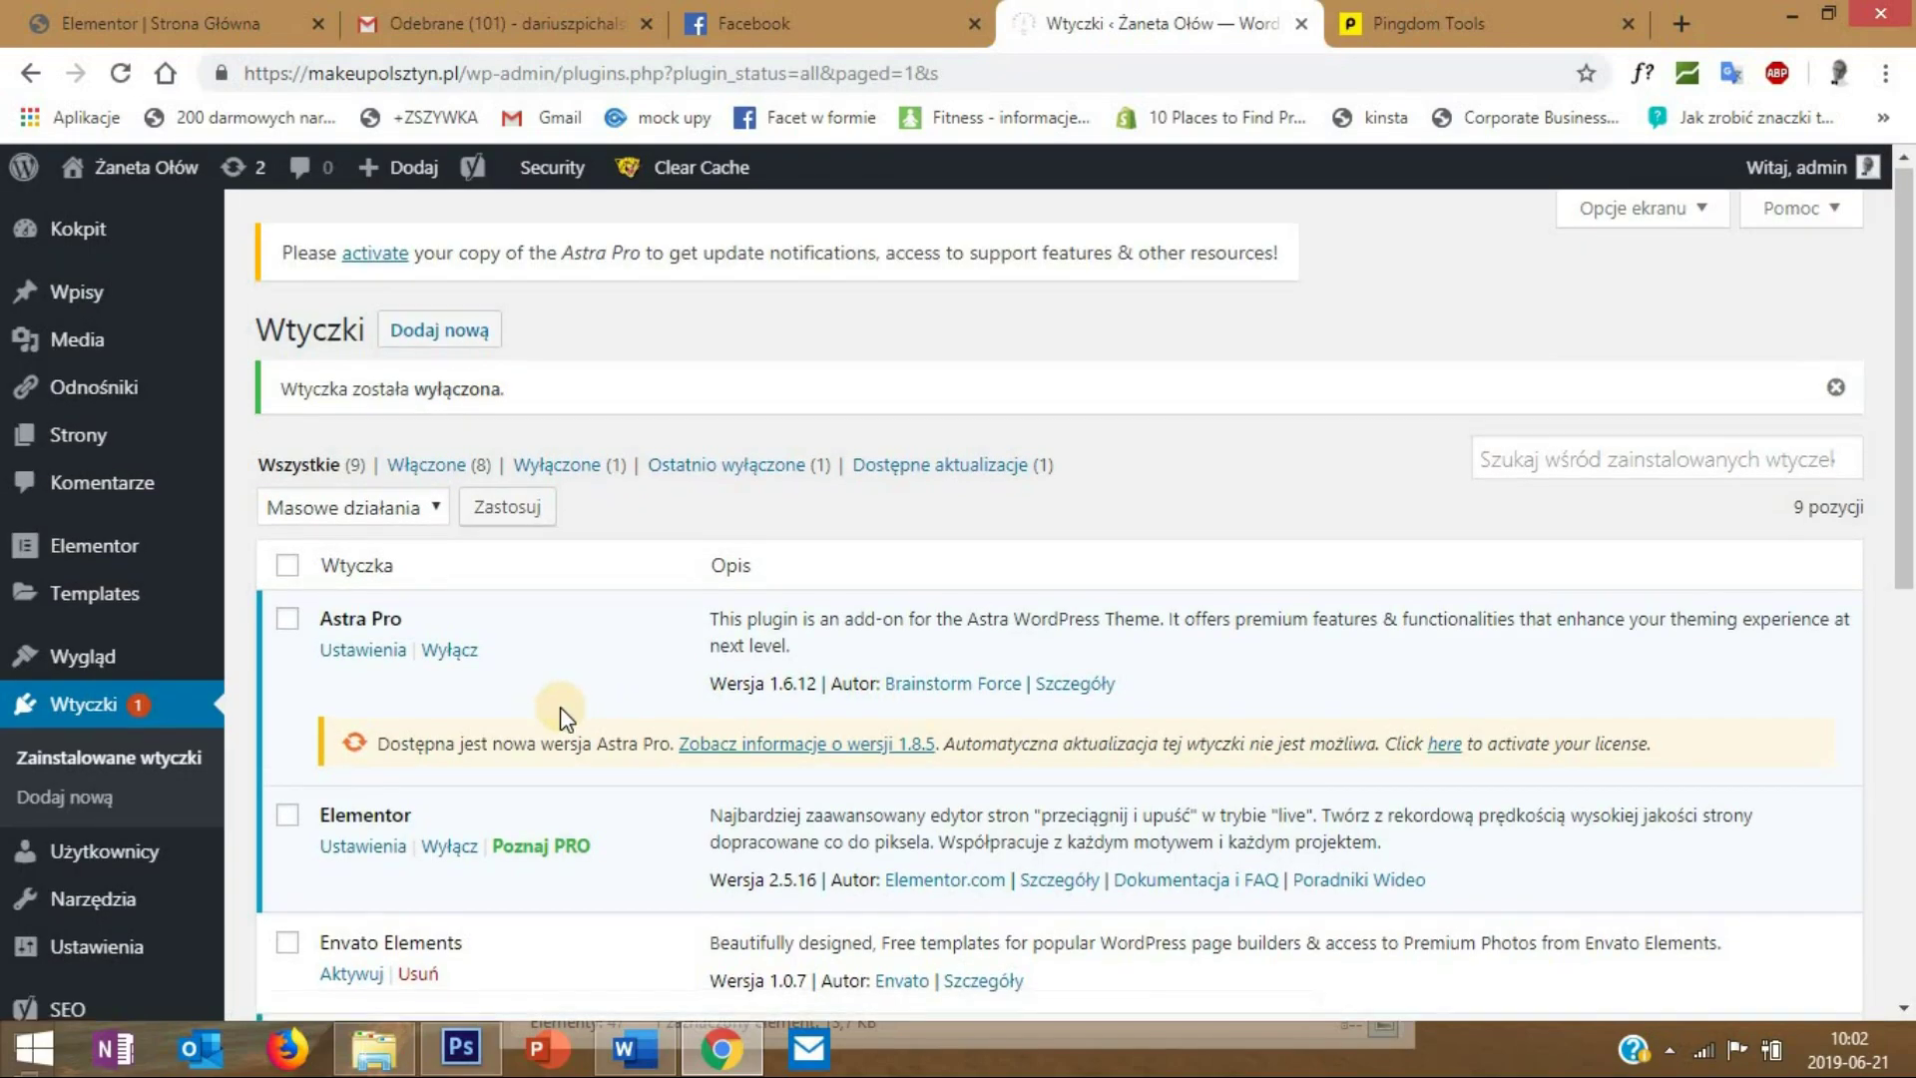
{"action": "scroll", "coordinate": [560, 707], "scroll_direction": "down", "scroll_amount": 5}
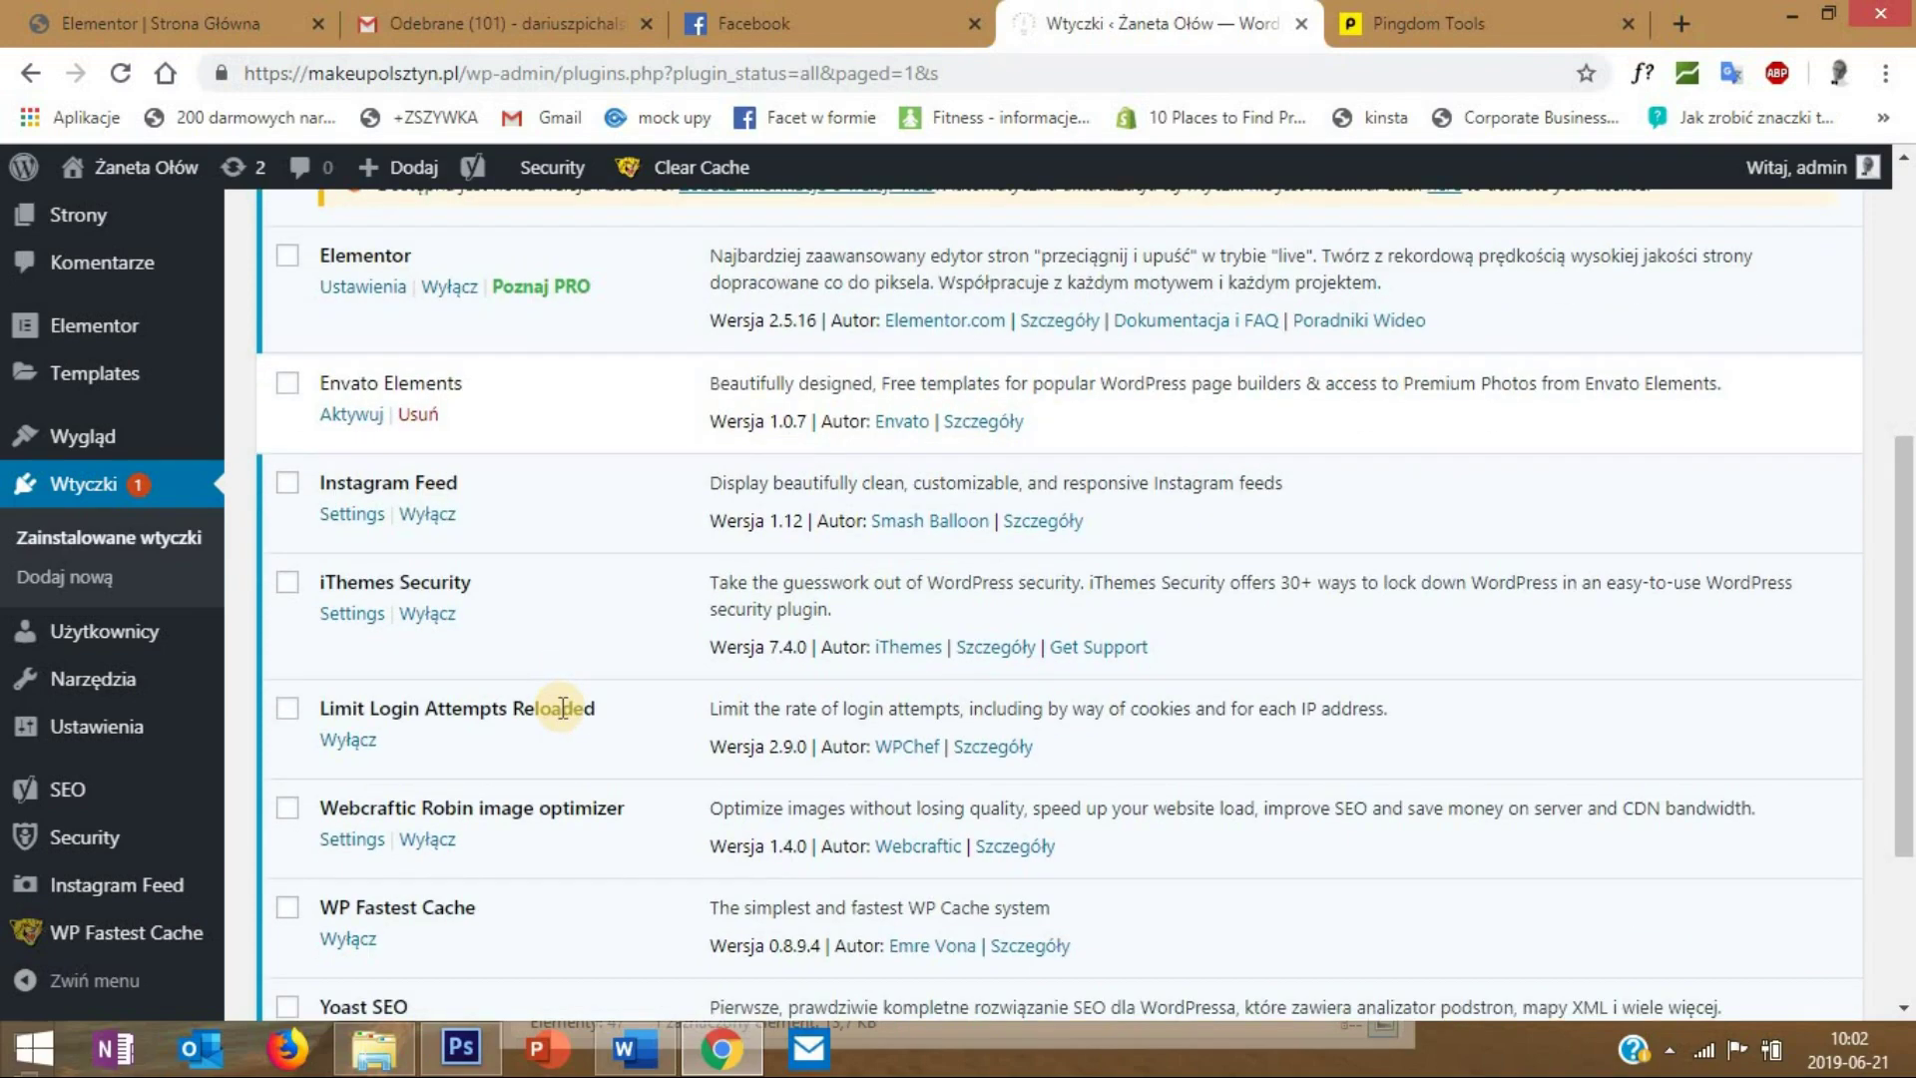
{"action": "scroll", "coordinate": [562, 708], "scroll_direction": "down", "scroll_amount": 3}
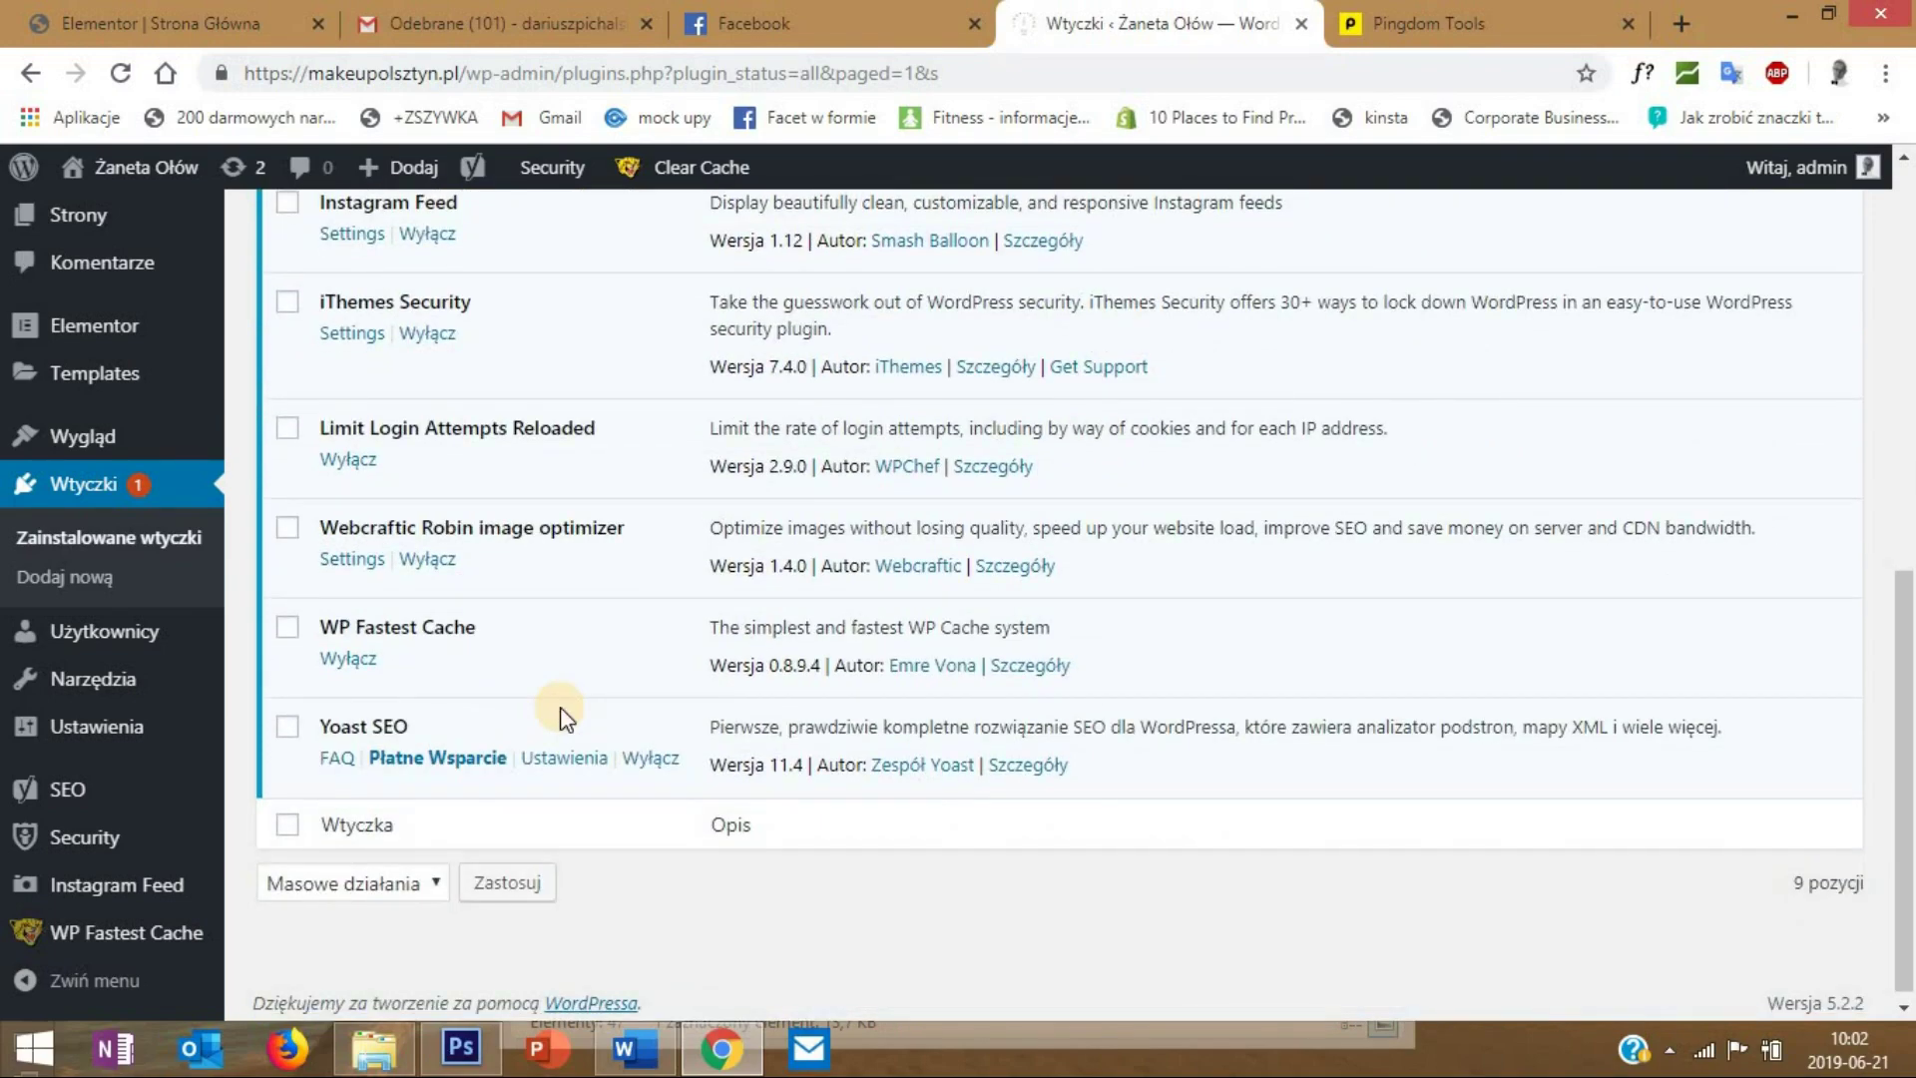
{"action": "scroll", "coordinate": [678, 189], "scroll_direction": "up", "scroll_amount": 5}
- Clear the site cache and open the live makeupolsztyn.pl site in a new tab
{"action": "mouse_move", "coordinate": [692, 172]}
{"action": "left_click", "coordinate": [698, 212]}
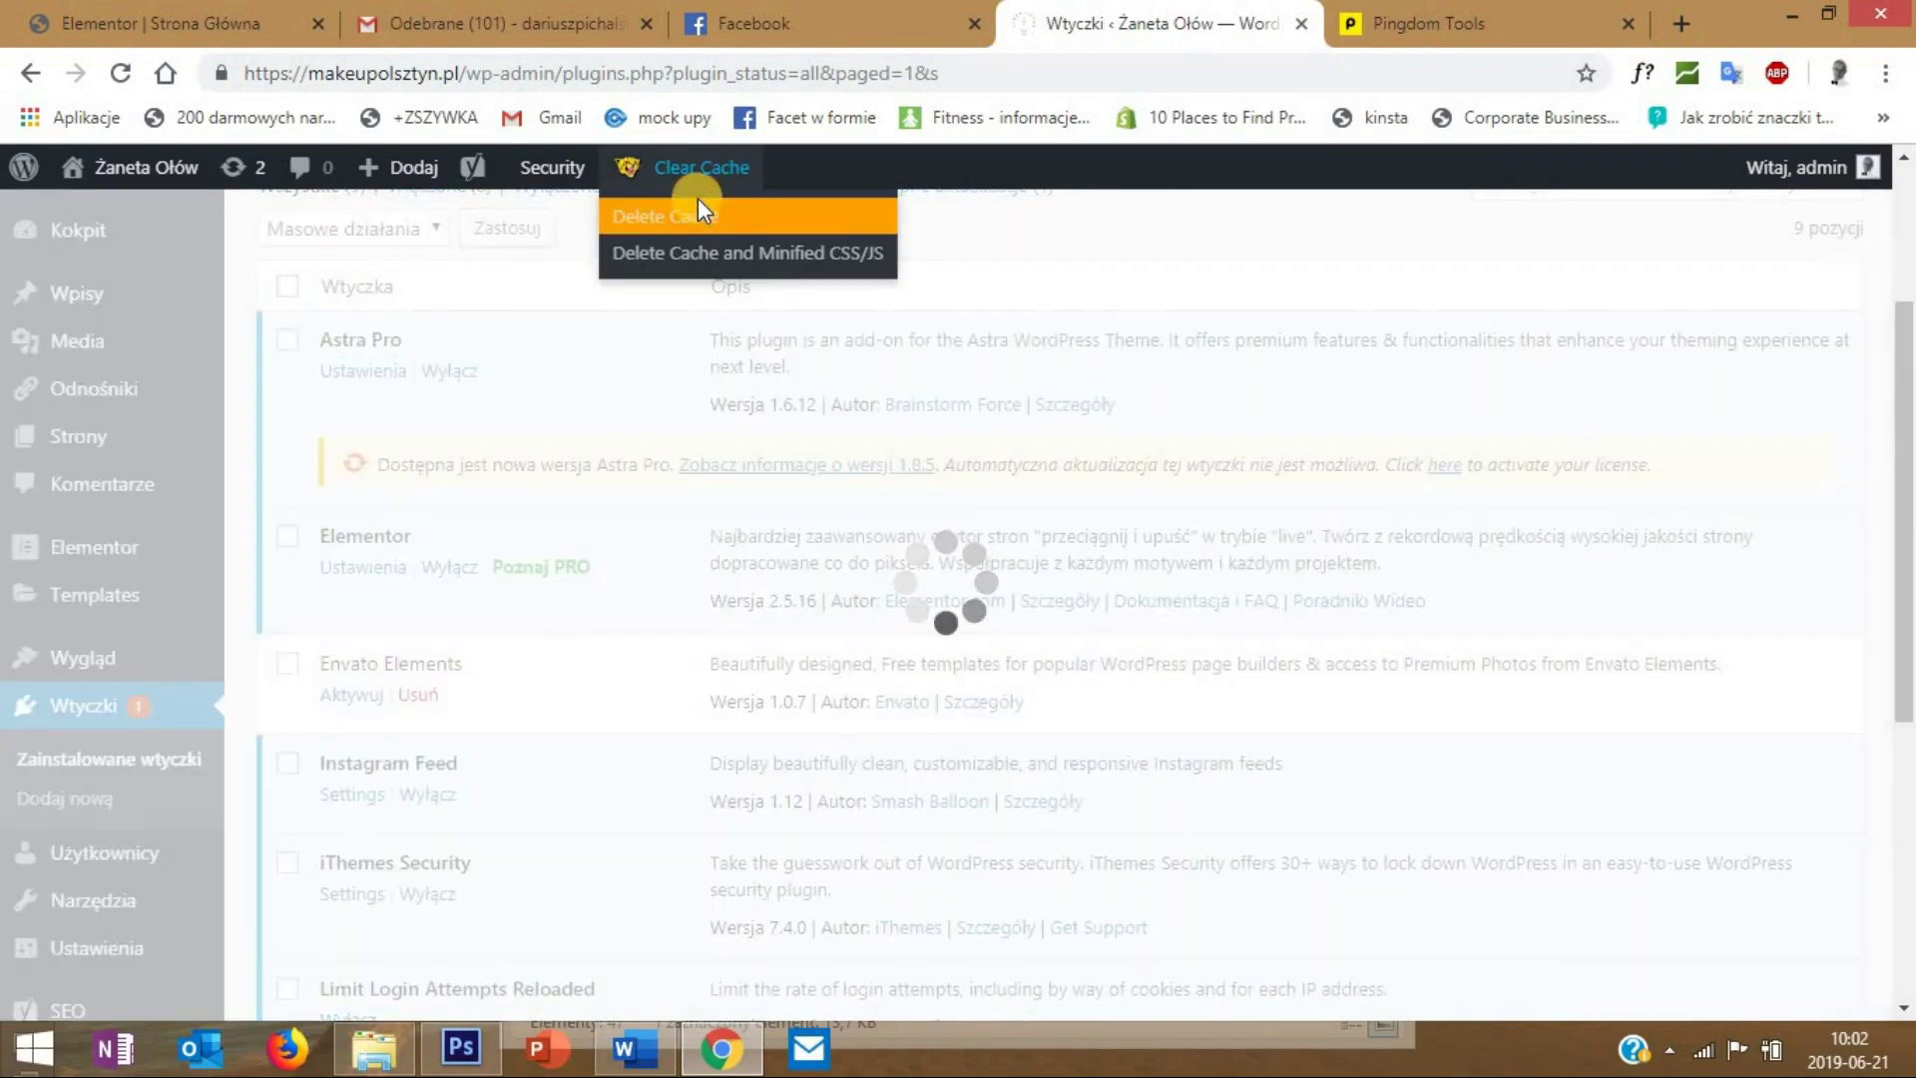
{"action": "right_click", "coordinate": [139, 167]}
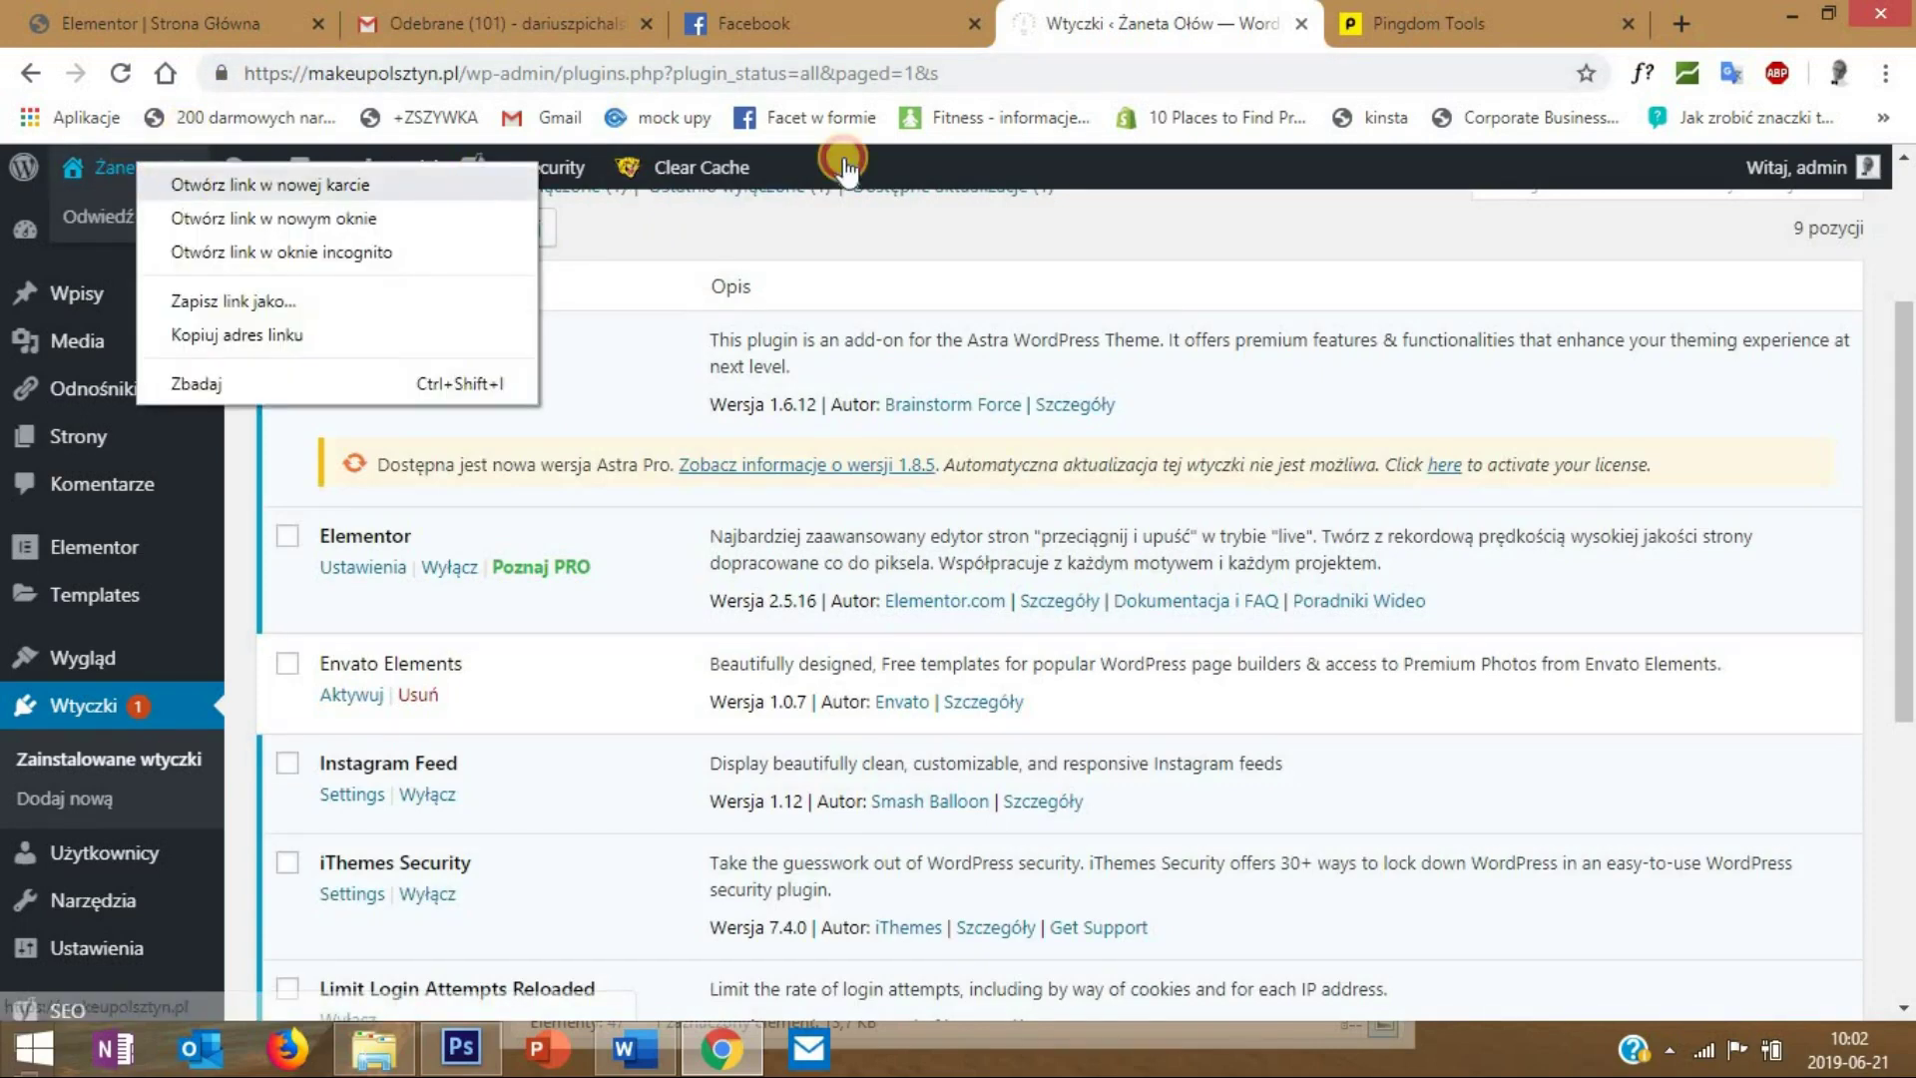
{"action": "key", "text": "Return"}
{"action": "left_click", "coordinate": [1298, 23]}
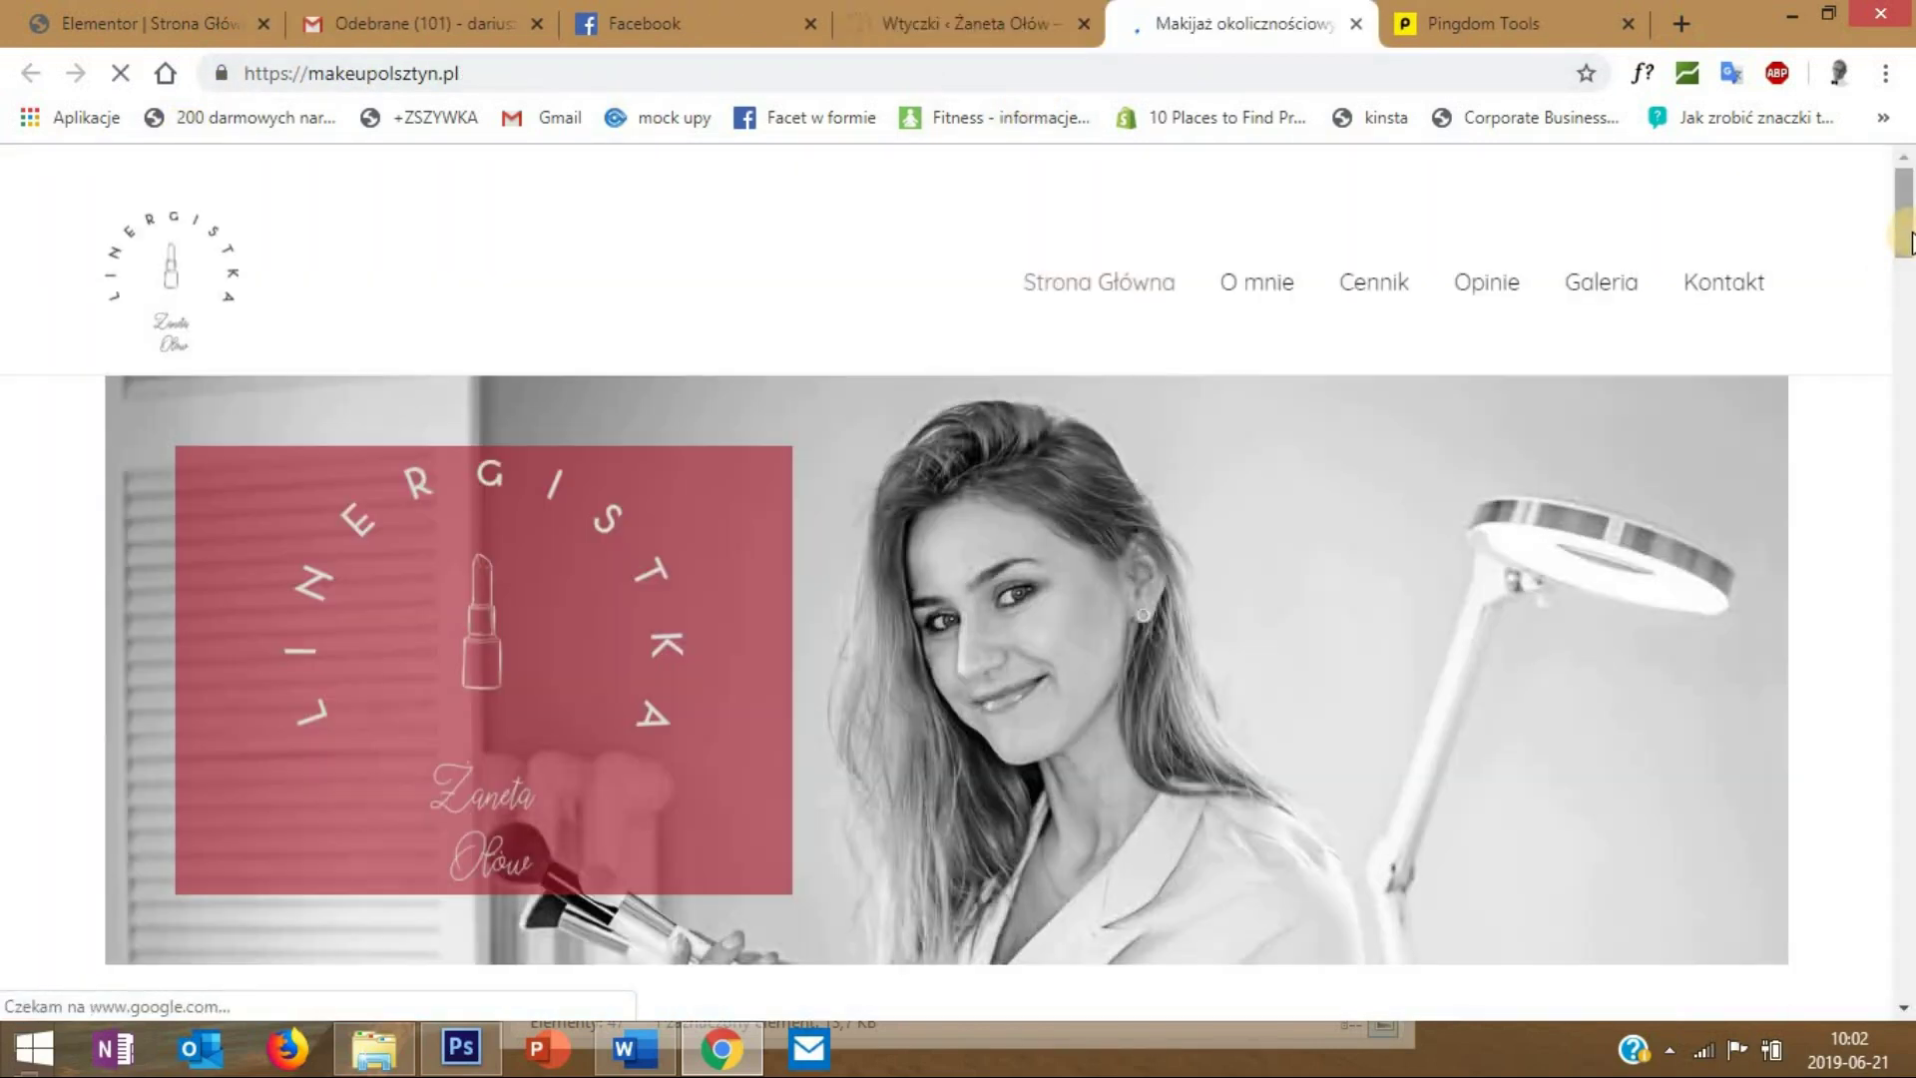
{"action": "left_click", "coordinate": [1908, 549]}
{"action": "left_click_drag", "start_coordinate": [1908, 549], "coordinate": [1836, 564]}
- Run a fresh Pingdom speed test for makeupolsztyn.pl
{"action": "left_click", "coordinate": [1484, 23]}
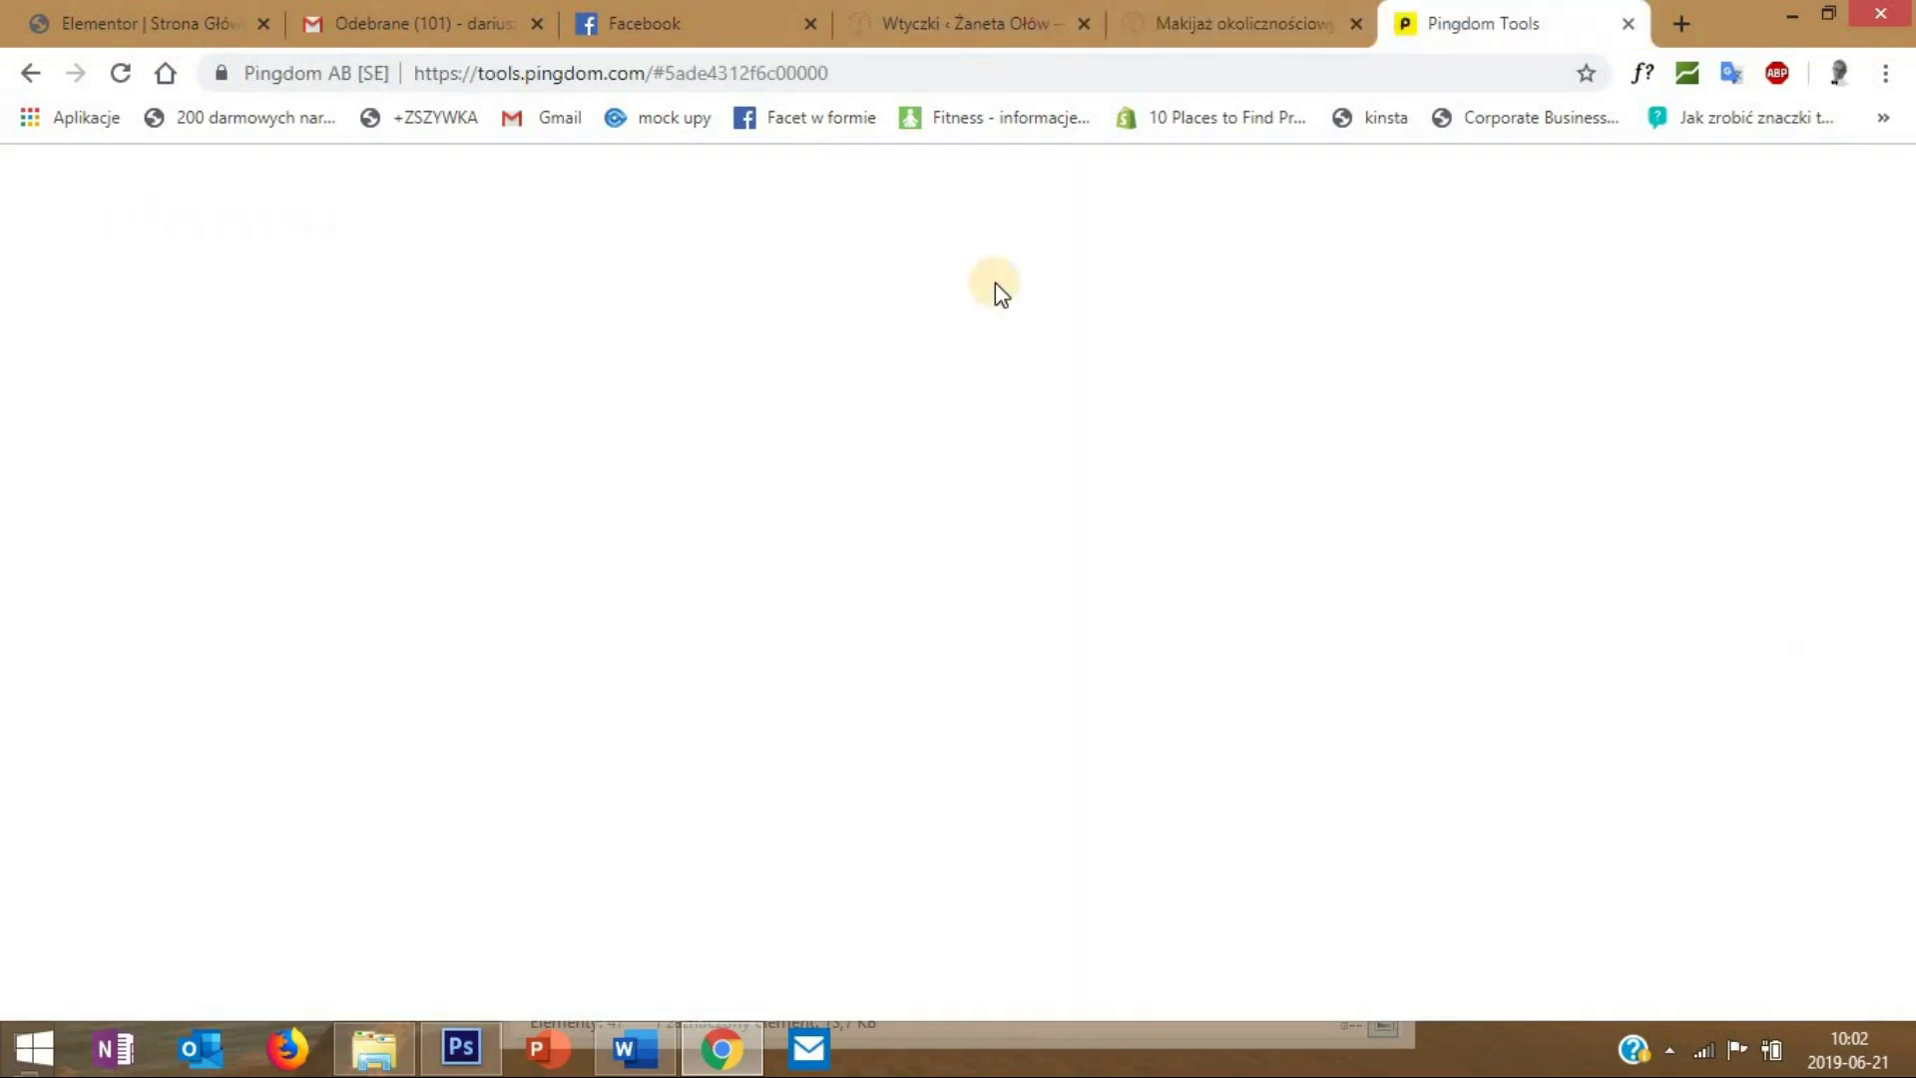
{"action": "scroll", "coordinate": [784, 355], "scroll_direction": "up", "scroll_amount": 3}
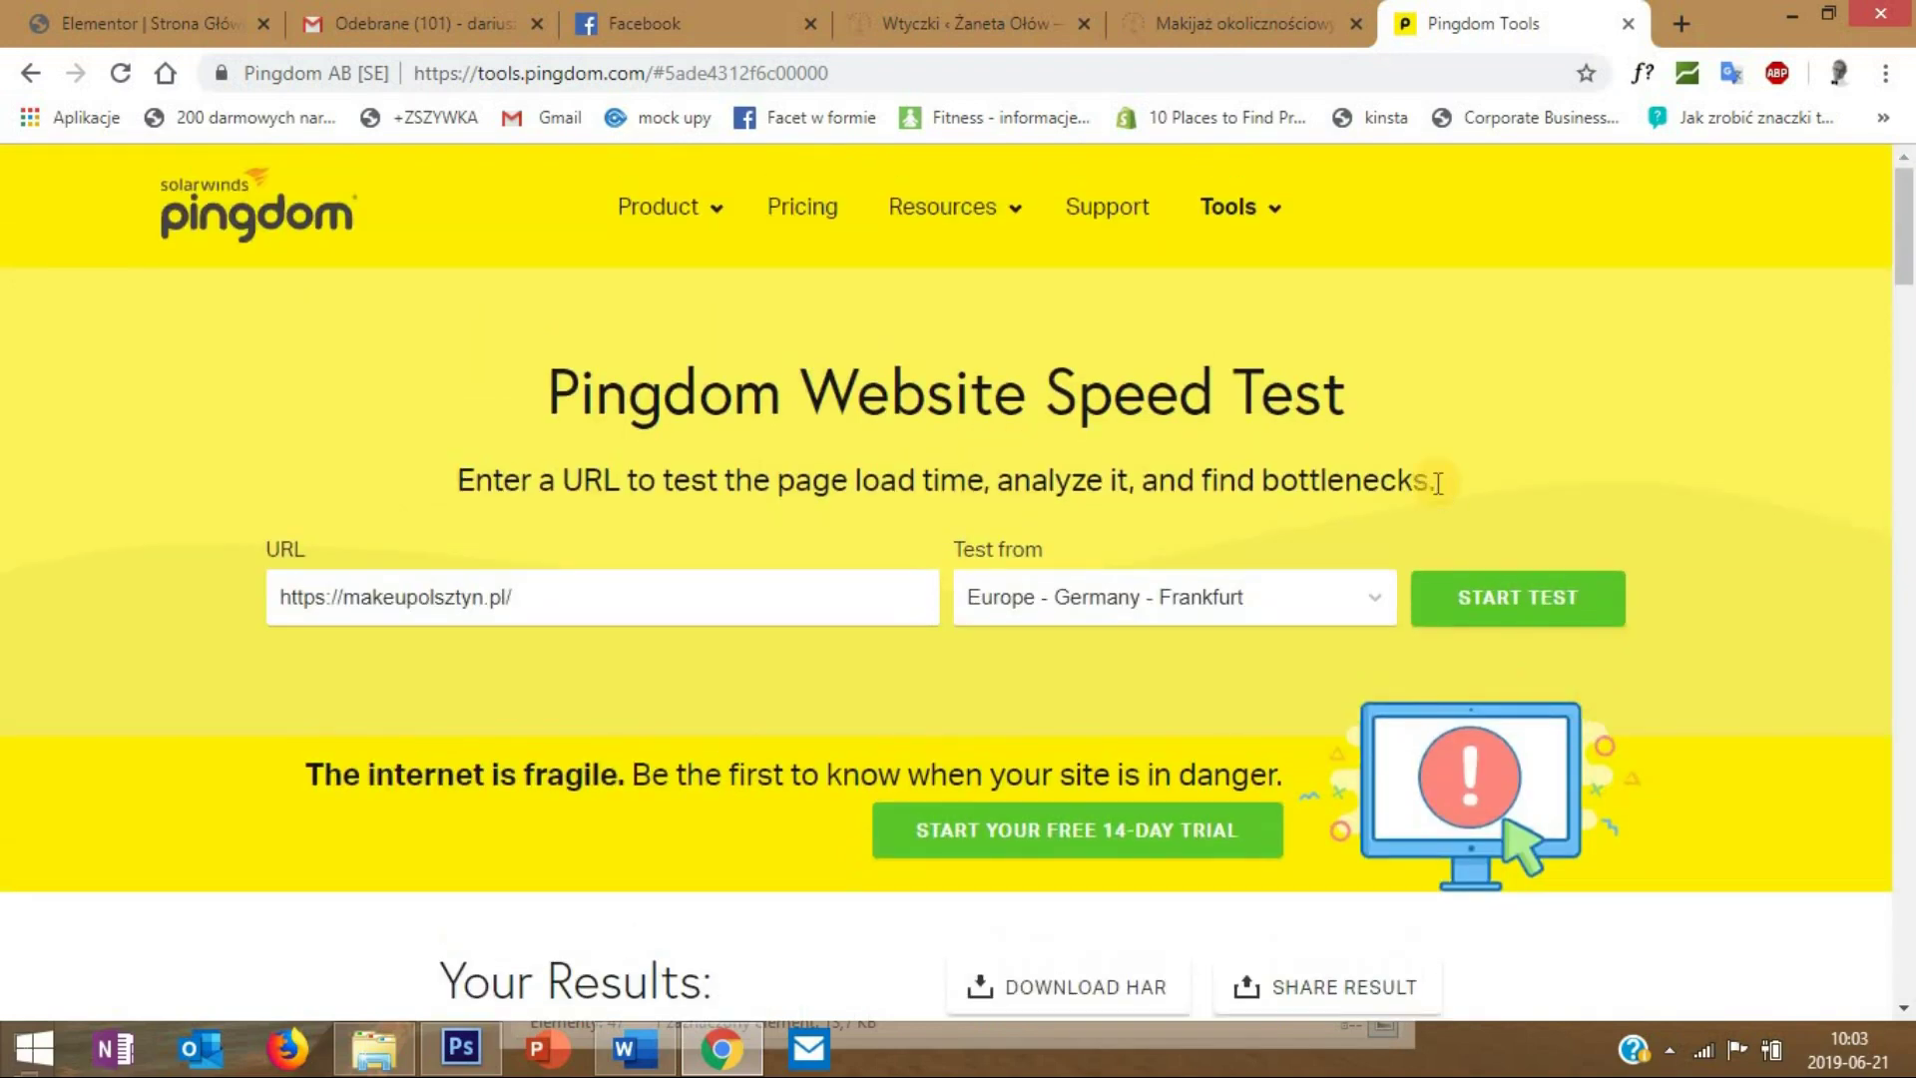
{"action": "left_click", "coordinate": [1519, 602]}
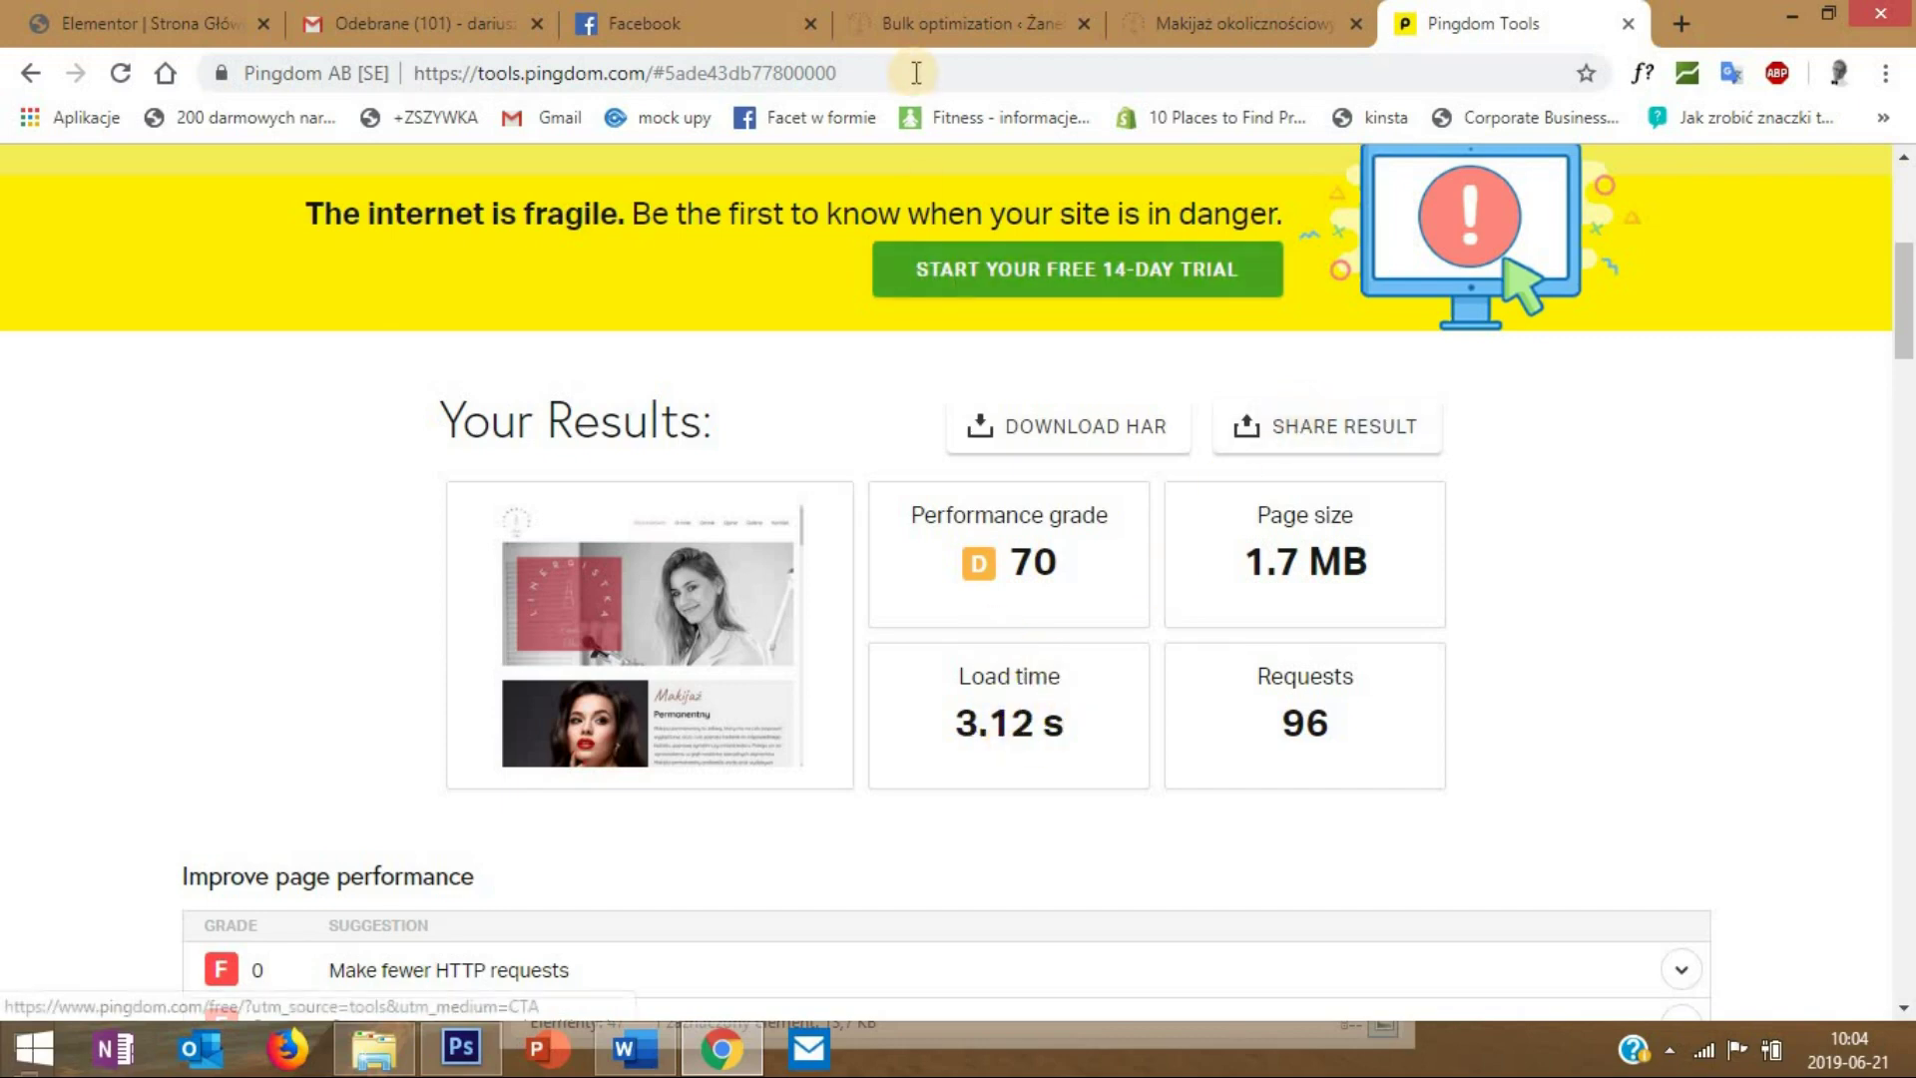
- Bulk-optimize all 20 media library images in Robin image optimizer, shrinking 4.16 MB to 1.94 MB
{"action": "left_click", "coordinate": [903, 23]}
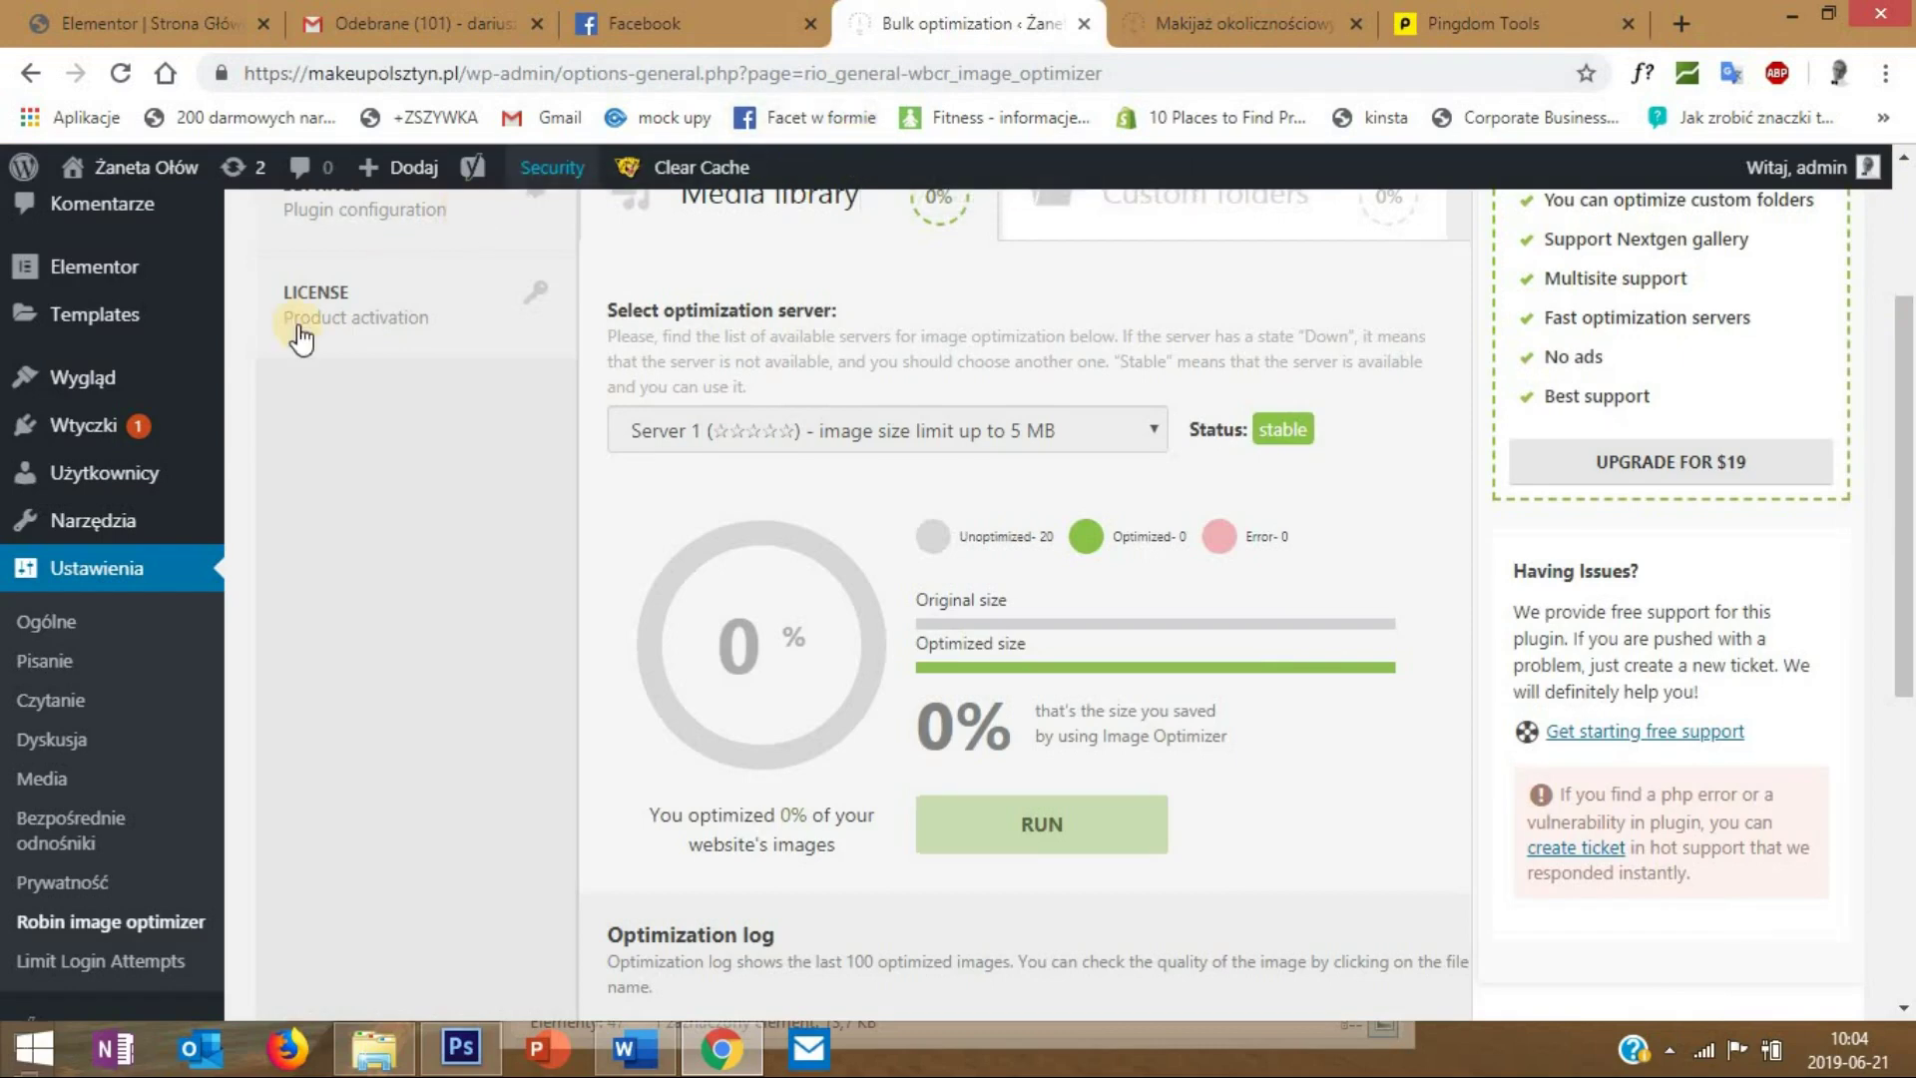
{"action": "scroll", "coordinate": [555, 449], "scroll_direction": "up", "scroll_amount": 3}
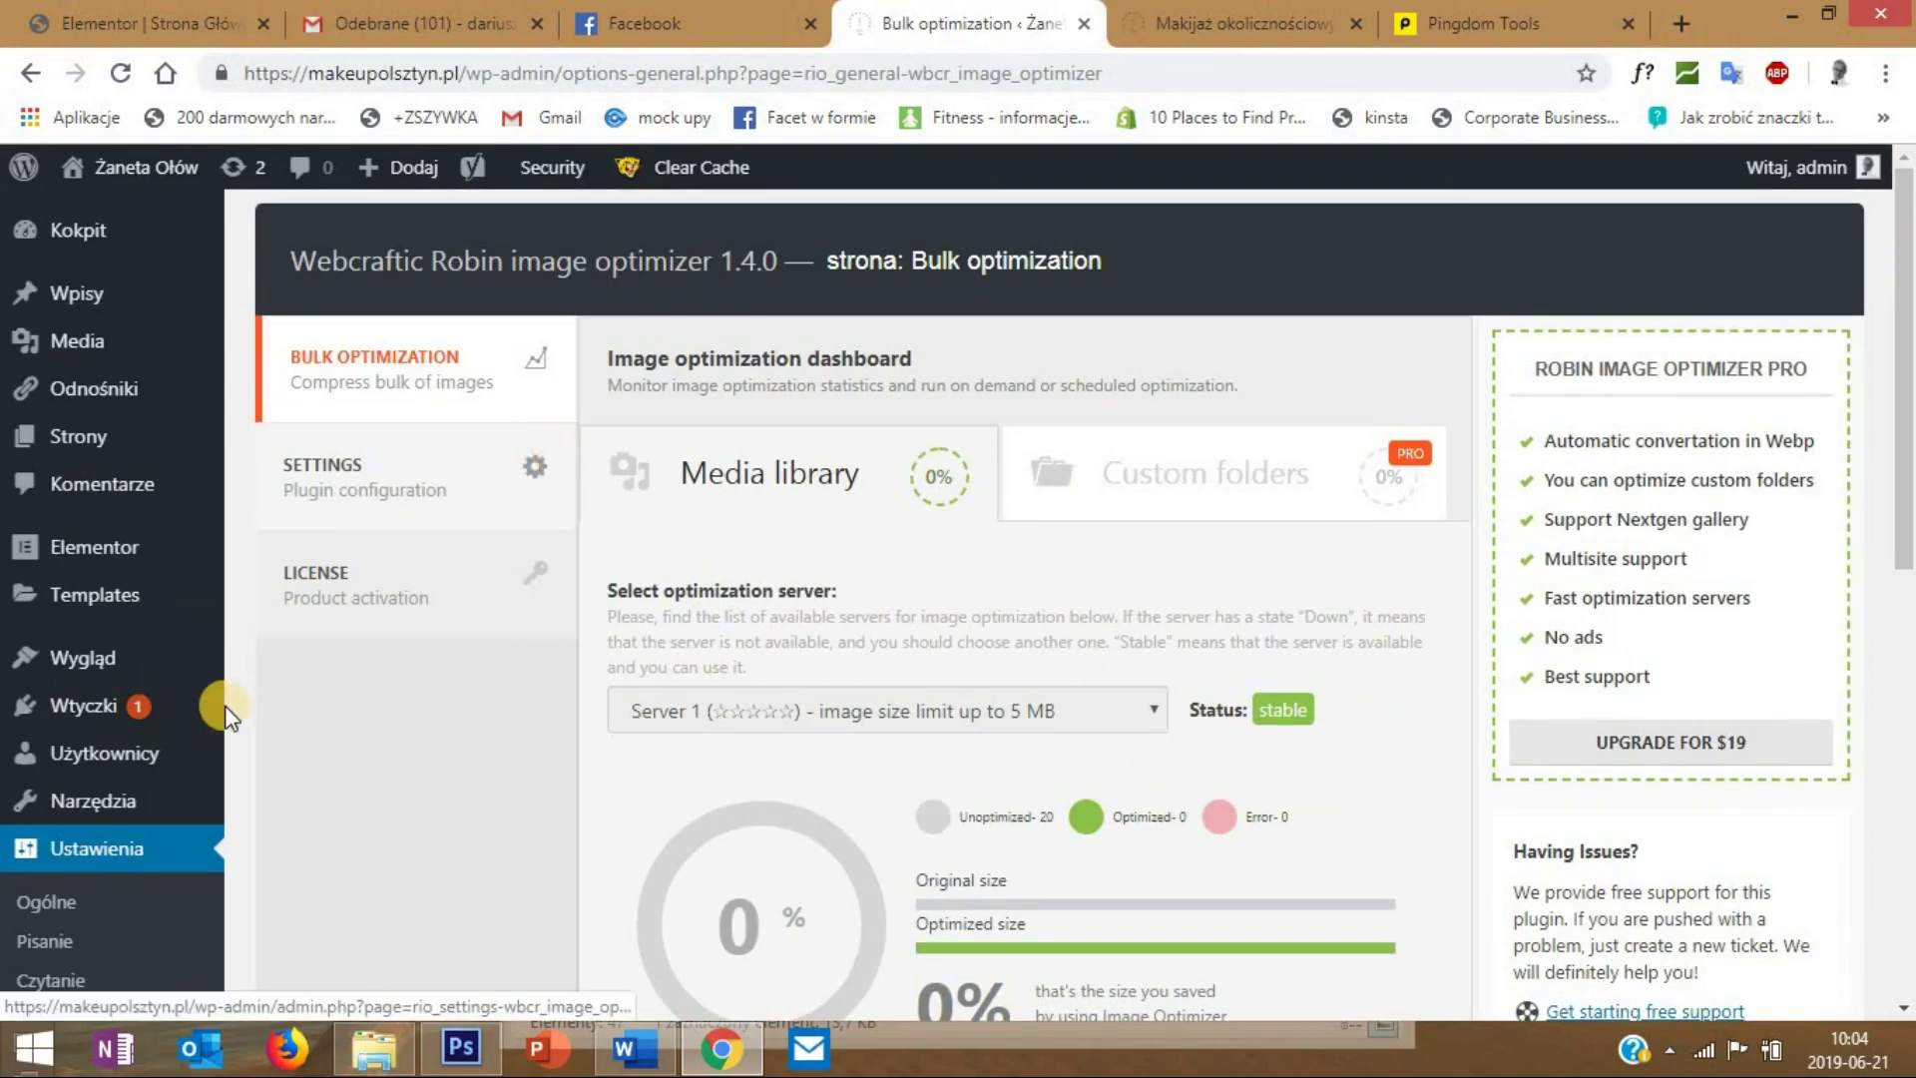
{"action": "mouse_move", "coordinate": [218, 733]}
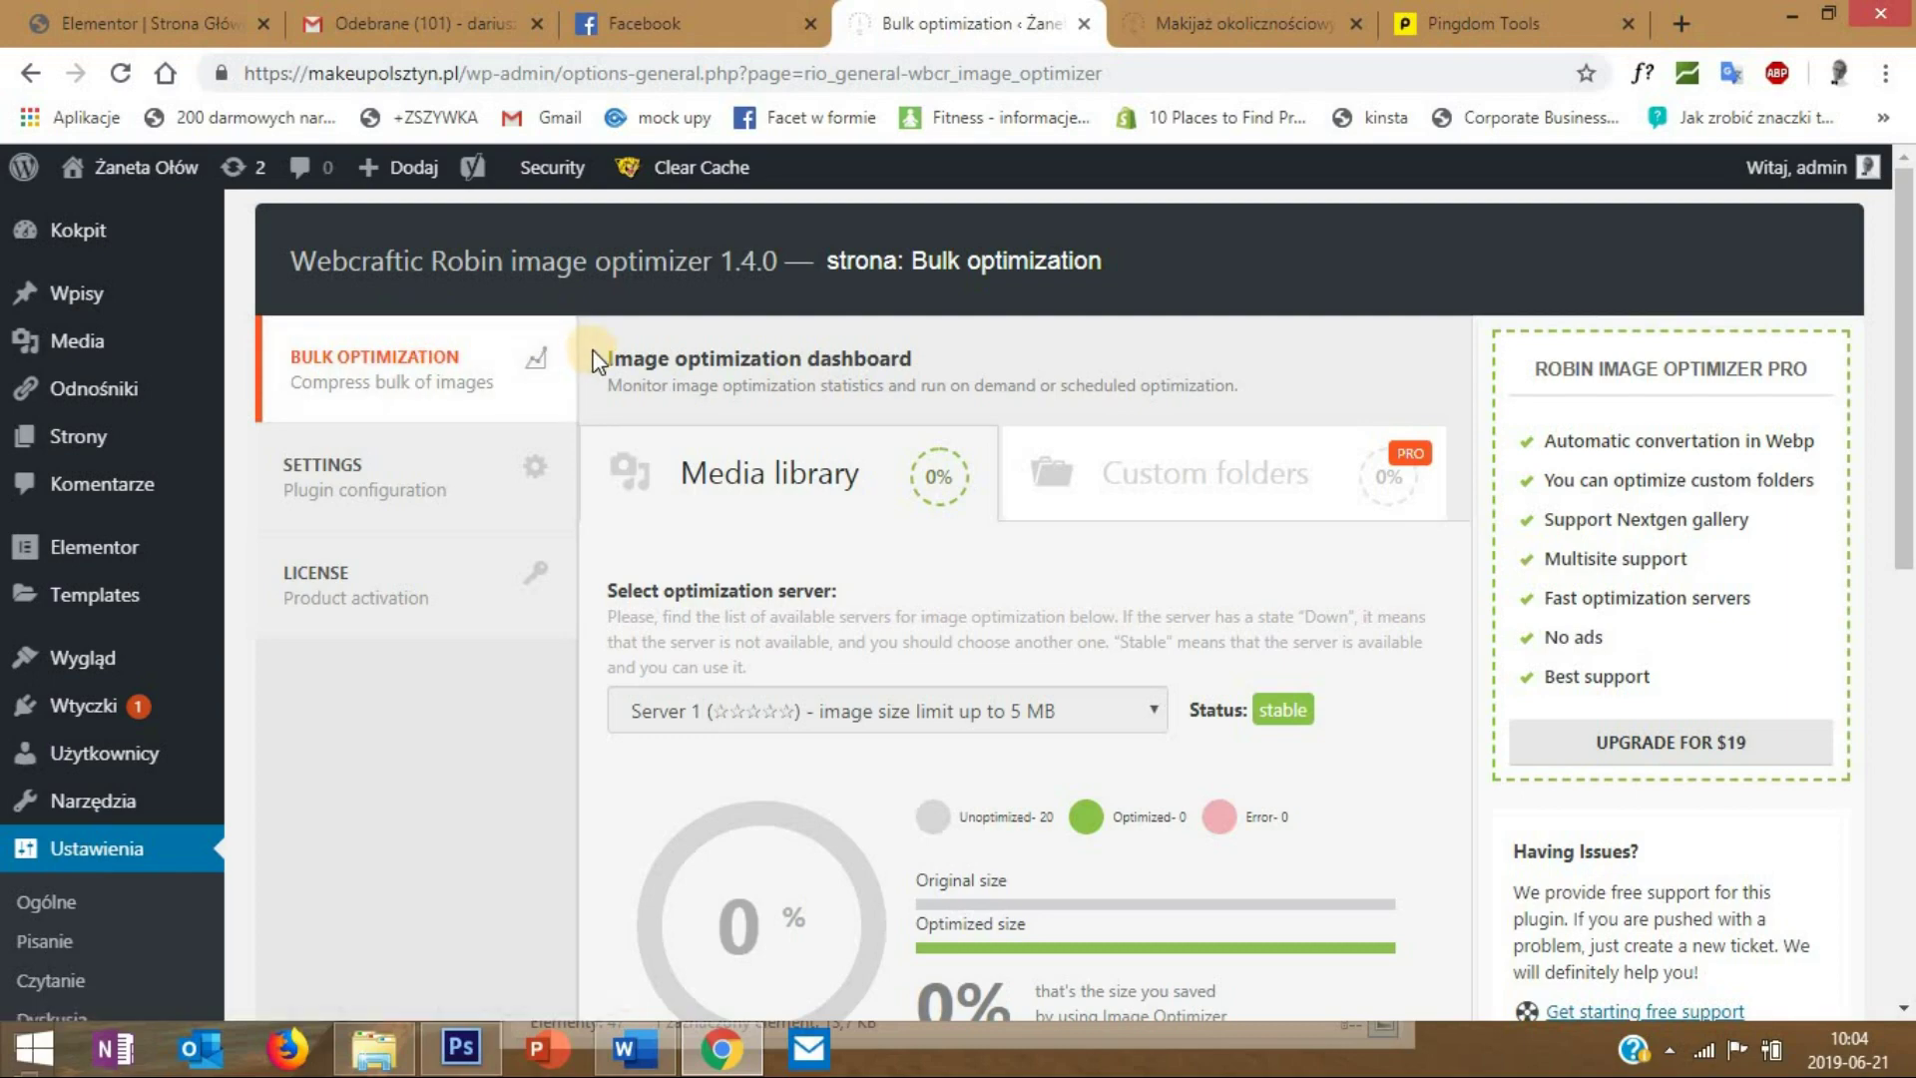
{"action": "scroll", "coordinate": [856, 291], "scroll_direction": "down", "scroll_amount": 4}
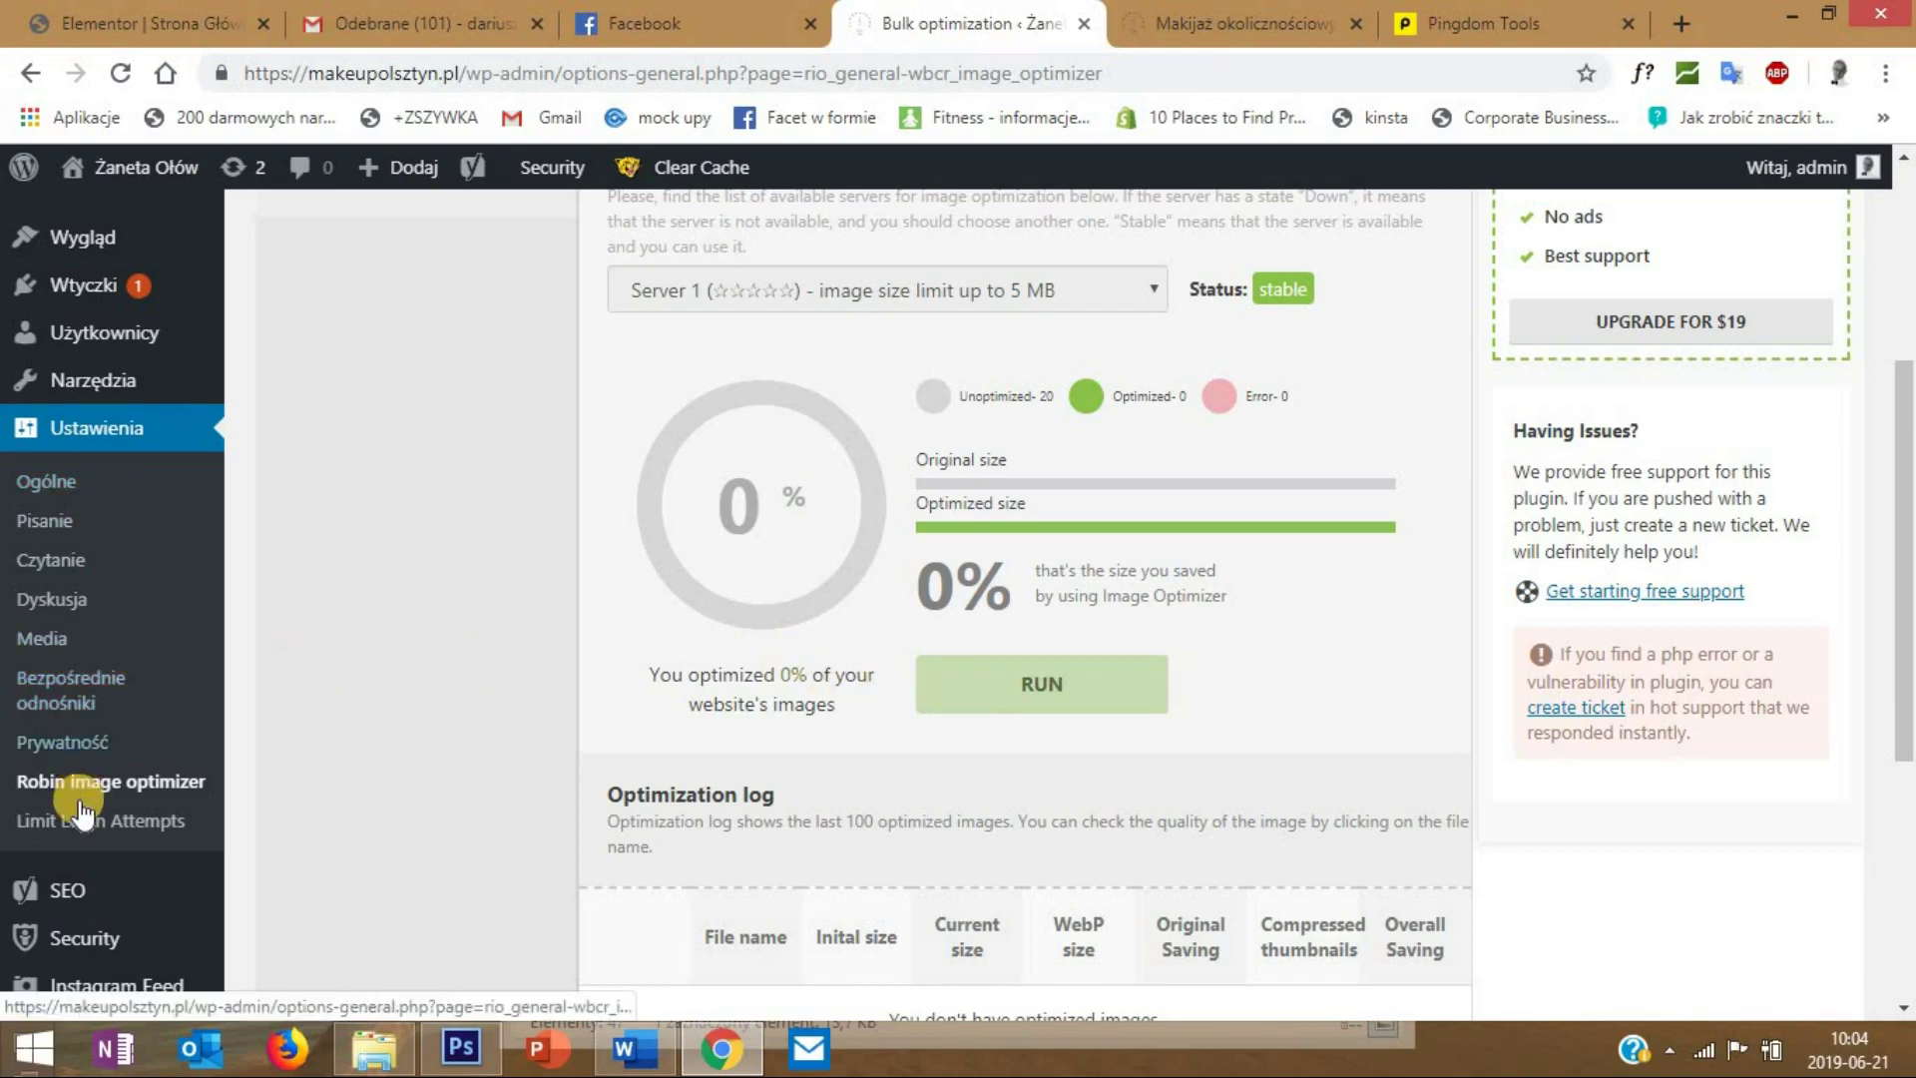
{"action": "left_click", "coordinate": [1033, 686]}
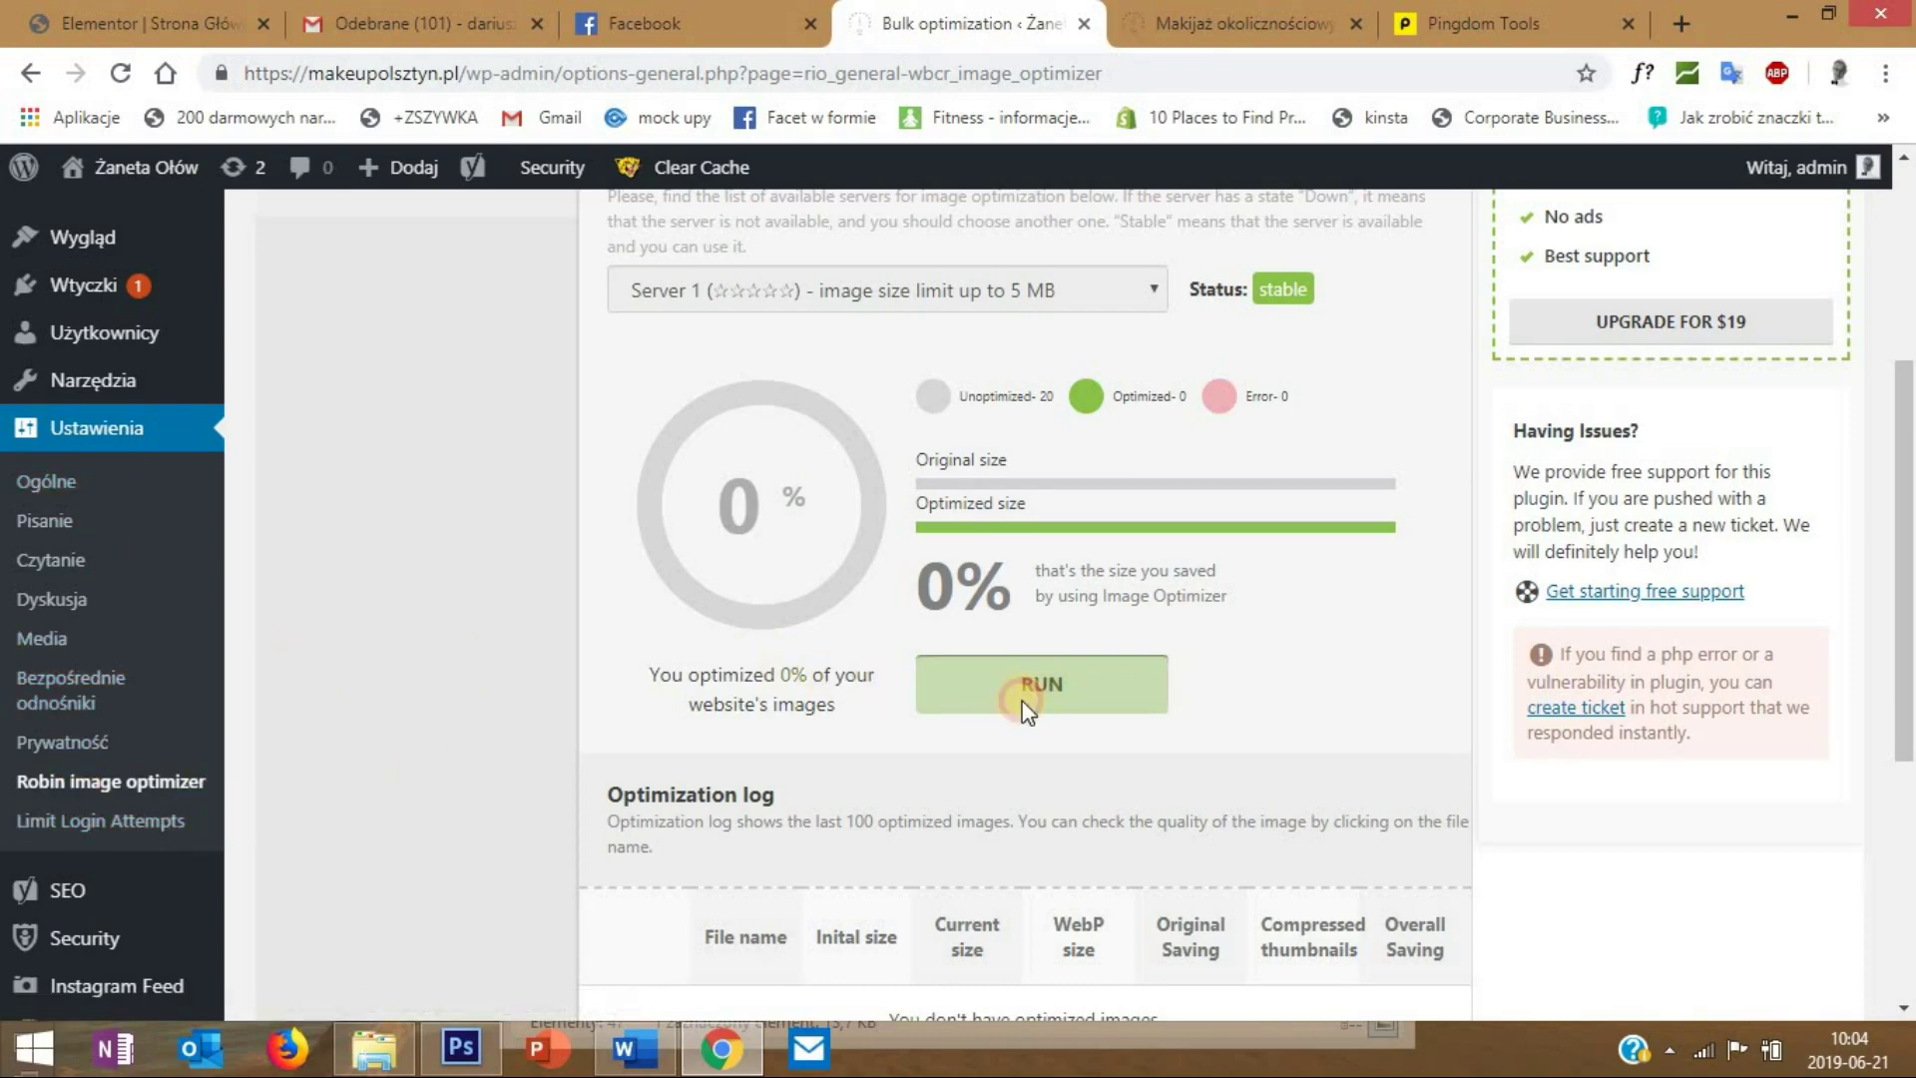
{"action": "left_click", "coordinate": [1195, 908]}
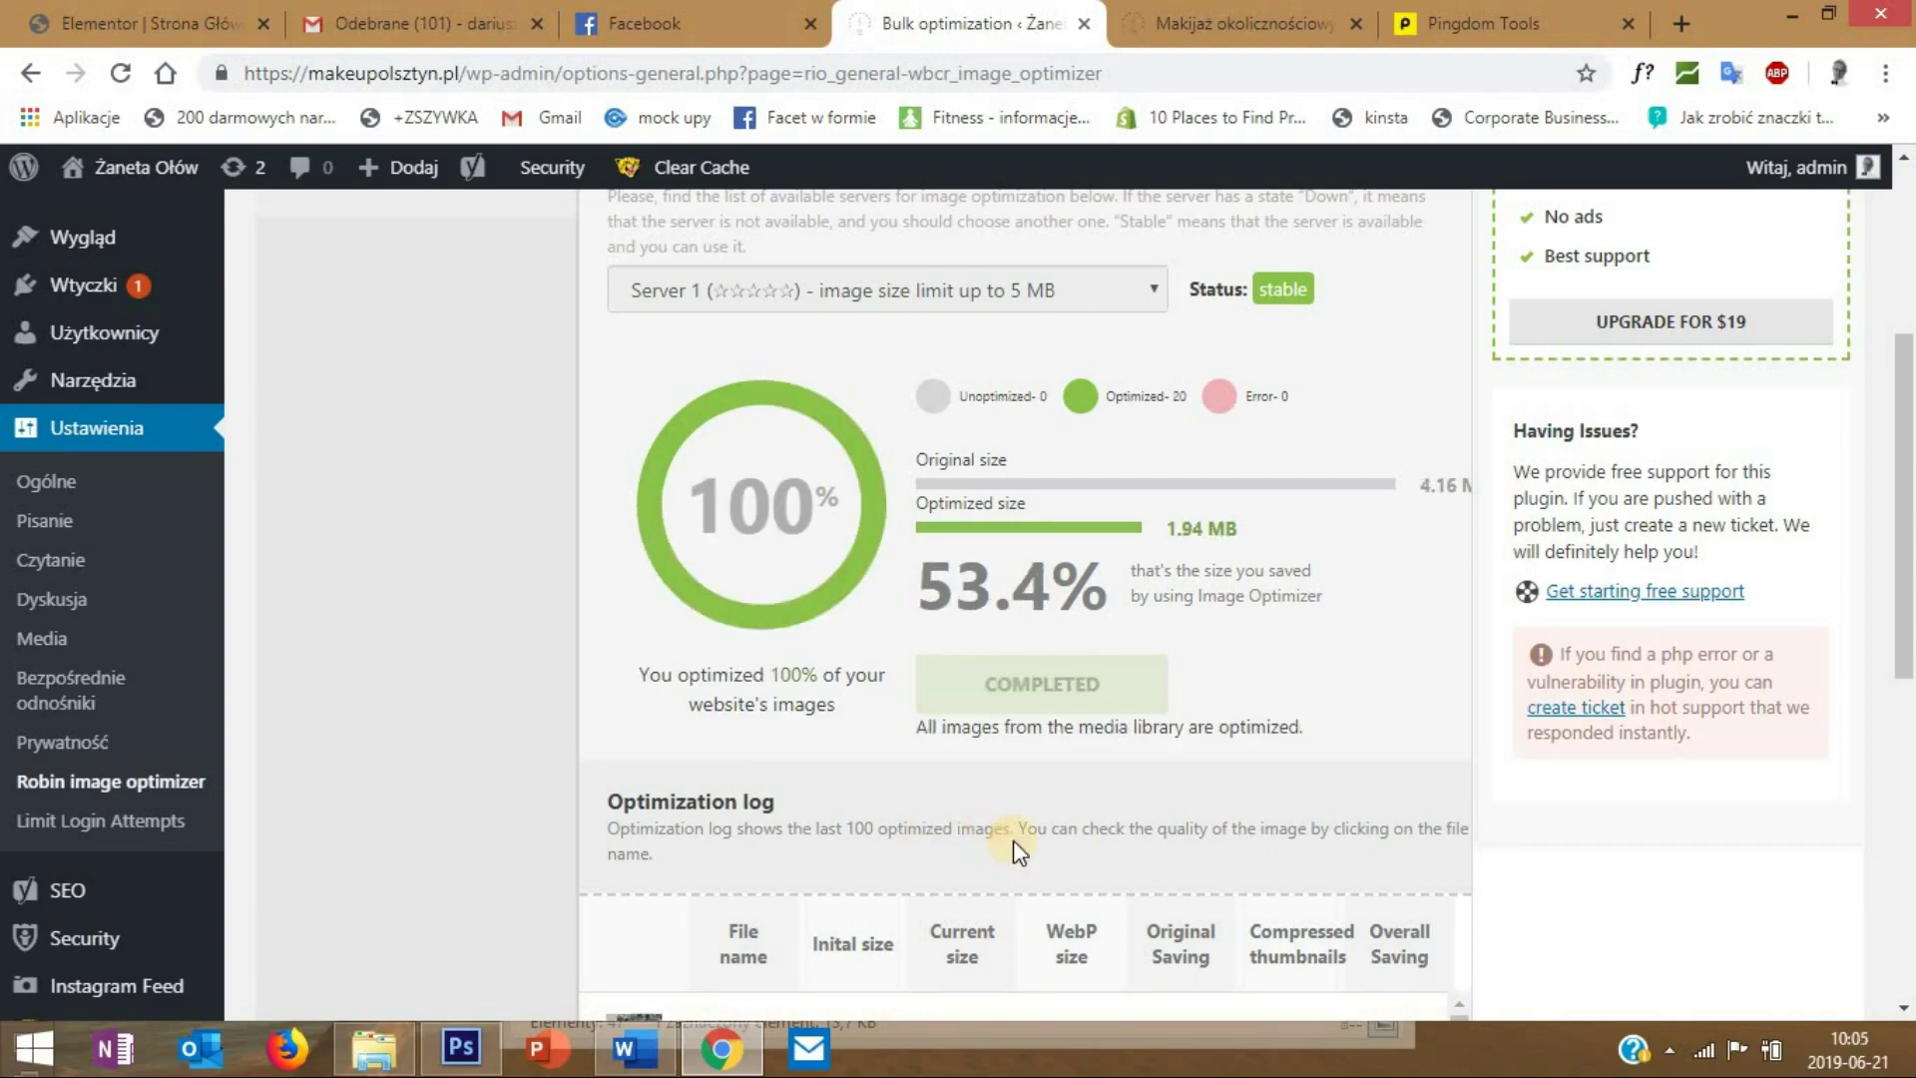
{"action": "scroll", "coordinate": [1028, 859], "scroll_direction": "up", "scroll_amount": 3}
{"action": "scroll", "coordinate": [1047, 819], "scroll_direction": "down", "scroll_amount": 1}
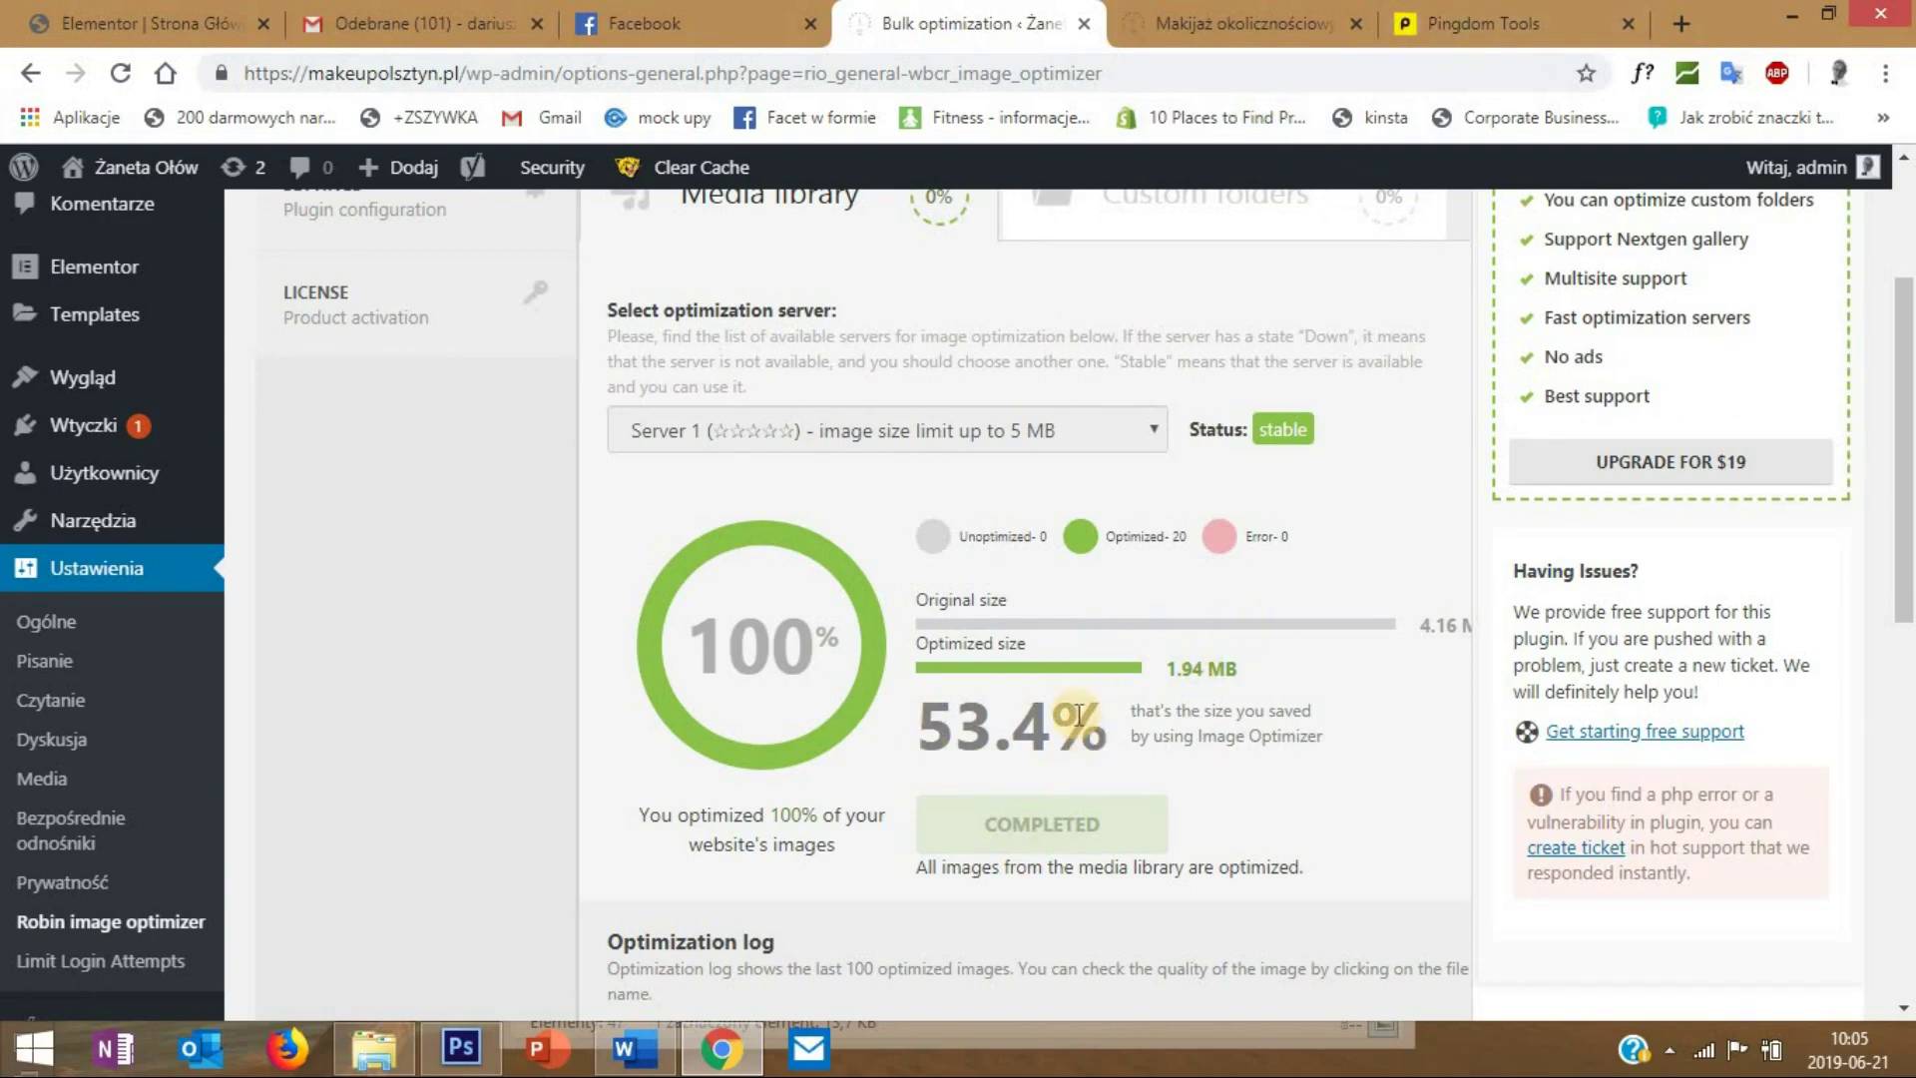
- Rerun the Pingdom test (C 71, 1.5 MB, 88 requests), then bring up the live homepage
{"action": "left_click", "coordinate": [1460, 22]}
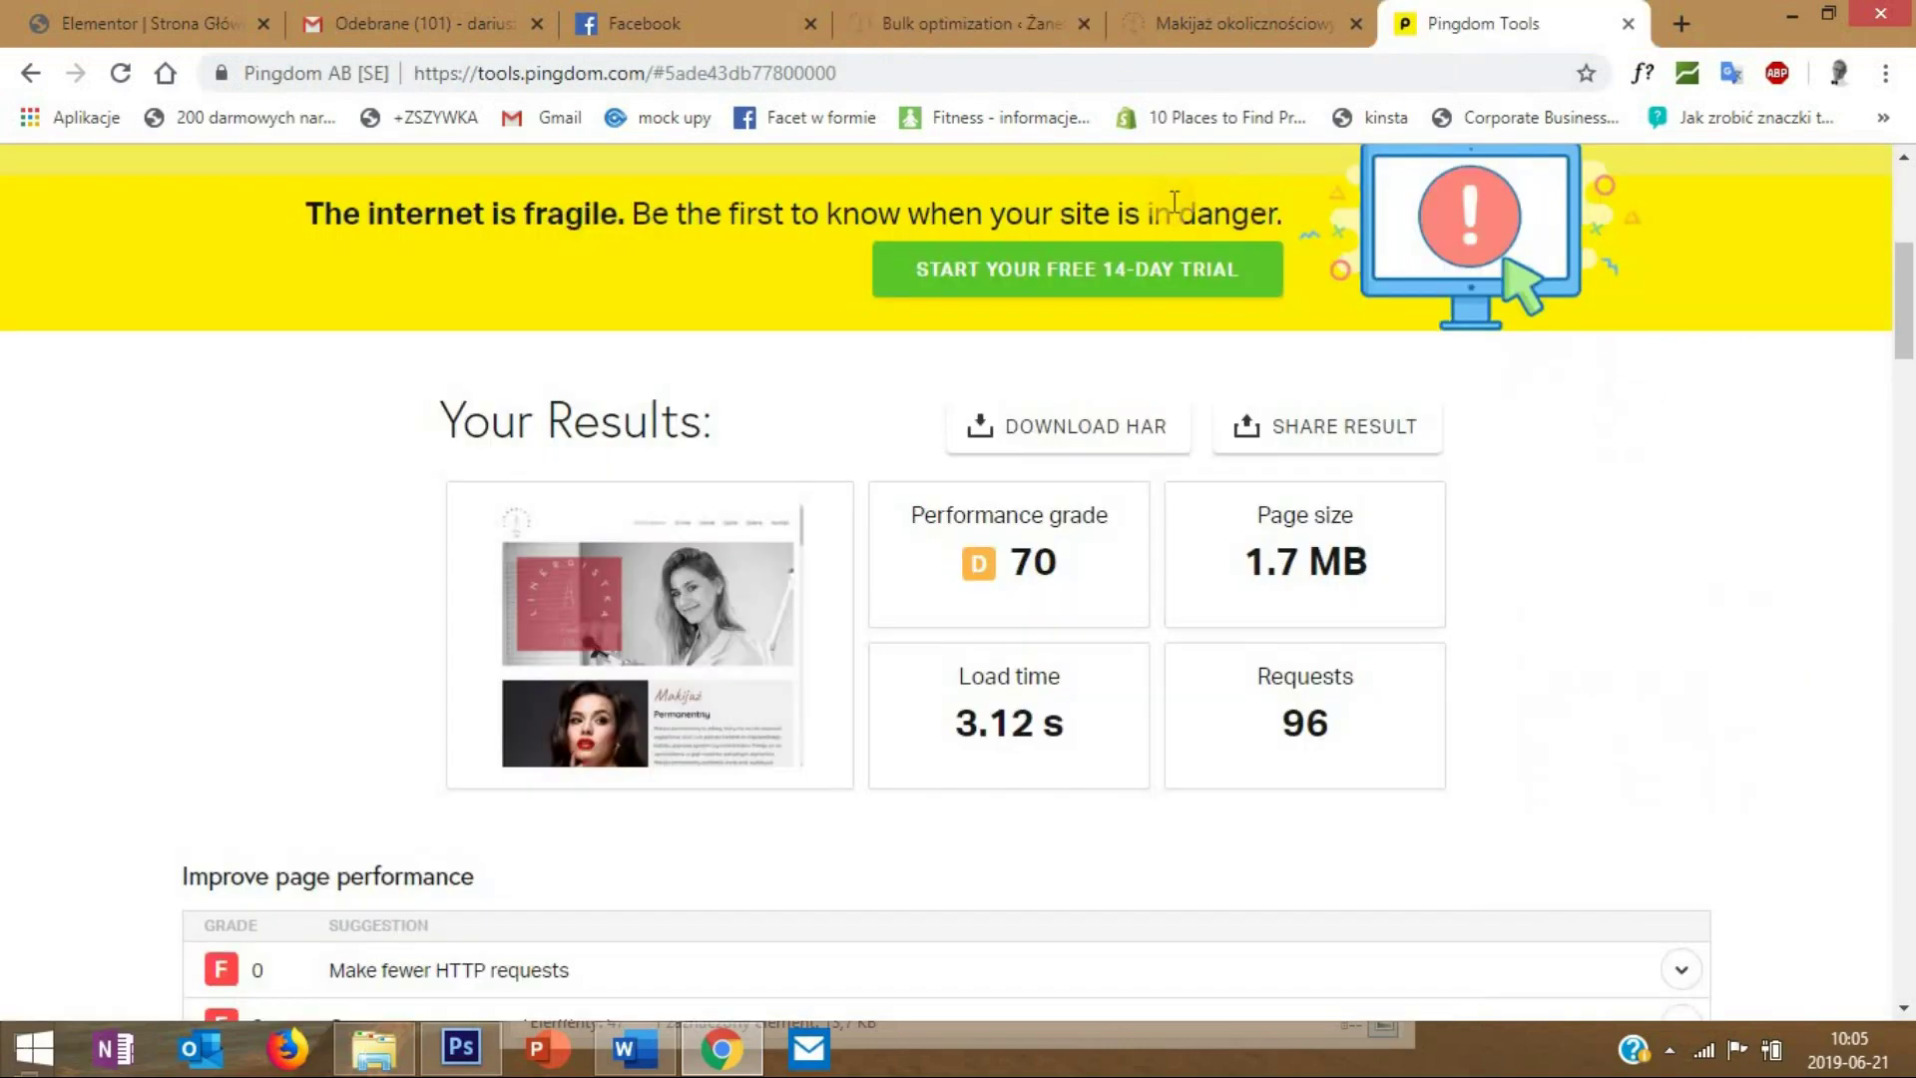
{"action": "scroll", "coordinate": [1313, 311], "scroll_direction": "up", "scroll_amount": 3}
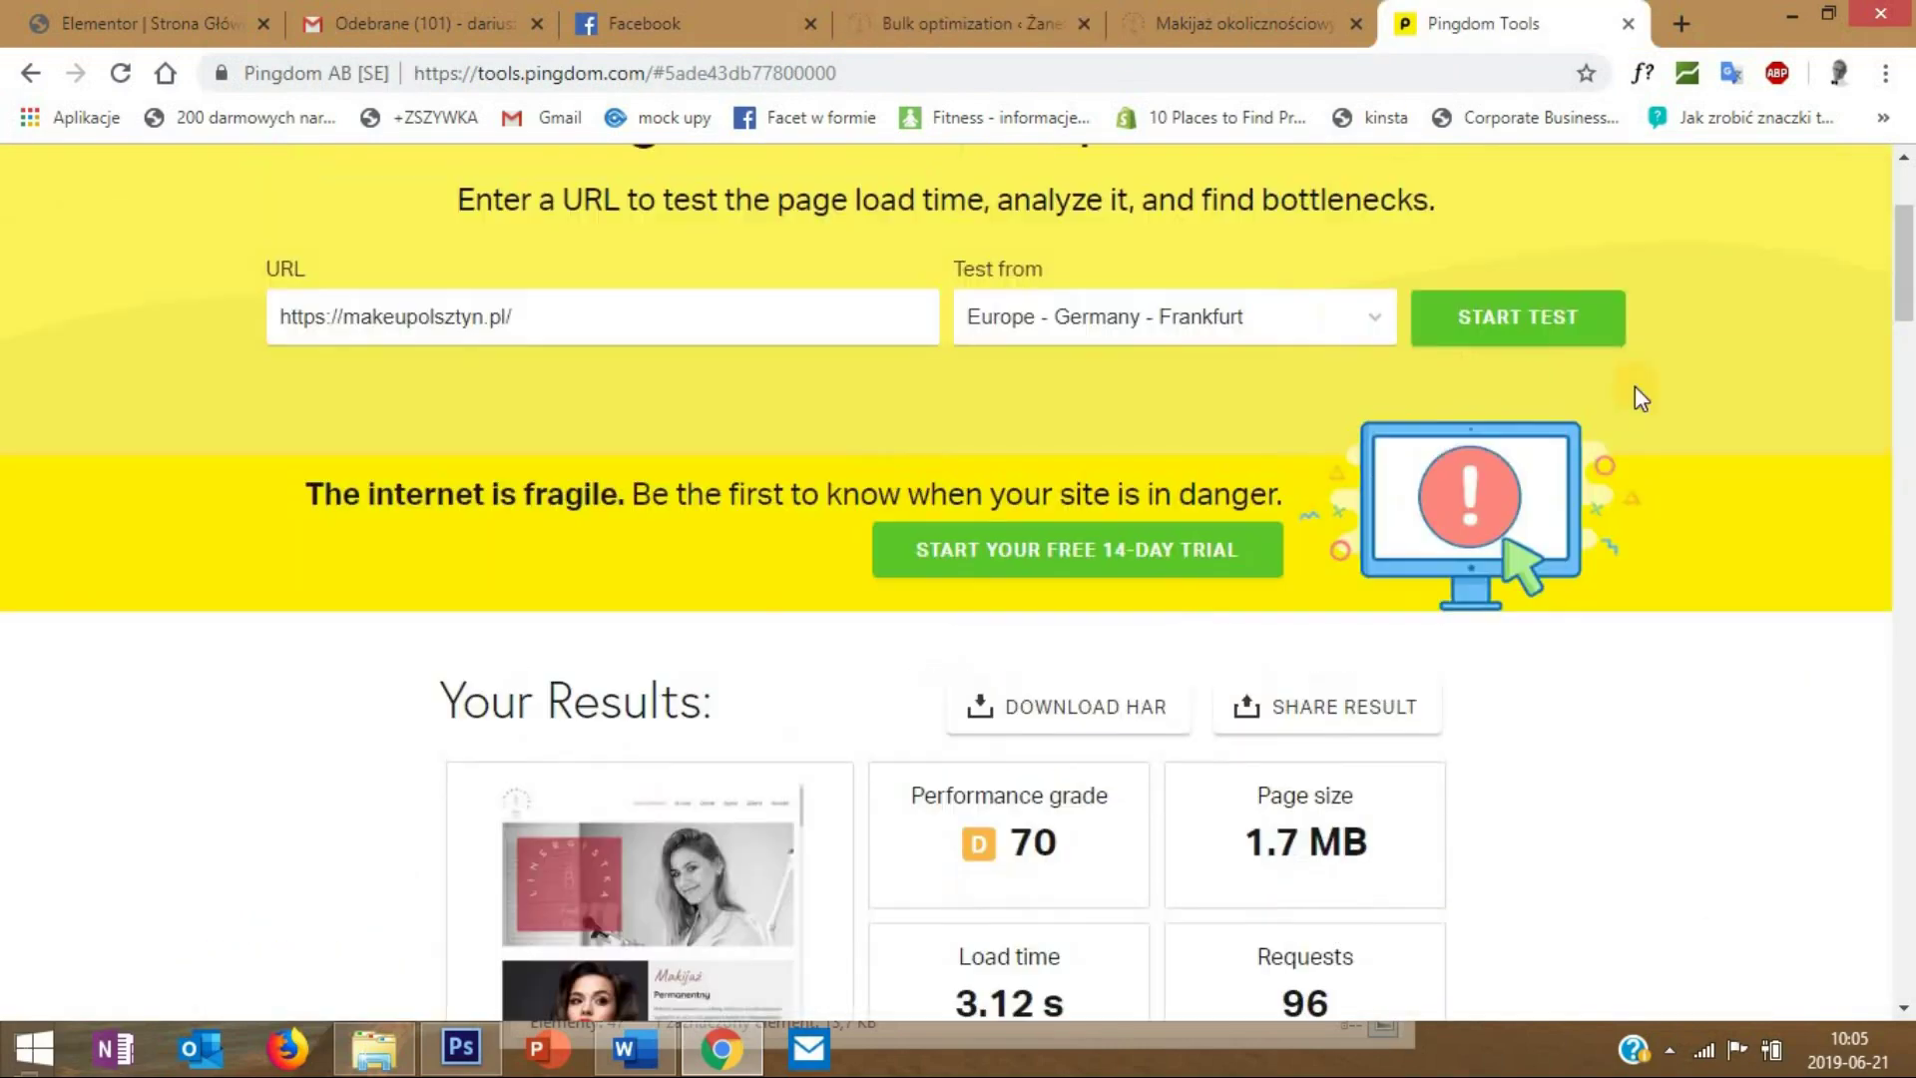
{"action": "left_click", "coordinate": [1510, 322]}
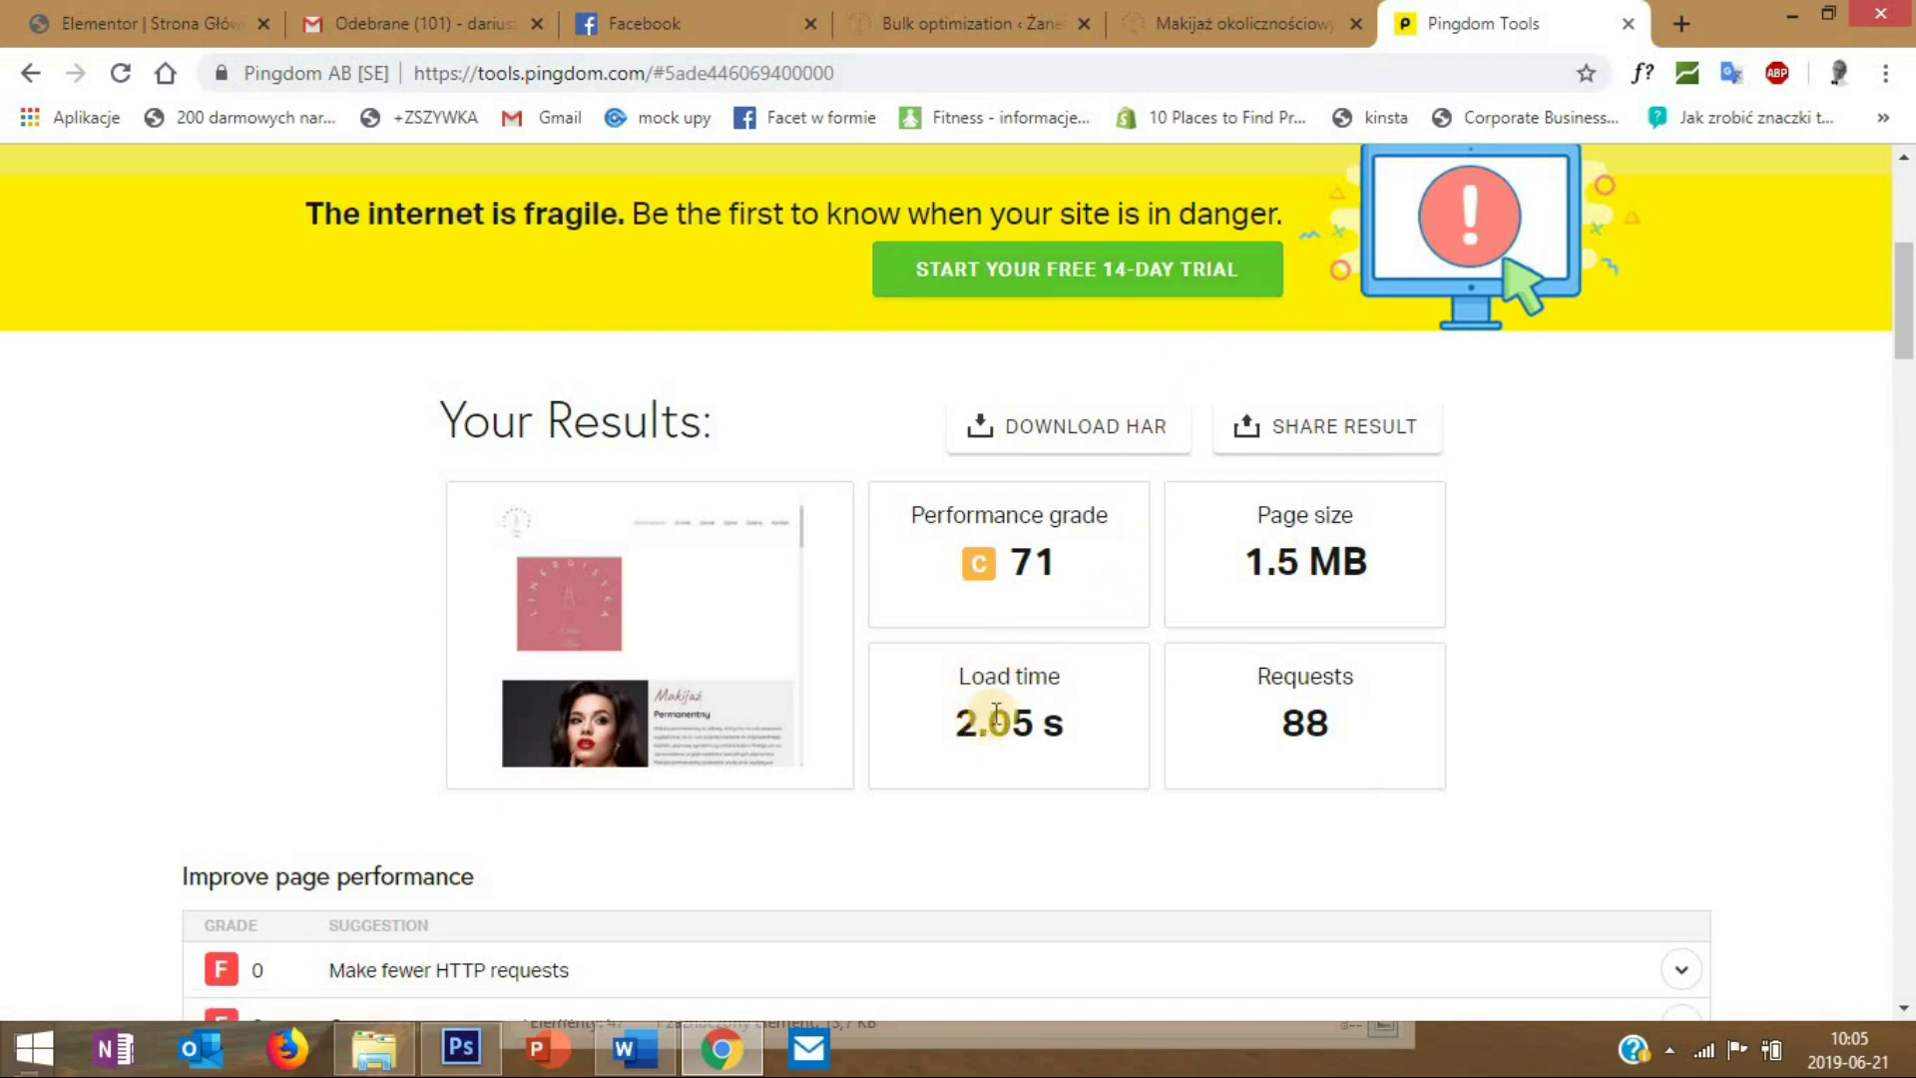
{"action": "scroll", "coordinate": [973, 689], "scroll_direction": "up", "scroll_amount": 4}
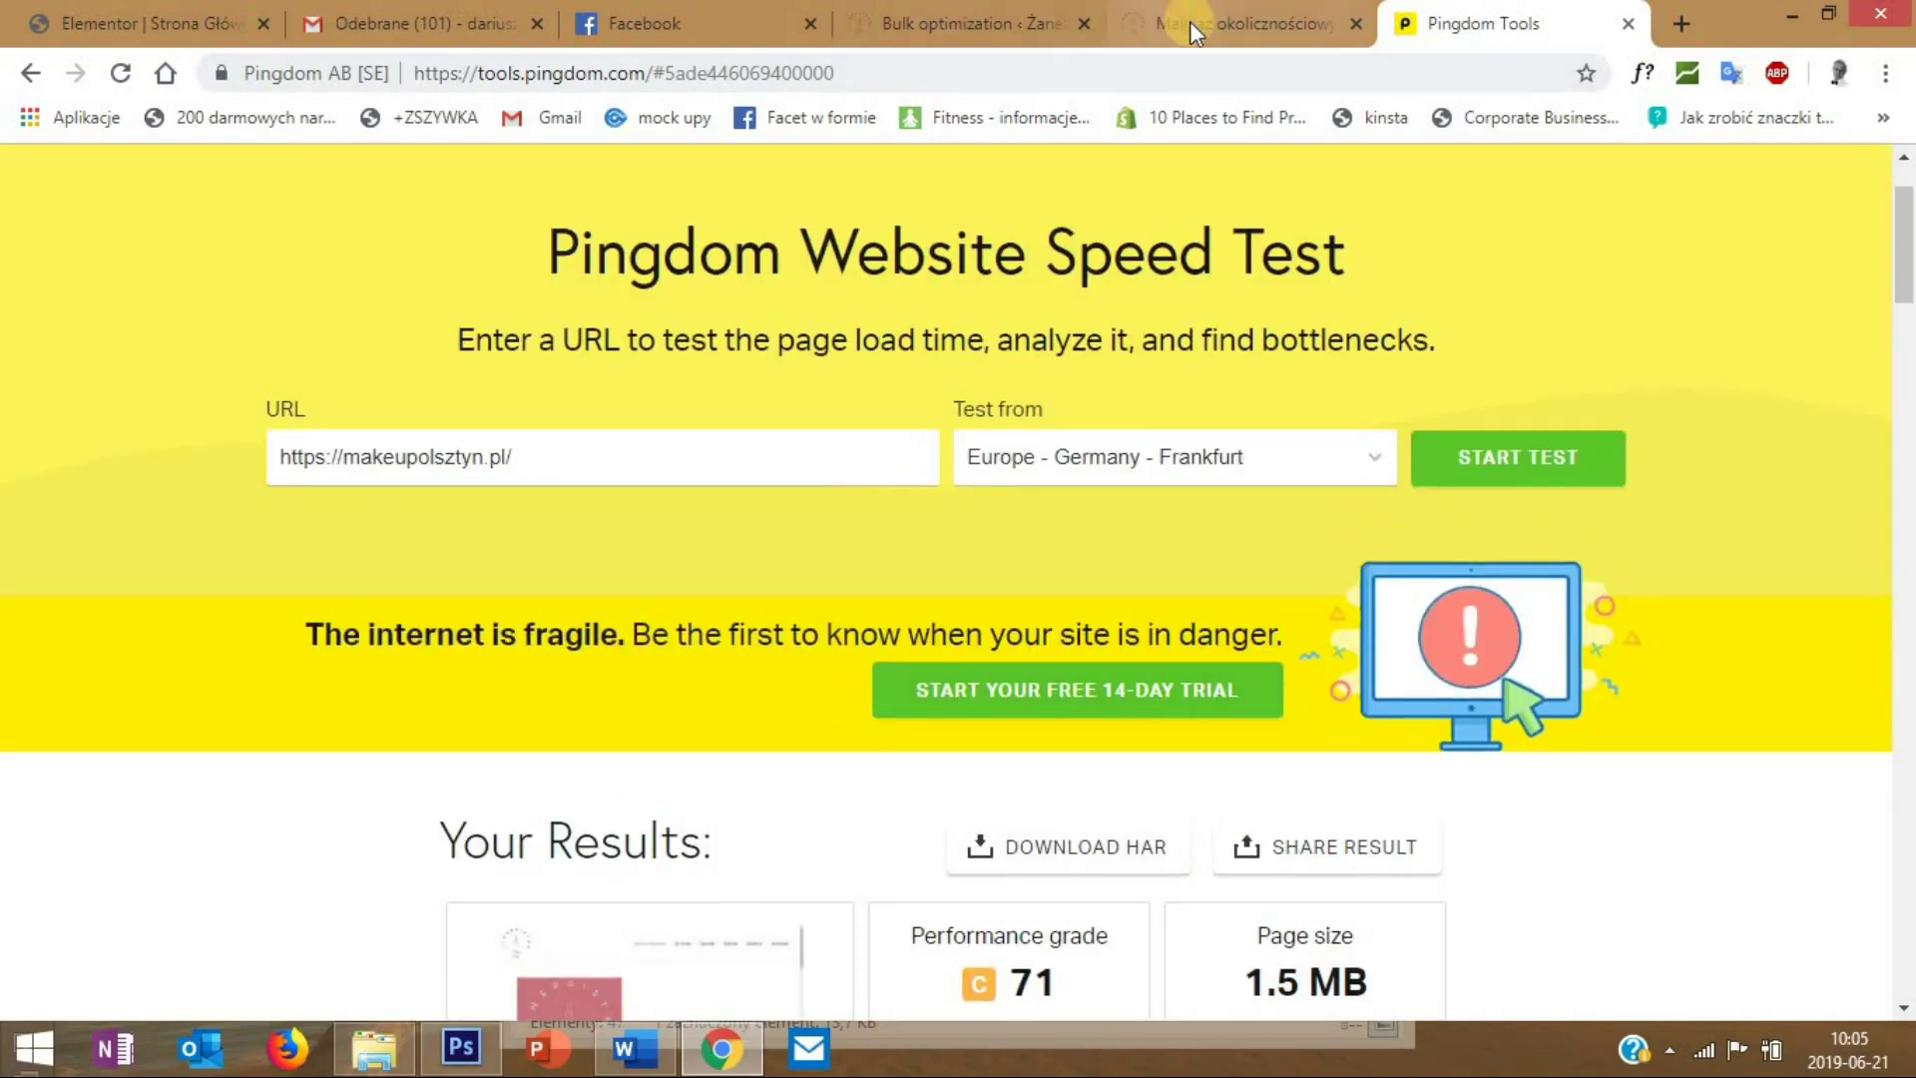
{"action": "left_click", "coordinate": [1179, 44]}
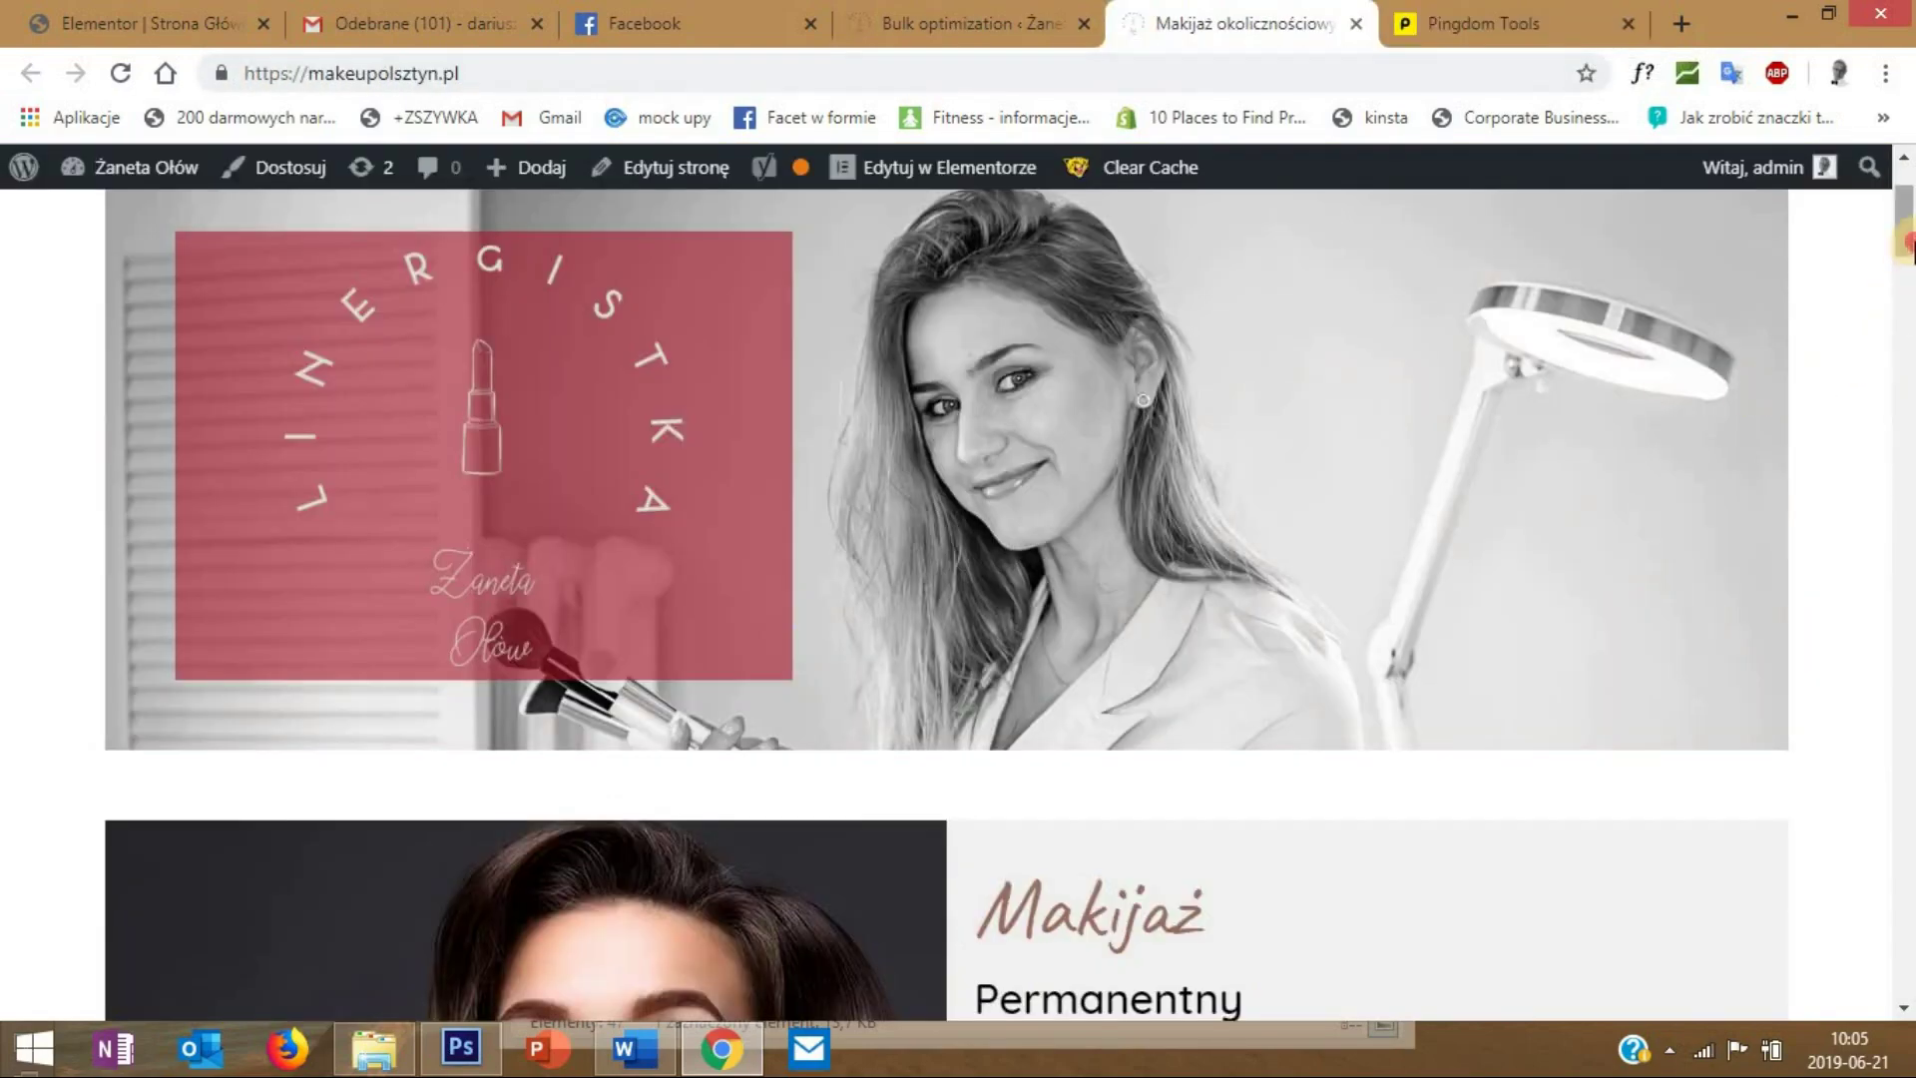
- Scroll through the live makeupolsztyn.pl homepage to review the optimized site
{"action": "scroll", "coordinate": [1866, 309], "scroll_direction": "down", "scroll_amount": 15}
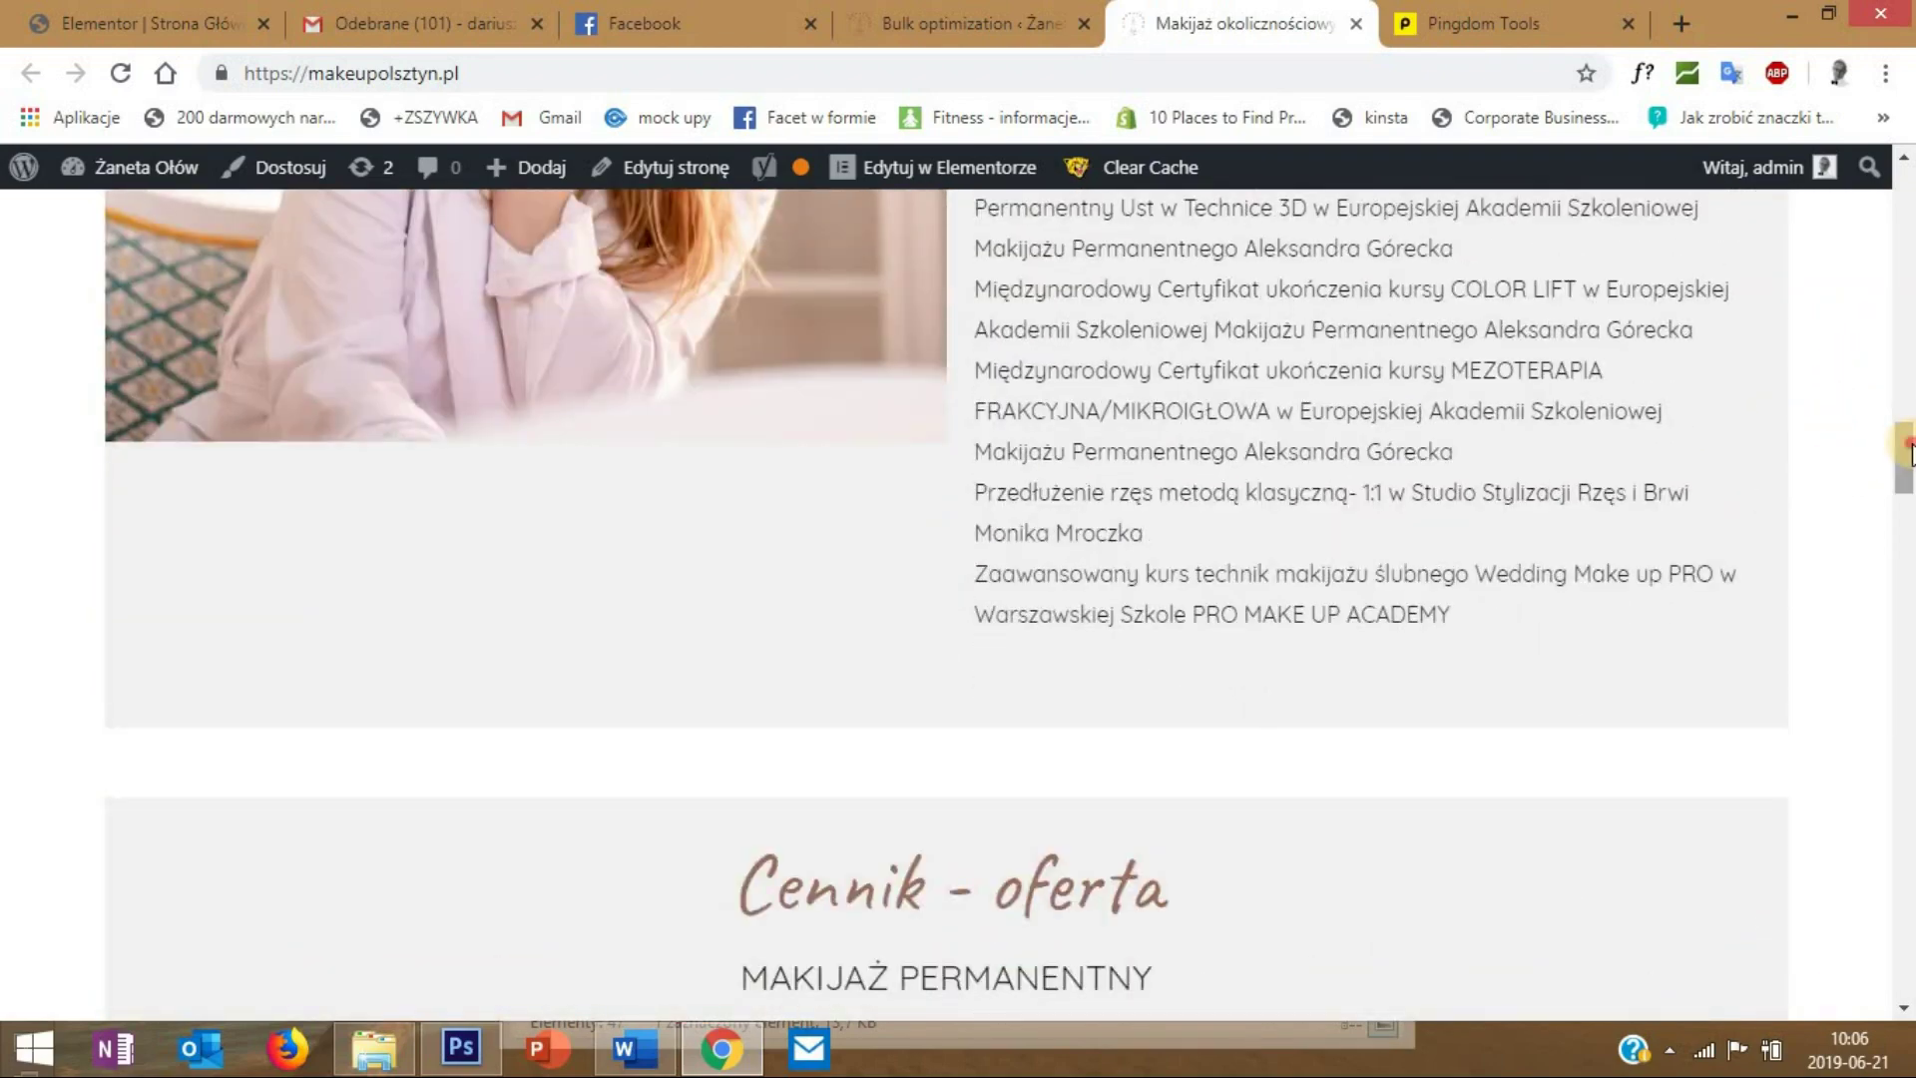
{"action": "left_click_drag", "start_coordinate": [1901, 449], "coordinate": [1853, 627]}
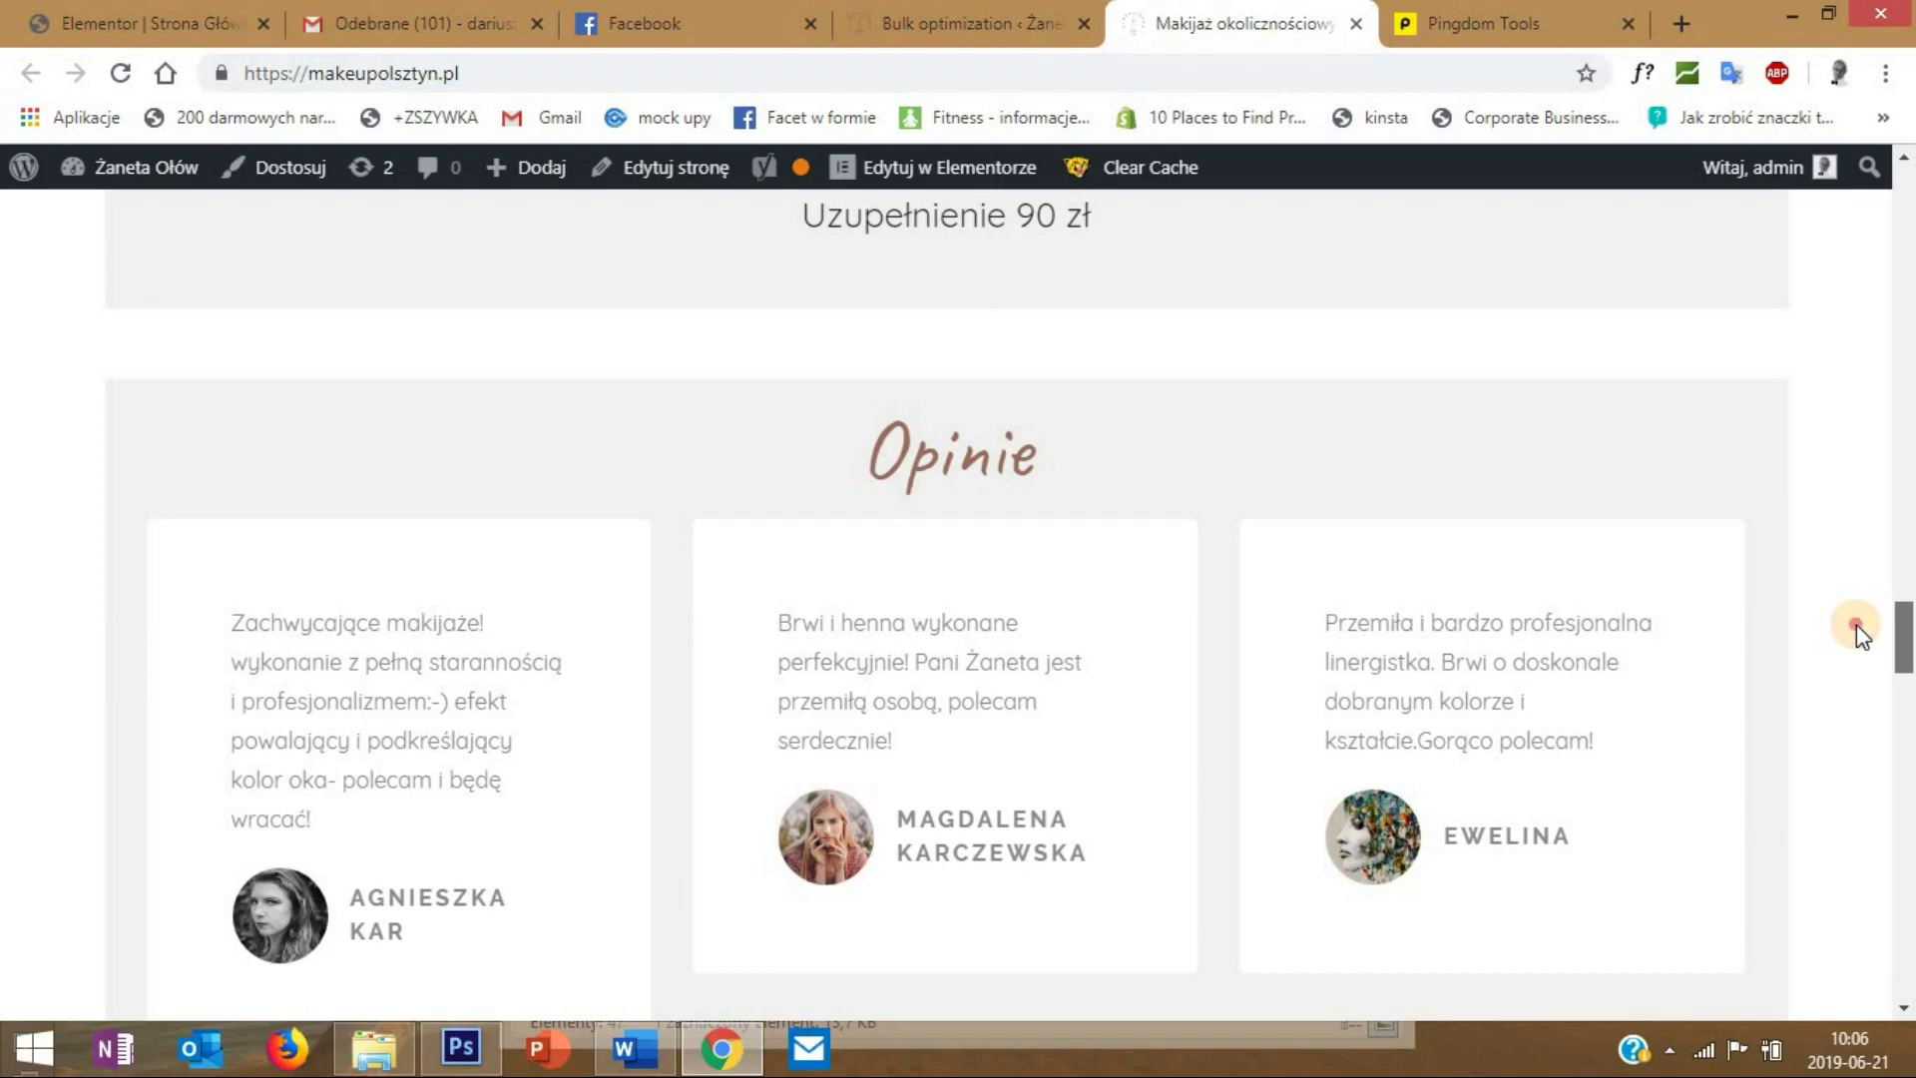
{"action": "left_click_drag", "start_coordinate": [1856, 625], "coordinate": [1908, 222]}
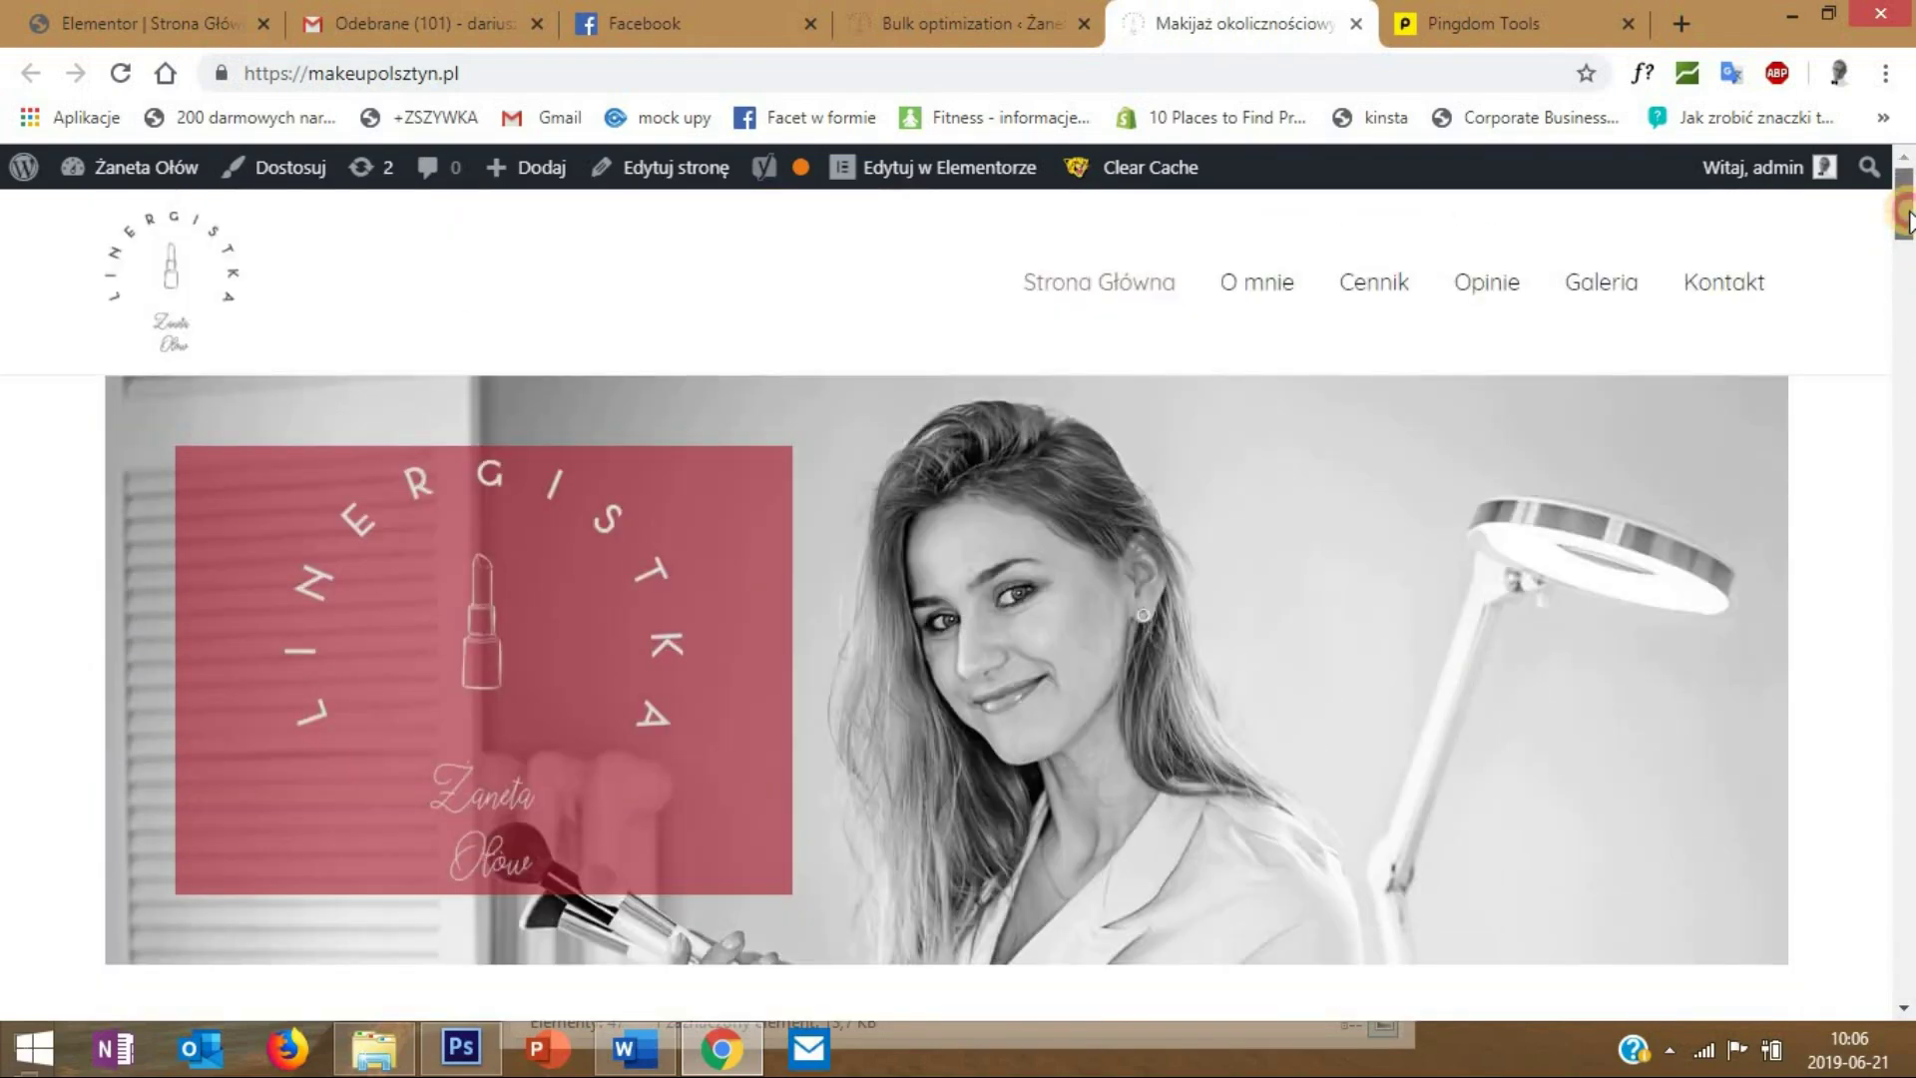
{"action": "mouse_move", "coordinate": [1908, 221]}
{"action": "left_mouse_down"}
{"action": "mouse_move", "coordinate": [1908, 244]}
{"action": "mouse_move", "coordinate": [1908, 224]}
{"action": "left_mouse_up"}
{"action": "mouse_move", "coordinate": [1906, 211]}
{"action": "left_mouse_down"}
{"action": "mouse_move", "coordinate": [1881, 294]}
{"action": "mouse_move", "coordinate": [1901, 222]}
{"action": "left_mouse_up"}
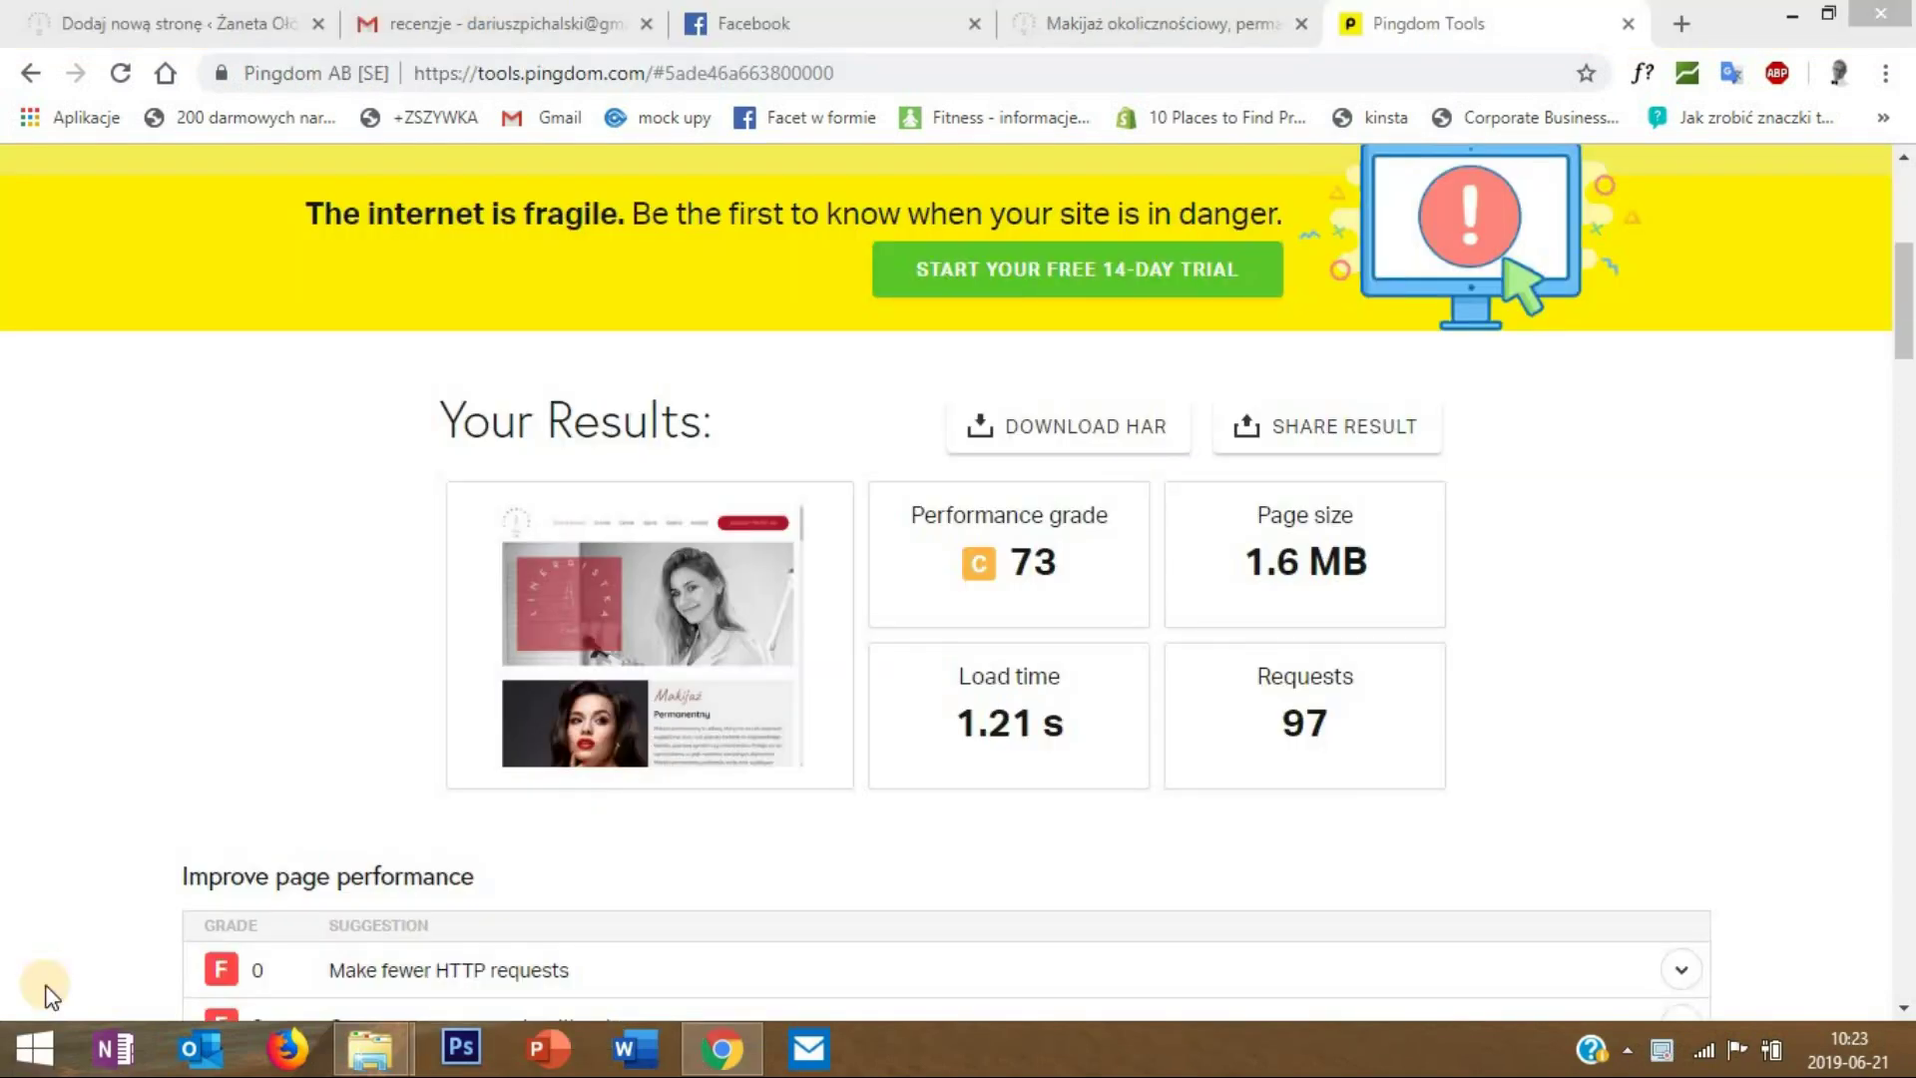
{"action": "left_click_drag", "start_coordinate": [1904, 275], "coordinate": [1906, 218]}
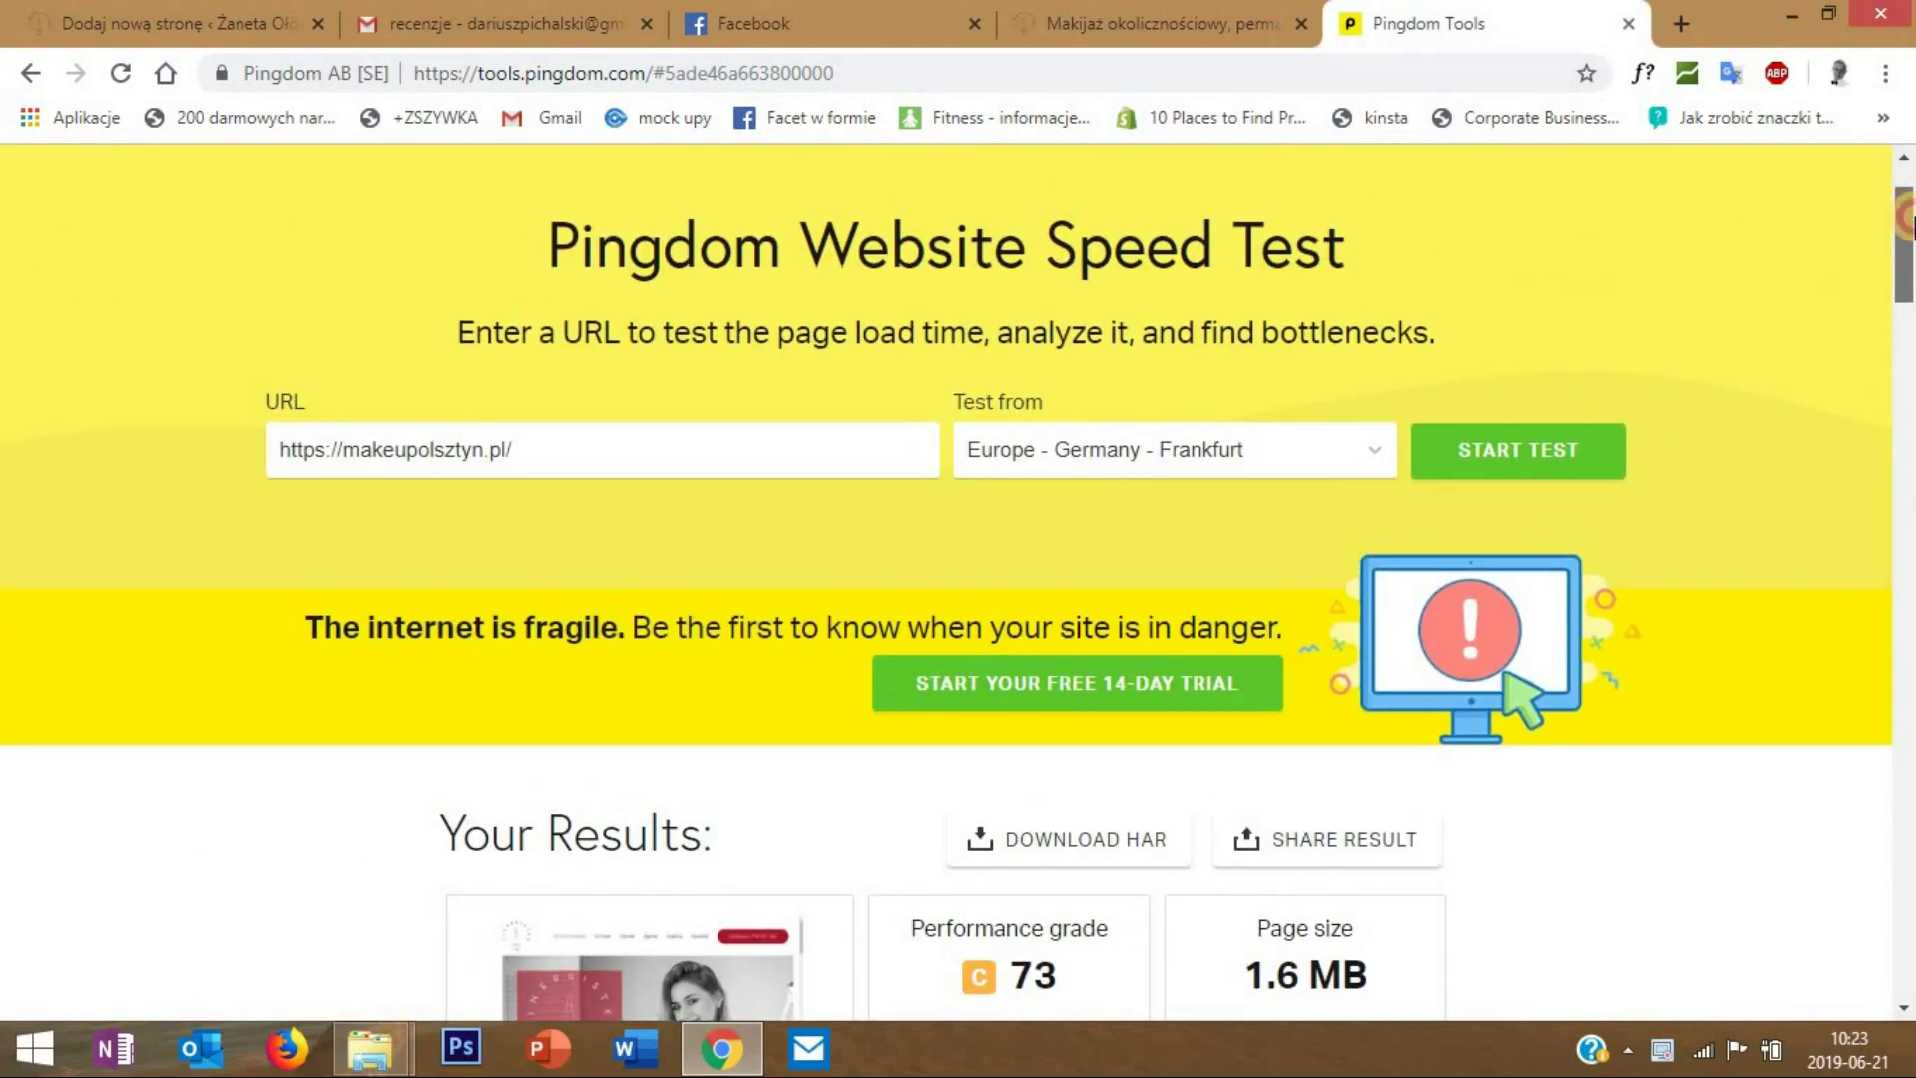
{"action": "scroll", "coordinate": [1906, 220], "scroll_direction": "down", "scroll_amount": 4}
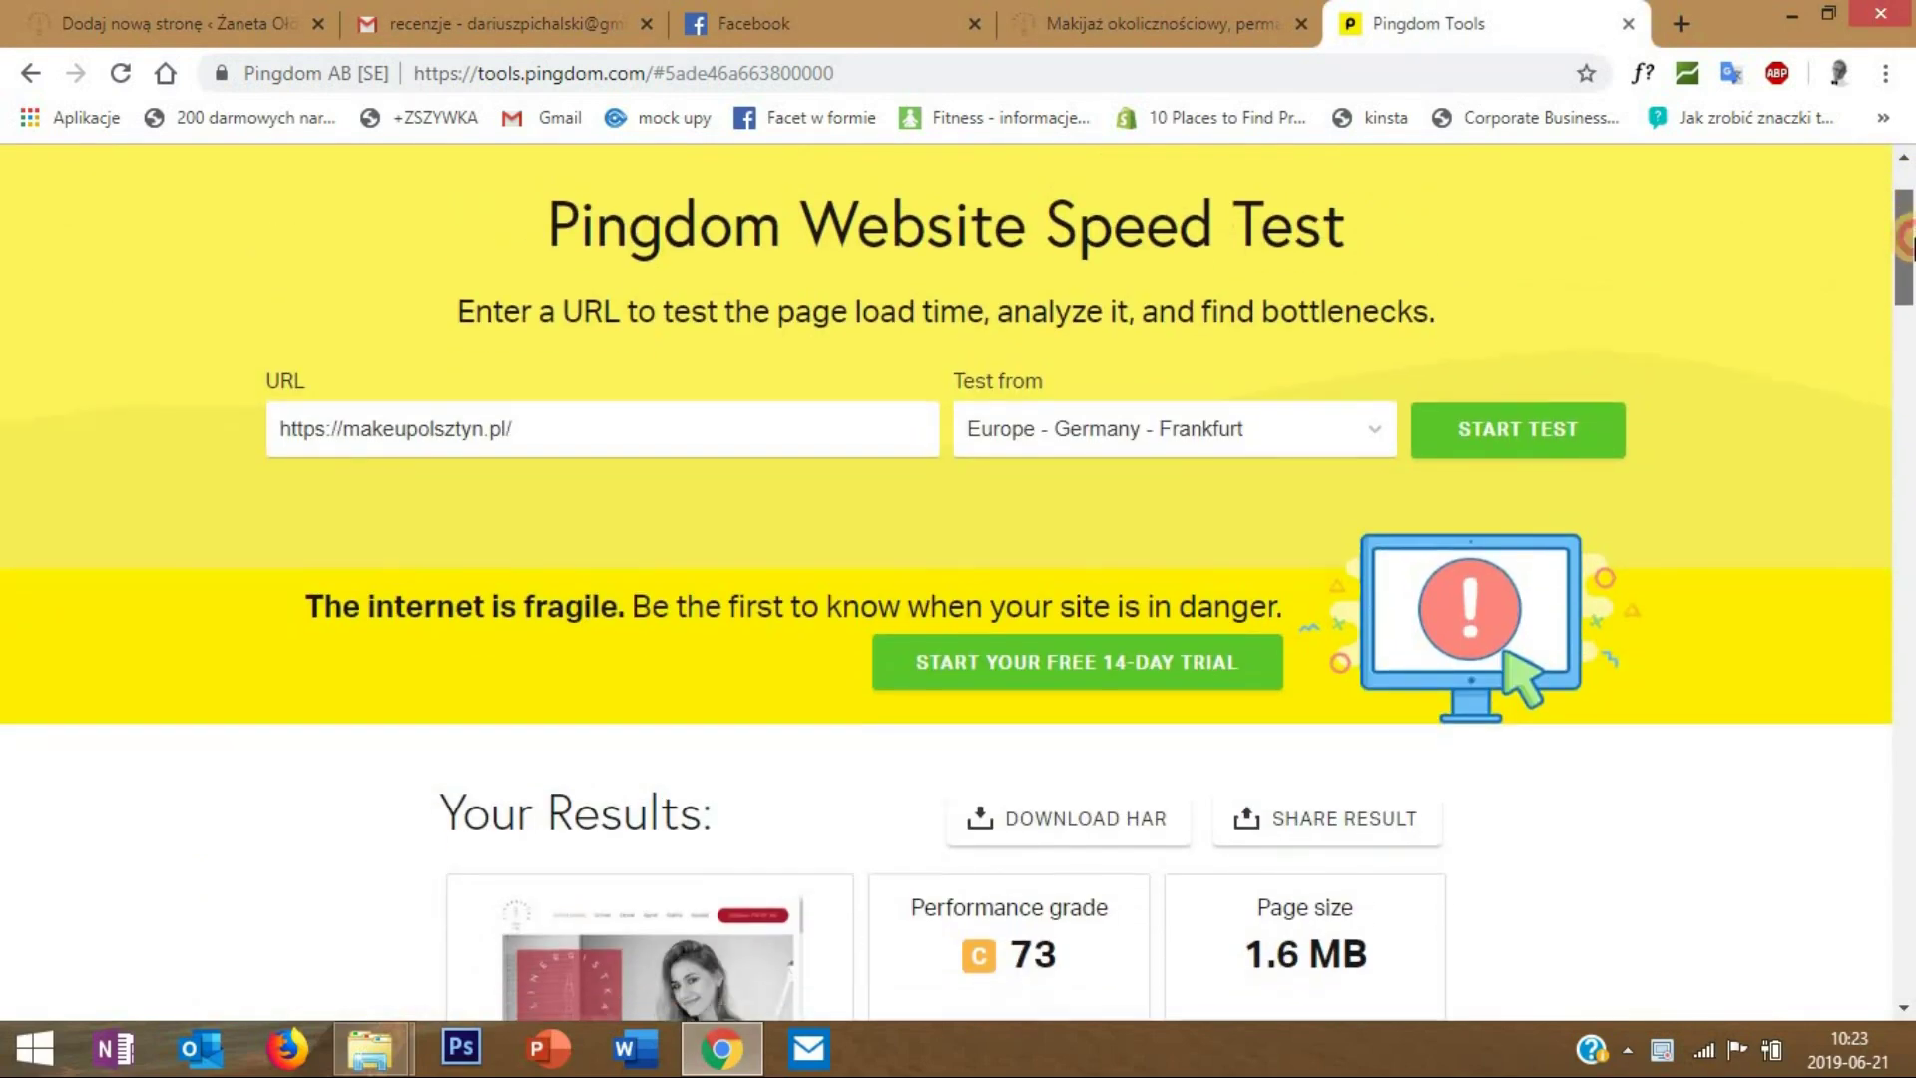